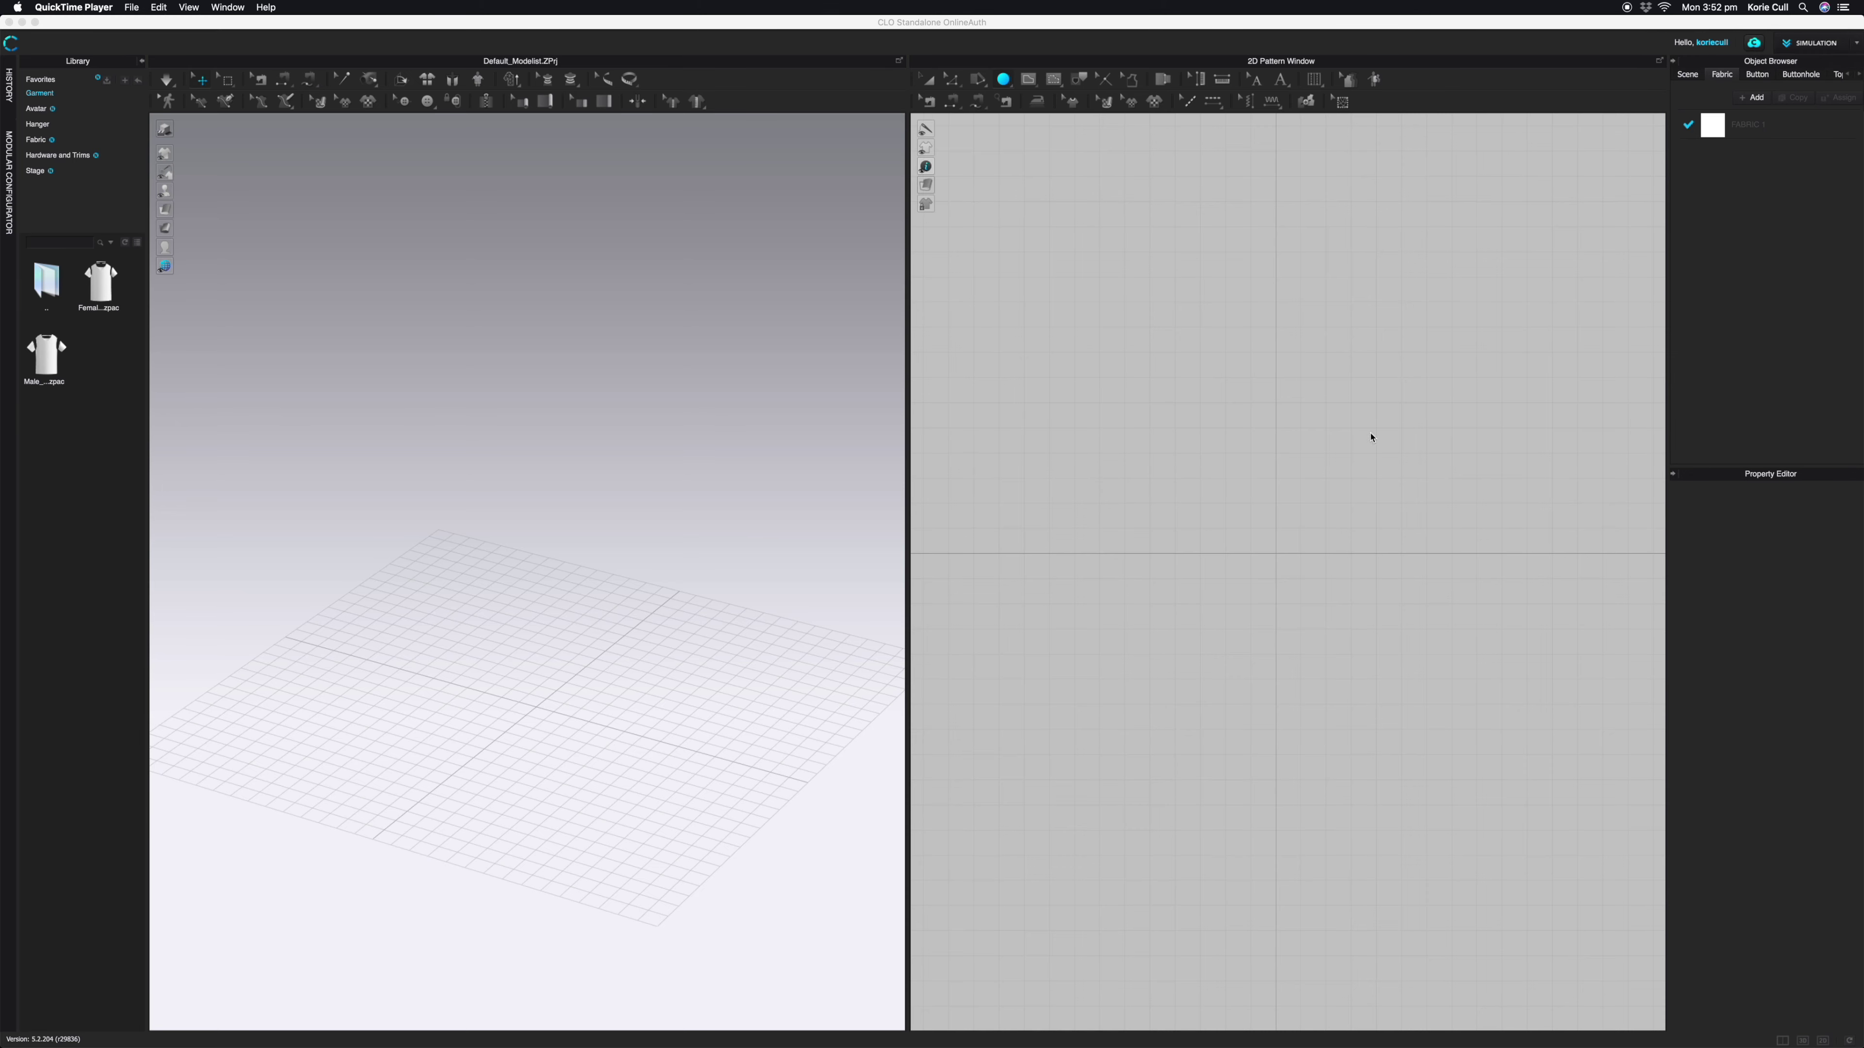
Step: Create a 30 cm-radius circle pattern at the 2D origin and select it
click(1275, 555)
text(30)
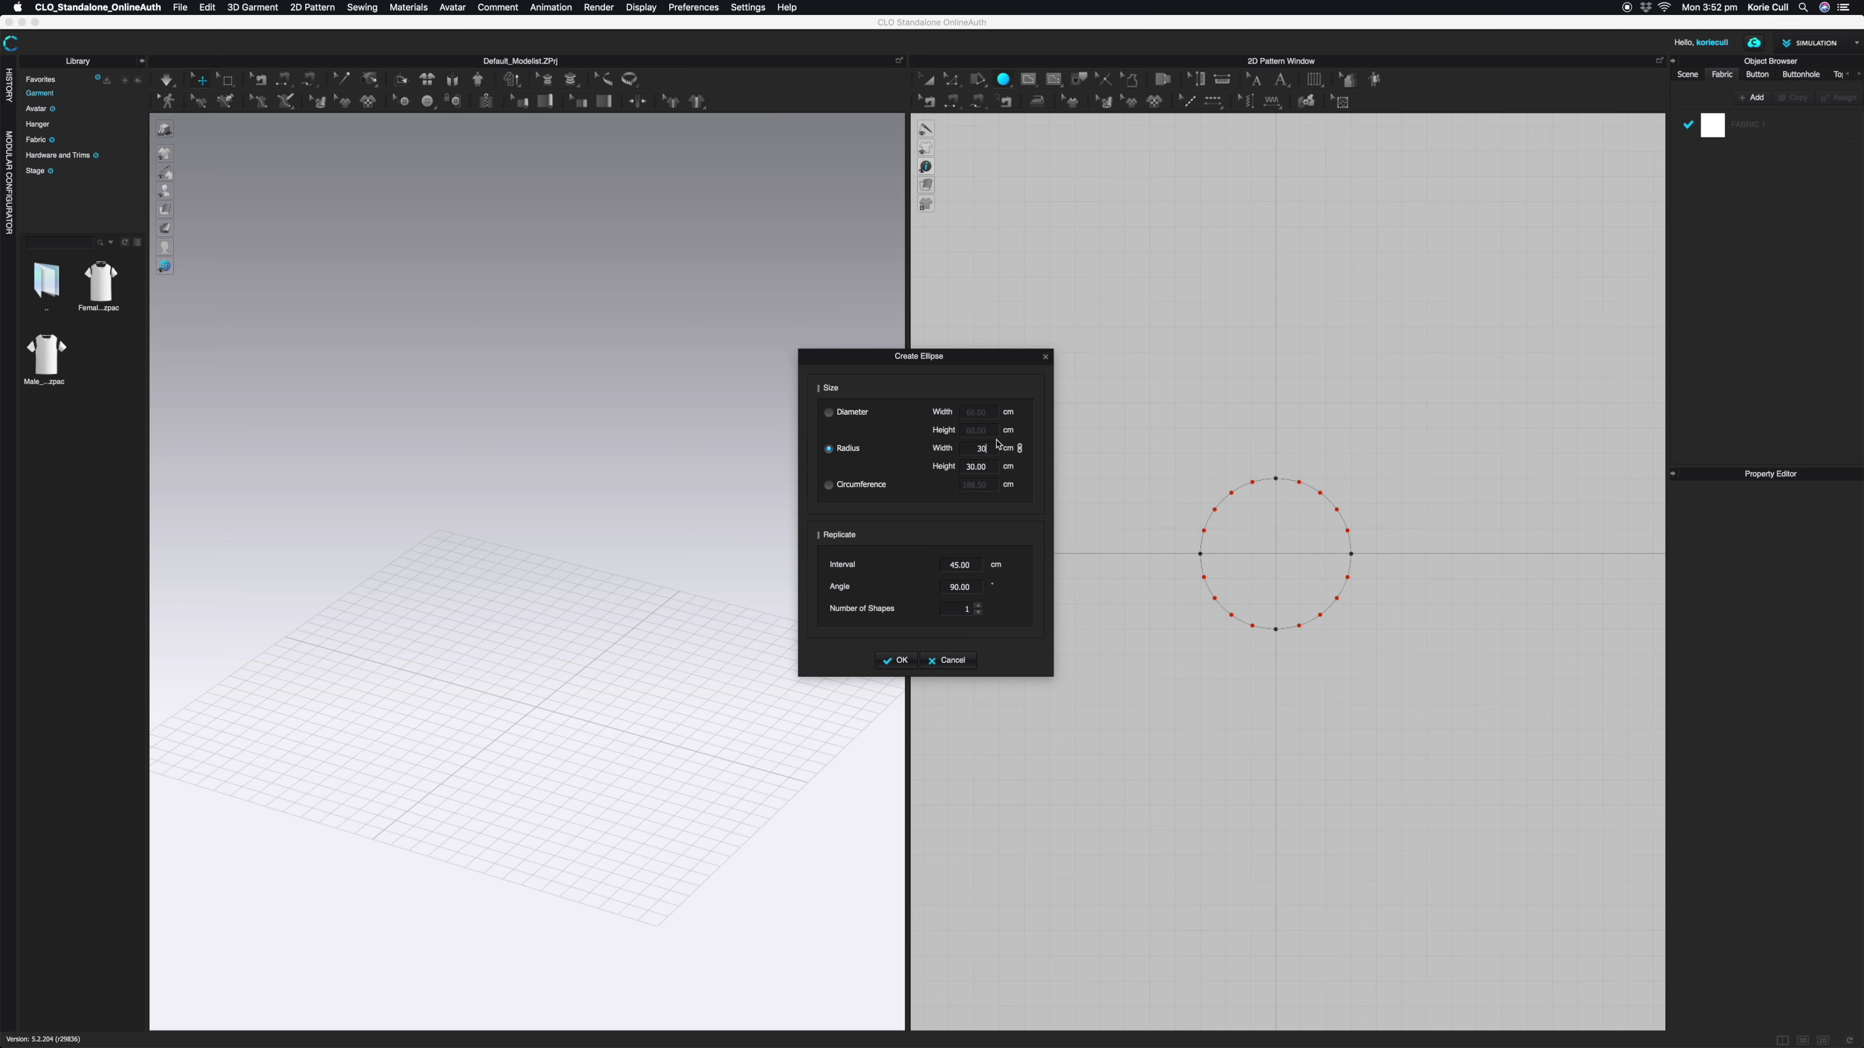
click(897, 660)
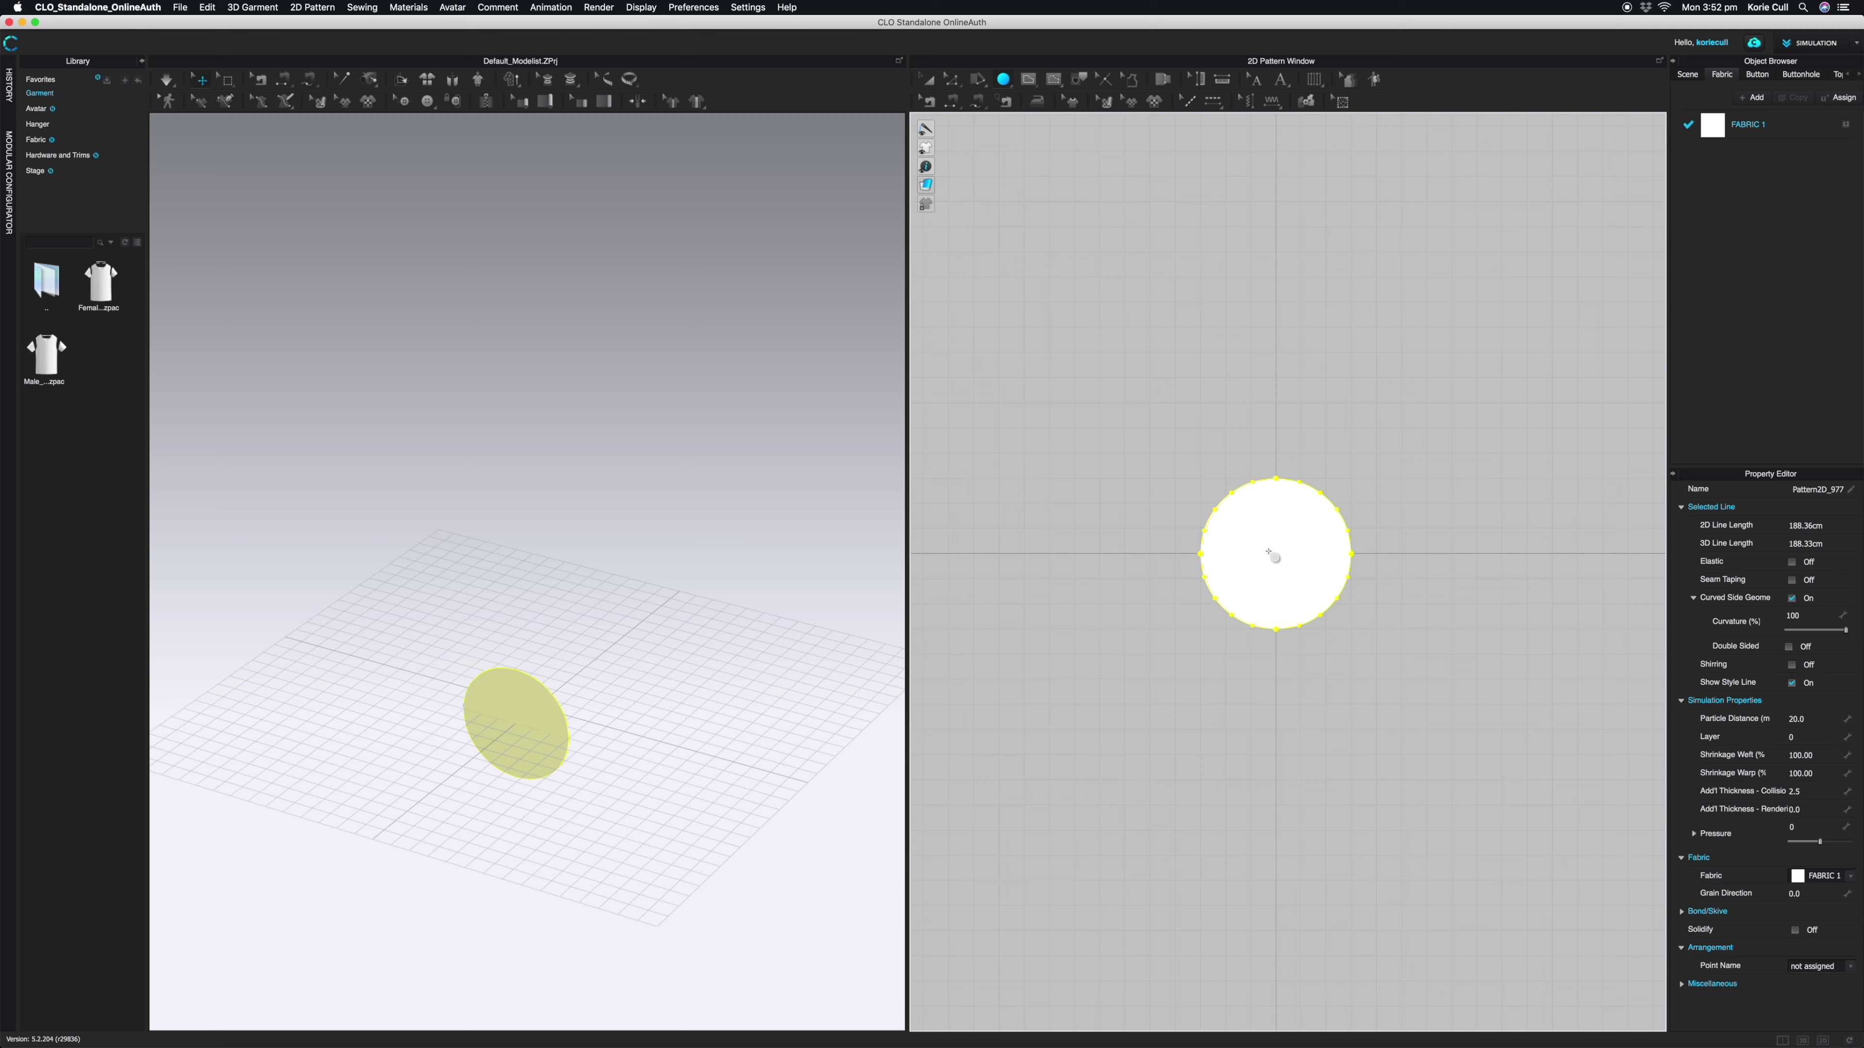
click(1313, 529)
Step: Duplicate the circle pattern and place the copy to the right of the original
right_click(1318, 534)
click(1358, 119)
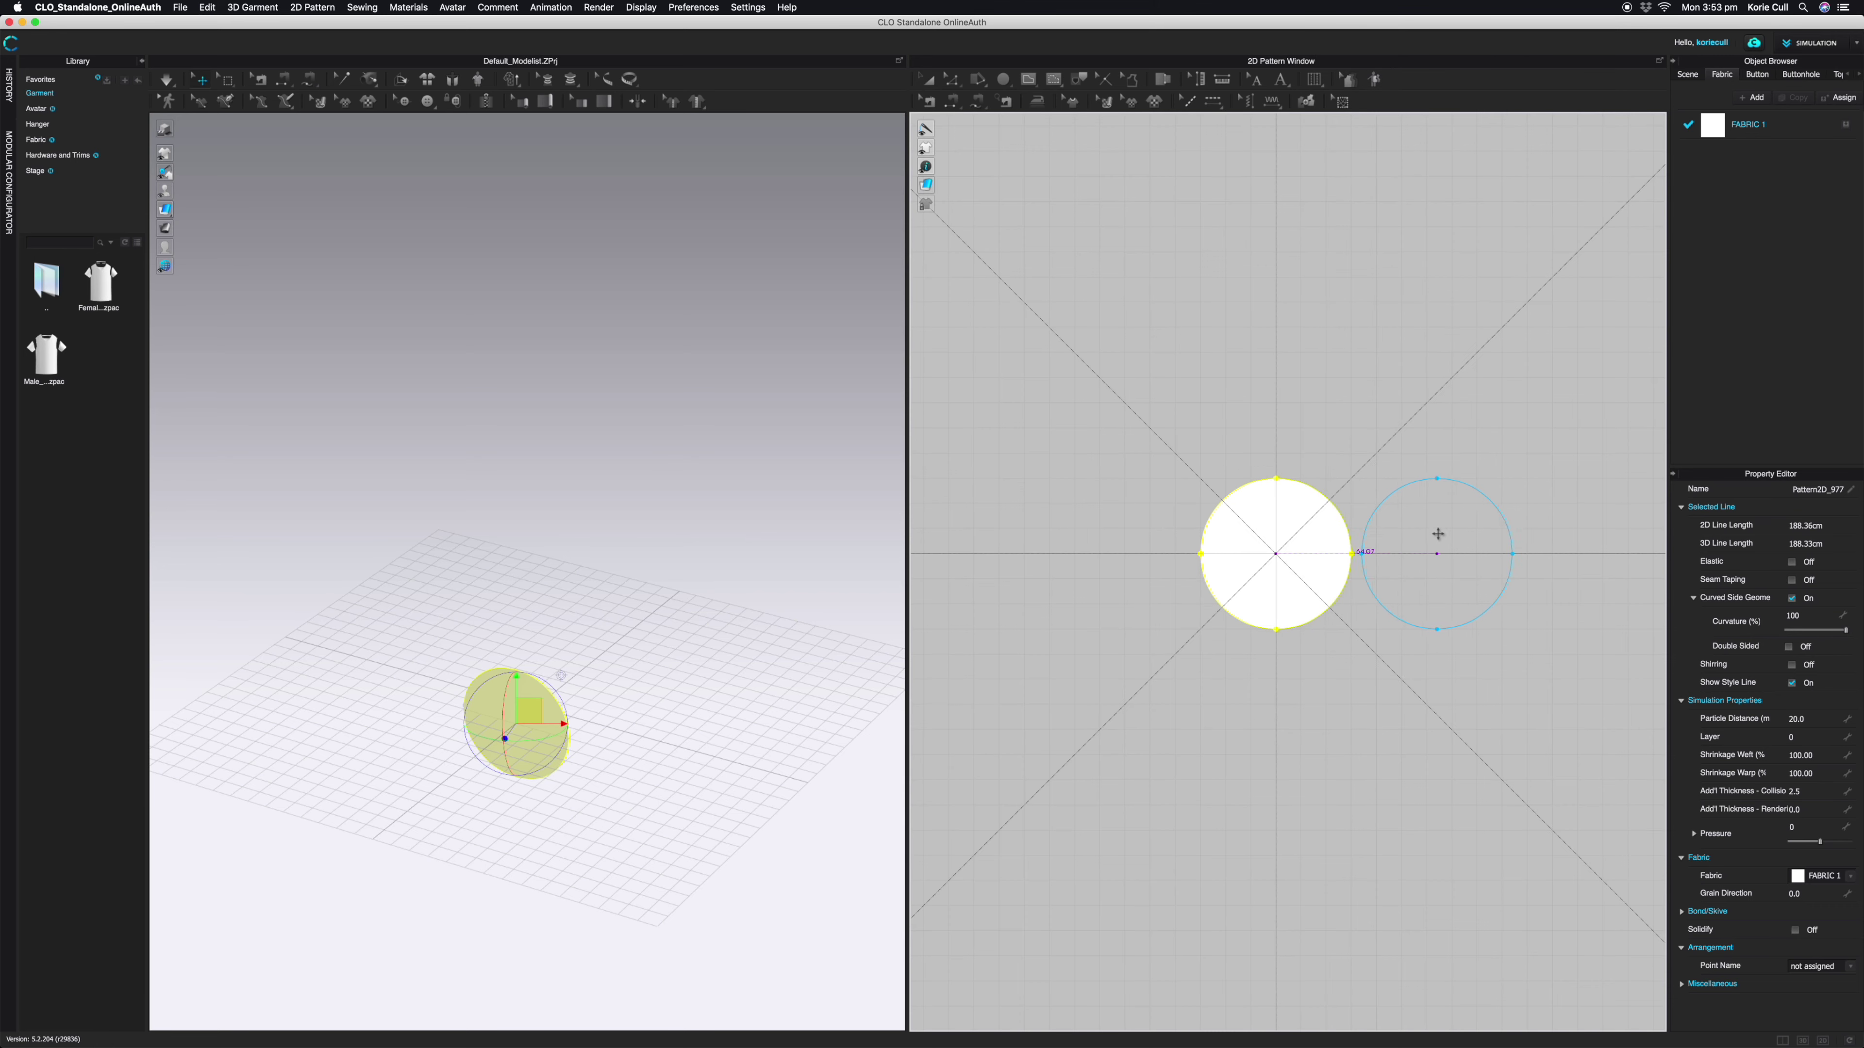
click(1438, 535)
middle_drag(1417, 339, 1250, 304)
Step: Sew the left circle's outline to the matching edge of the right circle with Segment Sewing
click(1194, 329)
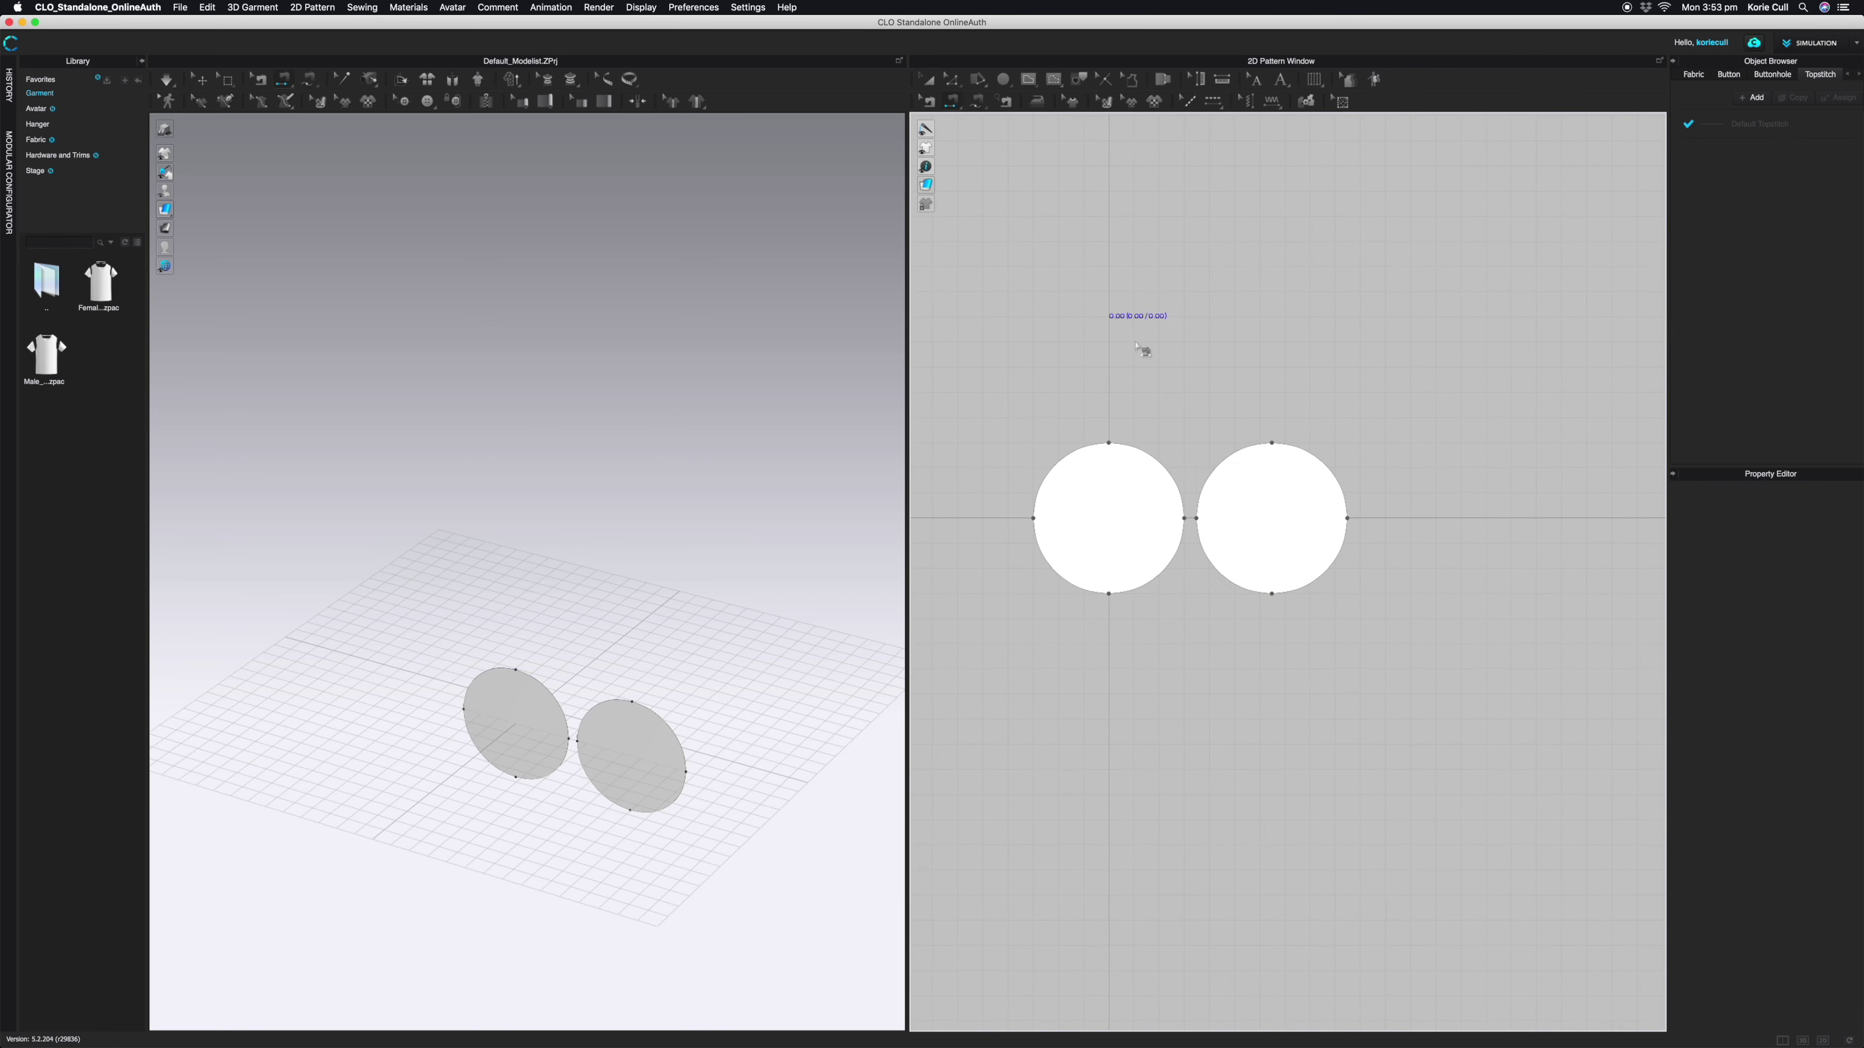
click(1184, 501)
click(1094, 596)
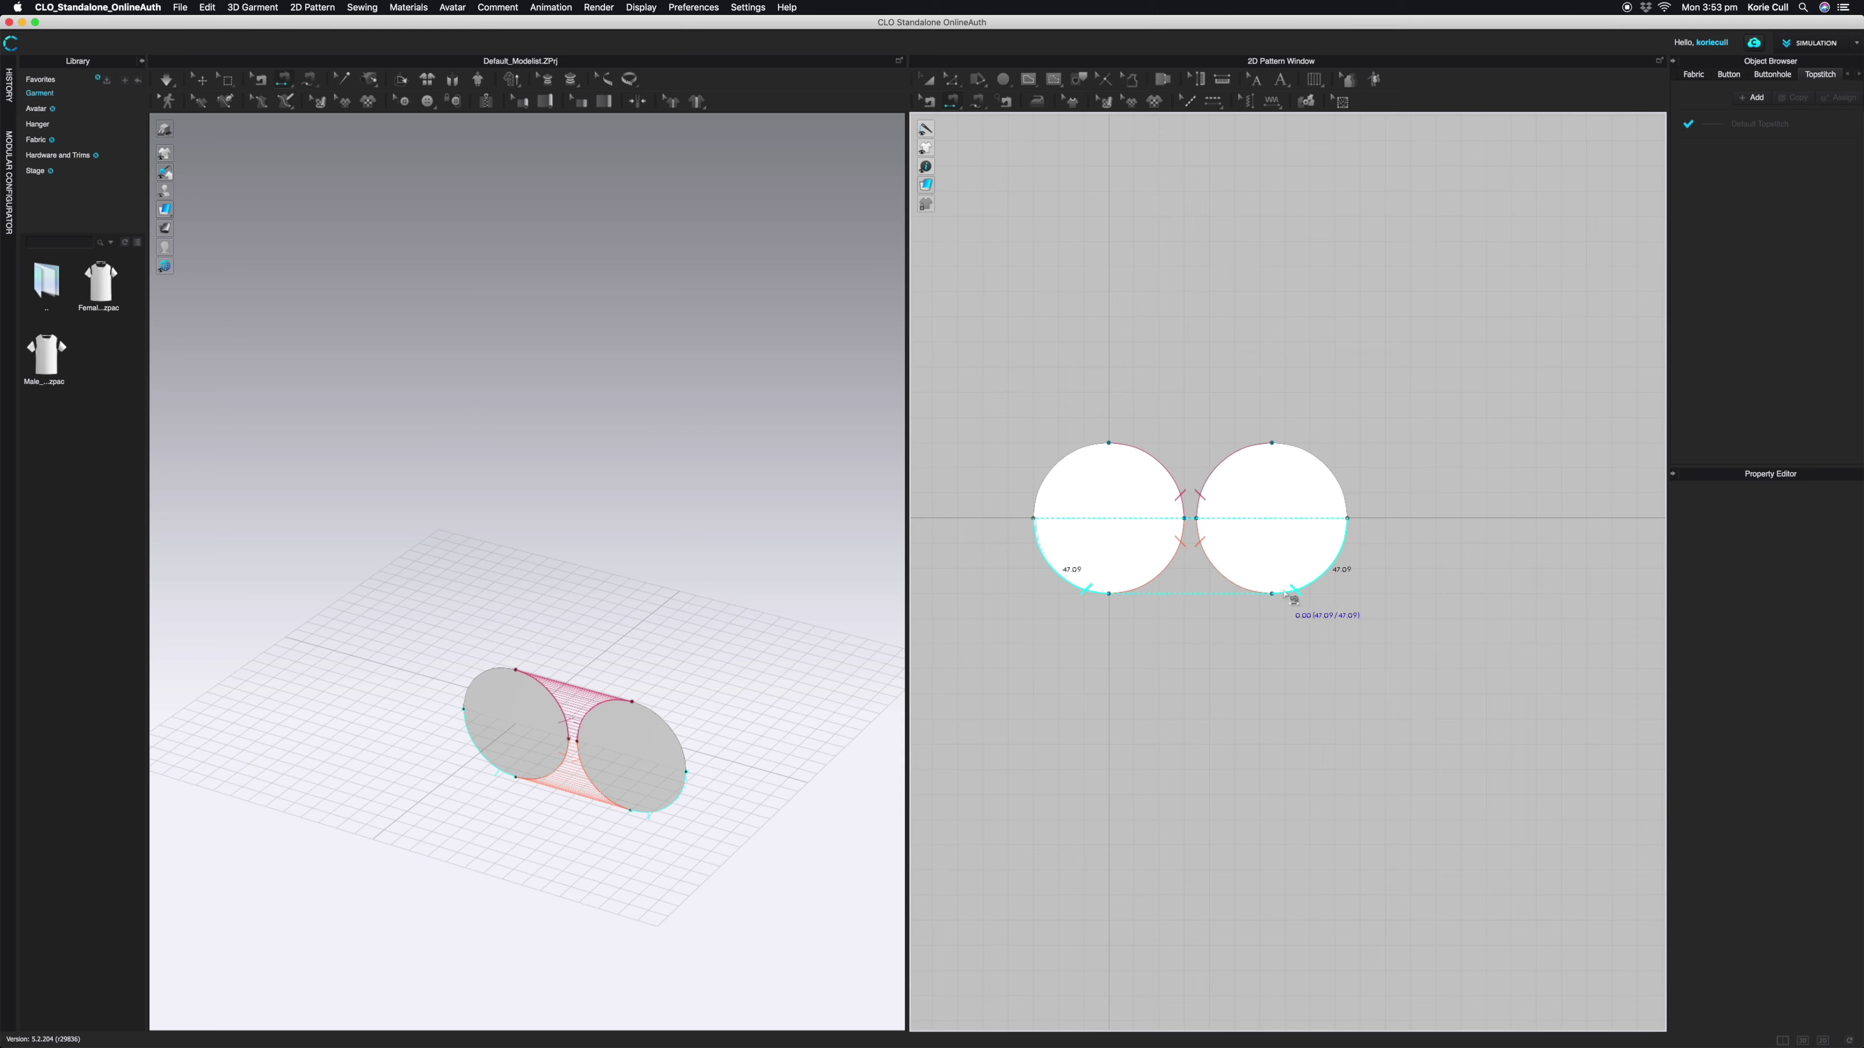
click(1298, 611)
key(a)
Step: Rotate the right circle about 90° in 3D using the transform gizmo
click(672, 768)
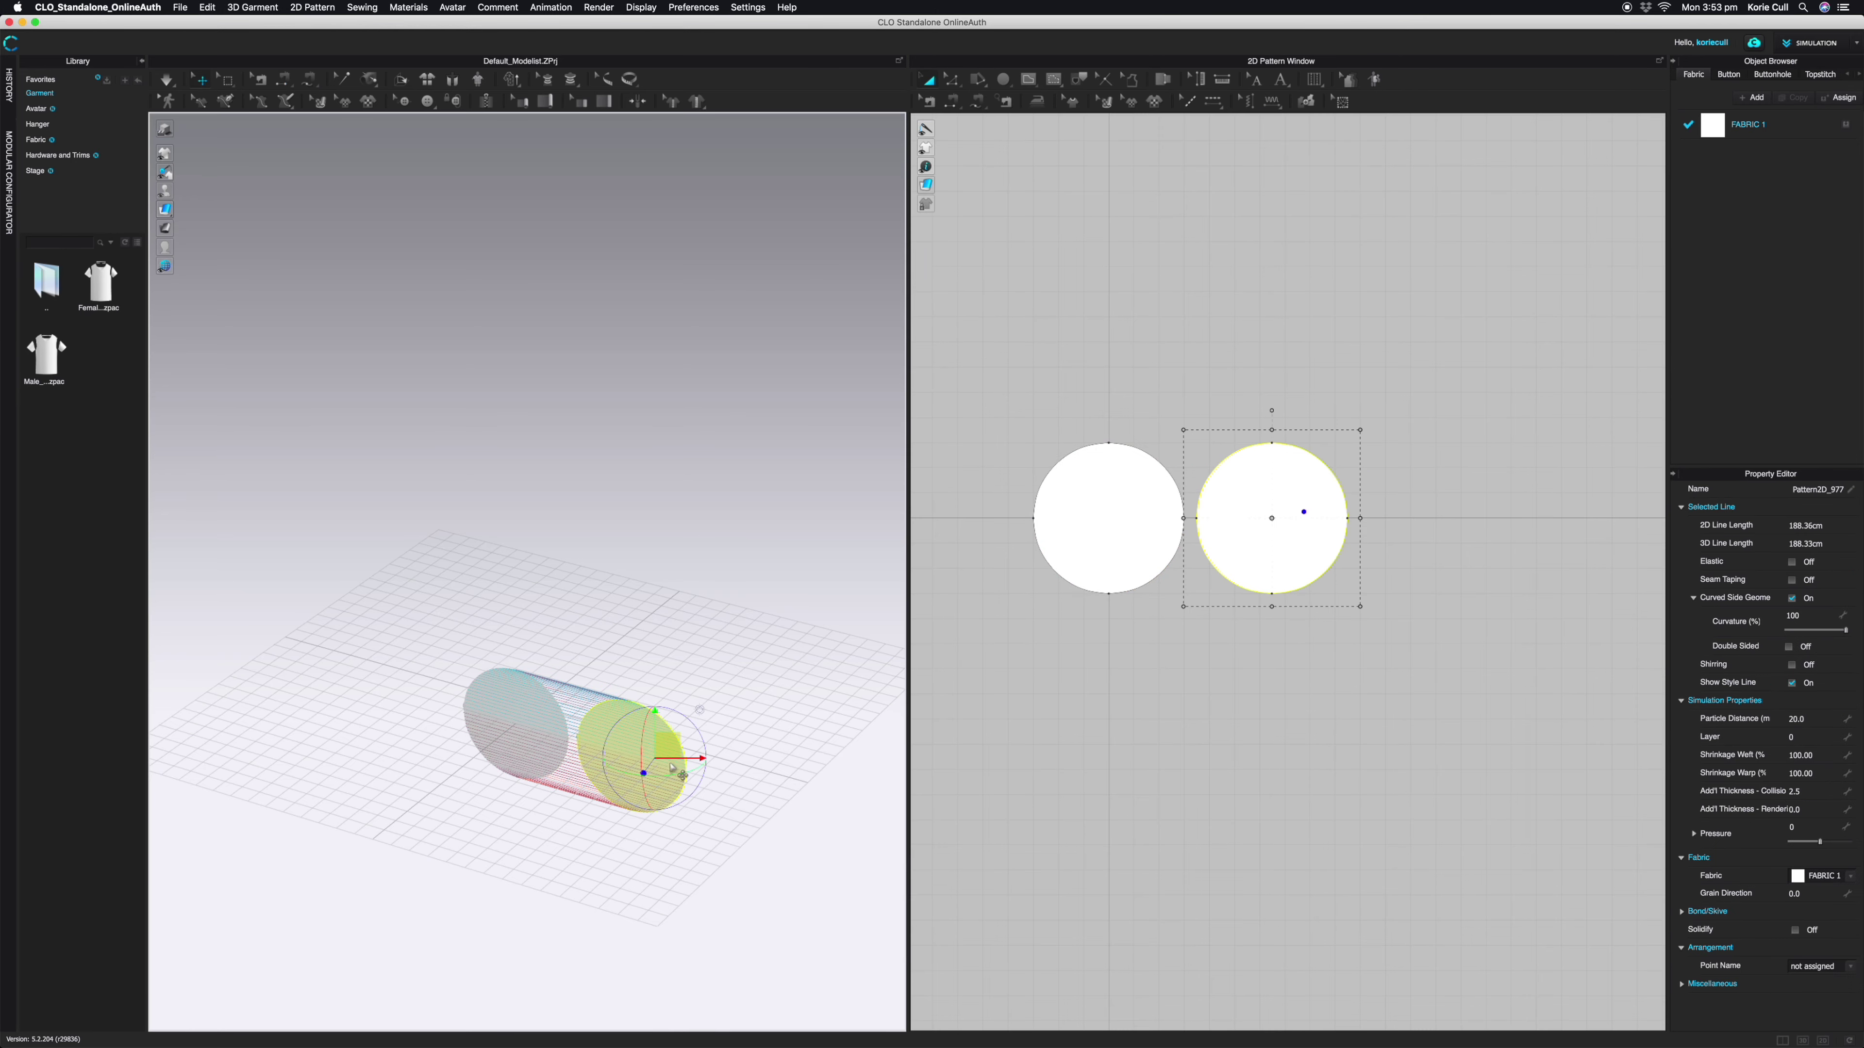
click(691, 7)
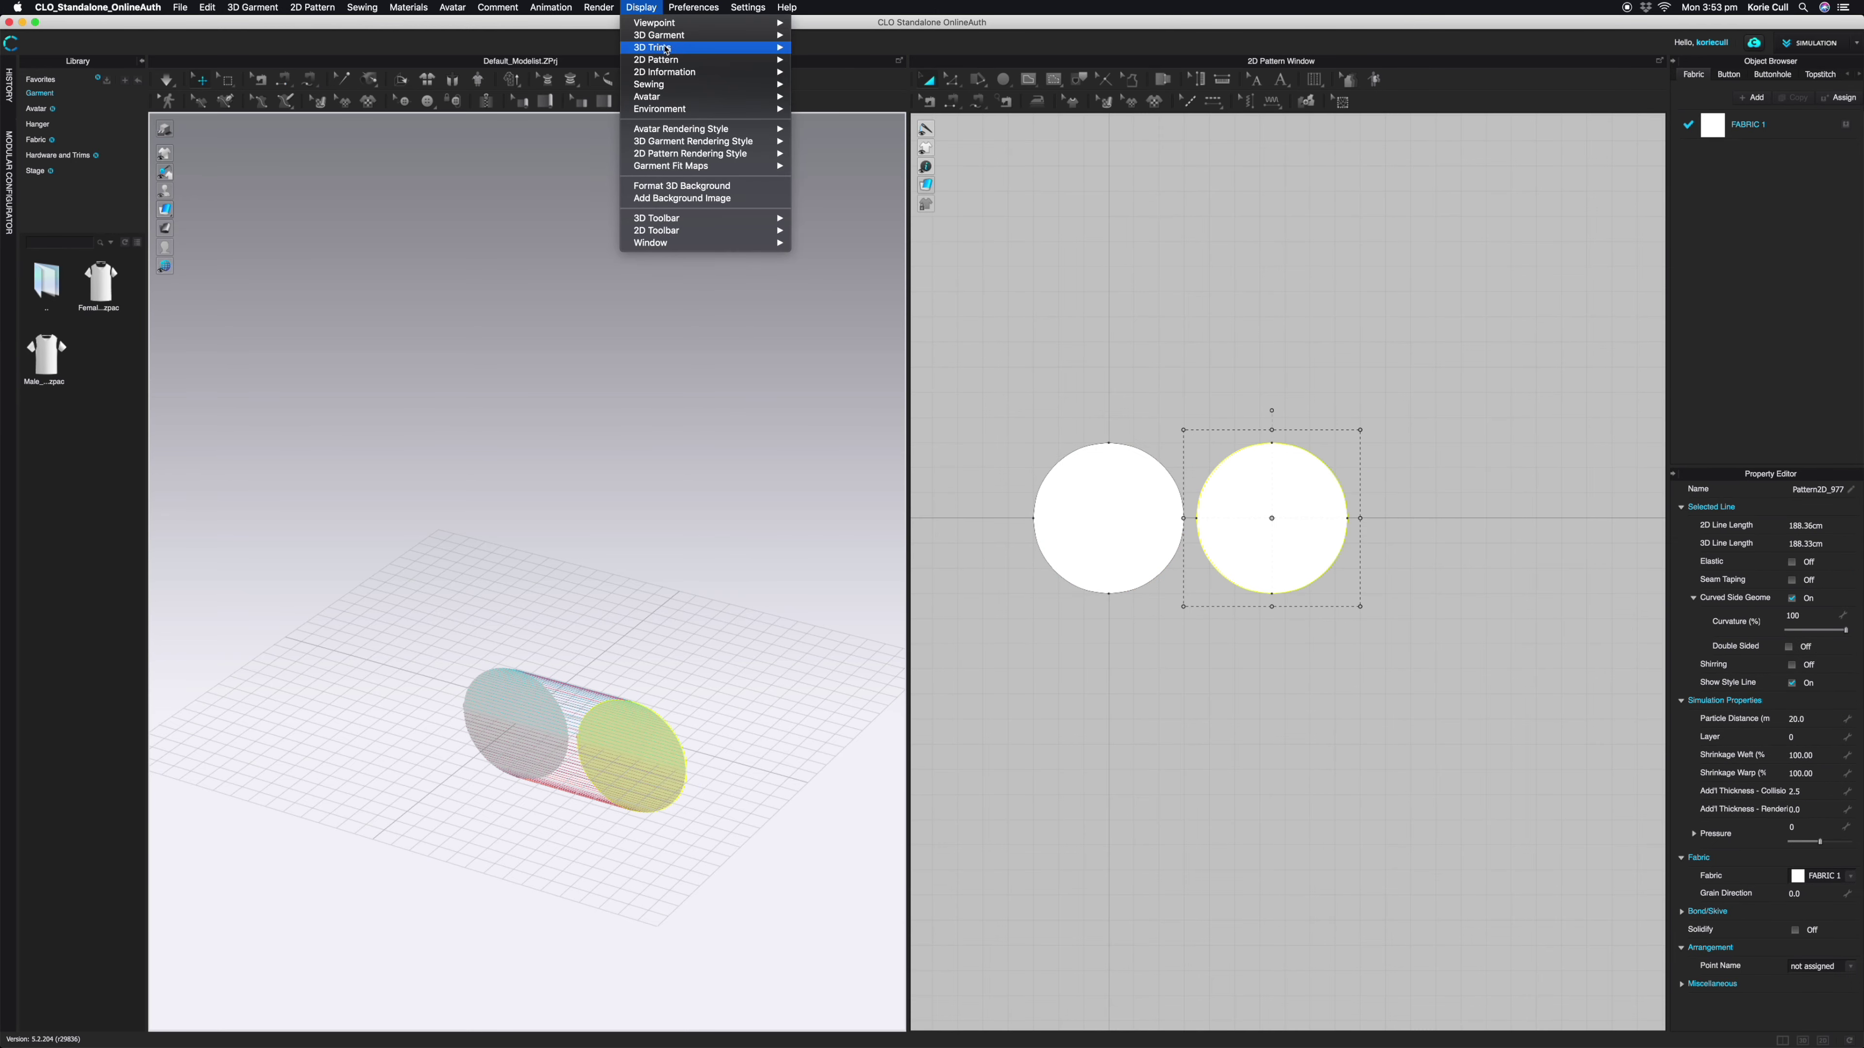
click(637, 766)
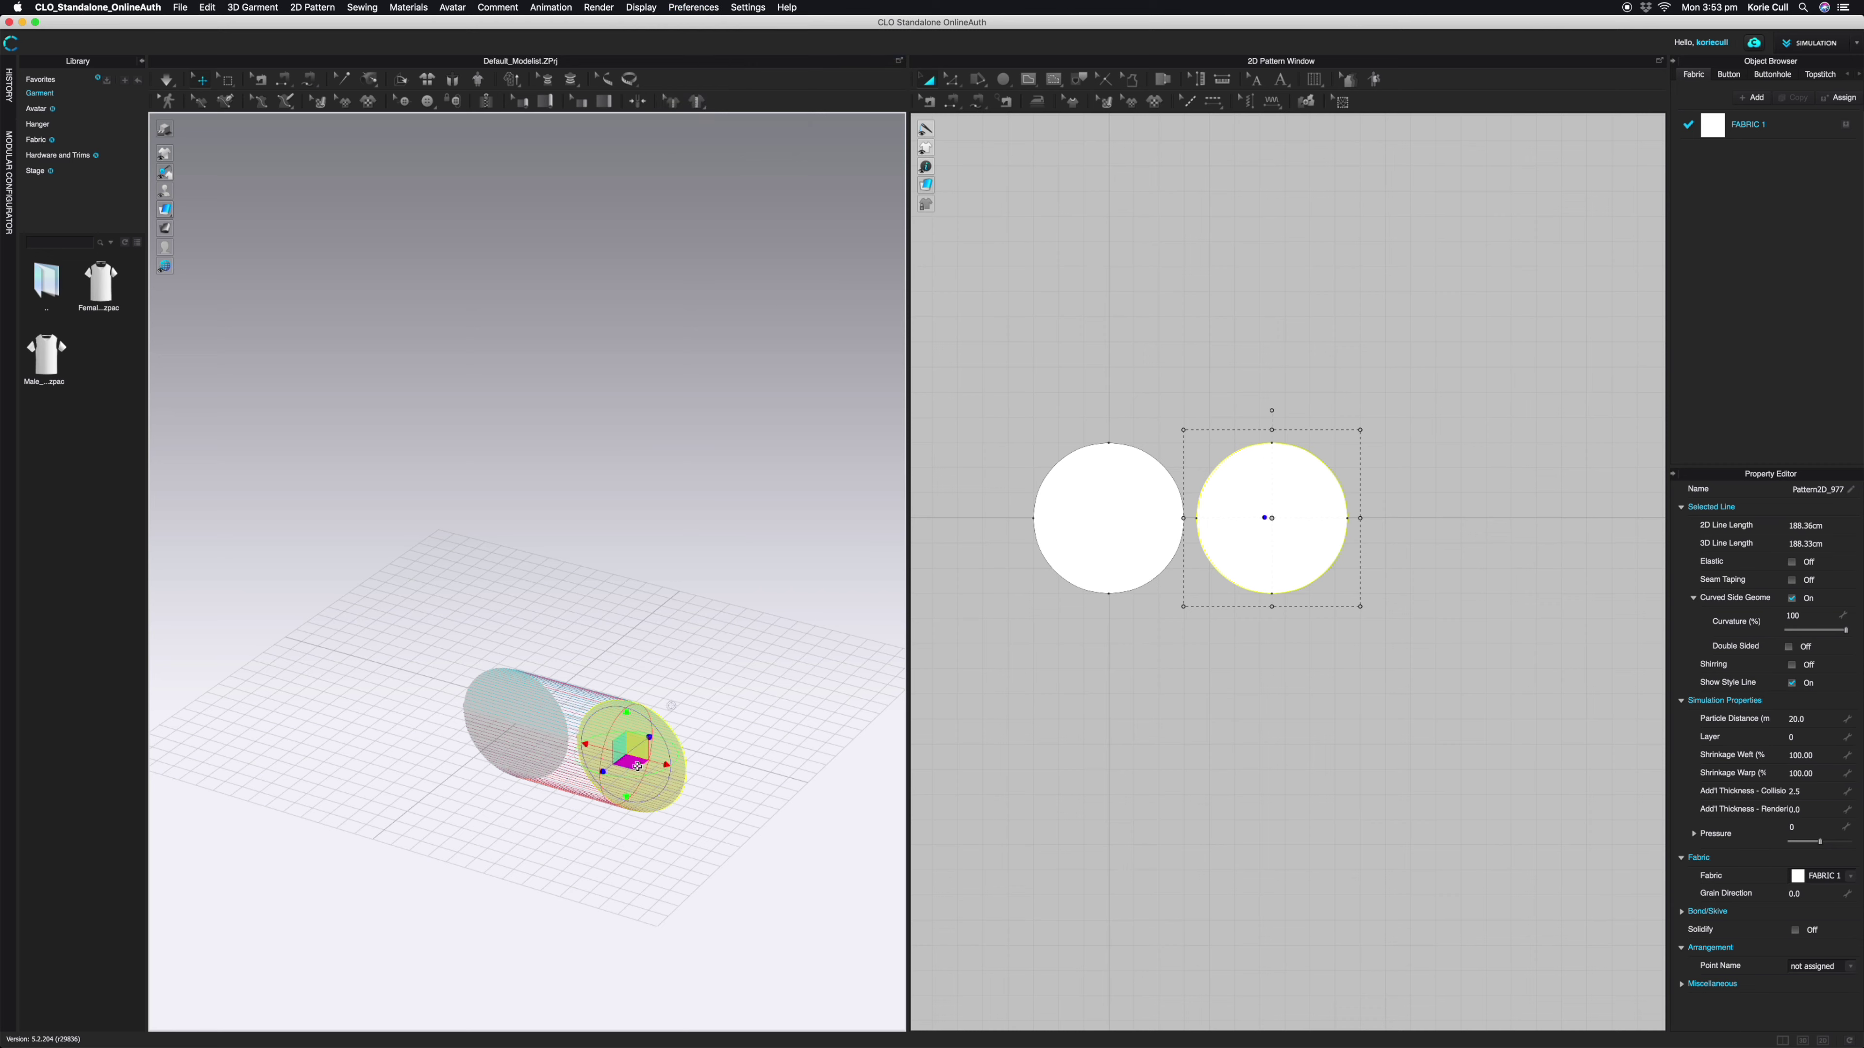
mouse_move(629, 778)
mouse_down()
mouse_move(542, 713)
mouse_move(544, 691)
mouse_up()
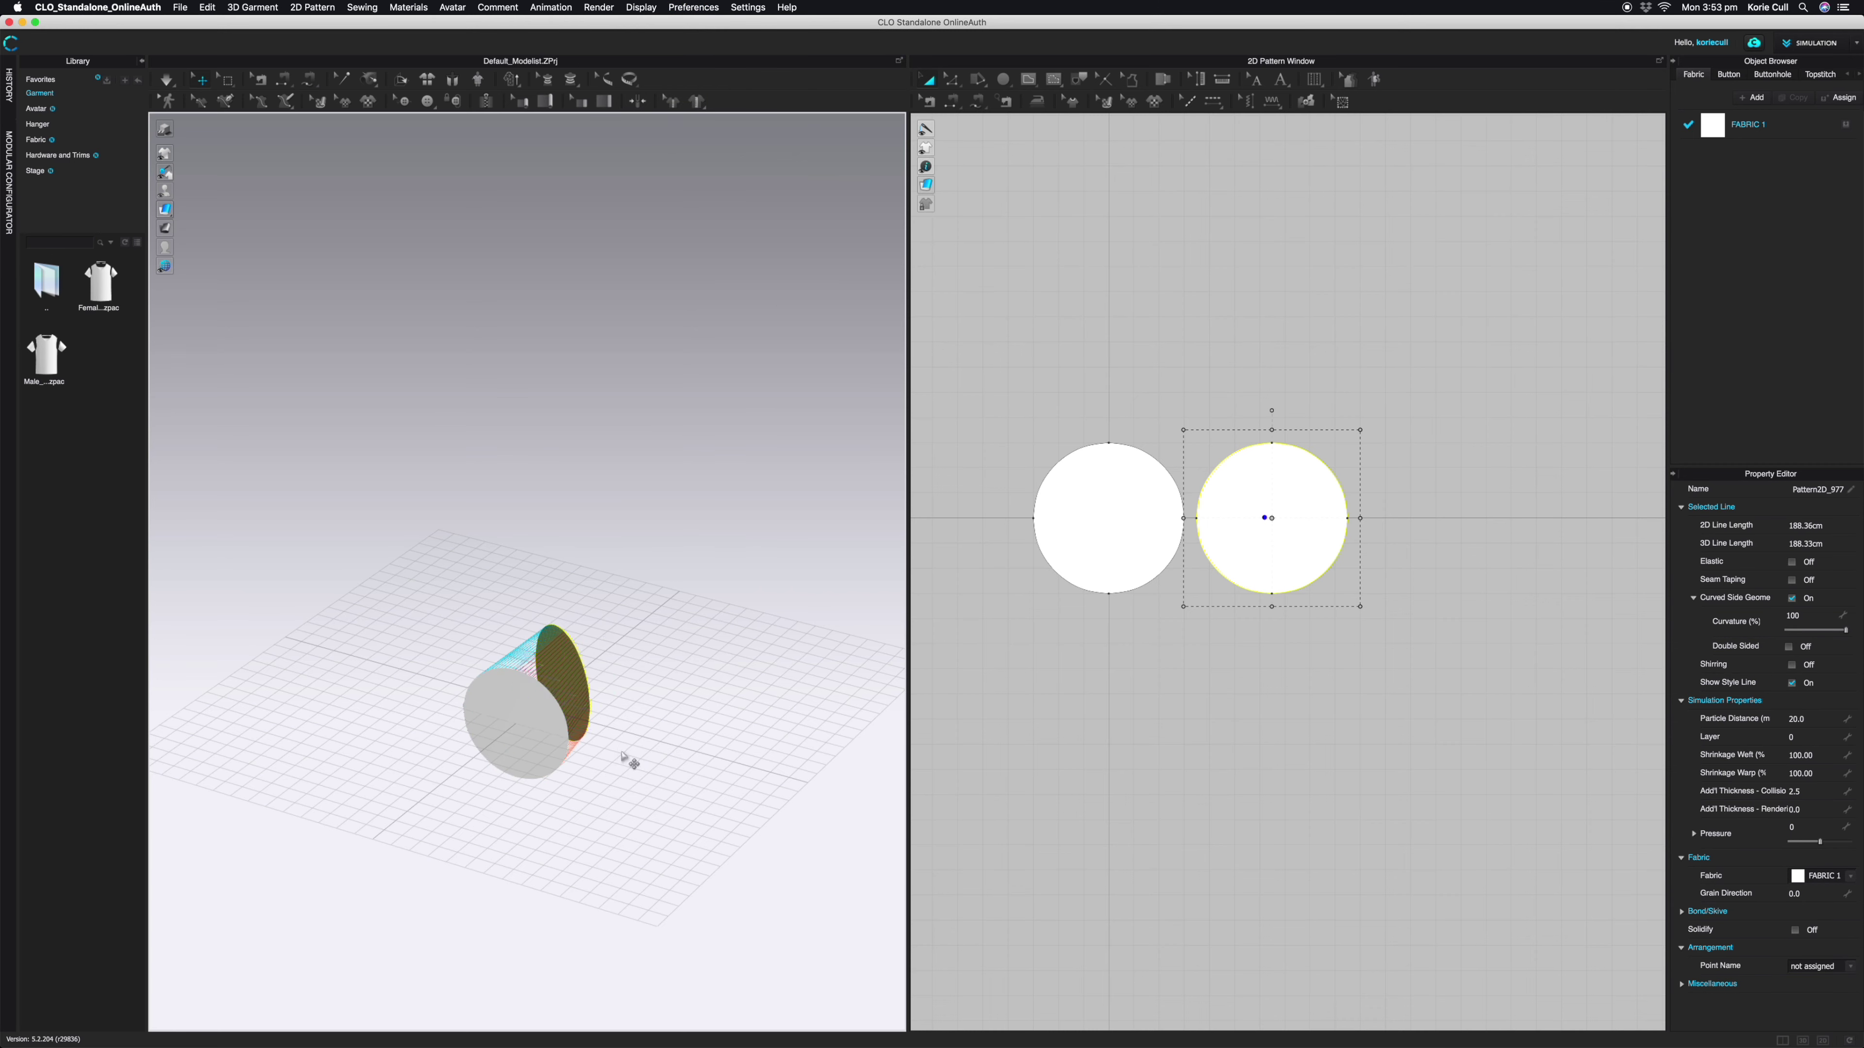
right_drag(616, 763, 881, 622)
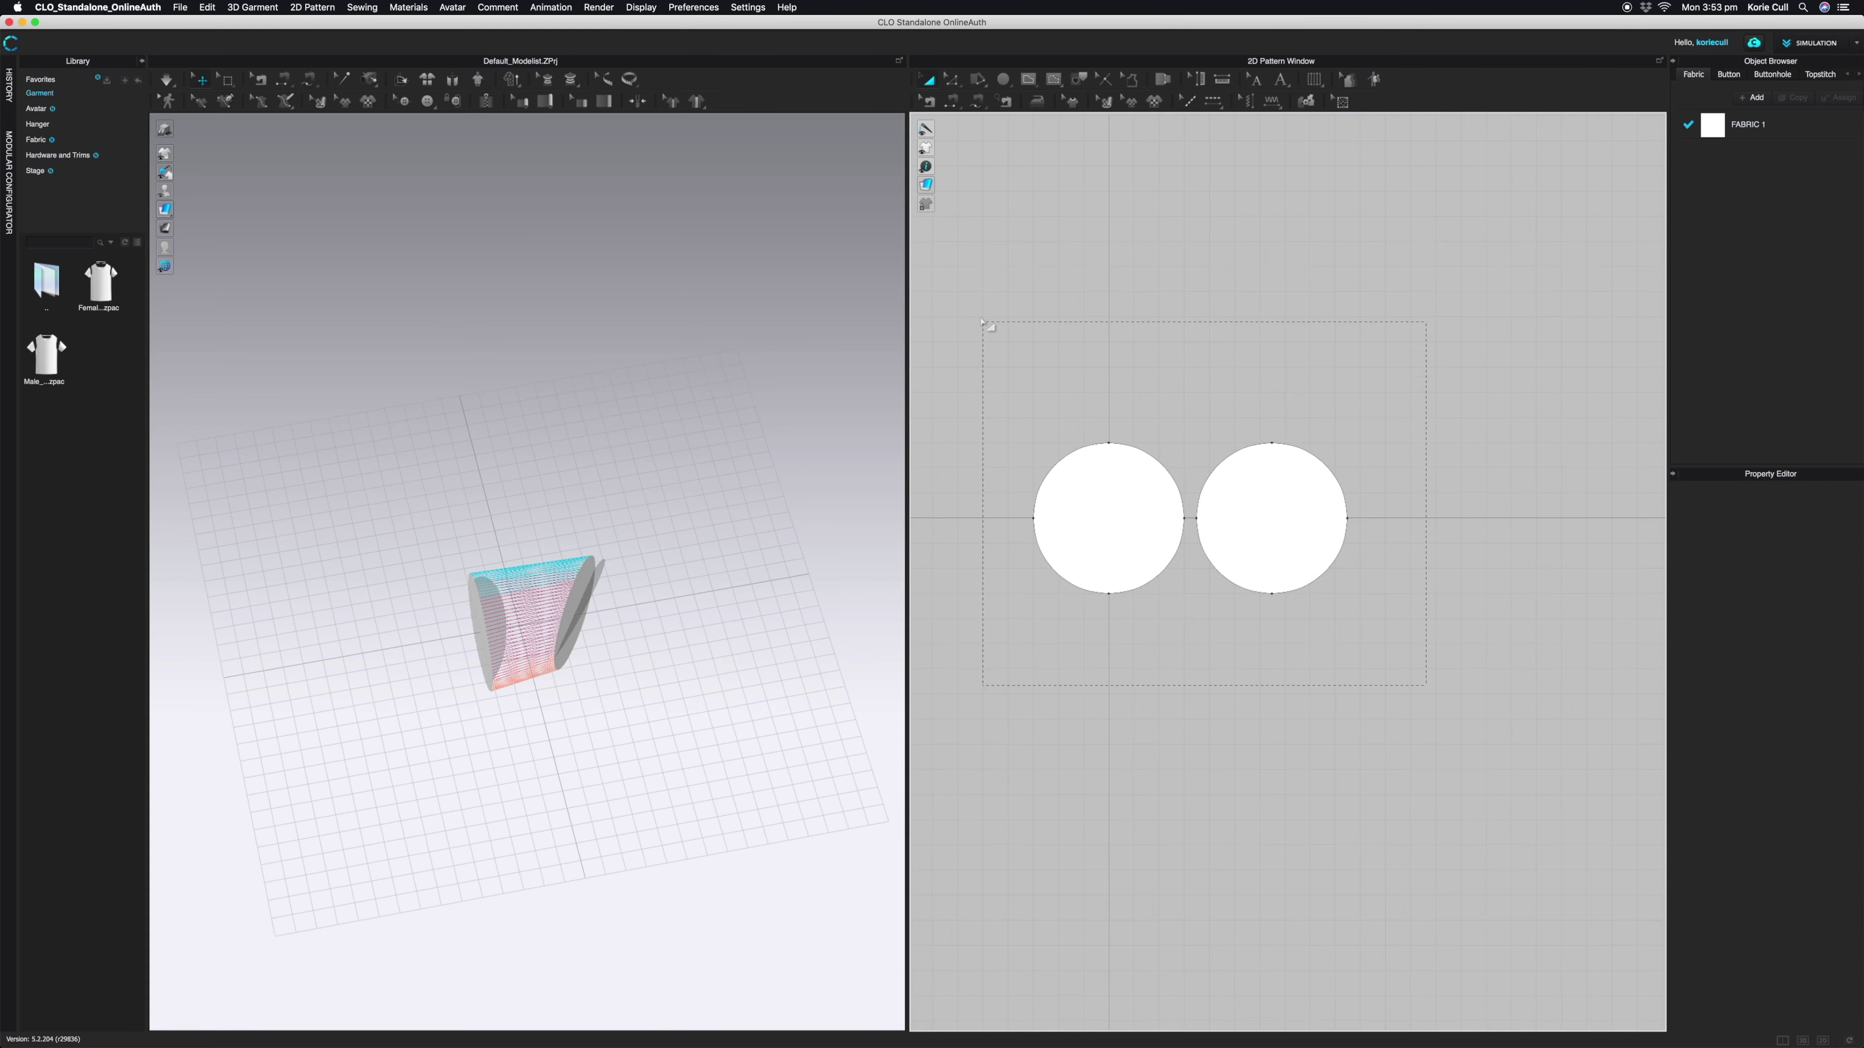
Step: Set the left circle's inflation pressure to 10
key(ctrl+a)
right_drag(614, 575, 660, 514)
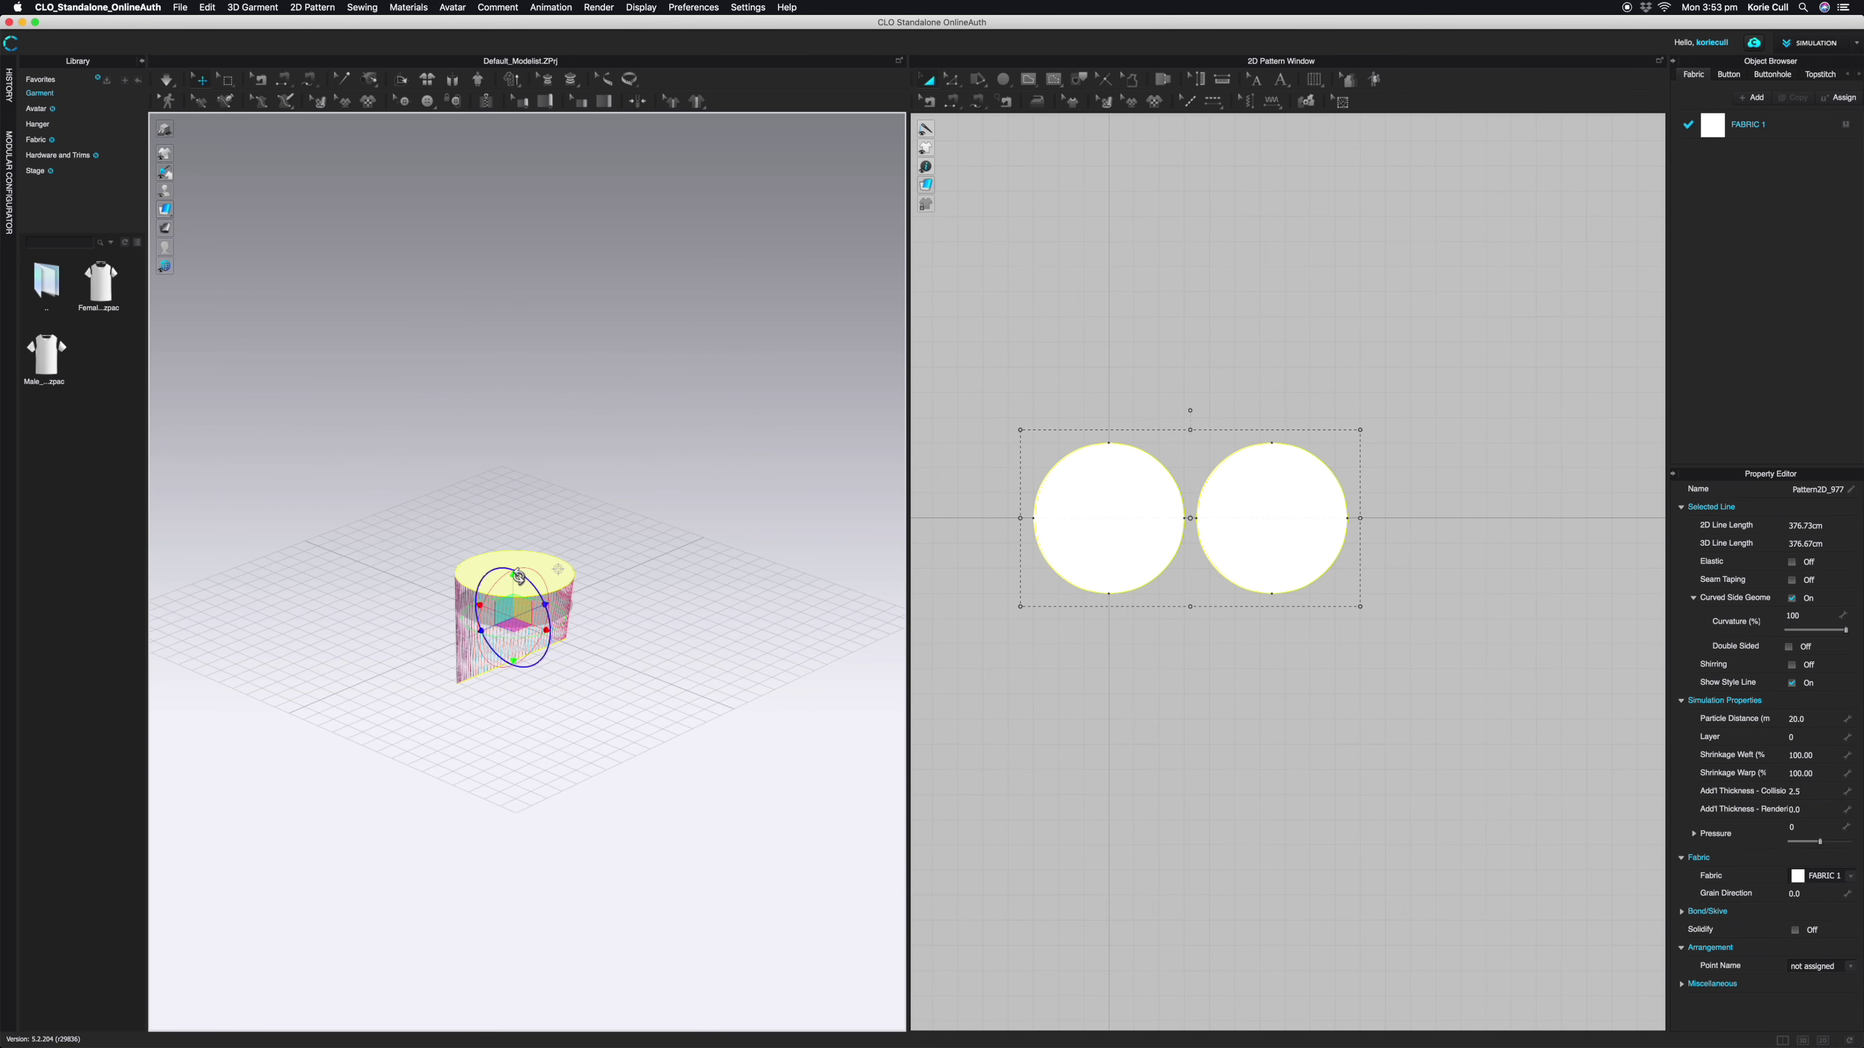
click(1153, 529)
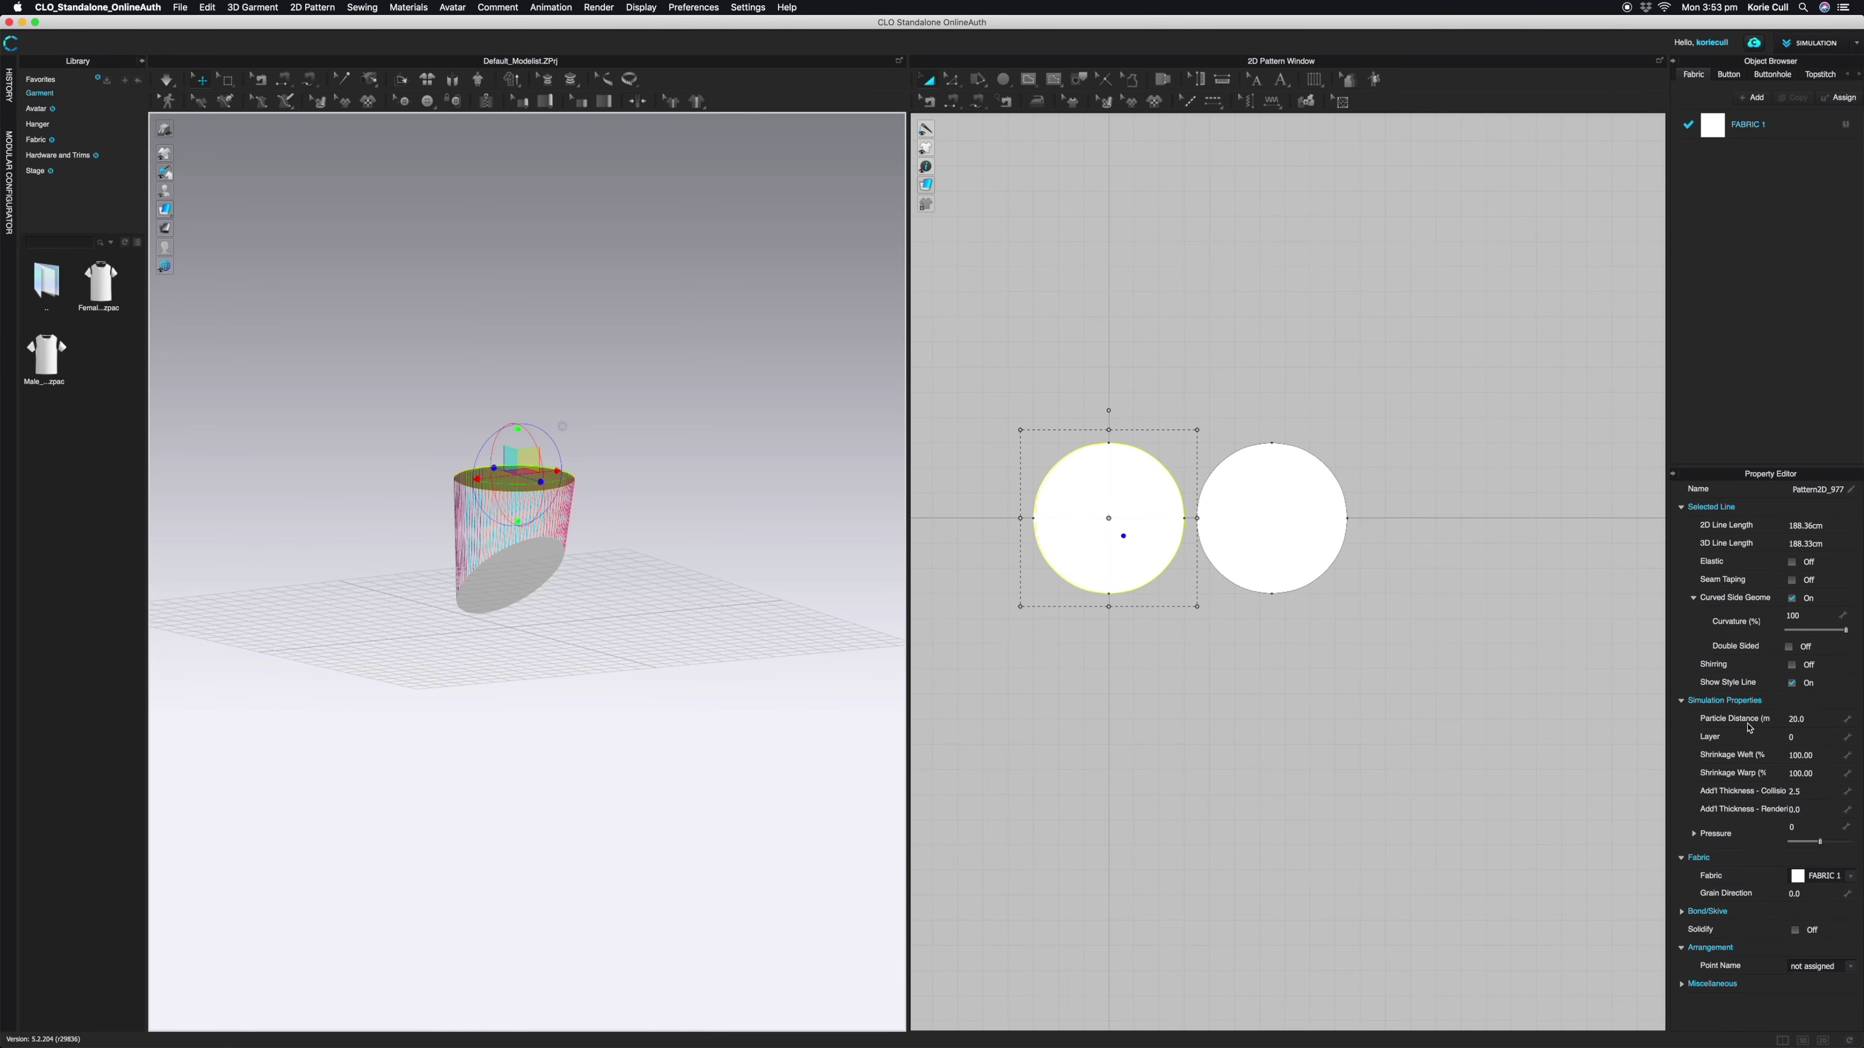
double_click(1808, 831)
text(10)
click(1555, 836)
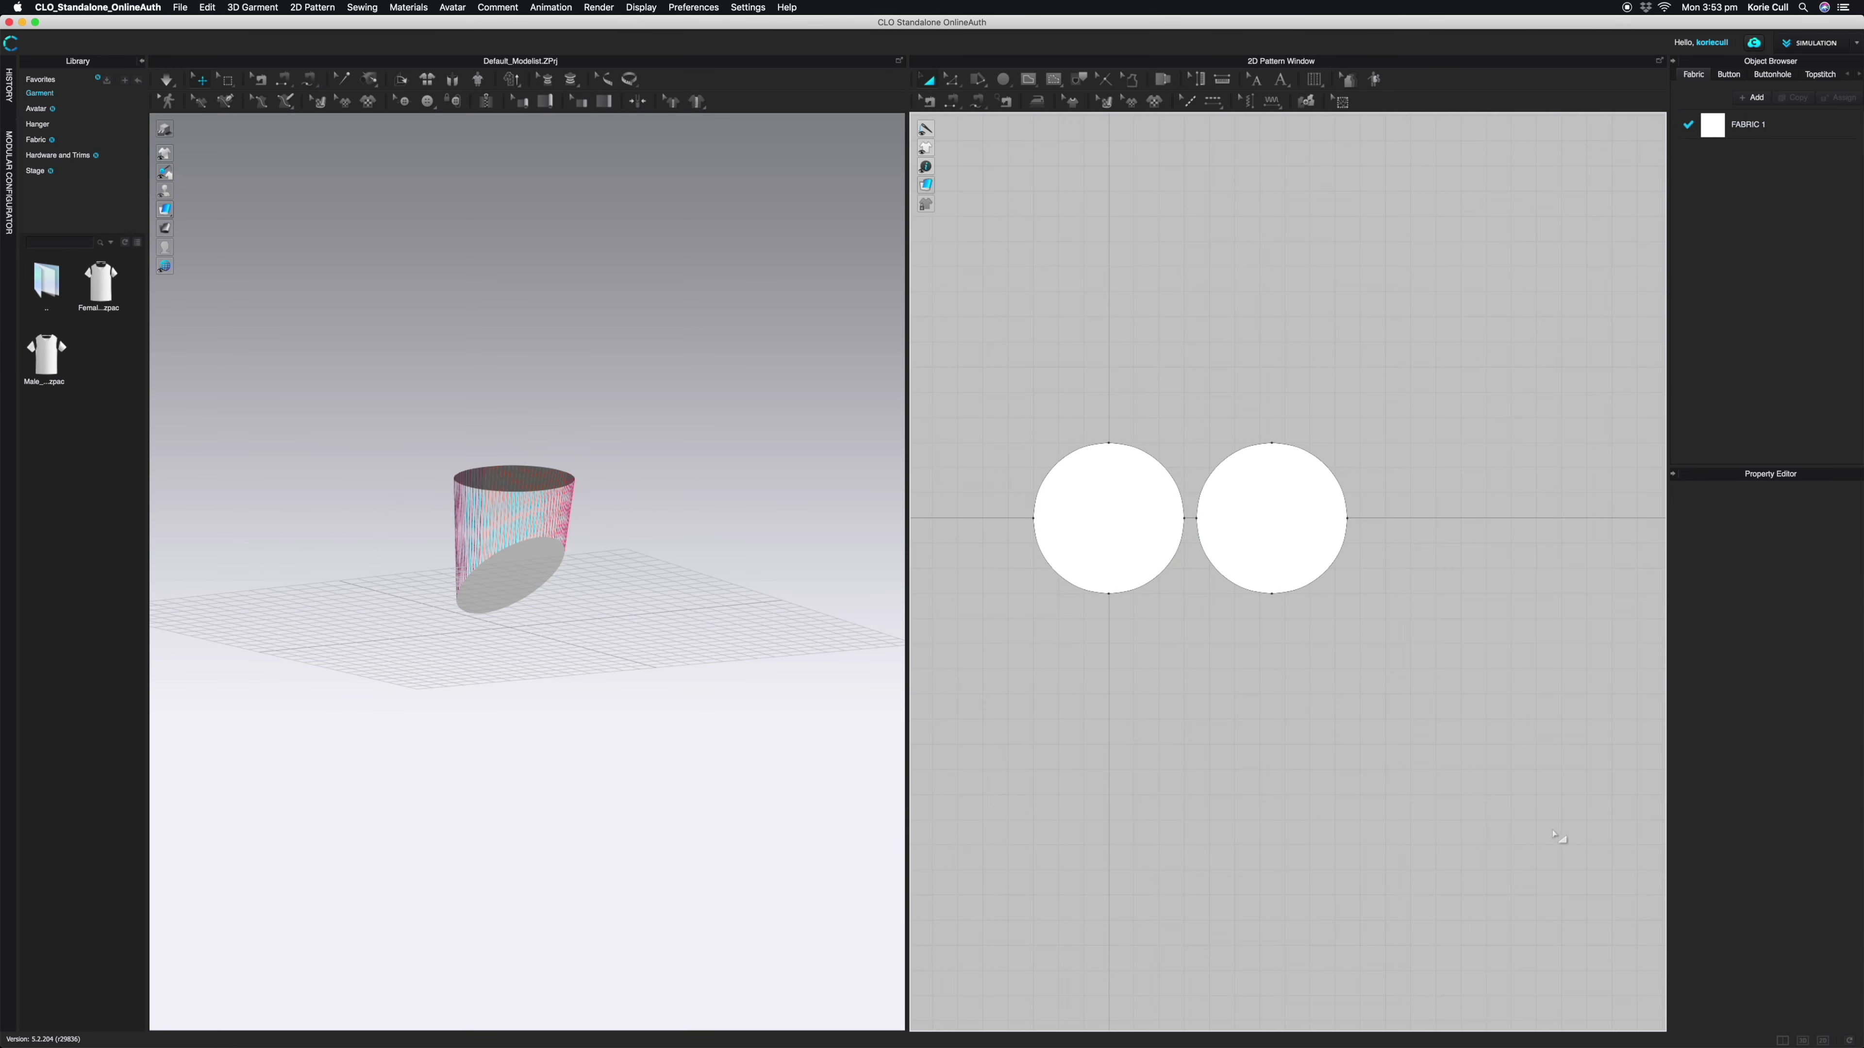
click(1279, 534)
Step: Simulate and give both circles pressure 4 so the cushion inflates
click(1500, 829)
key(space)
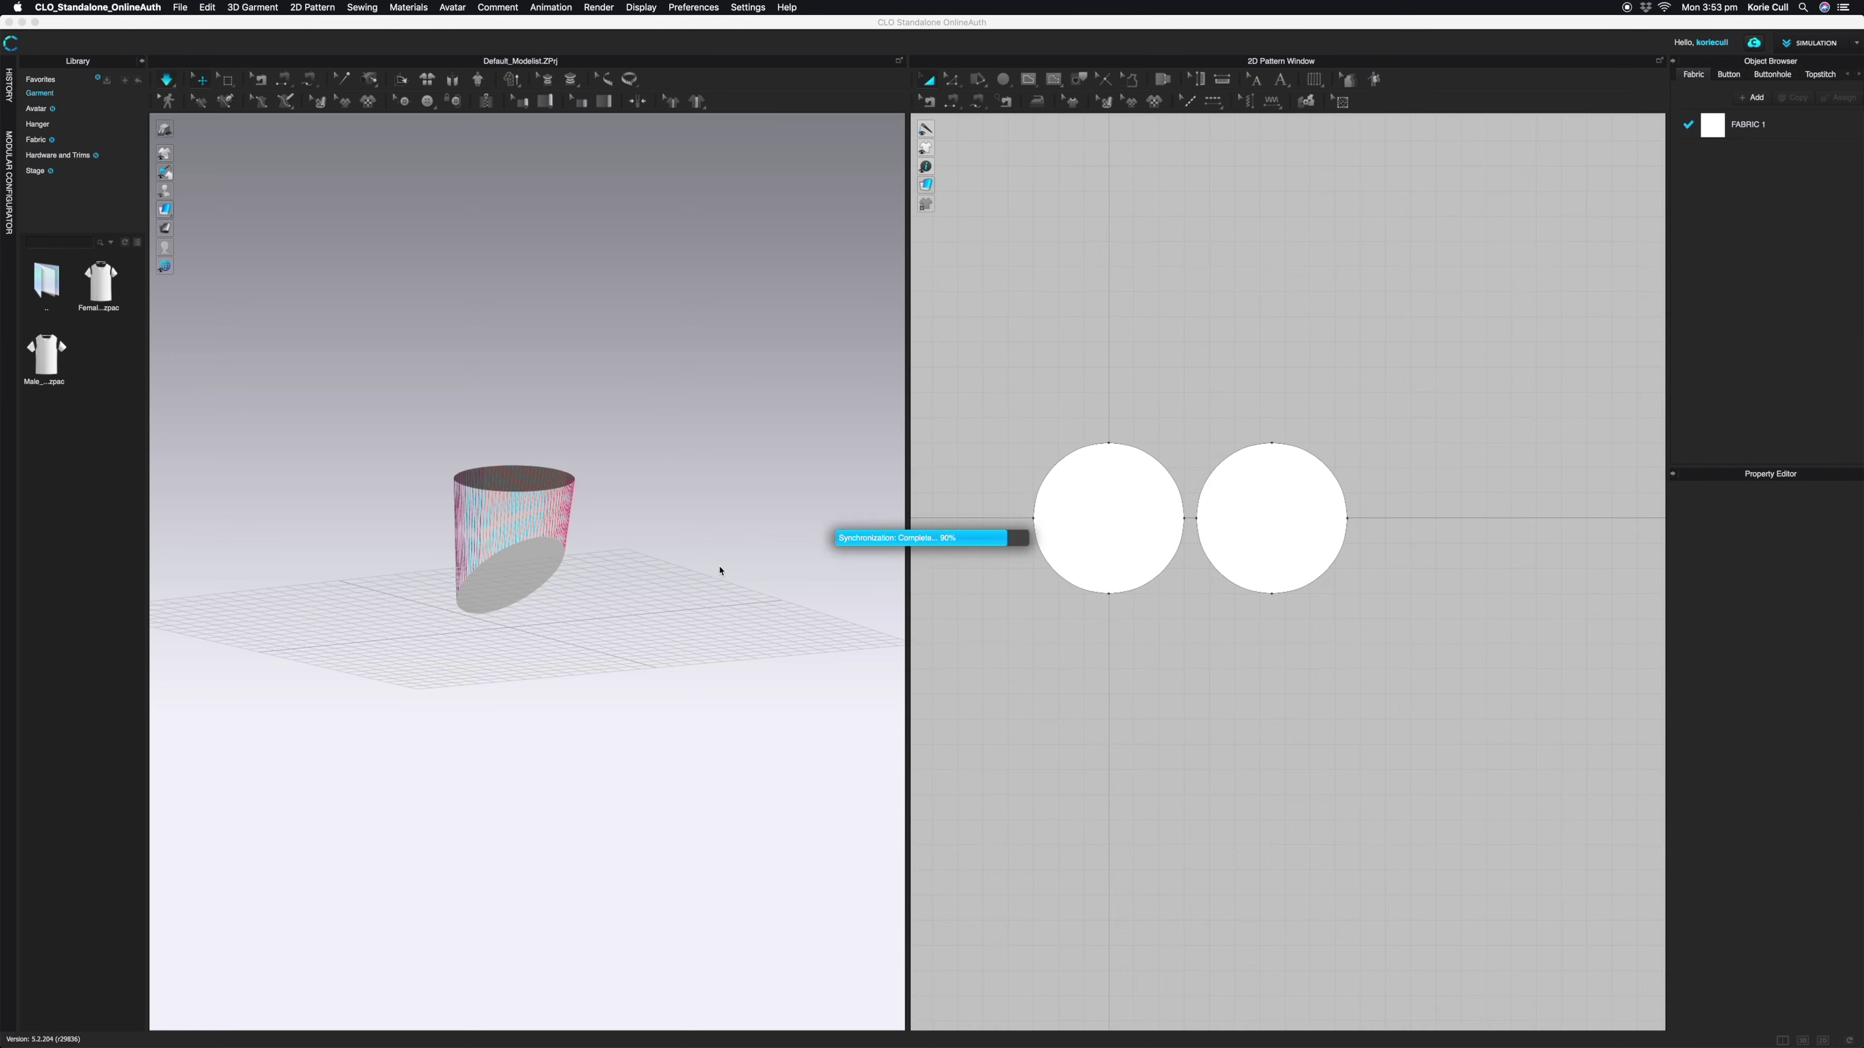
mouse_move(645, 574)
right_down()
mouse_move(640, 683)
mouse_move(670, 539)
right_up()
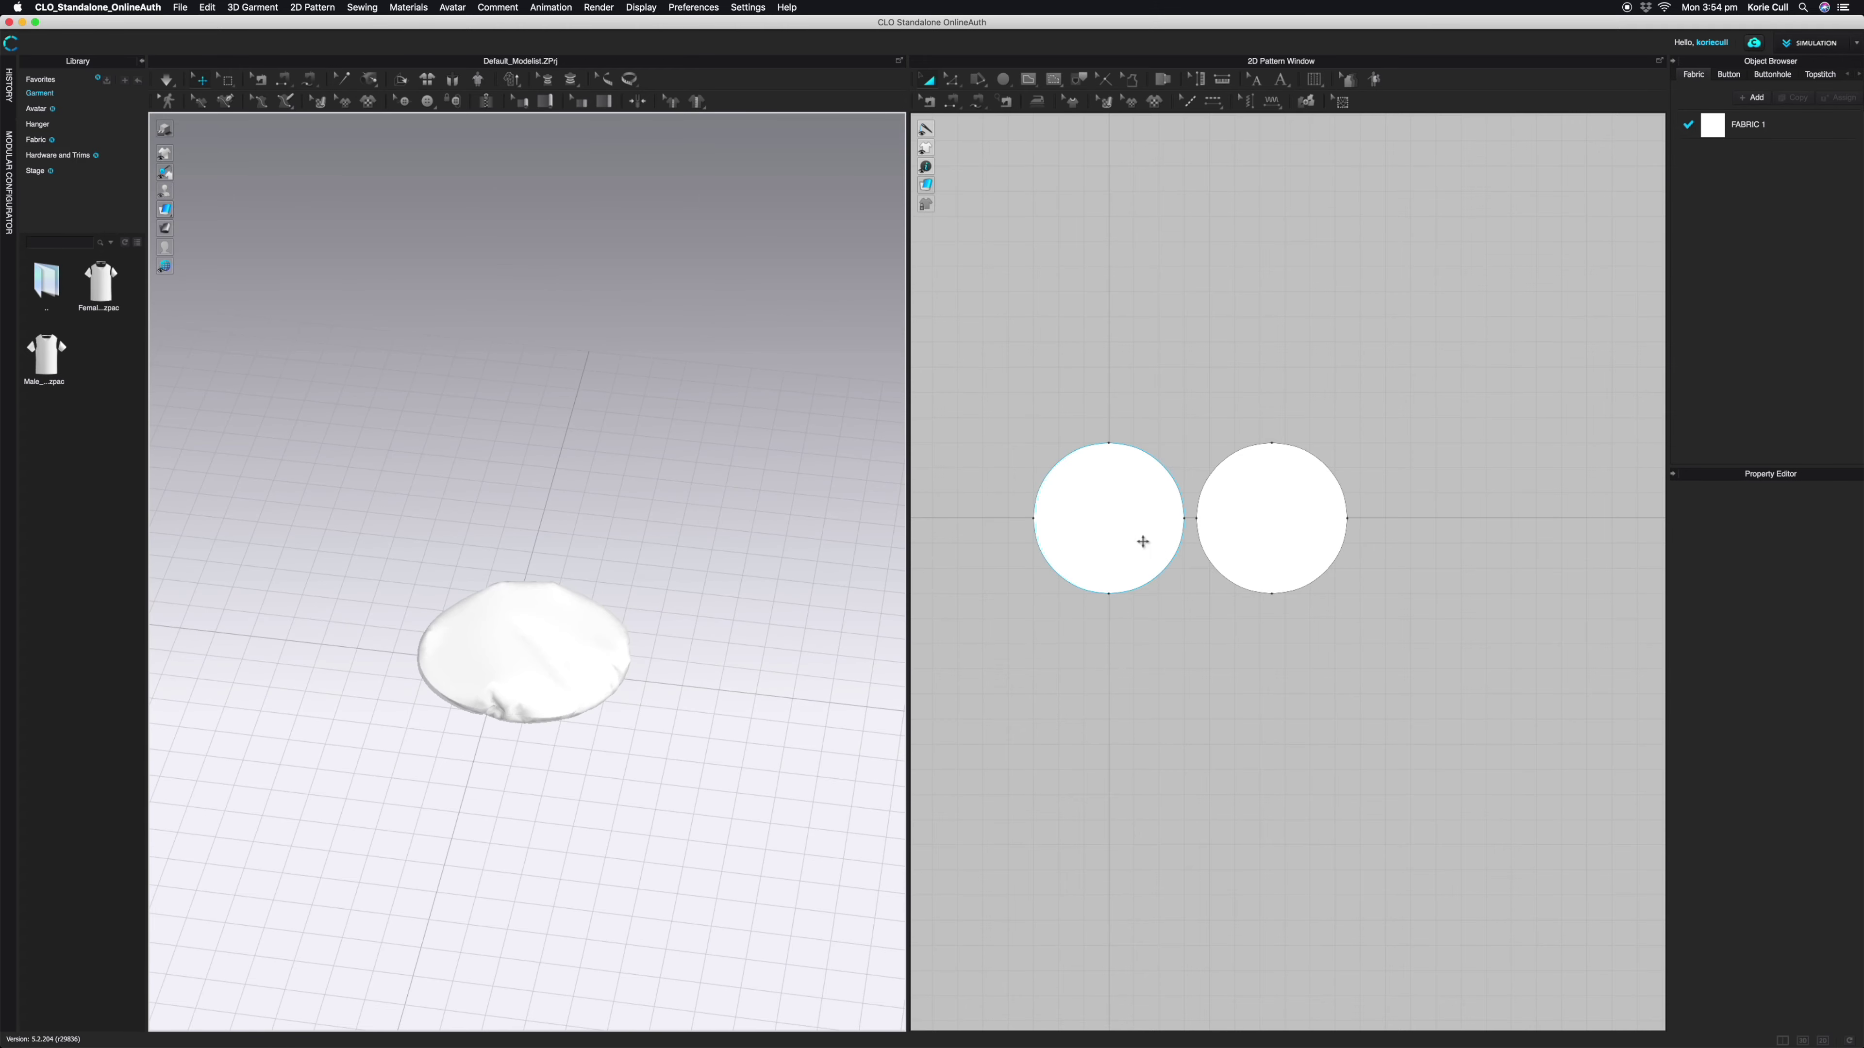
drag(977, 379, 1363, 660)
click(1804, 826)
text(3)
key(Return)
key(space)
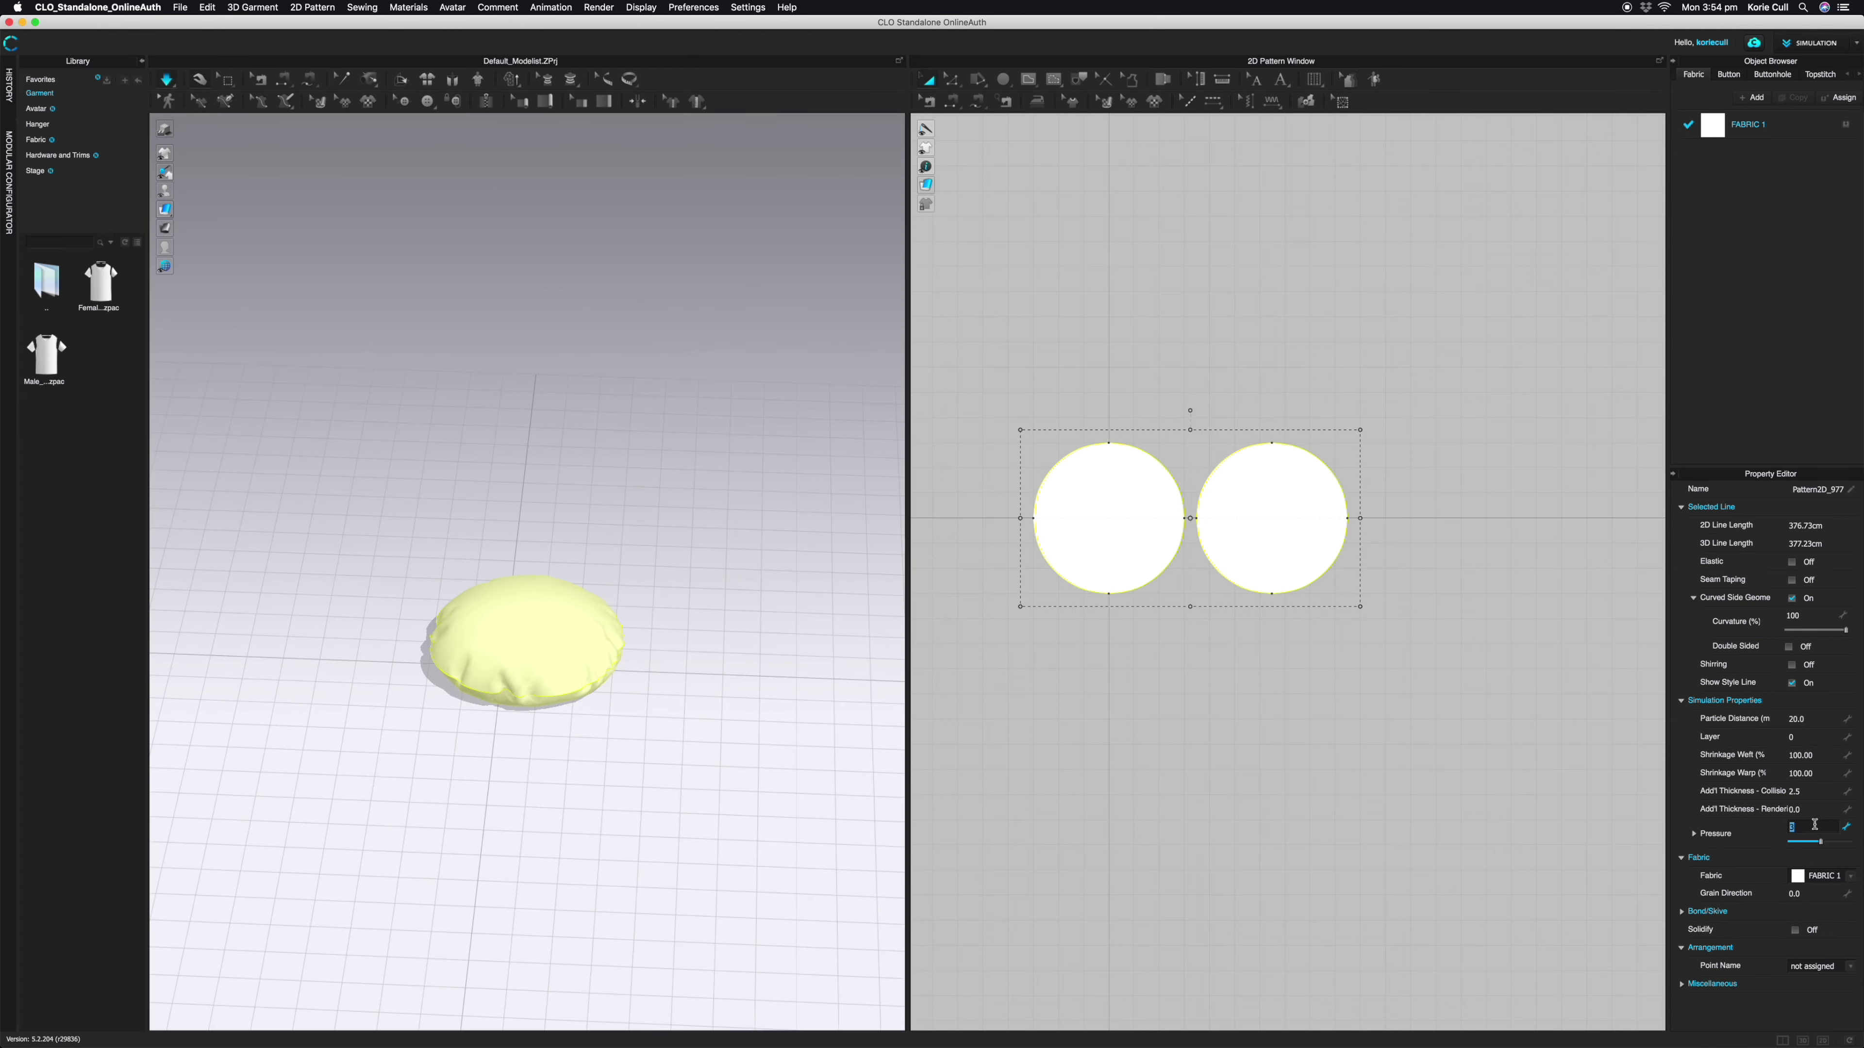
text(4)
right_drag(641, 707, 495, 678)
scroll(494, 678, up, 3)
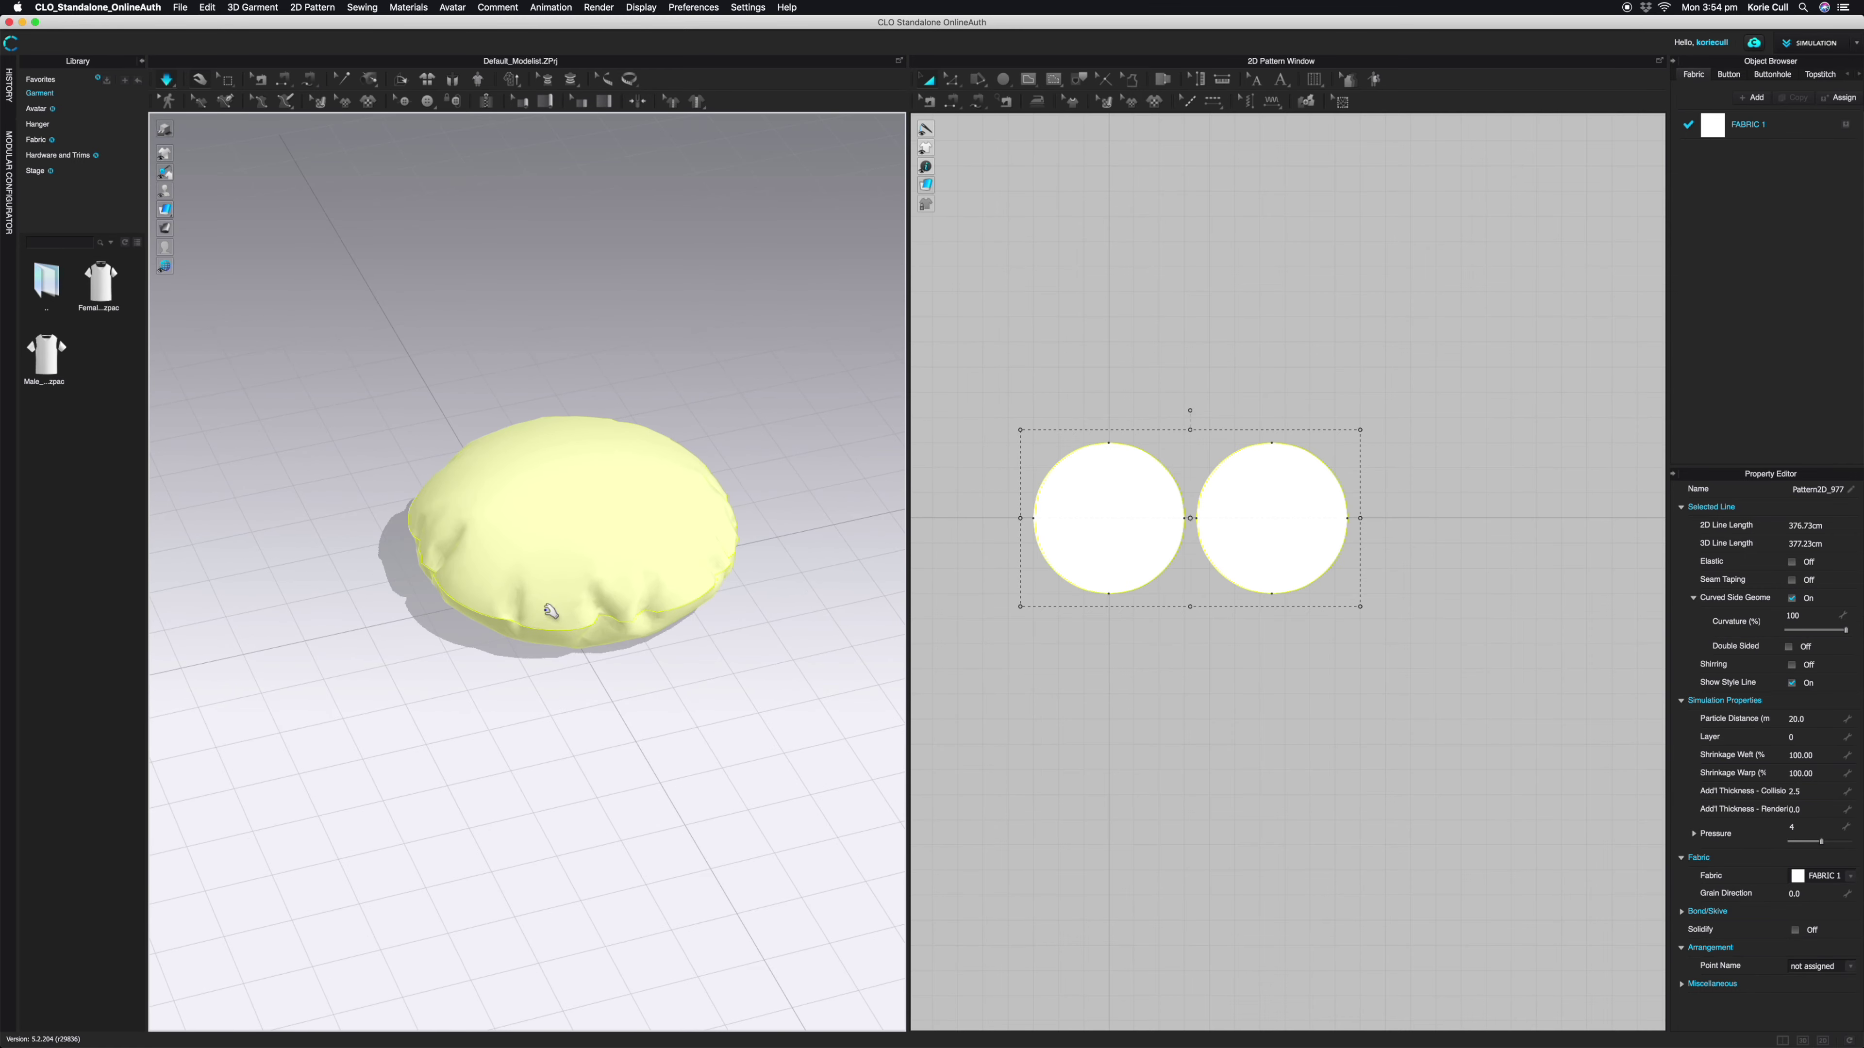
Step: Re-run the simulation and orbit around the inflated cushion
key(space)
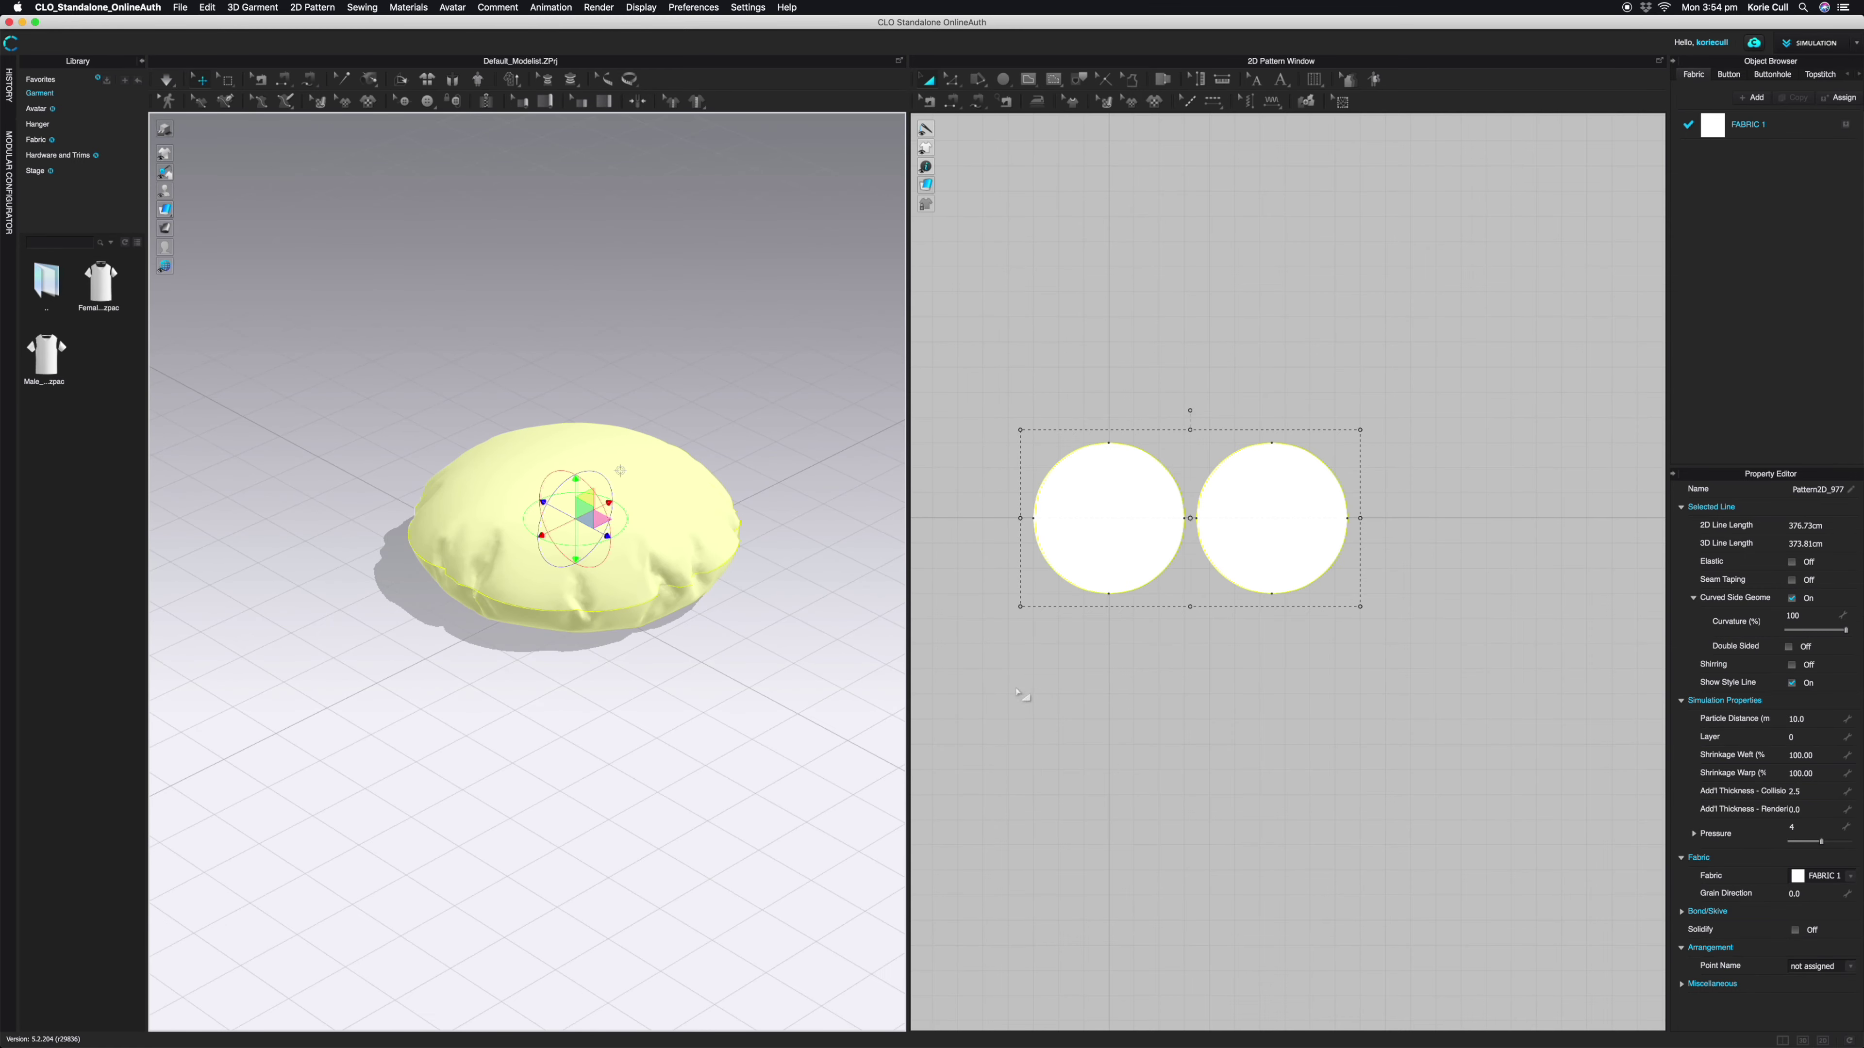
key(space)
click(558, 719)
mouse_move(557, 720)
right_down()
mouse_move(524, 613)
mouse_move(690, 609)
right_up()
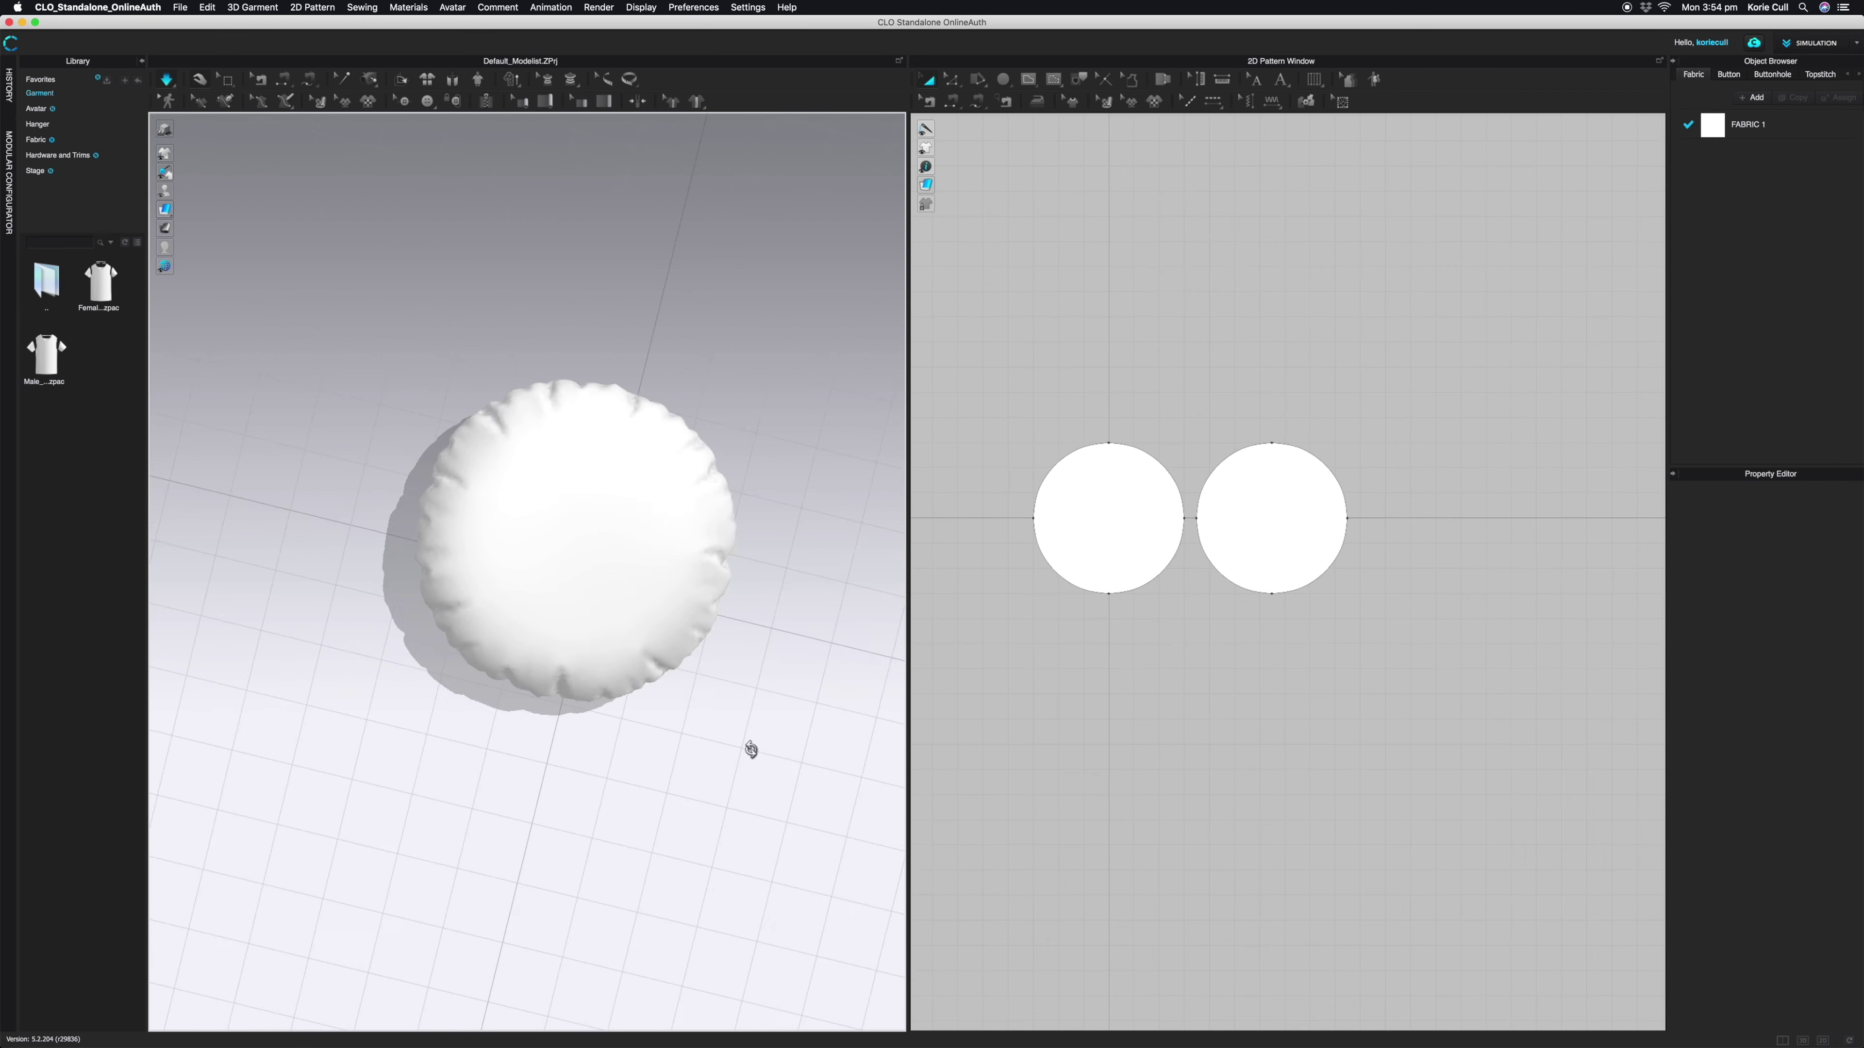
Step: Move the right circle below the left one and start a 10 cm-radius circle above
click(1288, 497)
drag(1127, 664, 1124, 666)
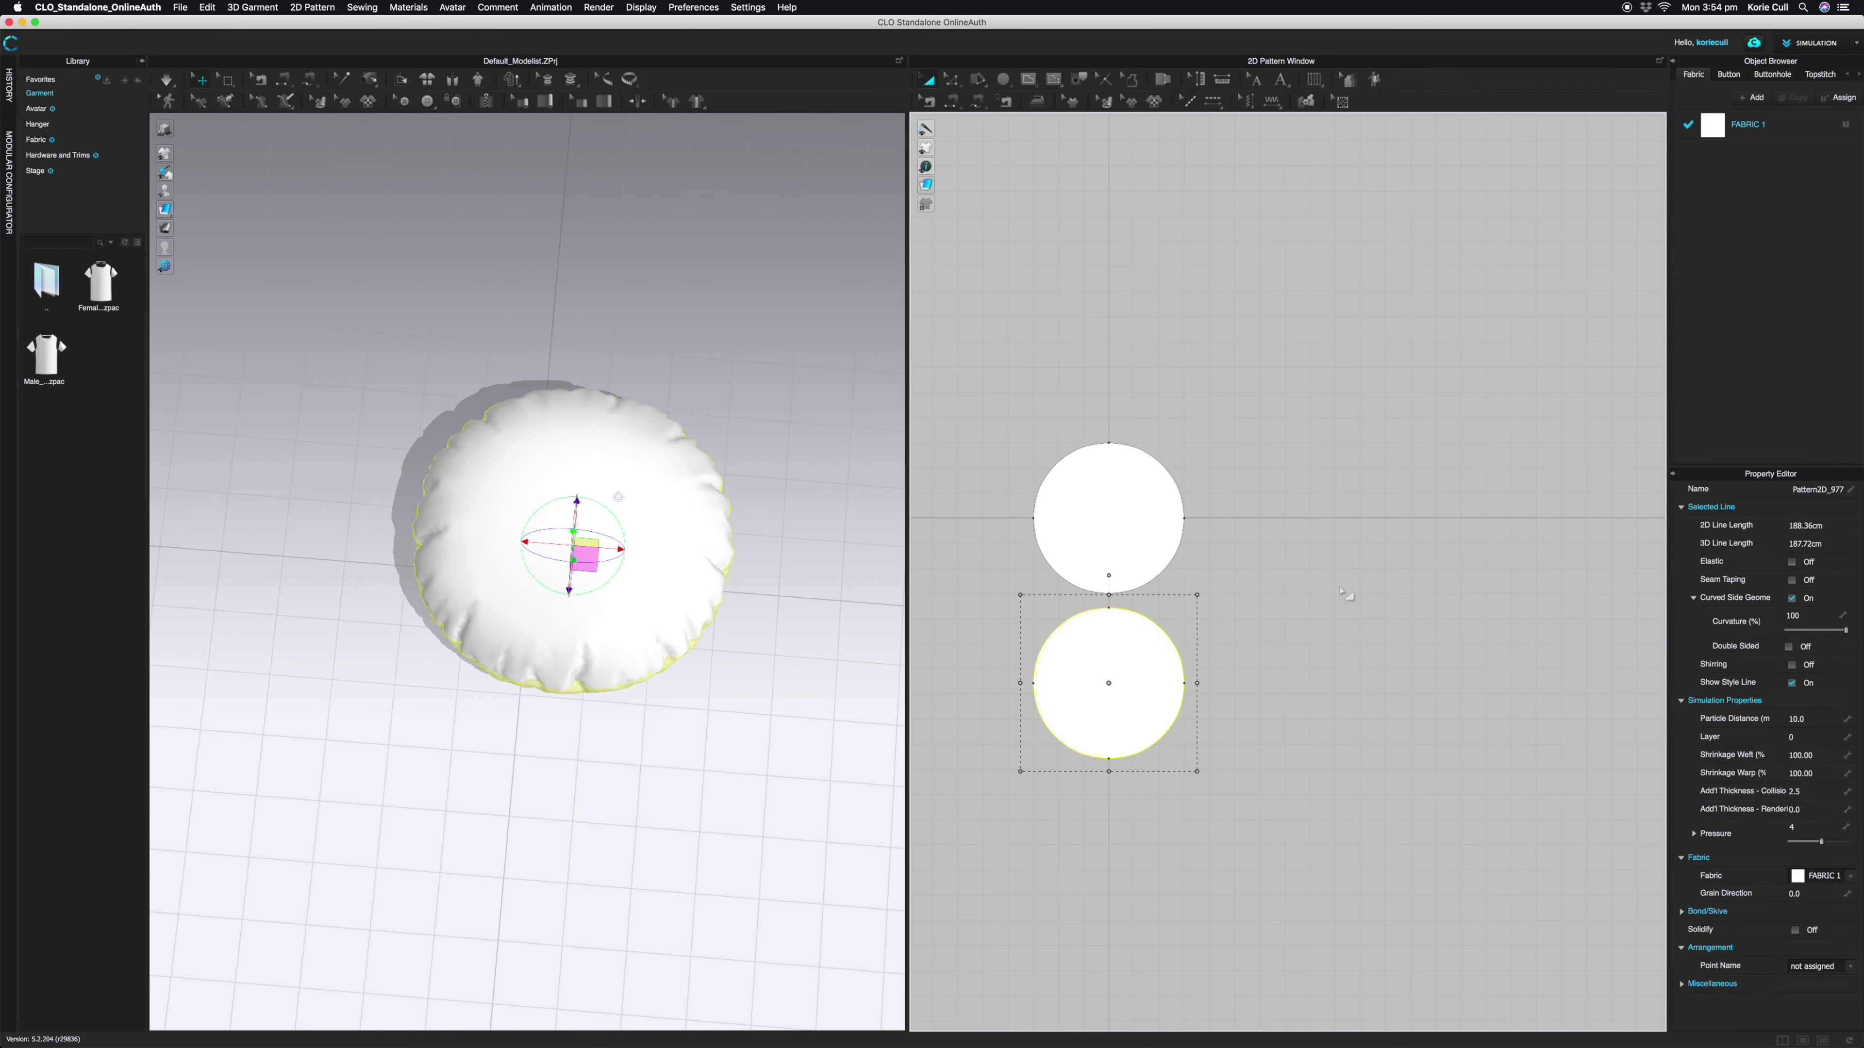
click(1152, 420)
click(1176, 350)
text(10)
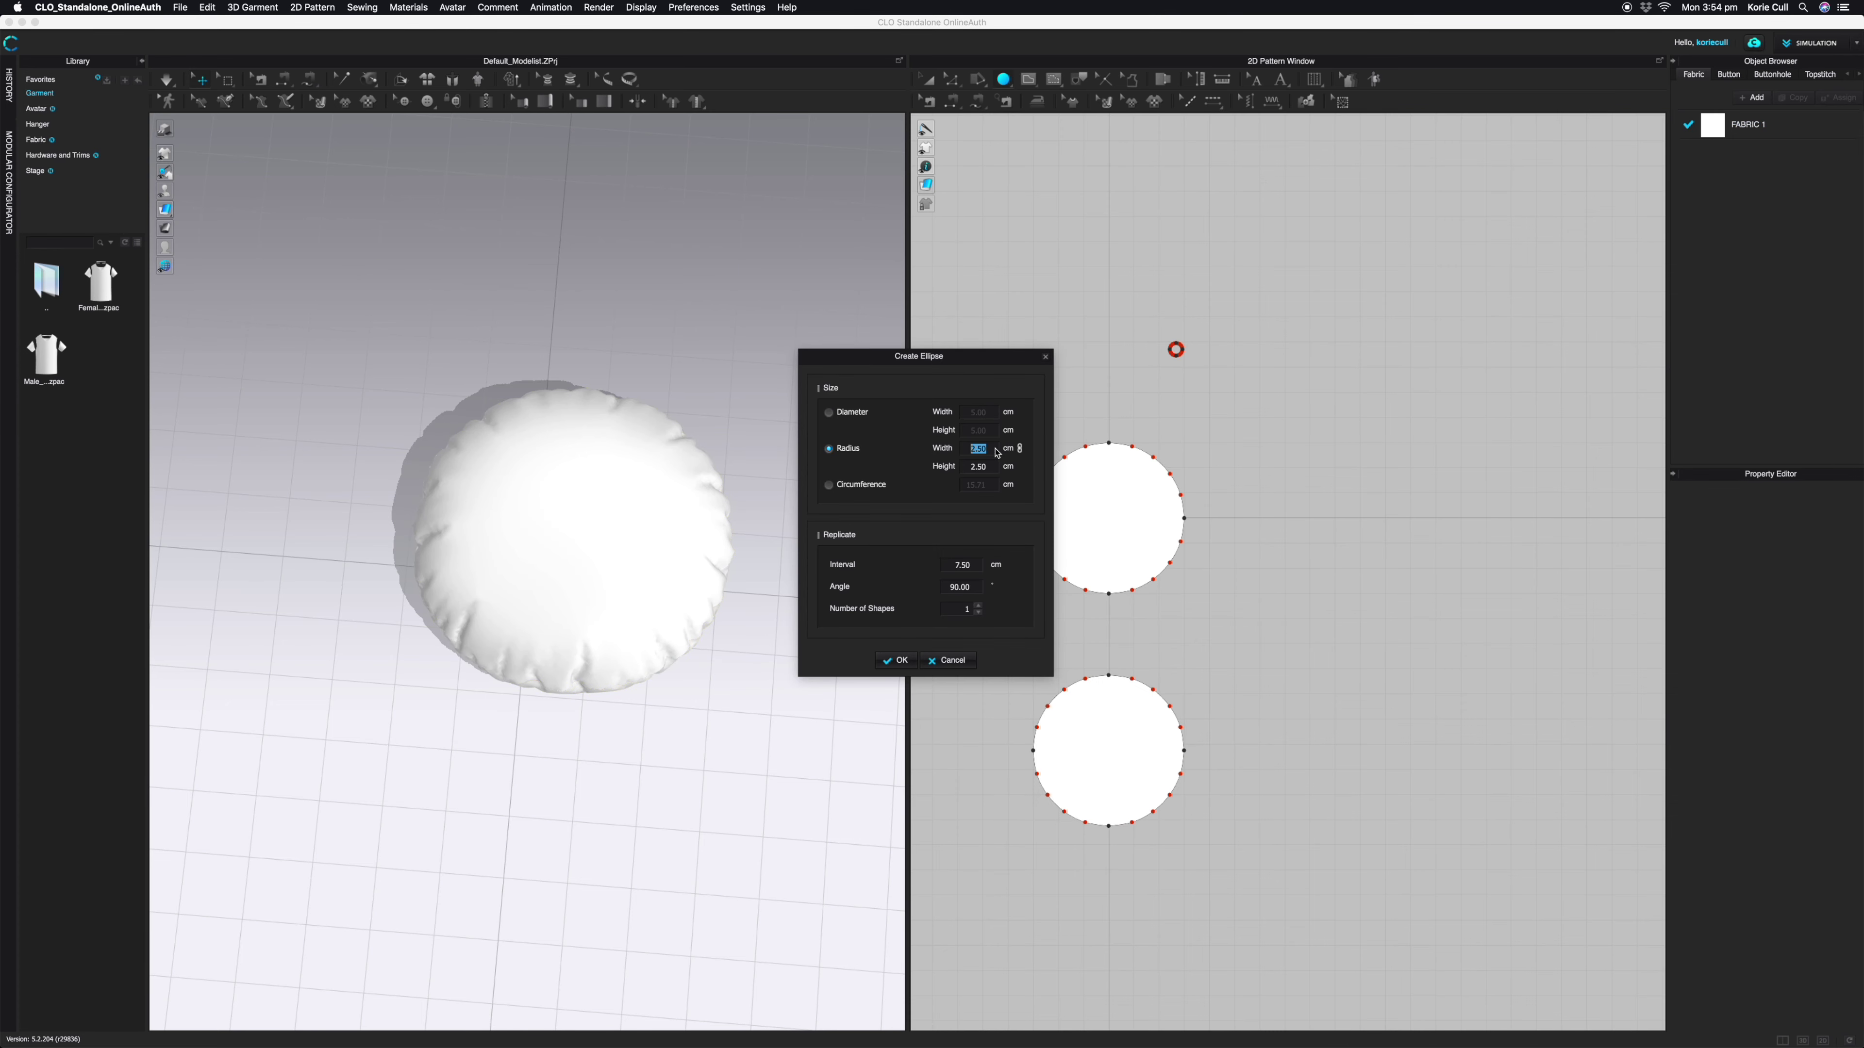
Step: Create the 10 cm circle and rotate the new disc flat in 3D
click(898, 660)
scroll(1174, 348, down, 2)
scroll(1167, 353, up, 5)
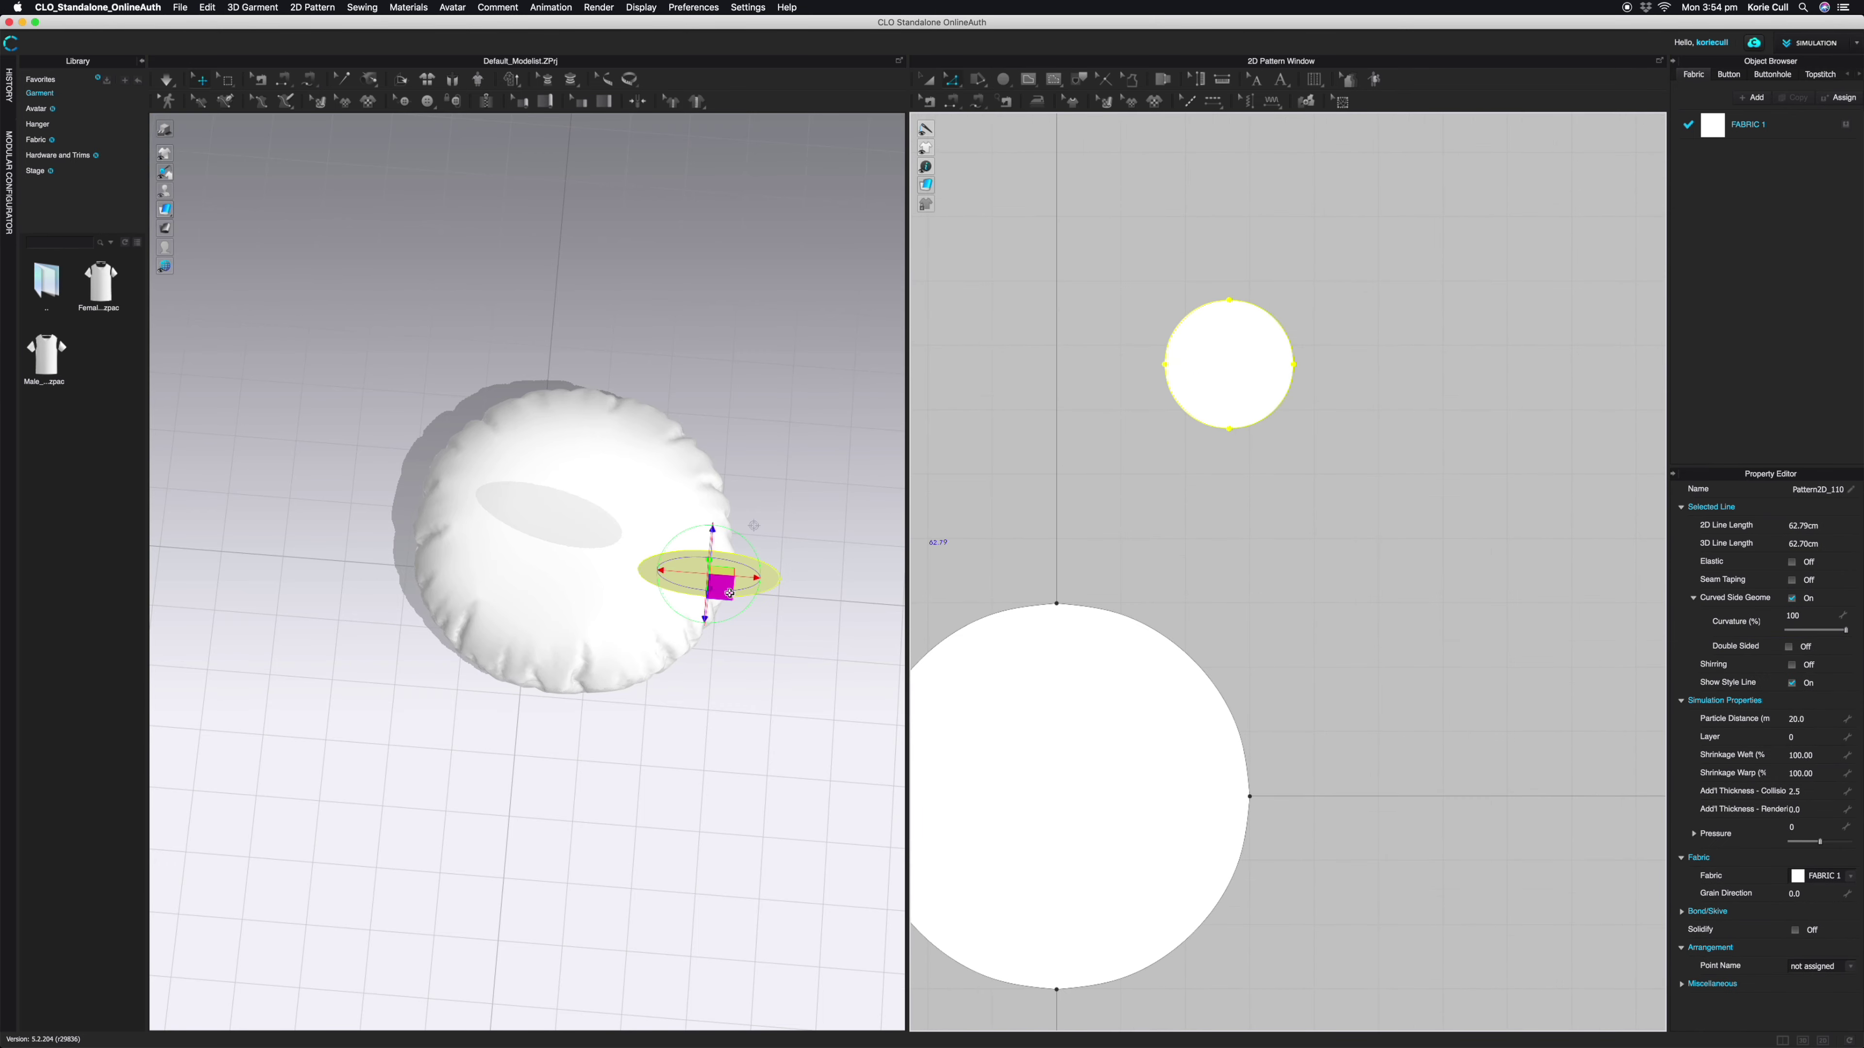
right_drag(728, 593, 726, 735)
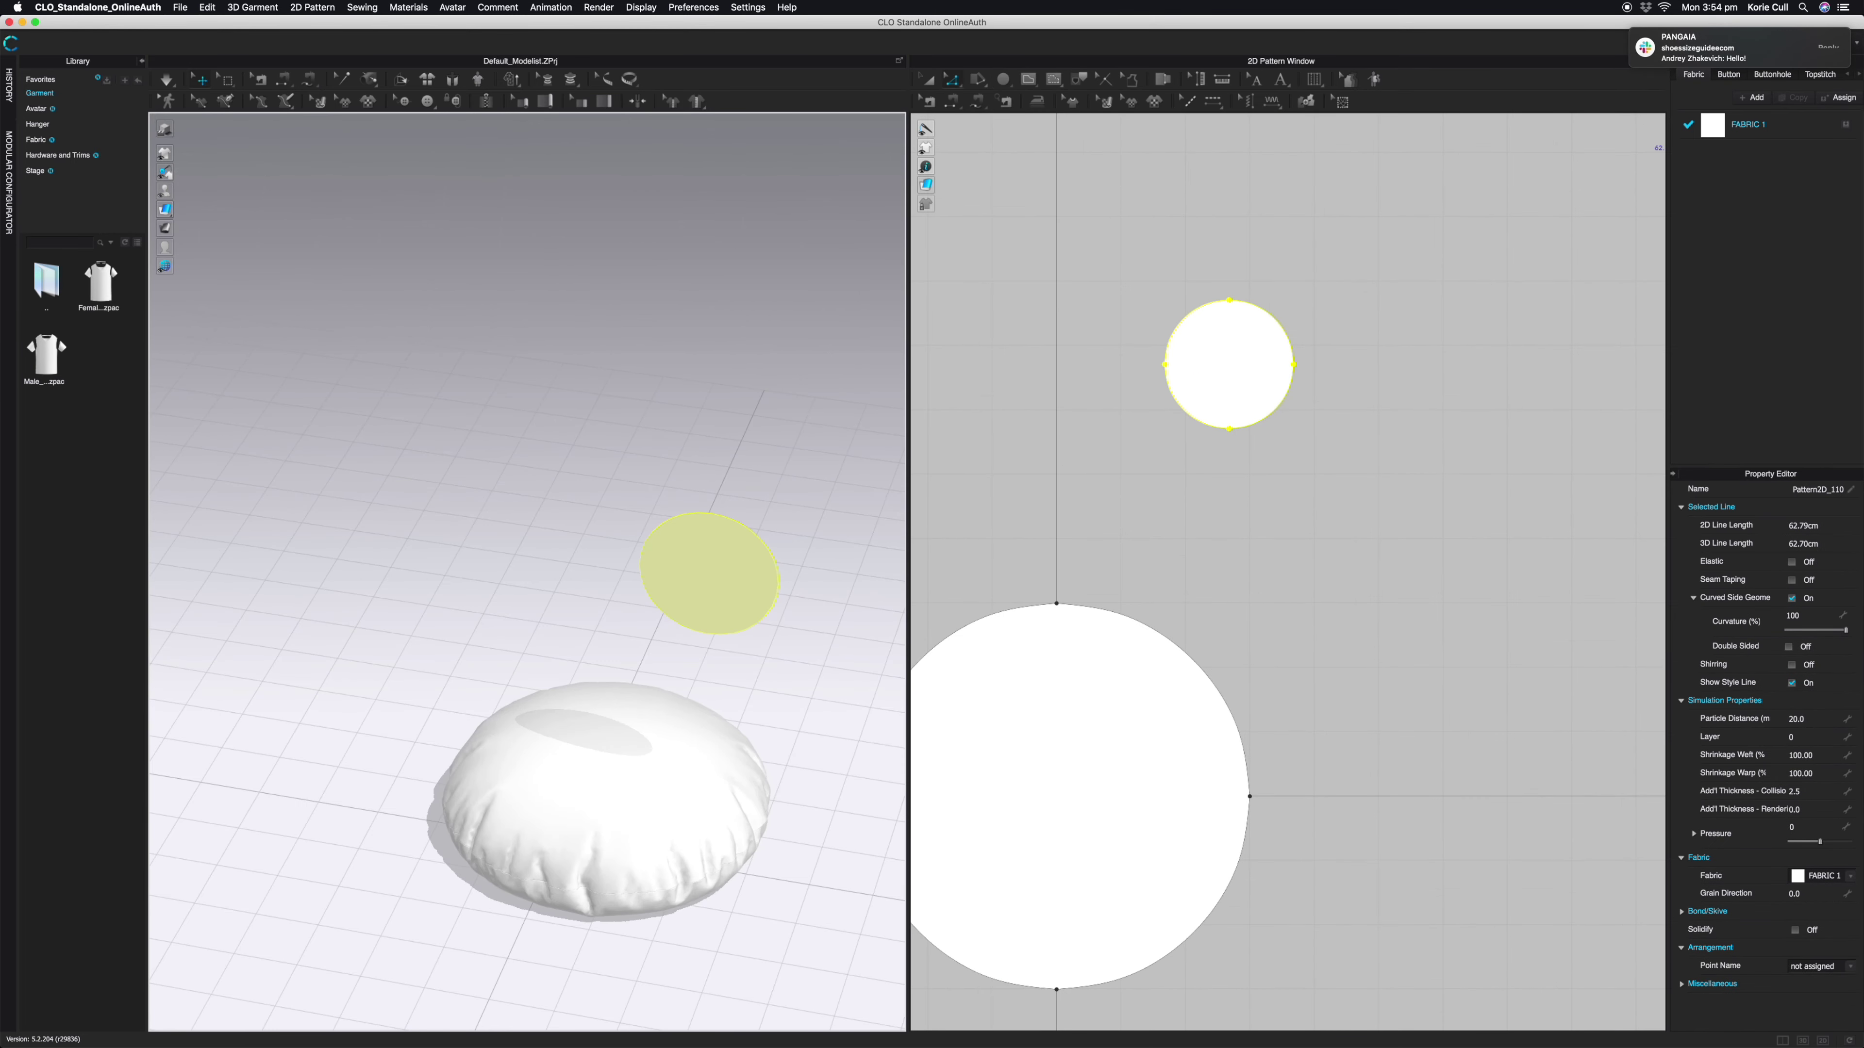
click(657, 608)
mouse_move(721, 535)
mouse_down()
mouse_move(744, 441)
mouse_move(726, 479)
mouse_up()
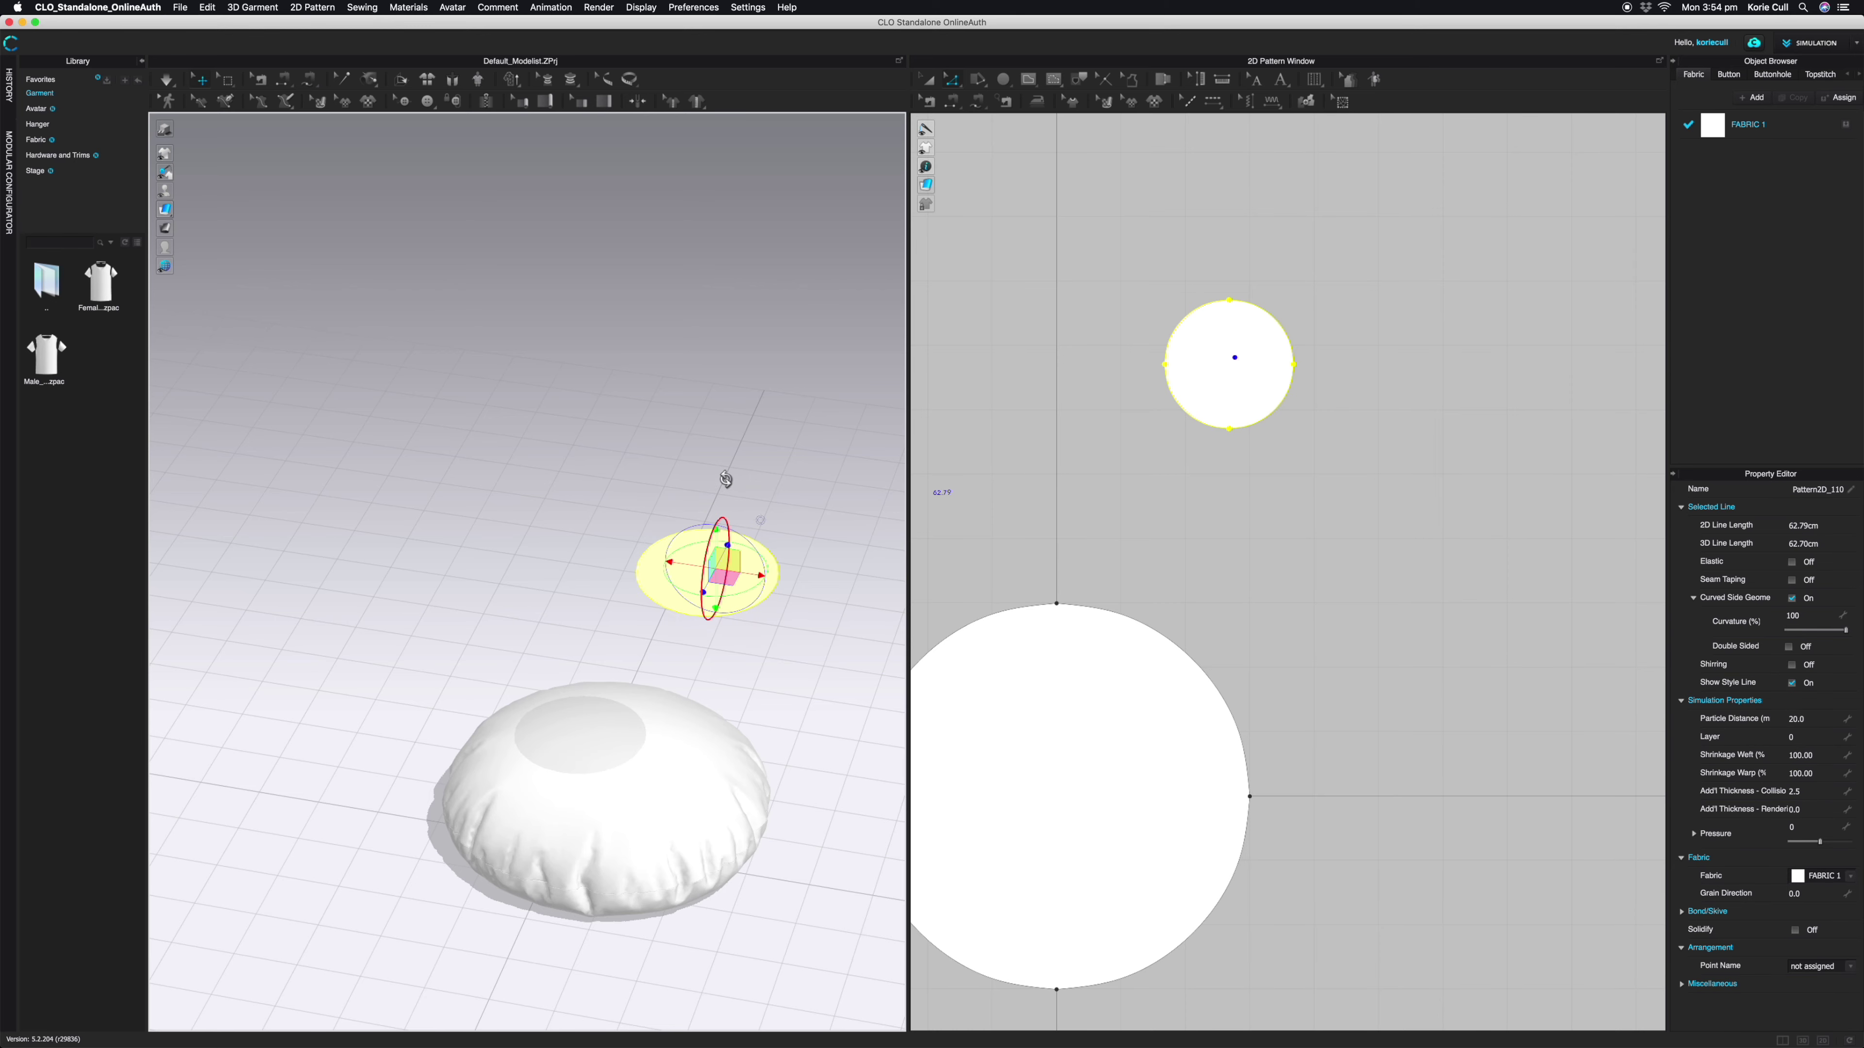
key(Escape)
Step: Place the small circle atop the large one and pull its top point into a teardrop
drag(1252, 377, 1080, 549)
middle_drag(1079, 549, 1200, 385)
click(1172, 357)
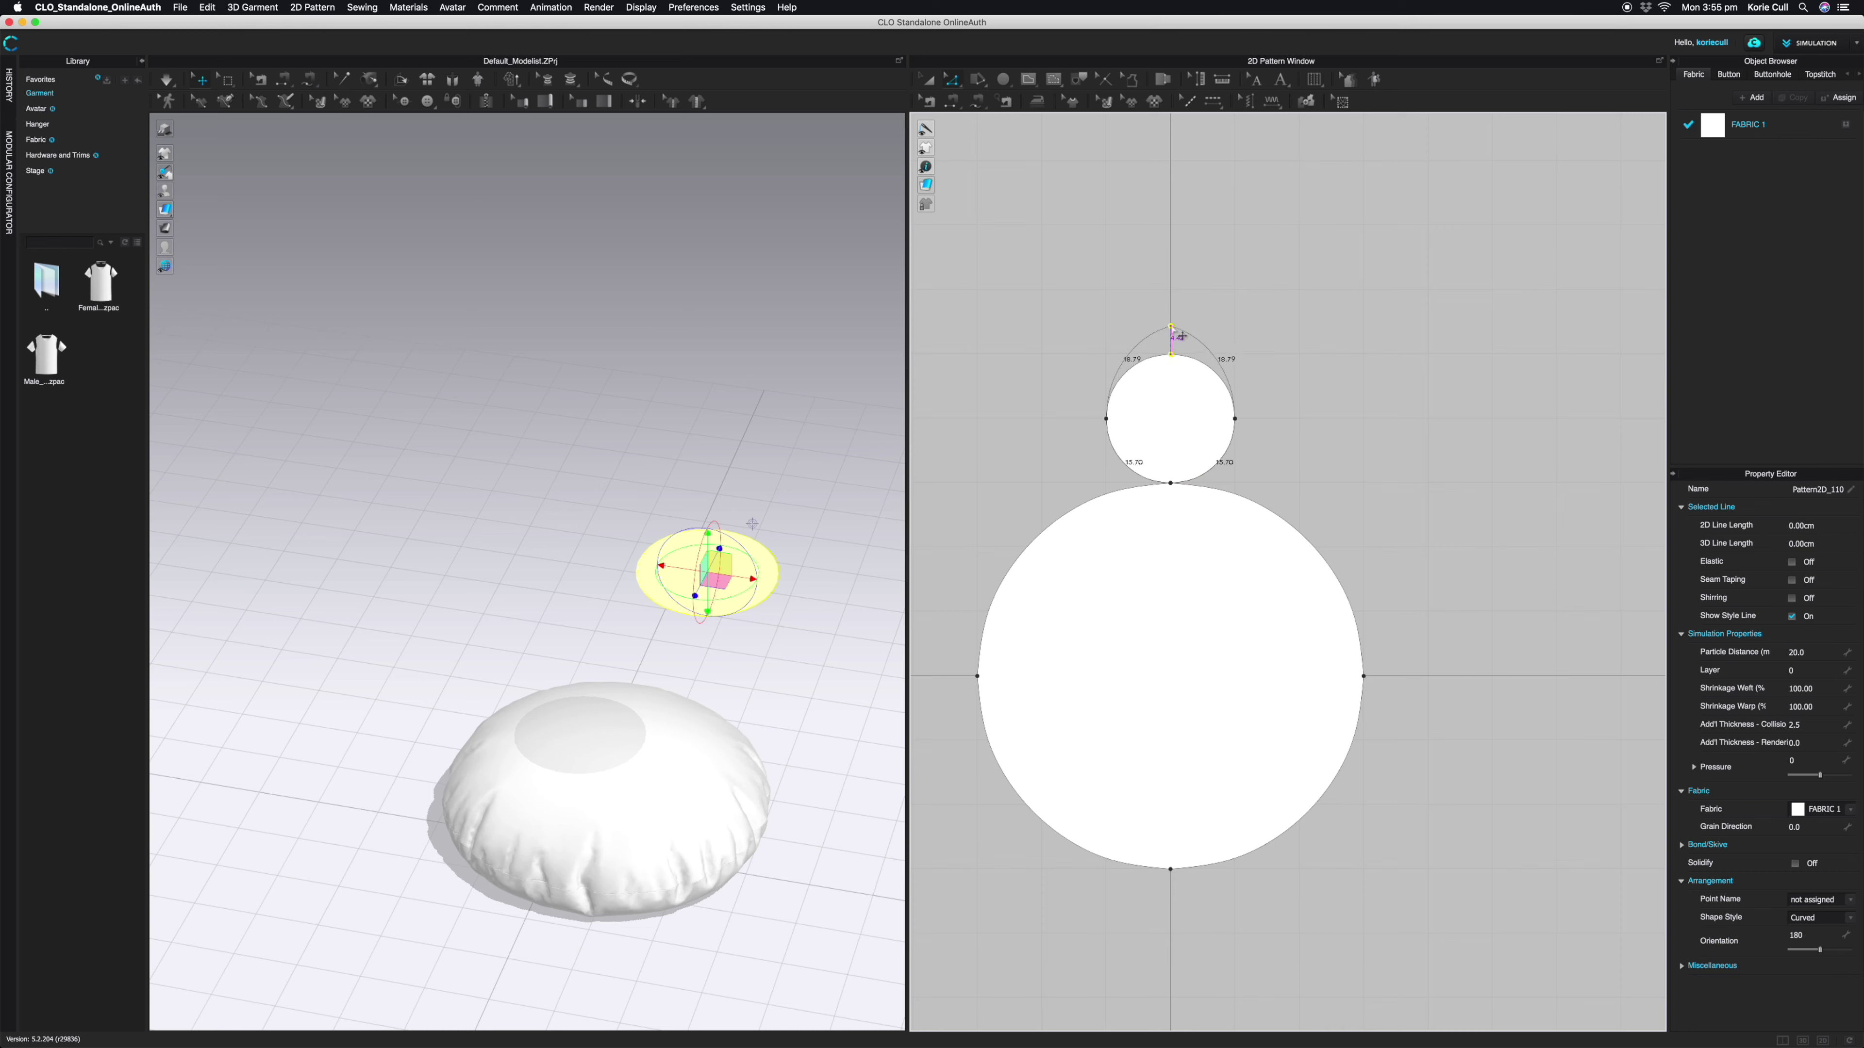
drag(1172, 292, 1172, 291)
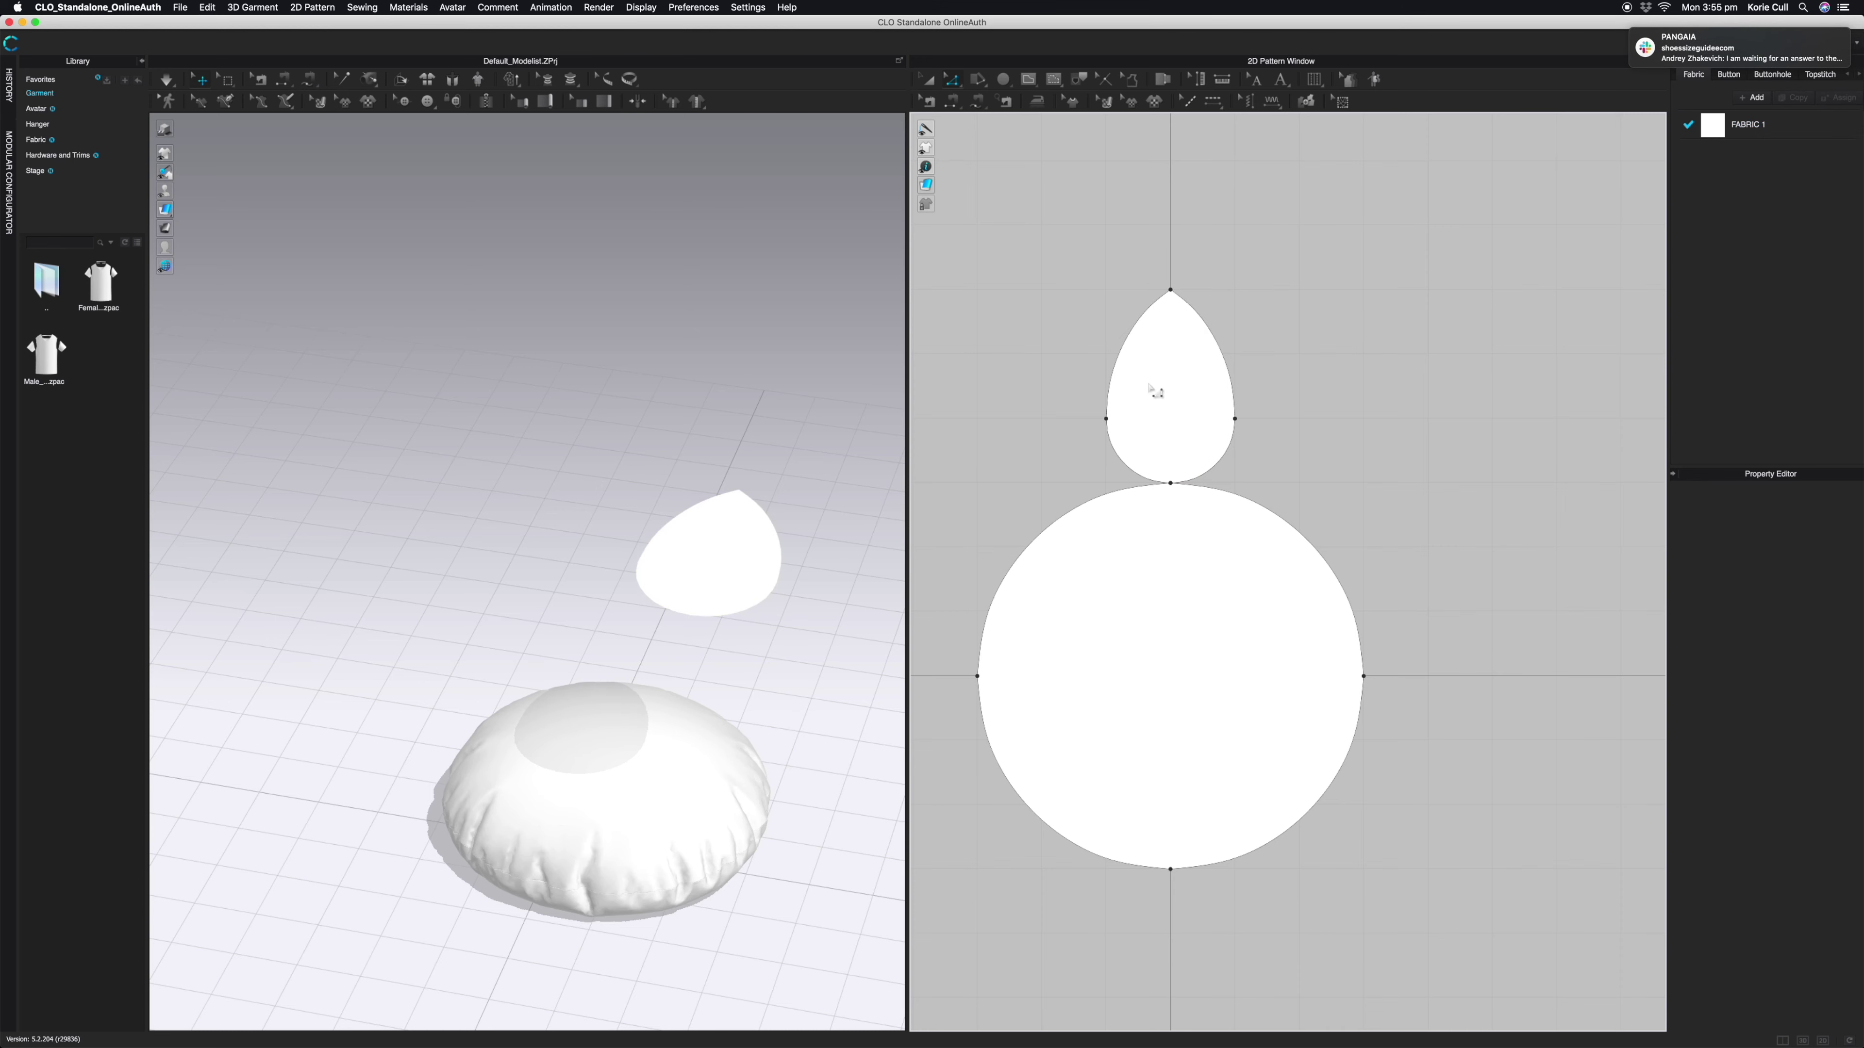
Step: Switch the pattern editing tool to Edit Curve Point mode
click(963, 89)
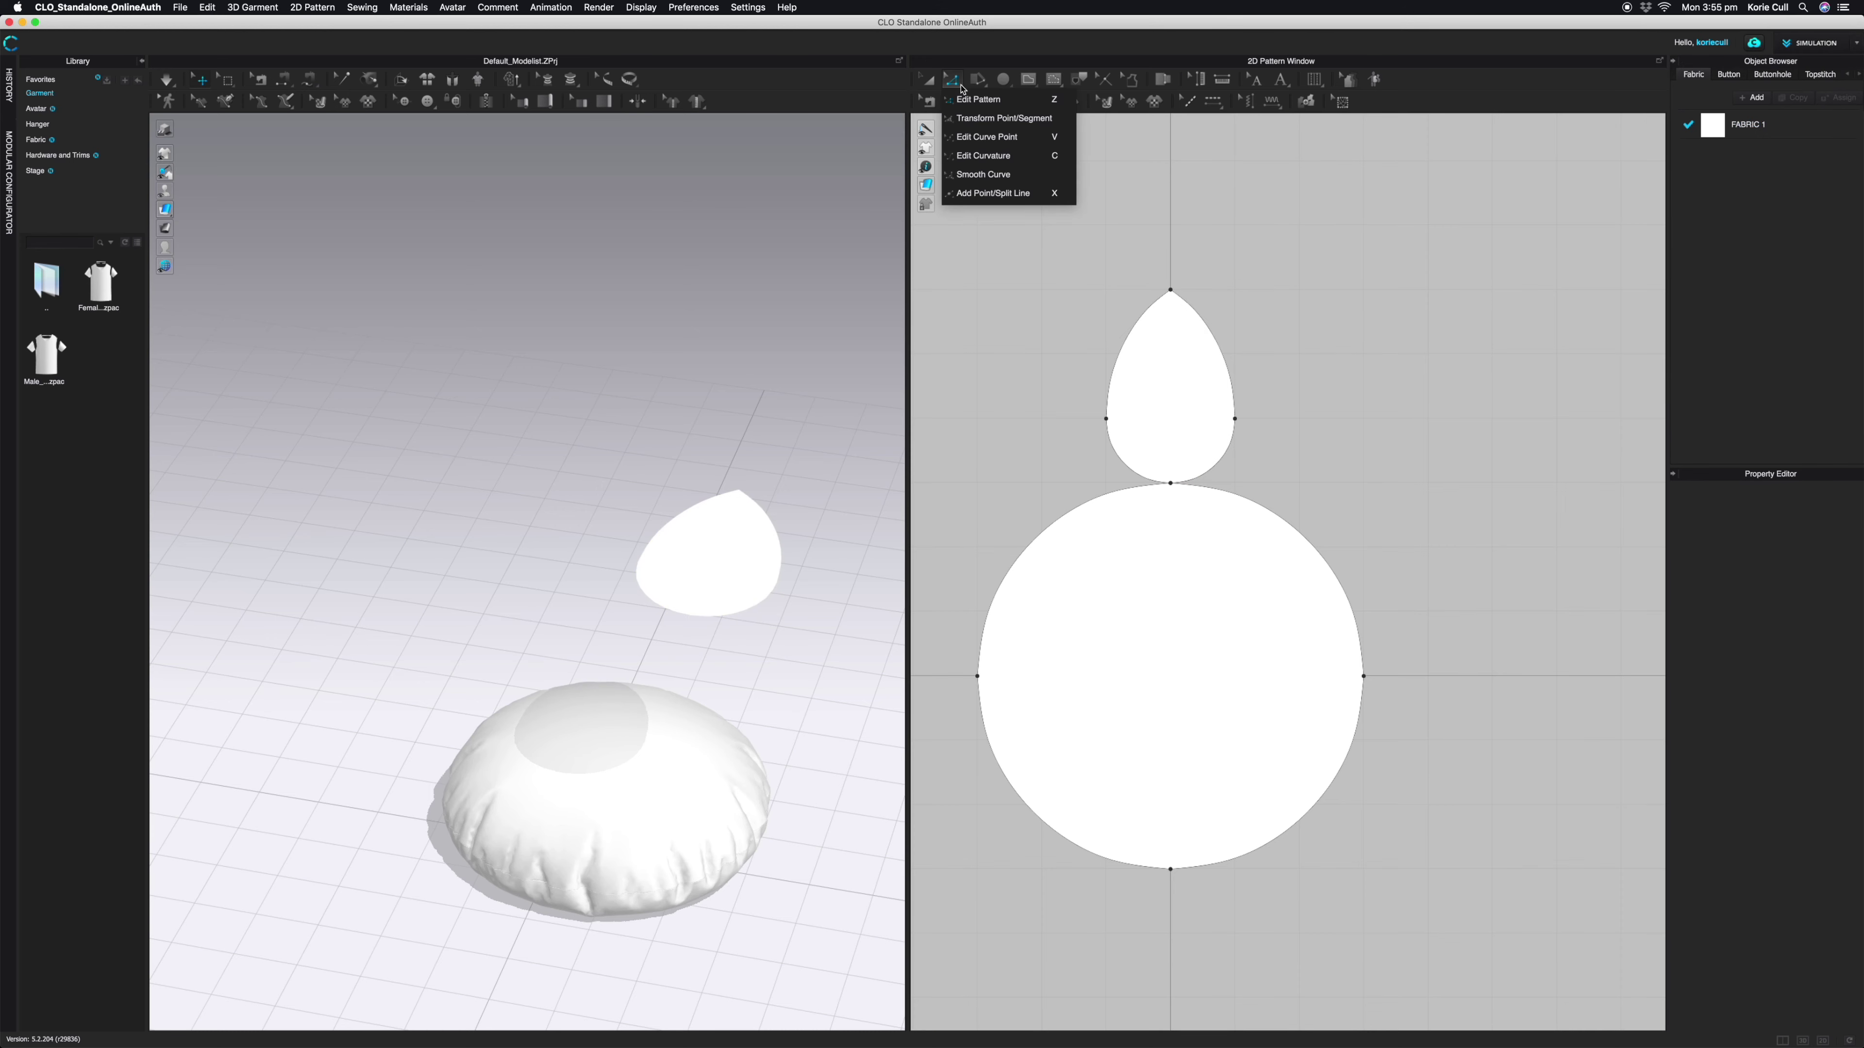
click(983, 174)
click(1170, 292)
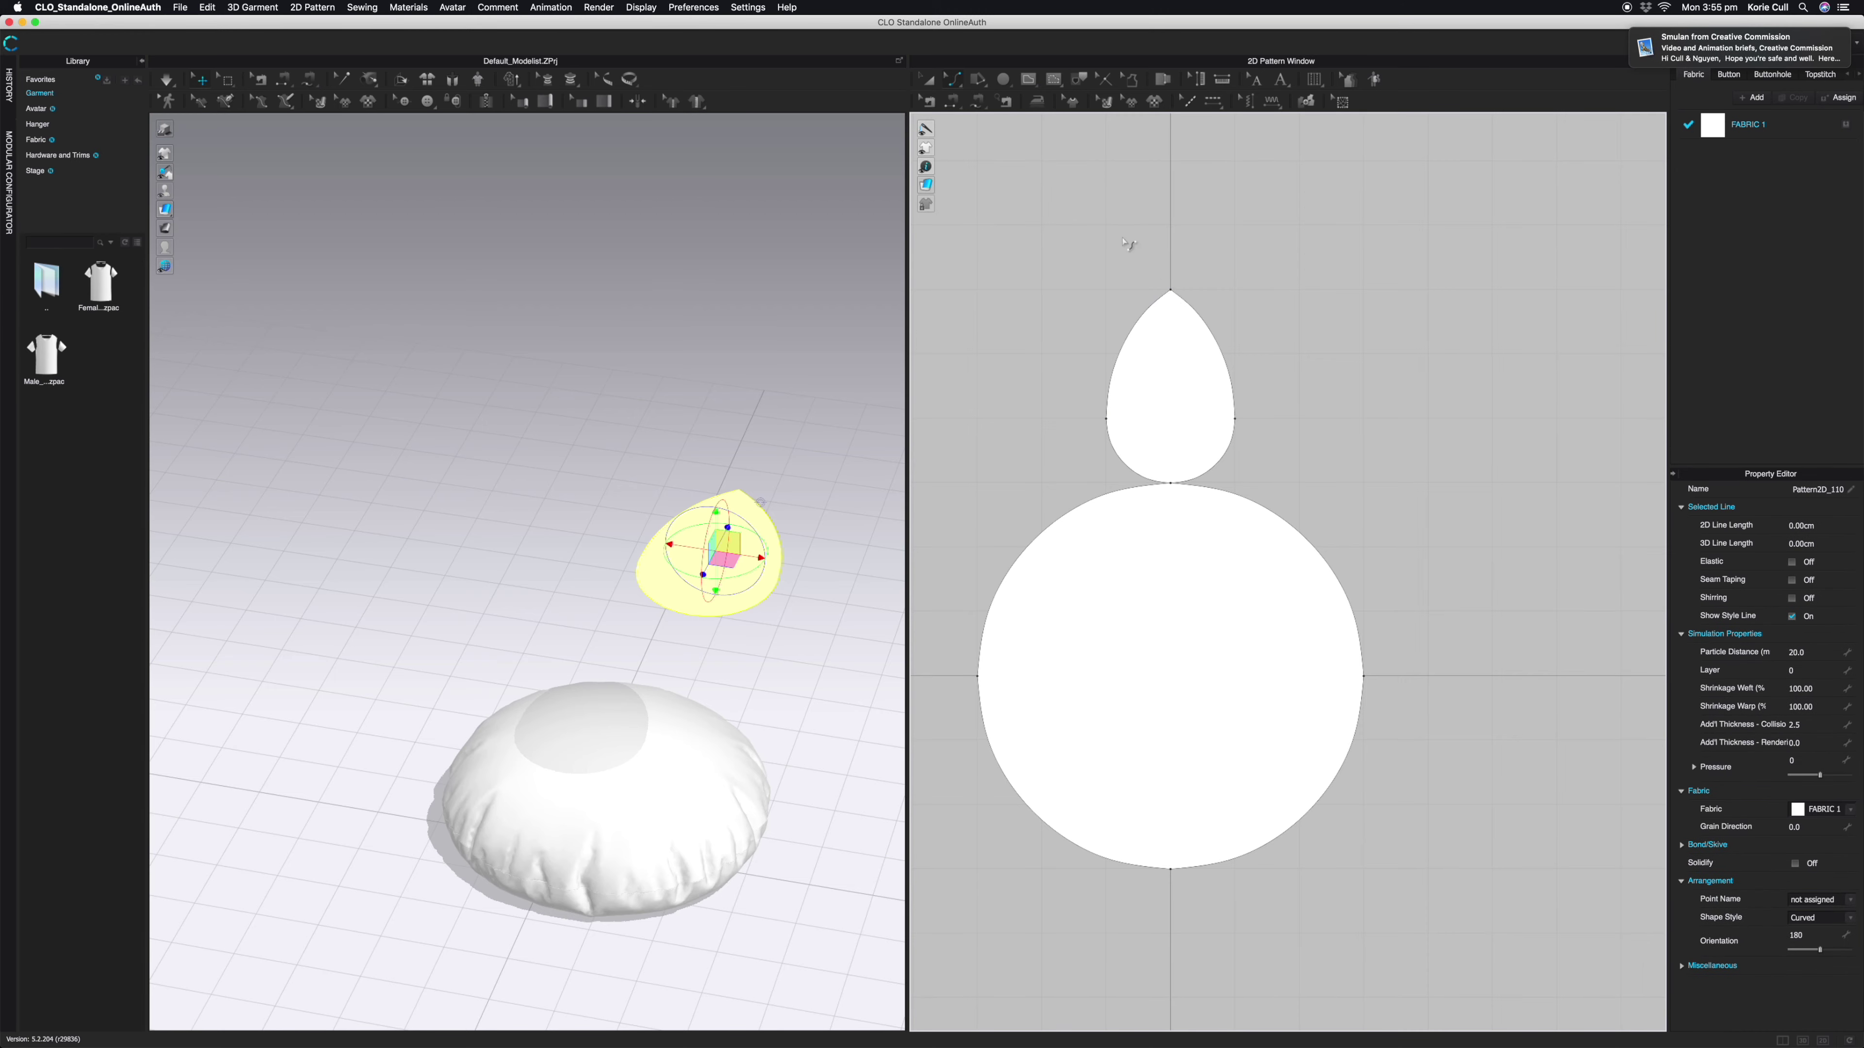
click(960, 82)
click(983, 121)
click(1843, 6)
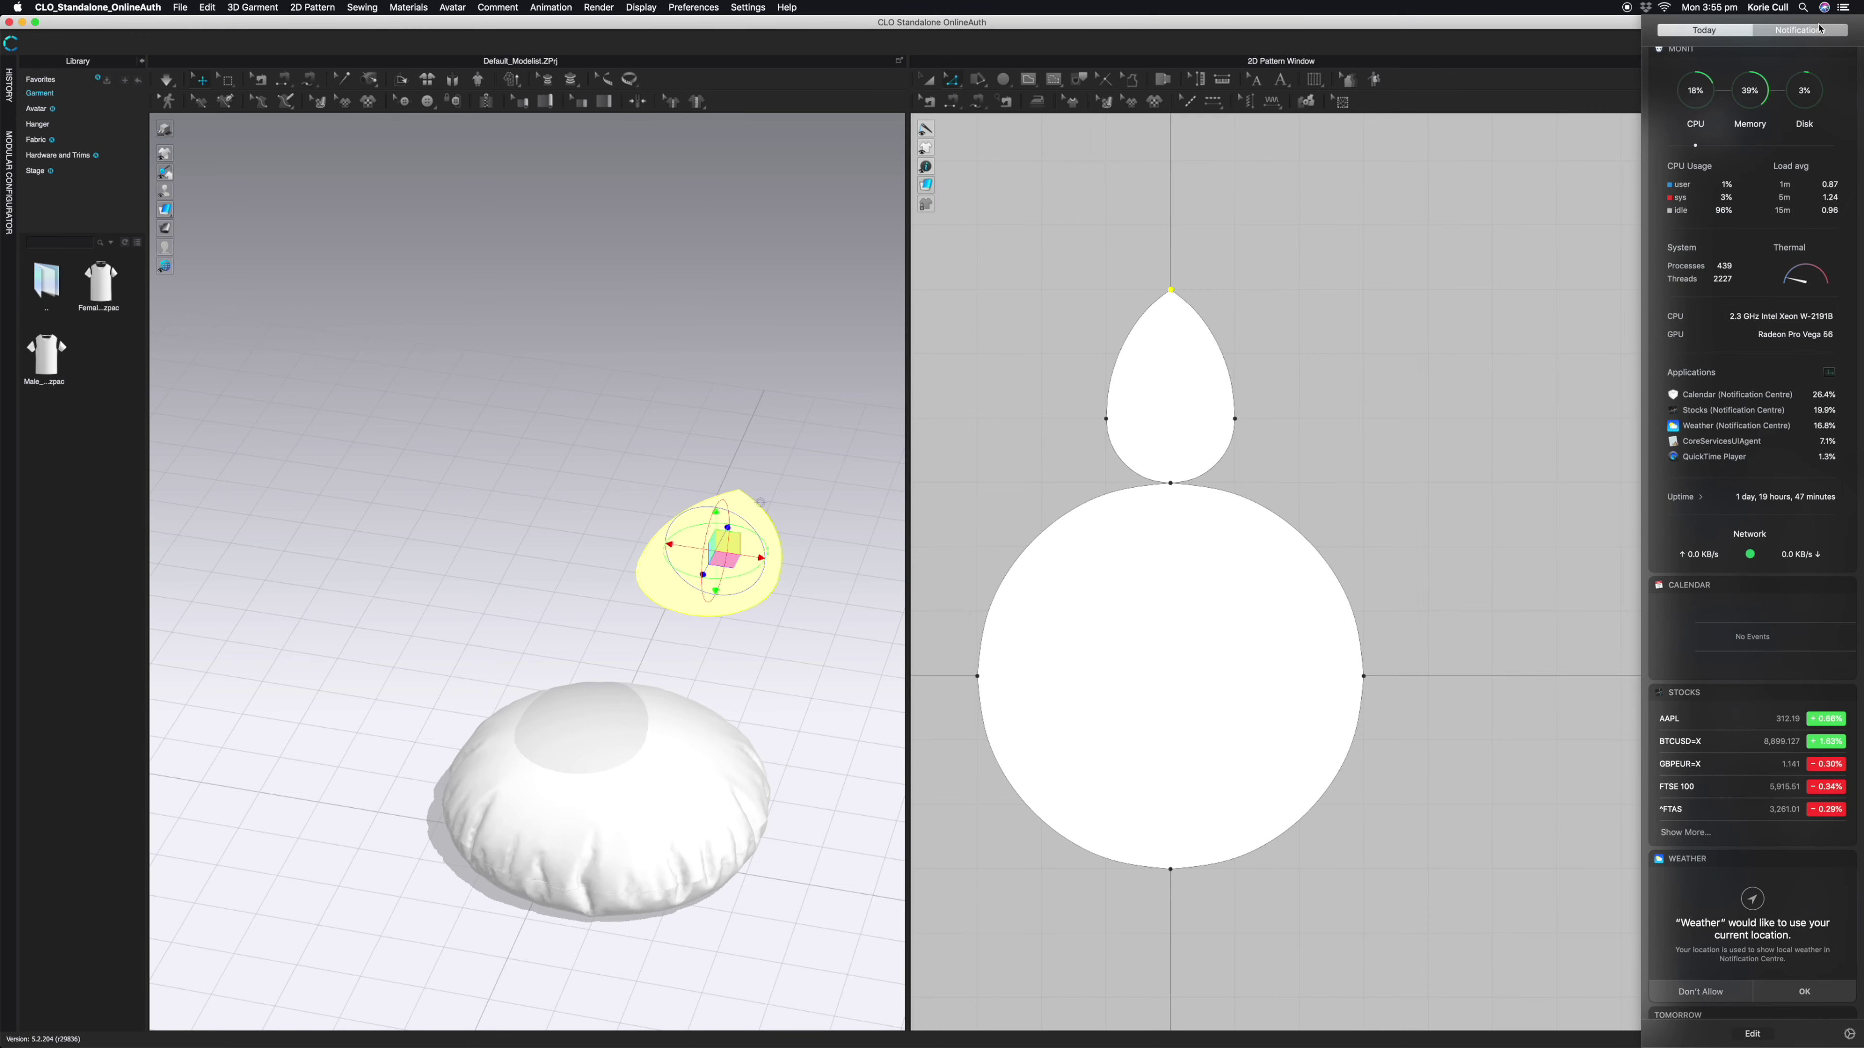
click(1038, 86)
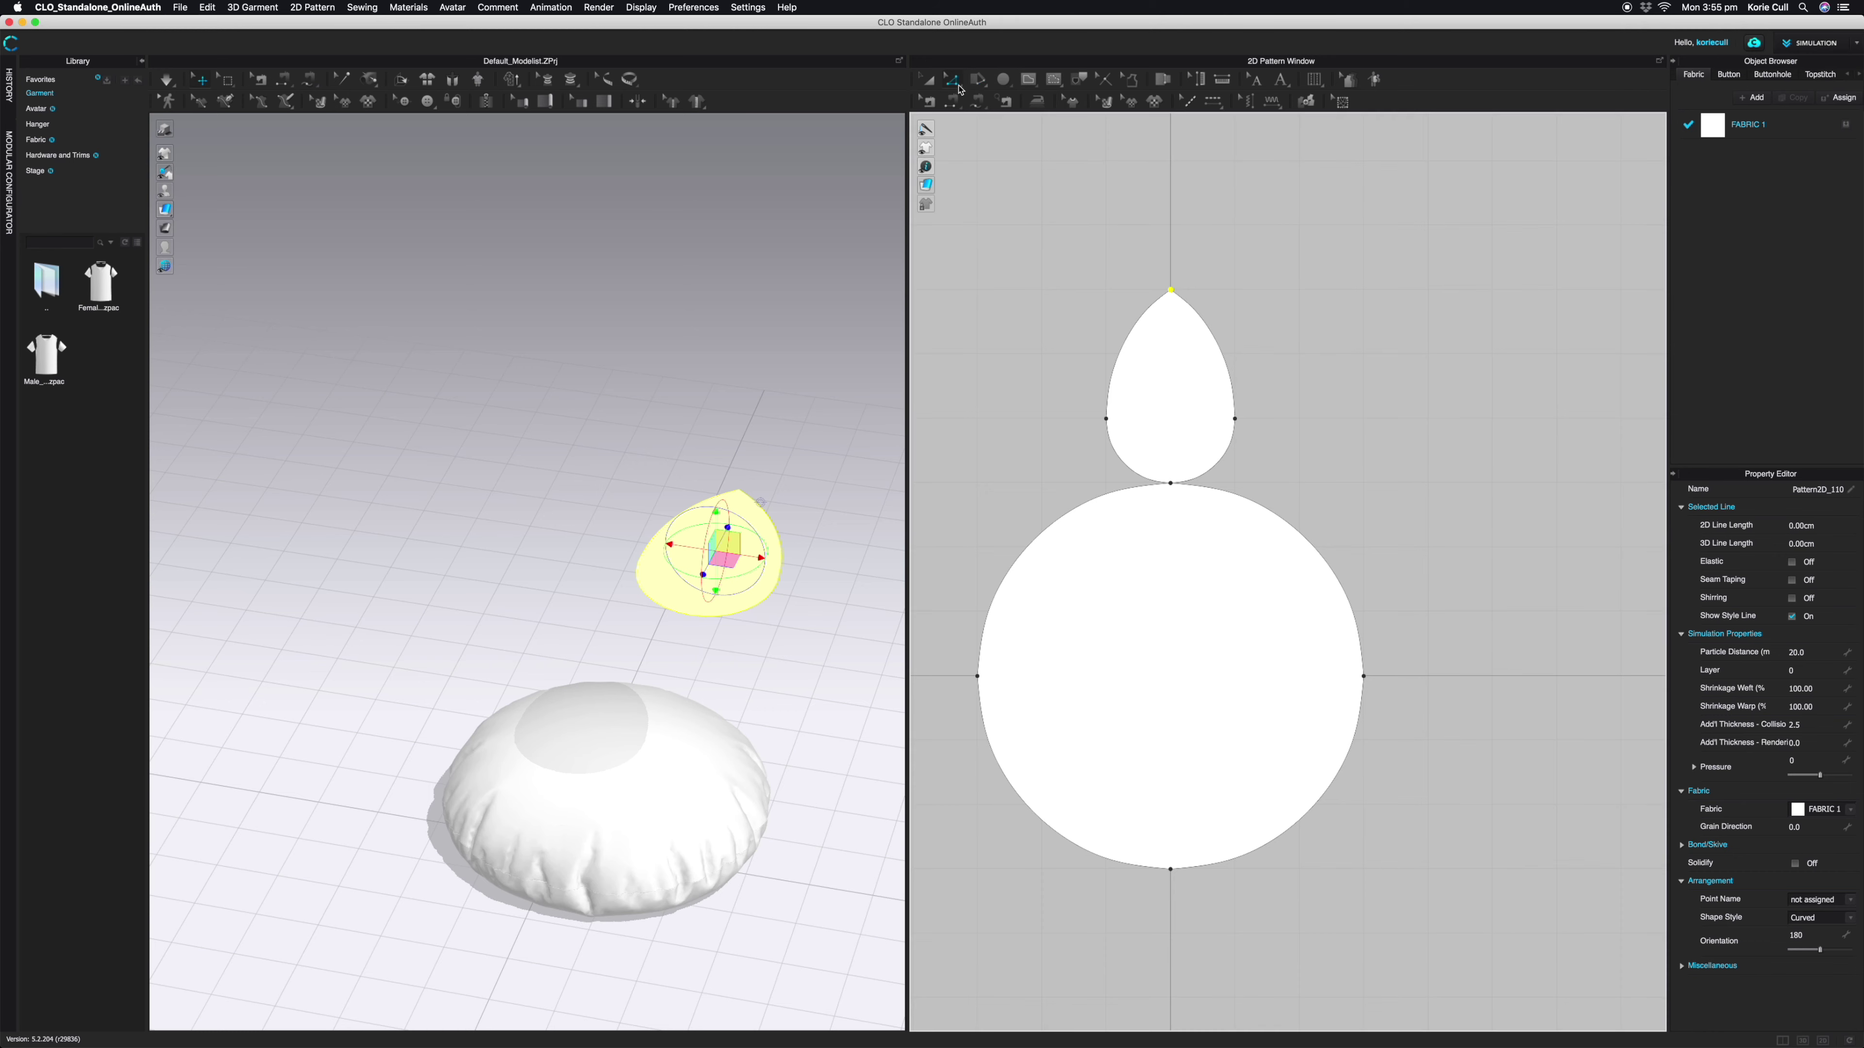
click(958, 85)
click(998, 138)
Step: Mirror-paste a copy of the teardrop pattern
click(1290, 237)
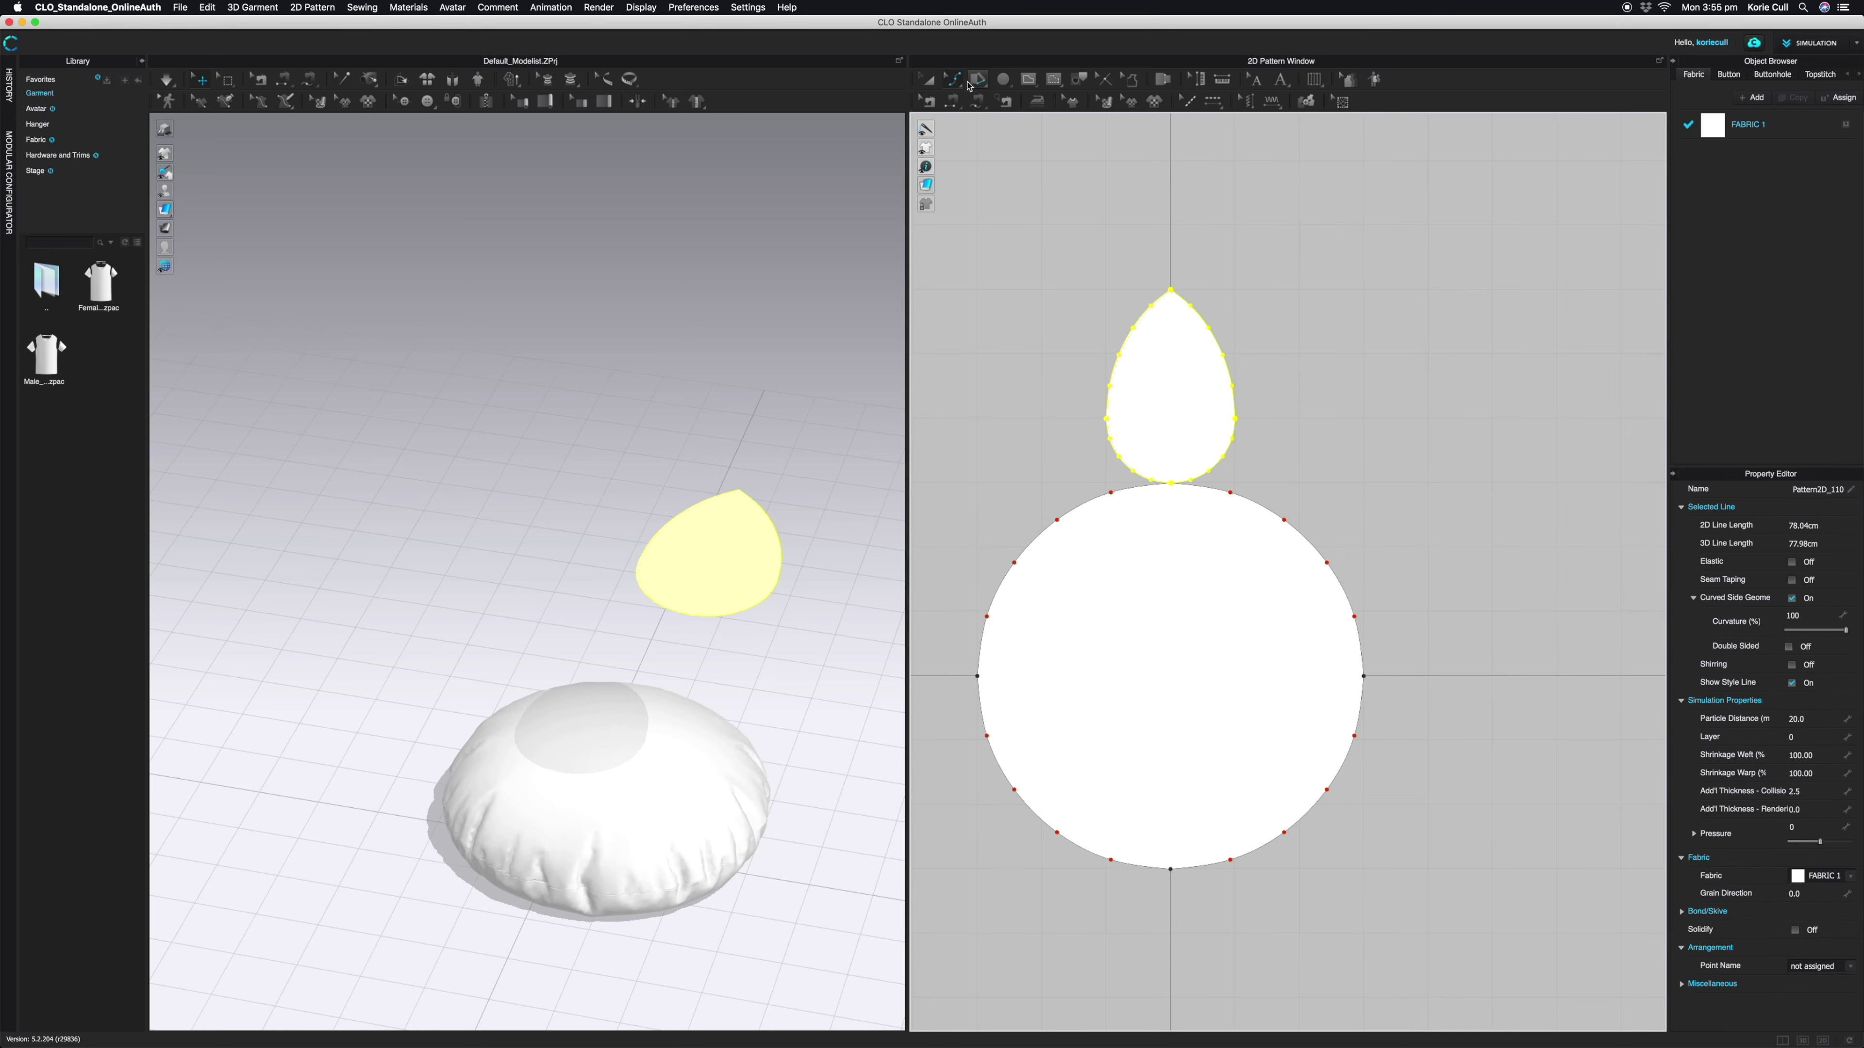
click(1187, 384)
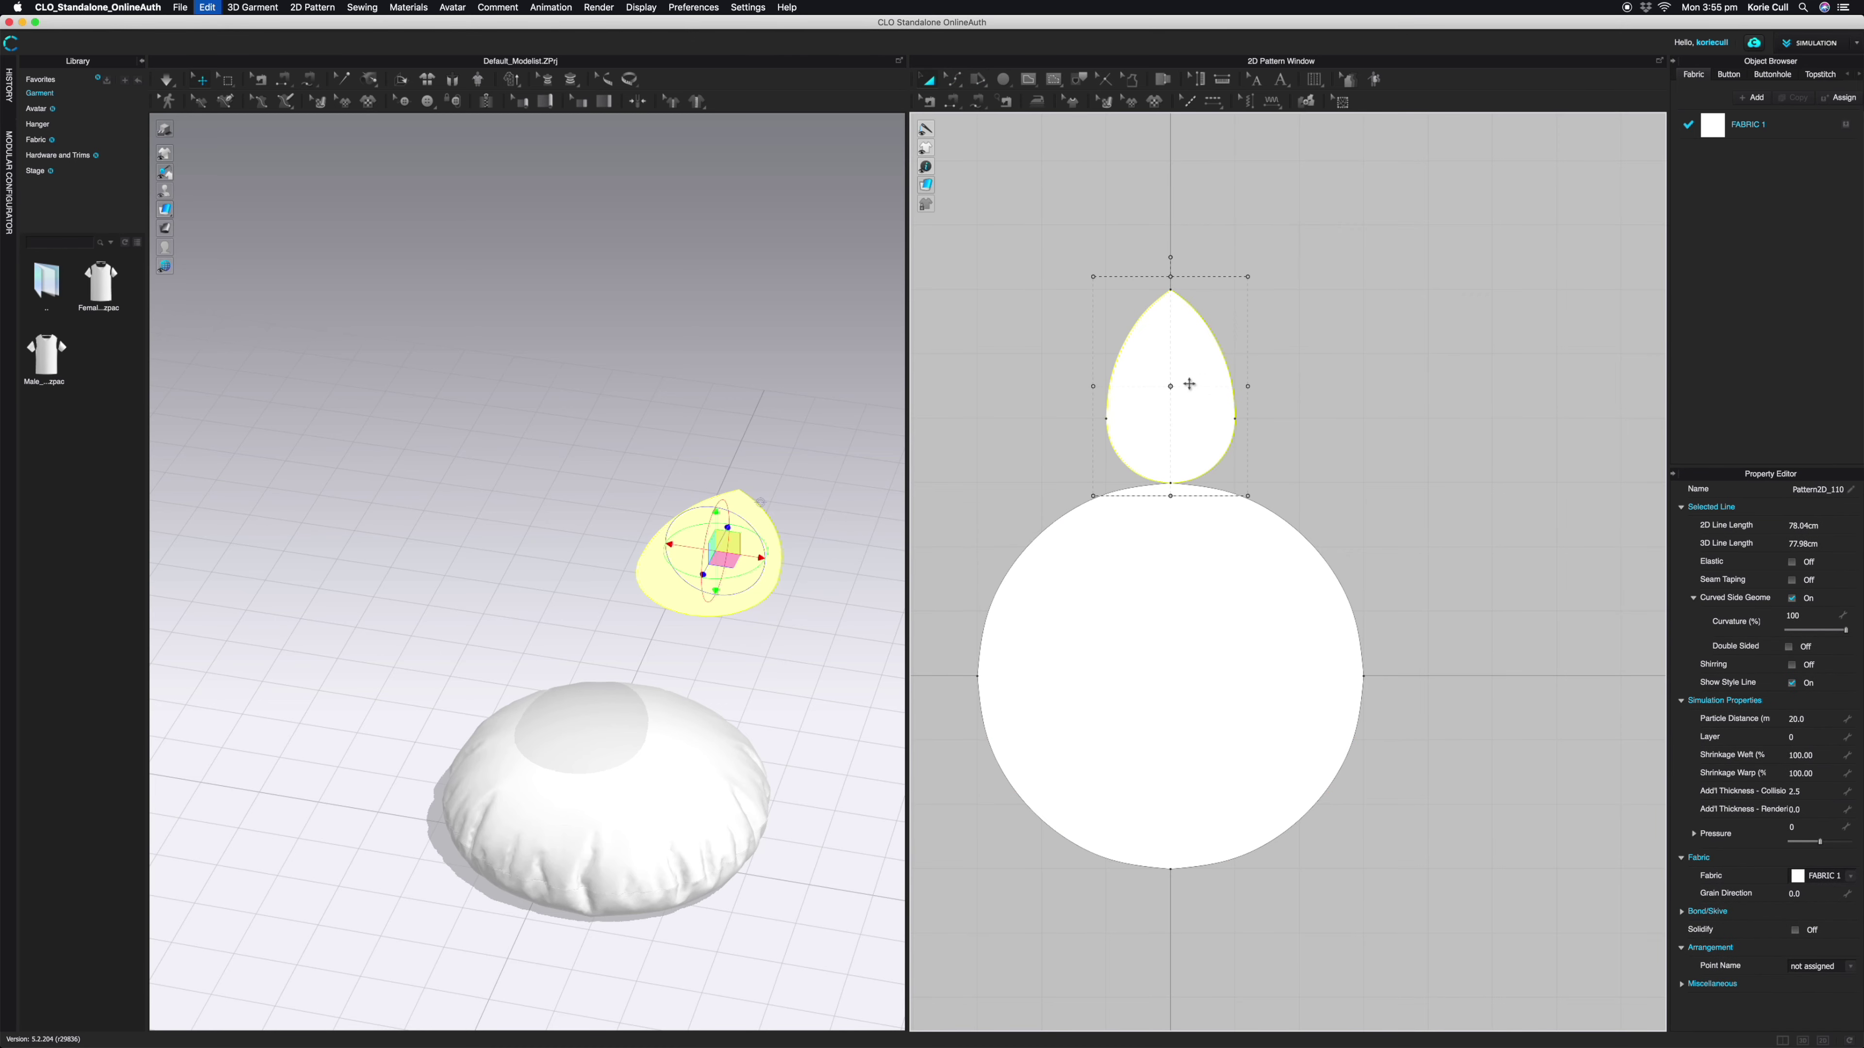
right_click(1196, 376)
click(1245, 482)
Step: Place the mirrored teardrop beside the original and sew their top and lower outer edges
click(1301, 382)
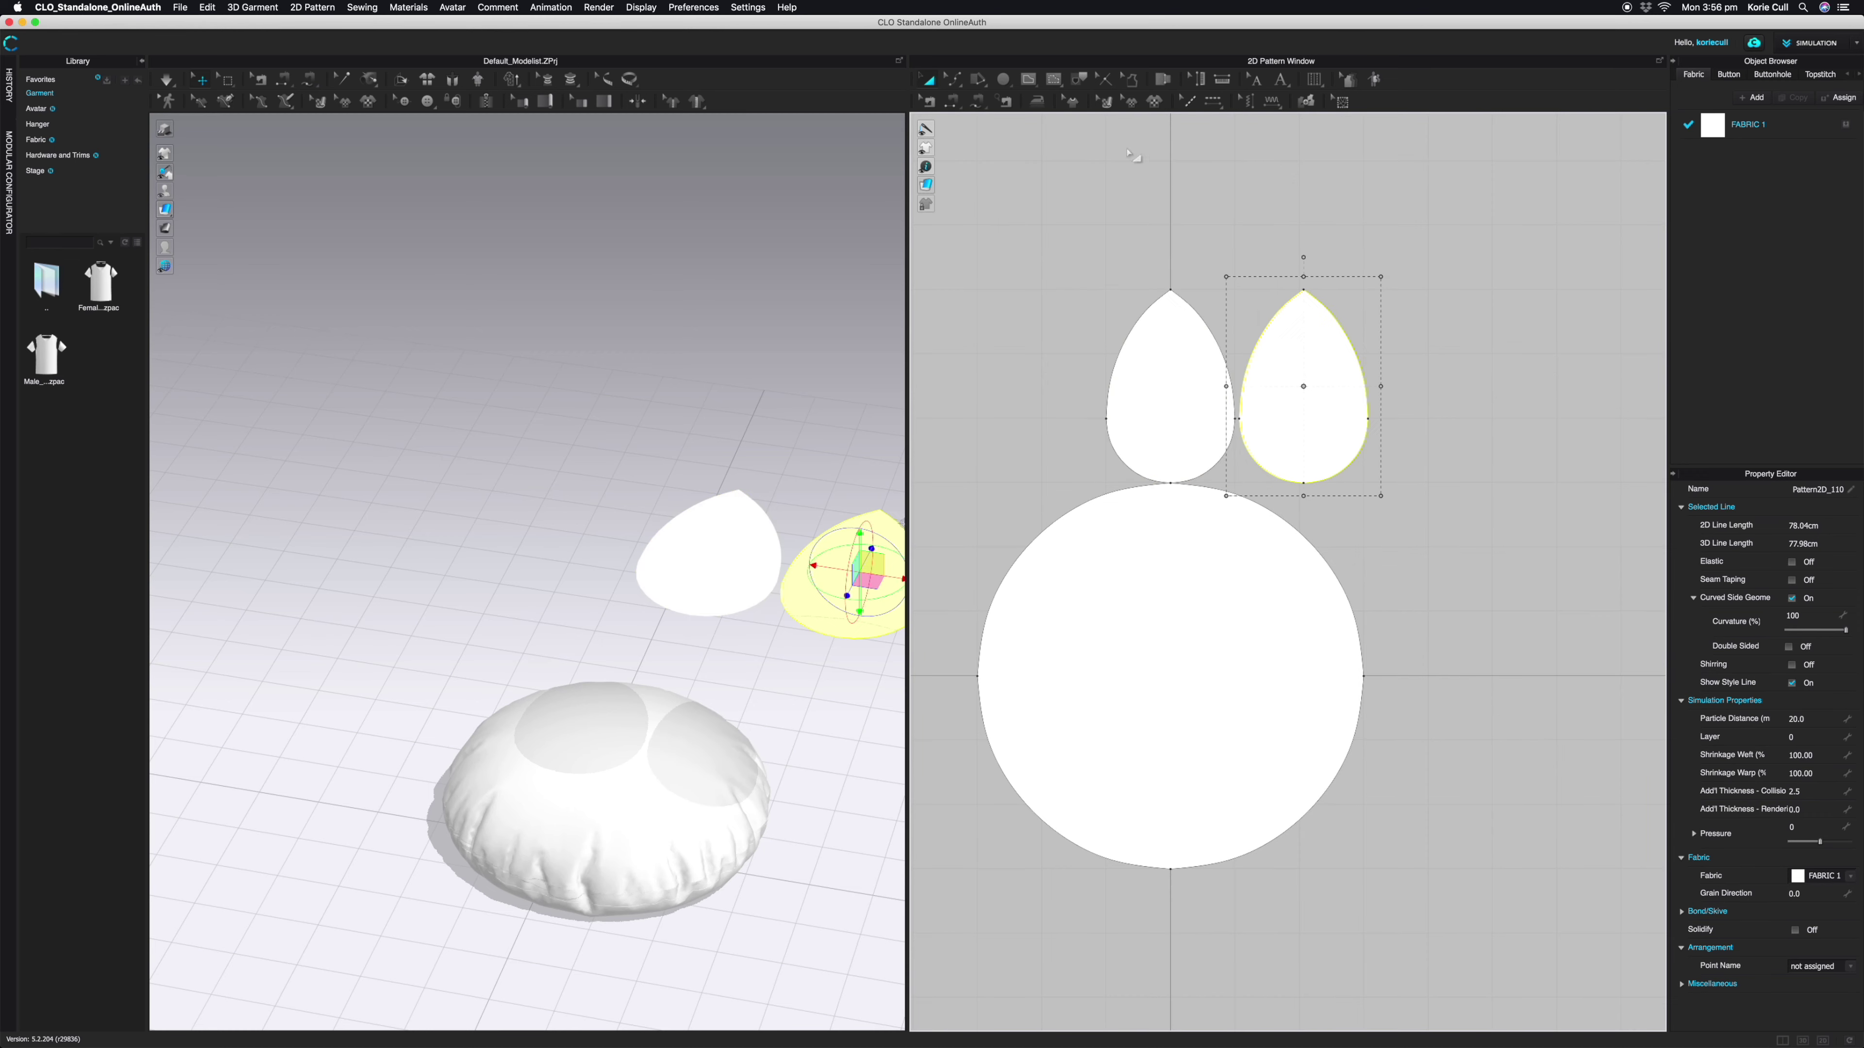
key(n)
click(1234, 367)
click(1363, 367)
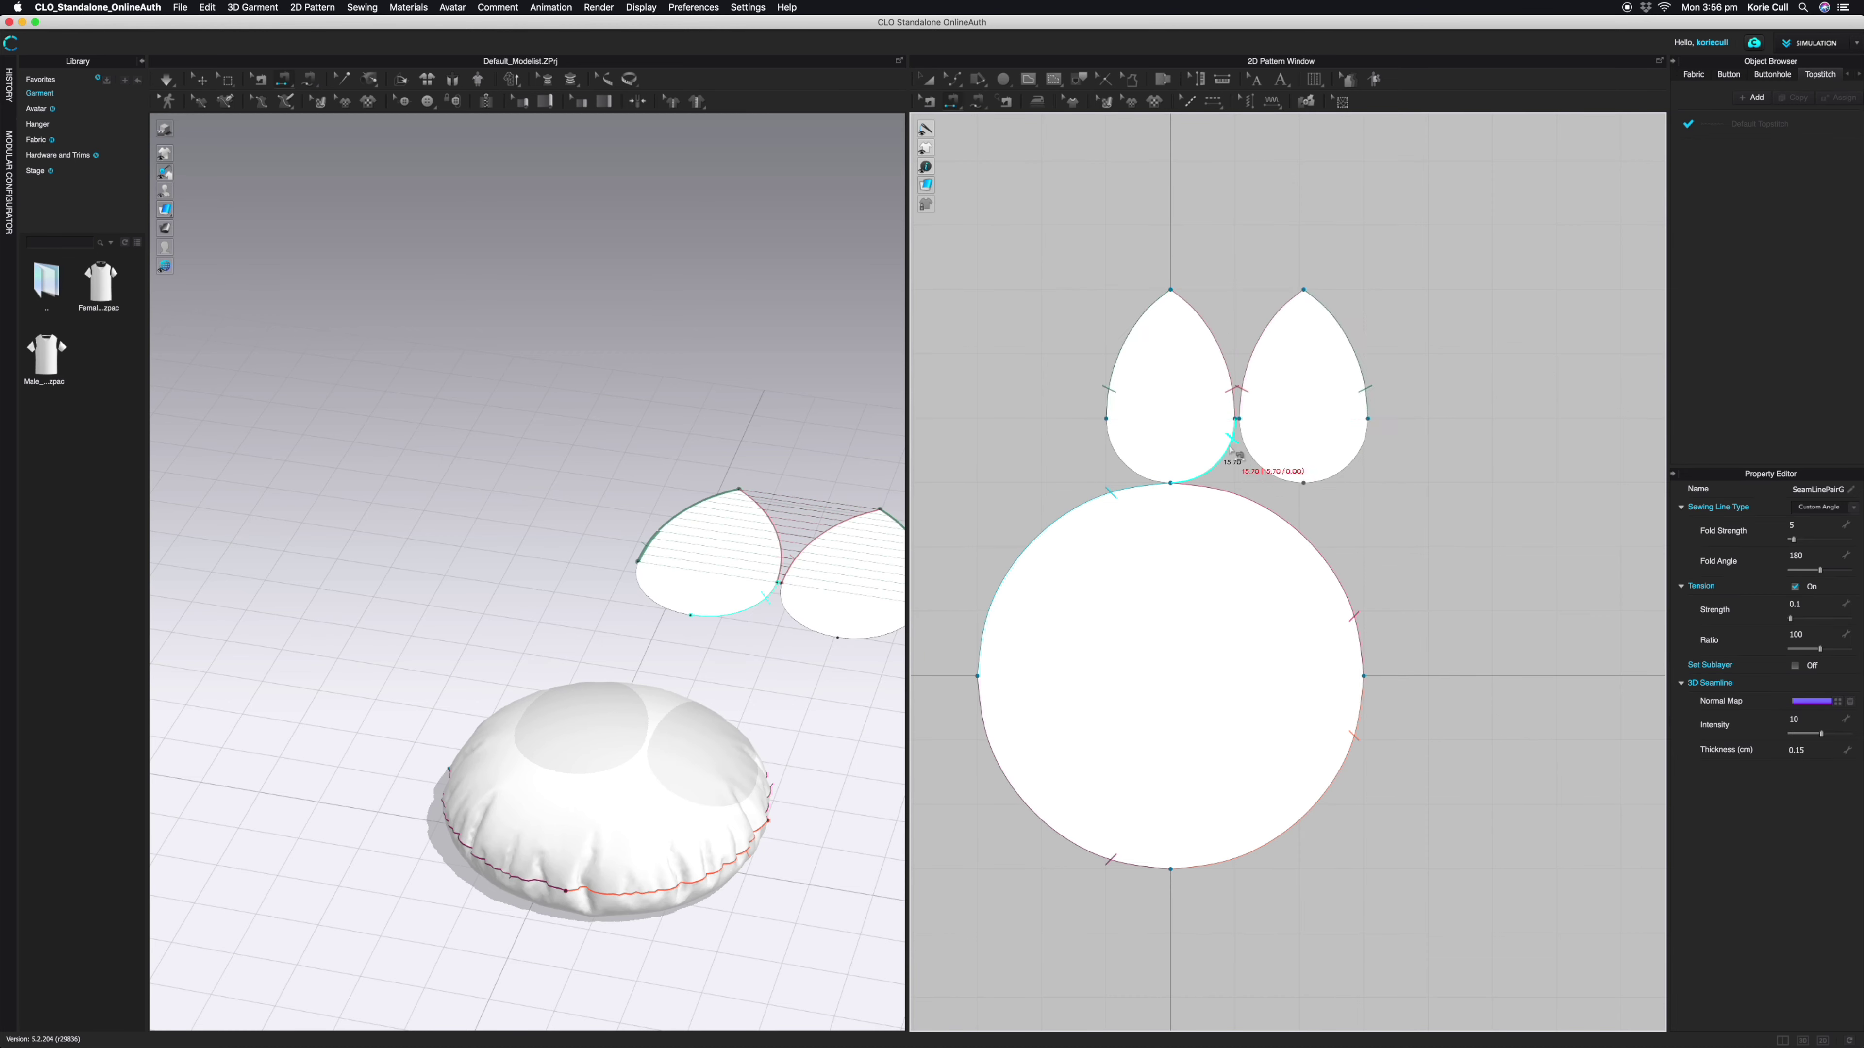
click(1128, 464)
click(1352, 461)
Step: Rotate the right teardrop in 3D so it folds over the left one
key(a)
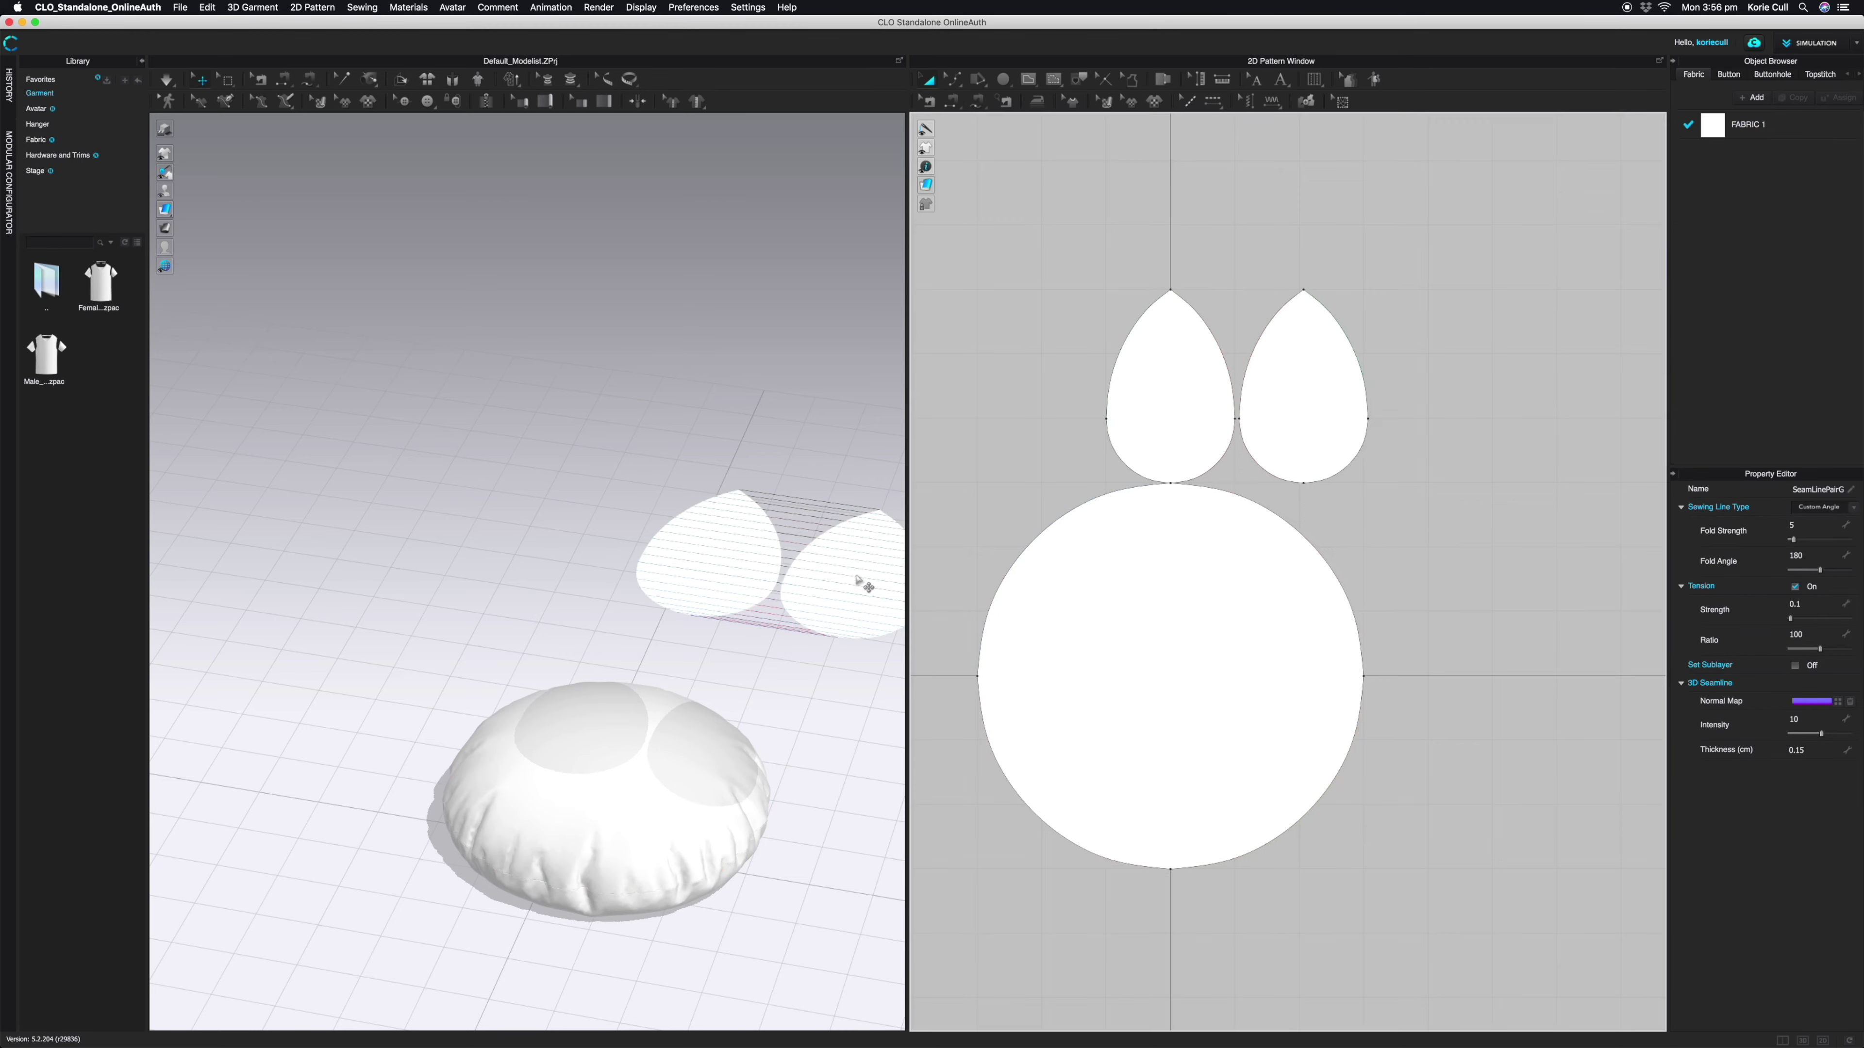
click(1302, 387)
click(1042, 367)
drag(1471, 530, 1471, 530)
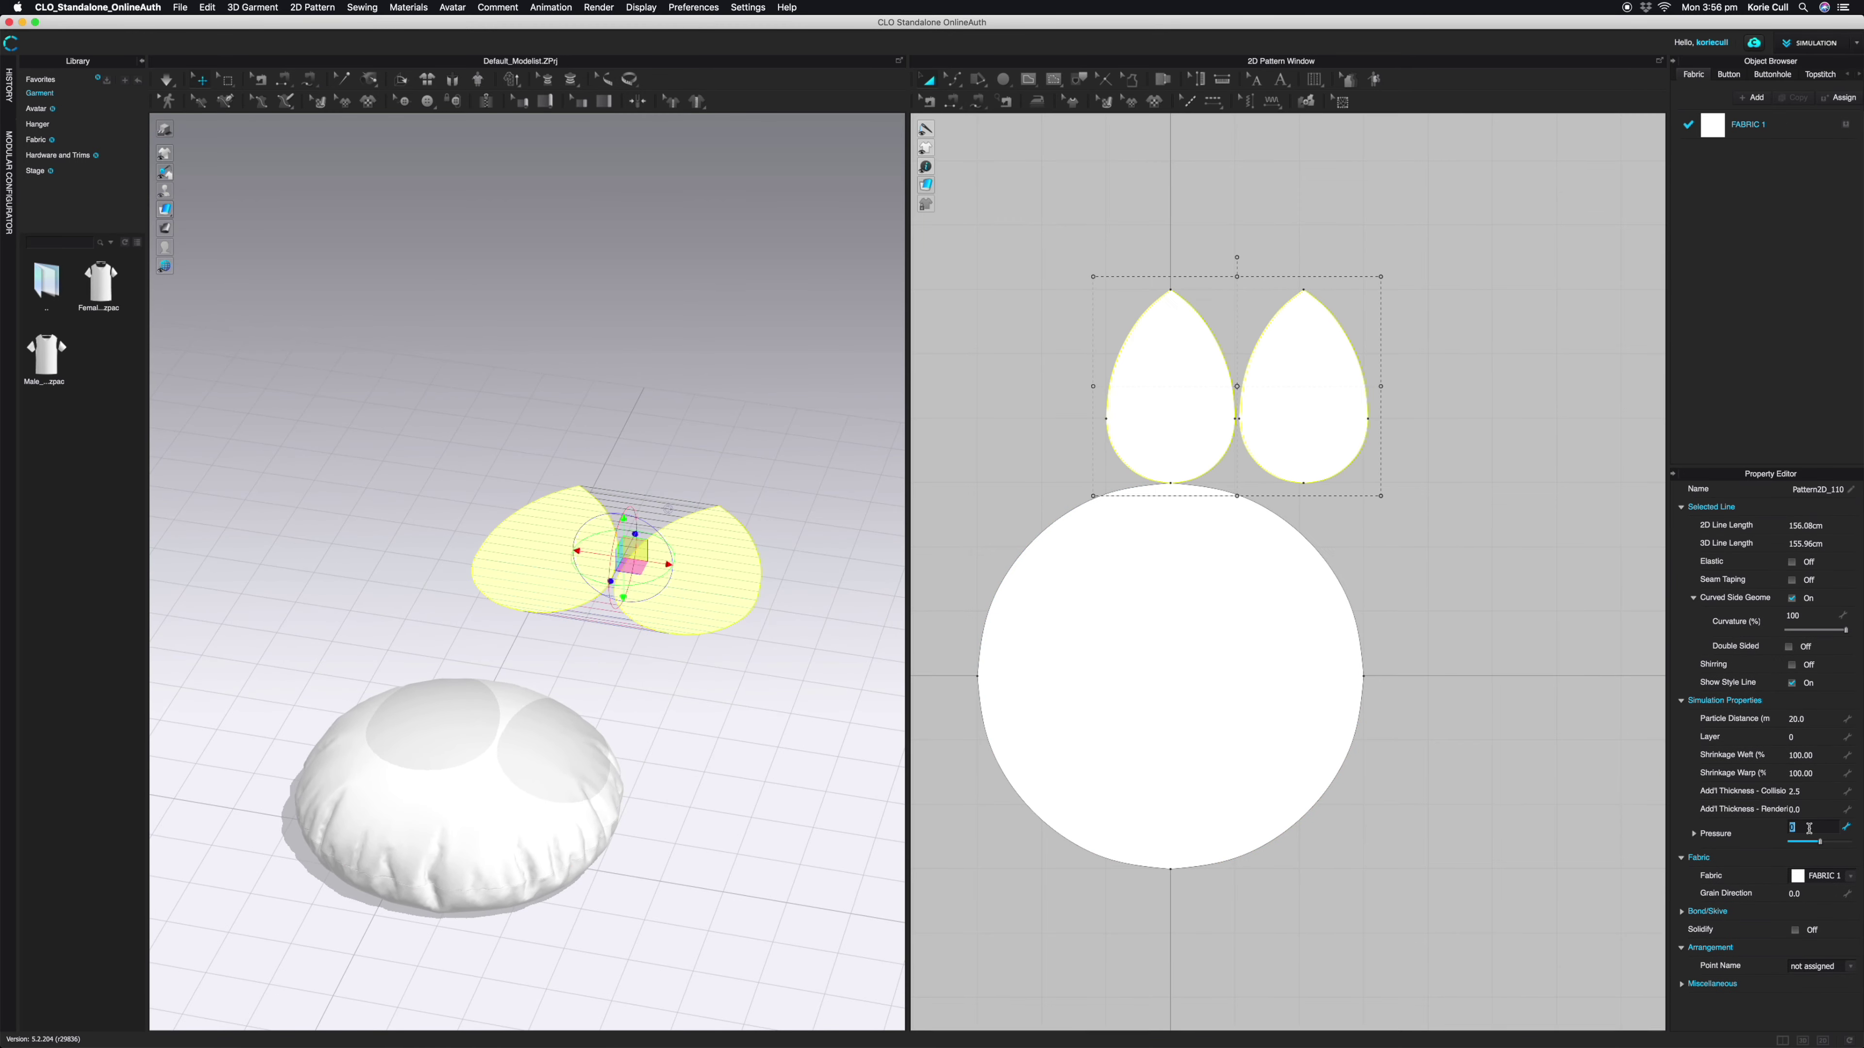
click(1424, 602)
click(1313, 396)
drag(756, 595, 778, 643)
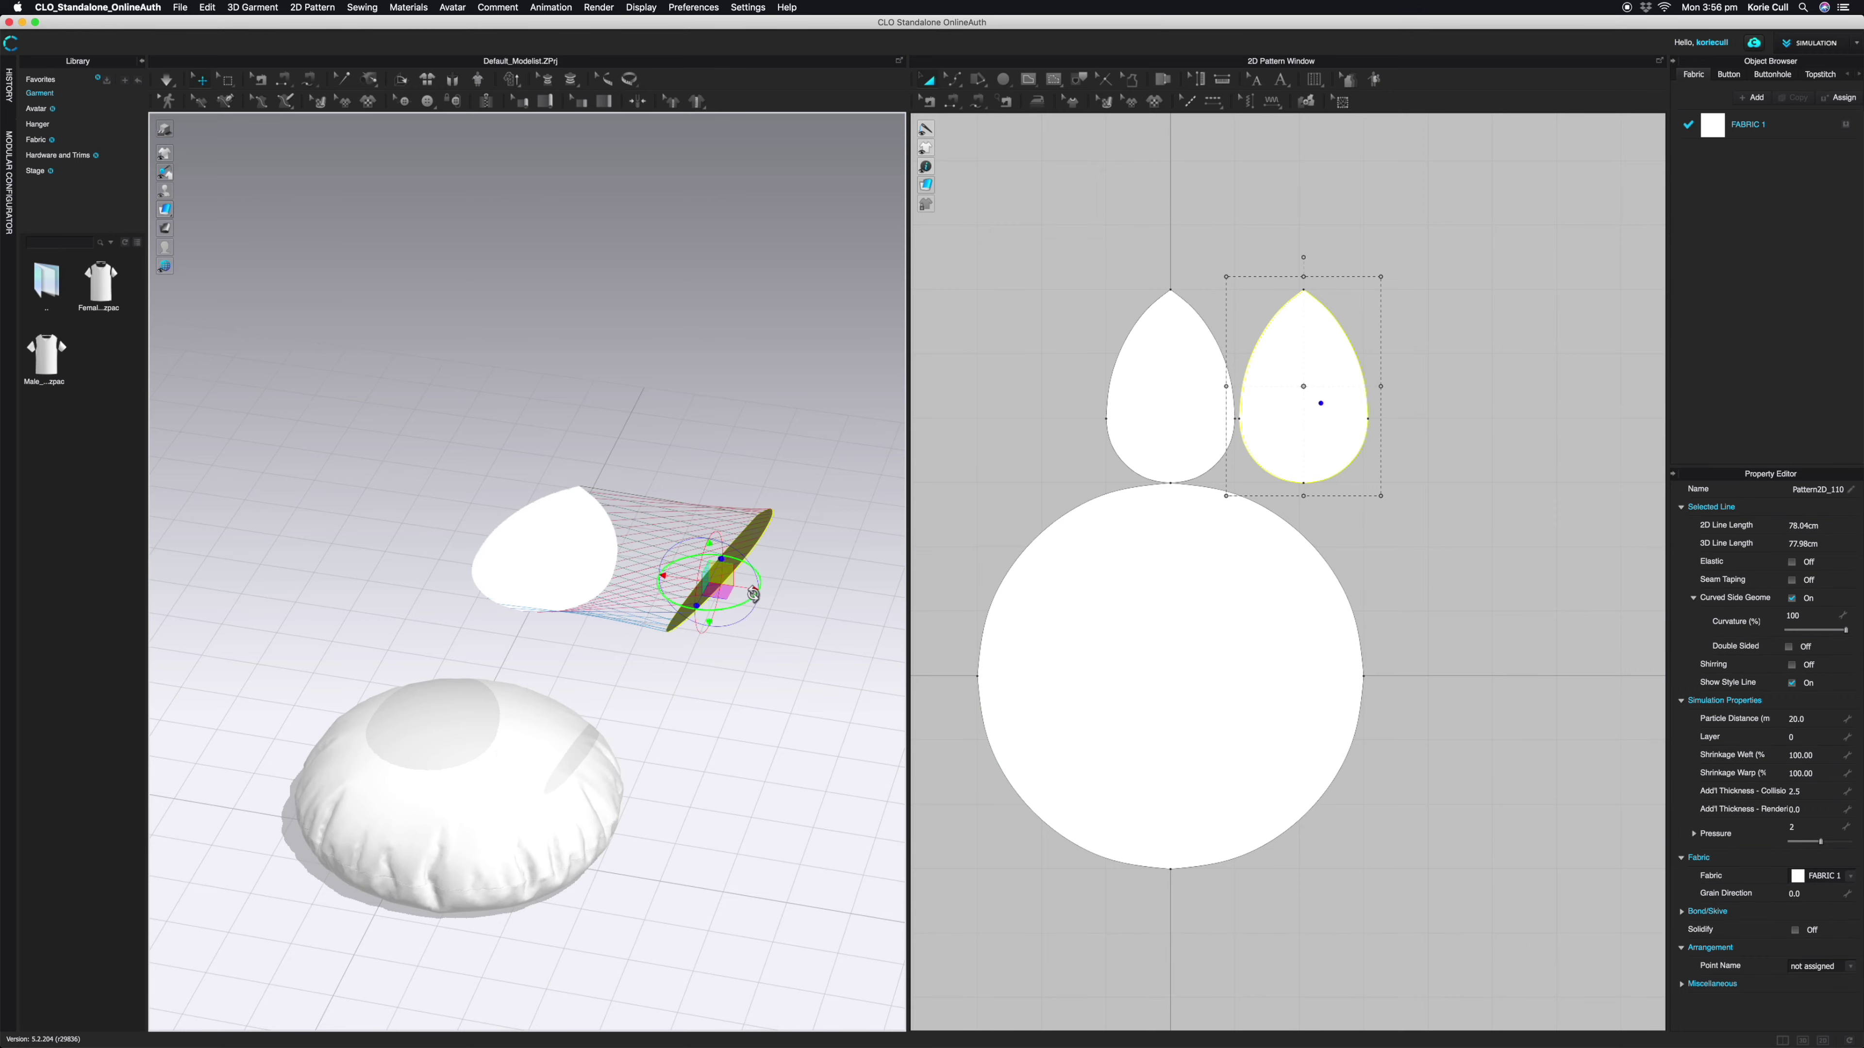
drag(716, 588, 558, 547)
right_drag(528, 558, 543, 566)
Step: Select both teardrops and simulate until the toe pad puffs up
drag(1059, 215, 1447, 514)
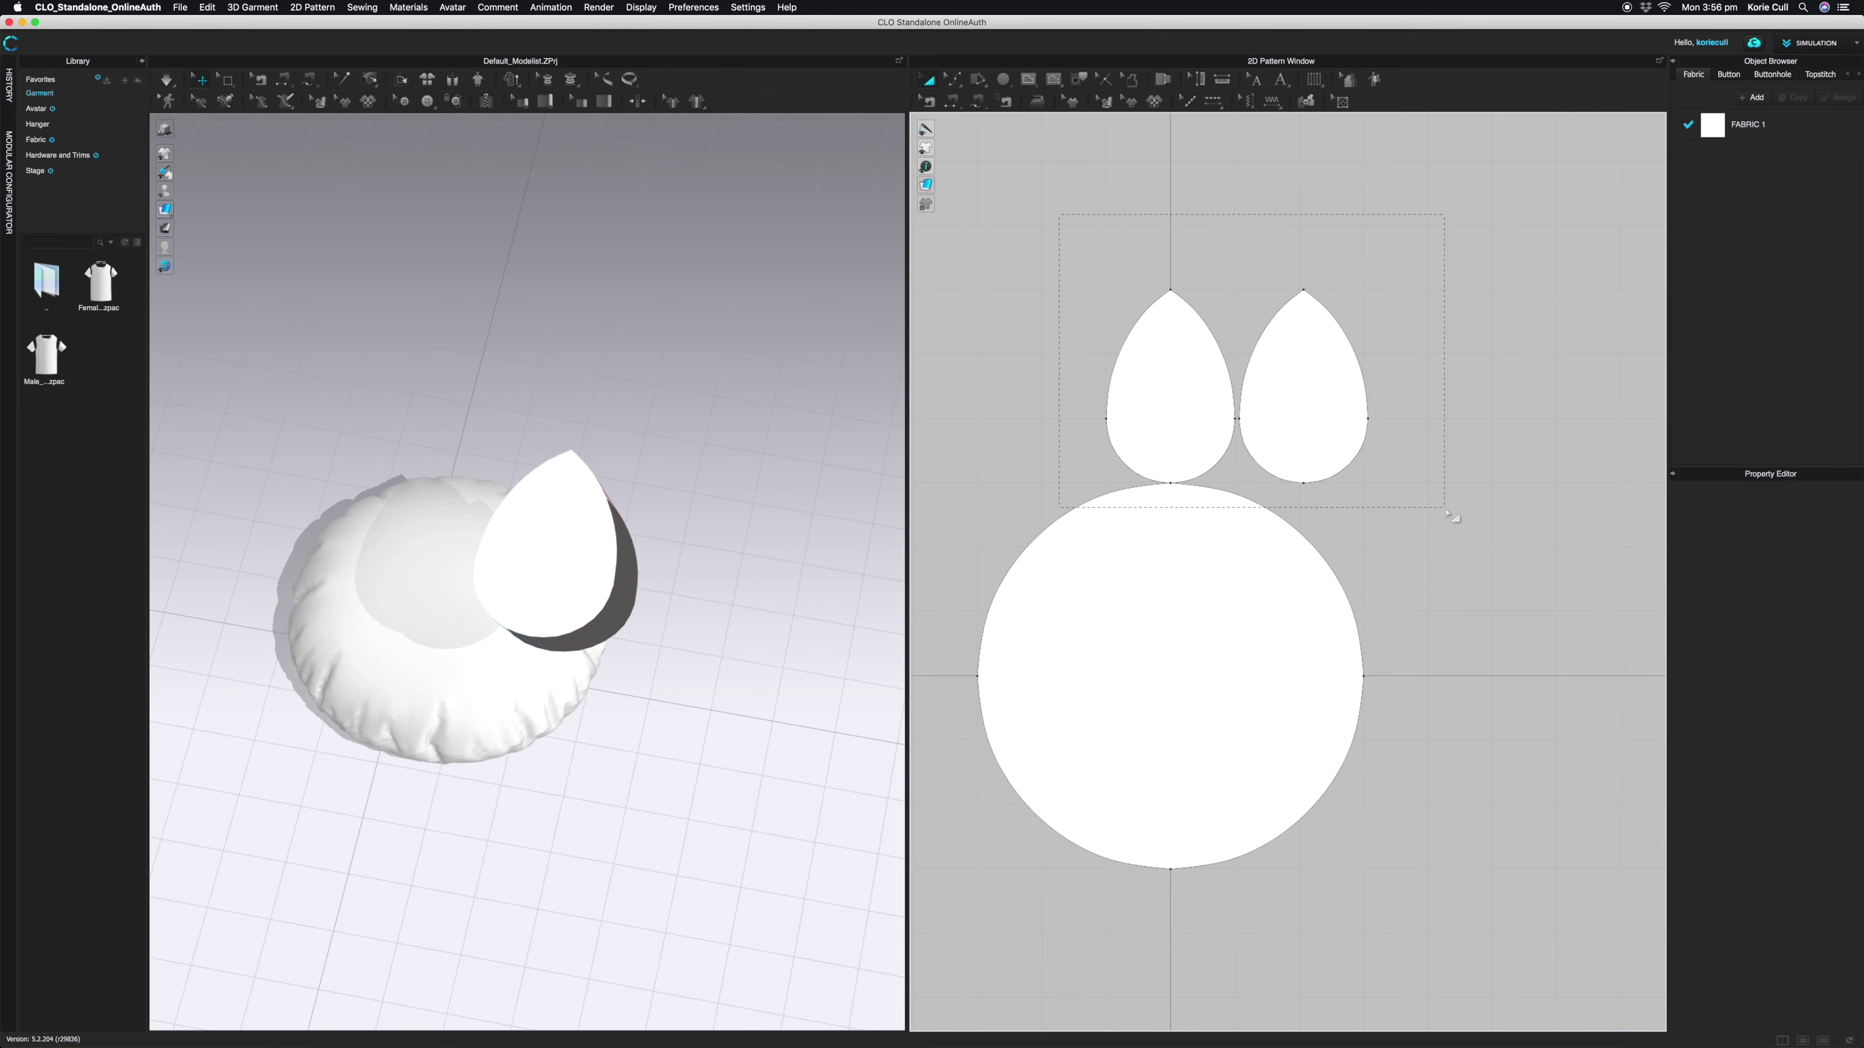
mouse_move(792, 719)
right_down()
mouse_move(842, 820)
mouse_move(637, 762)
right_up()
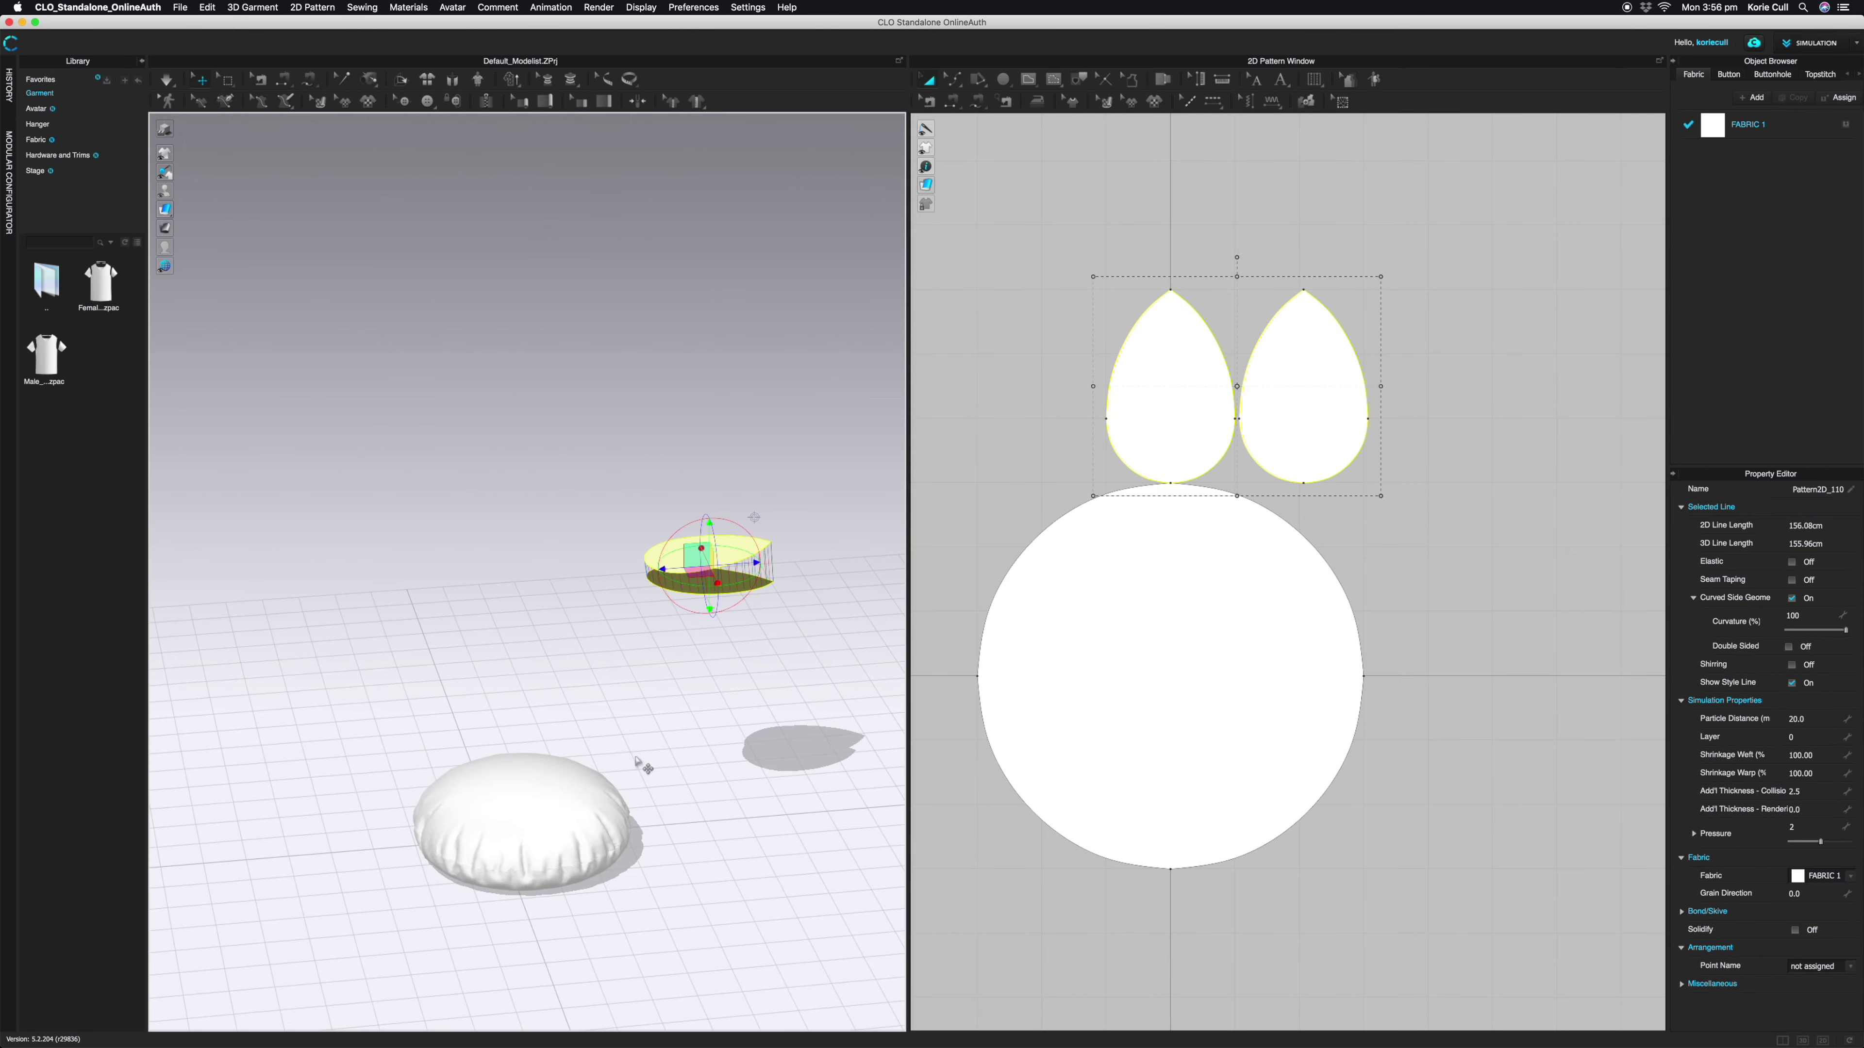
key(space)
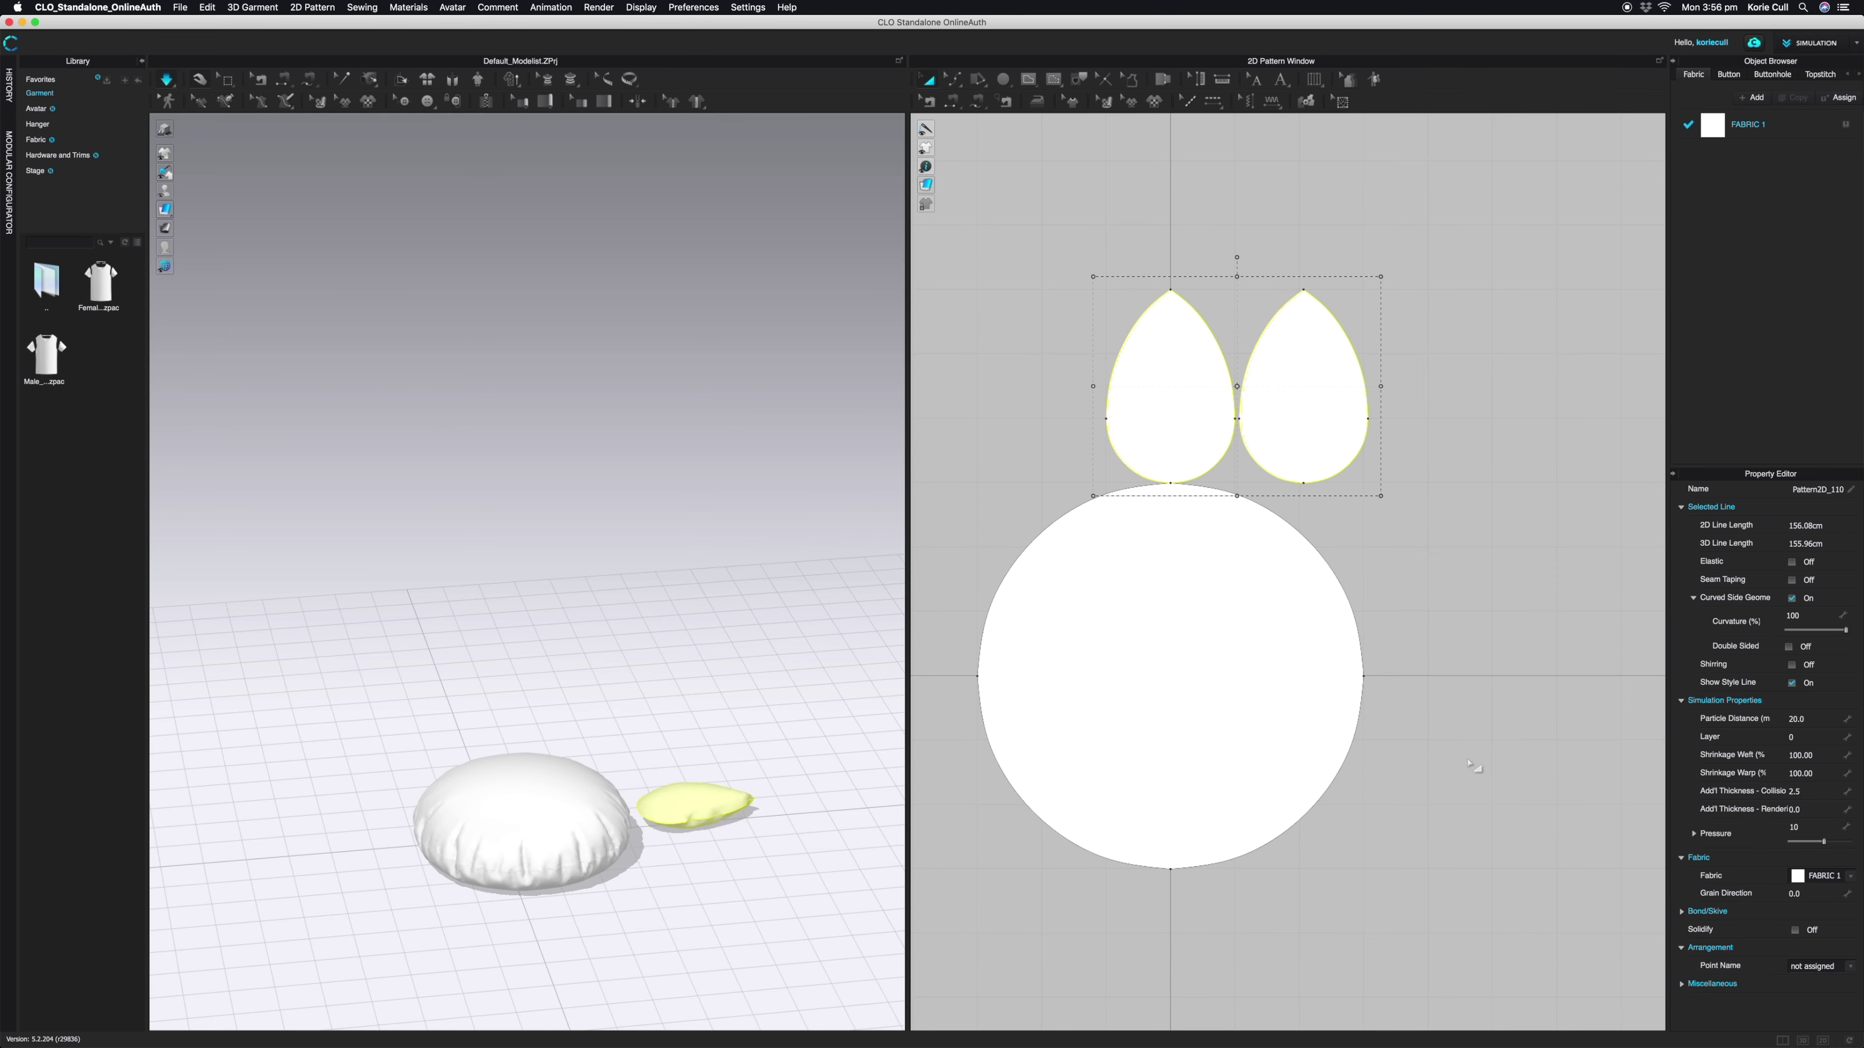
key(space)
click(1320, 580)
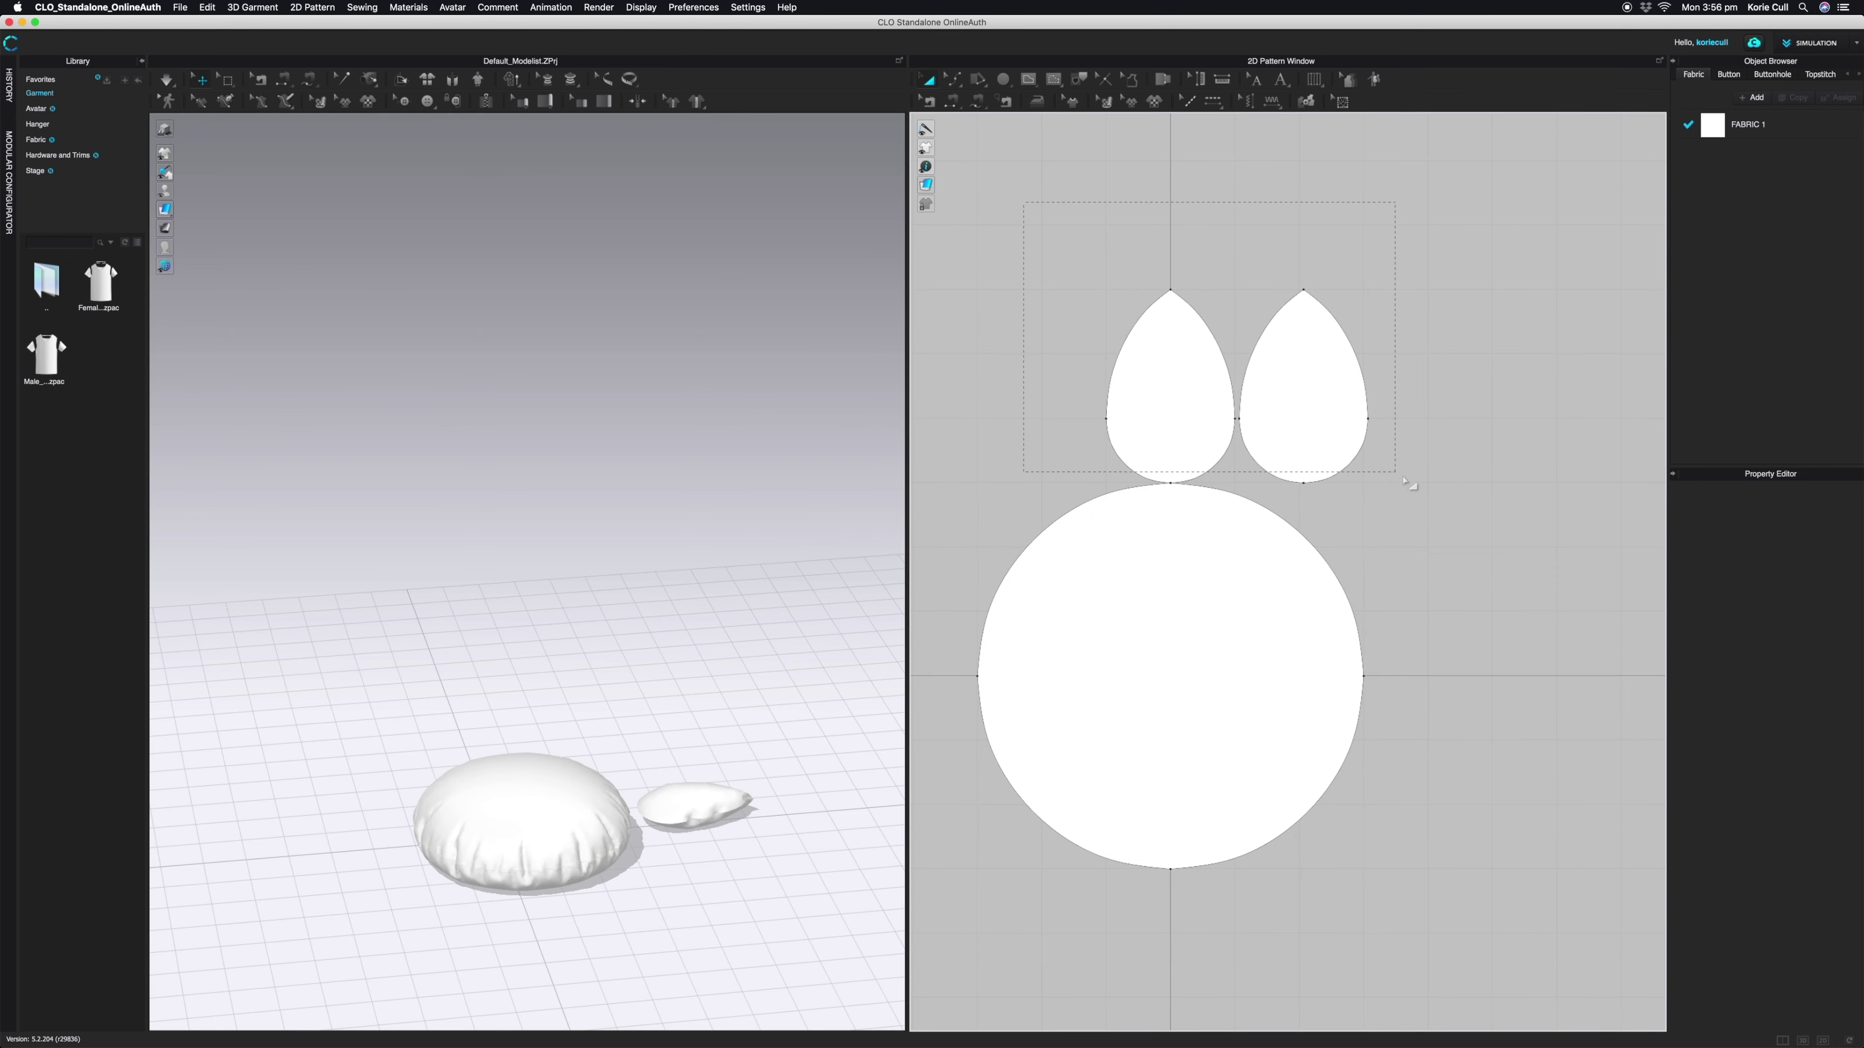
drag(1406, 482, 1406, 483)
click(1452, 561)
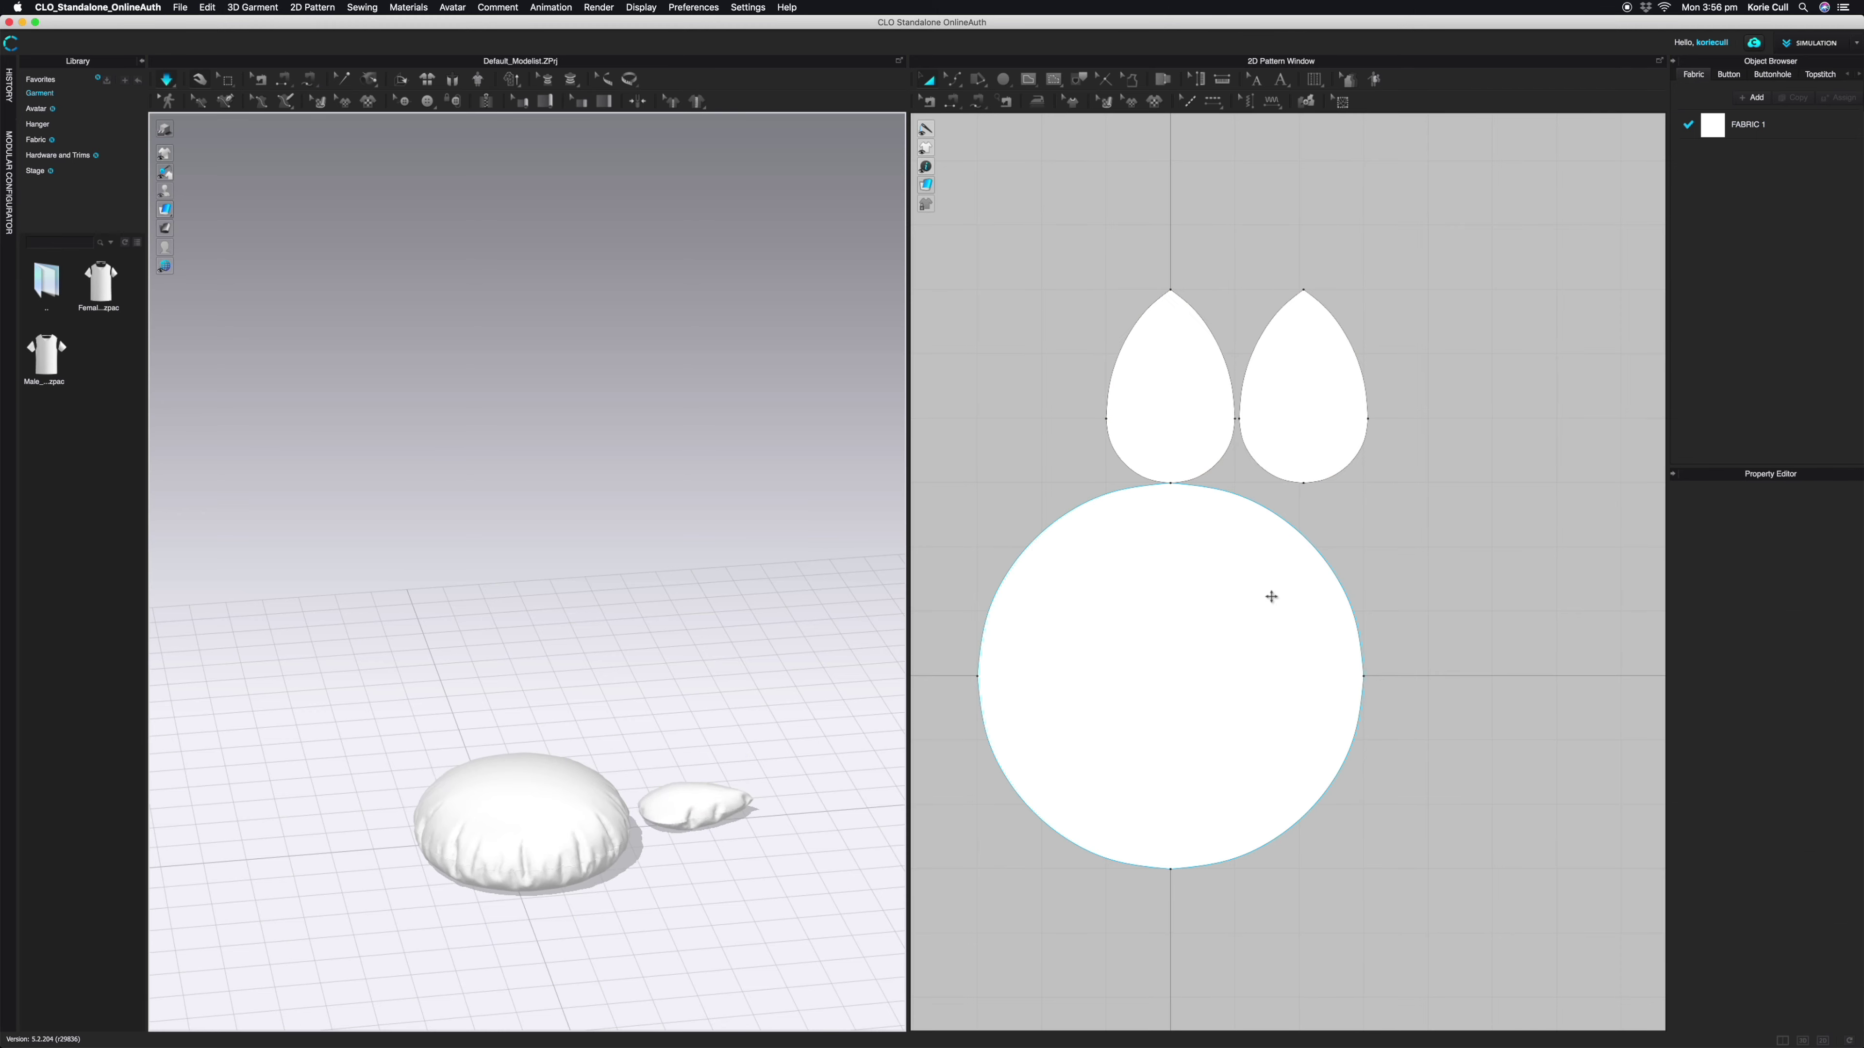
Step: Copy and paste the round cushion pattern to add a second circle
right_drag(595, 765, 707, 849)
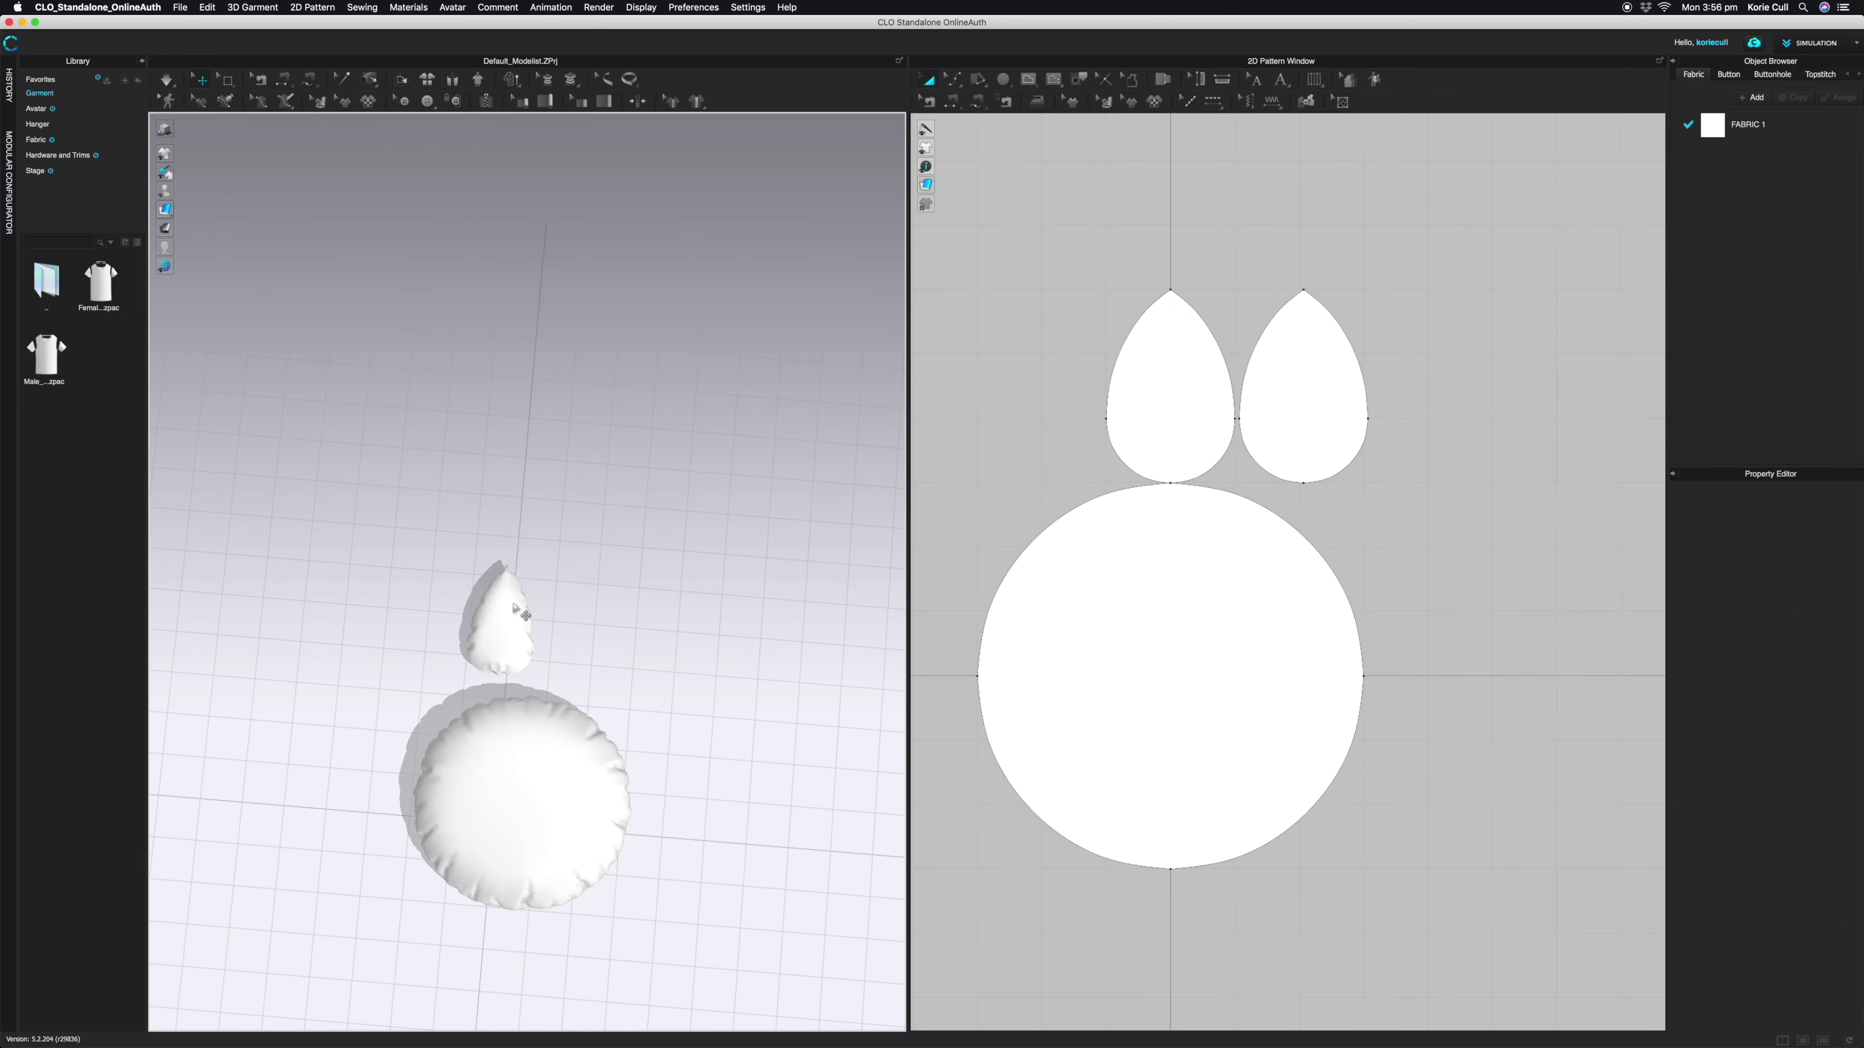
drag(1019, 258, 1384, 499)
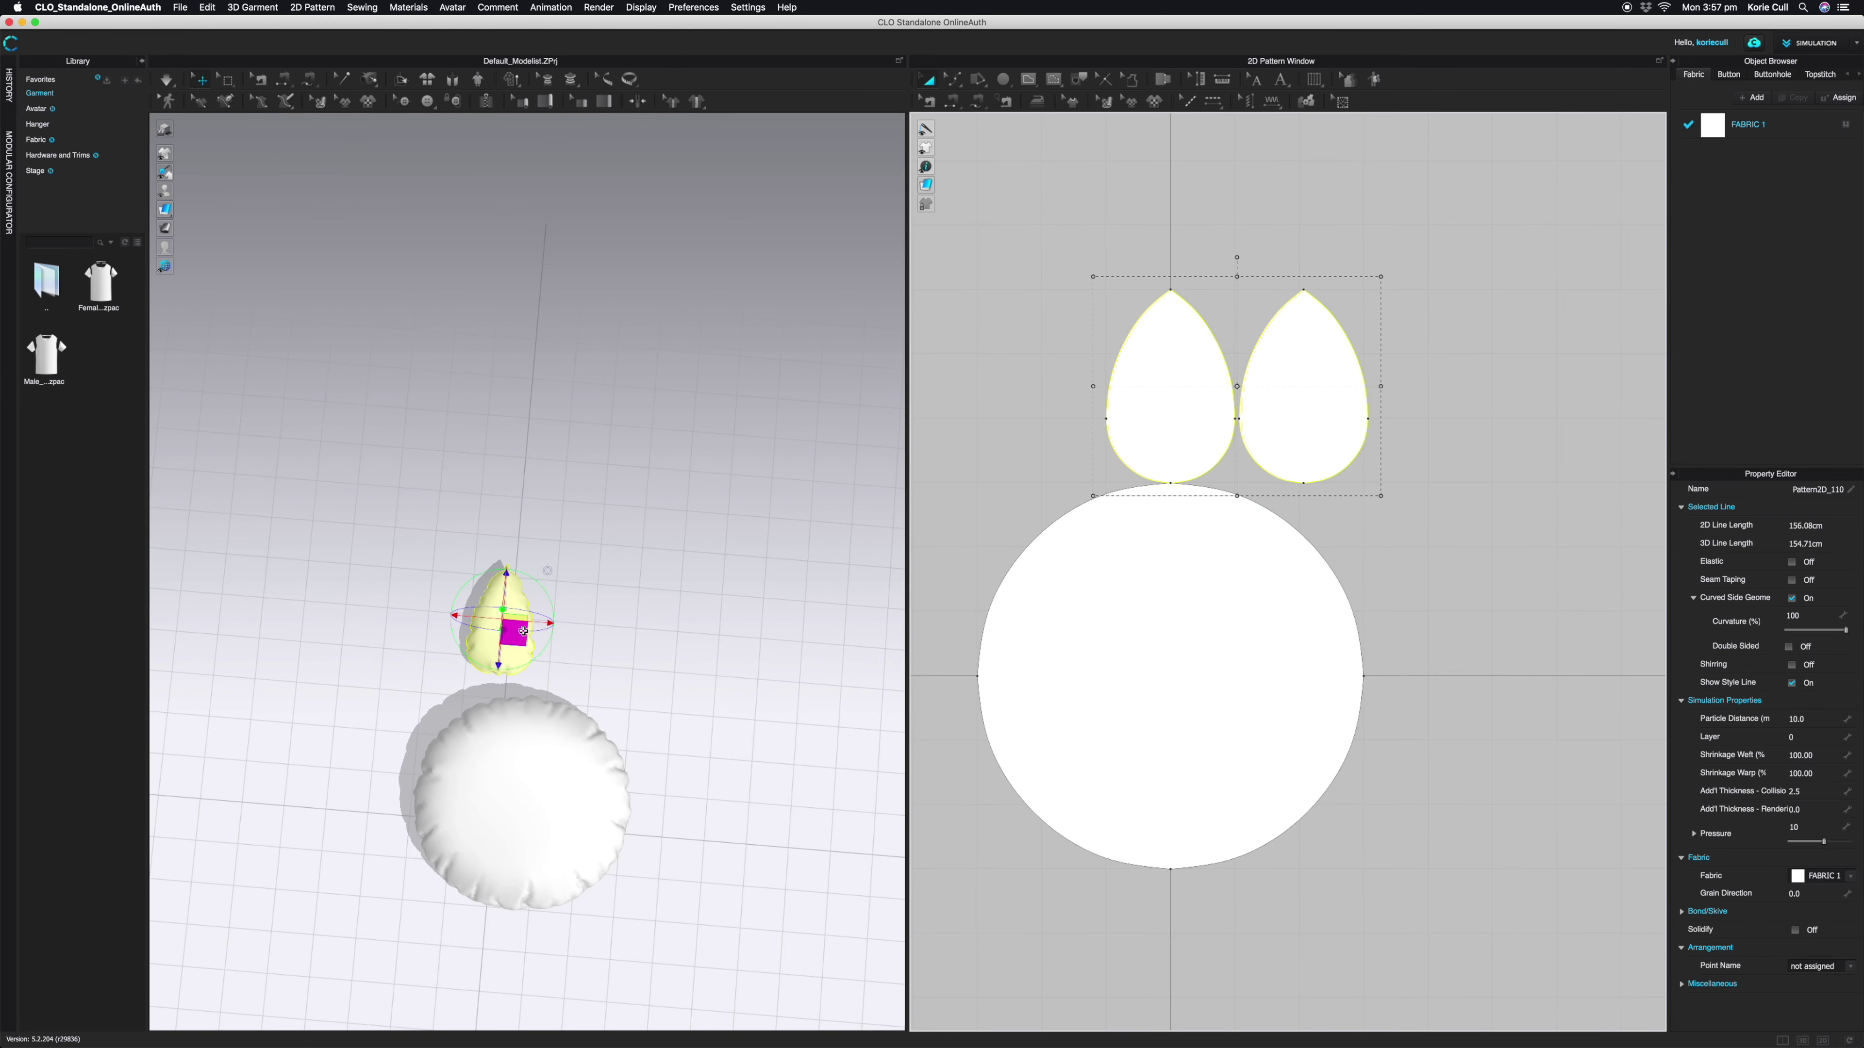
click(664, 698)
right_drag(664, 698, 720, 735)
click(1002, 653)
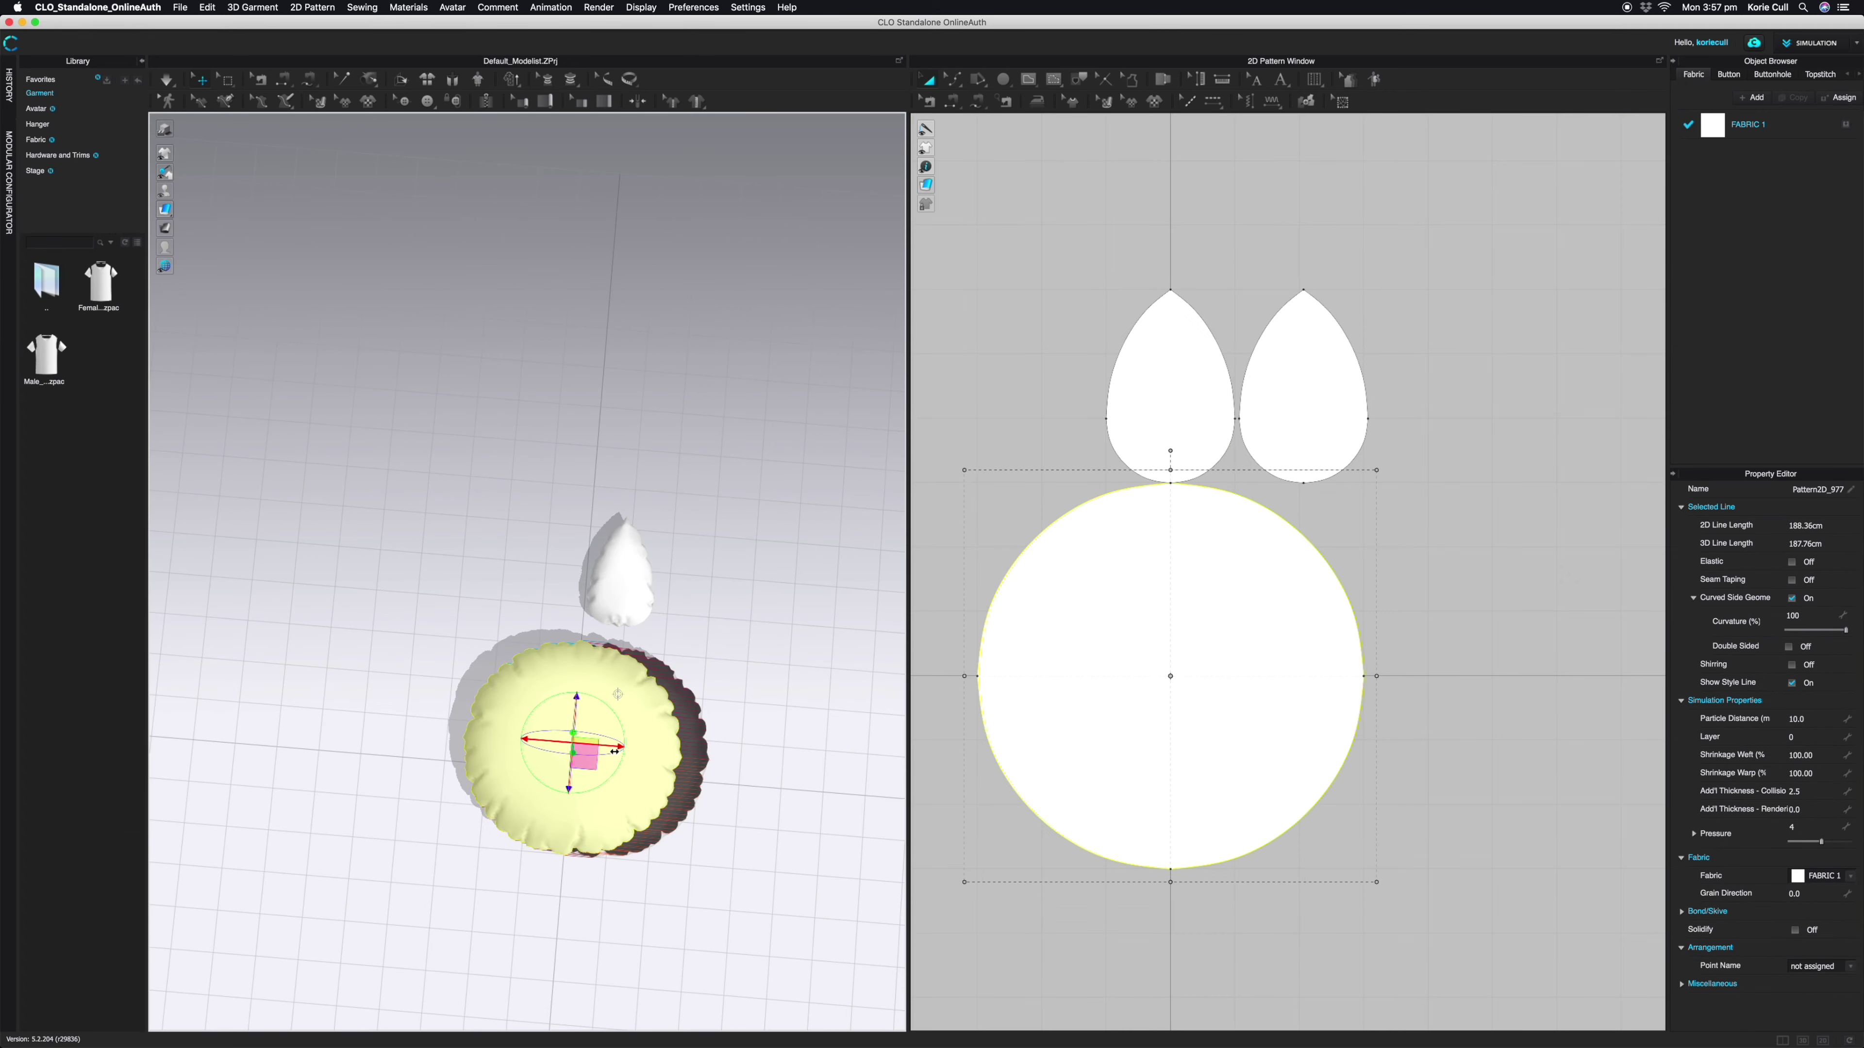
key(ctrl+c)
key(ctrl+v)
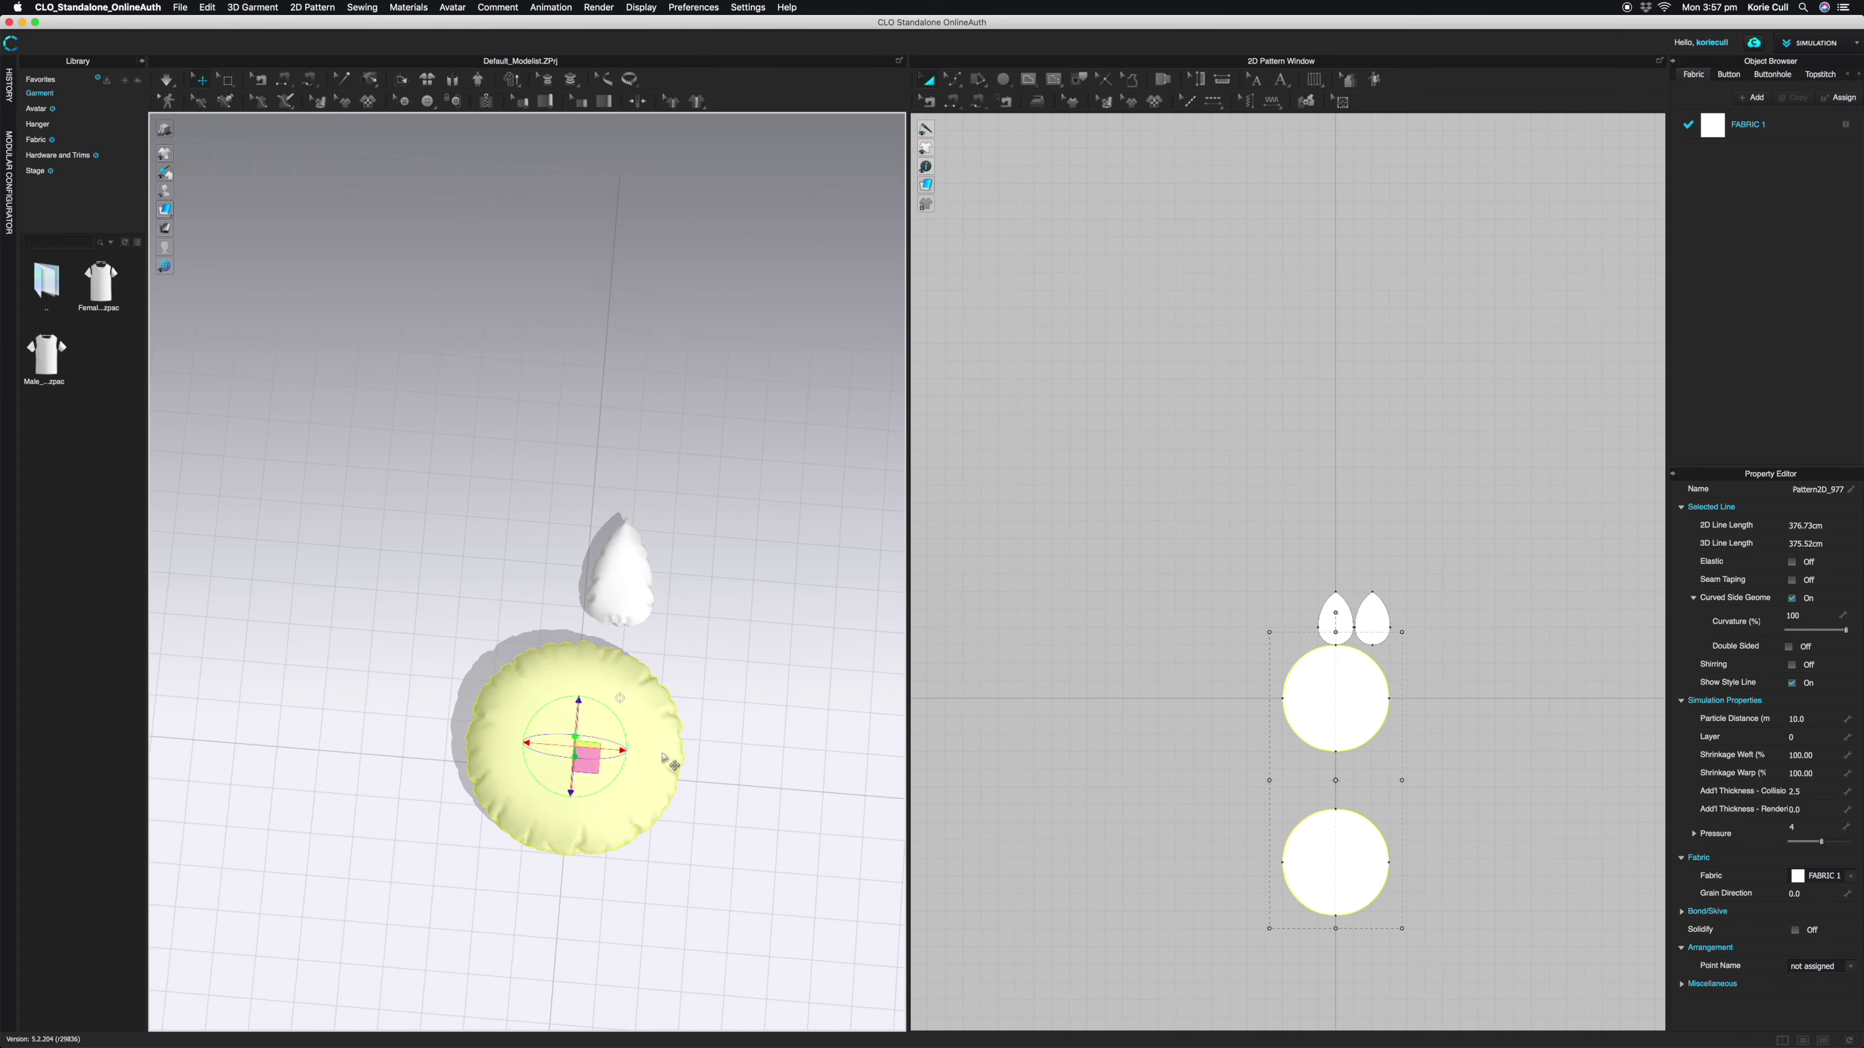
right_drag(662, 757, 622, 733)
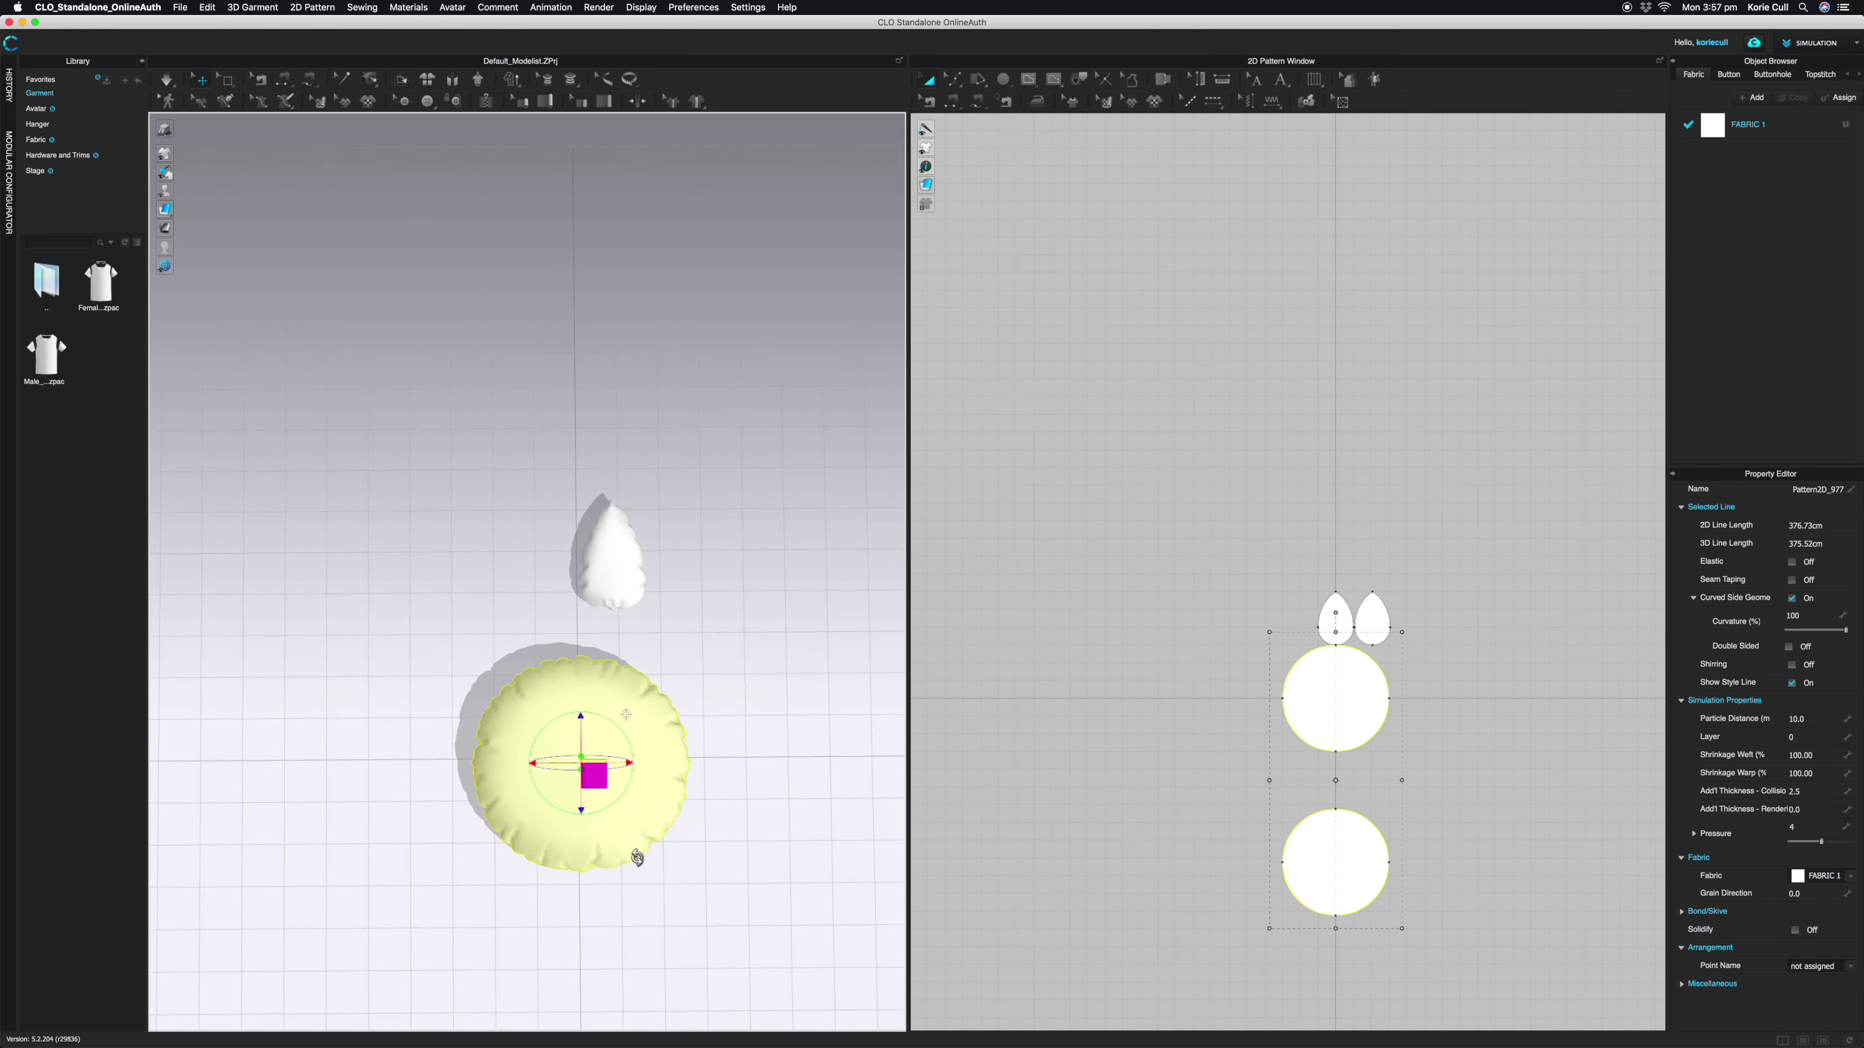
click(625, 441)
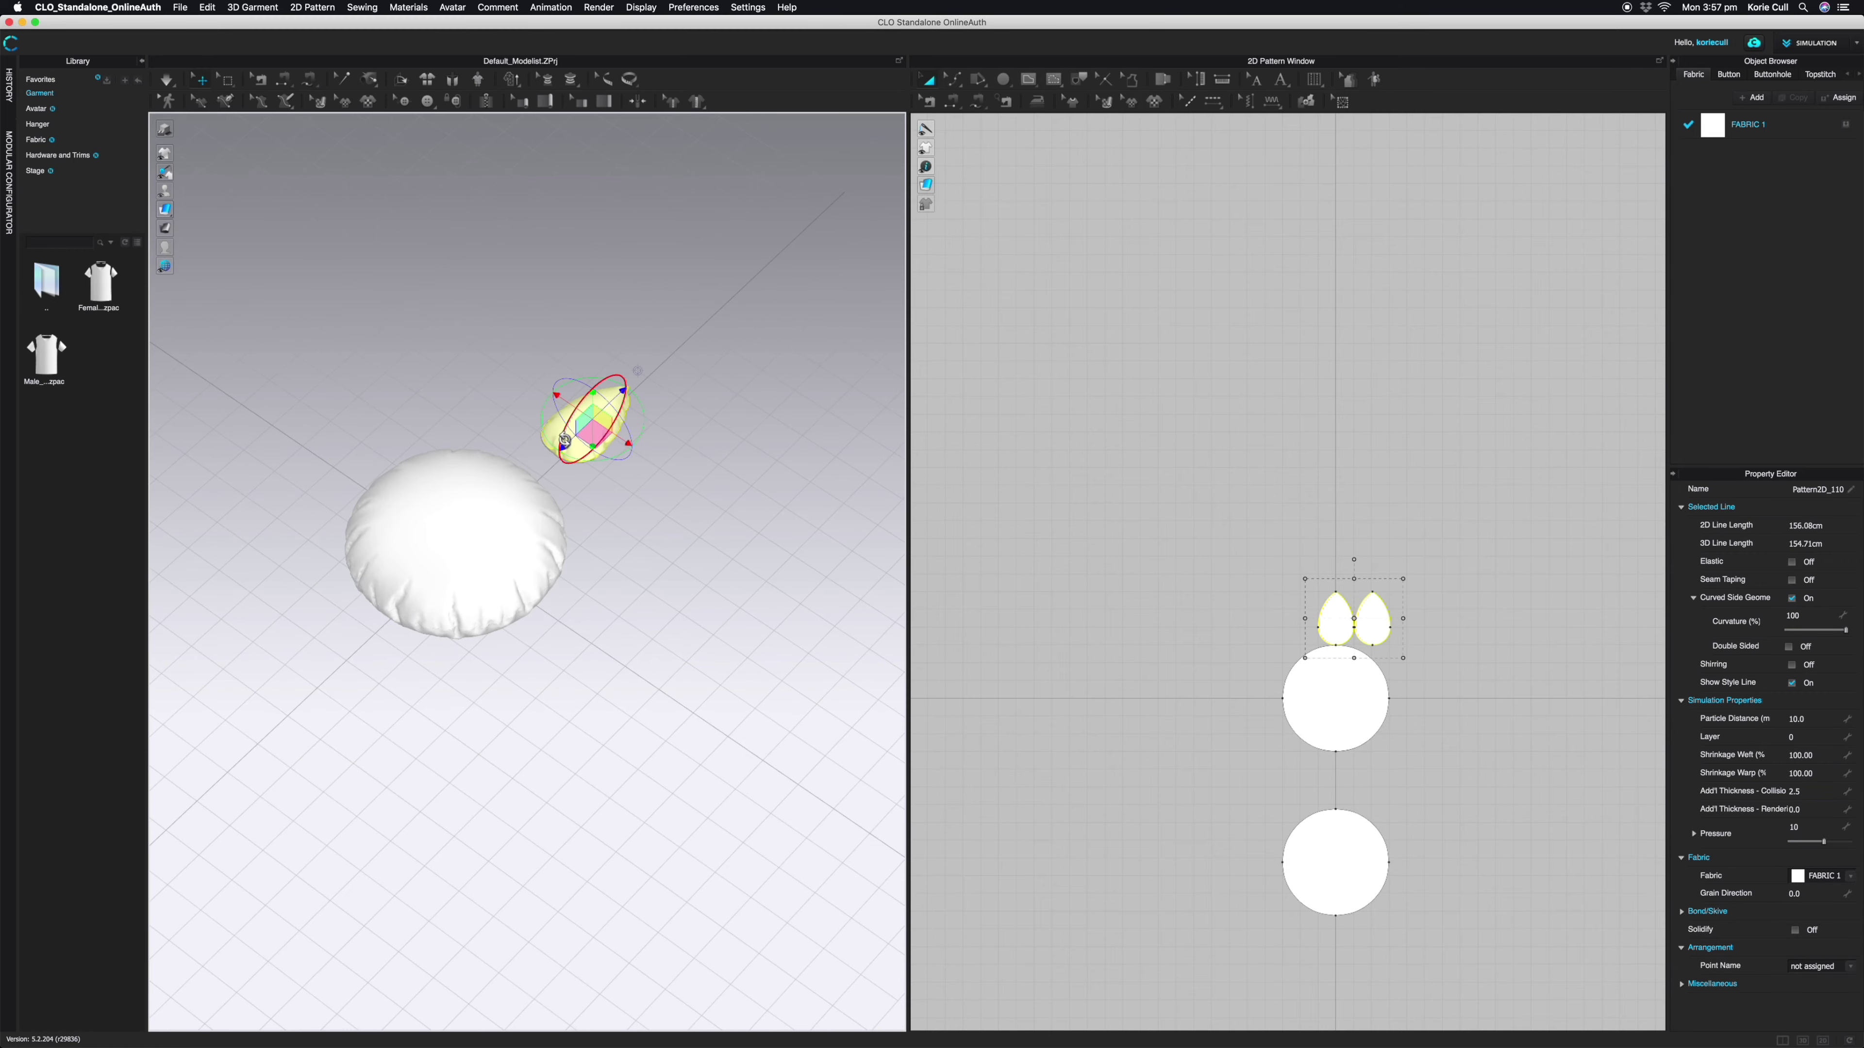
mouse_move(655, 429)
right_down()
mouse_move(522, 461)
mouse_move(553, 392)
mouse_move(595, 431)
right_up()
Step: Zoom in and place a first tack joining the cushion and toe pad in 3D
click(958, 458)
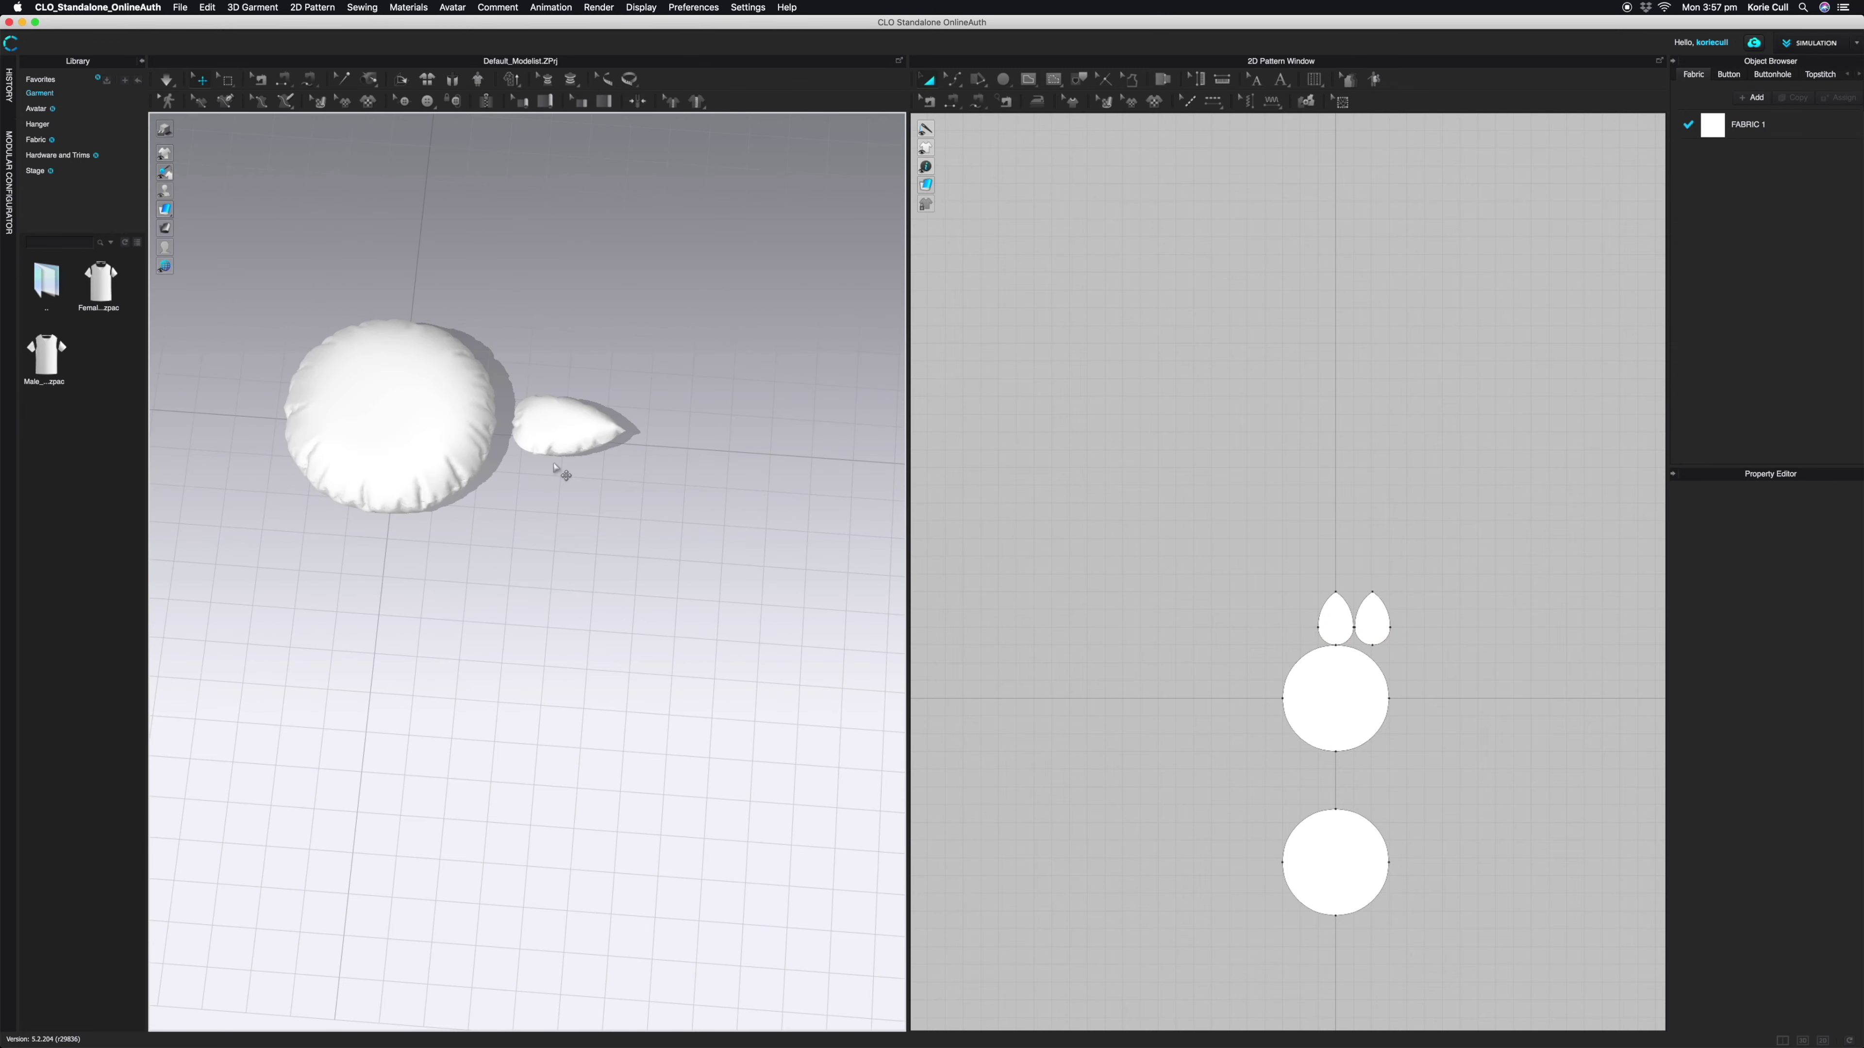
scroll(491, 429, up, 3)
scroll(573, 485, up, 3)
scroll(650, 544, up, 3)
scroll(649, 545, down, 3)
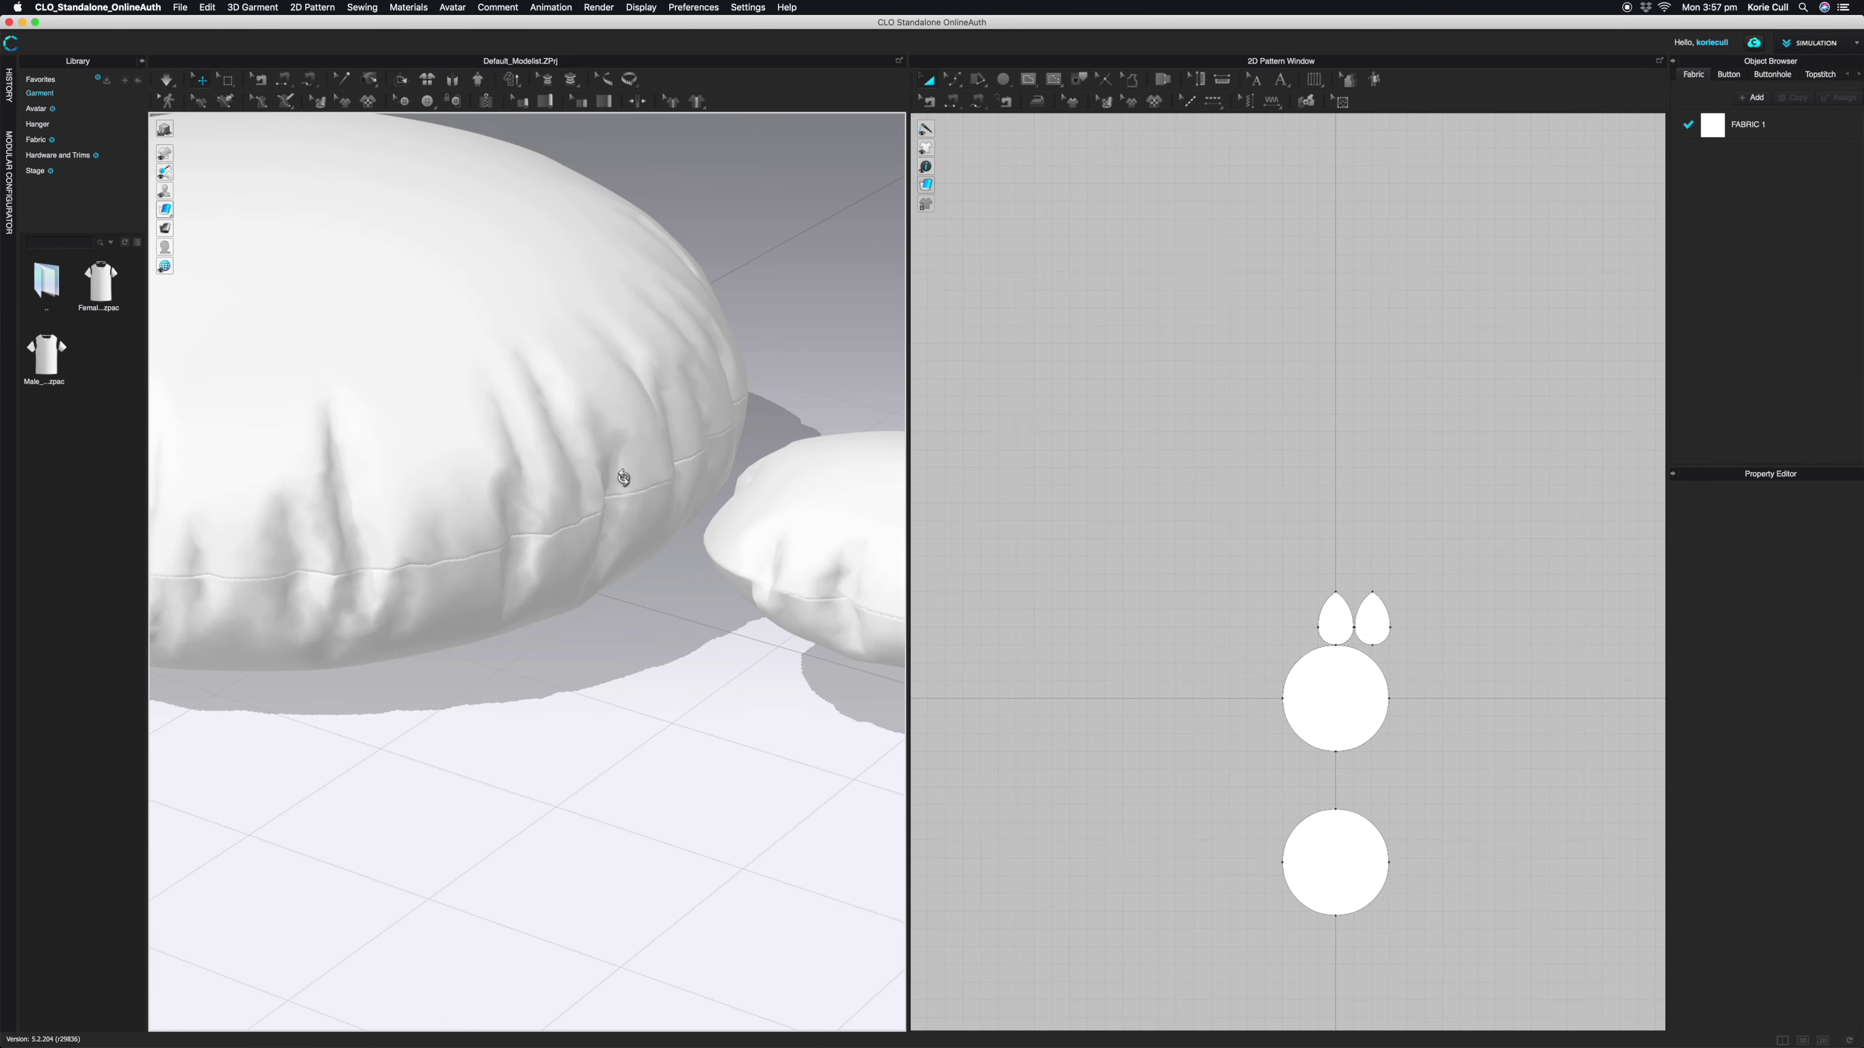
scroll(715, 524, up, 3)
scroll(789, 338, down, 3)
scroll(862, 151, up, 3)
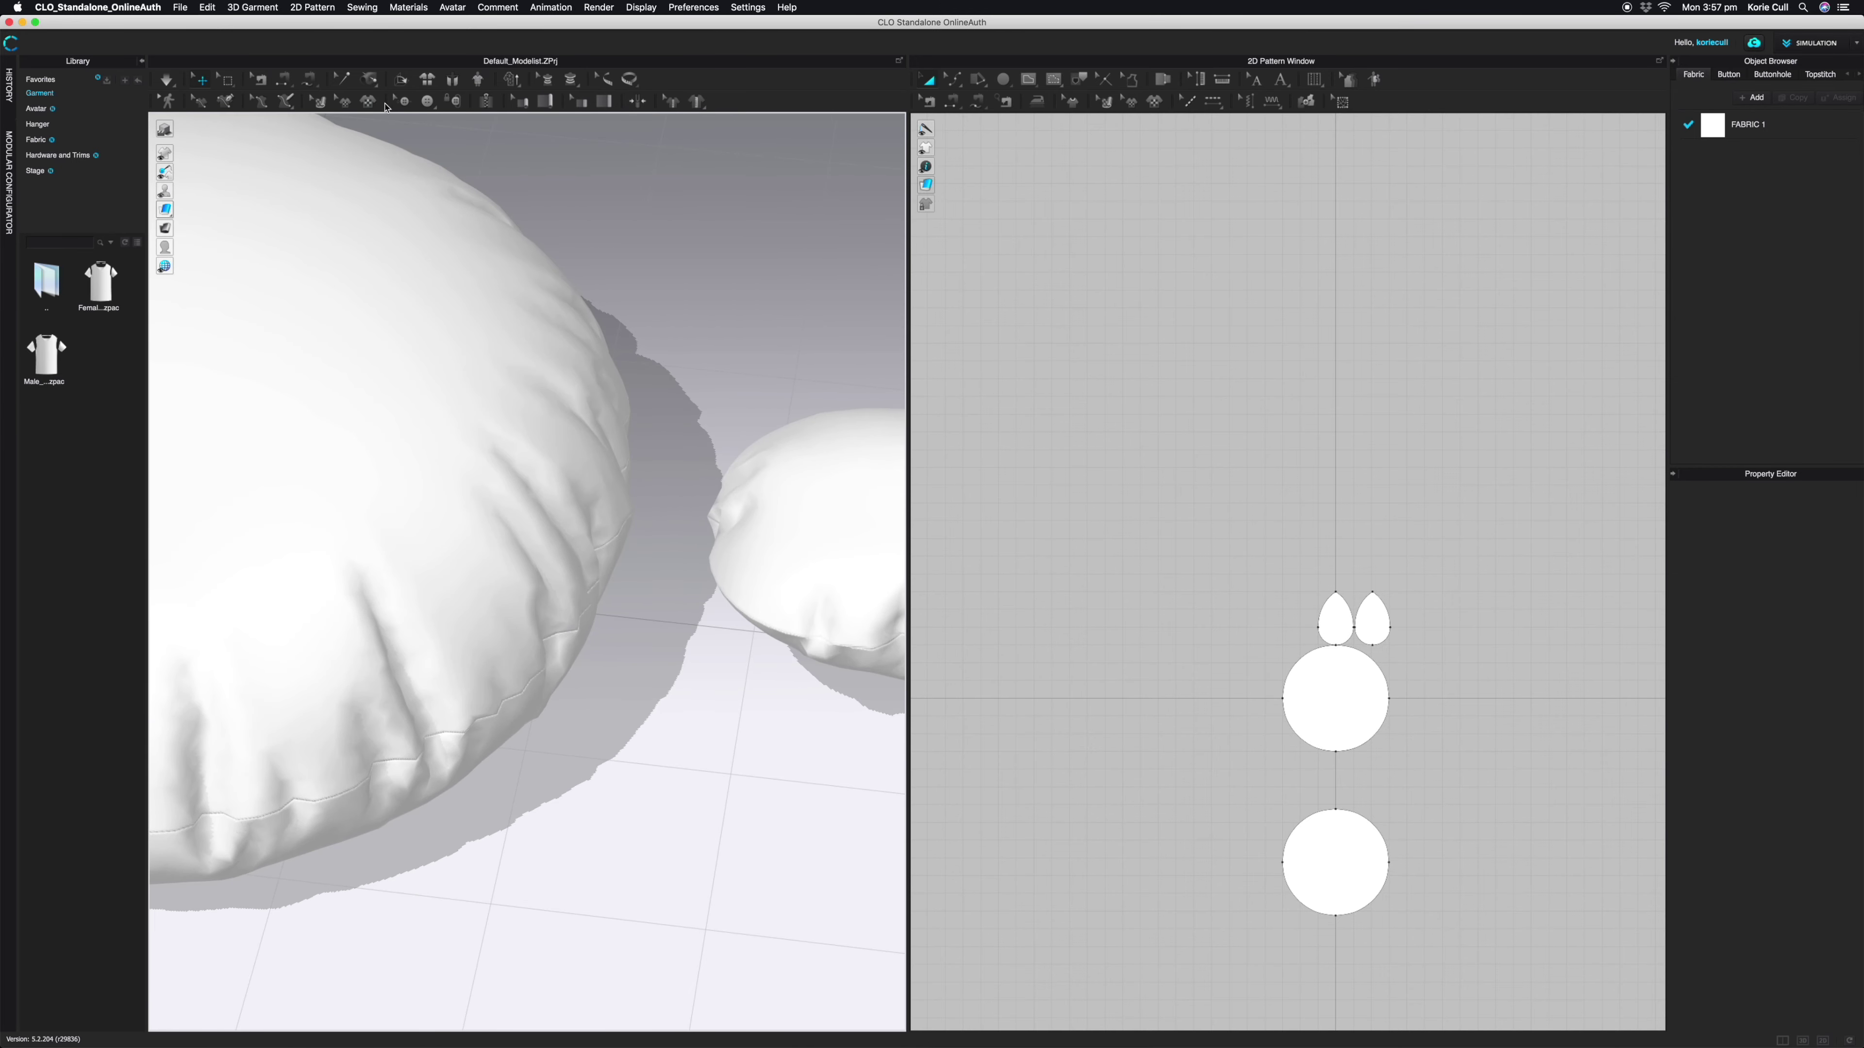
click(348, 82)
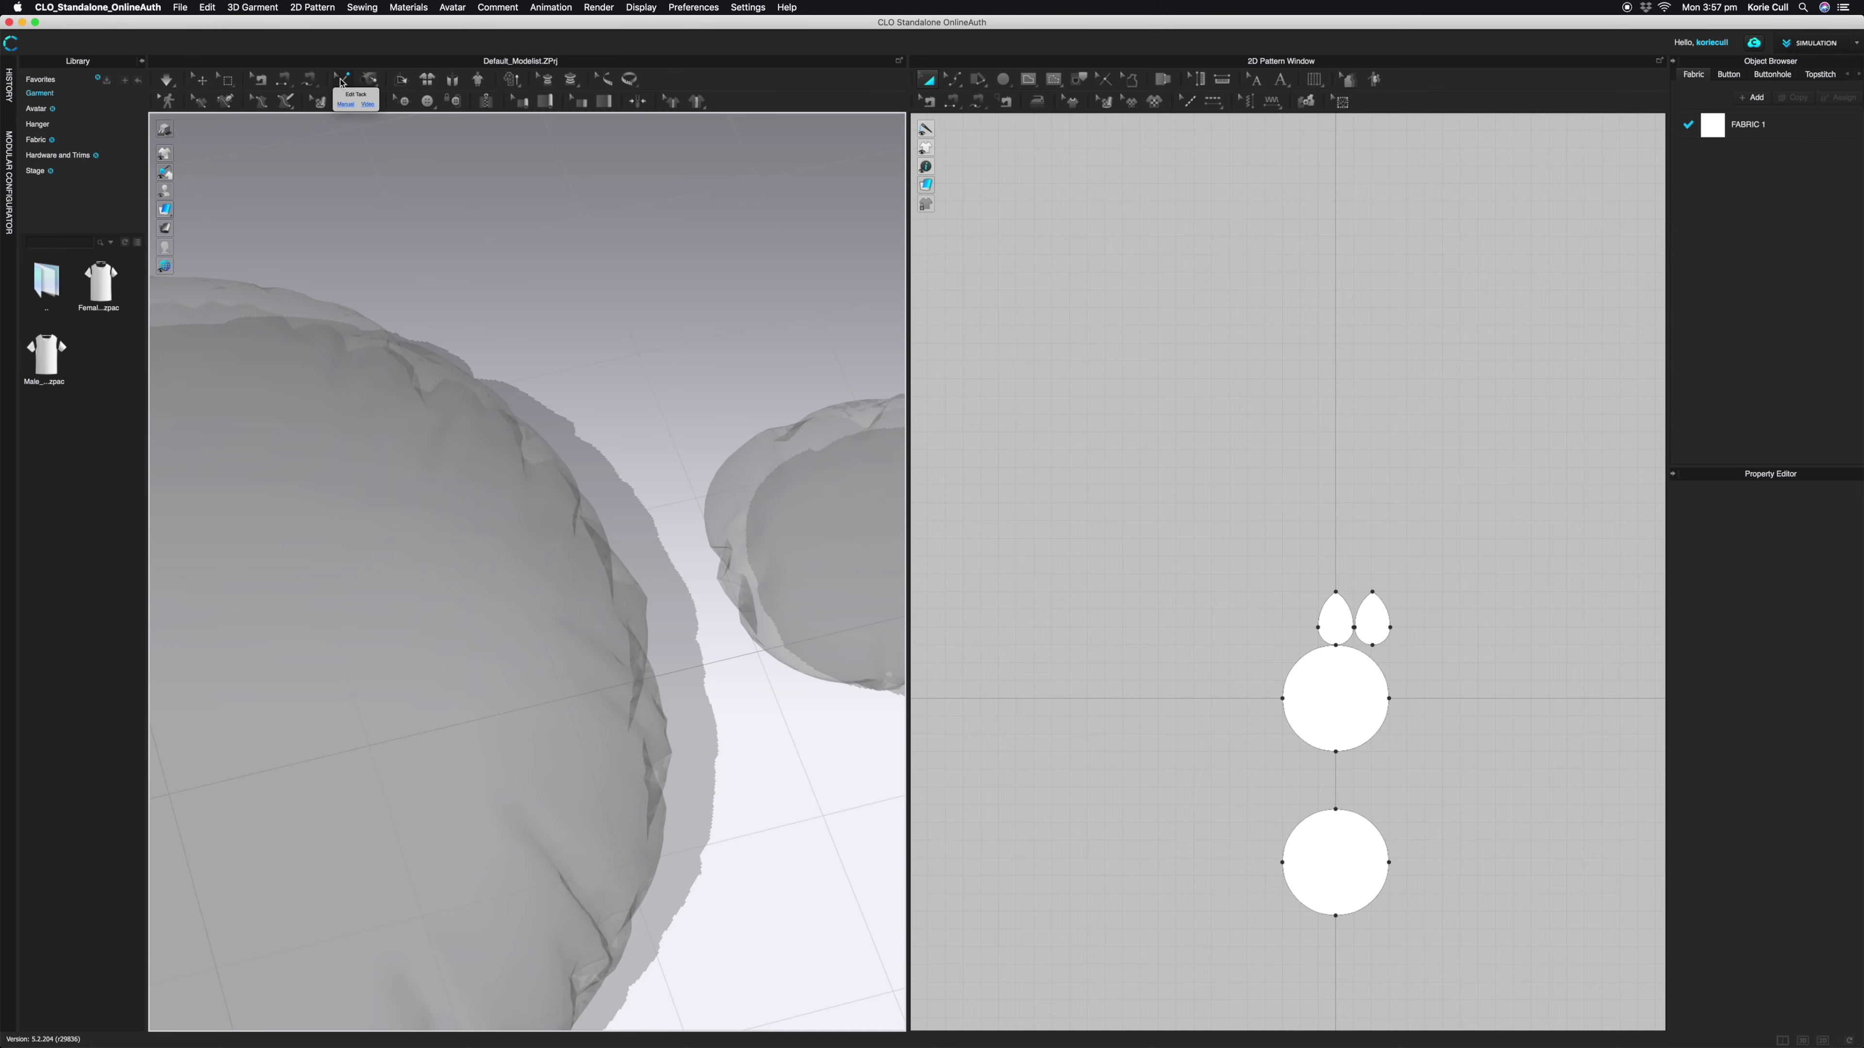
click(371, 81)
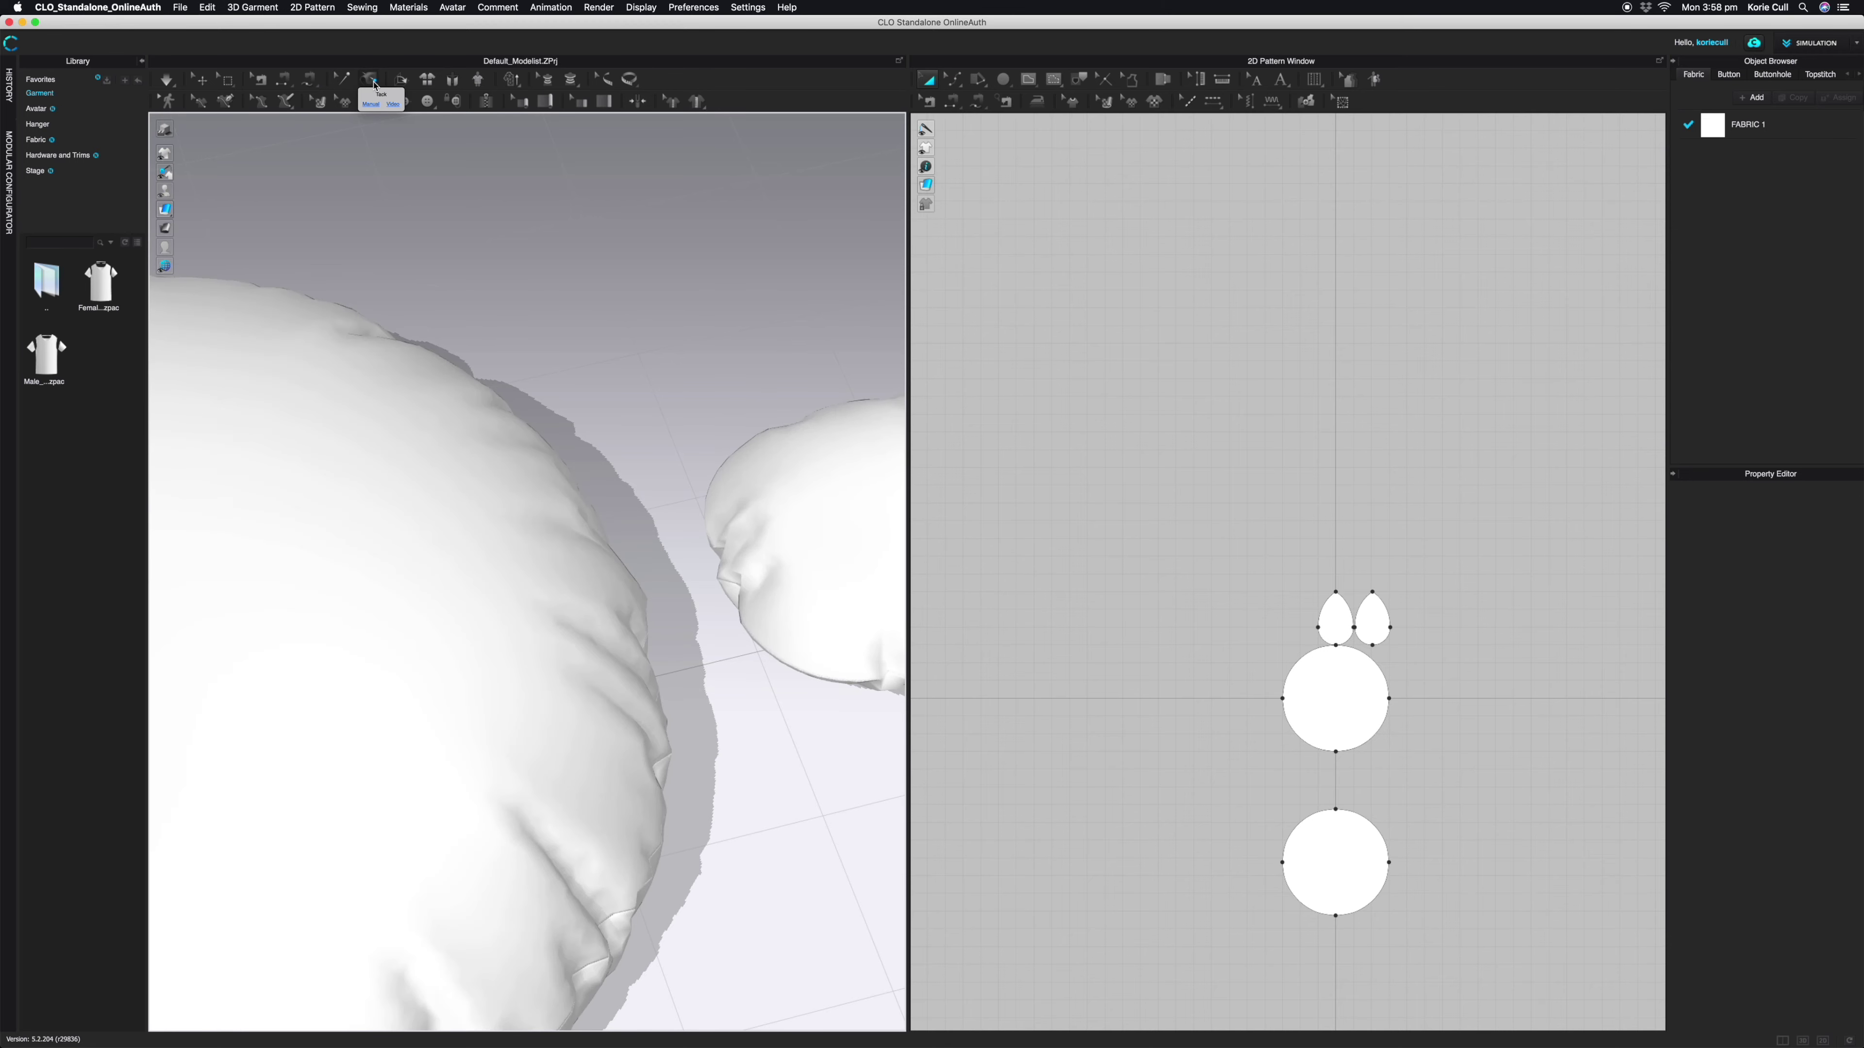
mouse_move(761, 593)
right_down()
mouse_move(575, 477)
mouse_move(757, 462)
right_up()
click(575, 478)
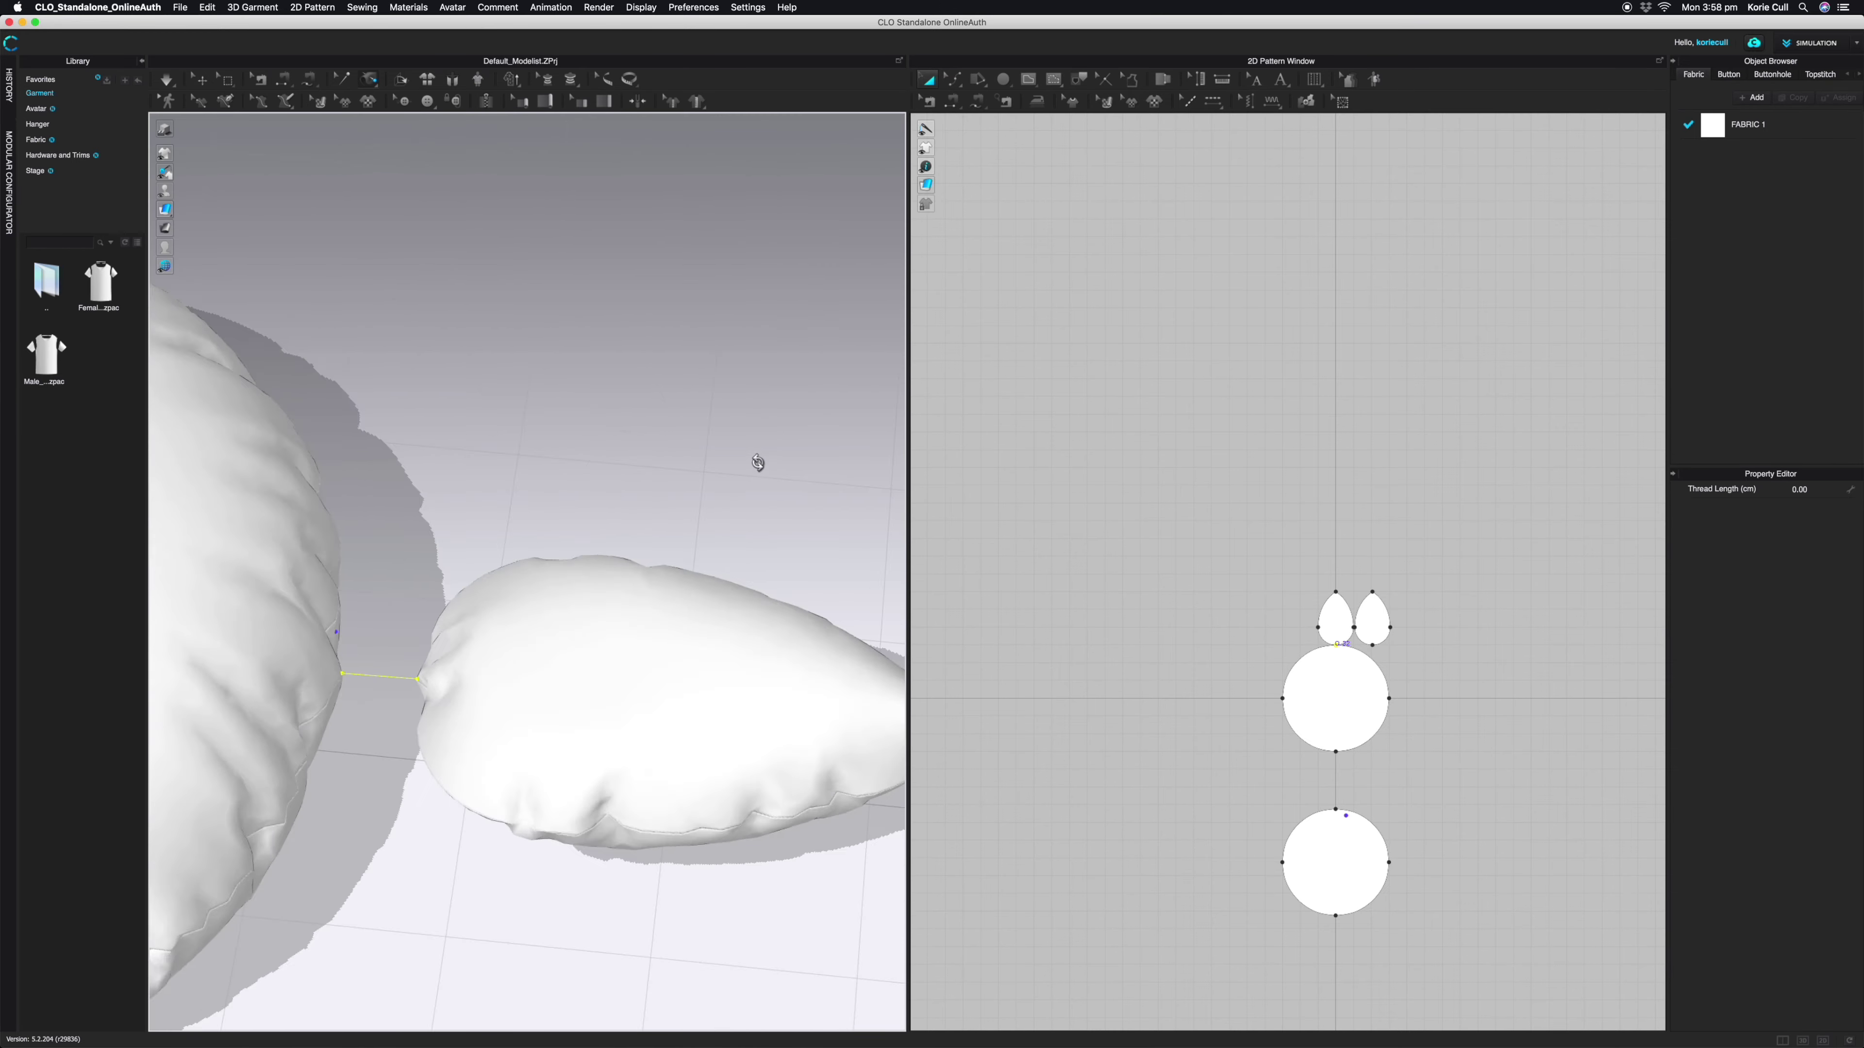
Step: Add further tacks between the cushion and the toe pad
click(491, 818)
mouse_move(492, 819)
right_down()
mouse_move(363, 611)
mouse_move(436, 771)
right_up()
click(363, 612)
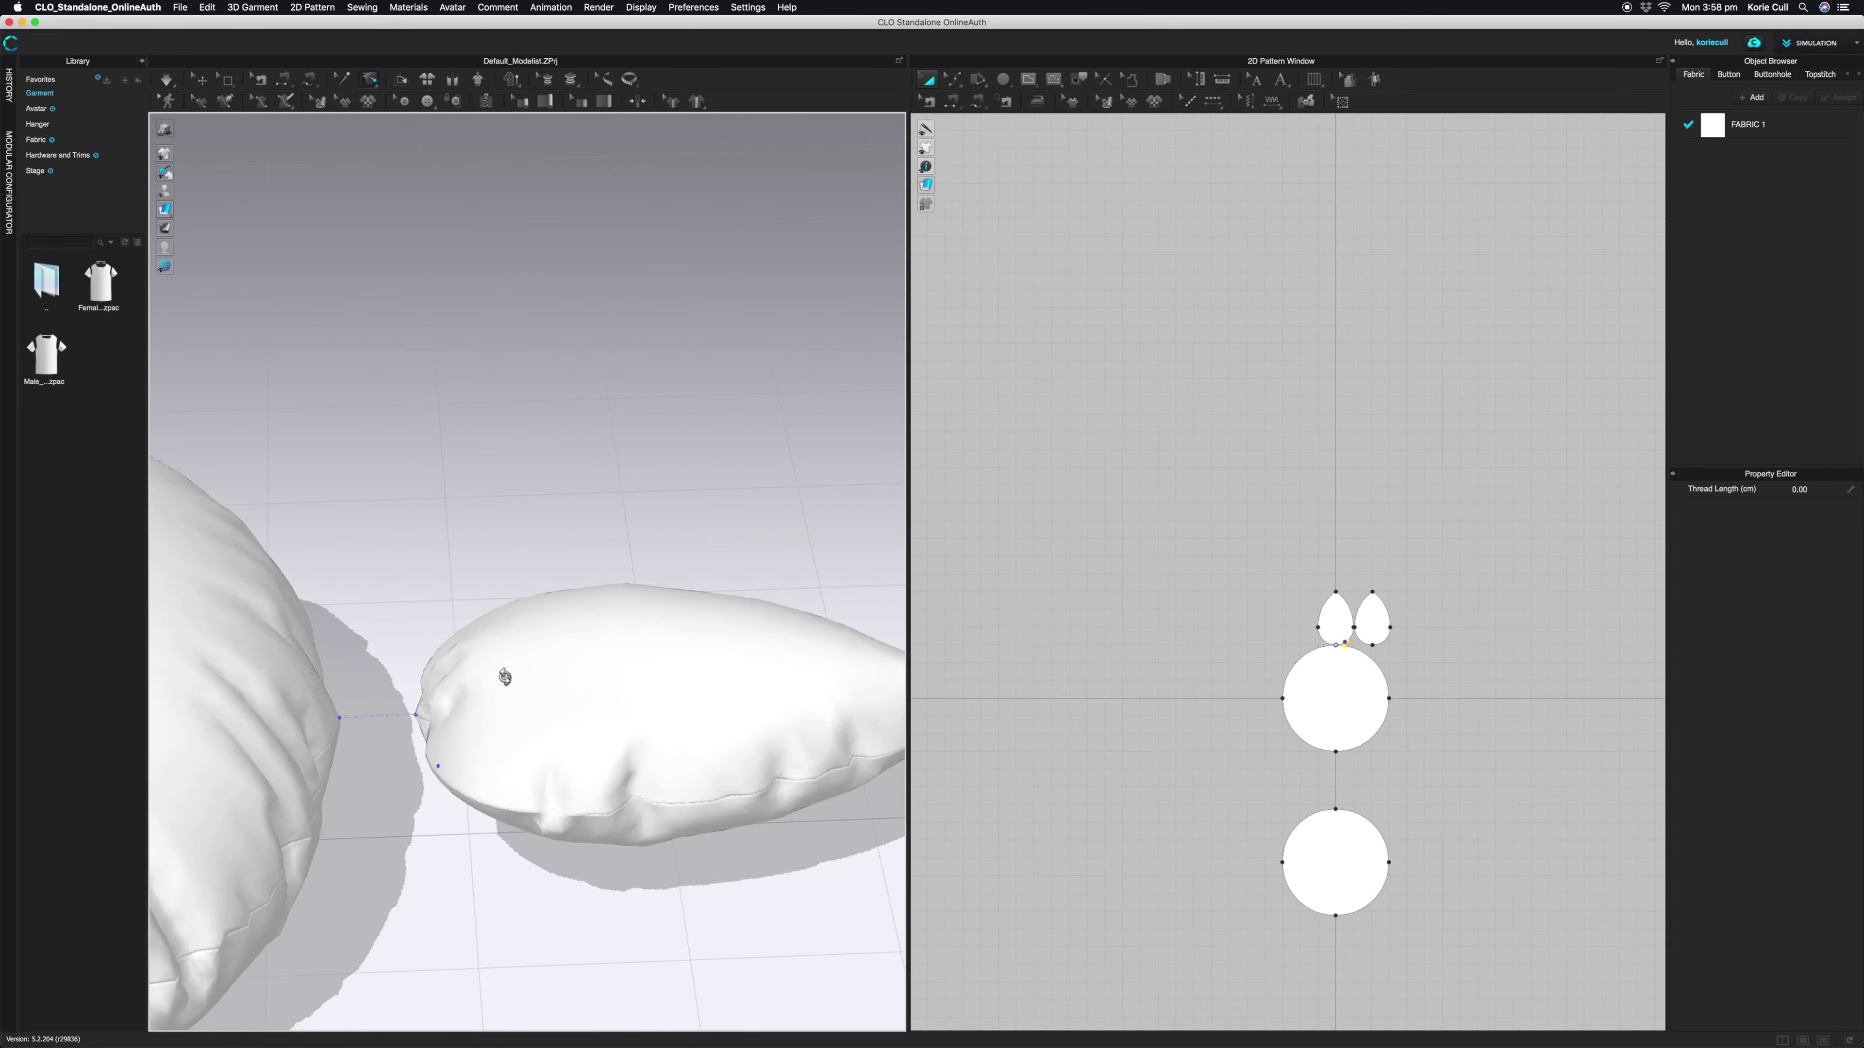
right_drag(499, 666, 356, 615)
mouse_move(577, 545)
right_down()
mouse_move(778, 679)
mouse_move(562, 616)
mouse_move(508, 769)
mouse_move(653, 554)
mouse_move(736, 686)
mouse_move(853, 603)
mouse_move(830, 572)
mouse_move(704, 524)
mouse_move(719, 564)
mouse_move(747, 571)
right_up()
click(704, 524)
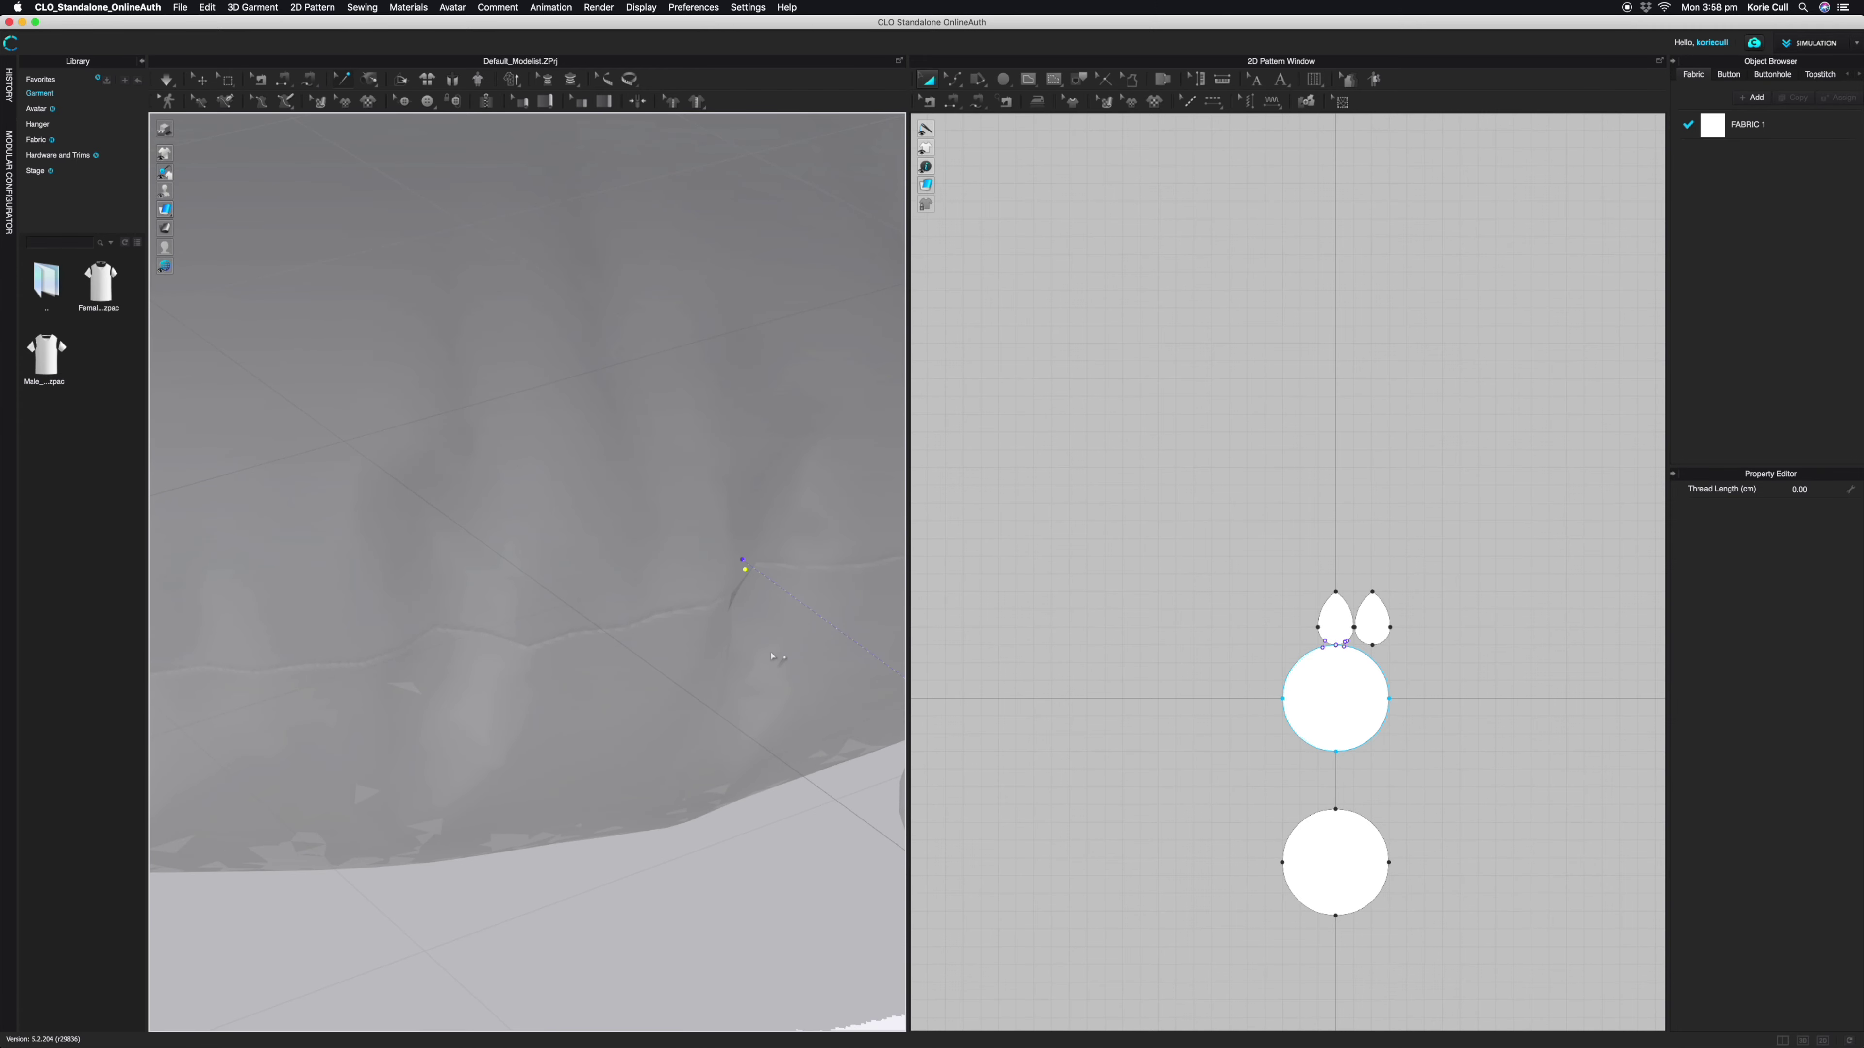
mouse_move(772, 656)
right_down()
mouse_move(828, 733)
mouse_move(678, 624)
mouse_move(730, 433)
right_up()
Step: Move the second circle pattern to the right of the first
key(q)
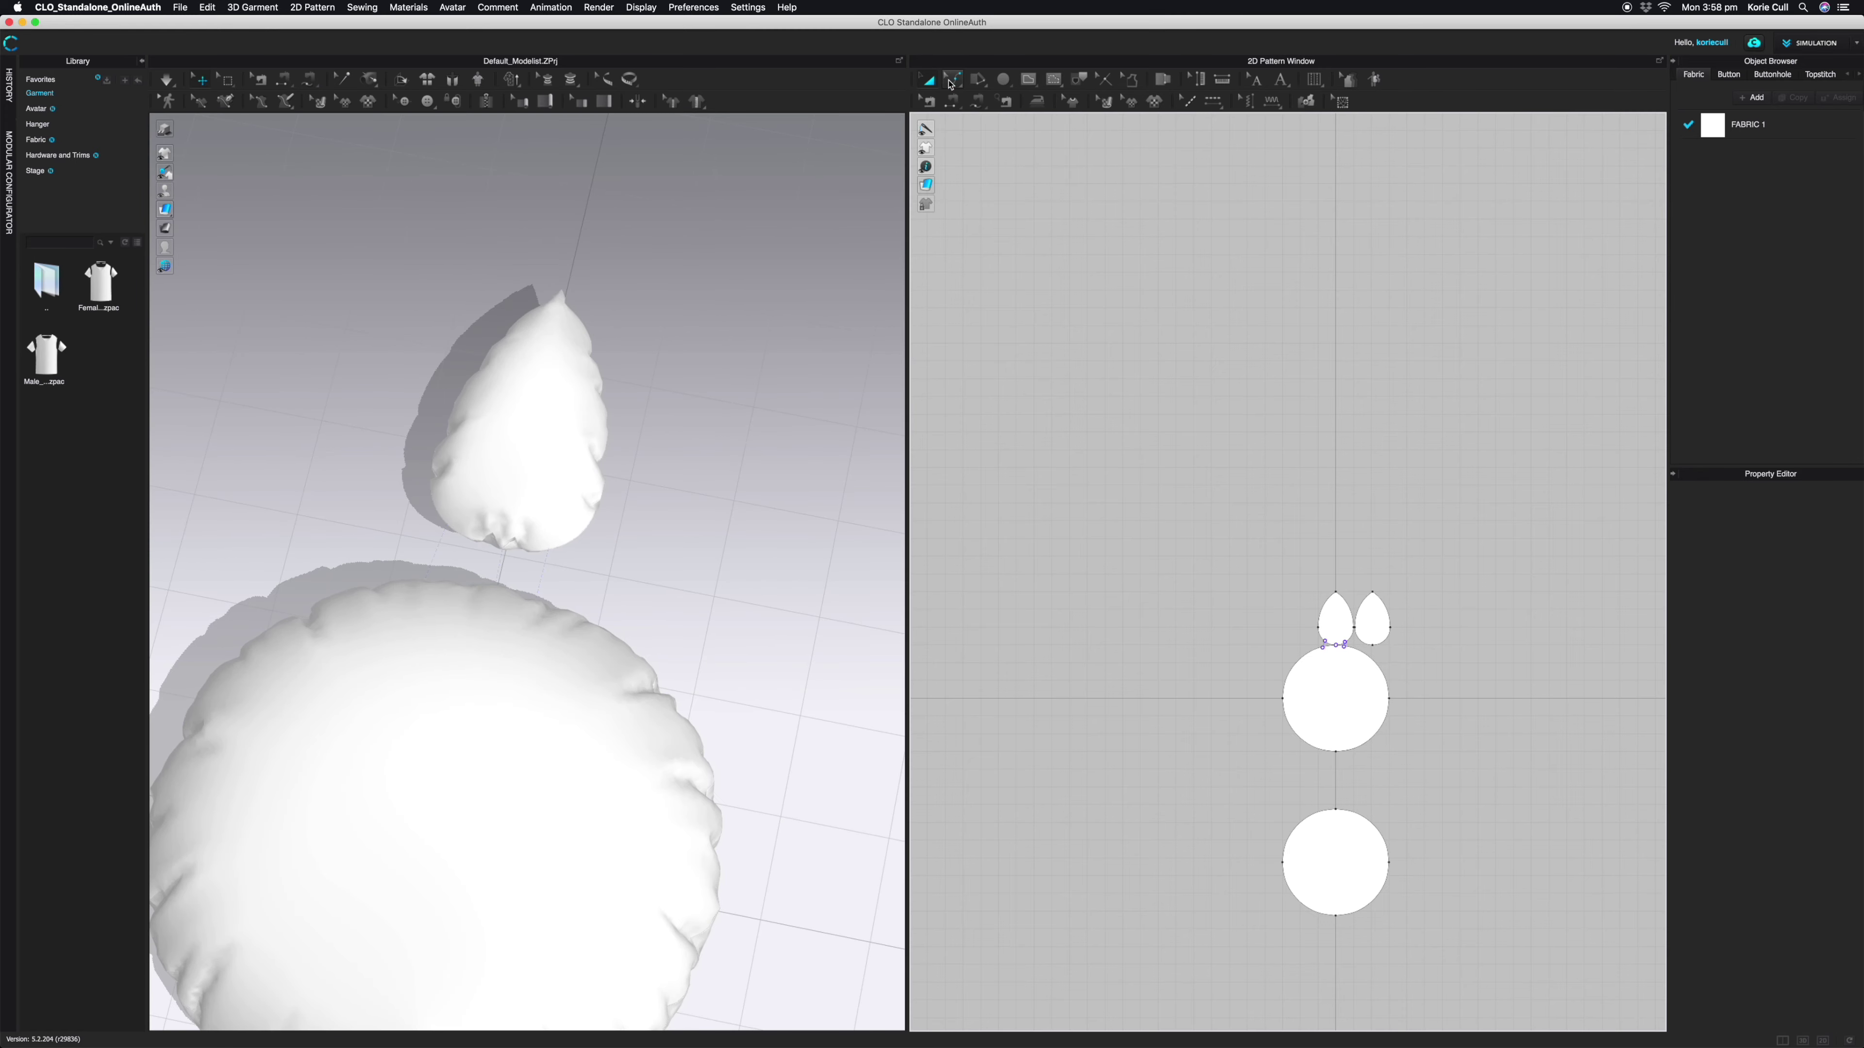
right_drag(1328, 658, 1154, 560)
mouse_move(1173, 758)
mouse_down()
mouse_move(1281, 603)
mouse_move(1348, 558)
mouse_up()
scroll(1218, 507, up, 10)
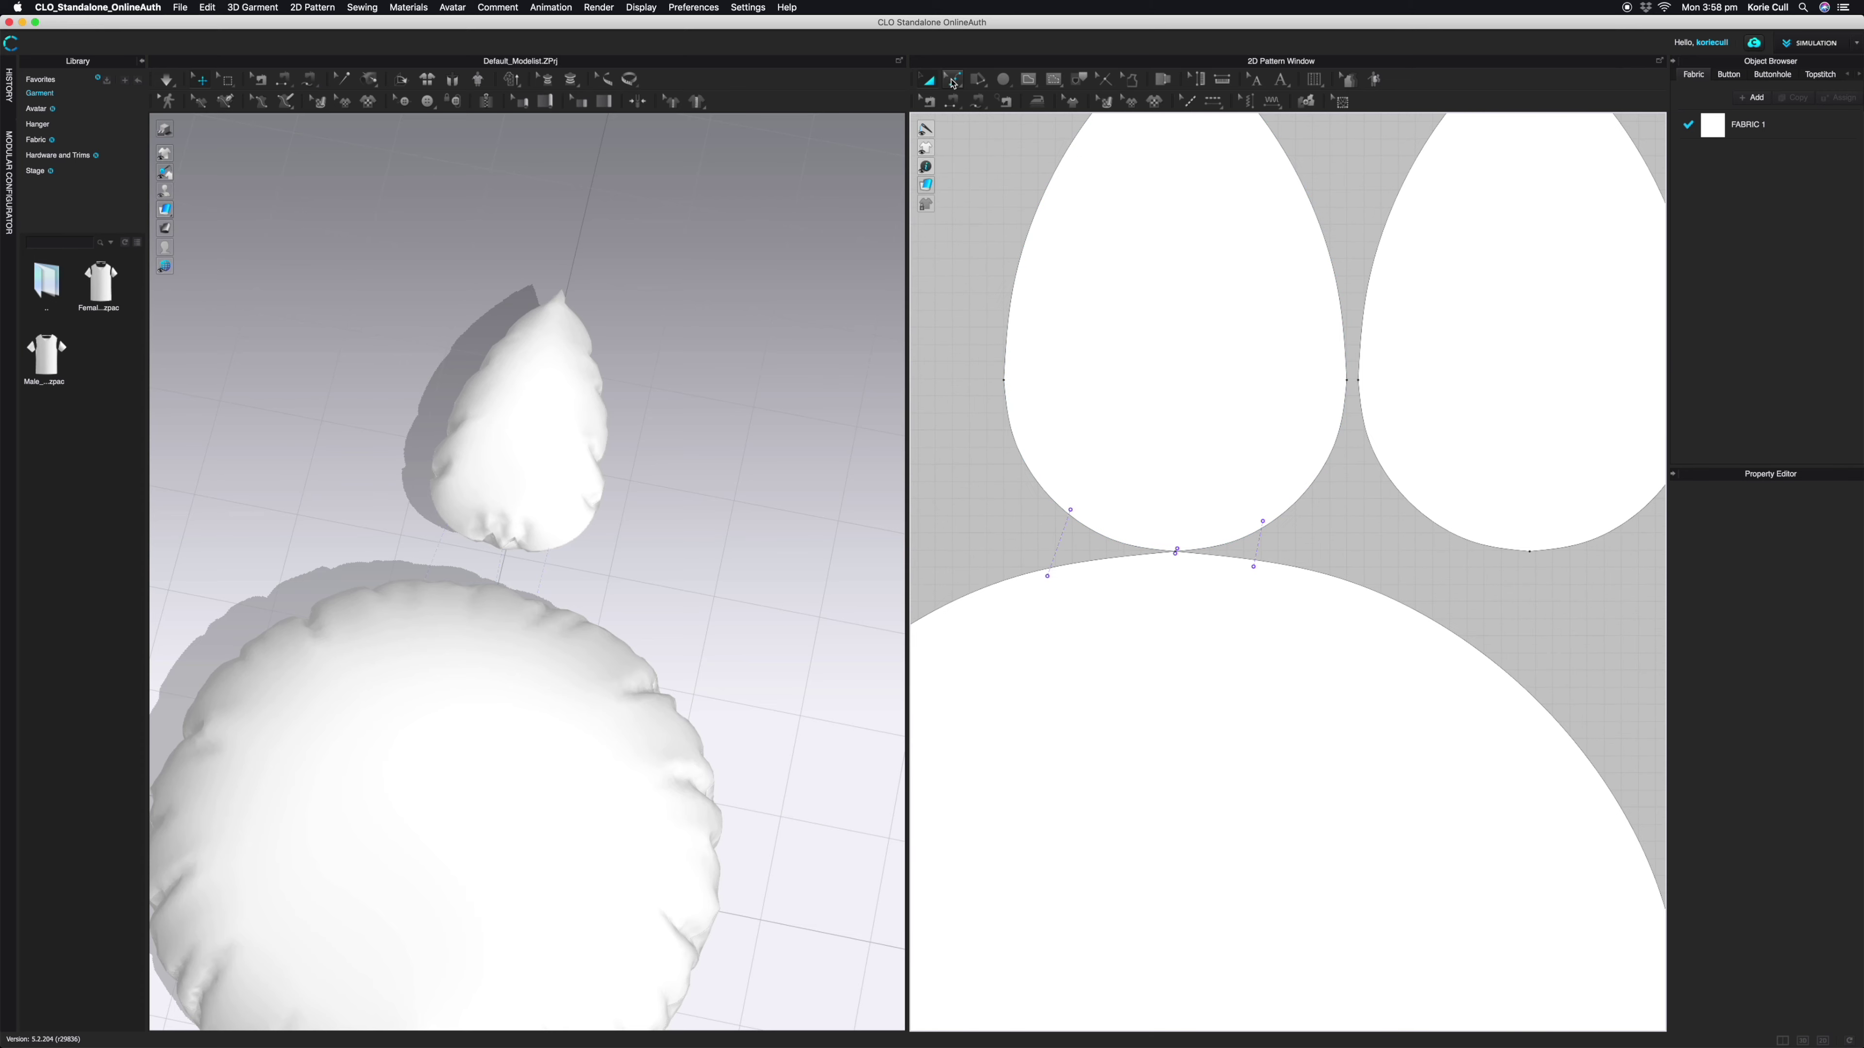
Step: Sew the toe pad's base to the circle's top and simulate
key(n)
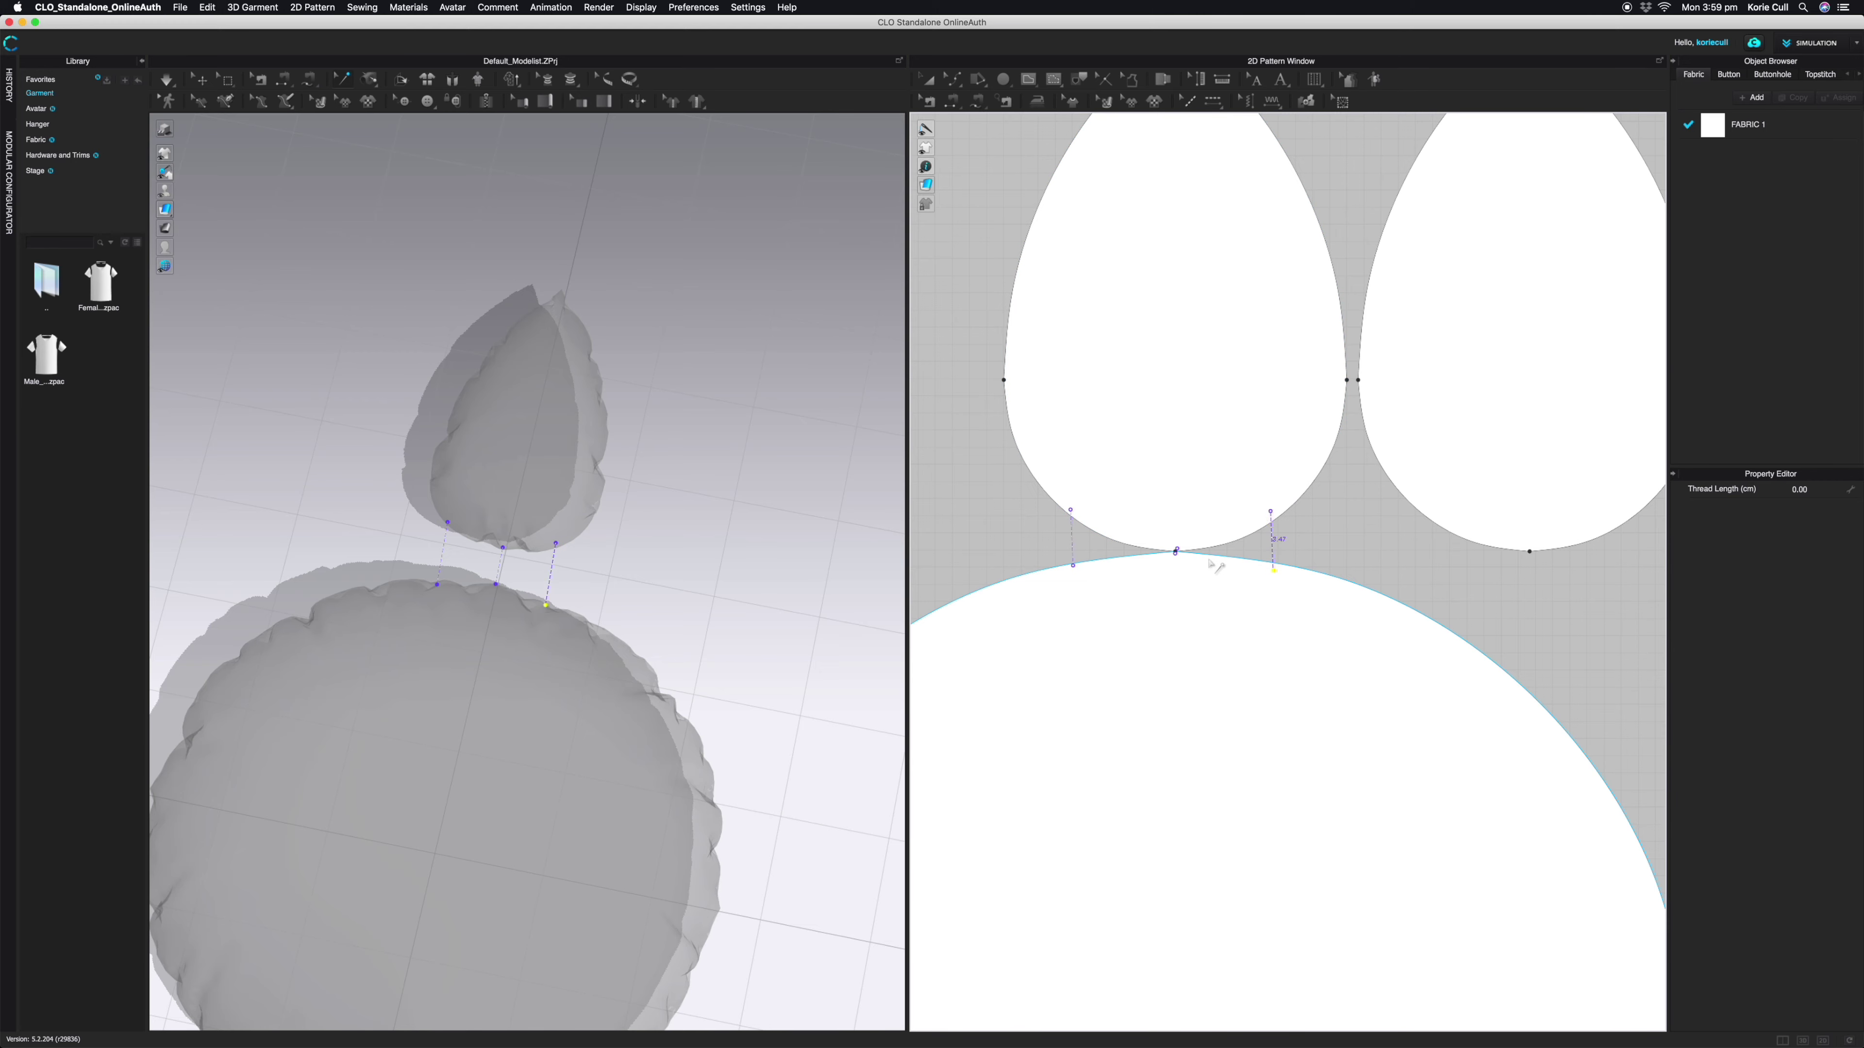
scroll(1211, 564, up, 5)
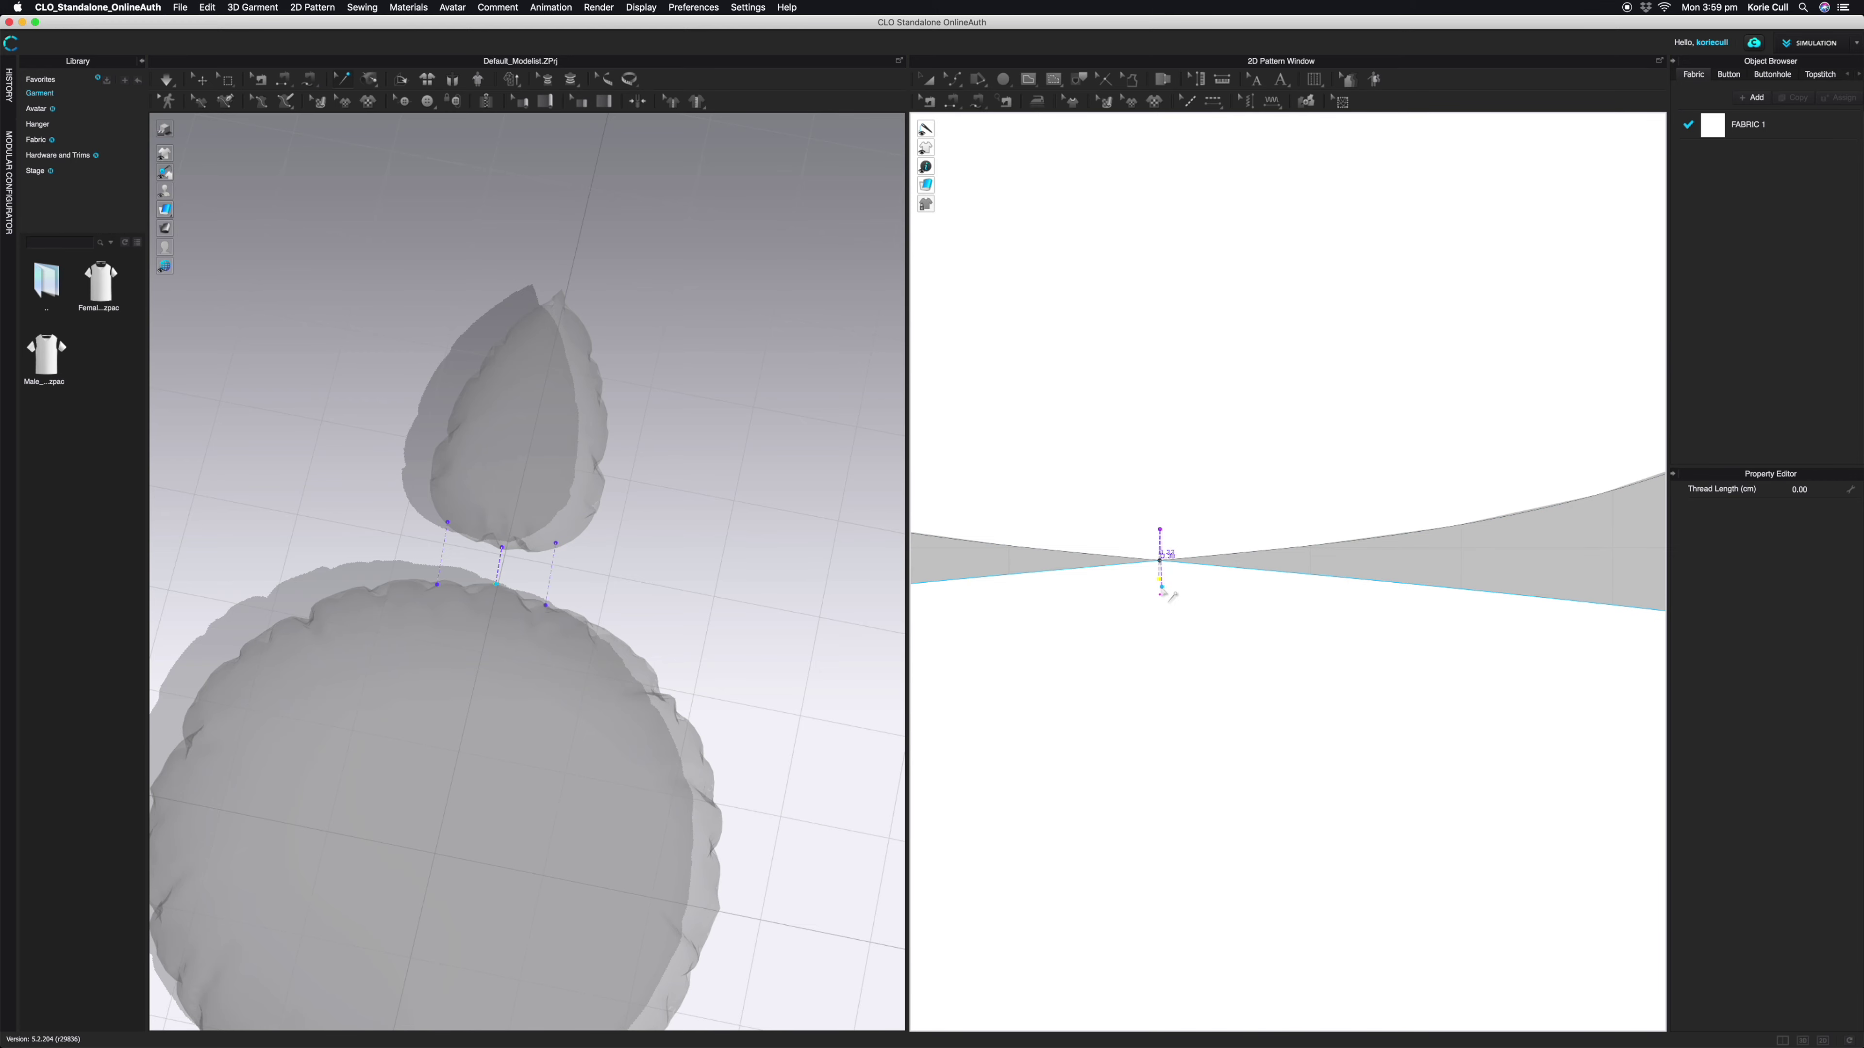
scroll(1167, 587, down, 5)
key(space)
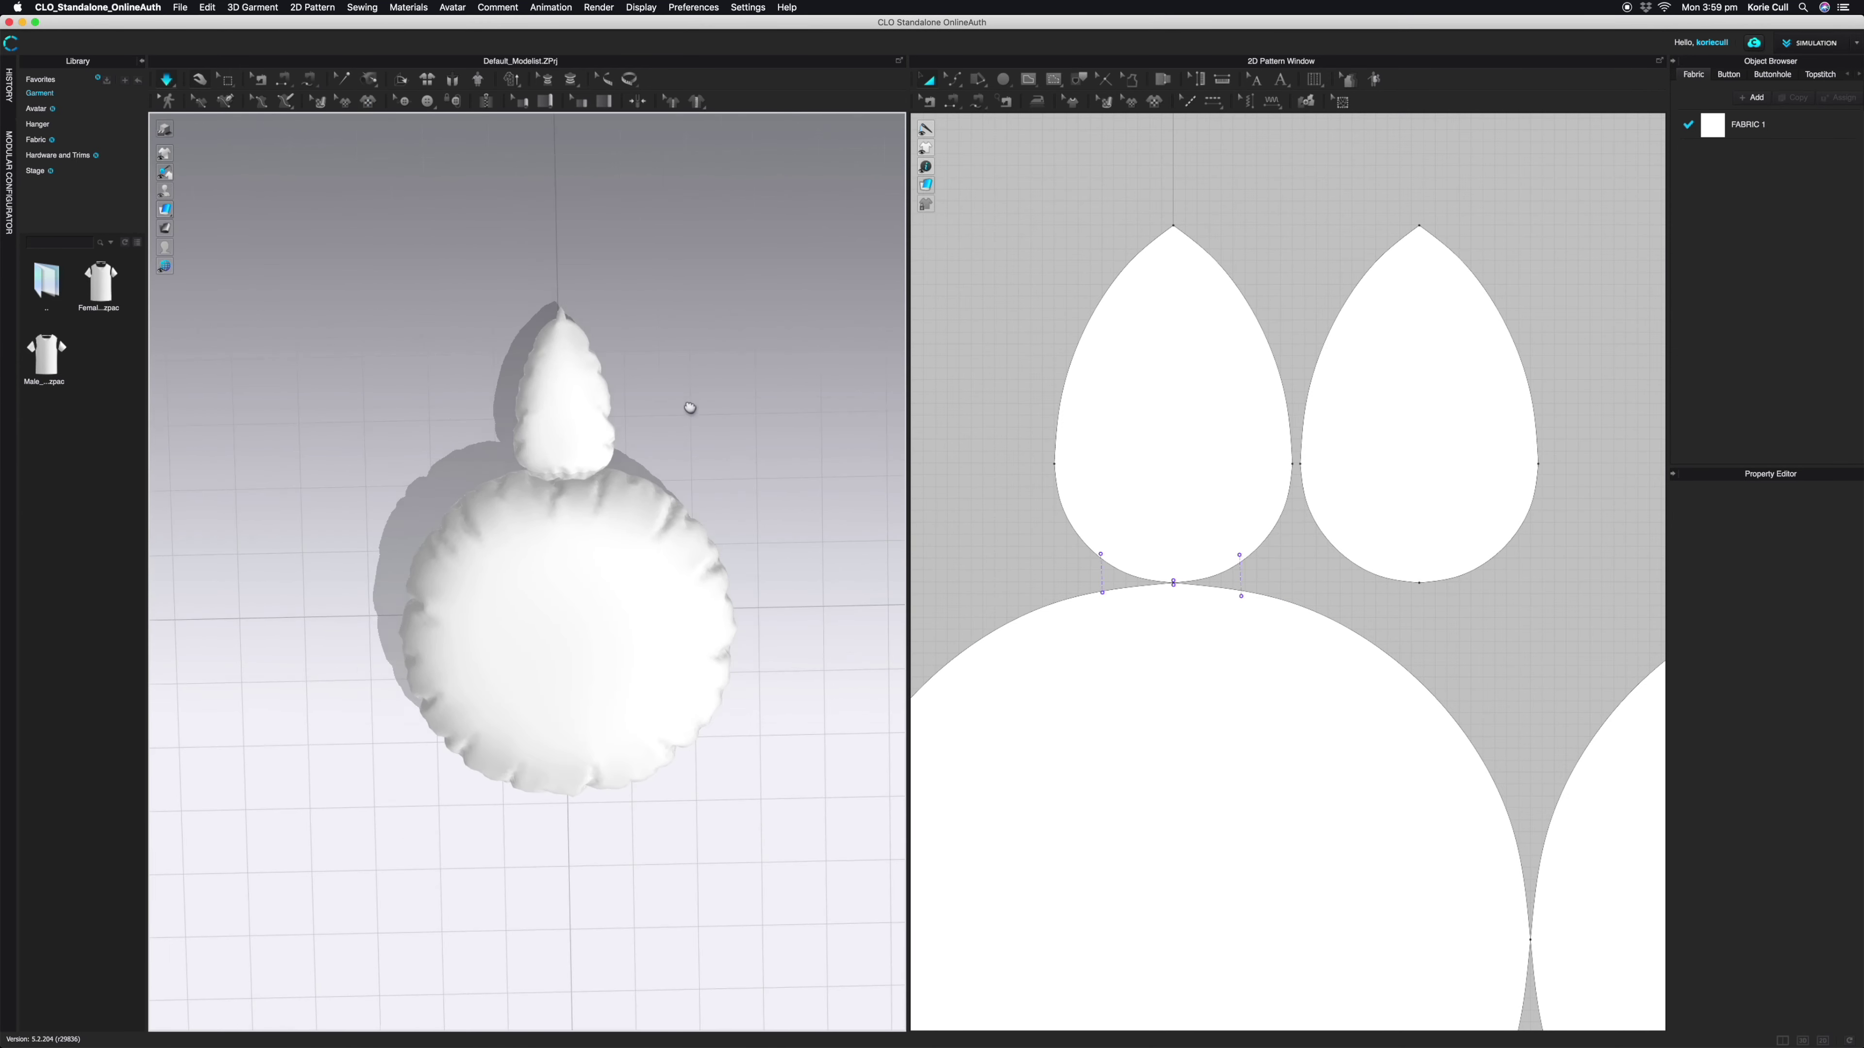
Step: Stop the simulation and try deleting the left toe's tip point, then undo it
middle_drag(1285, 201, 1212, 252)
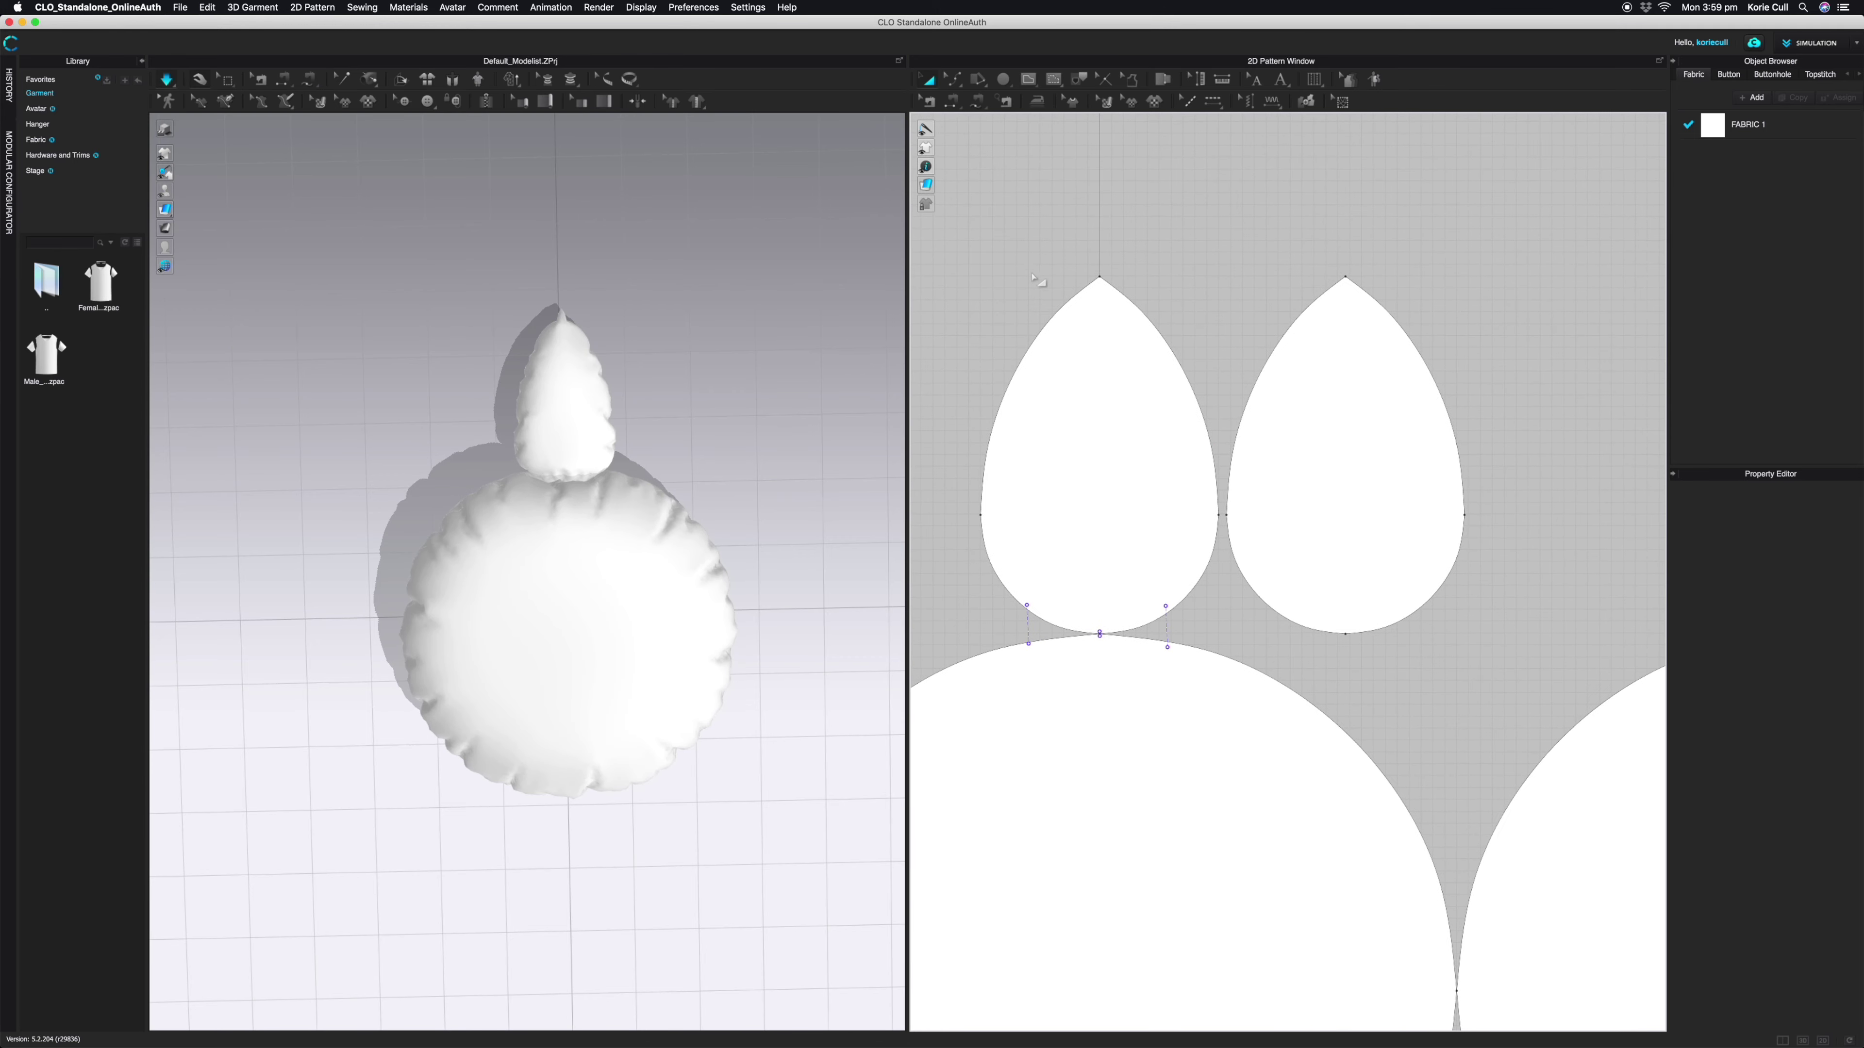
key(space)
click(955, 83)
click(1100, 278)
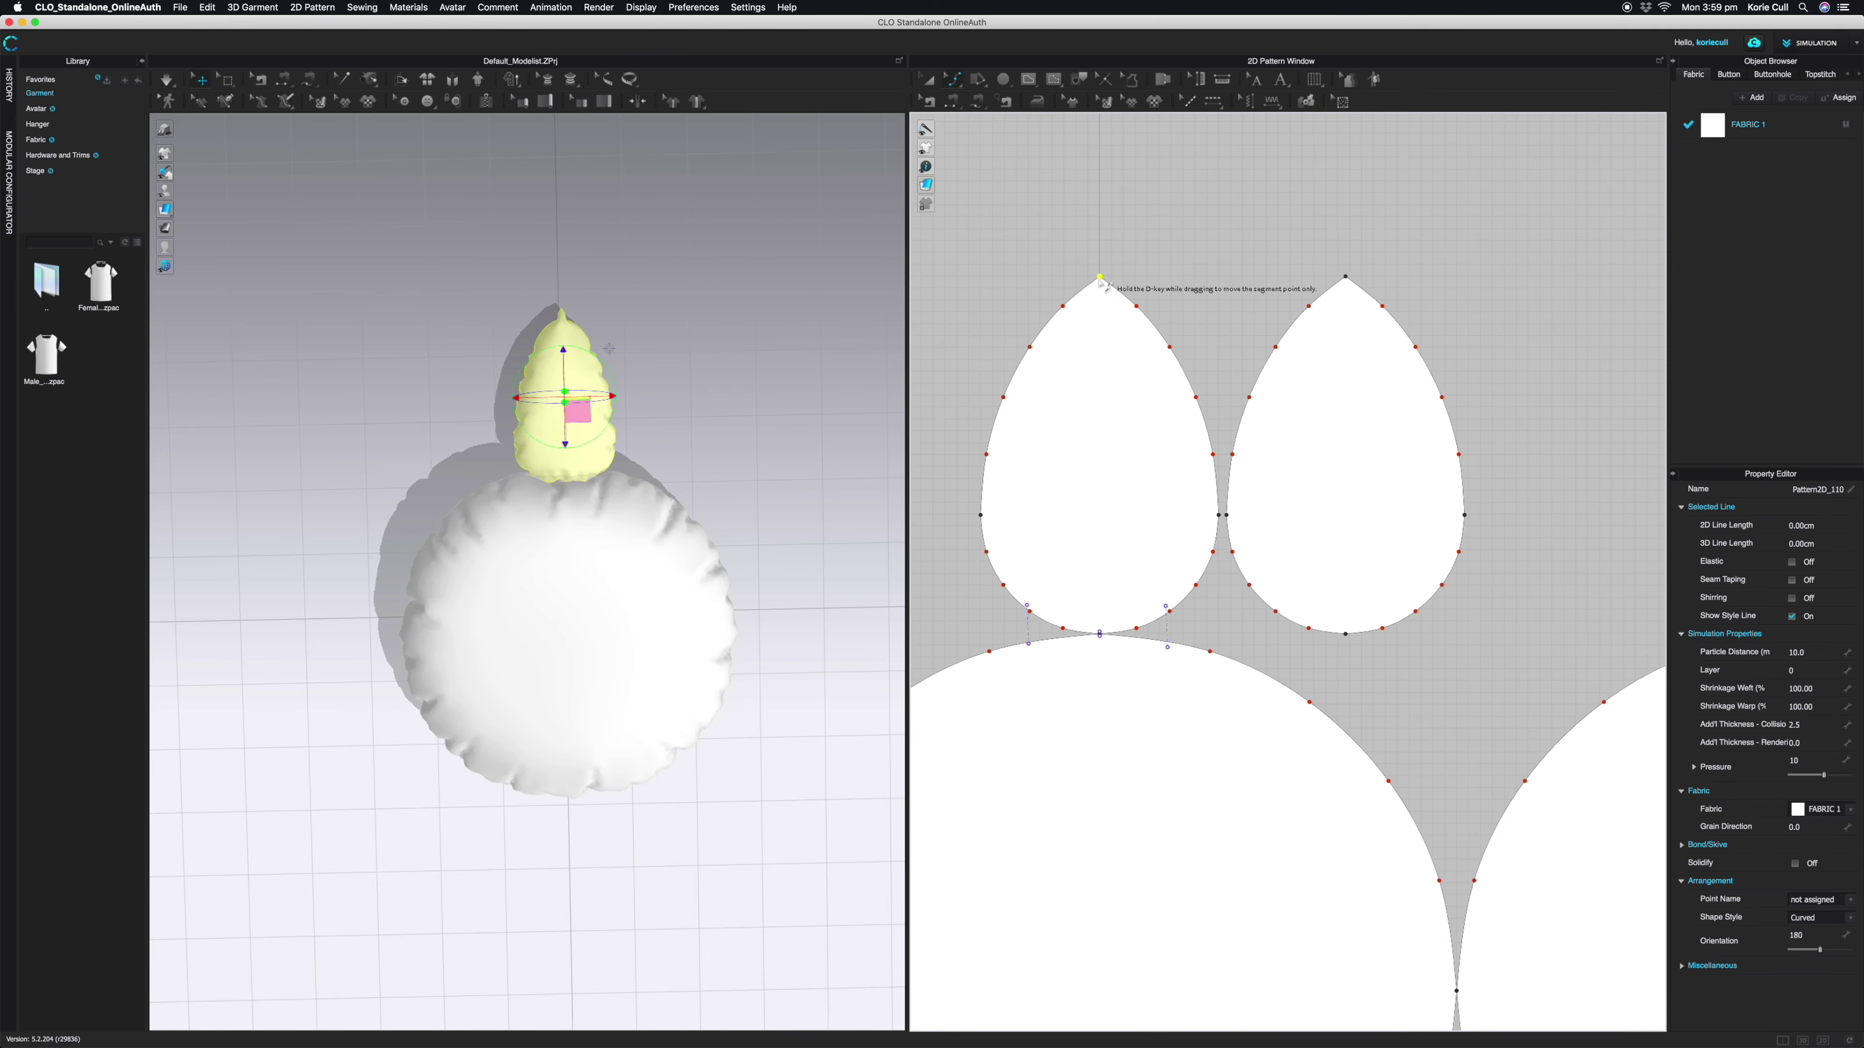
key(Delete)
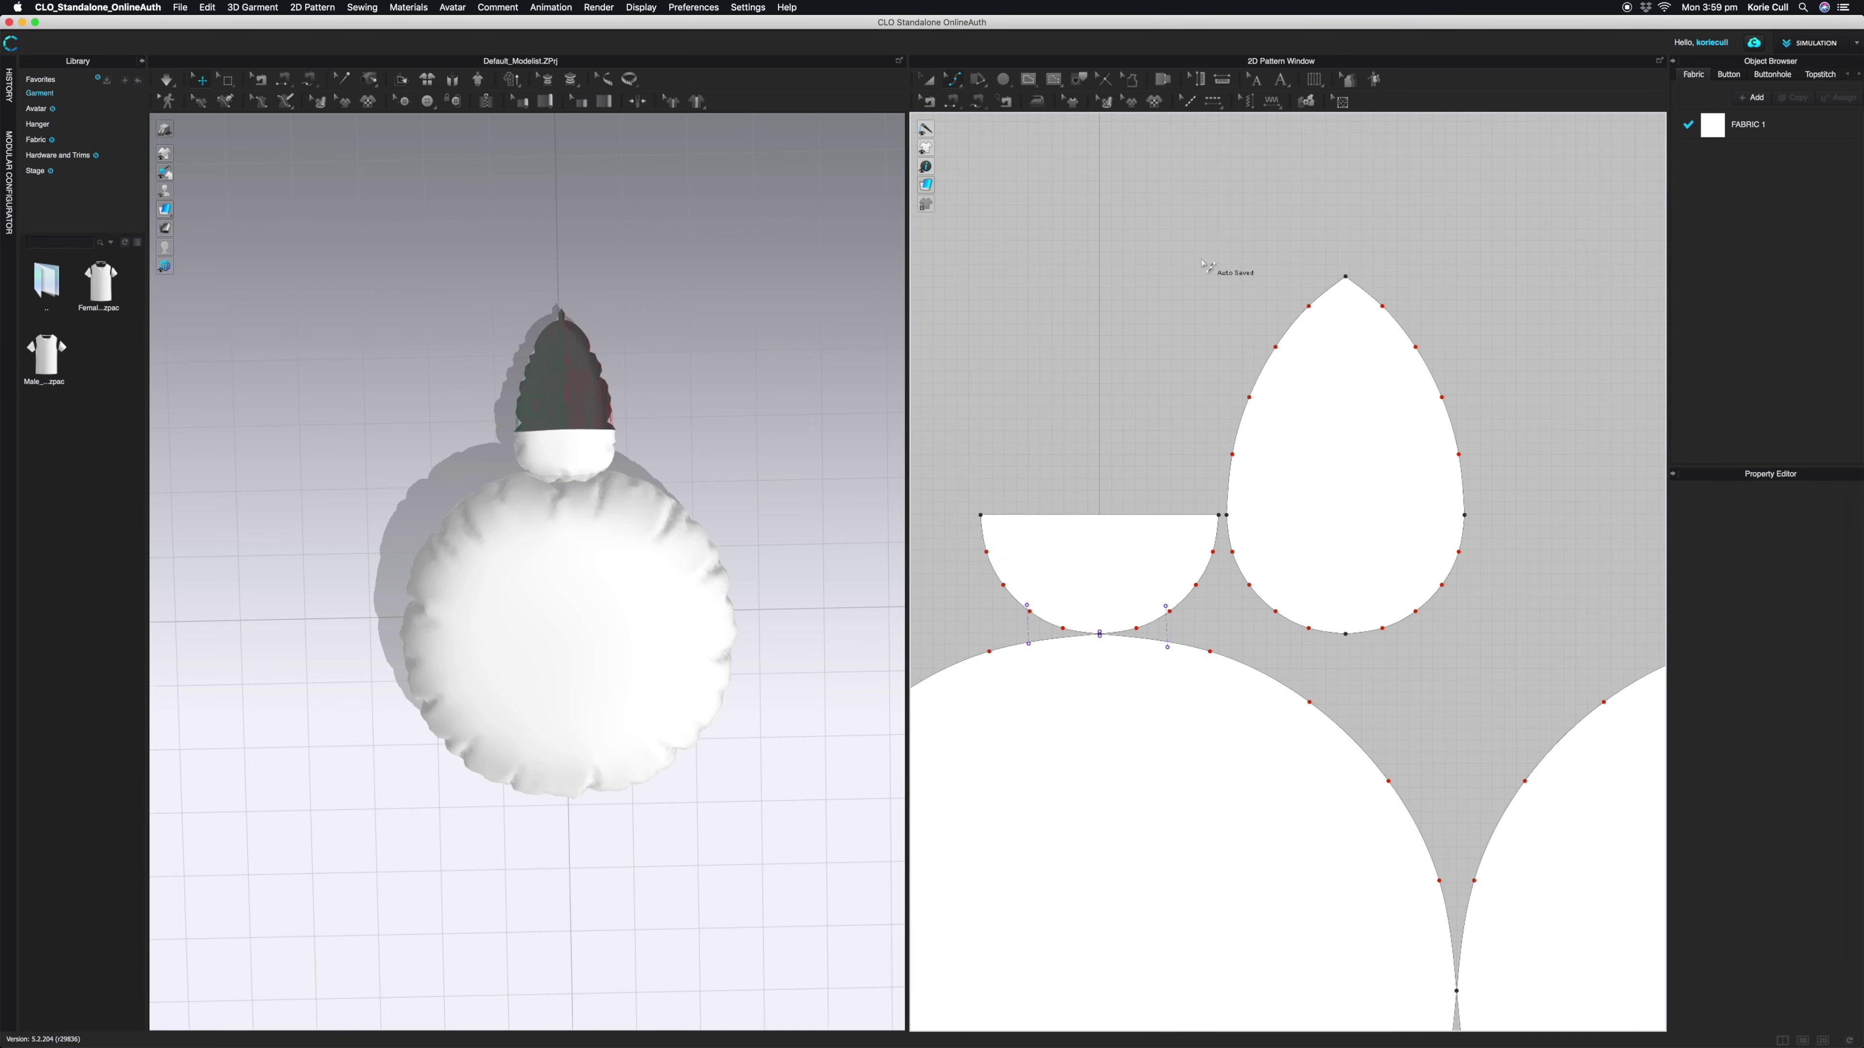
key(ctrl+z)
key(ctrl+z)
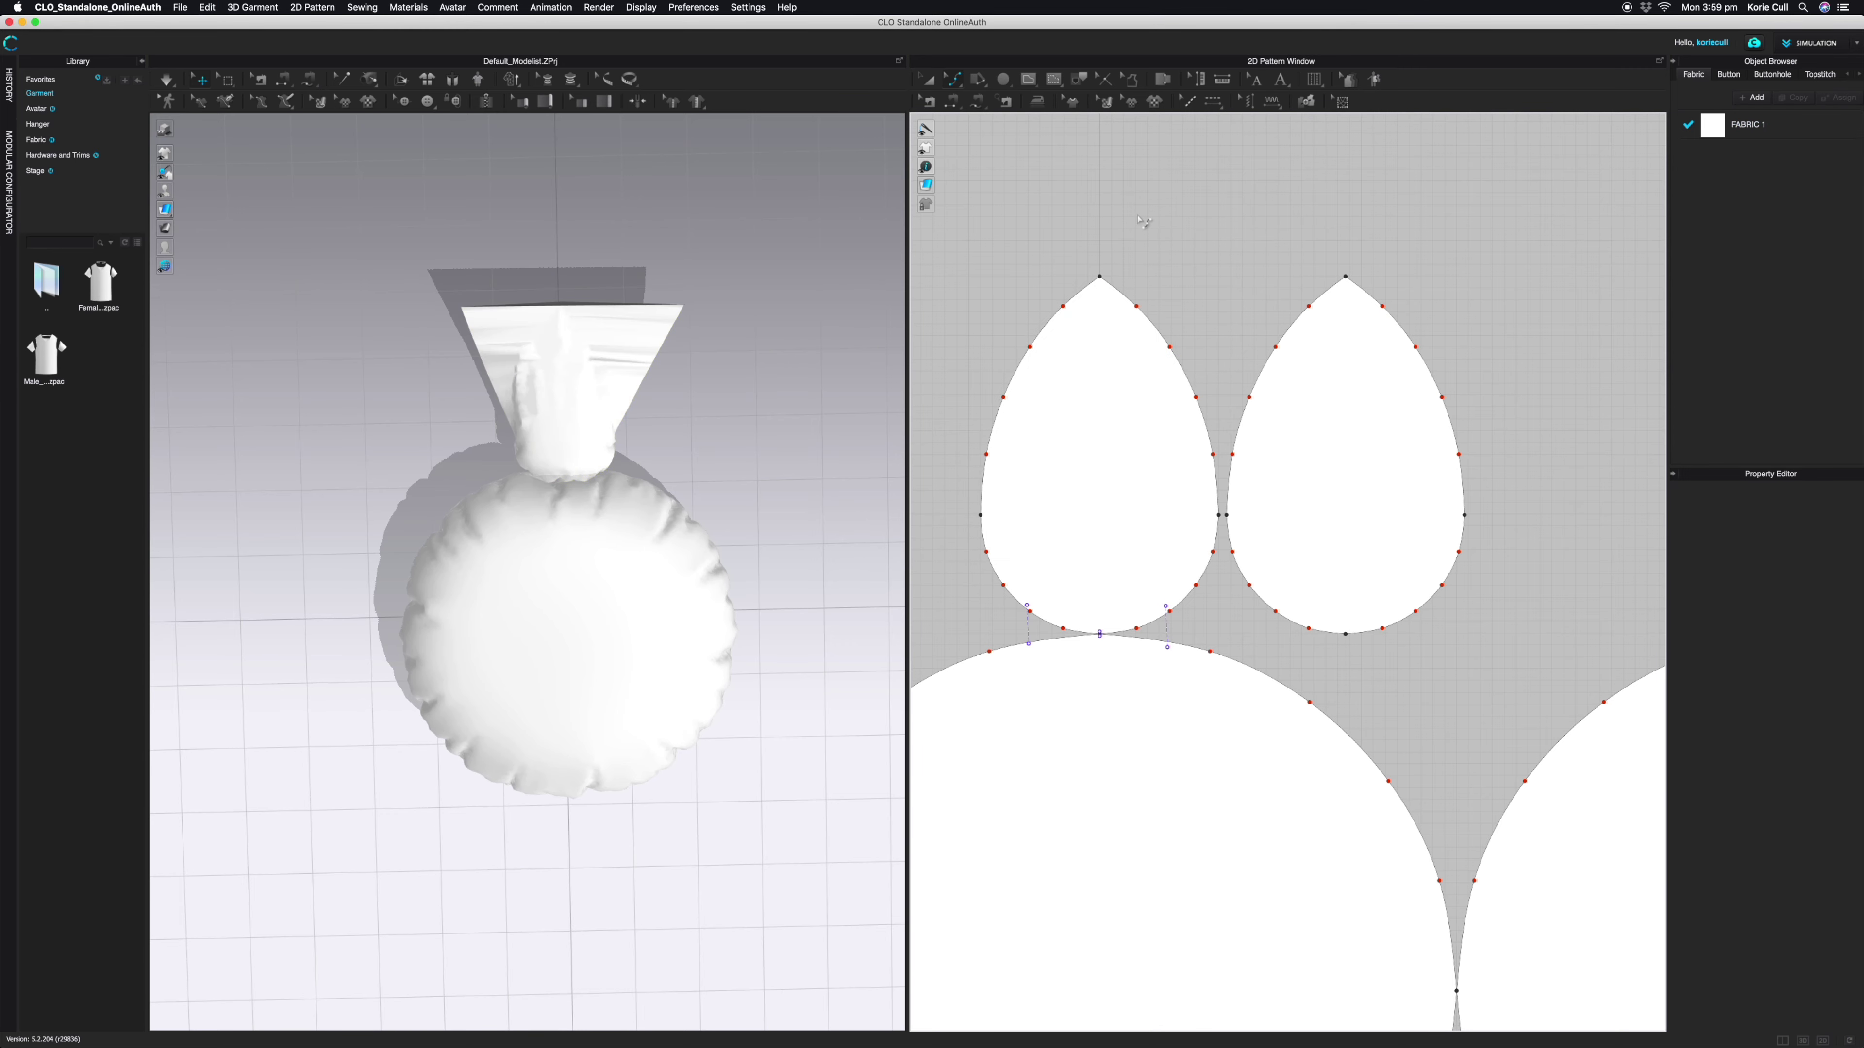
Step: Round both teardrop tips with Smooth Curve and re-simulate the toe
click(952, 79)
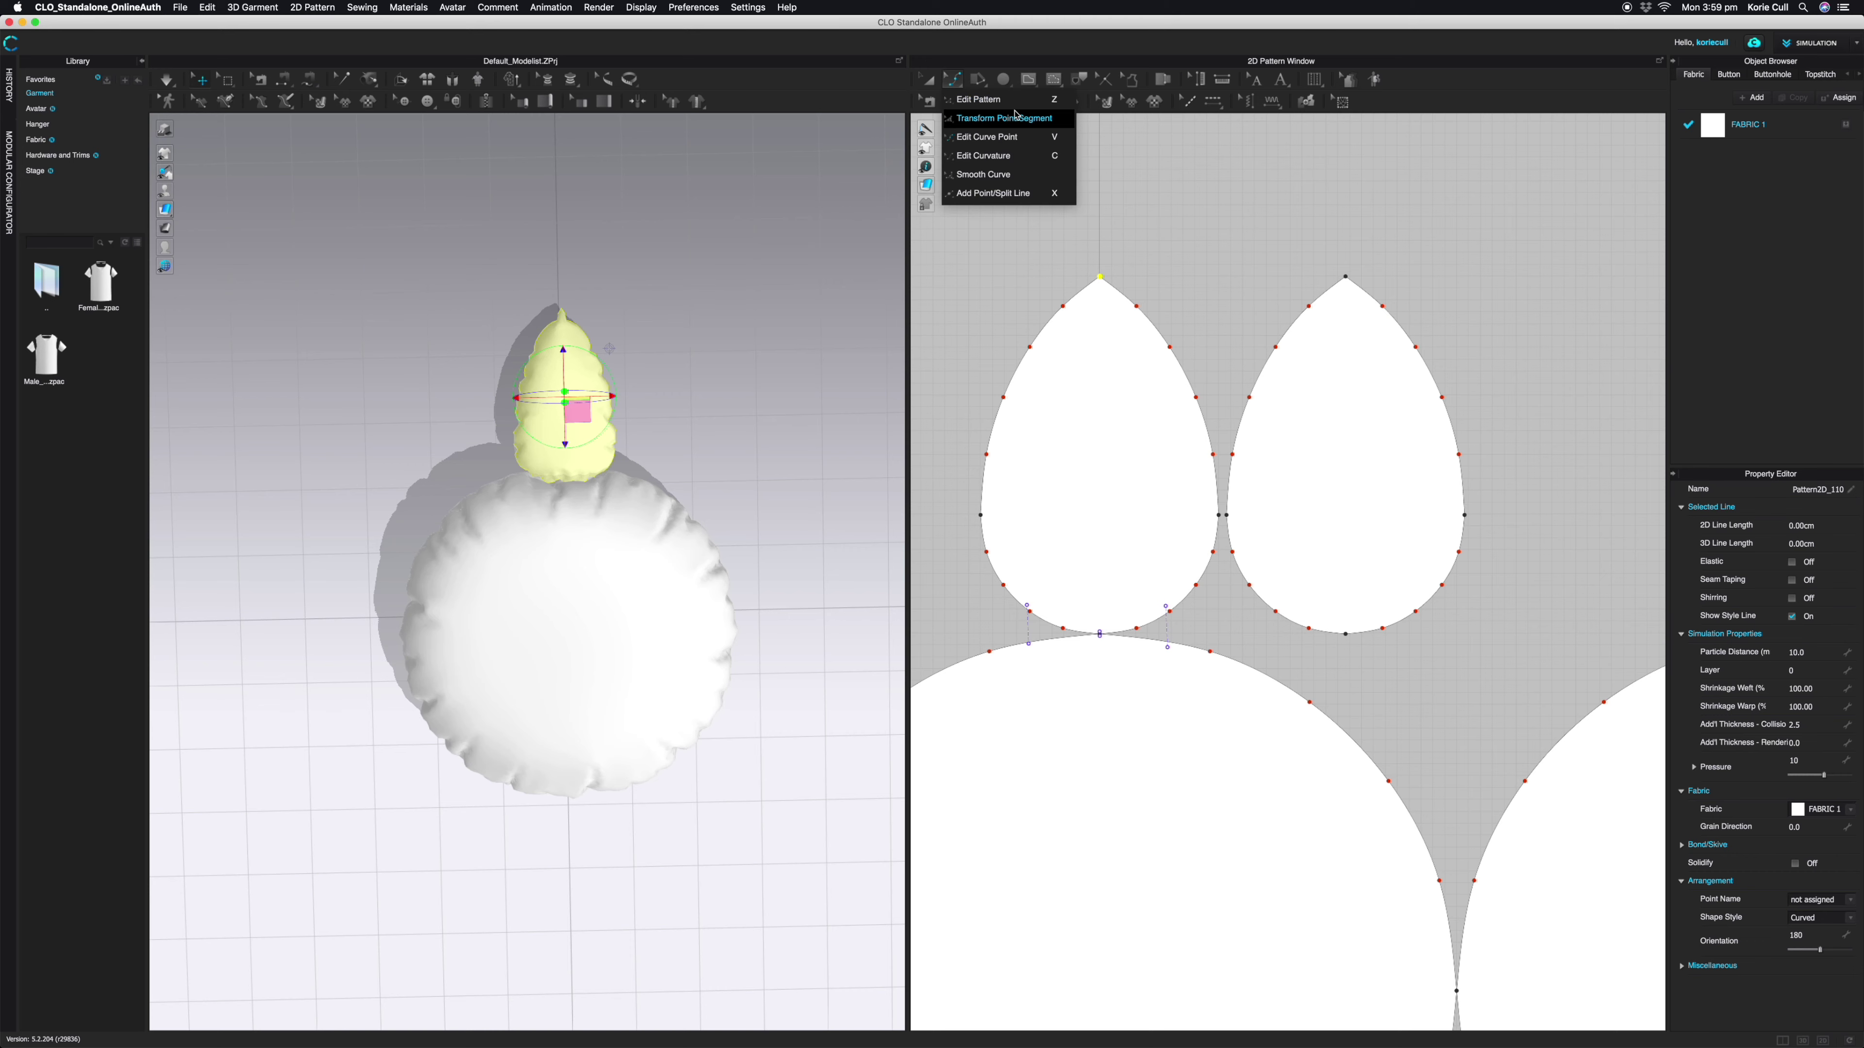
click(1004, 139)
click(953, 79)
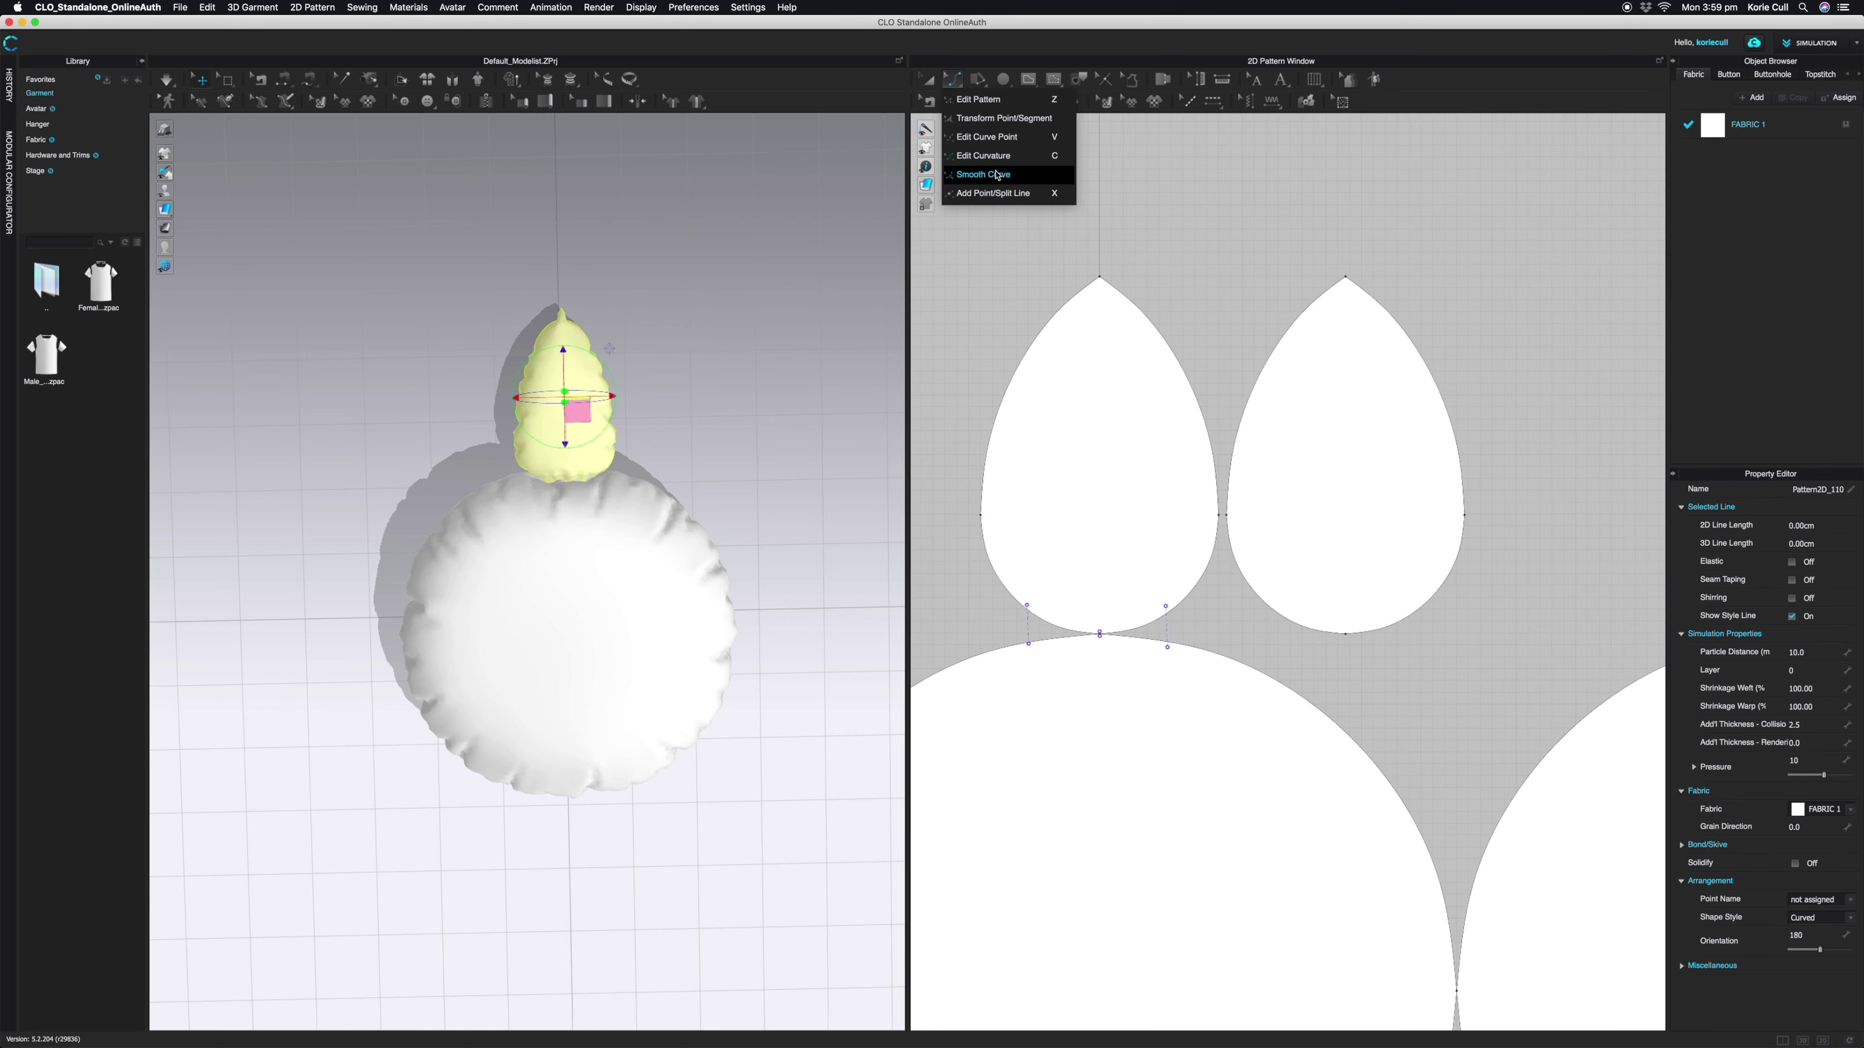
click(1005, 176)
click(1099, 277)
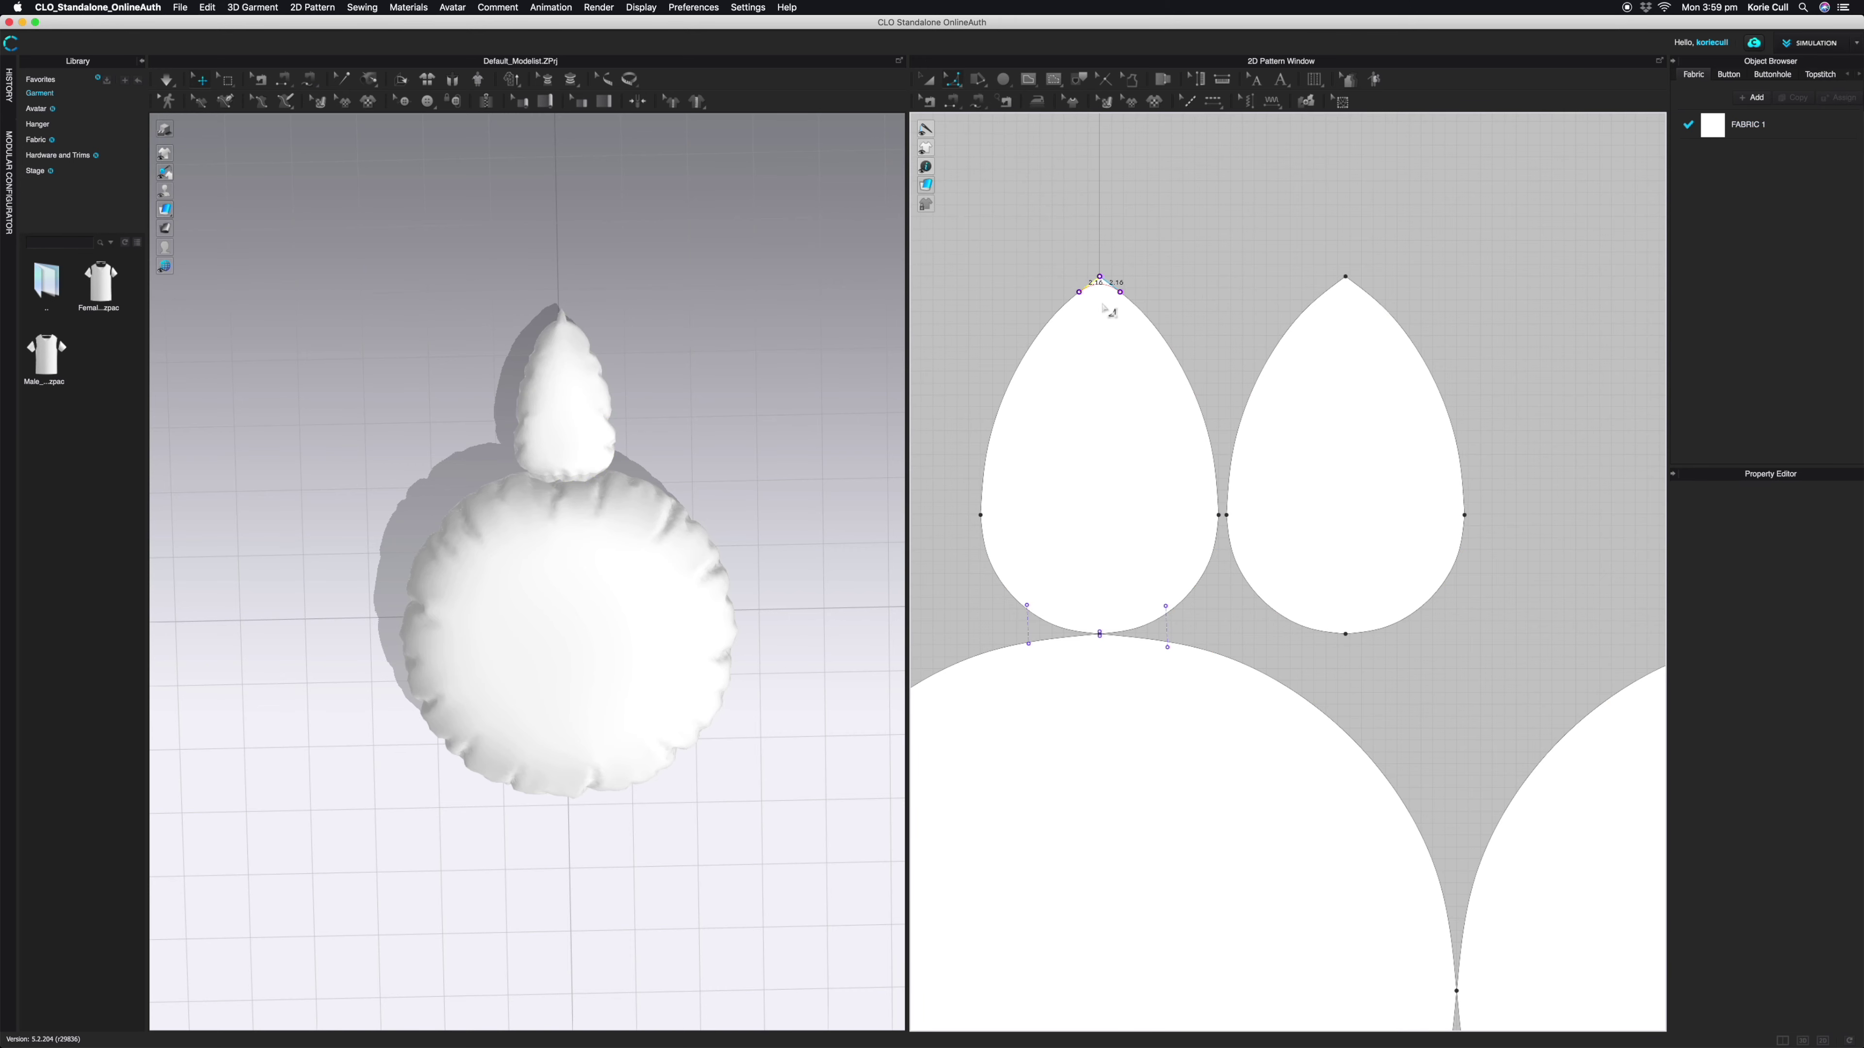
click(1110, 368)
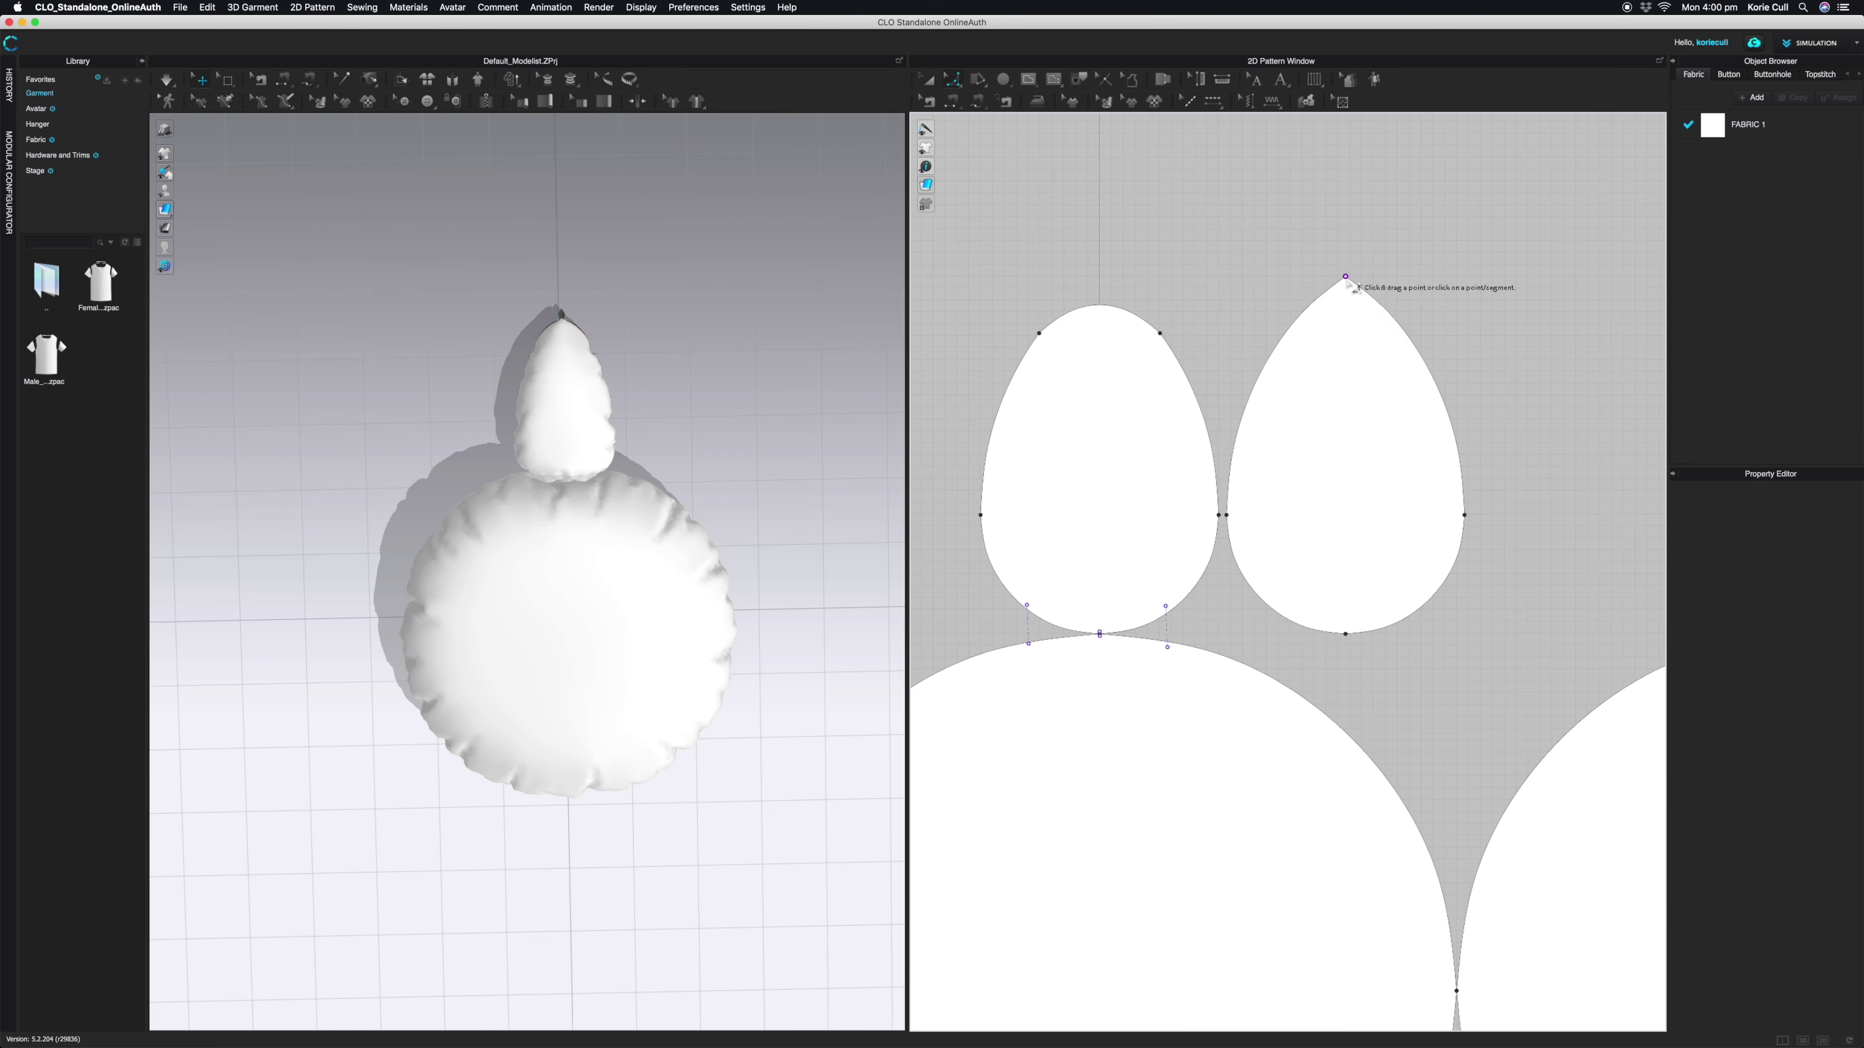
click(1361, 367)
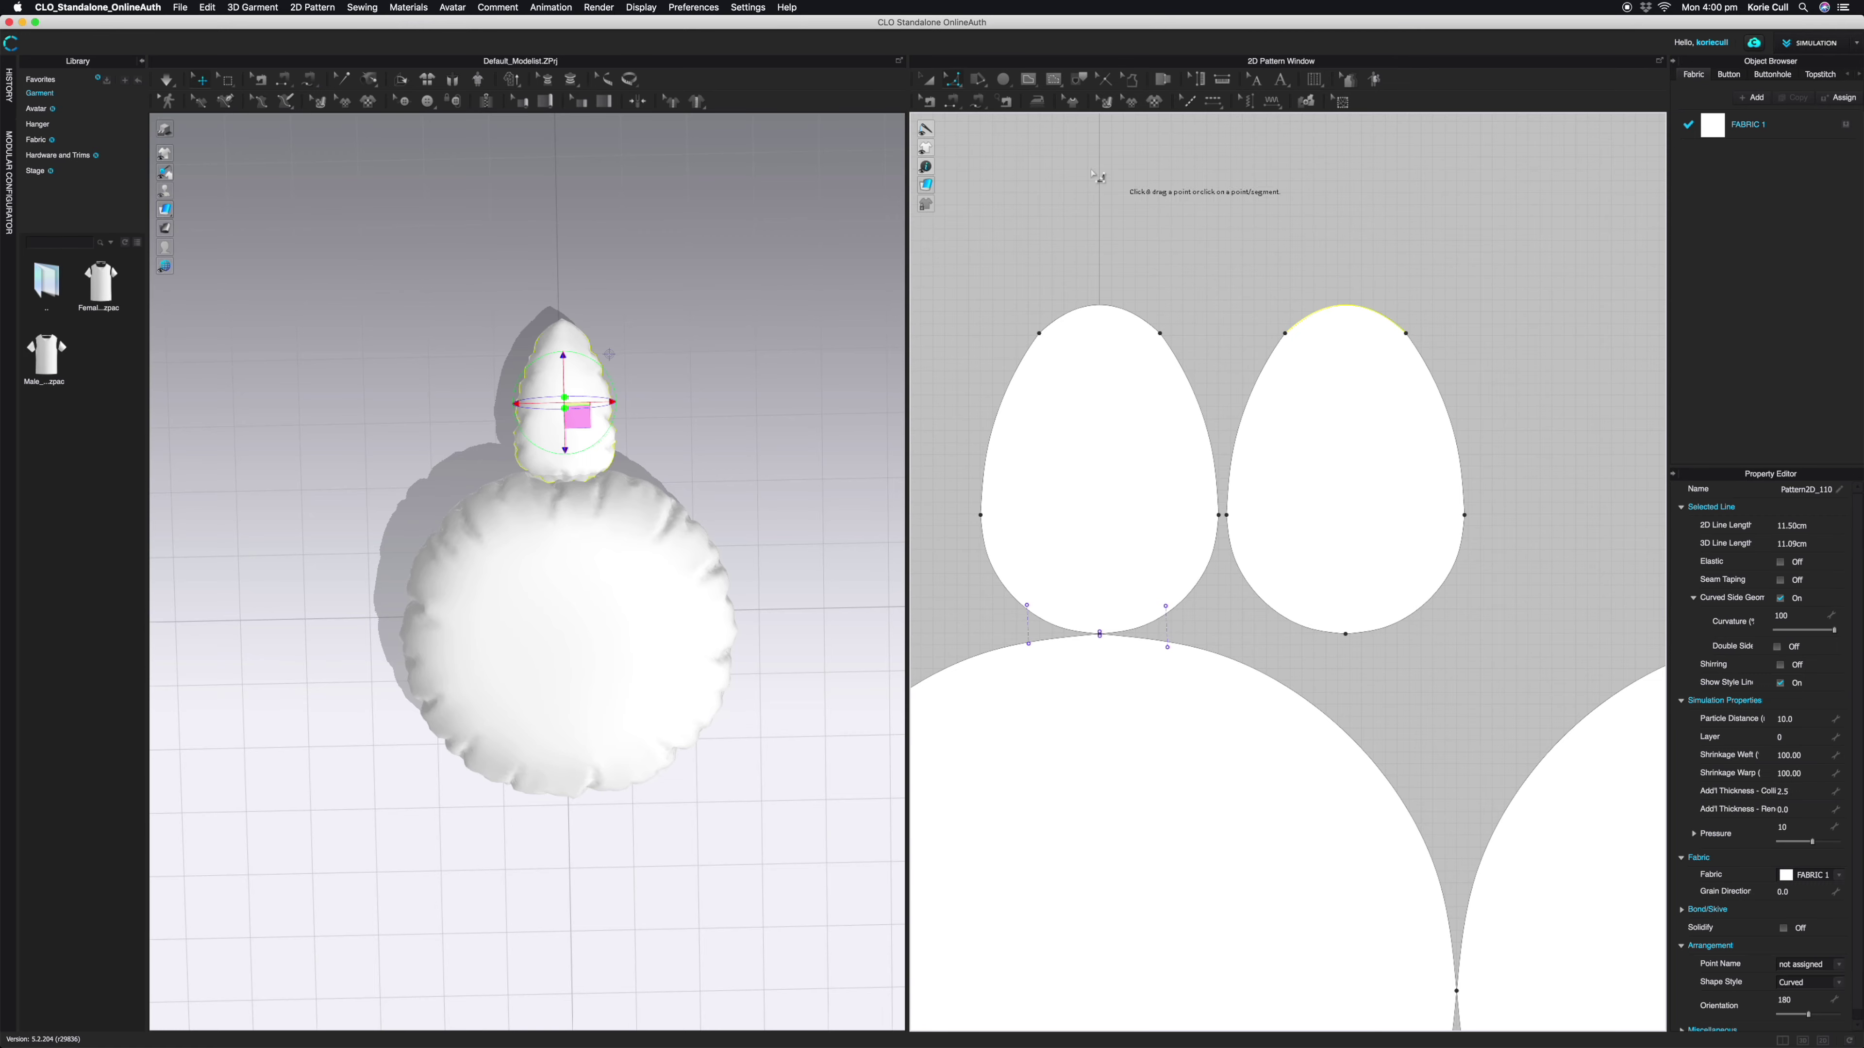
key(space)
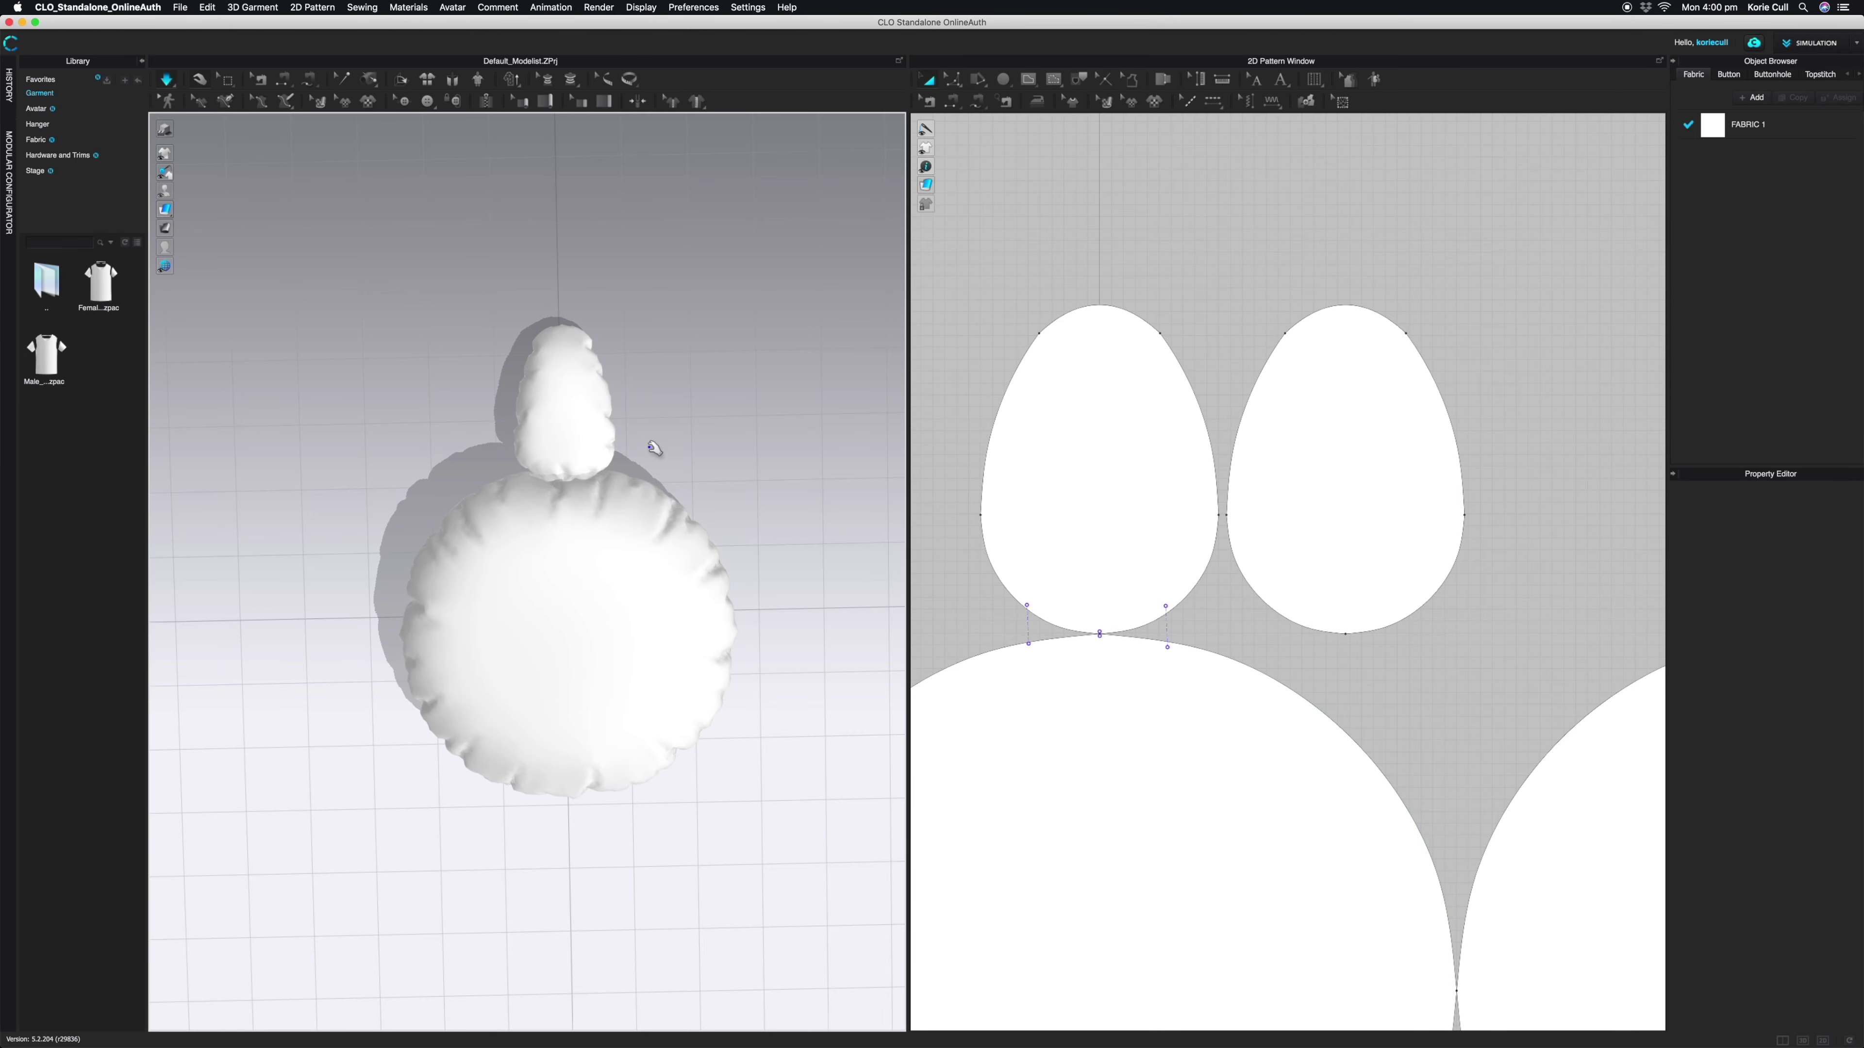
scroll(654, 448, down, 5)
Step: Move the spare circle aside and link the two toe pieces as a Symmetric Pattern pair
key(space)
mouse_move(654, 448)
right_down()
mouse_move(539, 534)
mouse_move(641, 594)
mouse_move(562, 529)
mouse_move(678, 649)
mouse_move(645, 523)
right_up()
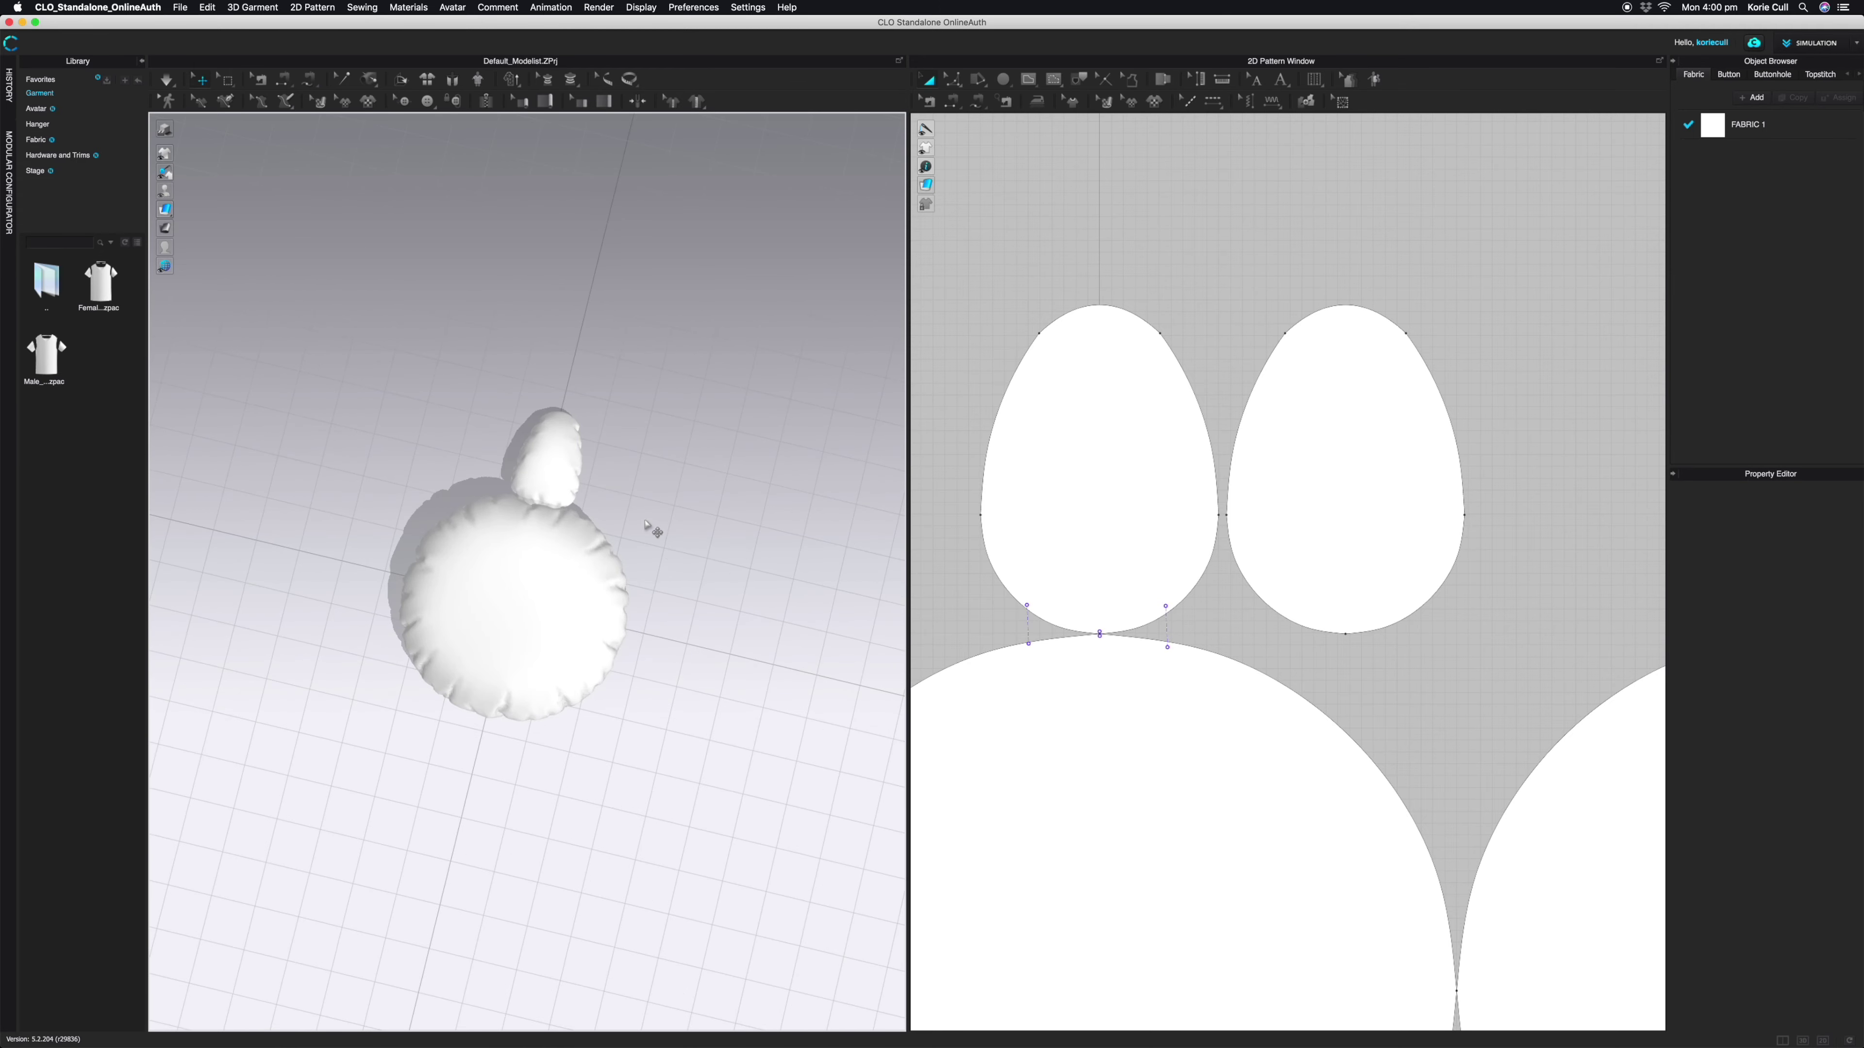
click(1194, 532)
scroll(1247, 514, down, 10)
drag(1351, 448, 1484, 452)
click(774, 448)
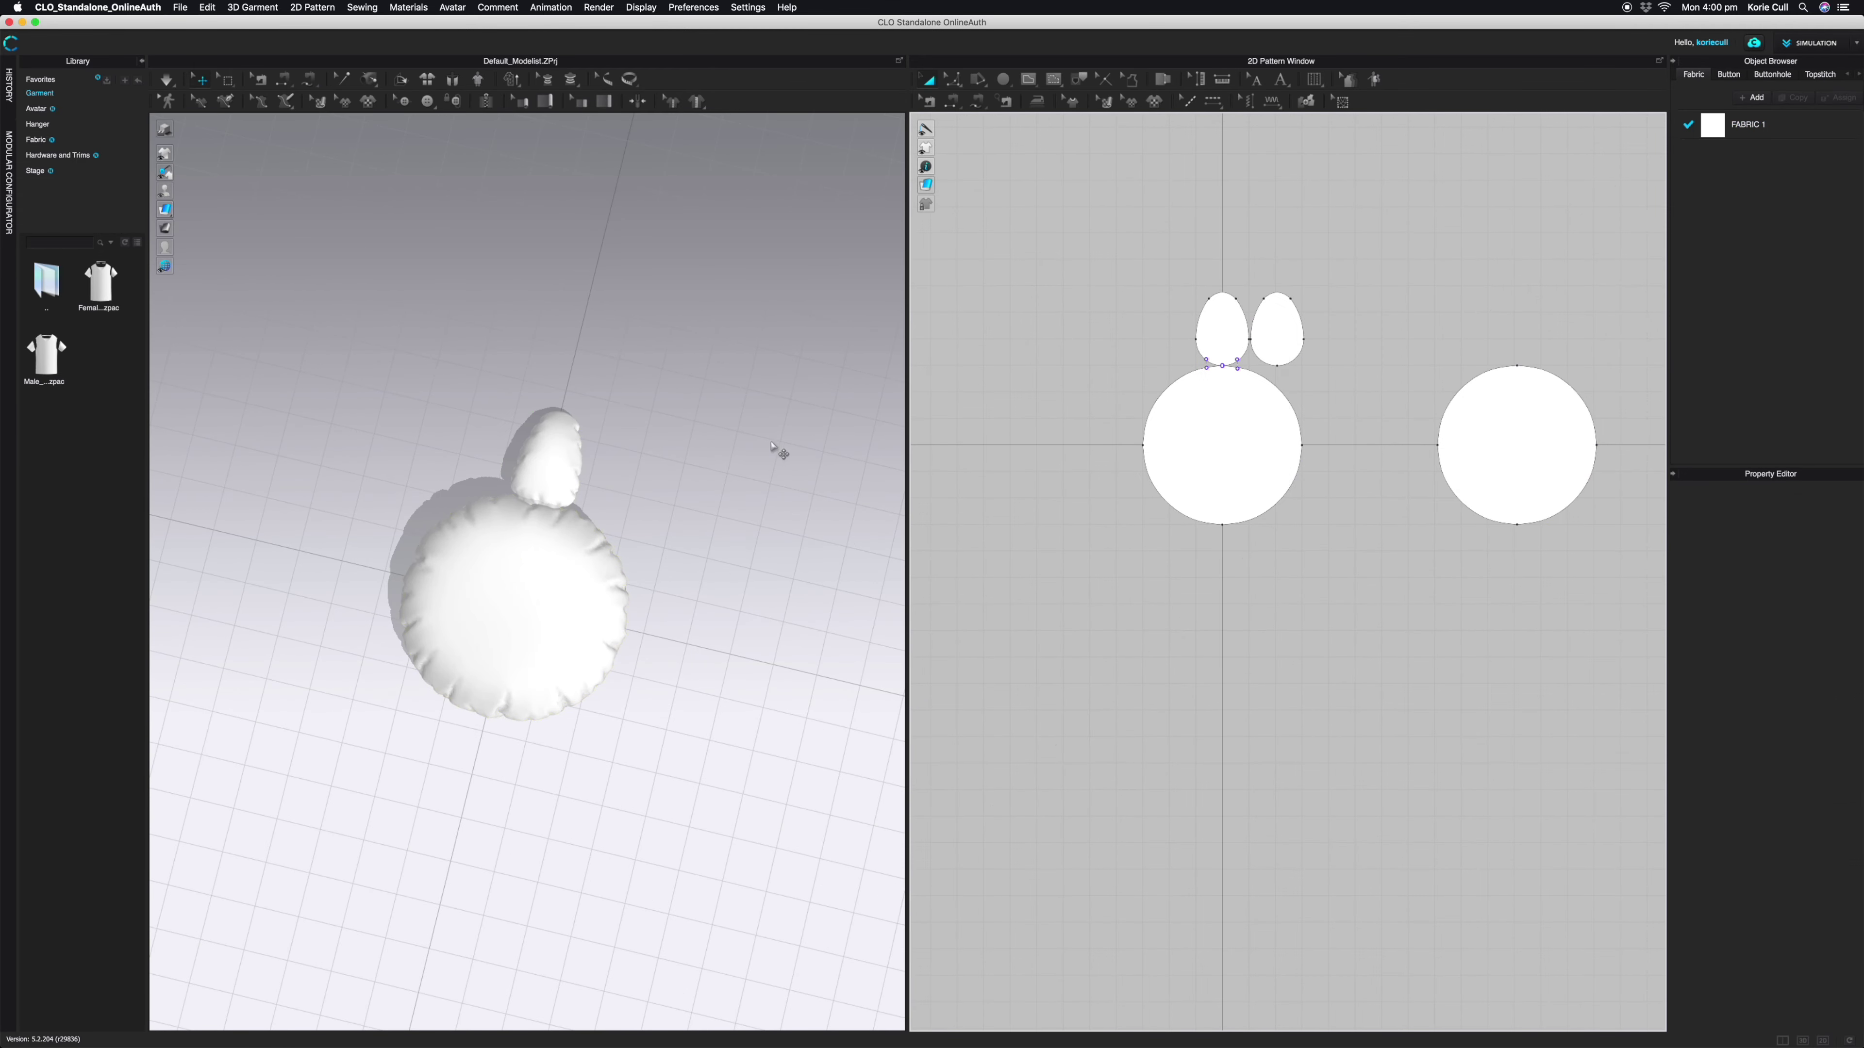
drag(1150, 245, 1357, 378)
right_drag(654, 470, 659, 478)
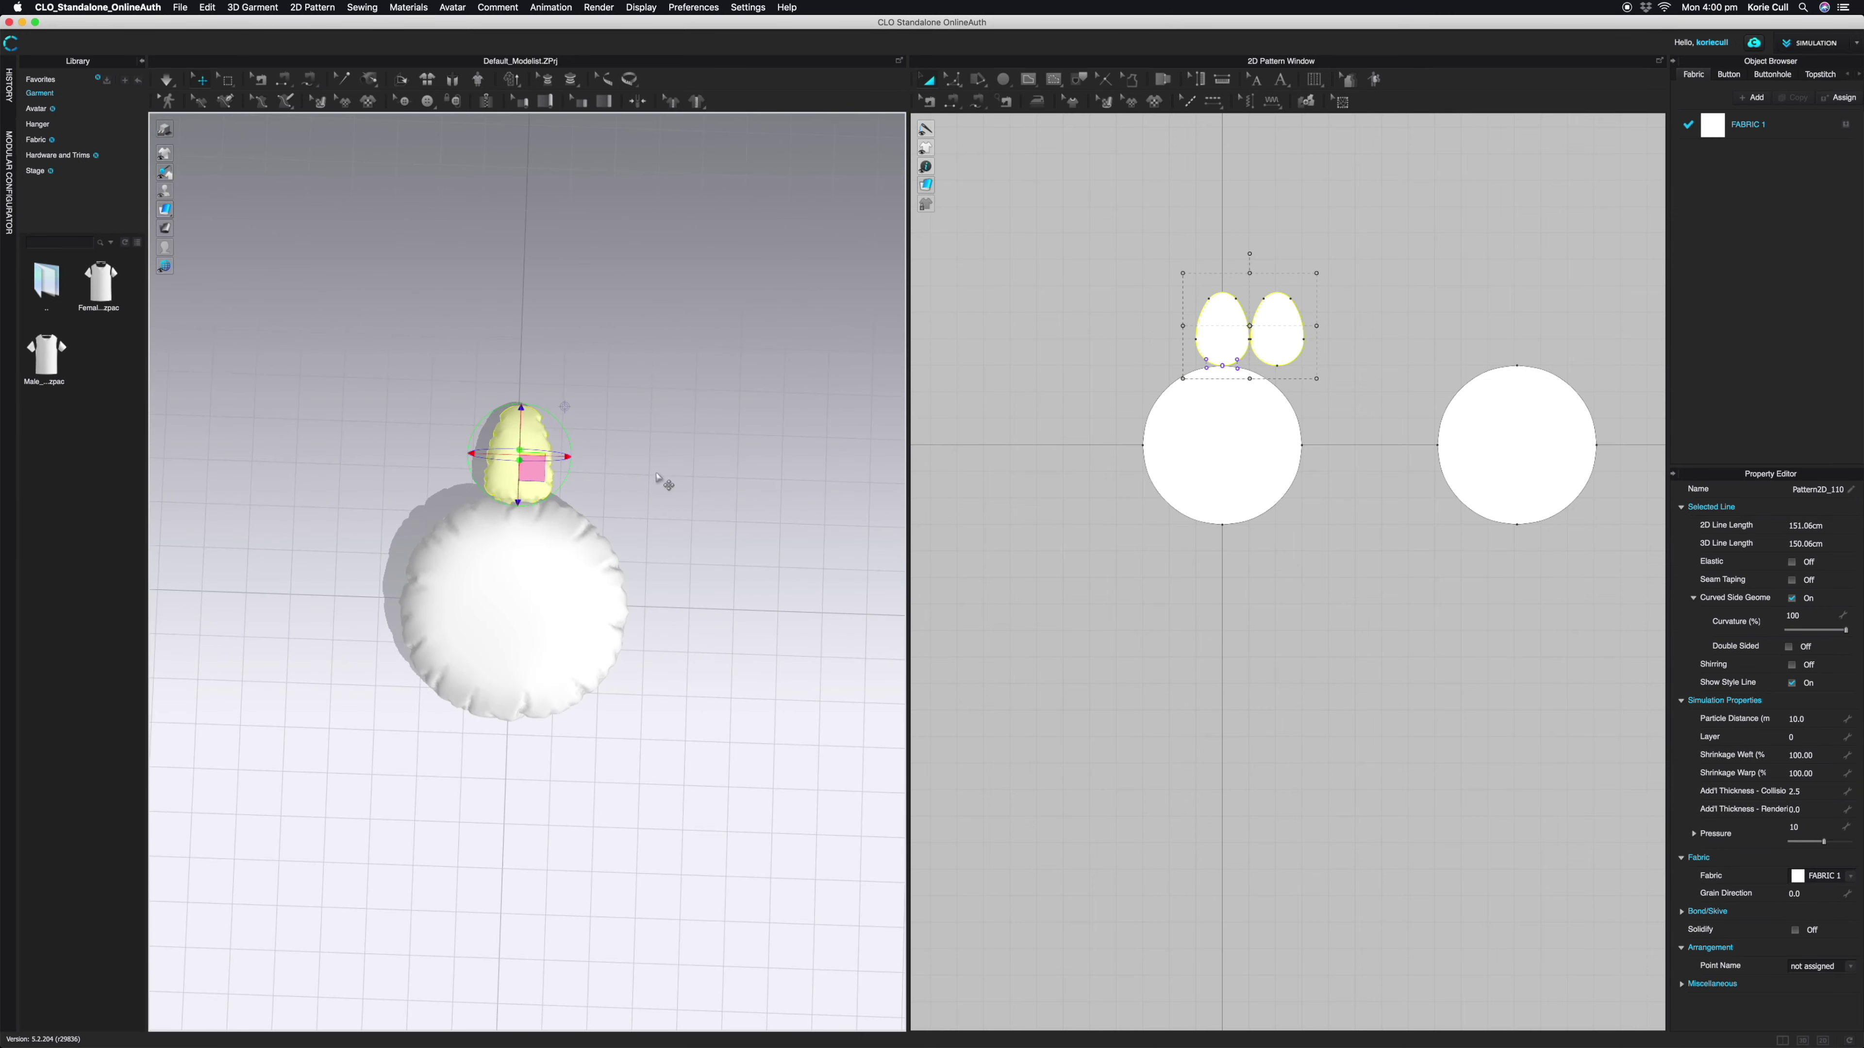
right_click(1277, 329)
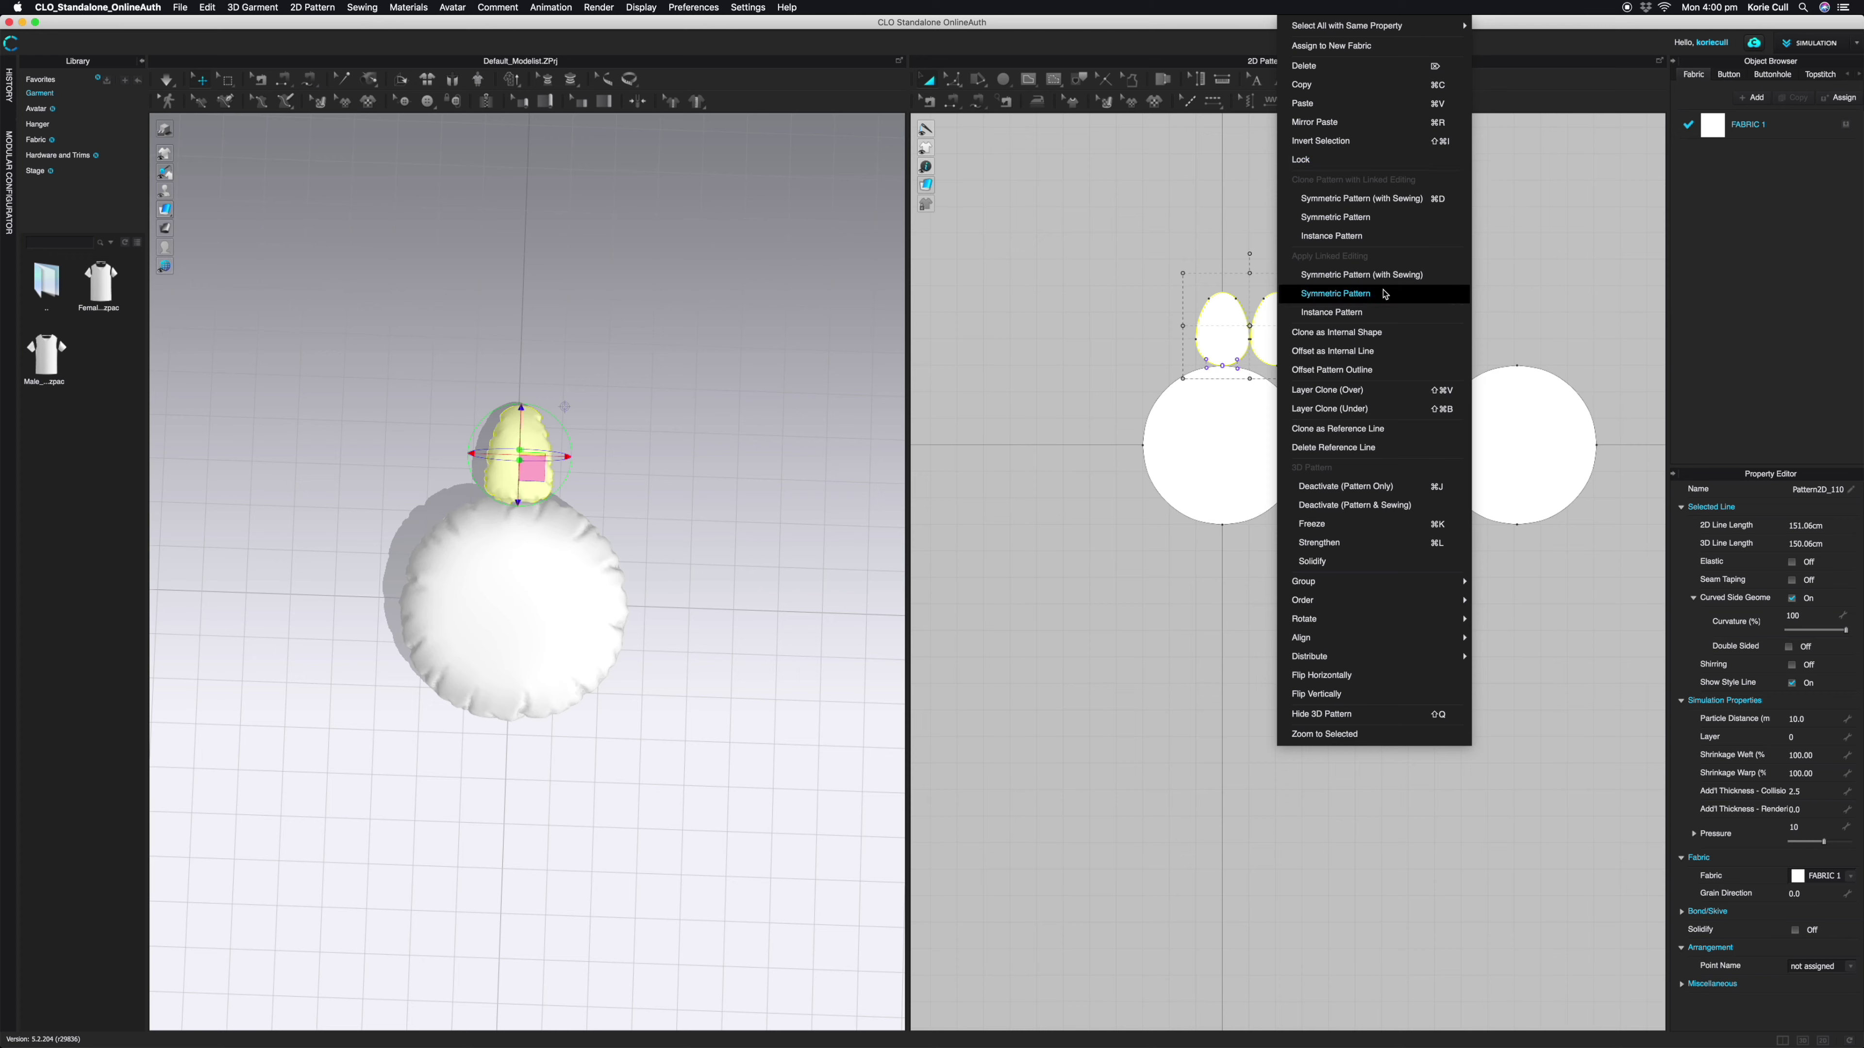
click(1388, 315)
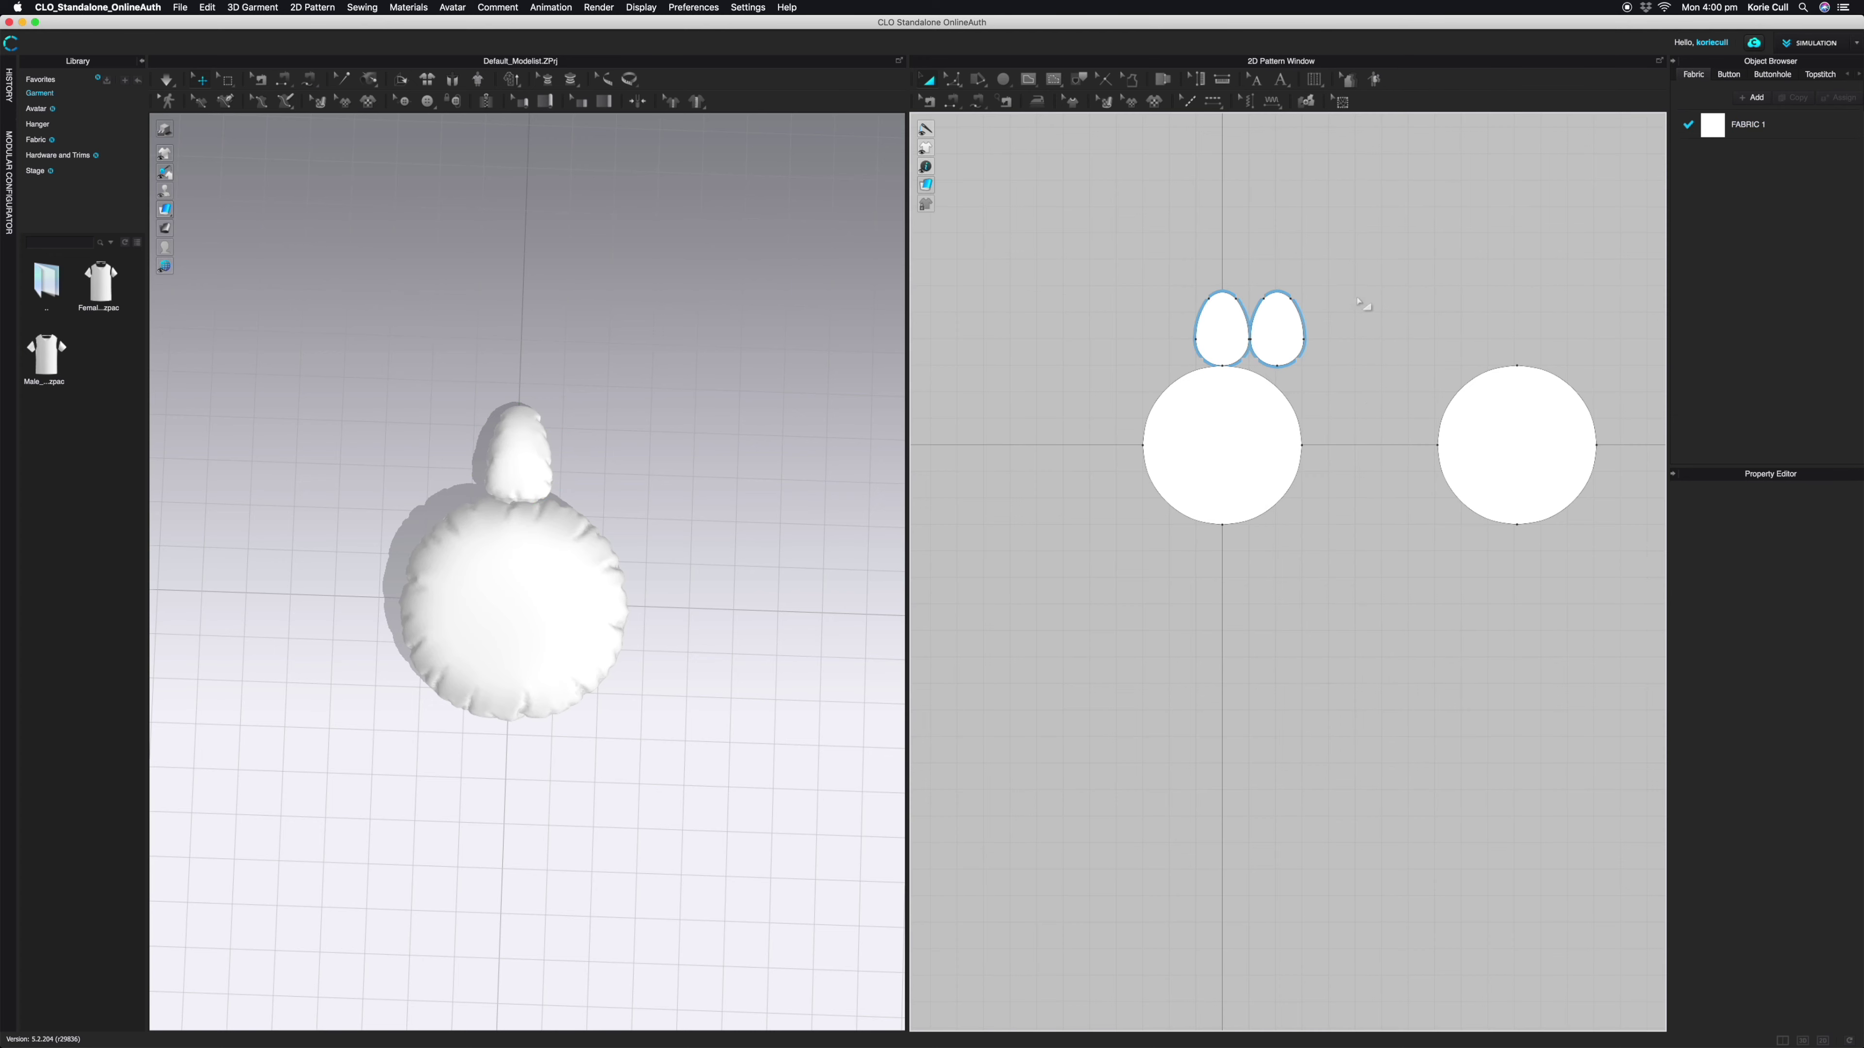
Step: Mirror Paste the linked toe pieces twice, making three inflated toes from six eggs
click(1277, 332)
right_click(1275, 324)
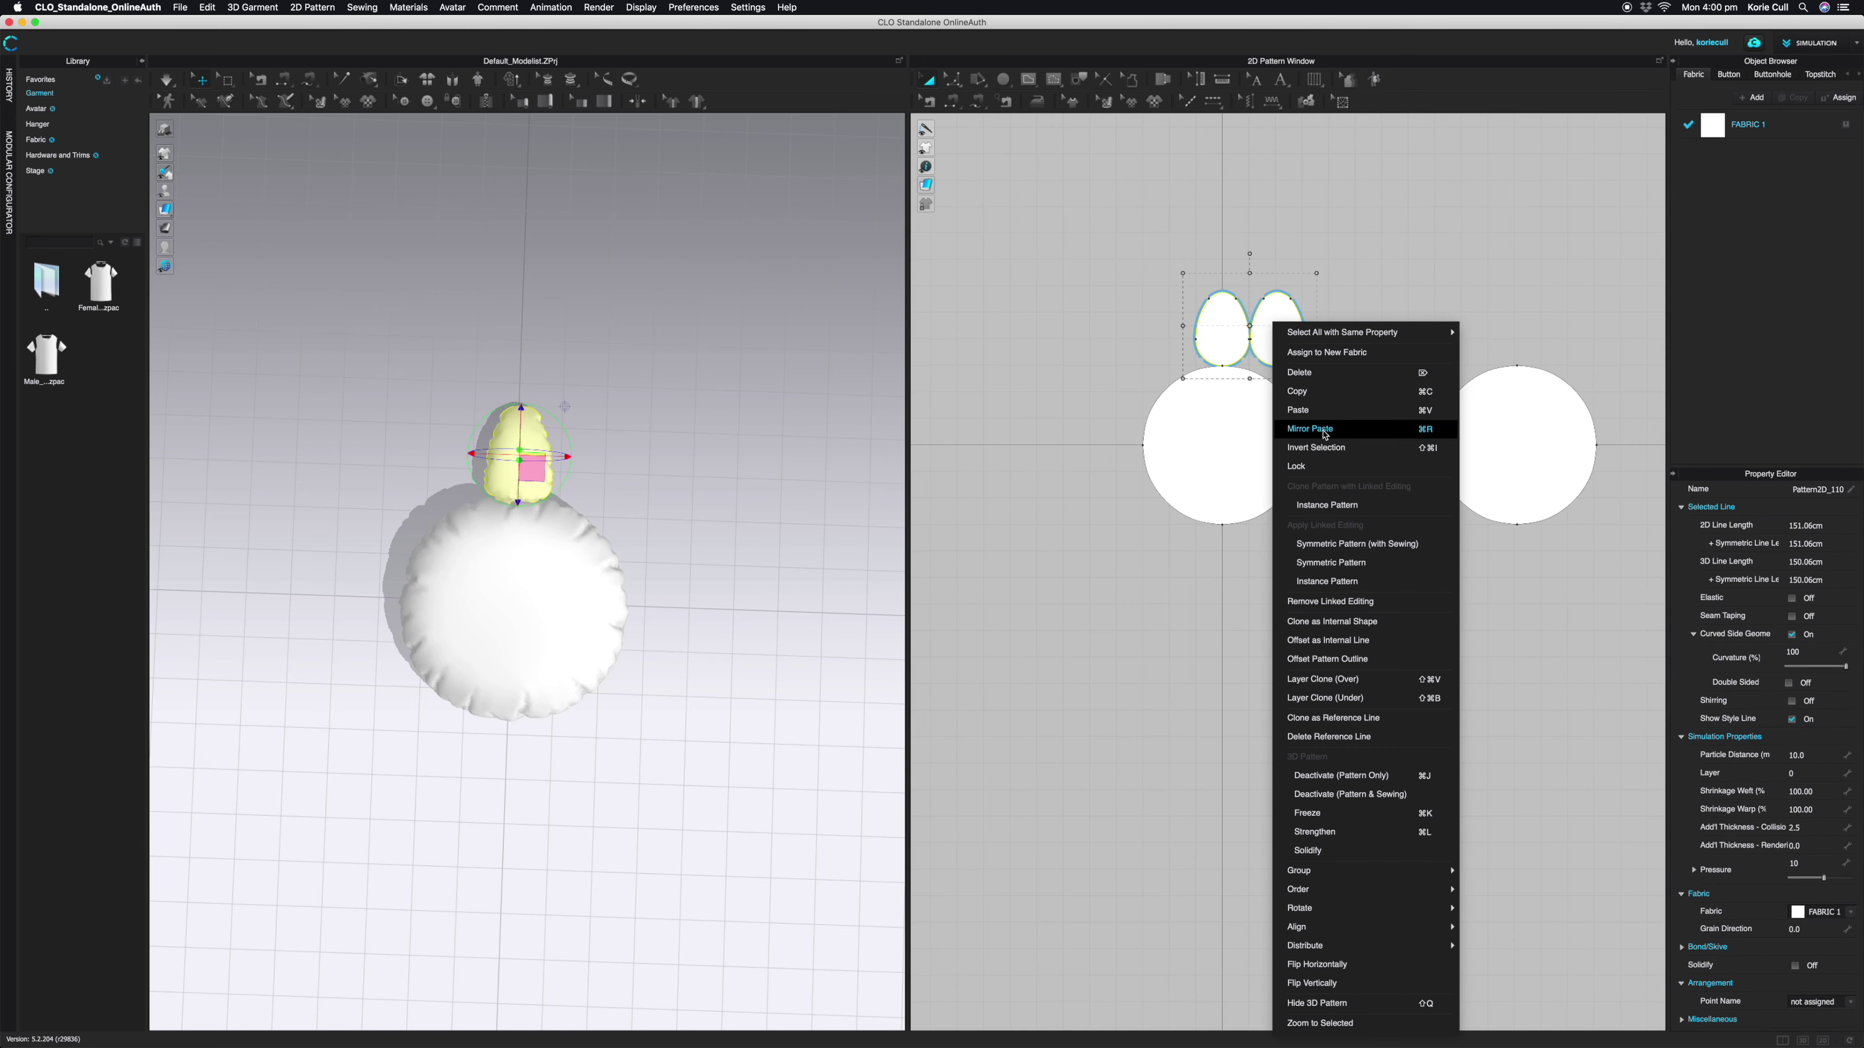
click(1313, 159)
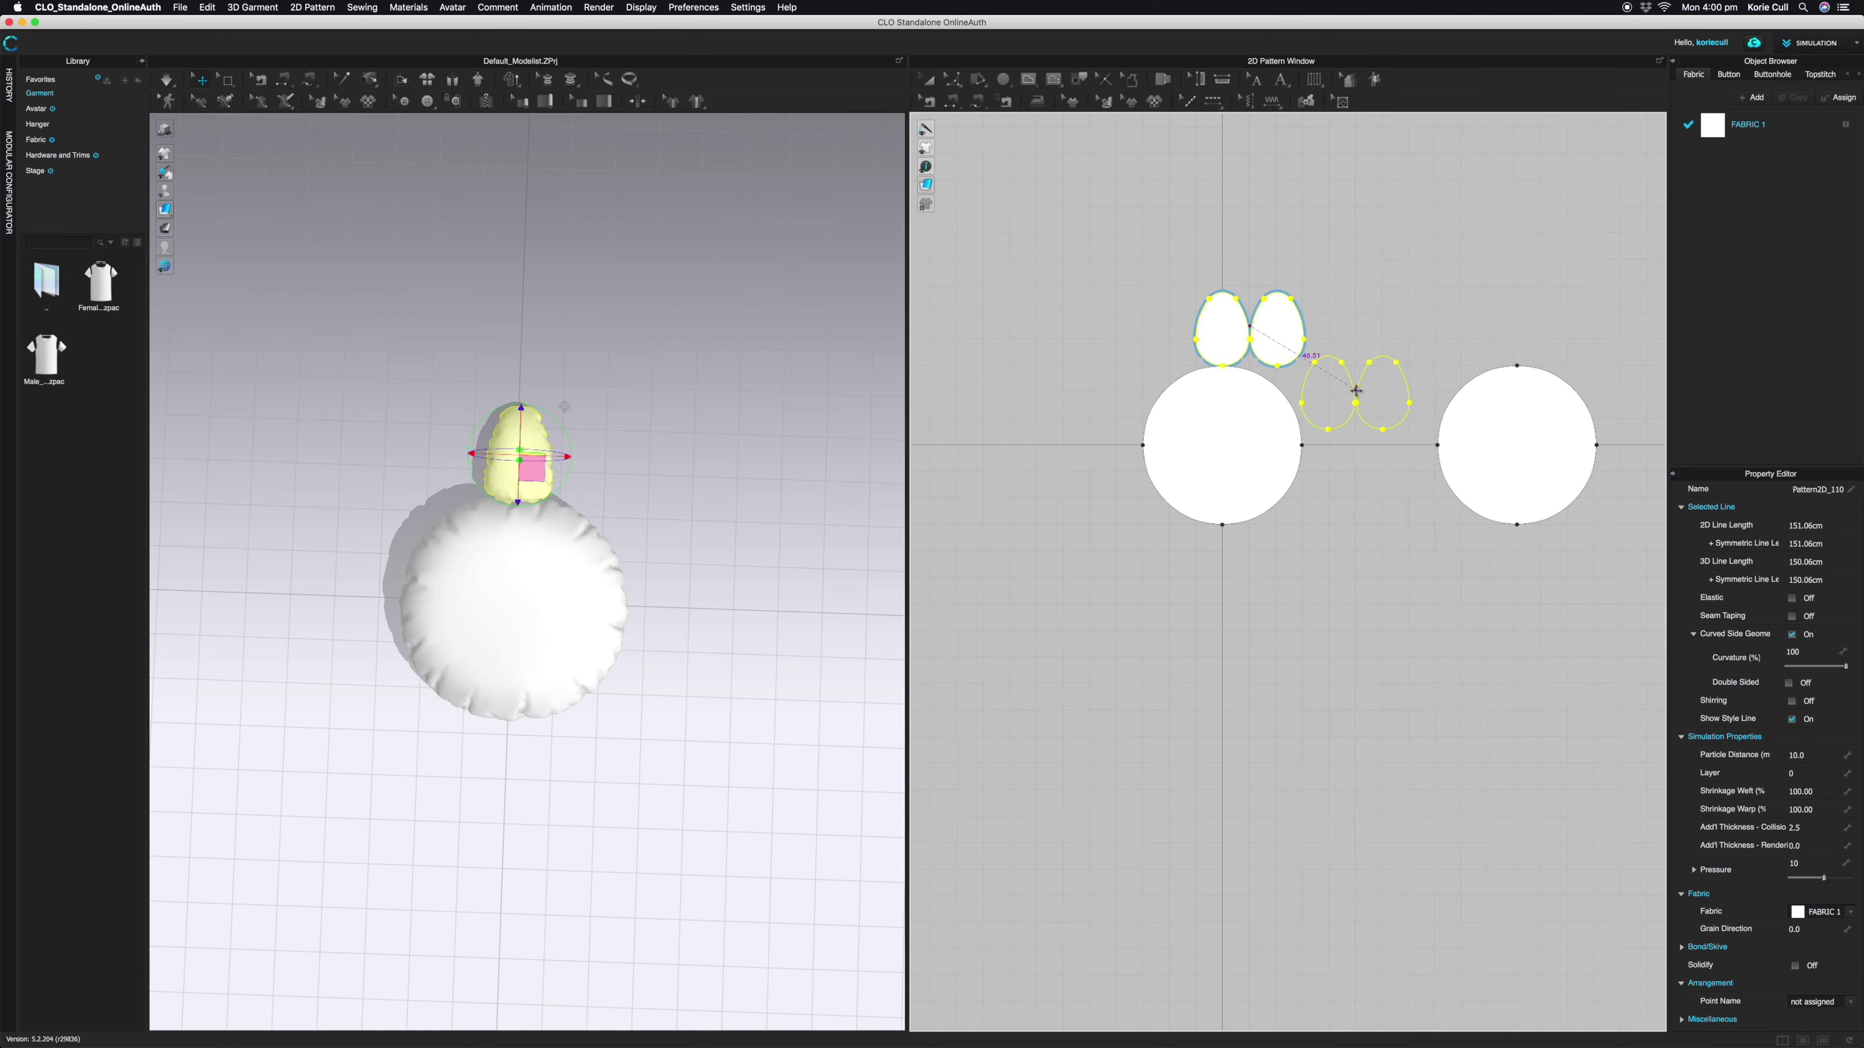
click(1389, 263)
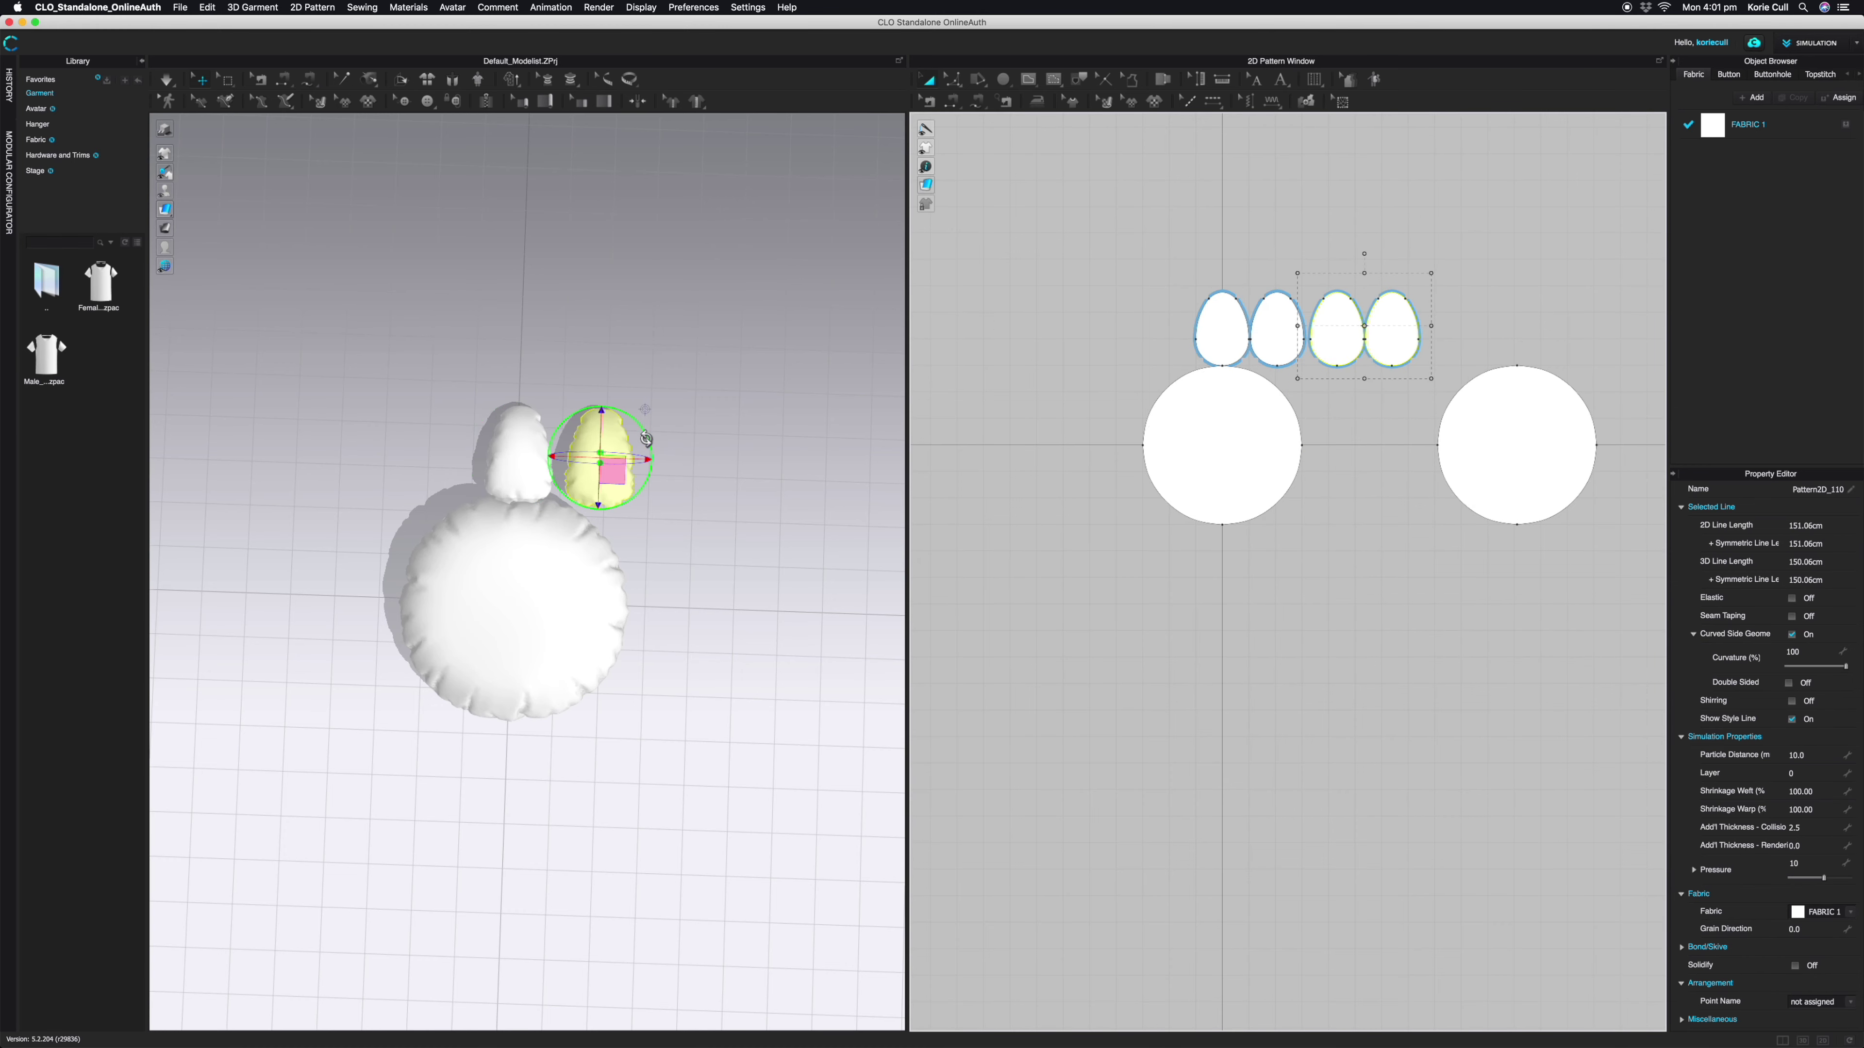
right_drag(656, 462, 745, 506)
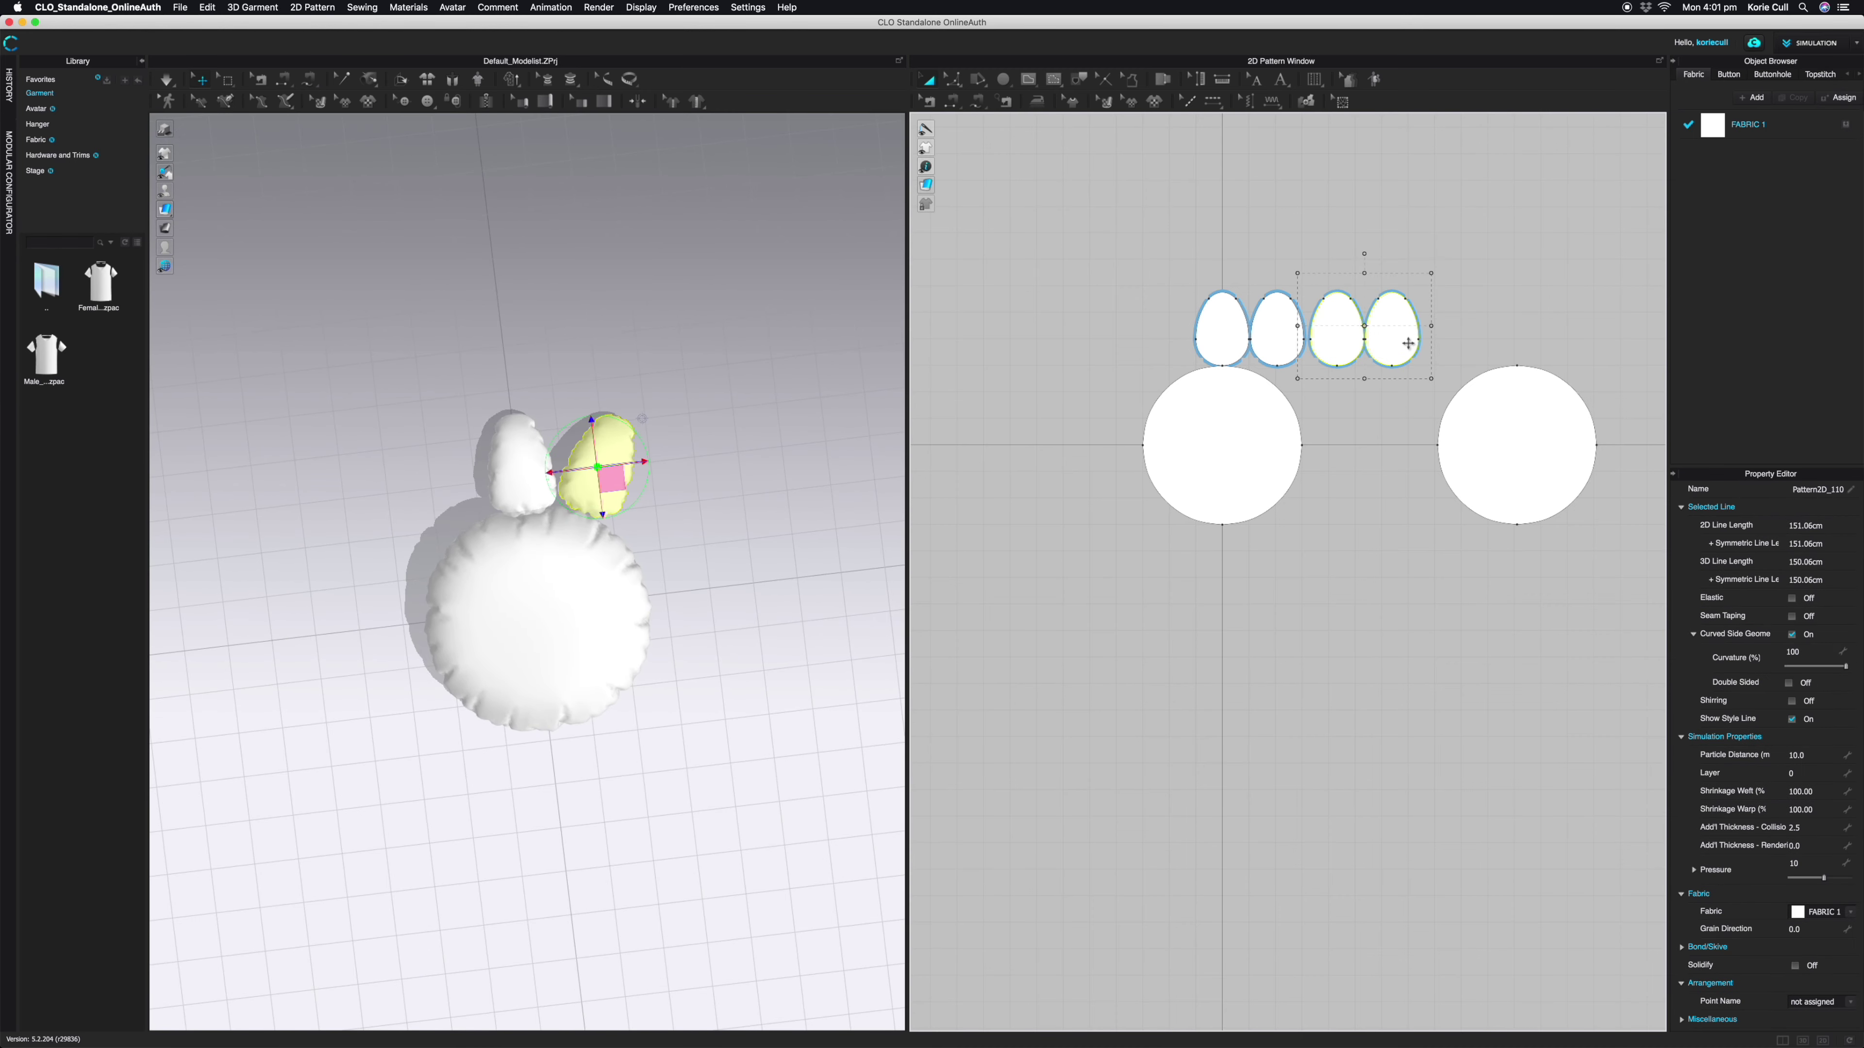
click(1450, 328)
right_click(1479, 331)
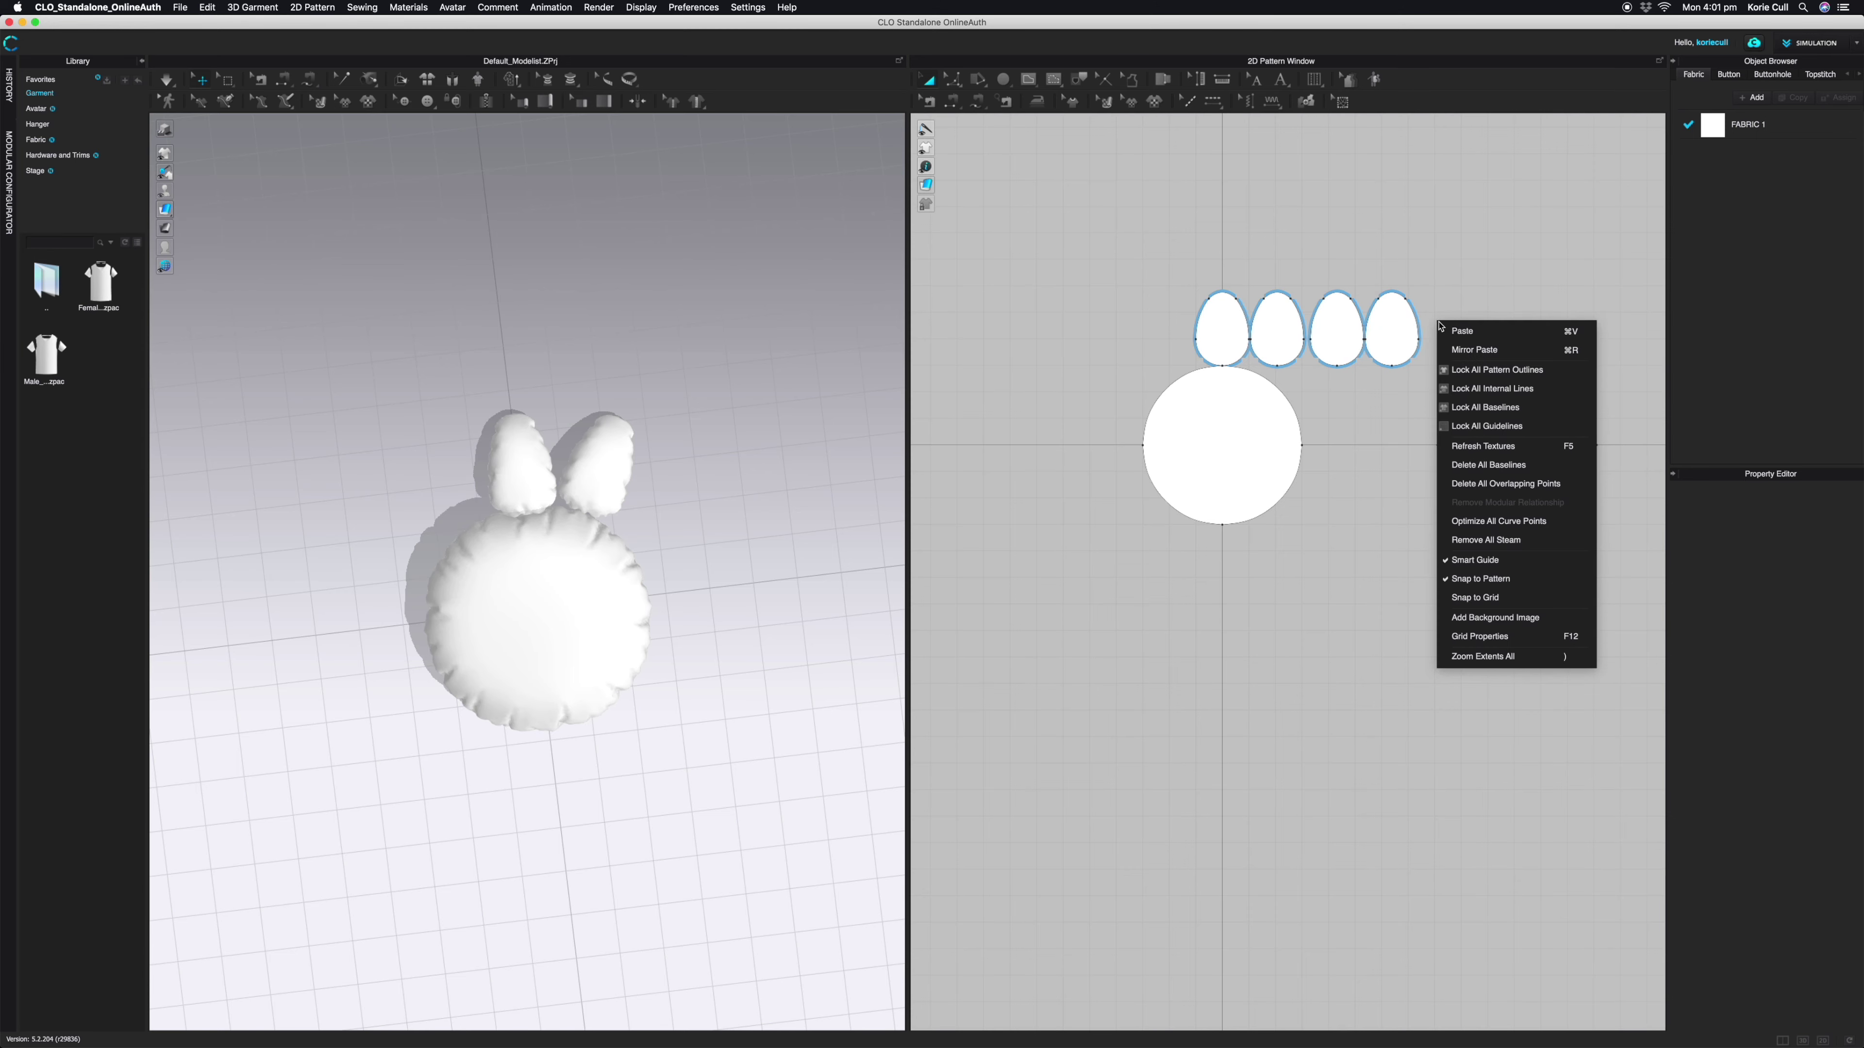
key(Escape)
click(1556, 302)
Step: Move the second circle beside the first and select all six toe pieces
click(1518, 442)
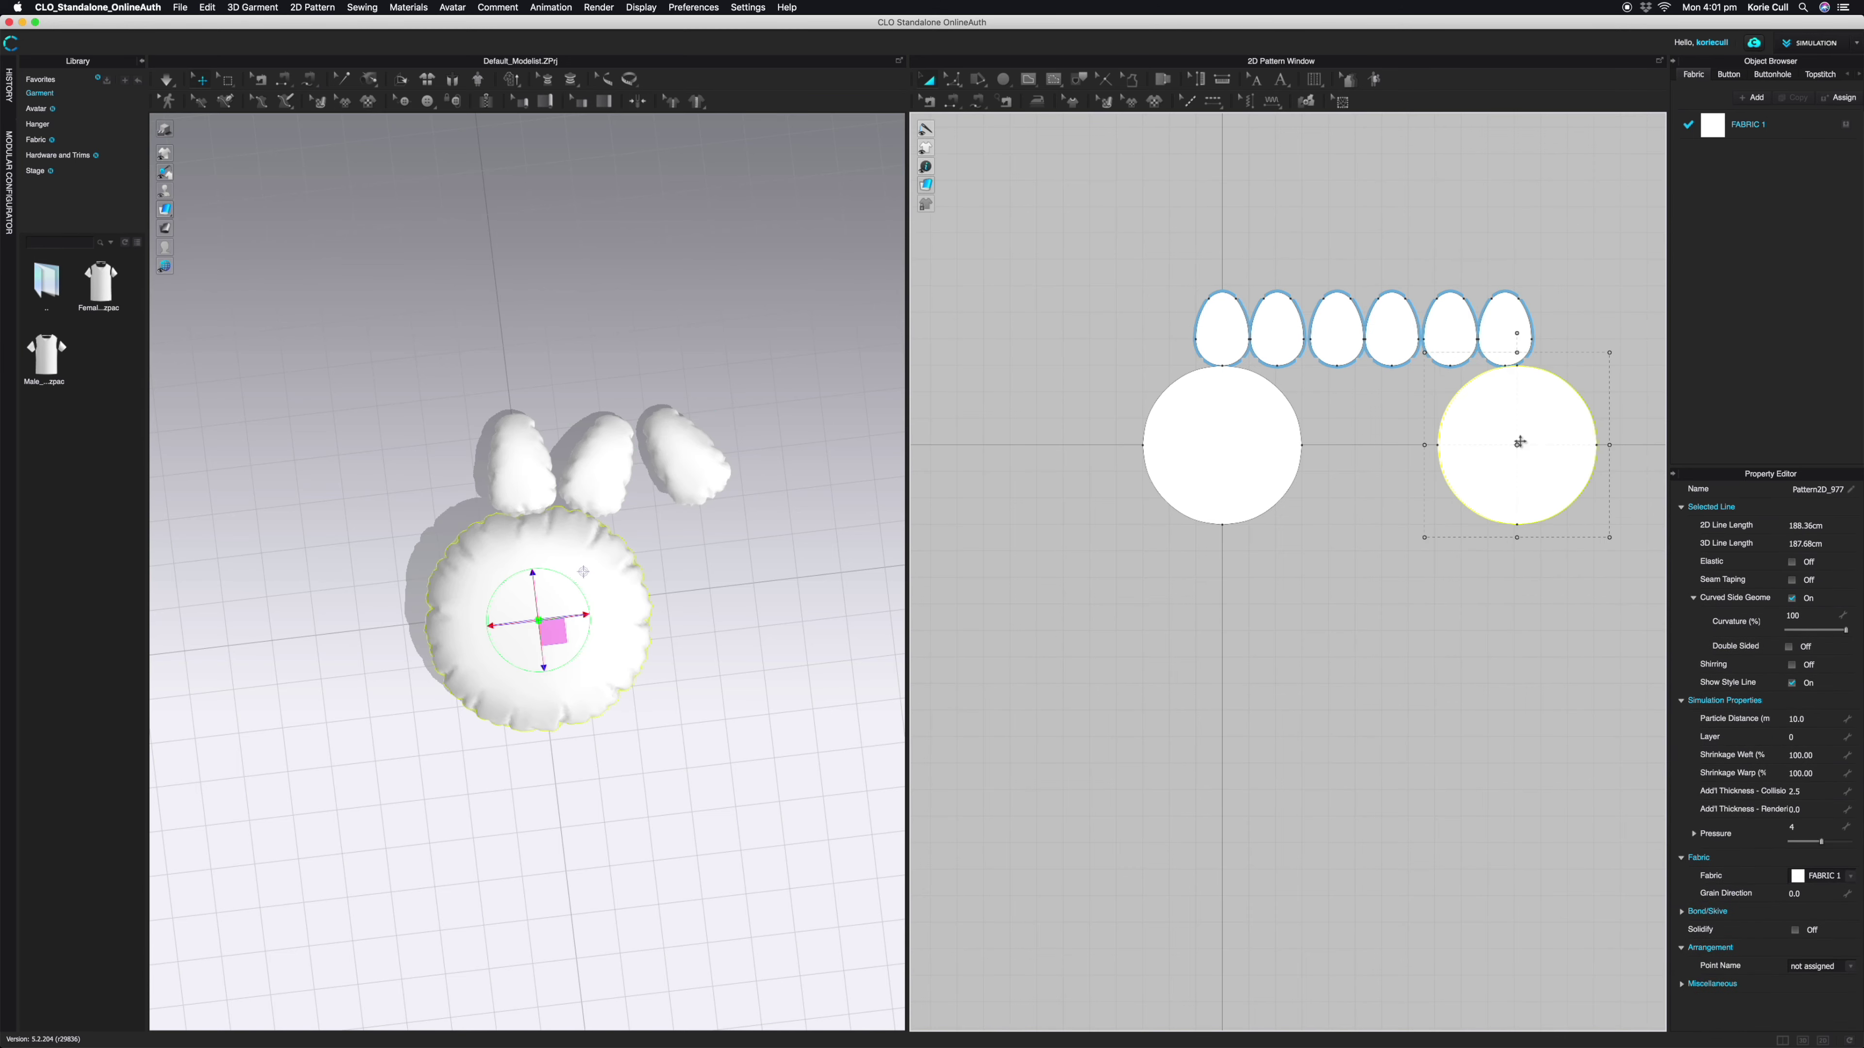
drag(1402, 436, 1399, 441)
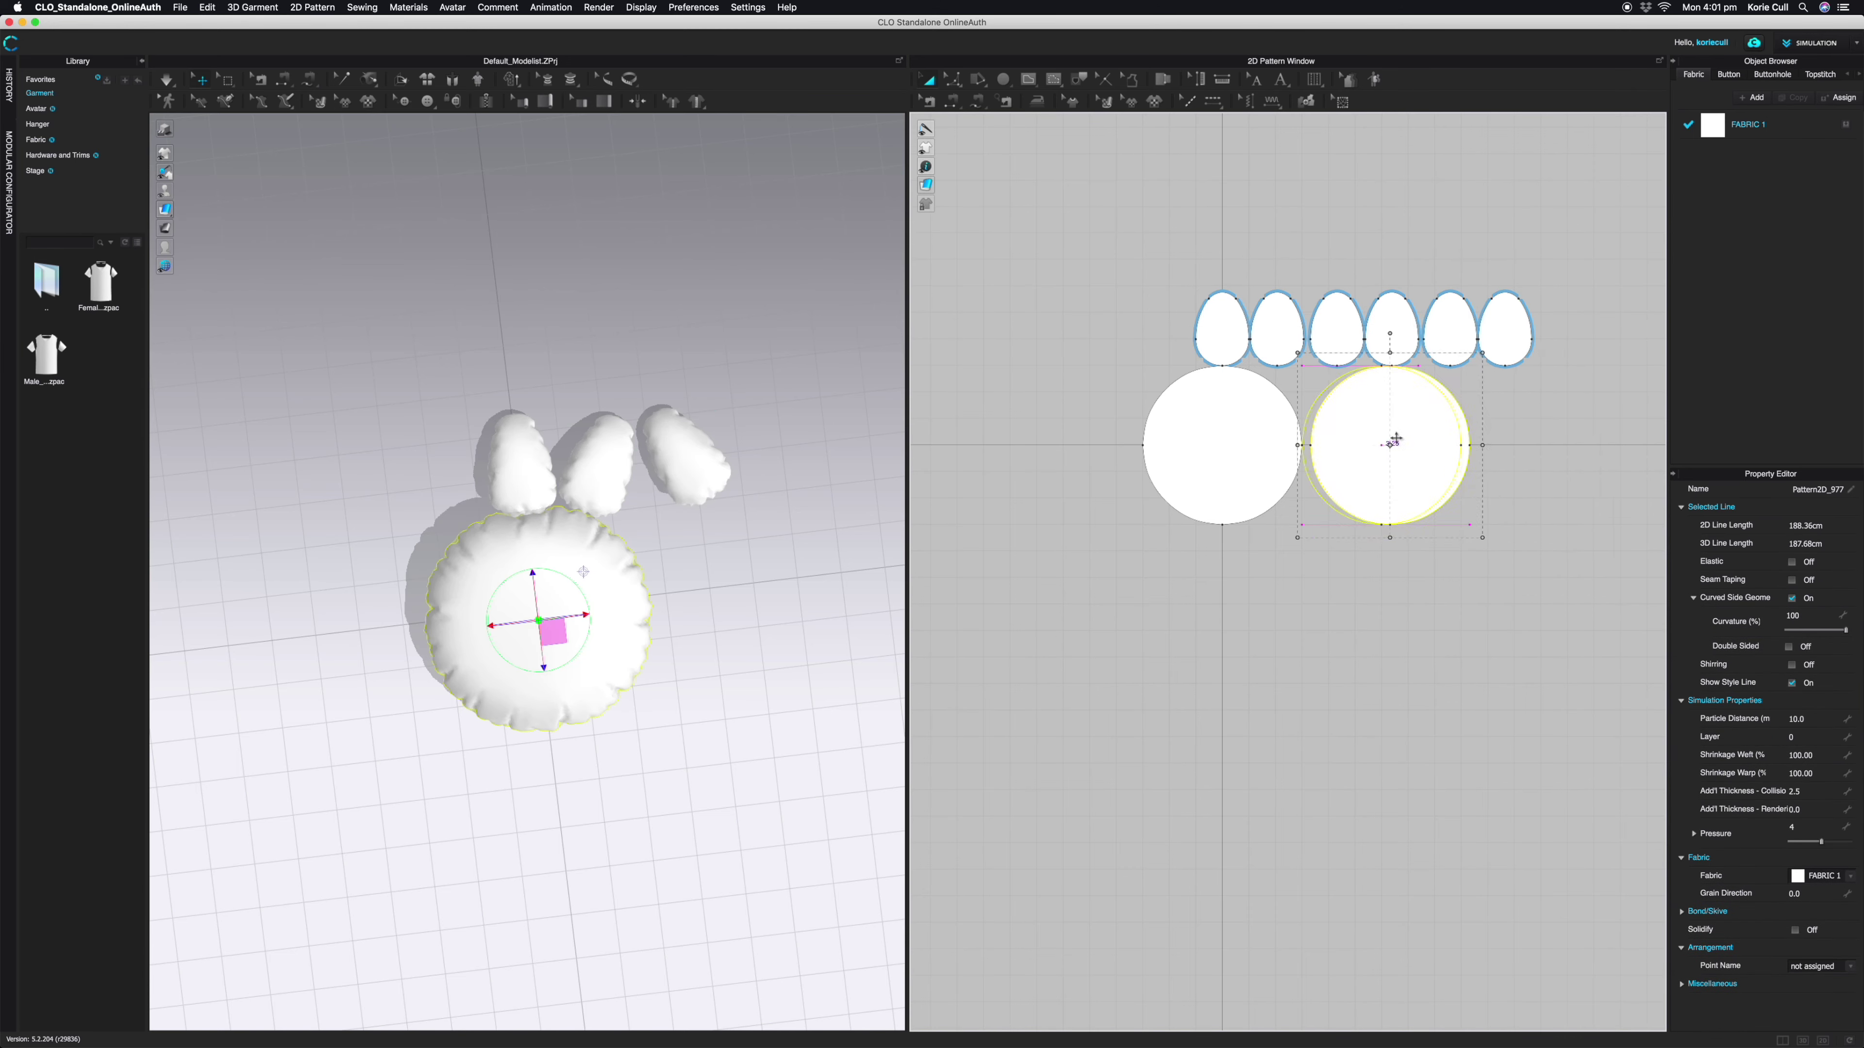
click(1531, 407)
right_drag(1531, 407, 1389, 437)
click(1358, 343)
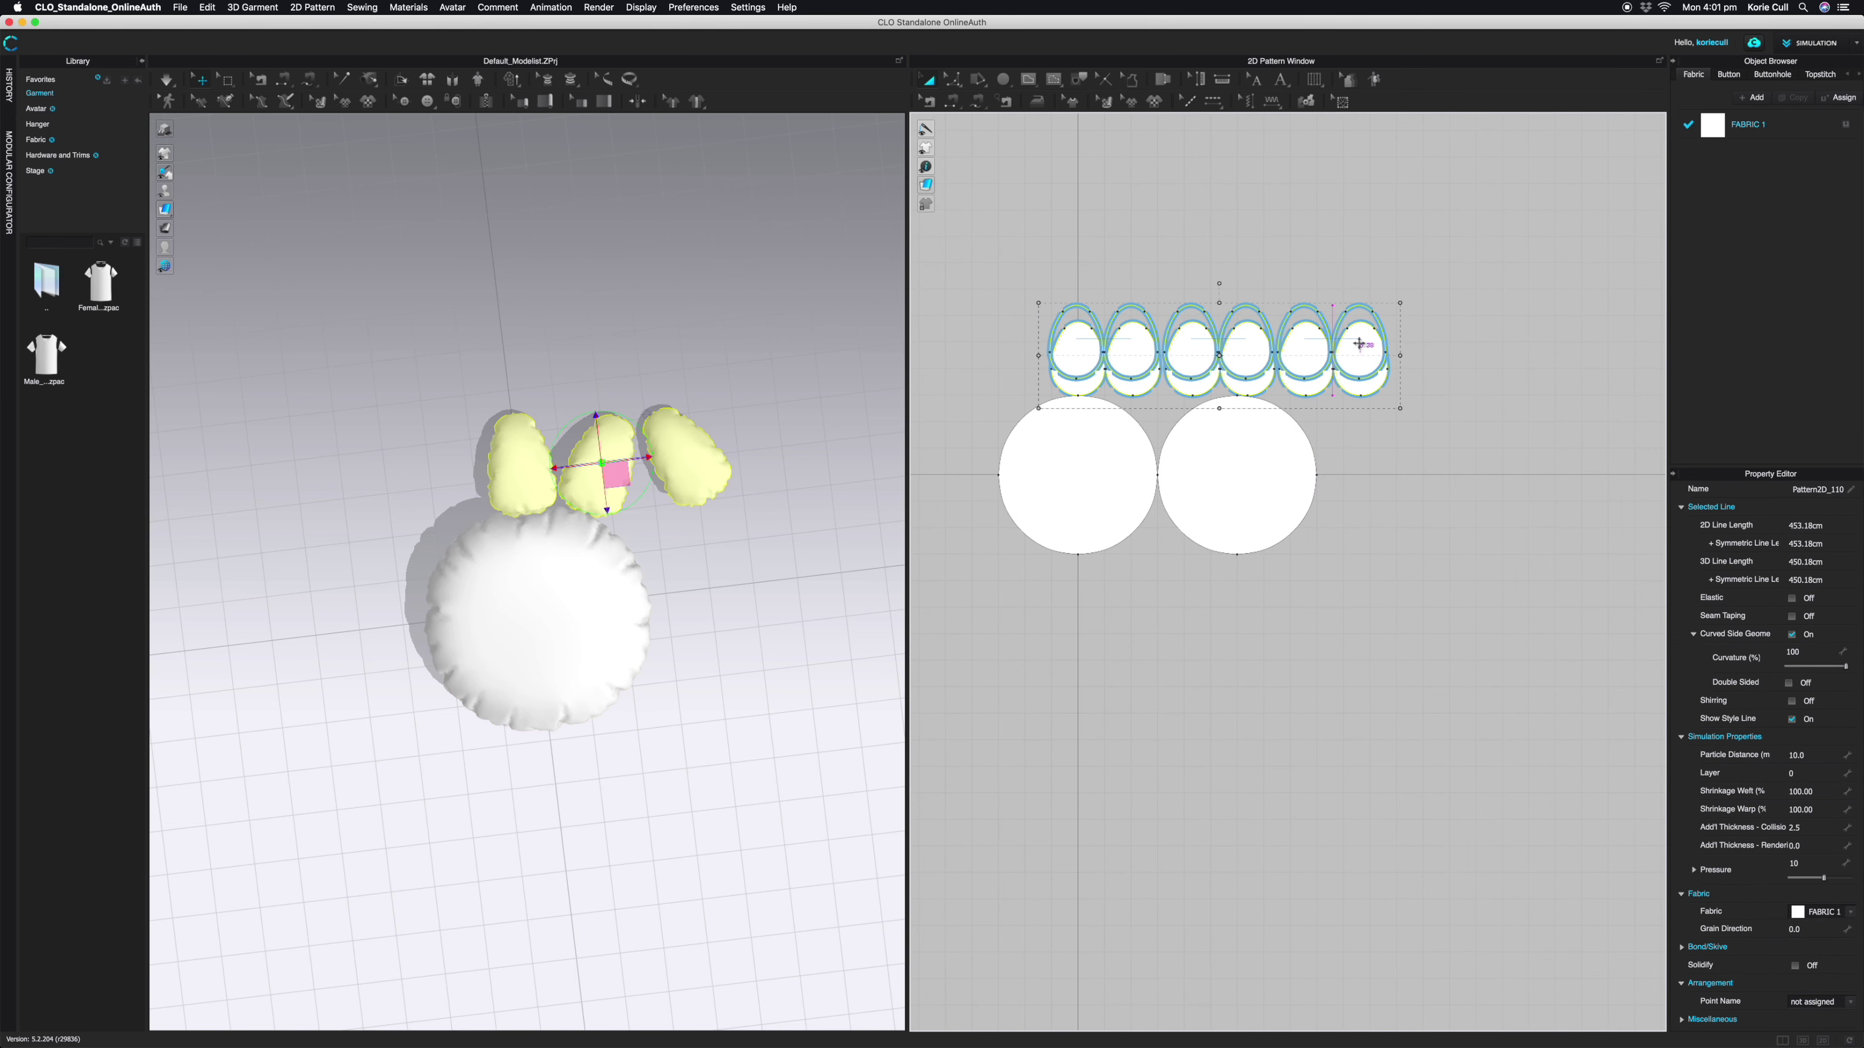
Step: Delete the two rightmost egg pieces and their toe pad
click(1358, 426)
right_drag(1163, 354, 1096, 361)
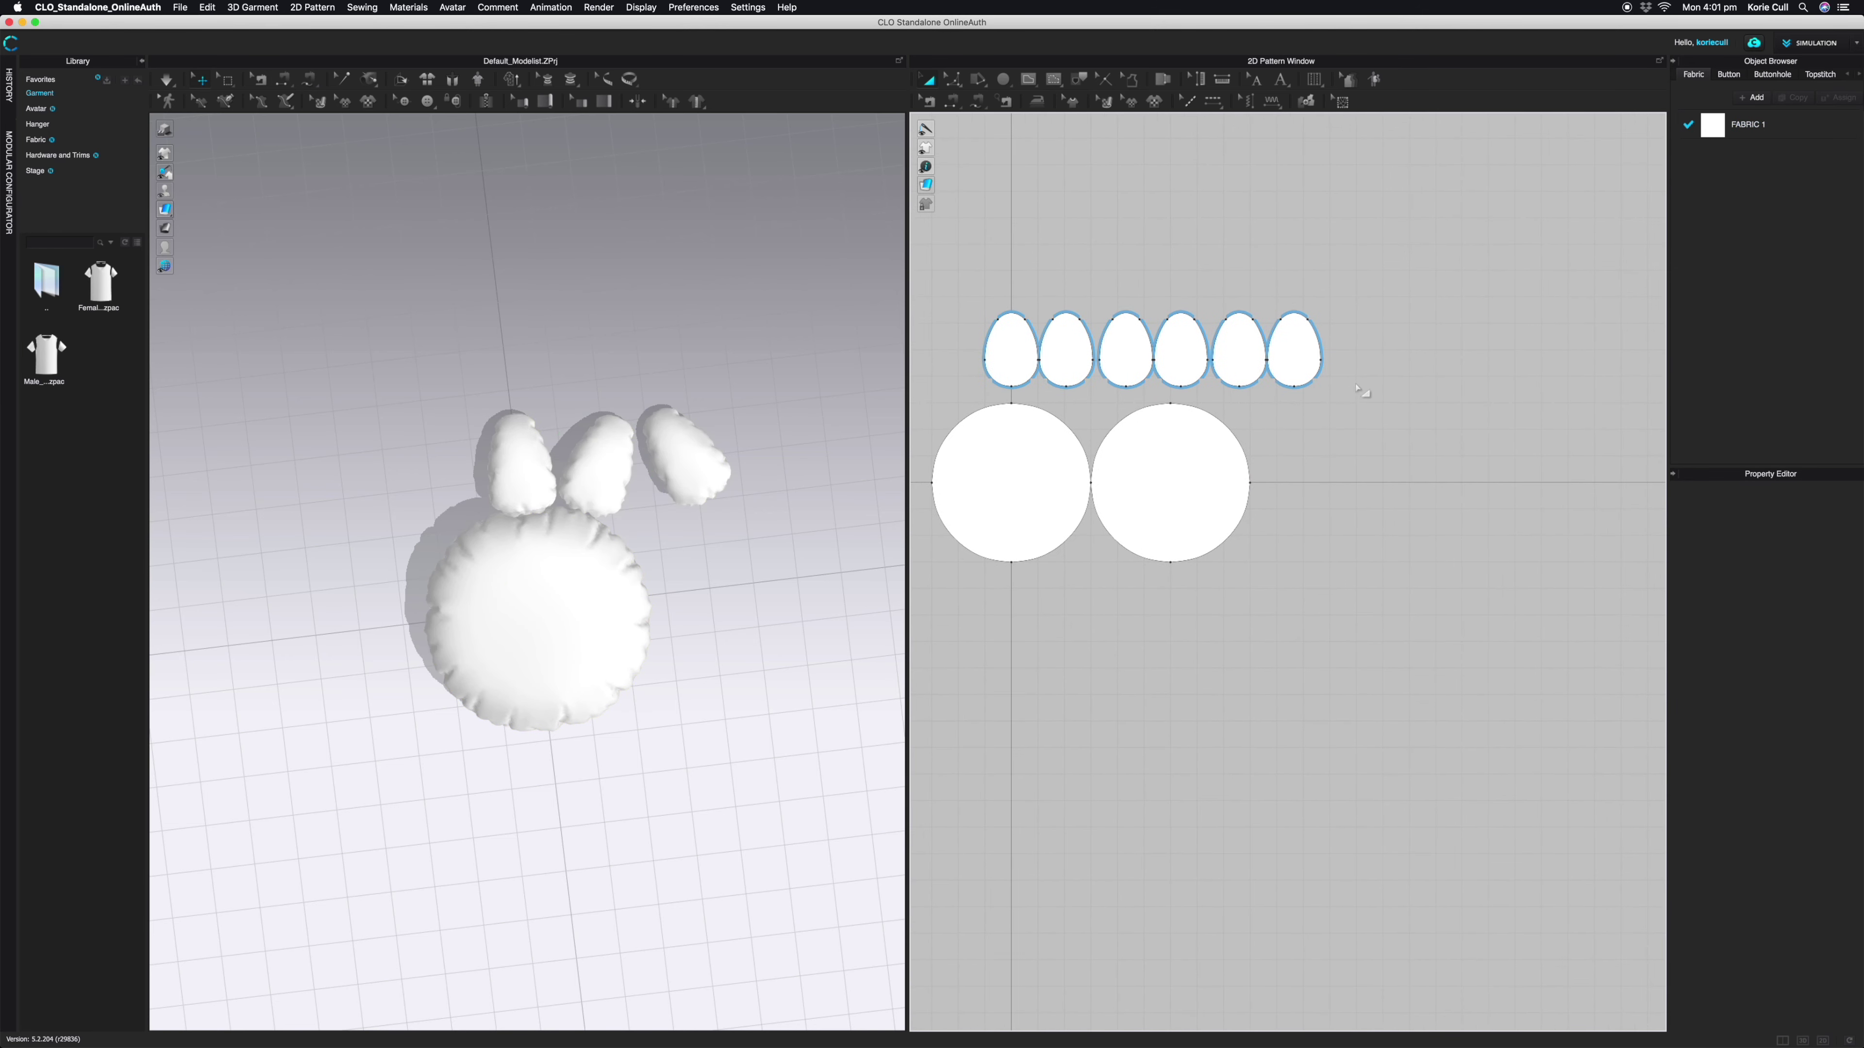
drag(1214, 273, 1212, 276)
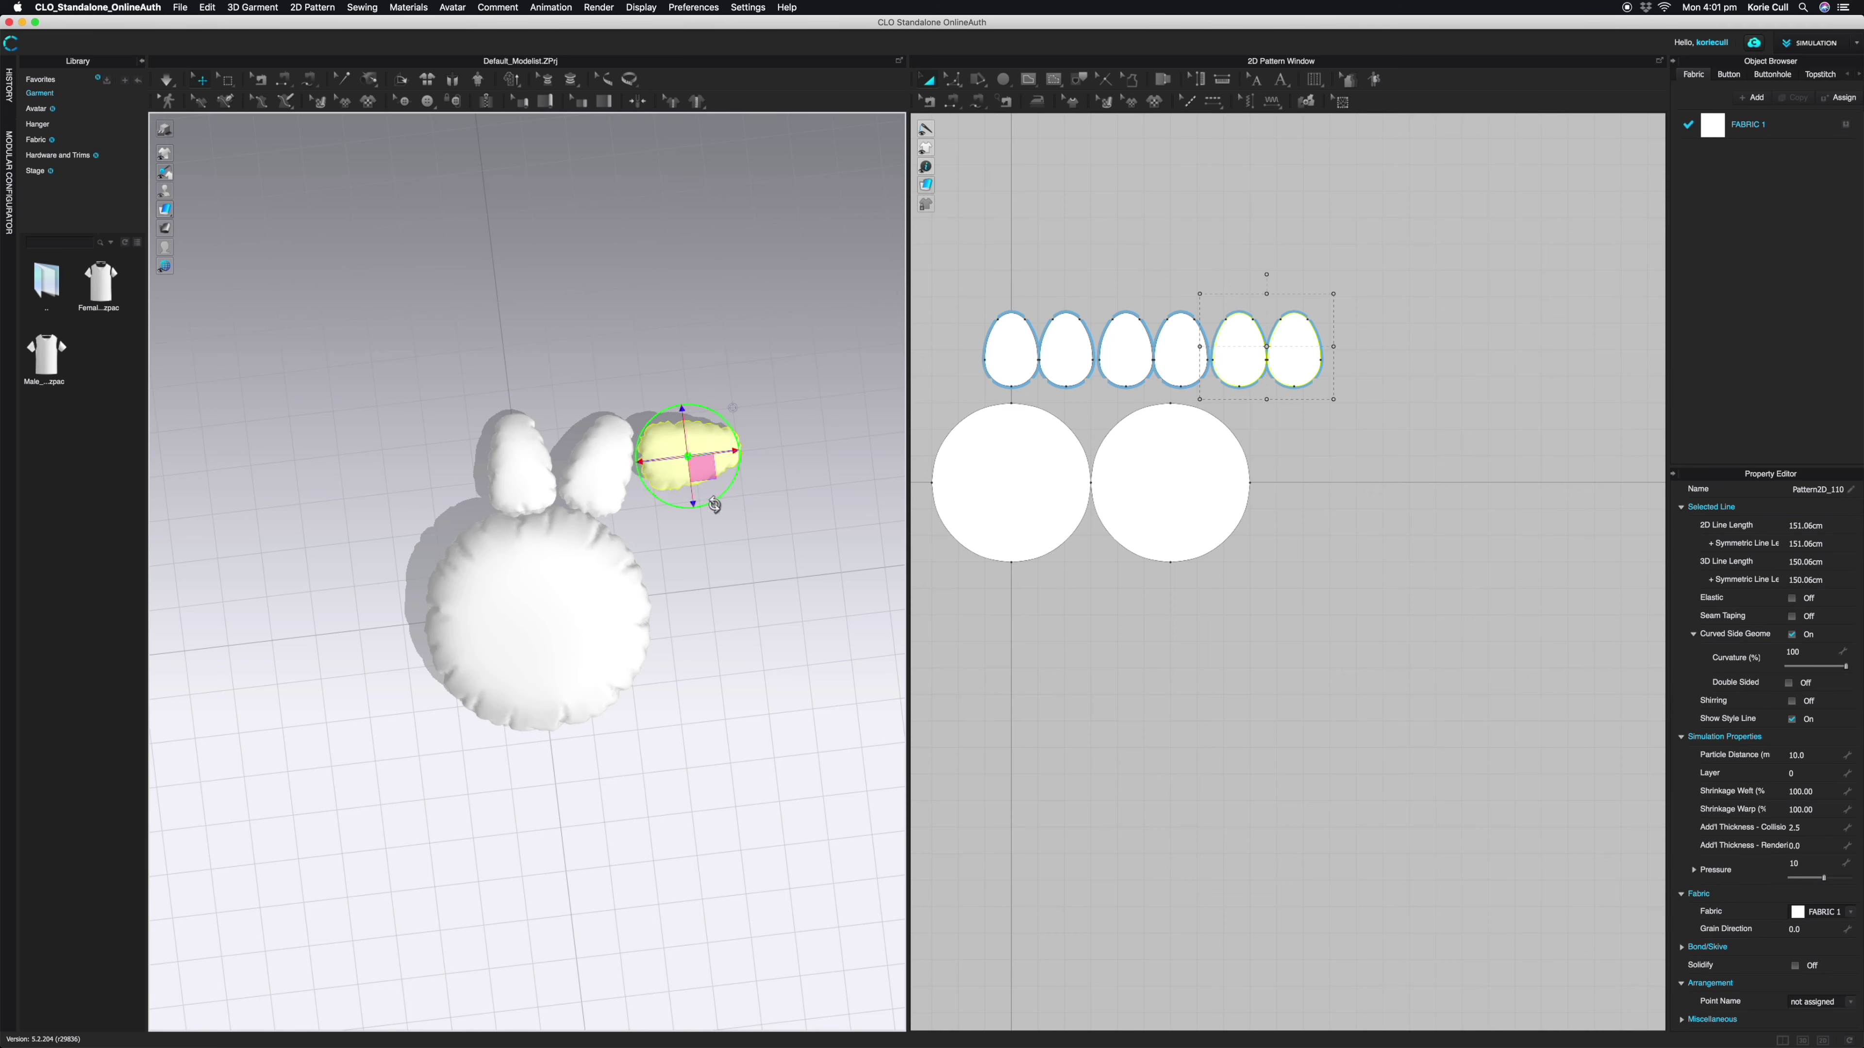
drag(714, 505, 730, 468)
key(Delete)
Step: Copy an egg pair and set its rotated pad against the cushion's right side
click(510, 483)
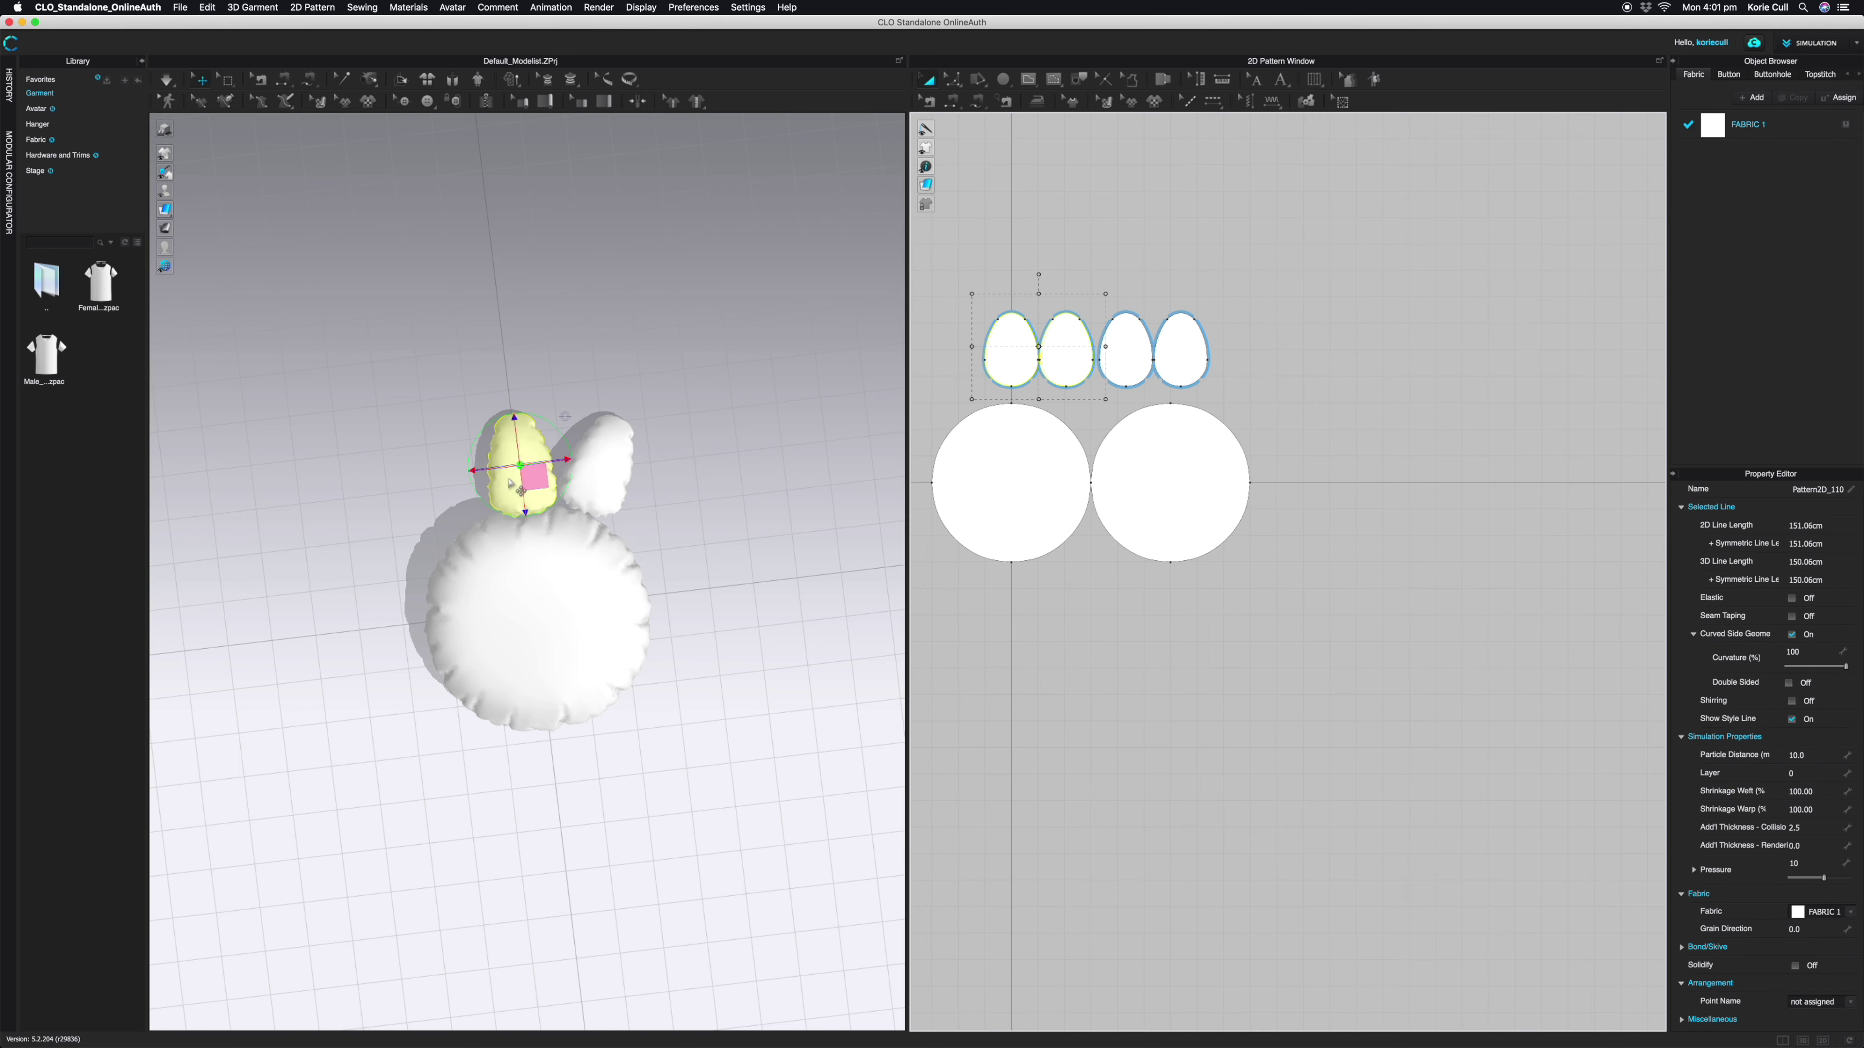
right_click(1069, 369)
click(1124, 120)
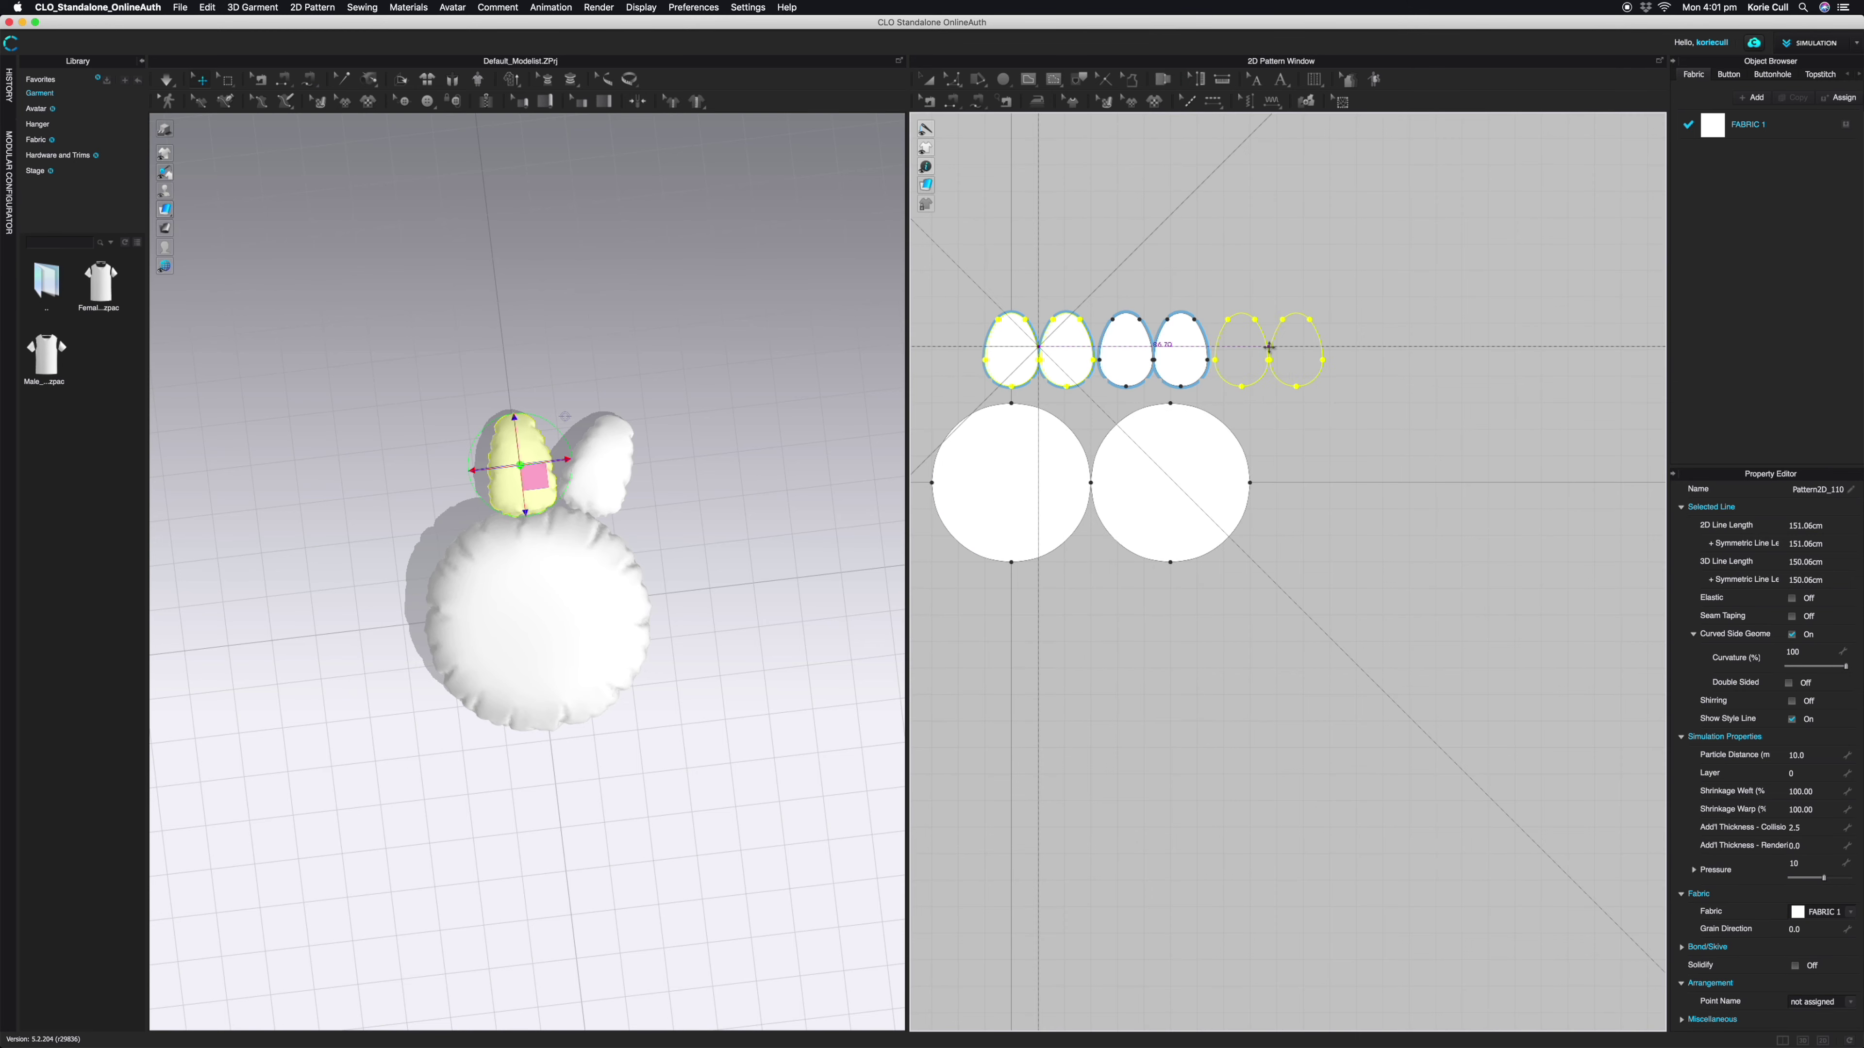
click(1271, 355)
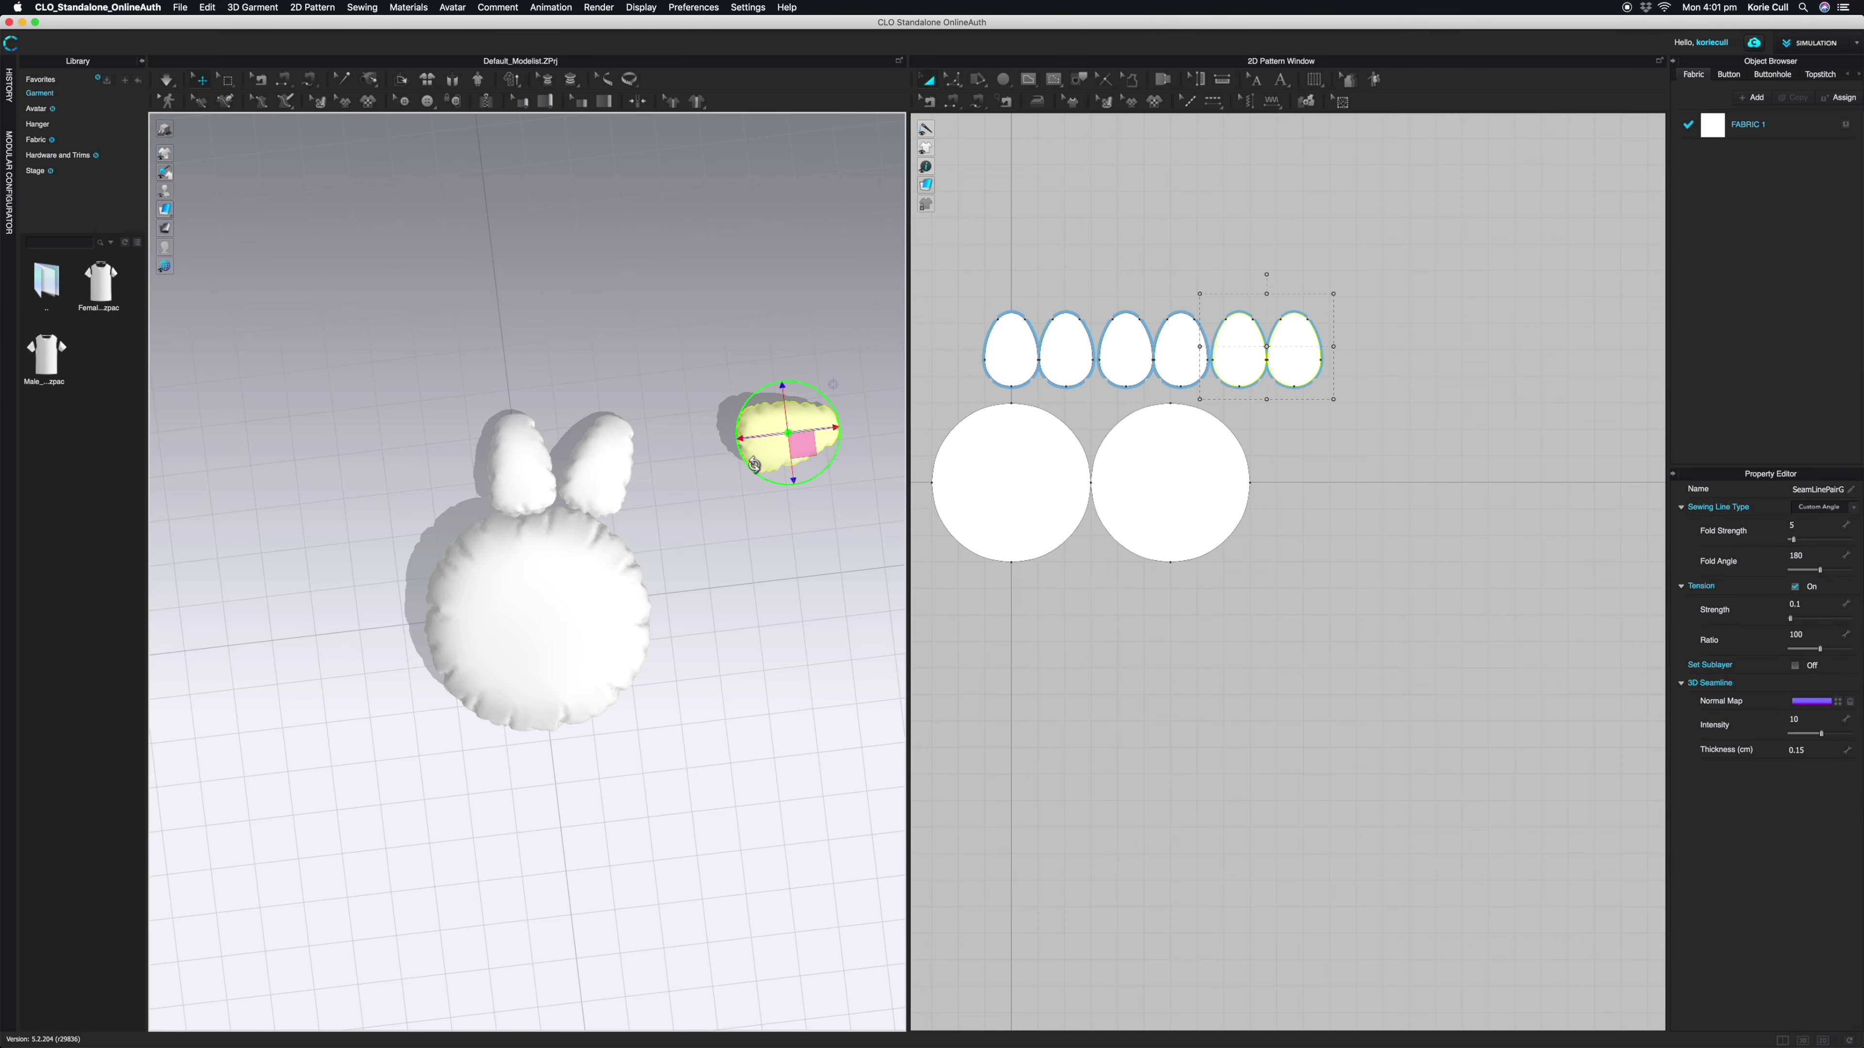
drag(753, 464, 768, 461)
right_drag(769, 462, 783, 521)
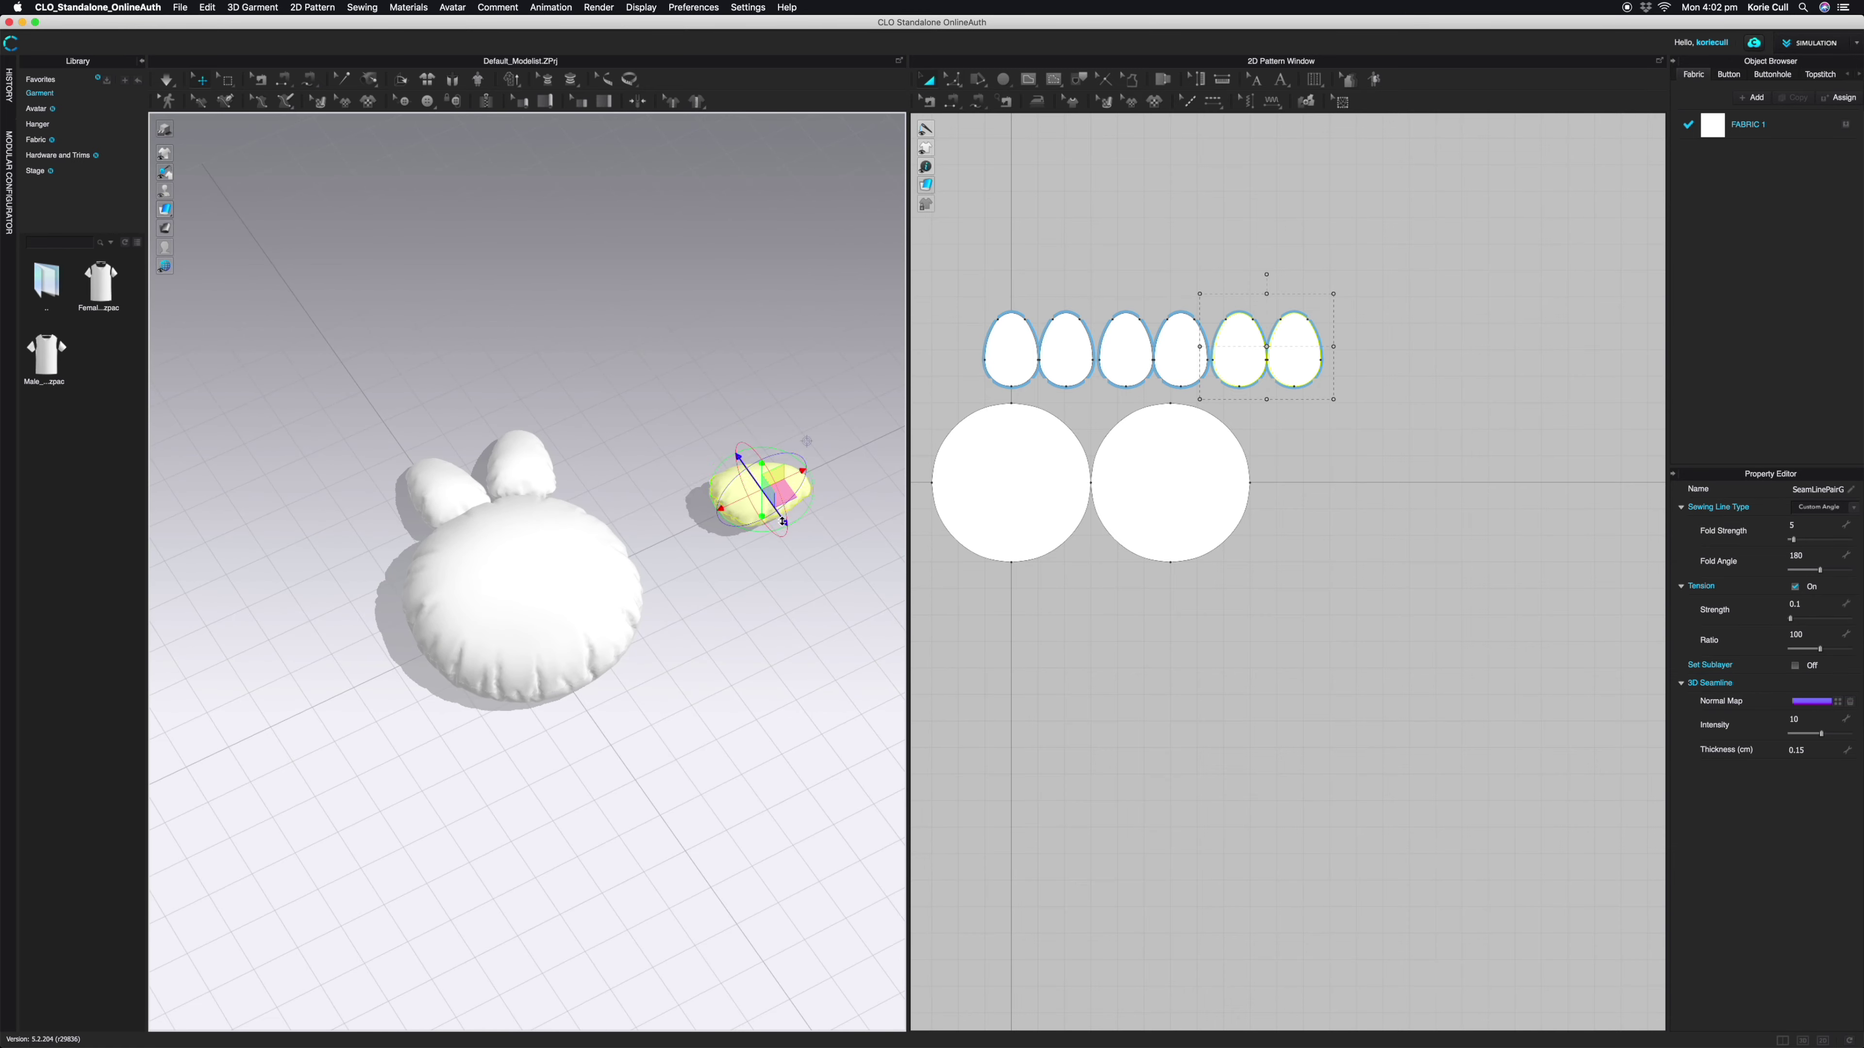
drag(783, 521, 690, 562)
right_drag(690, 562, 724, 428)
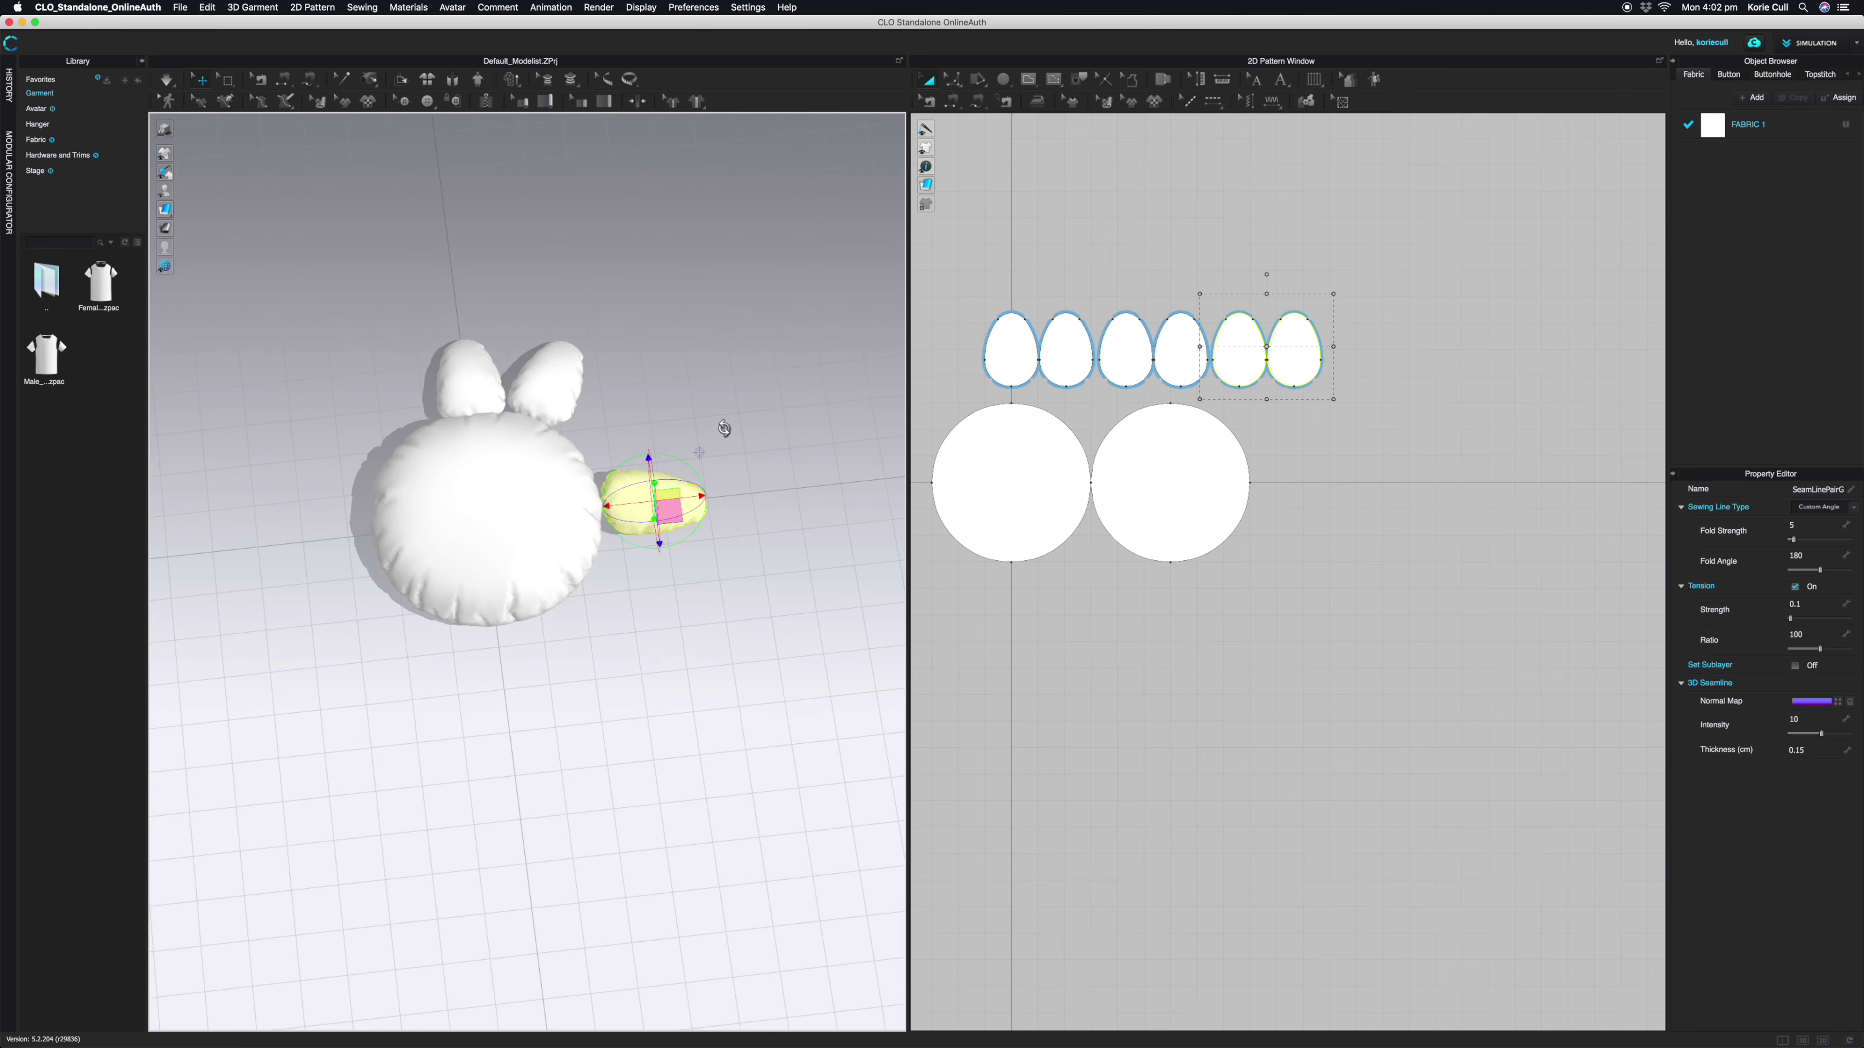
Step: Paste a mirrored copy of the egg pair to the right of the row
right_click(1296, 347)
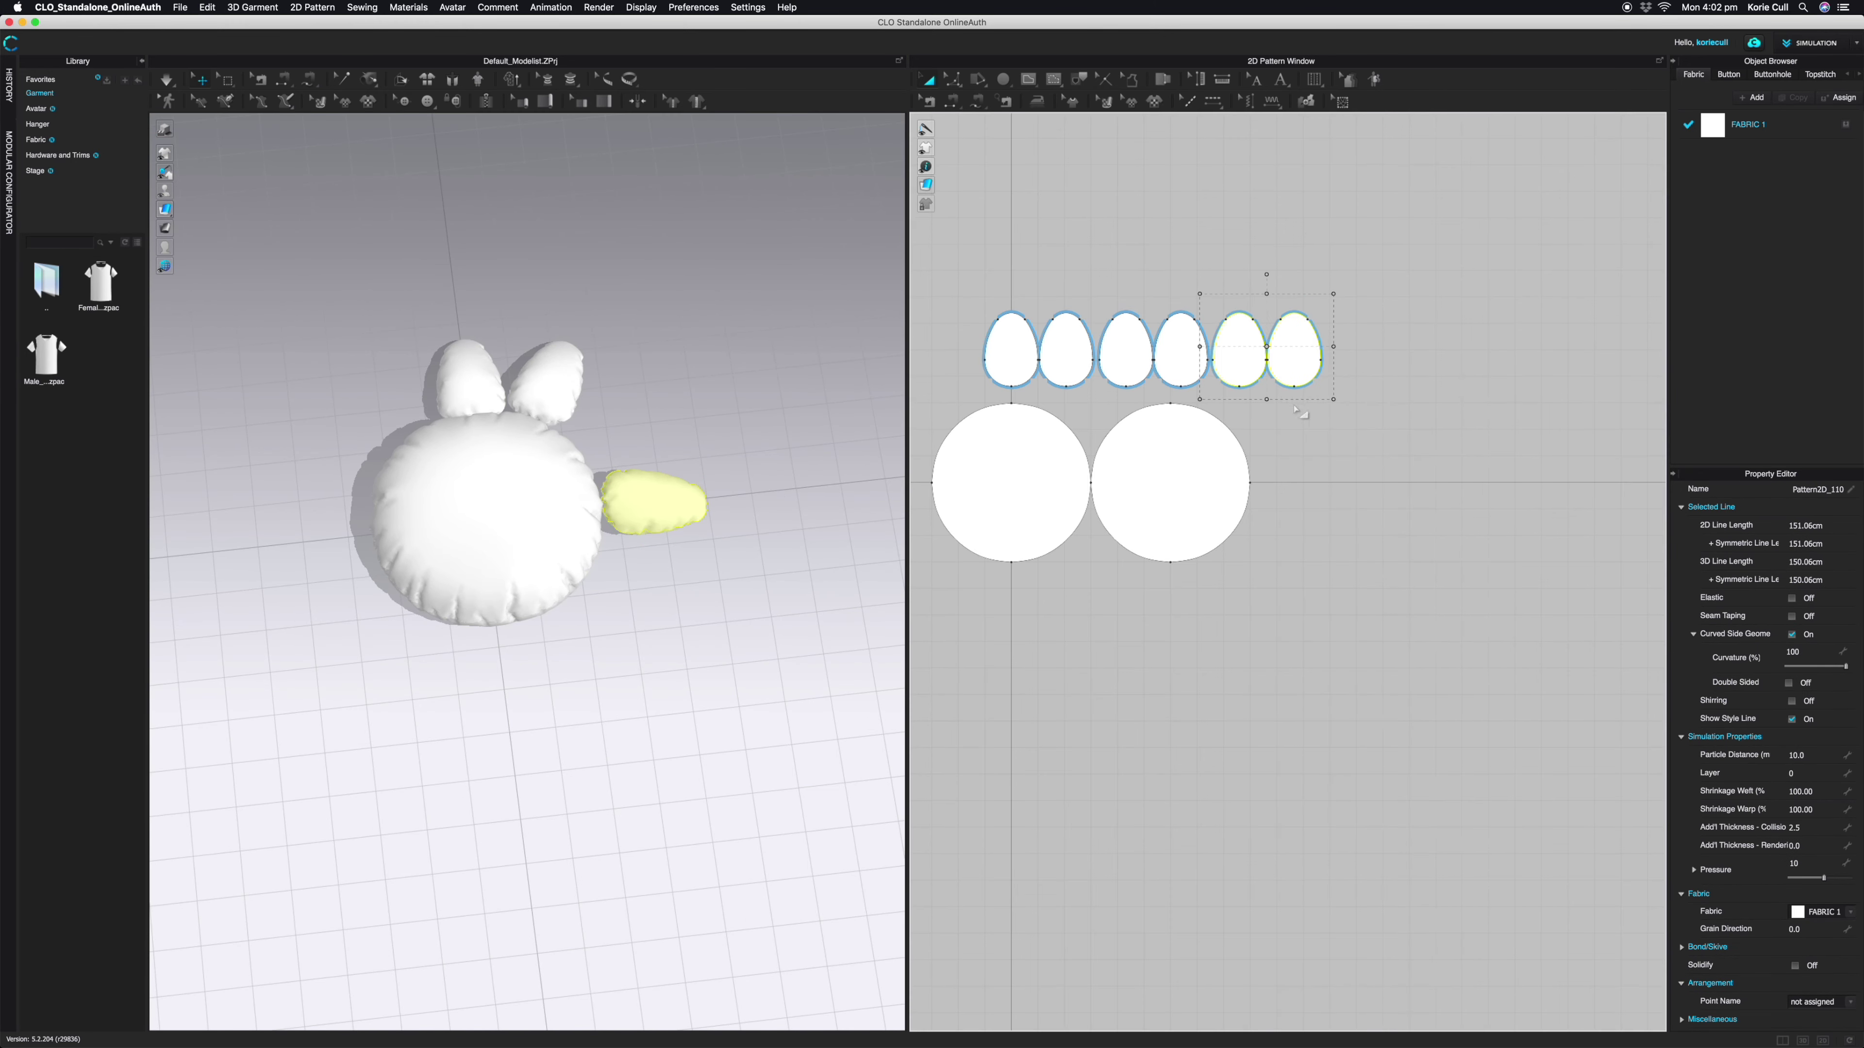
right_click(1297, 348)
click(1346, 455)
click(1379, 348)
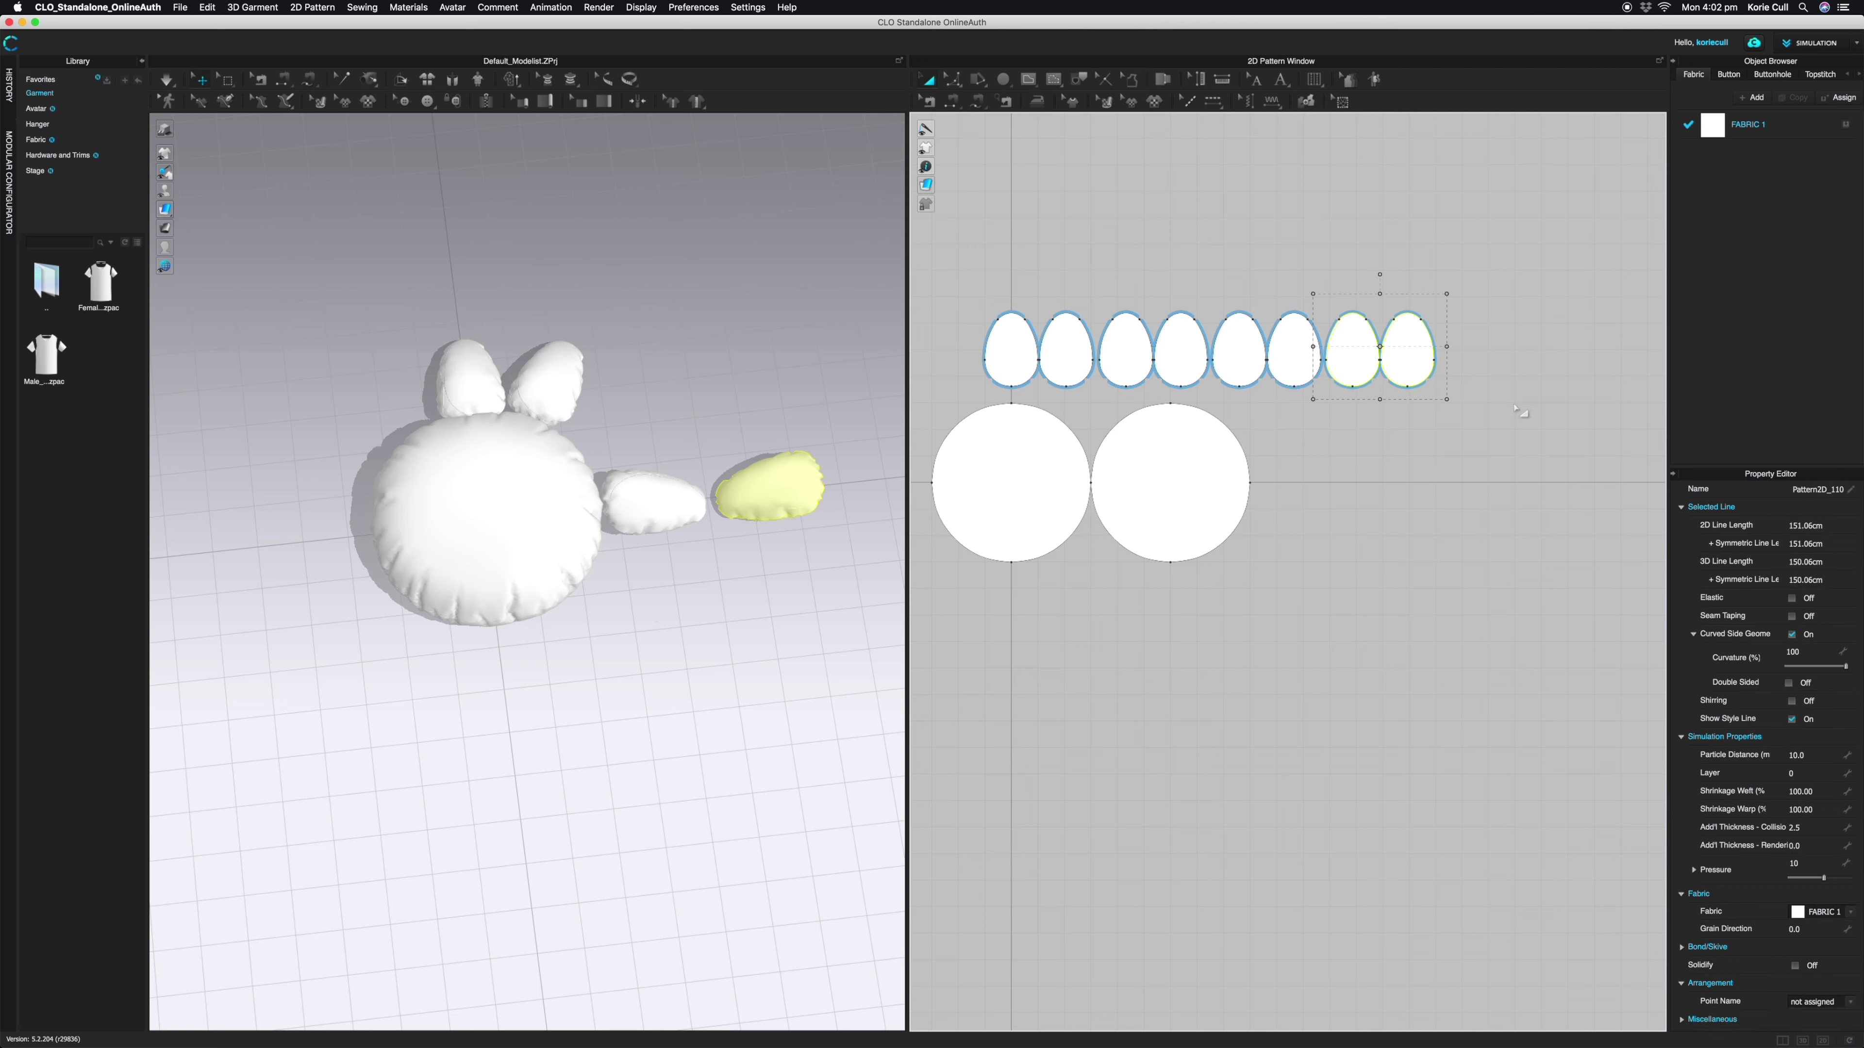
Step: Move the new toe pad to the left side of the round body
click(770, 486)
drag(771, 486, 358, 546)
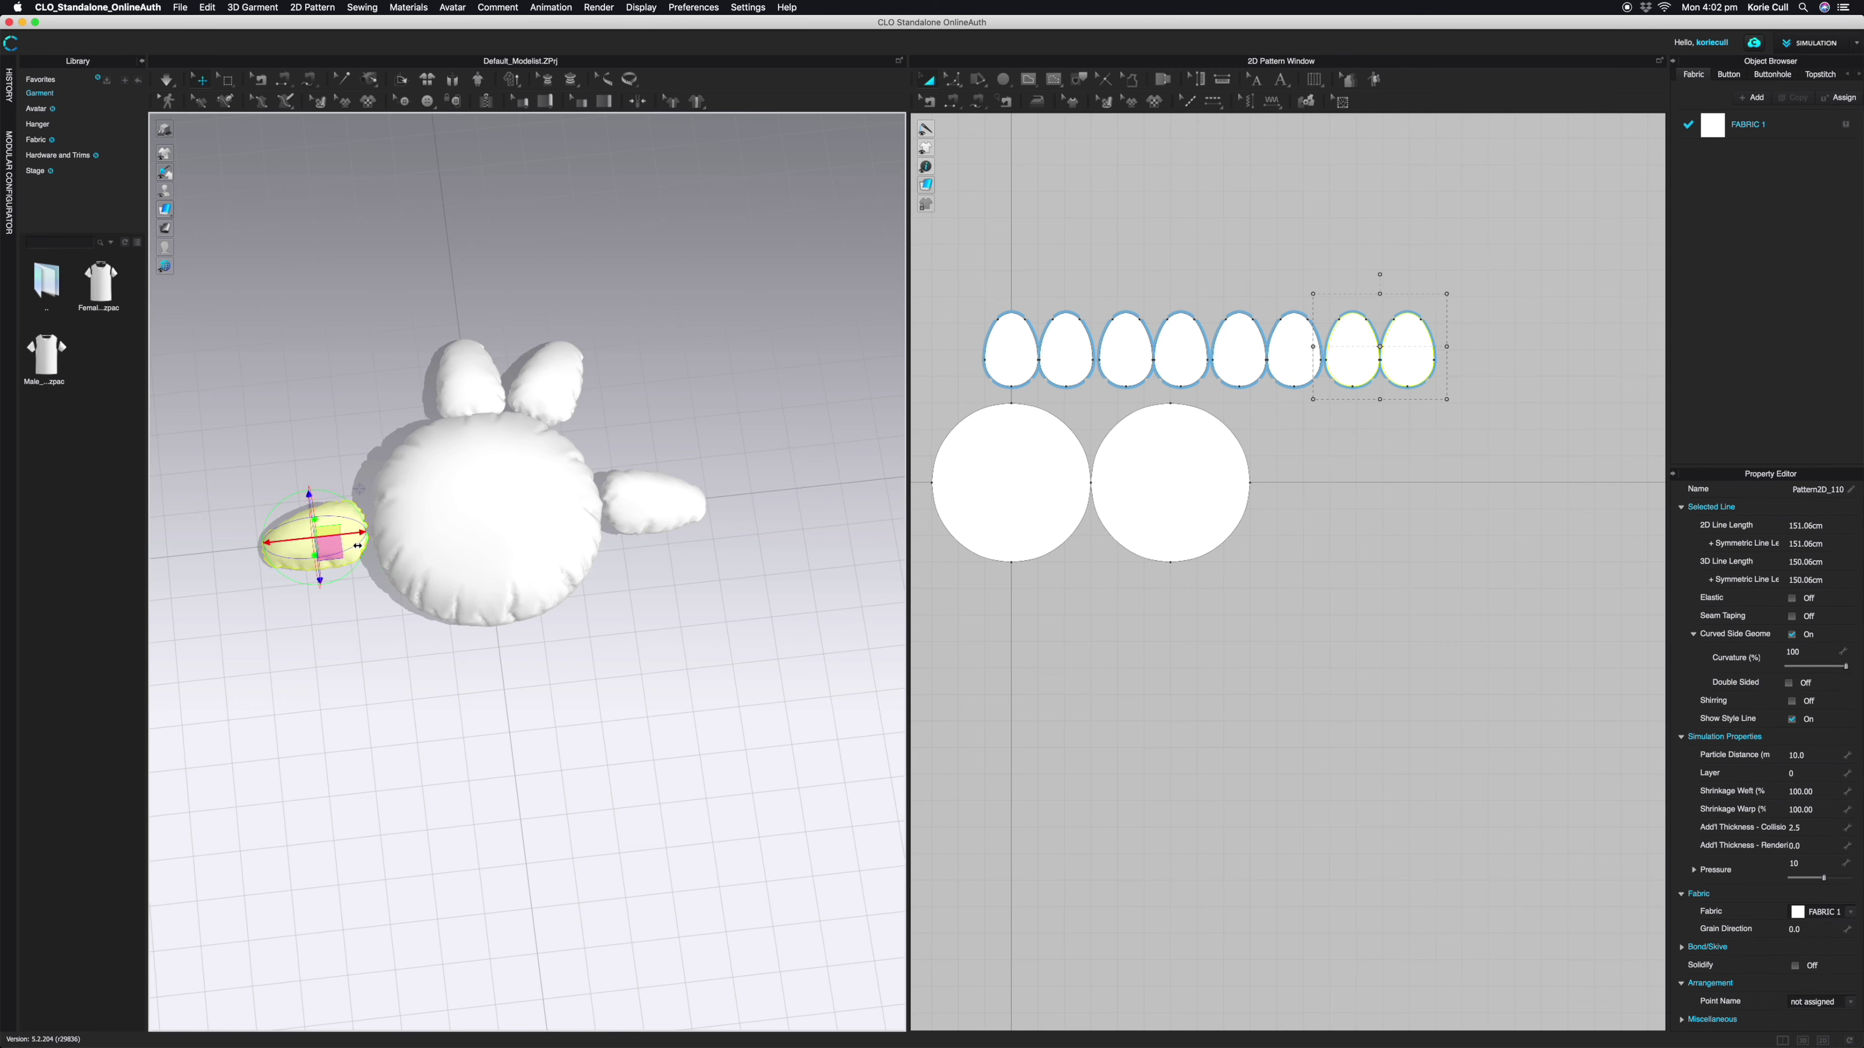
click(1093, 412)
Step: Paste a fifth egg pair and place its pad against the cushion's bottom edge
right_click(1079, 411)
click(1130, 124)
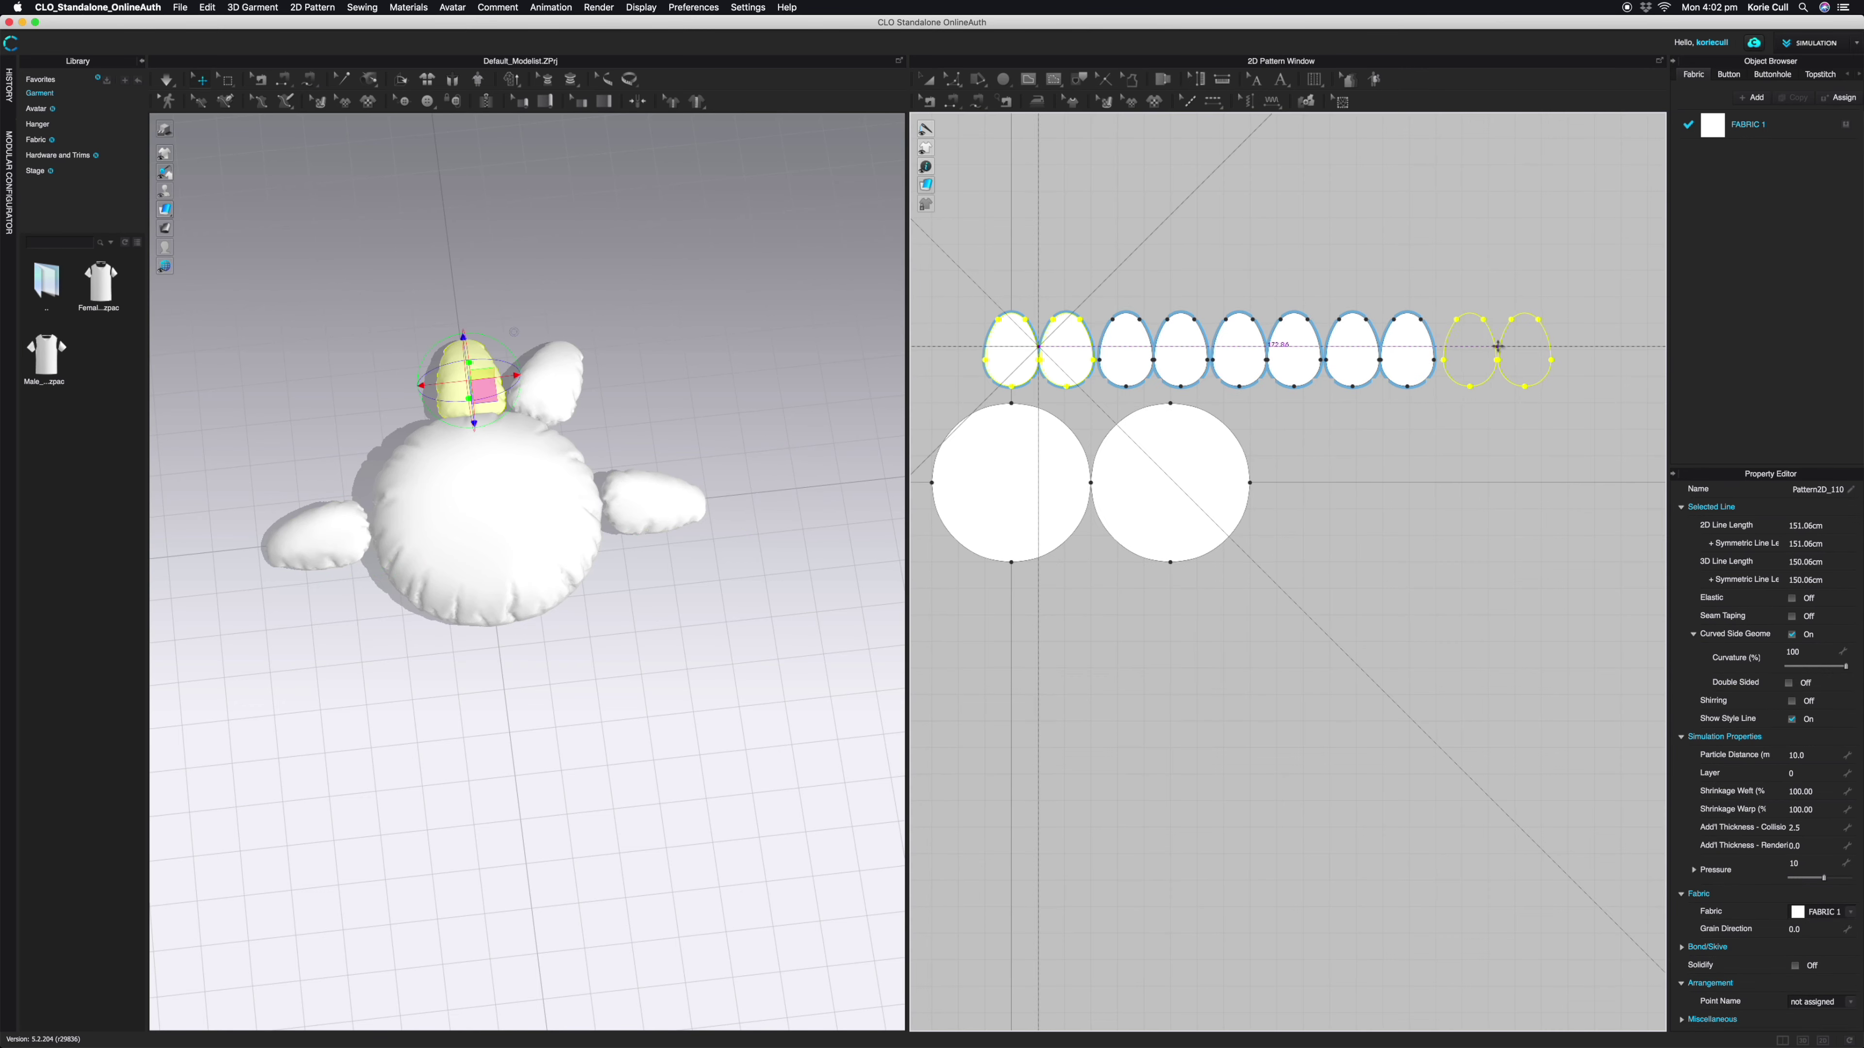
click(1498, 346)
scroll(697, 481, down, 3)
right_drag(704, 484, 807, 411)
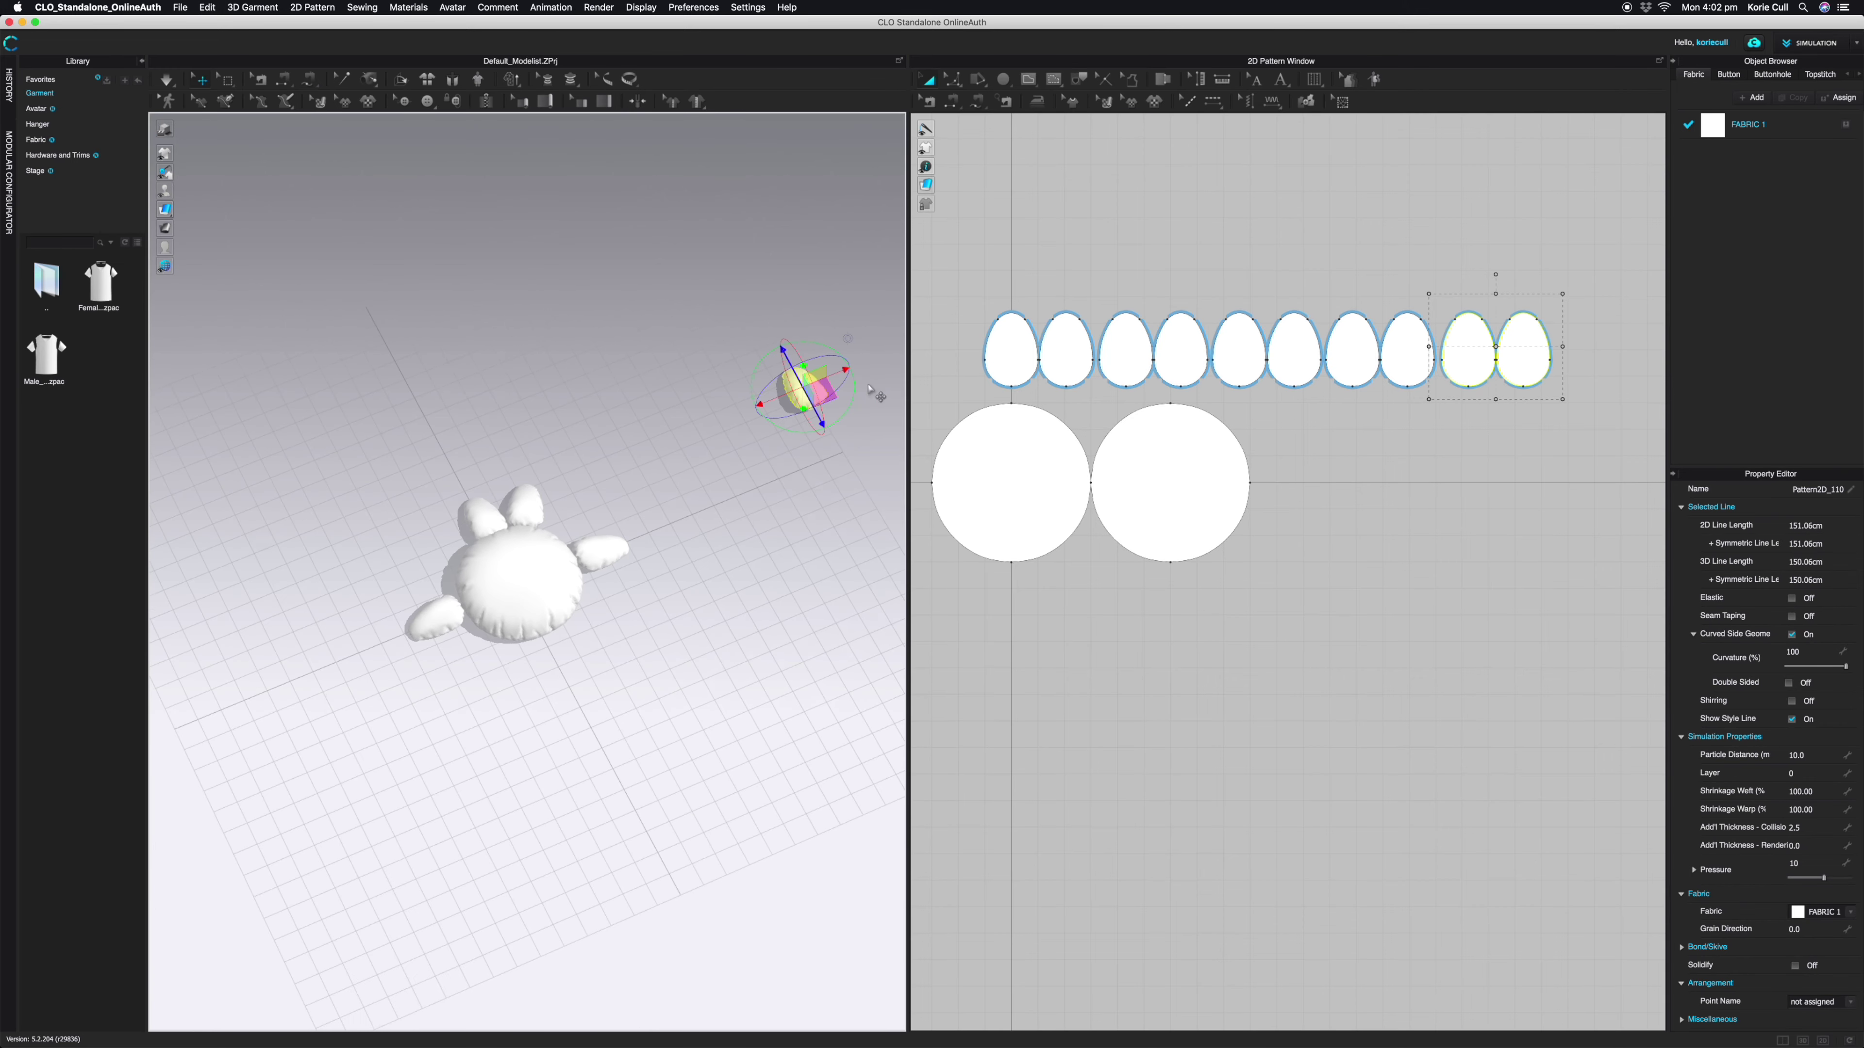
click(824, 417)
drag(890, 453, 554, 676)
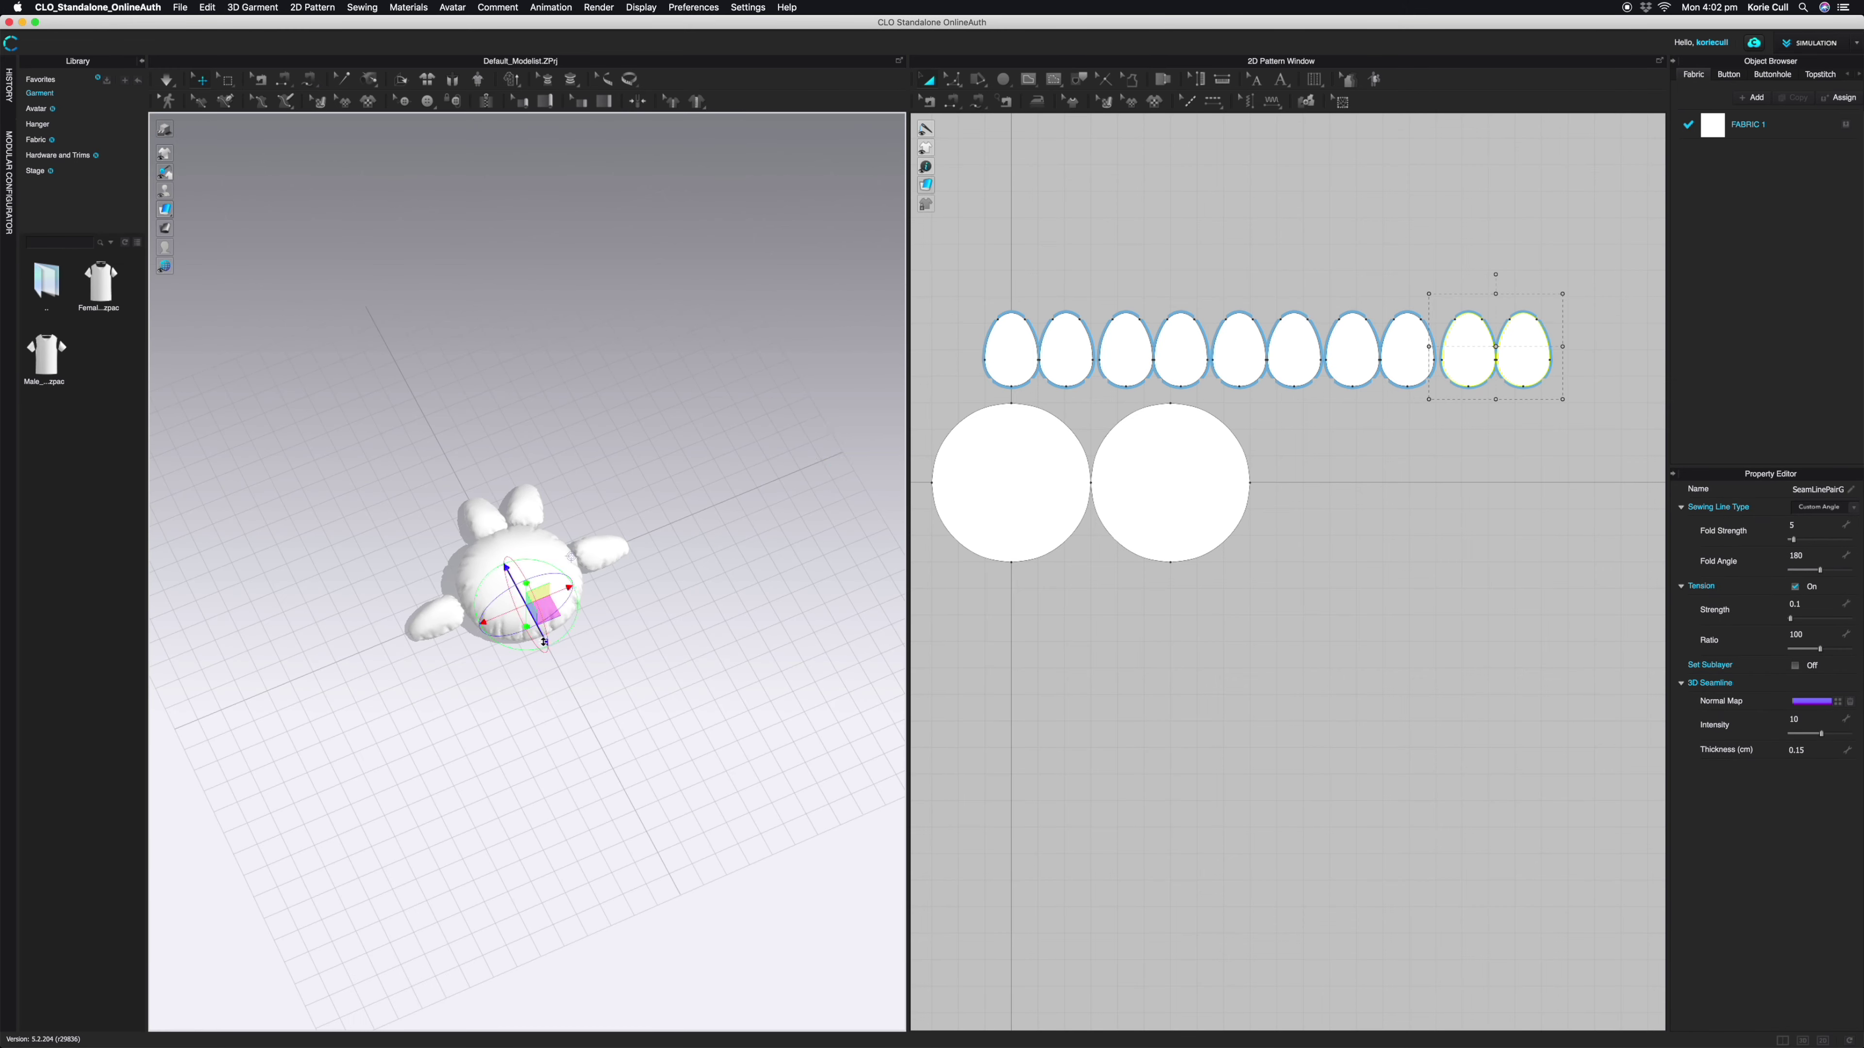
scroll(544, 669, up, 5)
scroll(565, 718, up, 1)
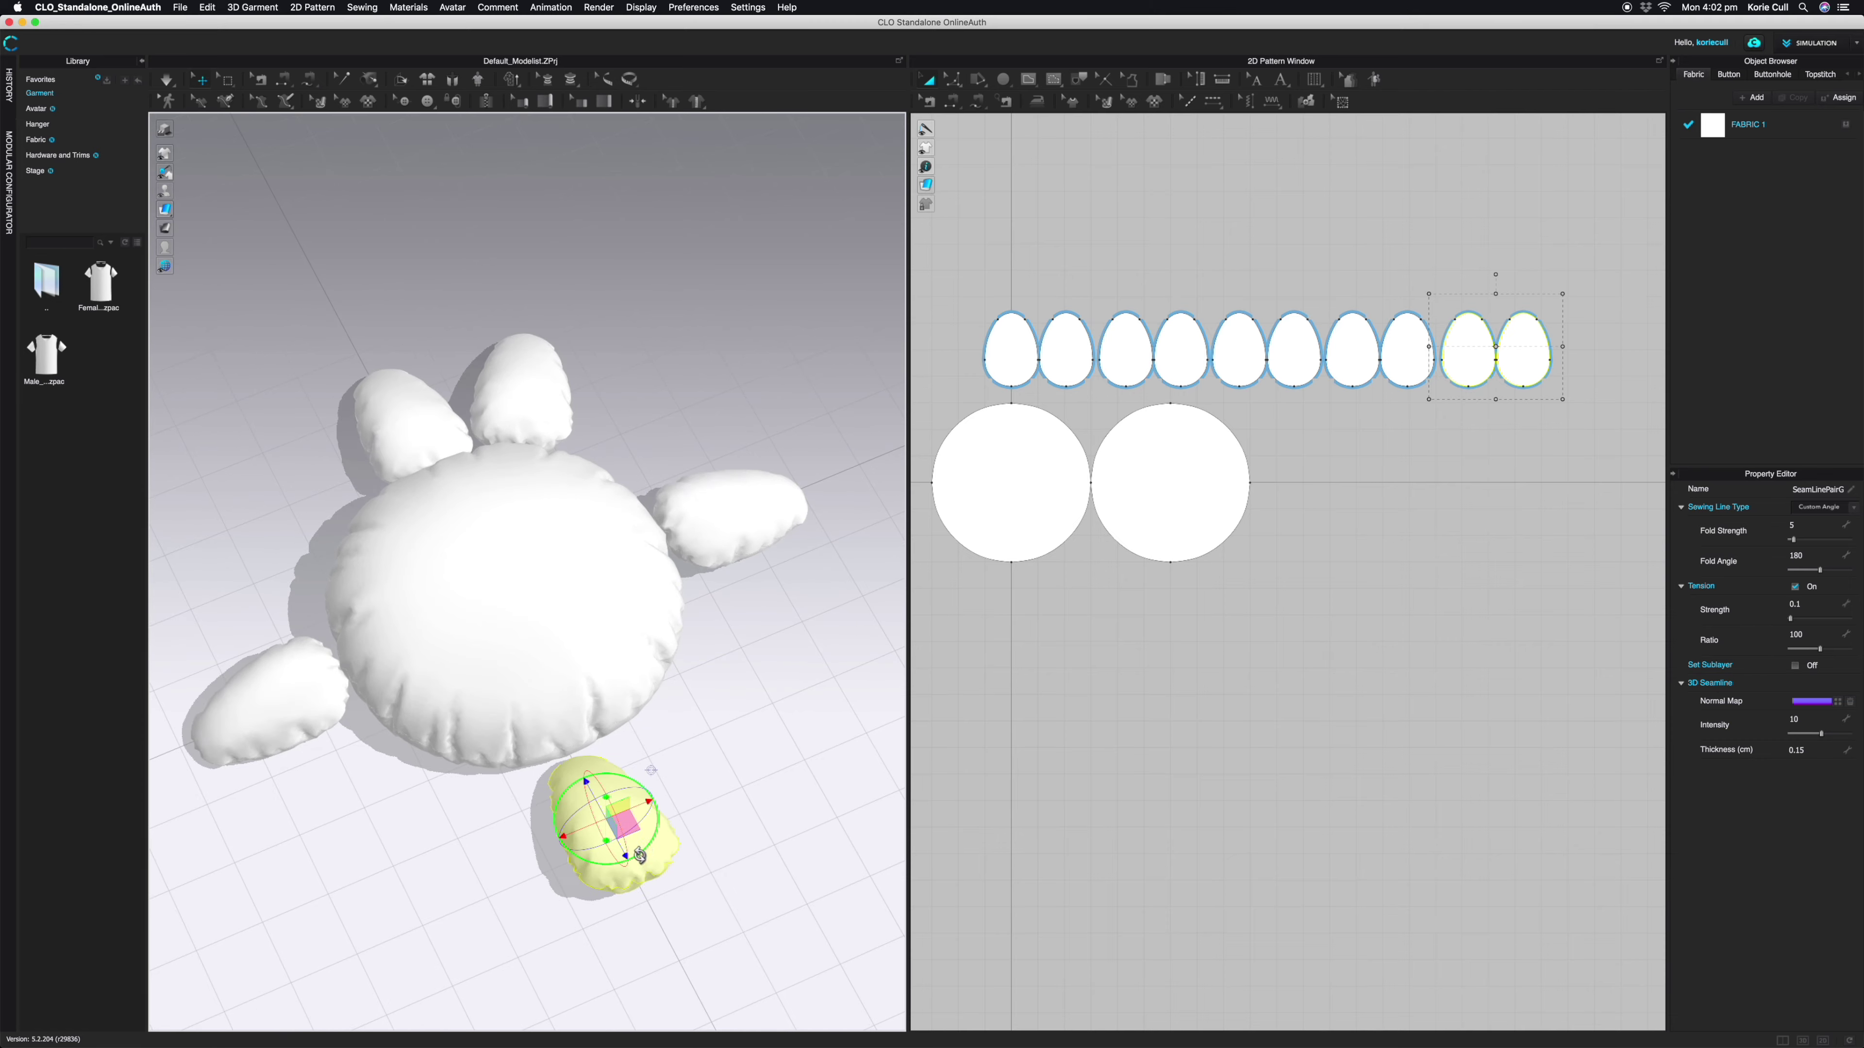
right_drag(694, 775, 802, 679)
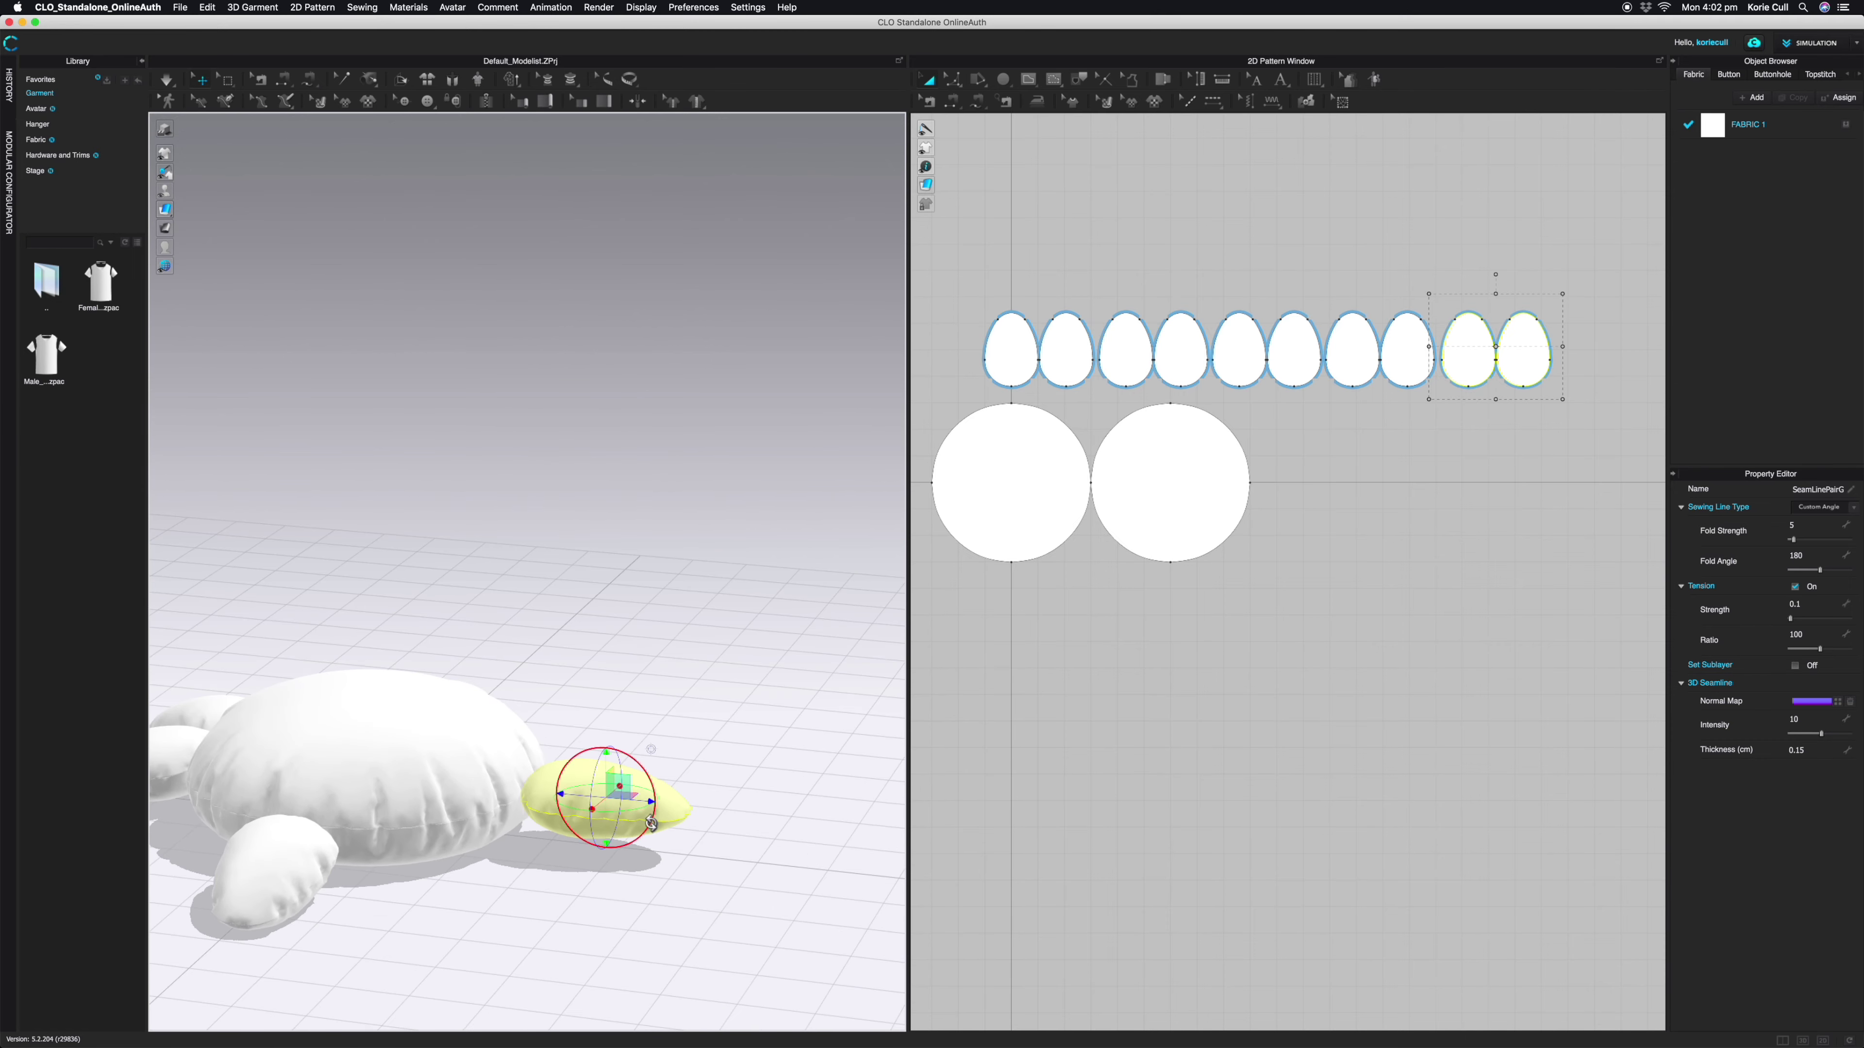
right_drag(651, 749, 653, 760)
click(707, 749)
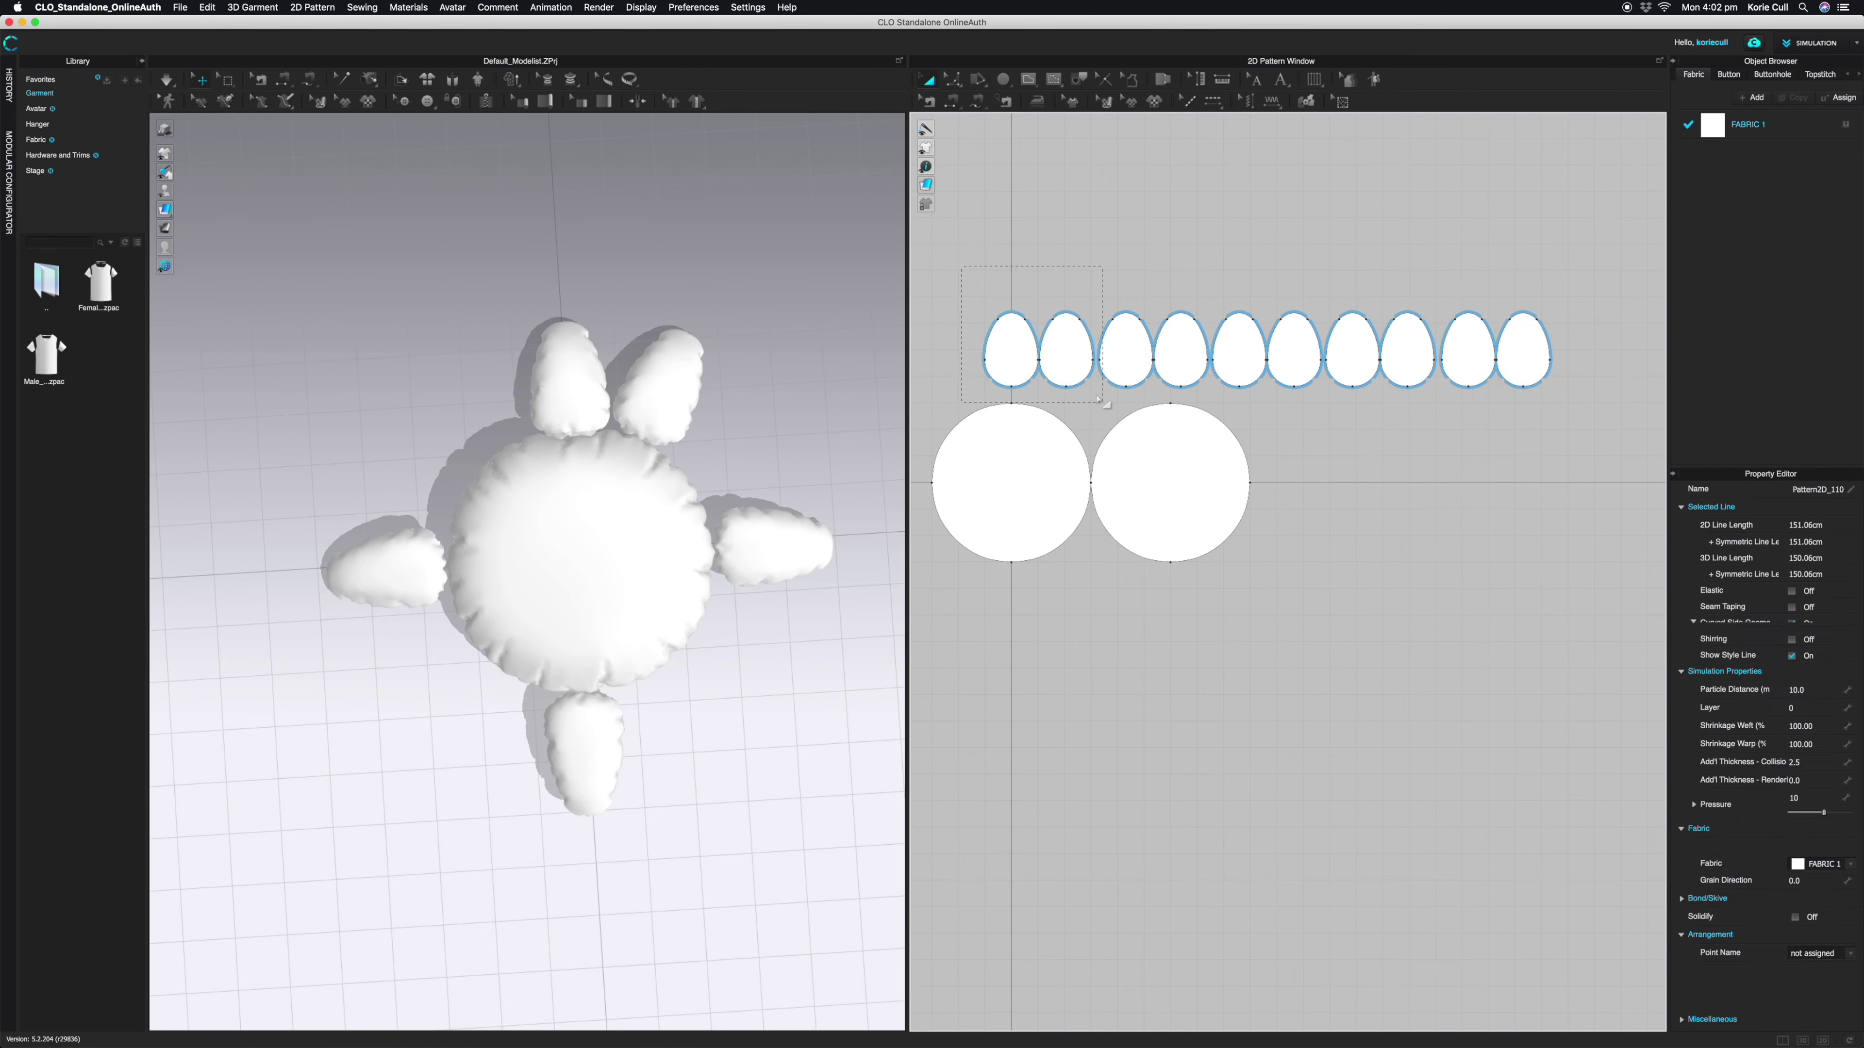
Step: Paste a sixth egg pair and fit its pad at the cushion's upper-left edge among the top toes
right_click(1135, 344)
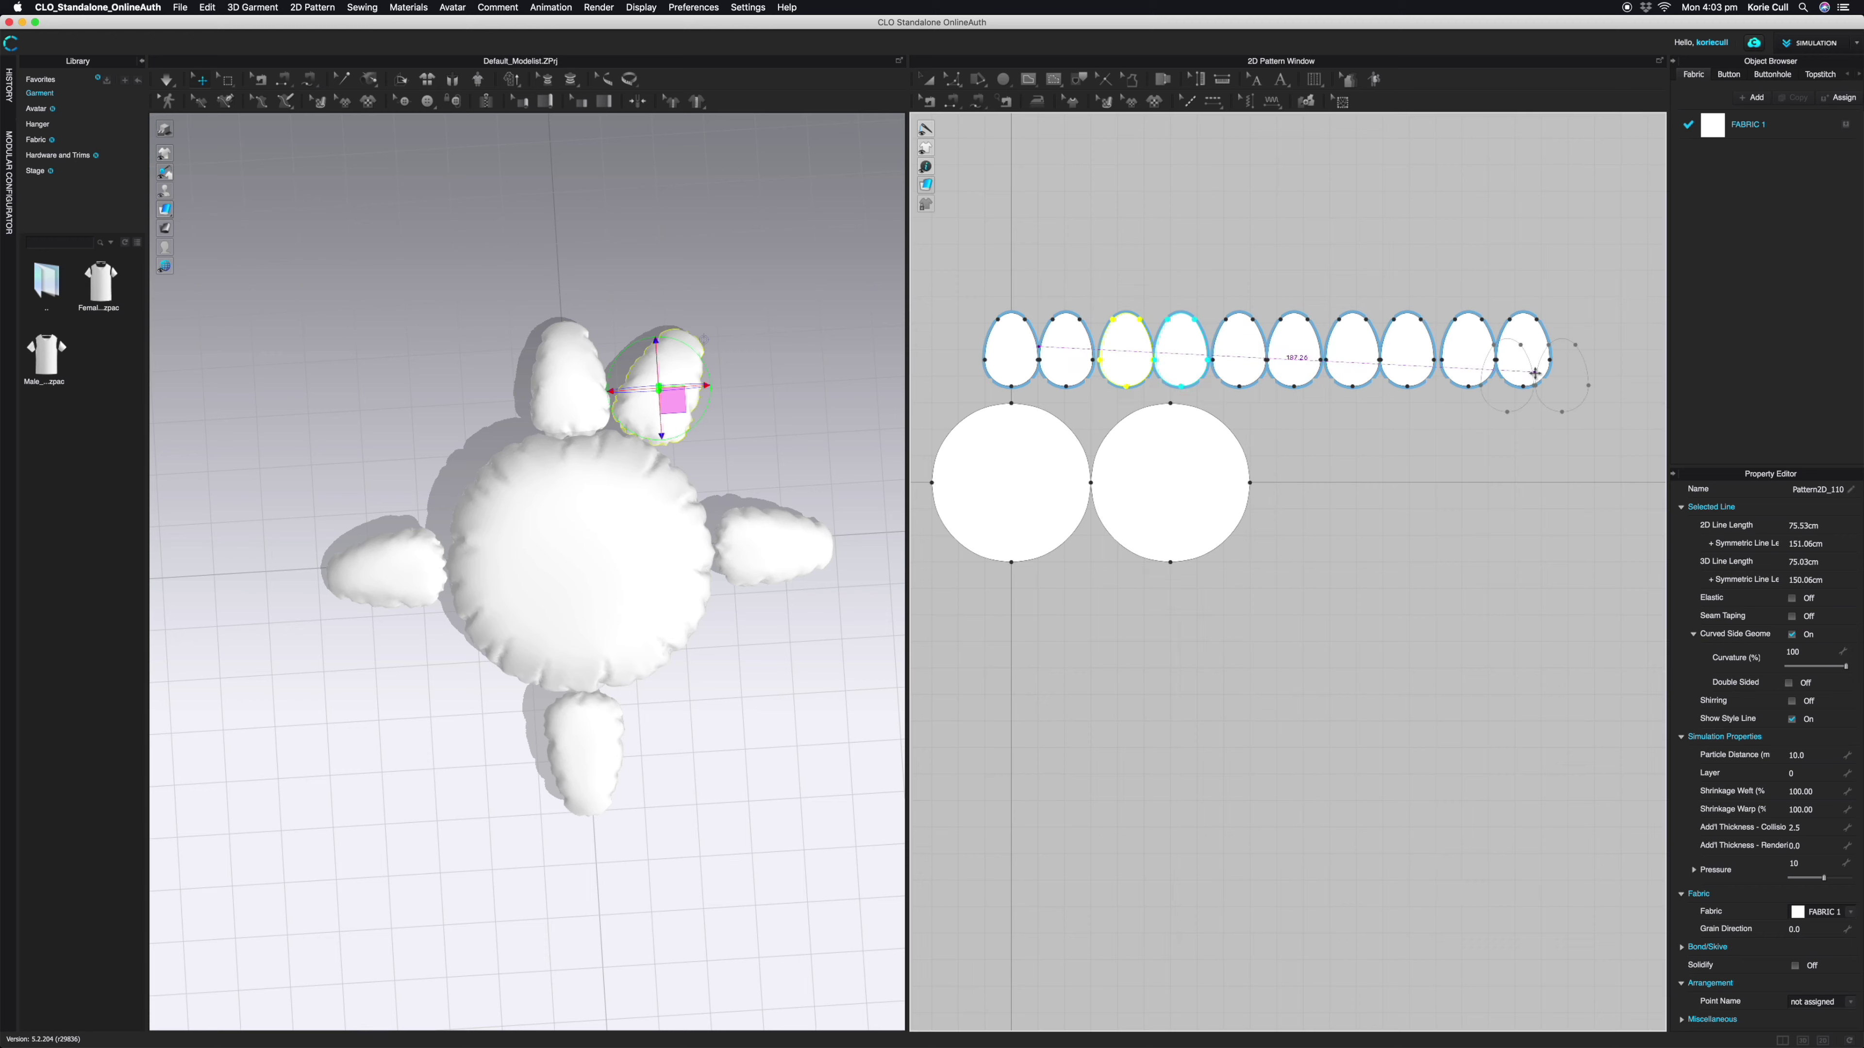
click(1181, 454)
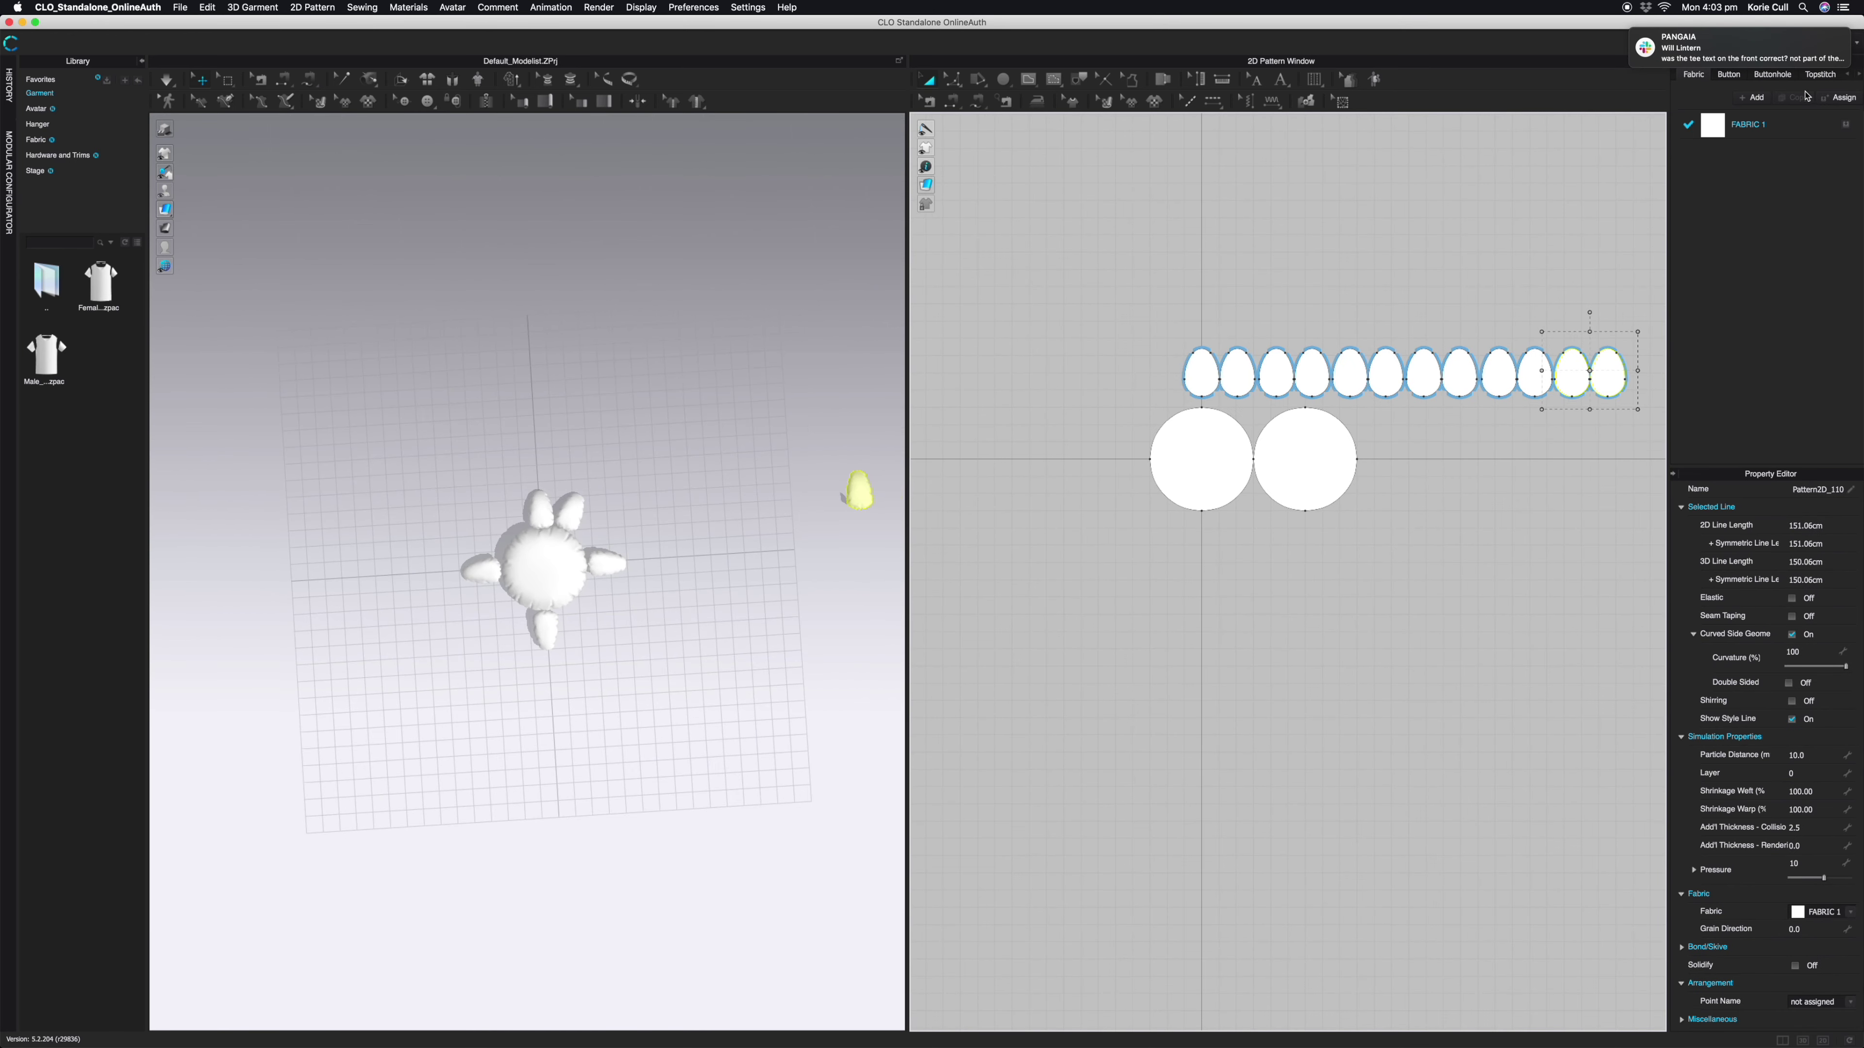
click(737, 495)
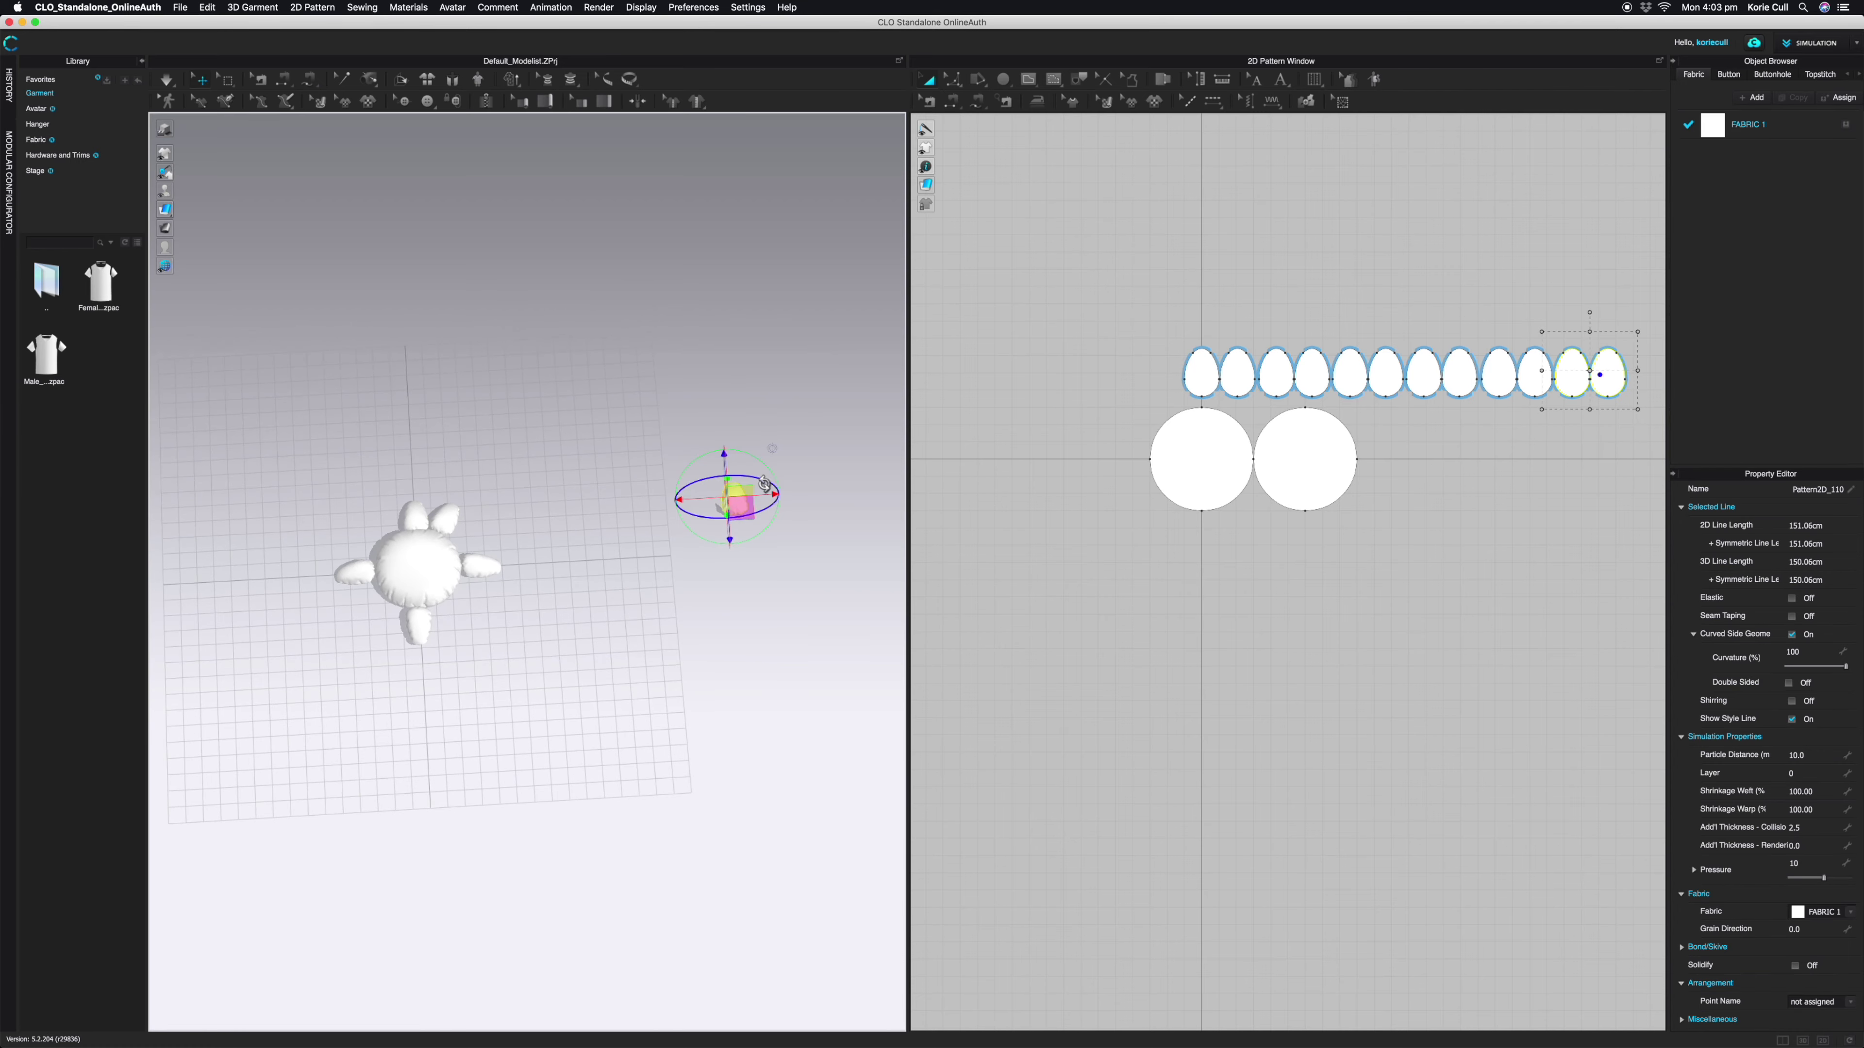
right_drag(763, 485, 639, 575)
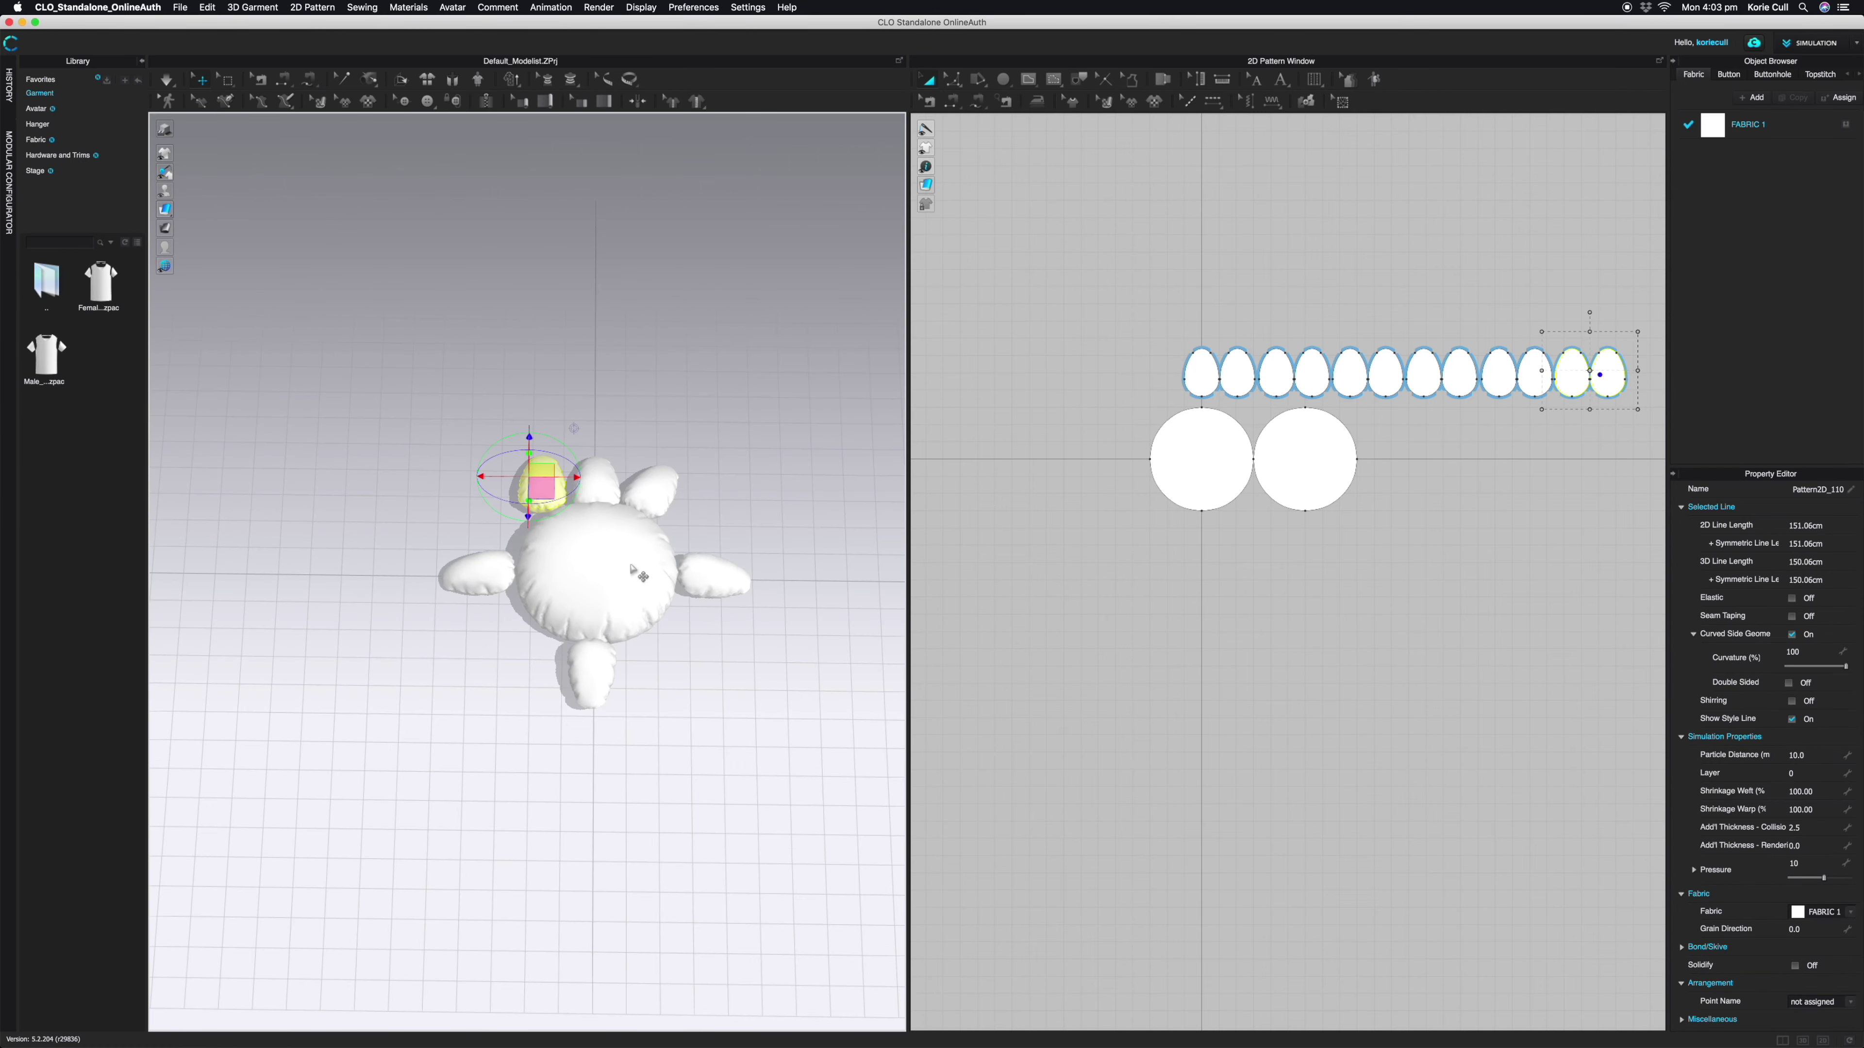
scroll(541, 501, up, 3)
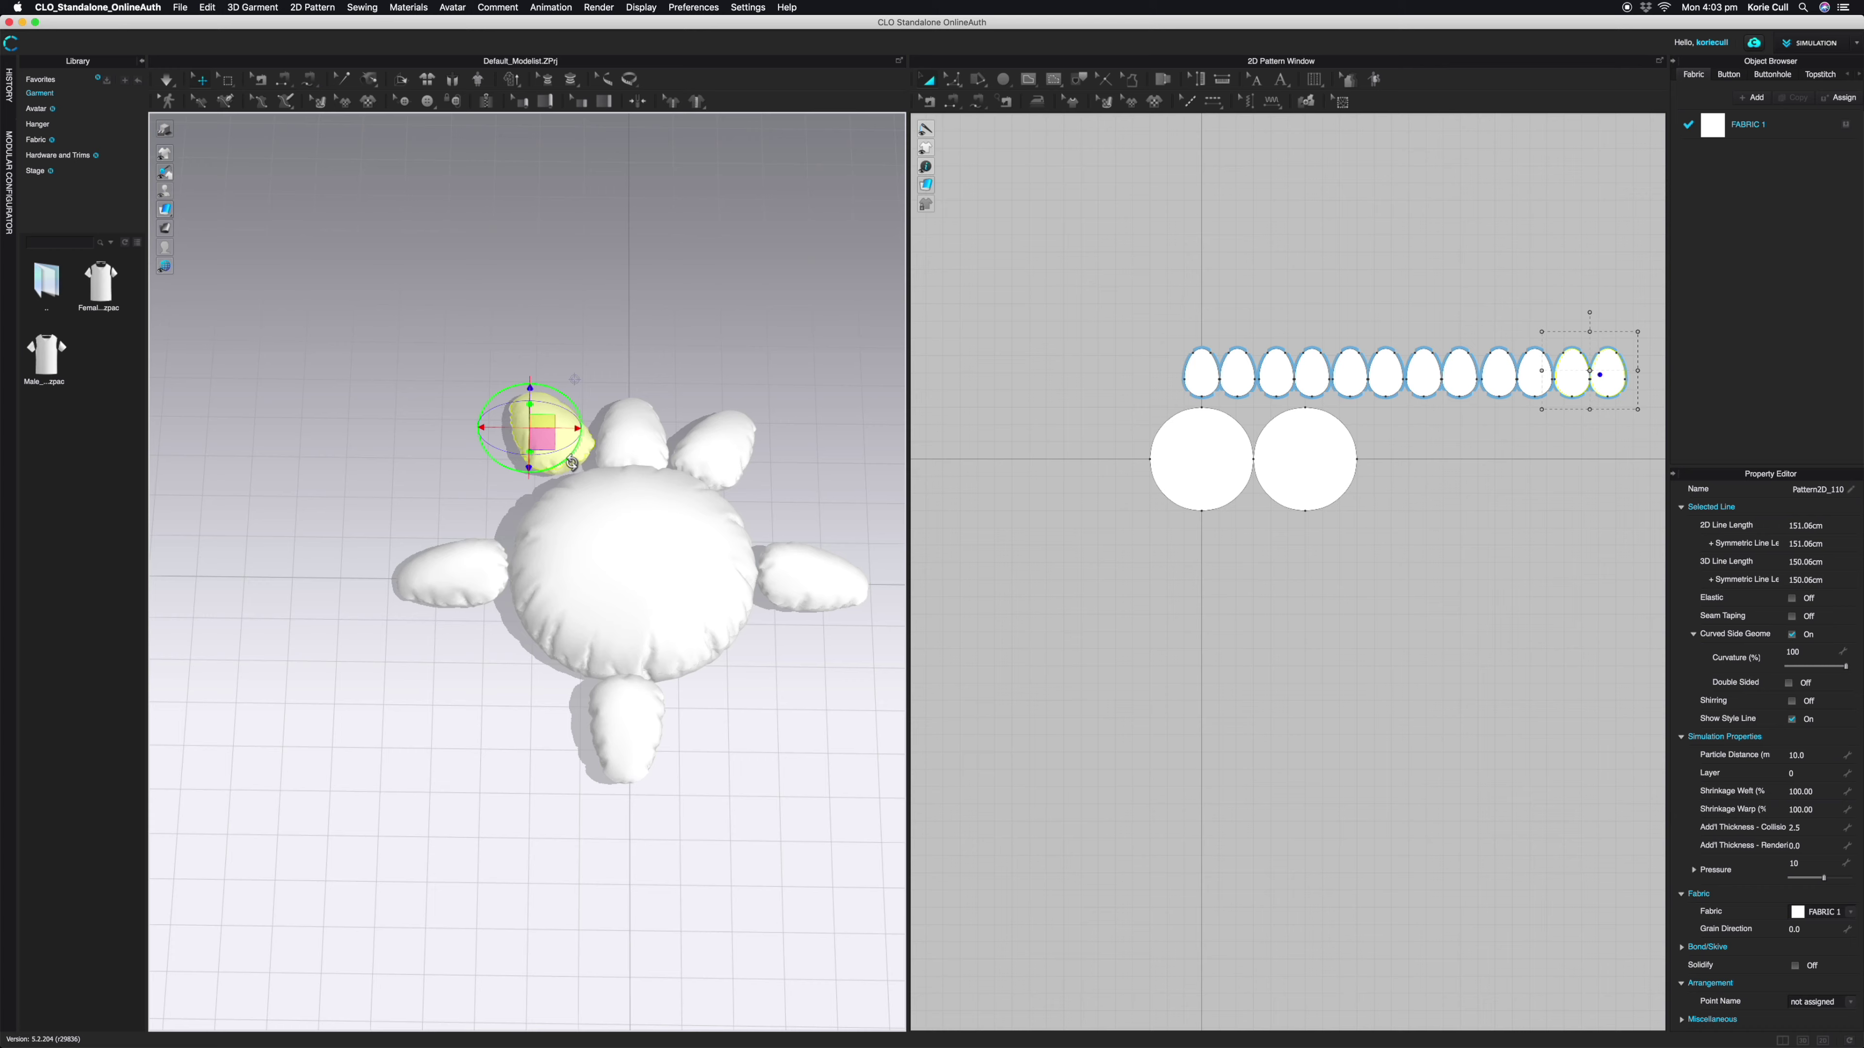
mouse_move(587, 472)
mouse_down()
mouse_move(792, 547)
mouse_move(571, 539)
mouse_up()
scroll(793, 547, down, 5)
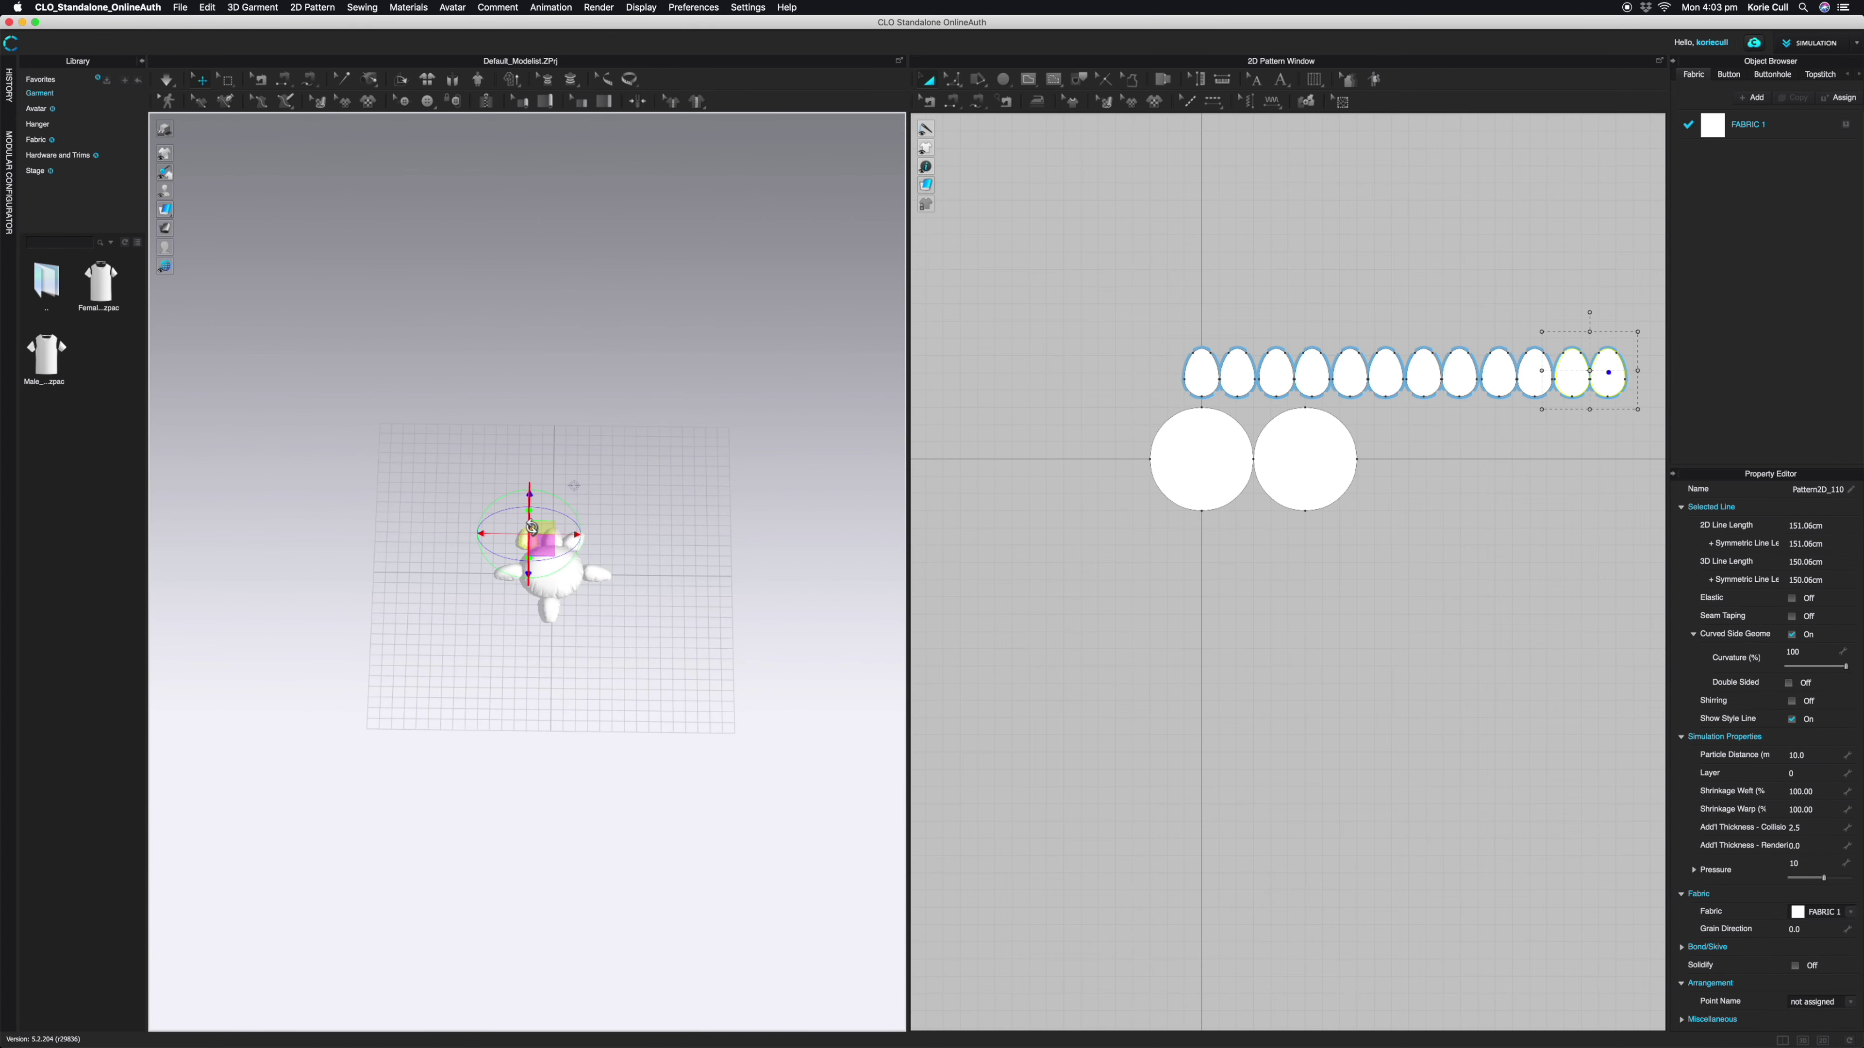
scroll(531, 527, up, 2)
scroll(532, 527, up, 4)
mouse_move(532, 527)
right_down()
mouse_move(703, 398)
mouse_move(571, 364)
mouse_move(747, 371)
right_up()
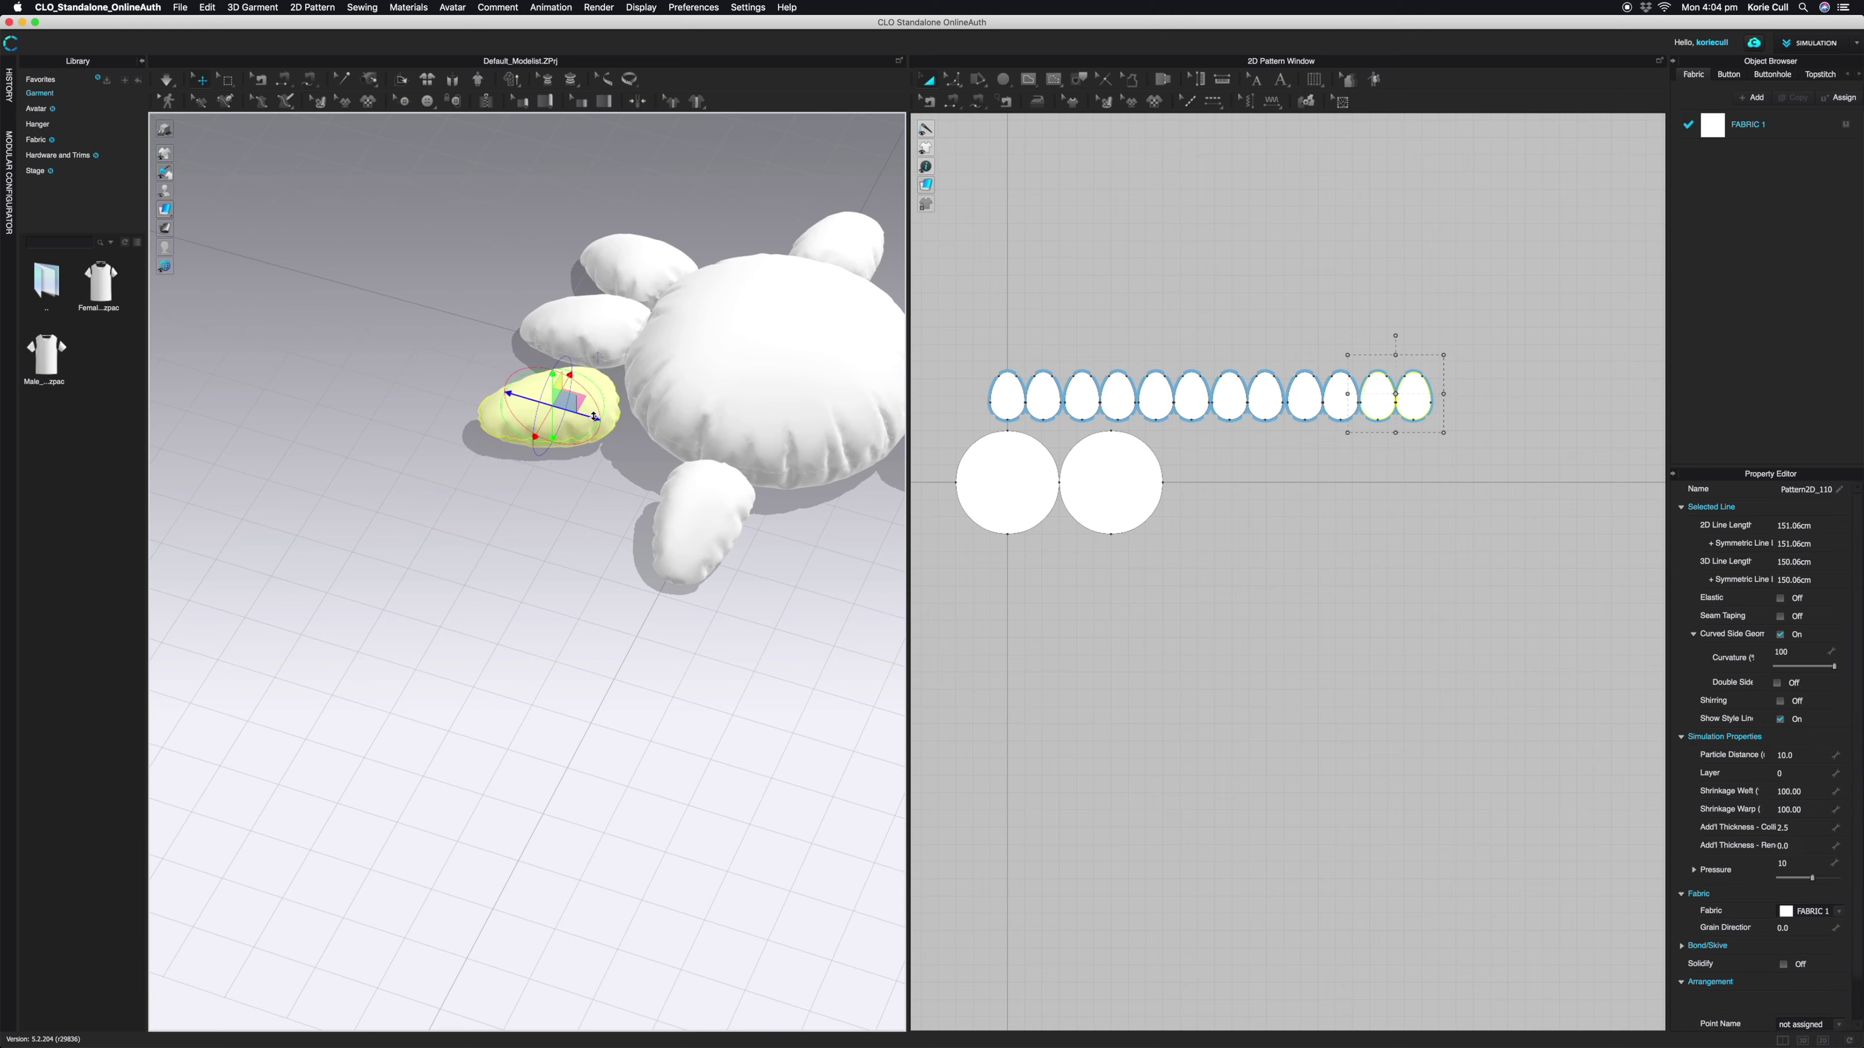
mouse_move(588, 375)
right_down()
mouse_move(585, 355)
mouse_move(670, 442)
mouse_move(726, 658)
mouse_move(645, 549)
right_up()
key(Escape)
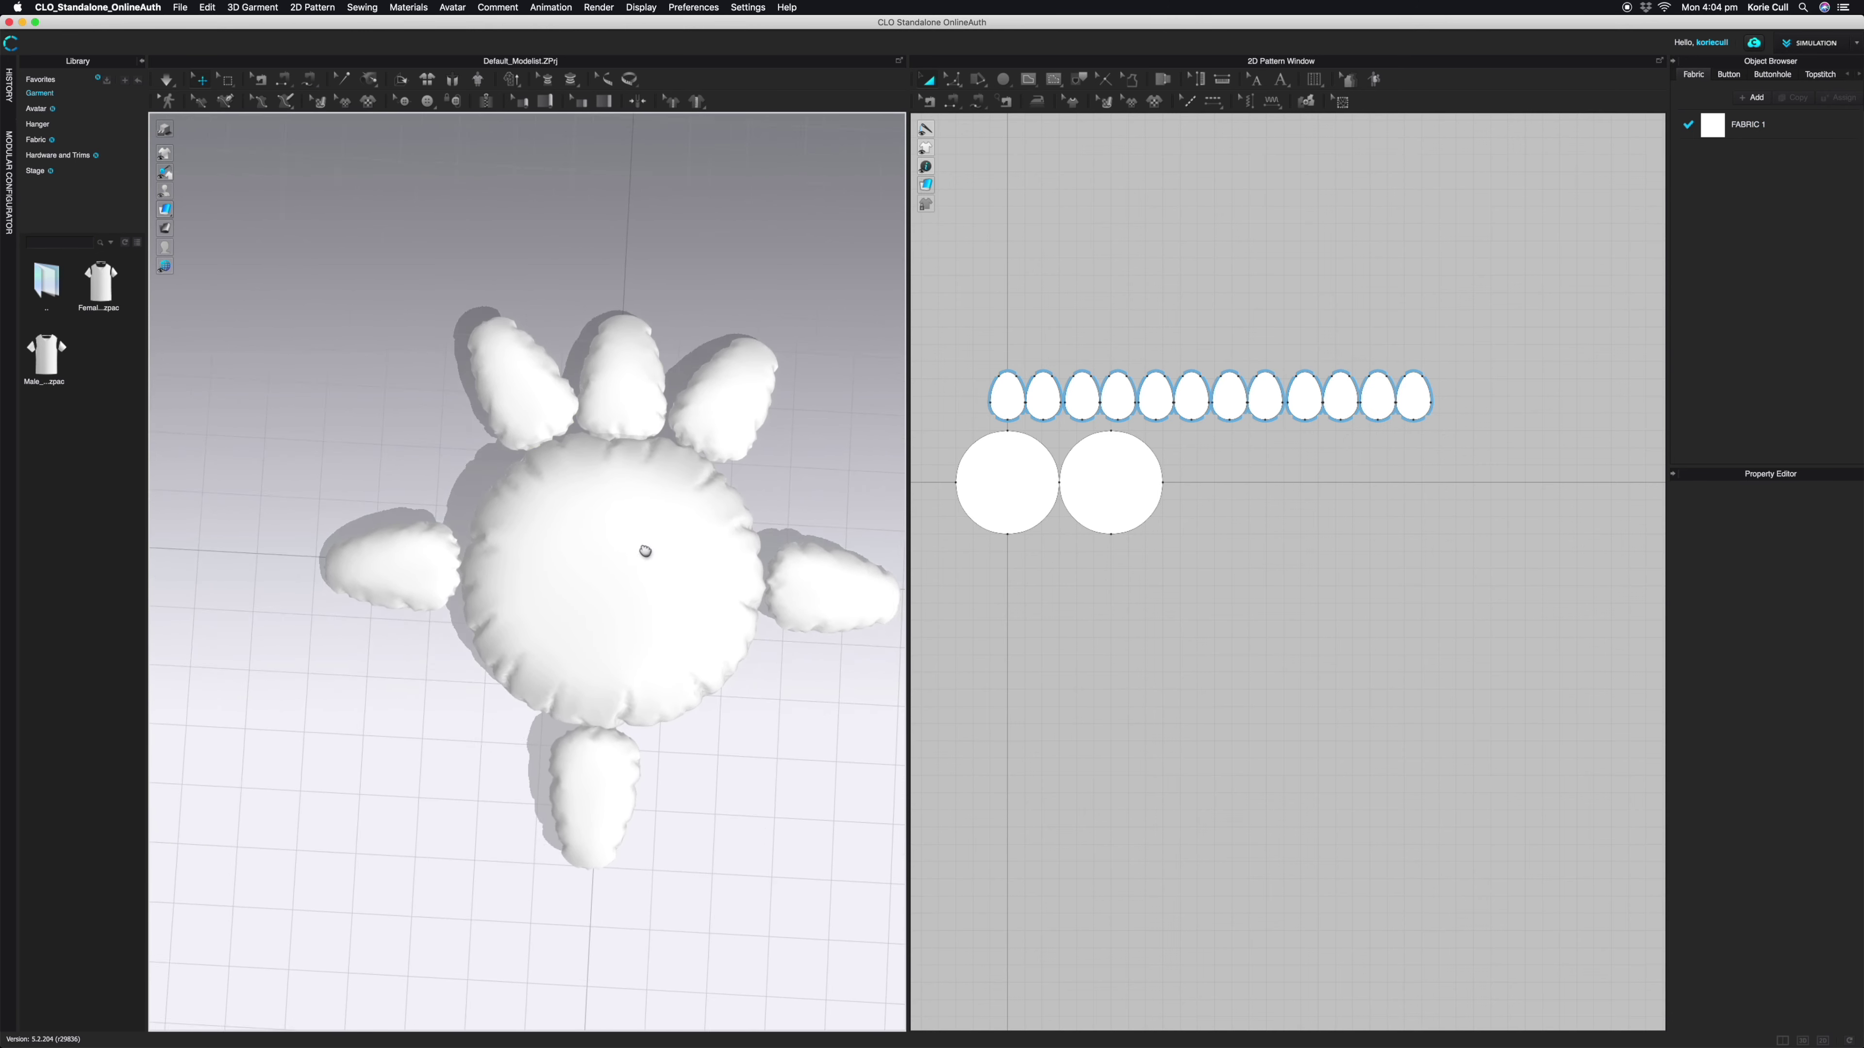
drag(1370, 353, 1200, 467)
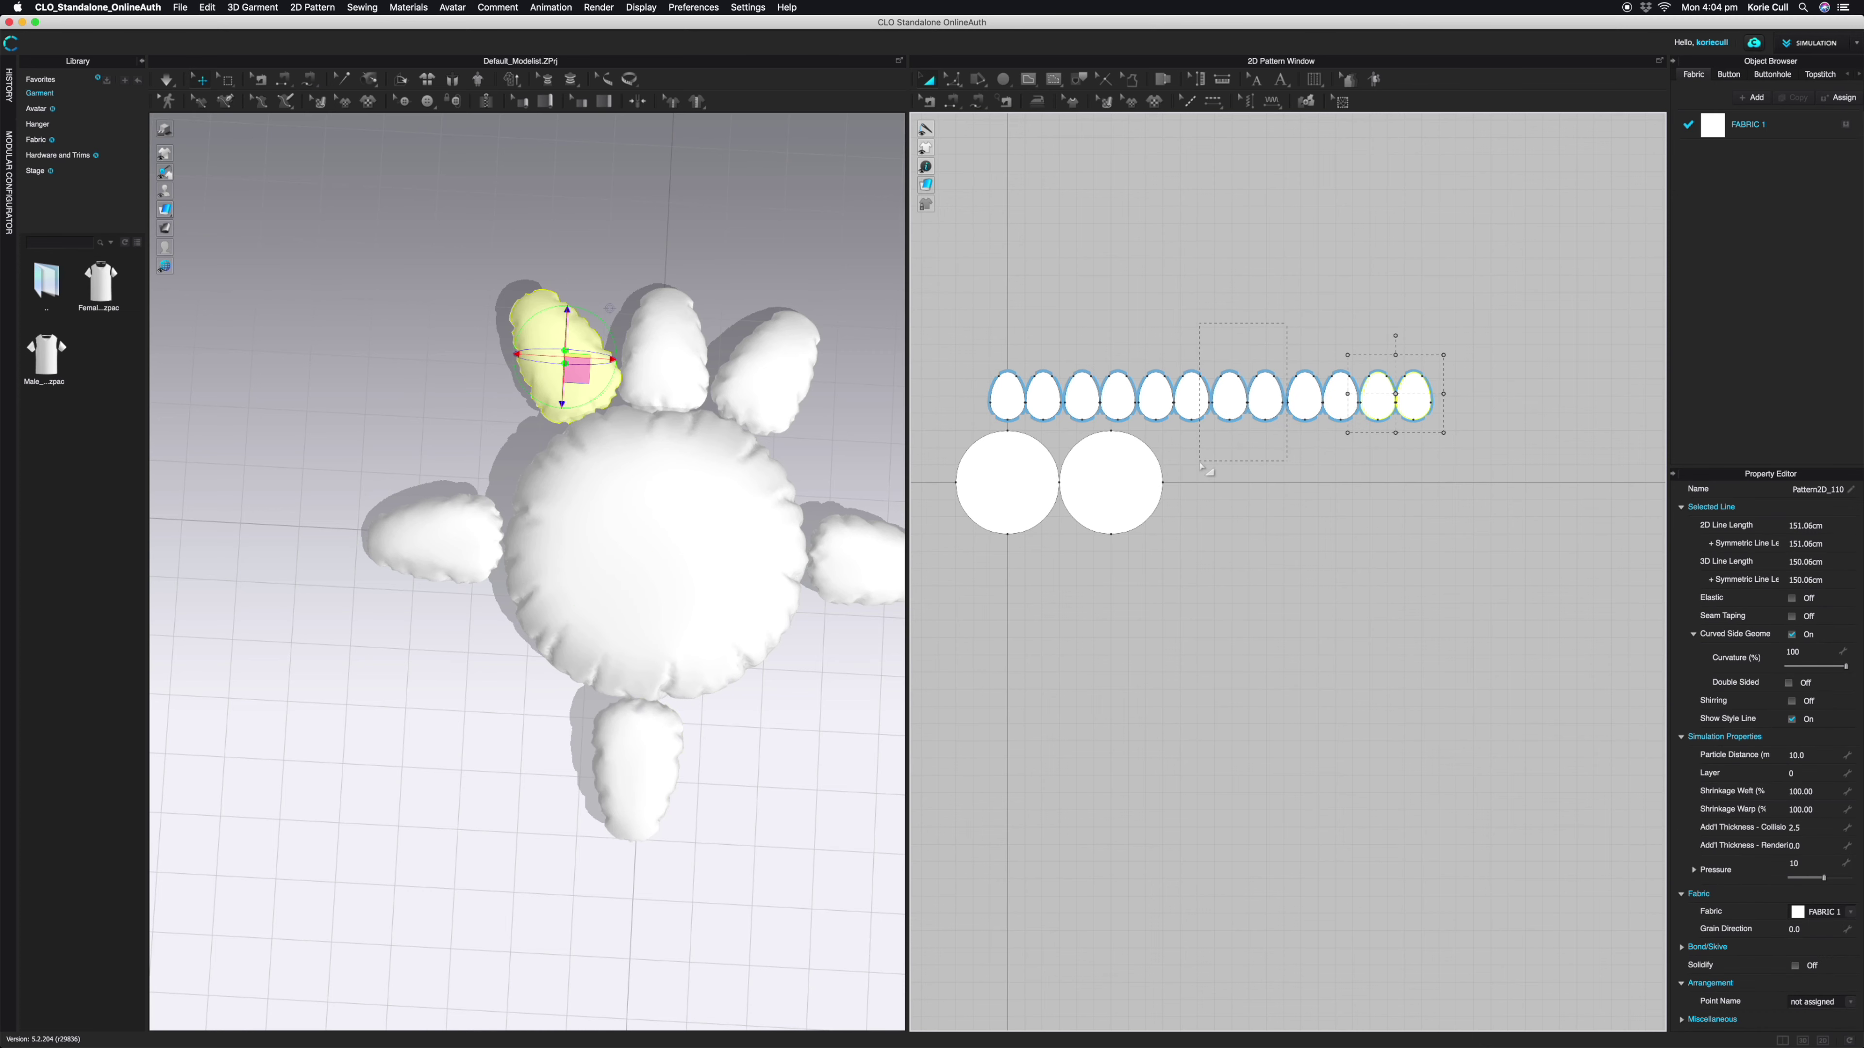
Step: Delete the last egg pair, clone eggs 3–4, and set the new pad beside the top toes
key(Delete)
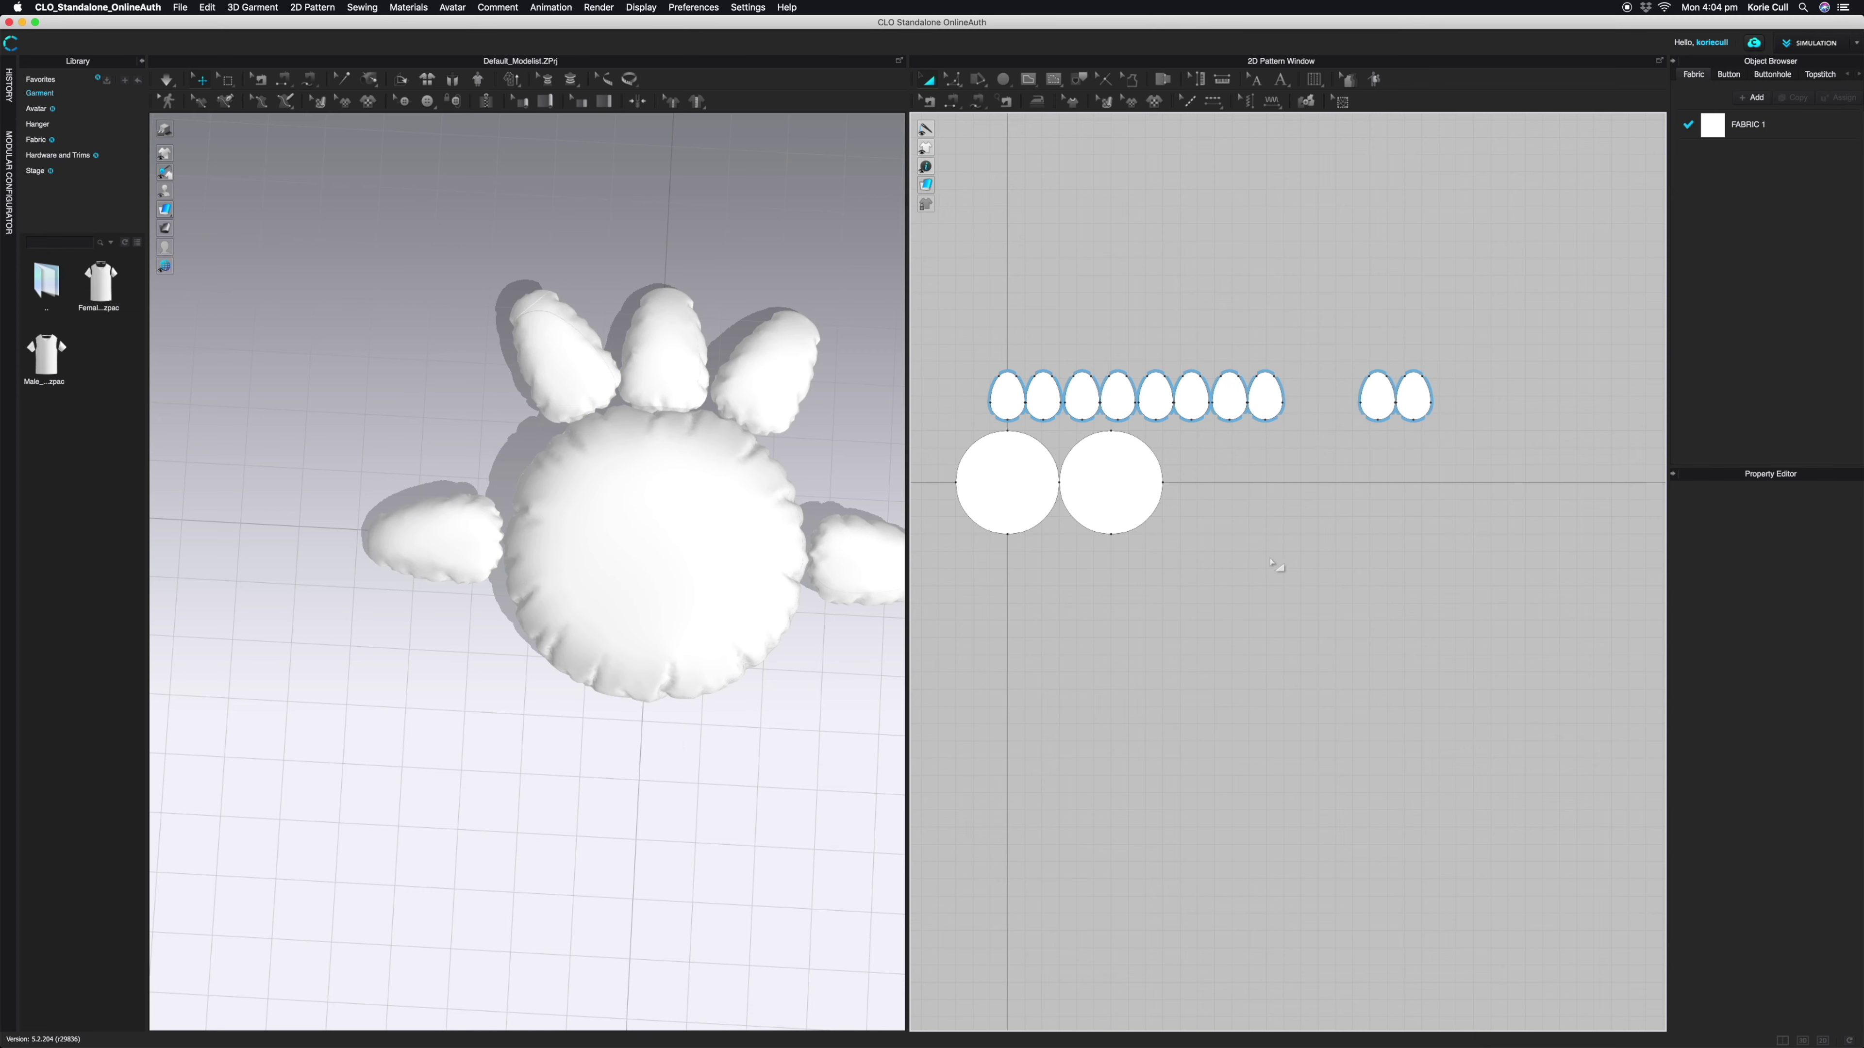
drag(1065, 325, 1130, 437)
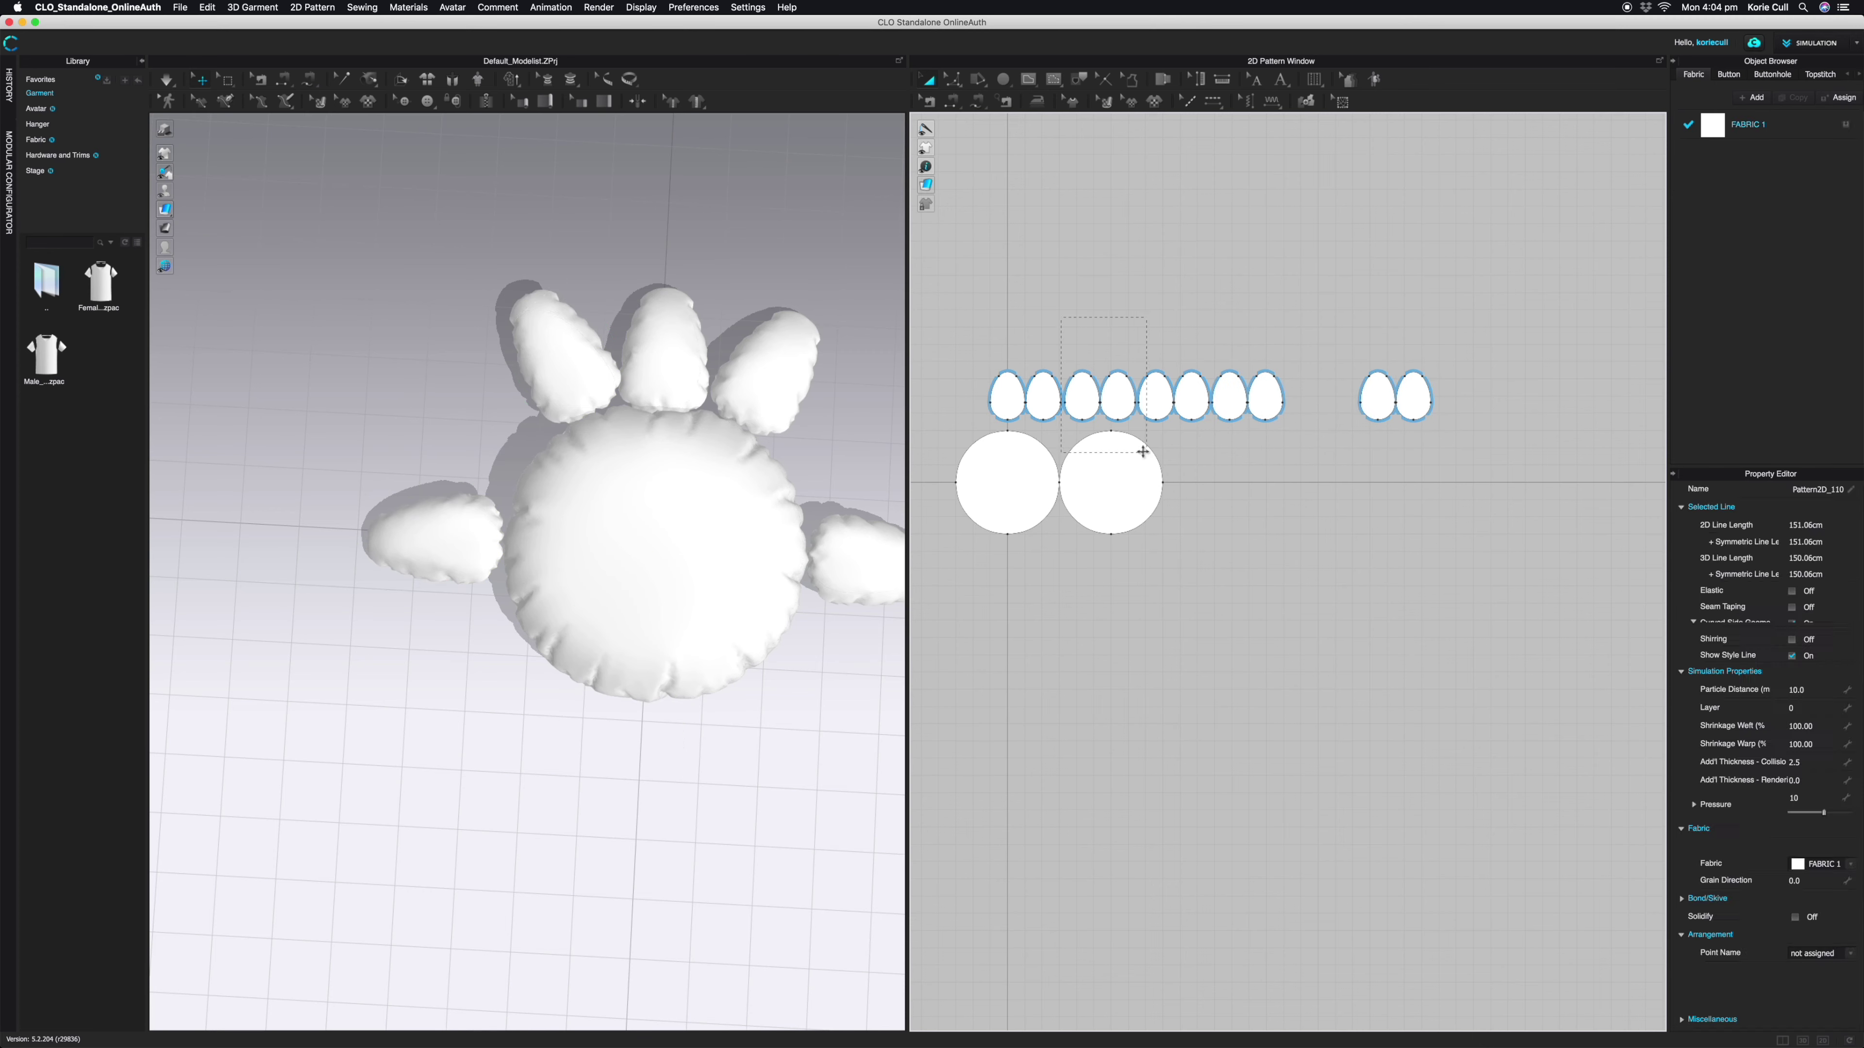
right_click(1128, 404)
click(1174, 125)
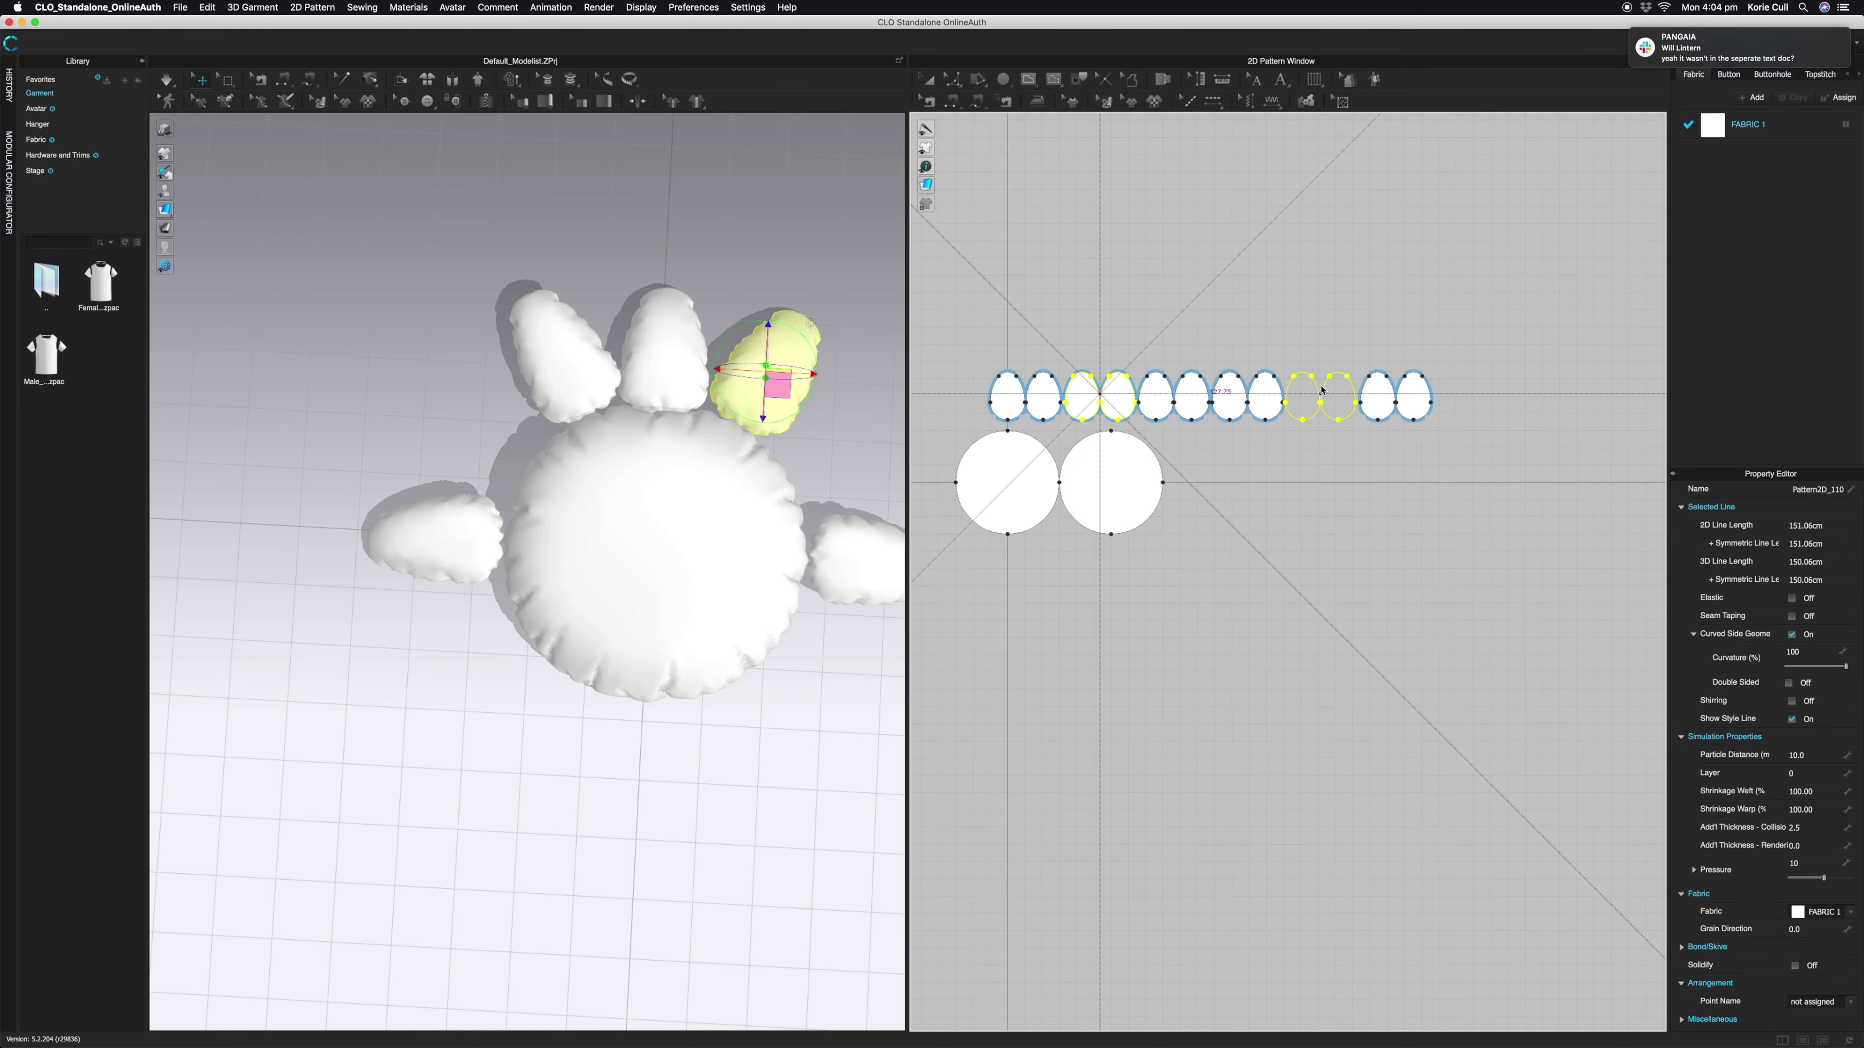
click(1321, 390)
scroll(670, 500, down, 3)
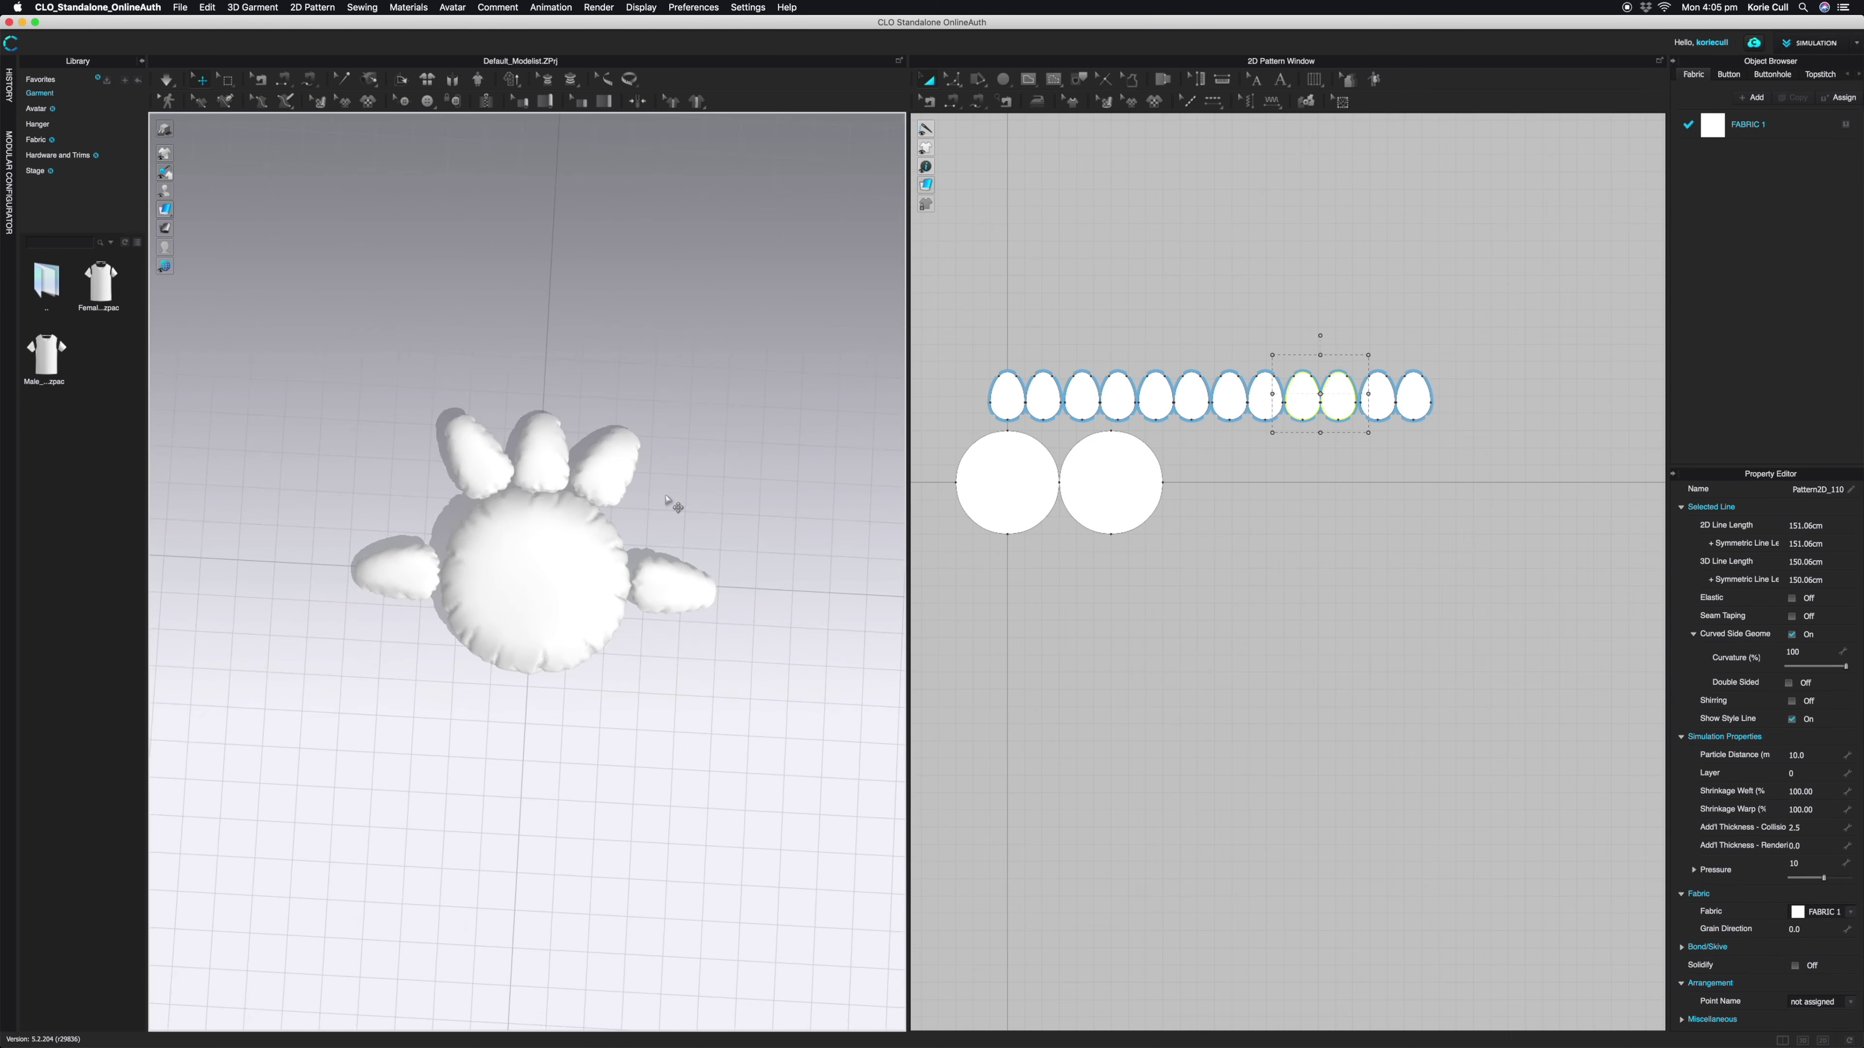
scroll(670, 500, down, 2)
drag(664, 549, 459, 535)
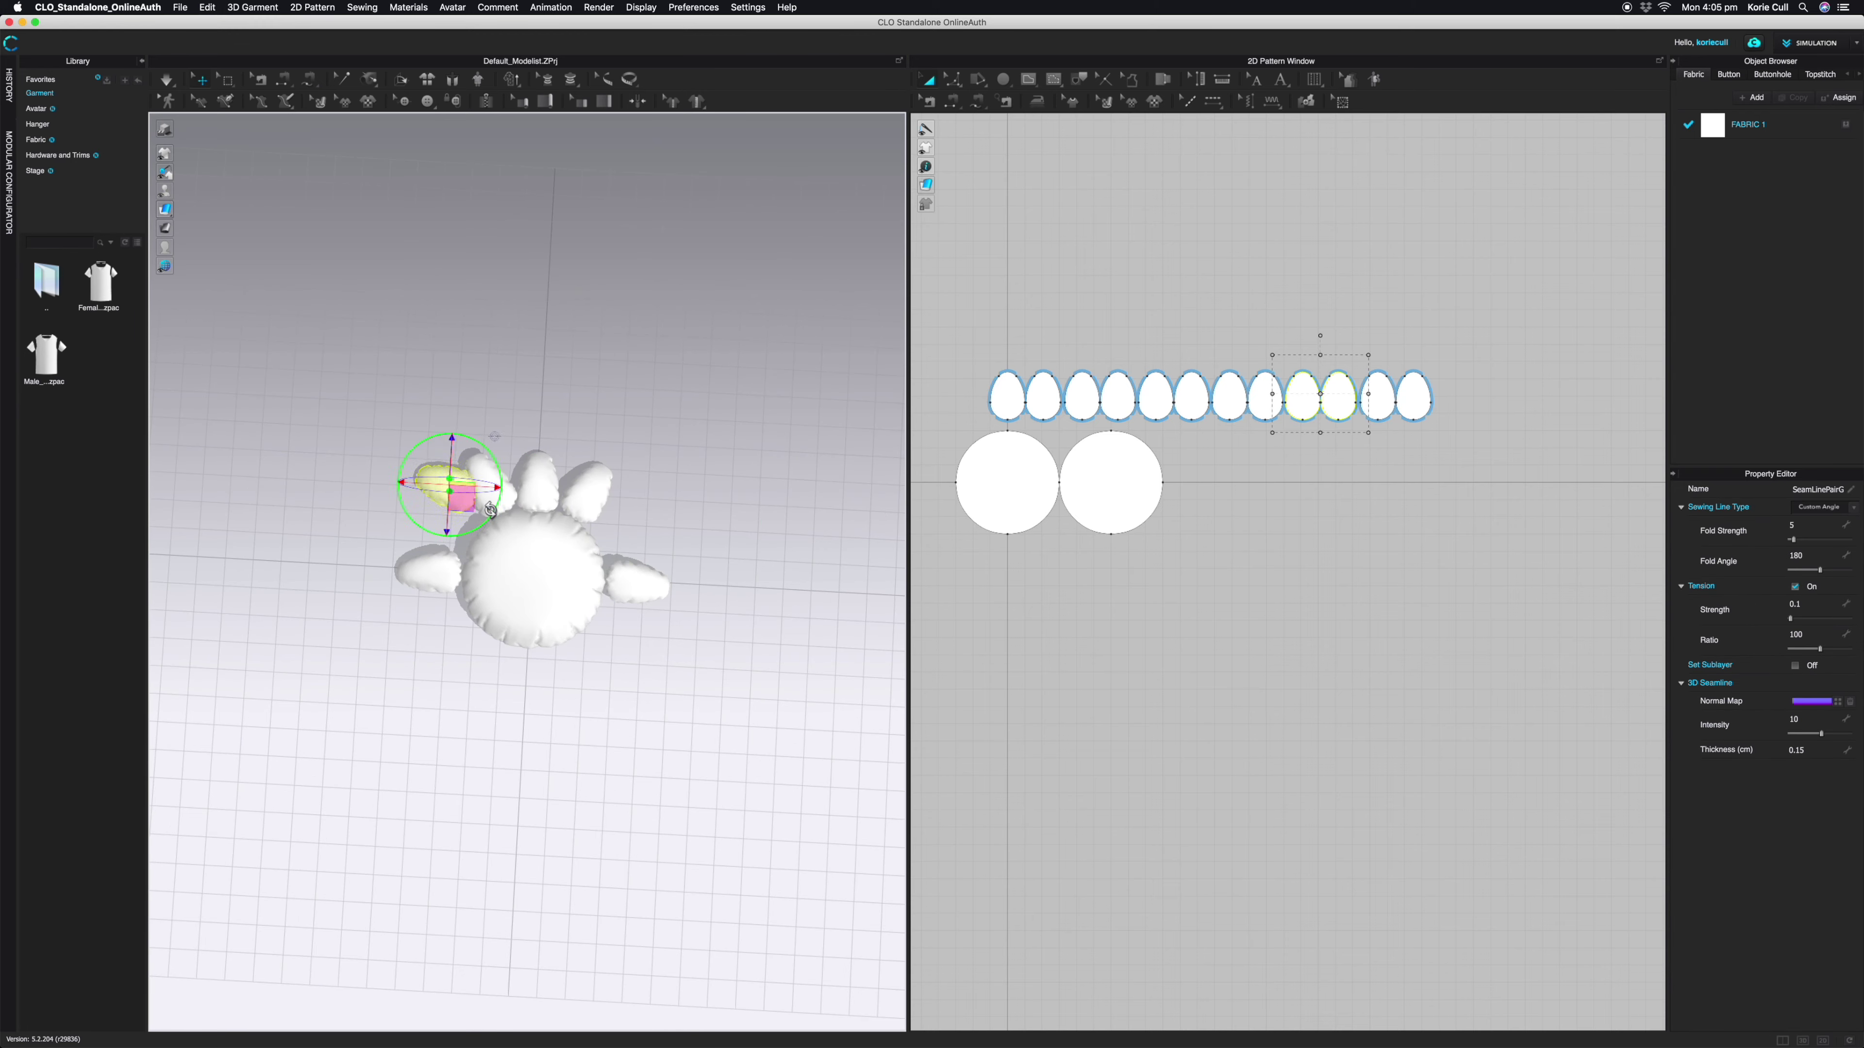
scroll(493, 524, up, 3)
scroll(397, 360, up, 2)
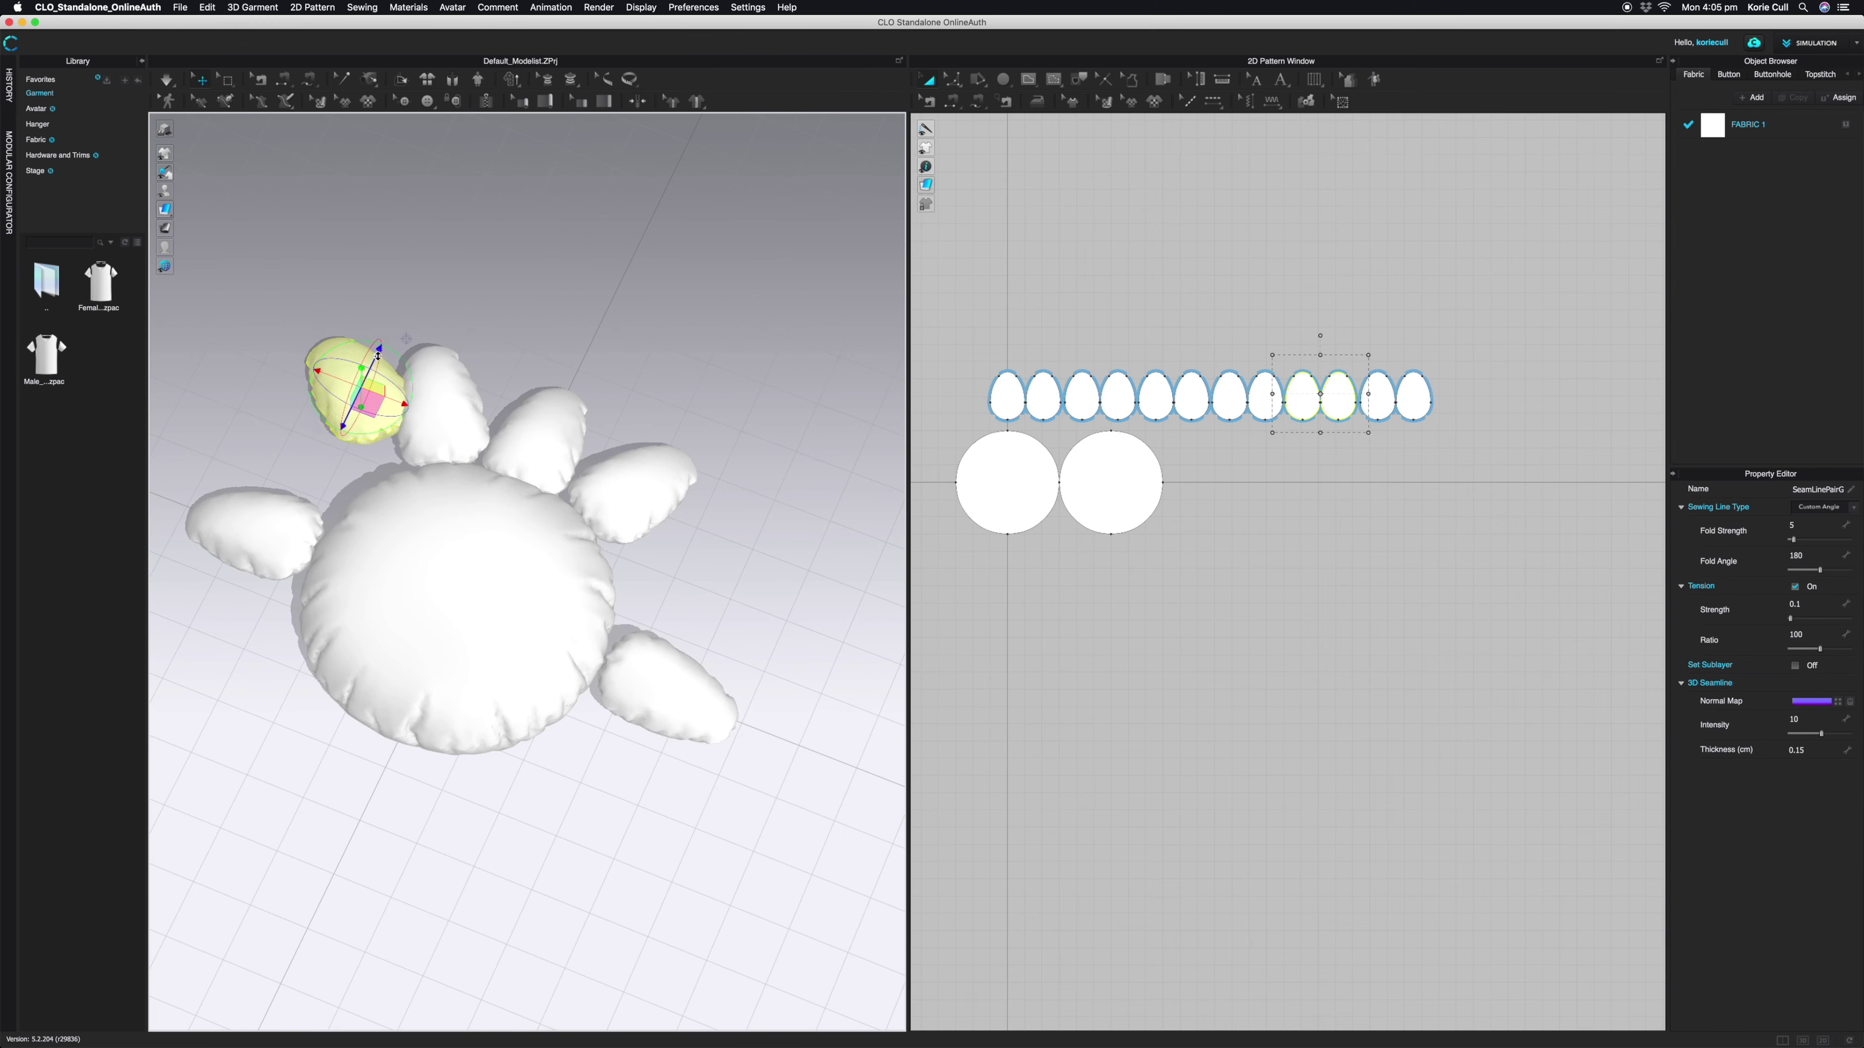
mouse_move(379, 356)
right_down()
mouse_move(387, 498)
mouse_move(350, 499)
right_up()
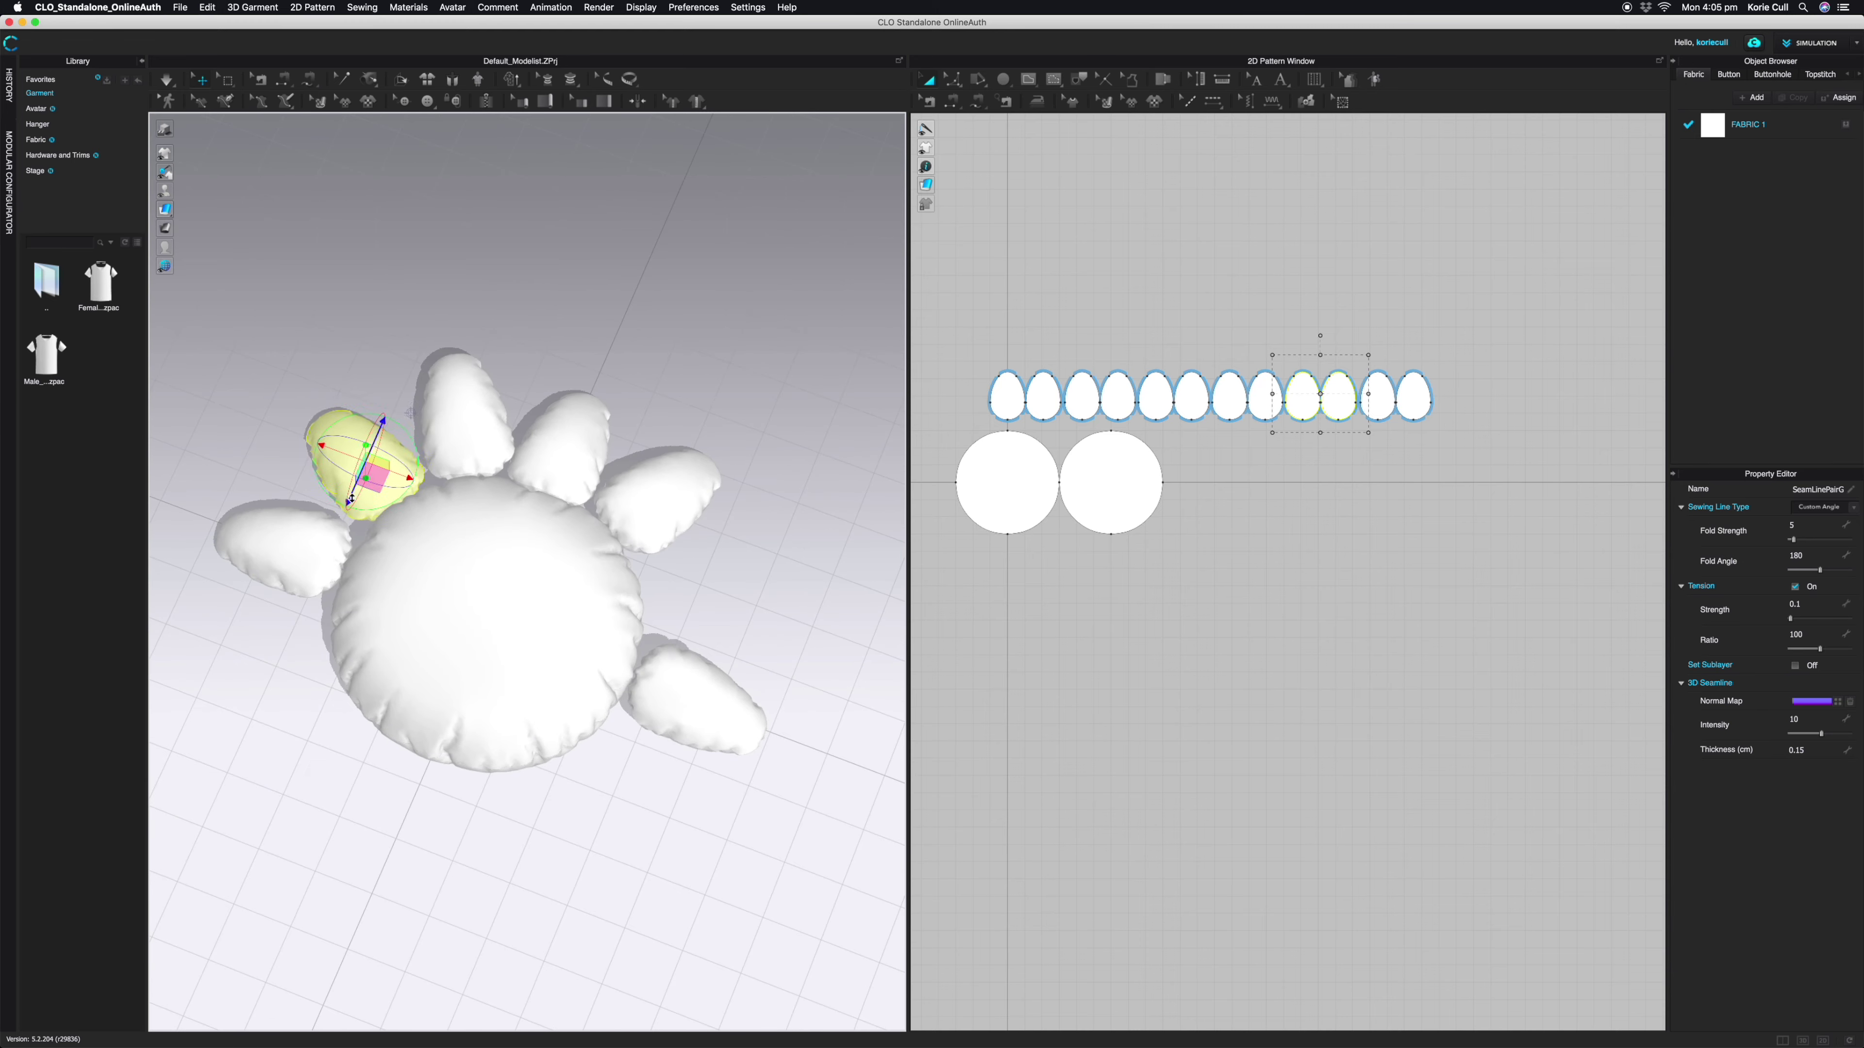
right_drag(491, 458, 415, 470)
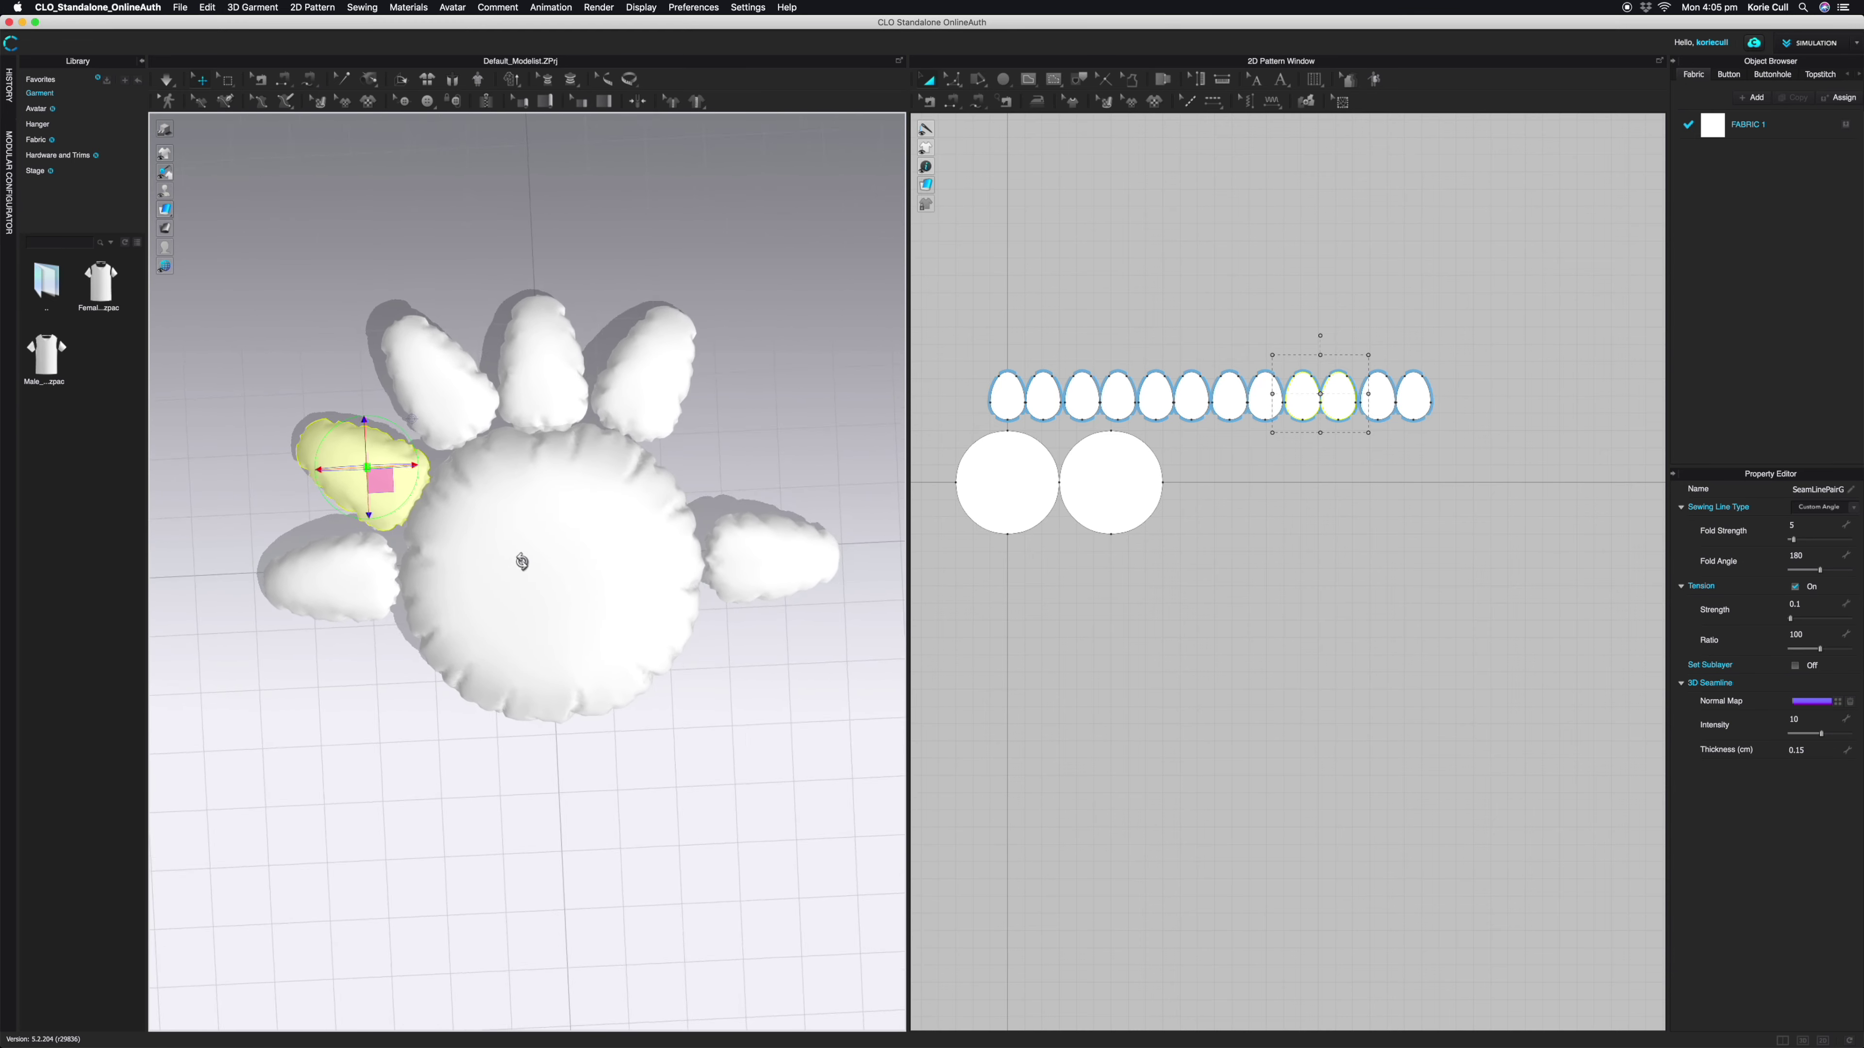
Step: Mirror-copy an egg pair to add a seventh pad at the cushion's right edge
right_click(402, 490)
click(1301, 391)
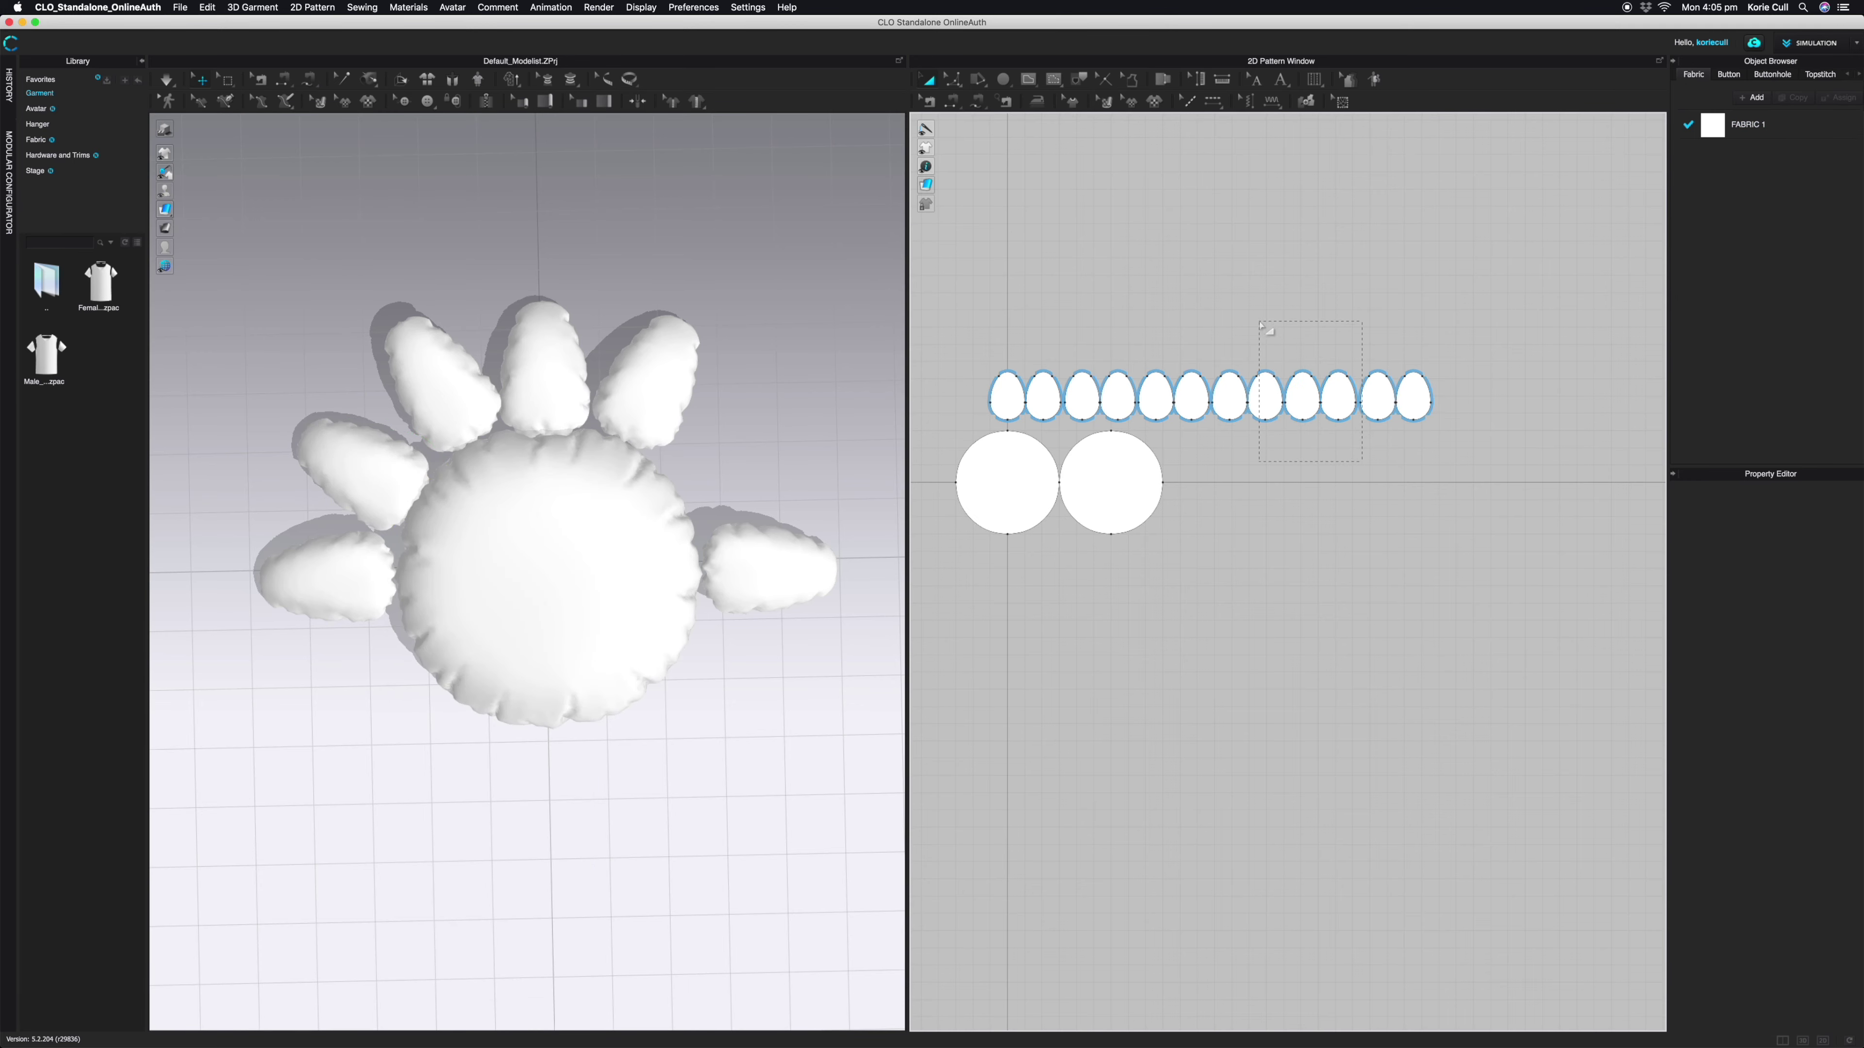
right_click(1300, 392)
click(1365, 126)
click(1367, 492)
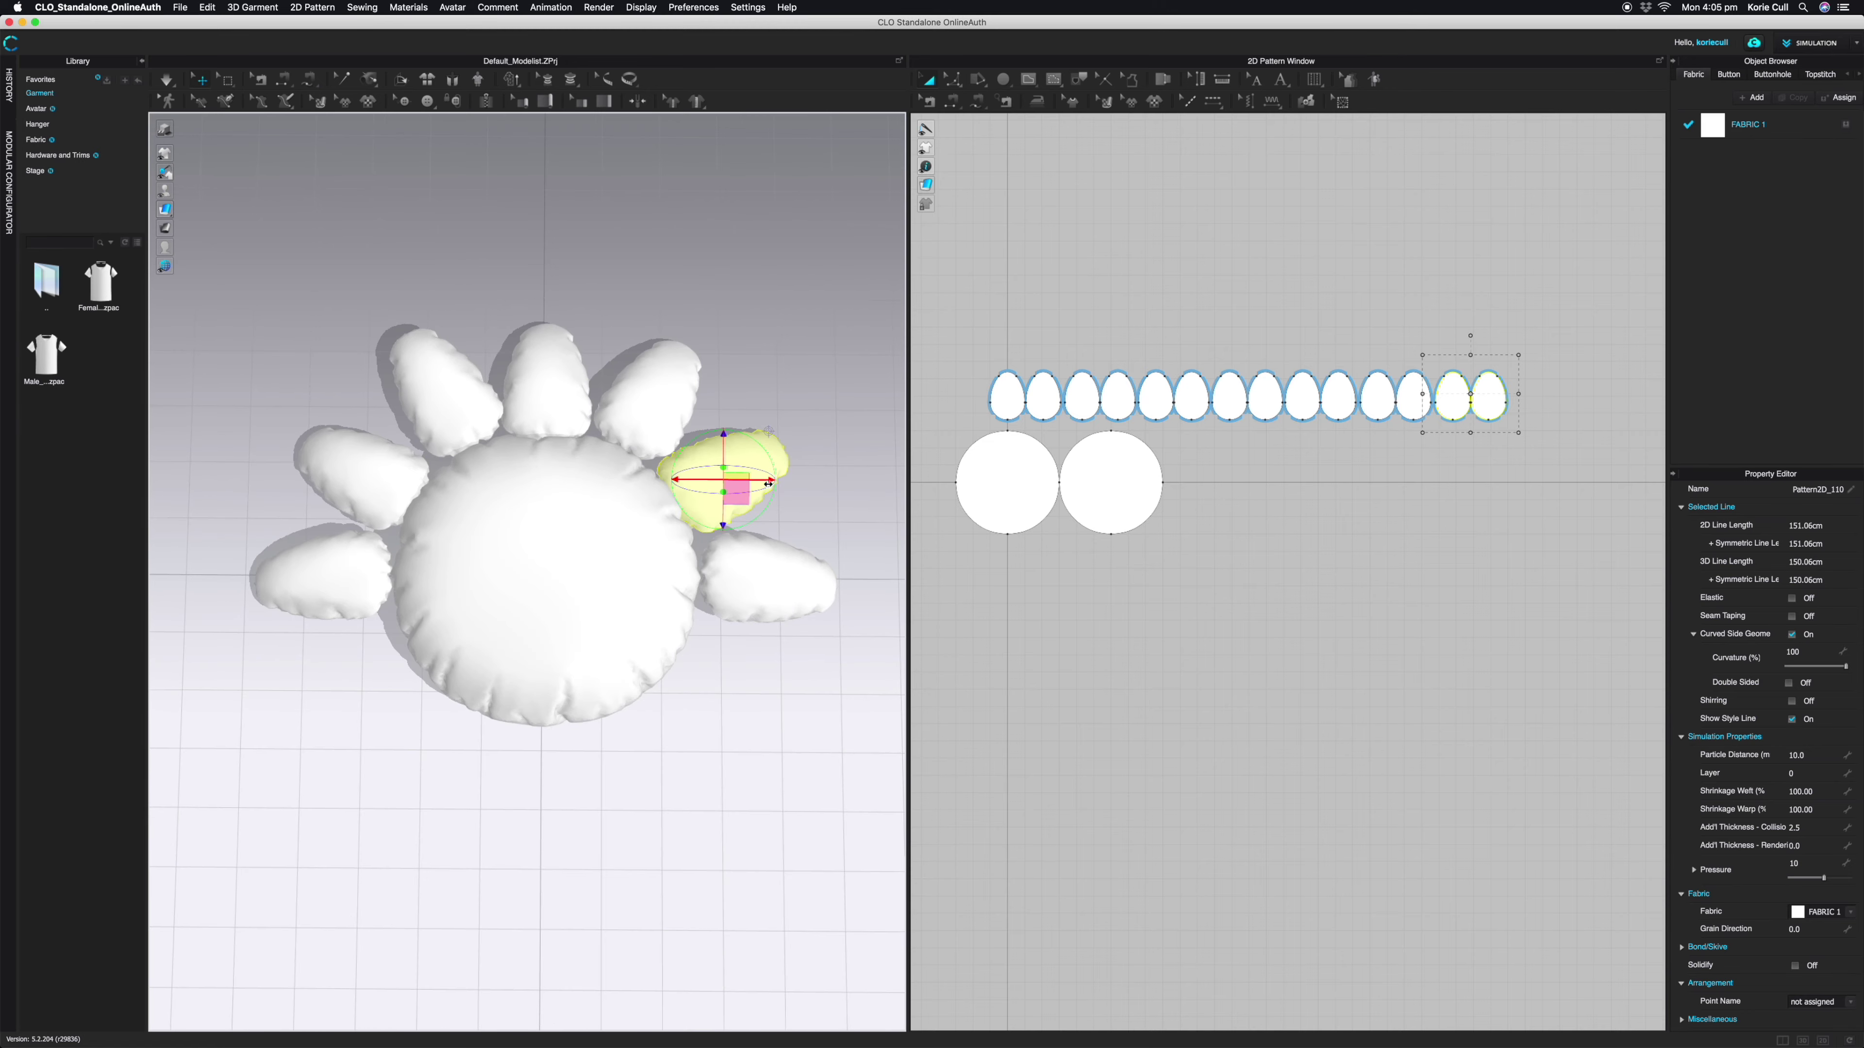
mouse_move(722, 527)
right_down()
mouse_move(754, 531)
mouse_move(637, 577)
right_up()
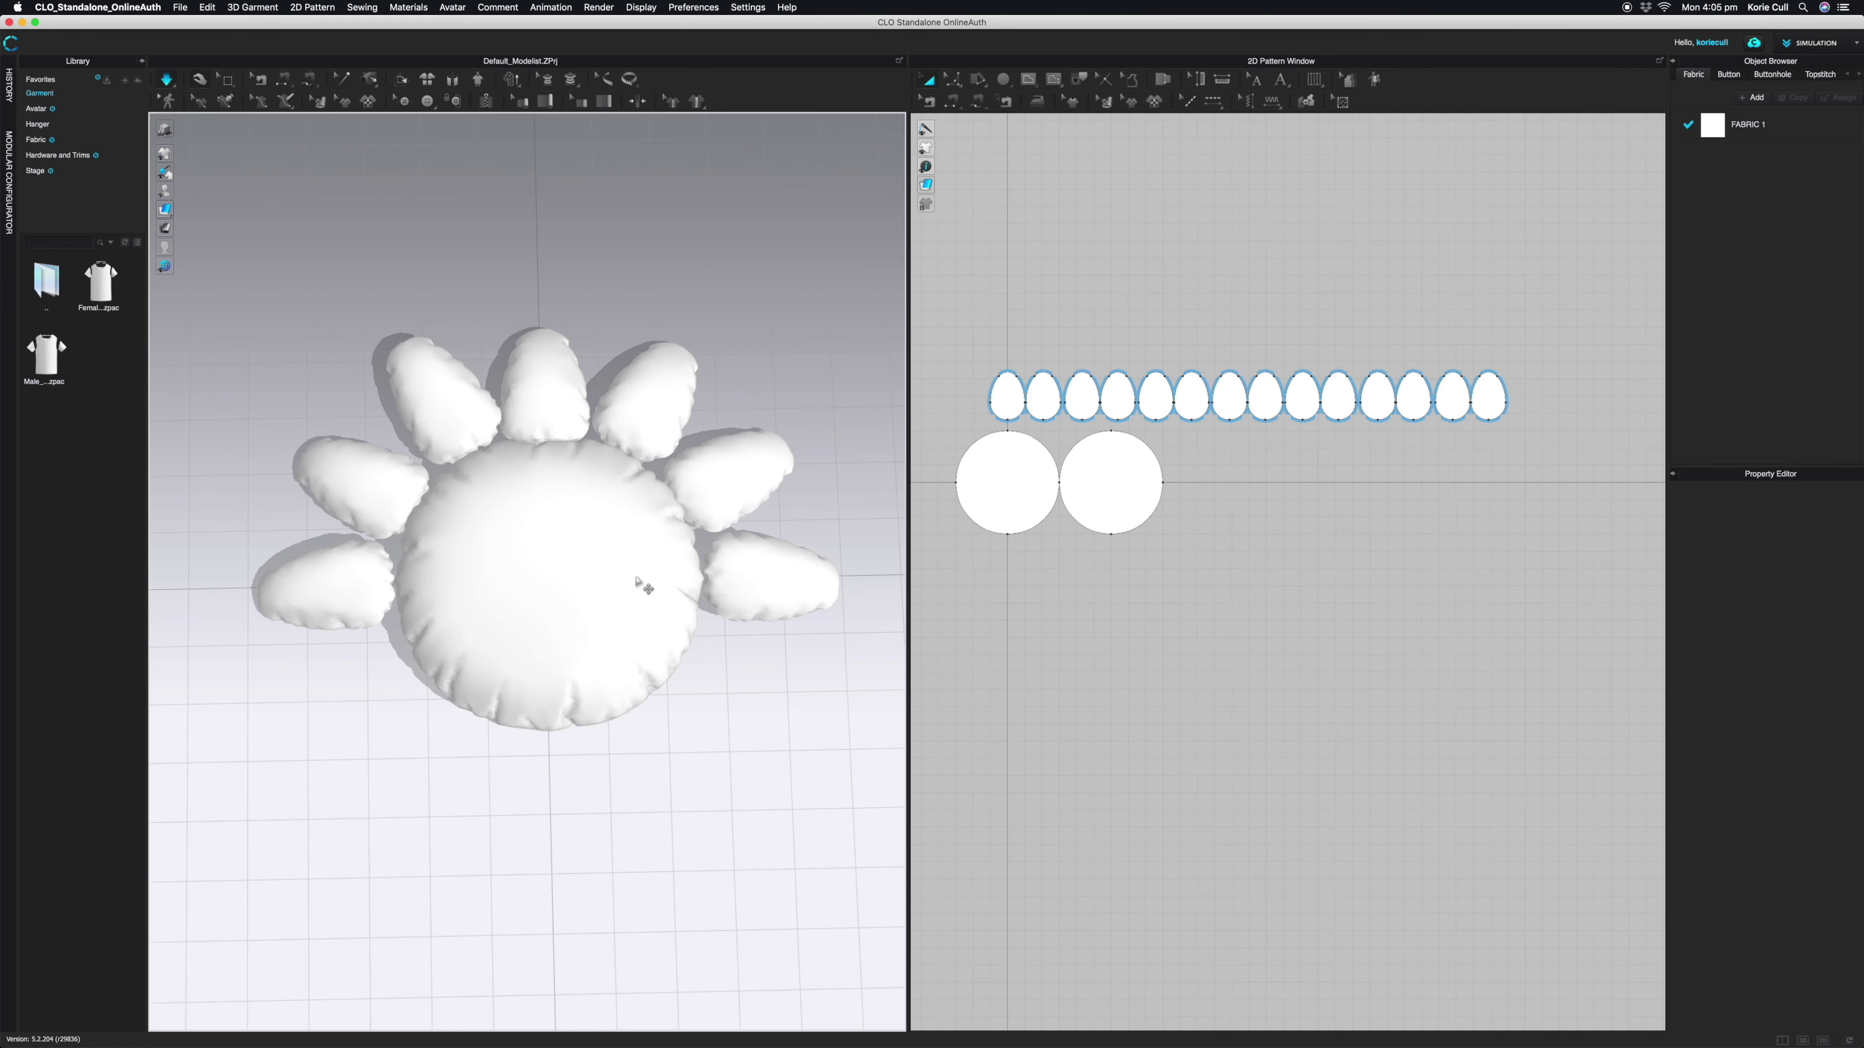
Step: Inspect the toe pads by selecting egg pairs, including 5–6, one by one
right_drag(638, 577, 541, 558)
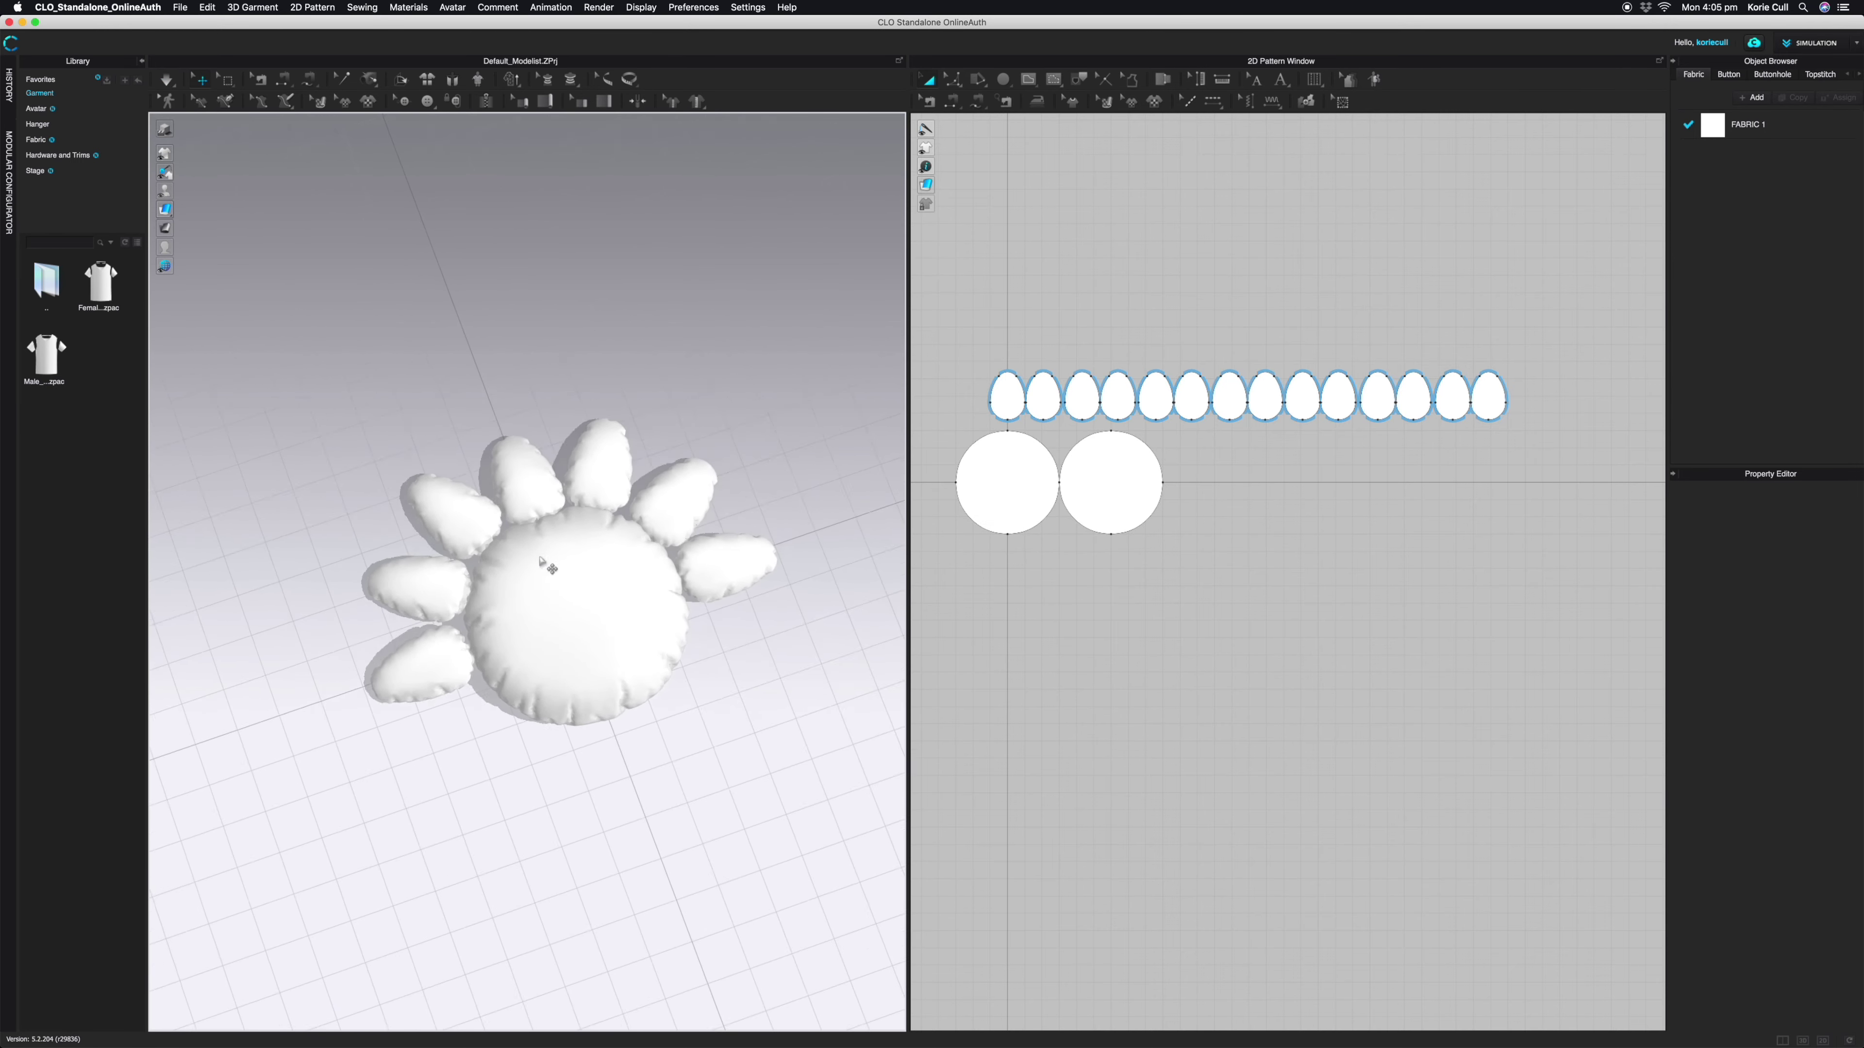
scroll(541, 558, up, 5)
right_drag(458, 616, 499, 541)
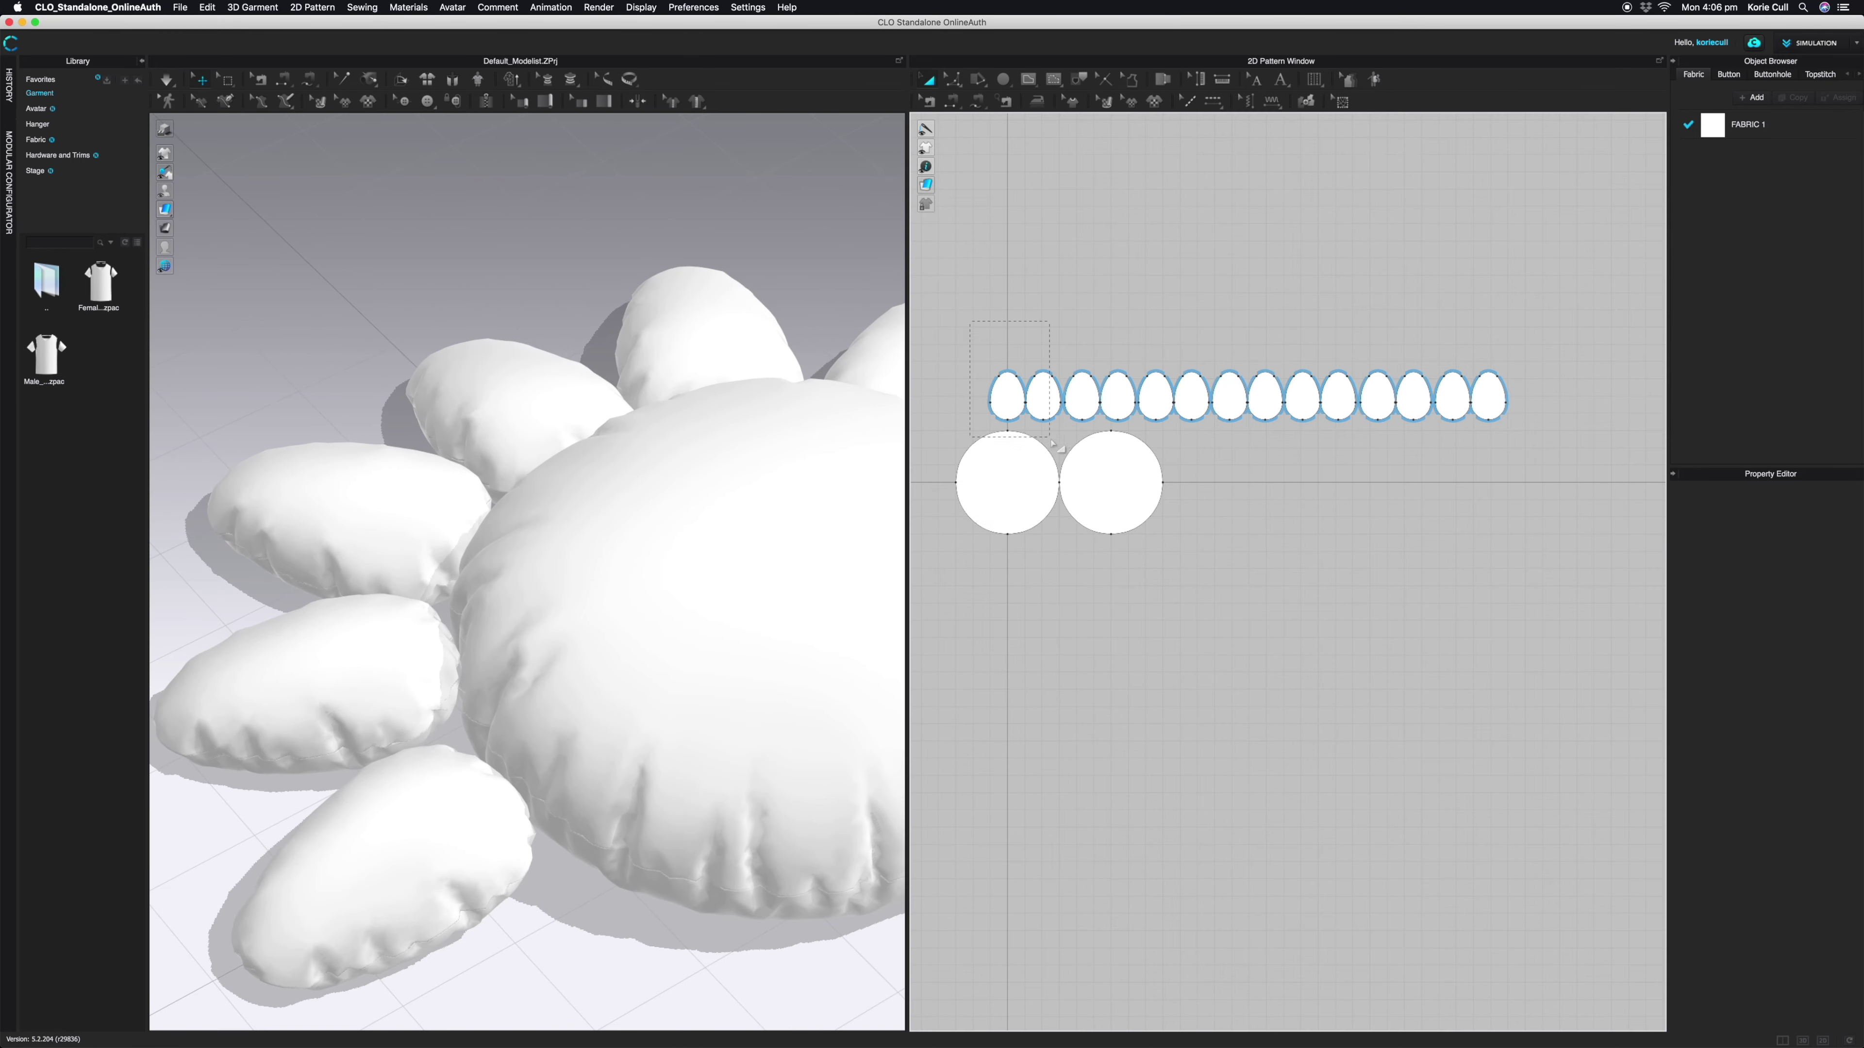
click(1054, 444)
click(1146, 448)
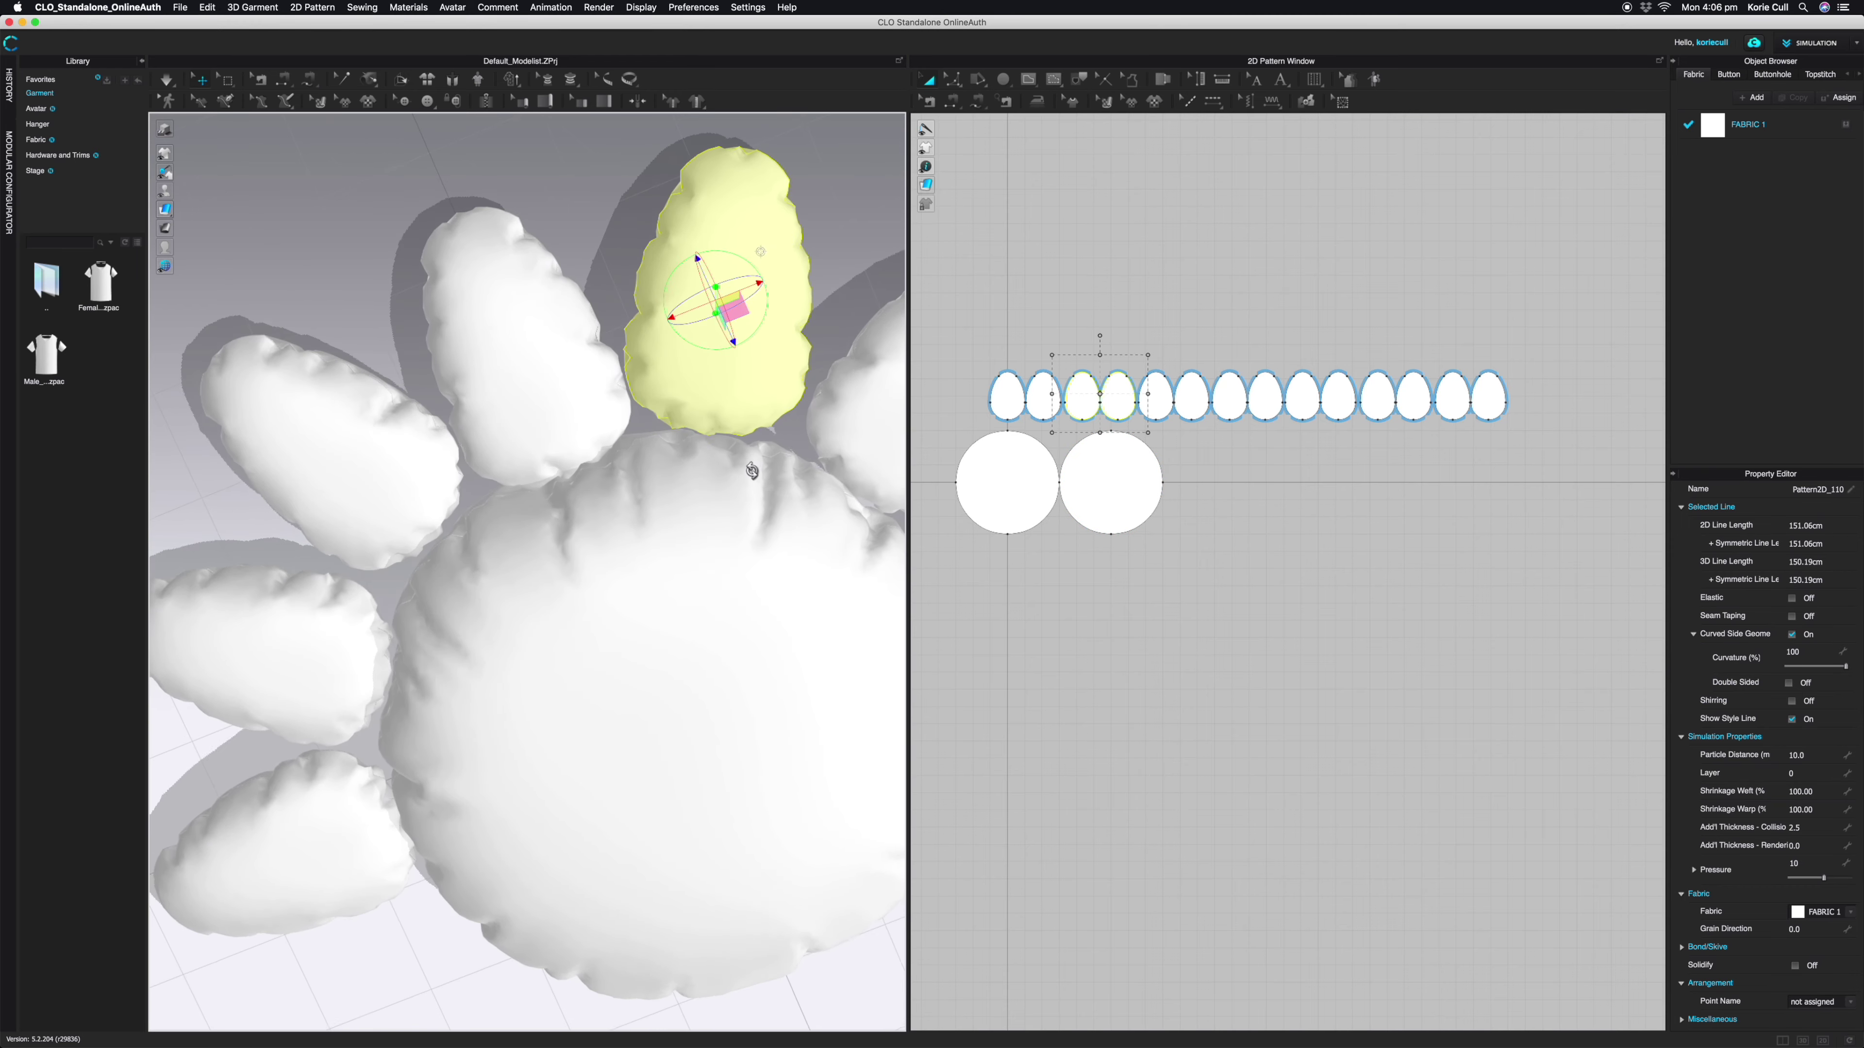
click(1191, 408)
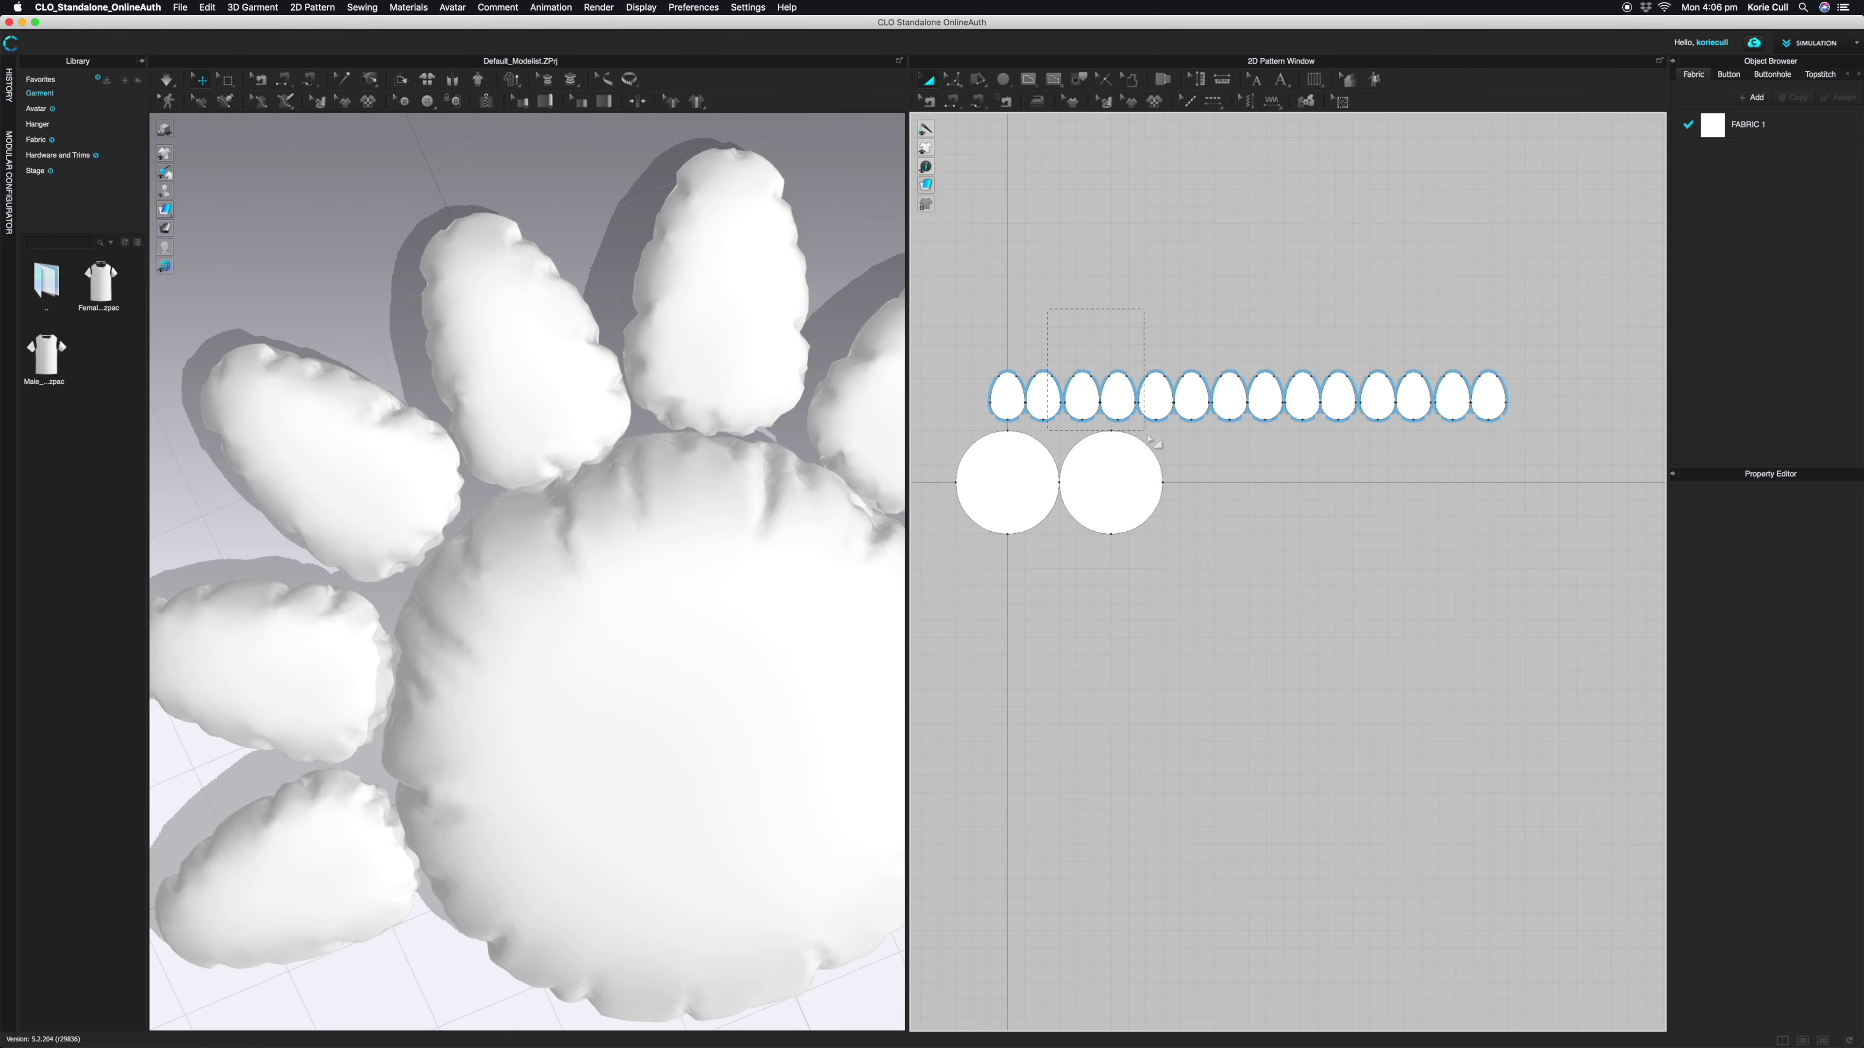
click(758, 252)
mouse_move(758, 252)
right_down()
mouse_move(734, 328)
mouse_move(844, 411)
right_up()
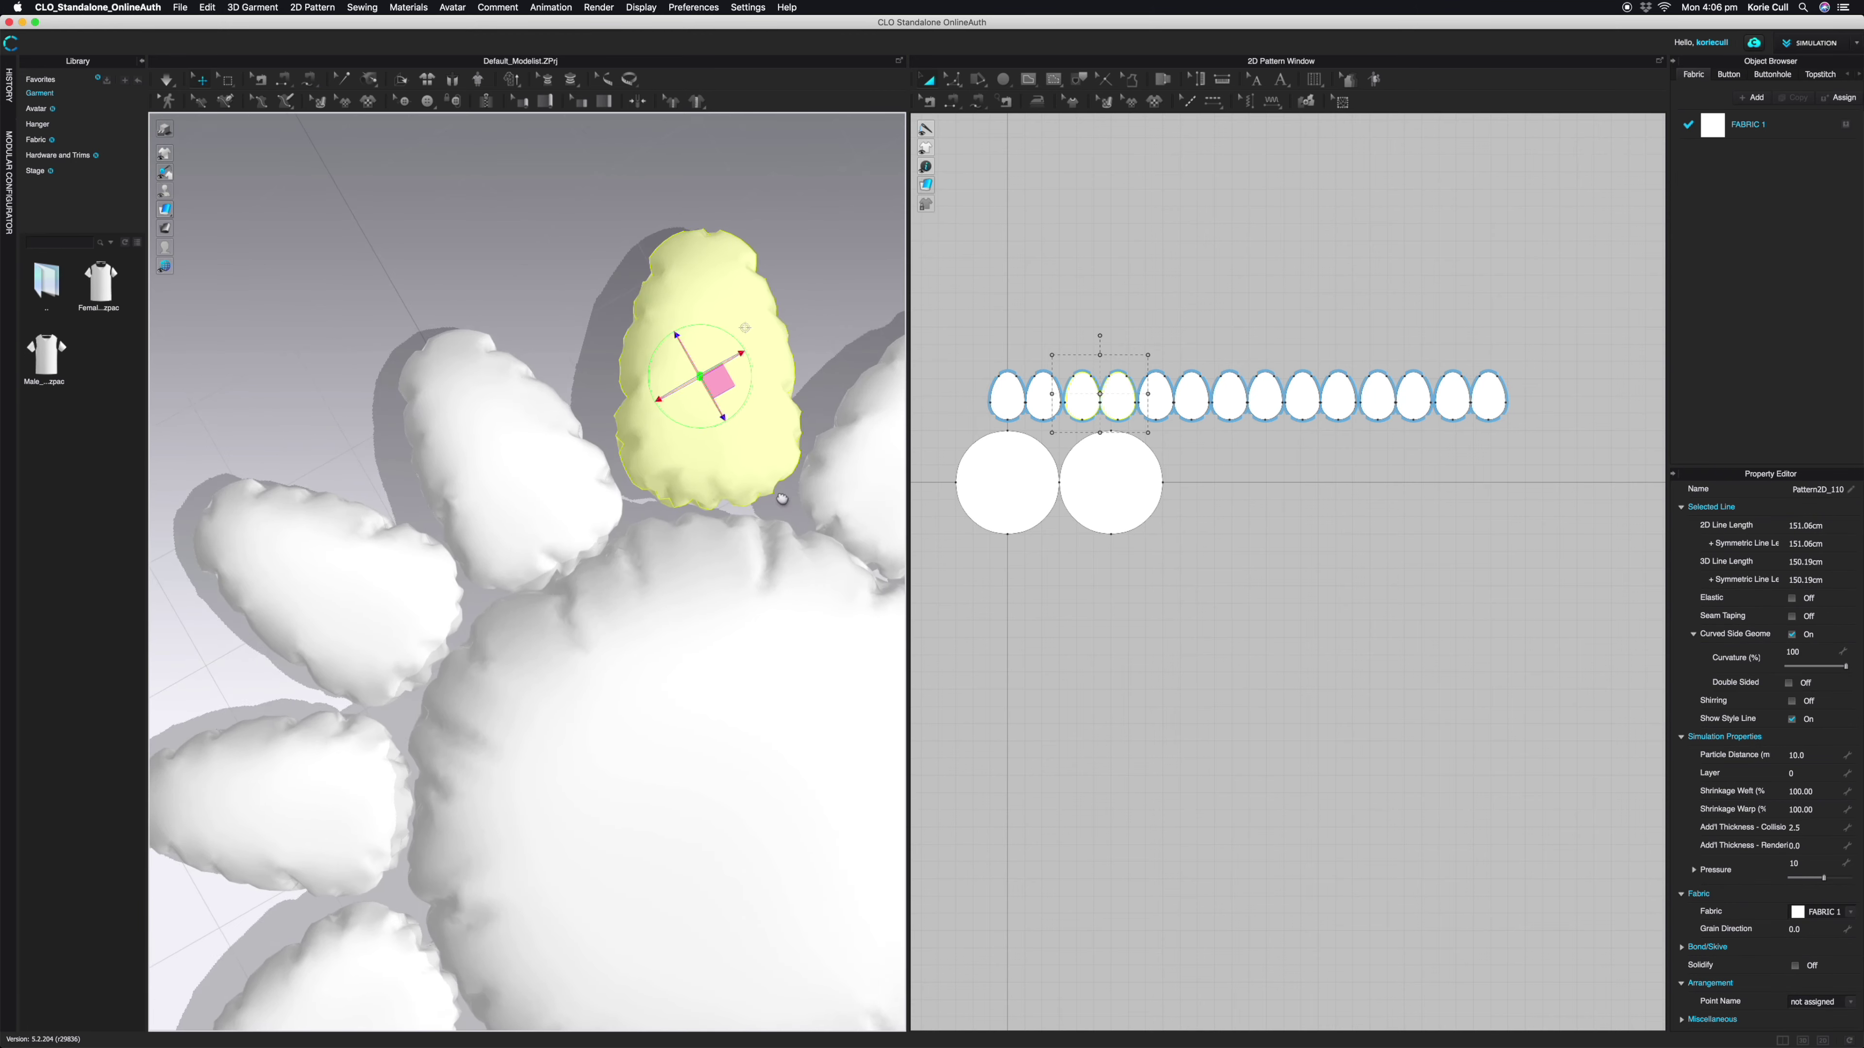
click(1148, 362)
drag(1159, 438, 1219, 451)
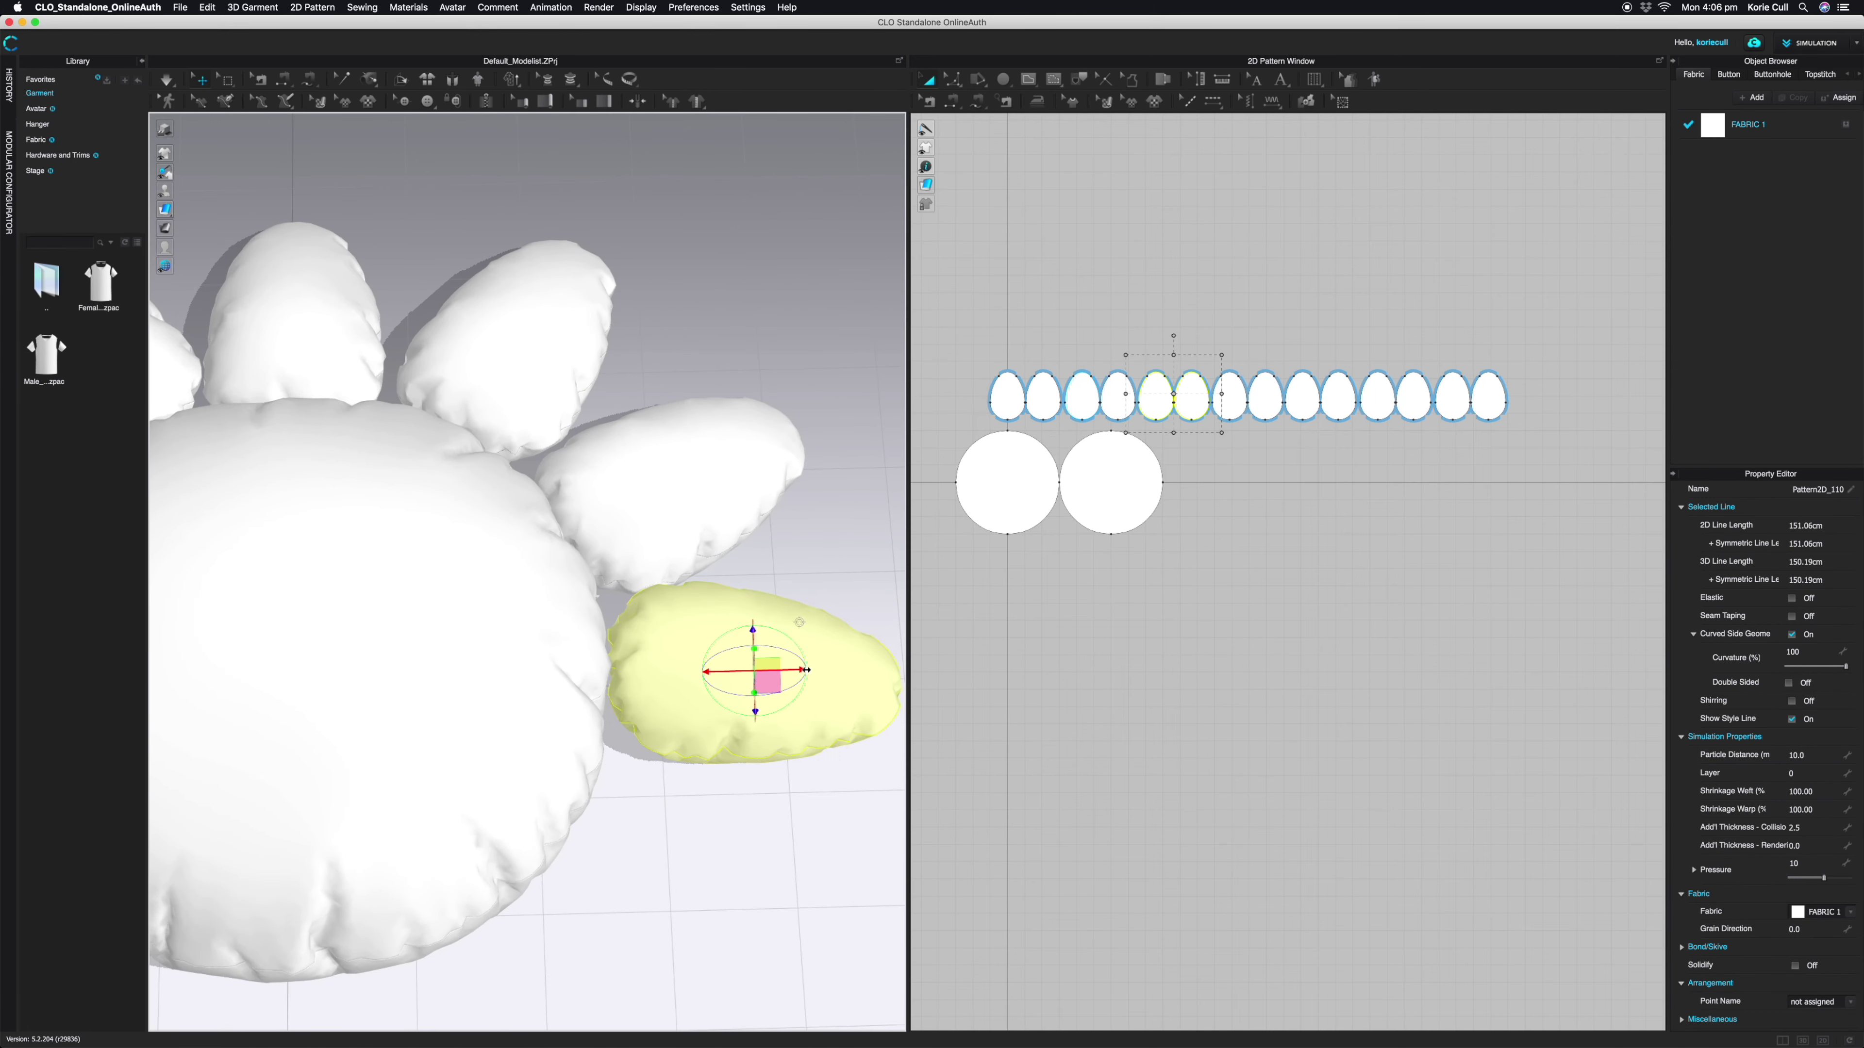
drag(1198, 322, 1284, 467)
mouse_move(665, 508)
right_down()
mouse_move(271, 617)
mouse_move(734, 514)
mouse_move(449, 491)
mouse_move(423, 624)
right_up()
Step: Nudge the egg 9–10 toe pad slightly down-left and check the egg 11–12 pad
click(1295, 406)
drag(401, 567, 402, 620)
right_drag(416, 552, 550, 506)
click(532, 528)
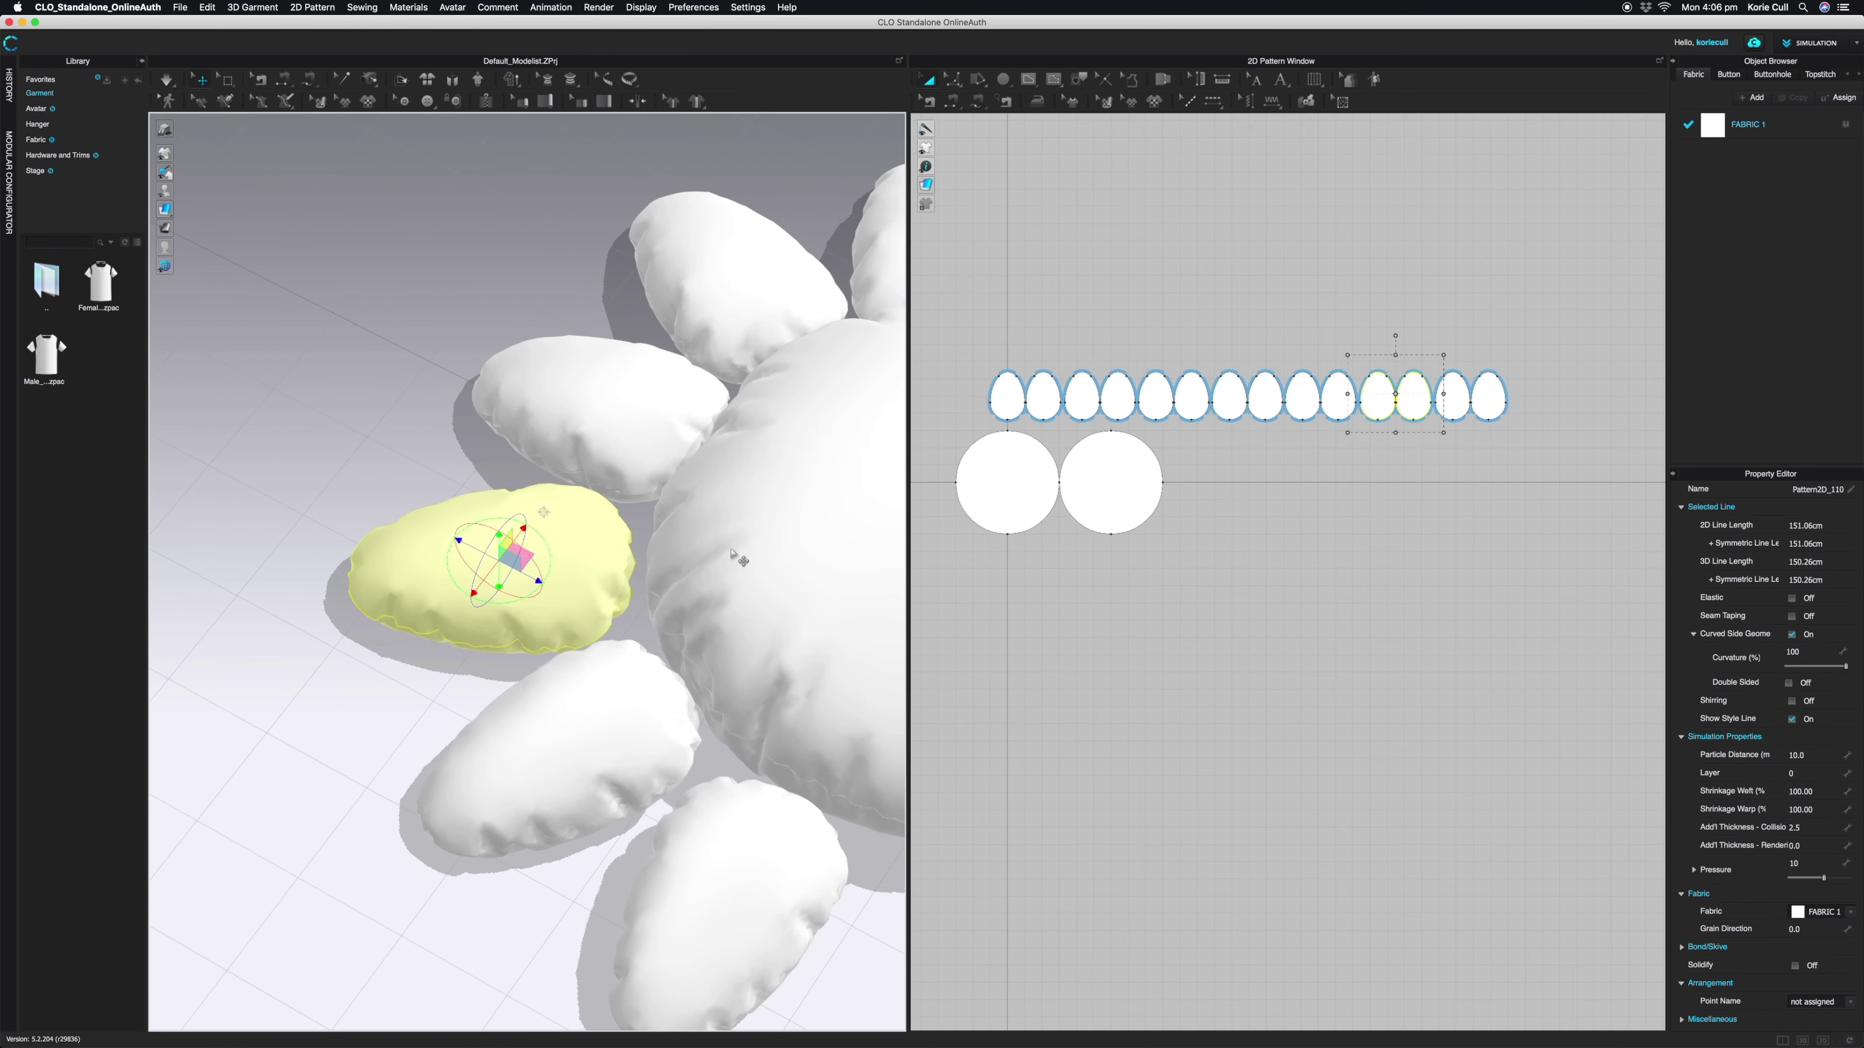
right_drag(732, 561, 707, 686)
click(1530, 460)
right_drag(740, 690, 733, 641)
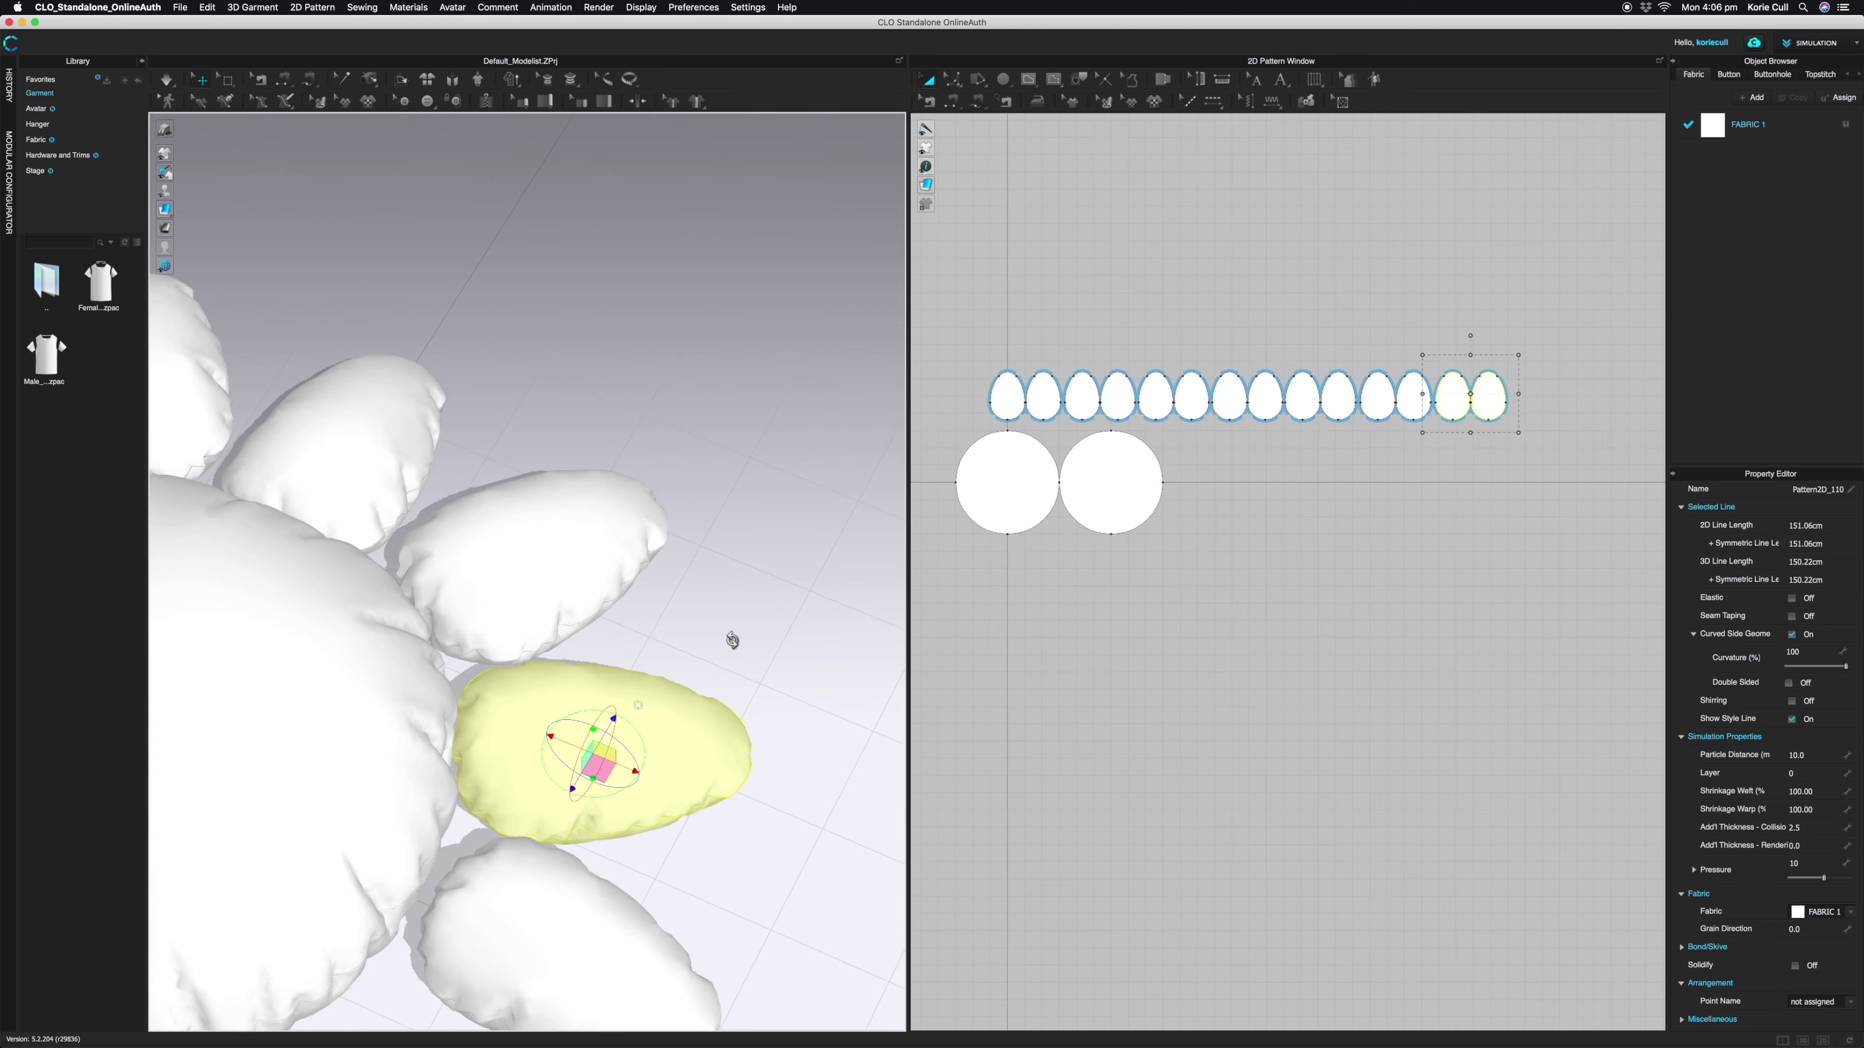
mouse_move(626, 740)
right_down()
mouse_move(630, 703)
mouse_move(530, 505)
mouse_move(535, 560)
mouse_move(495, 639)
right_up()
scroll(630, 703, up, 3)
click(372, 82)
Step: Tack the first toe pad edges to the central circular pad
click(529, 550)
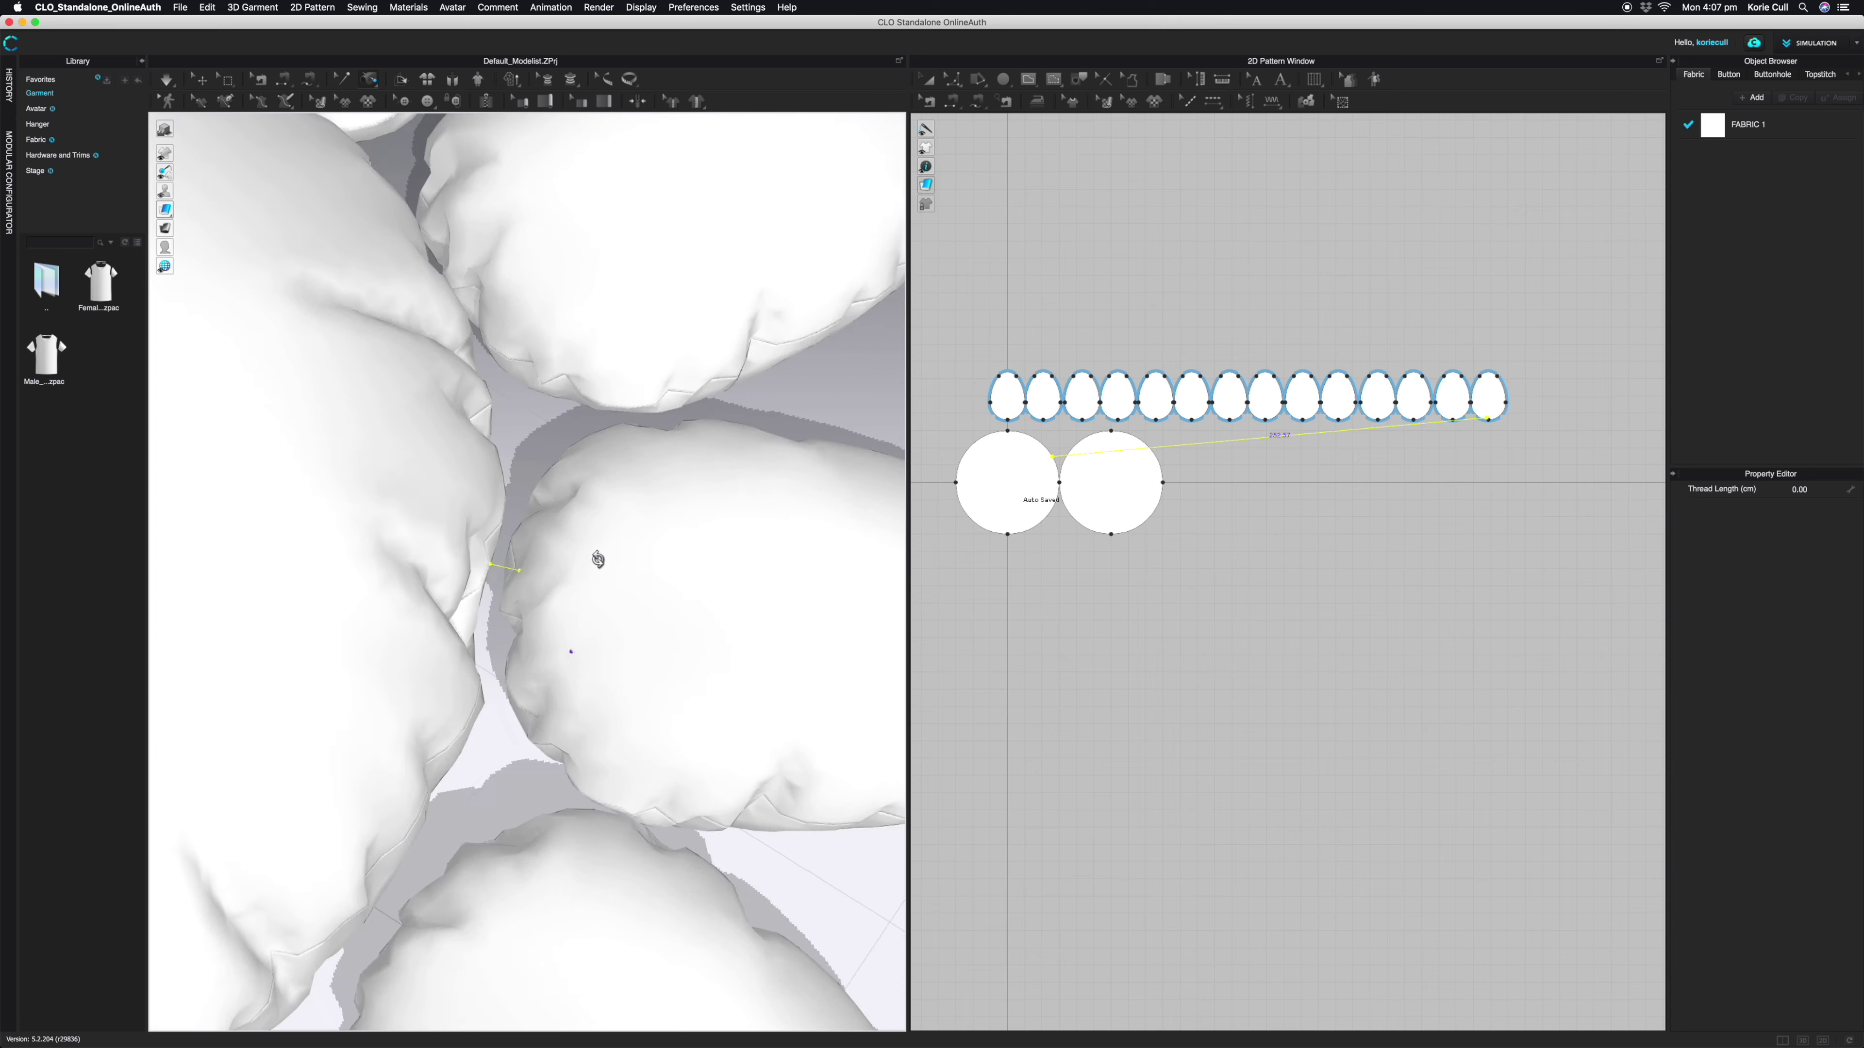
click(518, 605)
click(459, 557)
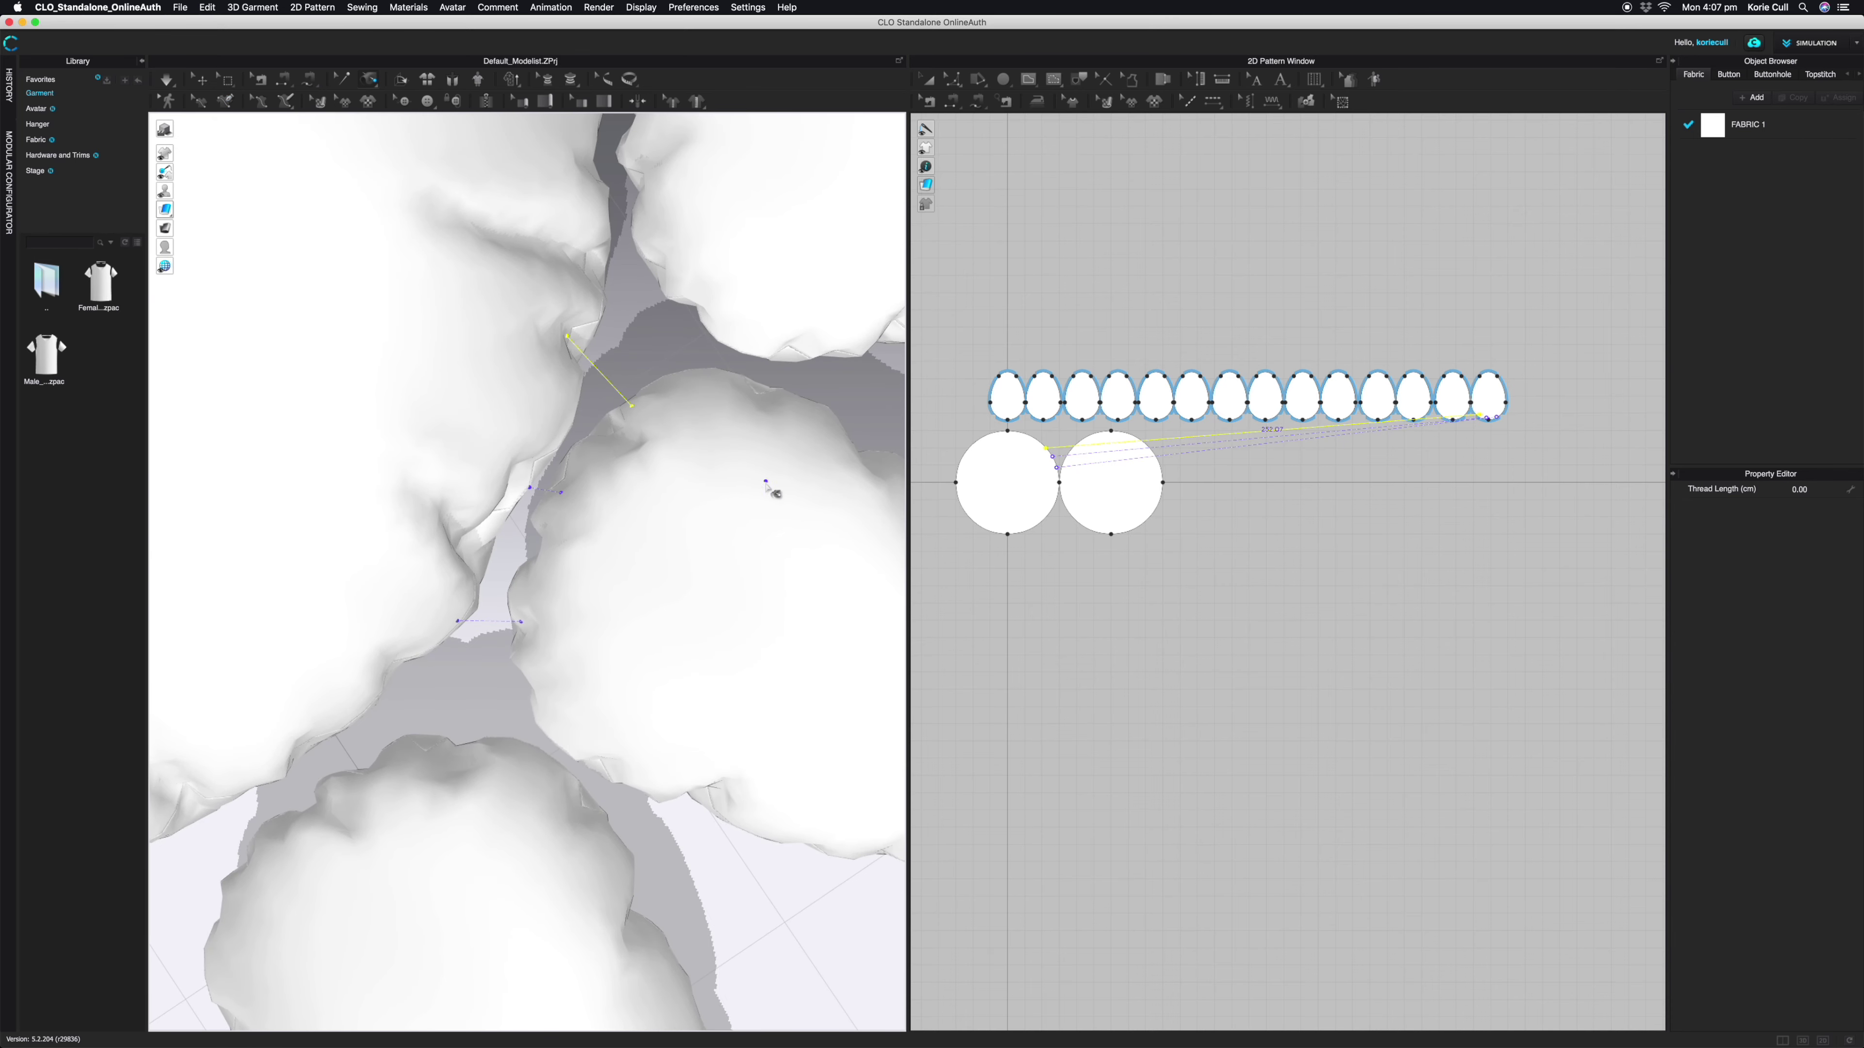
key(Escape)
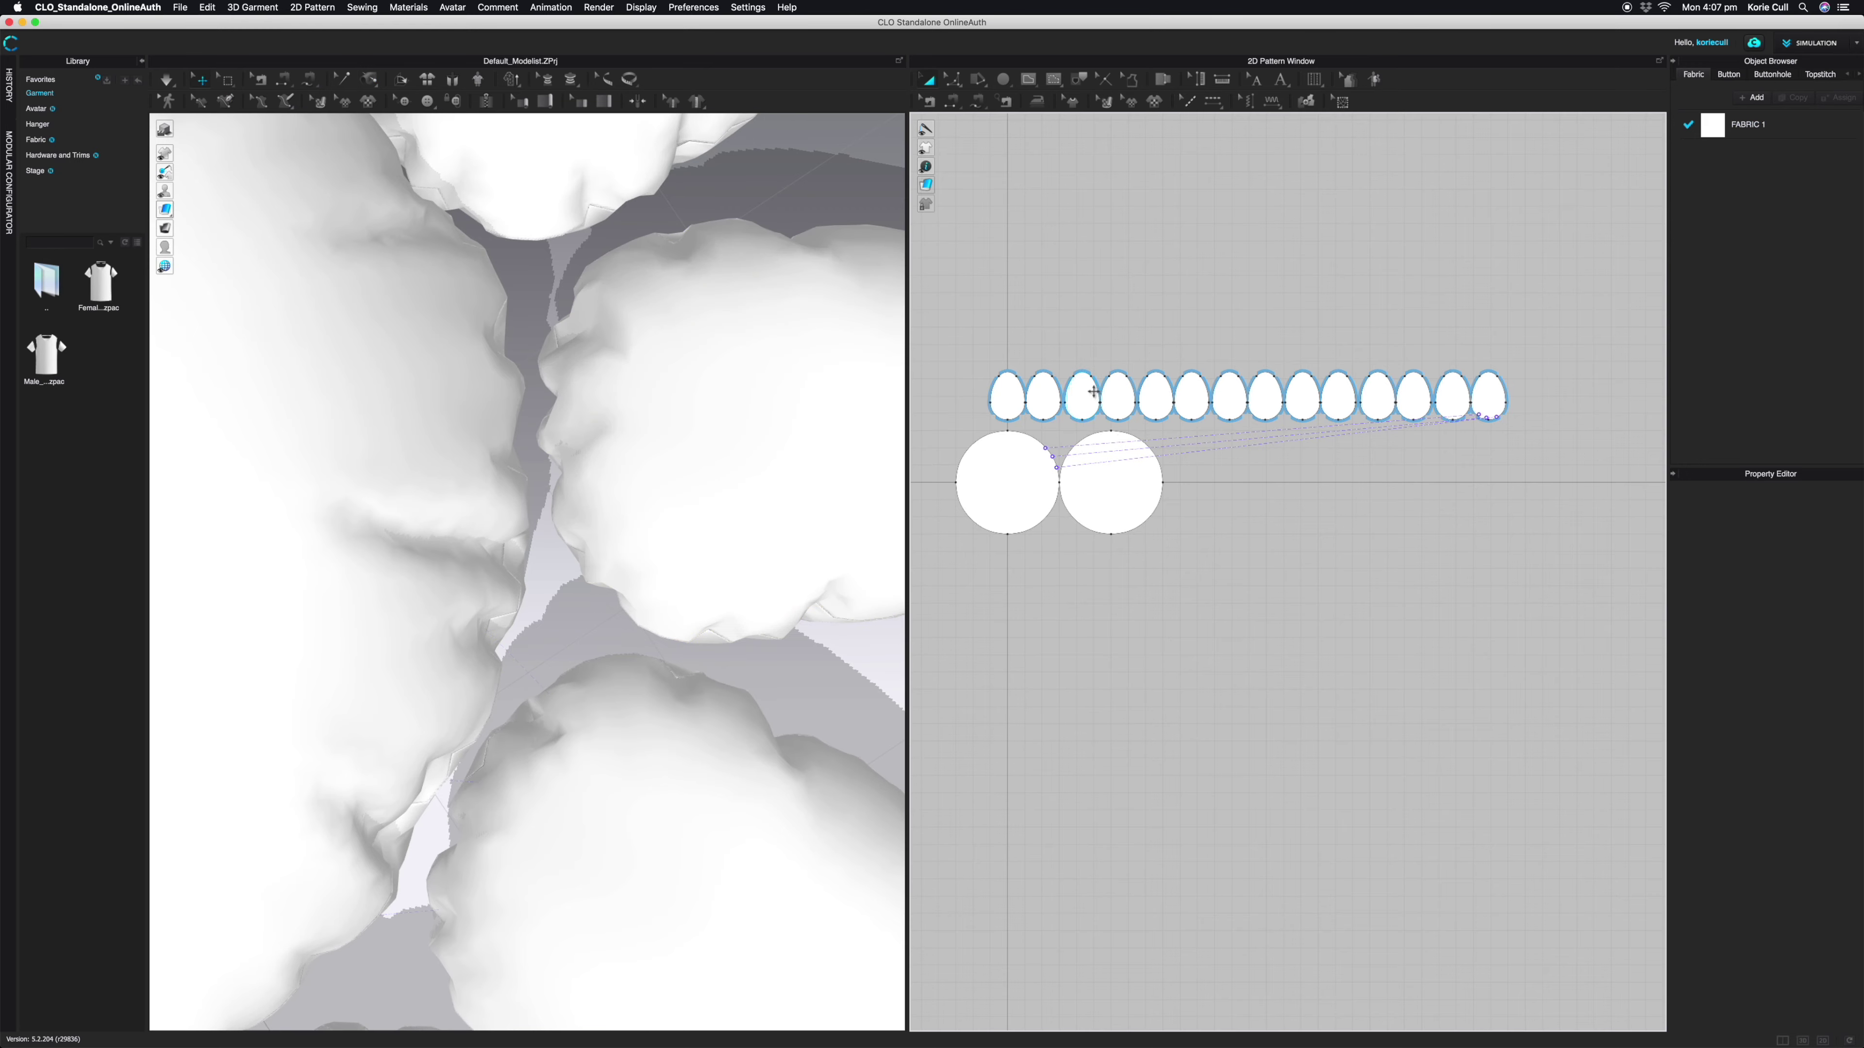
Step: Tack the pattern 4 toe pad to the first circle pad
click(1093, 392)
mouse_move(595, 415)
right_down()
mouse_move(542, 357)
mouse_move(509, 384)
mouse_move(571, 574)
right_up()
click(596, 424)
mouse_move(599, 420)
right_down()
mouse_move(645, 352)
mouse_move(628, 280)
right_up()
mouse_move(763, 360)
right_down()
mouse_move(616, 583)
mouse_move(458, 487)
mouse_move(546, 382)
right_up()
Step: Select another toe pad and zoom in close between the pads
key(q)
click(547, 379)
scroll(499, 478, down, 10)
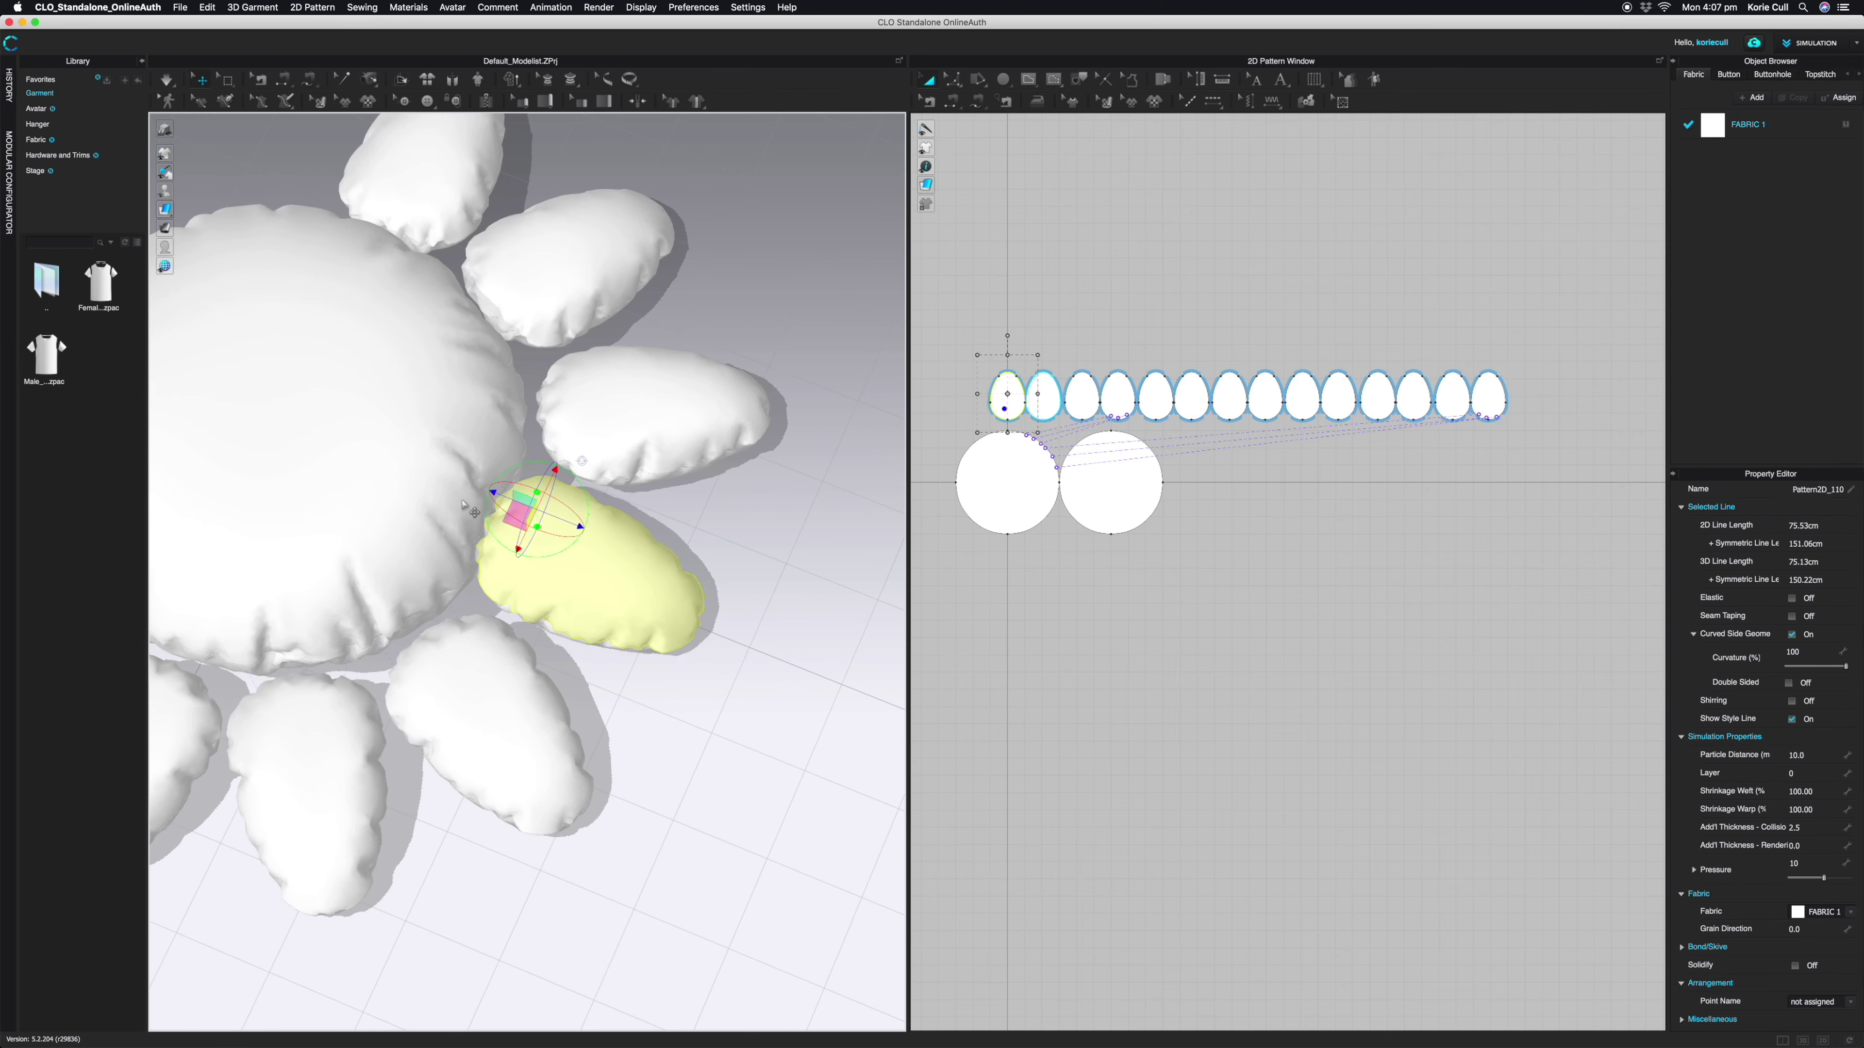
scroll(499, 479, up, 5)
scroll(499, 478, up, 3)
mouse_move(499, 479)
right_down()
mouse_move(453, 439)
mouse_move(465, 403)
mouse_move(421, 415)
mouse_move(457, 403)
mouse_move(383, 533)
mouse_move(473, 351)
mouse_move(490, 645)
mouse_move(575, 275)
mouse_move(643, 569)
right_up()
Step: Tack the twelfth pattern's toe pad to its neighbouring pad
click(575, 275)
click(643, 569)
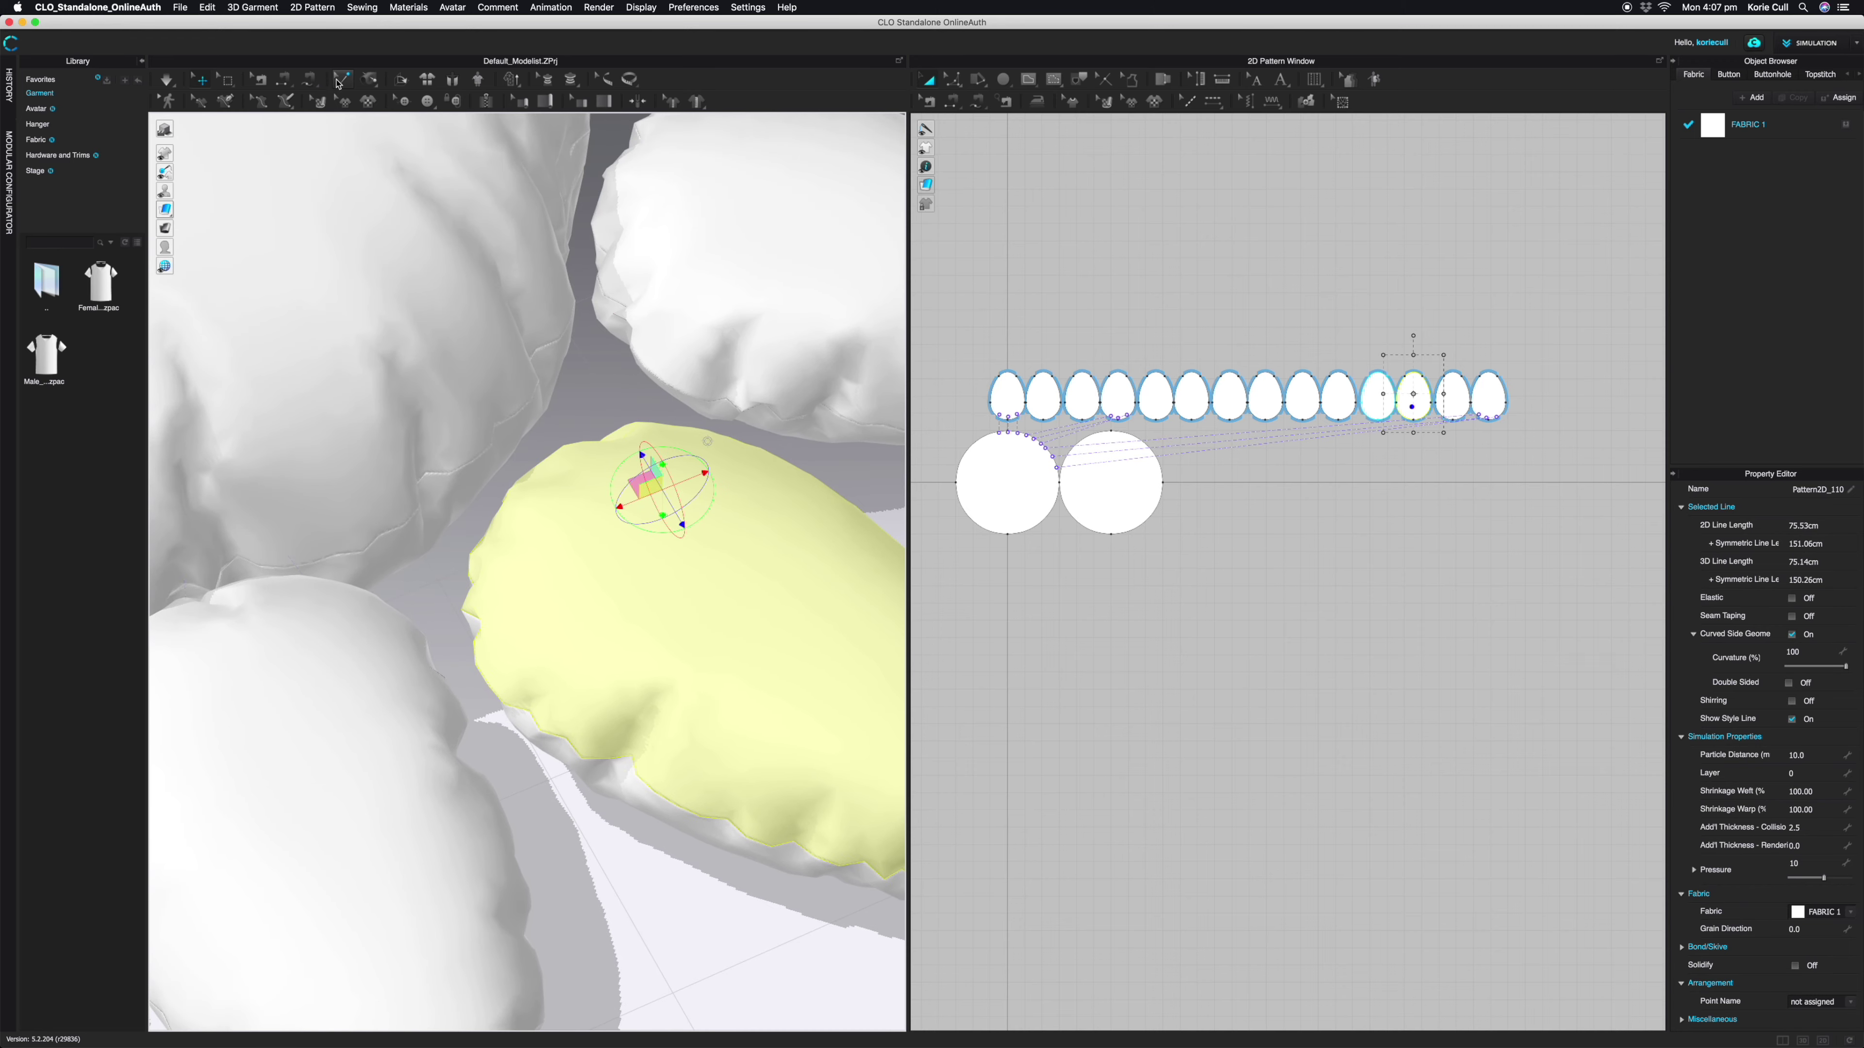
mouse_move(514, 366)
right_down()
mouse_move(540, 521)
mouse_move(526, 497)
mouse_move(513, 633)
right_up()
click(473, 454)
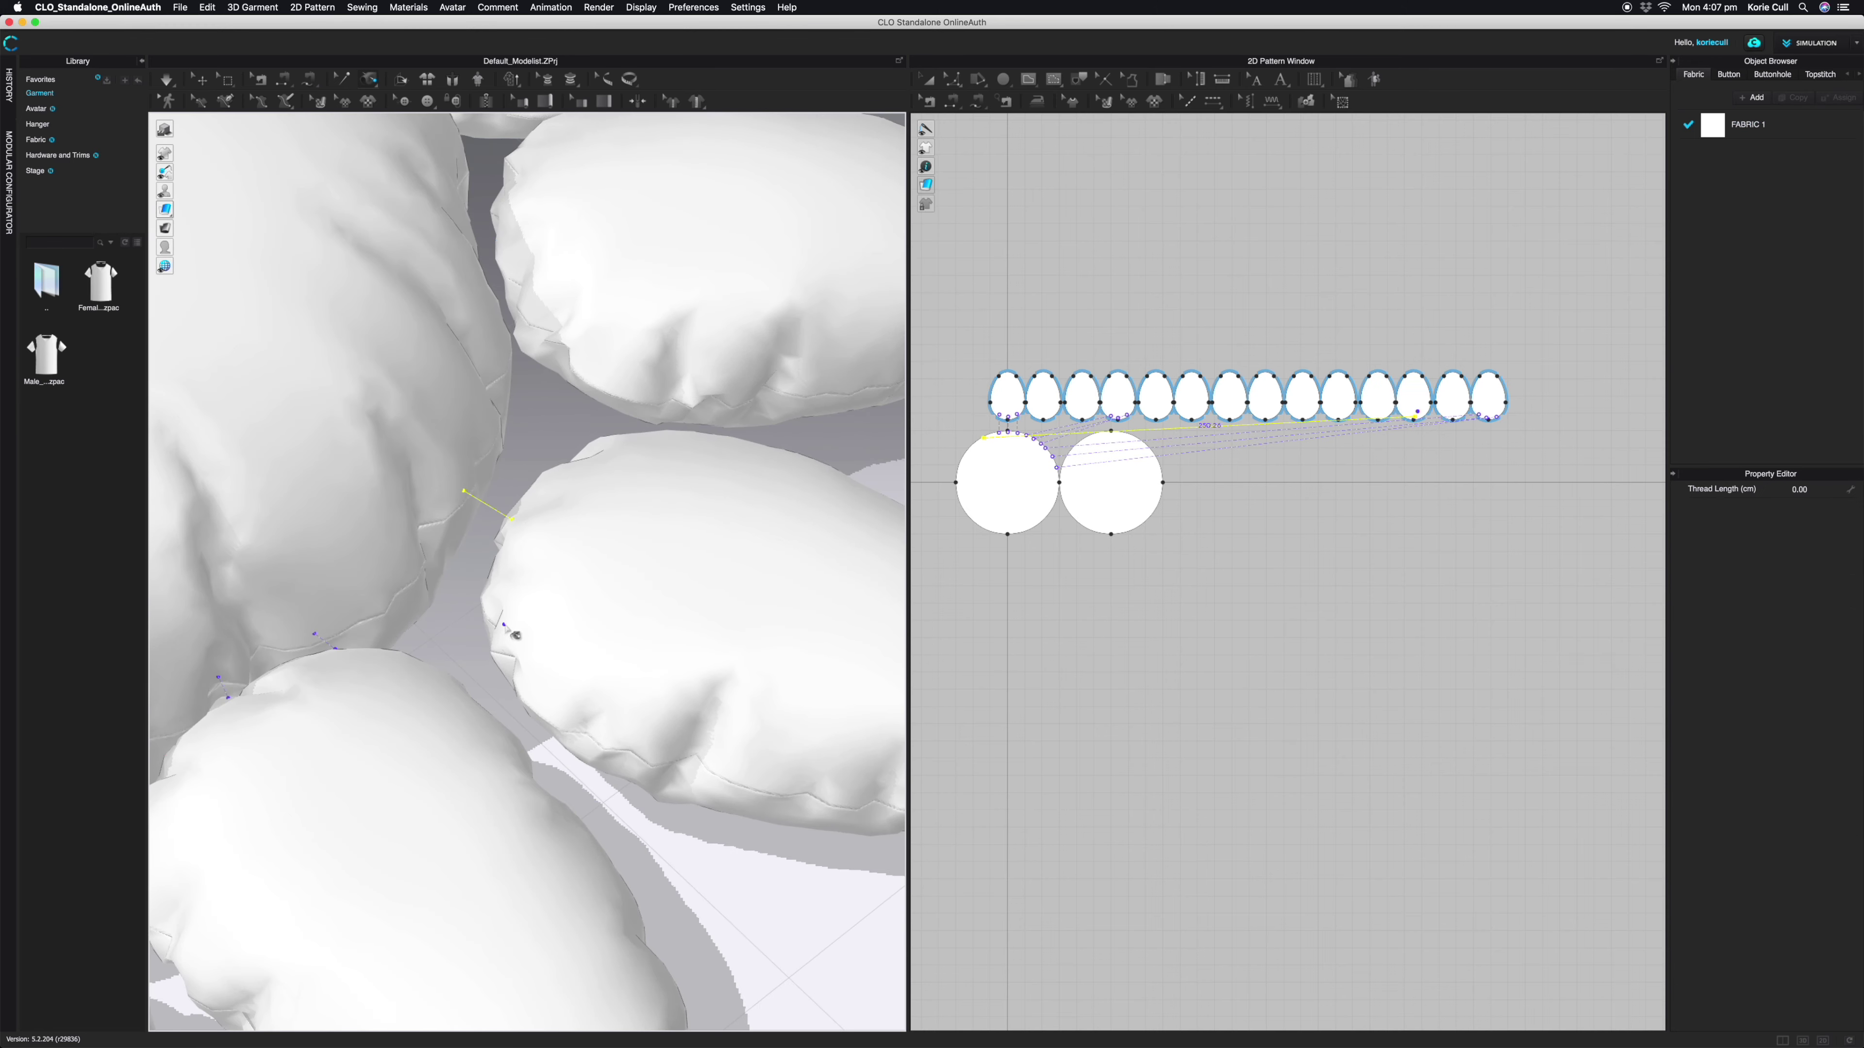
right_drag(416, 571, 552, 448)
right_drag(493, 386, 632, 379)
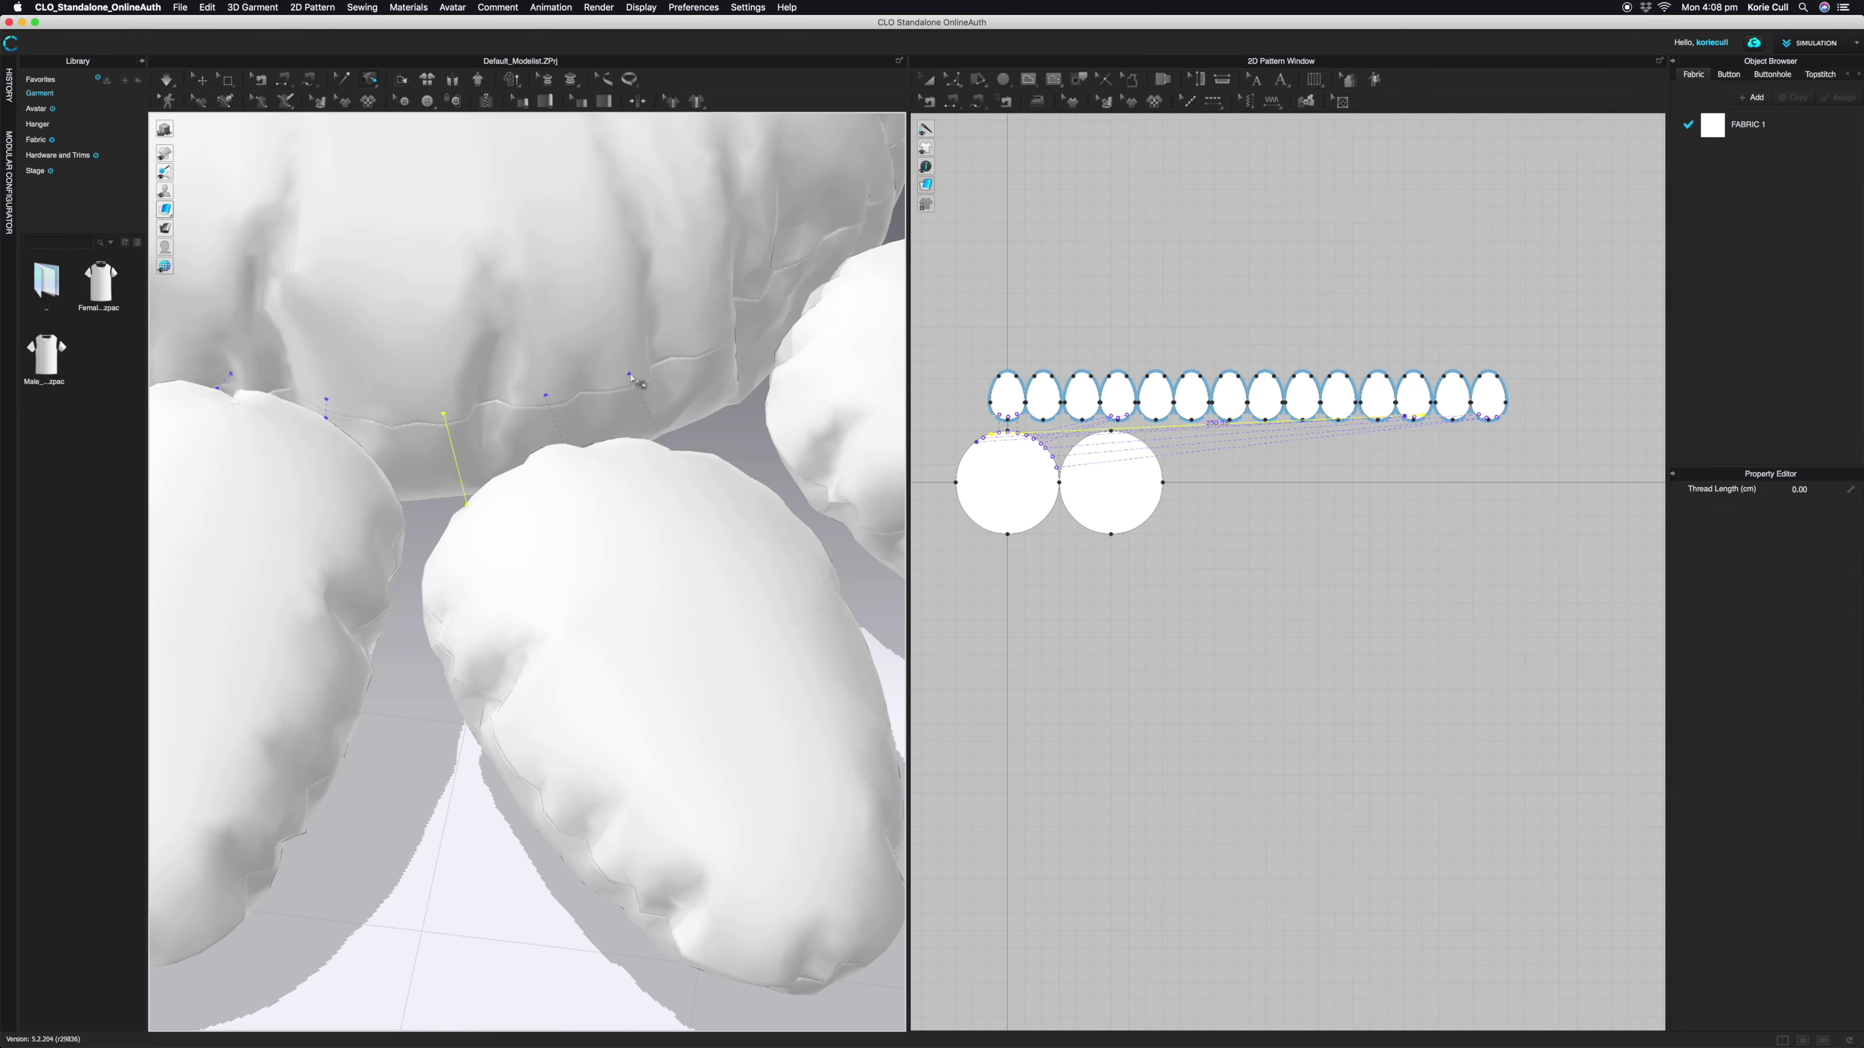
mouse_move(688, 506)
right_down()
mouse_move(632, 607)
mouse_move(582, 574)
mouse_move(509, 648)
mouse_move(517, 558)
mouse_move(683, 591)
mouse_move(669, 487)
right_up()
Step: Select the next toe pad and position the view to tack it
key(q)
click(690, 608)
click(369, 78)
mouse_move(802, 490)
right_down()
mouse_move(502, 583)
mouse_move(486, 511)
mouse_move(447, 580)
mouse_move(292, 529)
mouse_move(637, 407)
mouse_move(668, 425)
mouse_move(541, 774)
mouse_move(553, 695)
mouse_move(657, 659)
right_up()
scroll(657, 659, down, 10)
click(609, 371)
right_drag(609, 371, 466, 483)
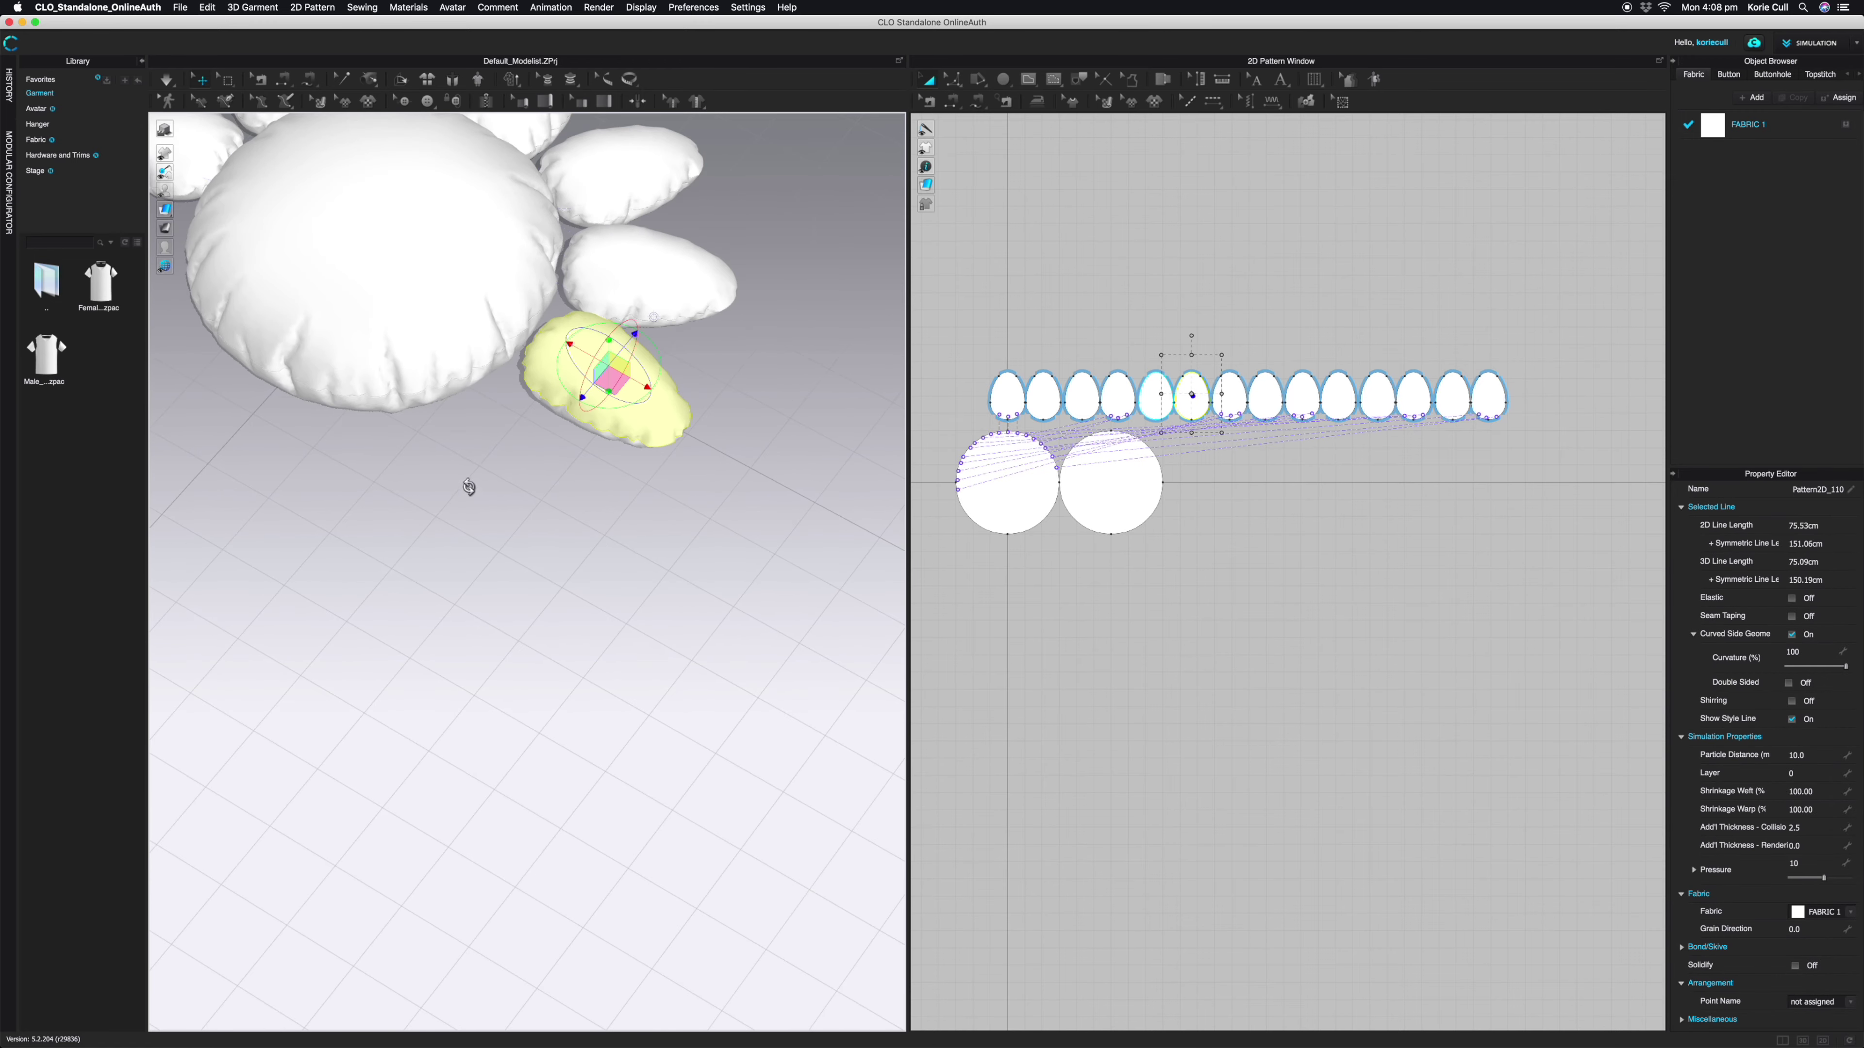
scroll(500, 325, up, 3)
mouse_move(500, 324)
right_down()
mouse_move(699, 532)
mouse_move(545, 741)
mouse_move(470, 686)
mouse_move(413, 768)
right_up()
scroll(796, 505, up, 3)
Step: Select the tack lines between the pads and inspect them
key(n)
click(411, 653)
click(307, 667)
mouse_move(306, 668)
right_down()
mouse_move(591, 665)
mouse_move(499, 639)
mouse_move(725, 603)
right_up()
scroll(484, 531, down, 10)
scroll(460, 624, up, 3)
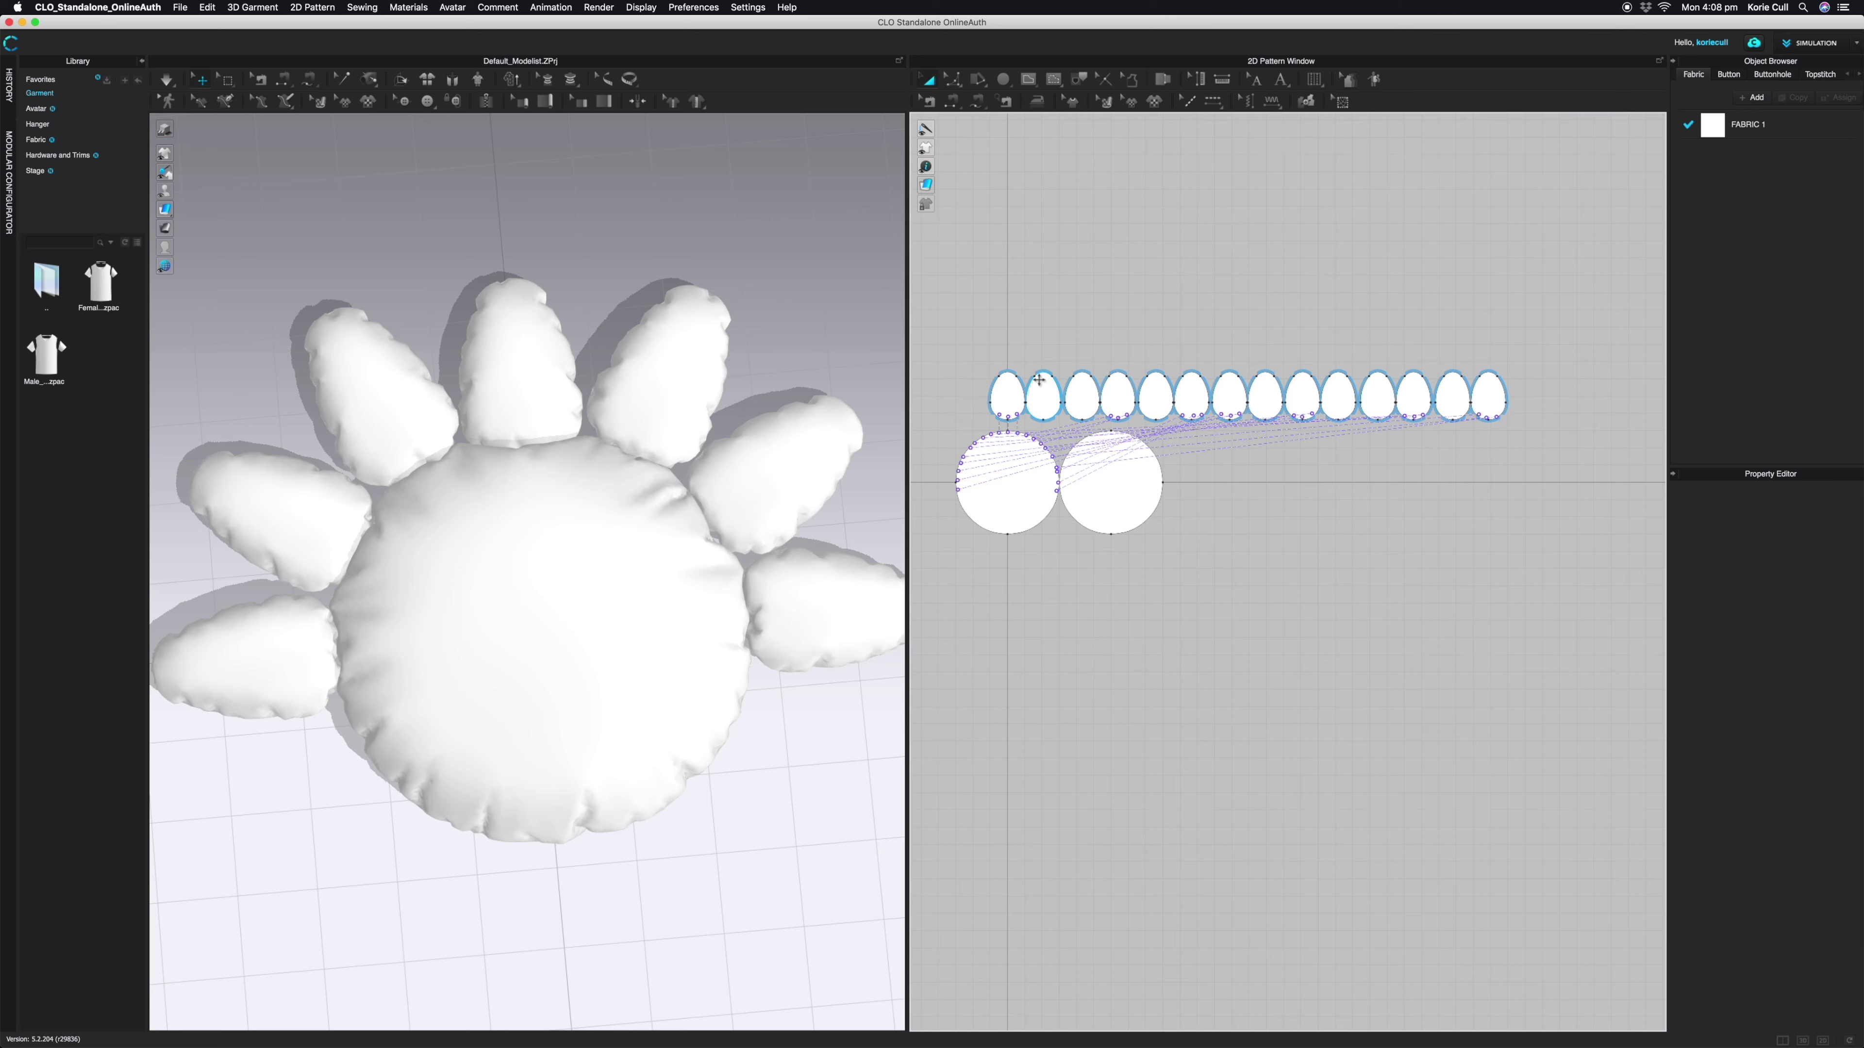
Step: Switch to point-and-segment editing and pick points on the first egg pattern
scroll(1002, 390, up, 5)
click(1002, 389)
click(936, 442)
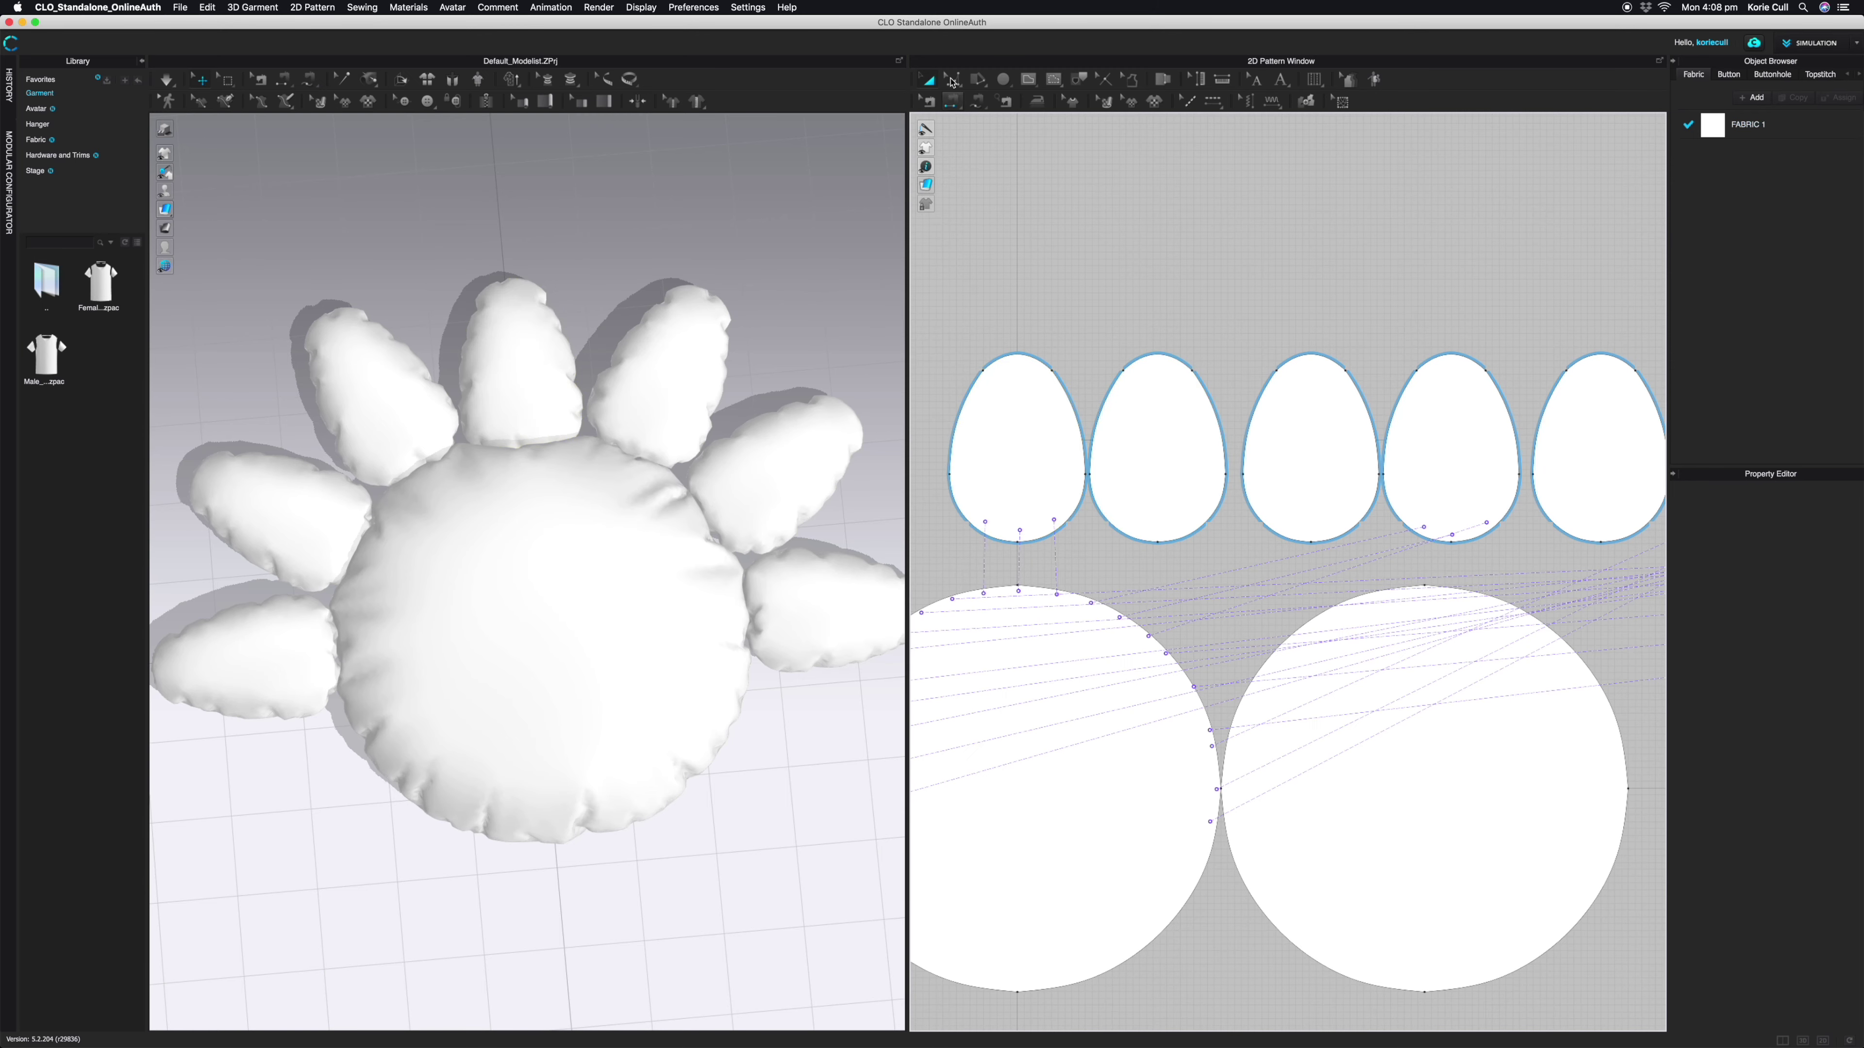
click(959, 82)
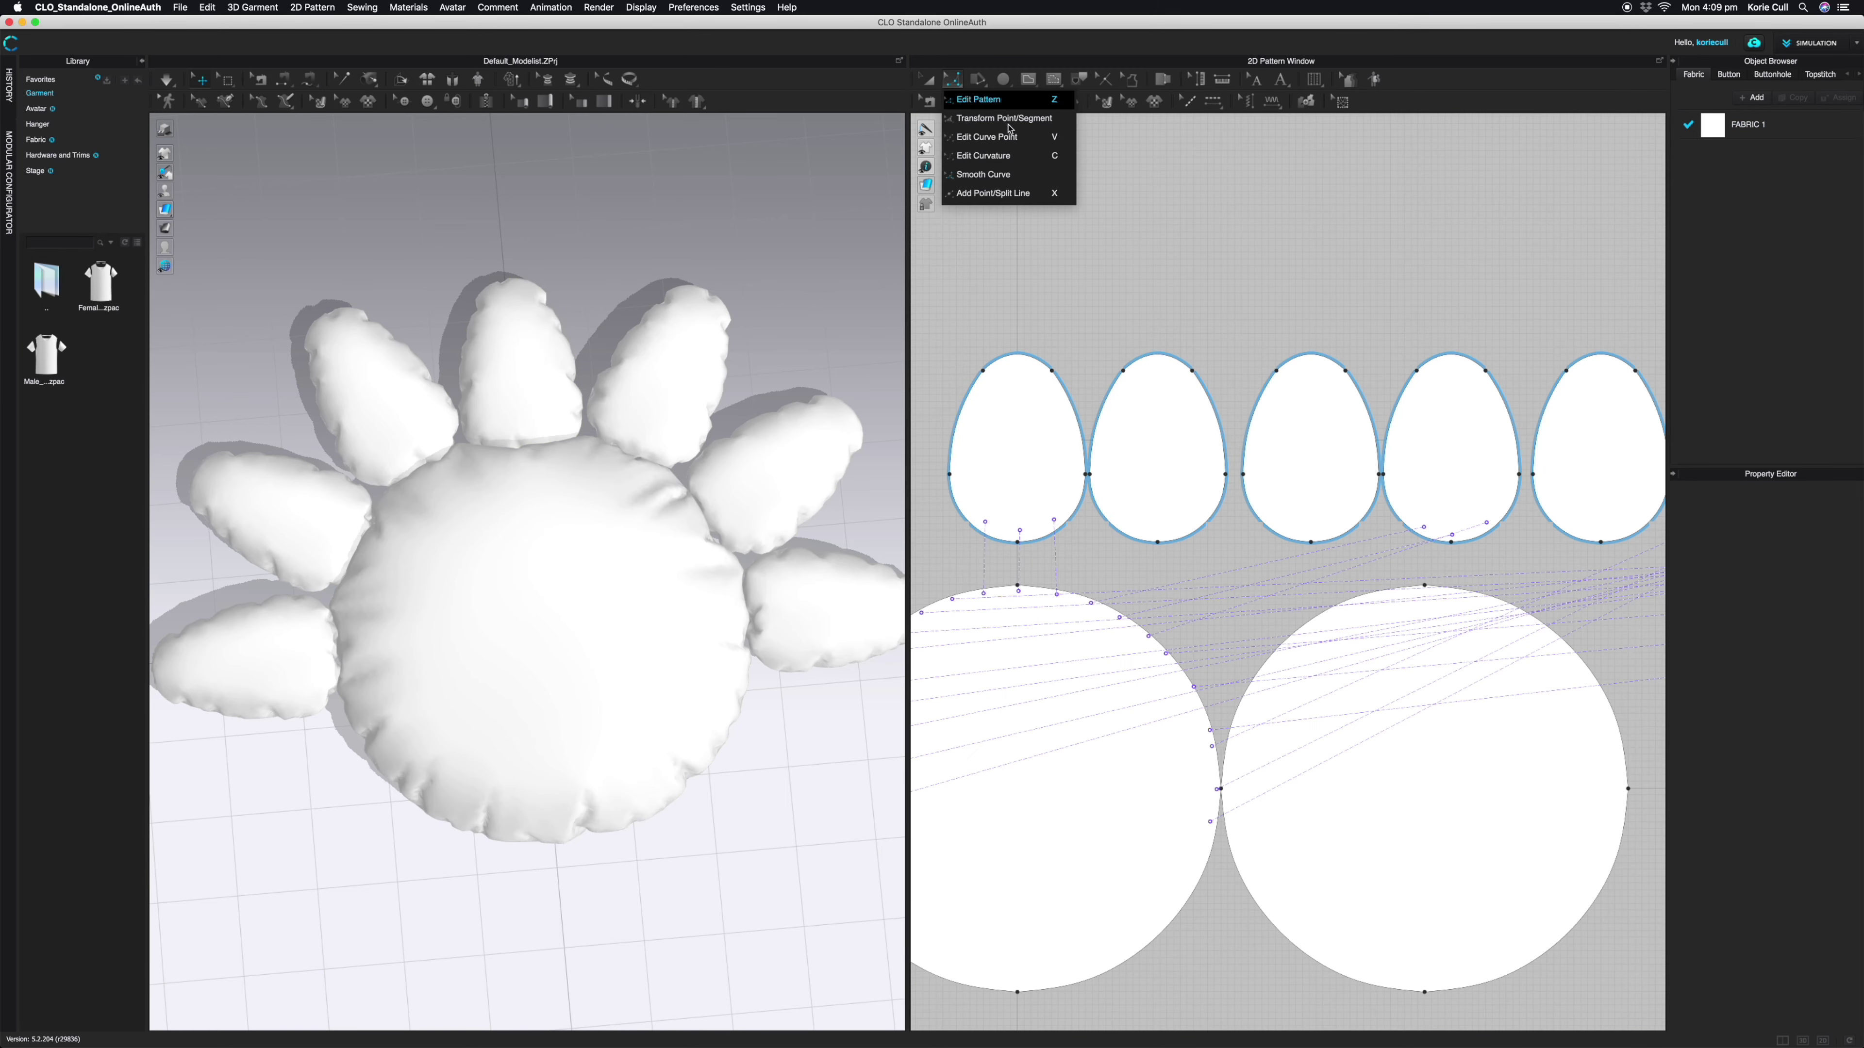
click(998, 137)
click(987, 375)
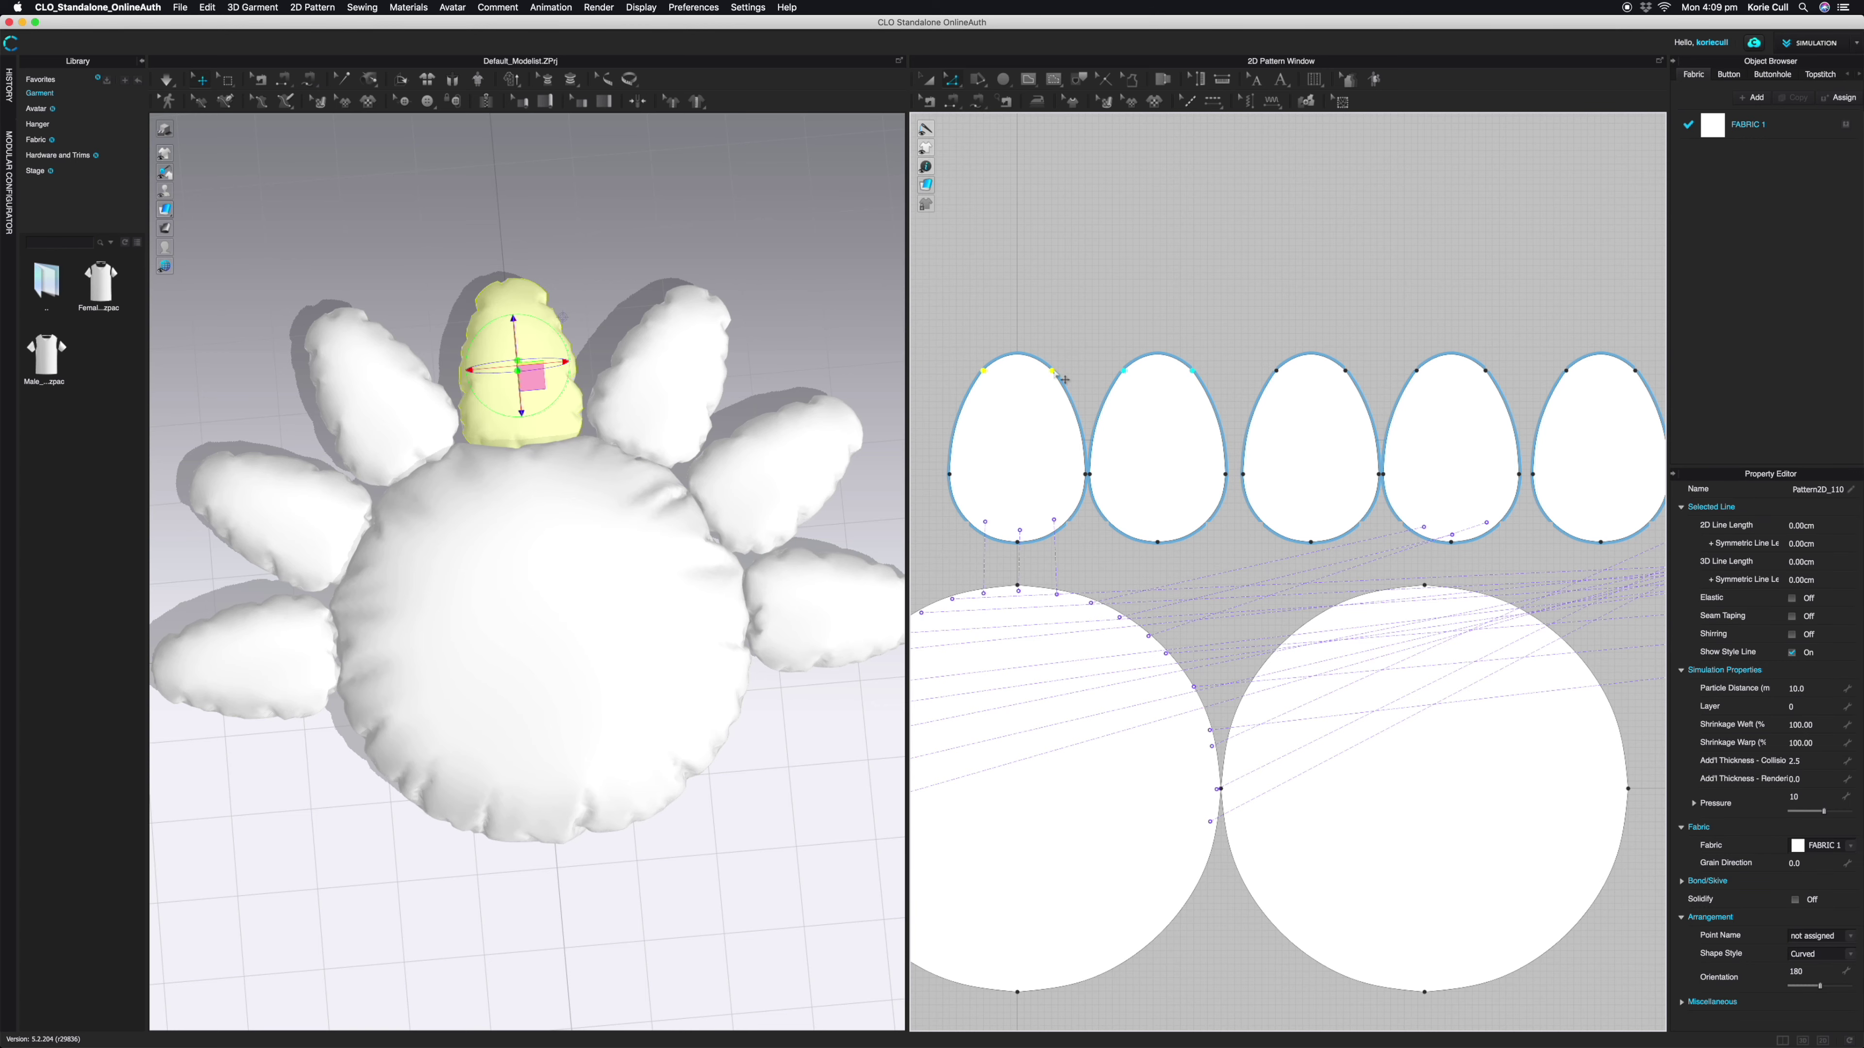
click(1064, 380)
click(985, 373)
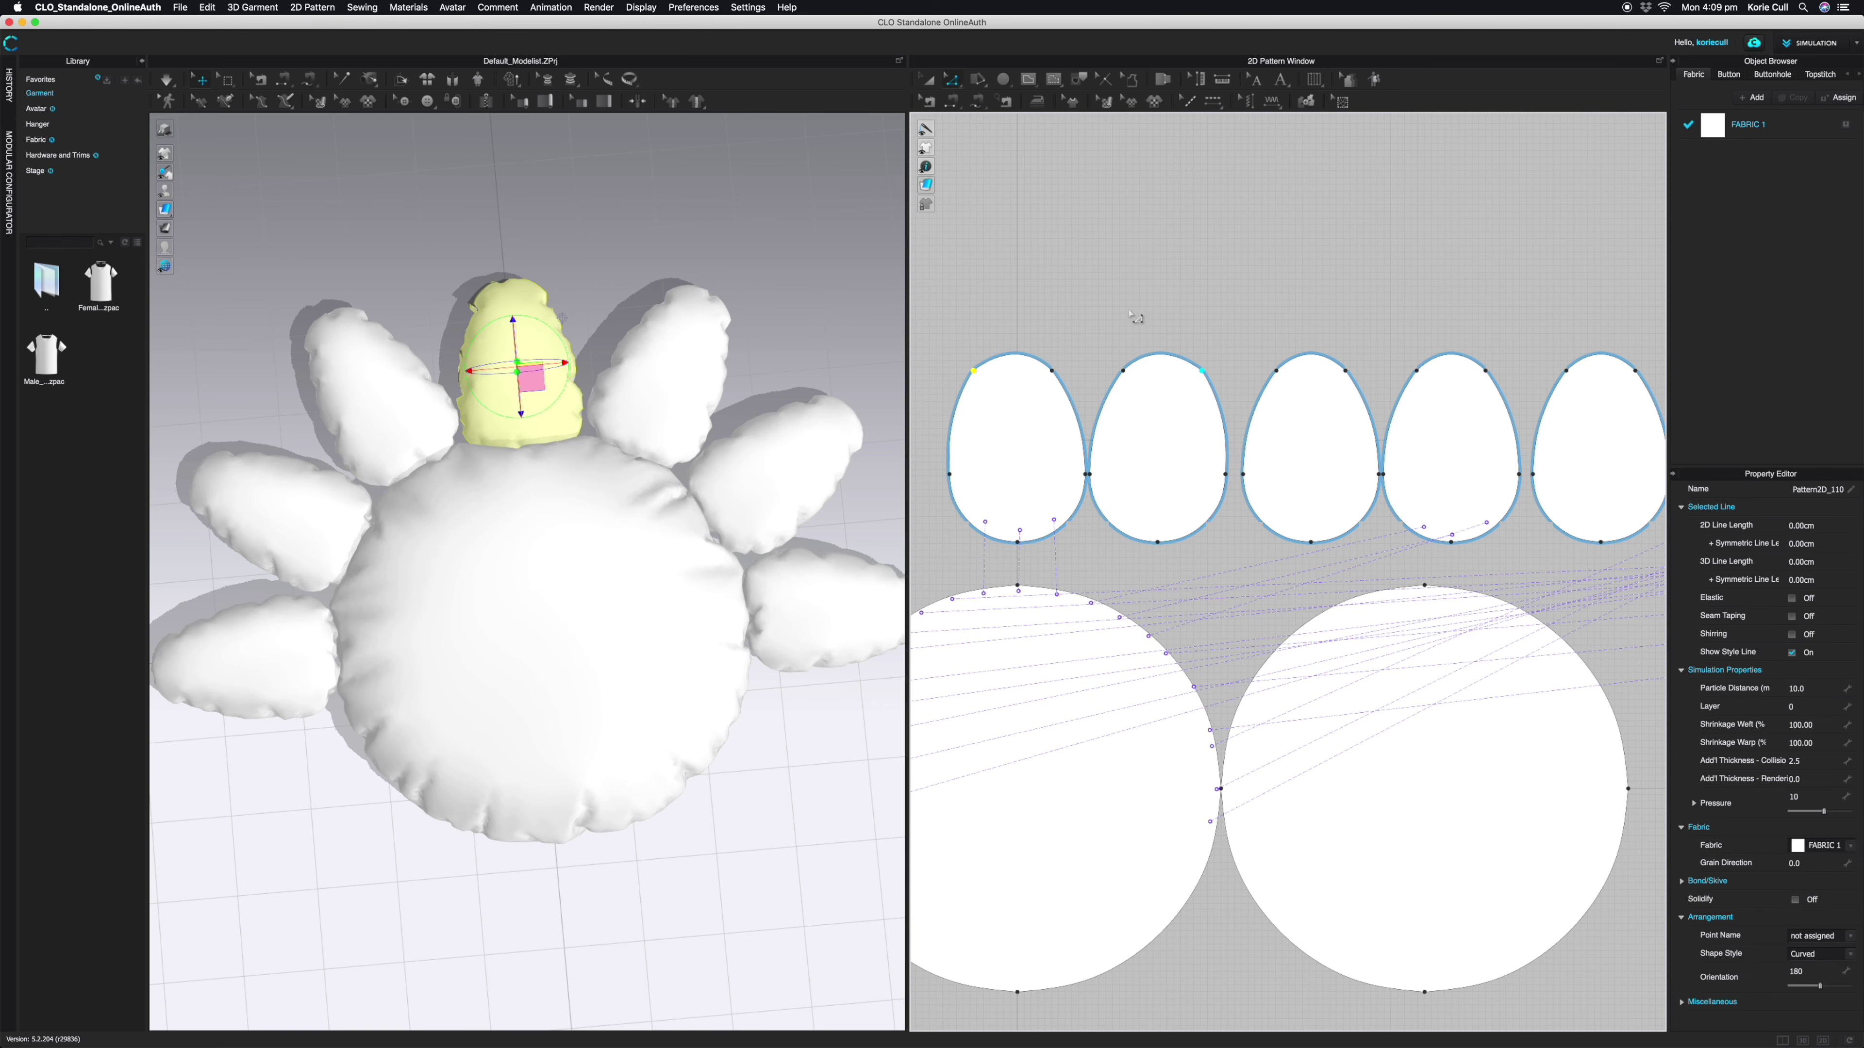
click(1082, 324)
Step: Zoom around the 2D window and select the egg patterns
scroll(1083, 323, down, 5)
scroll(1225, 292, down, 3)
scroll(1224, 292, up, 3)
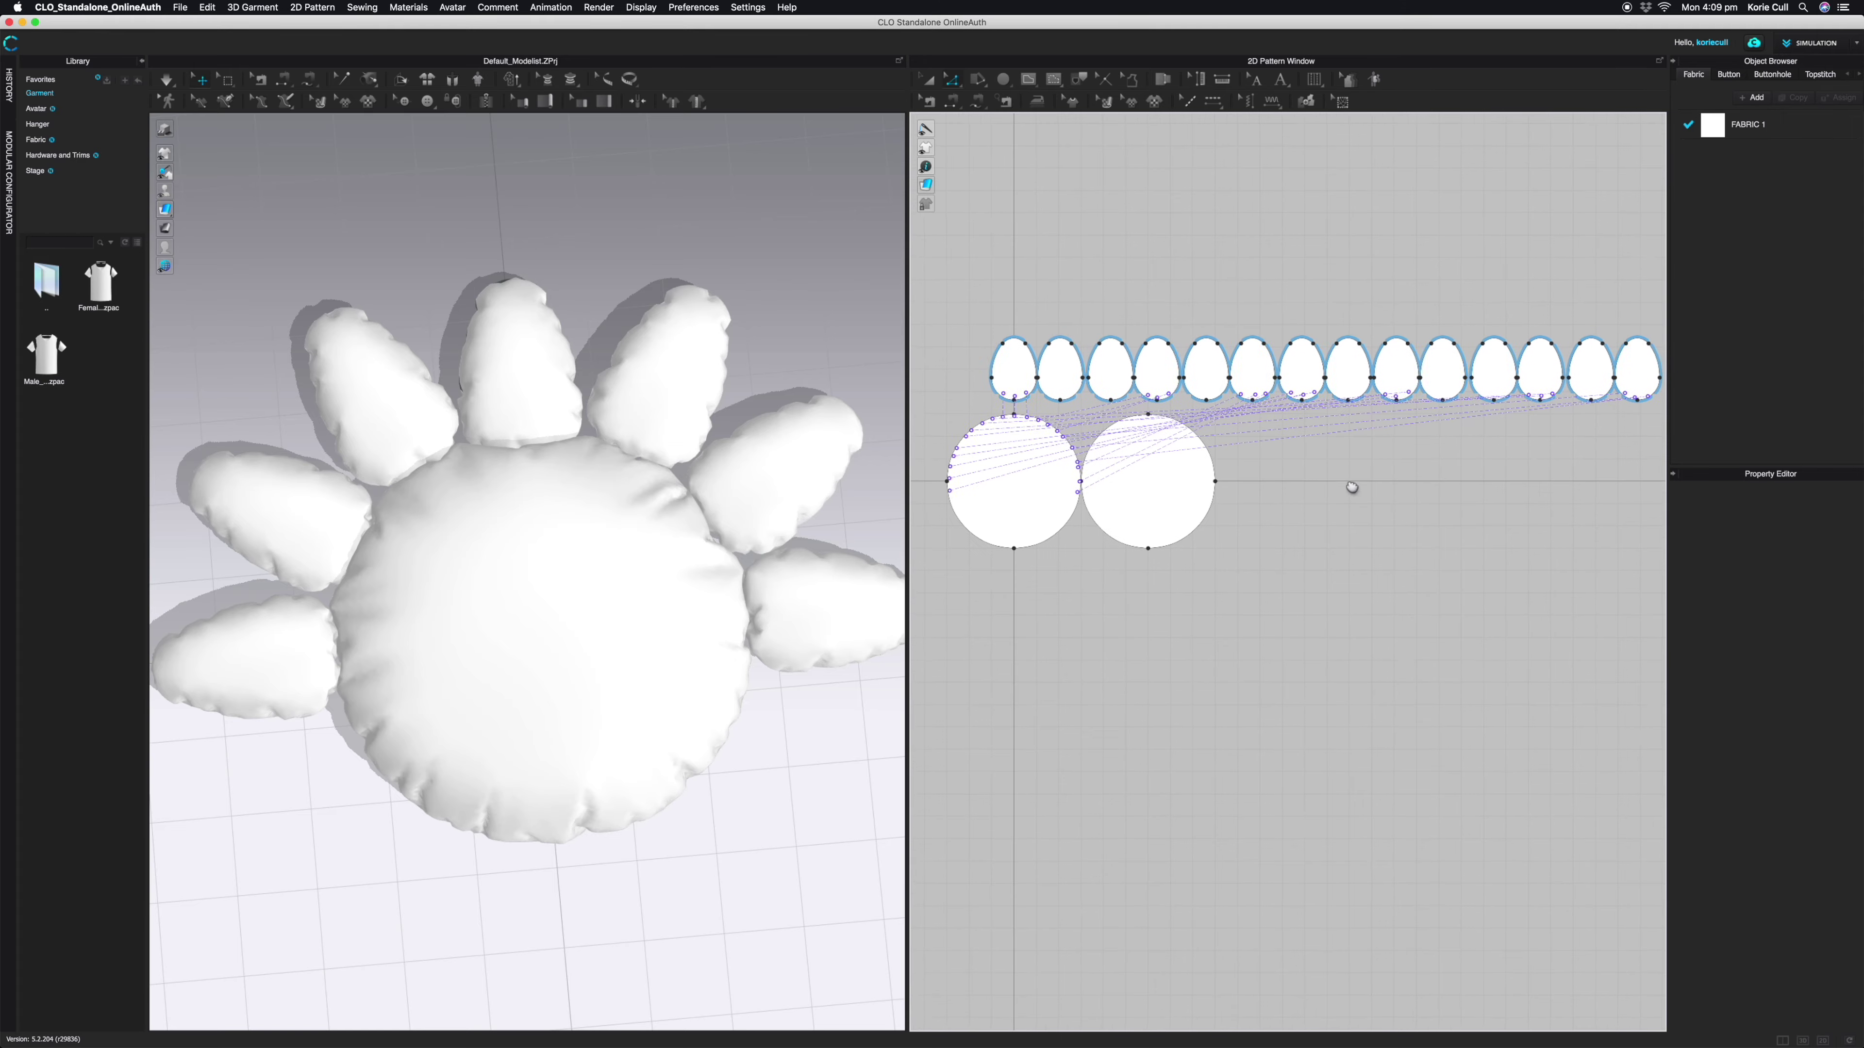
mouse_move(734, 470)
right_down()
mouse_move(664, 484)
mouse_move(659, 570)
mouse_move(704, 441)
right_up()
scroll(1068, 370, up, 3)
scroll(1067, 370, down, 4)
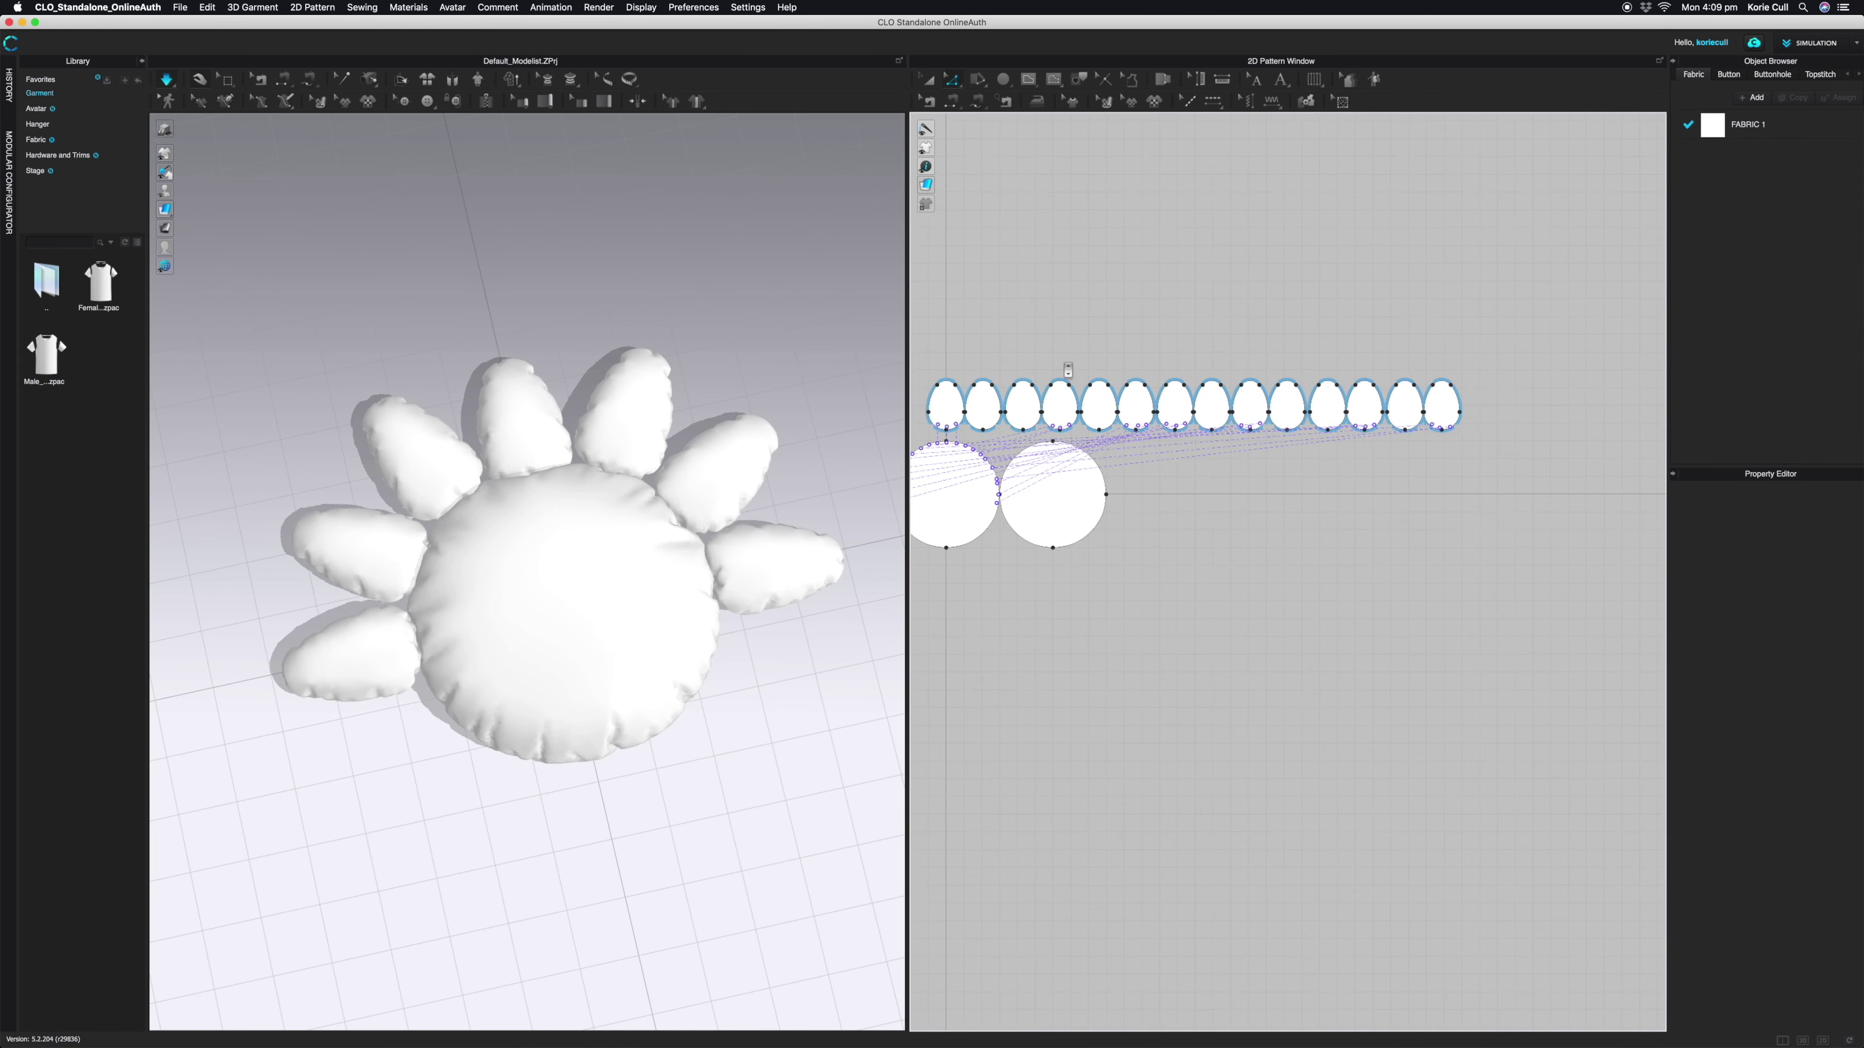
drag(1517, 414, 1517, 413)
scroll(1273, 371, up, 5)
scroll(1273, 371, up, 4)
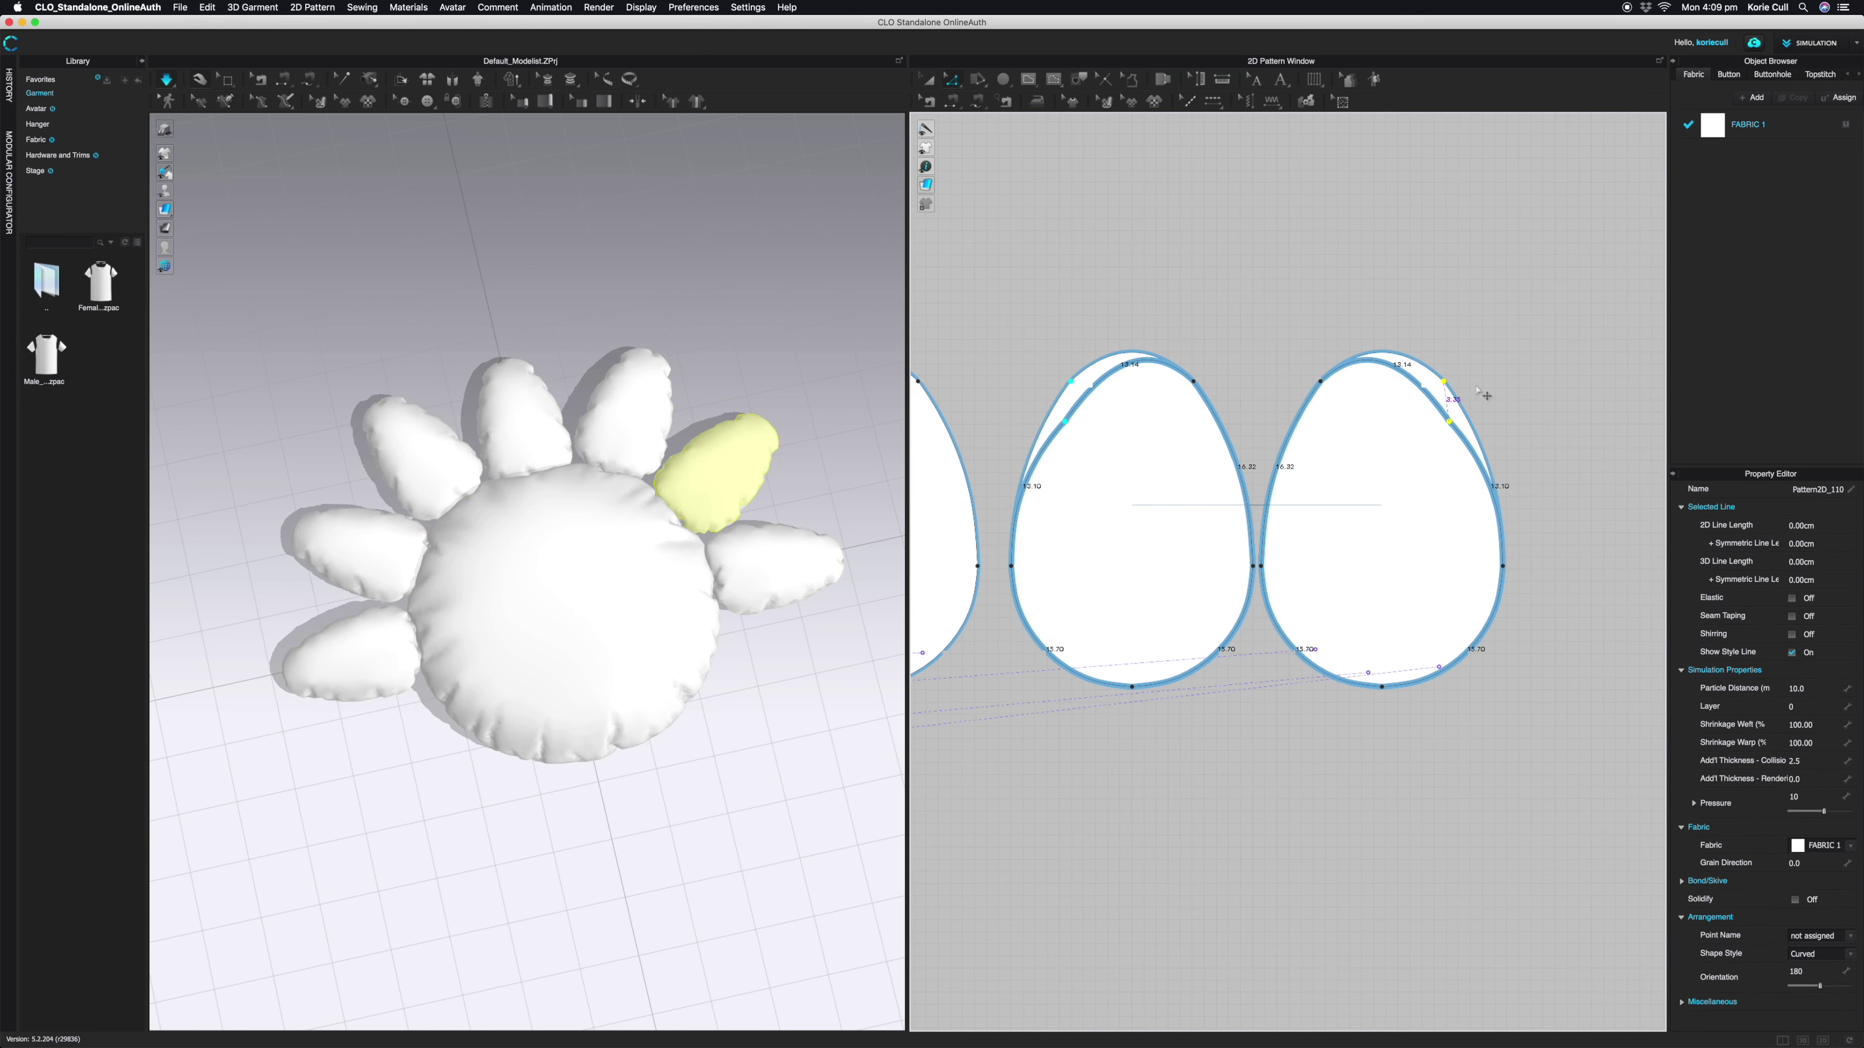
scroll(1497, 367, down, 8)
Step: Select all patterns and drag the egg tops down to shorten them
key(ctrl+a)
scroll(1534, 393, up, 5)
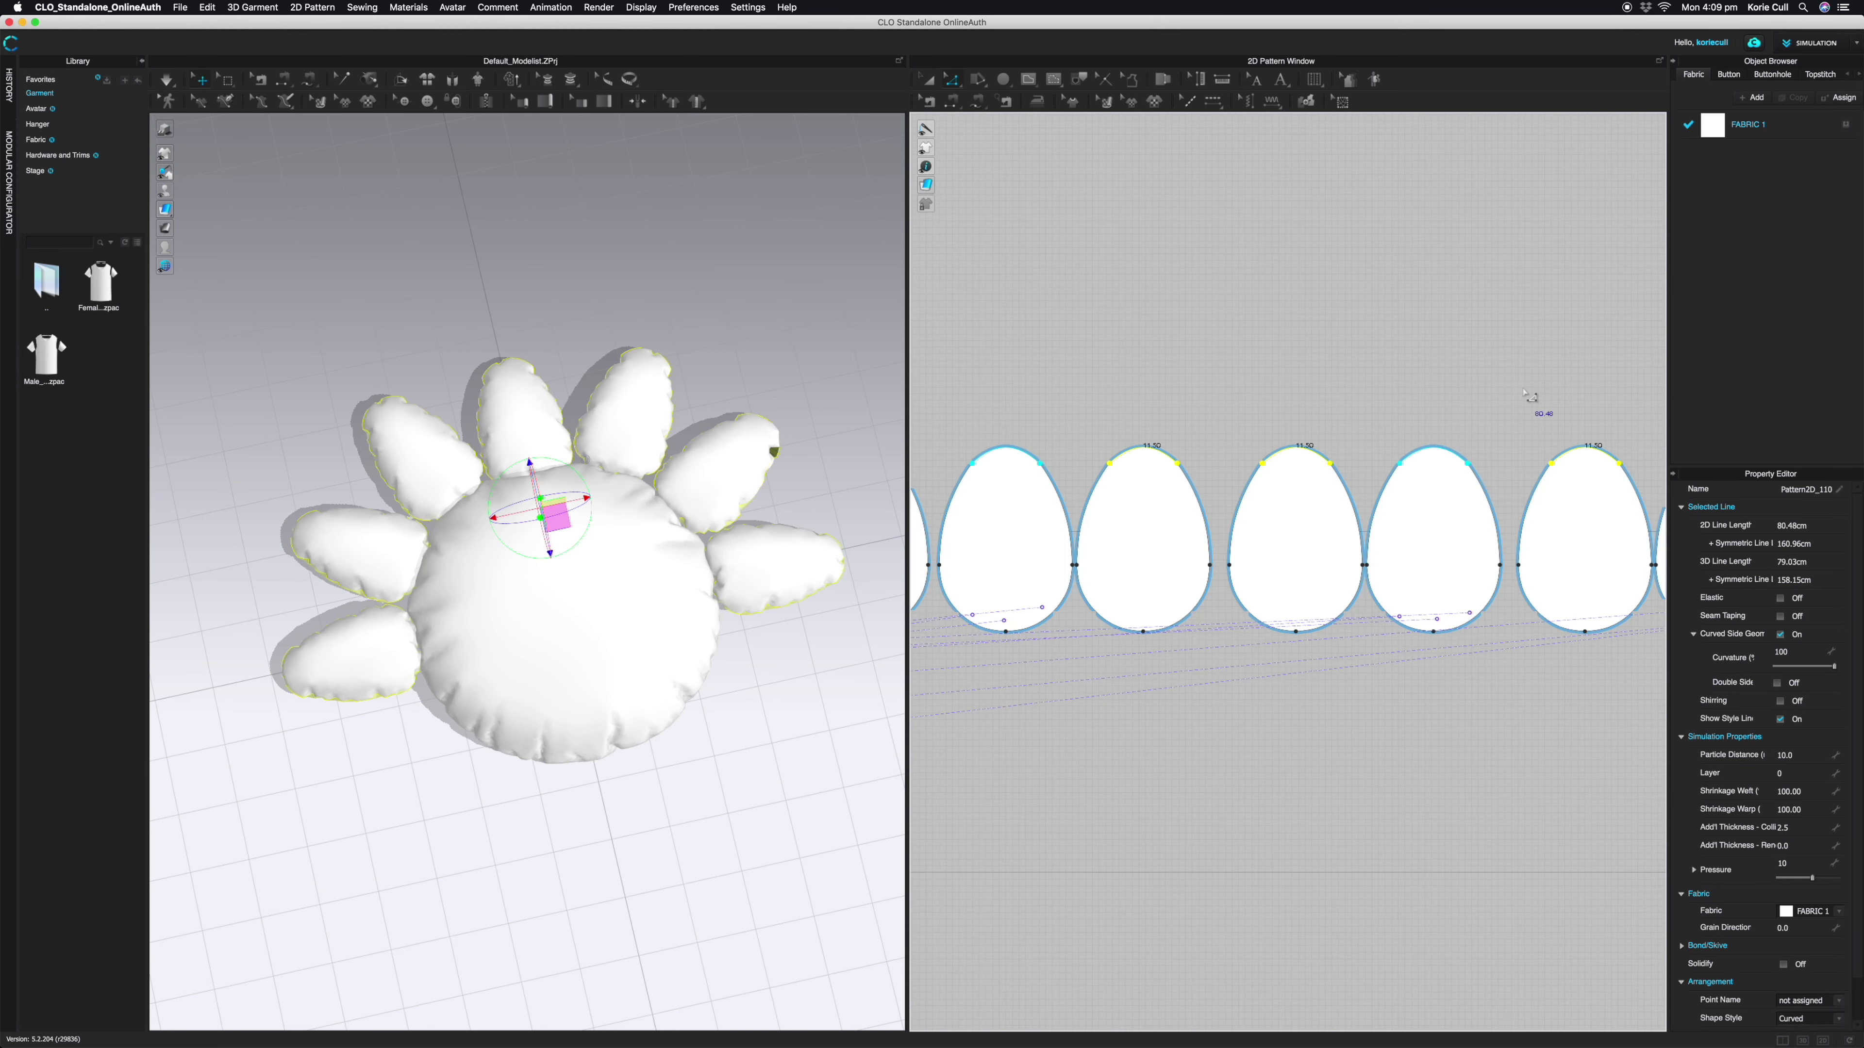
drag(1505, 398, 1423, 420)
scroll(1436, 411, down, 3)
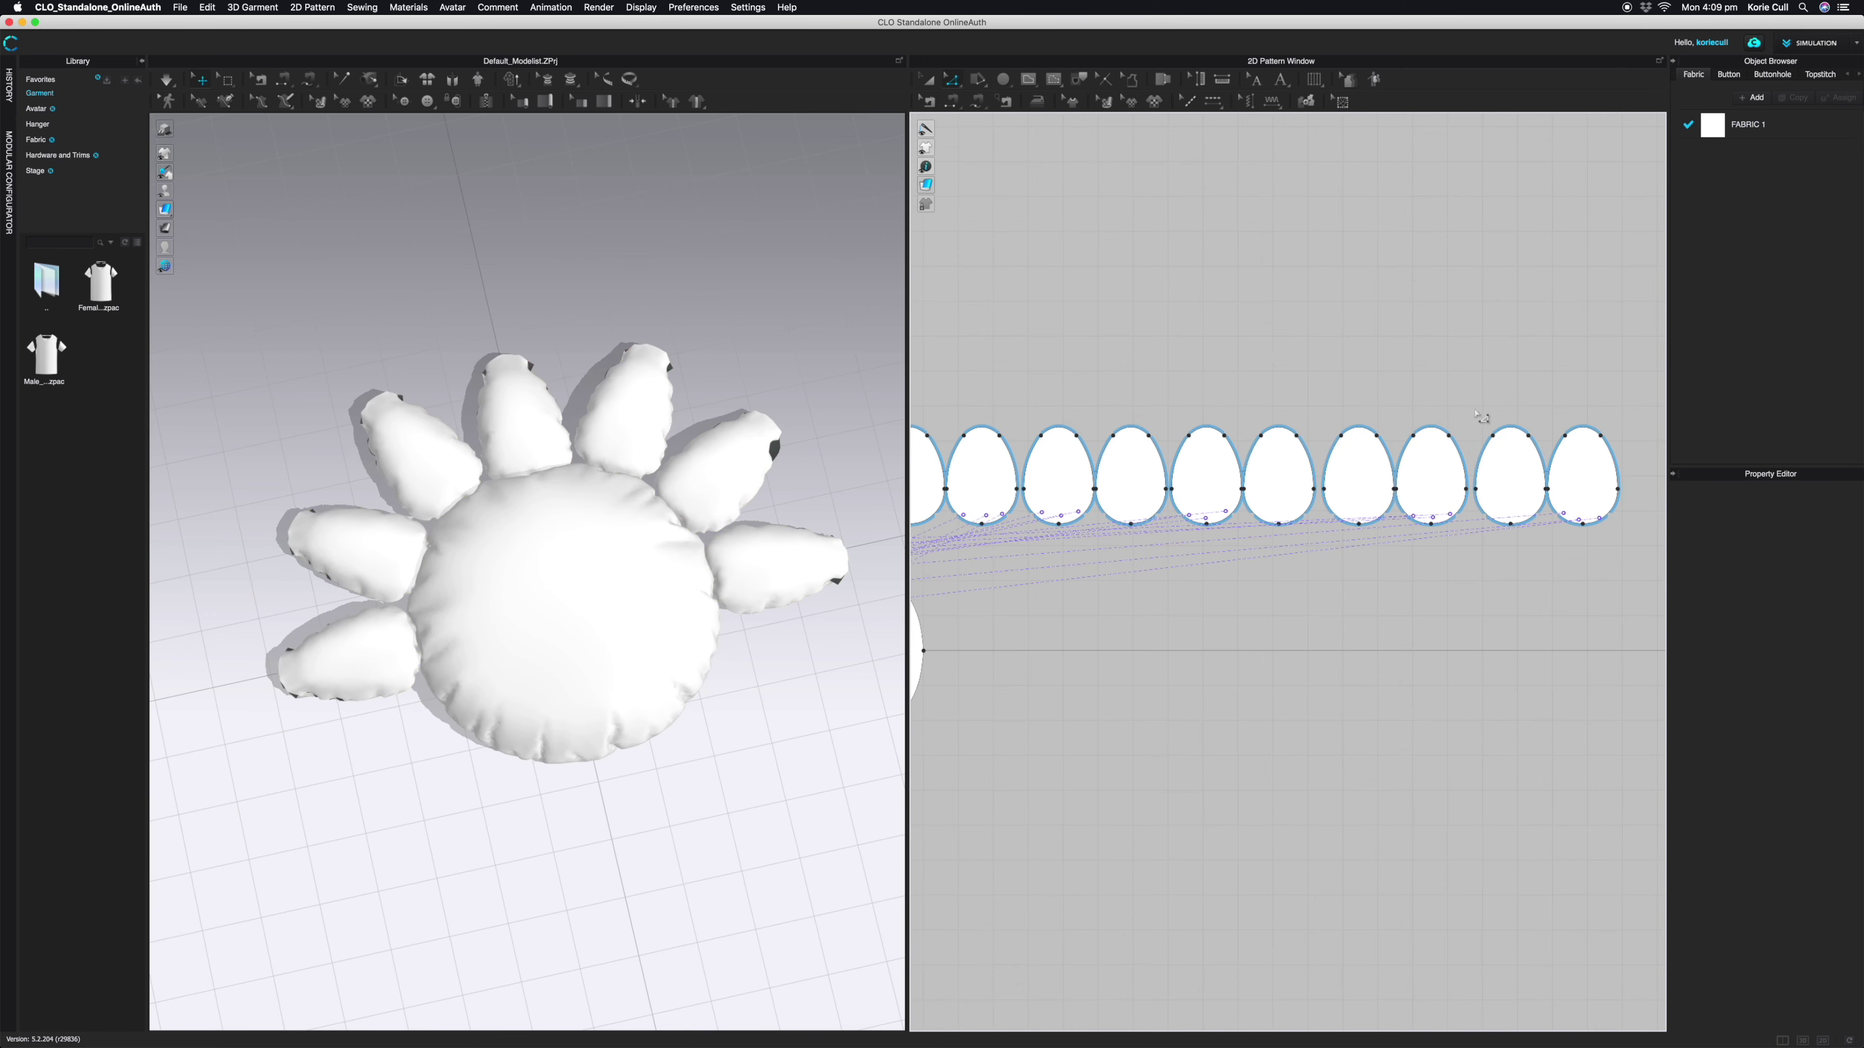
scroll(999, 402, down, 4)
click(999, 402)
drag(1579, 447, 1579, 447)
scroll(1206, 408, up, 2)
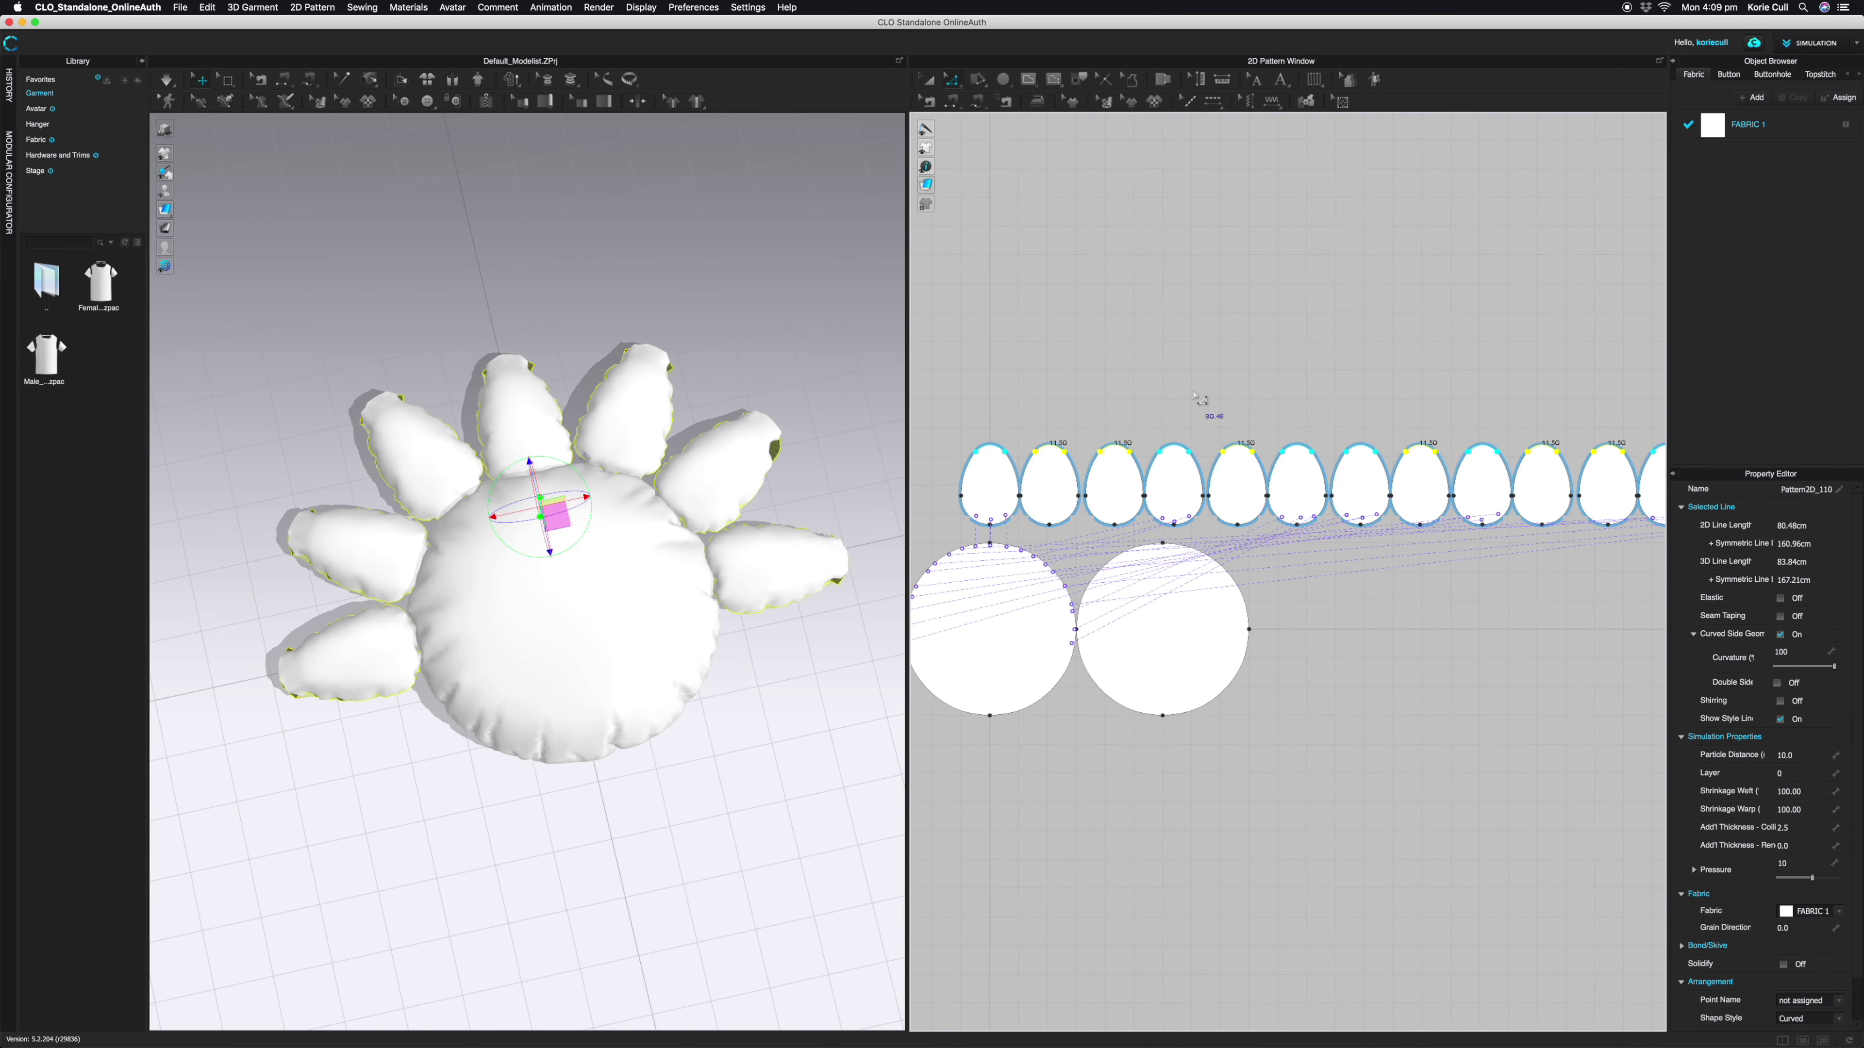
Step: Undo and redo the egg reshaping, then reselect the whole row of eggs
key(ctrl+z)
key(ctrl+y)
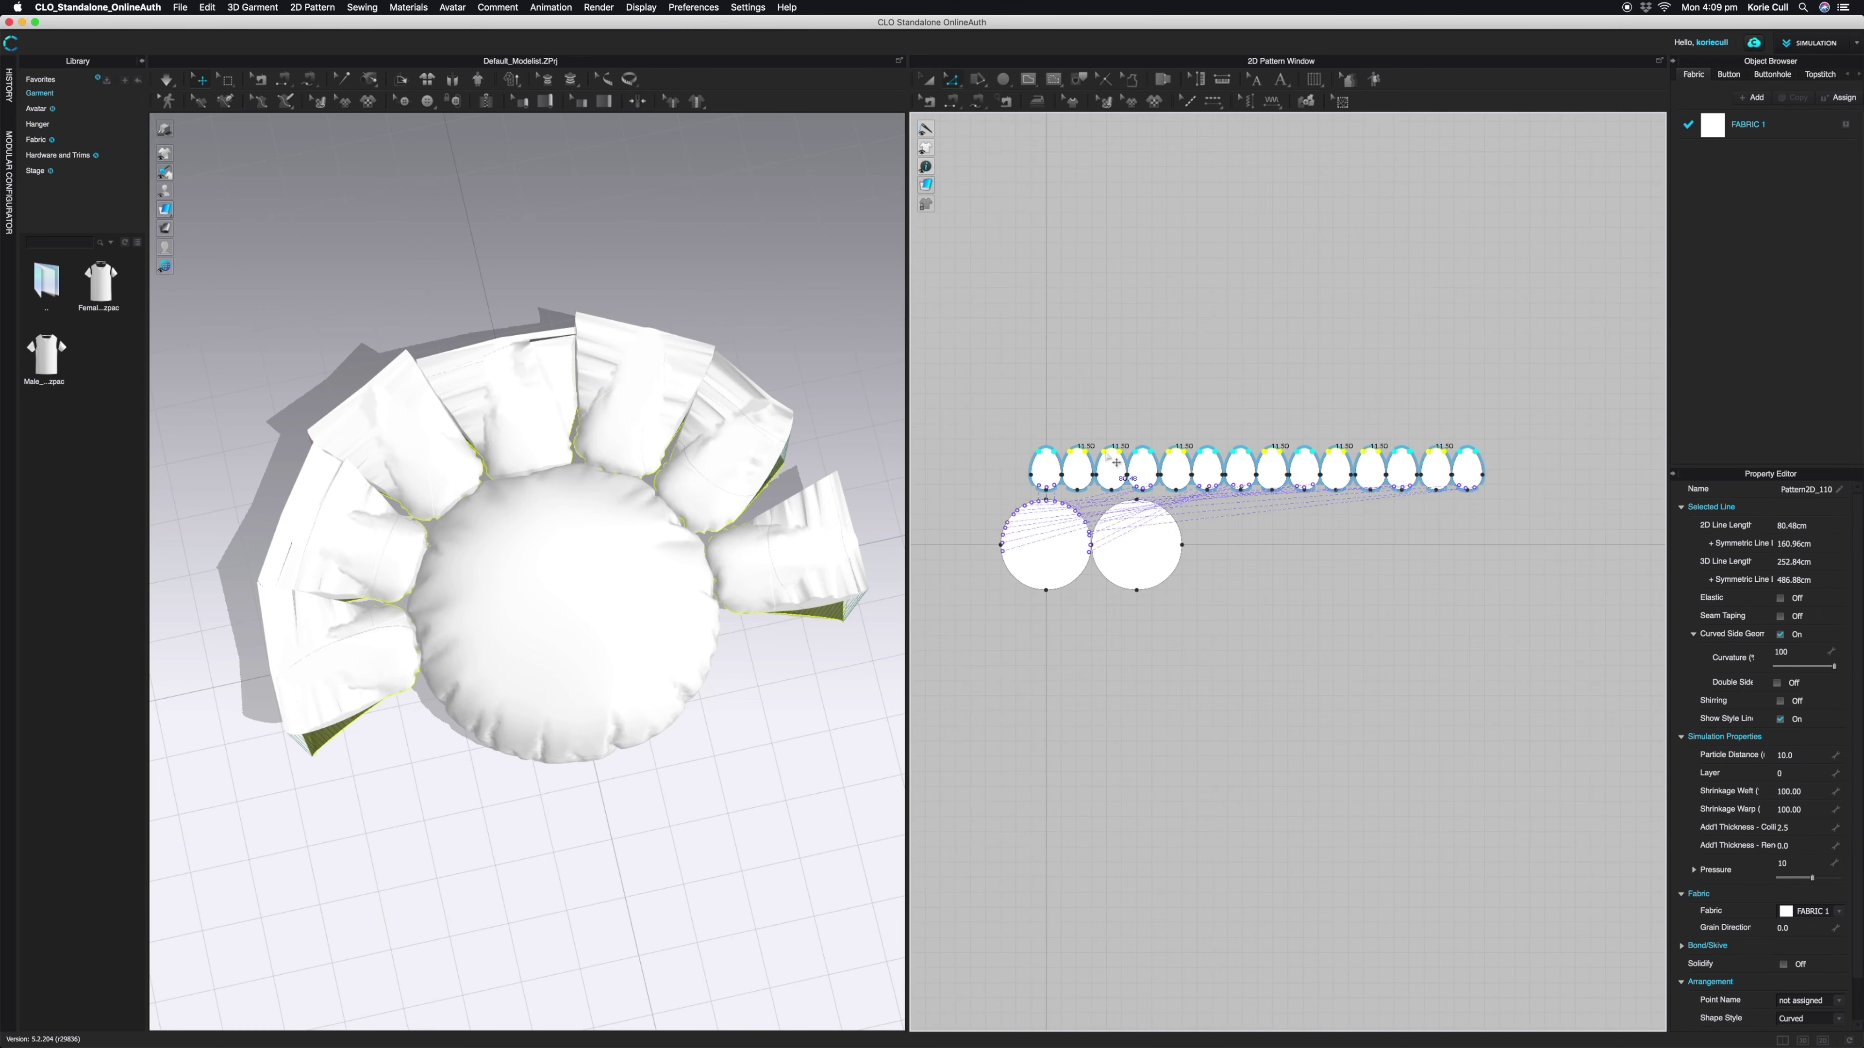
scroll(1119, 459, down, 1)
scroll(1119, 459, up, 3)
scroll(1126, 507, up, 2)
scroll(1202, 470, down, 4)
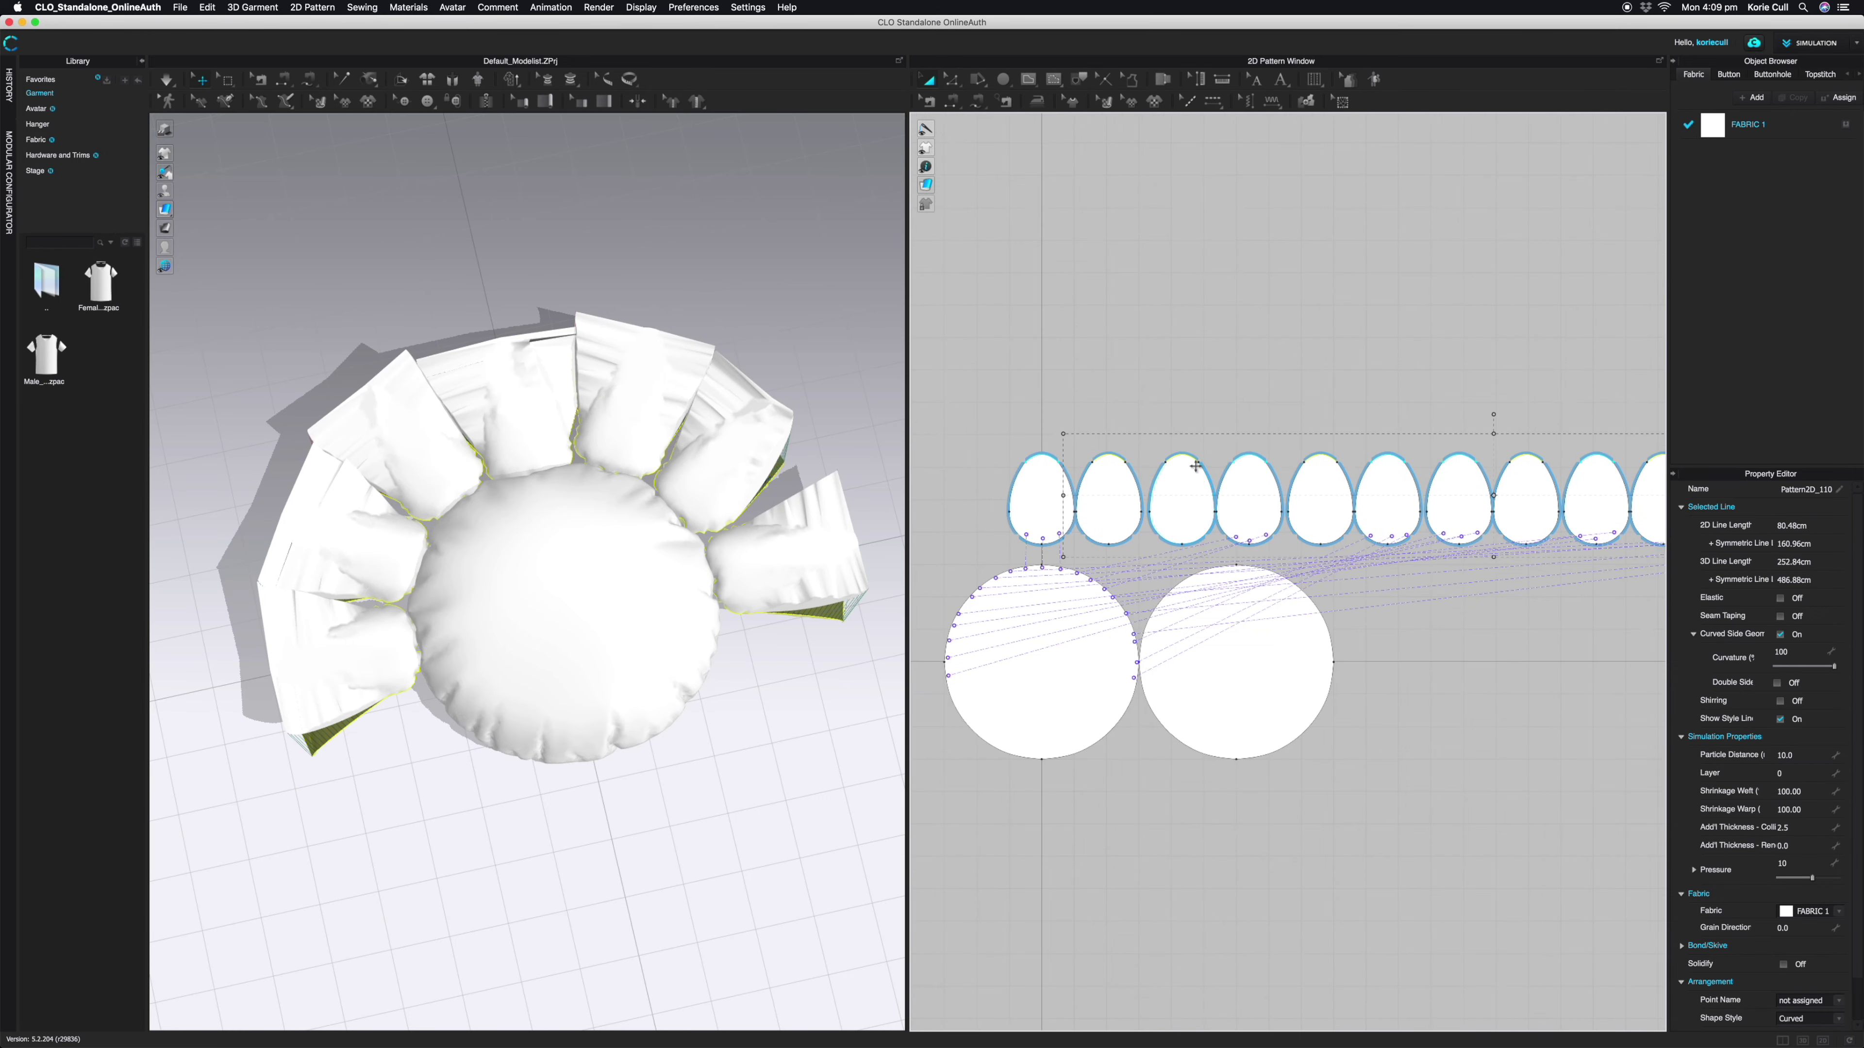
scroll(1202, 470, down, 2)
drag(1069, 377, 1550, 480)
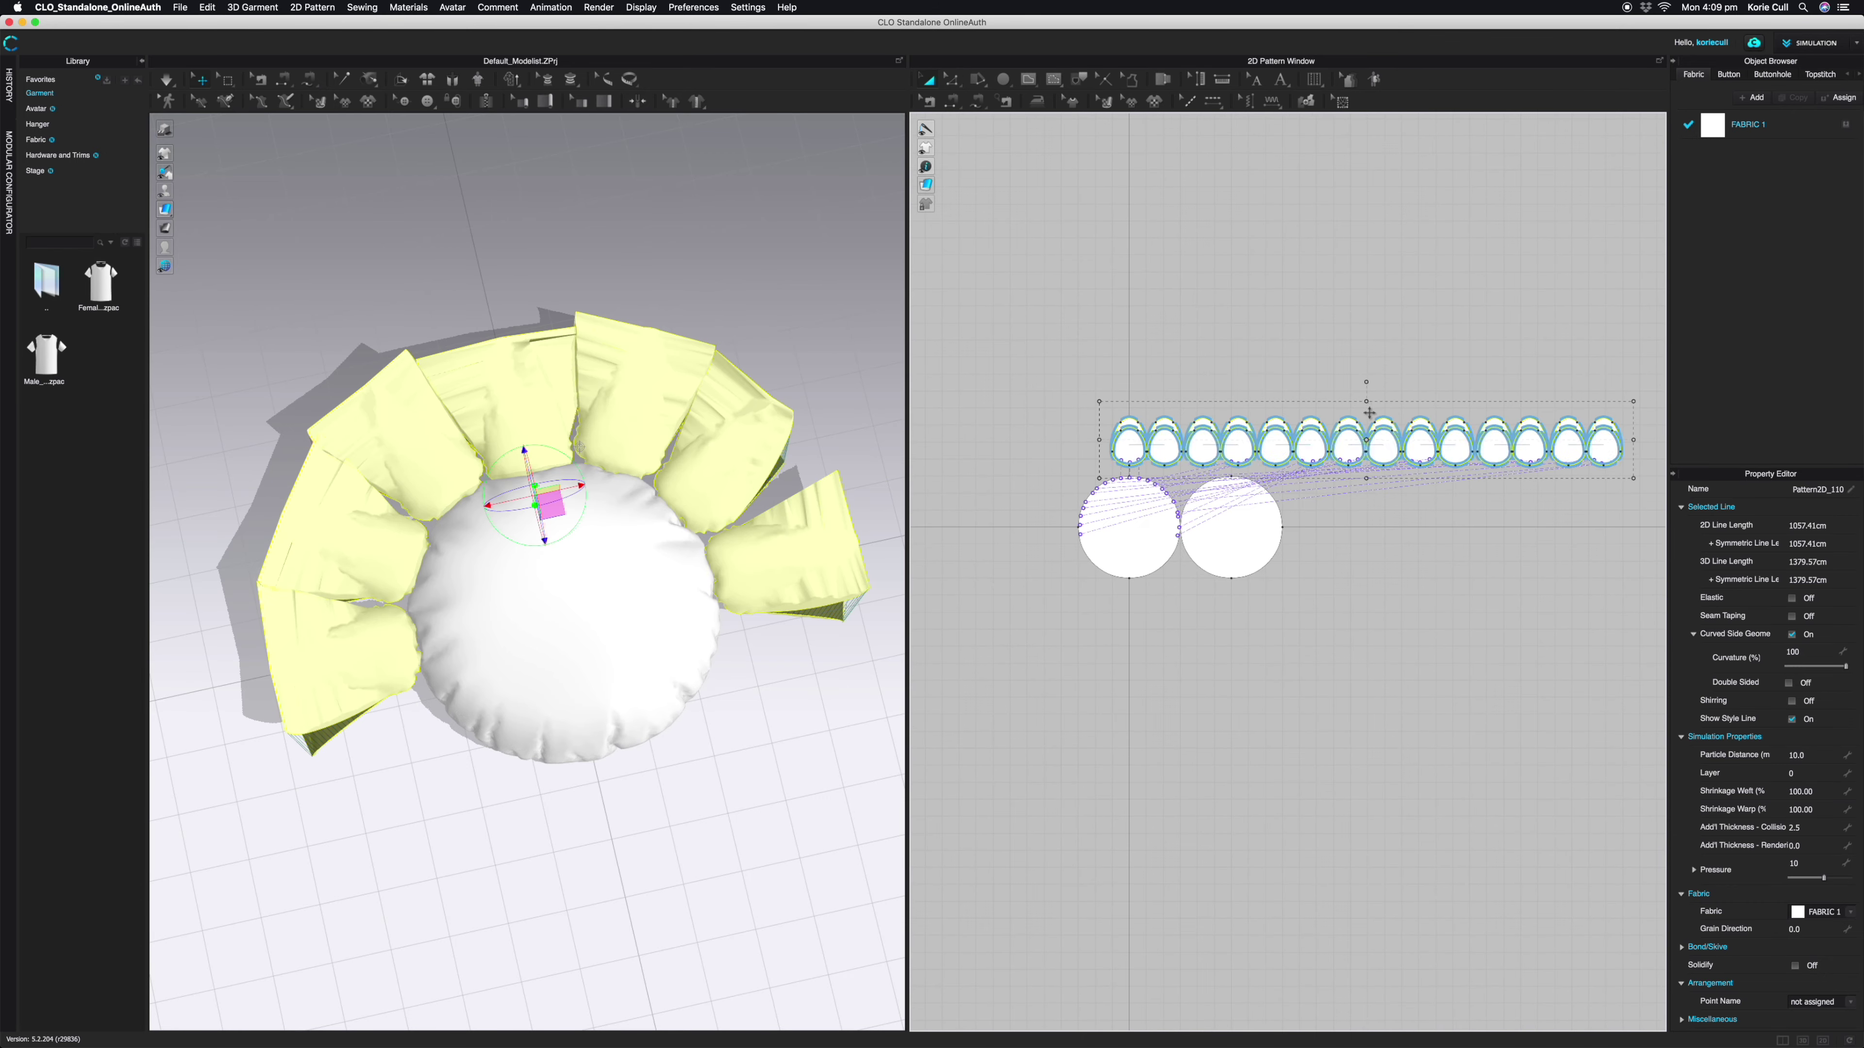
key(Escape)
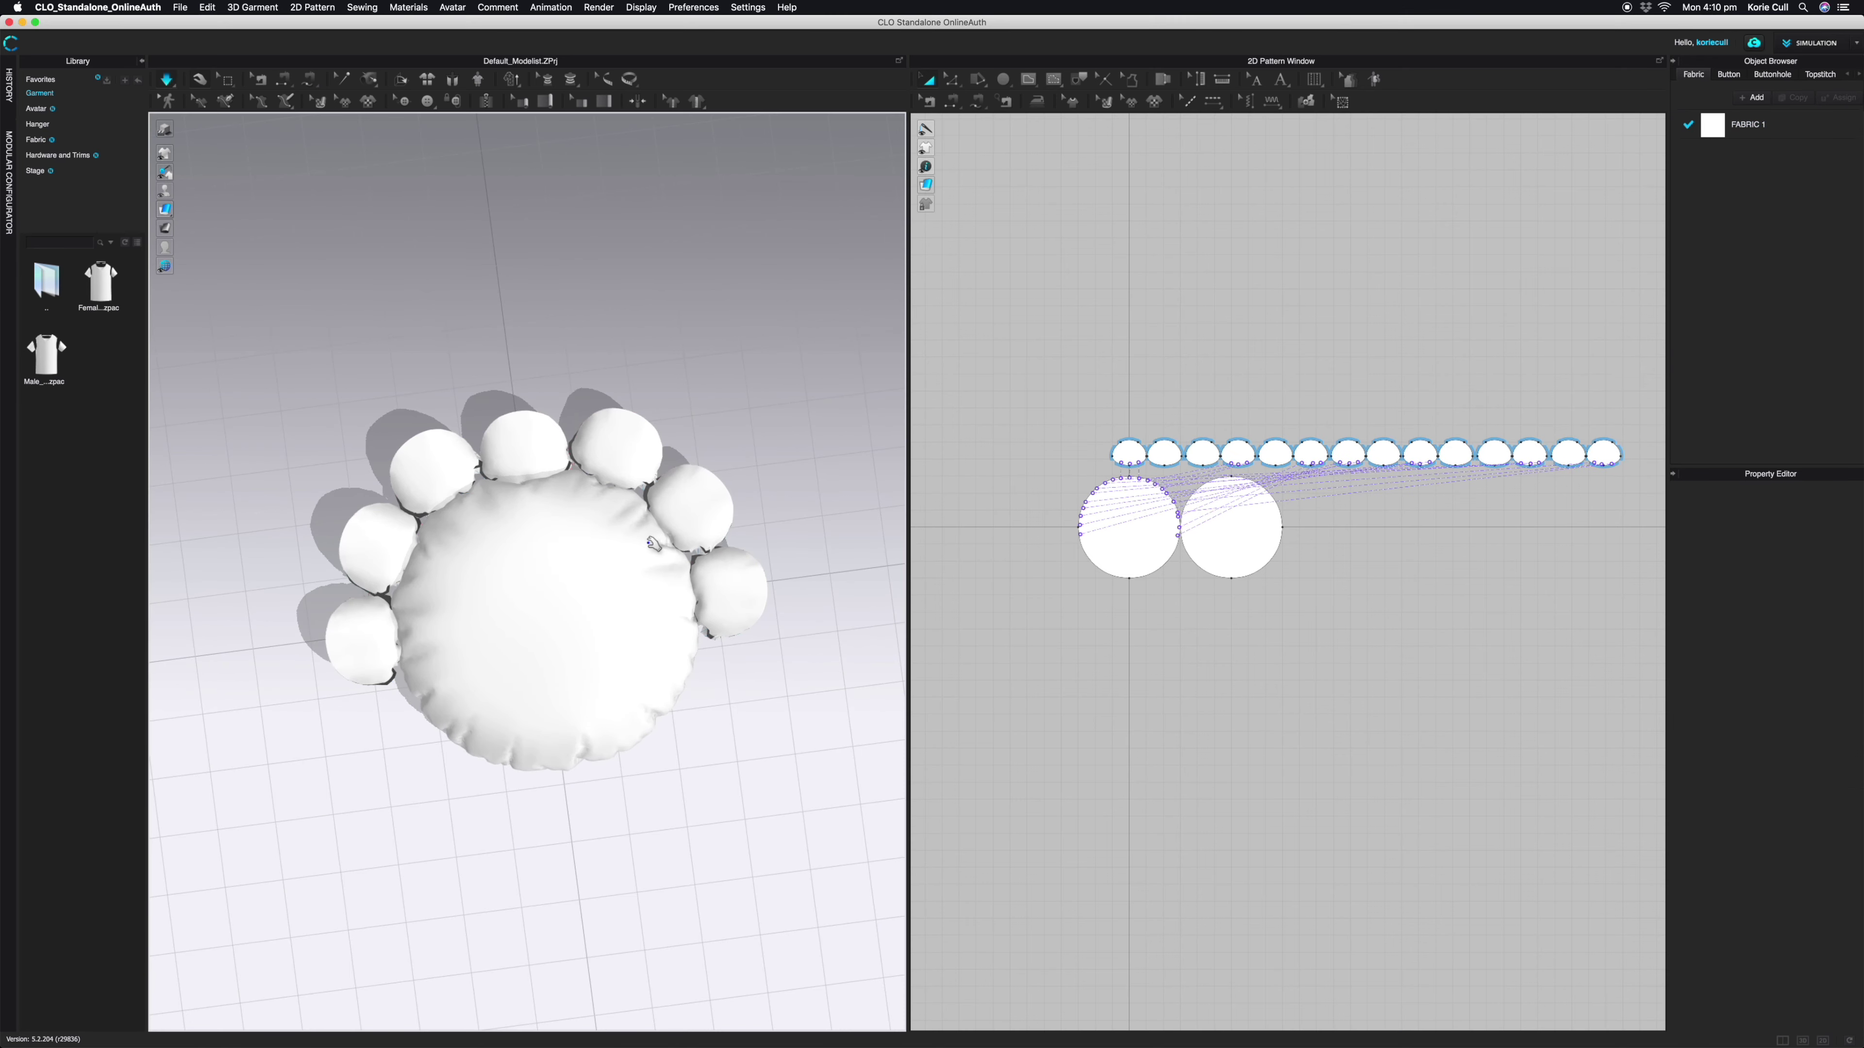
Step: Try moving the egg row and circle pair, undoing both moves
key(ctrl+a)
drag(1508, 441, 1372, 436)
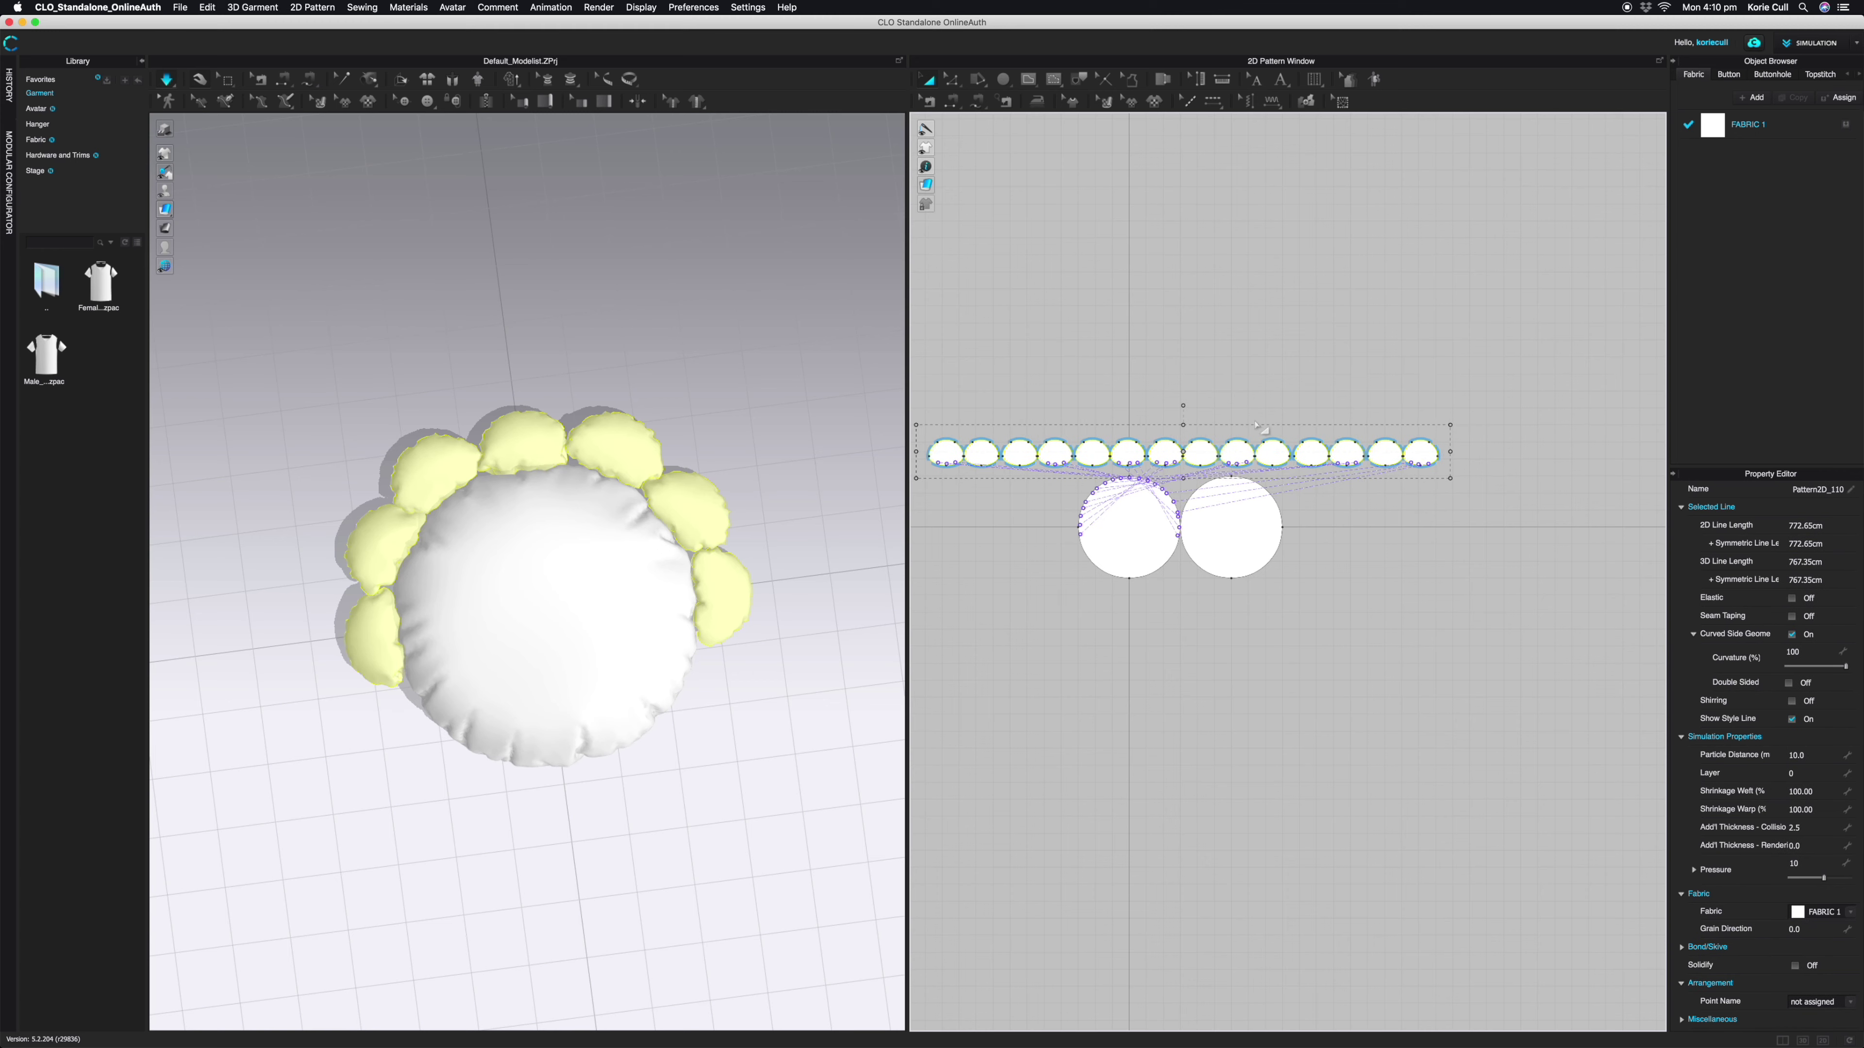
key(ctrl+z)
key(Escape)
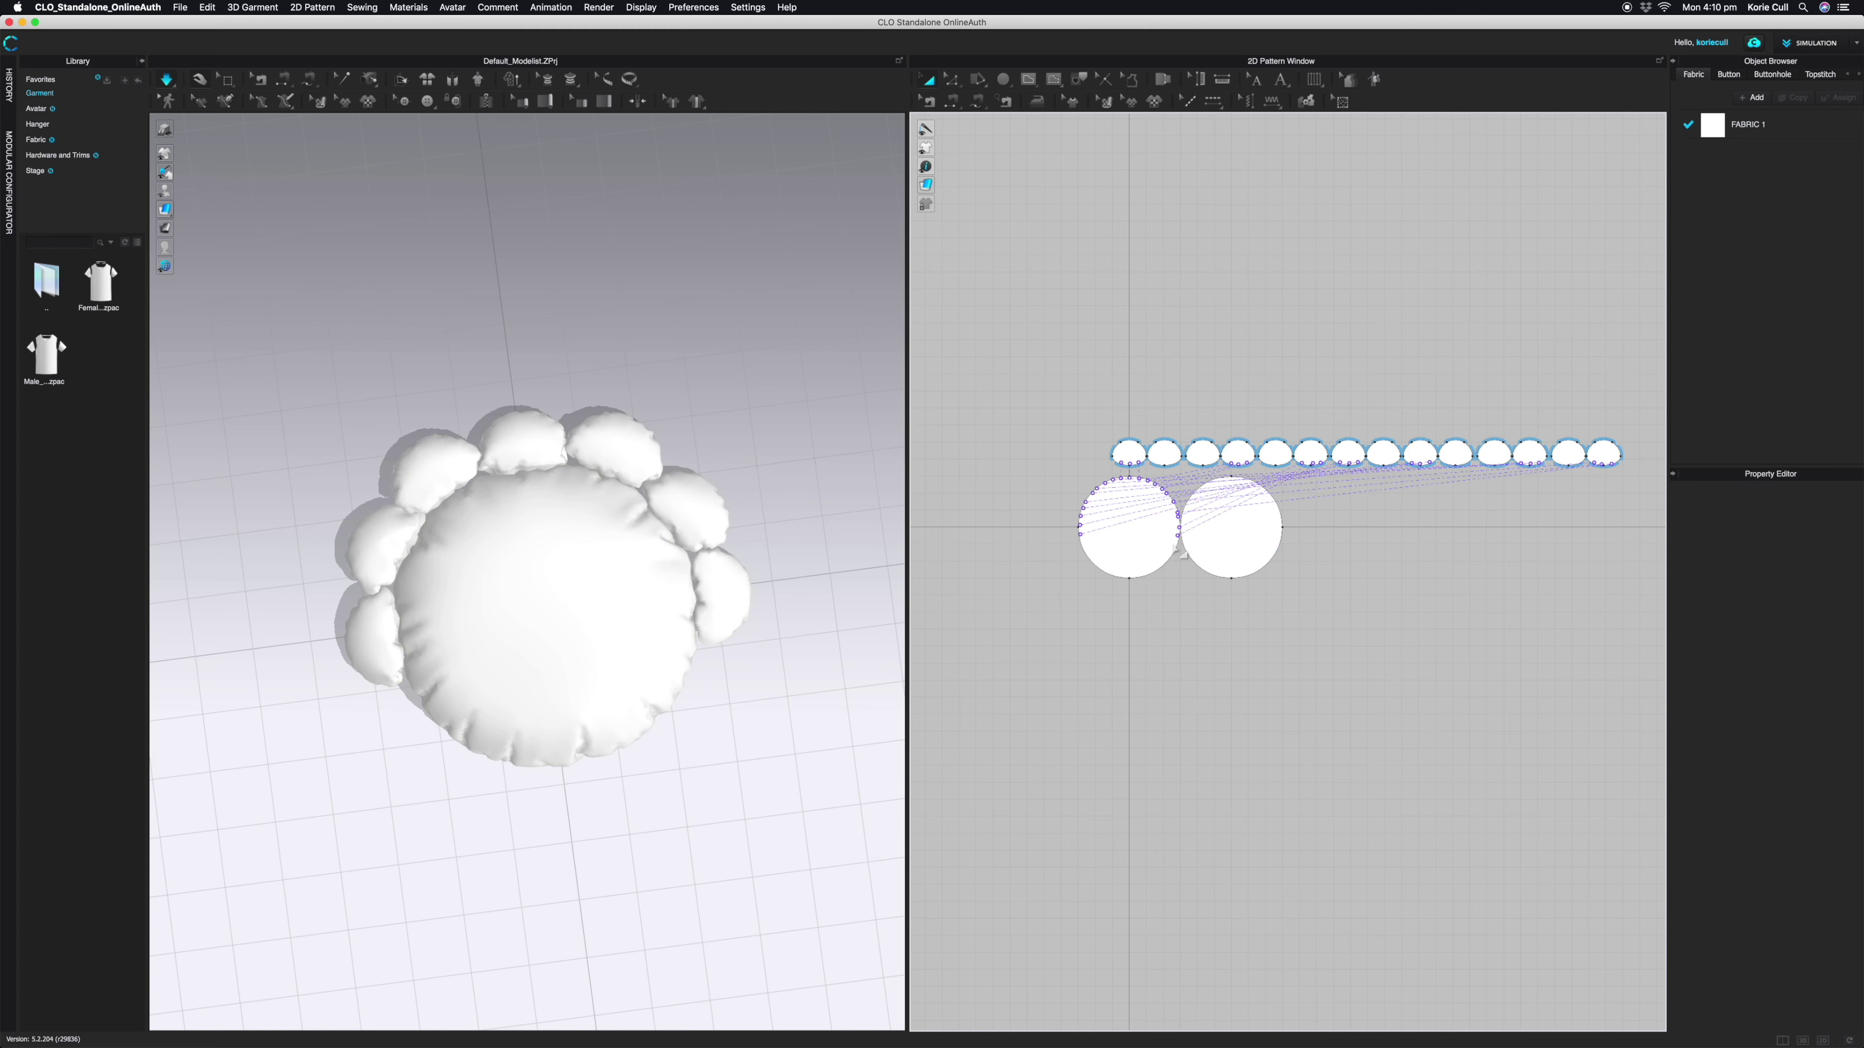
mouse_move(1148, 549)
mouse_down()
mouse_move(1316, 596)
mouse_move(1346, 633)
mouse_up()
key(Escape)
right_drag(1485, 411, 1345, 388)
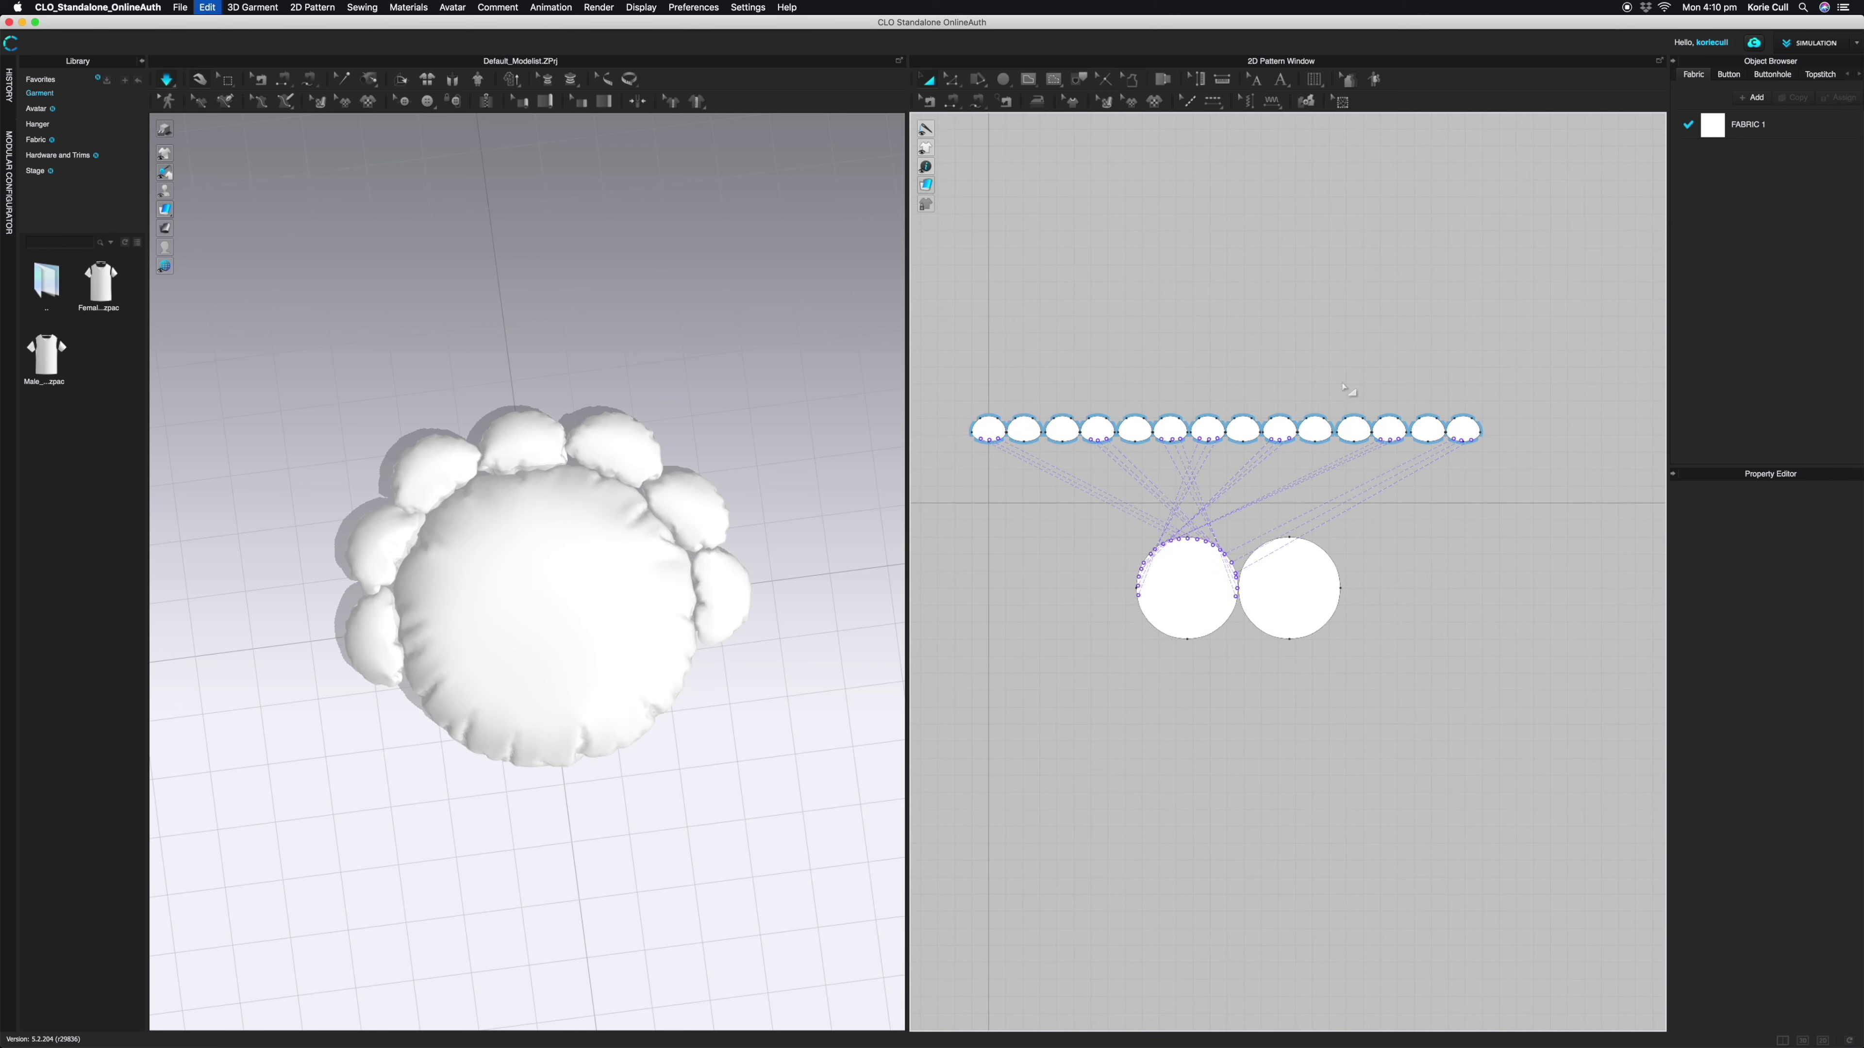
key(ctrl+z)
key(Escape)
Step: Select the toe pad sunk into the body and simulate it back into place
drag(1507, 461, 1511, 457)
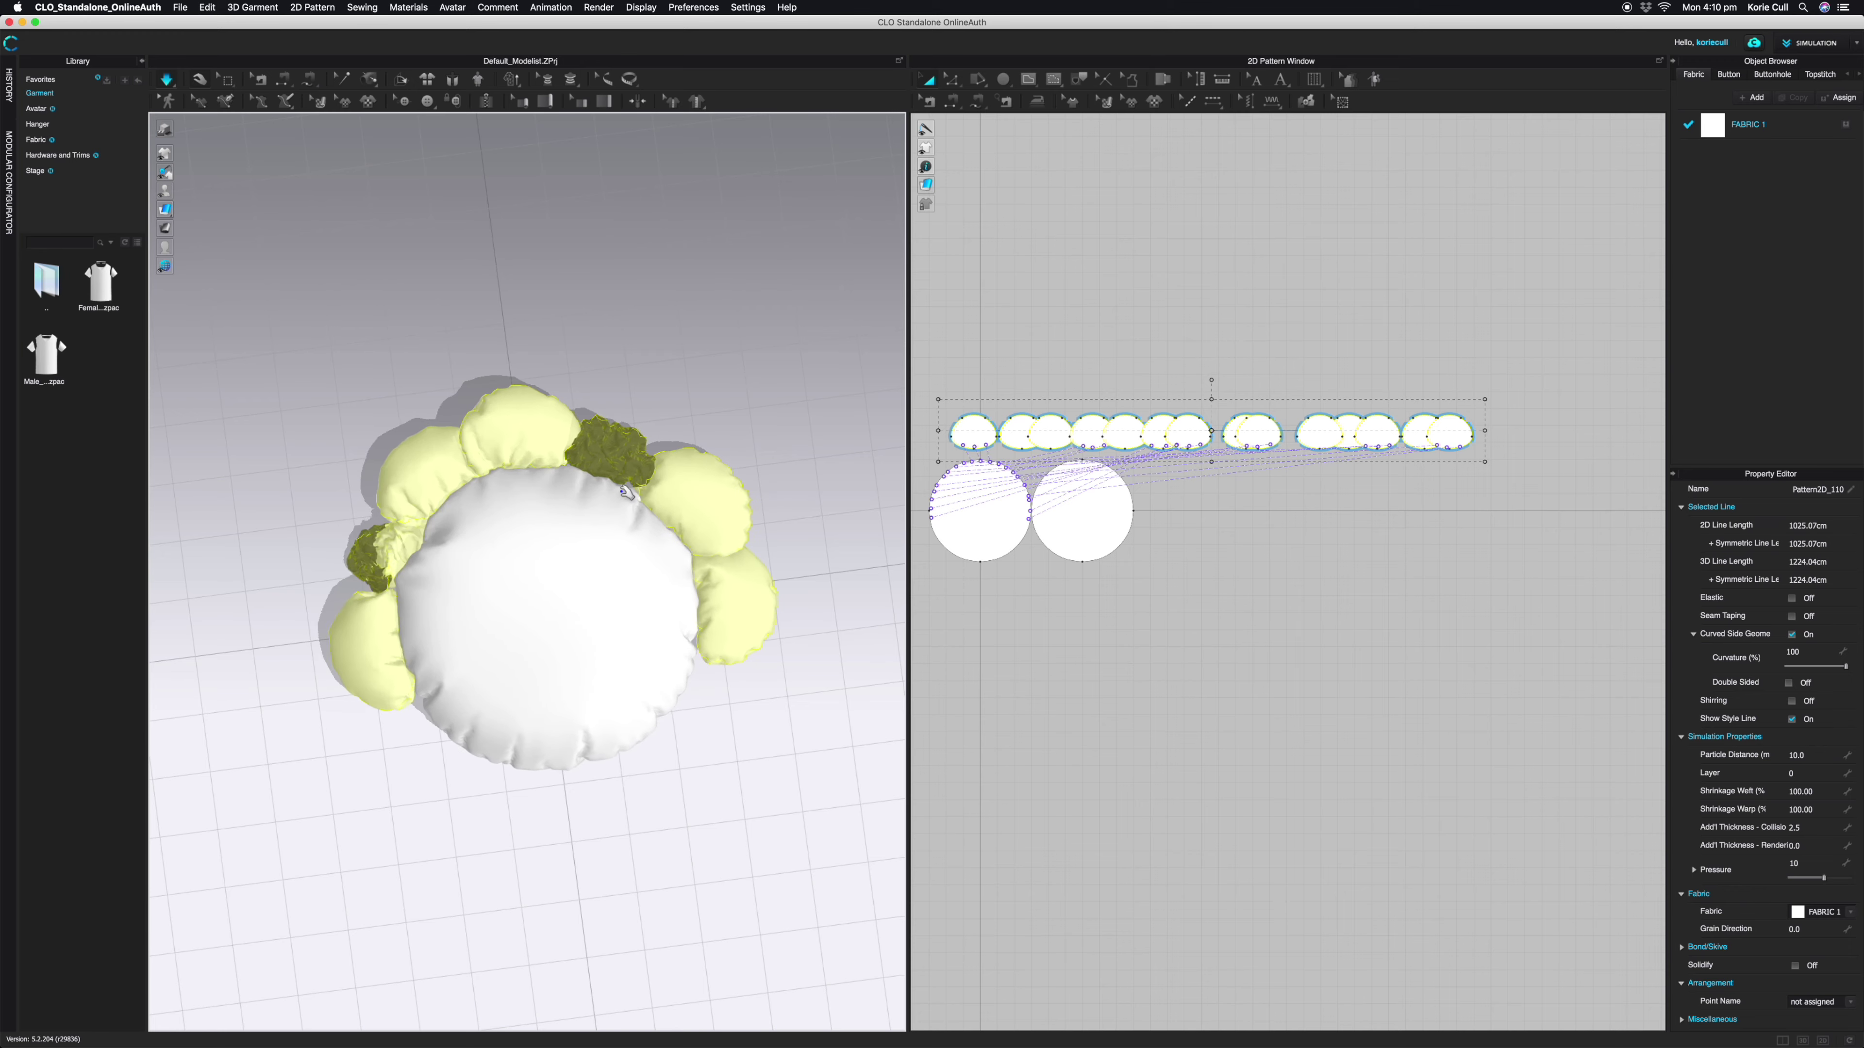
click(635, 453)
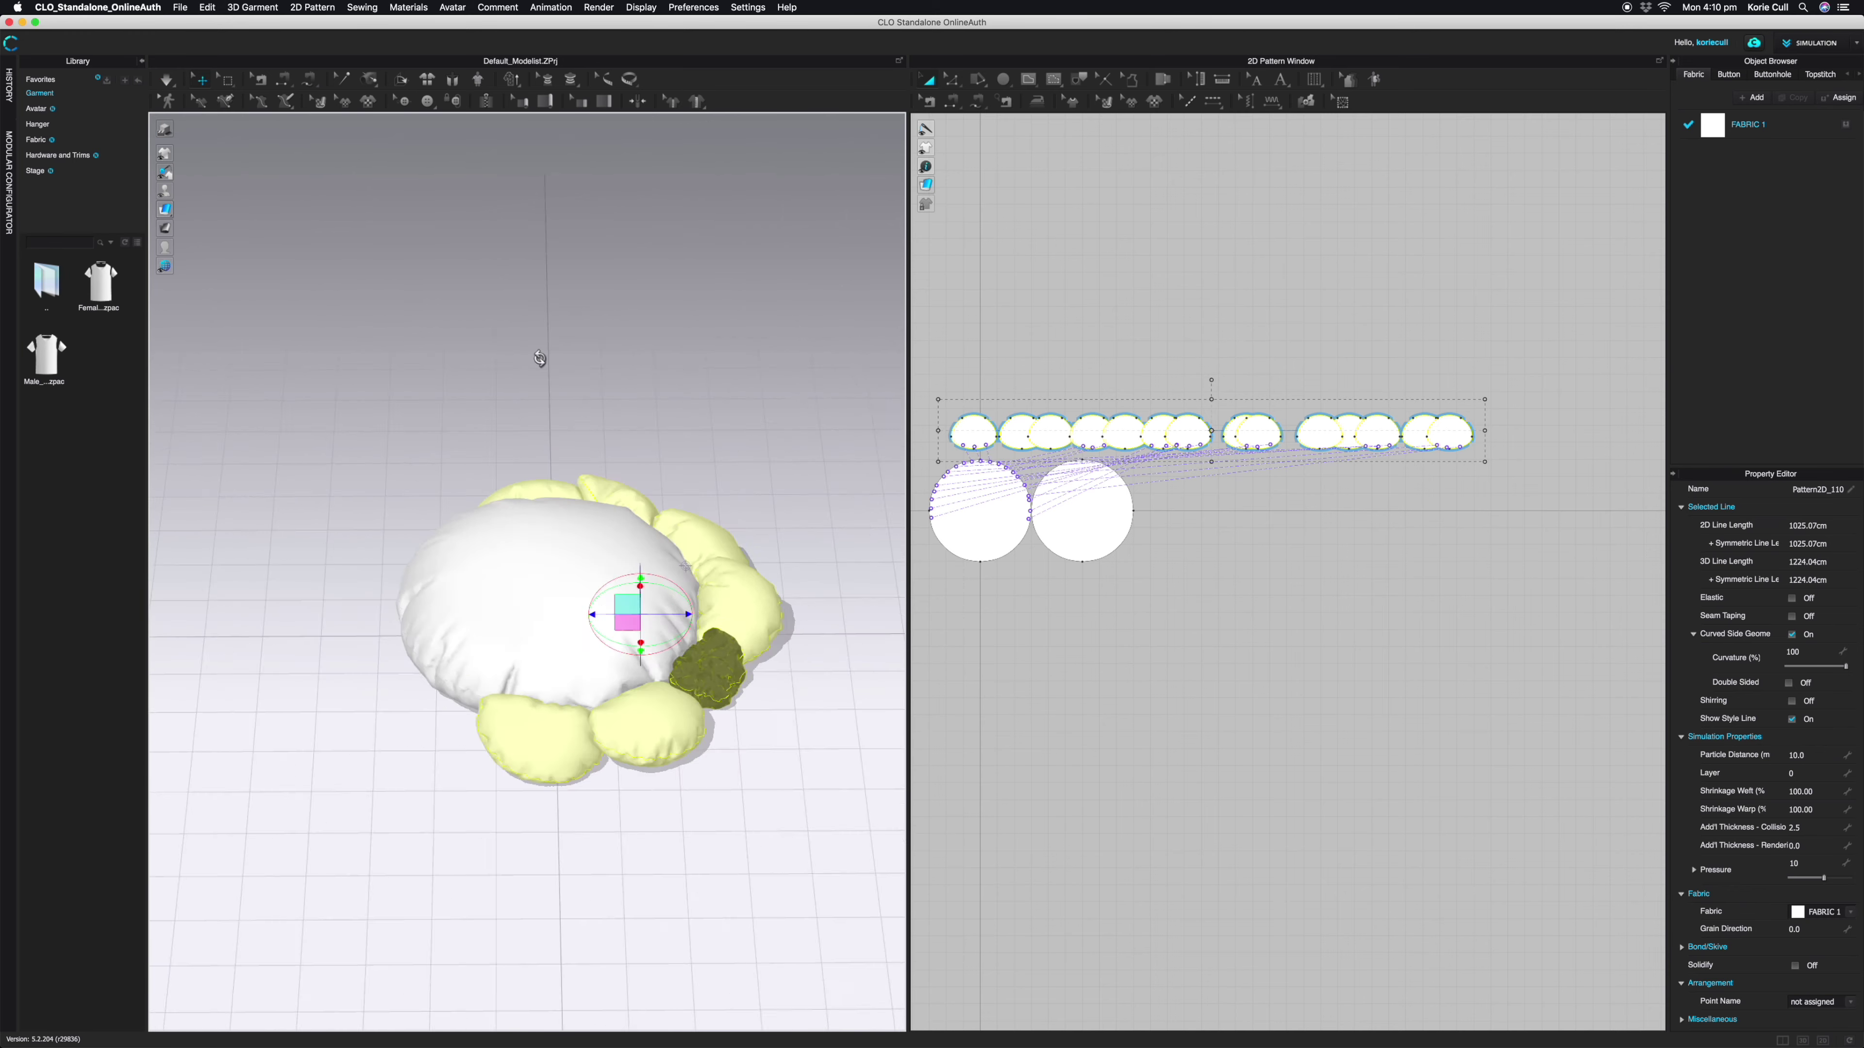
right_drag(636, 453, 728, 698)
scroll(617, 602, up, 3)
middle_drag(617, 601, 529, 543)
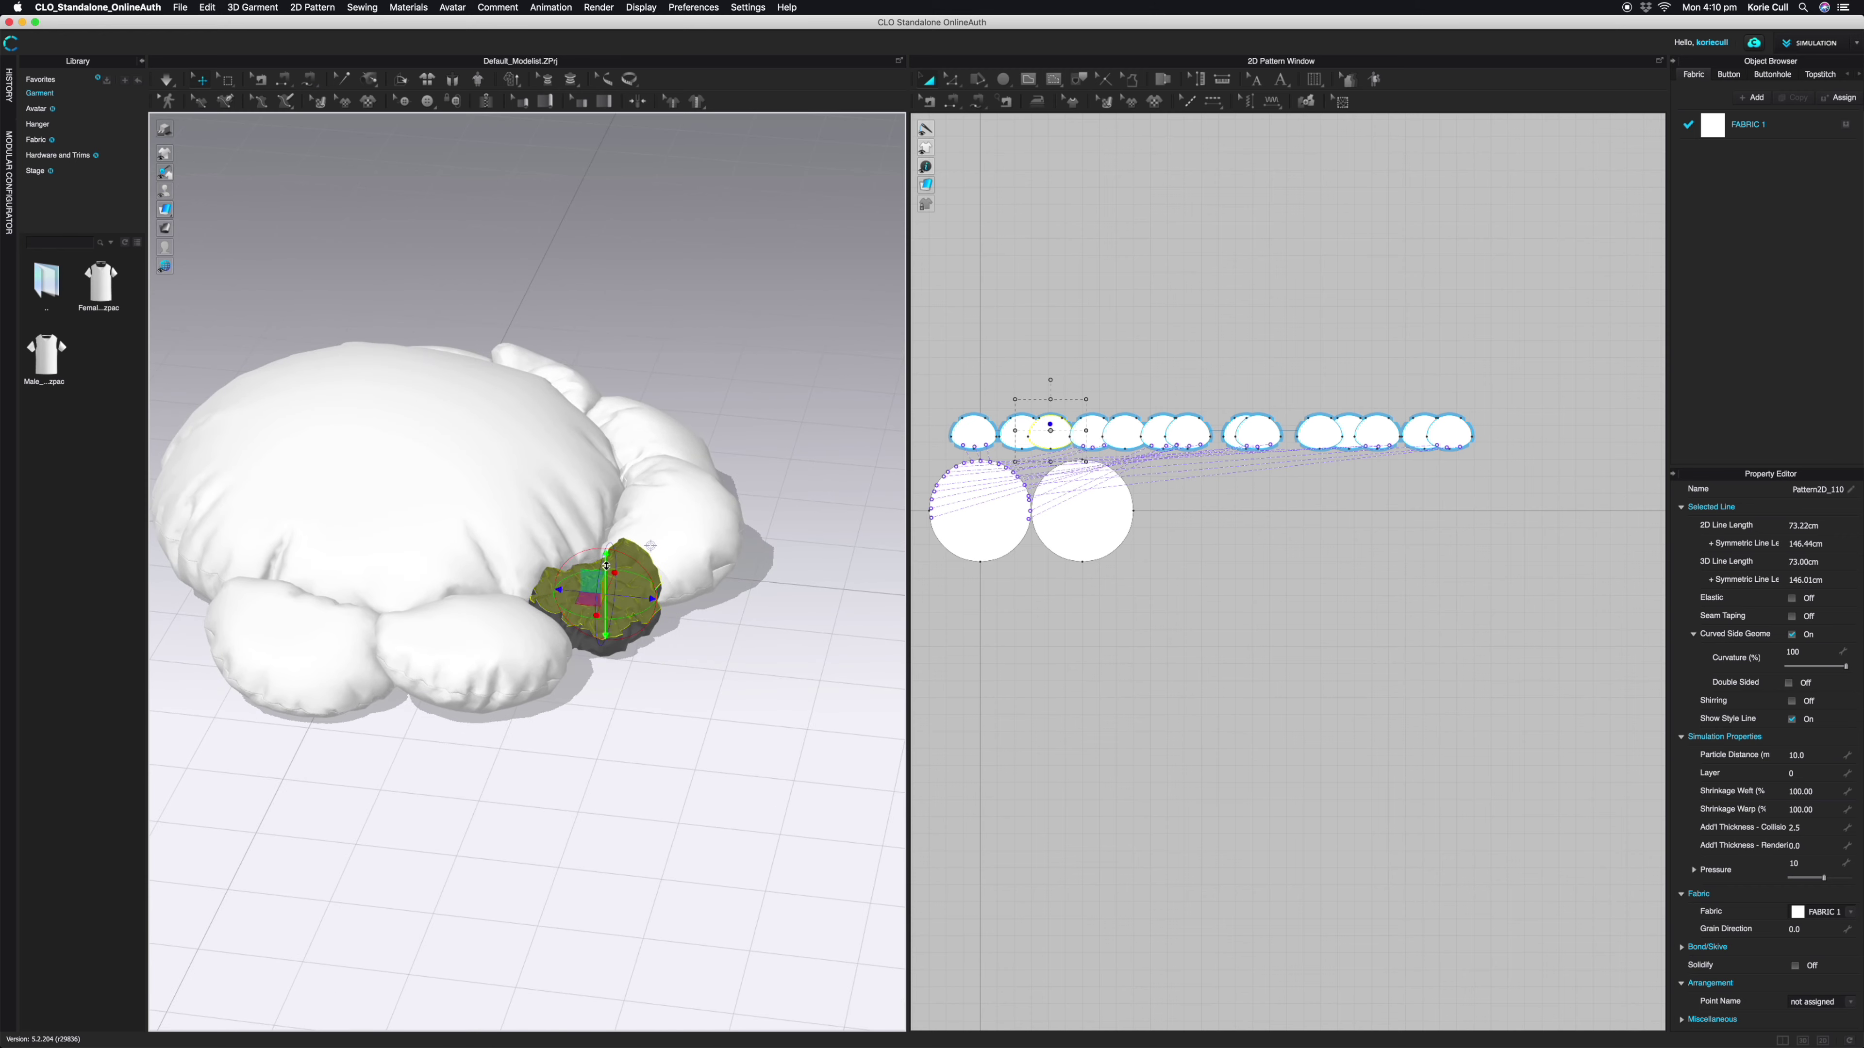
click(609, 580)
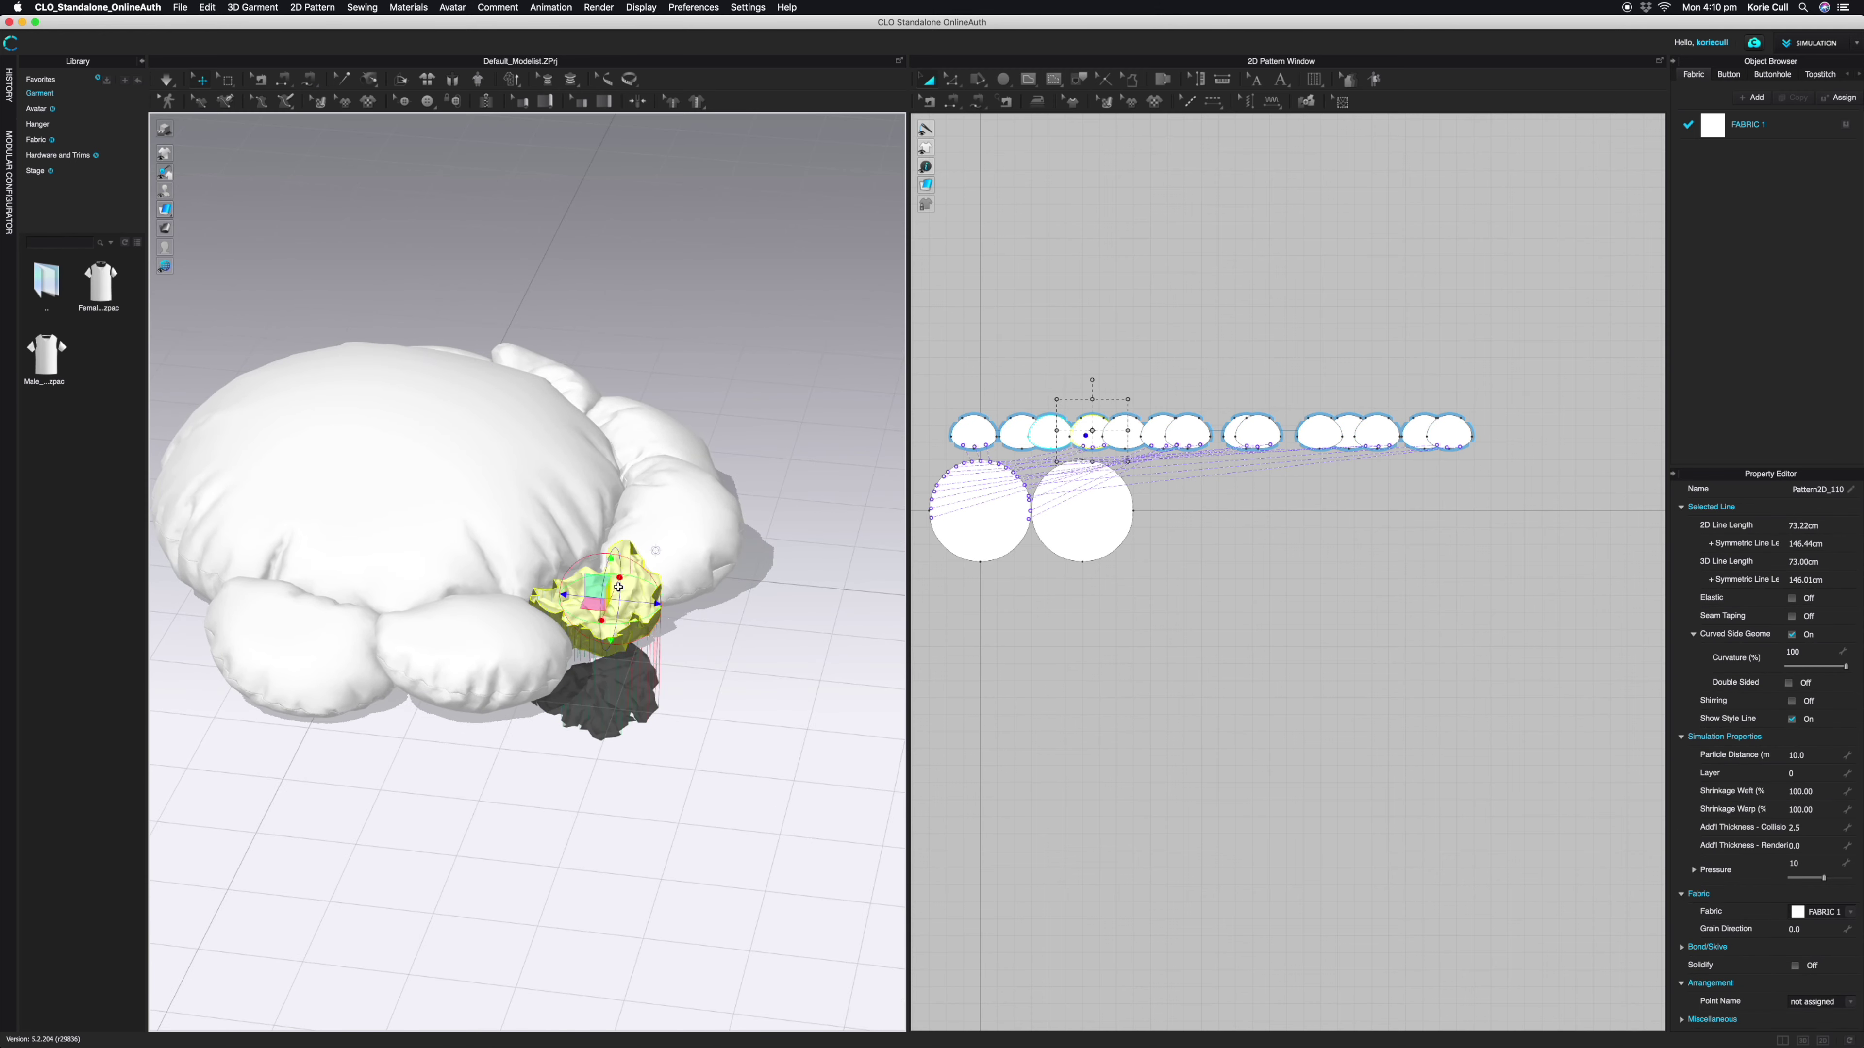
key(space)
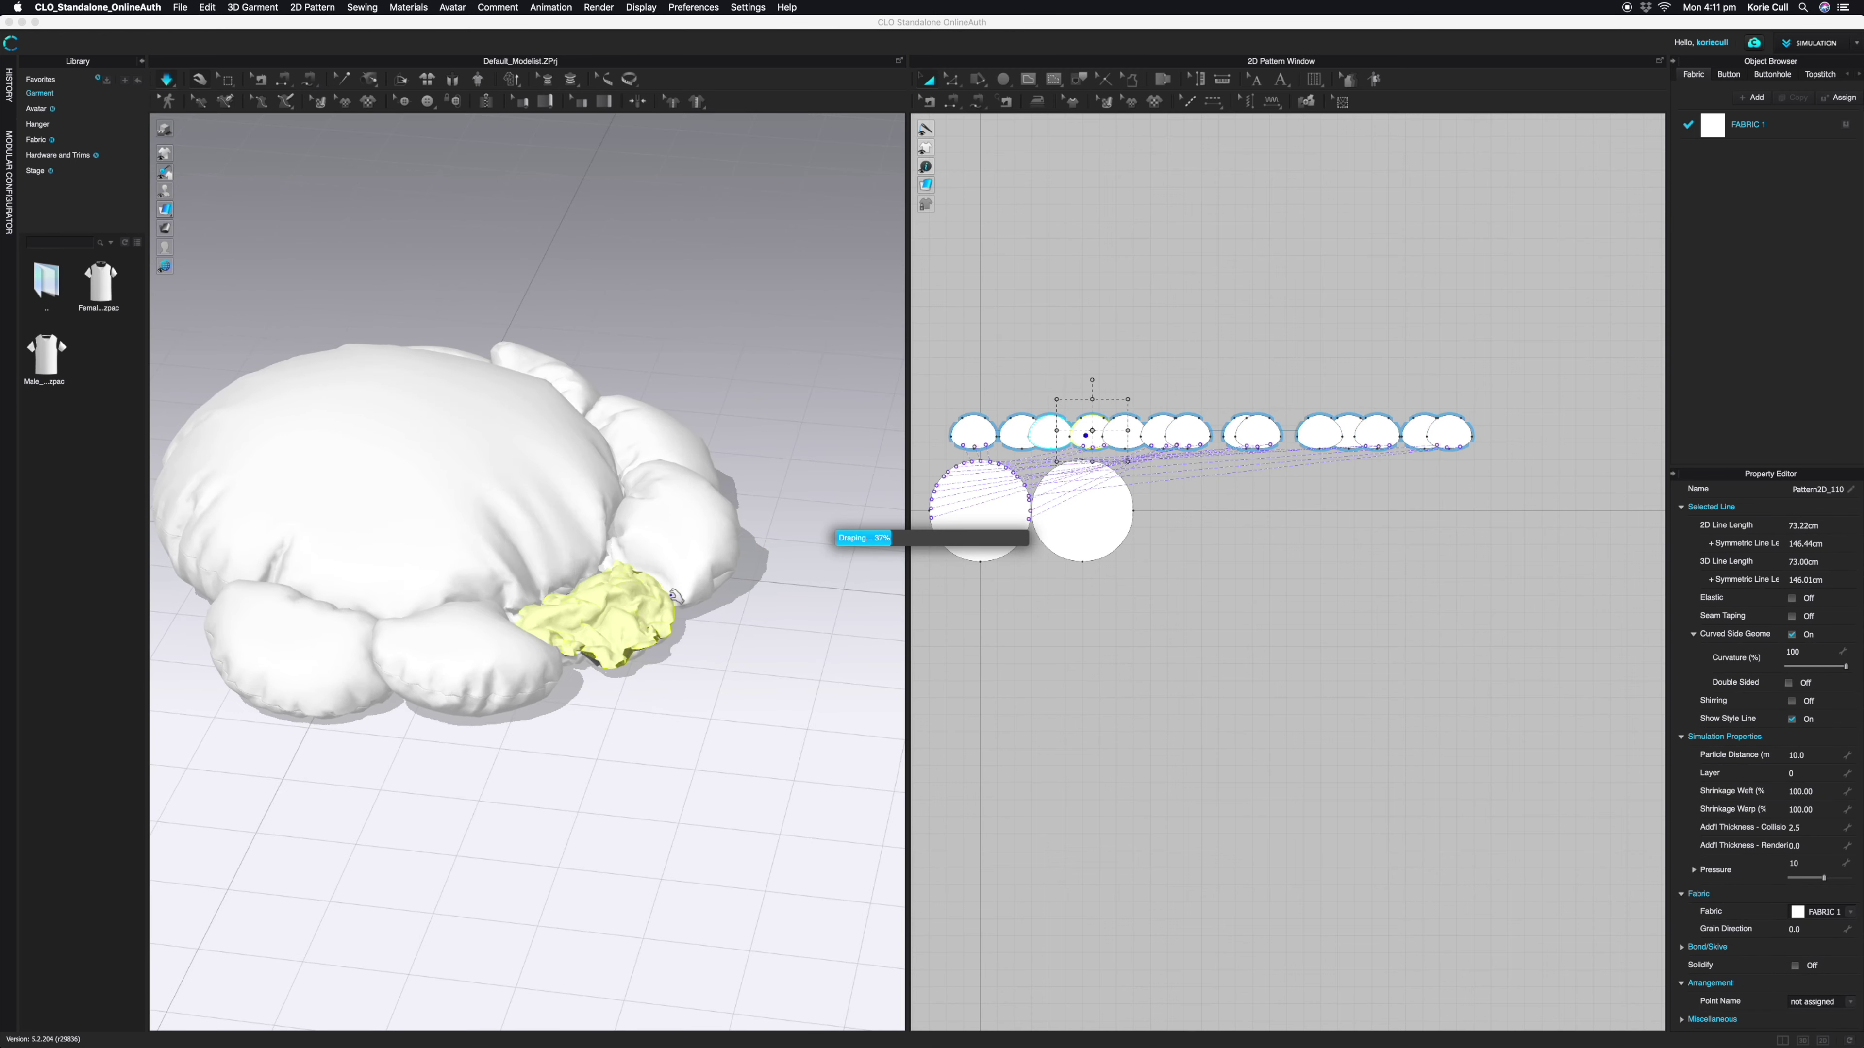
Step: Box-select the toe patterns and stretch them taller into egg shapes
mouse_move(645, 658)
right_down()
mouse_move(586, 795)
mouse_move(734, 660)
right_up()
click(1003, 390)
drag(1489, 470, 1479, 458)
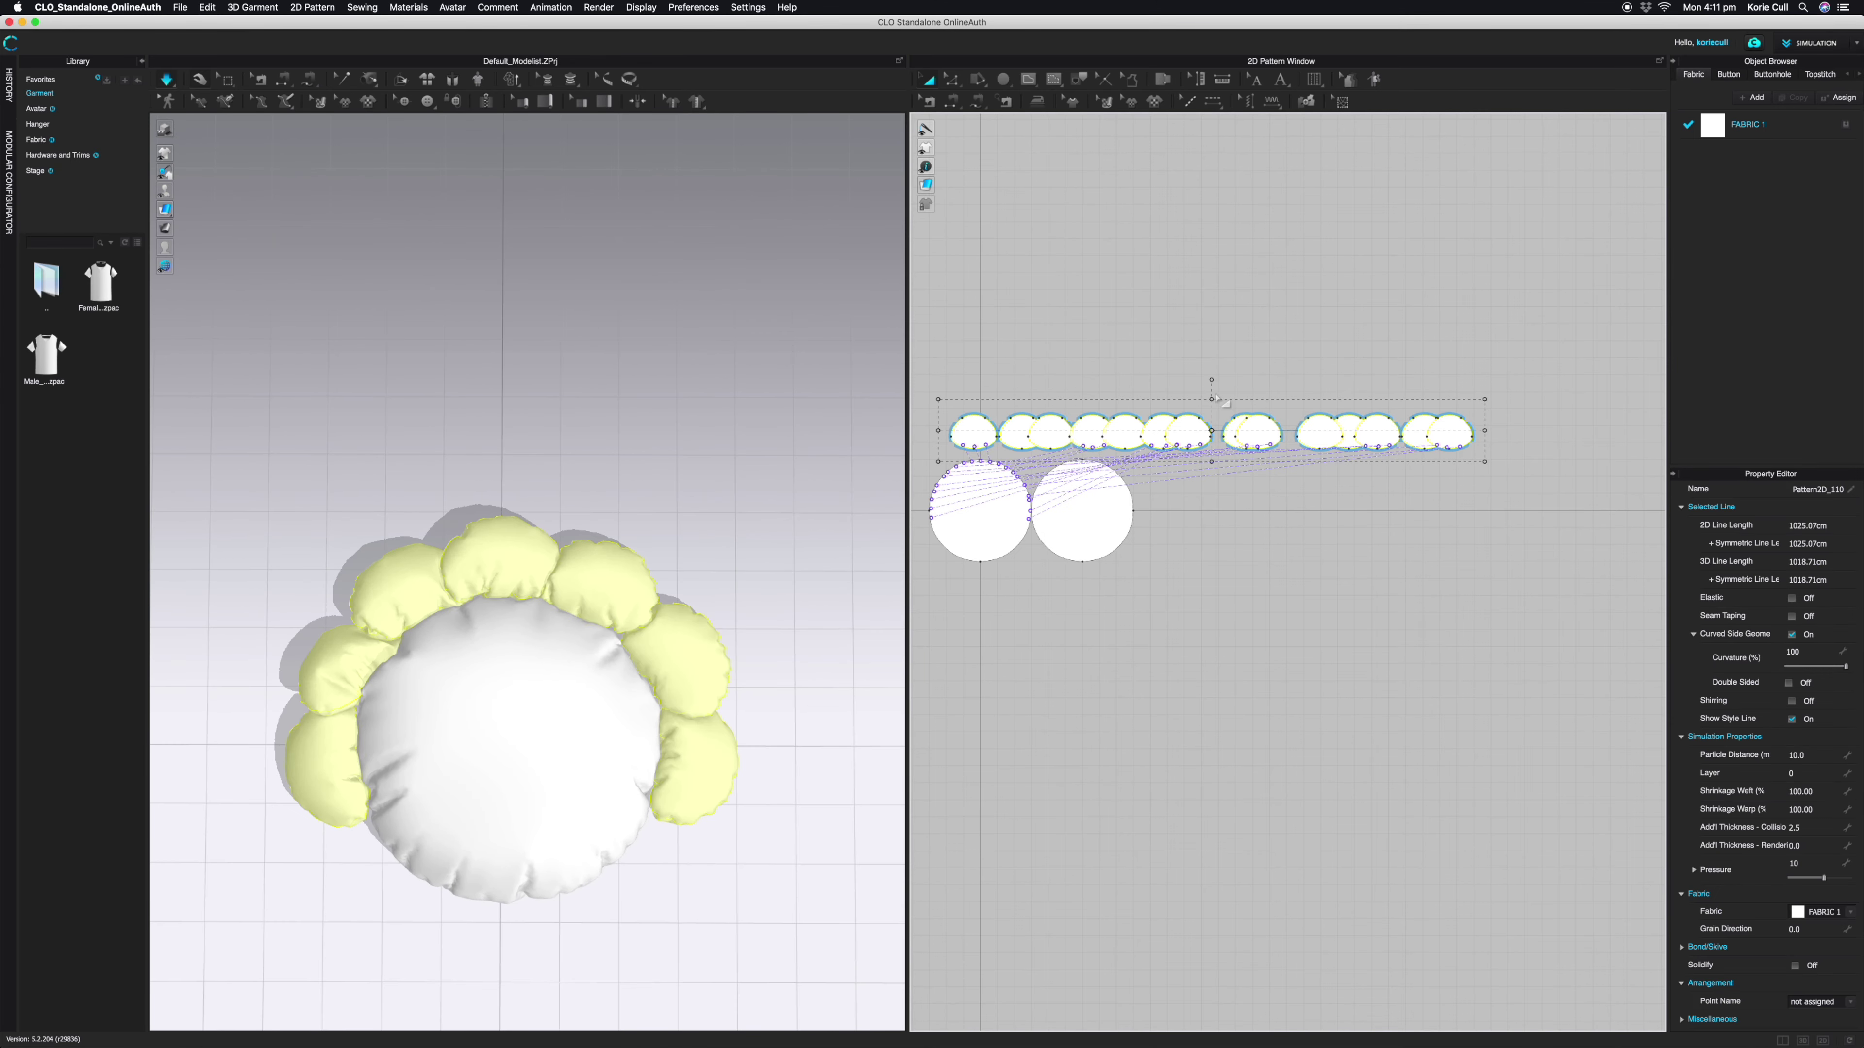
drag(1210, 403, 1348, 312)
click(1262, 292)
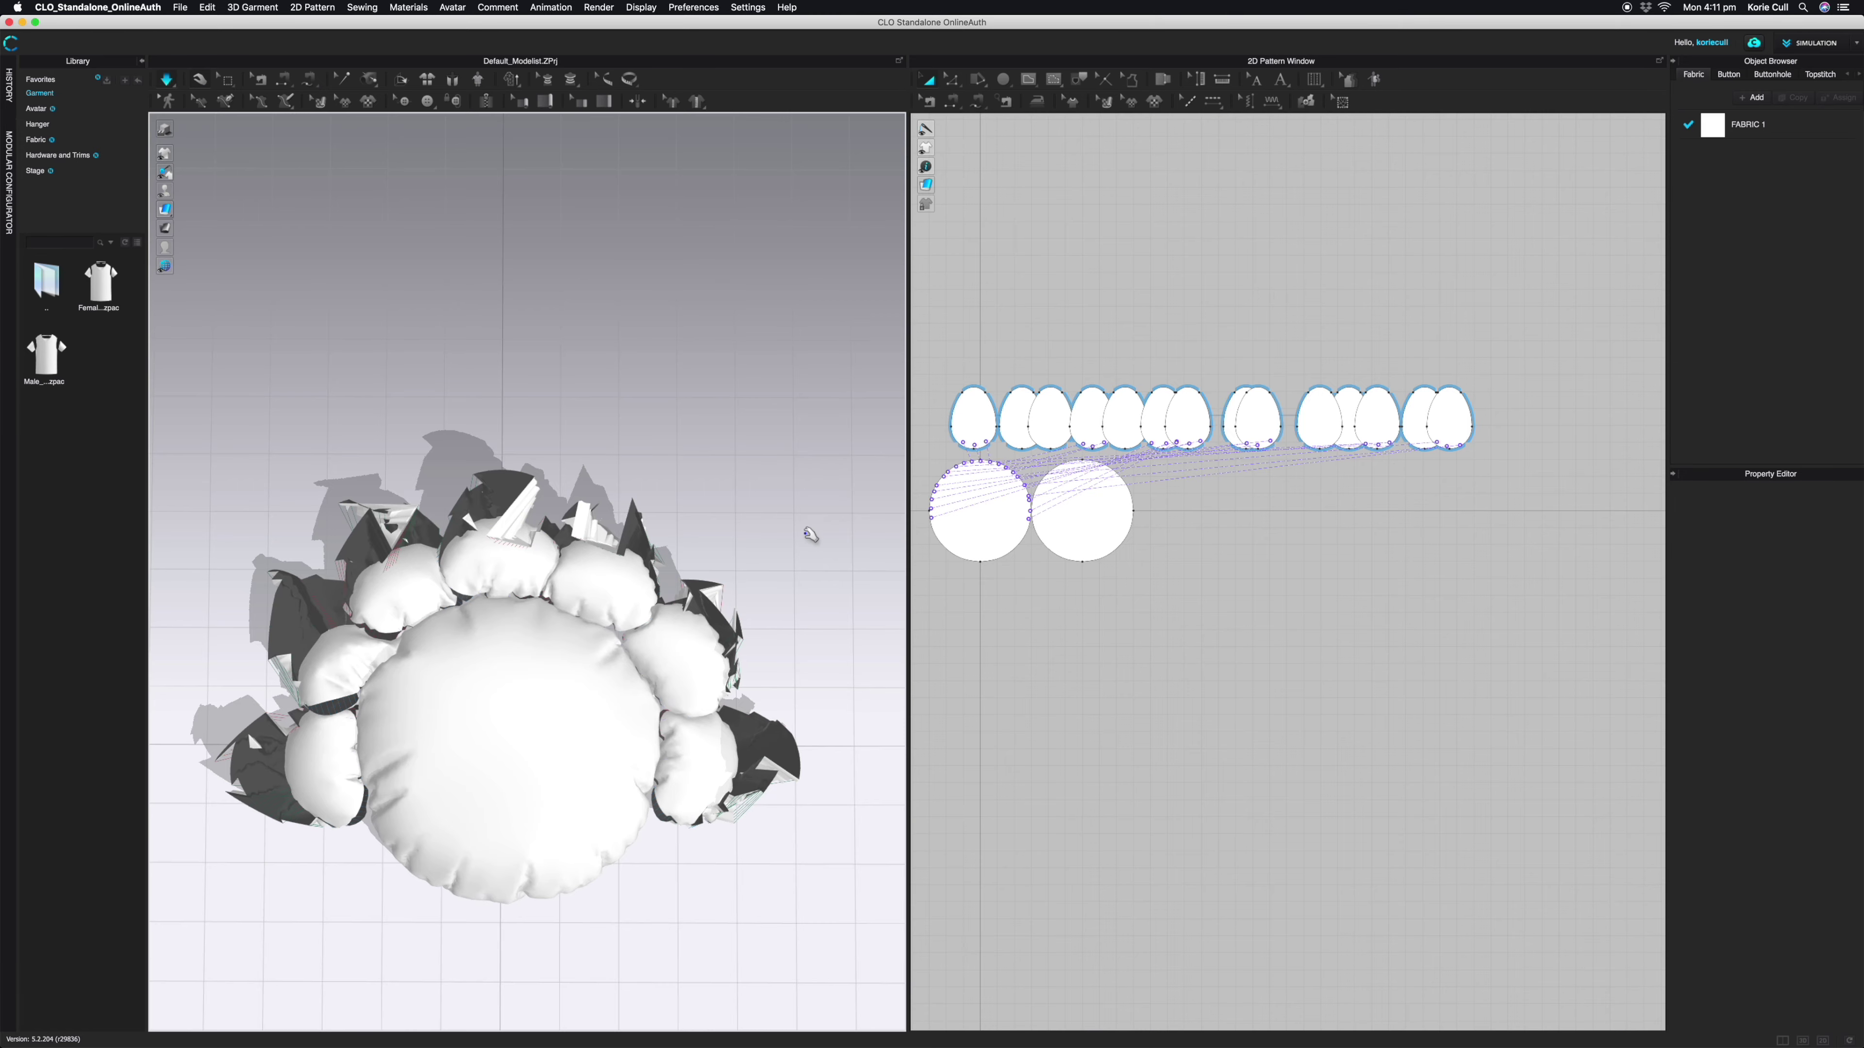
Step: Simulate, then select and re-drape the tangled toe pads
key(space)
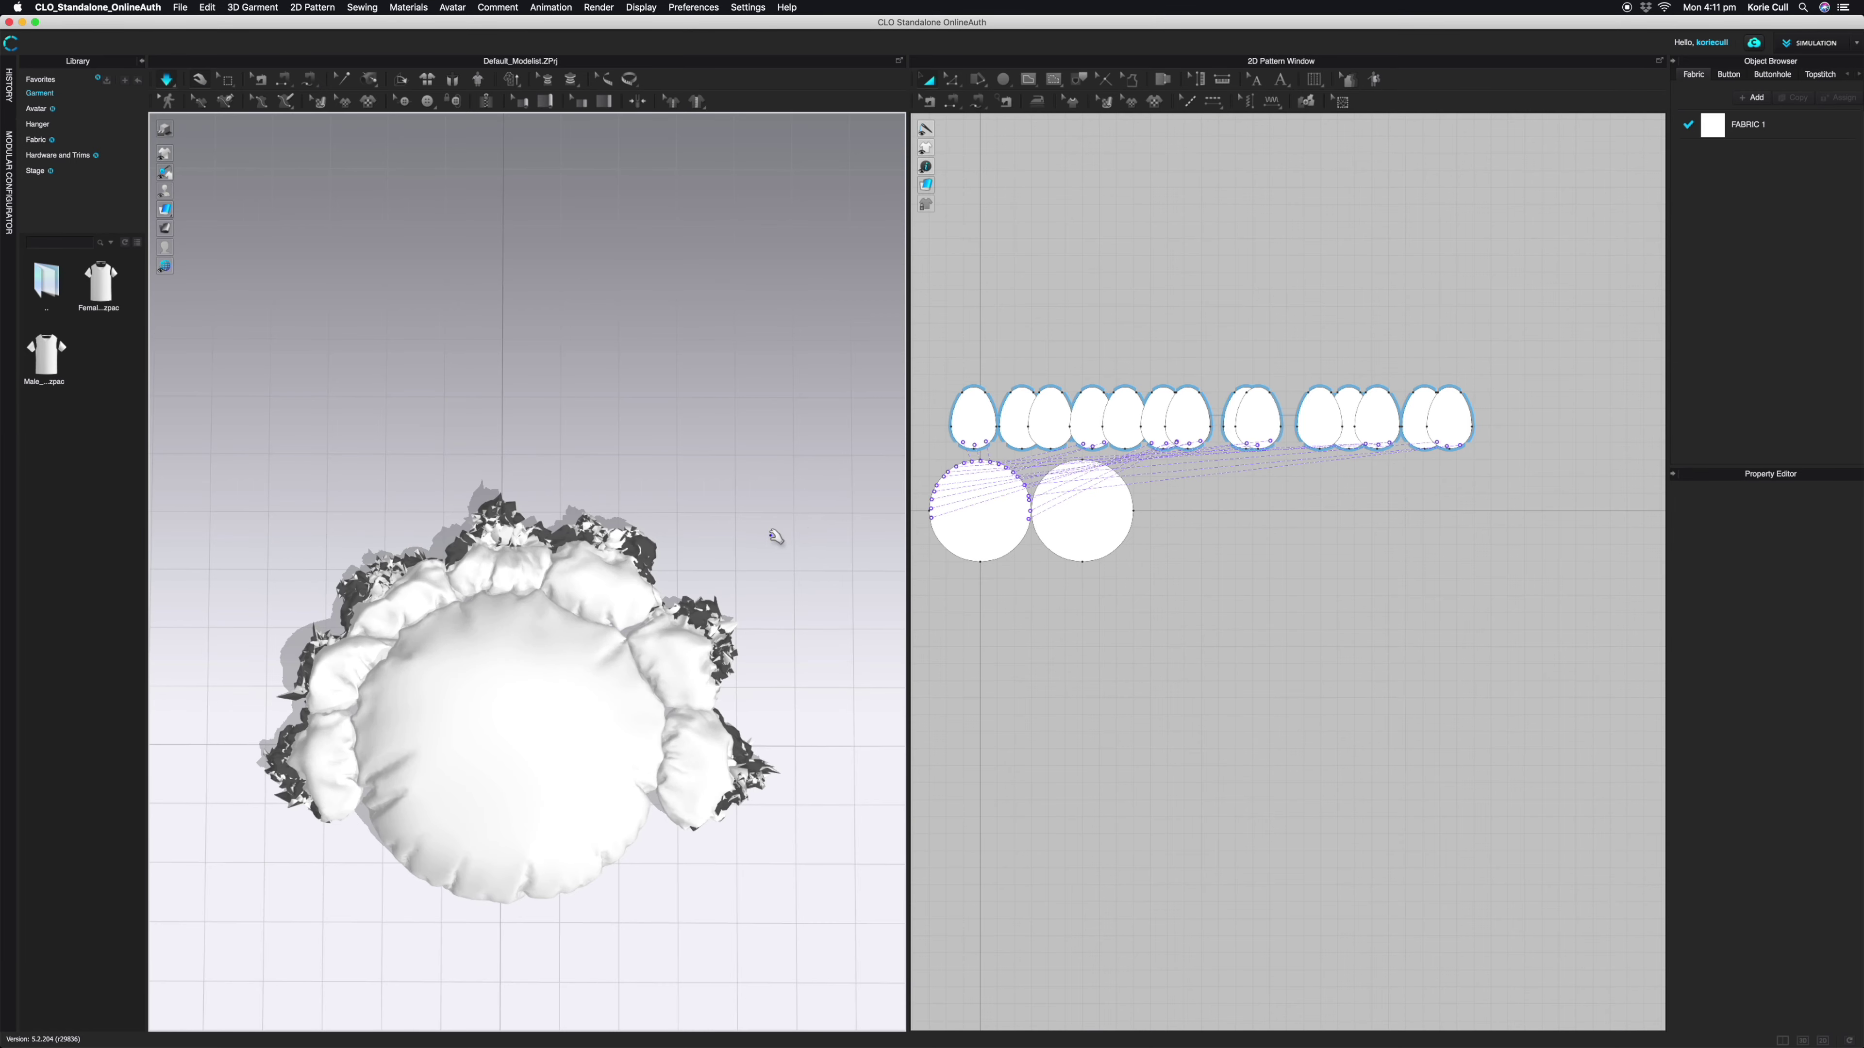
right_drag(808, 534, 661, 558)
click(590, 580)
shift+click(445, 433)
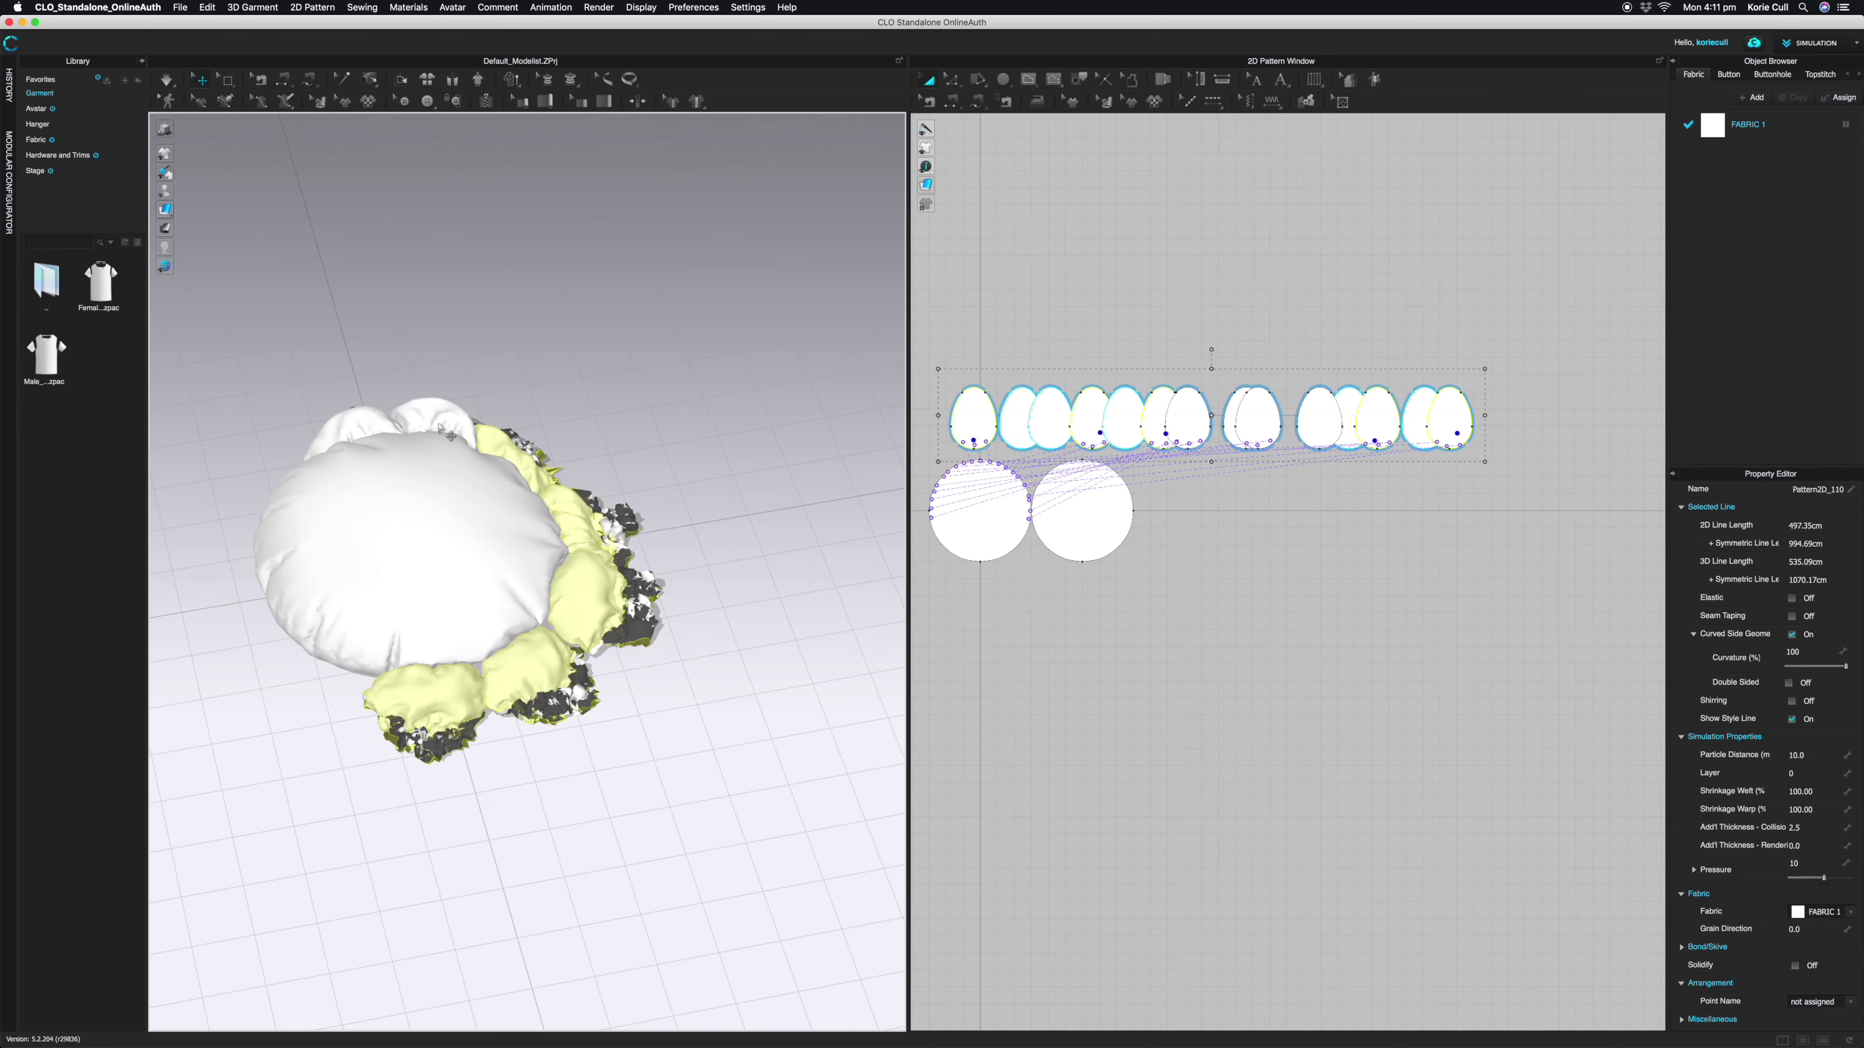
right_drag(593, 557, 577, 543)
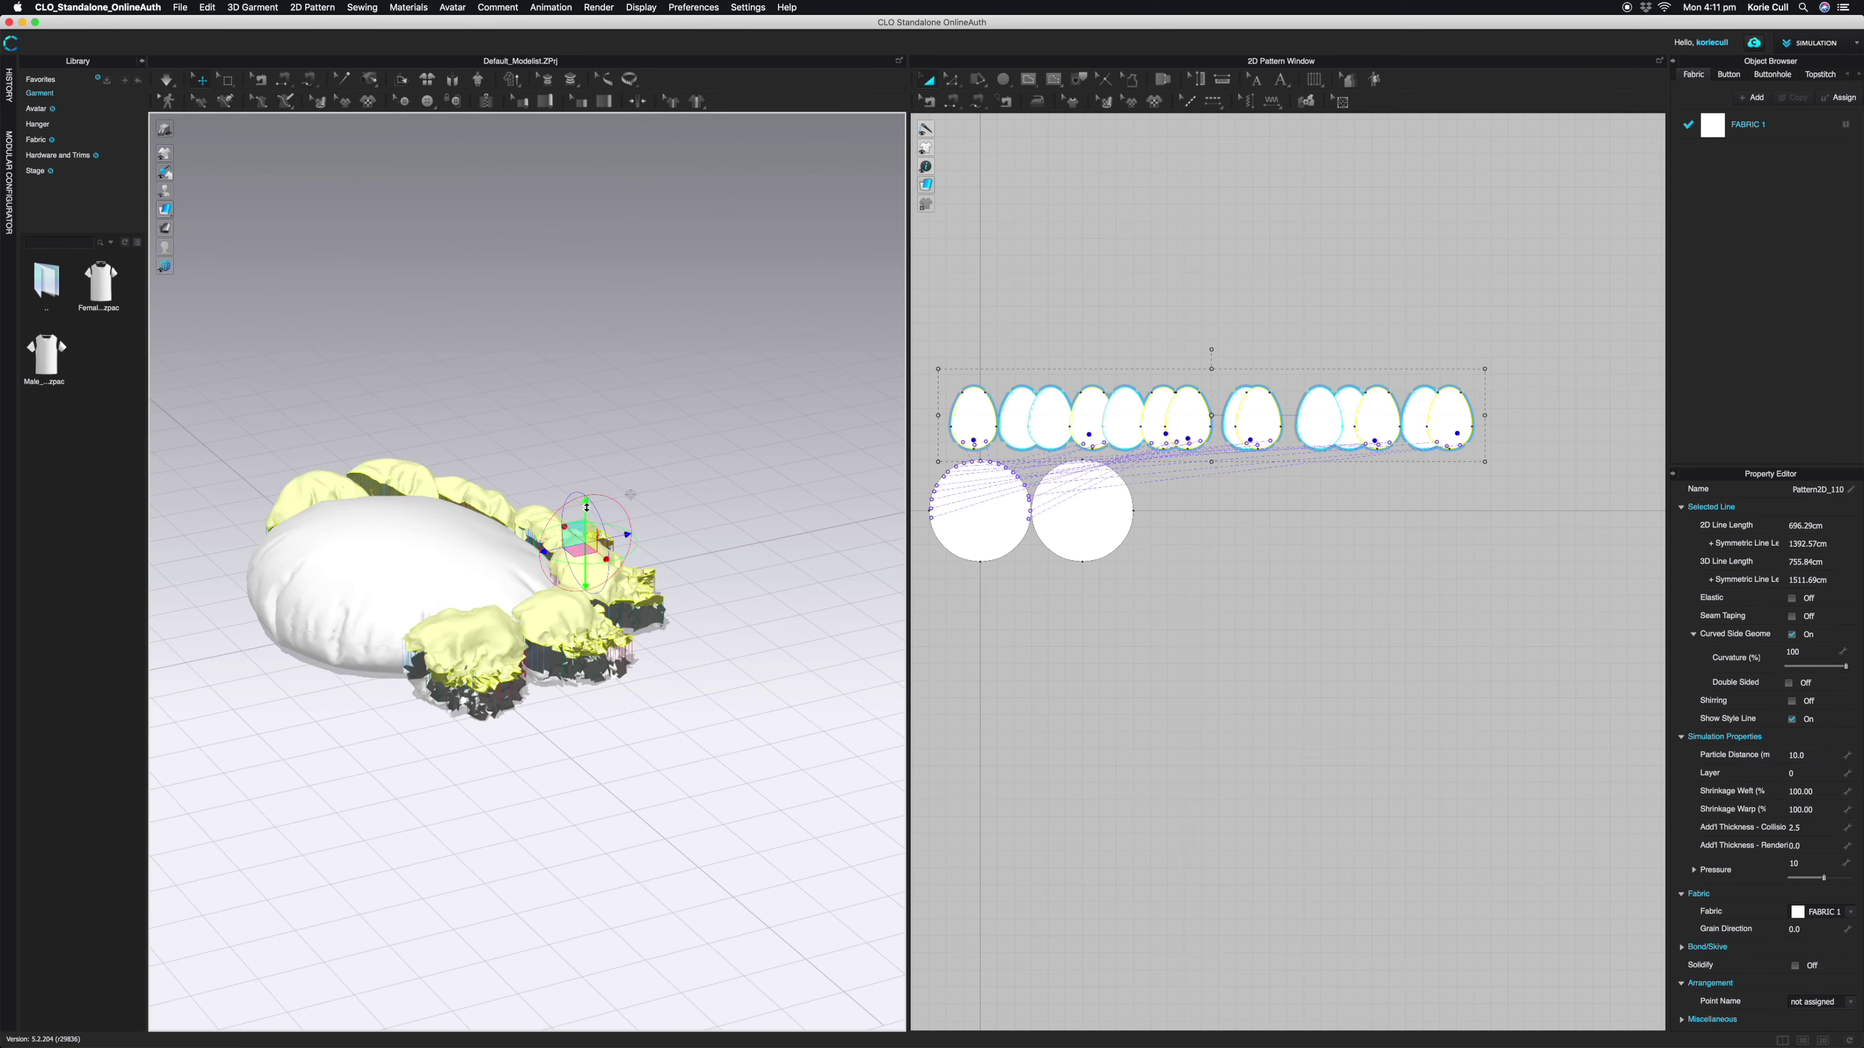
key(space)
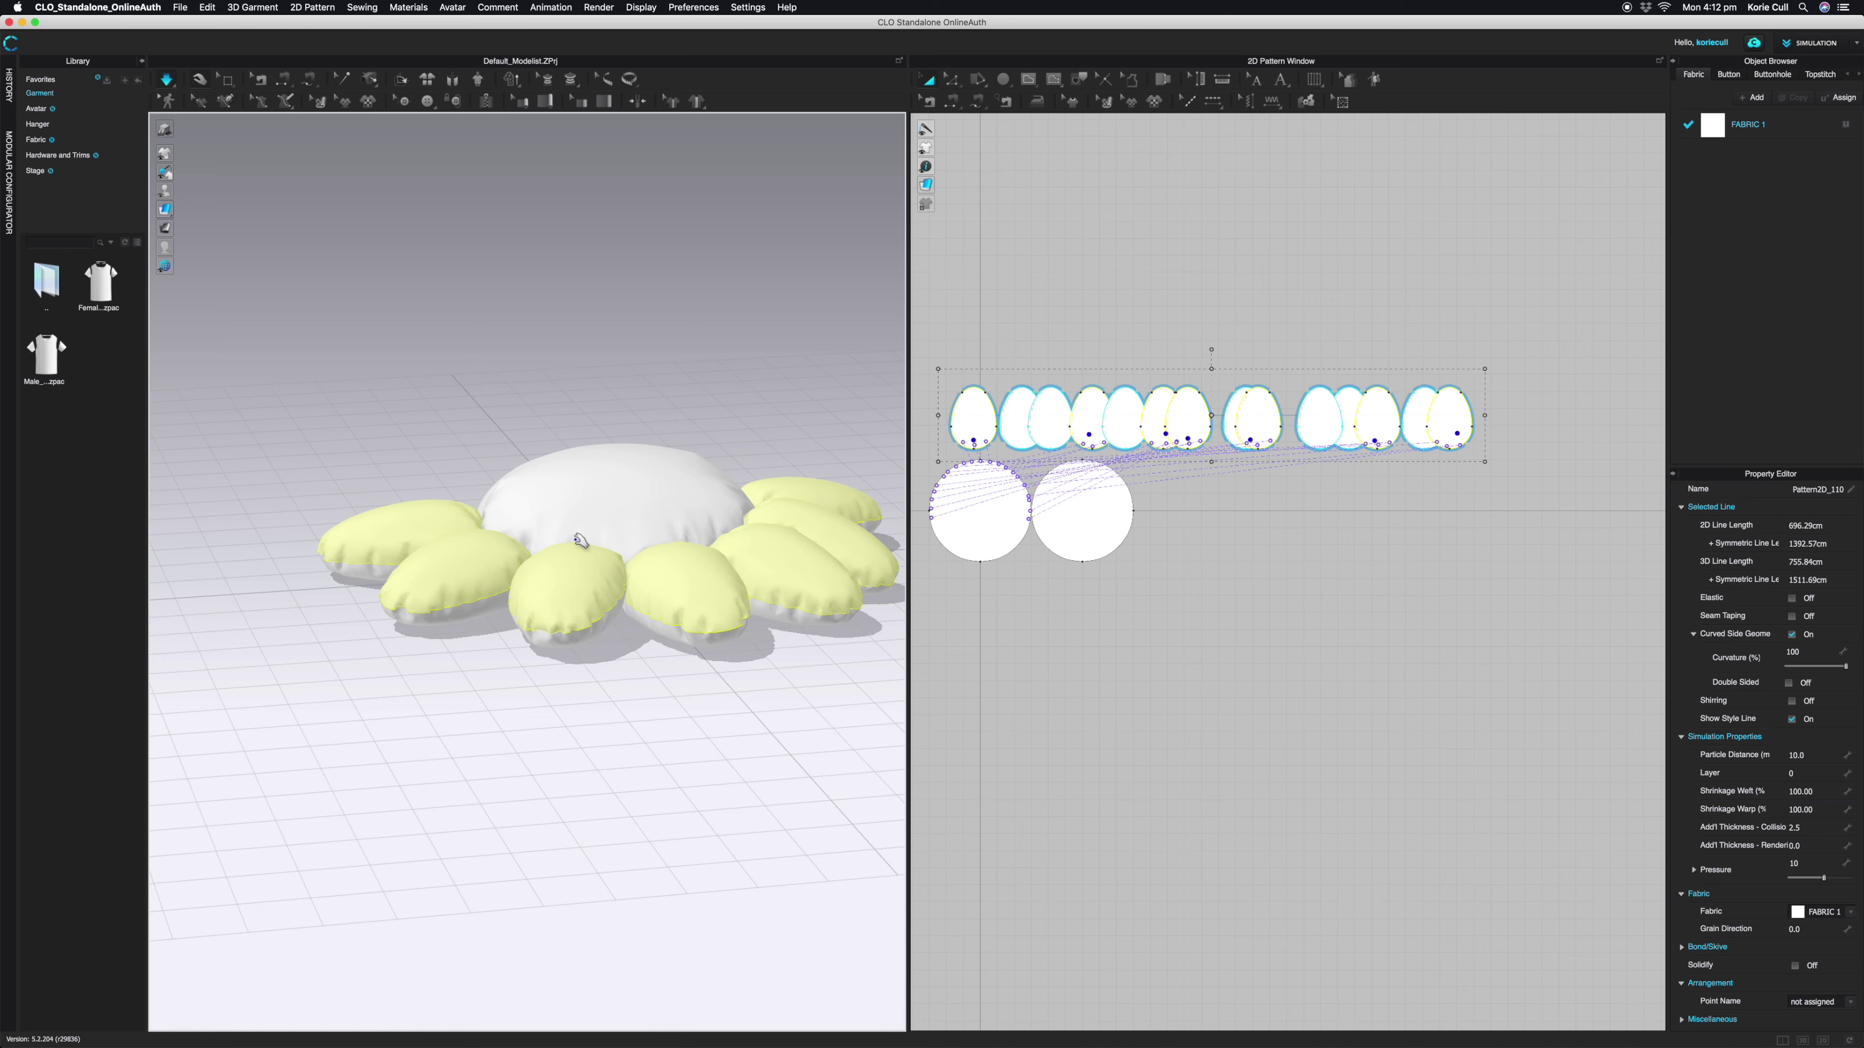
Step: Drag the toe patterns' top edge down and simulate the shortened toes
right_drag(651, 658, 770, 736)
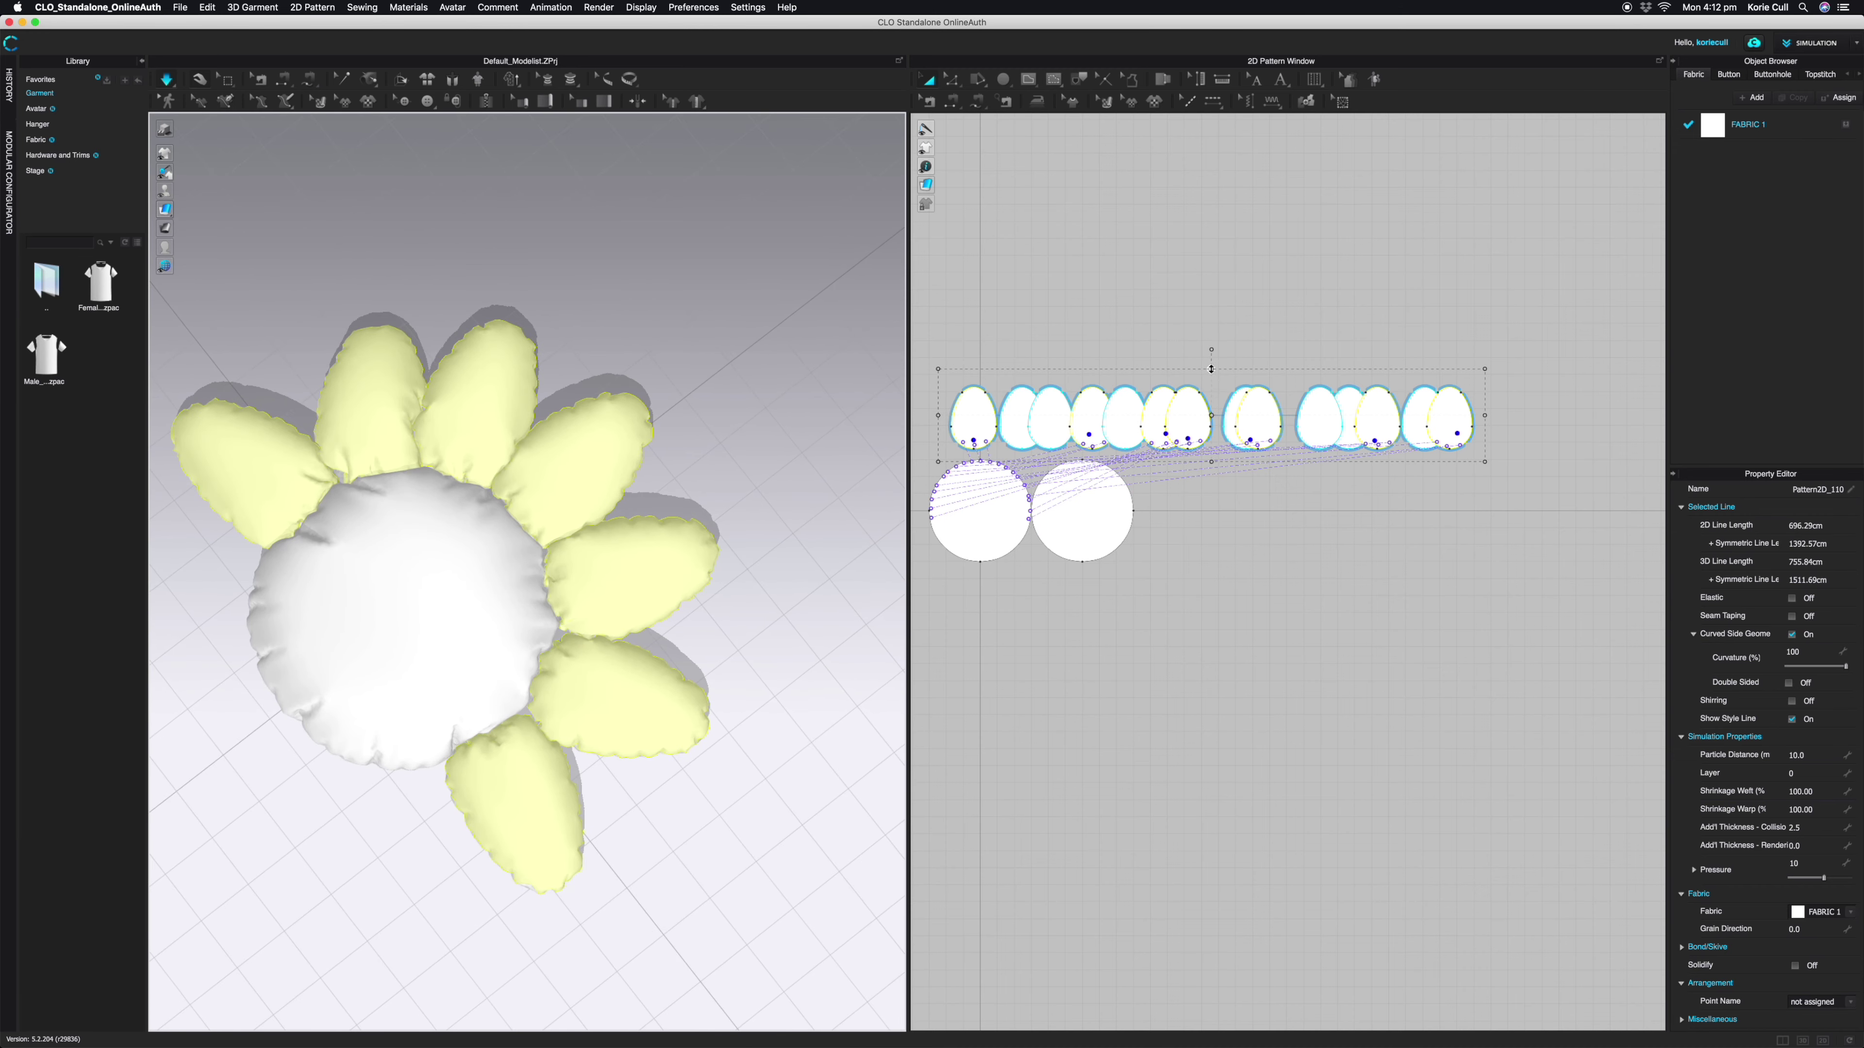
drag(1212, 371, 1210, 389)
key(space)
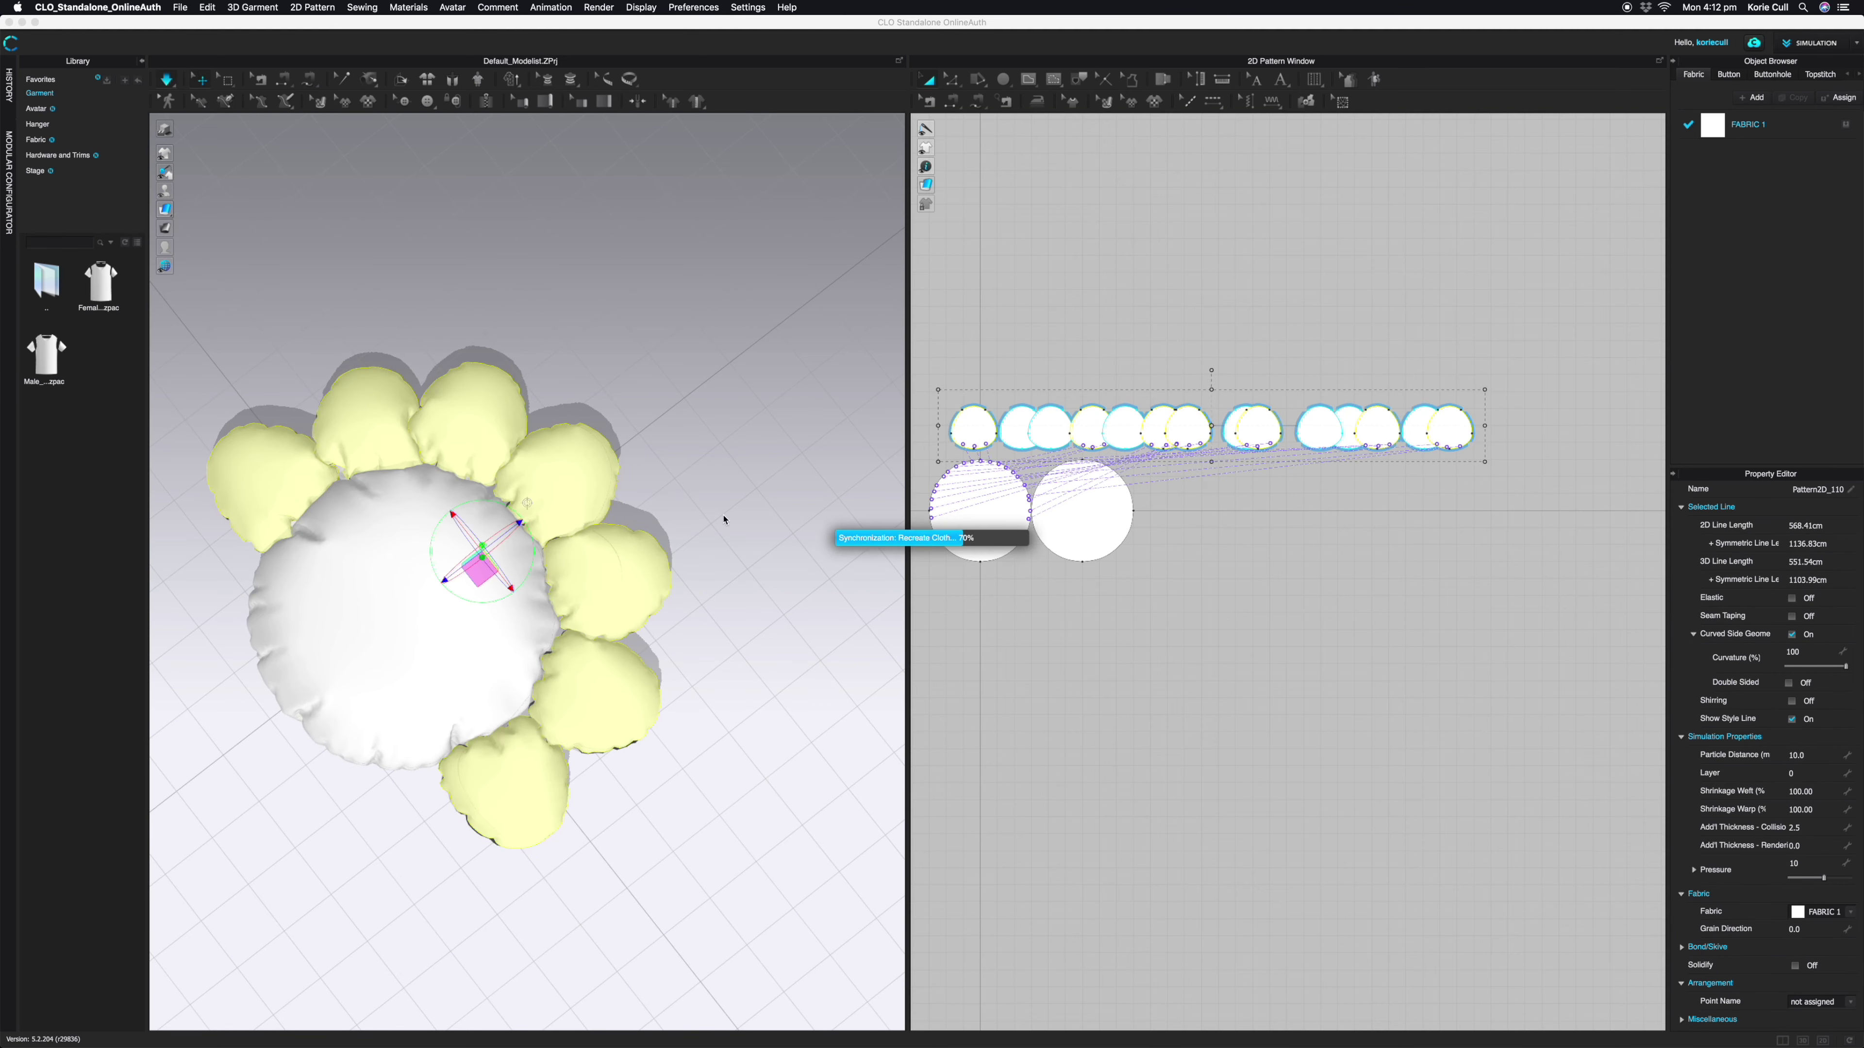
right_drag(644, 587, 1059, 419)
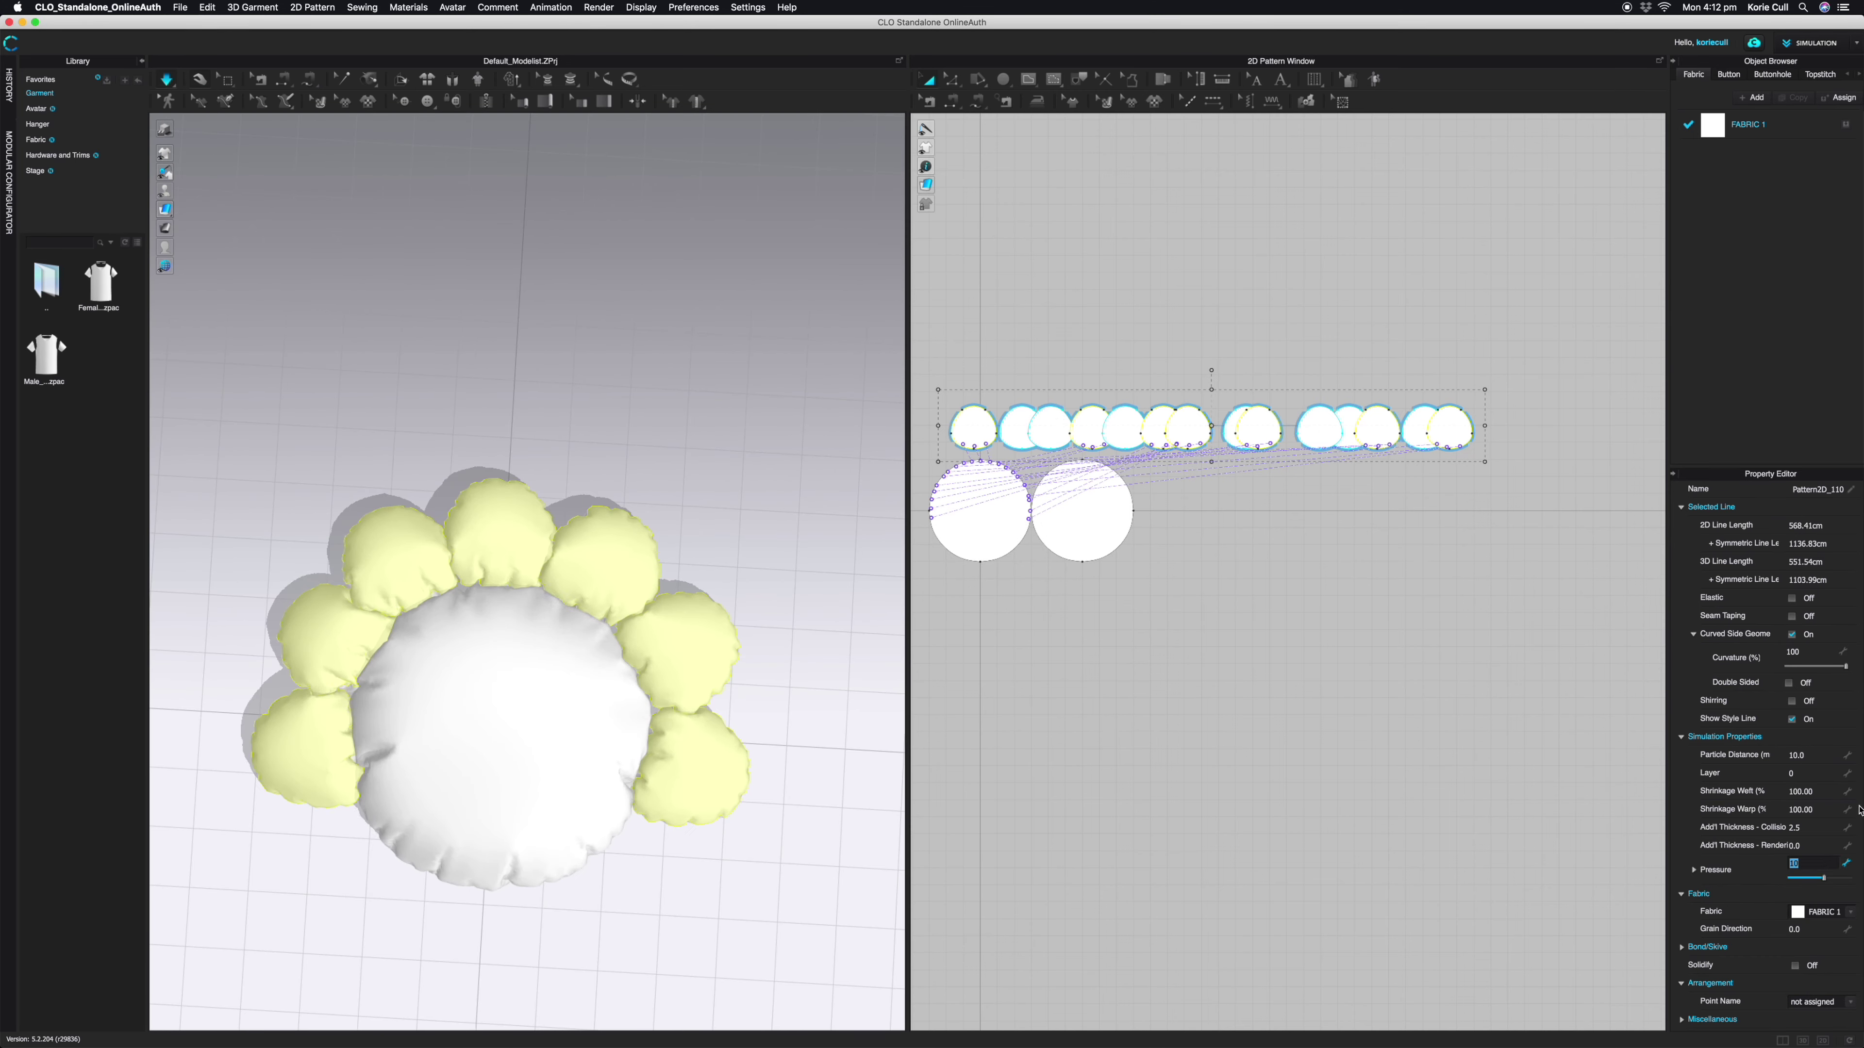
Step: Set toe pad Pressure to 15 and restart simulation so the cushion settles
text(15)
key(Return)
mouse_move(734, 455)
right_down()
mouse_move(761, 567)
mouse_move(722, 624)
mouse_move(681, 601)
right_up()
key(q)
key(space)
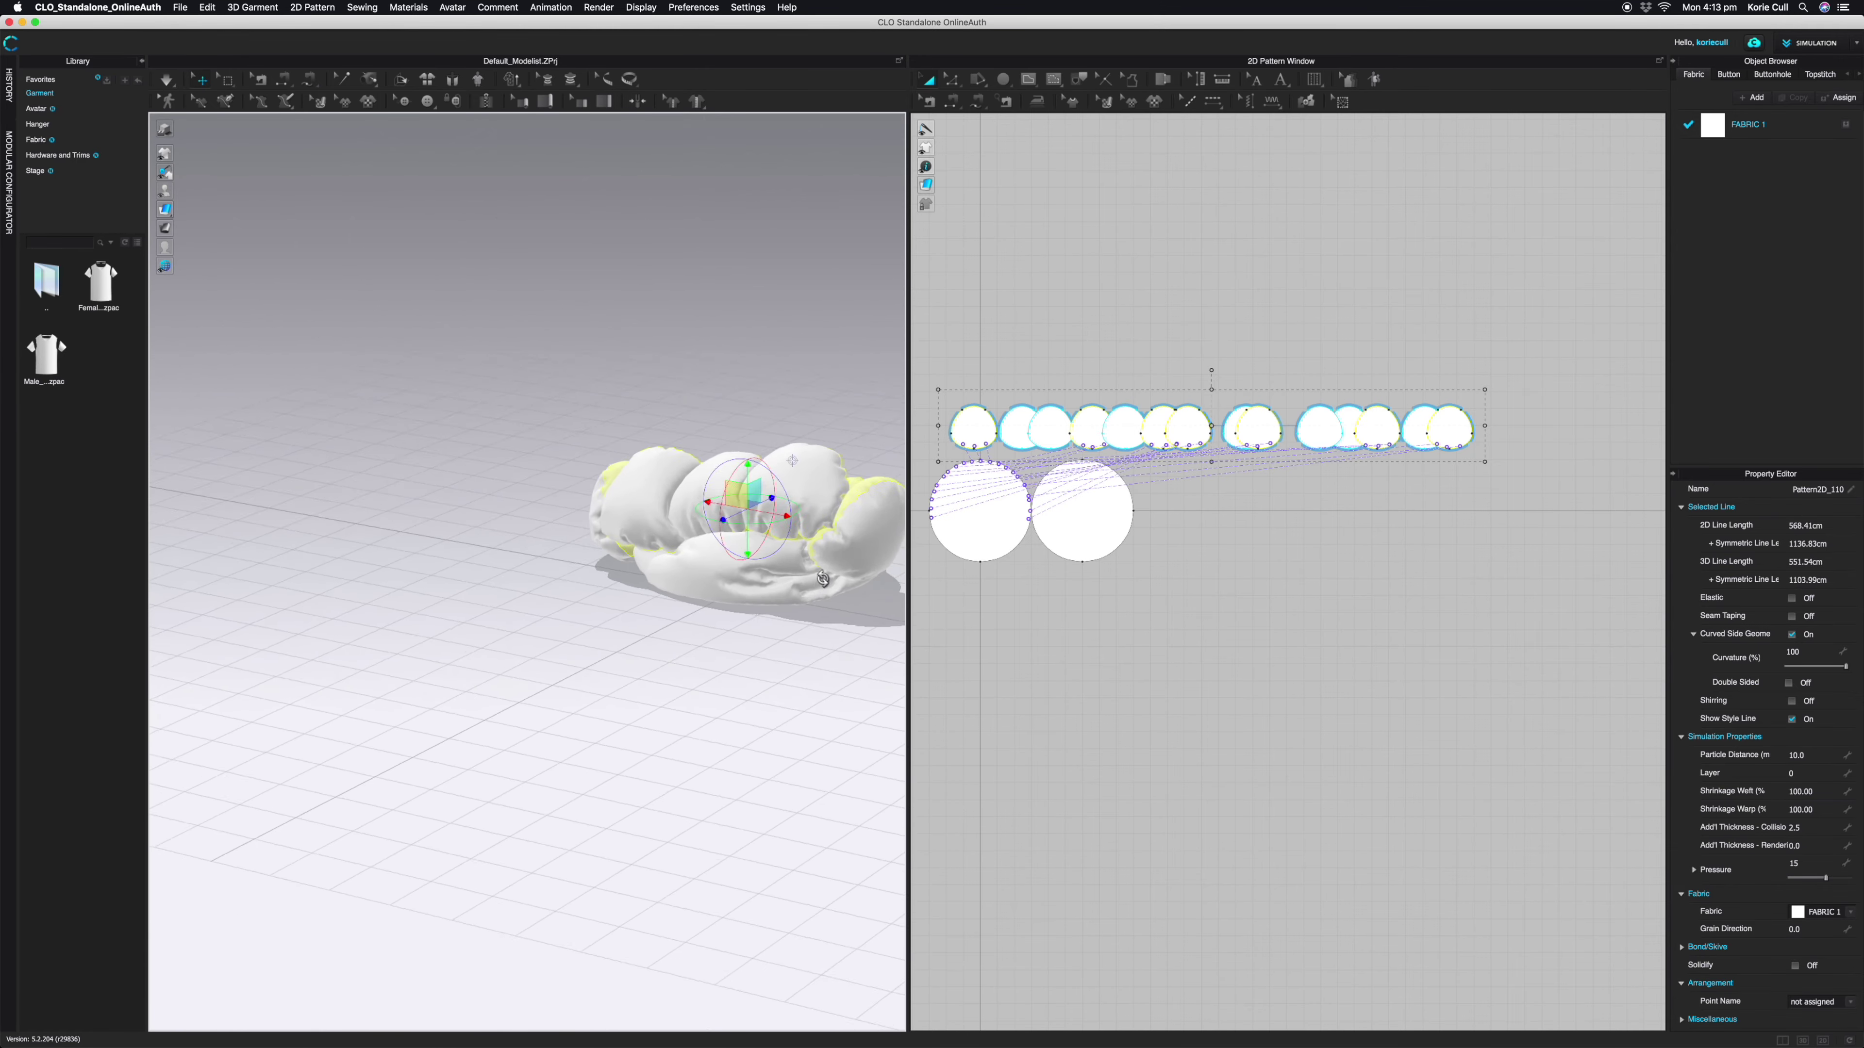
key(w)
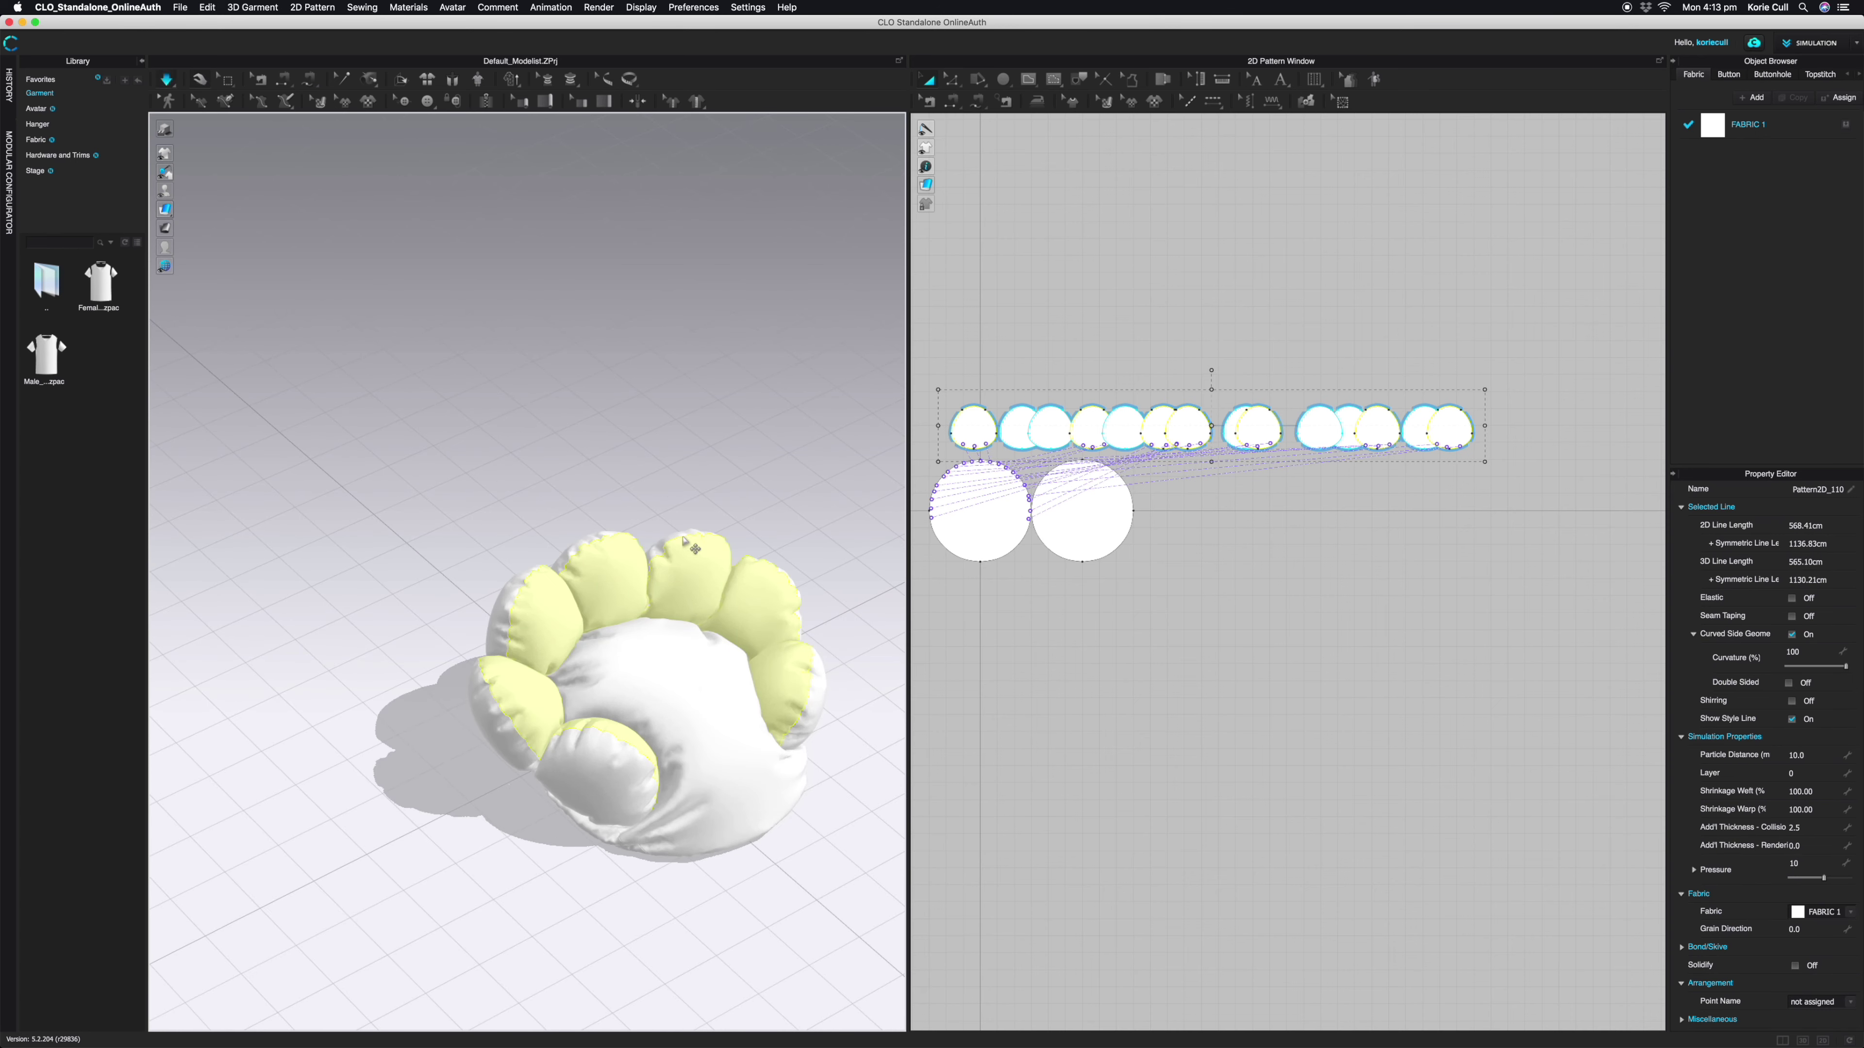
key(w)
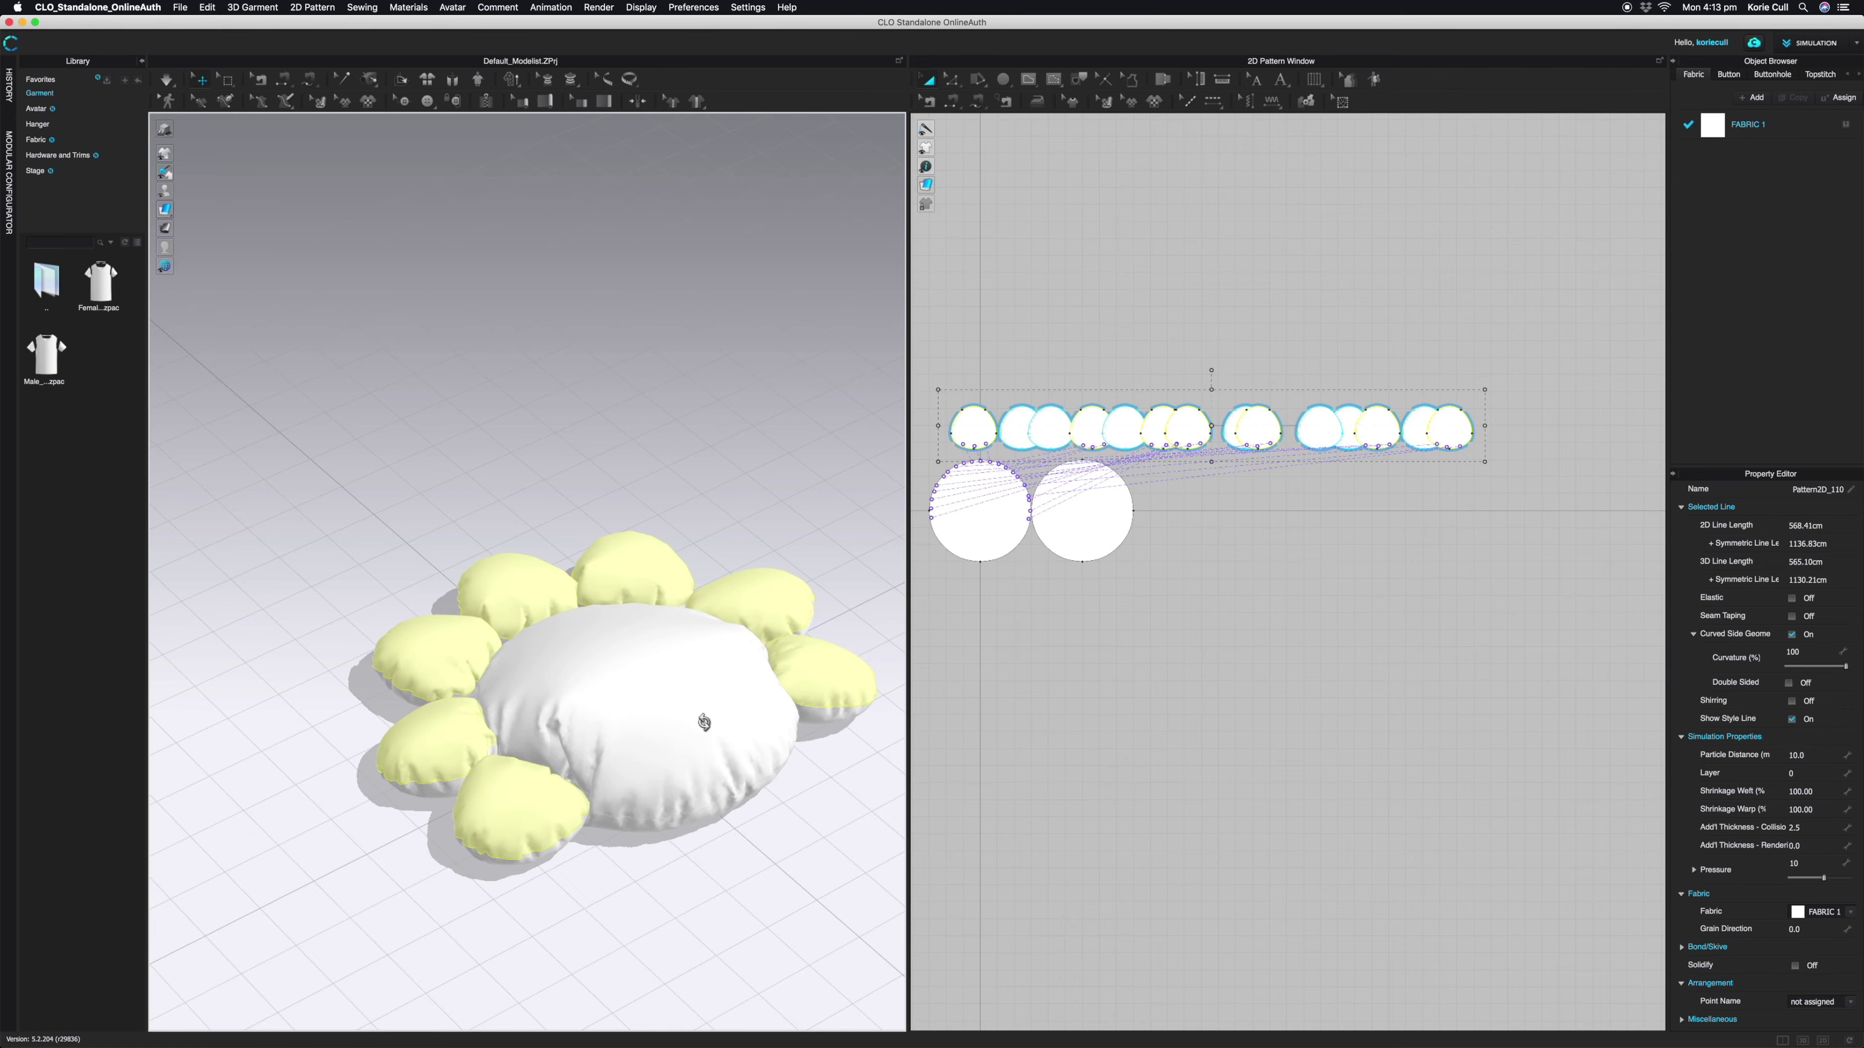
mouse_move(704, 722)
right_down()
mouse_move(577, 659)
mouse_move(521, 657)
right_up()
Step: Move the first toe-pad pattern pairs into the middle row and shift one pair further left
scroll(1116, 477, up, 3)
click(1115, 461)
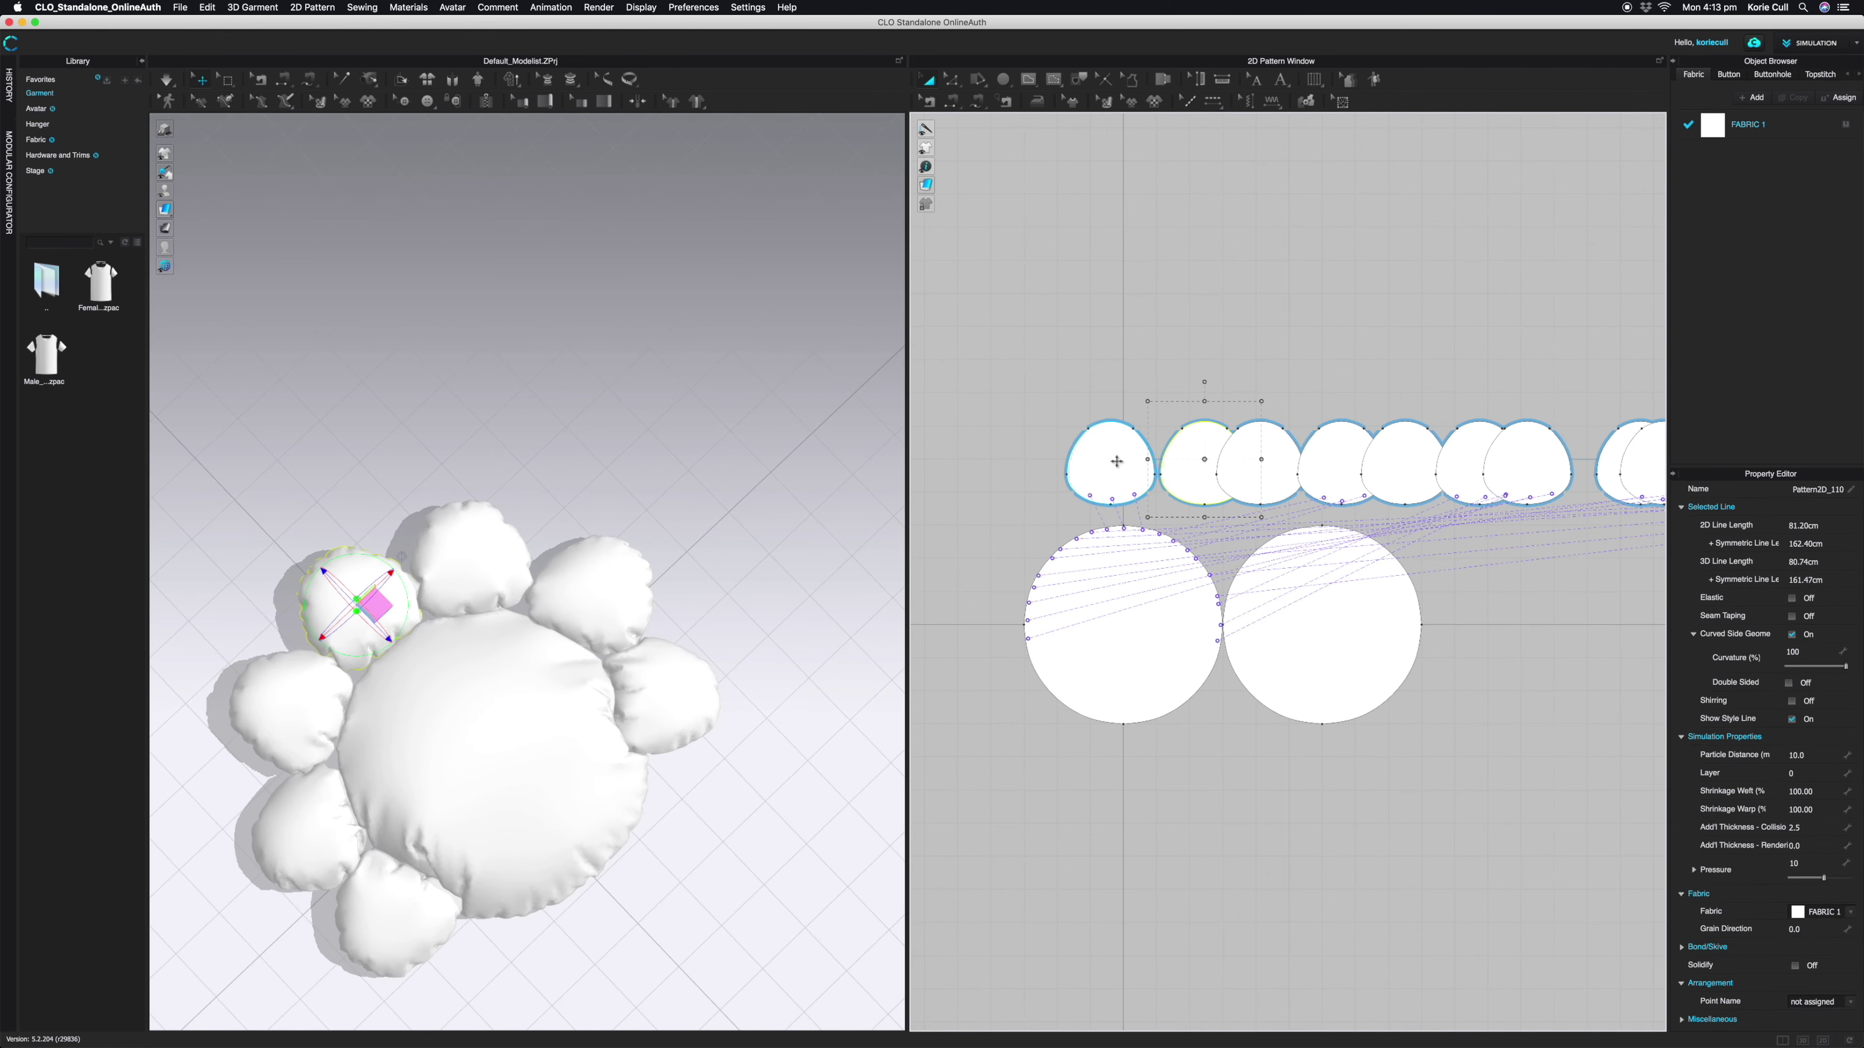
click(1240, 450)
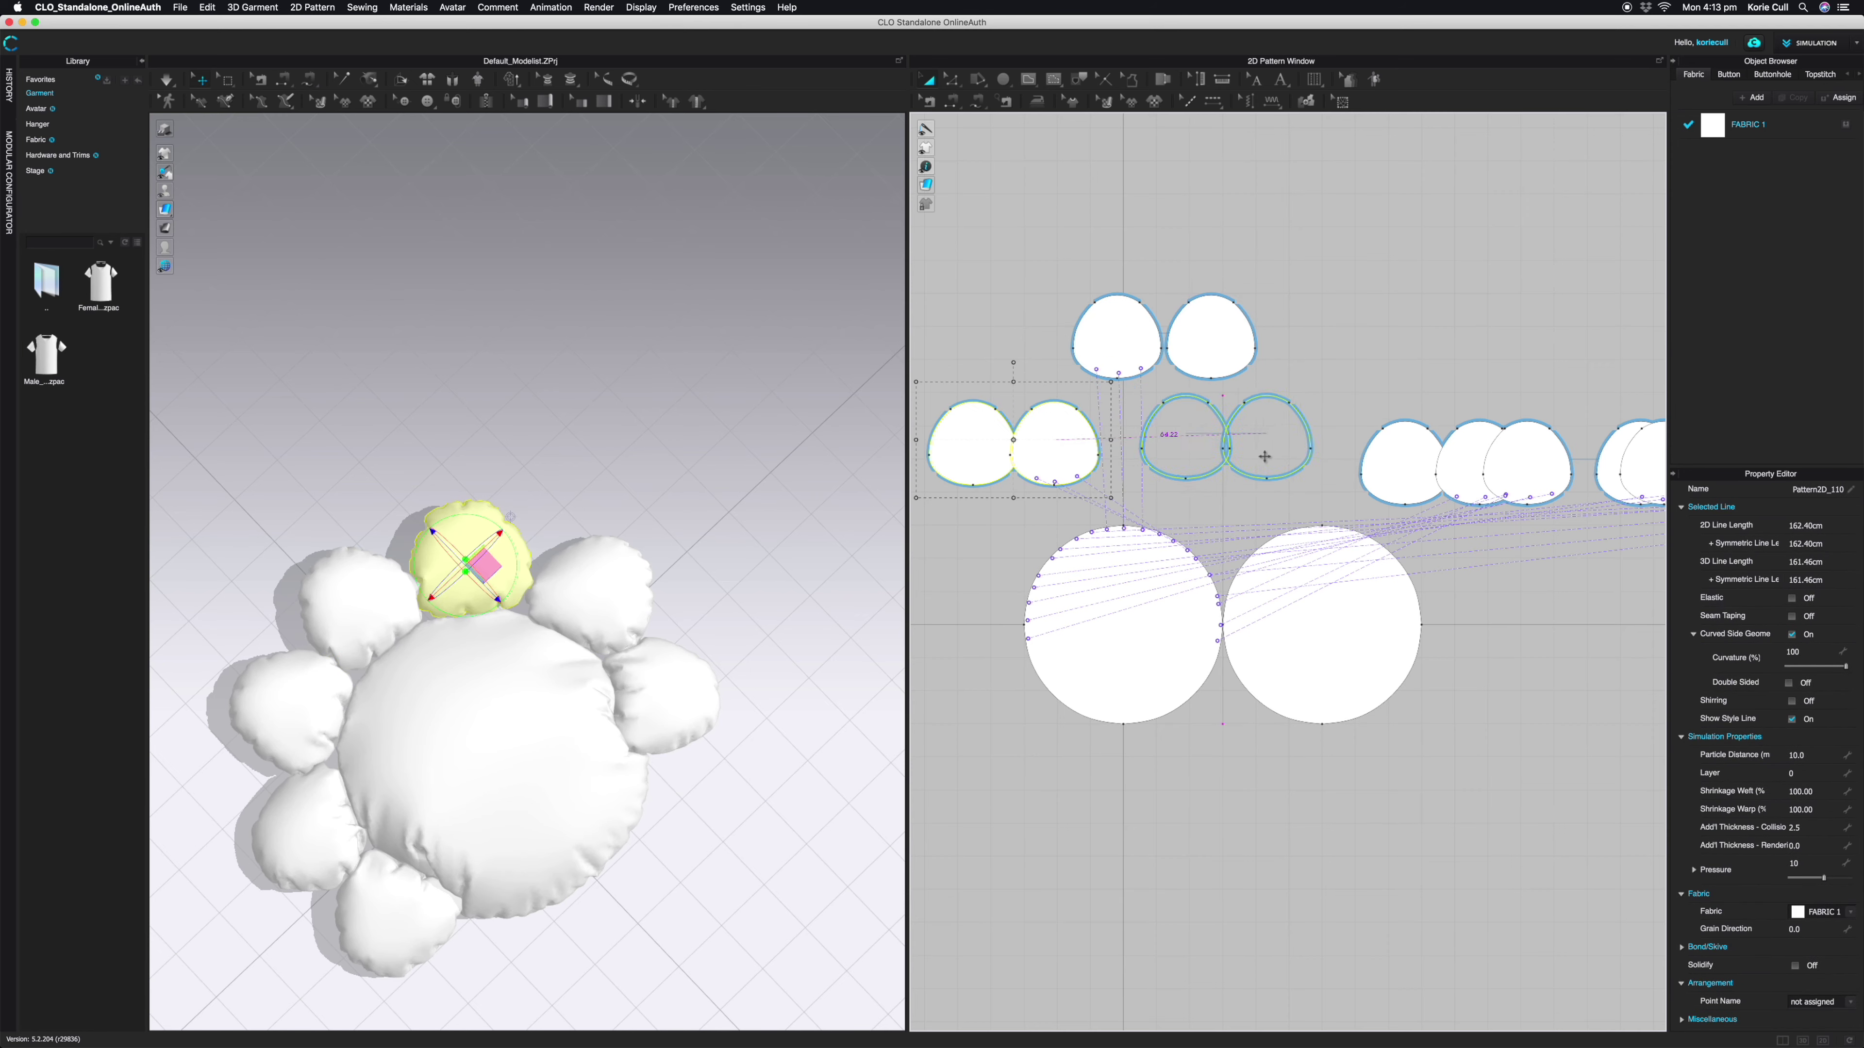
drag(1184, 380, 1289, 445)
right_drag(1462, 440, 1418, 381)
click(1358, 402)
drag(1179, 333, 1012, 361)
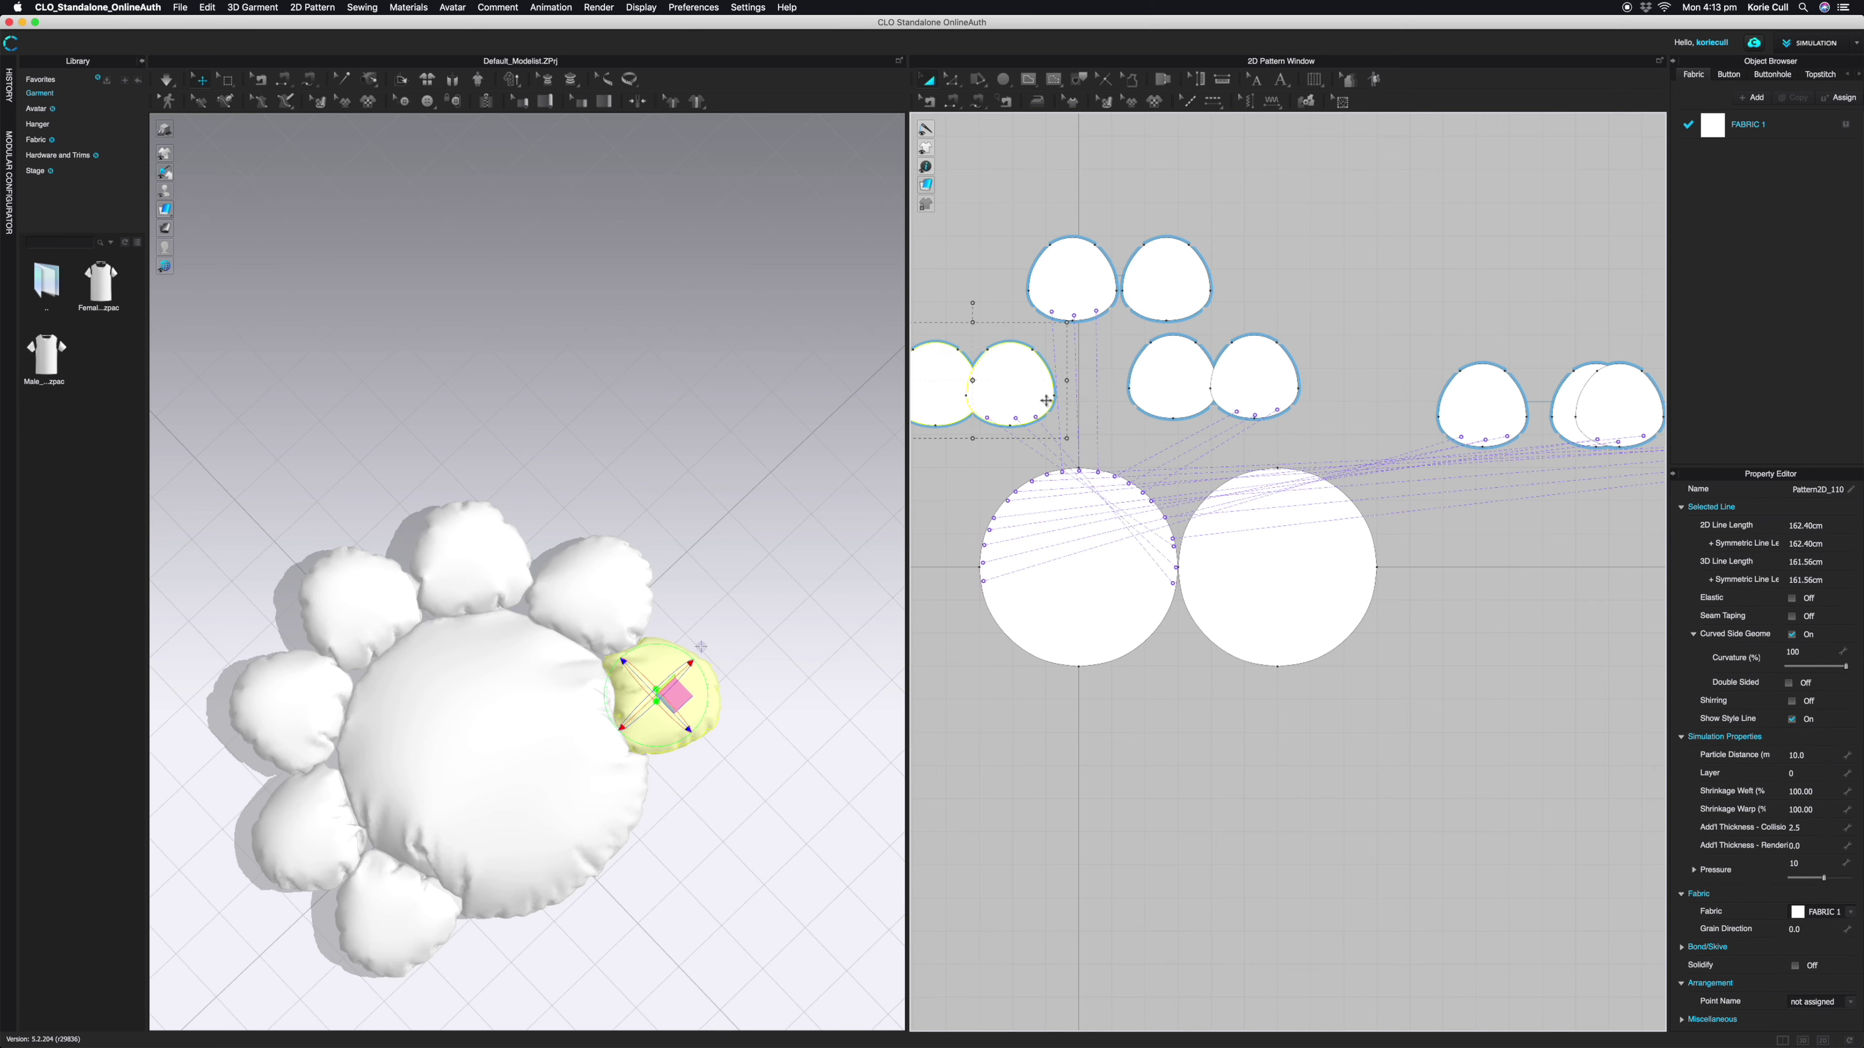
Step: Move the second large circle to the bottom and drop a small pattern pair lower
click(1285, 570)
drag(1286, 570, 1237, 919)
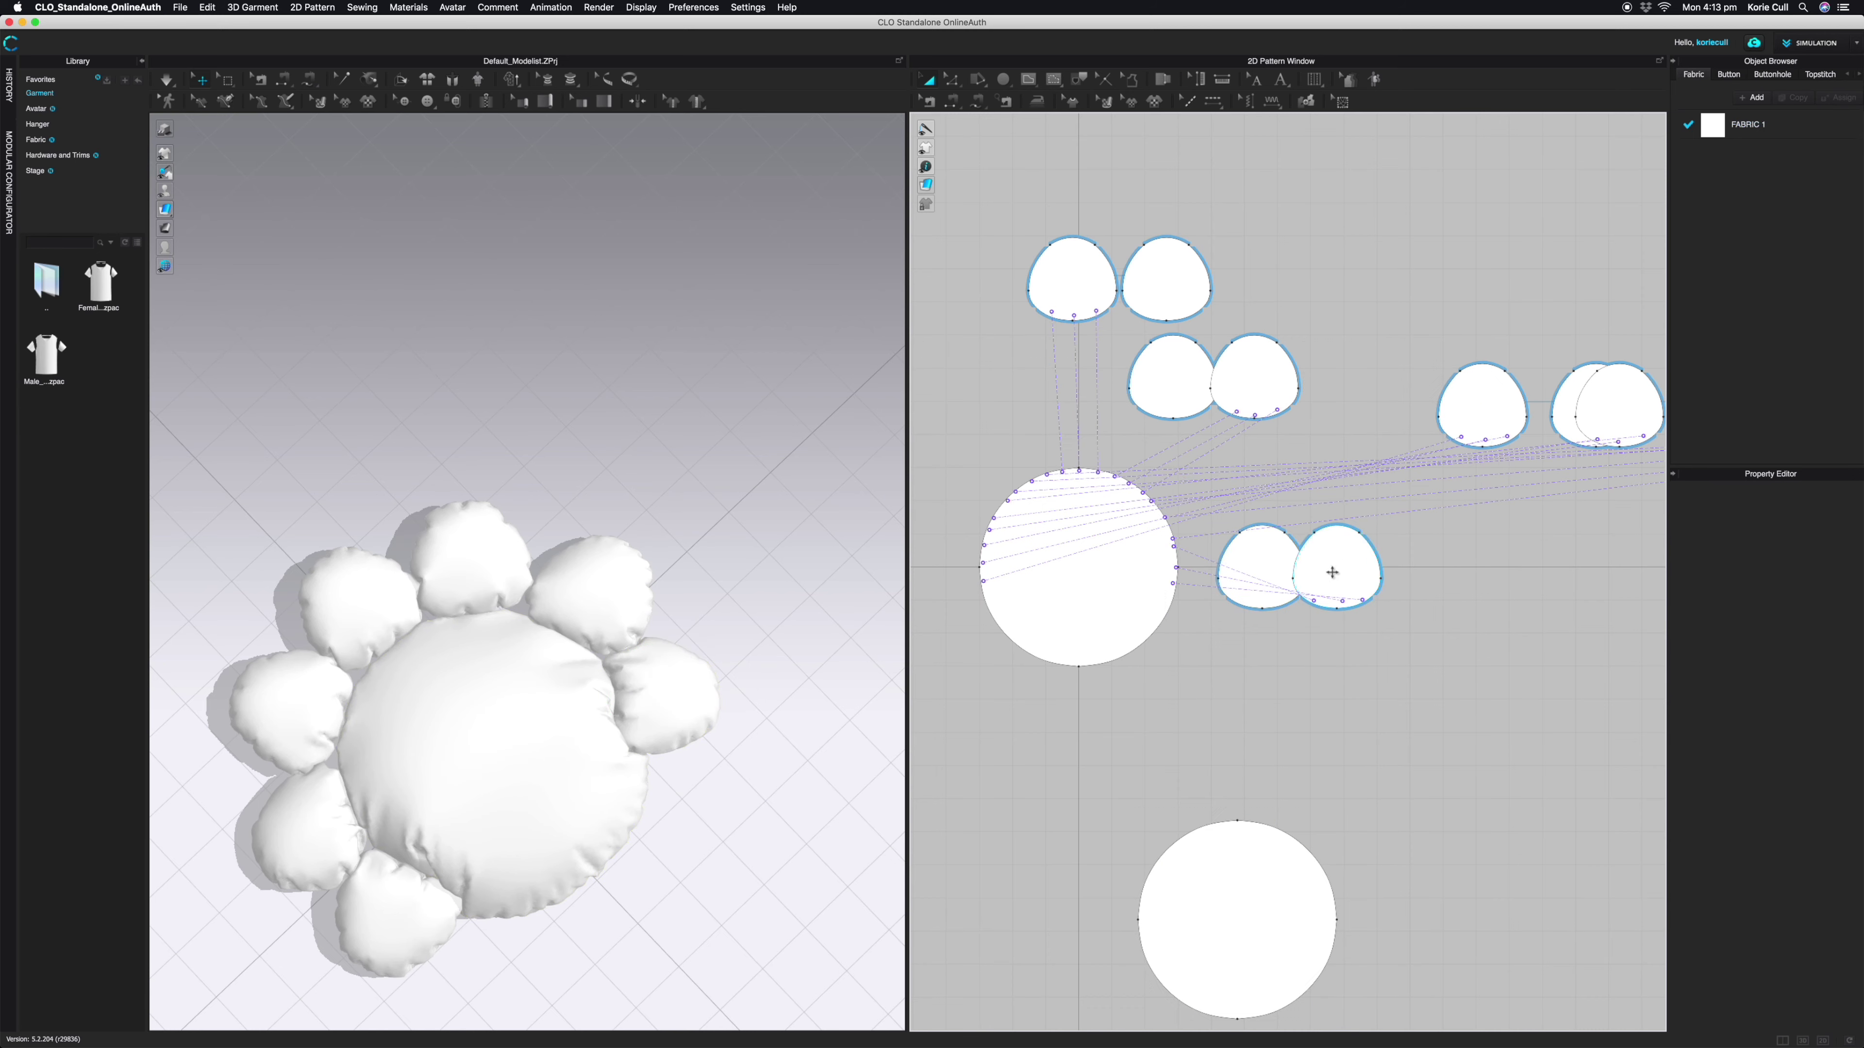
middle_drag(1263, 559, 1230, 506)
drag(1231, 507, 1250, 606)
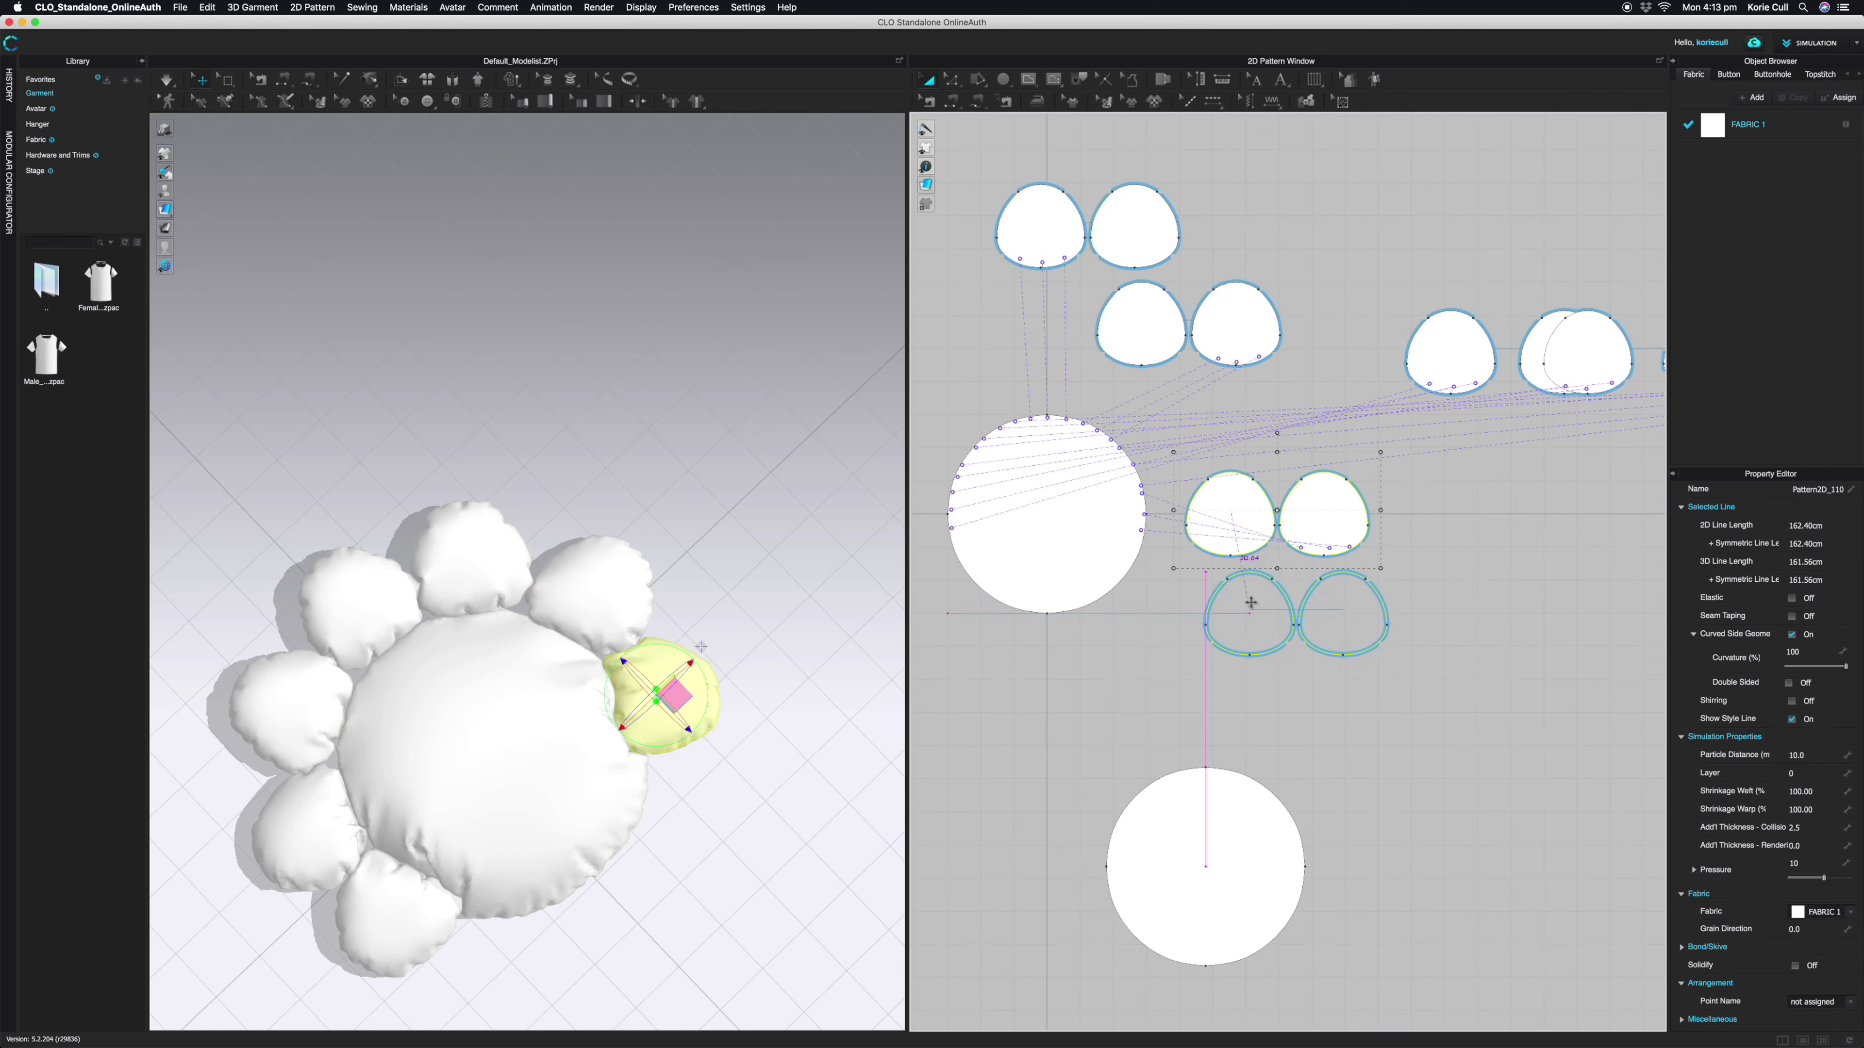
middle_drag(1399, 312, 1289, 364)
Step: Move the pattern pair beside the circle over to the circle's left side
drag(1420, 403, 1162, 530)
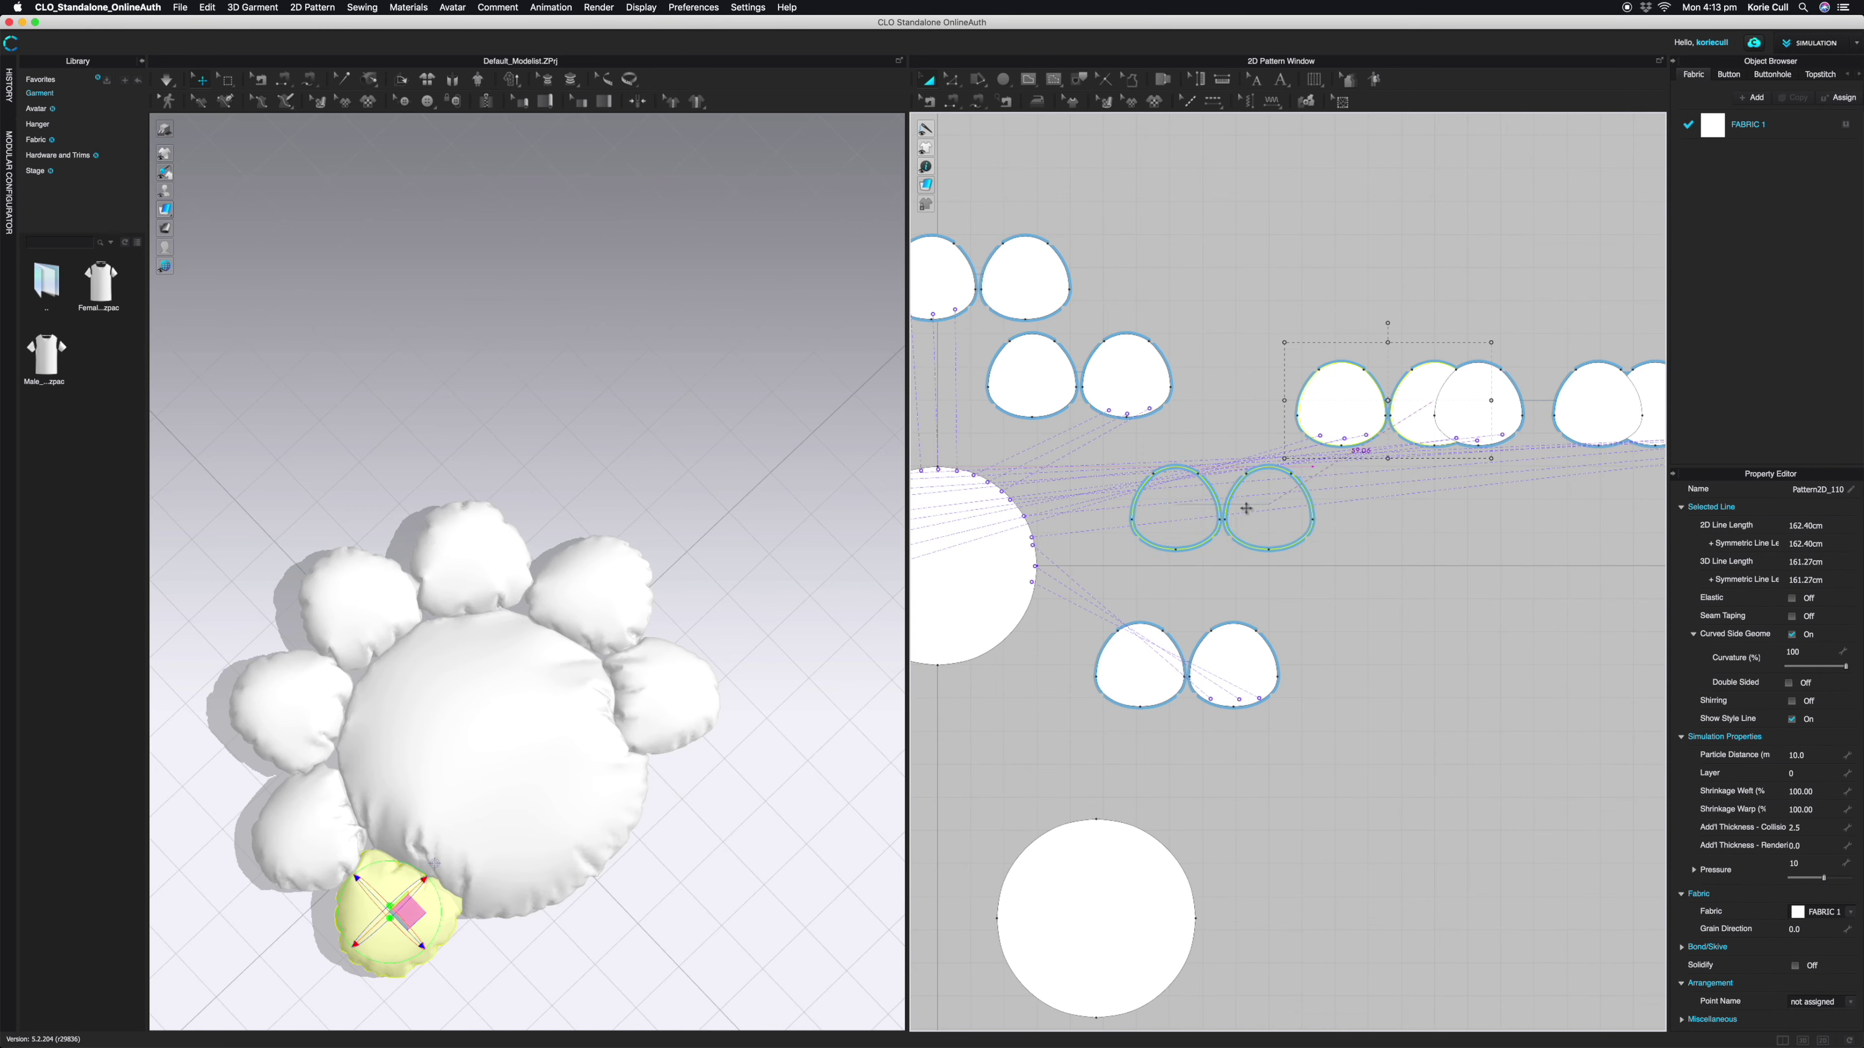
middle_drag(1162, 530, 1383, 455)
drag(1383, 456, 925, 456)
mouse_move(924, 456)
middle_down()
mouse_move(1273, 421)
mouse_move(917, 374)
middle_up()
scroll(1175, 441, down, 3)
Step: Place the upper-right pair and another pair into the fan beside the centre circle
click(1529, 378)
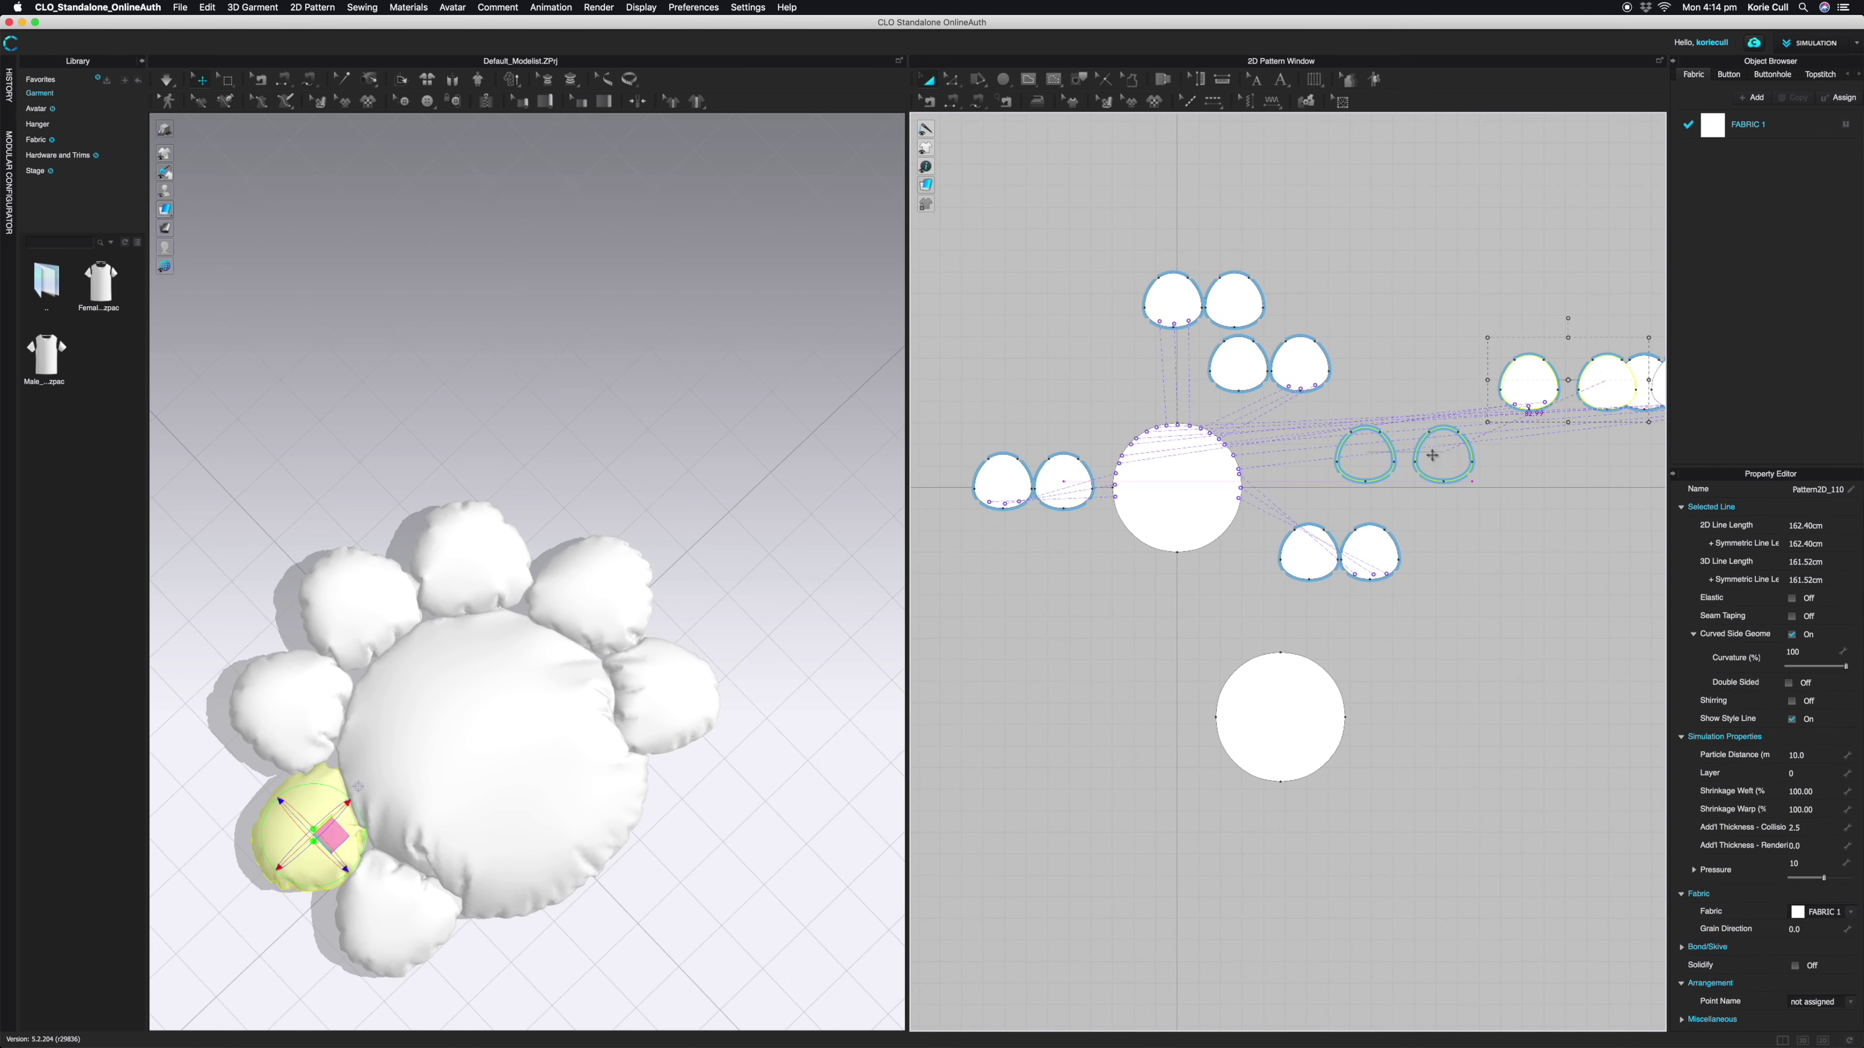
mouse_move(1432, 455)
mouse_down()
mouse_move(1370, 453)
mouse_move(1482, 409)
mouse_up()
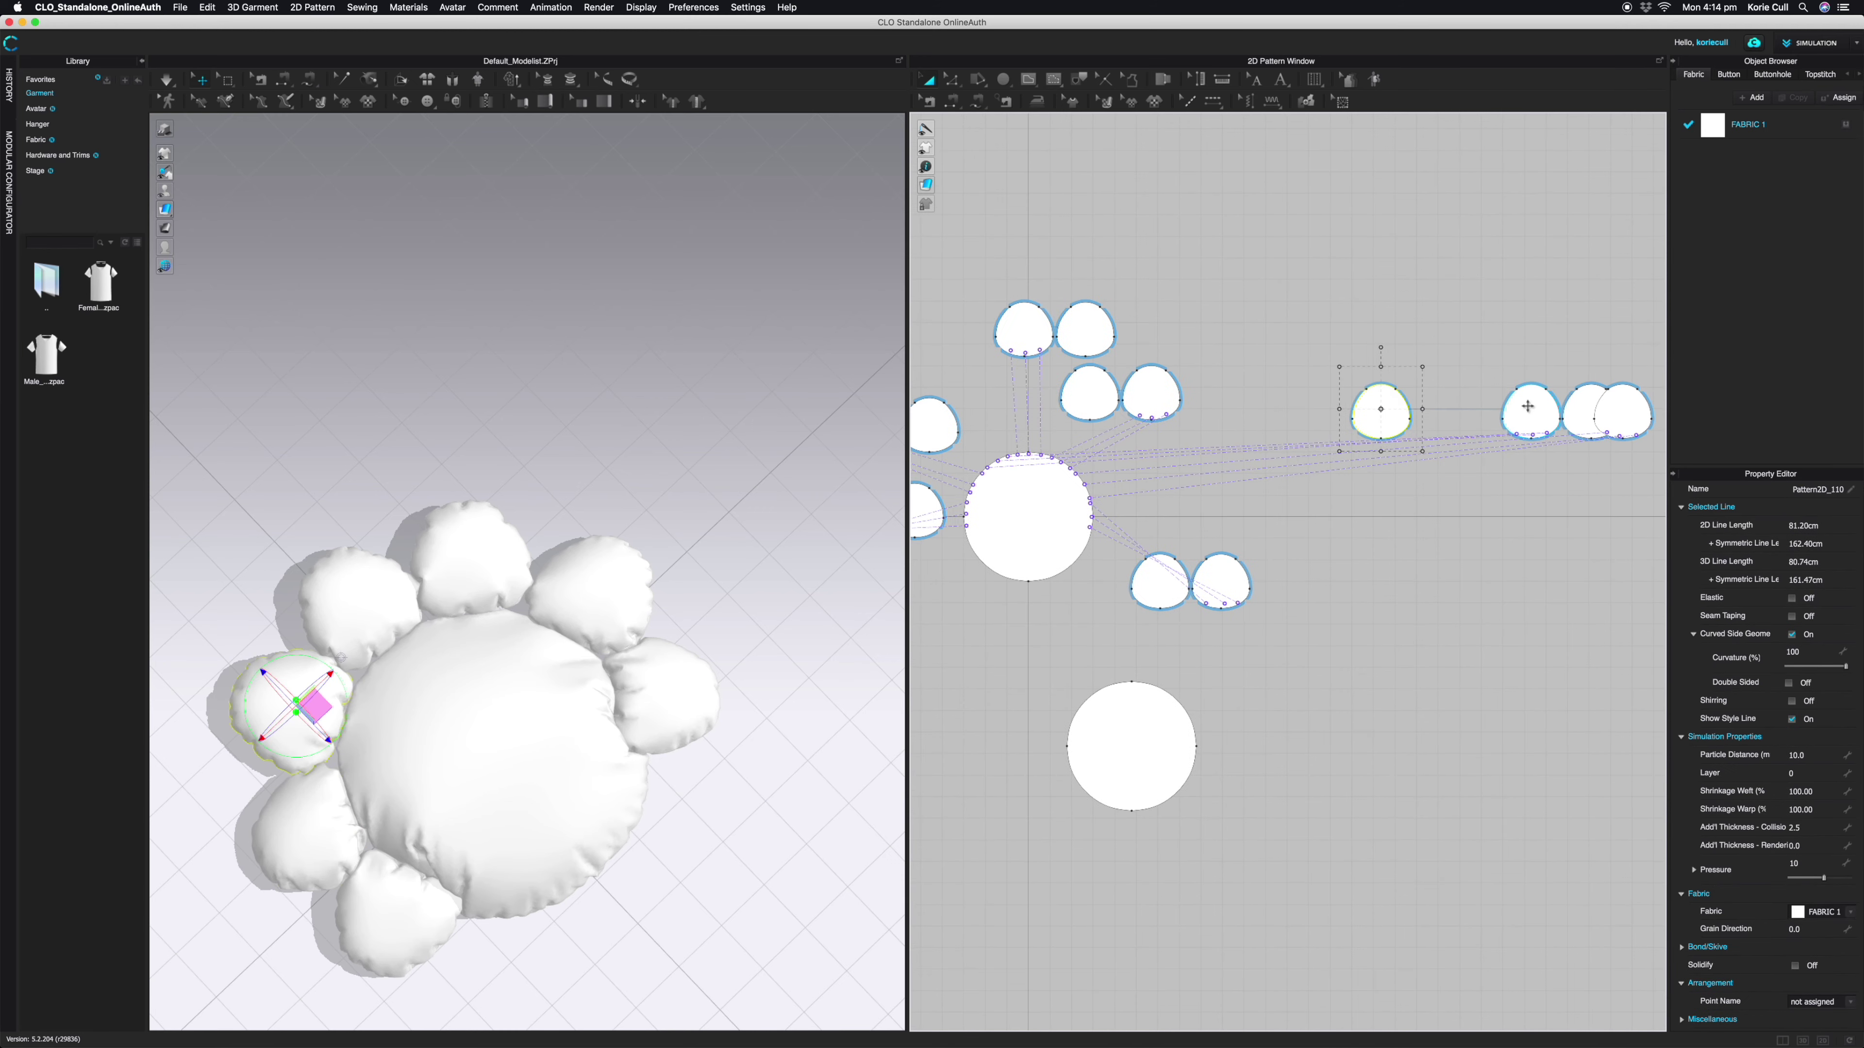
drag(1312, 408, 1314, 408)
middle_drag(1321, 431, 1422, 431)
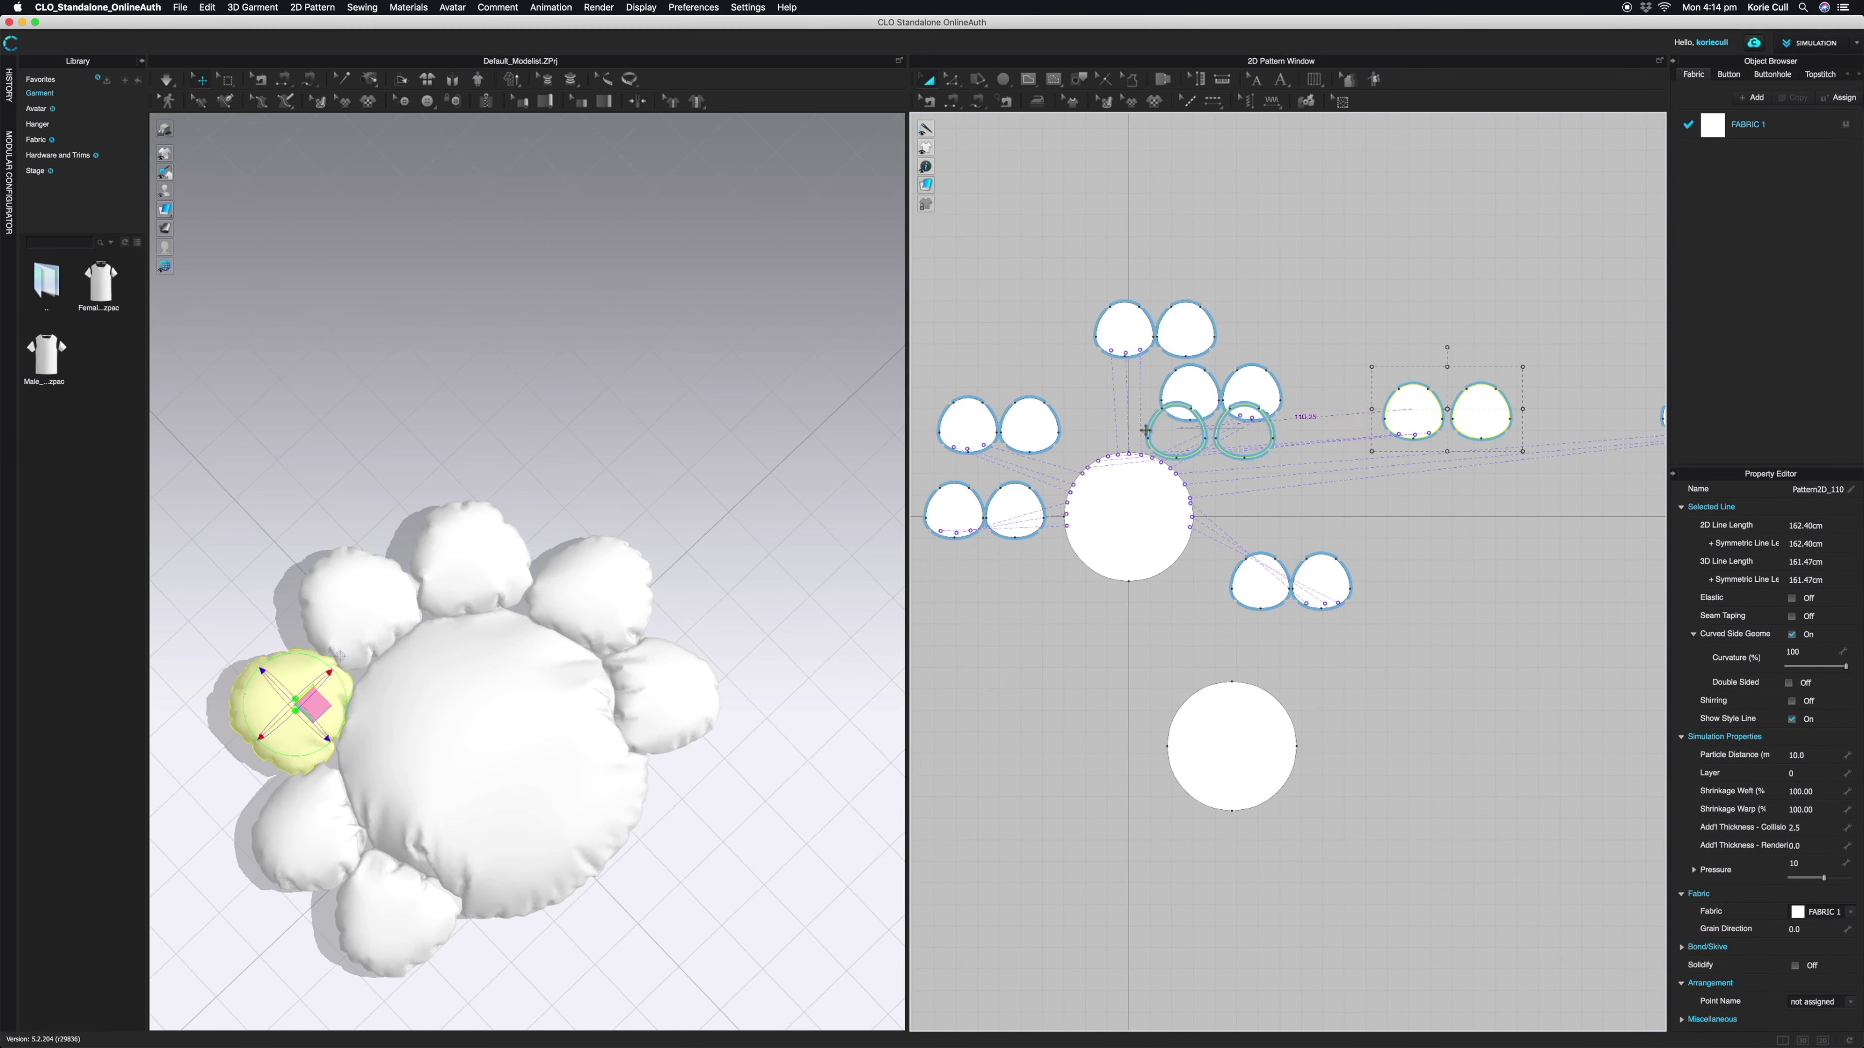
drag(992, 349, 992, 349)
middle_drag(1252, 330, 1447, 298)
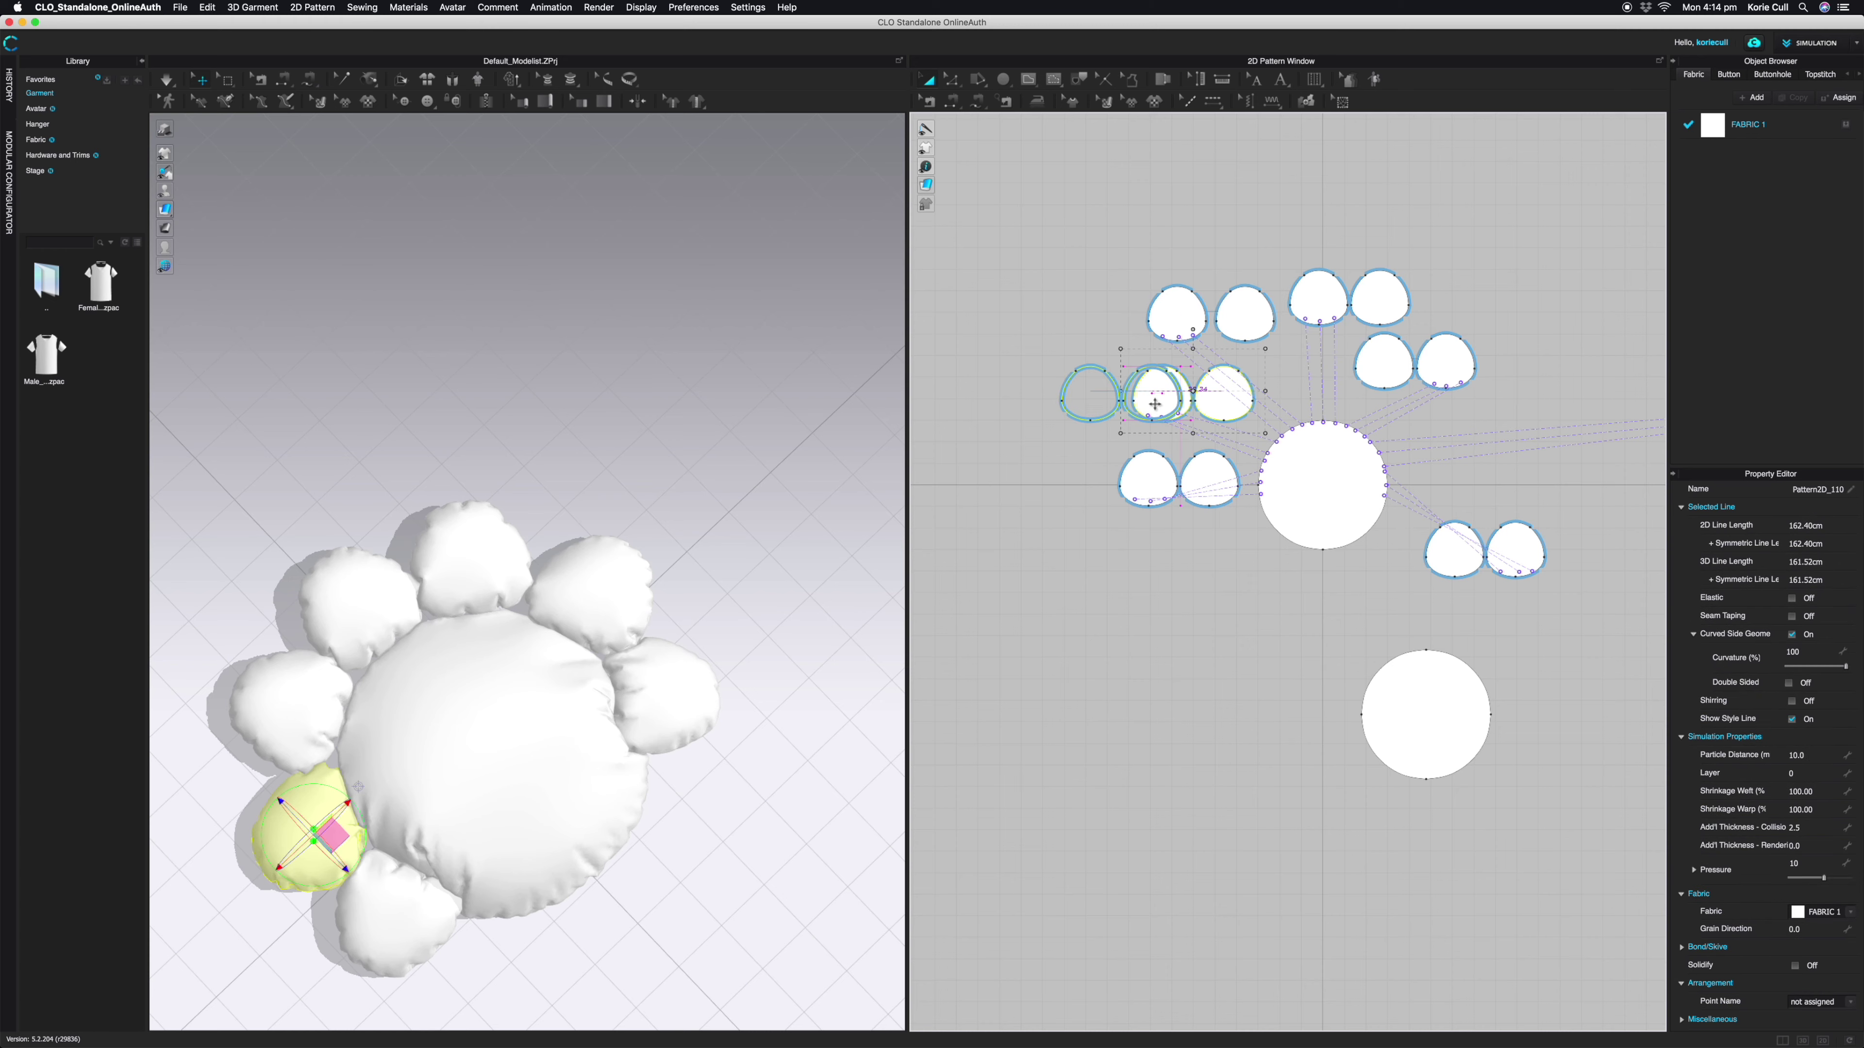
Step: Reposition the right-hand toe-pad pairs into their fan positions
click(1452, 429)
middle_drag(1451, 428, 1284, 463)
mouse_move(1248, 396)
mouse_down()
mouse_move(1362, 385)
mouse_move(1301, 386)
mouse_up()
click(1449, 365)
click(1406, 312)
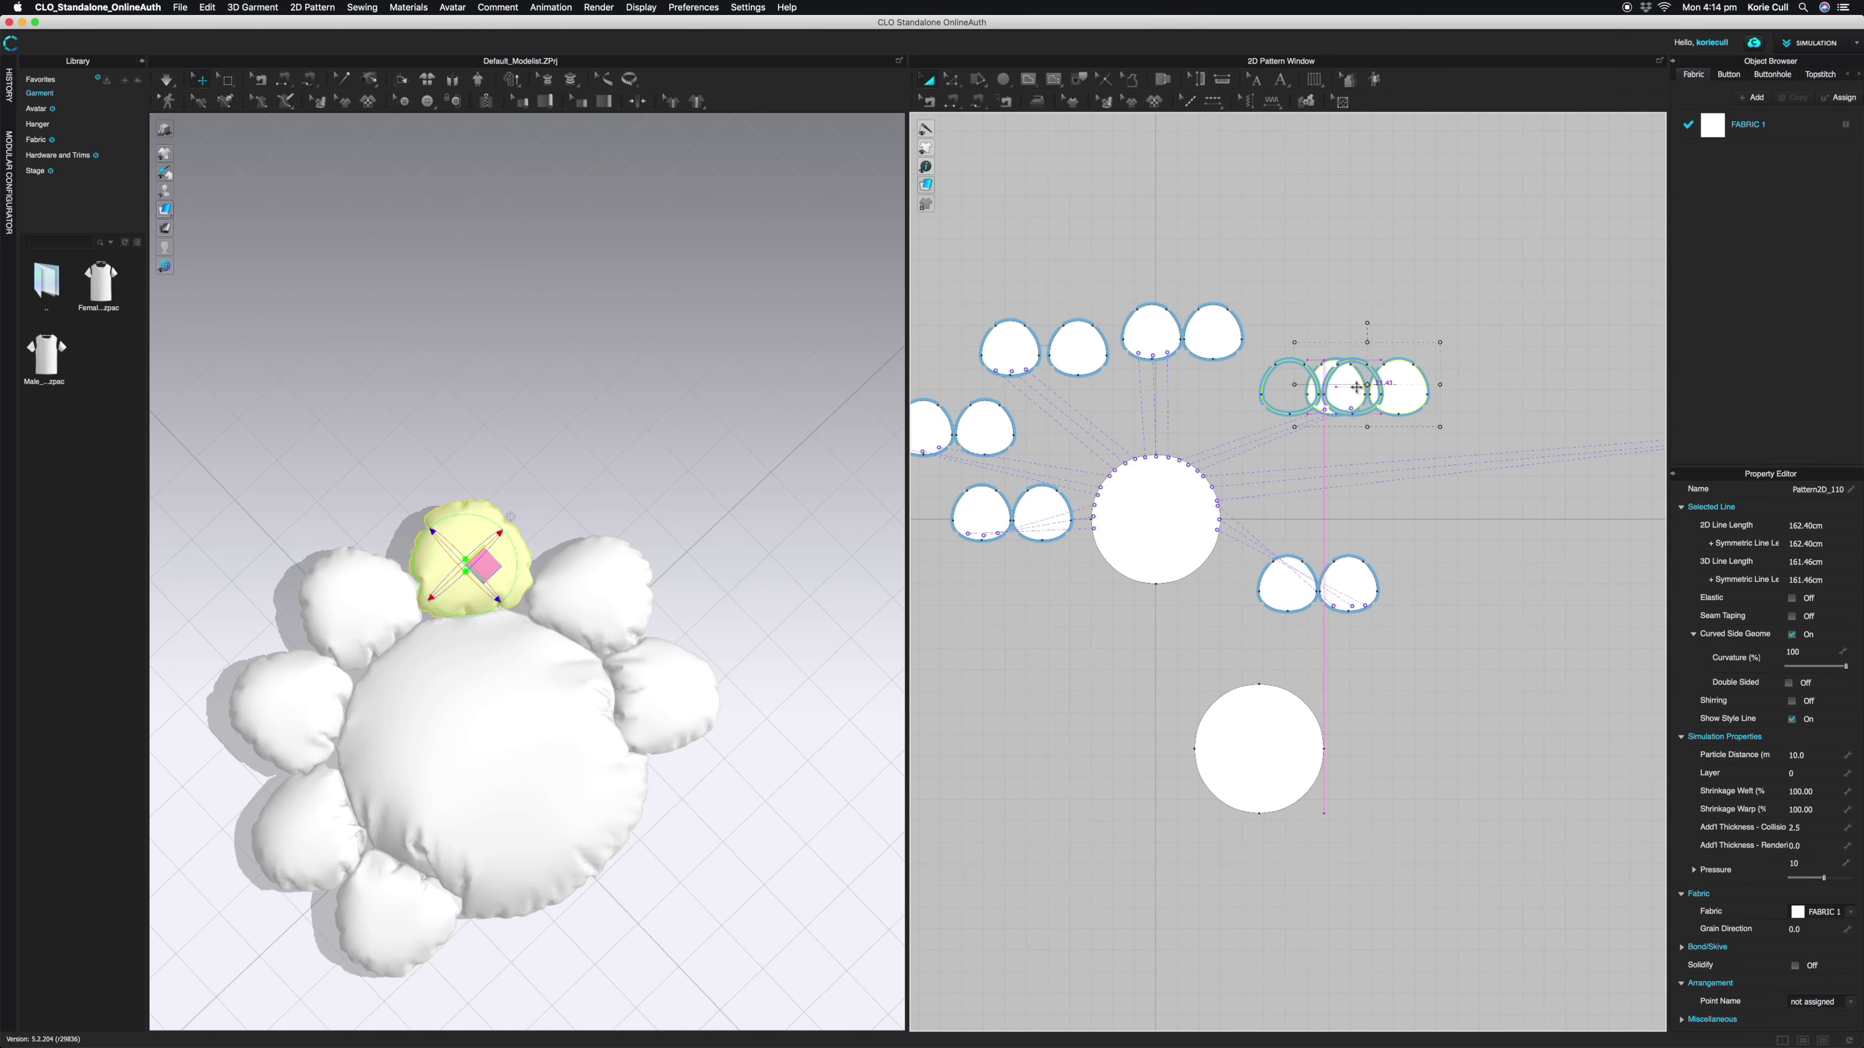
click(1404, 312)
middle_drag(1404, 312, 1194, 279)
click(1435, 382)
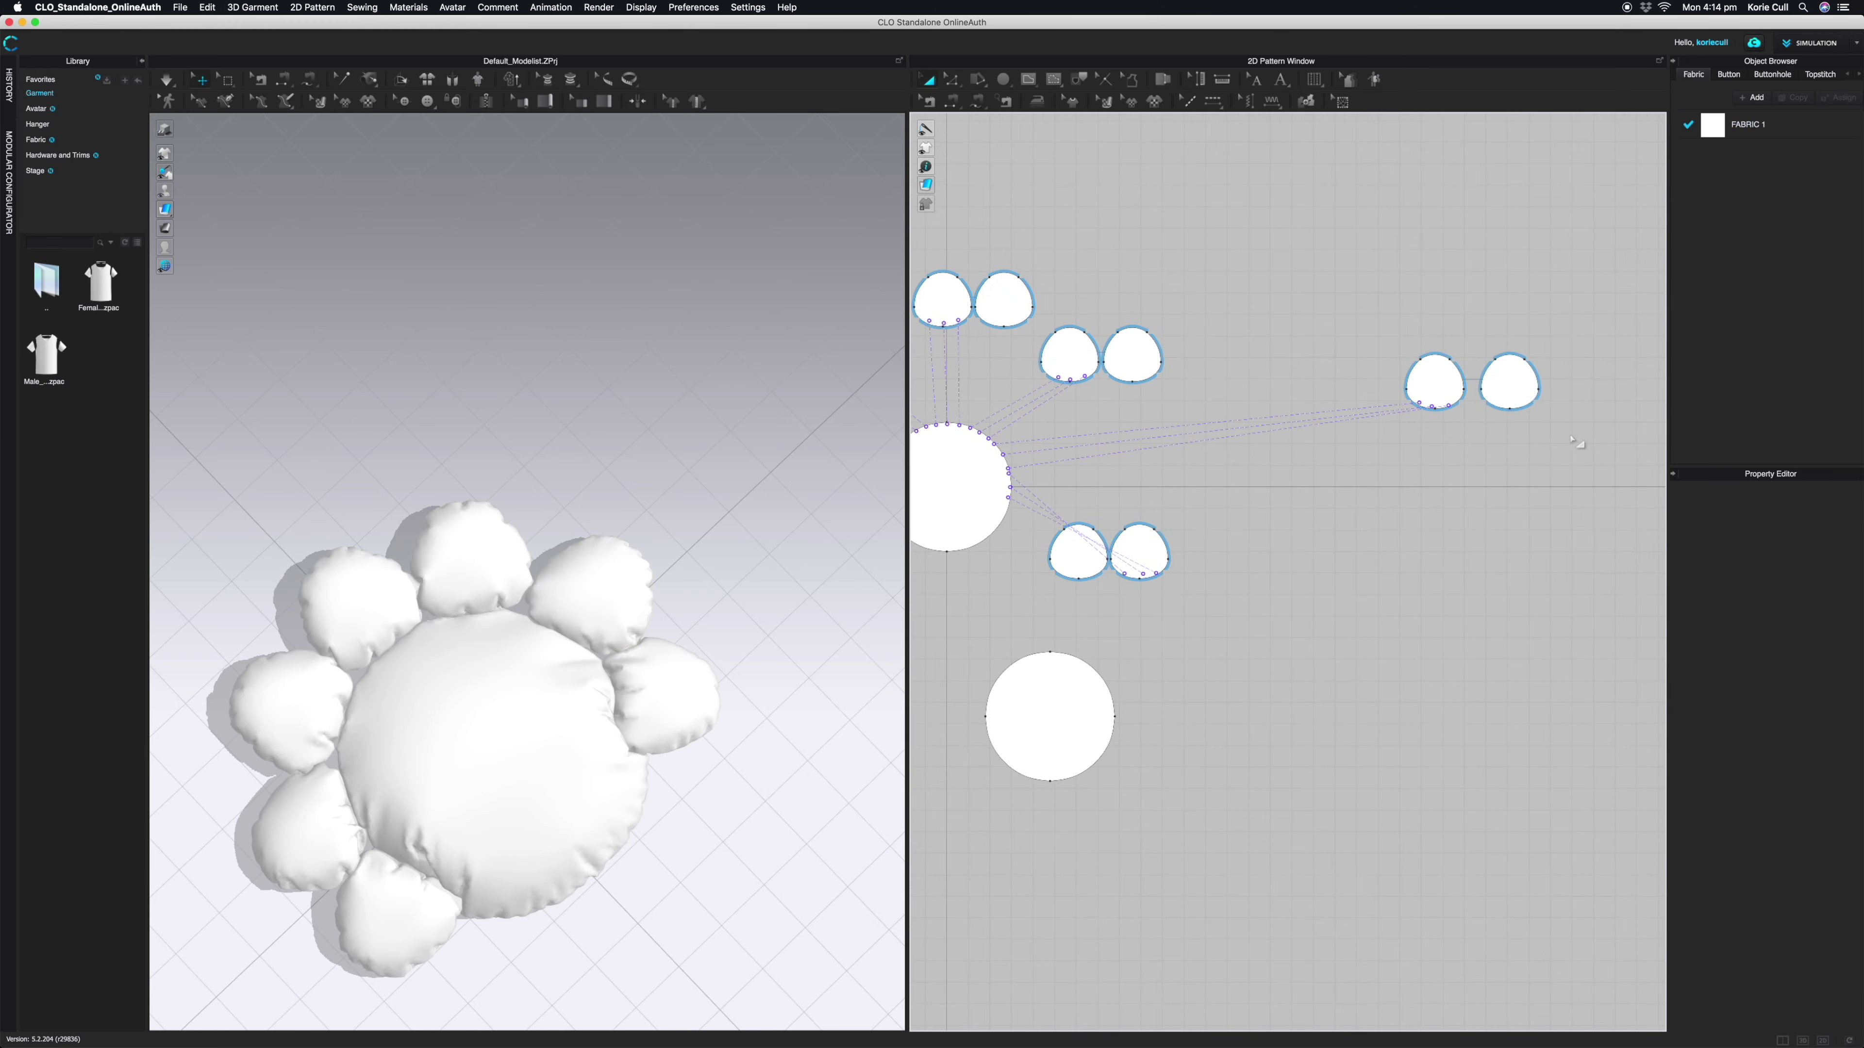
mouse_move(1438, 381)
mouse_down()
mouse_move(1094, 447)
mouse_move(1174, 443)
mouse_up()
click(1247, 430)
Step: Box-select the lower-right pieces and nudge the lower-left and left pieces into the fan
middle_drag(1193, 594, 1482, 570)
drag(1368, 528, 1365, 519)
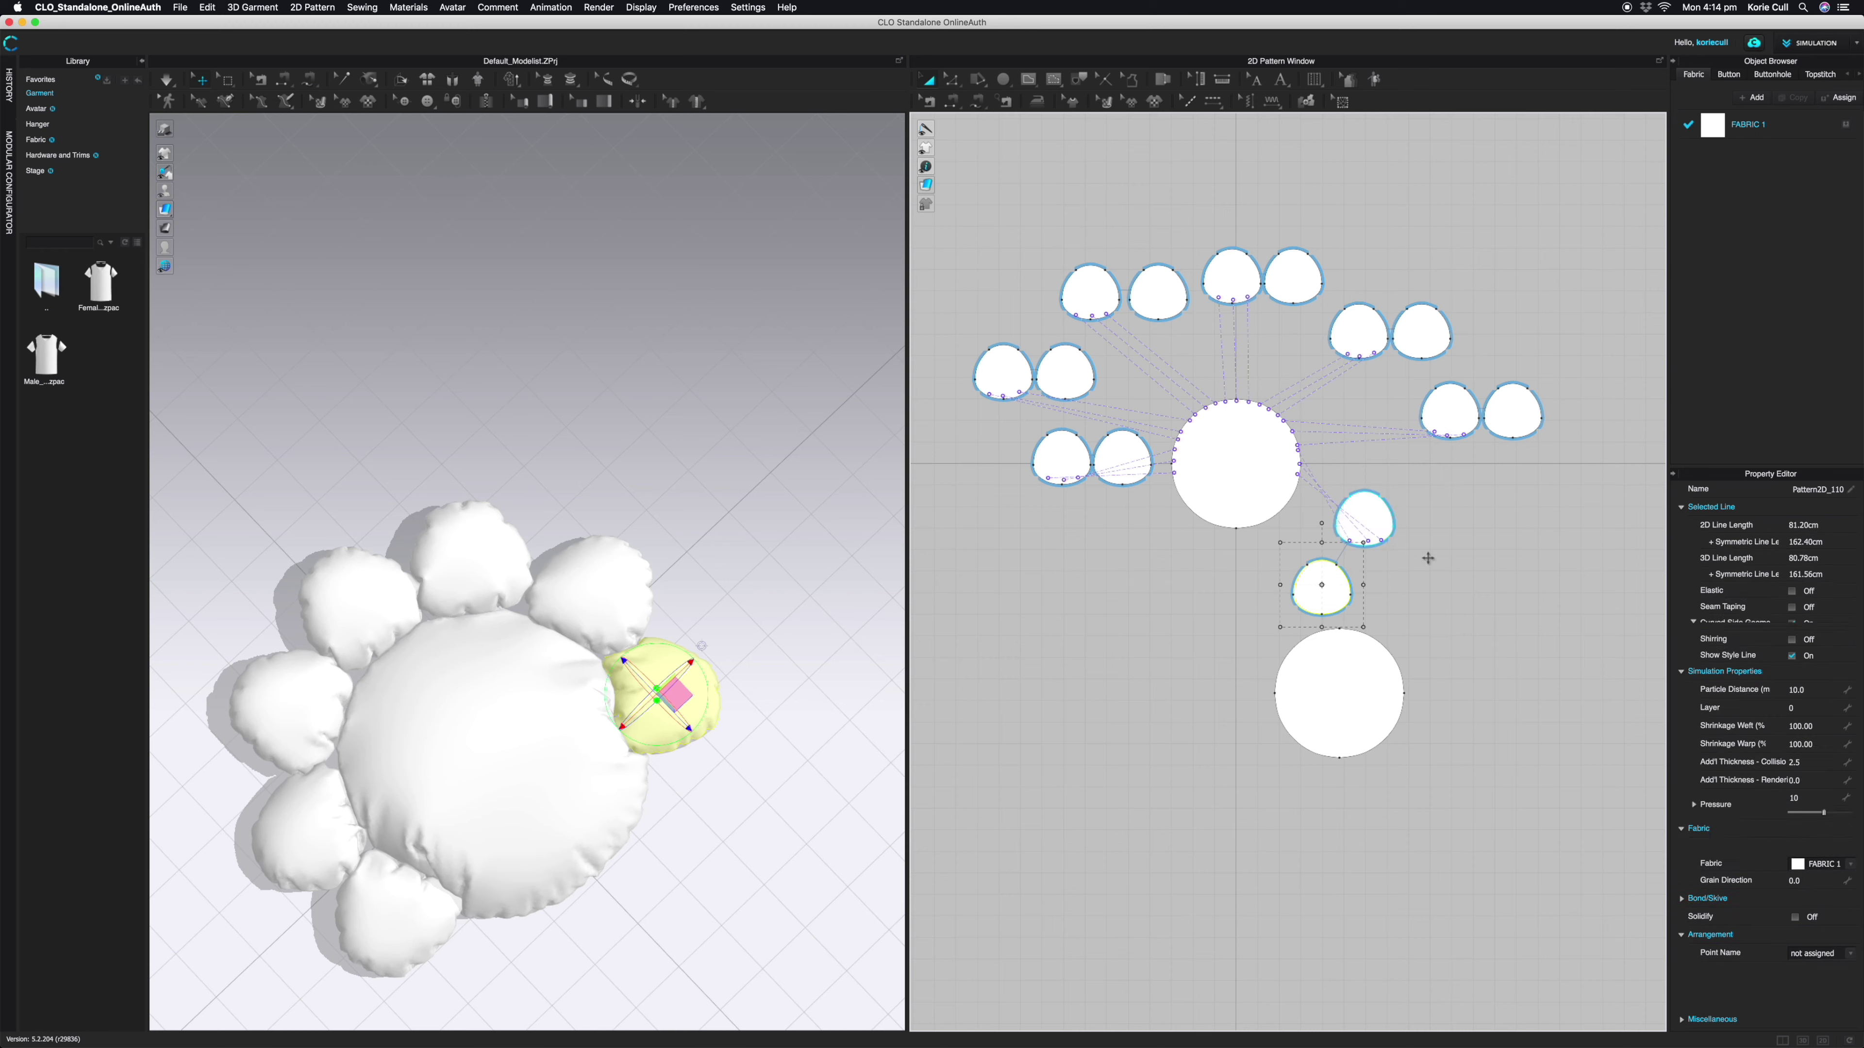
mouse_move(1492, 582)
mouse_down()
mouse_move(1348, 494)
mouse_move(1390, 516)
mouse_up()
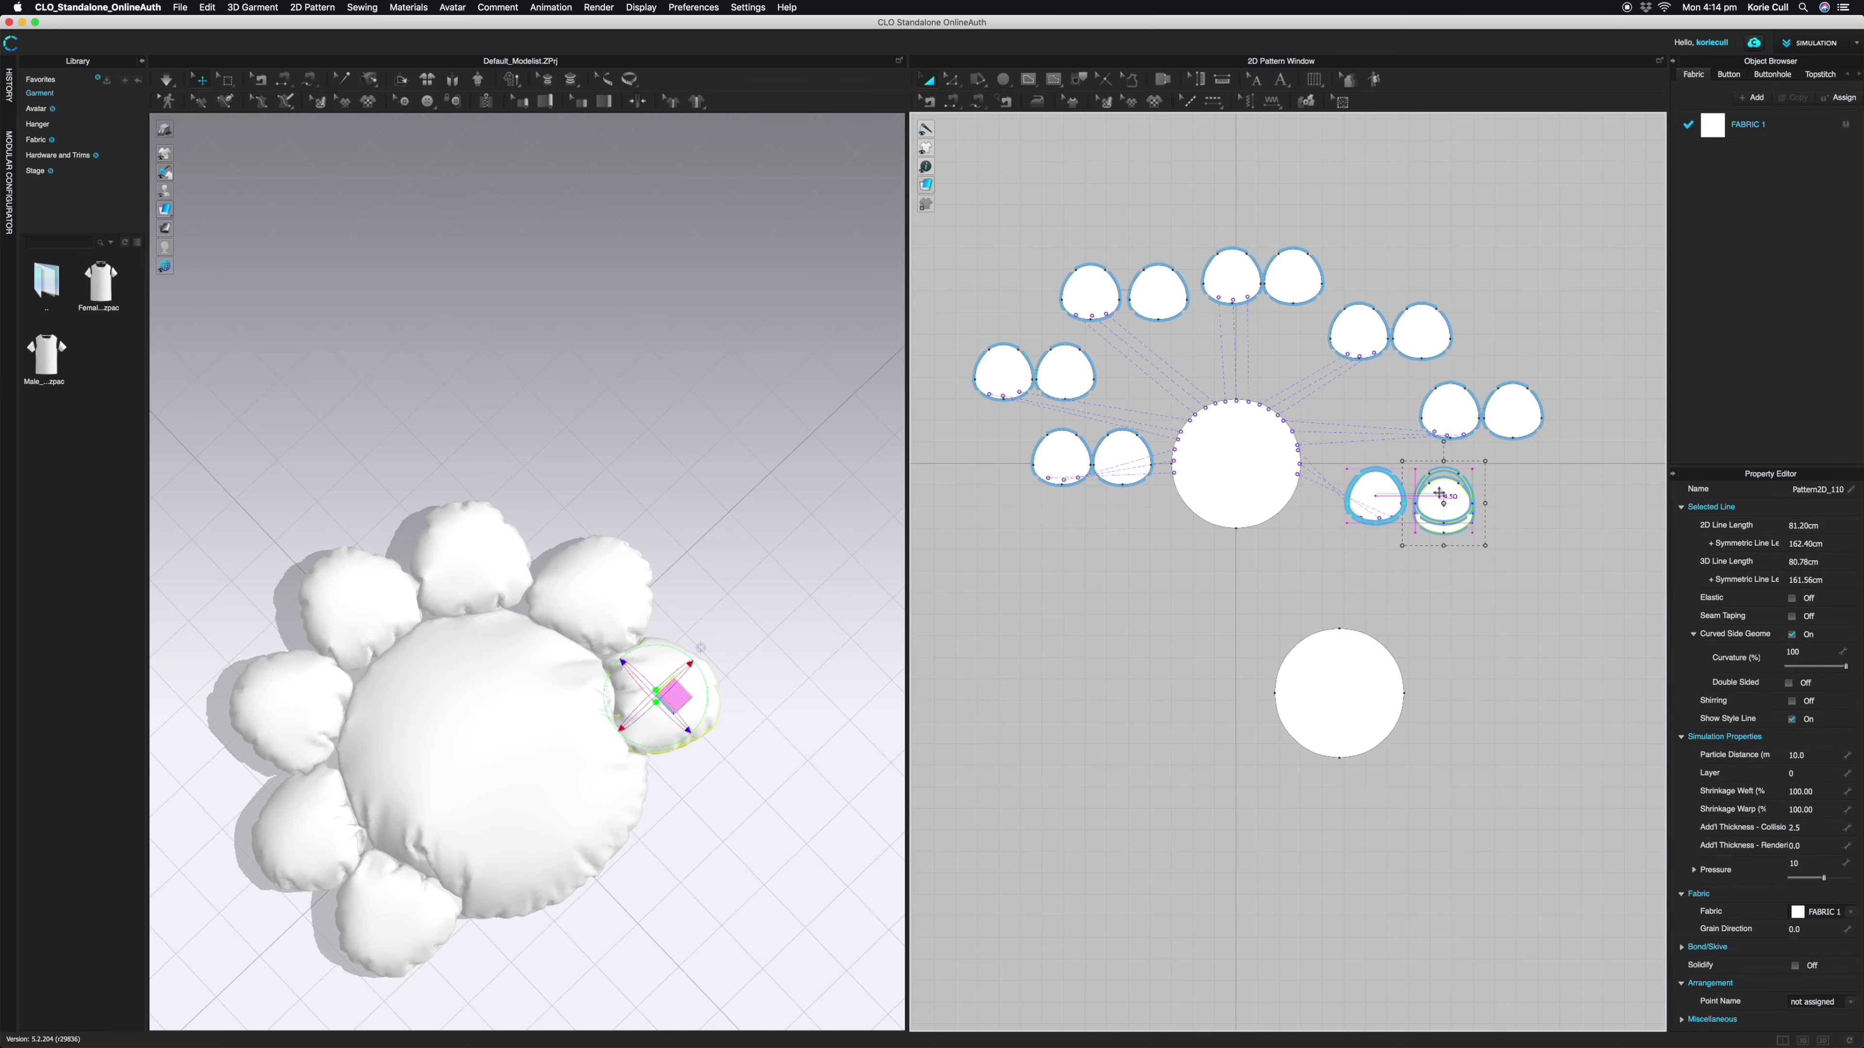
mouse_move(1048, 462)
mouse_down()
mouse_move(1125, 468)
mouse_move(1099, 468)
mouse_up()
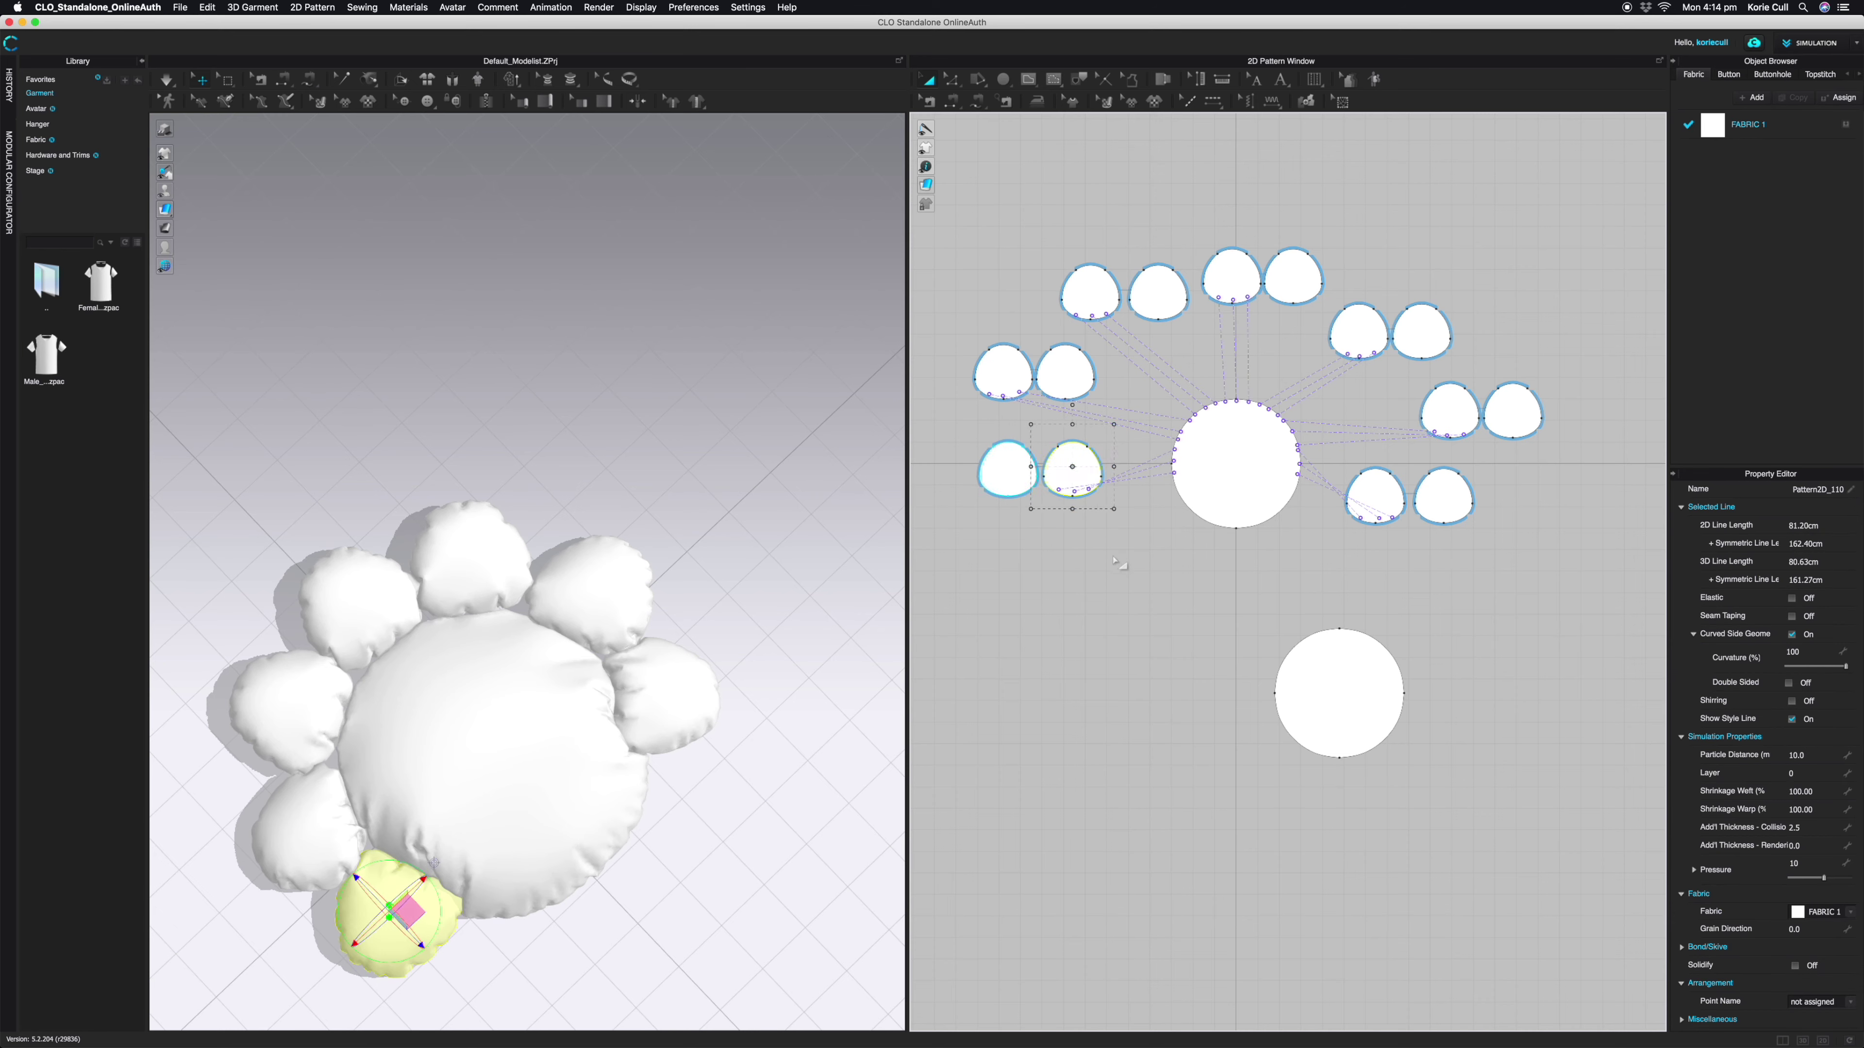
mouse_move(1065, 371)
mouse_down()
mouse_move(1015, 375)
mouse_move(1080, 377)
mouse_up()
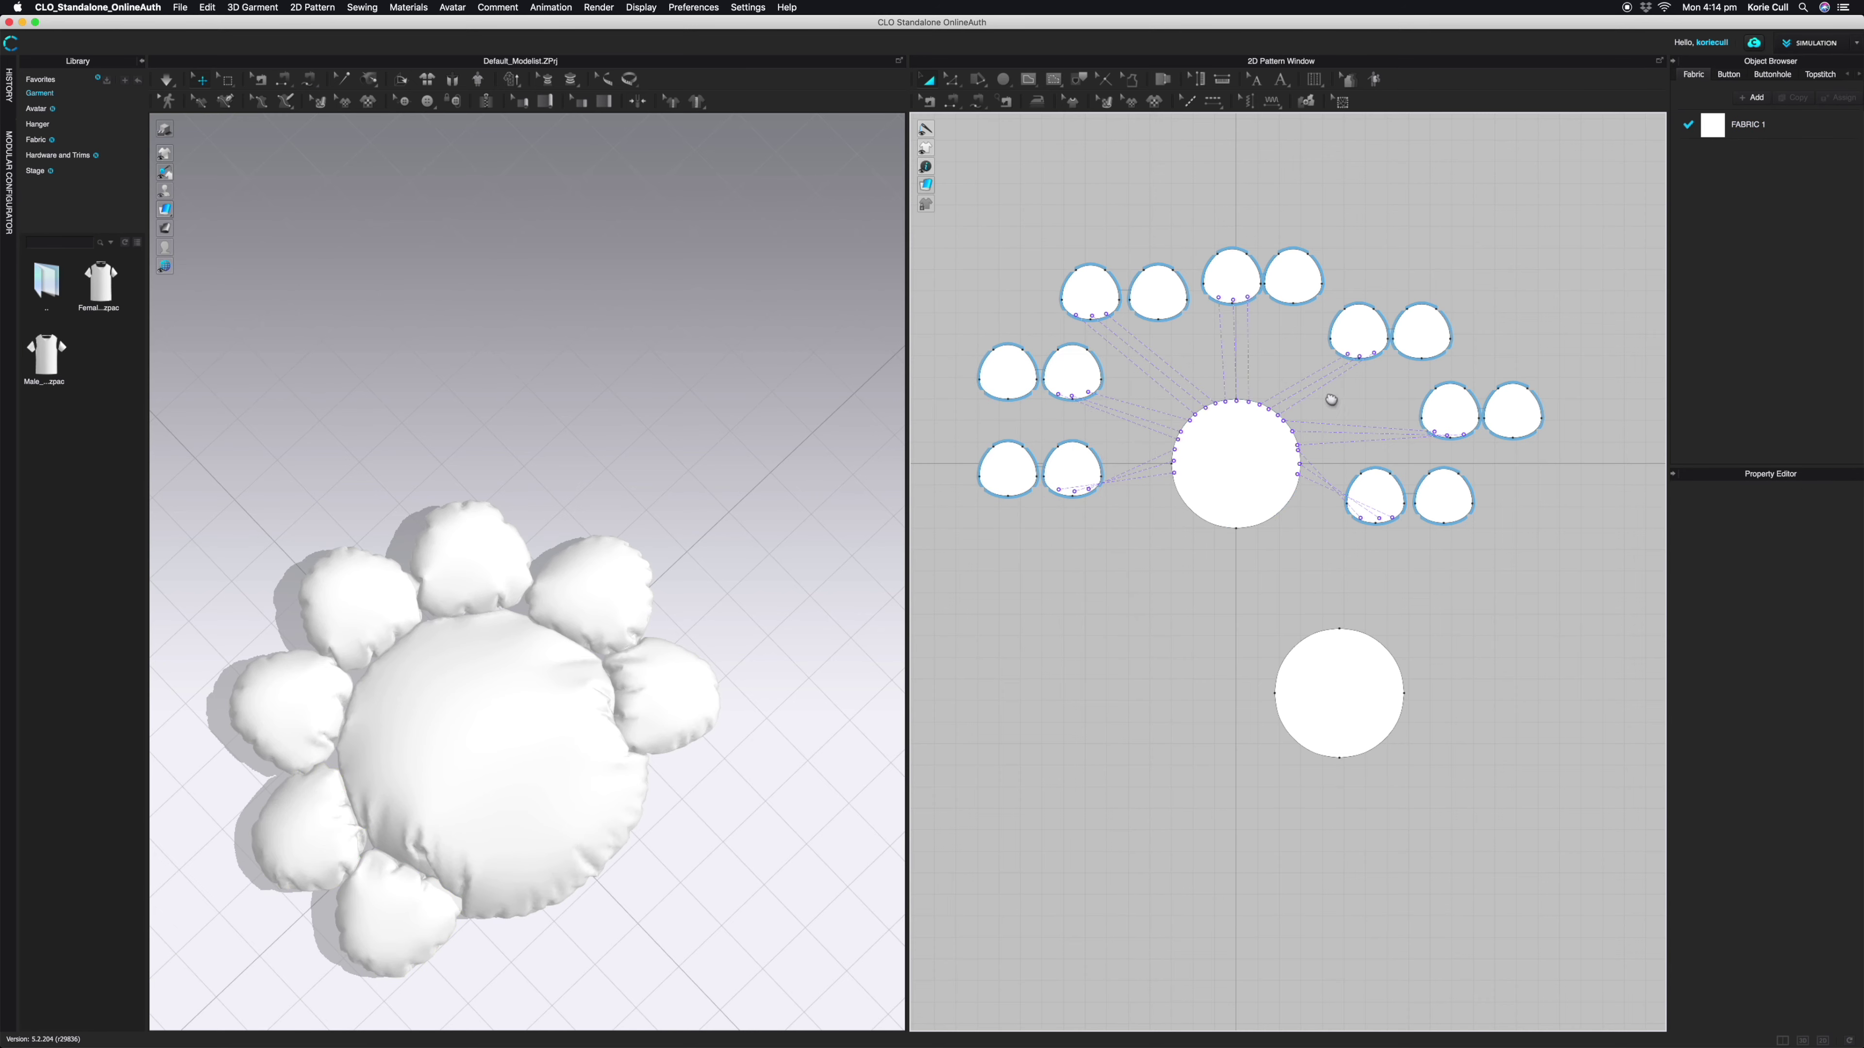
middle_drag(1351, 328, 1206, 391)
drag(1213, 357, 1295, 376)
Step: Raise the lower-right pair into the fan and centre the second circle below the centre circle
scroll(1390, 396, up, 3)
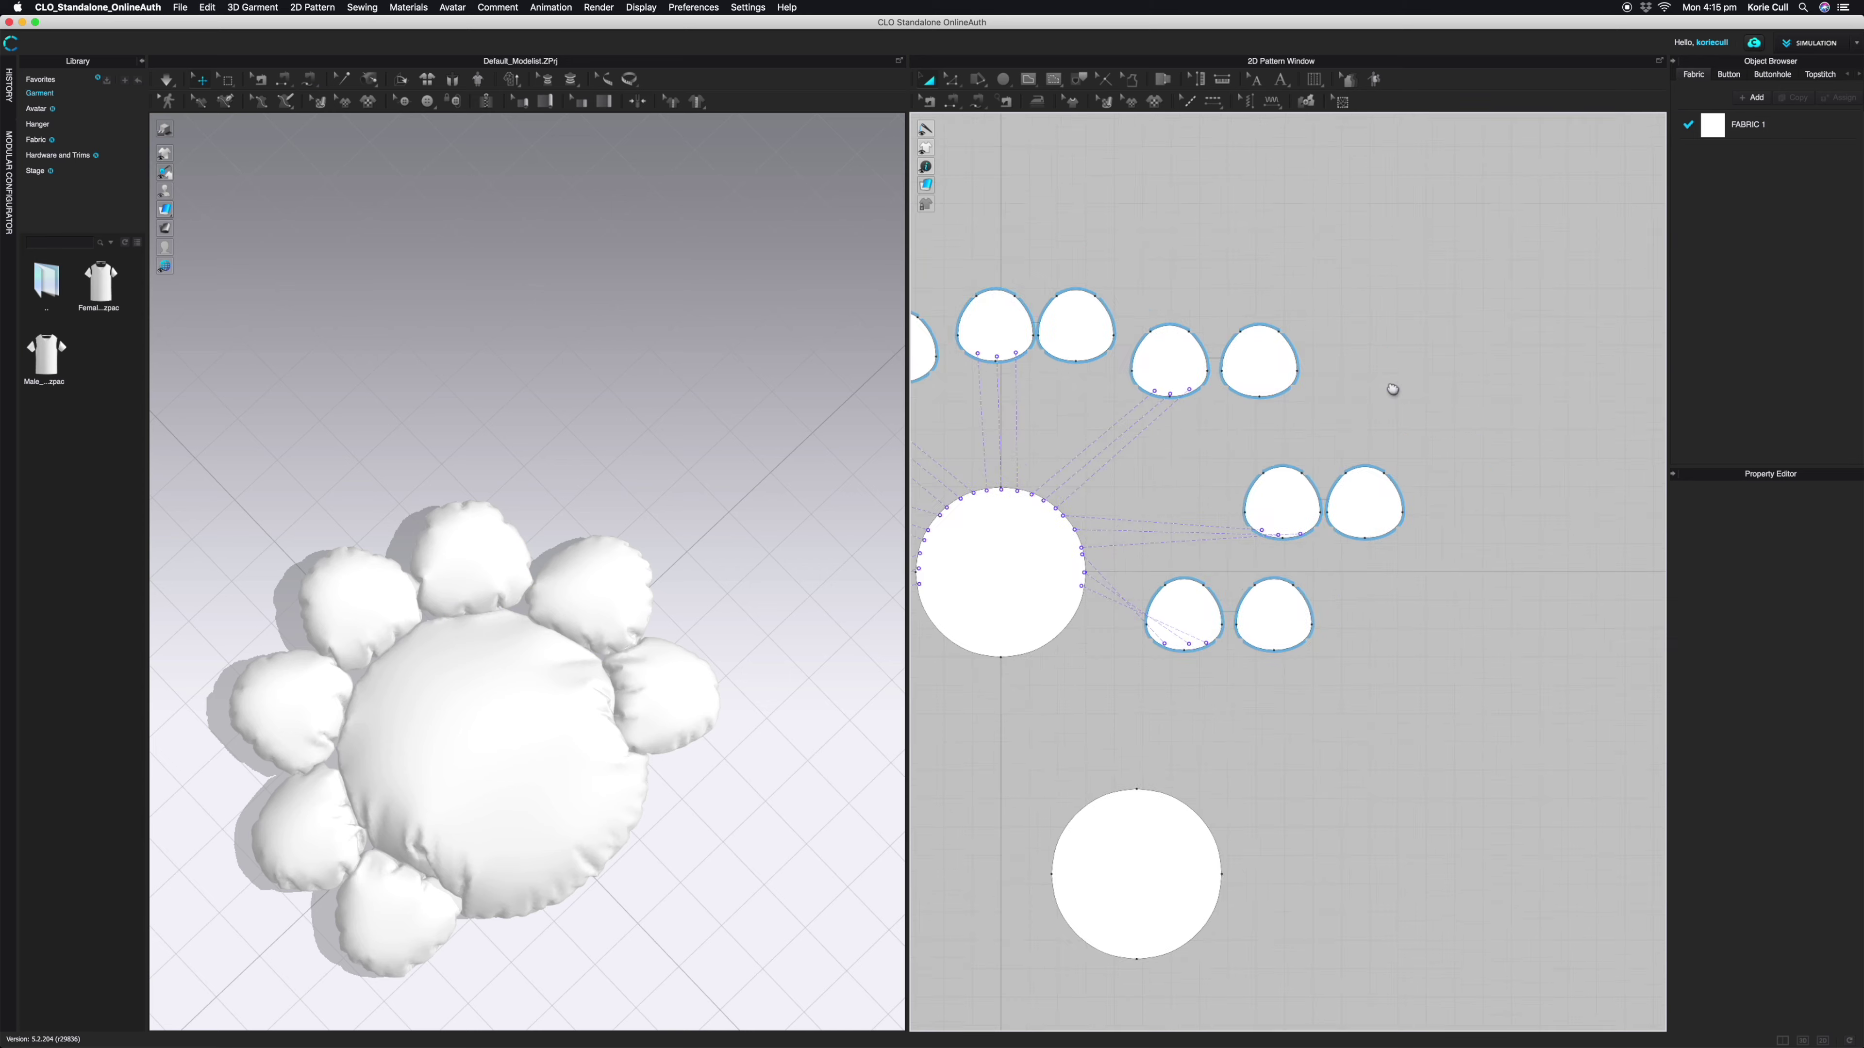
scroll(1390, 396, down, 4)
drag(1427, 441, 1394, 439)
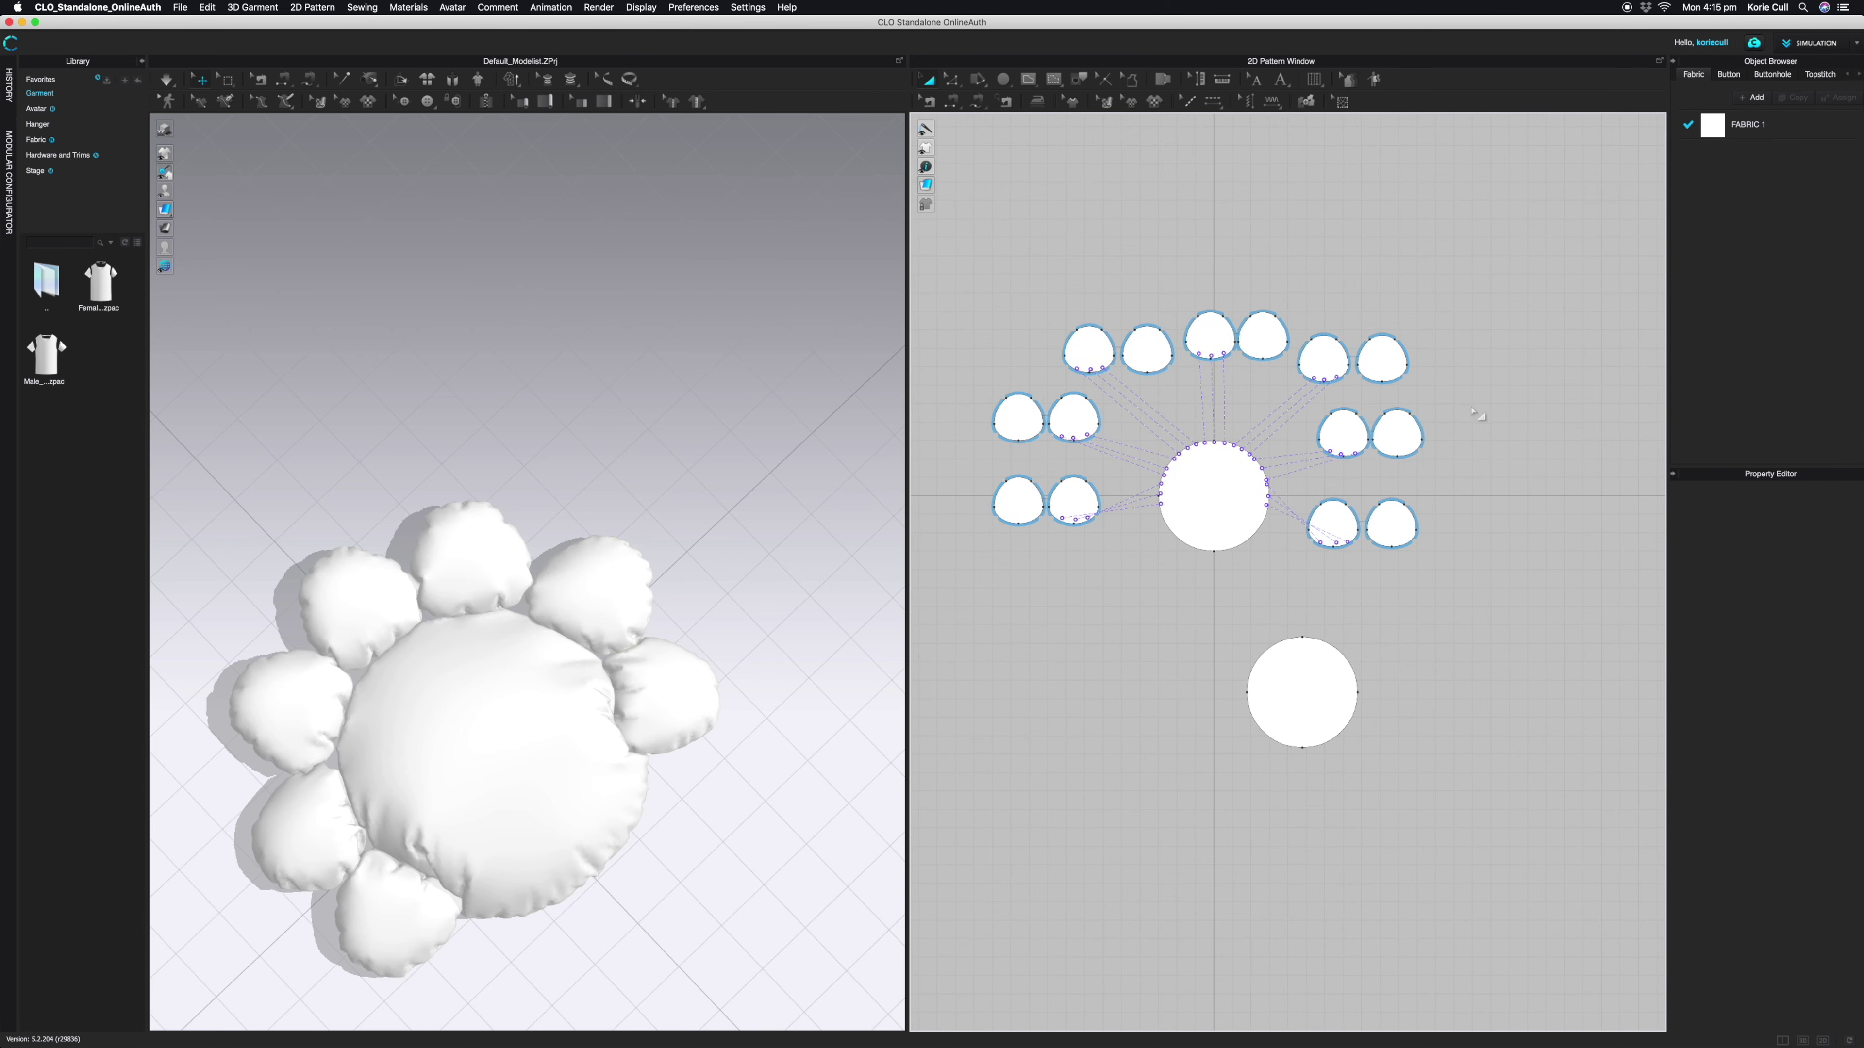
middle_drag(1394, 439, 1380, 430)
drag(1319, 516, 1343, 490)
middle_drag(1496, 433, 1508, 384)
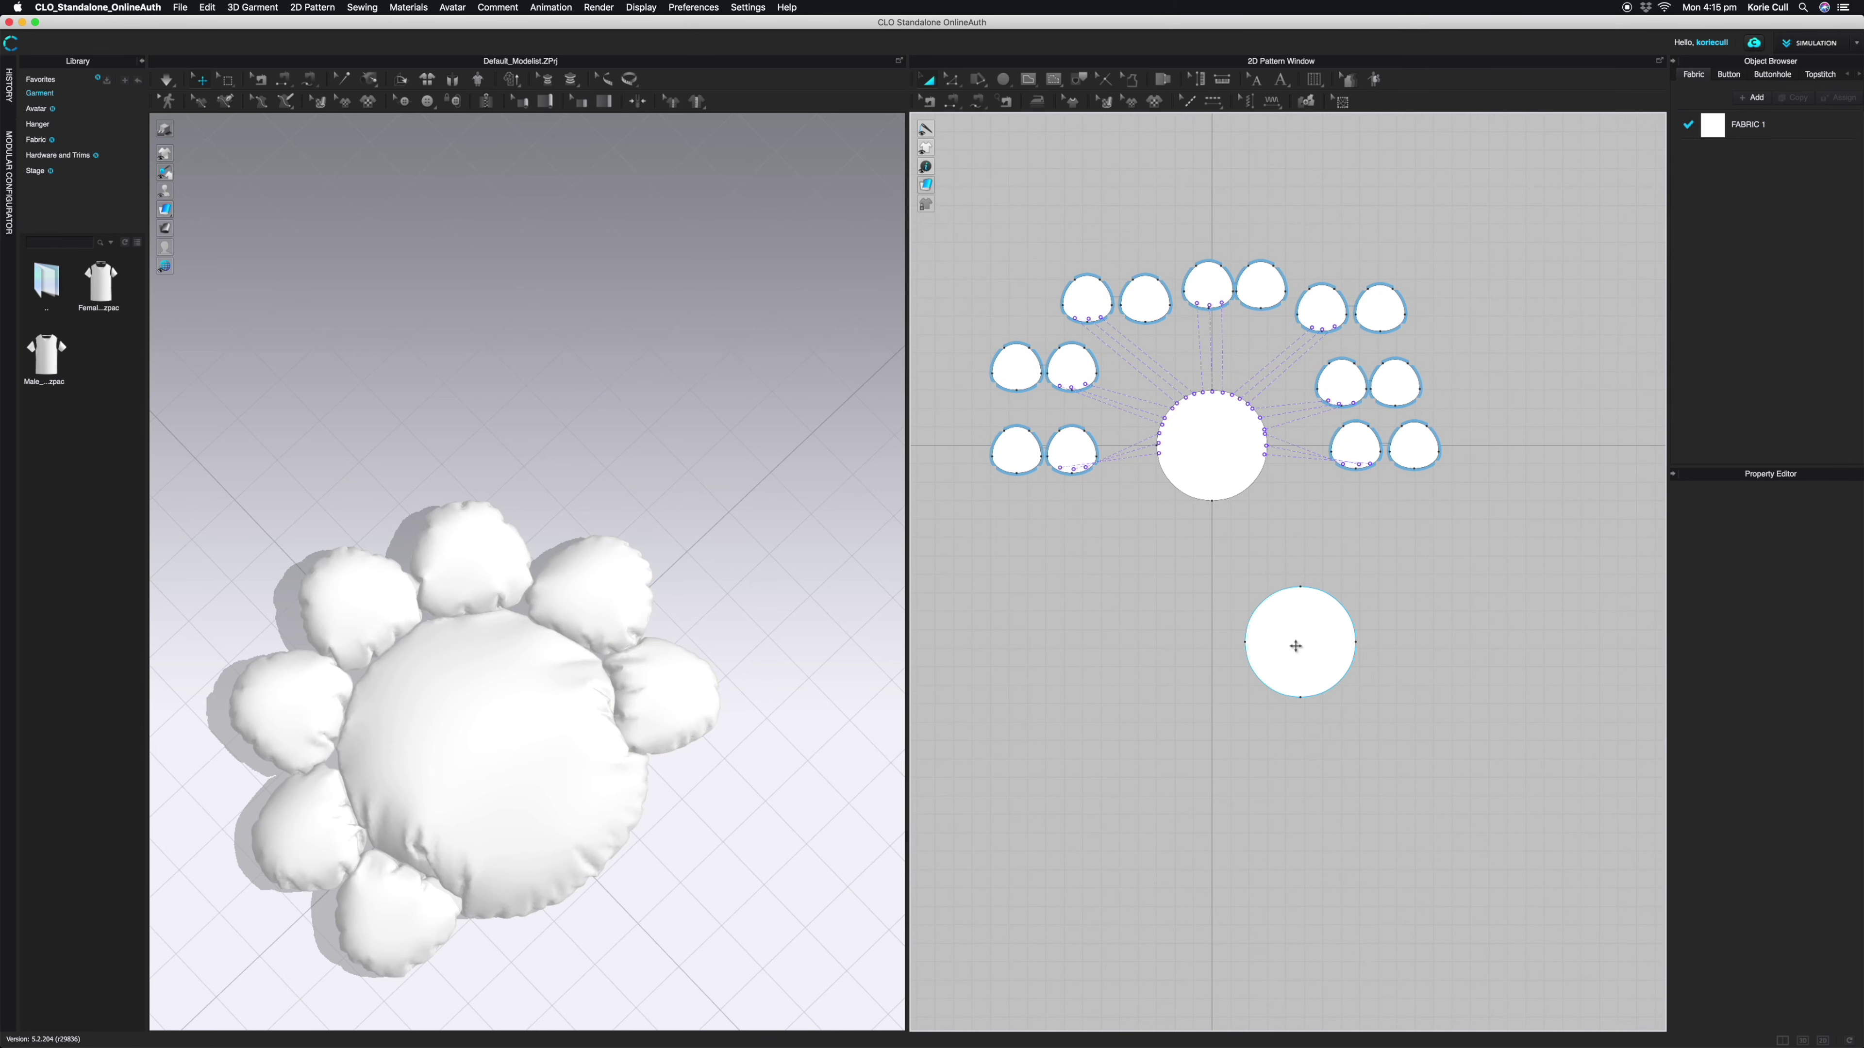
drag(1295, 645, 1207, 724)
middle_drag(1294, 488, 1302, 562)
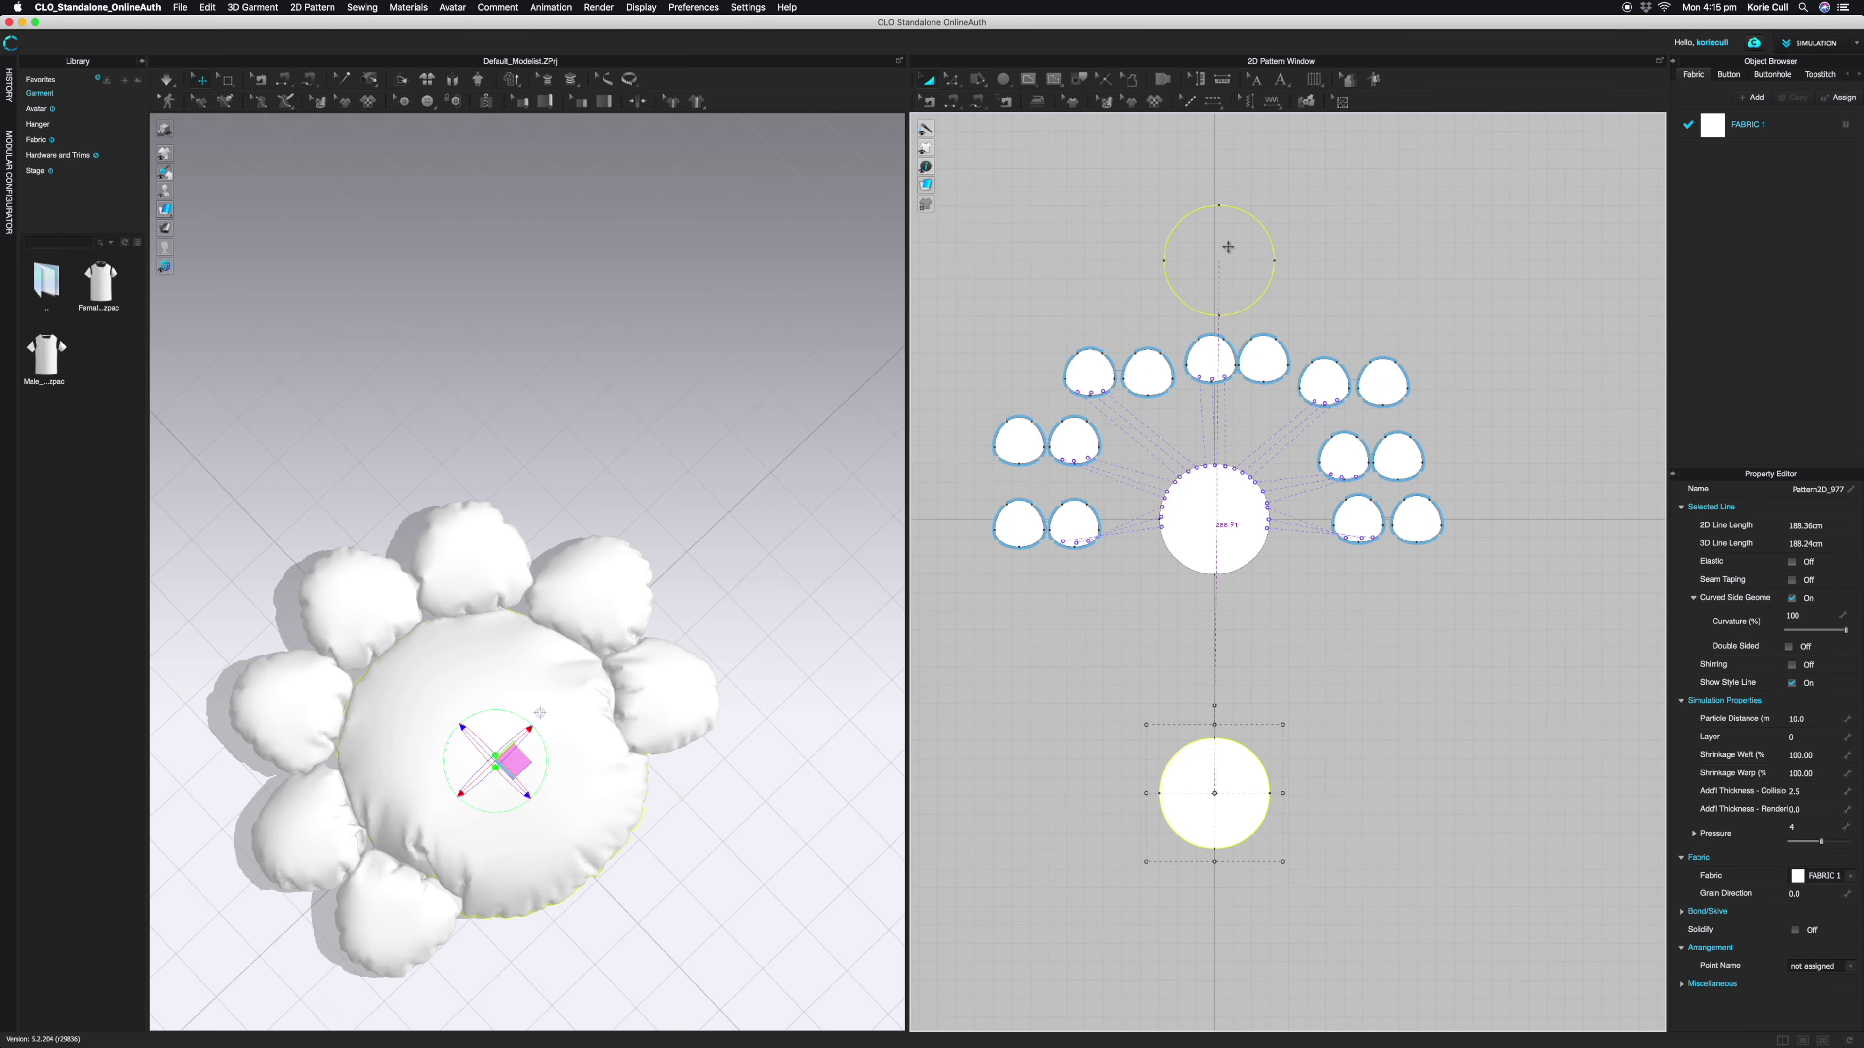
Step: Move the second circle above the toe pads and shift the right pair into the top row
drag(1222, 238, 1223, 238)
middle_drag(1223, 238, 1177, 250)
scroll(1167, 396, up, 2)
click(1170, 386)
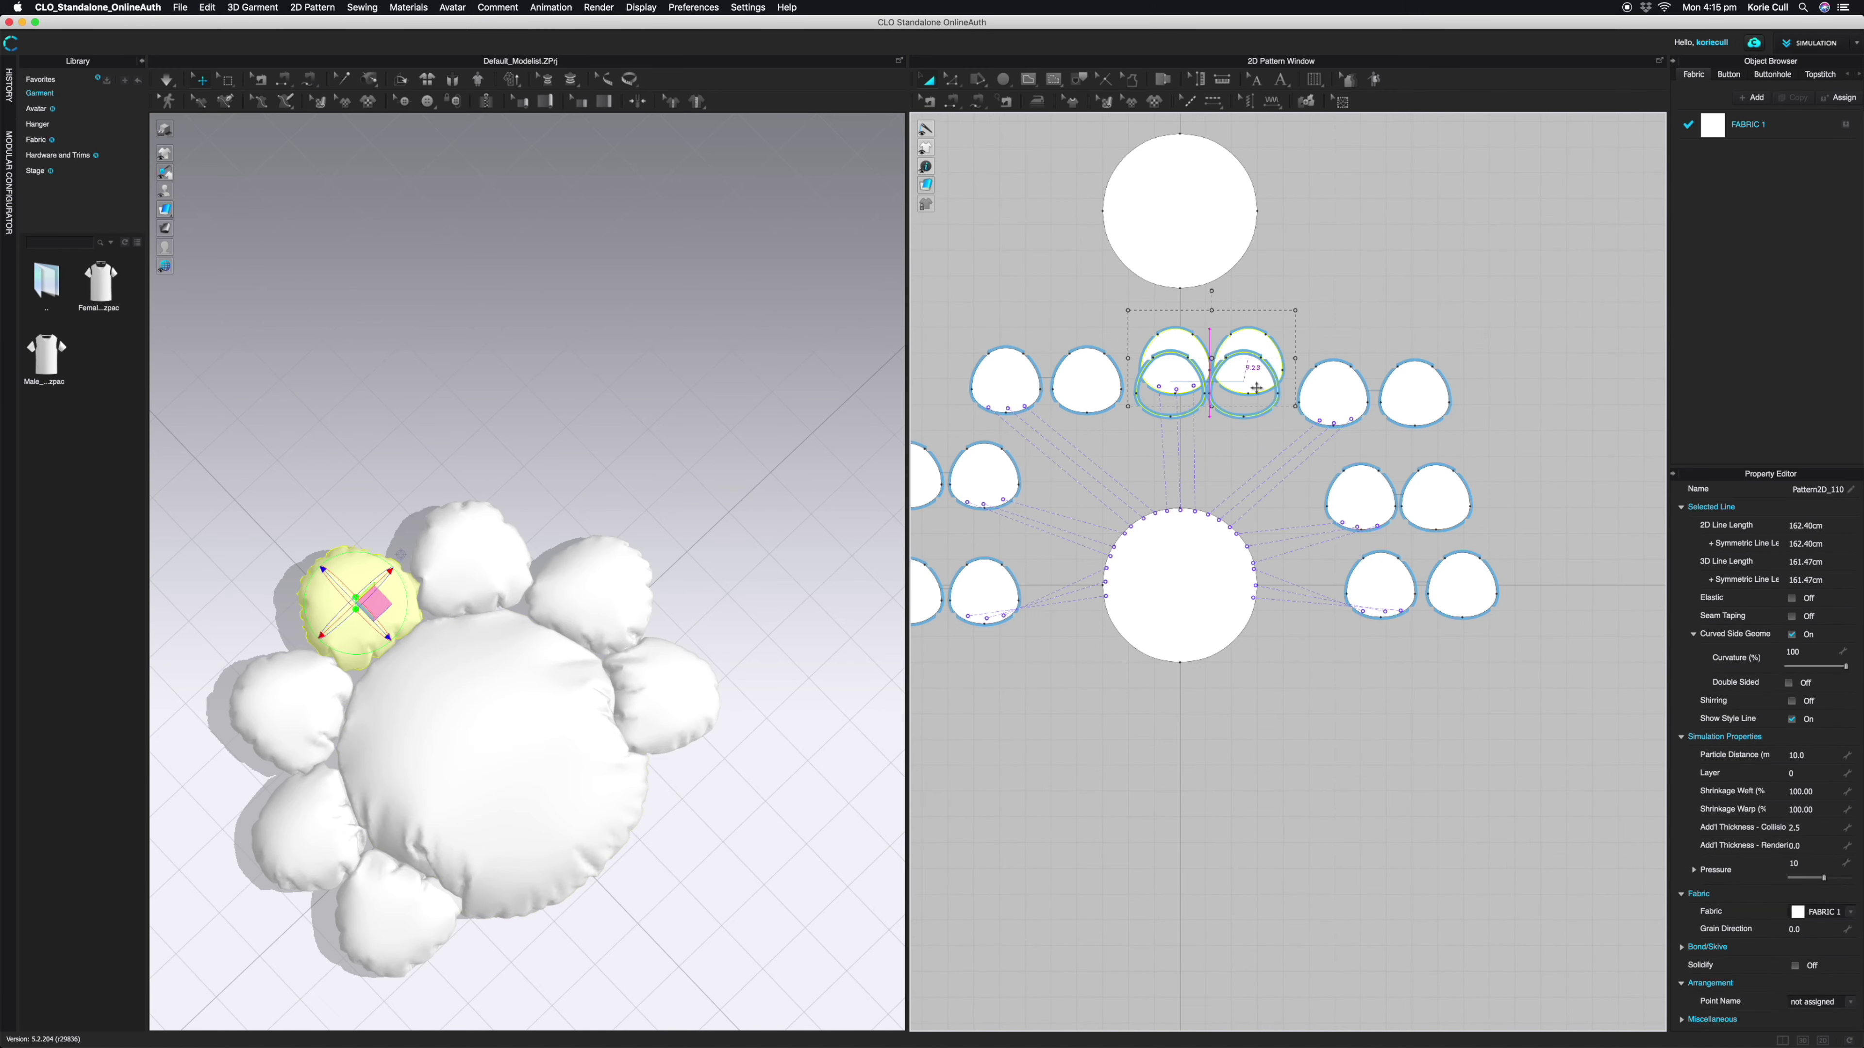
click(1333, 391)
shift+click(1413, 390)
middle_drag(1349, 493, 1406, 432)
drag(1406, 432, 1373, 414)
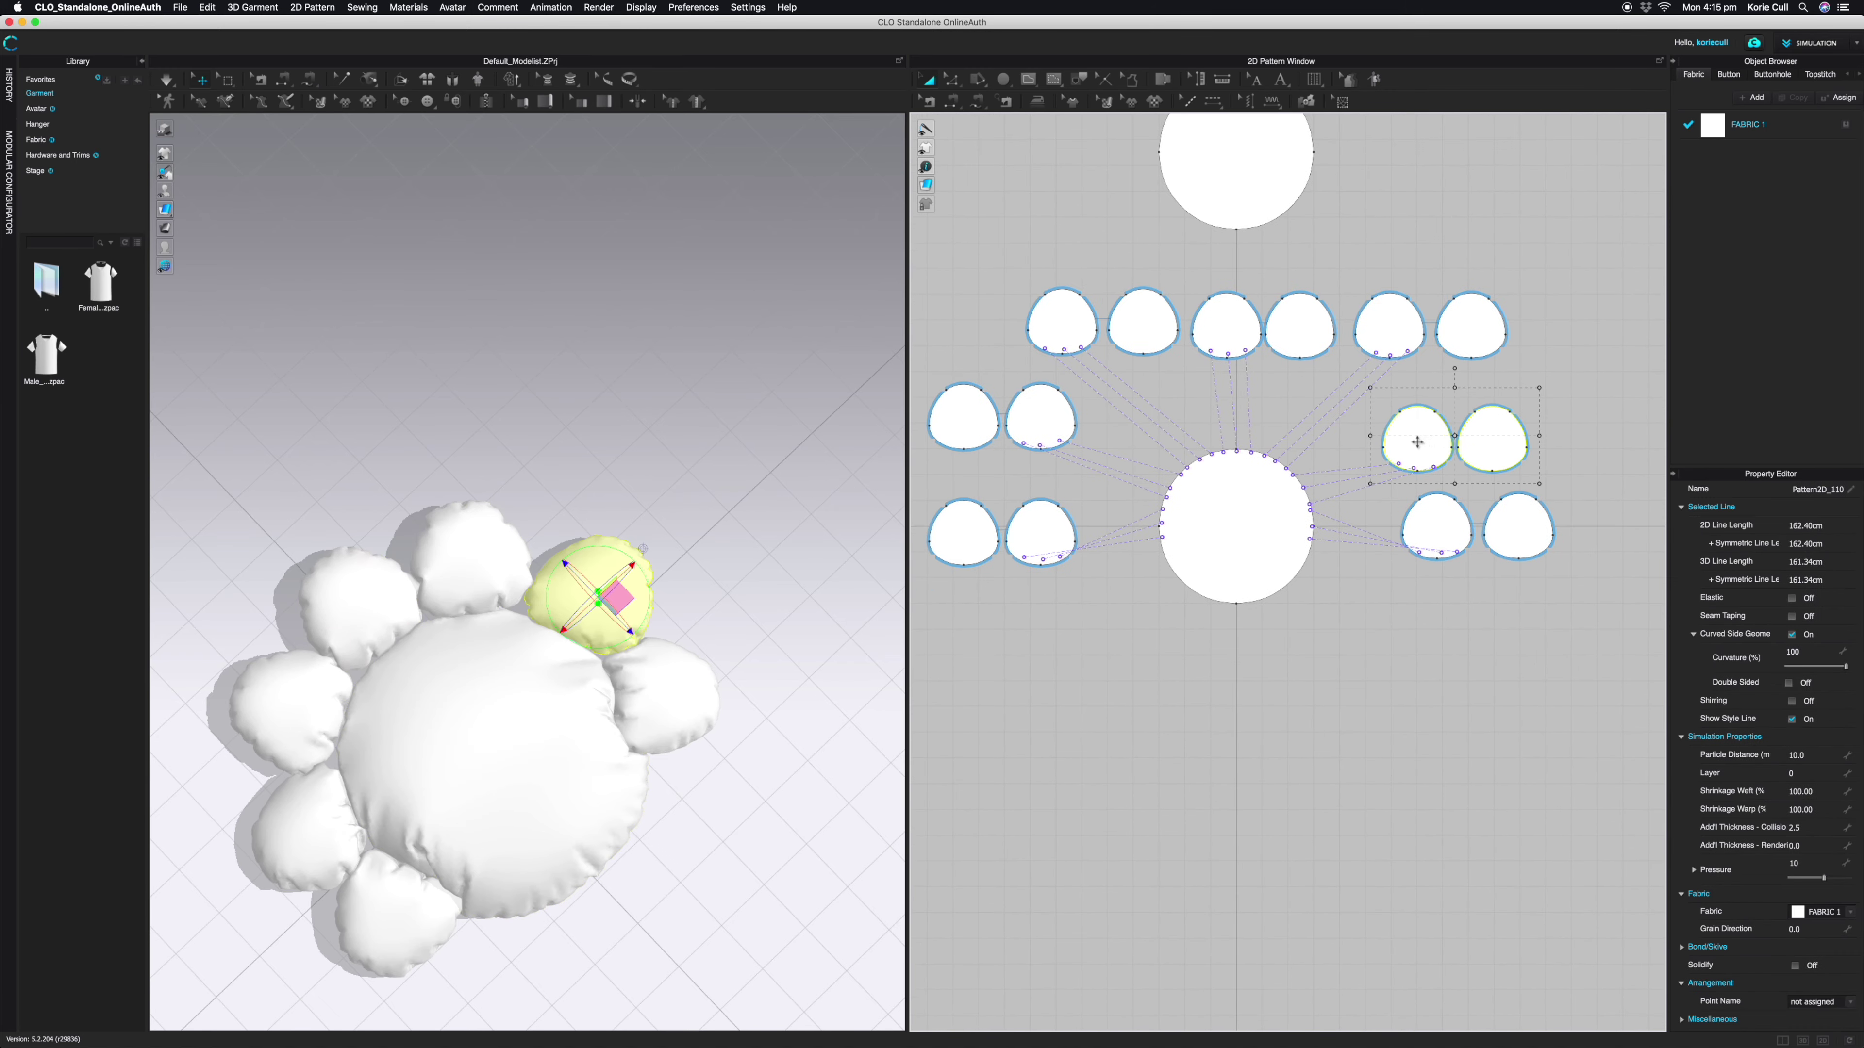
Step: Adjust the left and lower-left pairs, undoing the misplaced moves with Ctrl+Z
click(1039, 422)
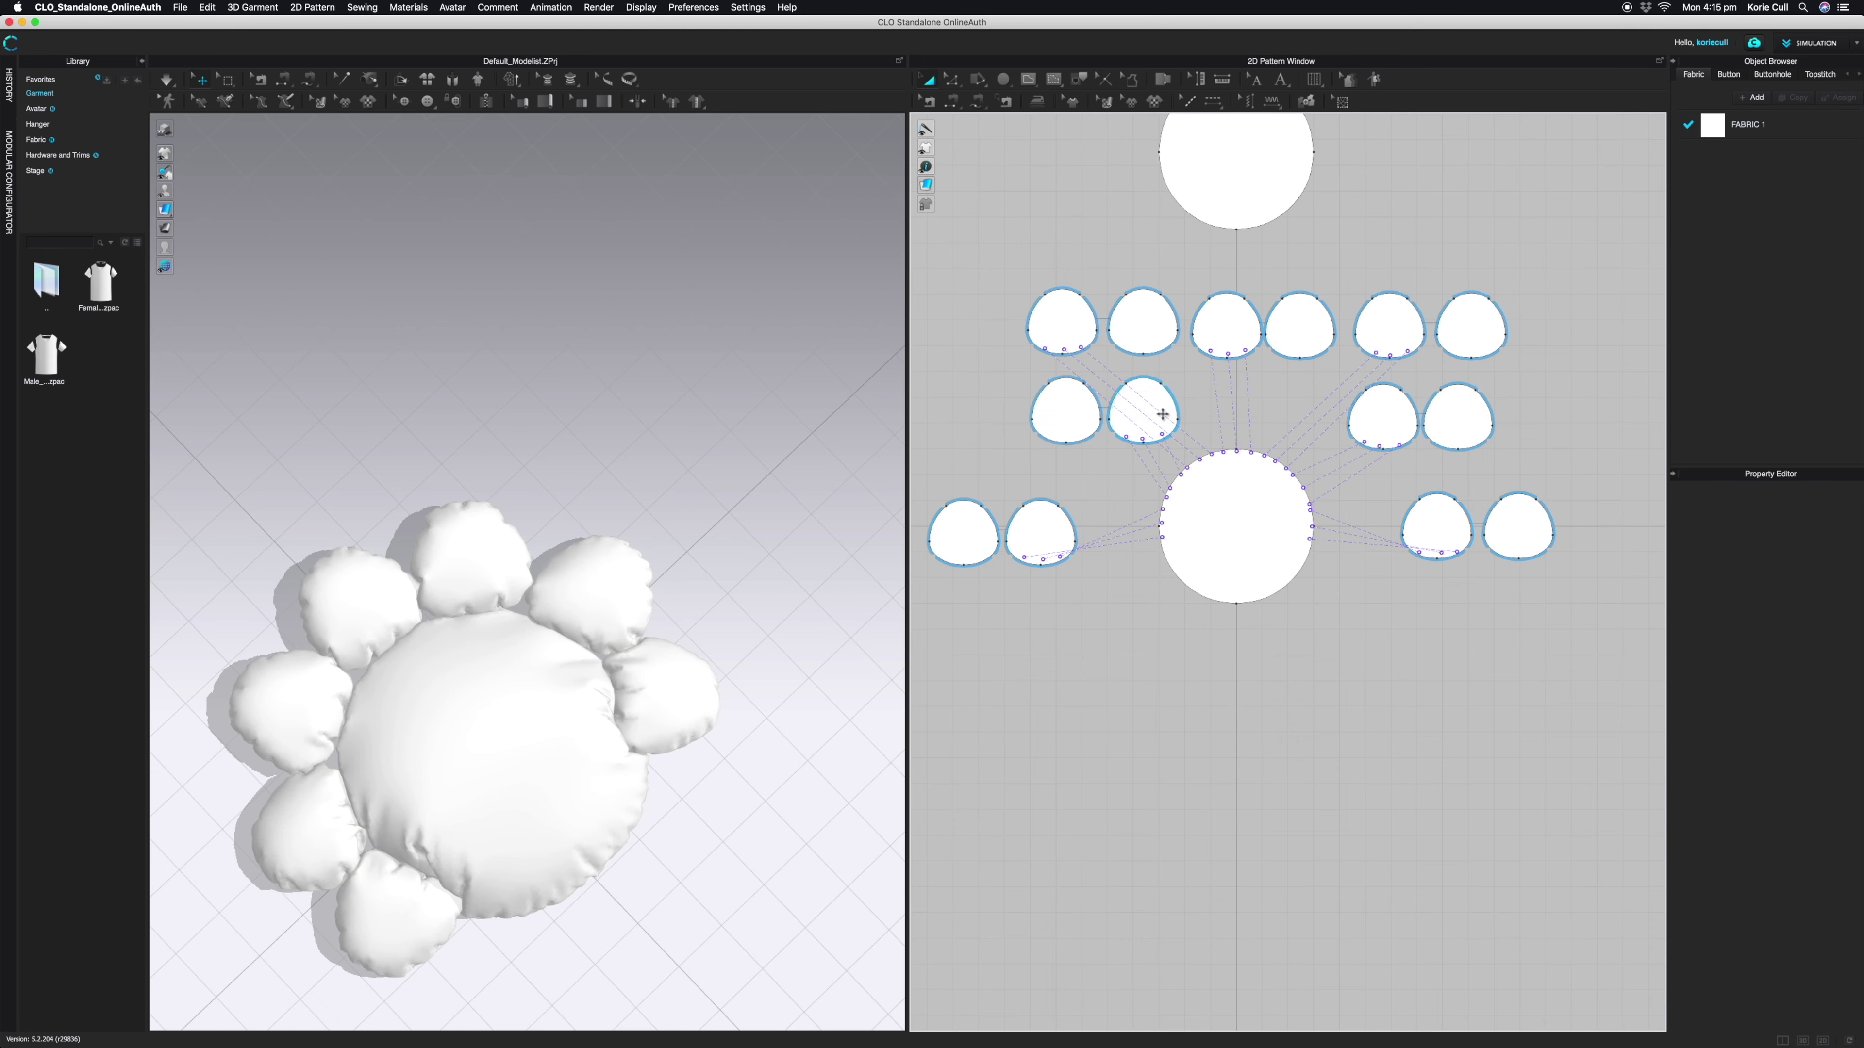
drag(1148, 412, 1058, 411)
key(ctrl+z)
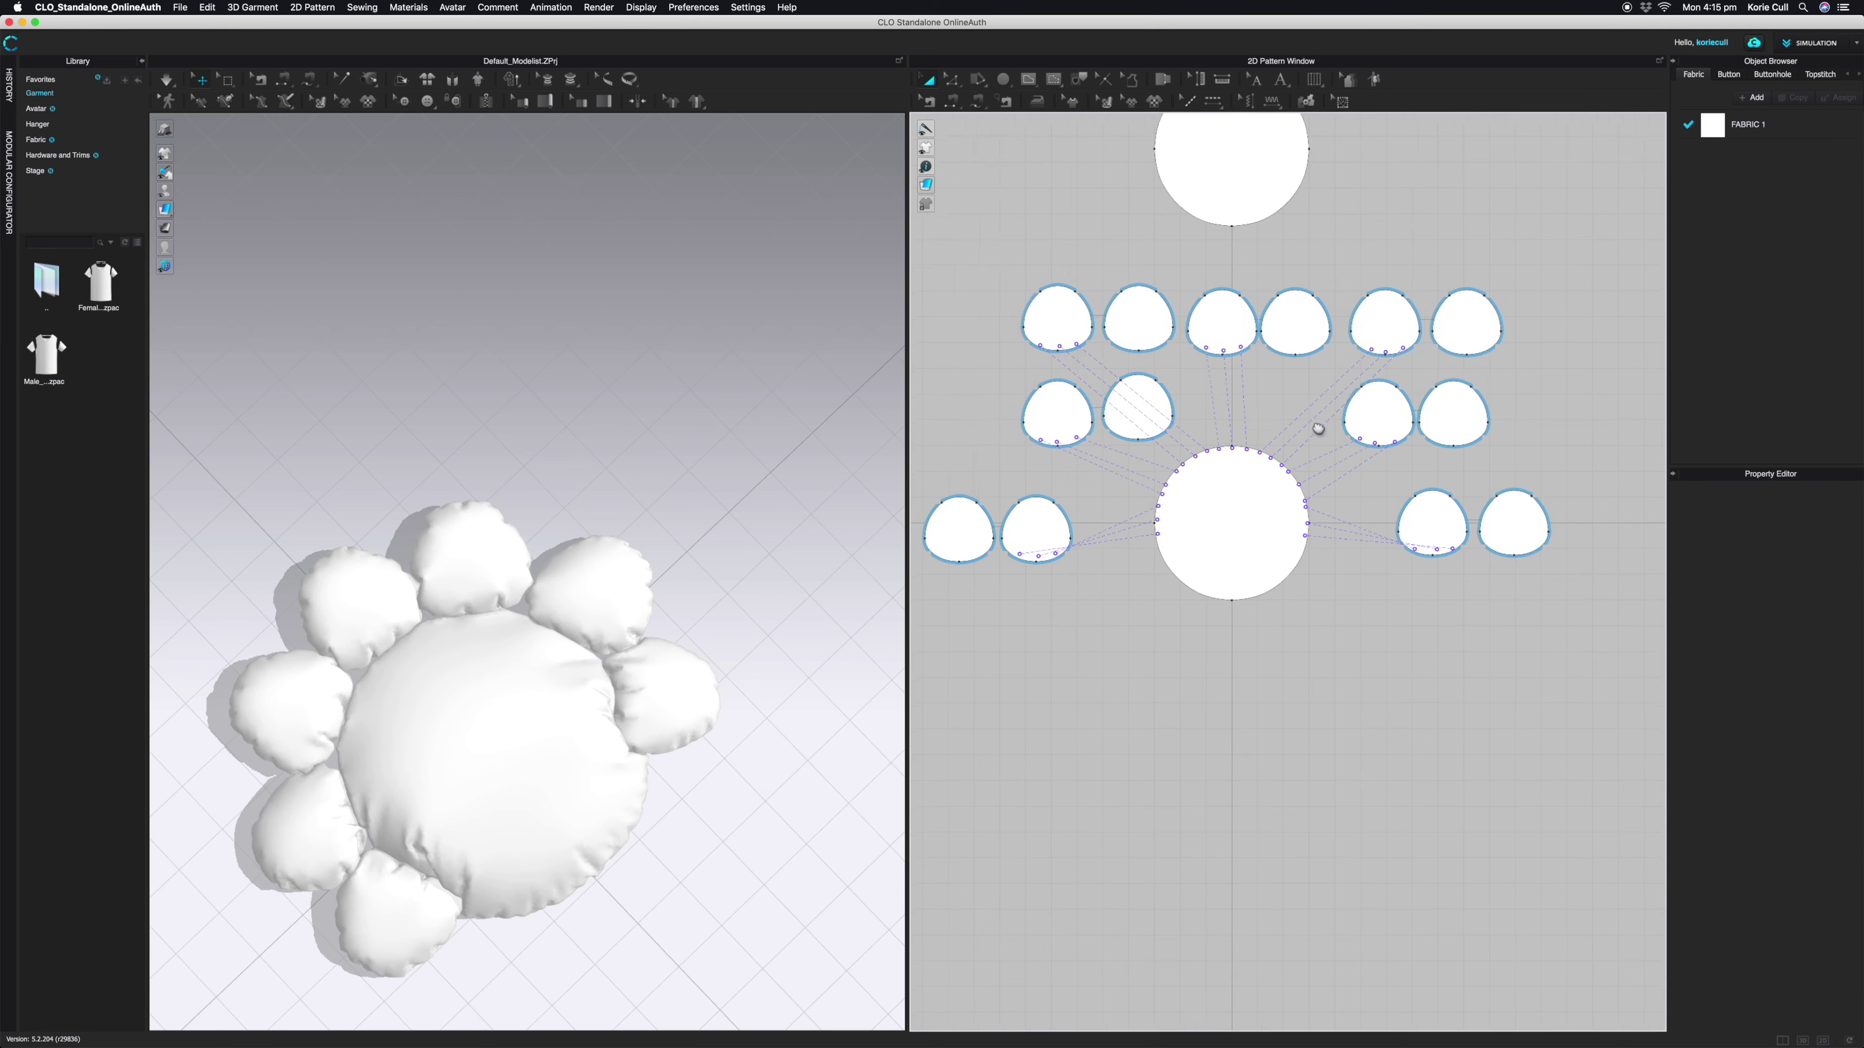
drag(1056, 507, 1100, 494)
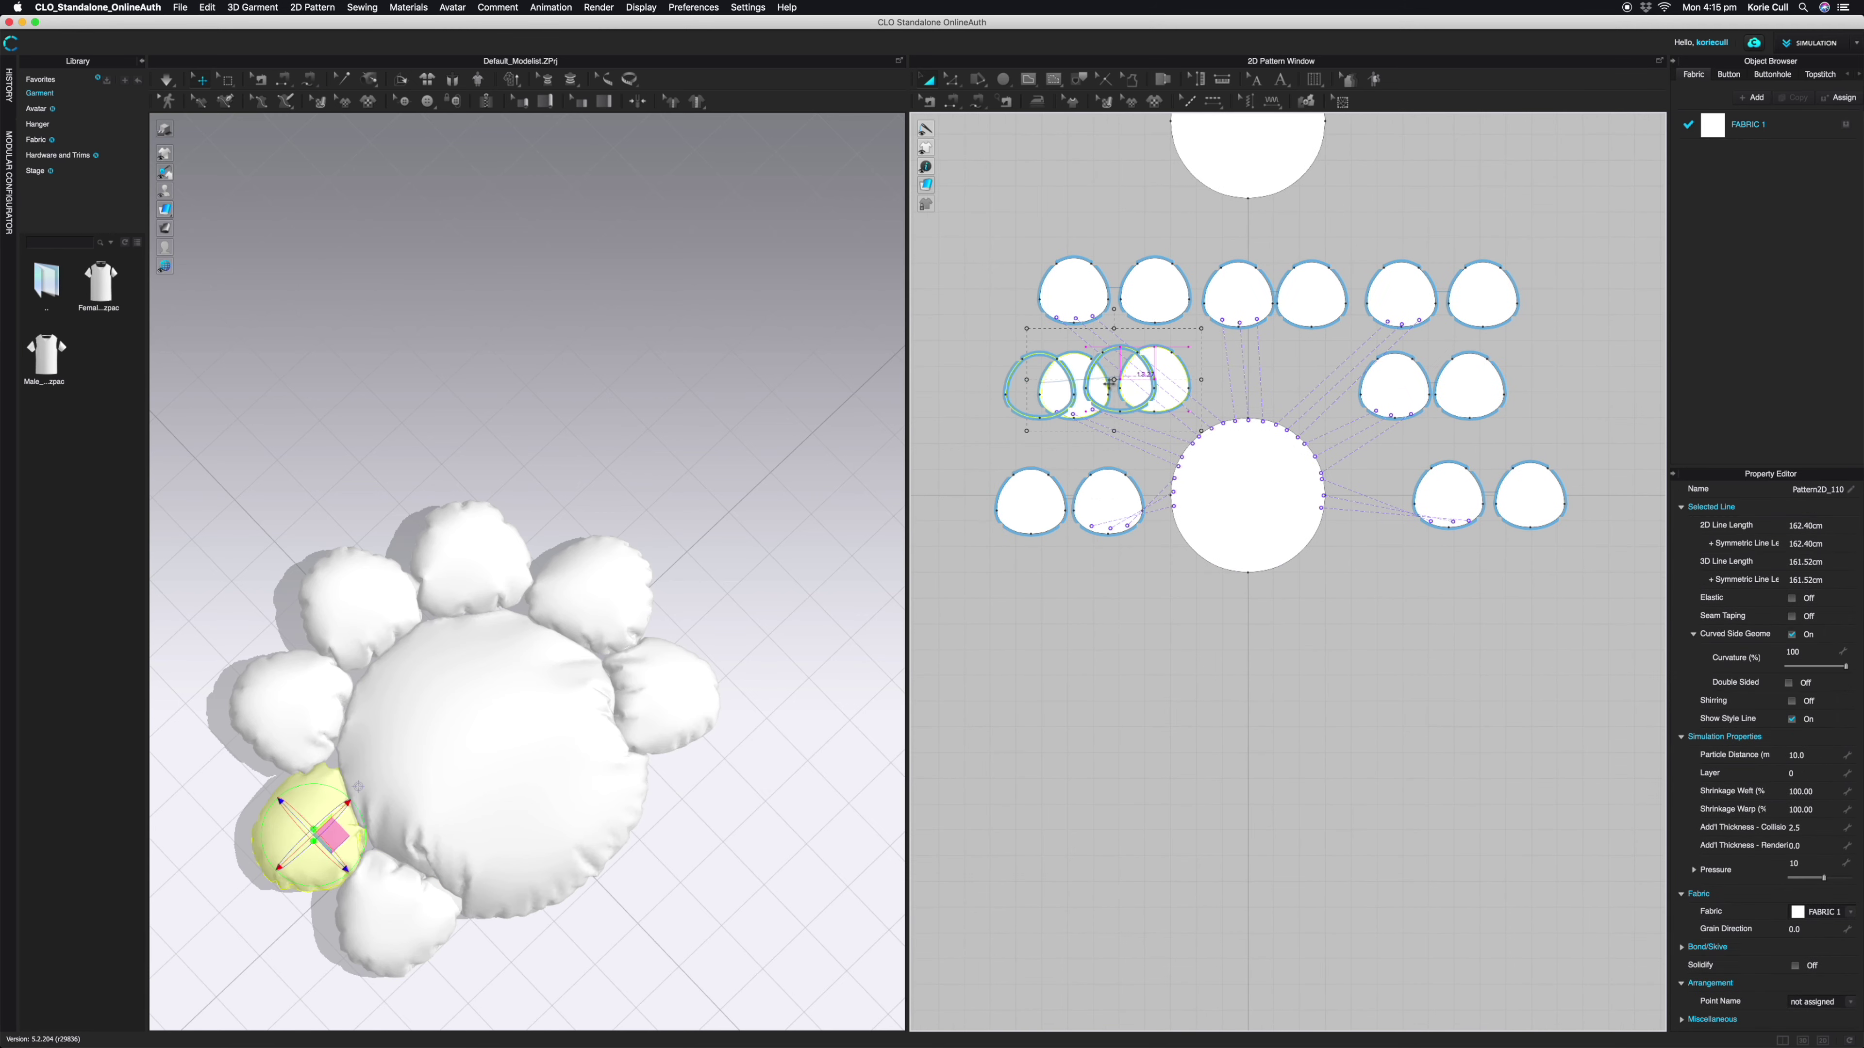
click(1465, 387)
key(ctrl+z)
click(1535, 483)
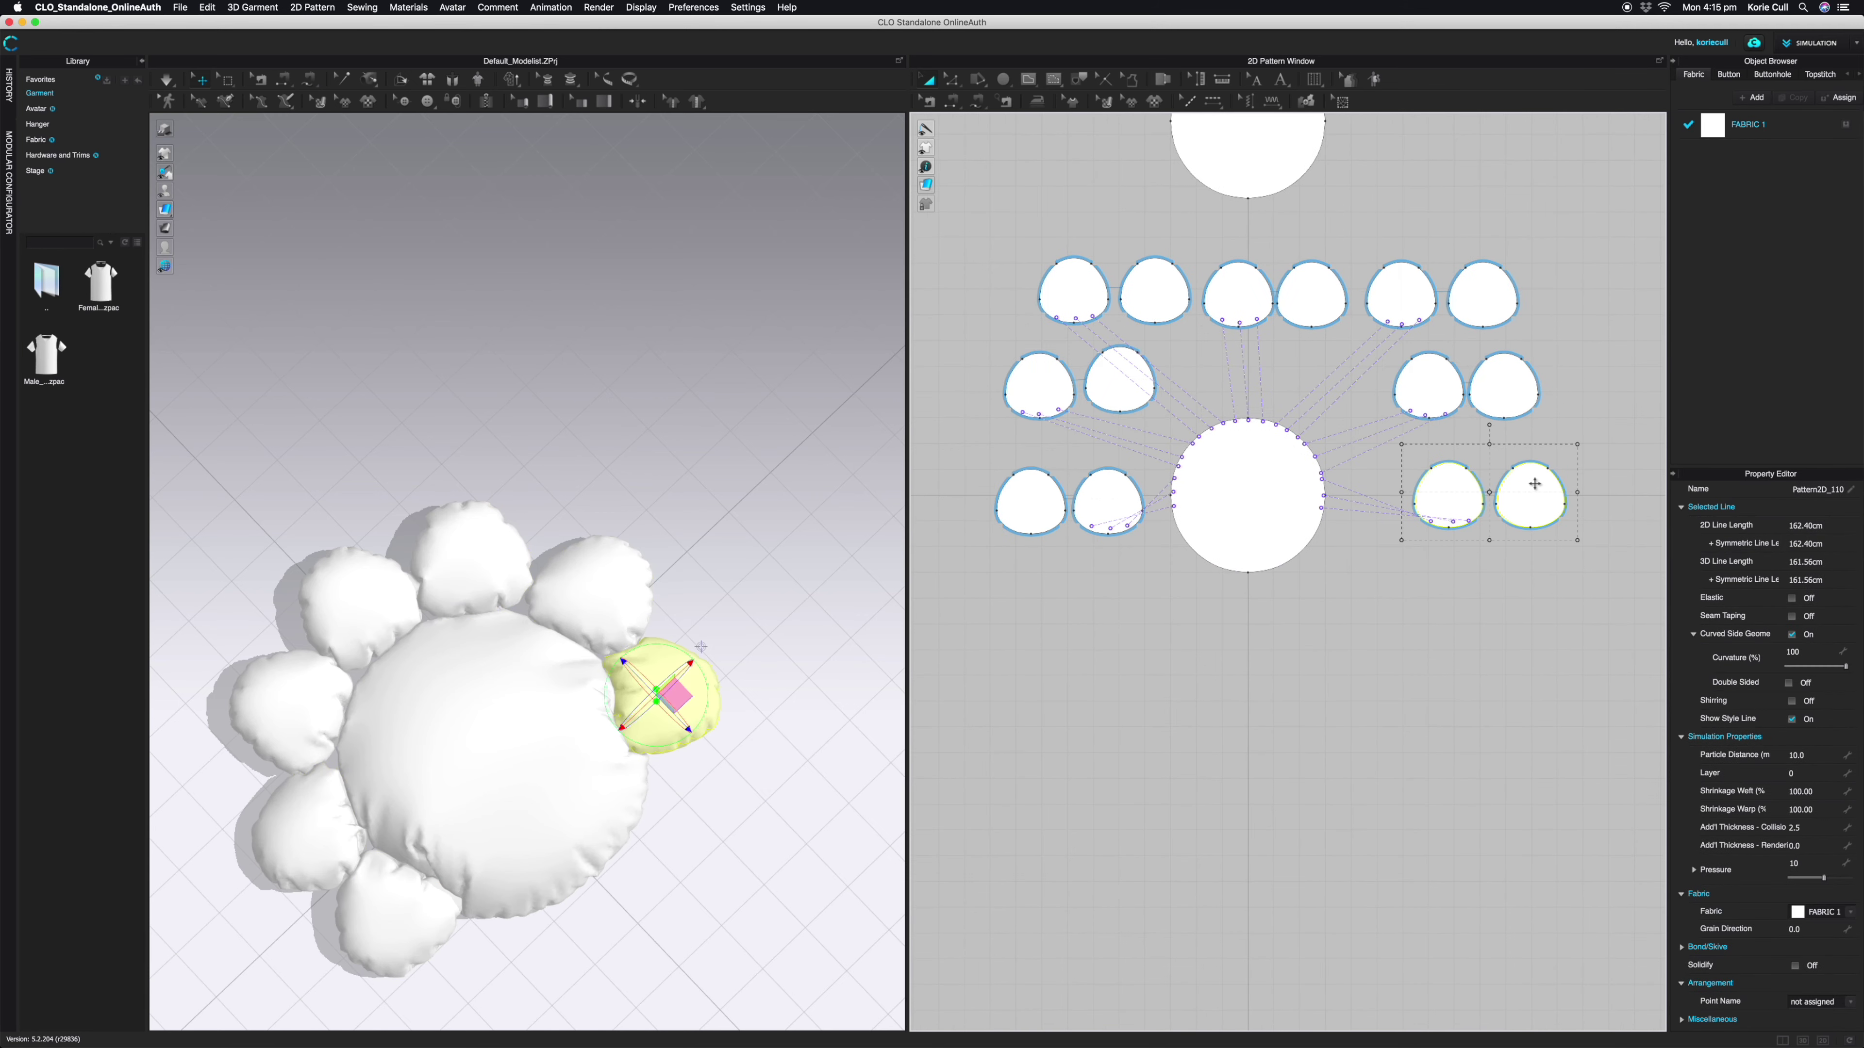
Step: Nudge the top-row pairs slightly left so they sit evenly spaced
scroll(1469, 529, down, 5)
scroll(1381, 462, up, 4)
click(1262, 392)
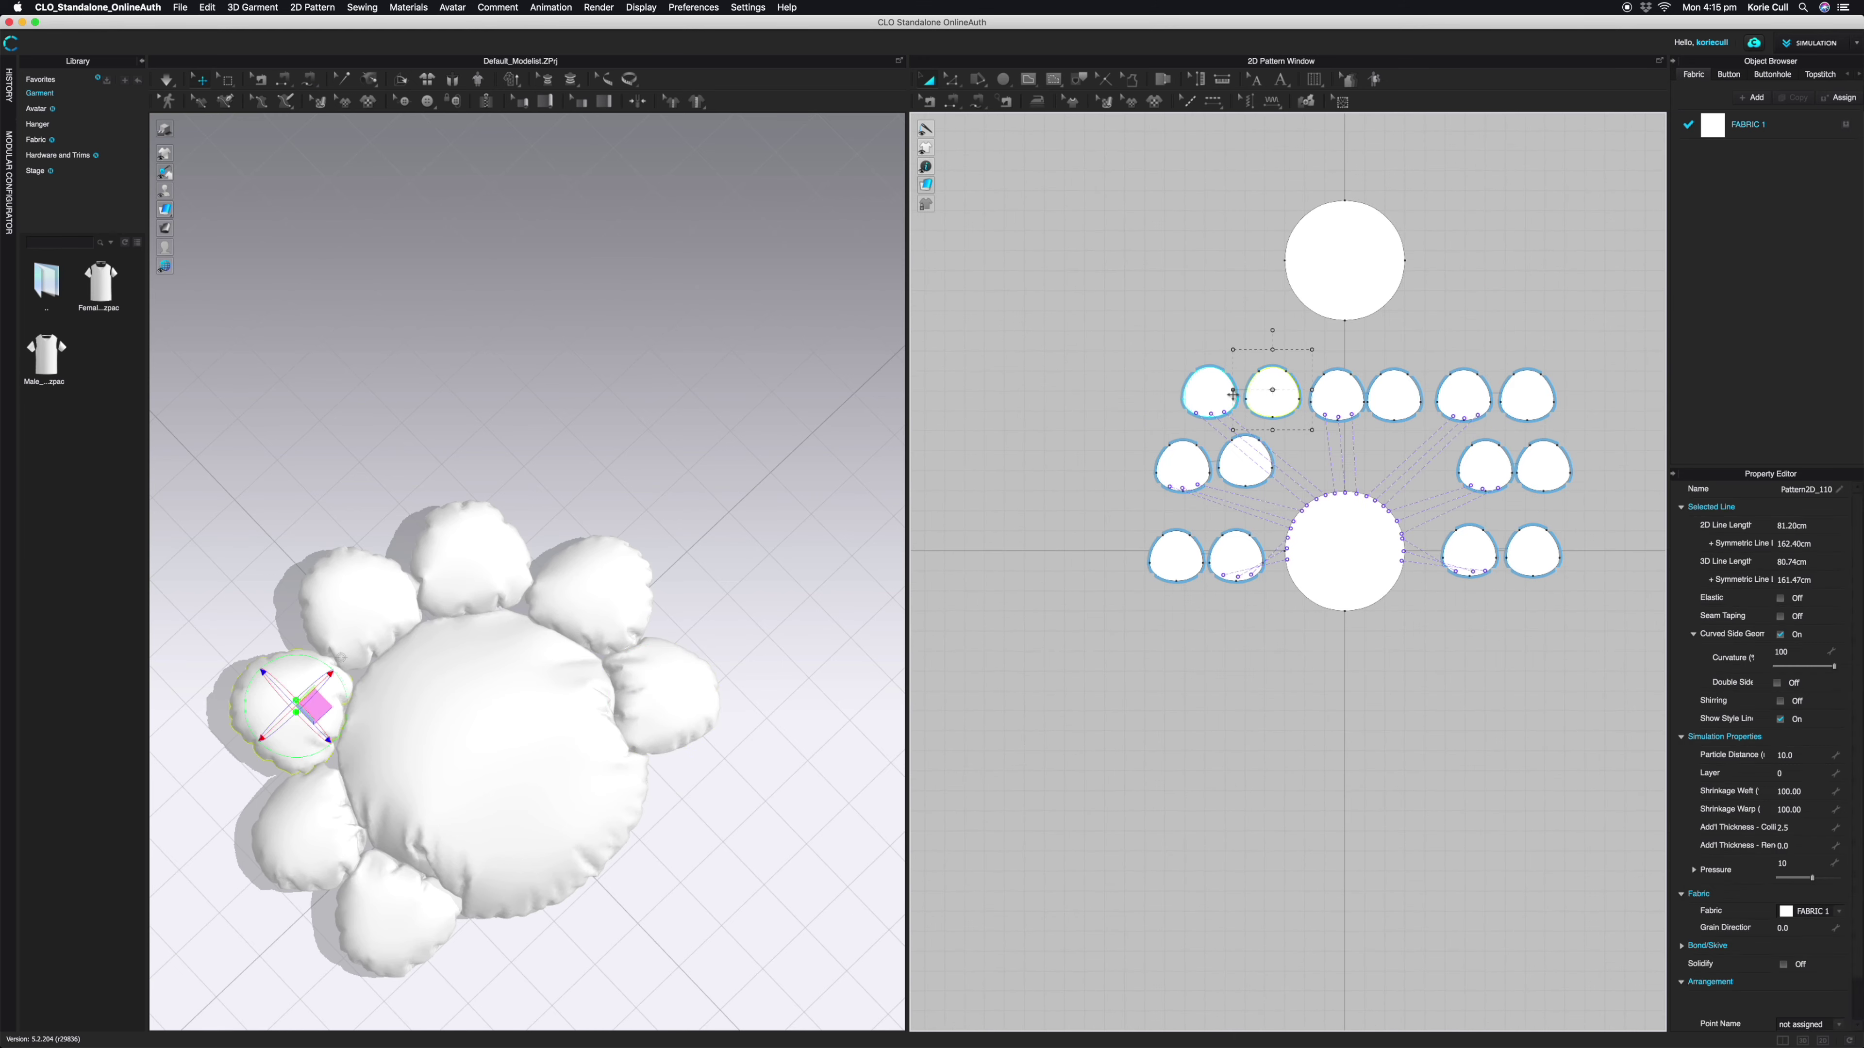
click(1406, 353)
click(1385, 383)
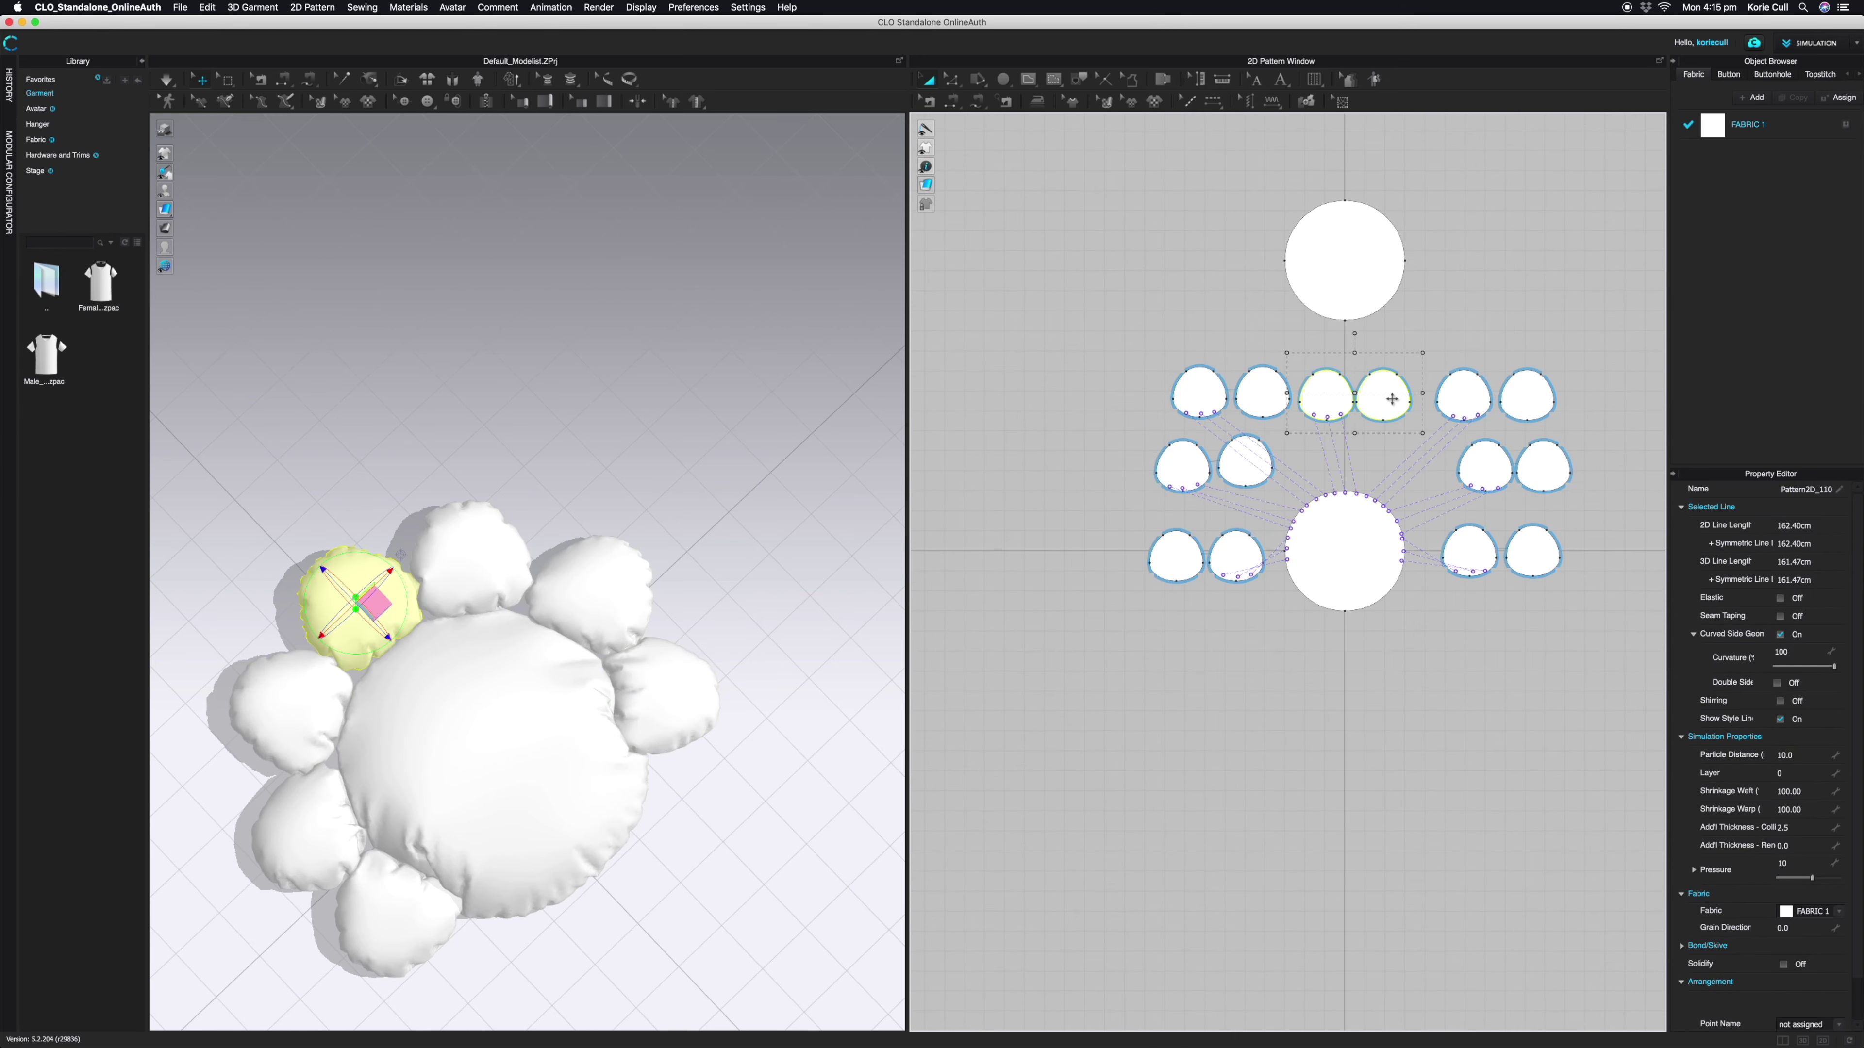
click(1291, 345)
drag(1274, 376, 1257, 376)
click(1292, 345)
drag(1382, 389, 1378, 389)
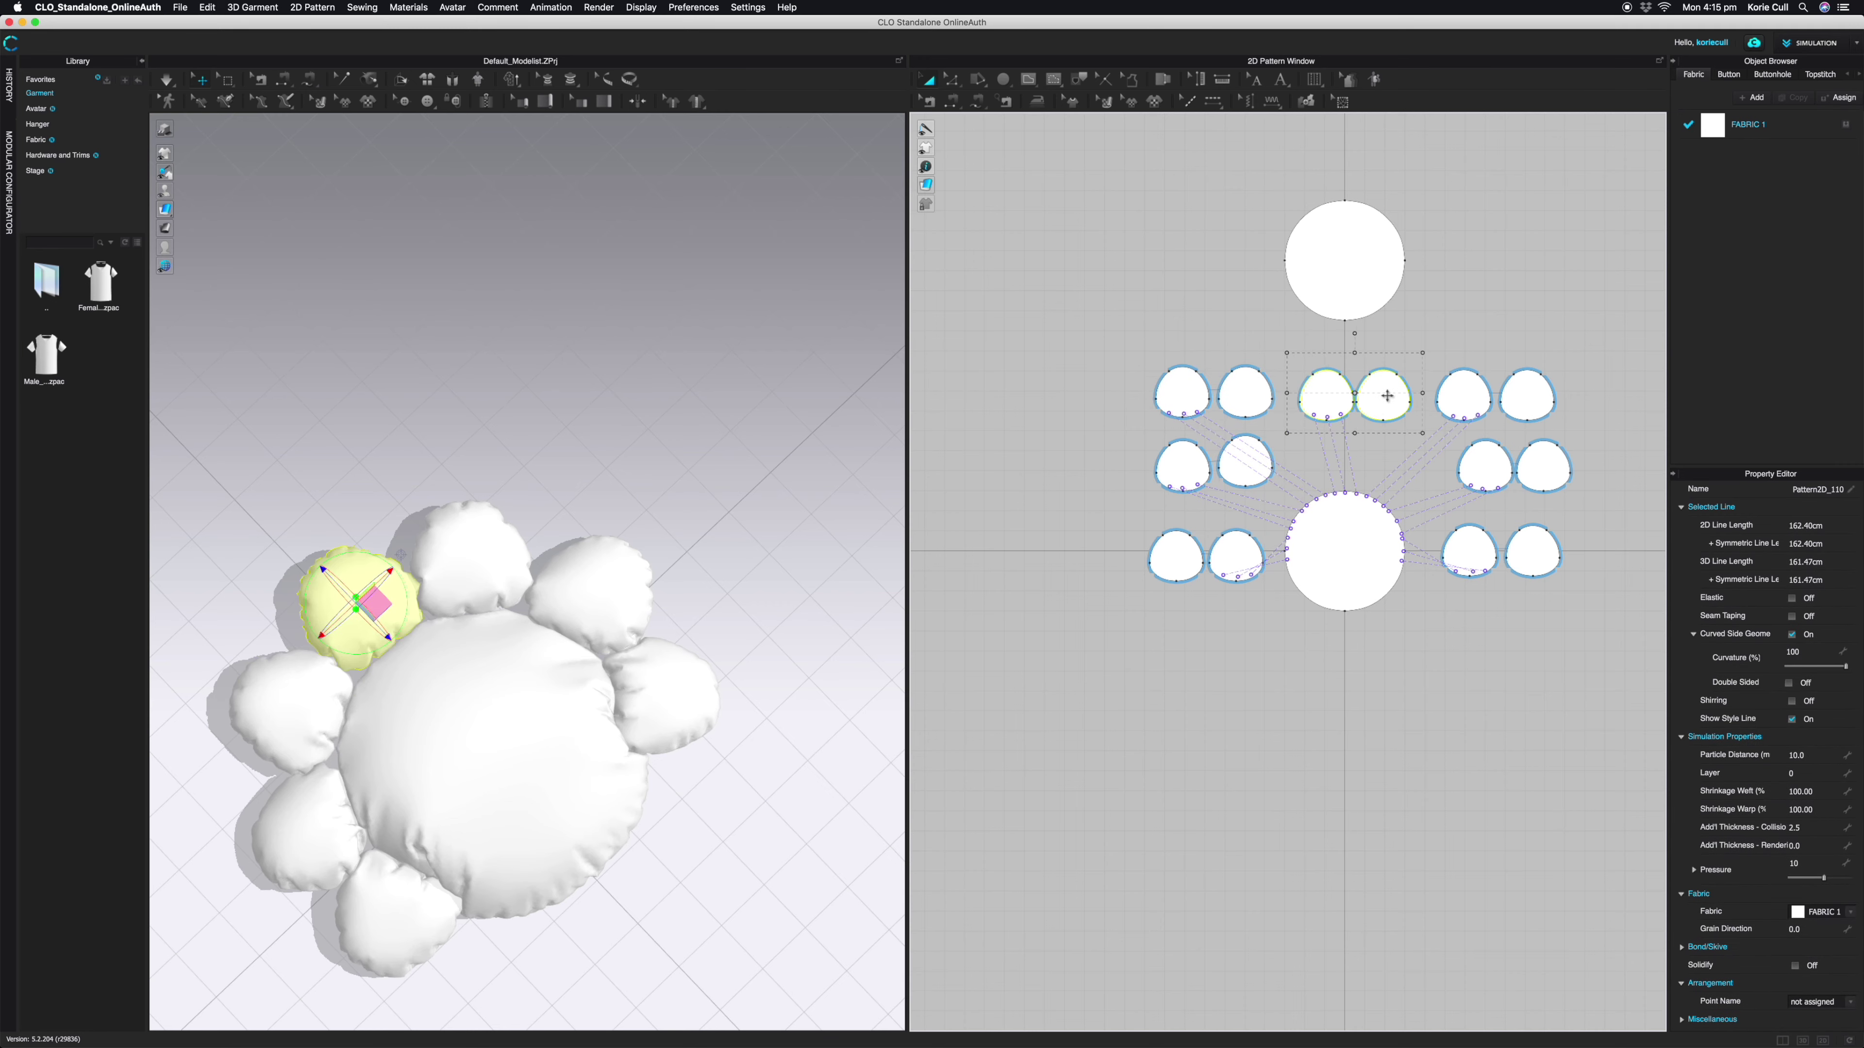
click(1423, 346)
drag(1529, 388, 1527, 388)
click(1510, 308)
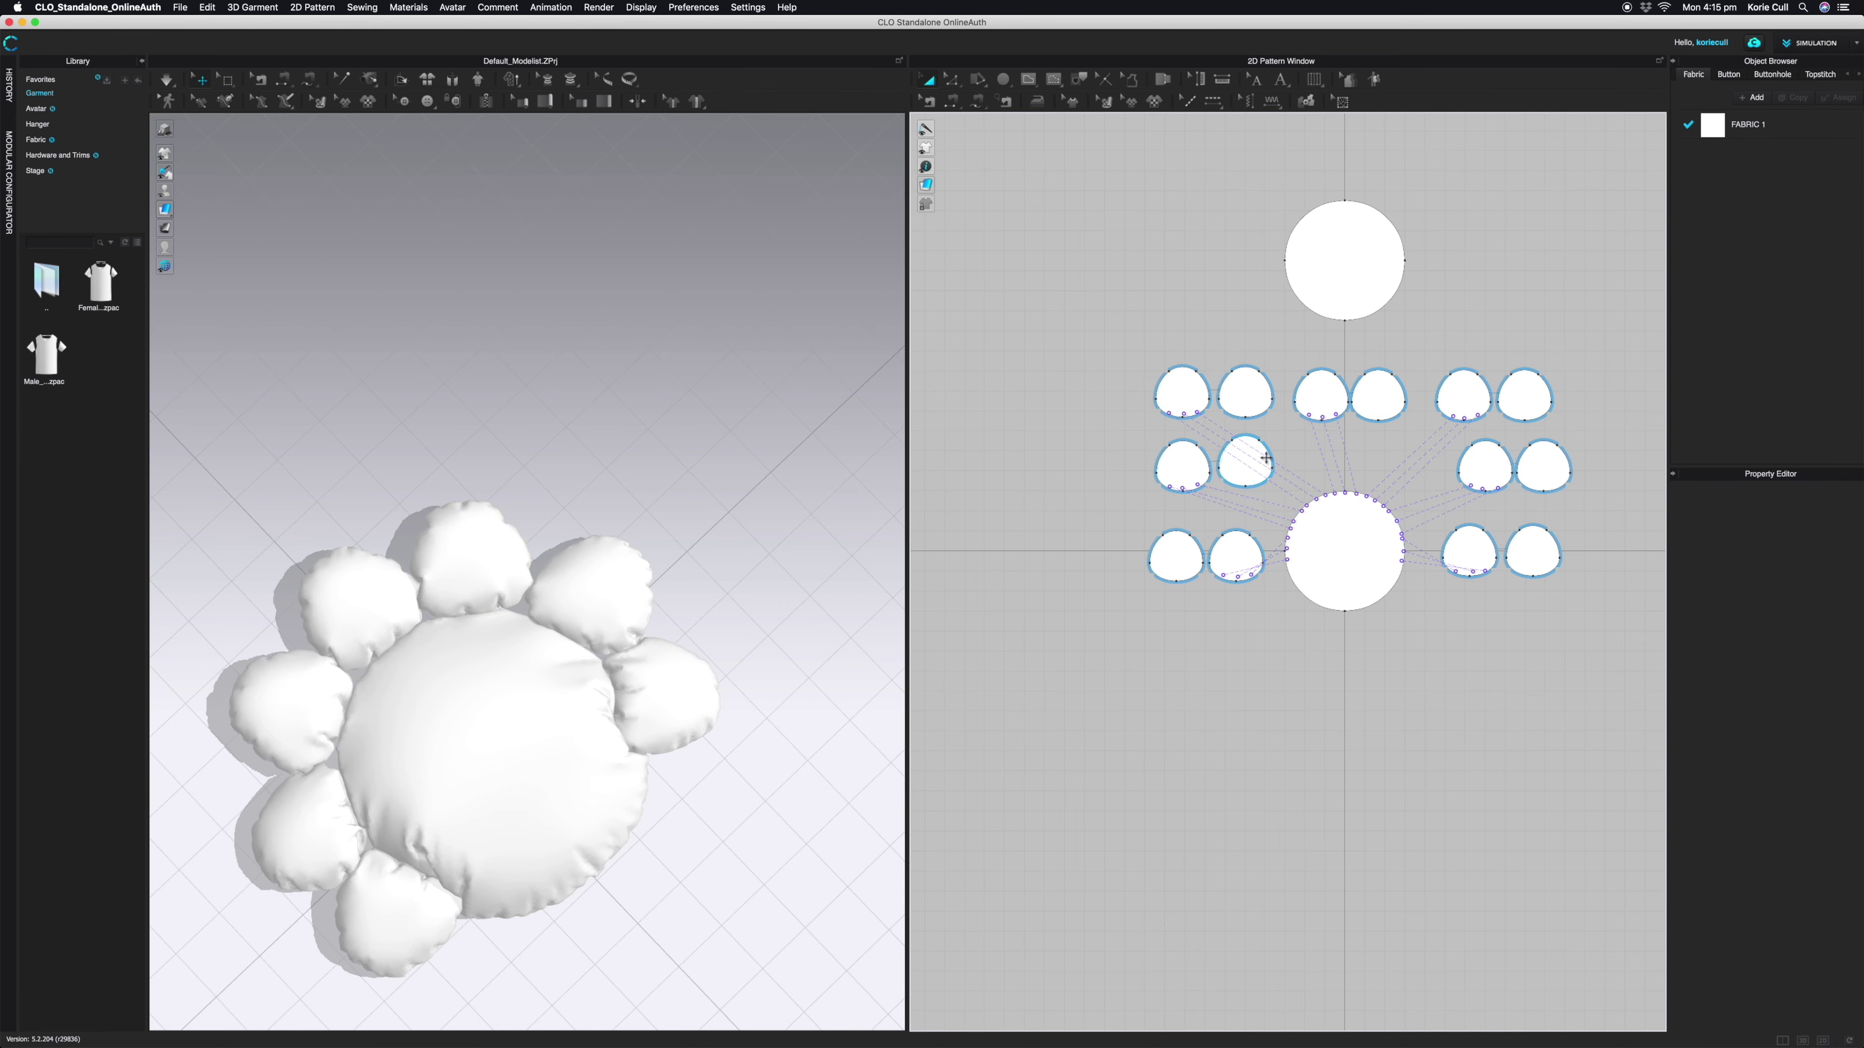
drag(1266, 458, 1250, 458)
drag(1250, 547, 1182, 547)
drag(1501, 551, 1528, 539)
click(1438, 661)
middle_drag(1428, 609, 1319, 725)
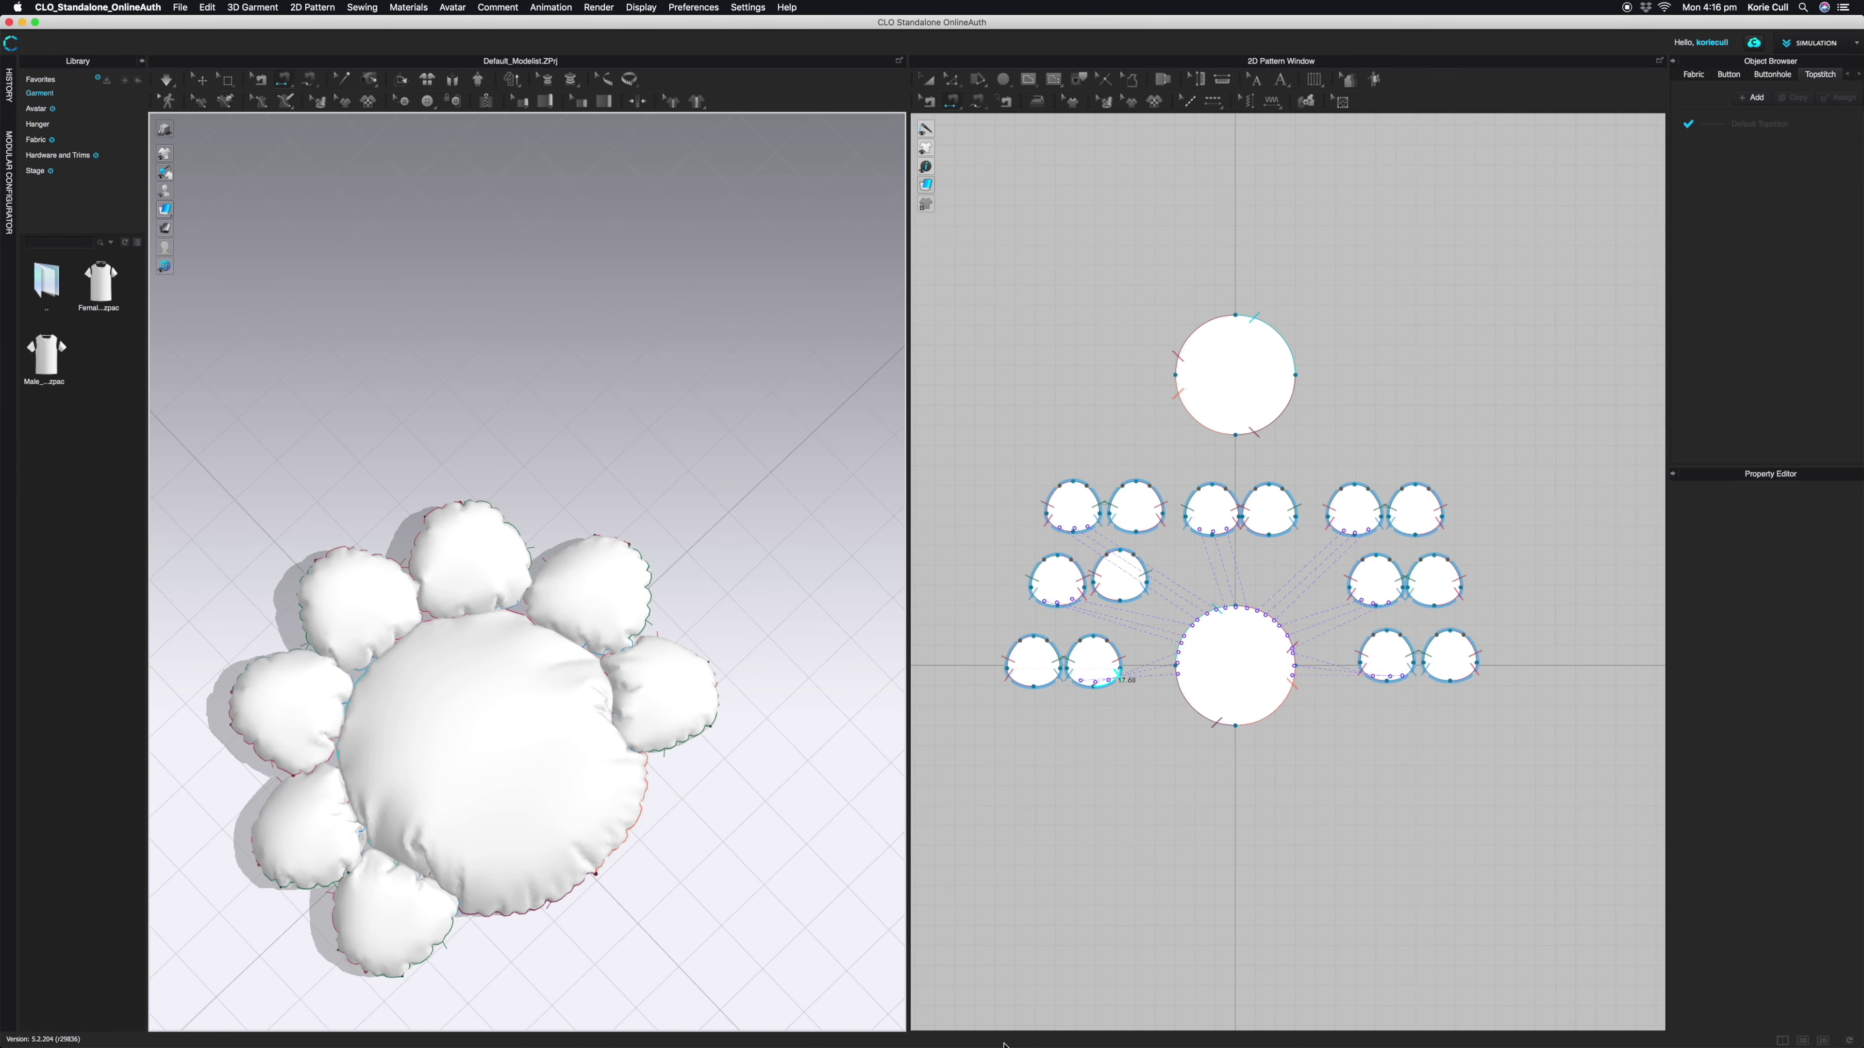
click(668, 706)
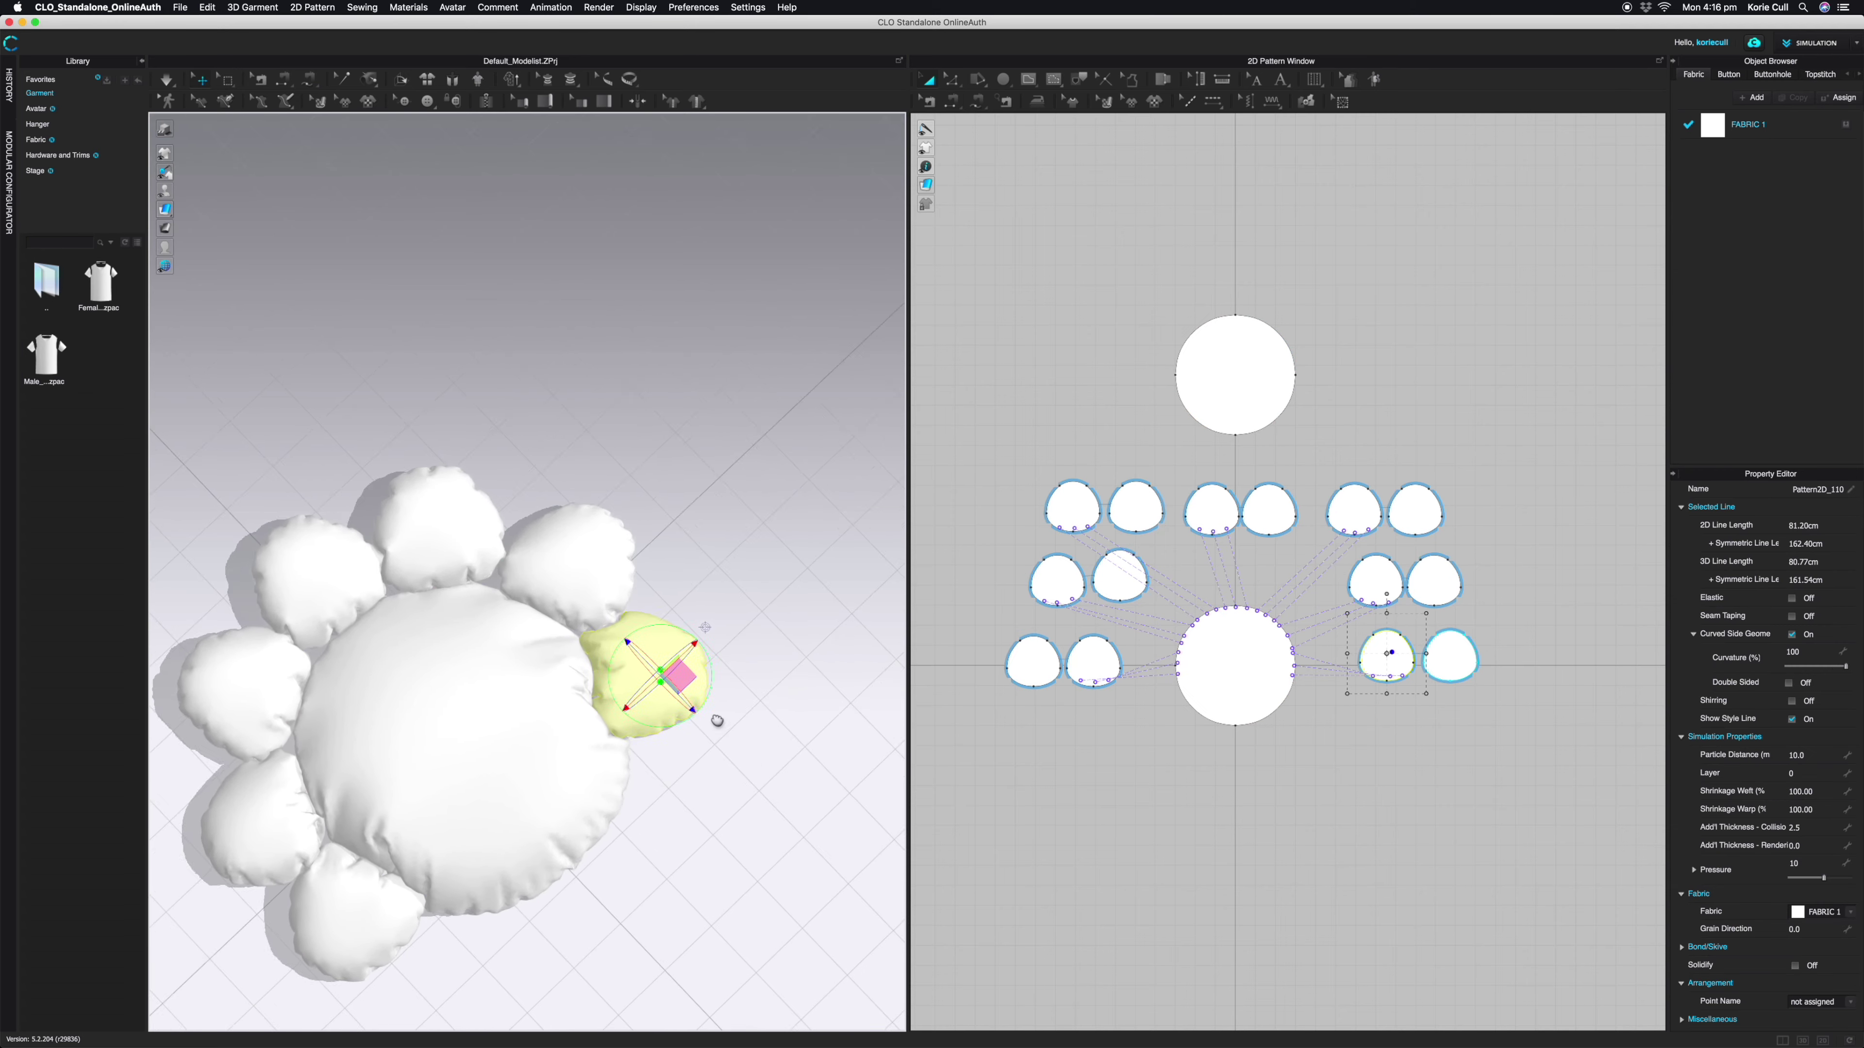
right_drag(715, 716, 687, 653)
drag(1349, 628, 1426, 666)
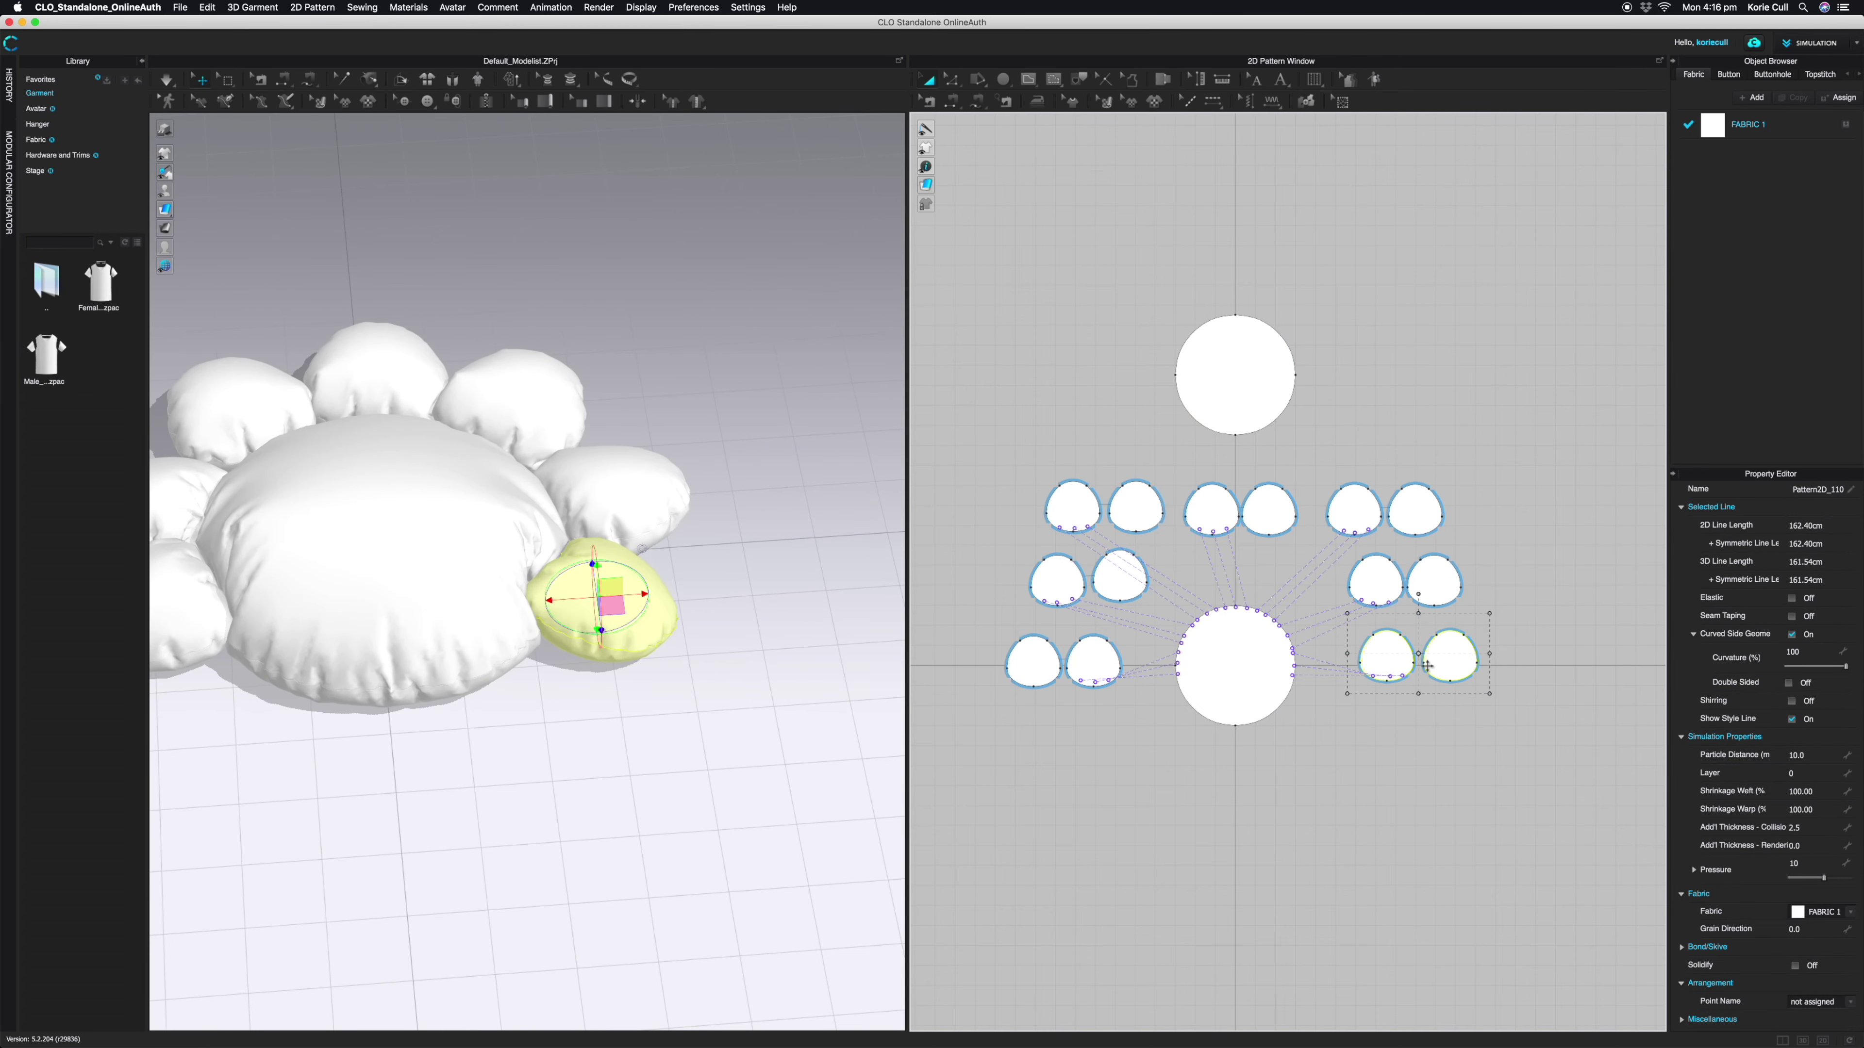
right_click(1396, 655)
click(1460, 121)
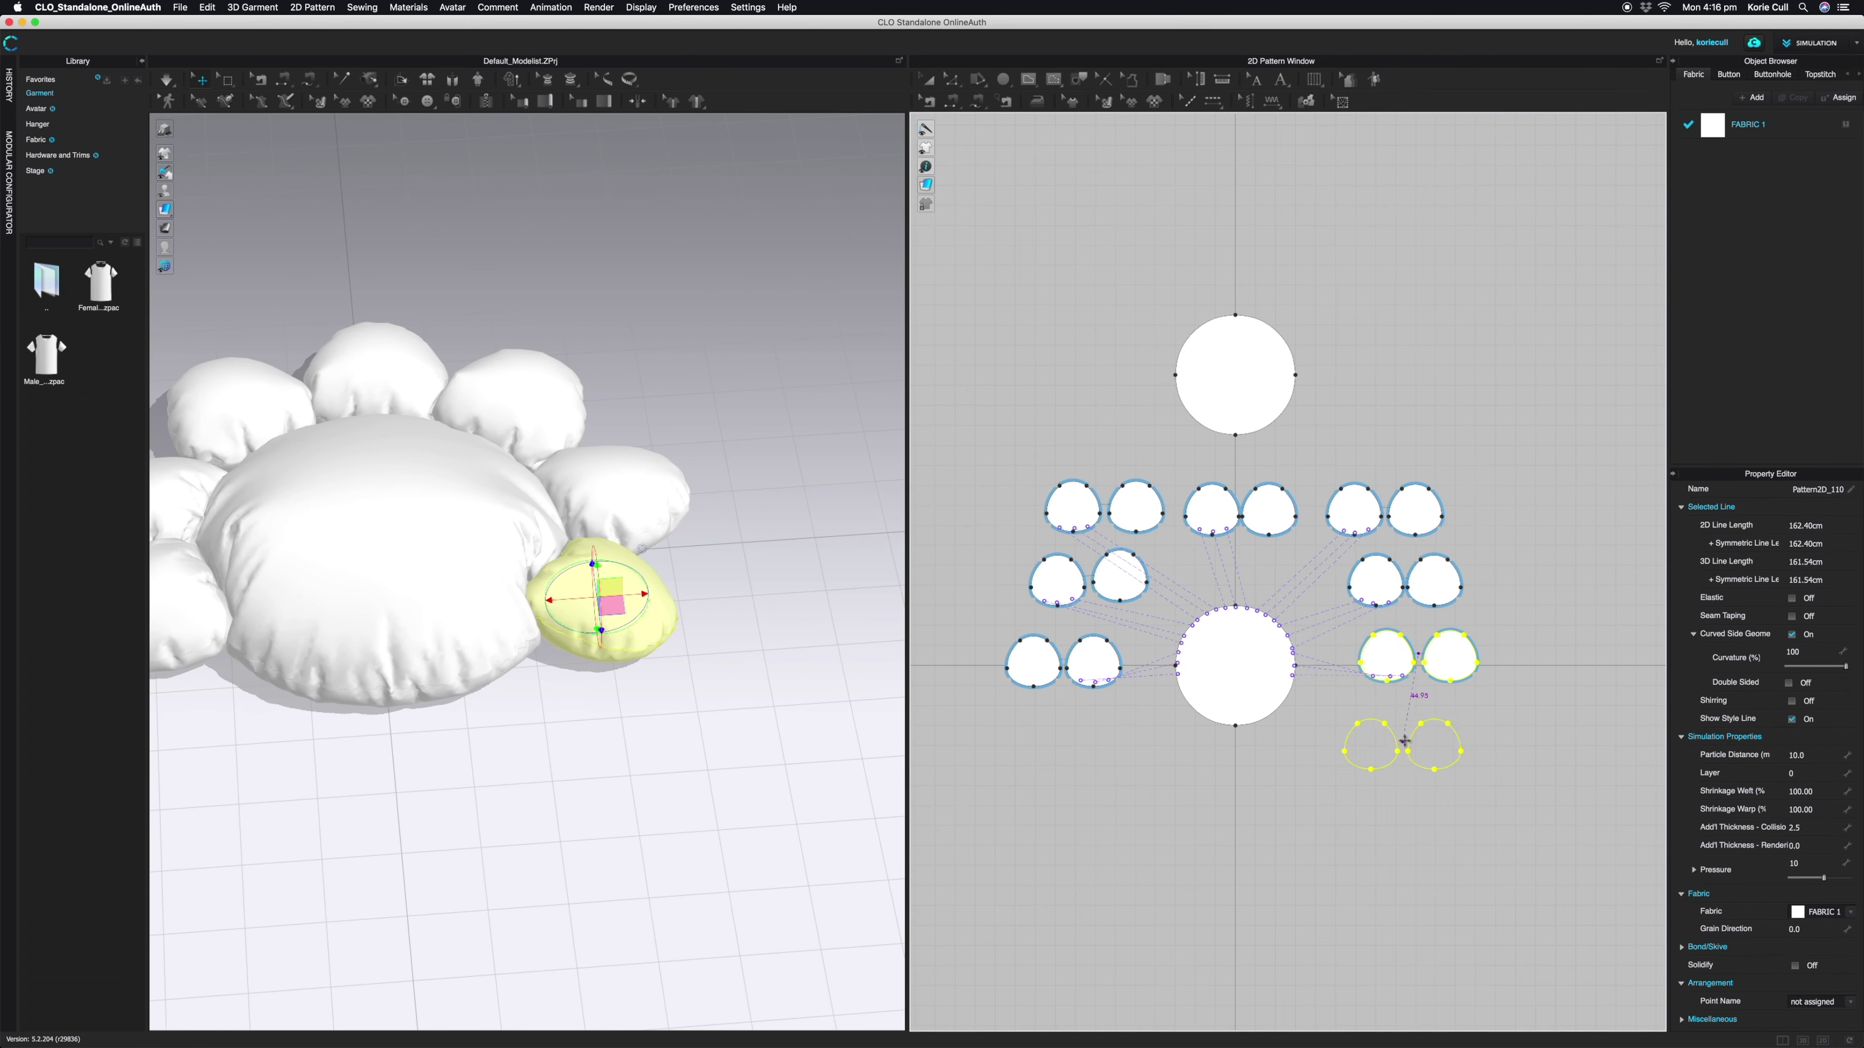
click(1467, 776)
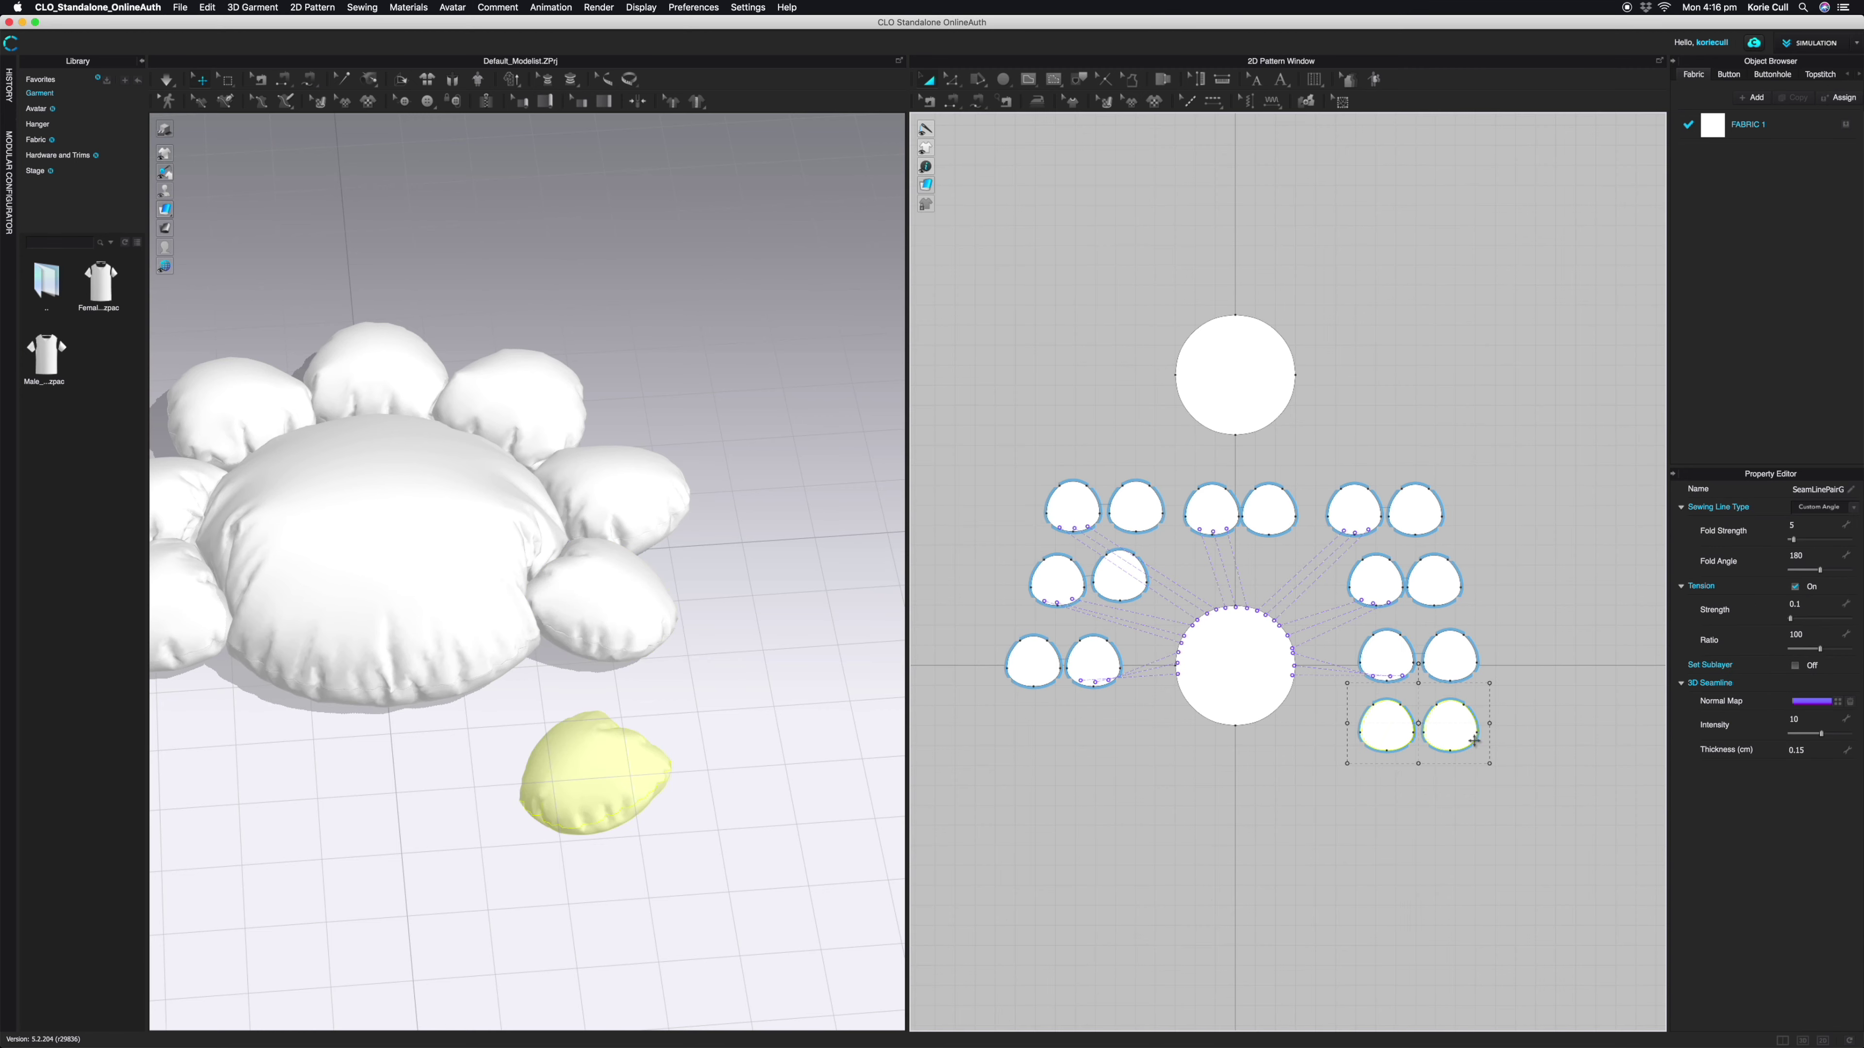
key(Delete)
mouse_move(653, 699)
right_down()
mouse_move(786, 554)
mouse_move(452, 855)
right_up()
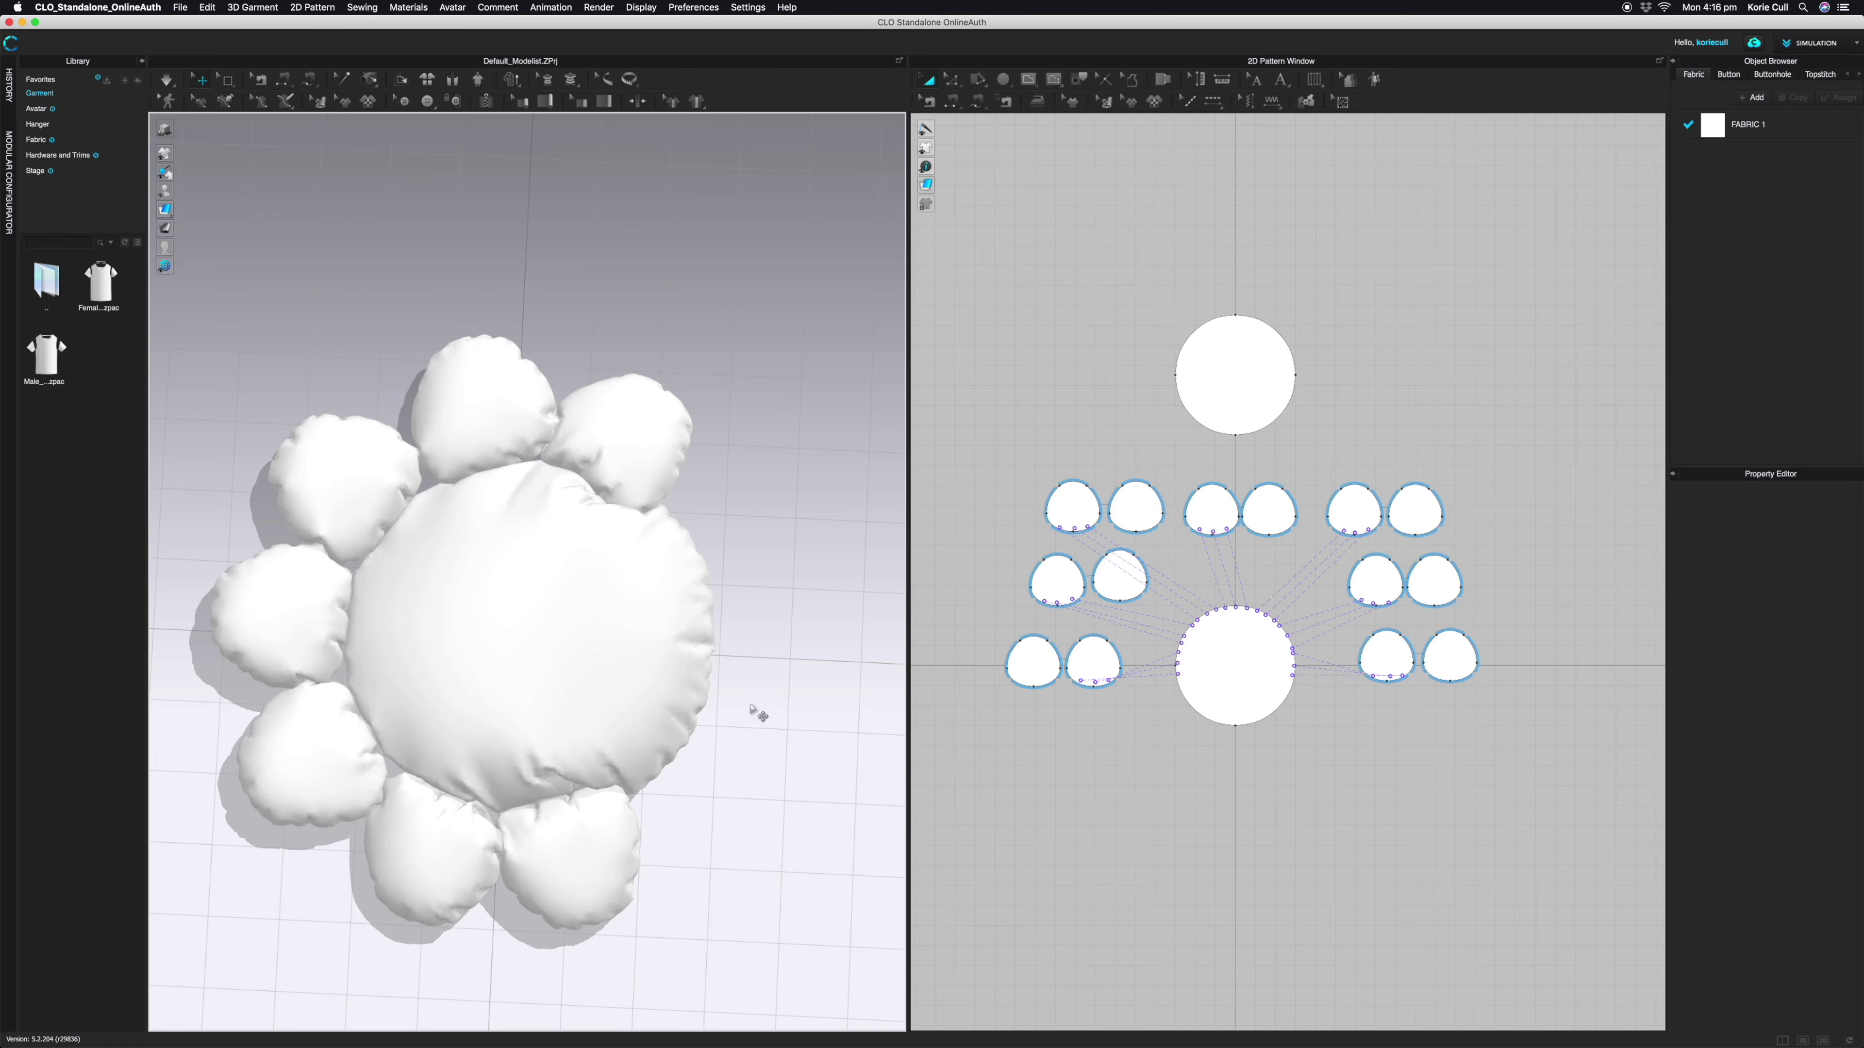
scroll(522, 421, down, 3)
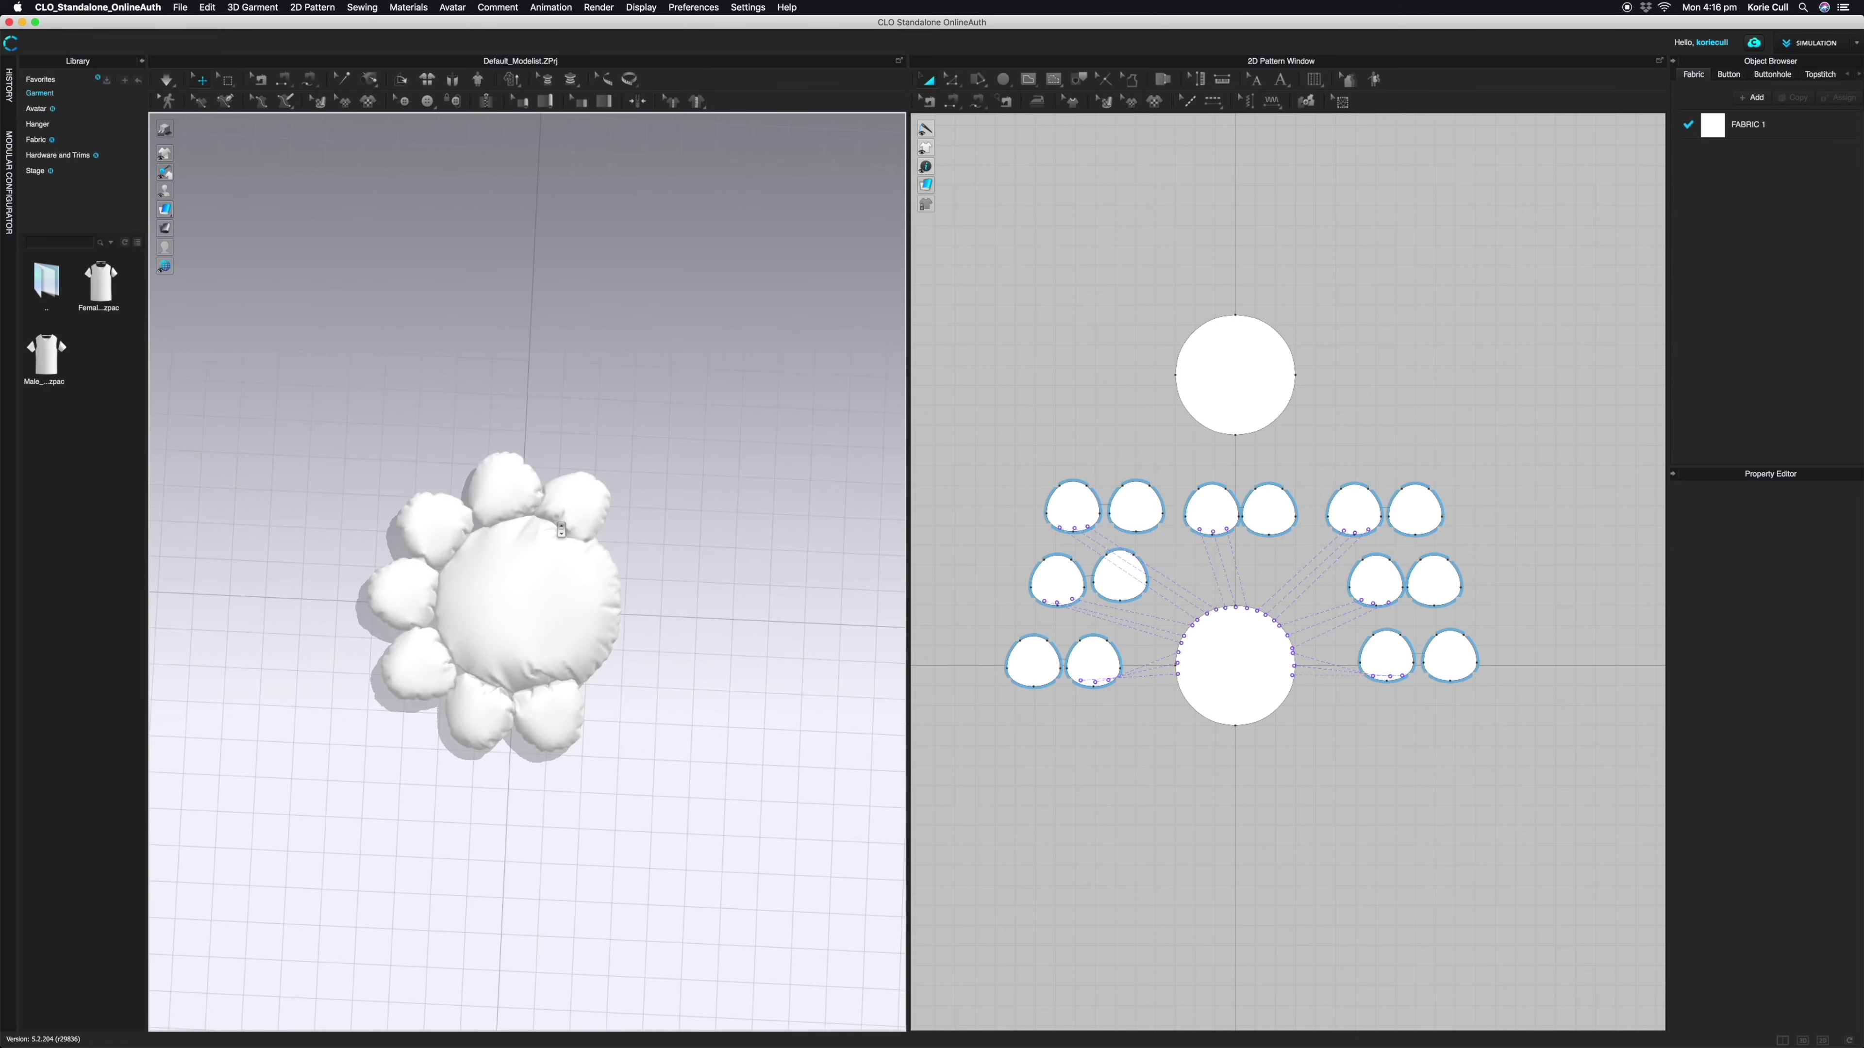
mouse_move(523, 421)
right_down()
mouse_move(562, 541)
mouse_move(424, 520)
mouse_move(612, 452)
right_up()
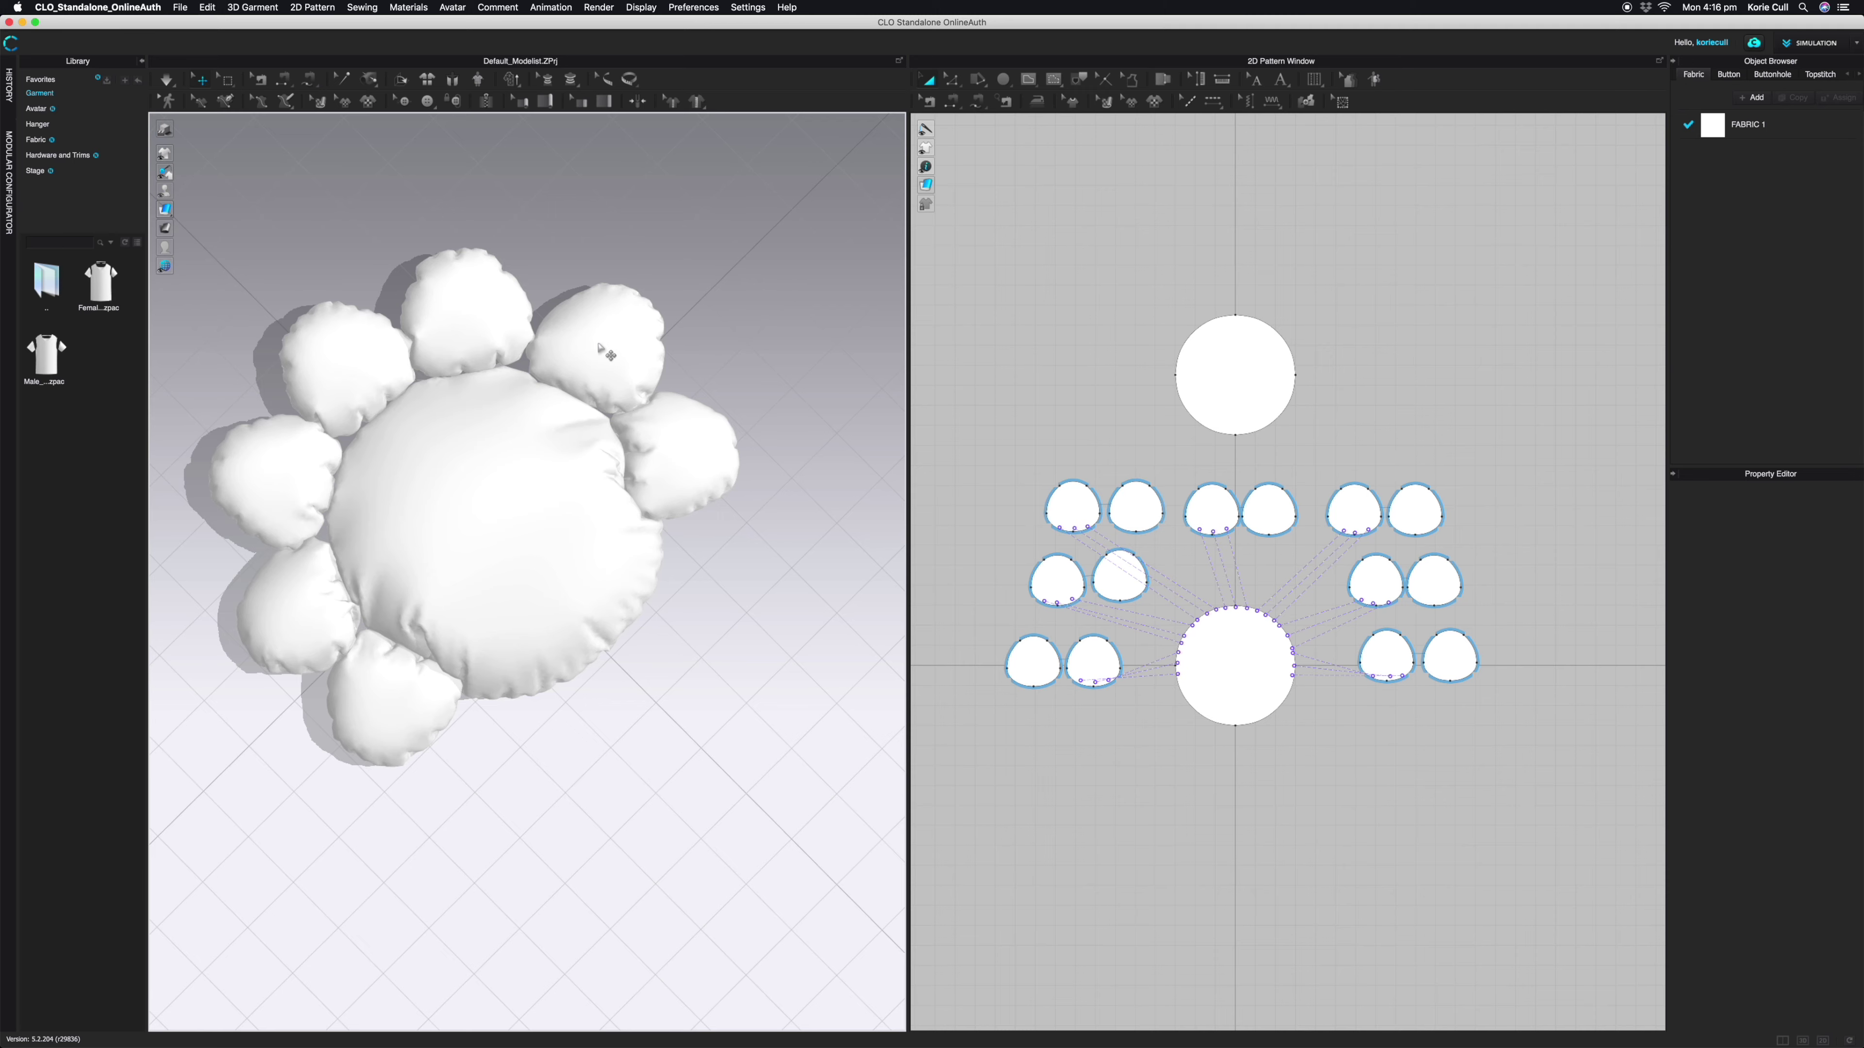
click(299, 558)
shift+click(271, 478)
shift+click(345, 364)
Step: Copy the ten toe-pad pieces and Mirror Paste them below the circle, undoing an accidental rotation
scroll(1250, 577, up, 2)
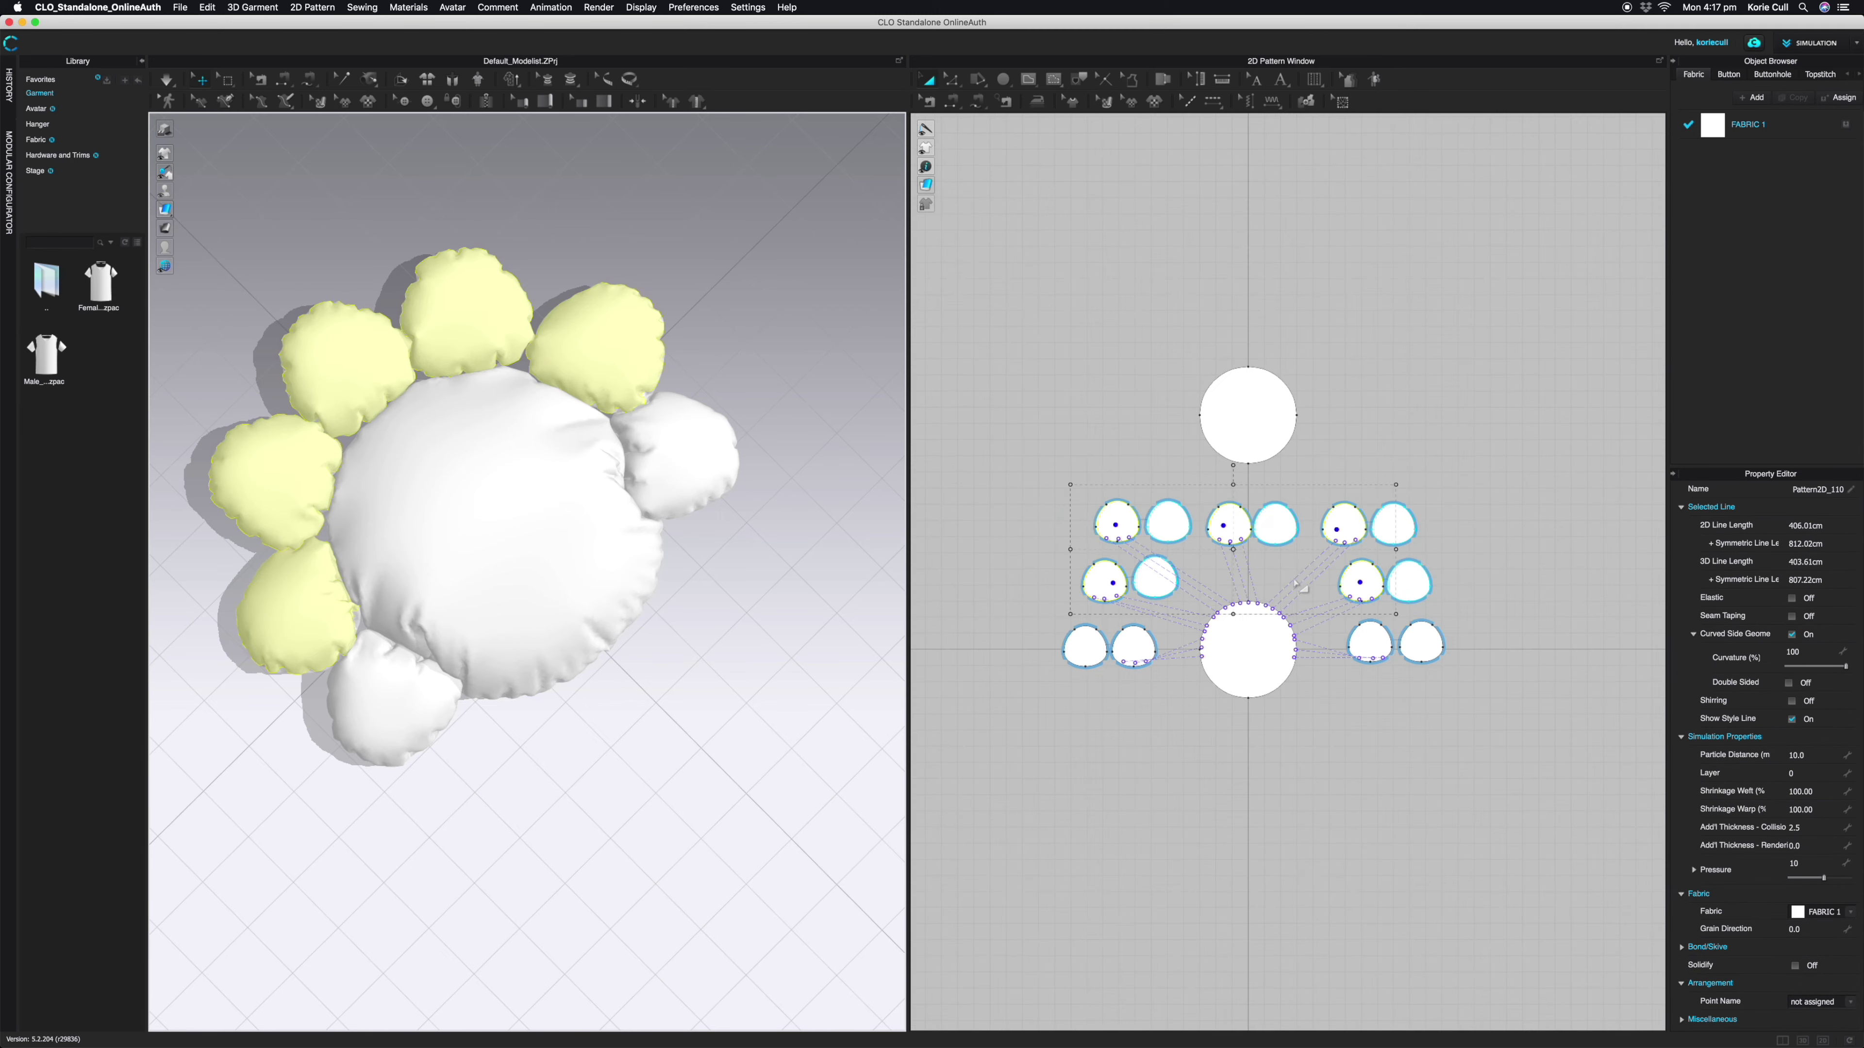
drag(980, 448, 1514, 626)
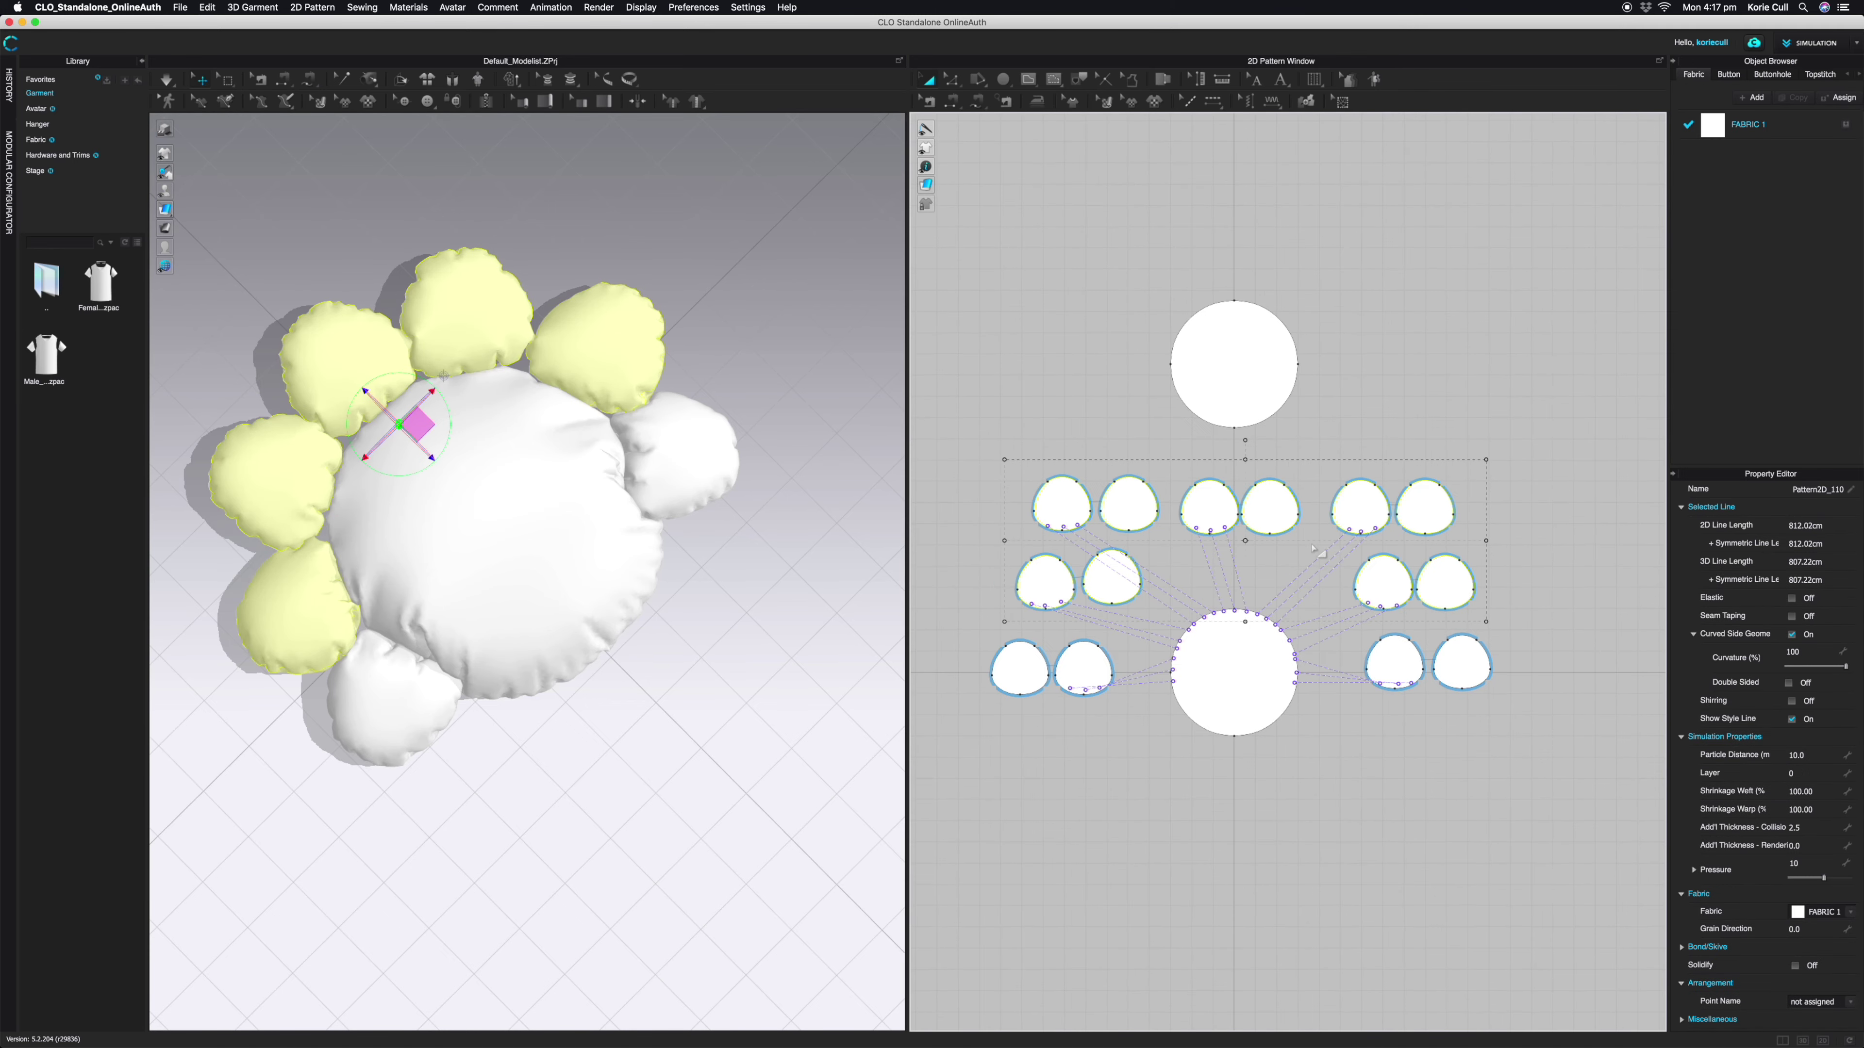
right_click(1272, 517)
click(1295, 85)
right_click(1253, 514)
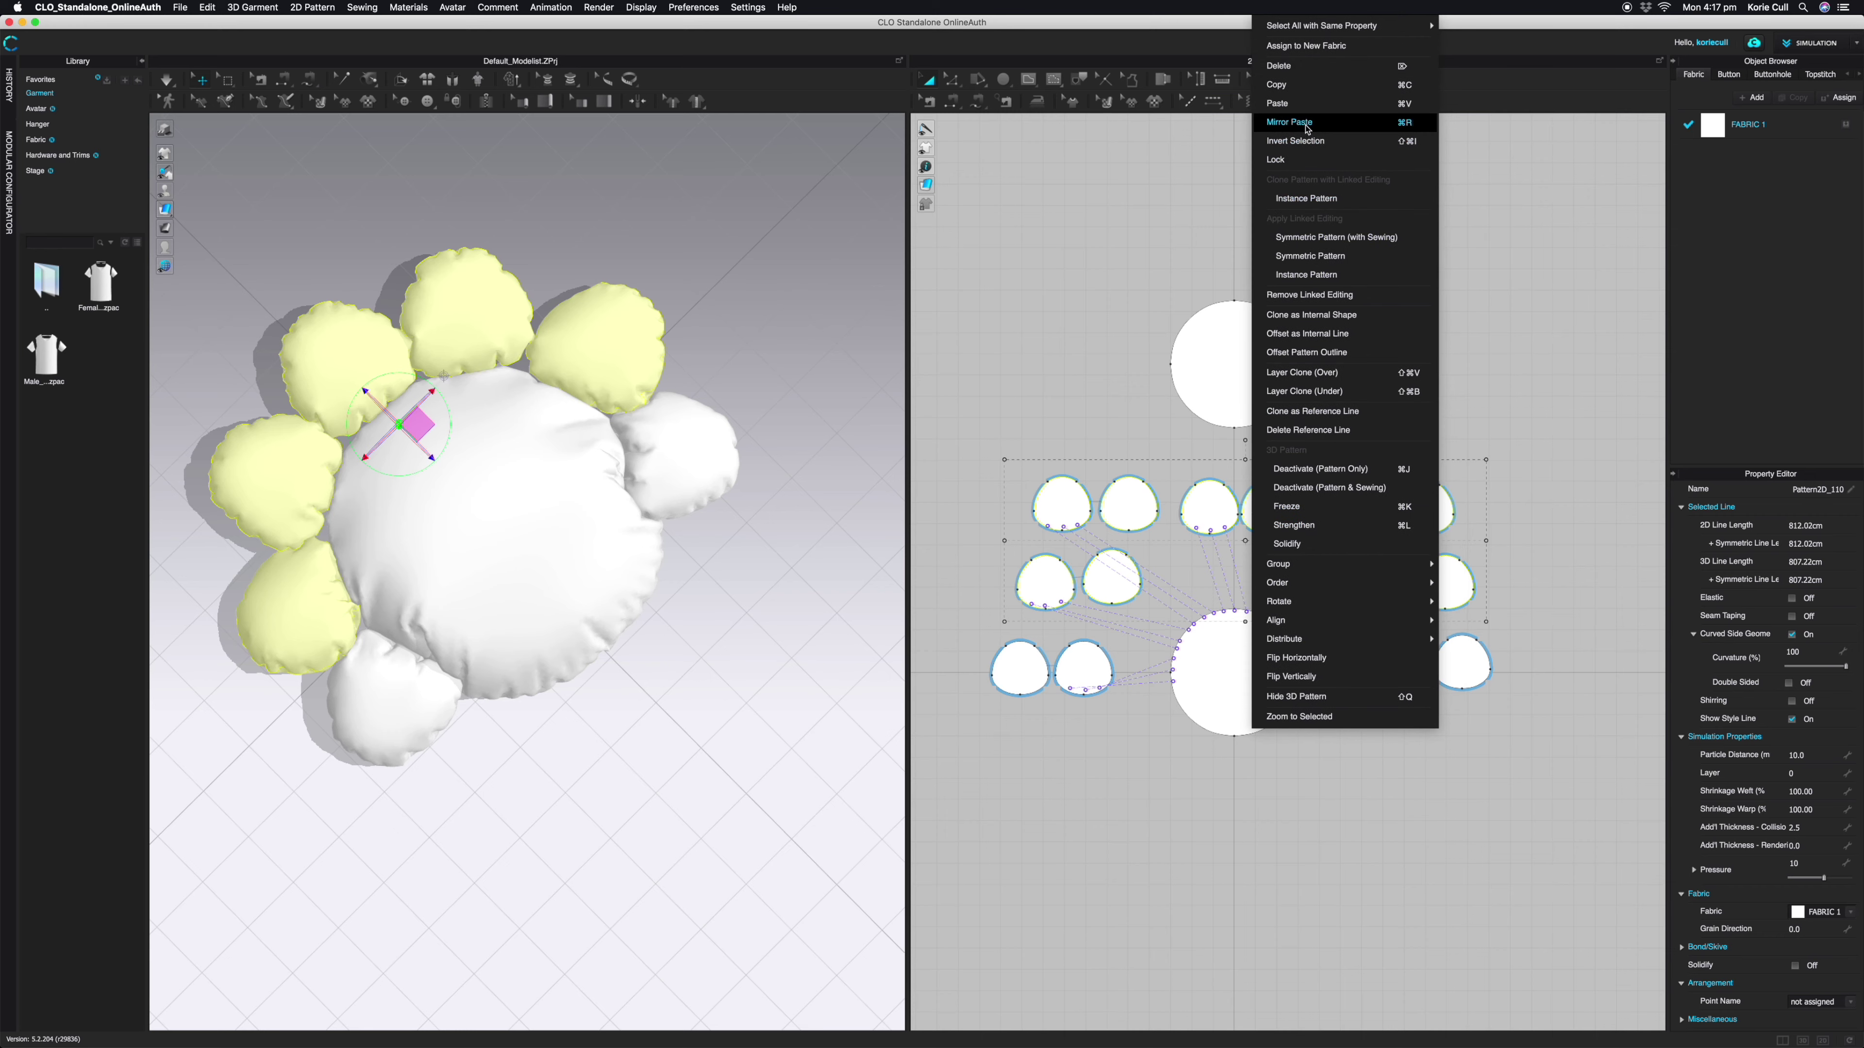
click(1279, 103)
click(1229, 816)
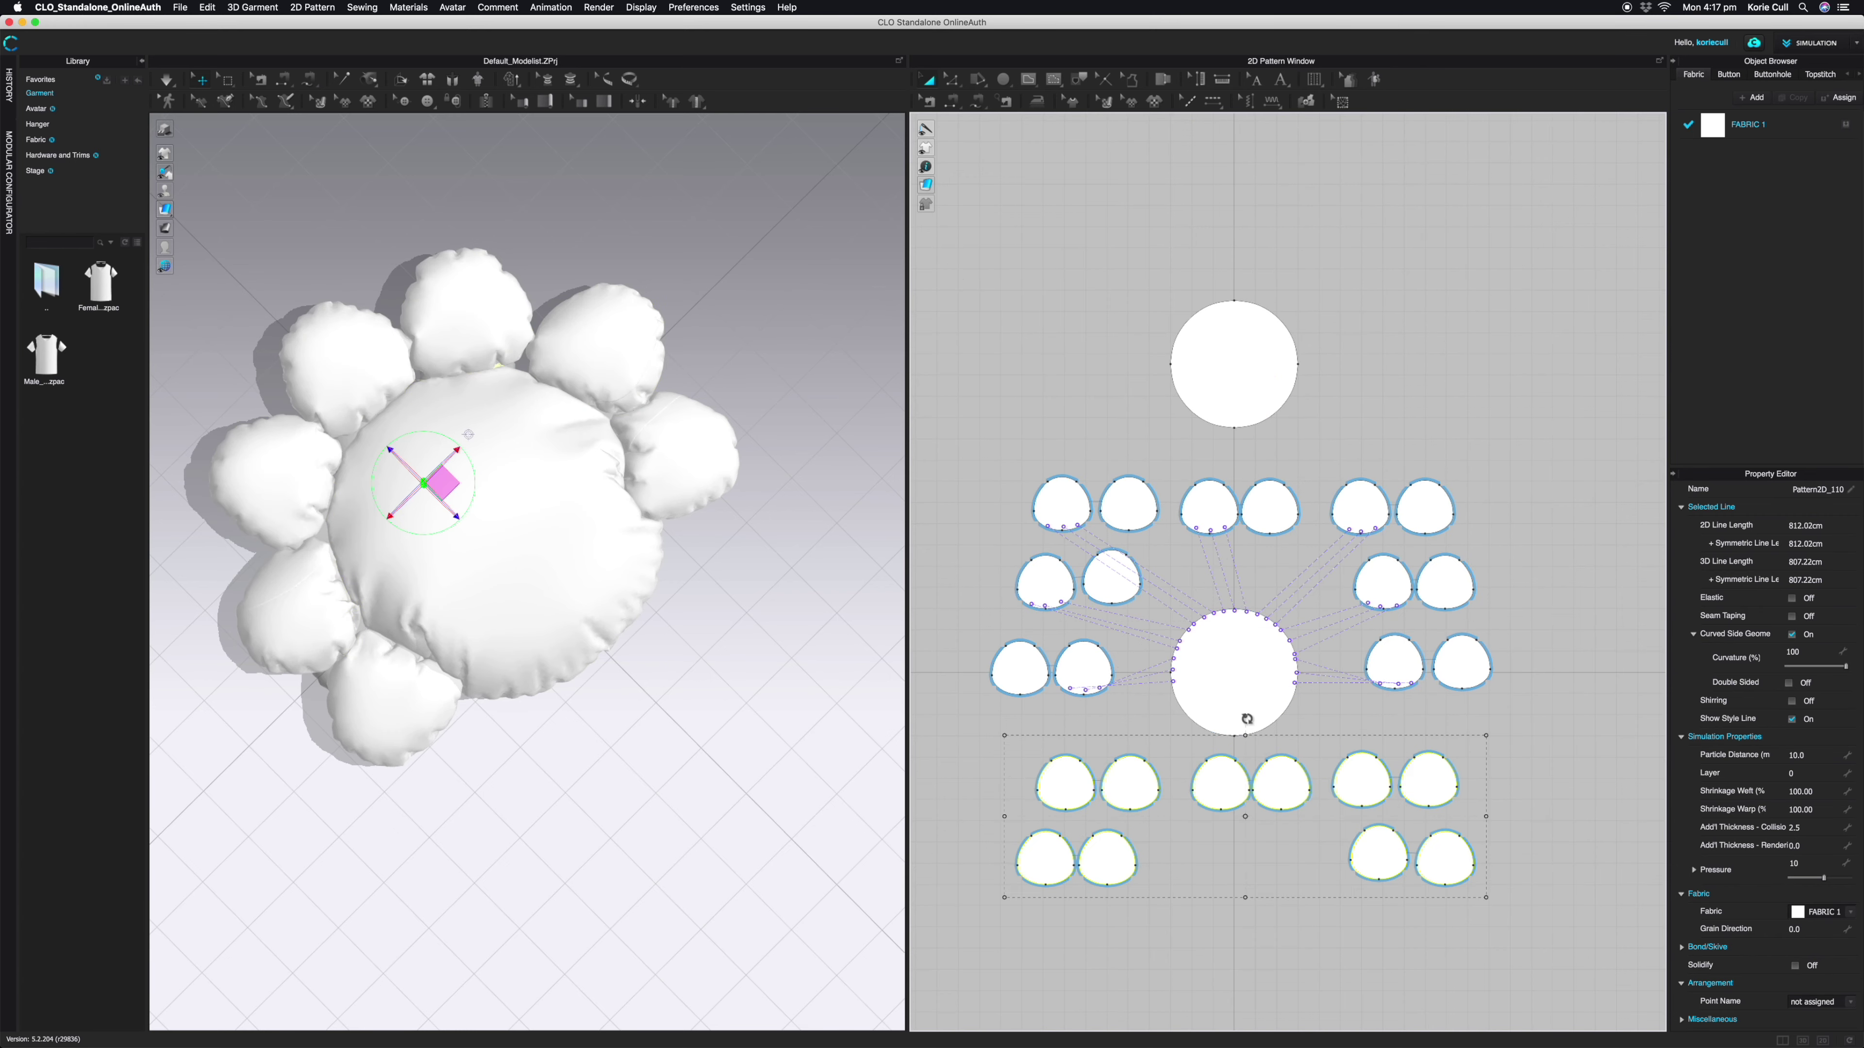
drag(1246, 718, 1145, 734)
key(super+z)
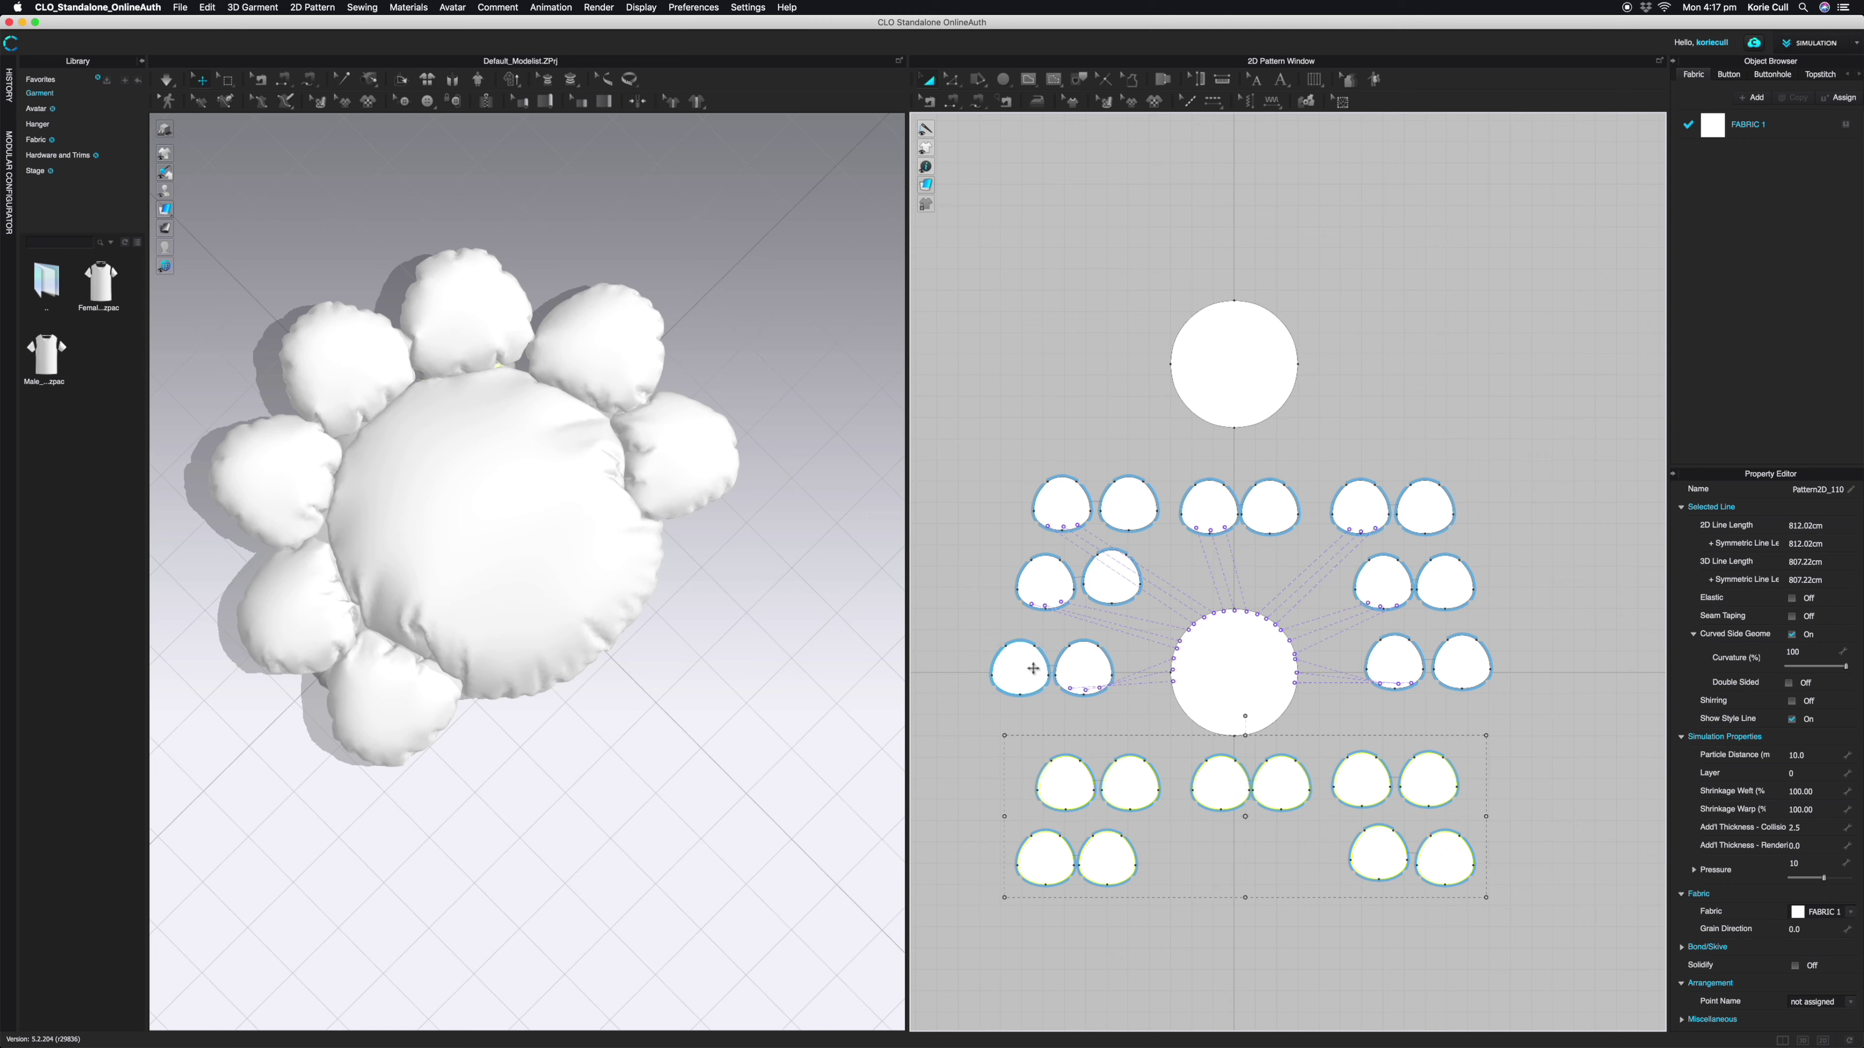
Step: Orbit to the new pads and drag the left pad down-left, away from the cushion
scroll(683, 639, down, 3)
scroll(661, 636, down, 3)
scroll(661, 636, up, 4)
mouse_move(1518, 923)
mouse_down()
mouse_move(1141, 774)
mouse_move(992, 750)
mouse_up()
right_drag(523, 559, 534, 475)
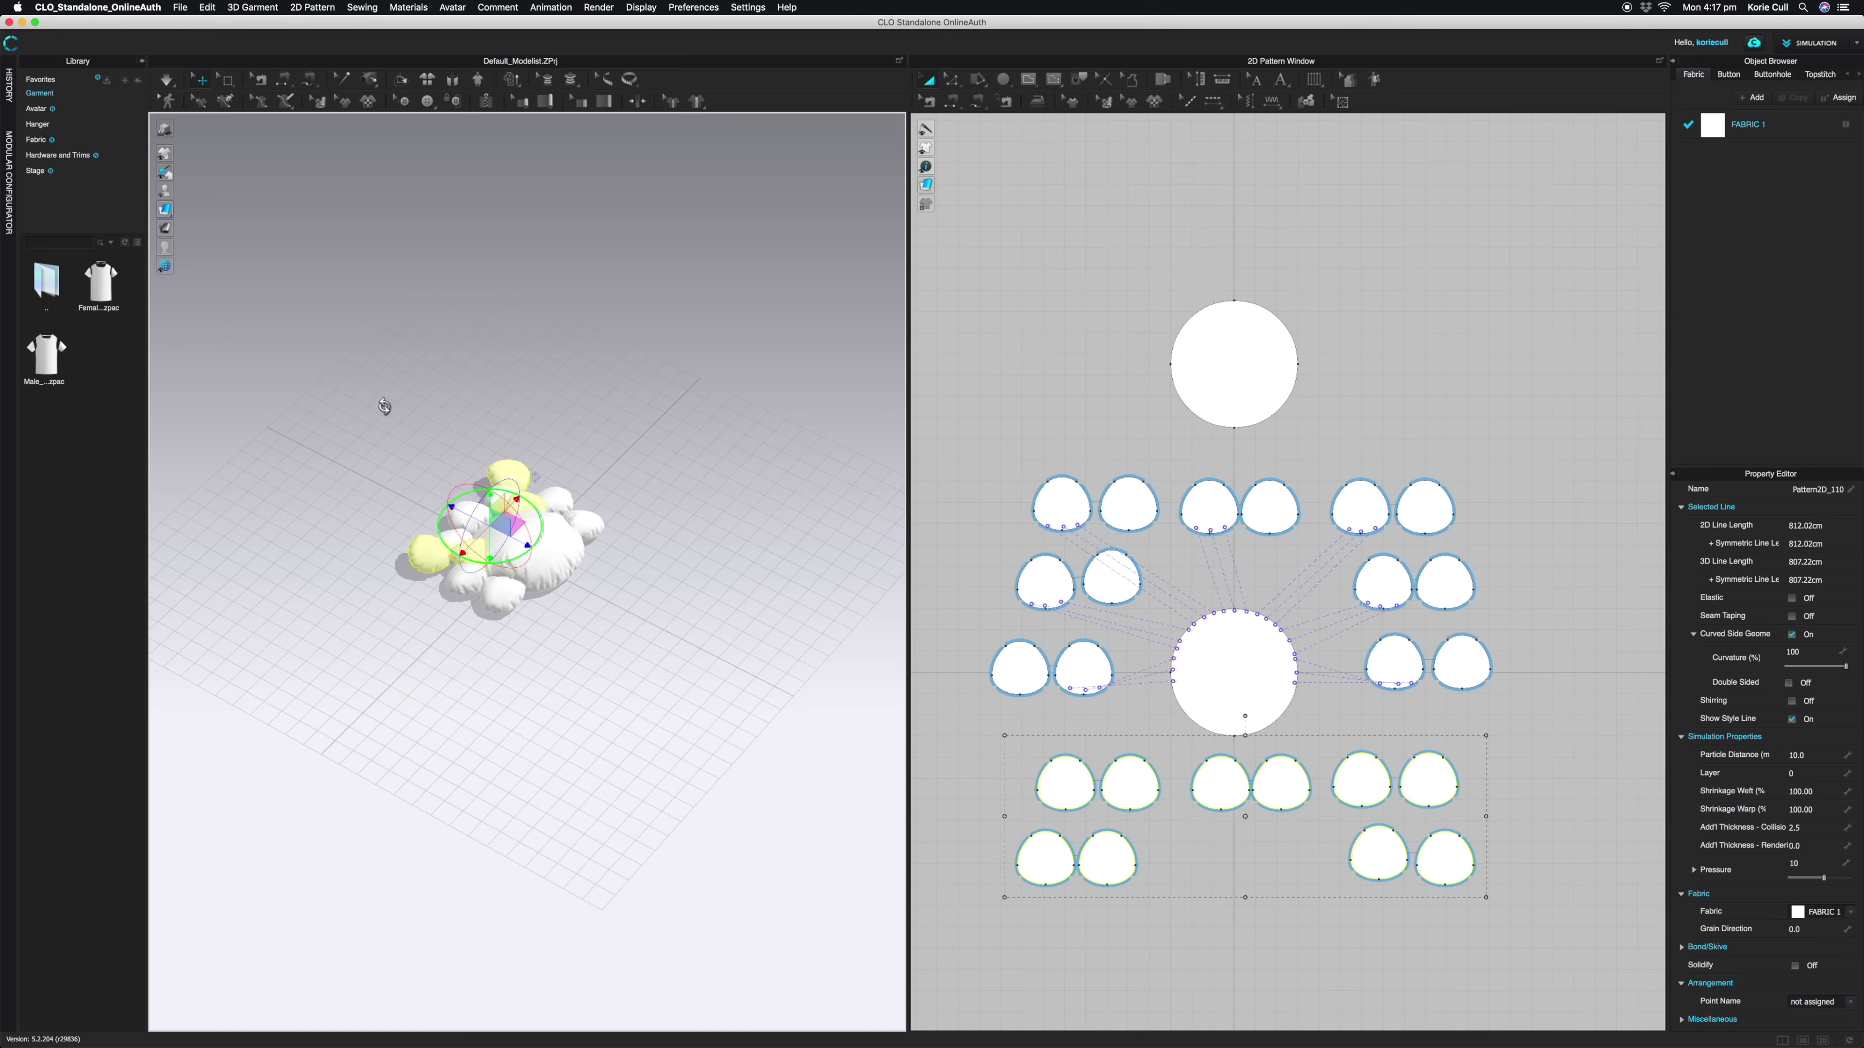
right_drag(592, 562, 704, 543)
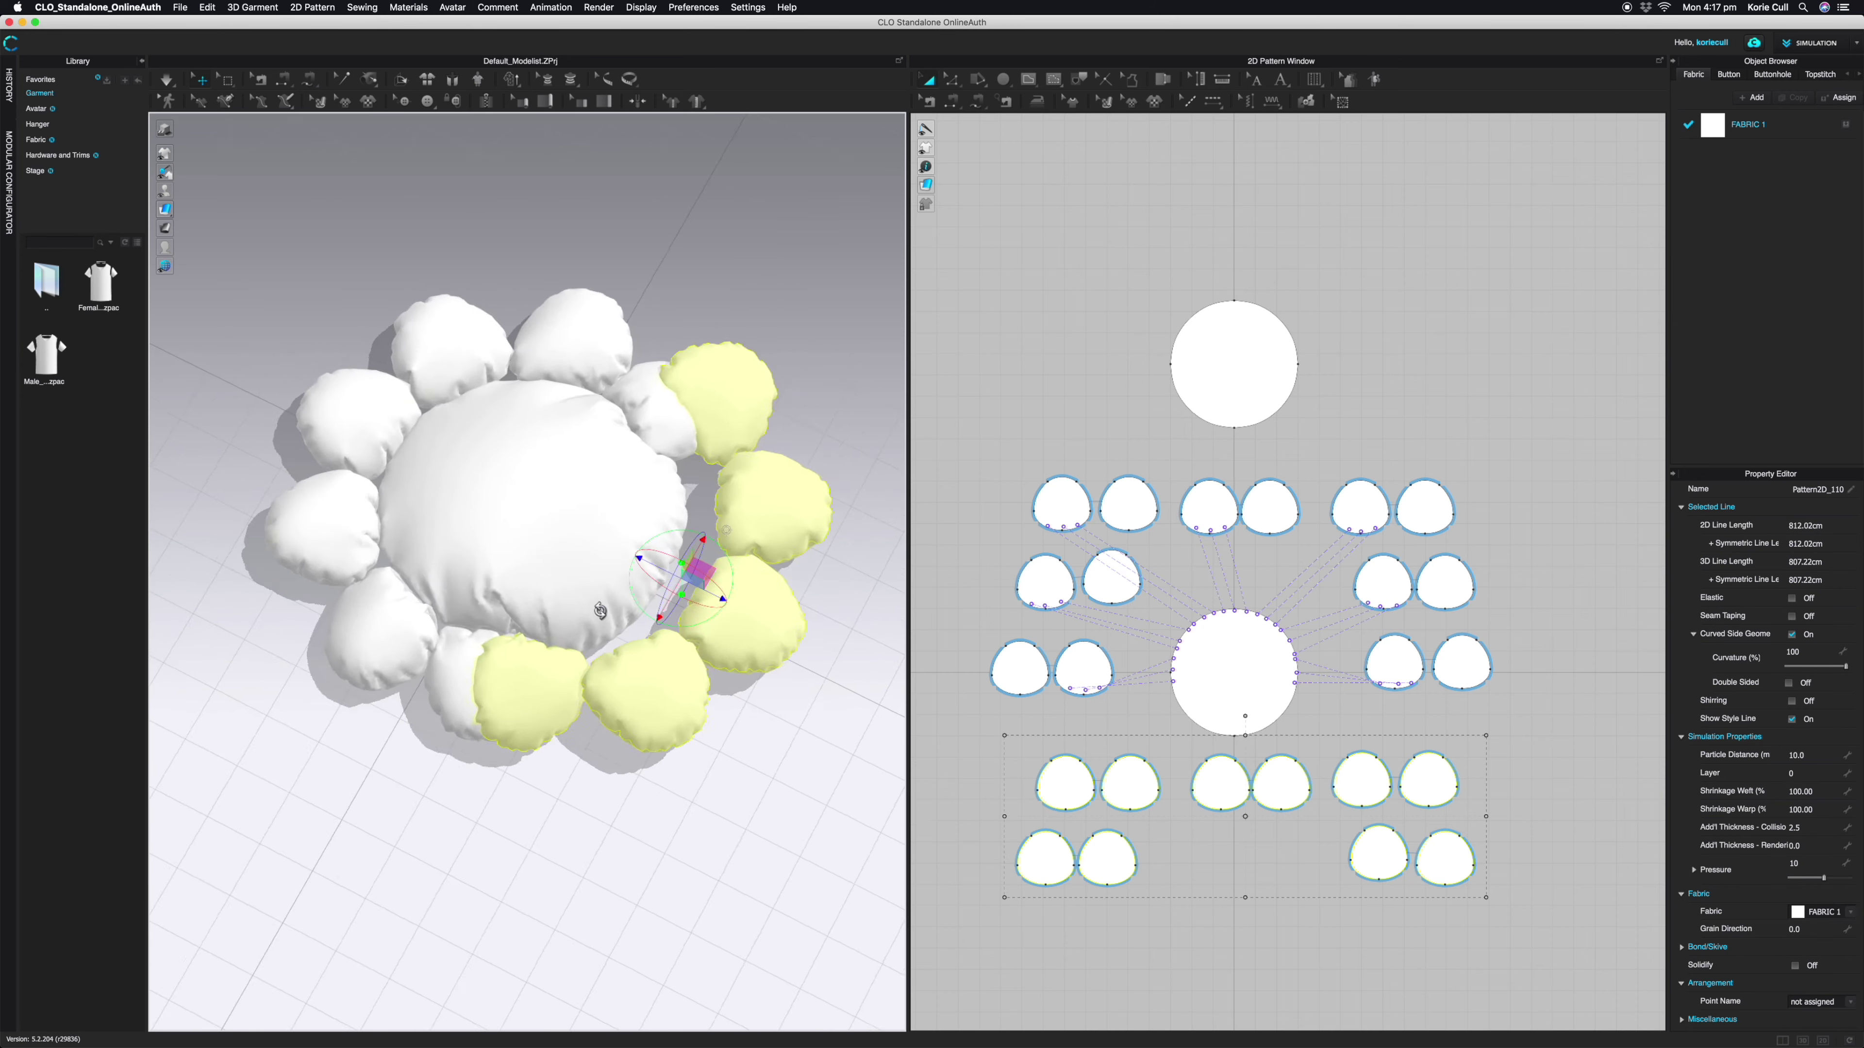
scroll(736, 537, up, 5)
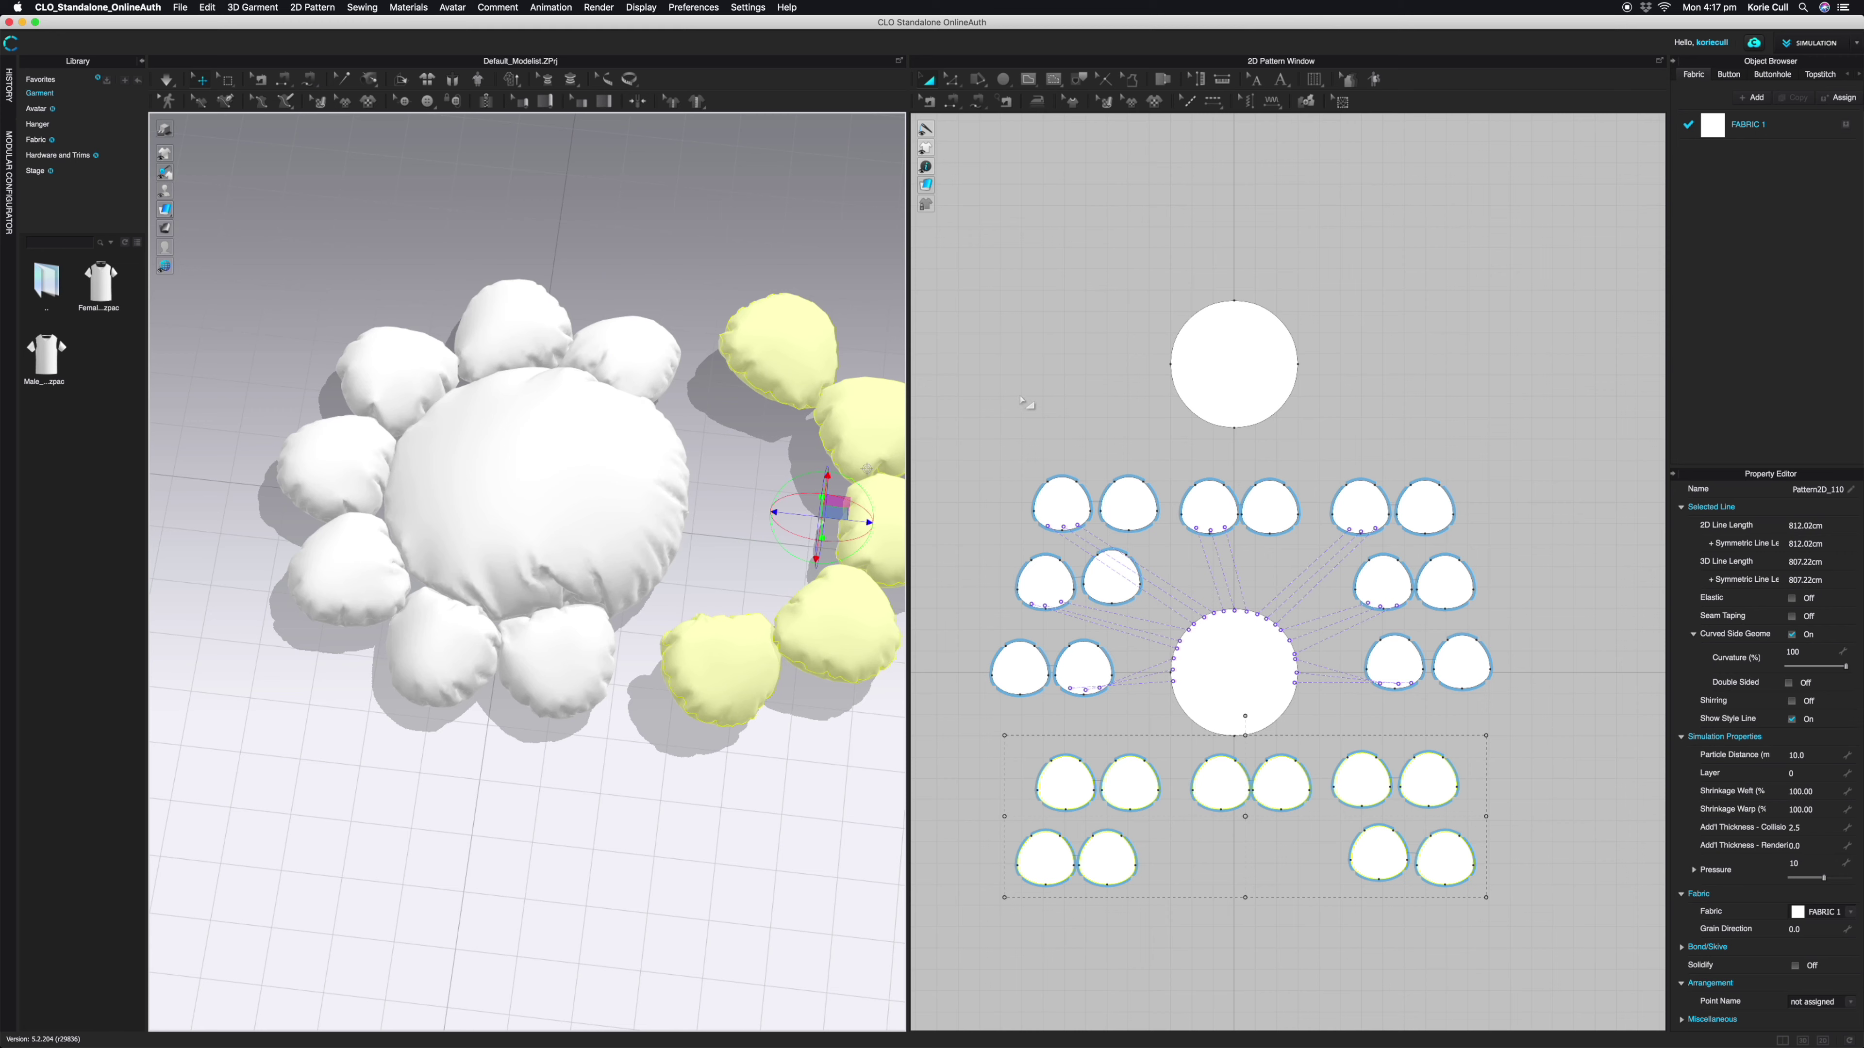
click(1020, 668)
right_drag(602, 646, 529, 652)
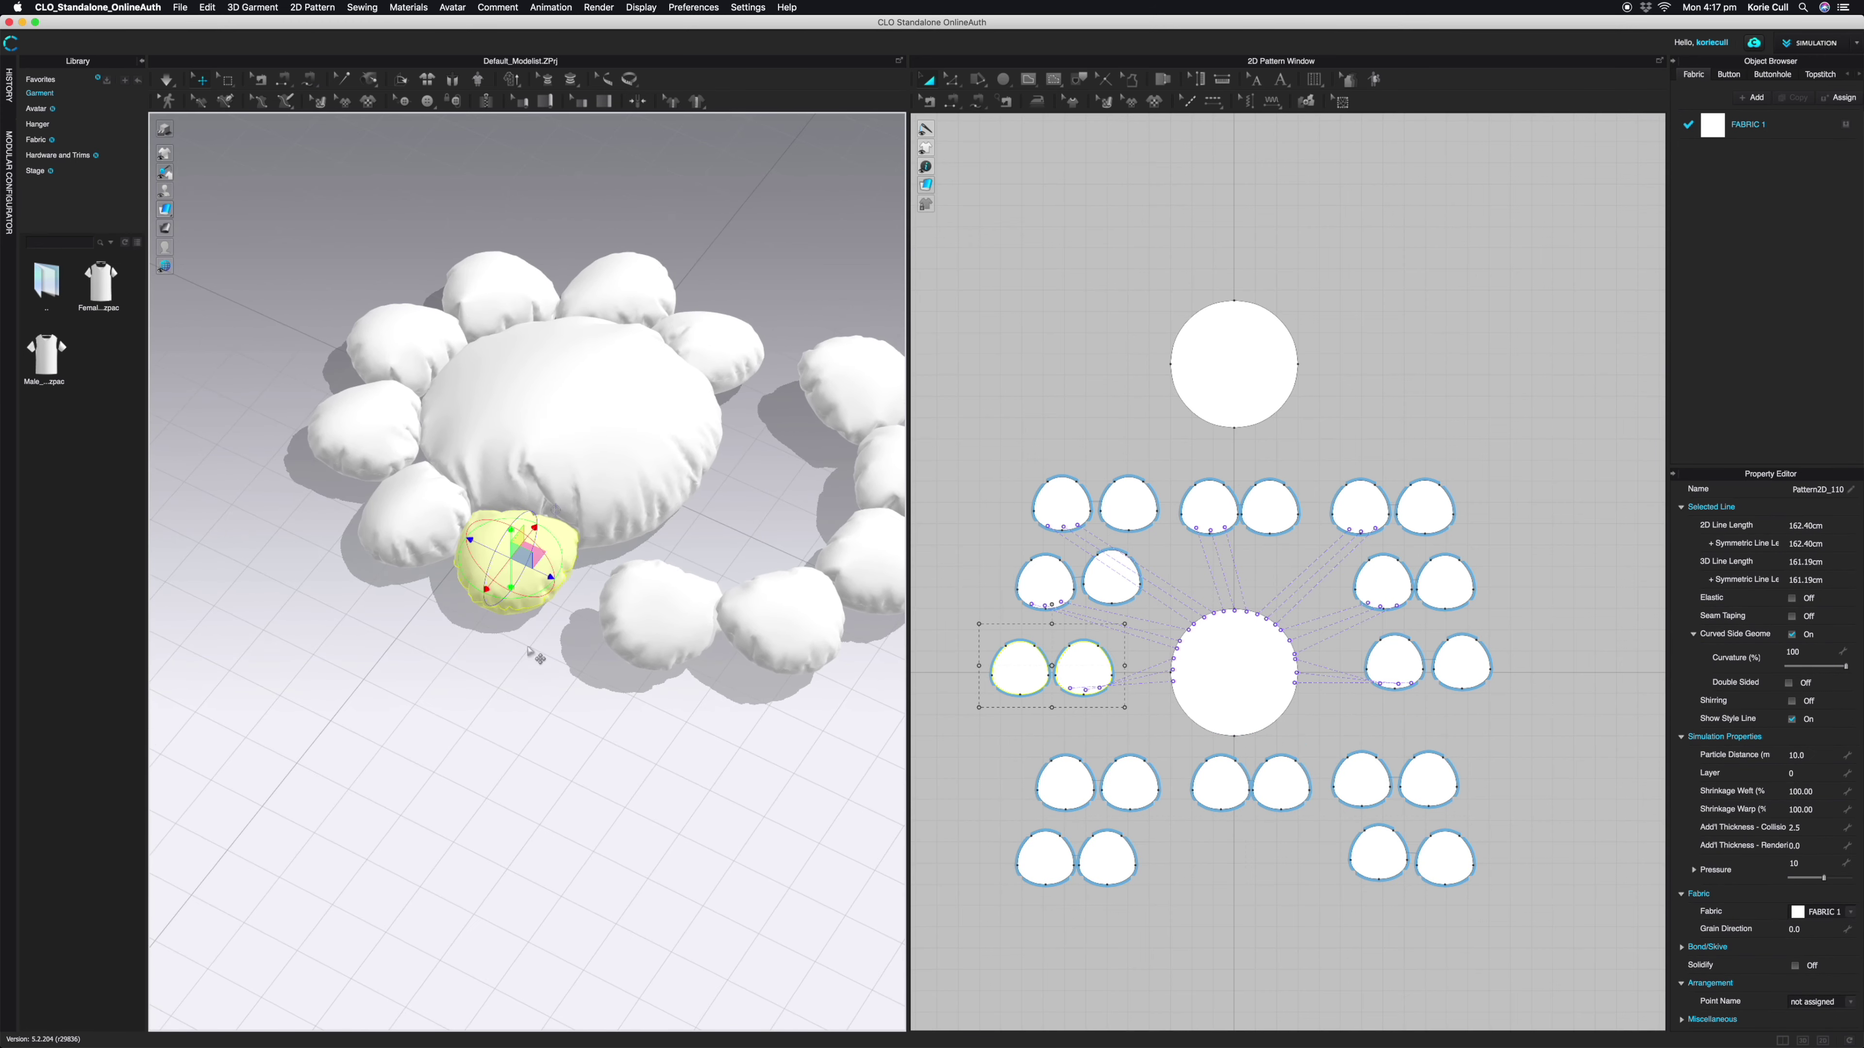
drag(493, 575, 372, 726)
Step: Move a pad beside the cushion up and to the right
click(1552, 737)
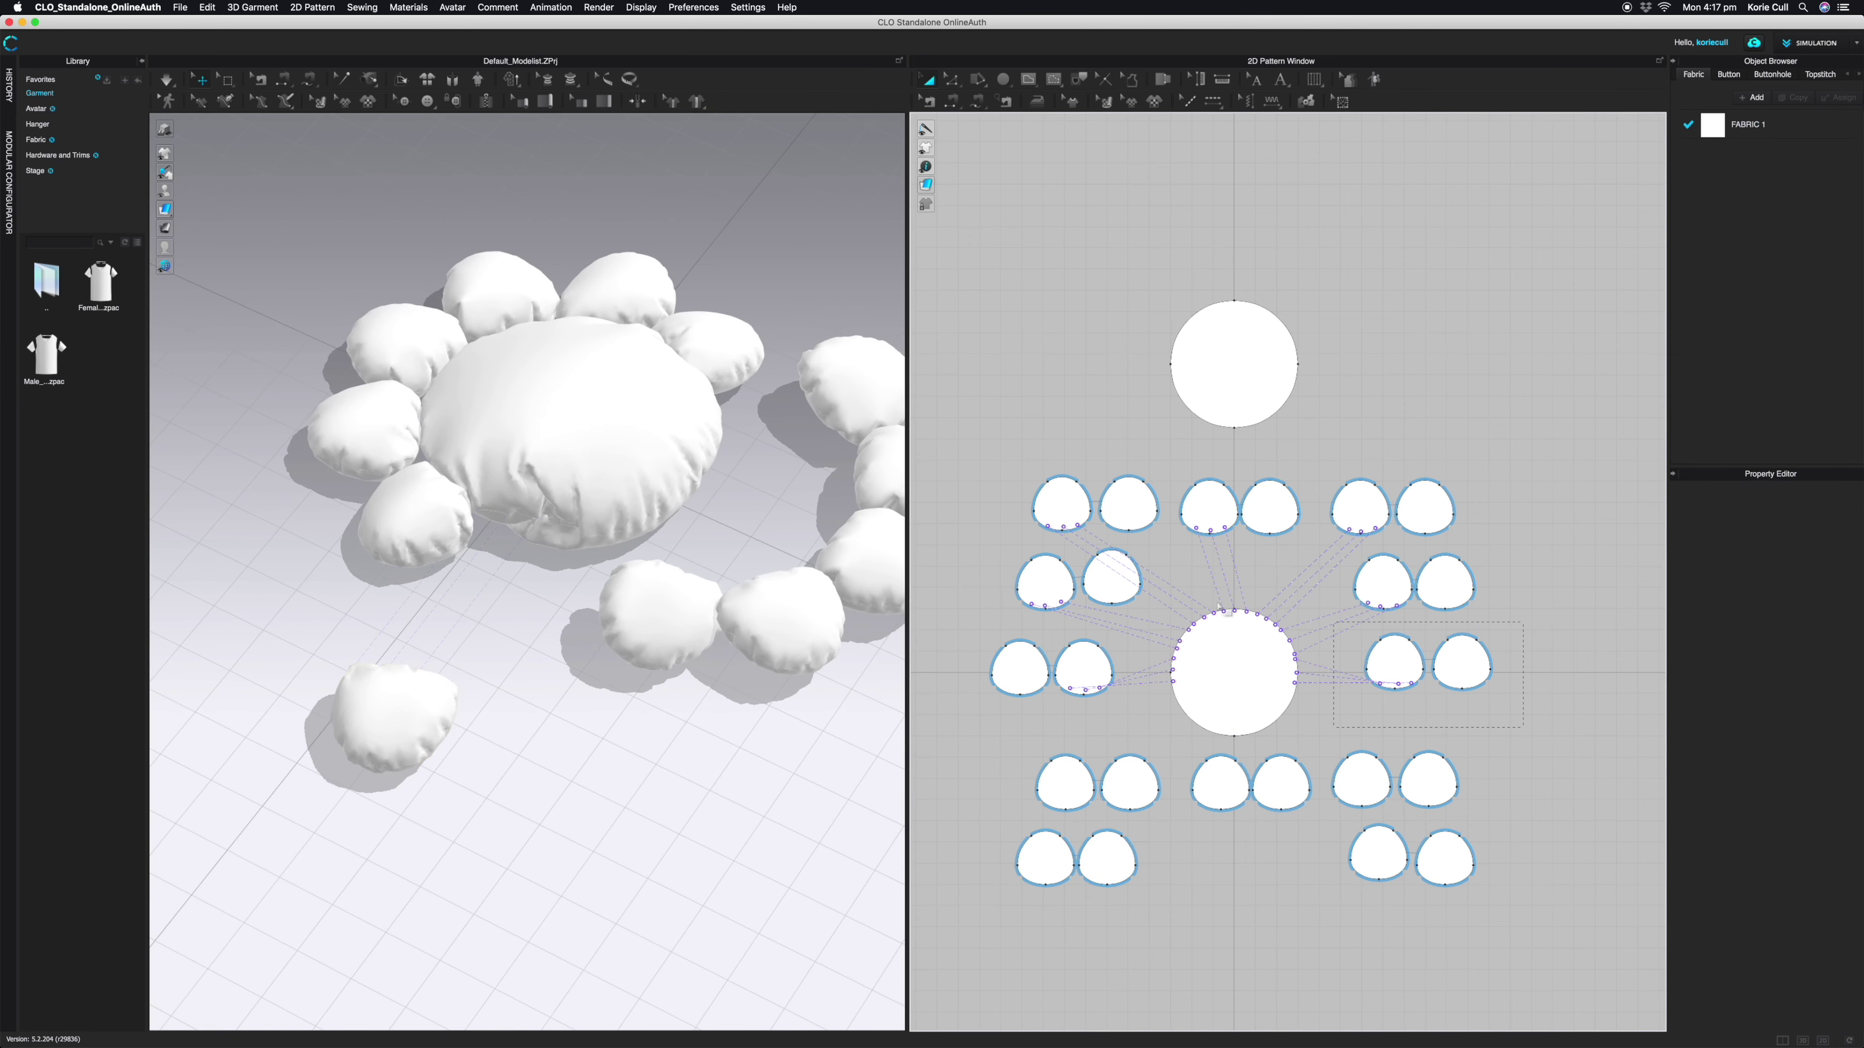
click(708, 346)
drag(708, 345, 822, 198)
click(576, 706)
right_drag(576, 706, 545, 624)
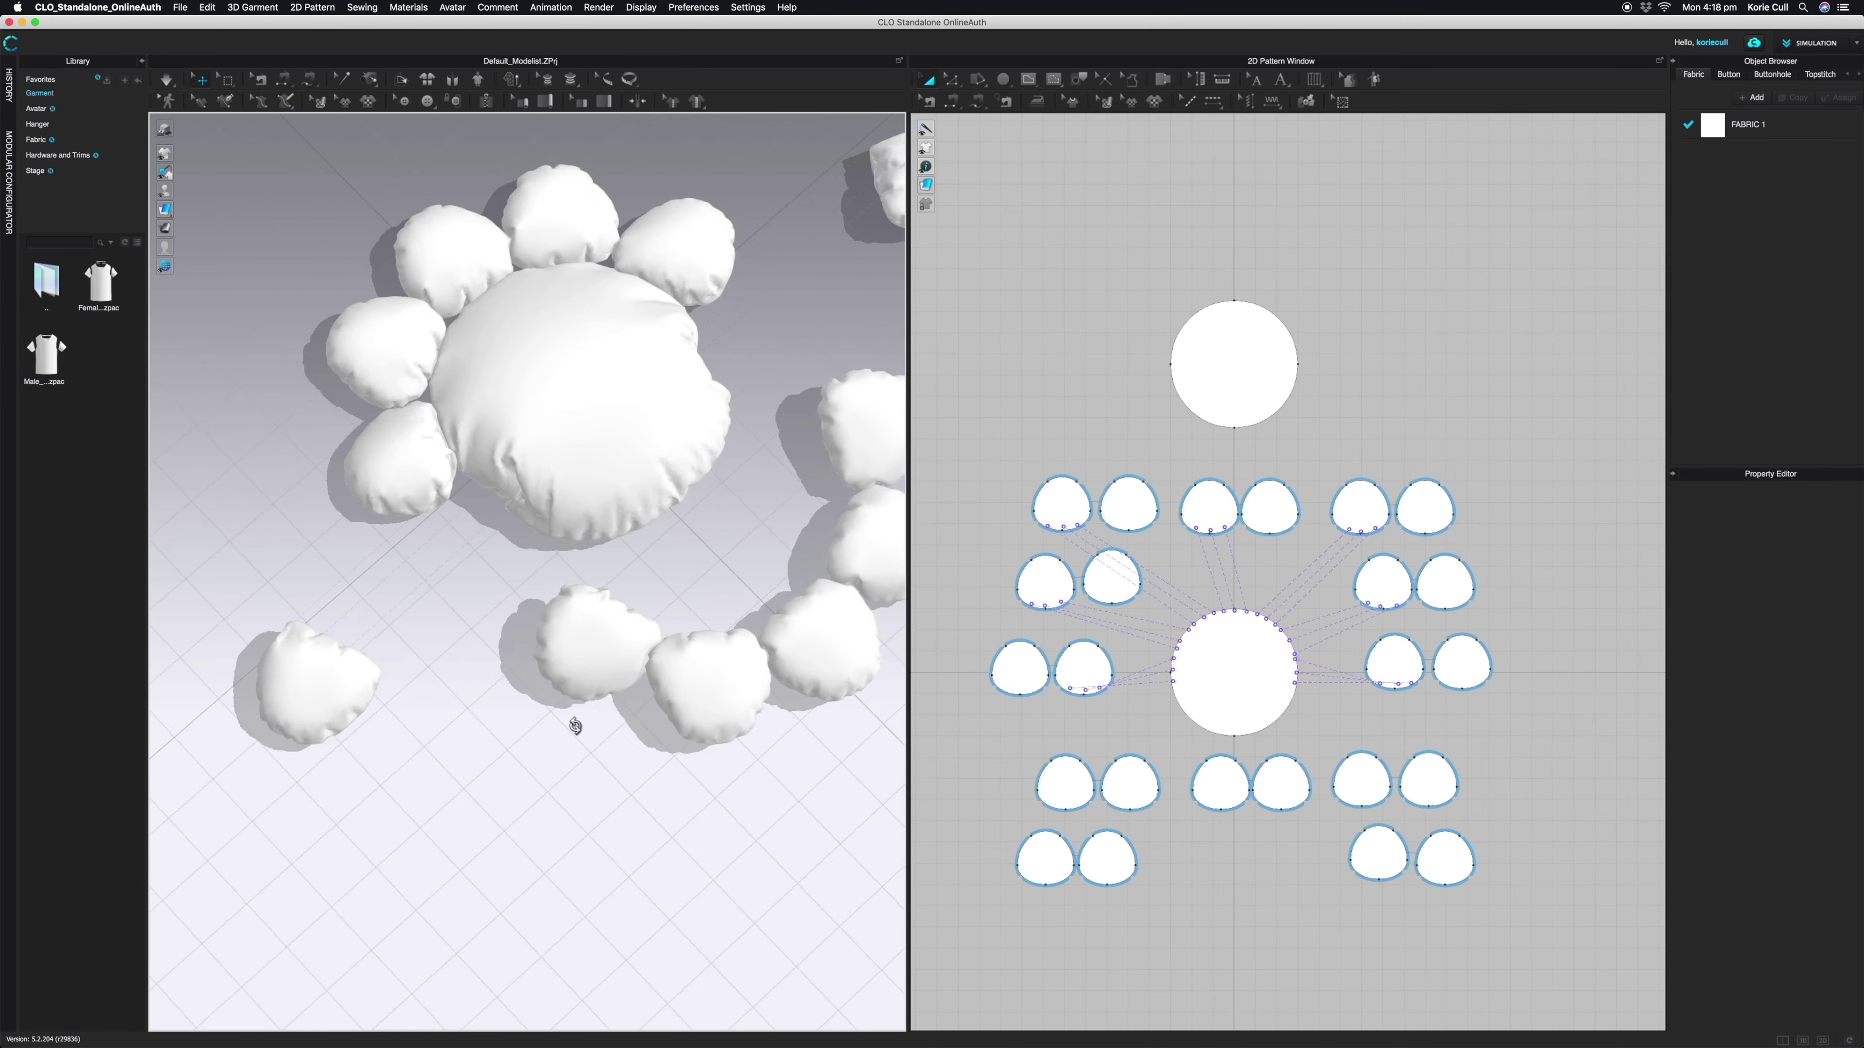
drag(1158, 629, 1084, 599)
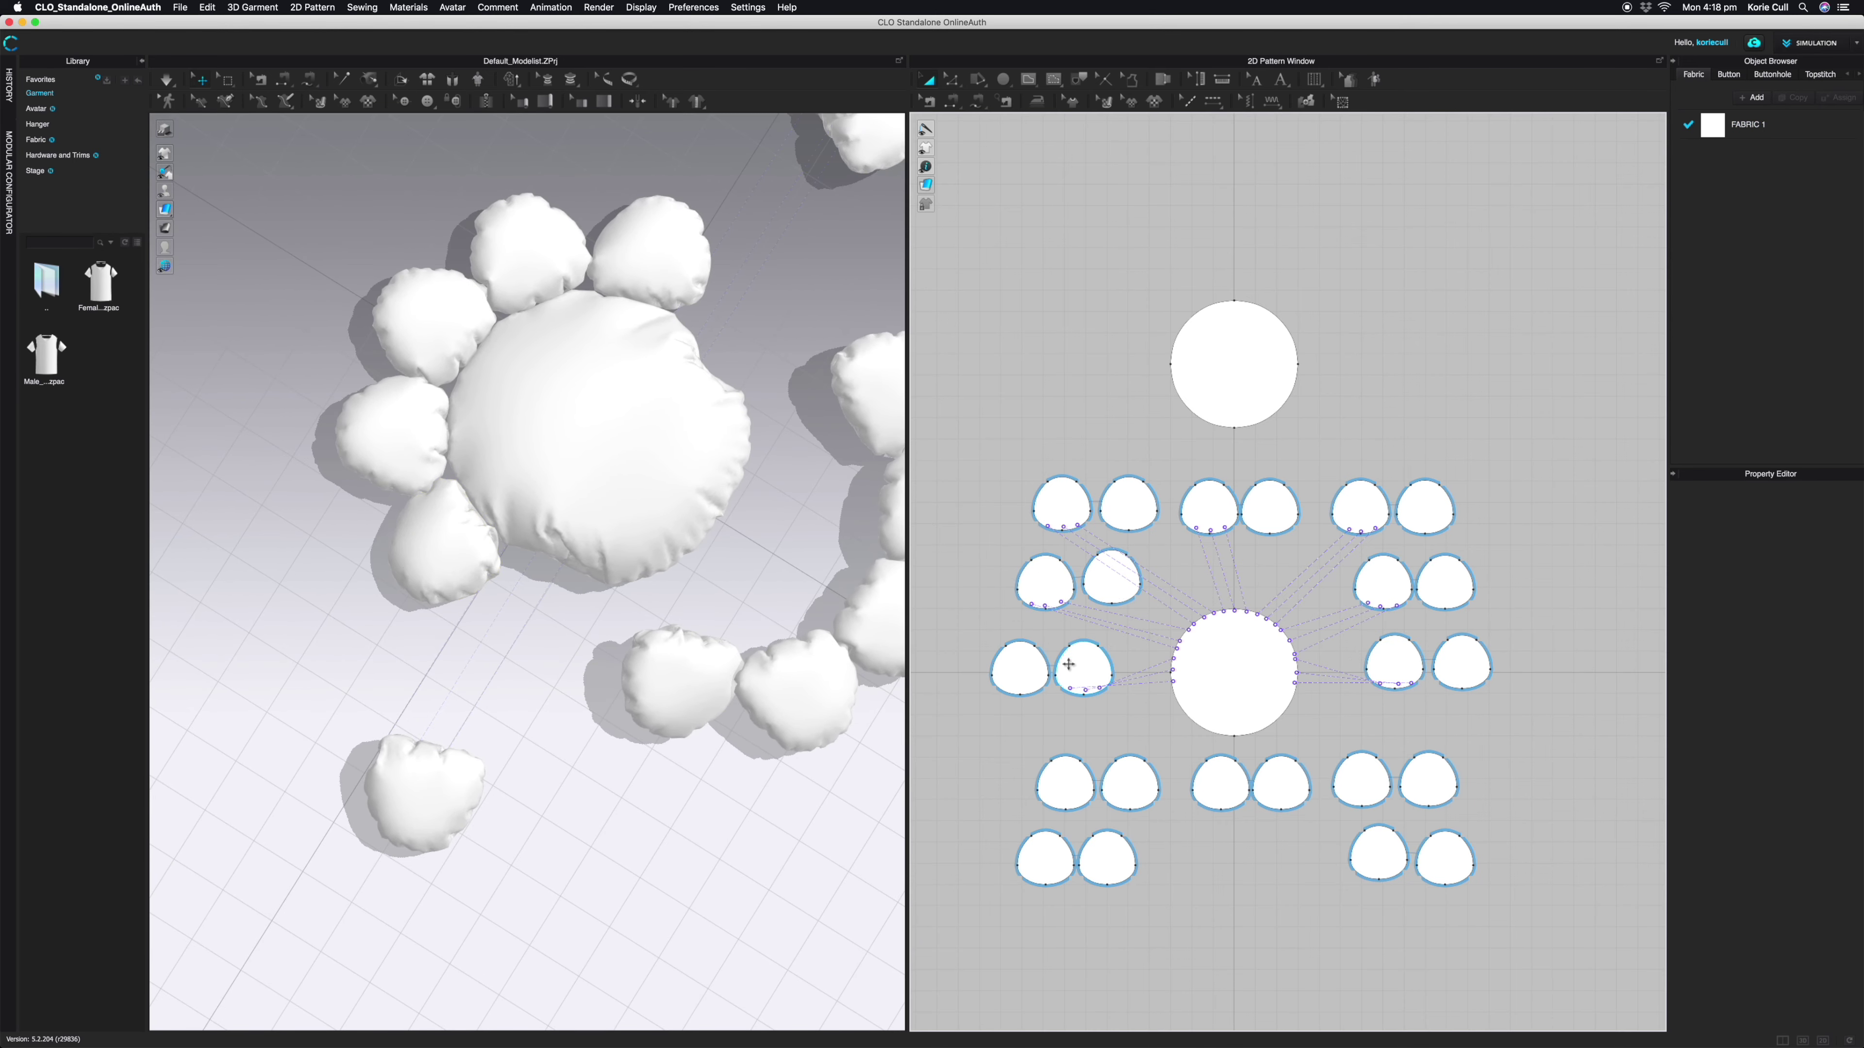
Step: Select the second-row pairs, then the bottom two rows of mirrored pads, orbiting around them
click(1068, 664)
drag(1002, 530, 1155, 624)
mouse_move(449, 512)
right_down()
mouse_move(573, 629)
mouse_move(661, 587)
mouse_move(769, 666)
right_up()
click(734, 580)
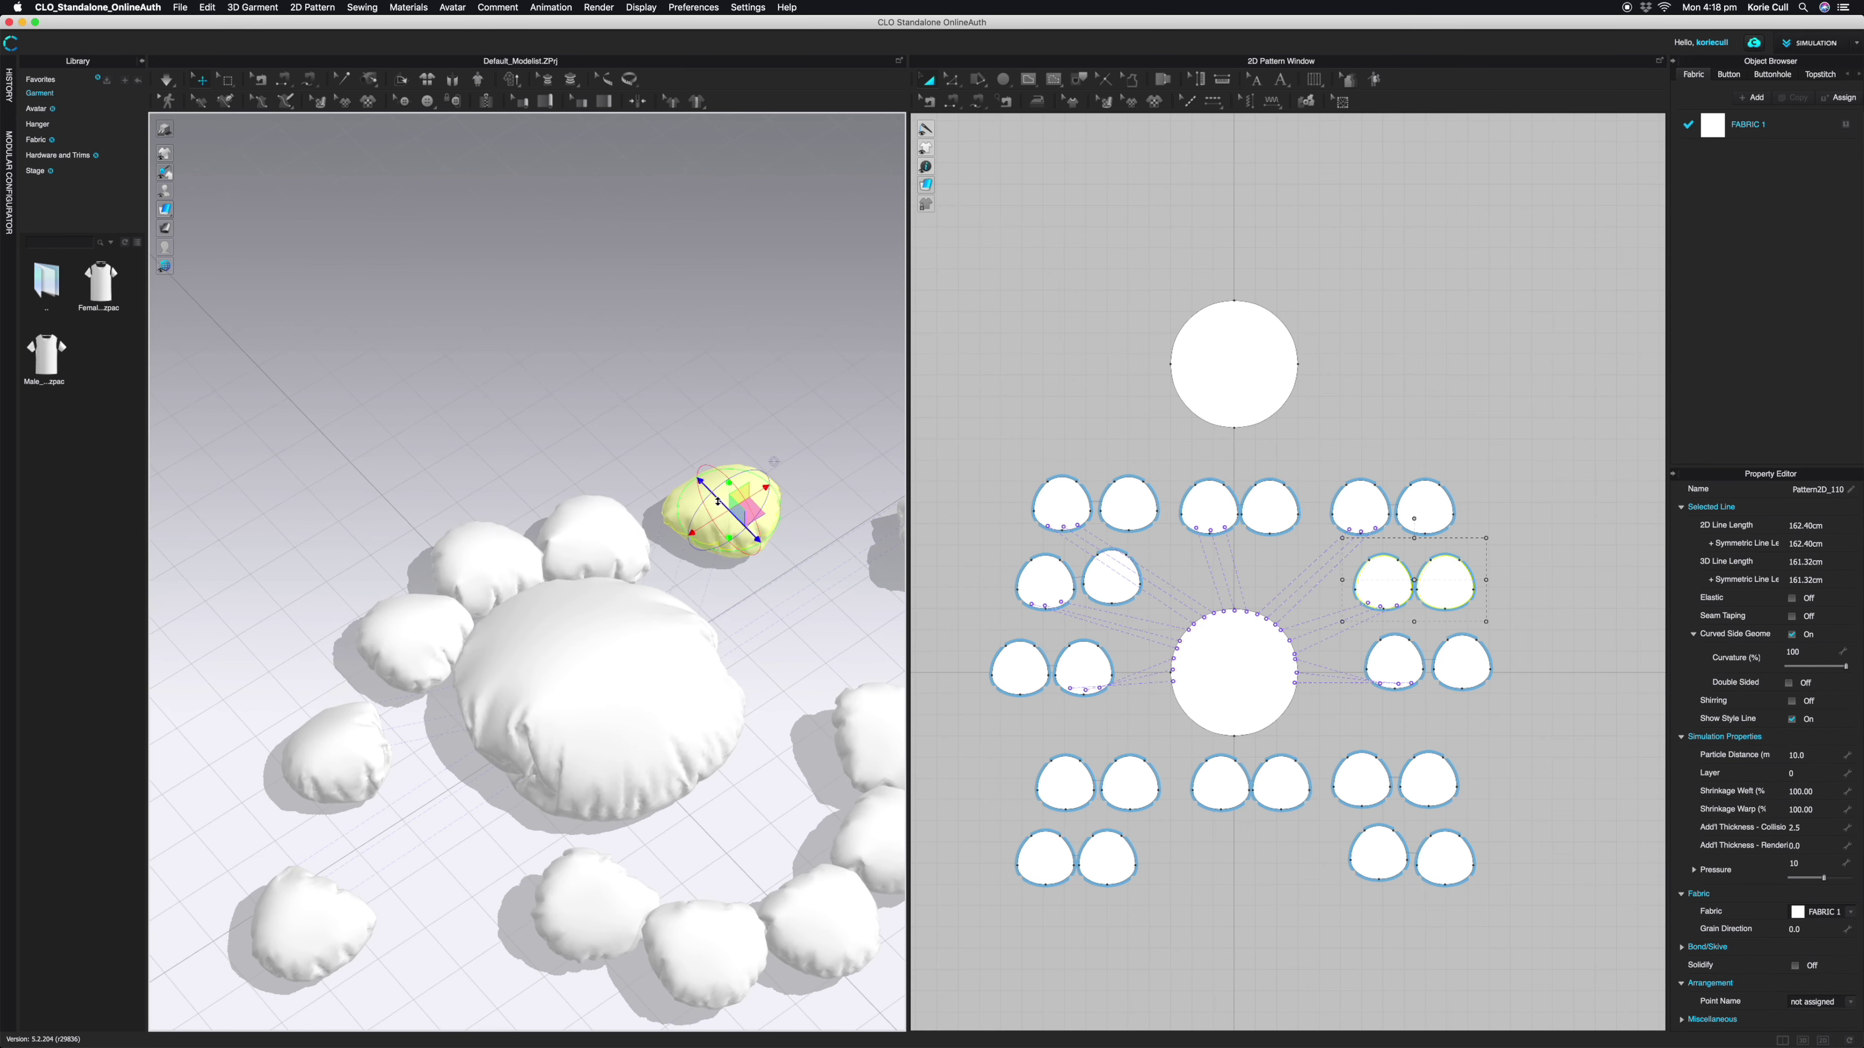
click(1378, 892)
drag(1493, 899, 995, 741)
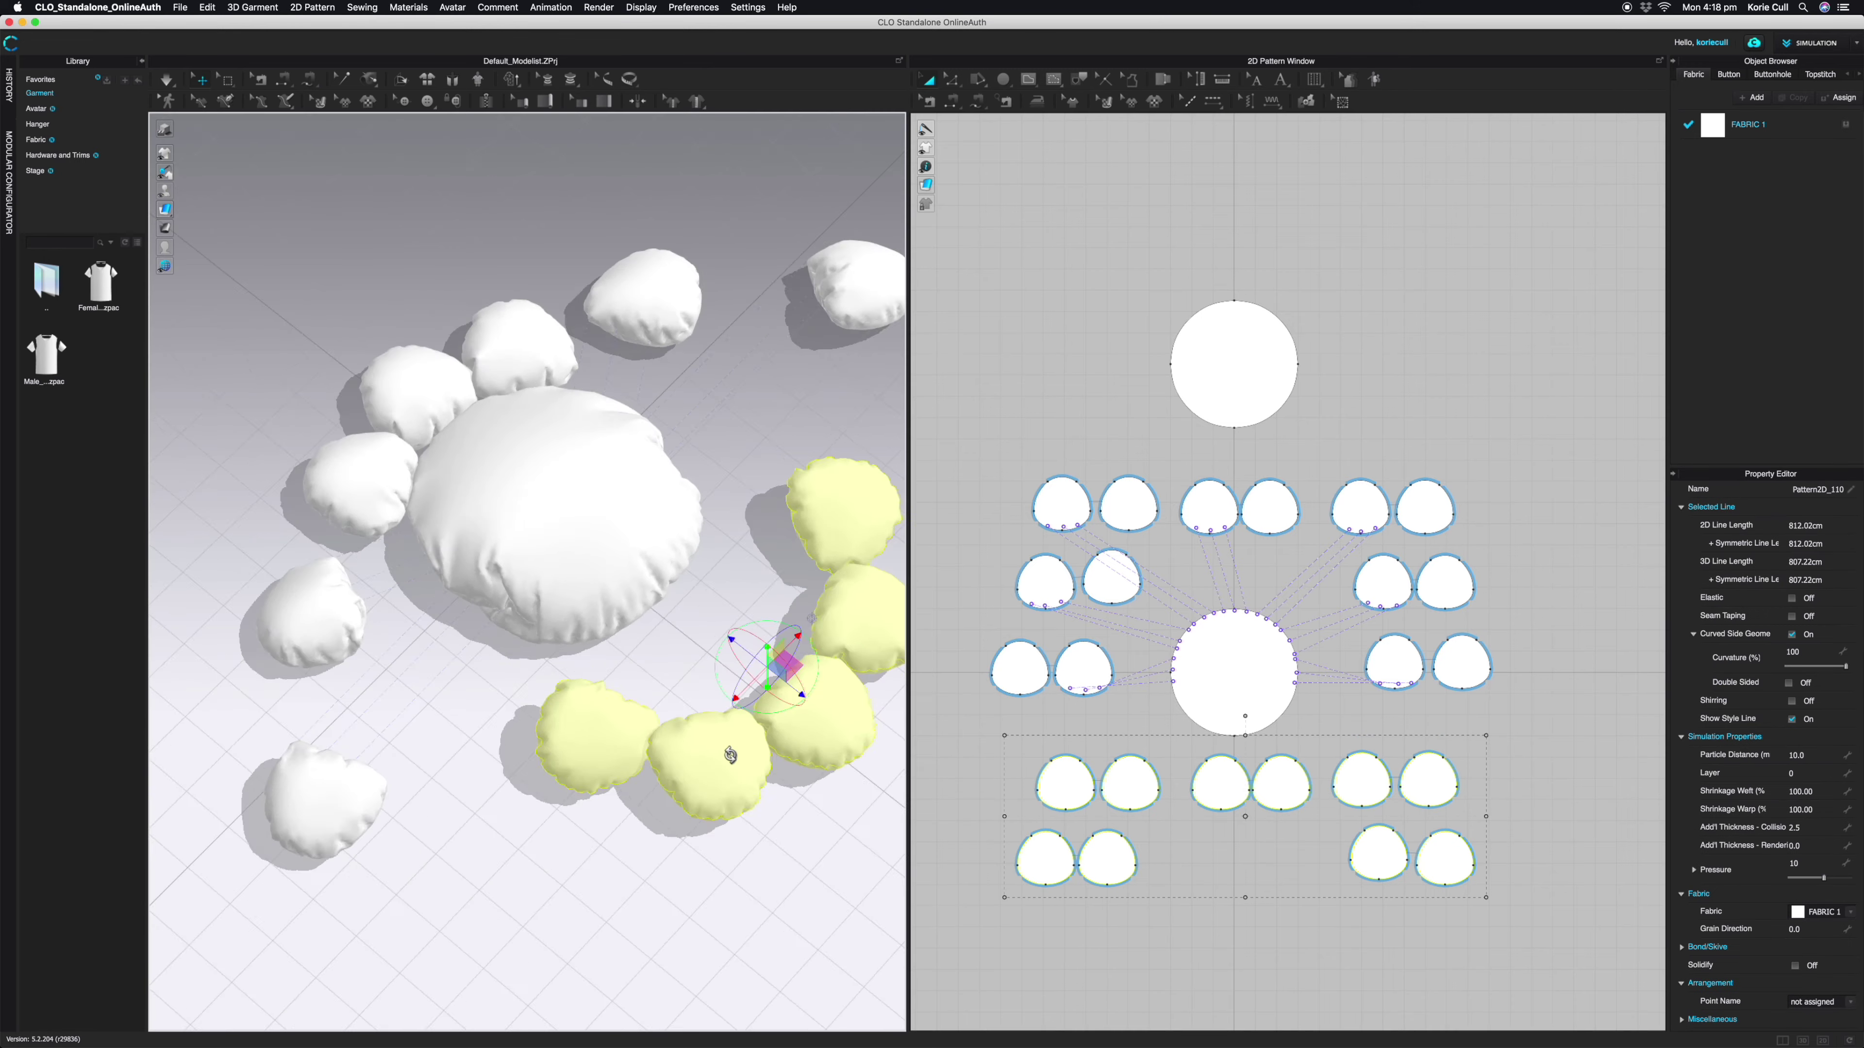
mouse_move(799, 602)
right_down()
mouse_move(734, 559)
mouse_move(645, 554)
right_up()
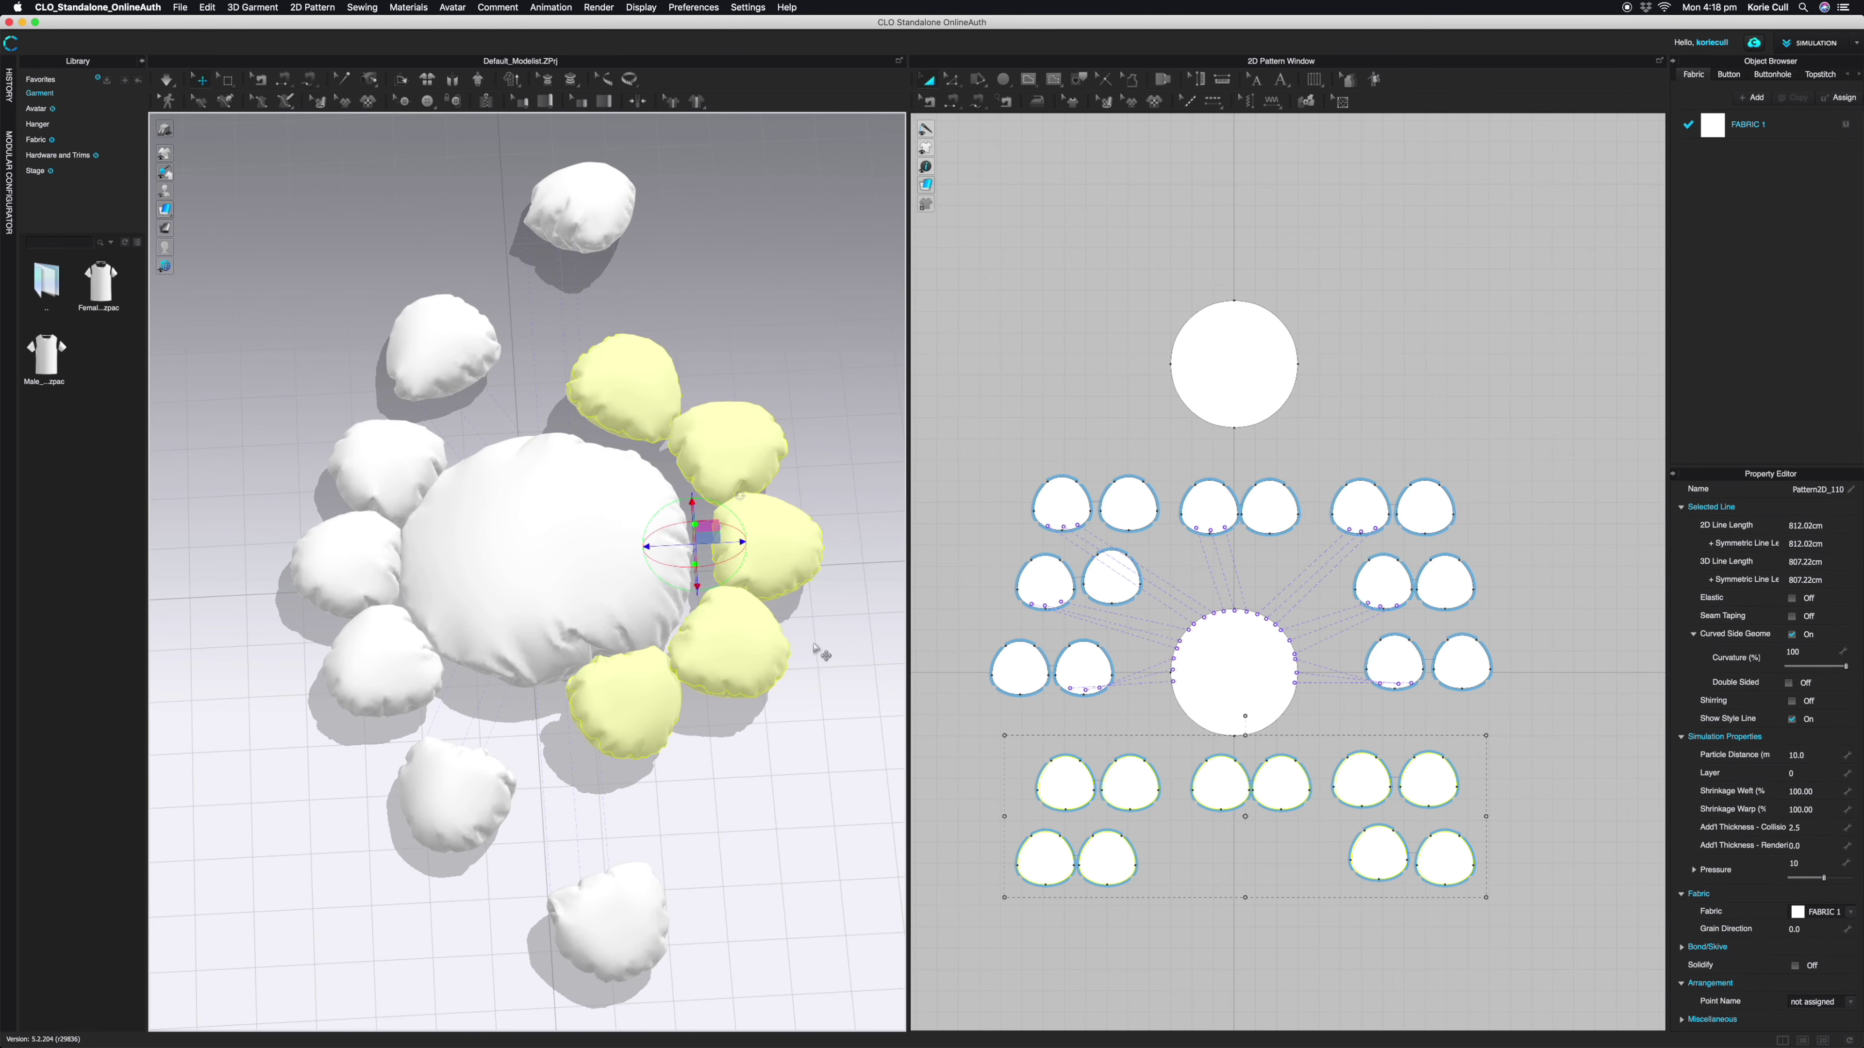
click(820, 761)
right_drag(820, 761, 661, 691)
Step: Box-select the pattern pieces and inspect their values in the Property Editor
click(658, 688)
scroll(661, 690, up, 4)
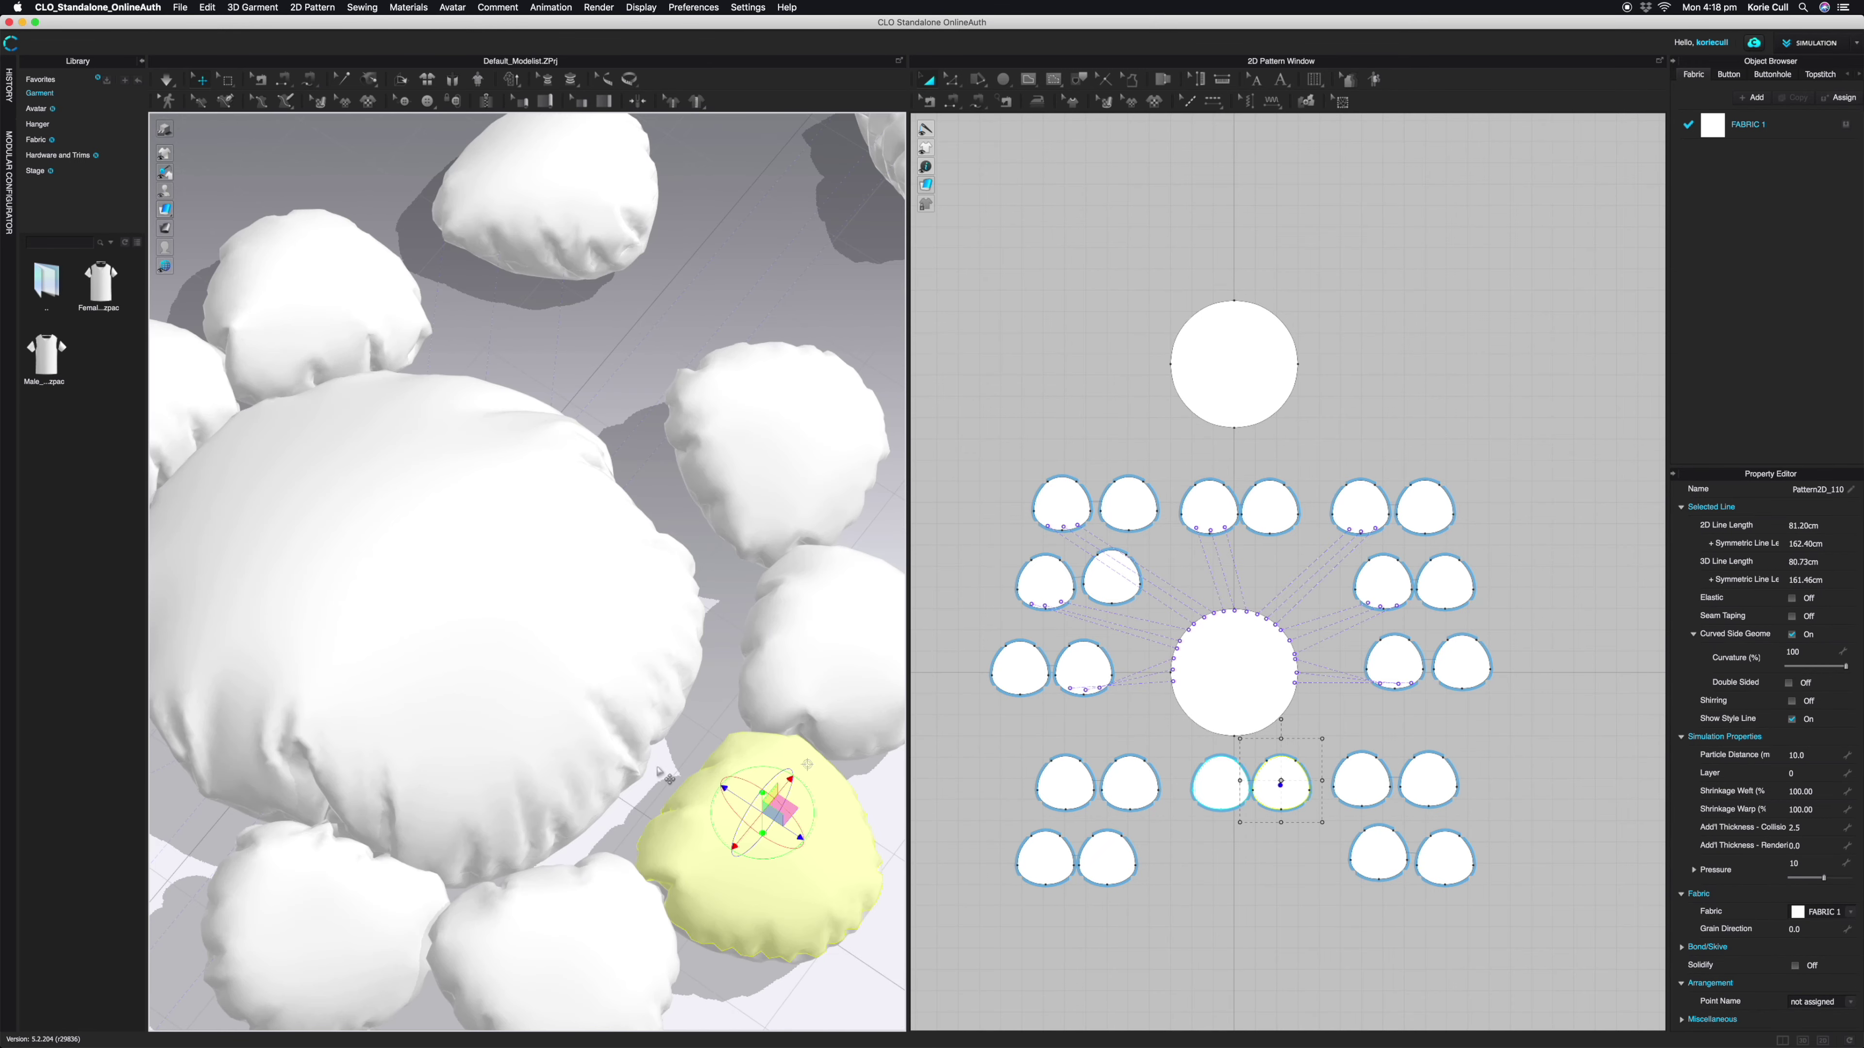
scroll(704, 686, up, 8)
scroll(707, 685, down, 5)
scroll(503, 690, down, 3)
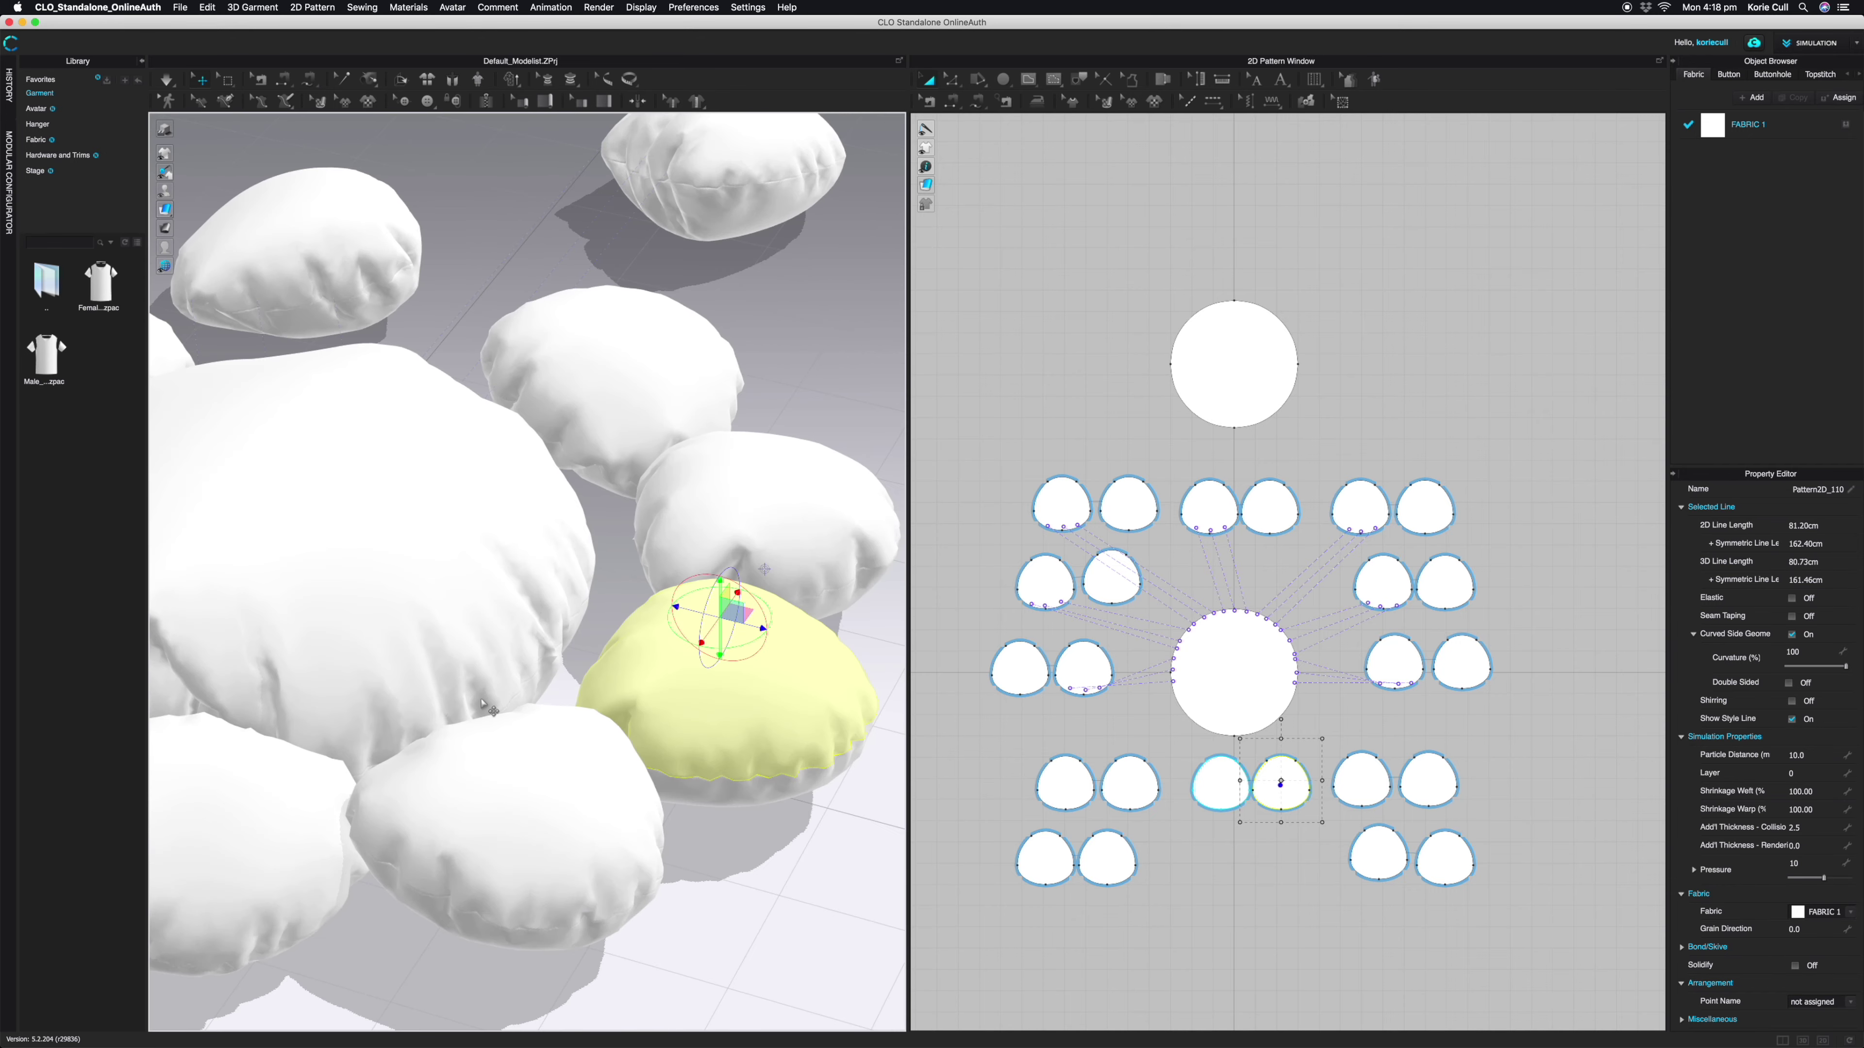
scroll(513, 793, down, 2)
drag(1521, 910, 975, 768)
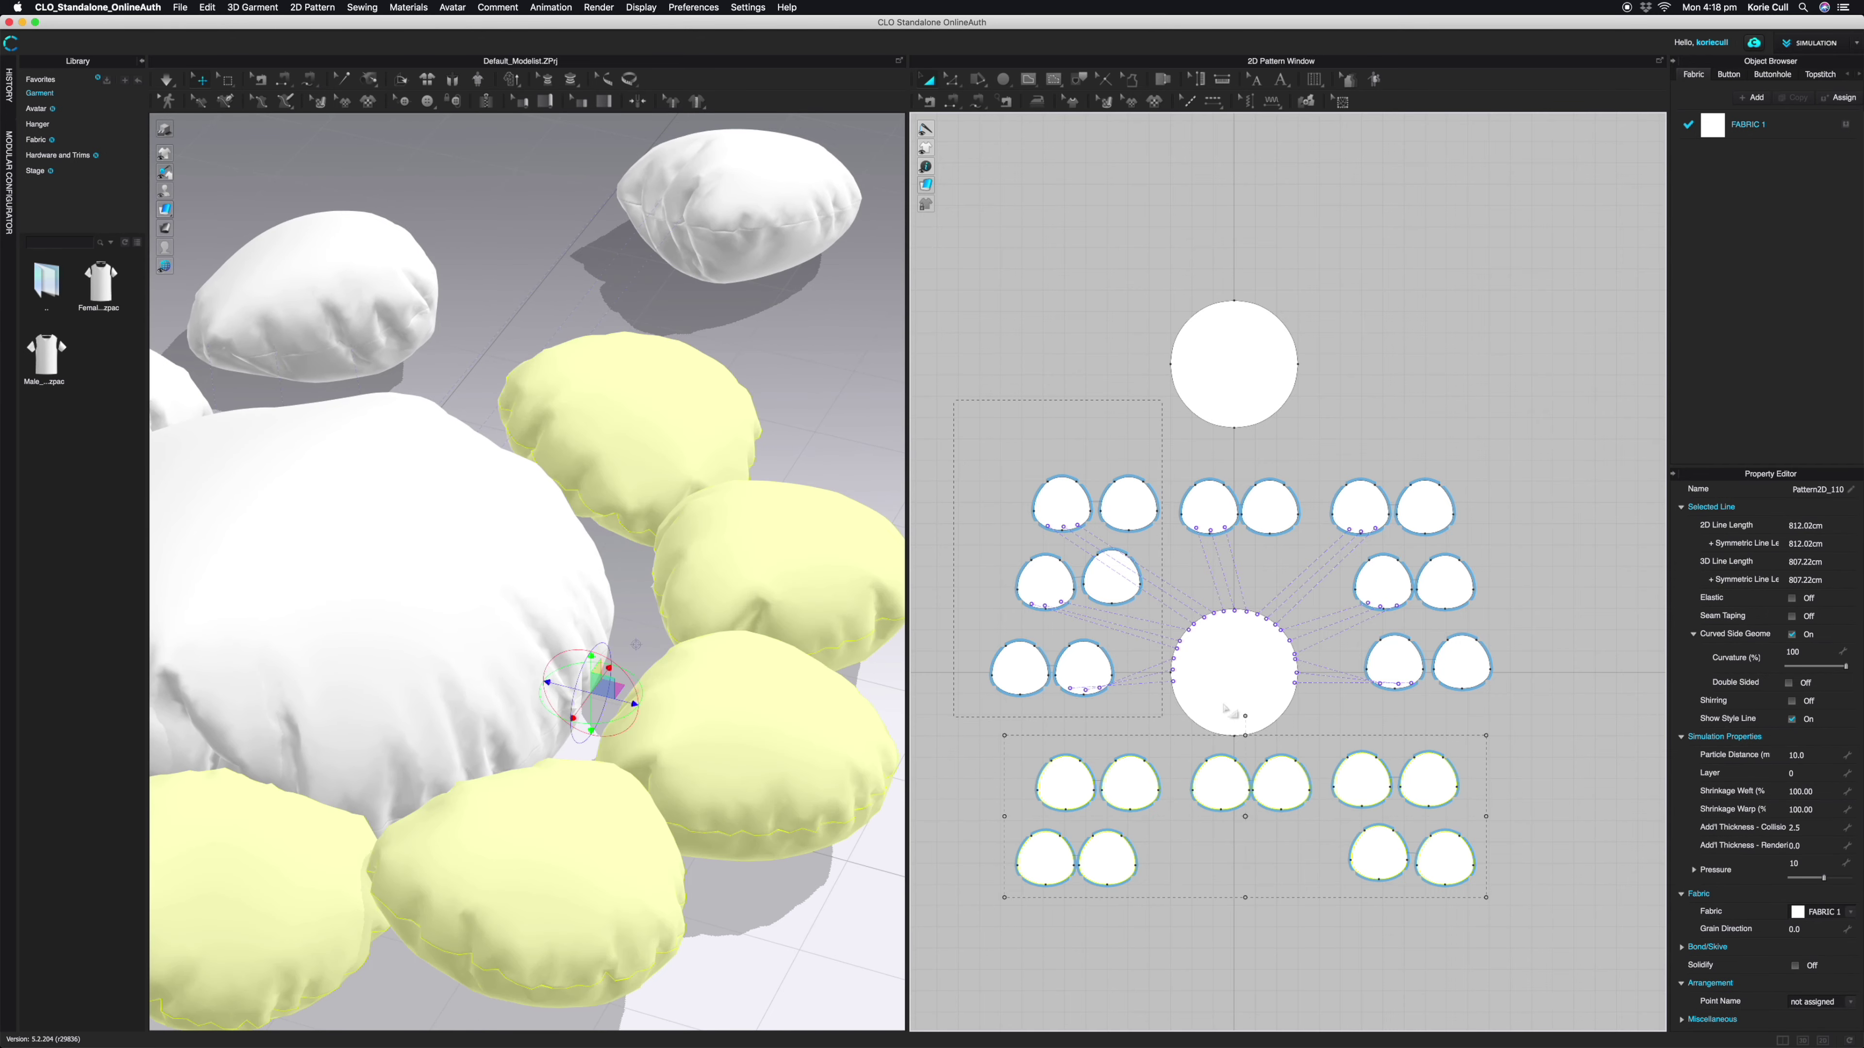
shift+drag(1319, 455, 1319, 455)
click(1809, 864)
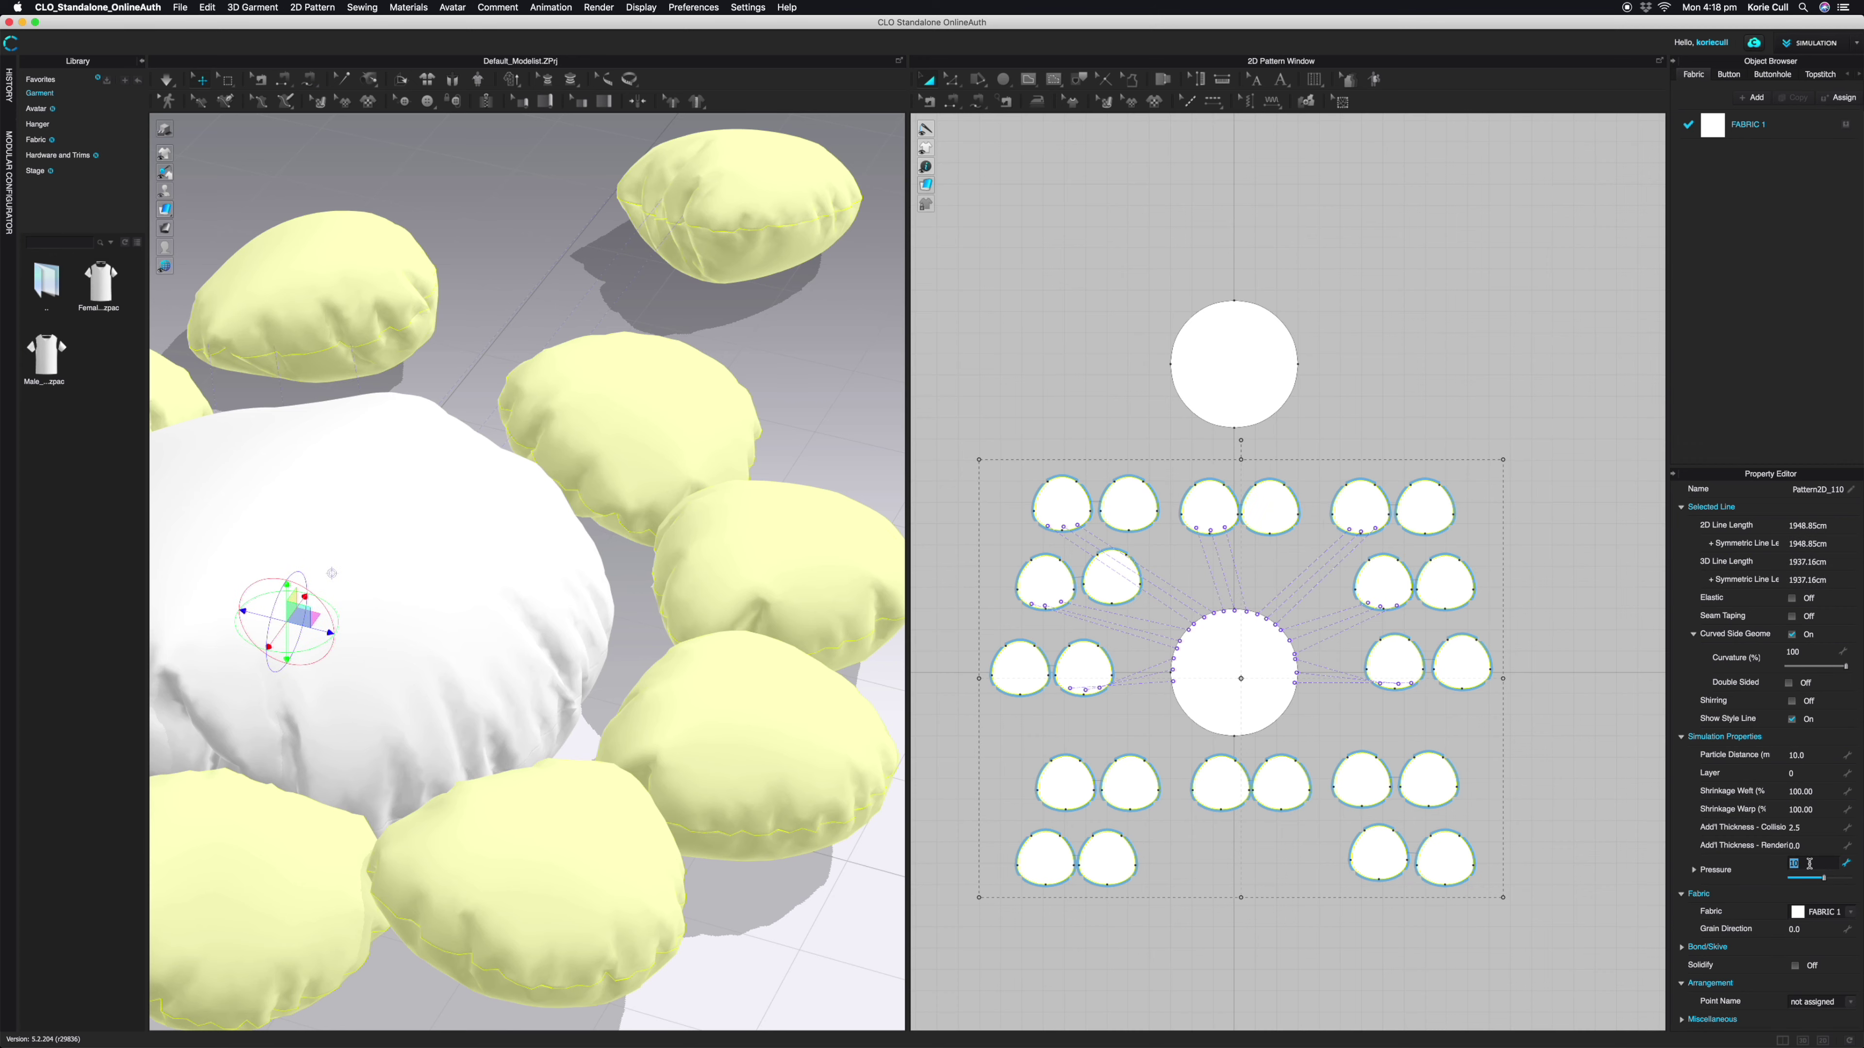
text(5)
click(1533, 443)
Step: Set Particle Distance to 15 on the bottom two rows, then check the upper toe pads
drag(986, 734, 1548, 947)
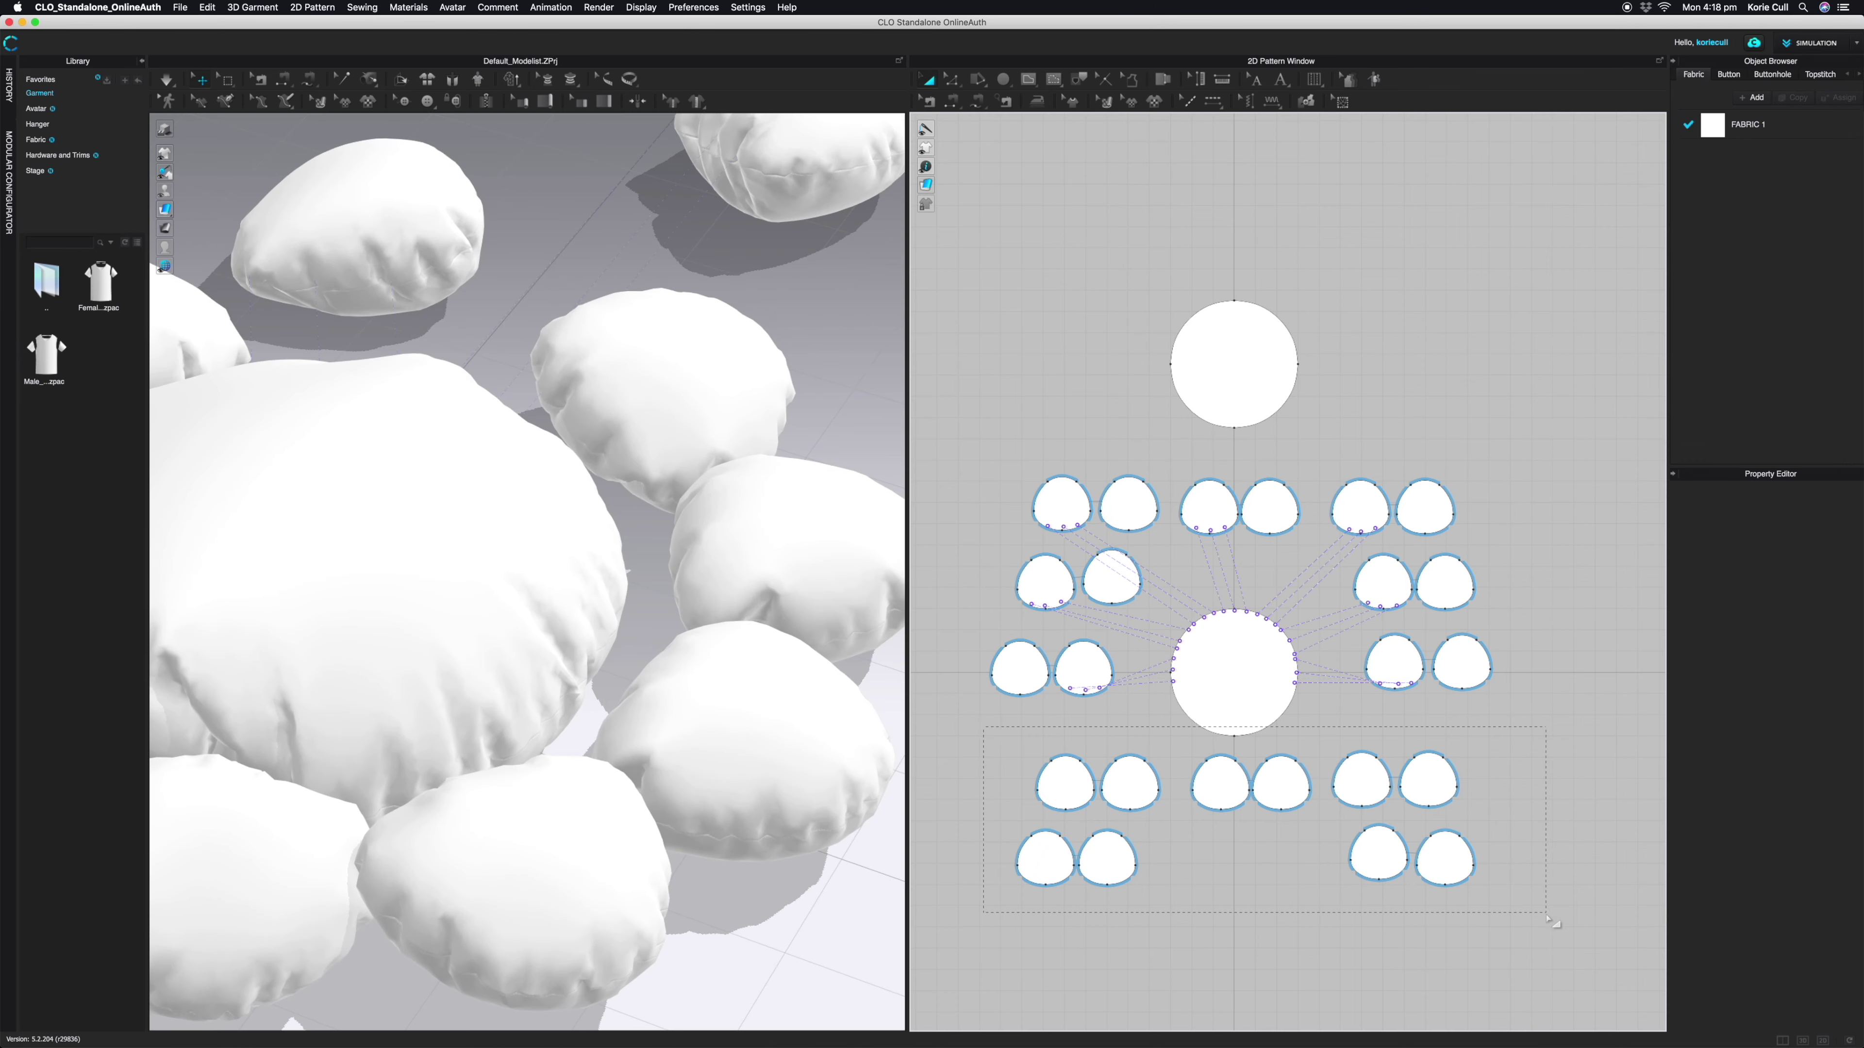
click(1809, 753)
text(15)
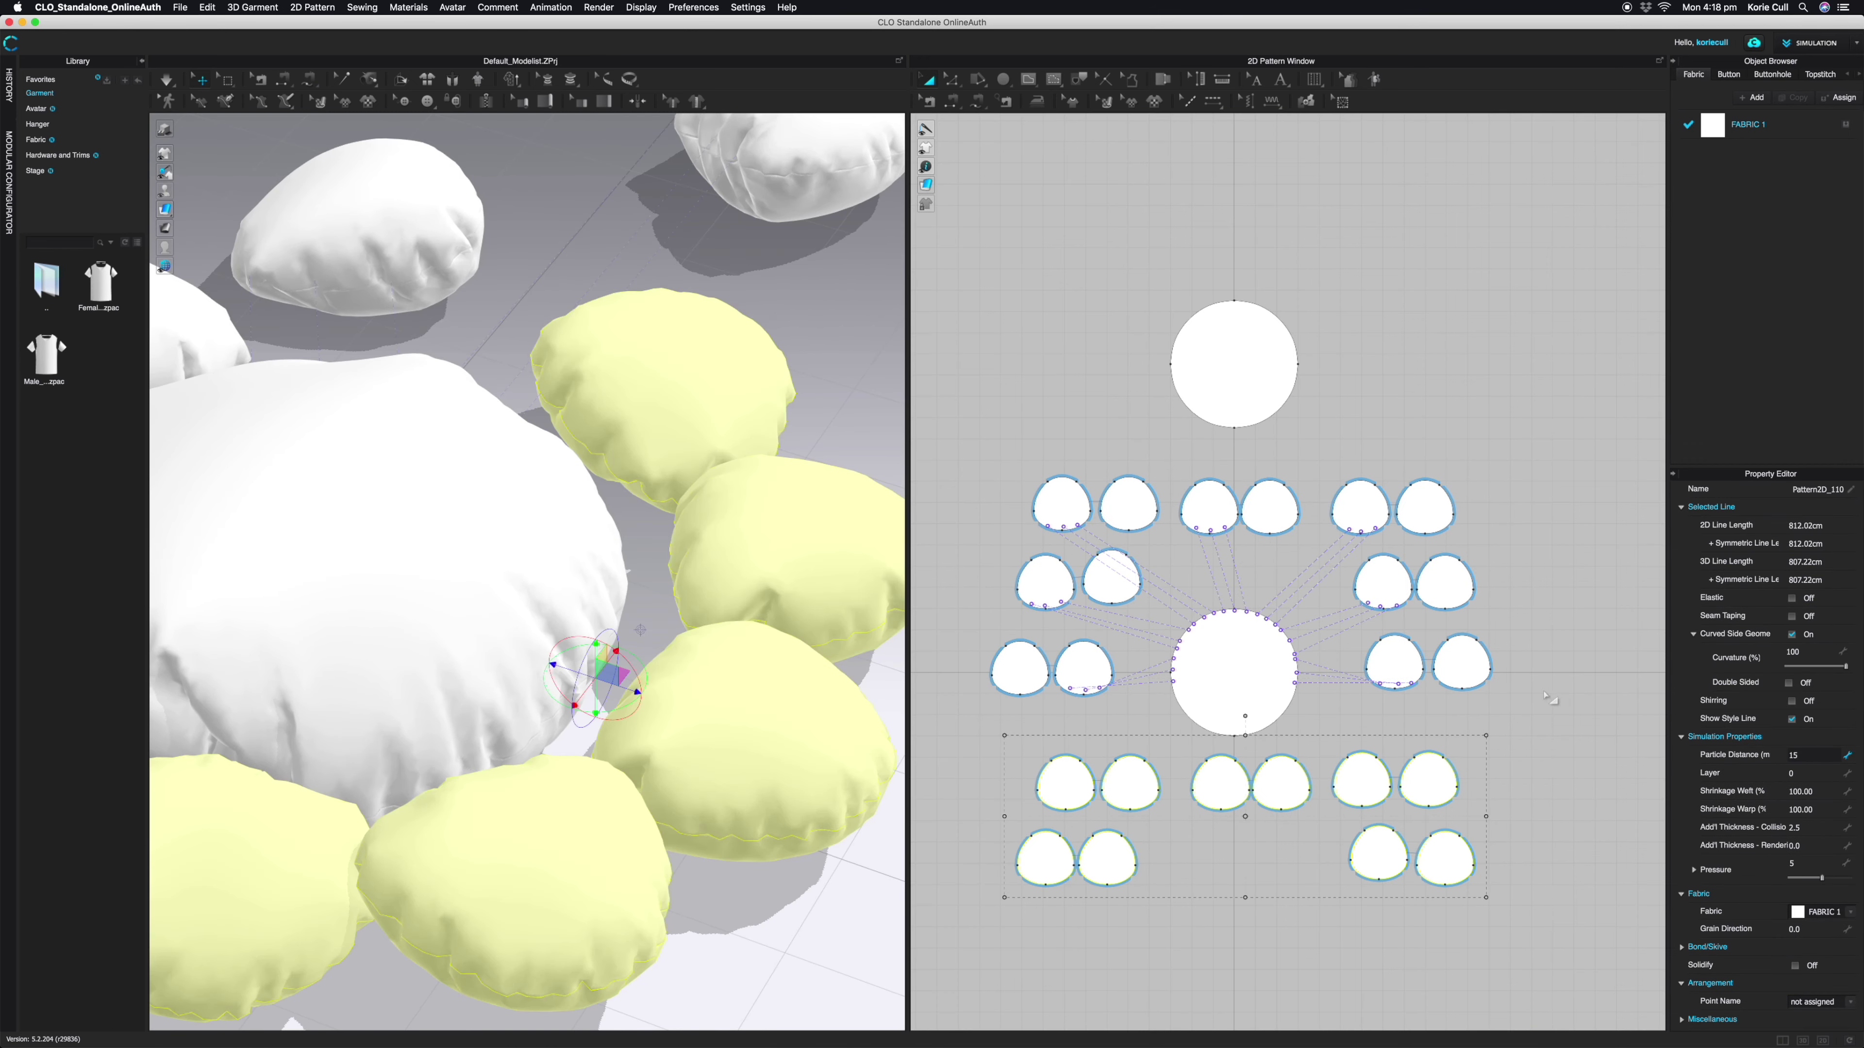
click(1547, 696)
drag(1511, 715, 959, 450)
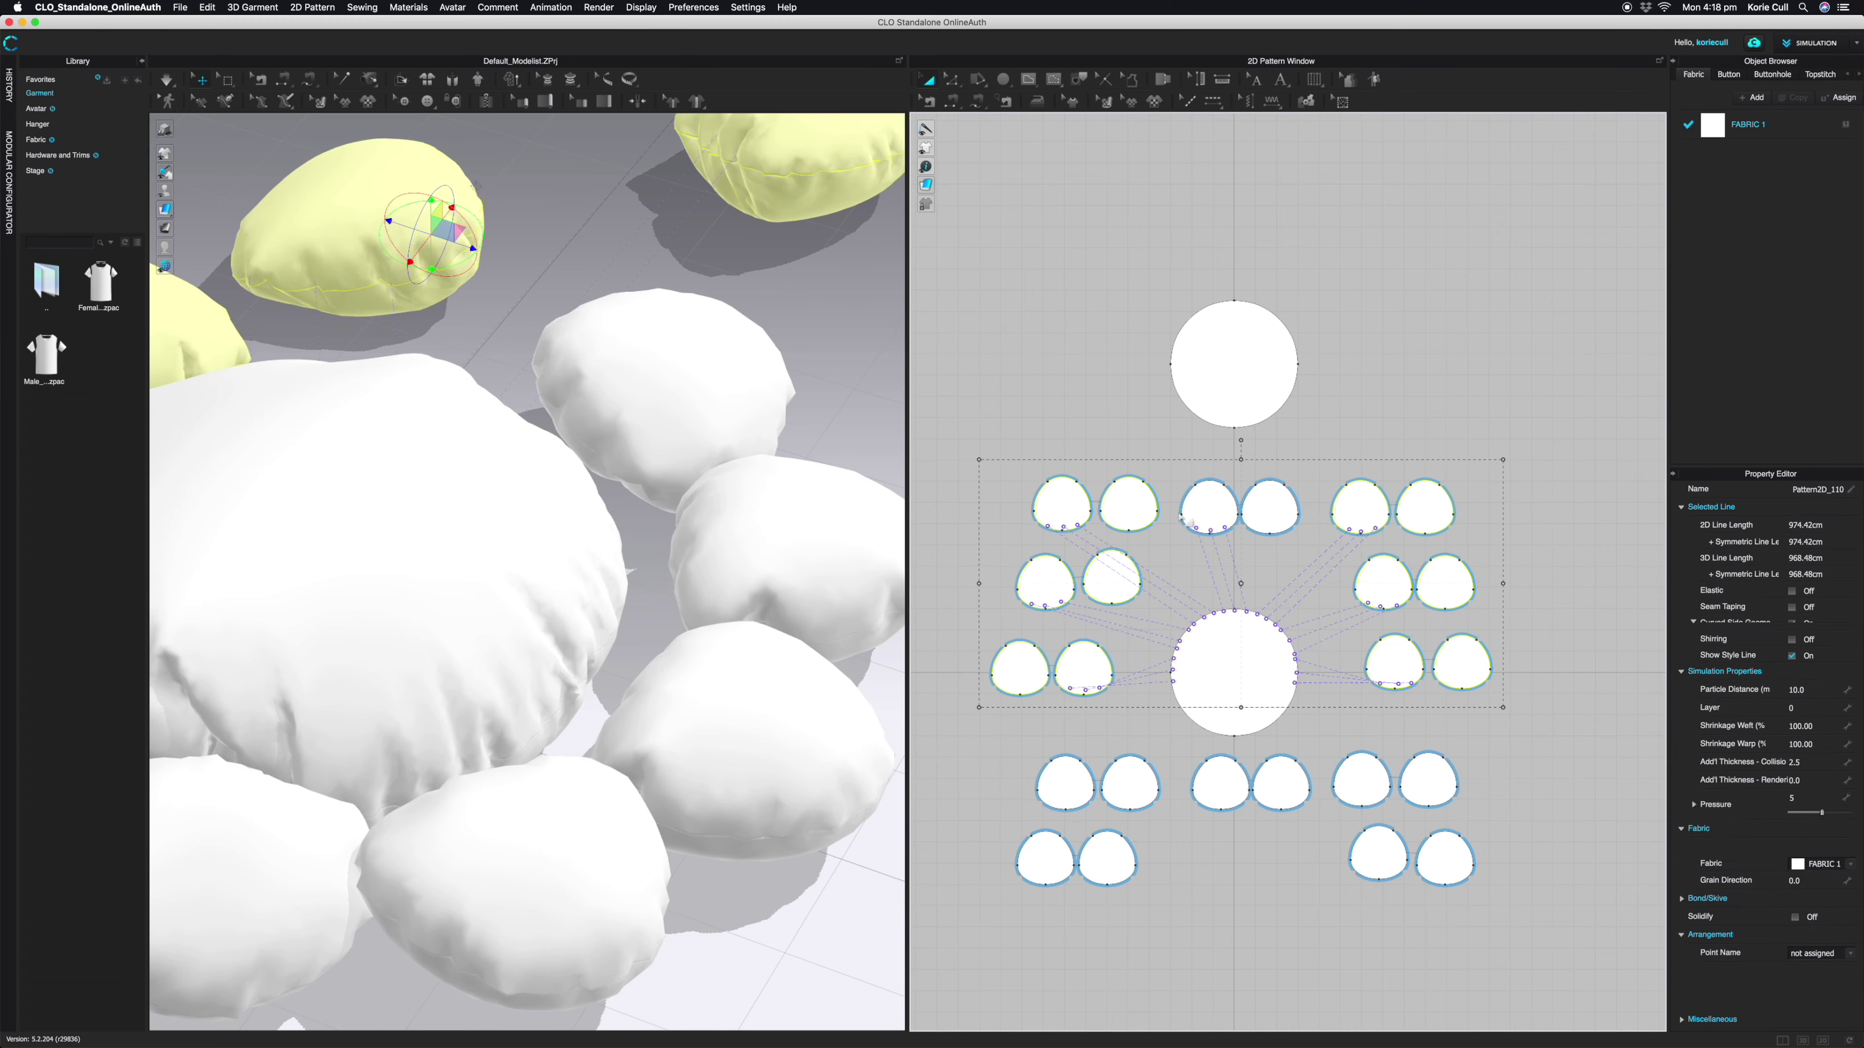
click(1291, 586)
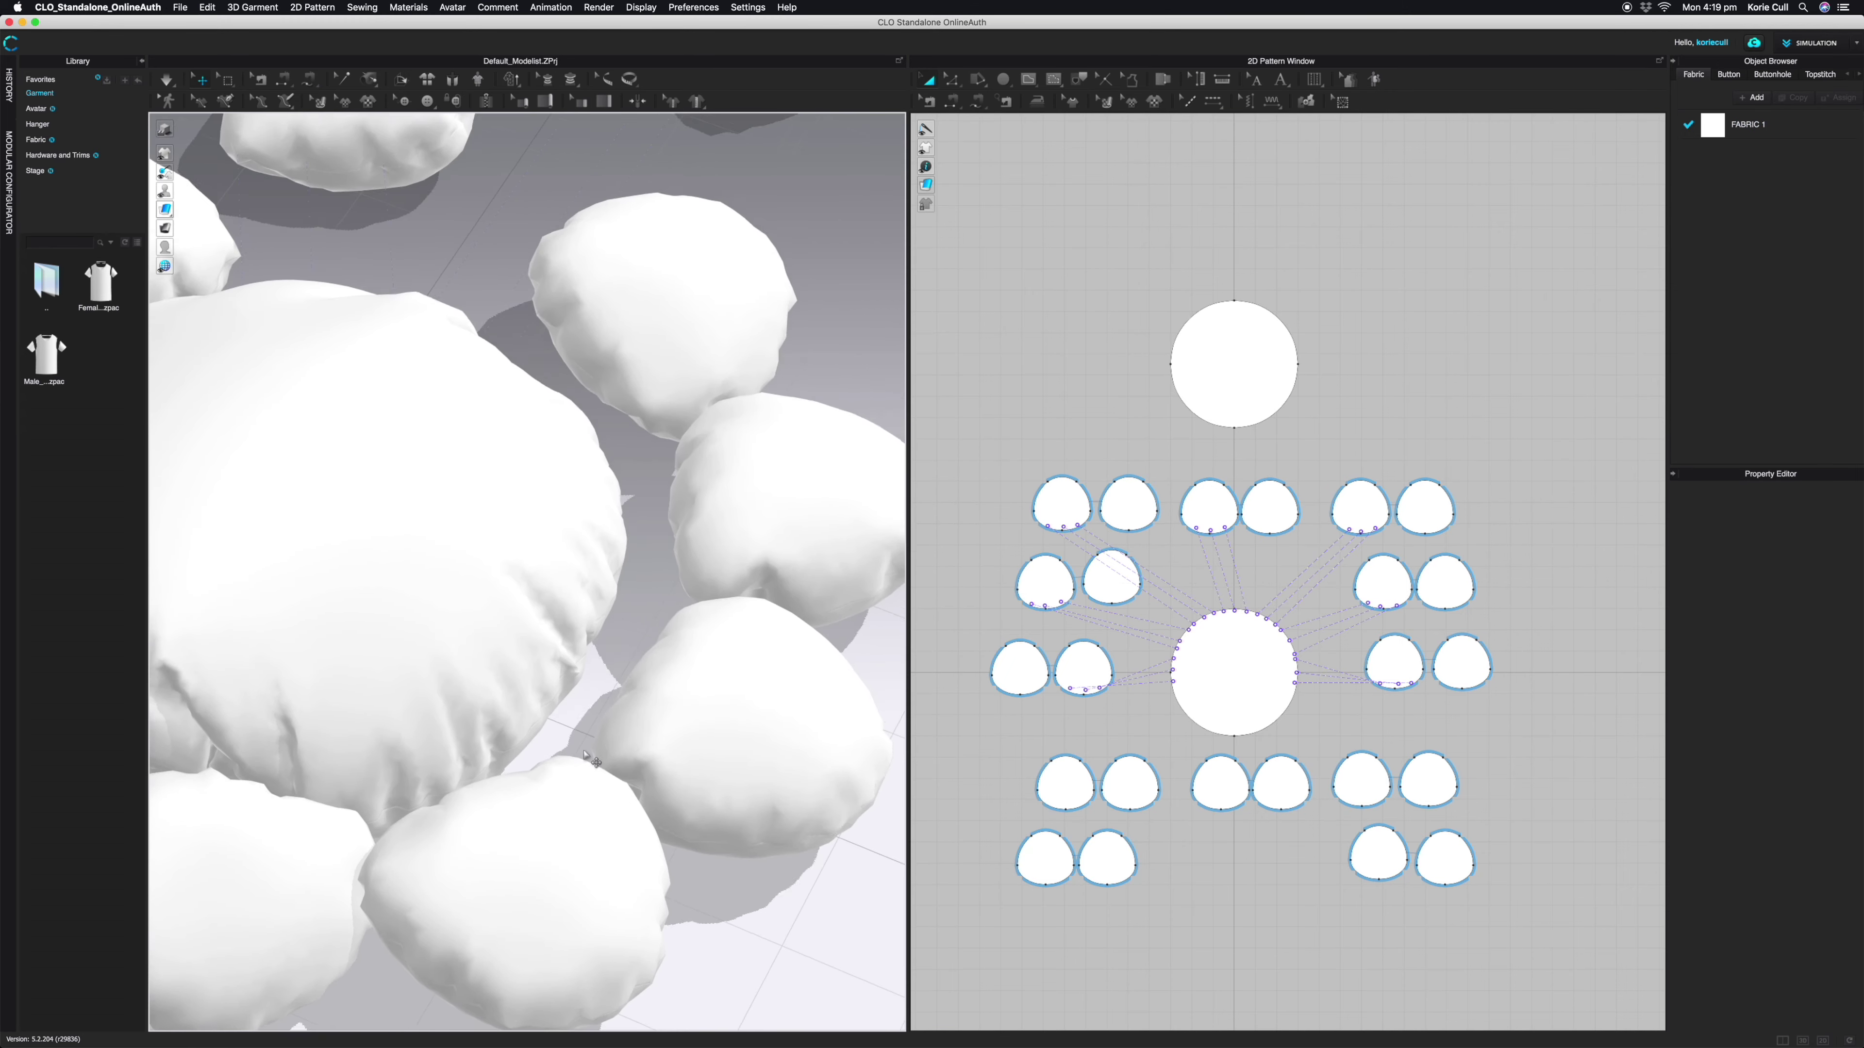
Step: Tack a lower toe pad to the big central pad's lower edge, orbiting to reach the seam
mouse_move(587, 756)
right_down()
mouse_move(633, 821)
mouse_move(807, 740)
mouse_move(690, 842)
right_up()
right_drag(639, 907, 448, 923)
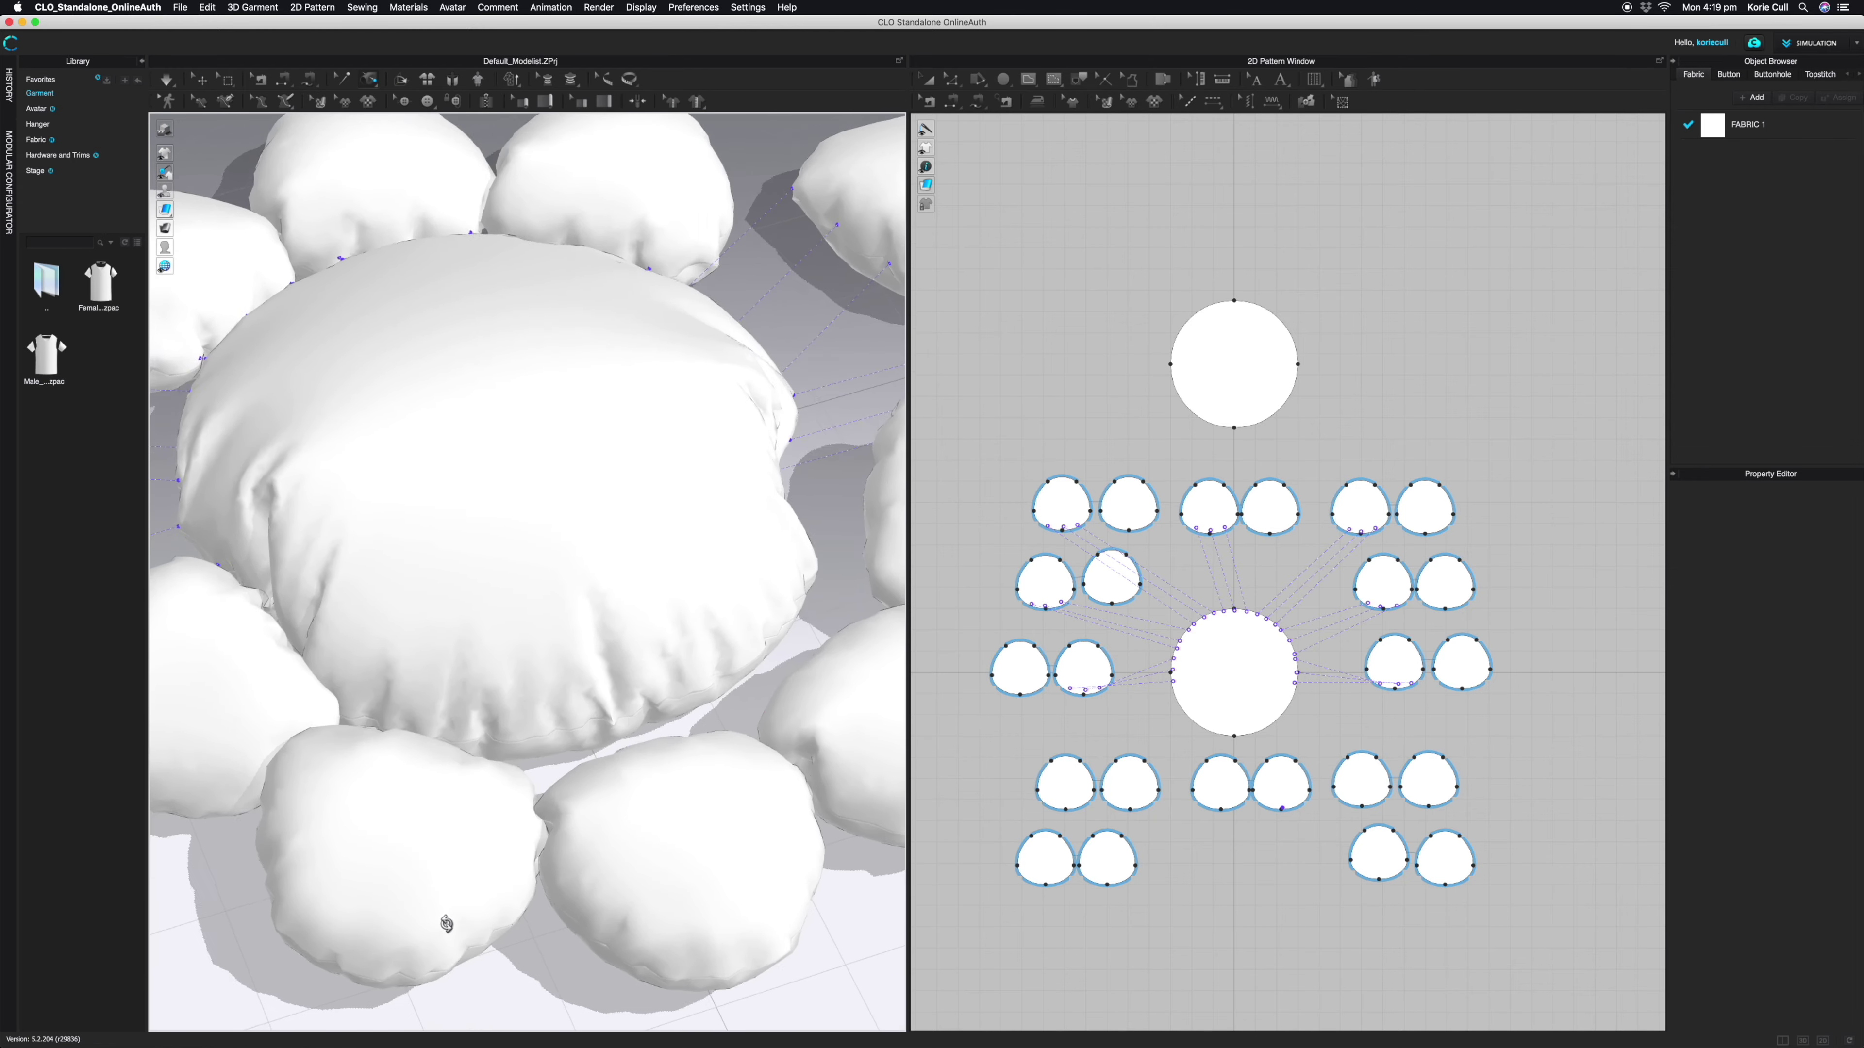
mouse_move(624, 716)
right_down()
mouse_move(563, 868)
mouse_move(543, 748)
mouse_move(753, 811)
mouse_move(769, 652)
right_up()
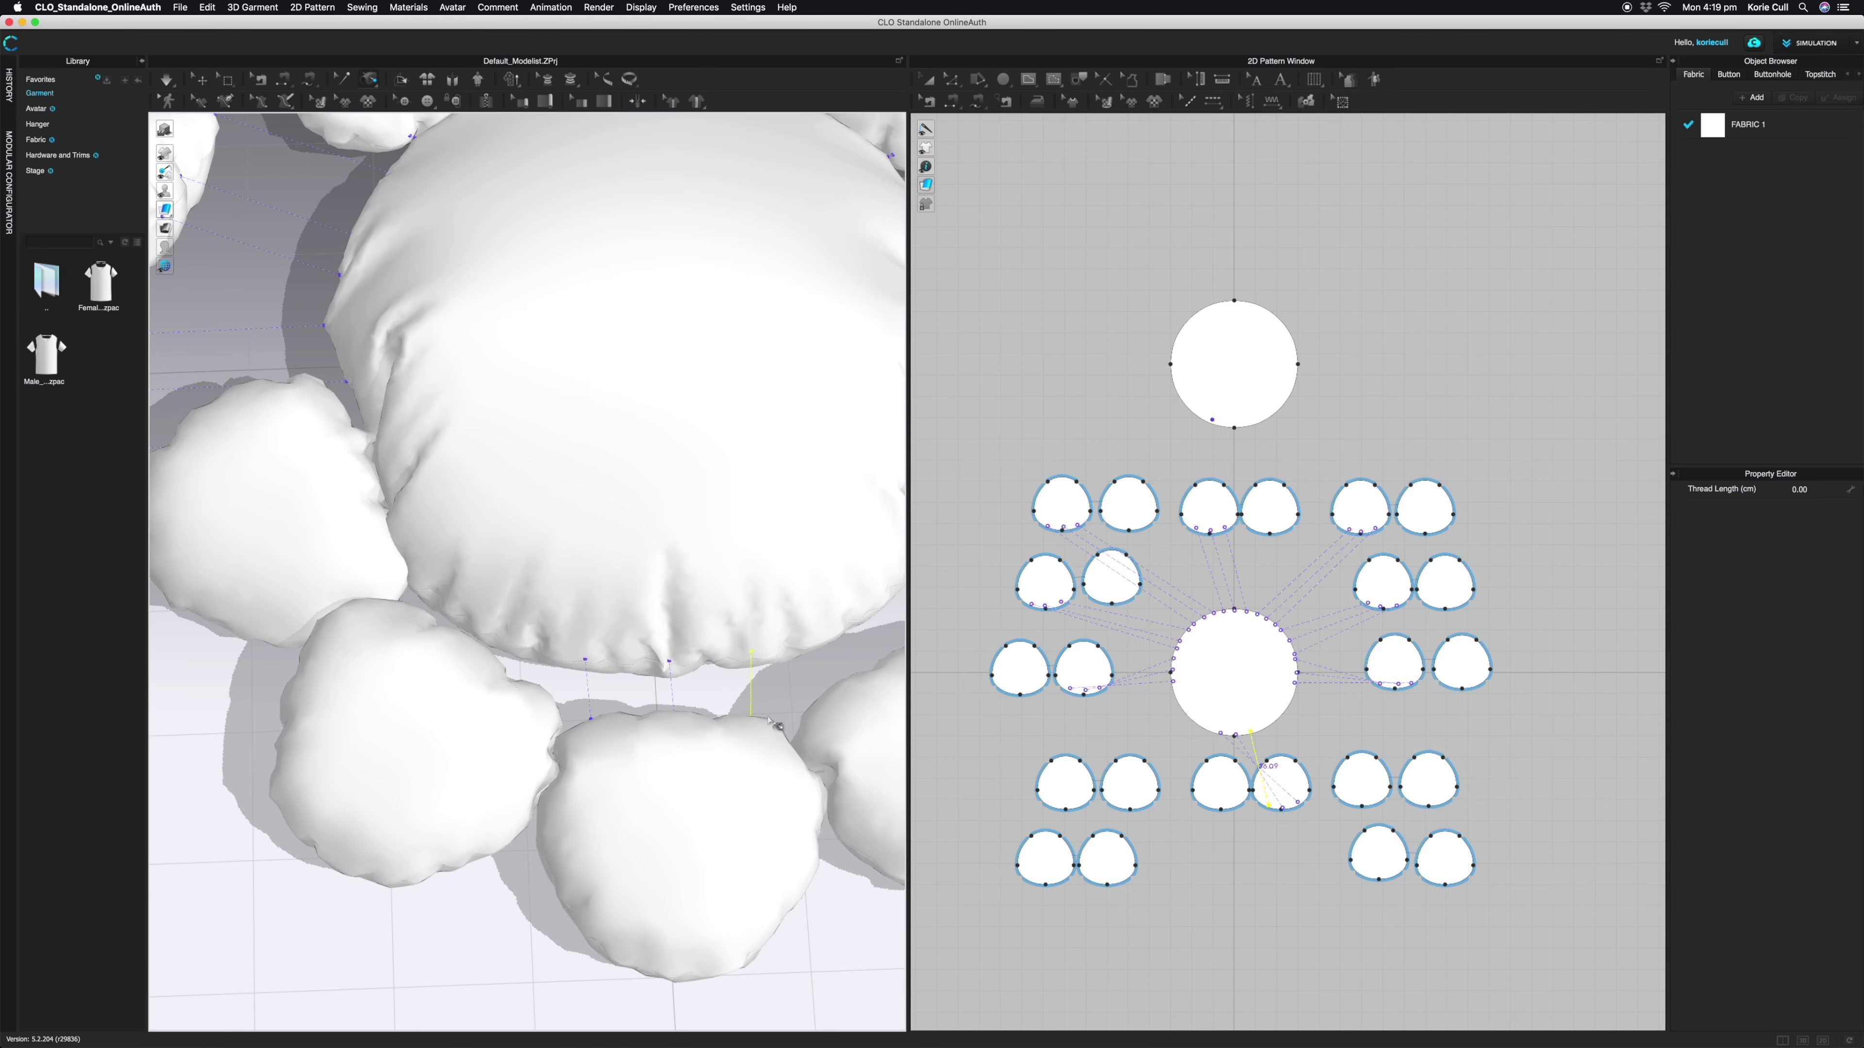
mouse_move(774, 725)
right_down()
mouse_move(498, 824)
mouse_move(787, 815)
right_up()
mouse_move(630, 820)
right_down()
mouse_move(701, 819)
mouse_move(585, 840)
mouse_move(669, 838)
mouse_move(733, 937)
mouse_move(800, 824)
right_up()
mouse_move(811, 912)
right_down()
mouse_move(541, 924)
mouse_move(554, 905)
right_up()
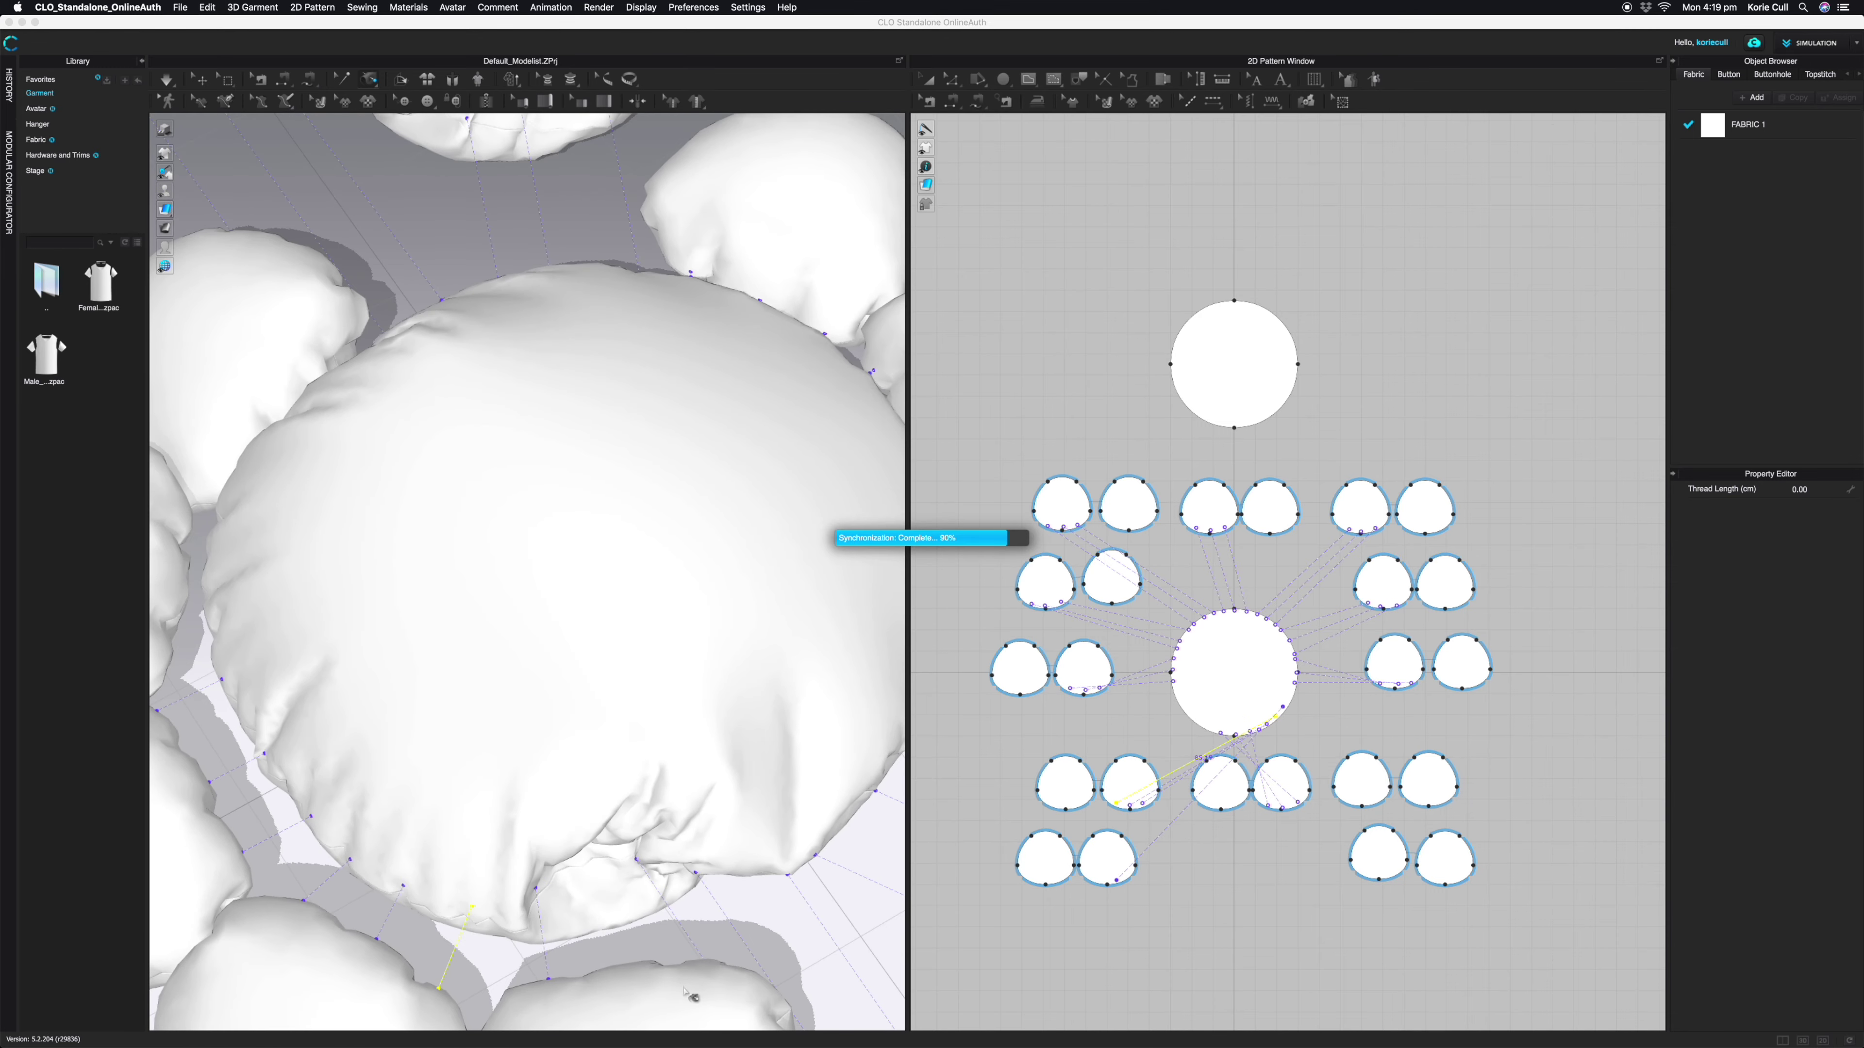
mouse_move(470, 922)
right_down()
mouse_move(553, 754)
mouse_move(506, 900)
mouse_move(449, 888)
mouse_move(374, 924)
mouse_move(552, 821)
right_up()
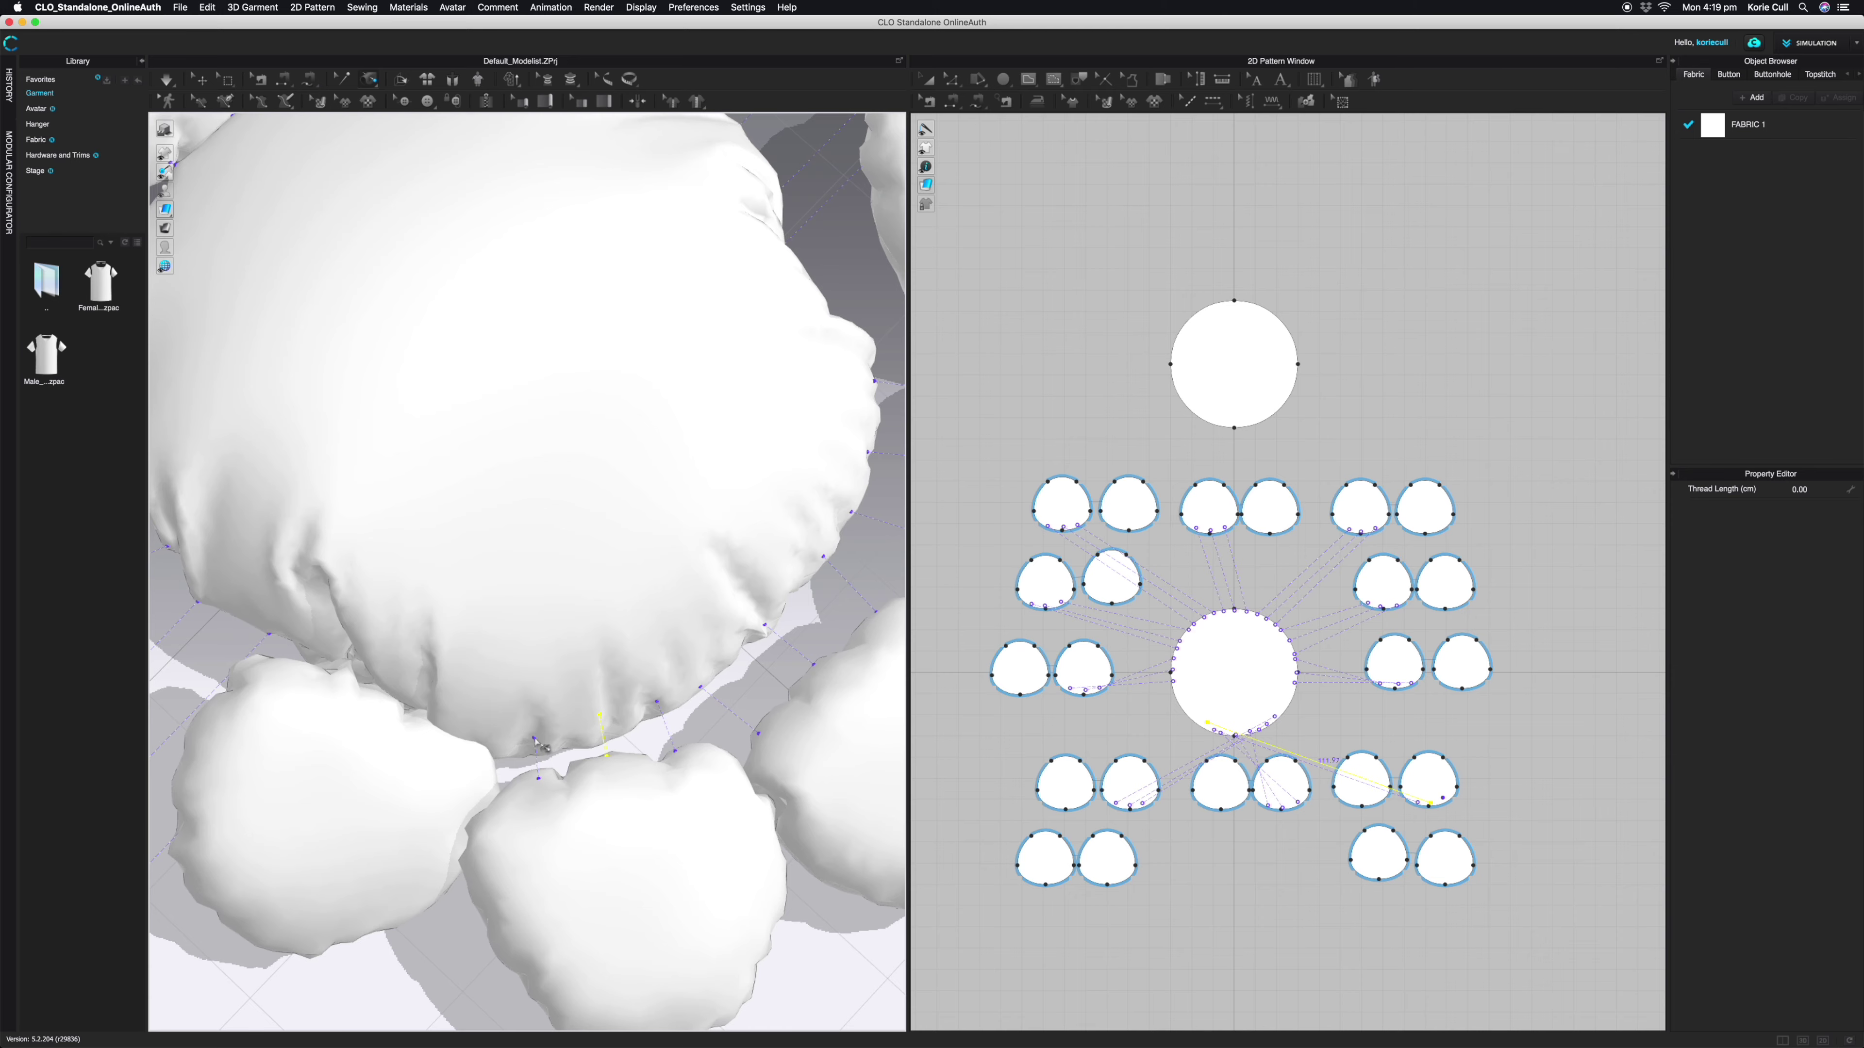
scroll(541, 746, down, 5)
scroll(508, 803, down, 5)
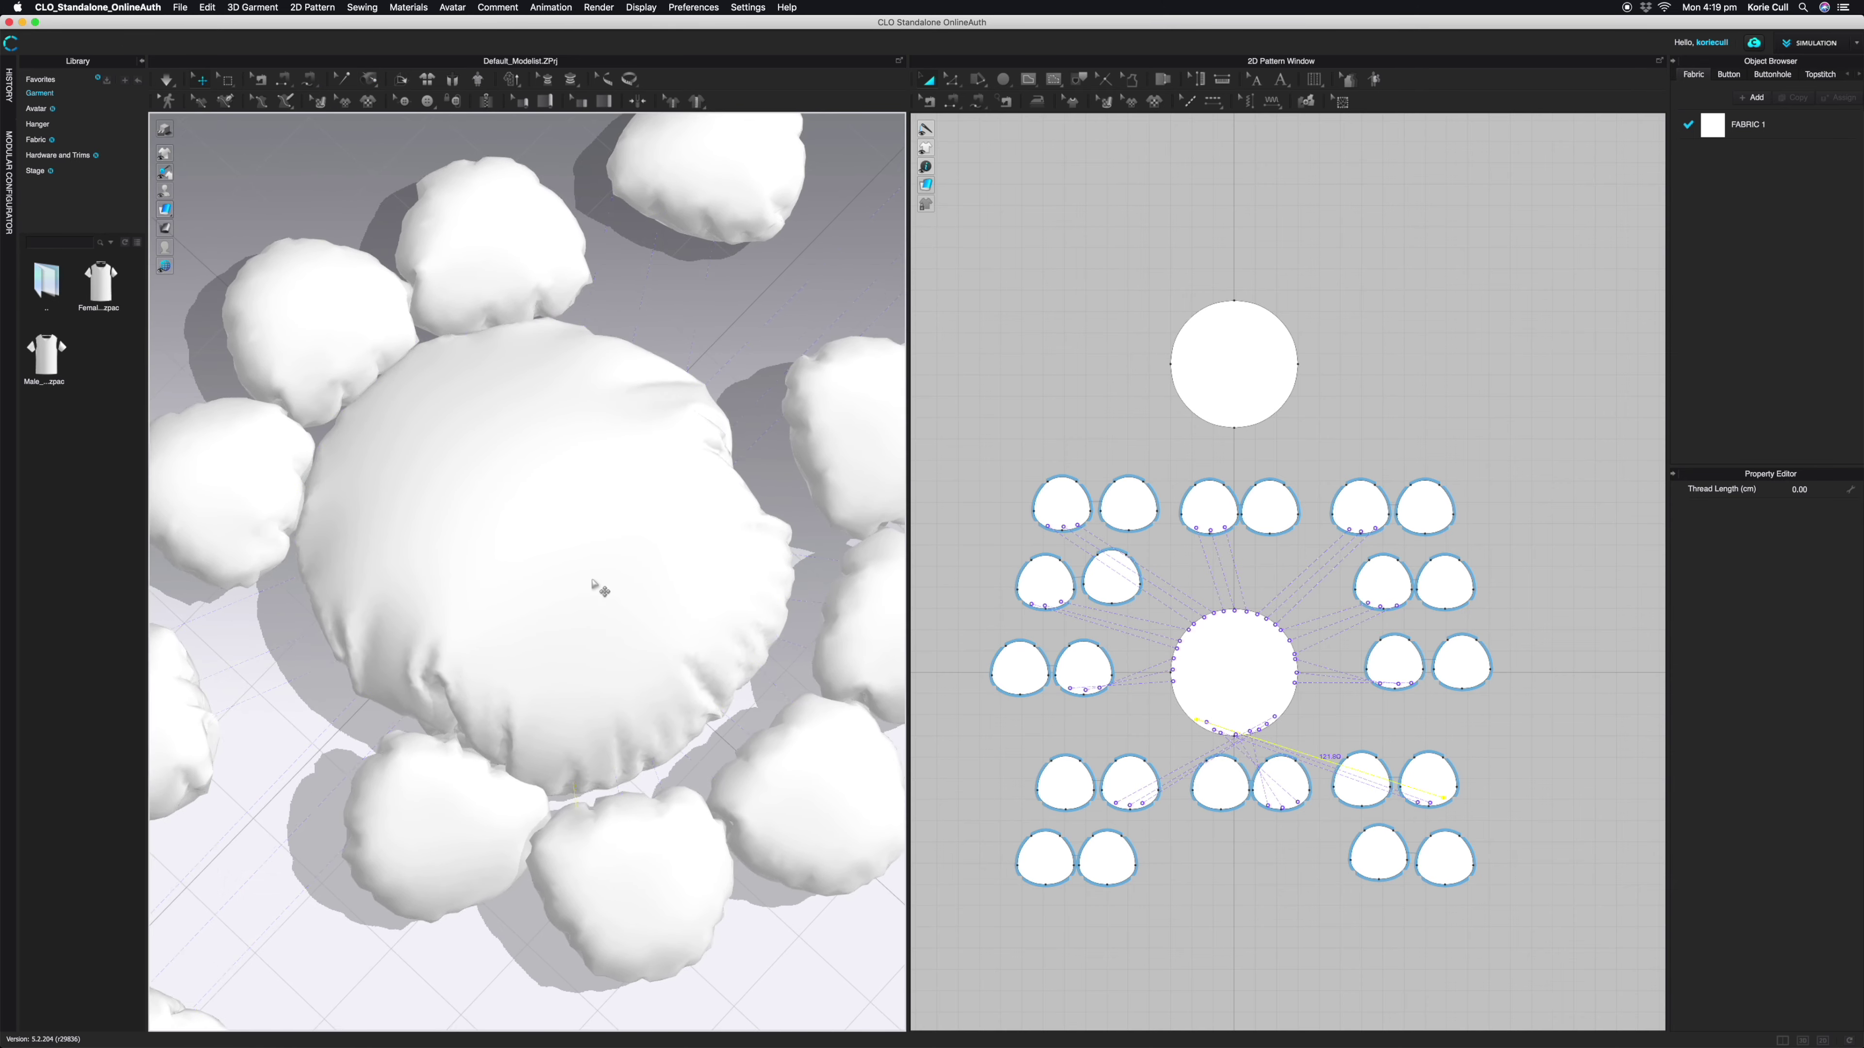
Step: Pull the first loose toe pad toward the cluster and tack it to the big pad's edge
scroll(596, 588, down, 5)
click(576, 570)
click(577, 570)
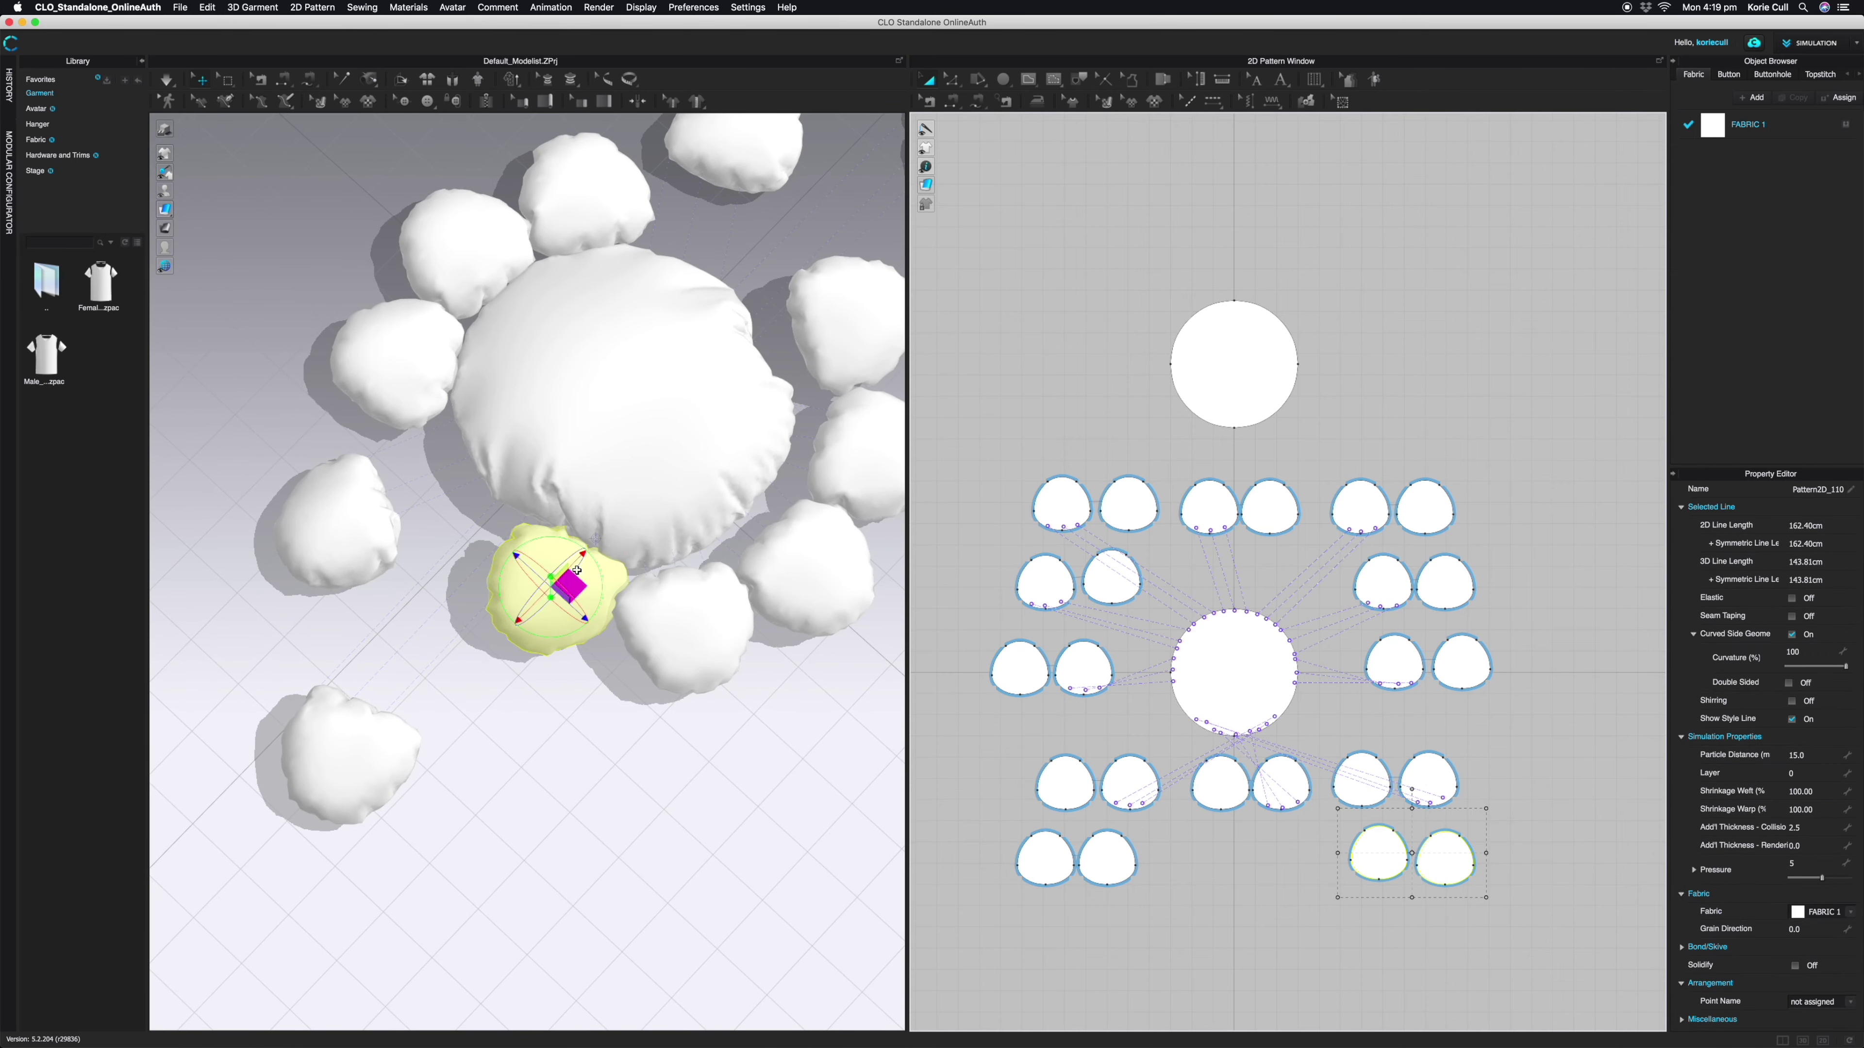
mouse_move(576, 570)
right_down()
mouse_move(513, 617)
mouse_move(531, 639)
right_up()
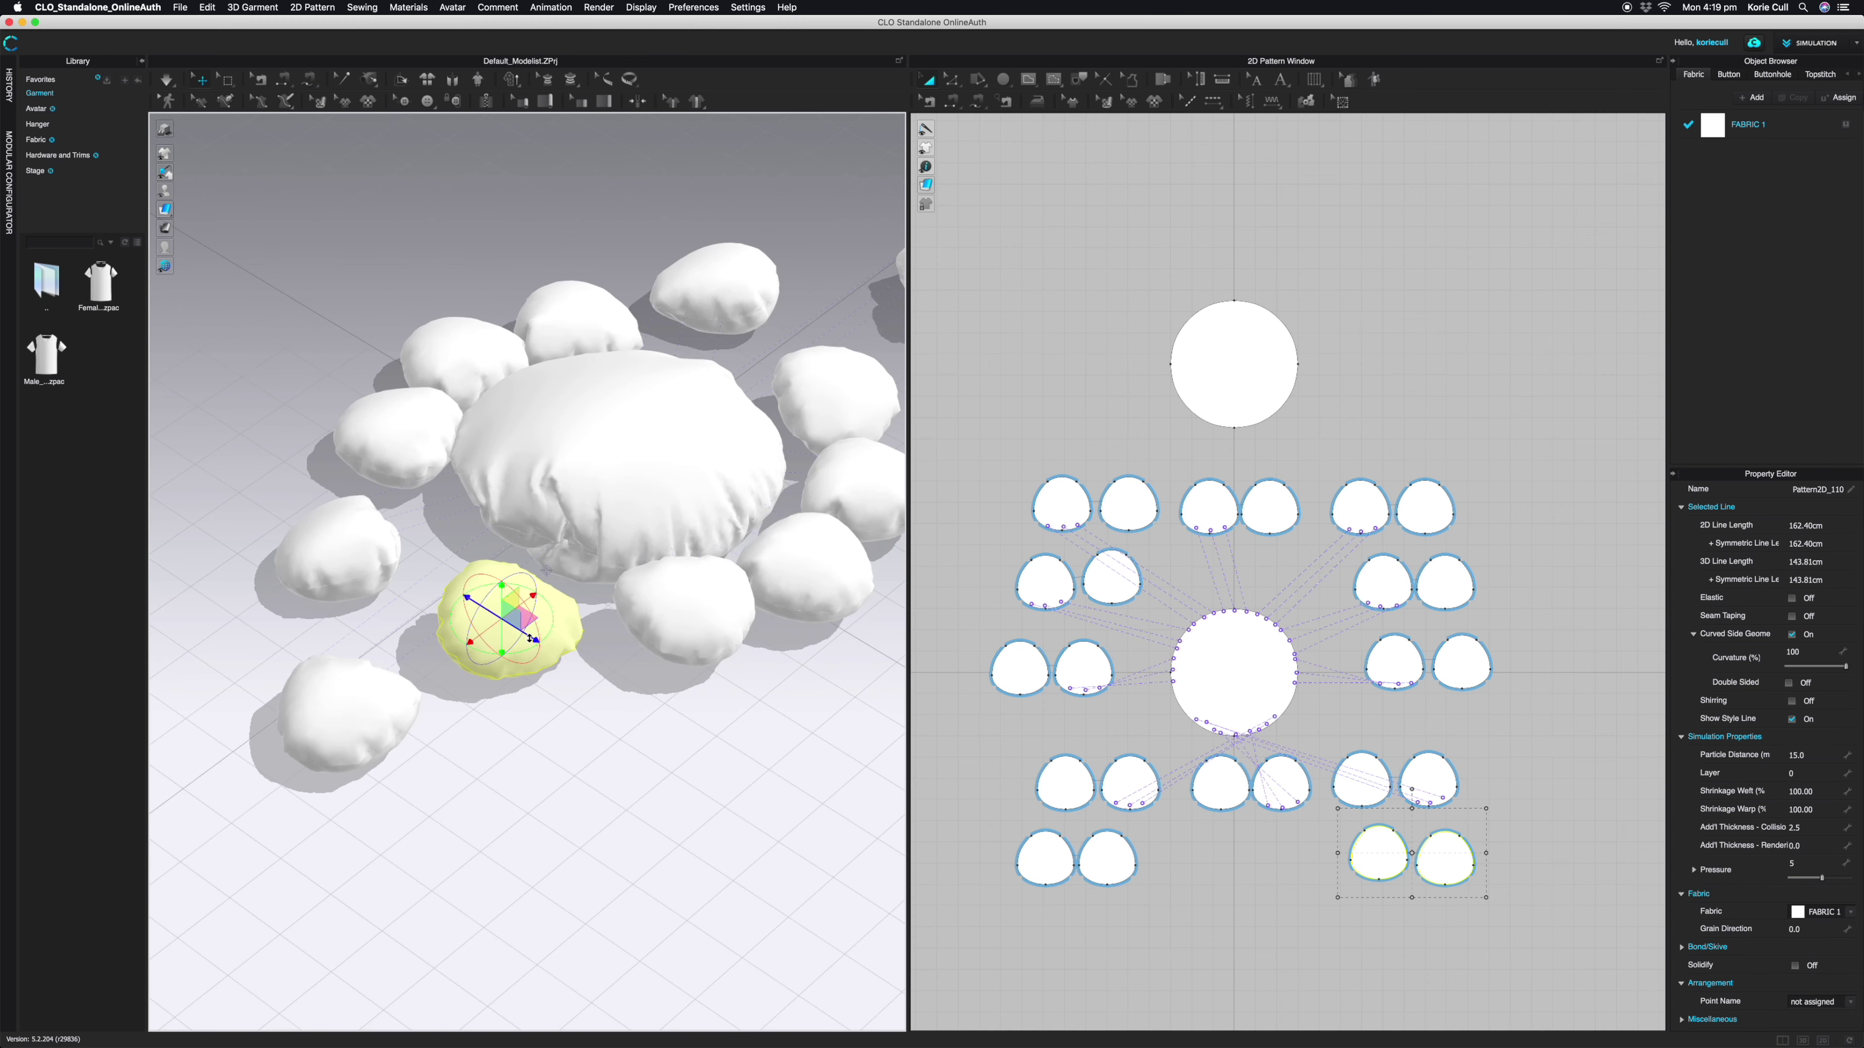
drag(530, 638, 567, 666)
key(q)
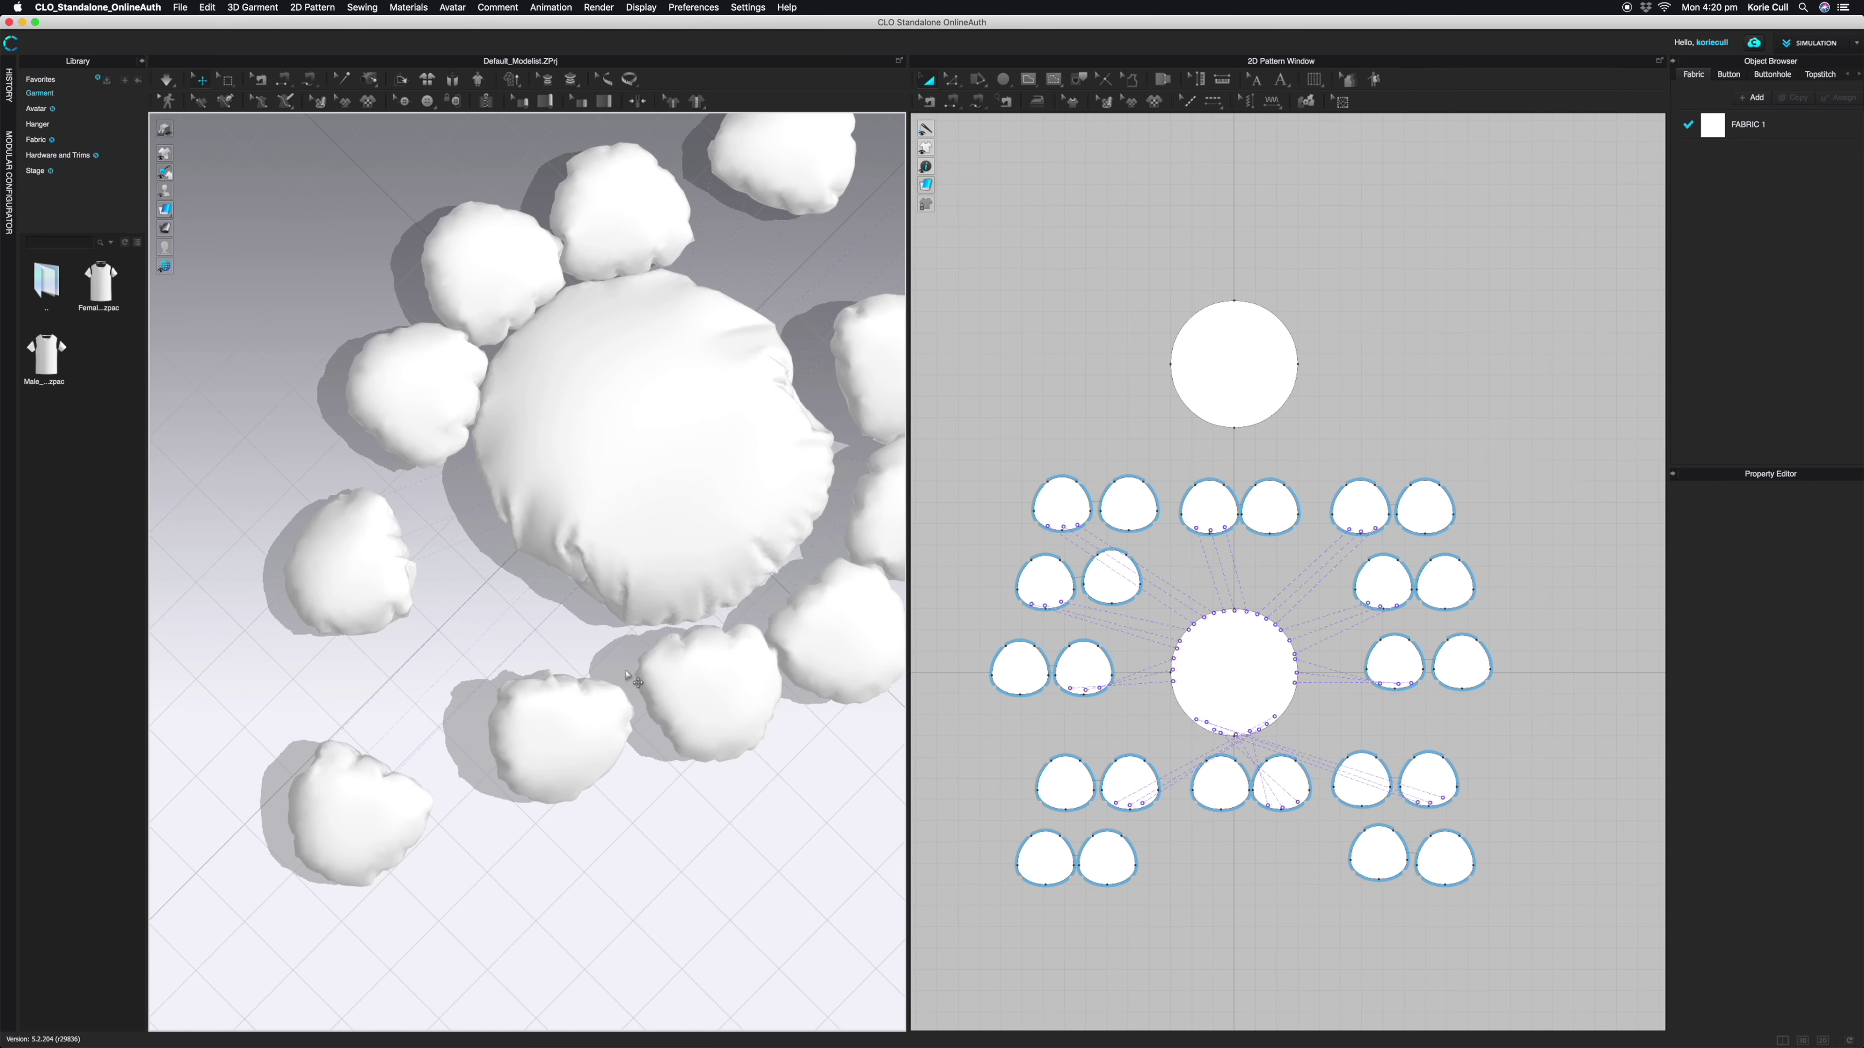
scroll(471, 672, up, 10)
mouse_move(471, 673)
right_down()
mouse_move(470, 611)
mouse_move(511, 603)
right_up()
click(719, 707)
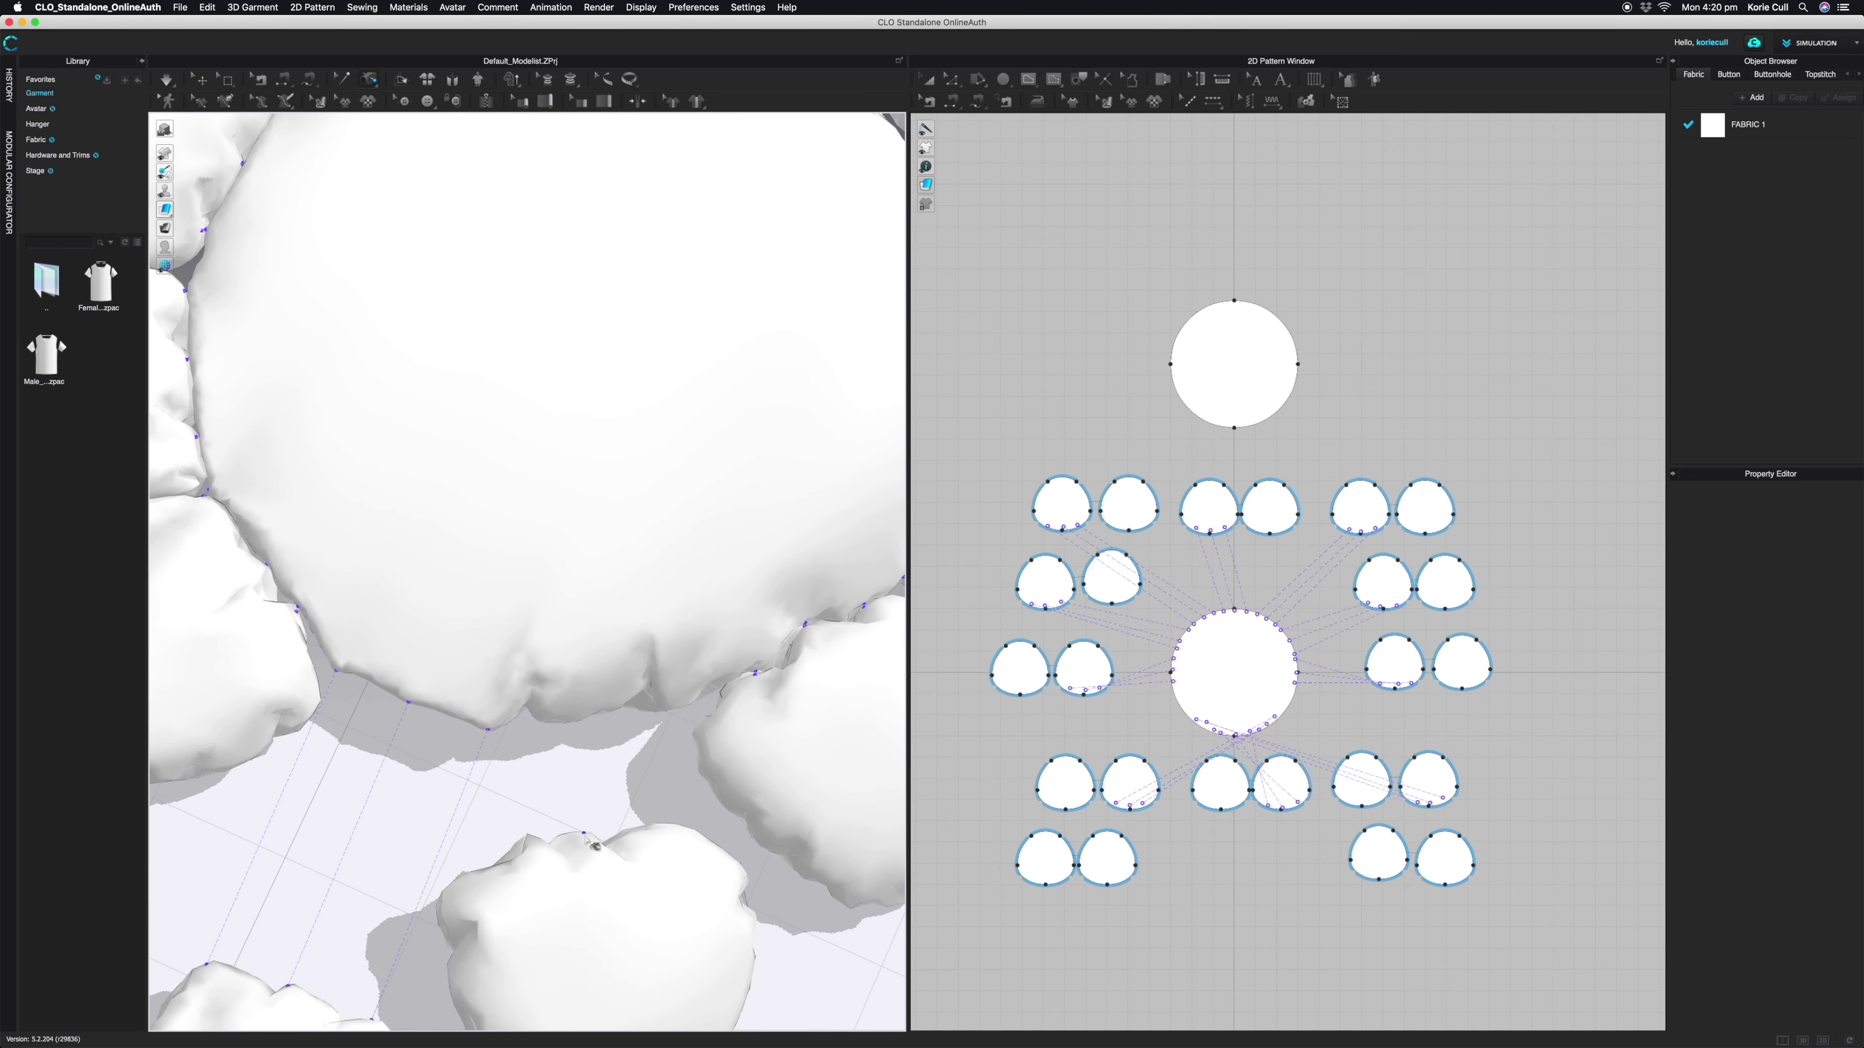
click(587, 737)
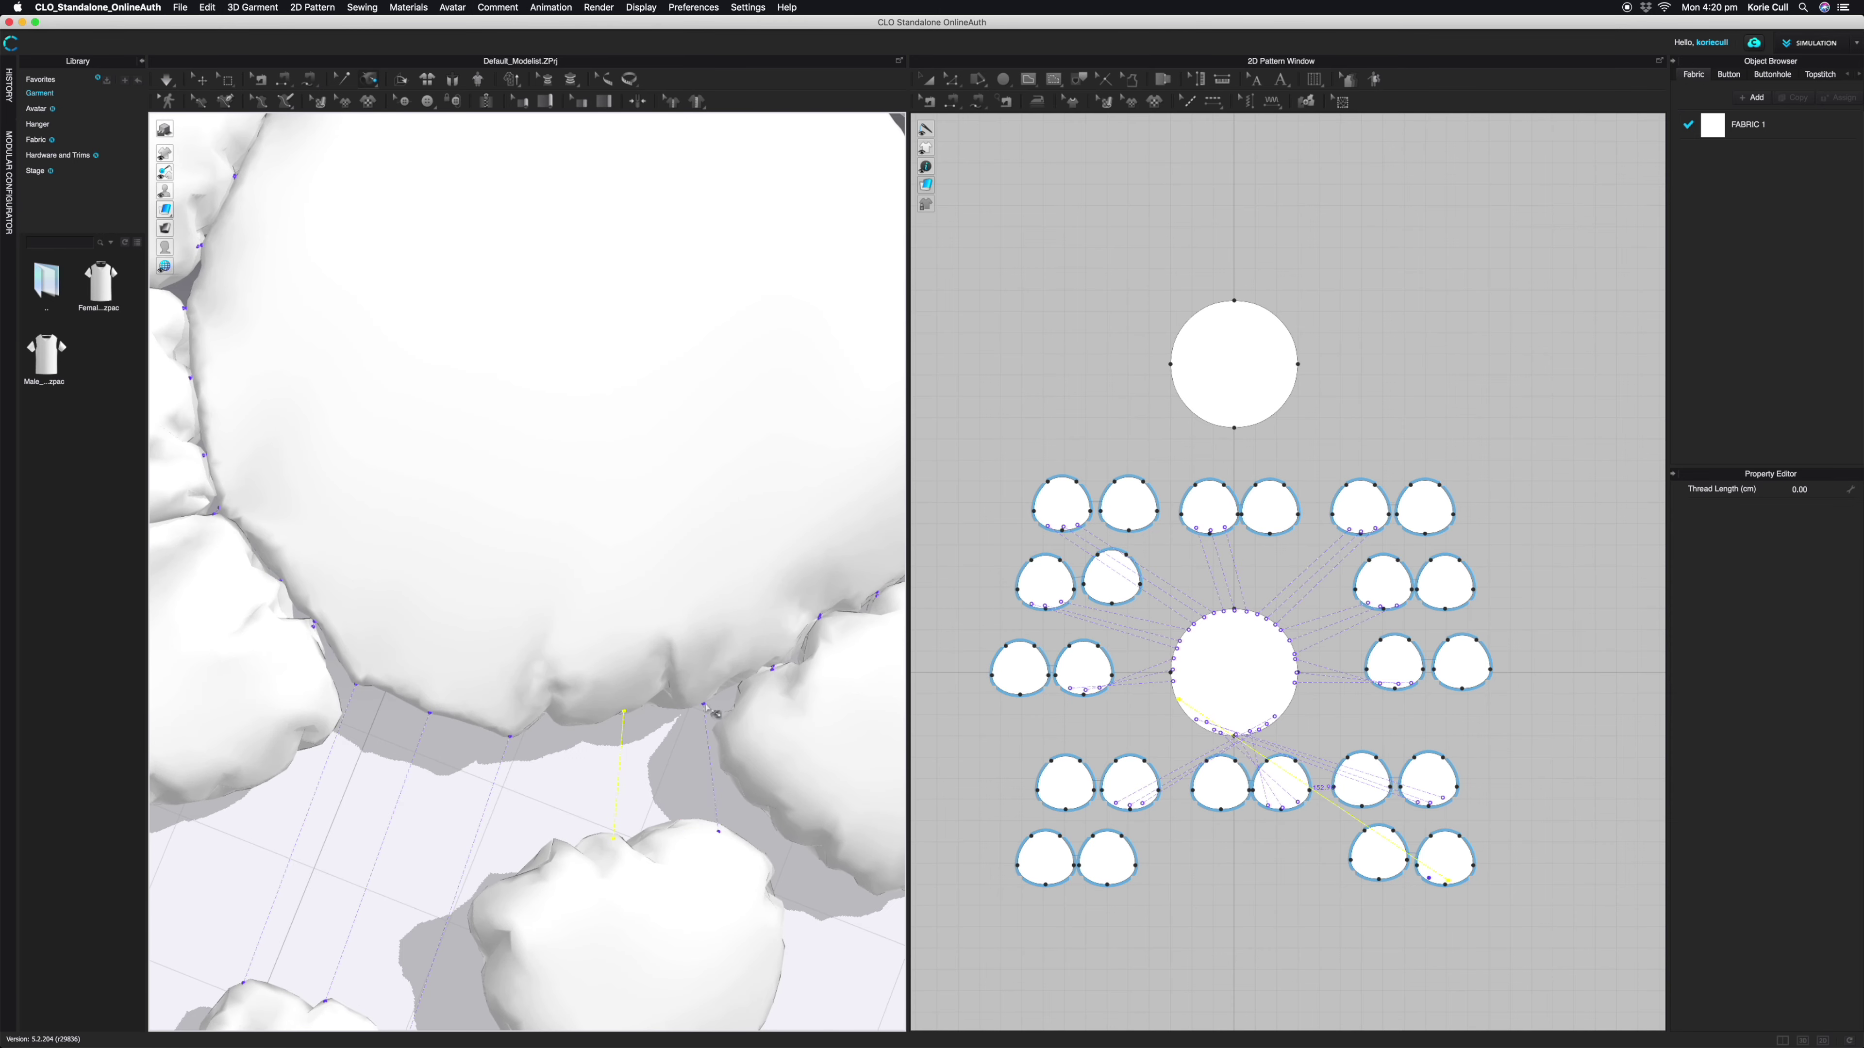
mouse_move(556, 713)
right_down()
mouse_move(498, 553)
mouse_move(707, 582)
mouse_move(739, 605)
right_up()
Step: Slide the bottom-left lower toe pad into place and tack it to the central cushion
click(206, 79)
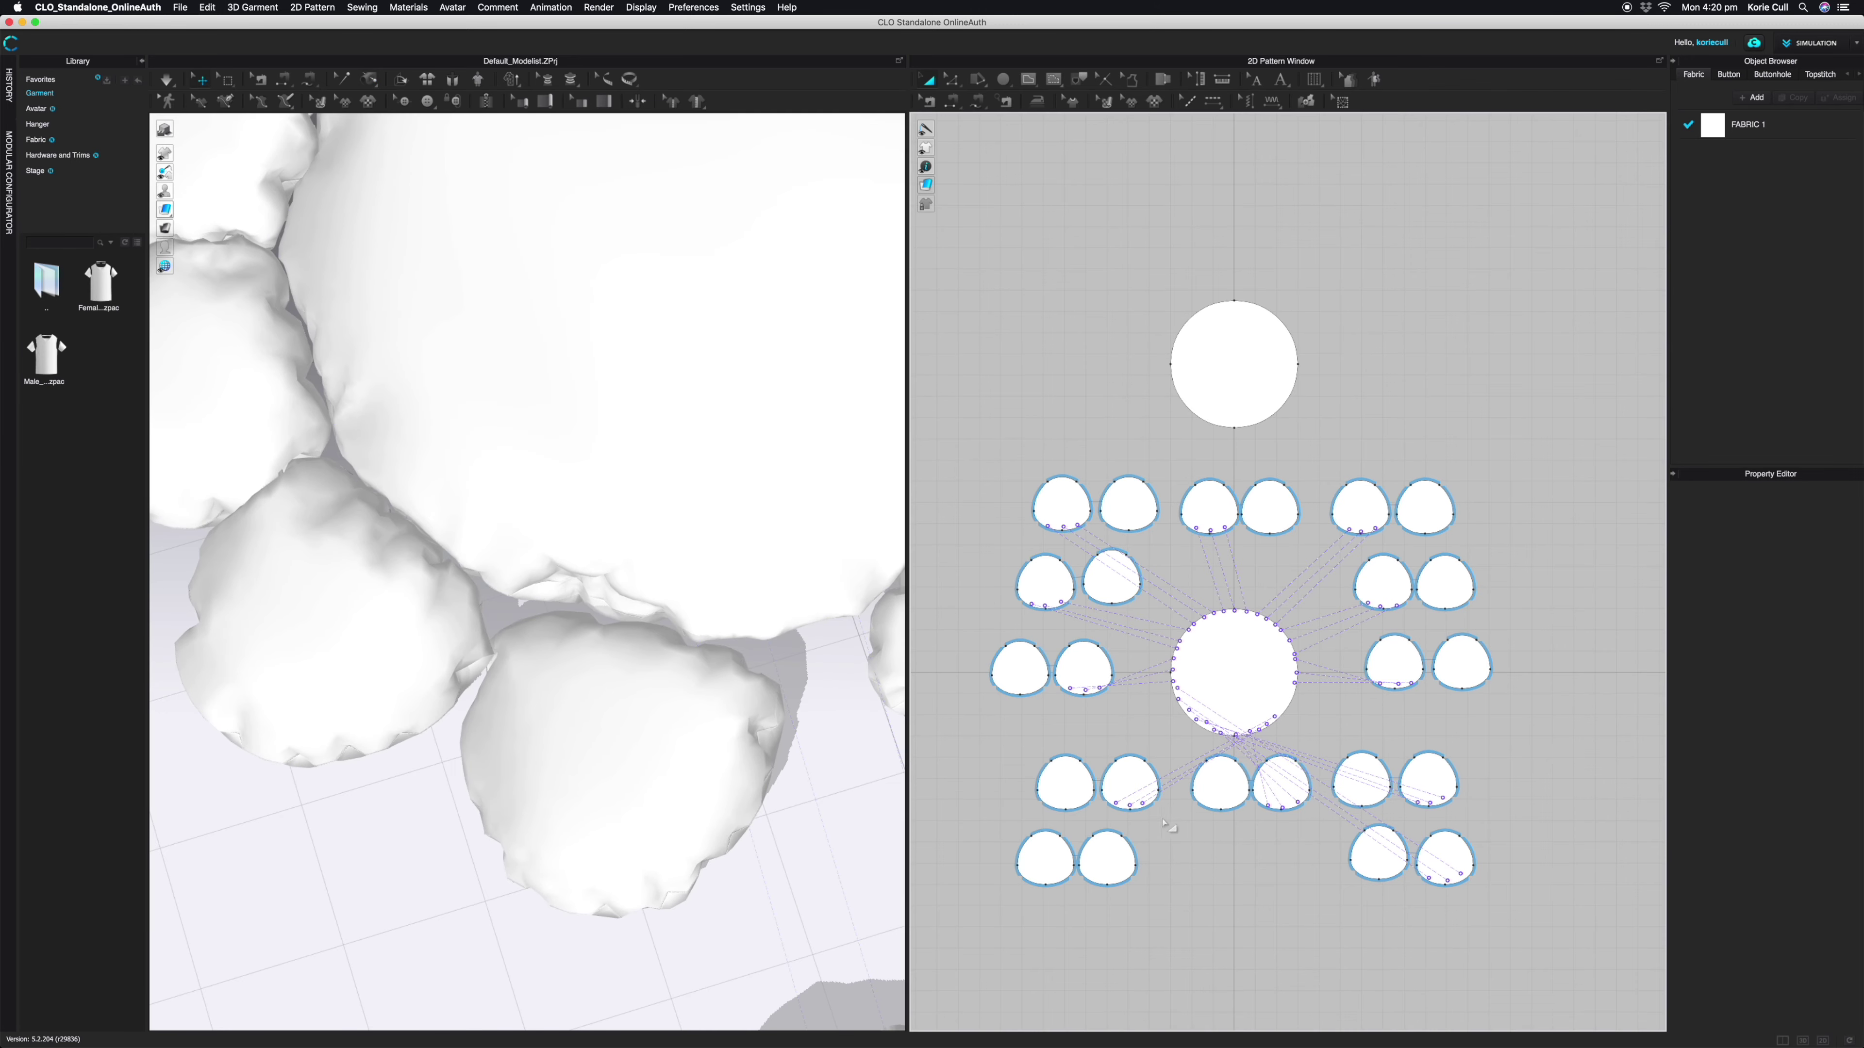
click(316, 609)
click(671, 701)
drag(619, 727, 653, 791)
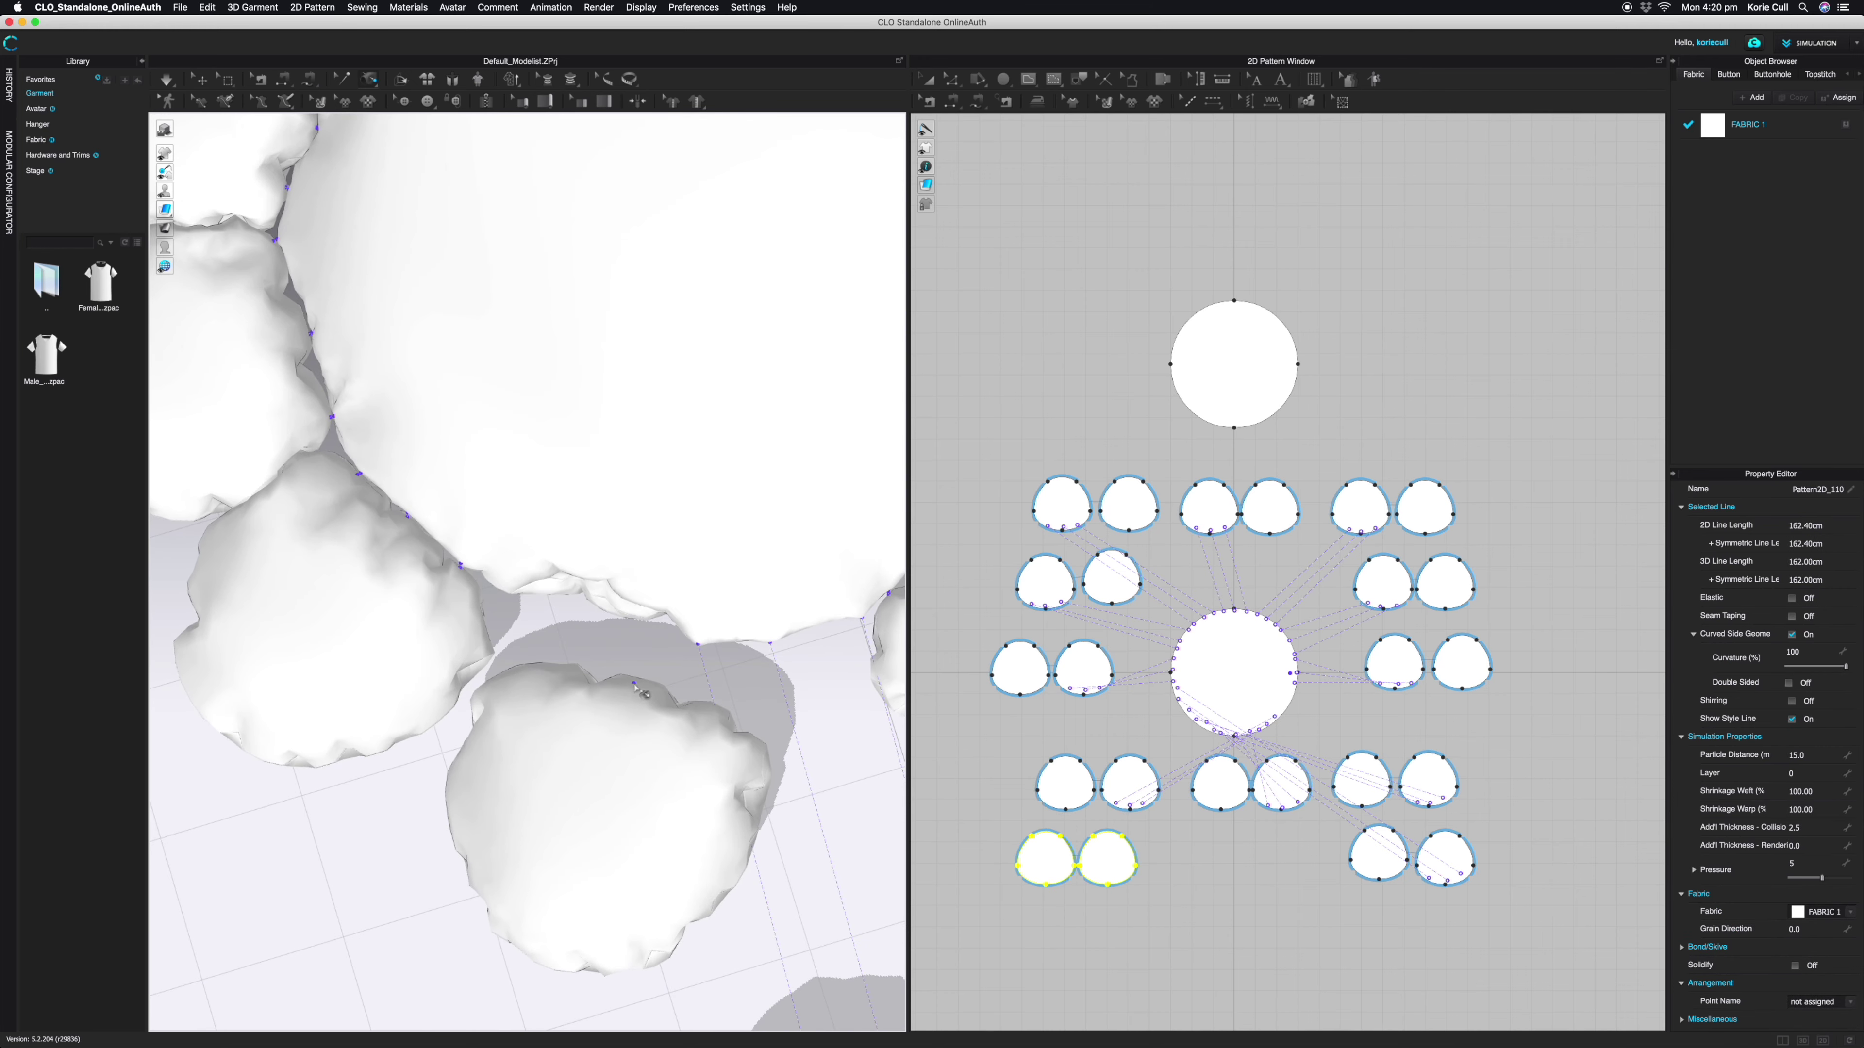
click(566, 652)
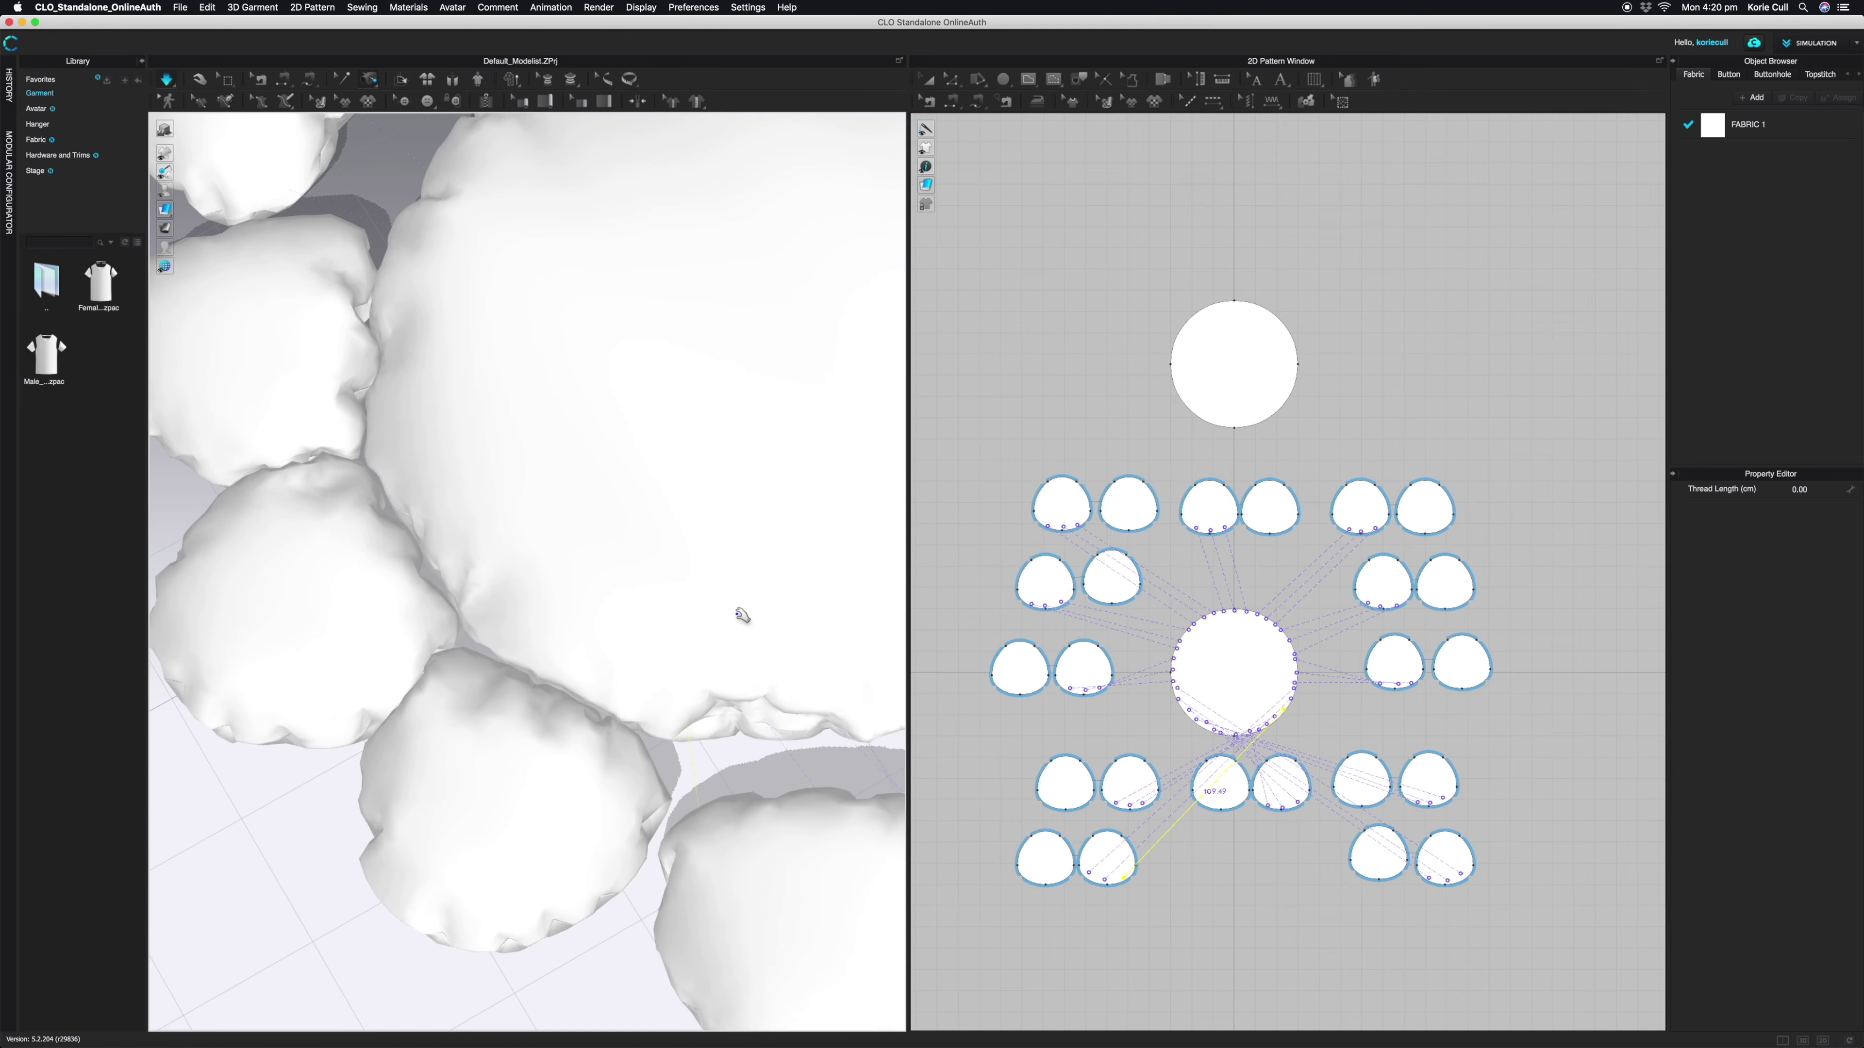
scroll(741, 615, down, 5)
scroll(756, 609, down, 5)
mouse_move(681, 580)
right_down()
mouse_move(694, 598)
mouse_move(603, 632)
mouse_move(609, 558)
right_up()
Step: Move the bottom-centre and lower-left pattern pairs toward the ring, undoing the last two moves
right_drag(990, 715, 1020, 584)
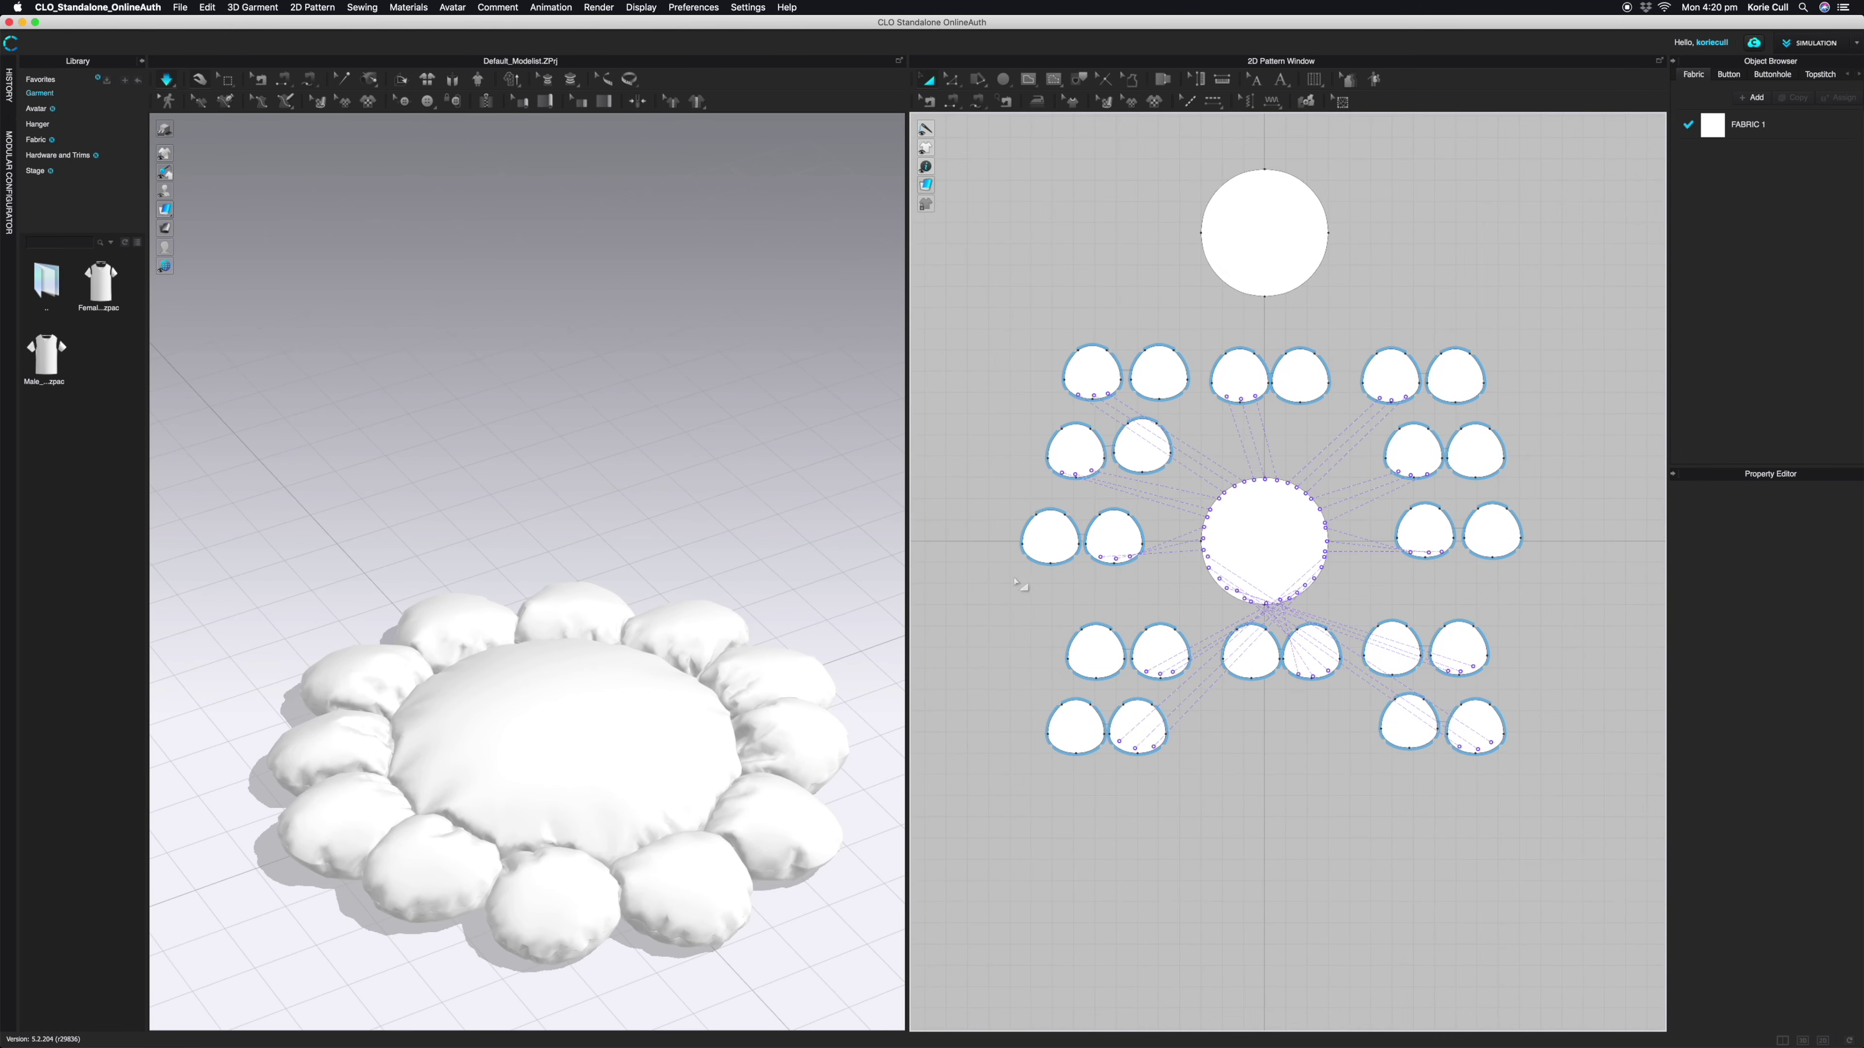
drag(1302, 646, 1292, 743)
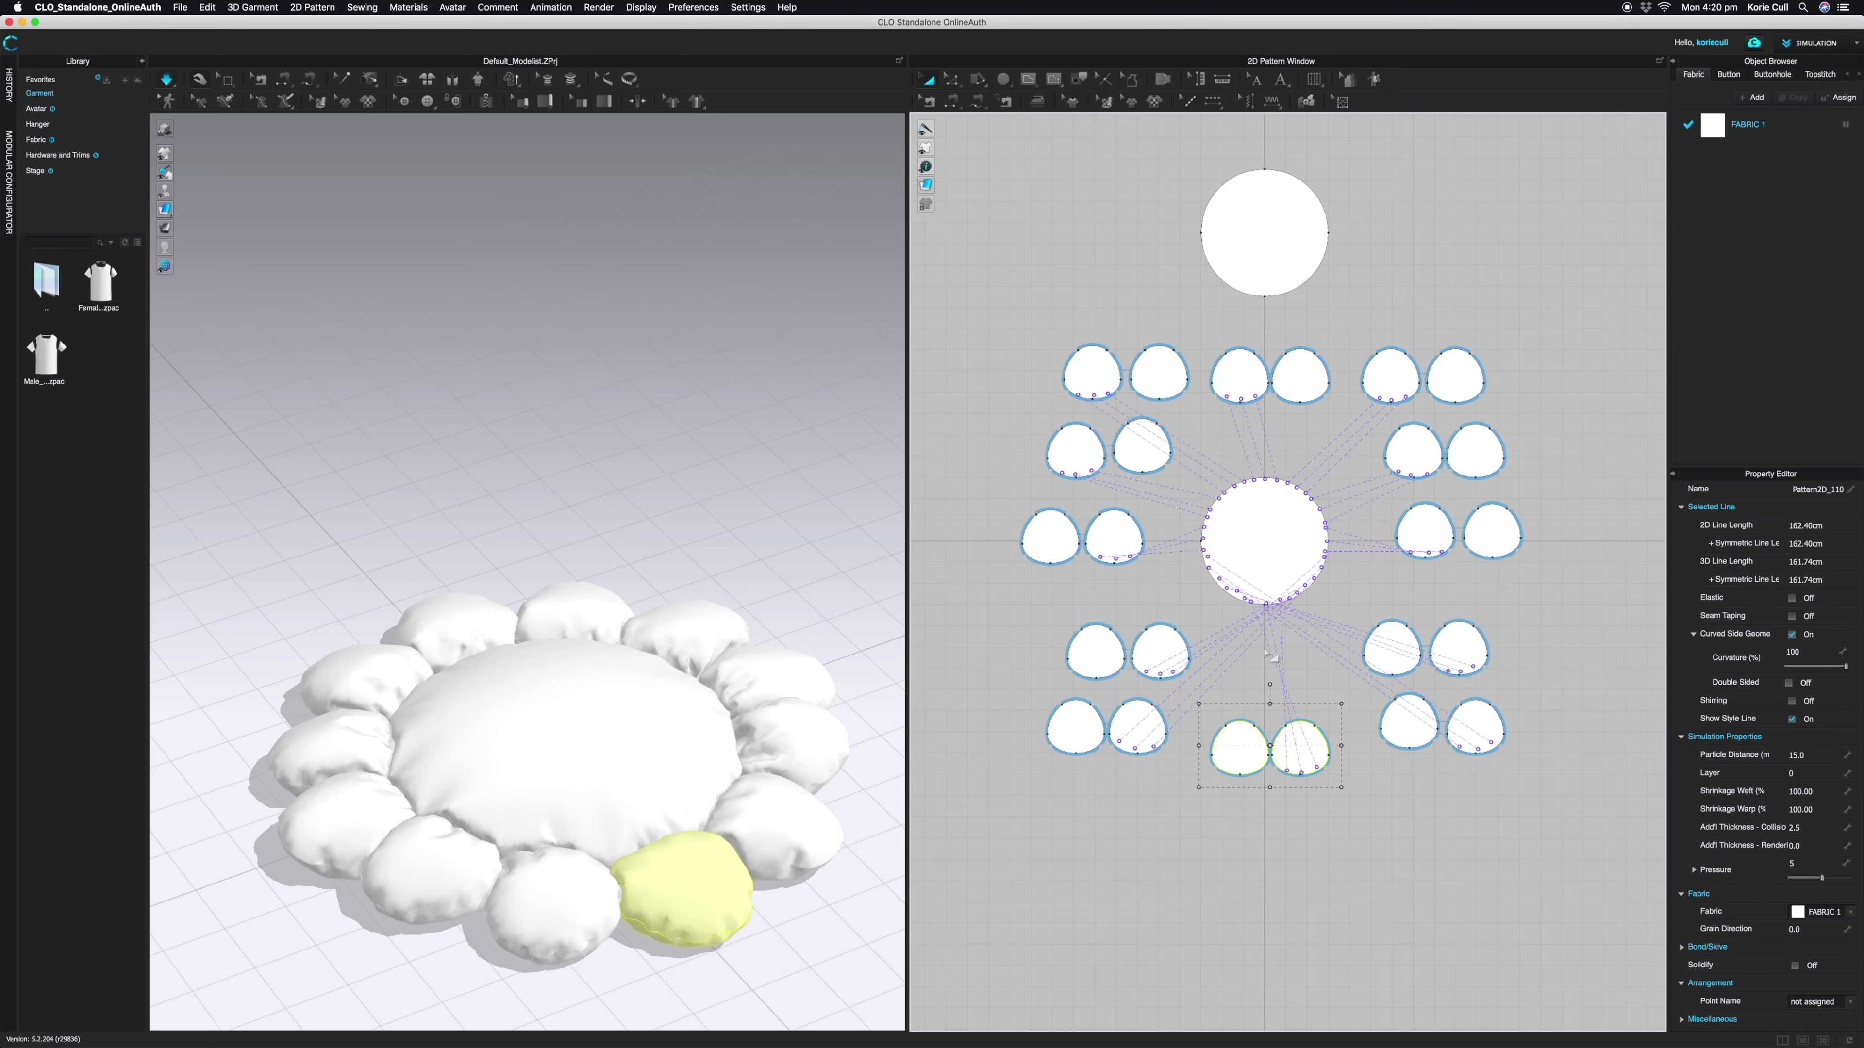
drag(1184, 770, 1027, 701)
click(1086, 690)
click(1141, 651)
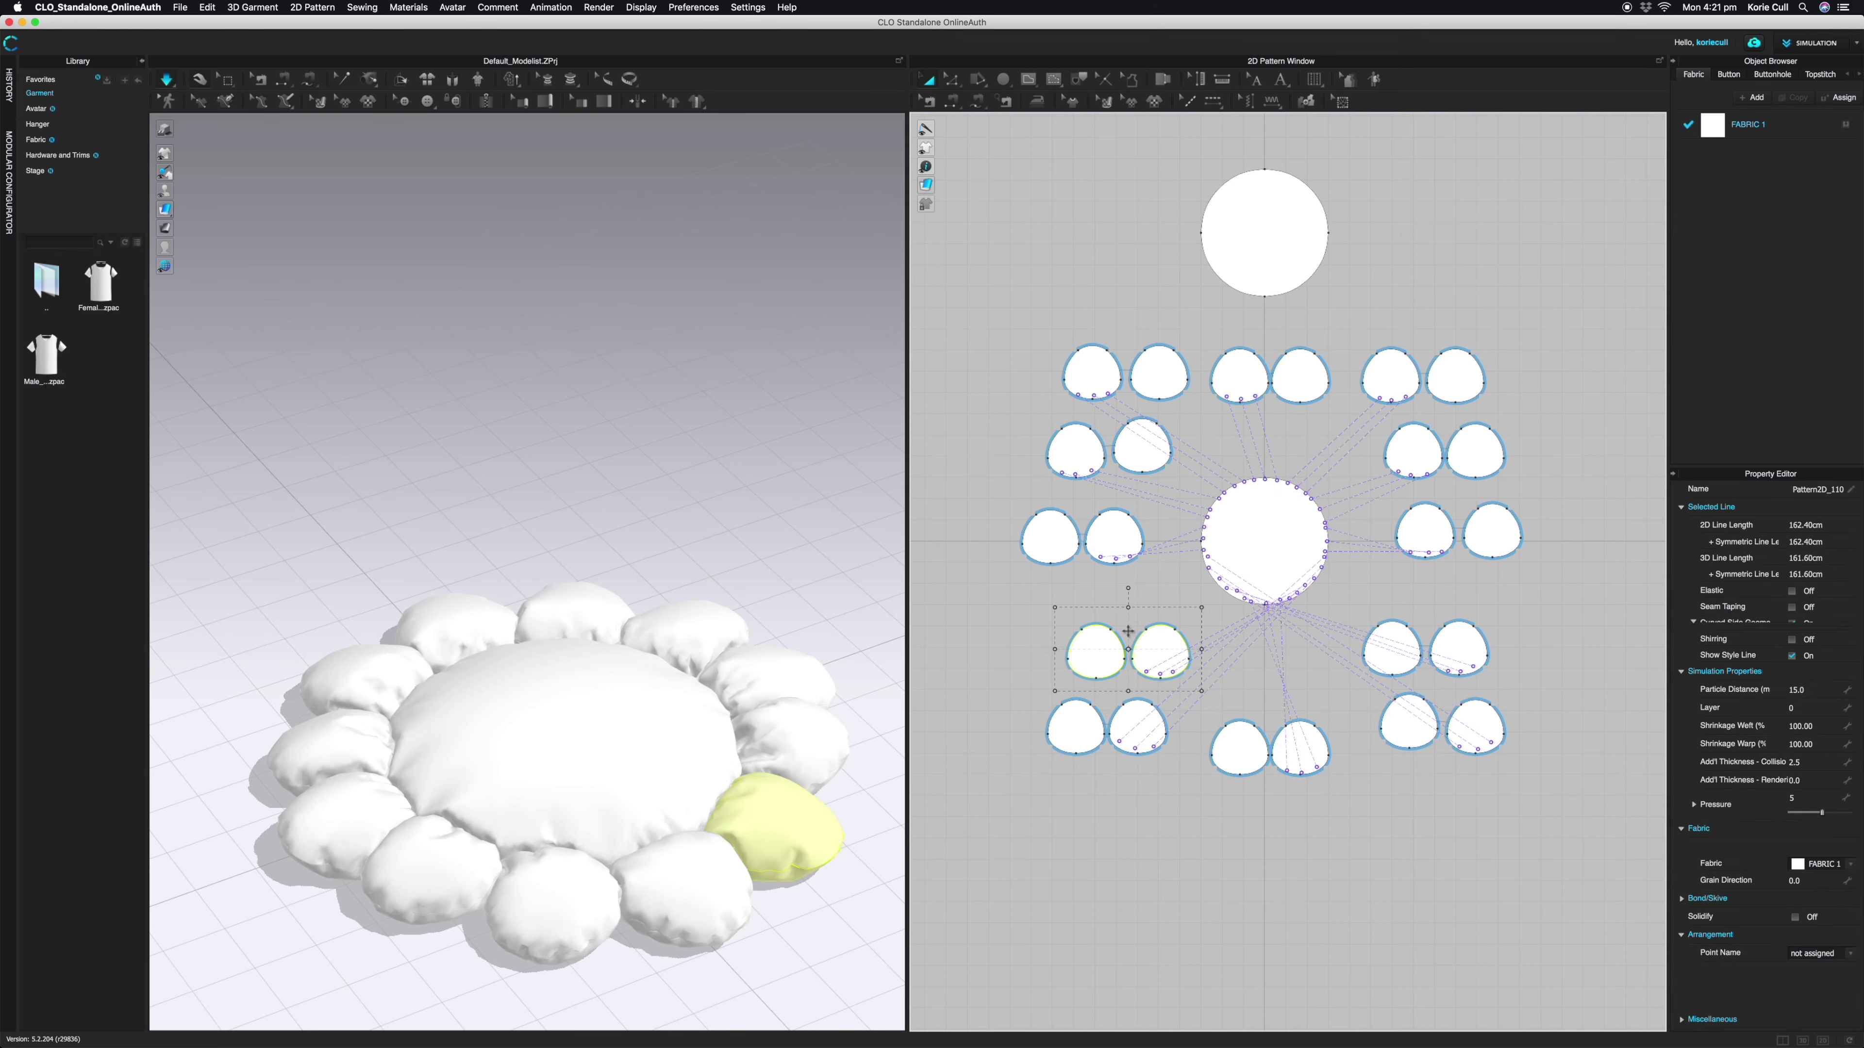
drag(1141, 651, 1095, 633)
click(1383, 653)
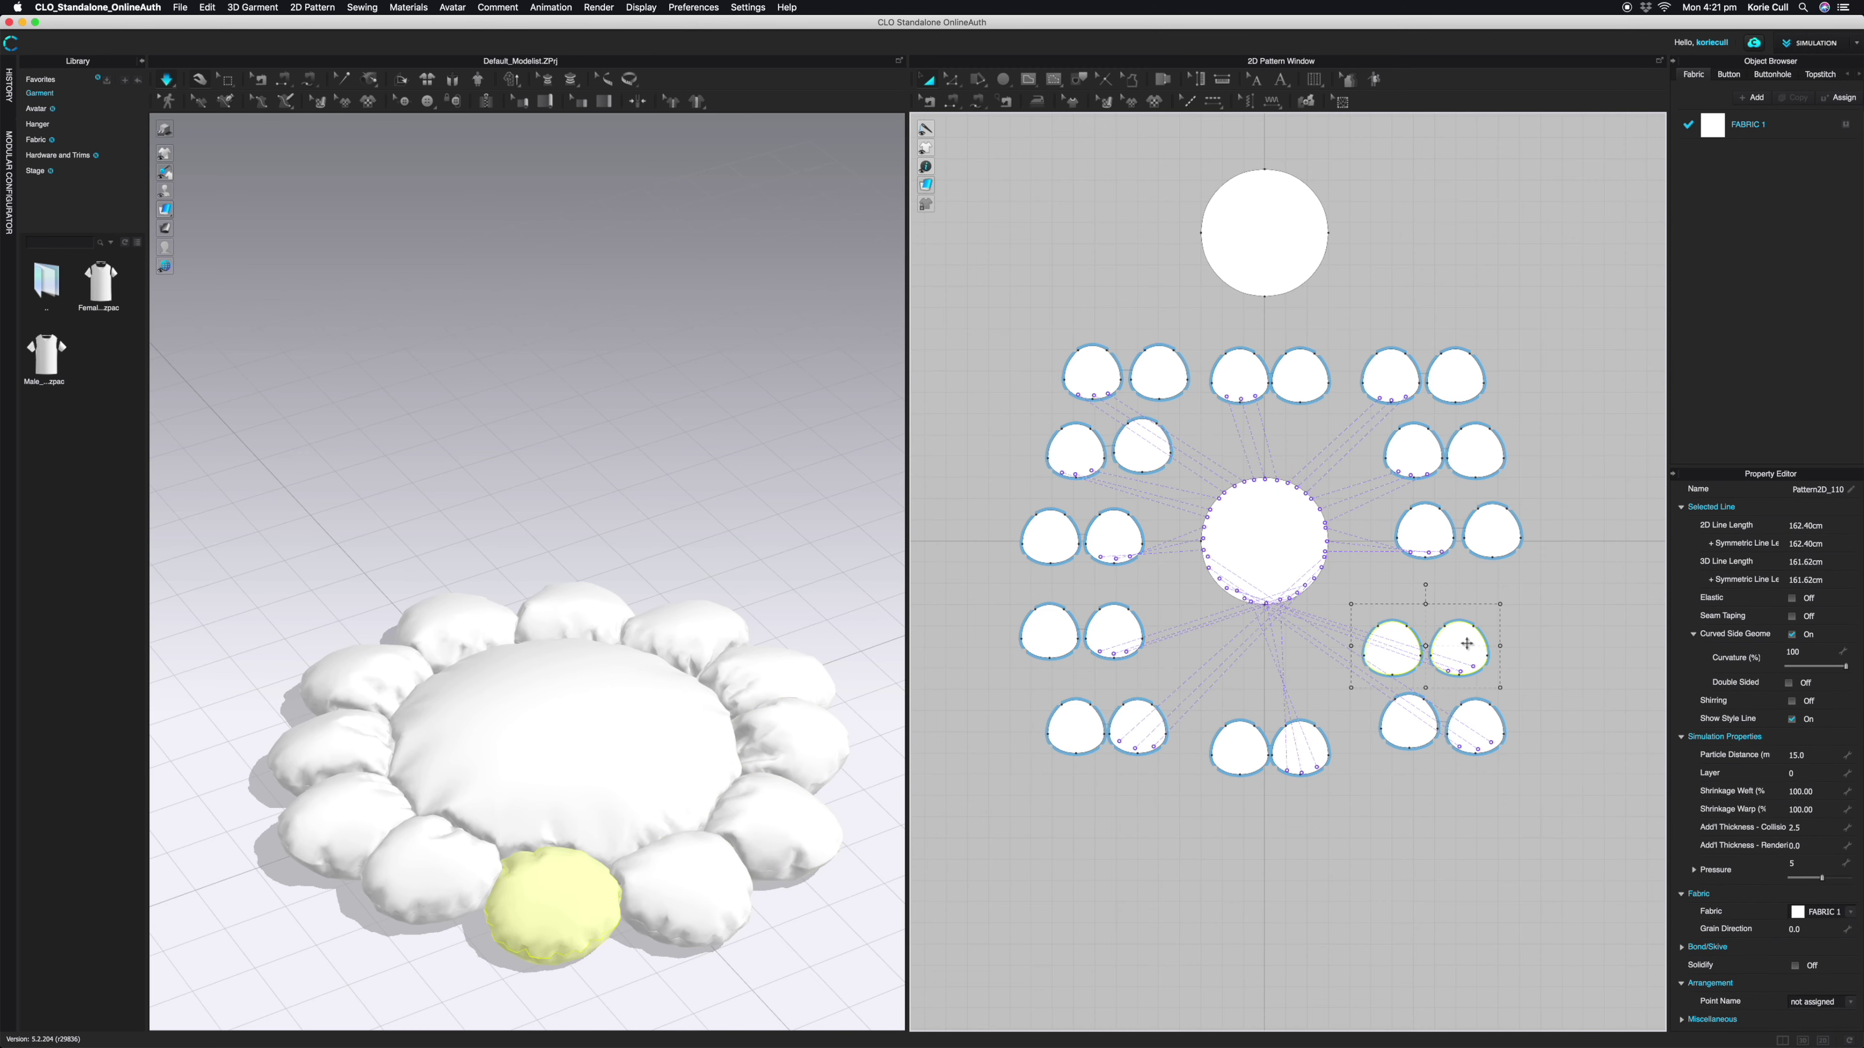
drag(1464, 647, 1508, 618)
key(ctrl+z)
key(ctrl+z)
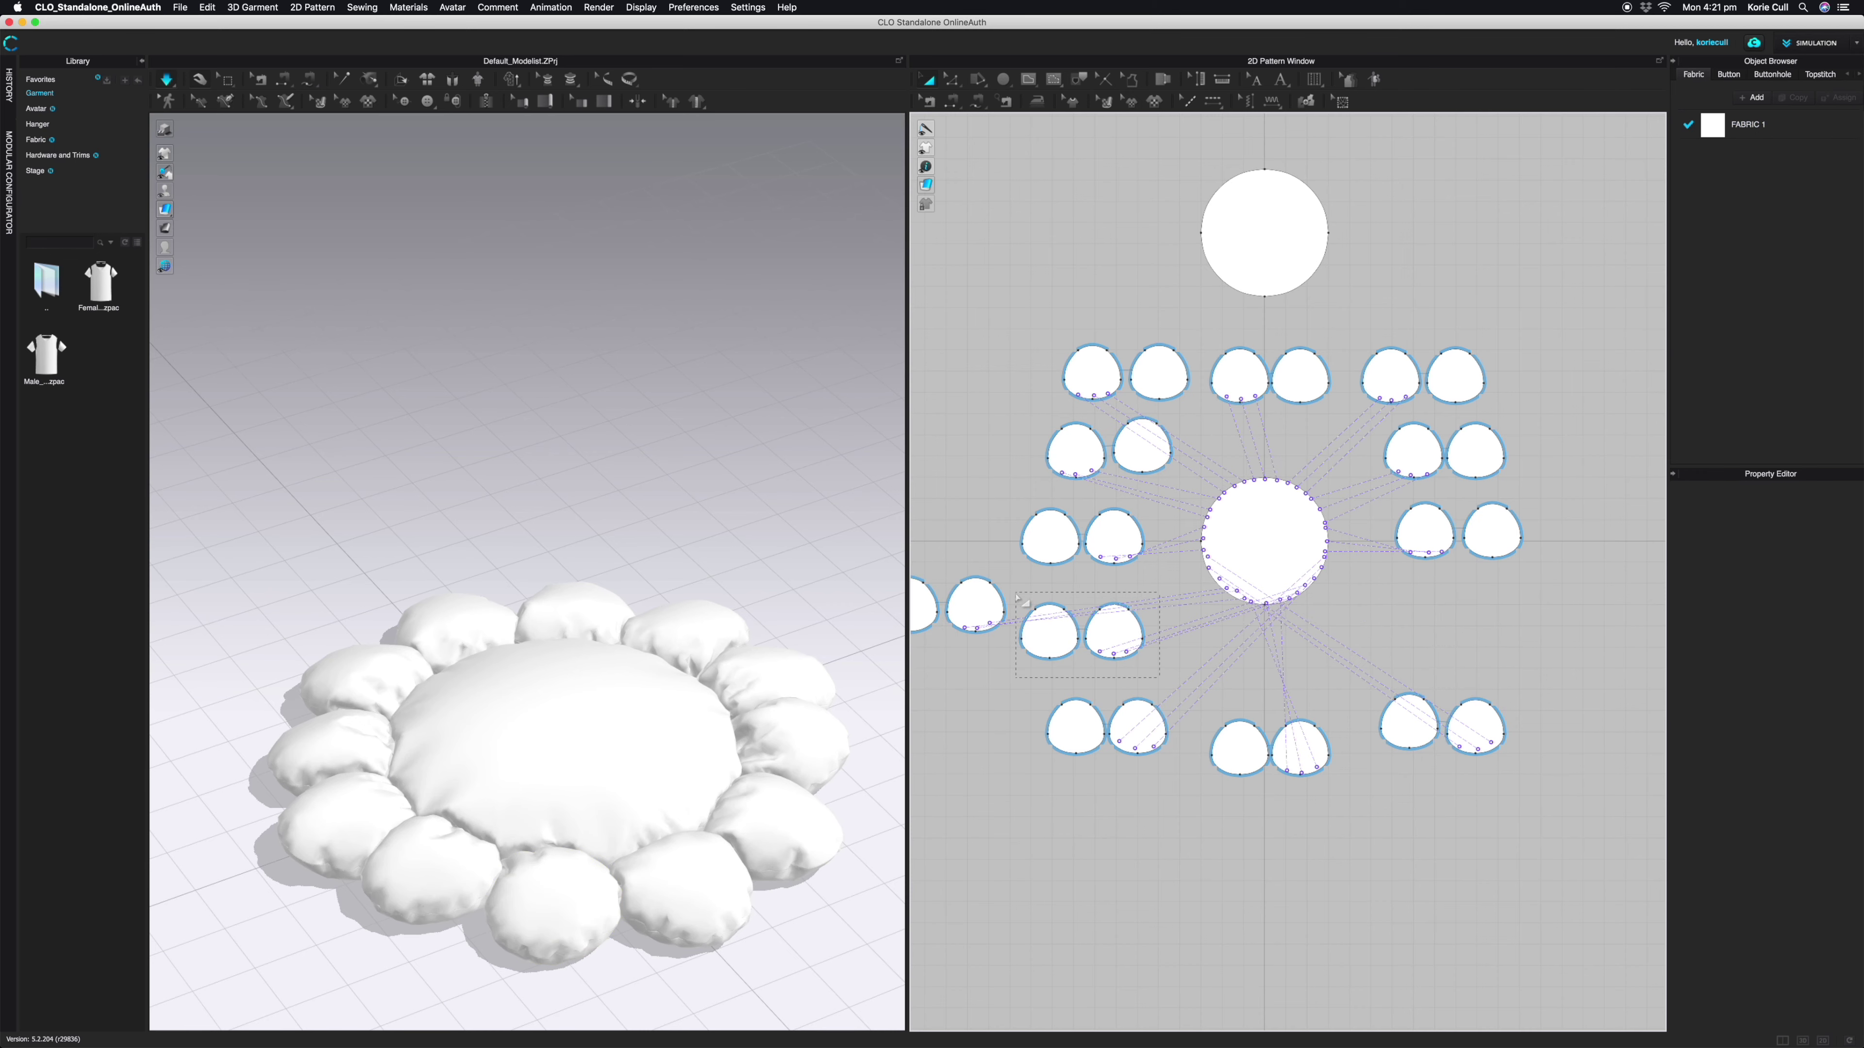
key(ctrl+z)
mouse_move(1039, 648)
mouse_down()
mouse_move(948, 609)
mouse_move(1091, 623)
mouse_up()
Step: Reposition the bottom-middle, lower-left and left-edge pattern pairs into the ring around the circle
click(1348, 810)
click(1307, 746)
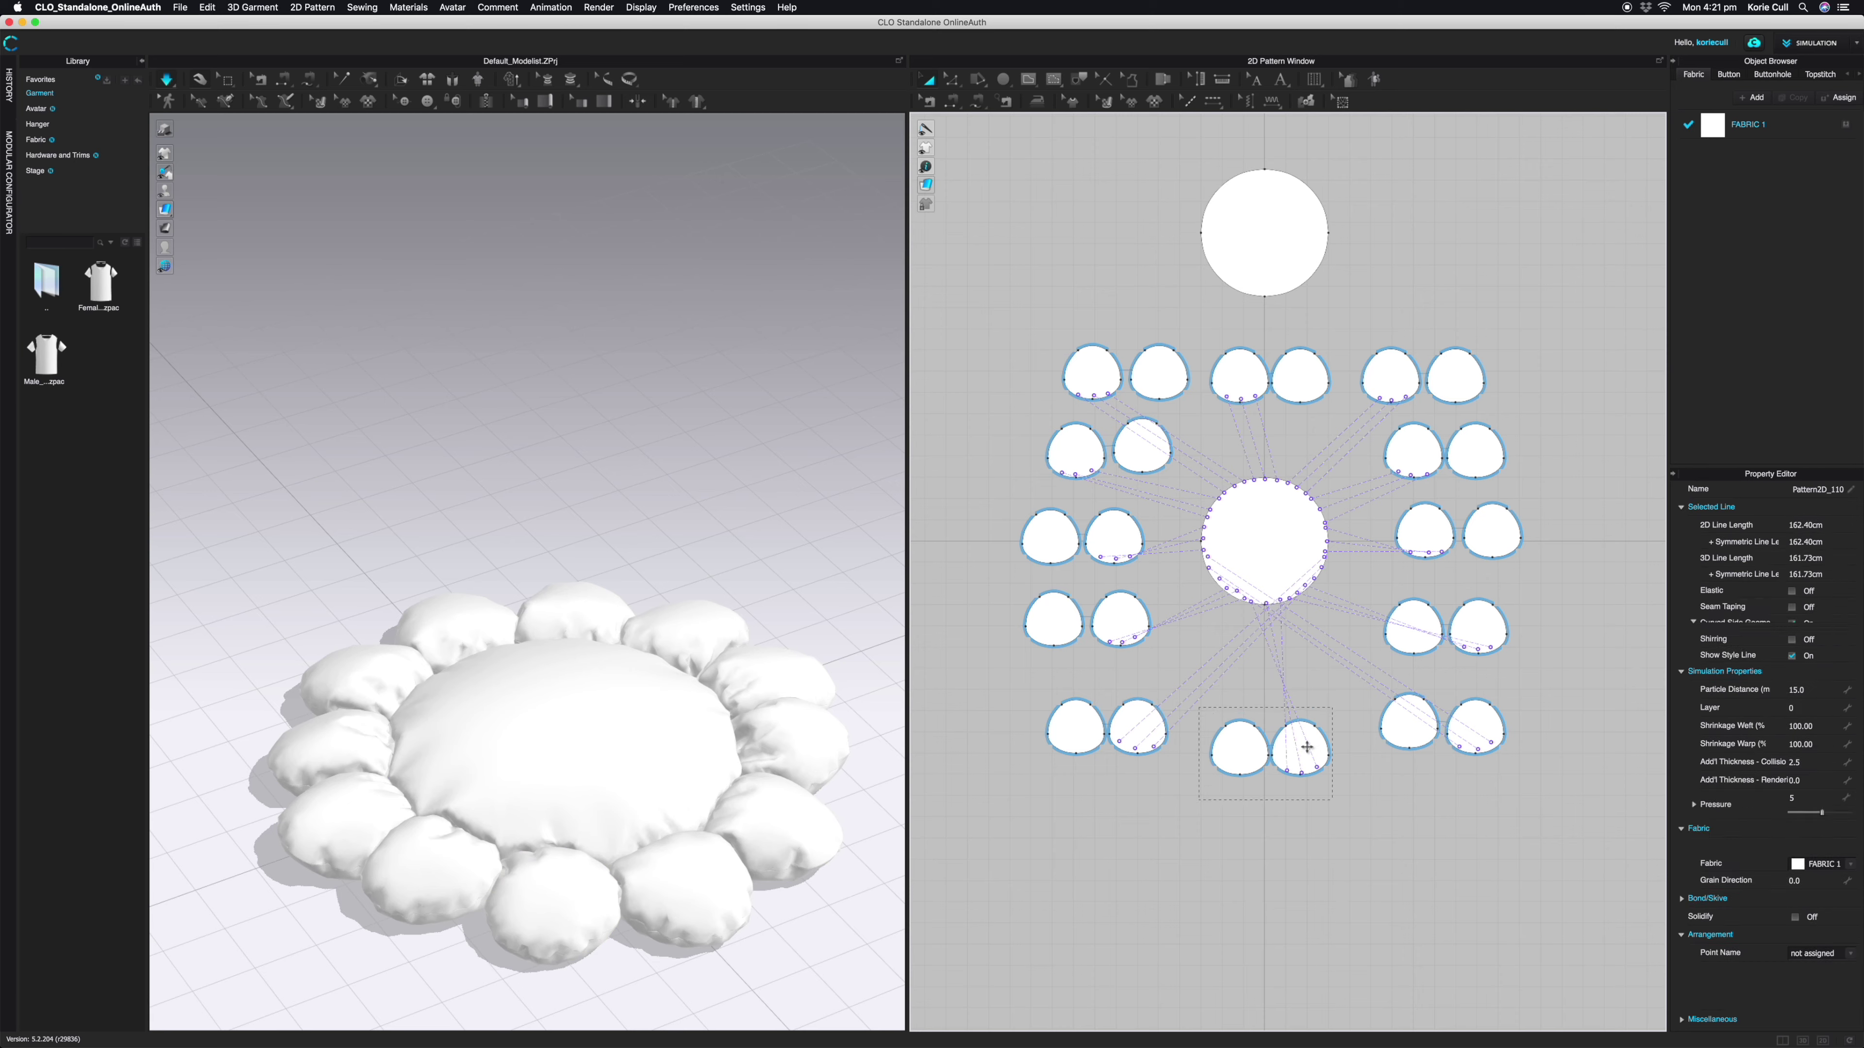
drag(1307, 746, 1250, 765)
click(1078, 726)
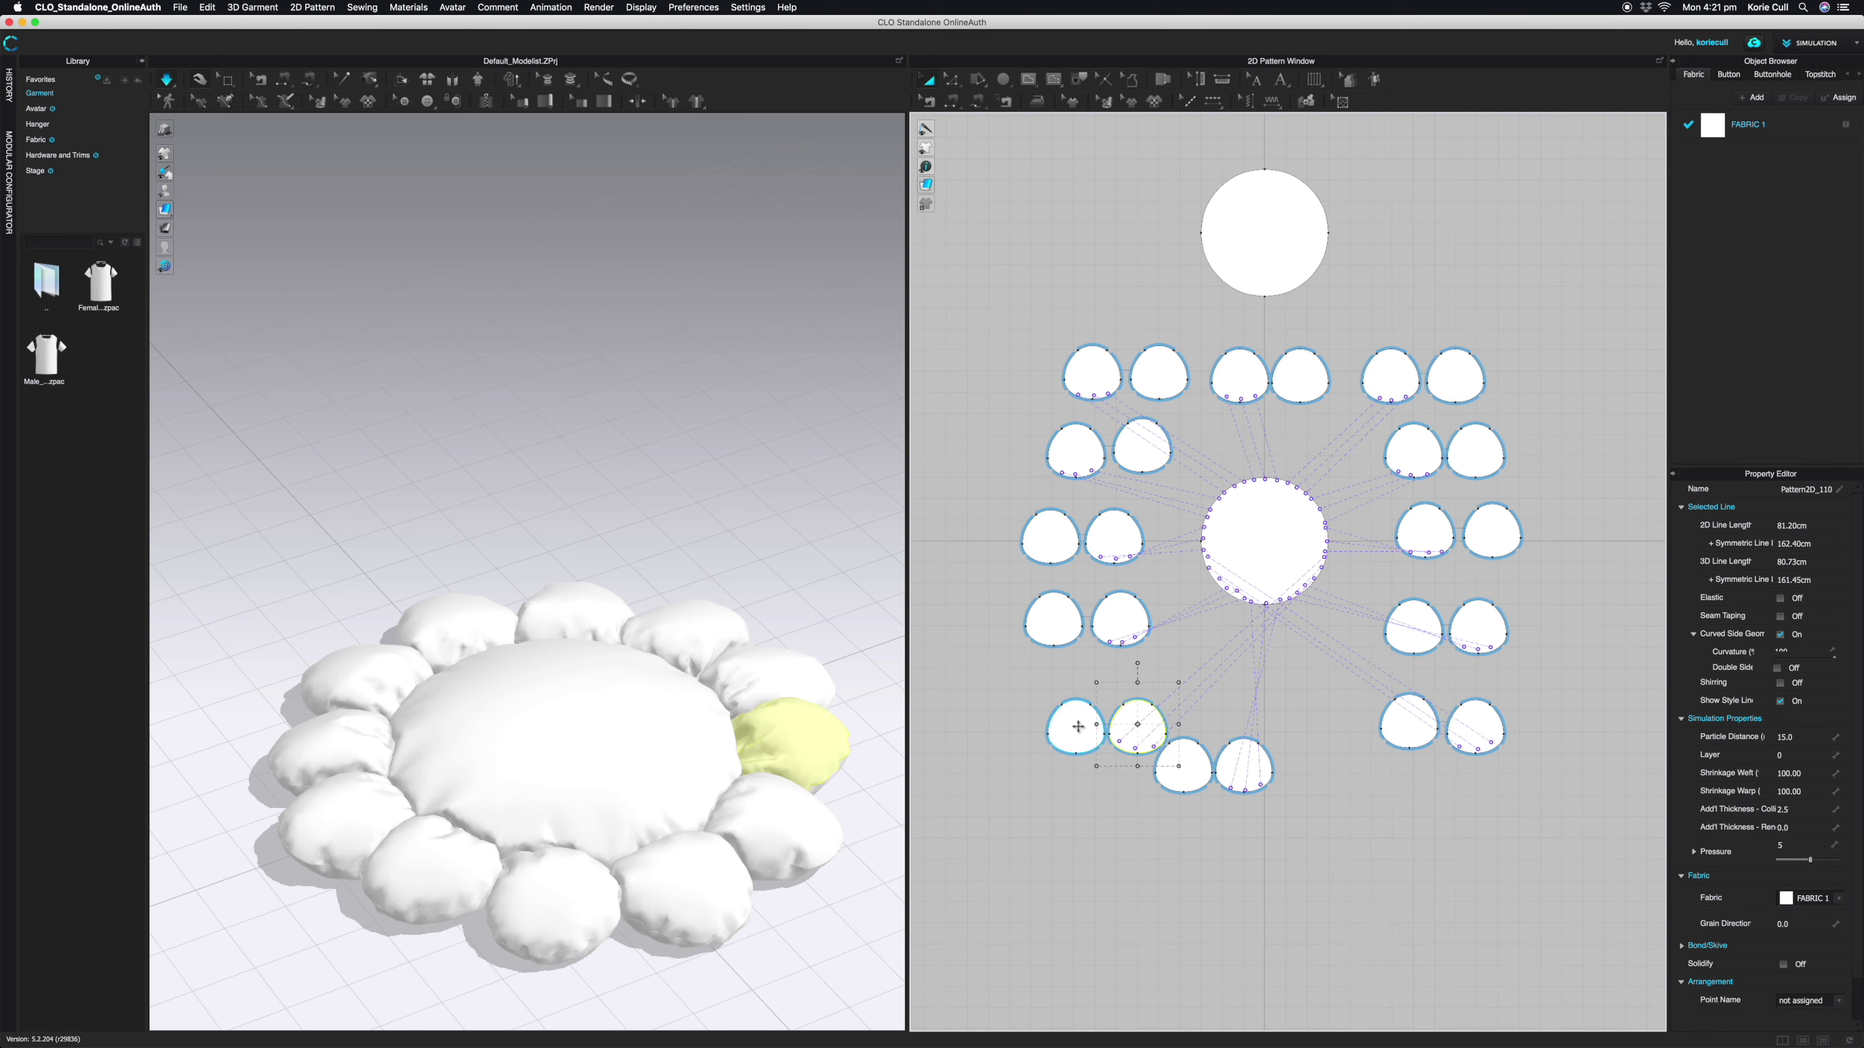
mouse_move(1078, 726)
mouse_down()
mouse_move(1364, 779)
mouse_move(1059, 702)
mouse_move(972, 606)
mouse_up()
click(1413, 732)
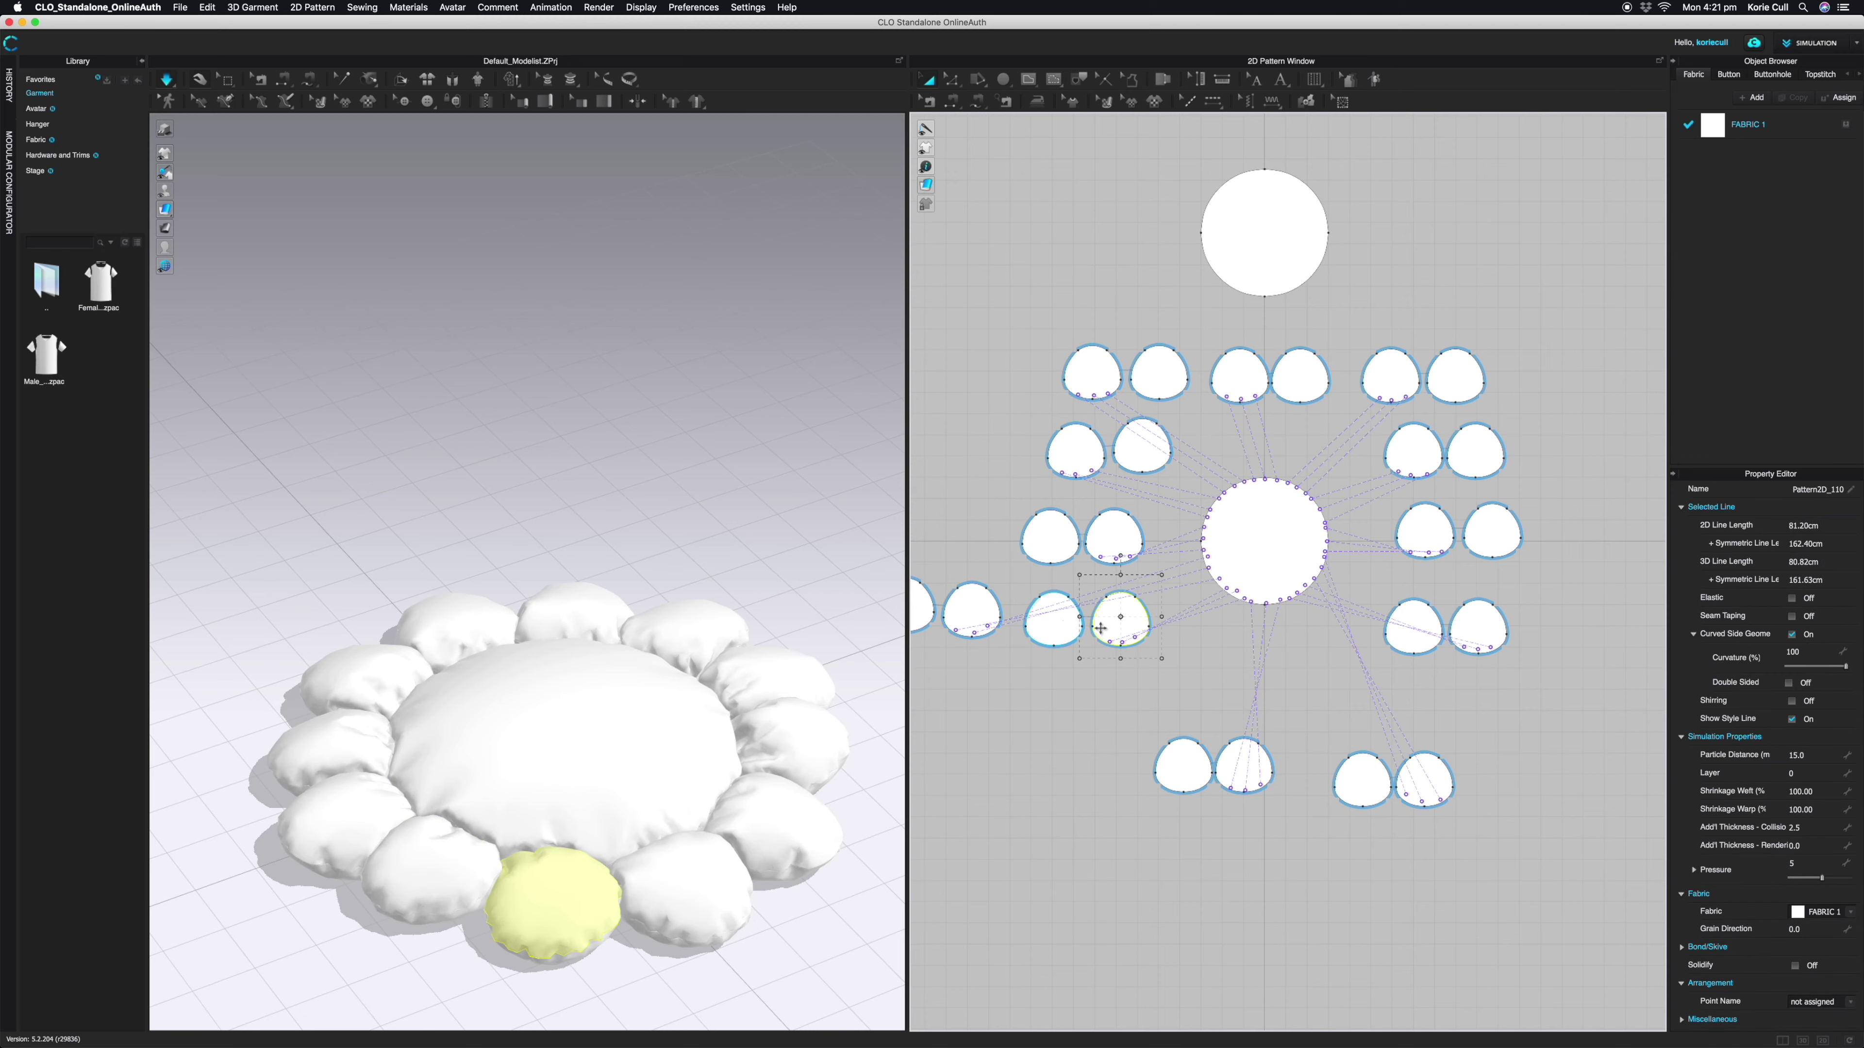
drag(1086, 620, 1094, 709)
click(937, 609)
drag(937, 609, 1072, 617)
click(1420, 749)
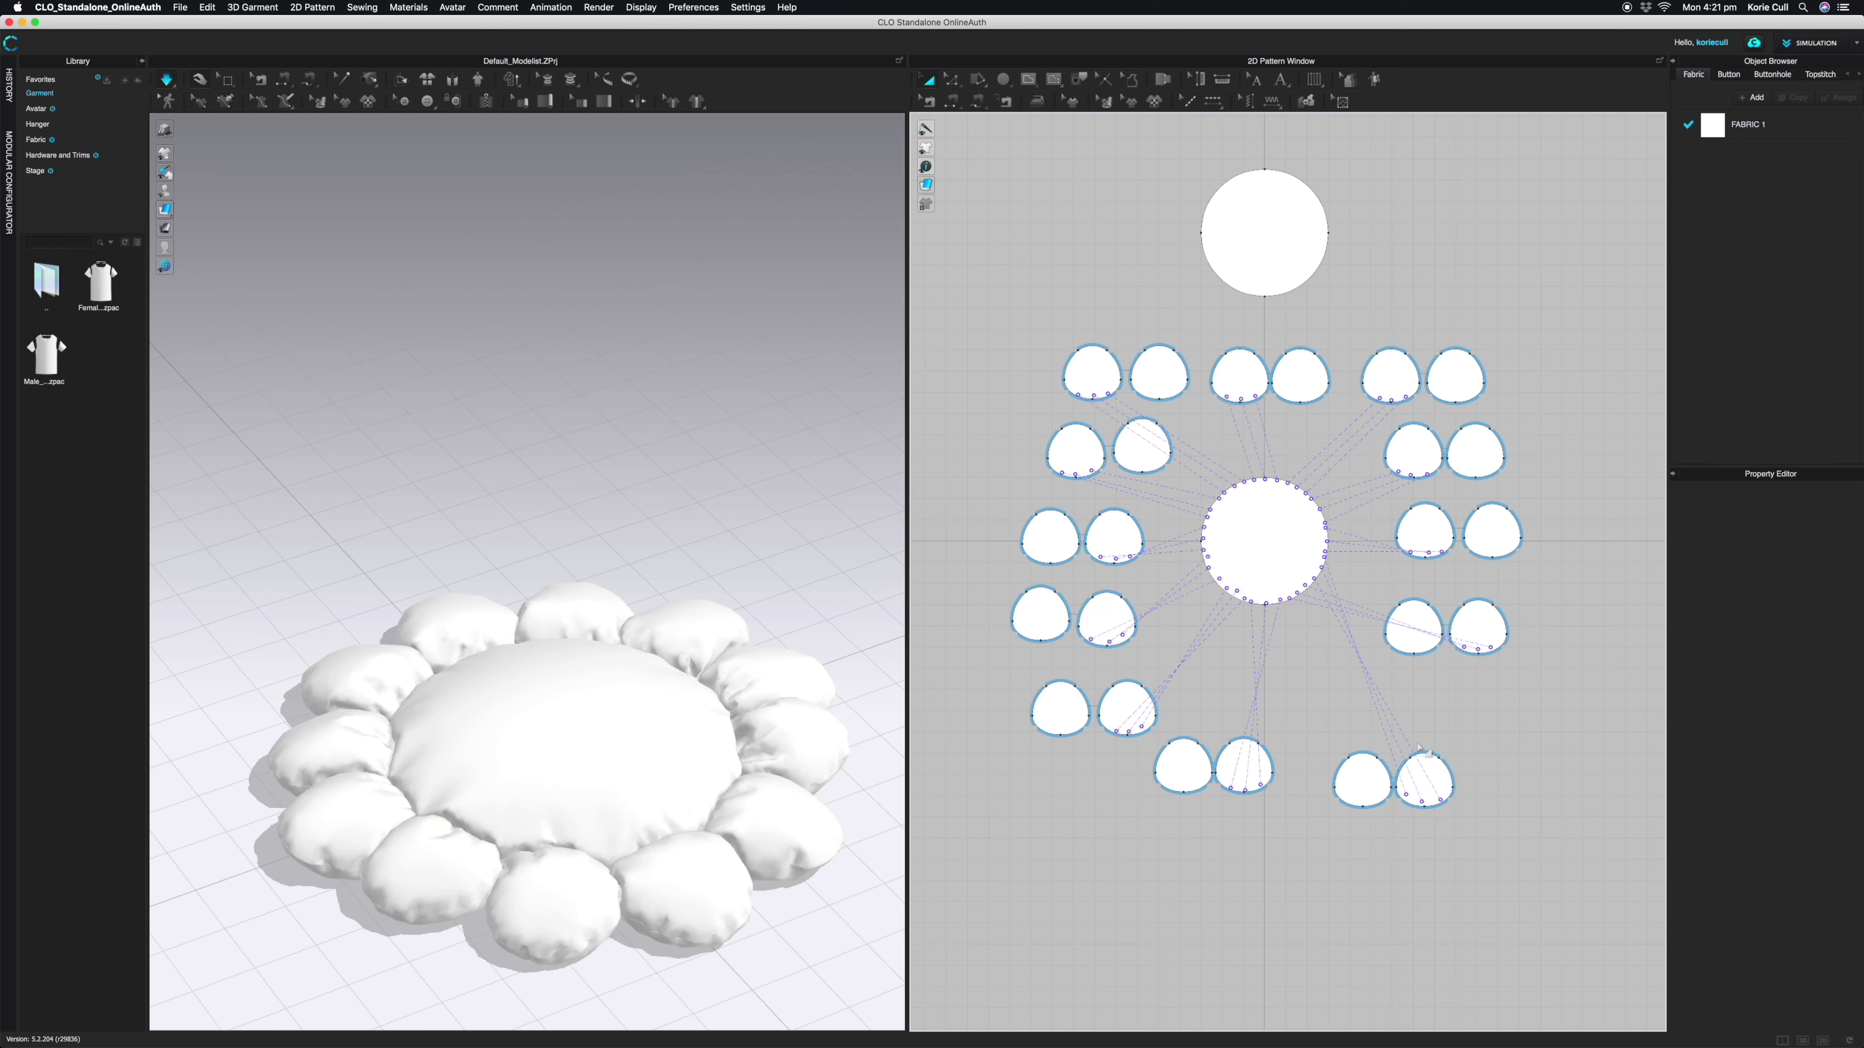
Step: Settle the right-side and bottom pattern pairs into their ring slots and recentre the layout
mouse_move(1477, 623)
mouse_down()
mouse_move(1287, 760)
mouse_move(1416, 771)
mouse_move(1475, 621)
mouse_up()
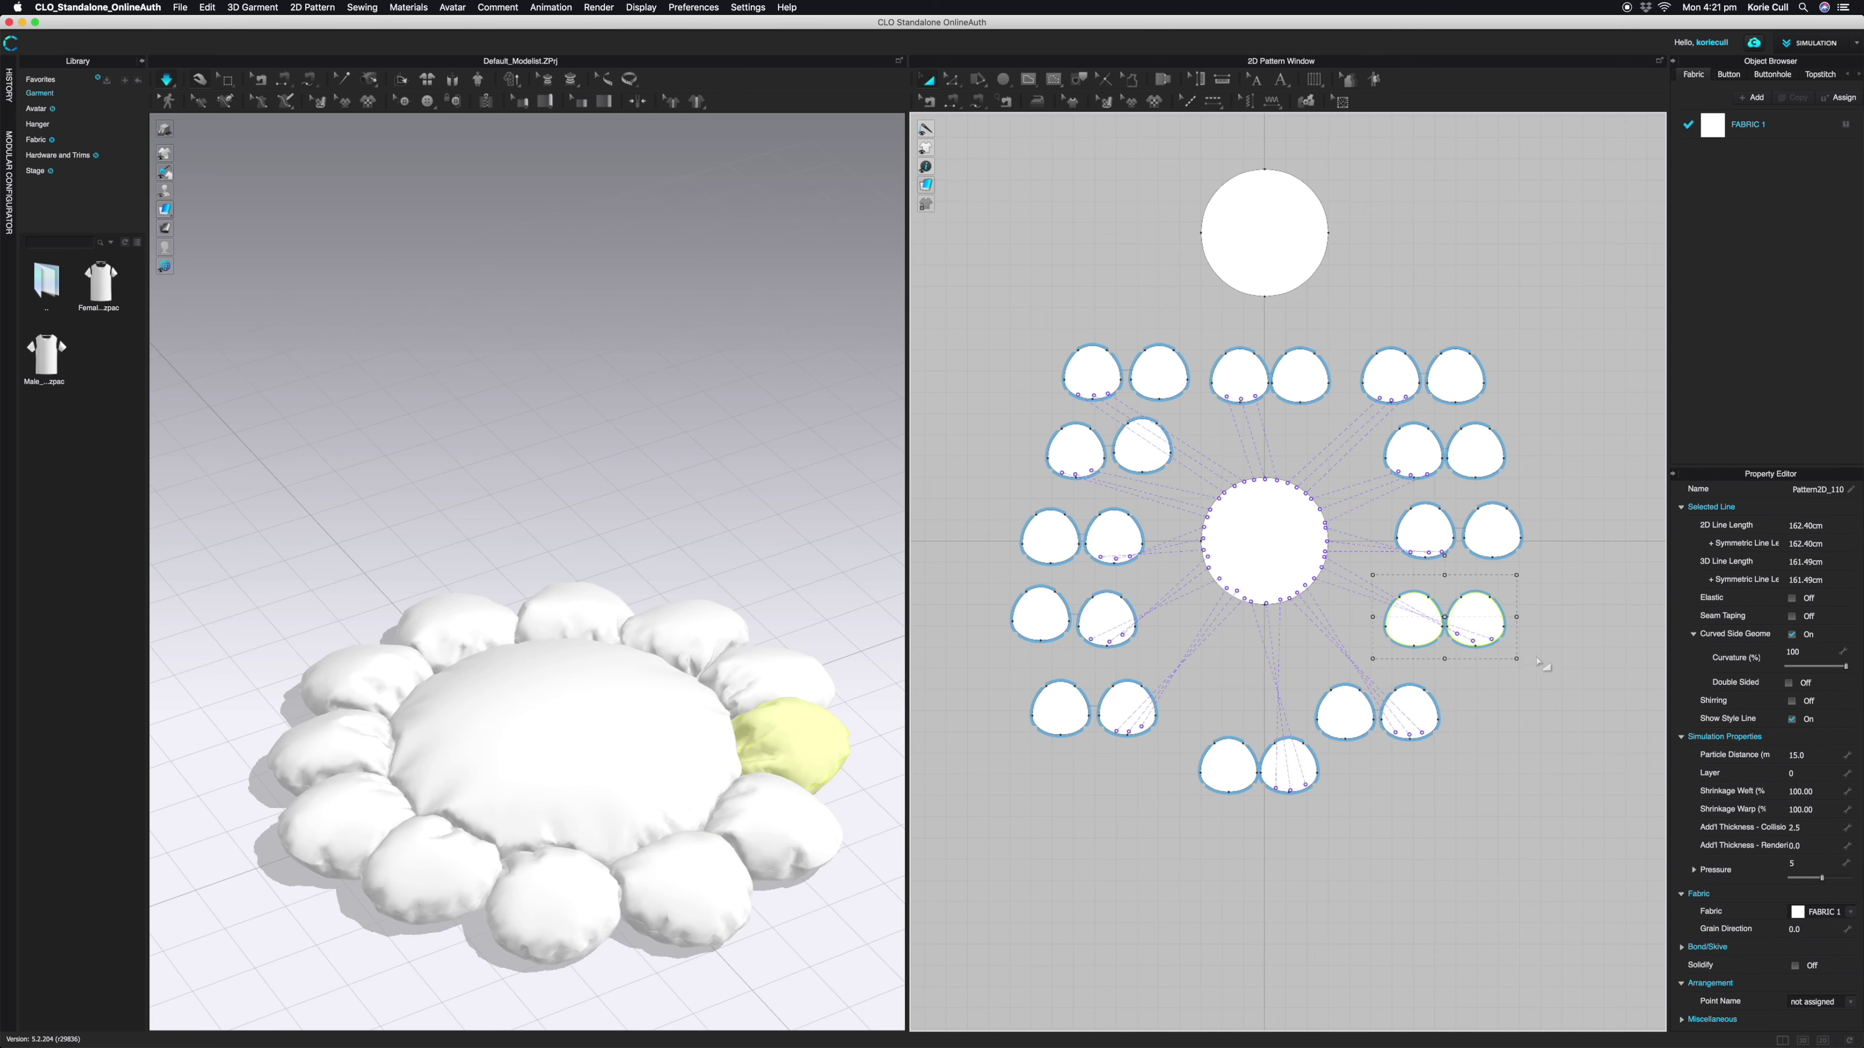
click(1507, 695)
middle_drag(1507, 695, 1428, 725)
drag(1266, 742, 1299, 735)
click(1438, 807)
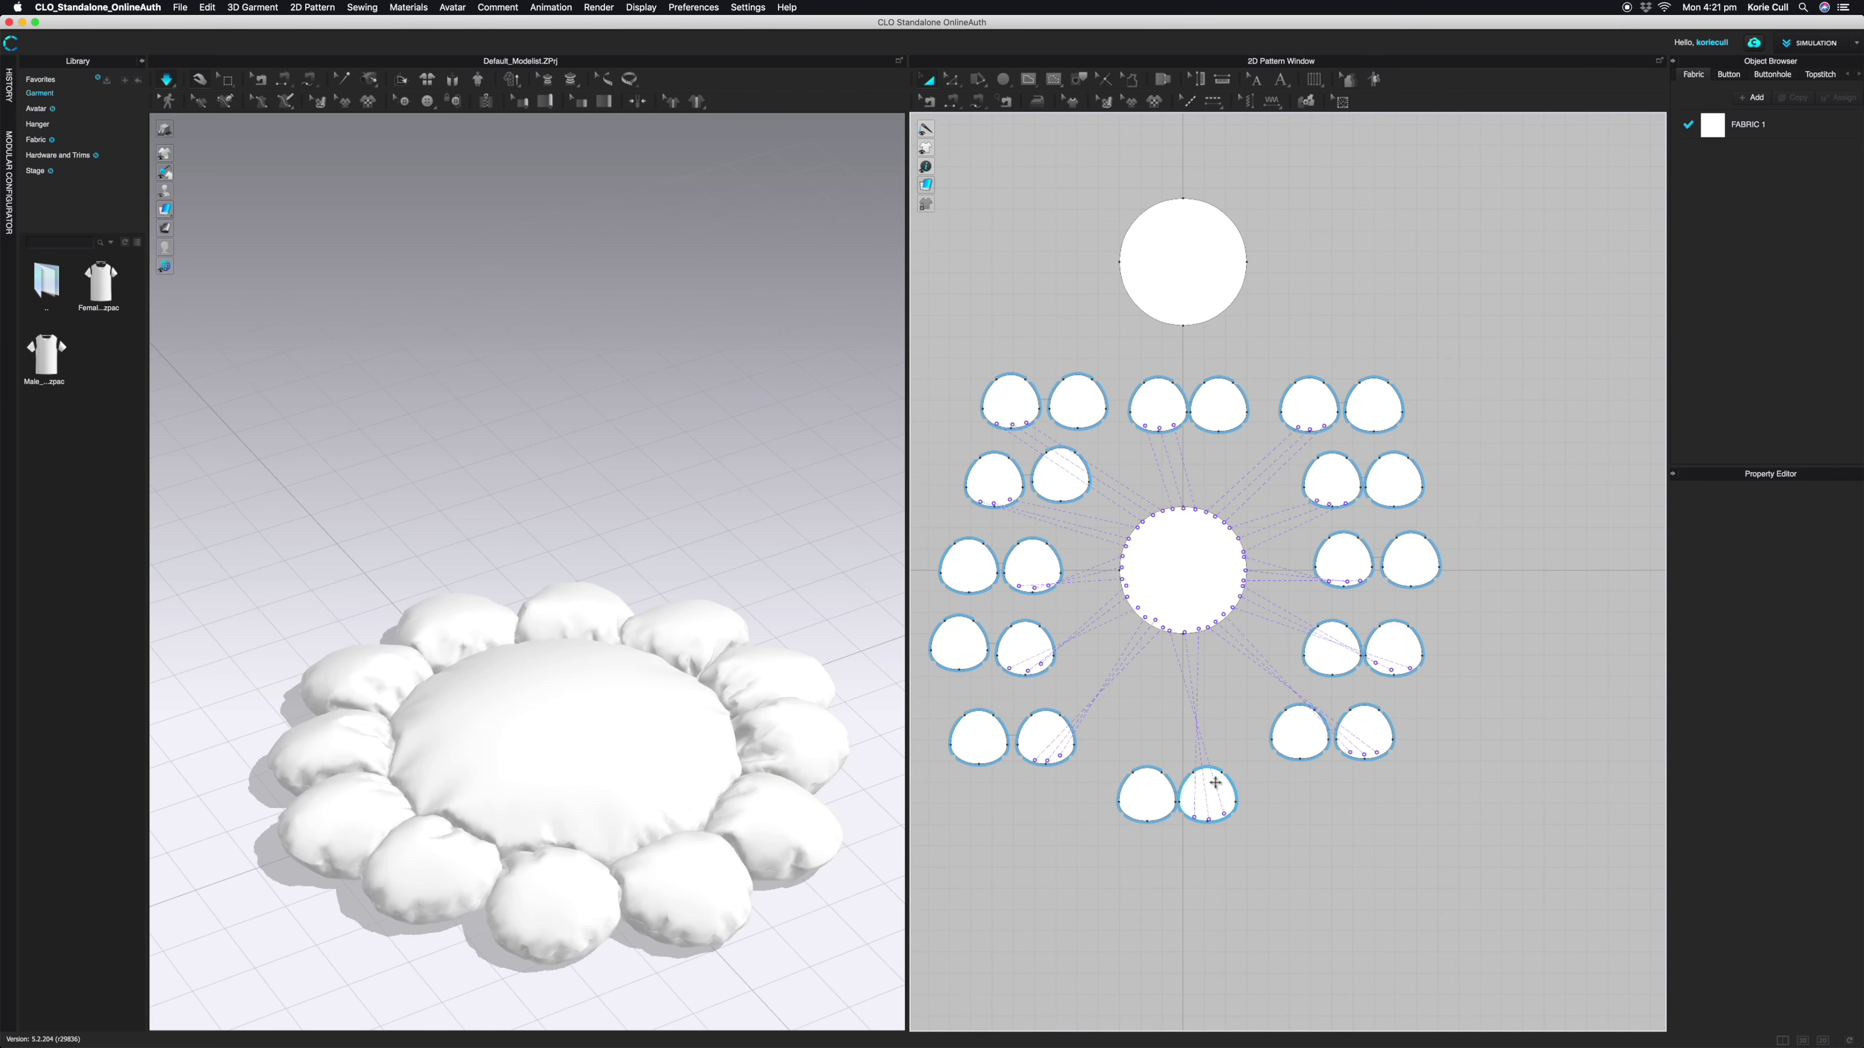
drag(1212, 793, 1212, 735)
click(1341, 812)
middle_drag(1342, 812, 1452, 828)
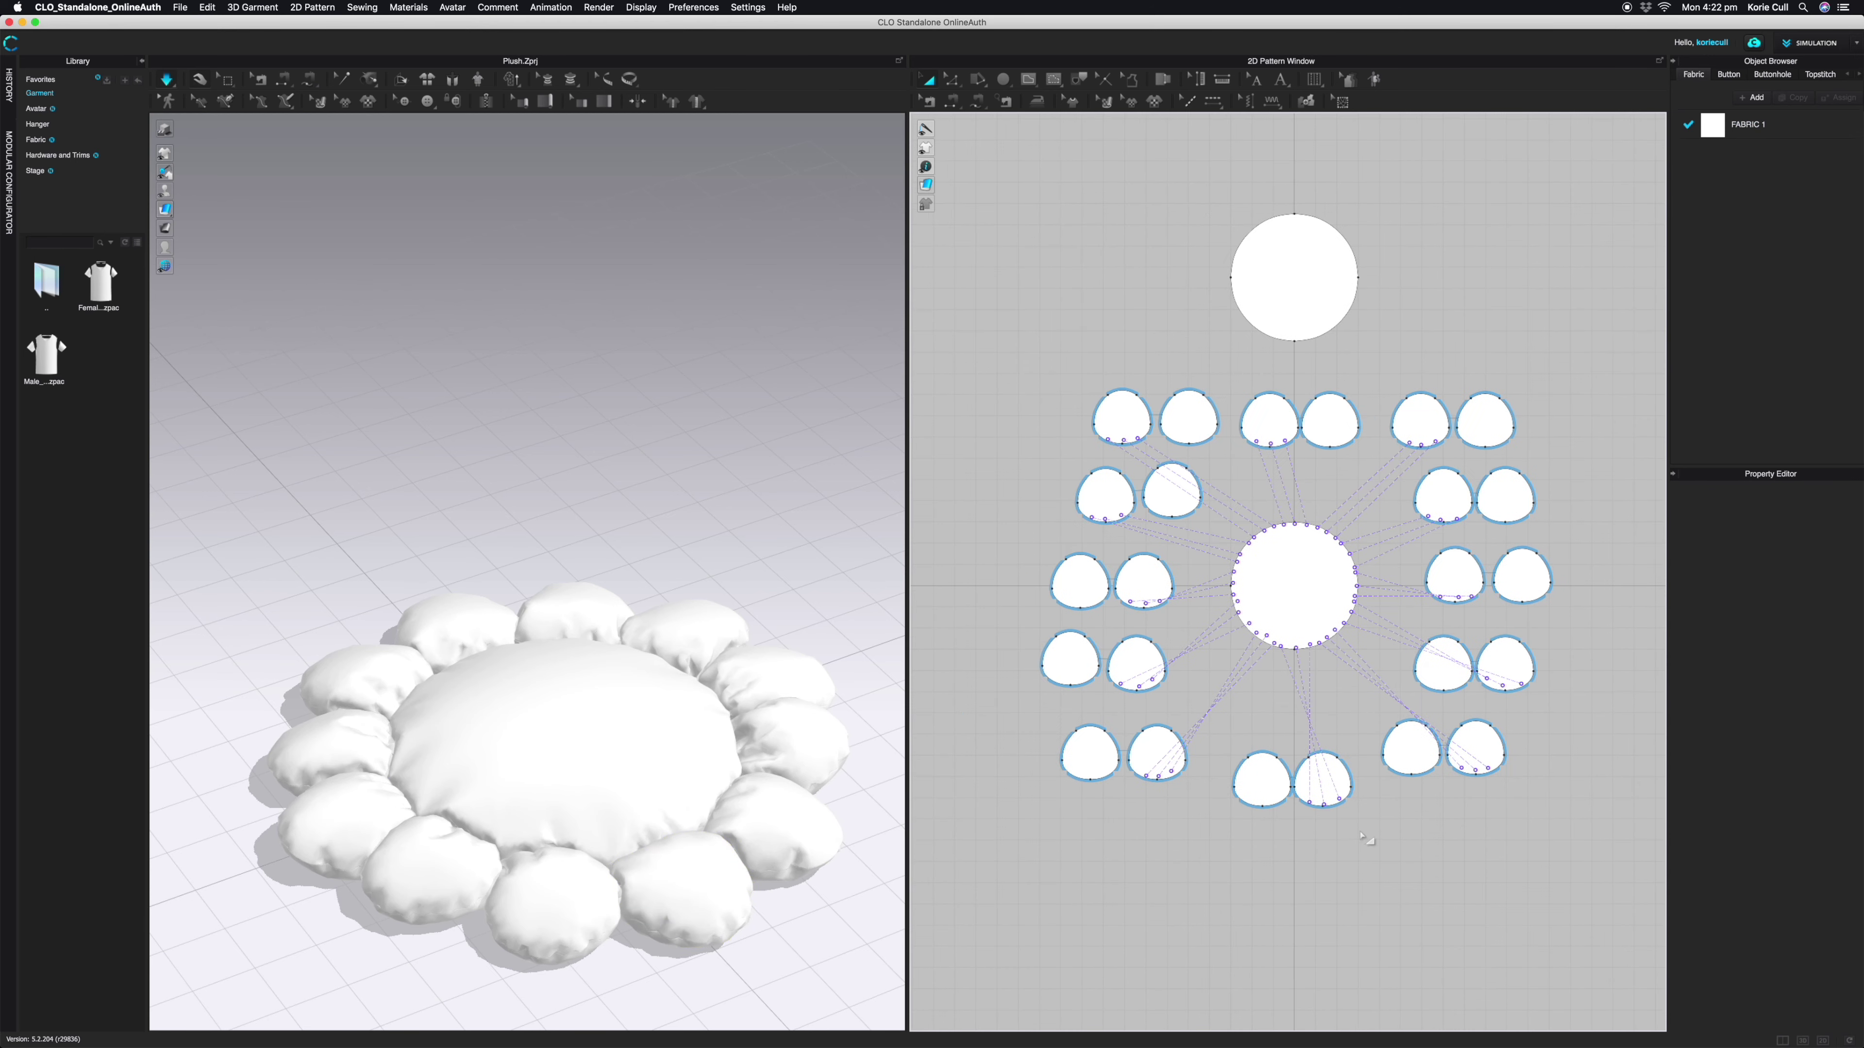
Step: Change the toe pads' Particle Distance to 15, then back to 10, and resimulate
drag(1574, 859, 1027, 401)
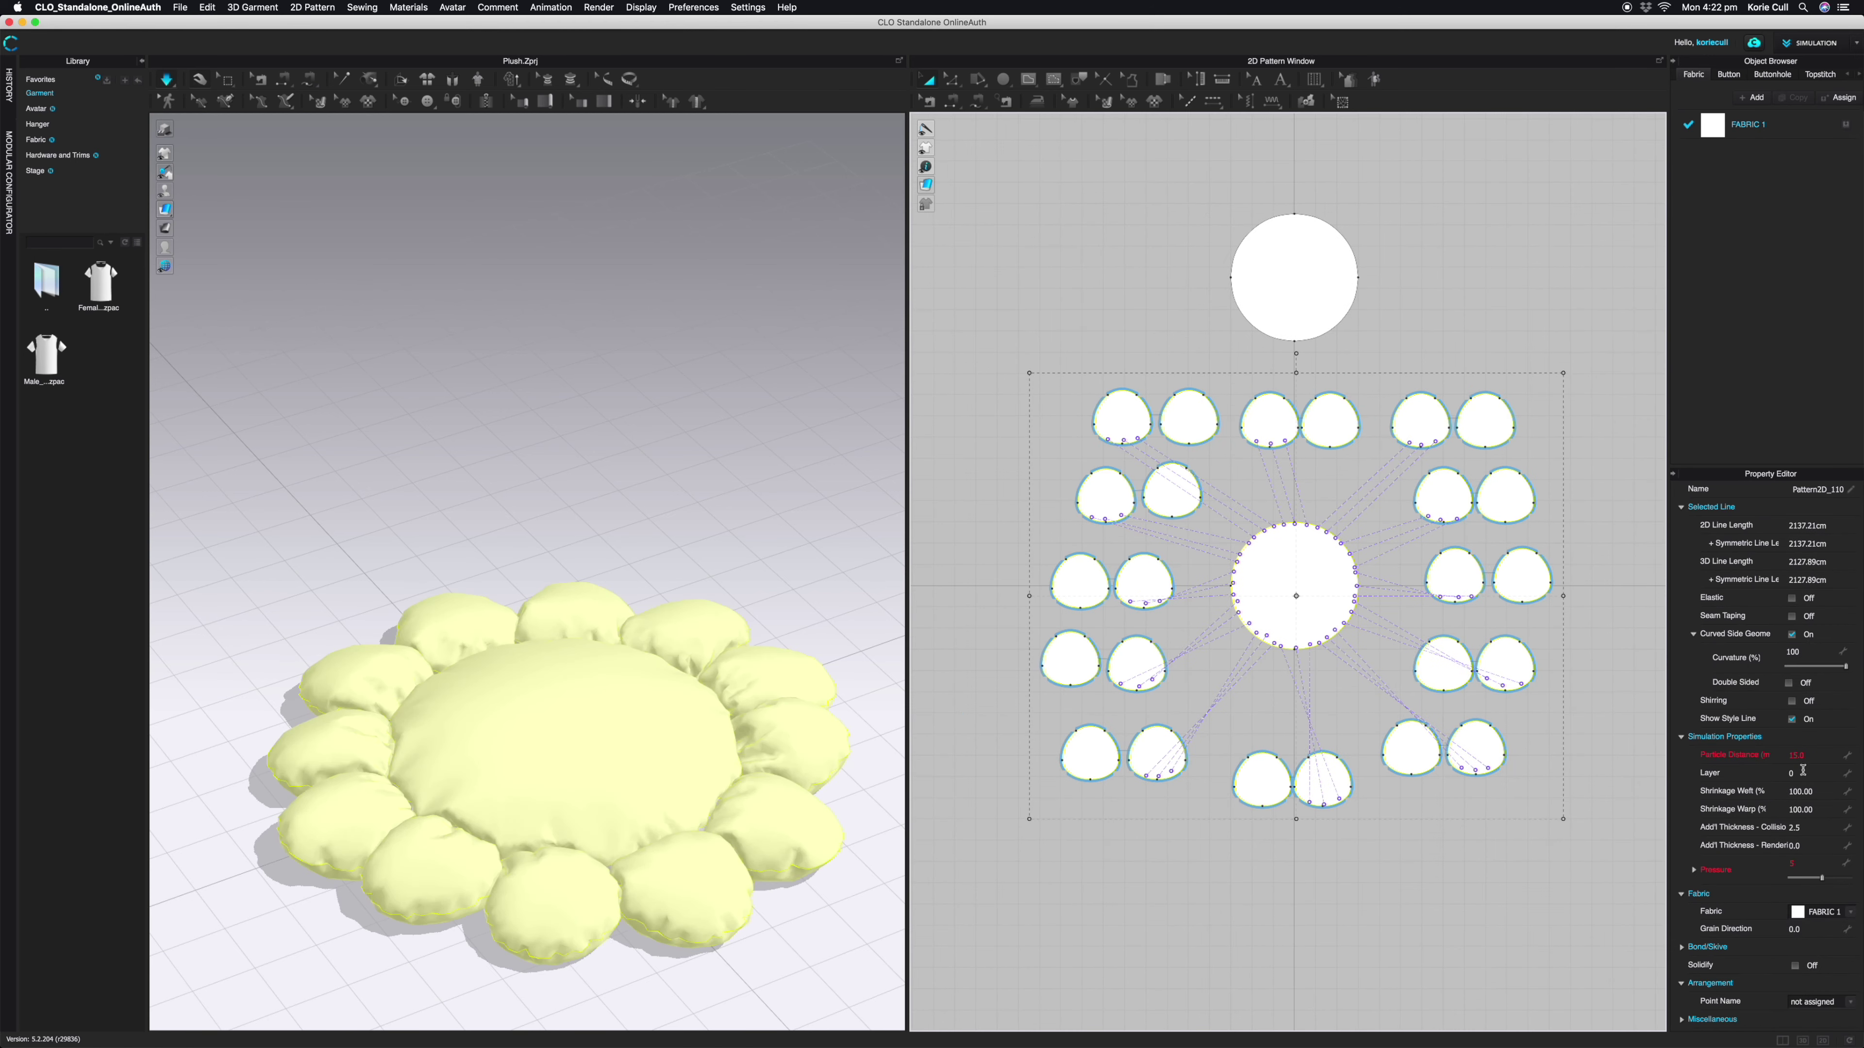
double_click(1818, 754)
key(Return)
click(1498, 771)
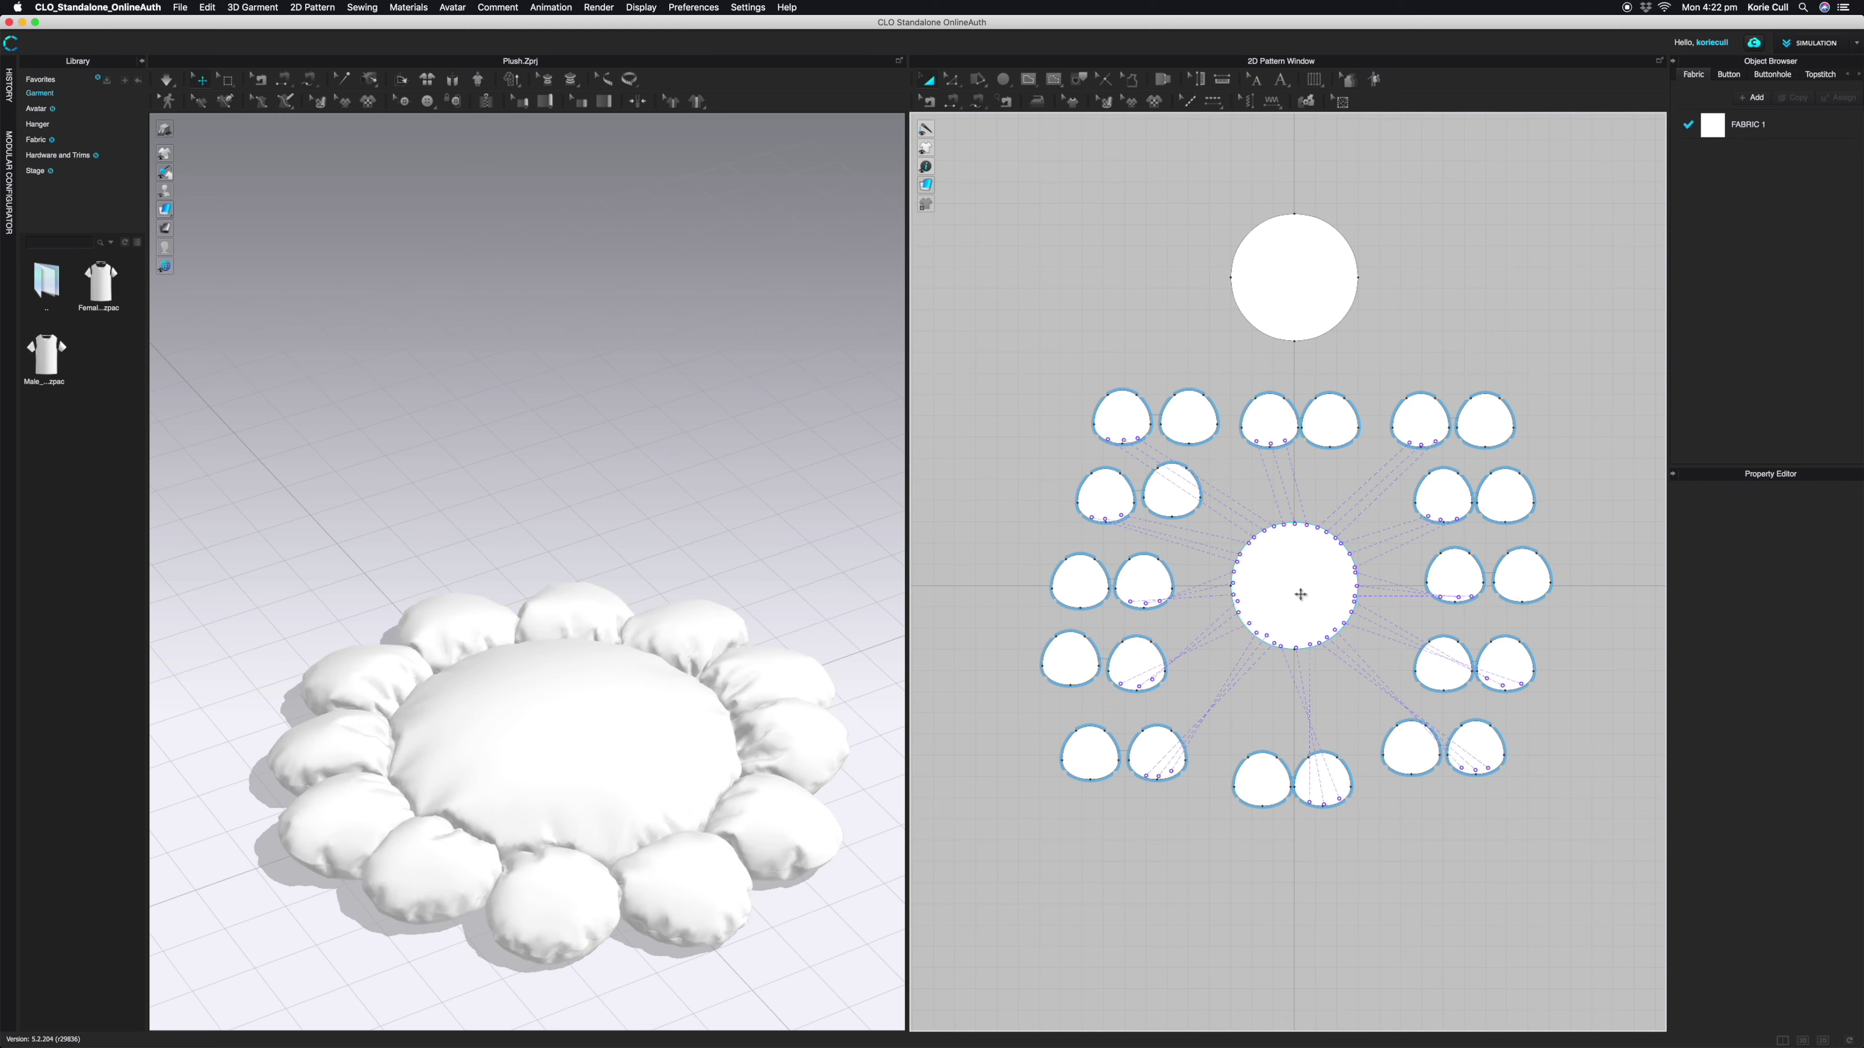
drag(1574, 817, 1365, 366)
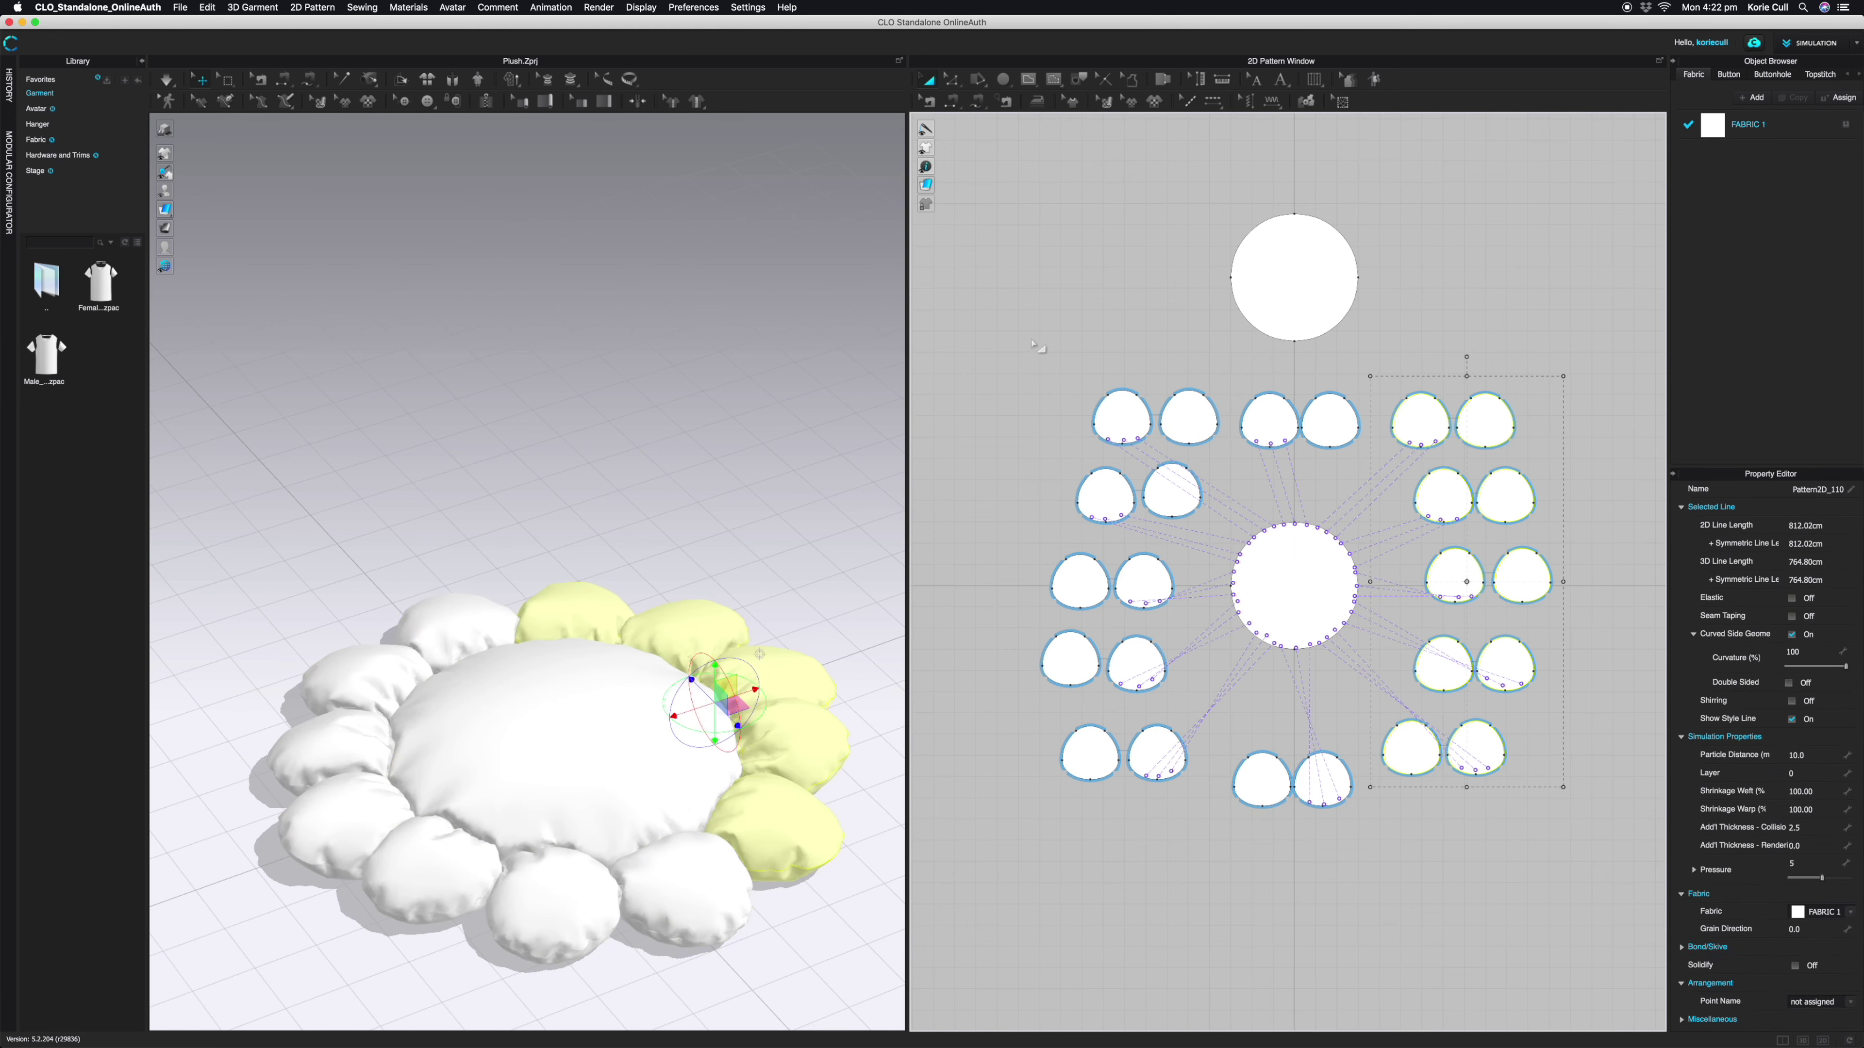
shift+drag(1247, 855, 1372, 852)
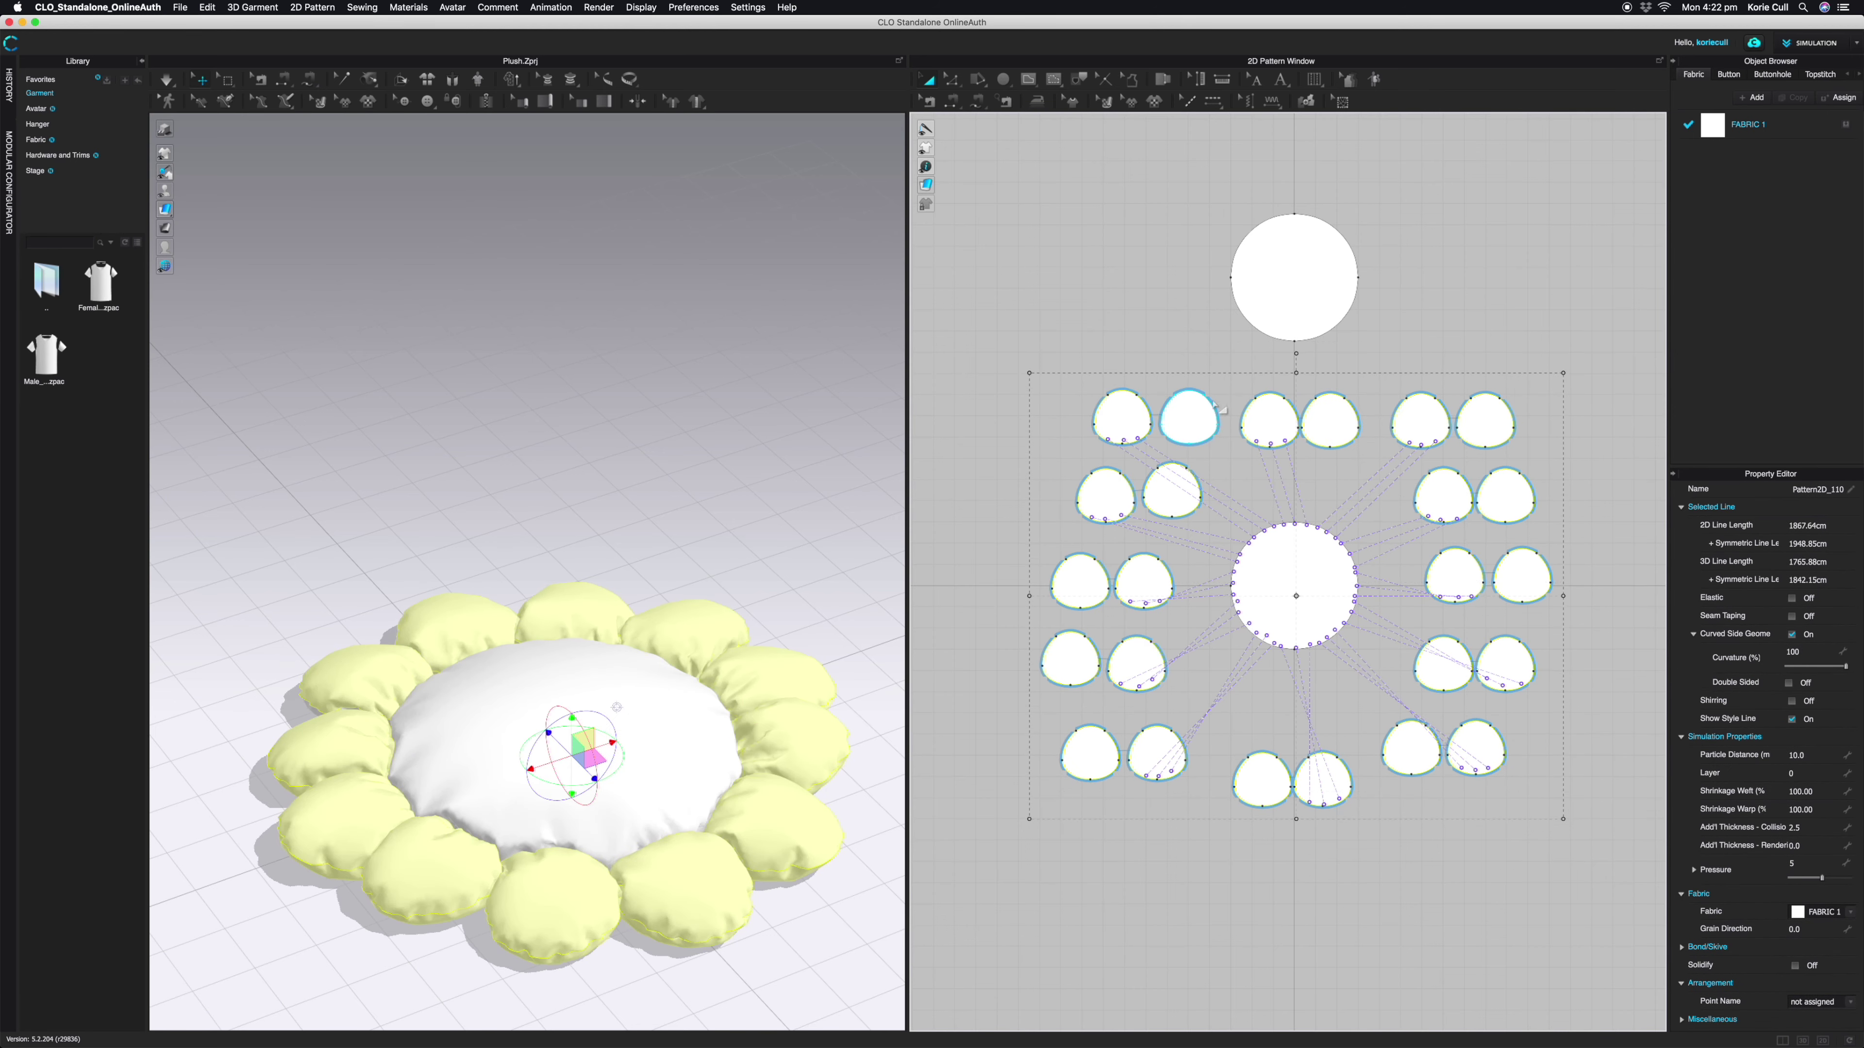
click(1818, 758)
text(15)
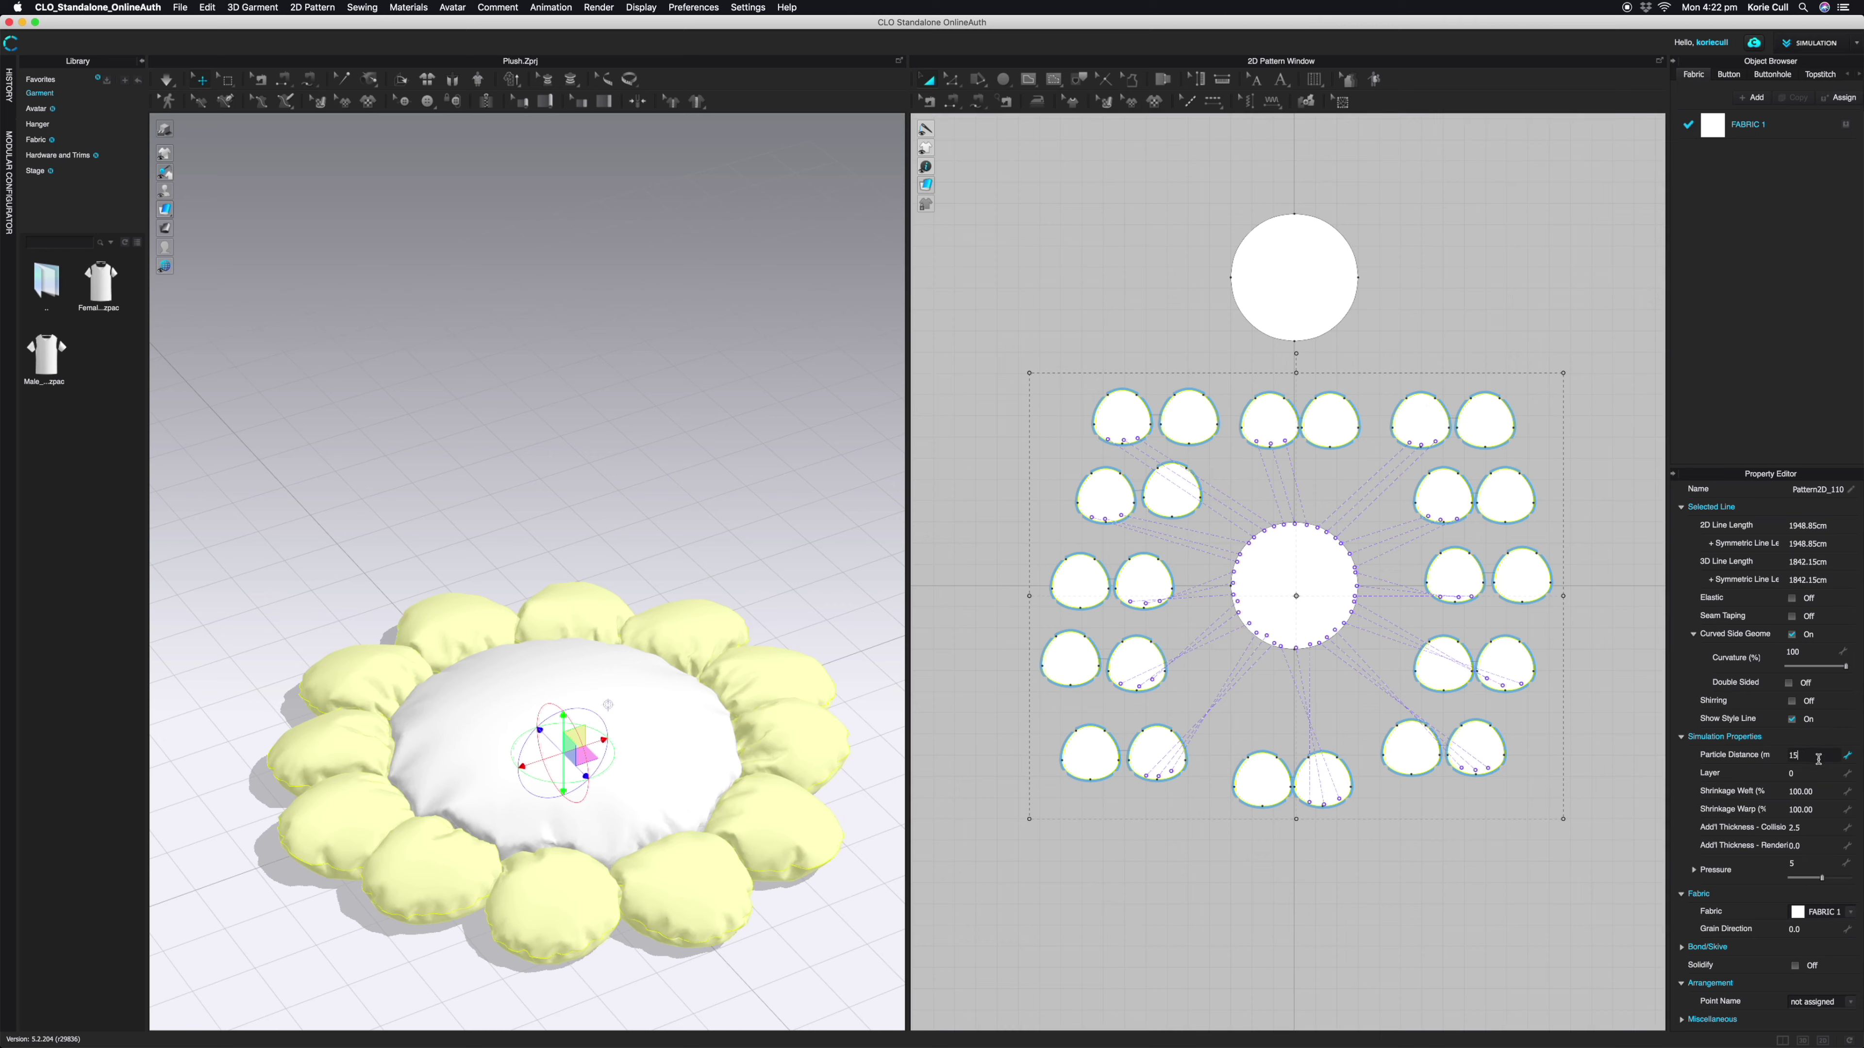
key(Return)
key(space)
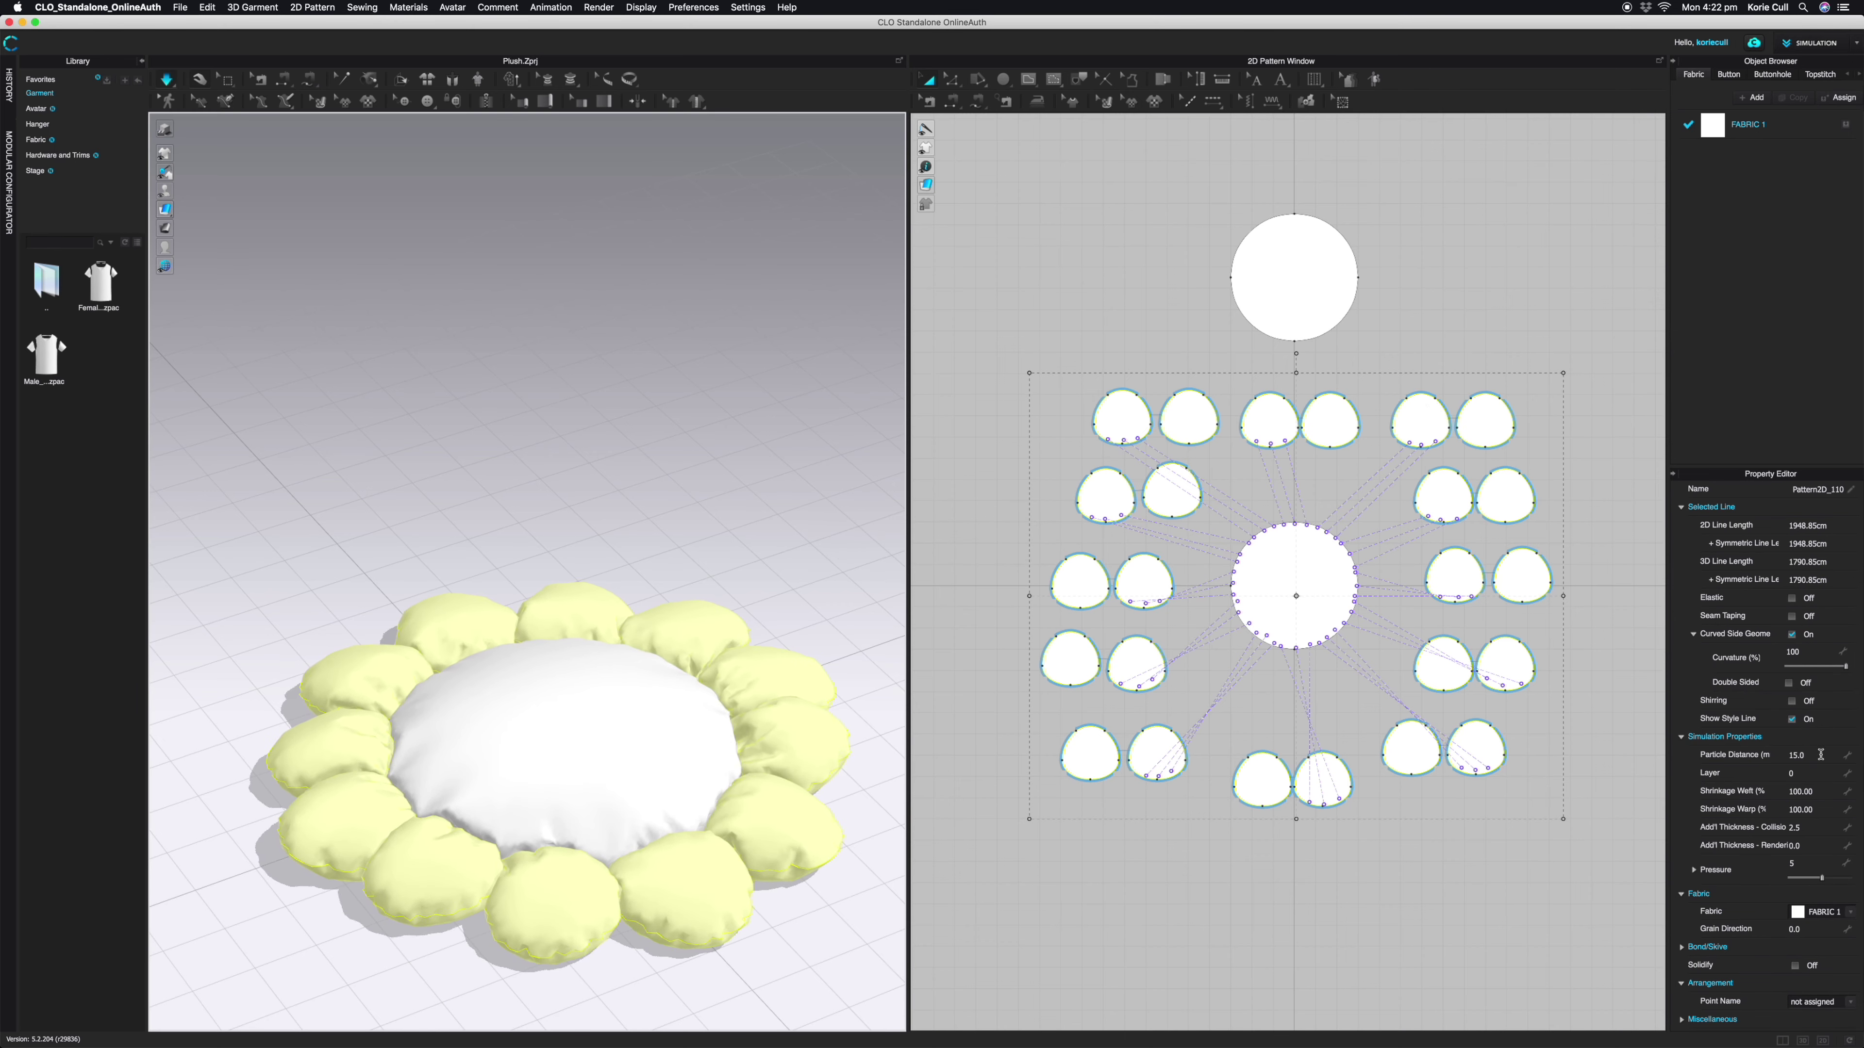
click(1818, 754)
text(1)
key(Return)
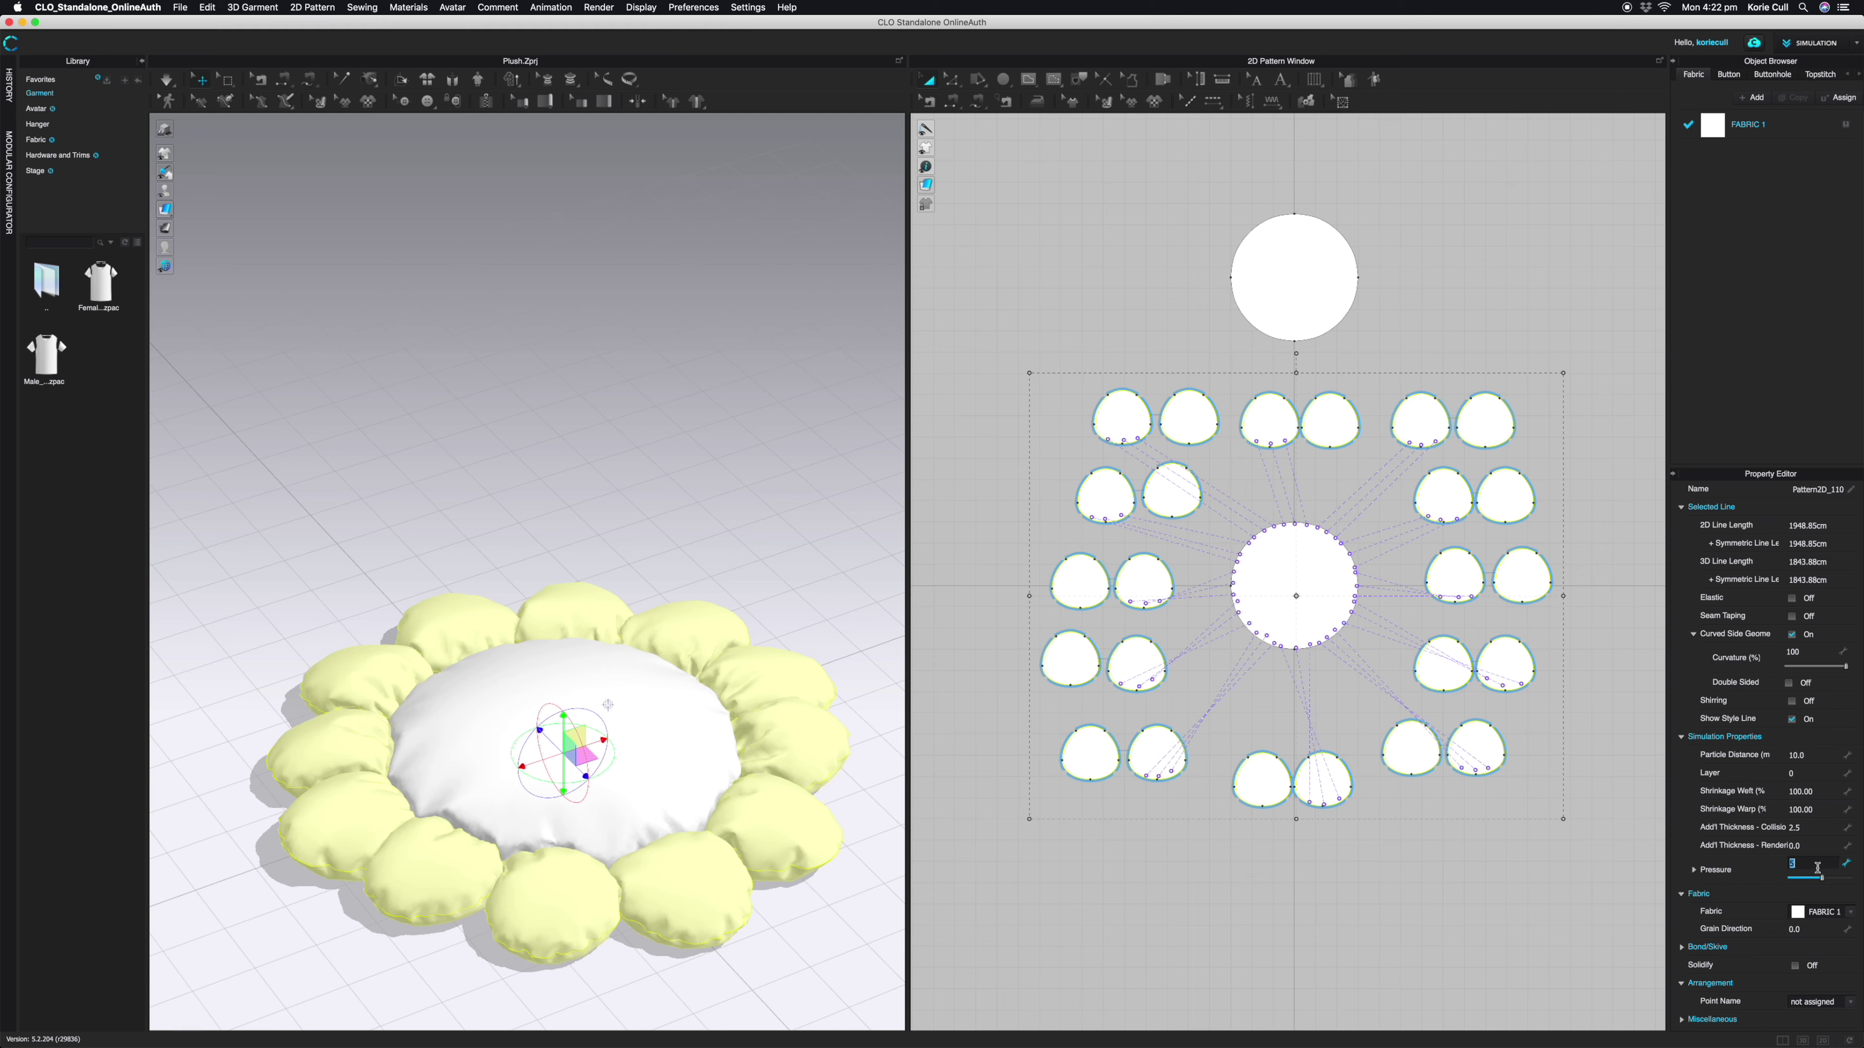
text(10)
key(space)
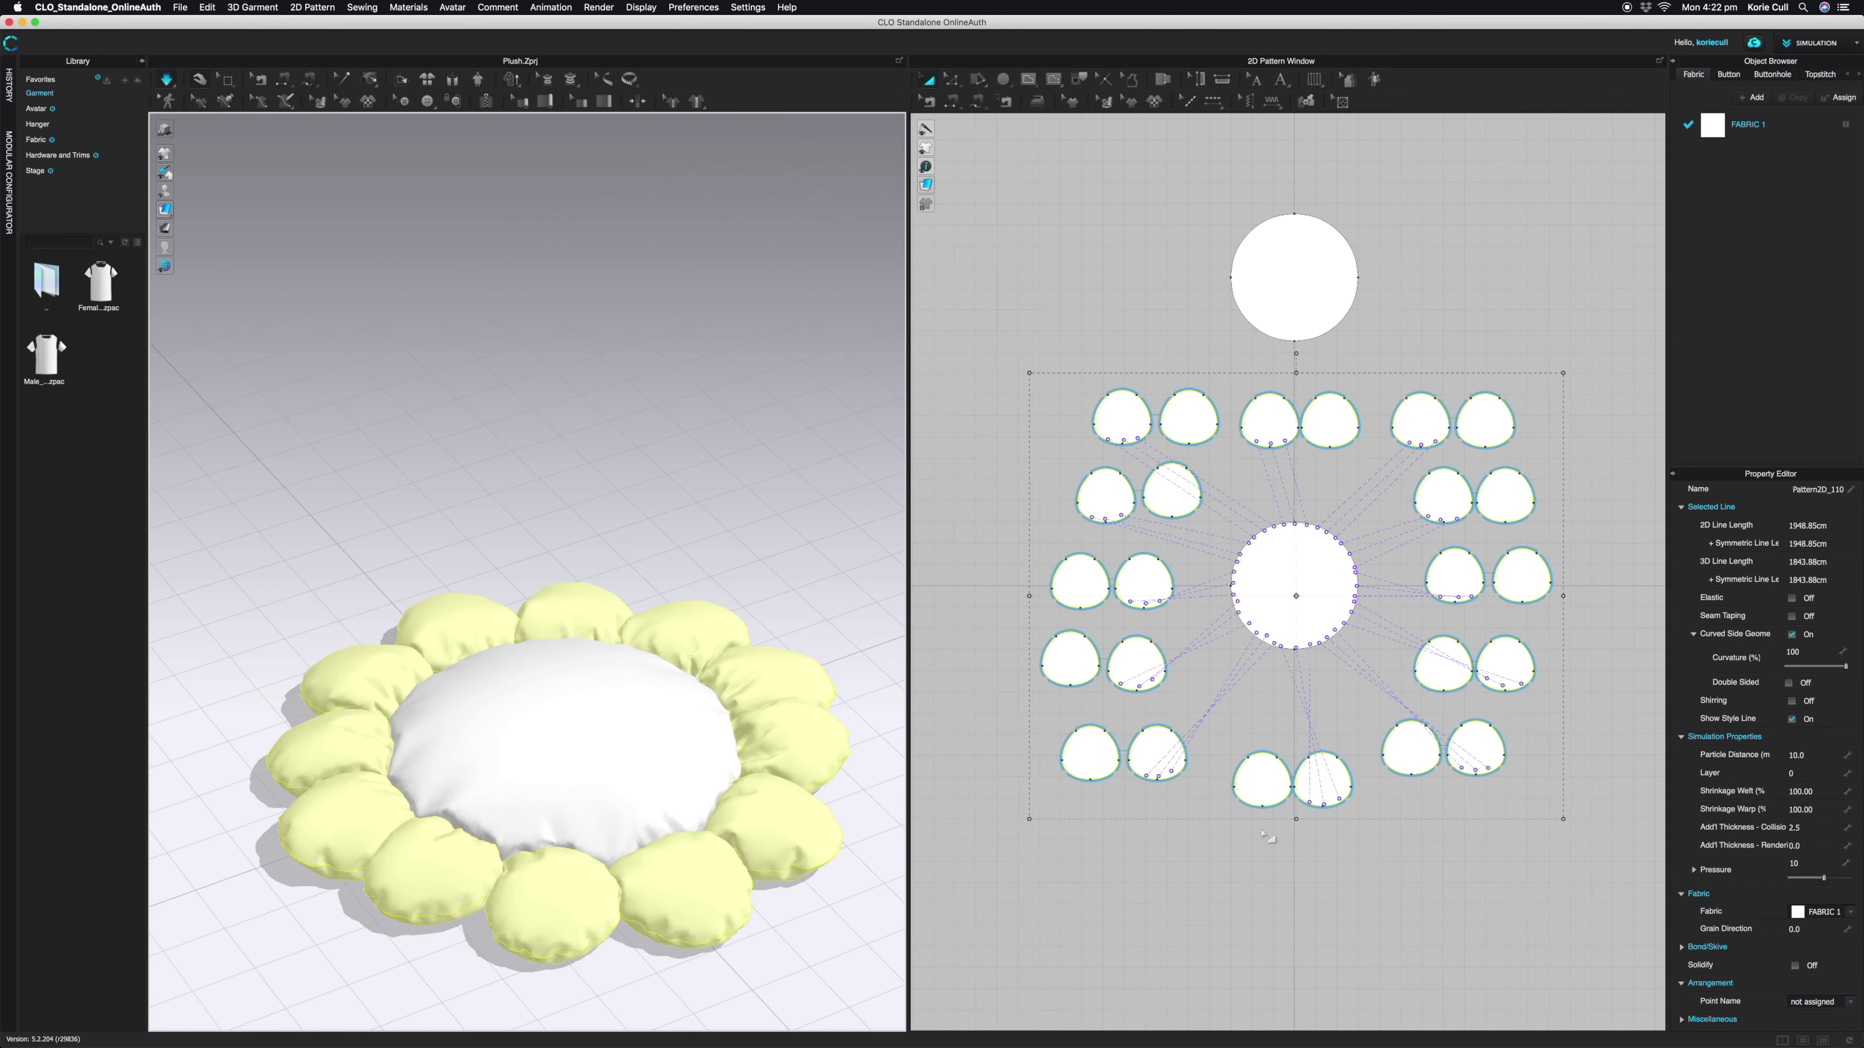
Step: Raise the centre circle's Pressure to 10 so the cushion inflates higher
click(1256, 571)
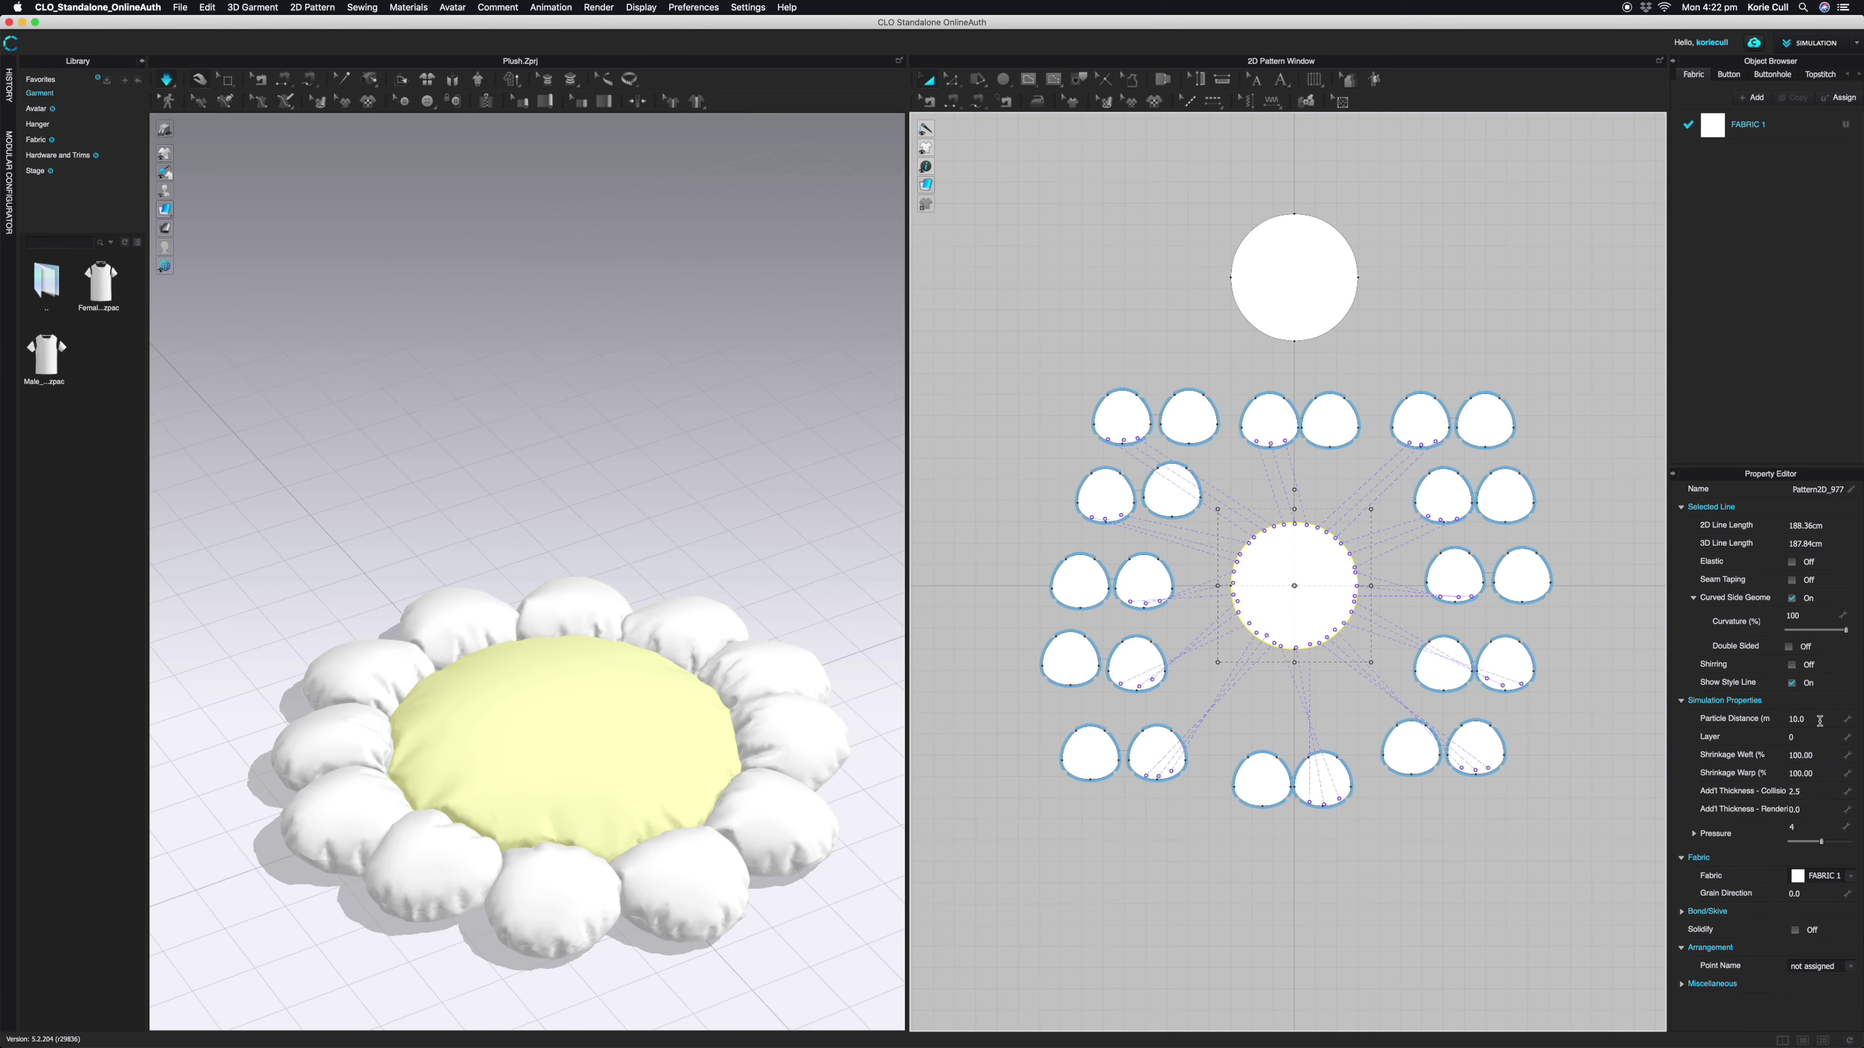
double_click(1810, 828)
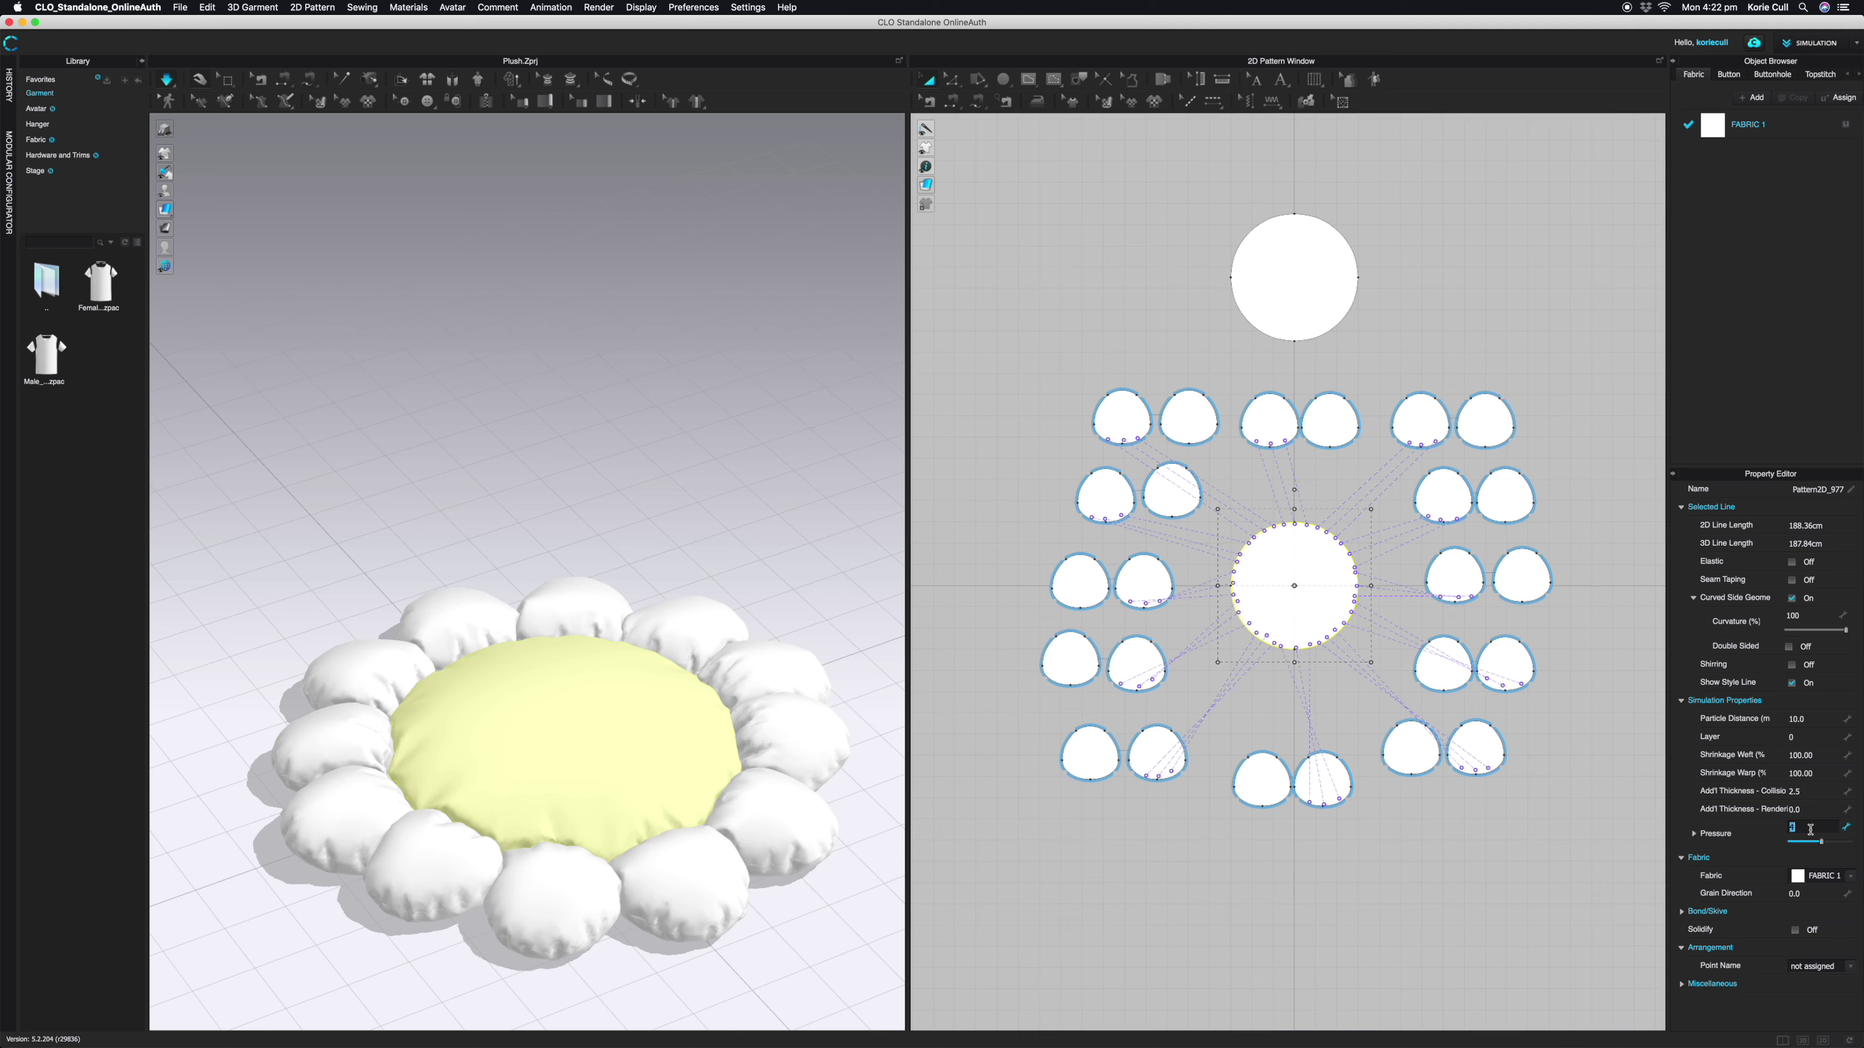
text(8)
key(BackSpace)
text(10)
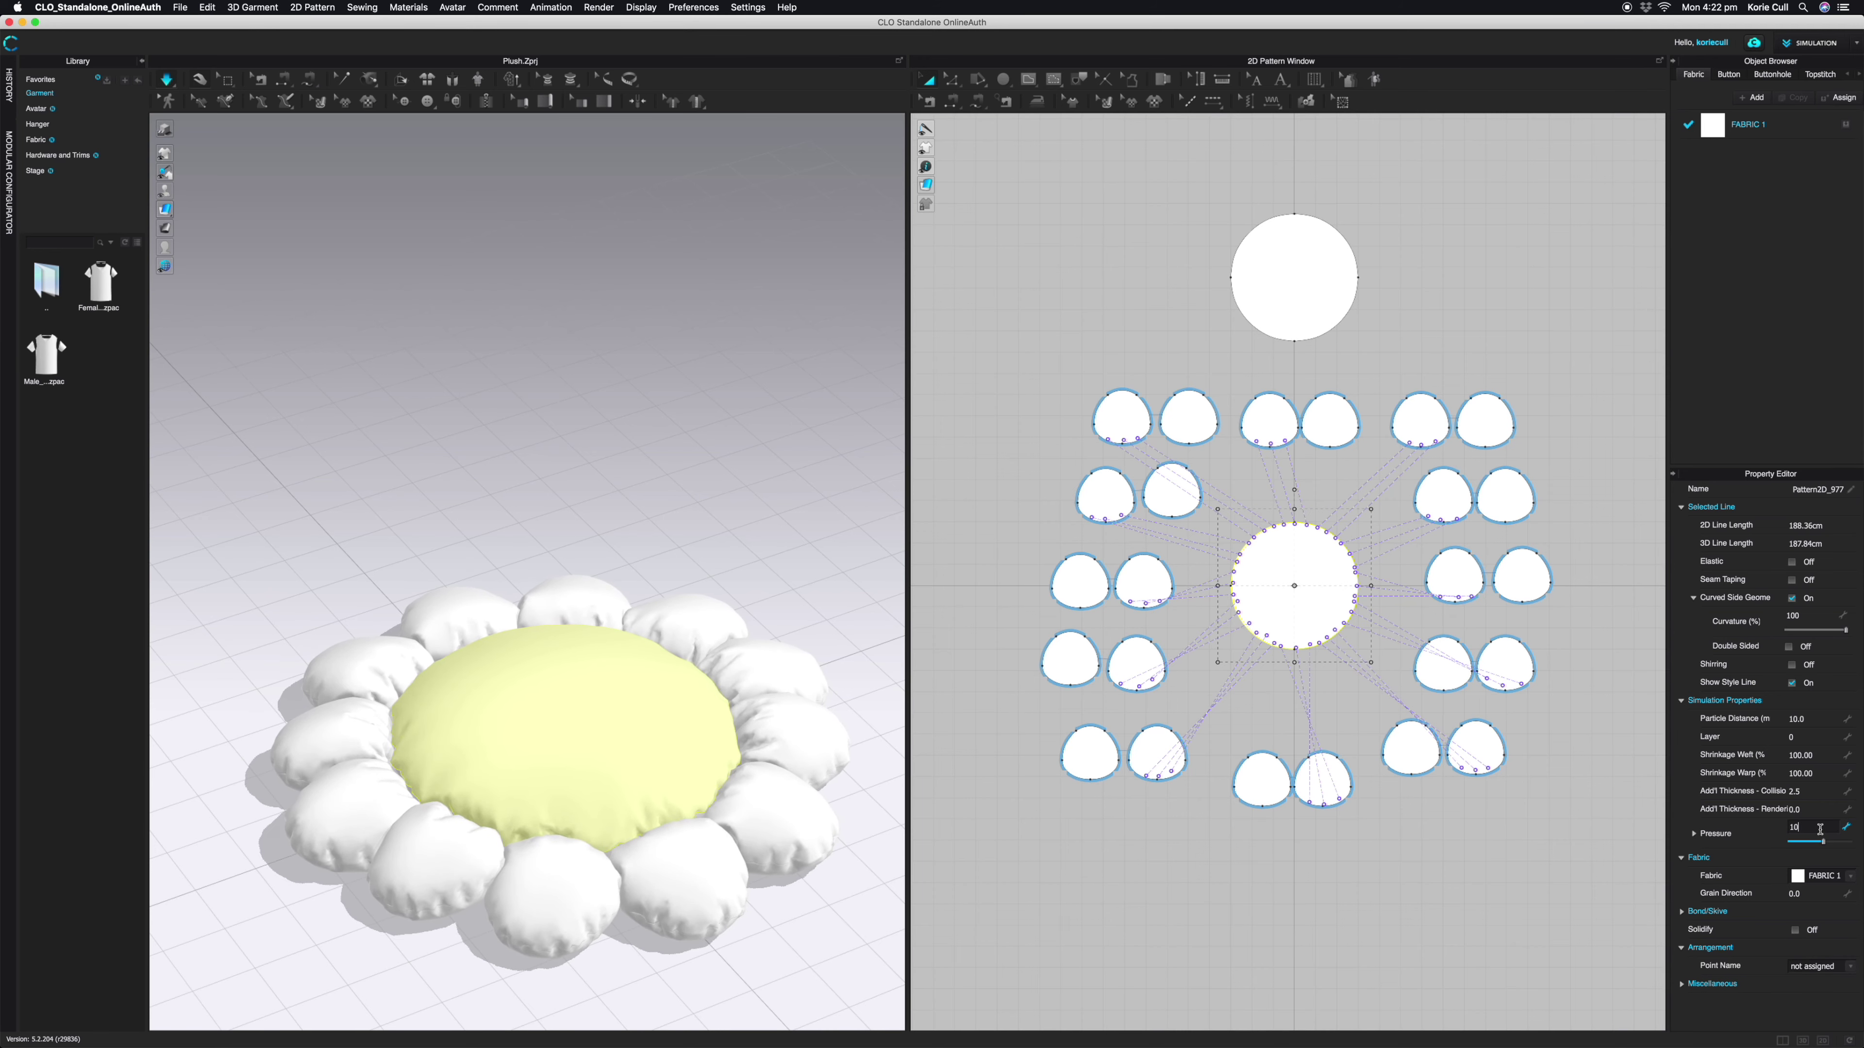
key(Return)
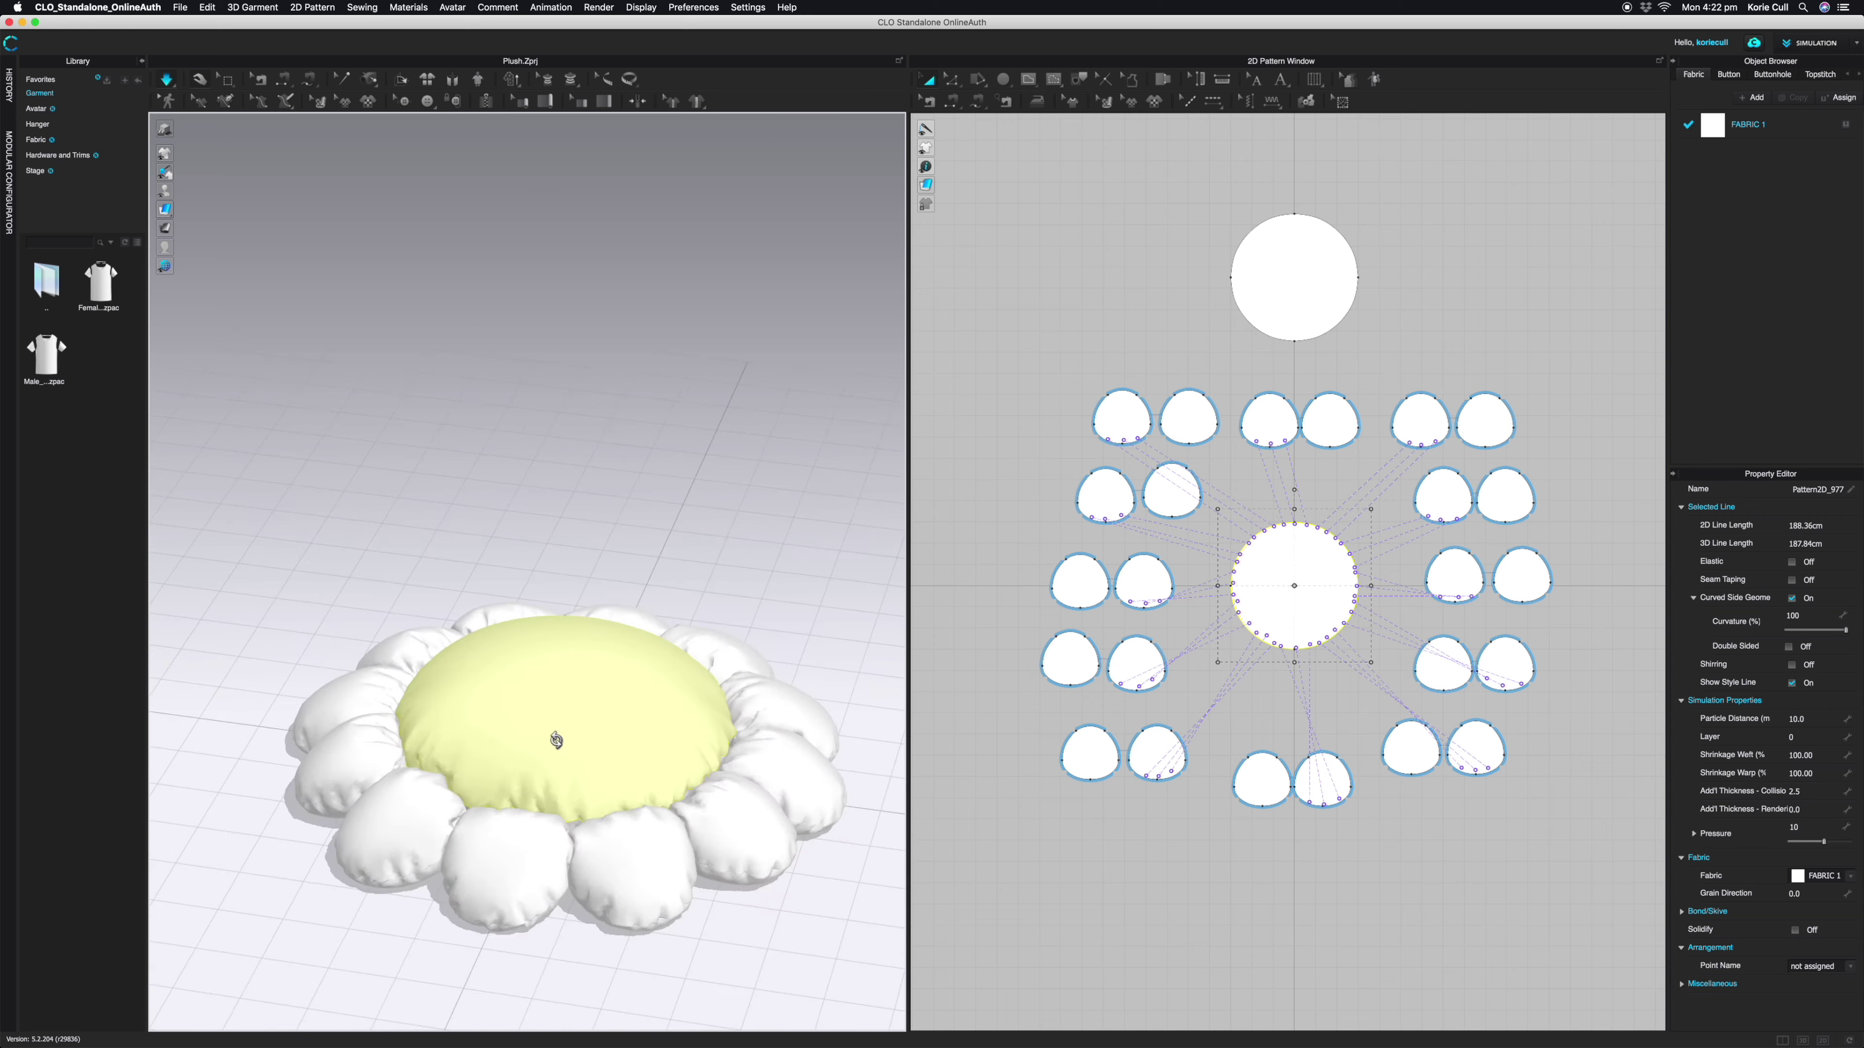
double_click(1803, 828)
text(8)
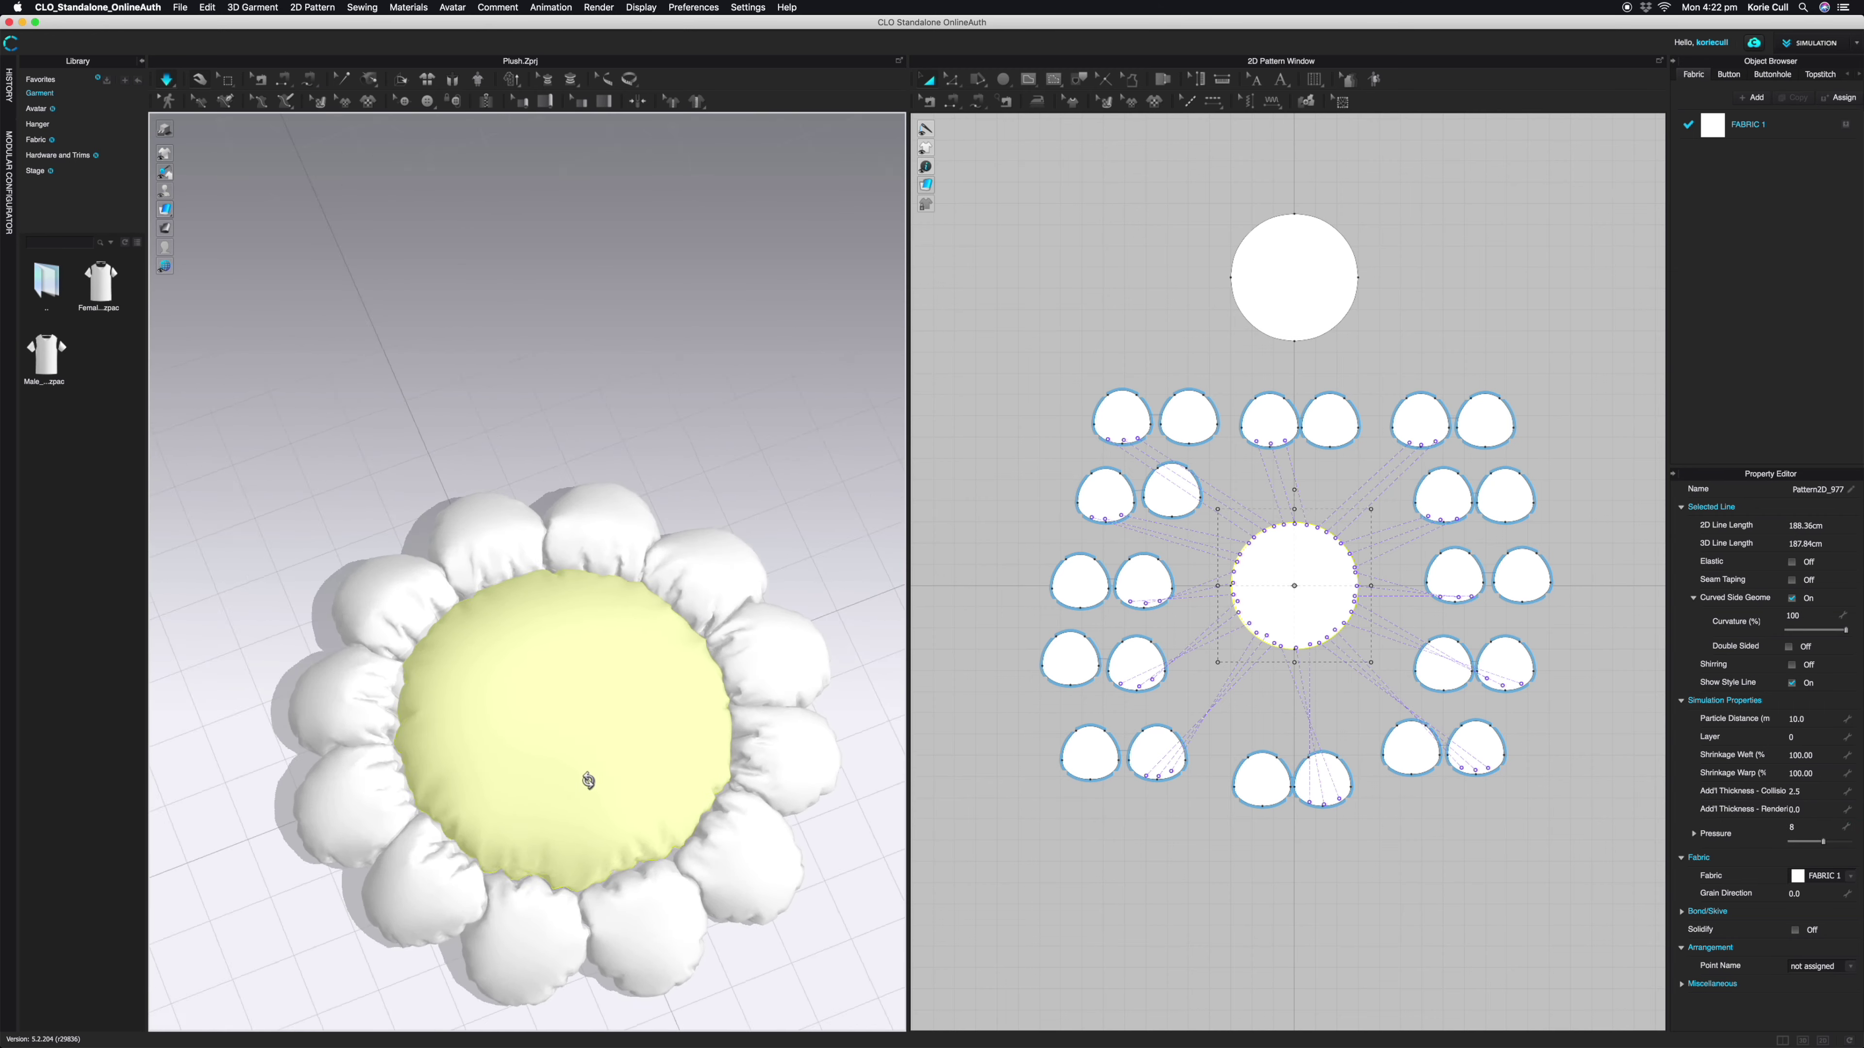
right_drag(587, 778, 575, 740)
click(1552, 848)
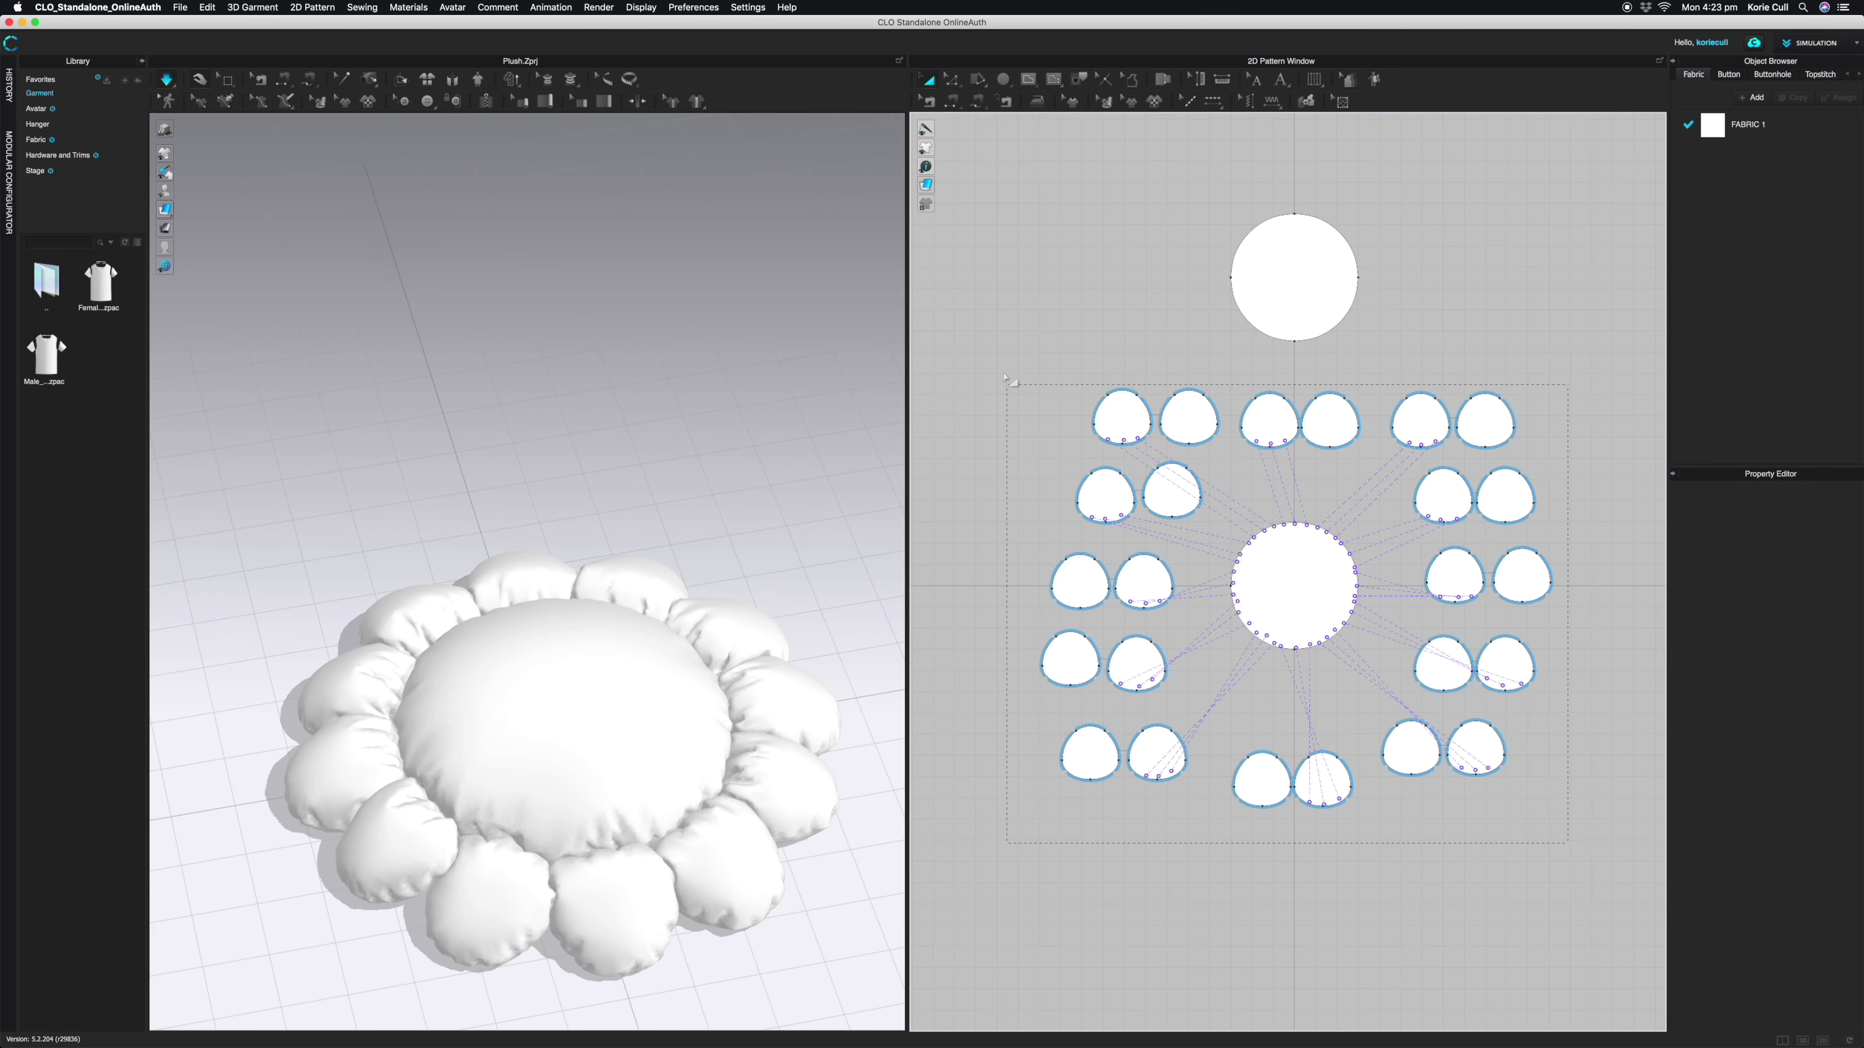
Step: Set Particle Distance to 8 for every pattern piece
drag(1569, 843, 1006, 379)
double_click(1810, 863)
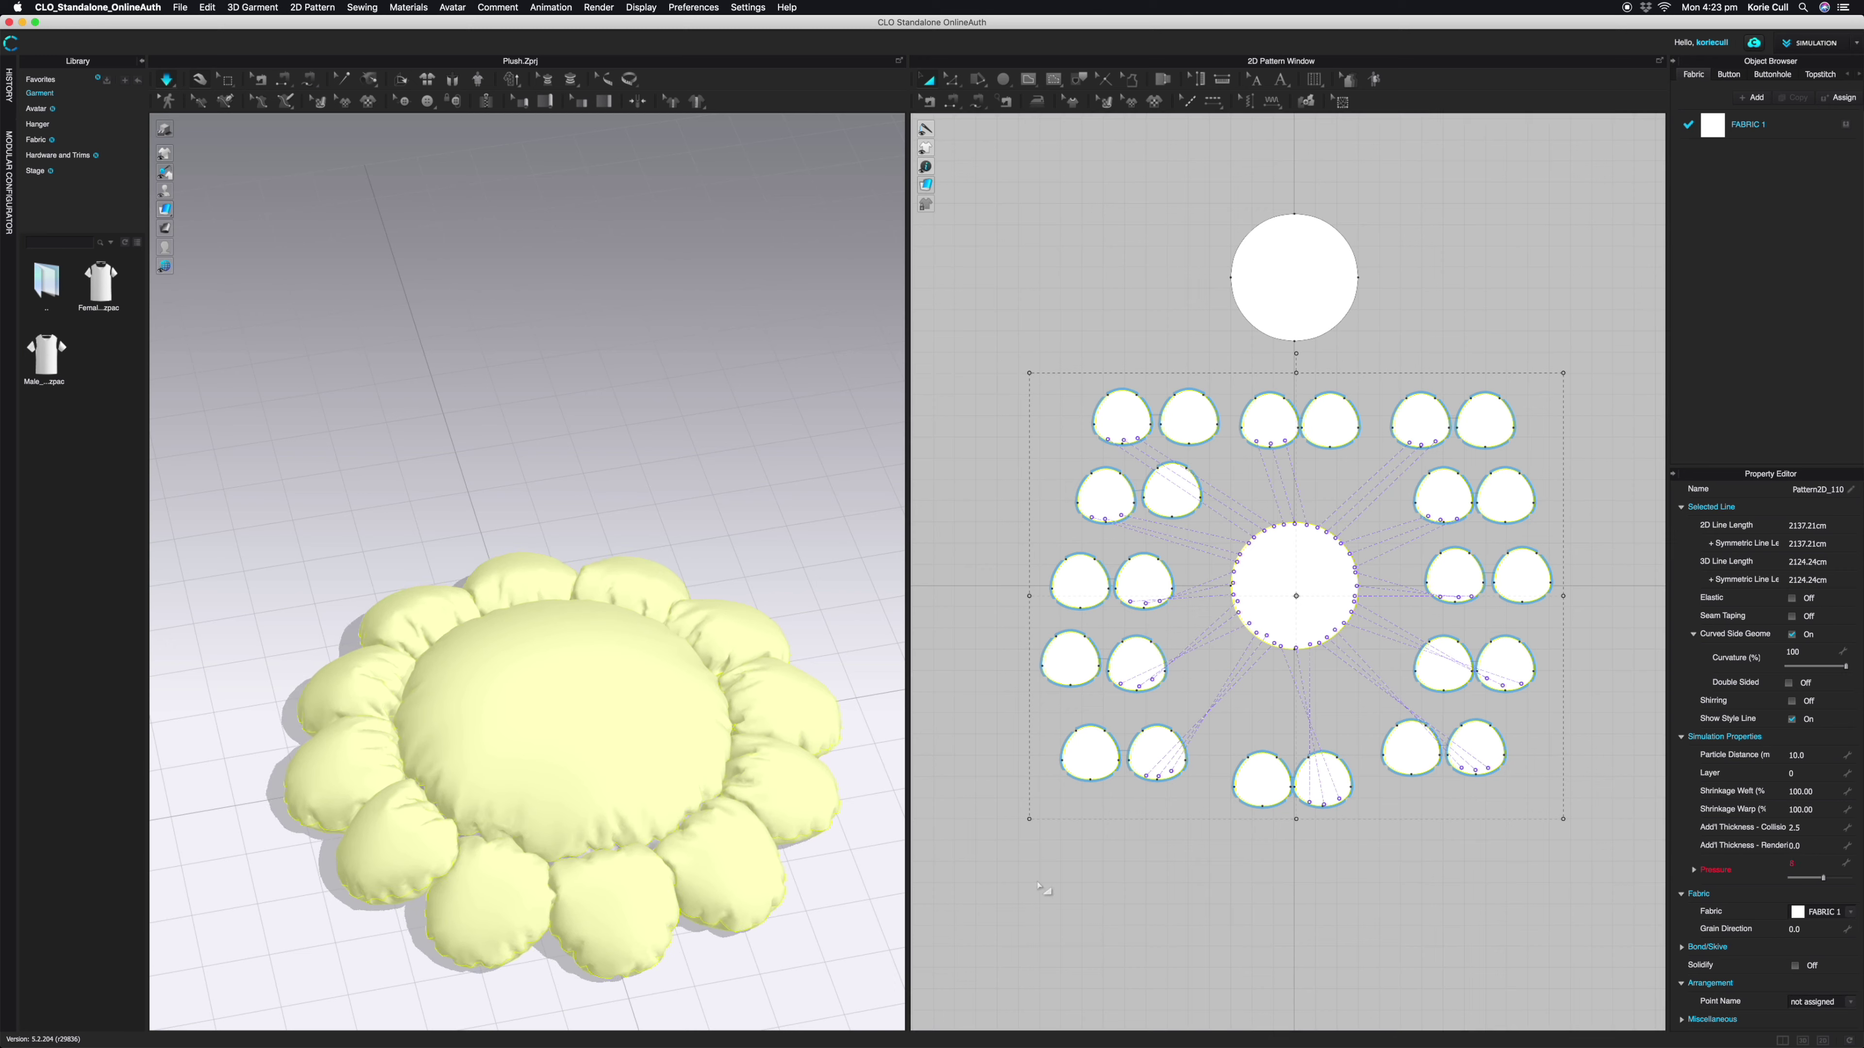
key(Return)
click(1400, 861)
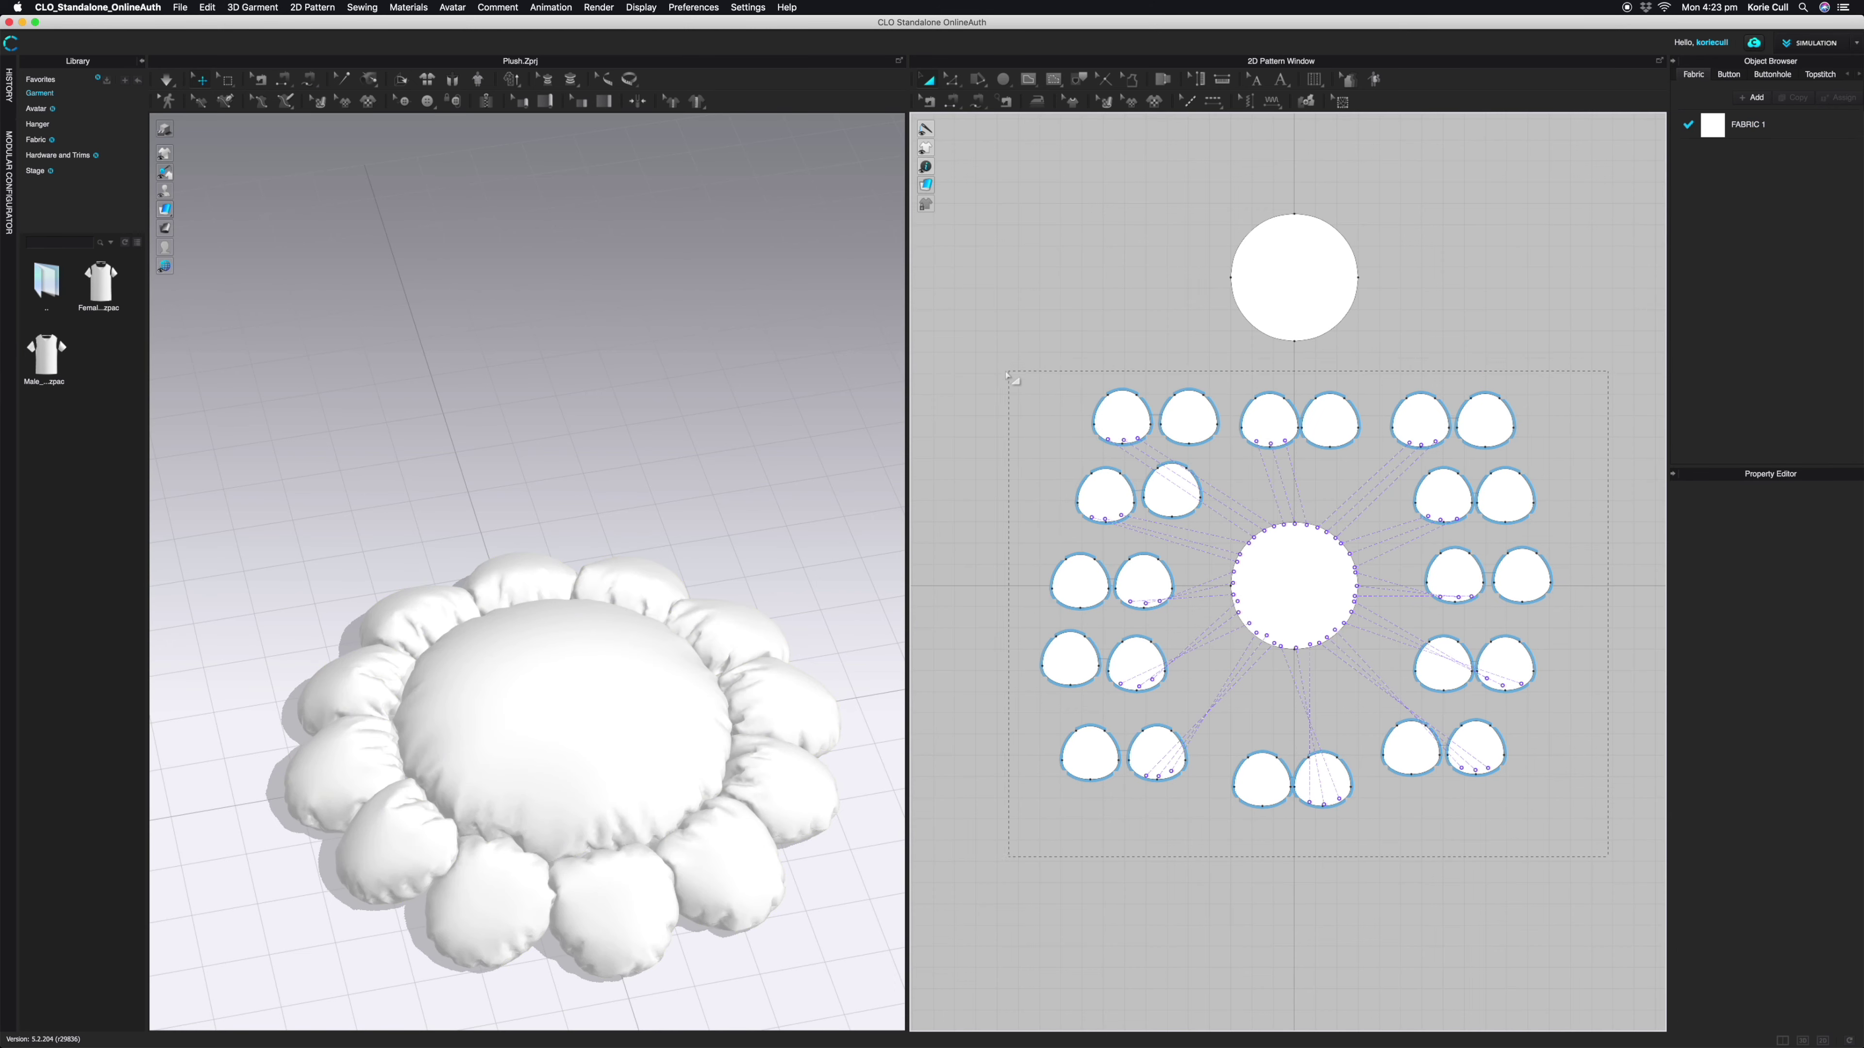
drag(1006, 374, 1008, 375)
double_click(1809, 756)
text(5)
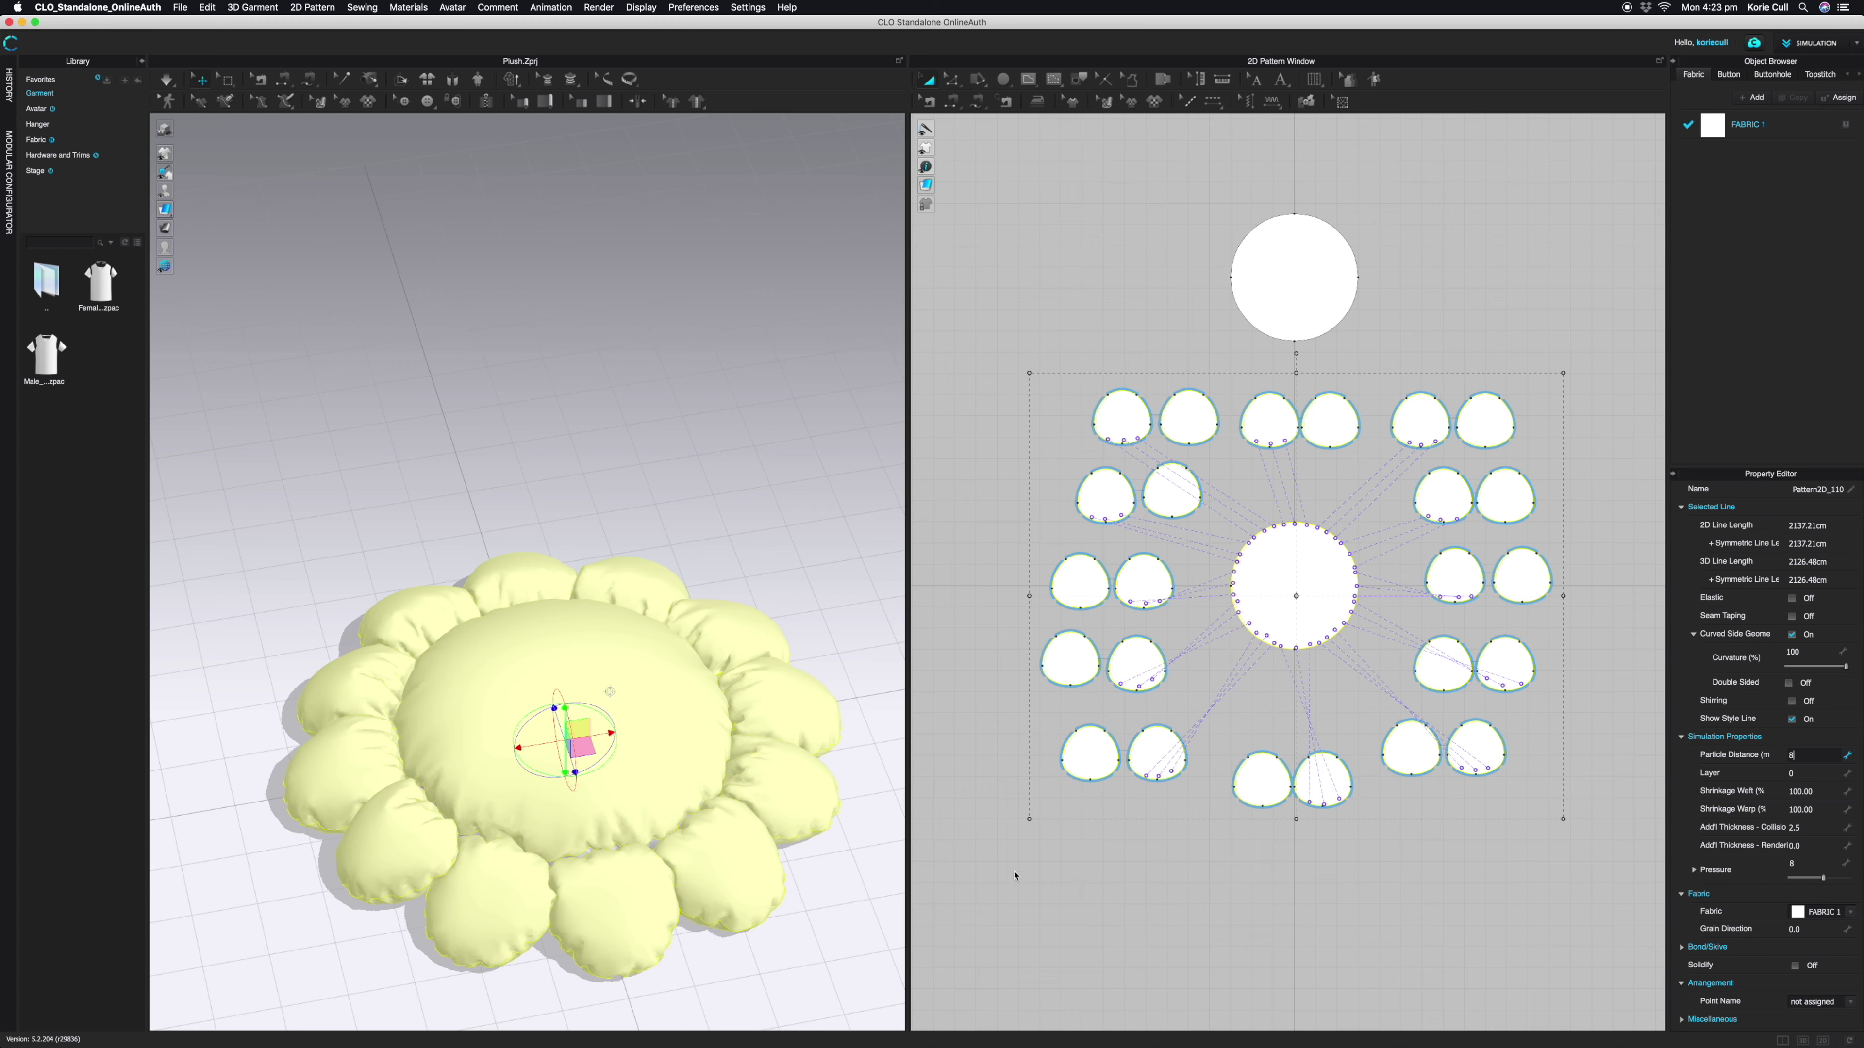
key(Return)
click(1119, 881)
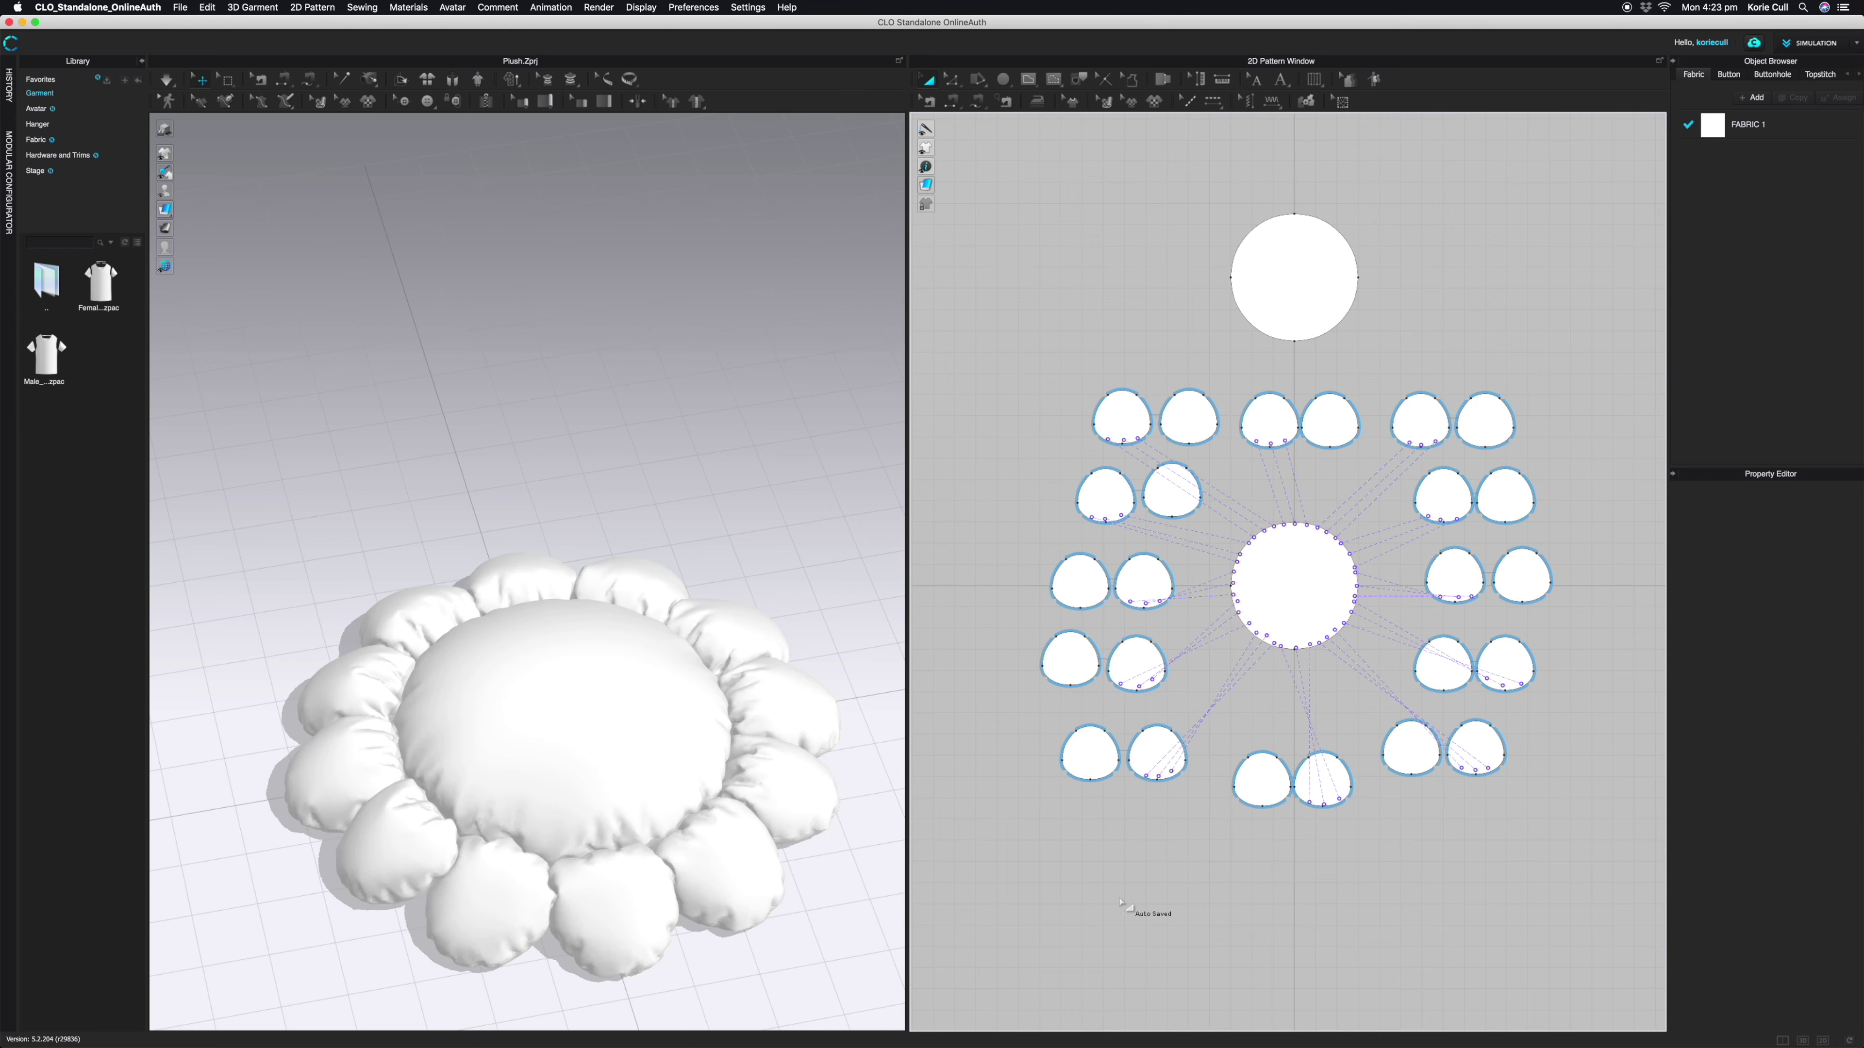
Step: Select the toe pad groups, then lower the centre circle's Pressure to 6
key(2)
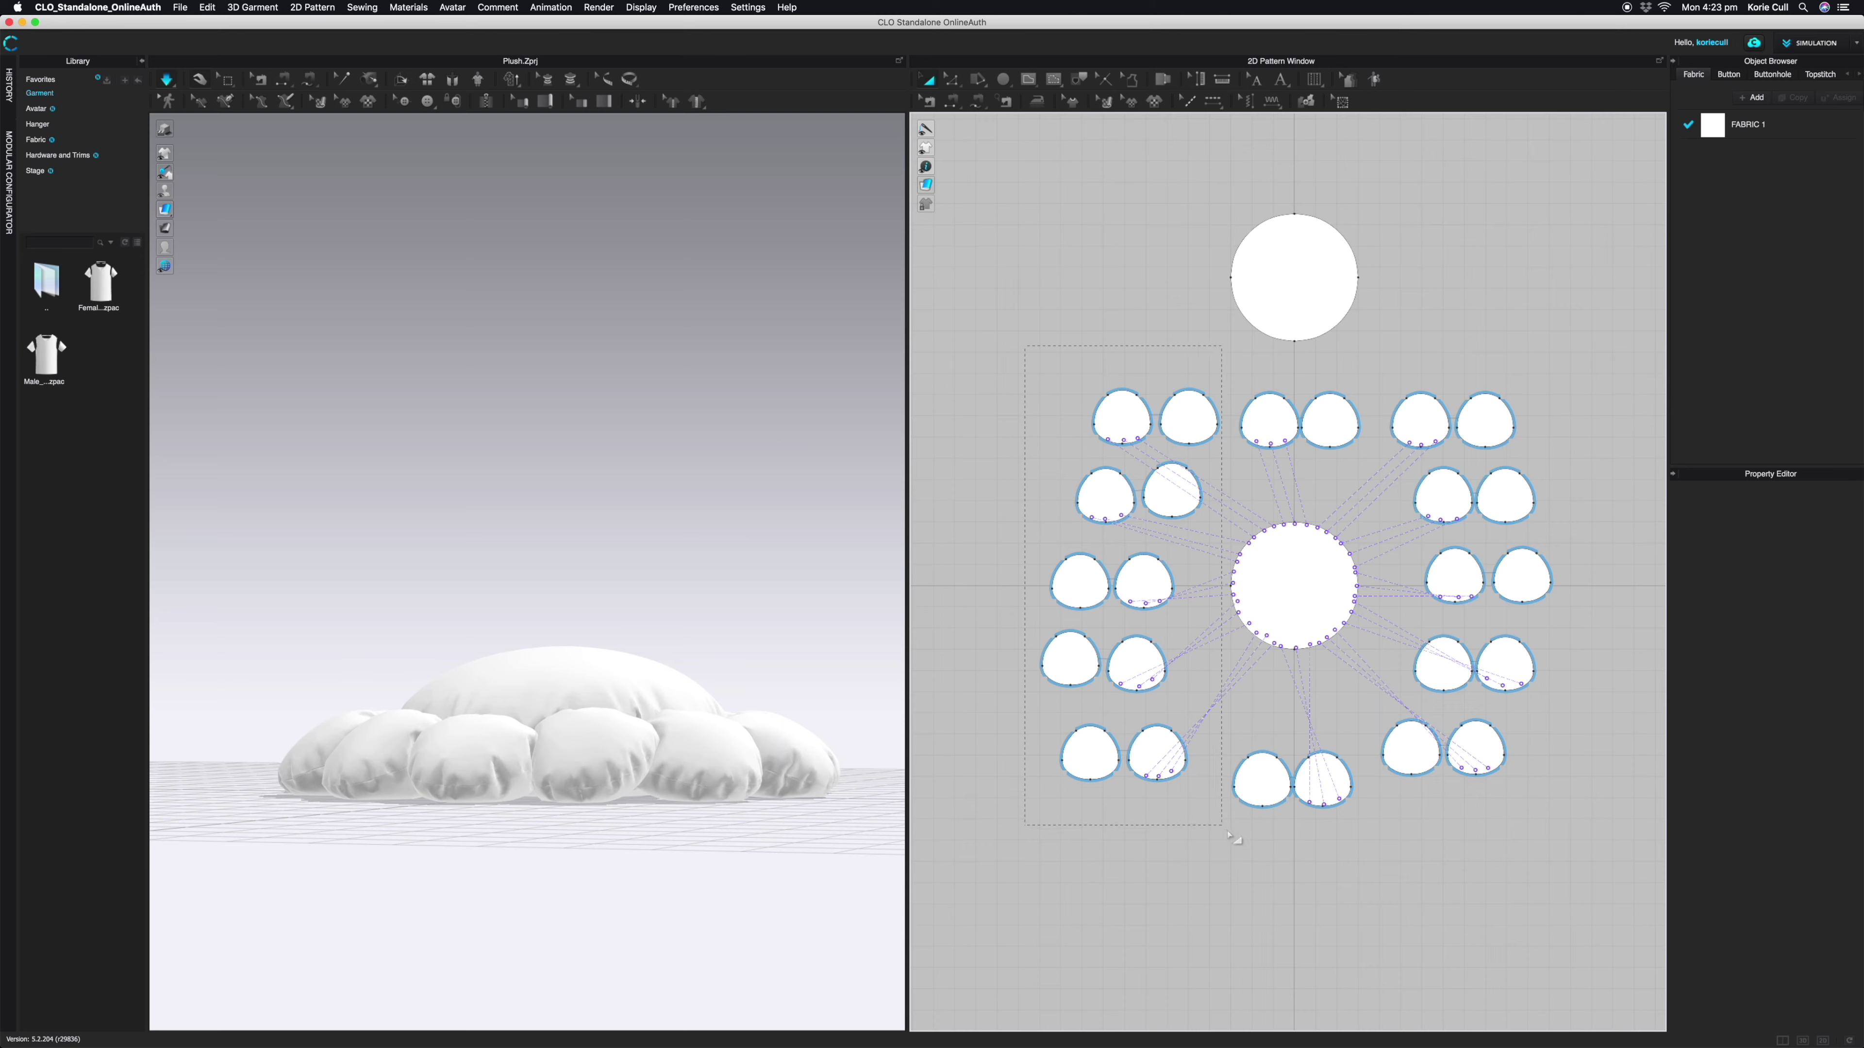
drag(1233, 838, 1233, 839)
shift+drag(1614, 852, 1365, 474)
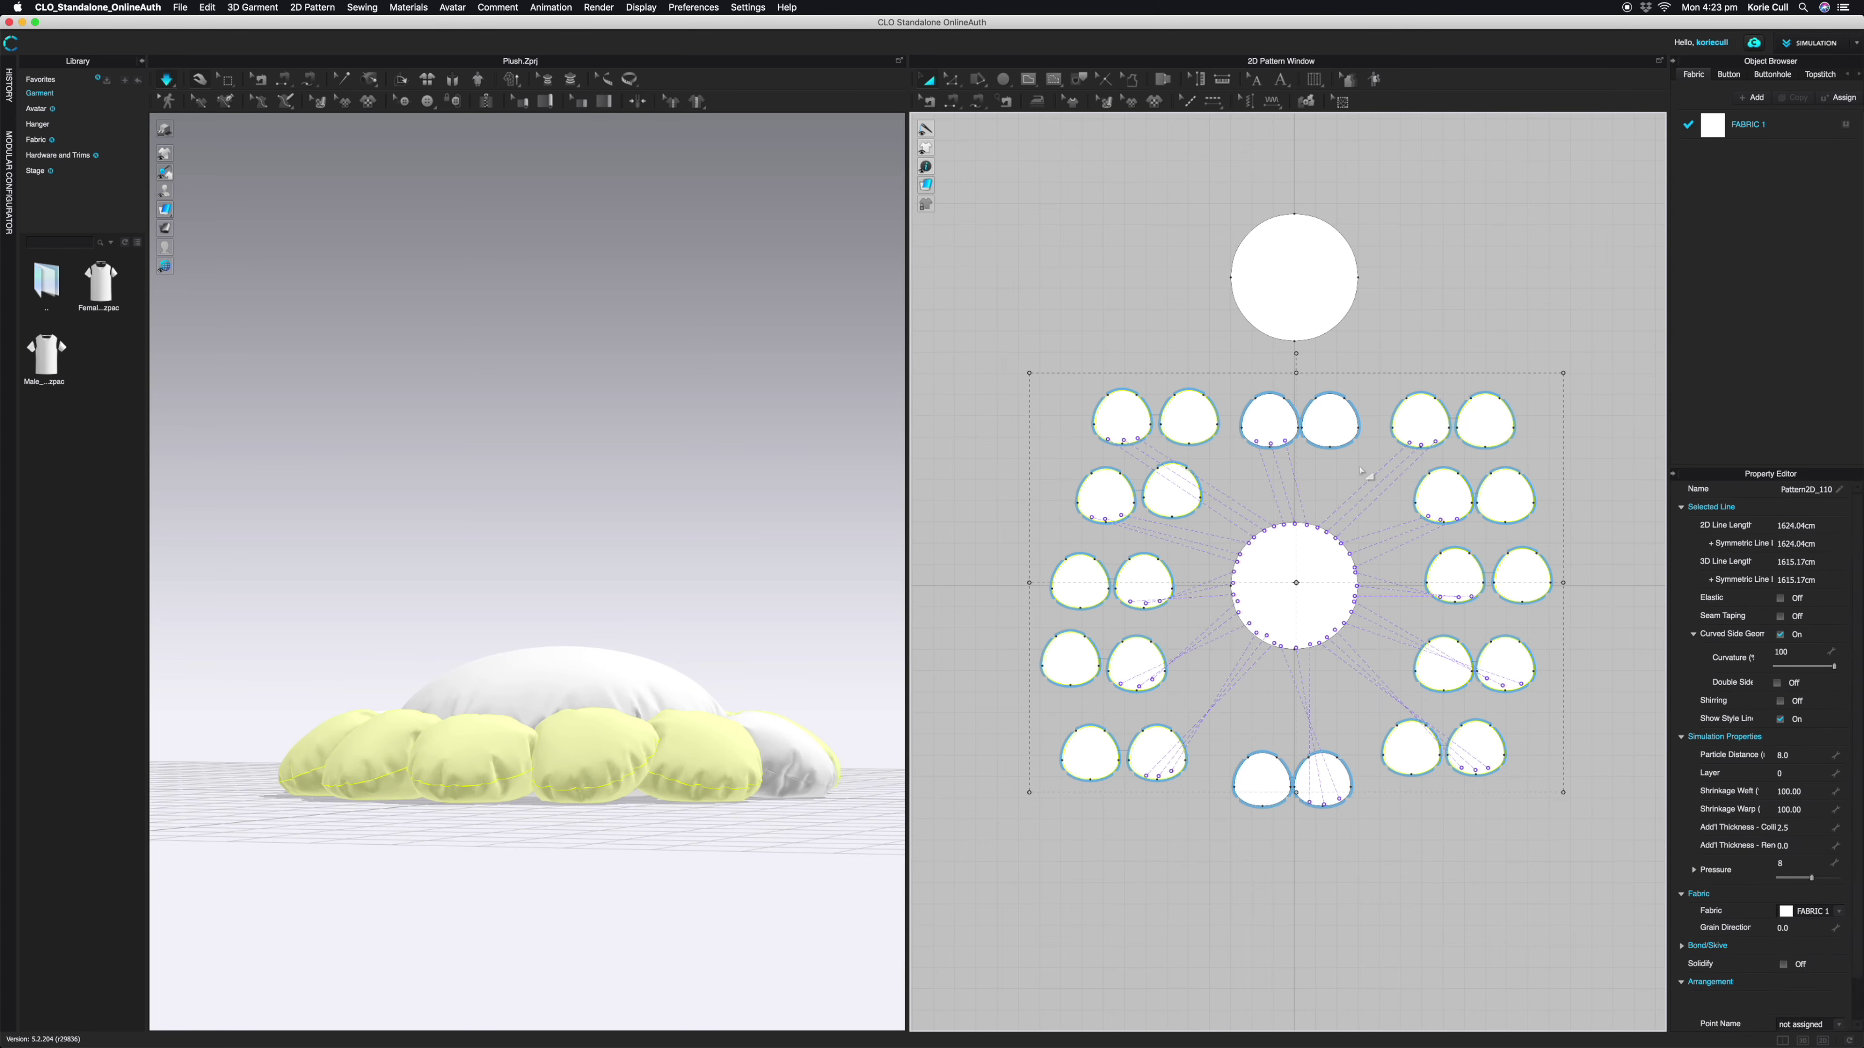
shift+drag(1216, 698, 1235, 697)
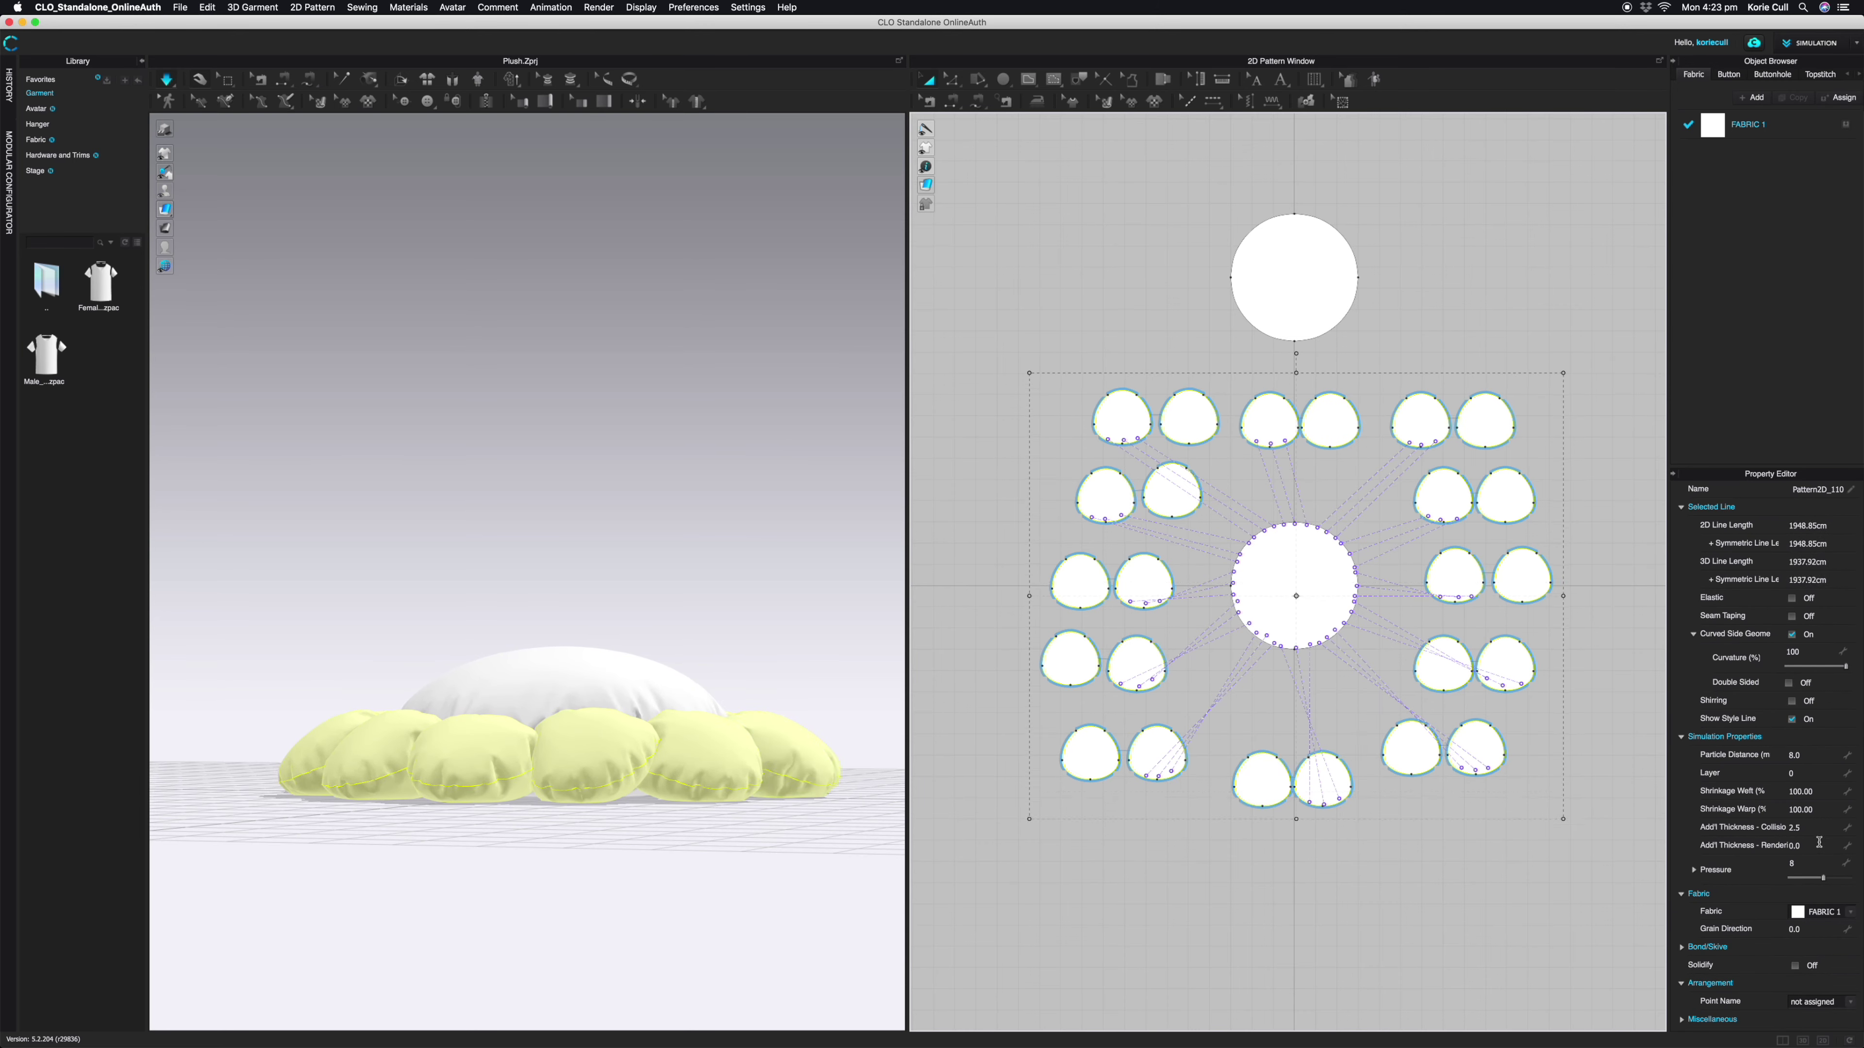
click(1814, 864)
text(10)
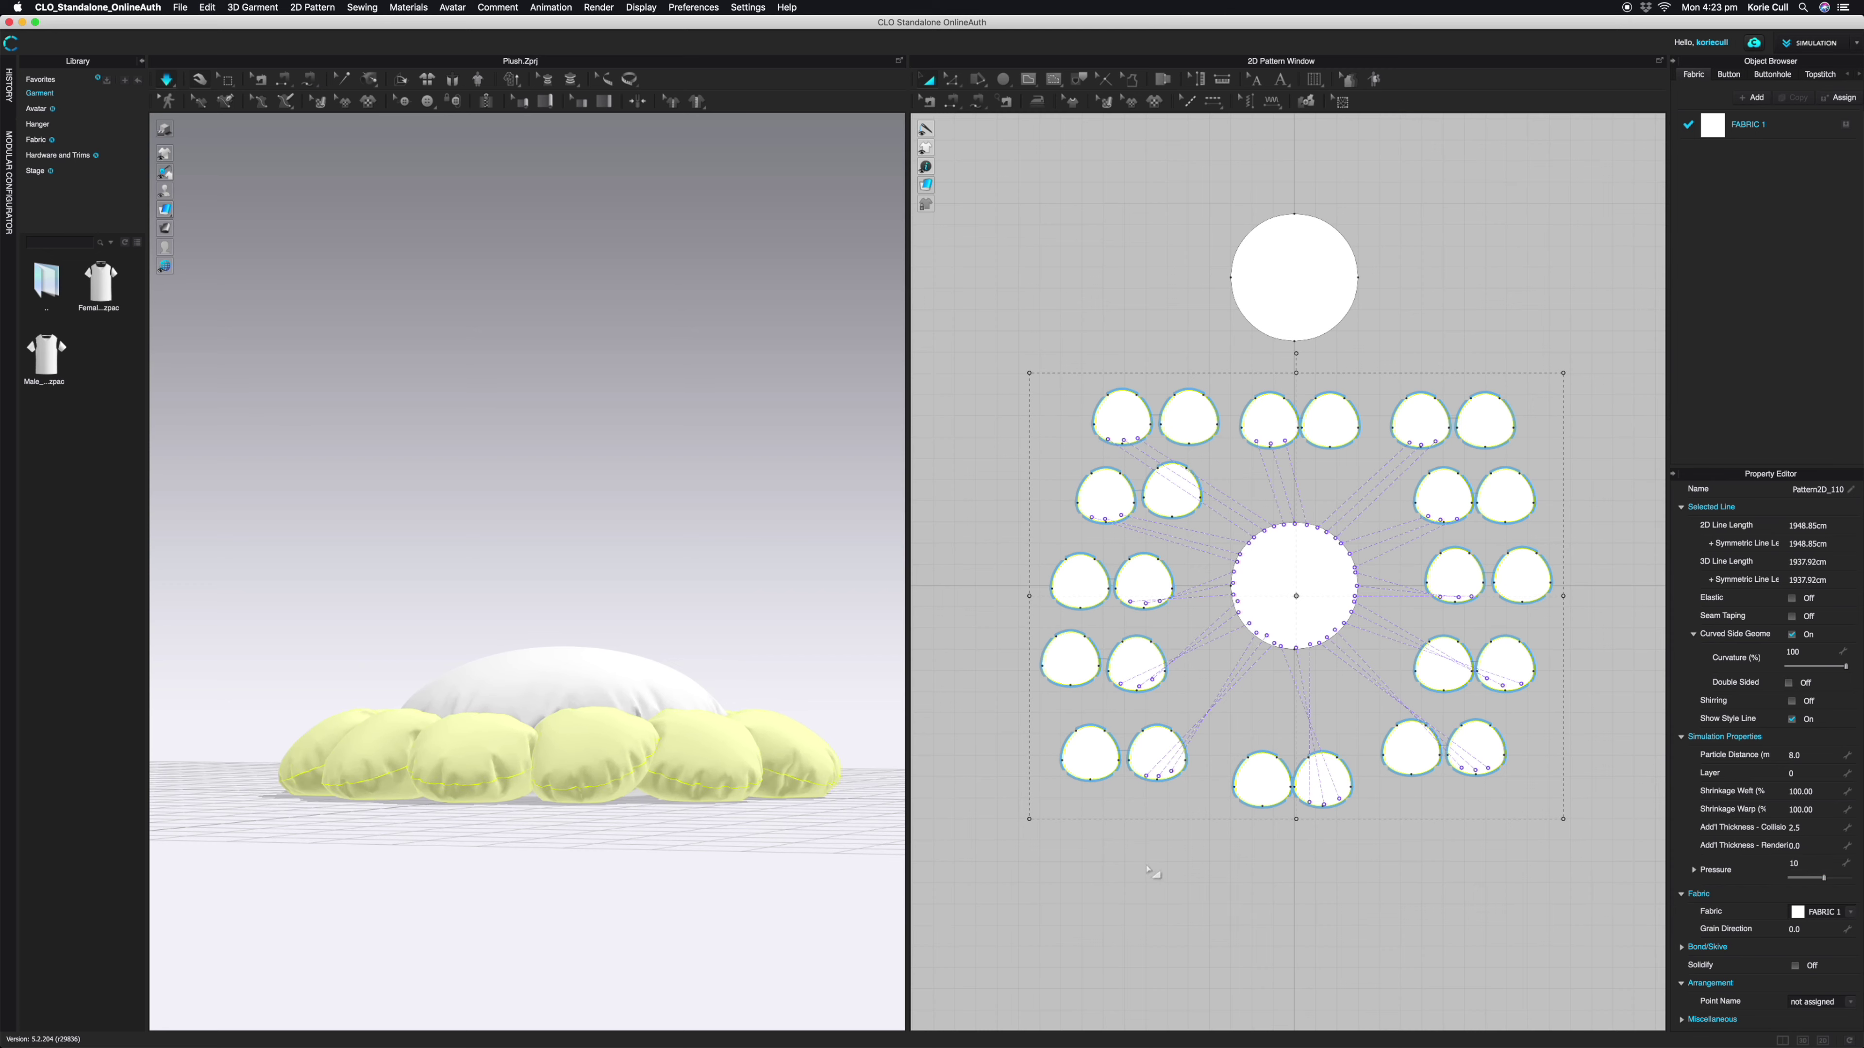
click(1150, 871)
click(1247, 567)
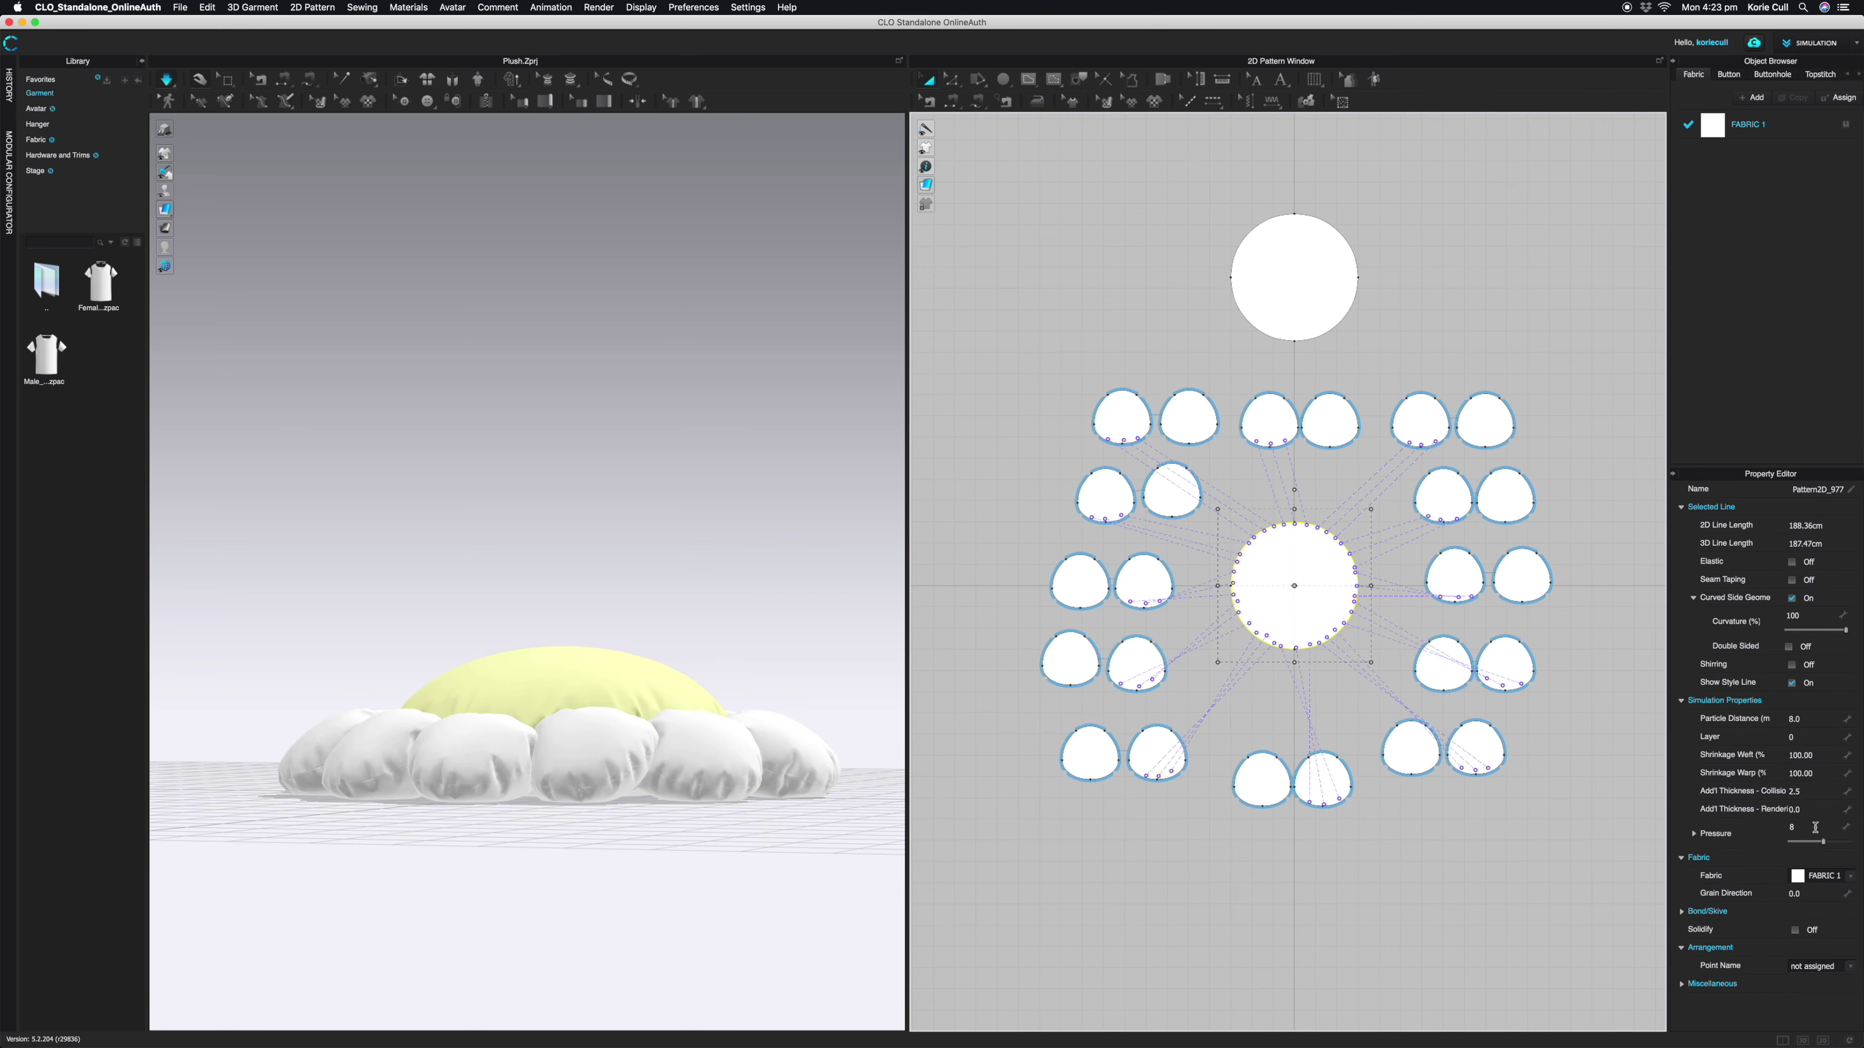
click(1815, 828)
text(6)
click(1034, 870)
mouse_move(695, 653)
right_down()
mouse_move(703, 811)
mouse_move(603, 716)
mouse_move(695, 690)
mouse_move(623, 754)
mouse_move(303, 708)
mouse_move(633, 687)
mouse_move(815, 756)
right_up()
Step: Drag the sticker PDF onto Affinity Designer and accept the PDF import options
scroll(604, 716, up, 5)
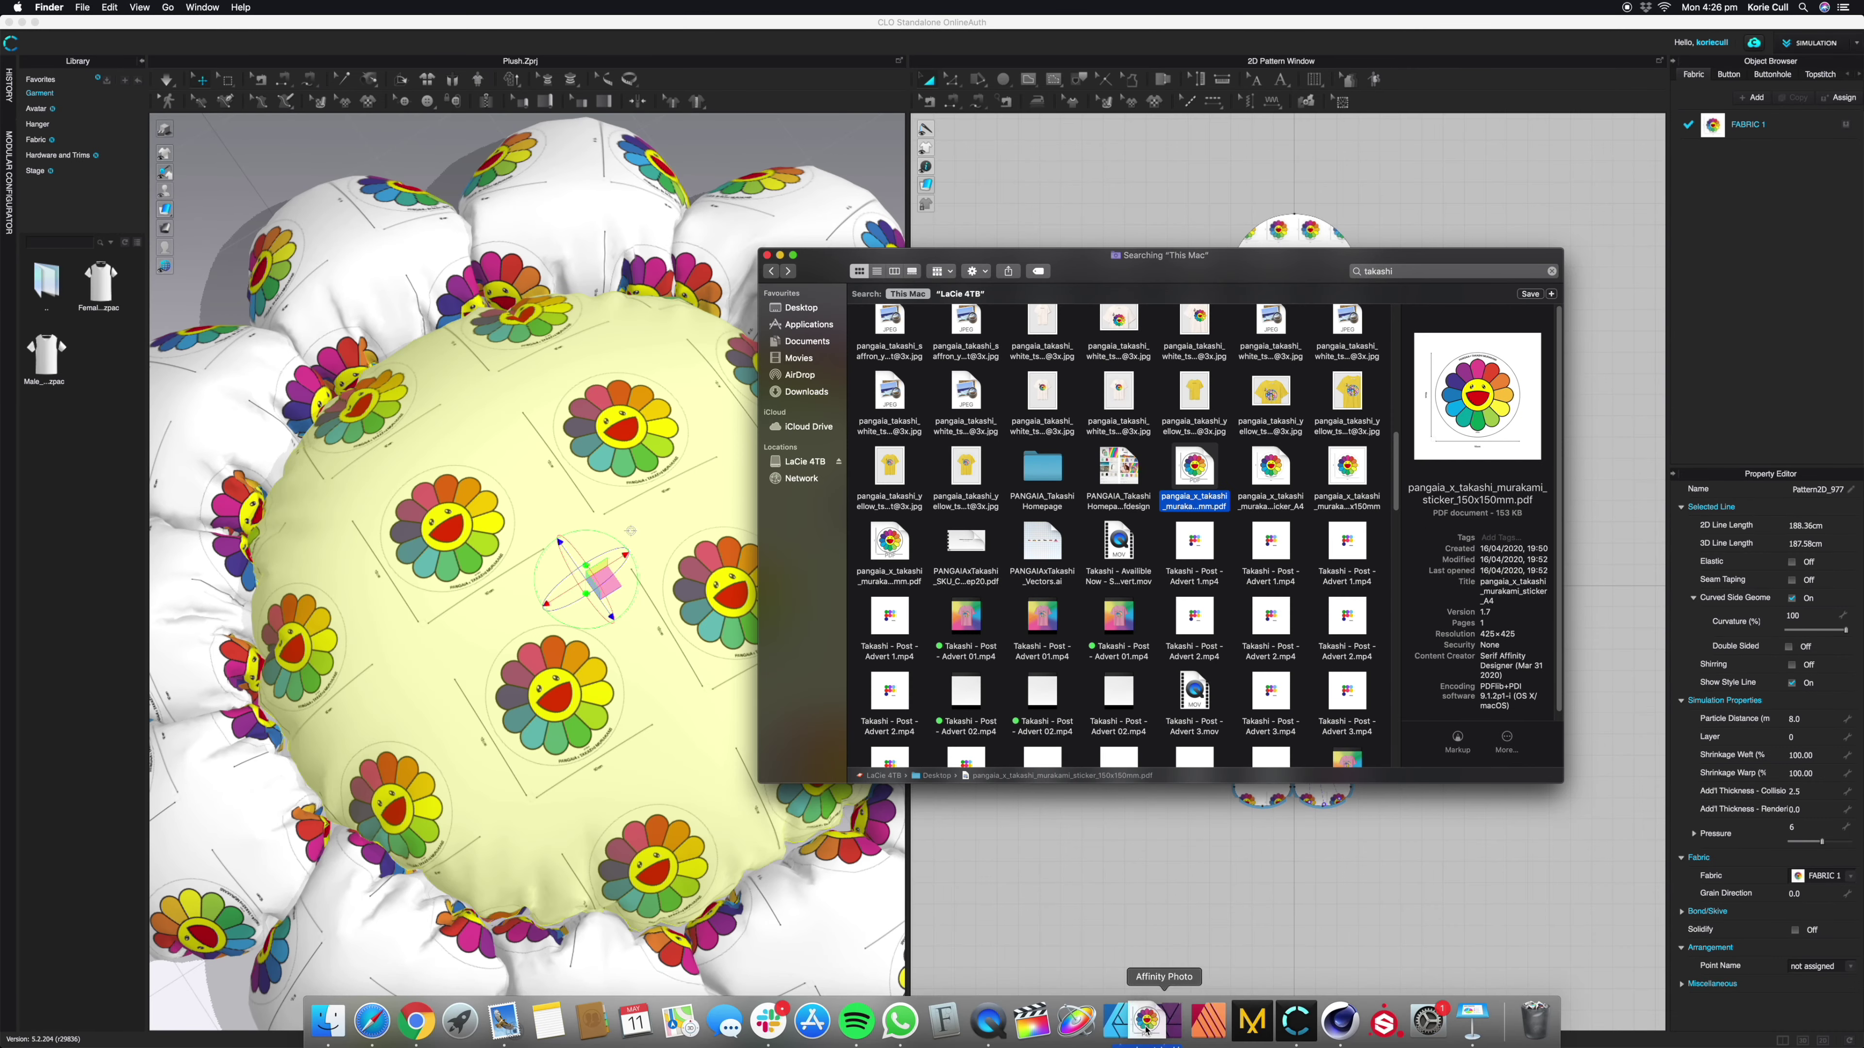
drag(1285, 479, 1162, 1024)
click(1092, 505)
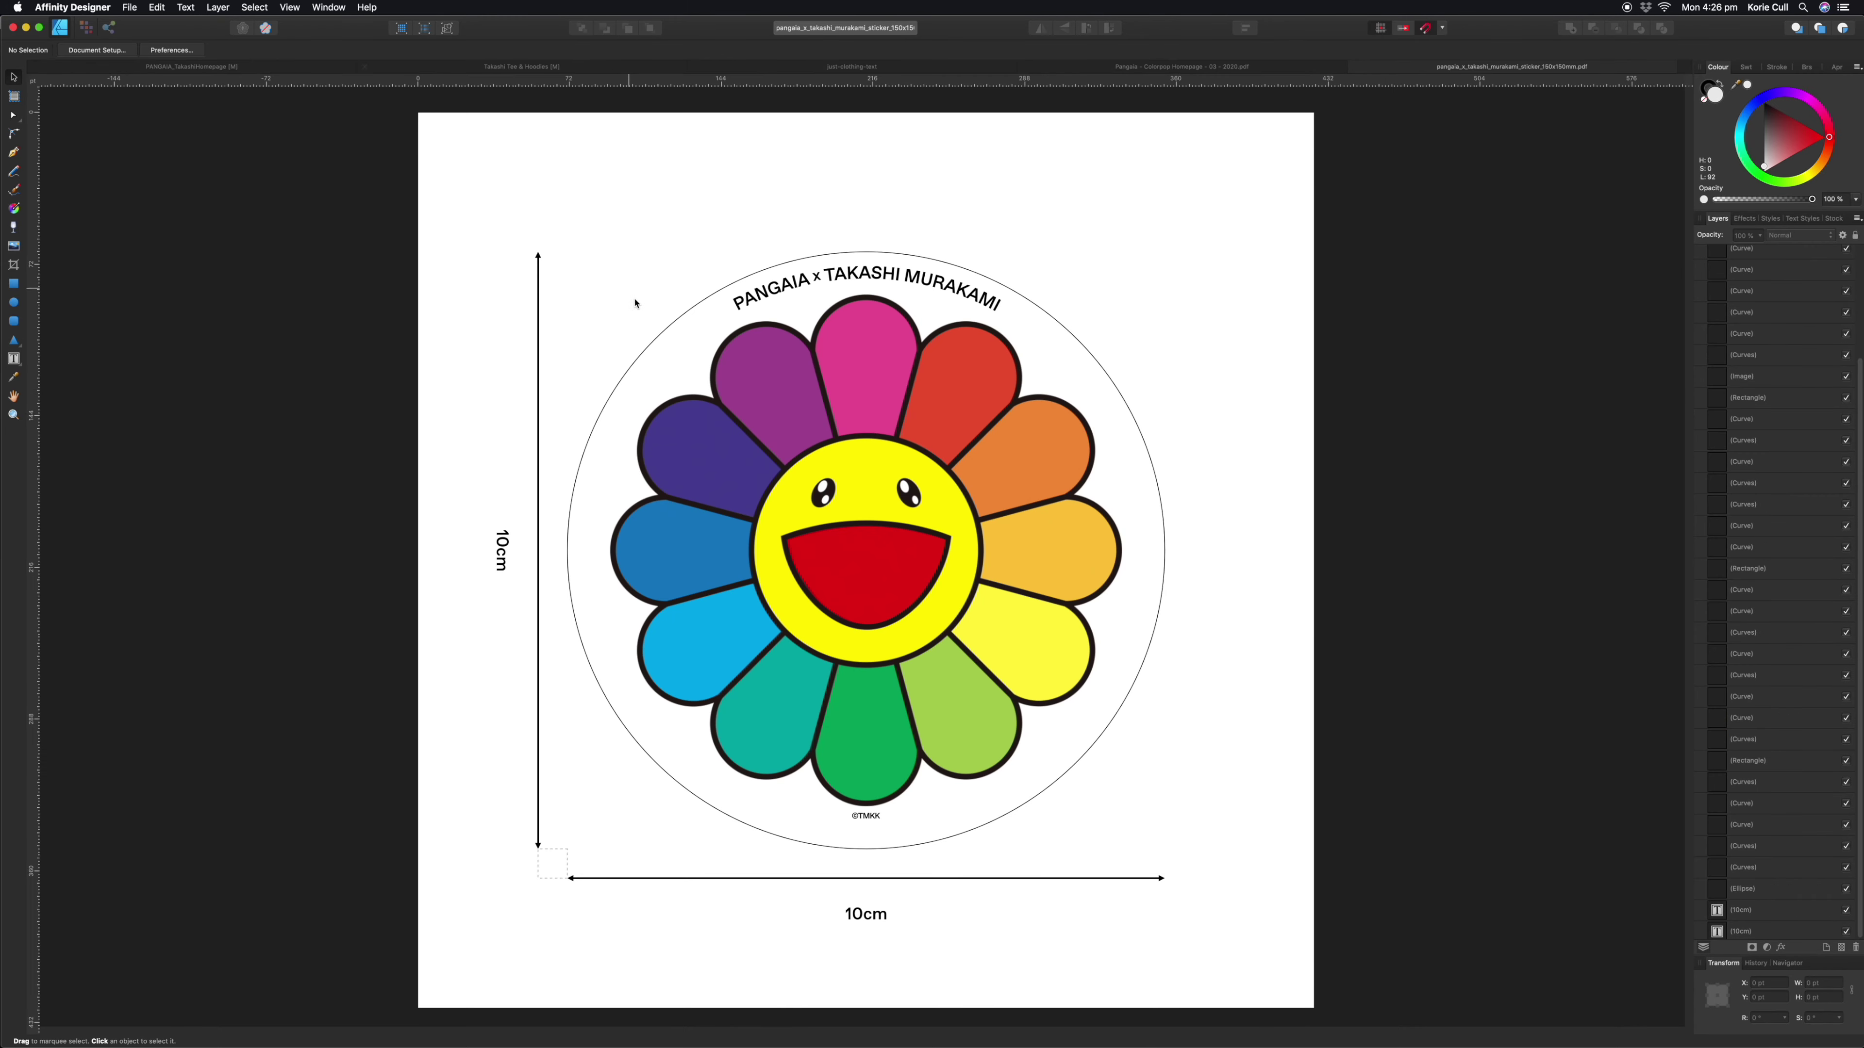
Step: Delete the dimension lines, 10cm labels, circle outline, curved title text and copyright text
drag(469, 203, 594, 927)
key(Delete)
drag(1375, 947, 481, 845)
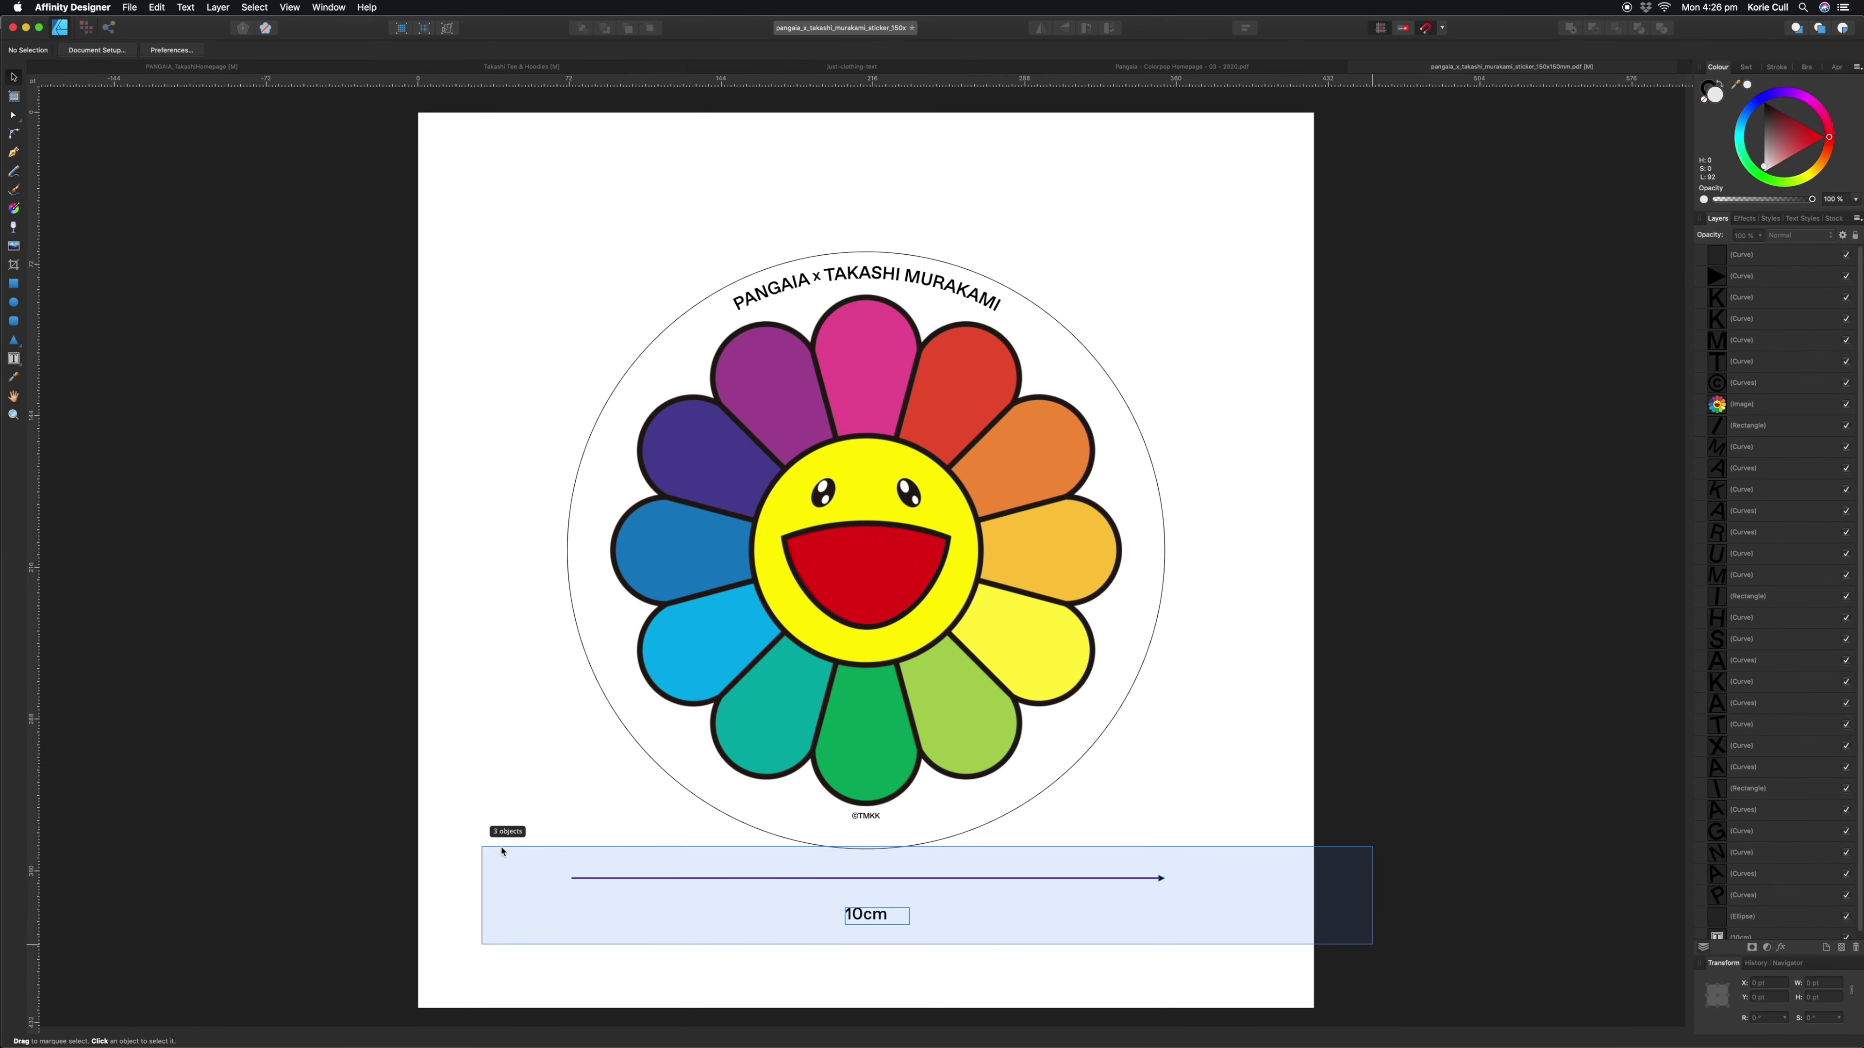
key(Delete)
click(1067, 784)
key(Delete)
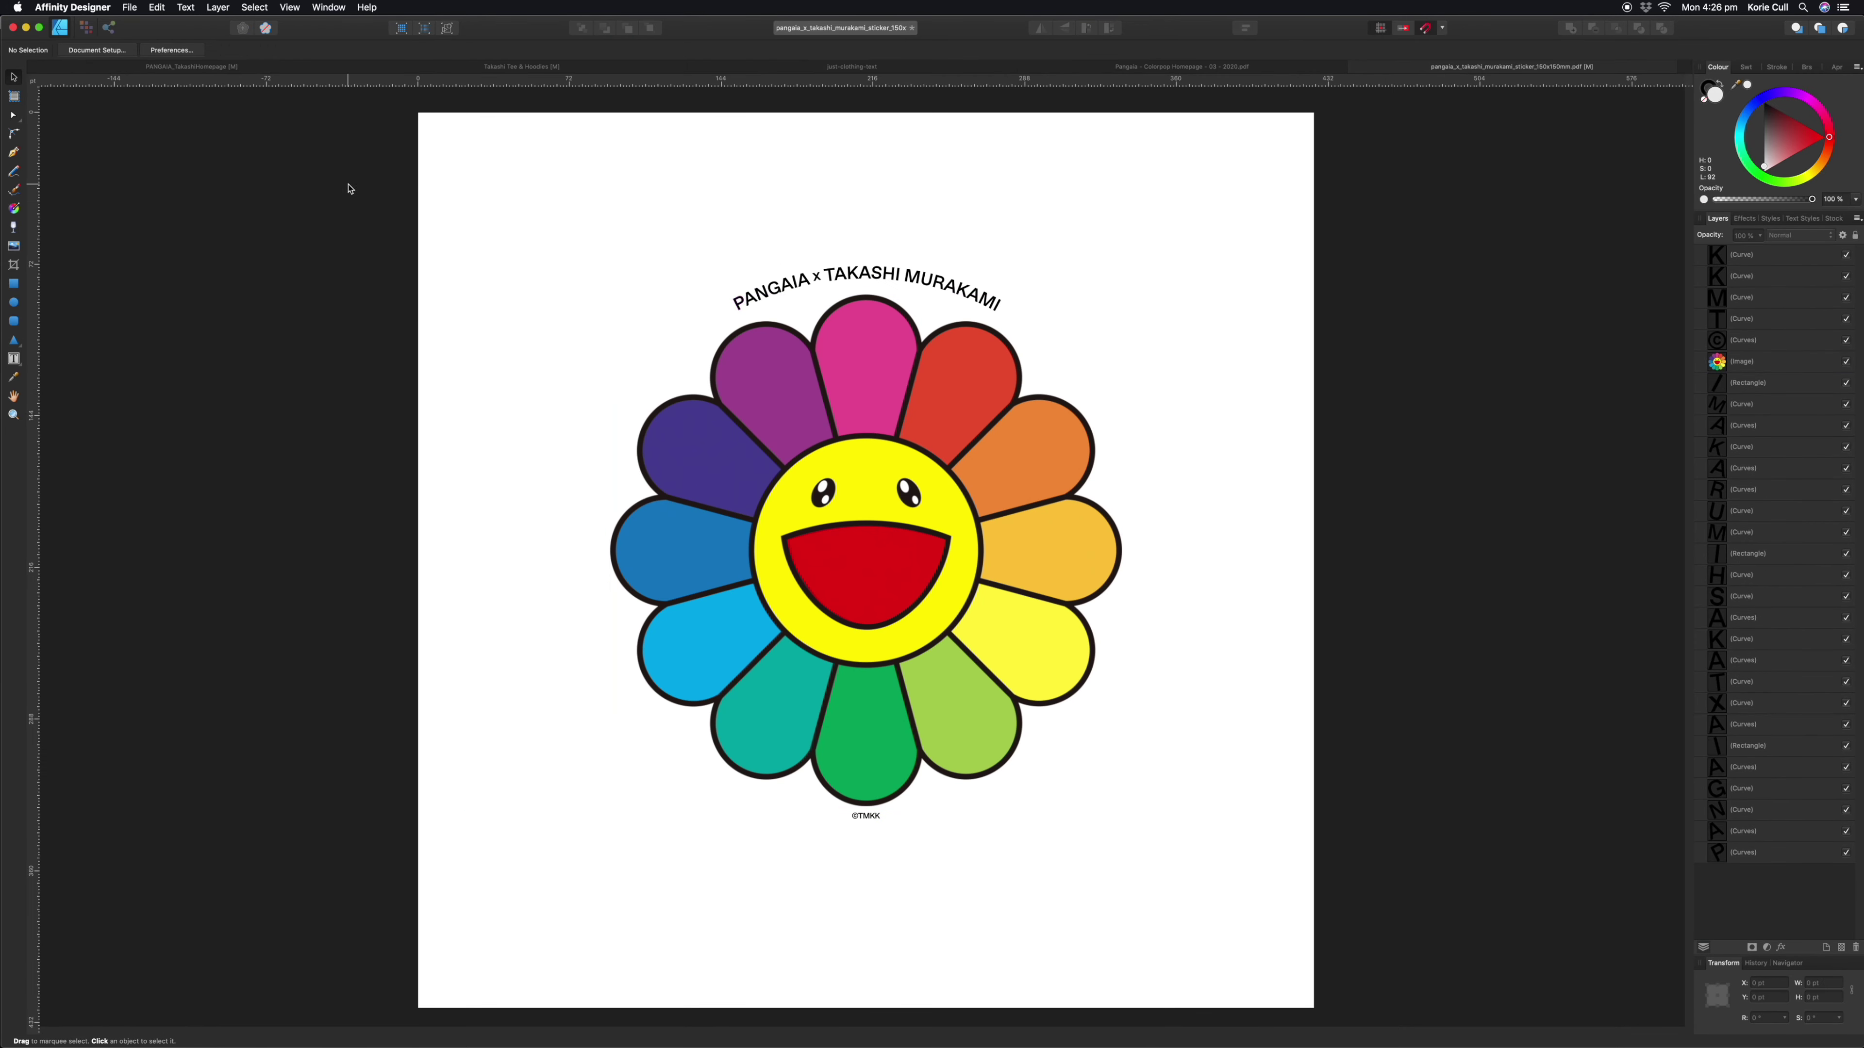
drag(1103, 185, 348, 344)
key(Delete)
click(353, 286)
scroll(527, 353, down, 3)
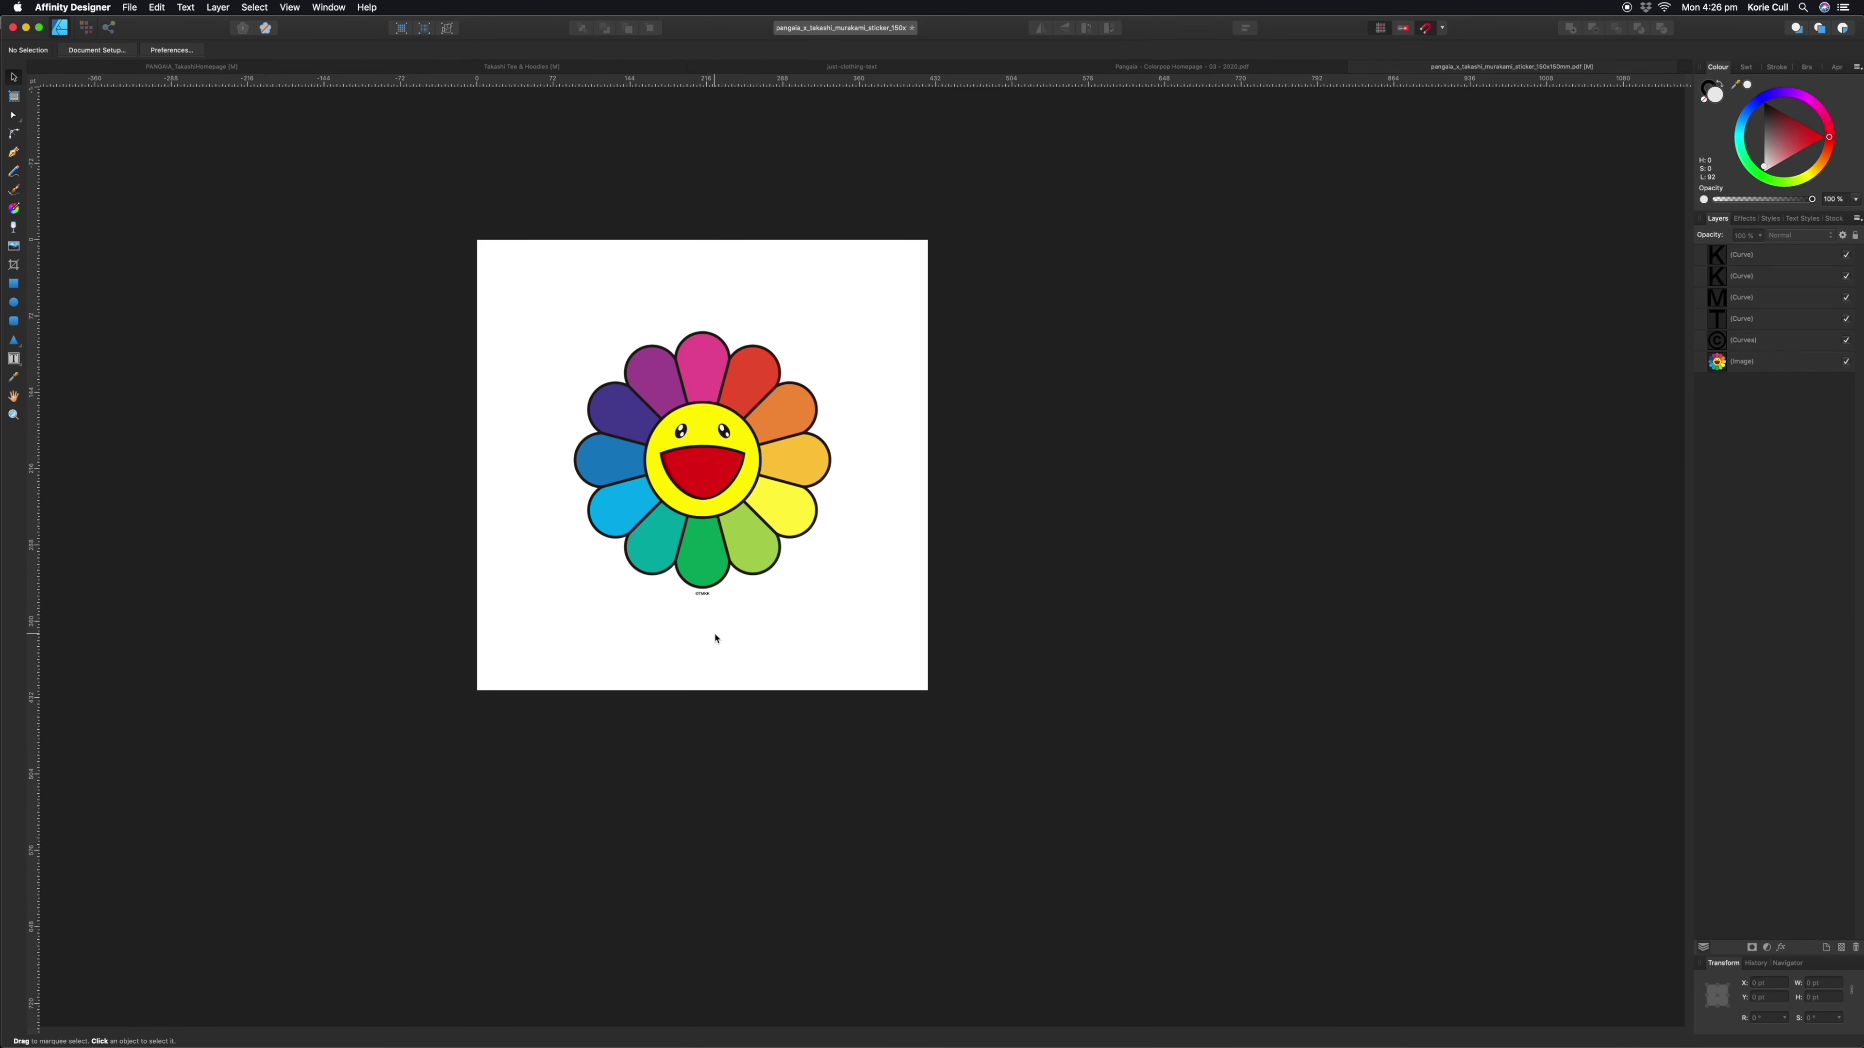
drag(755, 646, 657, 579)
key(Delete)
Step: Enlarge and centre the flower image so it fills the page
mouse_move(833, 588)
mouse_down()
mouse_move(938, 652)
mouse_move(926, 680)
mouse_up()
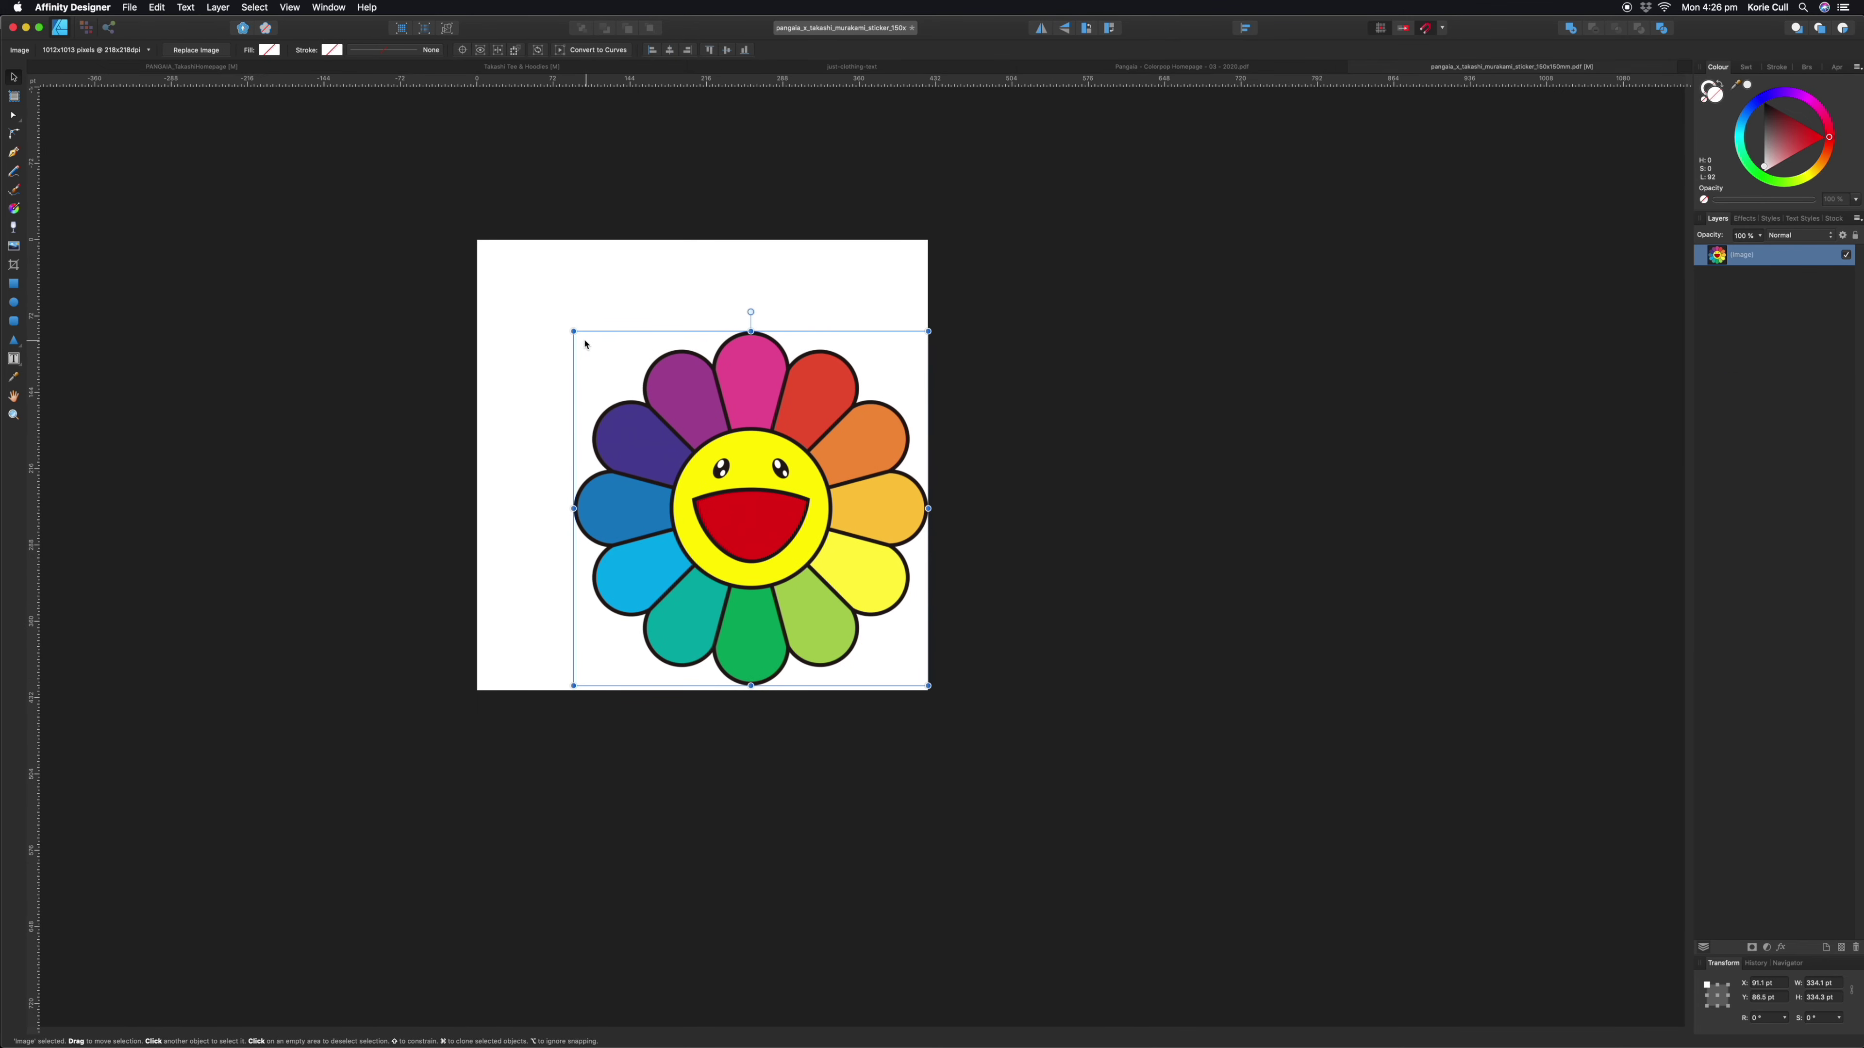
drag(572, 326, 479, 240)
drag(760, 371, 763, 374)
key(super+d)
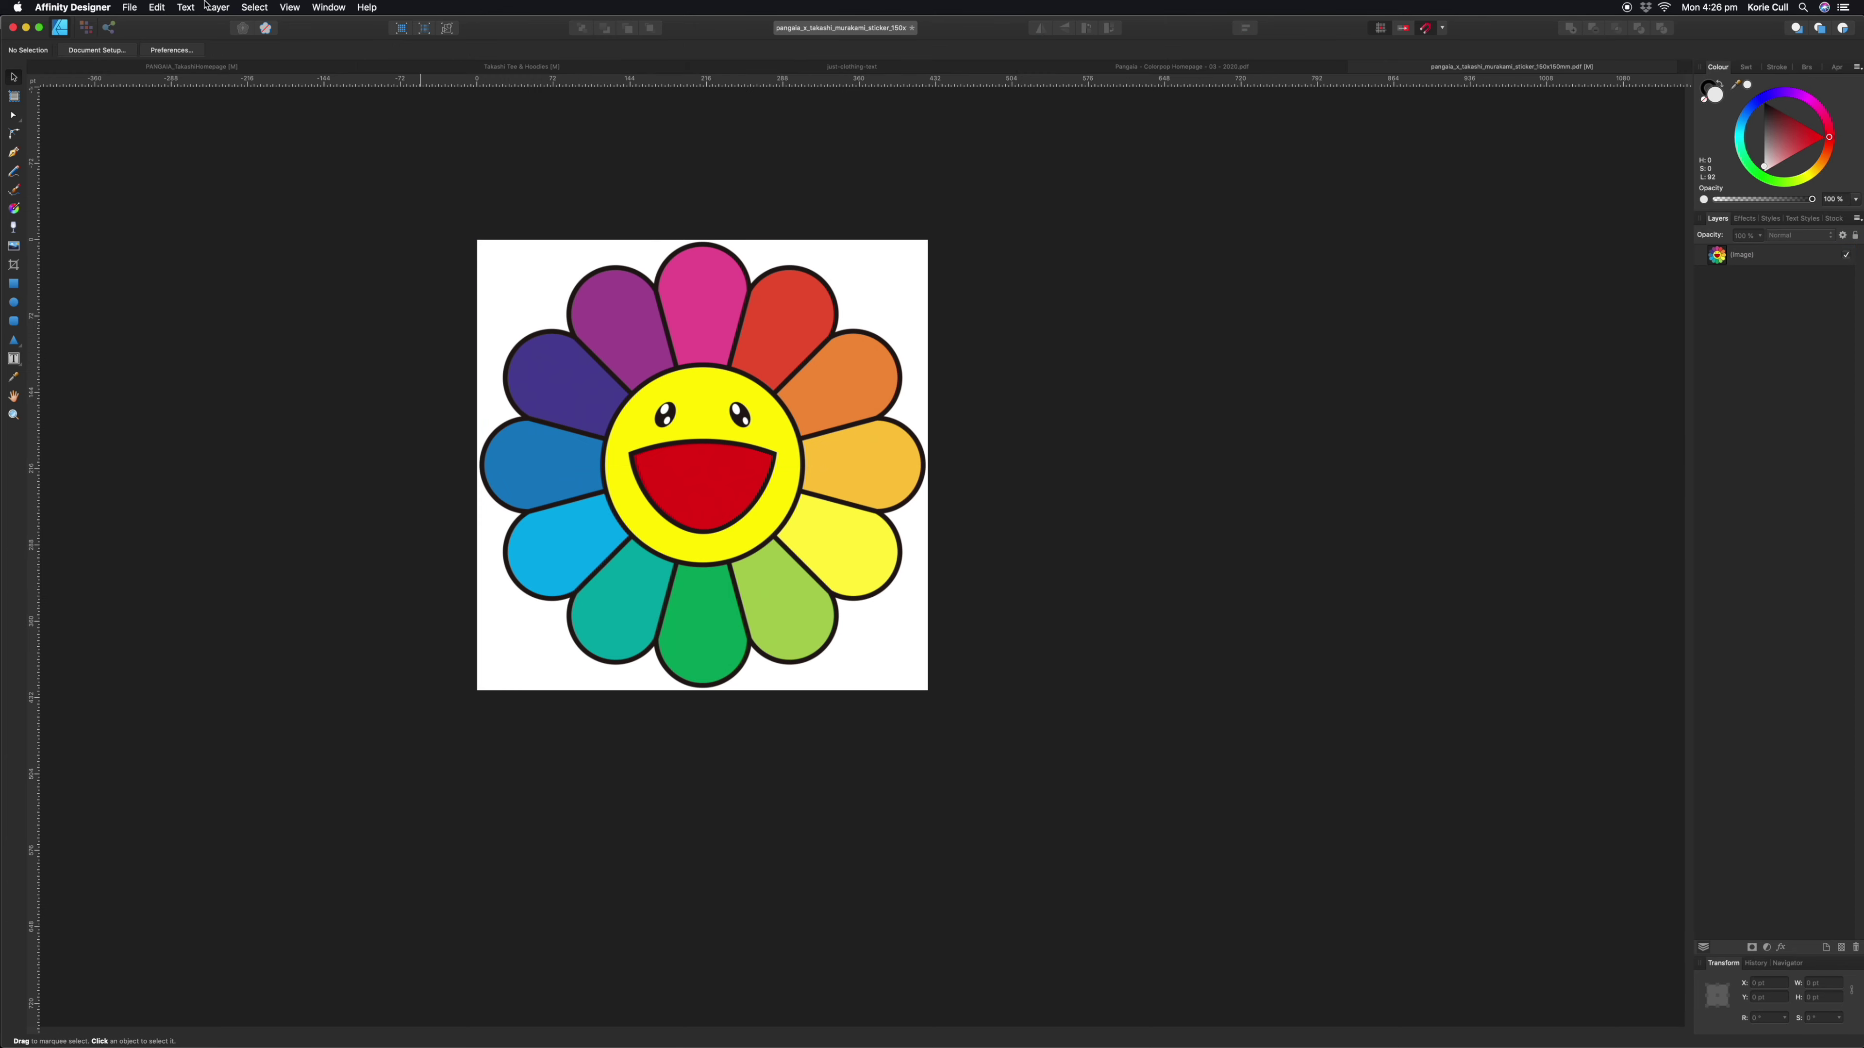
Step: Export the flower artwork as a 4000 px PNG file
click(129, 7)
click(158, 225)
click(741, 73)
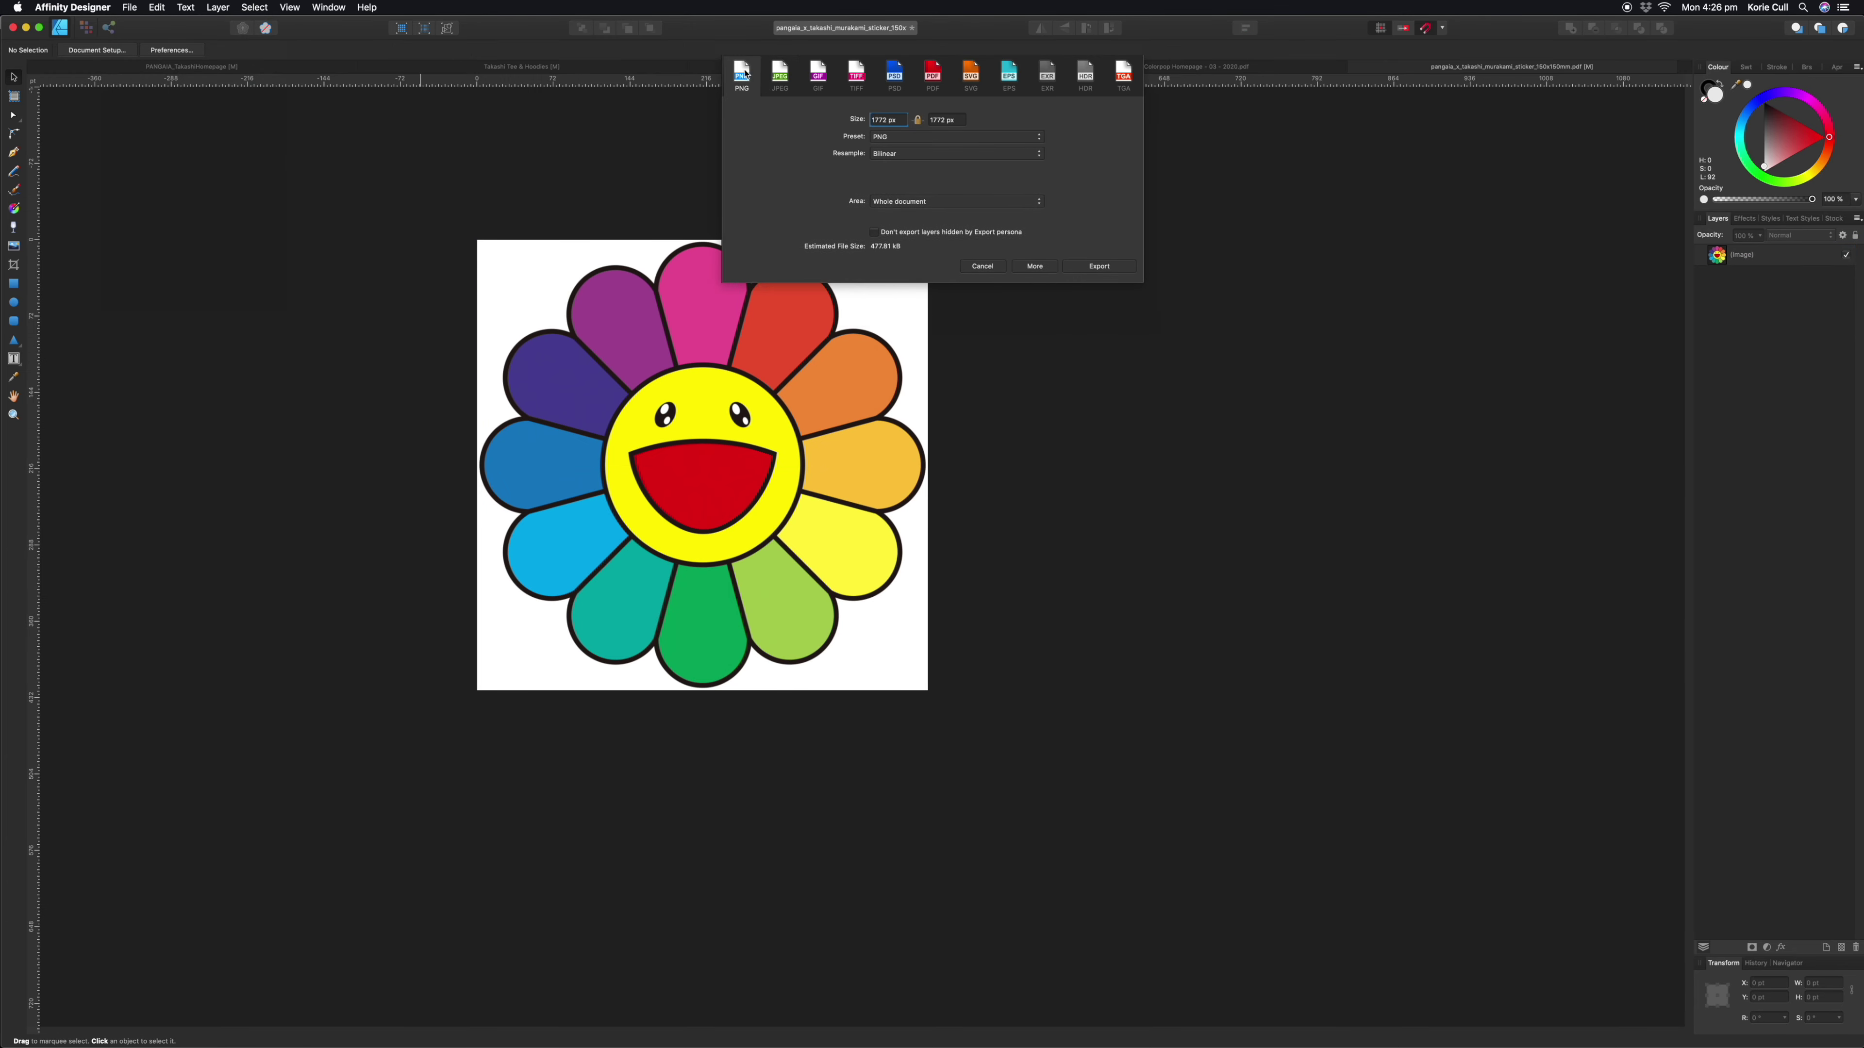
click(1101, 260)
click(1177, 309)
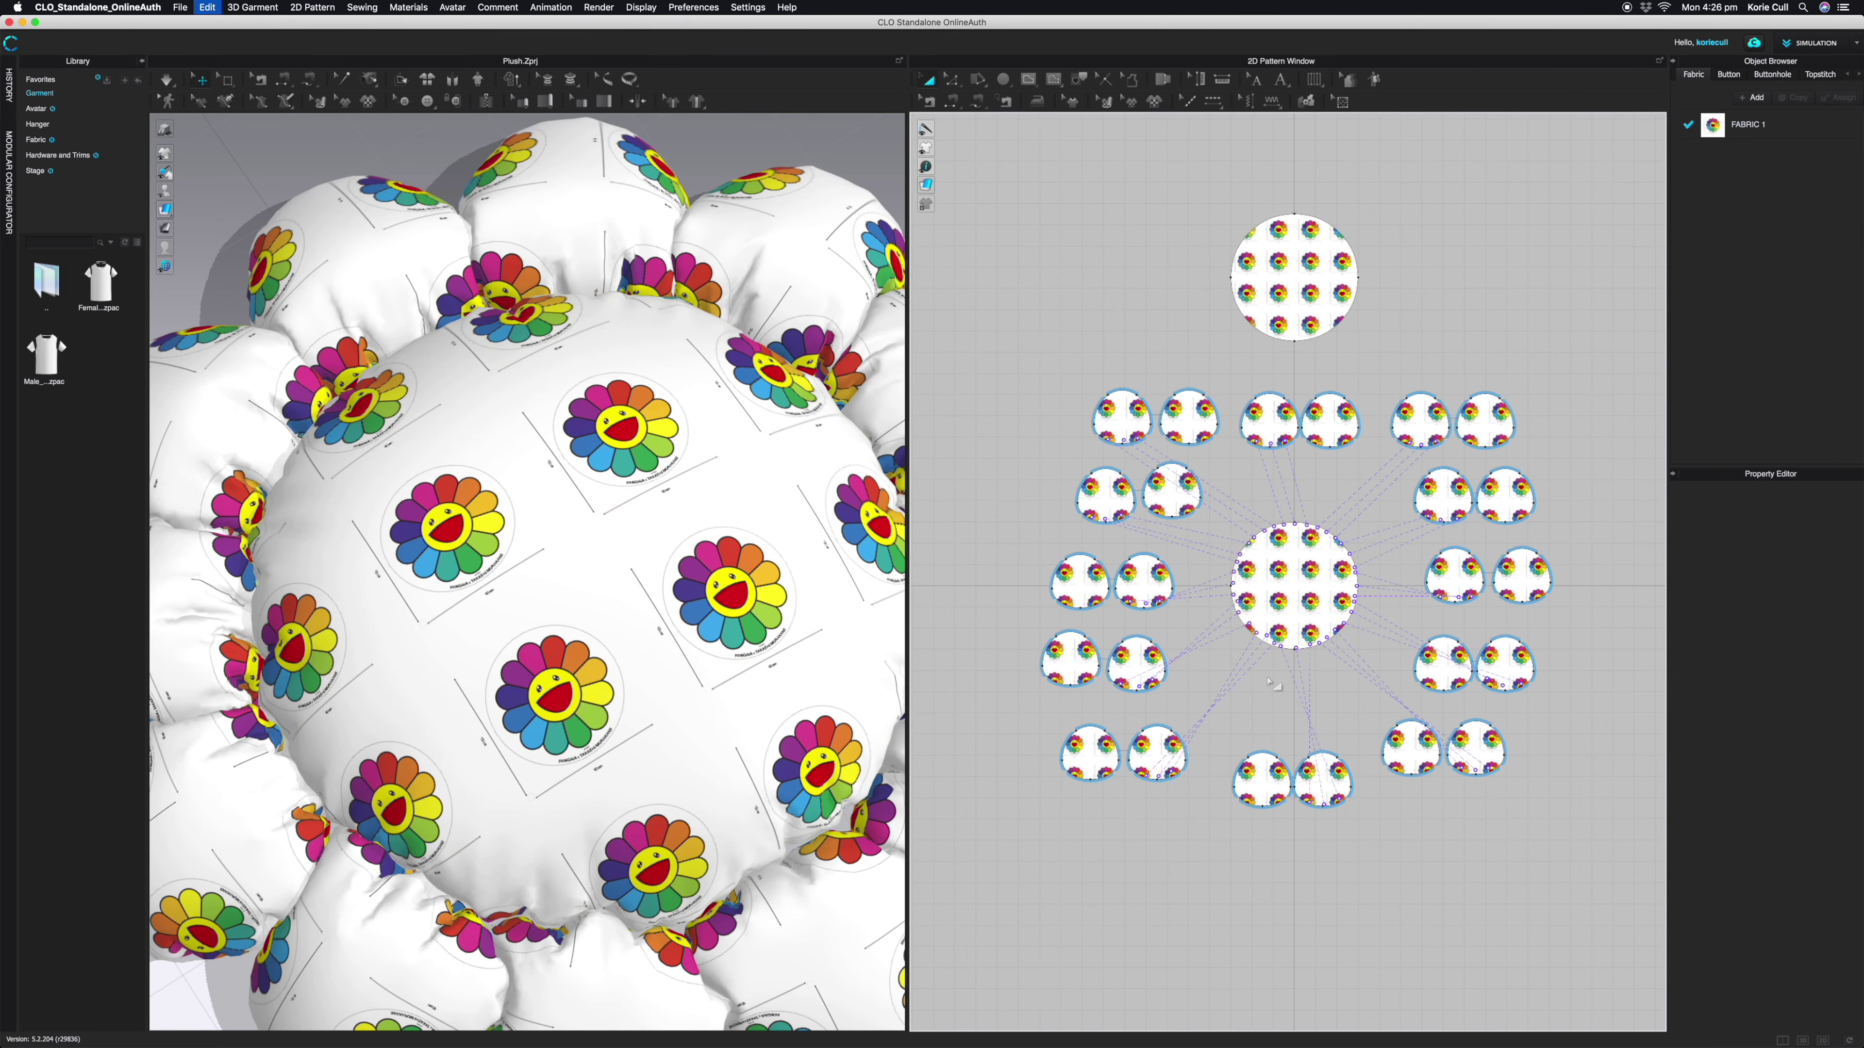
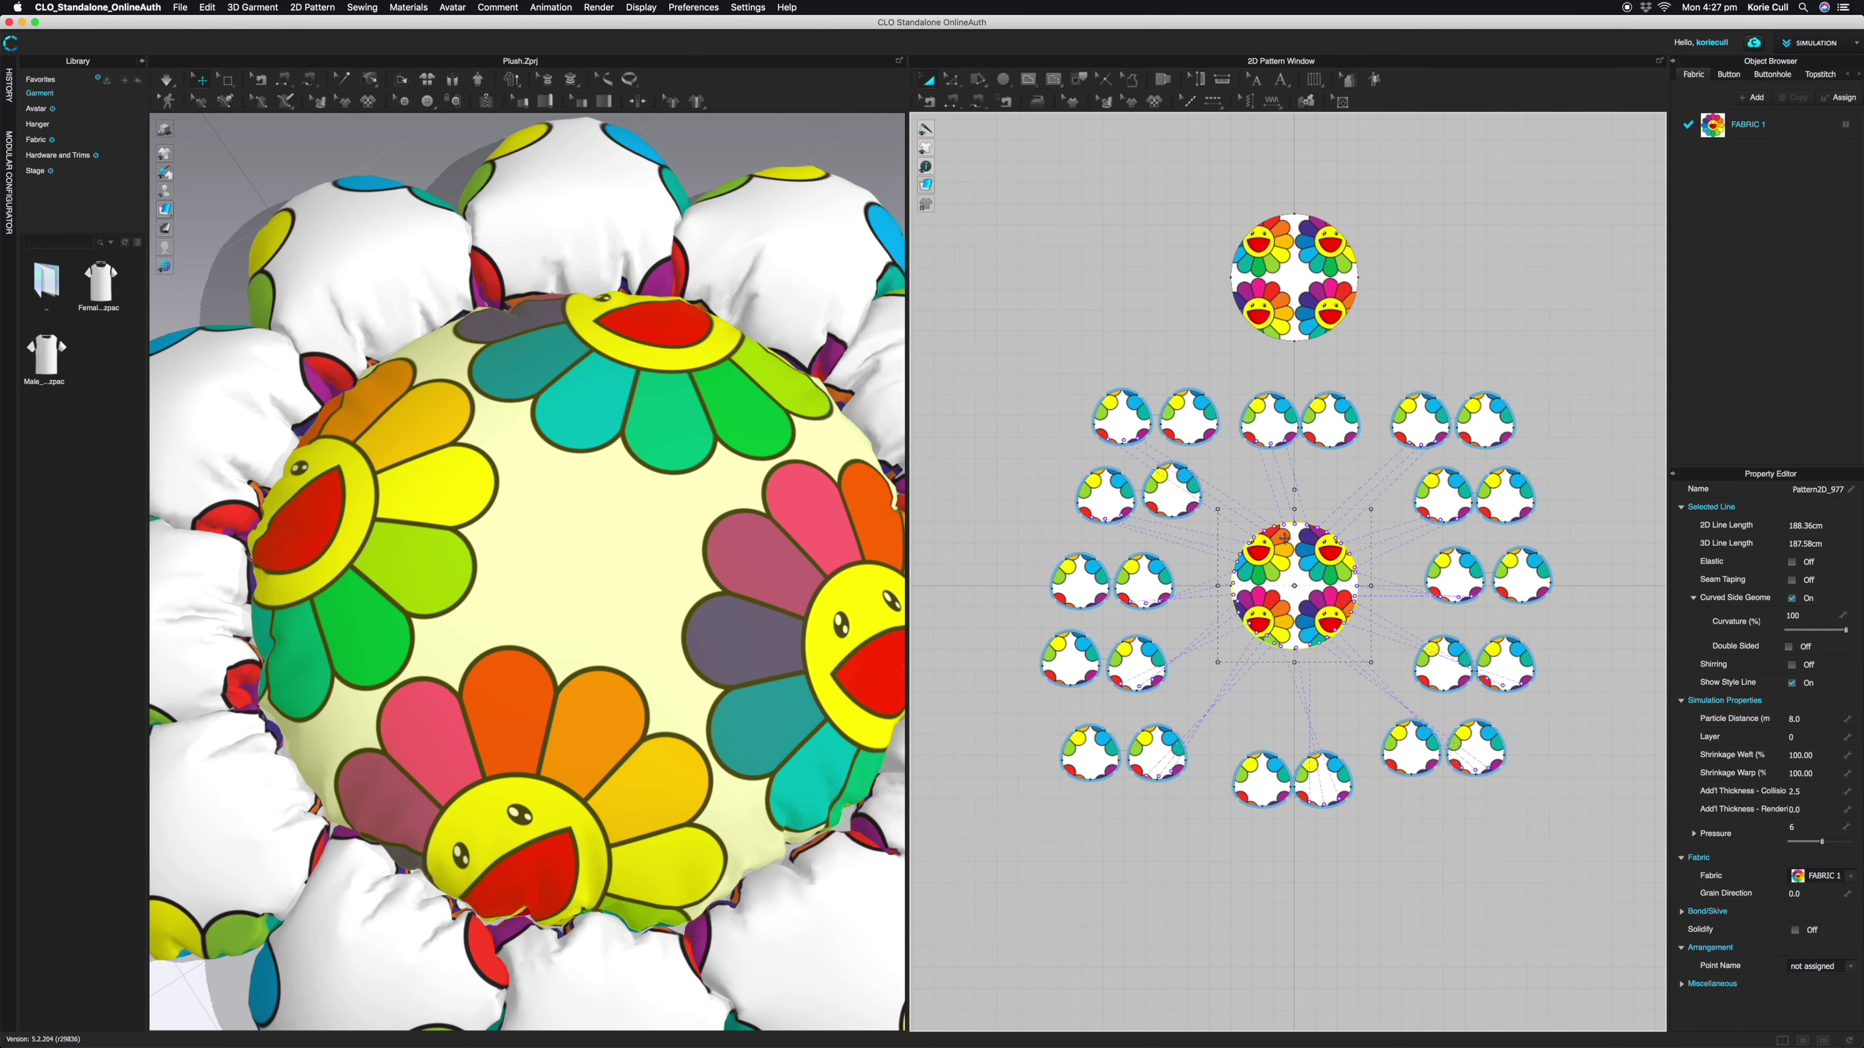
Step: Select the centre face cushion piece and start Edit Texture (2D) from Materials > Texture
click(1286, 540)
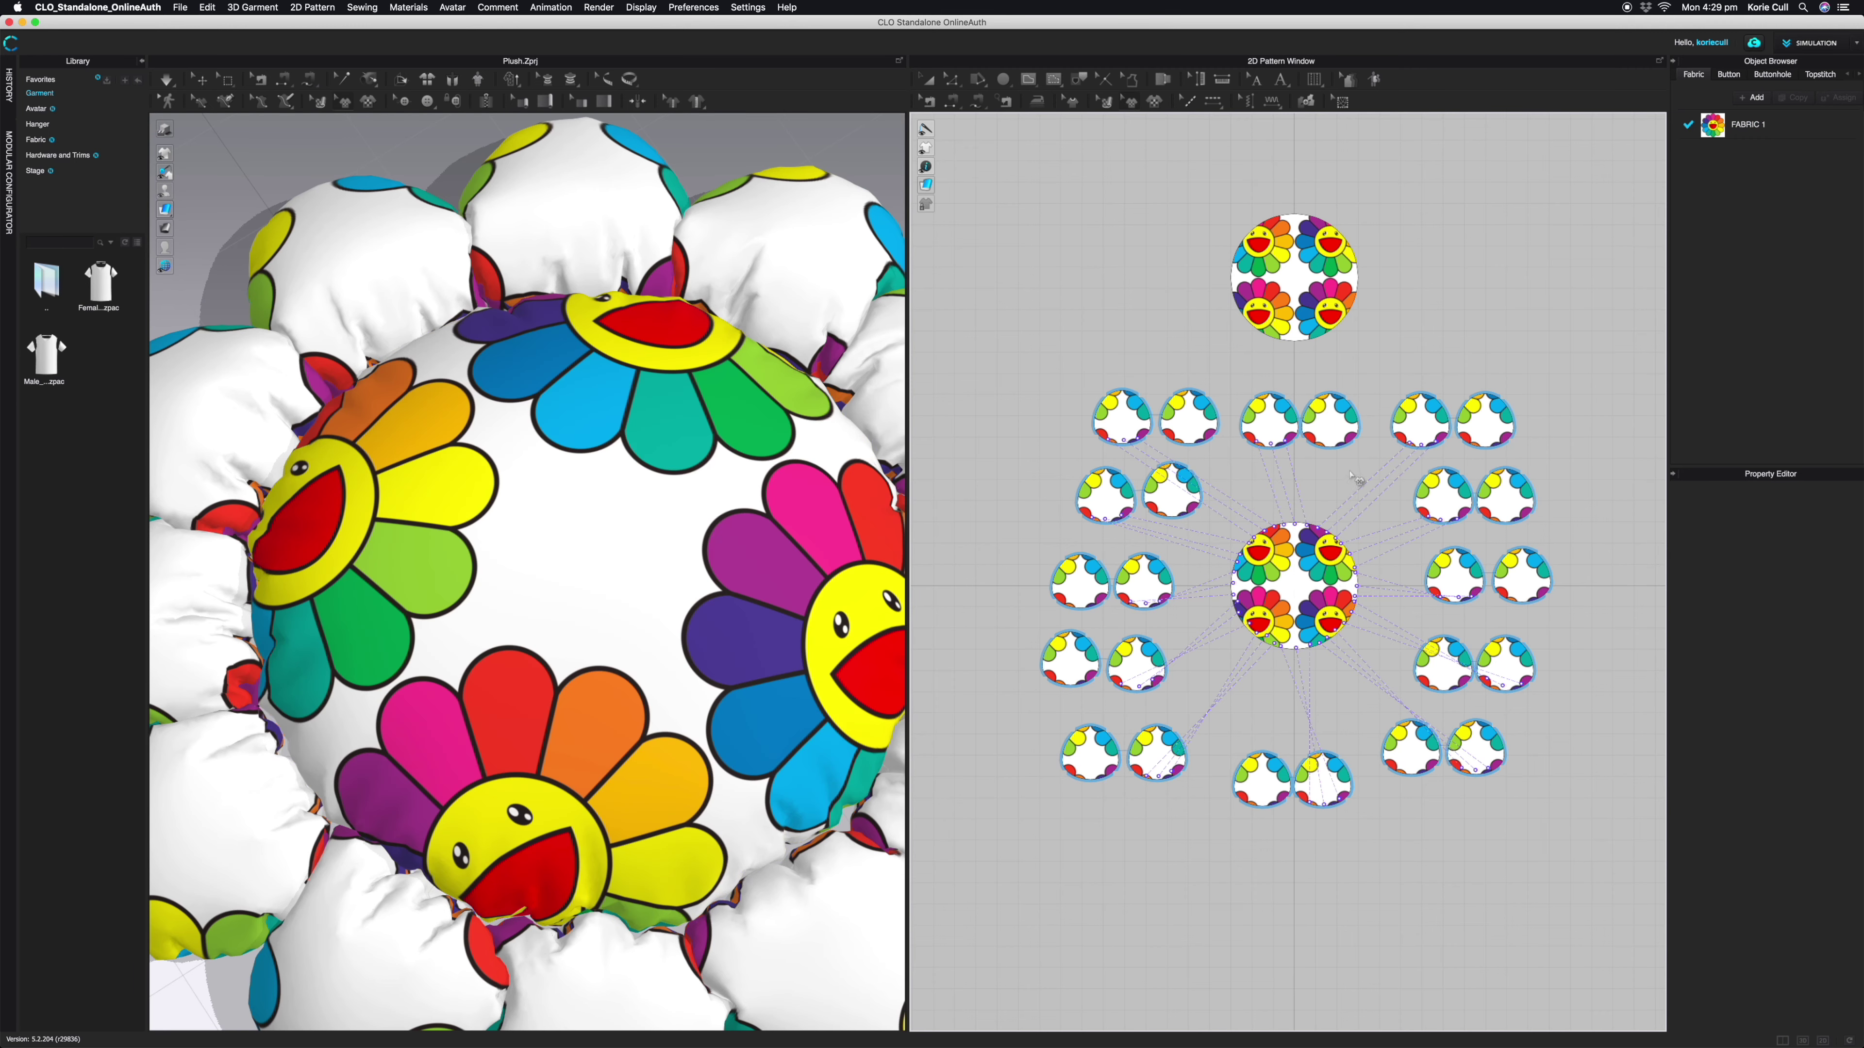
click(452, 6)
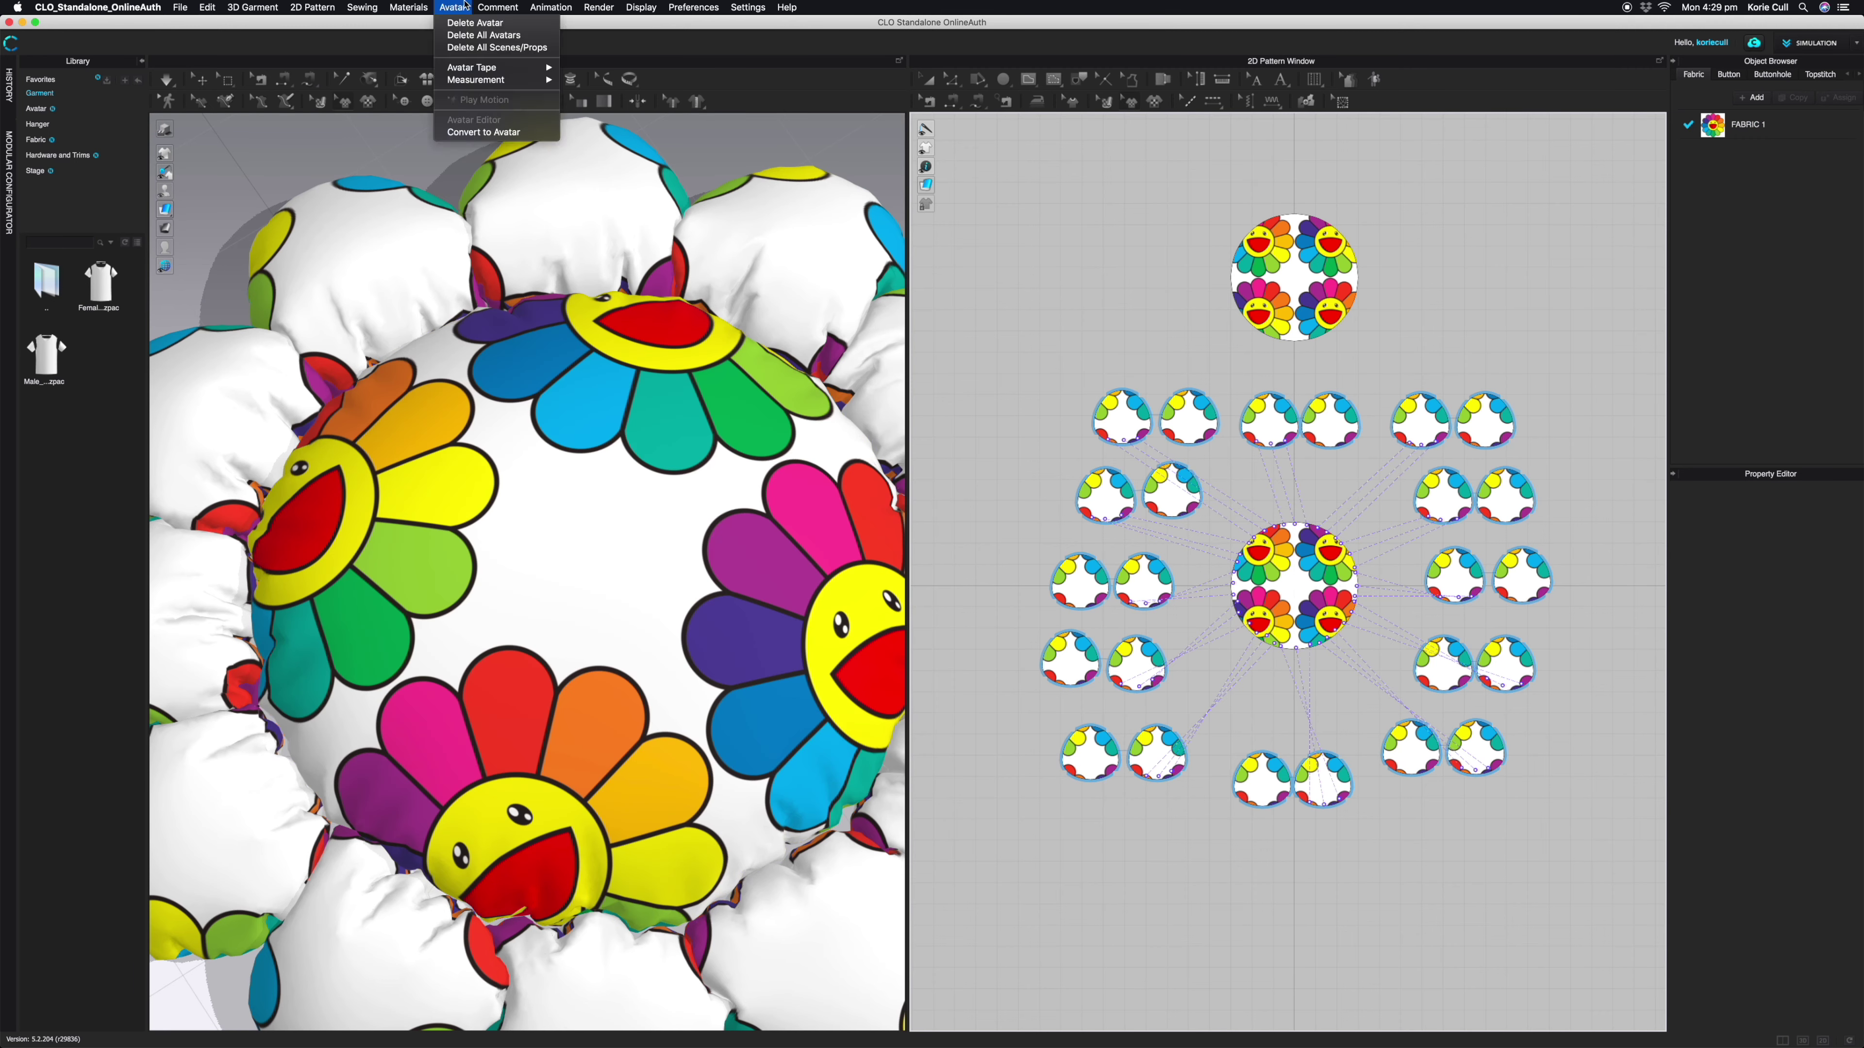
click(202, 79)
click(558, 558)
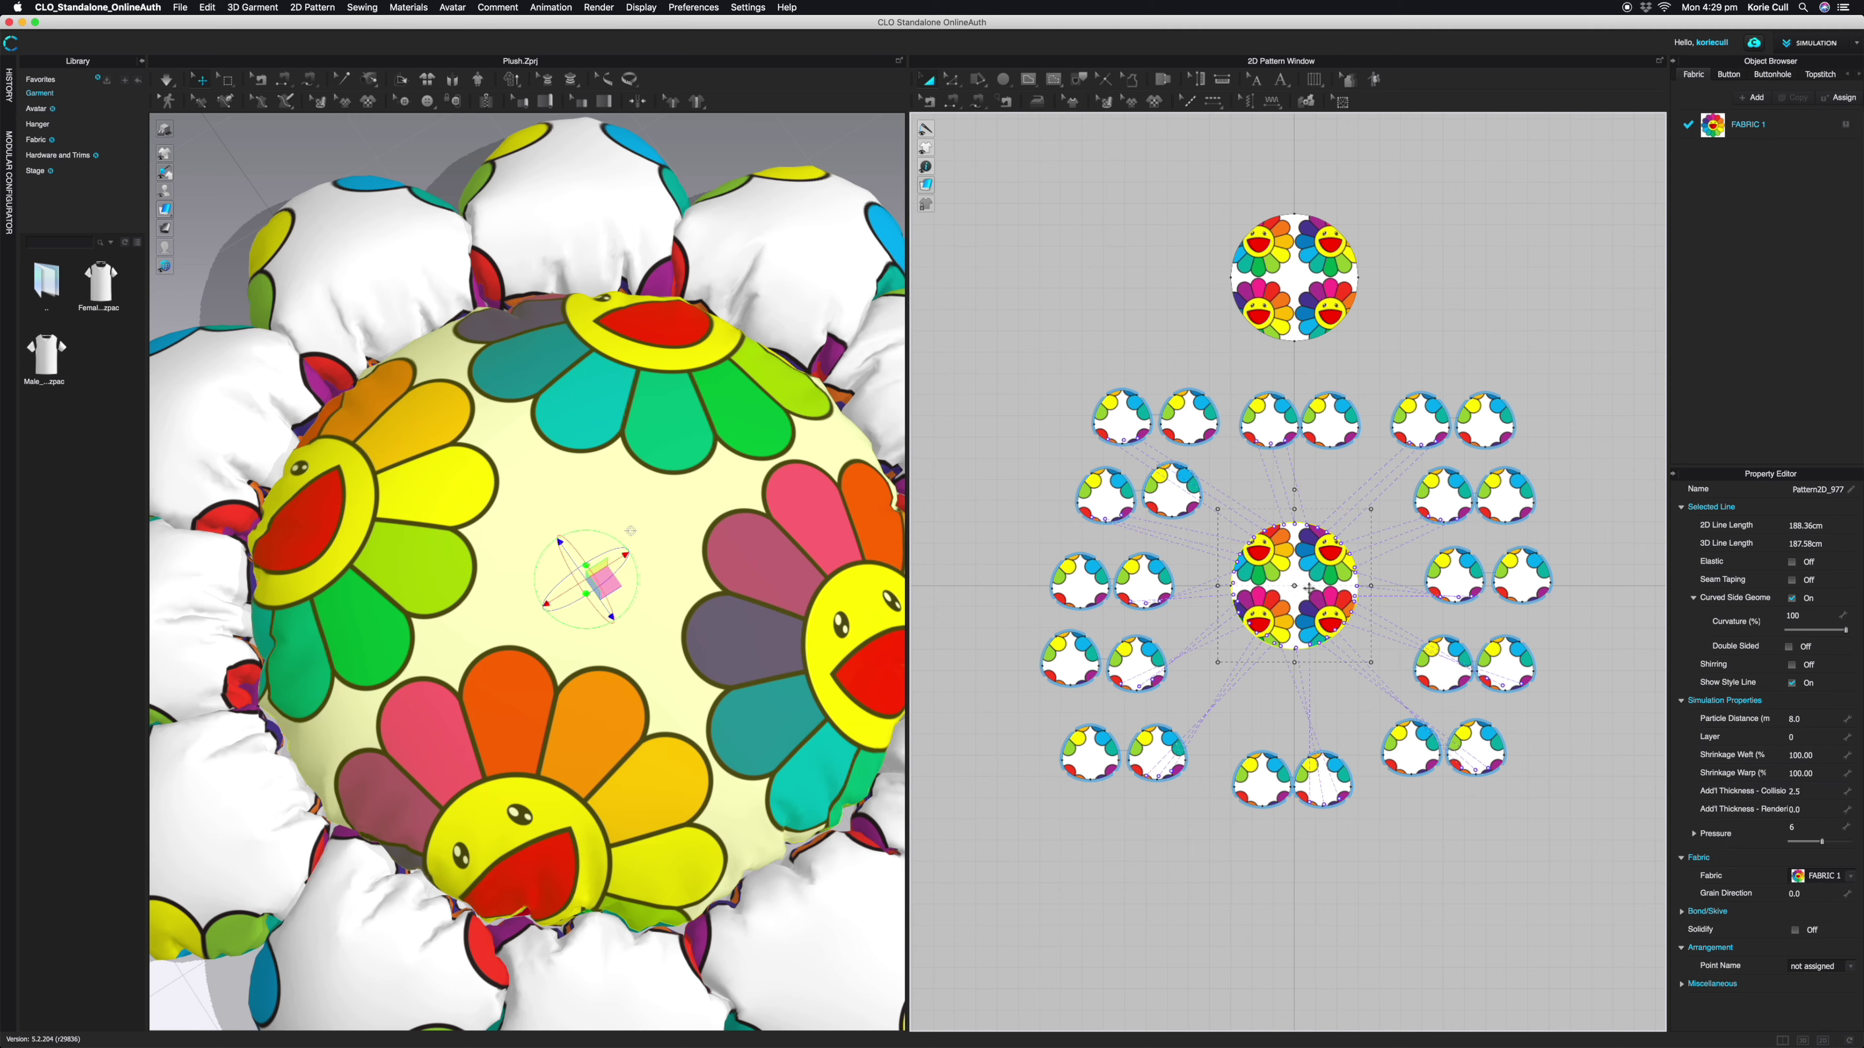
click(408, 7)
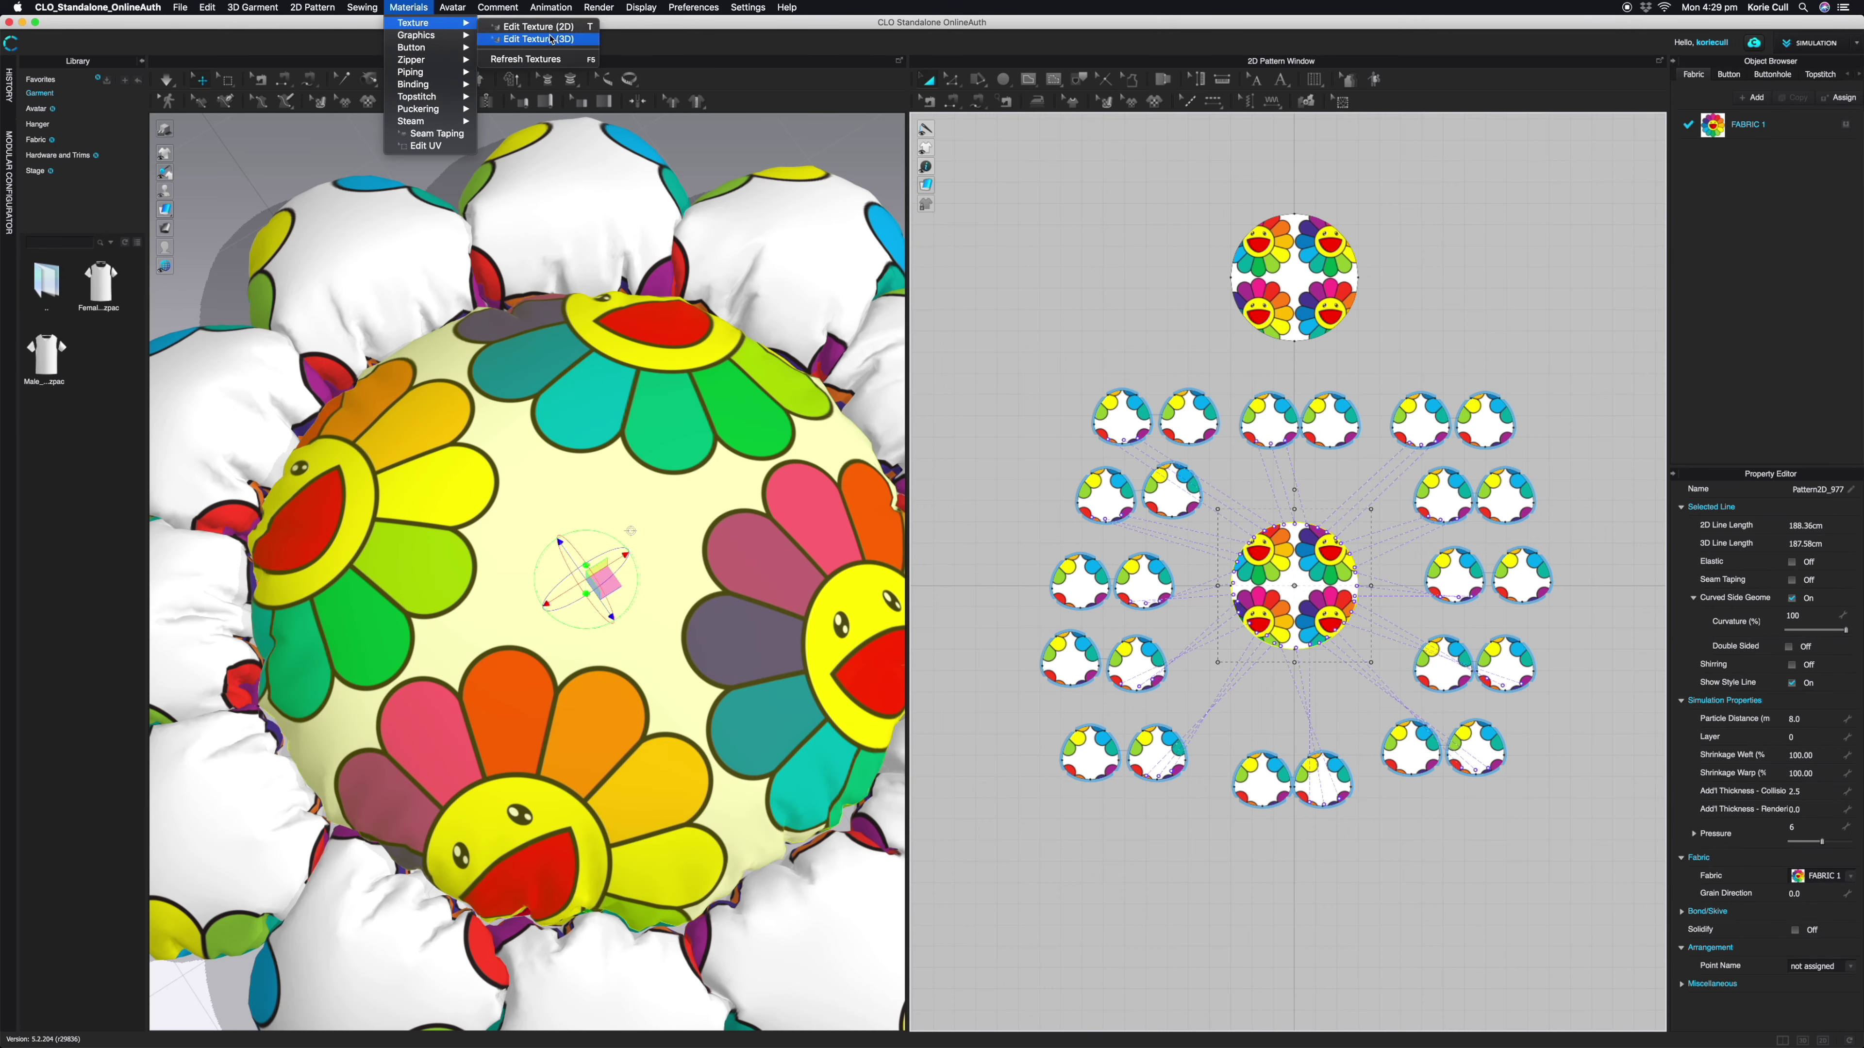
click(529, 27)
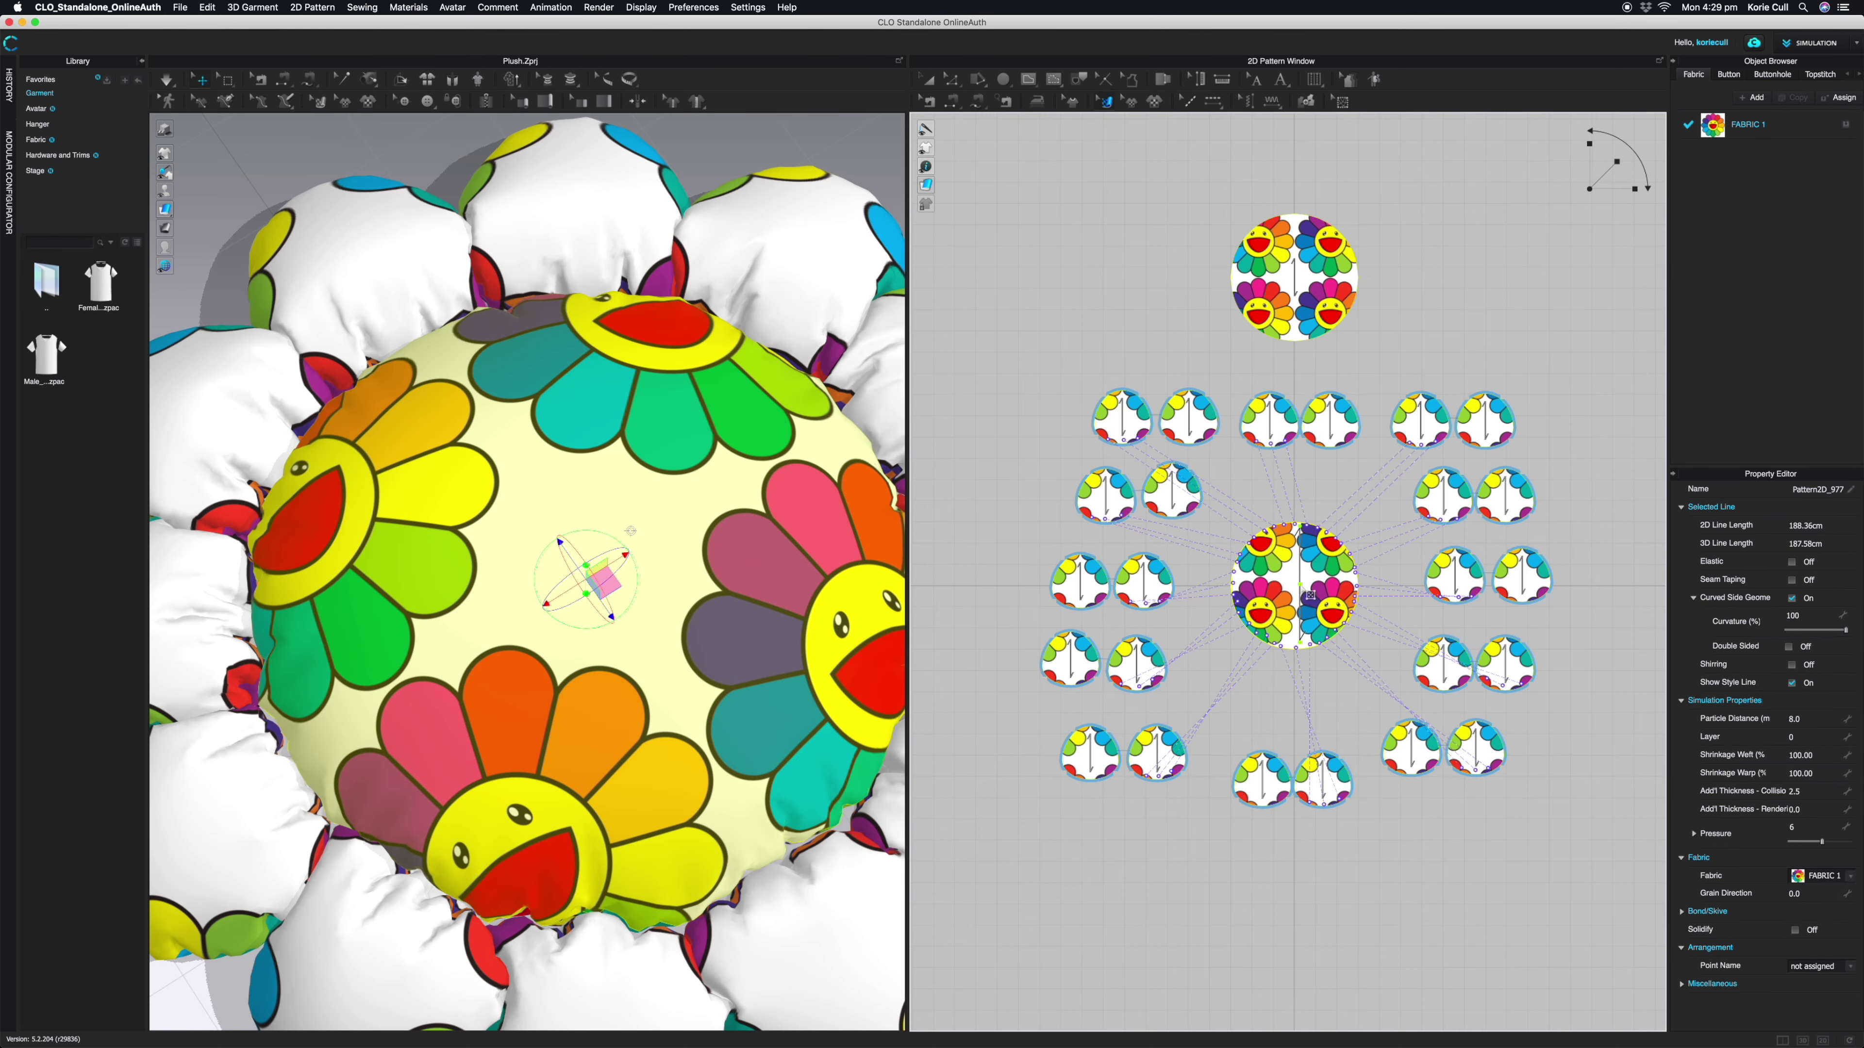
Step: Scale up and shift the flower print so a single flower covers the face piece
mouse_move(1309, 602)
mouse_down()
mouse_move(1318, 572)
mouse_move(1306, 643)
mouse_up()
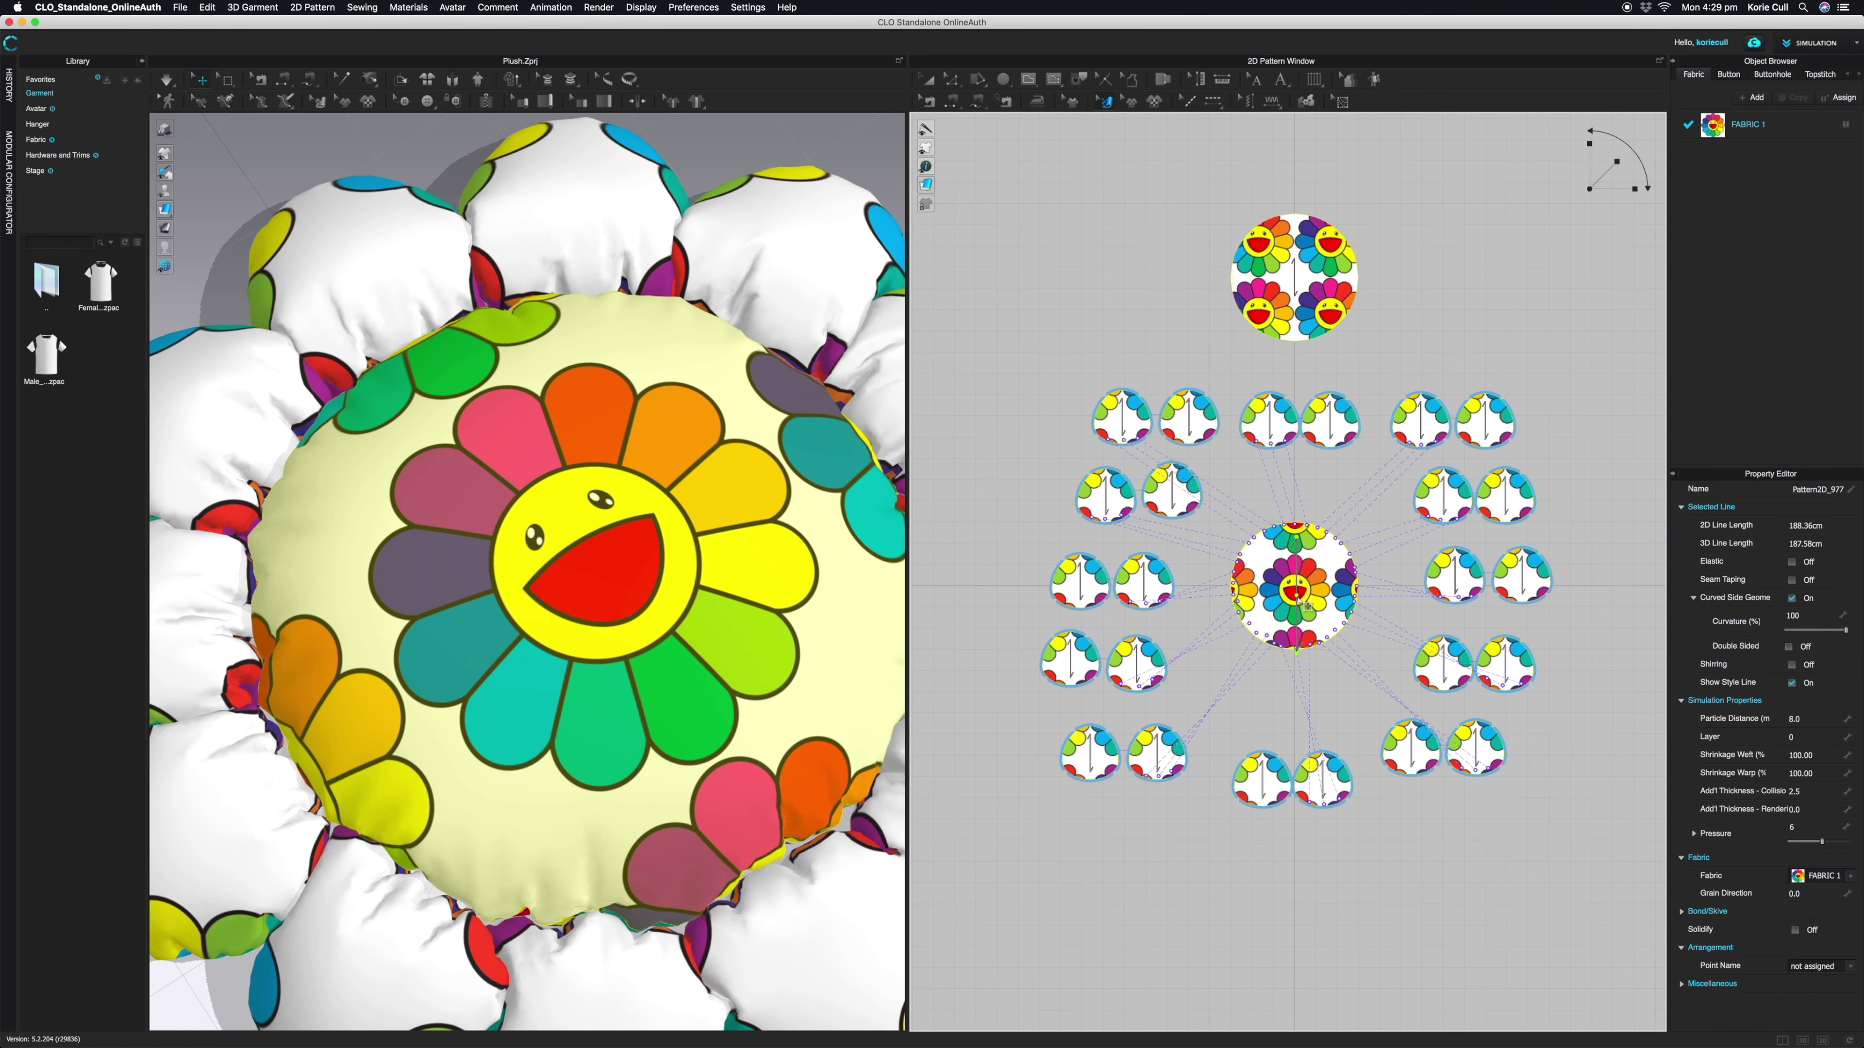
drag(1296, 547, 1333, 601)
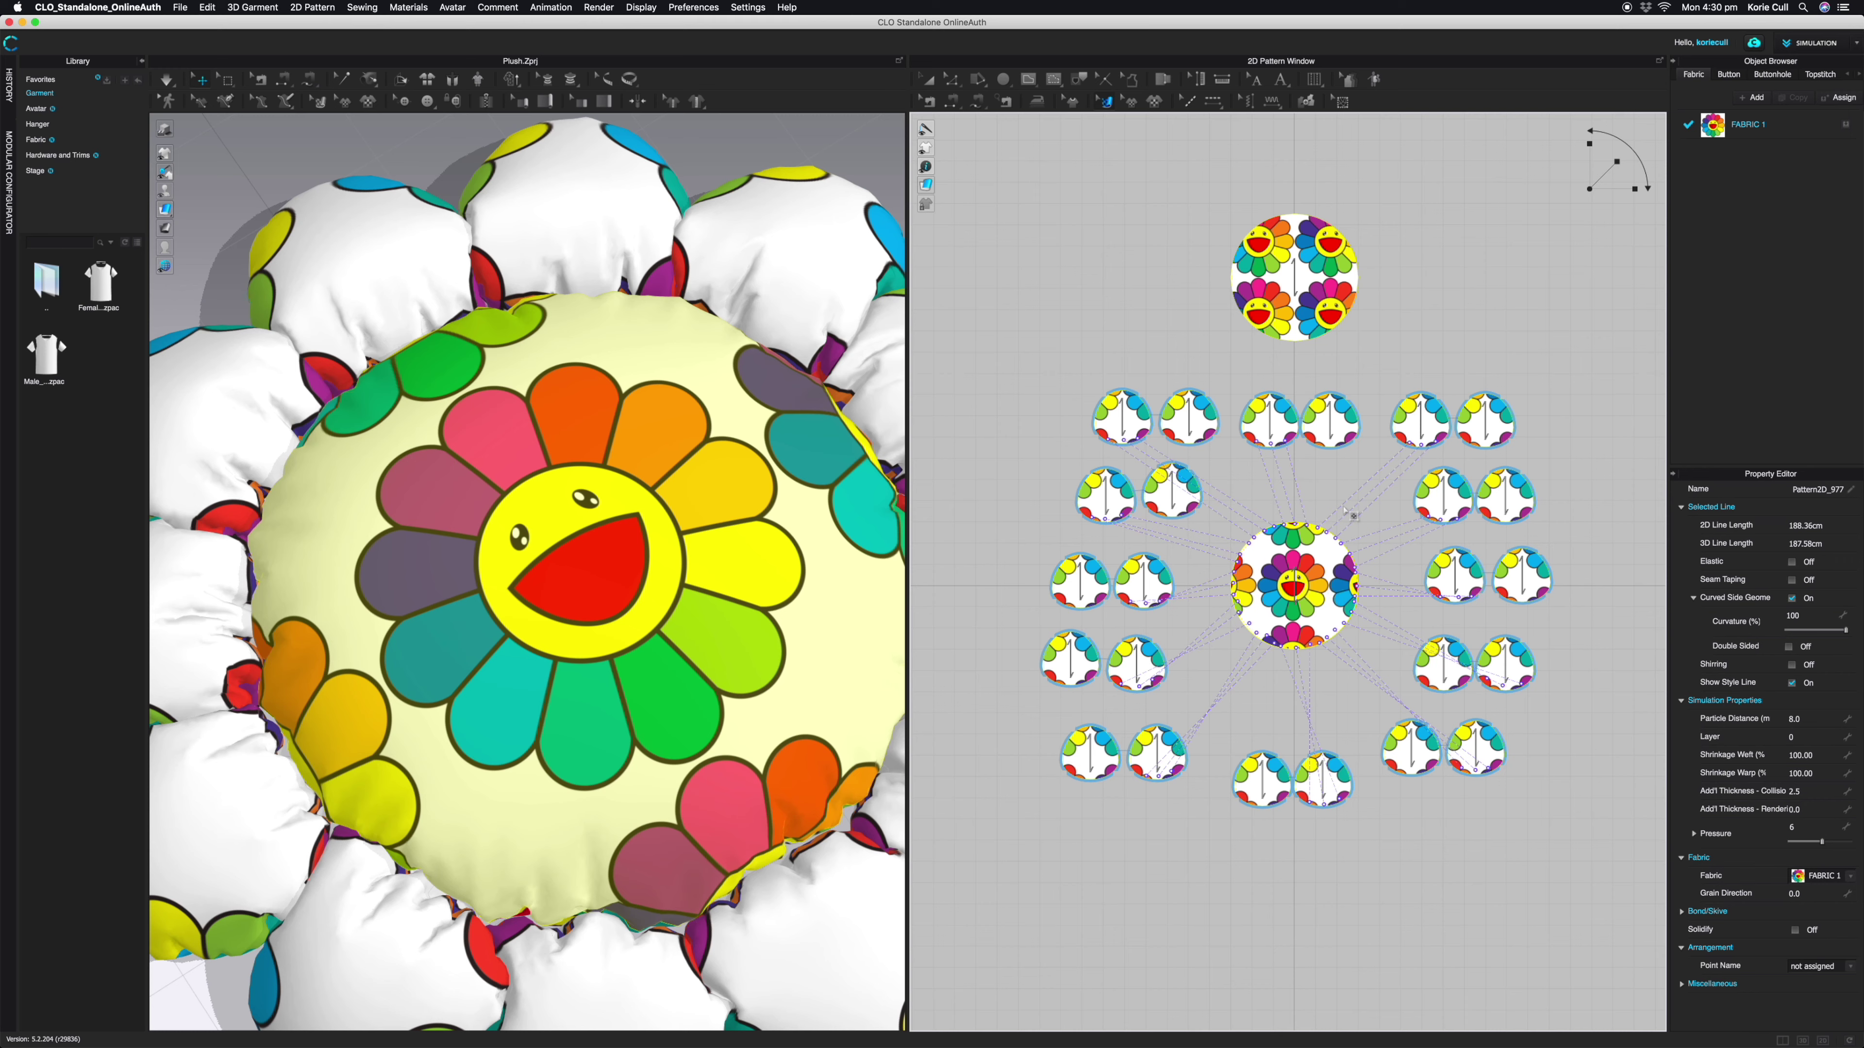
right_click(1295, 523)
click(1321, 530)
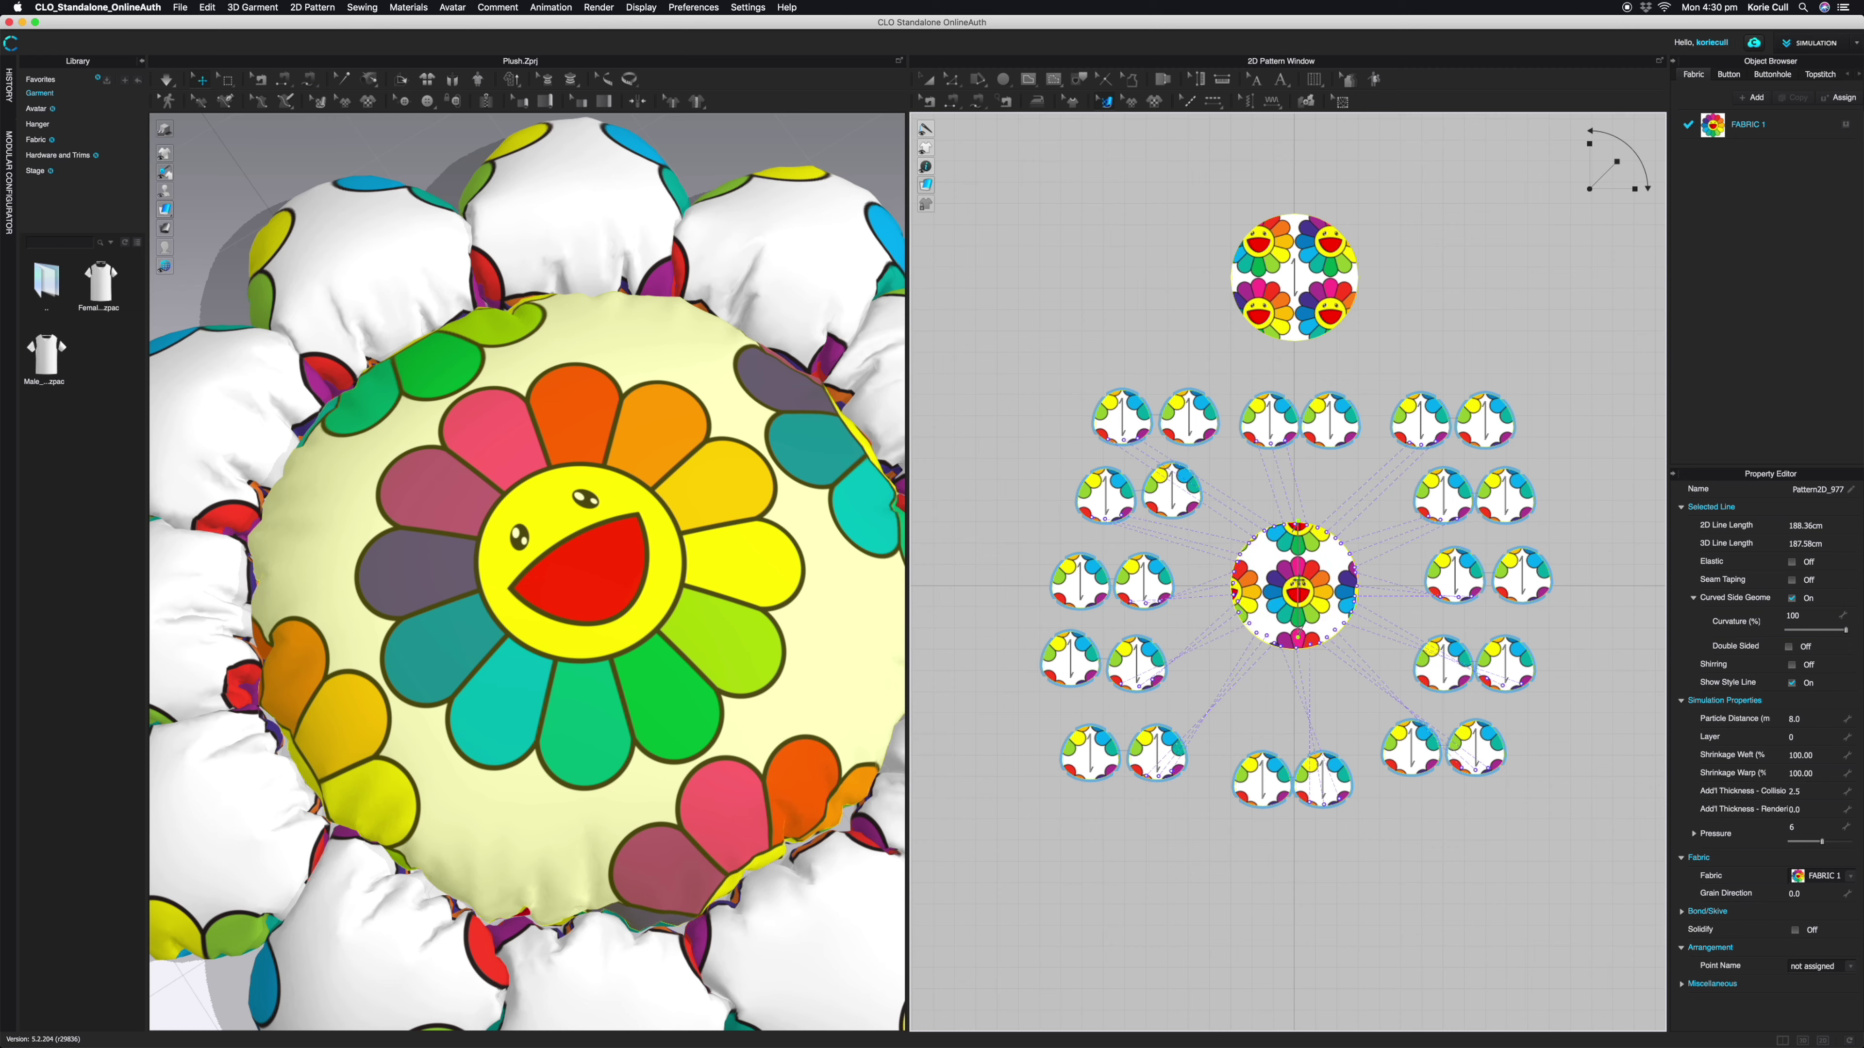
Step: Enlarge the print further and centre the smiley on the cushion, then exit texture editing
drag(1617, 162, 1642, 135)
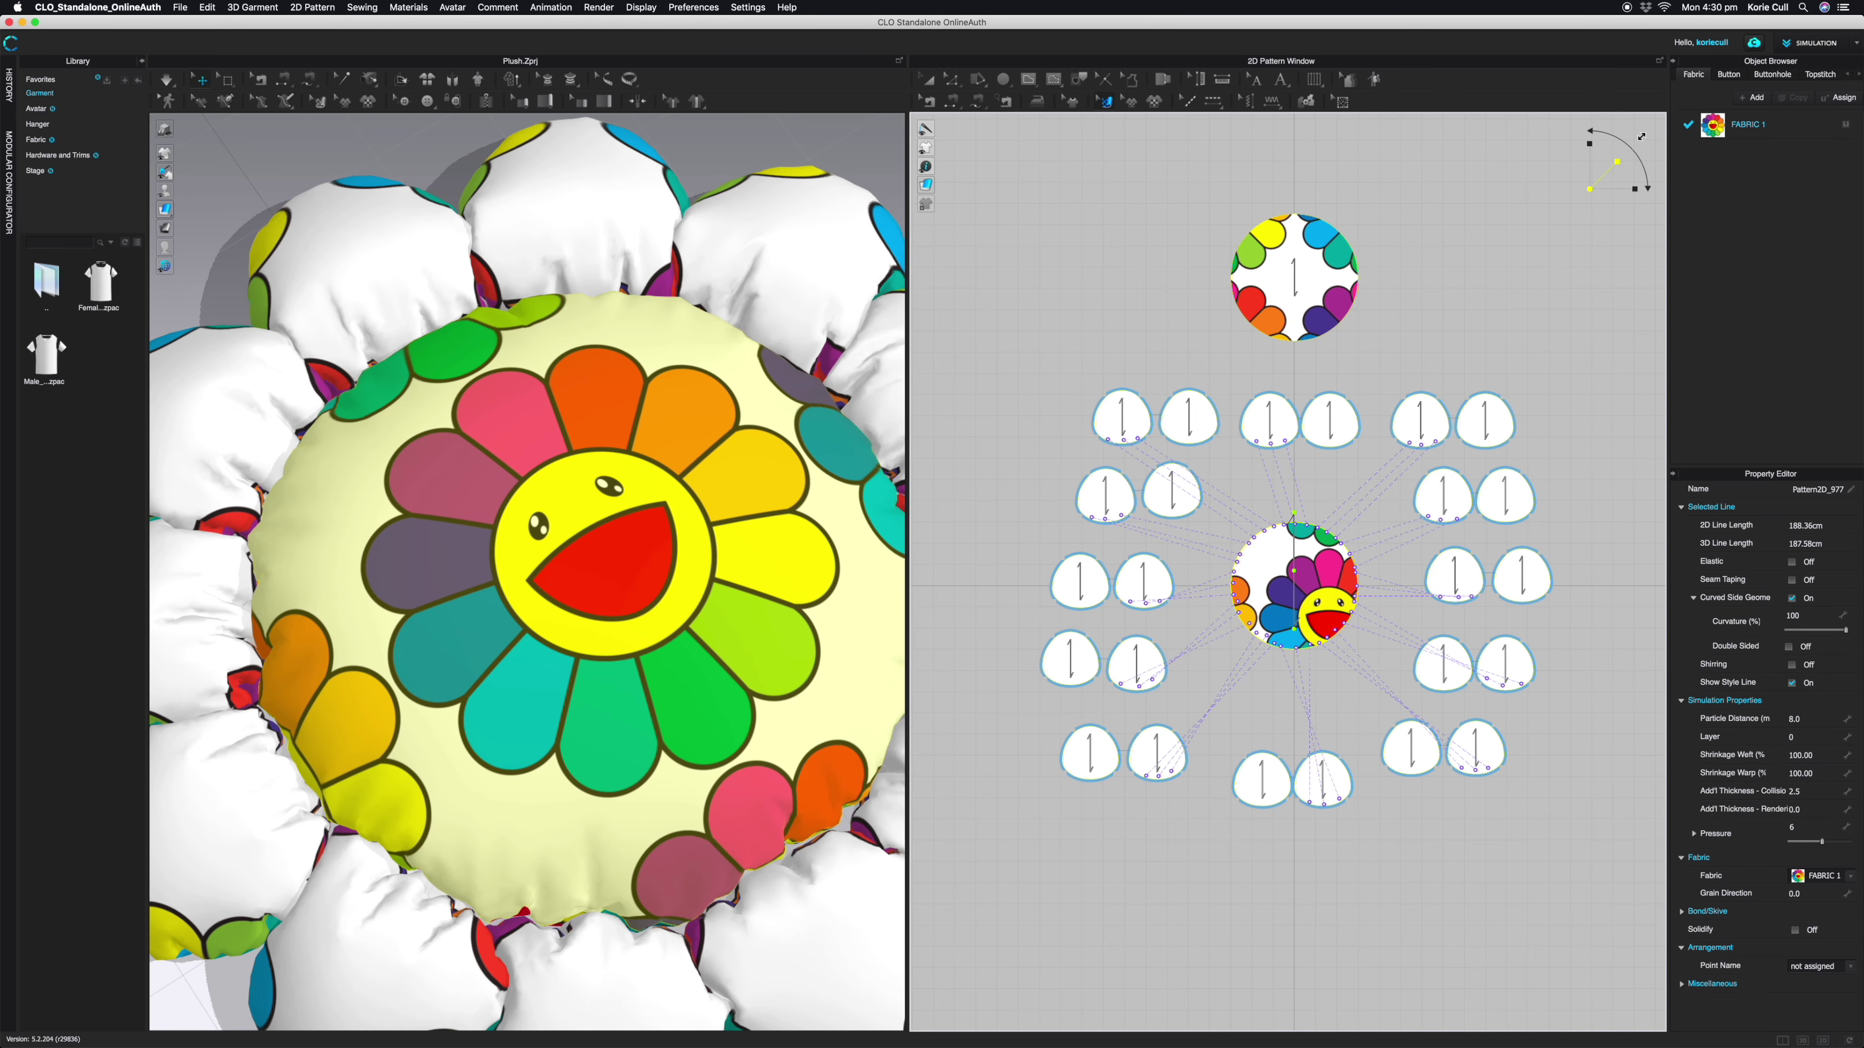
drag(1318, 603, 1248, 534)
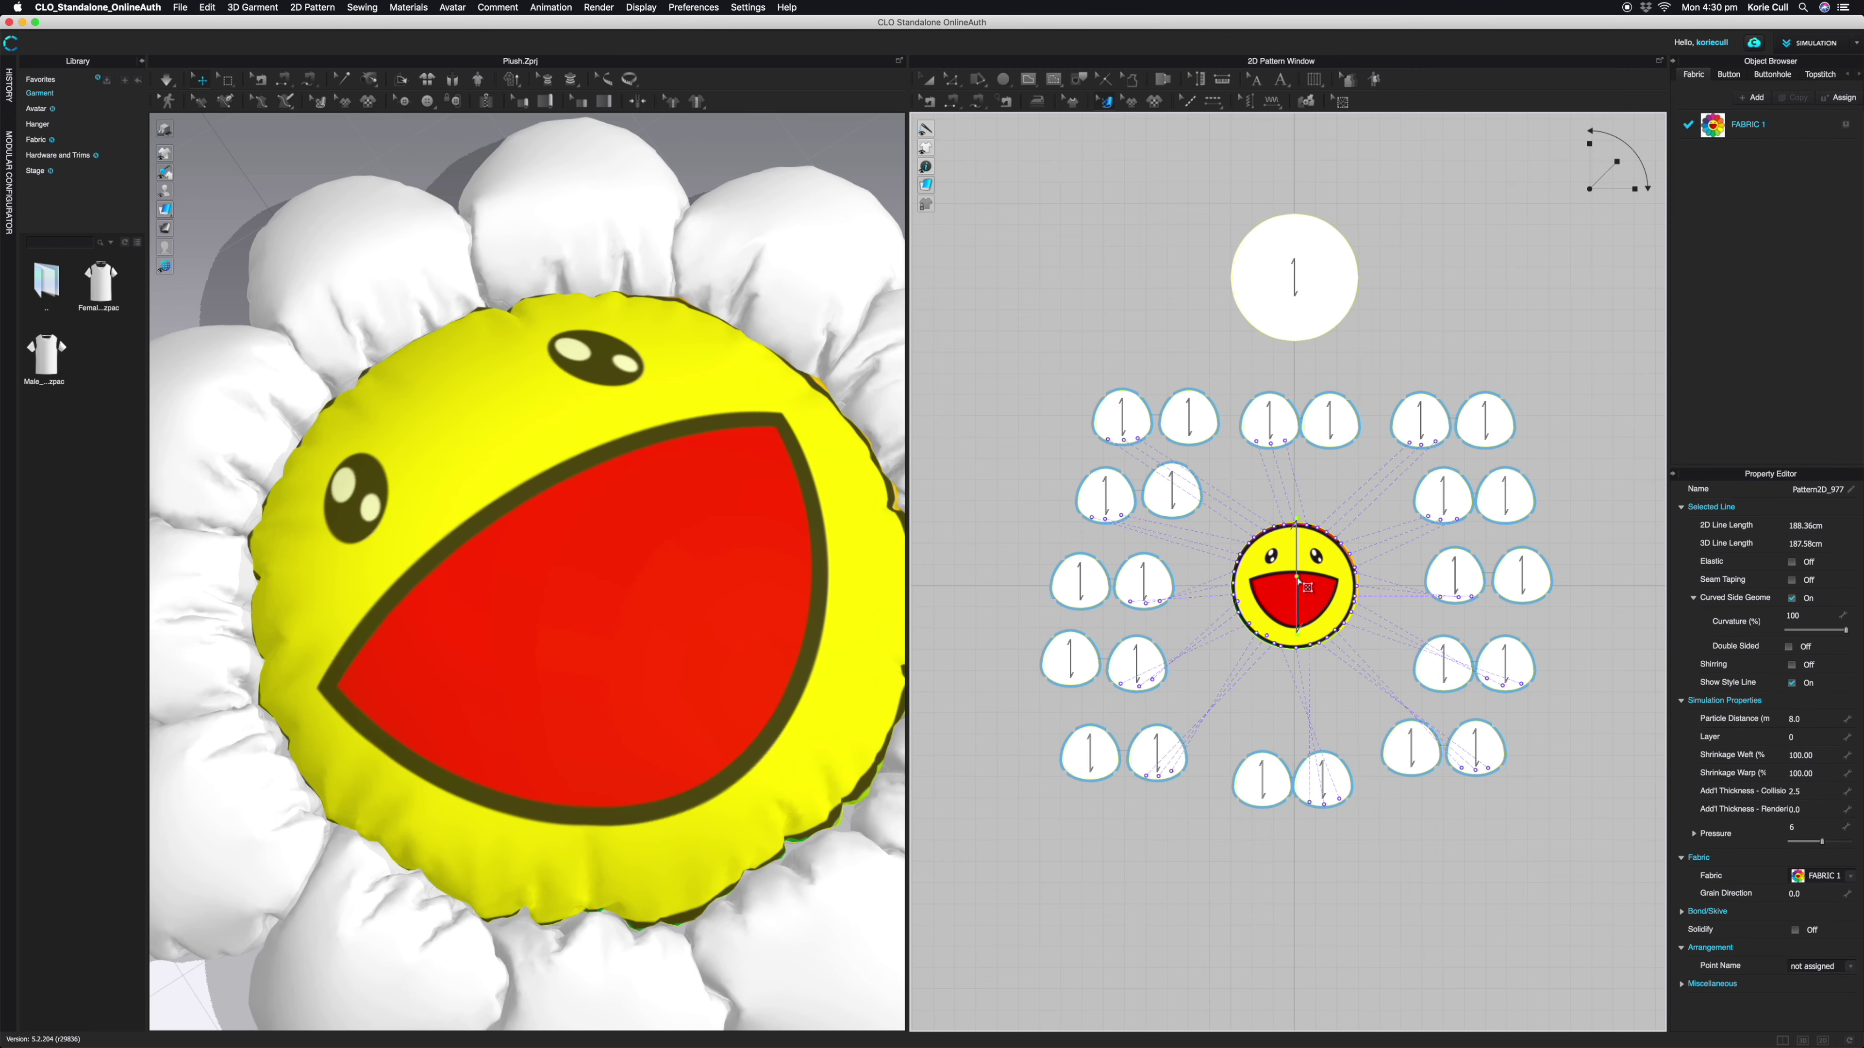
drag(1299, 581, 1299, 578)
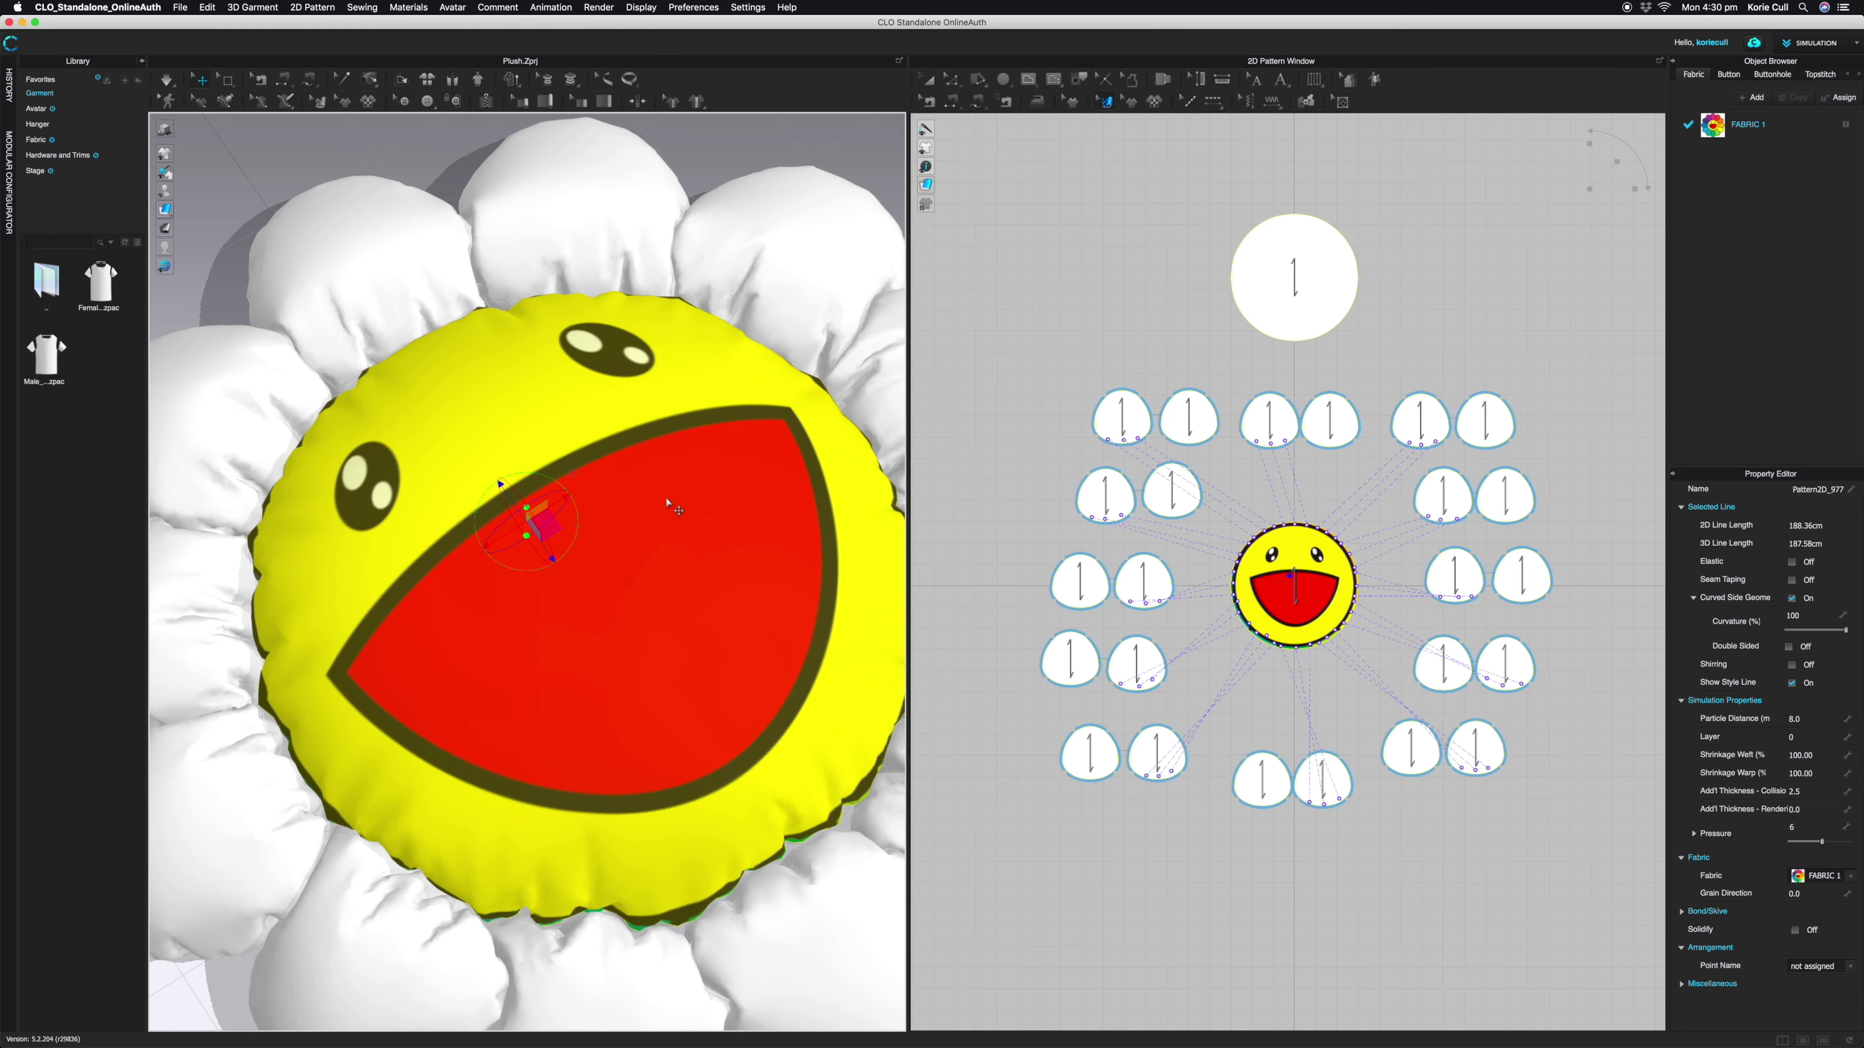
click(996, 293)
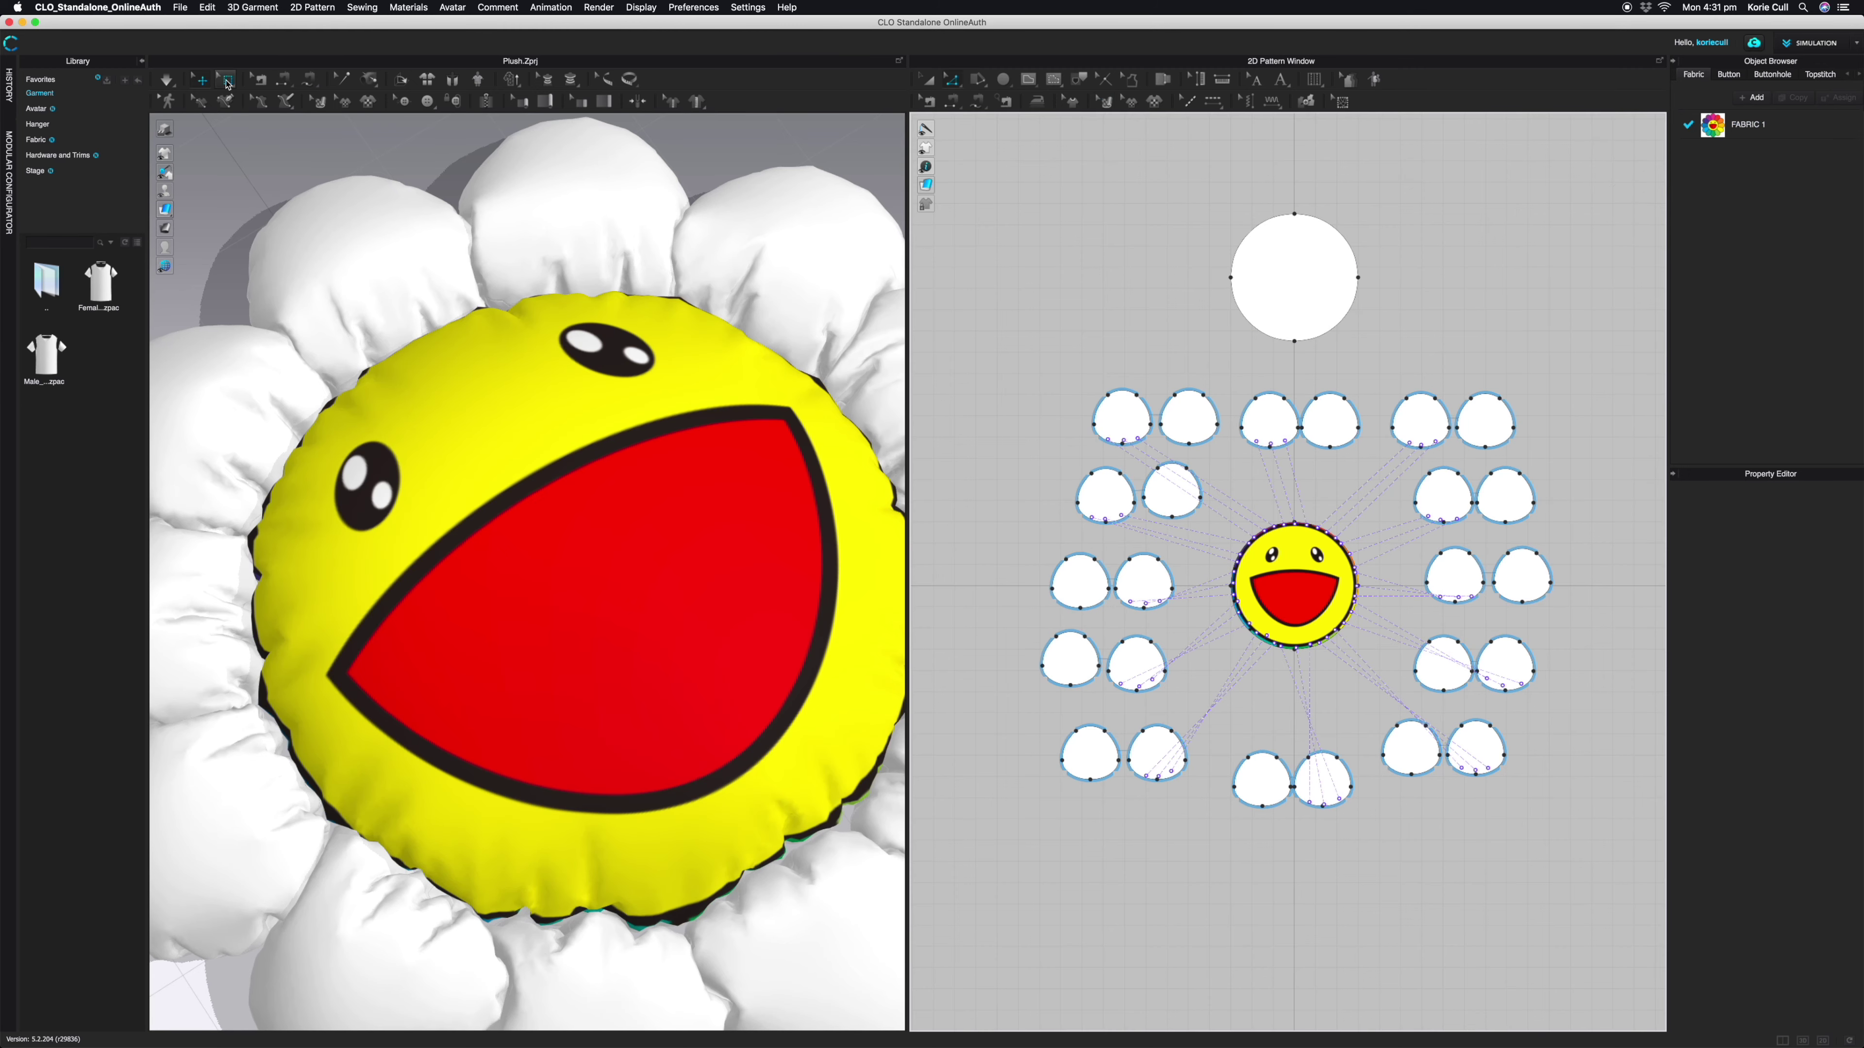
Step: Zoom in on the smiley face pattern in the 2D window and select it
click(1295, 587)
scroll(1585, 641, up, 5)
click(1585, 641)
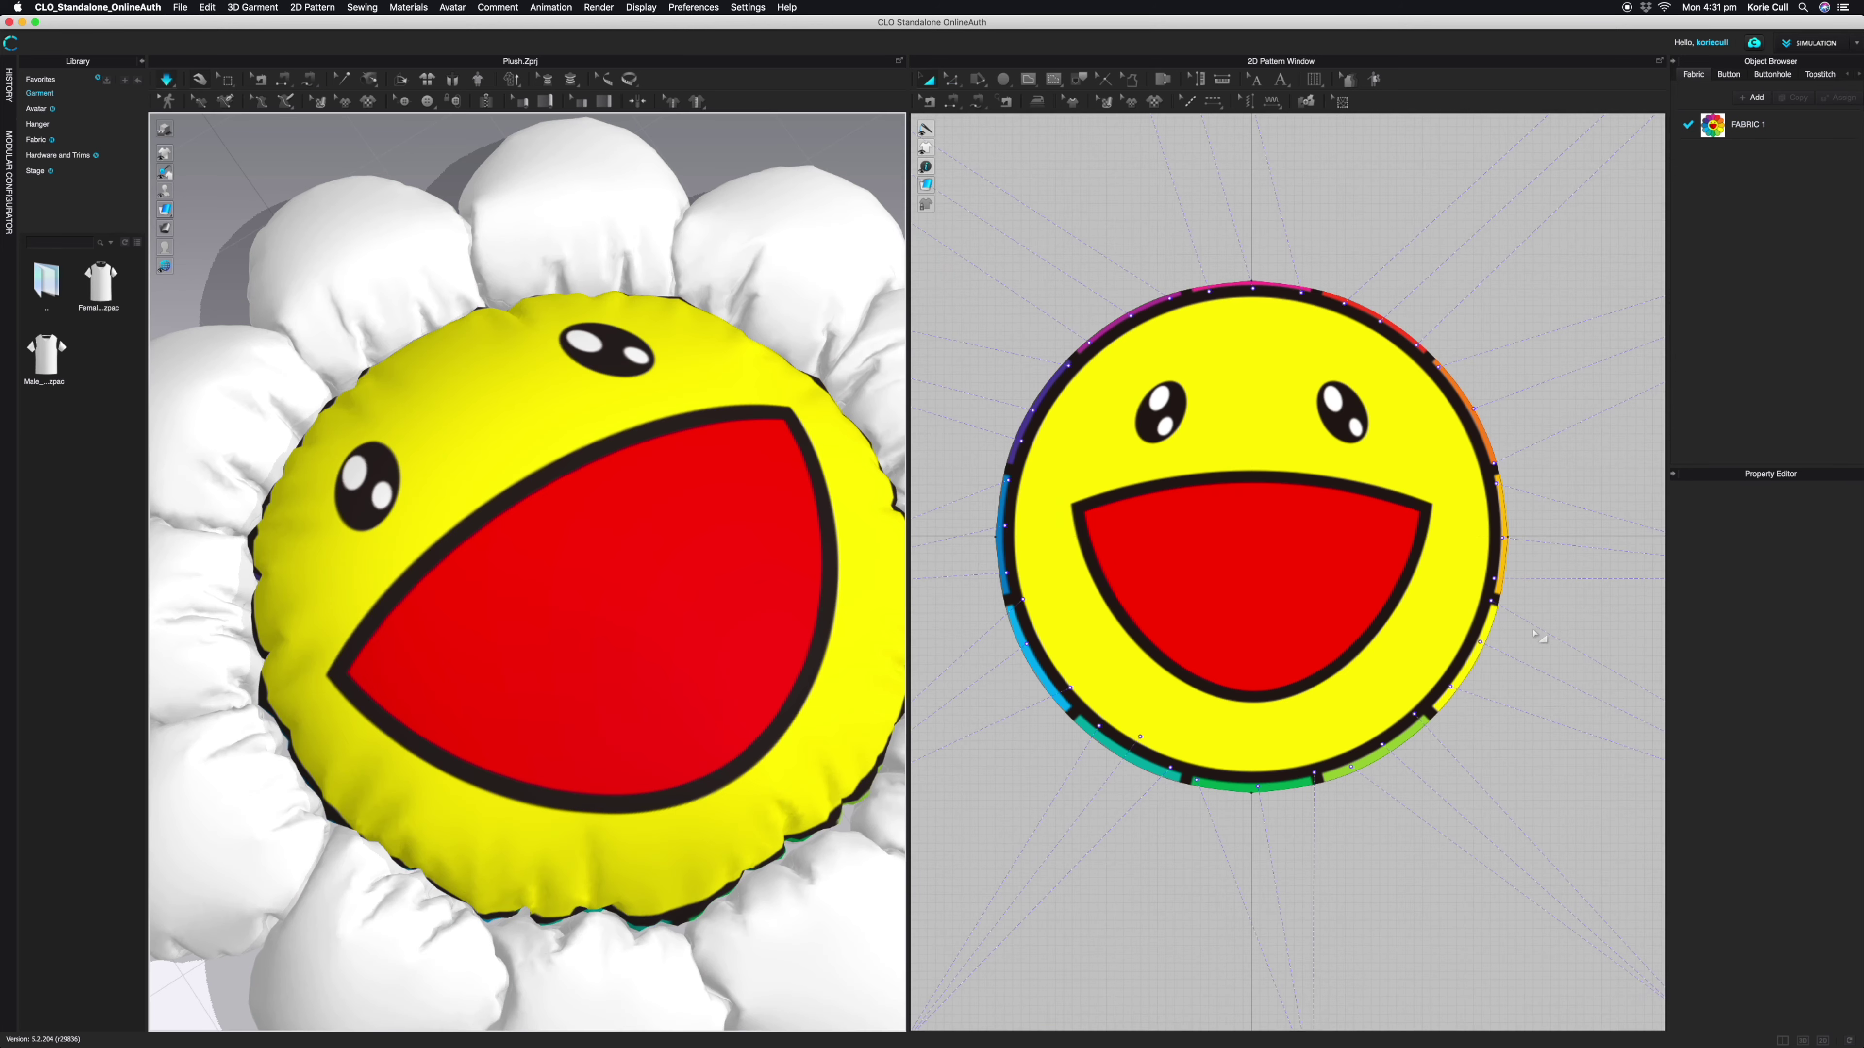
click(1371, 600)
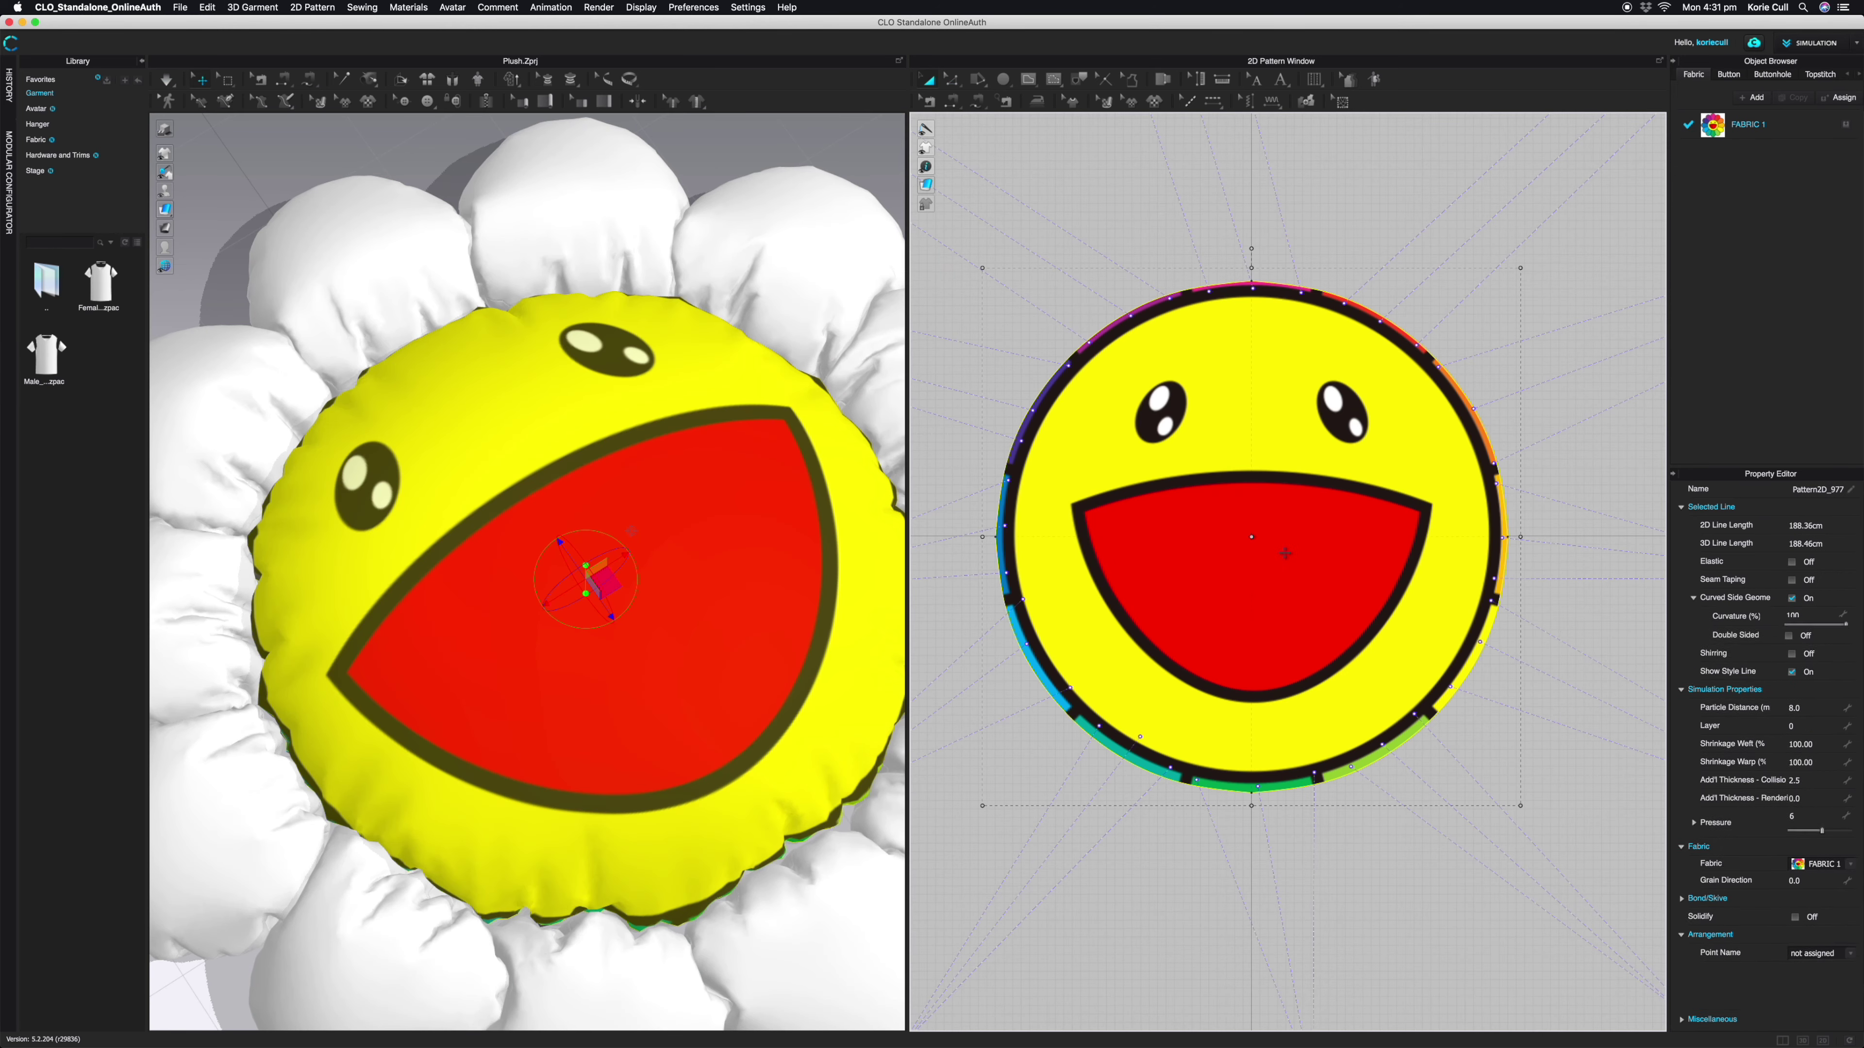
click(591, 105)
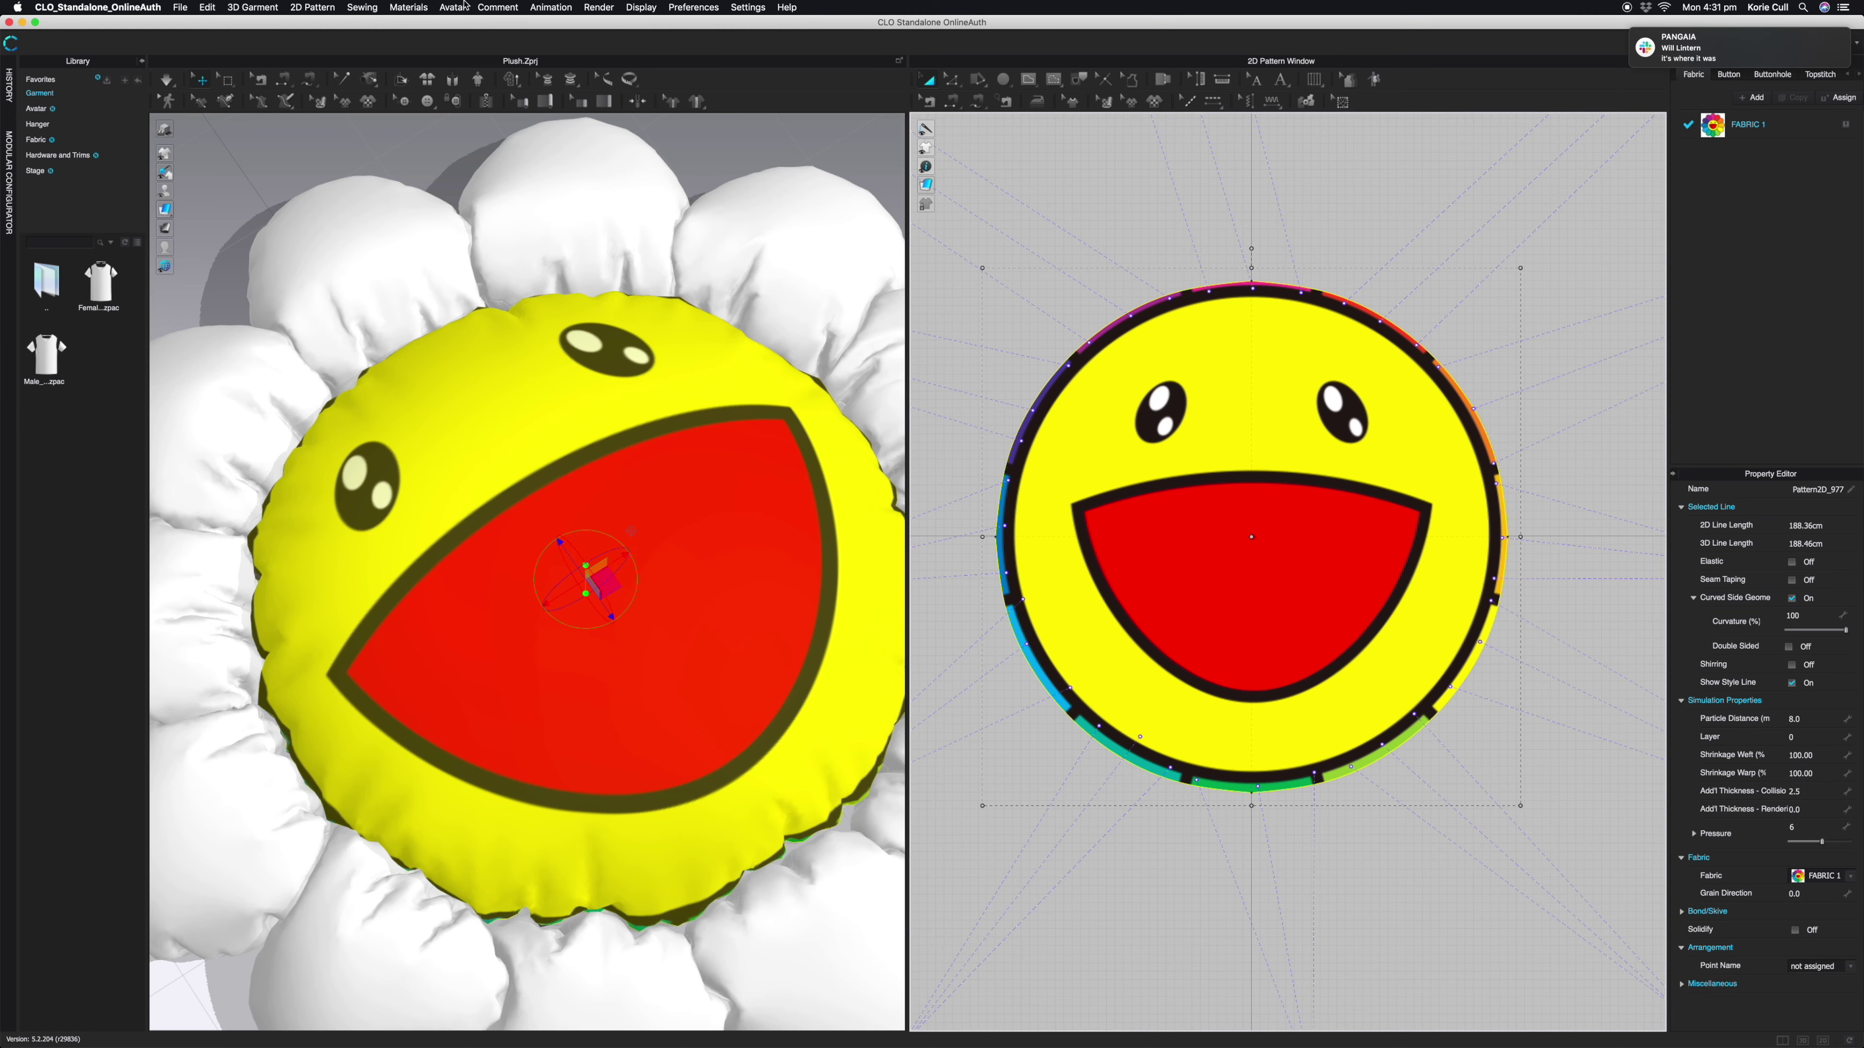
Step: Reopen Edit Texture (2D), test rotating the smiley print, and exit the tool
click(408, 8)
mouse_move(415, 22)
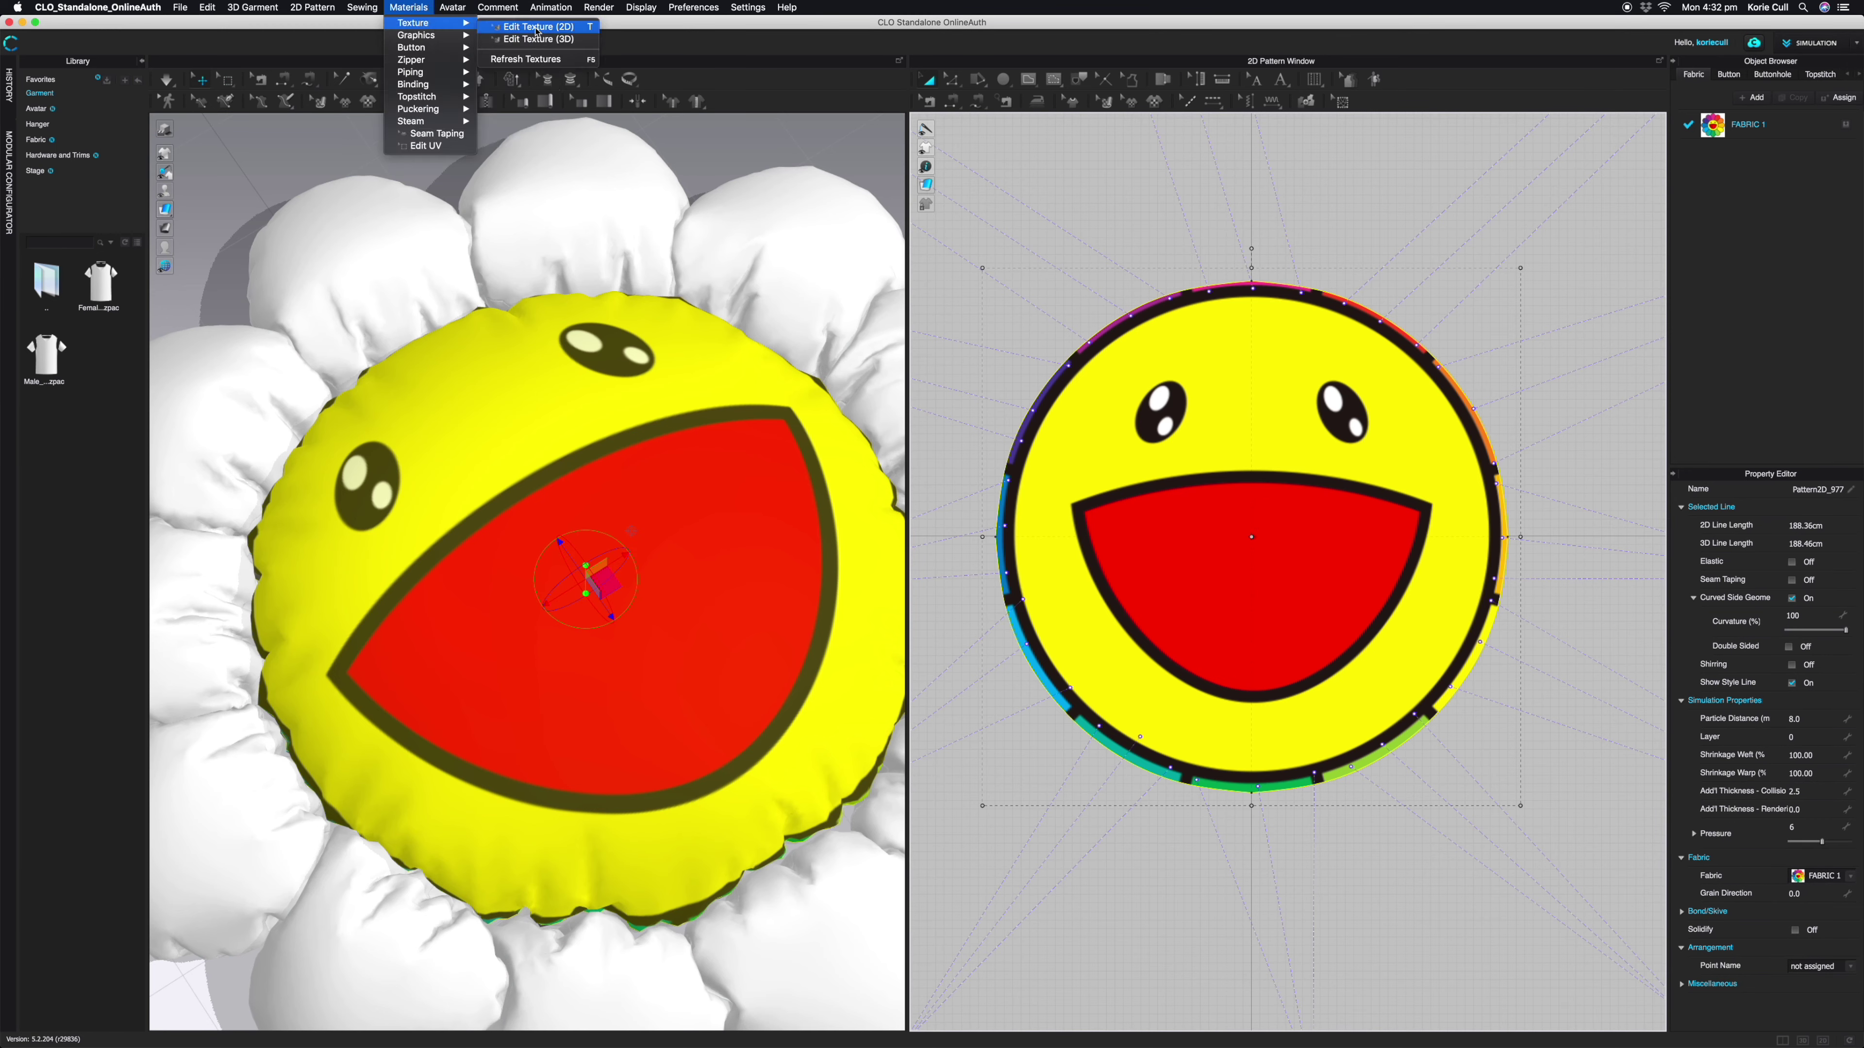
click(536, 30)
click(1254, 540)
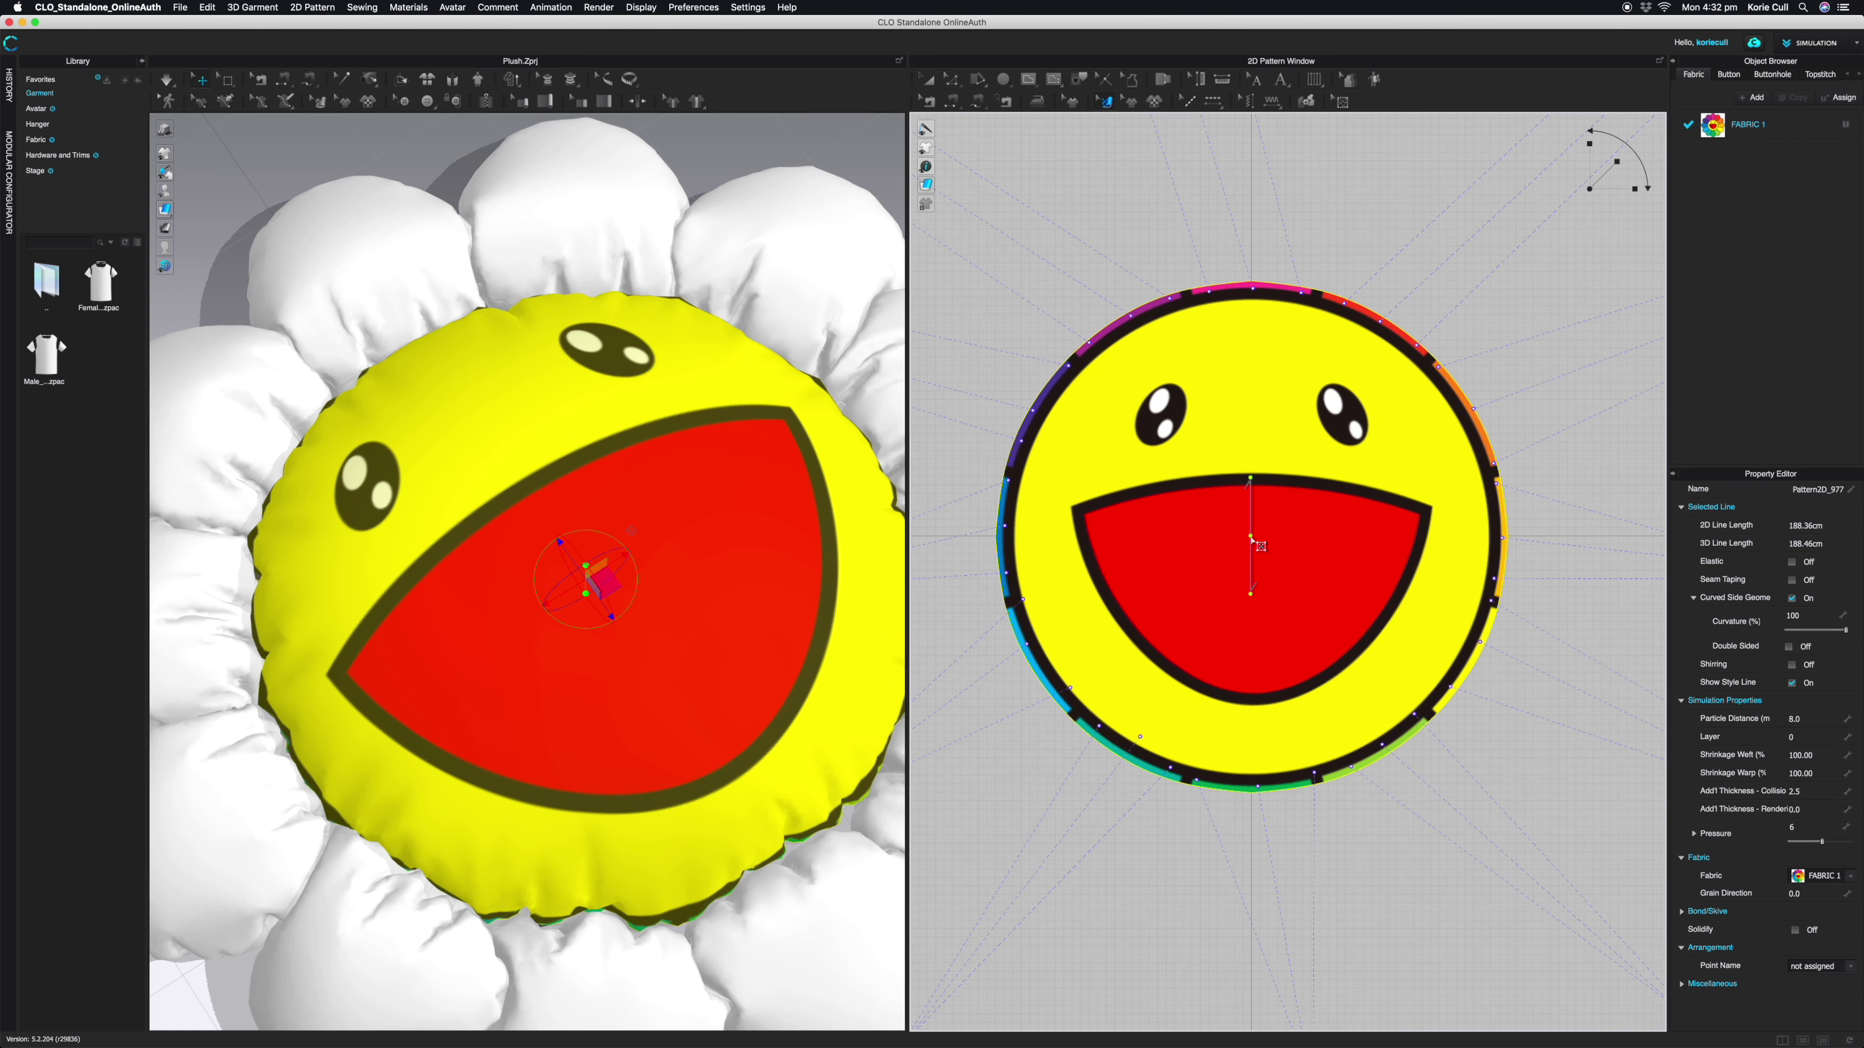
drag(1617, 160, 1614, 183)
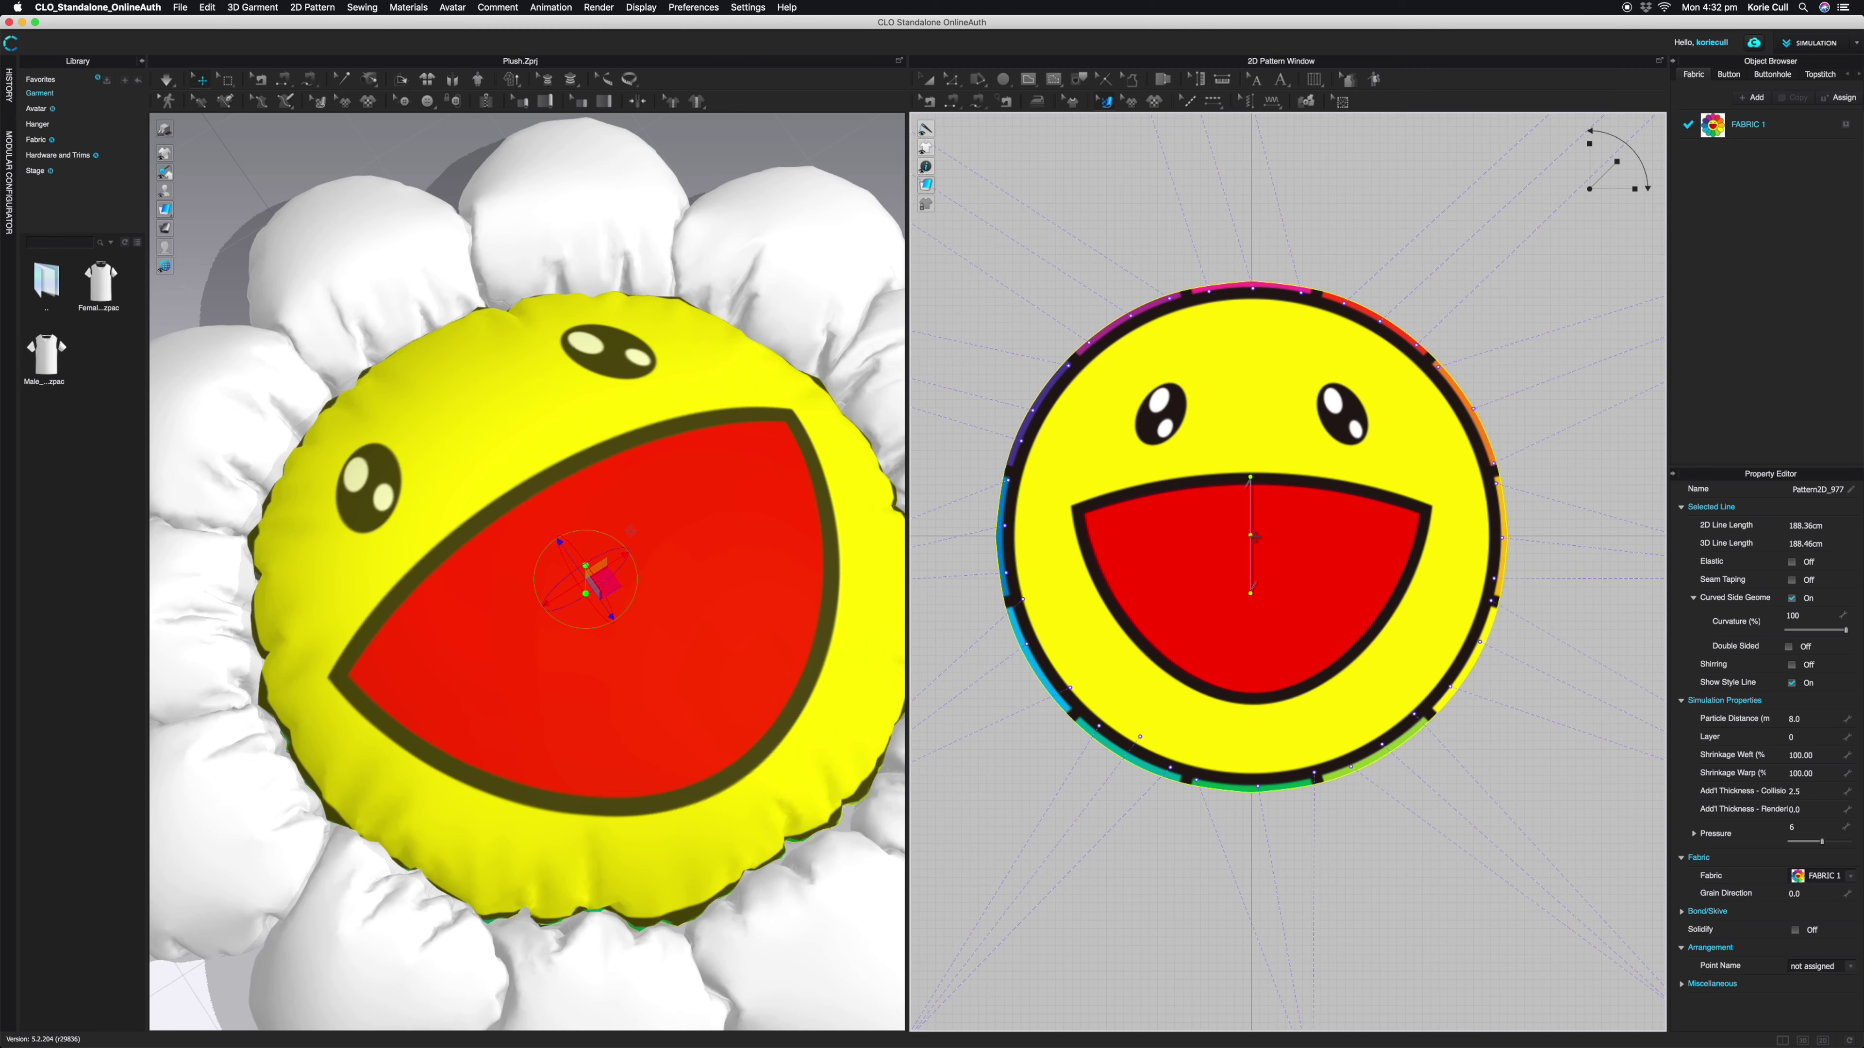
drag(1617, 160, 1599, 152)
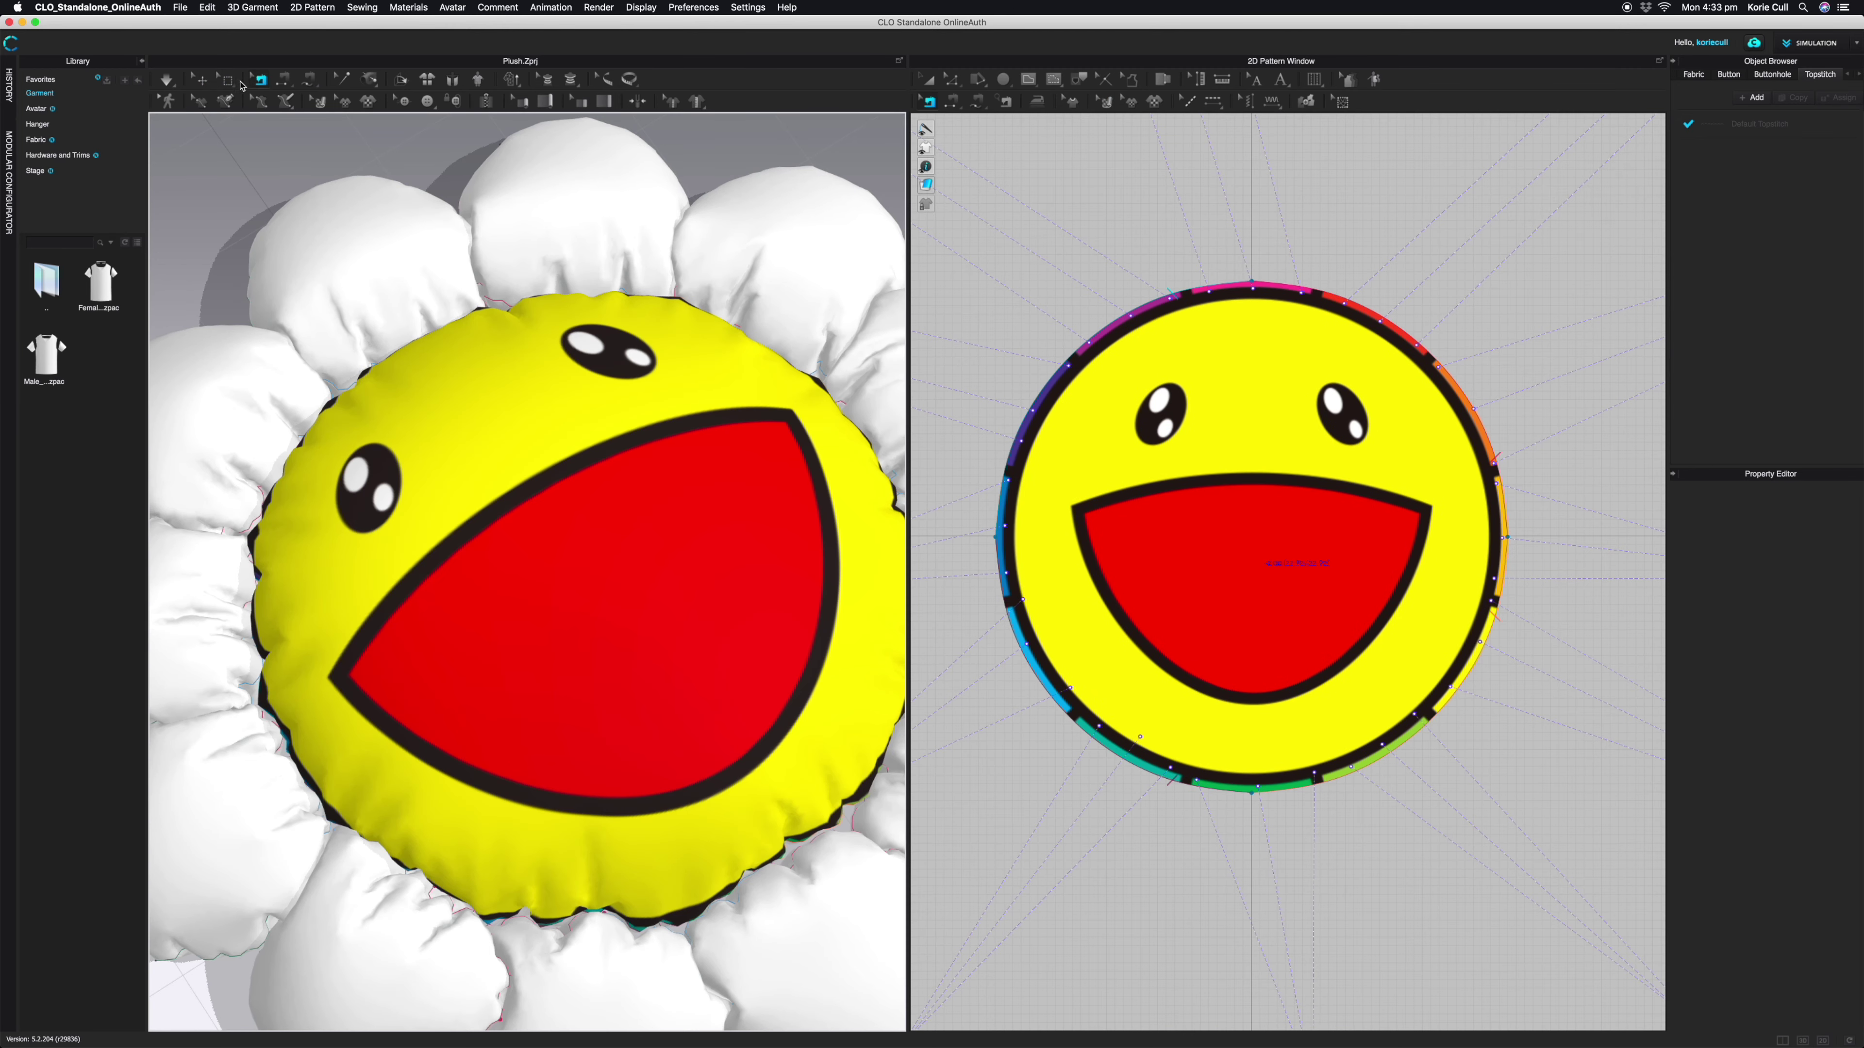
click(602, 580)
click(1027, 417)
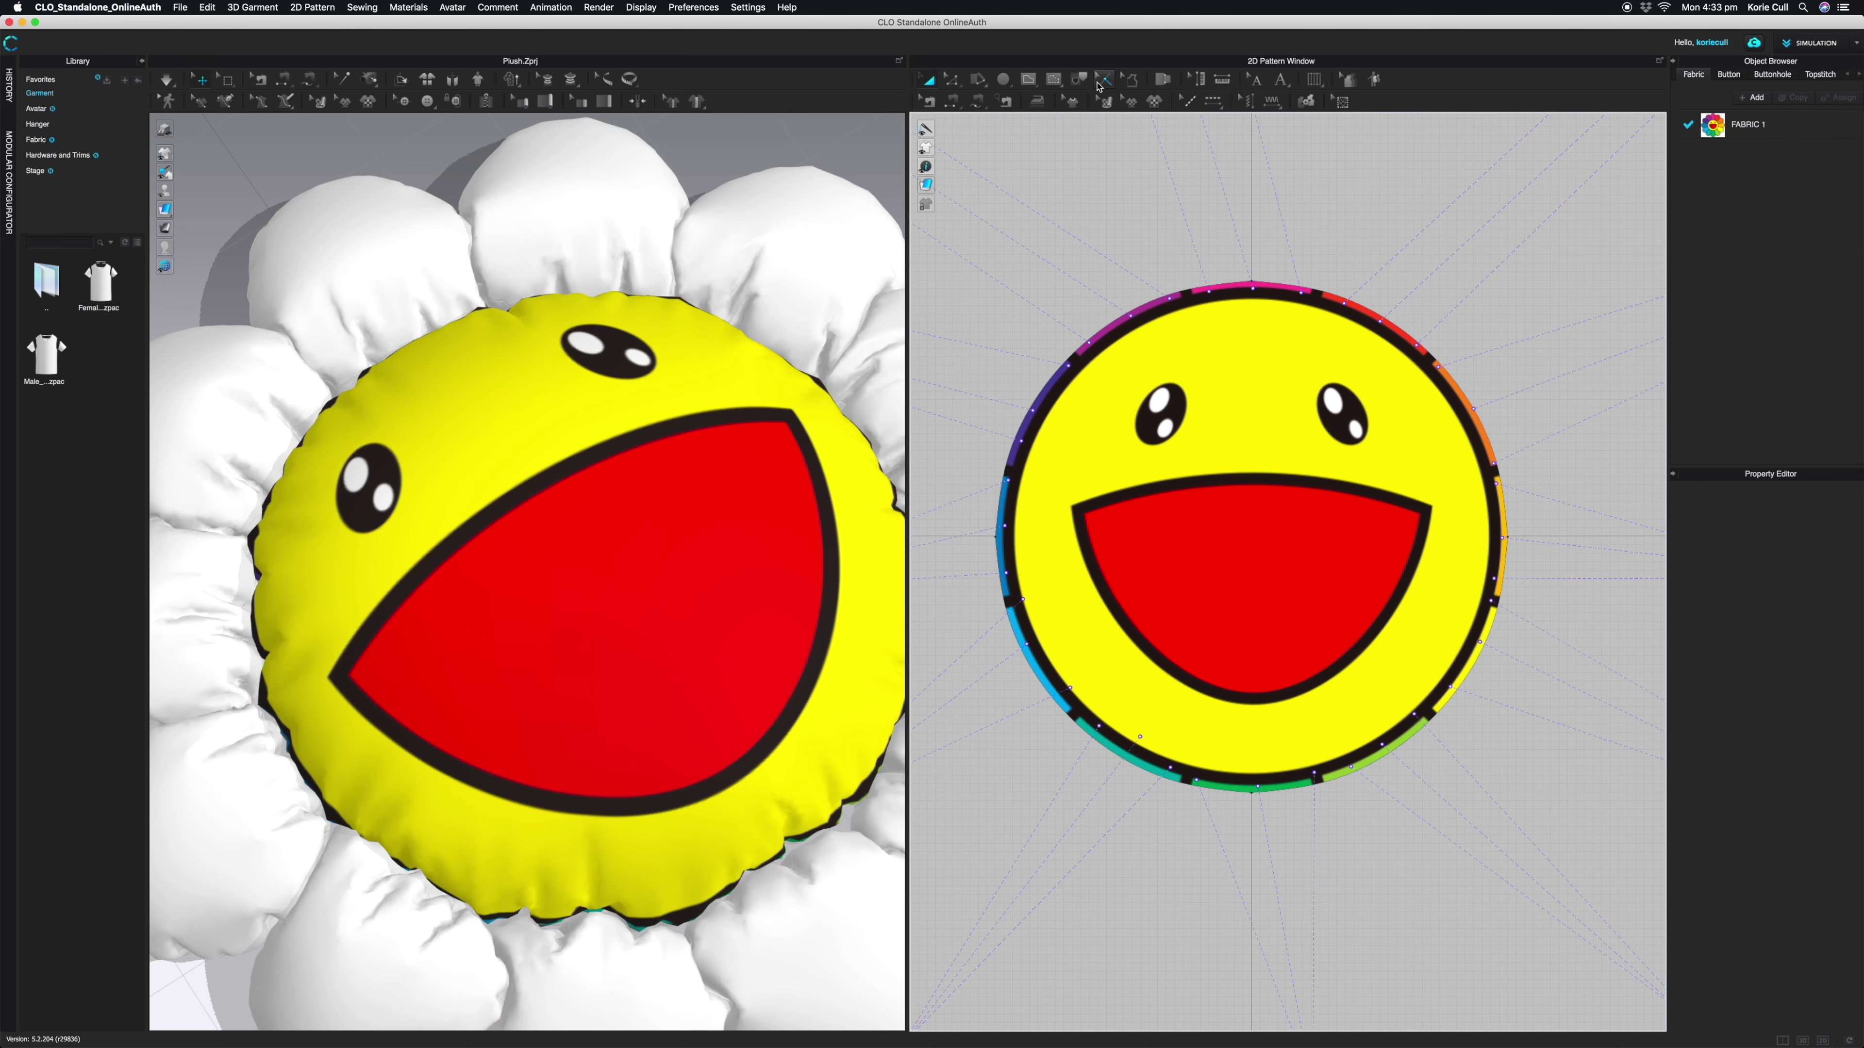
Step: Draw a curved internal line tracing the top and bottom edges of the smiley's mouth
click(1035, 83)
click(1072, 505)
double_click(1430, 505)
key(c)
drag(1245, 505, 1247, 482)
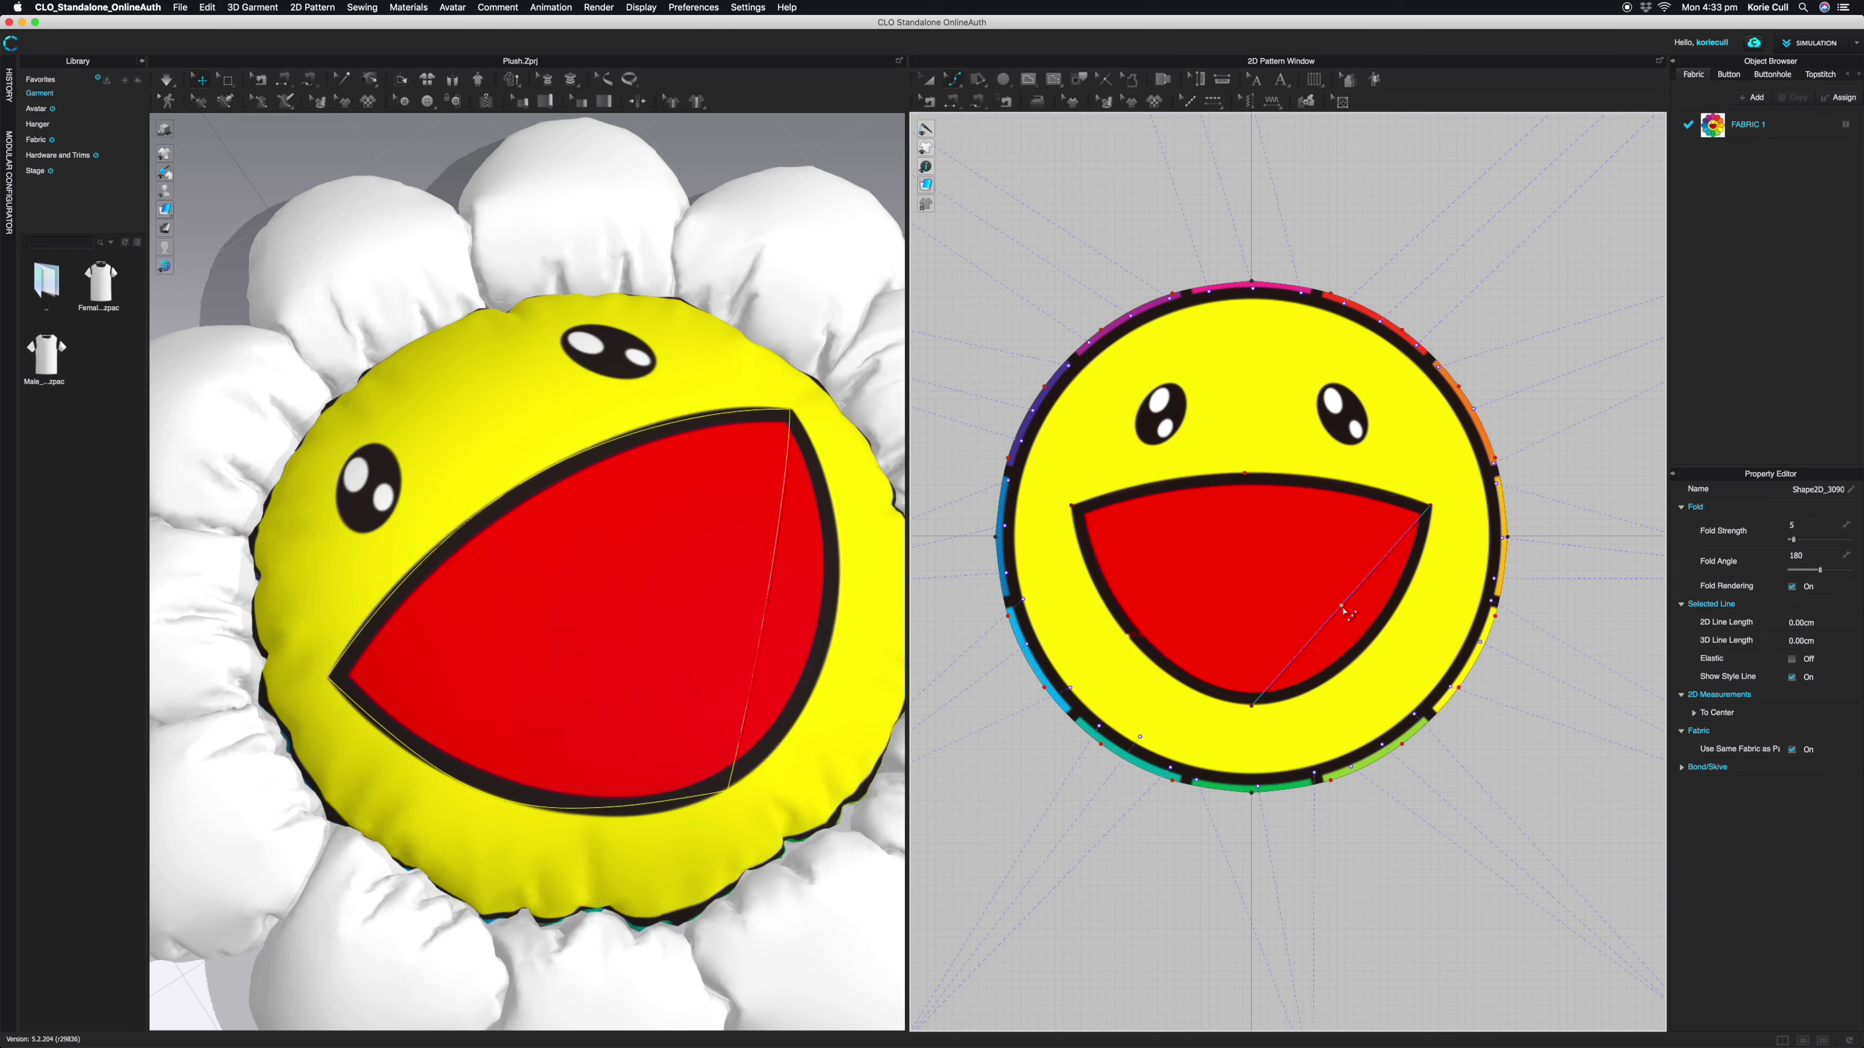
drag(1343, 608, 1374, 642)
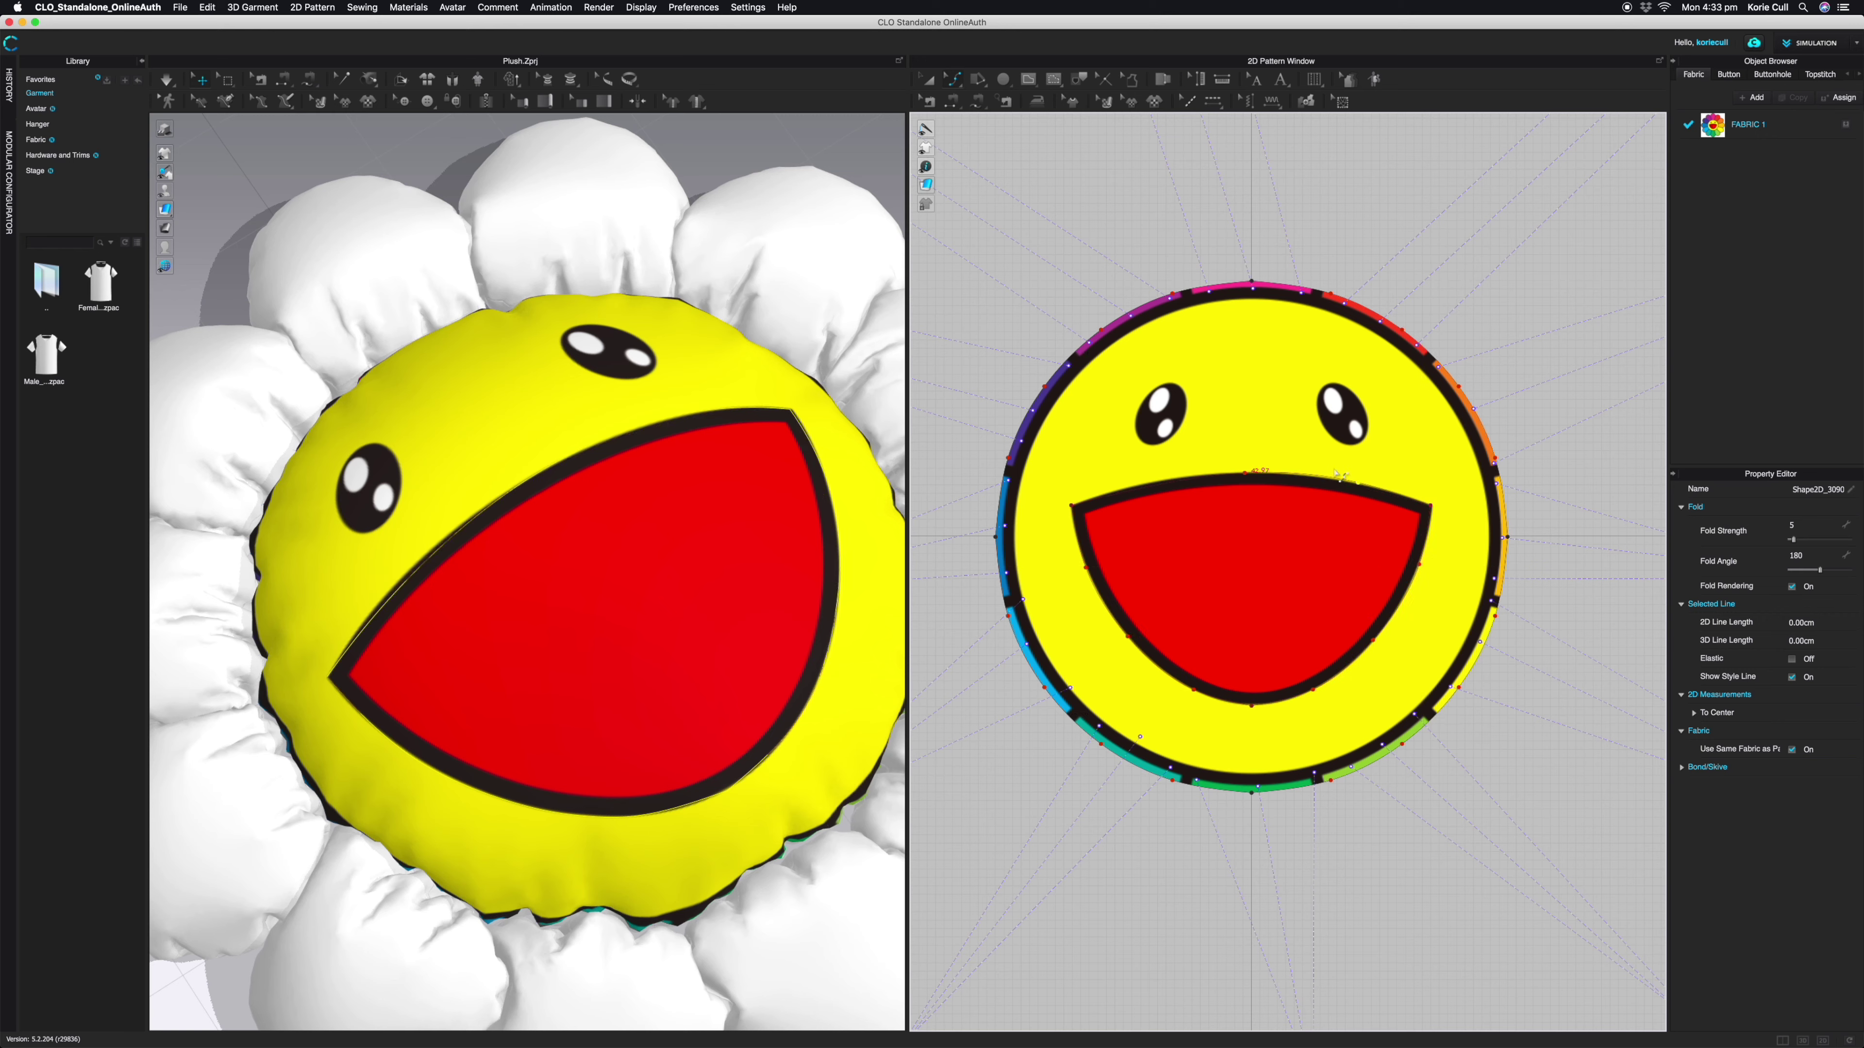
Step: Select the traced mouth line and view its Cut & Sew options
click(928, 79)
right_click(1321, 478)
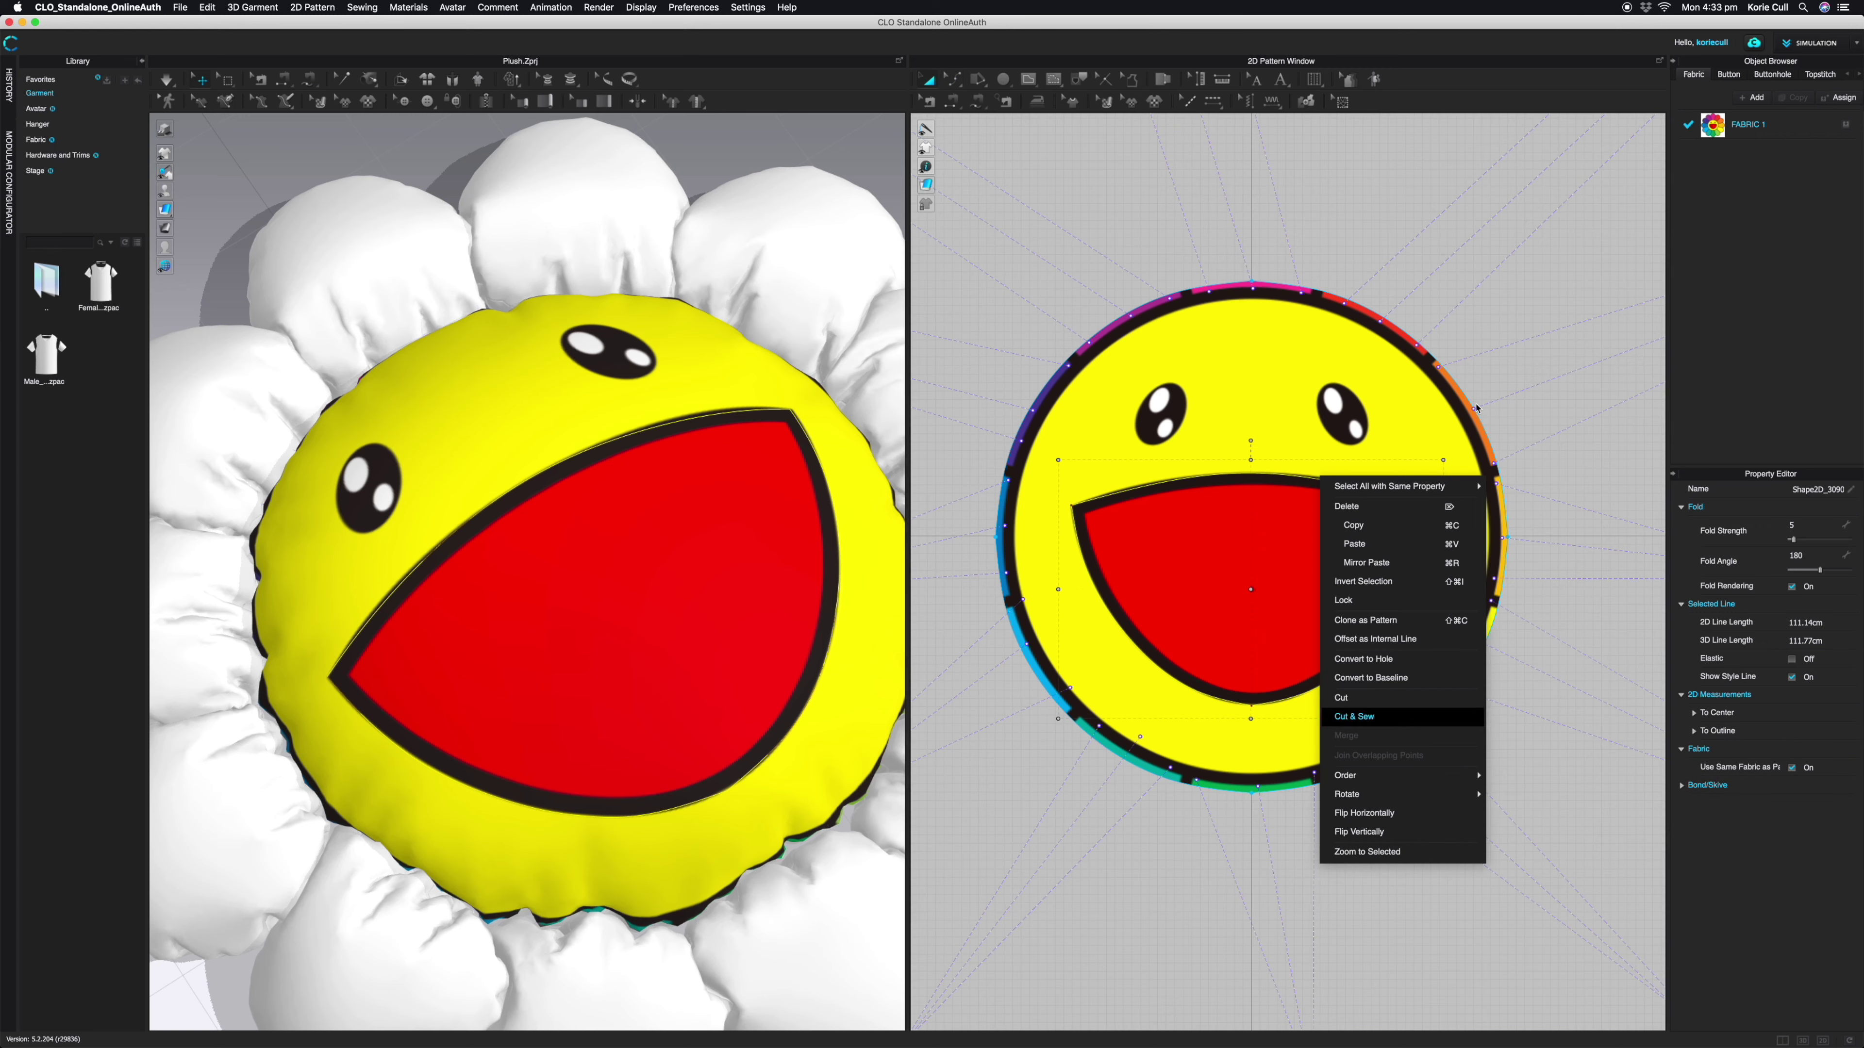
click(1424, 539)
click(1579, 388)
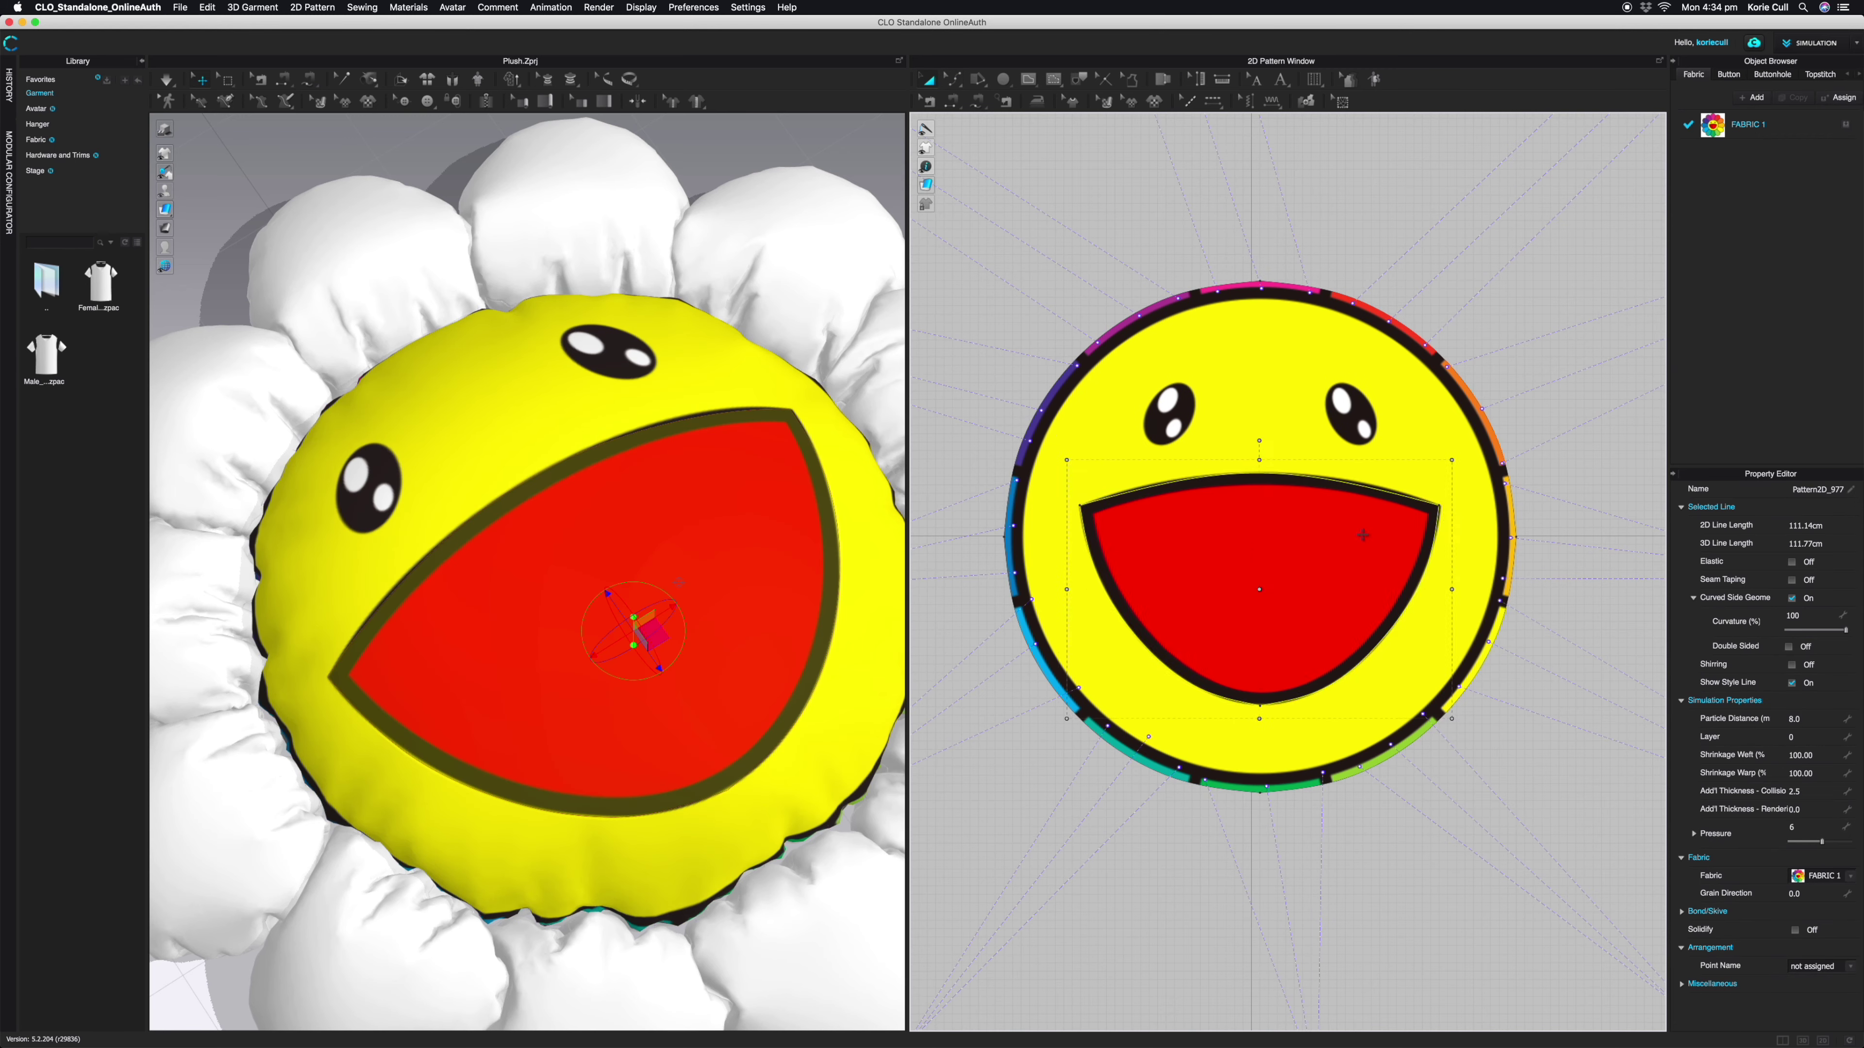
Step: Draw an internal ellipse around the left eye, tilted and widened to match it
scroll(1247, 407, up, 3)
scroll(1223, 395, up, 4)
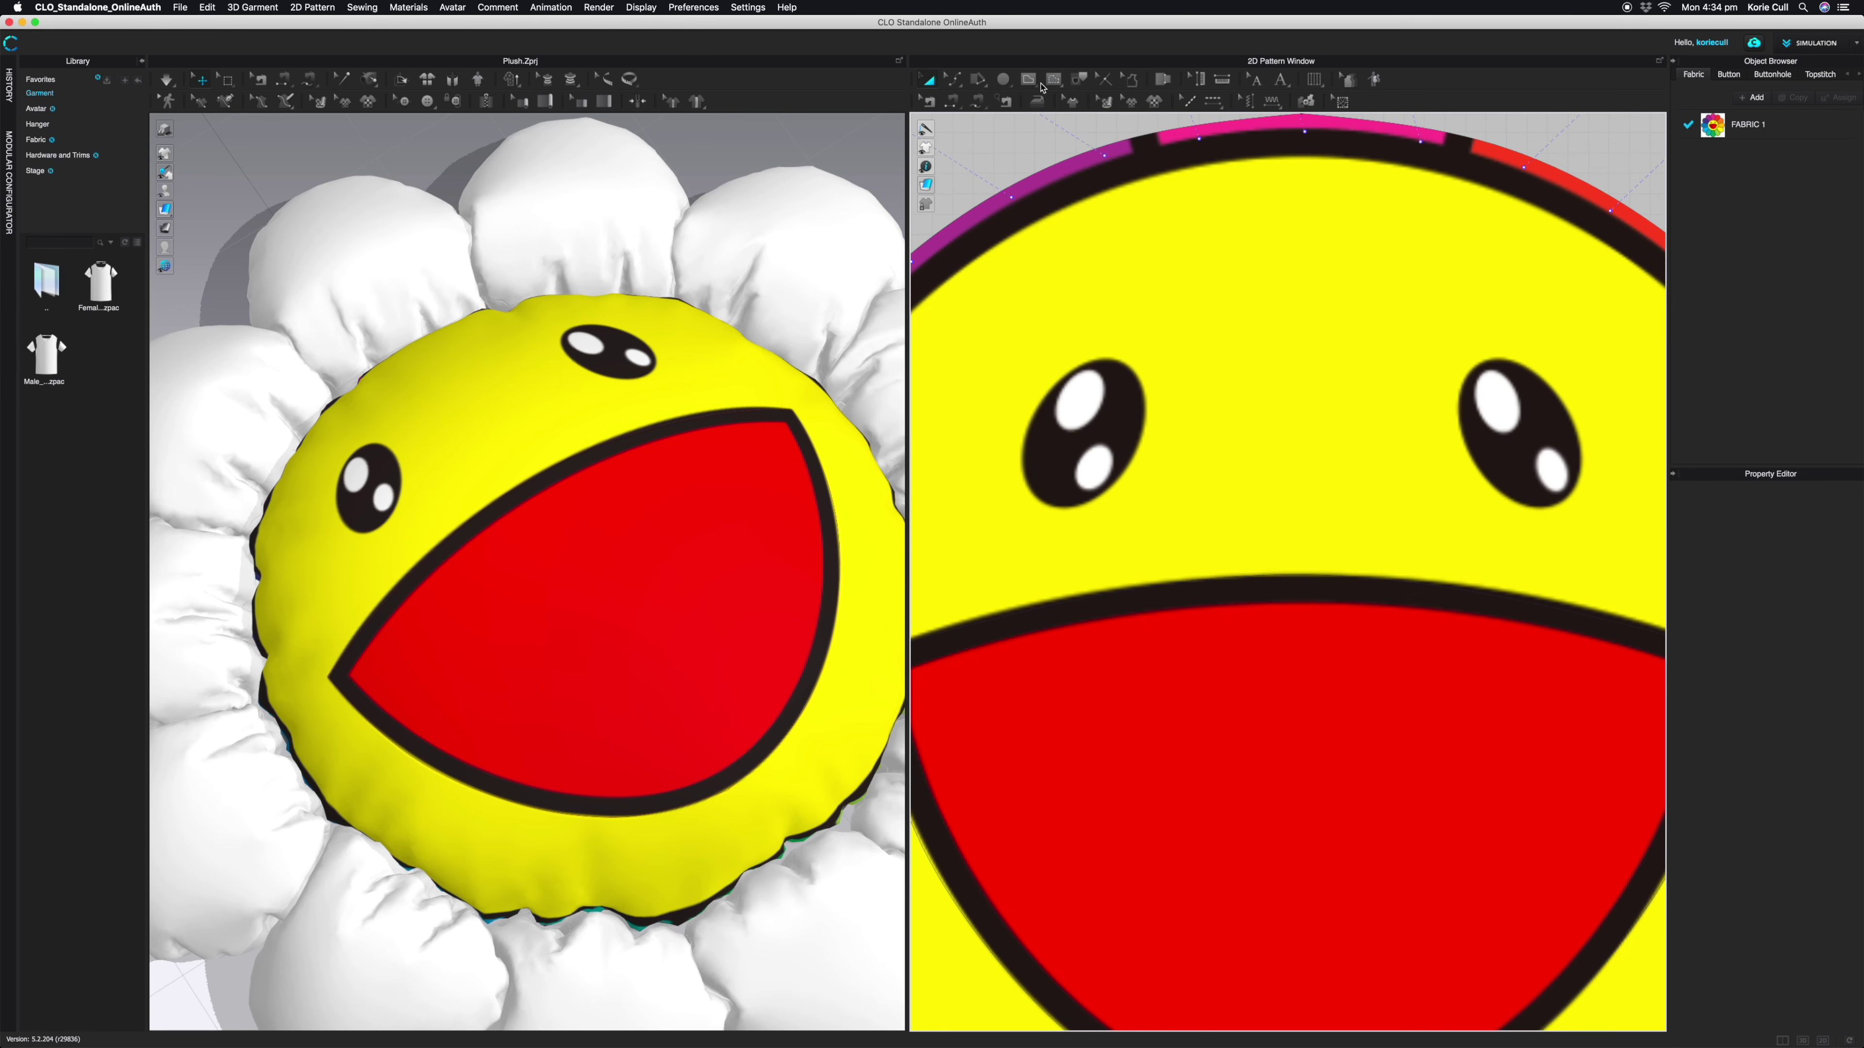
click(1029, 82)
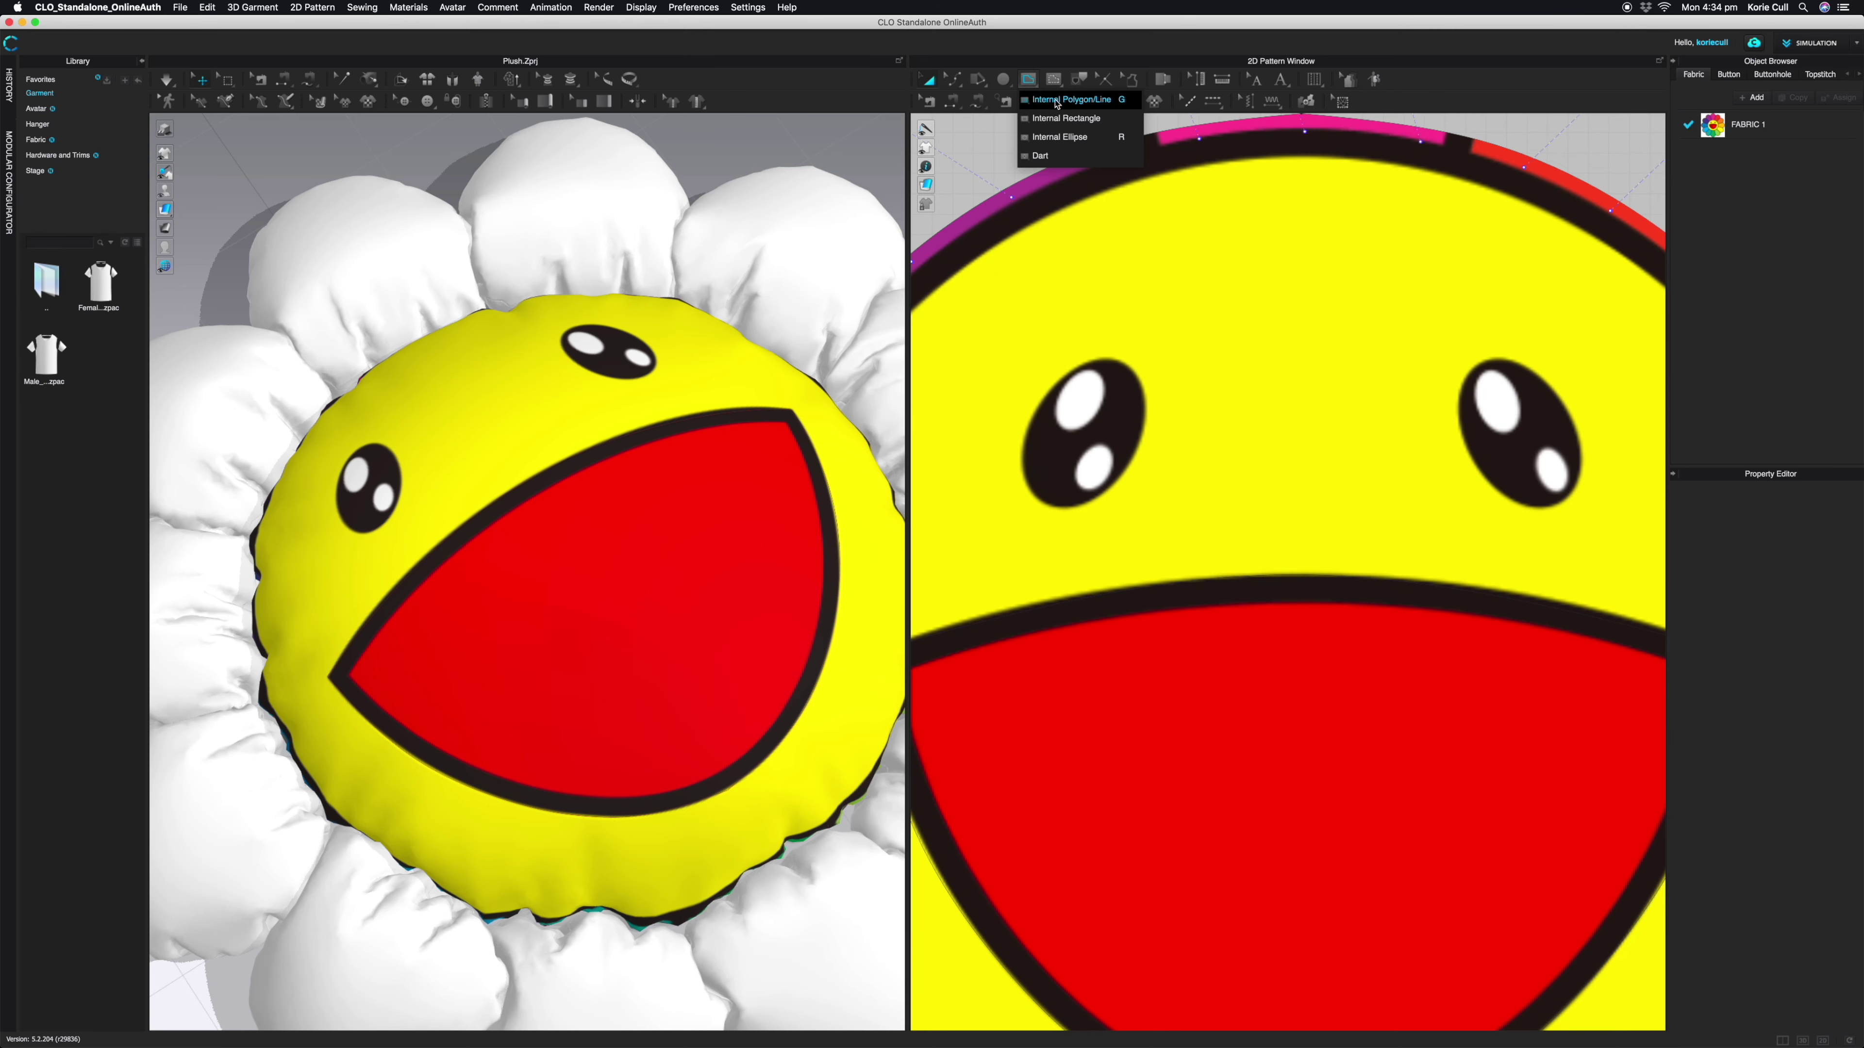
click(1056, 101)
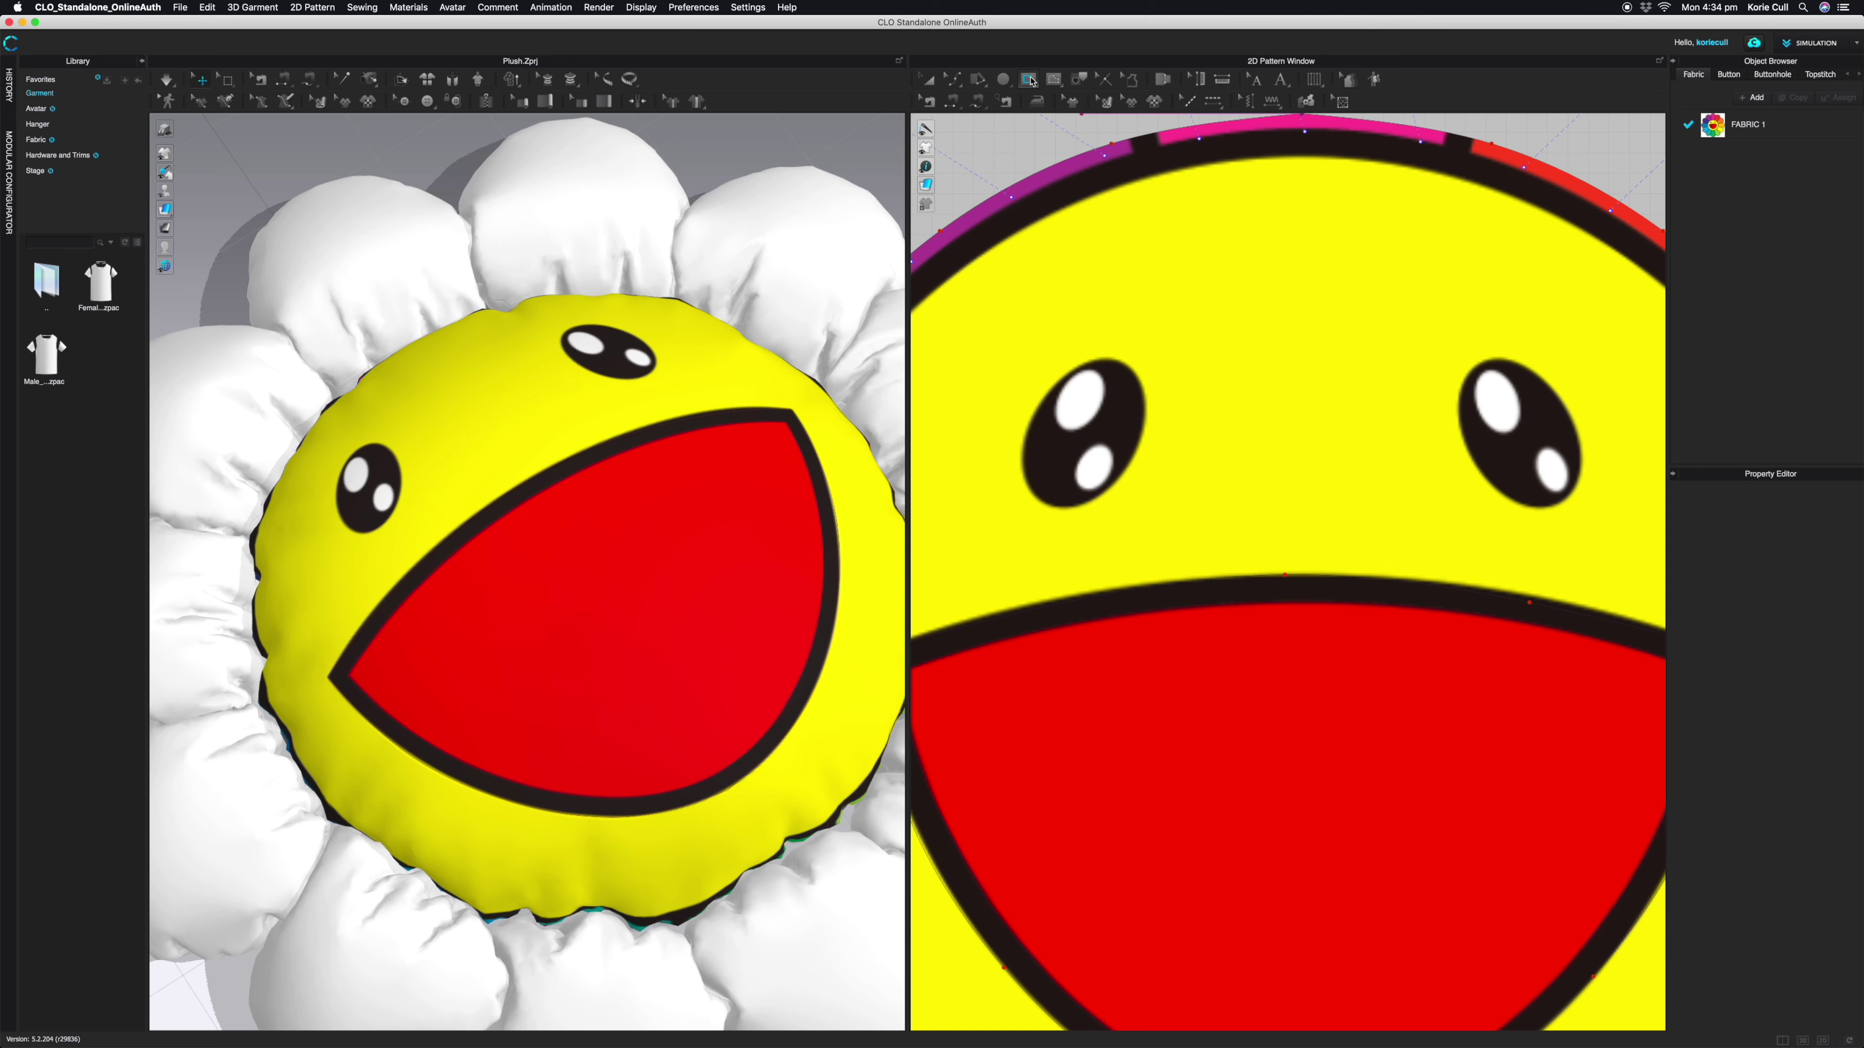
click(1029, 79)
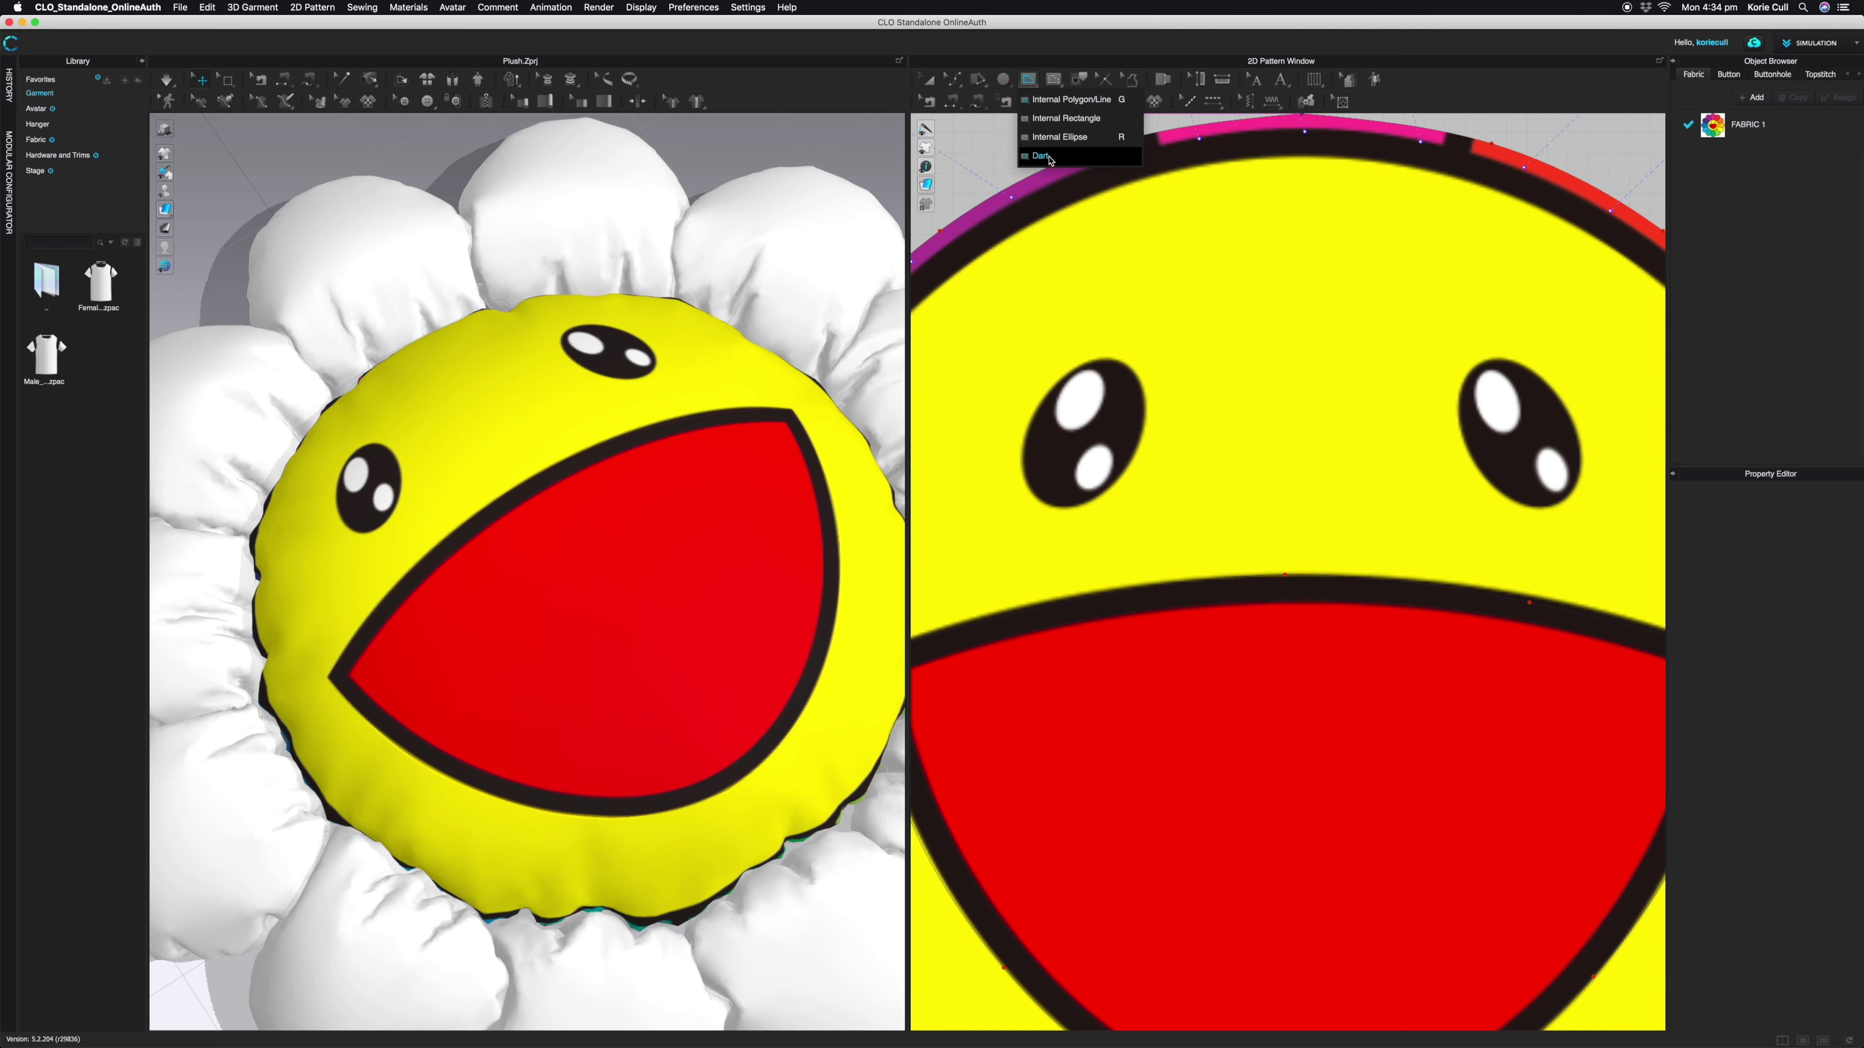
click(1059, 136)
drag(1039, 345, 1130, 506)
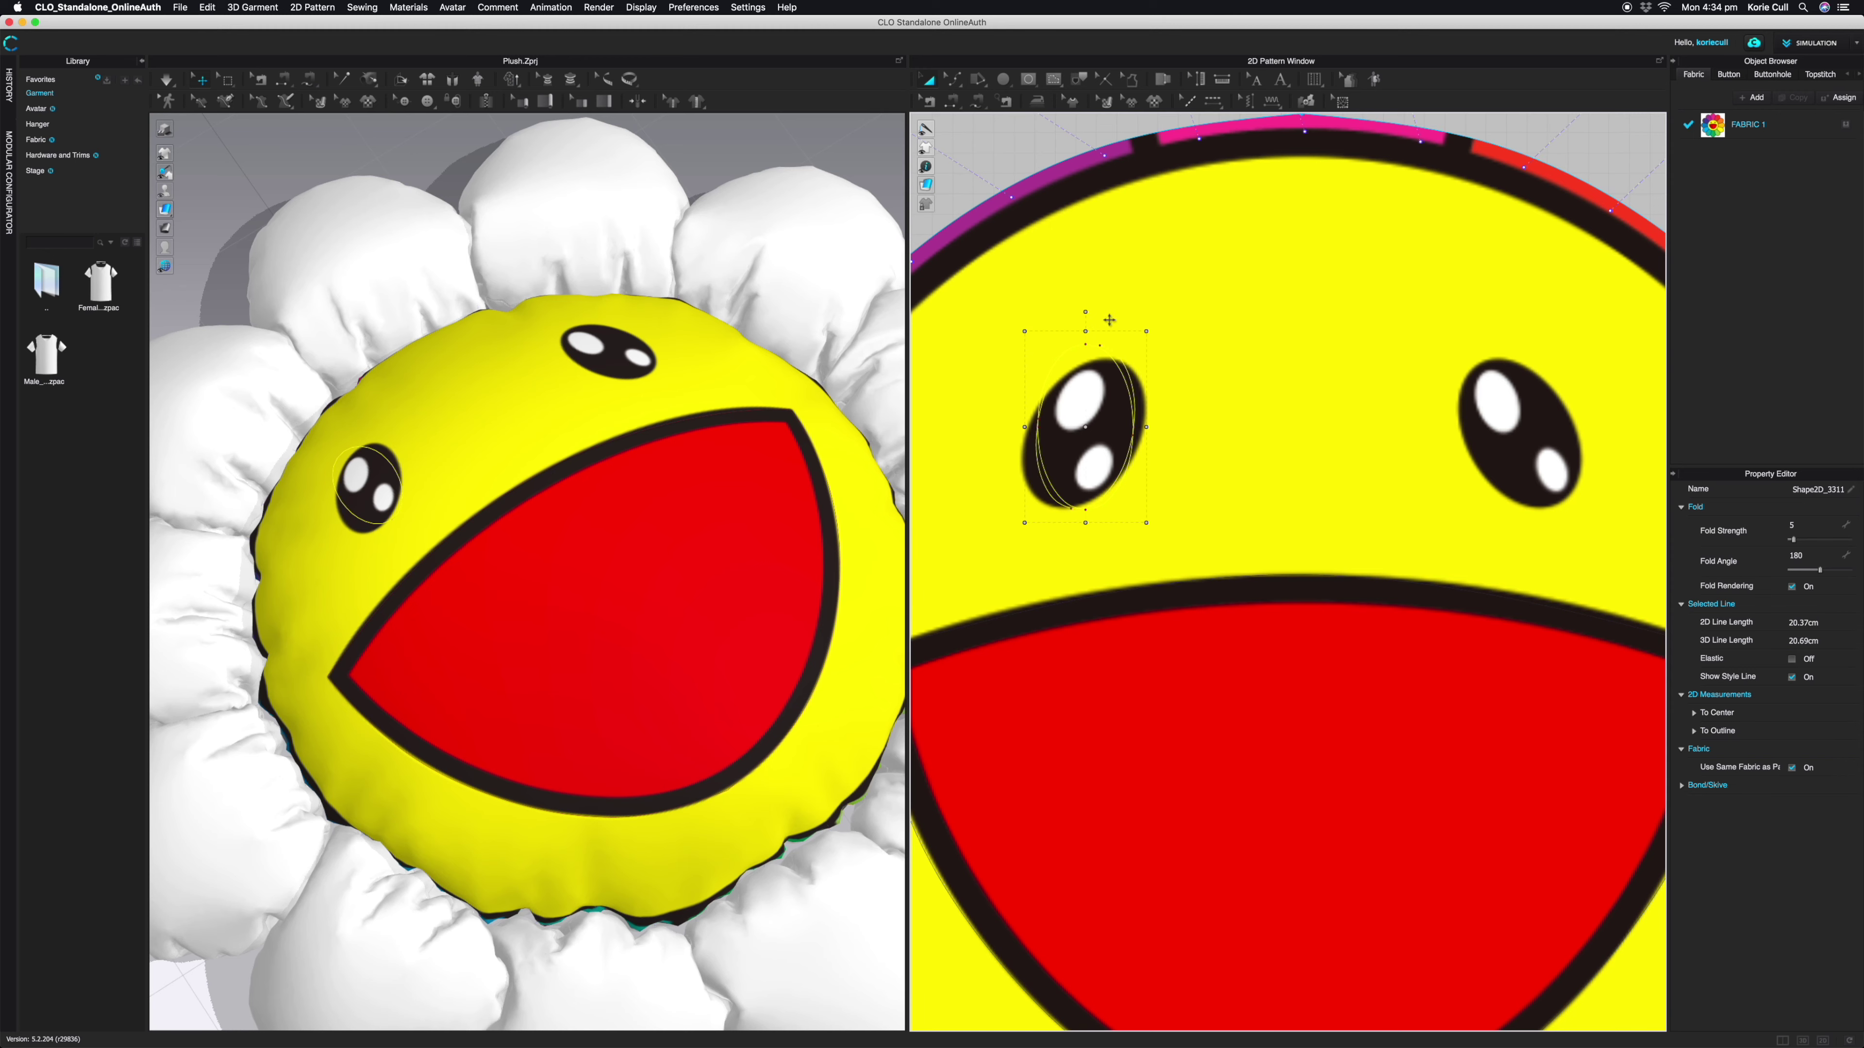
mouse_move(1108, 320)
mouse_down()
mouse_move(1155, 348)
mouse_move(1086, 324)
mouse_up()
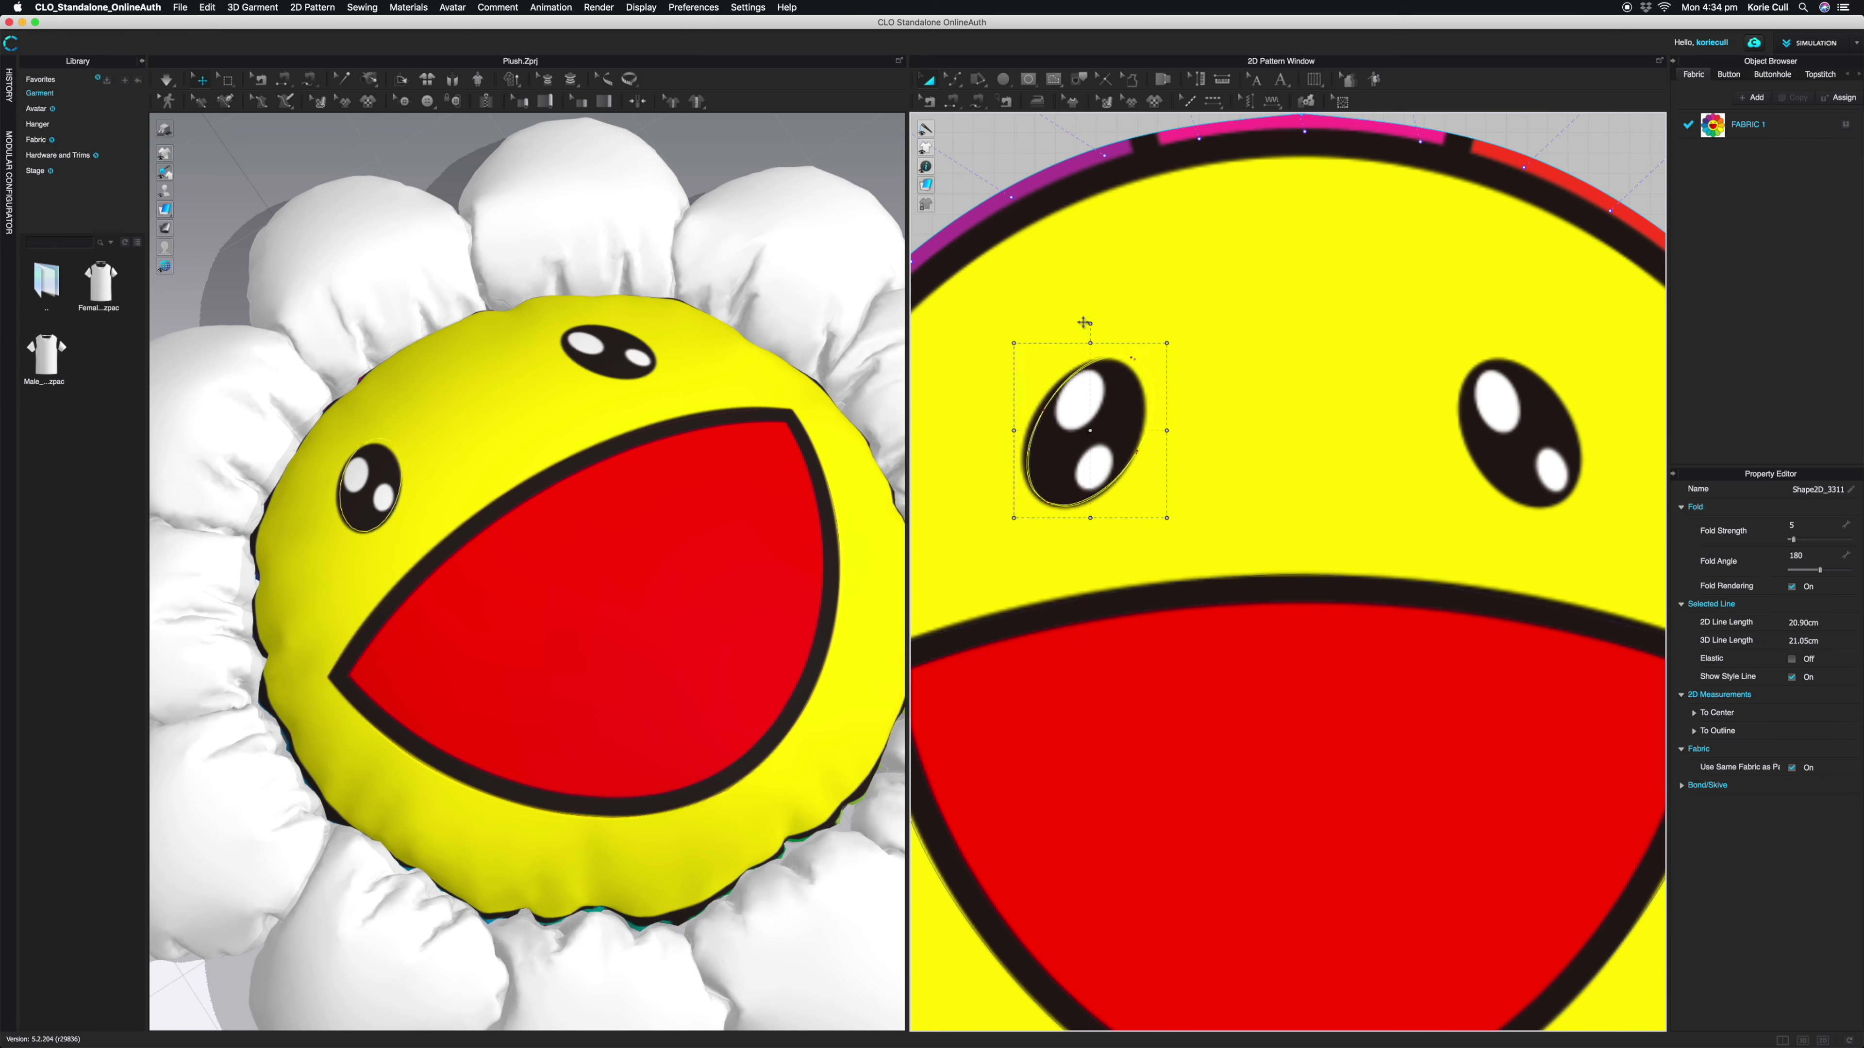
mouse_move(1159, 430)
mouse_down()
mouse_move(1152, 447)
mouse_move(1166, 427)
mouse_up()
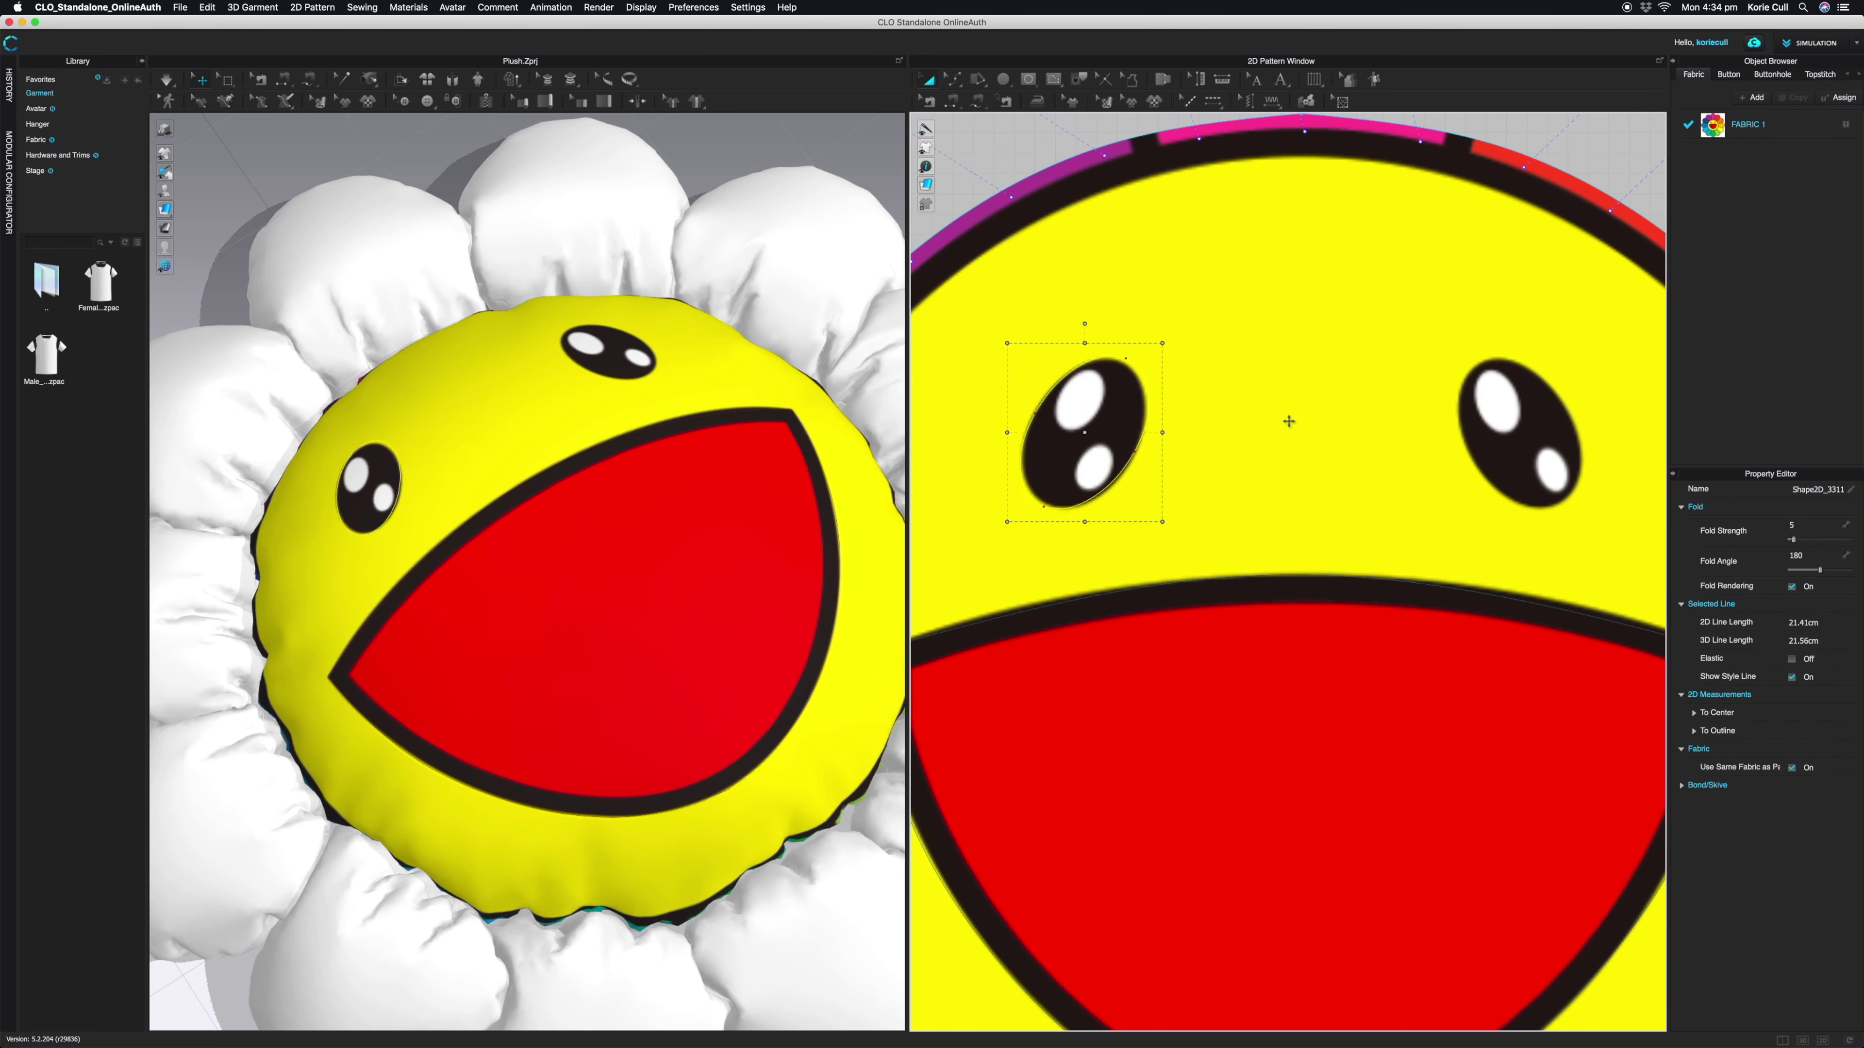
Step: Mirror Paste the left eye ellipse onto the right eye
right_click(1142, 409)
click(1203, 514)
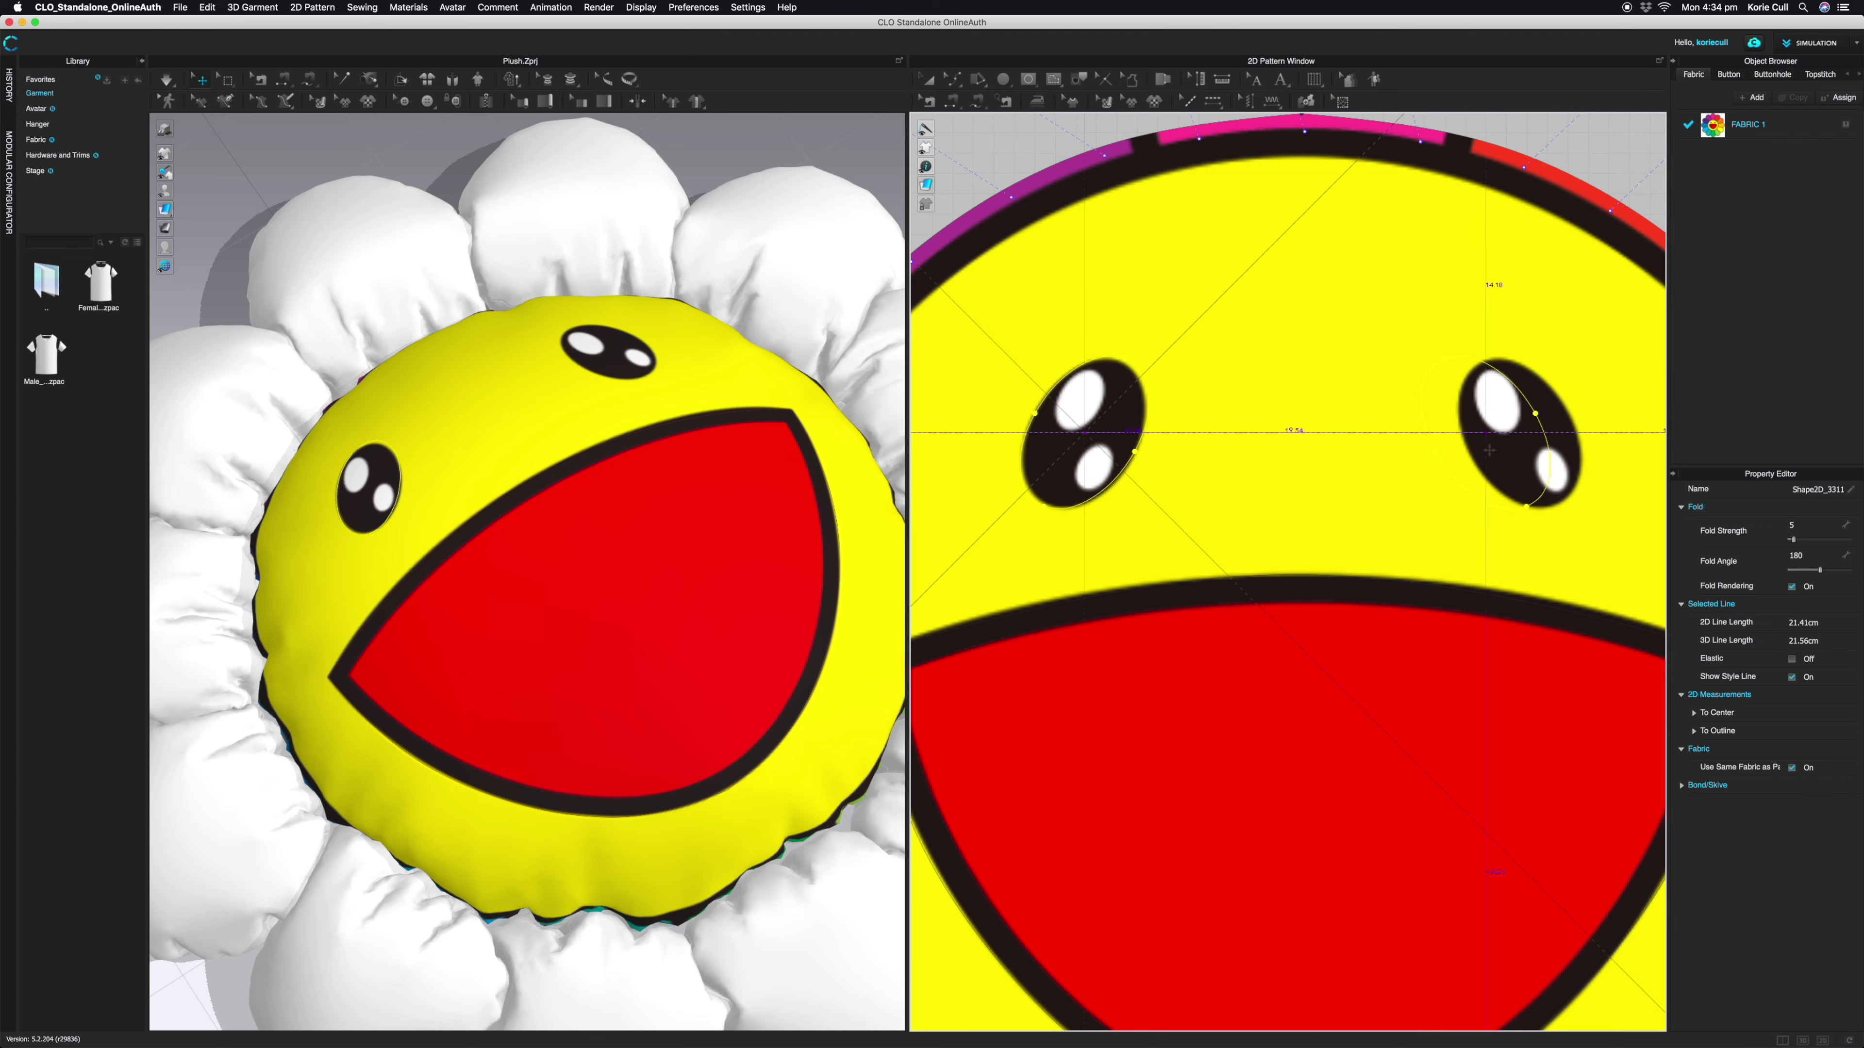
click(1520, 449)
Step: Select both eye shapes and Cut & Sew them into separate patterns
click(1143, 427)
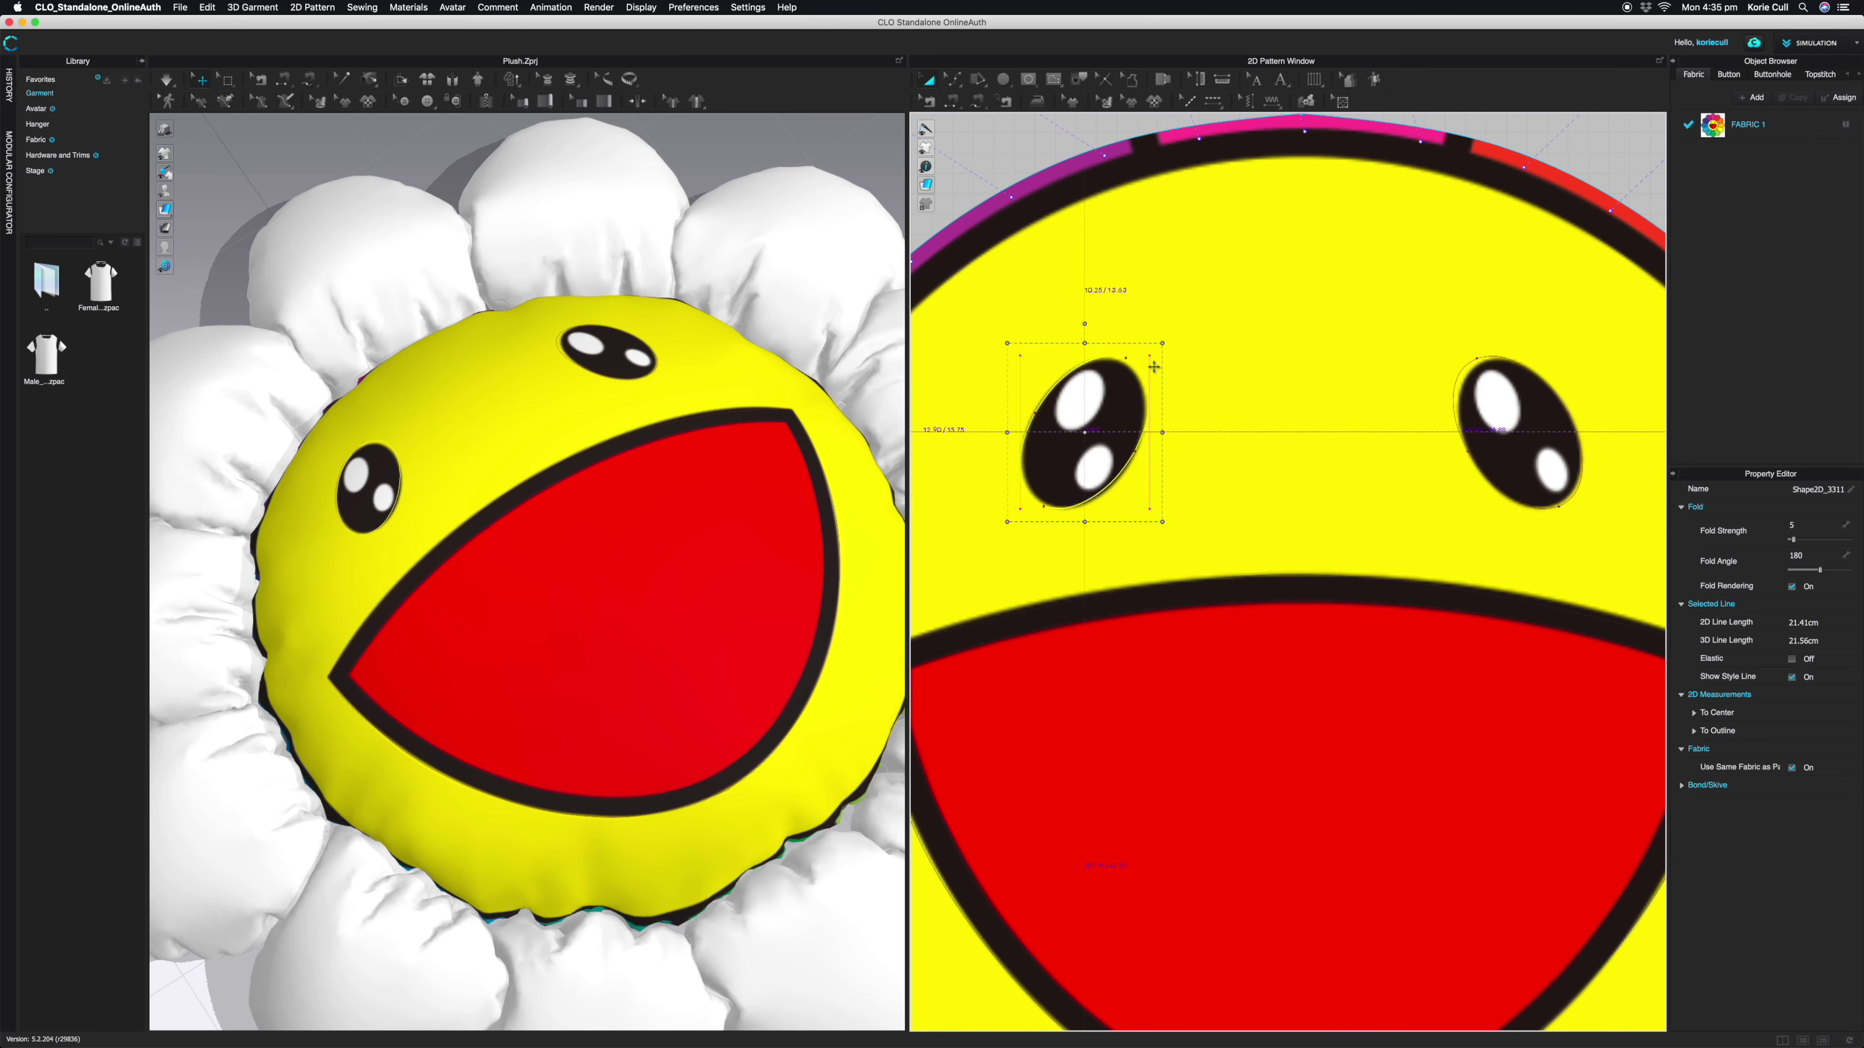
shift+click(1455, 383)
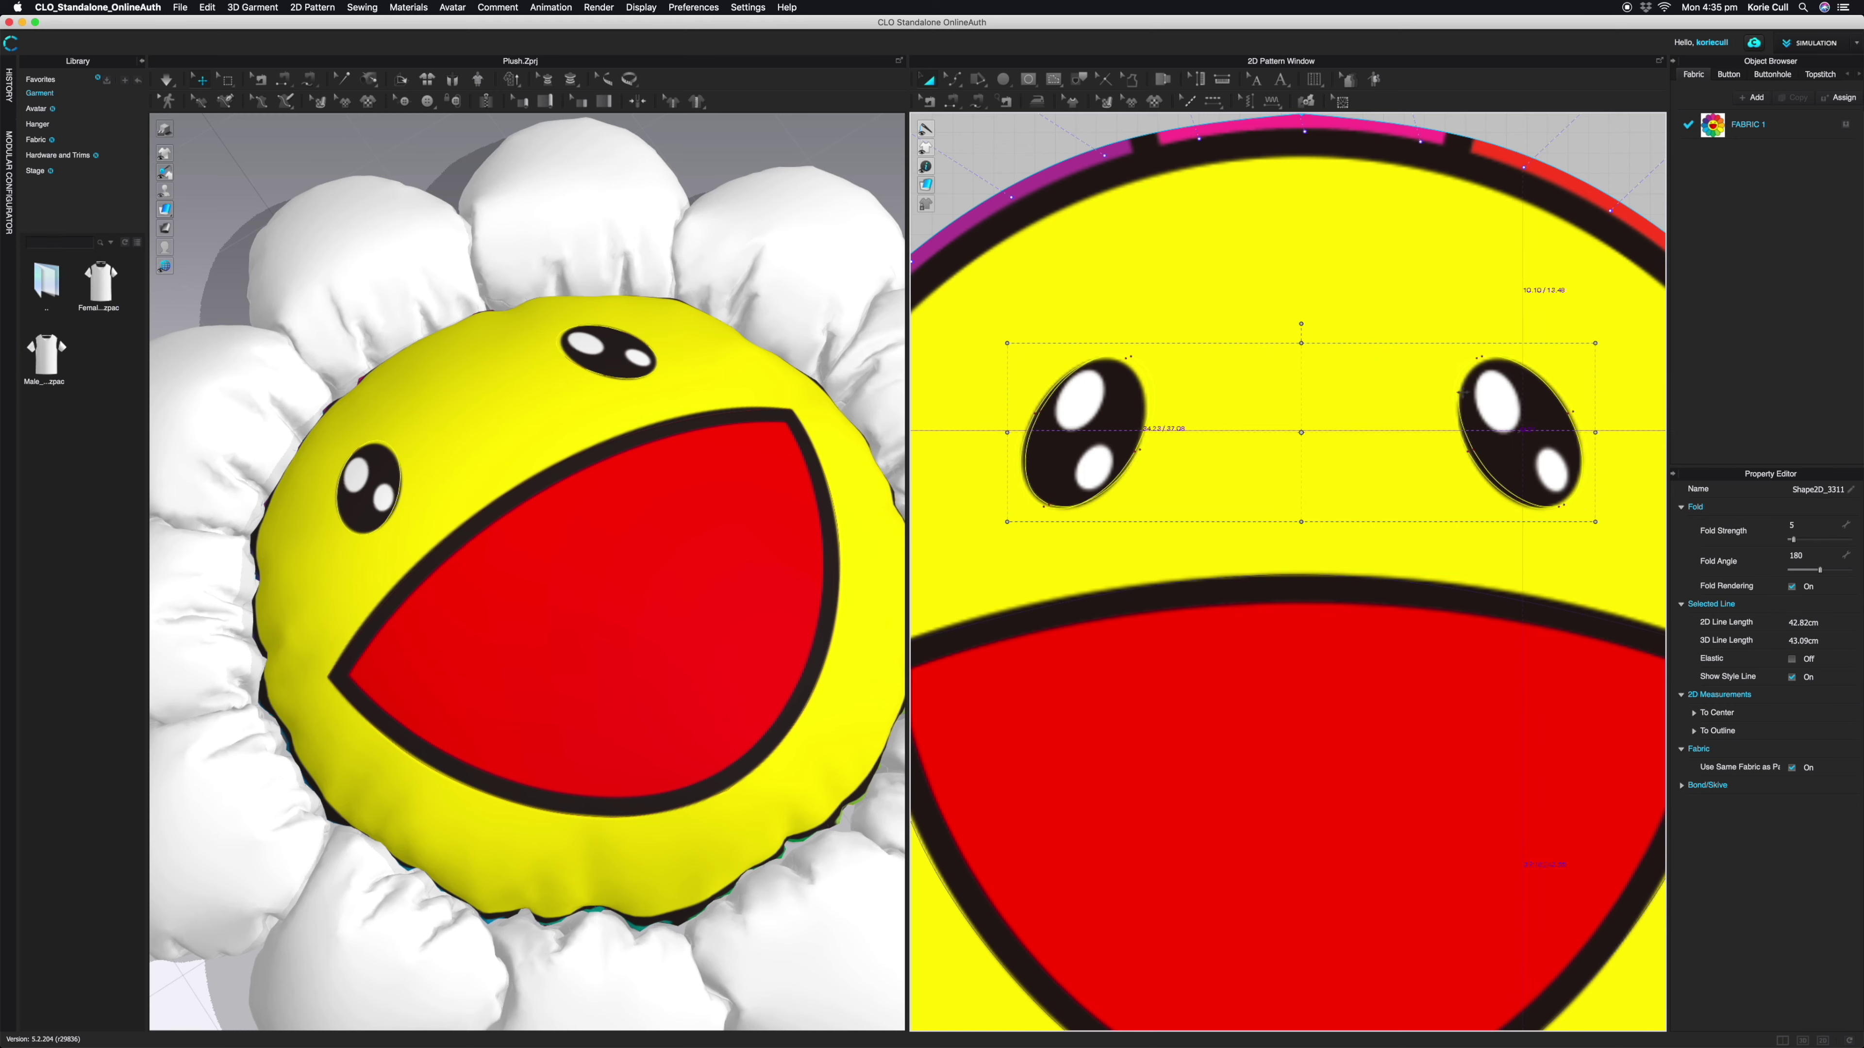
scroll(1494, 424, up, 2)
scroll(1493, 424, down, 3)
right_click(1427, 392)
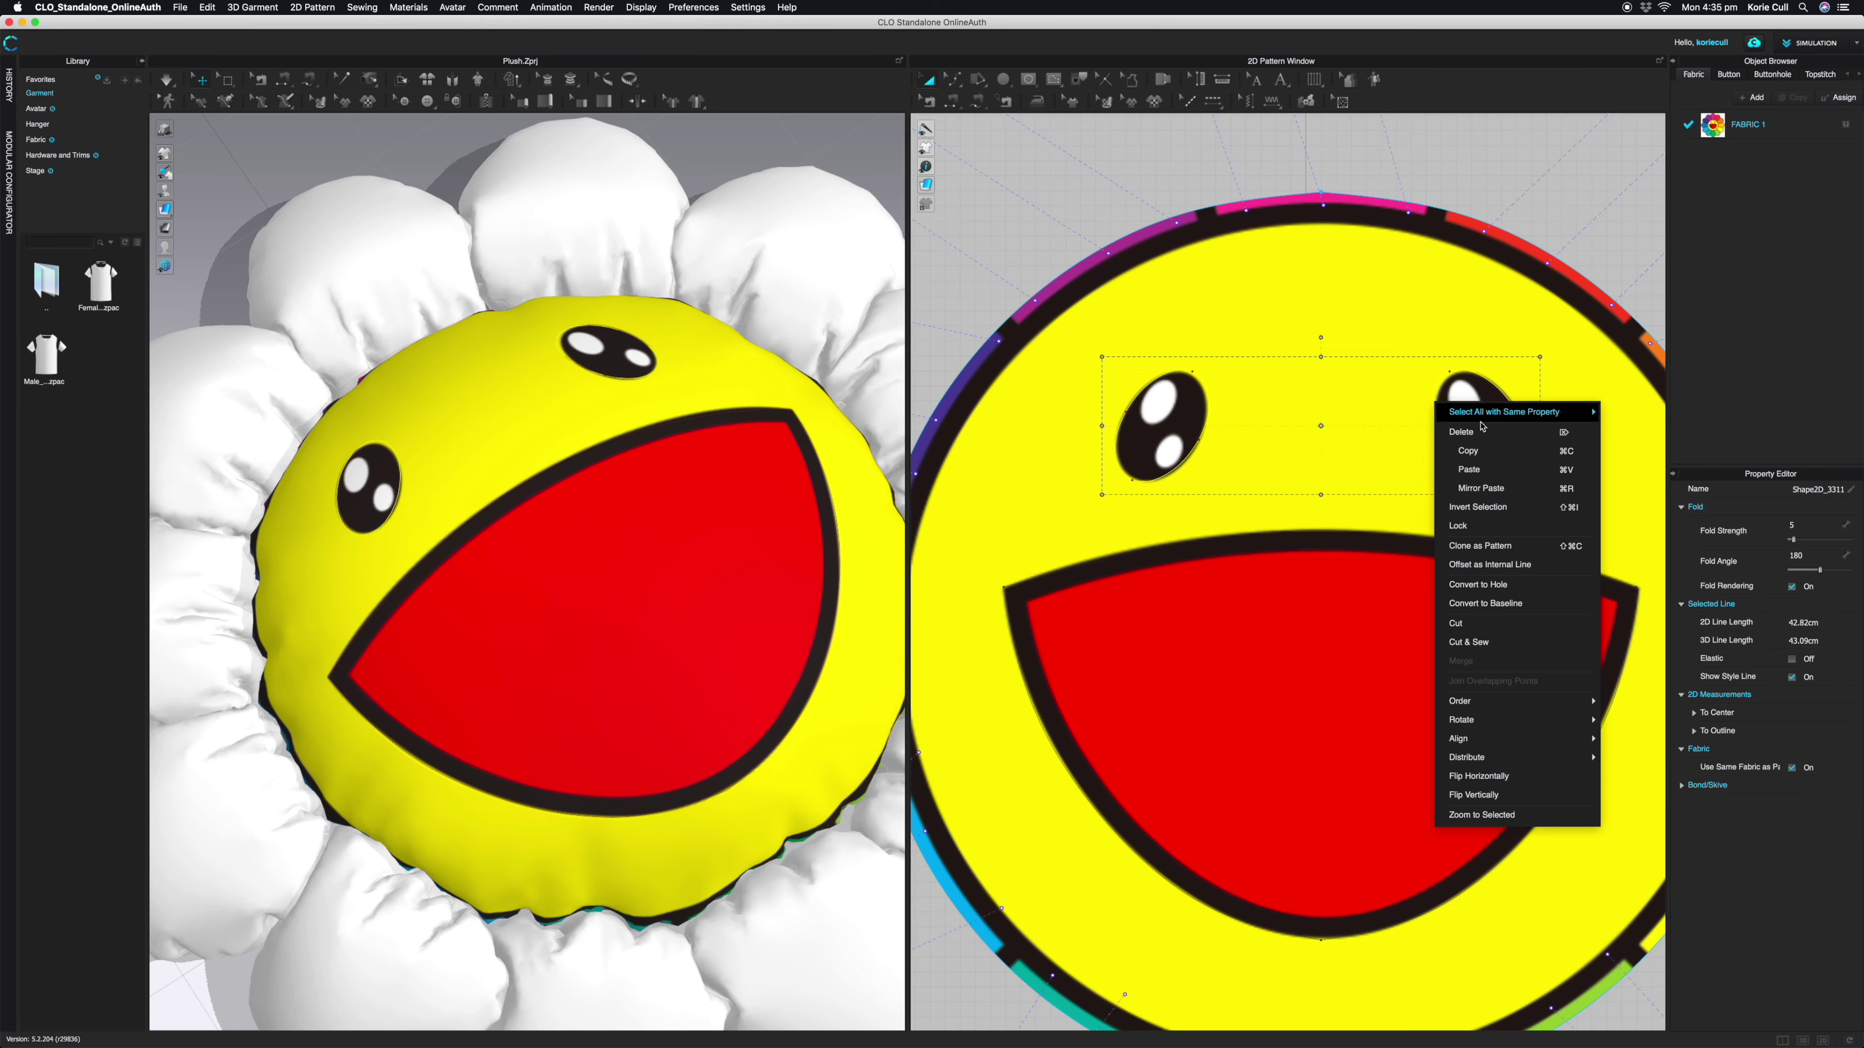
click(1468, 642)
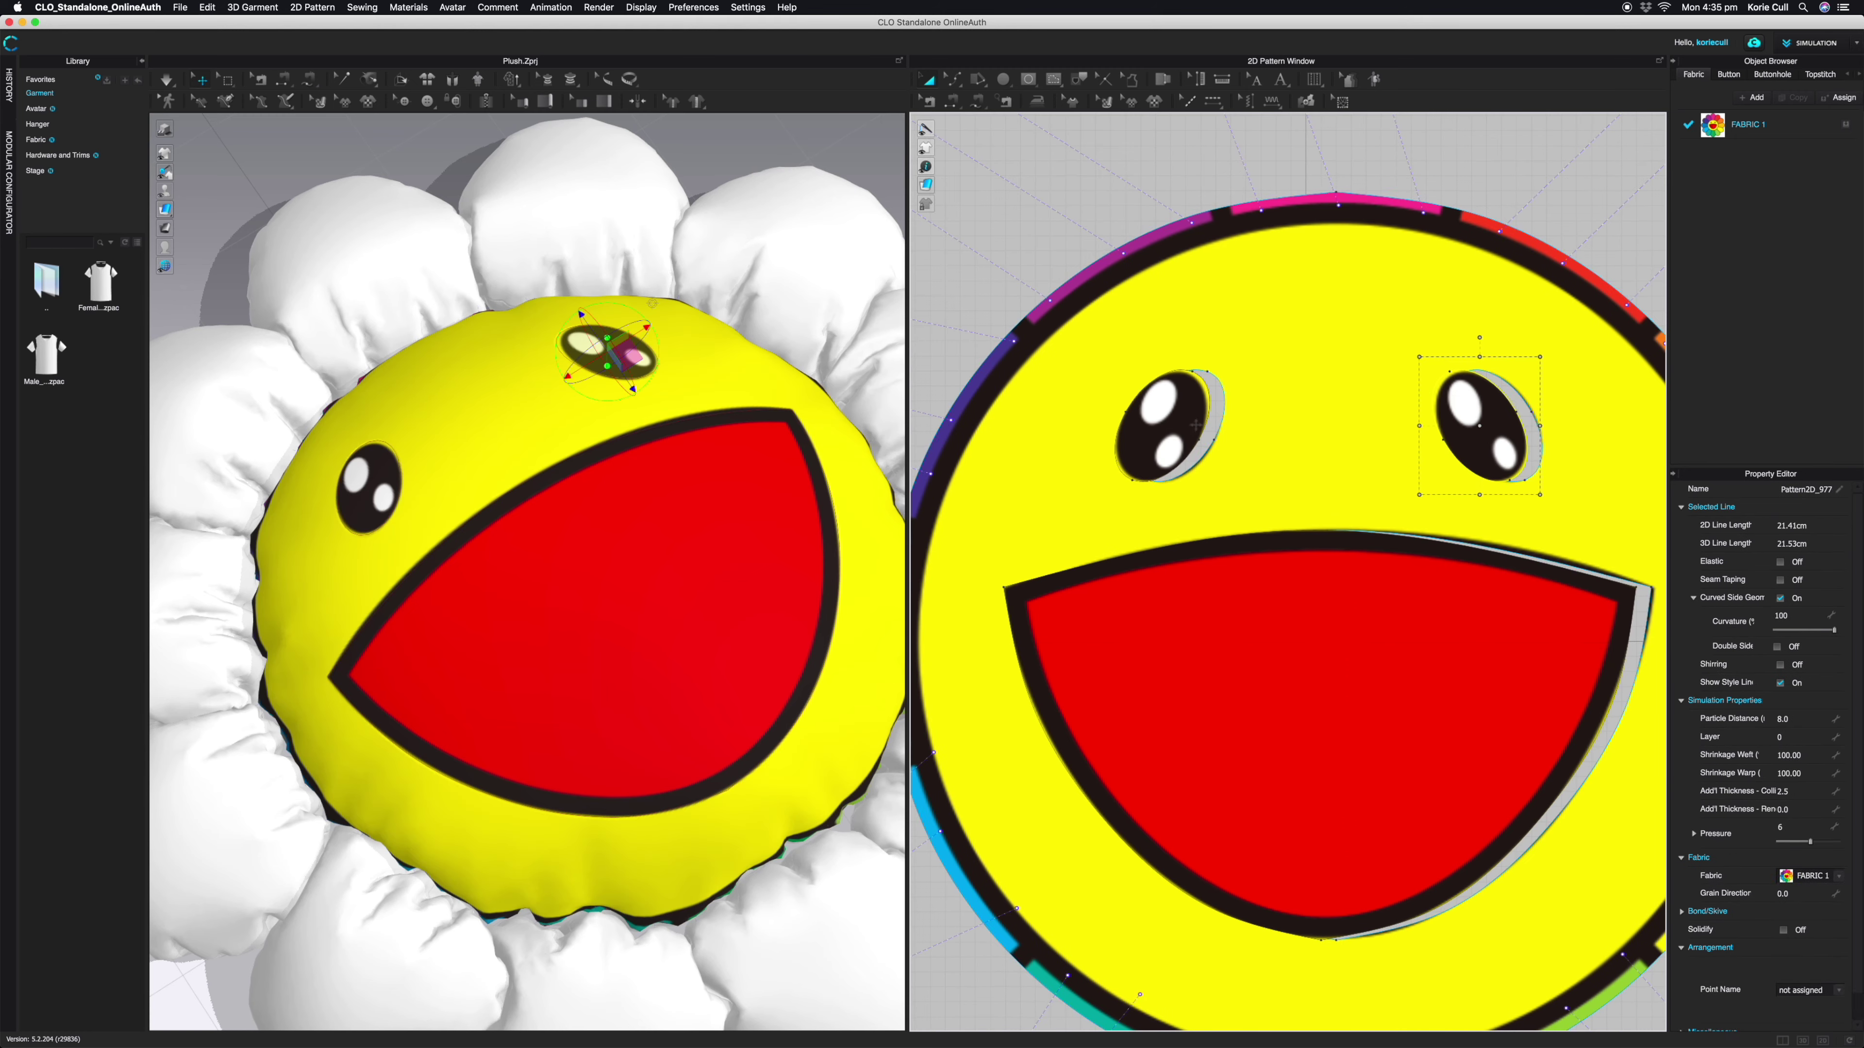
scroll(1286, 422, up, 5)
scroll(1286, 423, down, 10)
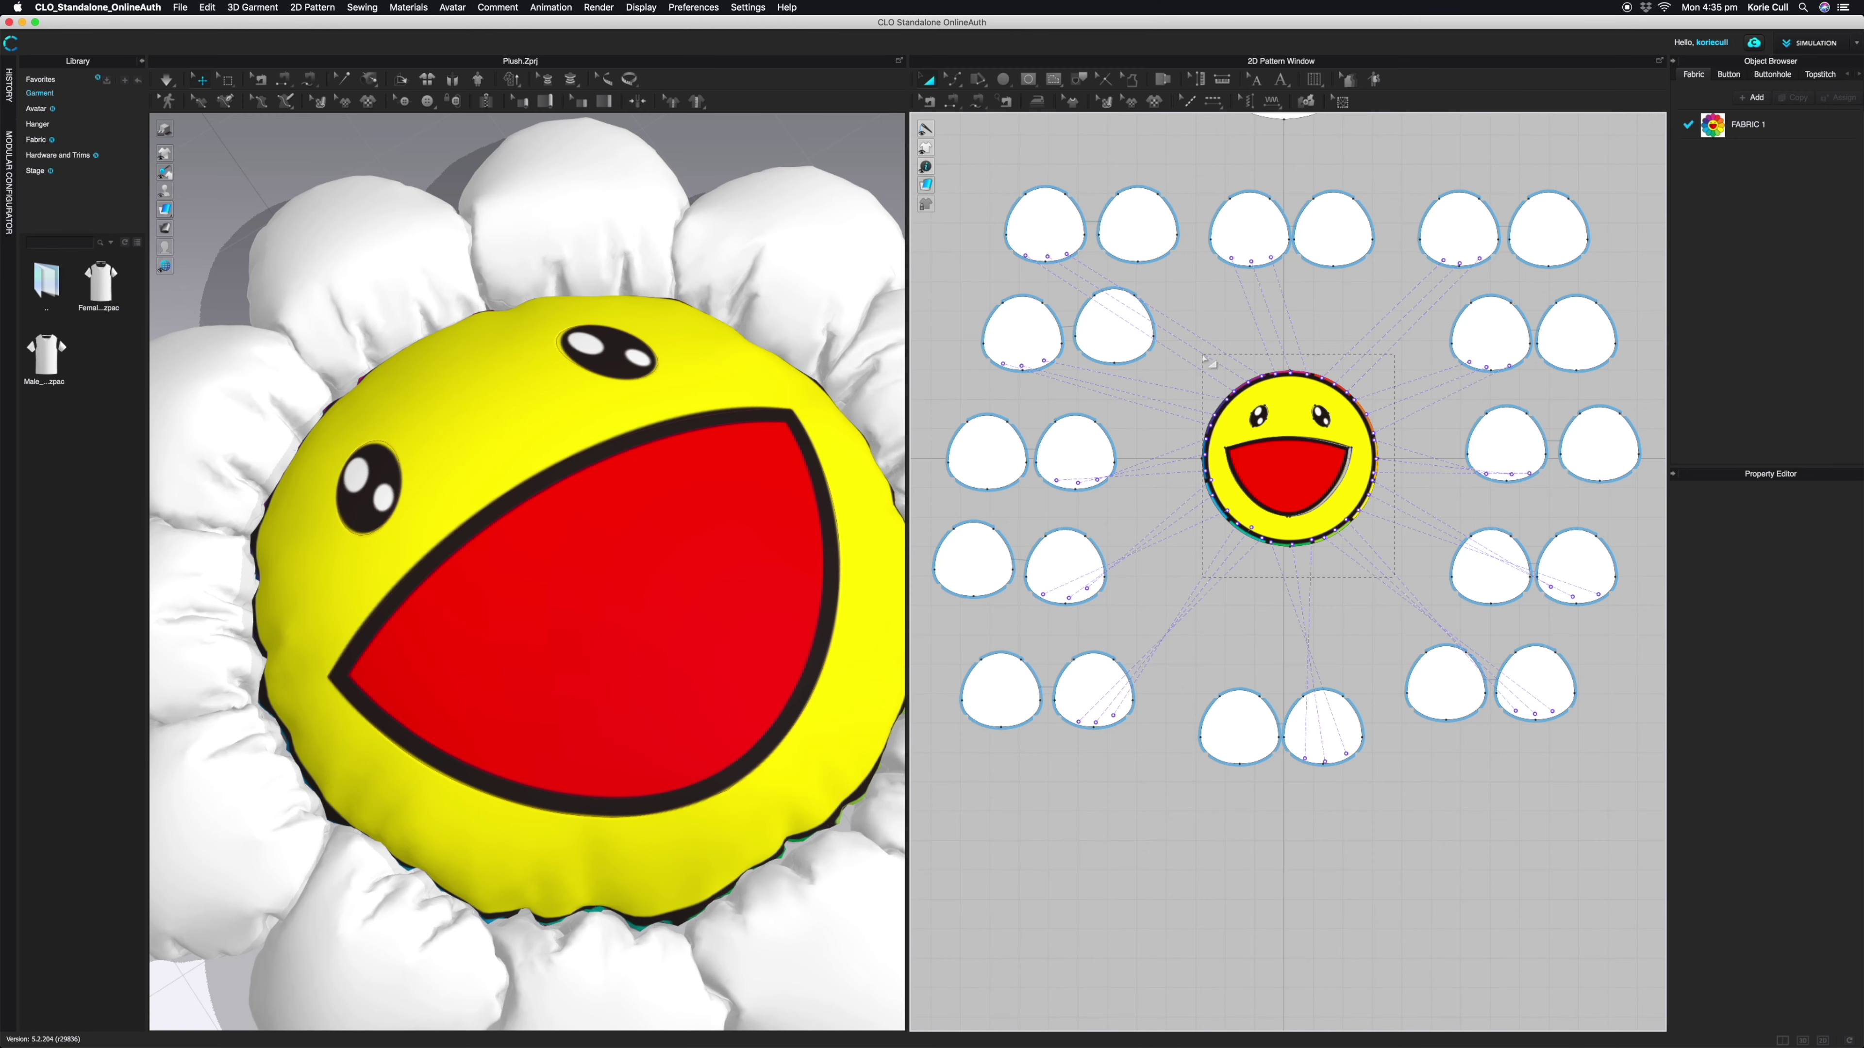
Step: Zoom in on the mouth and draw a triangular internal polygon inside it
click(1343, 396)
click(1353, 318)
scroll(1357, 367, up, 1)
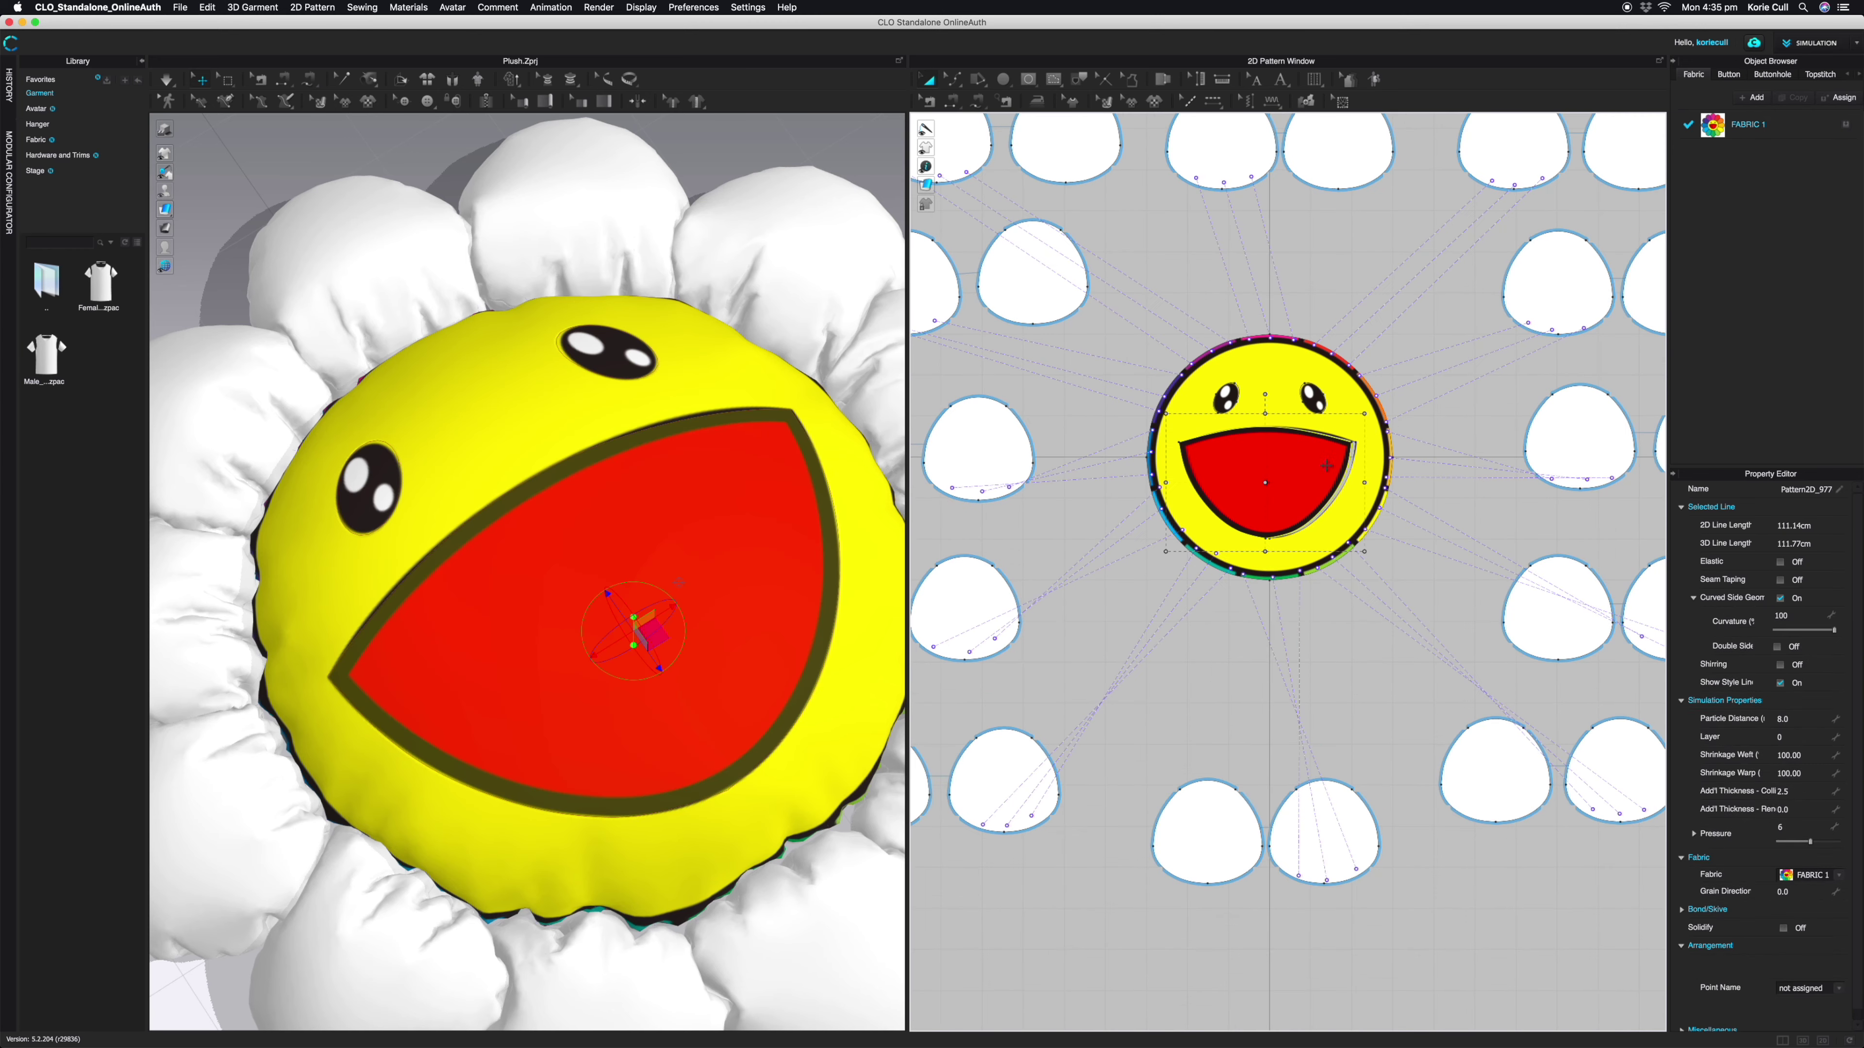
click(1365, 405)
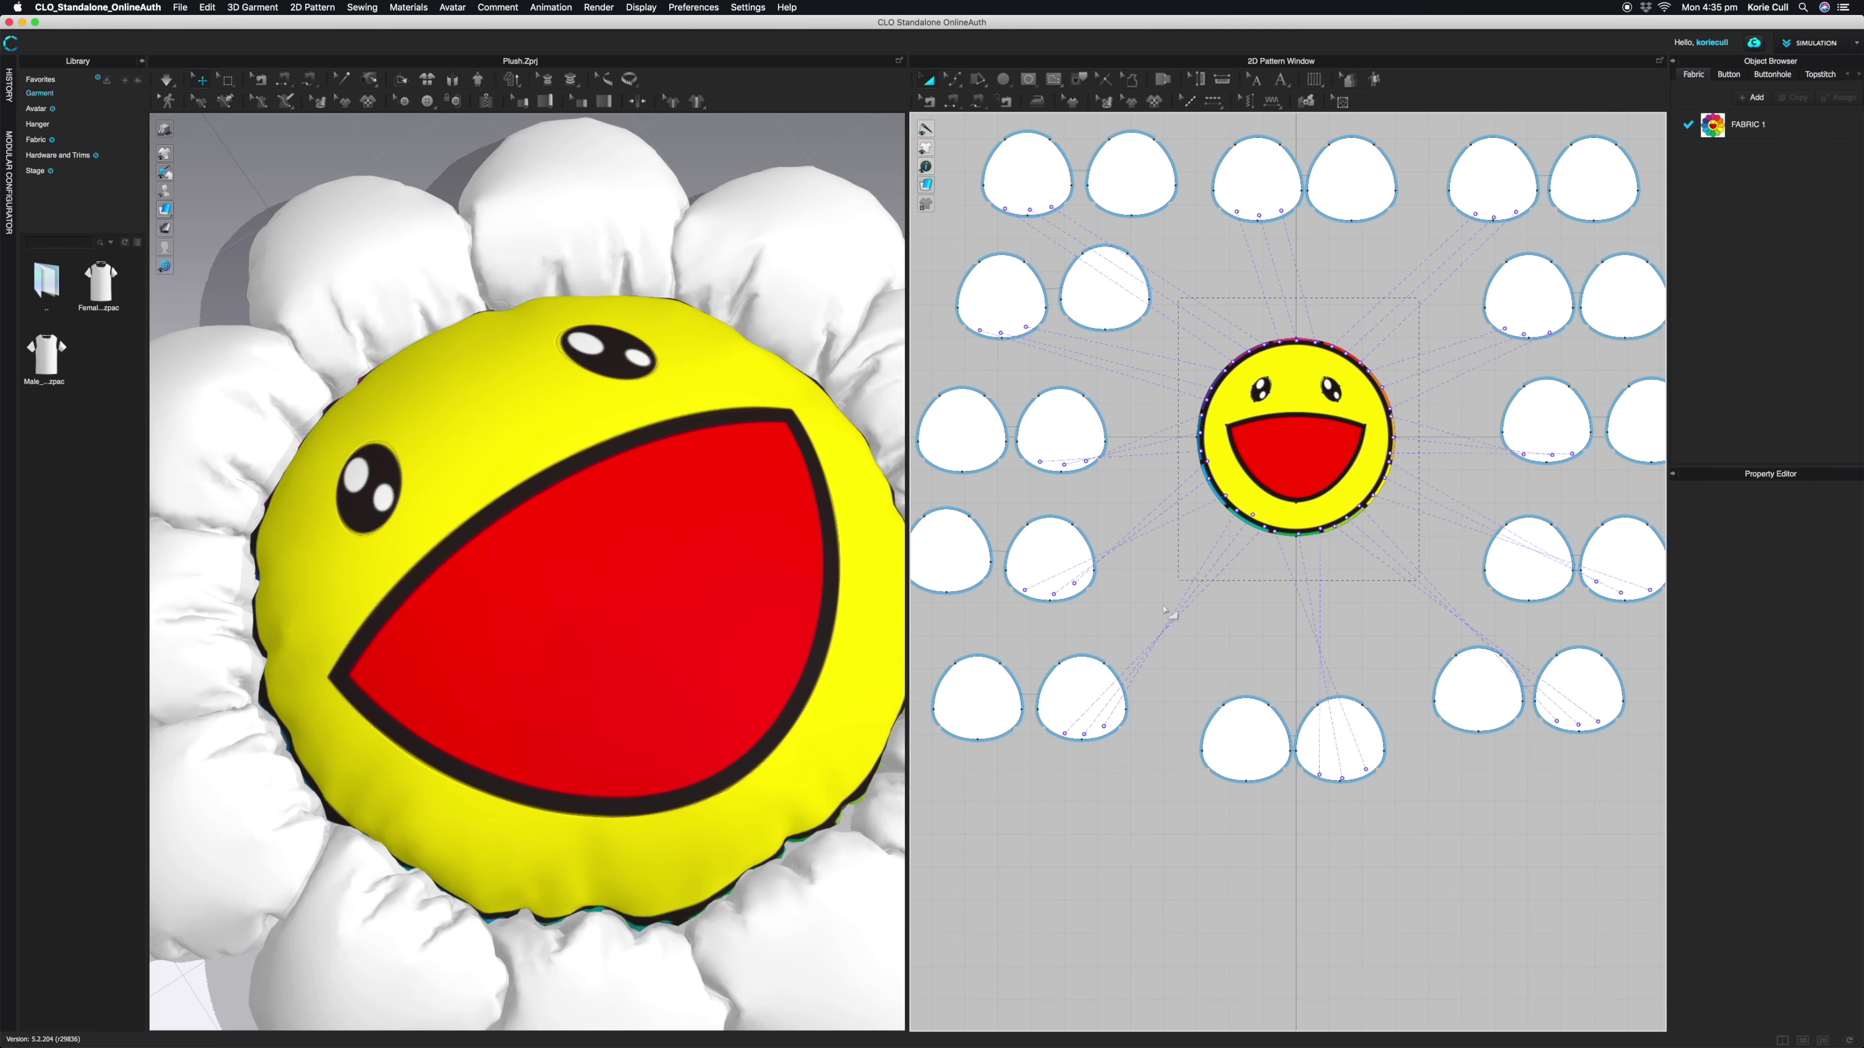
click(1332, 569)
scroll(1230, 481, up, 5)
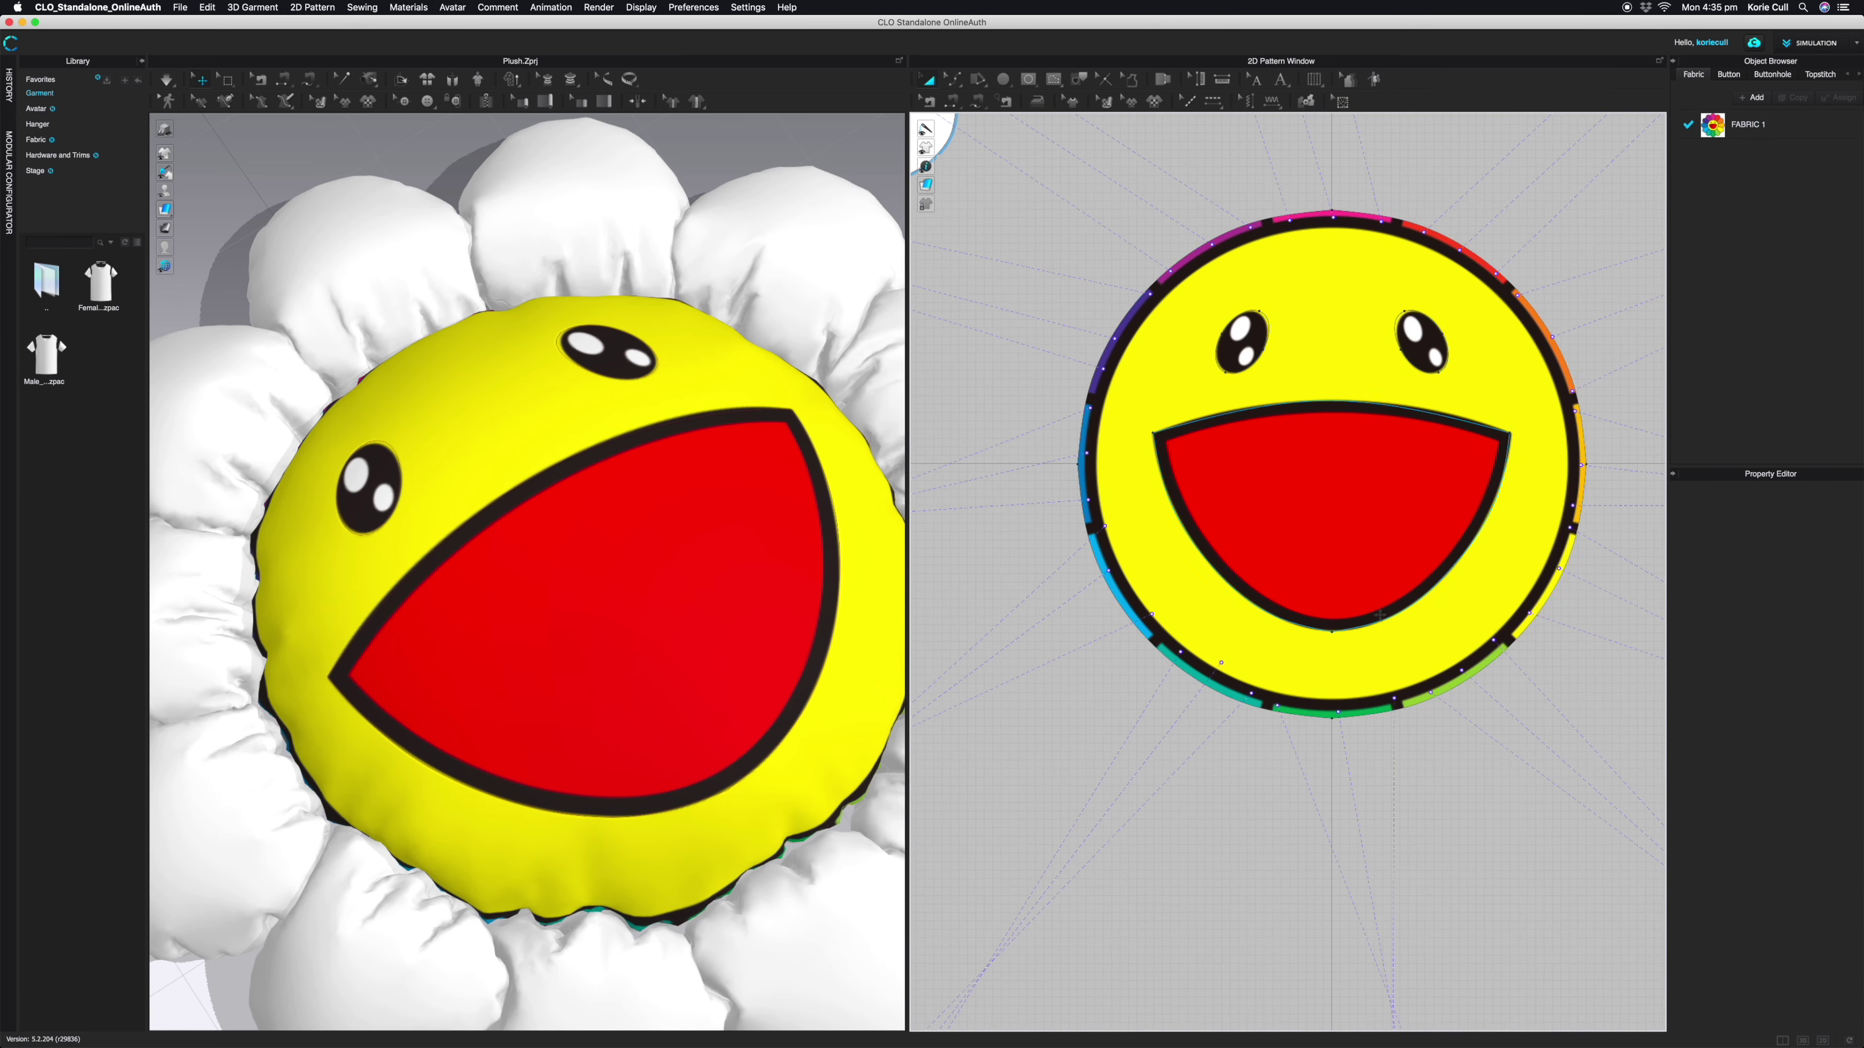
click(1252, 369)
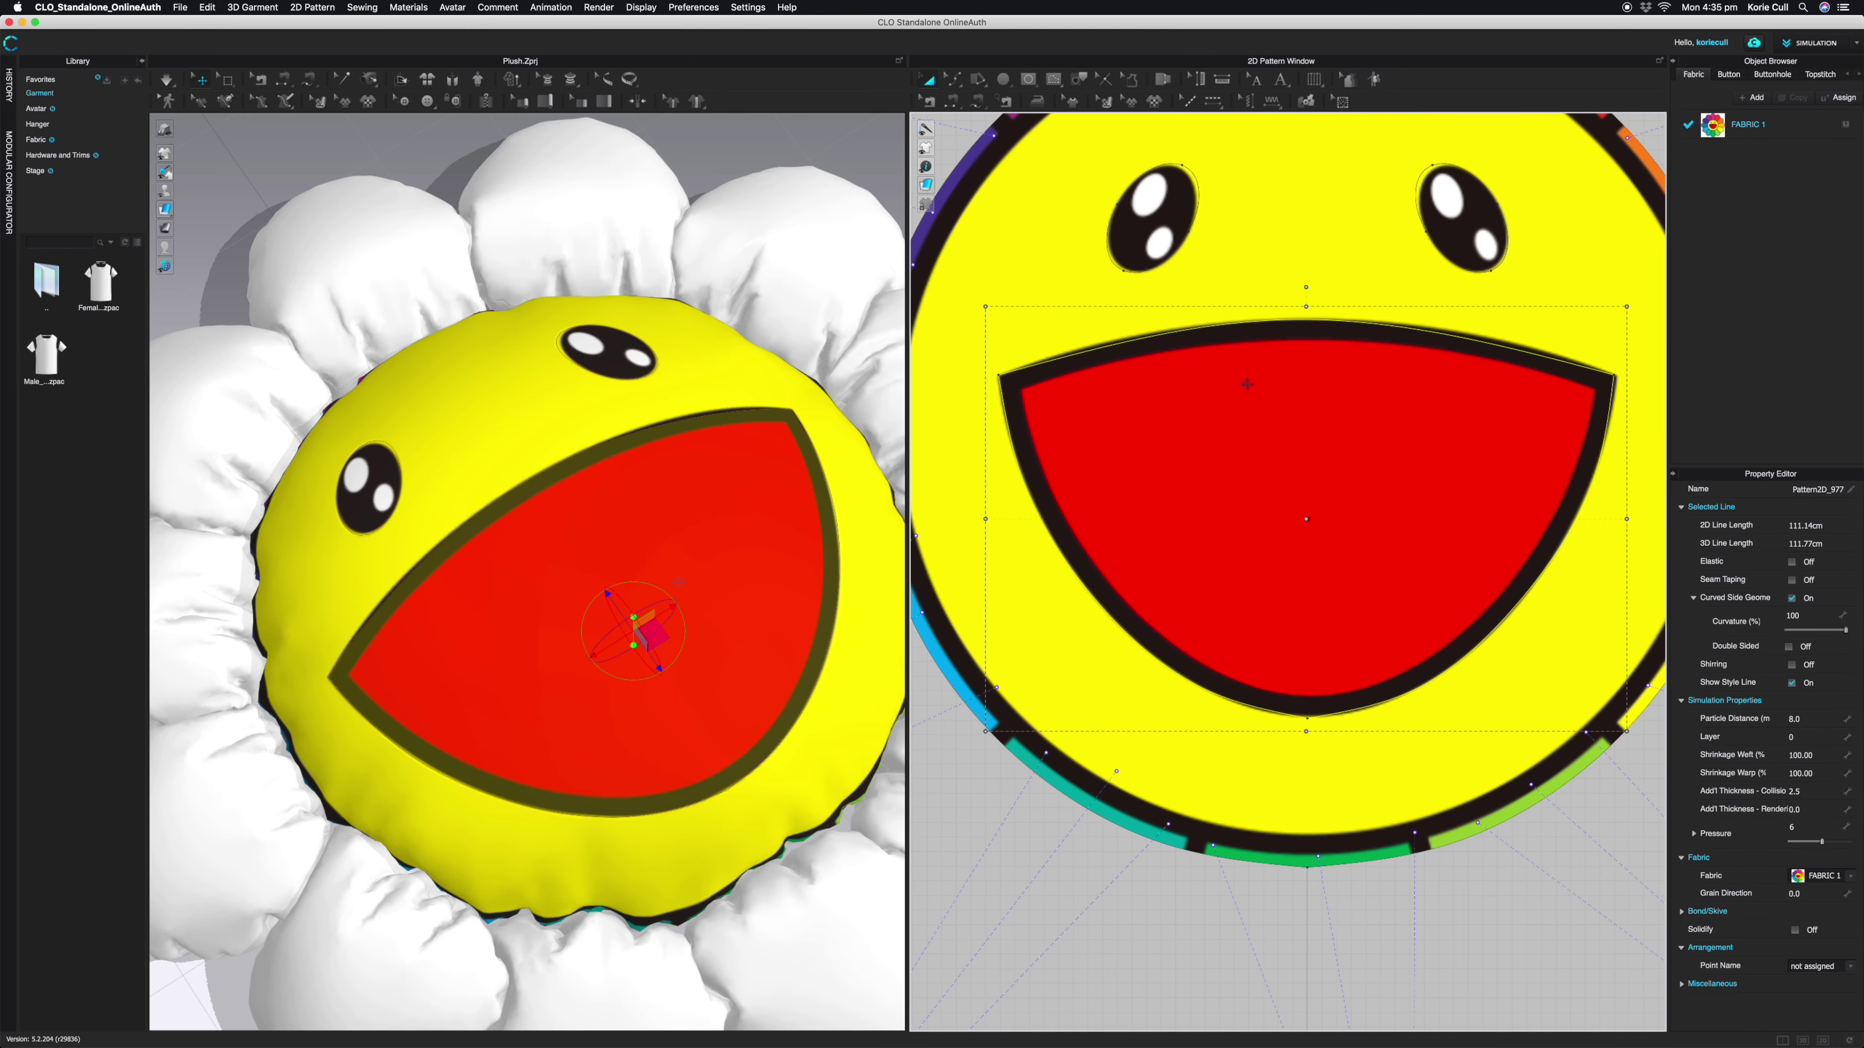
click(1028, 79)
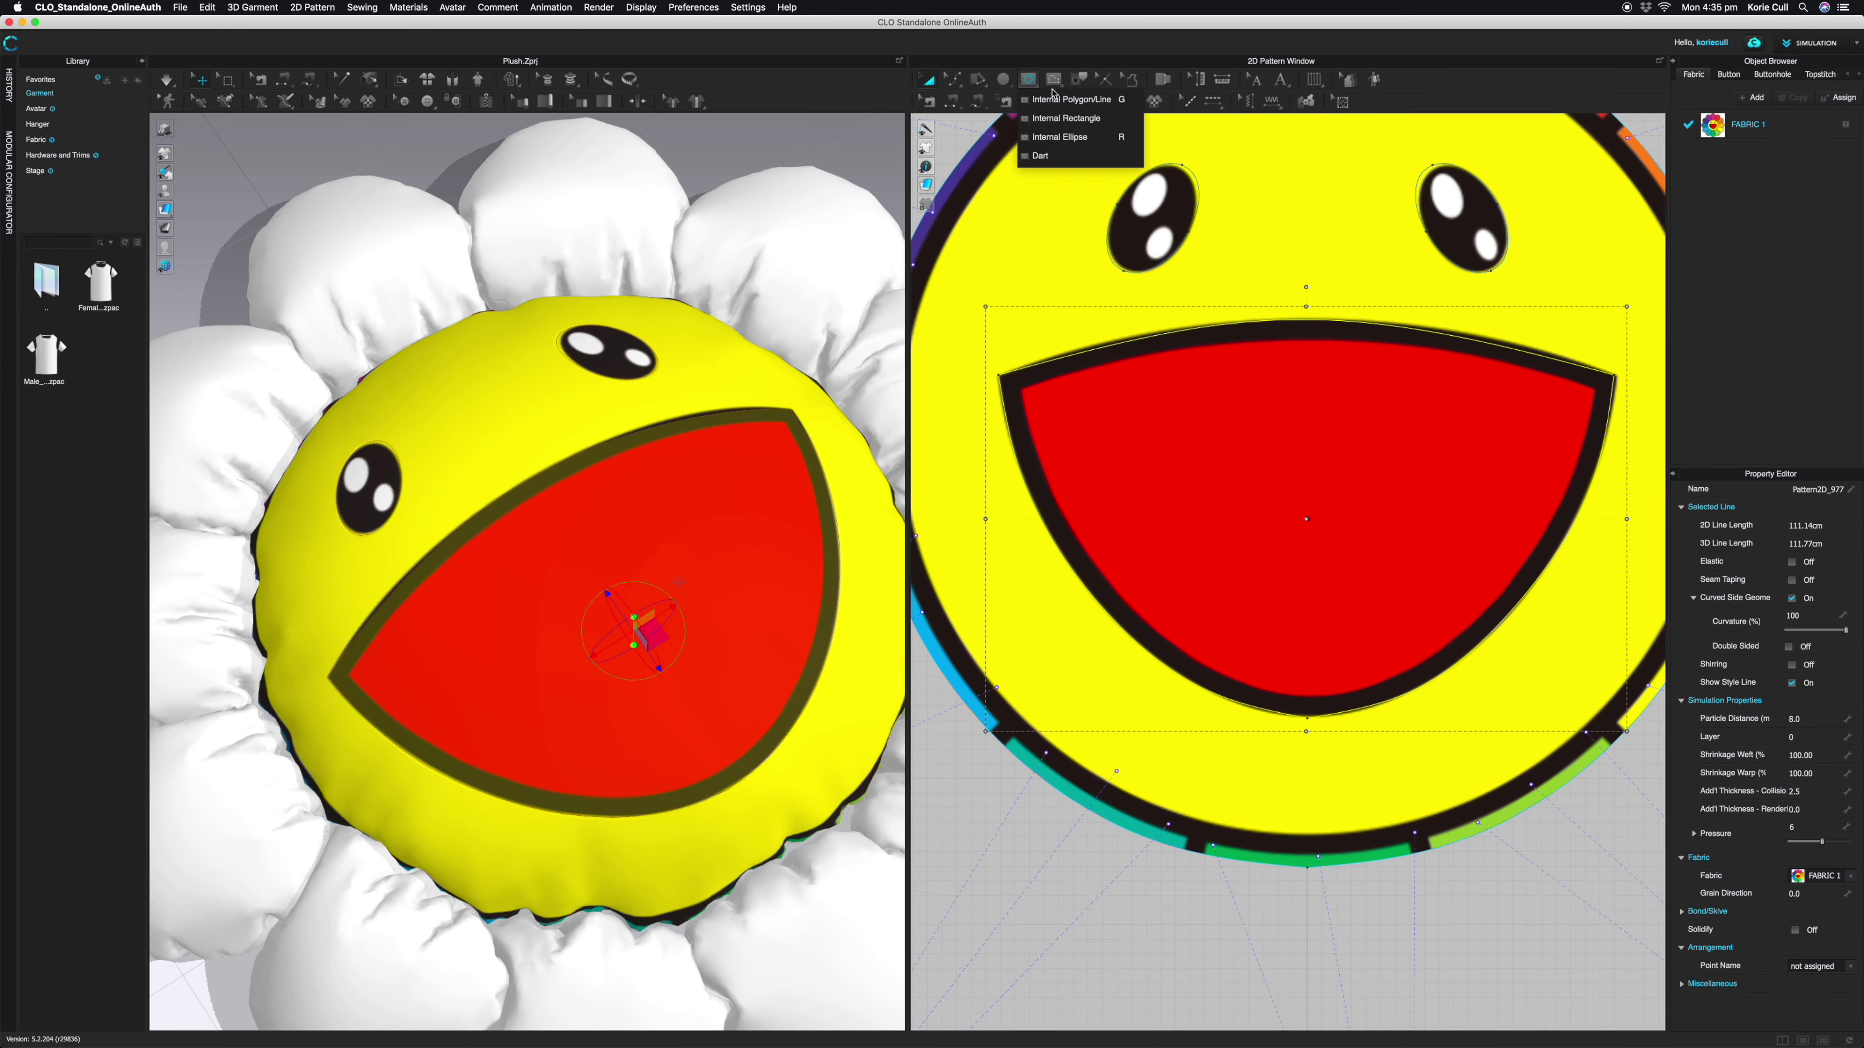
click(1057, 106)
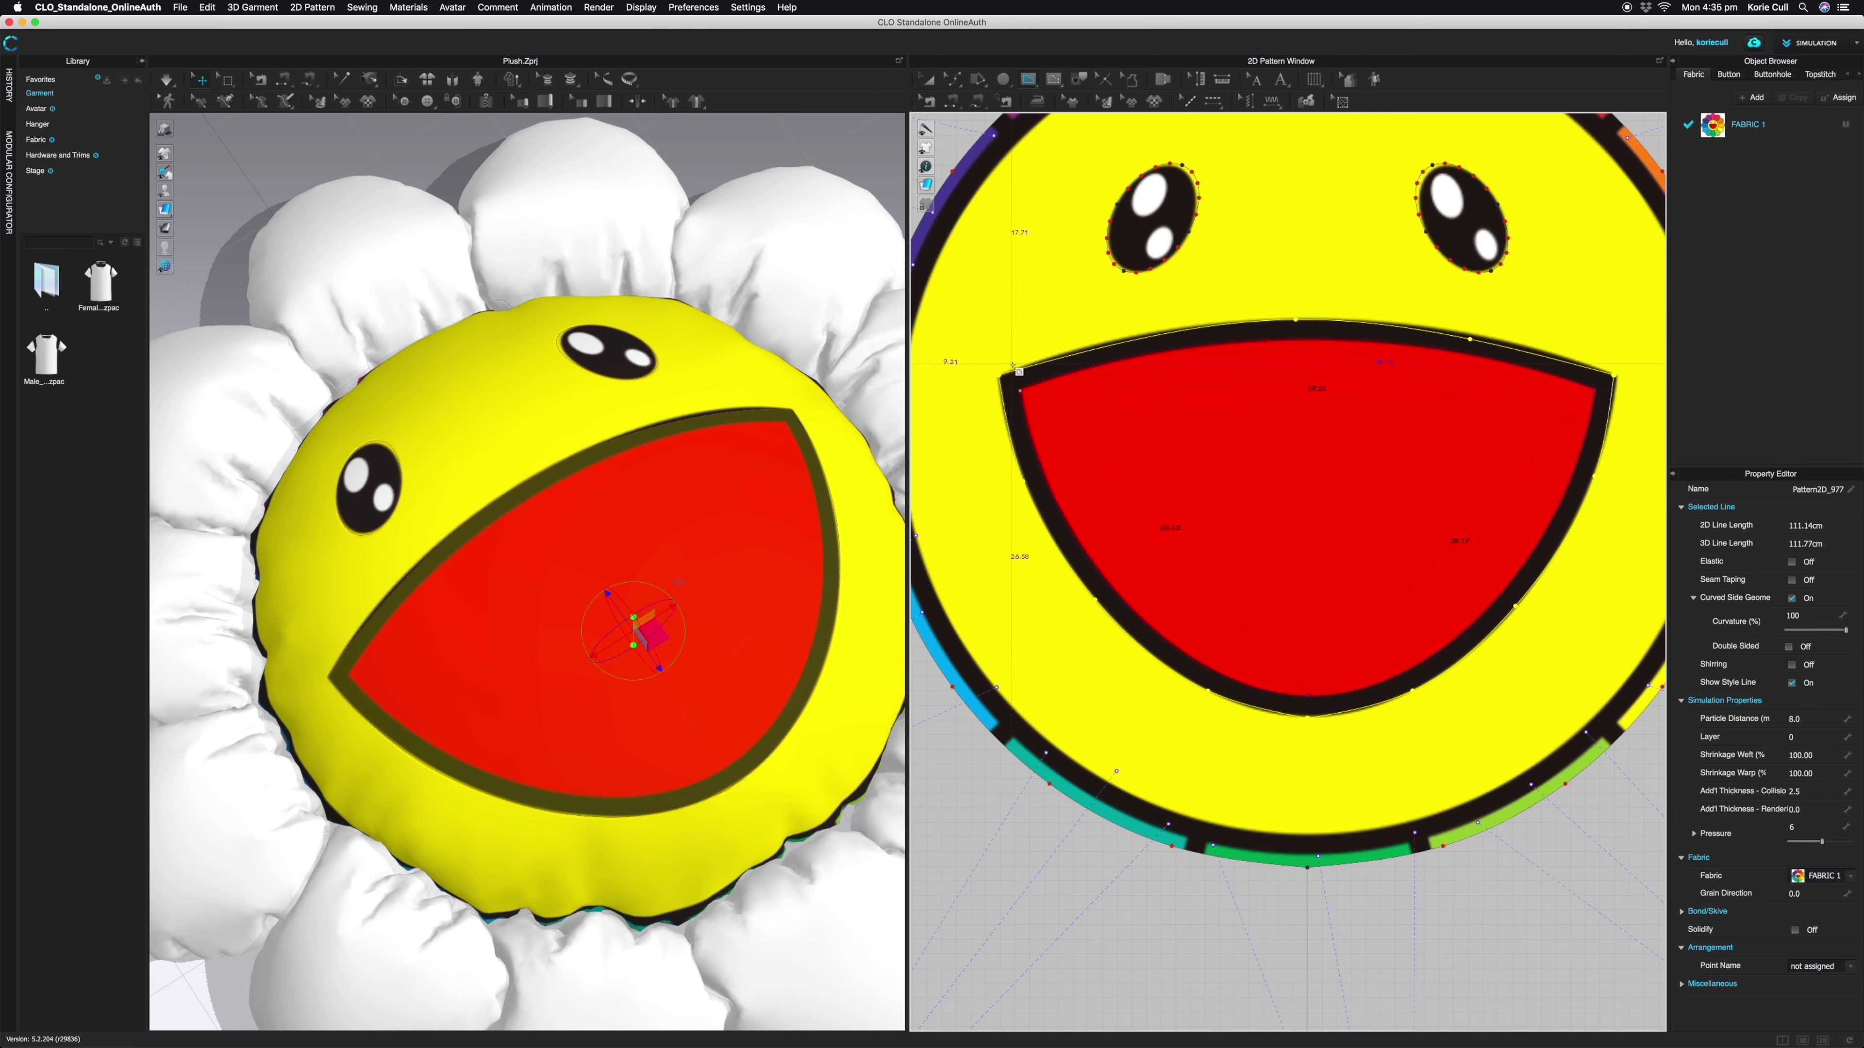
click(1020, 391)
Step: Bend the triangle's edges with Edit Curve Point to follow the red mouth outline
click(951, 78)
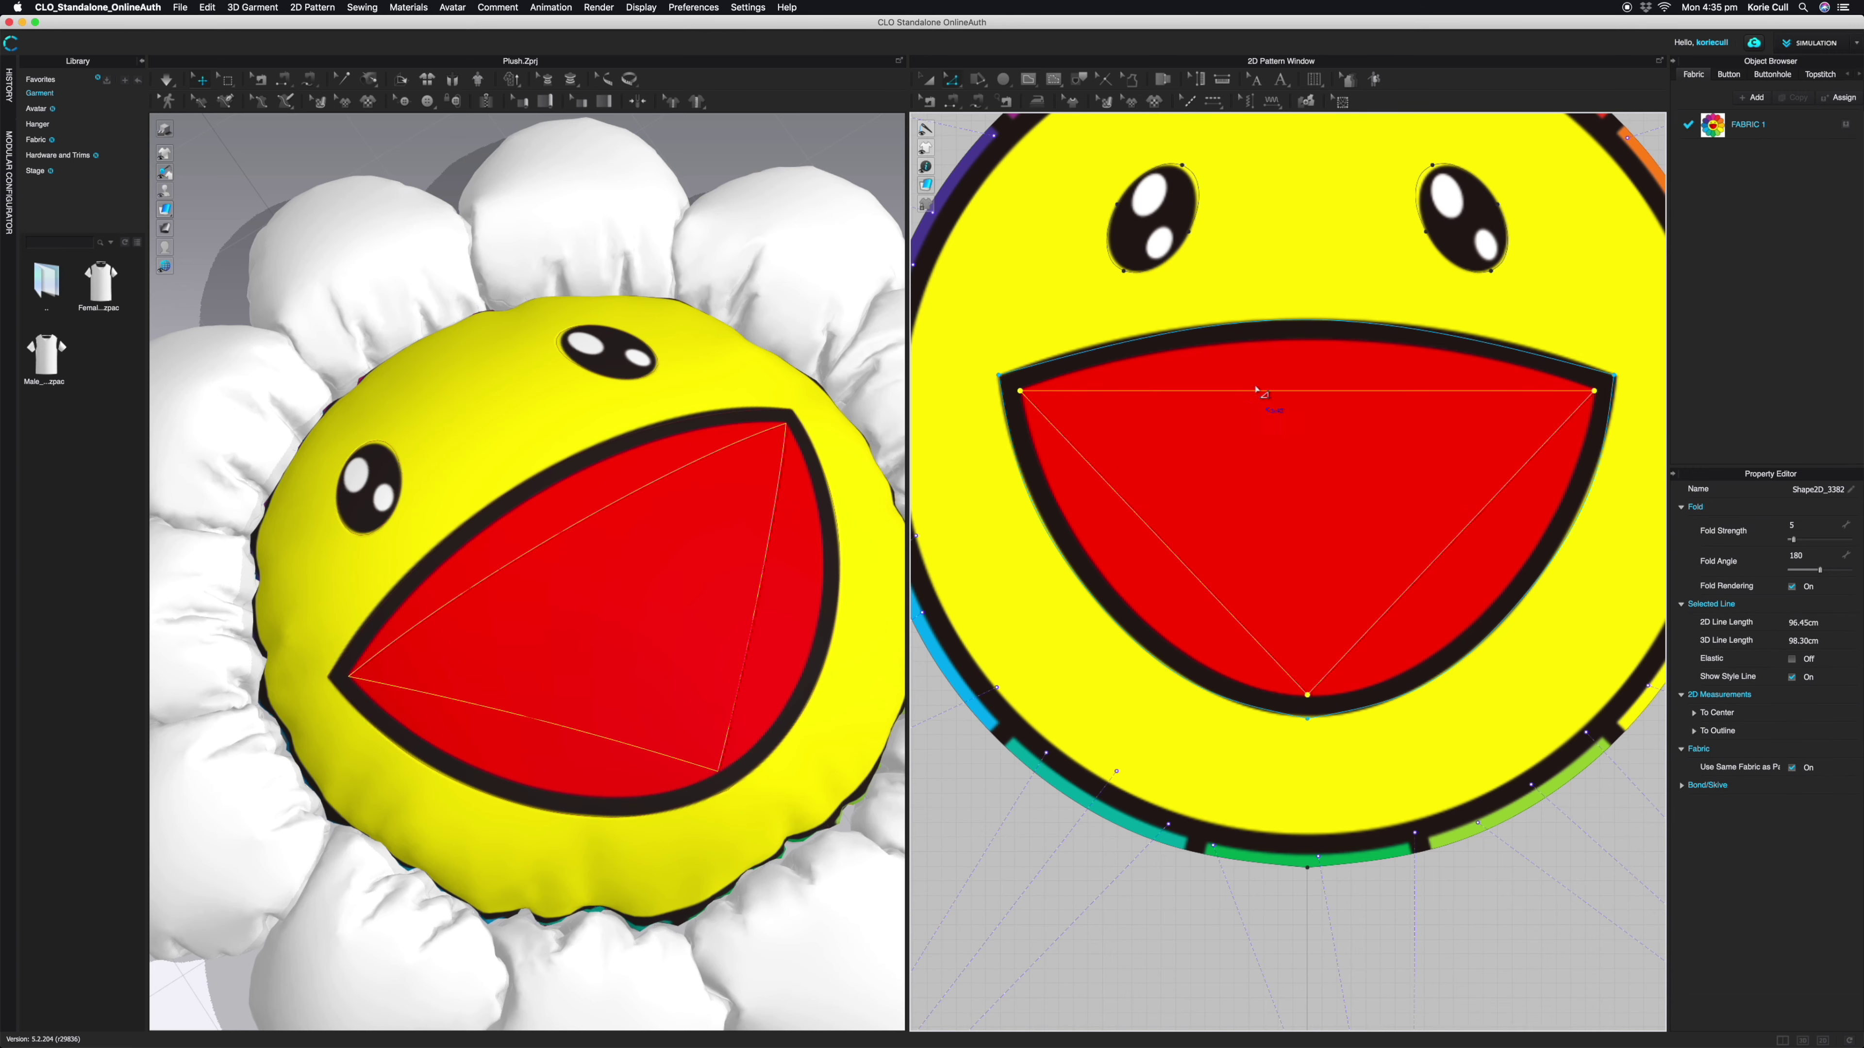
click(952, 79)
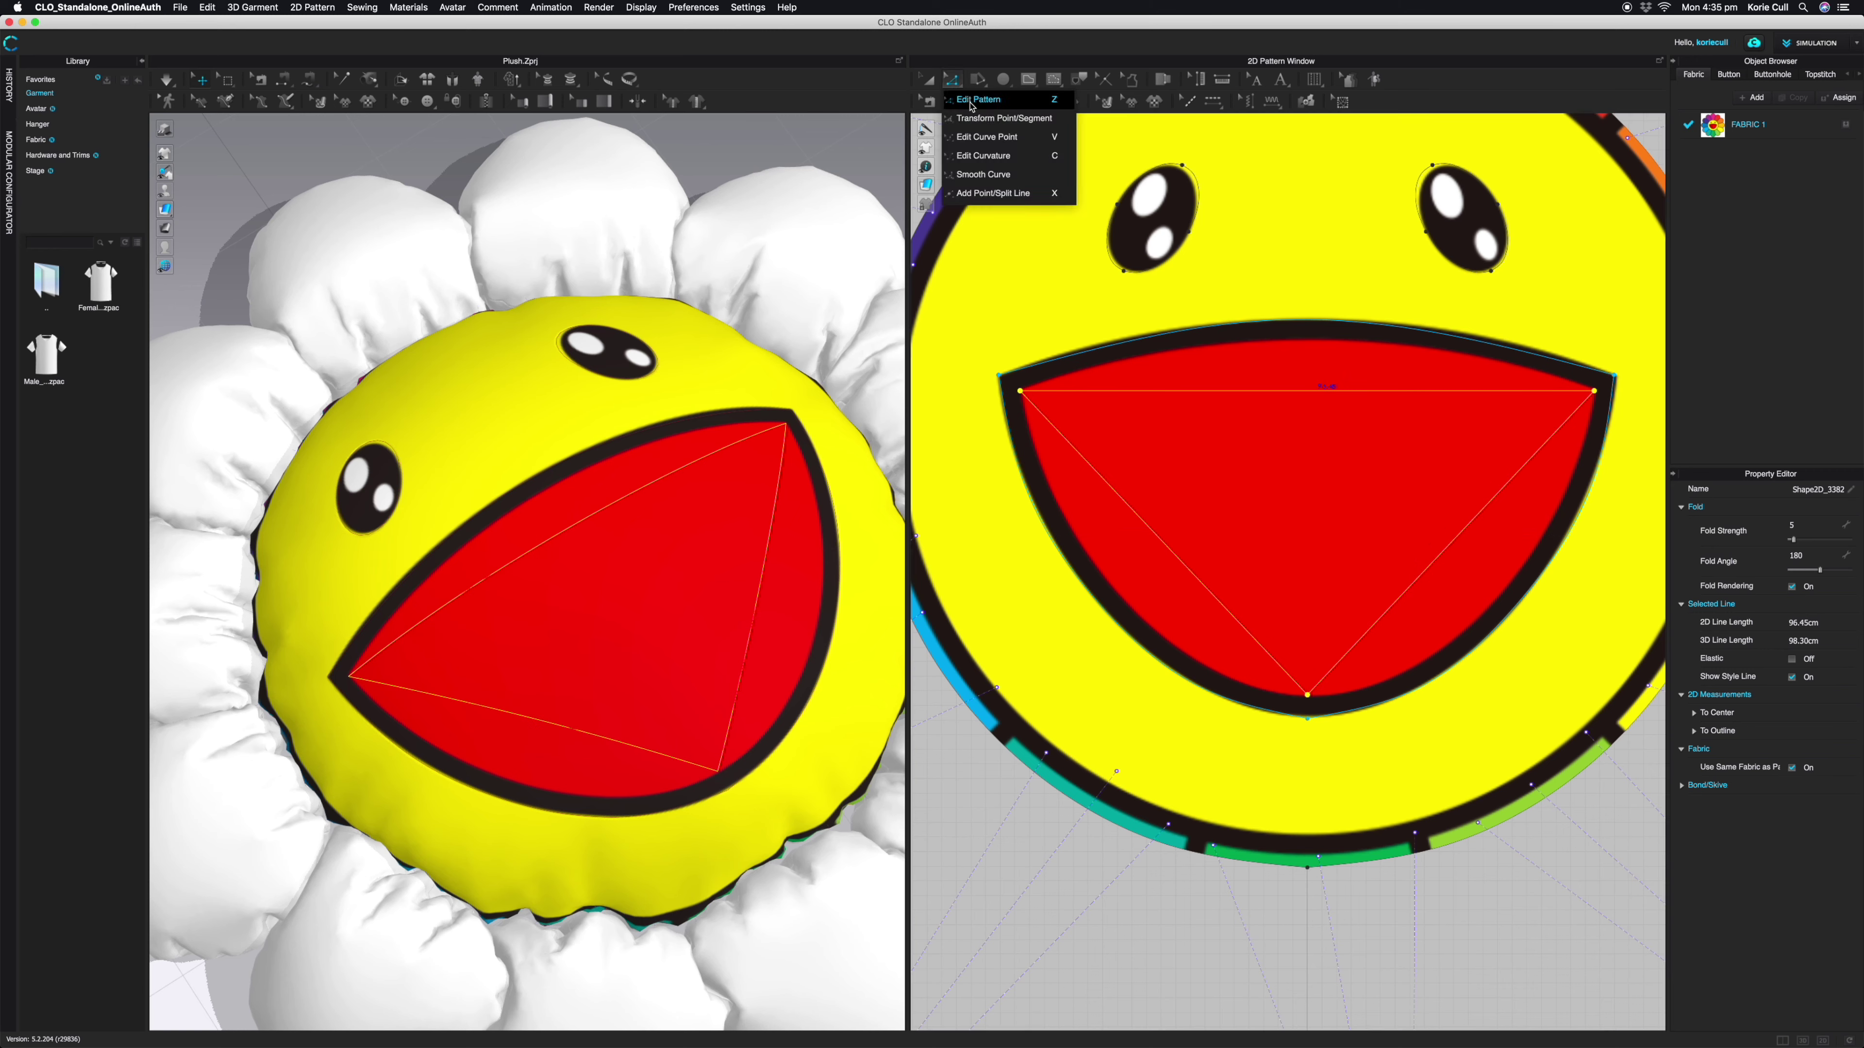
click(983, 143)
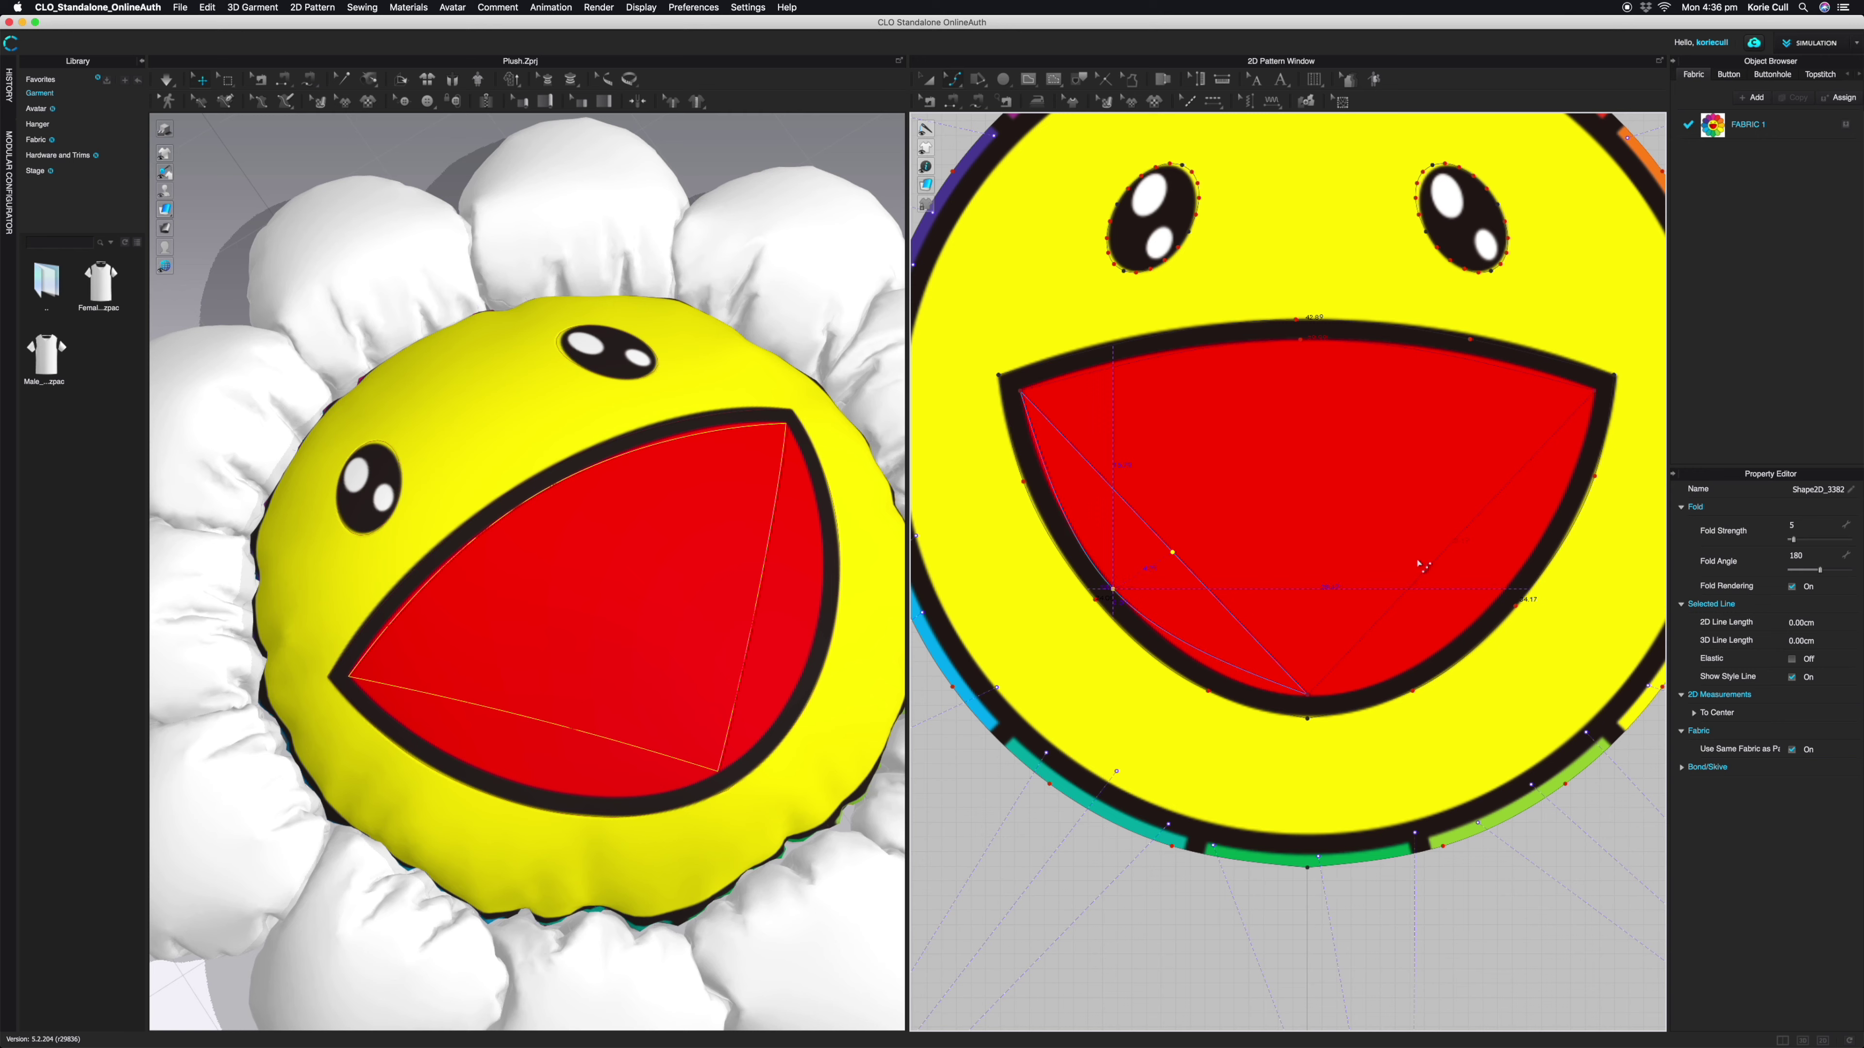
drag(1423, 565, 1502, 591)
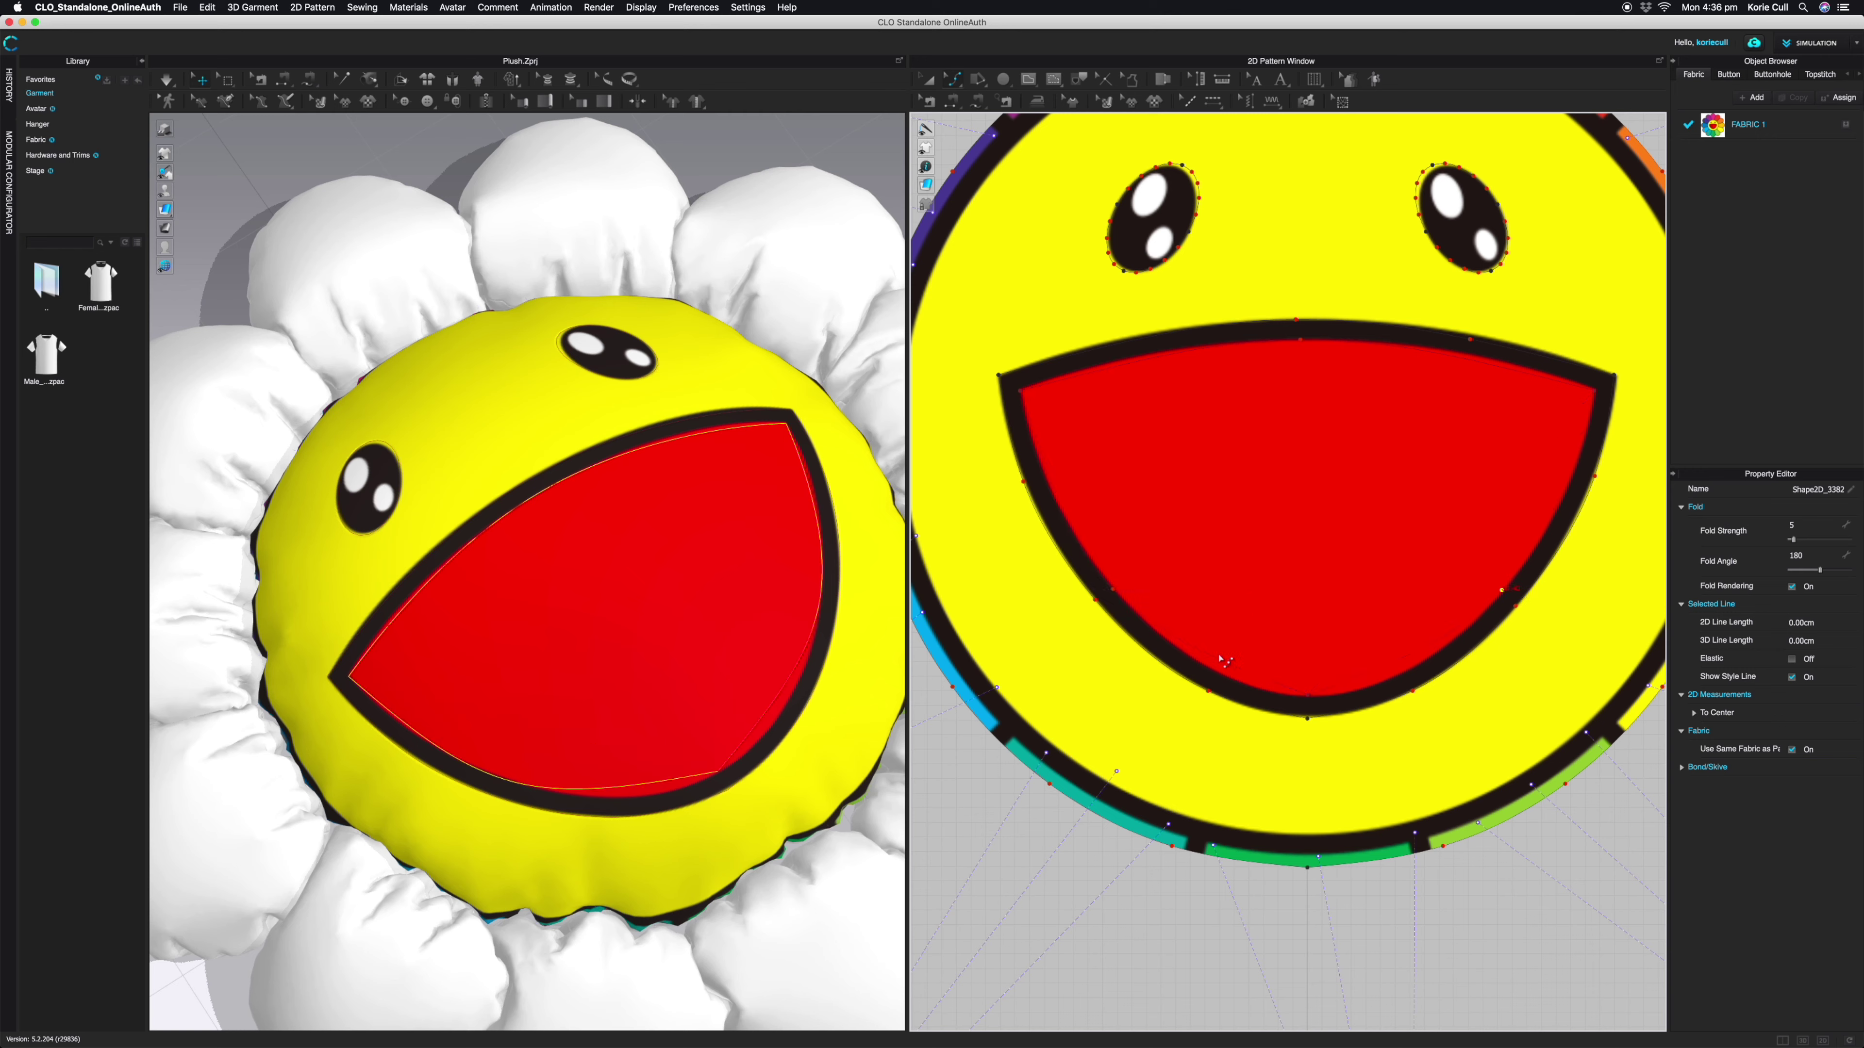
drag(1220, 656, 1212, 672)
drag(1349, 681, 1406, 670)
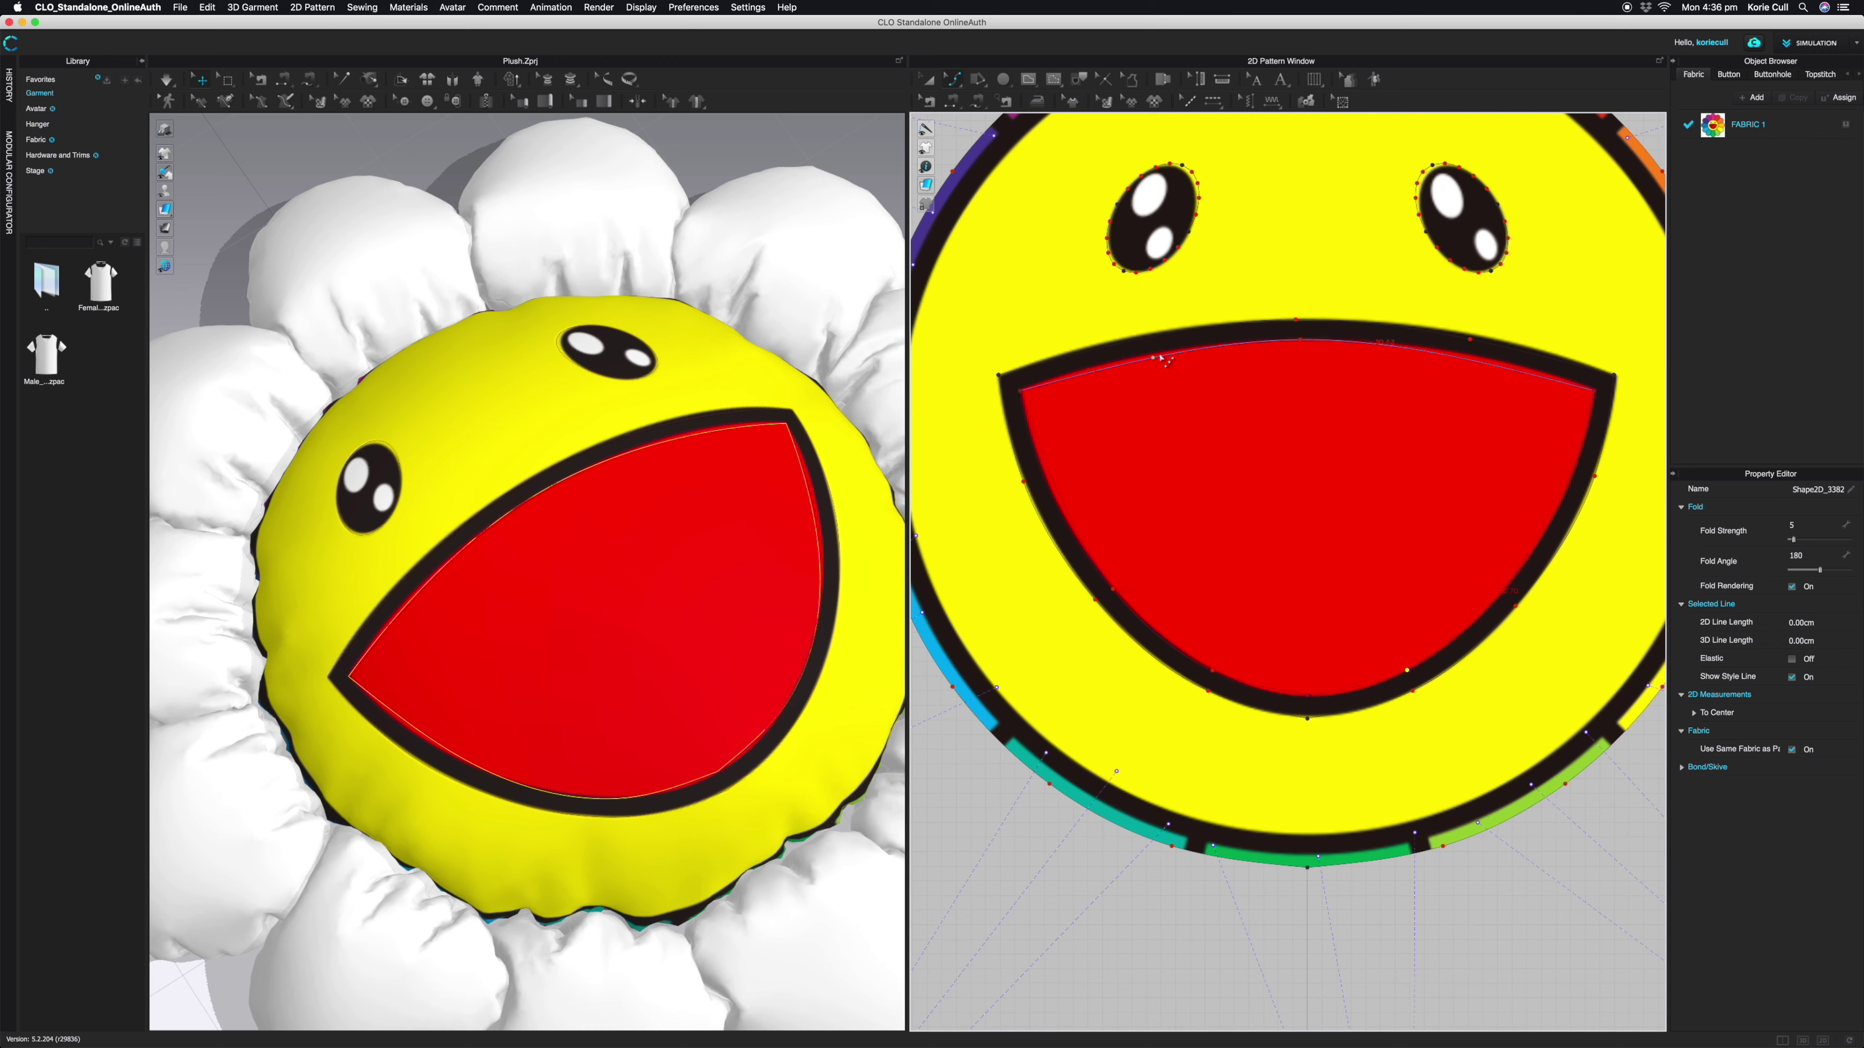
Step: Reselect the traced inner mouth outline and check its options
click(1475, 351)
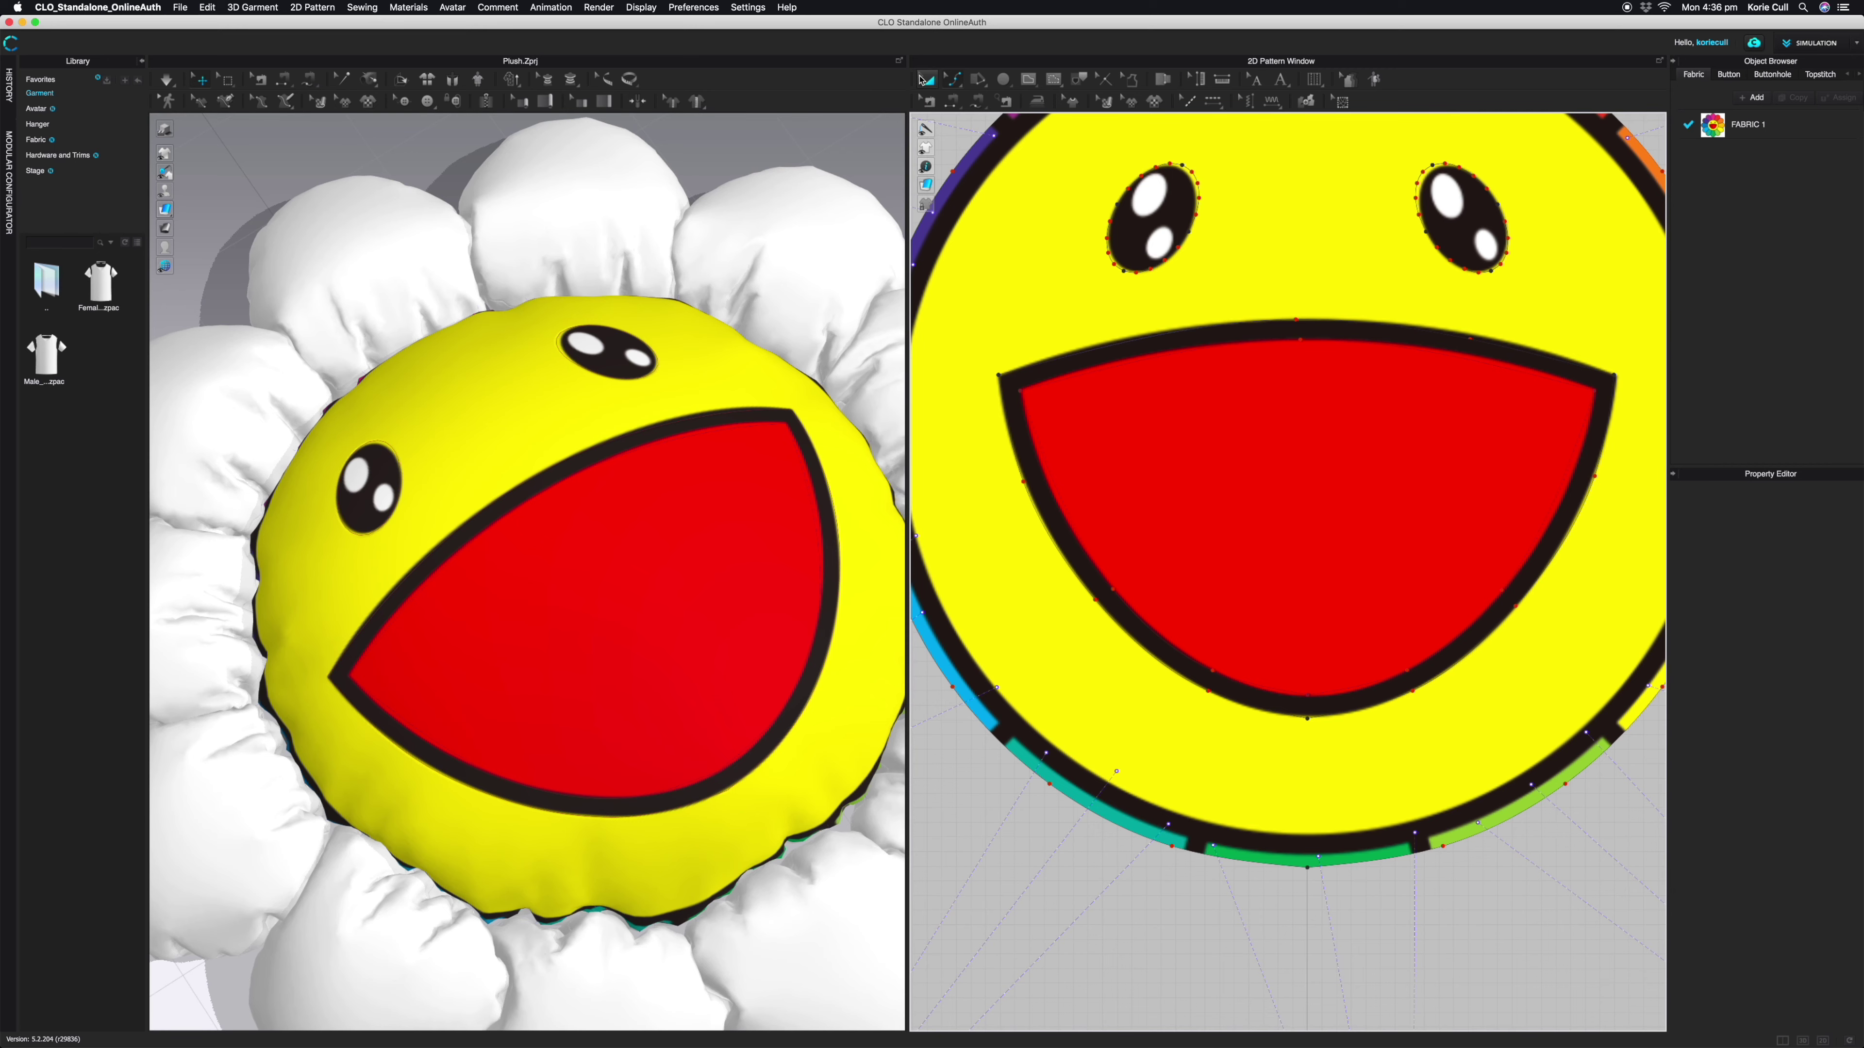
click(1547, 323)
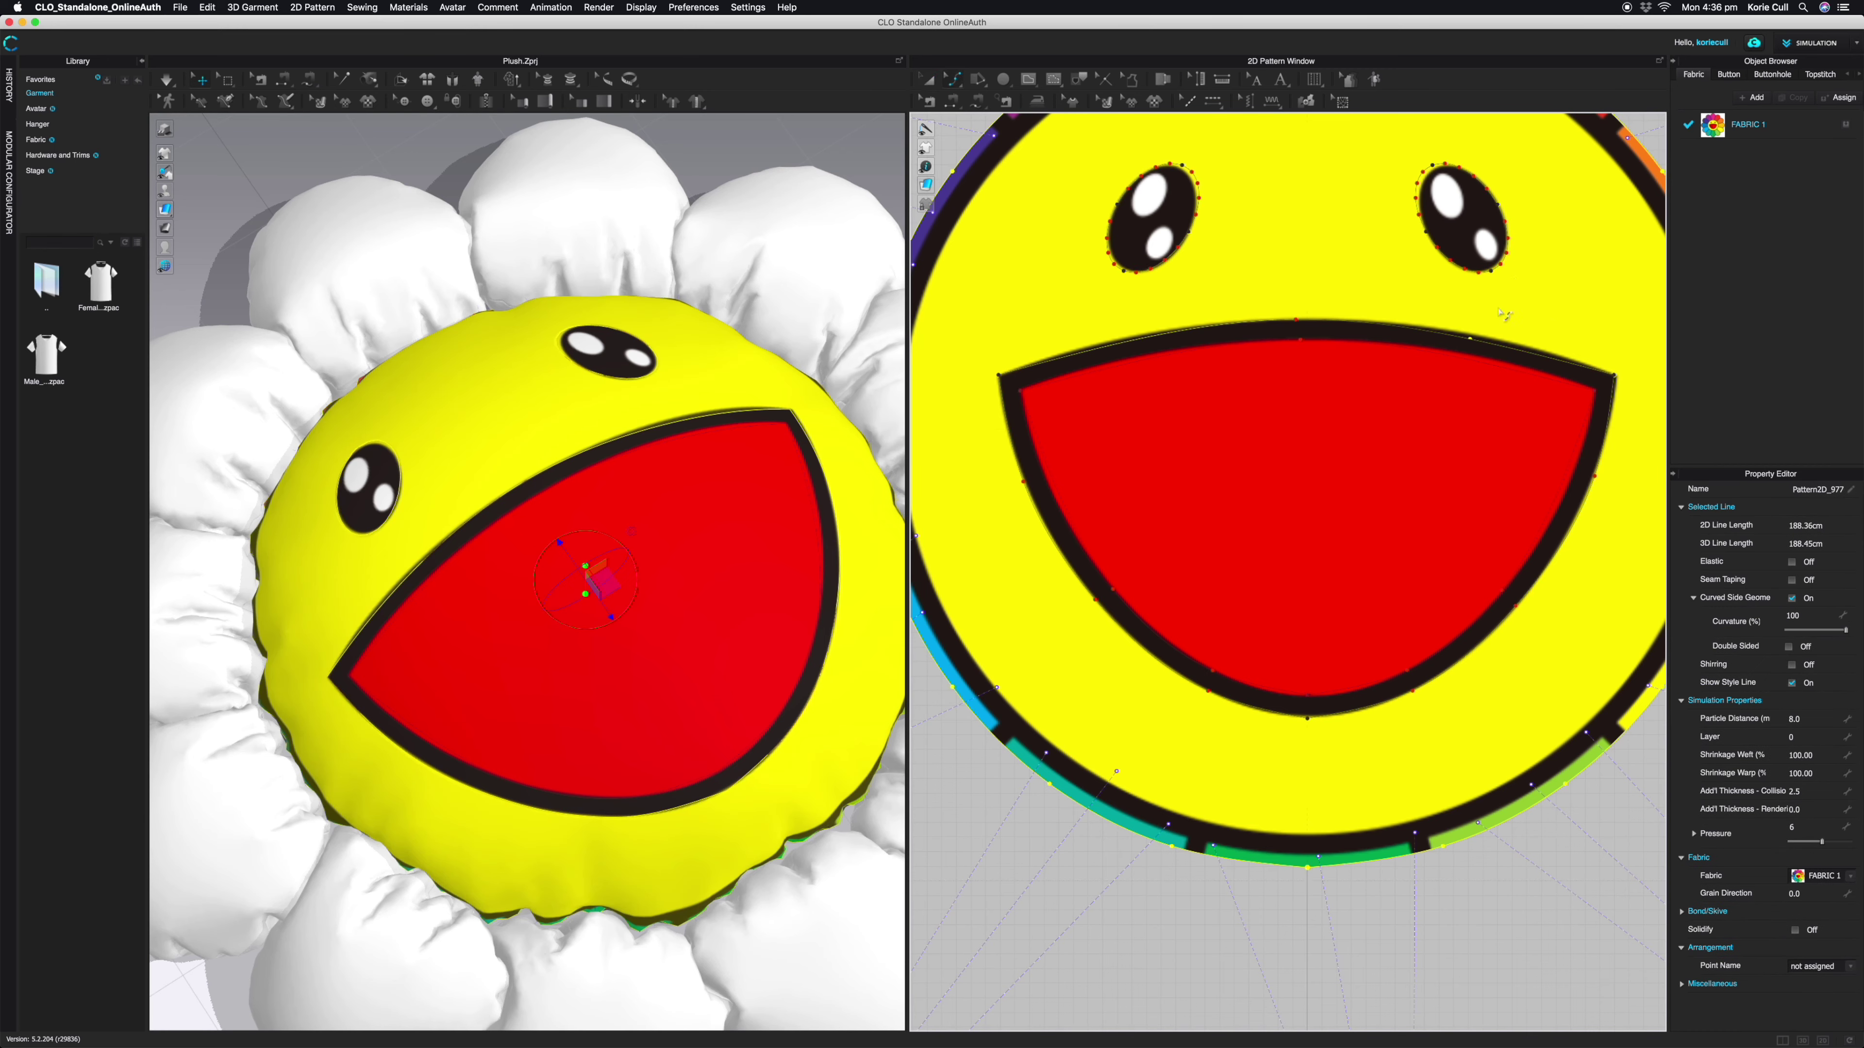
key(Escape)
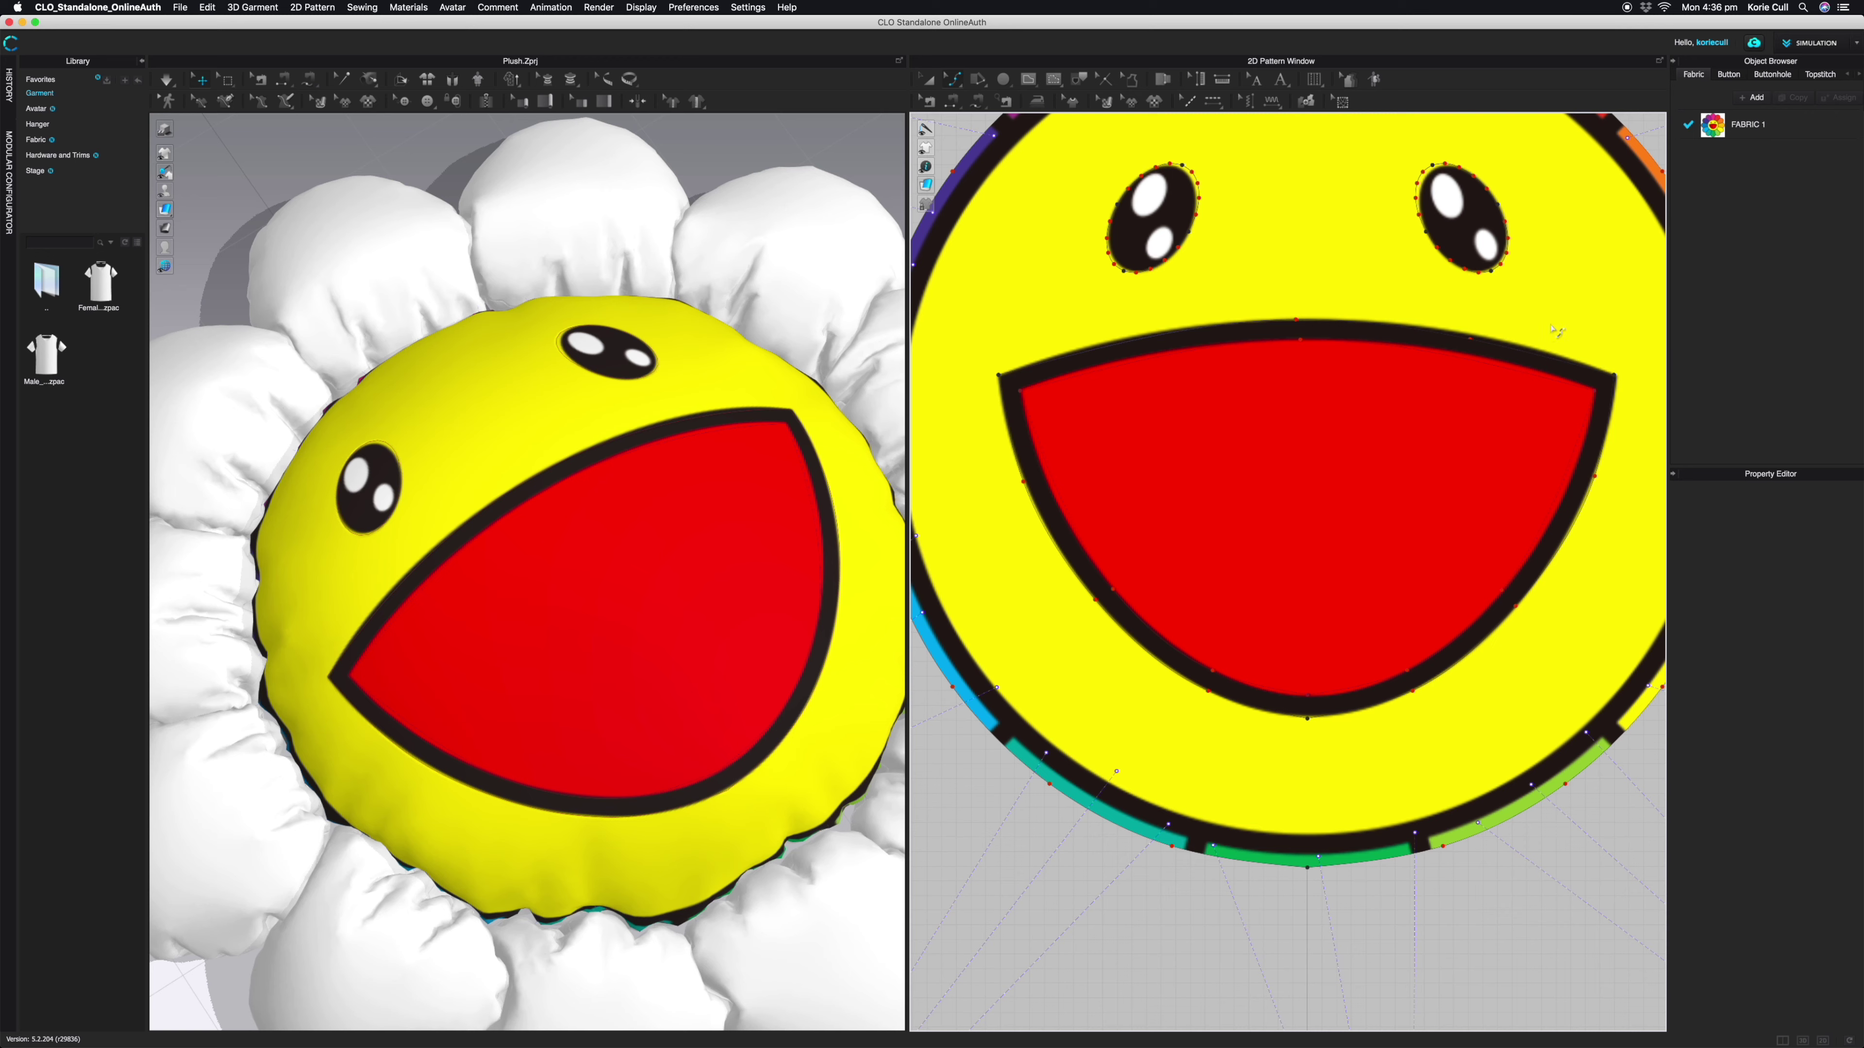
click(1194, 349)
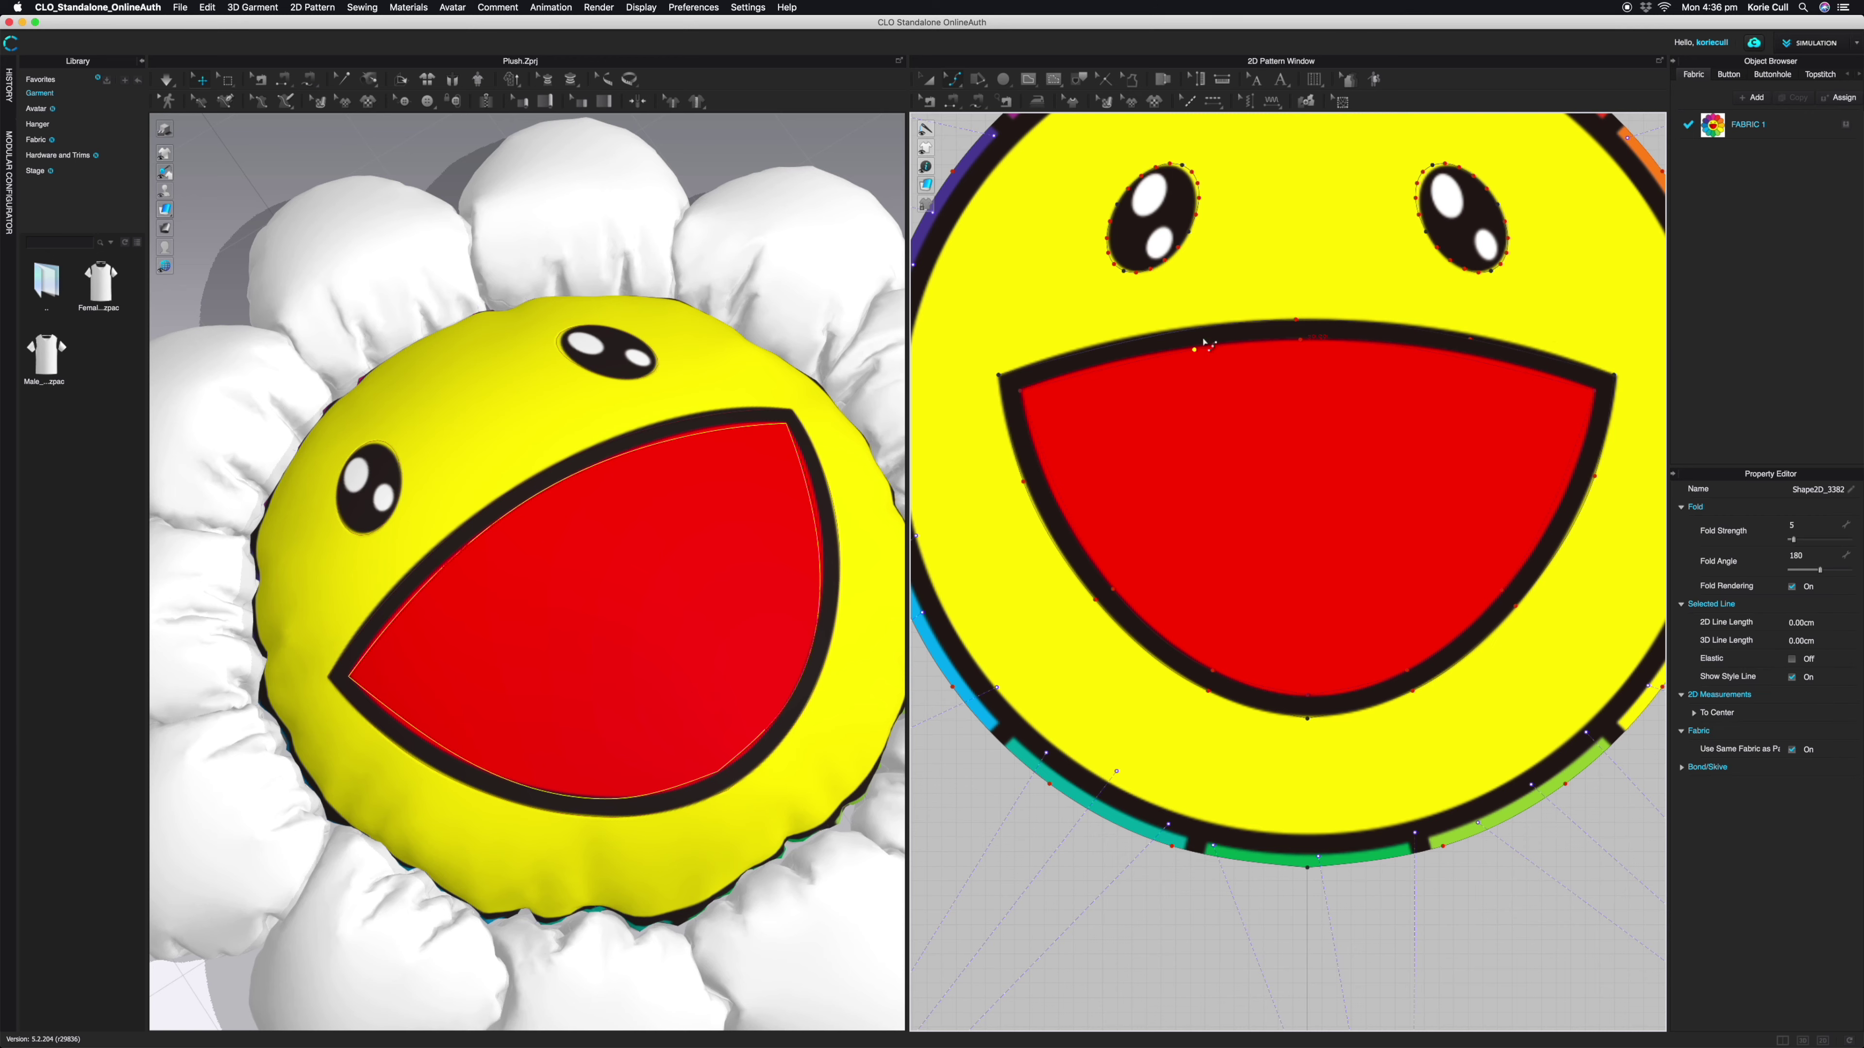
right_click(1167, 351)
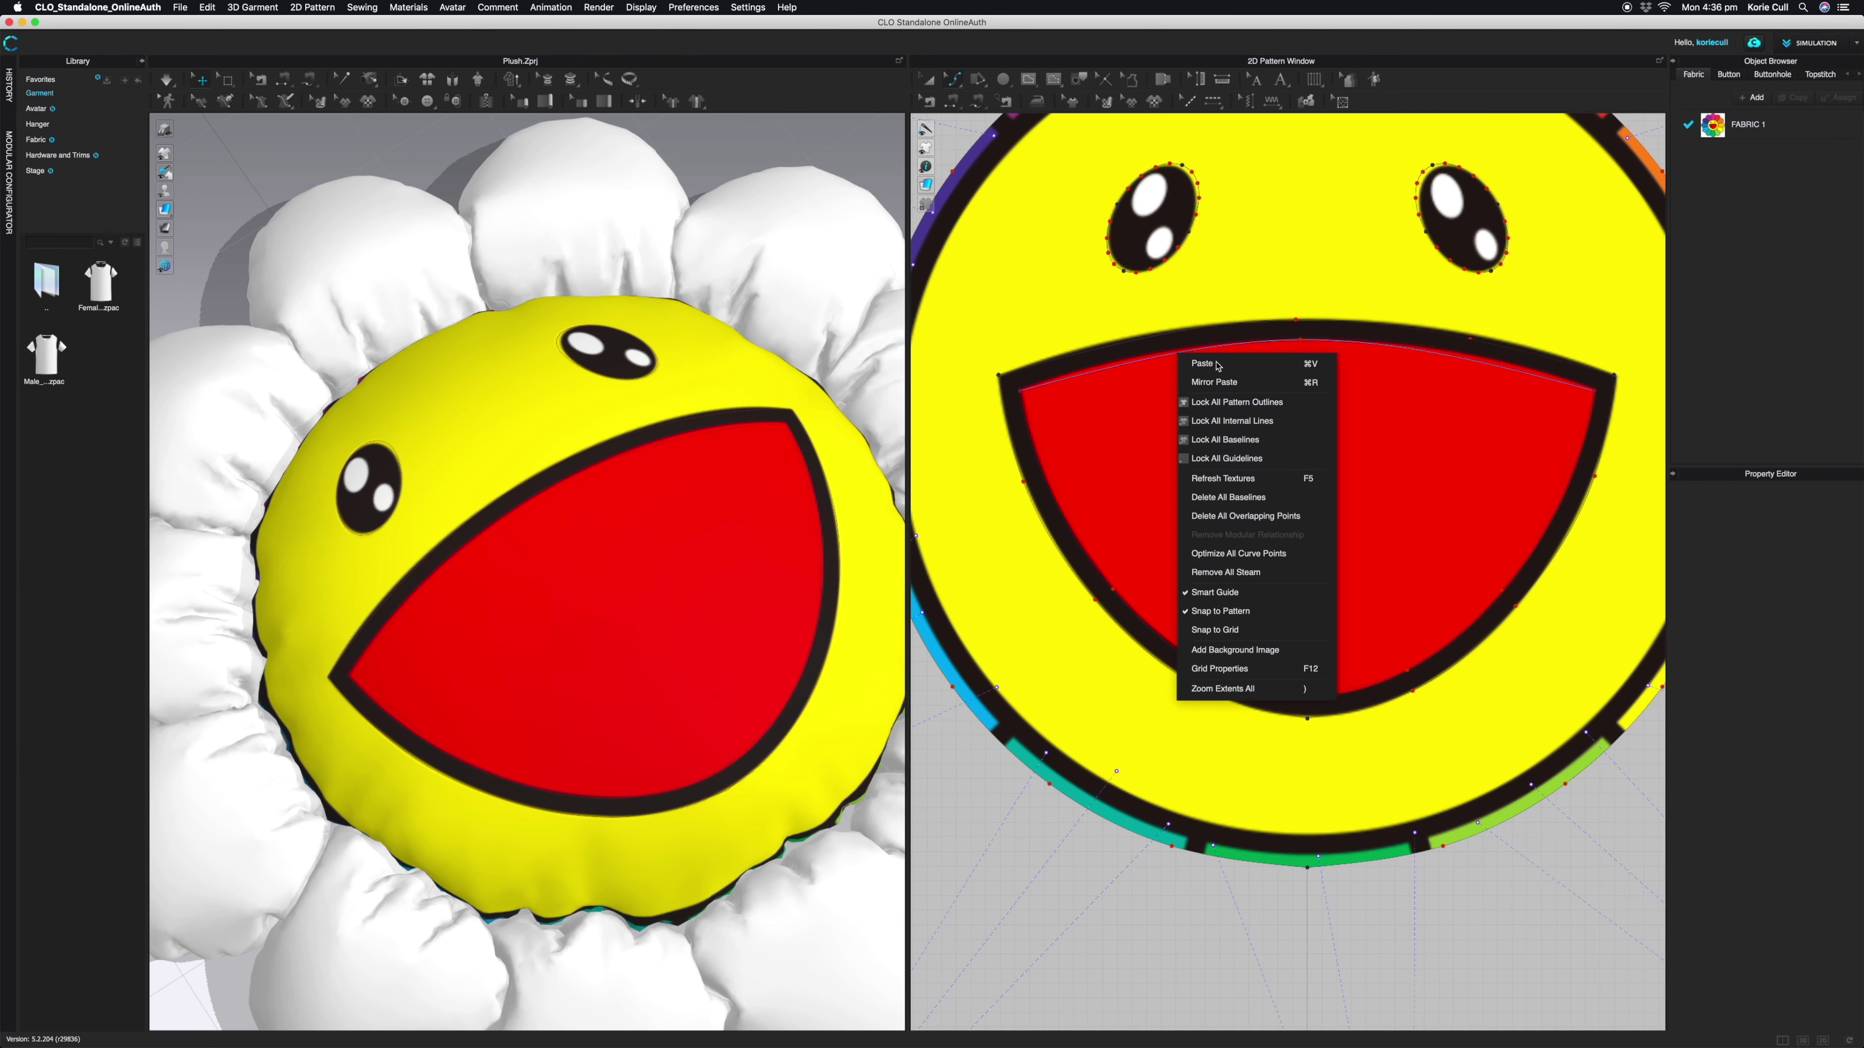
key(Escape)
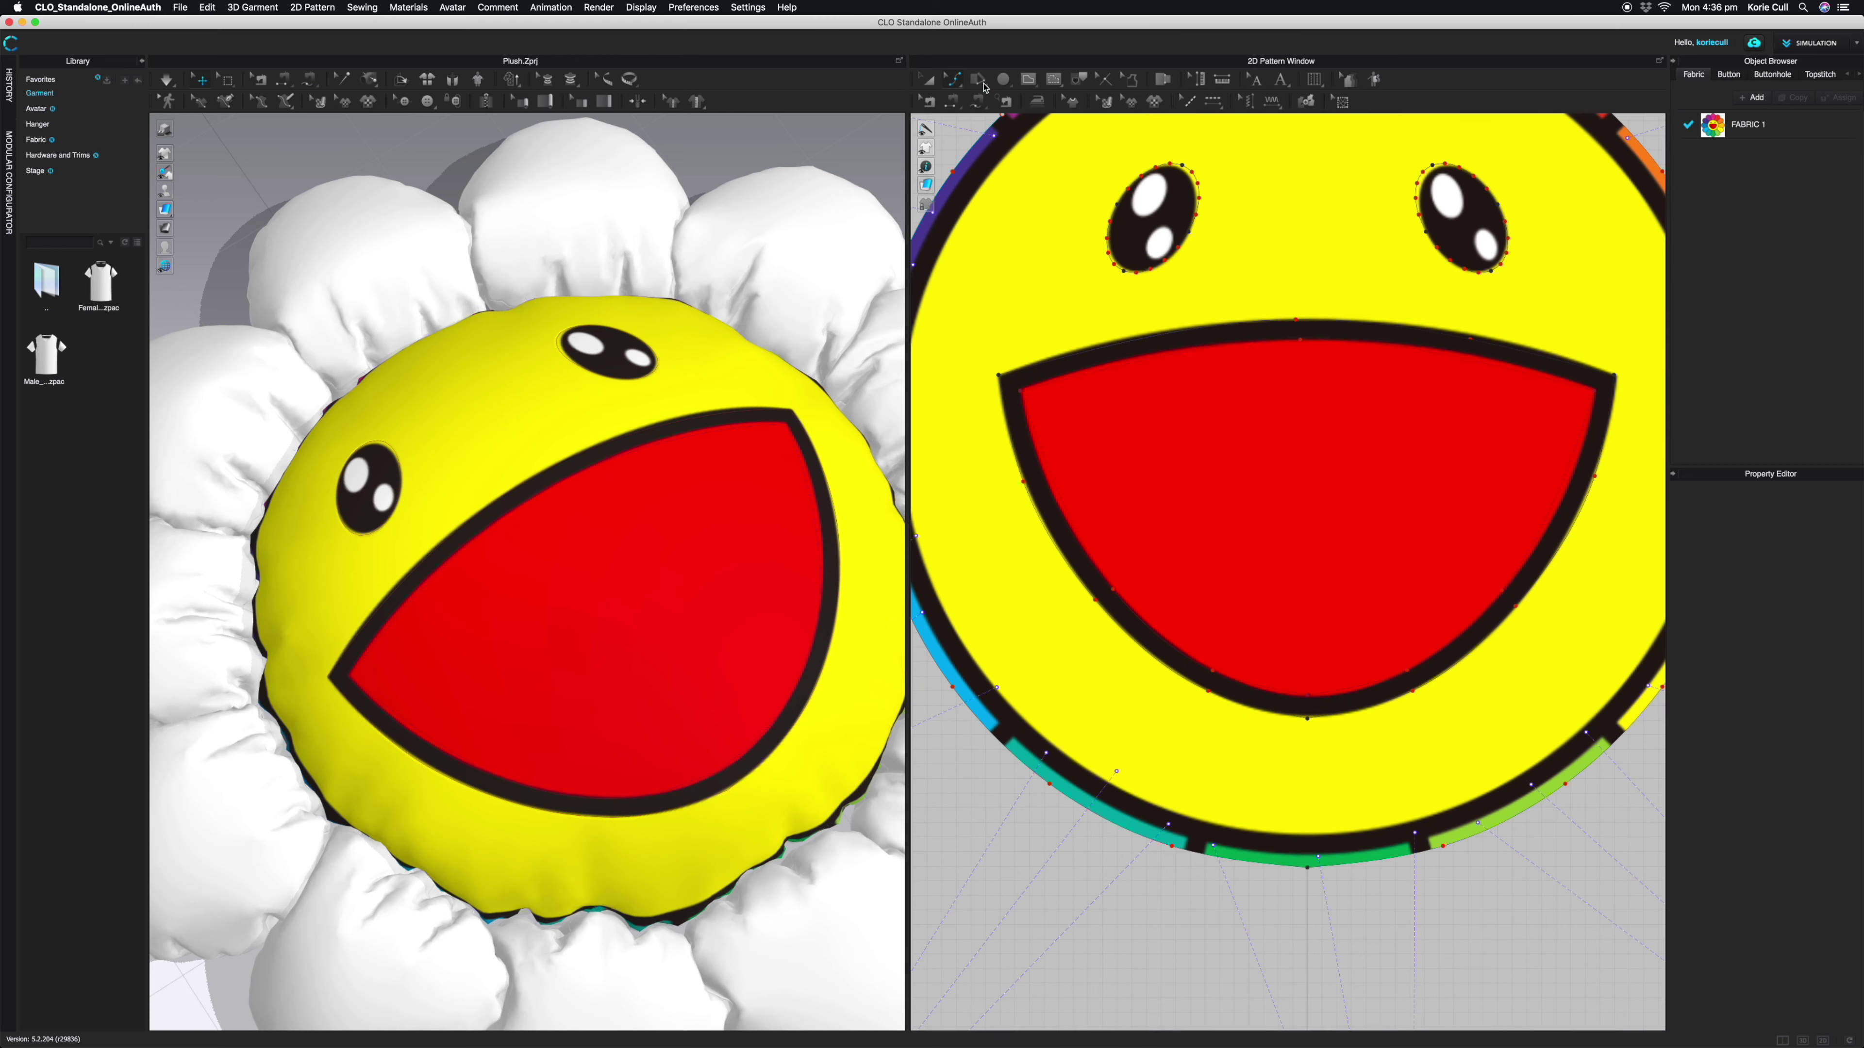
click(953, 79)
click(984, 117)
click(1388, 349)
Step: Cut & Sew the inner mouth outline into its own pattern and select it
right_click(1386, 351)
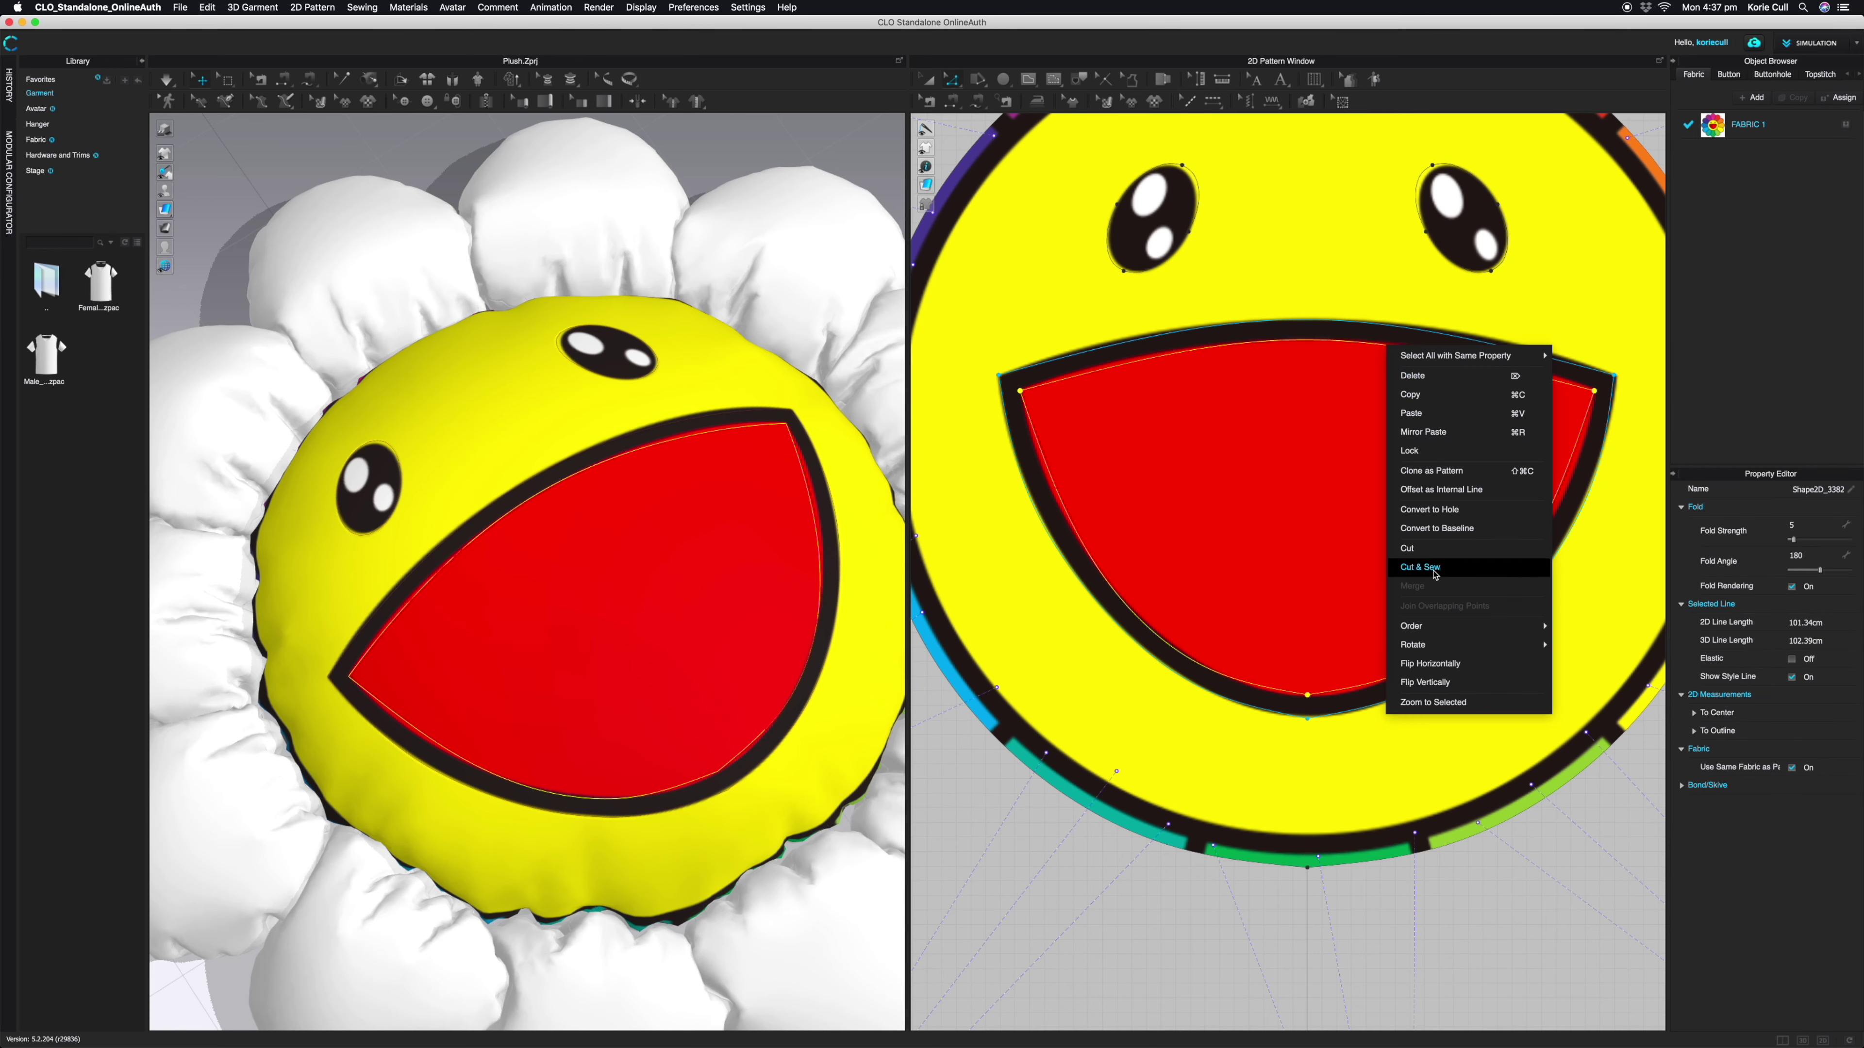
click(1420, 567)
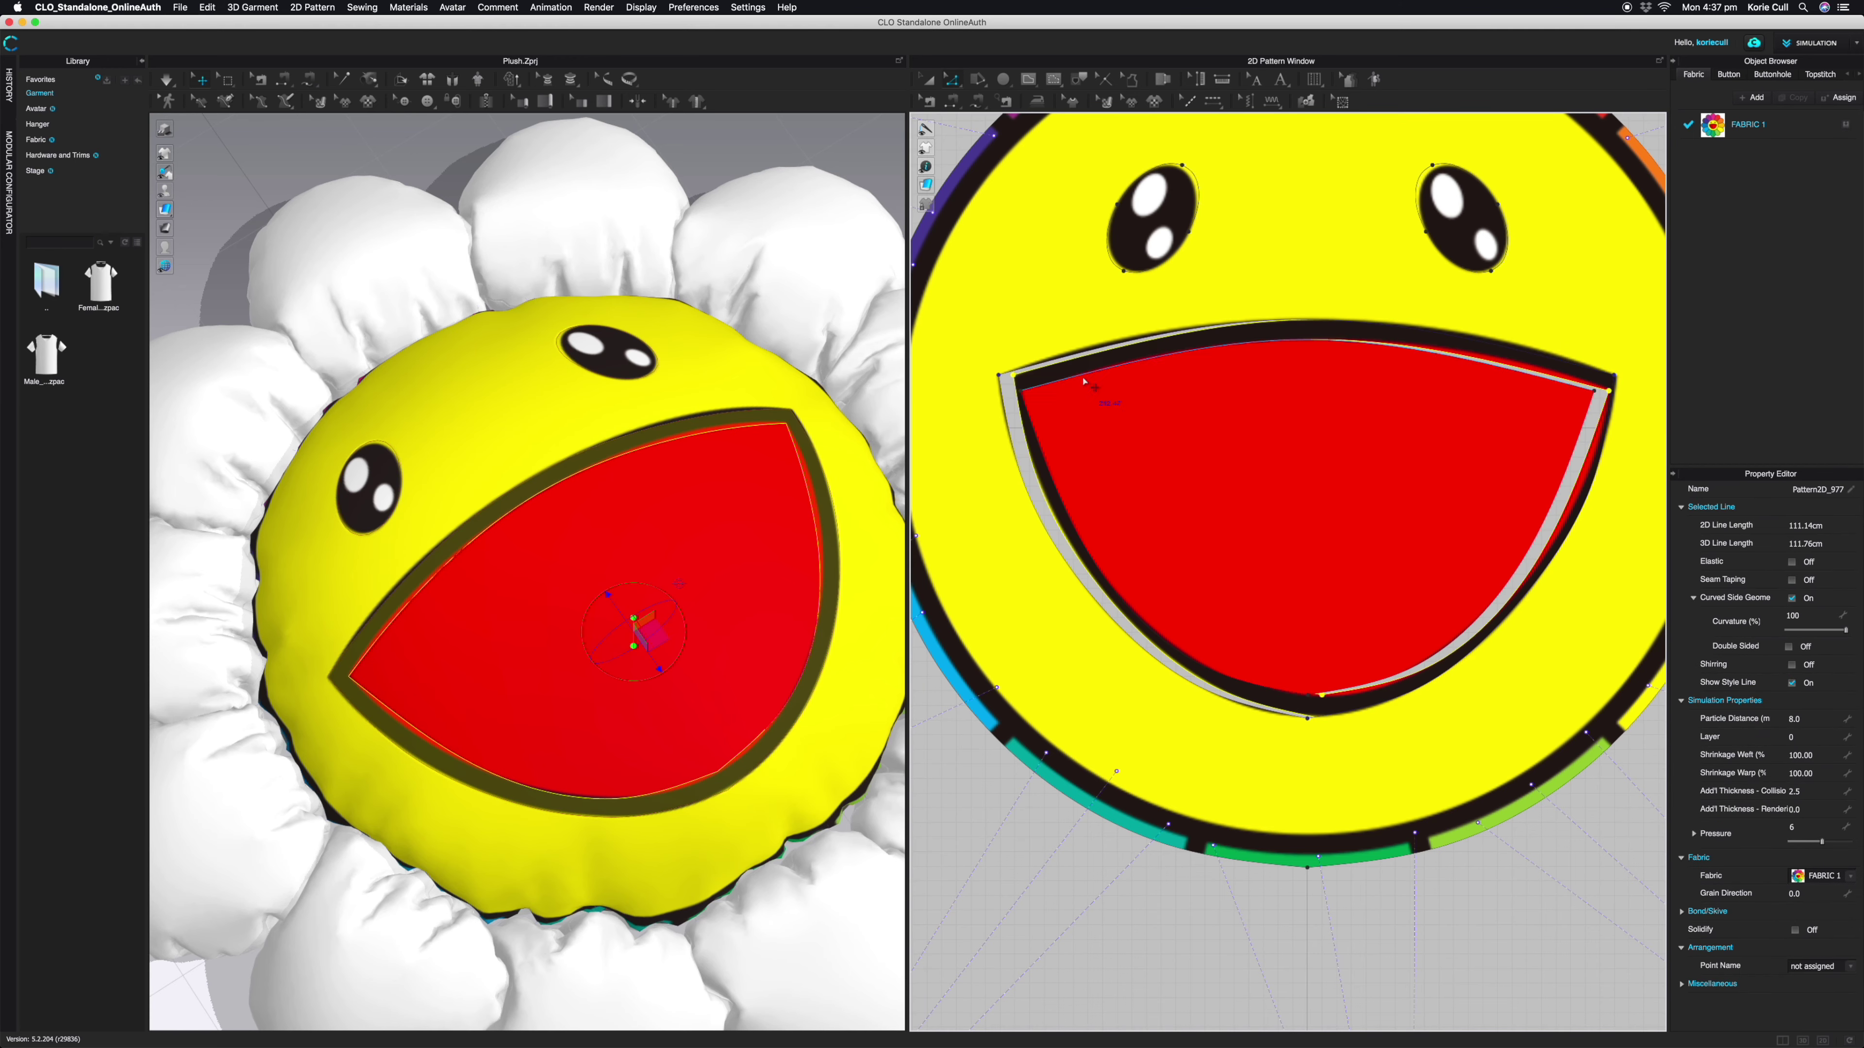
click(926, 80)
click(1219, 454)
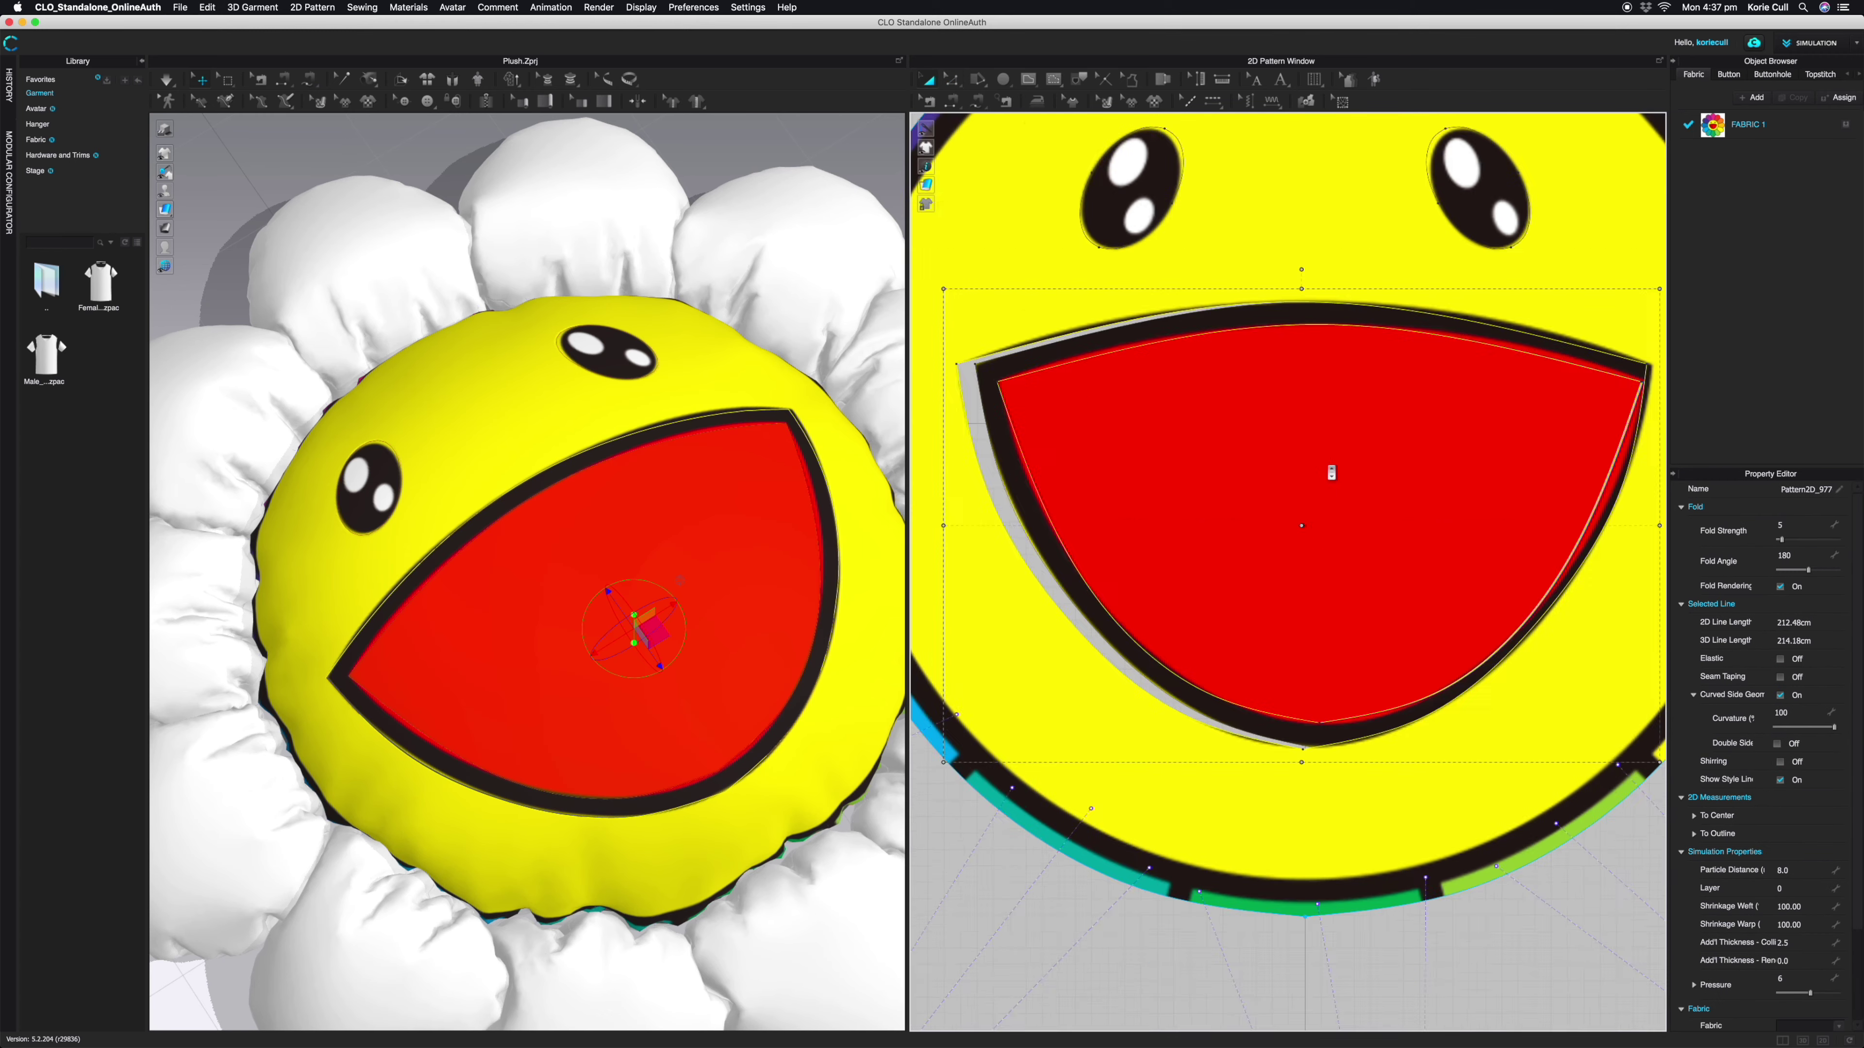
Step: Try moving the mouth pattern, dismiss the holes warning, and undo the mouth edits
scroll(1328, 466, down, 5)
drag(1332, 657, 1332, 661)
click(931, 586)
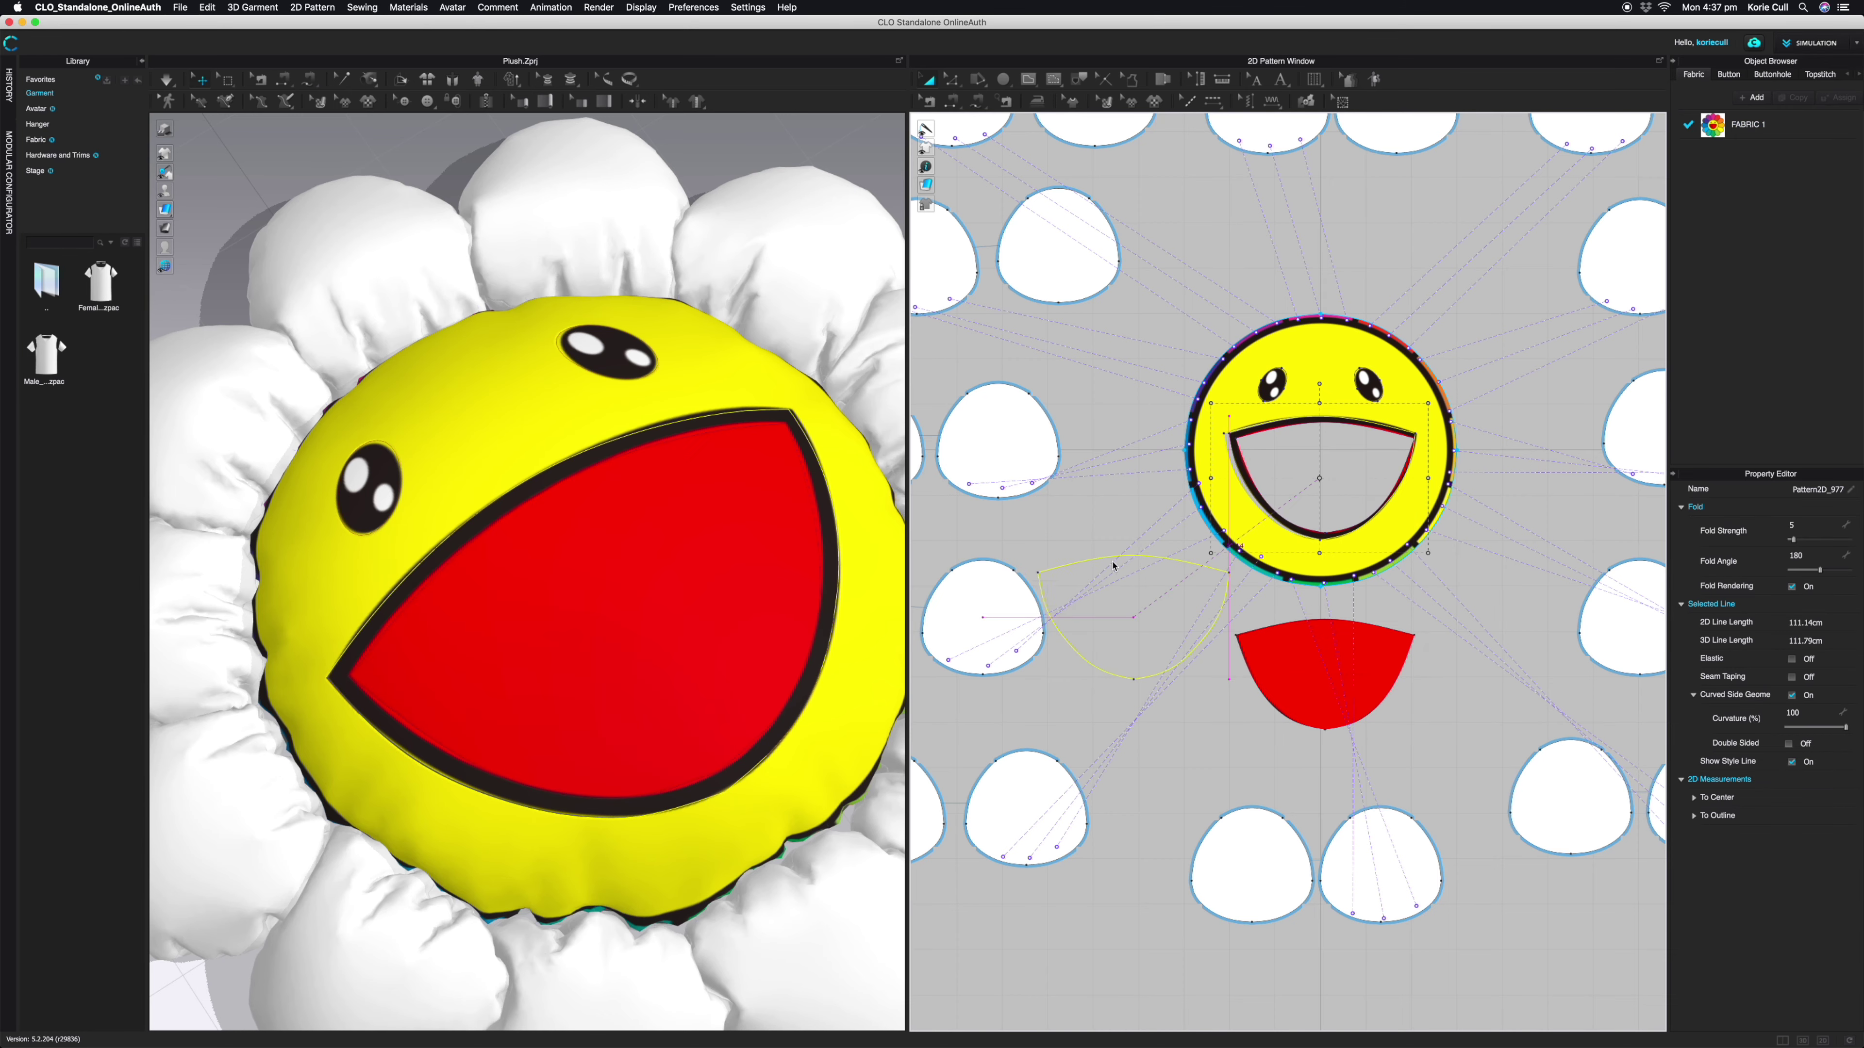
click(932, 585)
scroll(1111, 476, down, 2)
scroll(1111, 475, up, 8)
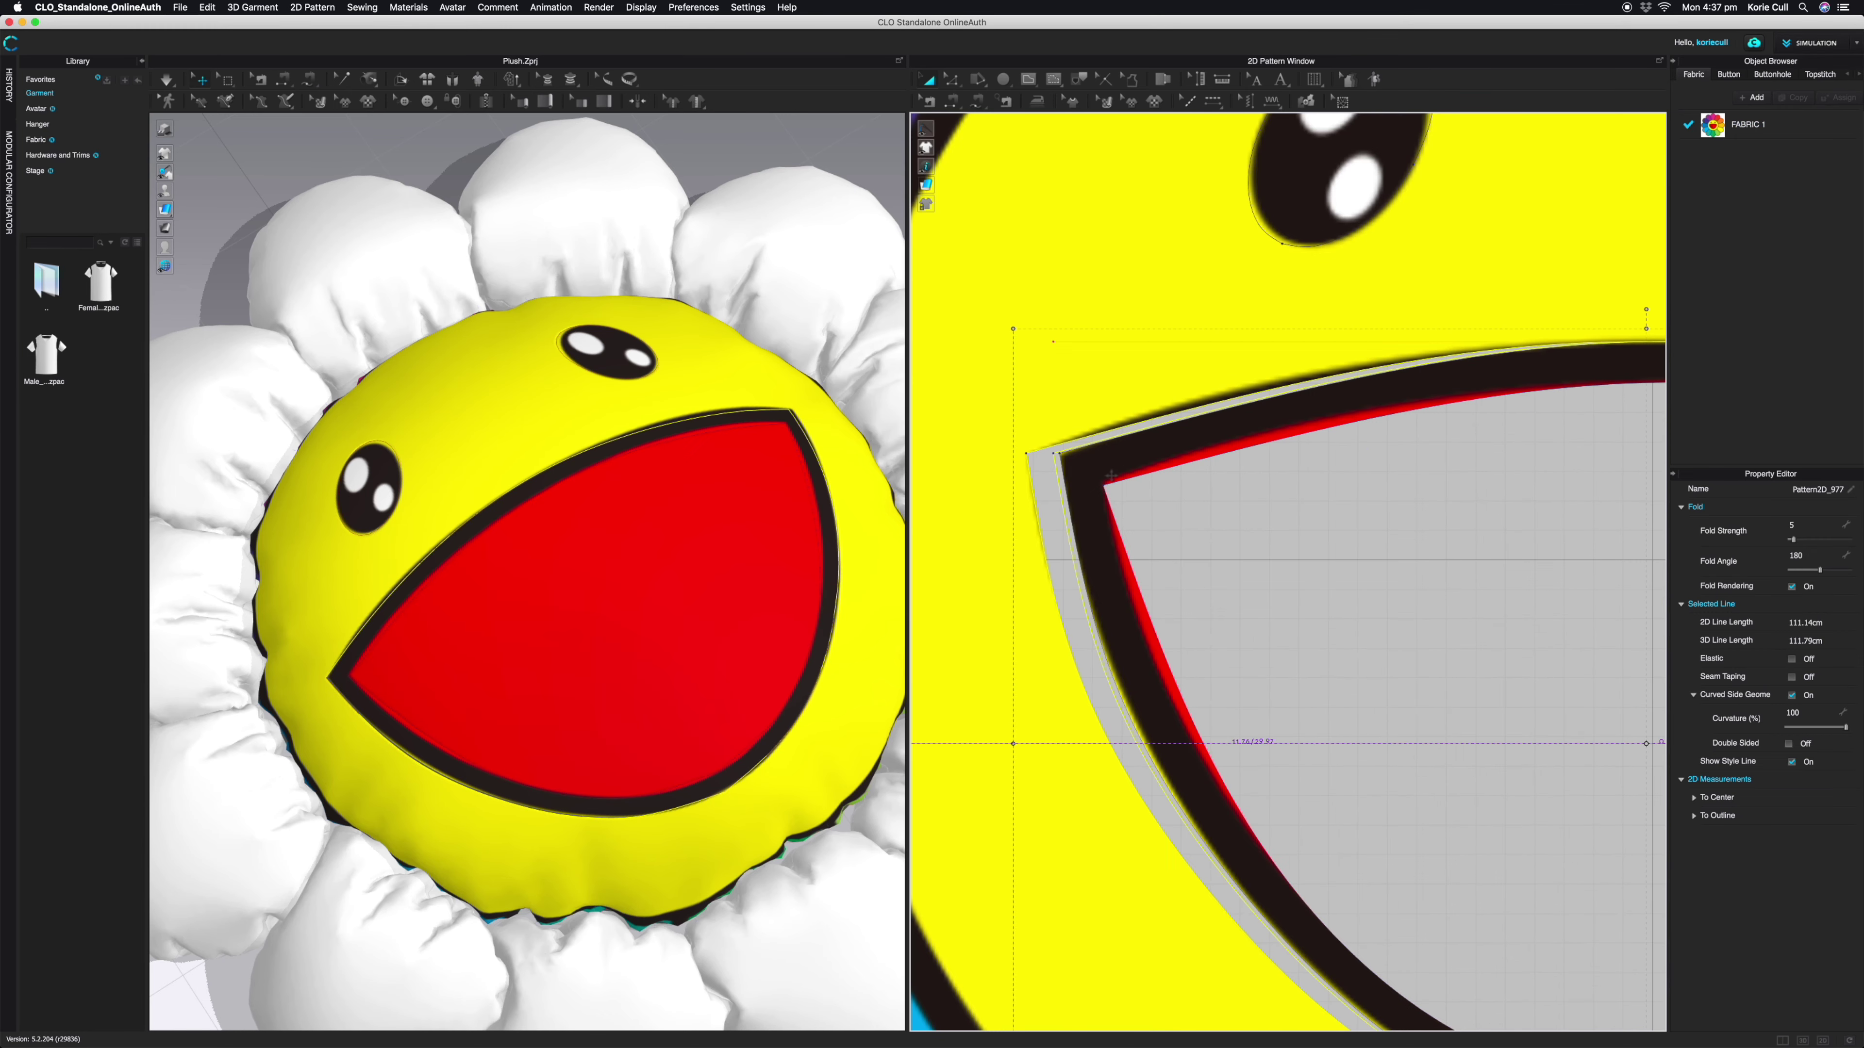
key(super+z)
key(super+z)
key(super+z)
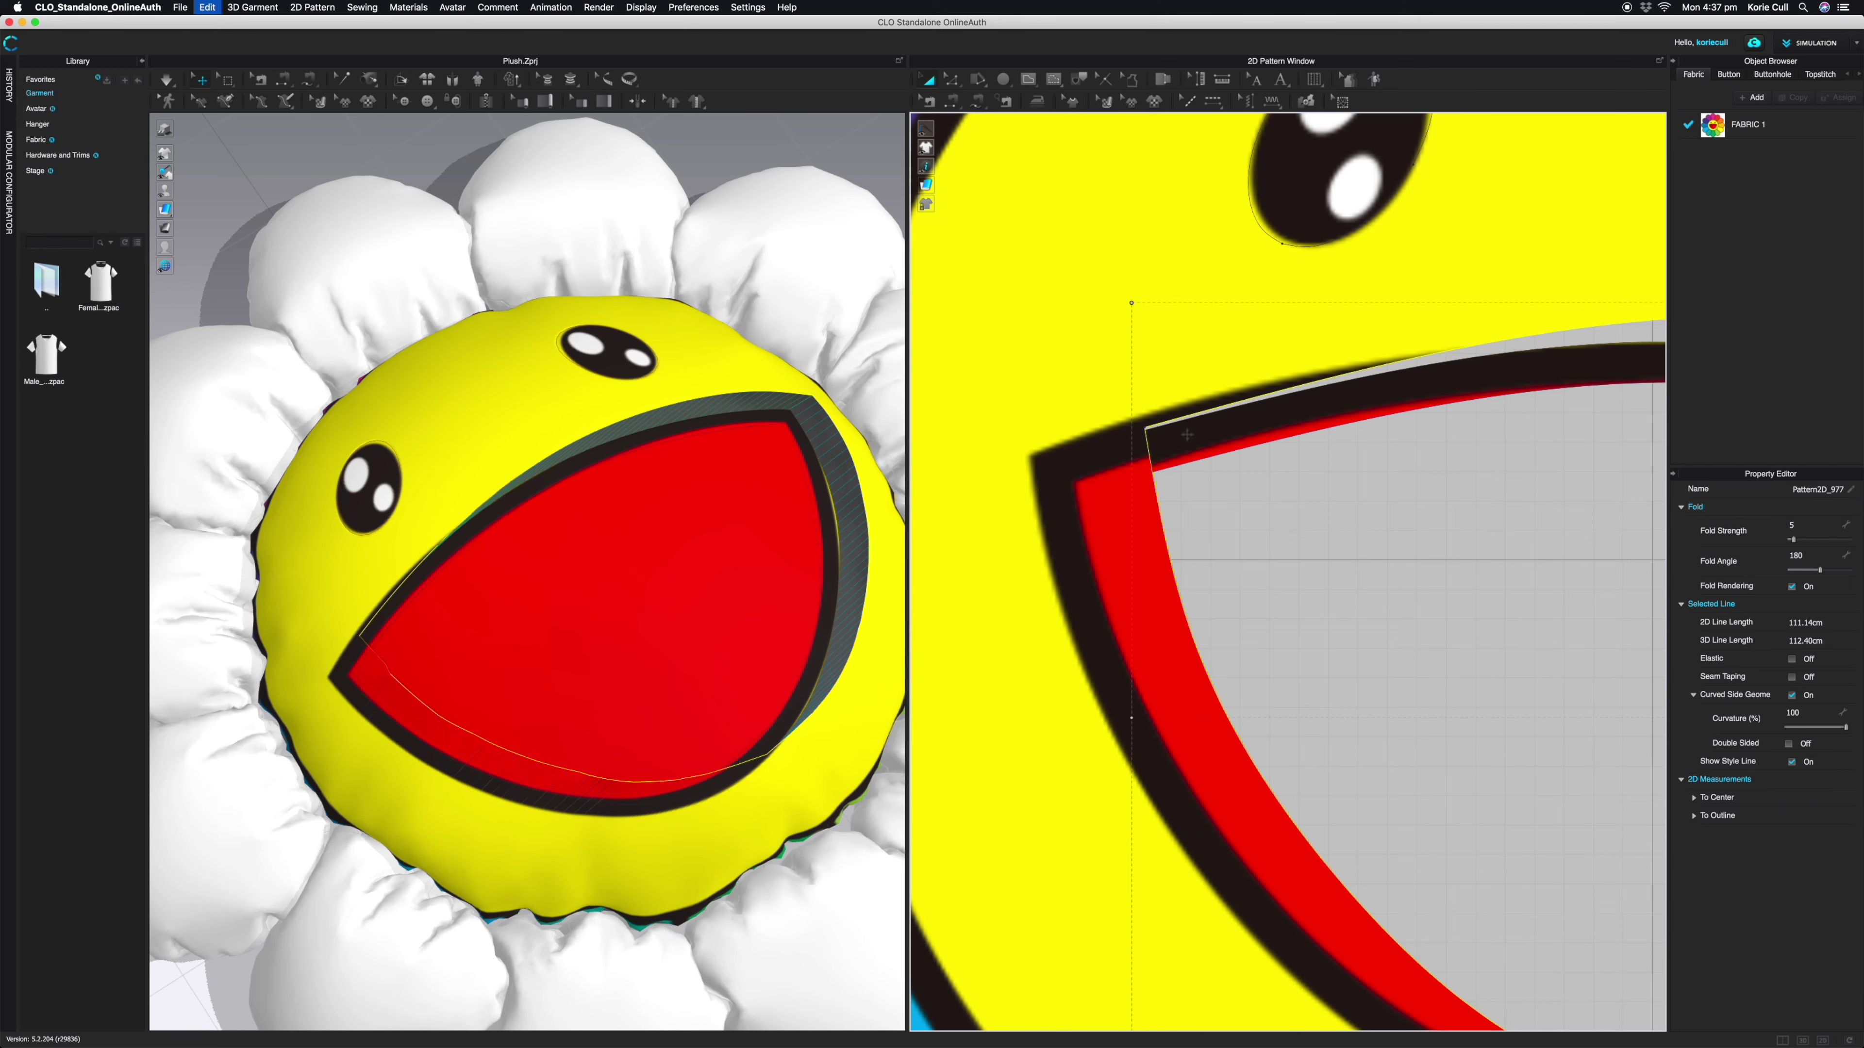
key(super+z)
key(super+z)
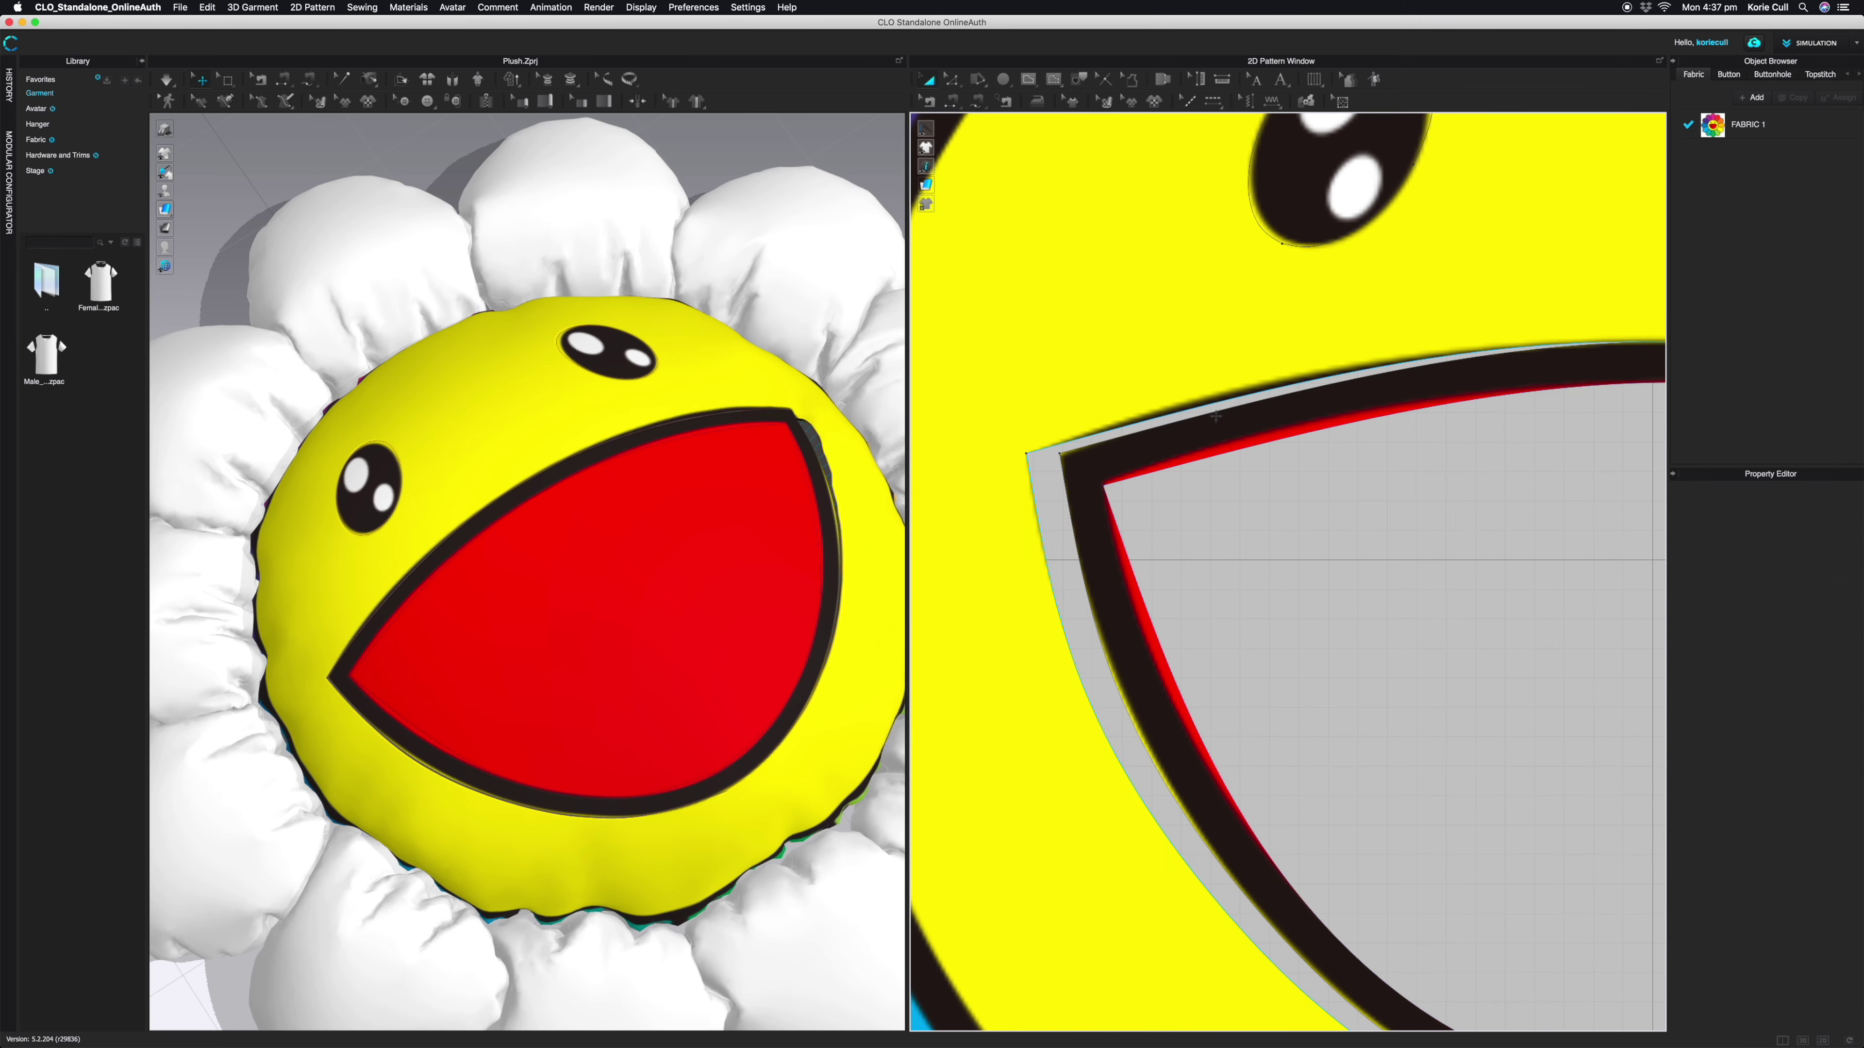
Step: Reposition the mouth opening slightly up and to the right within the face
click(669, 519)
mouse_move(670, 520)
right_down()
mouse_move(686, 525)
mouse_move(629, 507)
right_up()
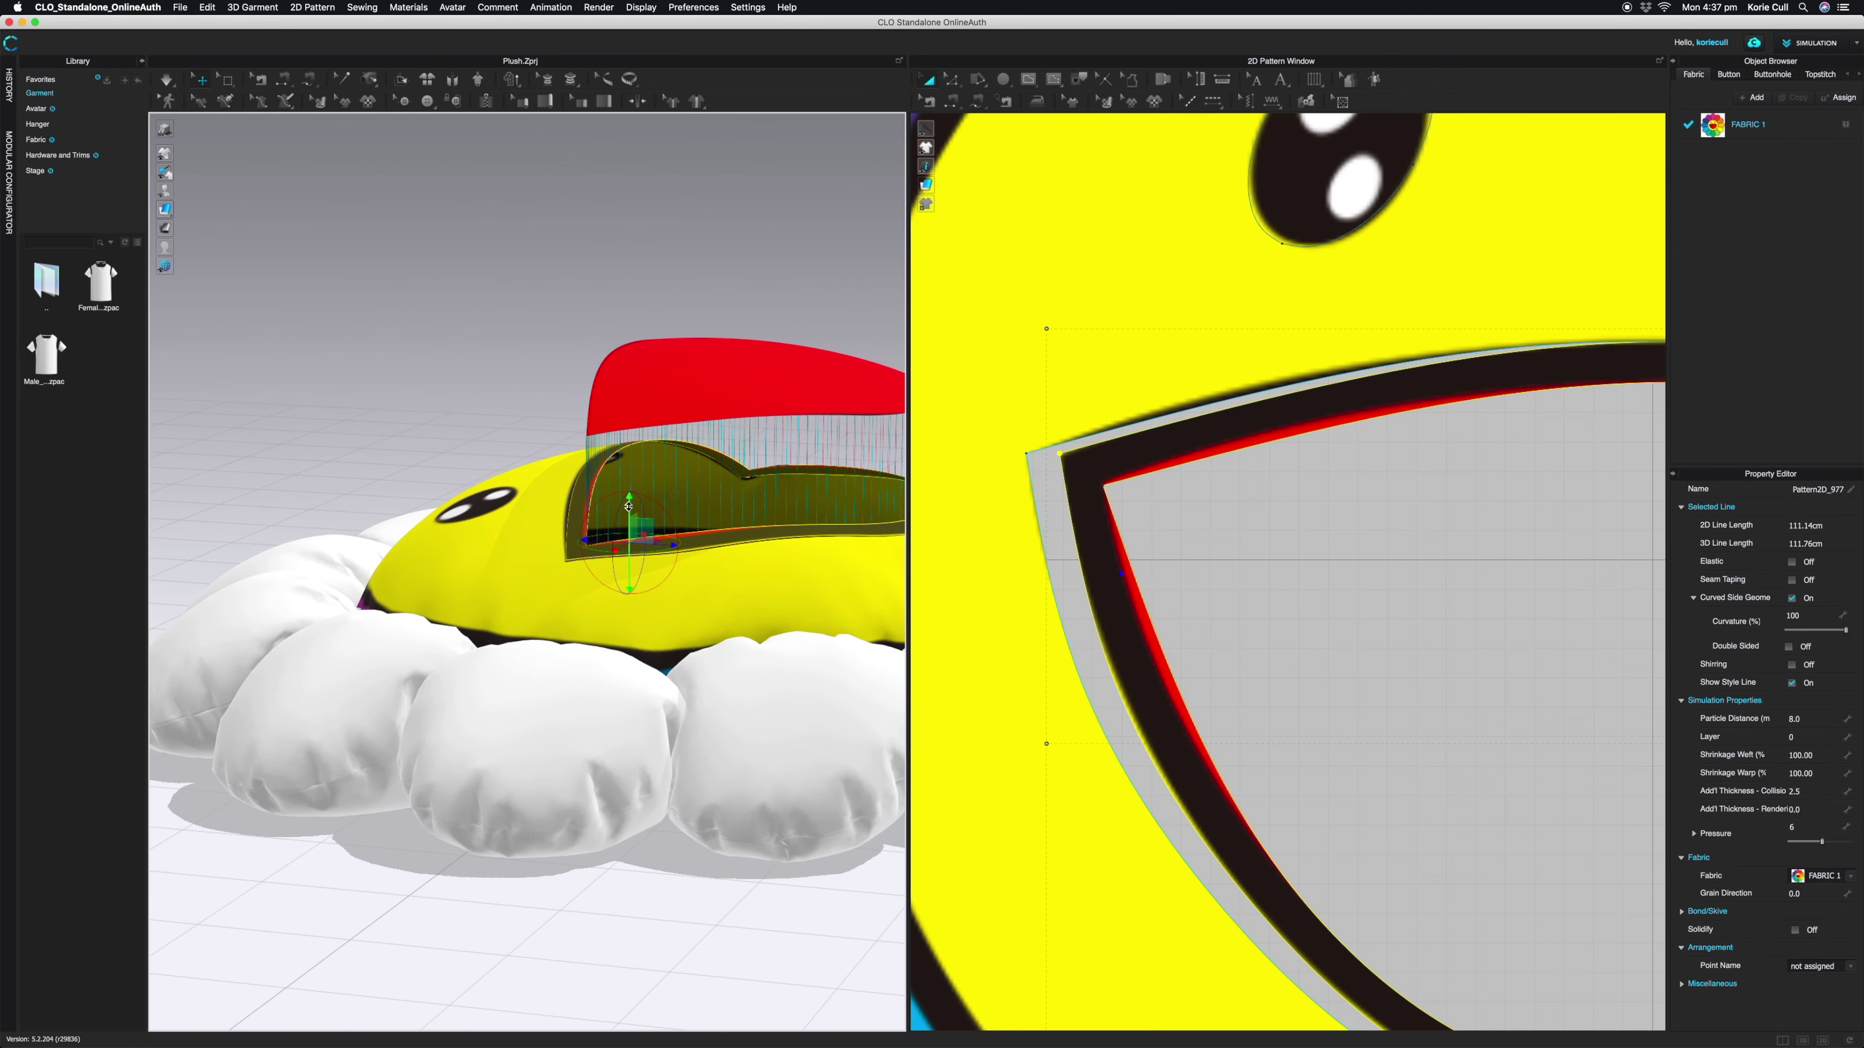
scroll(1326, 553, down, 5)
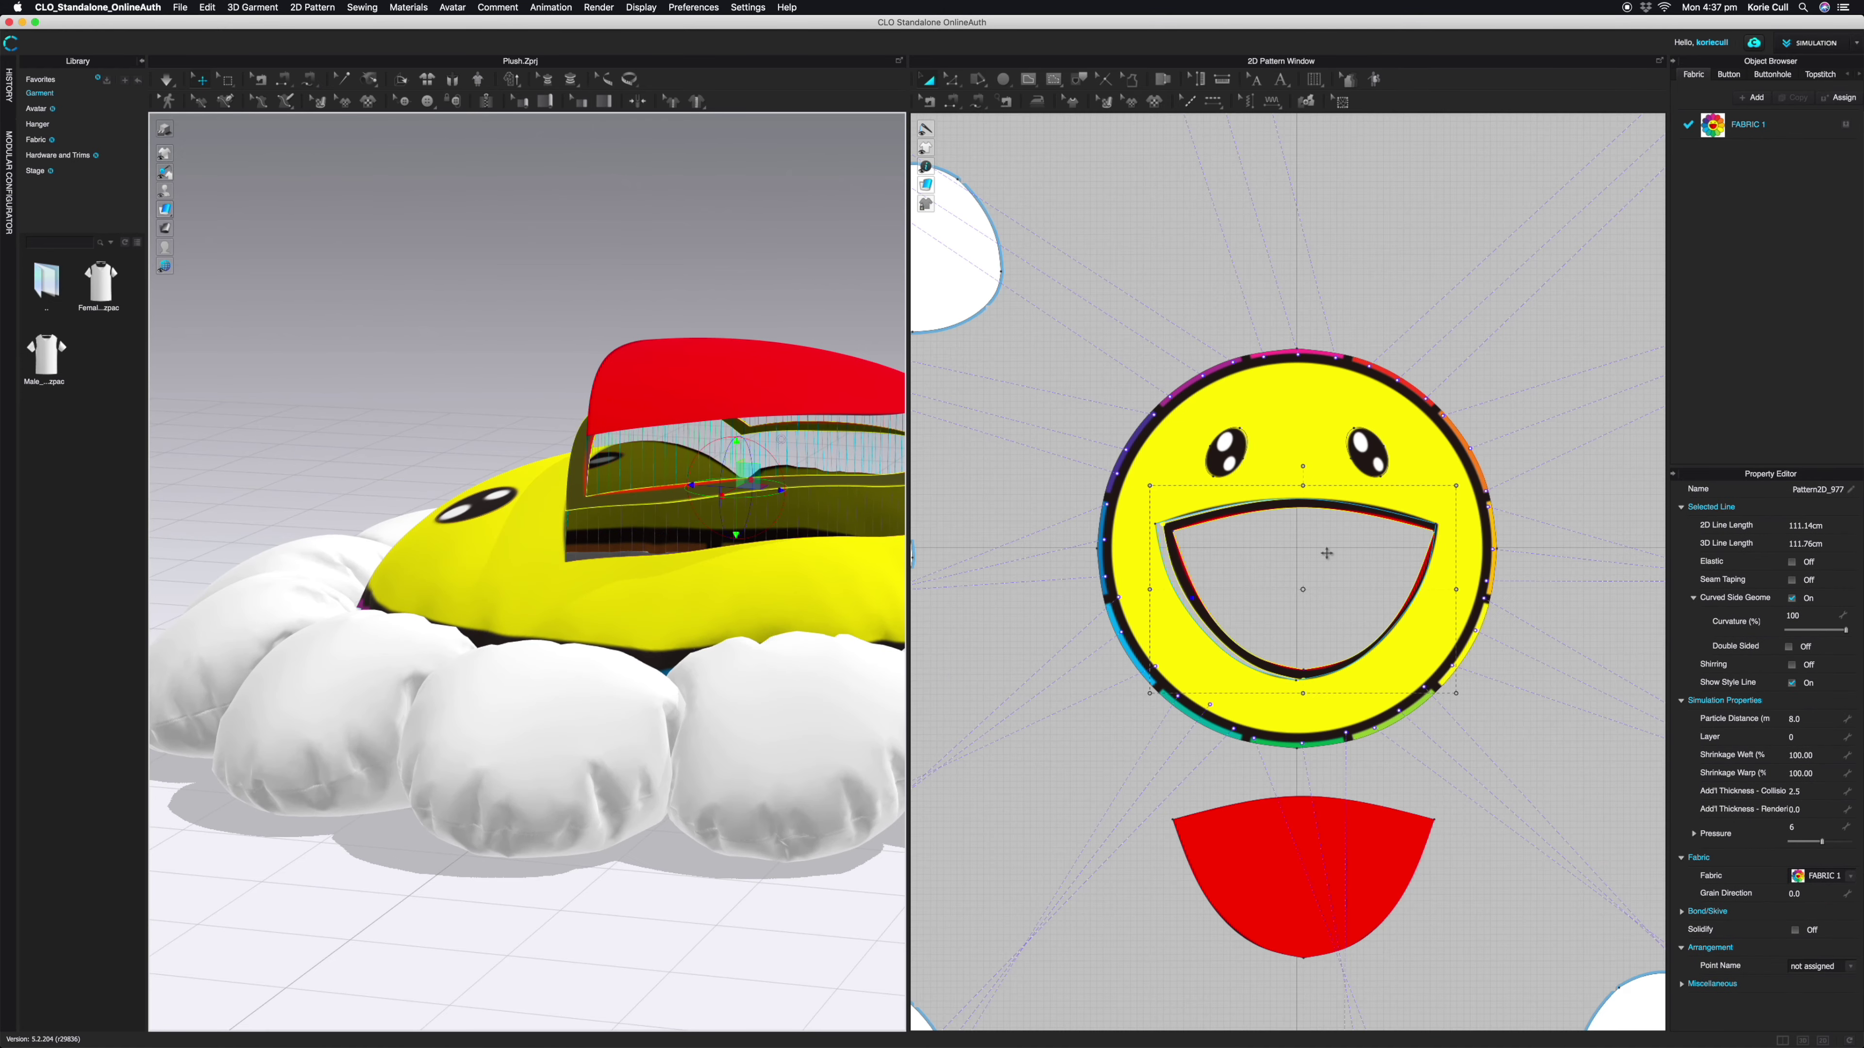
scroll(1327, 553, up, 2)
scroll(1327, 552, down, 5)
drag(1108, 641, 1168, 607)
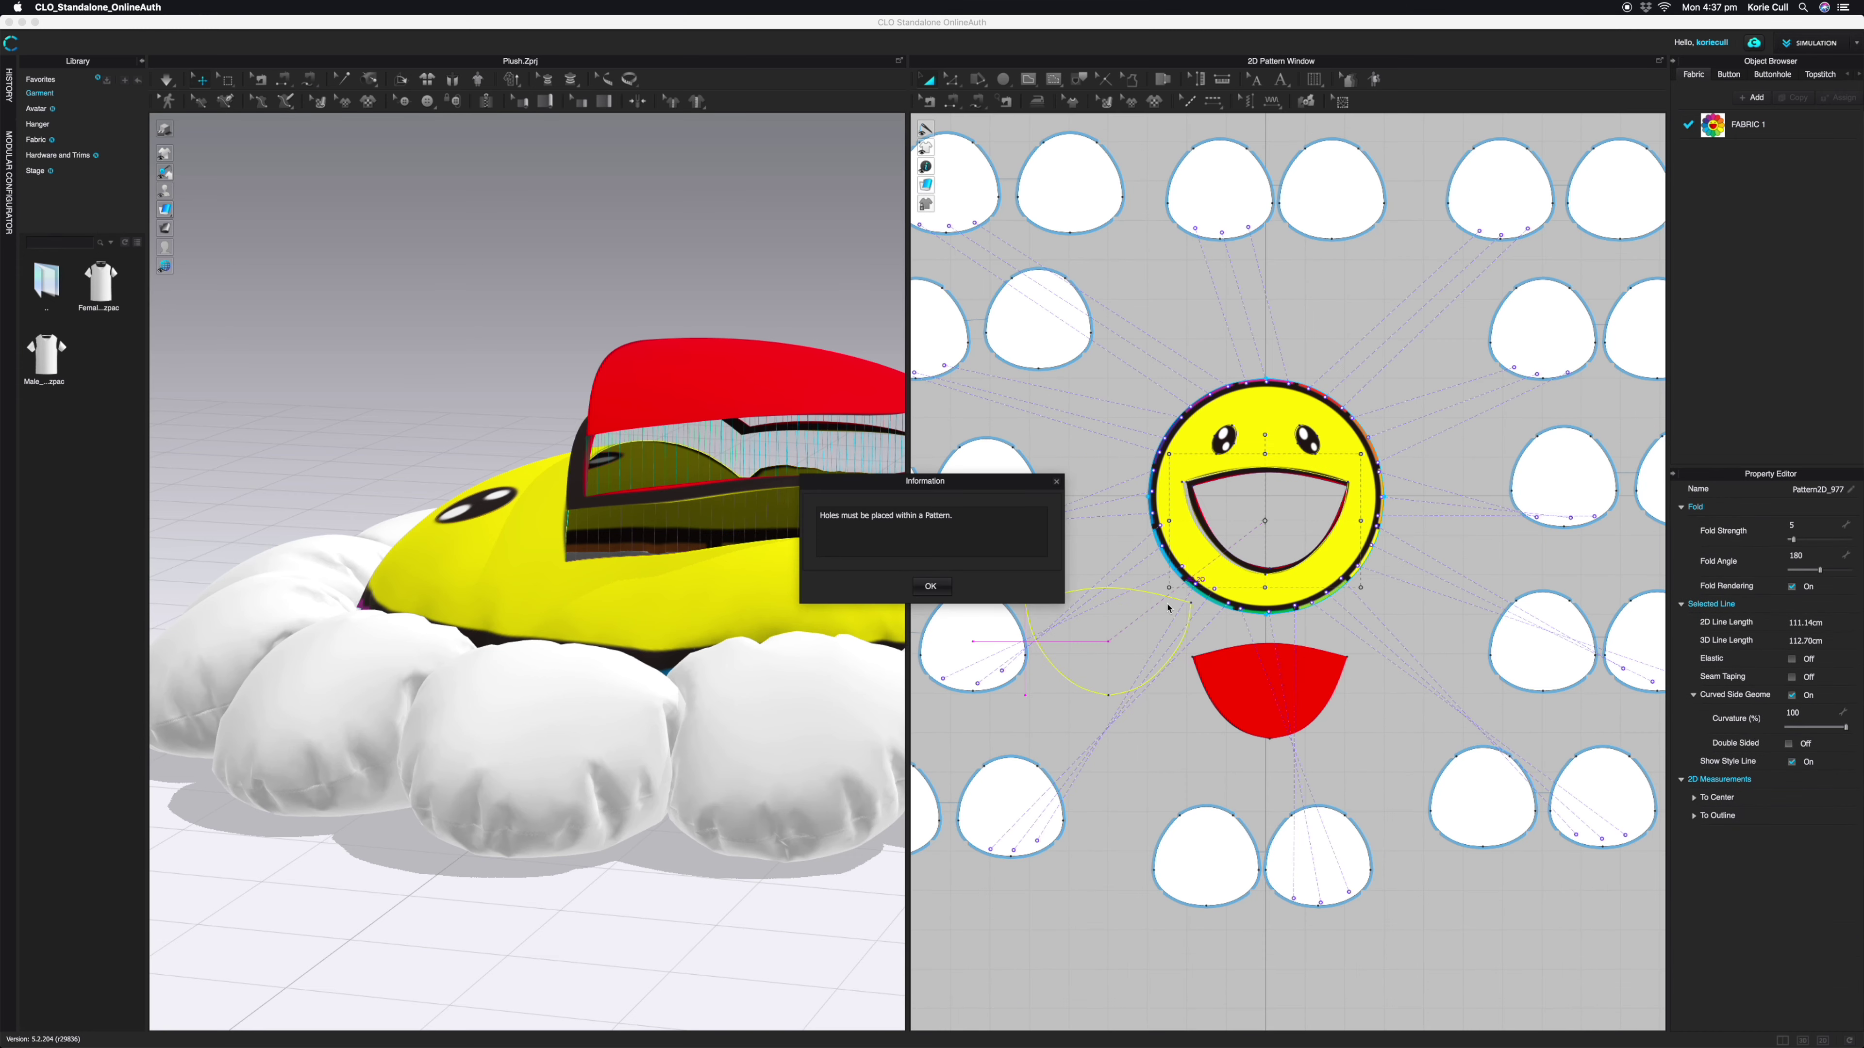
key(Return)
scroll(1304, 493, up, 4)
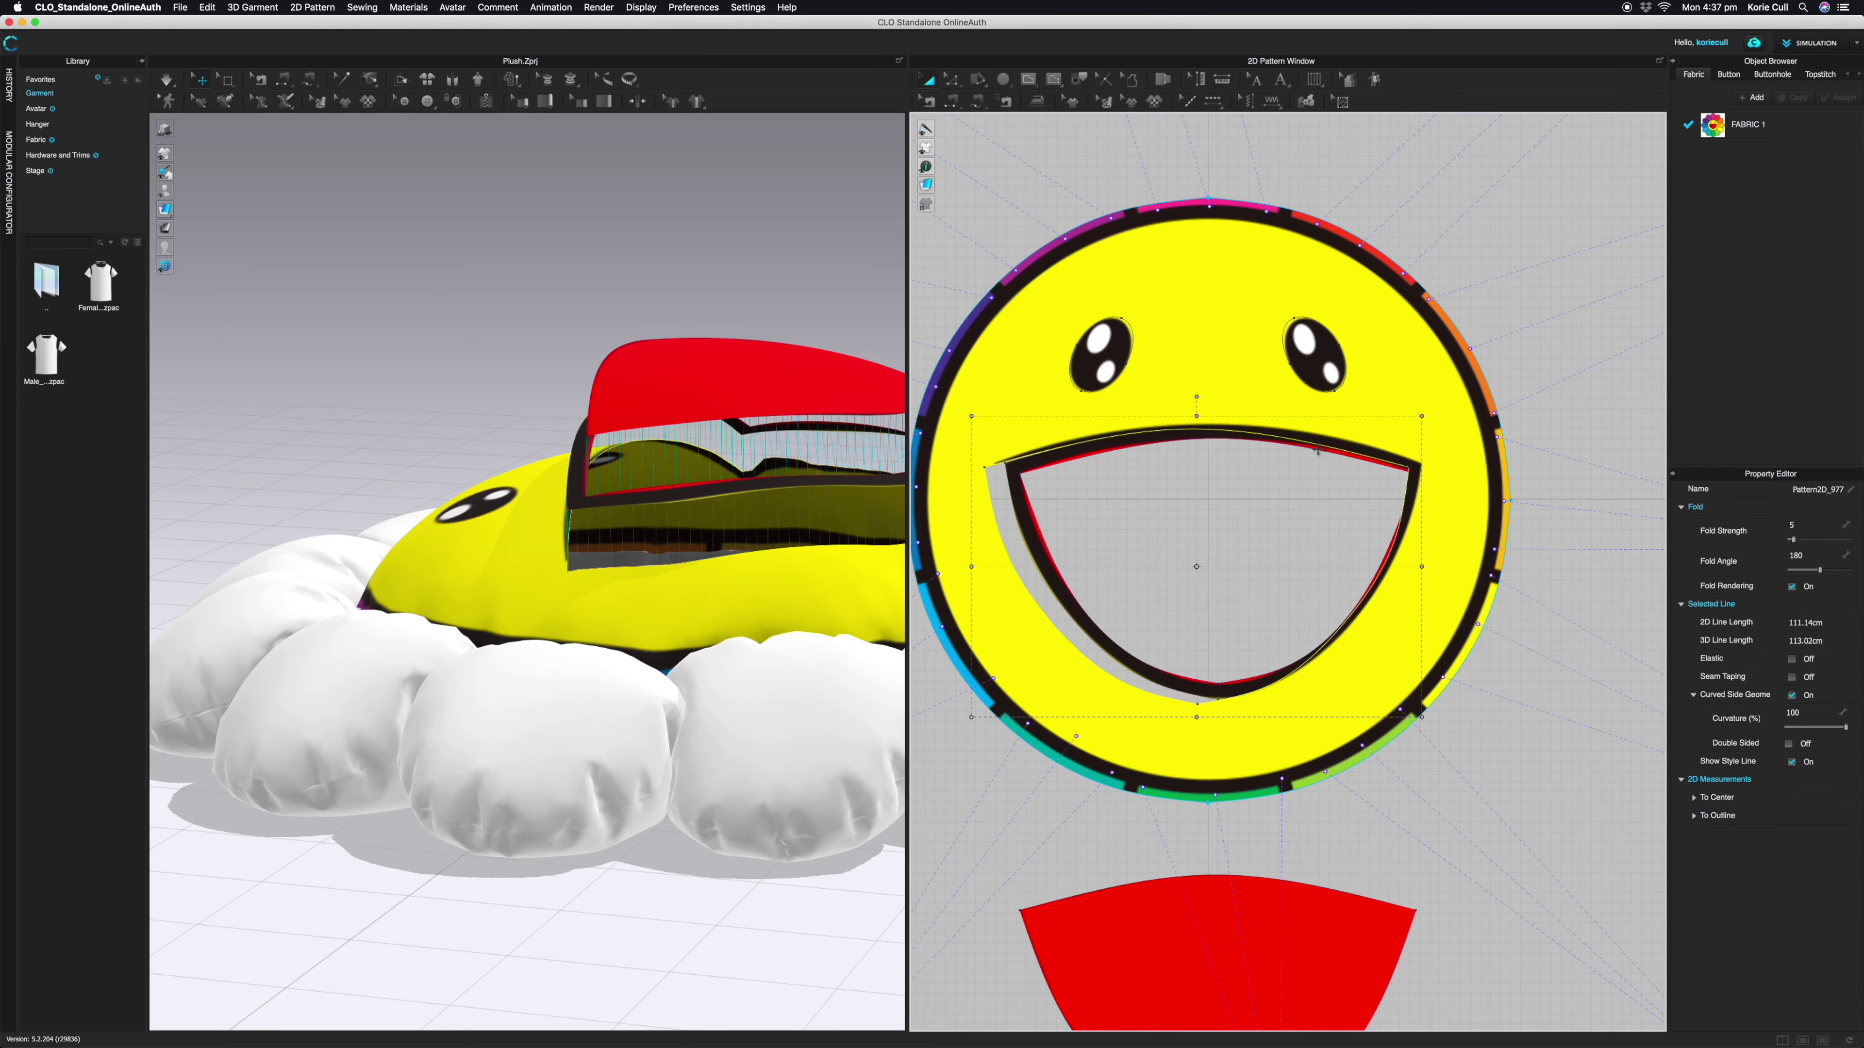
drag(1317, 450, 1258, 436)
key(2)
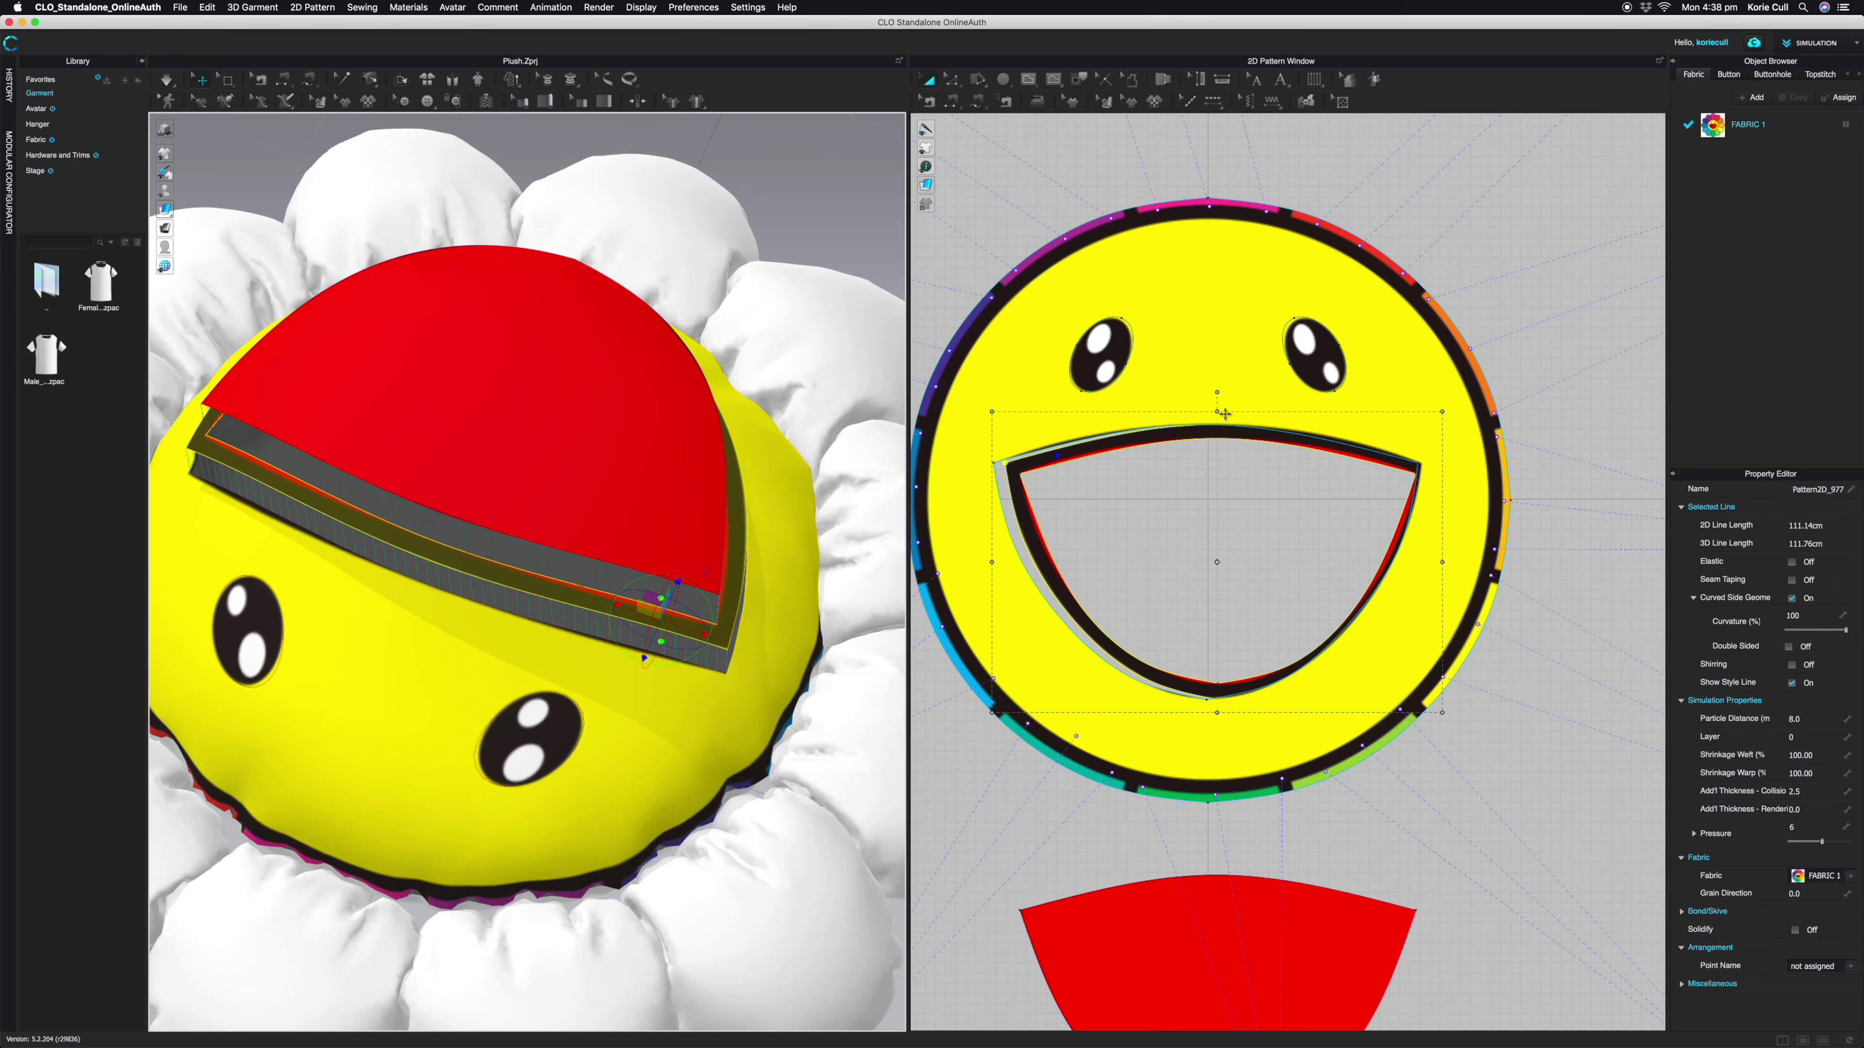
Step: Select the mouth outline instead of the eyes, try moving it, and undo the move
click(1299, 352)
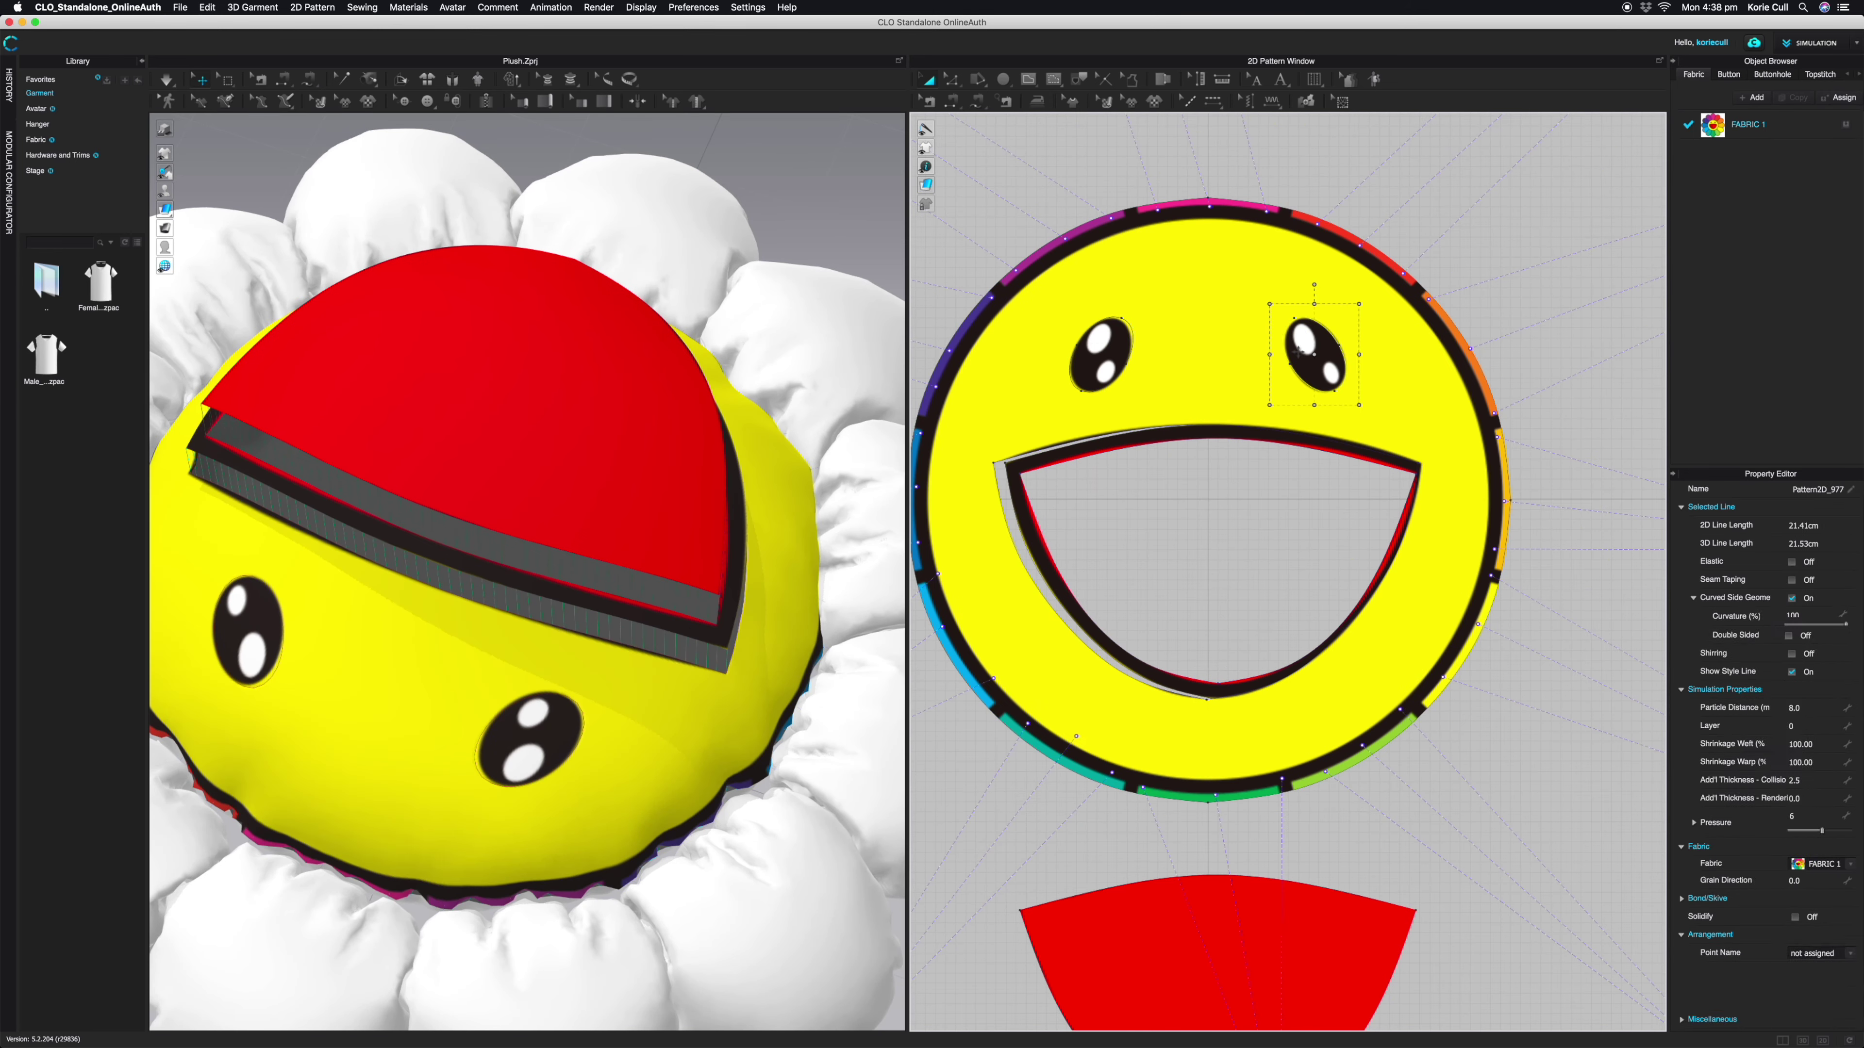
shift+click(1100, 353)
scroll(1188, 362, down, 2)
click(1302, 424)
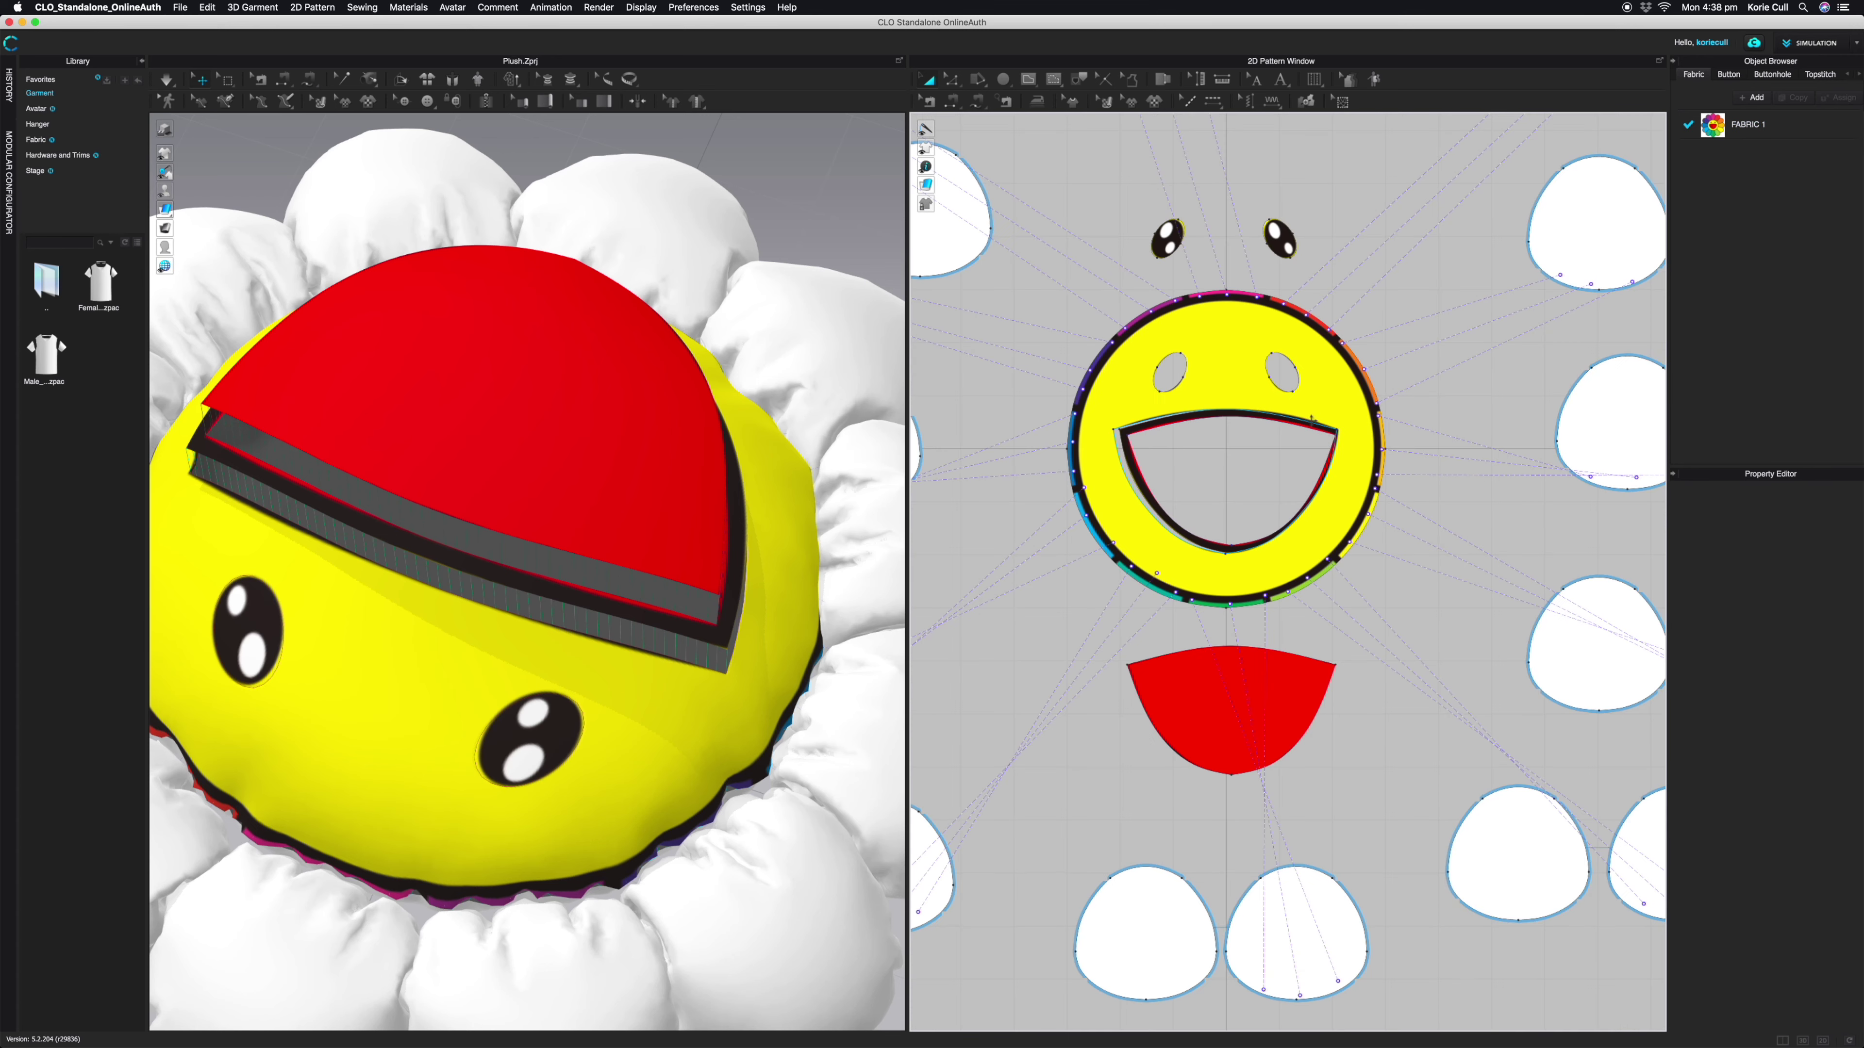
scroll(1297, 430, up, 2)
key(Up)
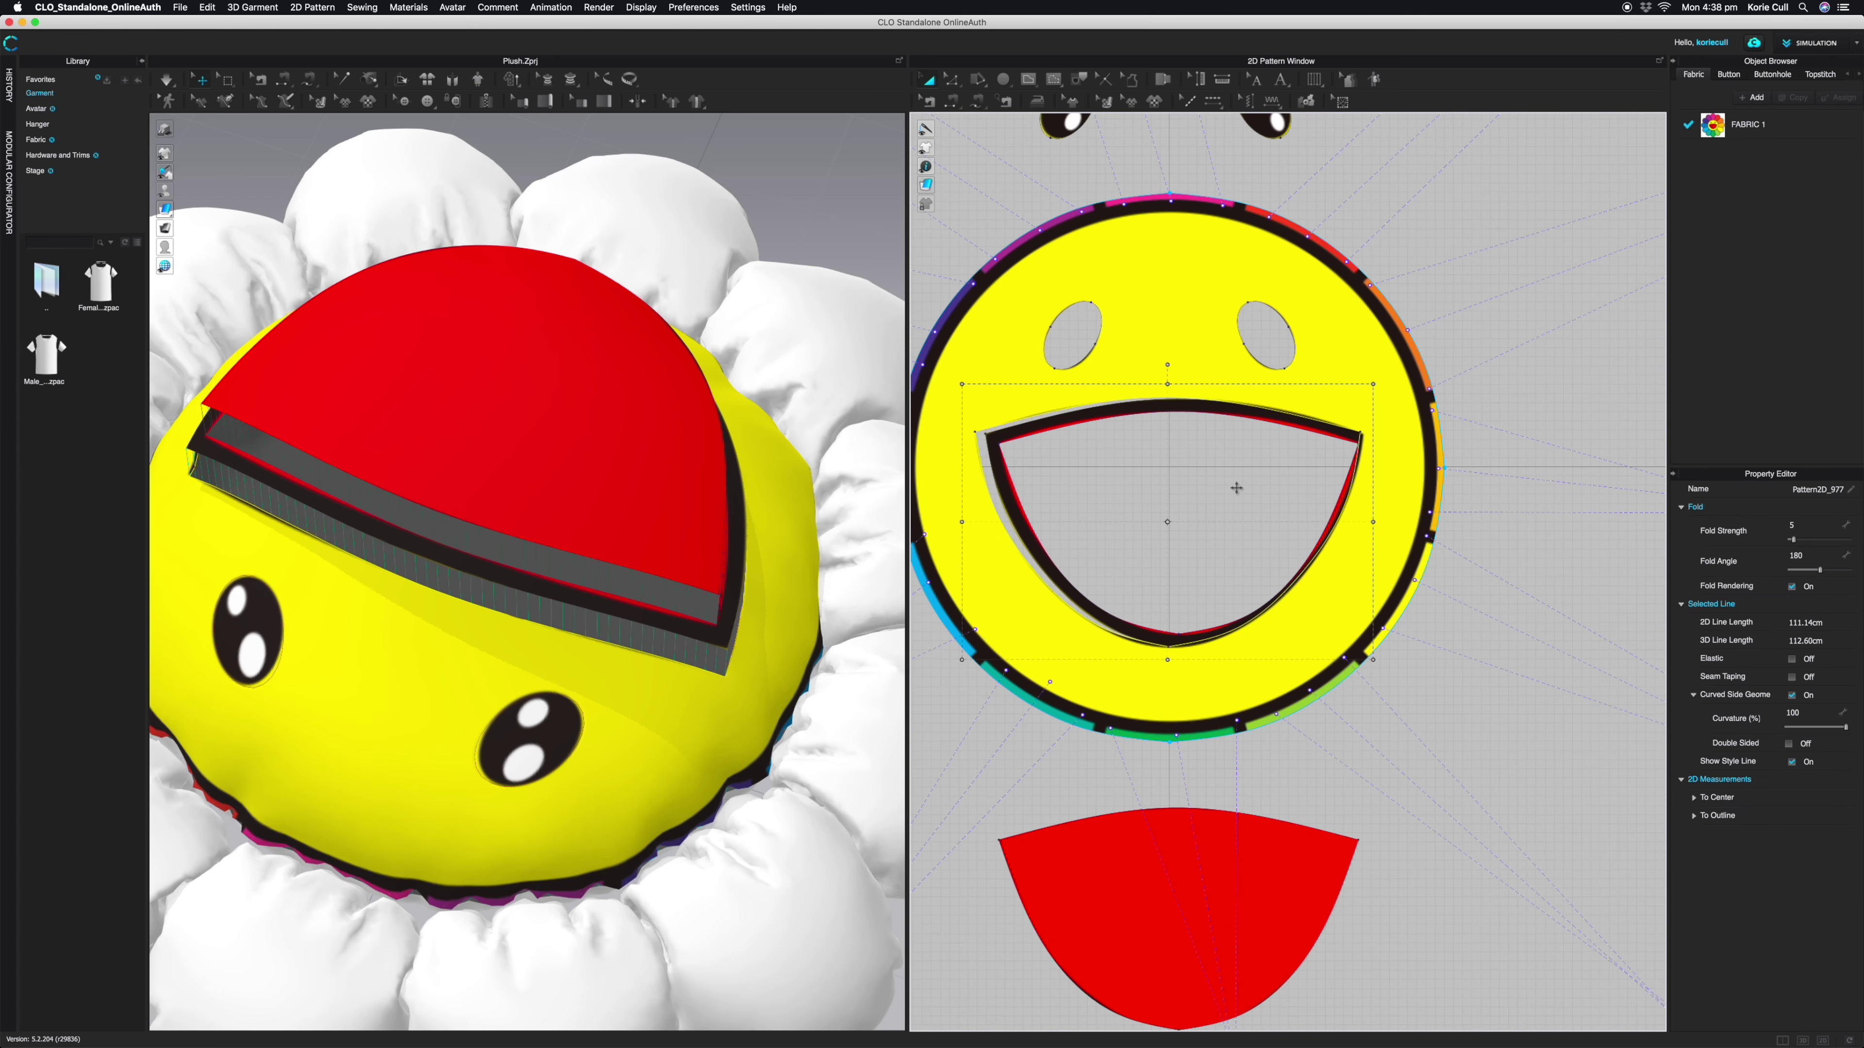
drag(1236, 489, 1229, 529)
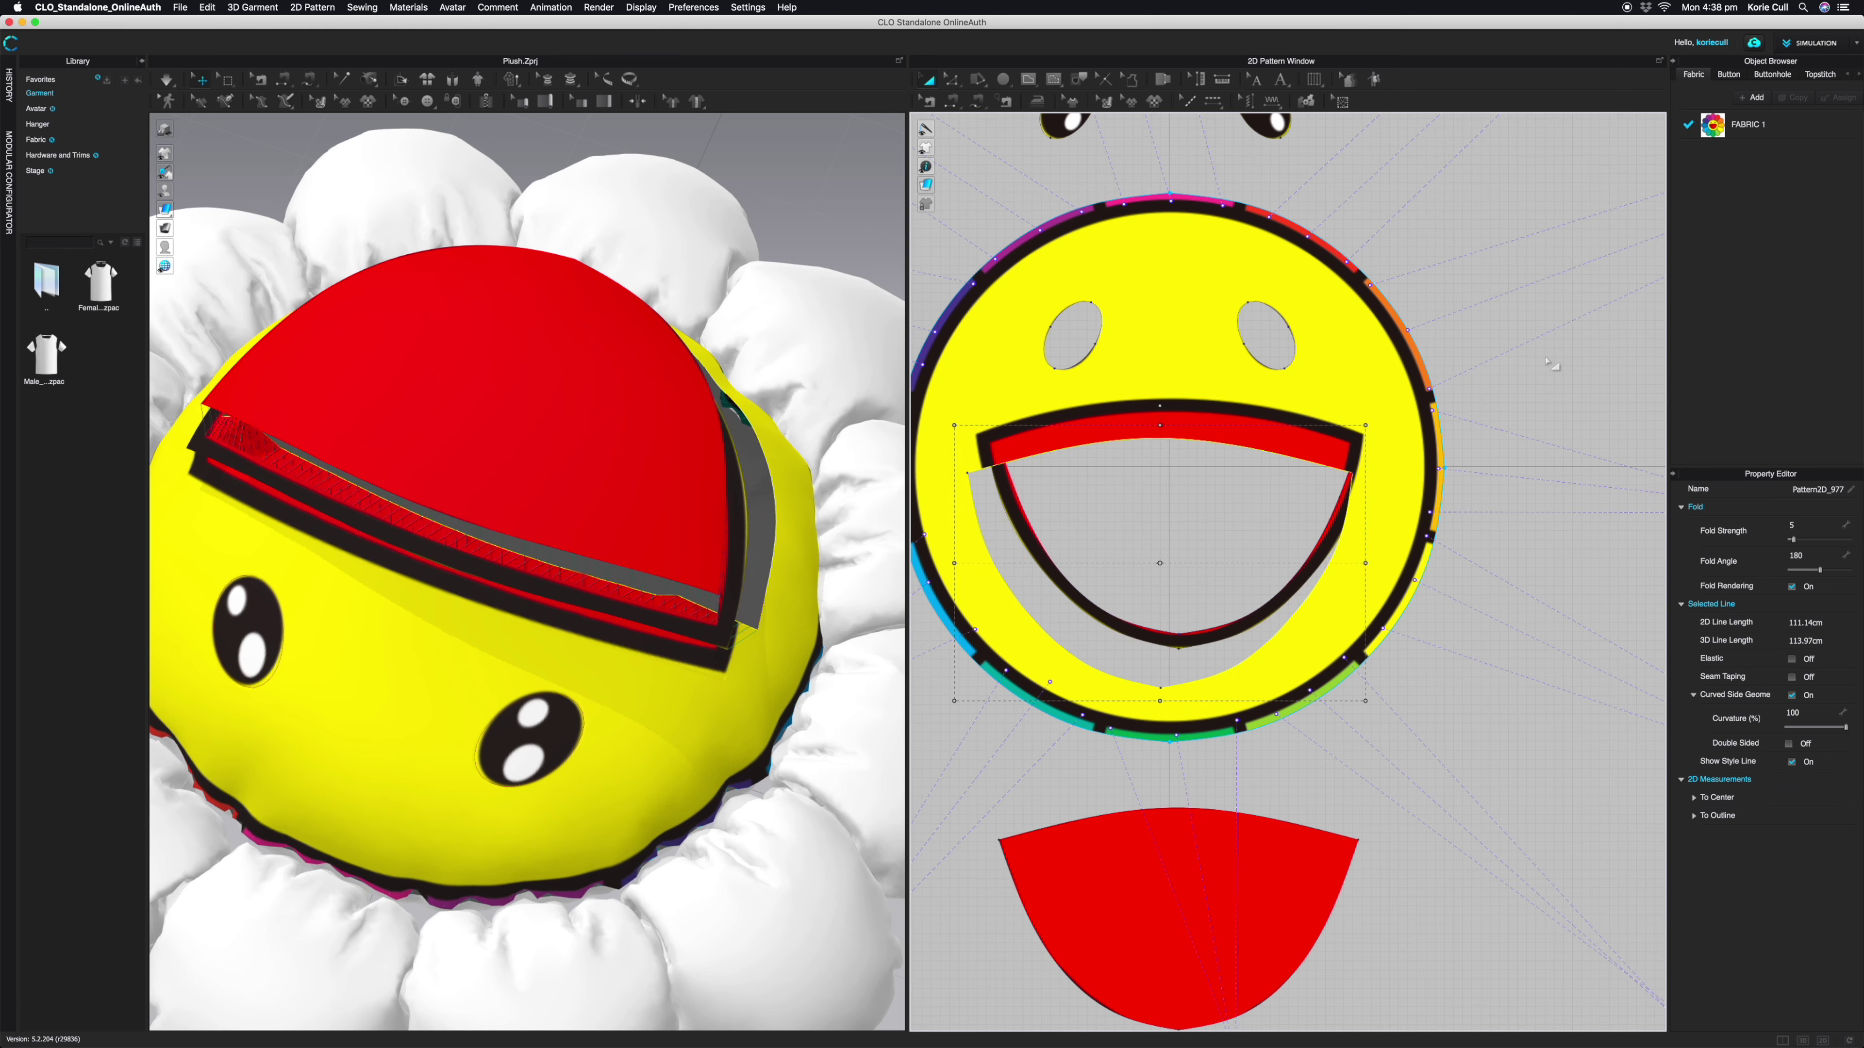
key(ctrl+z)
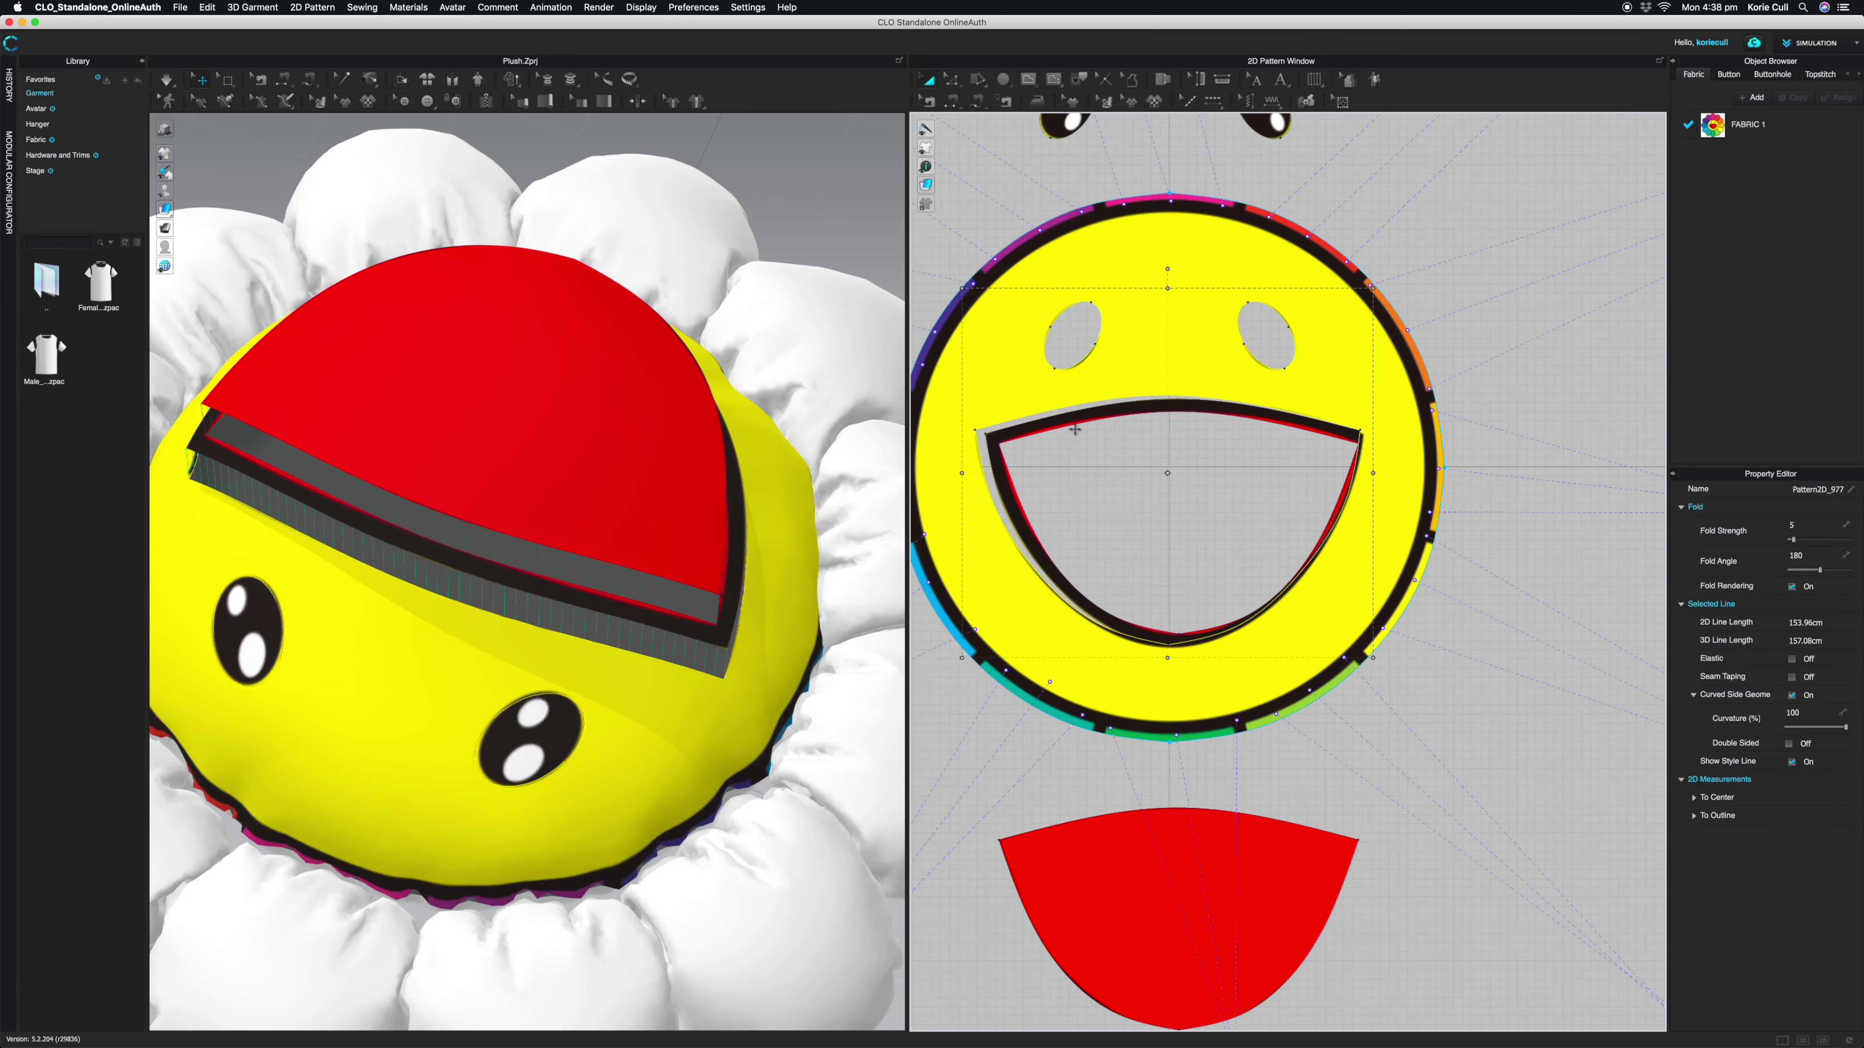
Step: Move the face pattern aside, with the black mouth rim lower left and red mouth right
drag(1362, 371, 1598, 359)
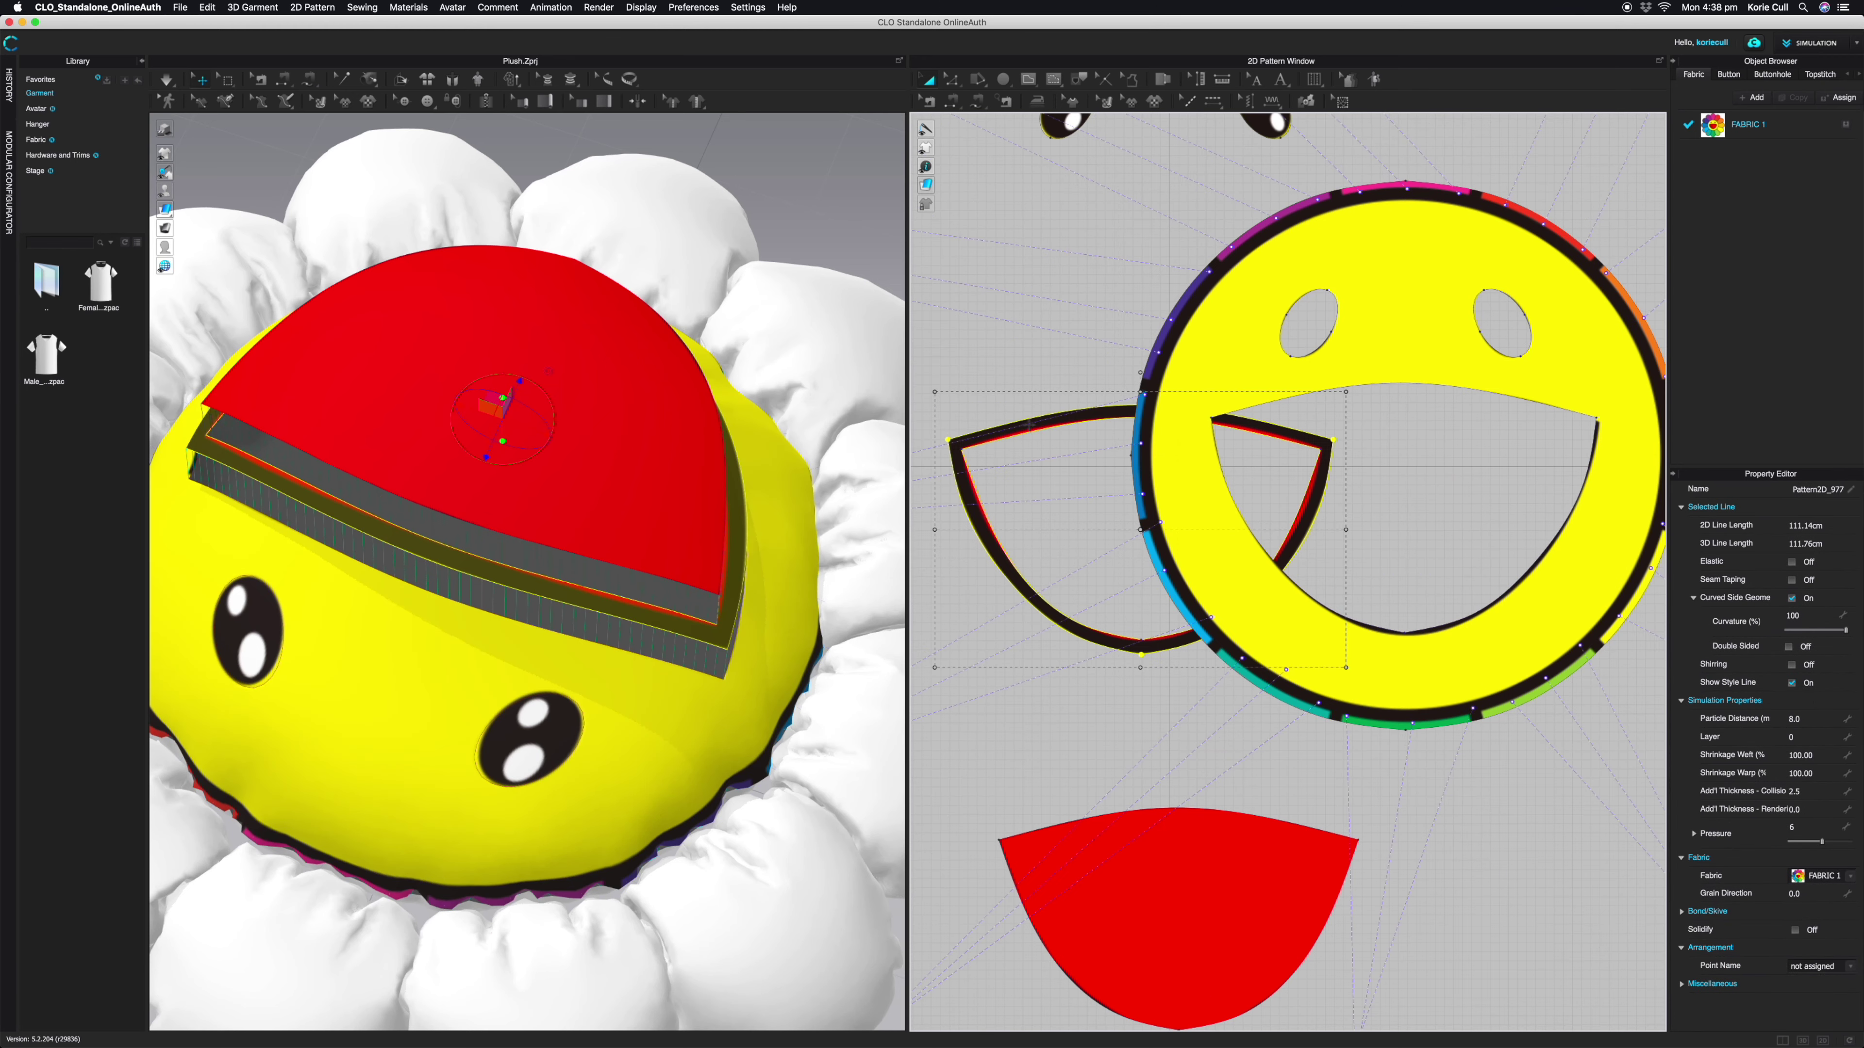
scroll(1171, 405, down, 3)
scroll(1171, 406, up, 2)
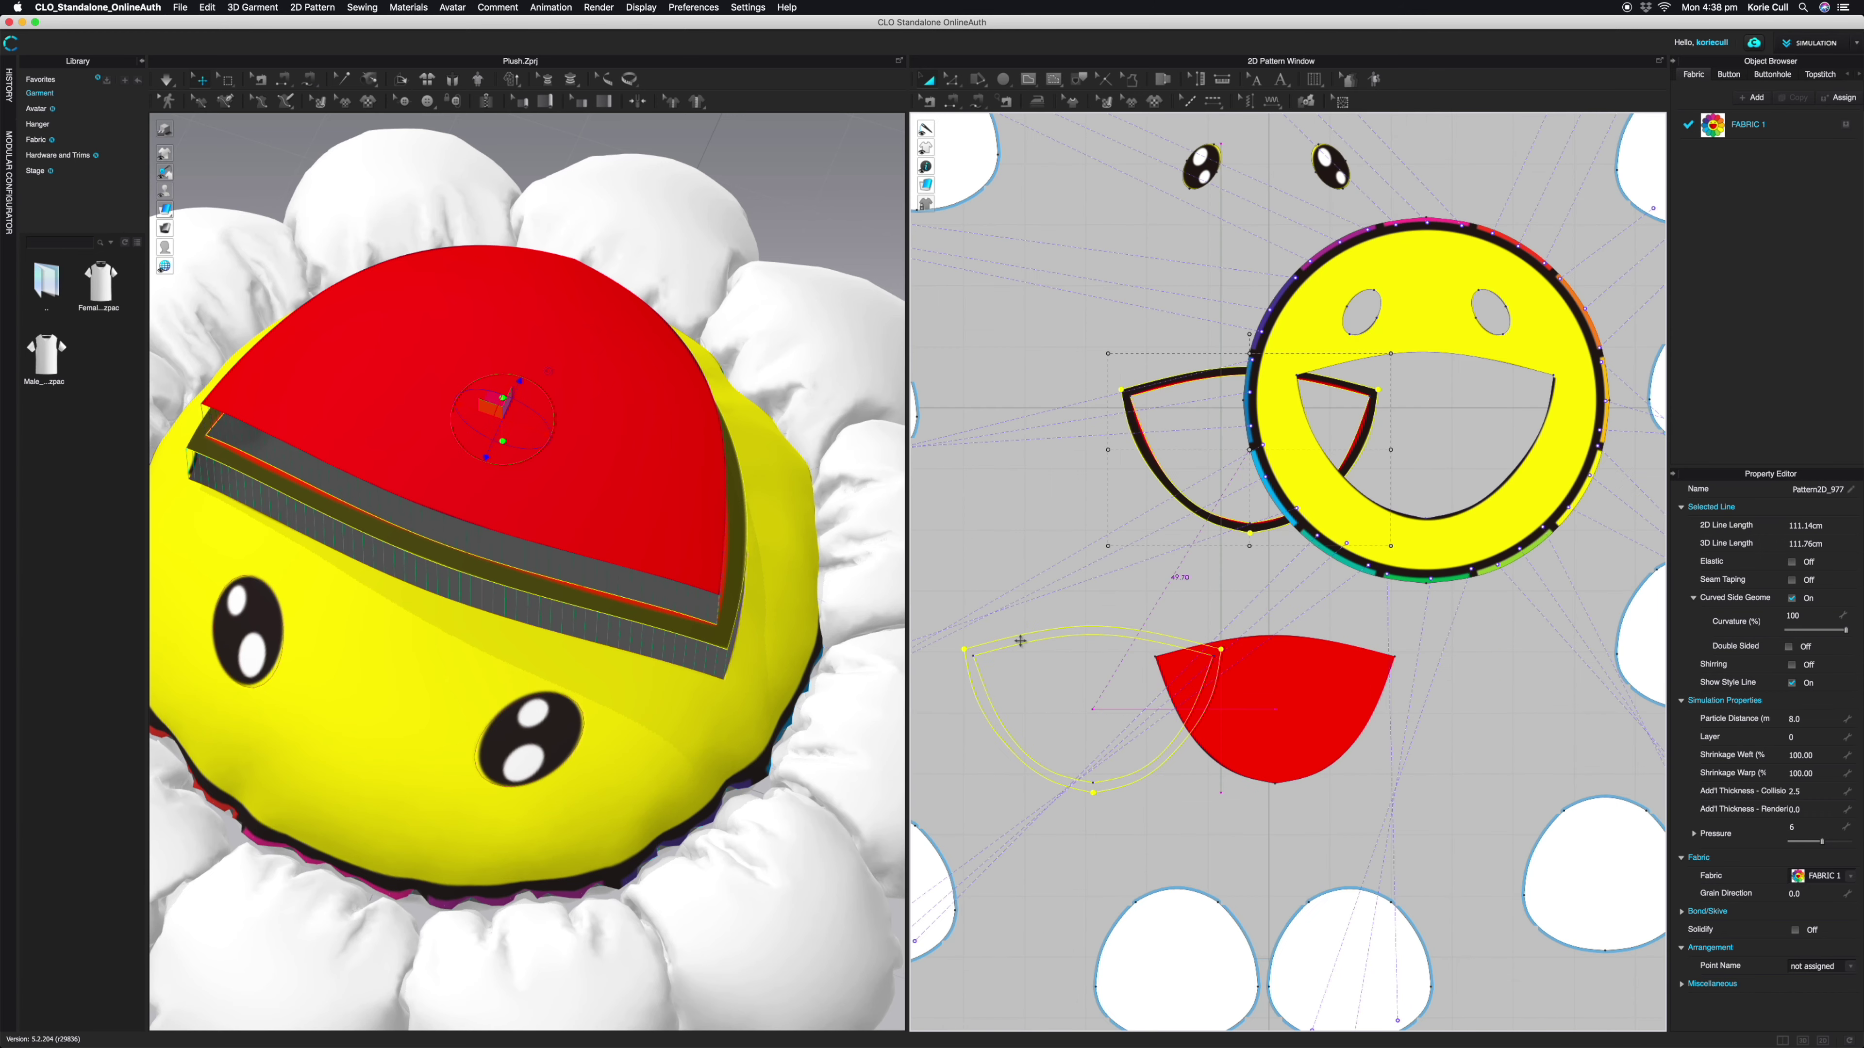
drag(1172, 637, 1024, 634)
drag(1269, 698, 1402, 697)
mouse_move(1466, 526)
mouse_down()
mouse_move(1287, 527)
mouse_move(1361, 525)
mouse_up()
scroll(1361, 526, down, 3)
scroll(1217, 519, up, 3)
click(1216, 519)
Step: Select the black mouth rim and red mouth pieces and bring them into view
key(Escape)
scroll(1203, 521, down, 2)
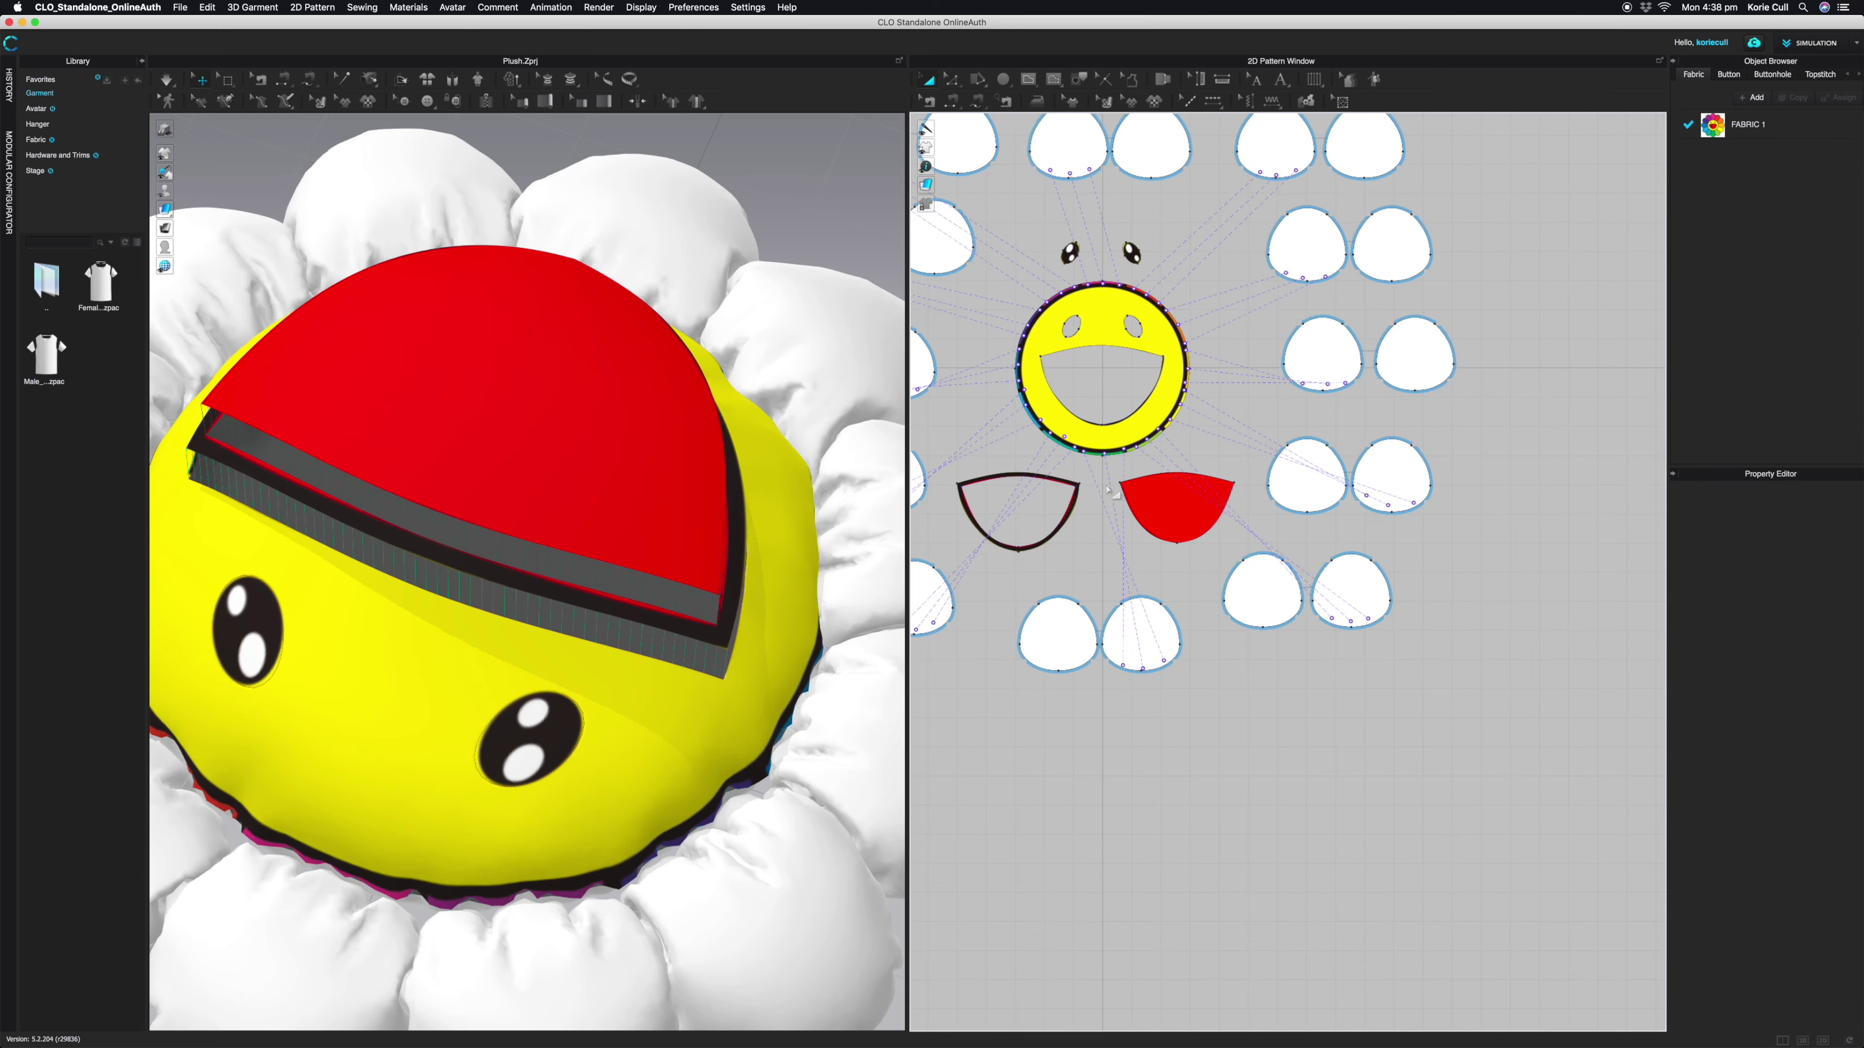
scroll(1188, 523, down, 2)
scroll(1171, 529, up, 3)
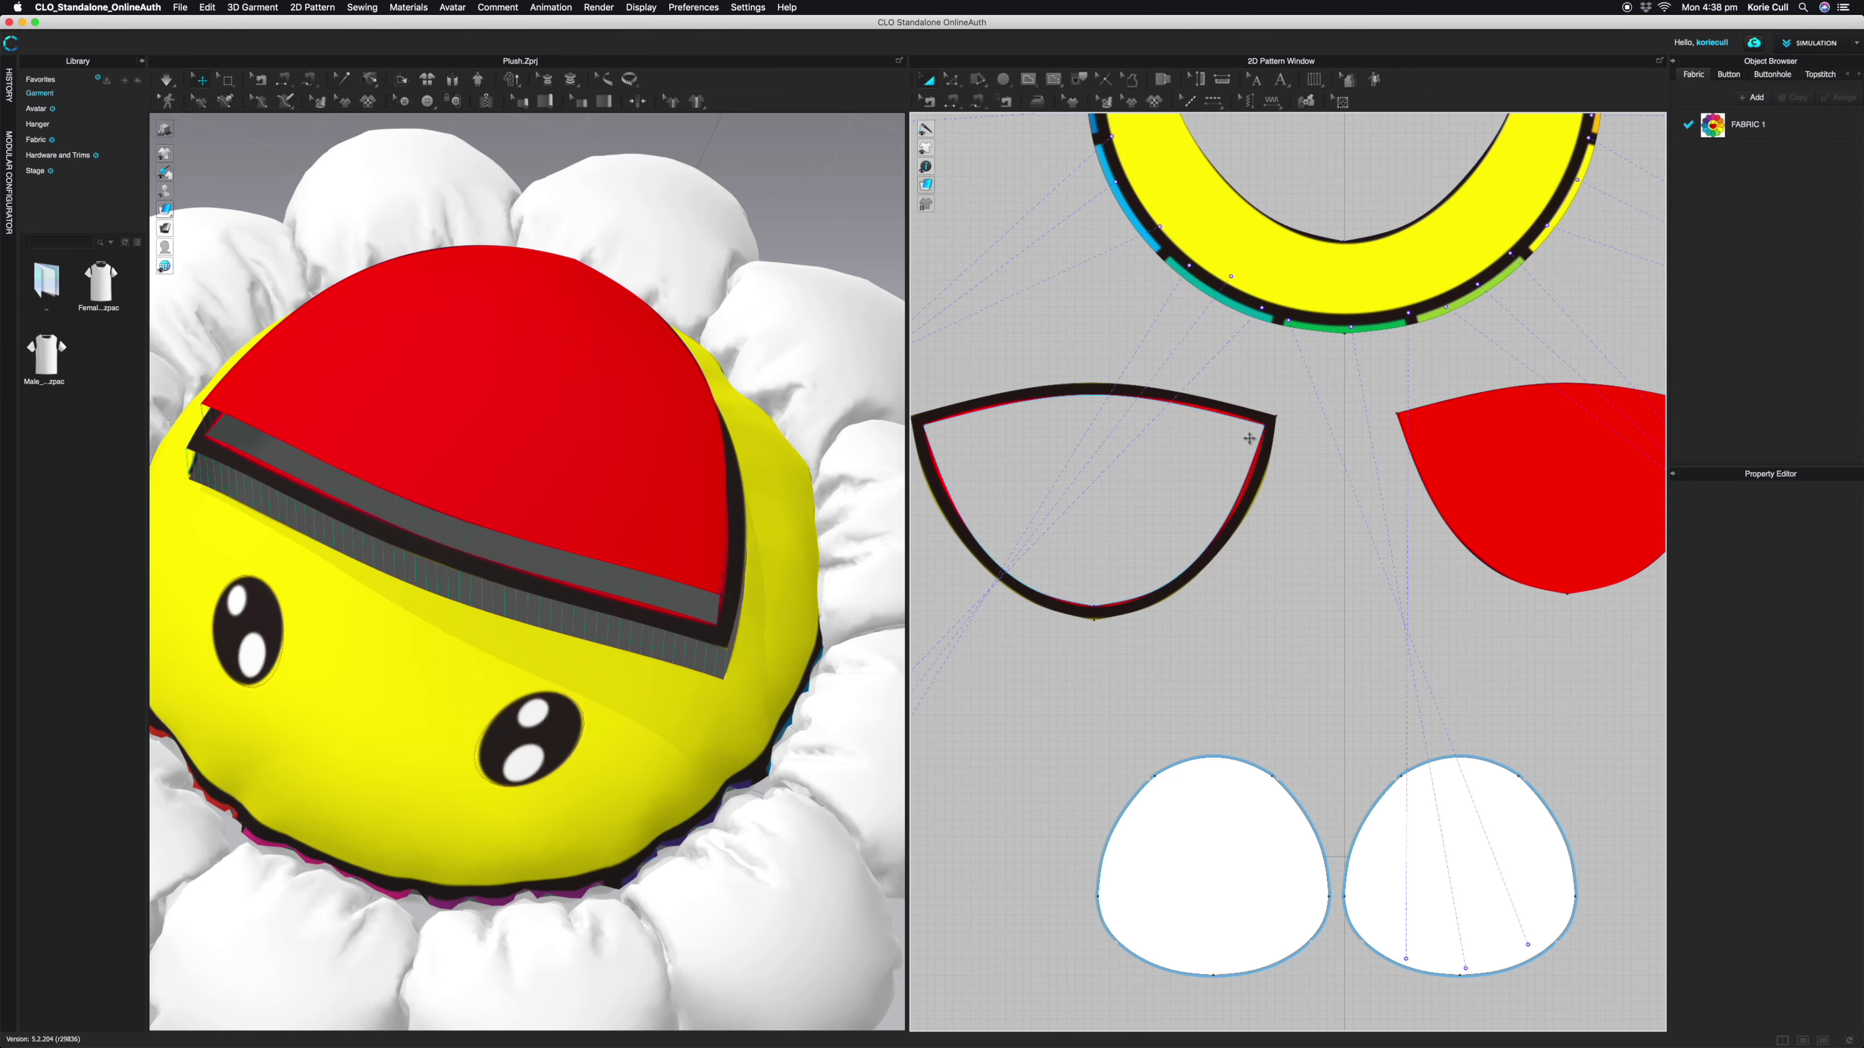
scroll(1247, 441, up, 2)
click(1351, 382)
scroll(1365, 354, down, 2)
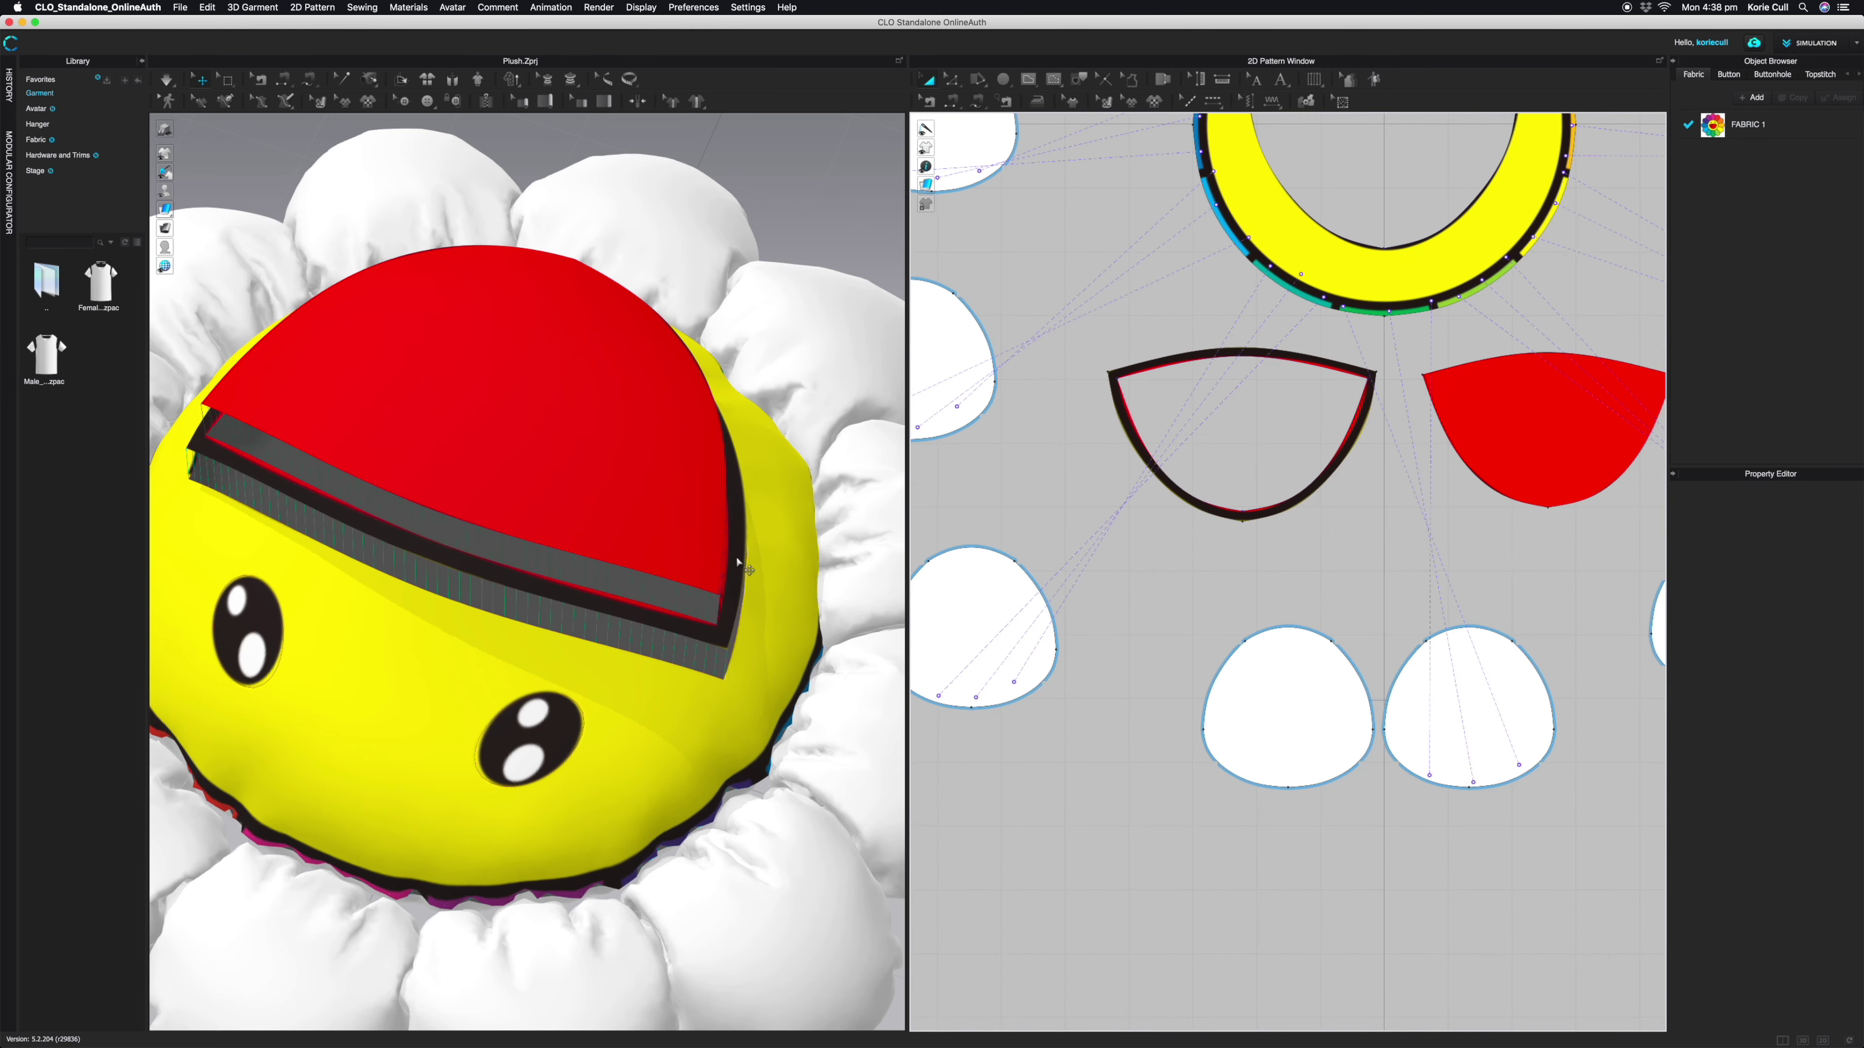
click(1438, 478)
right_drag(1438, 478, 1245, 513)
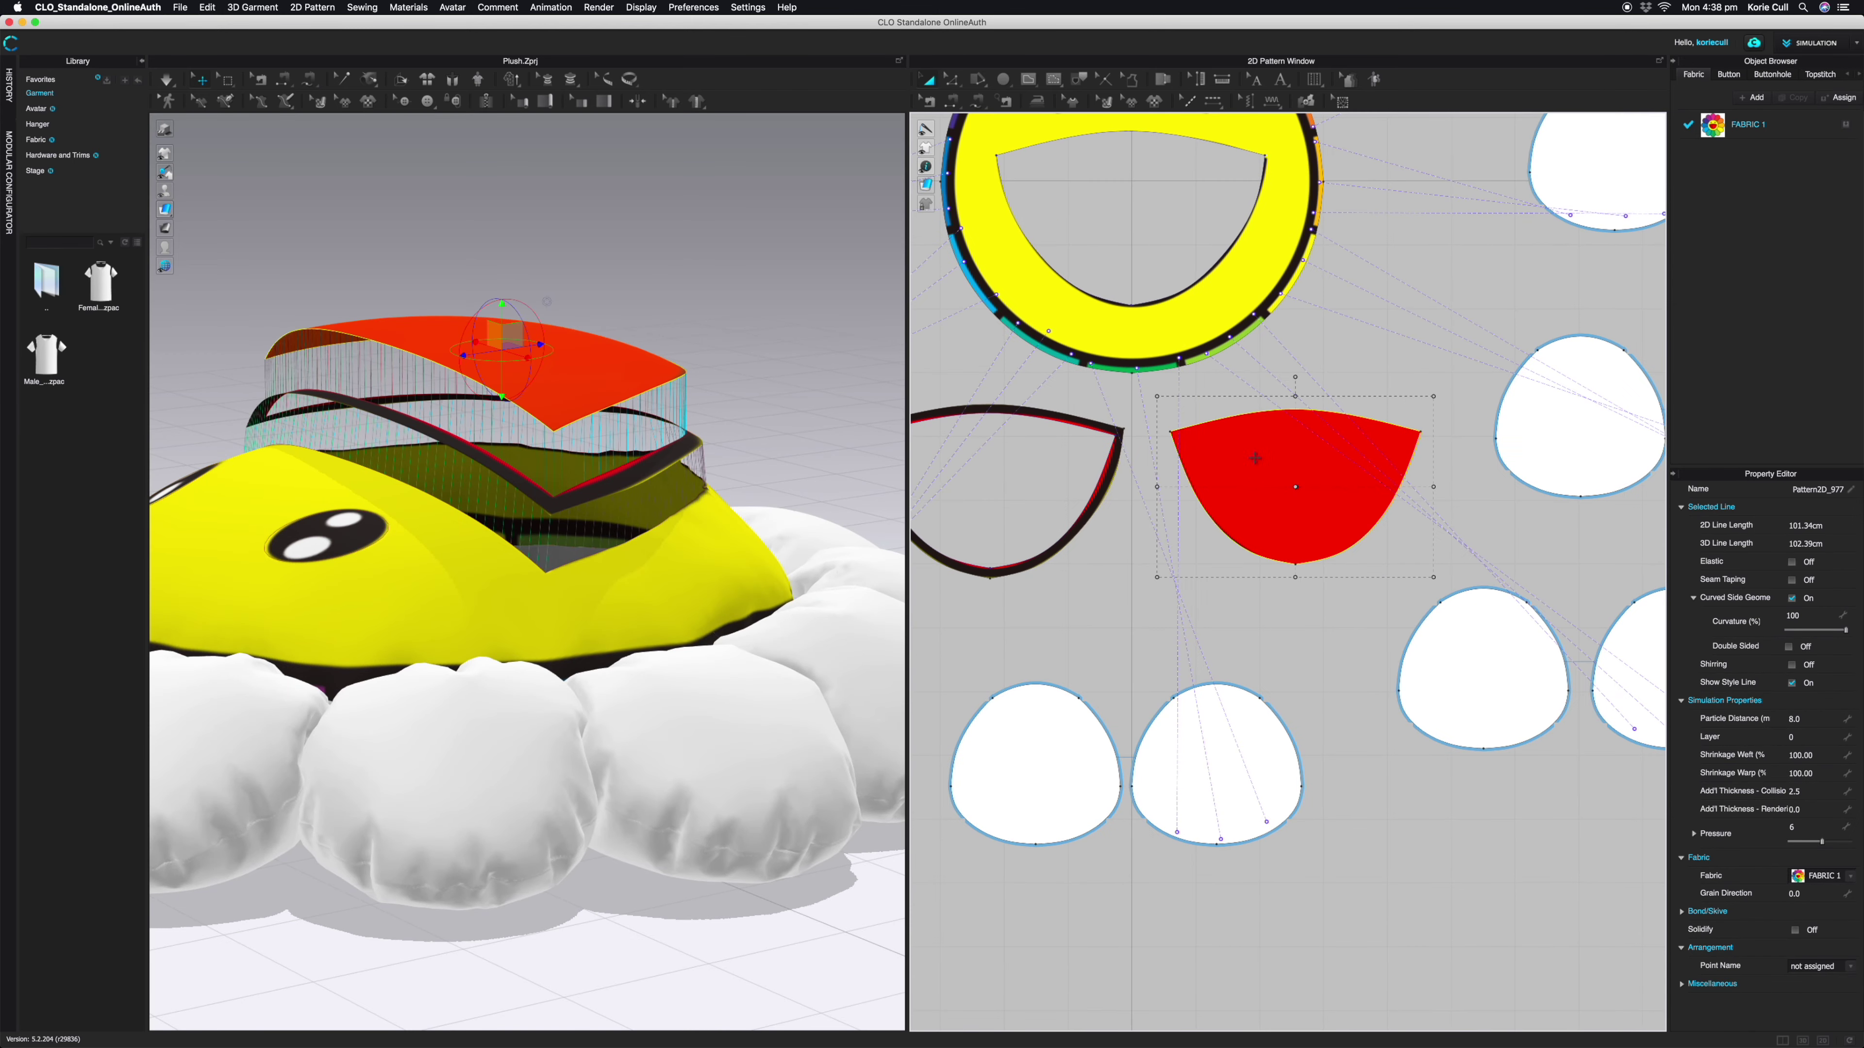
Step: Apply Offset Pattern Outline to the red mouth piece and the black mouth rim piece
click(1331, 355)
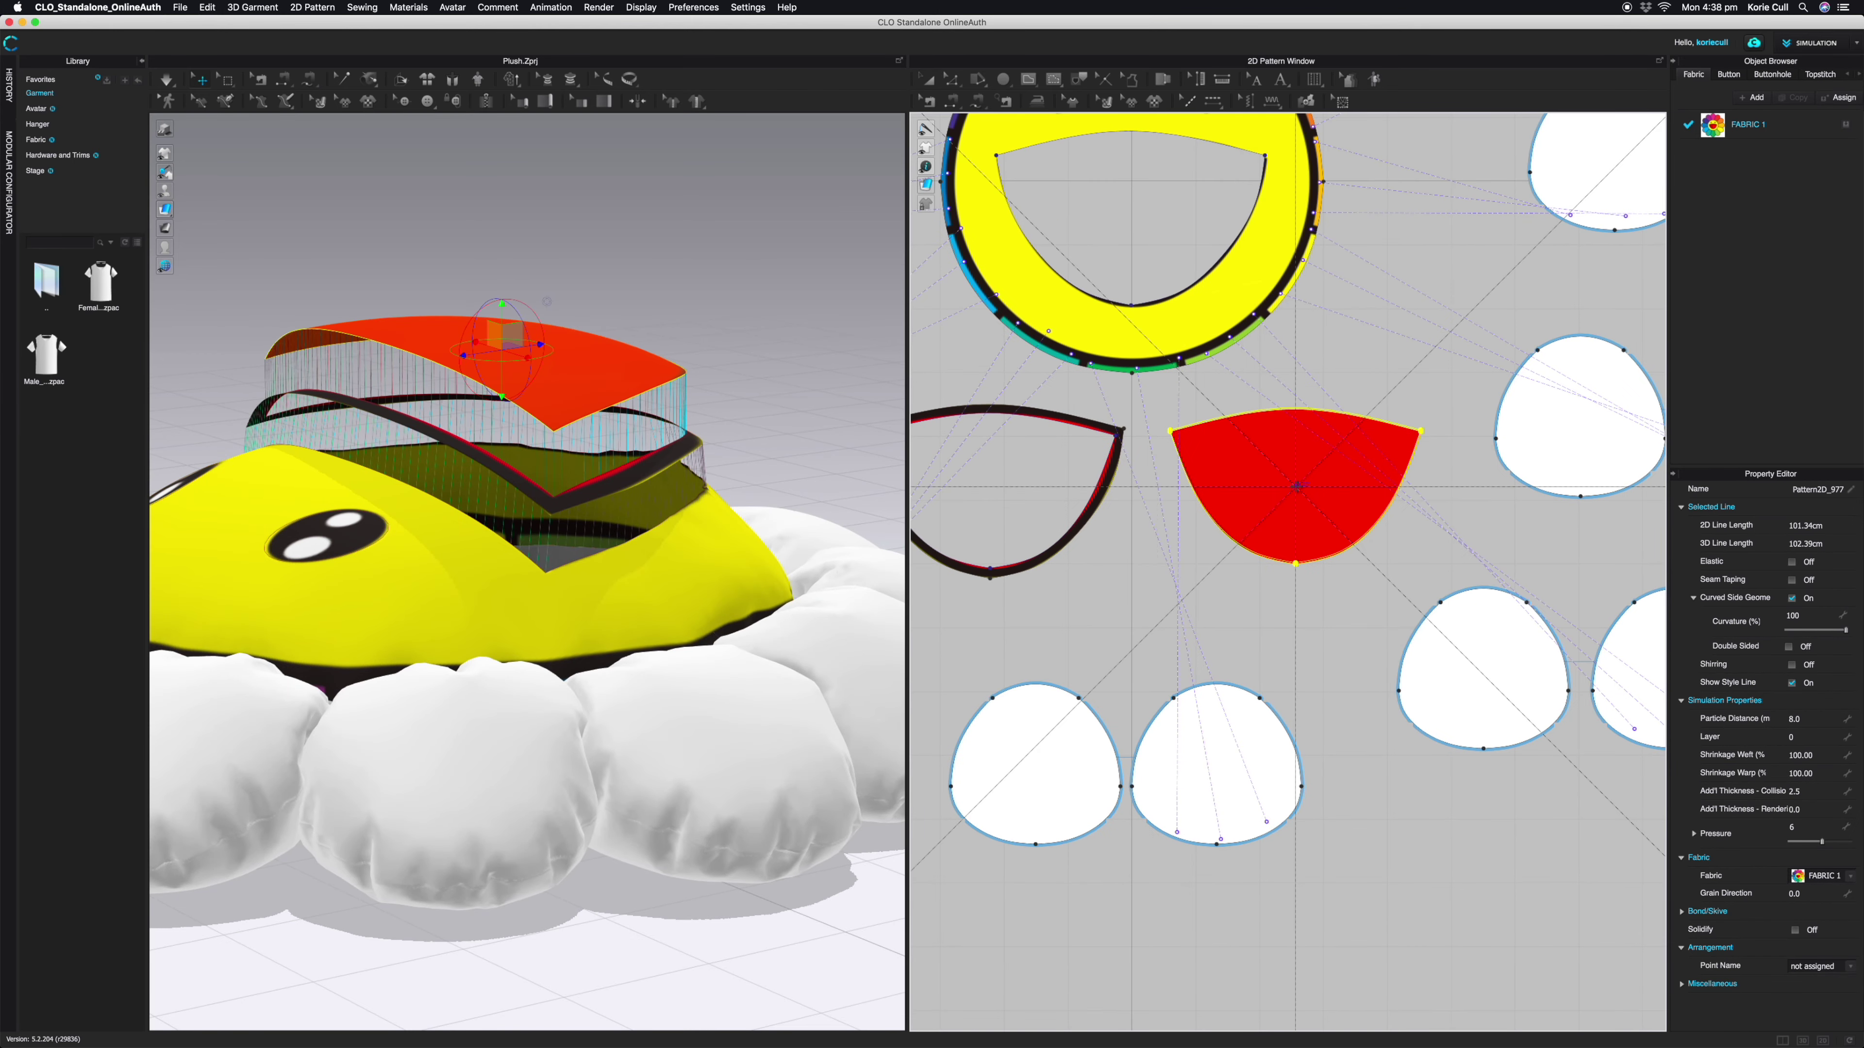
scroll(1297, 484, down, 2)
mouse_move(1293, 491)
mouse_down()
mouse_move(1298, 549)
mouse_move(1300, 474)
mouse_up()
right_click(1085, 428)
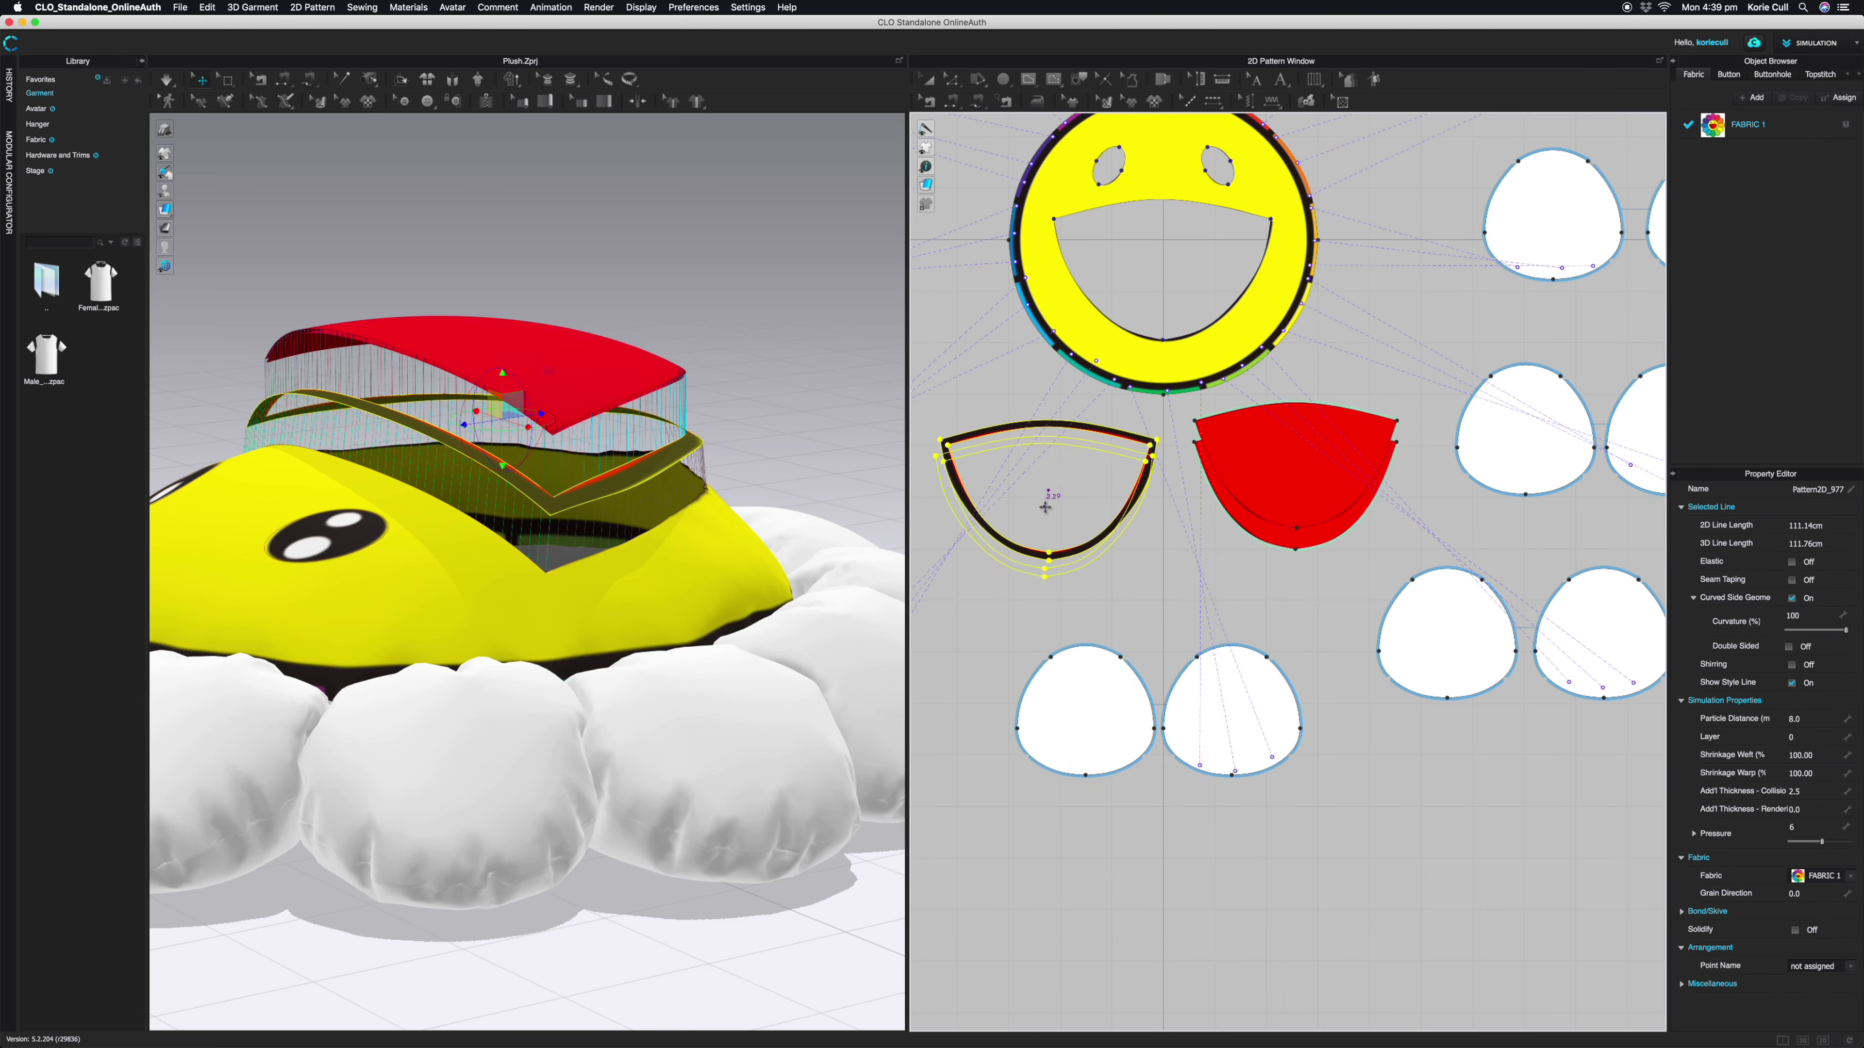
click(1137, 723)
click(1052, 460)
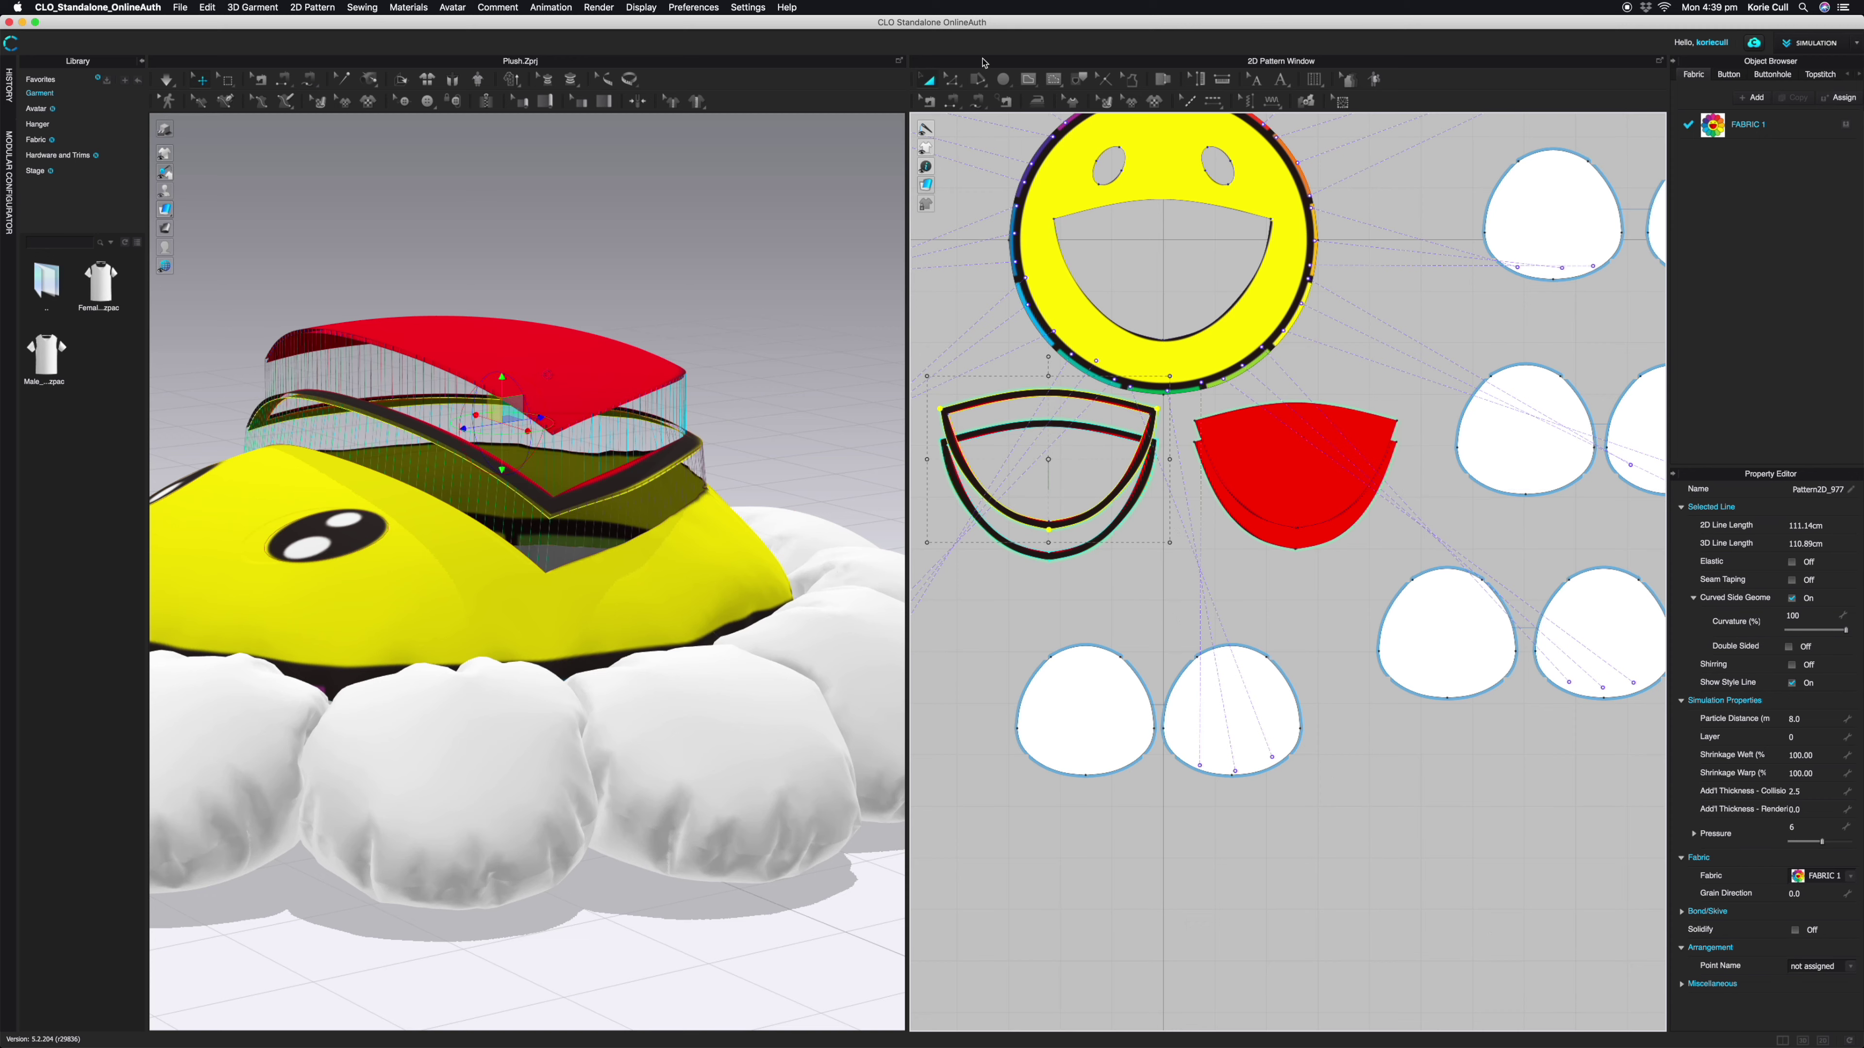
Step: Shift both mouth pieces down slightly, then bring the eye pieces into view and select them
shift+click(1277, 461)
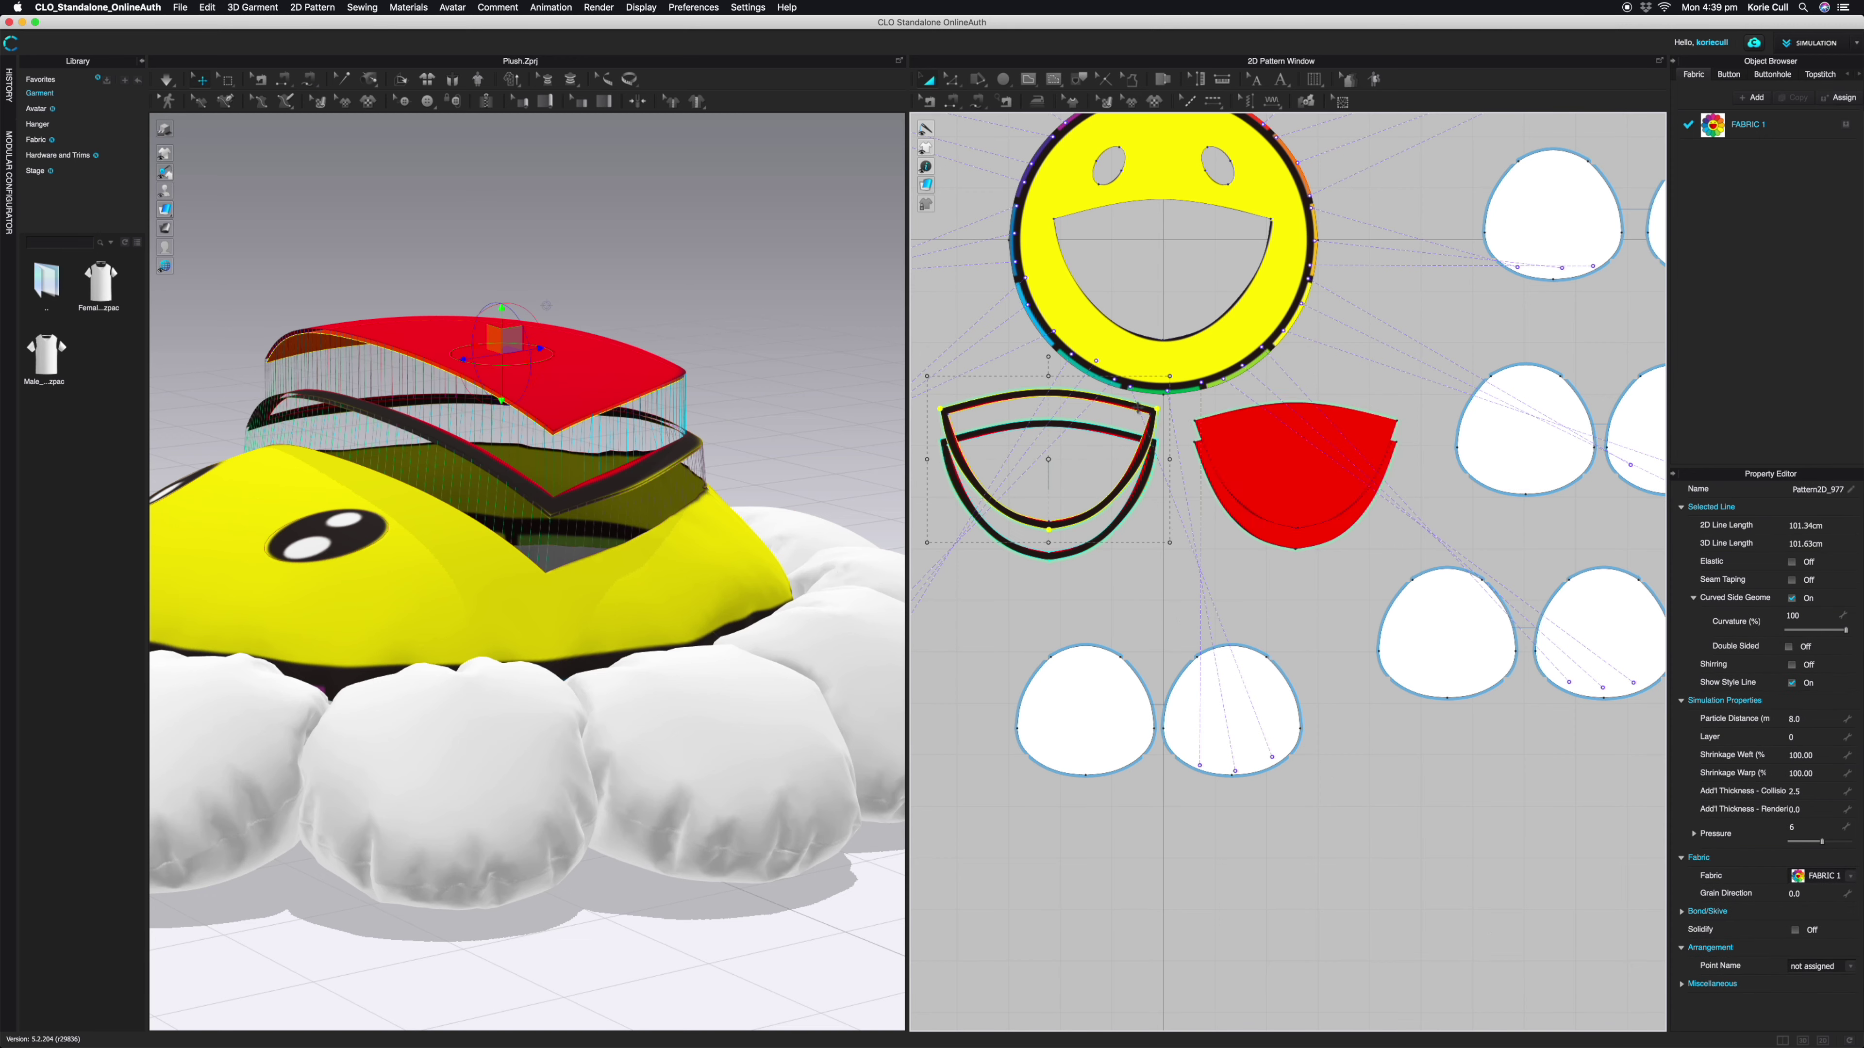
drag(1277, 461, 1278, 483)
click(1311, 321)
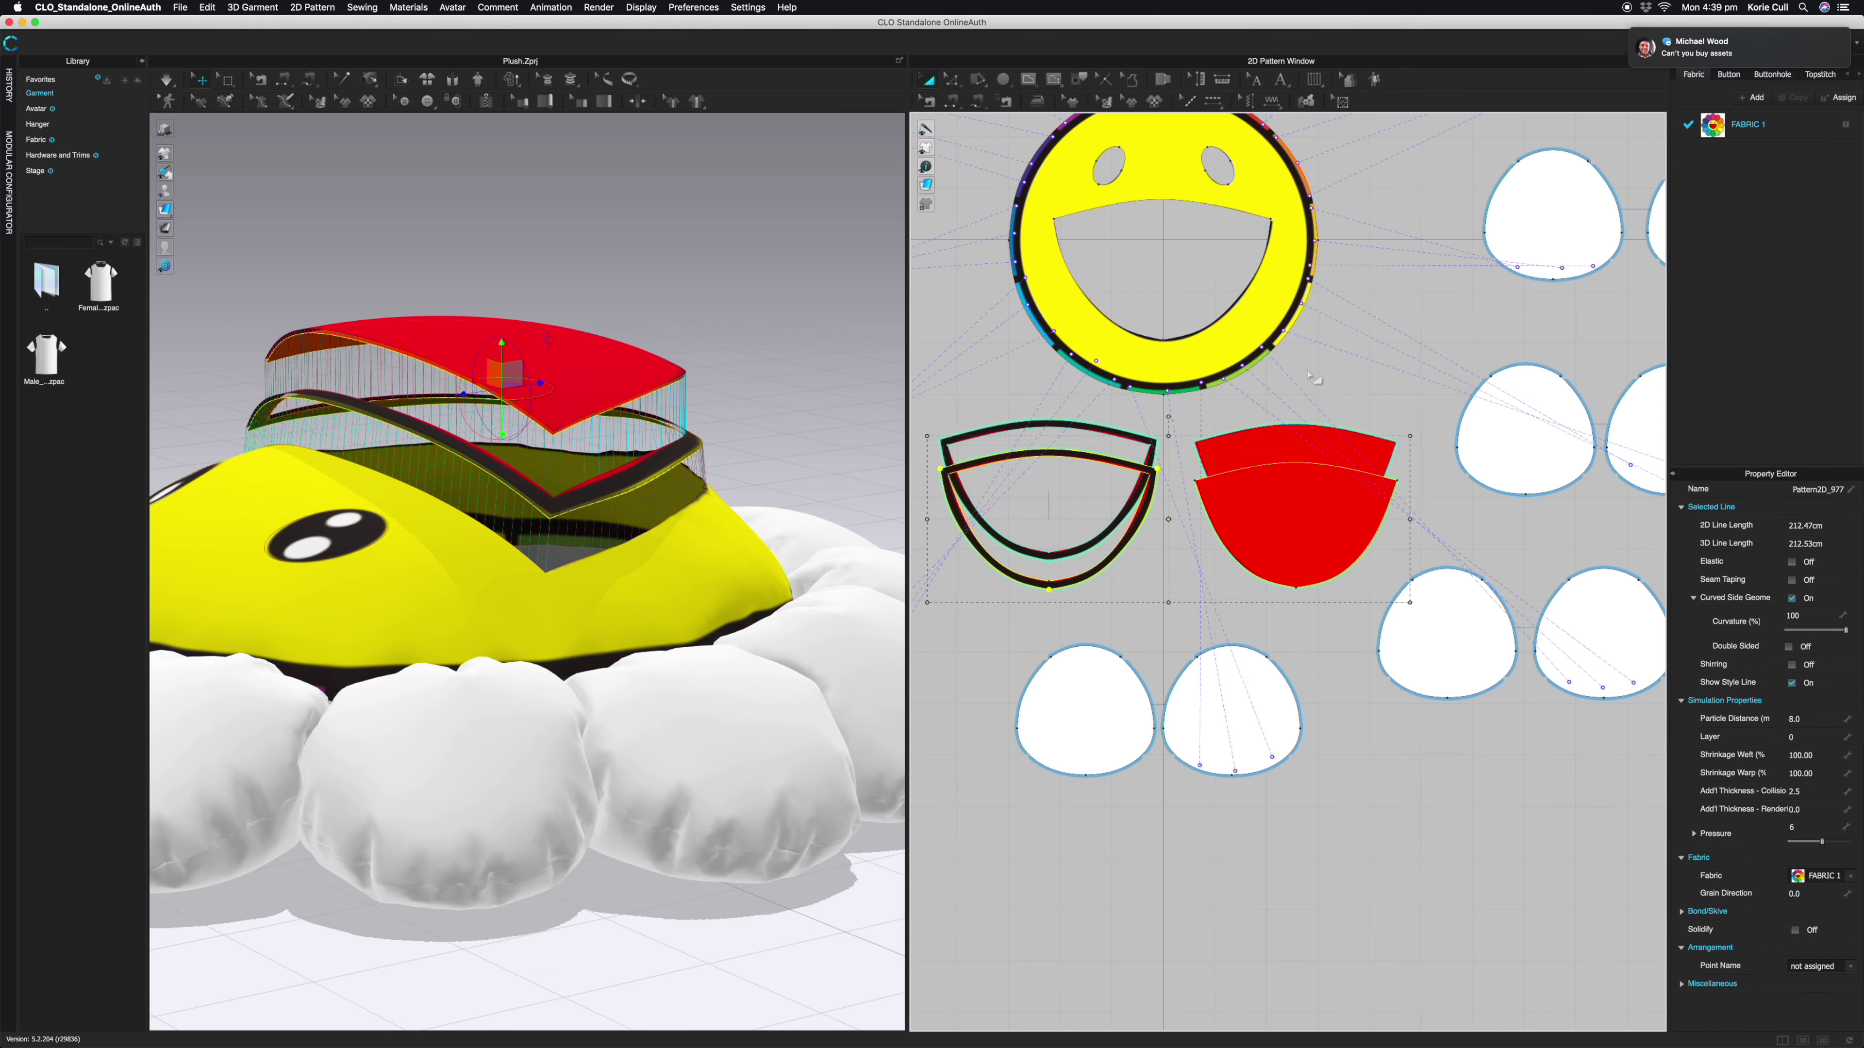
right_drag(1305, 380, 1346, 446)
right_drag(1297, 382, 1314, 455)
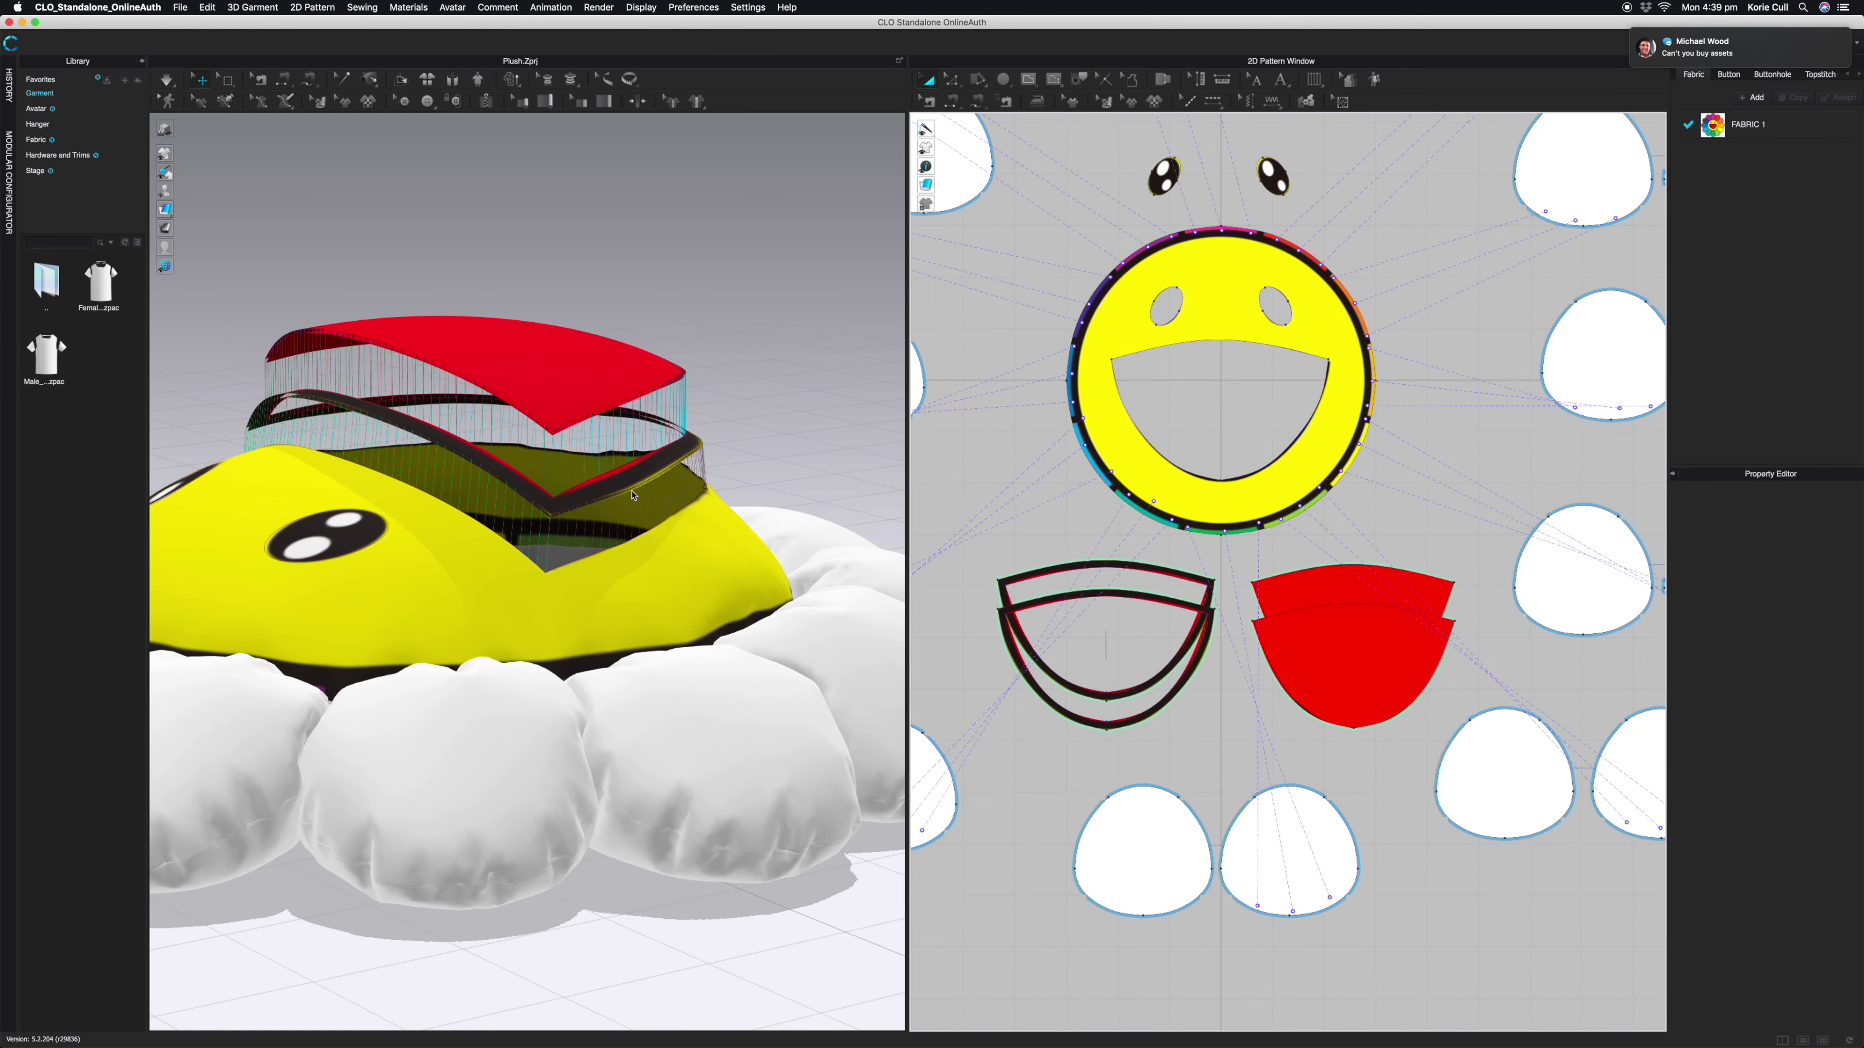
right_drag(1276, 174, 1279, 282)
click(1279, 282)
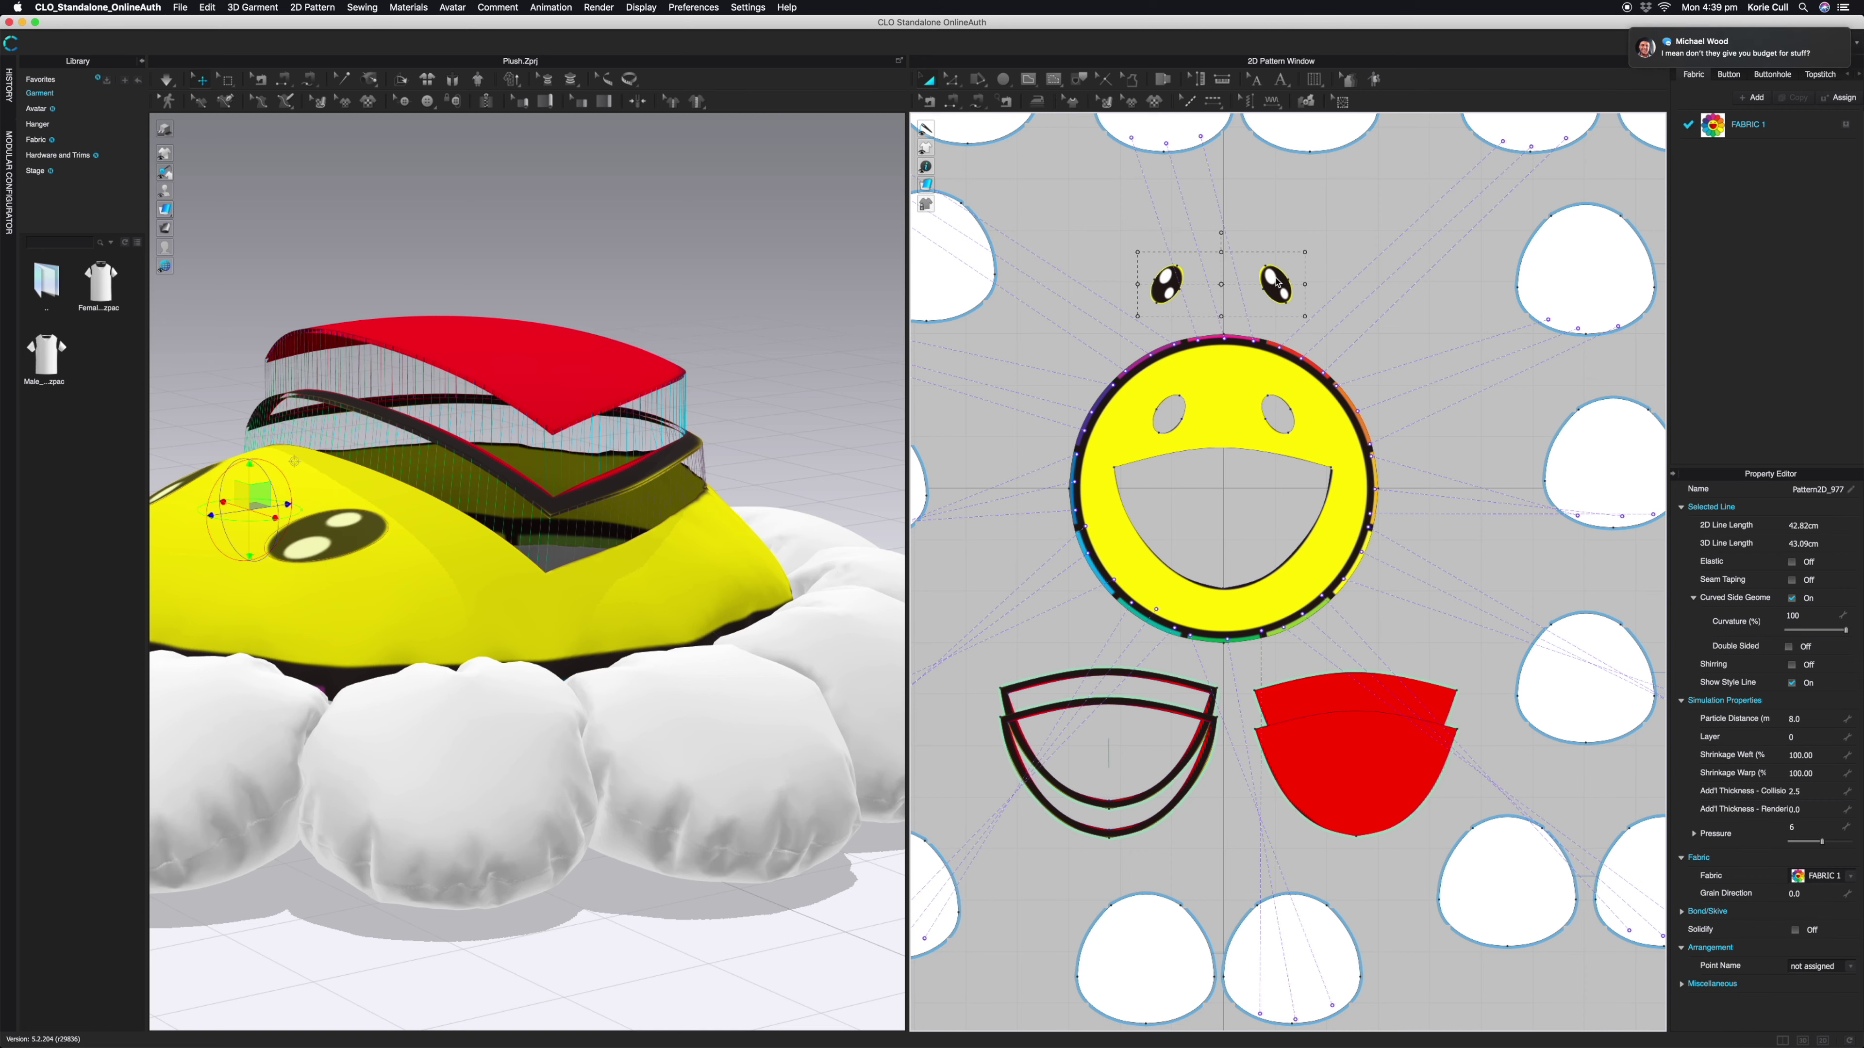
Step: Link the two eyes as mirrored sewn pieces and copy them as internal shapes
right_click(1276, 282)
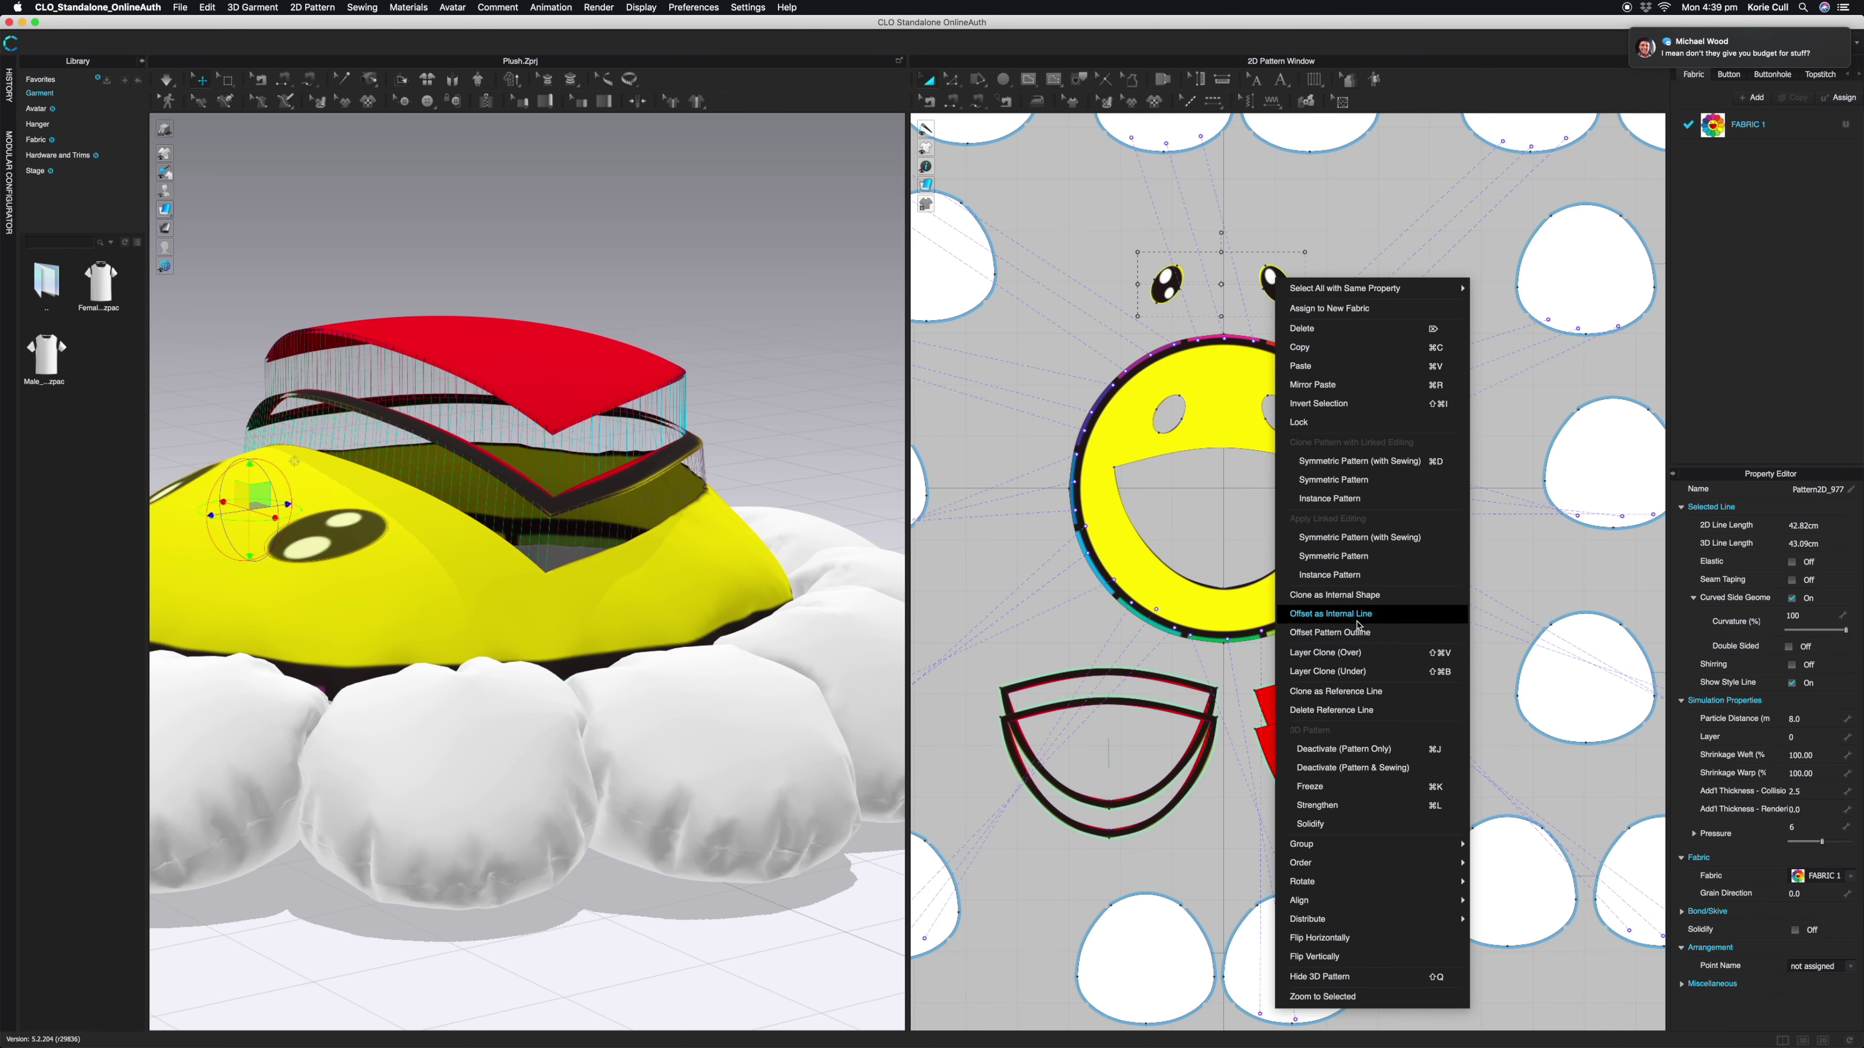
click(1361, 539)
right_click(1279, 282)
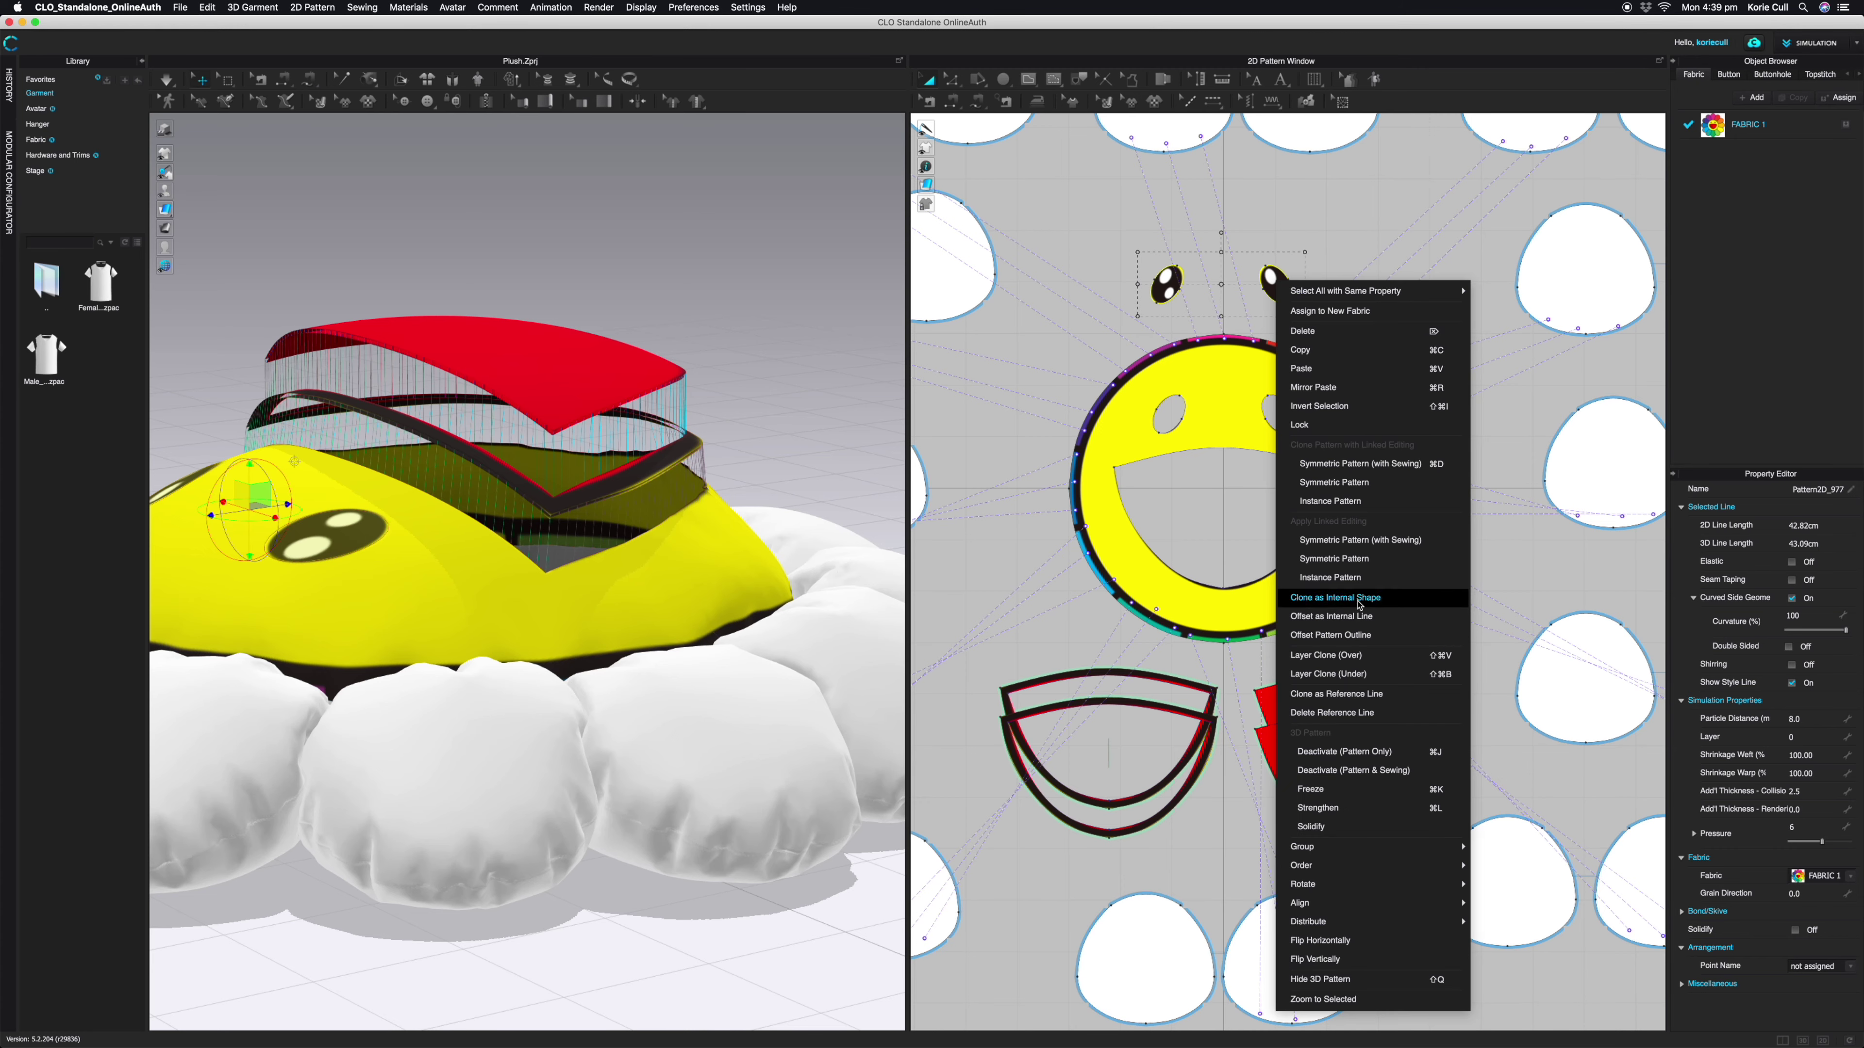
click(1343, 674)
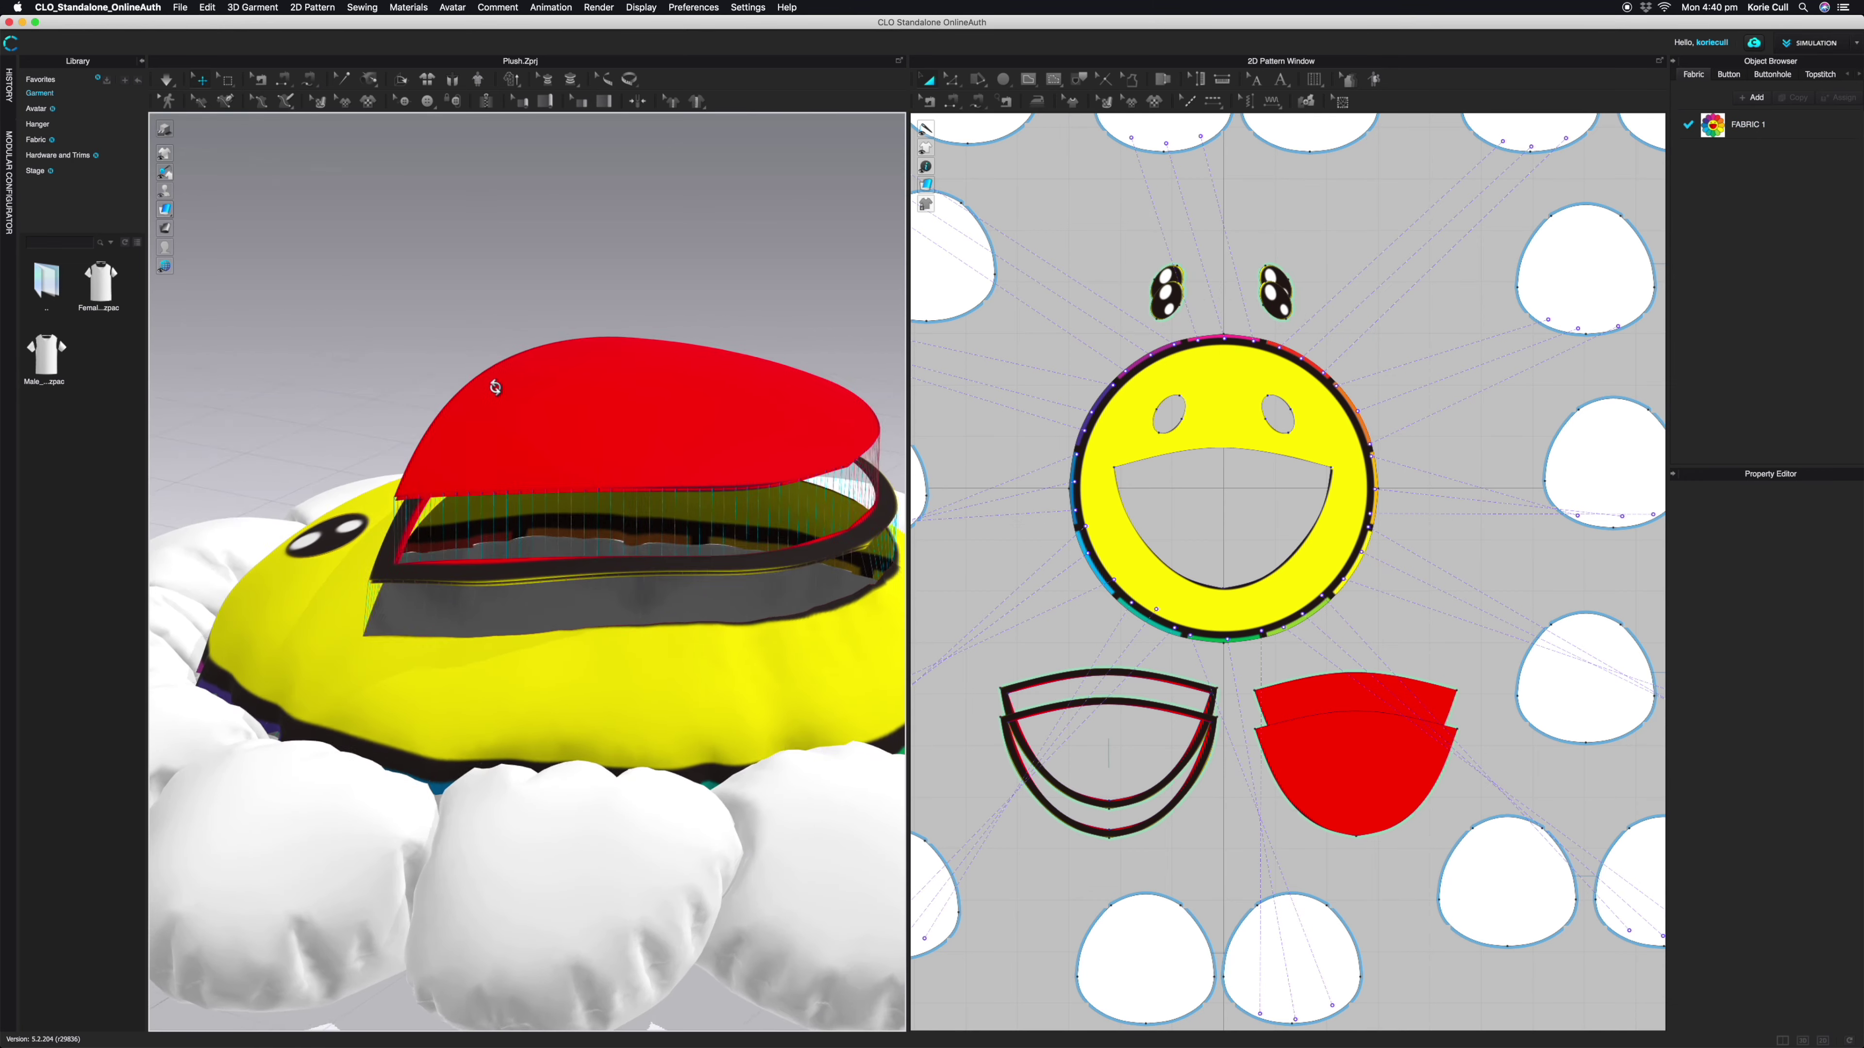
Step: Change the Pressure of the selected eye and mouth pieces and start the simulation
drag(1123, 235, 1349, 339)
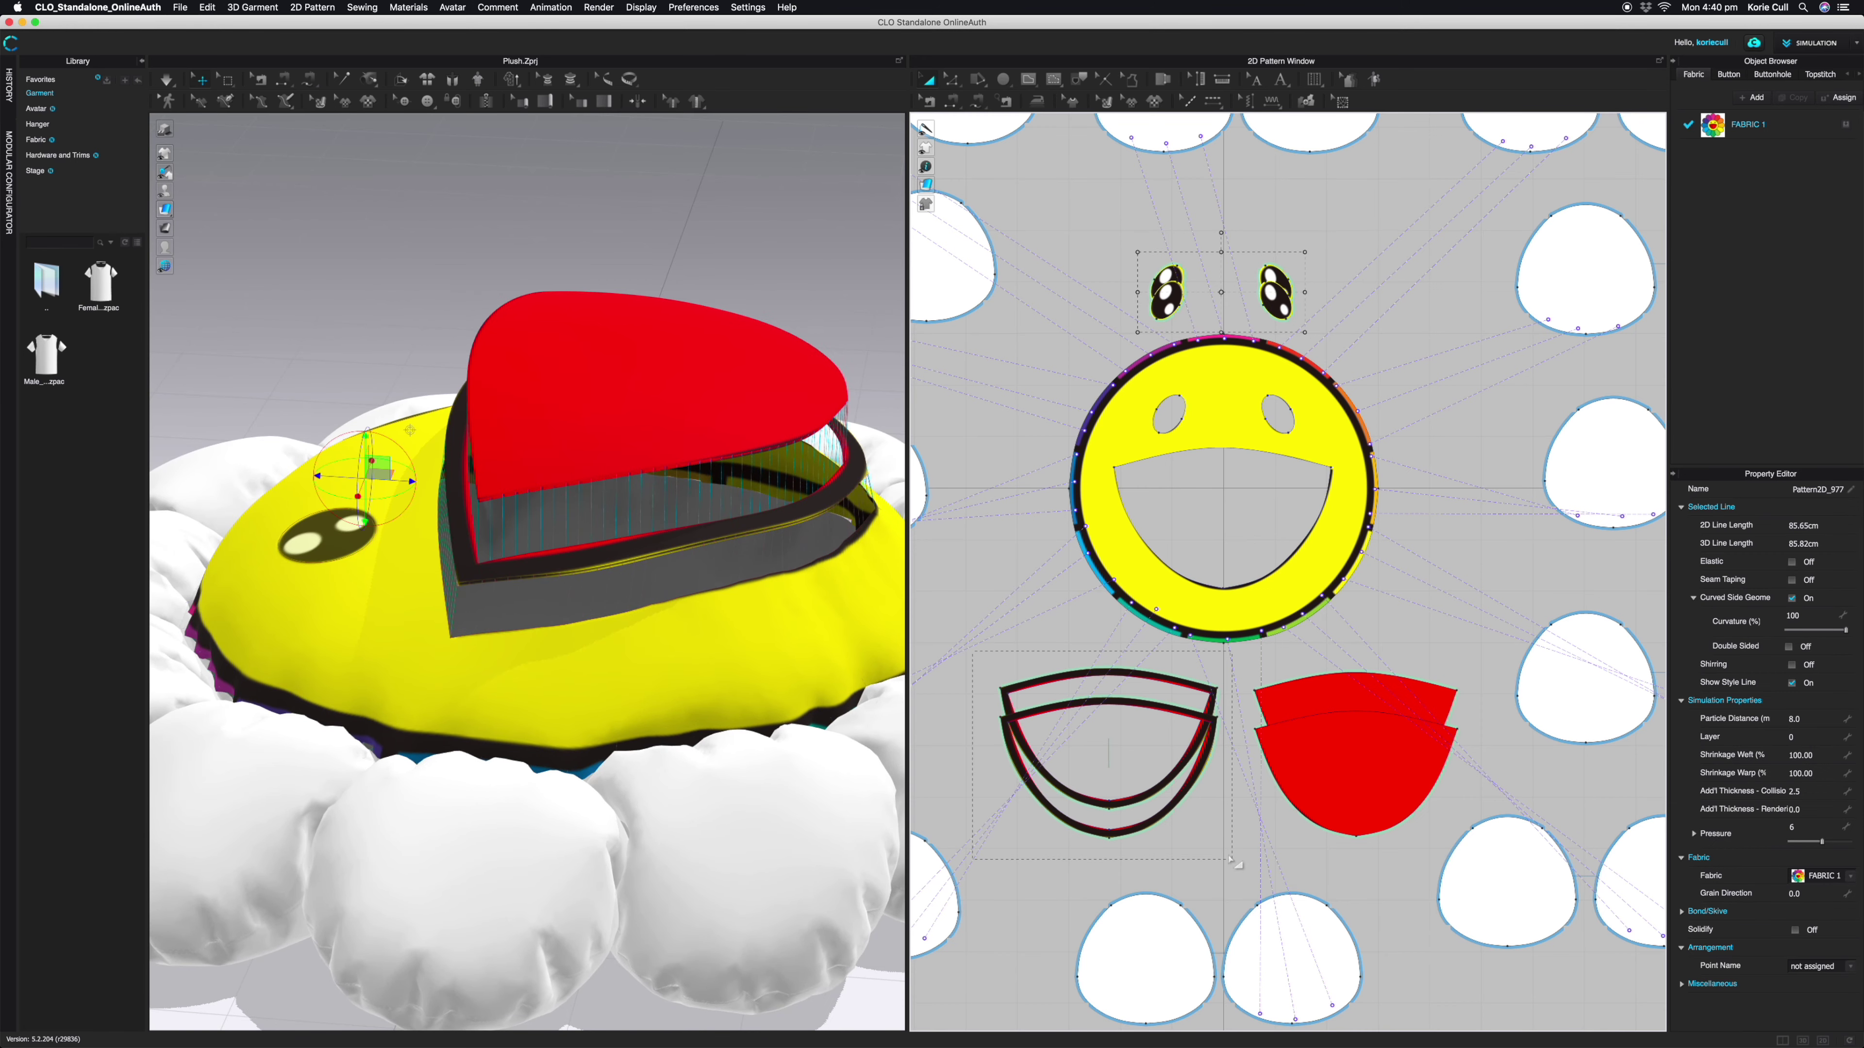
shift+drag(1233, 861, 1232, 860)
shift+click(1369, 692)
shift+click(1265, 695)
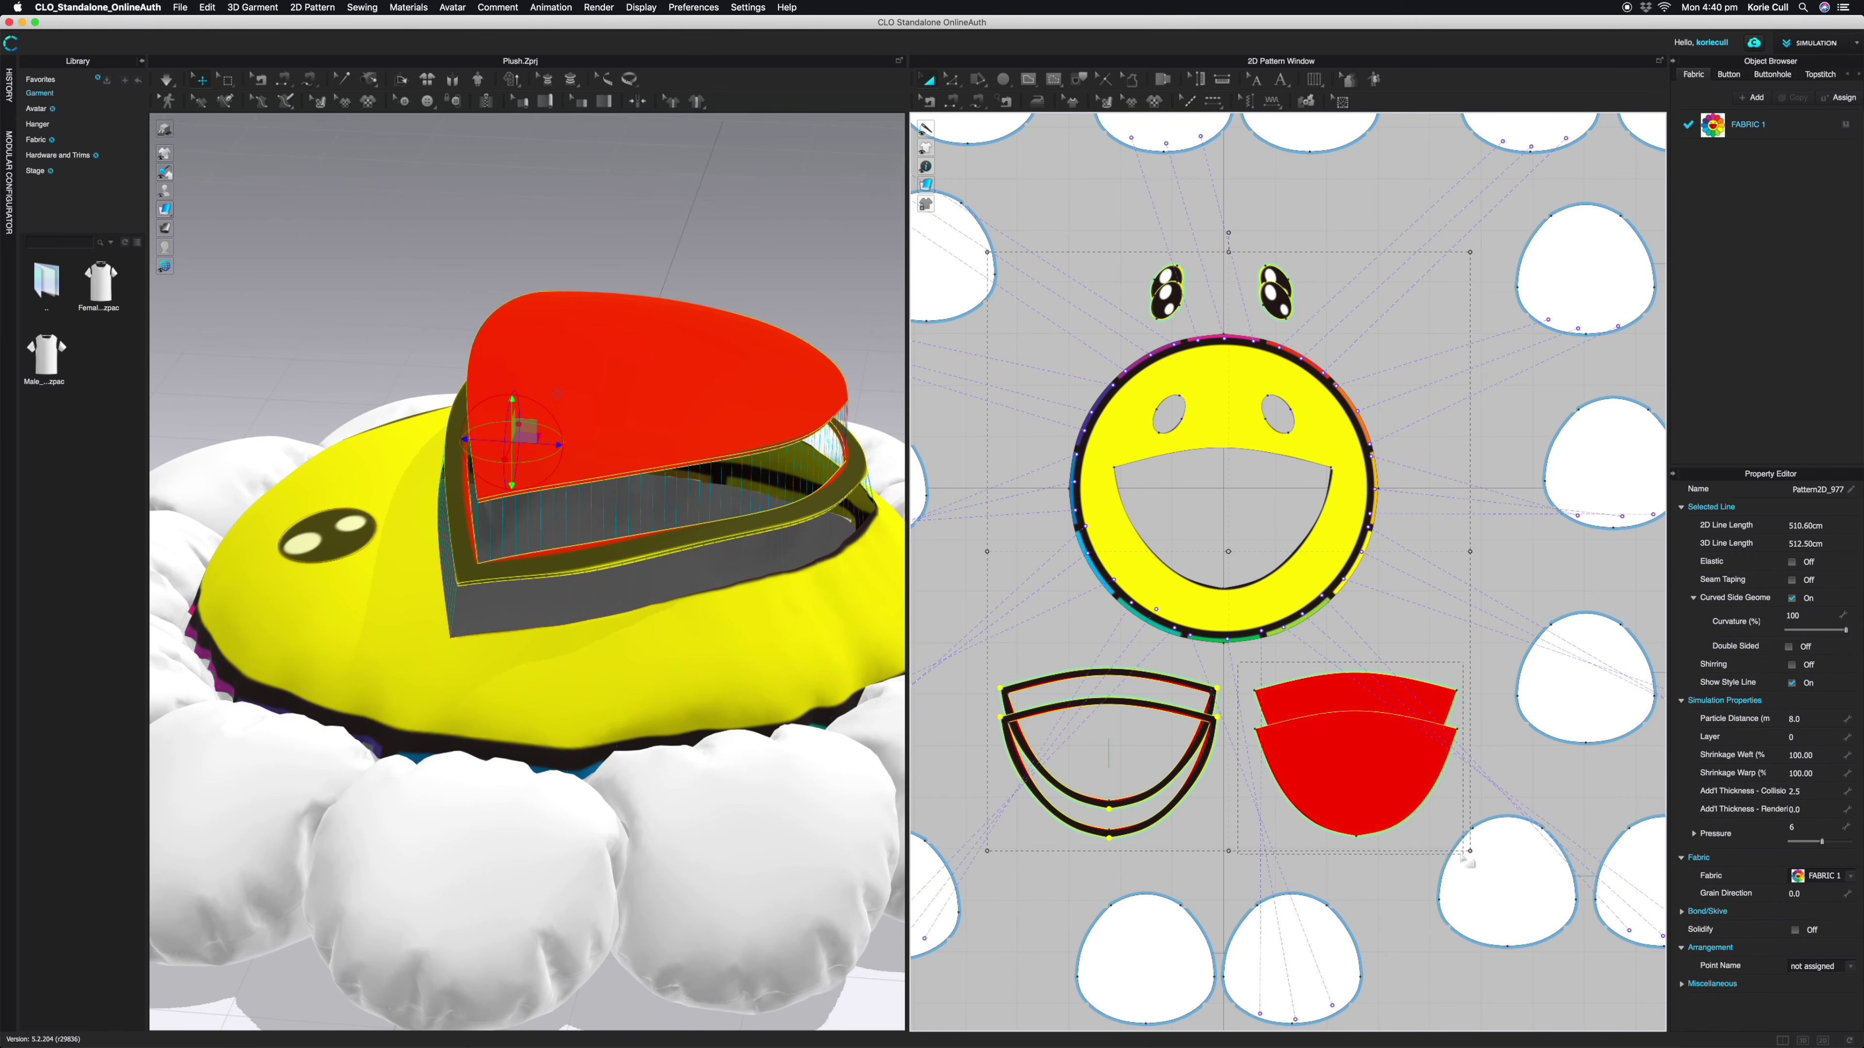
shift+drag(1471, 860, 1471, 859)
double_click(1809, 825)
click(983, 411)
key(space)
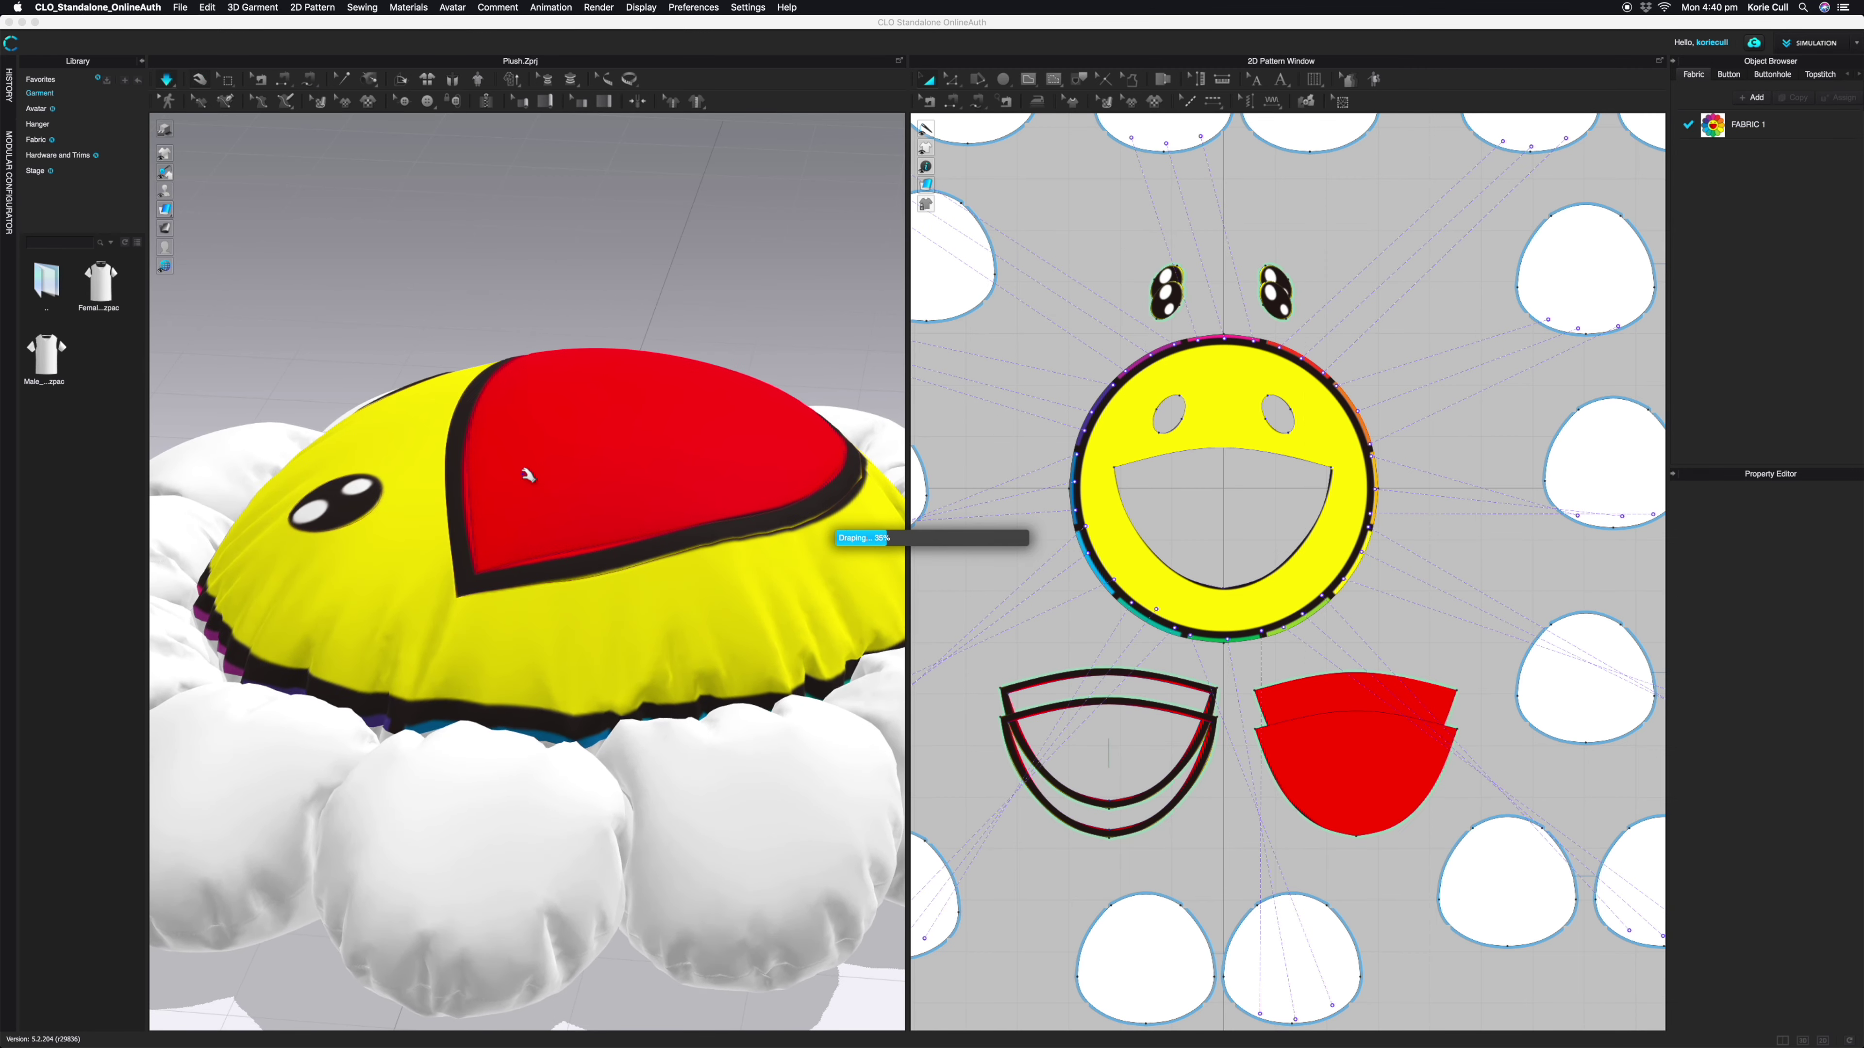
Step: Edit the Pressure of the red mouth piece, then of the yellow face piece
click(1256, 835)
double_click(1803, 827)
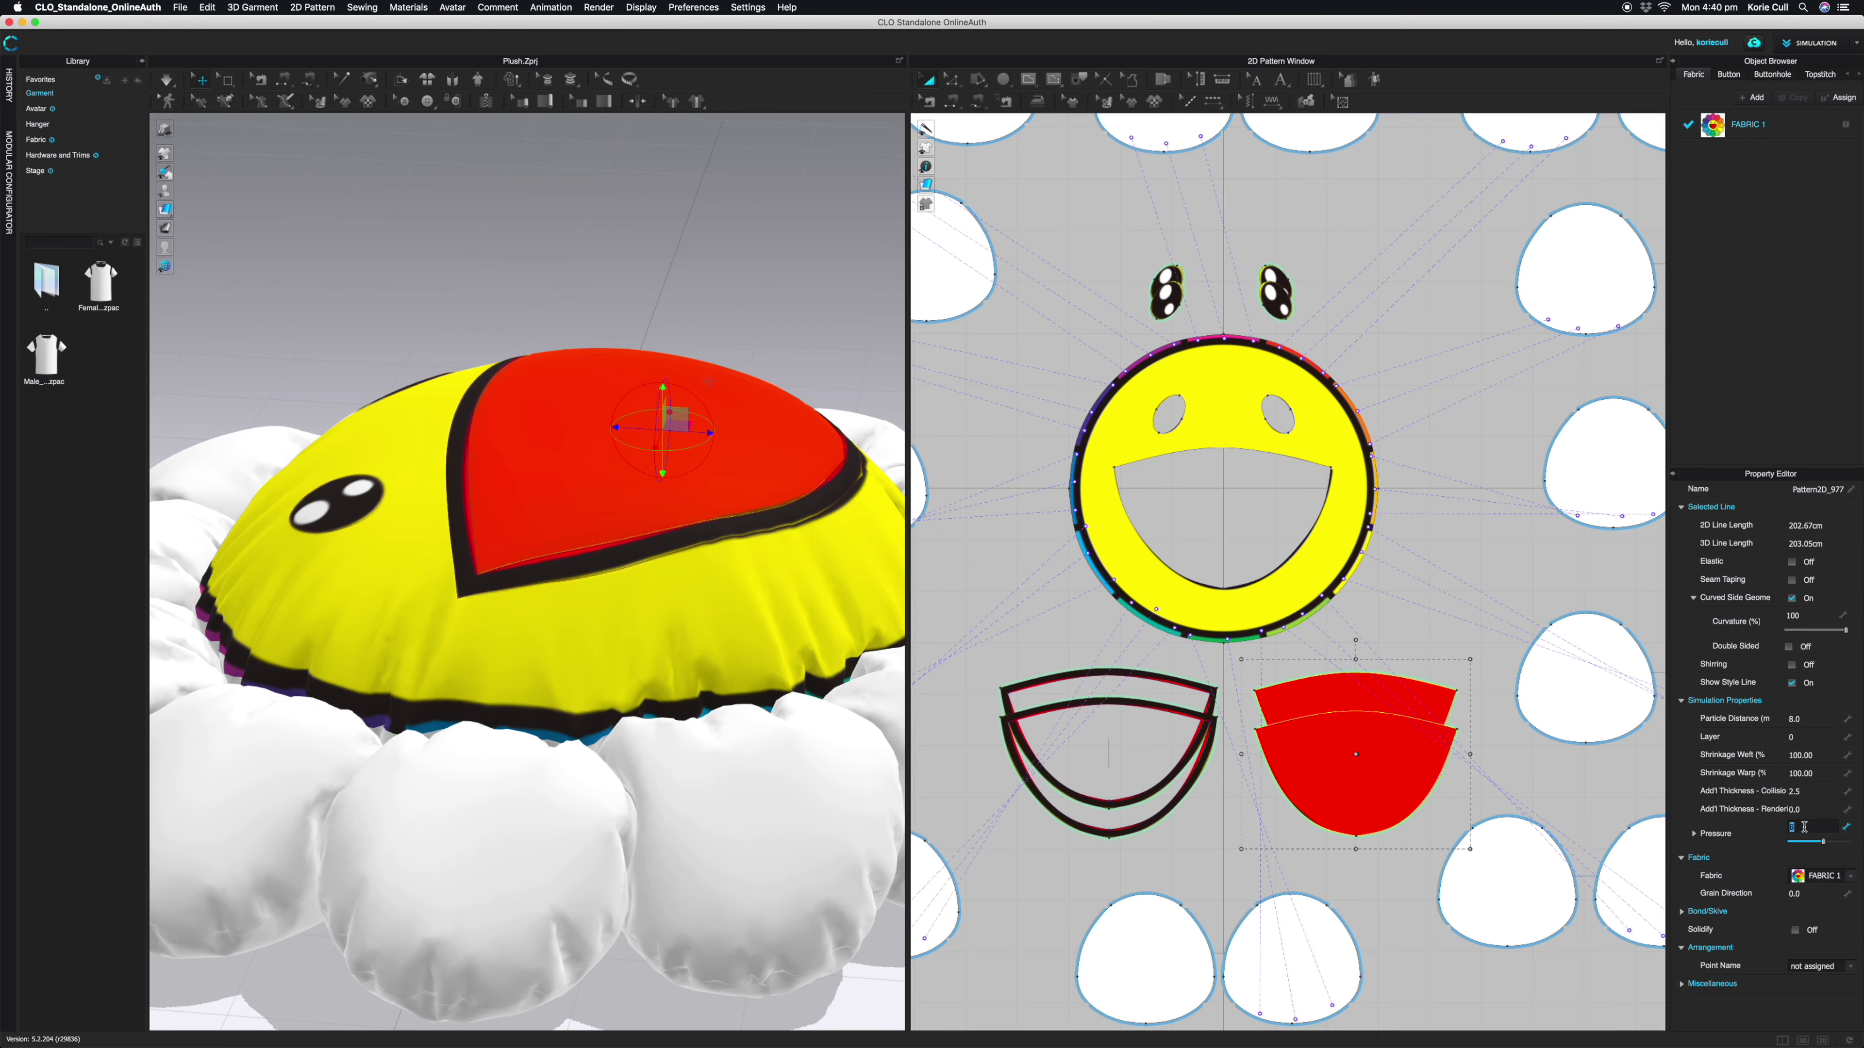
click(1238, 684)
click(1062, 767)
click(1104, 257)
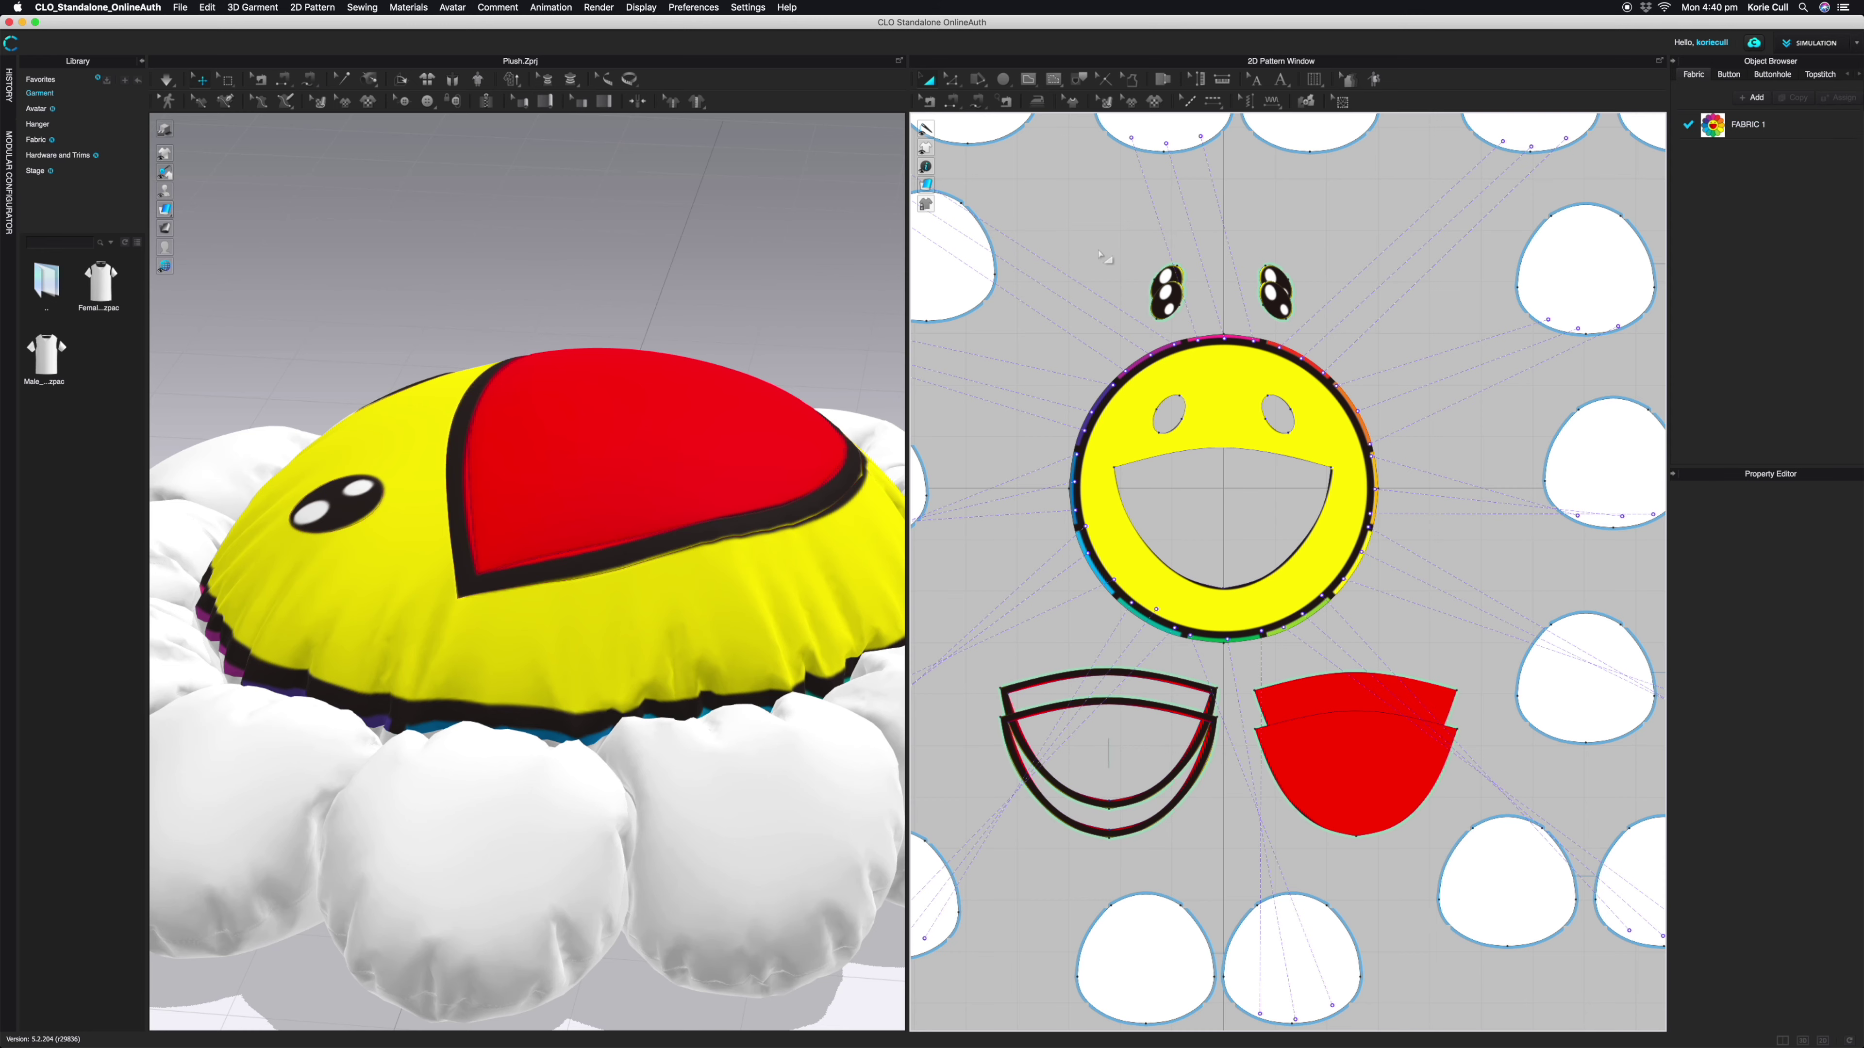
click(1130, 396)
double_click(1818, 828)
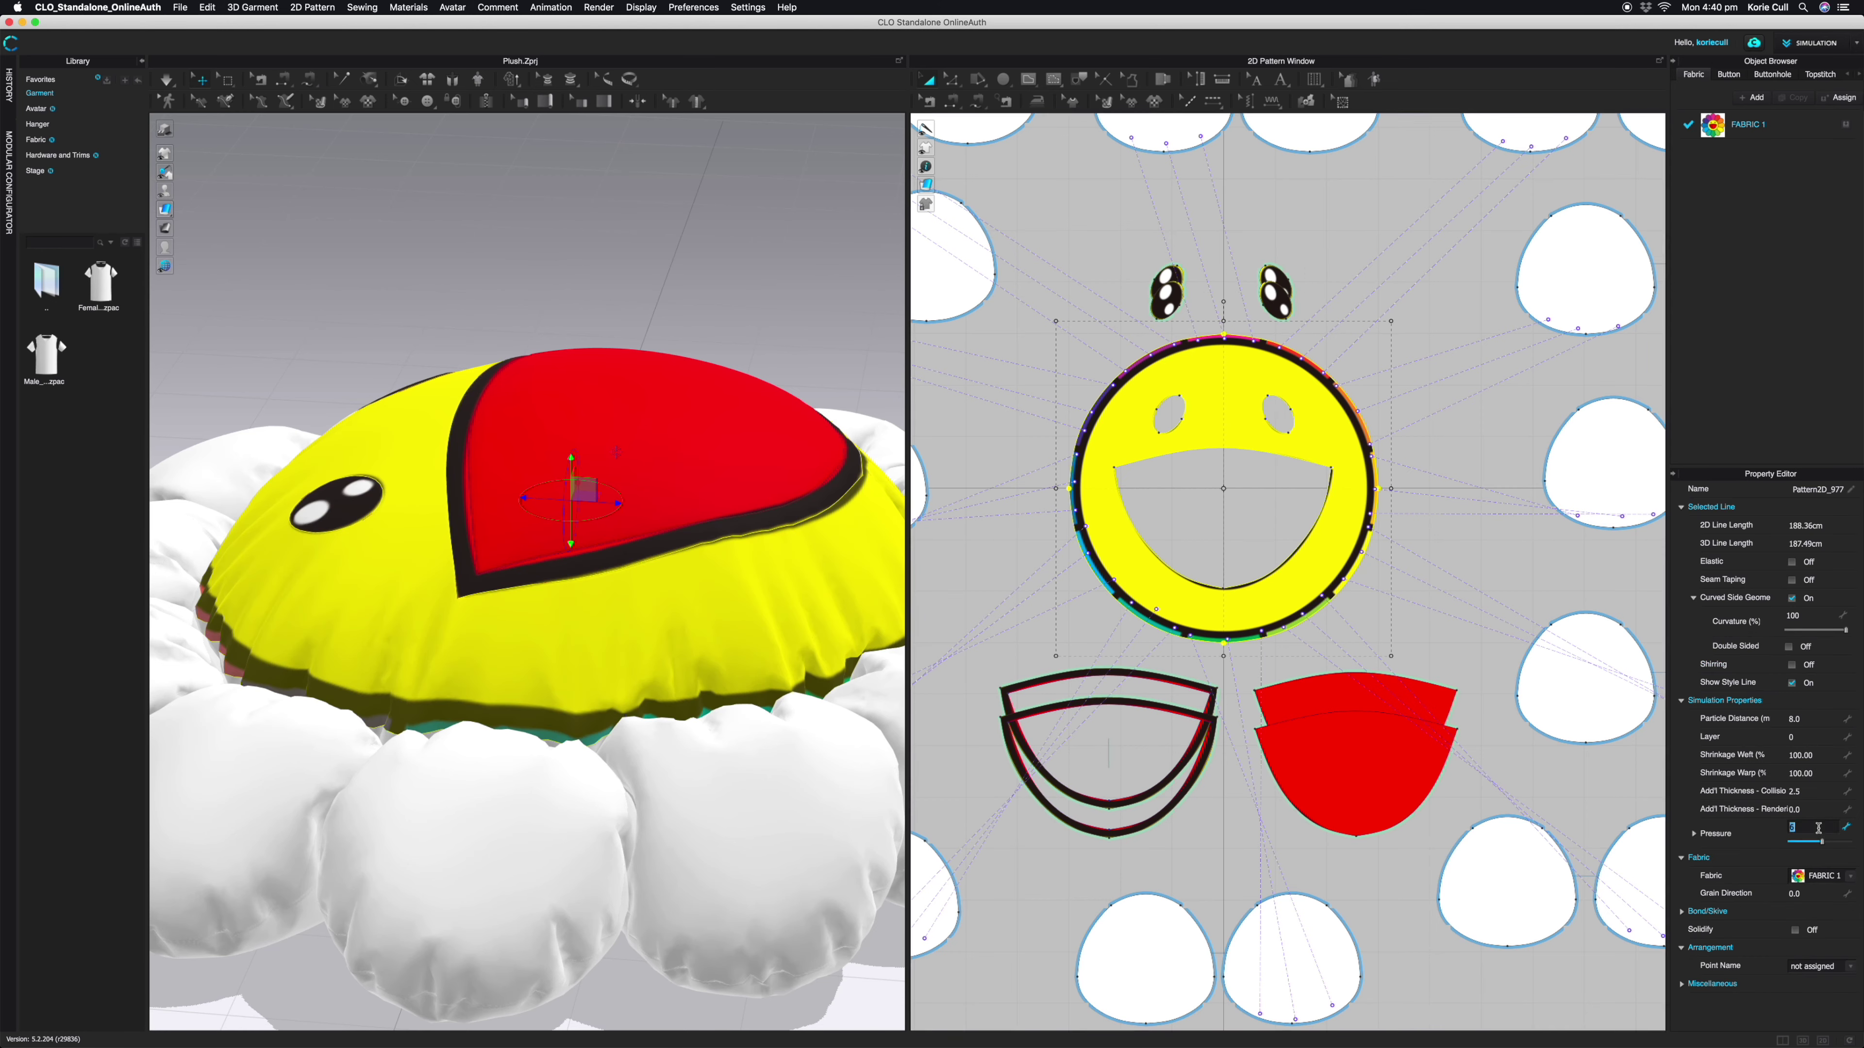
click(1474, 518)
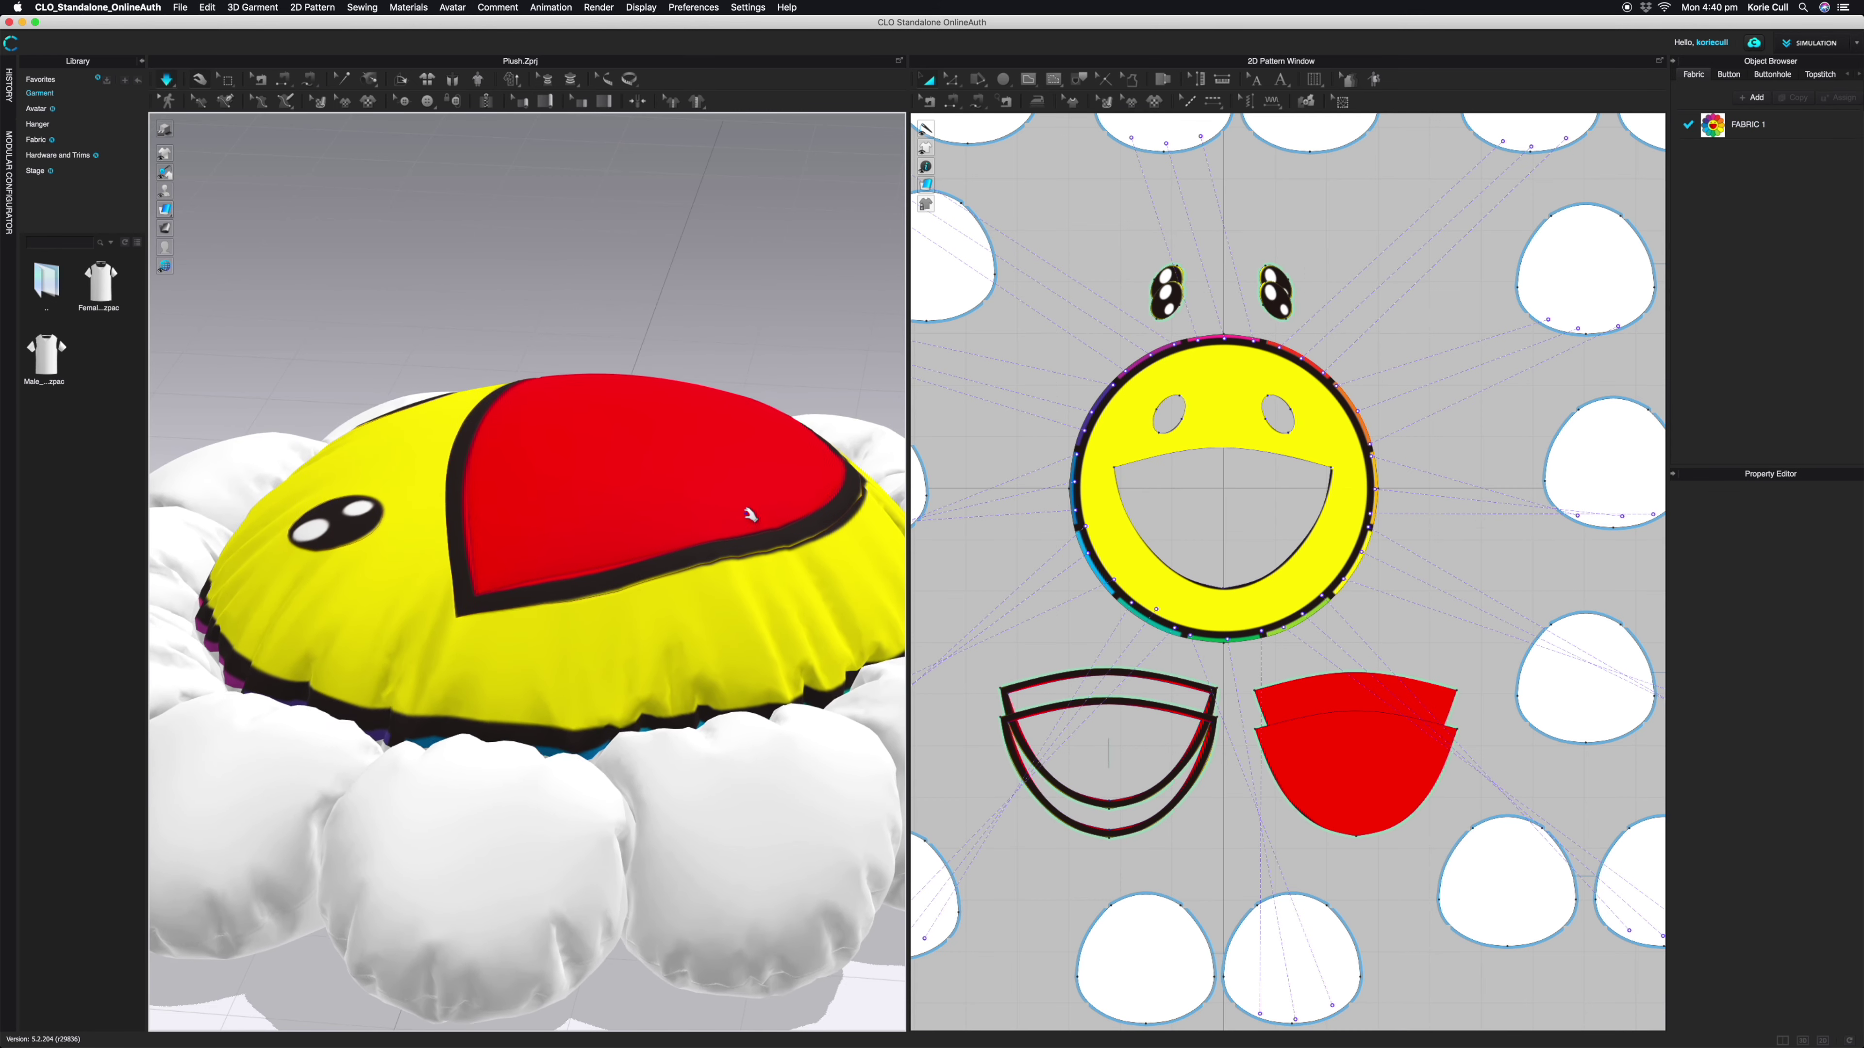
Step: Stop the simulation and lift the red mouth piece above the face
click(1351, 506)
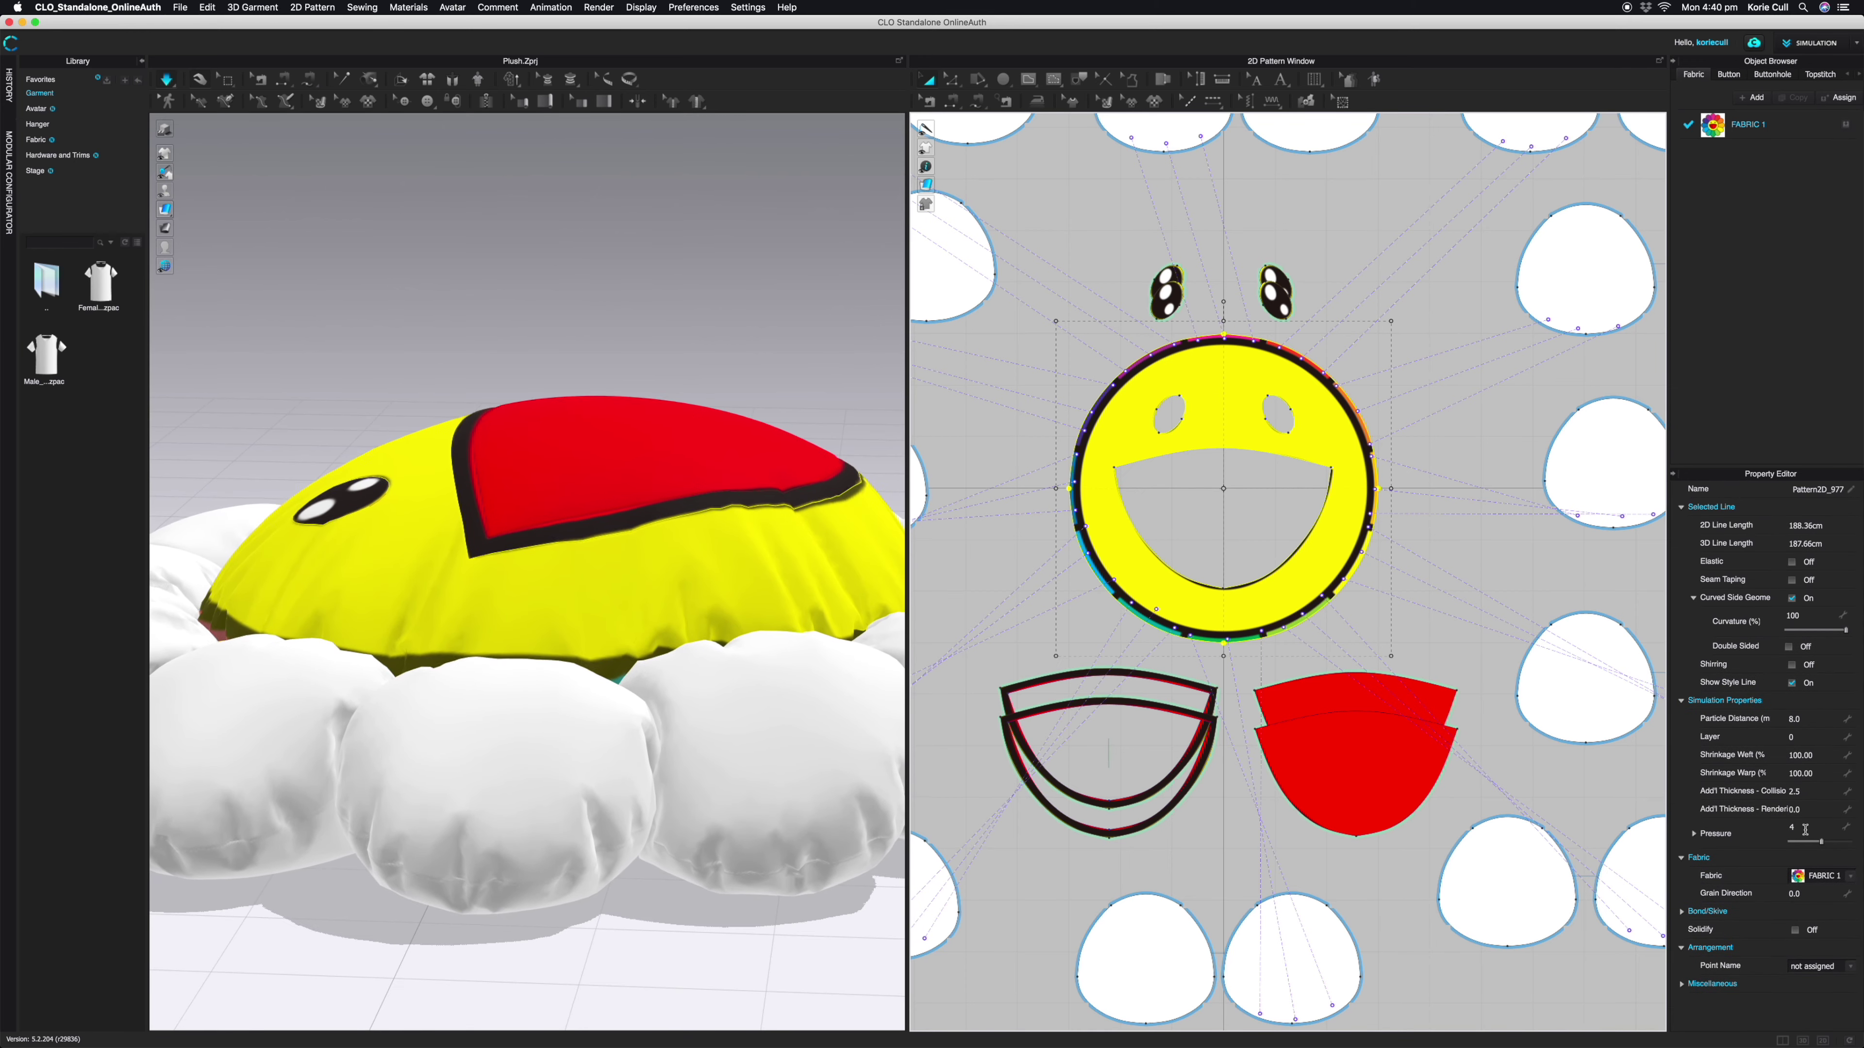
click(1236, 629)
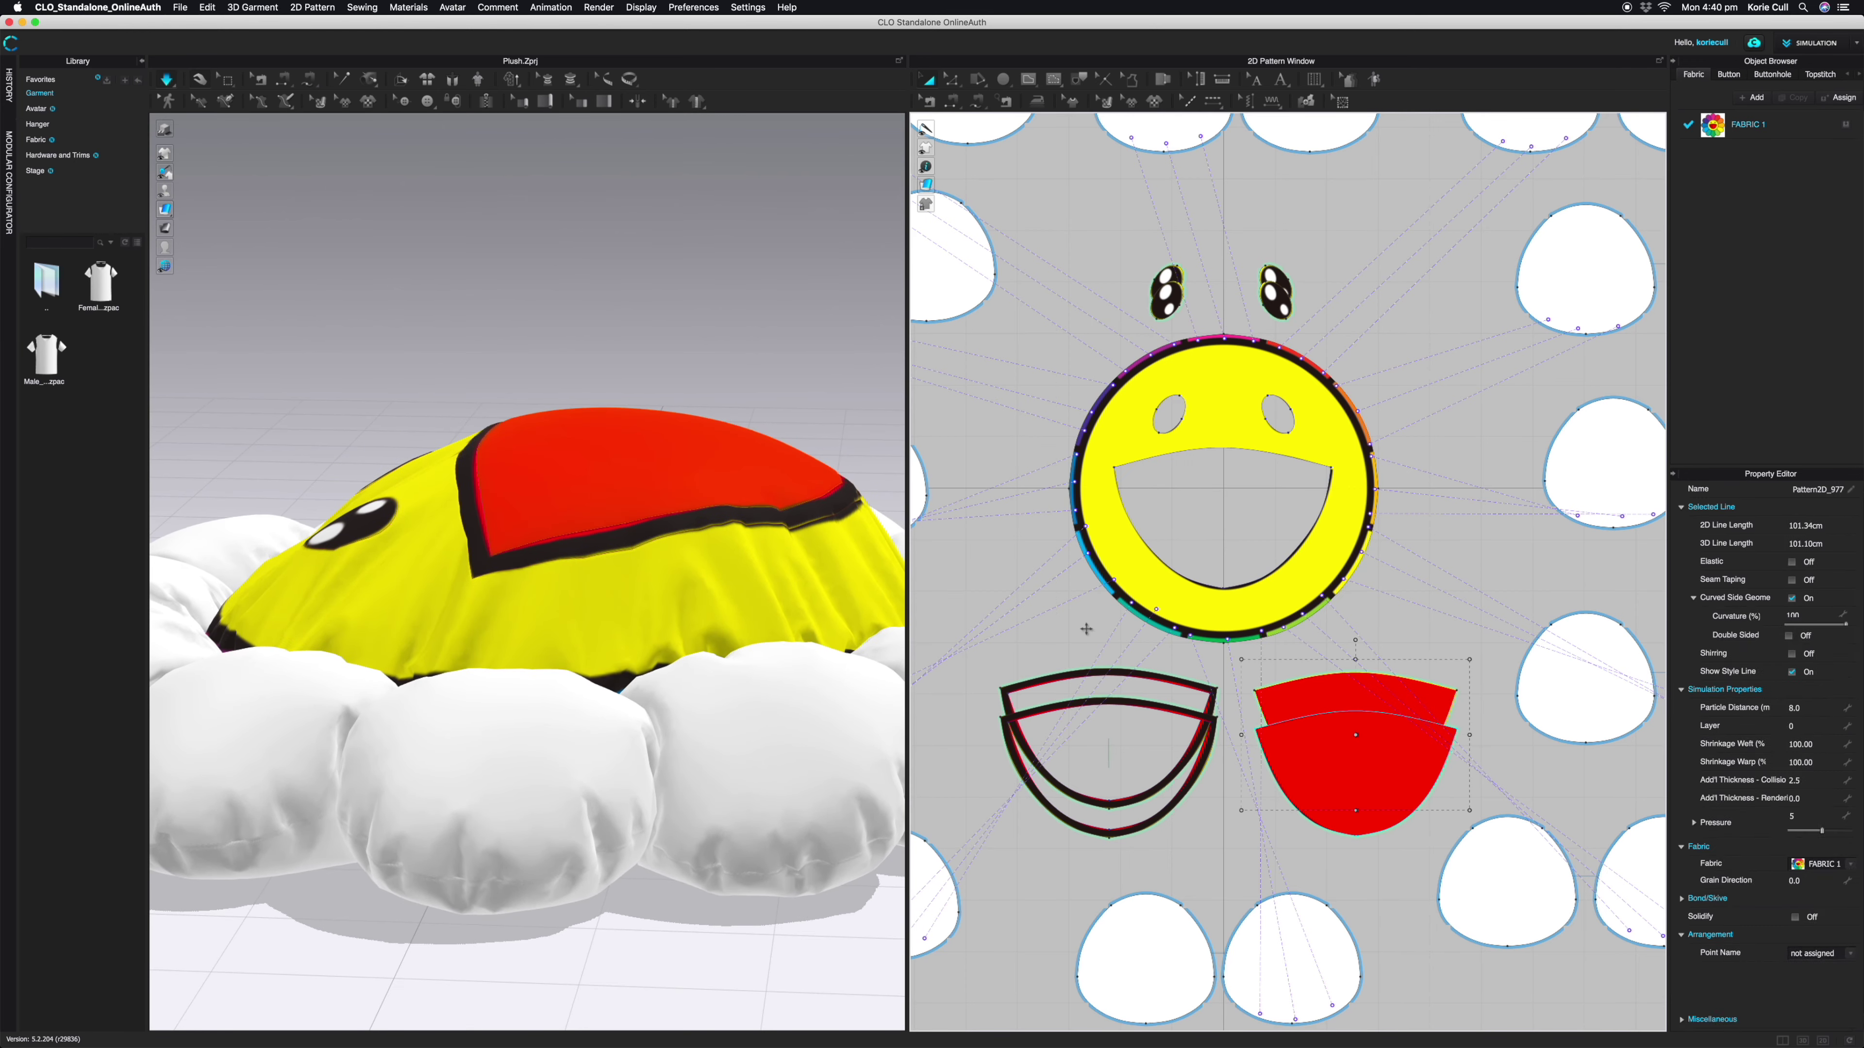
key(space)
click(719, 415)
drag(710, 394, 710, 293)
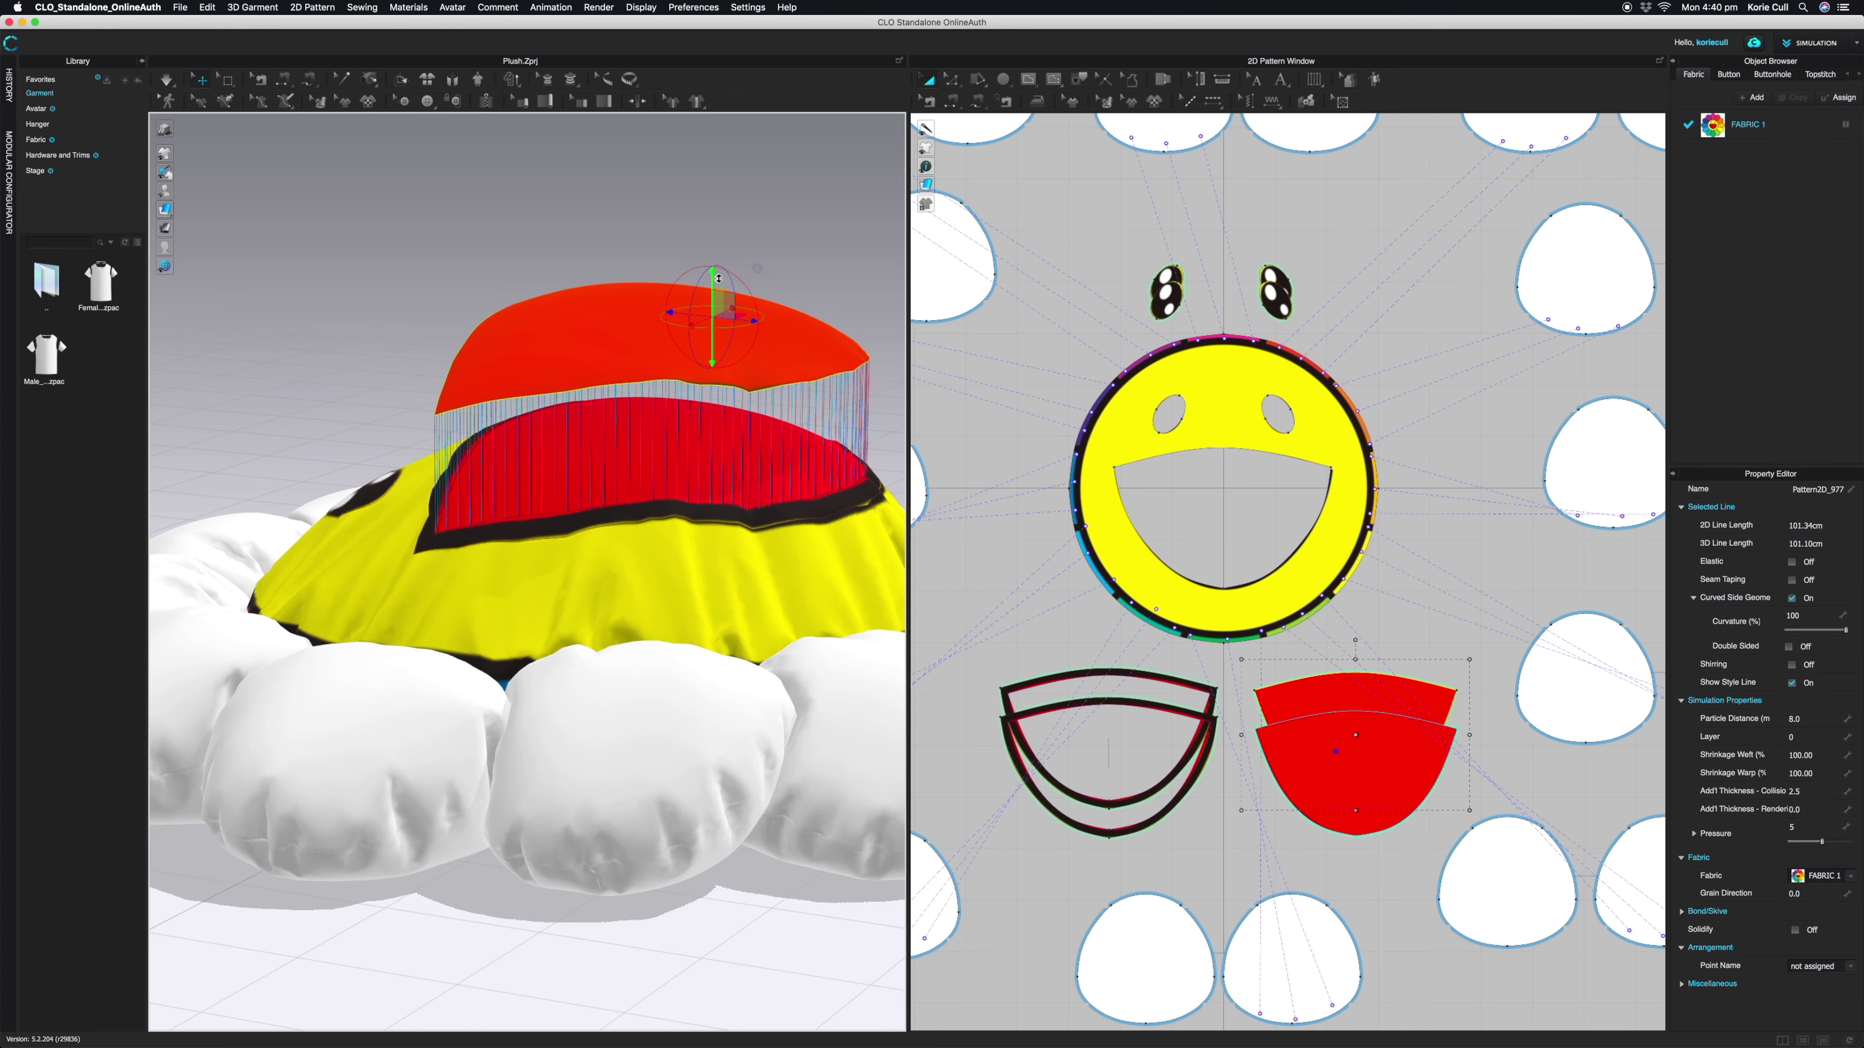
right_click(639, 449)
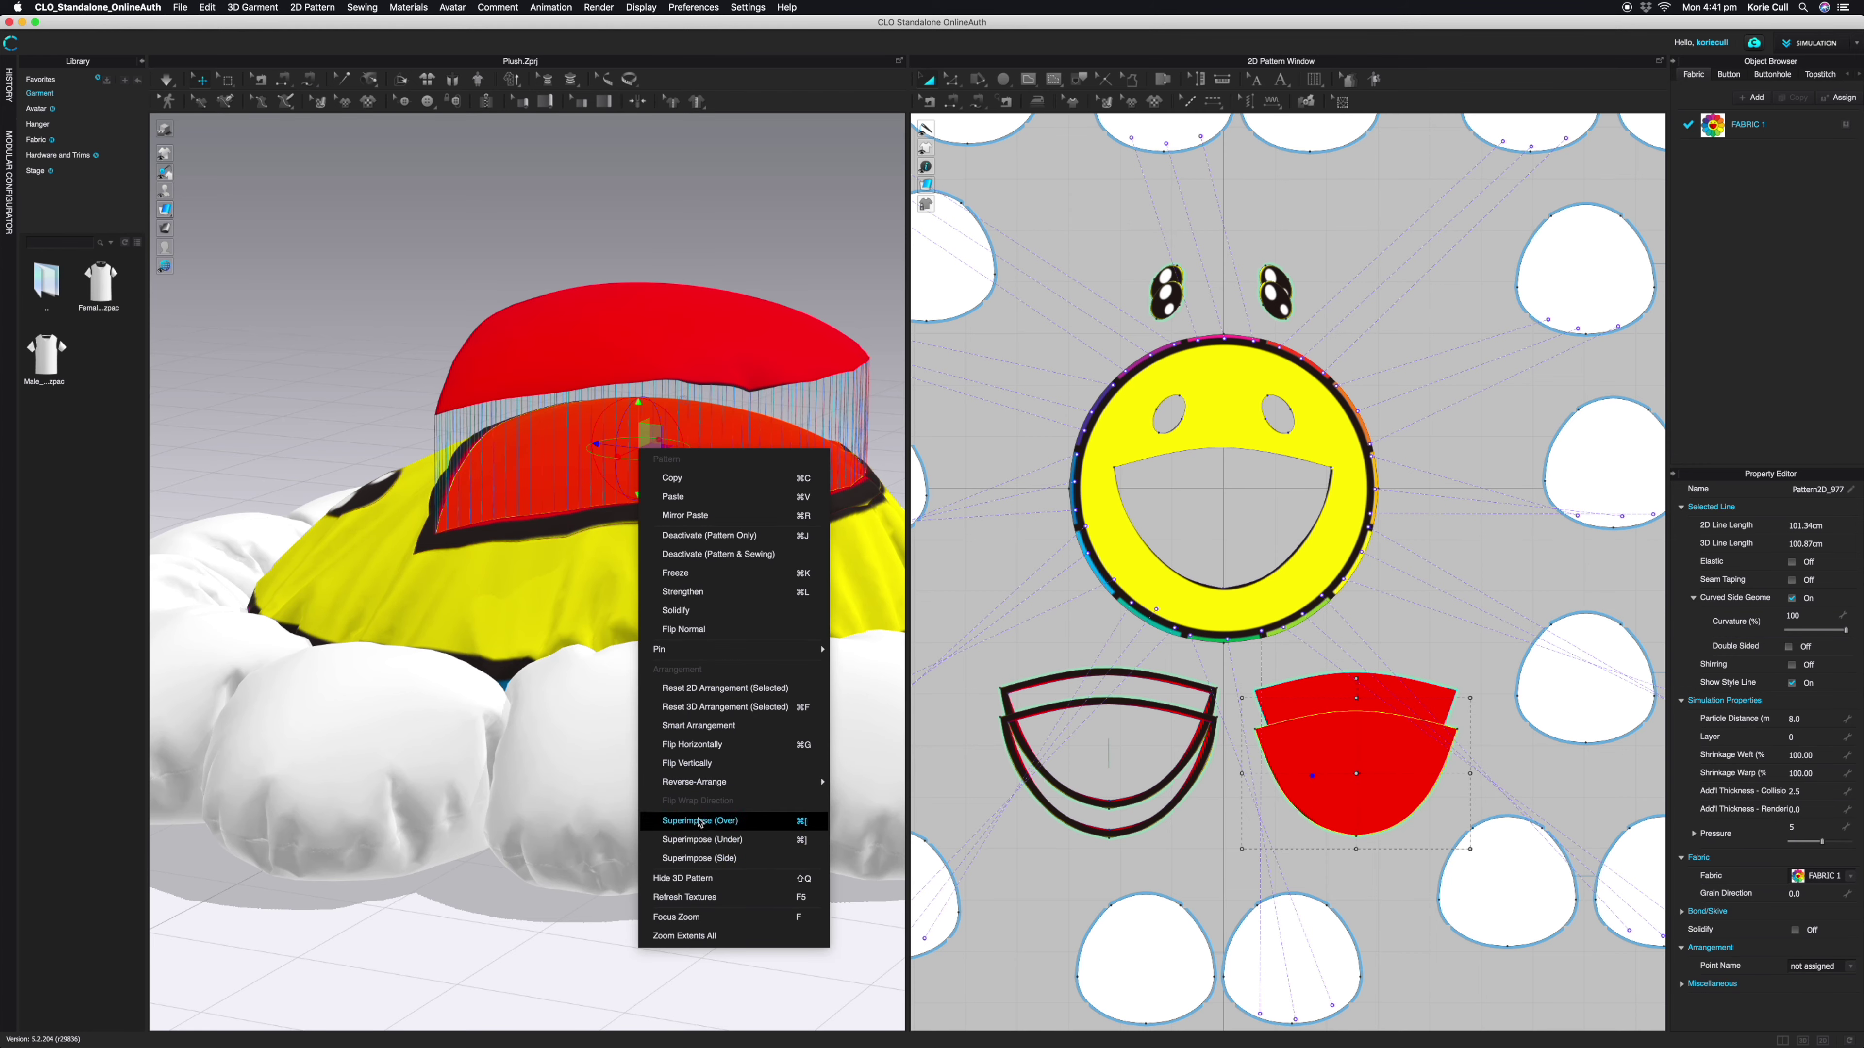
key(Escape)
Step: Flip the normals of the left and right eye pieces
right_drag(513, 514, 380, 527)
click(379, 526)
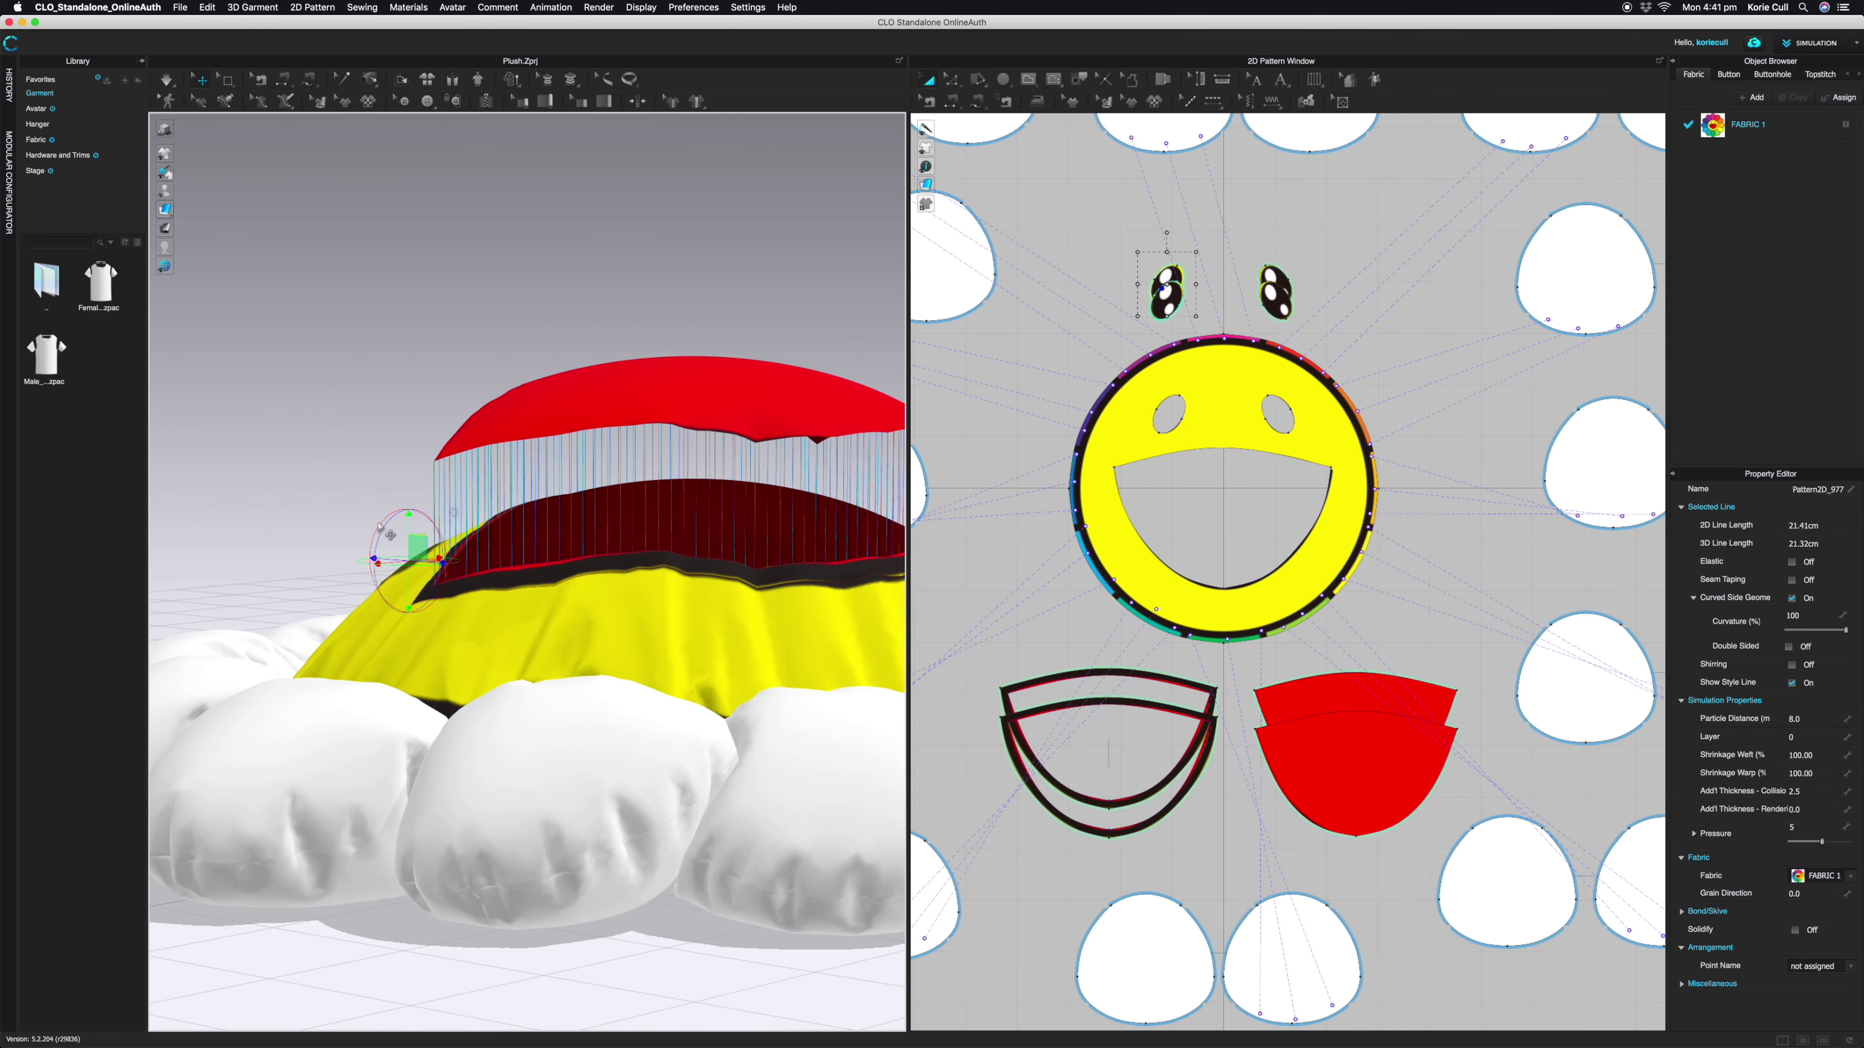
right_drag(407, 440, 426, 70)
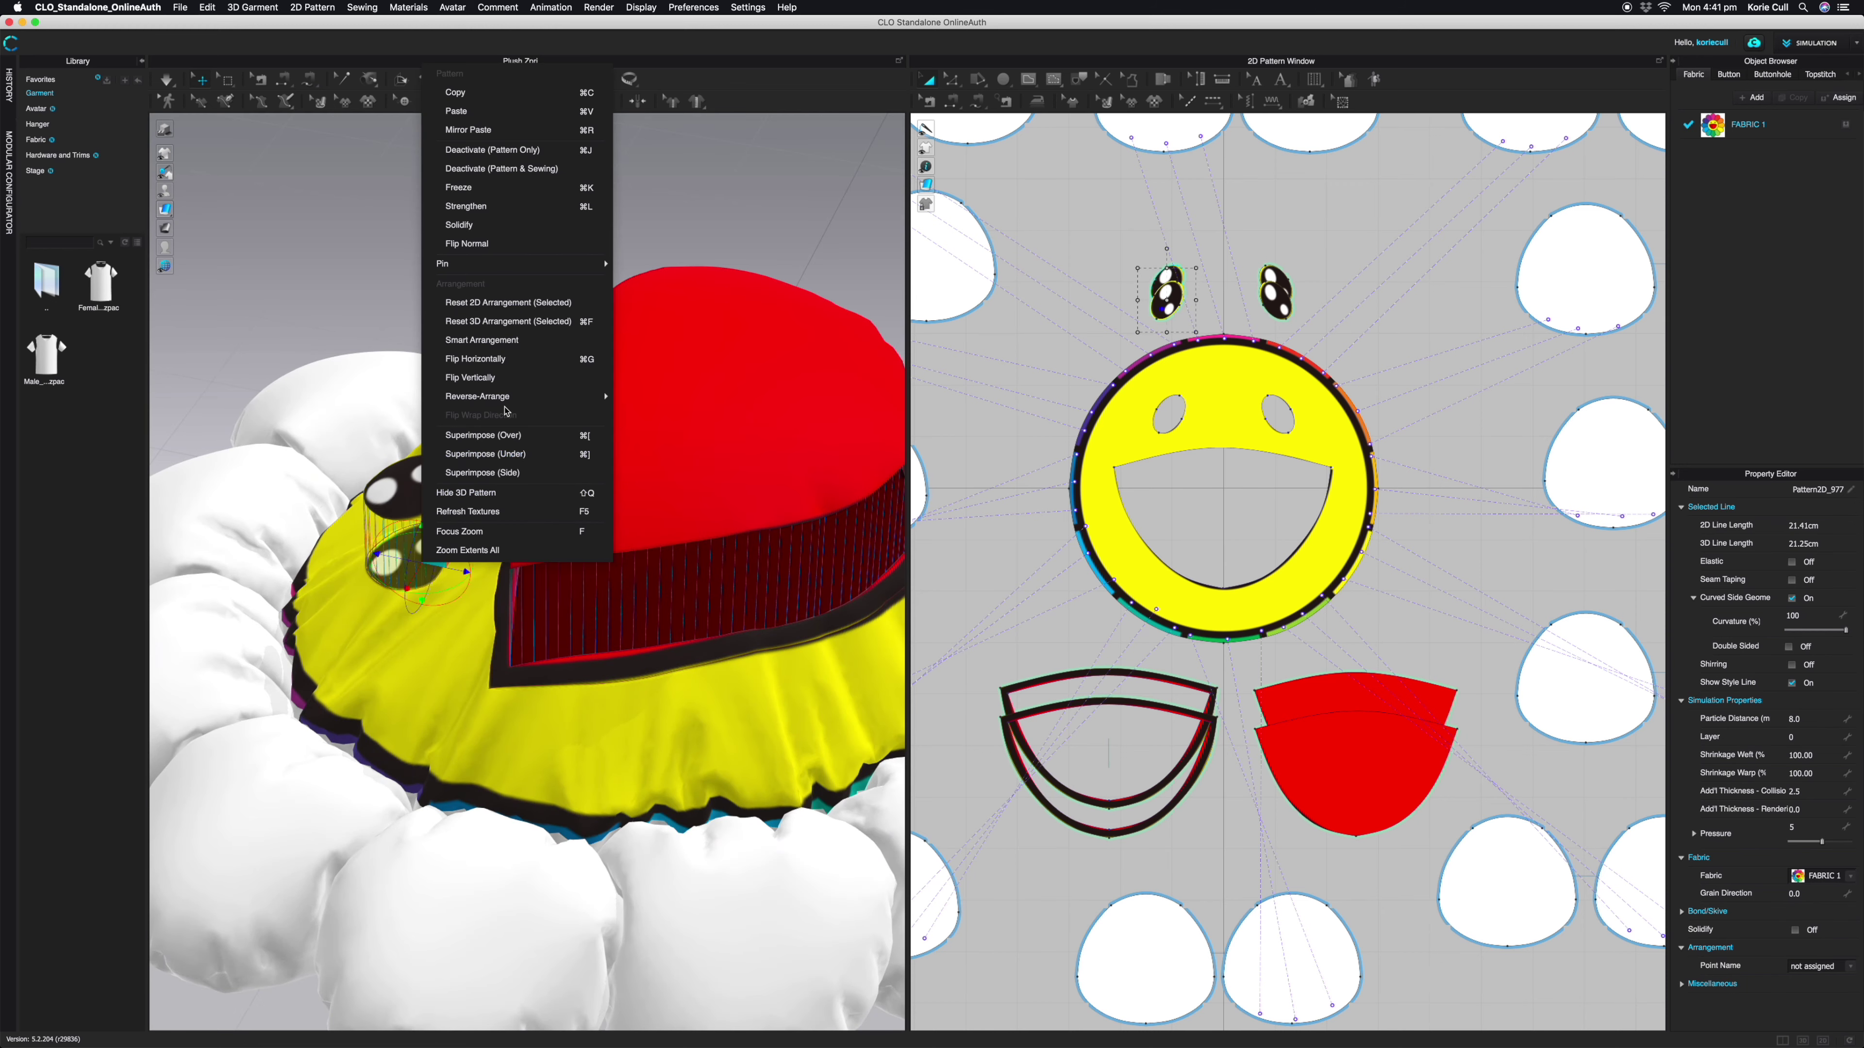
click(474, 244)
right_drag(470, 440, 477, 364)
click(482, 369)
right_click(477, 364)
click(540, 643)
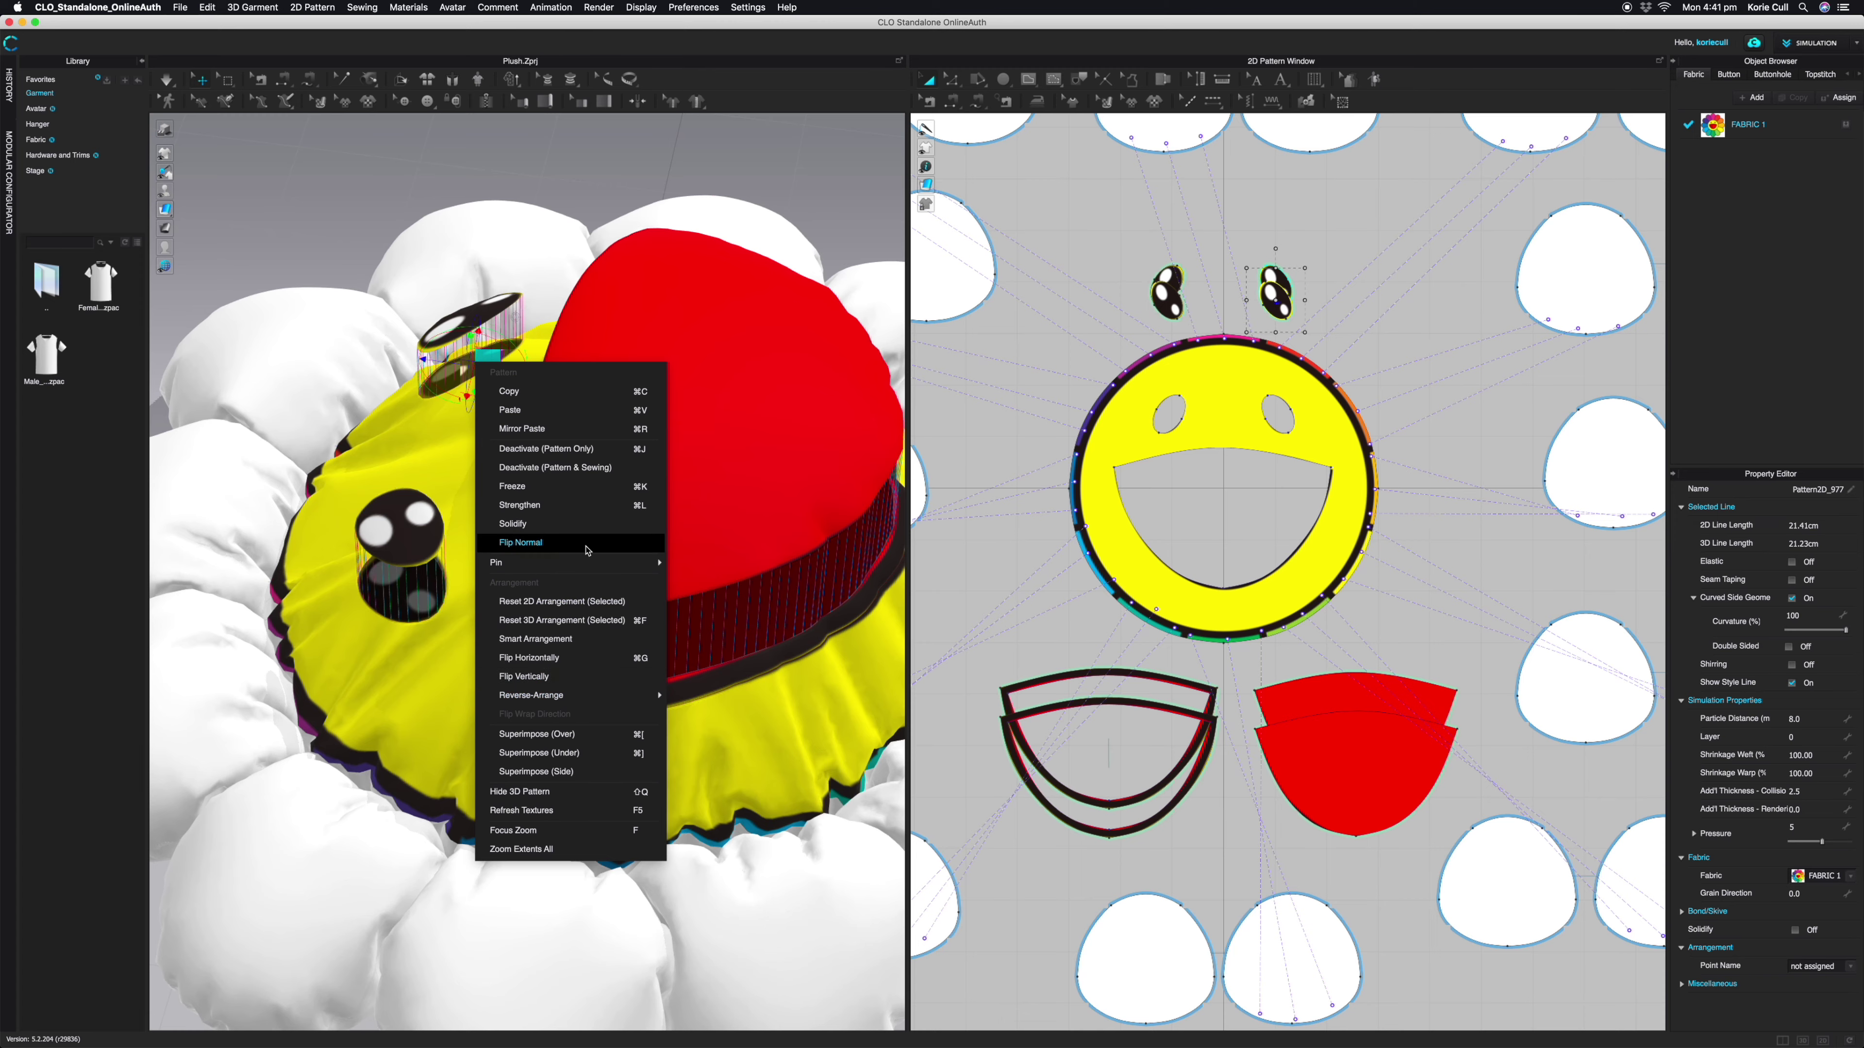
Step: Flip the mouth piece's normal and let the cushion re-drape
right_drag(540, 643, 765, 556)
click(745, 578)
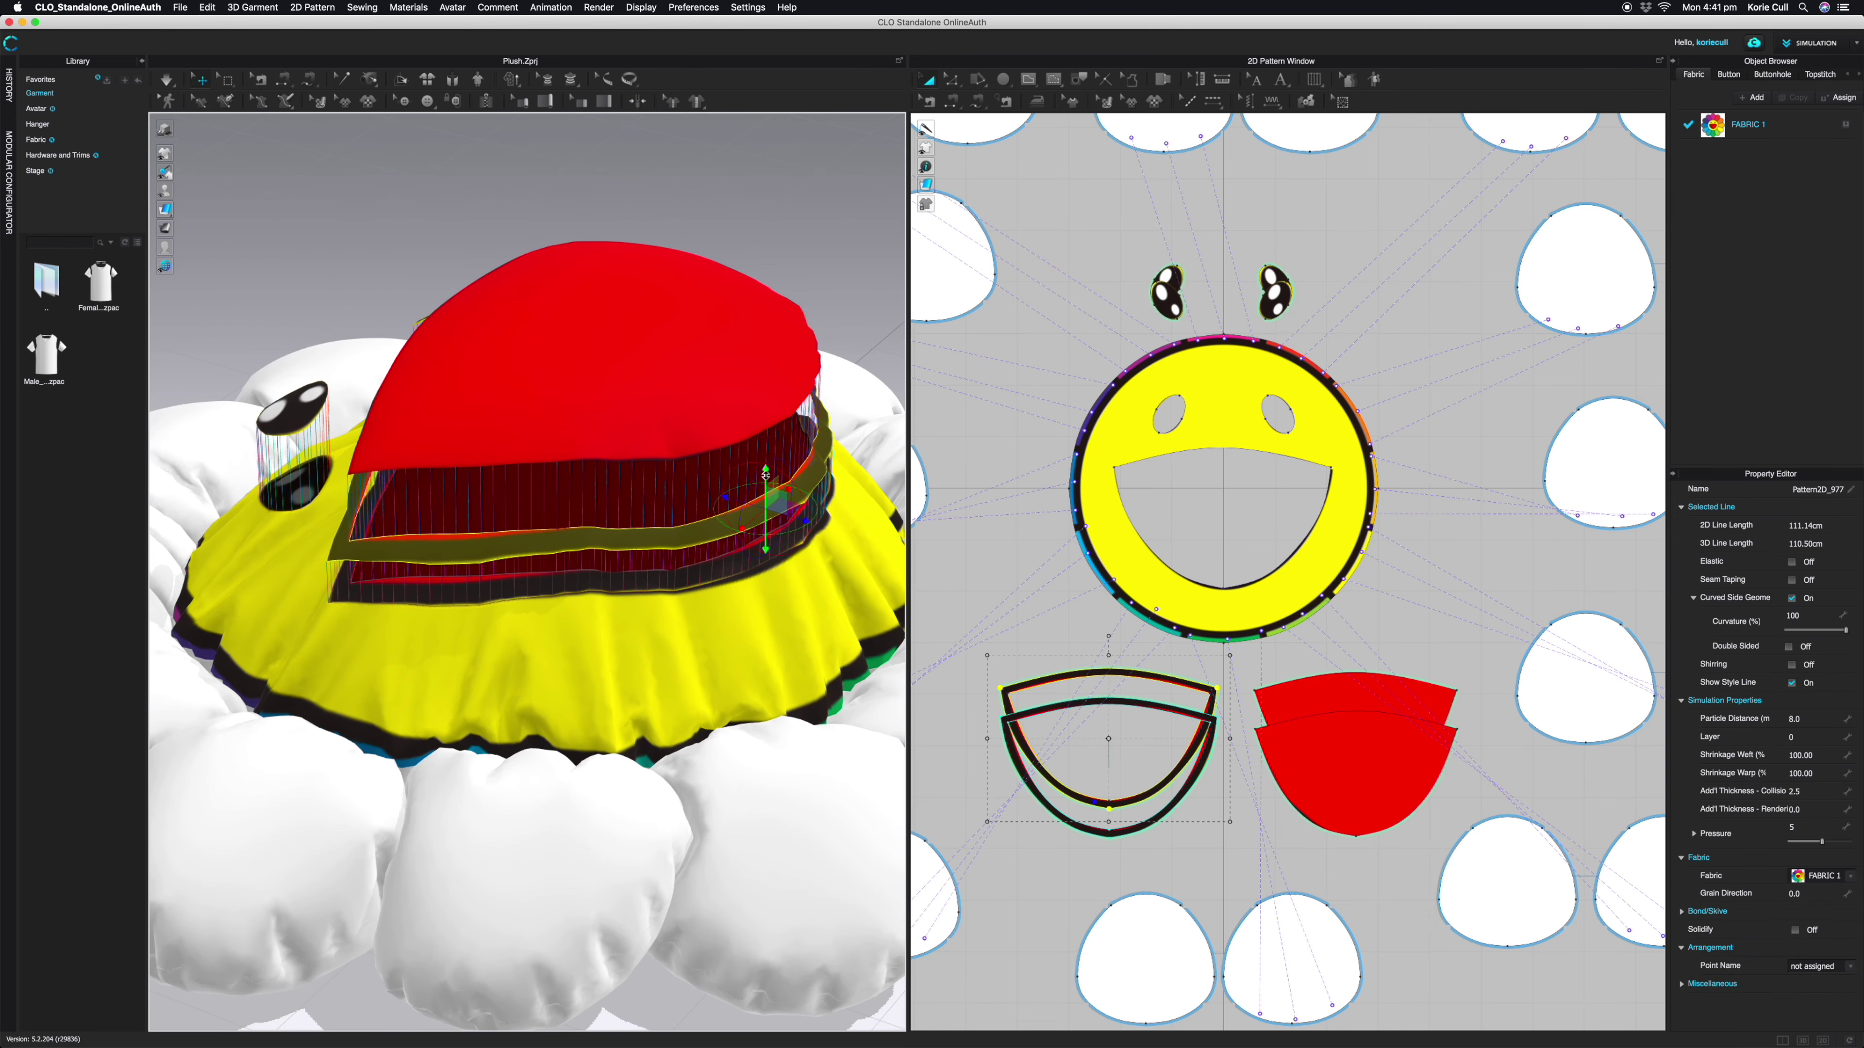
right_click(743, 579)
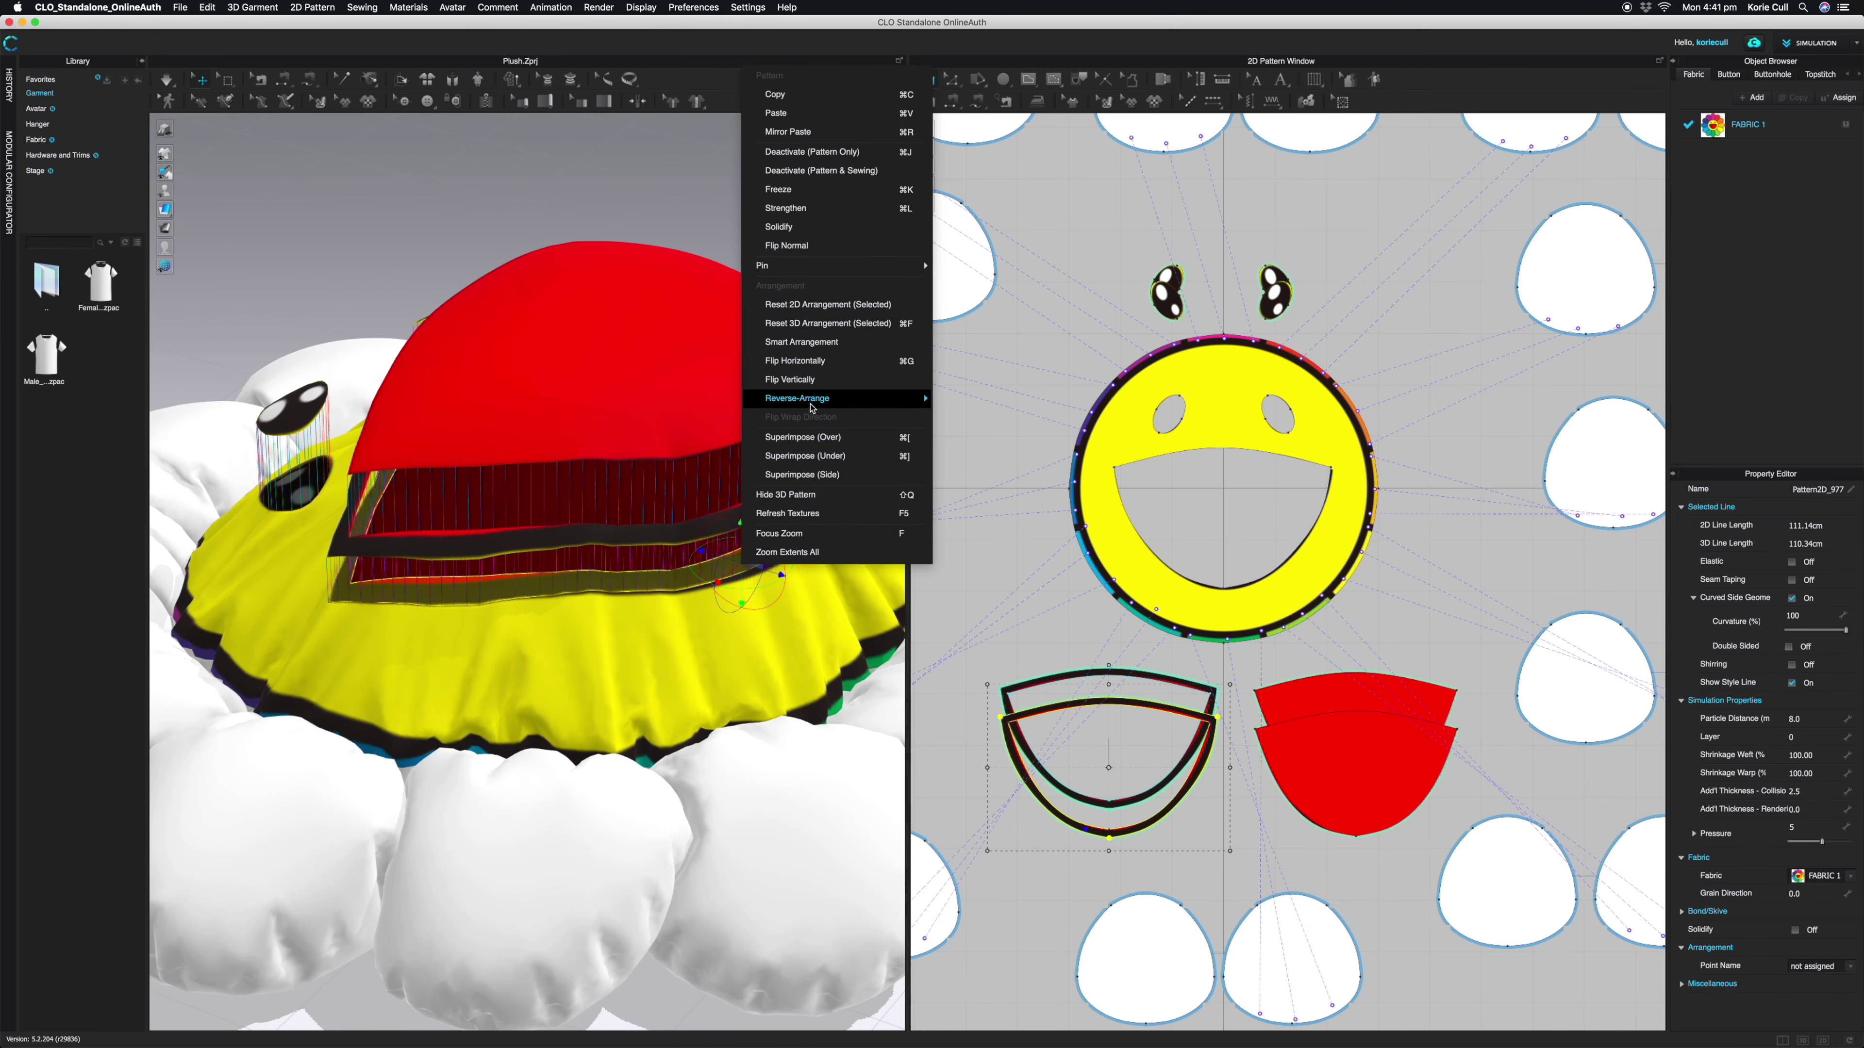
click(789, 253)
right_drag(789, 254, 851, 535)
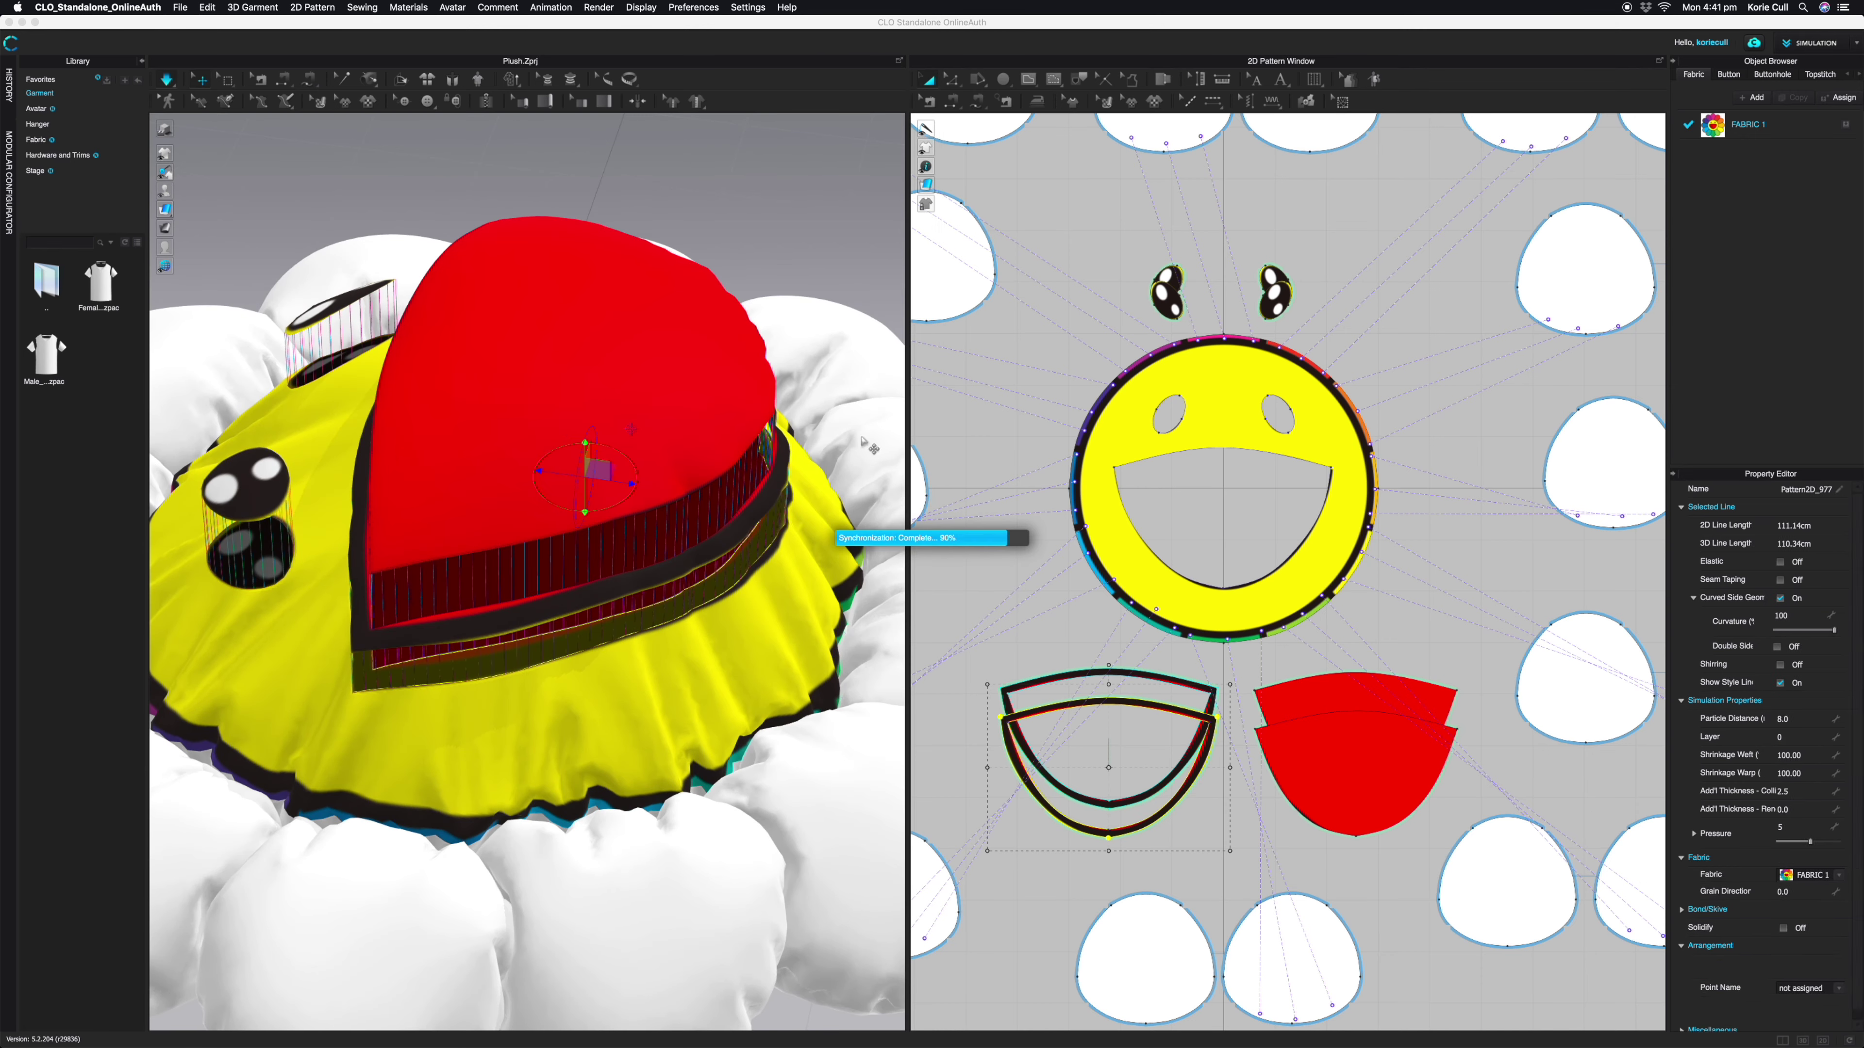
mouse_move(645, 520)
right_down()
mouse_move(545, 516)
mouse_move(687, 573)
right_up()
click(1242, 691)
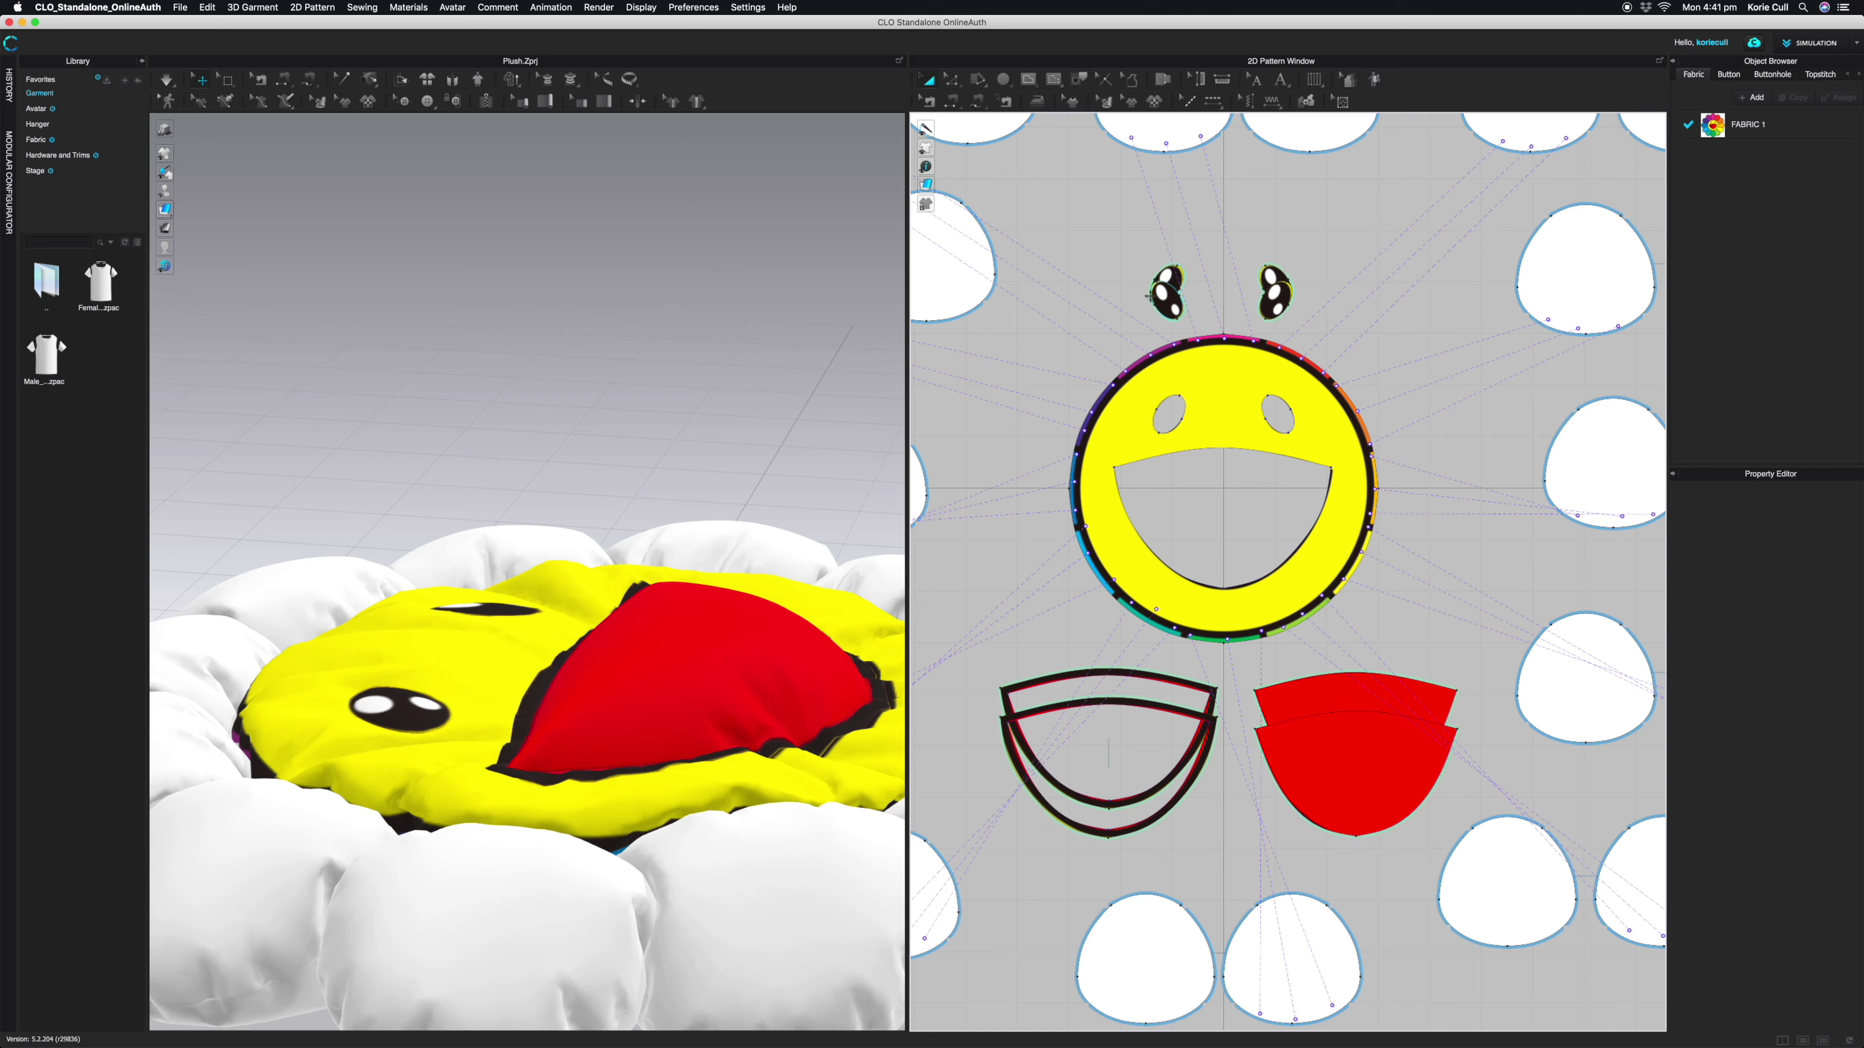
Step: Set the eyes' Pressure to 8 and the face's to 4, then simulate
drag(1366, 332, 1368, 334)
click(1808, 828)
text(8)
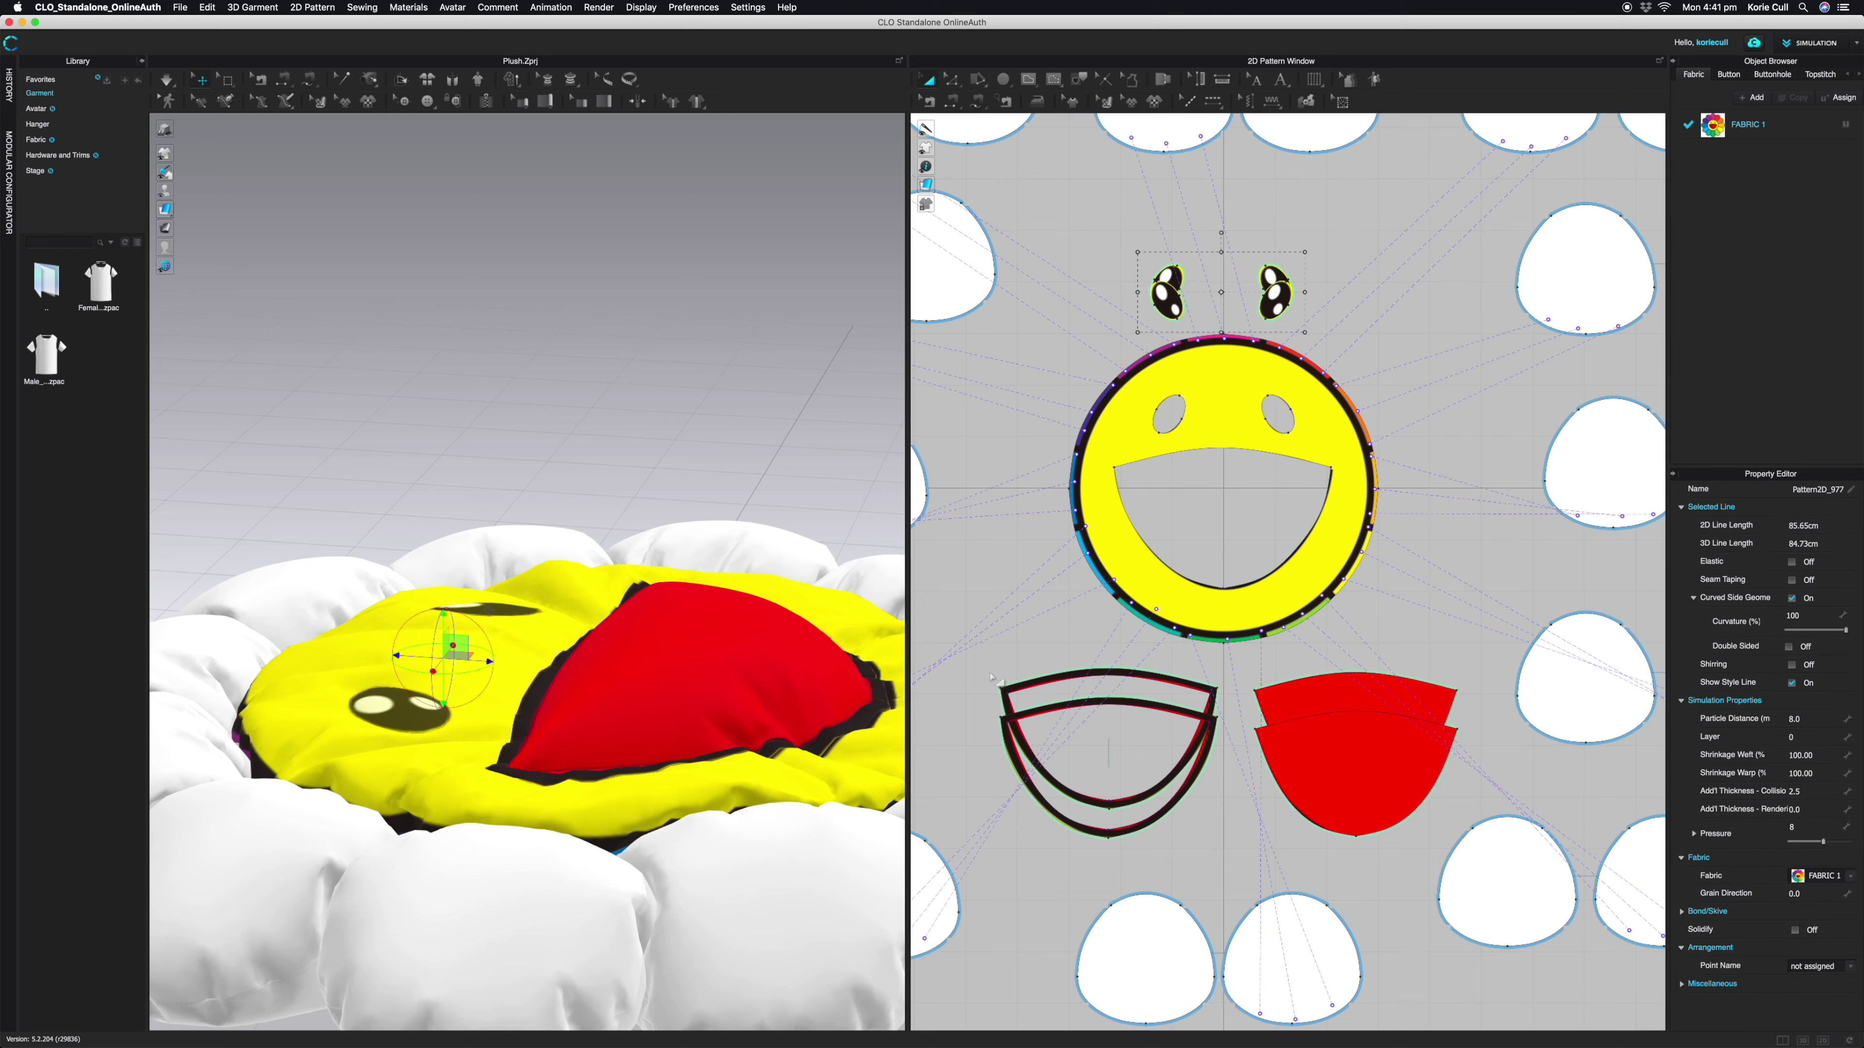
click(992, 677)
click(1405, 630)
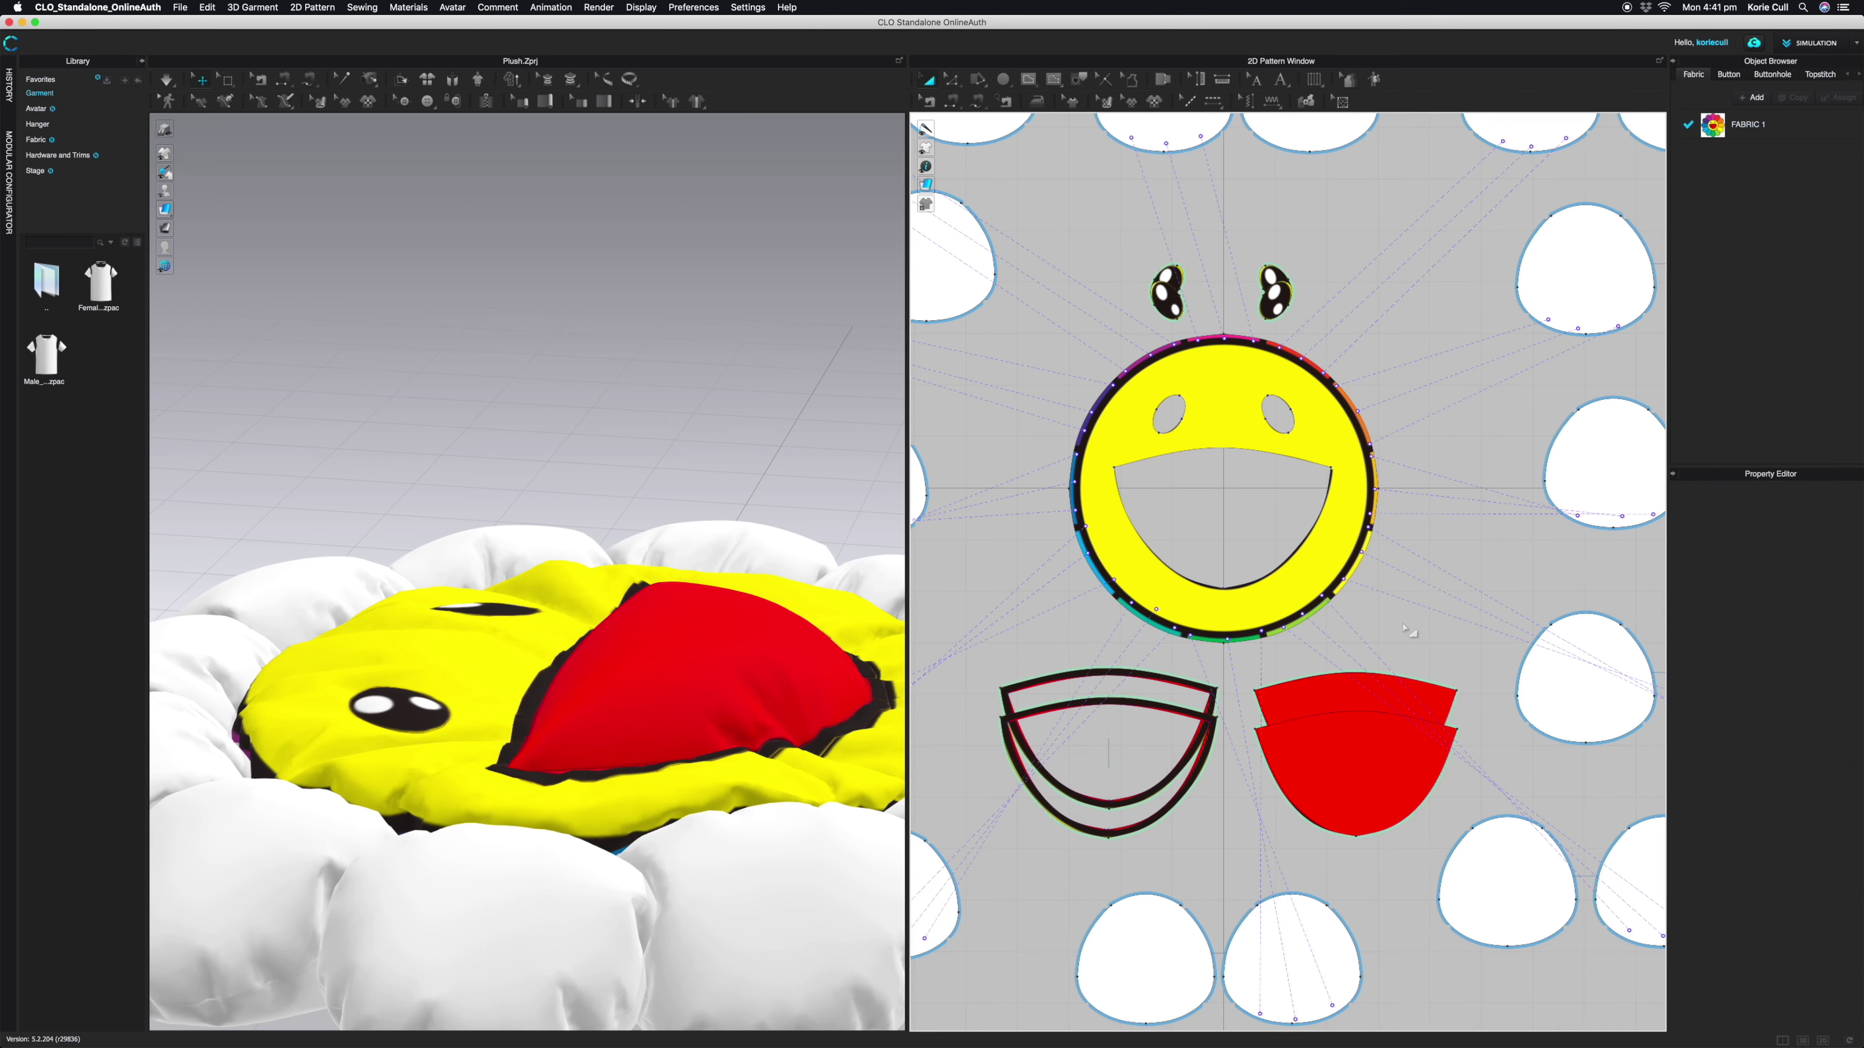
click(1321, 572)
click(1809, 828)
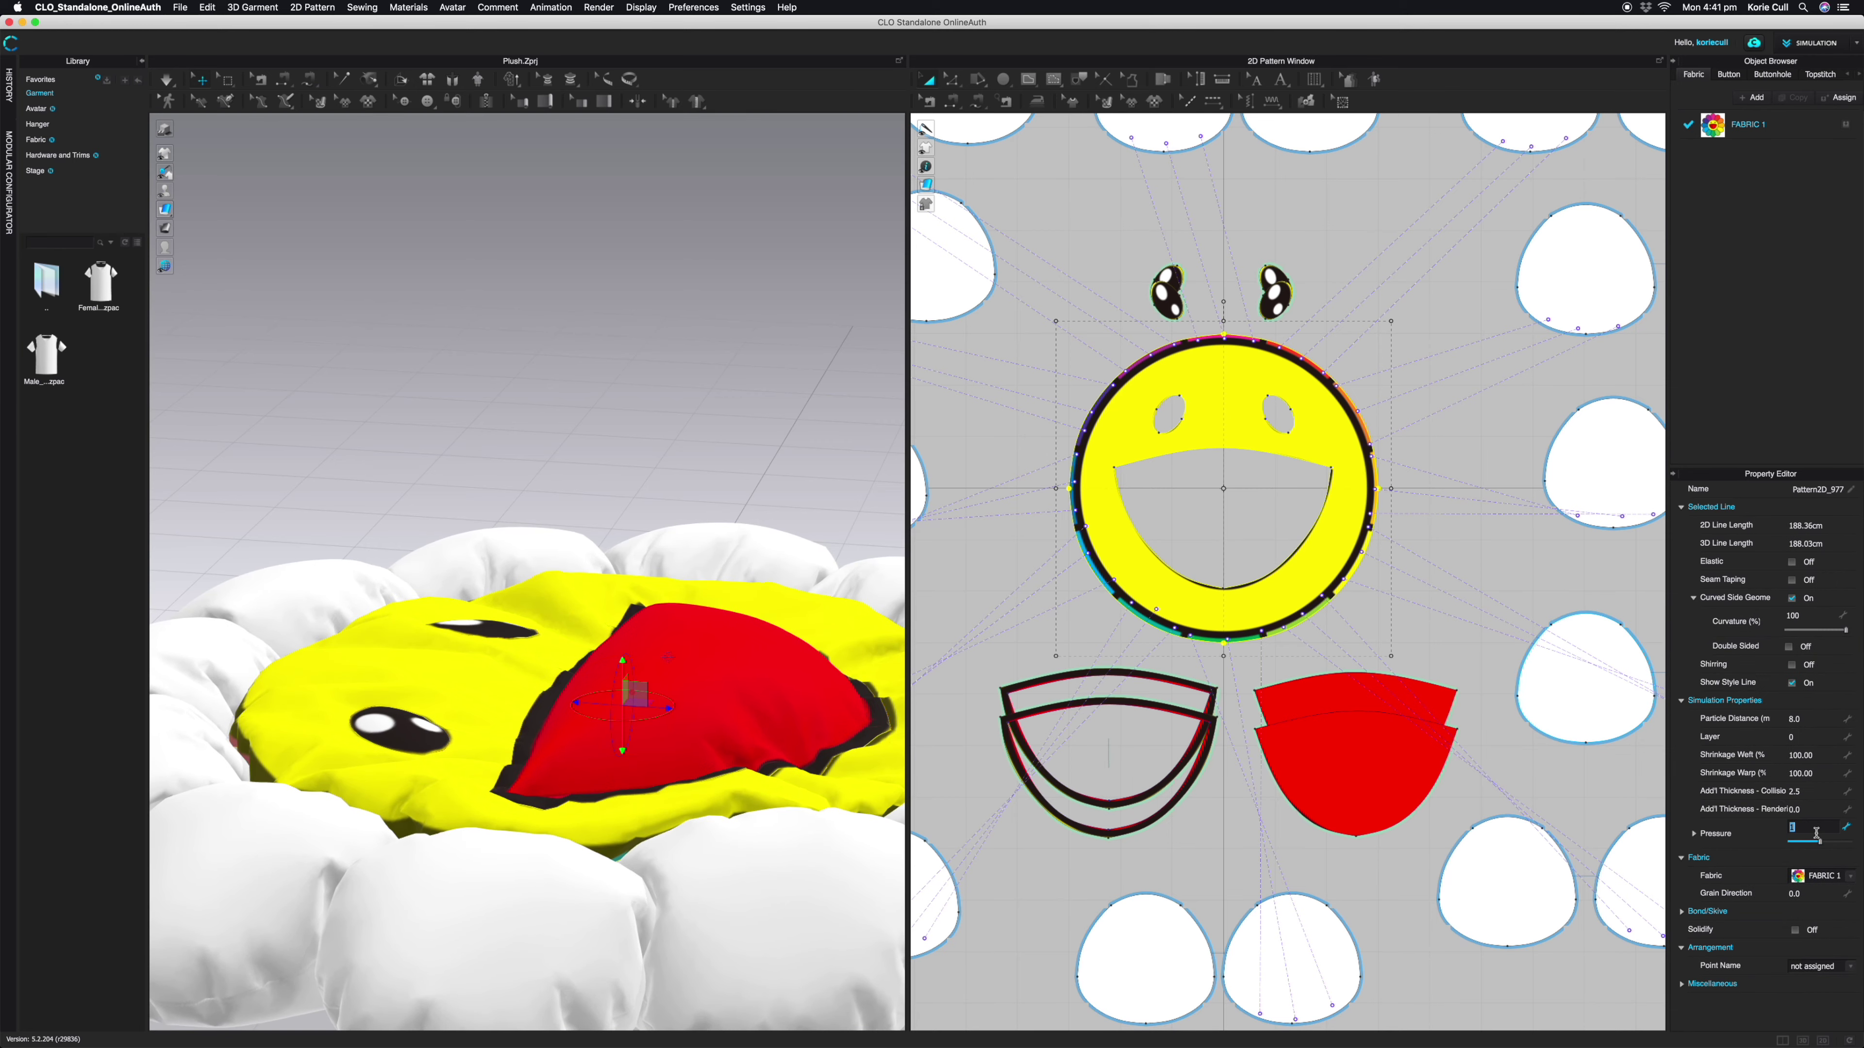
key(Return)
key(space)
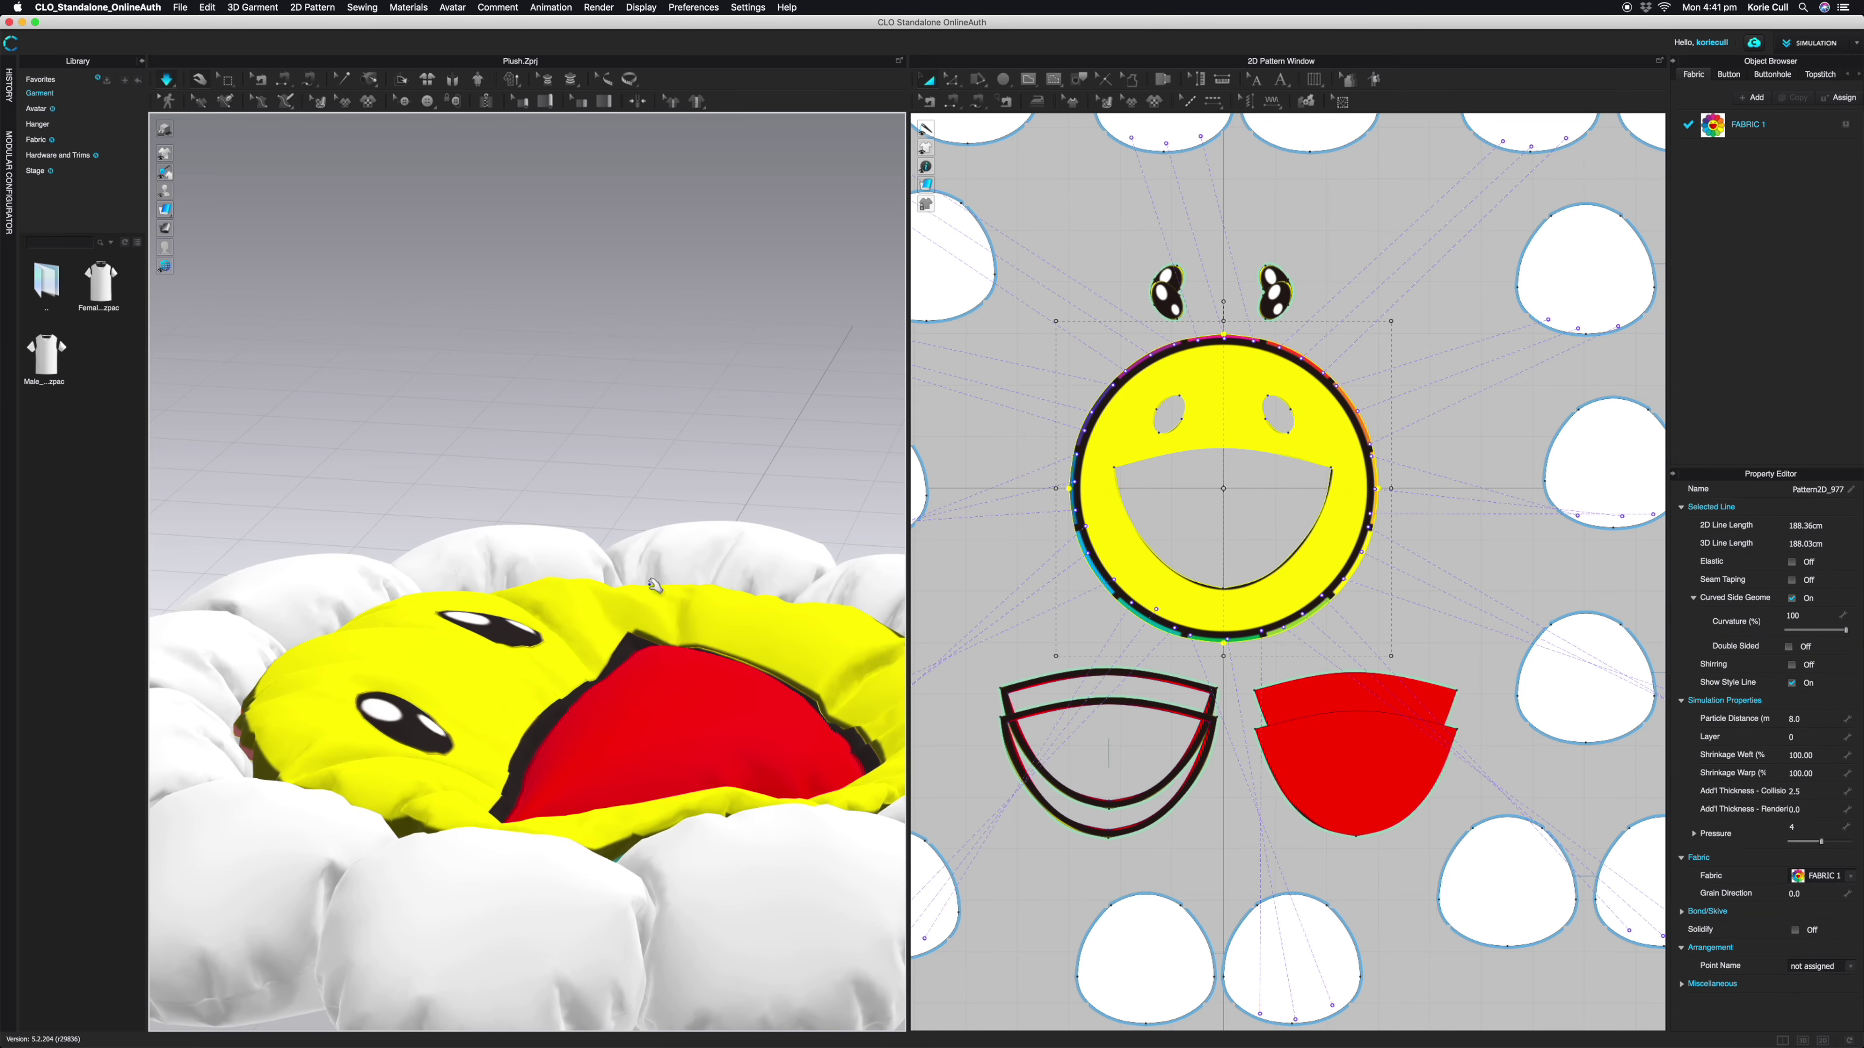
Step: Stop the simulation and check the mouth piece as it settles
right_drag(699, 523, 963, 654)
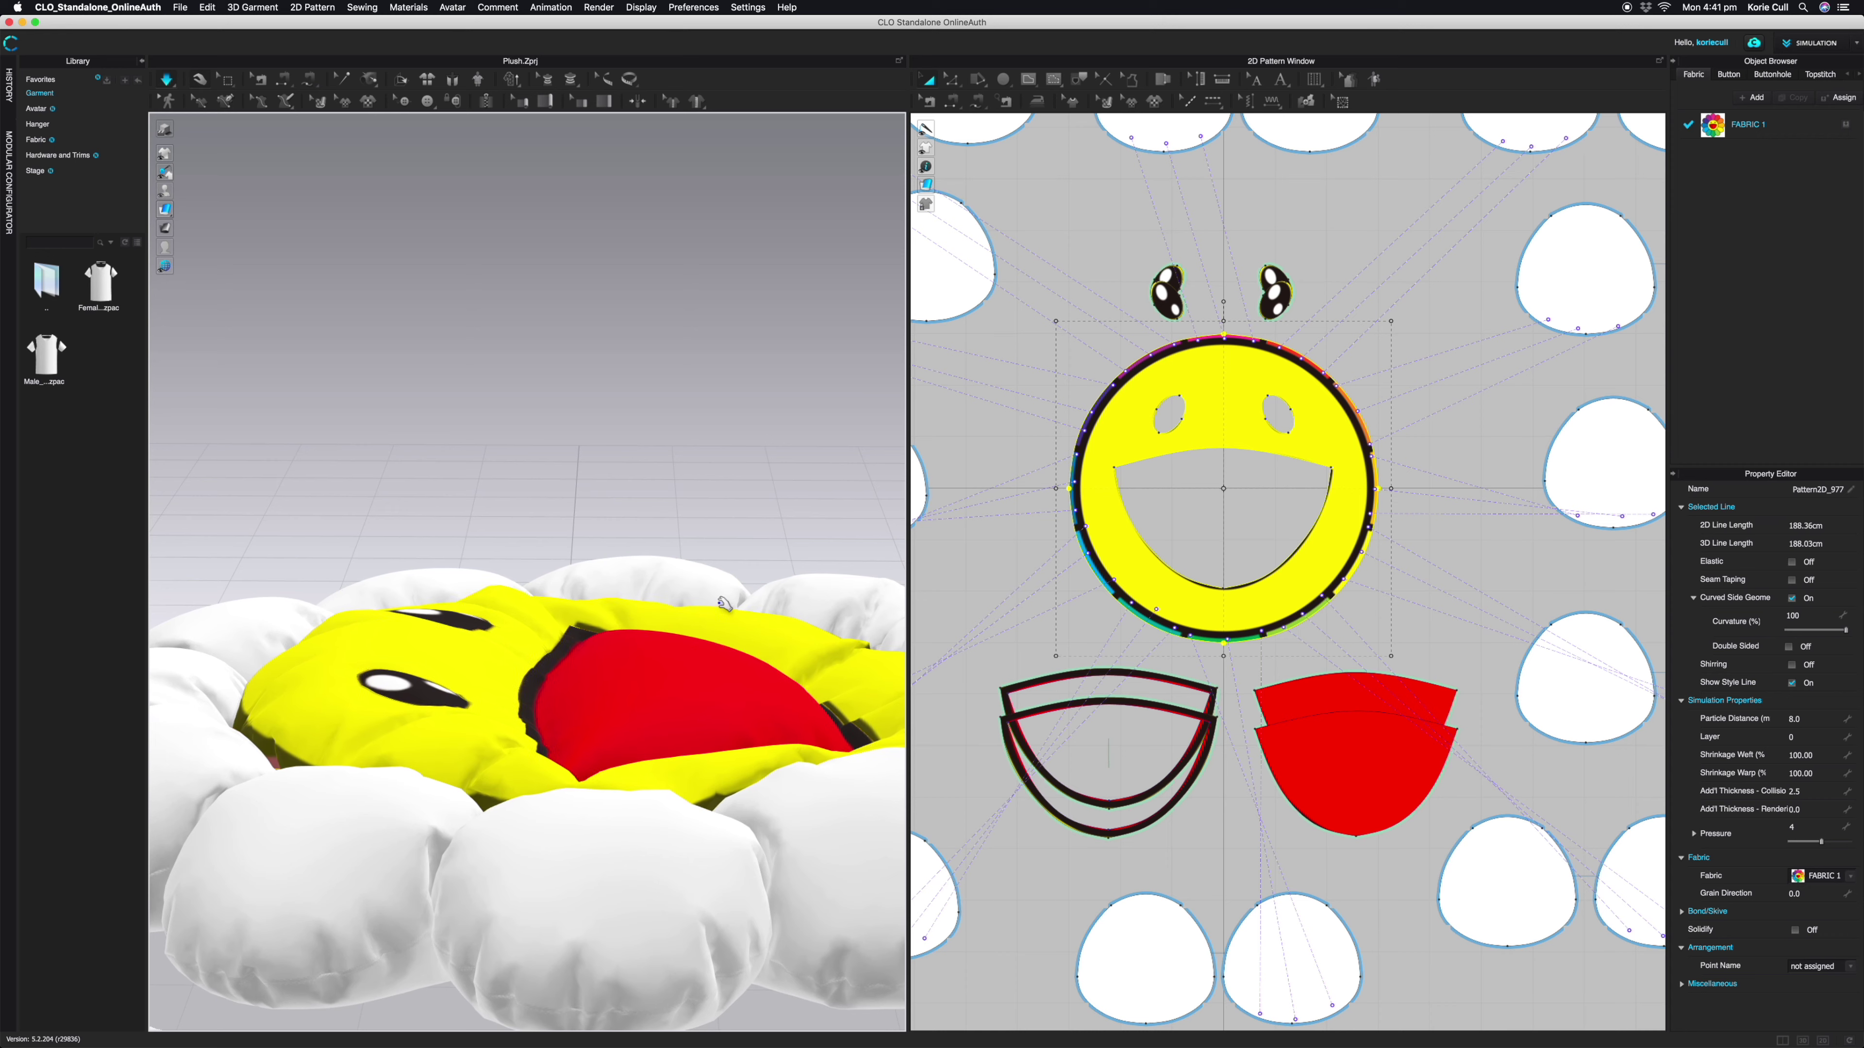
key(space)
click(1028, 694)
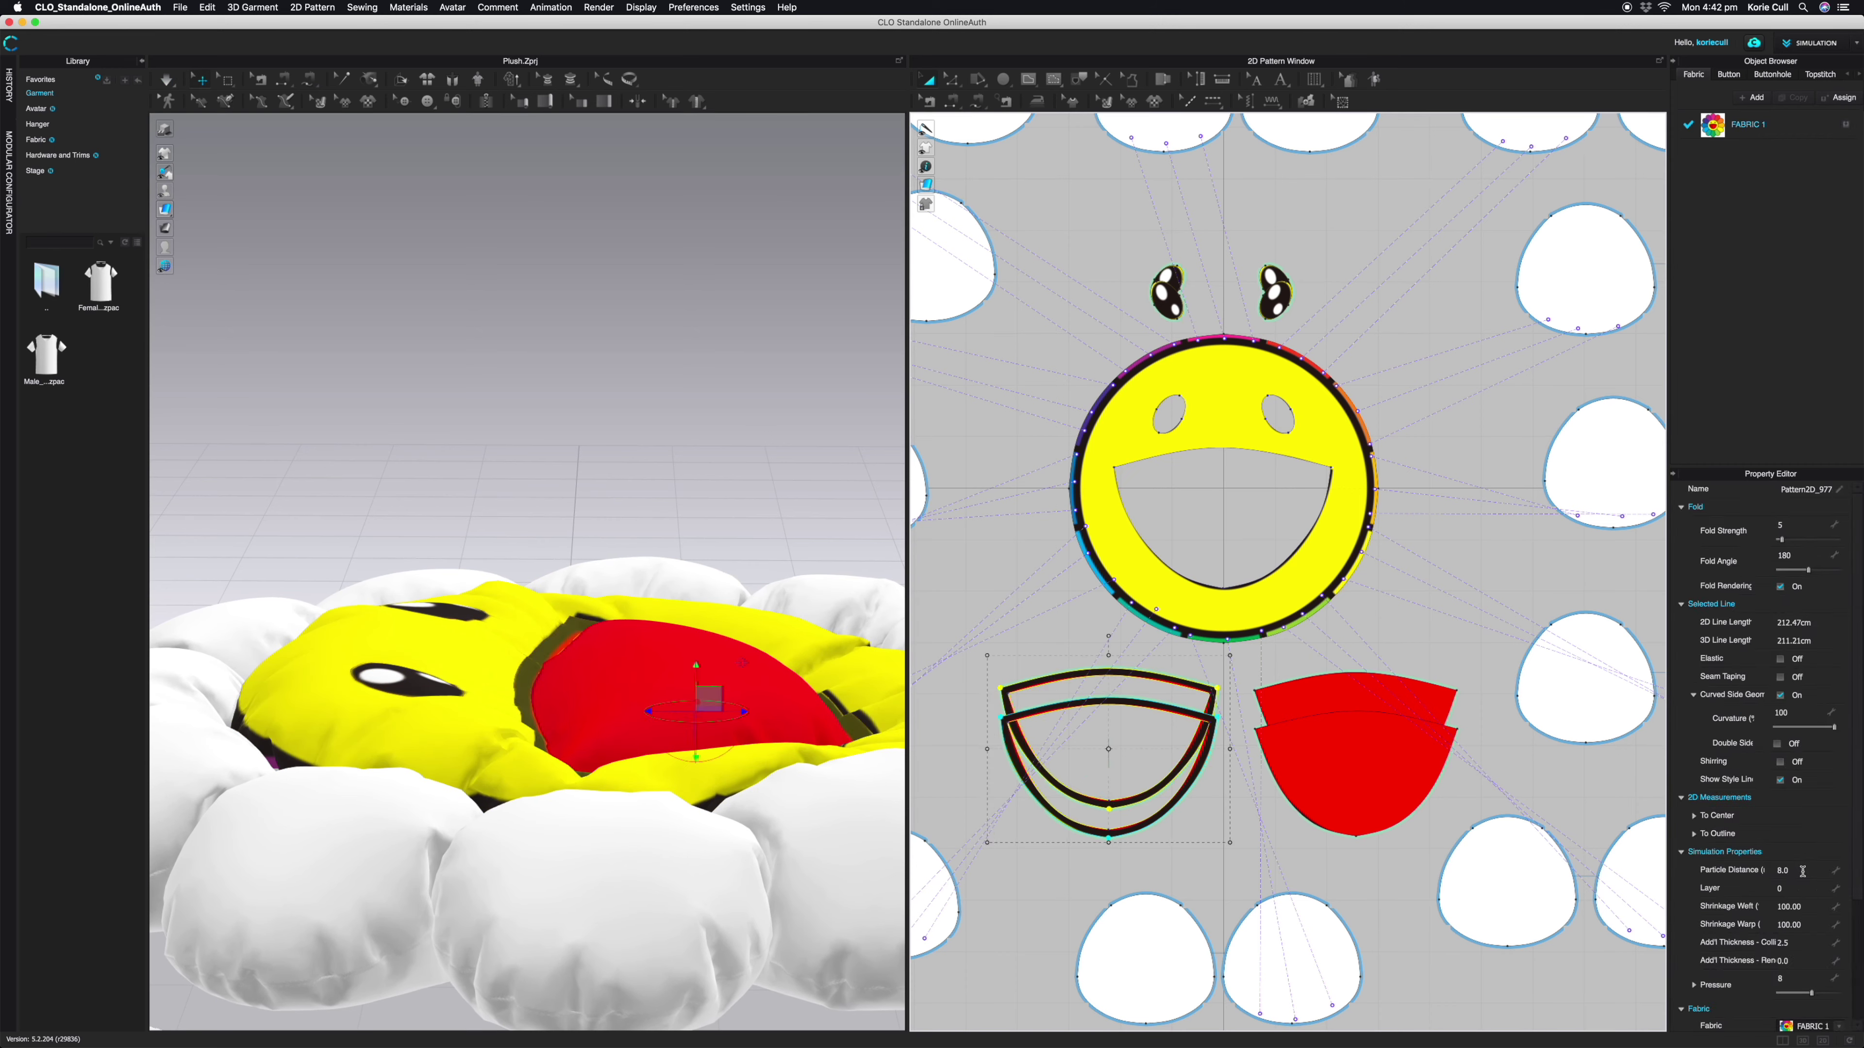
scroll(1805, 871, down, 3)
scroll(1819, 871, down, 3)
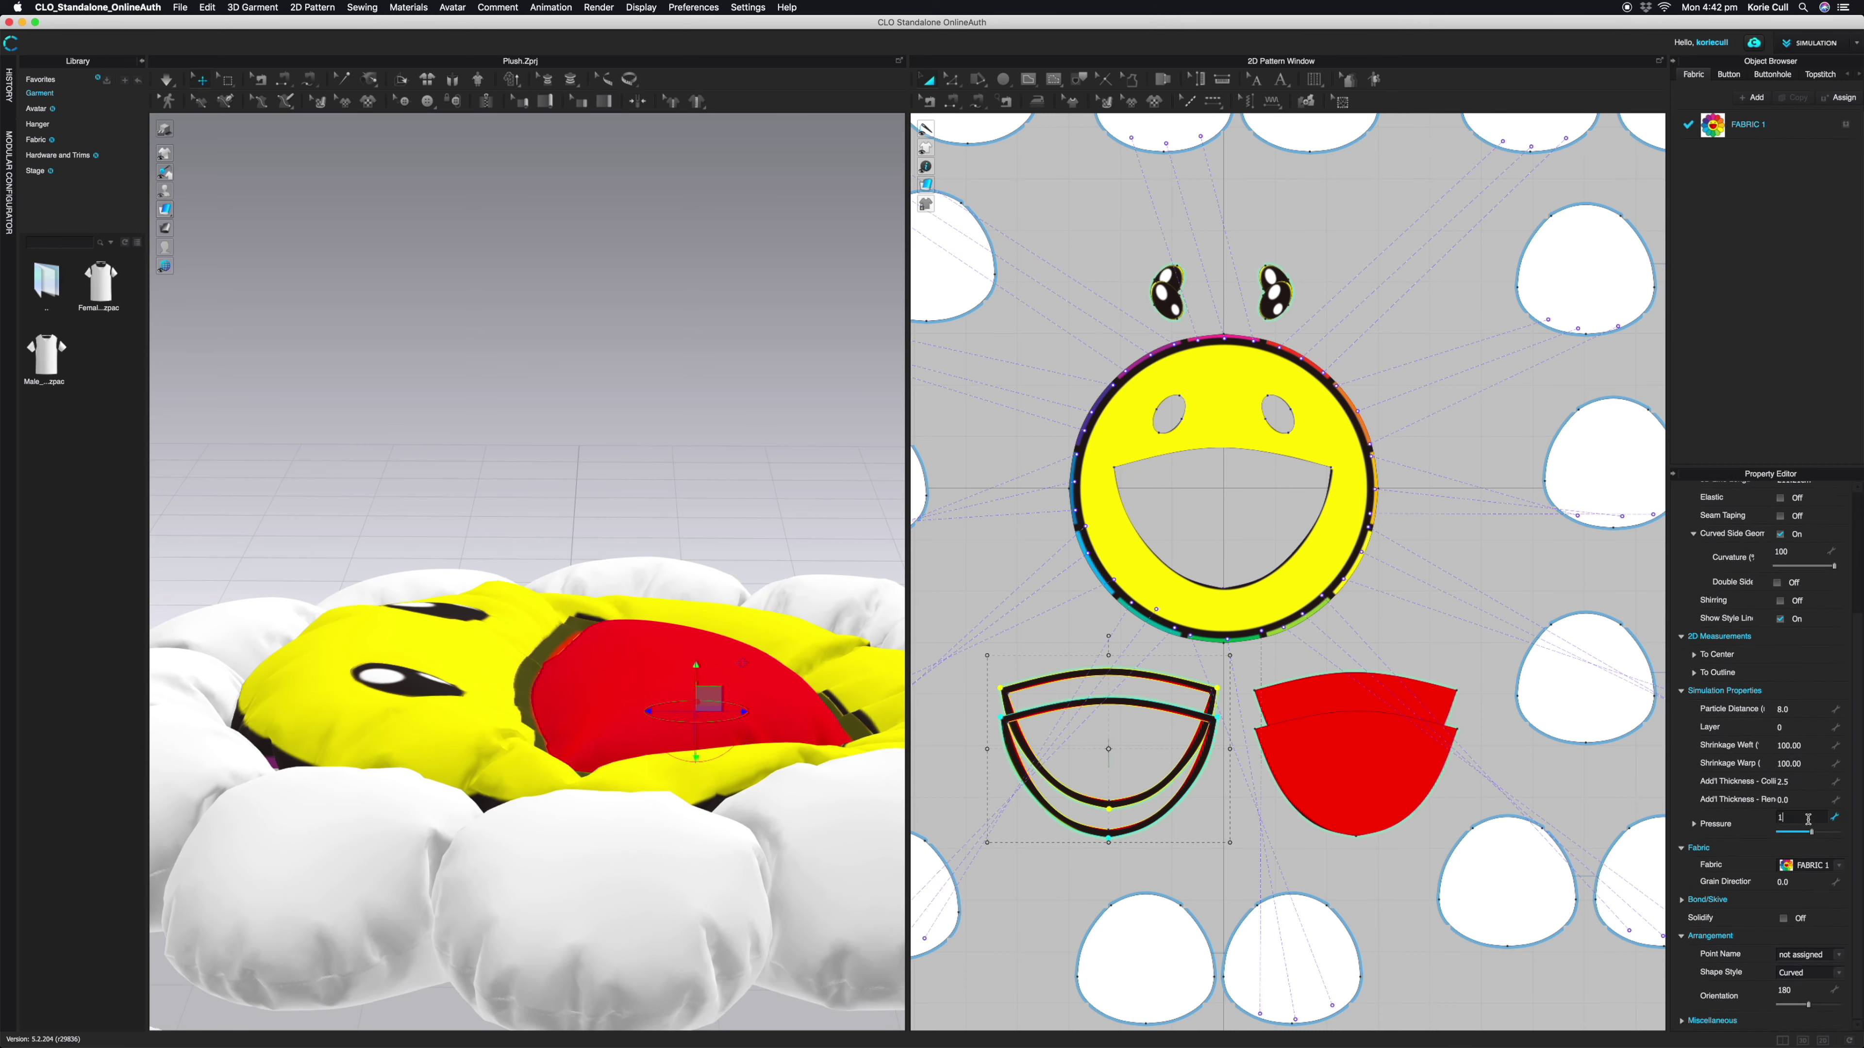
click(961, 565)
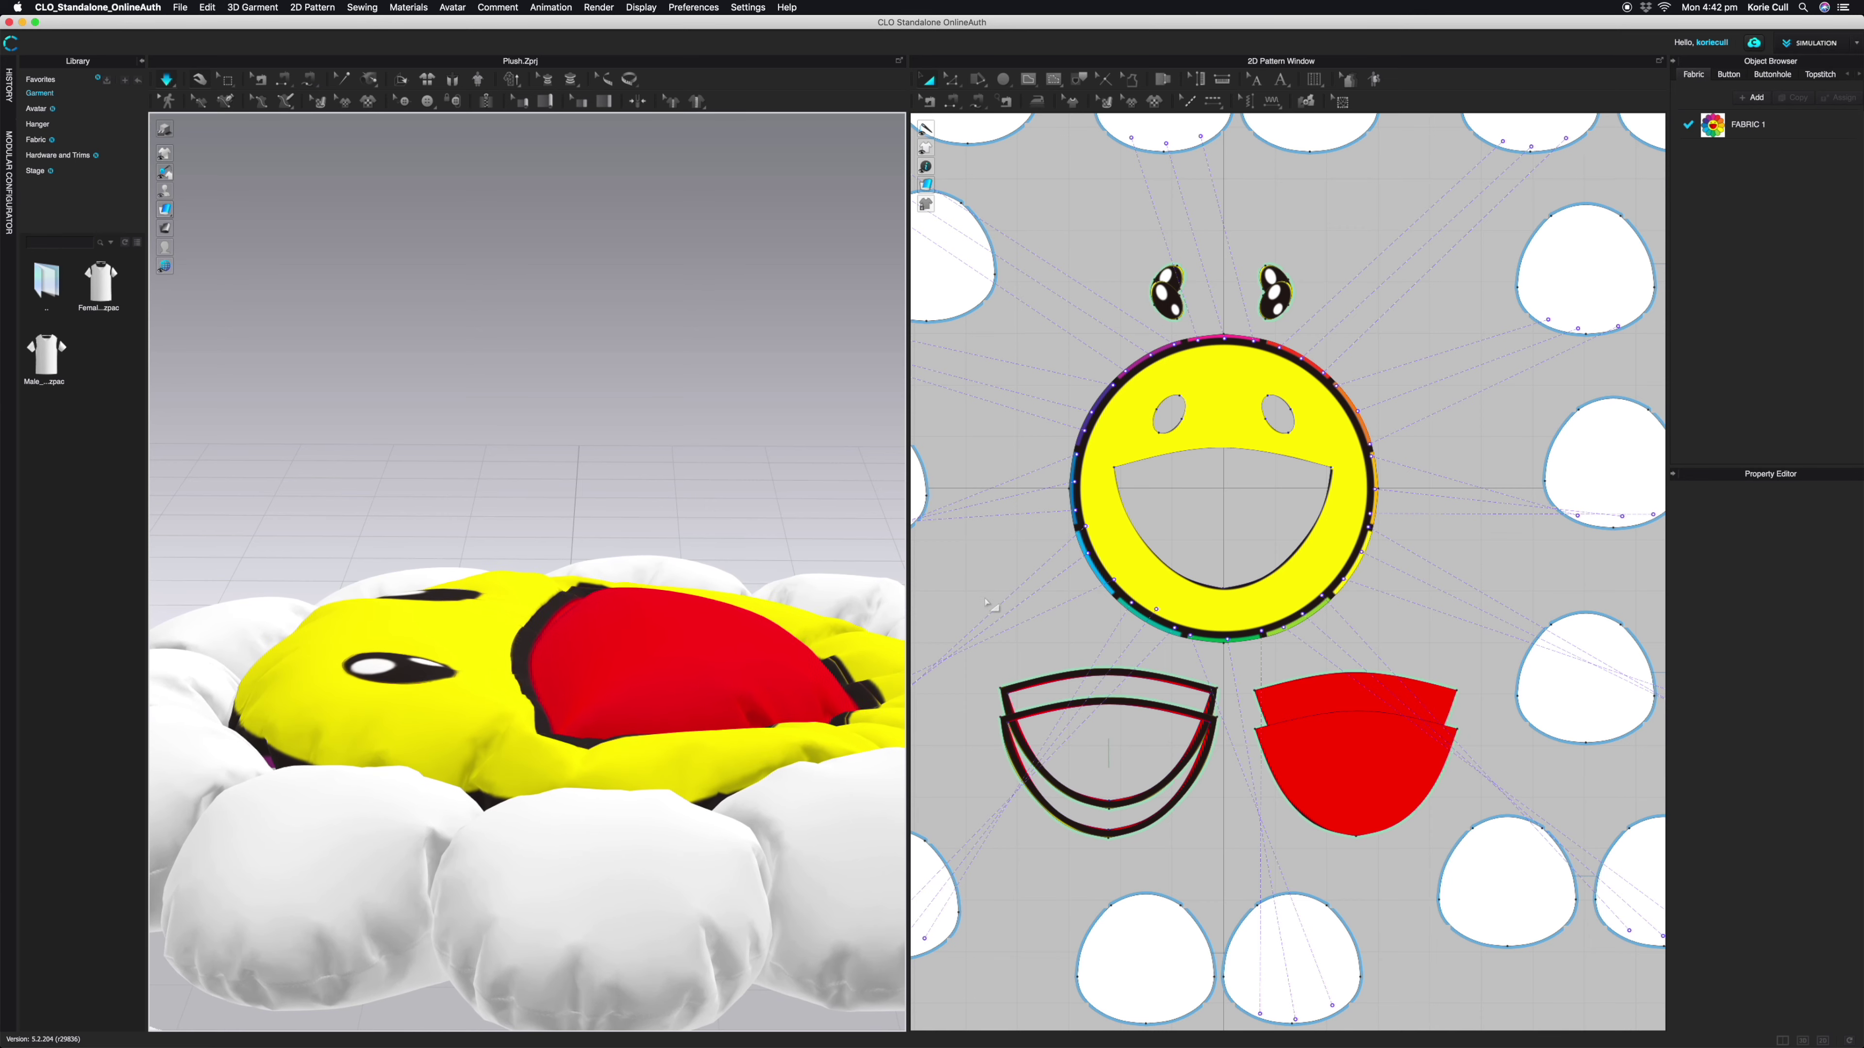
Step: Set the face Pressure to 6 and the eyes to 1, then re-simulate
click(1136, 509)
double_click(1811, 826)
text(6)
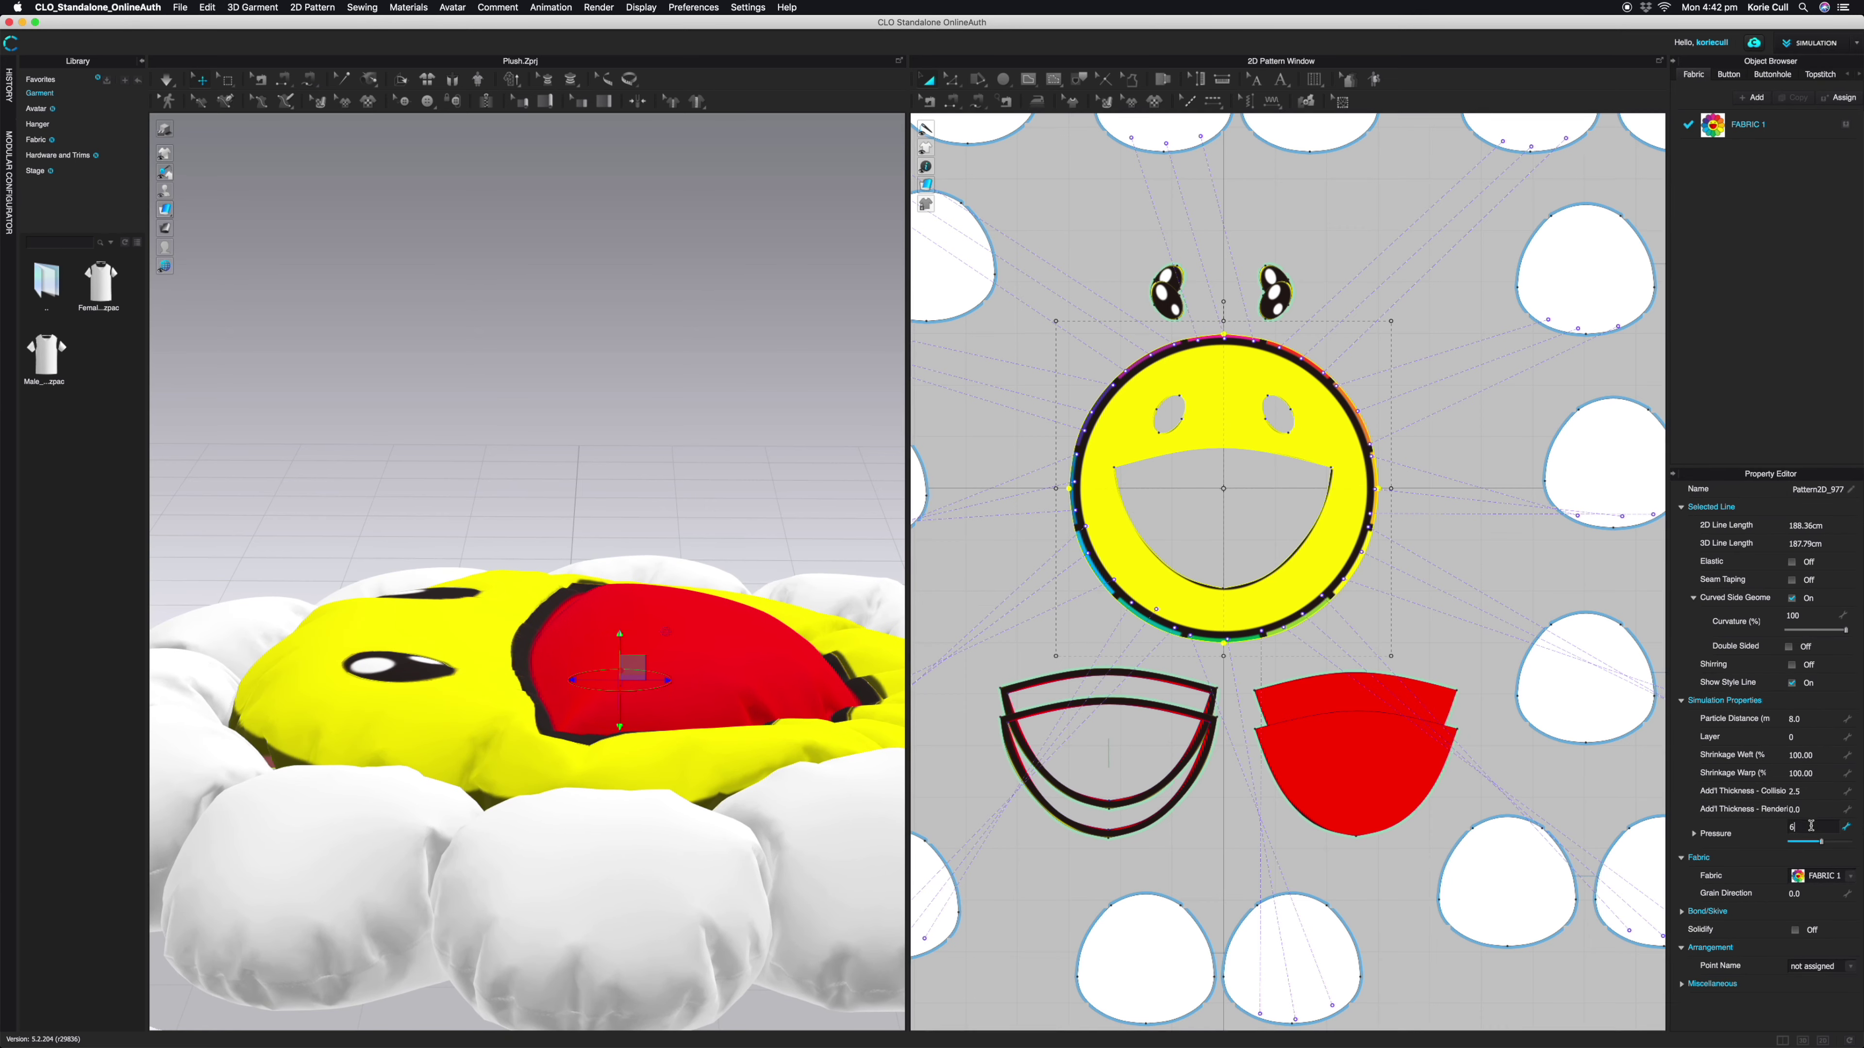
click(1073, 359)
click(1167, 290)
double_click(1811, 827)
text(10)
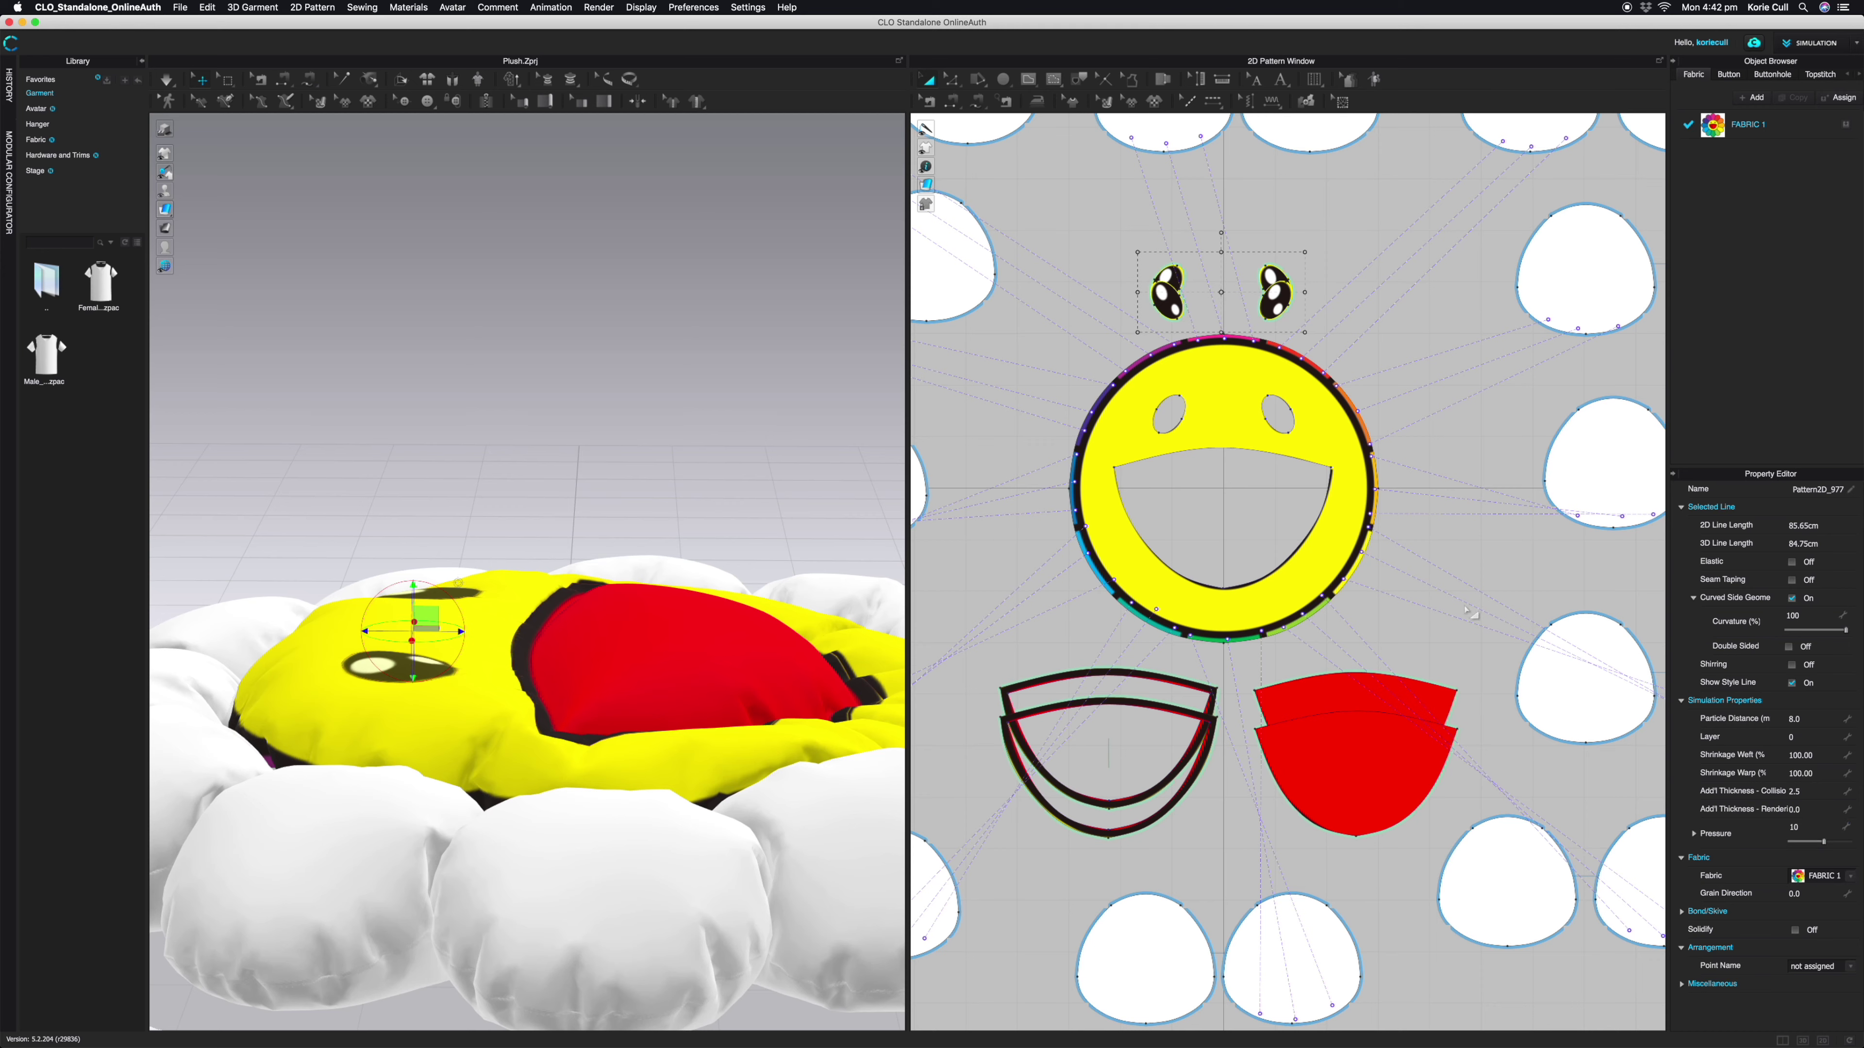
click(799, 533)
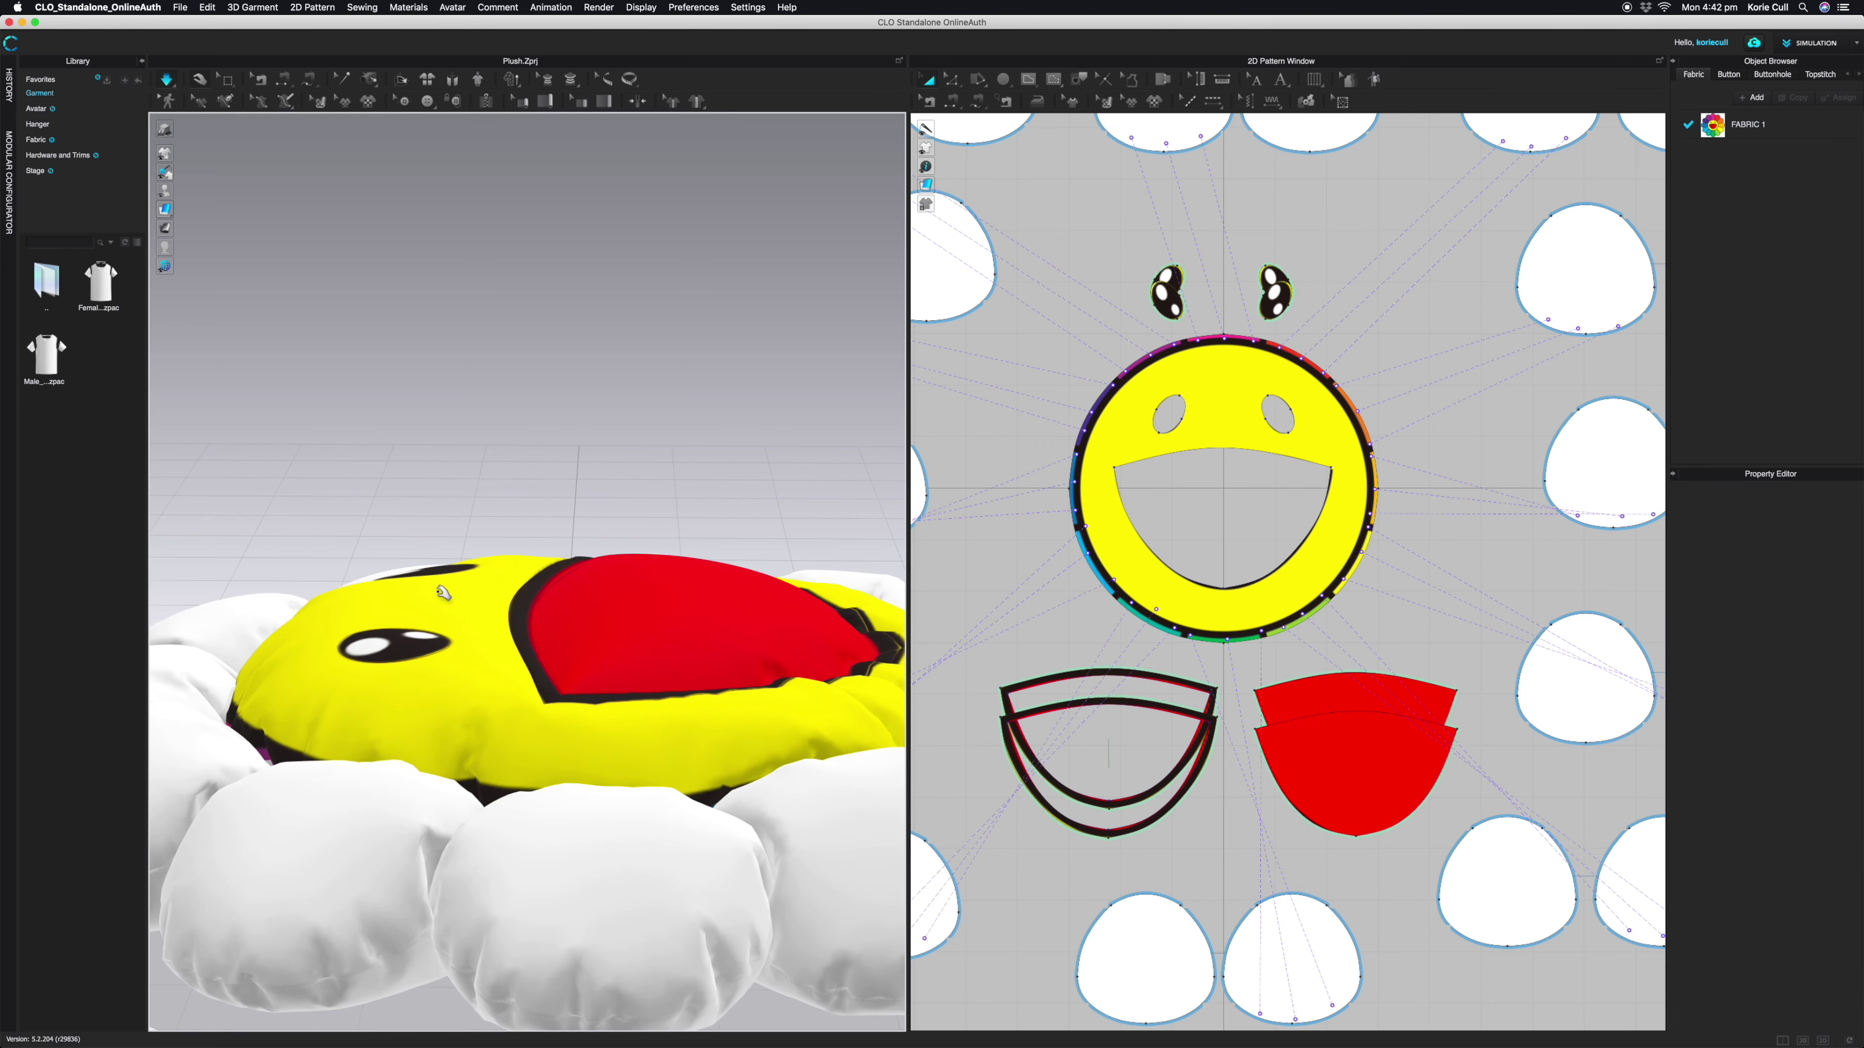
mouse_move(799, 533)
right_down()
mouse_move(464, 591)
mouse_move(470, 514)
right_up()
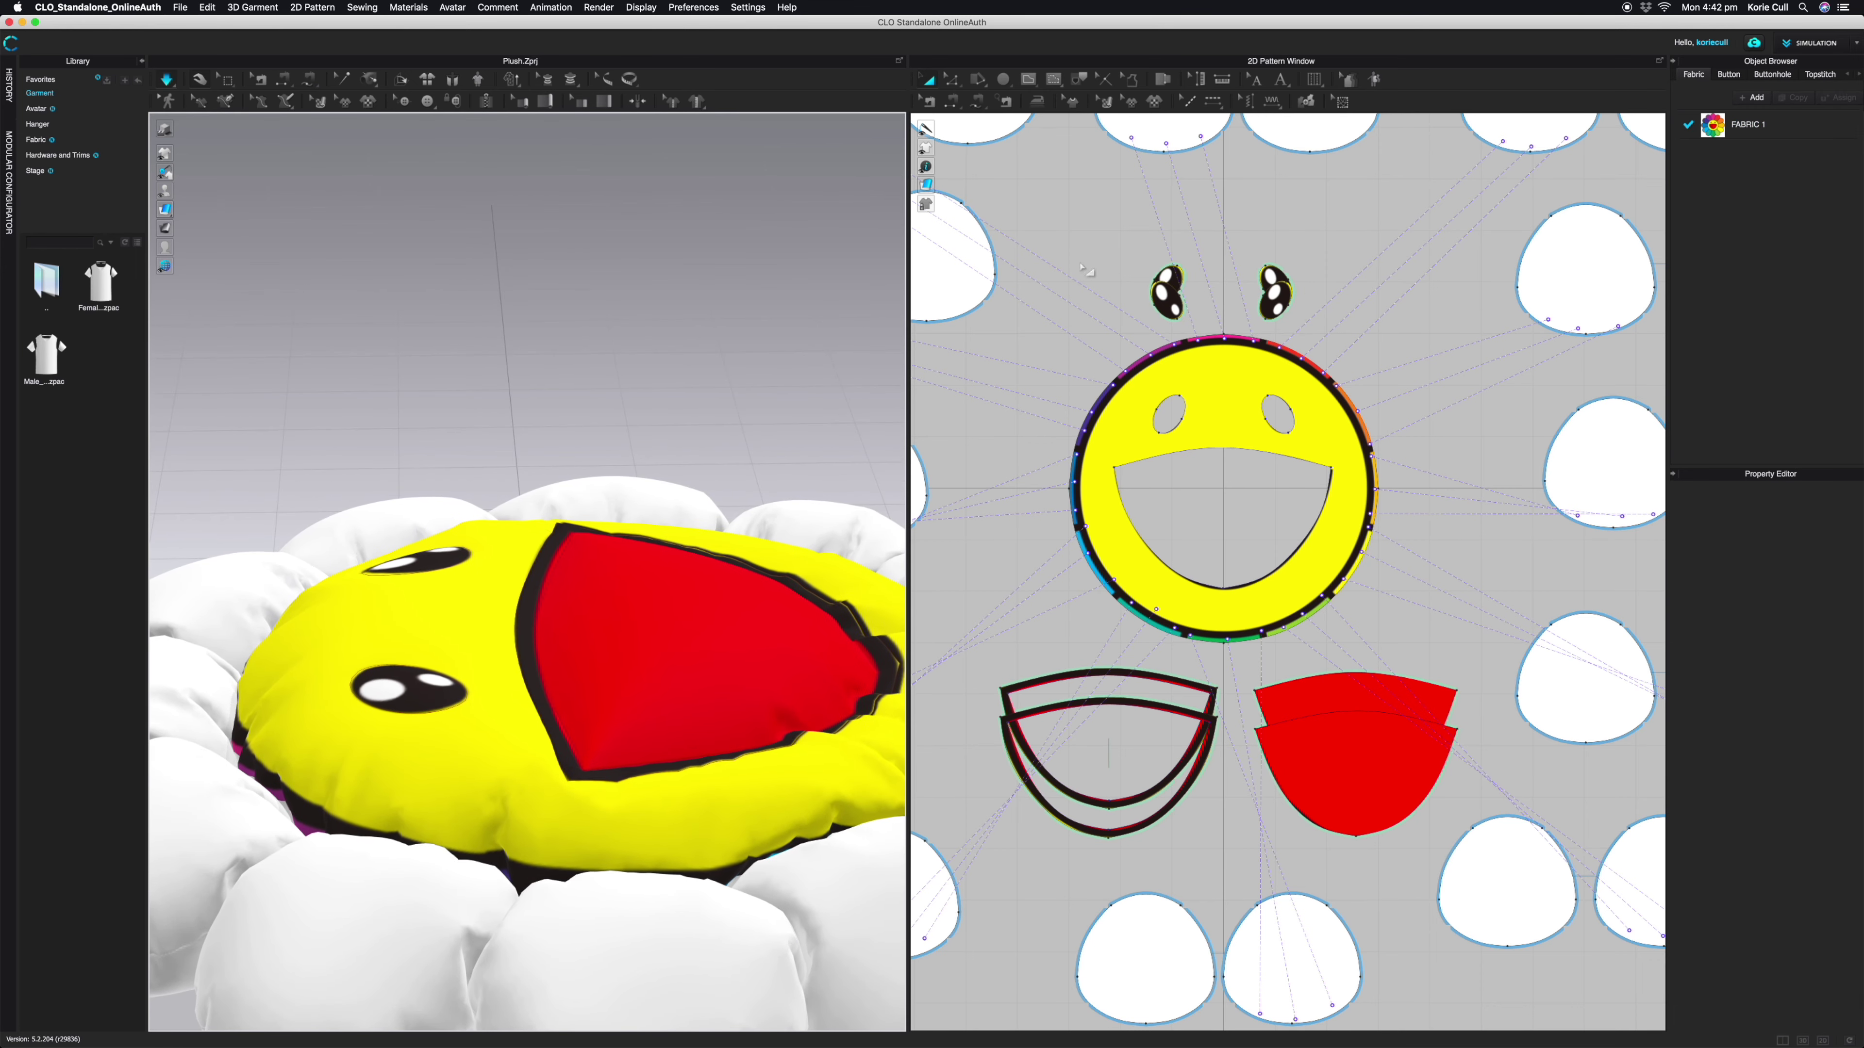
drag(1137, 237, 1346, 332)
Step: Set Shrinkage Weft and Warp to 110 on the mouth outline piece
double_click(1811, 755)
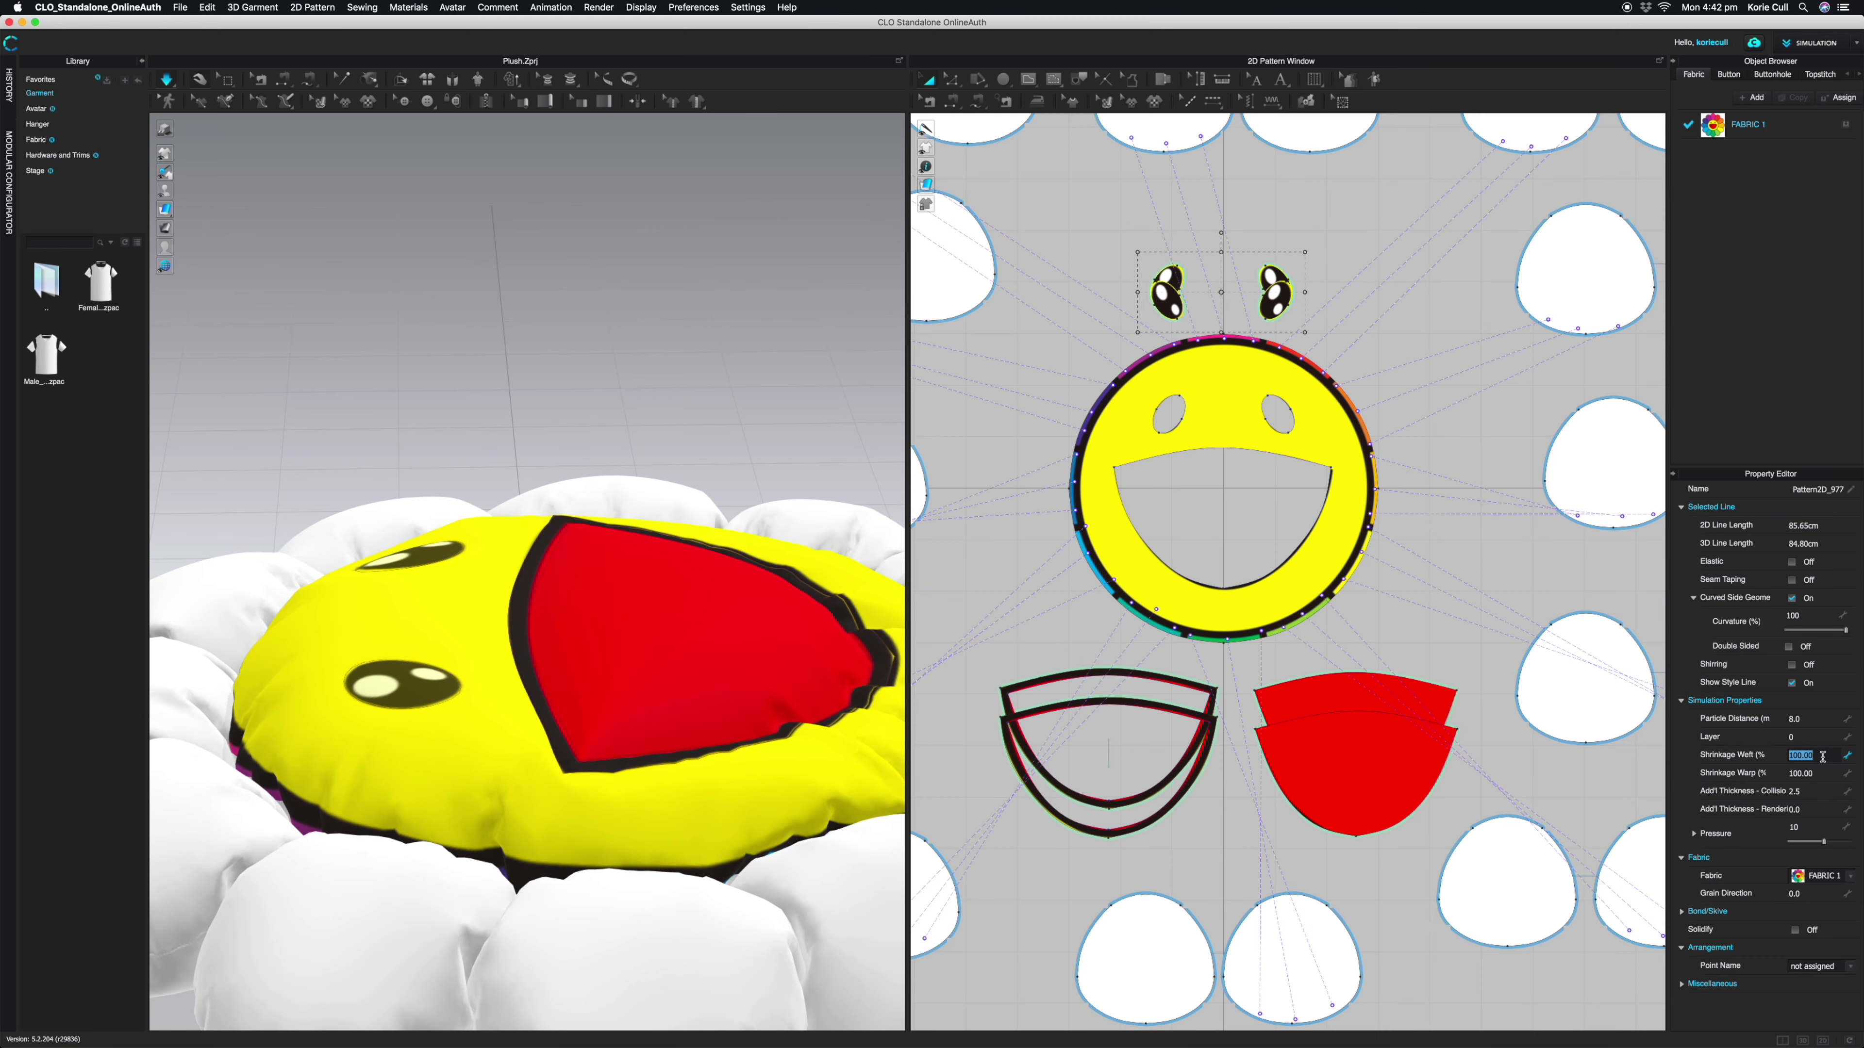
text(110)
double_click(1825, 775)
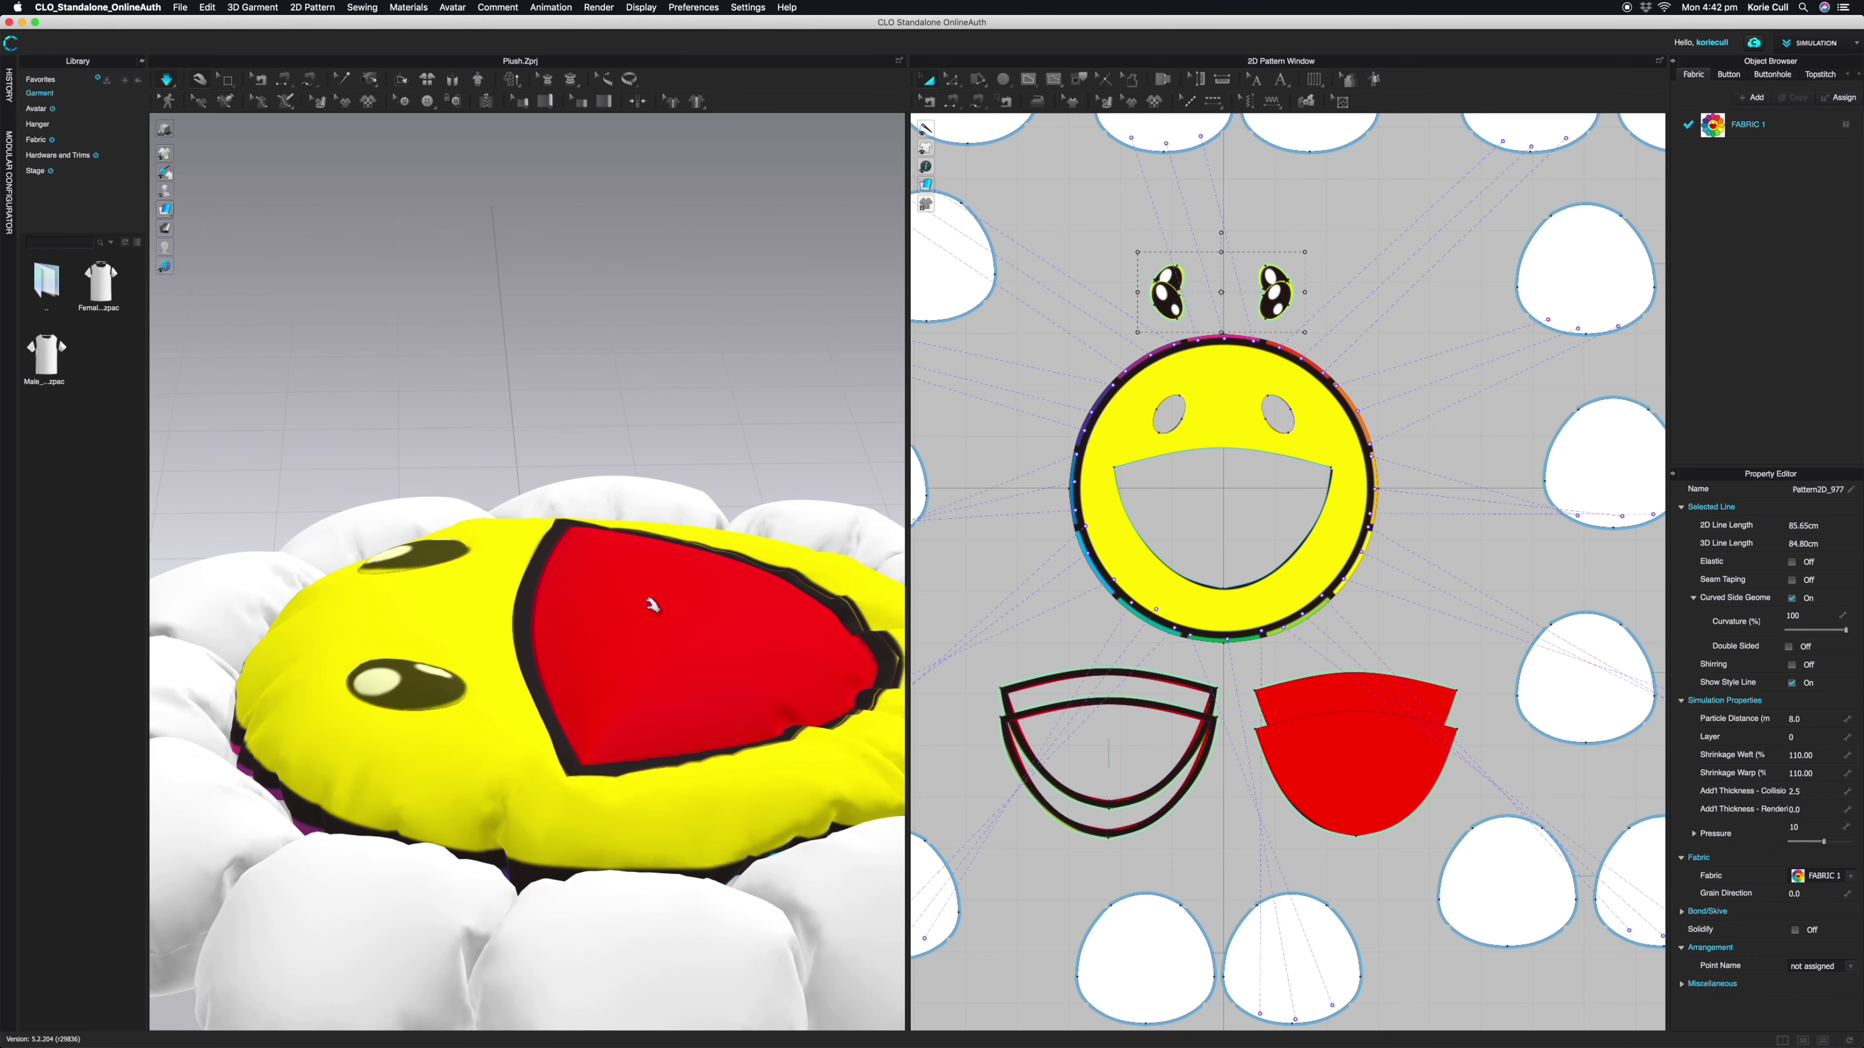
right_drag(652, 604, 660, 645)
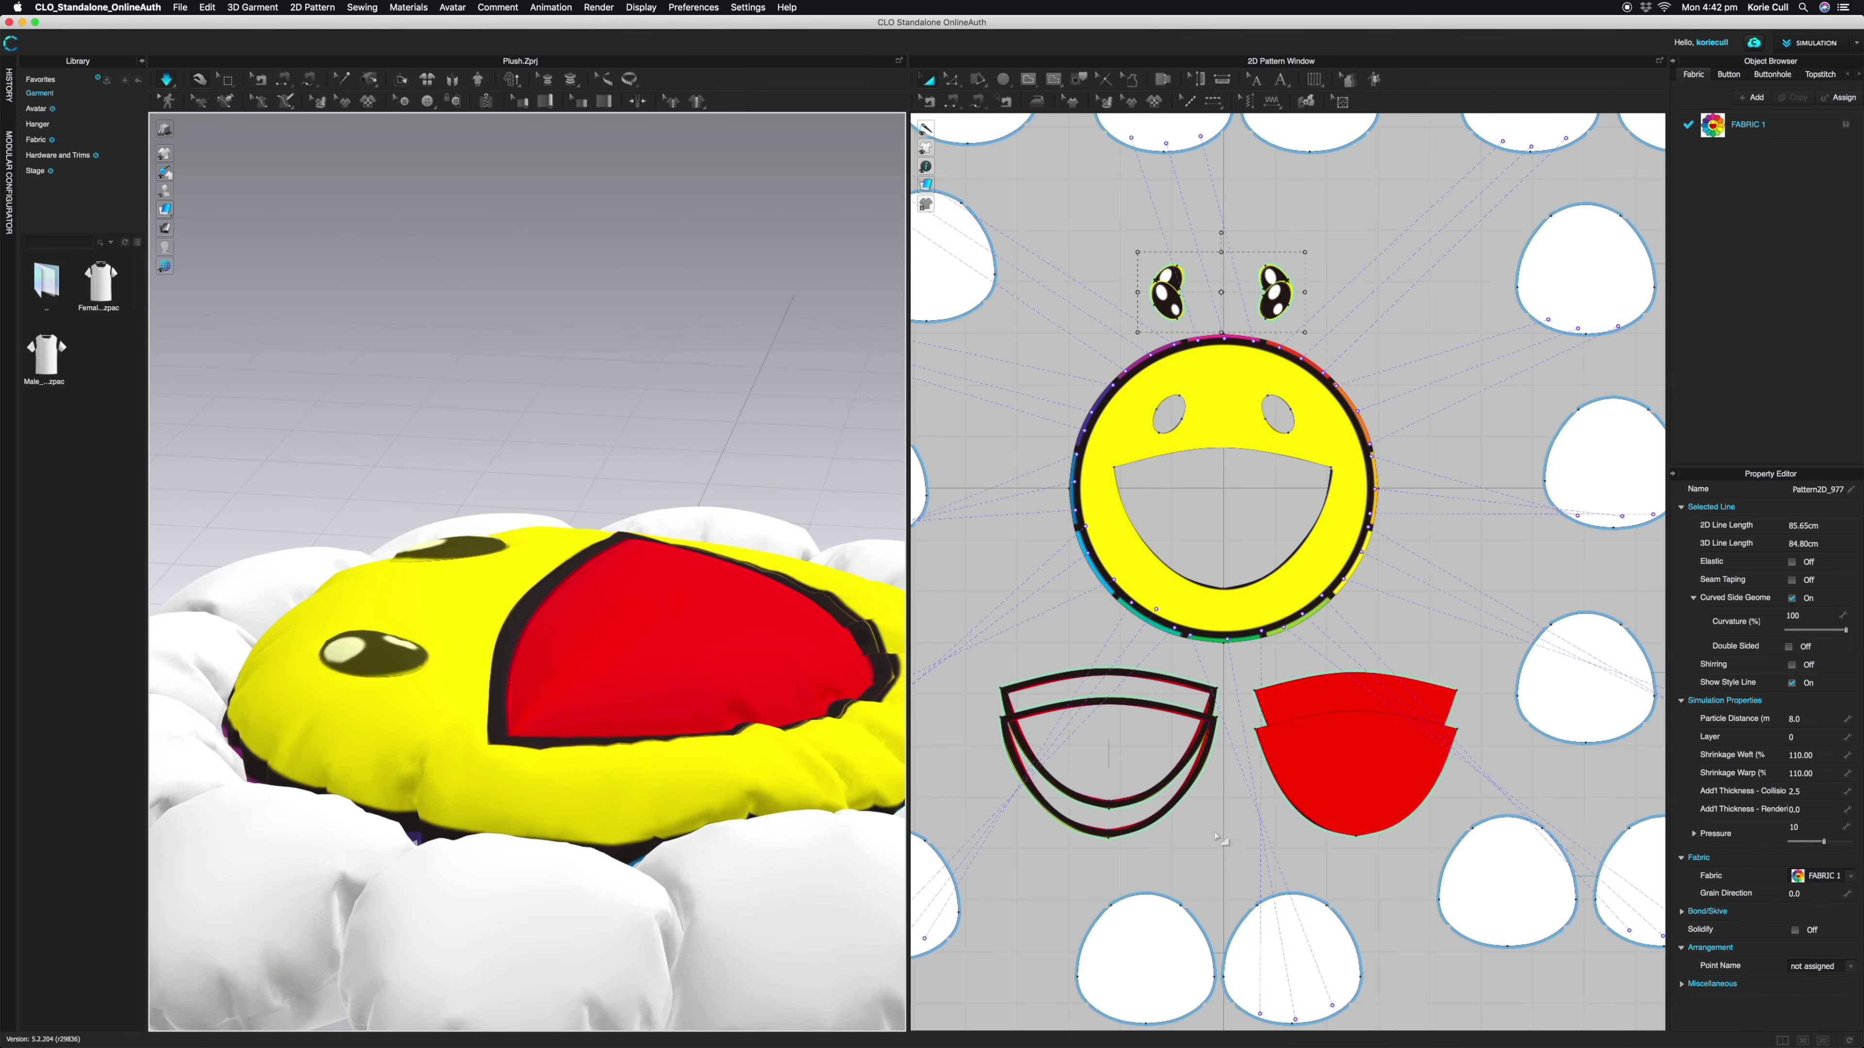
click(1181, 764)
double_click(1811, 755)
text(11)
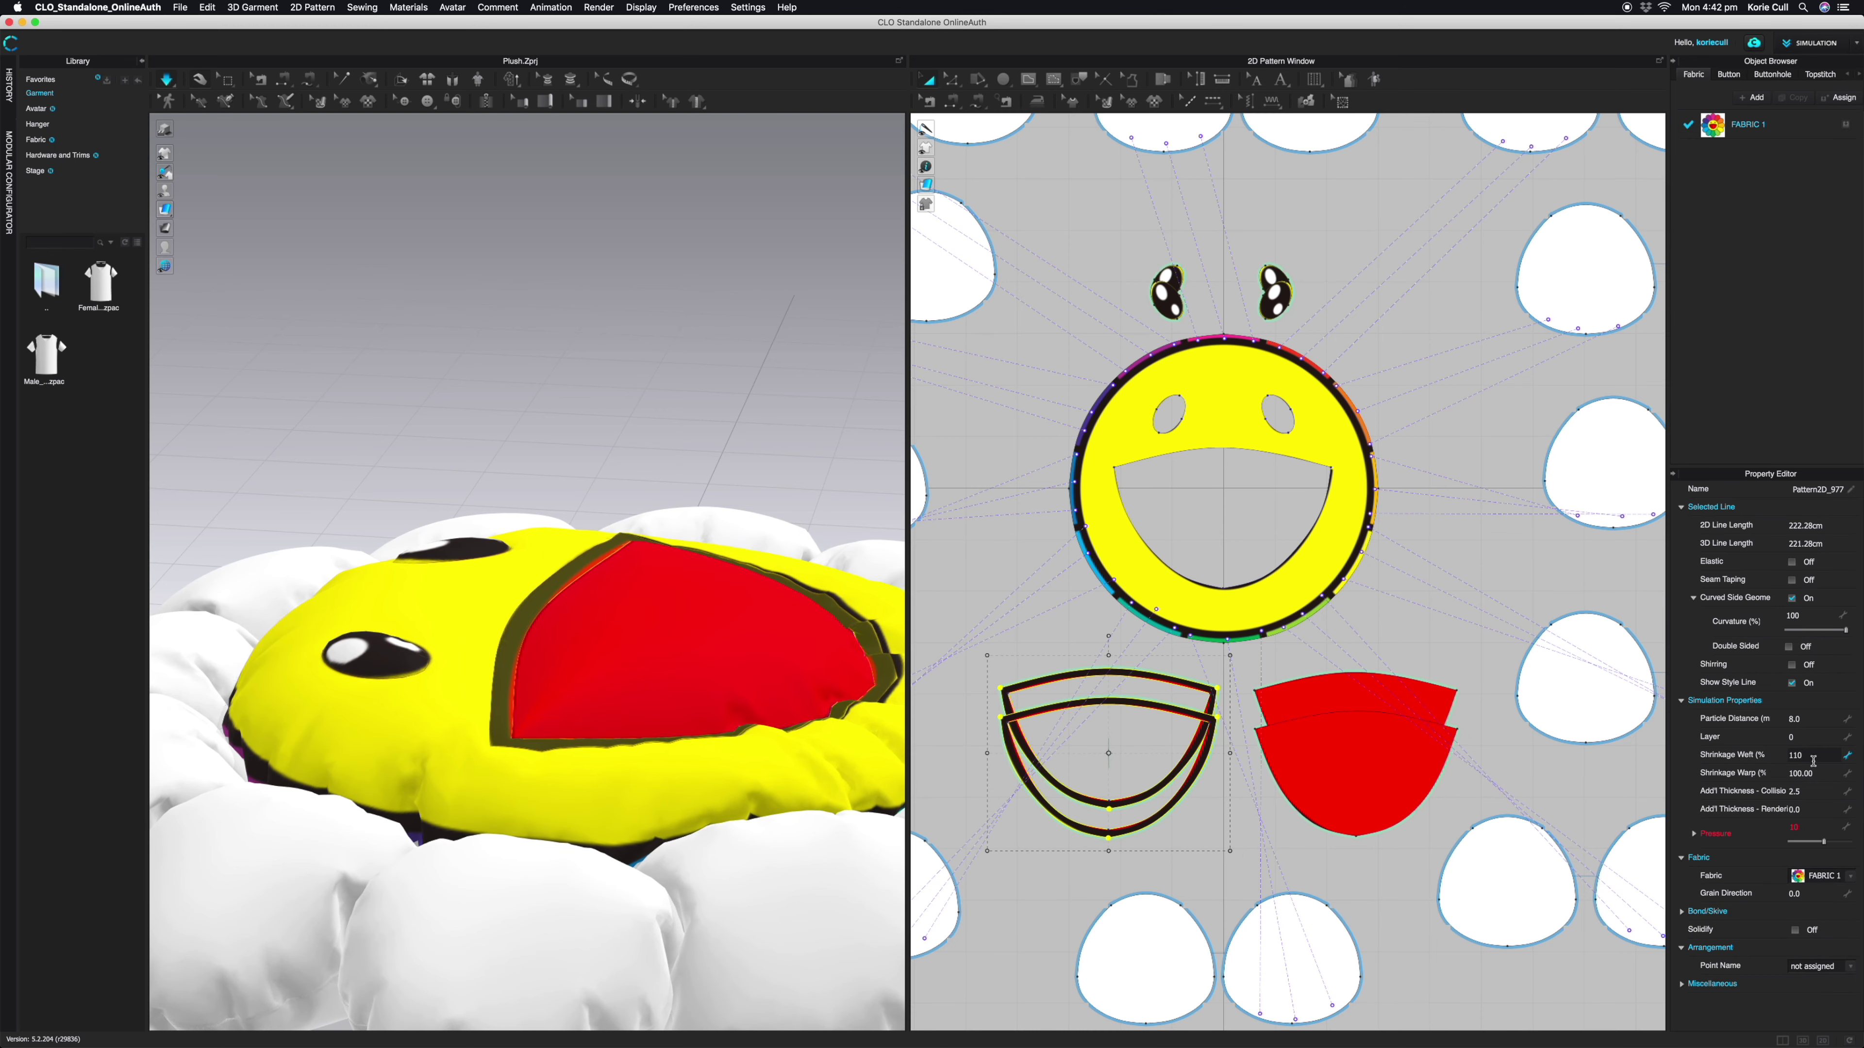
text(0)
key(Return)
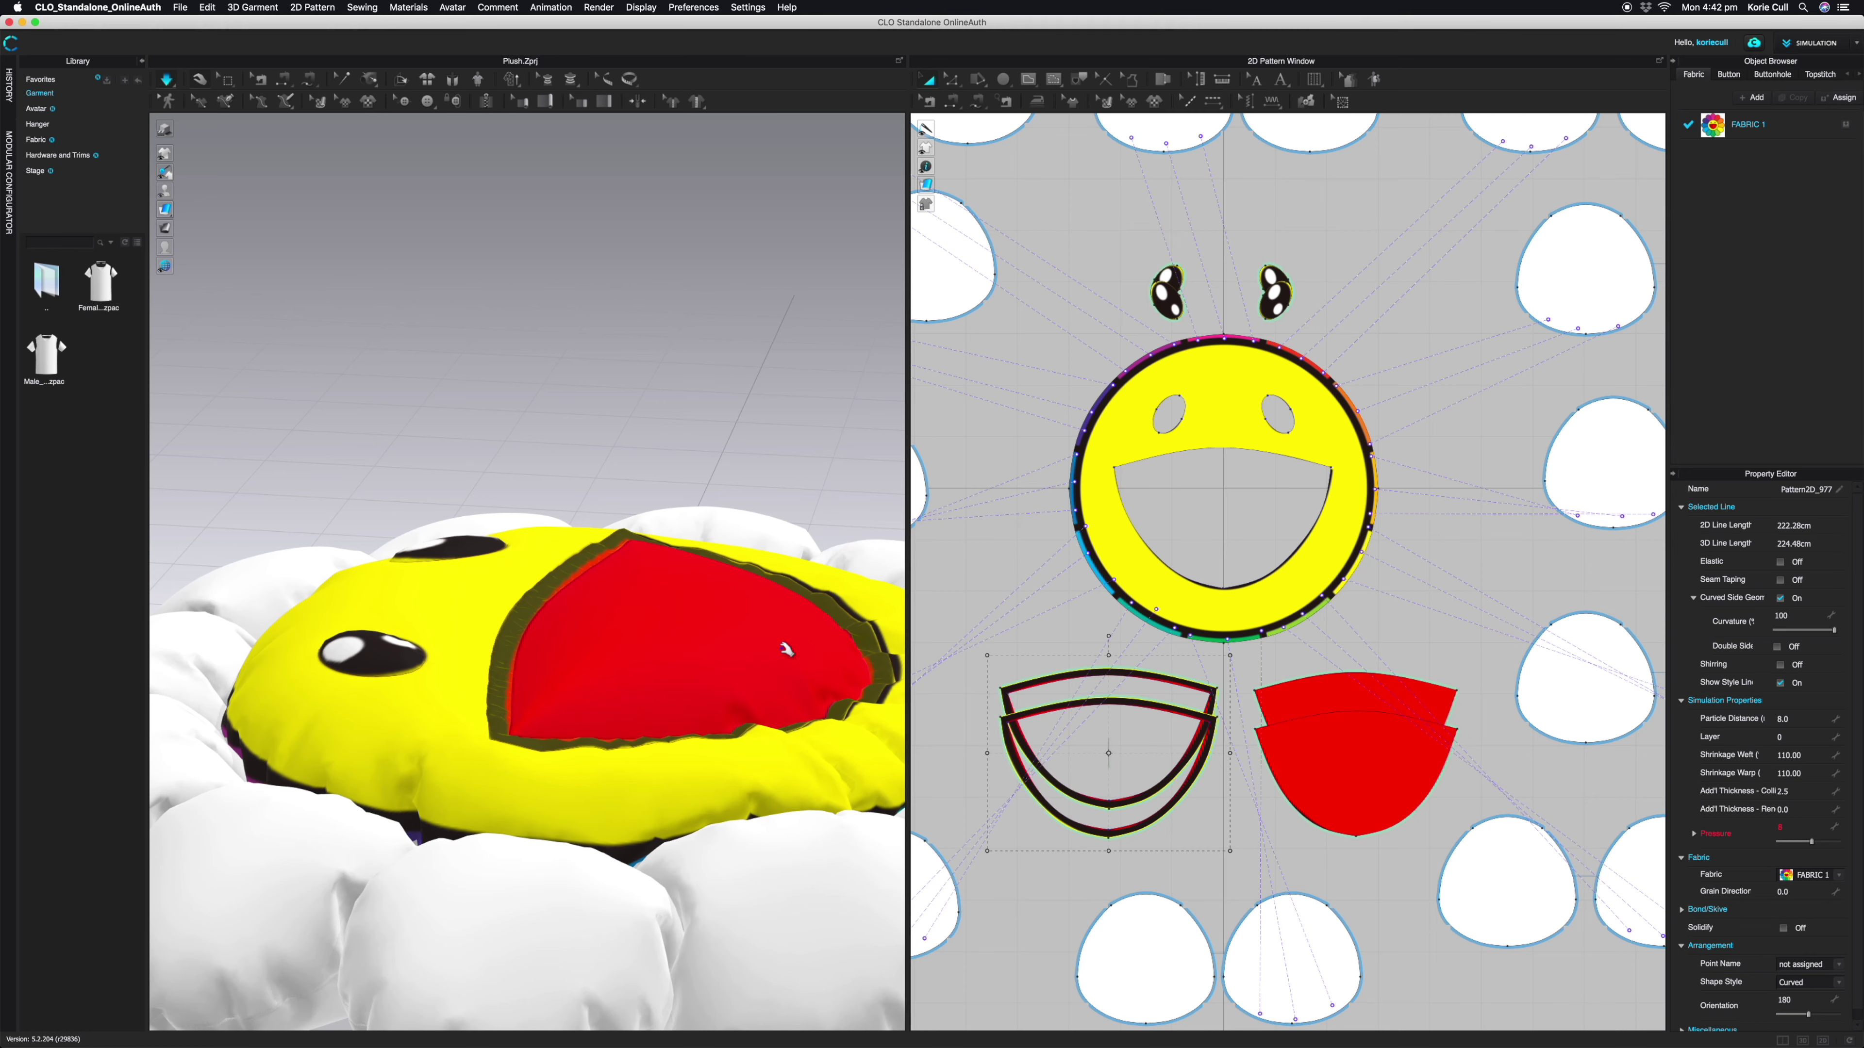
Step: Raise the mouth outline piece's Pressure to 12, then reselect it to edit pressure again
mouse_move(757, 627)
right_down()
mouse_move(732, 665)
mouse_move(669, 347)
right_up()
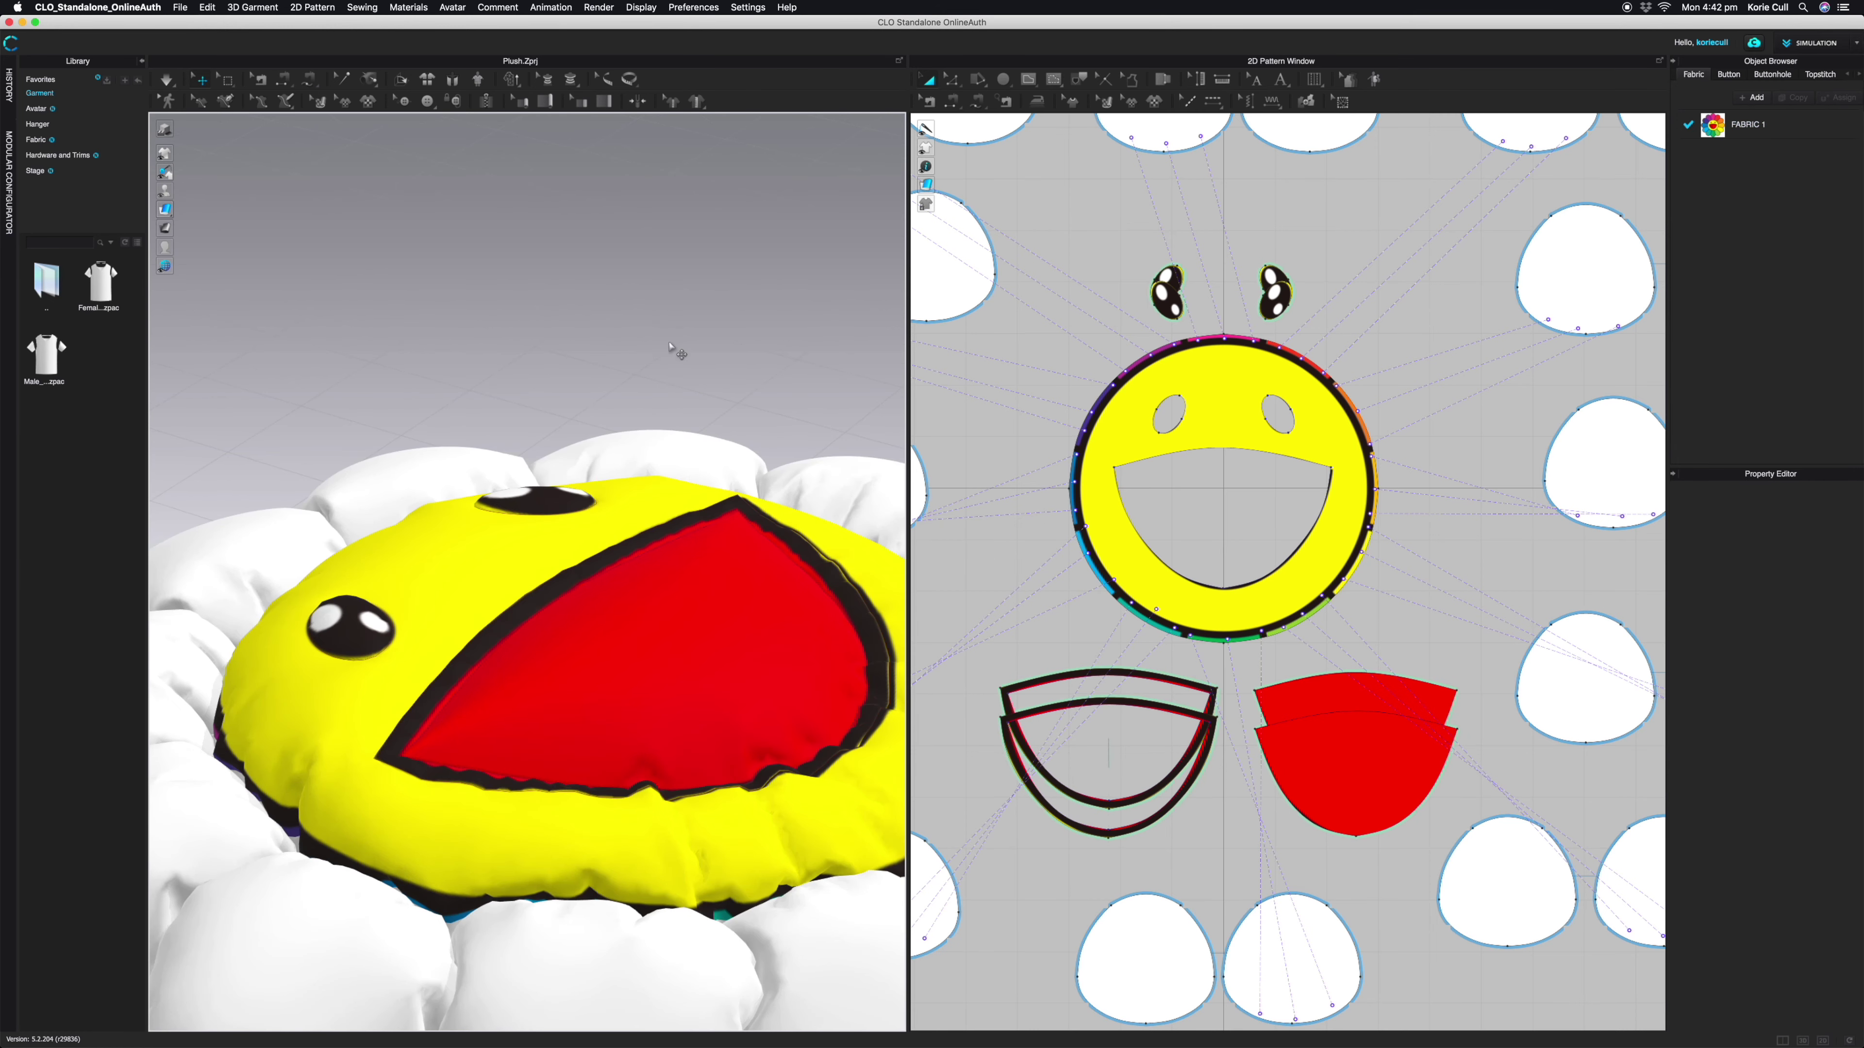
click(1103, 791)
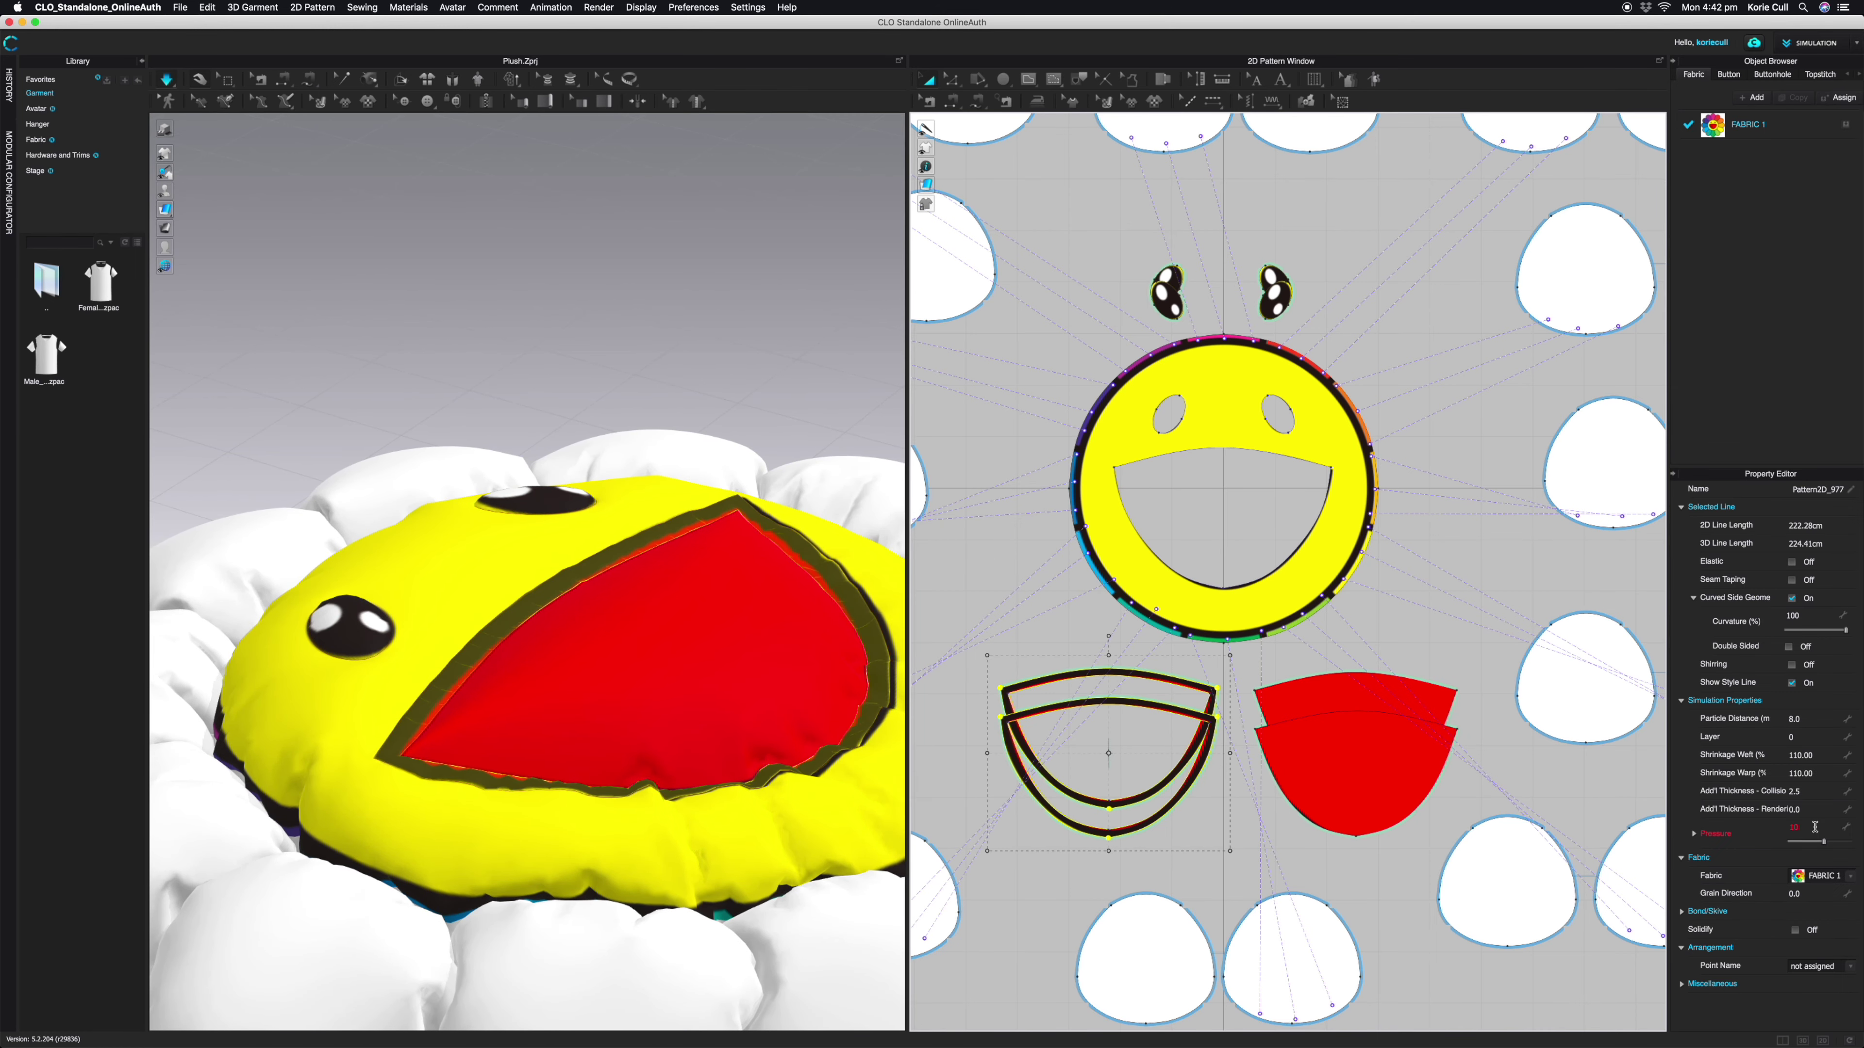
double_click(1815, 827)
text(12)
key(Return)
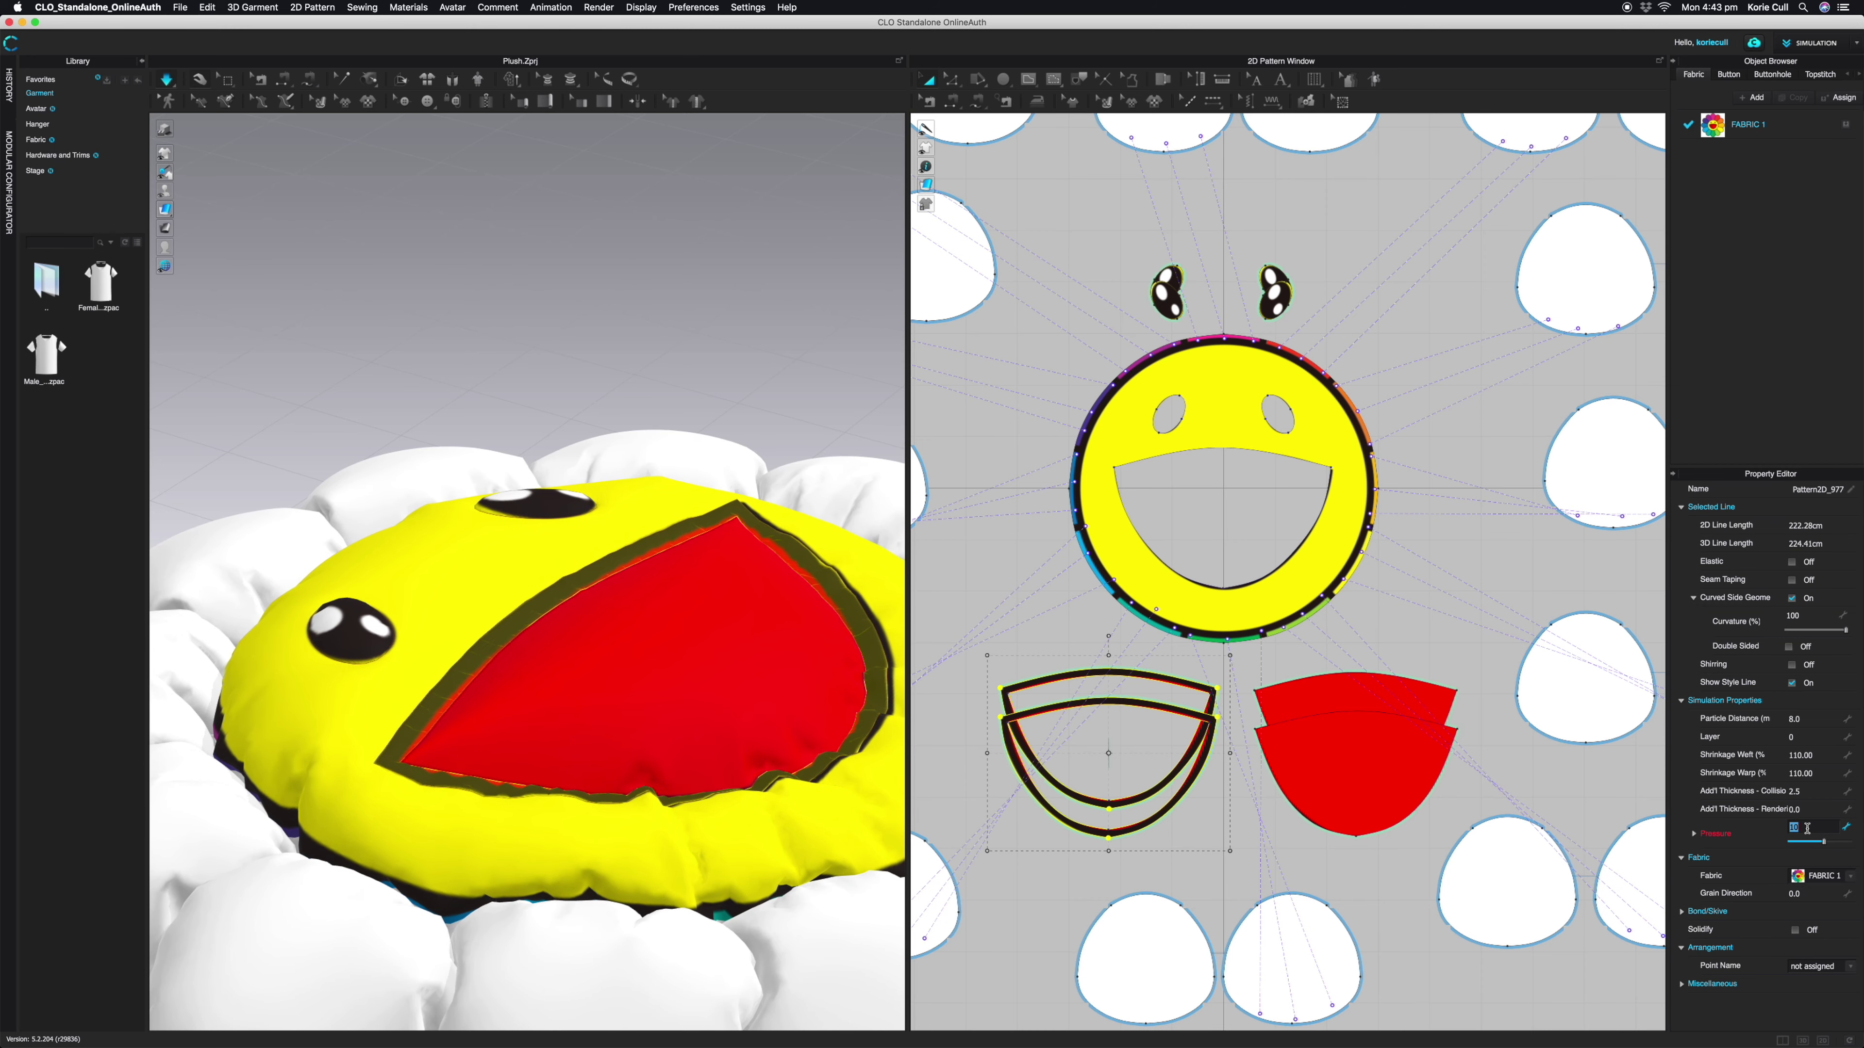
click(1049, 866)
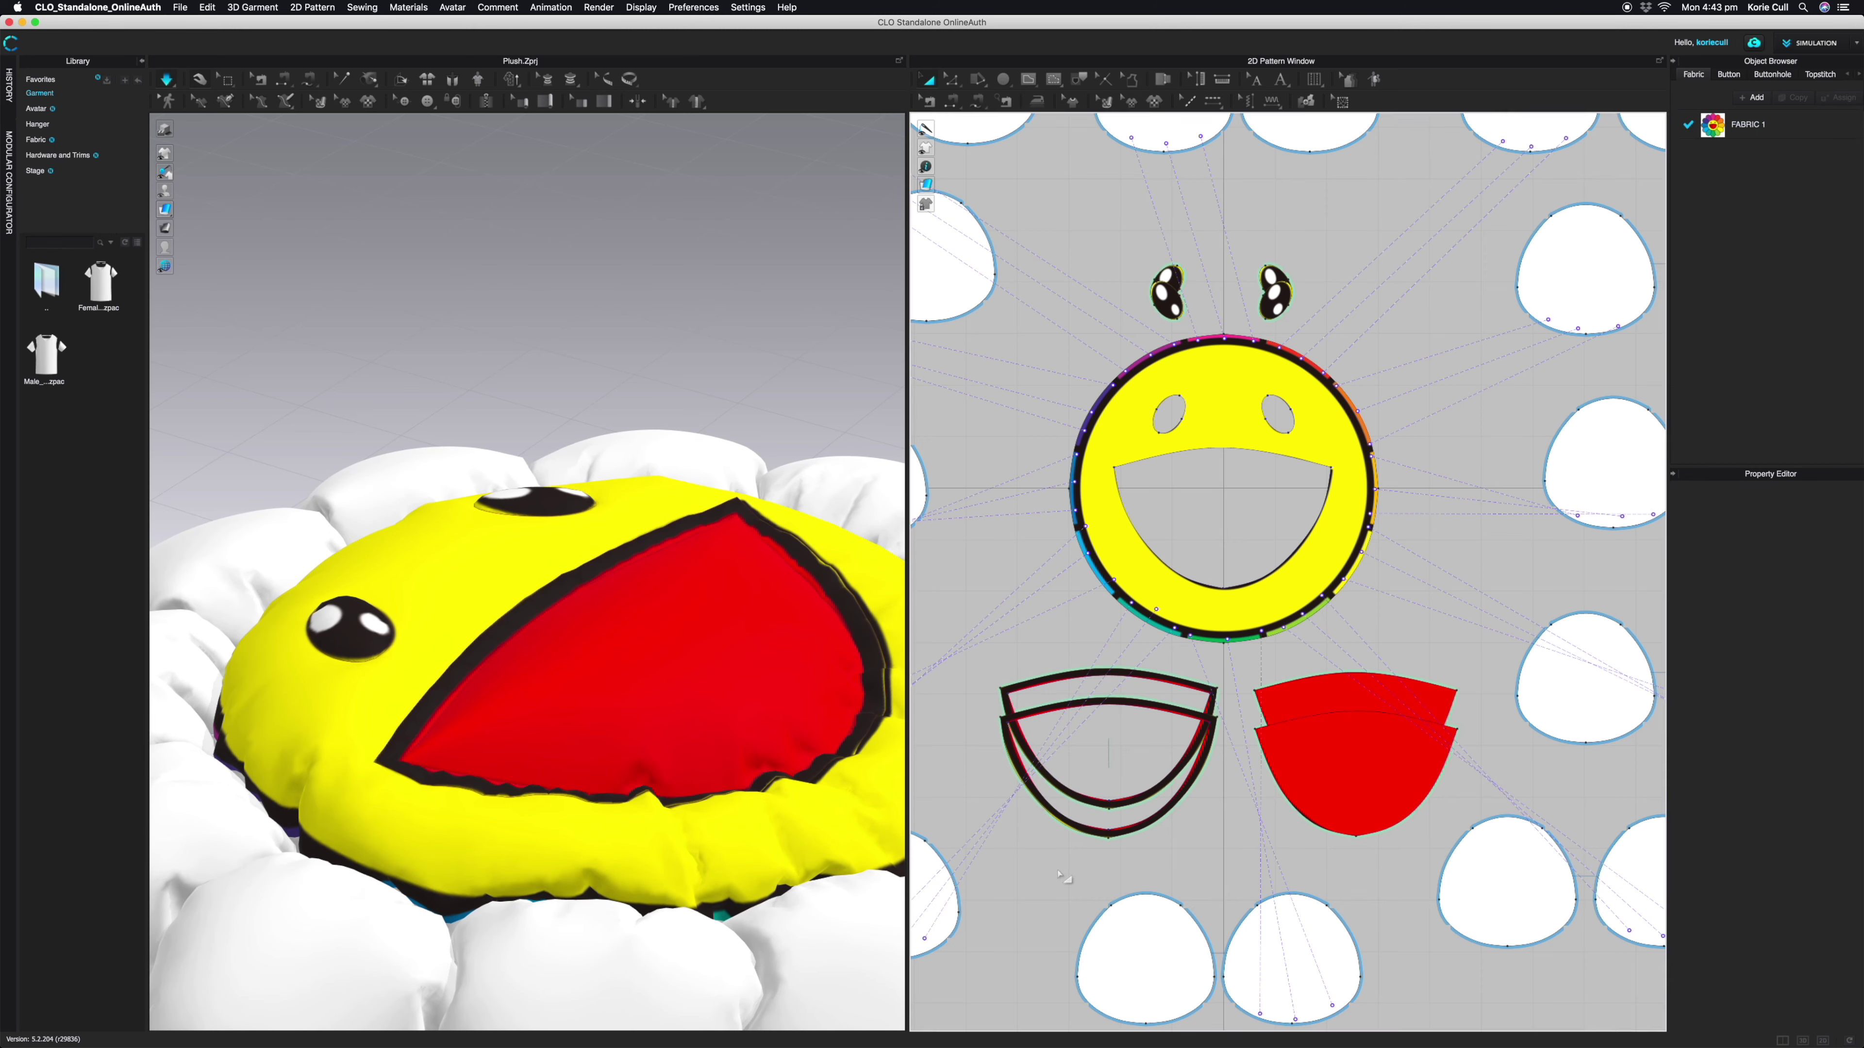
drag(967, 660, 1233, 850)
double_click(1811, 827)
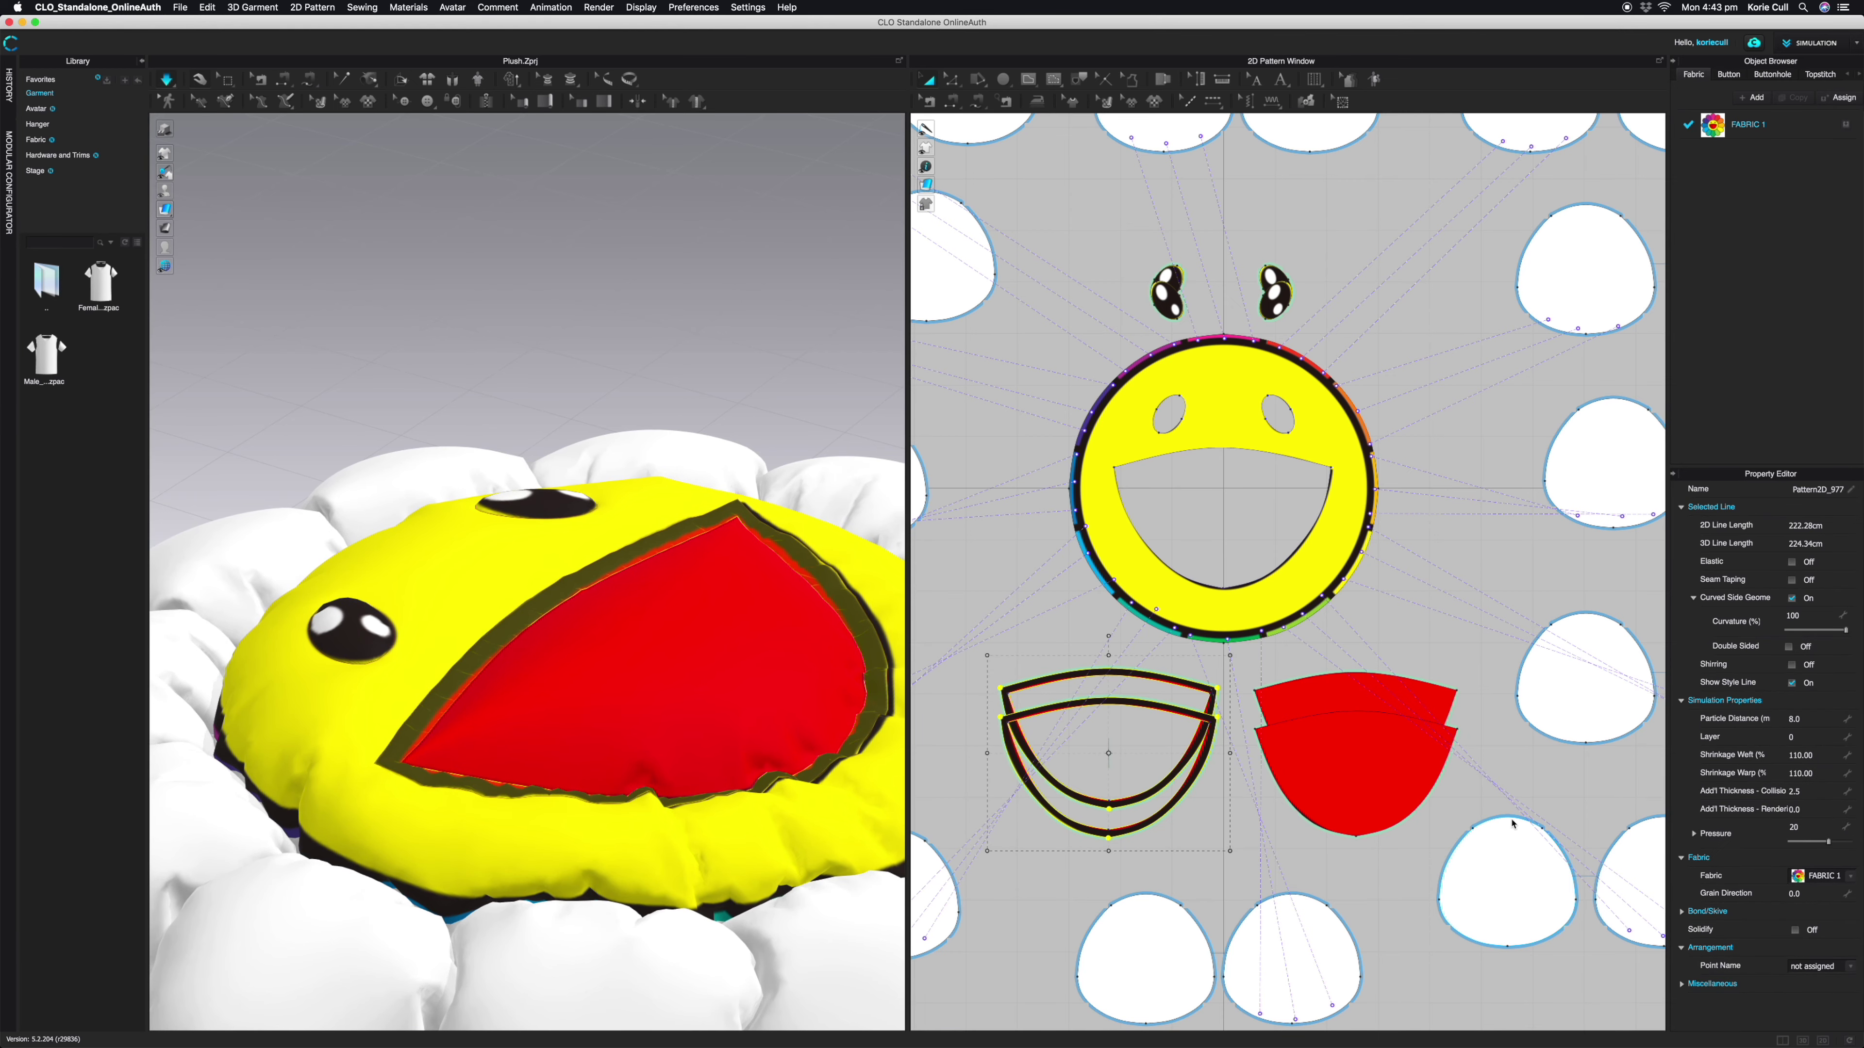
mouse_move(844, 807)
right_down()
mouse_move(790, 771)
mouse_move(820, 540)
right_up()
Step: Set the mouth outline piece's particle distance to 5 and re-simulate it
scroll(688, 553, up, 5)
scroll(691, 661, up, 5)
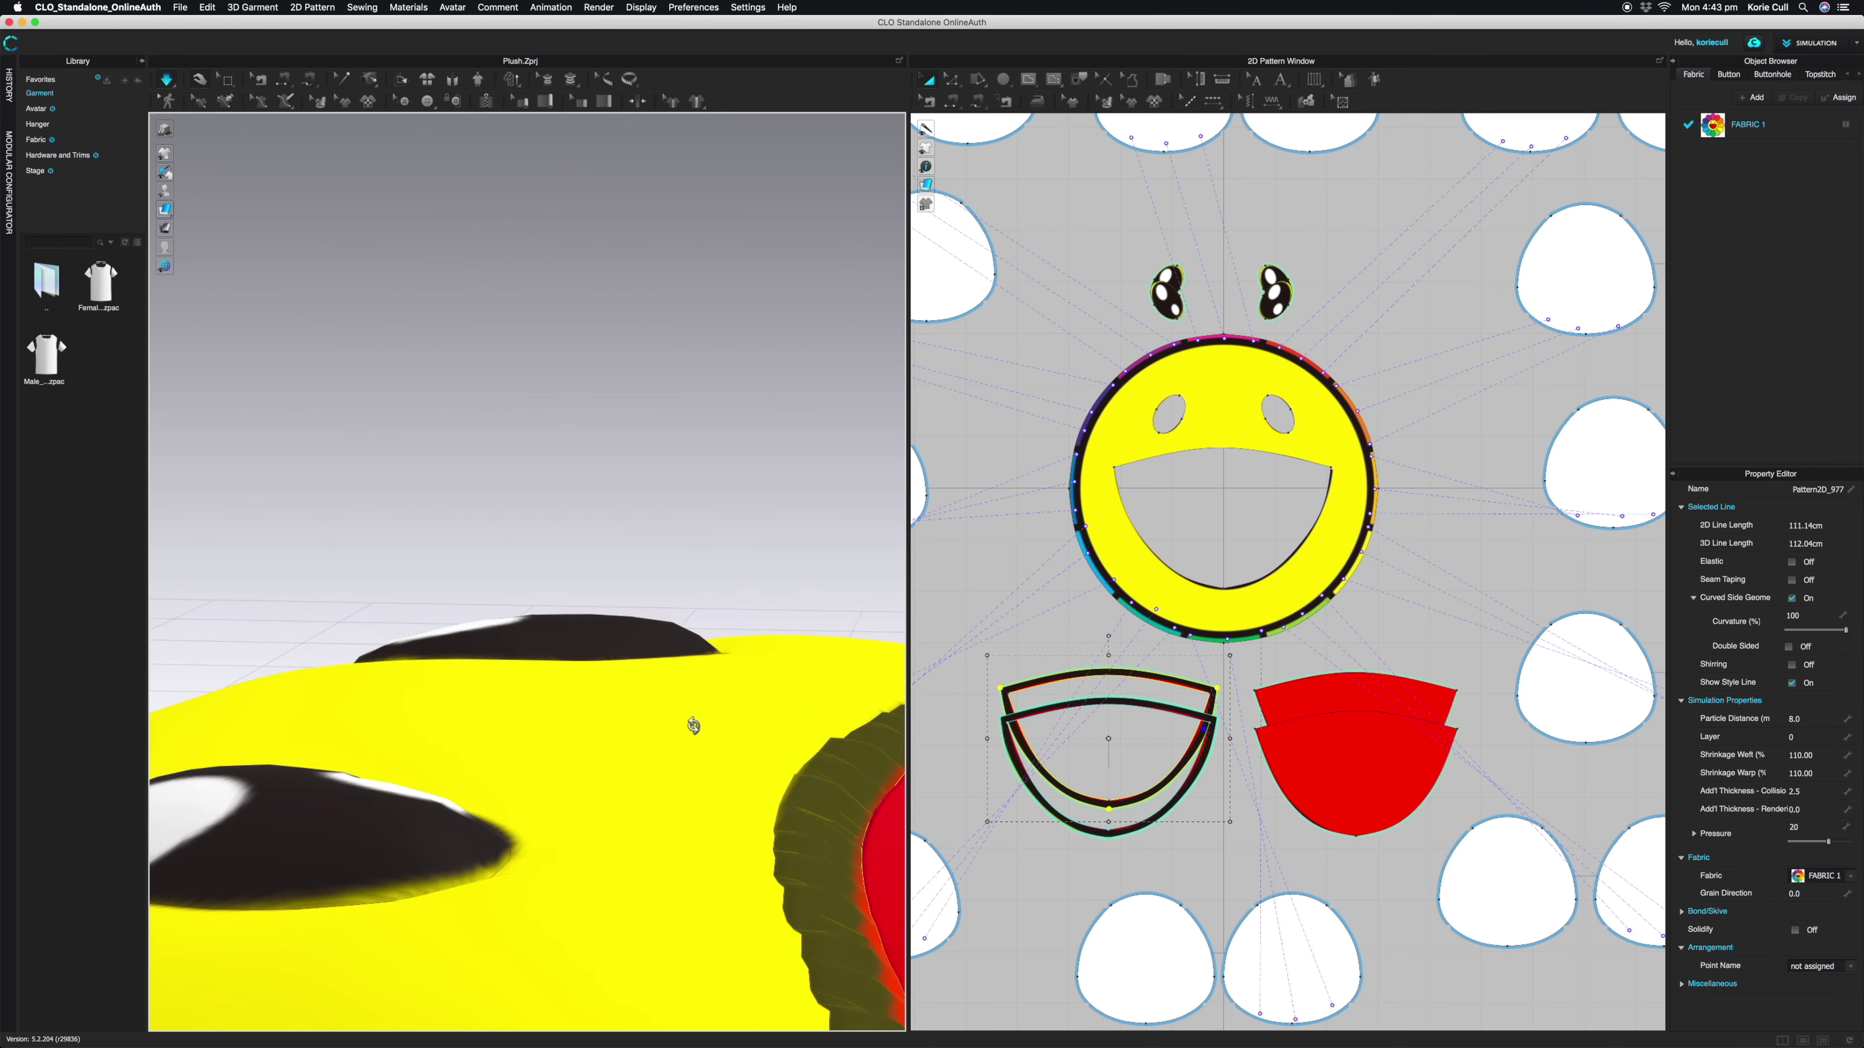
scroll(697, 683, up, 3)
click(976, 673)
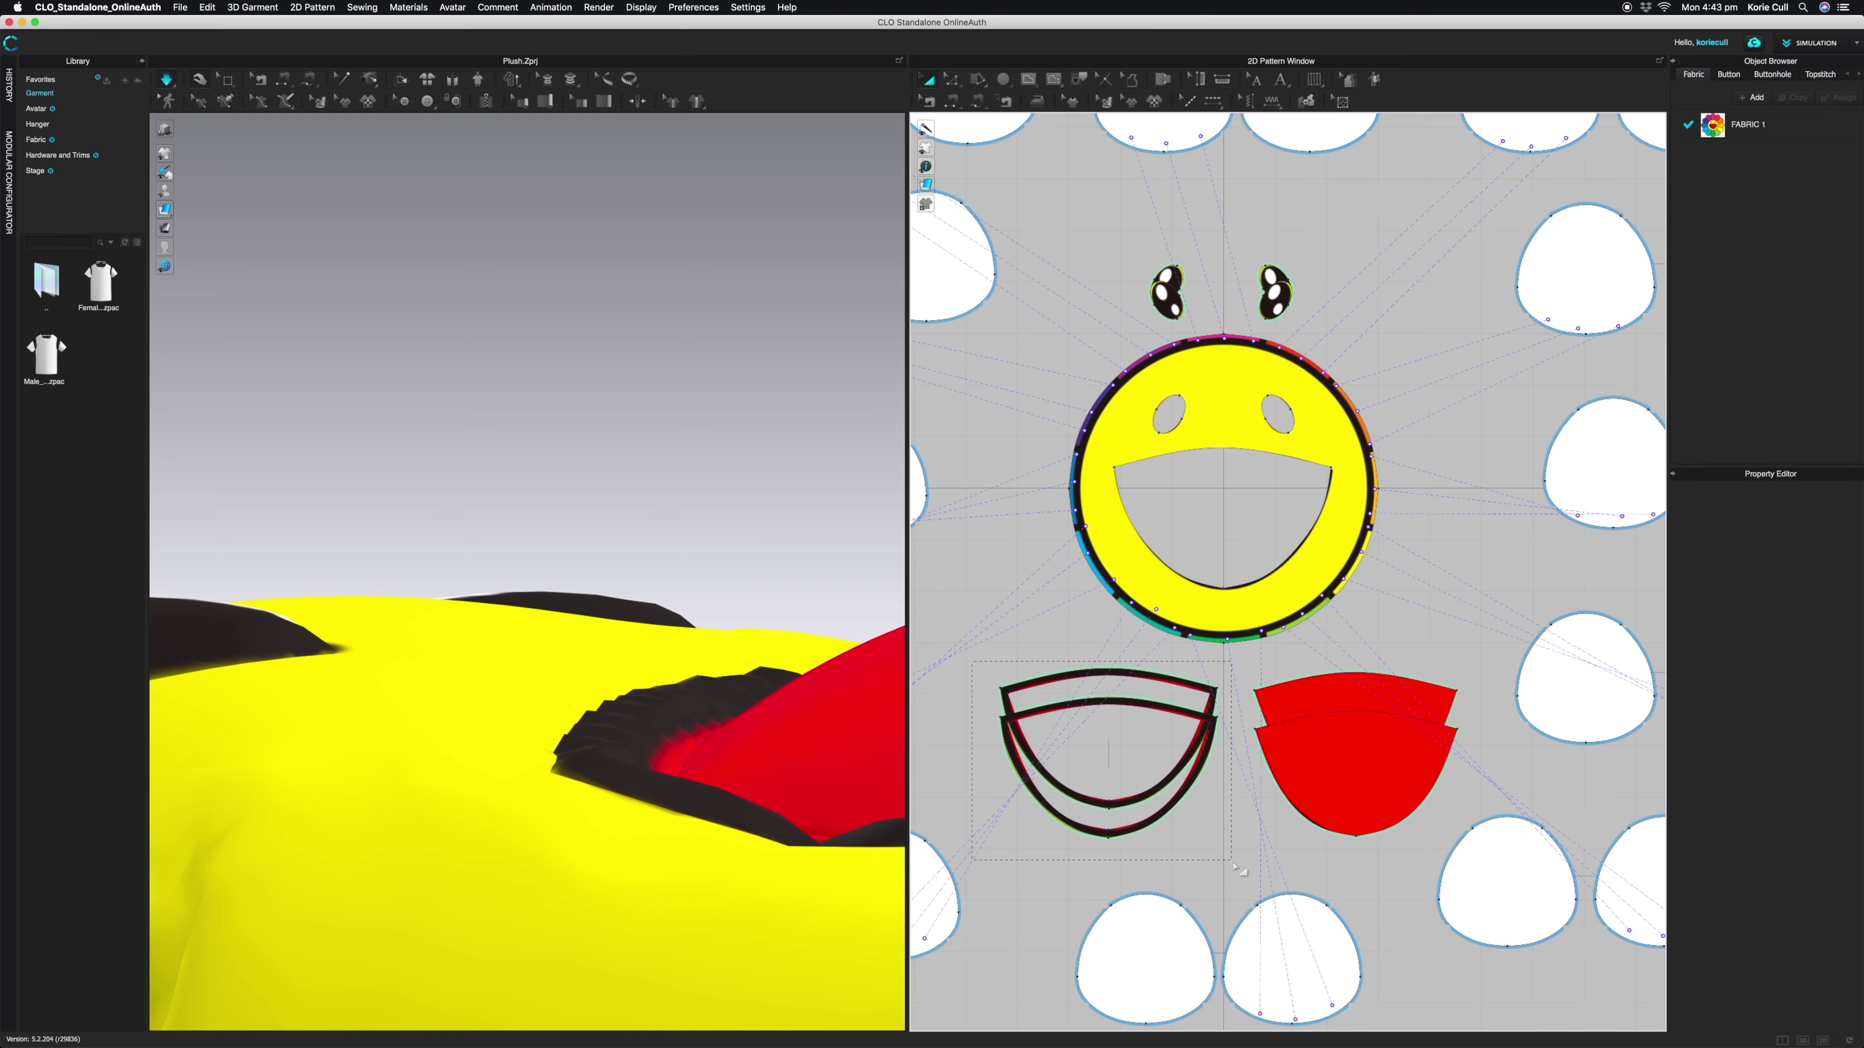
drag(1239, 870, 1240, 871)
click(1813, 720)
text(5)
key(Return)
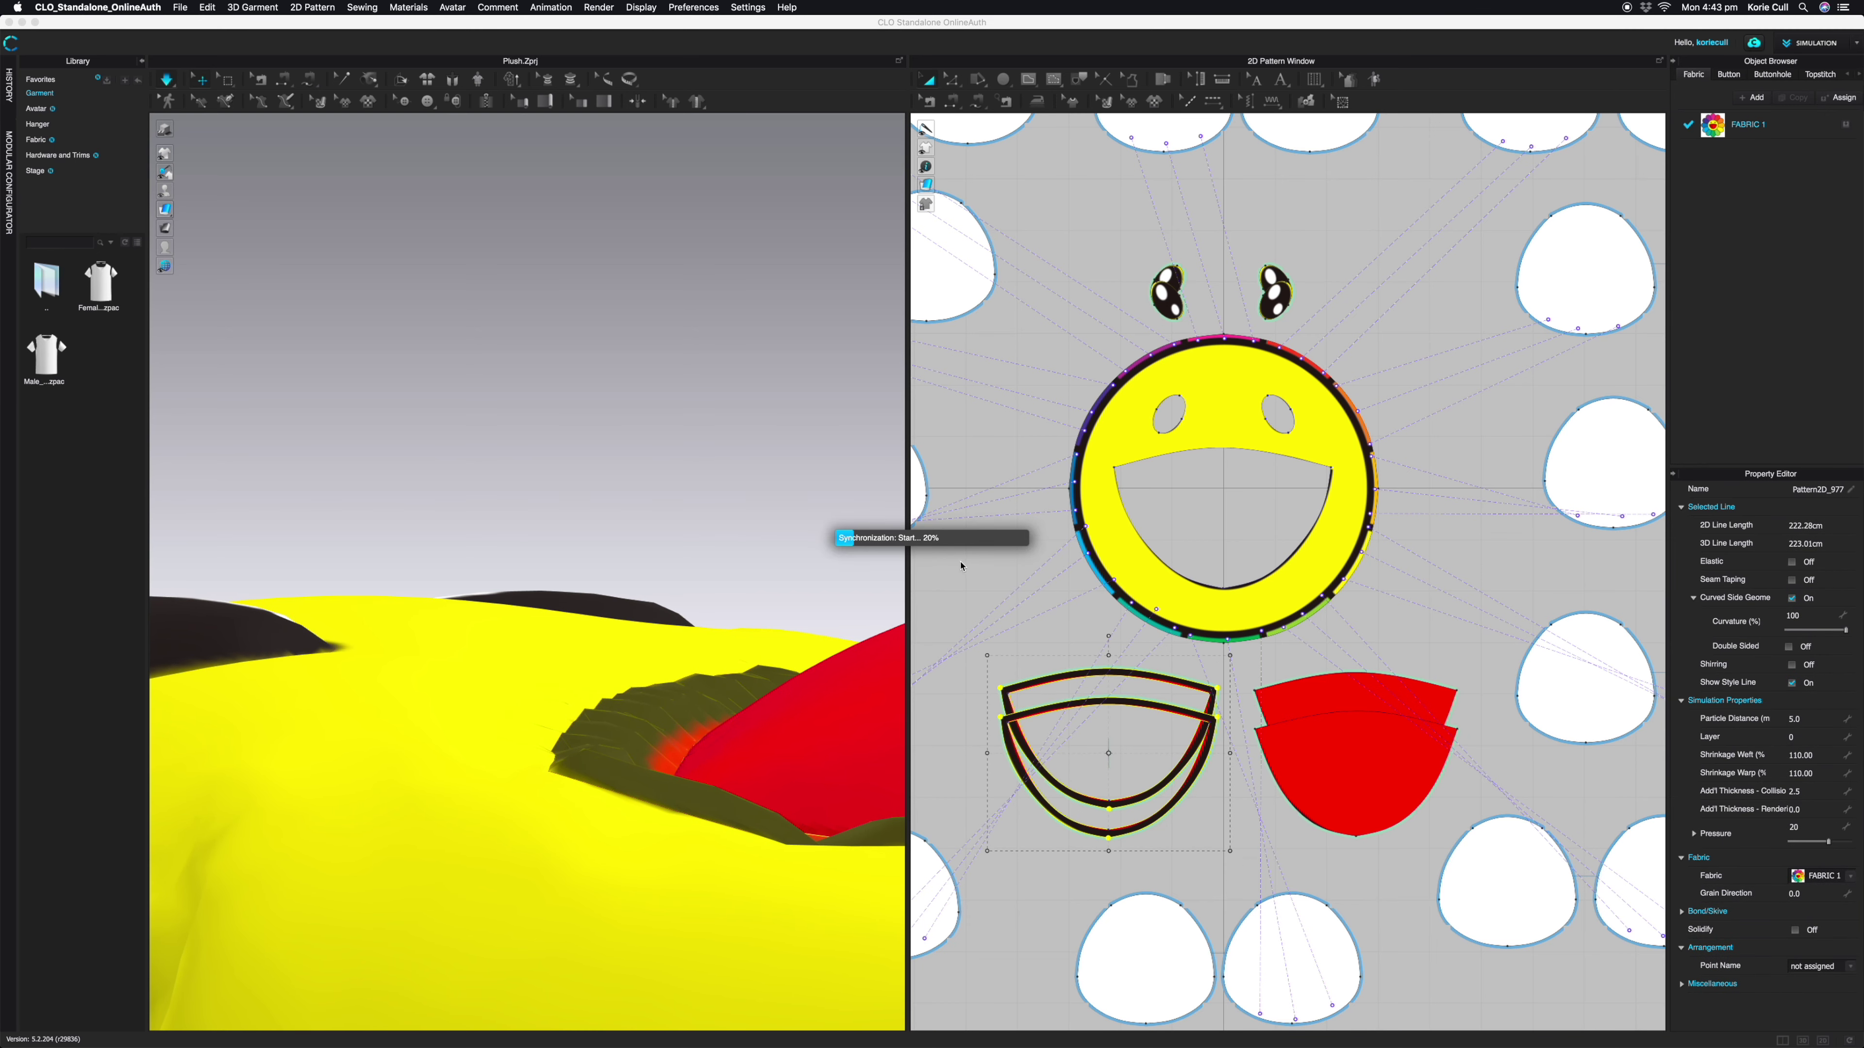
Step: Apply particle distance 5 to all pattern pieces and restart the cloth simulation
click(983, 587)
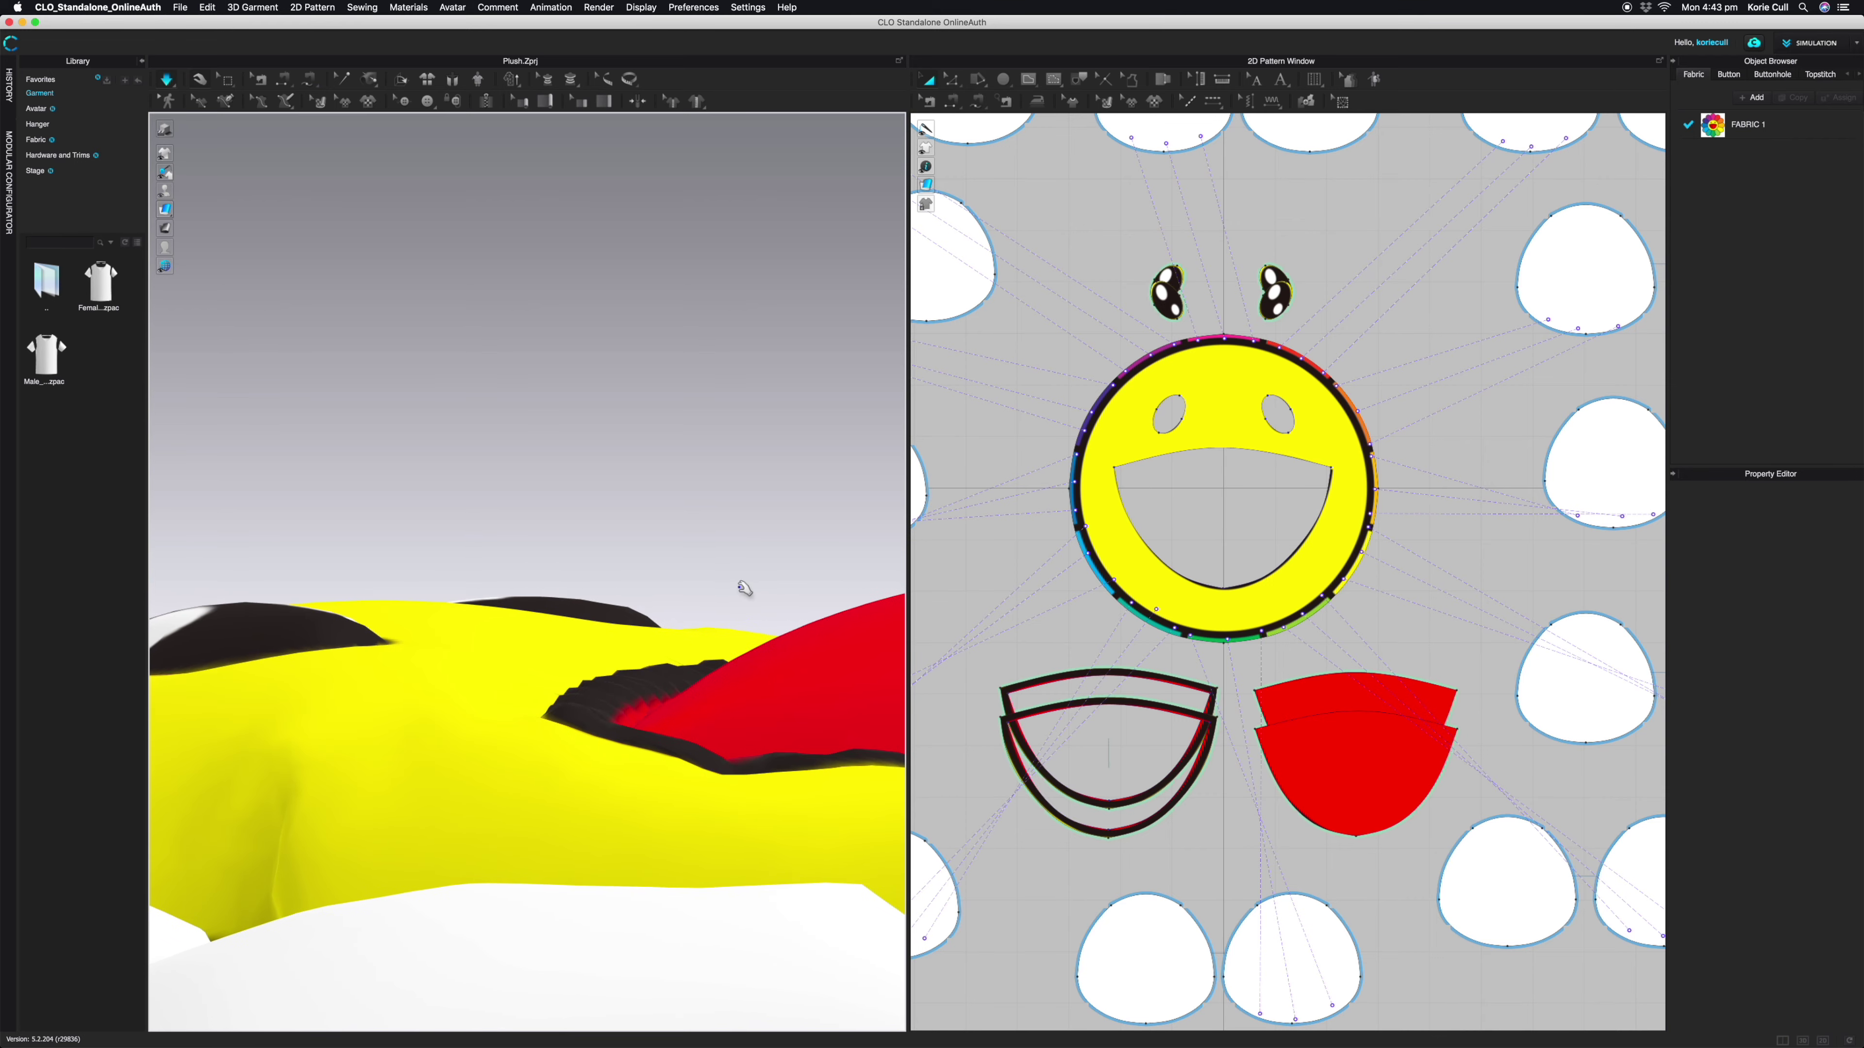
key(space)
key(0)
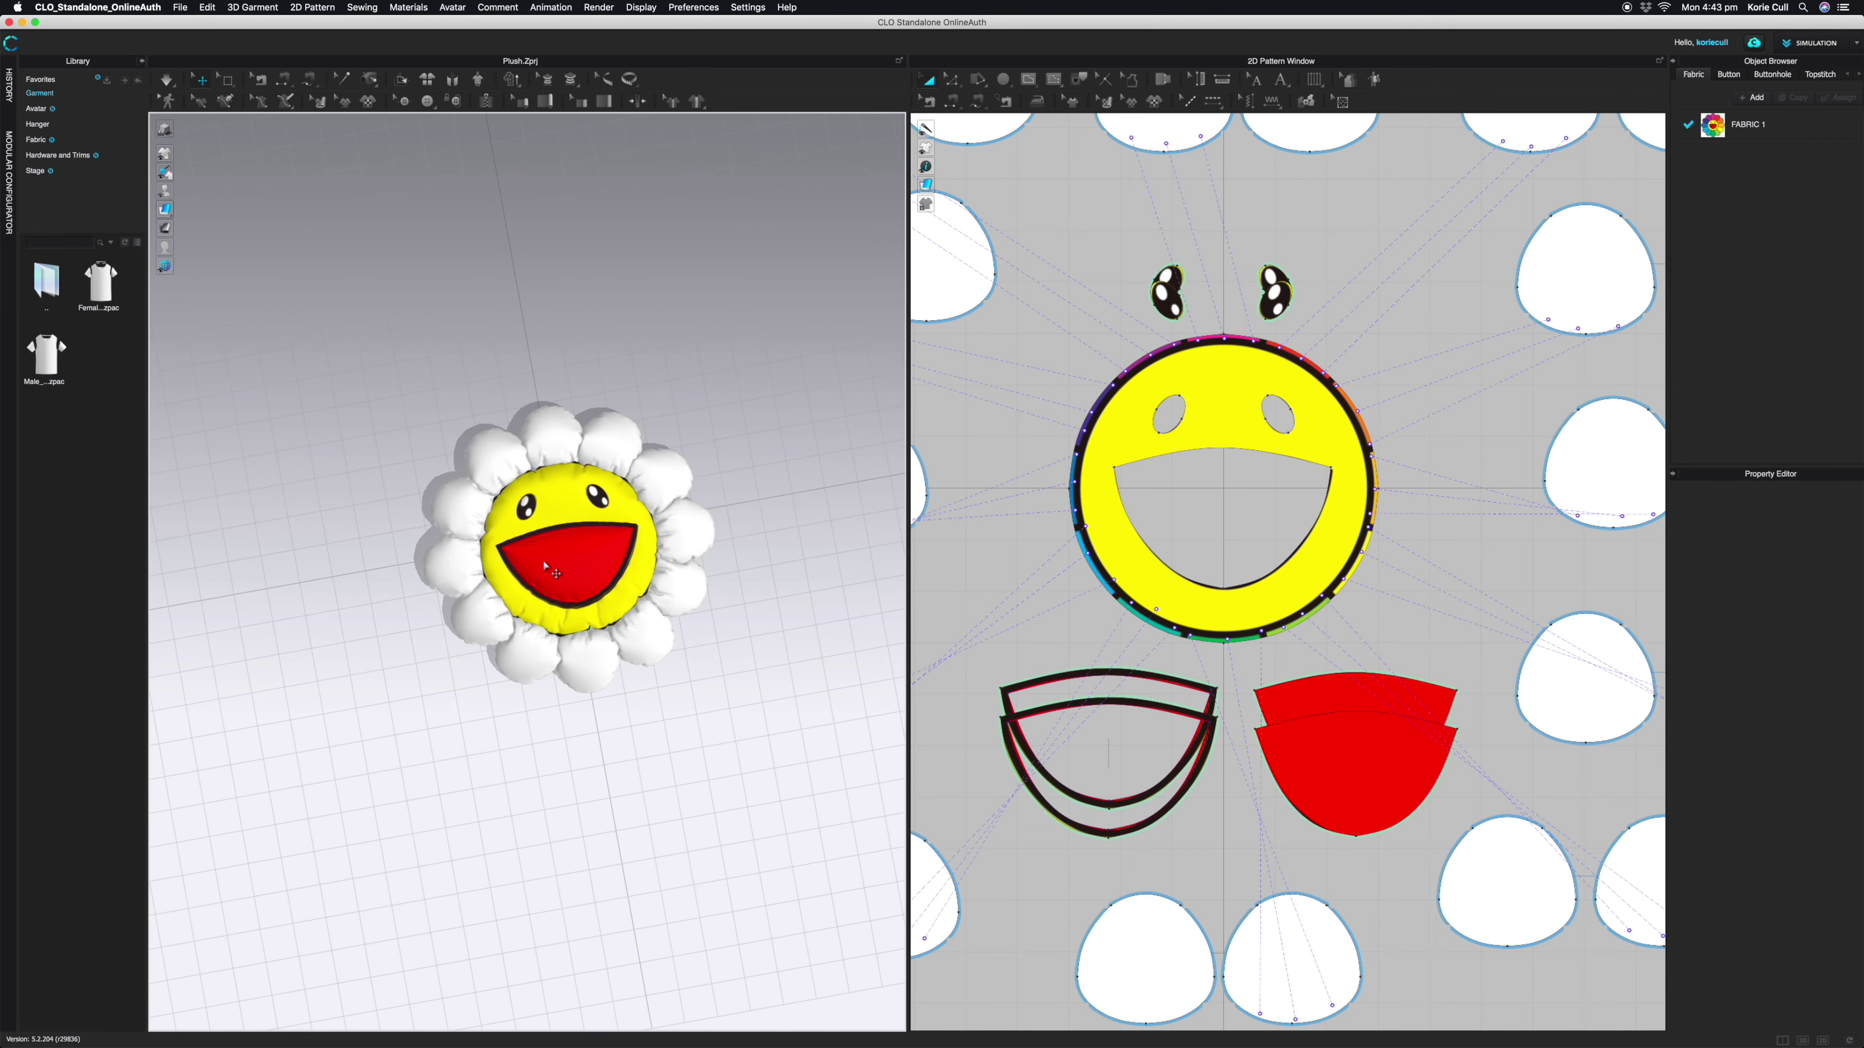
scroll(1032, 608, down, 10)
drag(1095, 634, 1214, 719)
click(1813, 755)
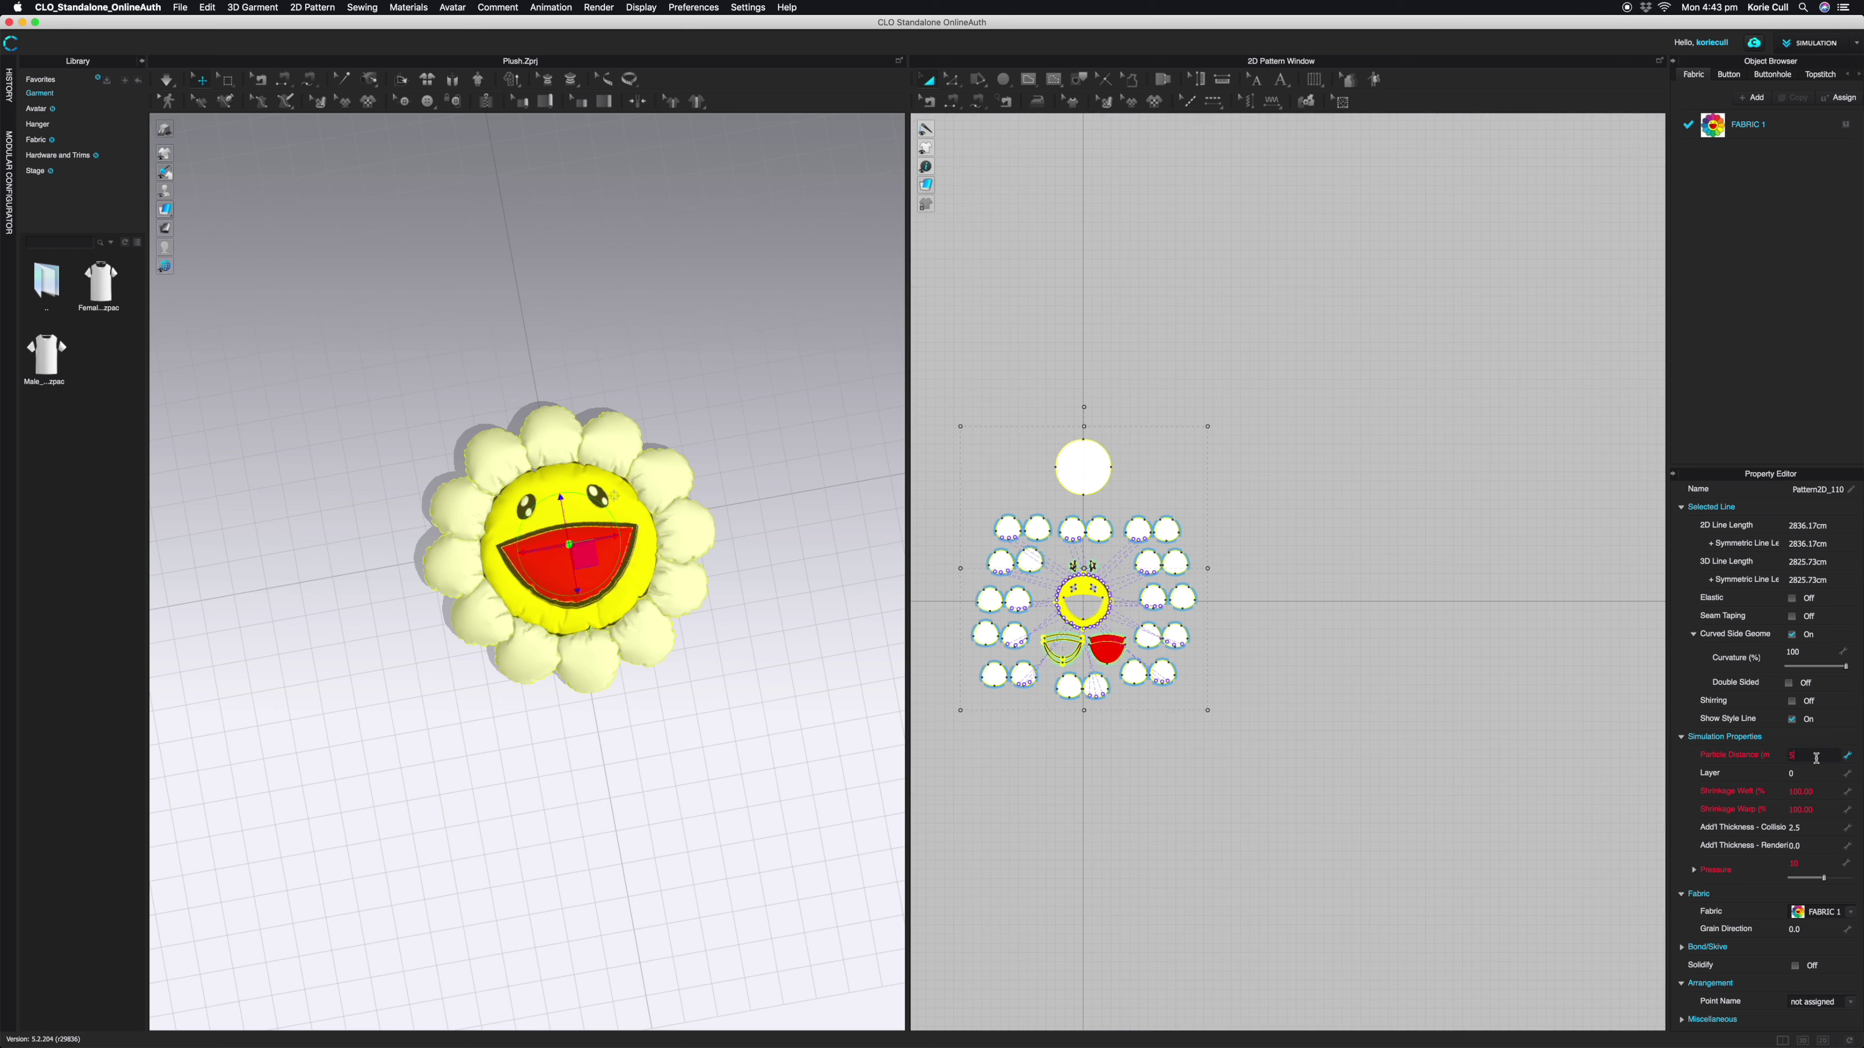
click(1328, 586)
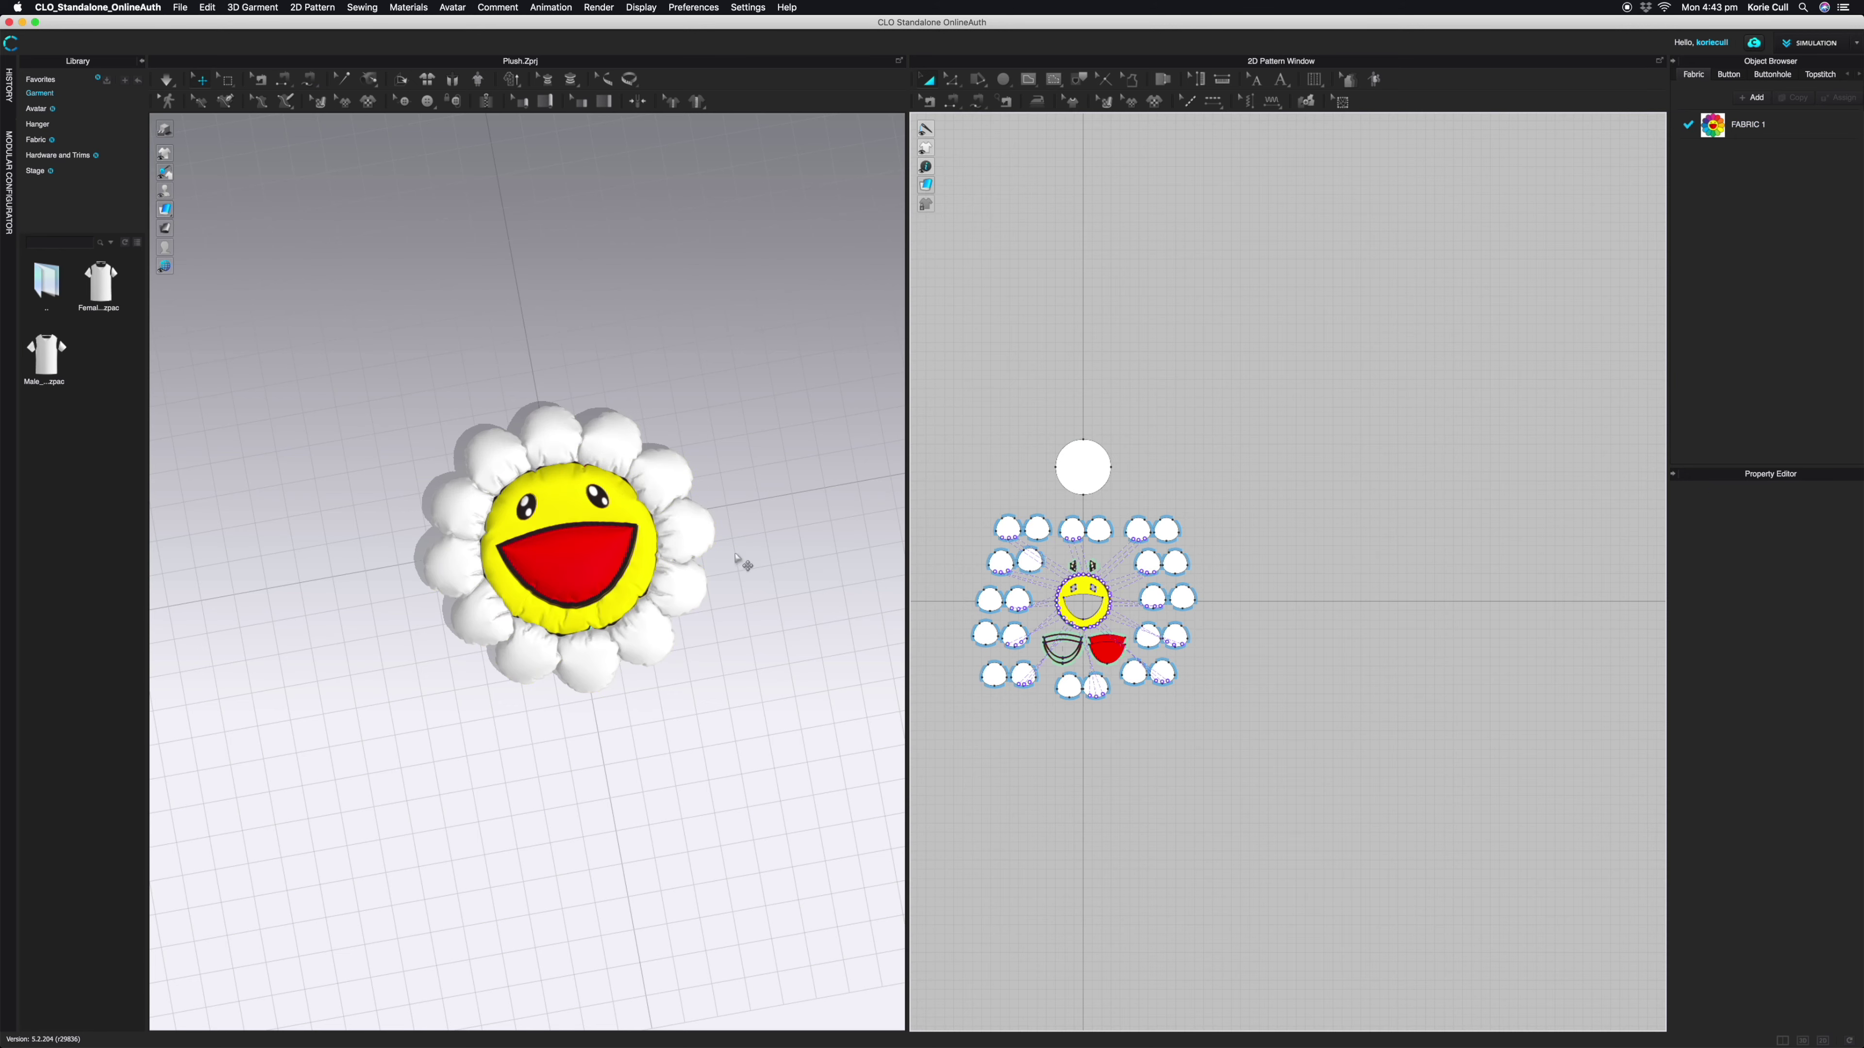
key(space)
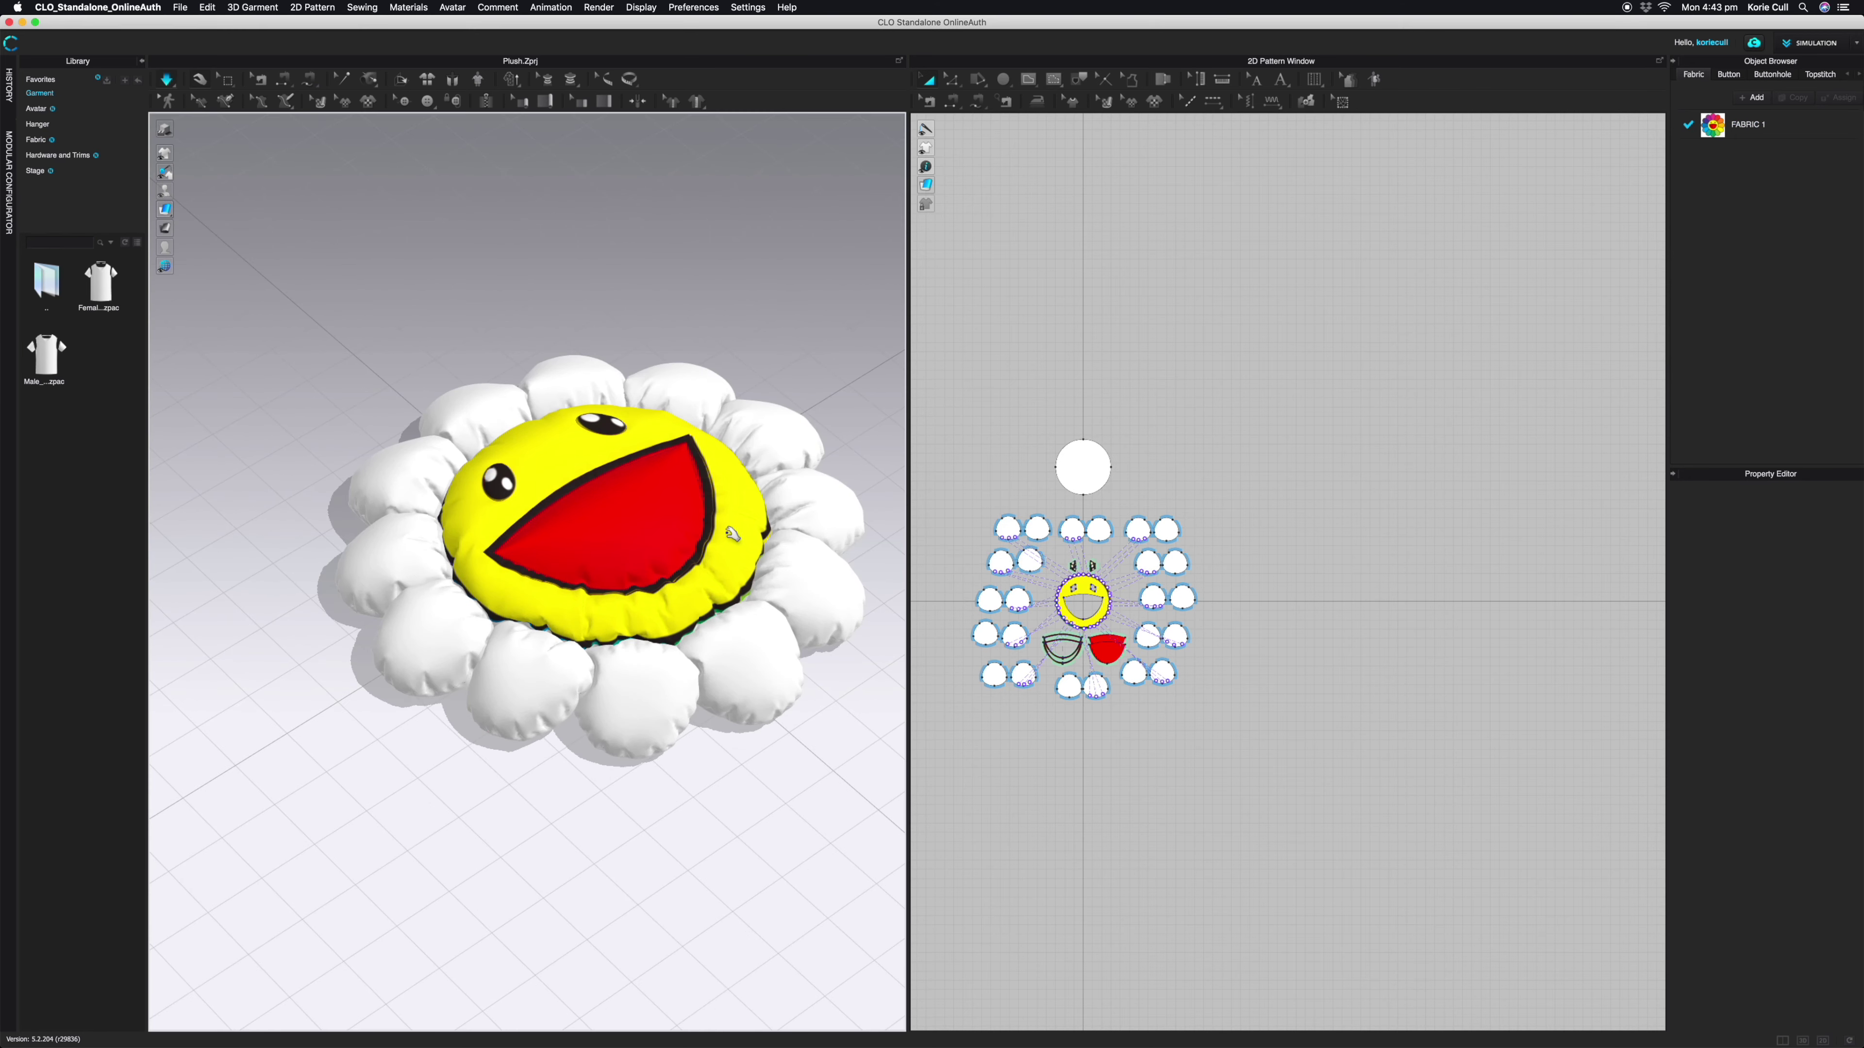
Step: Orbit around the draped plush, select all patterns, and show FABRIC 1's properties
mouse_move(707, 534)
right_down()
mouse_move(676, 564)
mouse_move(498, 524)
right_up()
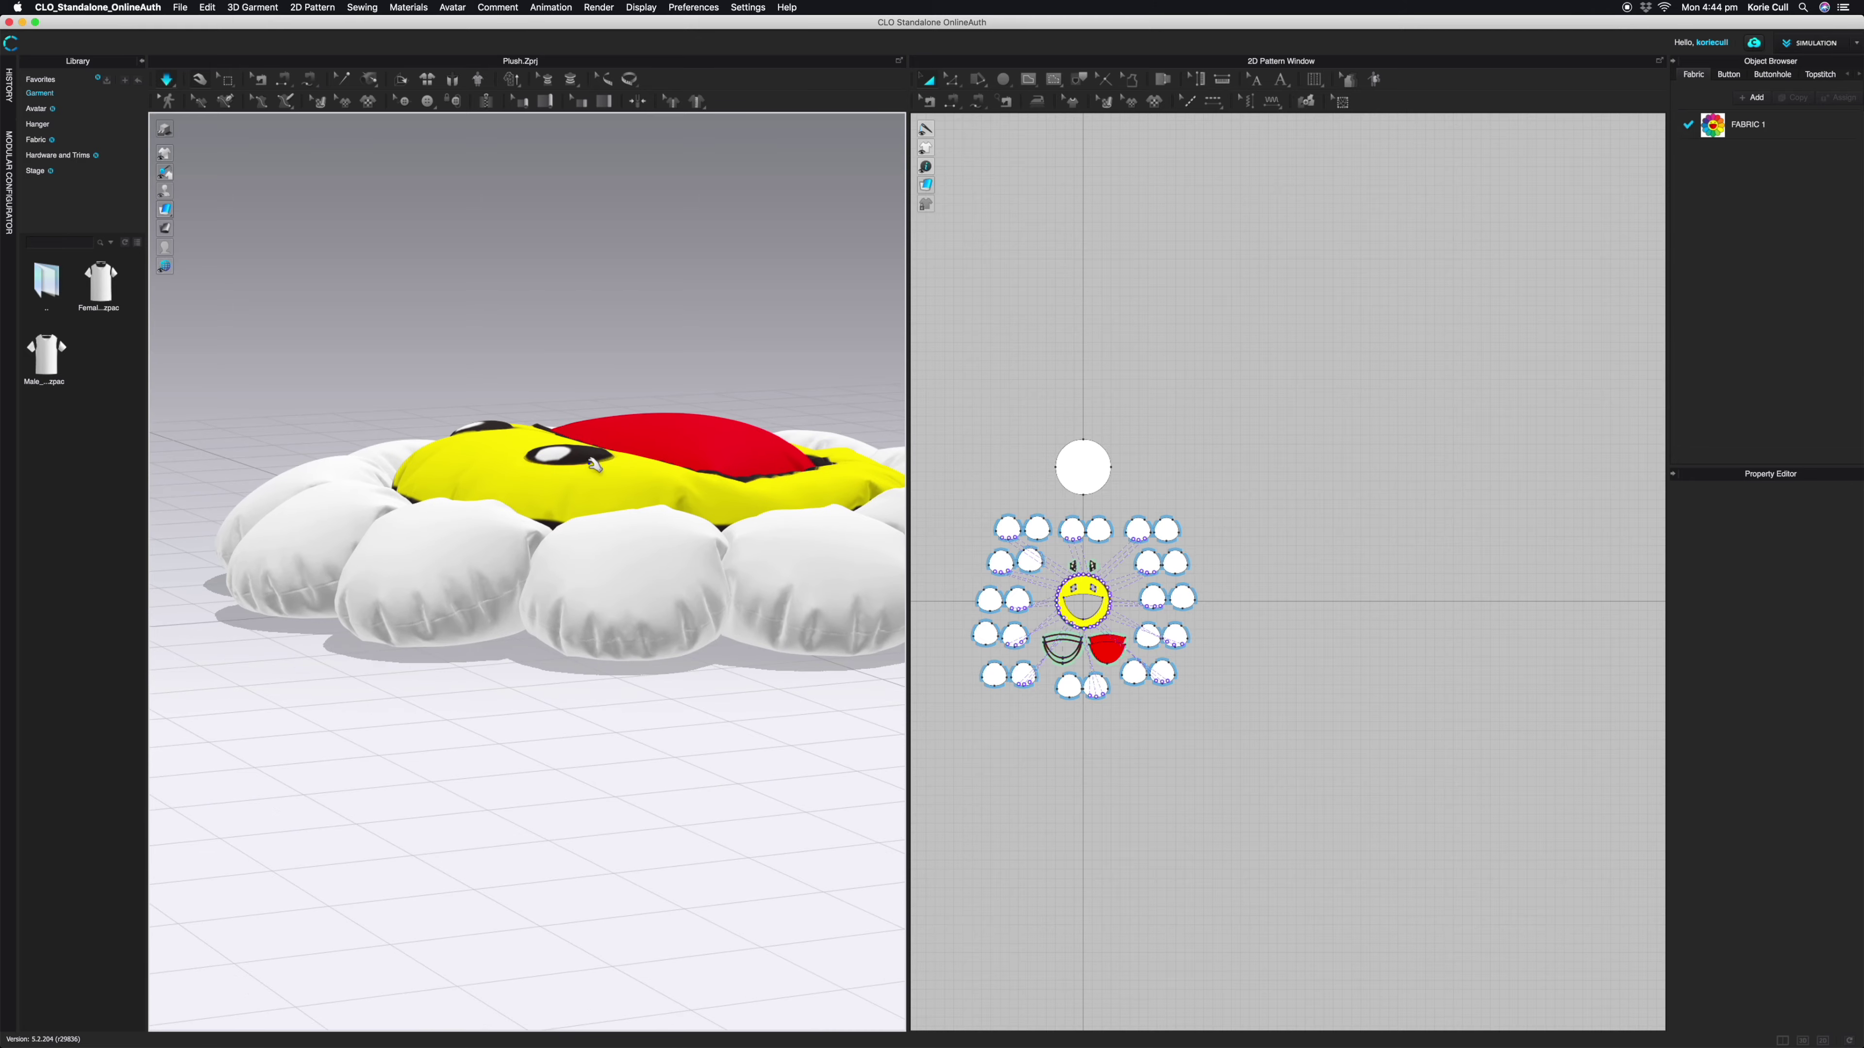
scroll(498, 524, down, 10)
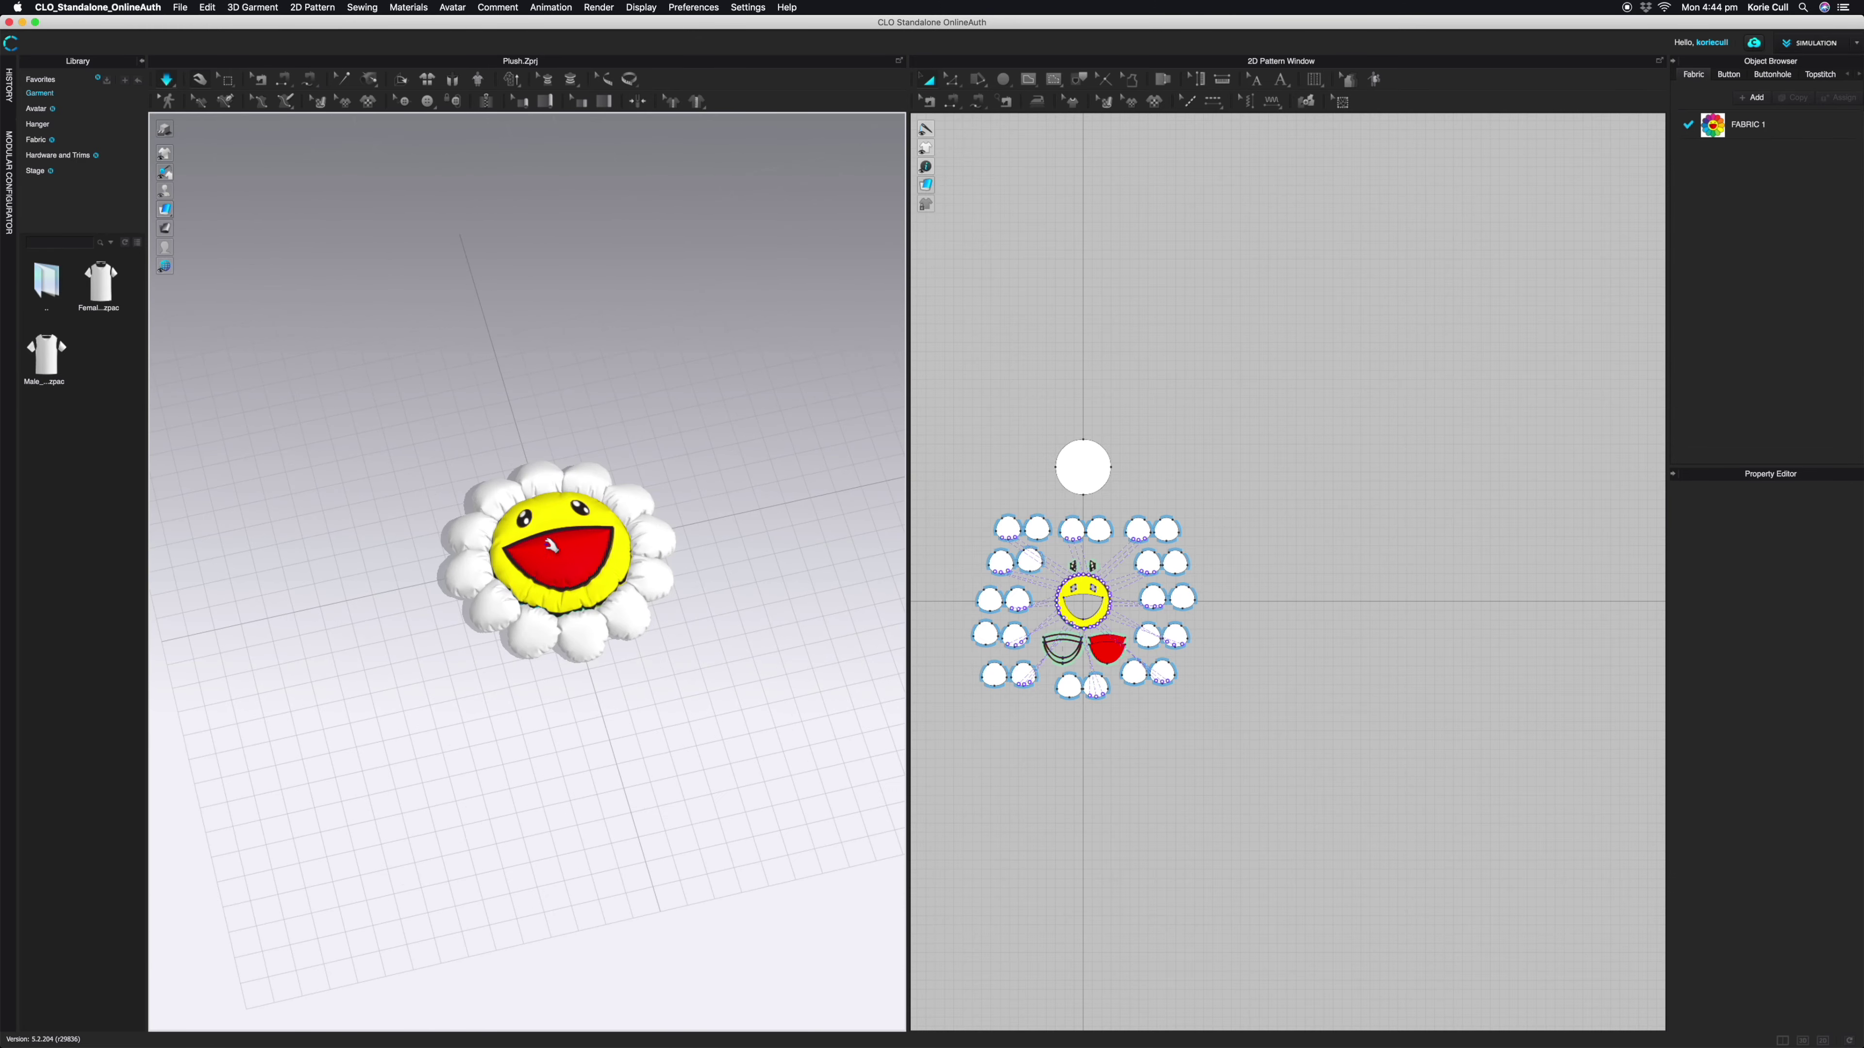
mouse_move(497, 524)
right_down()
mouse_move(595, 564)
mouse_move(557, 514)
right_up()
scroll(594, 564, up, 5)
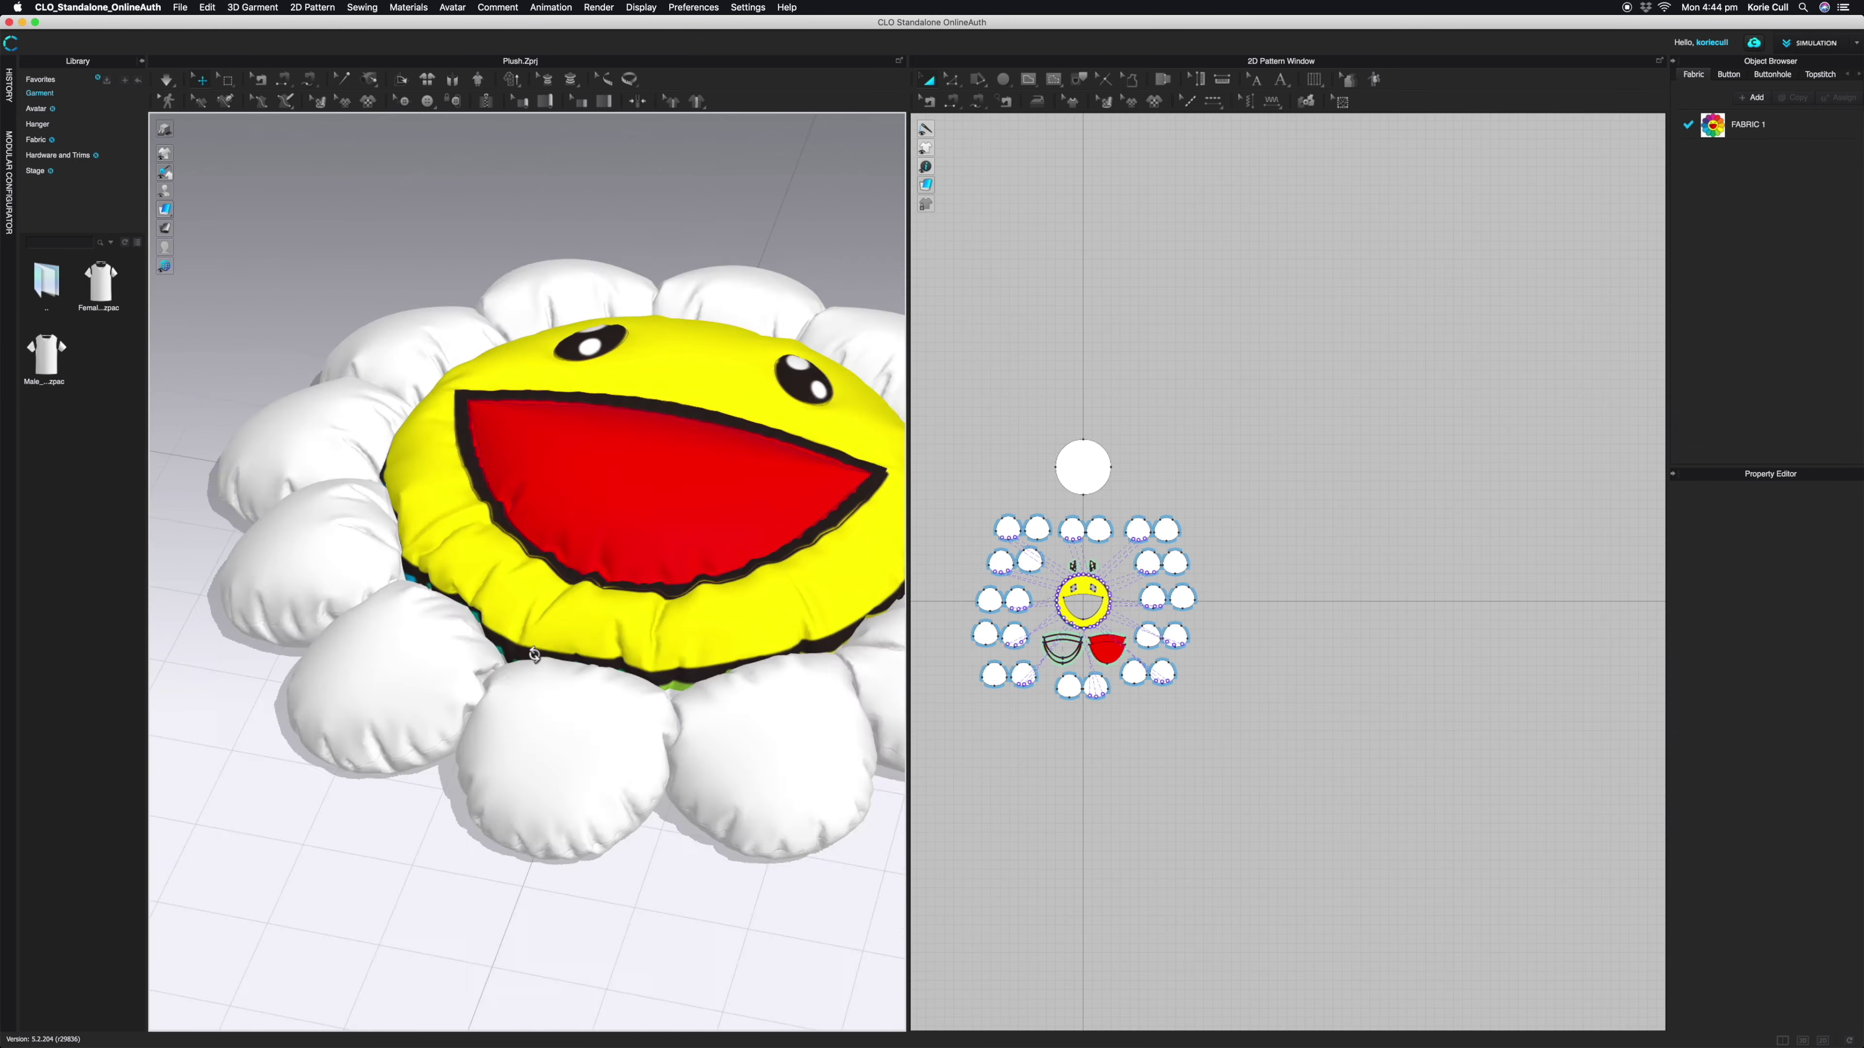
scroll(557, 514, down, 6)
scroll(1027, 609, up, 5)
scroll(1122, 609, down, 3)
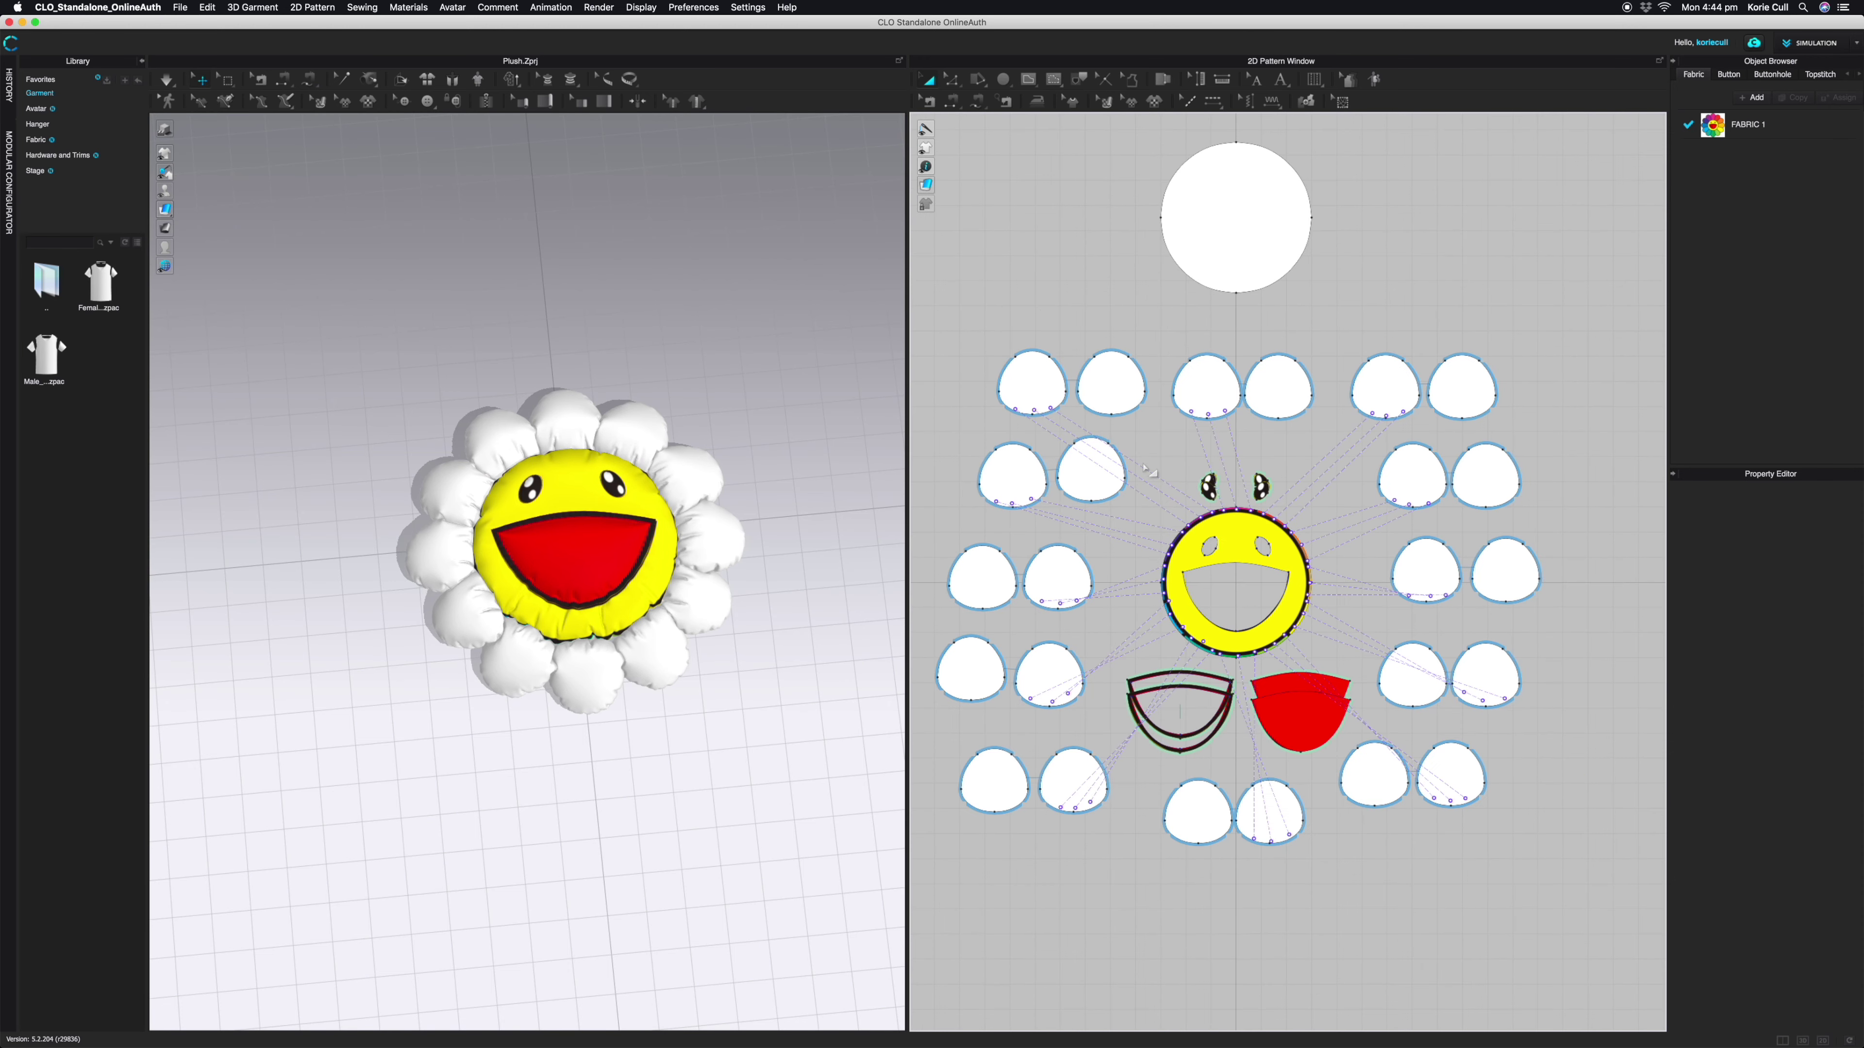
click(1356, 766)
scroll(1321, 660, down, 3)
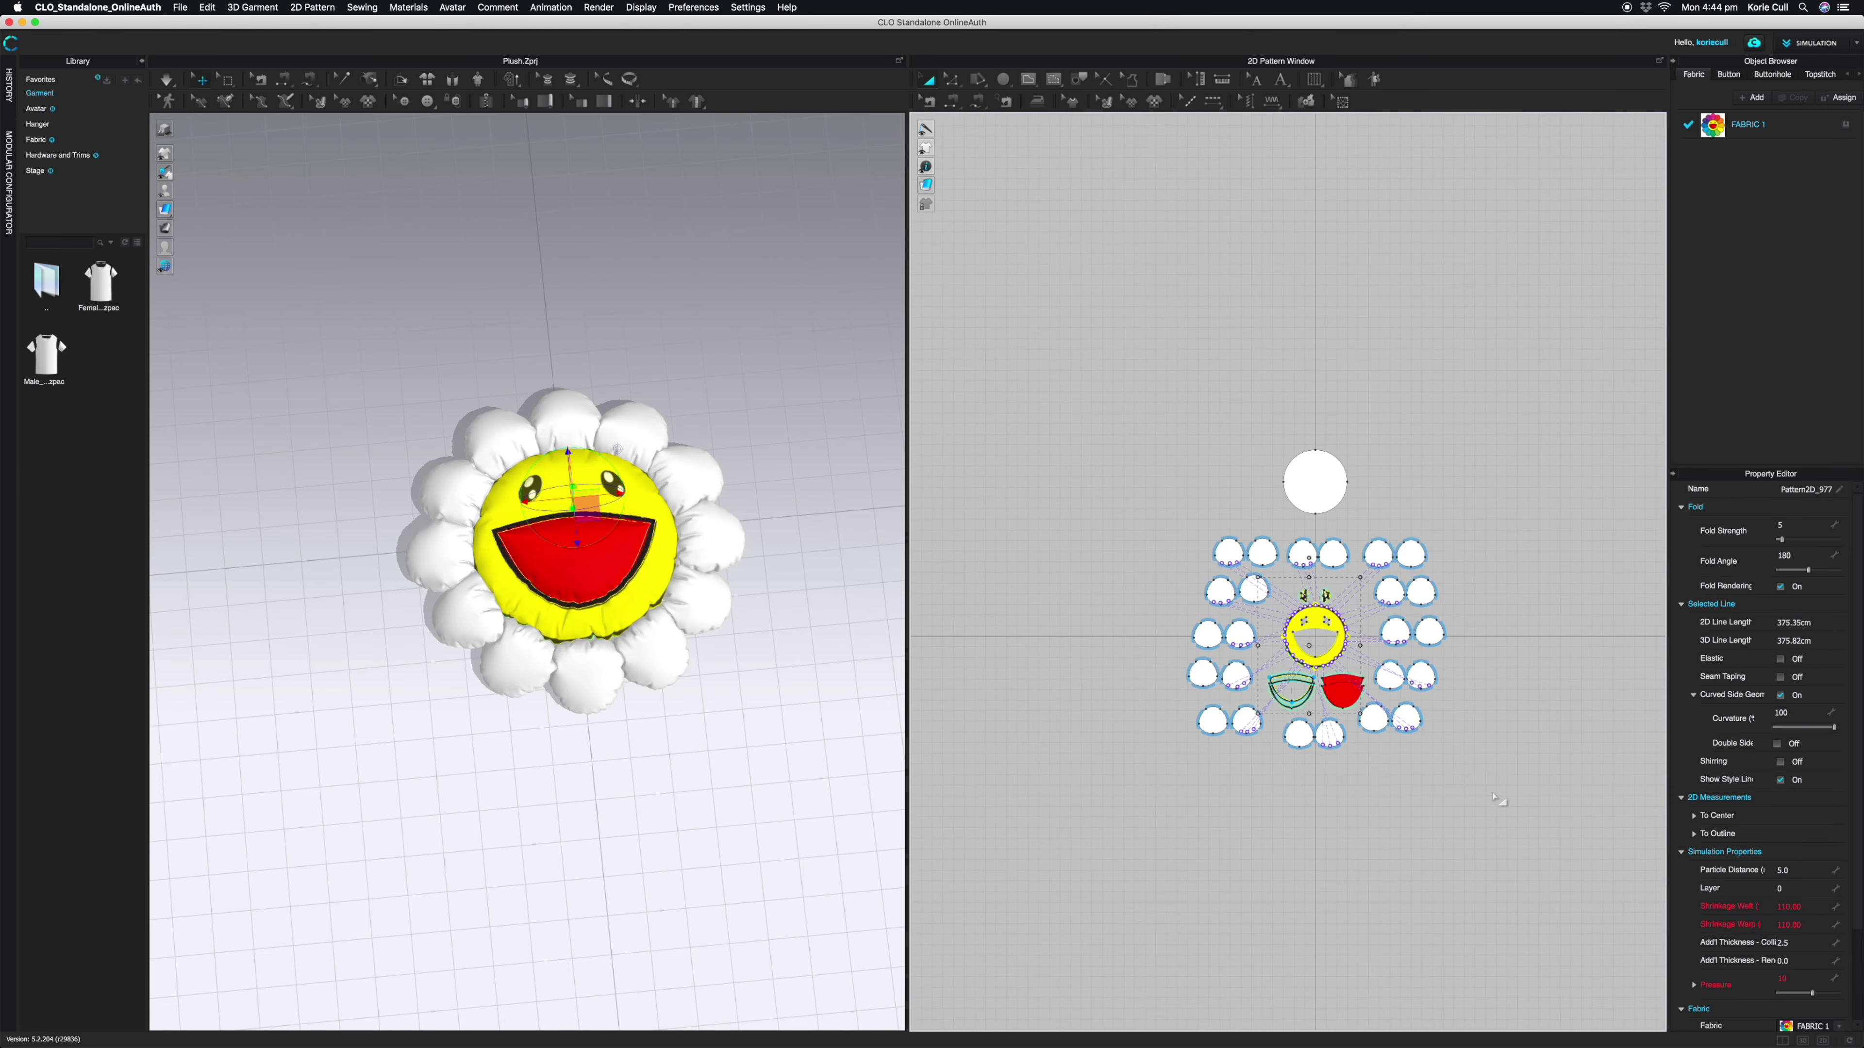
key(ctrl+a)
click(1689, 126)
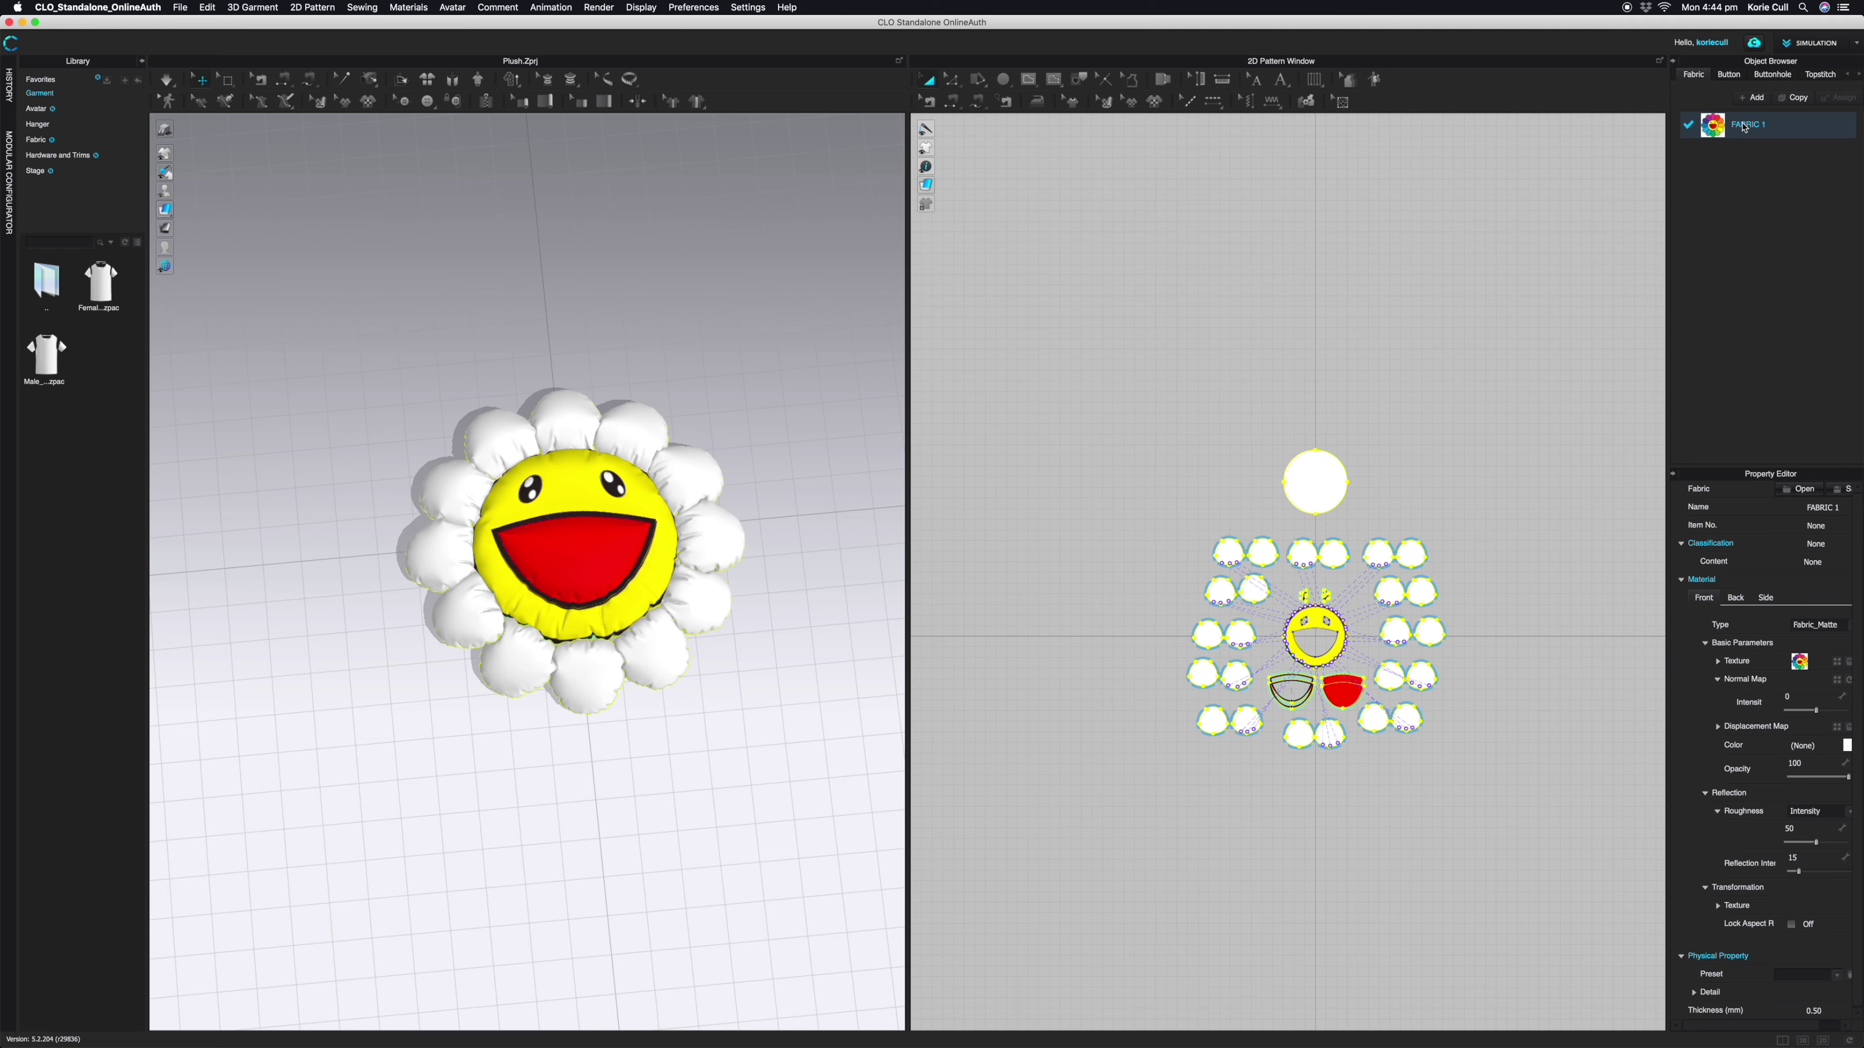
Step: Create FABRIC 2 and apply it to the face piece and every other pattern piece
click(1750, 98)
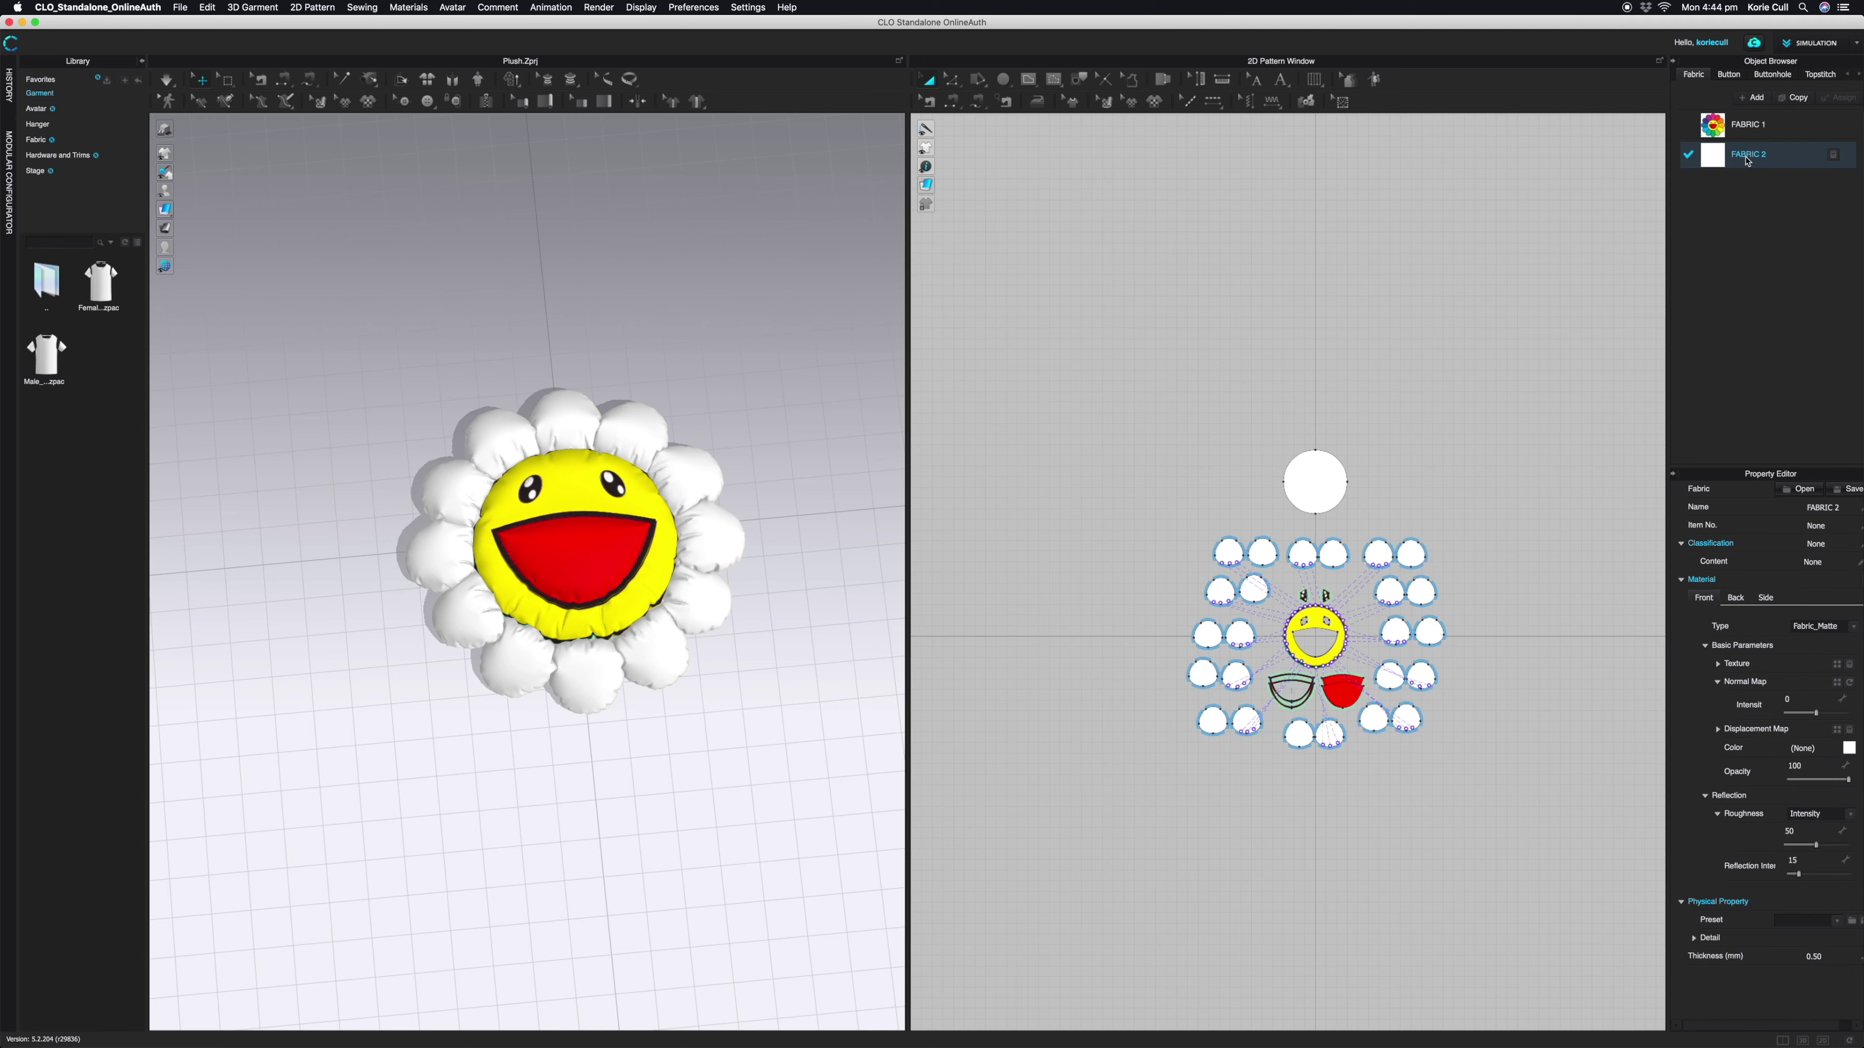
scroll(1284, 615, up, 5)
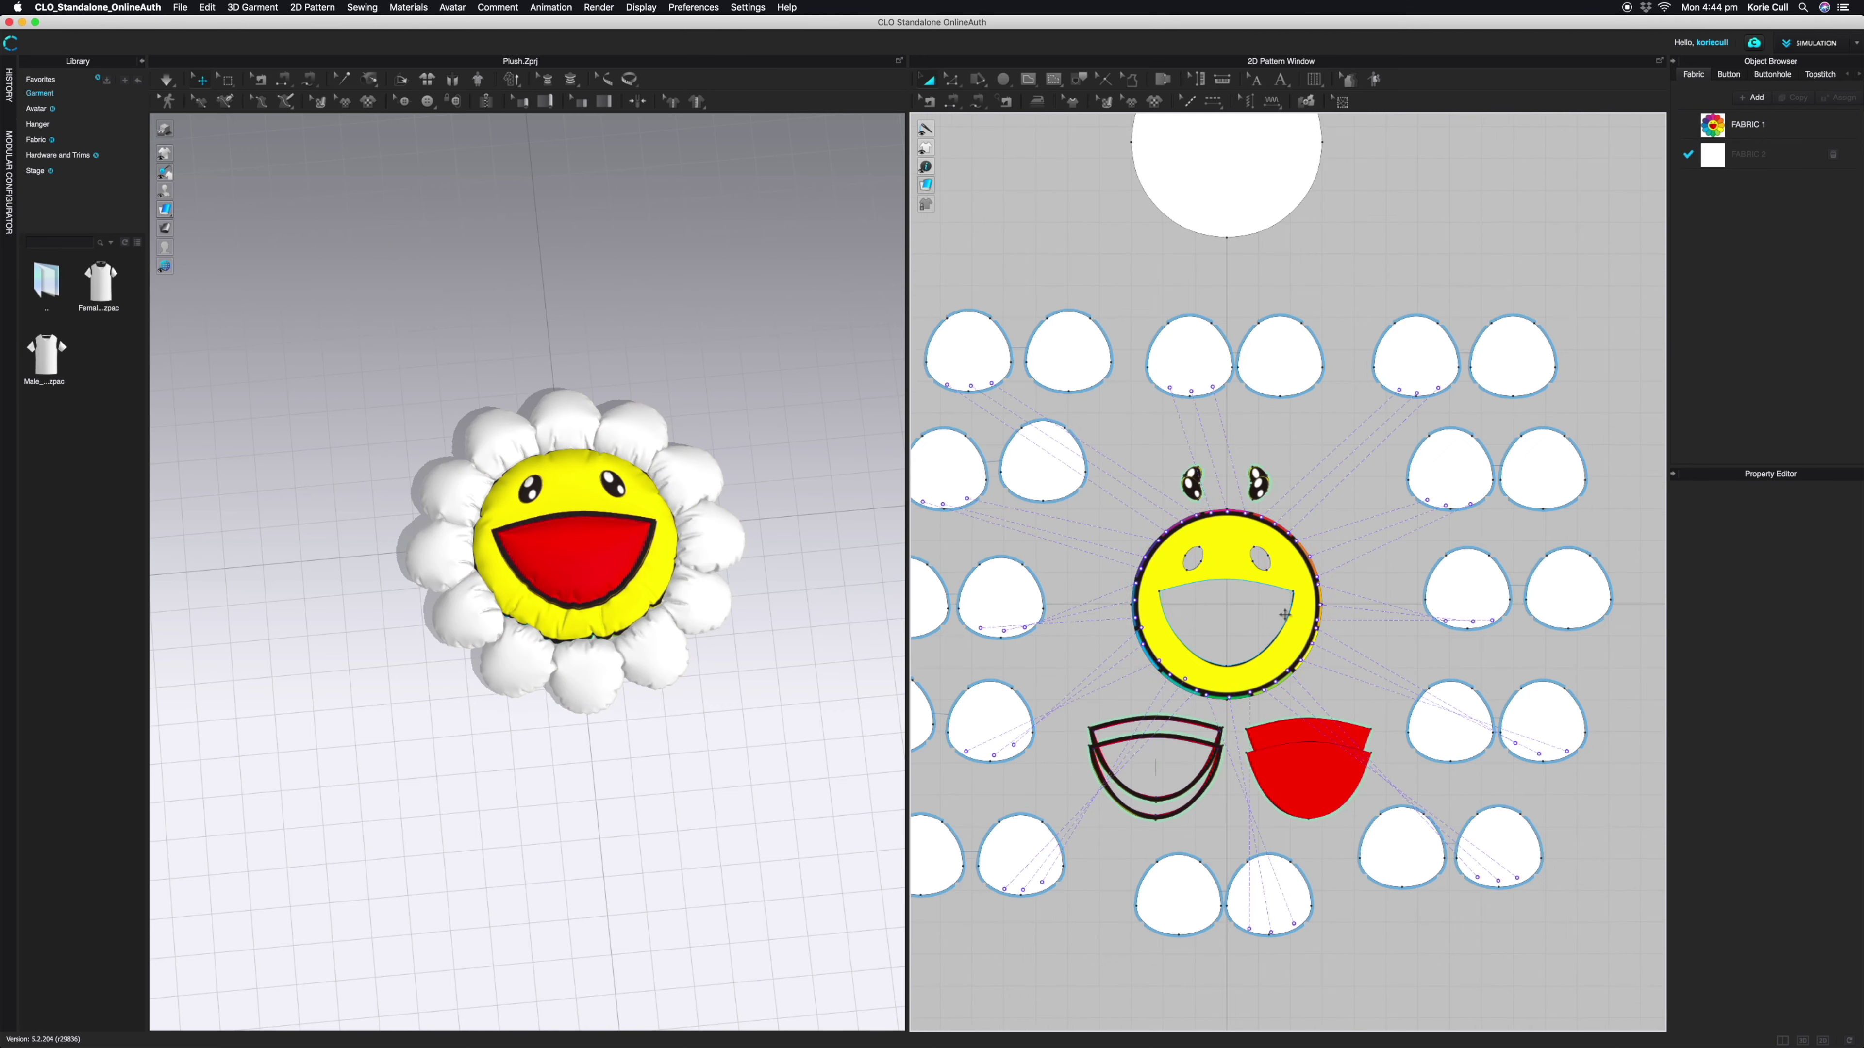
click(1284, 616)
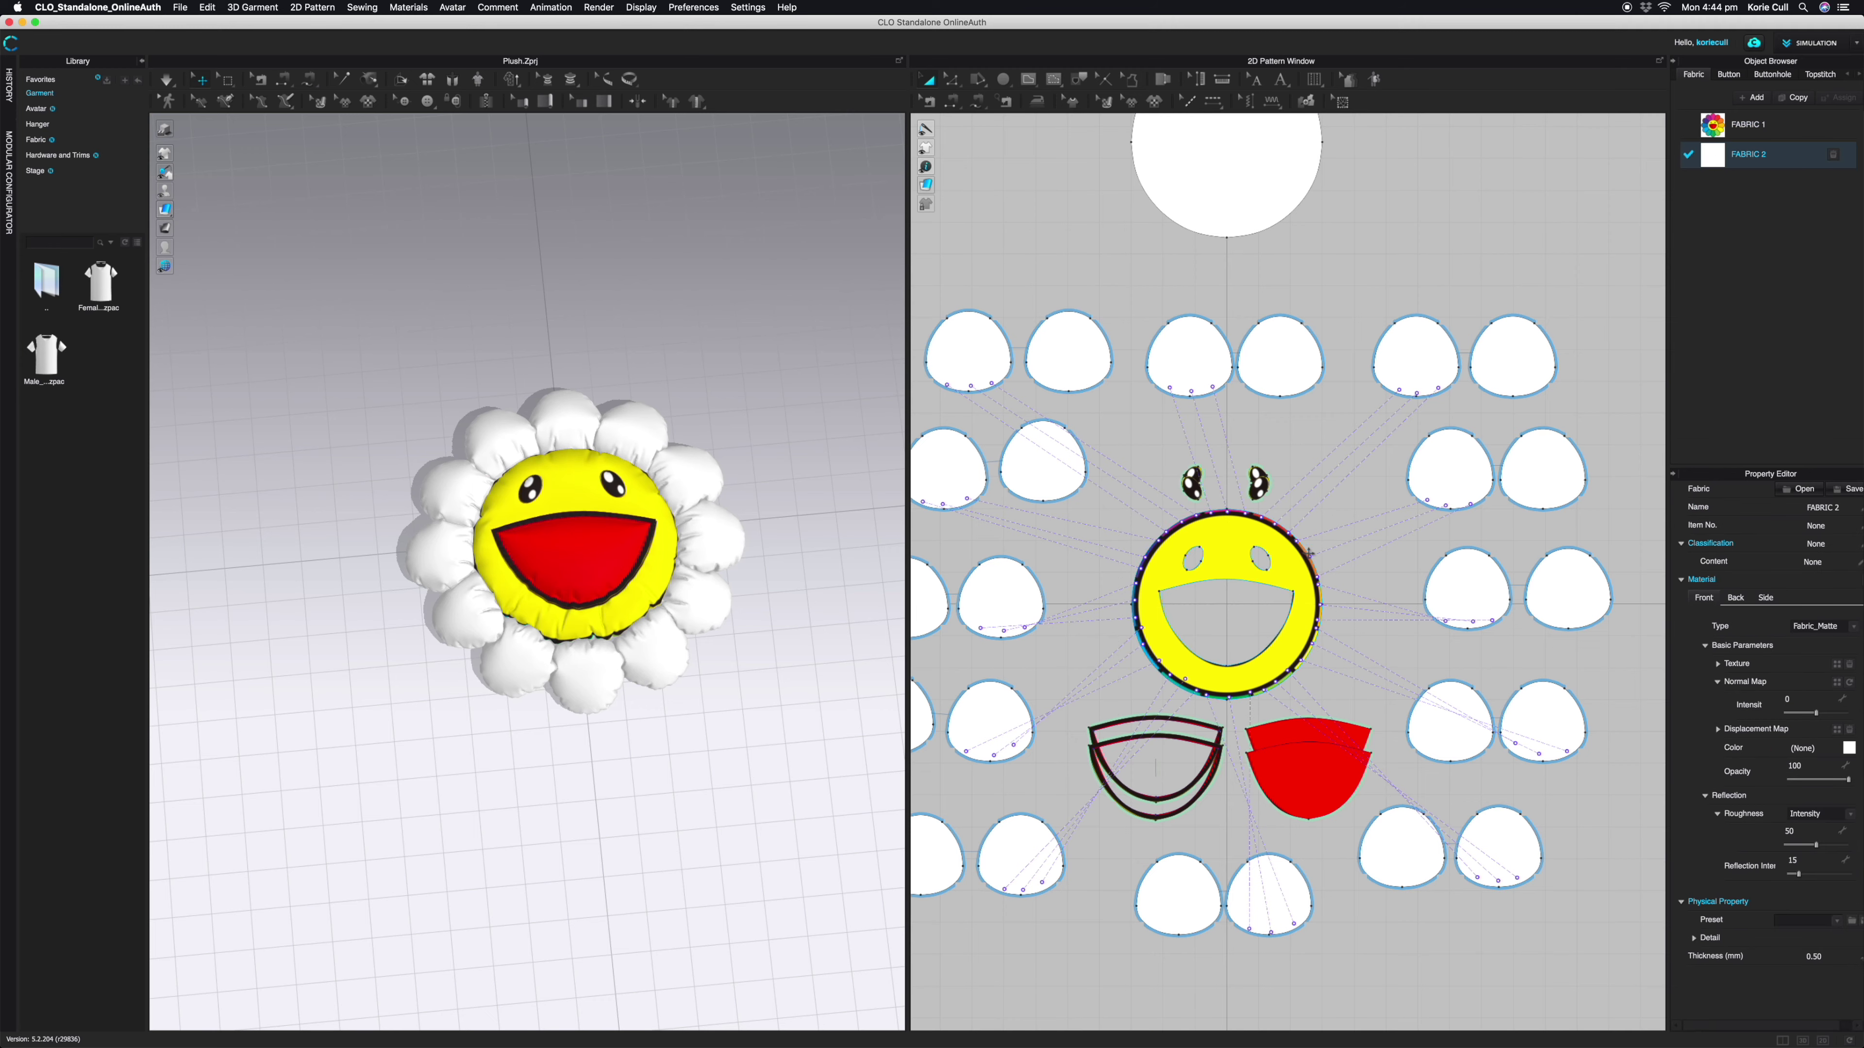
drag(1716, 158, 1292, 576)
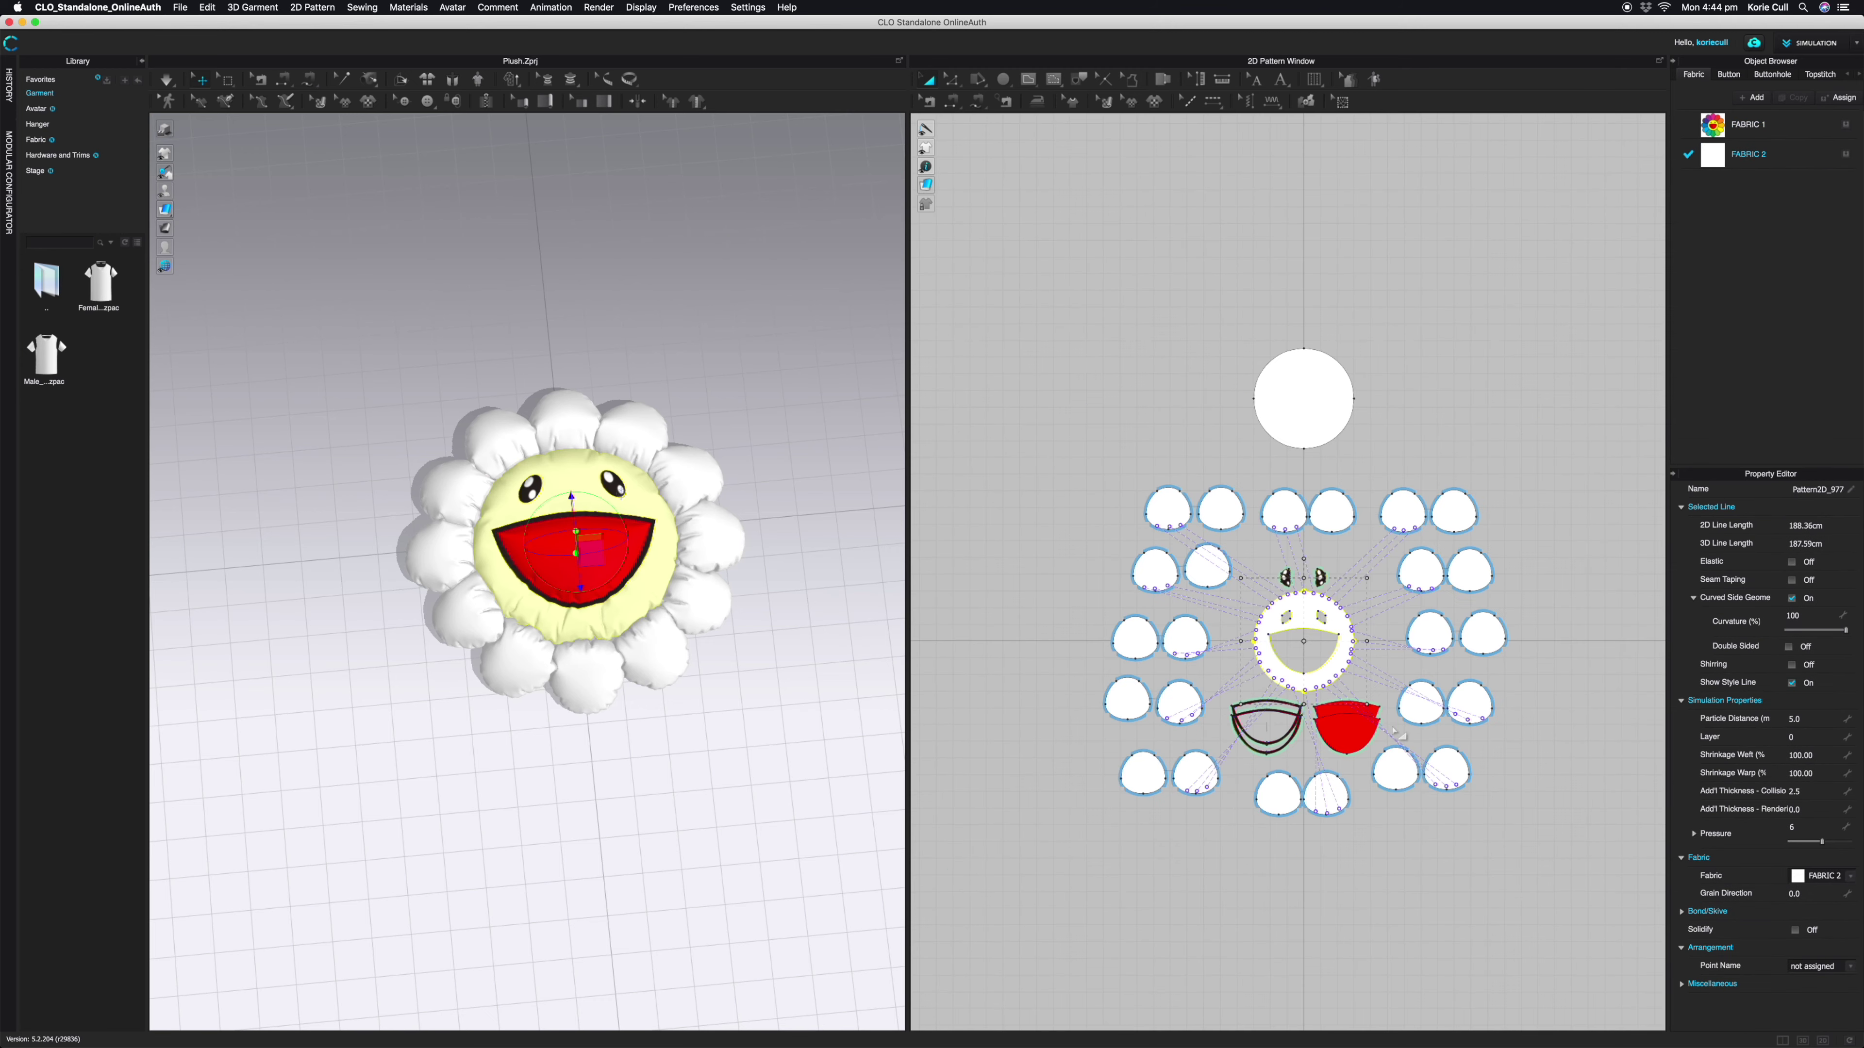
key(ctrl+a)
click(1851, 911)
click(1819, 943)
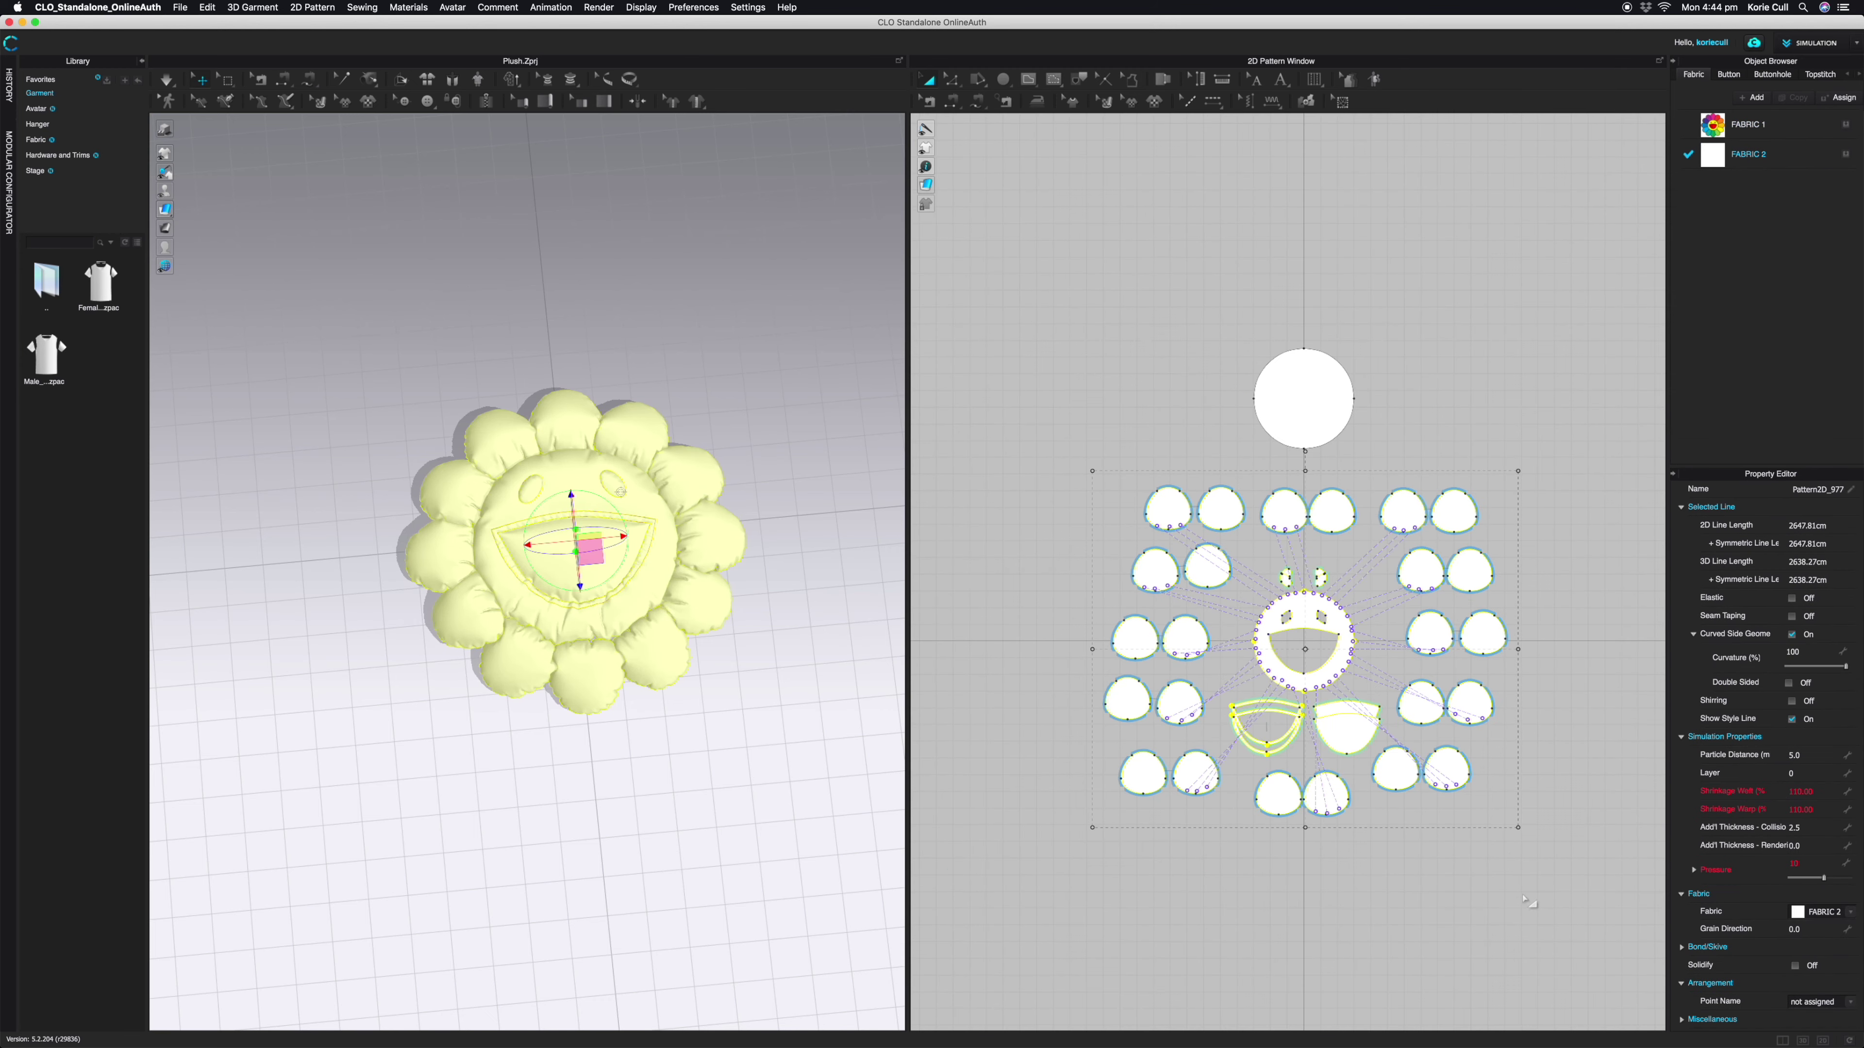
click(753, 594)
Step: Inspect the all-white plush's eyes and mouth from a low angle and save the project
scroll(578, 563, up, 5)
mouse_move(653, 616)
right_down()
mouse_move(658, 512)
mouse_move(660, 573)
right_up()
scroll(1358, 579, up, 3)
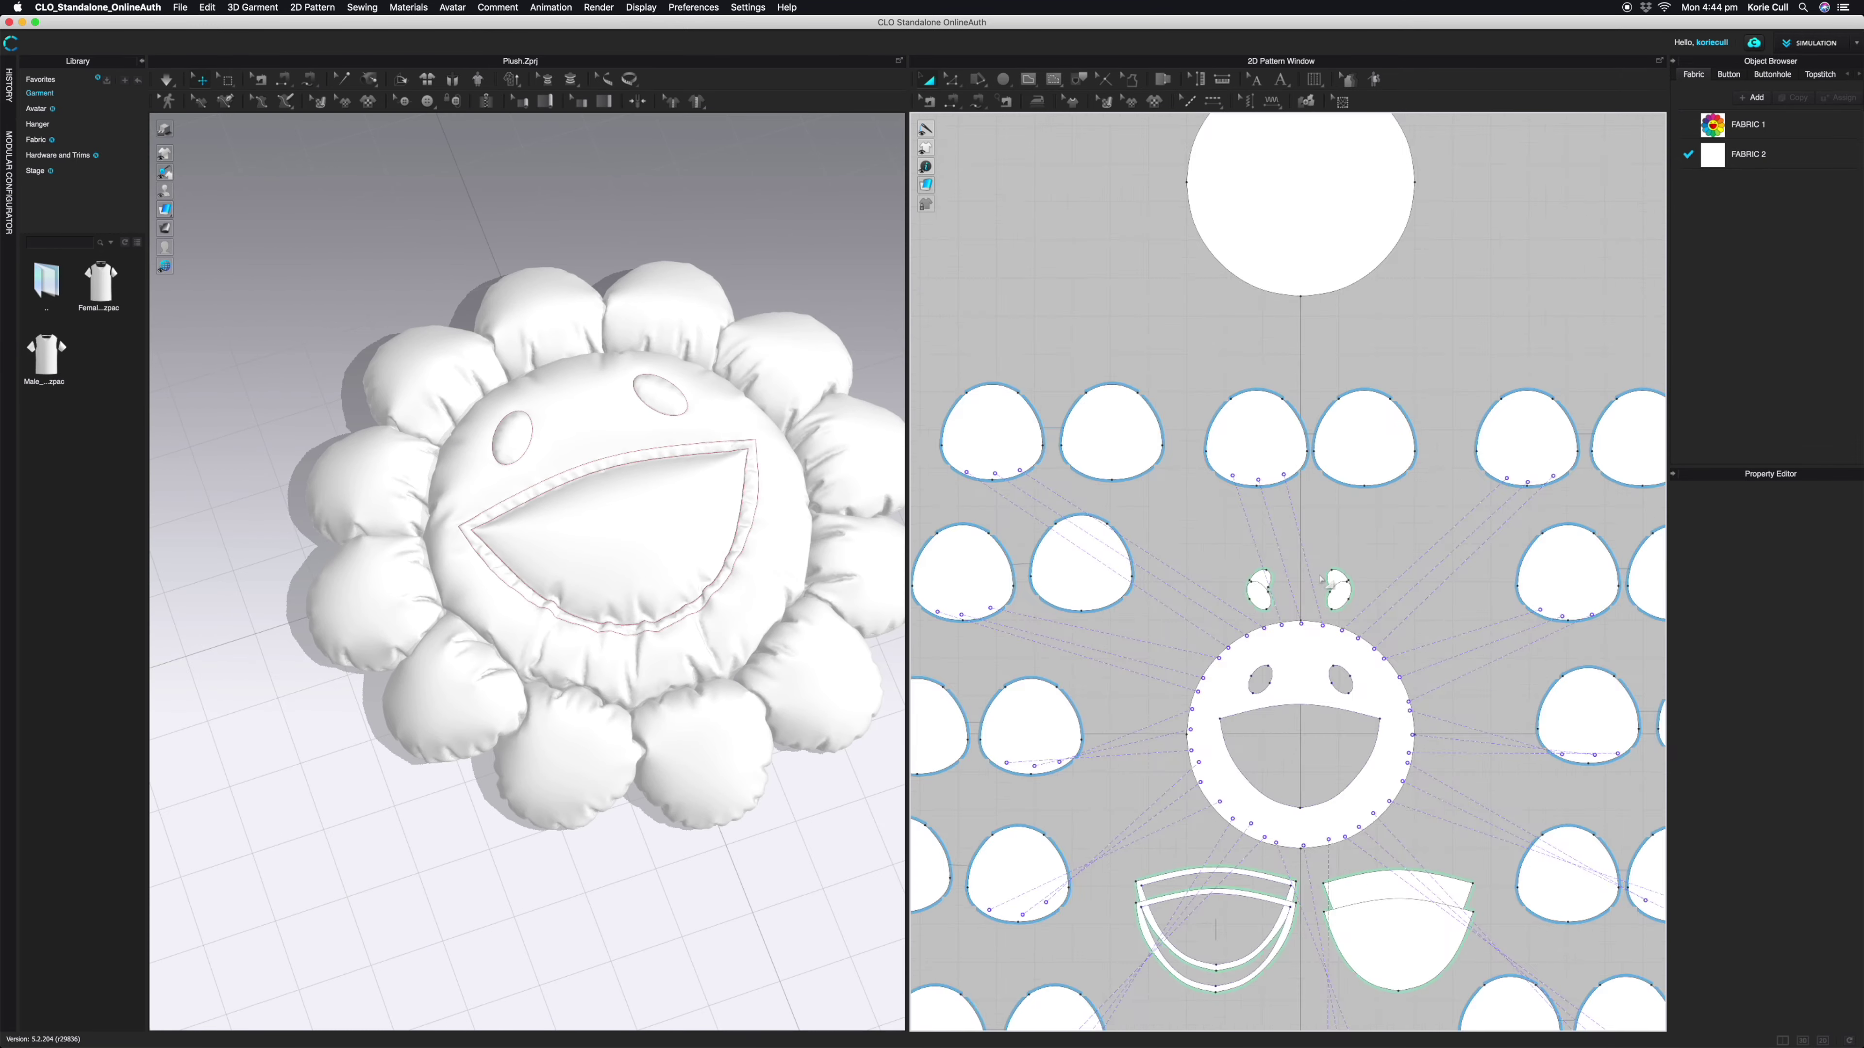
scroll(1358, 579, up, 3)
click(1358, 579)
scroll(1394, 514, down, 5)
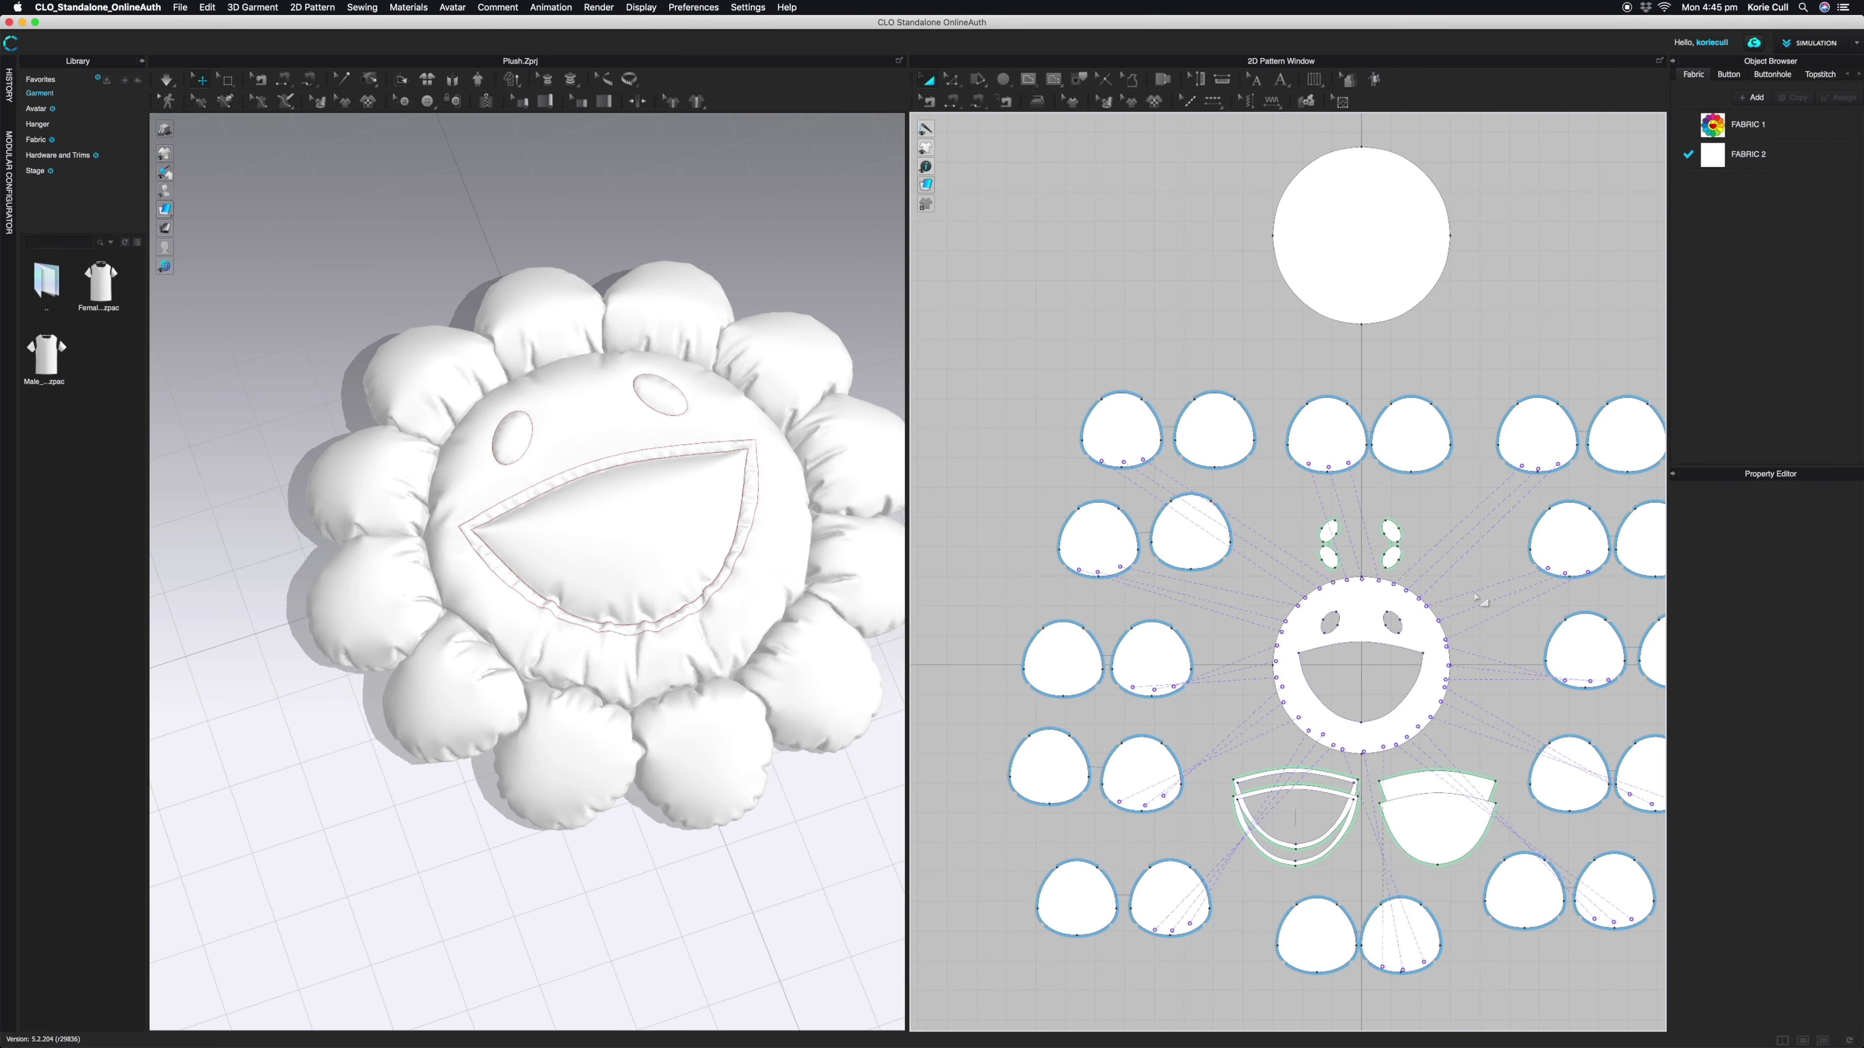
scroll(1284, 660, up, 3)
click(1201, 707)
scroll(1201, 708, down, 1)
scroll(1201, 707, up, 2)
scroll(1352, 530, down, 8)
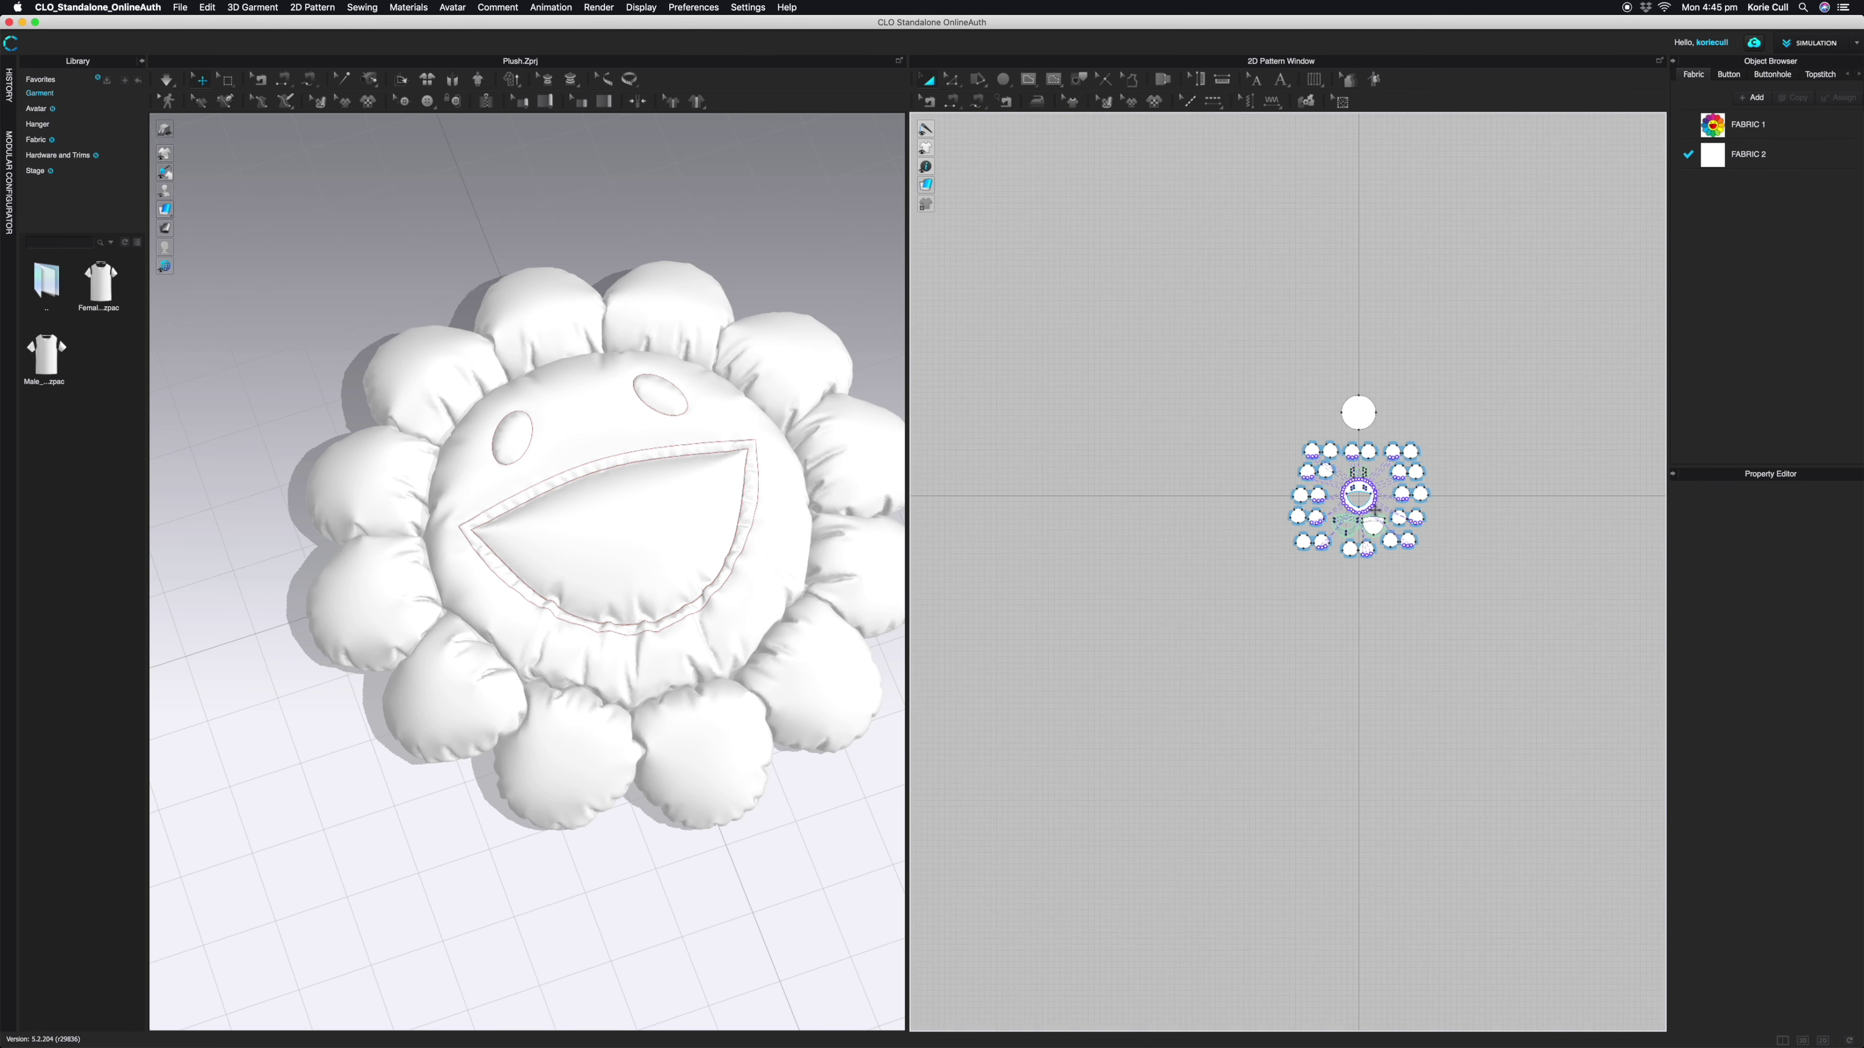
key(super+s)
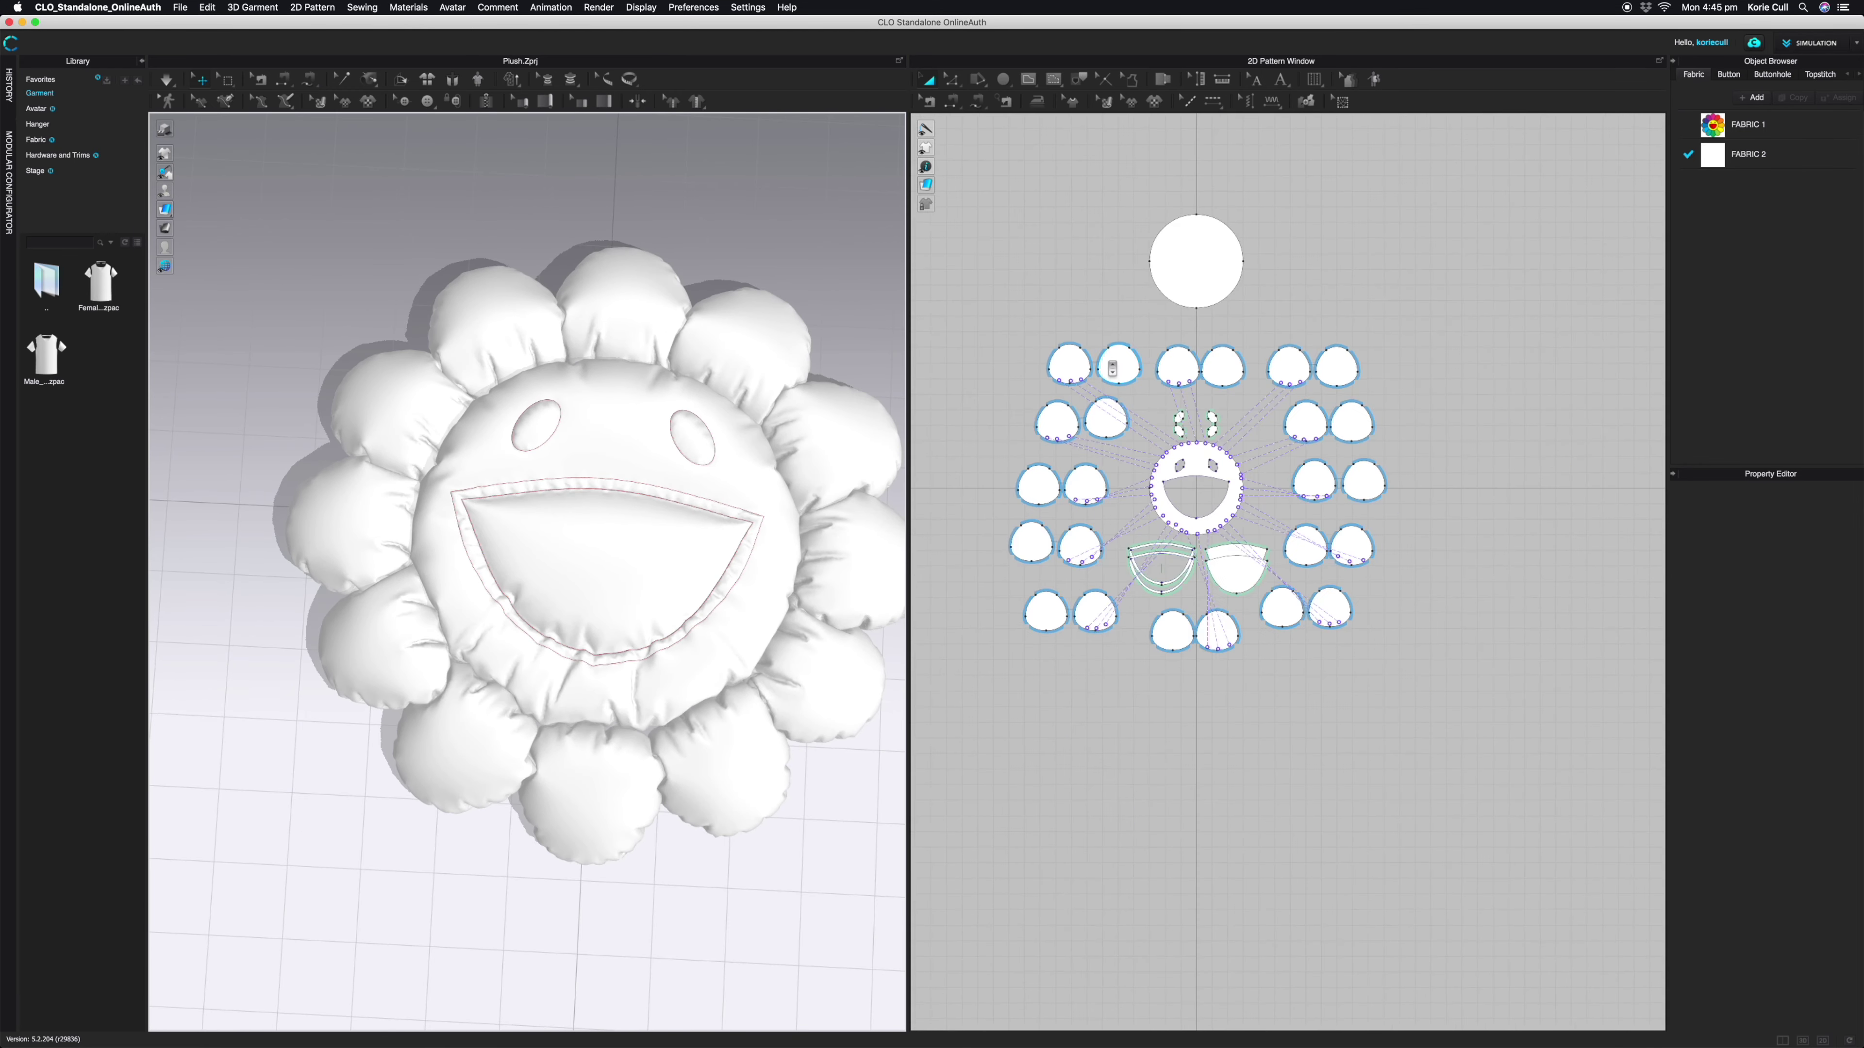
Step: Drag the first petal pairs, including the bottom-left pair, into a single row above the face
mouse_move(1030, 331)
mouse_down()
mouse_move(1393, 388)
mouse_move(1437, 369)
mouse_up()
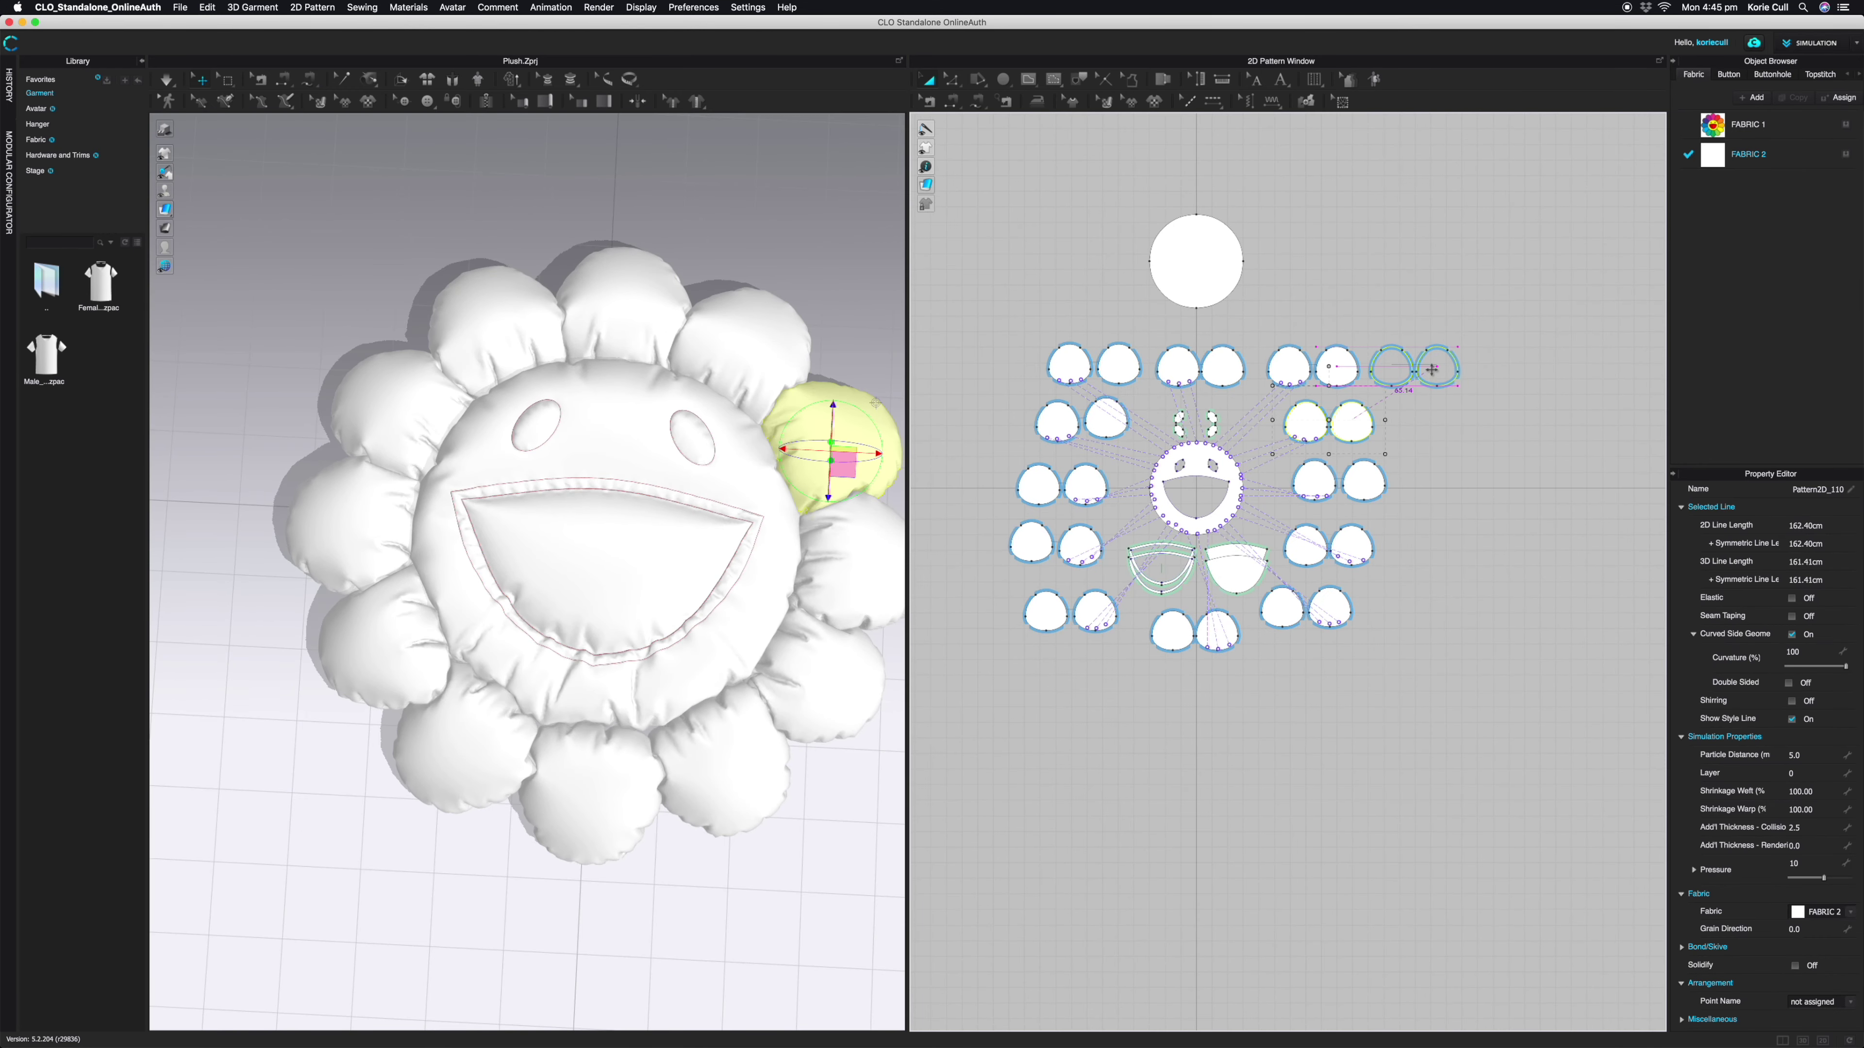
drag(1091, 420, 1025, 384)
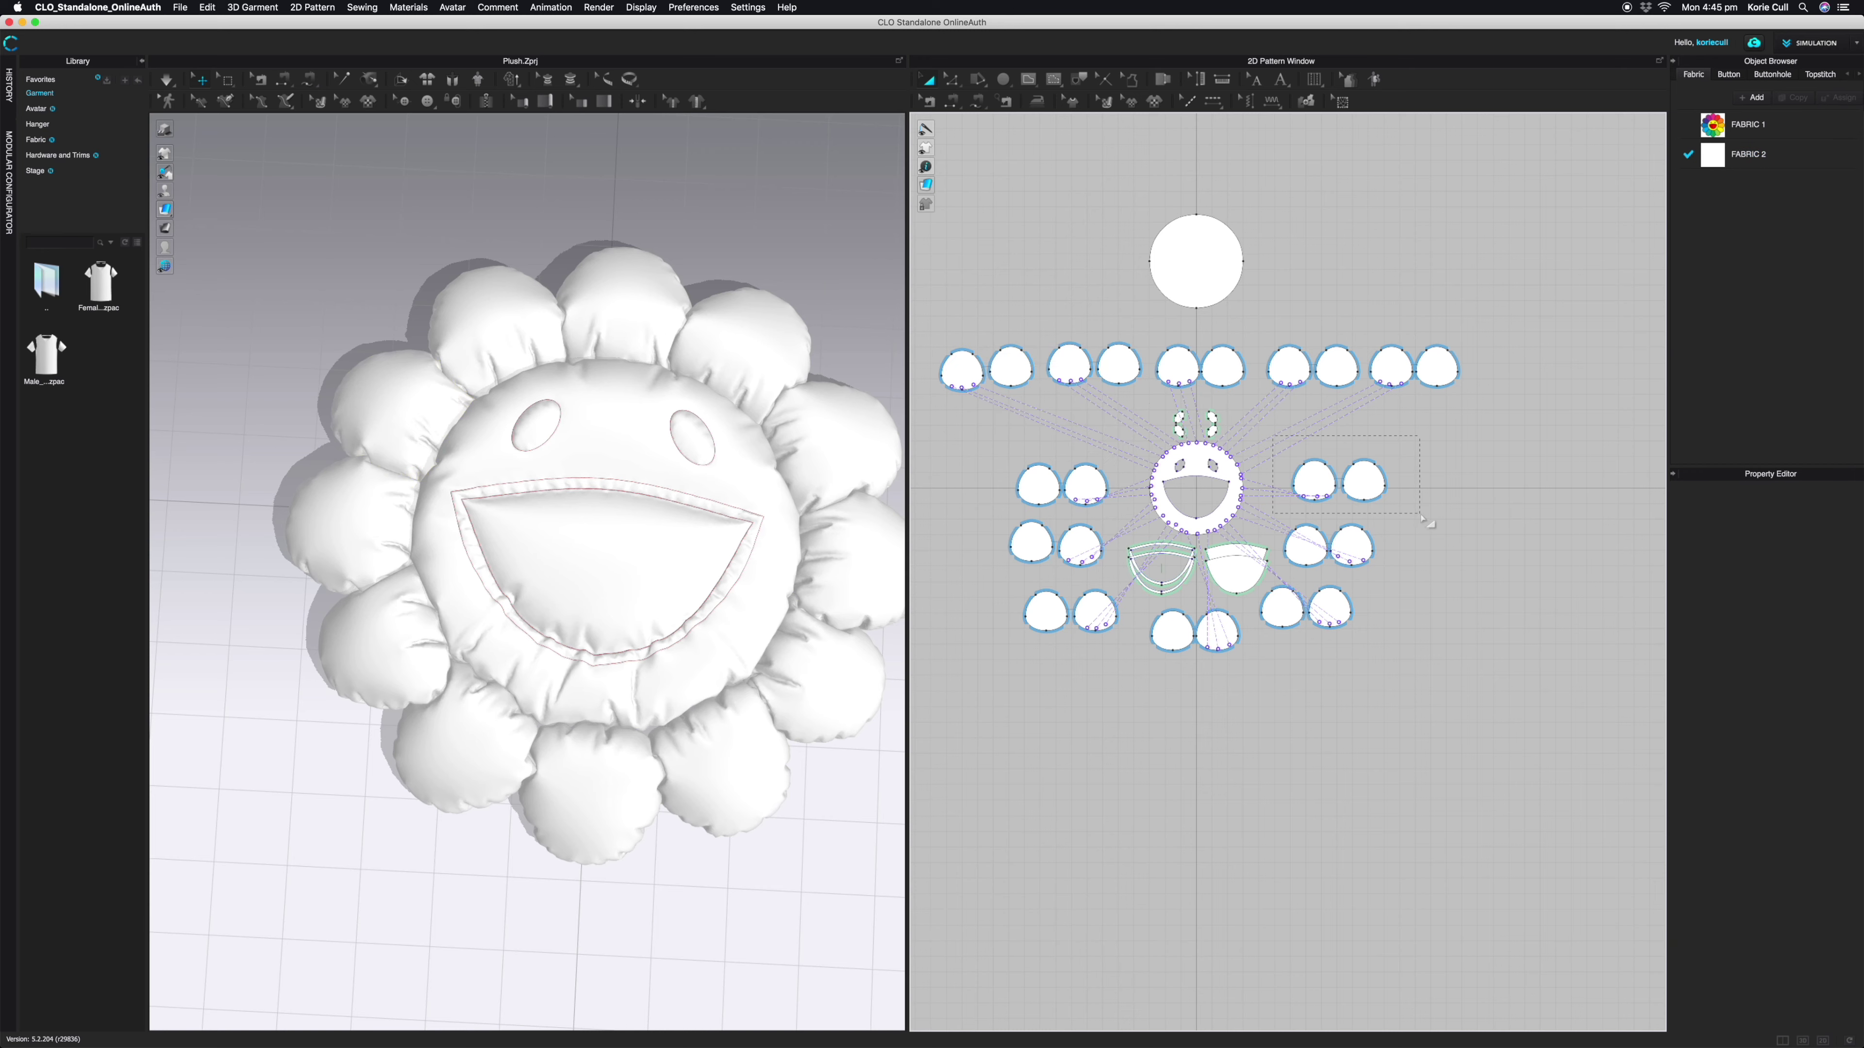
drag(1355, 482, 1538, 371)
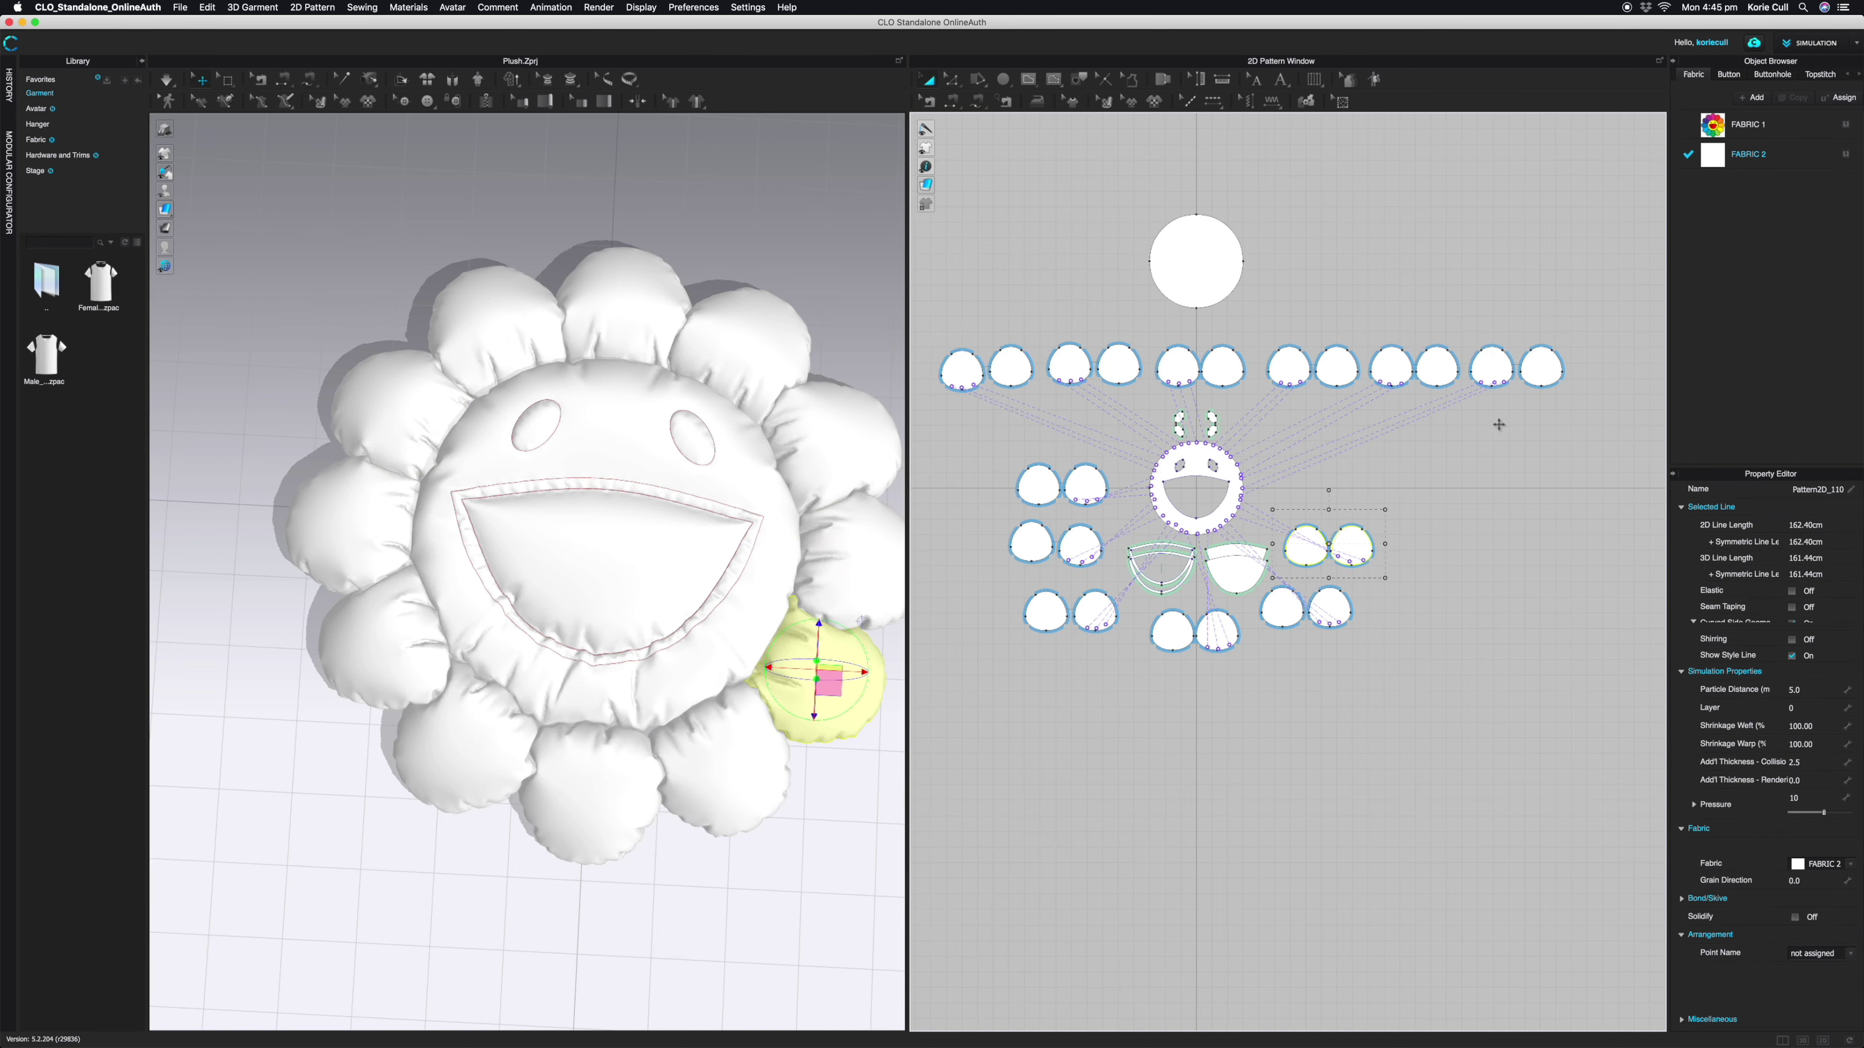
middle_drag(979, 440, 1108, 450)
mouse_move(1108, 450)
mouse_down()
mouse_move(1242, 525)
mouse_move(1030, 381)
mouse_up()
middle_drag(1030, 381, 1189, 395)
drag(1379, 571, 1104, 401)
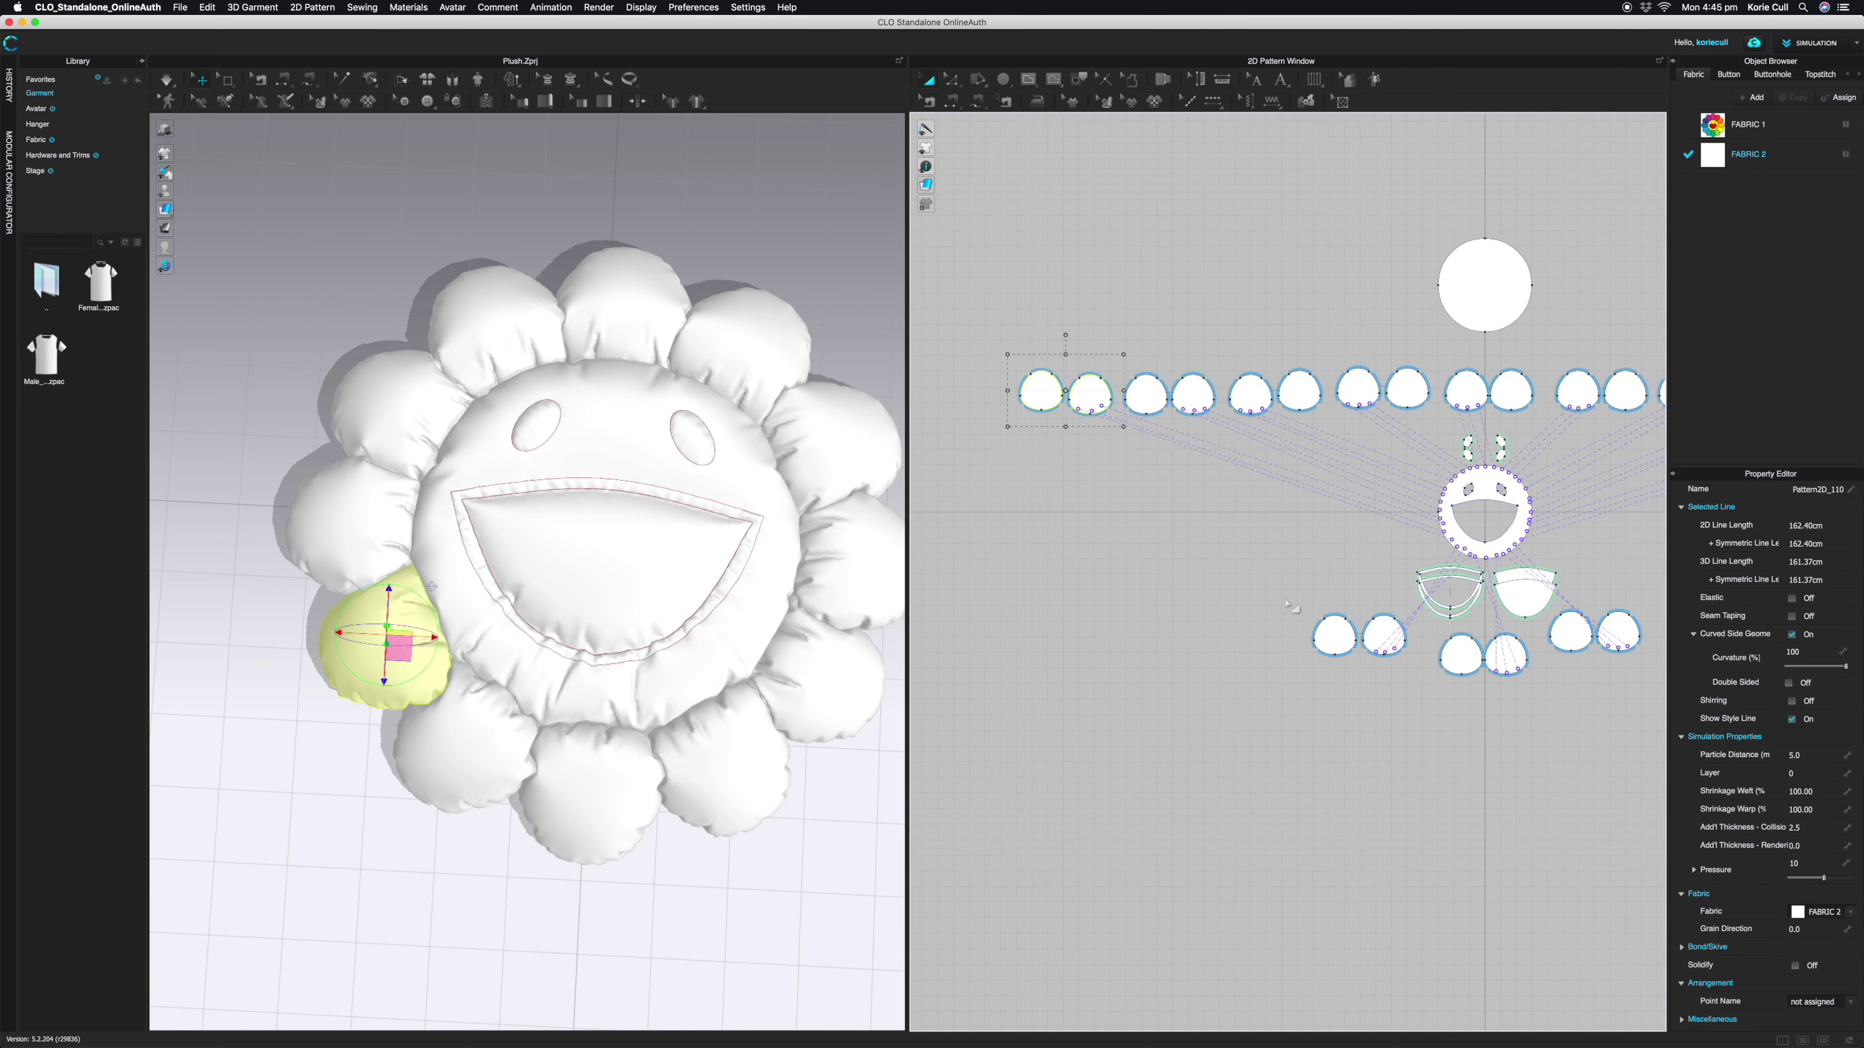
drag(1335, 632, 961, 389)
middle_drag(1577, 624, 1219, 611)
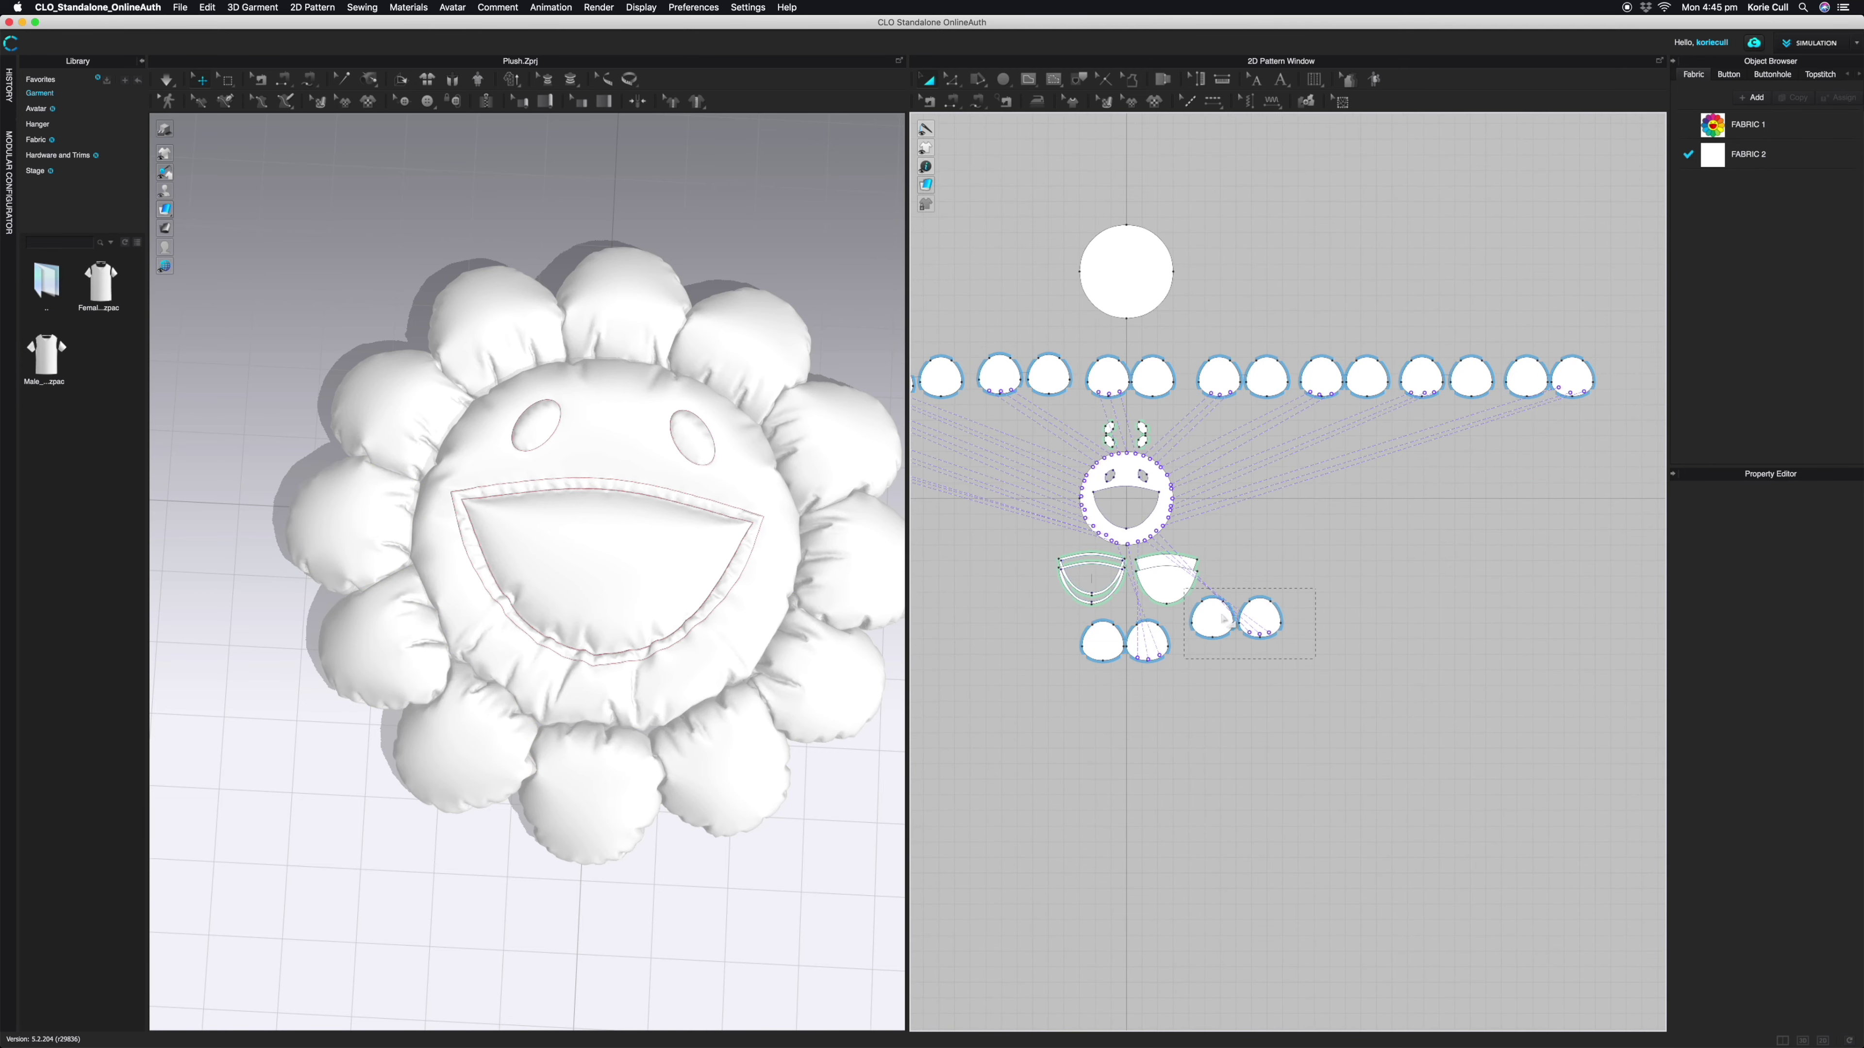
drag(1223, 619, 1625, 378)
Step: Line up the last bottom petal pair at the row's end and select the full petal row
scroll(1209, 677, down, 5)
click(1154, 650)
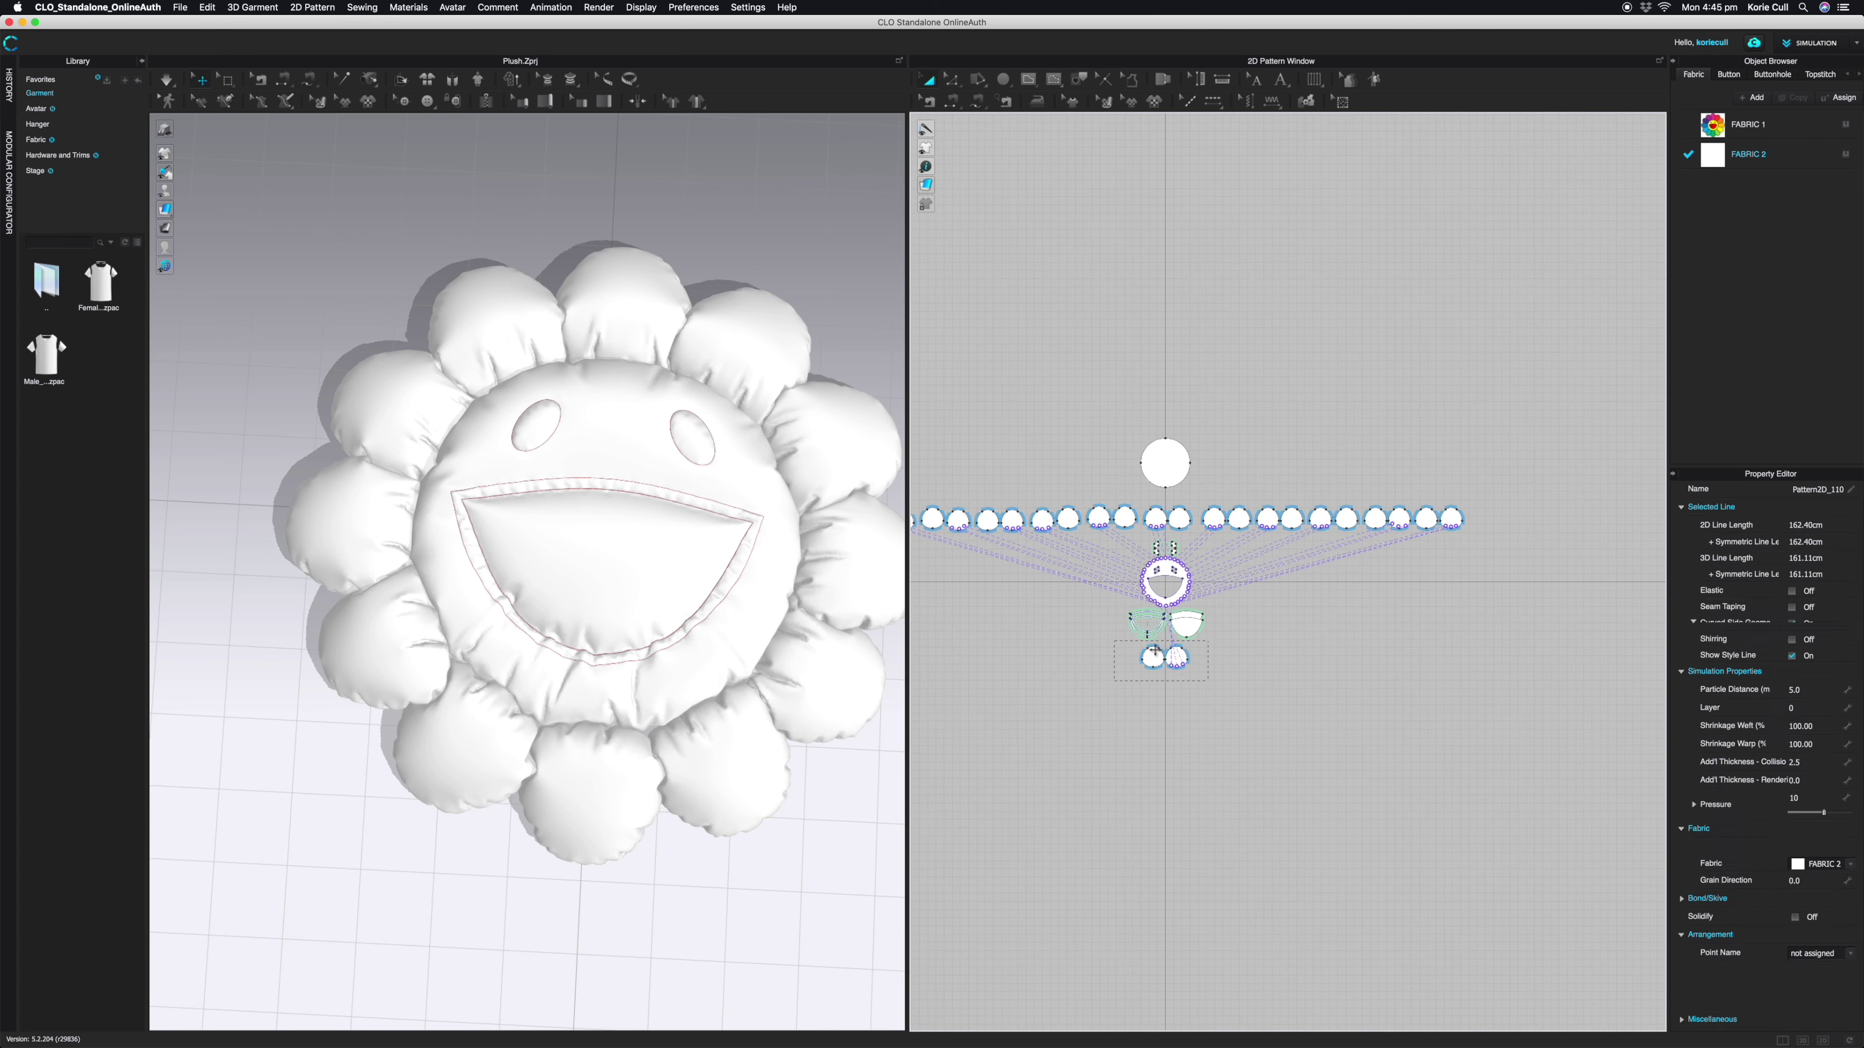
drag(1154, 650, 1482, 519)
middle_drag(1490, 558, 1593, 551)
drag(1644, 532, 961, 505)
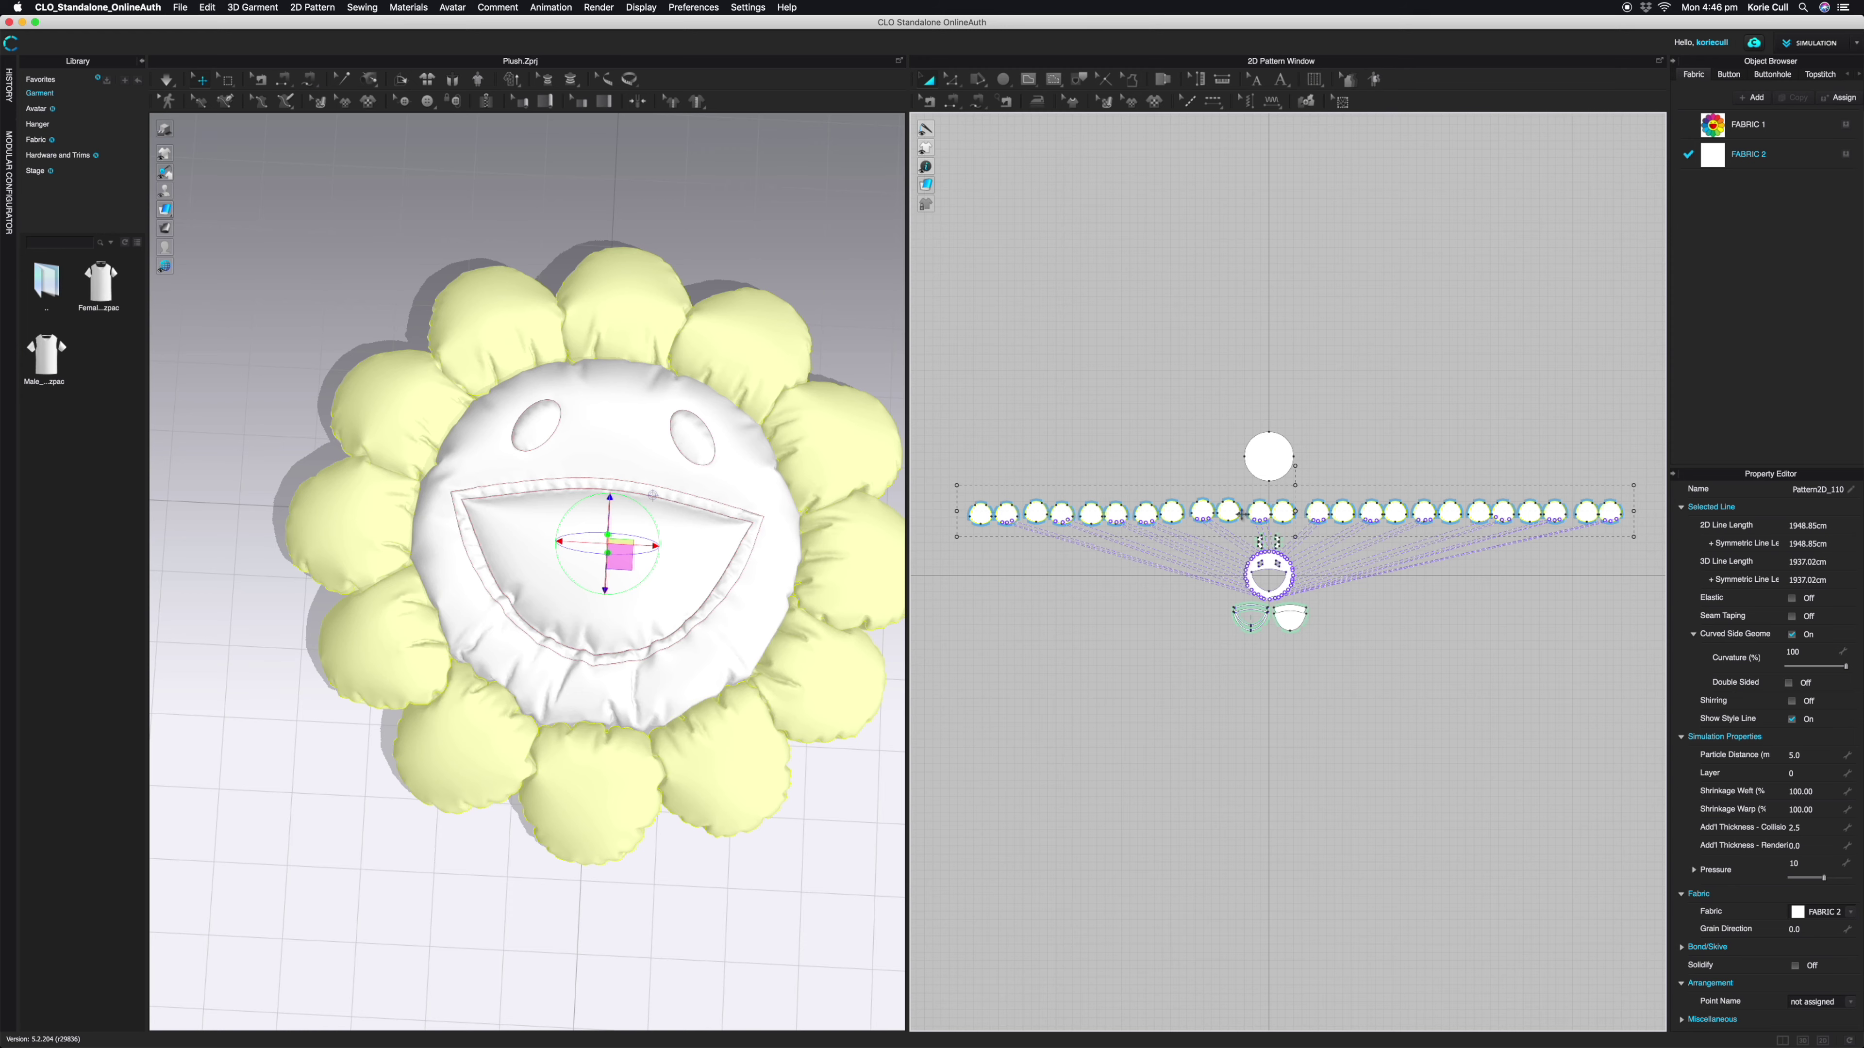
scroll(1264, 528, up, 5)
scroll(1264, 529, up, 3)
Step: Topstitch the top edges of the first petal and the middle petal
click(1198, 349)
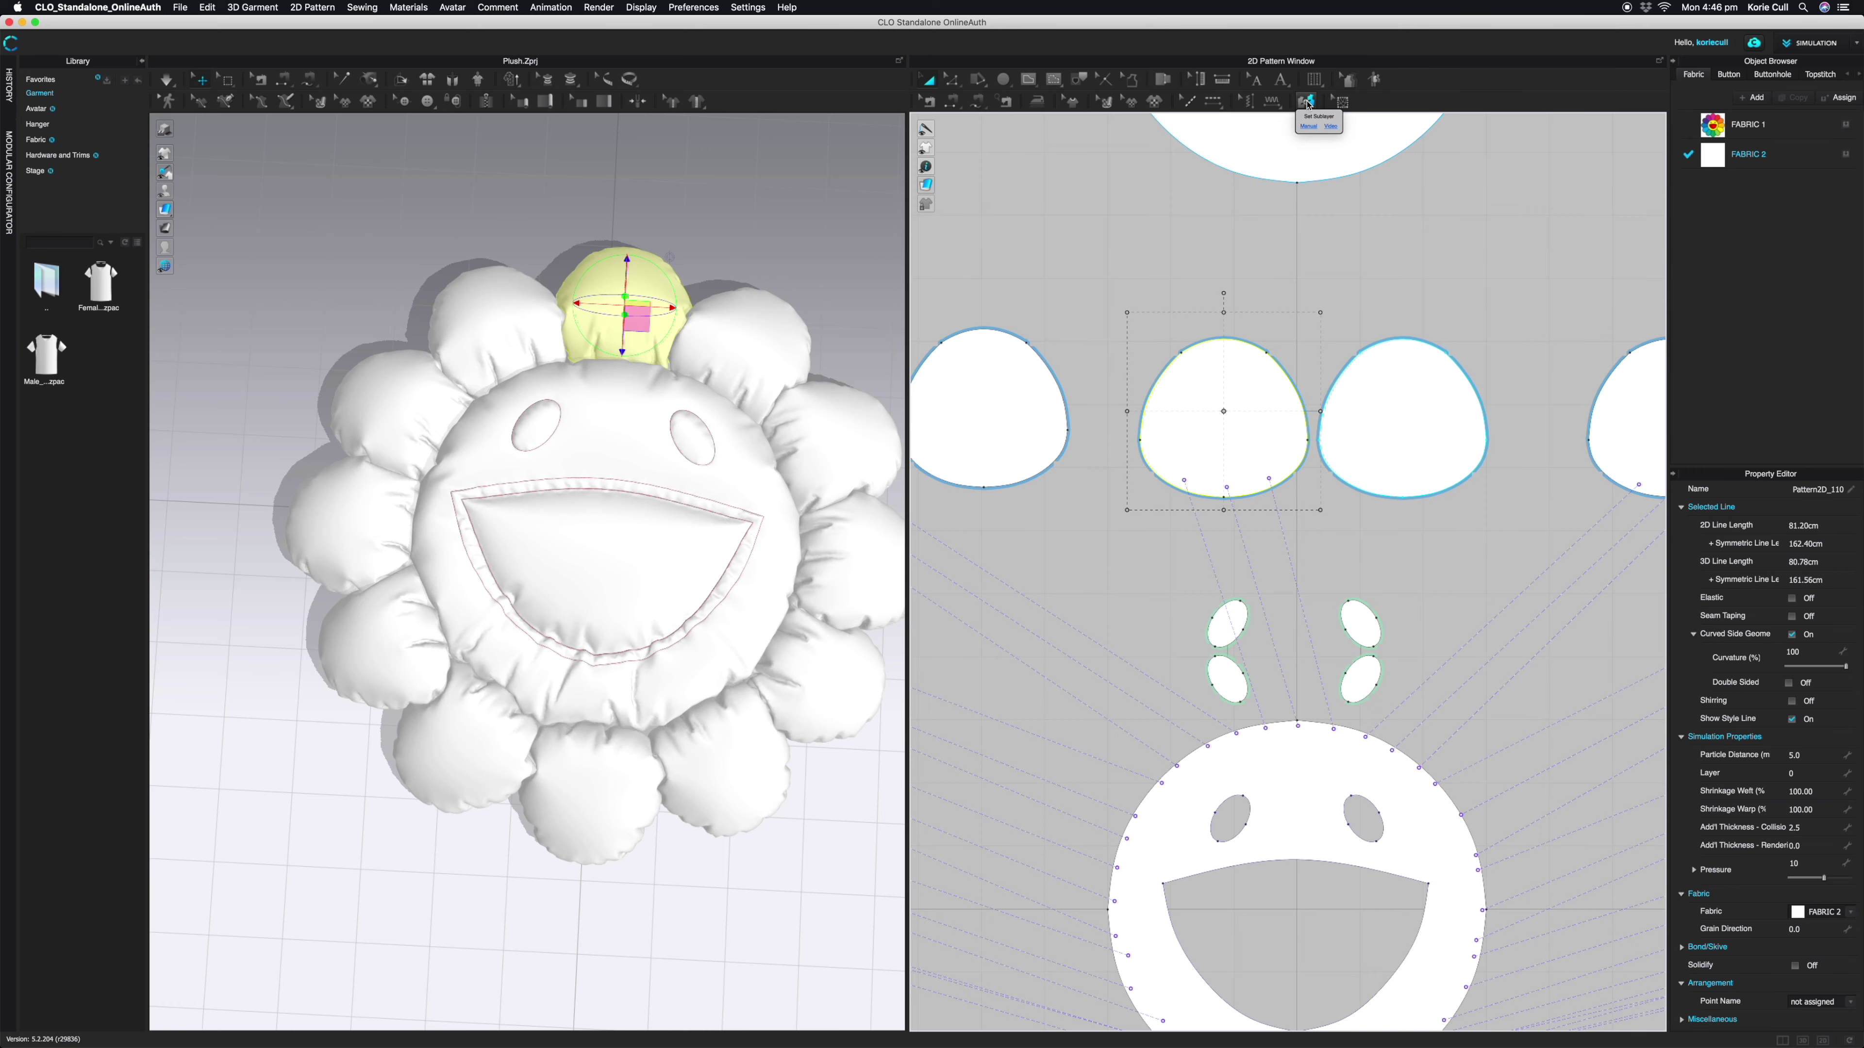
scroll(1177, 374, up, 3)
scroll(1177, 375, up, 3)
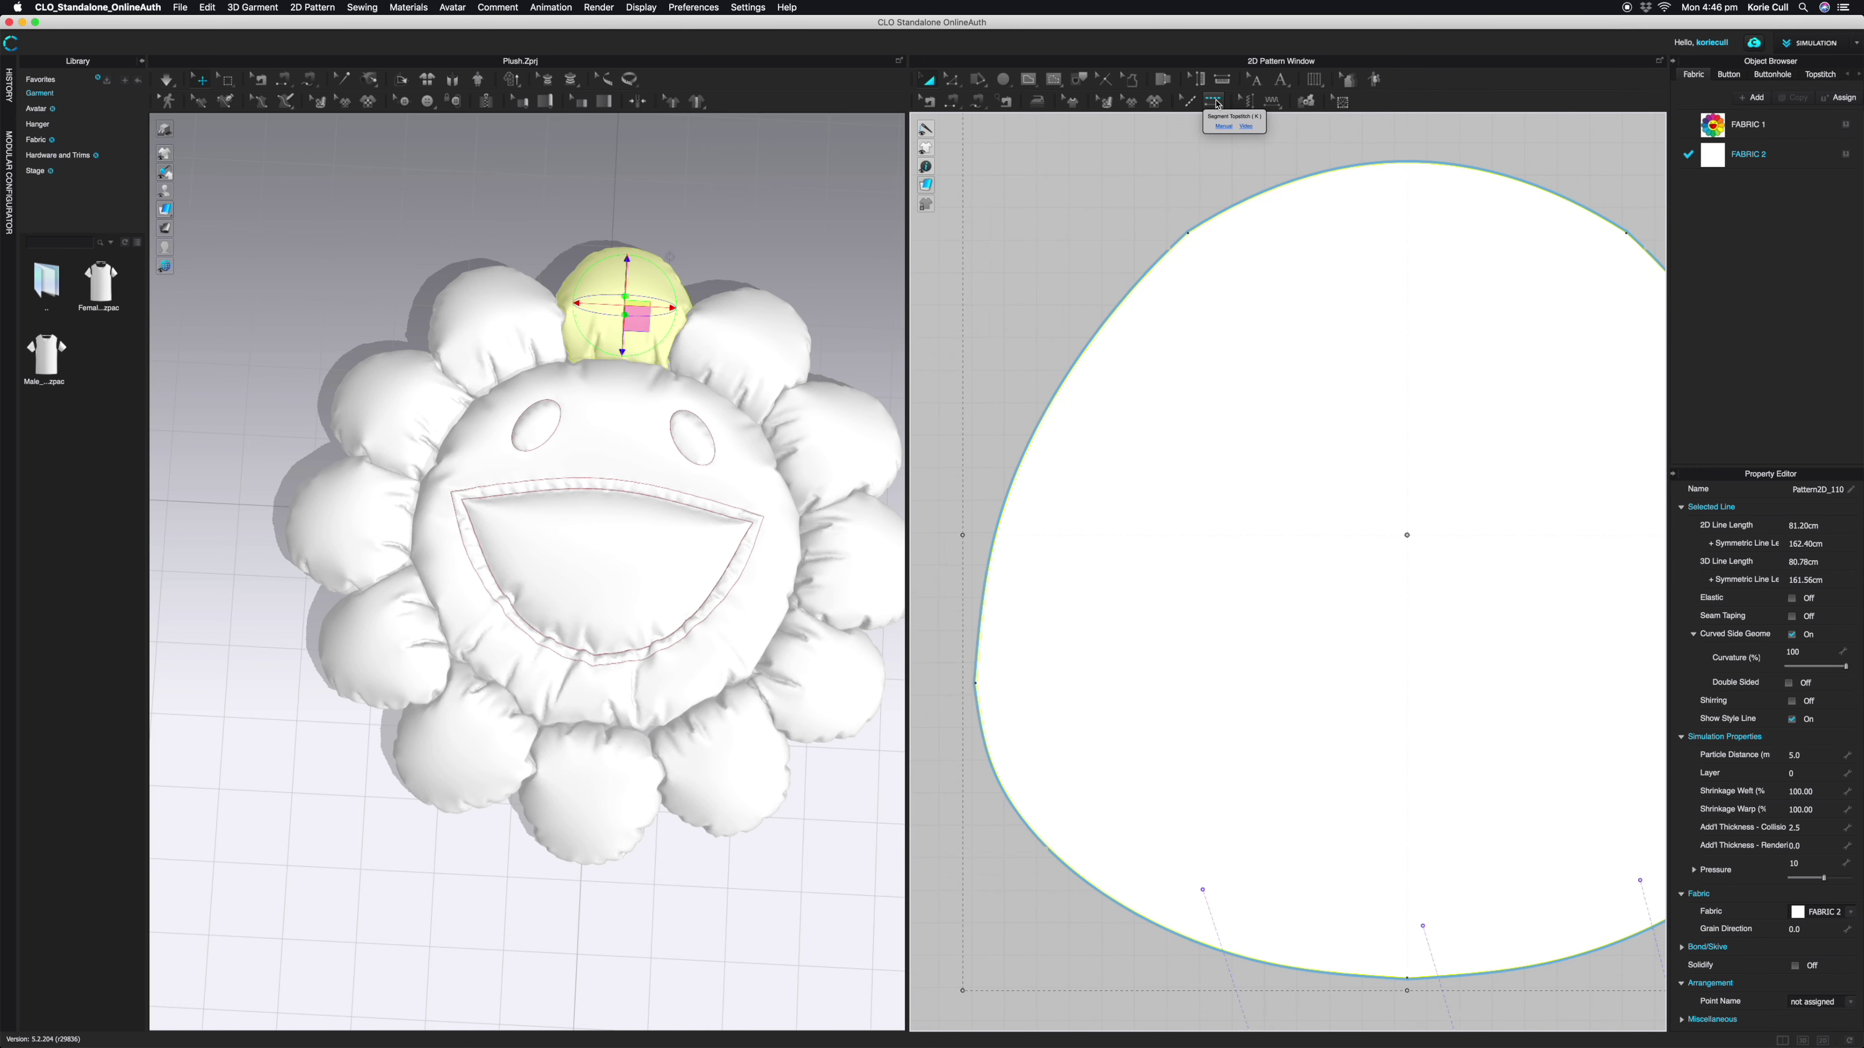
click(1148, 275)
click(1181, 266)
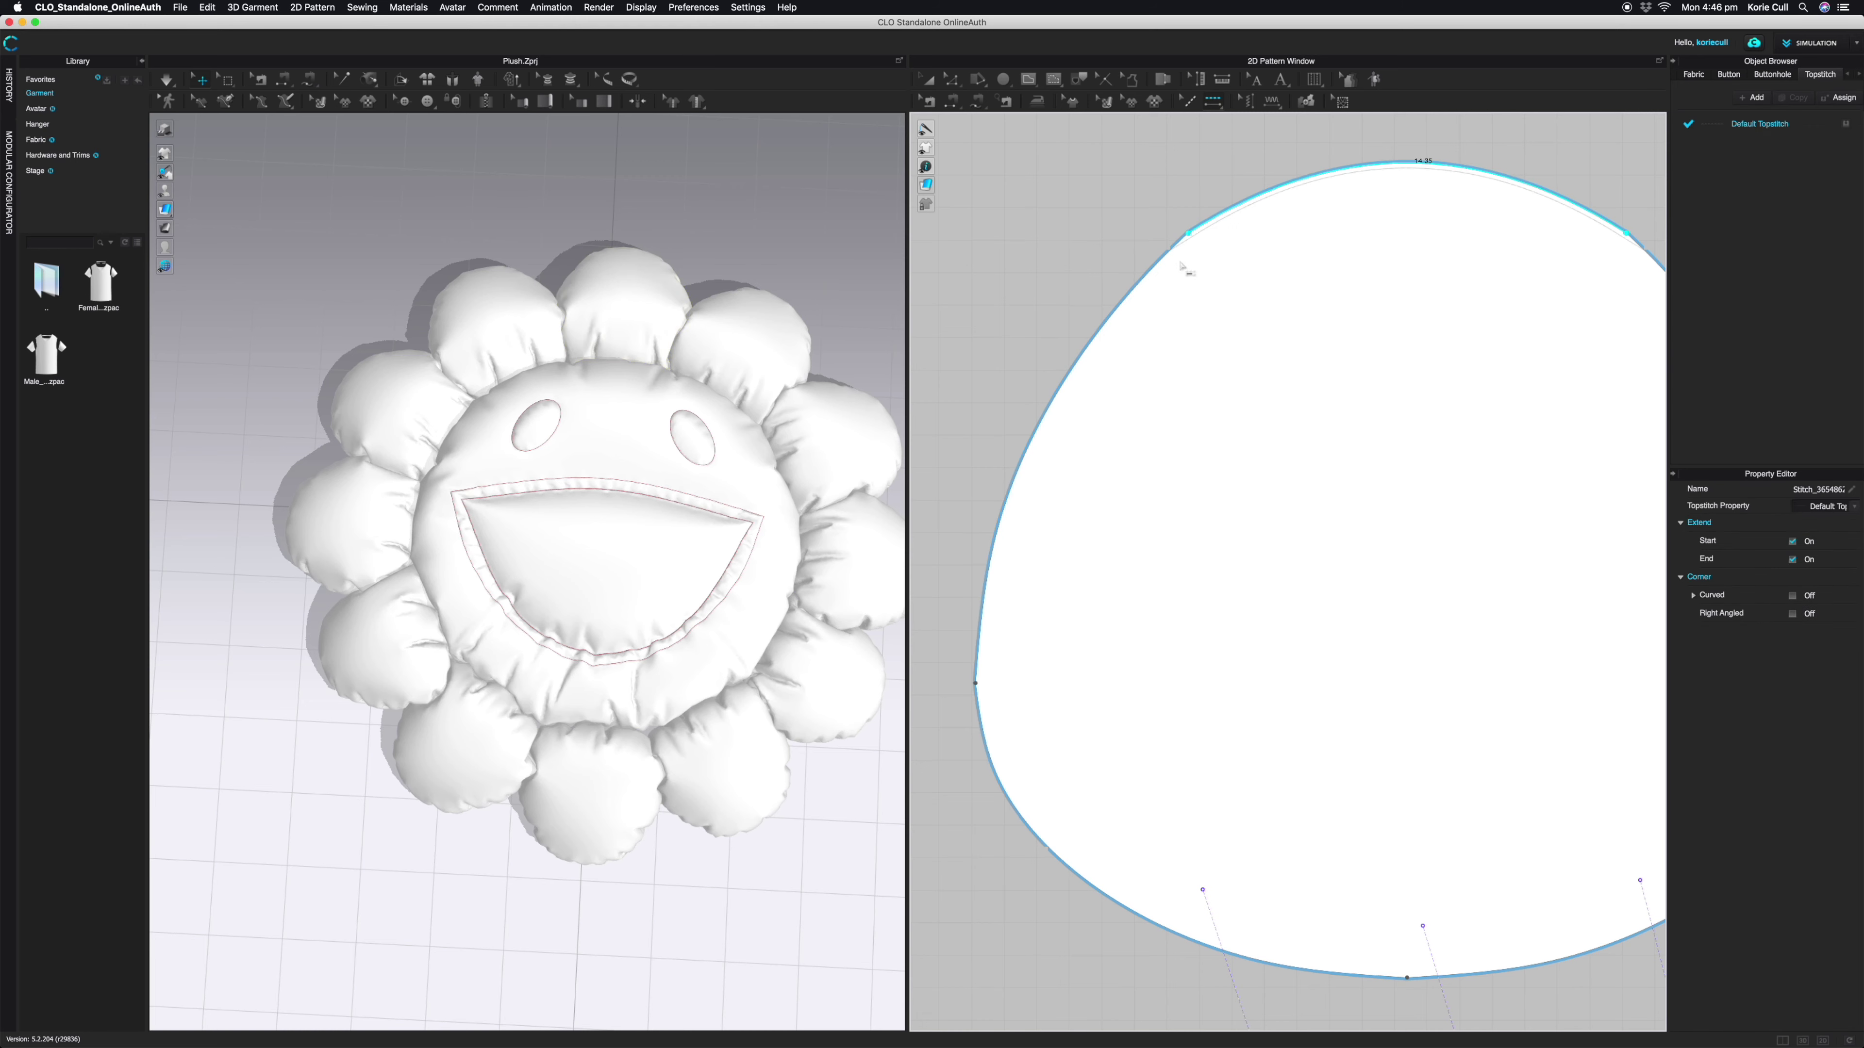
click(1247, 228)
scroll(1374, 266, down, 3)
click(1414, 257)
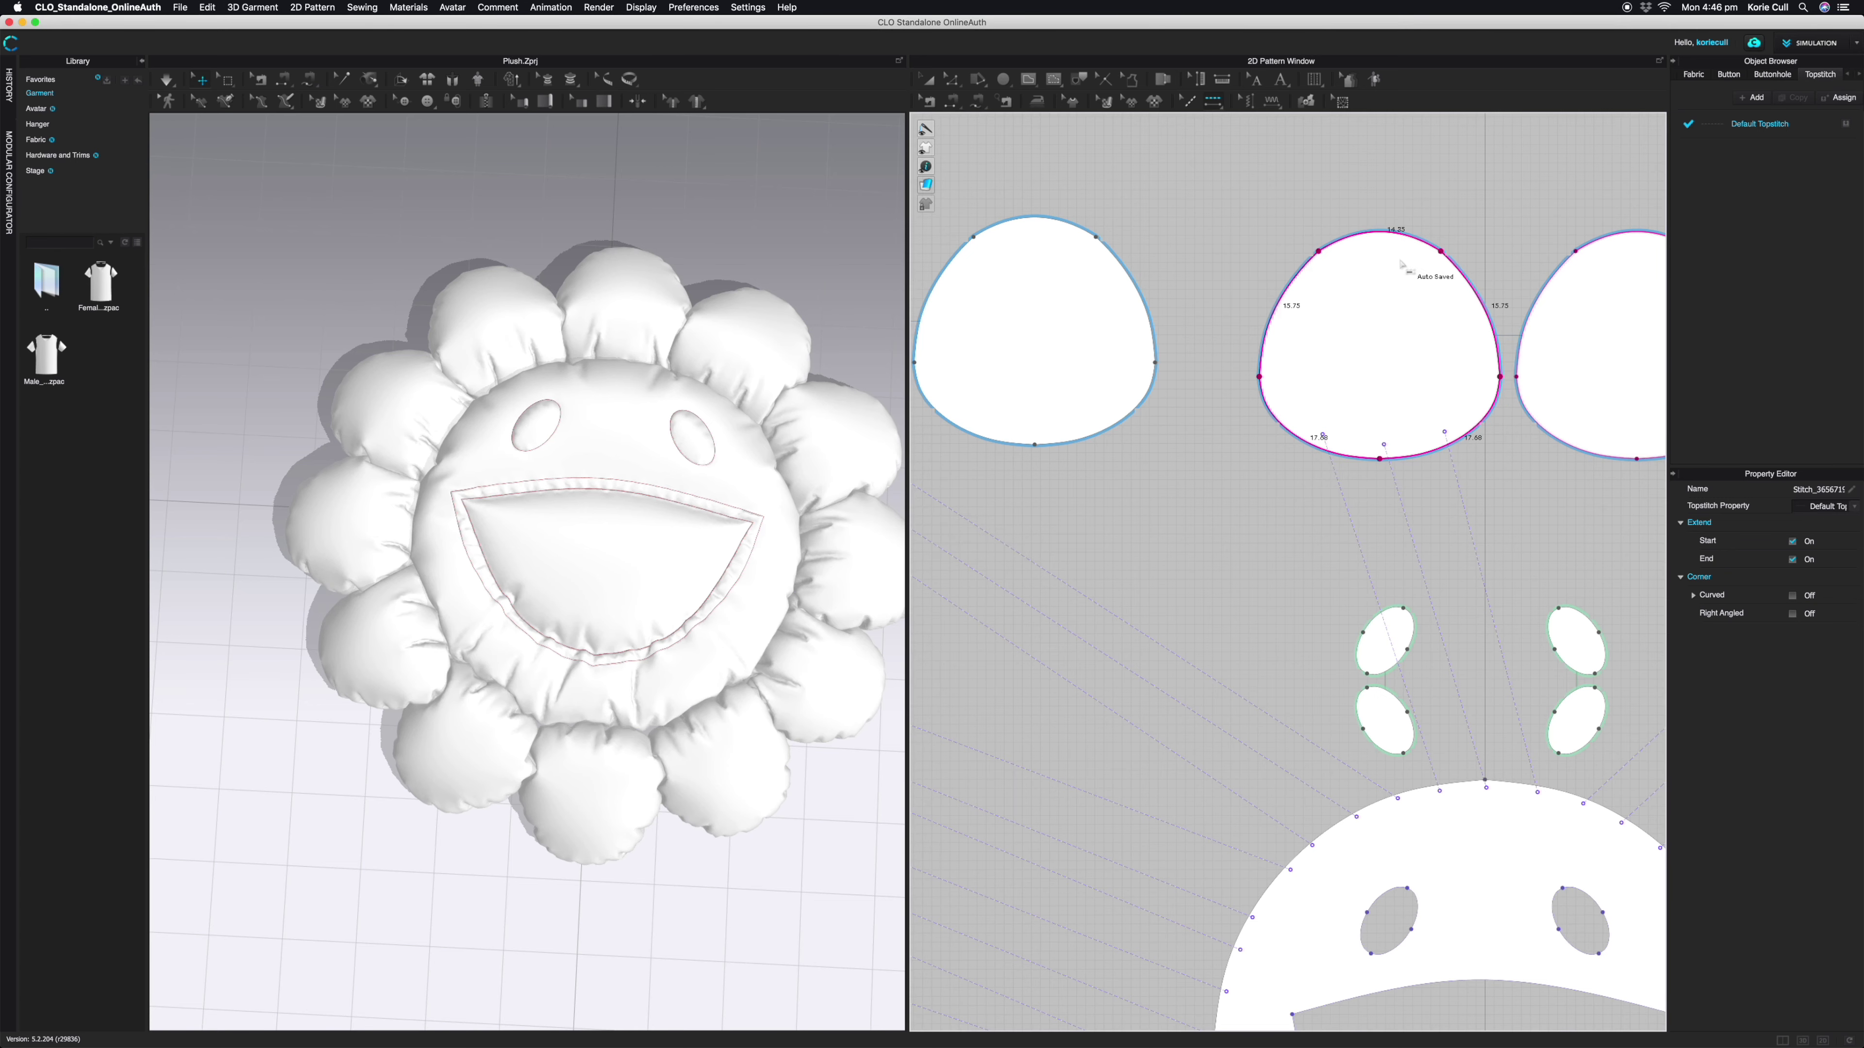
Step: Undo the last stitch and add a topstitch along the petal curve from a low angle
scroll(1342, 254, up, 5)
scroll(1340, 254, down, 3)
scroll(1291, 299, up, 3)
key(super+z)
scroll(1291, 345, down, 3)
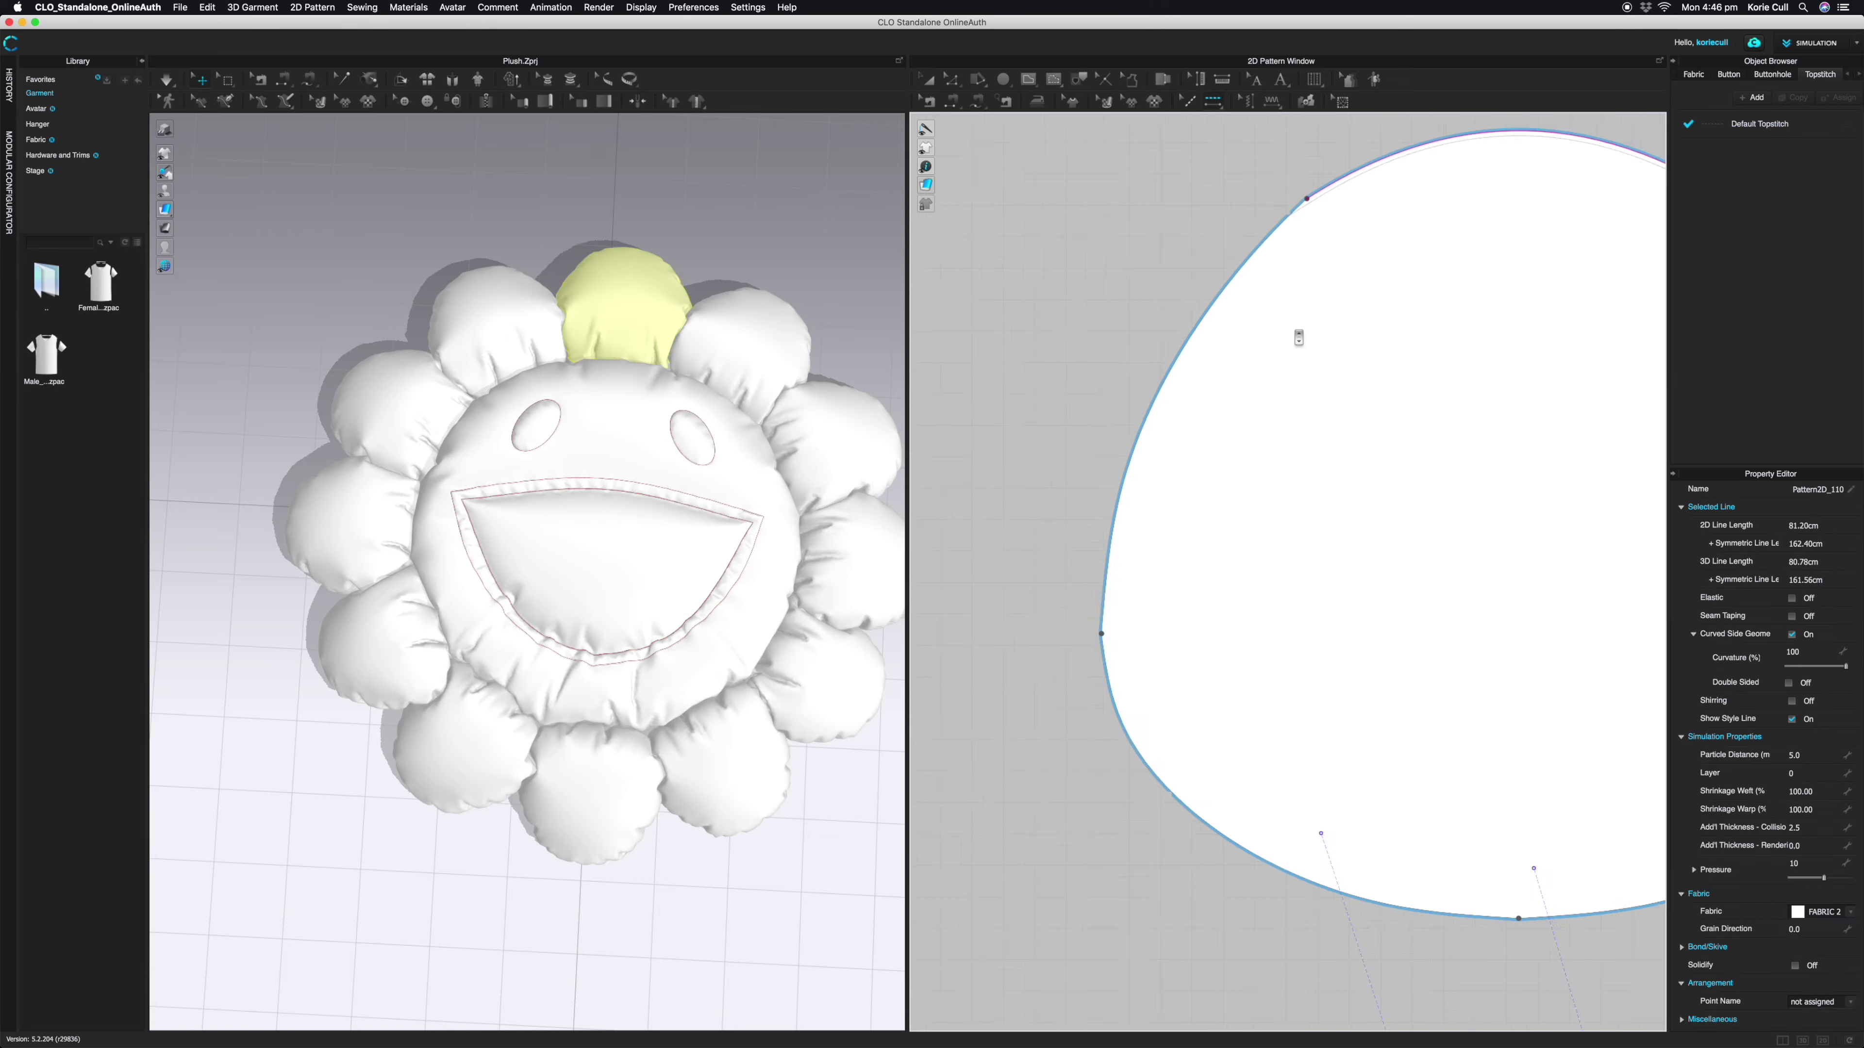
scroll(1287, 220, up, 3)
scroll(661, 293, up, 2)
scroll(632, 387, up, 3)
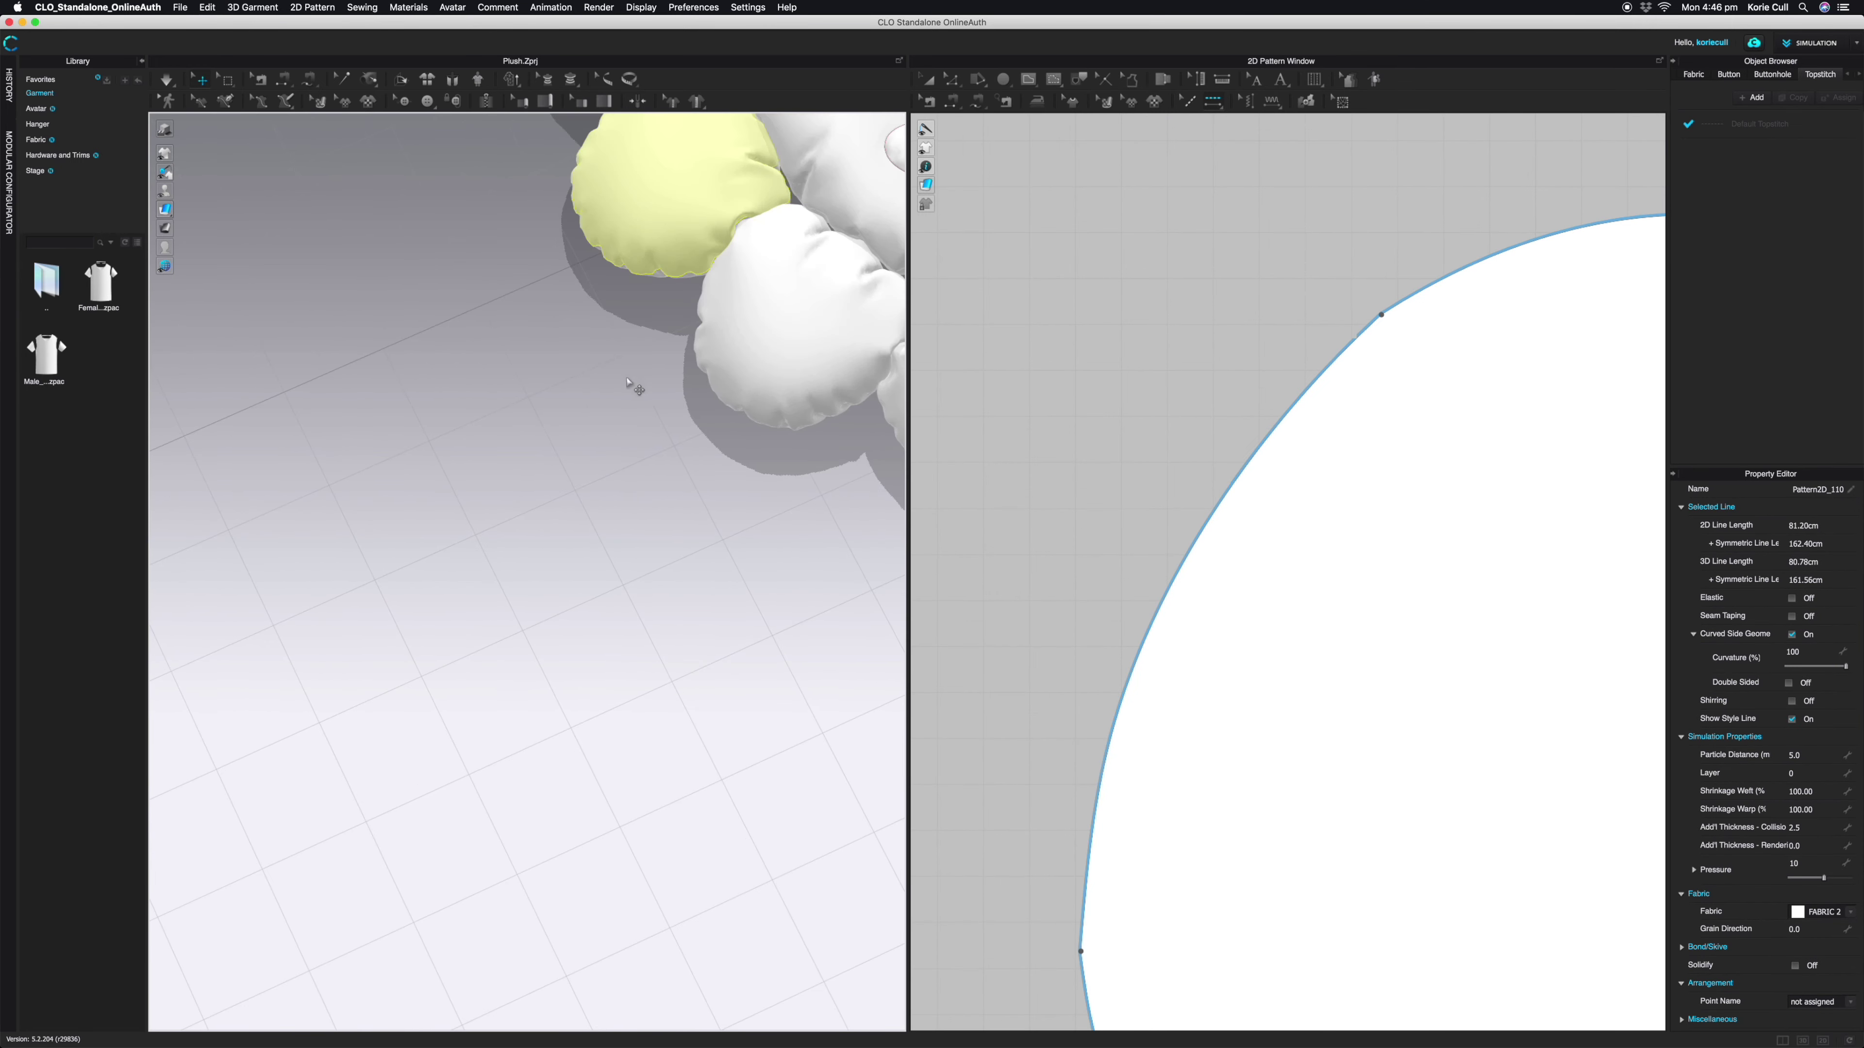
scroll(753, 183, up, 3)
scroll(697, 460, down, 2)
right_drag(696, 460, 753, 587)
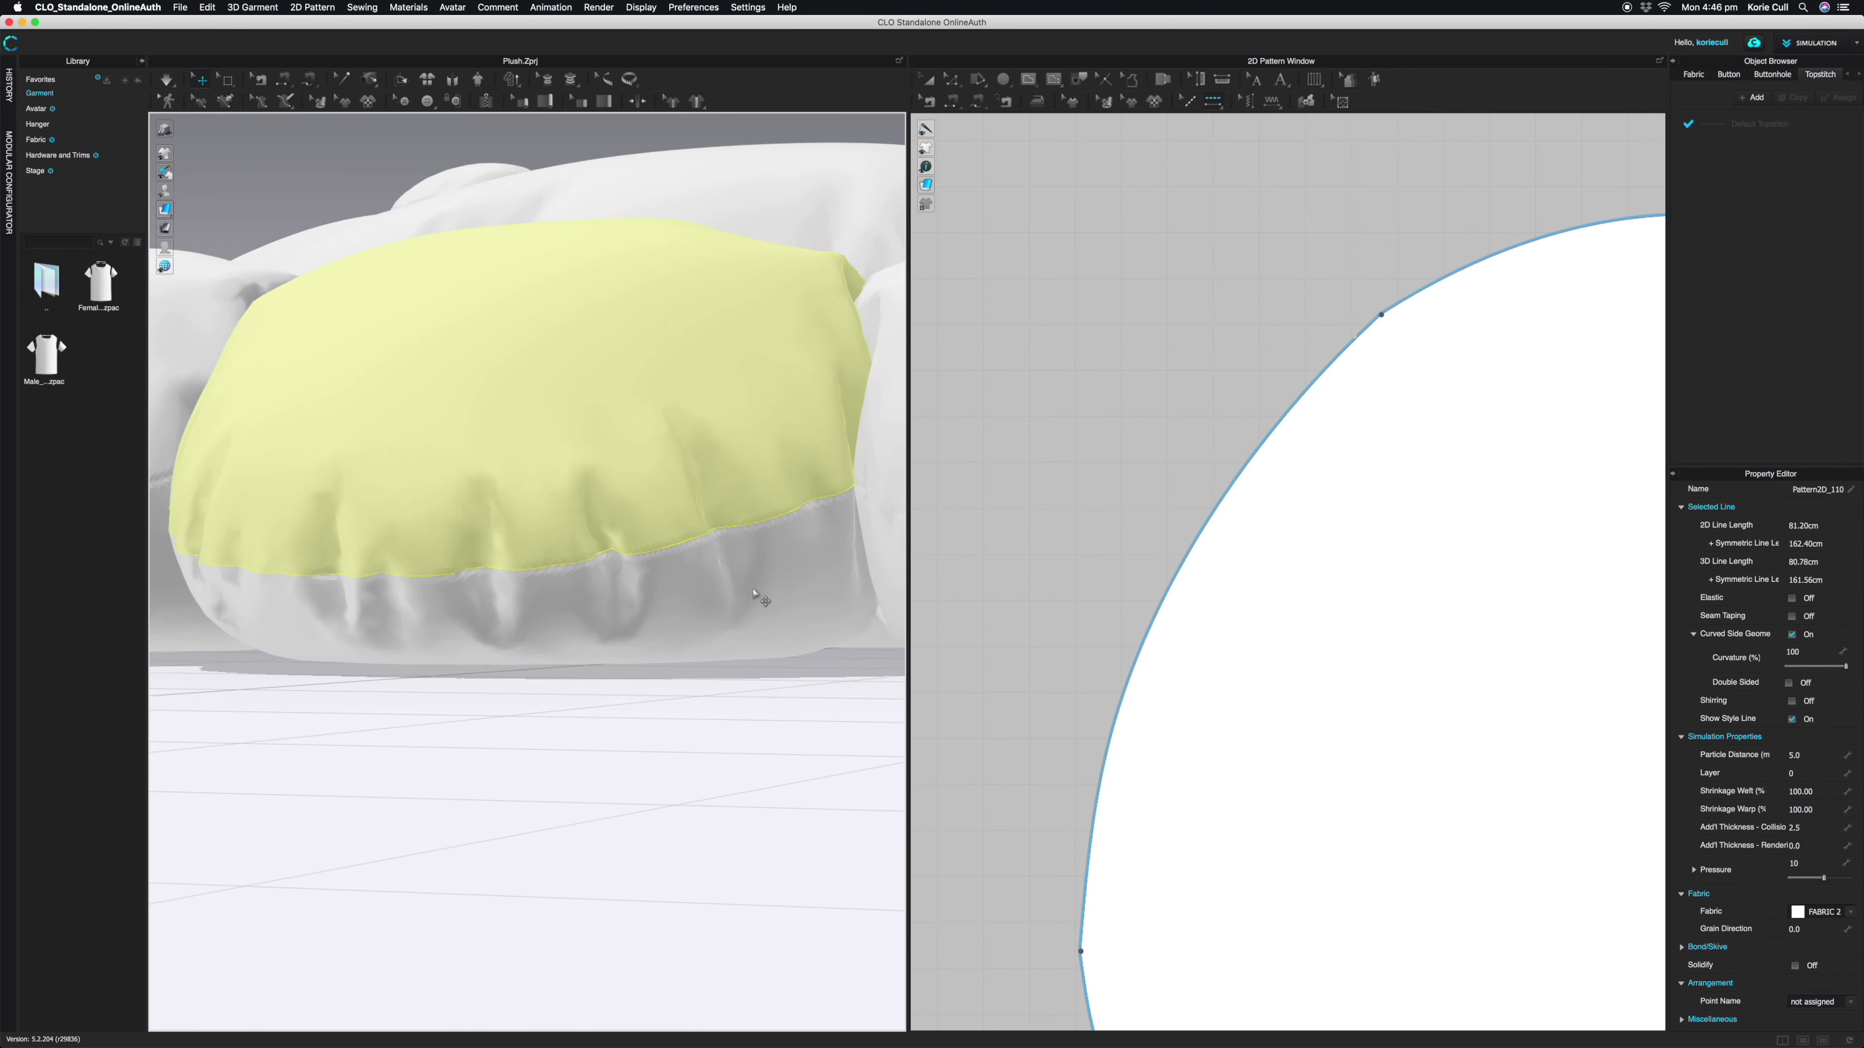
click(1281, 431)
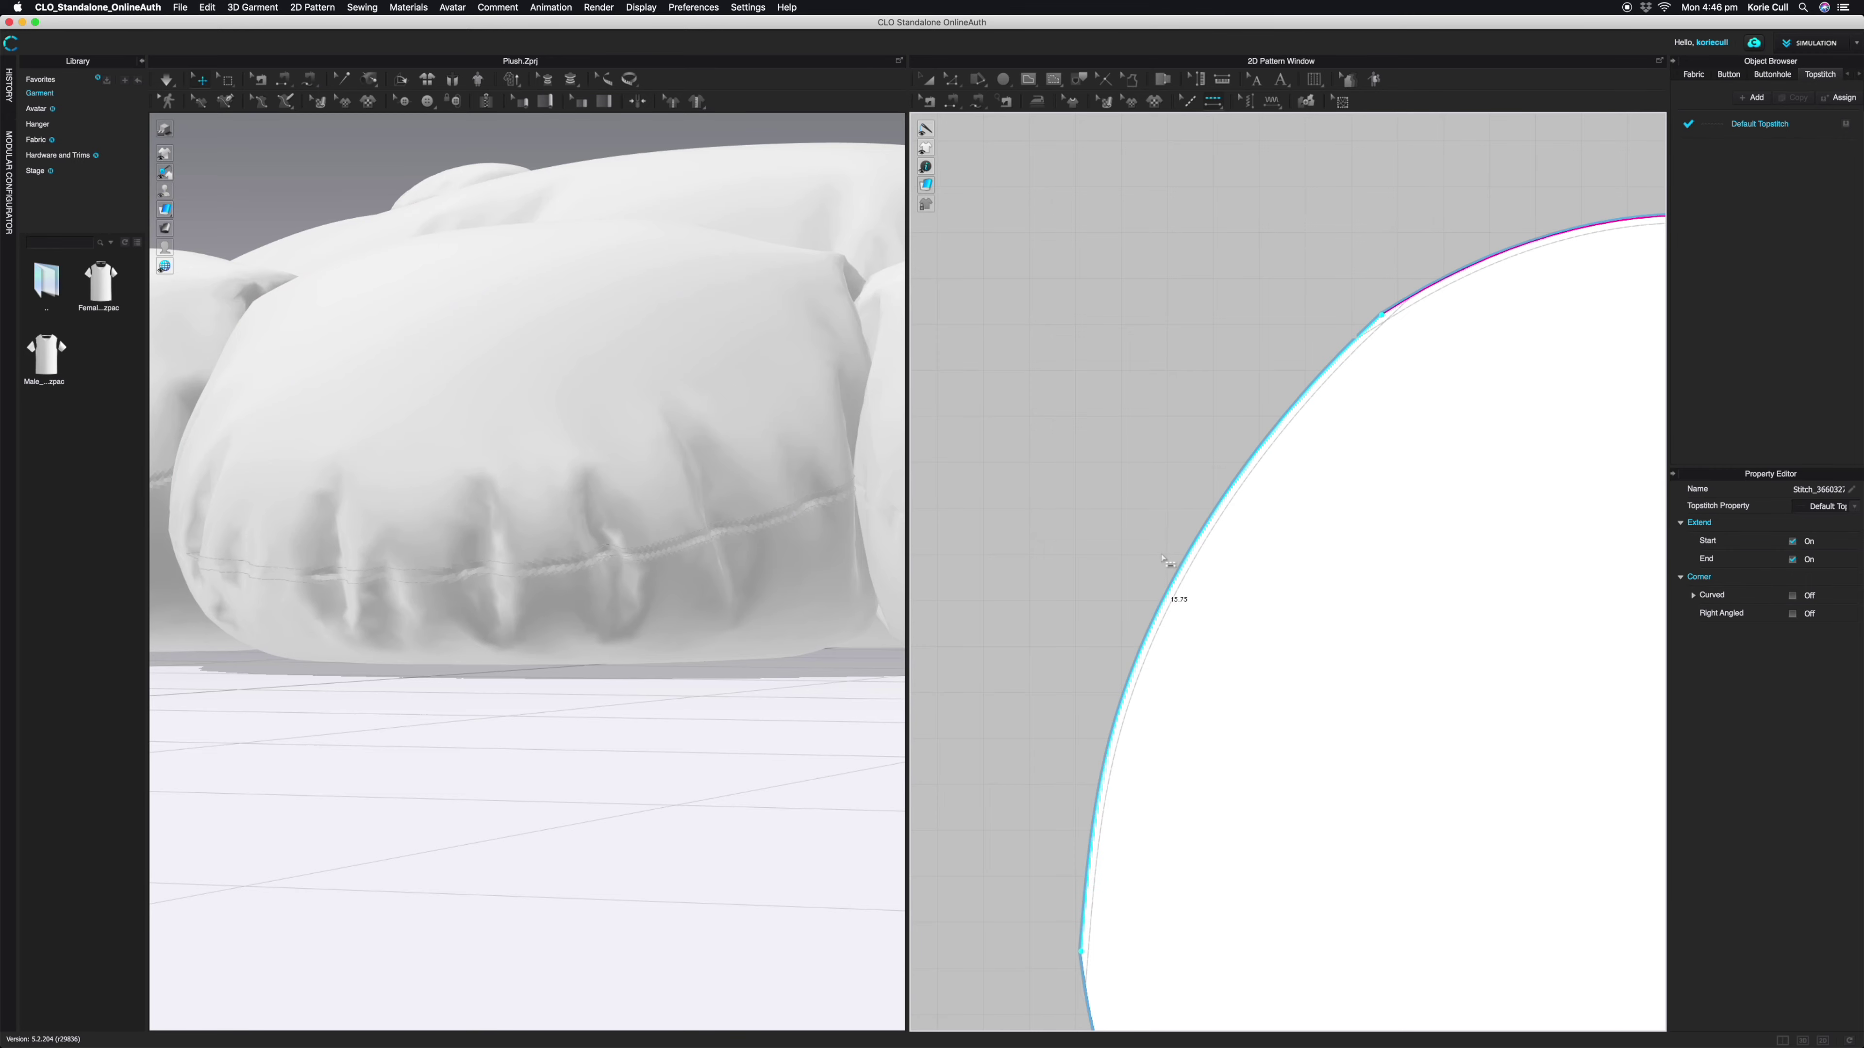
Step: Box-select the petal row to topstitch all those petals at once
scroll(1167, 562, down, 2)
scroll(1042, 670, down, 2)
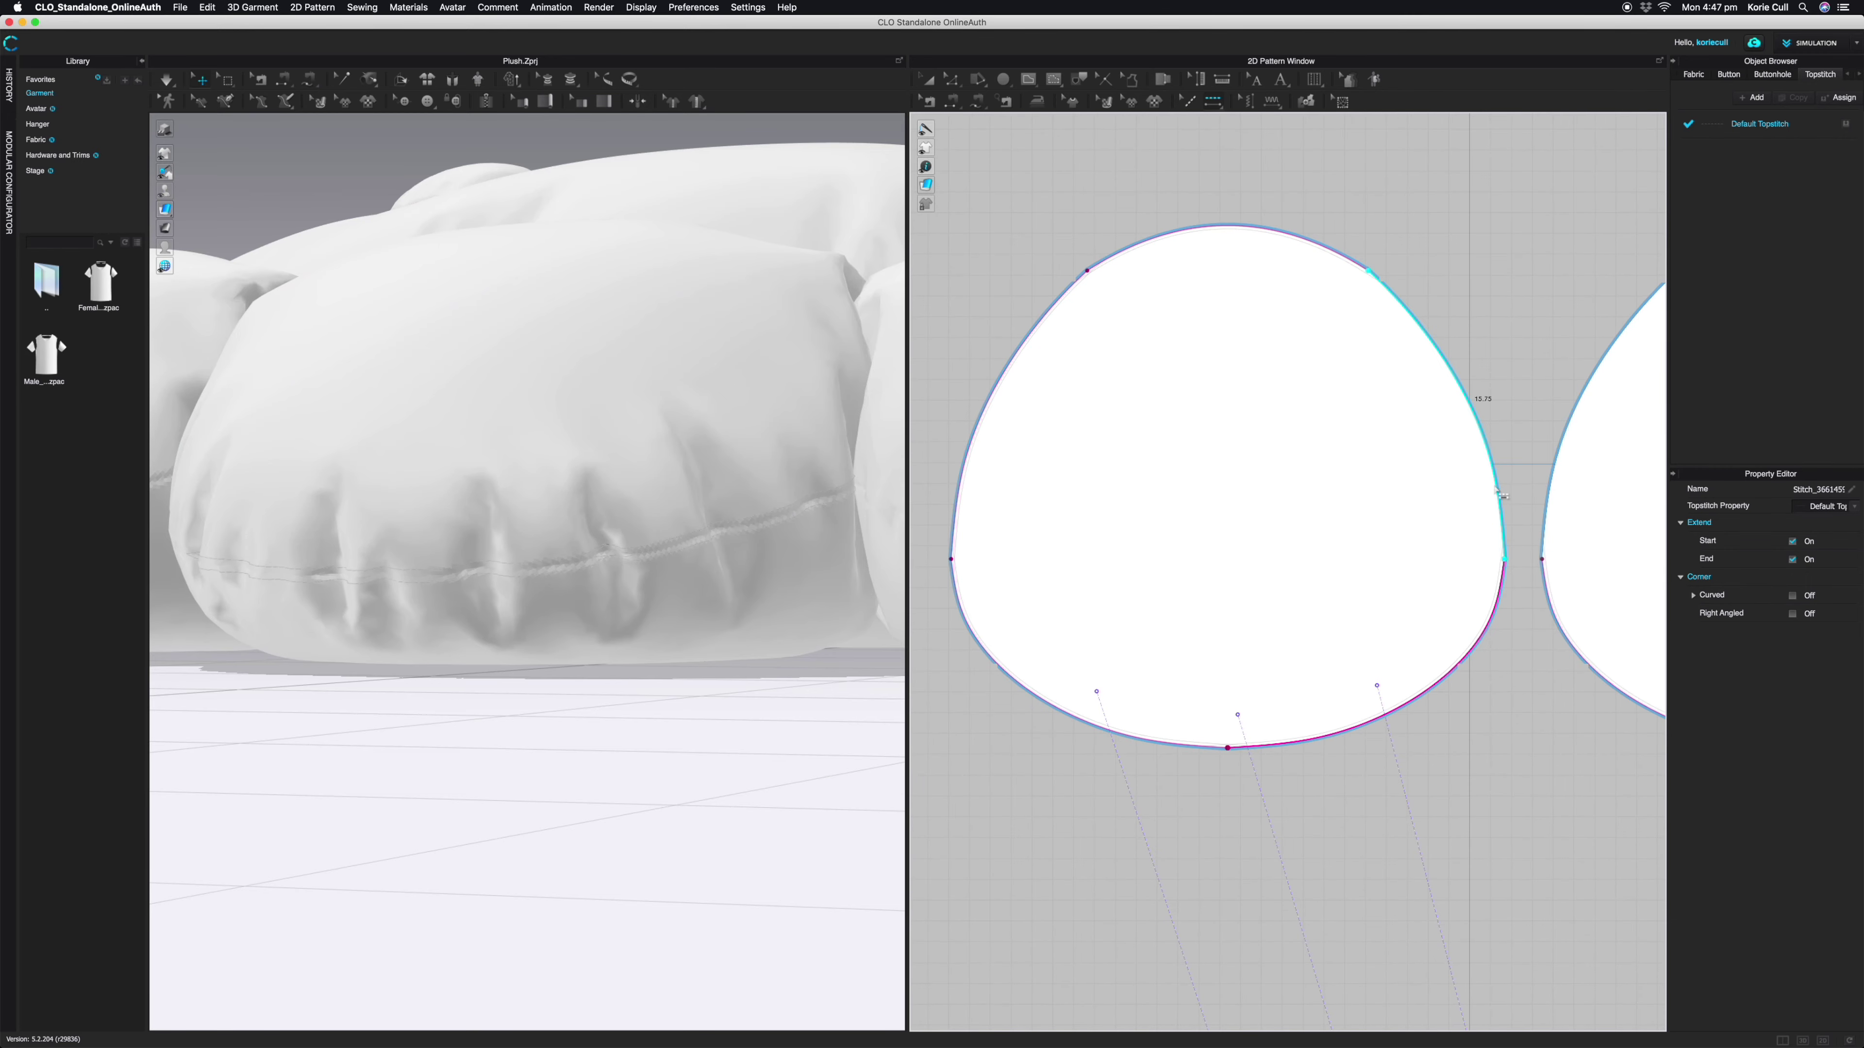
scroll(1137, 448, down, 2)
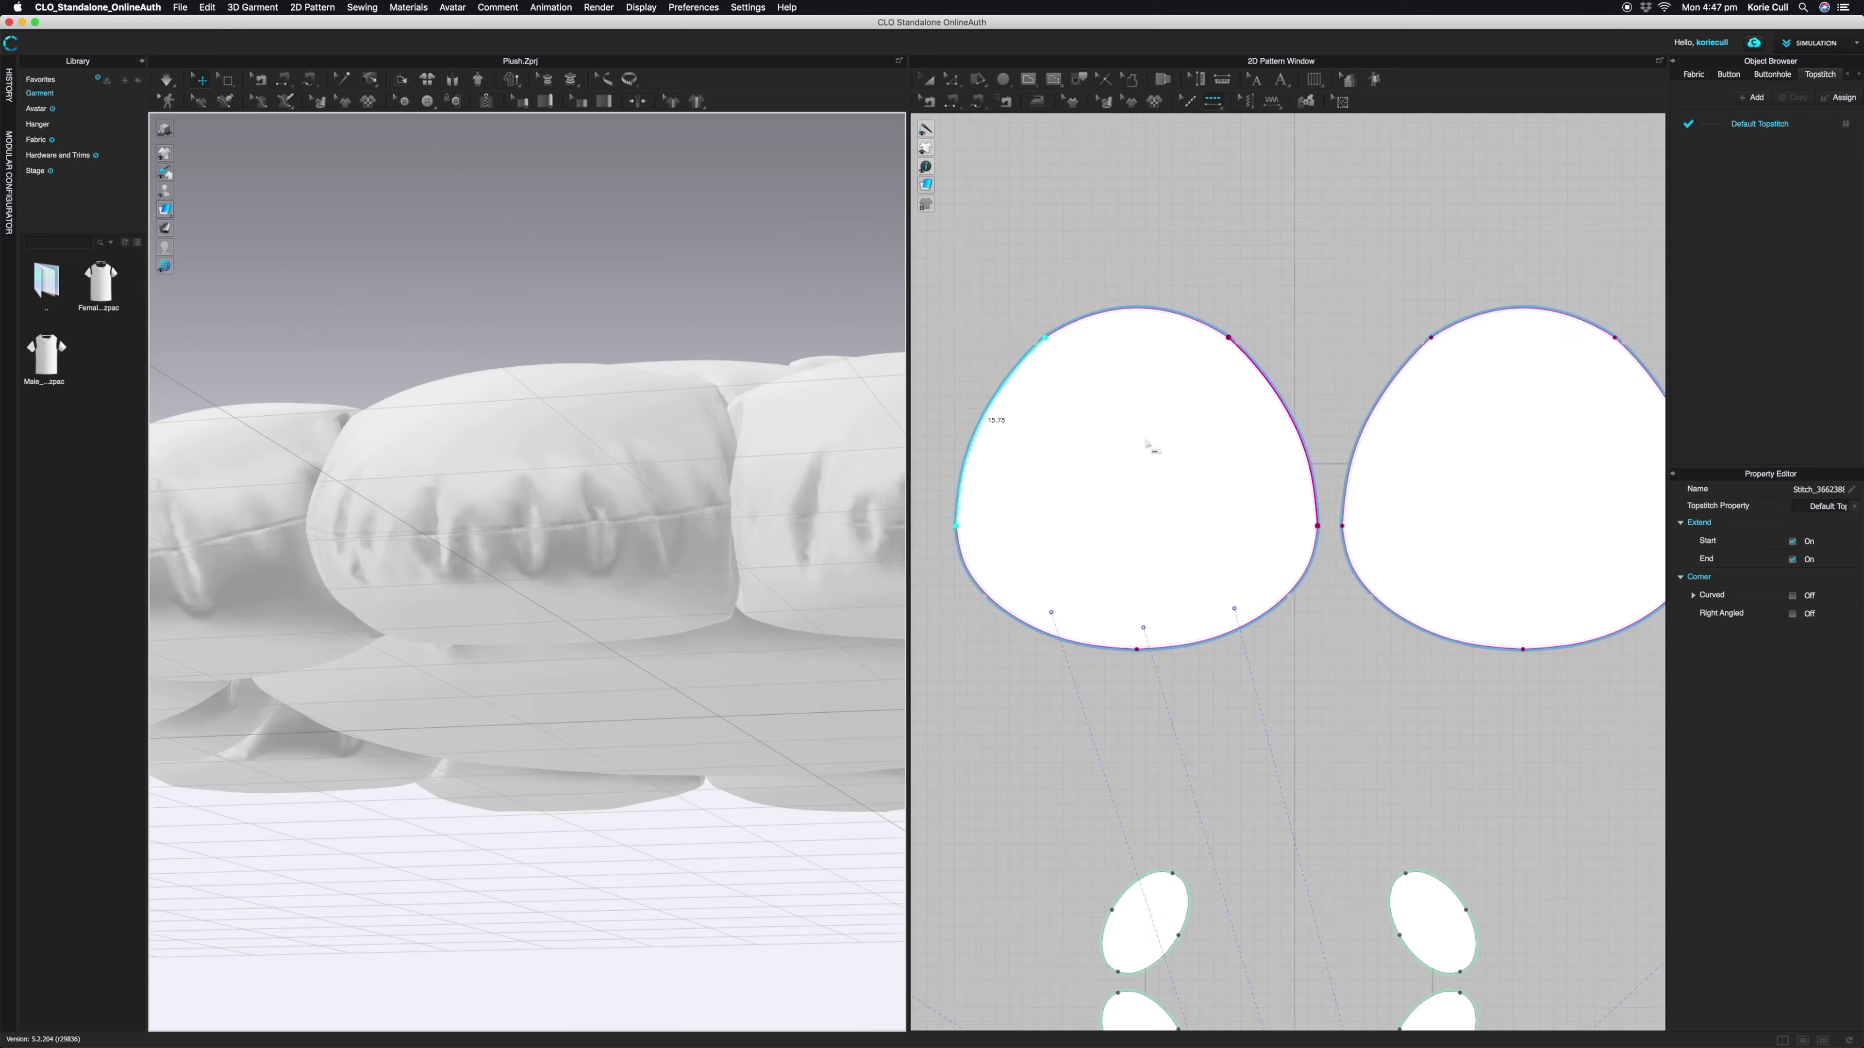
scroll(1160, 424, down, 5)
drag(1031, 393, 1524, 484)
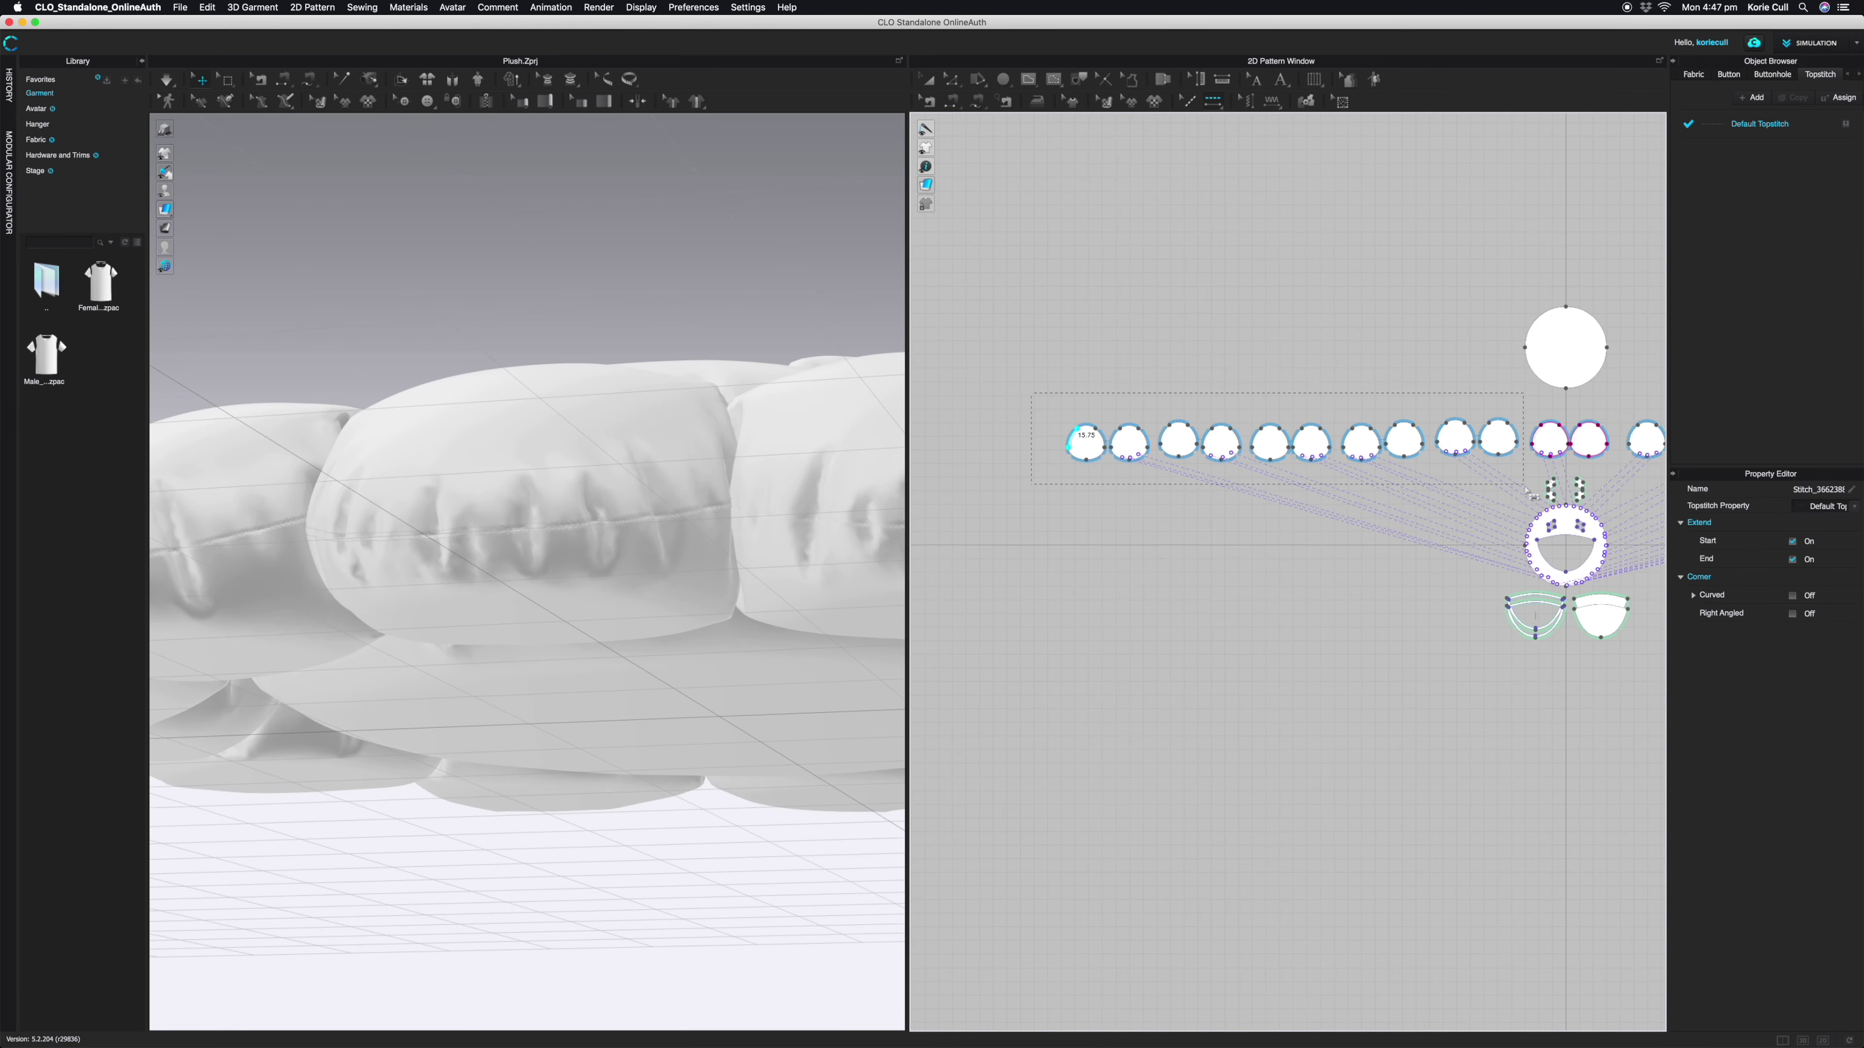
middle_drag(1401, 558, 1103, 450)
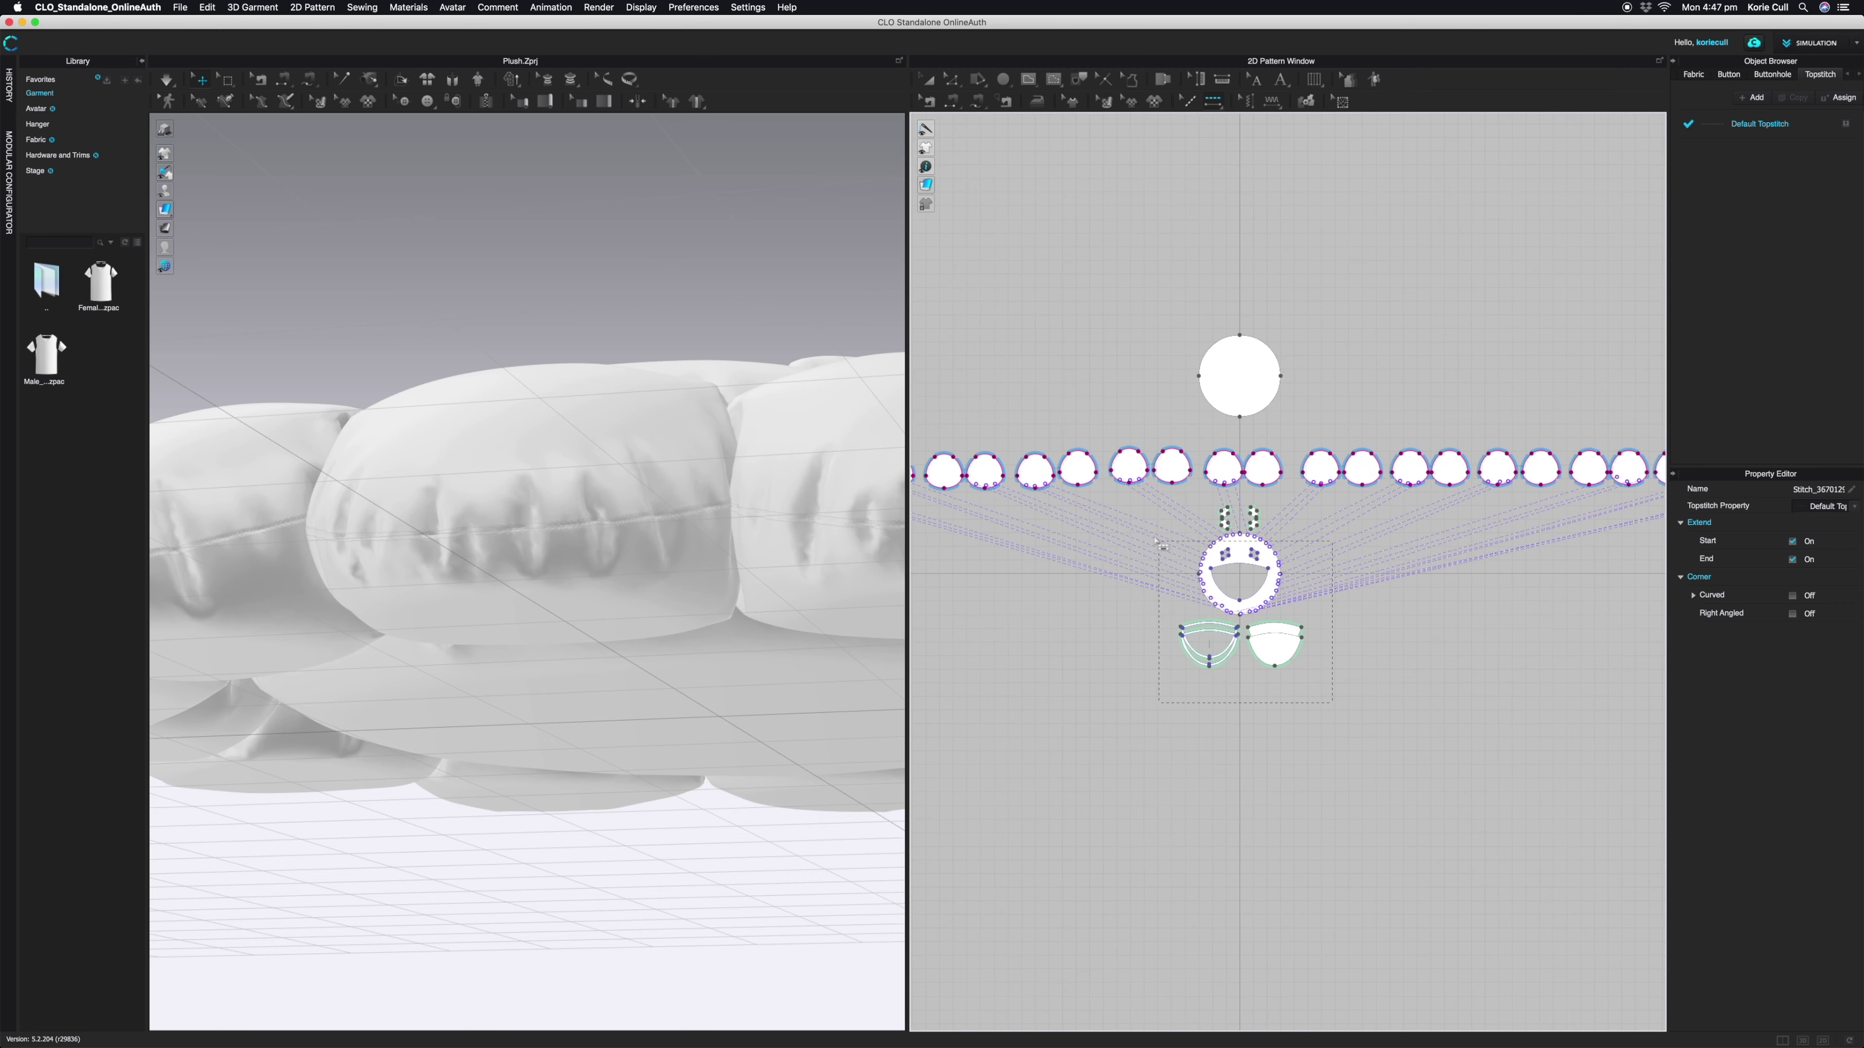
Step: Topstitch the face, ear pieces and top circle, then inspect the eye seams in 3D
drag(1145, 293, 1343, 433)
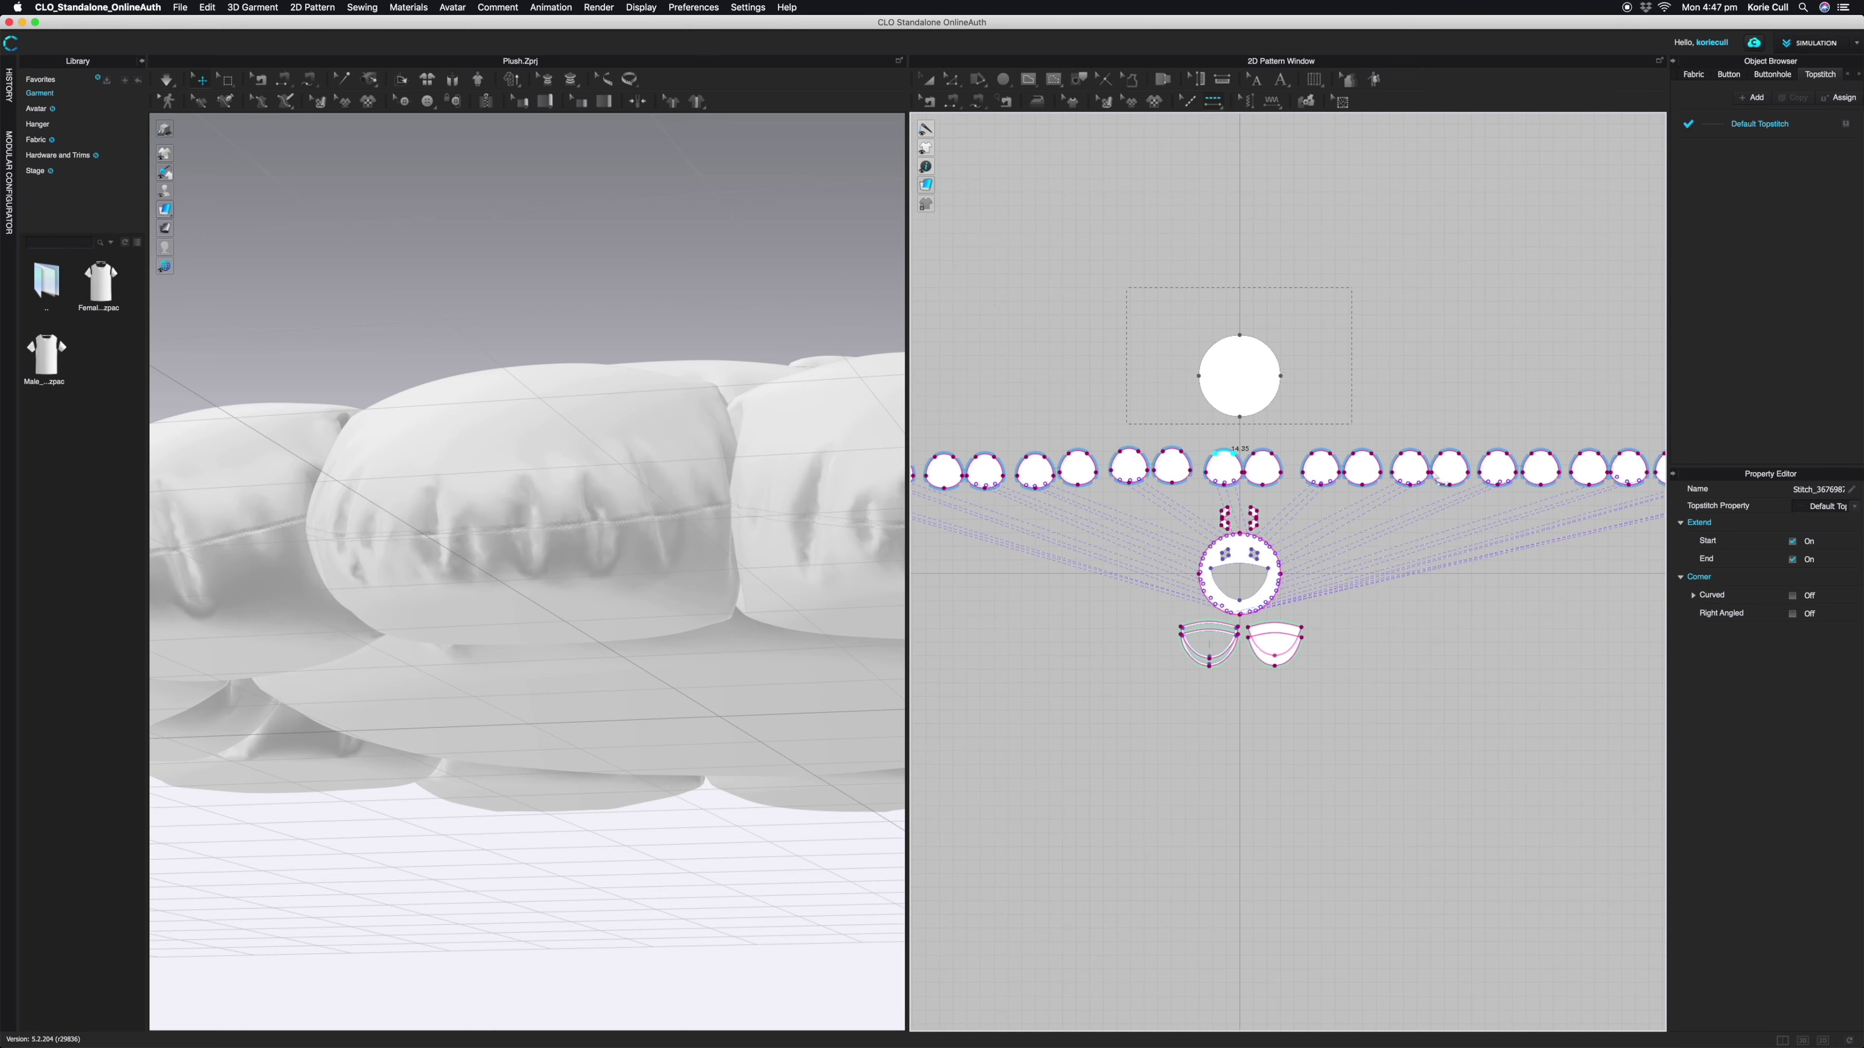
scroll(1277, 583, up, 5)
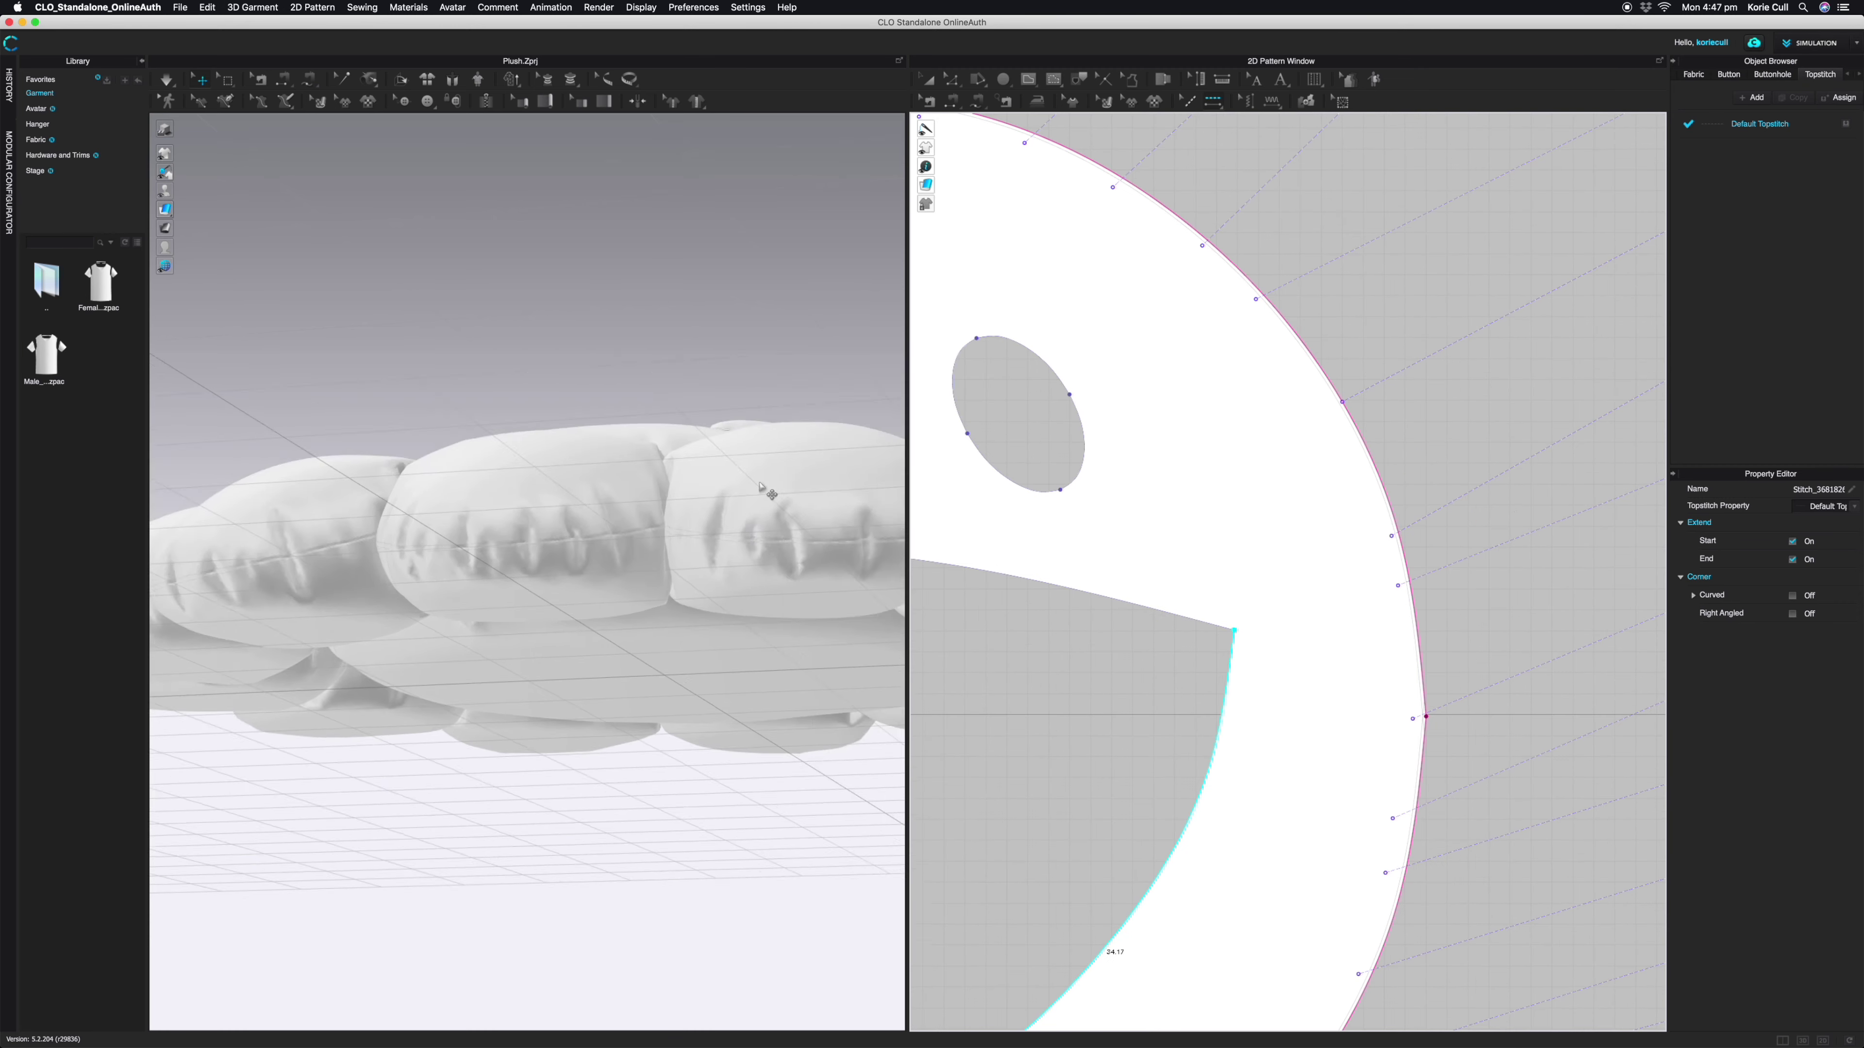
right_drag(761, 491, 630, 569)
scroll(629, 569, up, 3)
scroll(632, 612, up, 2)
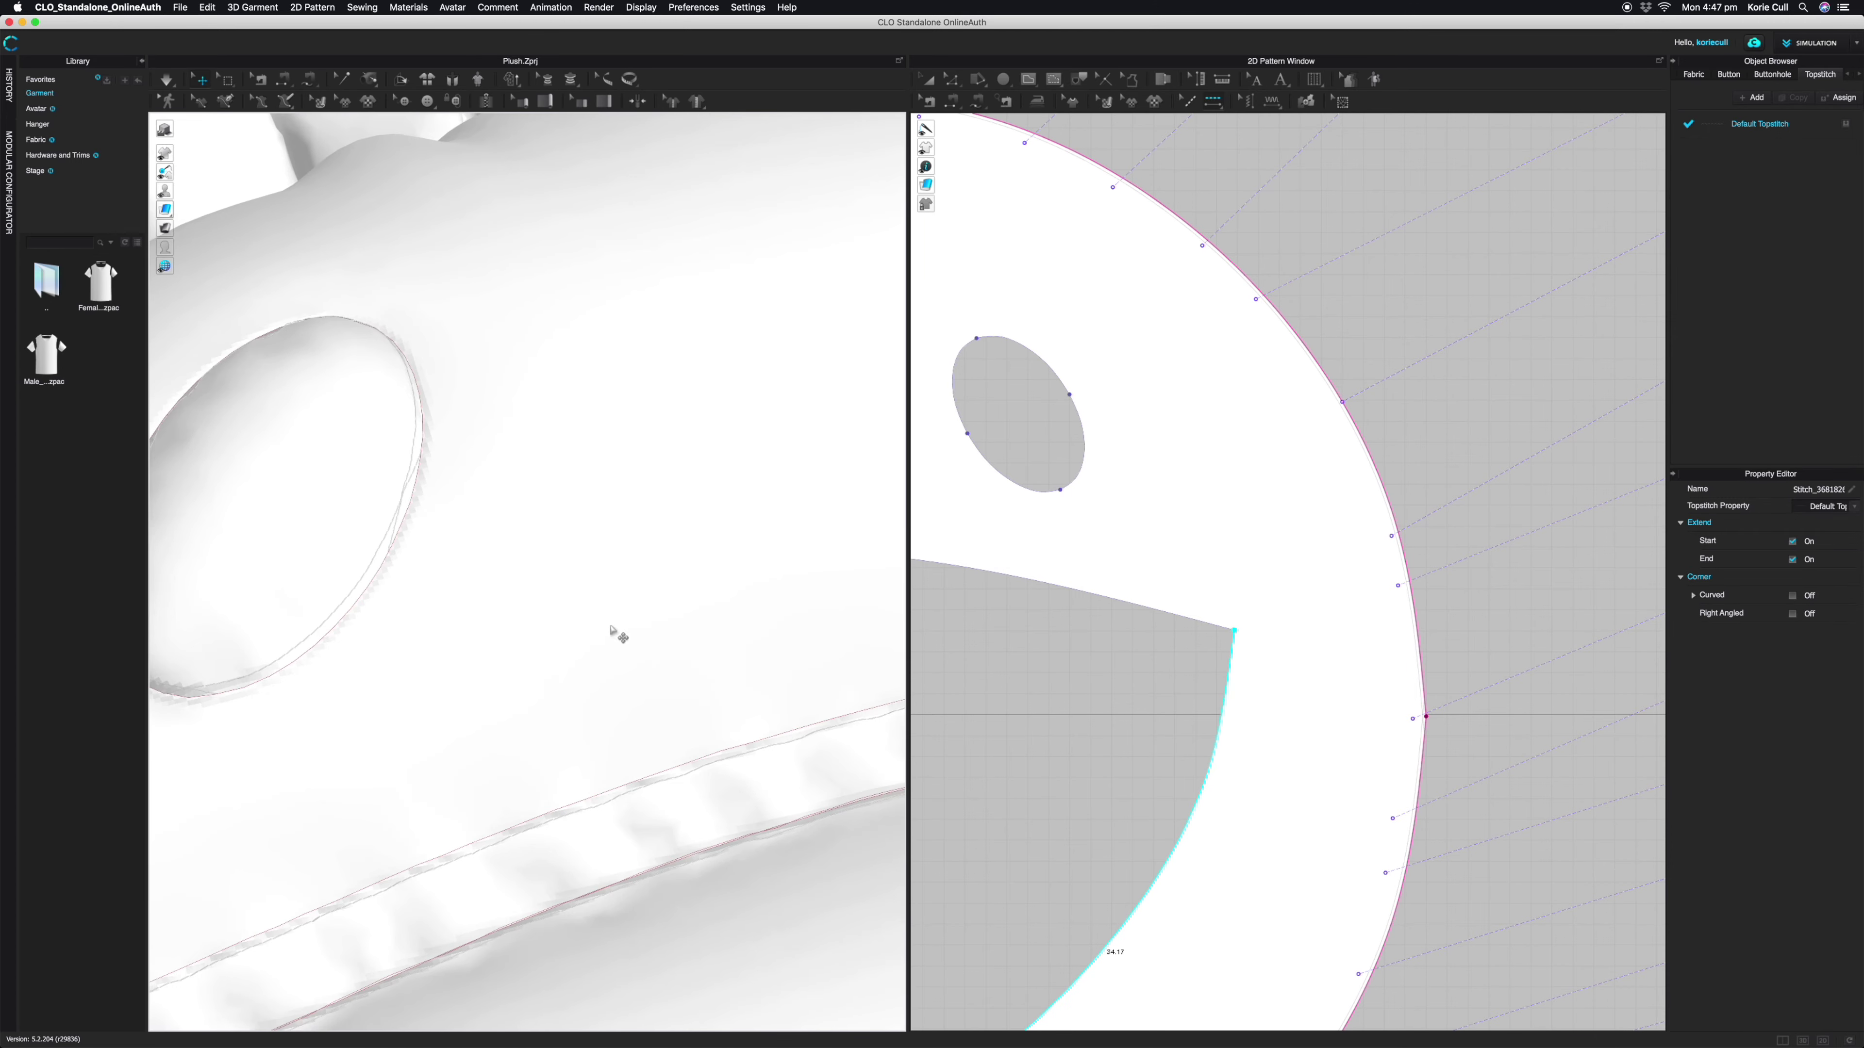
right_drag(616, 633, 708, 574)
scroll(638, 448, down, 2)
scroll(697, 500, down, 2)
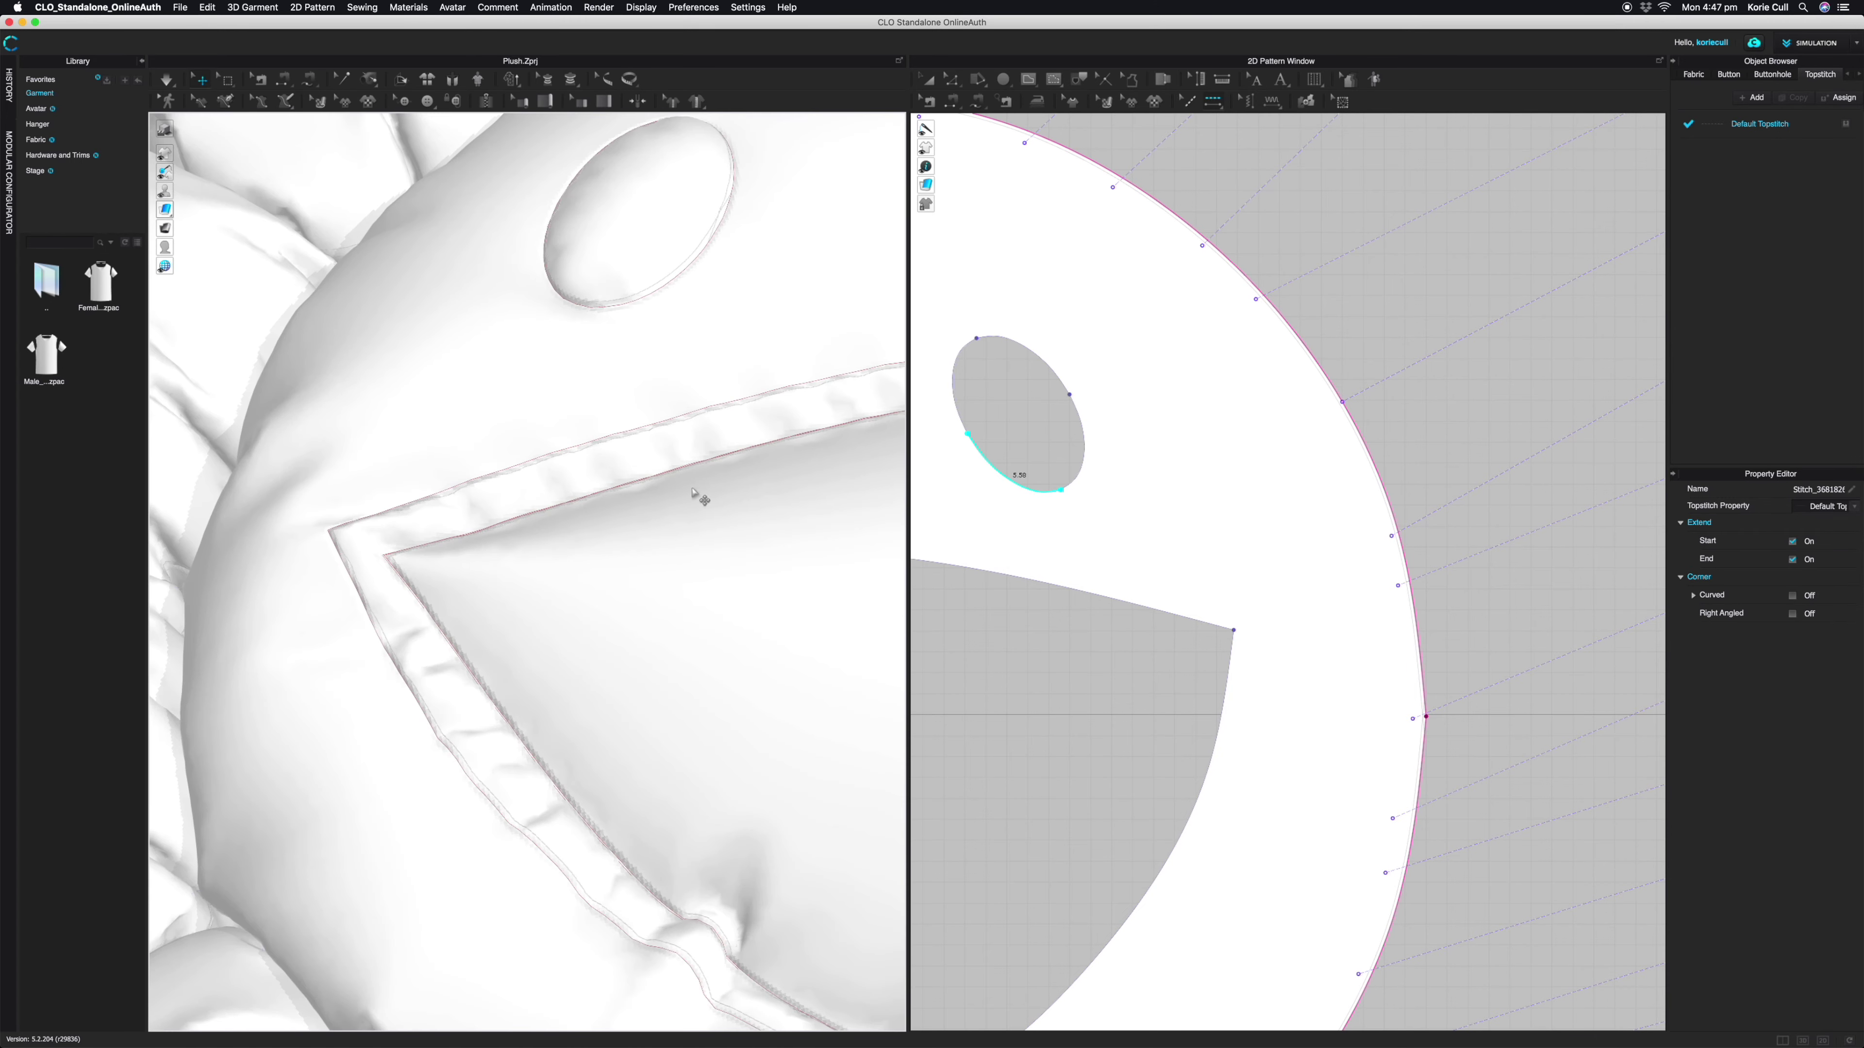
scroll(697, 499, down, 2)
scroll(1423, 464, down, 5)
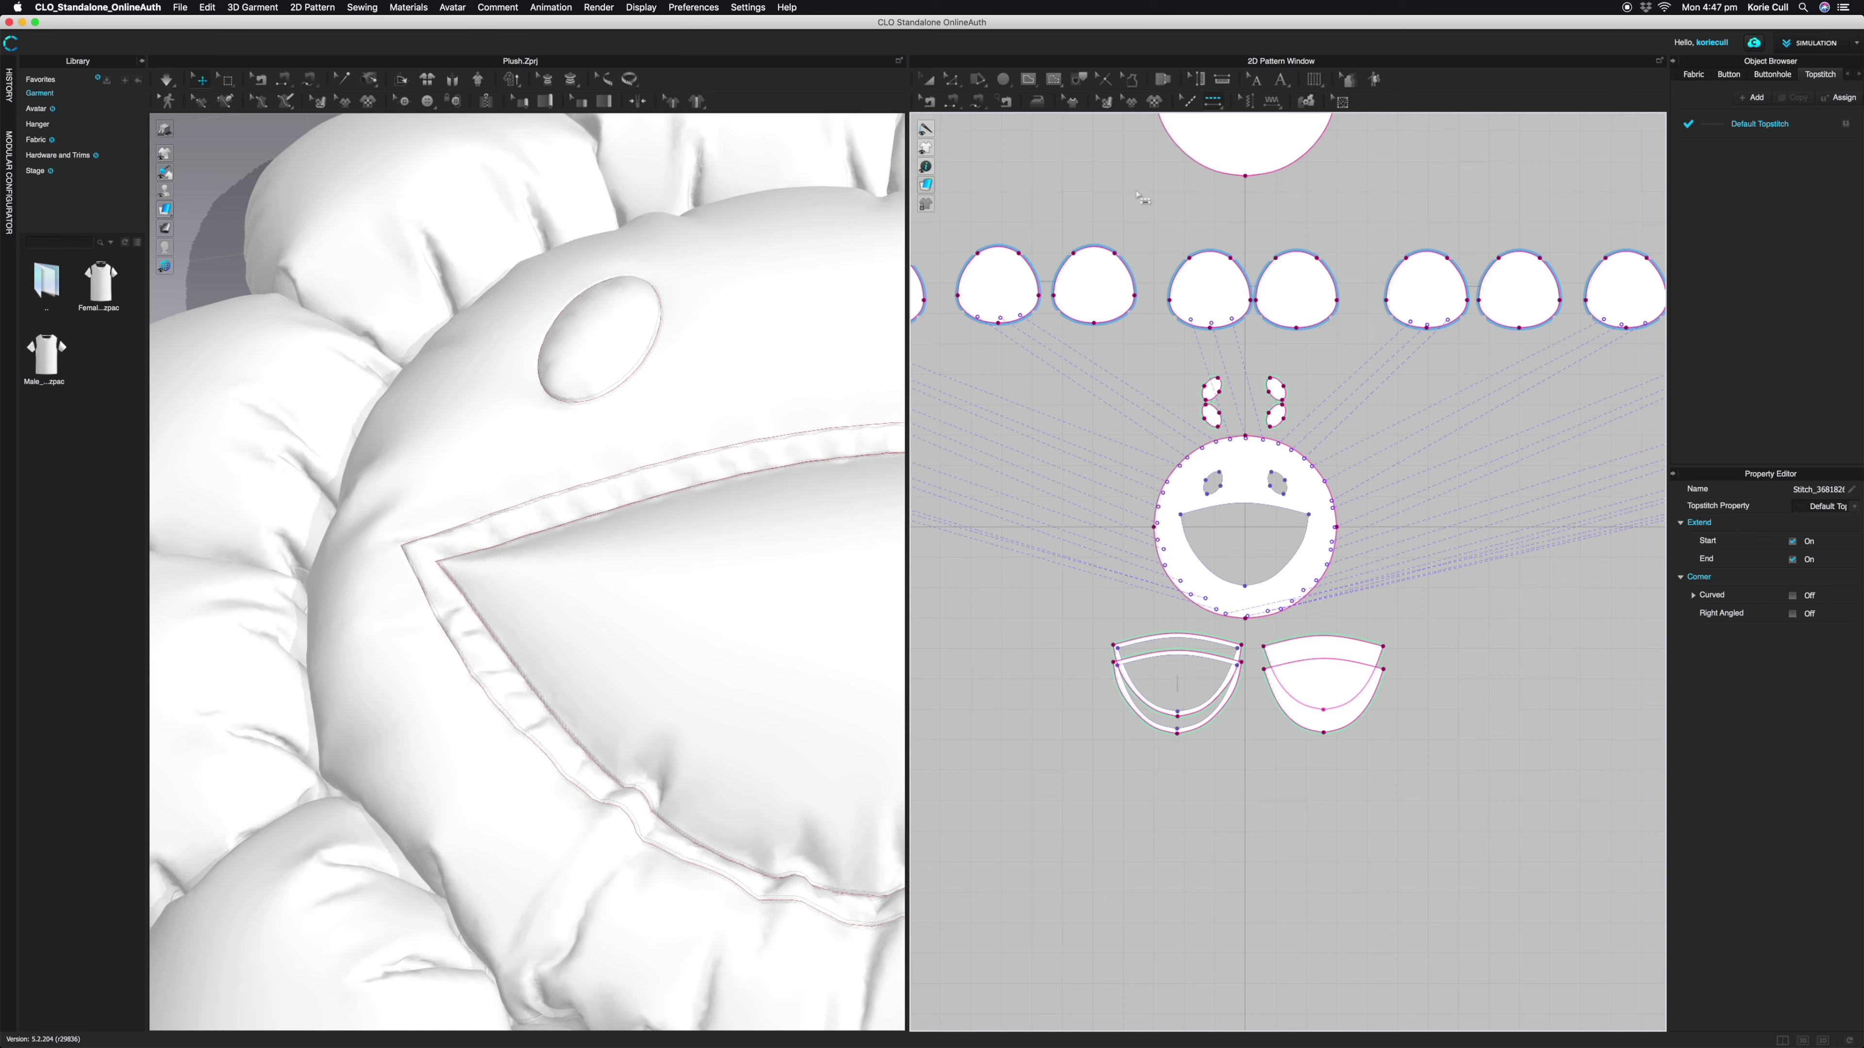
click(1071, 104)
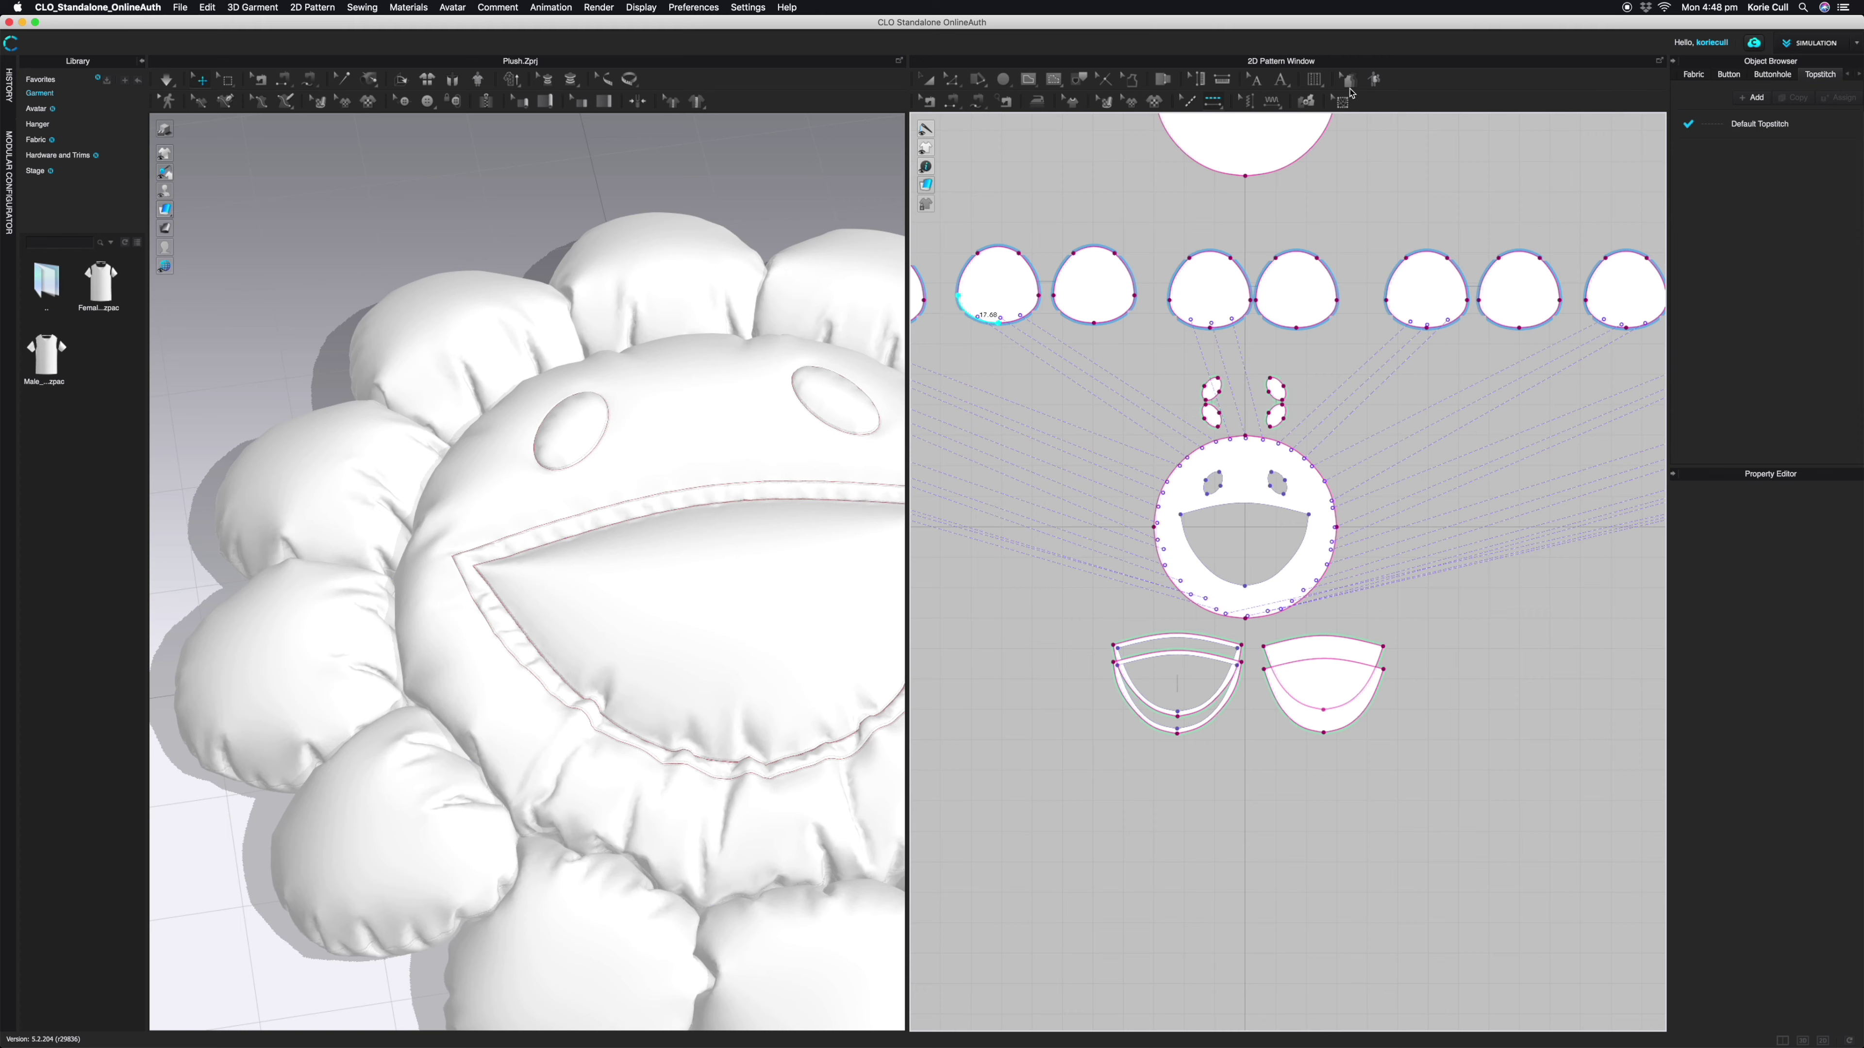
scroll(1227, 333, down, 5)
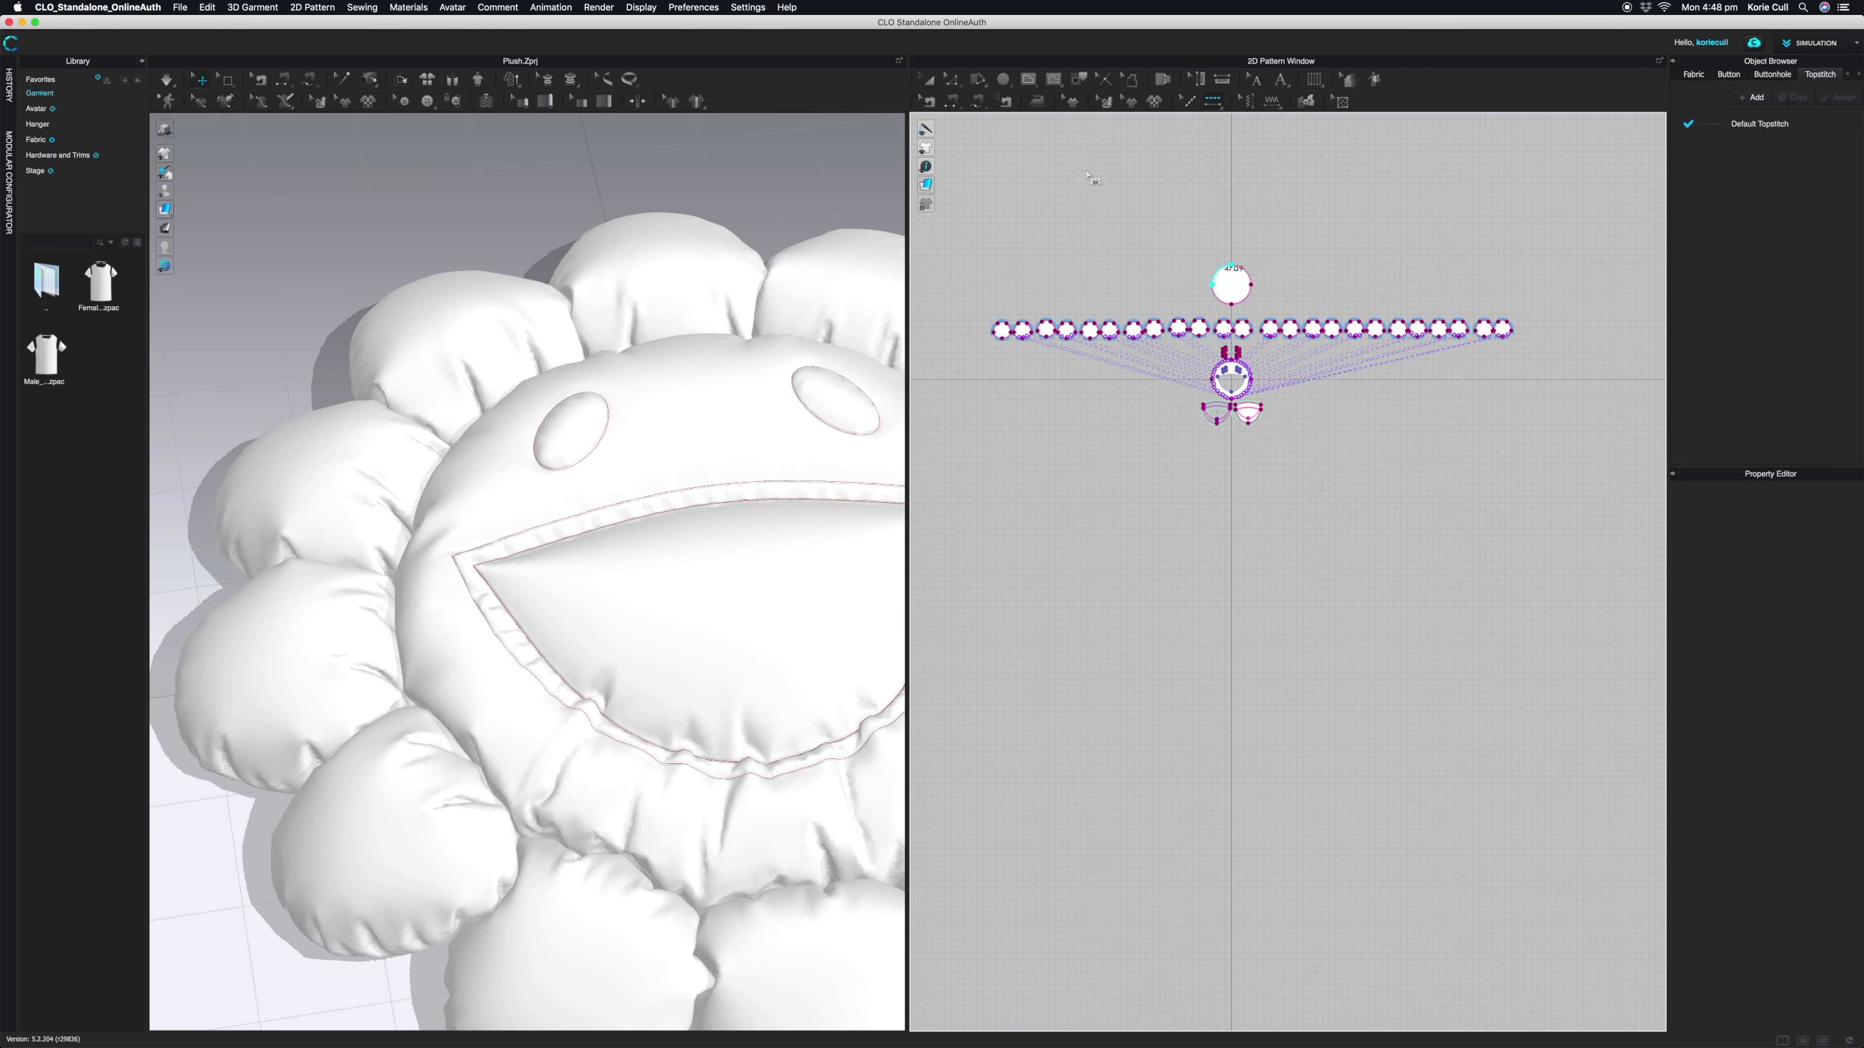
Step: Shift all pattern pieces down-right and move the lower mouth piece left beside the others
key(z)
key(ctrl+a)
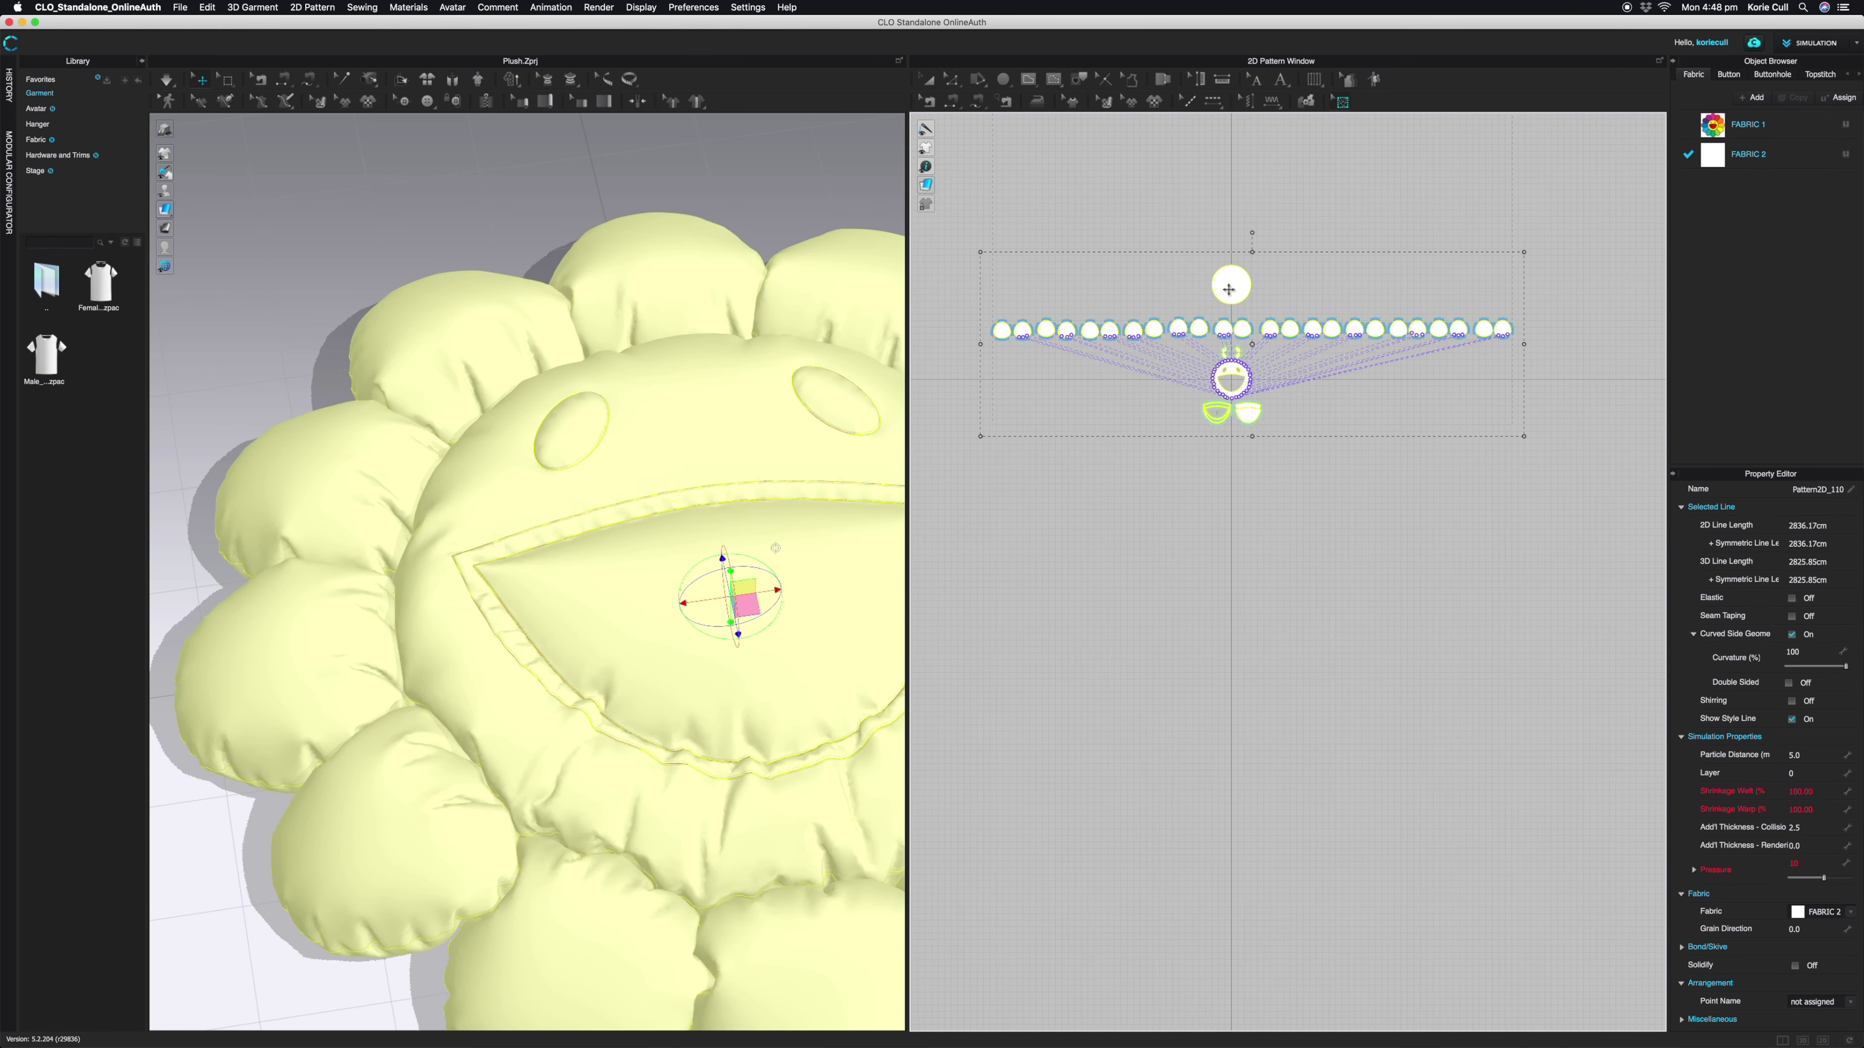
drag(1229, 289, 1374, 398)
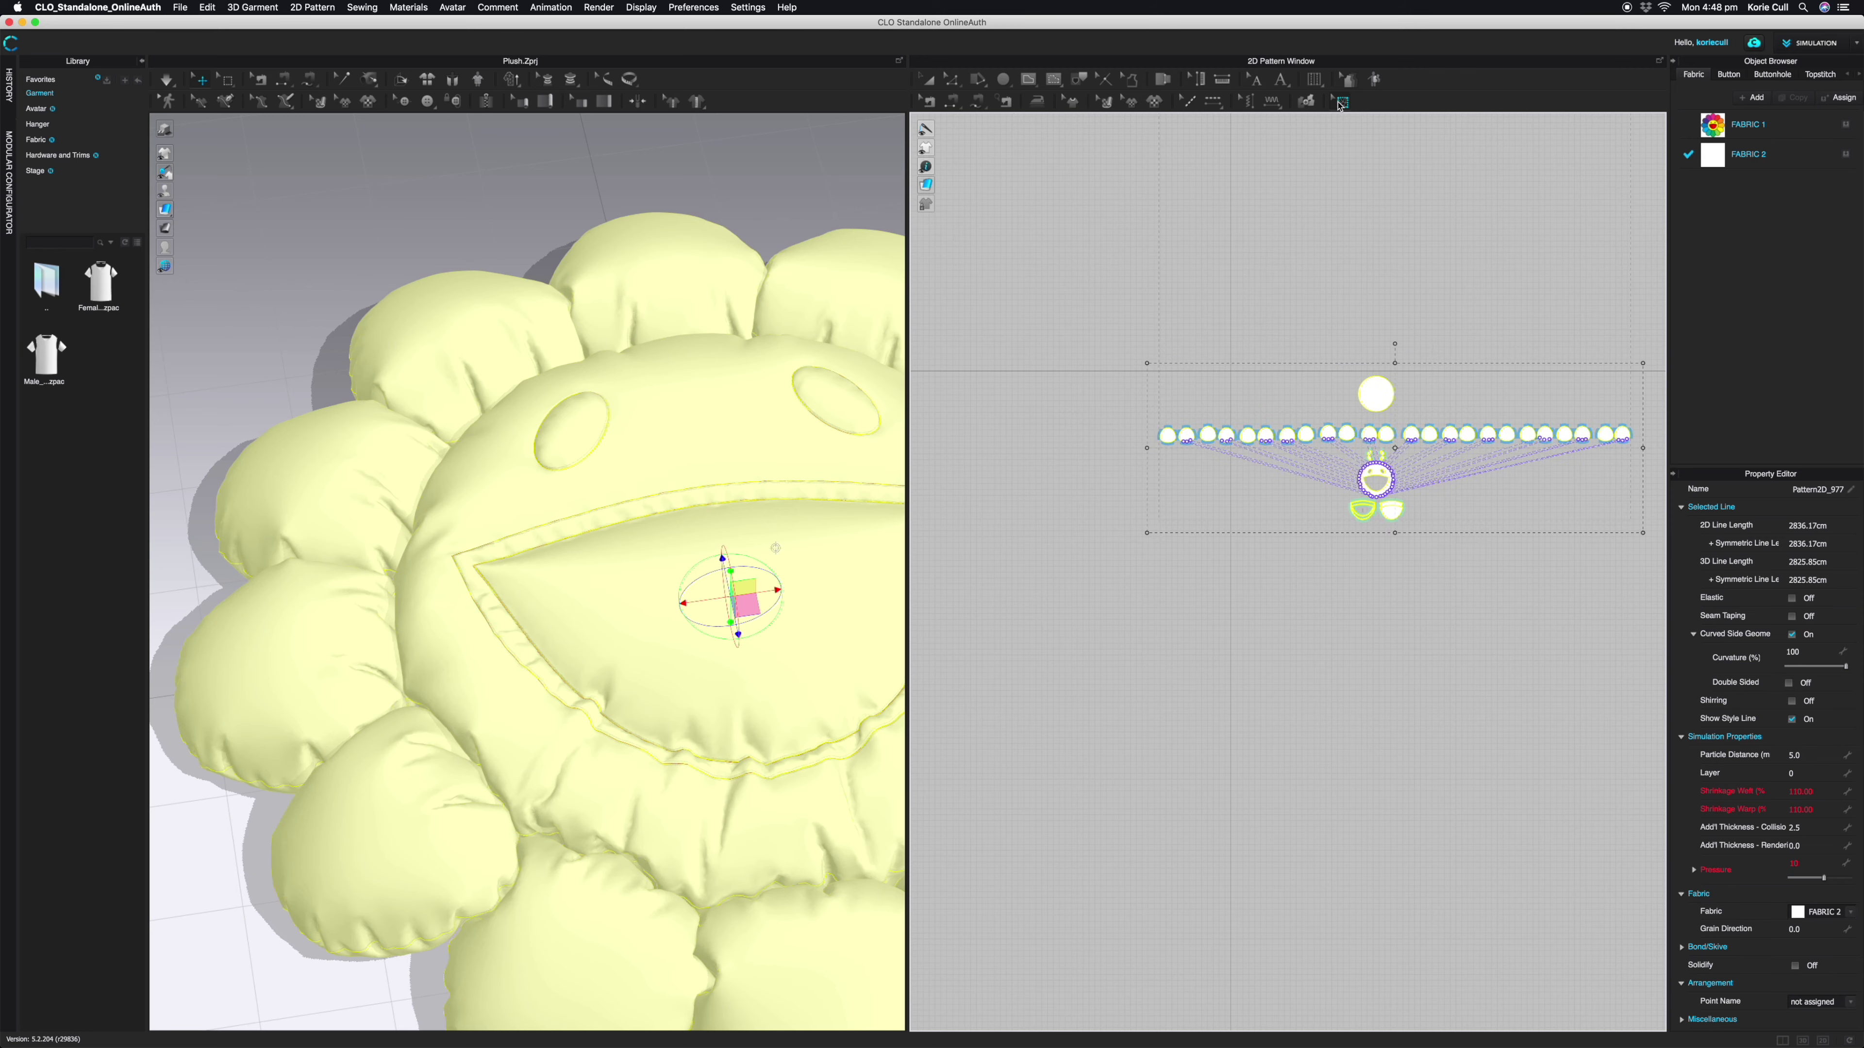
click(1265, 500)
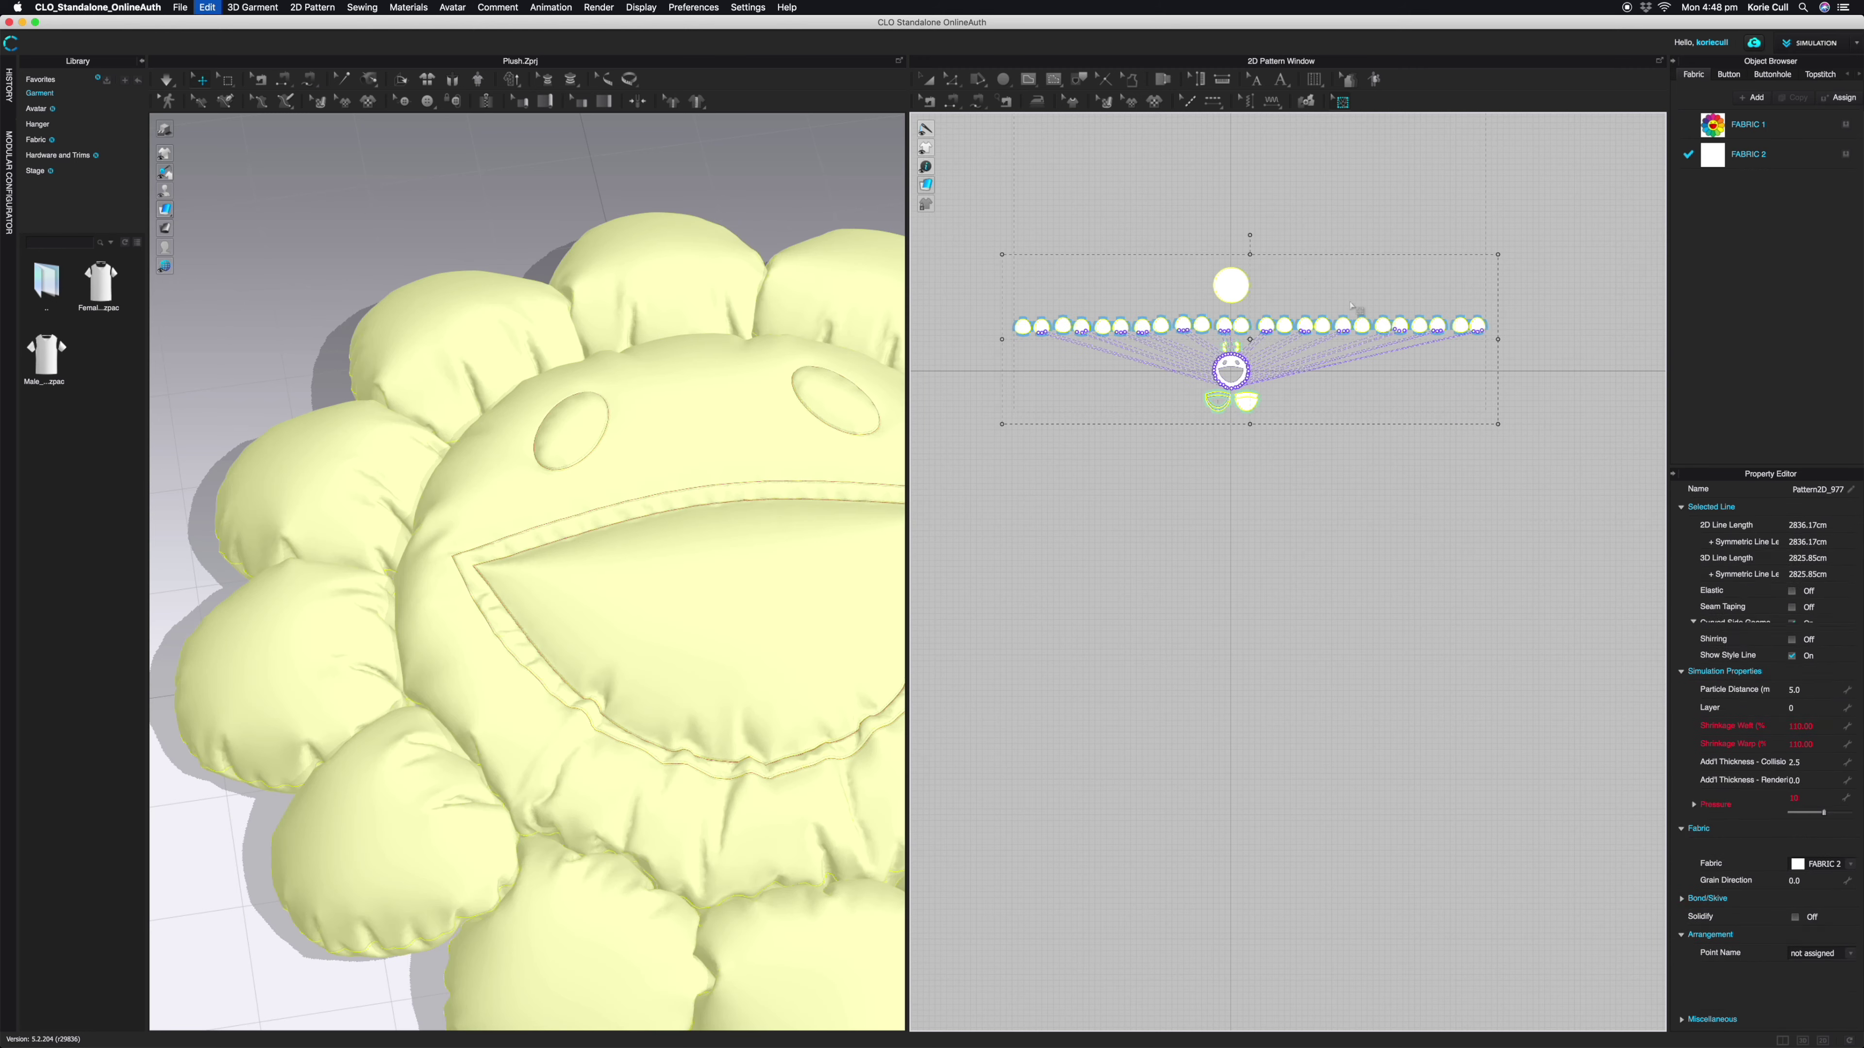
scroll(1265, 500, down, 2)
scroll(1285, 332, up, 2)
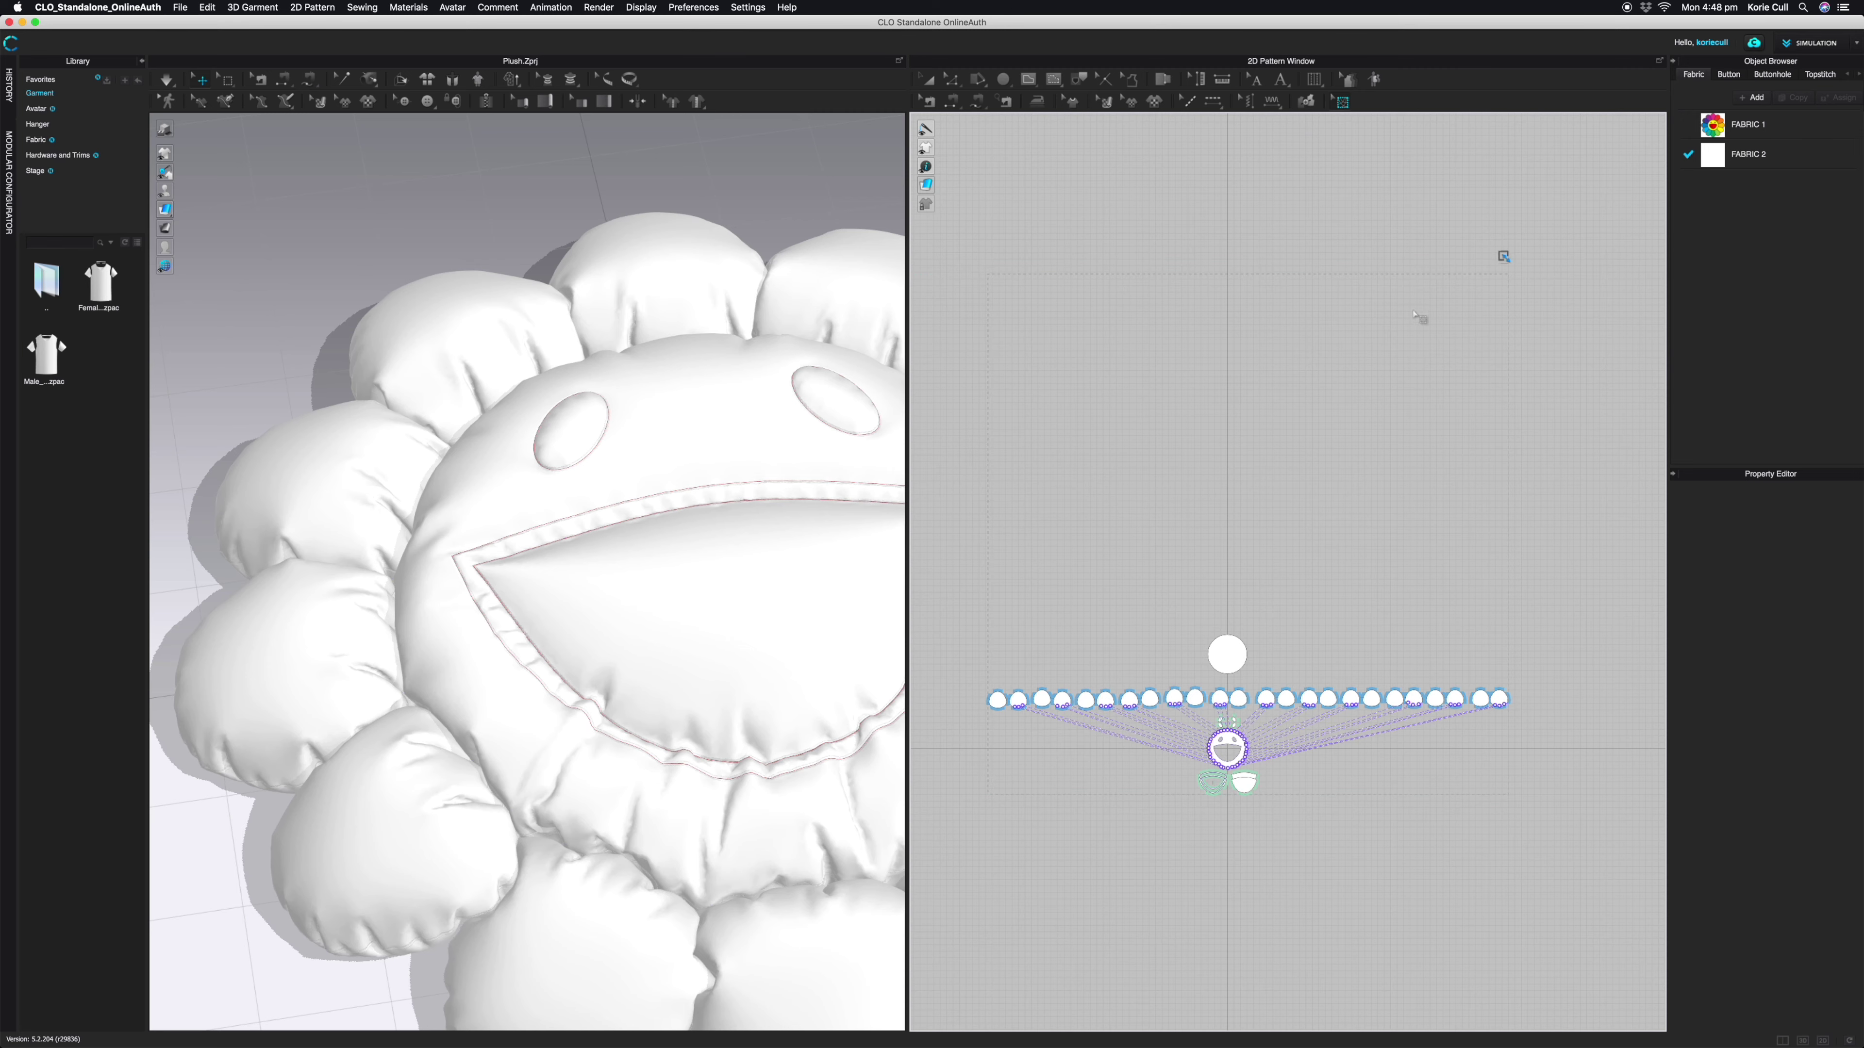
scroll(1251, 606, up, 1)
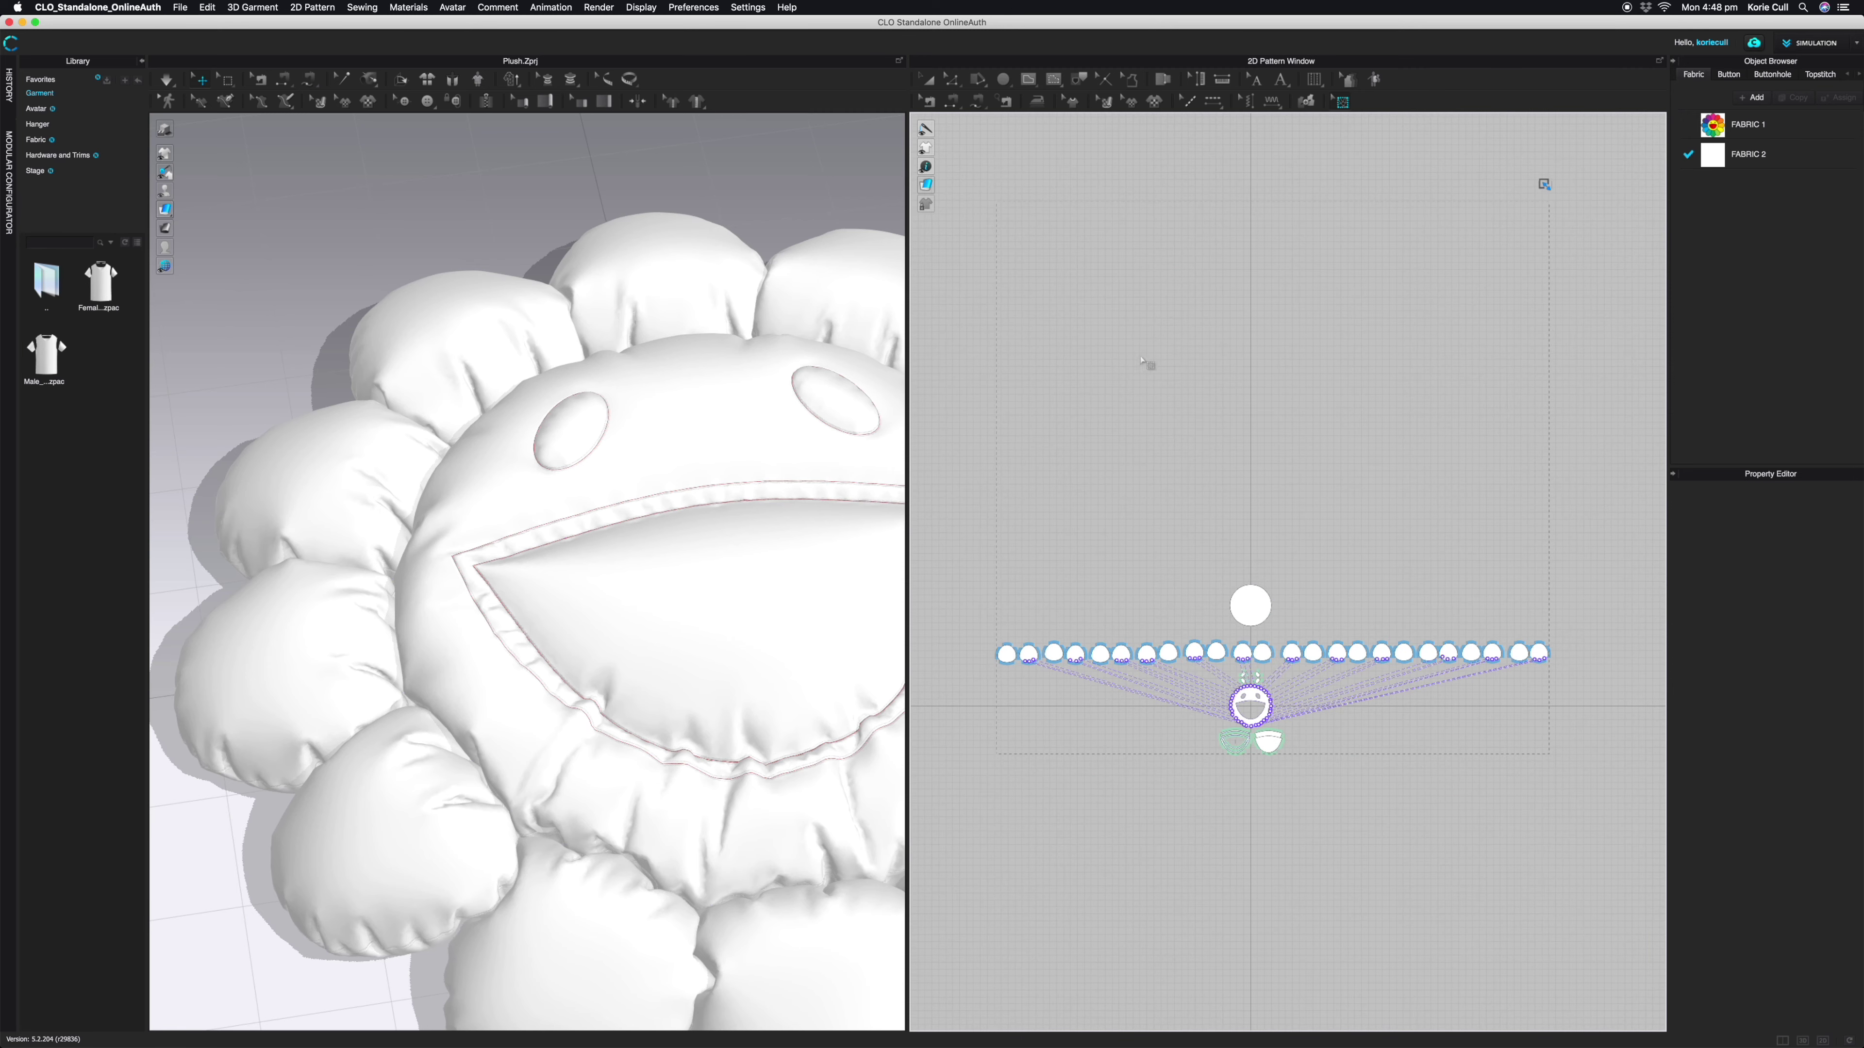
scroll(1262, 807, up, 3)
scroll(1262, 808, up, 3)
drag(1180, 557, 1022, 547)
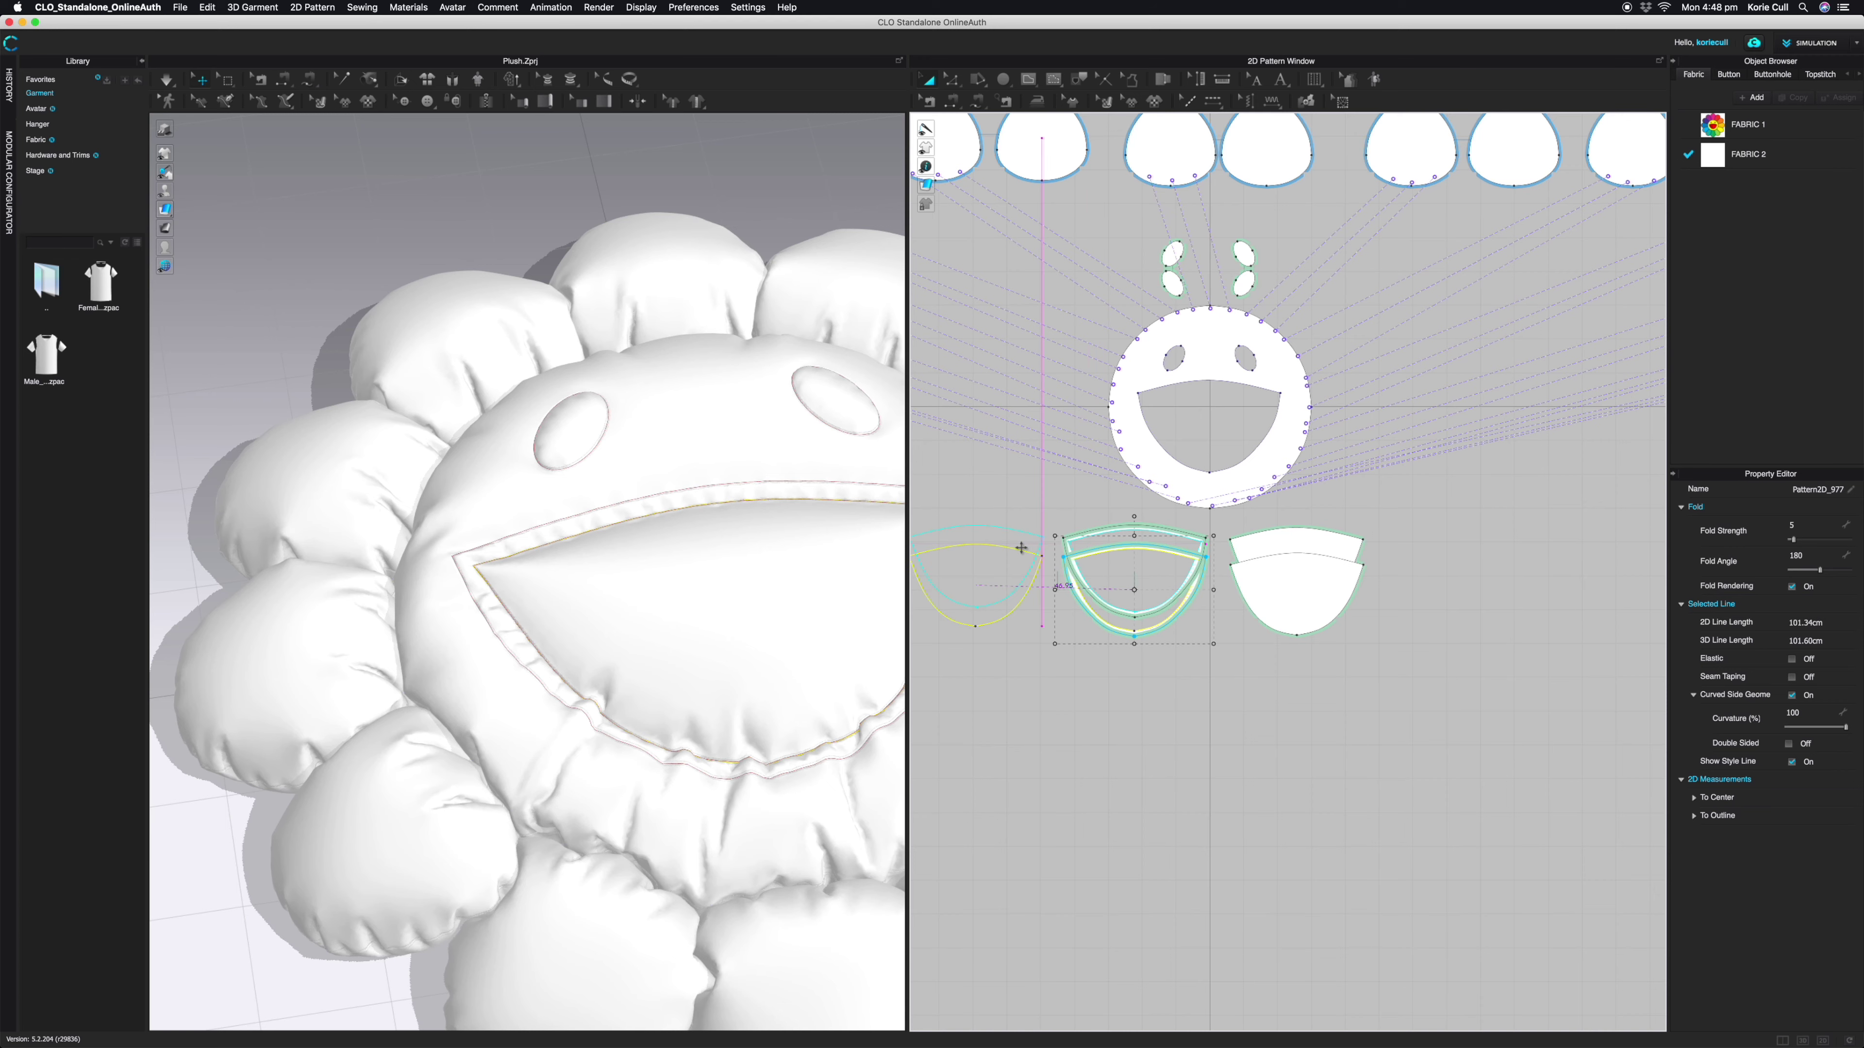
key(Return)
scroll(1080, 611, down, 2)
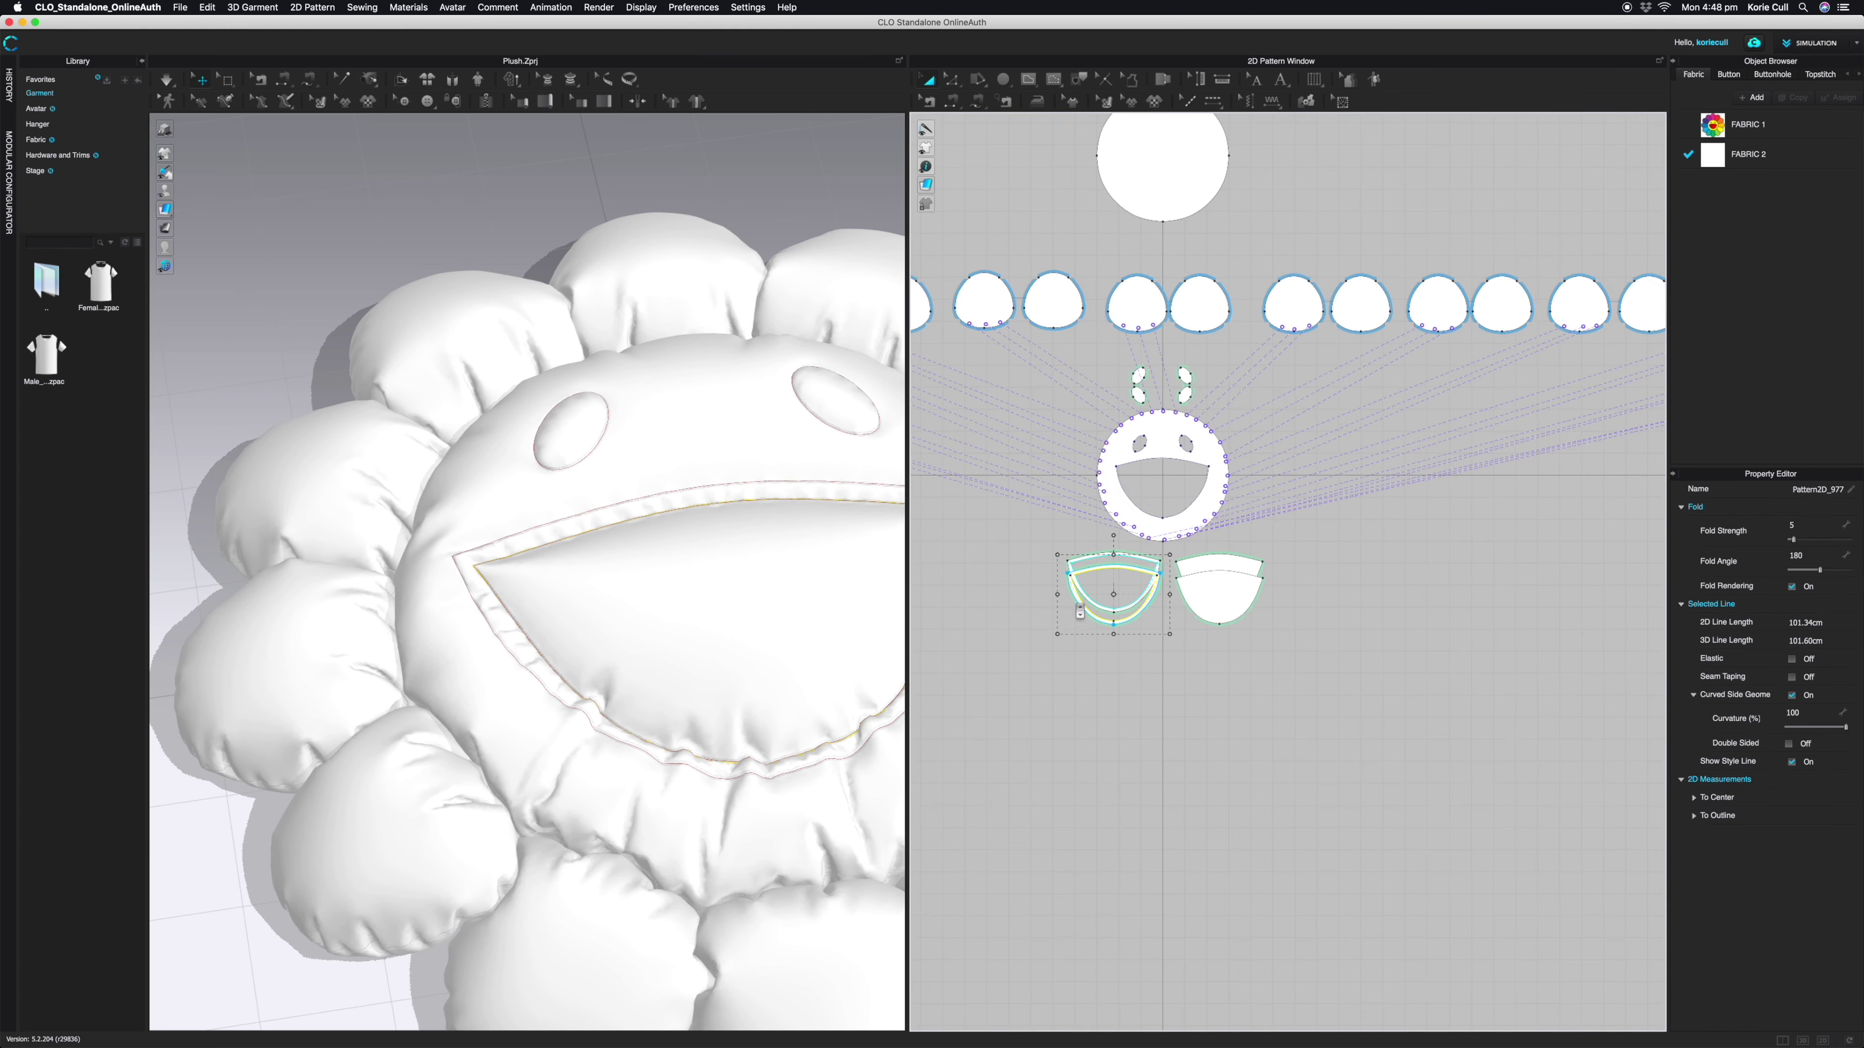
scroll(1079, 611, up, 3)
drag(1080, 611, 982, 546)
middle_drag(1541, 514, 976, 528)
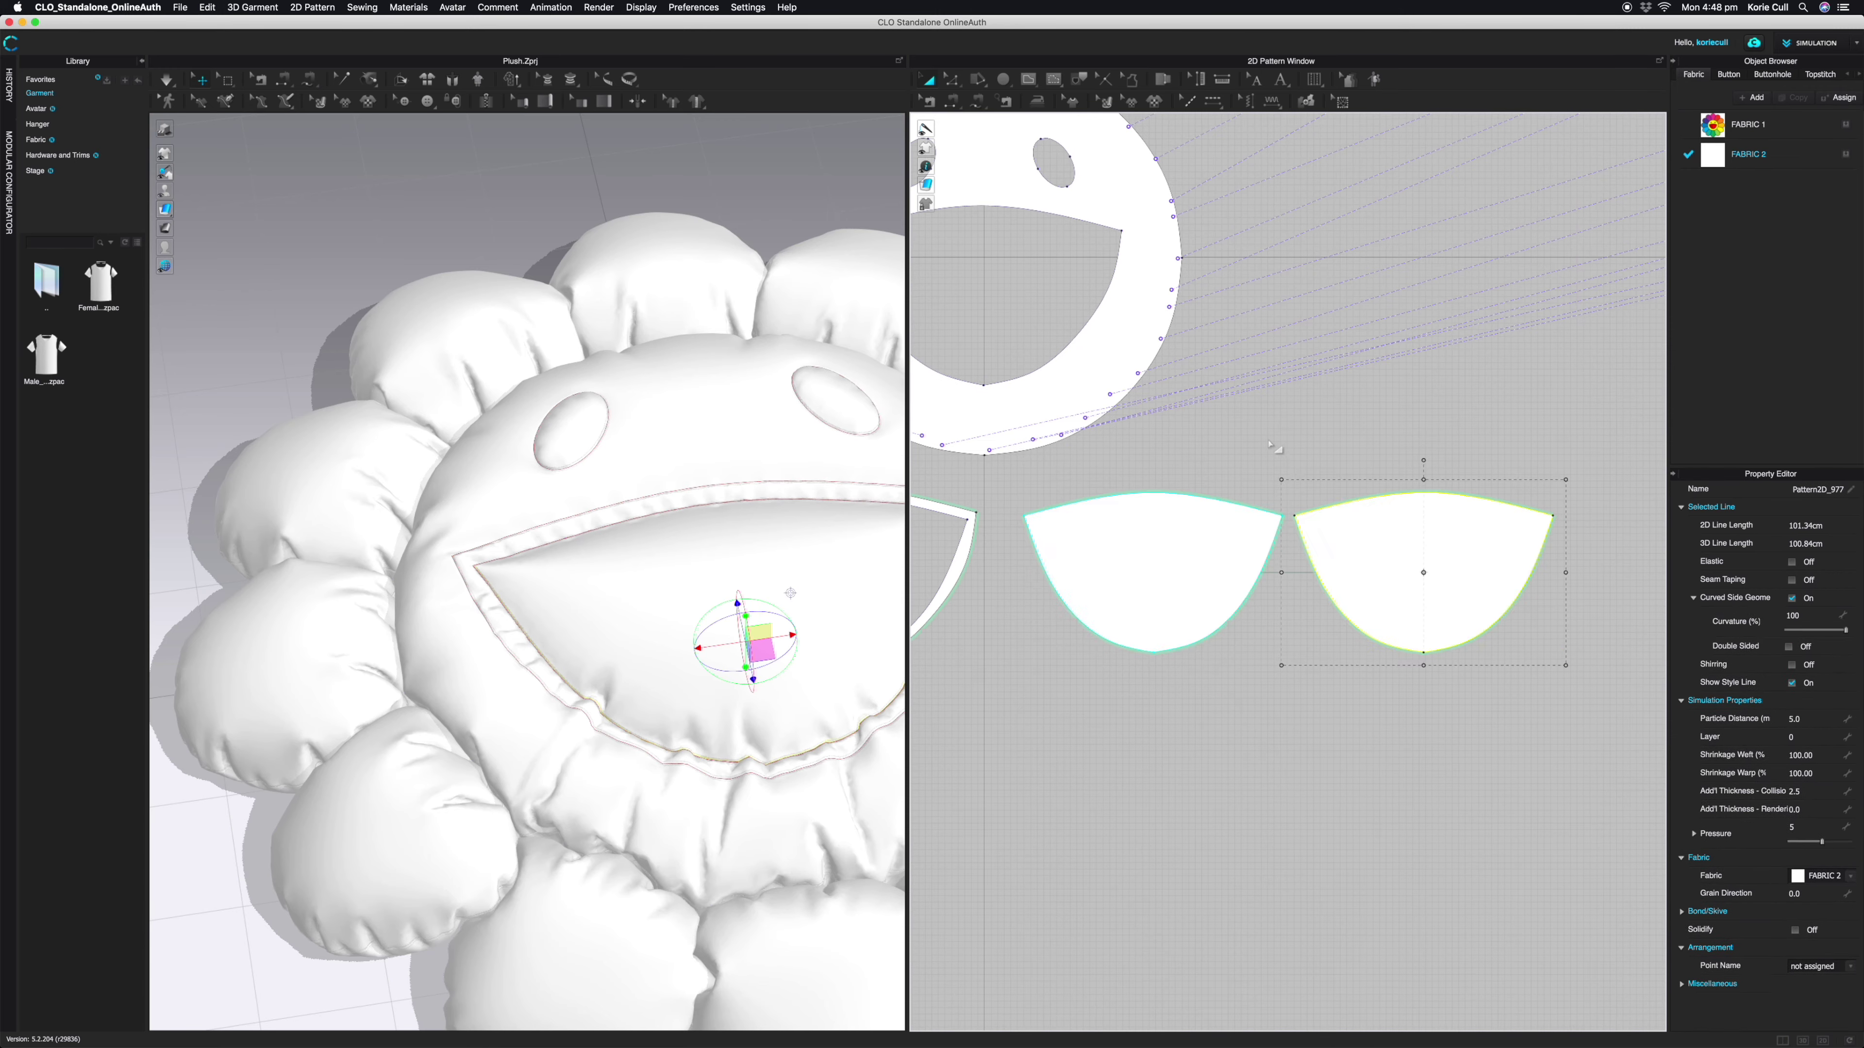
Step: Move the plain circle piece down beside the face
scroll(1269, 444, down, 2)
scroll(1261, 441, down, 2)
scroll(1255, 437, down, 1)
scroll(1253, 436, up, 1)
click(1253, 436)
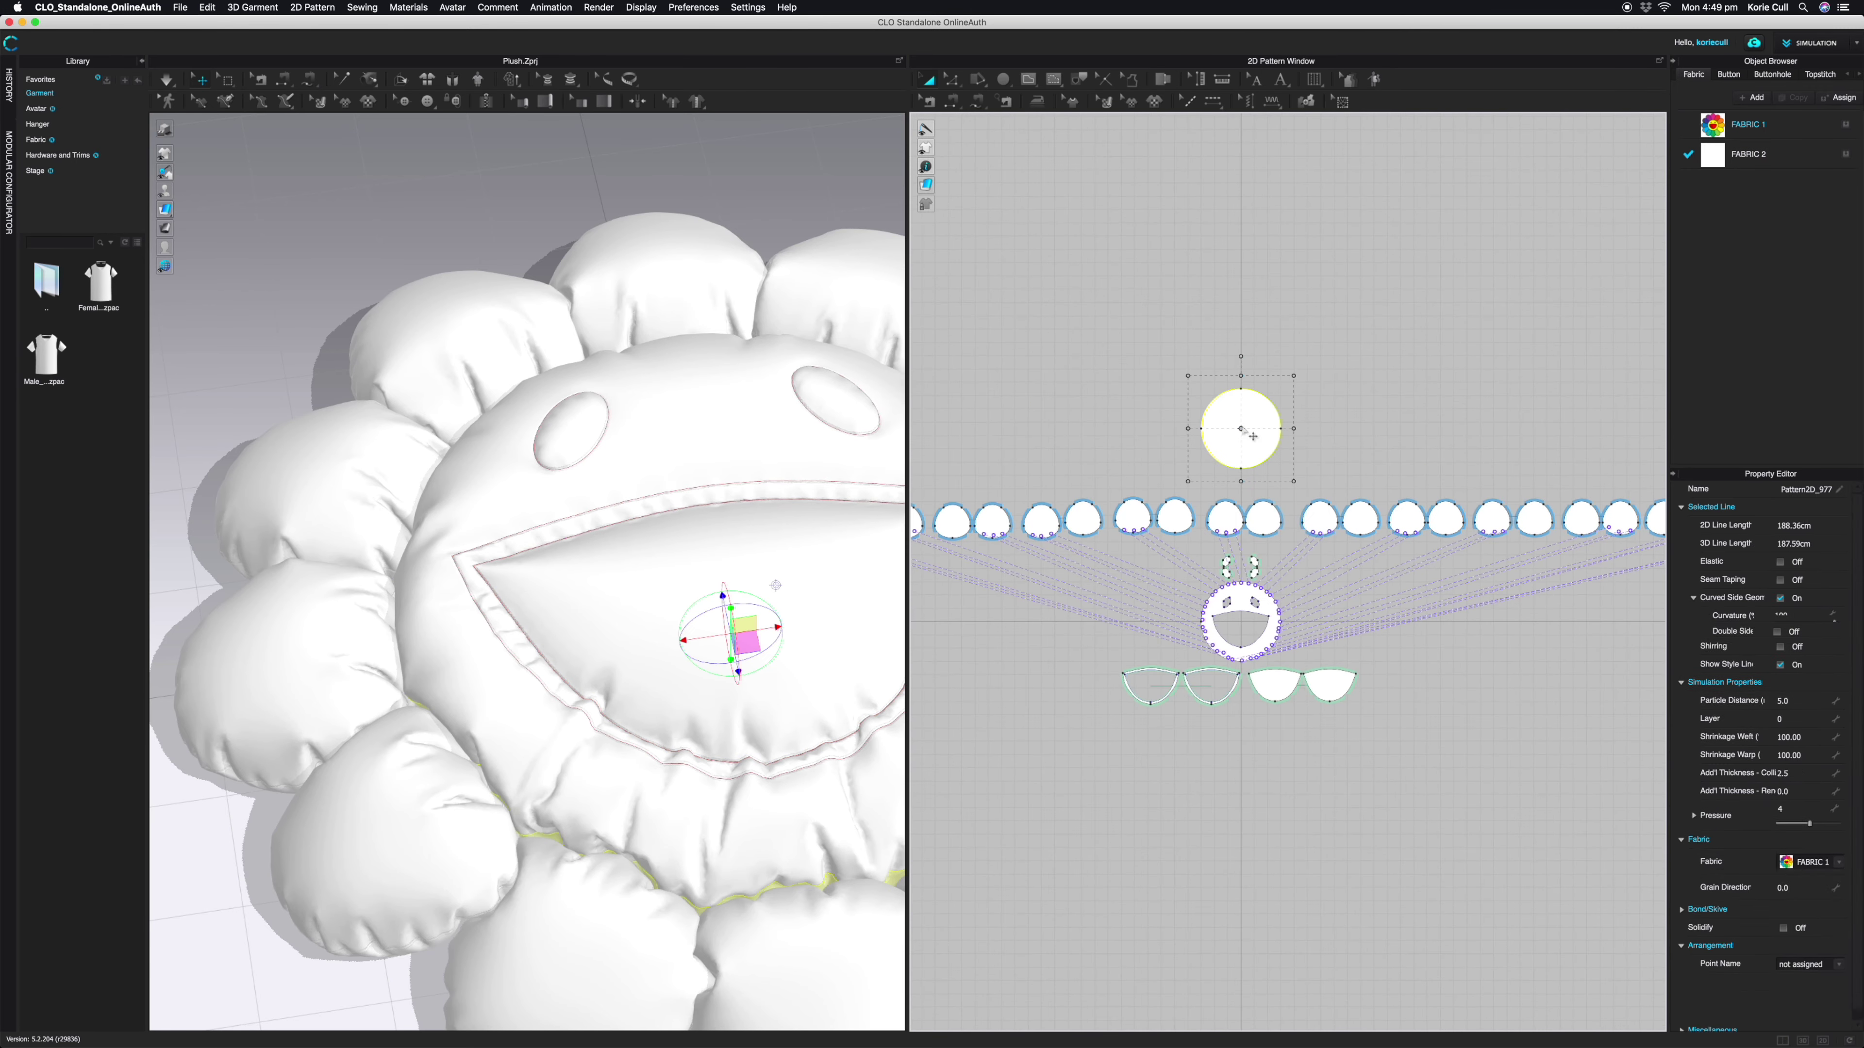
drag(1253, 436, 1342, 629)
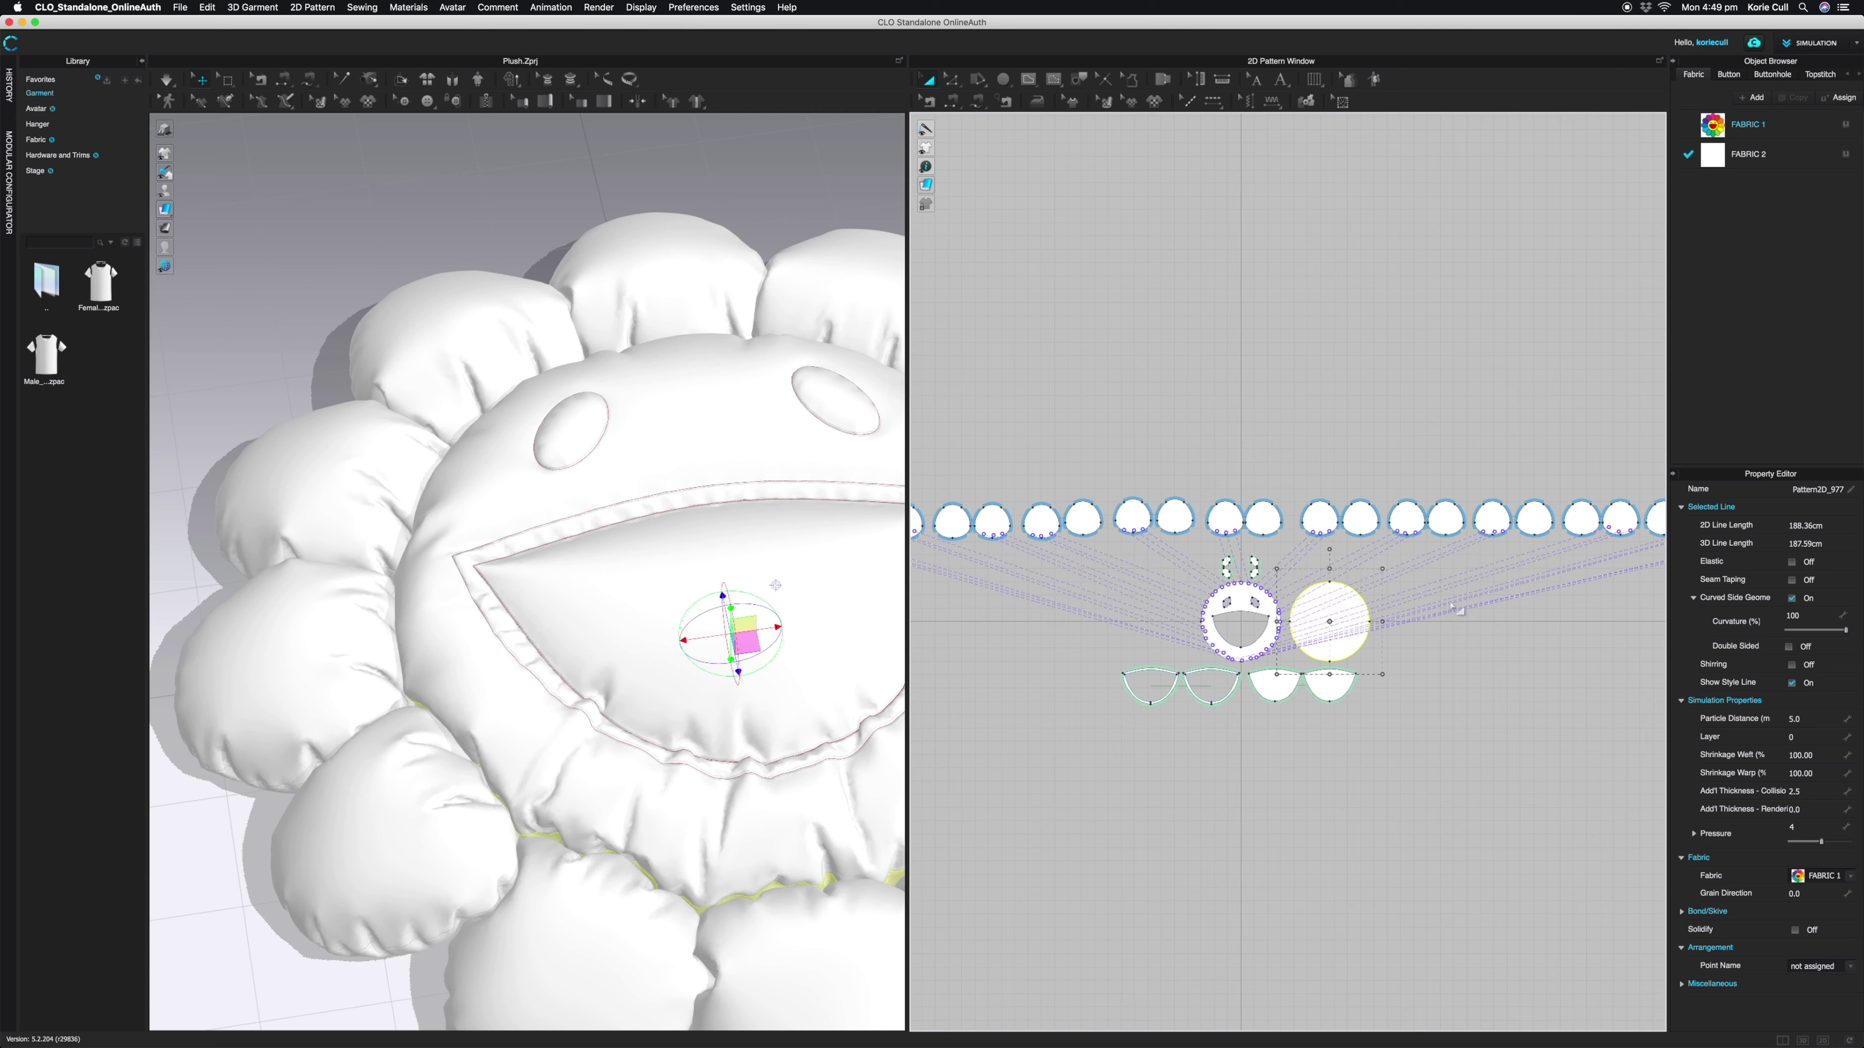
click(1453, 606)
Step: Send the row of petal pieces backward in the stacking order
scroll(1453, 607, down, 2)
scroll(1247, 514, down, 2)
scroll(970, 530, up, 2)
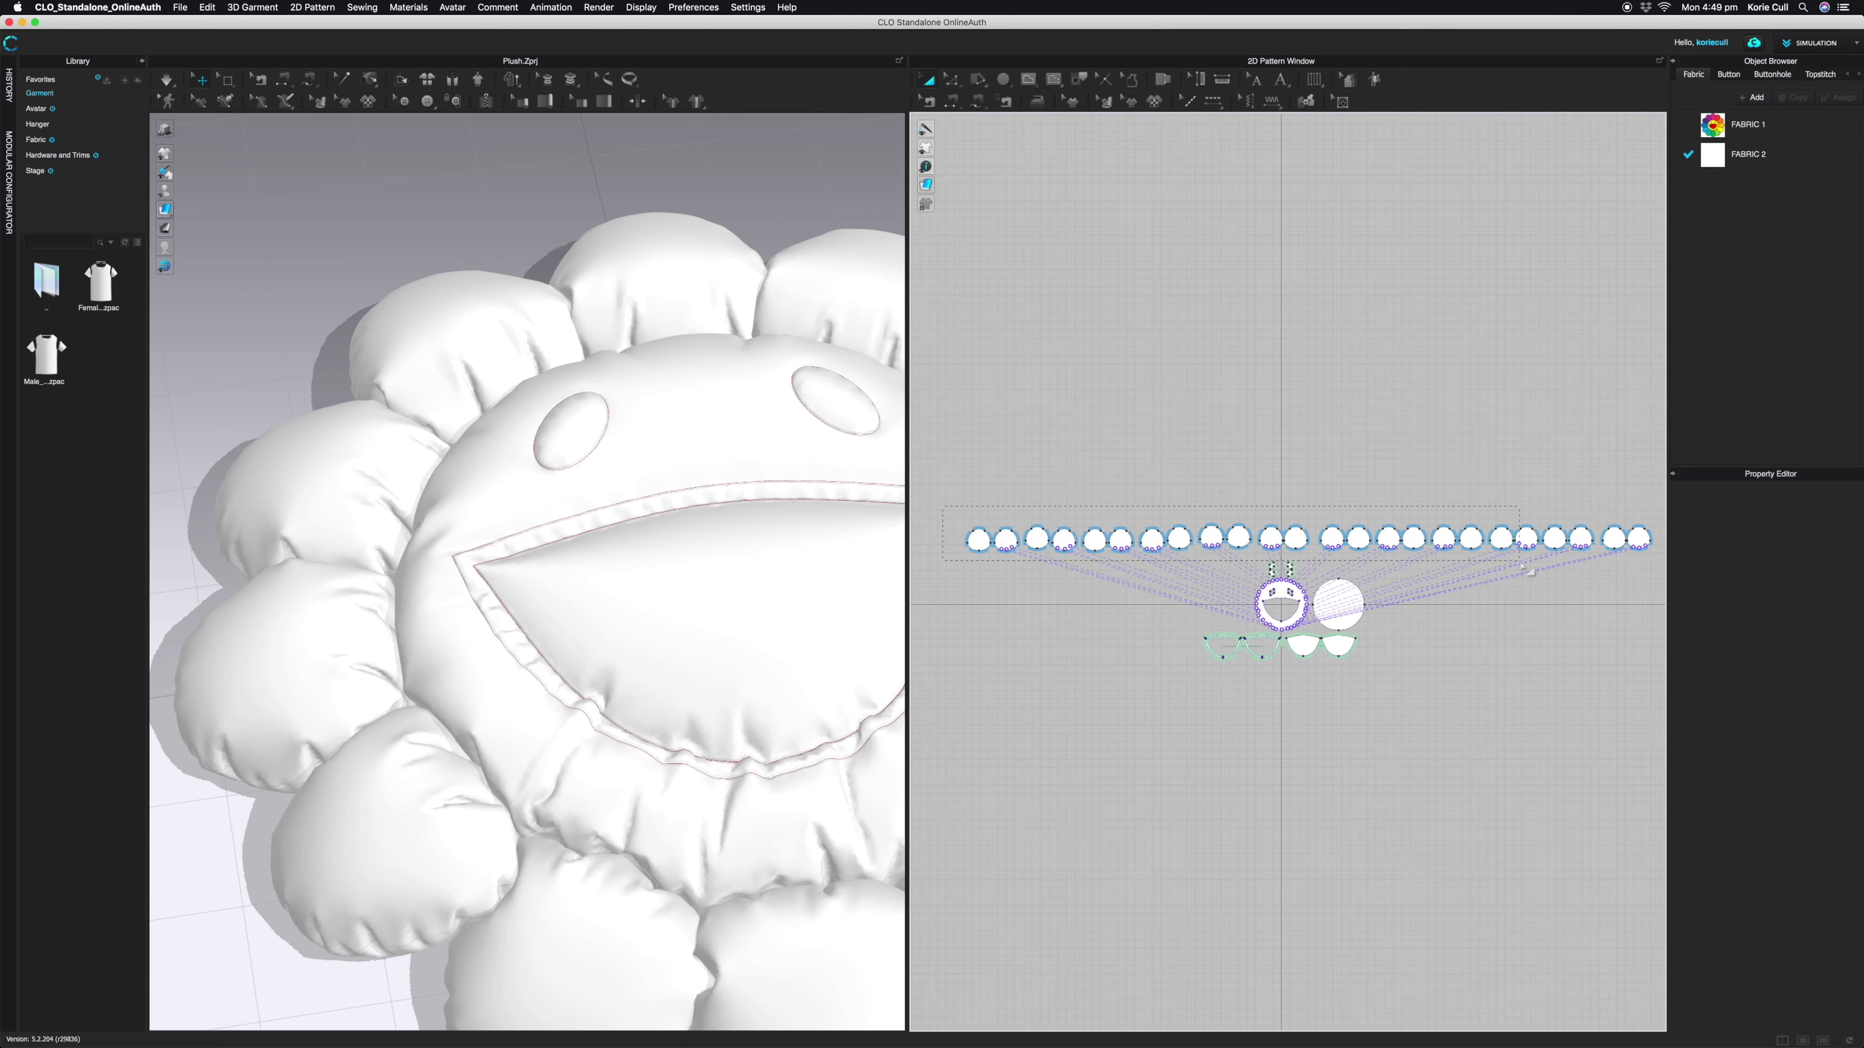
drag(1525, 569, 1660, 567)
right_click(1212, 540)
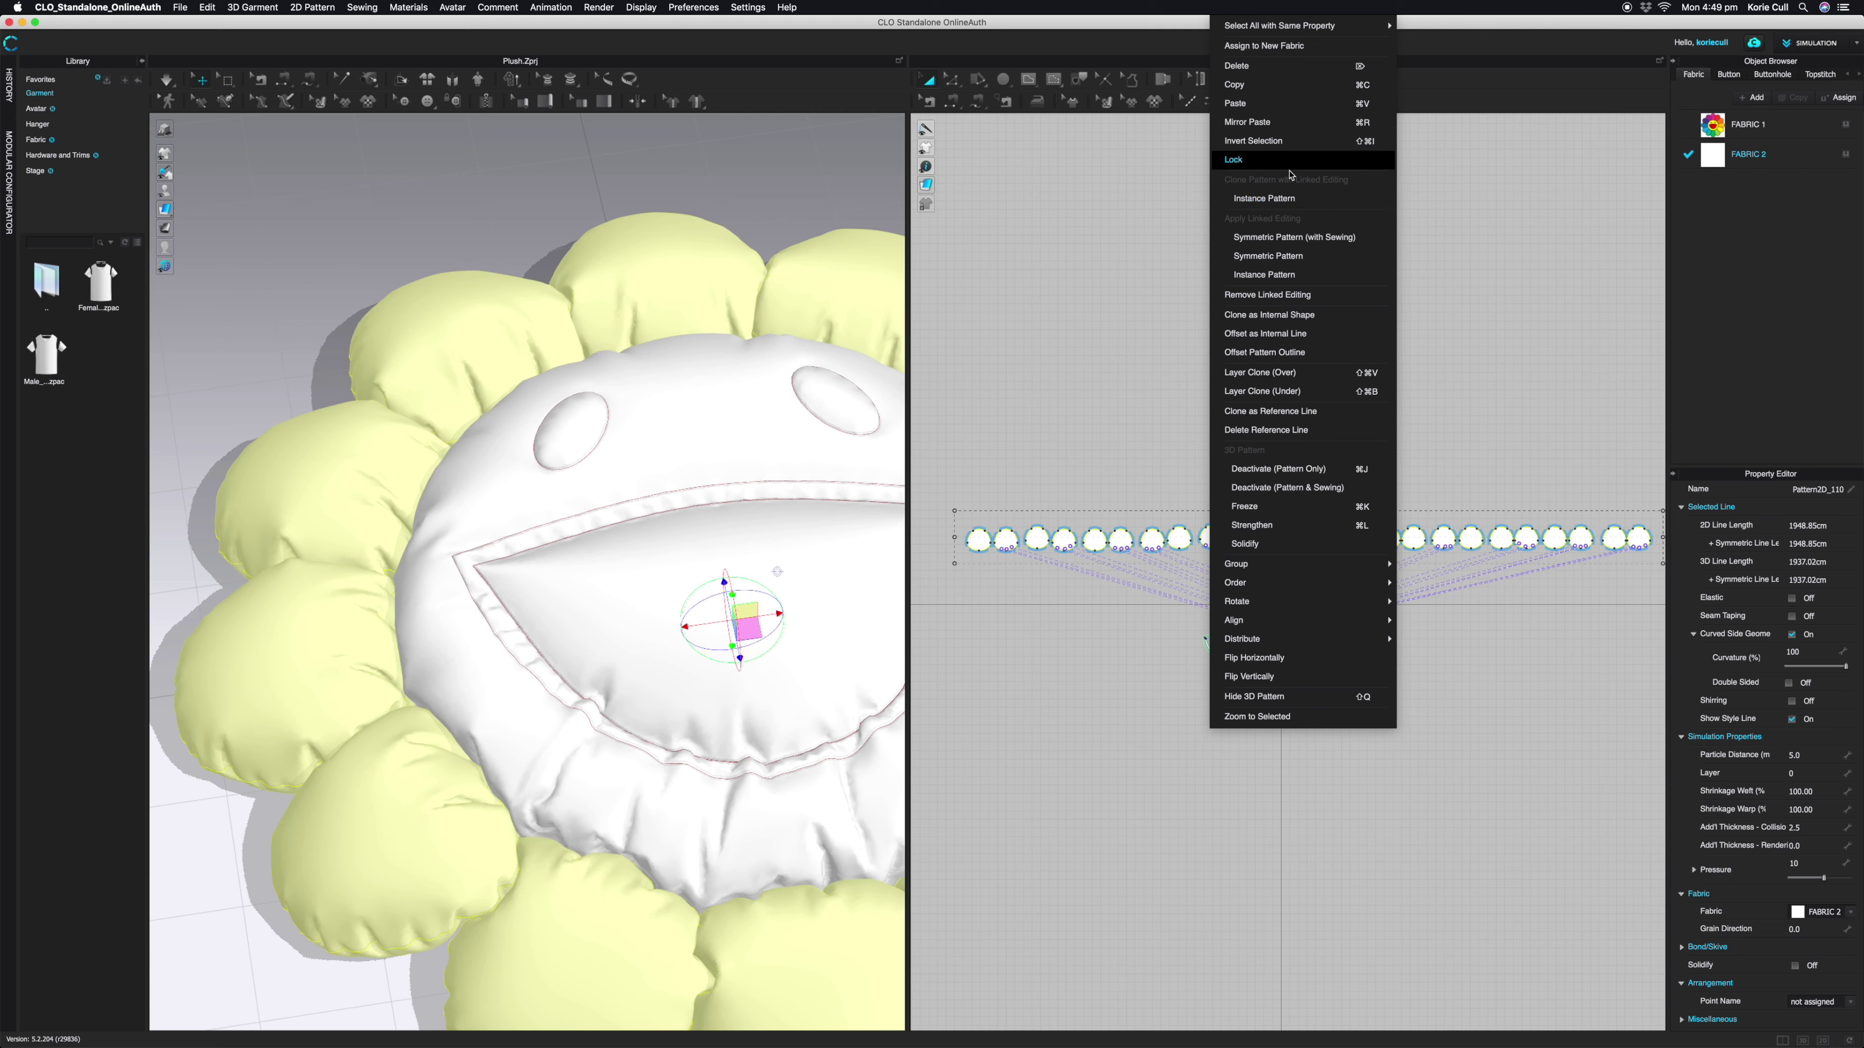
mouse_move(1235, 582)
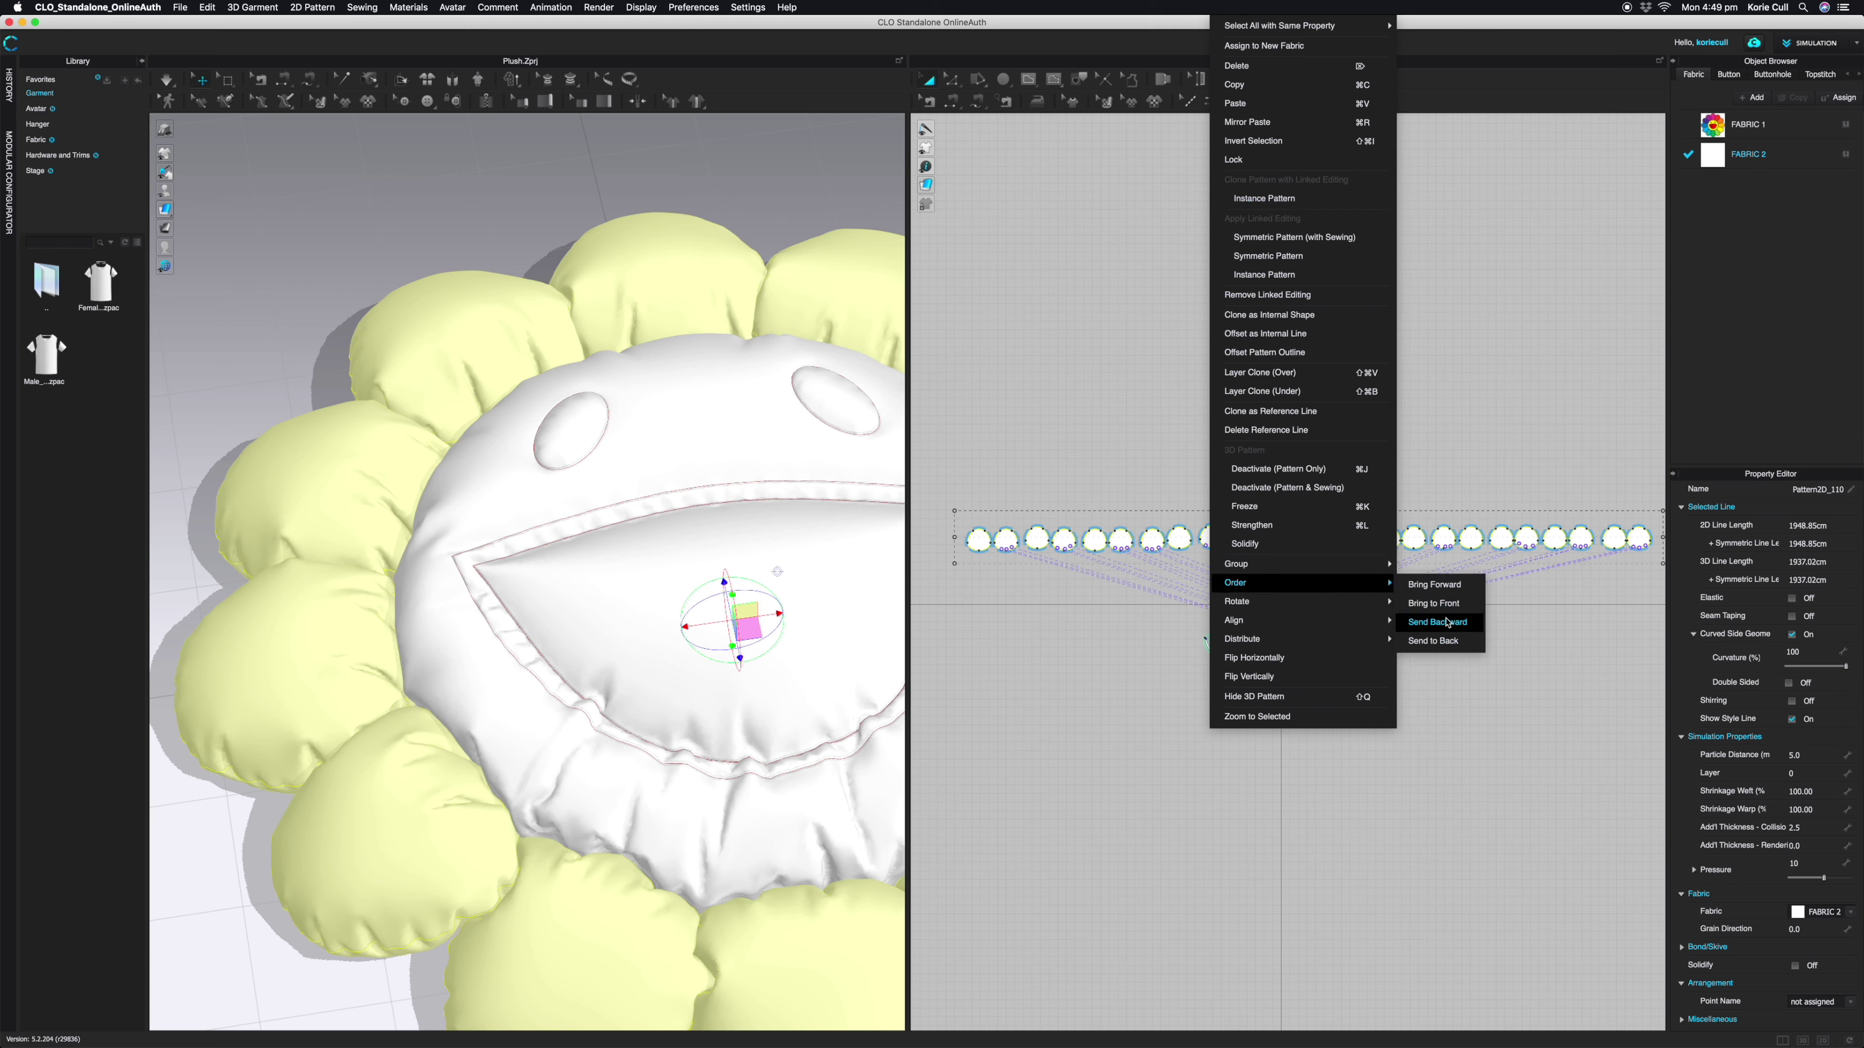
click(1427, 641)
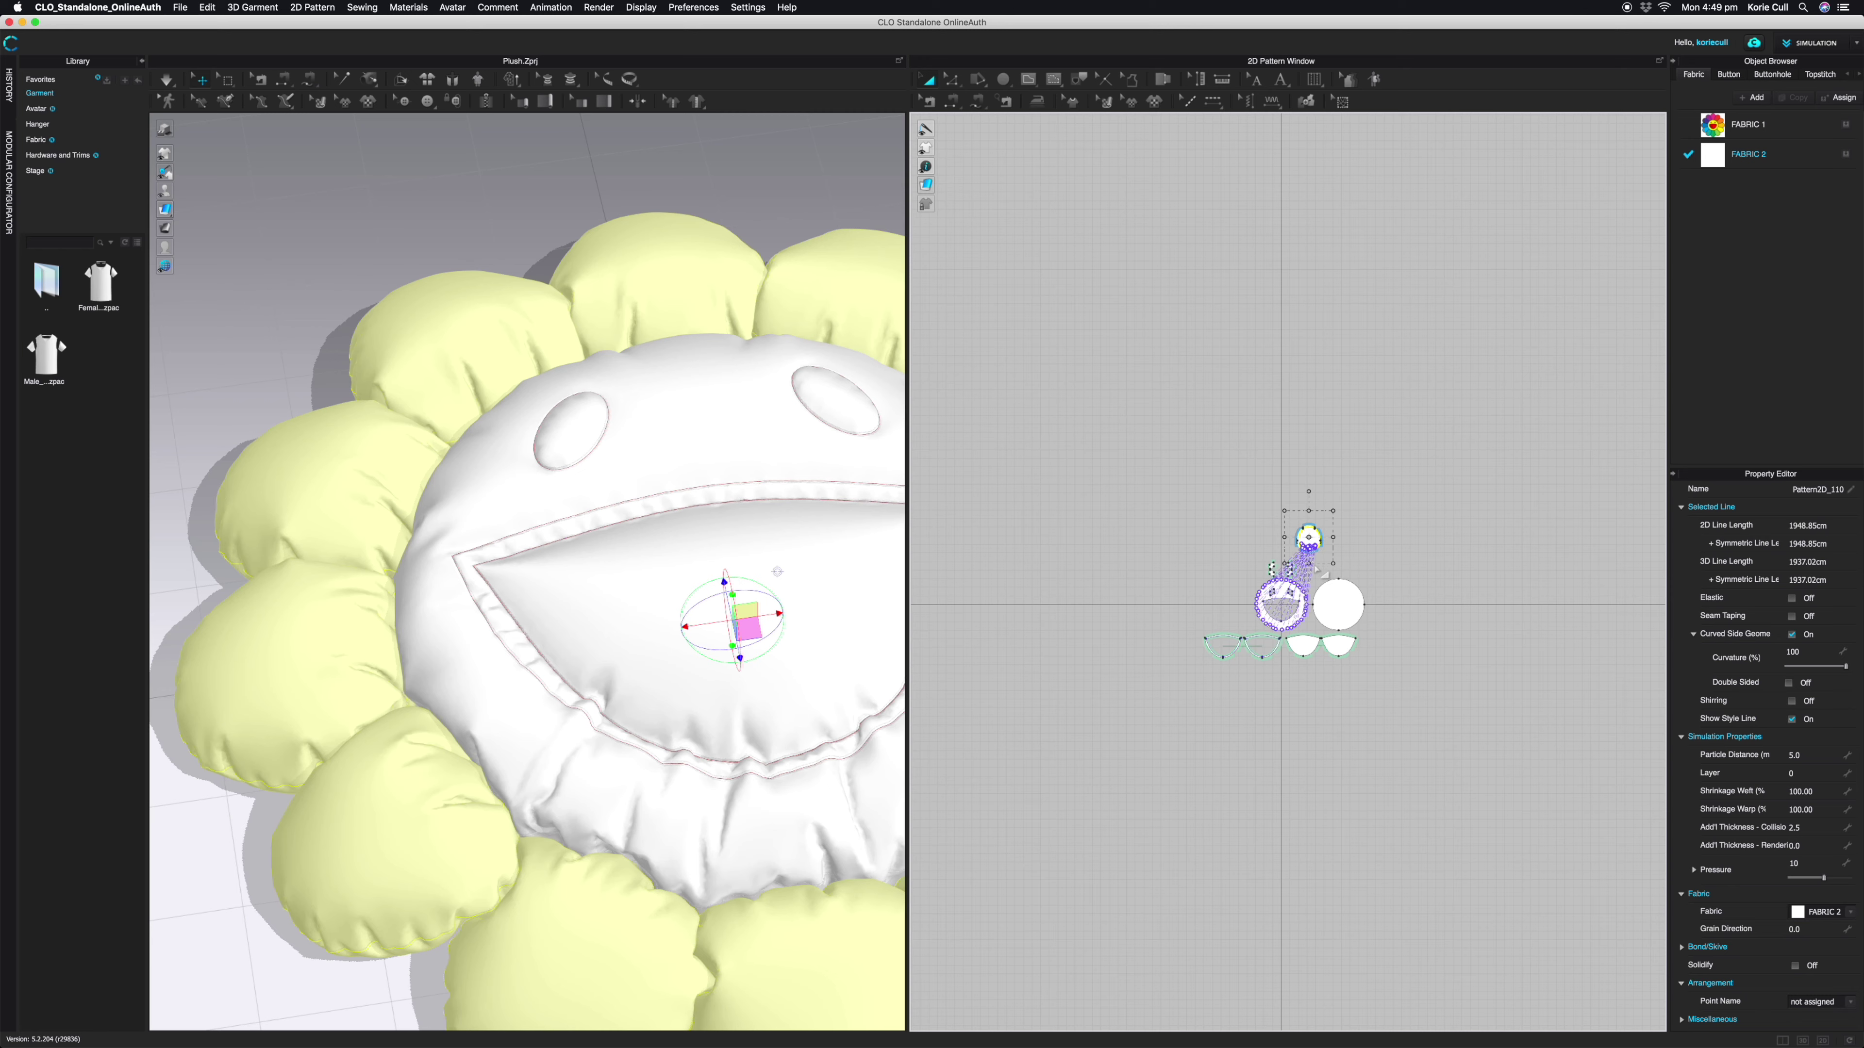
scroll(1317, 561, up, 10)
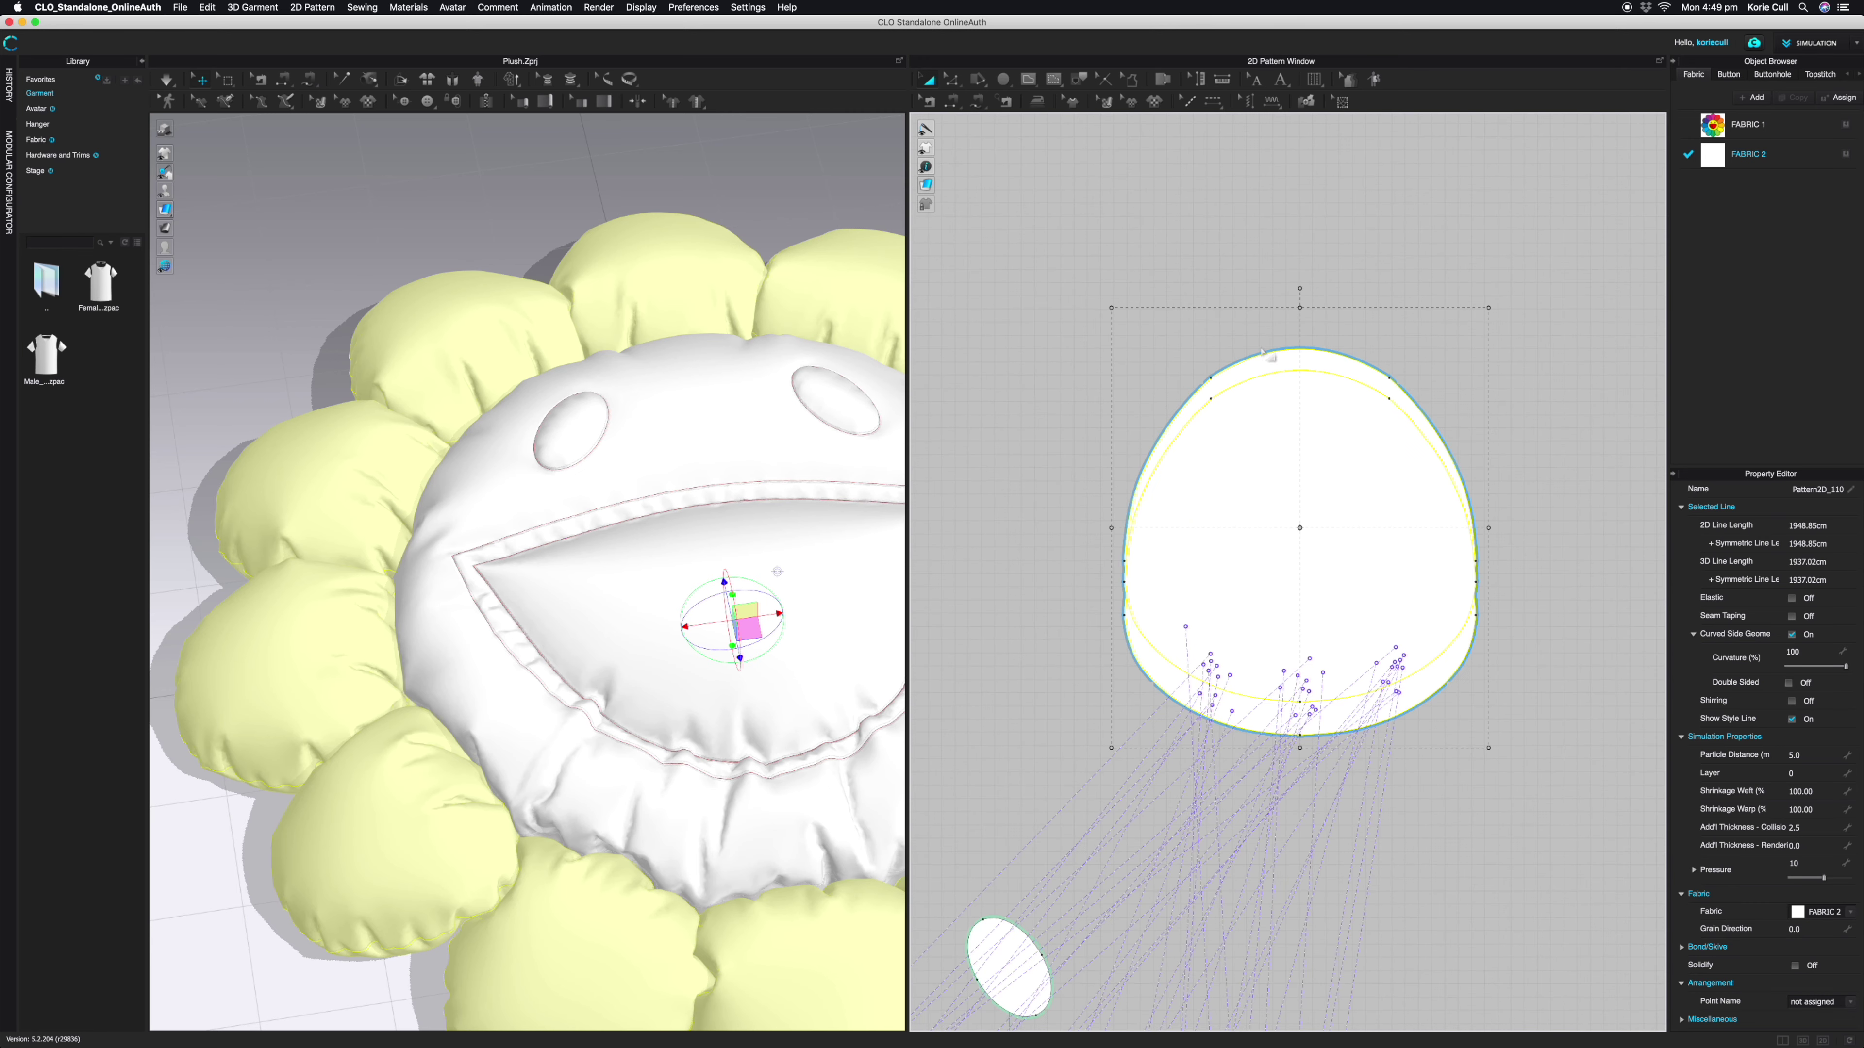
right_click(1289, 558)
click(1500, 684)
Step: Flip the two lower mouth pieces horizontally and align them
scroll(1369, 589, down, 5)
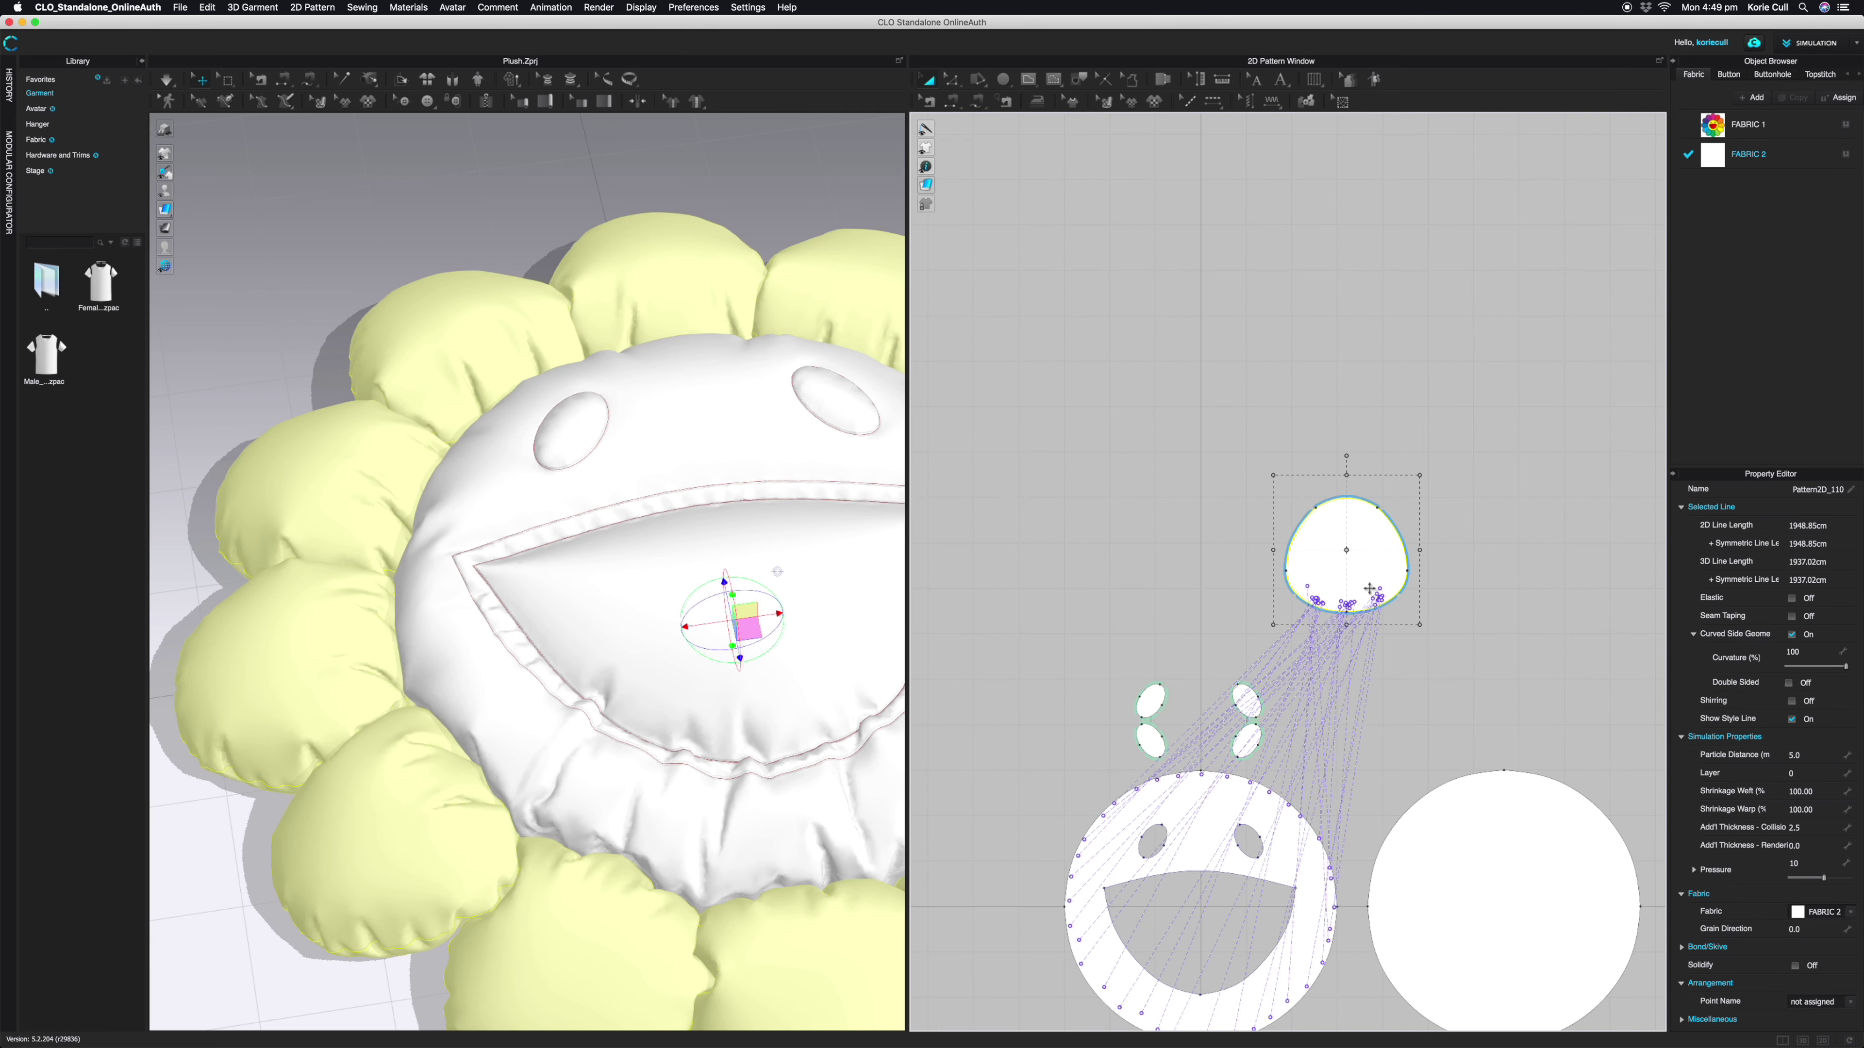
scroll(1386, 551, down, 5)
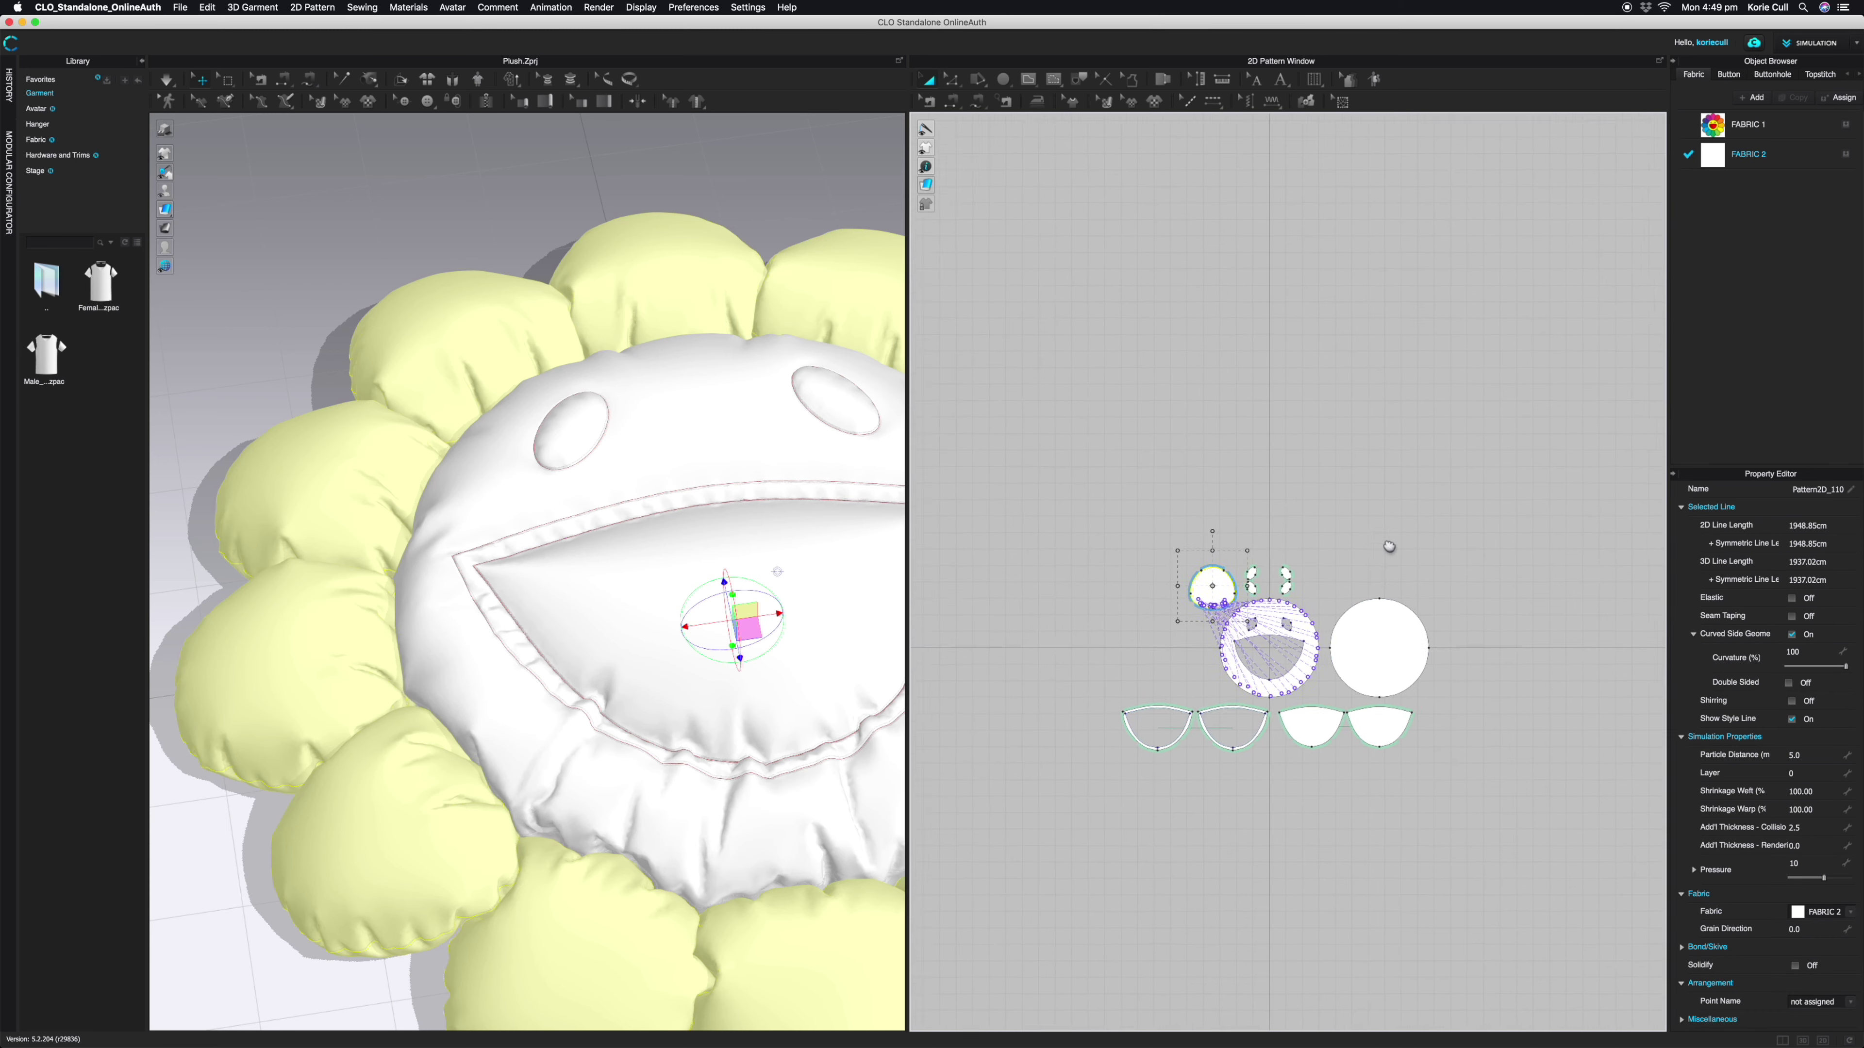
scroll(1195, 836, up, 2)
click(1350, 686)
right_click(1355, 711)
click(1541, 594)
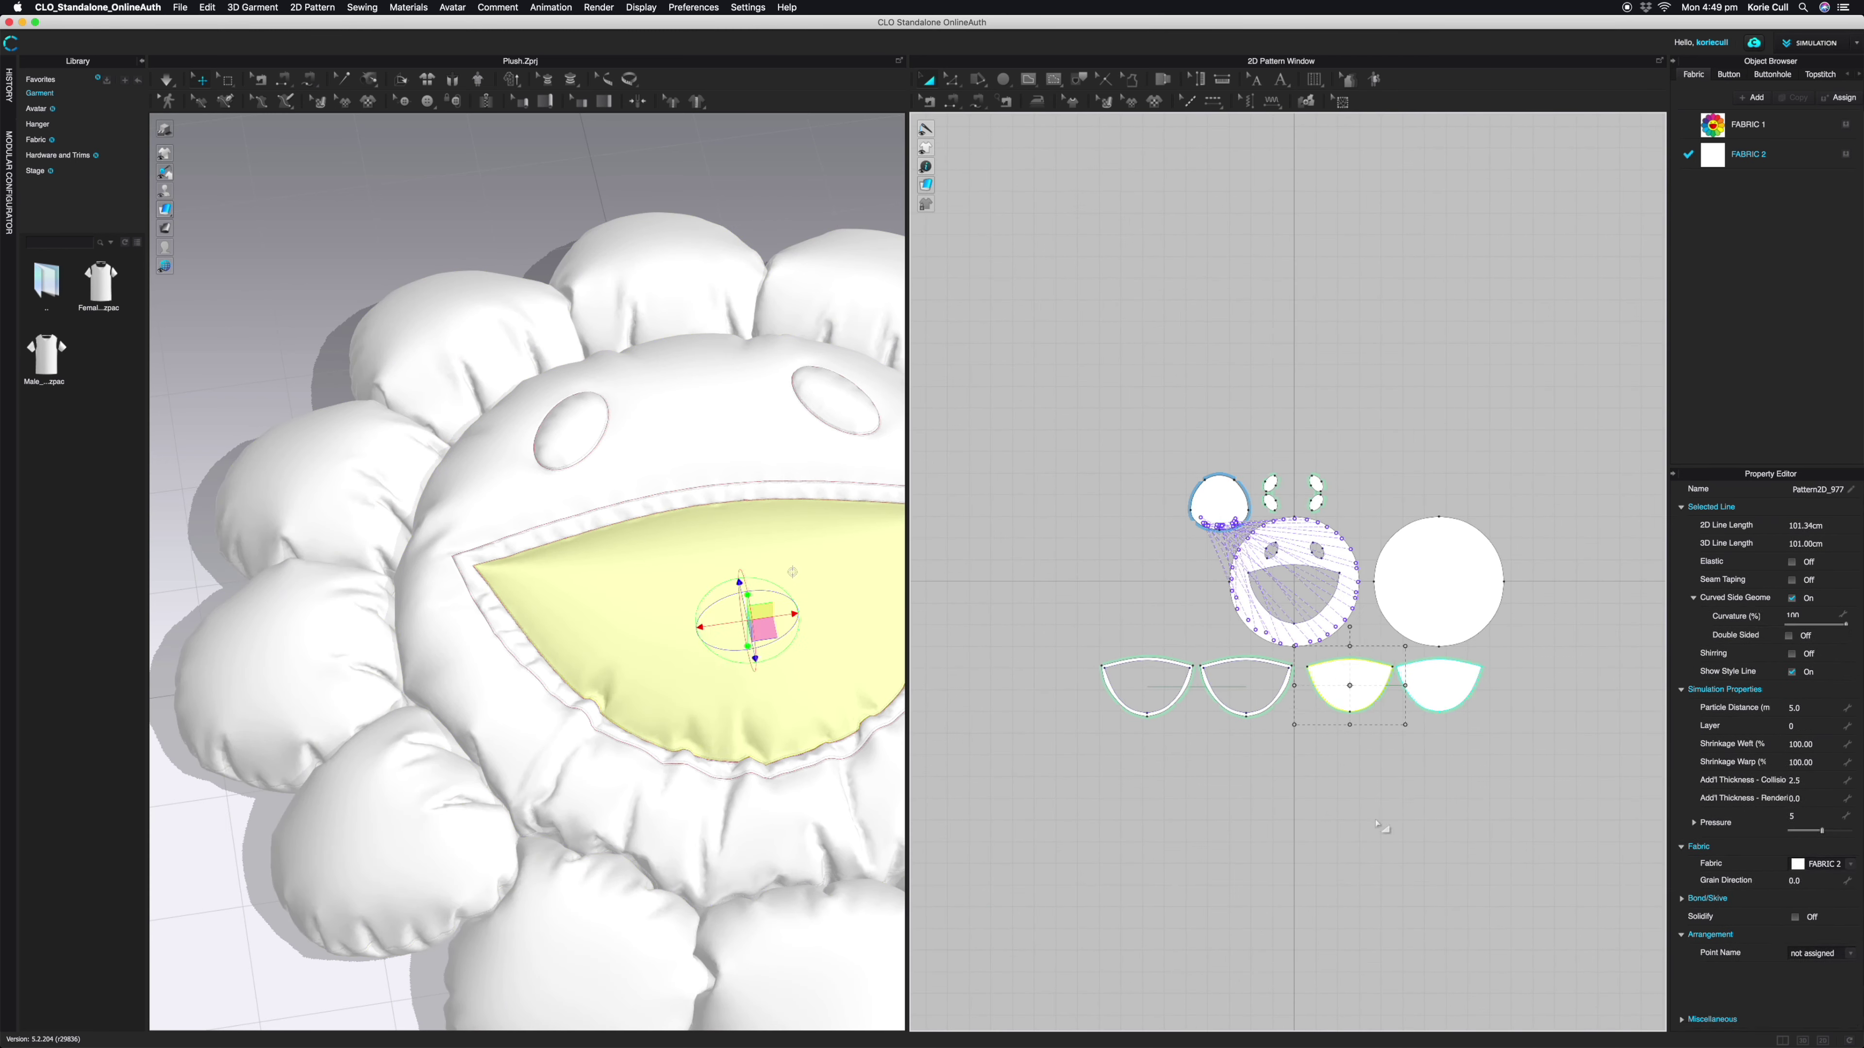
shift+click(1438, 687)
right_click(1435, 690)
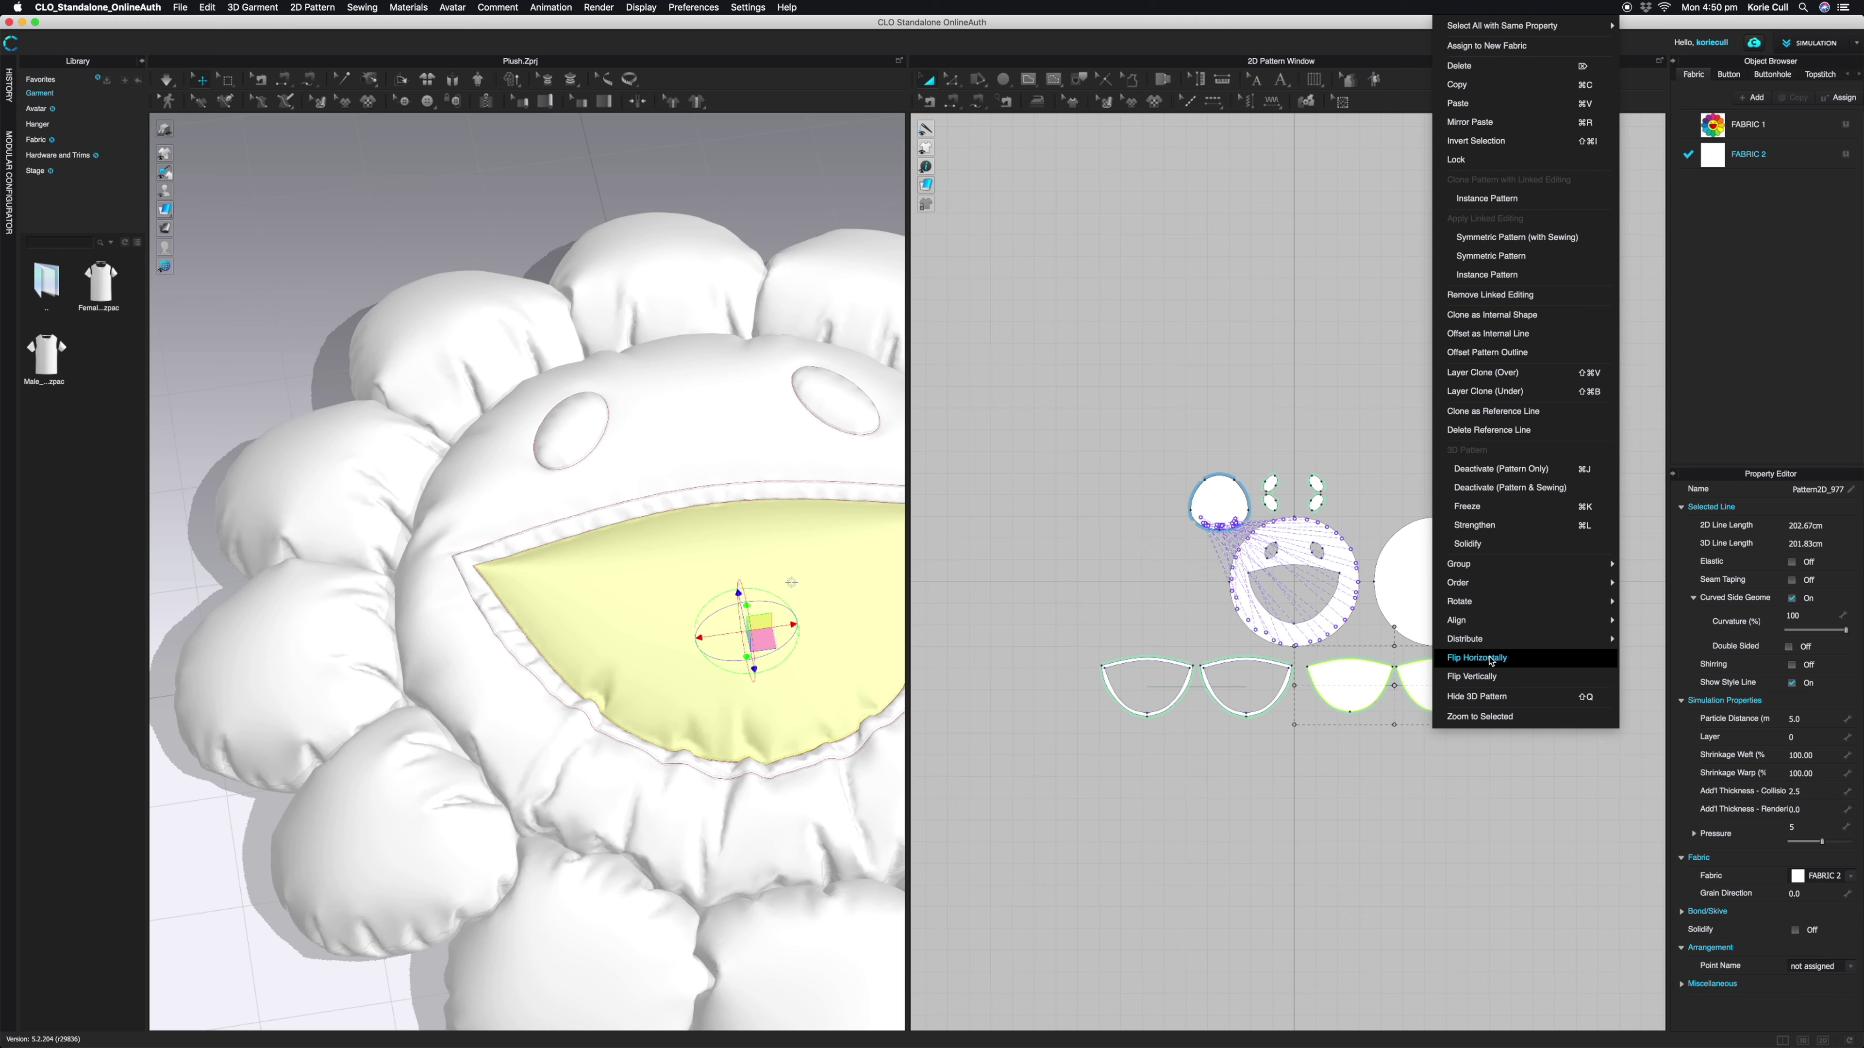
click(1482, 657)
right_click(1403, 686)
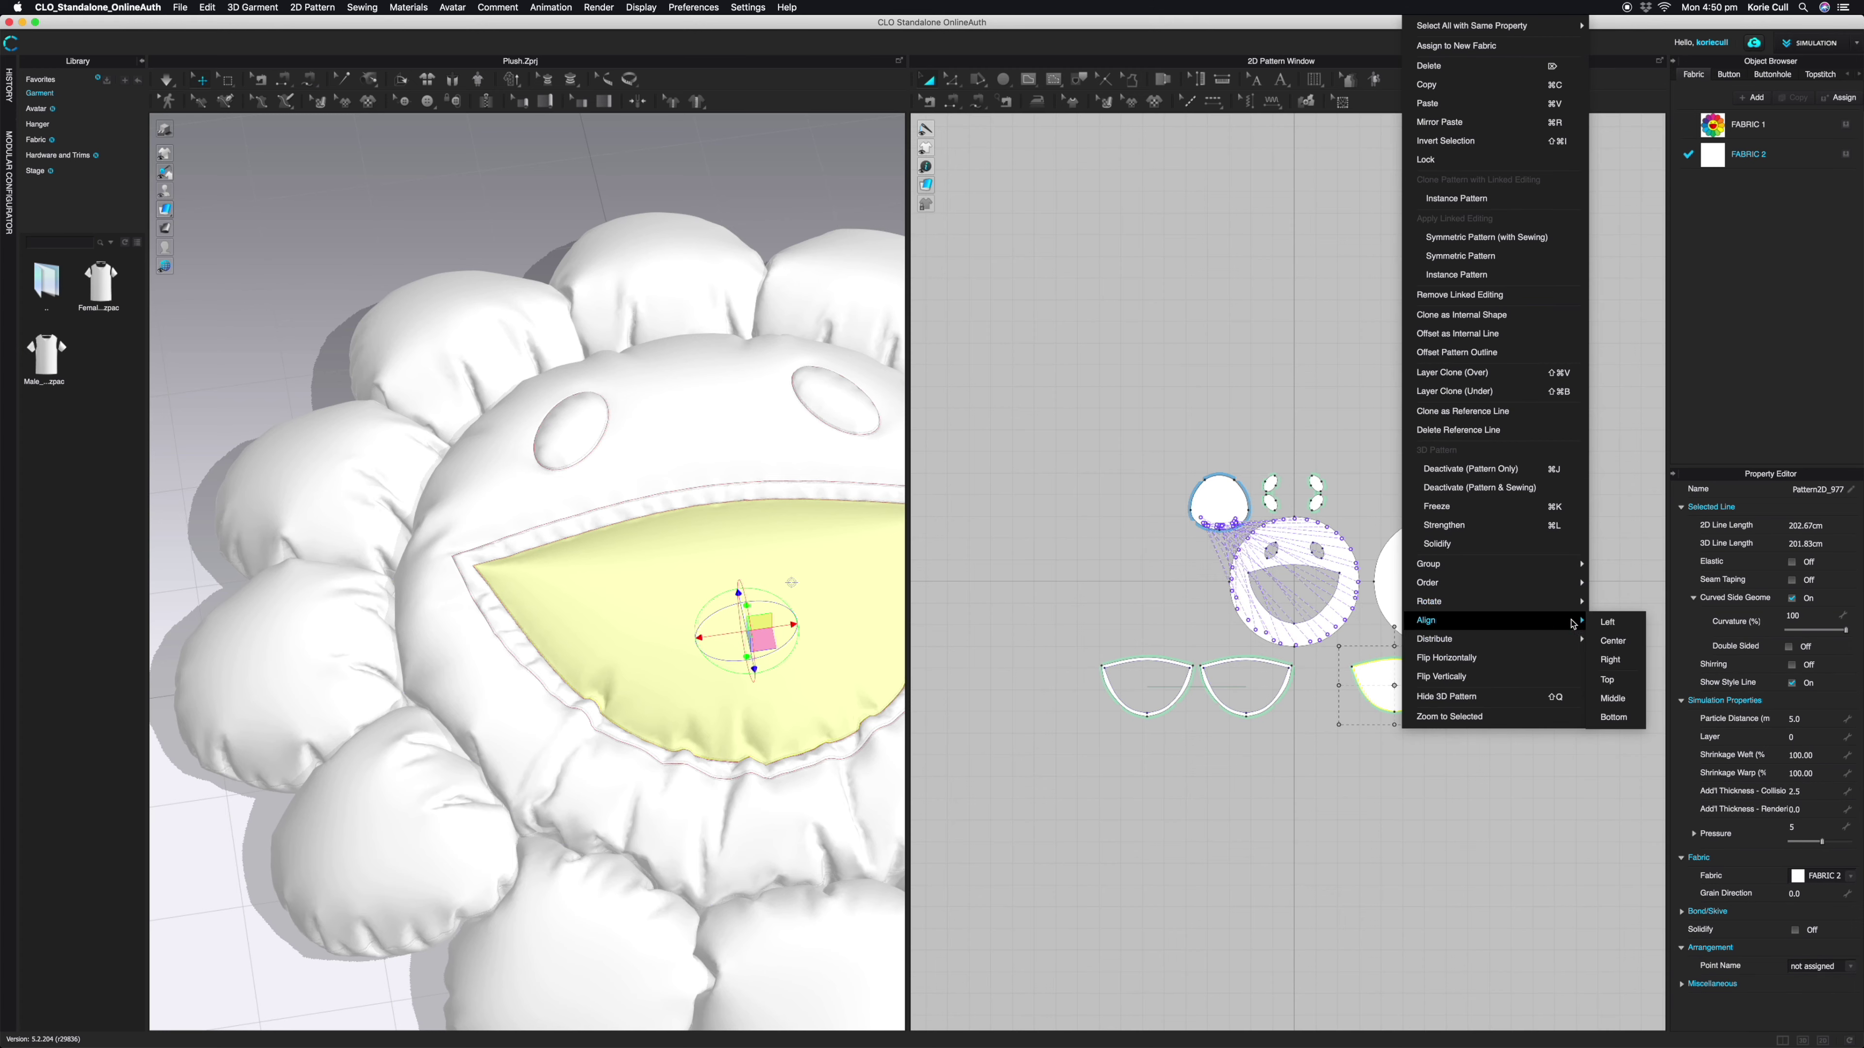
click(1612, 697)
Step: Send the half-moon mouth piece to the back and paste a copy beside it
right_click(1419, 681)
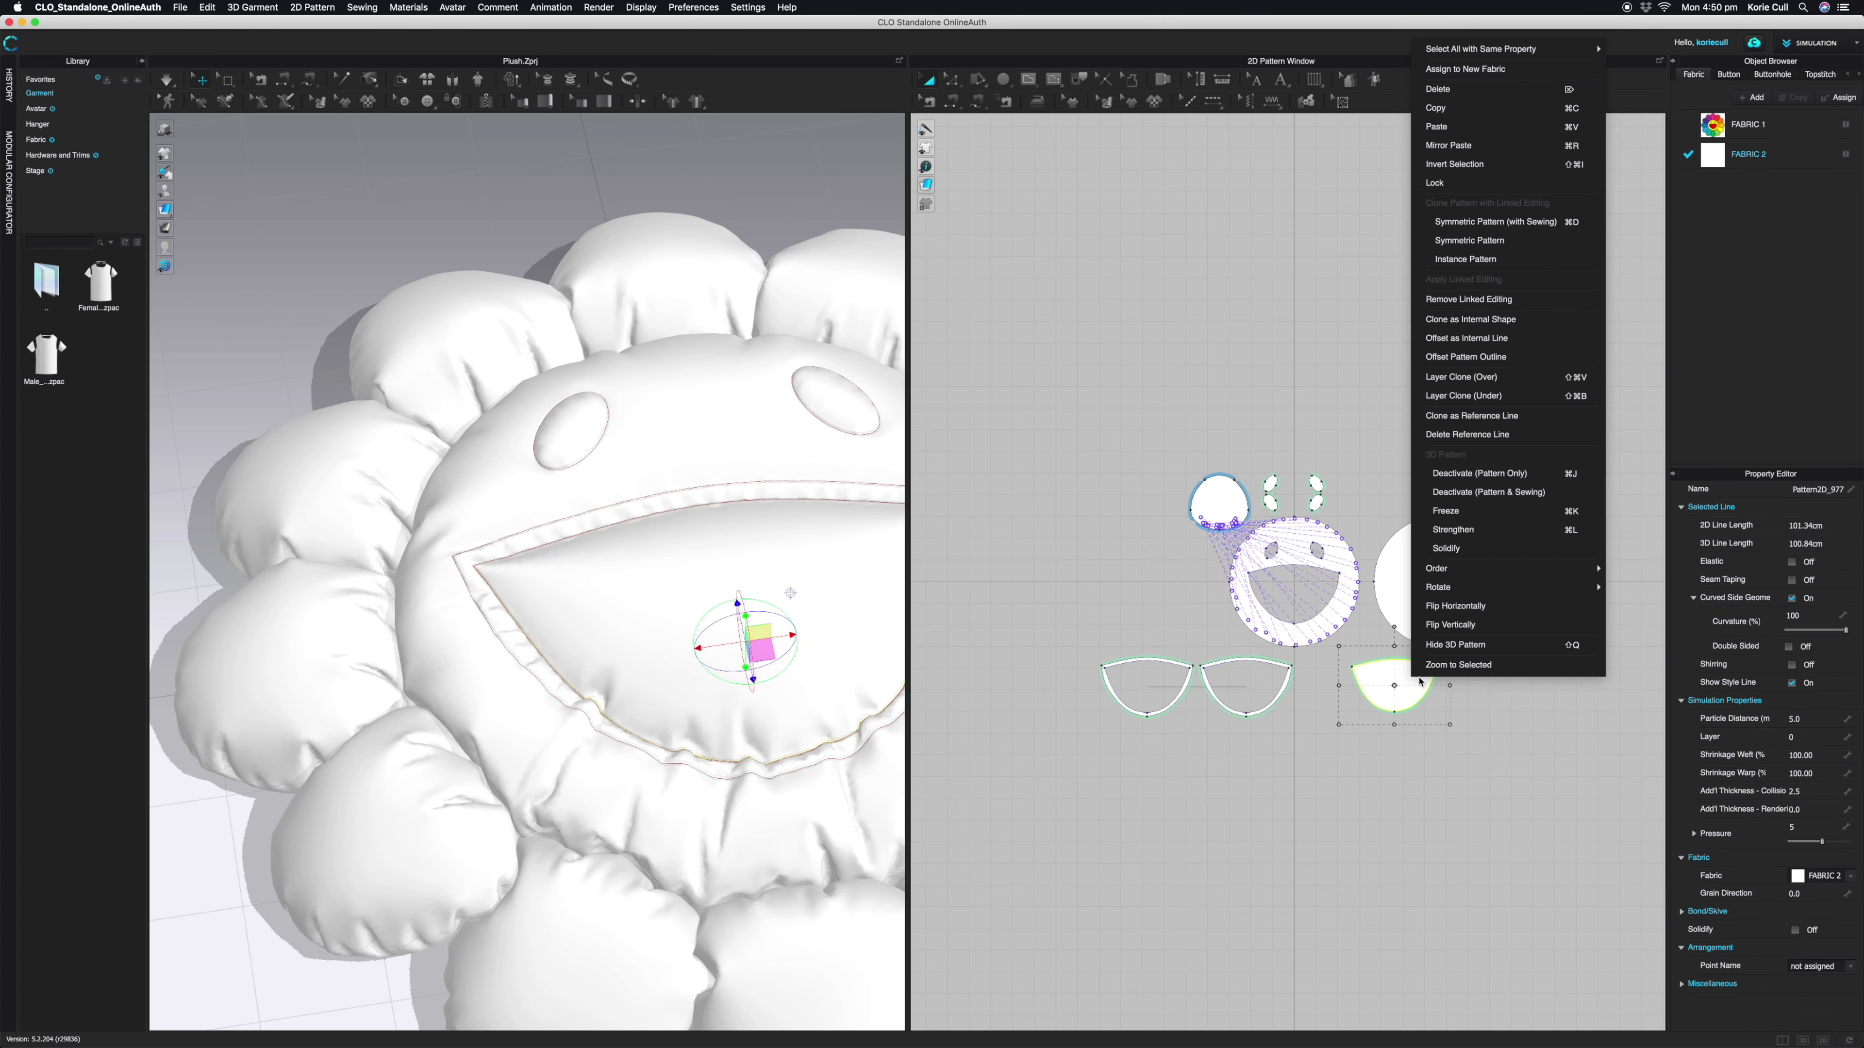
mouse_move(1507, 567)
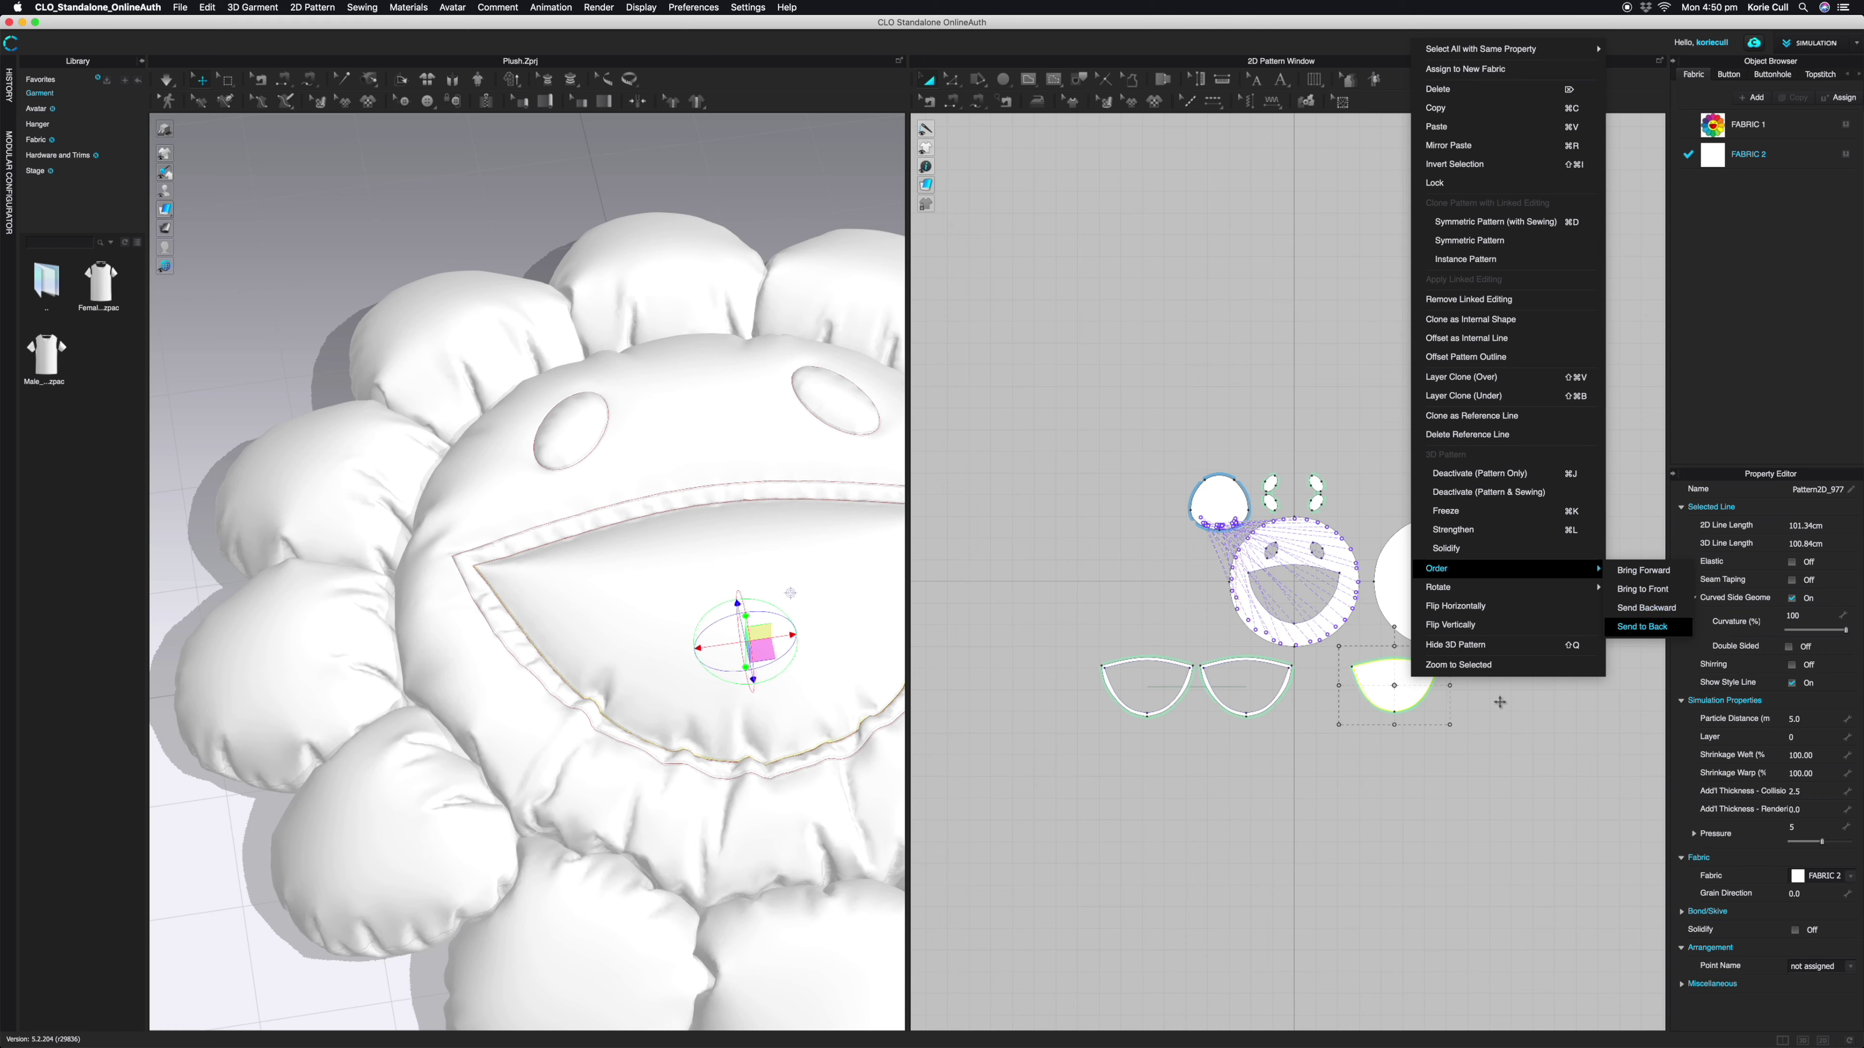
click(1642, 626)
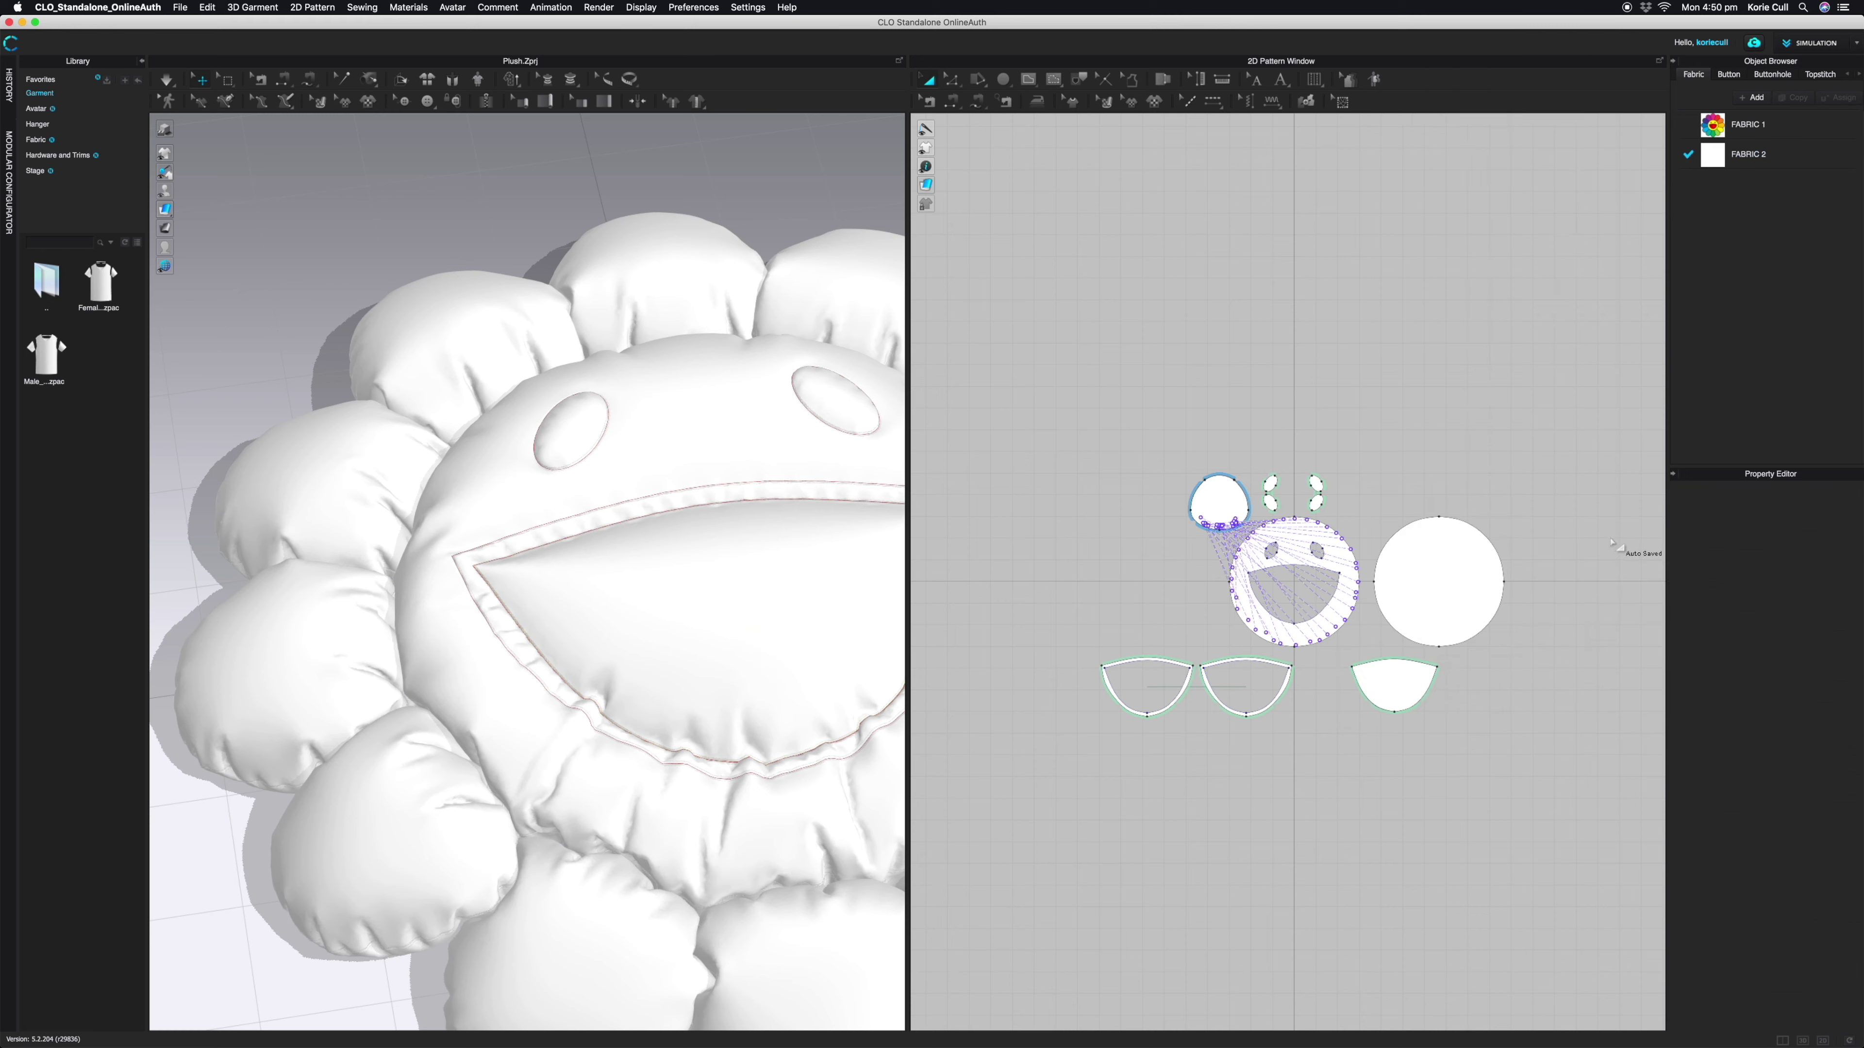
key(ctrl+c)
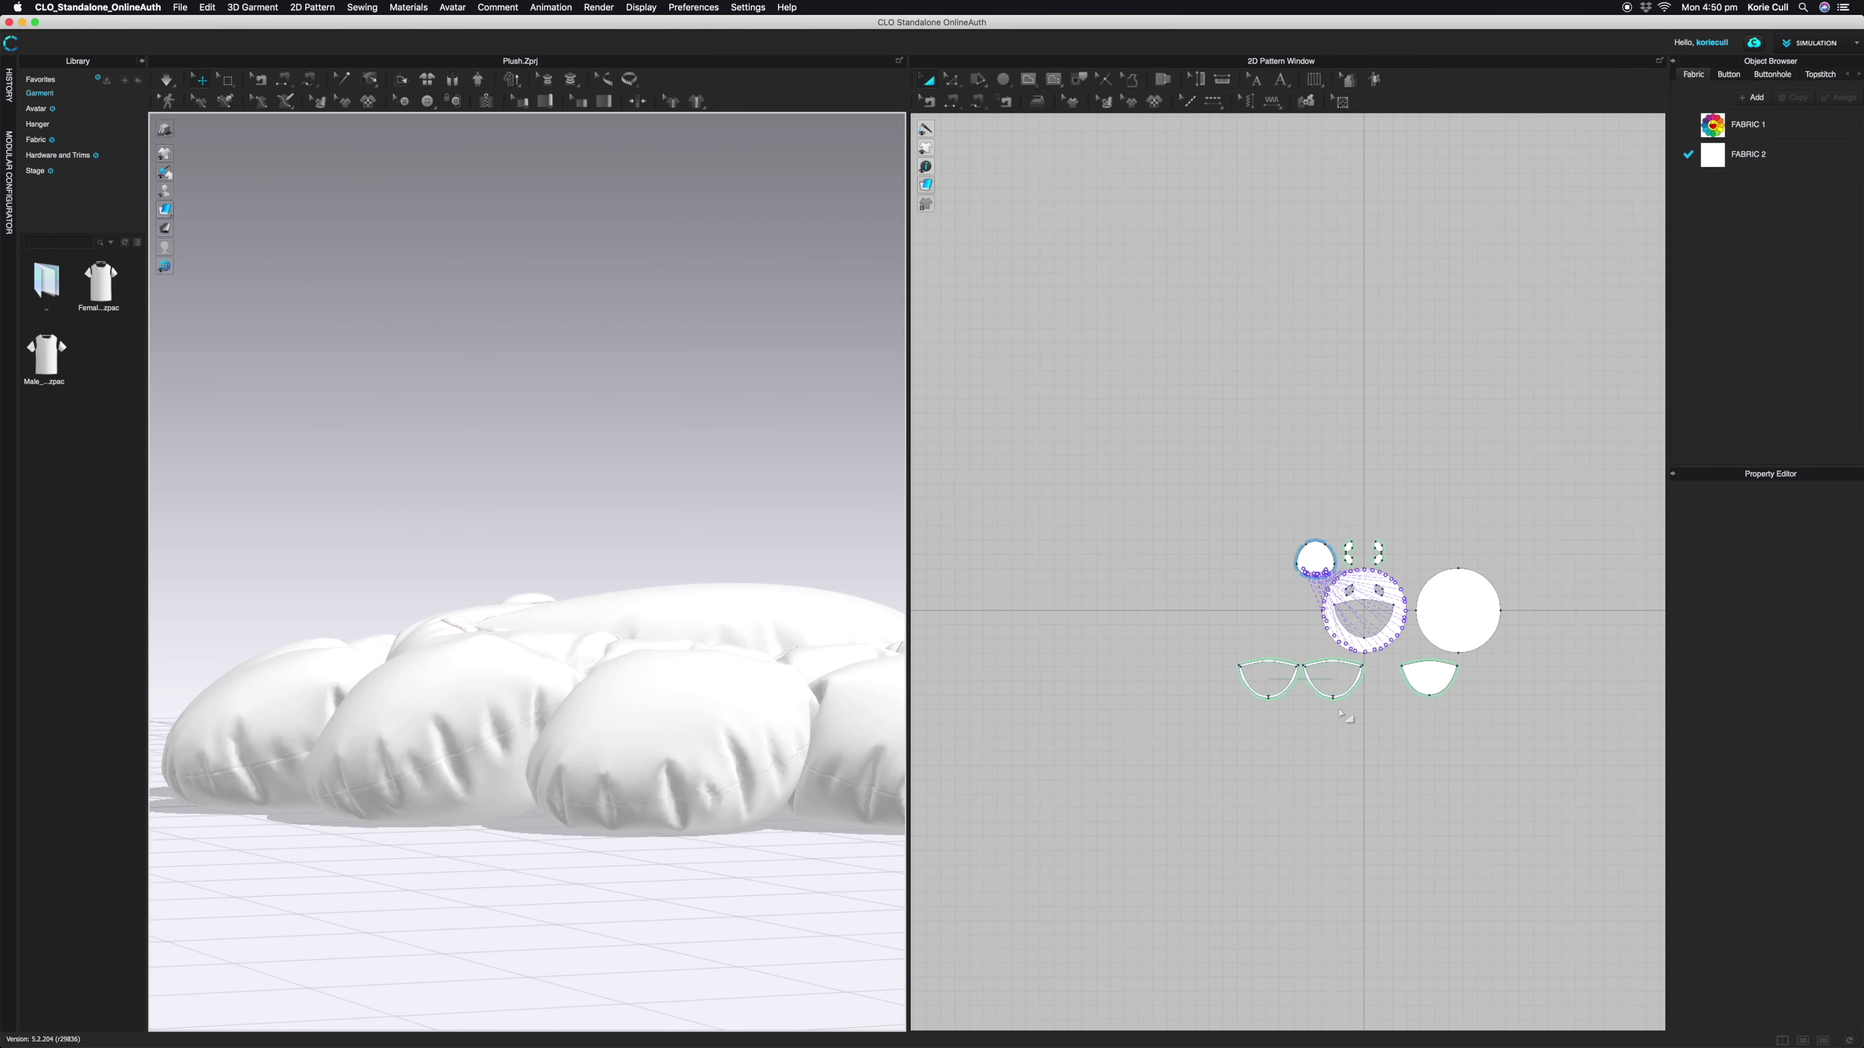
key(ctrl+v)
click(1416, 729)
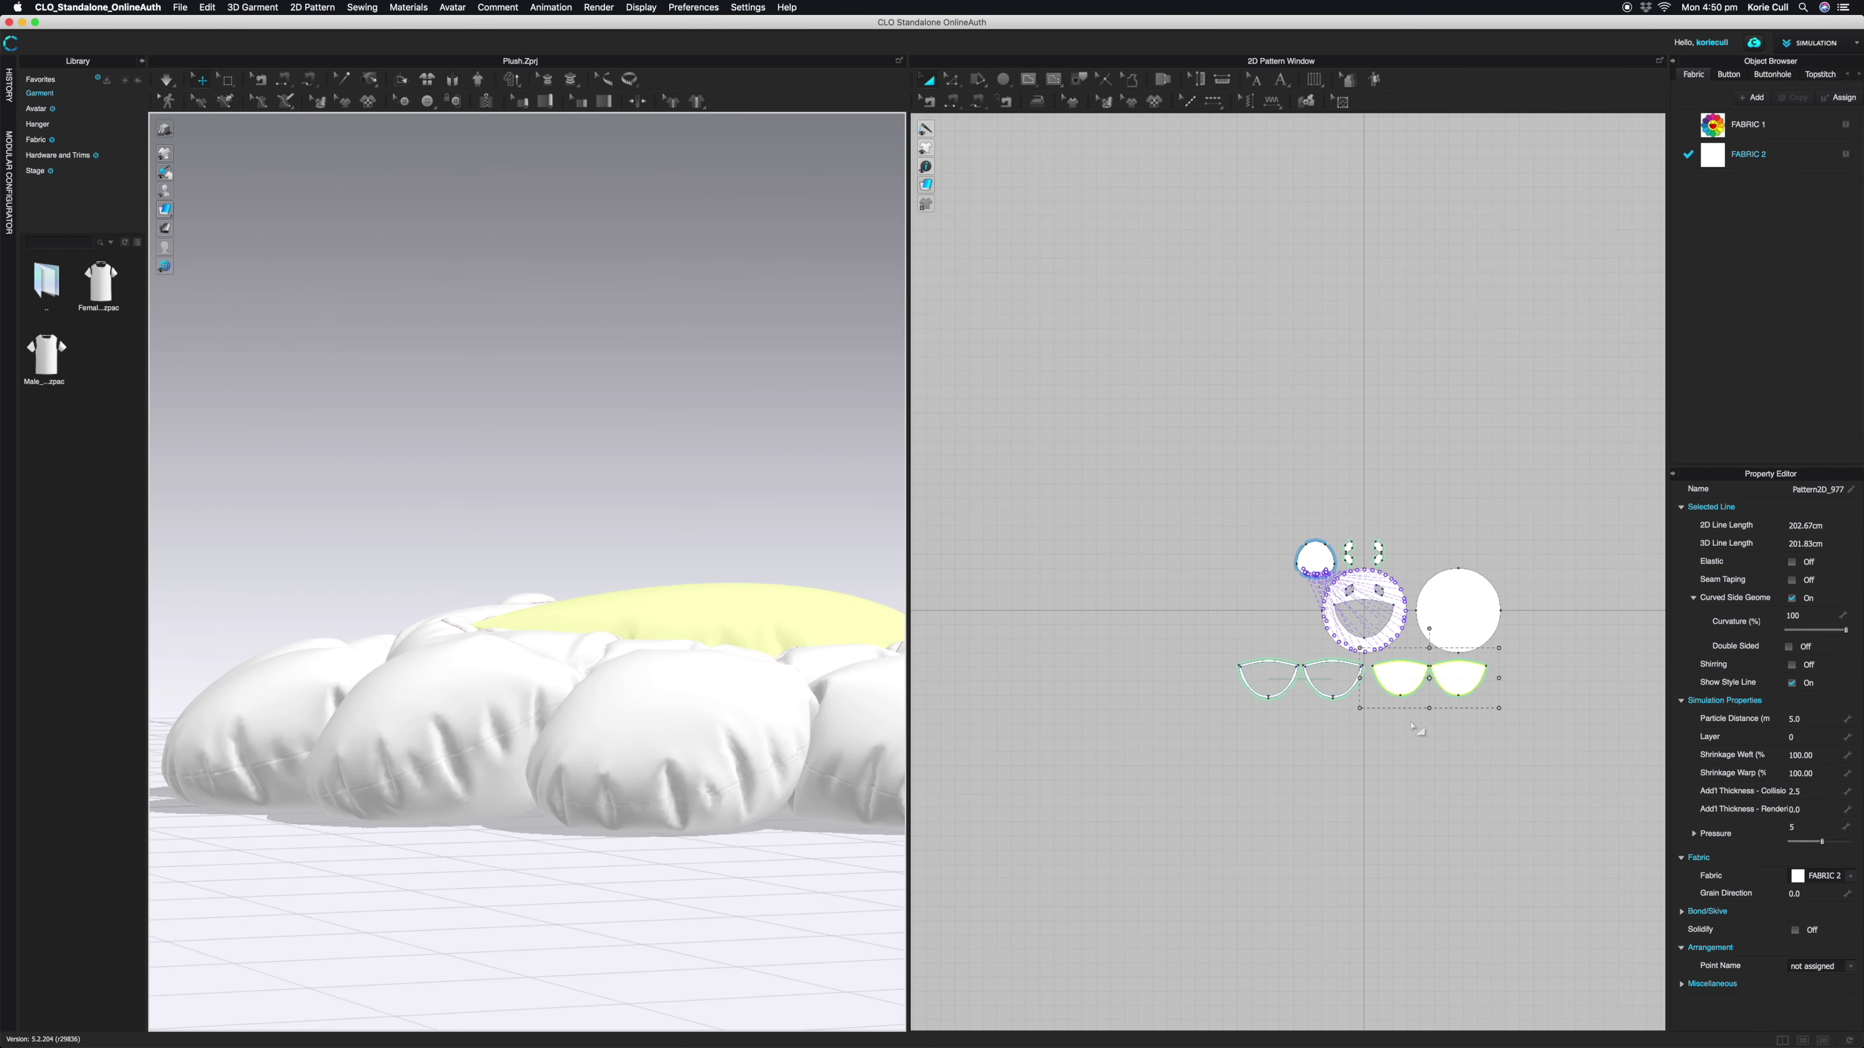
key(ctrl+v)
click(1422, 693)
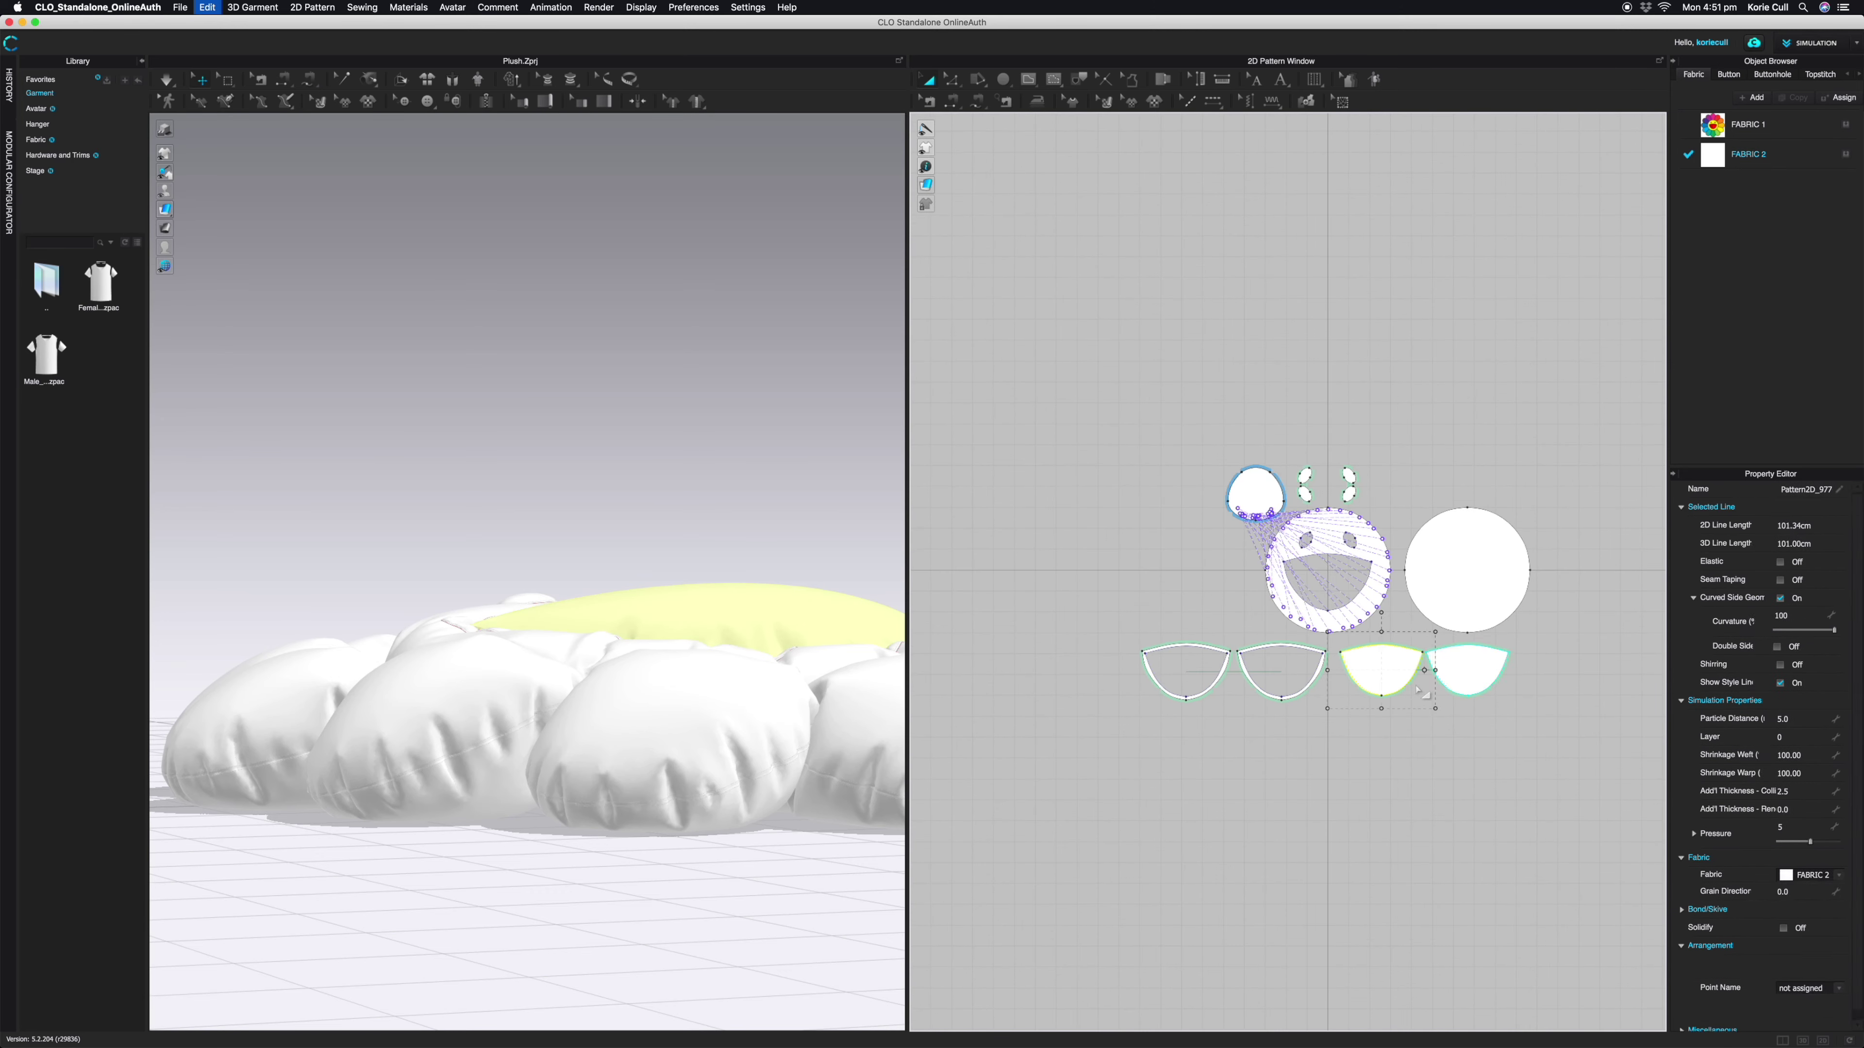
Step: Distribute the selected petal row evenly with Distribute > Horizontally
right_click(1303, 392)
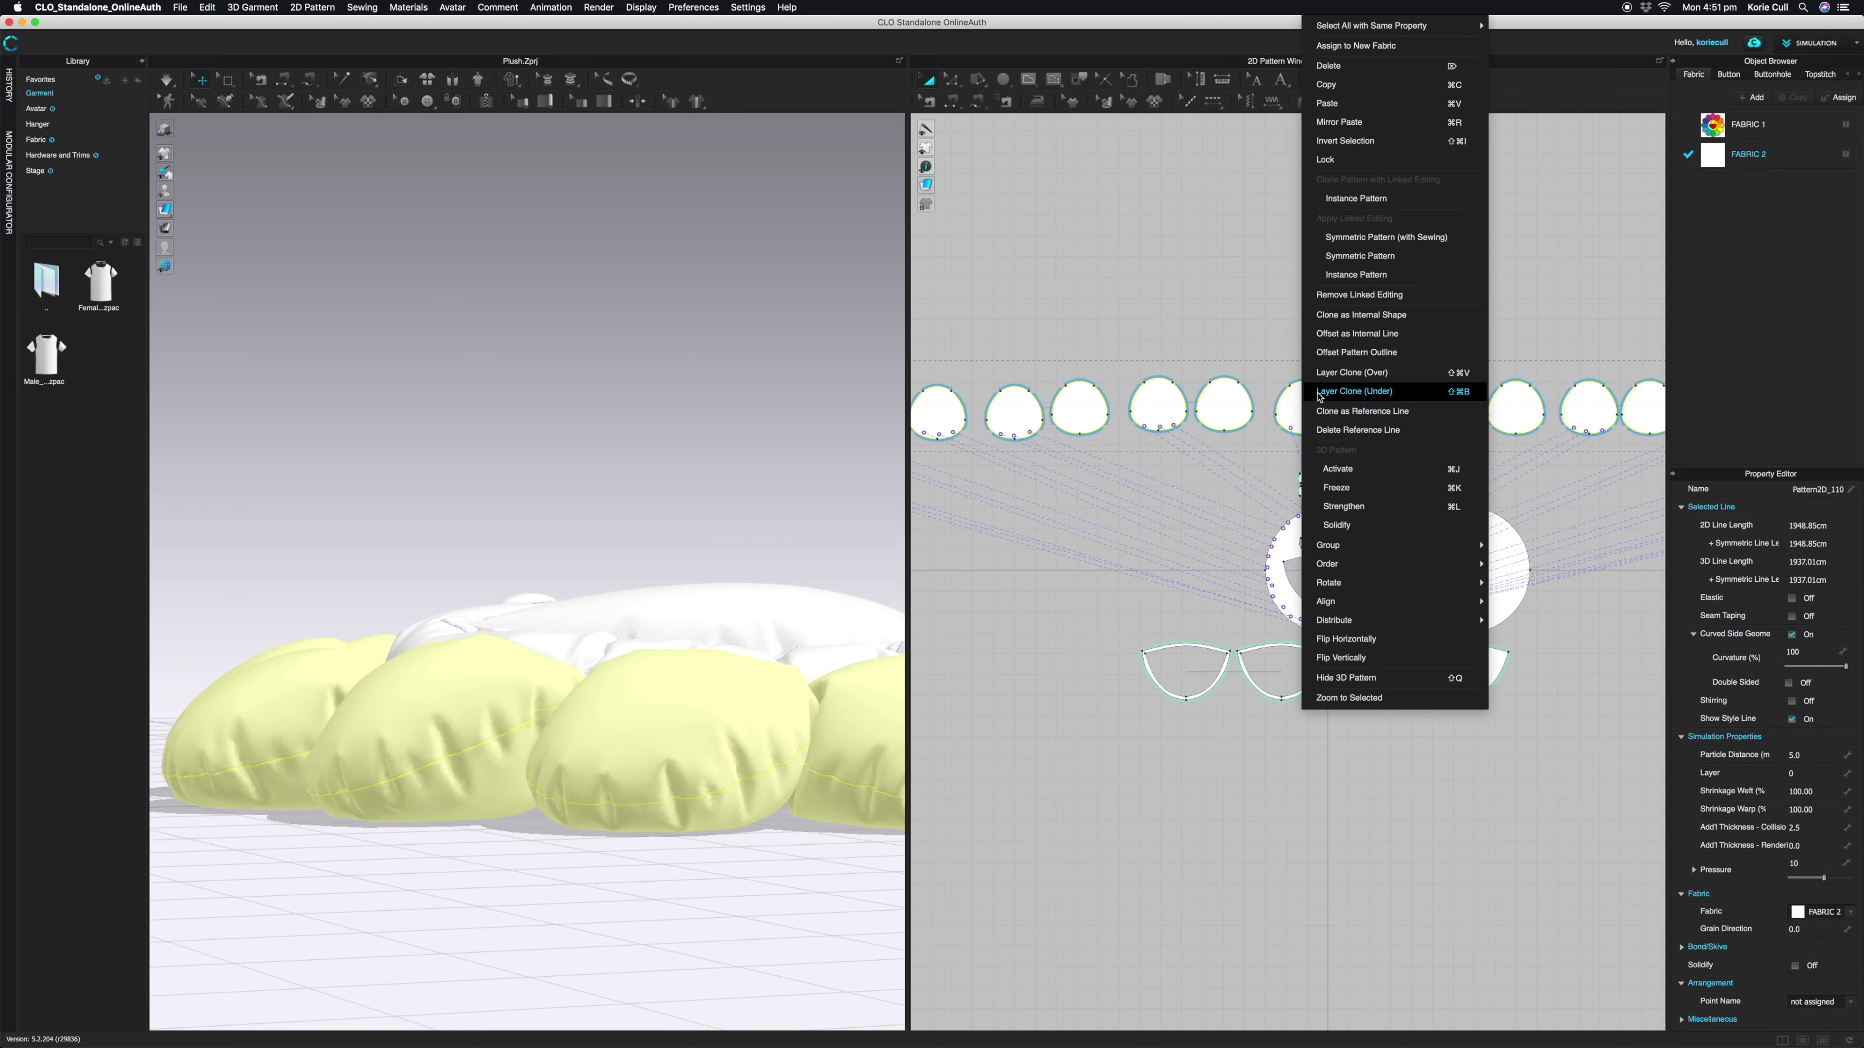
mouse_move(1334, 619)
click(1515, 639)
scroll(1314, 720, down, 2)
click(1313, 721)
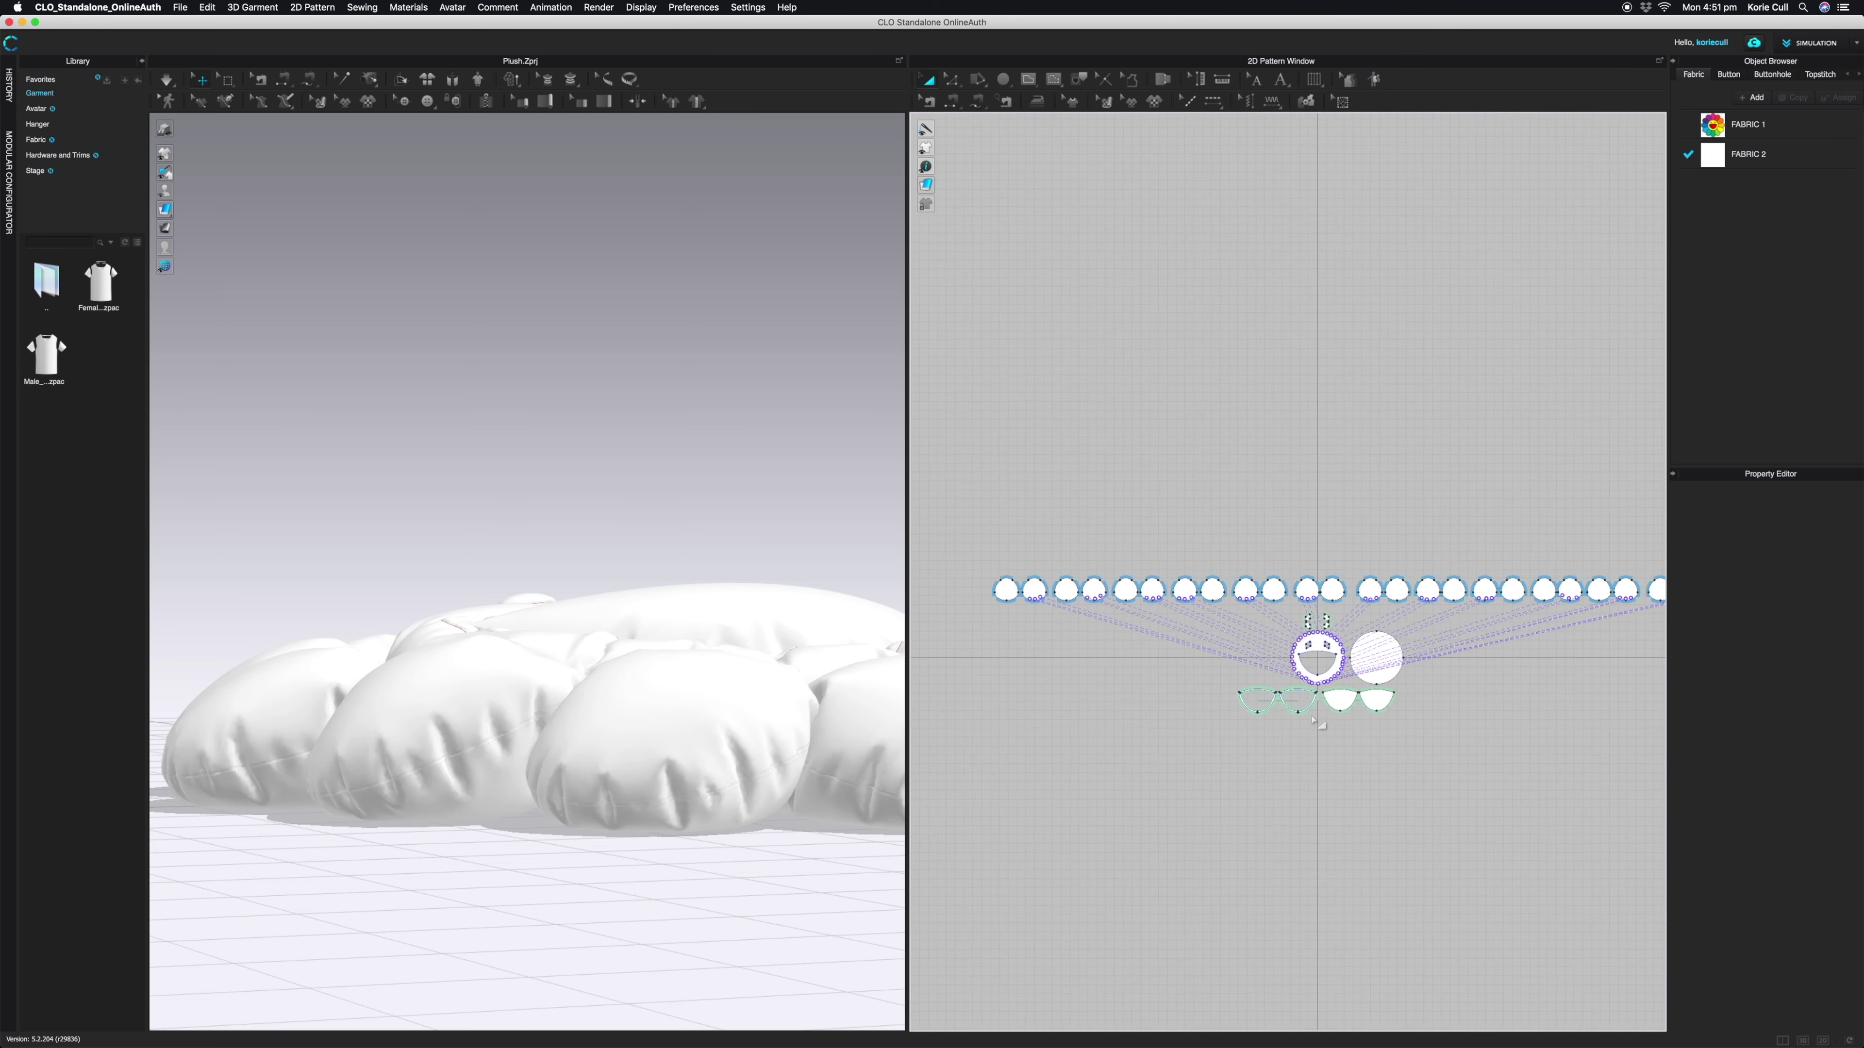
scroll(1306, 669, down, 2)
drag(1008, 584, 1514, 628)
scroll(1323, 609, up, 3)
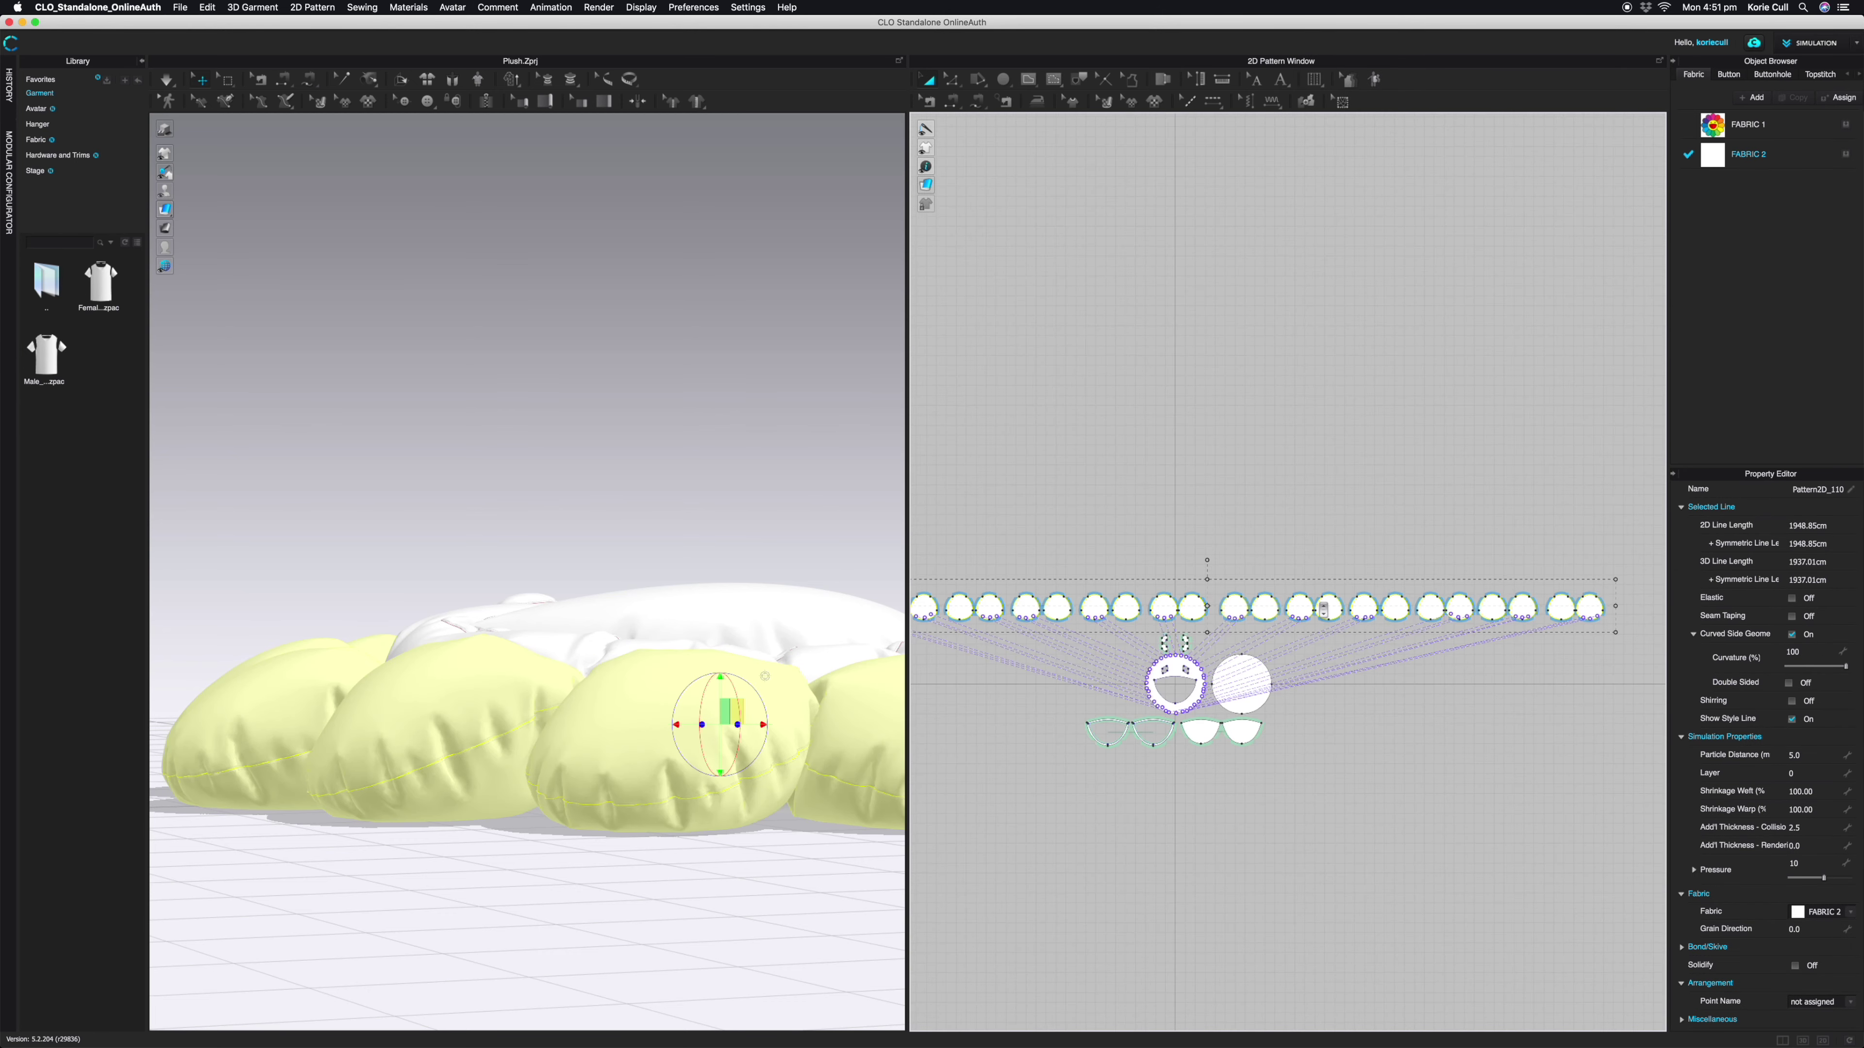
scroll(1323, 609, up, 1)
right_click(1300, 607)
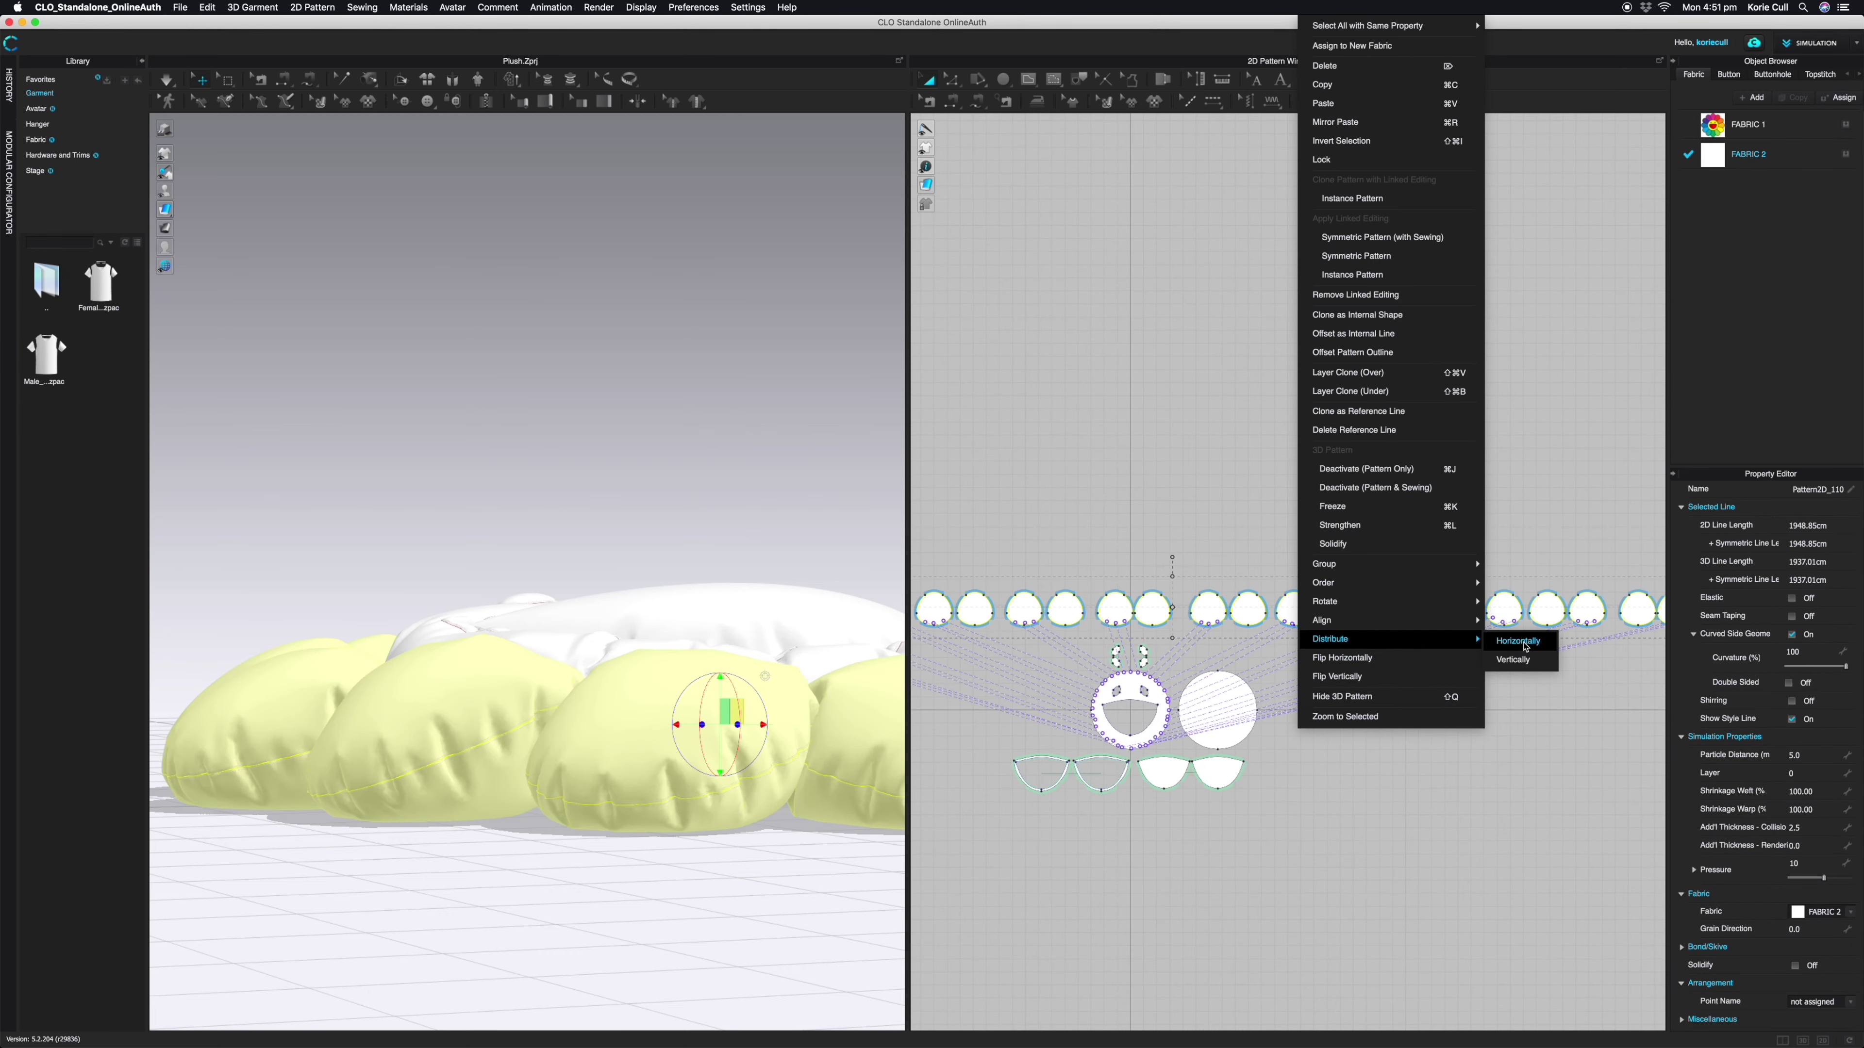
click(1517, 641)
click(917, 555)
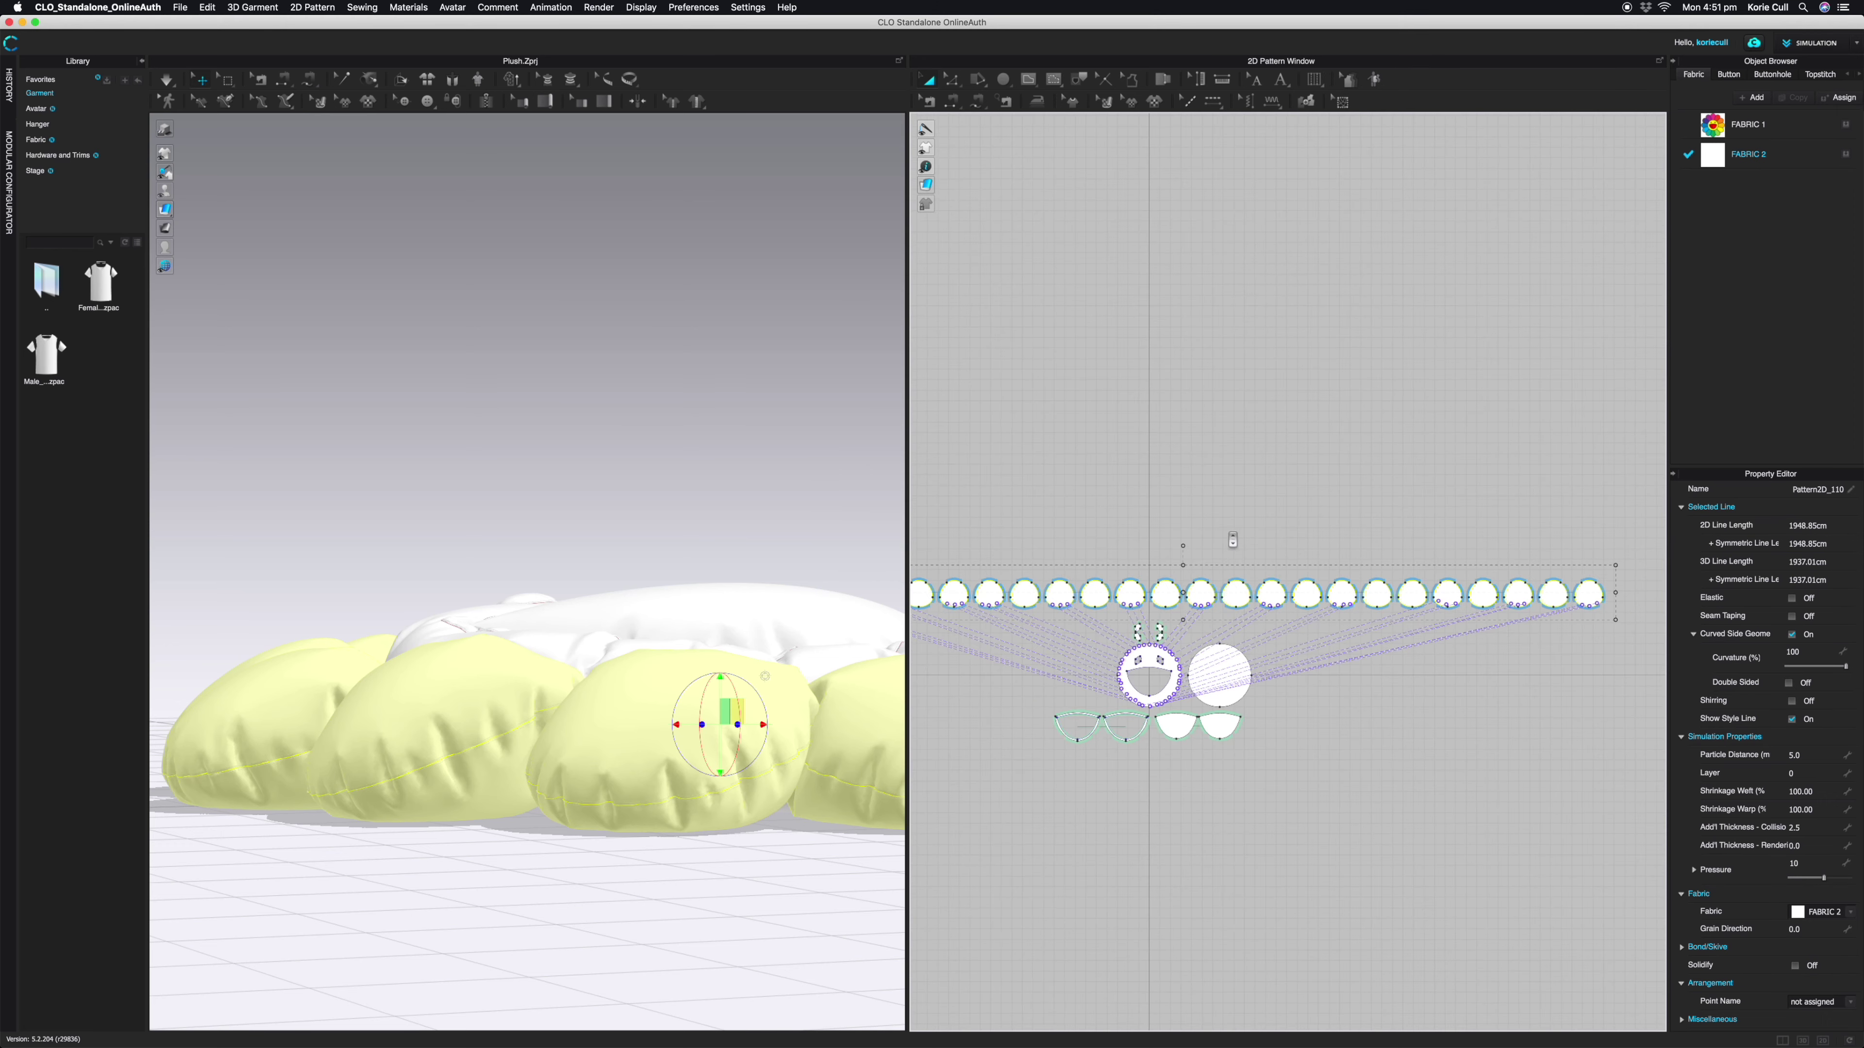
Step: Make the petals taller and egg-shaped, then edit their Particle Distance value
key(5)
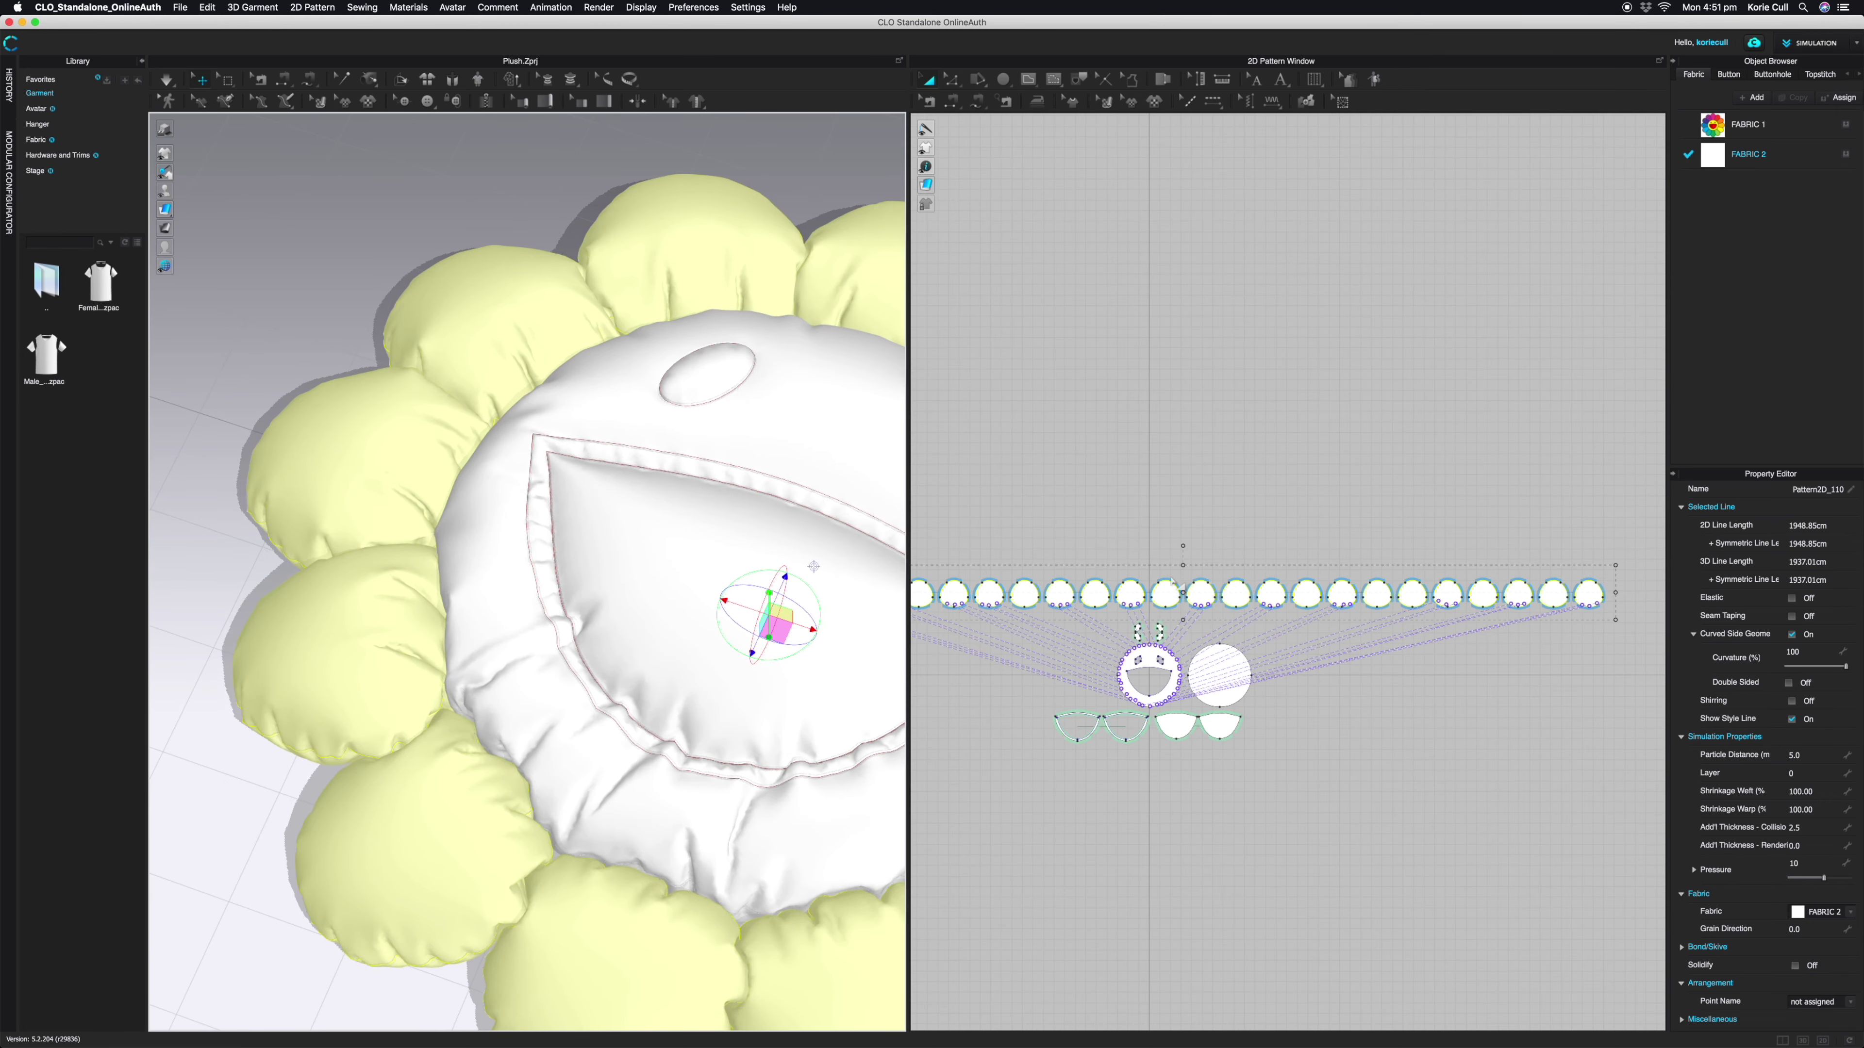
scroll(1172, 582, up, 5)
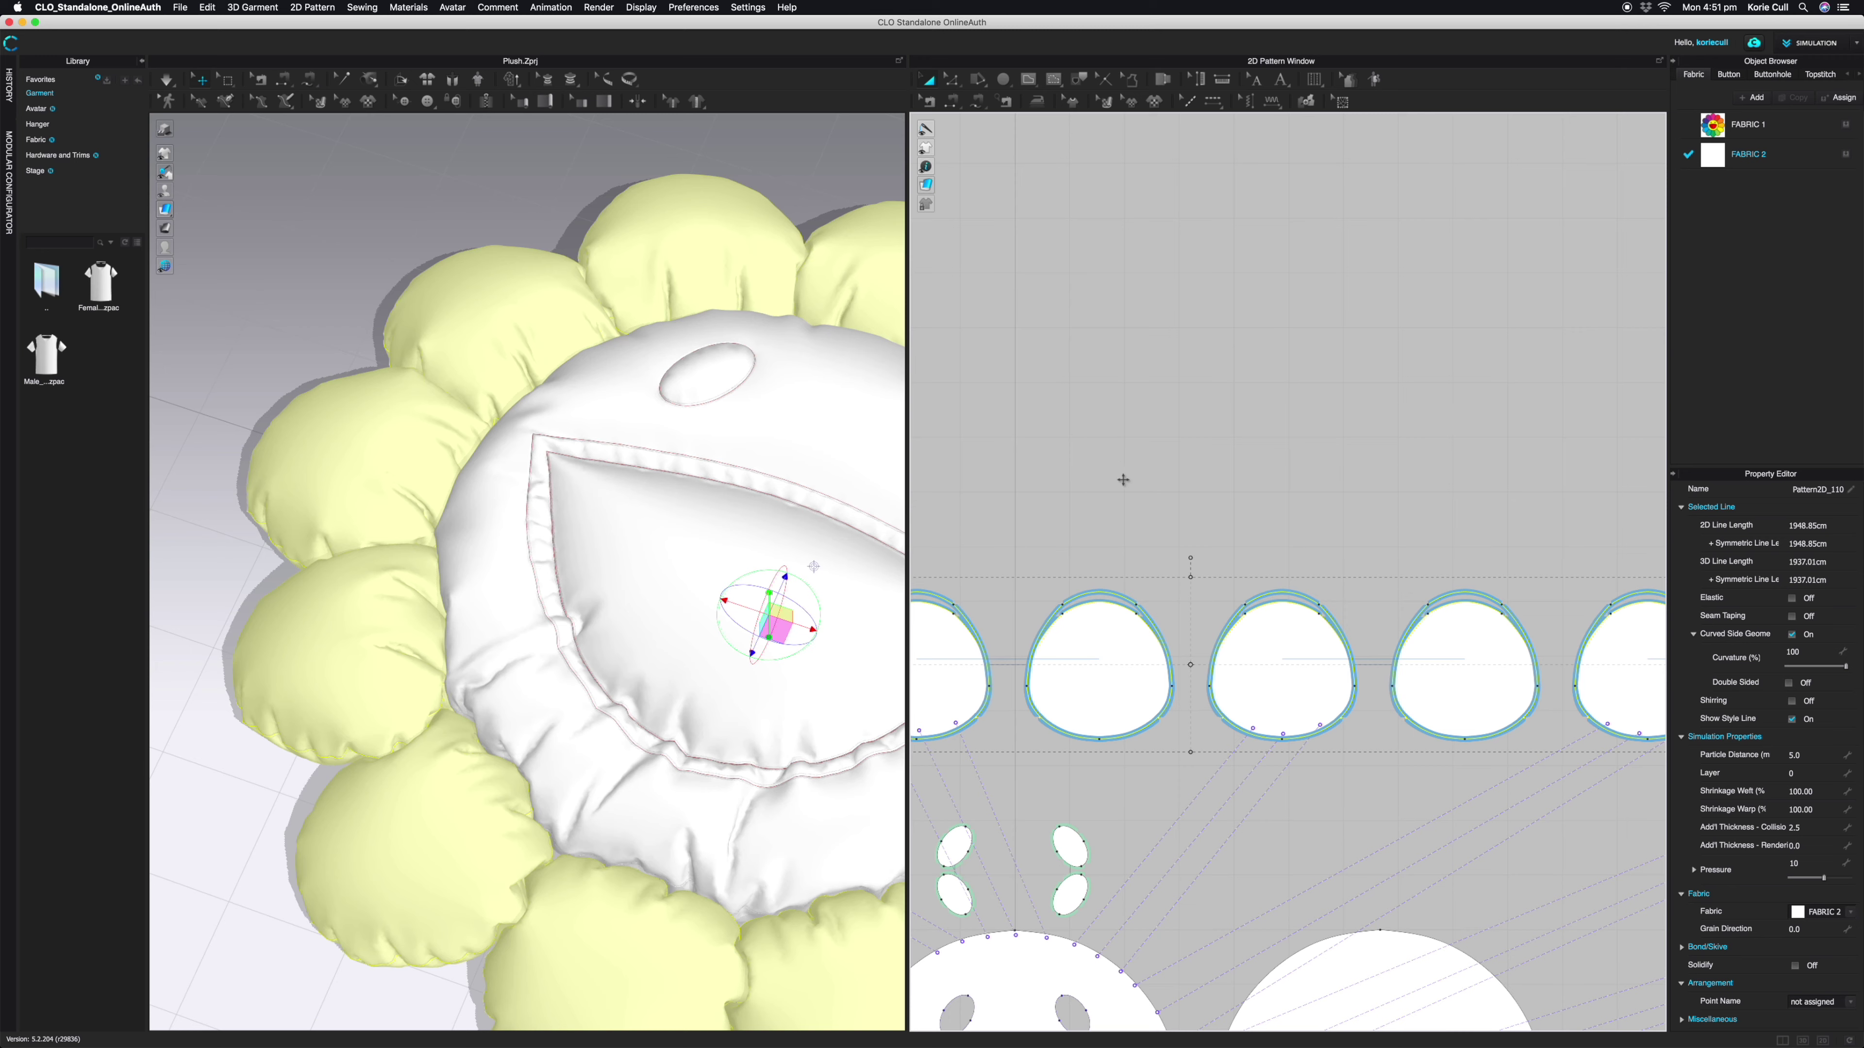
key(ctrl+z)
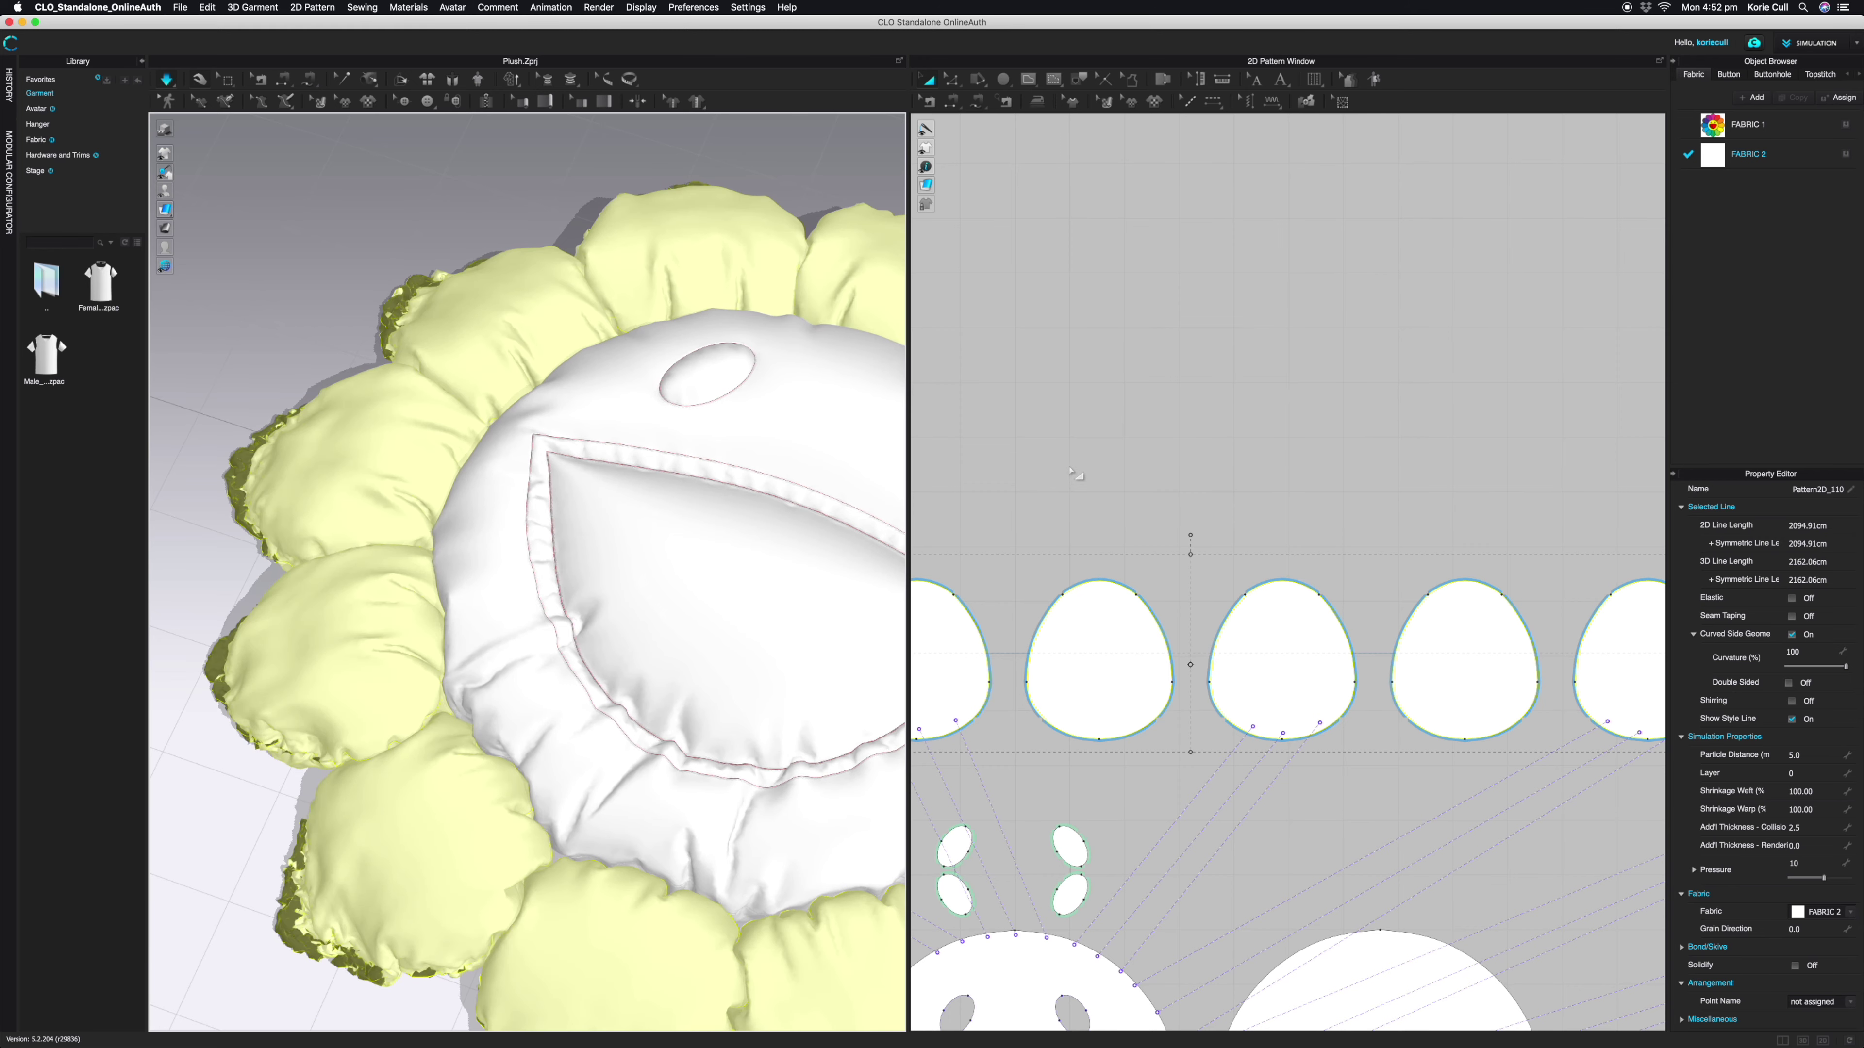
key(q)
scroll(1321, 500, down, 5)
click(1815, 760)
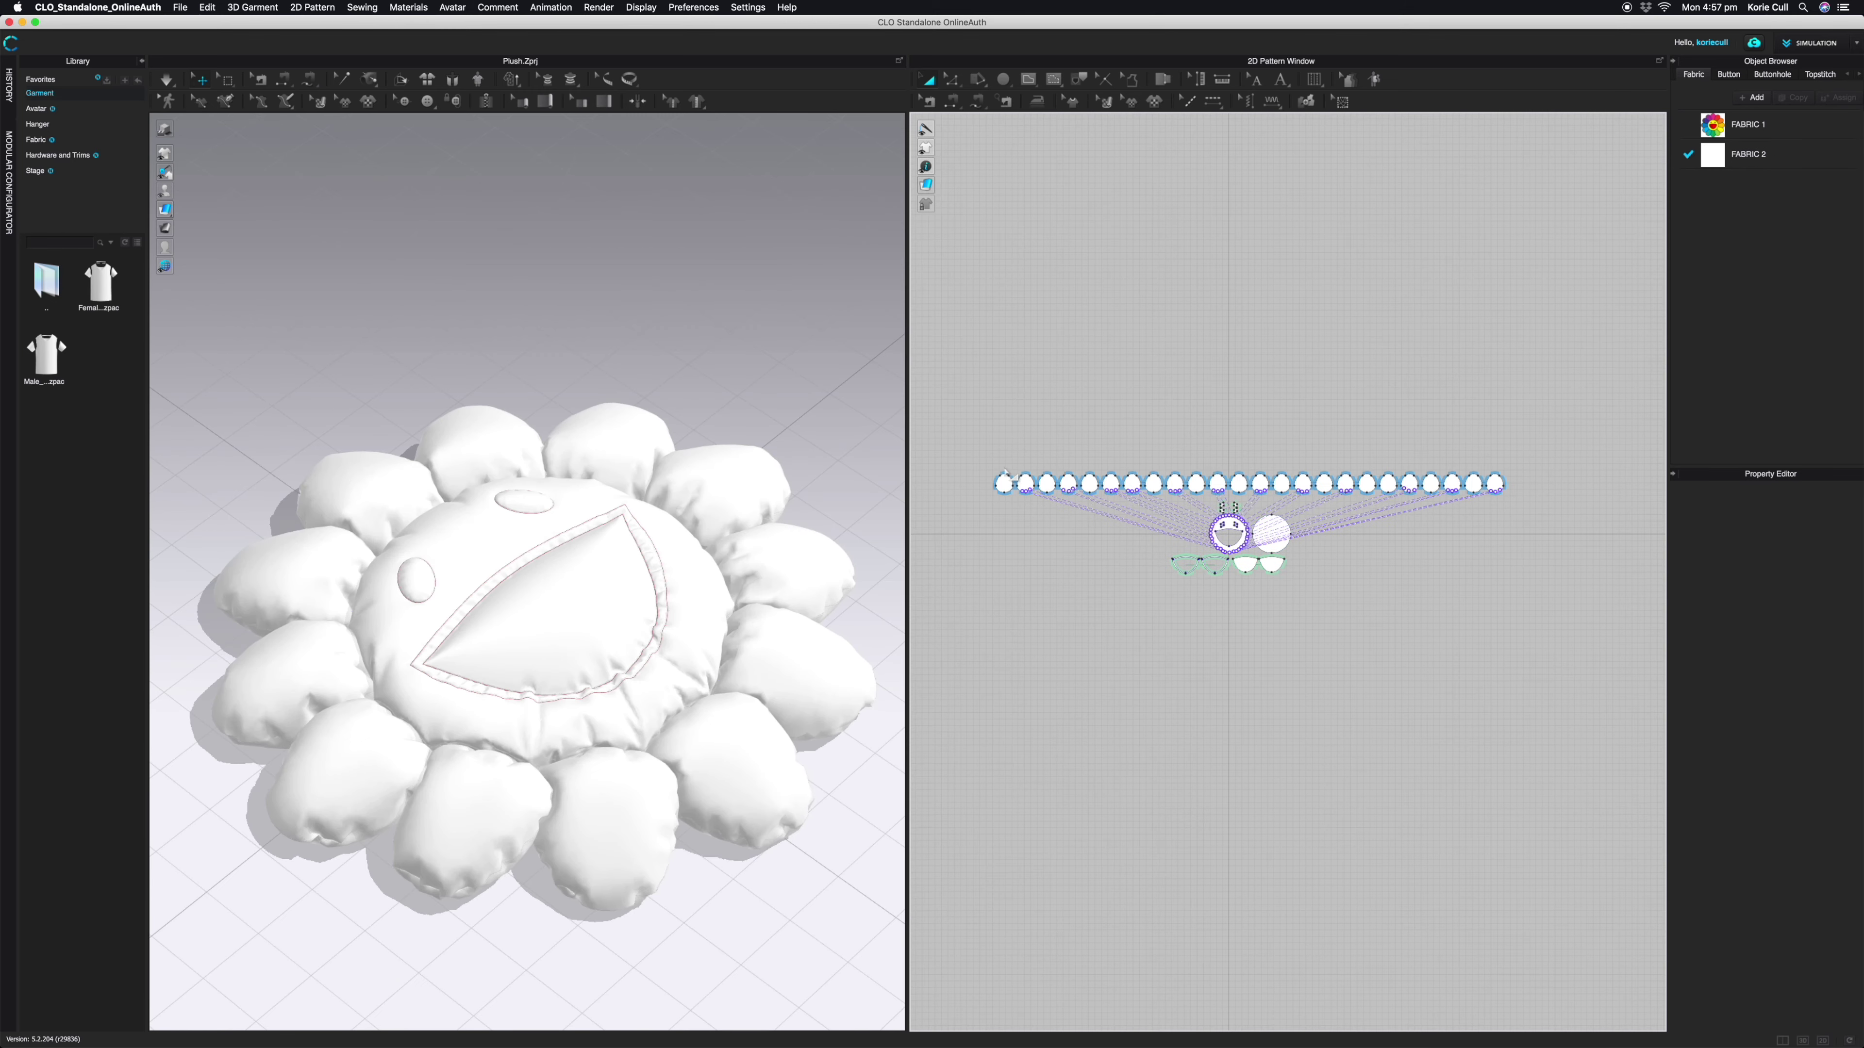
drag(1525, 508, 1526, 510)
right_drag(558, 558, 653, 539)
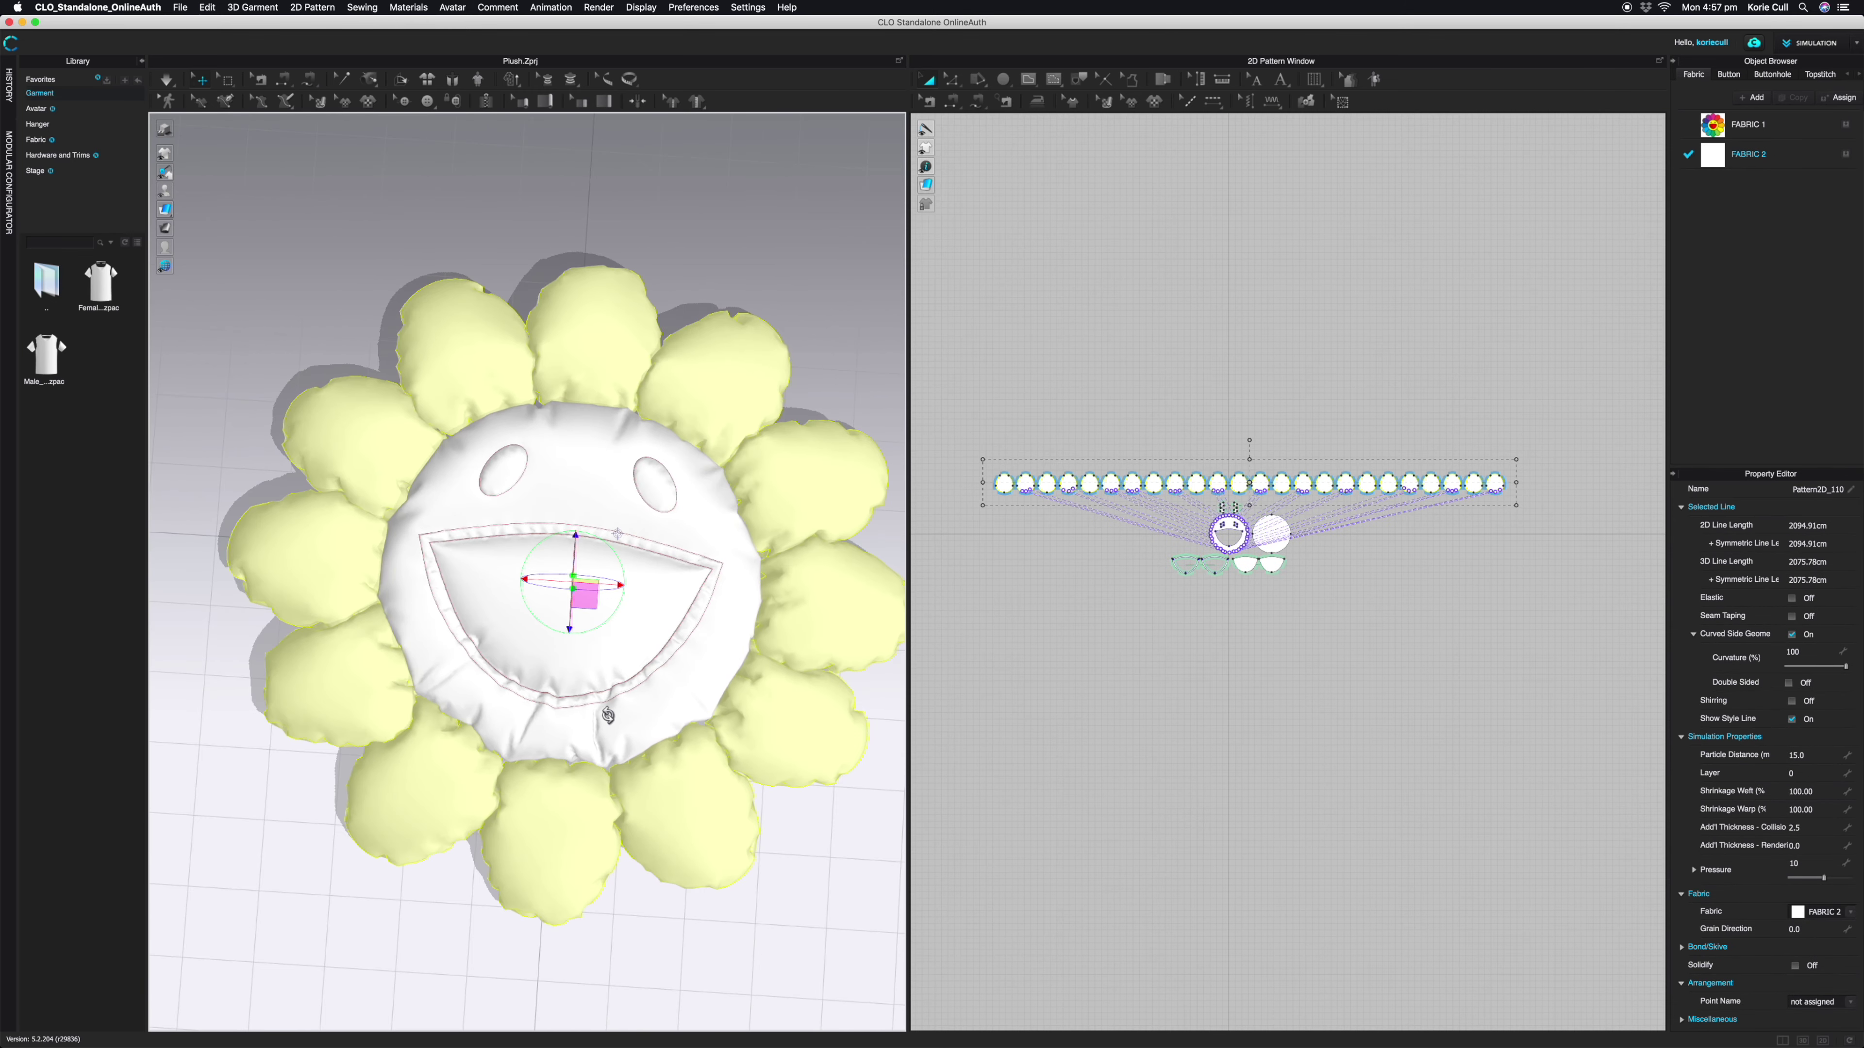
scroll(653, 539, up, 3)
click(1059, 458)
drag(1529, 510, 1530, 510)
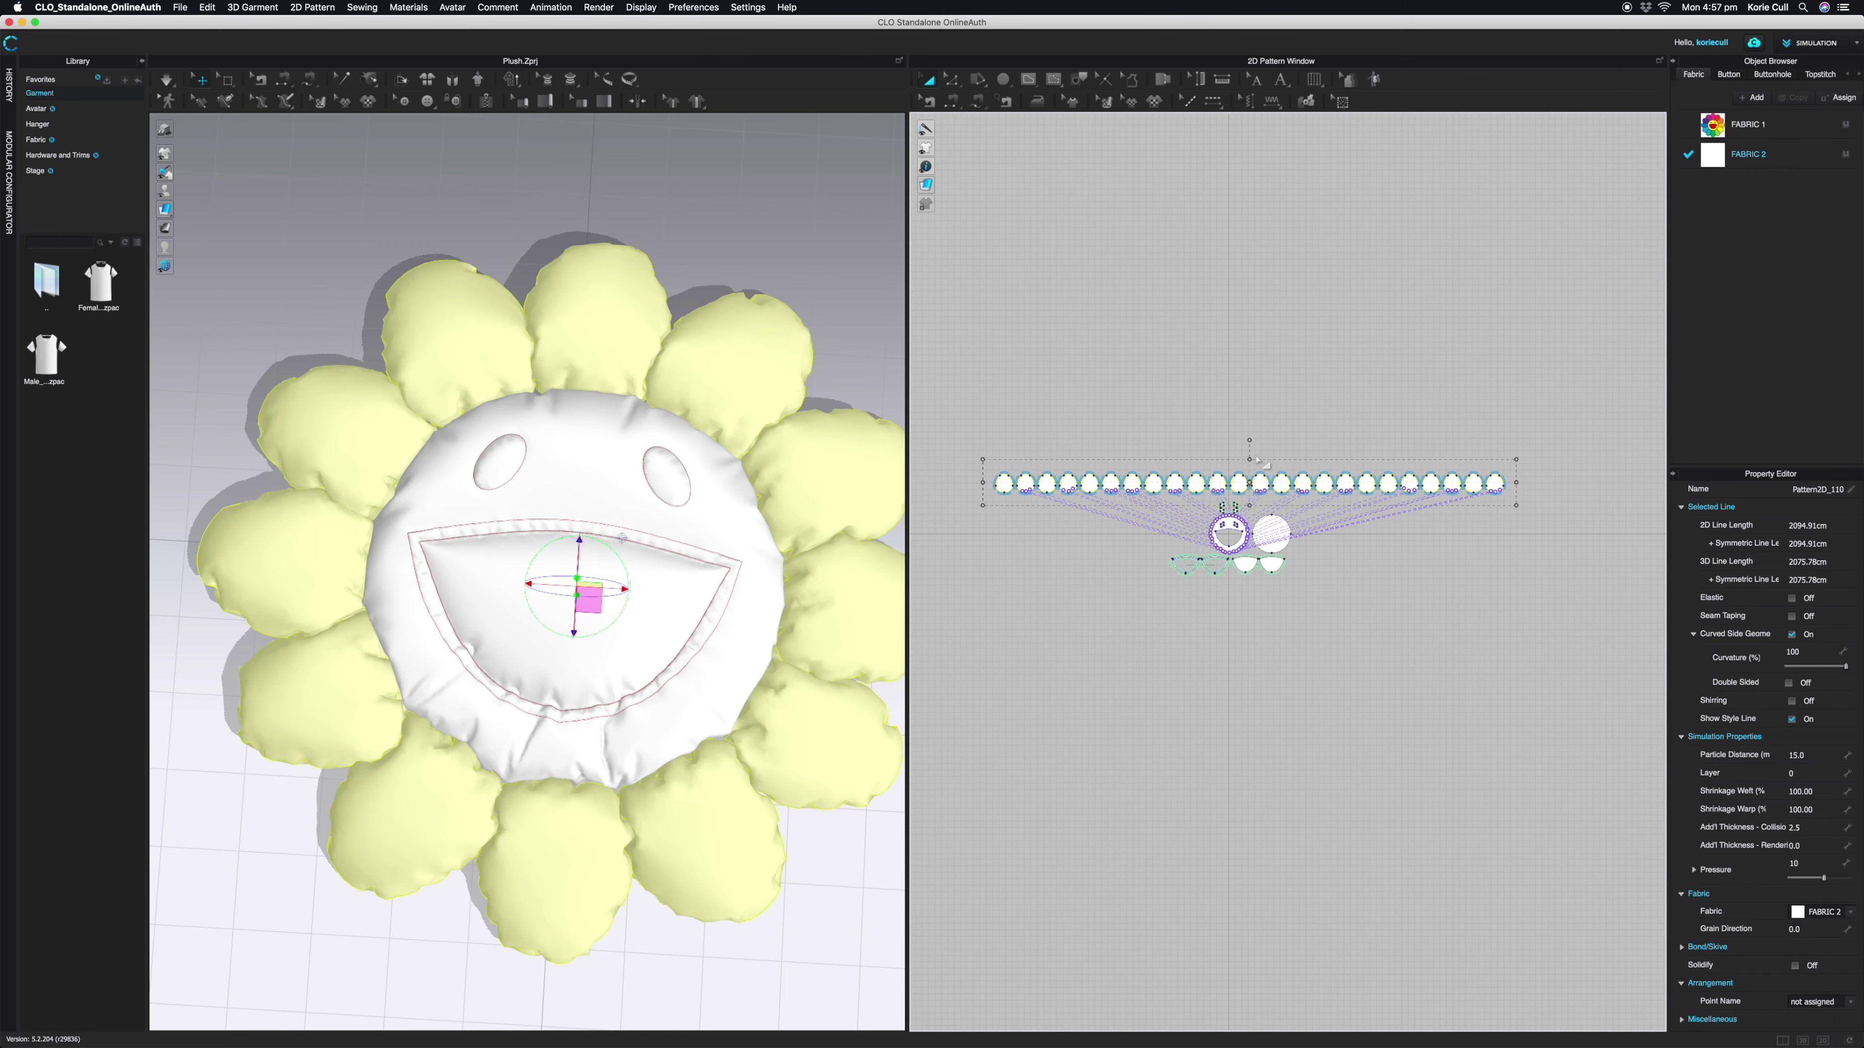
scroll(1262, 455, down, 2)
click(1280, 571)
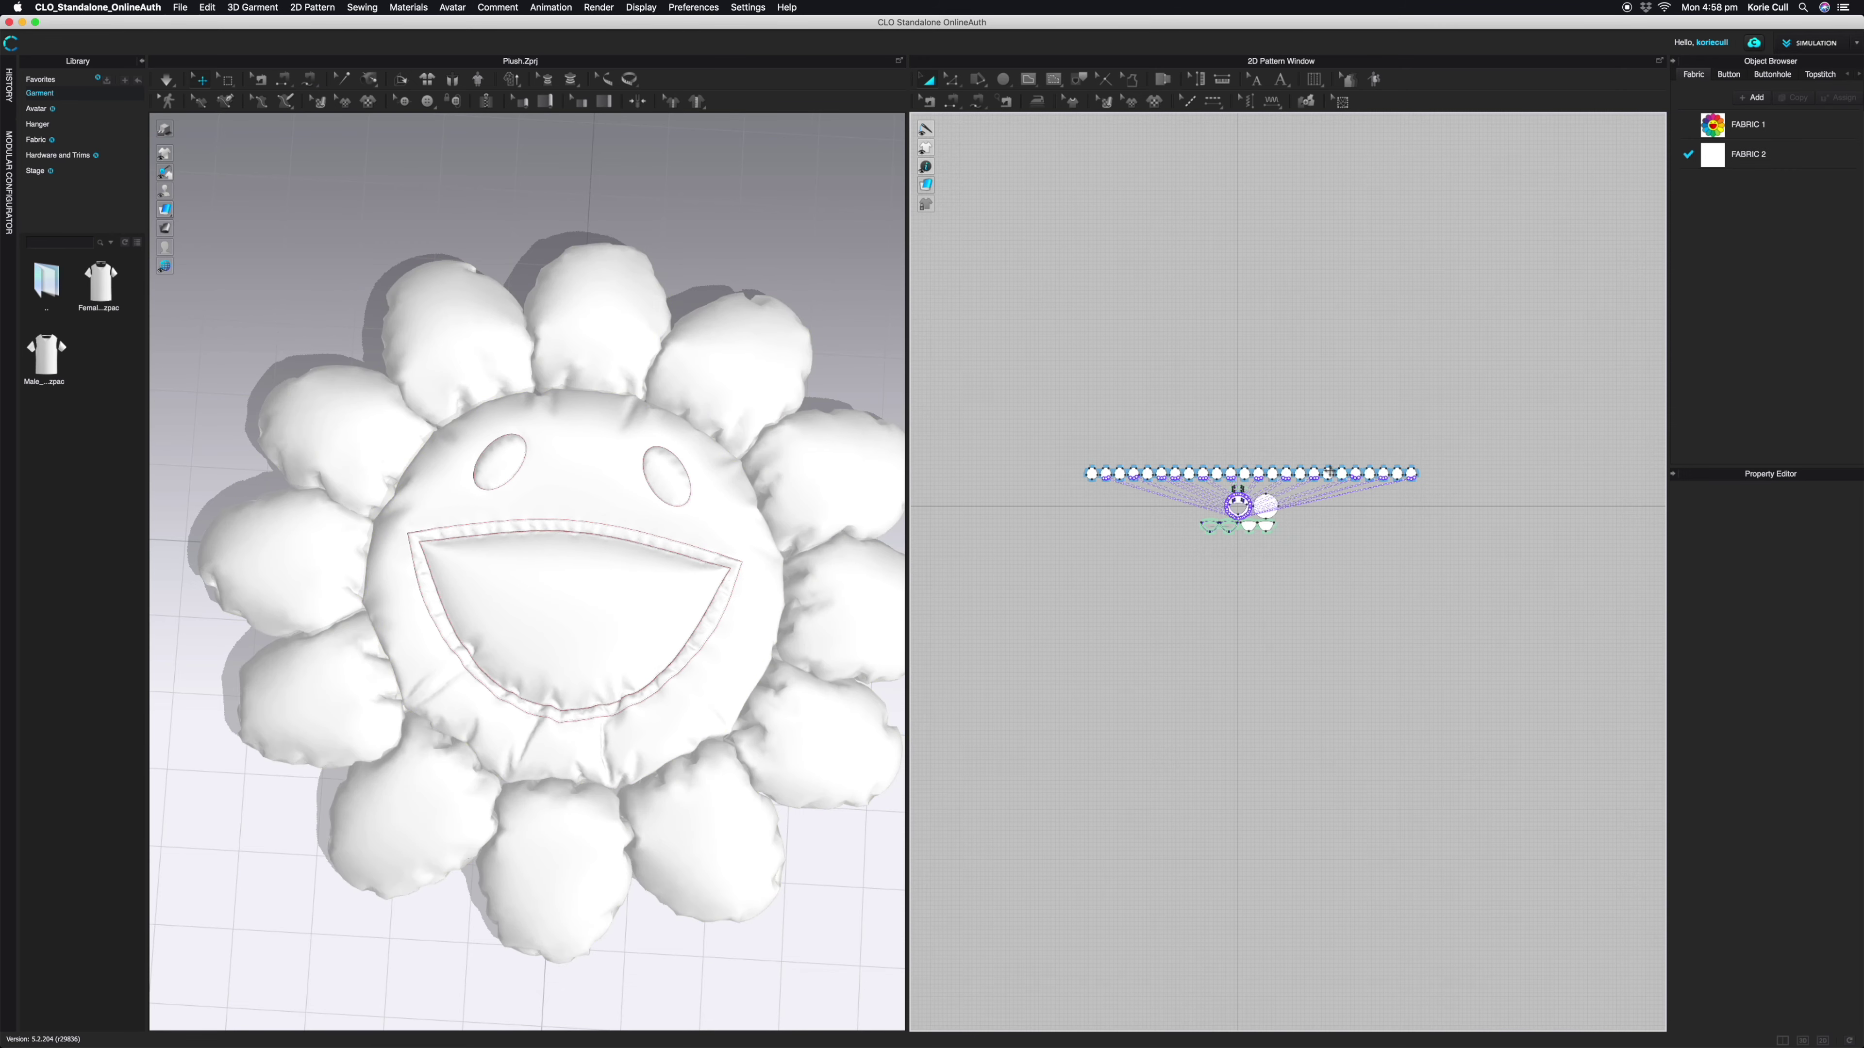
scroll(1116, 484, up, 5)
scroll(1026, 499, down, 3)
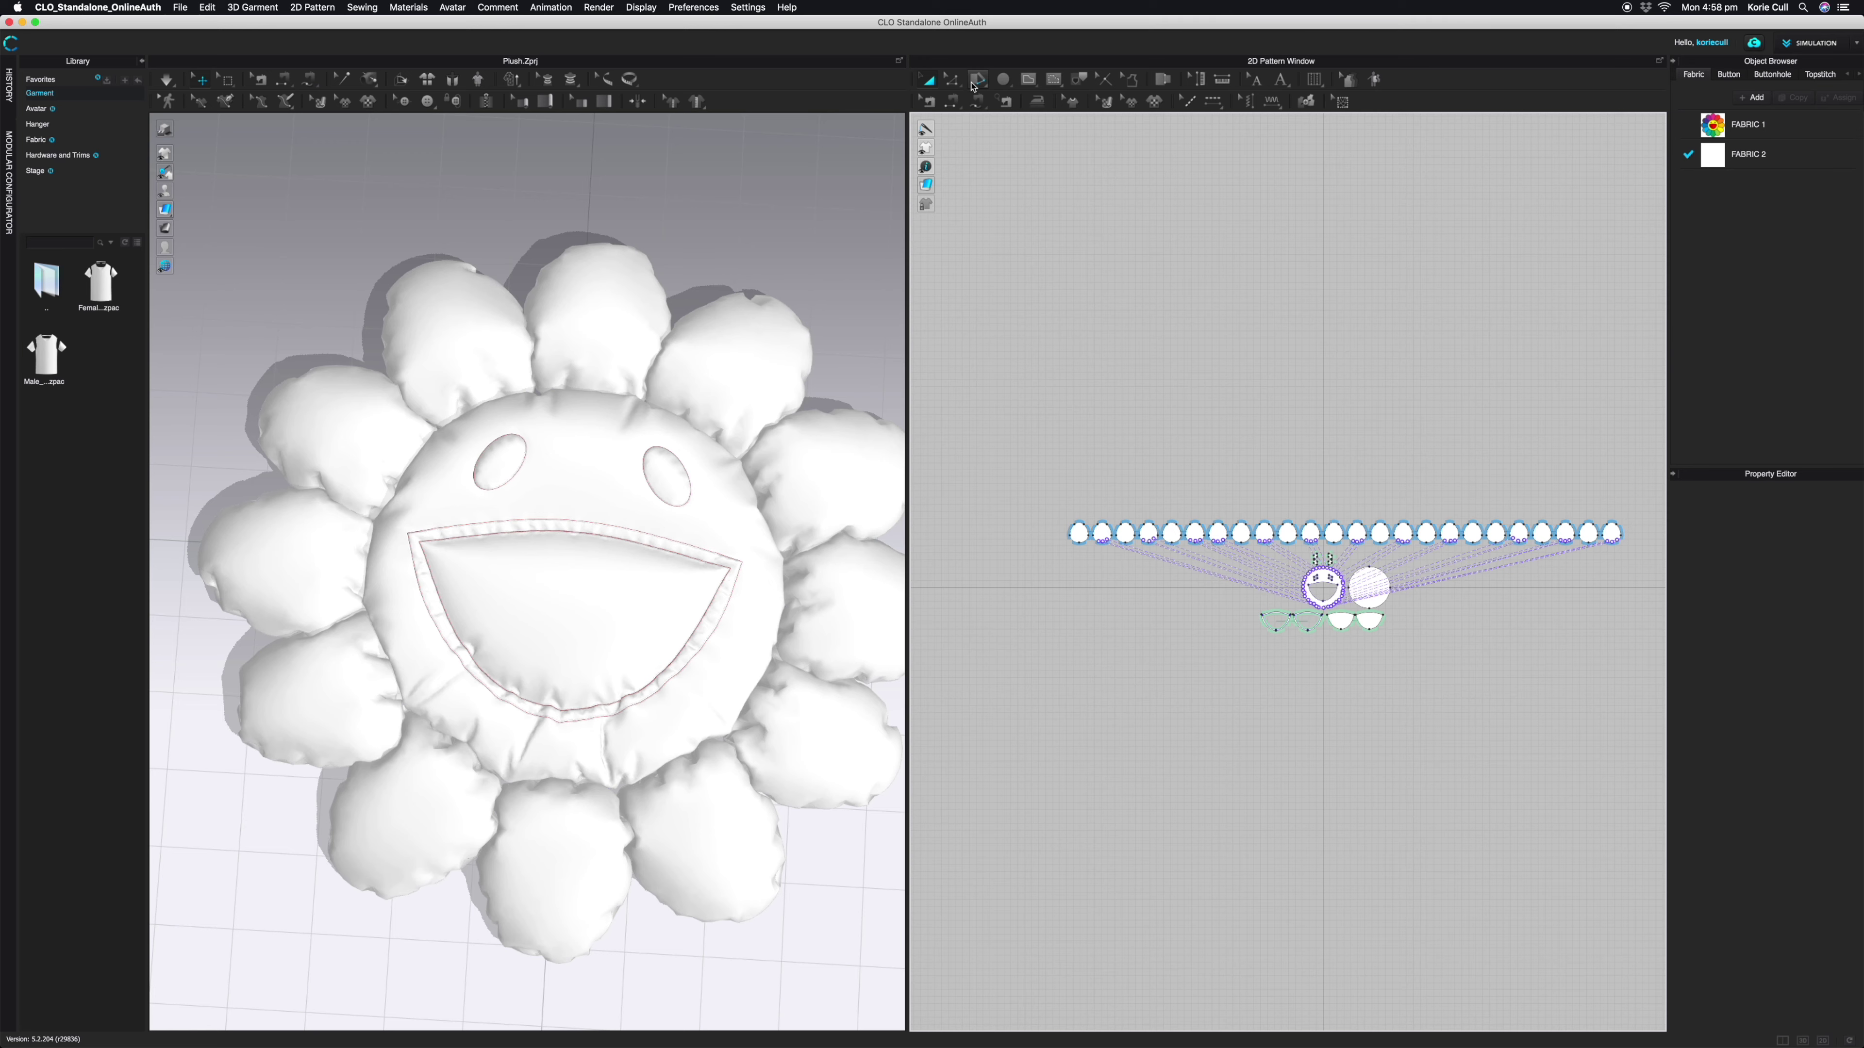
key(z)
mouse_move(1024, 489)
mouse_down()
mouse_move(1585, 521)
mouse_move(1623, 507)
mouse_up()
scroll(1273, 489, up, 10)
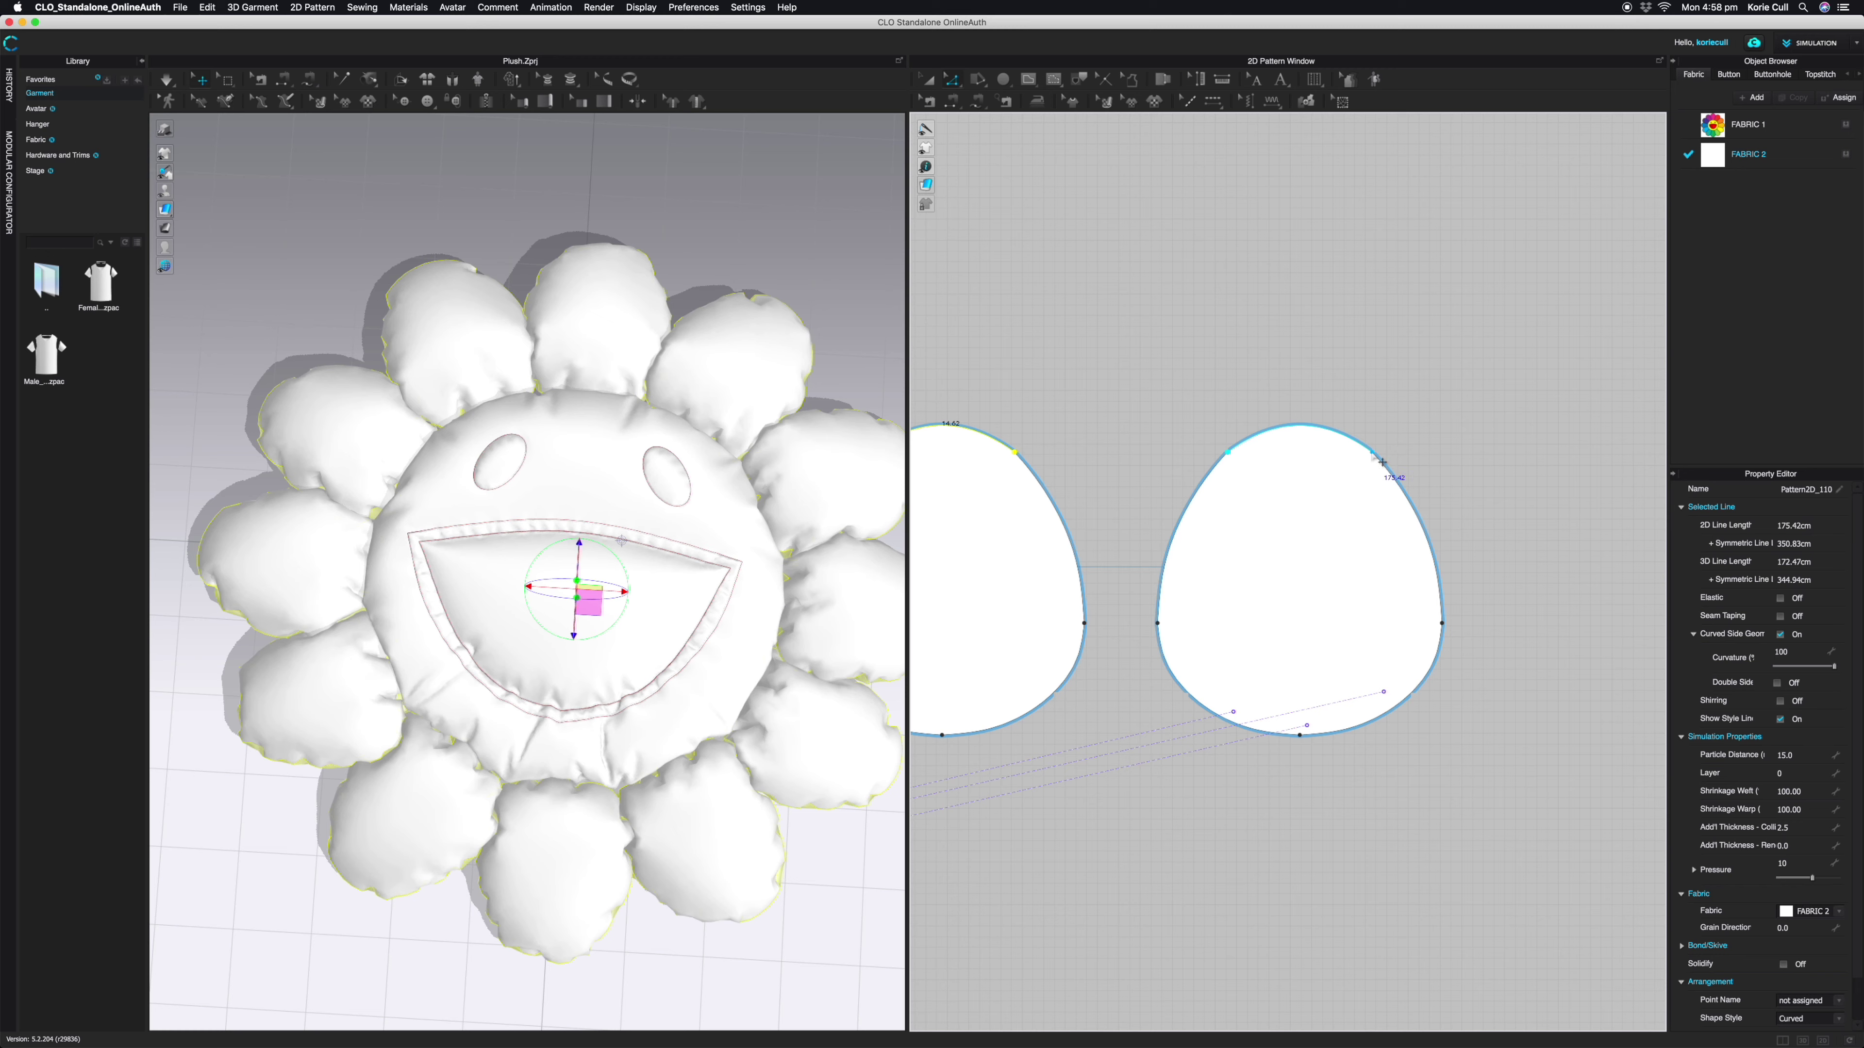
click(991, 83)
click(1011, 99)
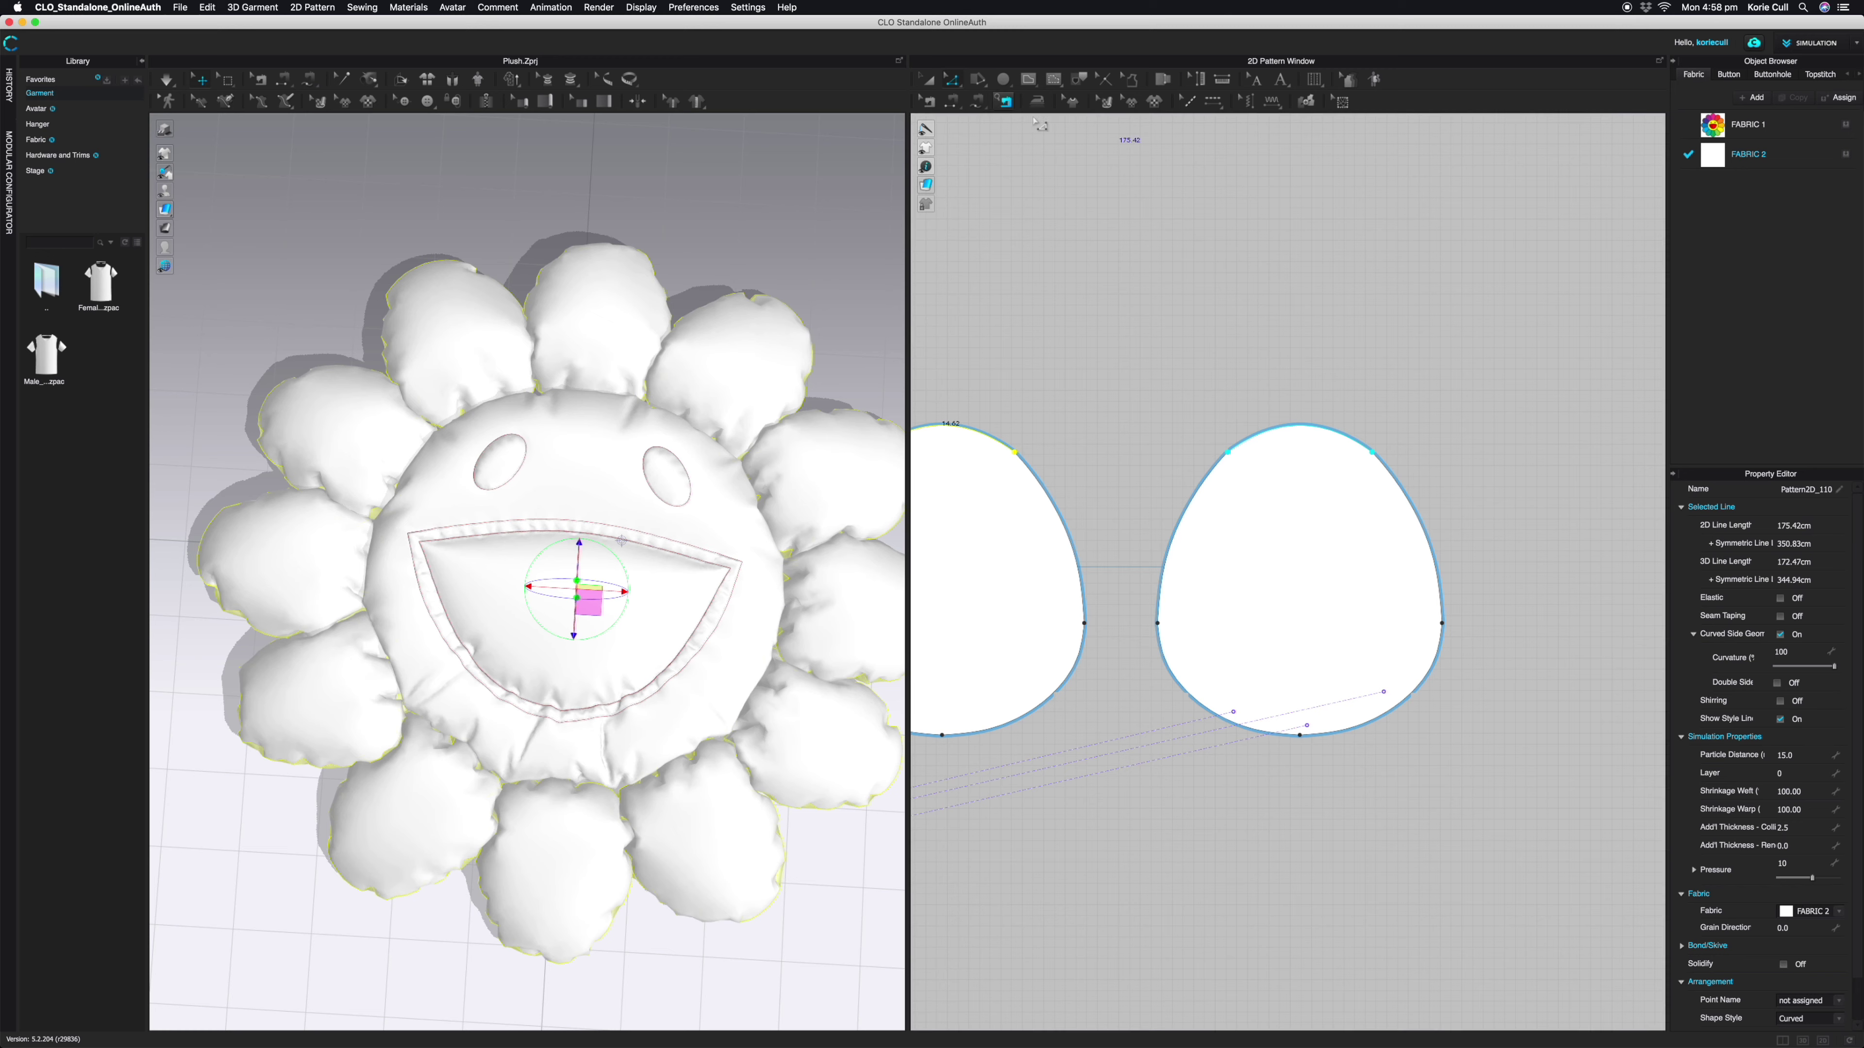
drag(1372, 451, 1431, 406)
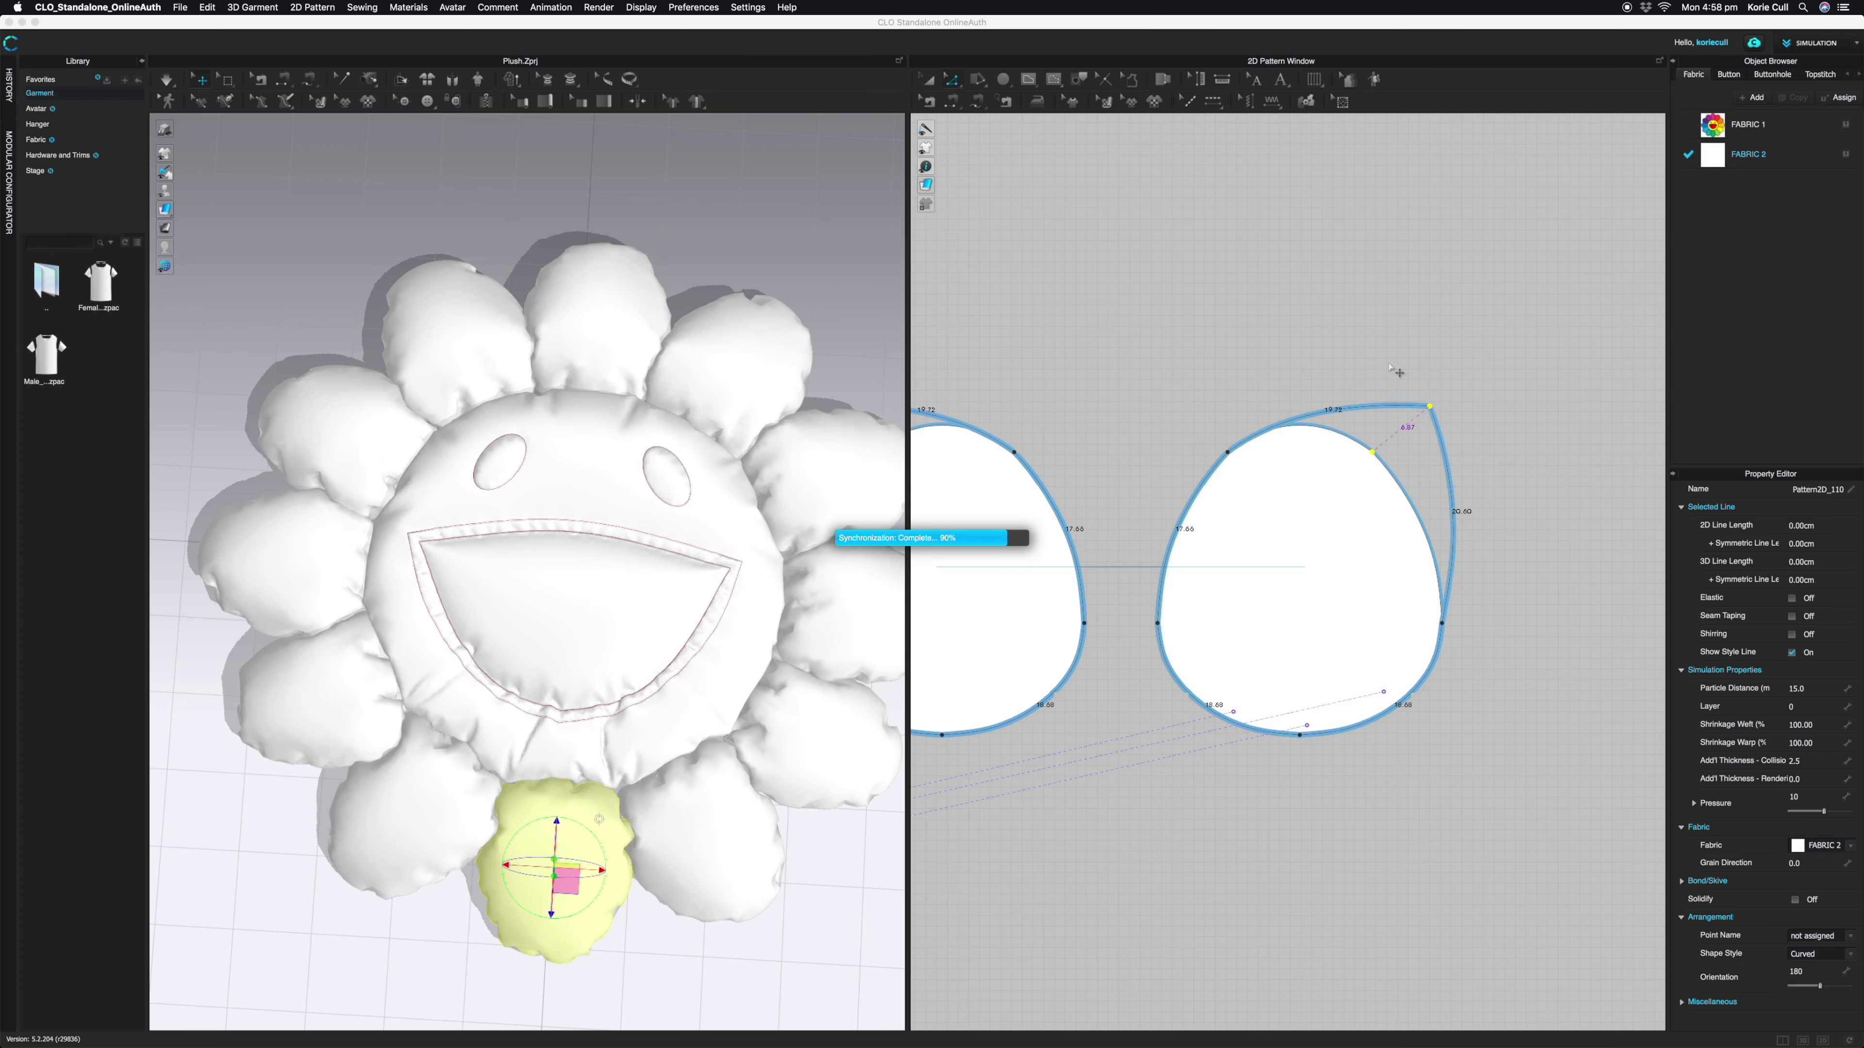
key(super+a)
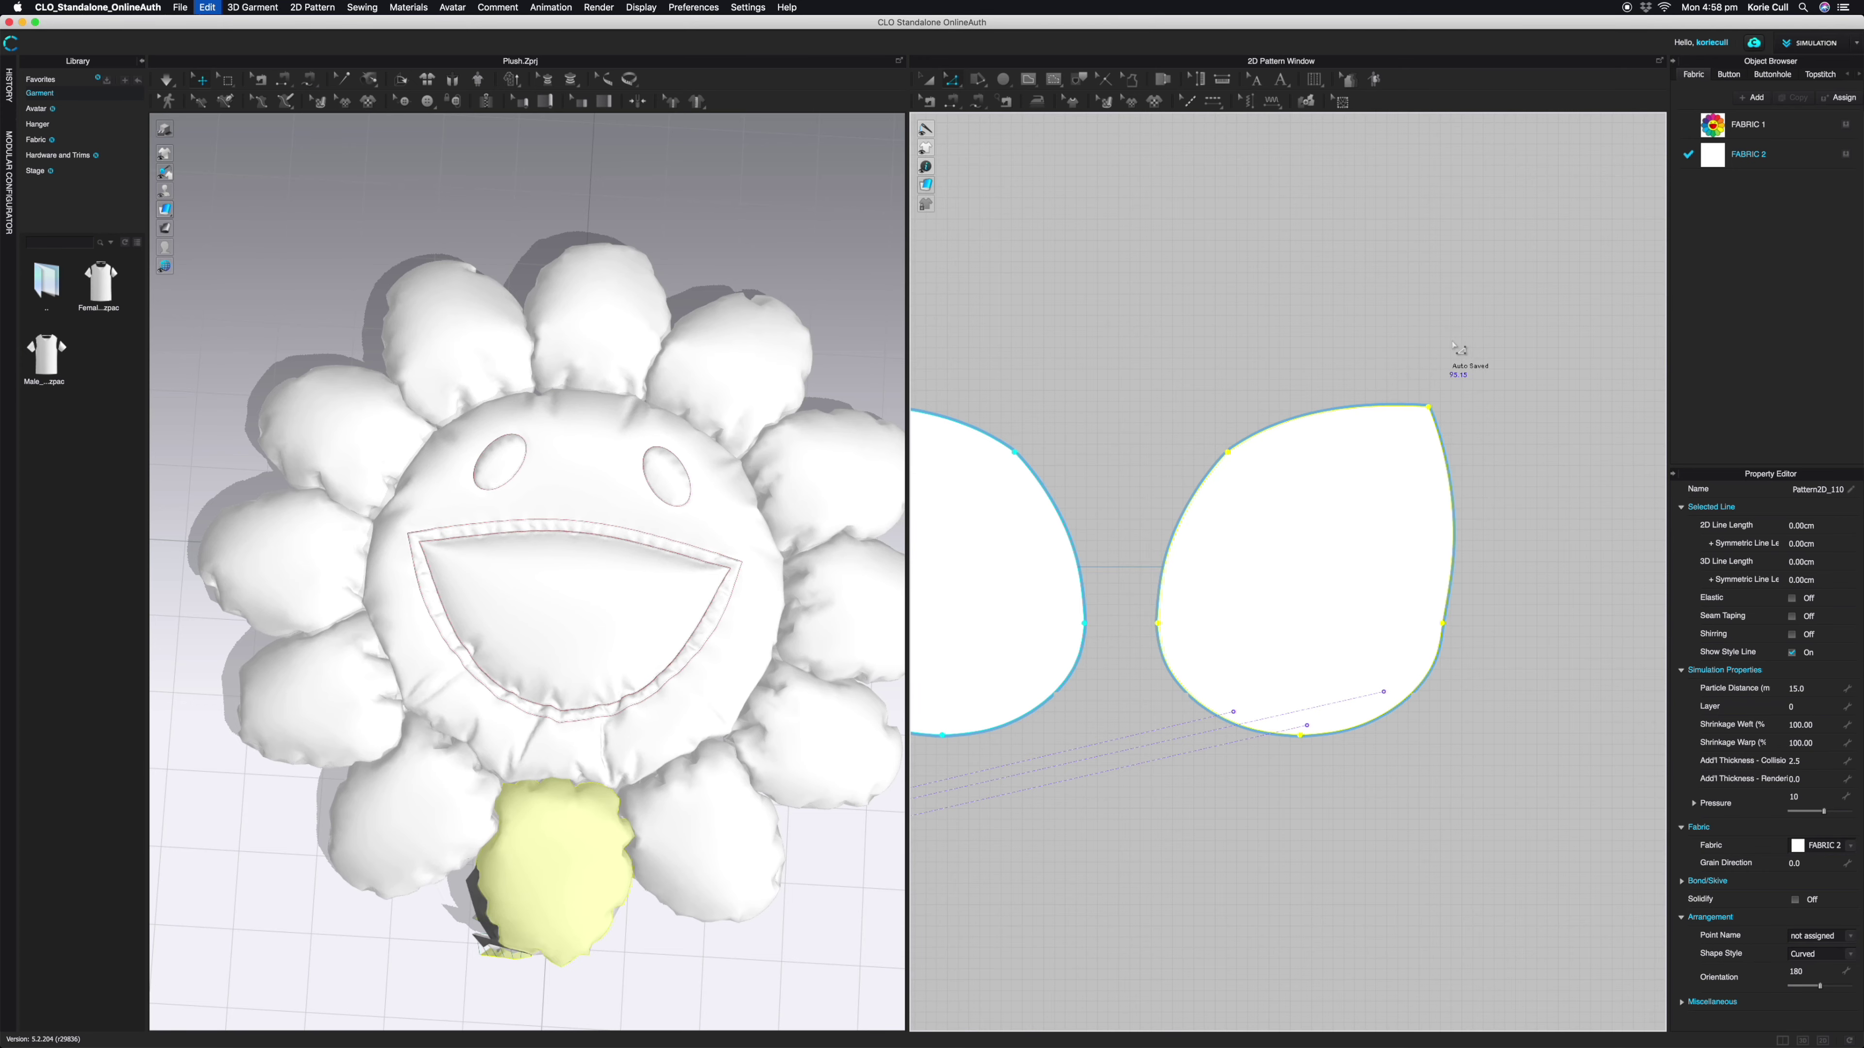
scroll(1459, 349, down, 1)
scroll(1468, 352, down, 4)
scroll(1578, 389, down, 3)
scroll(1627, 405, down, 1)
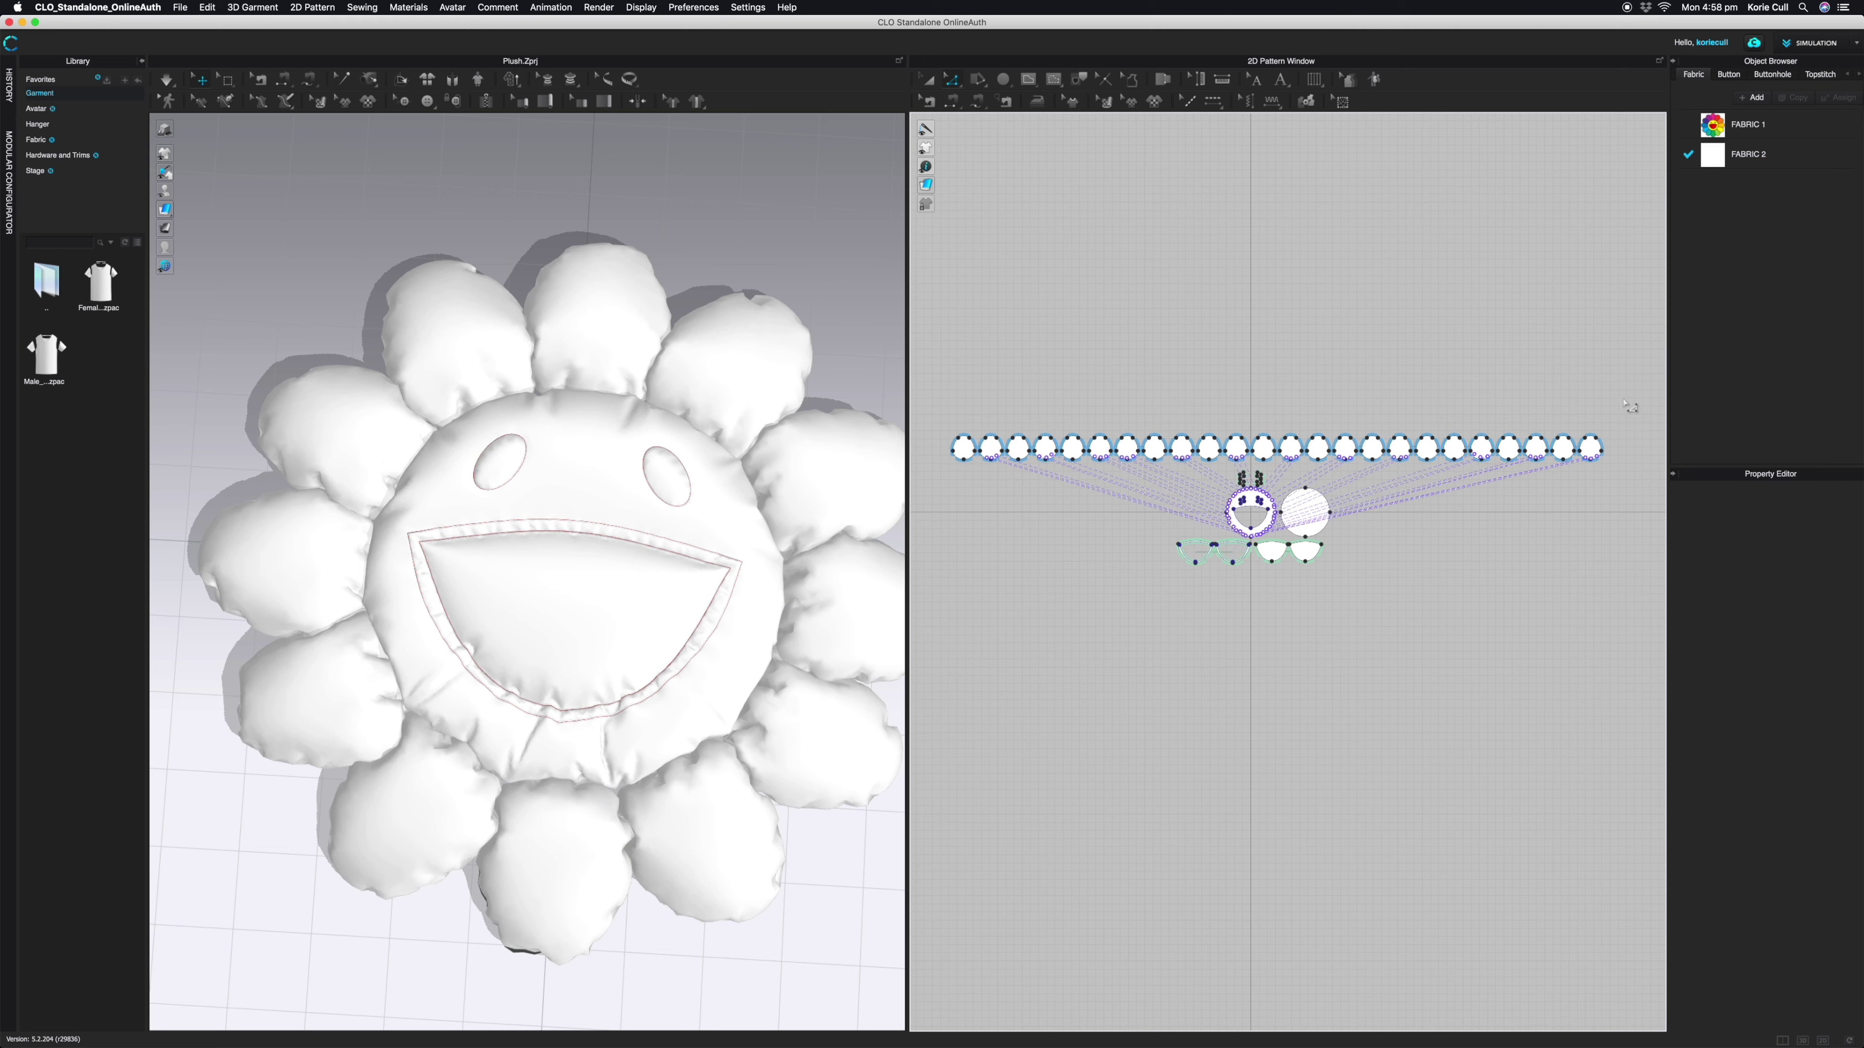
Step: Select all the petal patterns and the top edges of every petal
scroll(1075, 450, up, 8)
right_click(1091, 451)
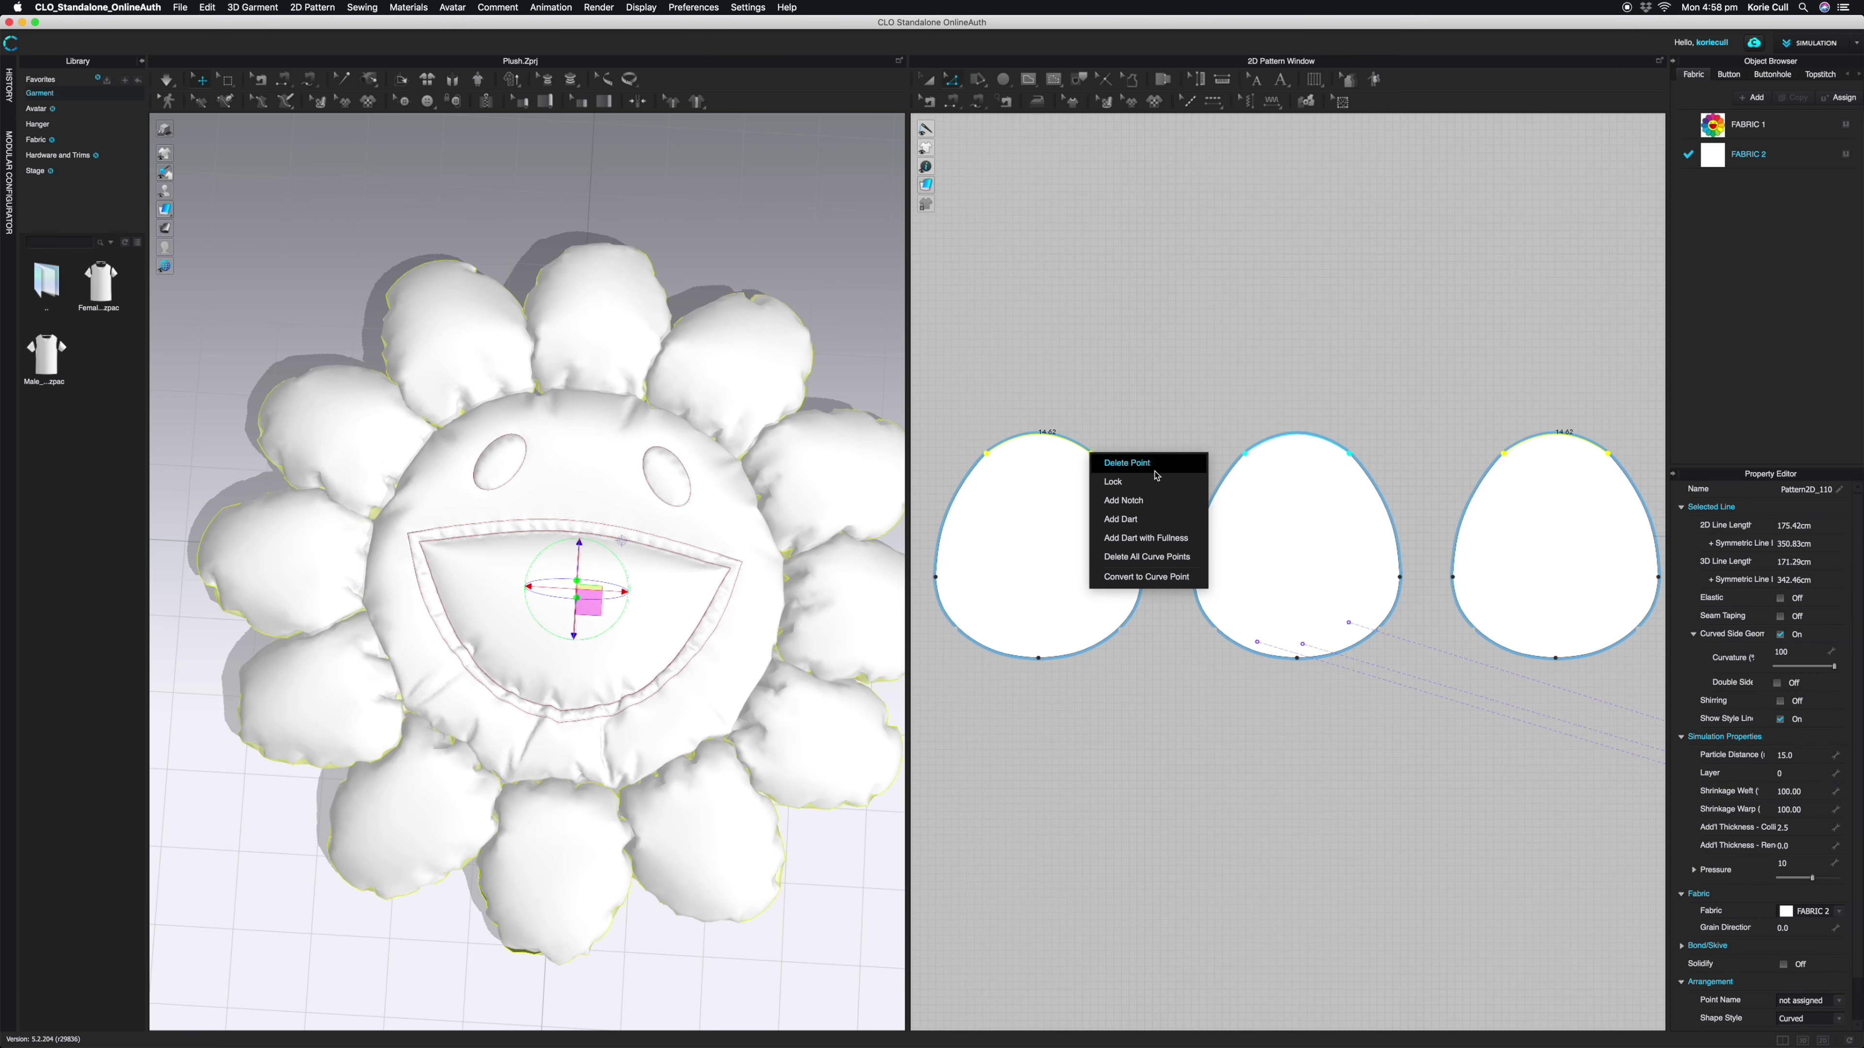
click(961, 84)
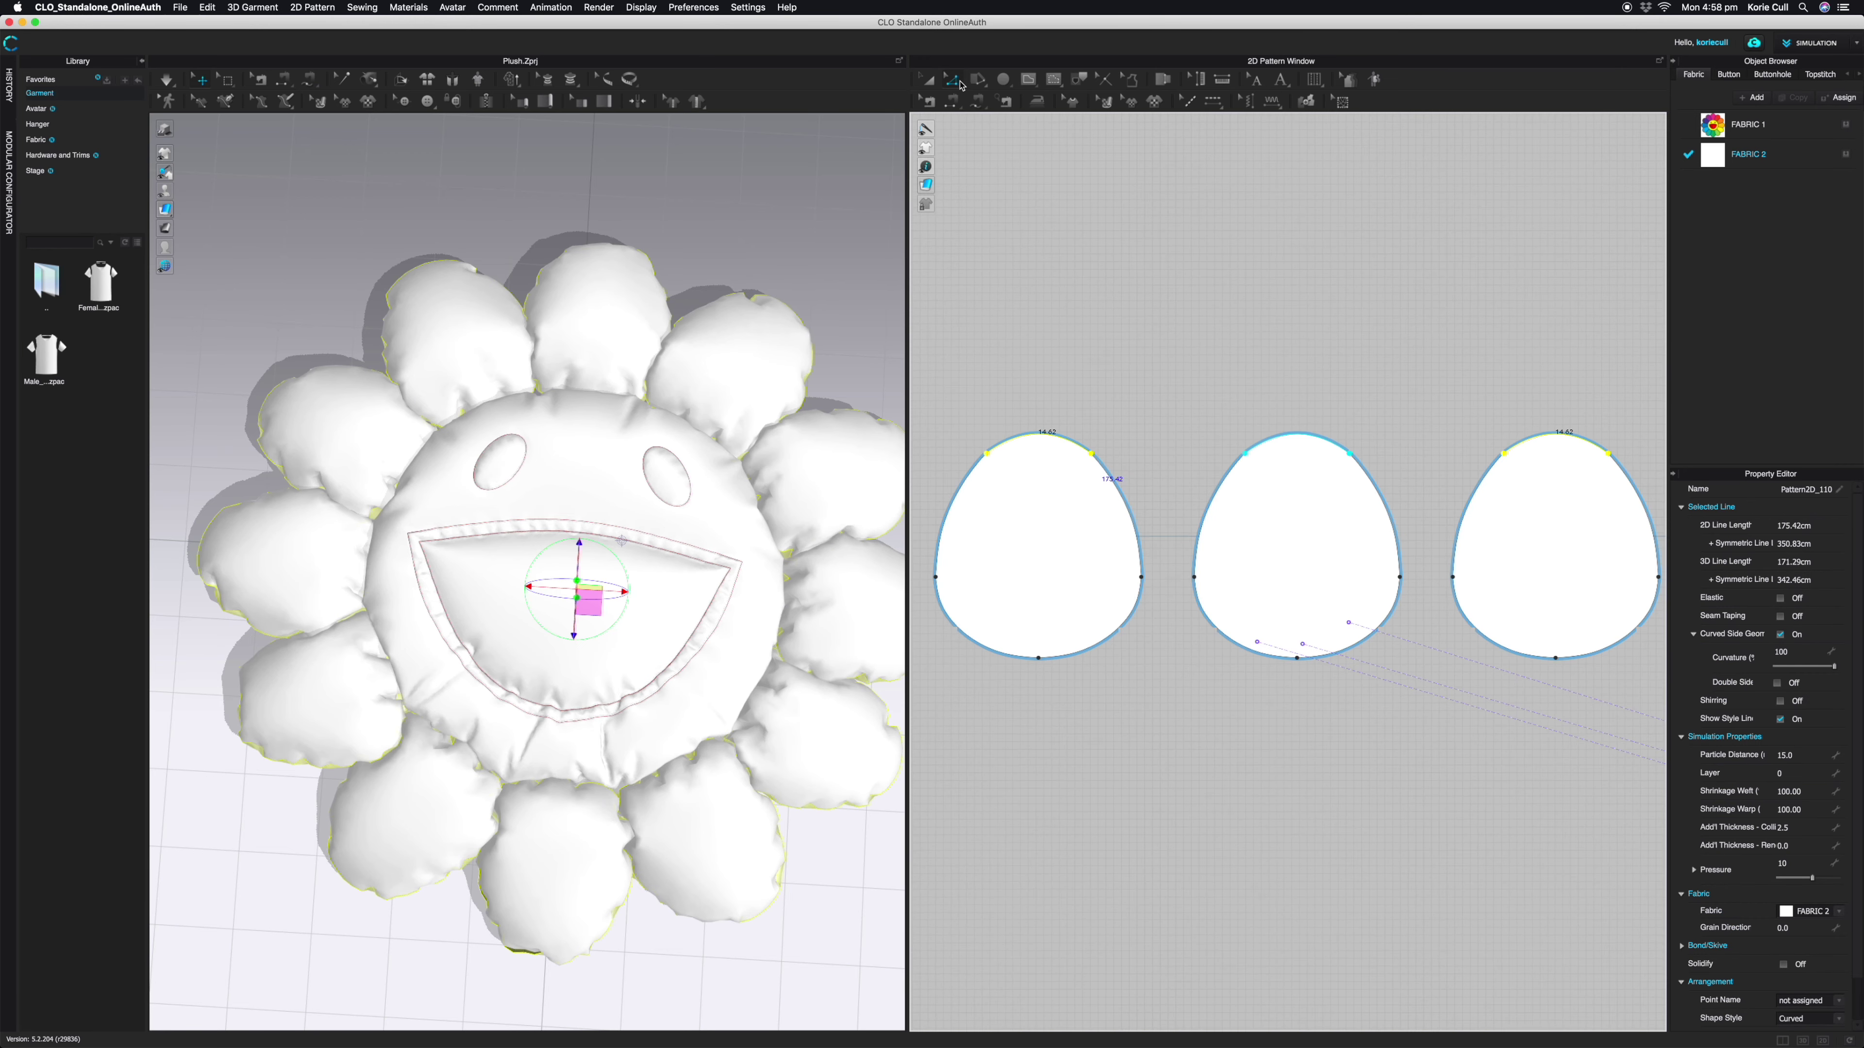
right_click(1039, 461)
key(Escape)
scroll(1247, 456, down, 8)
drag(955, 406, 1545, 441)
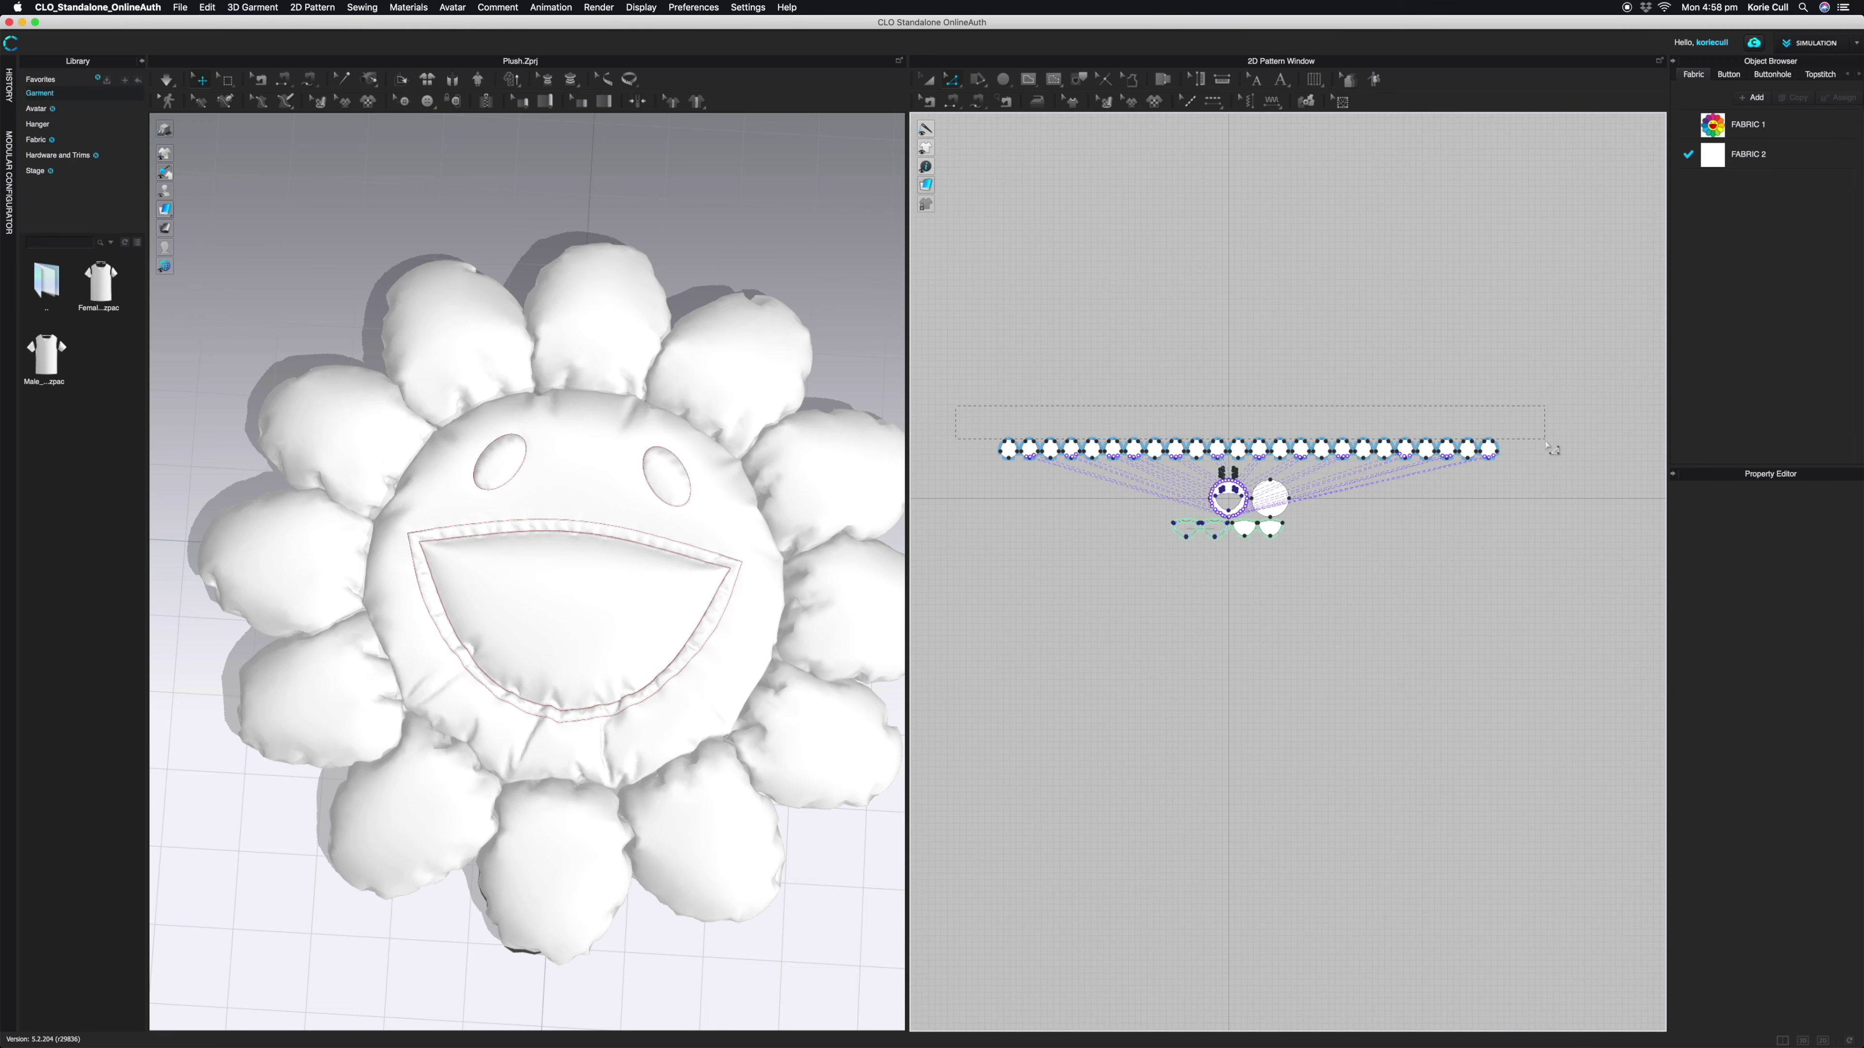
scroll(1468, 451, up, 10)
scroll(1382, 441, down, 3)
right_click(1382, 412)
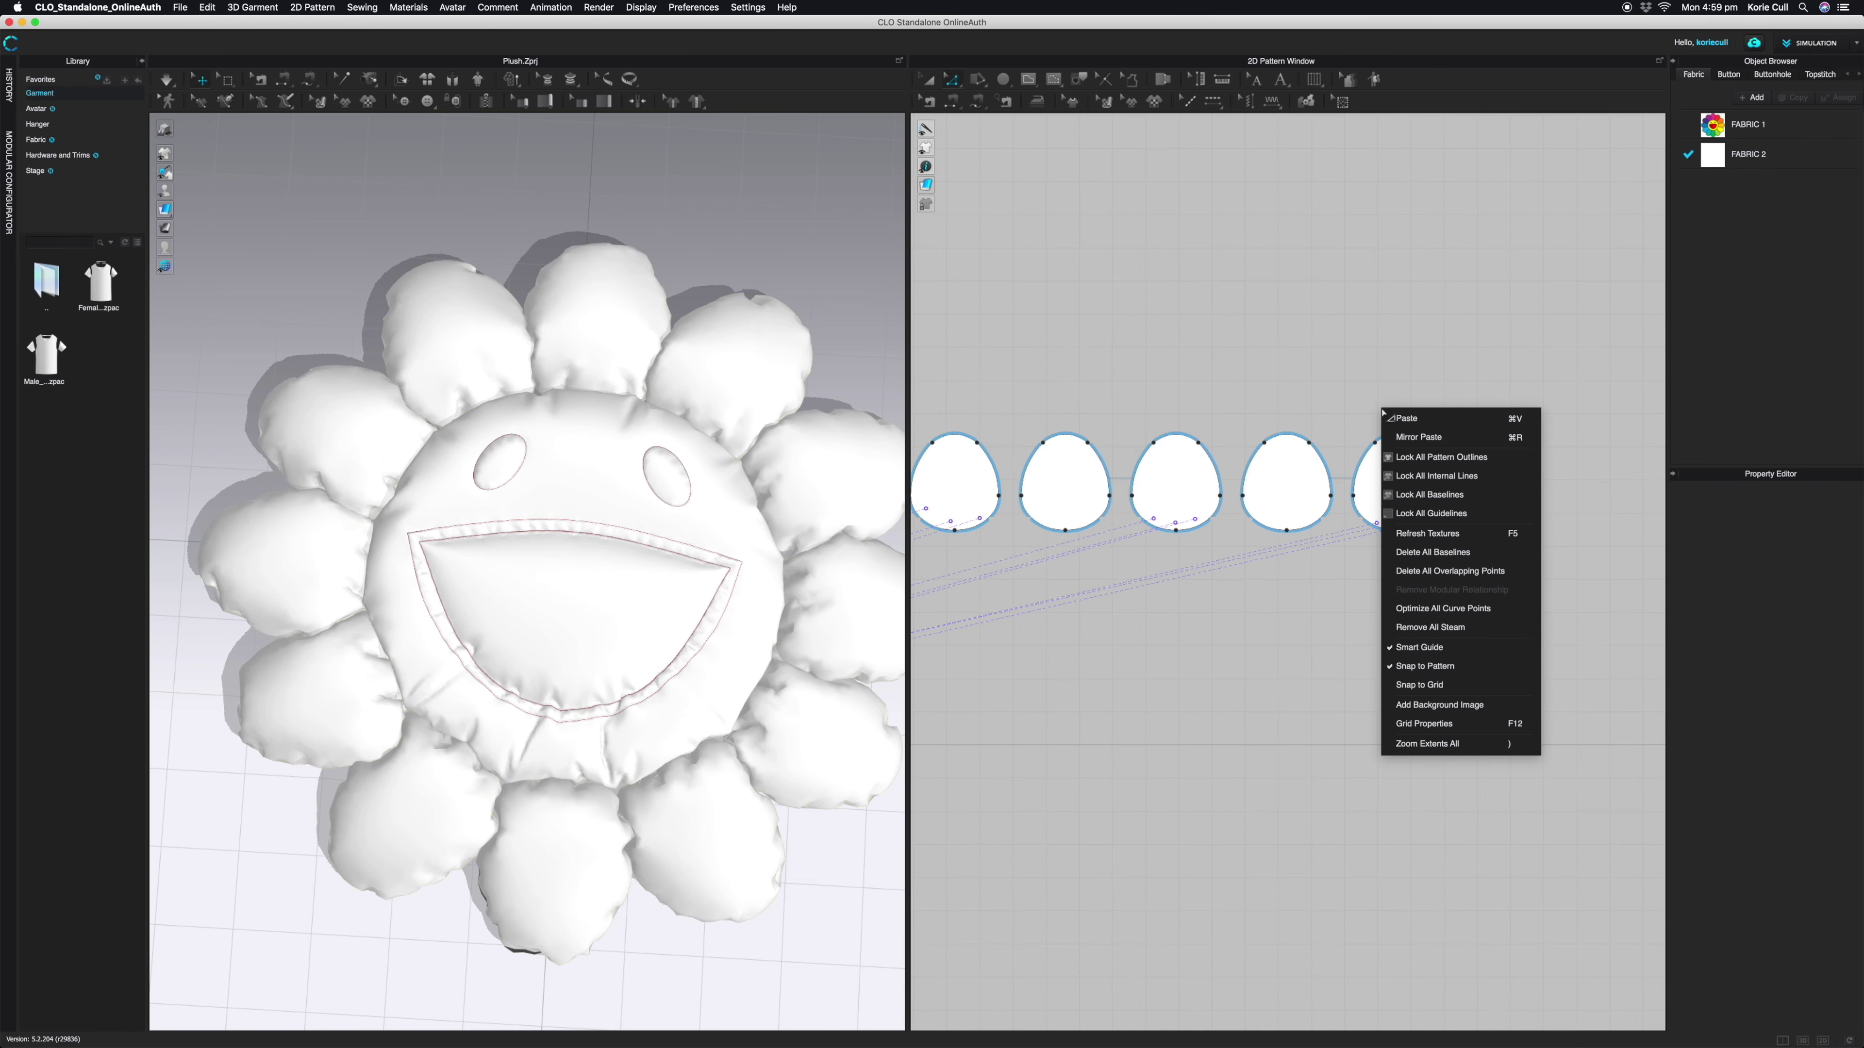
key(Escape)
scroll(1384, 413, down, 5)
drag(1614, 371, 987, 422)
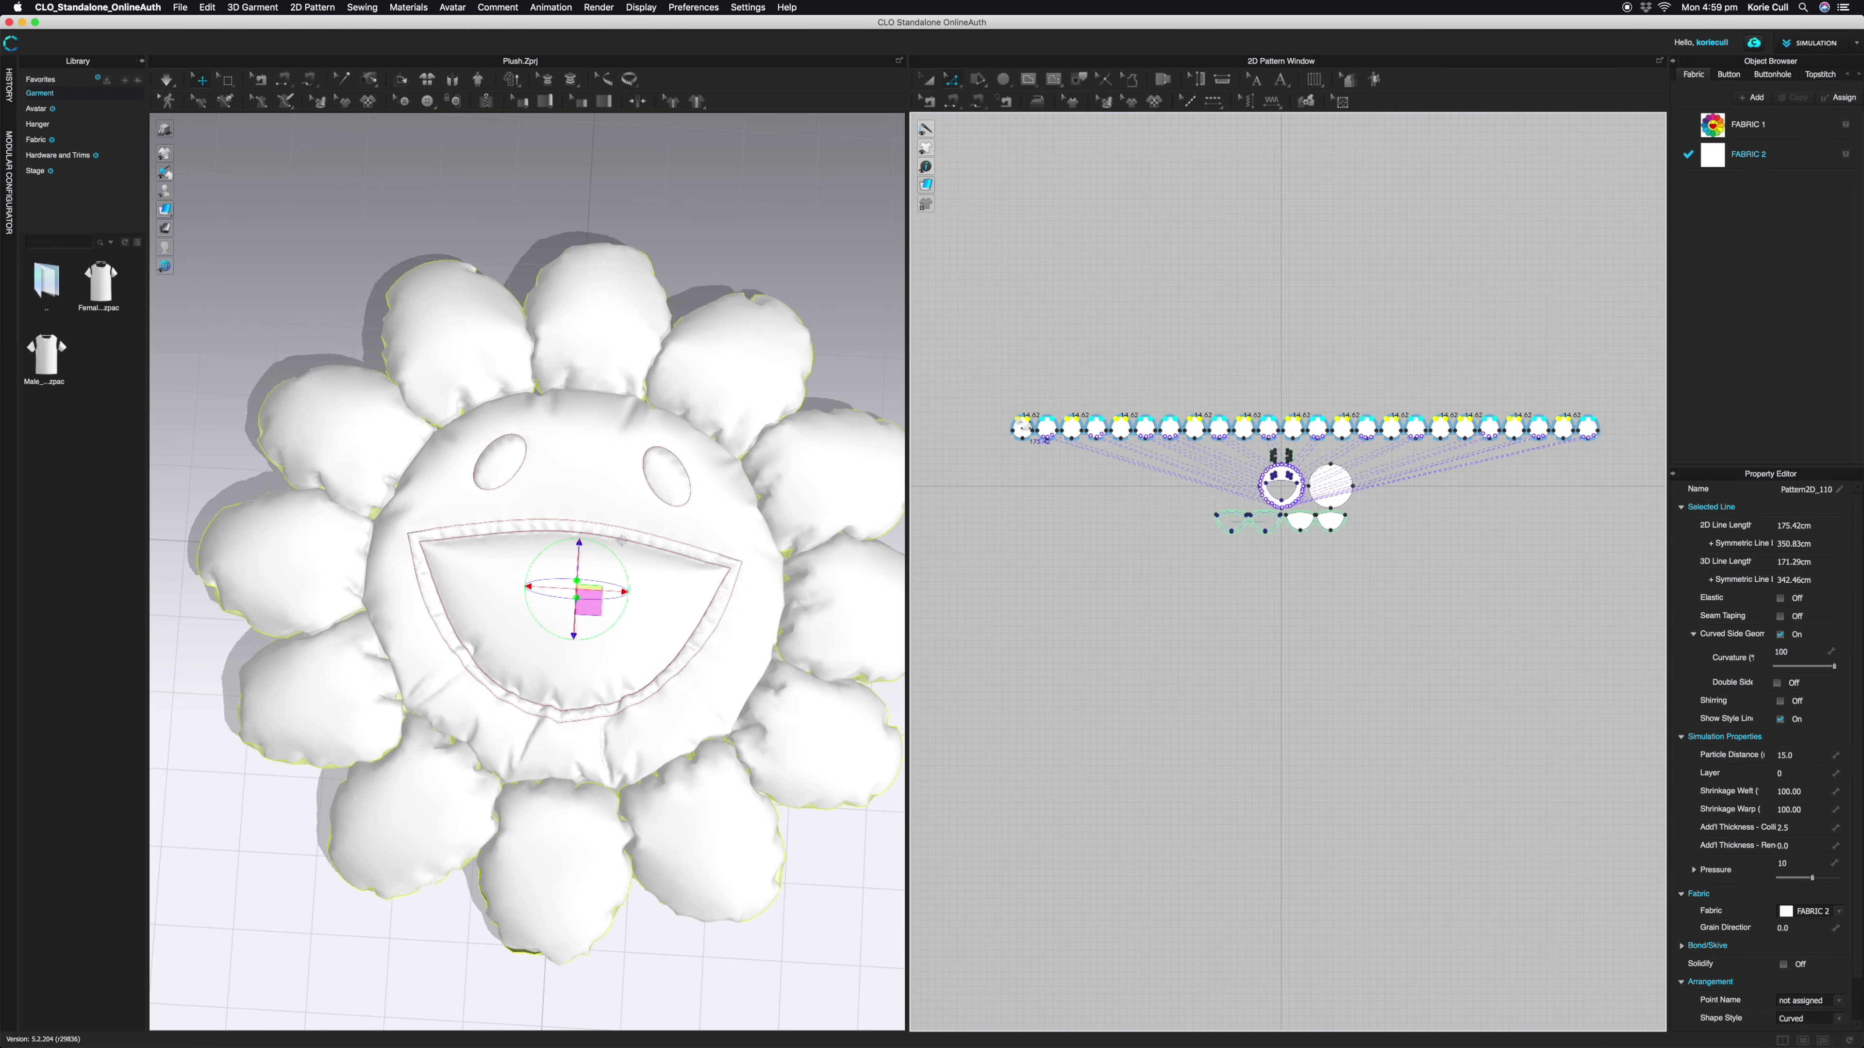
scroll(1012, 423, up, 5)
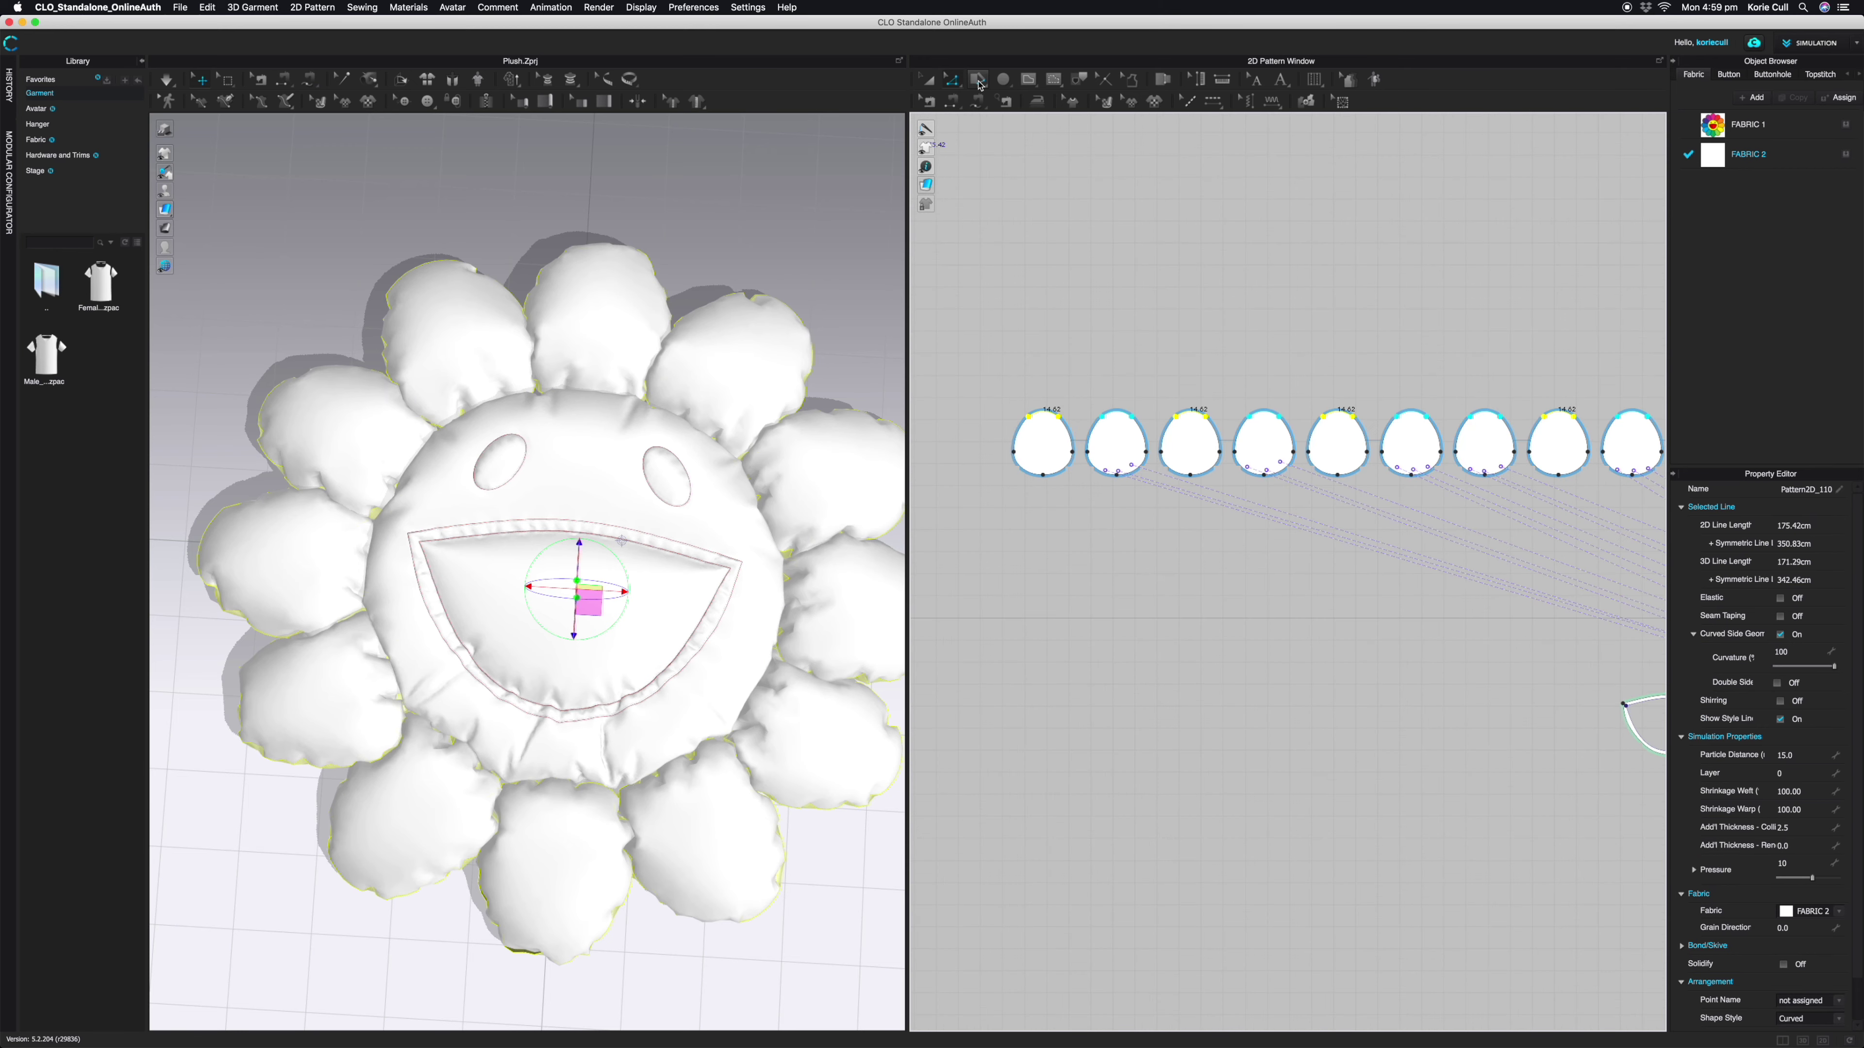
Step: Try moving the petals' top points with Transform Point/Segment, undoing the edit
click(952, 79)
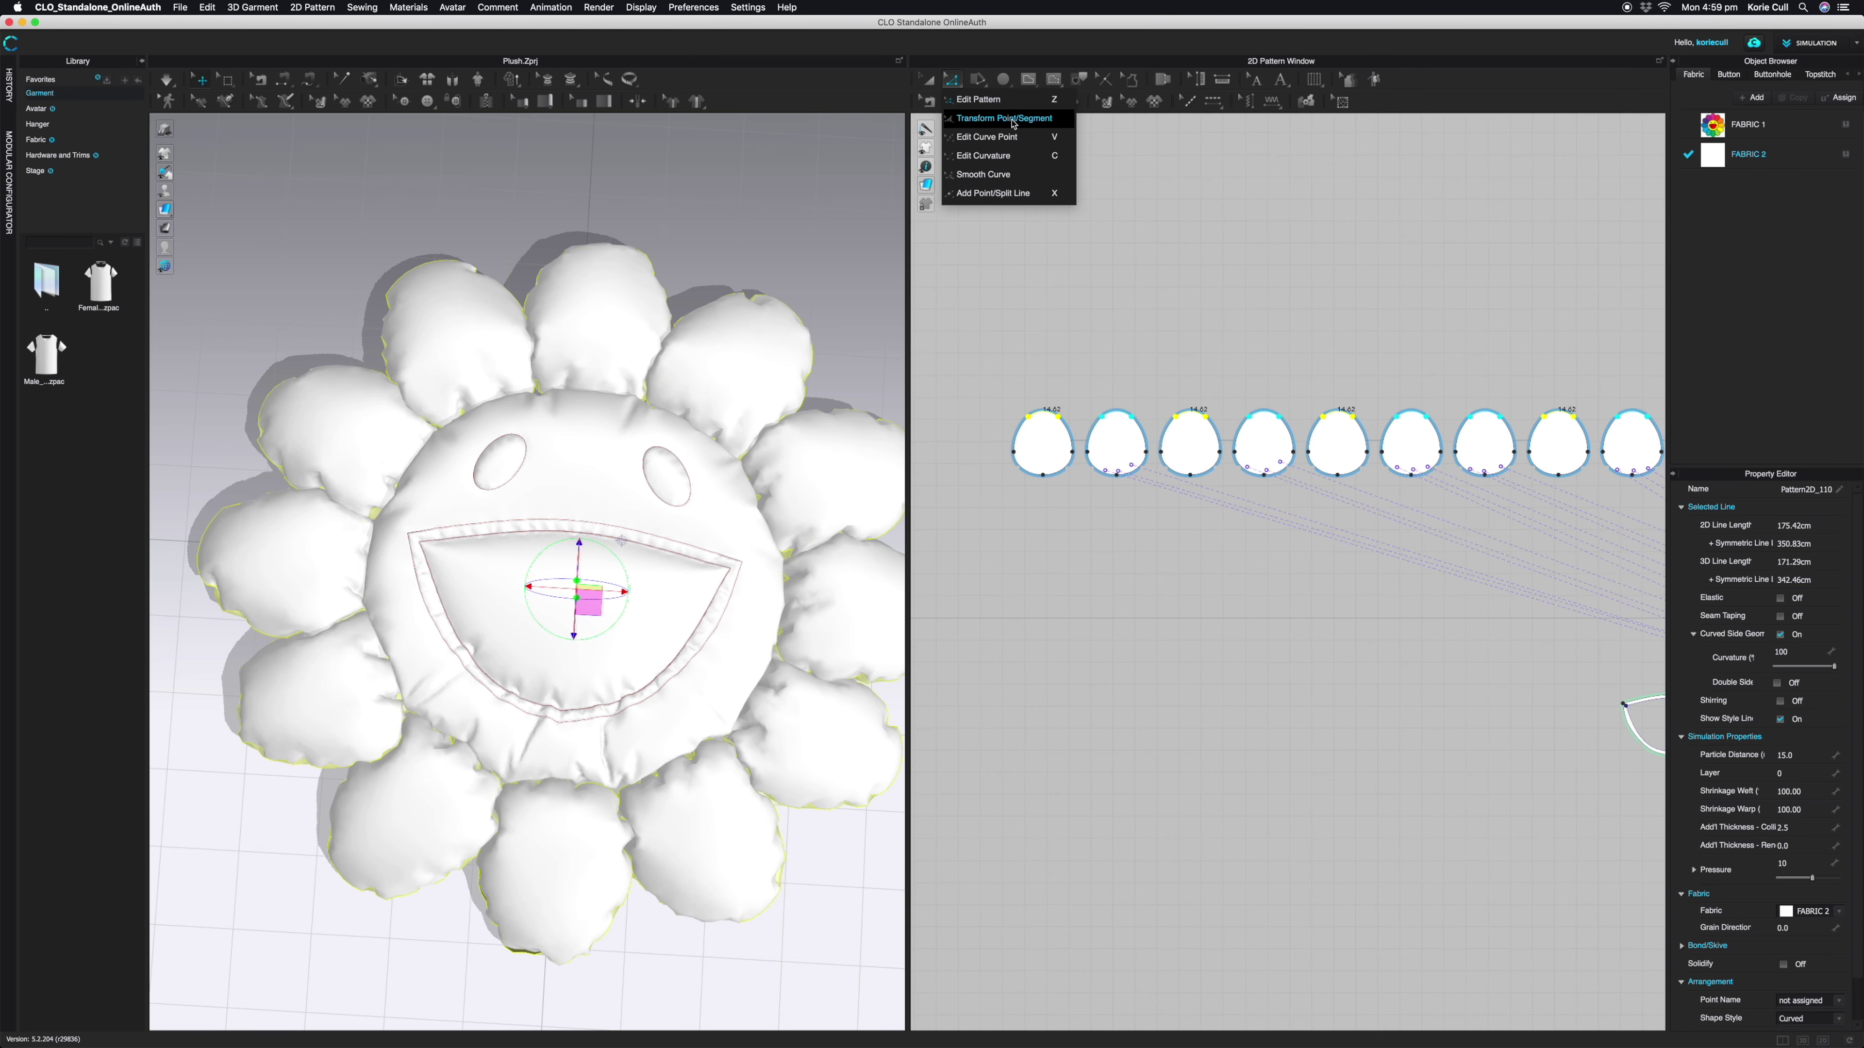
click(1033, 118)
mouse_move(1015, 393)
mouse_down()
mouse_move(1035, 413)
mouse_move(1015, 409)
mouse_up()
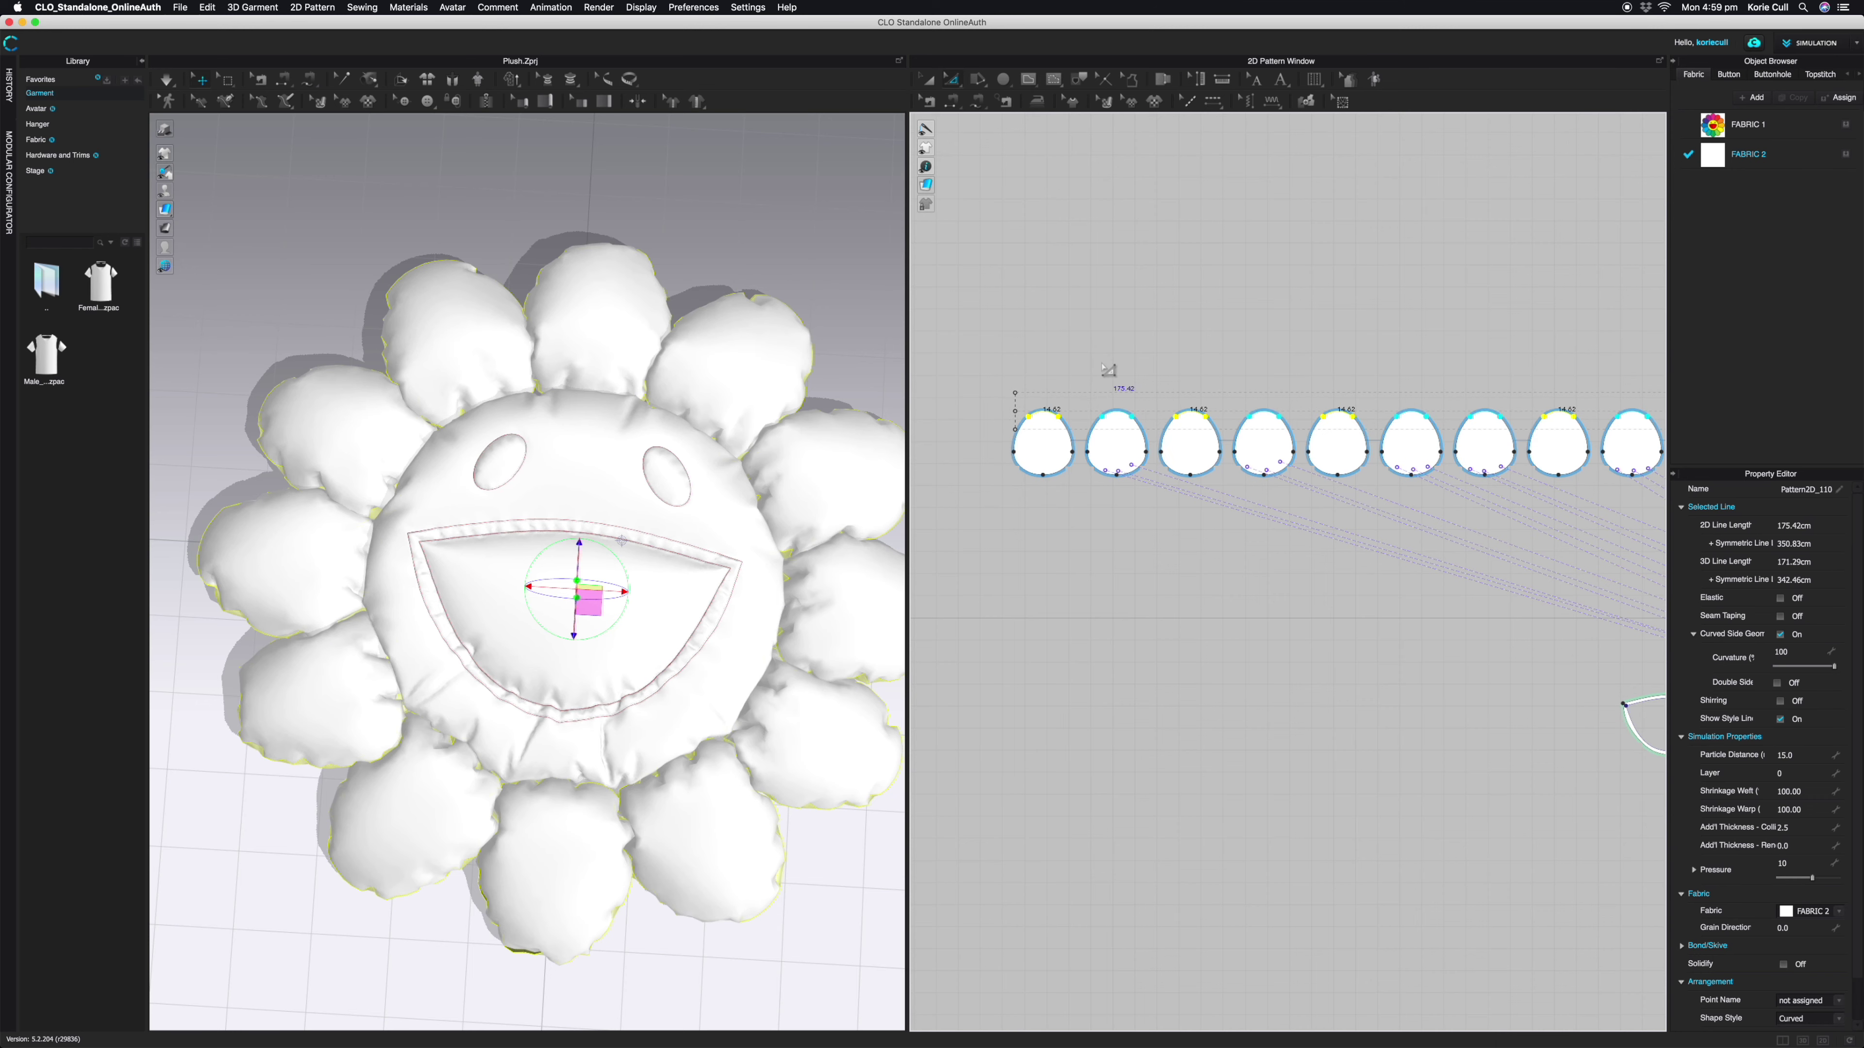
key(super+z)
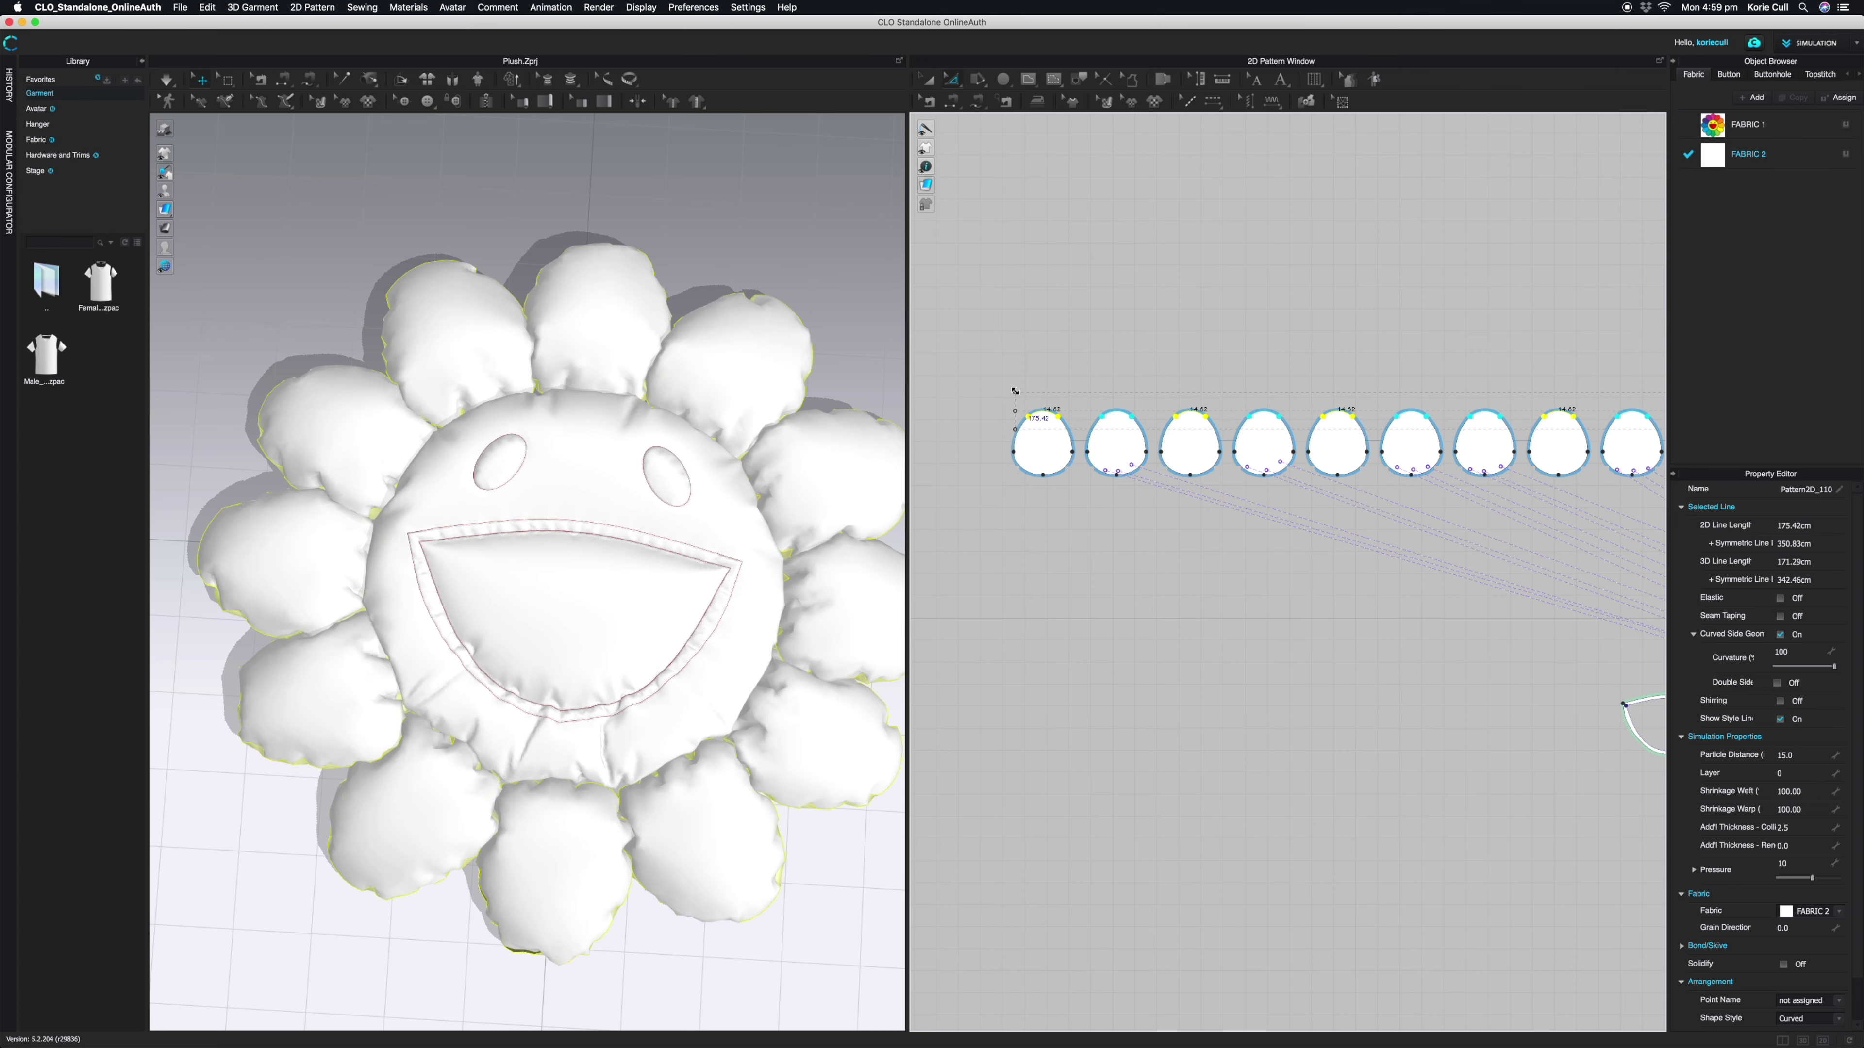
mouse_move(999, 383)
mouse_down()
mouse_move(919, 314)
mouse_move(1150, 412)
mouse_move(1046, 427)
mouse_up()
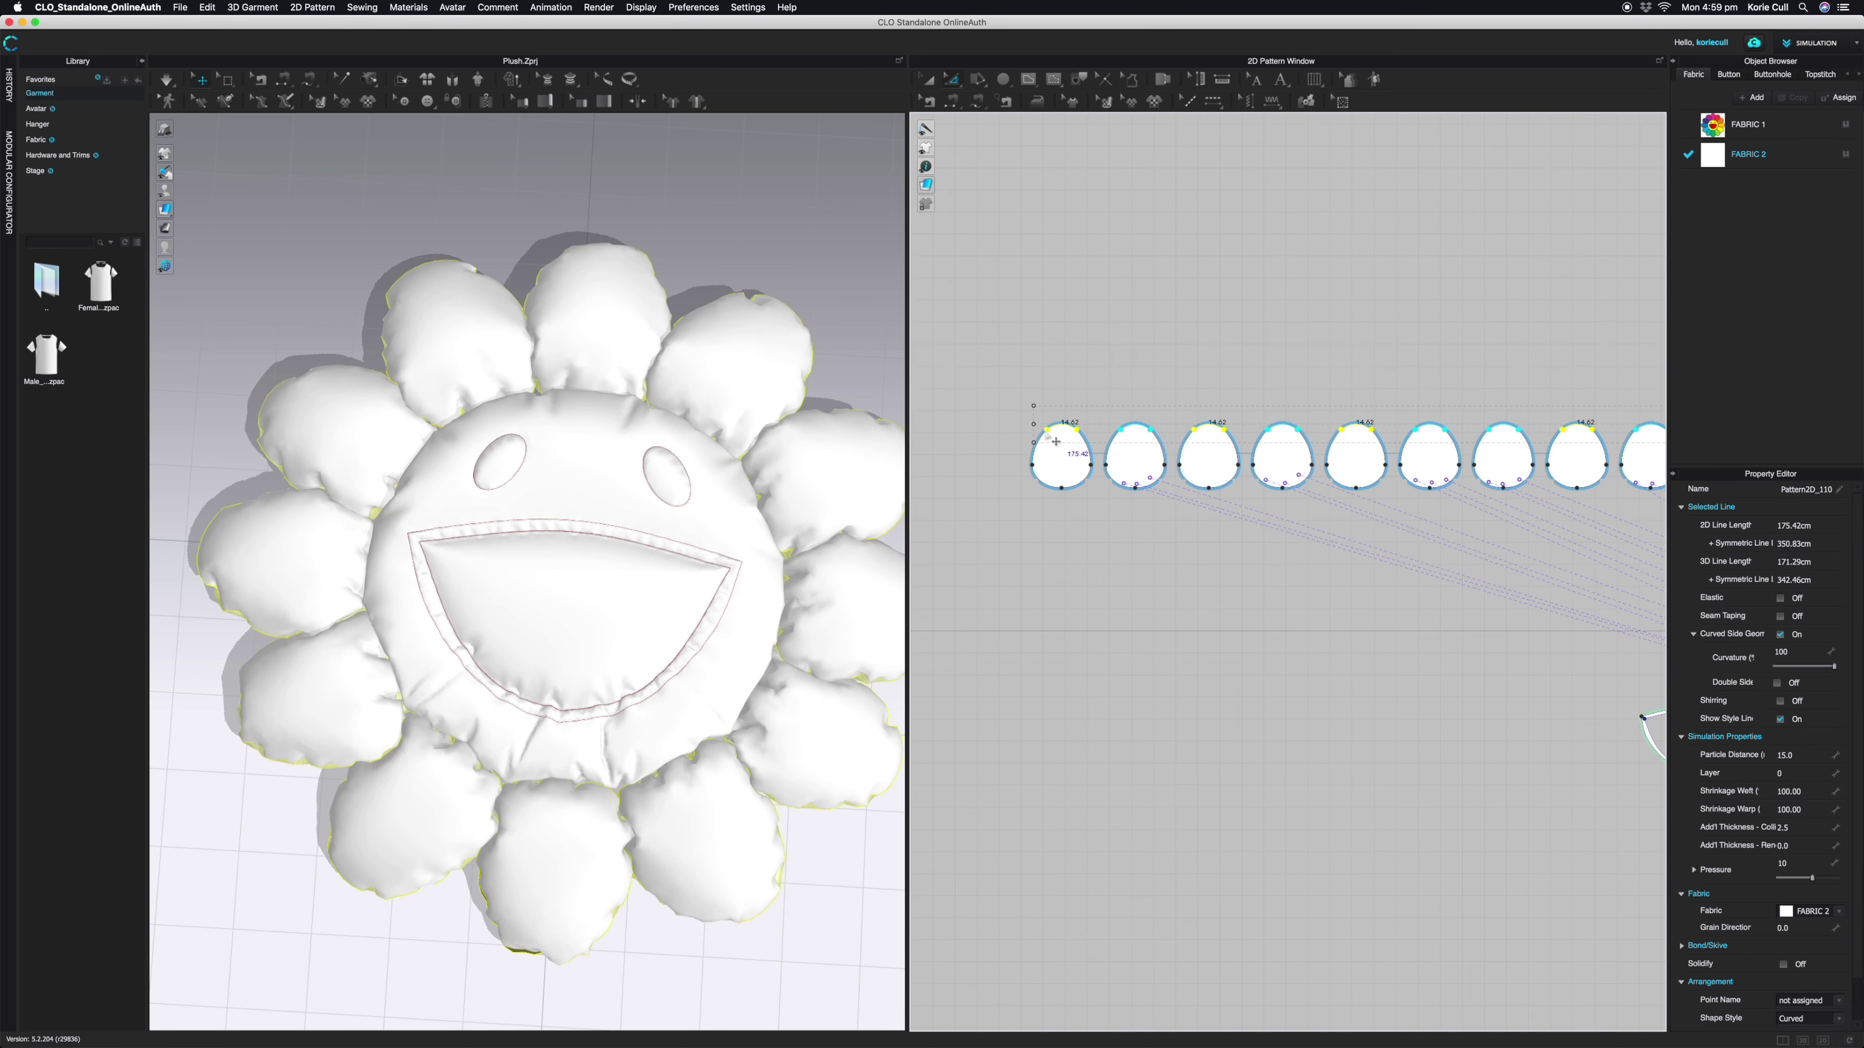
scroll(1216, 431, down, 1)
drag(1215, 431, 1275, 463)
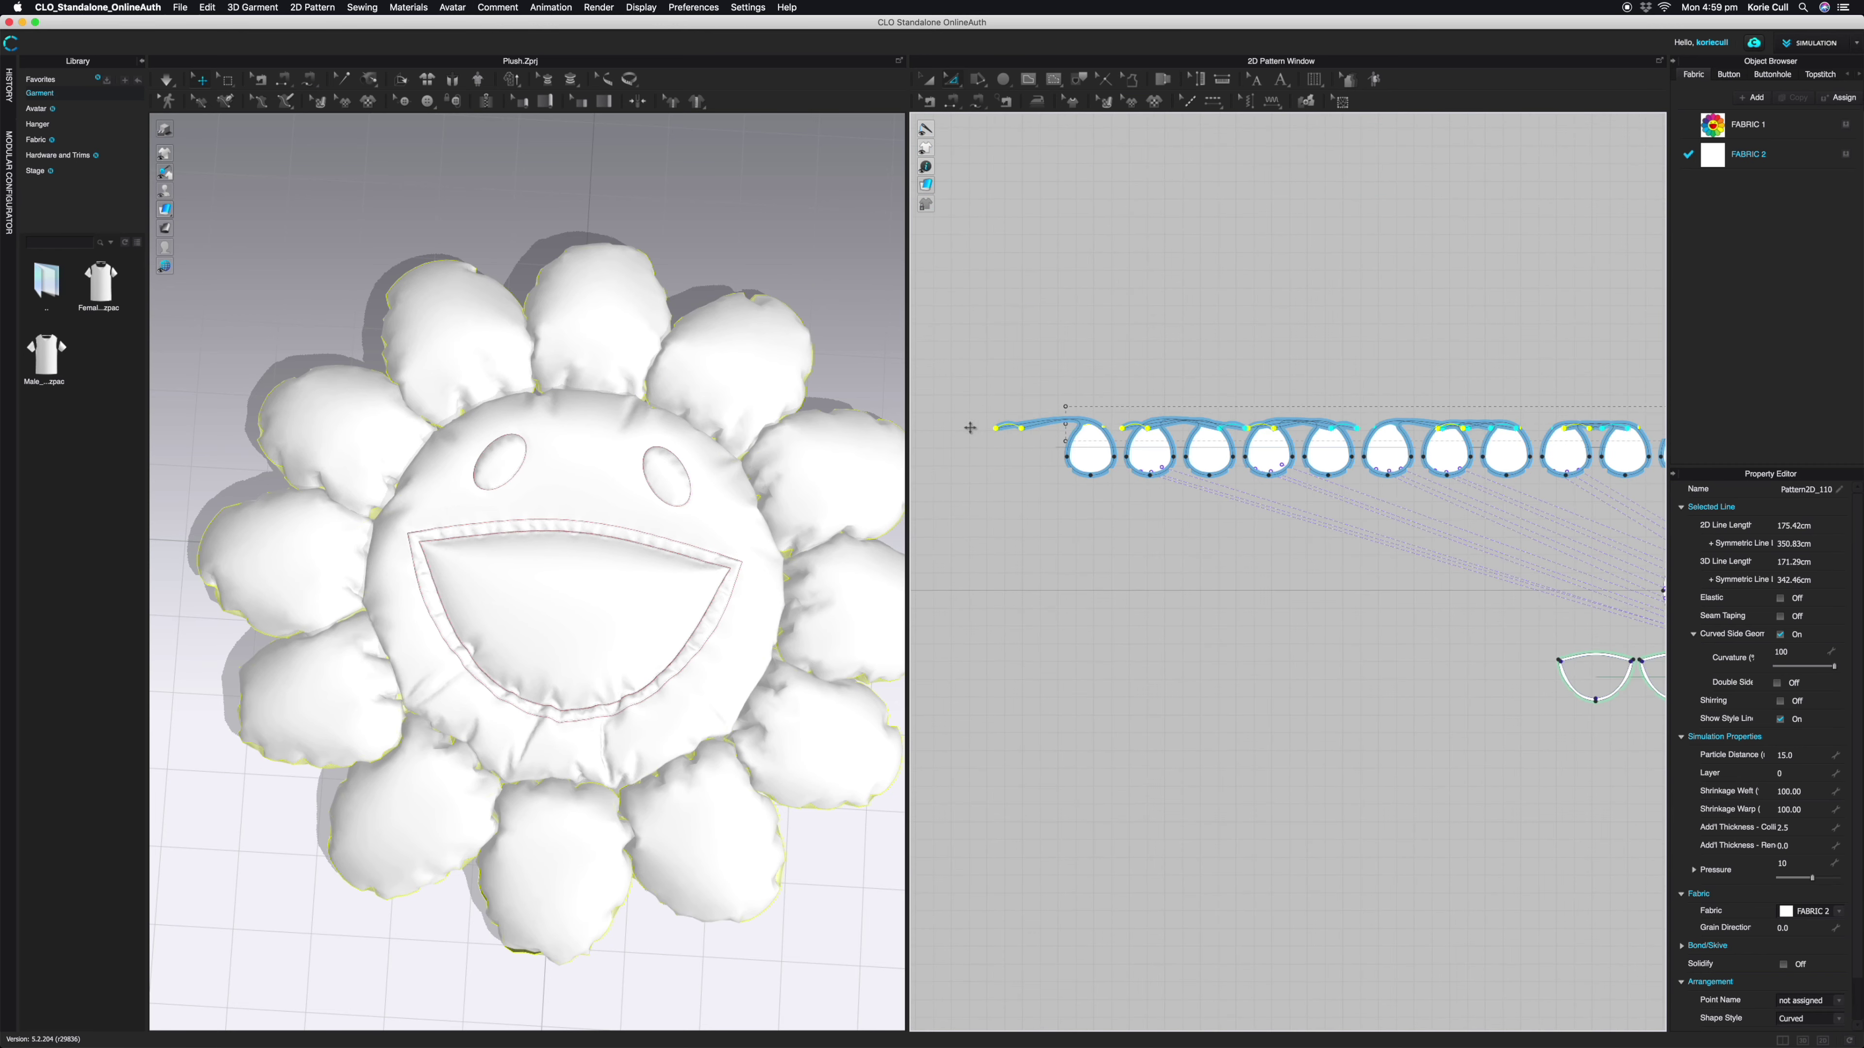
scroll(1276, 462, down, 2)
Step: Add a notch on the first petal's upper edge with Edit Curve Point
click(952, 79)
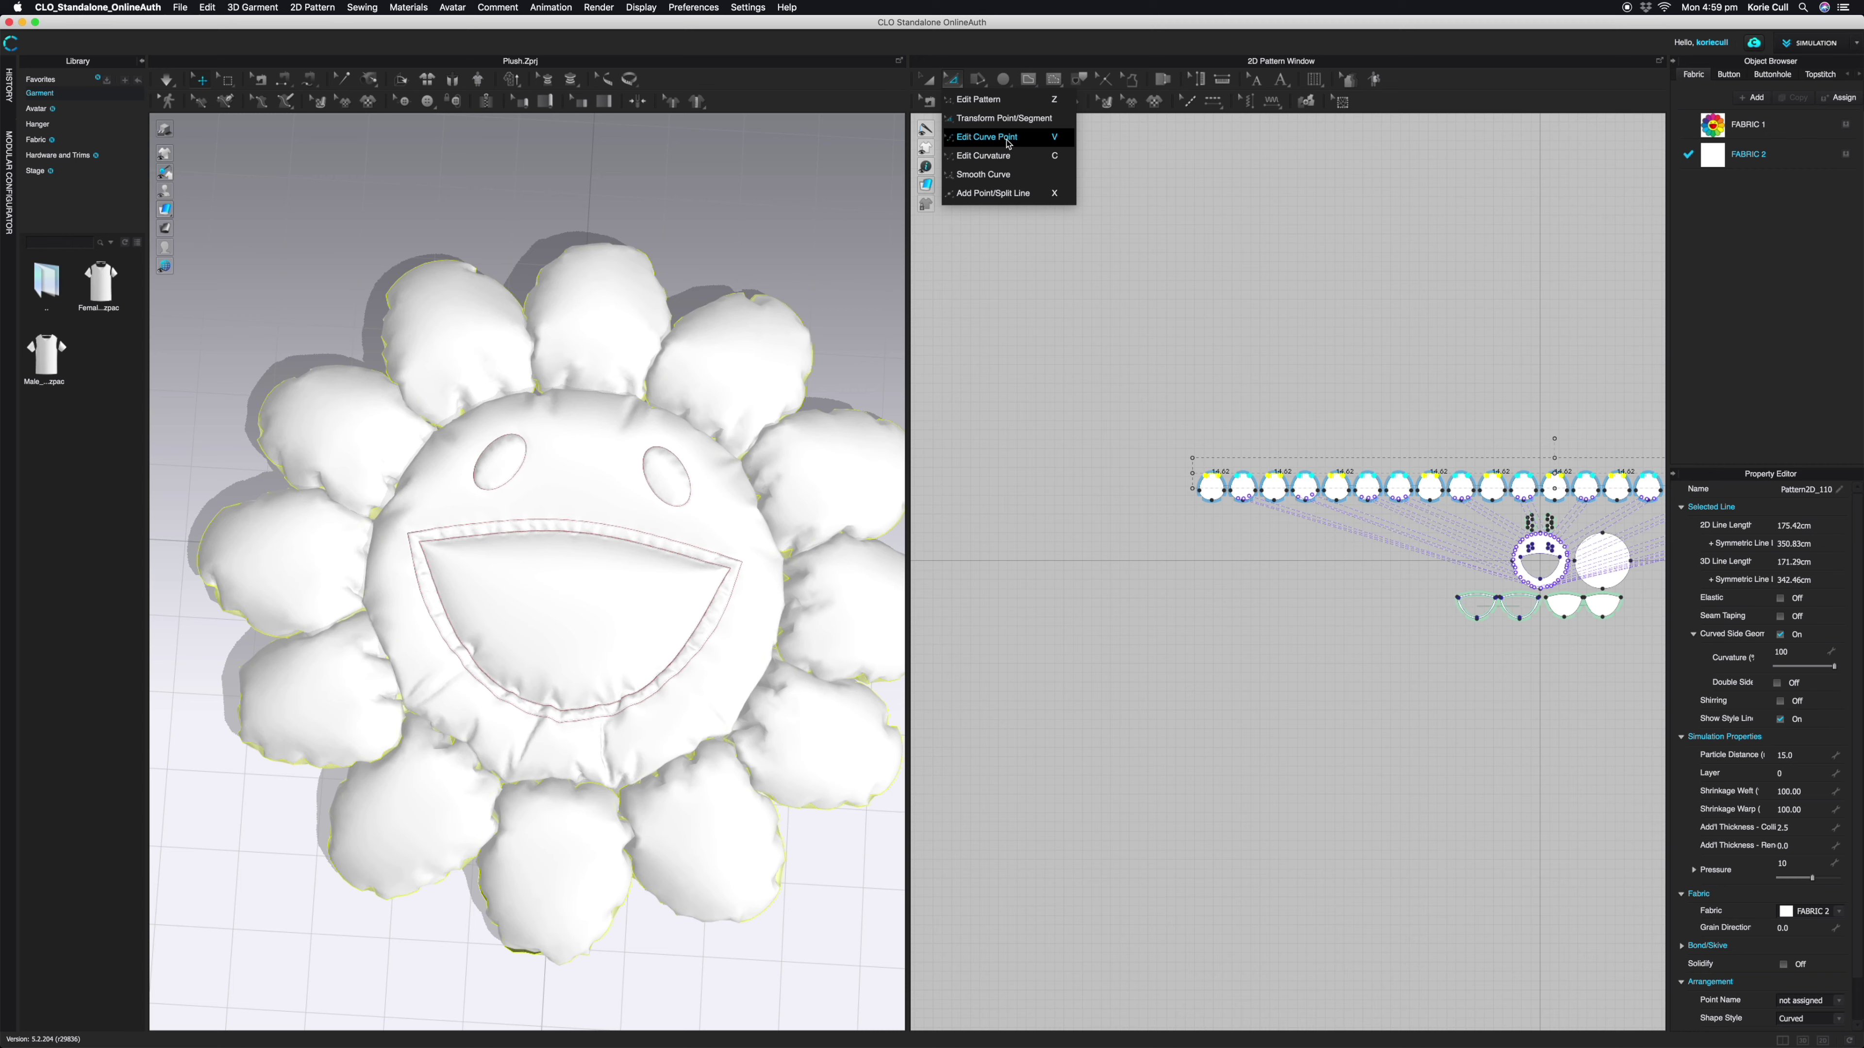
click(1024, 138)
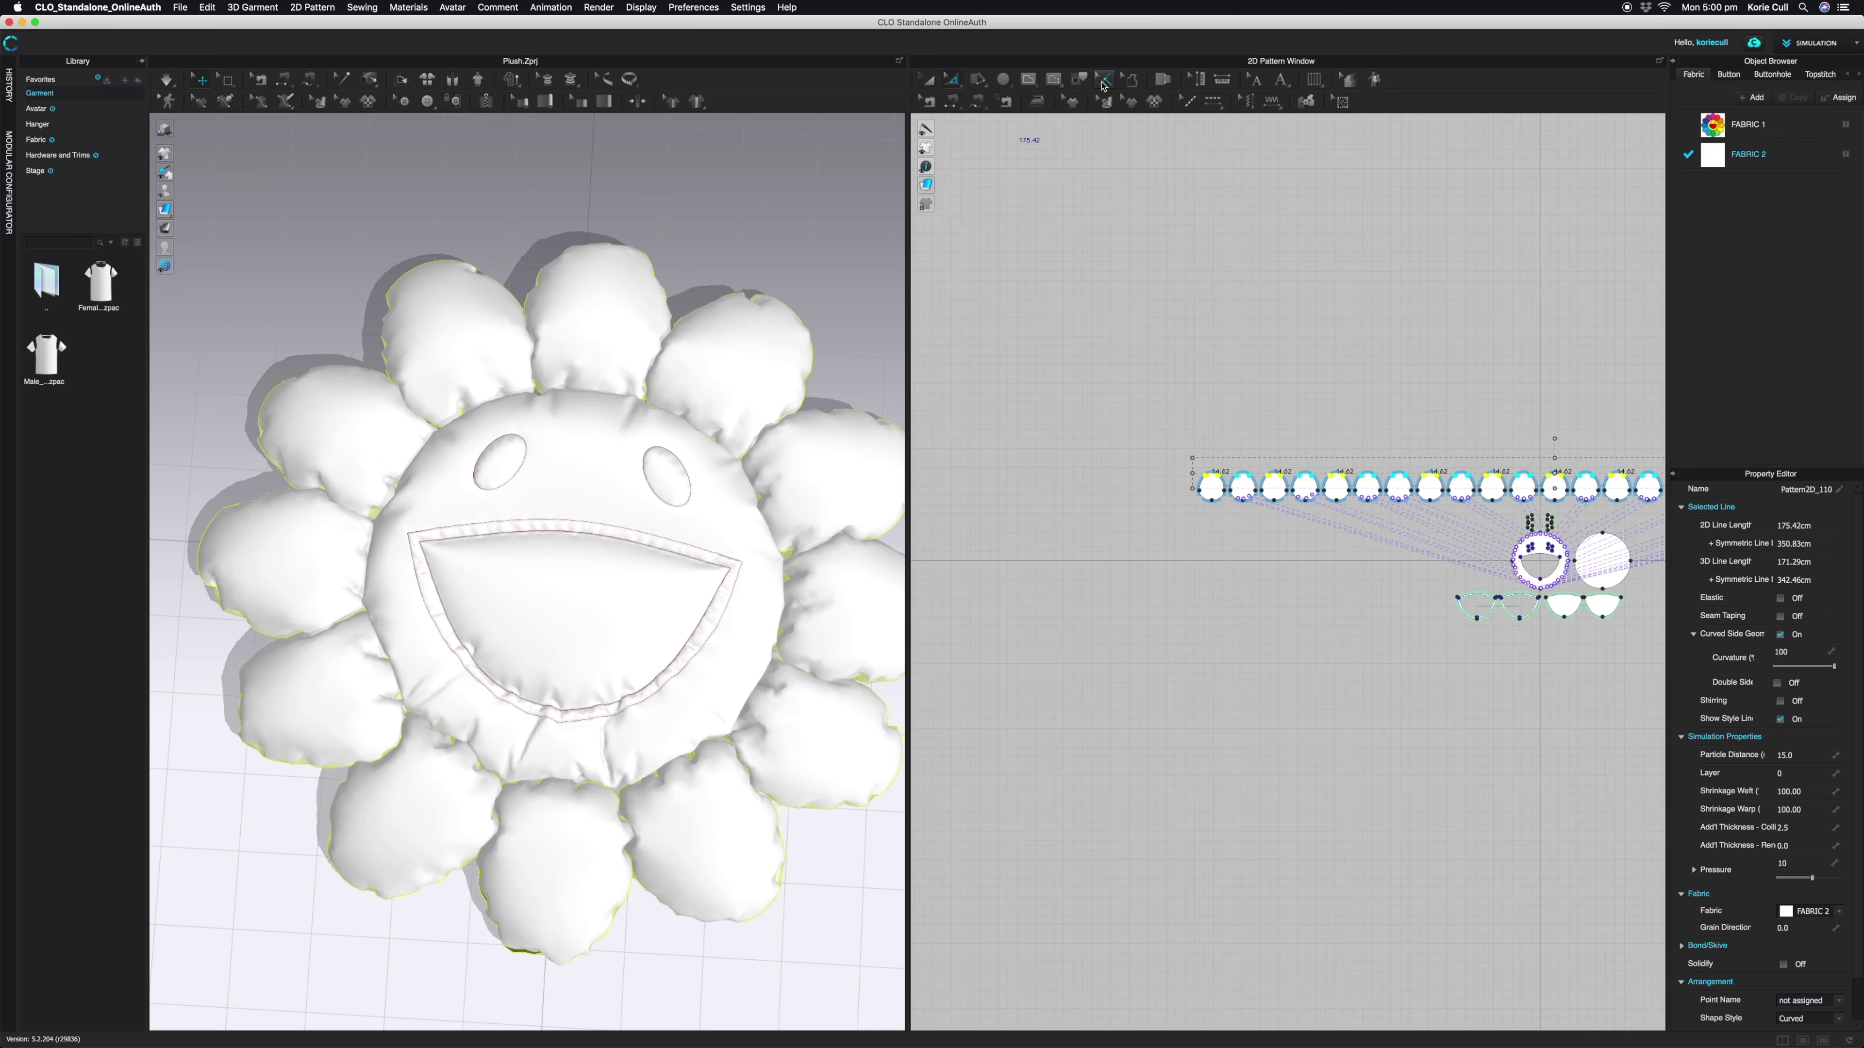
scroll(1222, 482, up, 2)
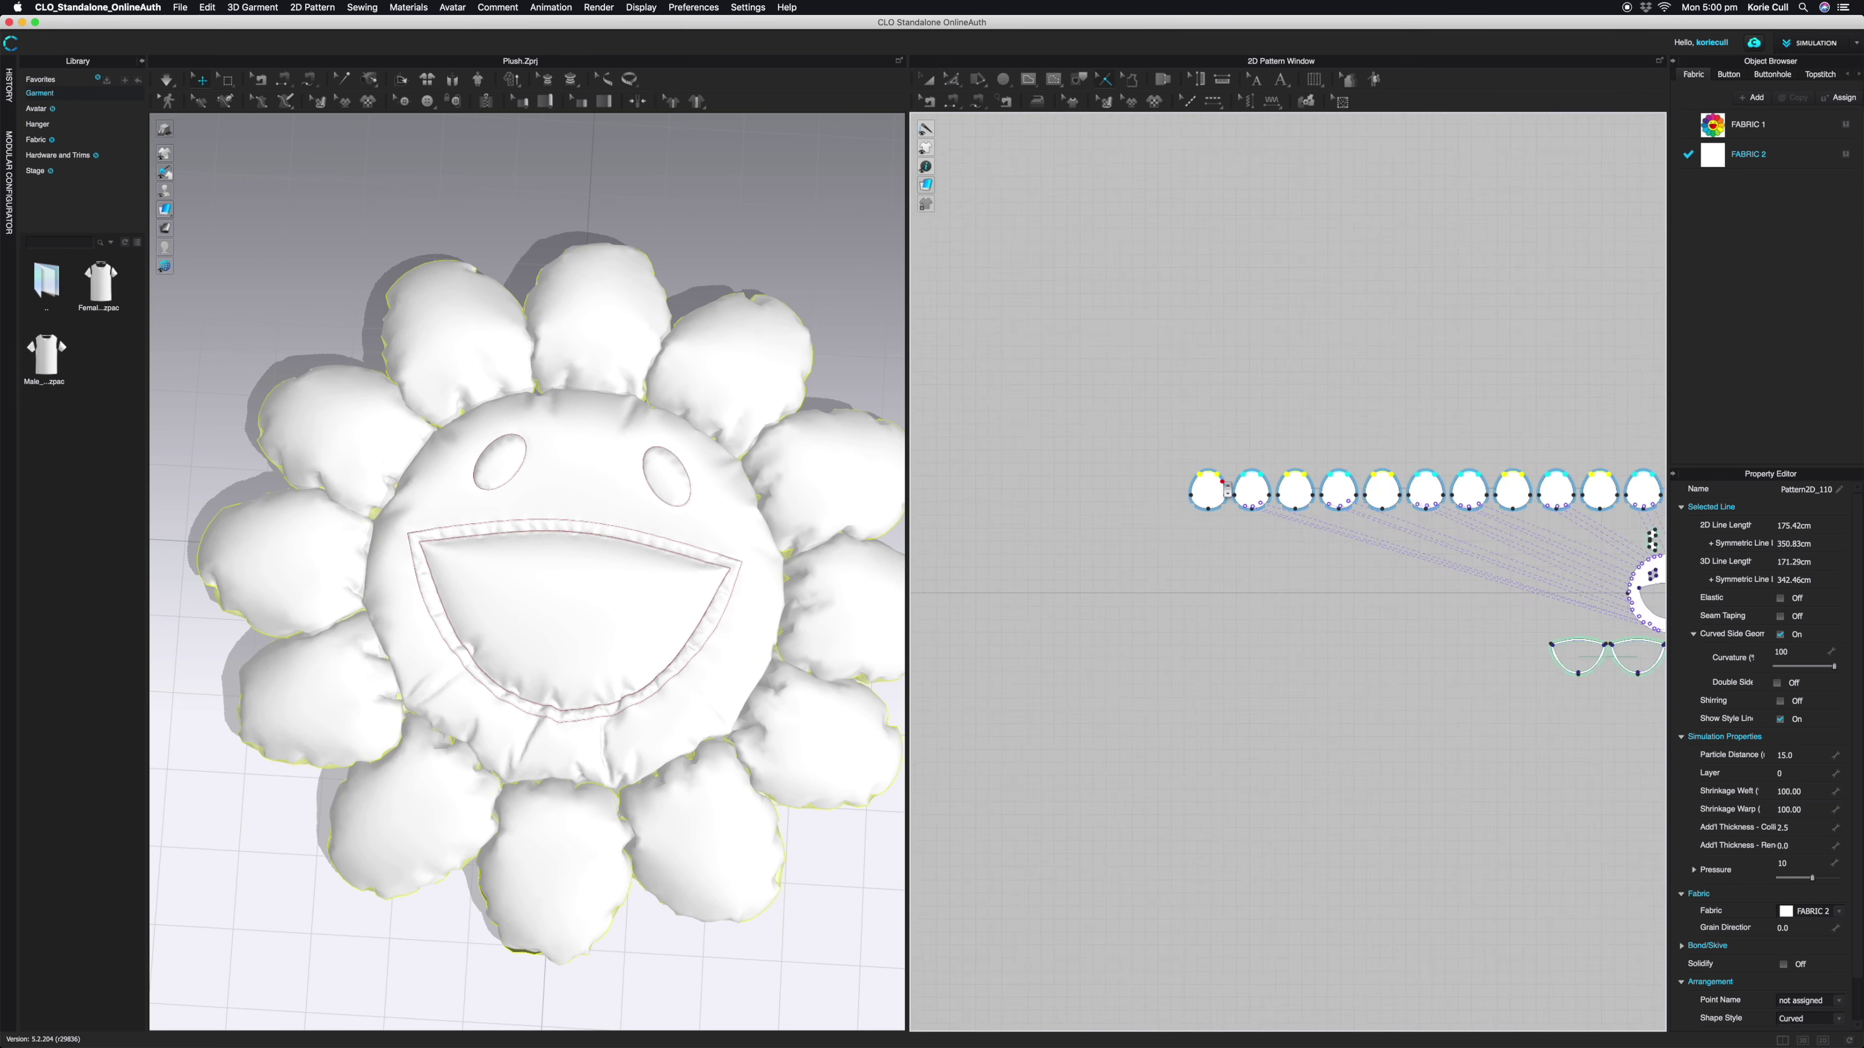
scroll(1225, 487, up, 2)
click(1215, 470)
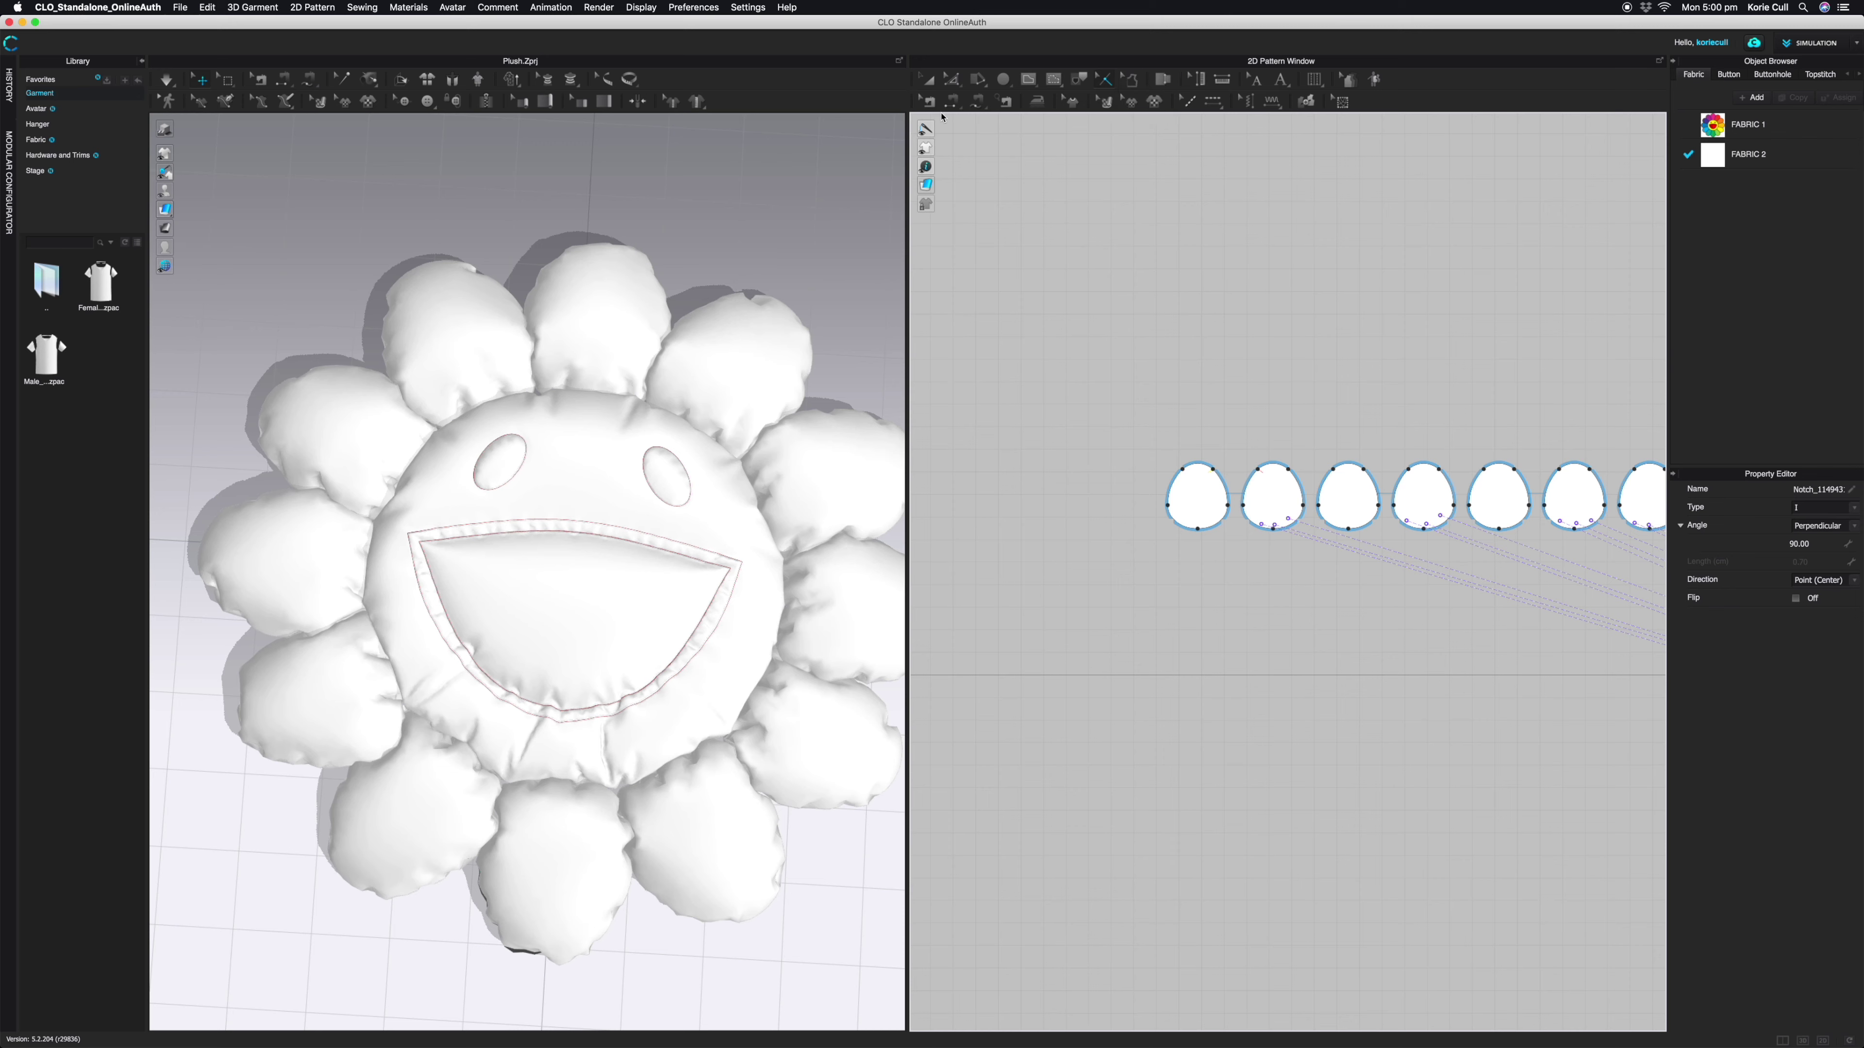
Step: Orbit and zoom the 3D view to a close, low oblique angle of the plush
scroll(1207, 430, down, 5)
drag(1541, 492, 1144, 356)
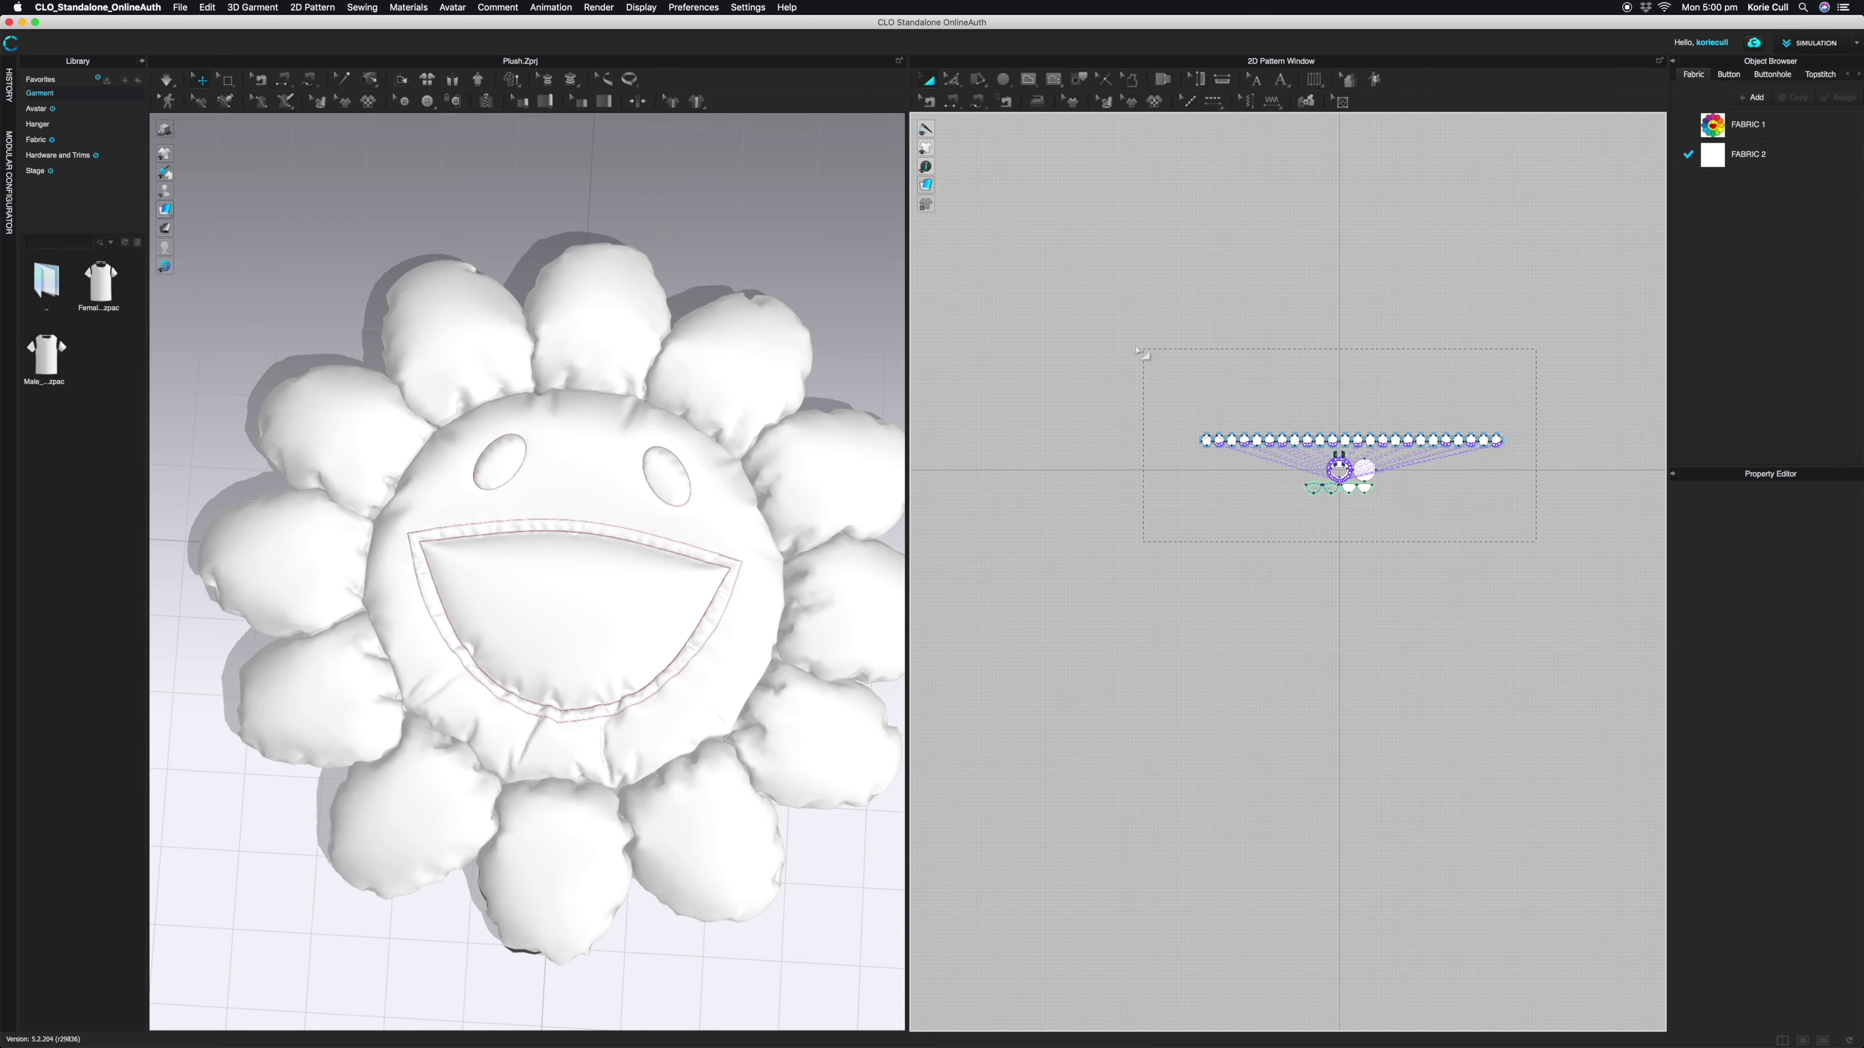
mouse_move(807, 367)
right_down()
mouse_move(721, 546)
mouse_move(674, 520)
mouse_move(690, 602)
right_up()
scroll(1269, 466, up, 4)
scroll(1202, 461, up, 2)
scroll(1202, 463, up, 4)
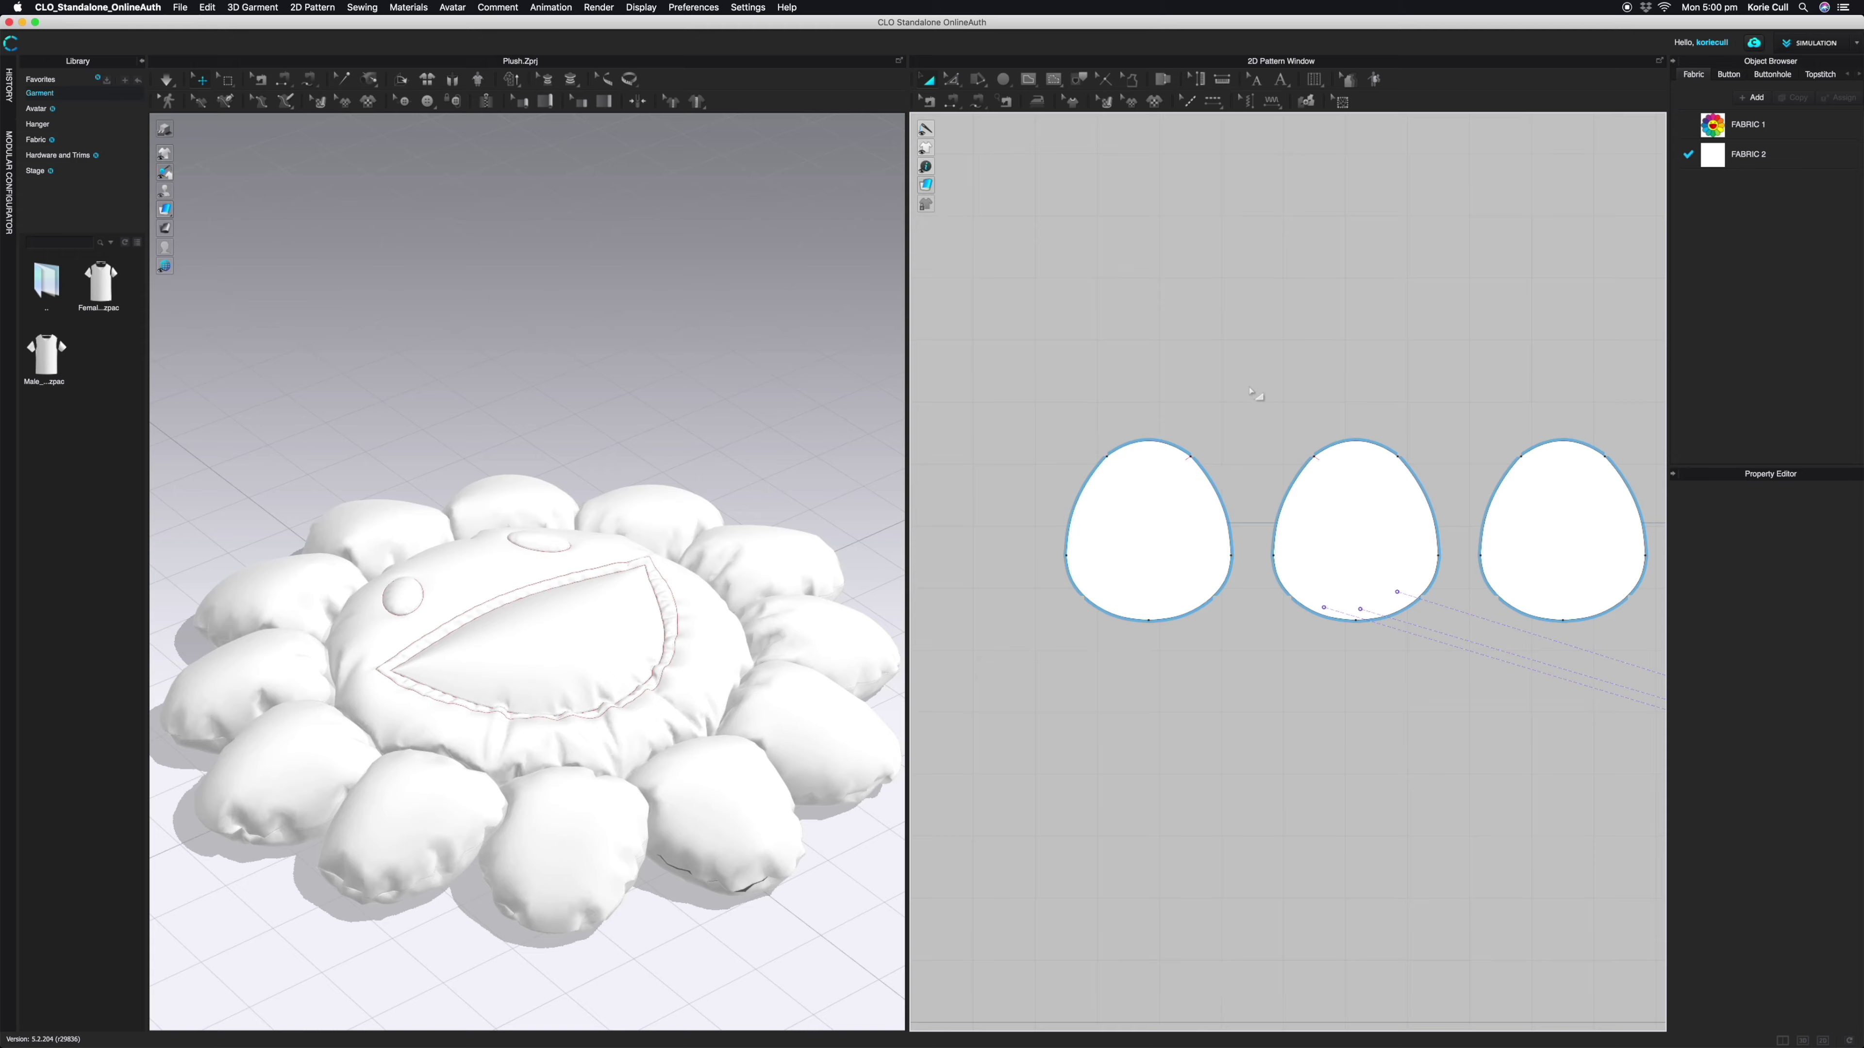
scroll(678, 571, down, 5)
right_drag(536, 611, 951, 421)
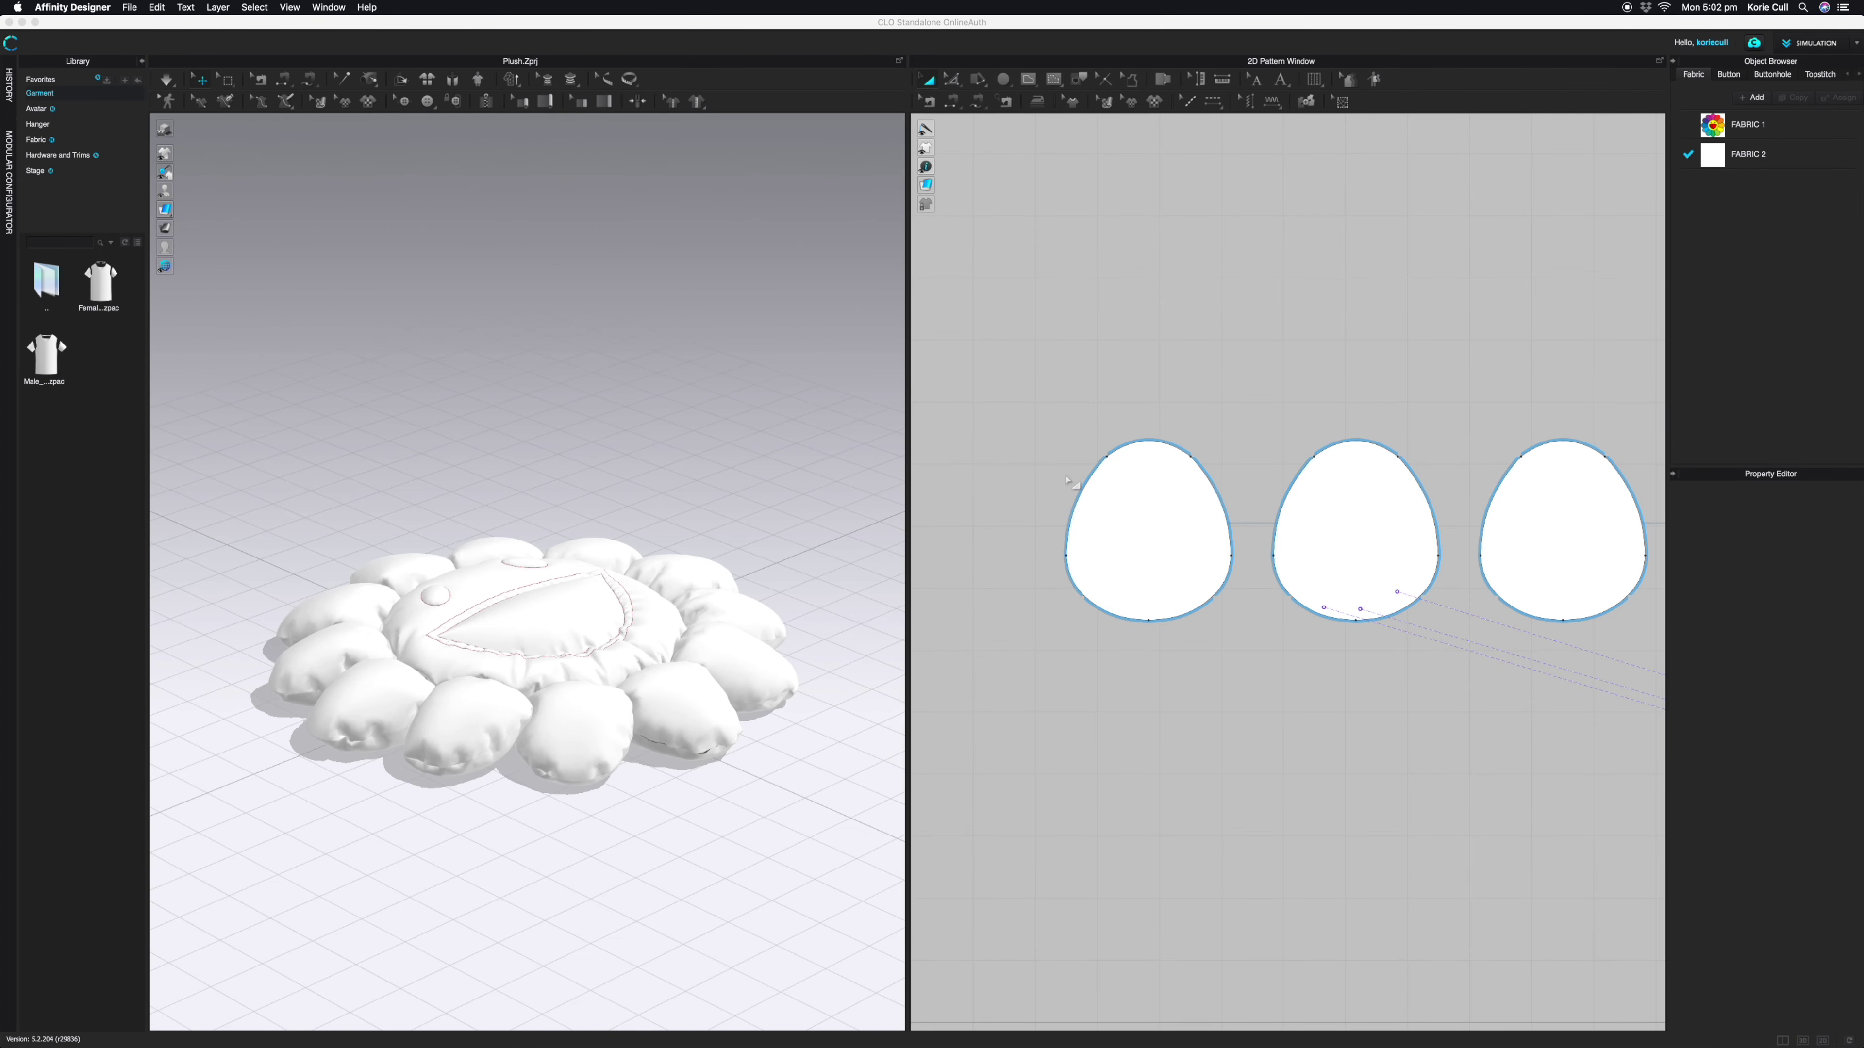
Step: With Edit Pattern active, marquee-select the outline lines of all petal and face pieces
right_click(1069, 481)
click(1085, 514)
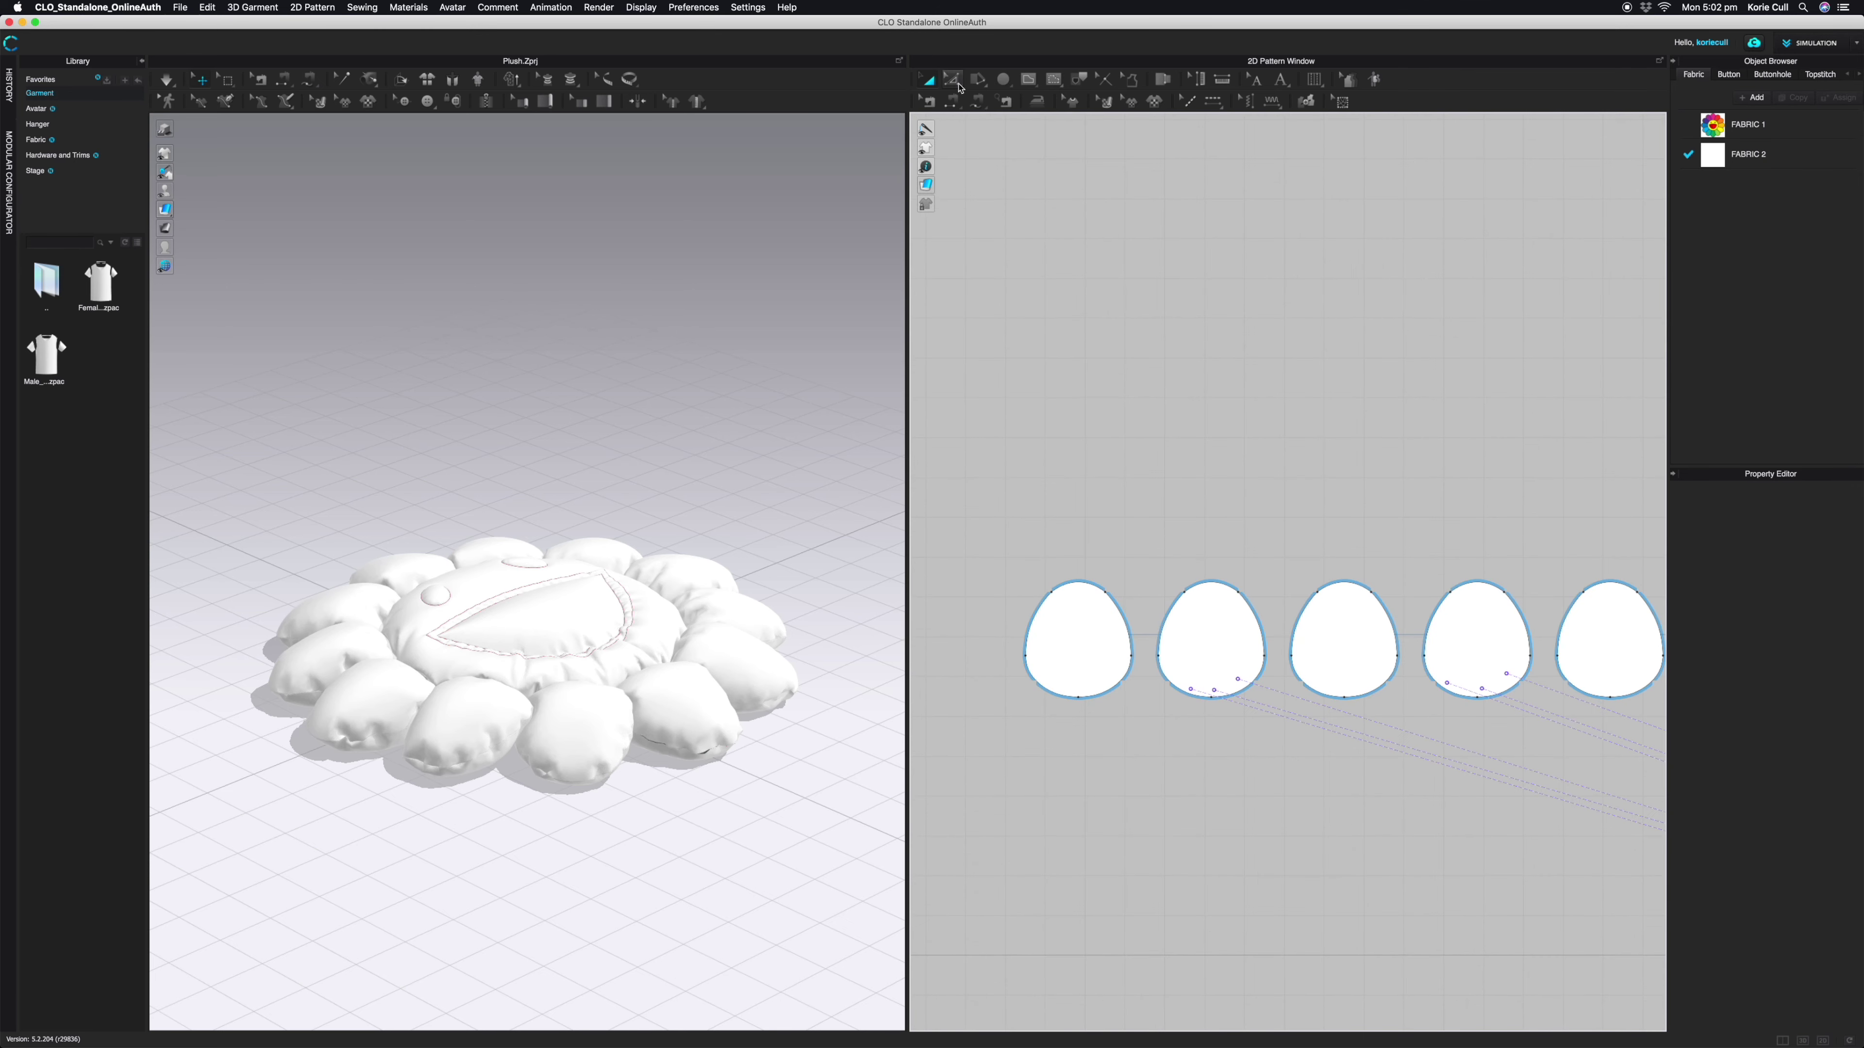
click(953, 80)
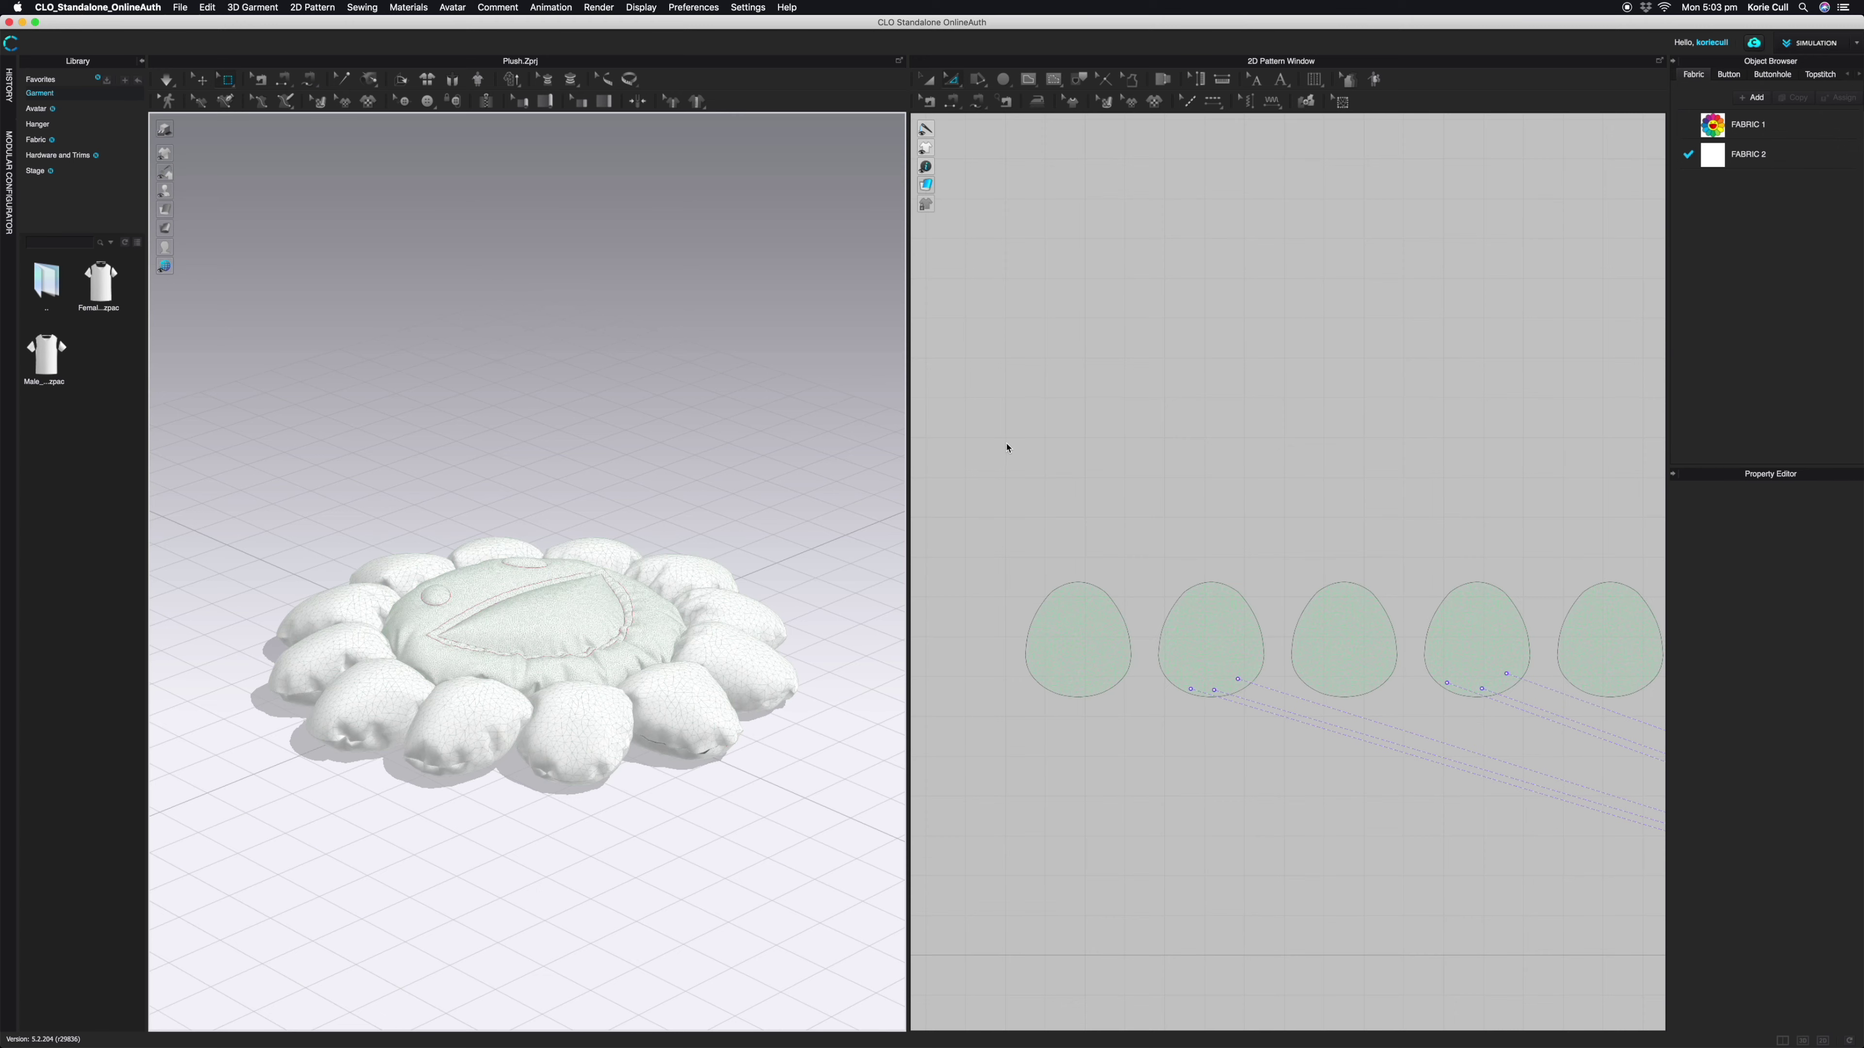
click(205, 83)
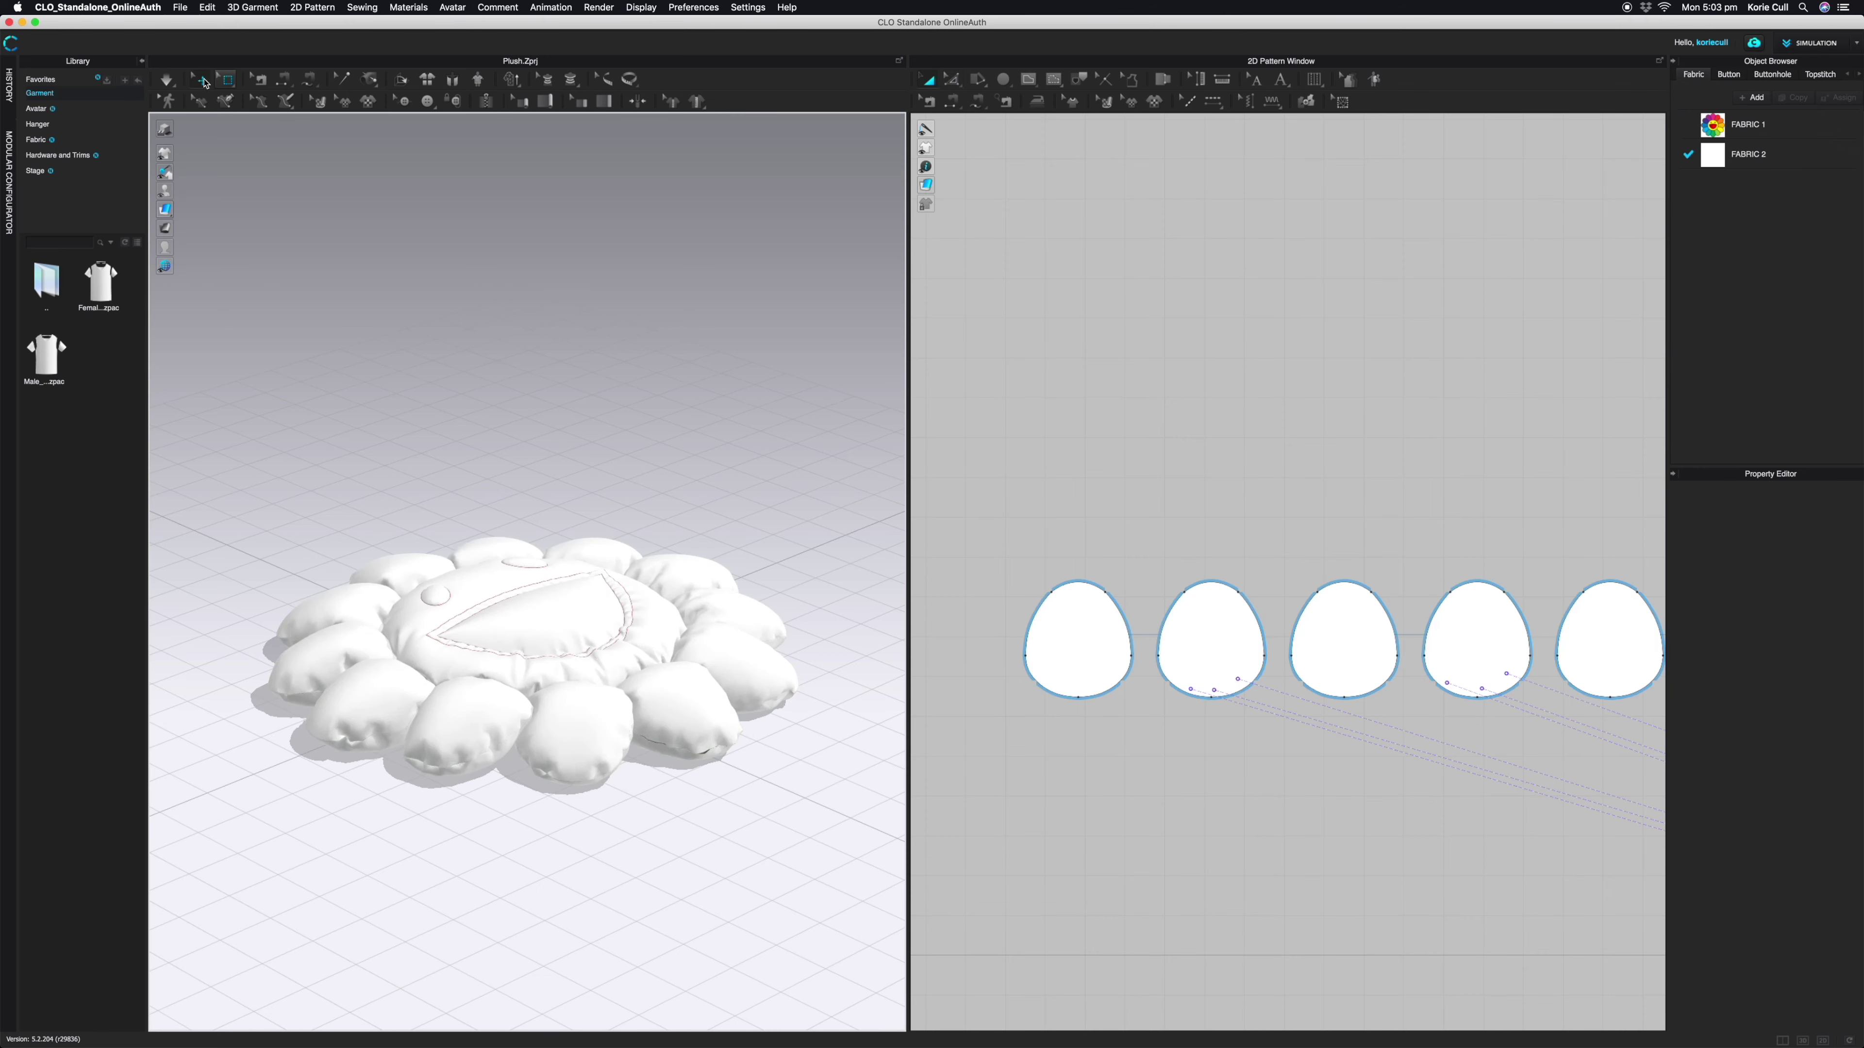
scroll(1143, 507, down, 5)
scroll(1133, 514, down, 2)
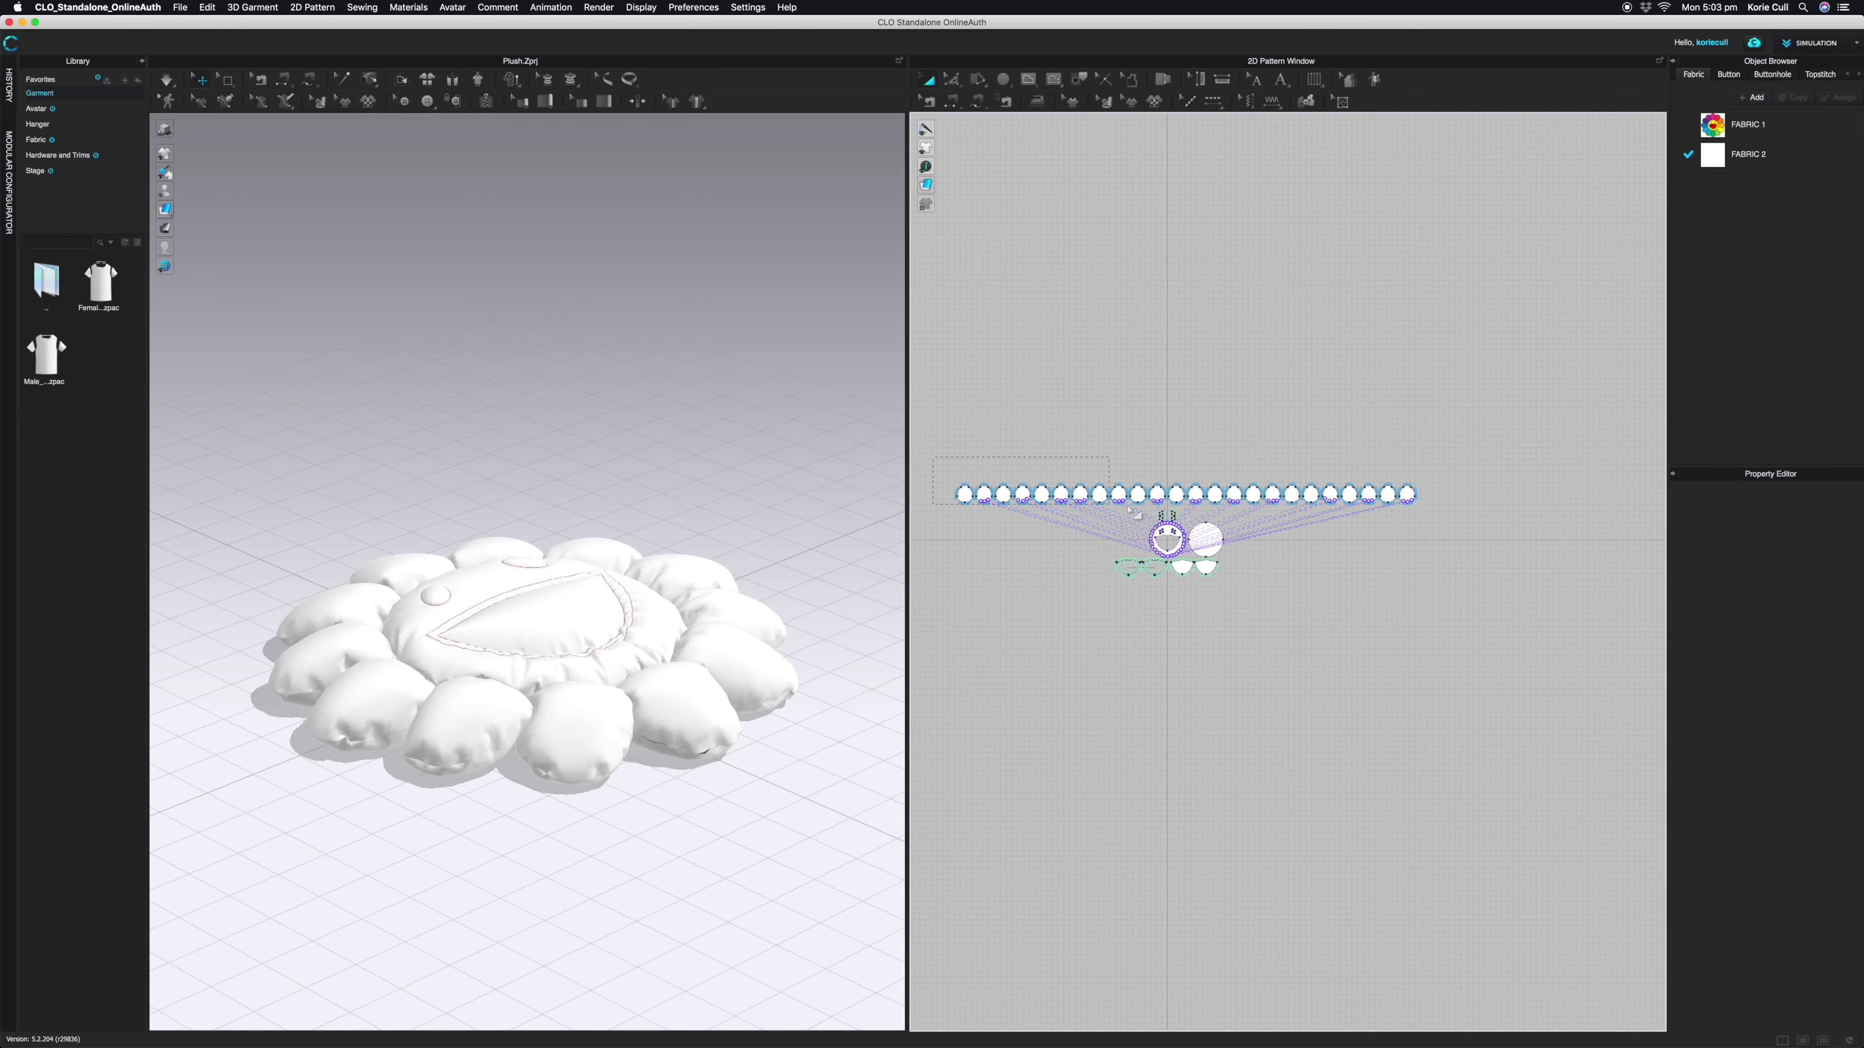
click(952, 79)
drag(1430, 497, 1435, 465)
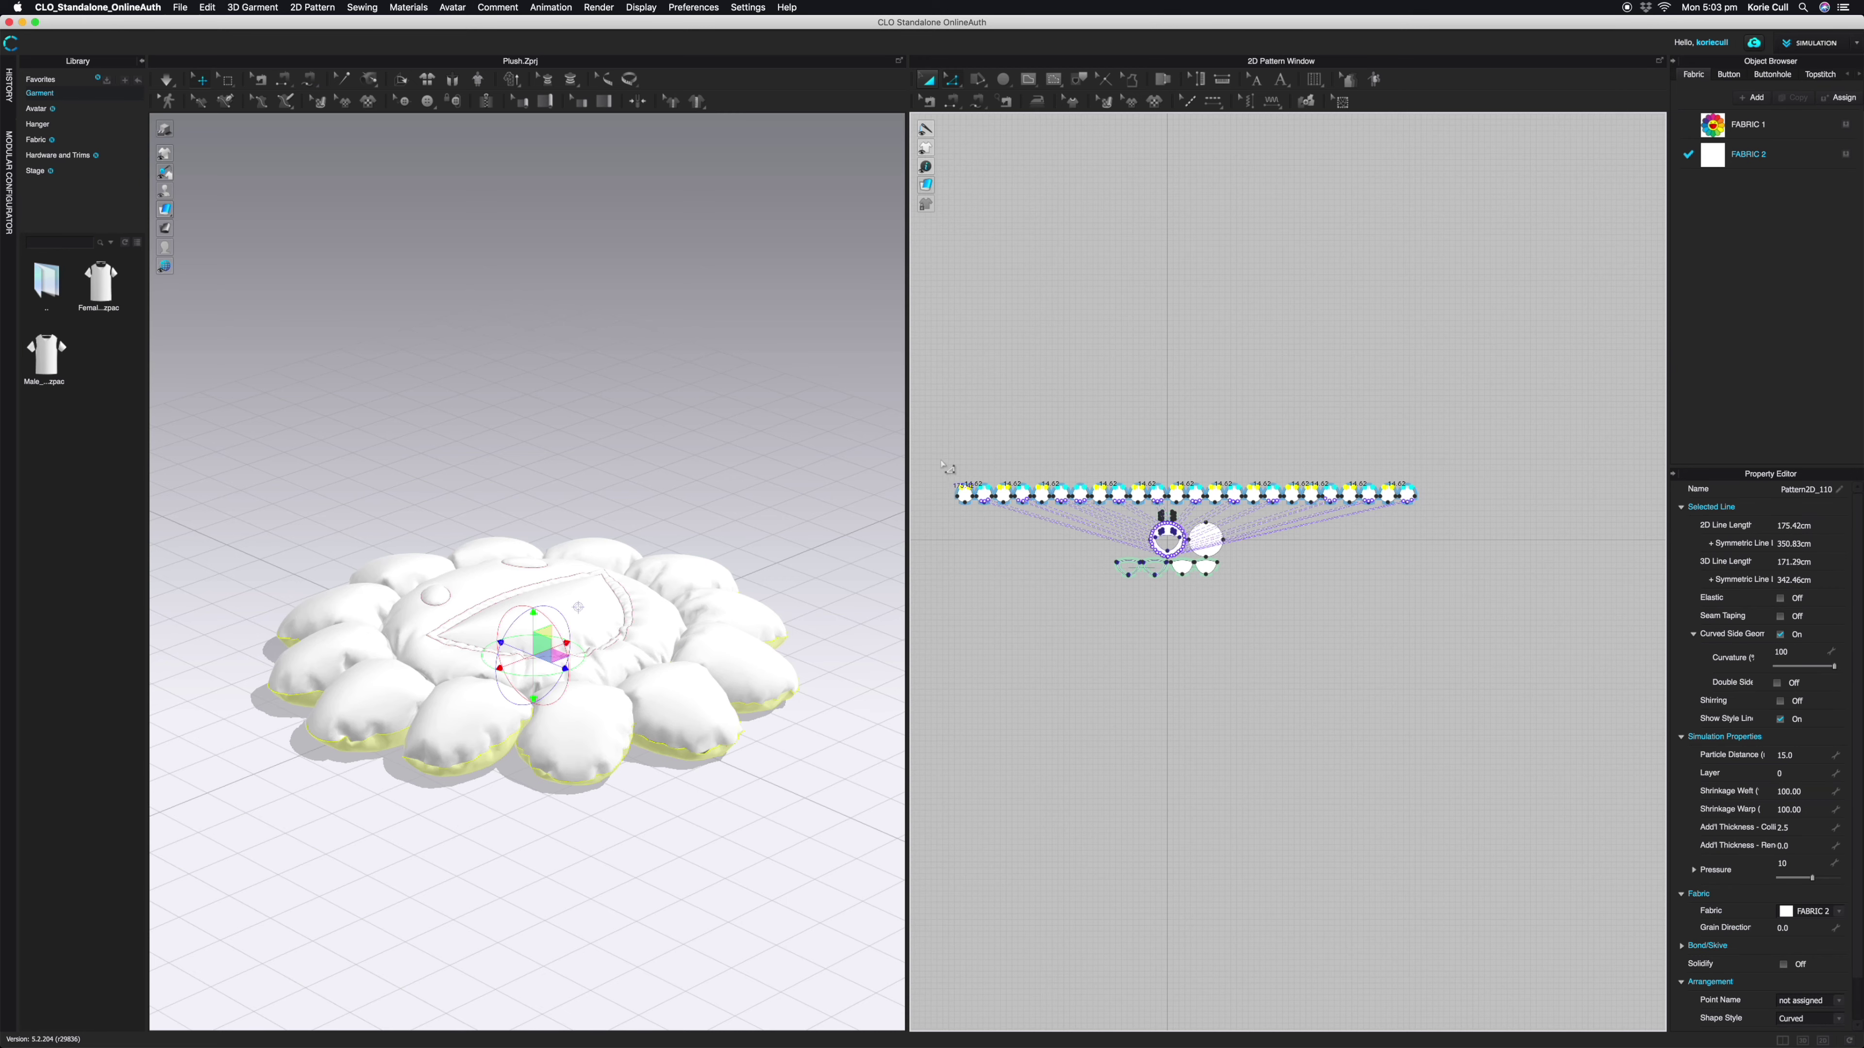
scroll(1011, 516, up, 5)
Step: Transform the selected top segments upward by 2.70, lengthening petal edges to 192.42 cm
scroll(1048, 491, up, 3)
right_click(1051, 486)
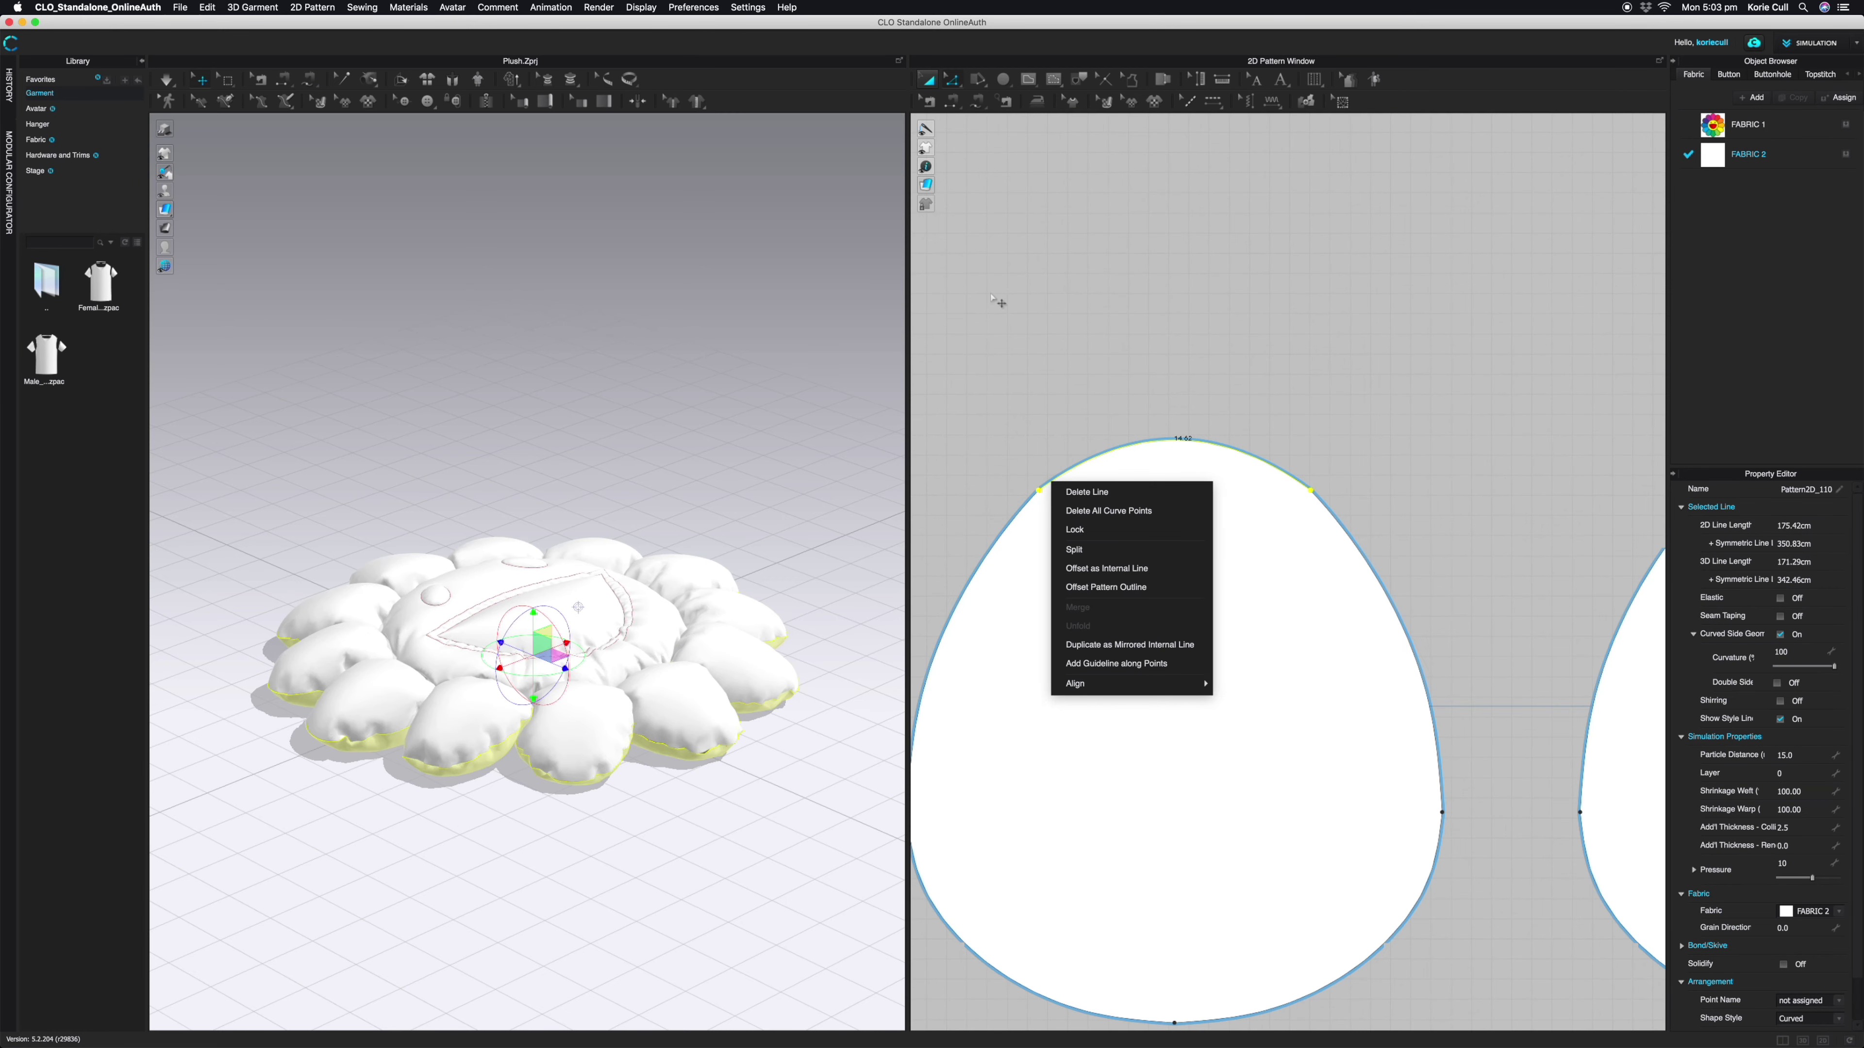
click(953, 82)
click(954, 84)
click(1010, 137)
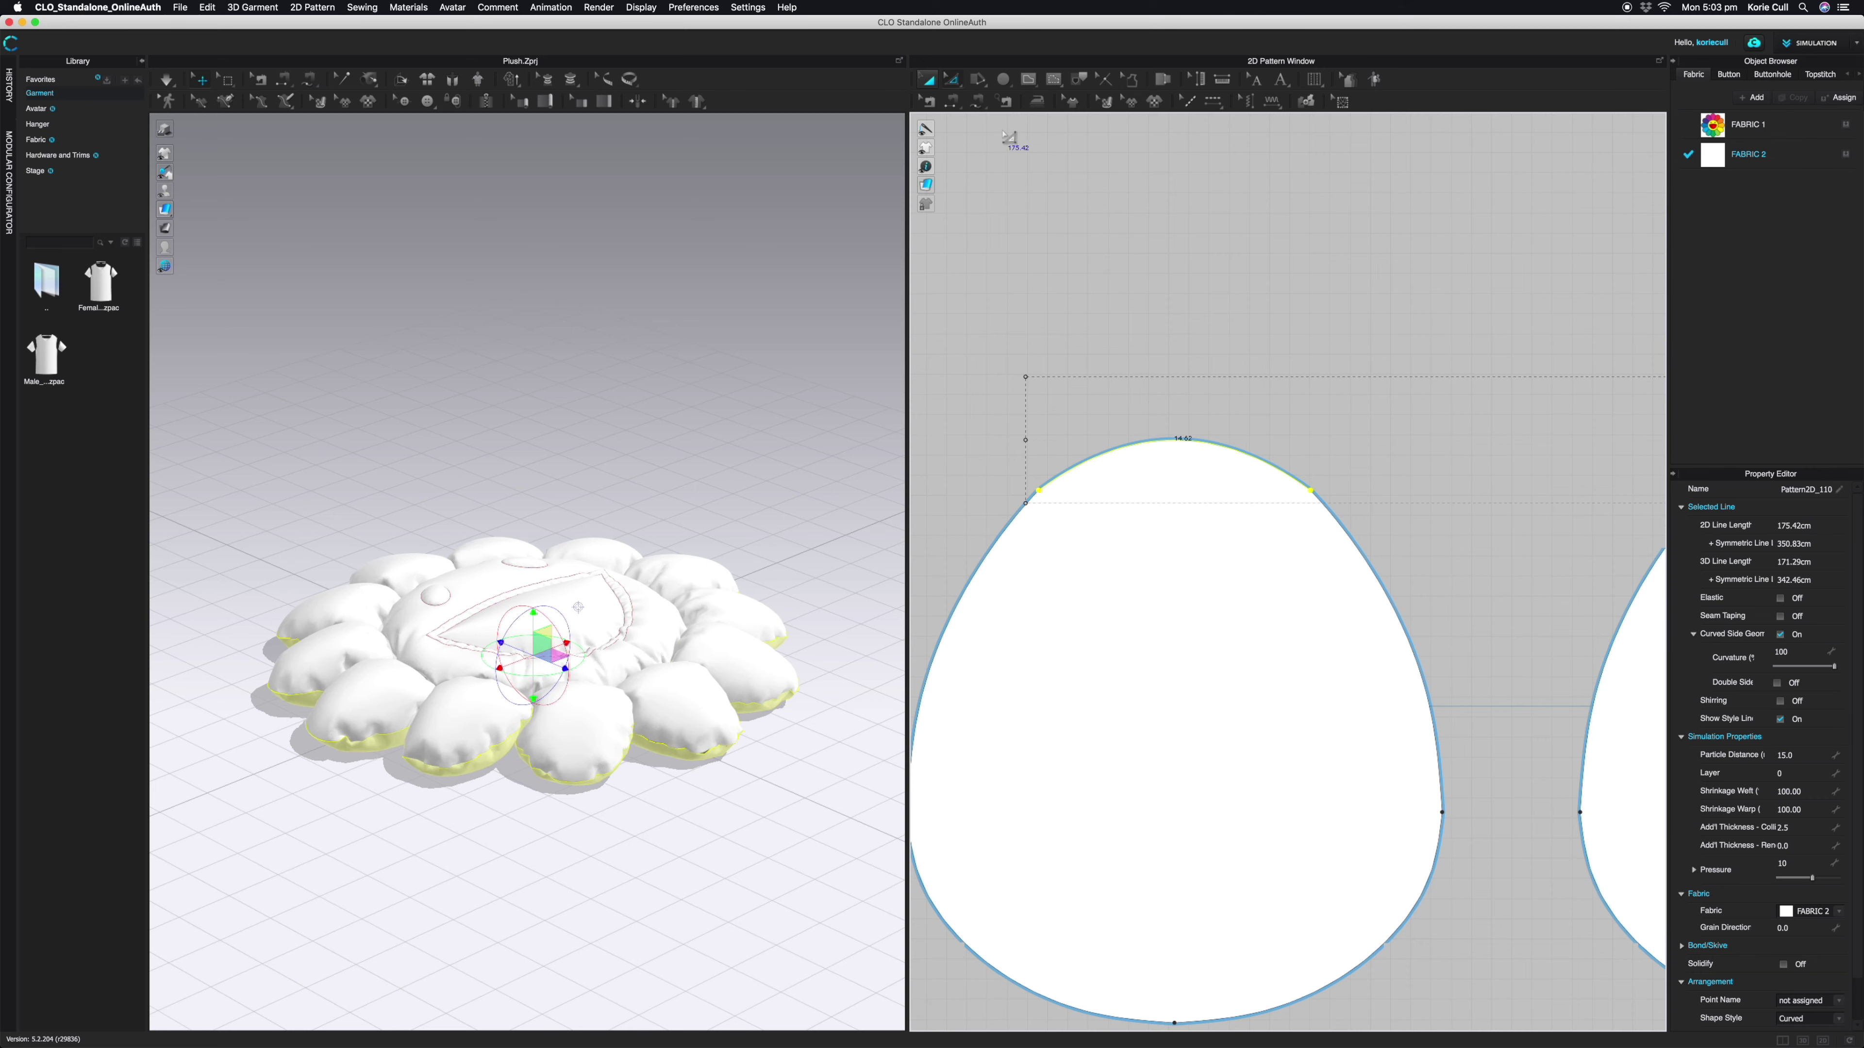
drag(1176, 449, 1172, 395)
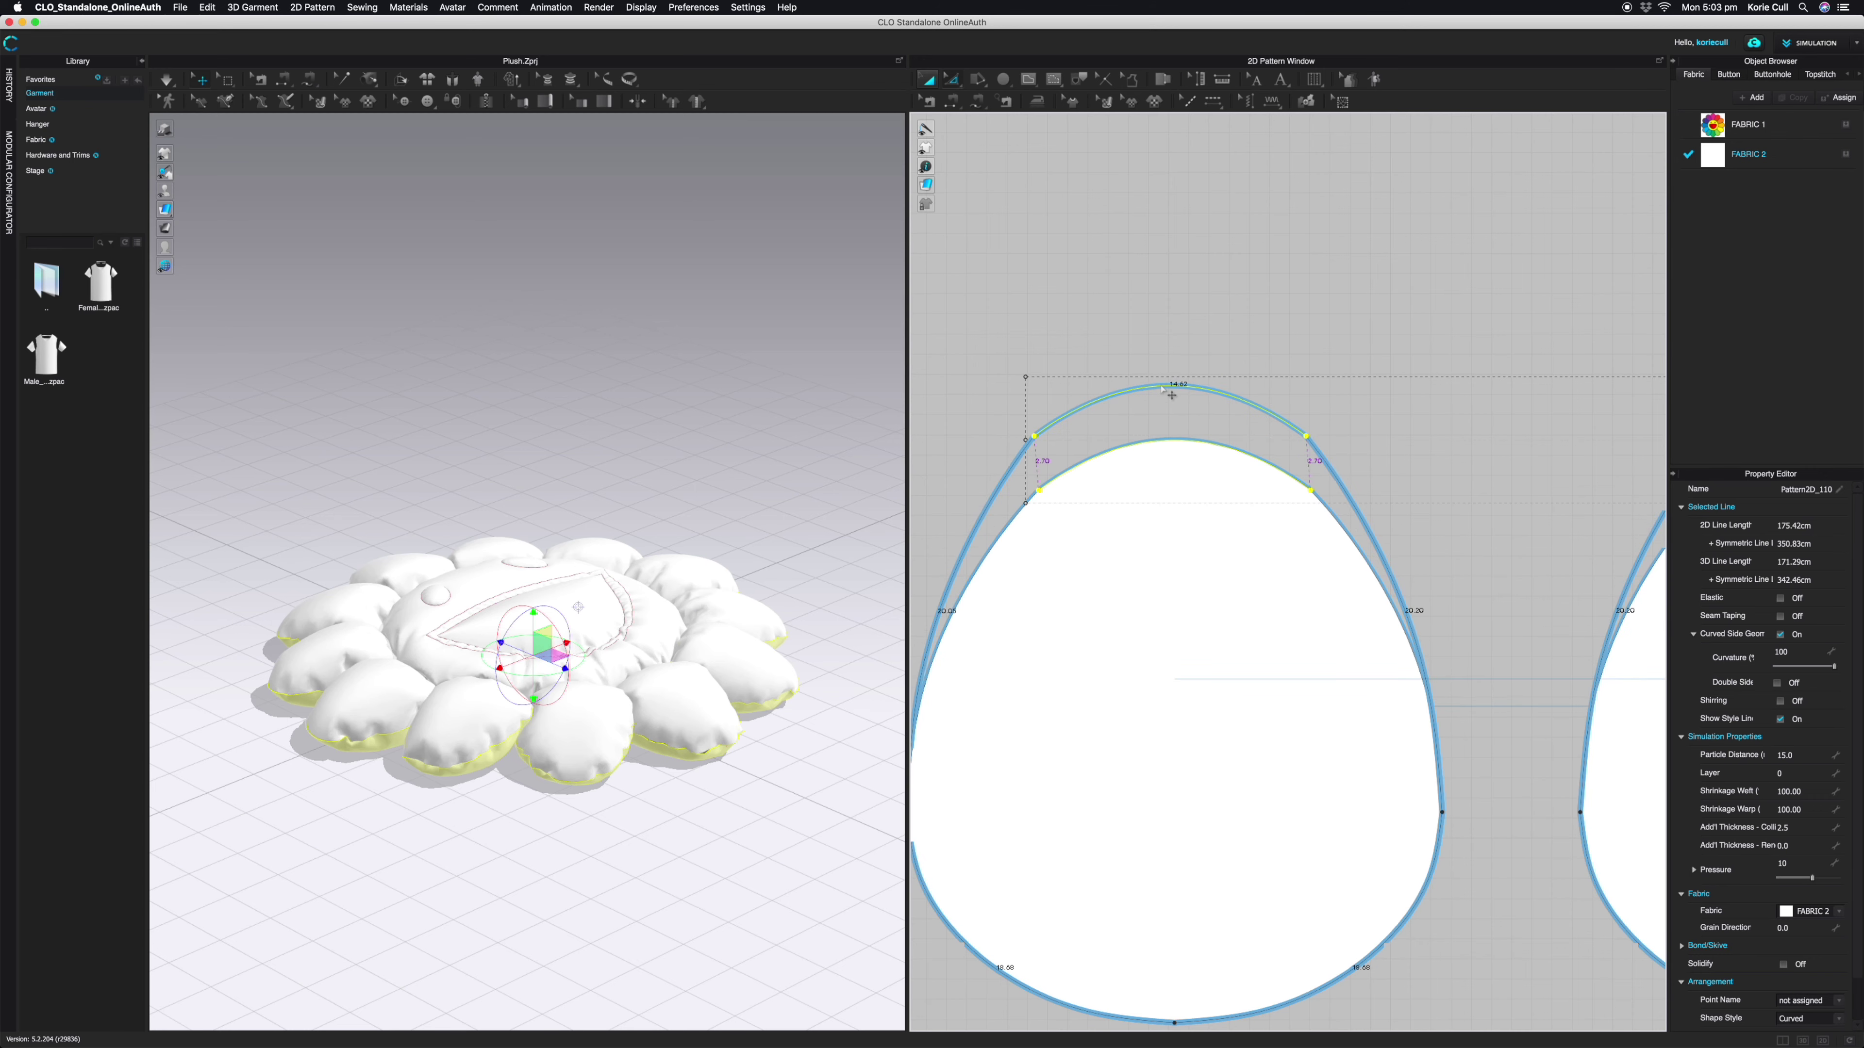
click(1209, 318)
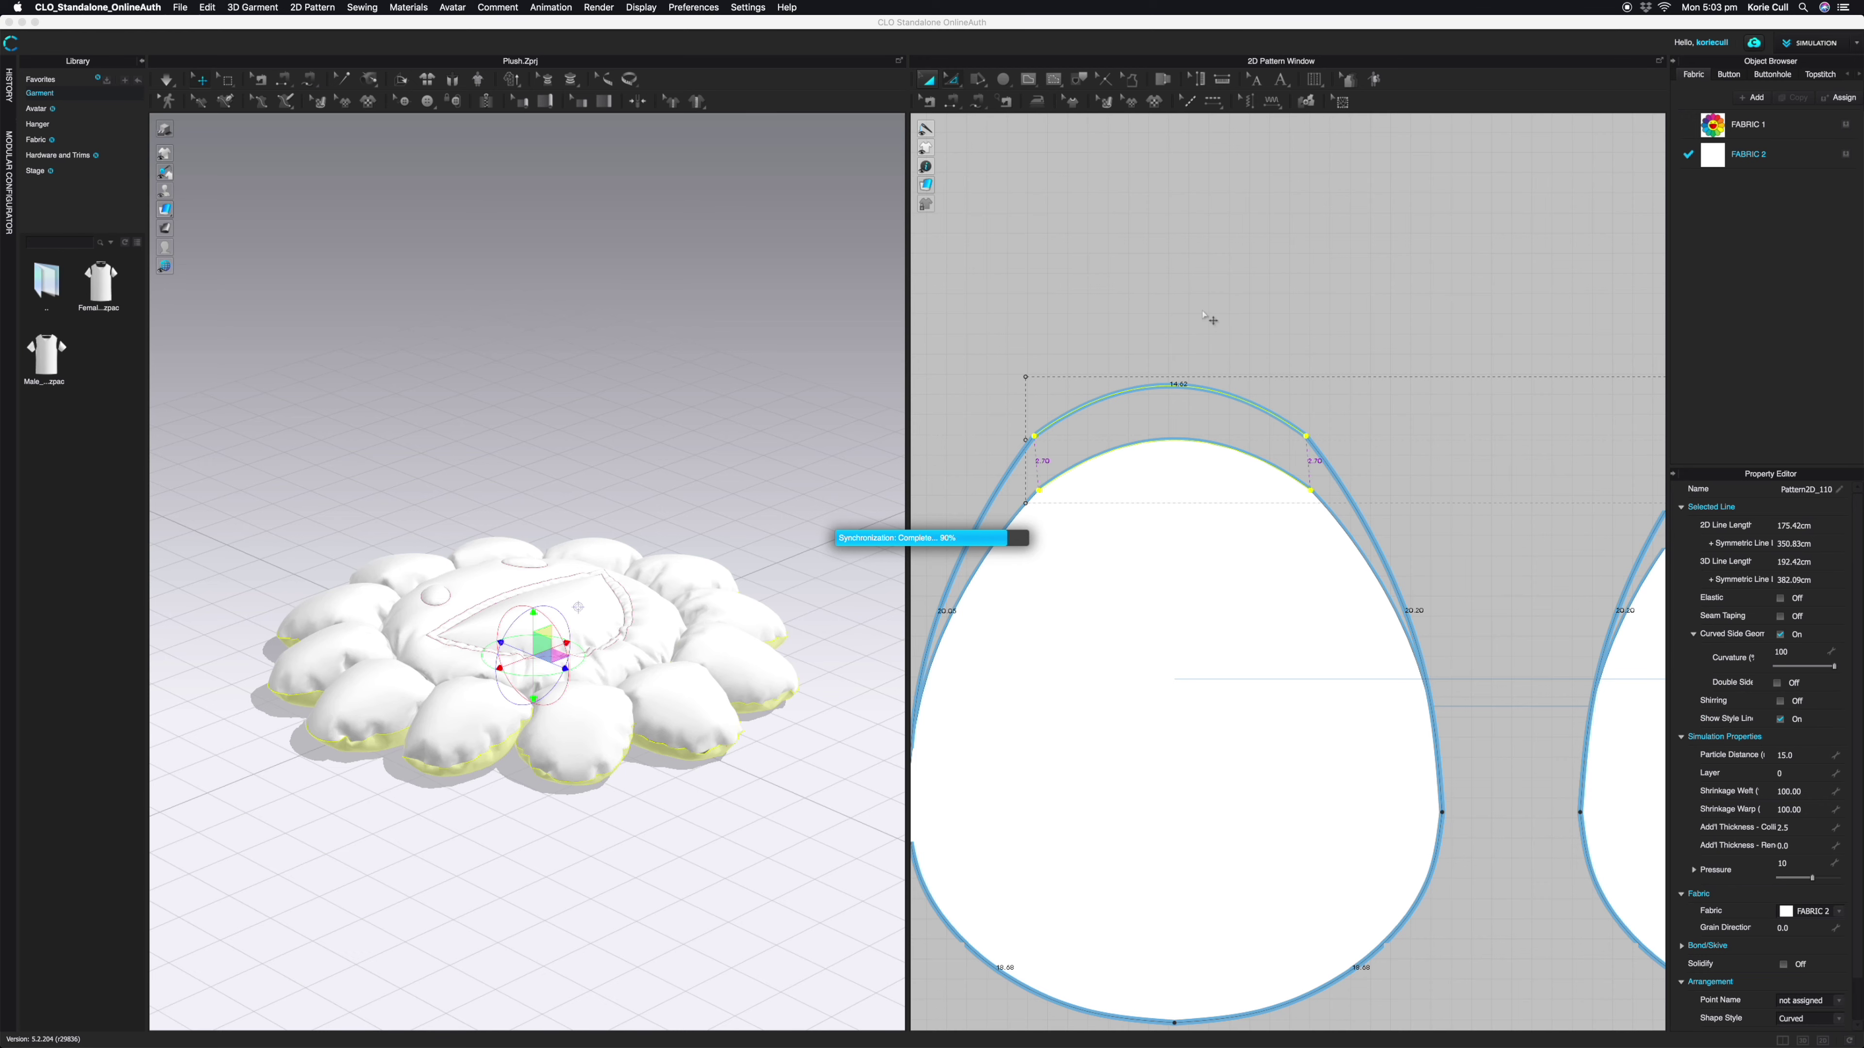
scroll(1122, 256, down, 5)
Step: Select several petals in 3D, then clear the selection and orbit to a top-down view
click(1247, 587)
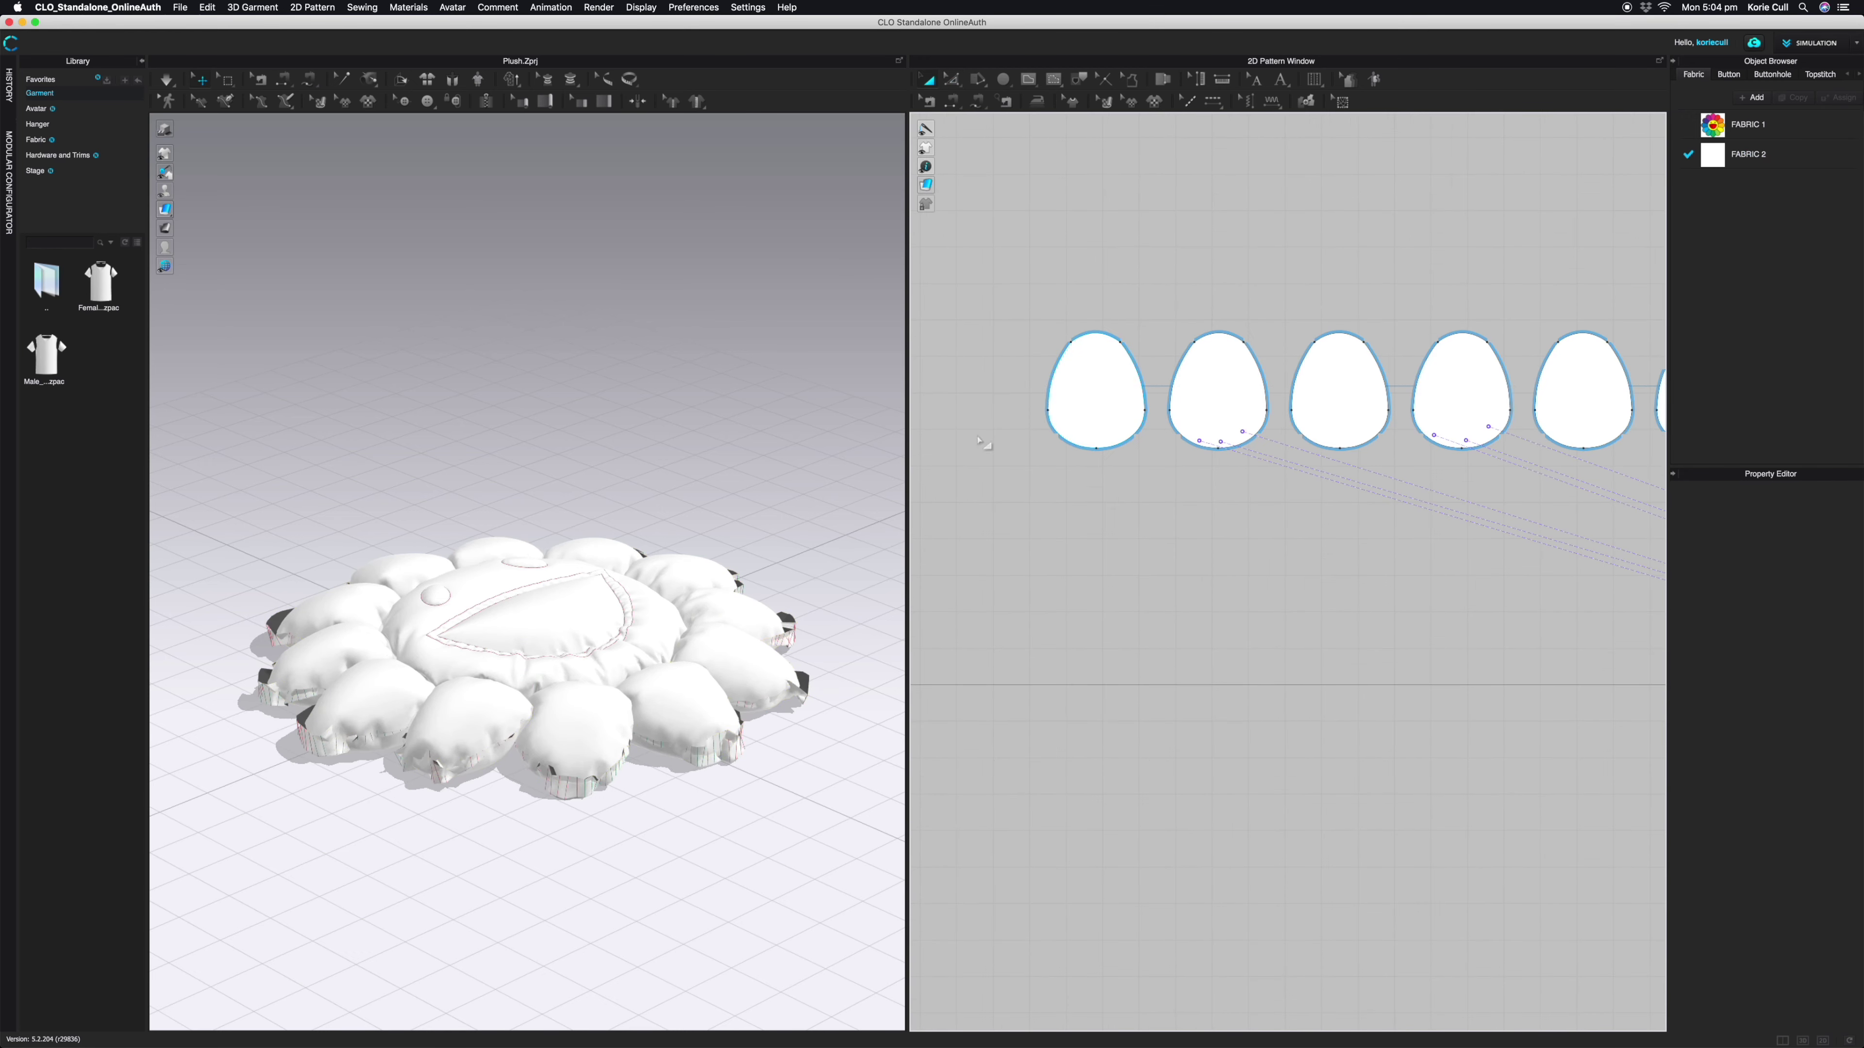
scroll(513, 587, down, 2)
scroll(446, 542, up, 3)
click(446, 542)
shift+click(578, 526)
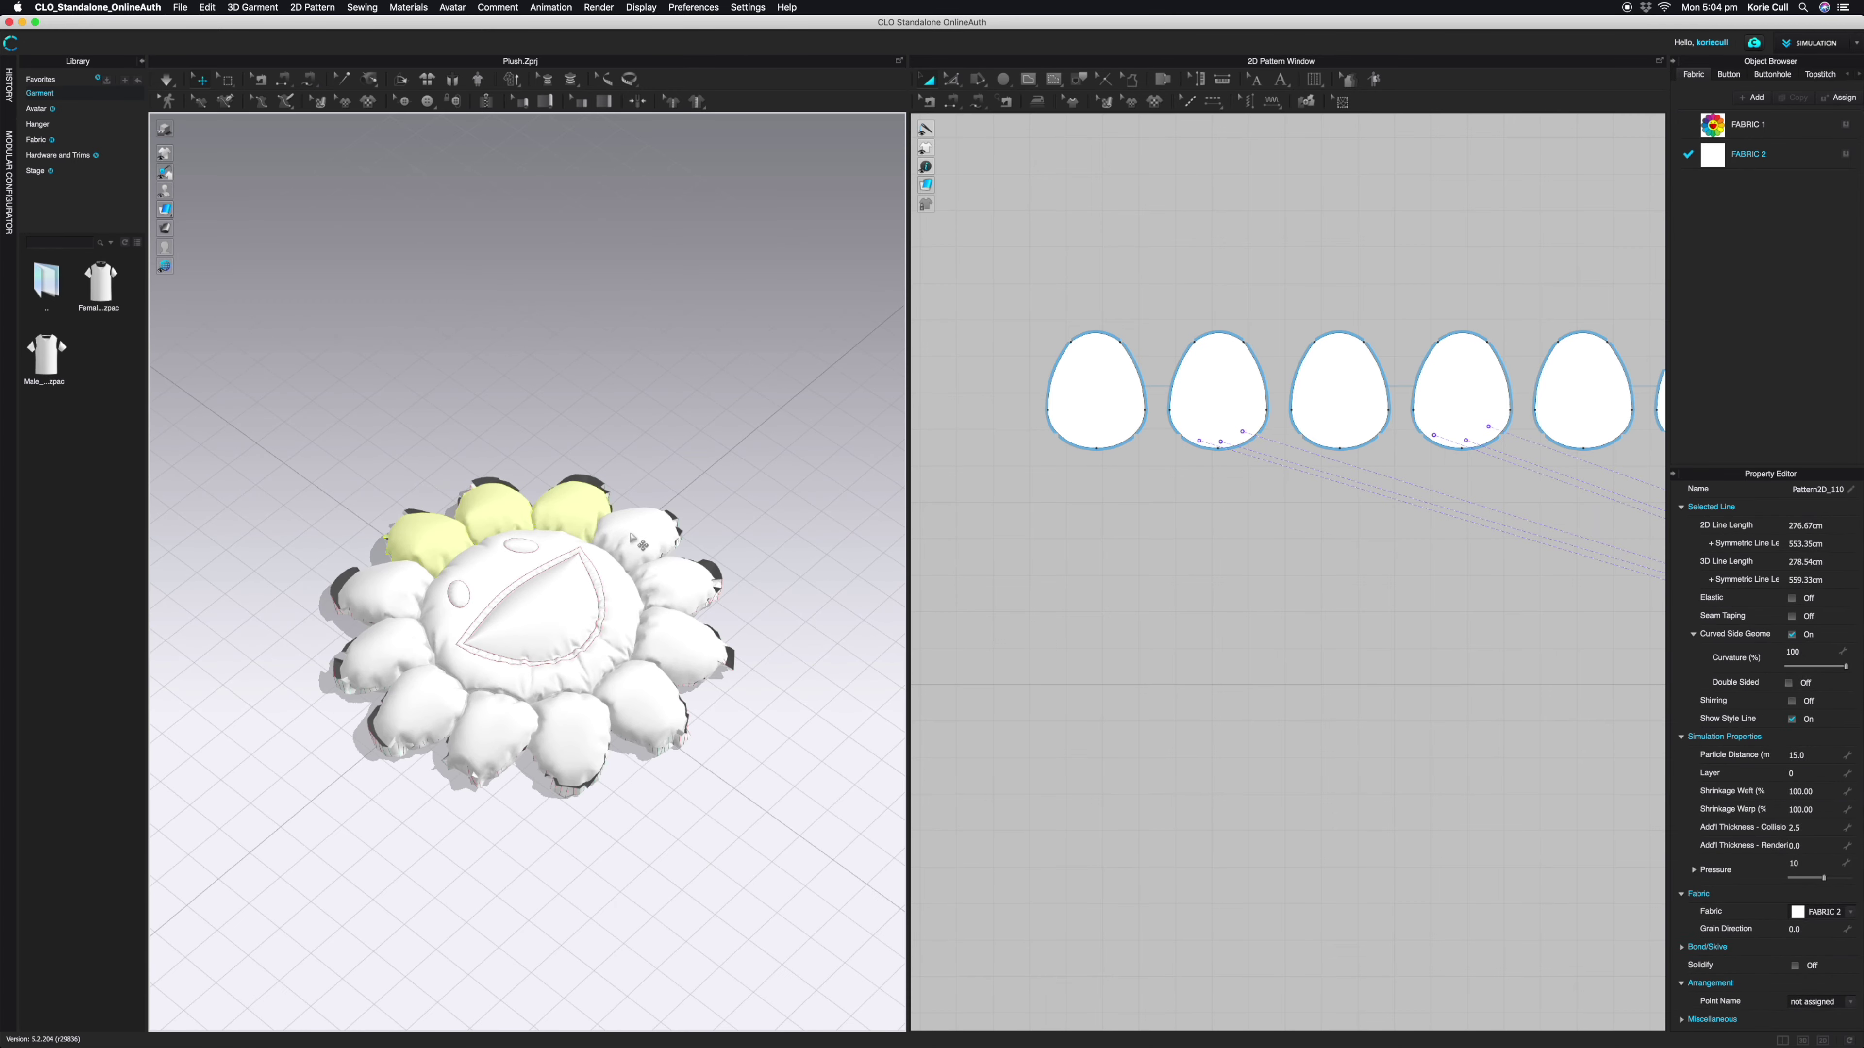
shift+click(640, 716)
shift+click(362, 607)
right_drag(363, 607, 717, 550)
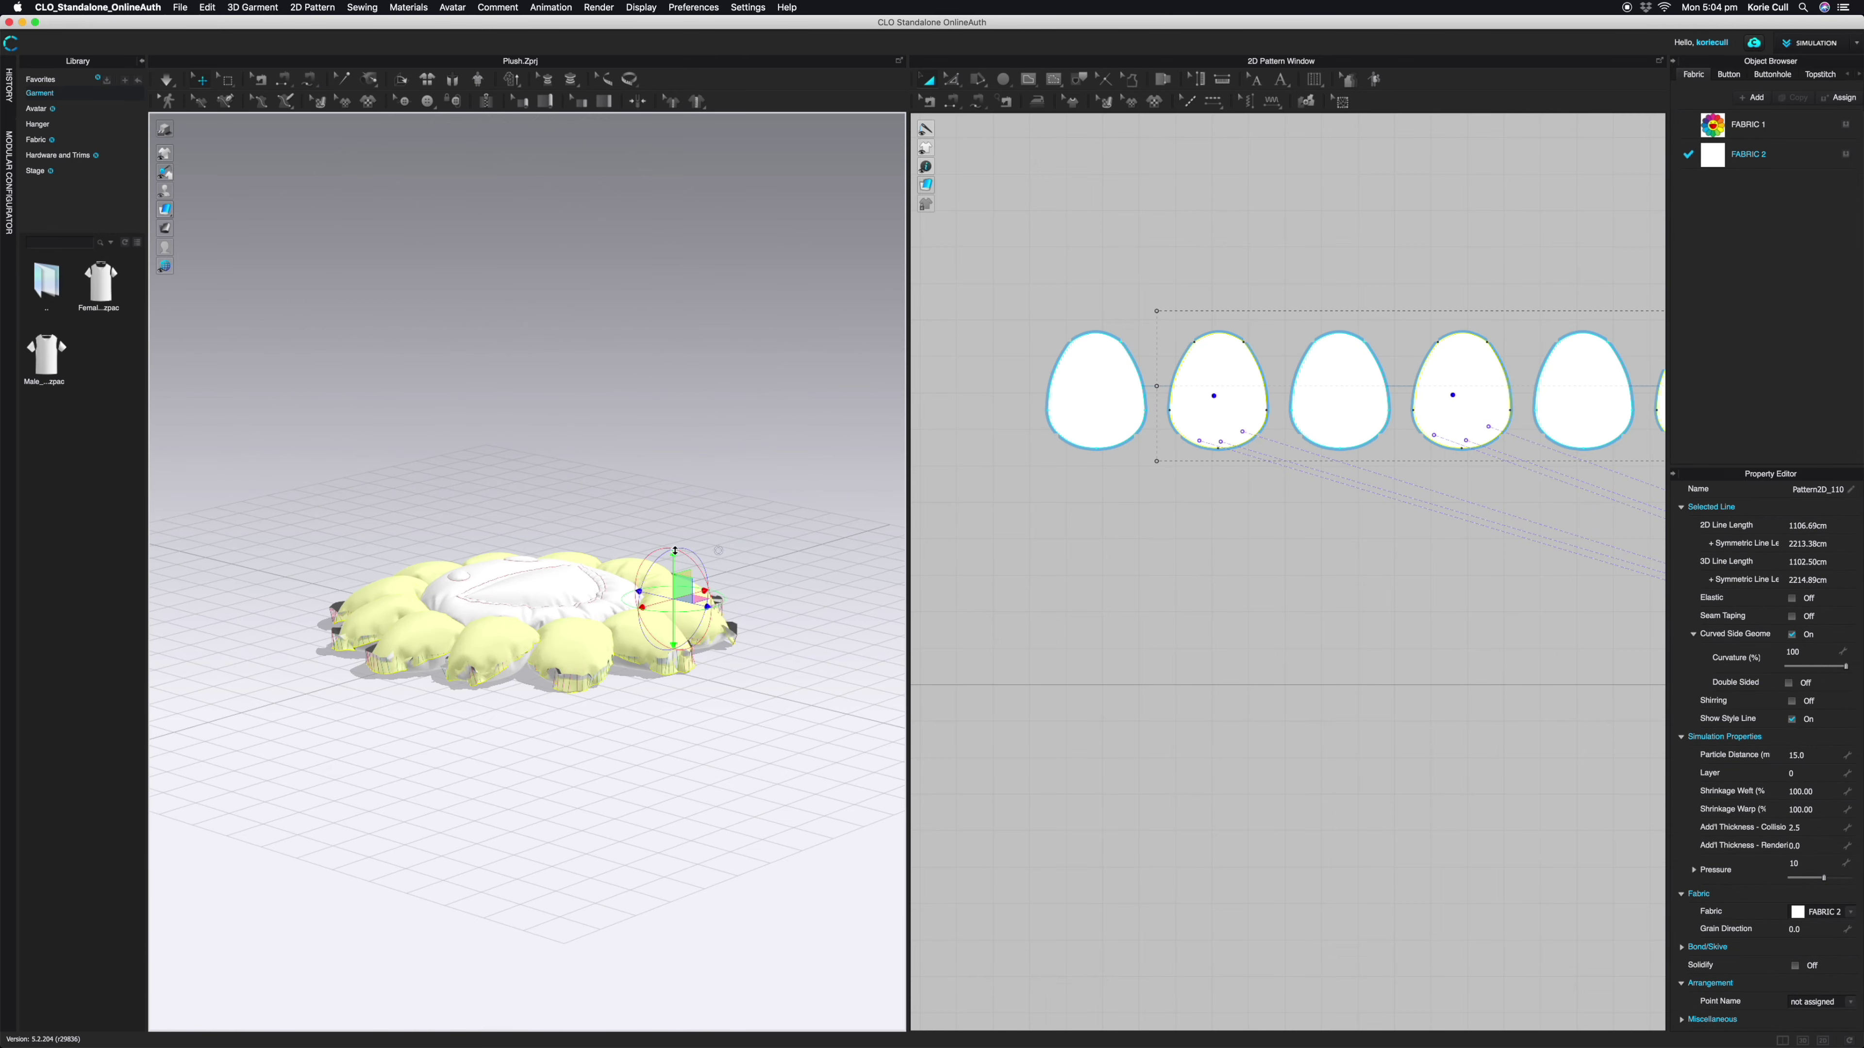
click(632, 479)
right_drag(633, 478, 686, 542)
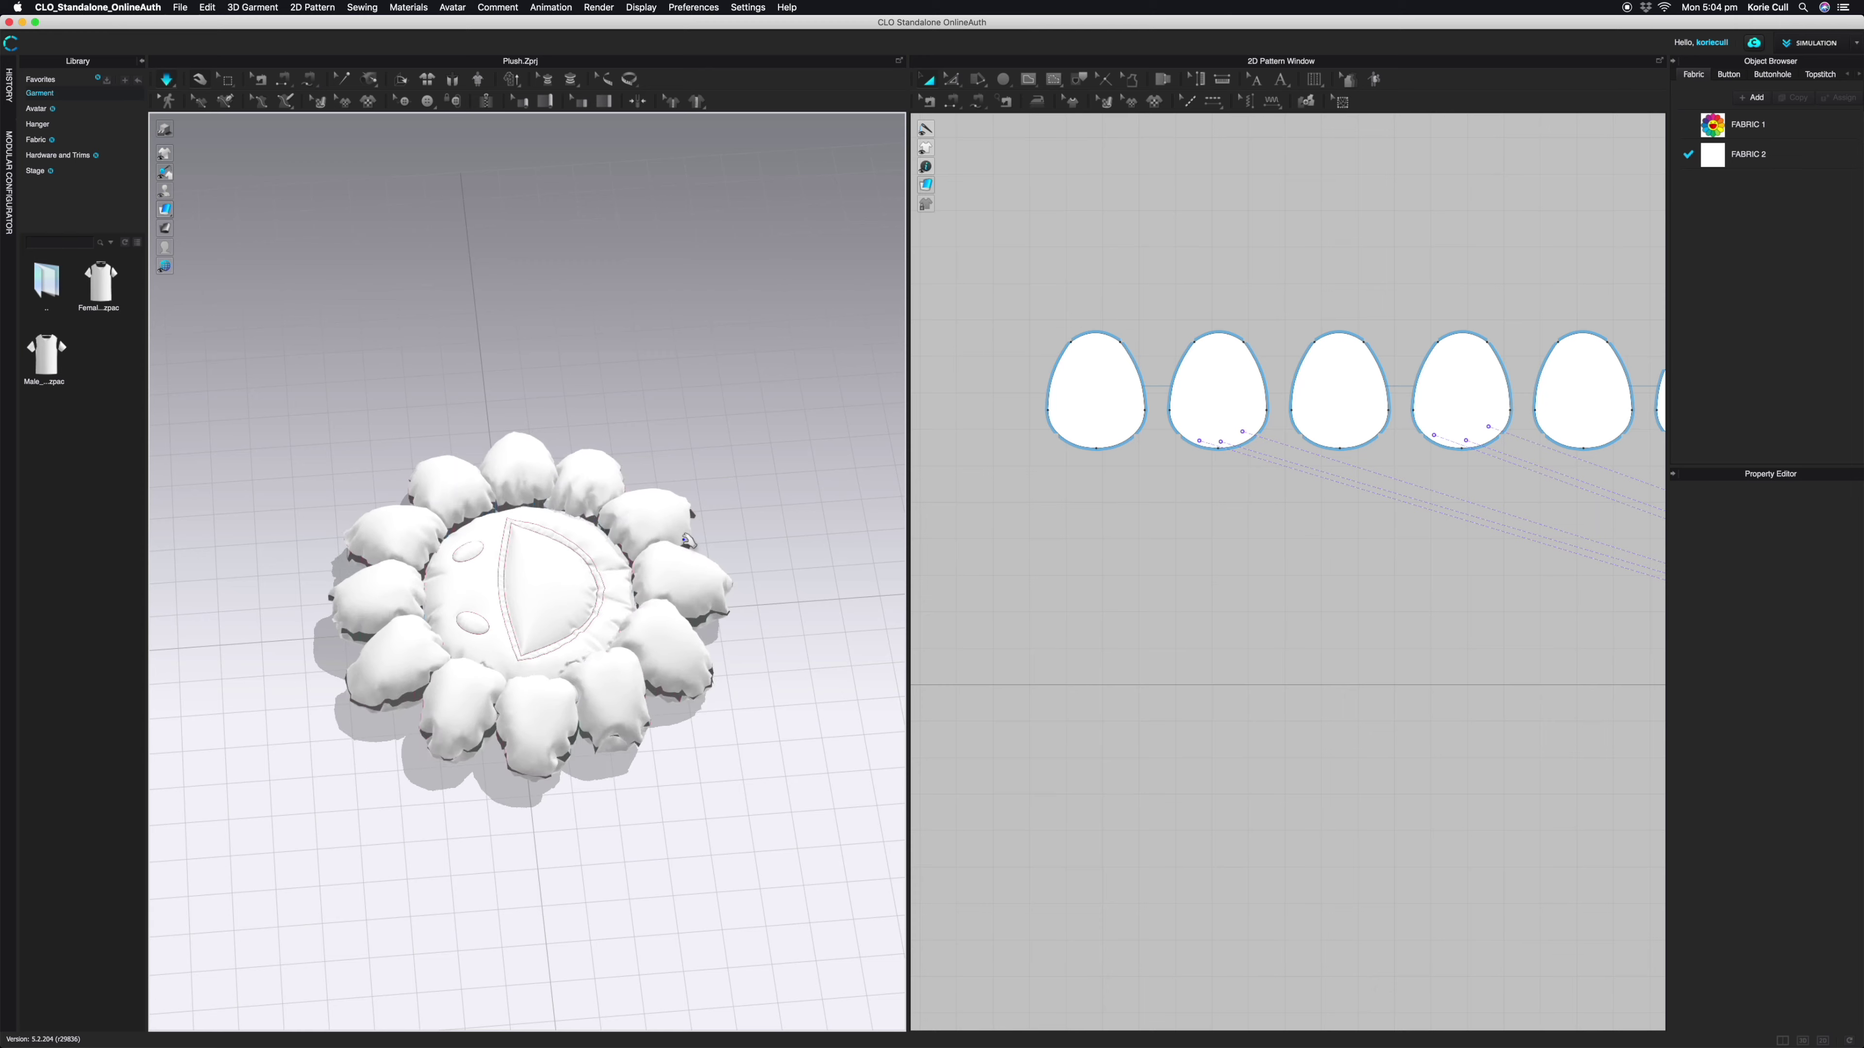
Step: Run the simulation so the enlarged petals drape around the face, then stop it
key(space)
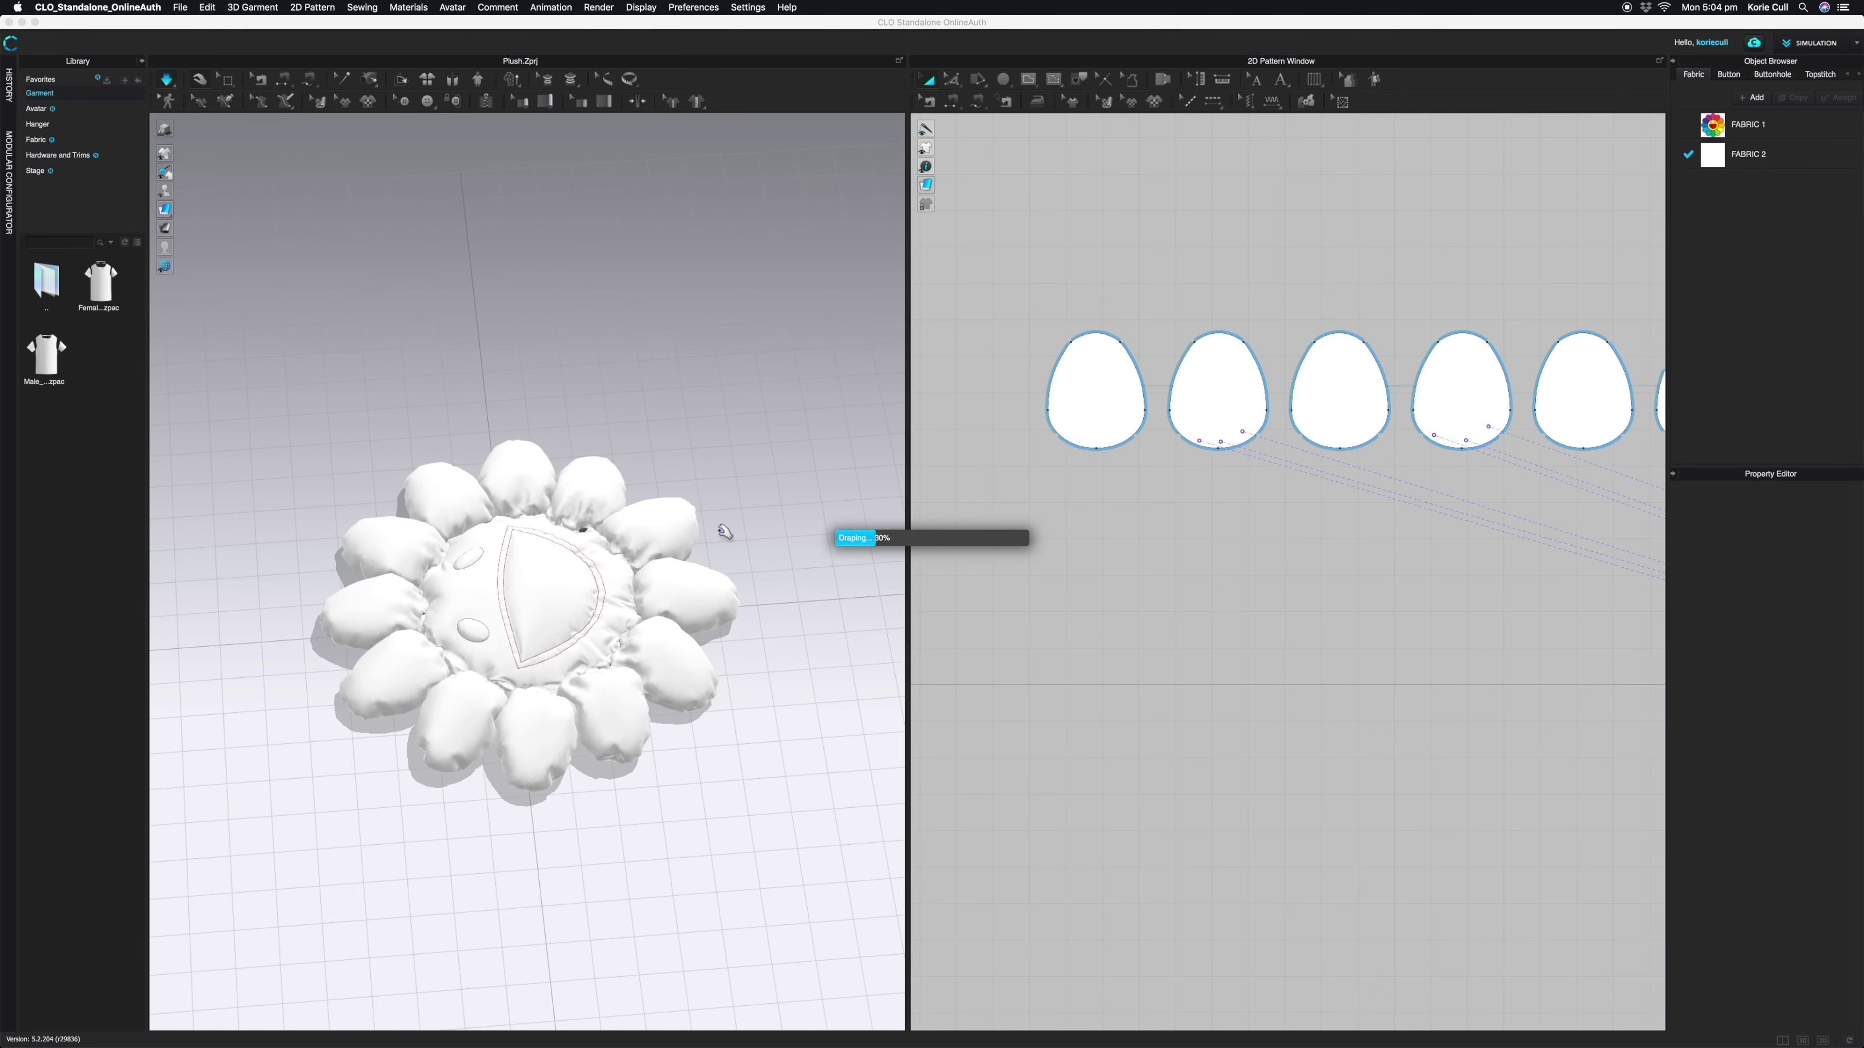
right_drag(724, 531, 706, 501)
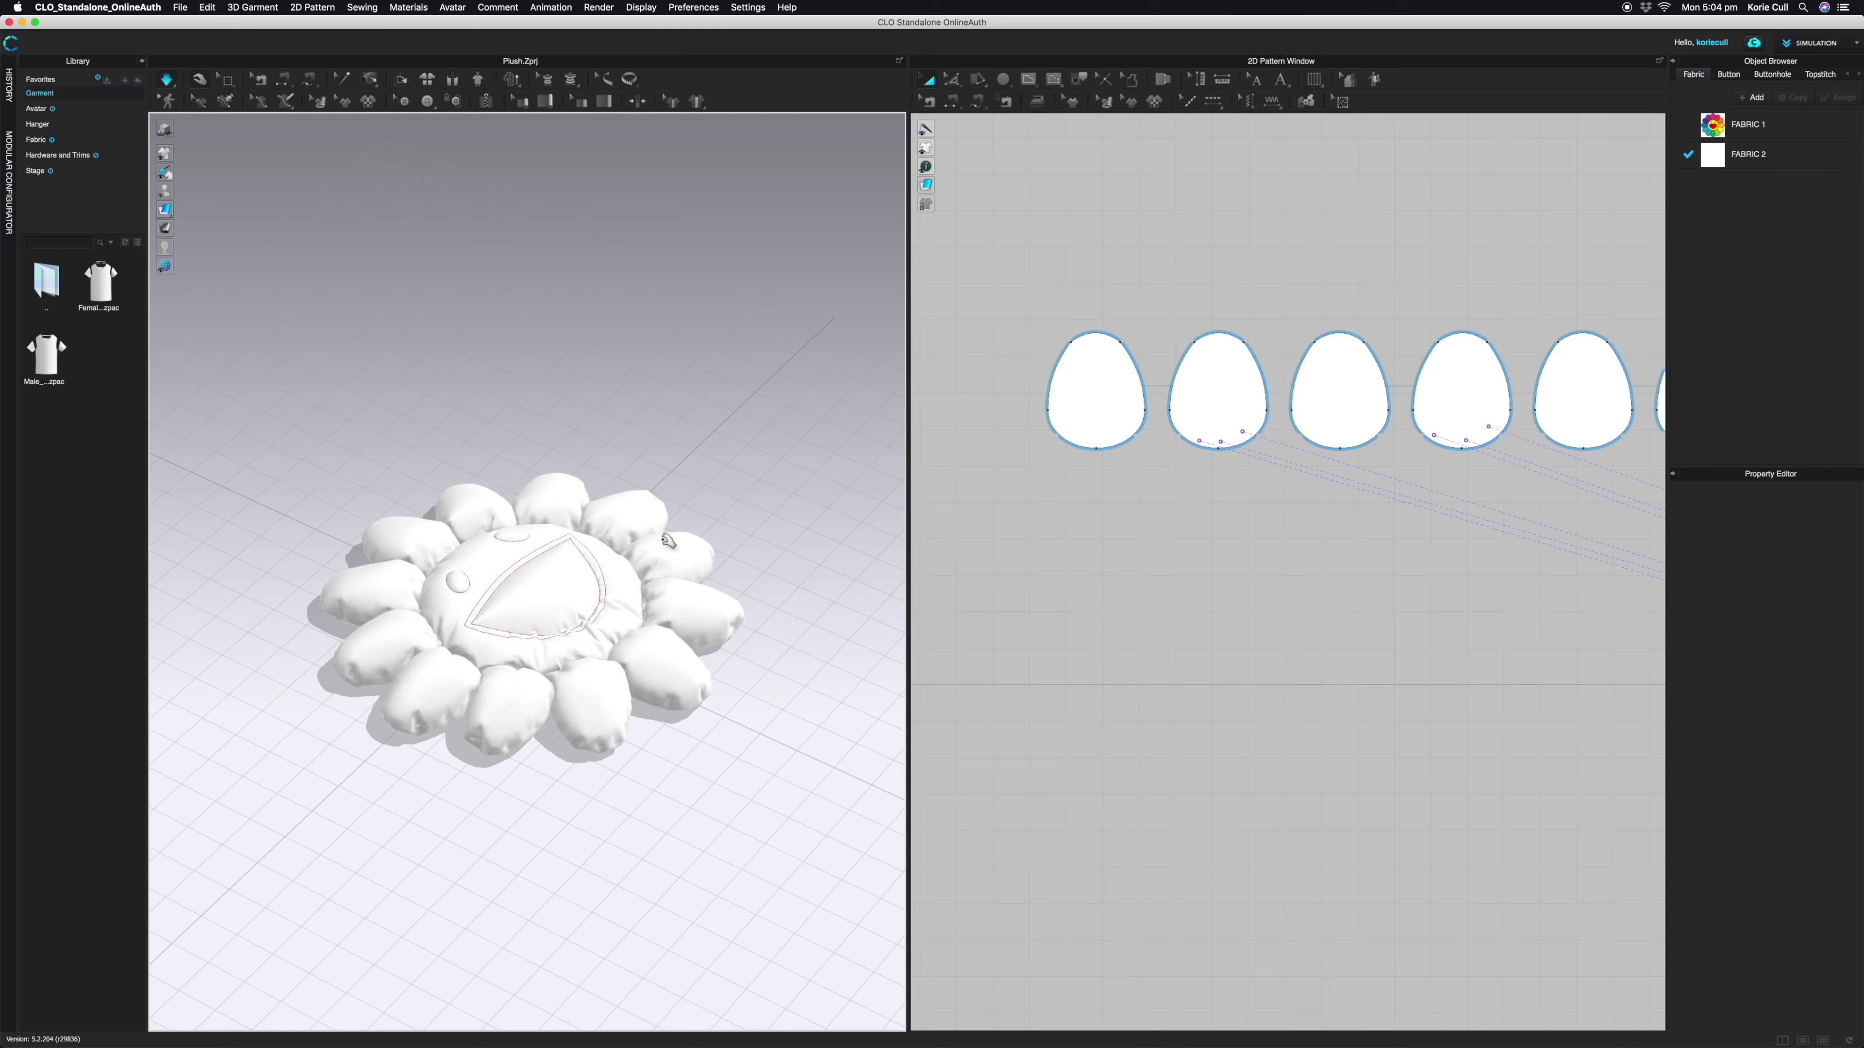
mouse_move(687, 536)
right_down()
mouse_move(667, 744)
mouse_move(669, 675)
right_up()
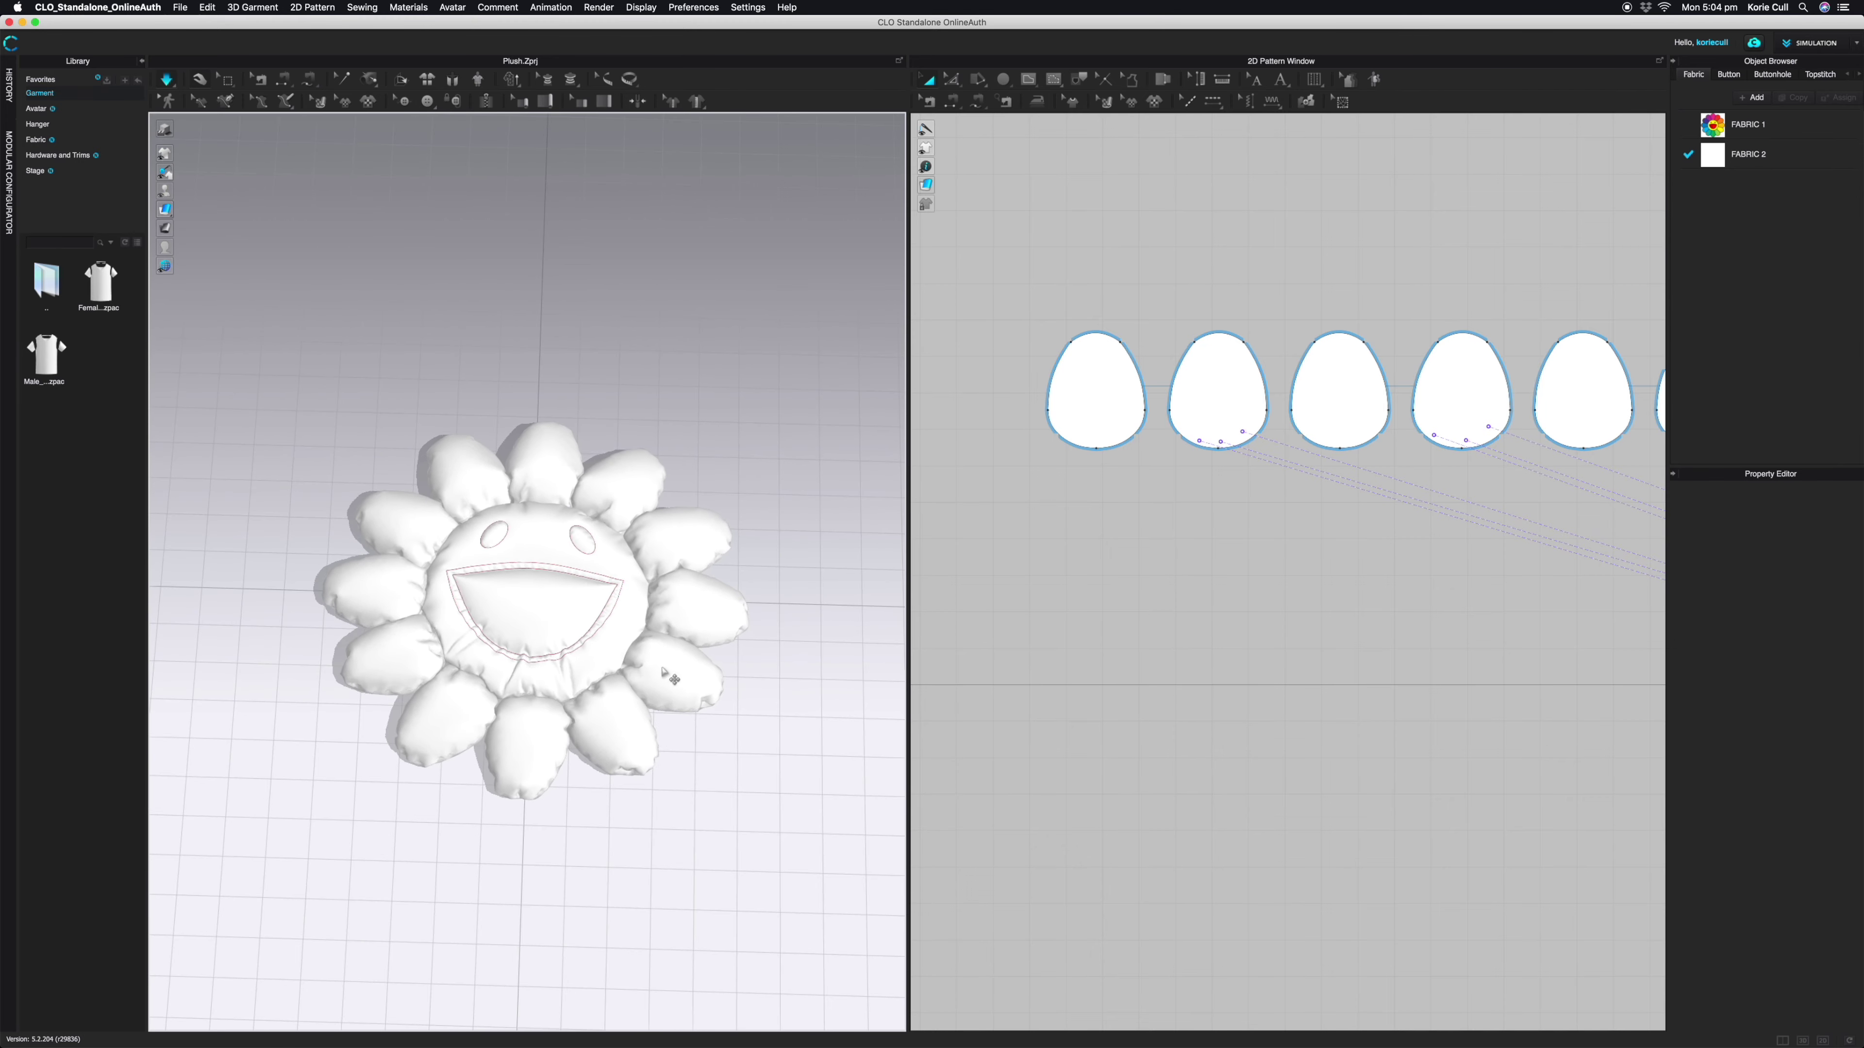
key(space)
Step: Select all pattern pieces, then select only the first petal pattern
key(ctrl+a)
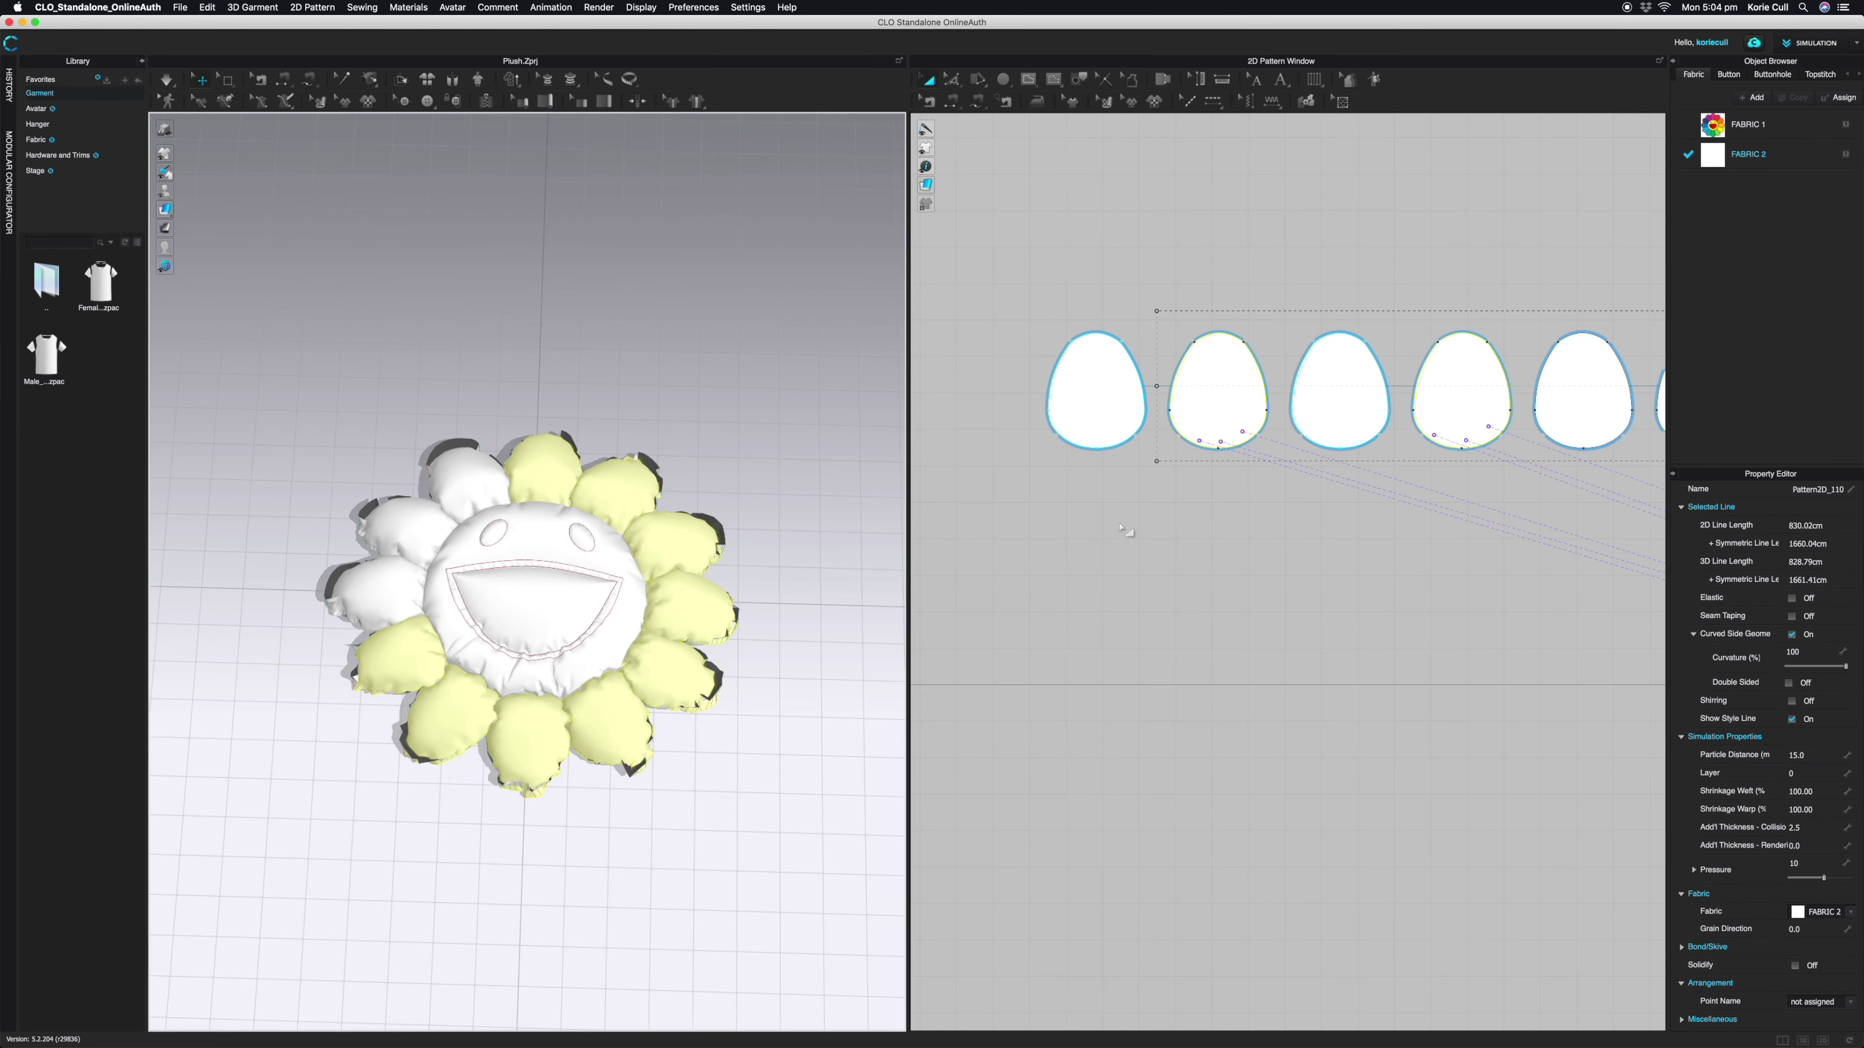
key(Escape)
key(super+a)
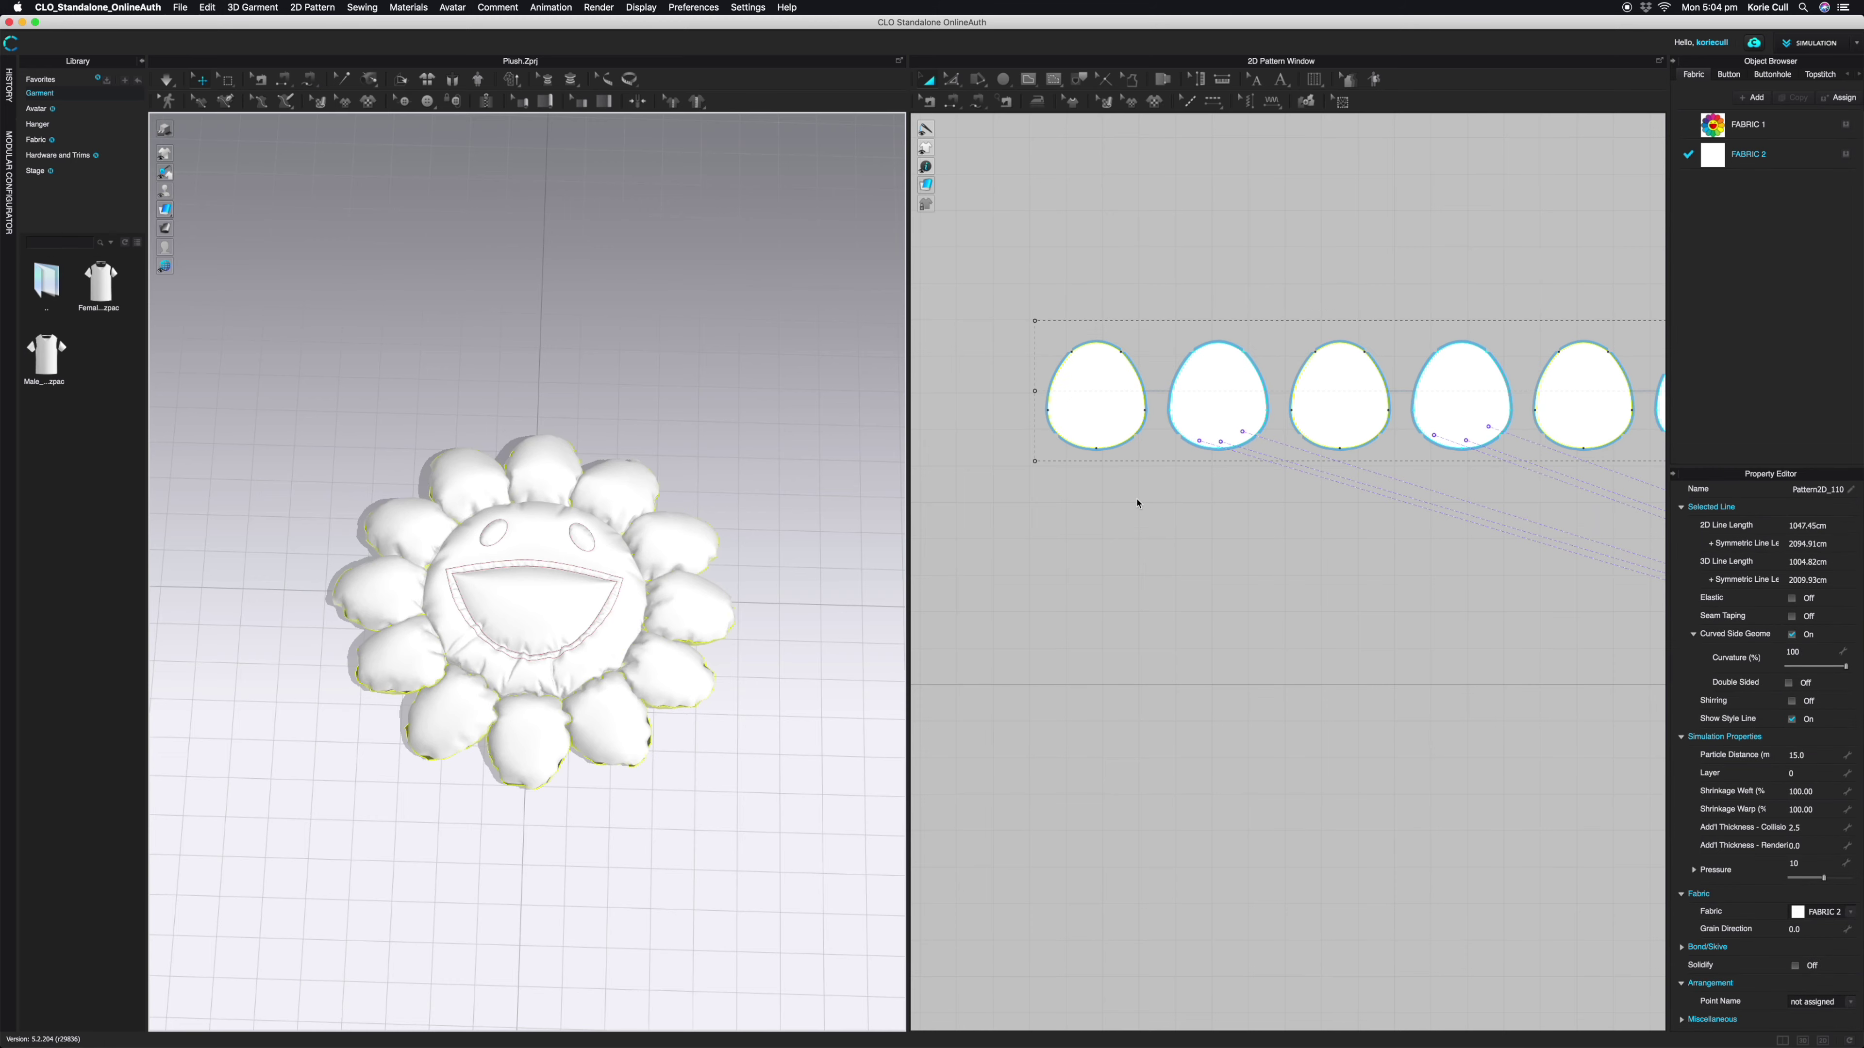
click(1177, 482)
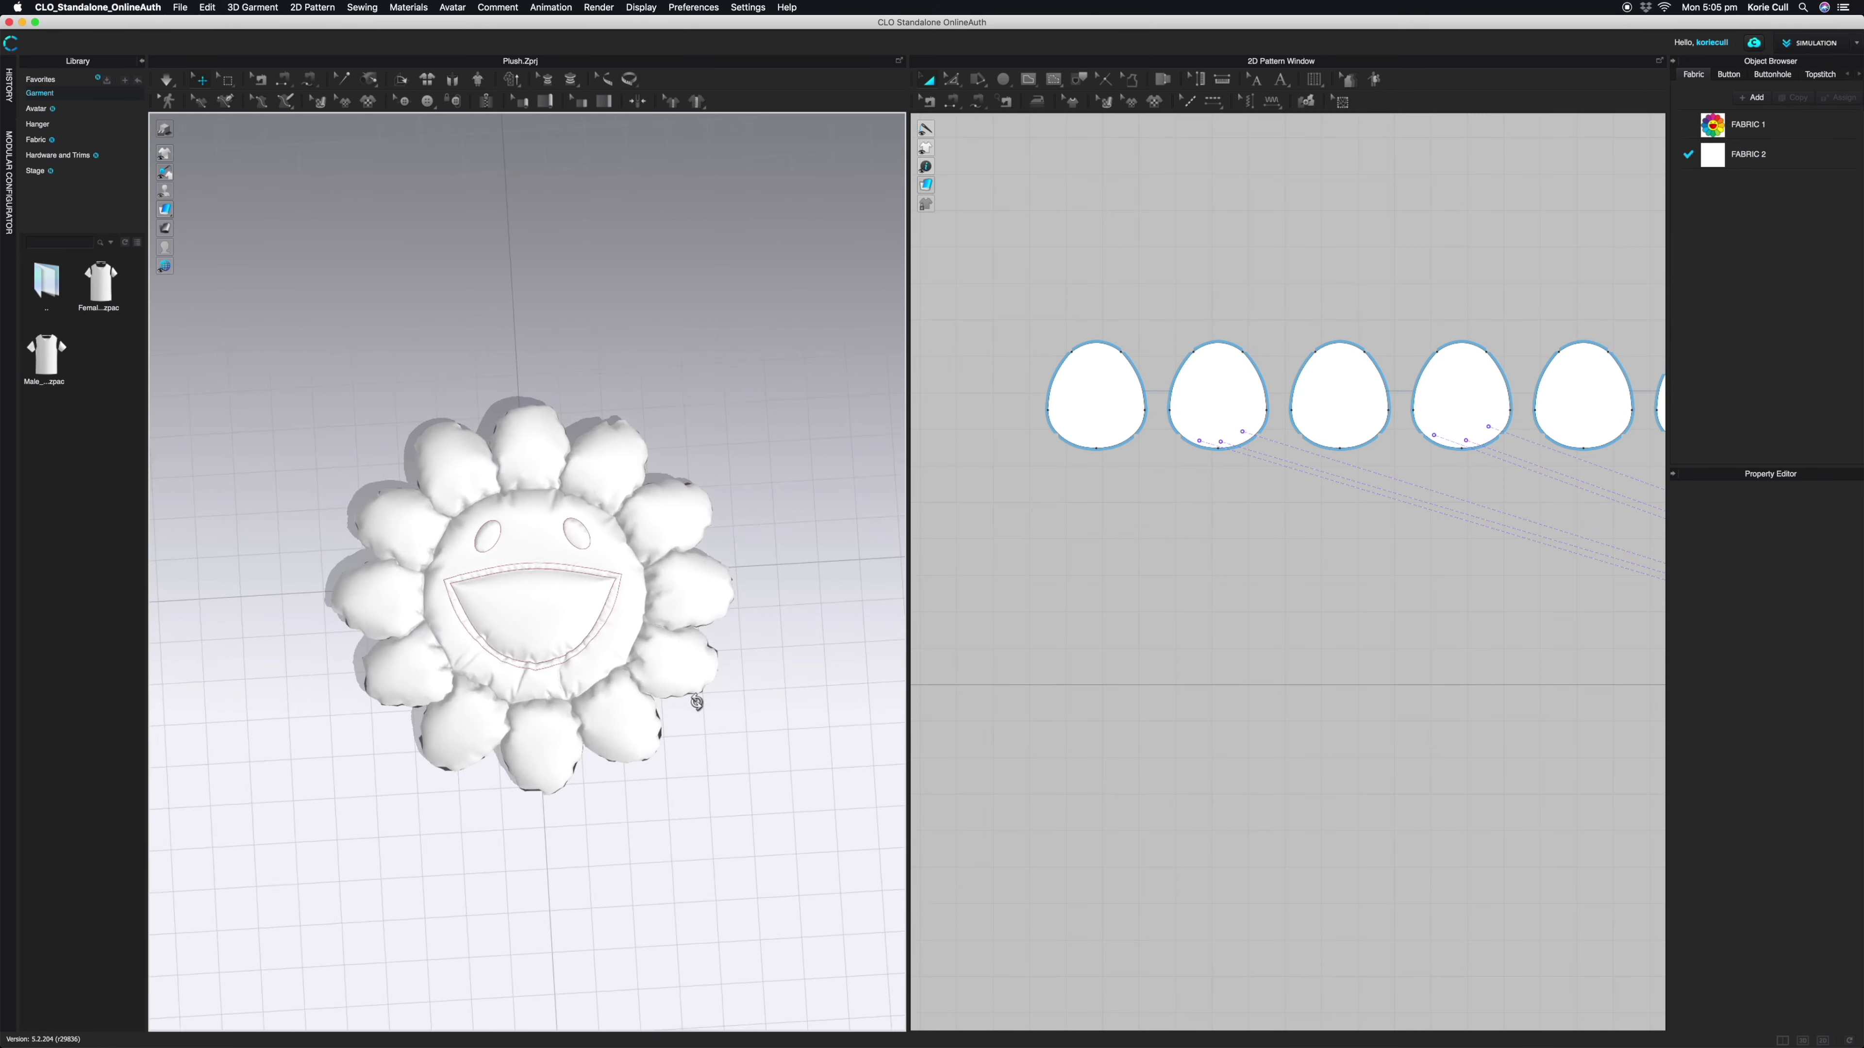
key(super+a)
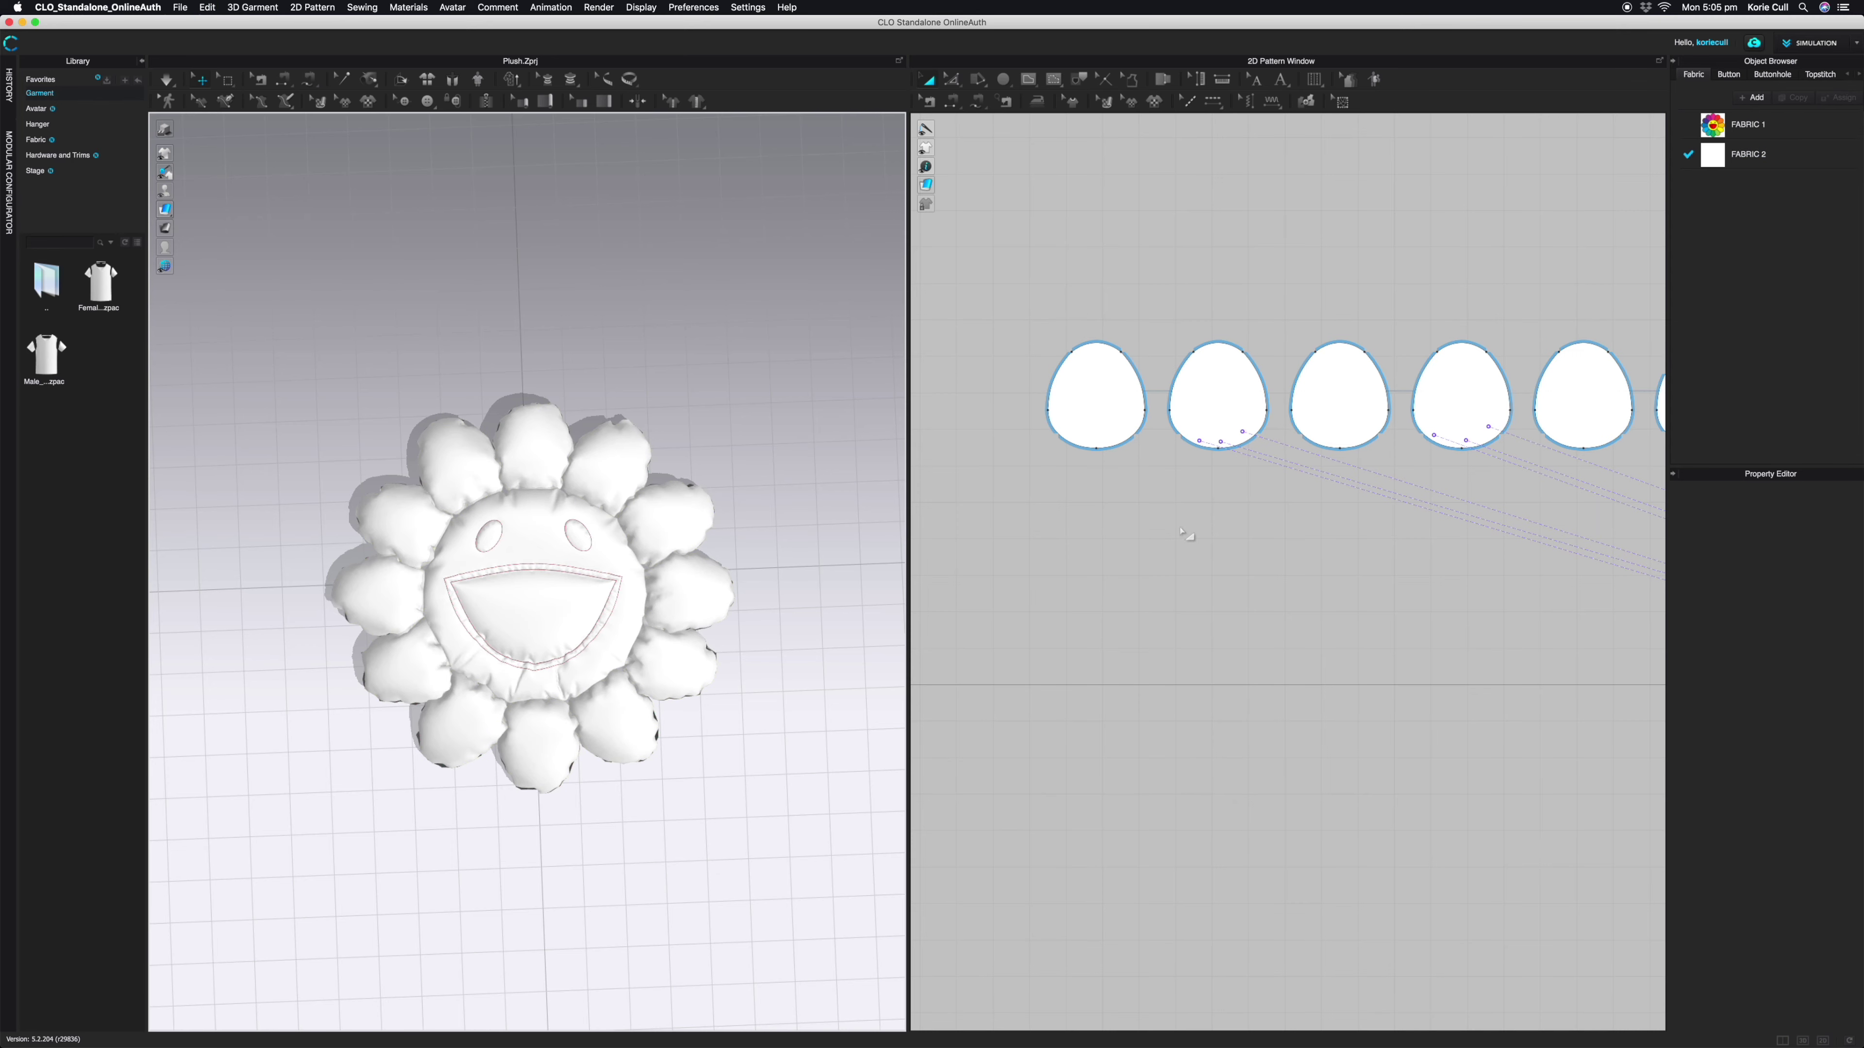
scroll(1177, 533, down, 5)
scroll(1298, 532, up, 8)
click(1065, 558)
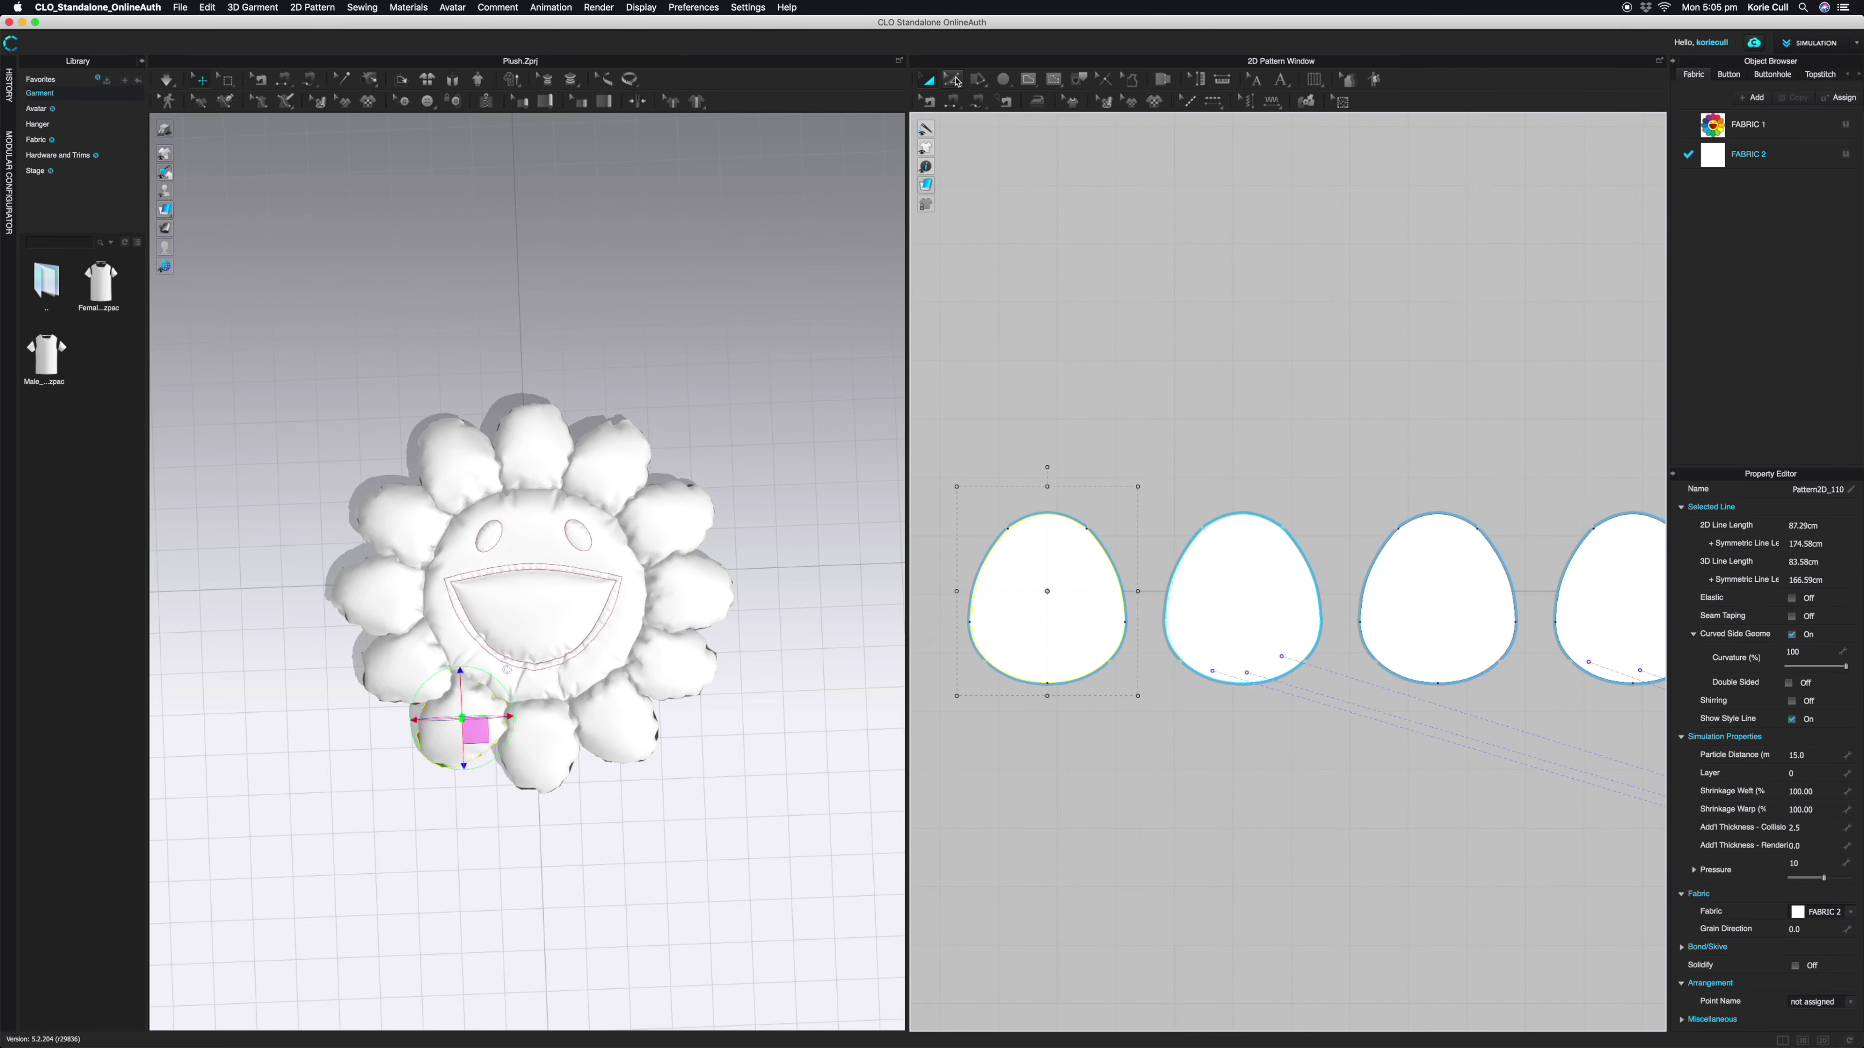
Step: Box-select the second petal's top edge, try reshaping it, and undo the distortion
click(1280, 599)
scroll(1280, 587, up, 3)
drag(952, 83, 984, 120)
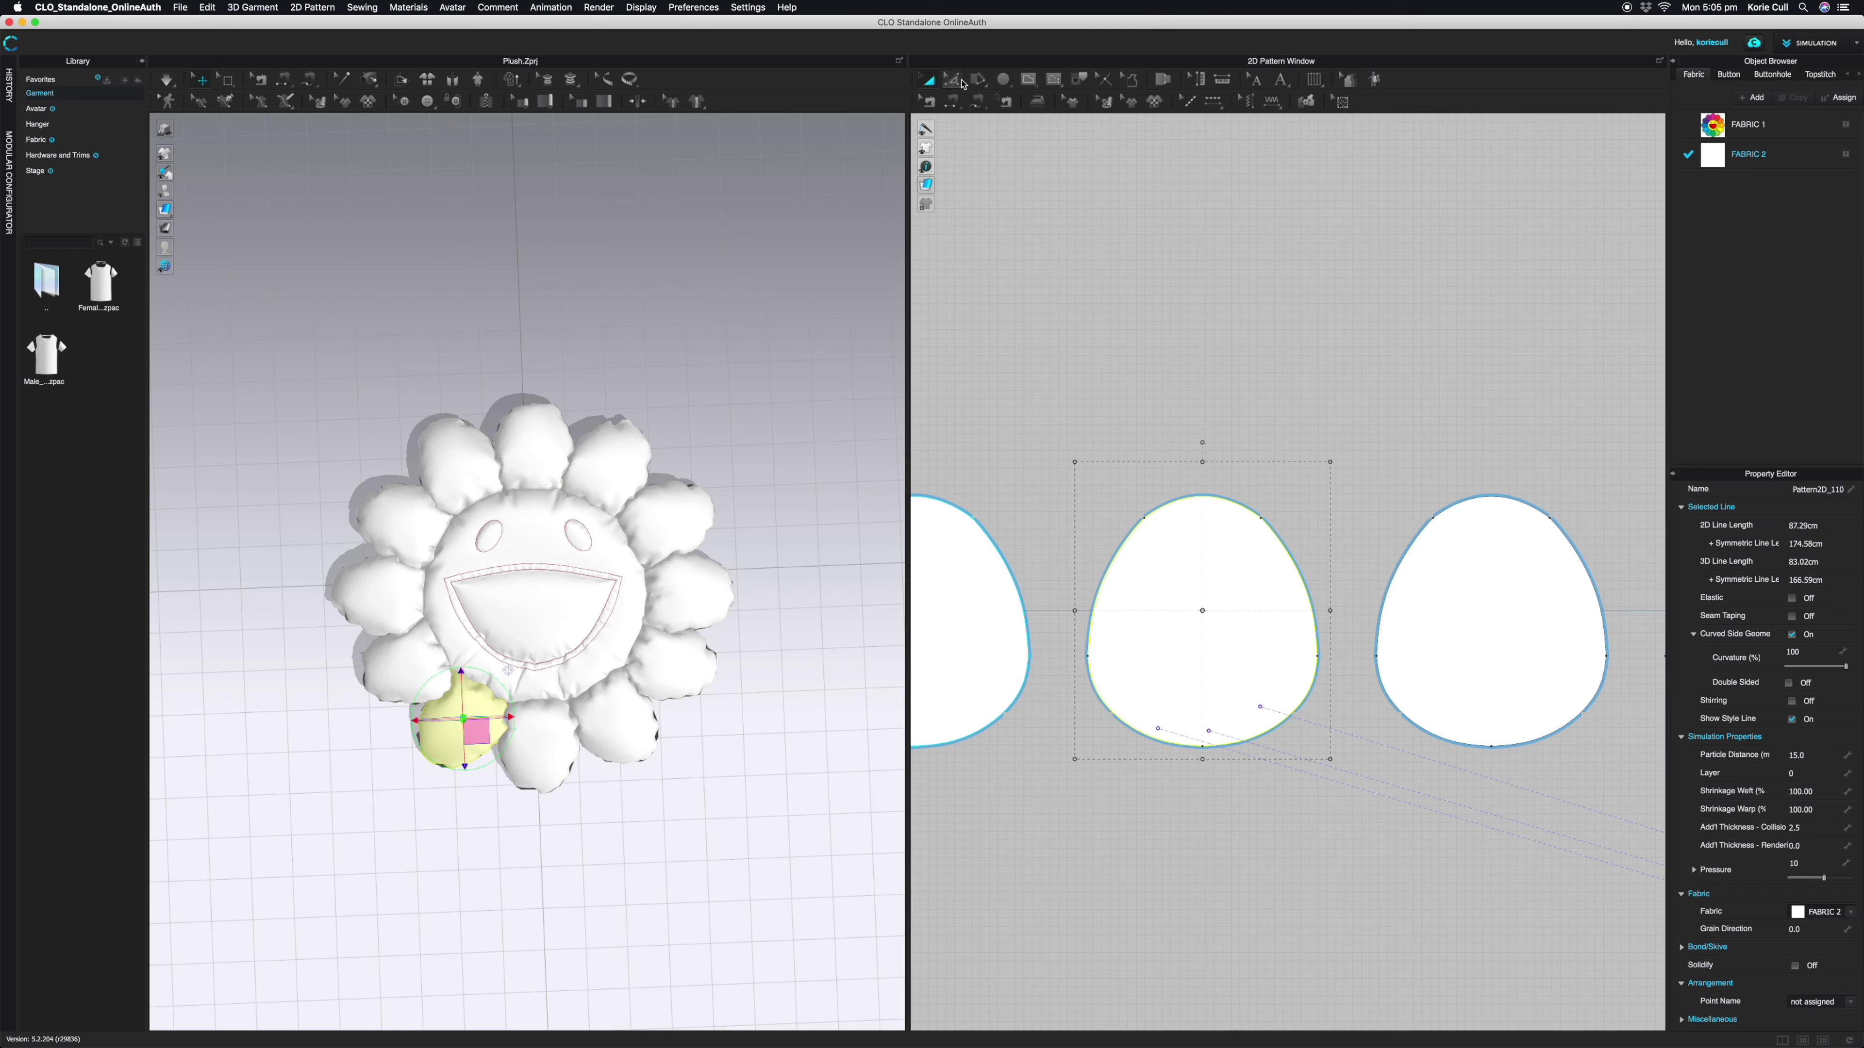
drag(1115, 467, 1328, 545)
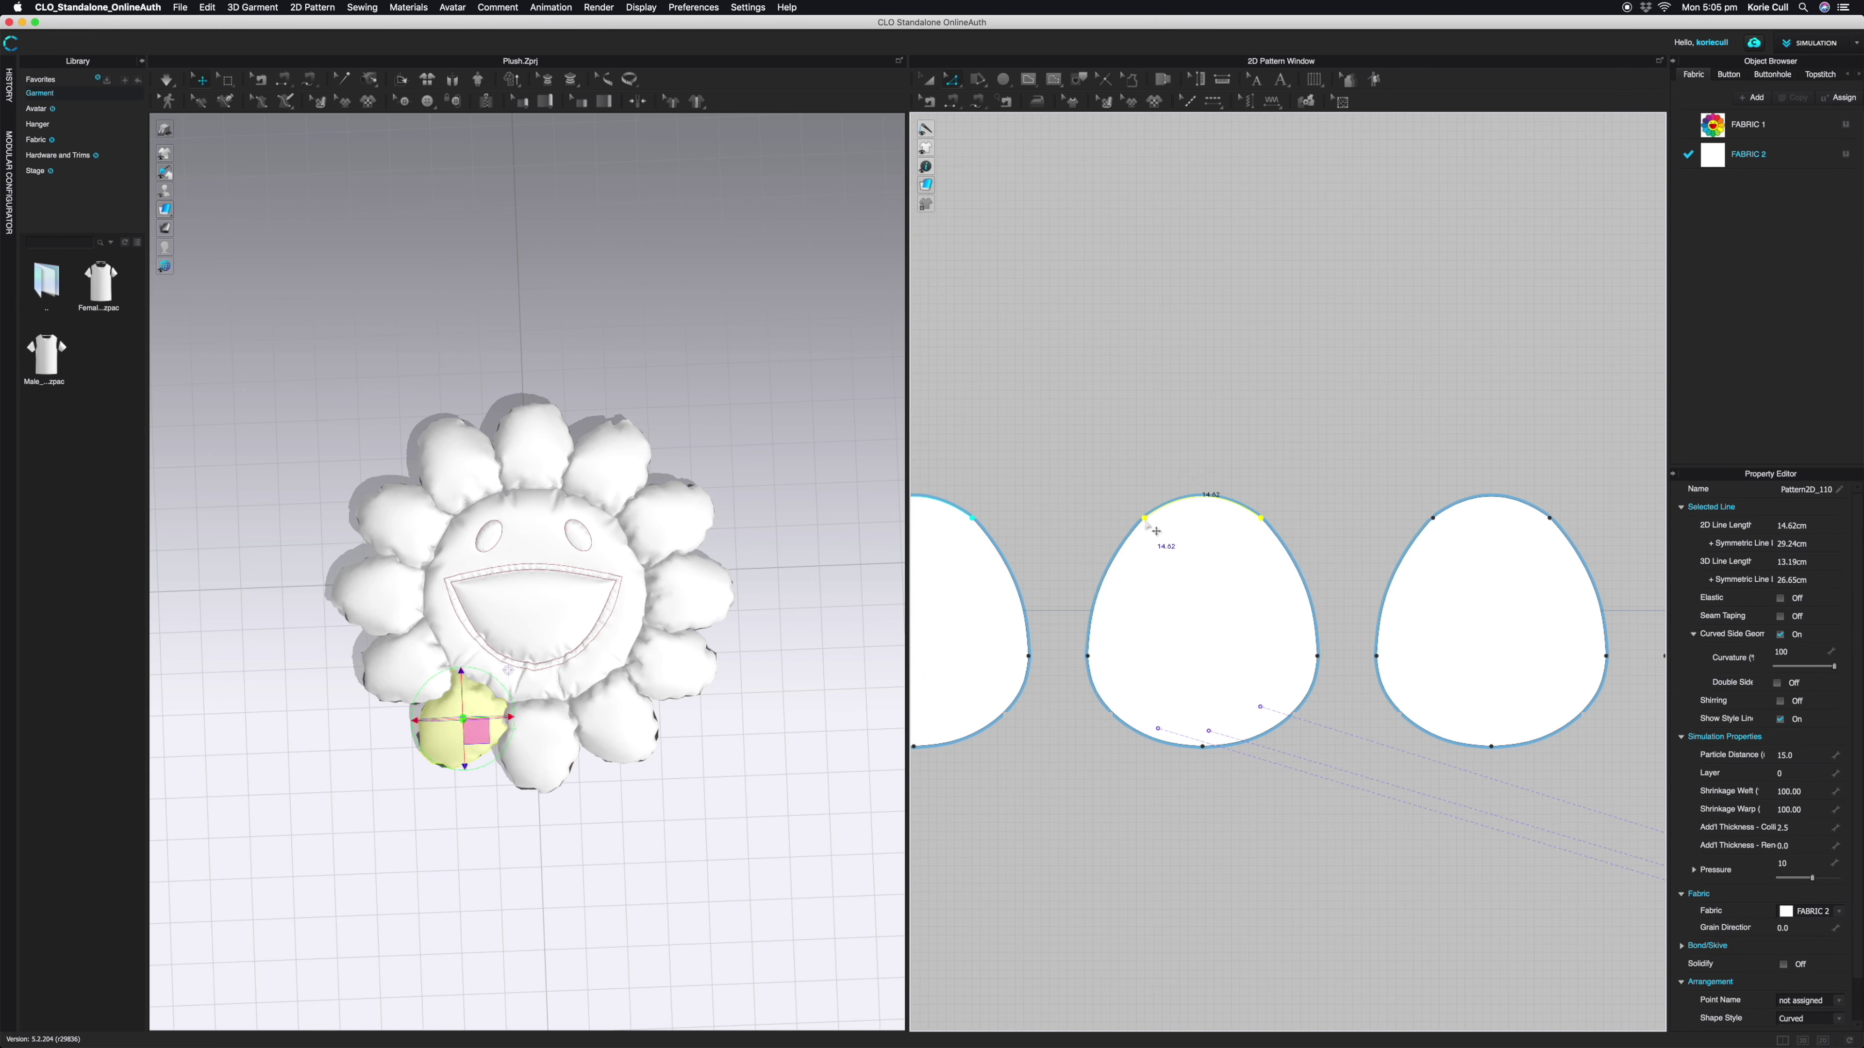
drag(1159, 530, 1181, 516)
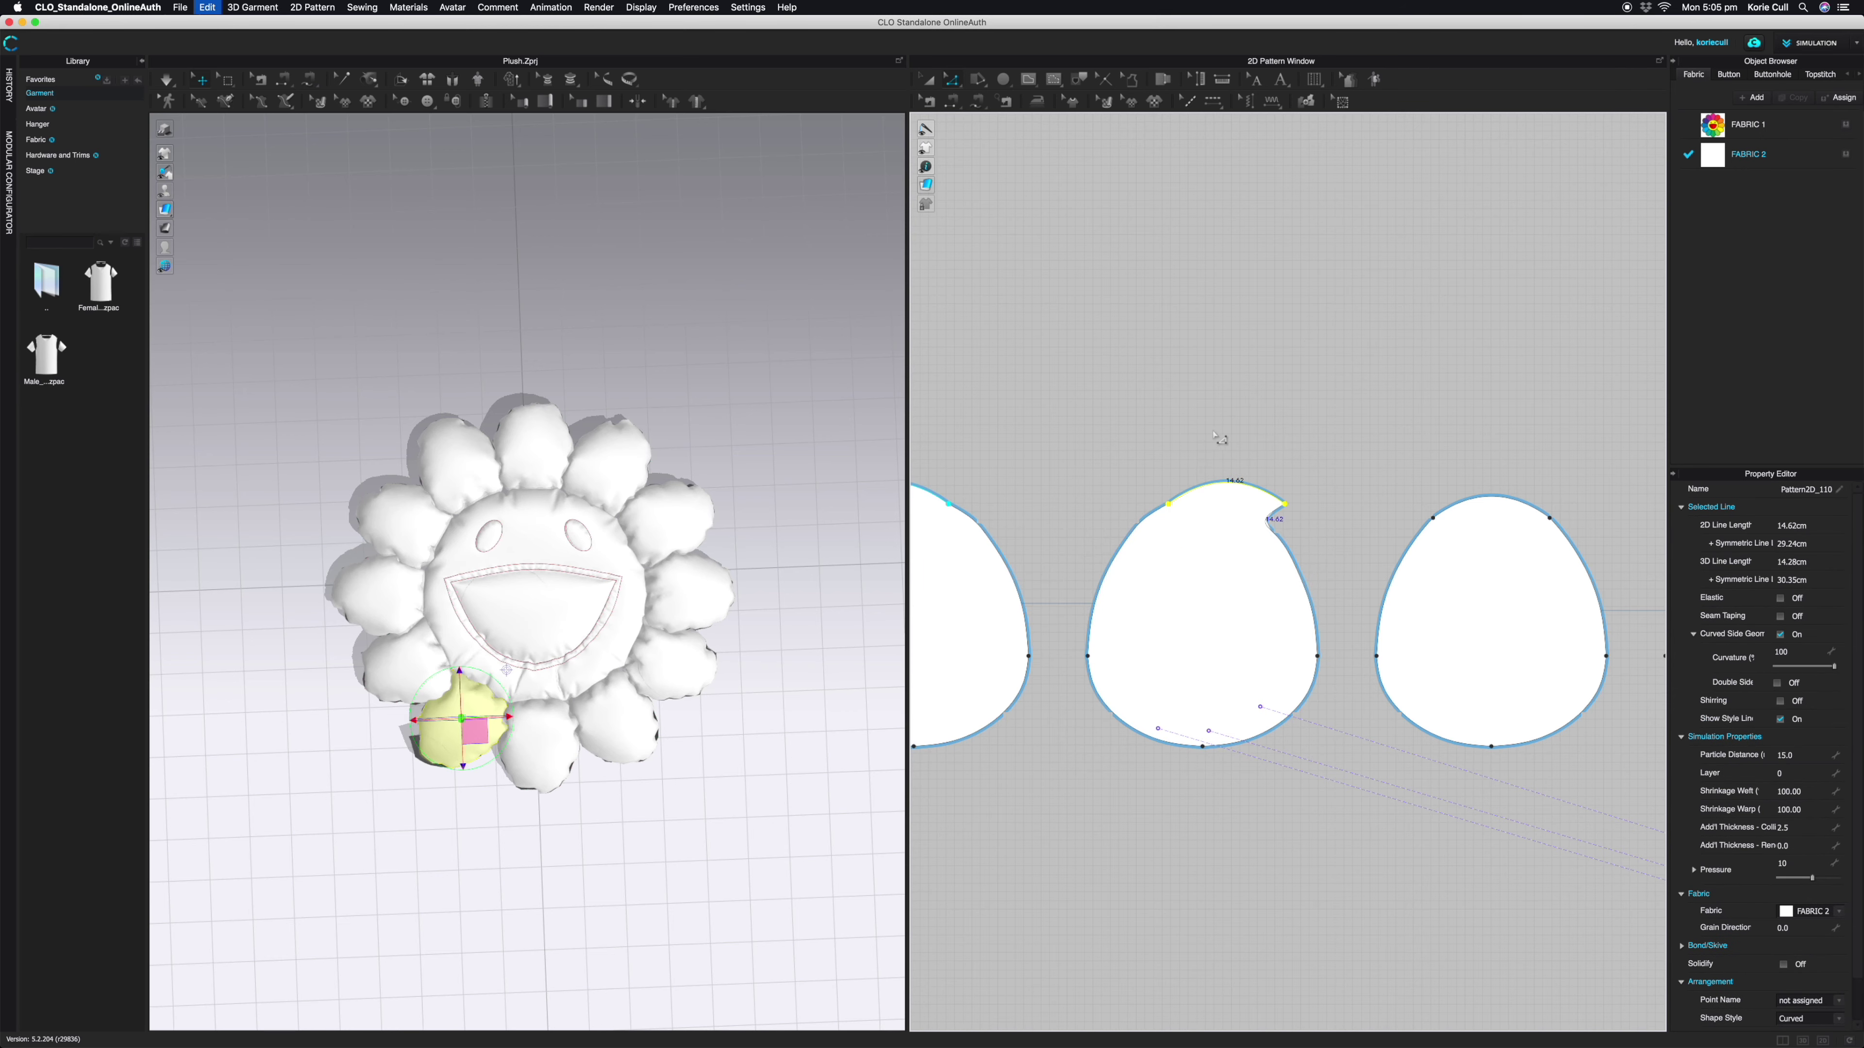
key(ctrl+z)
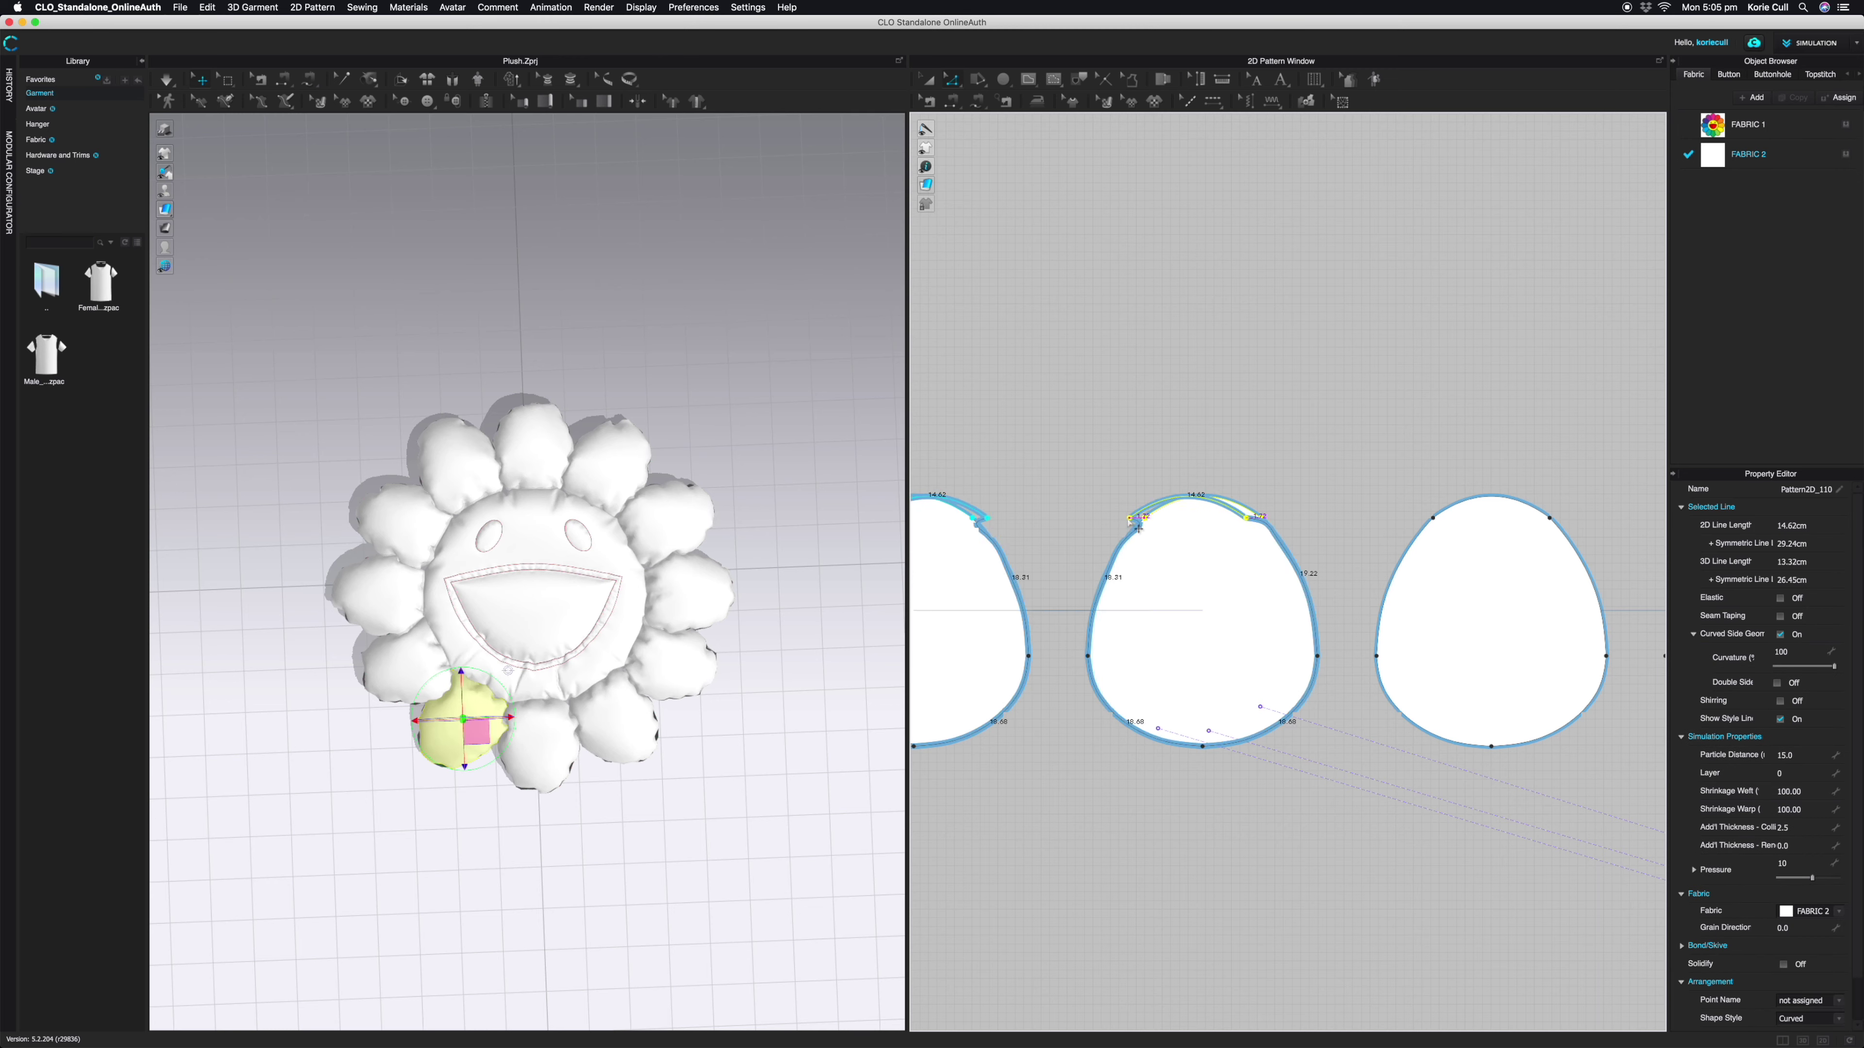
Step: Deselect the edge, return to Transform Pattern (A), and zoom out the 2D layout
click(954, 83)
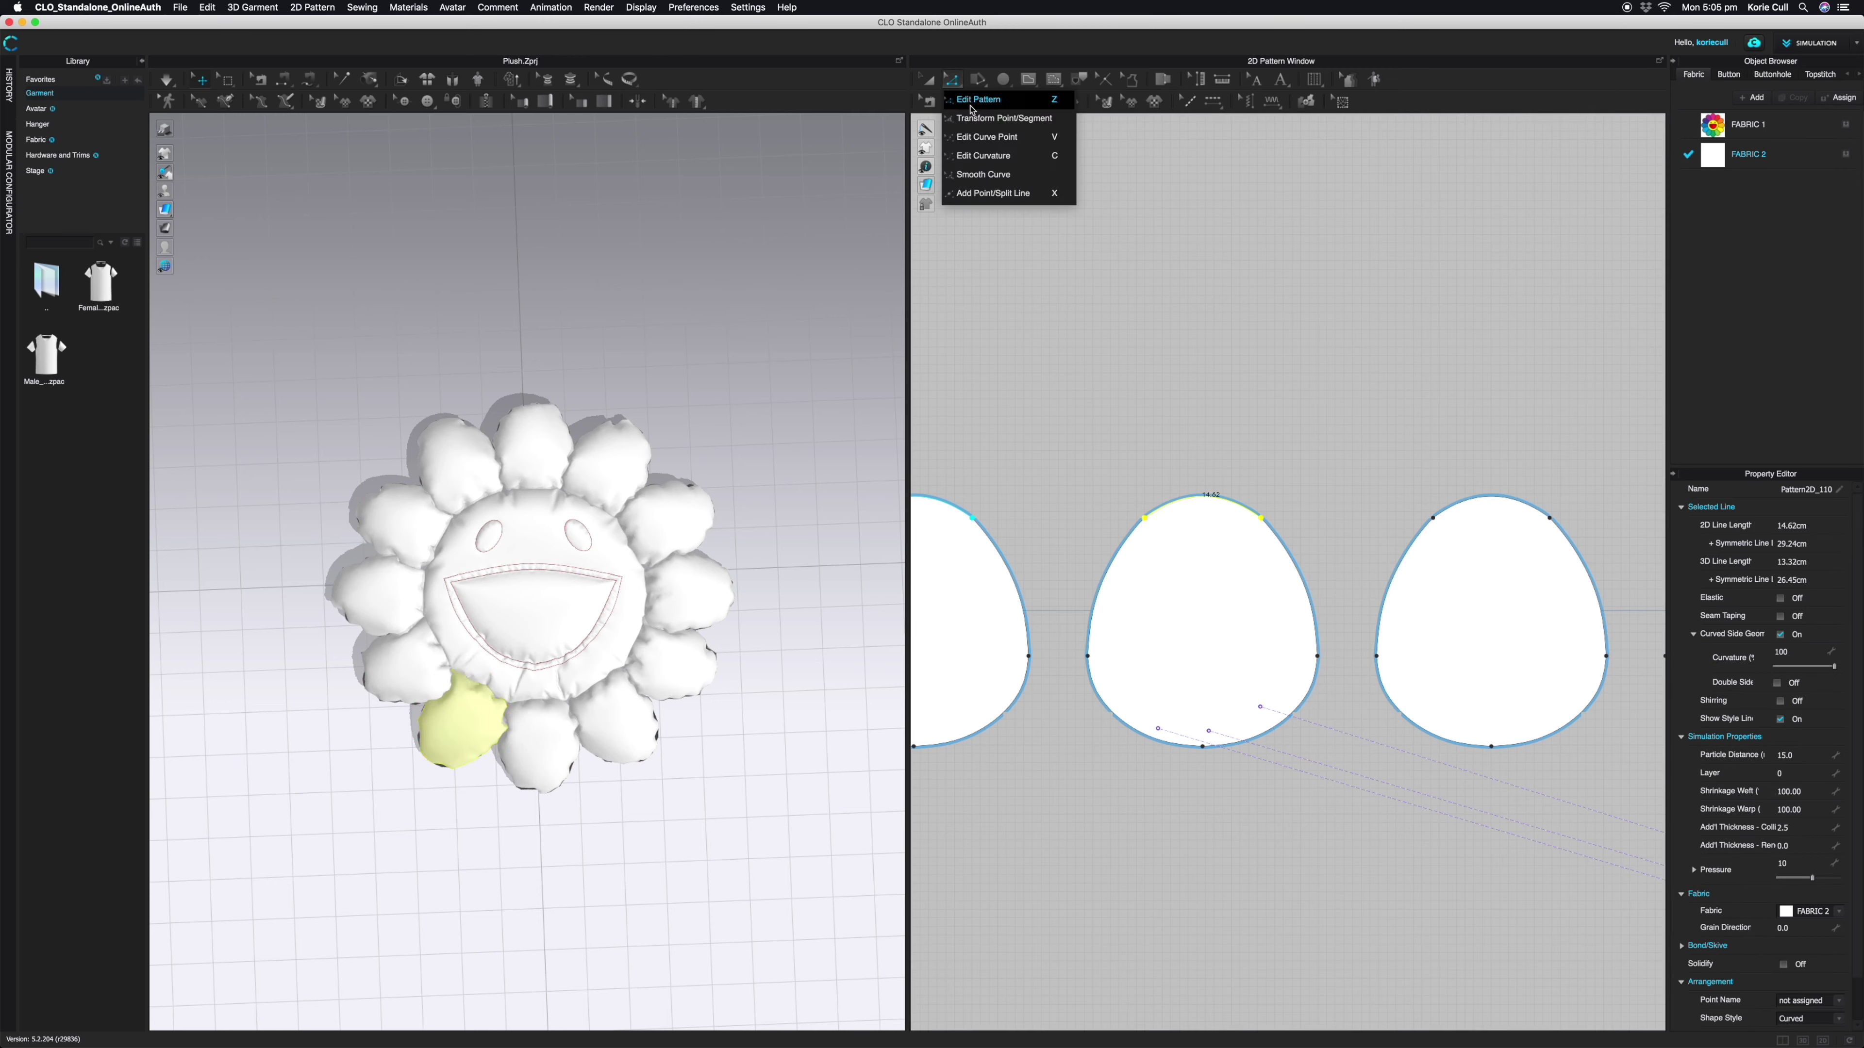
click(985, 138)
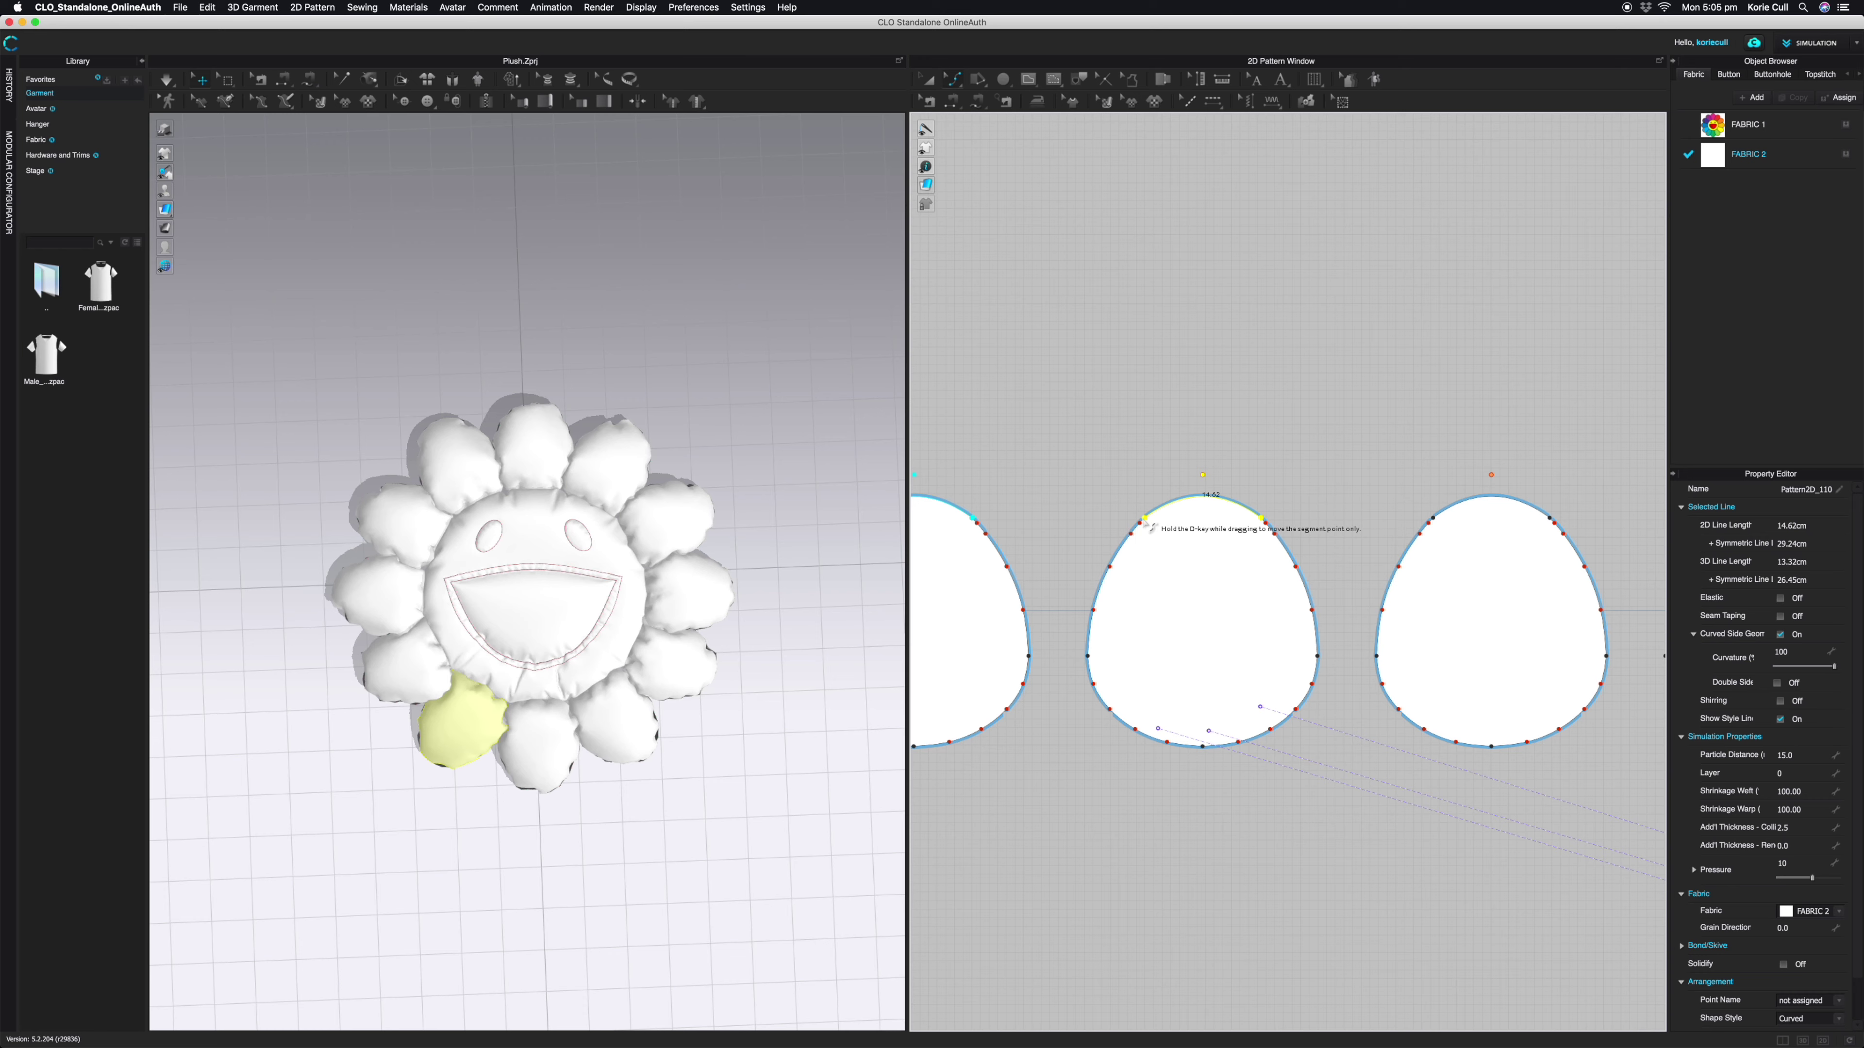
click(1117, 363)
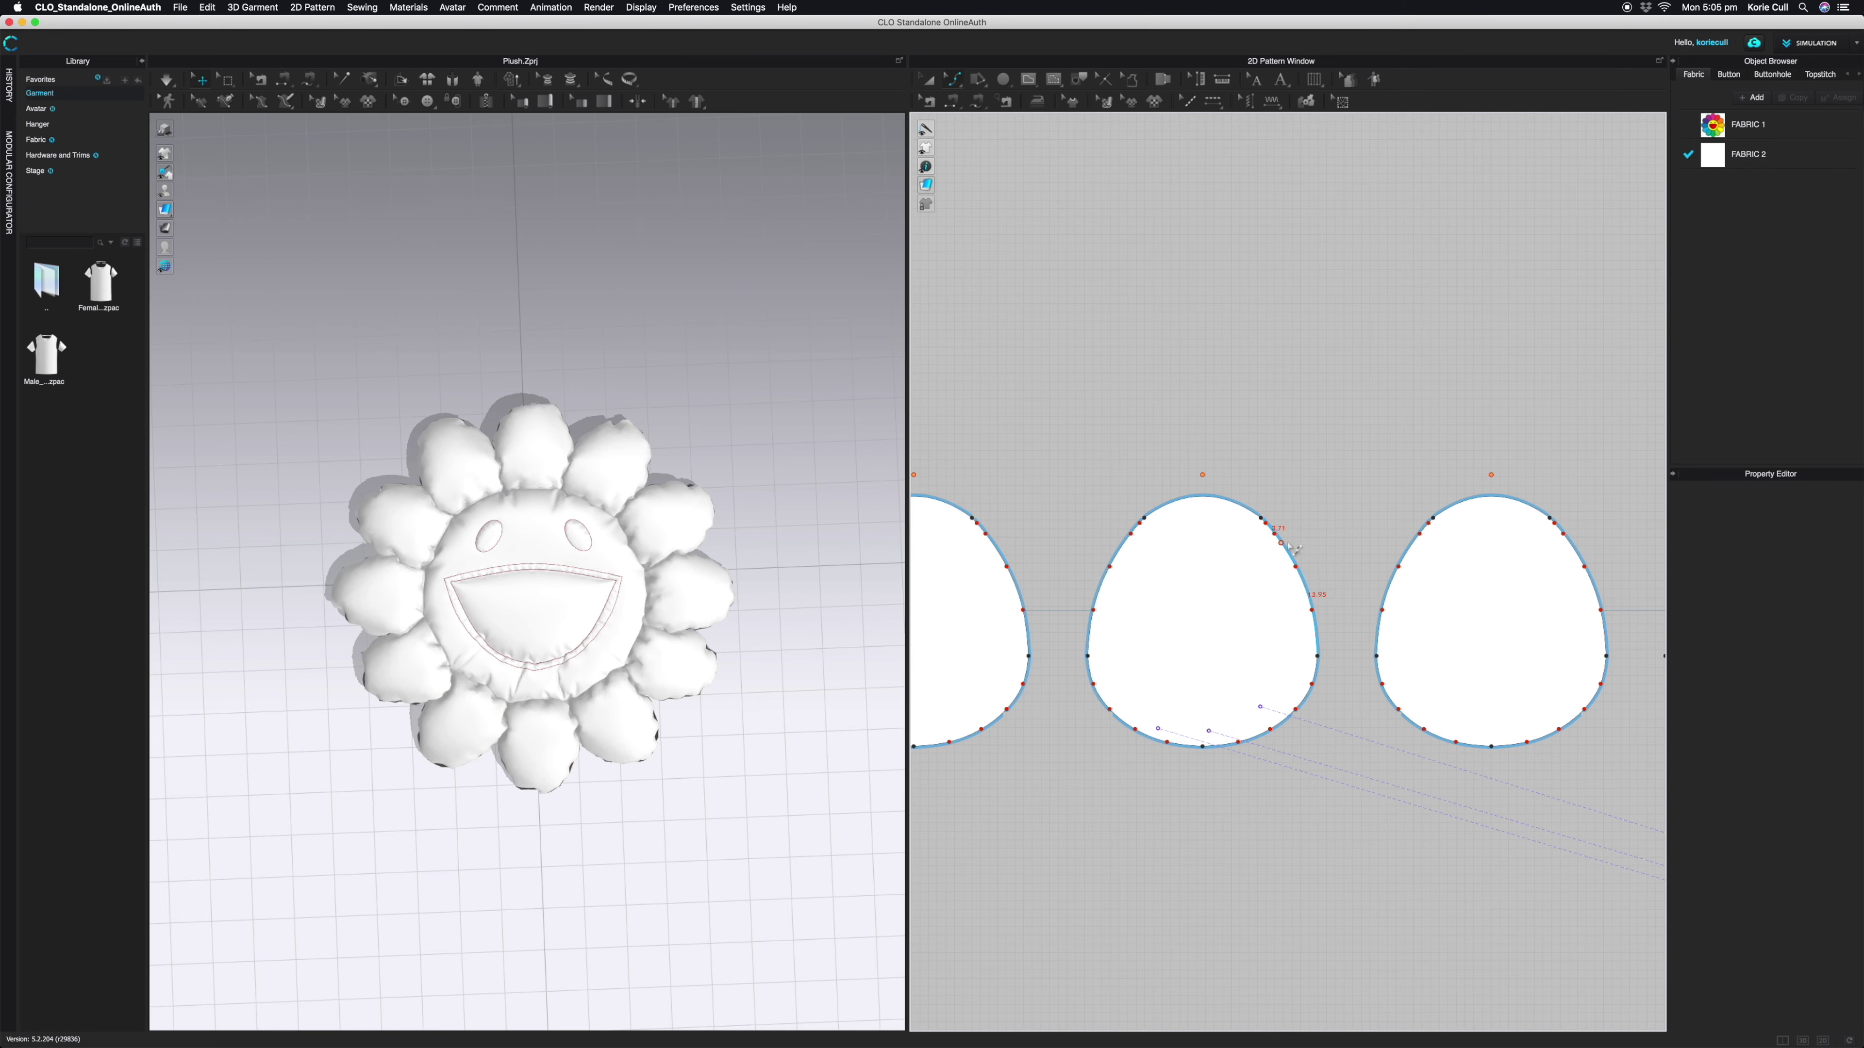
scroll(1044, 308, down, 3)
key(a)
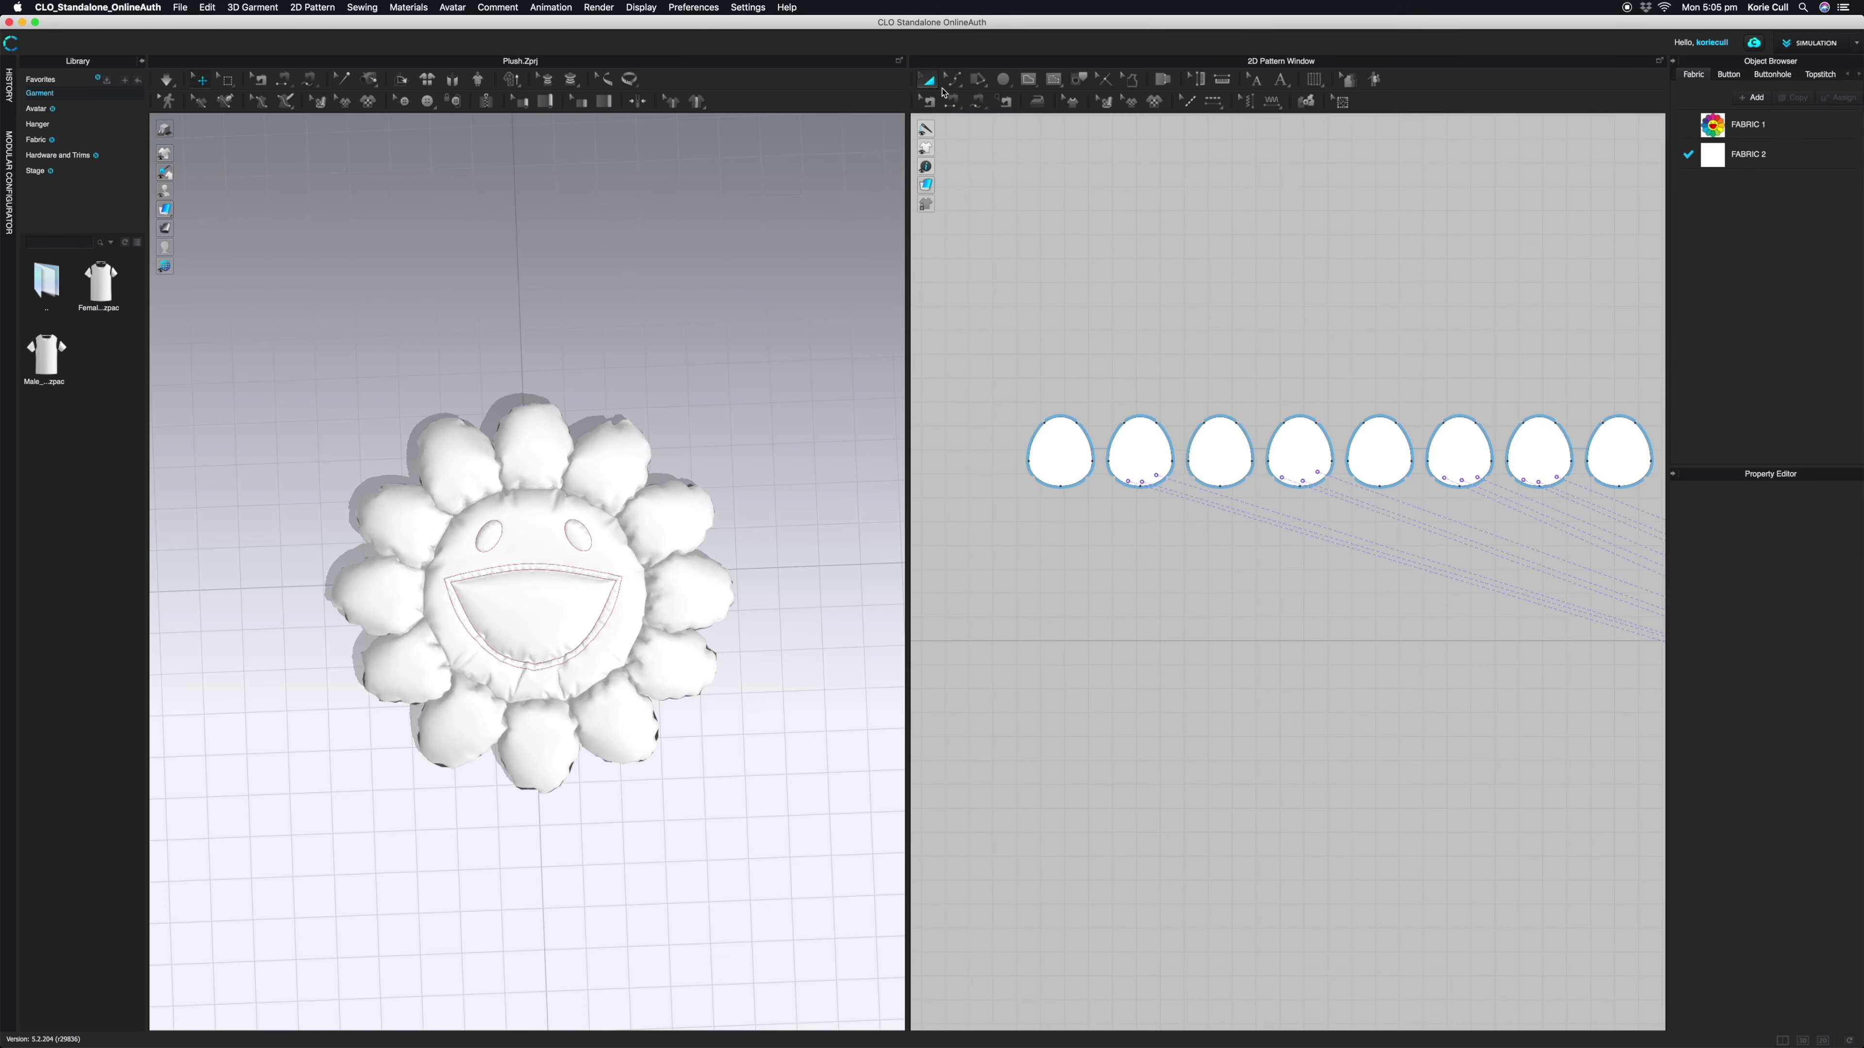
scroll(1379, 430, down, 5)
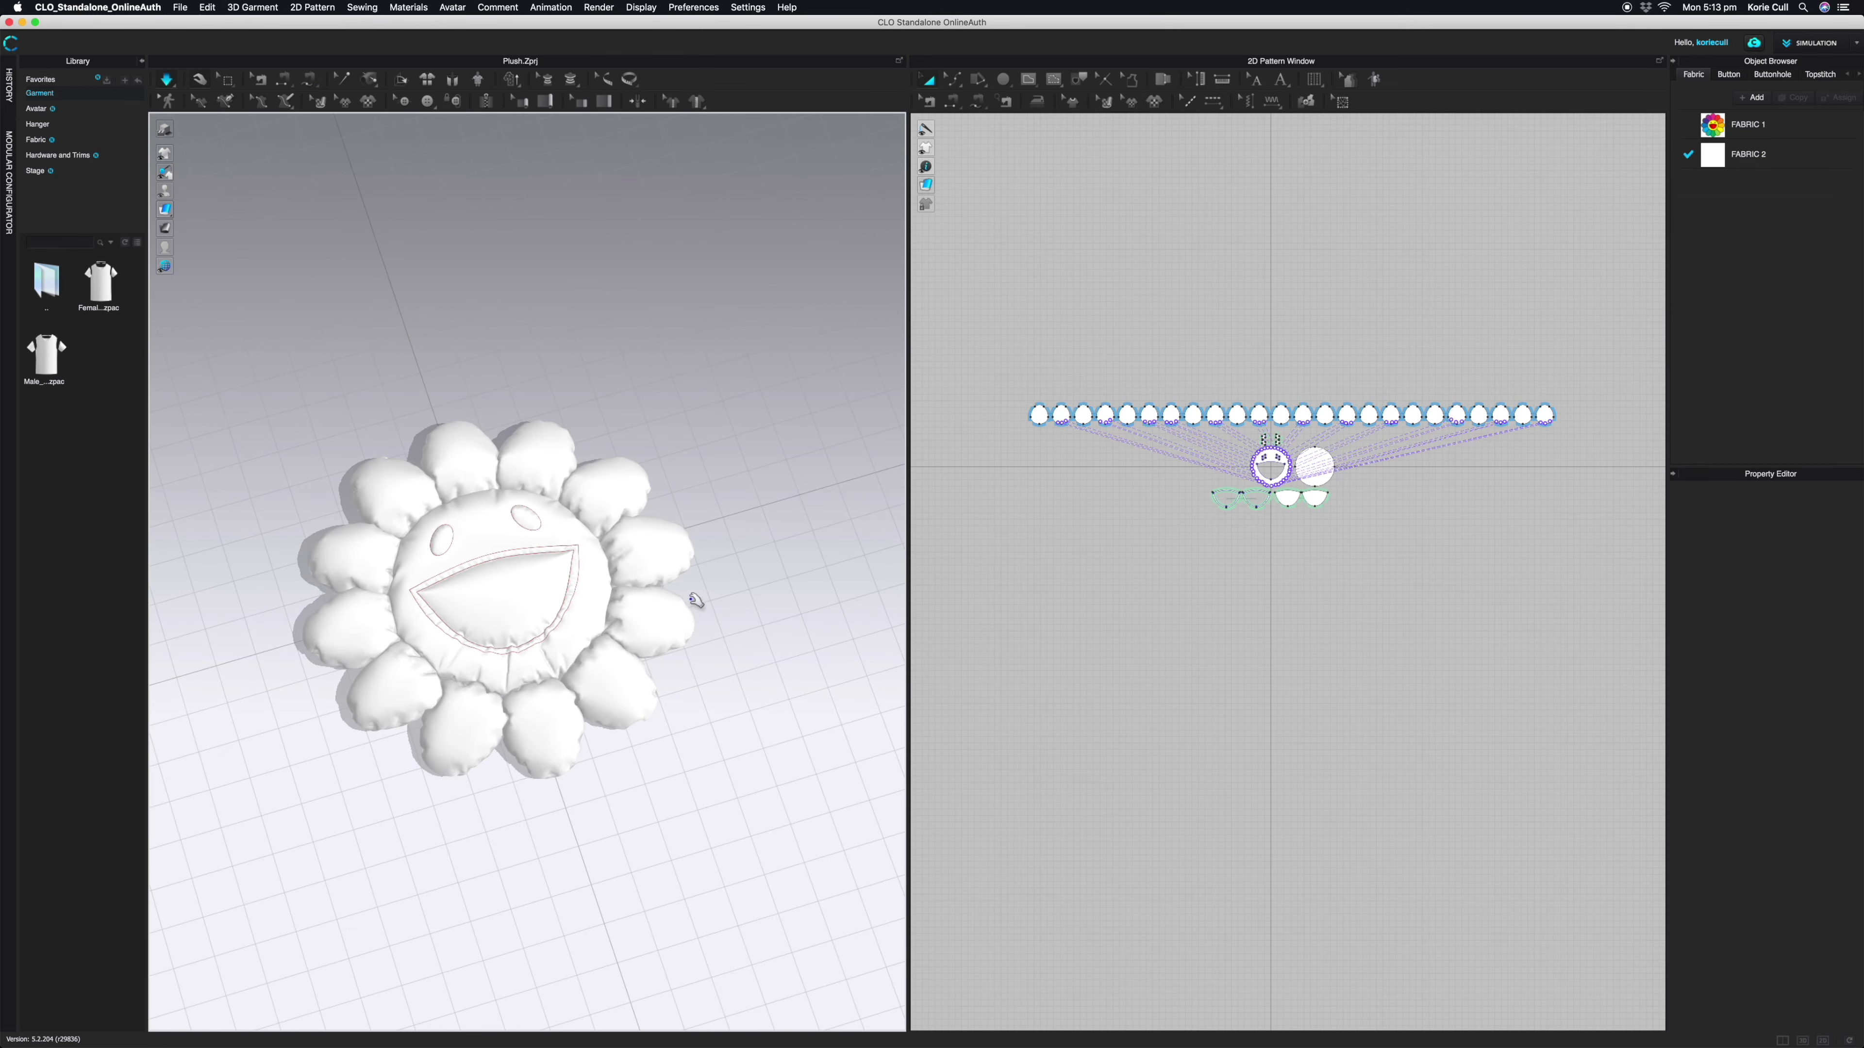
Step: Orbit the plush to a tilted side view, frame the petal row in 2D, and enable Edit Tack (B)
mouse_move(708, 645)
right_down()
mouse_move(545, 577)
mouse_move(580, 661)
right_up()
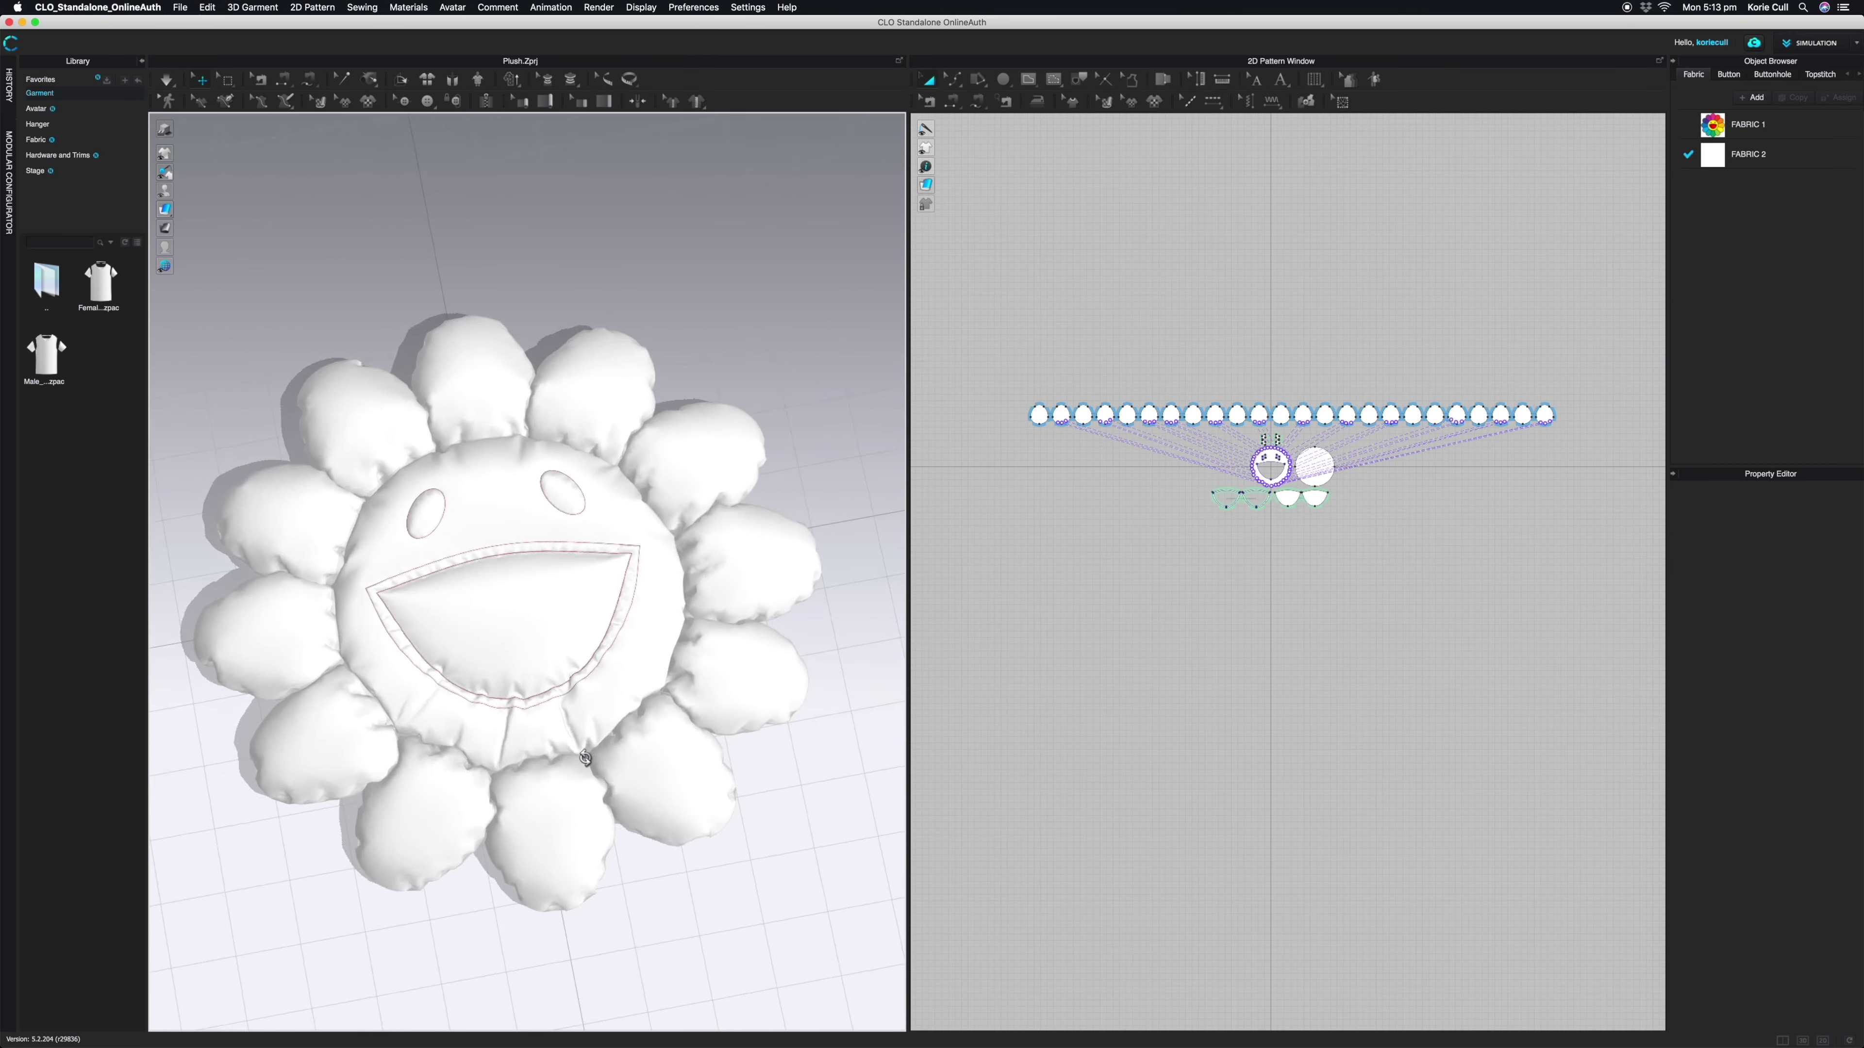
scroll(595, 704, up, 5)
scroll(1056, 411, up, 5)
scroll(1057, 411, up, 5)
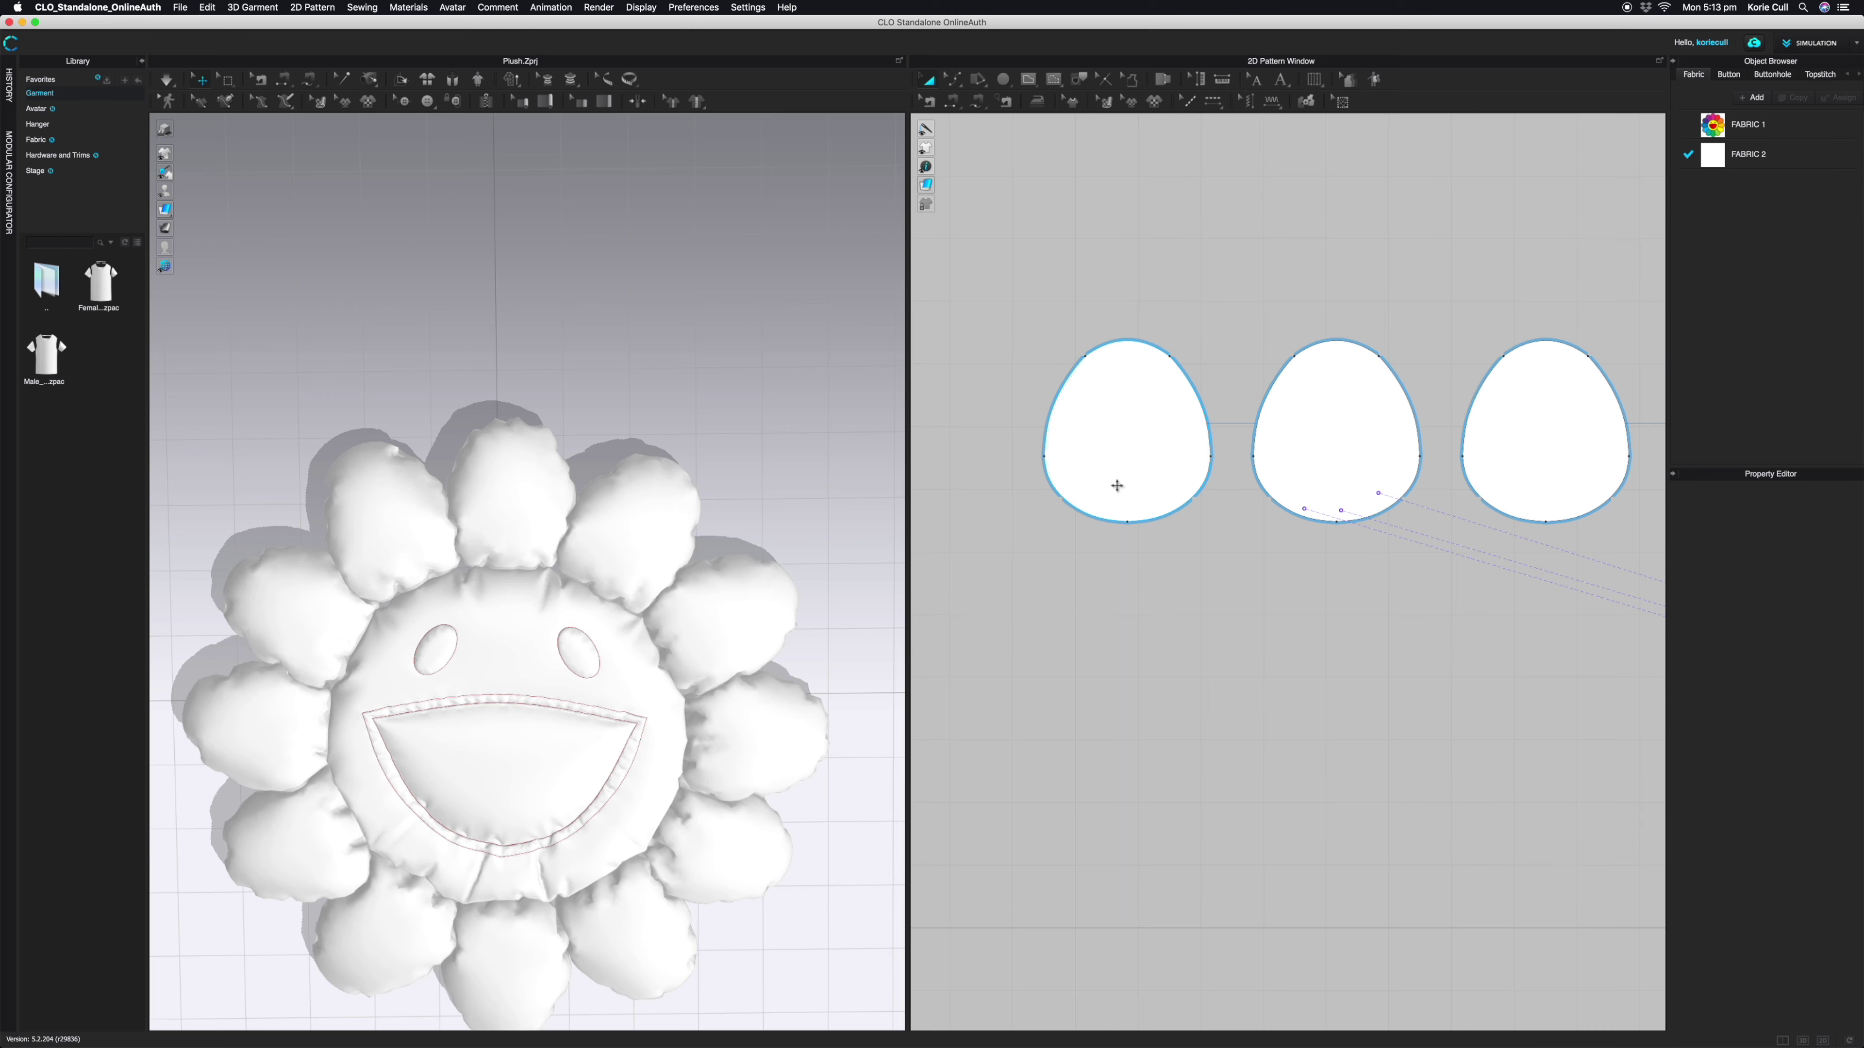
mouse_move(1117, 567)
right_down()
mouse_move(956, 700)
mouse_move(1211, 633)
right_up()
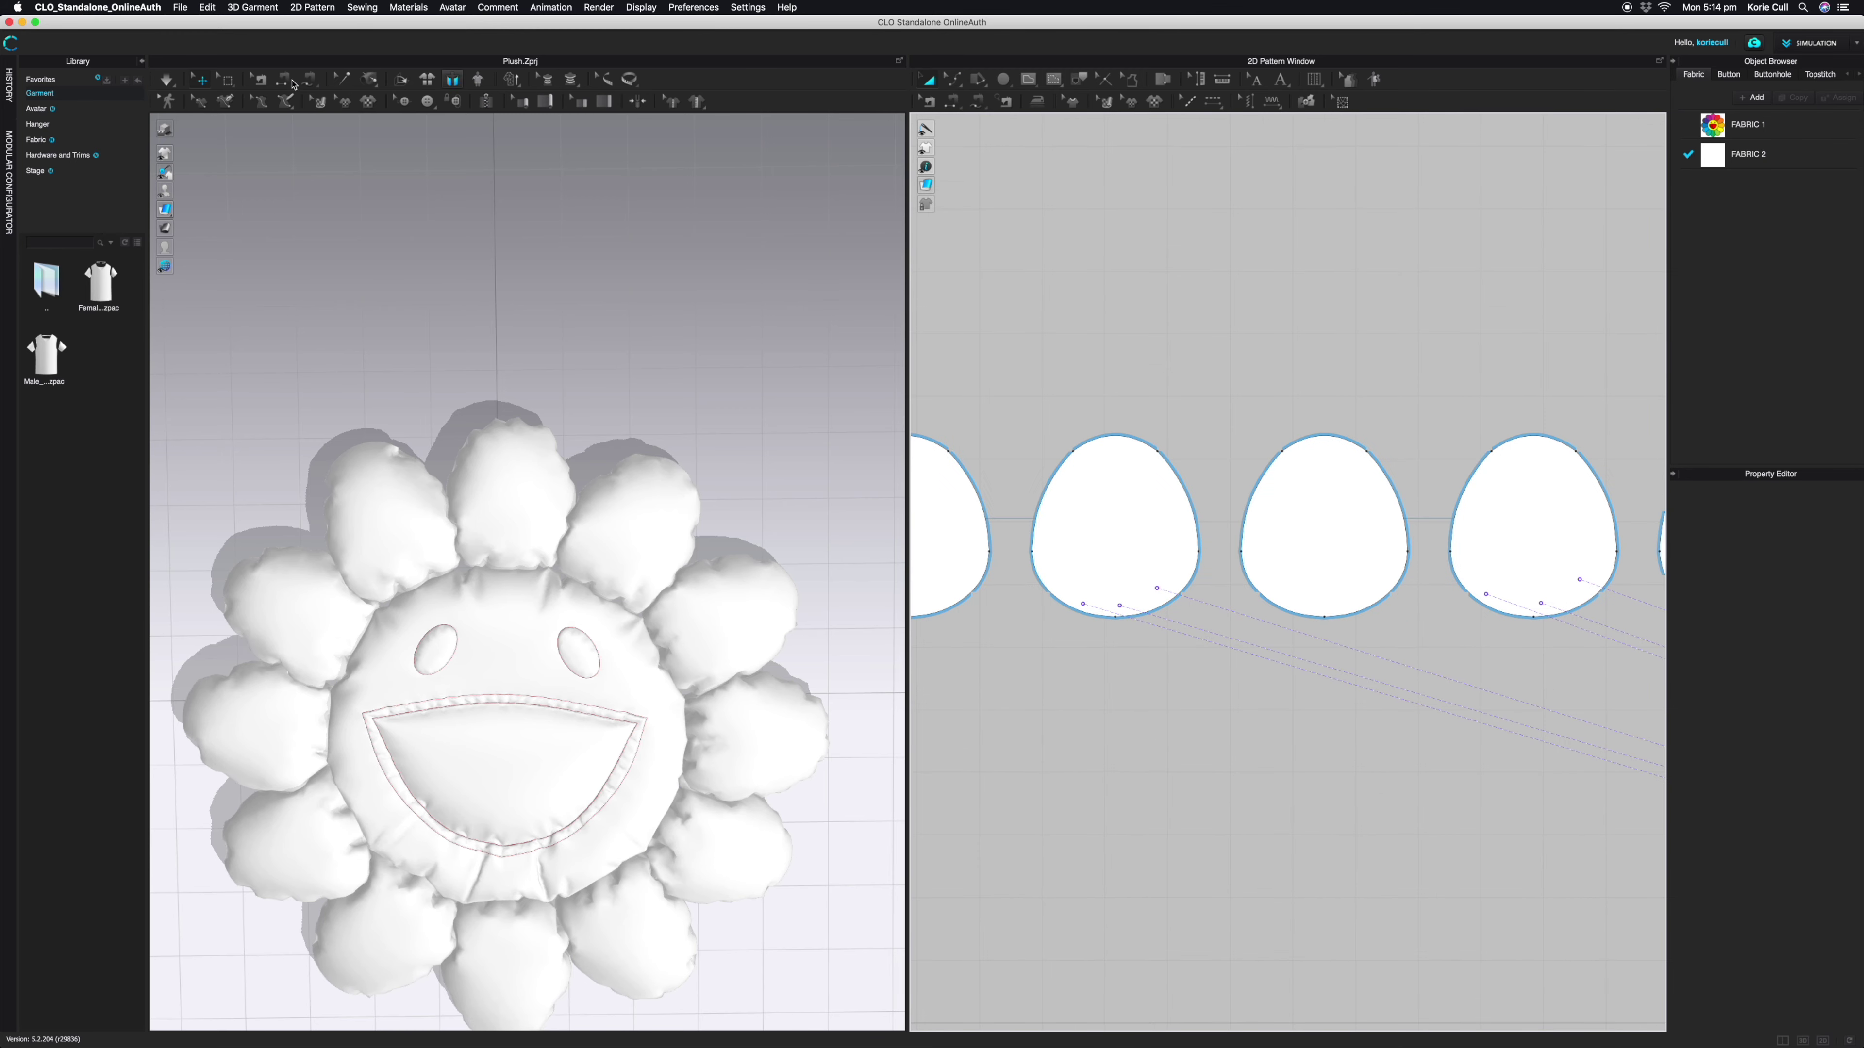
key(b)
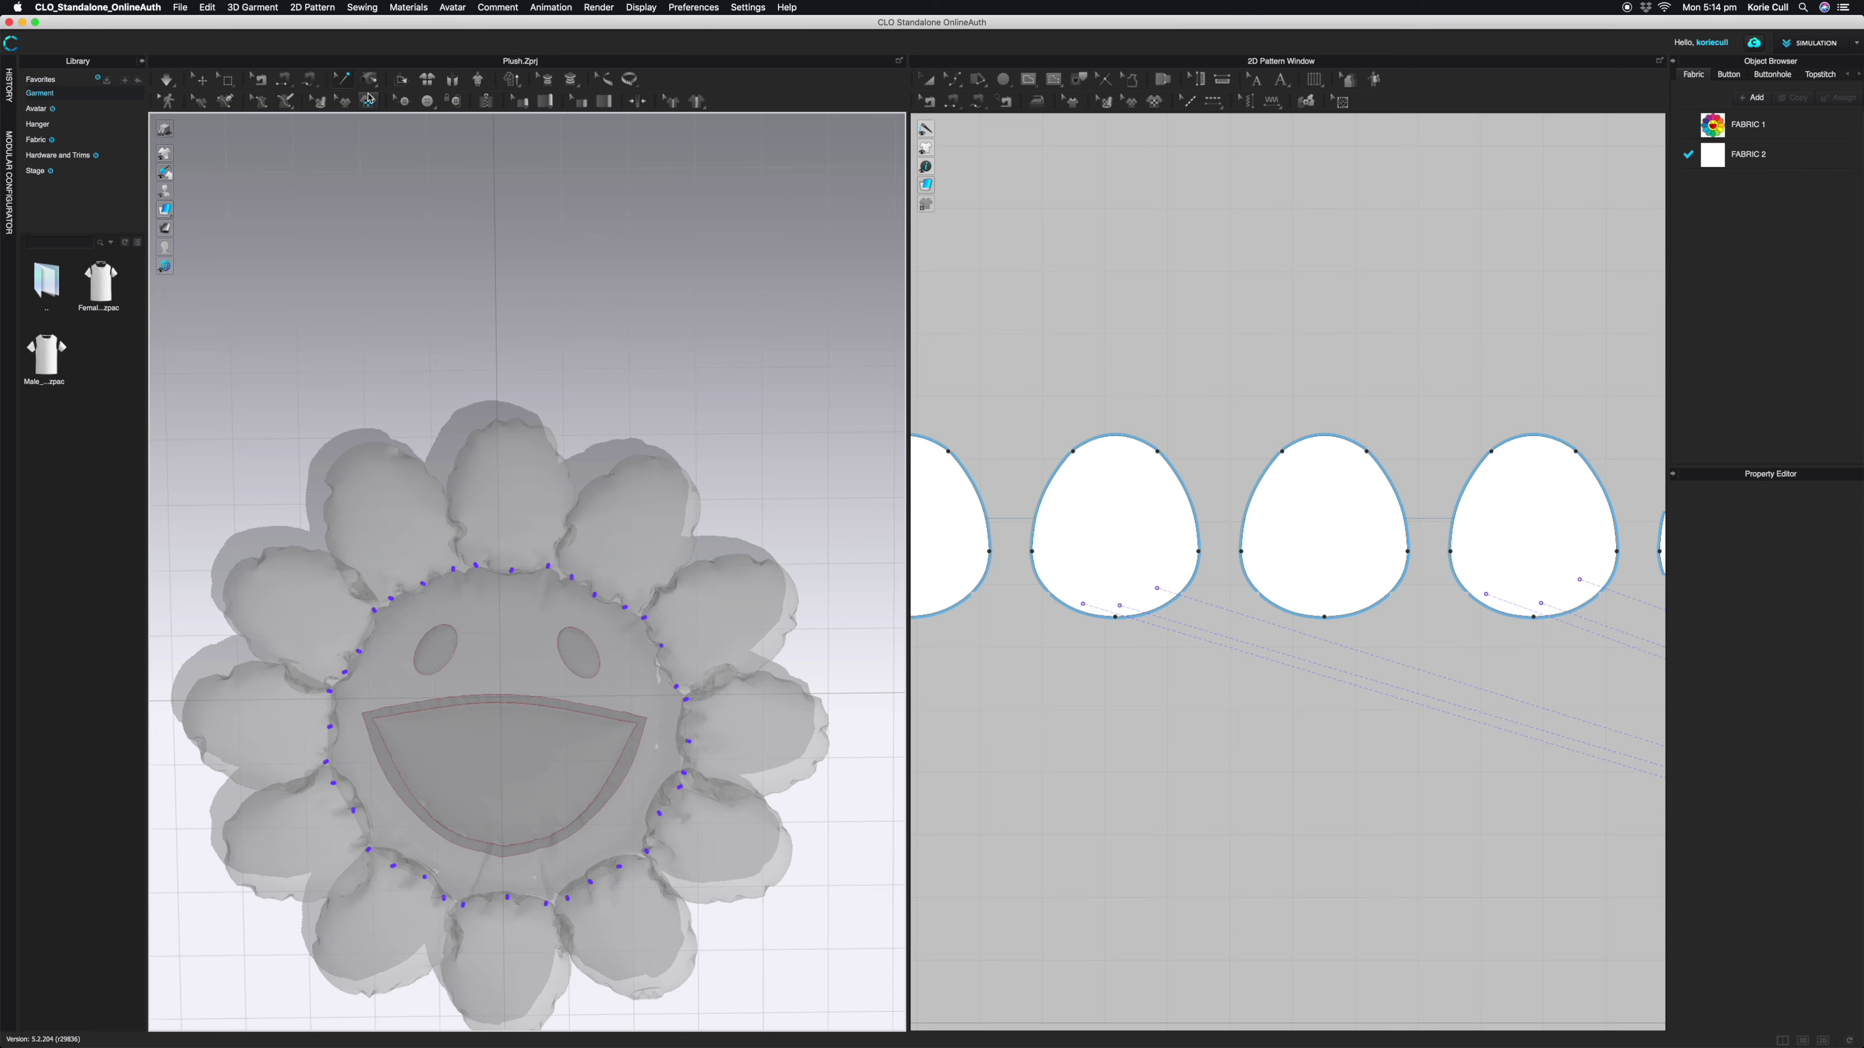
Step: Add tacks along the first and second petals' top and bottom edges
click(1090, 455)
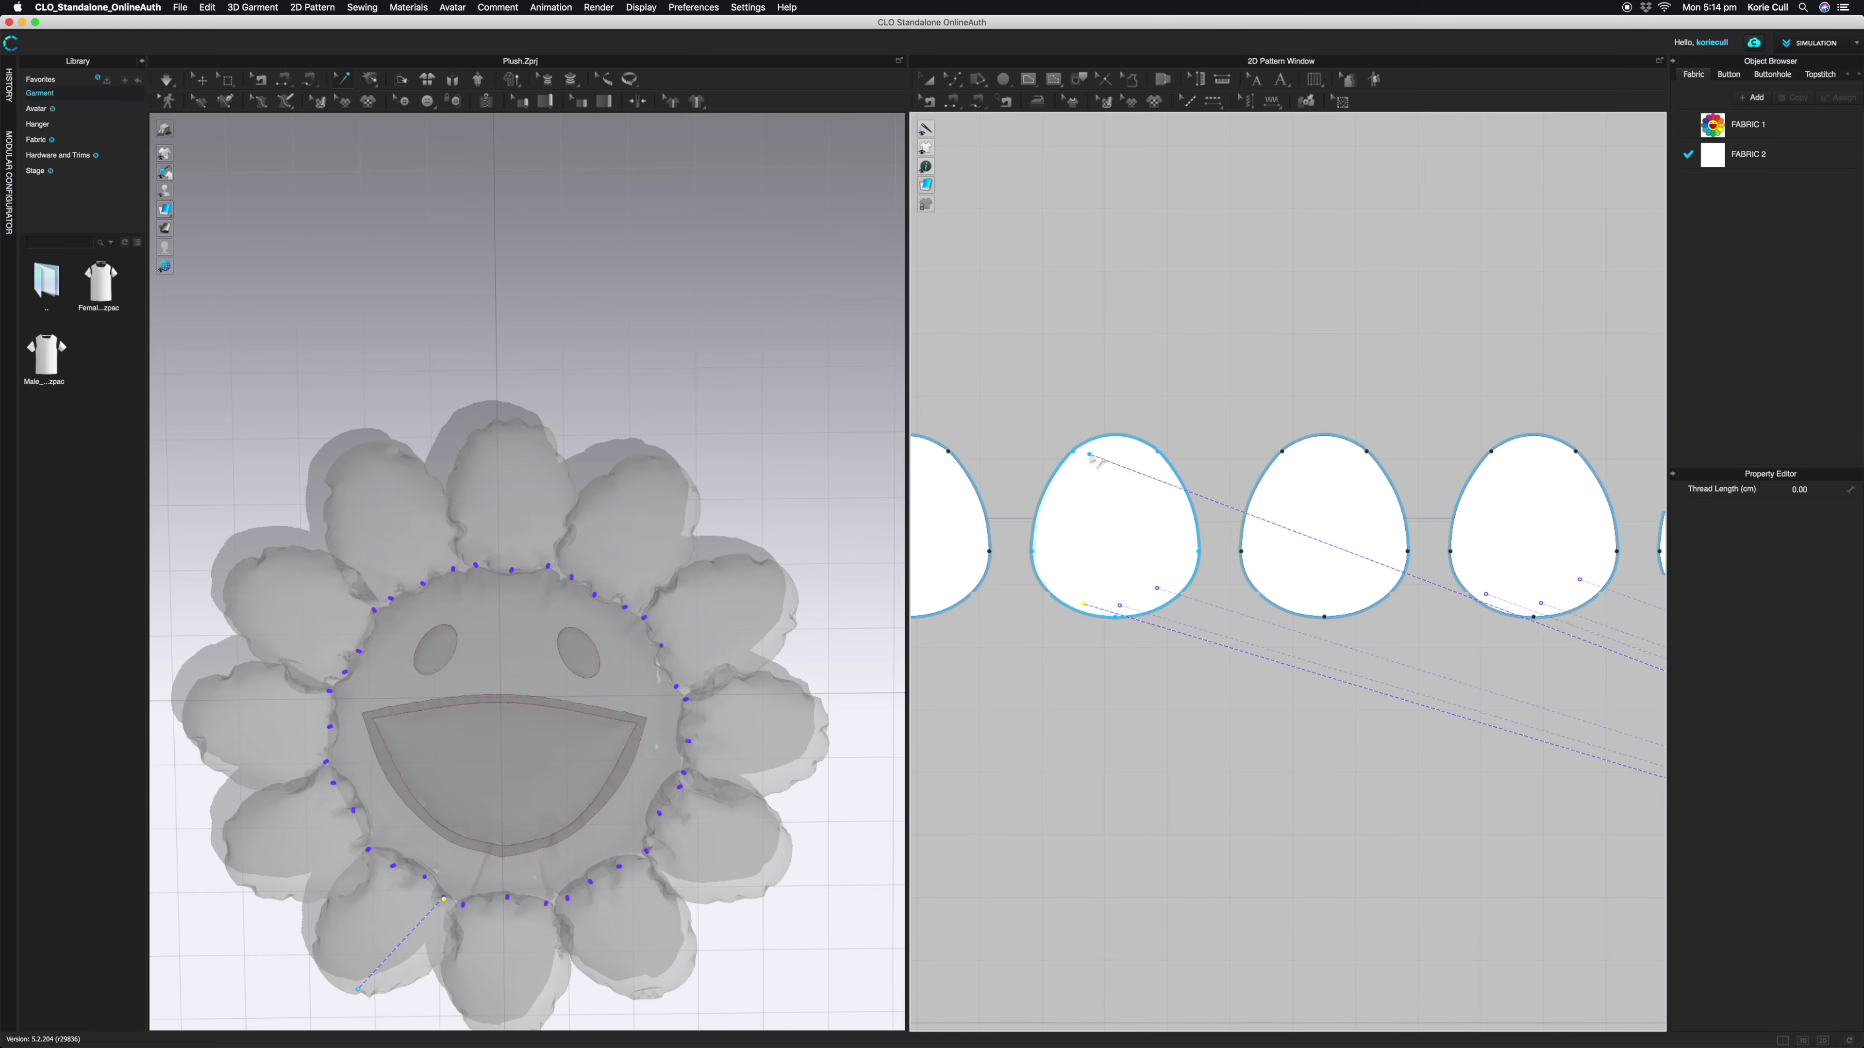
click(1121, 607)
mouse_move(1140, 584)
right_down()
mouse_move(1136, 638)
mouse_move(1191, 635)
right_up()
click(1112, 645)
click(1124, 527)
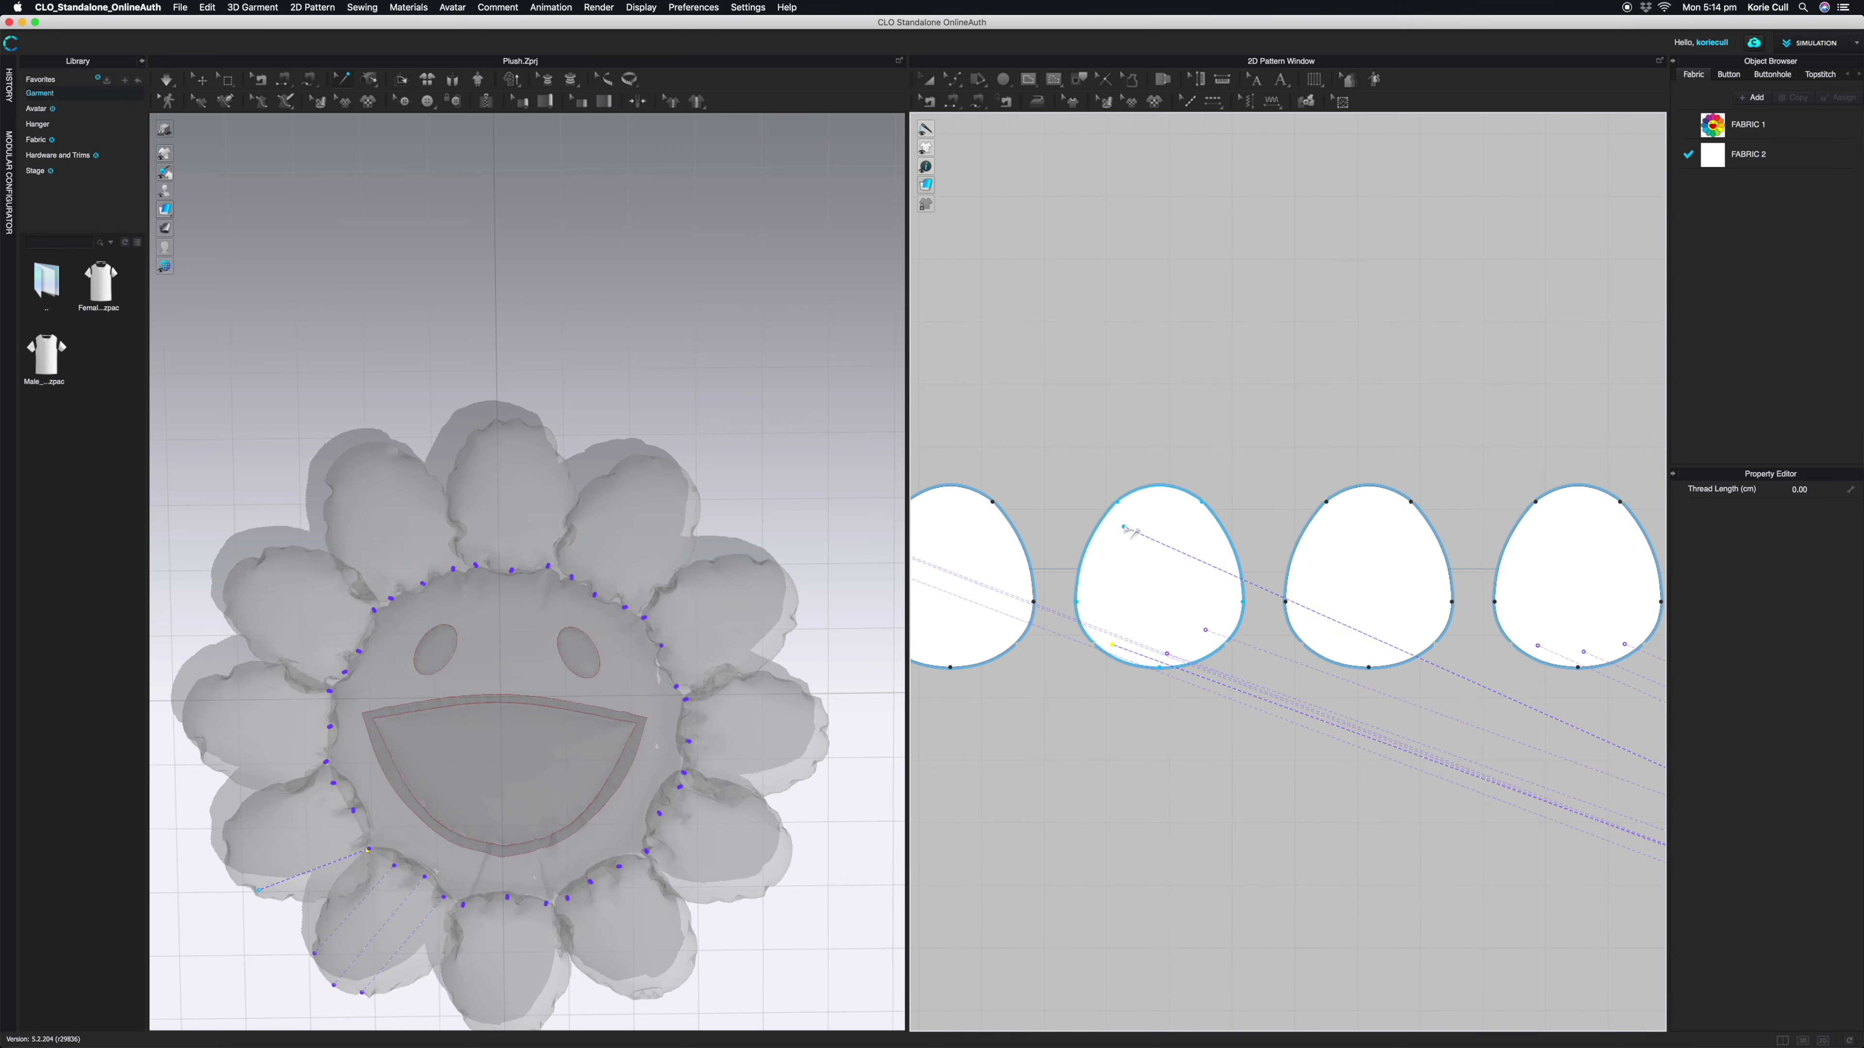
click(1194, 510)
right_drag(1022, 559, 1037, 592)
click(1181, 686)
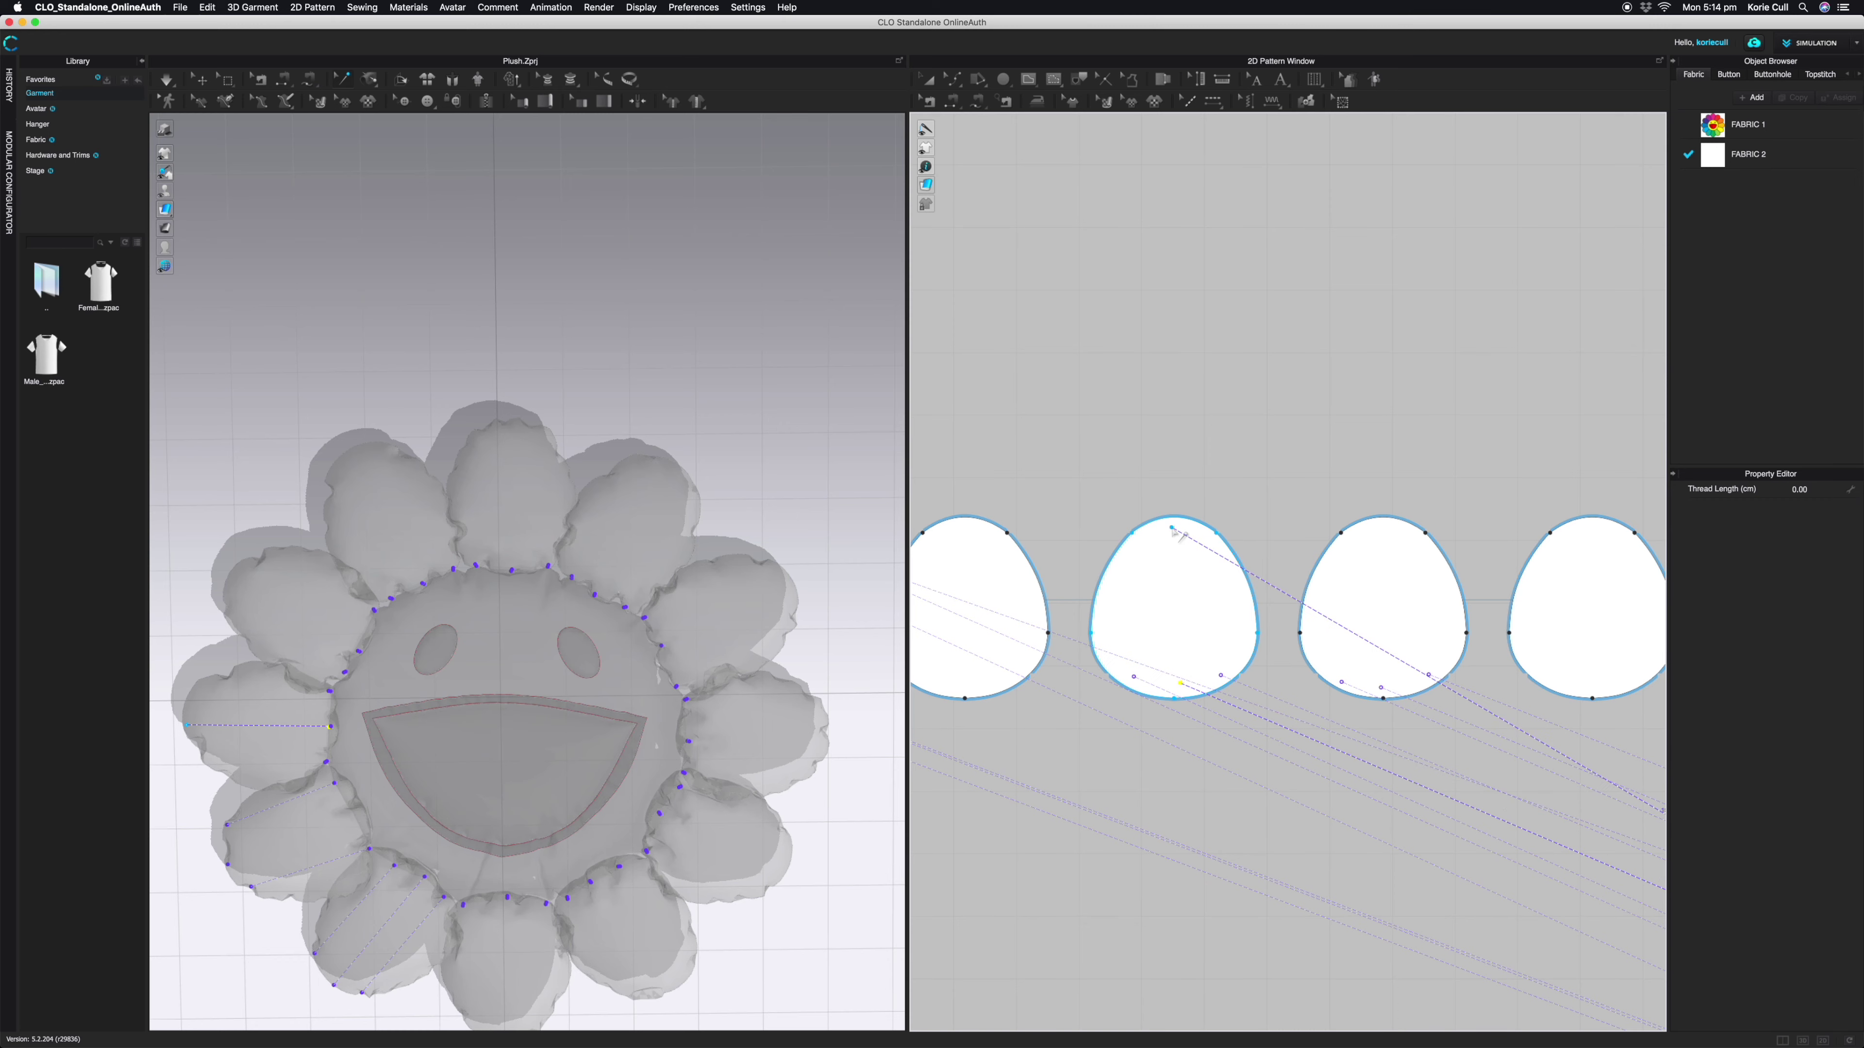
click(1135, 677)
click(1222, 675)
click(1213, 538)
click(1140, 537)
Step: Add more tacks on the left petal, the second petal, and the next petals
middle_drag(1236, 539, 1321, 547)
click(1009, 691)
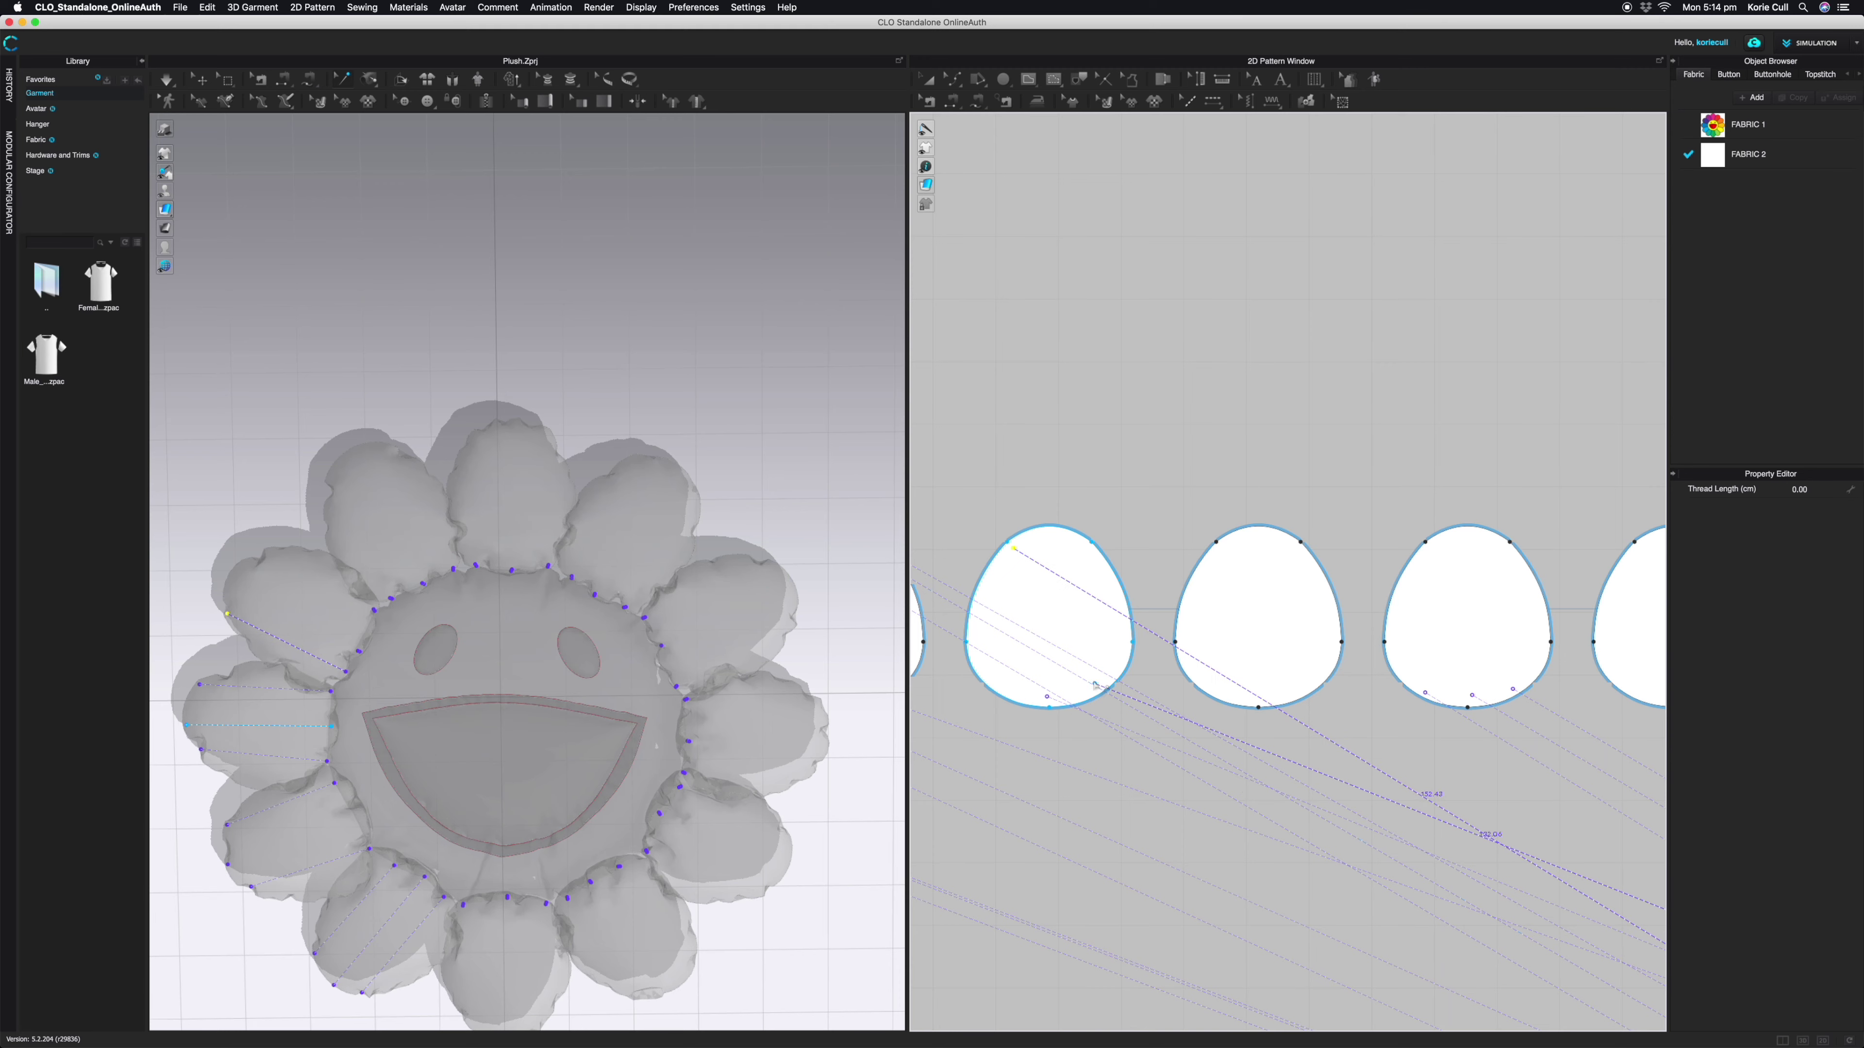
click(1050, 533)
middle_drag(1221, 593, 1121, 616)
click(1203, 711)
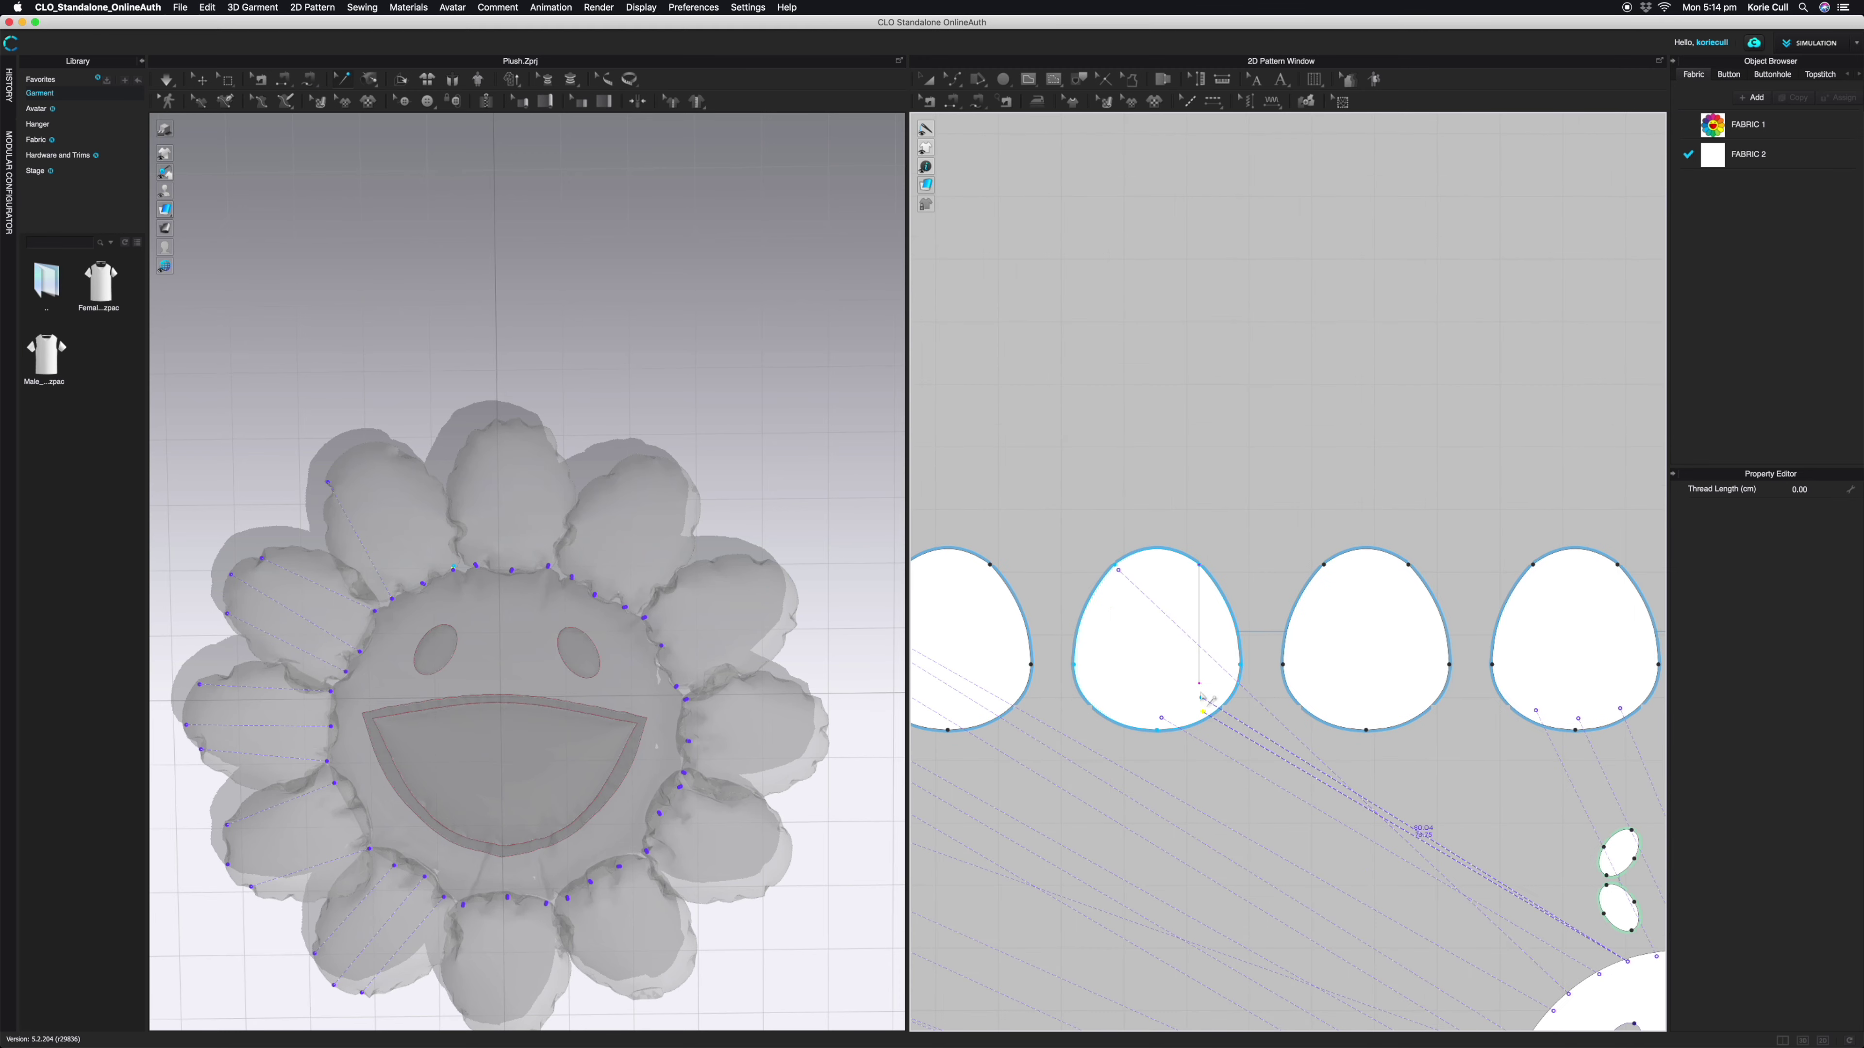
click(1163, 563)
middle_drag(1452, 677, 979, 706)
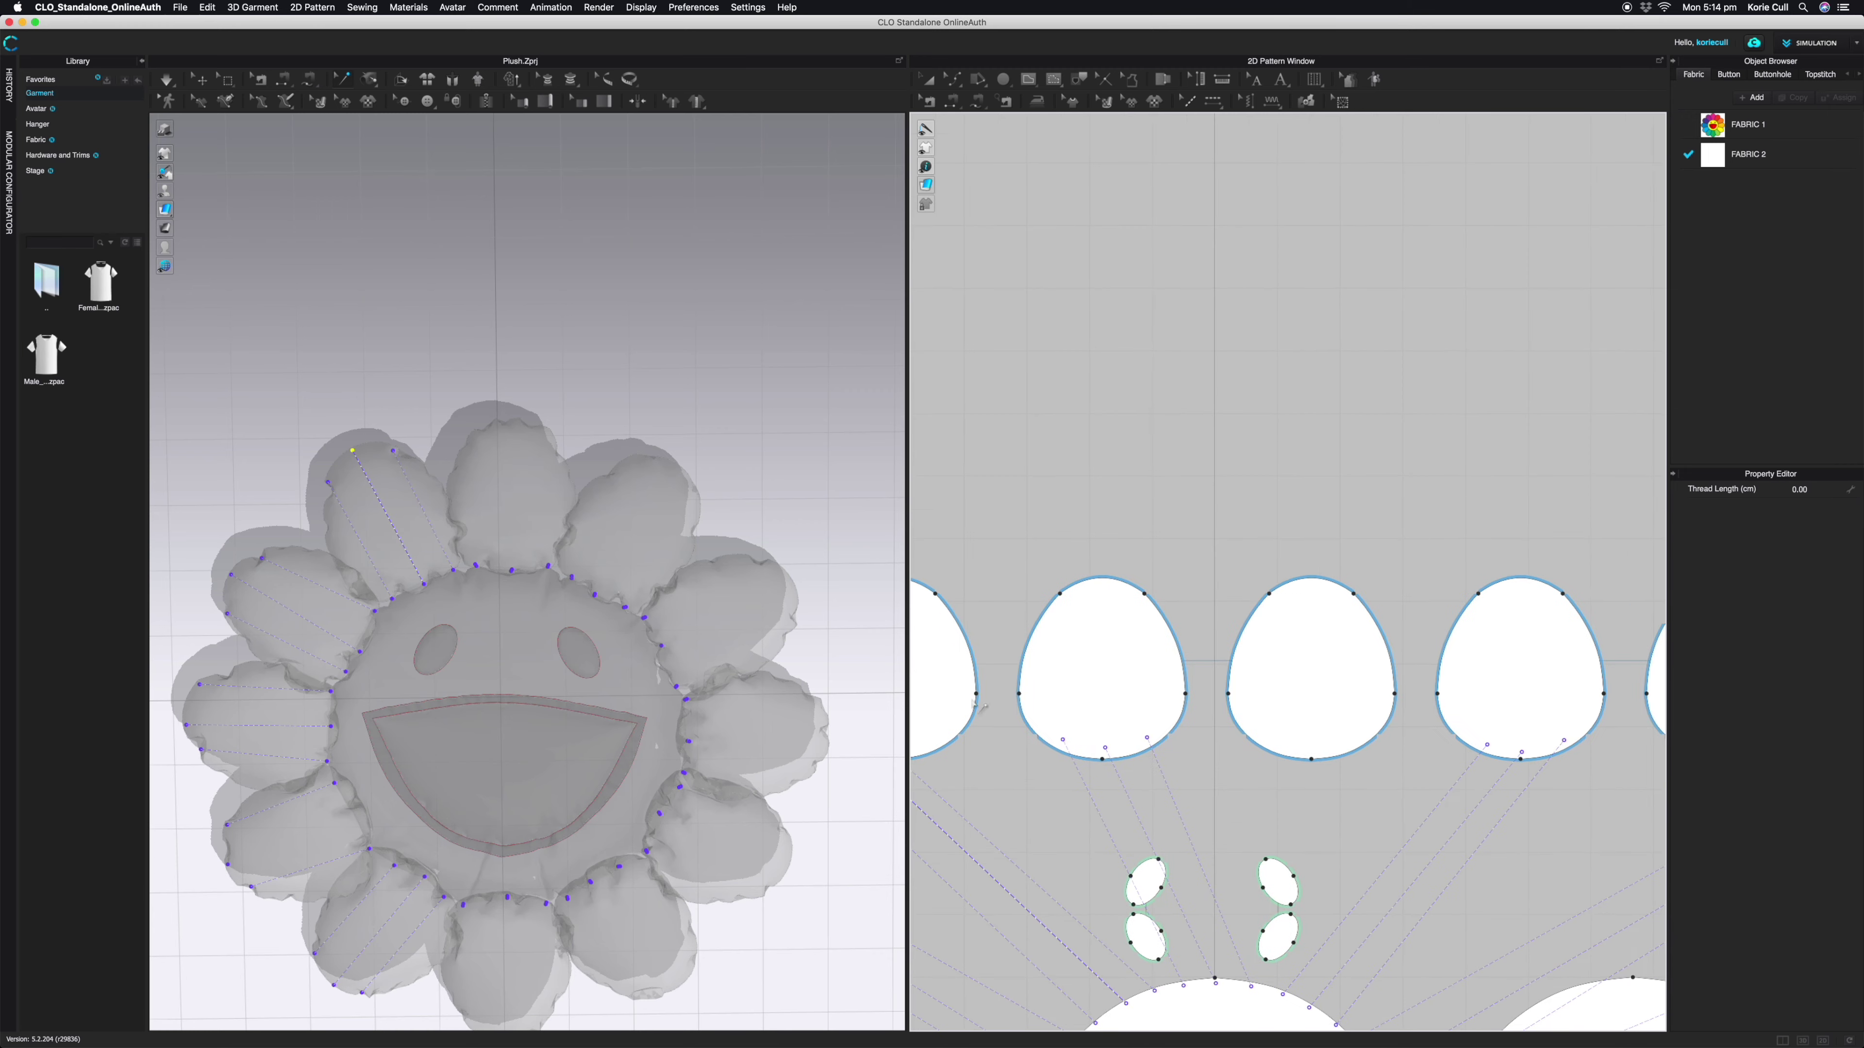
click(1063, 740)
mouse_move(1148, 742)
mouse_down()
mouse_move(1151, 636)
mouse_move(1155, 746)
mouse_up()
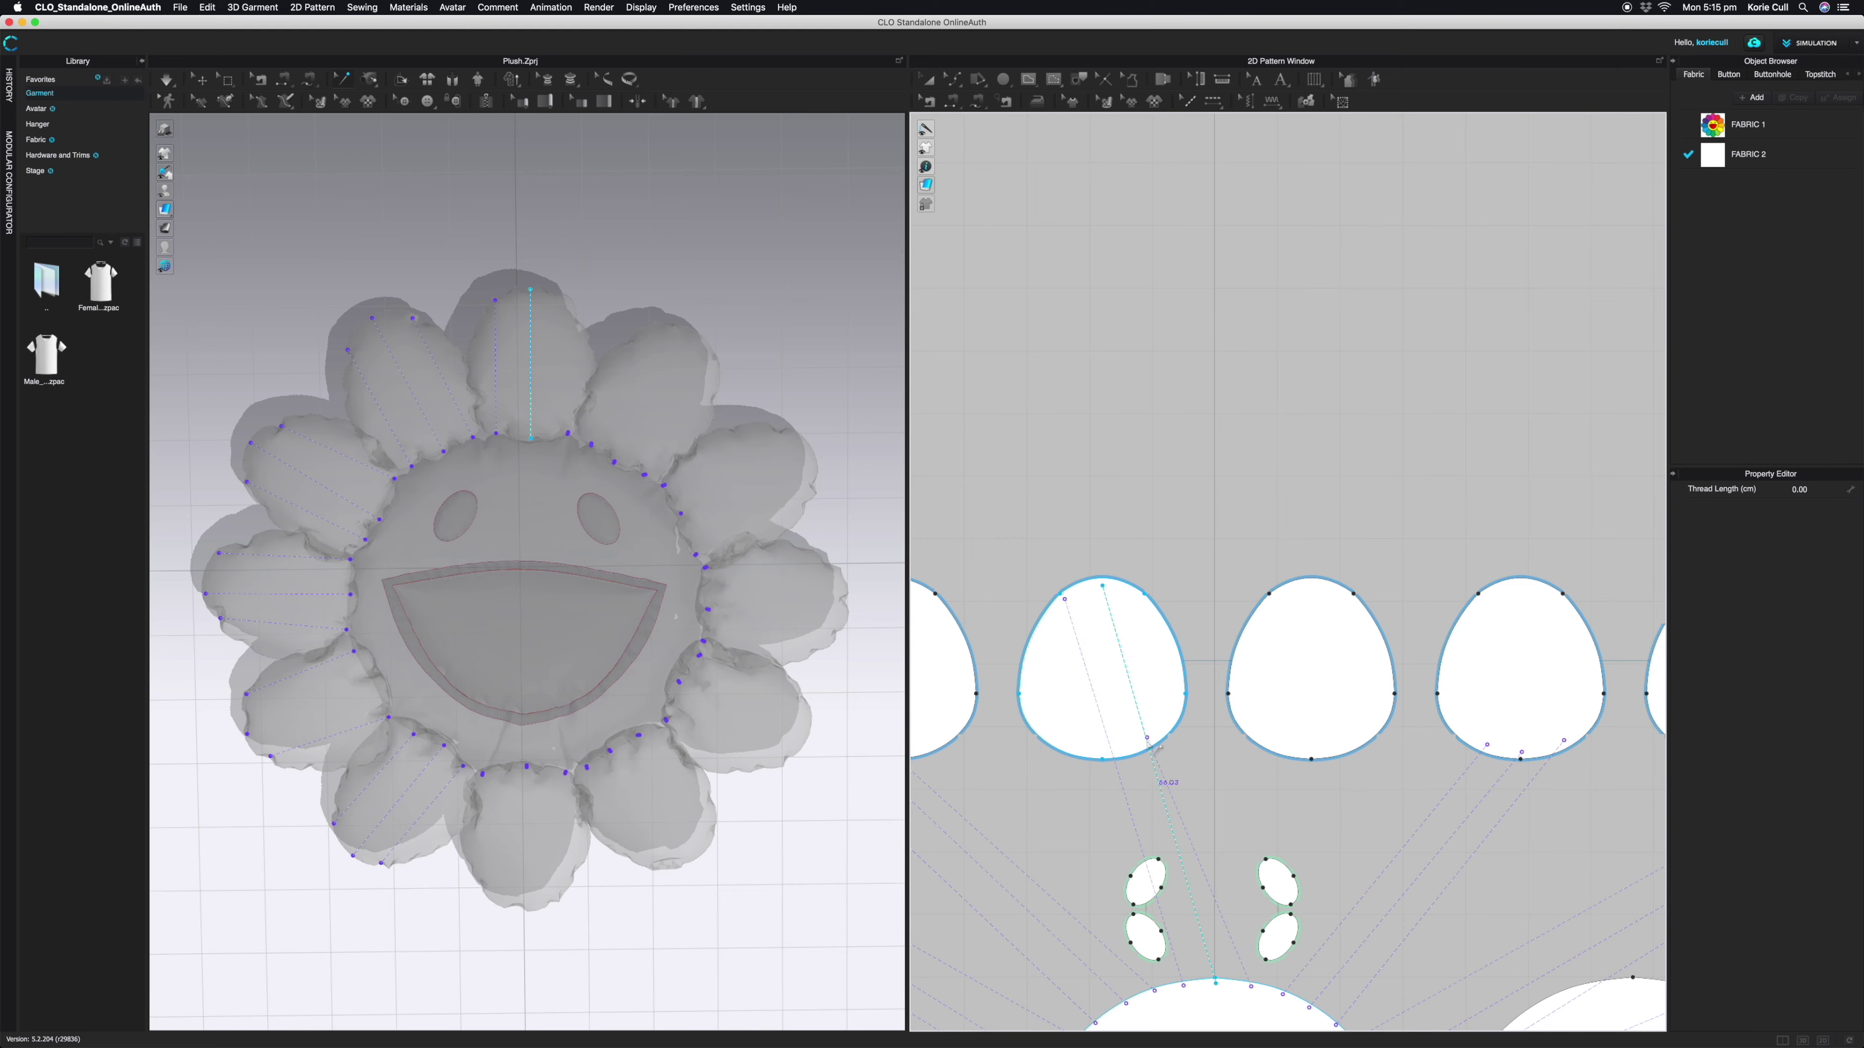
click(1149, 739)
click(1167, 754)
Step: Drag the tack endpoints up onto the top edges of the successive petals
scroll(1163, 752, up, 3)
scroll(1148, 679, down, 5)
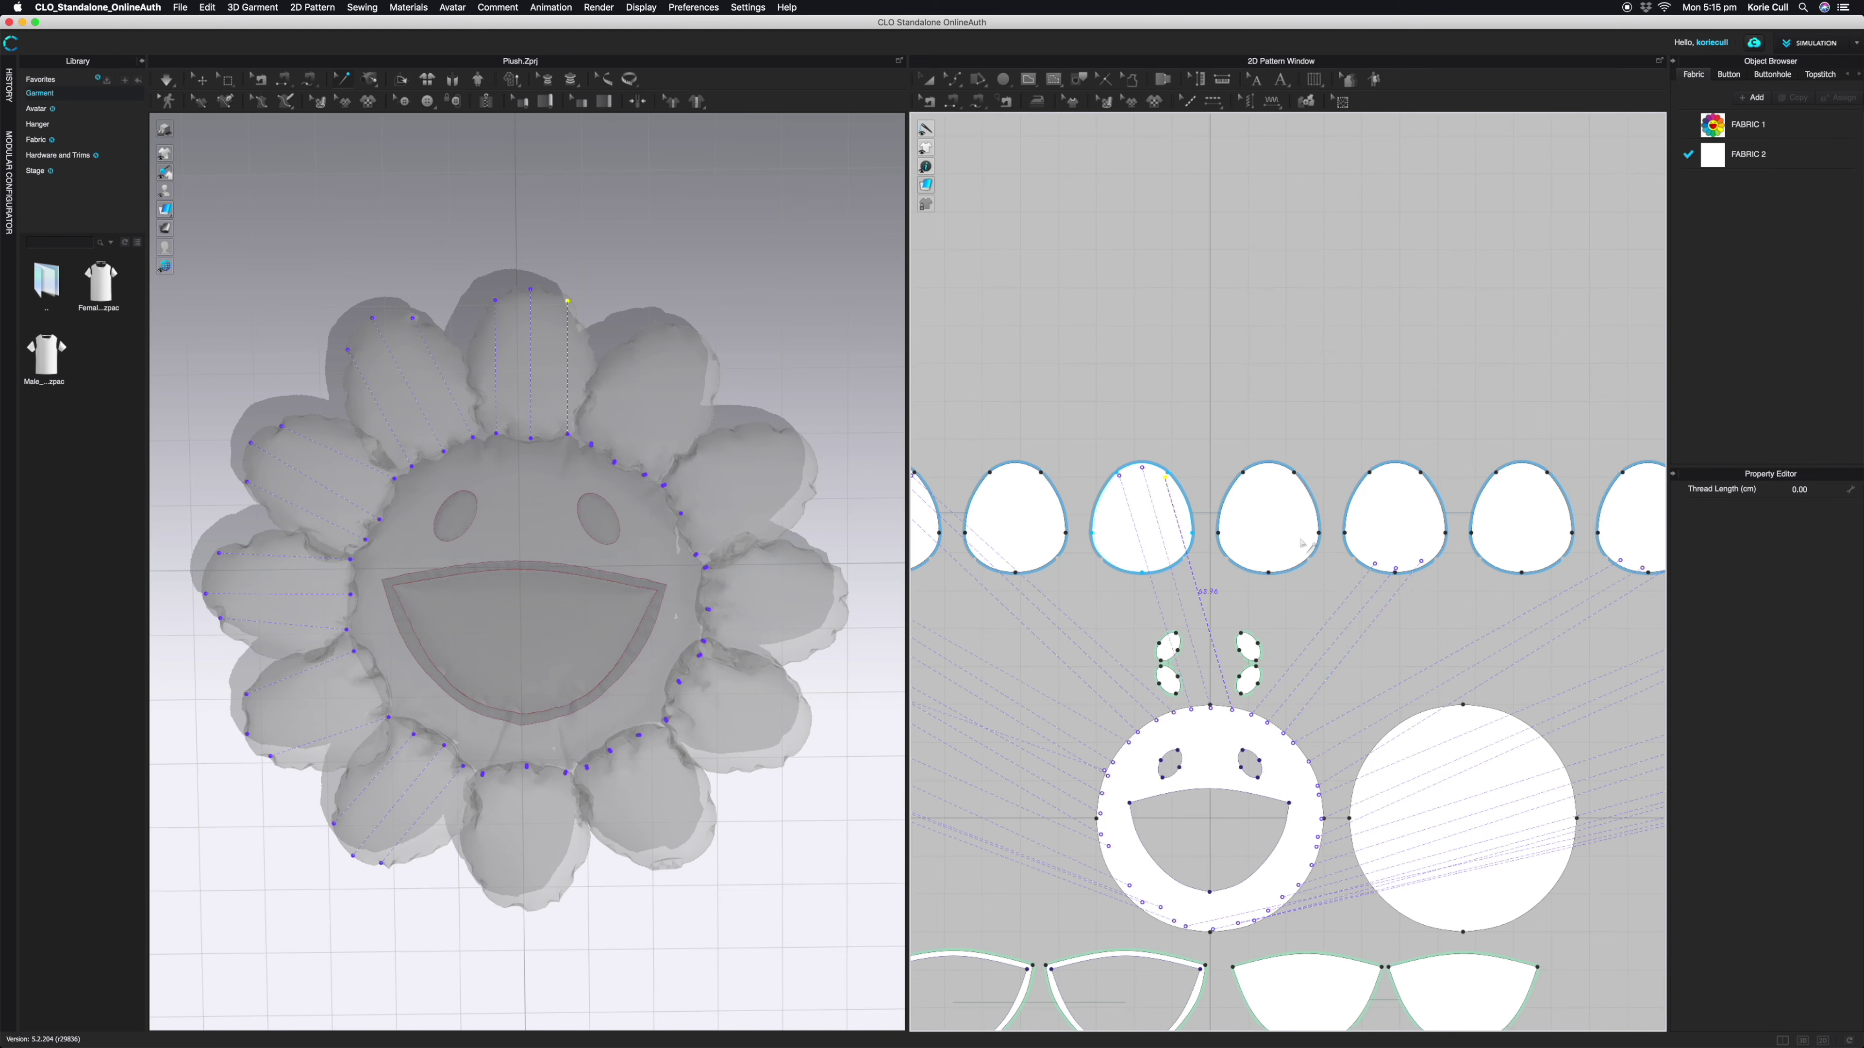
scroll(1086, 650, up, 2)
scroll(1075, 664, up, 3)
click(1071, 657)
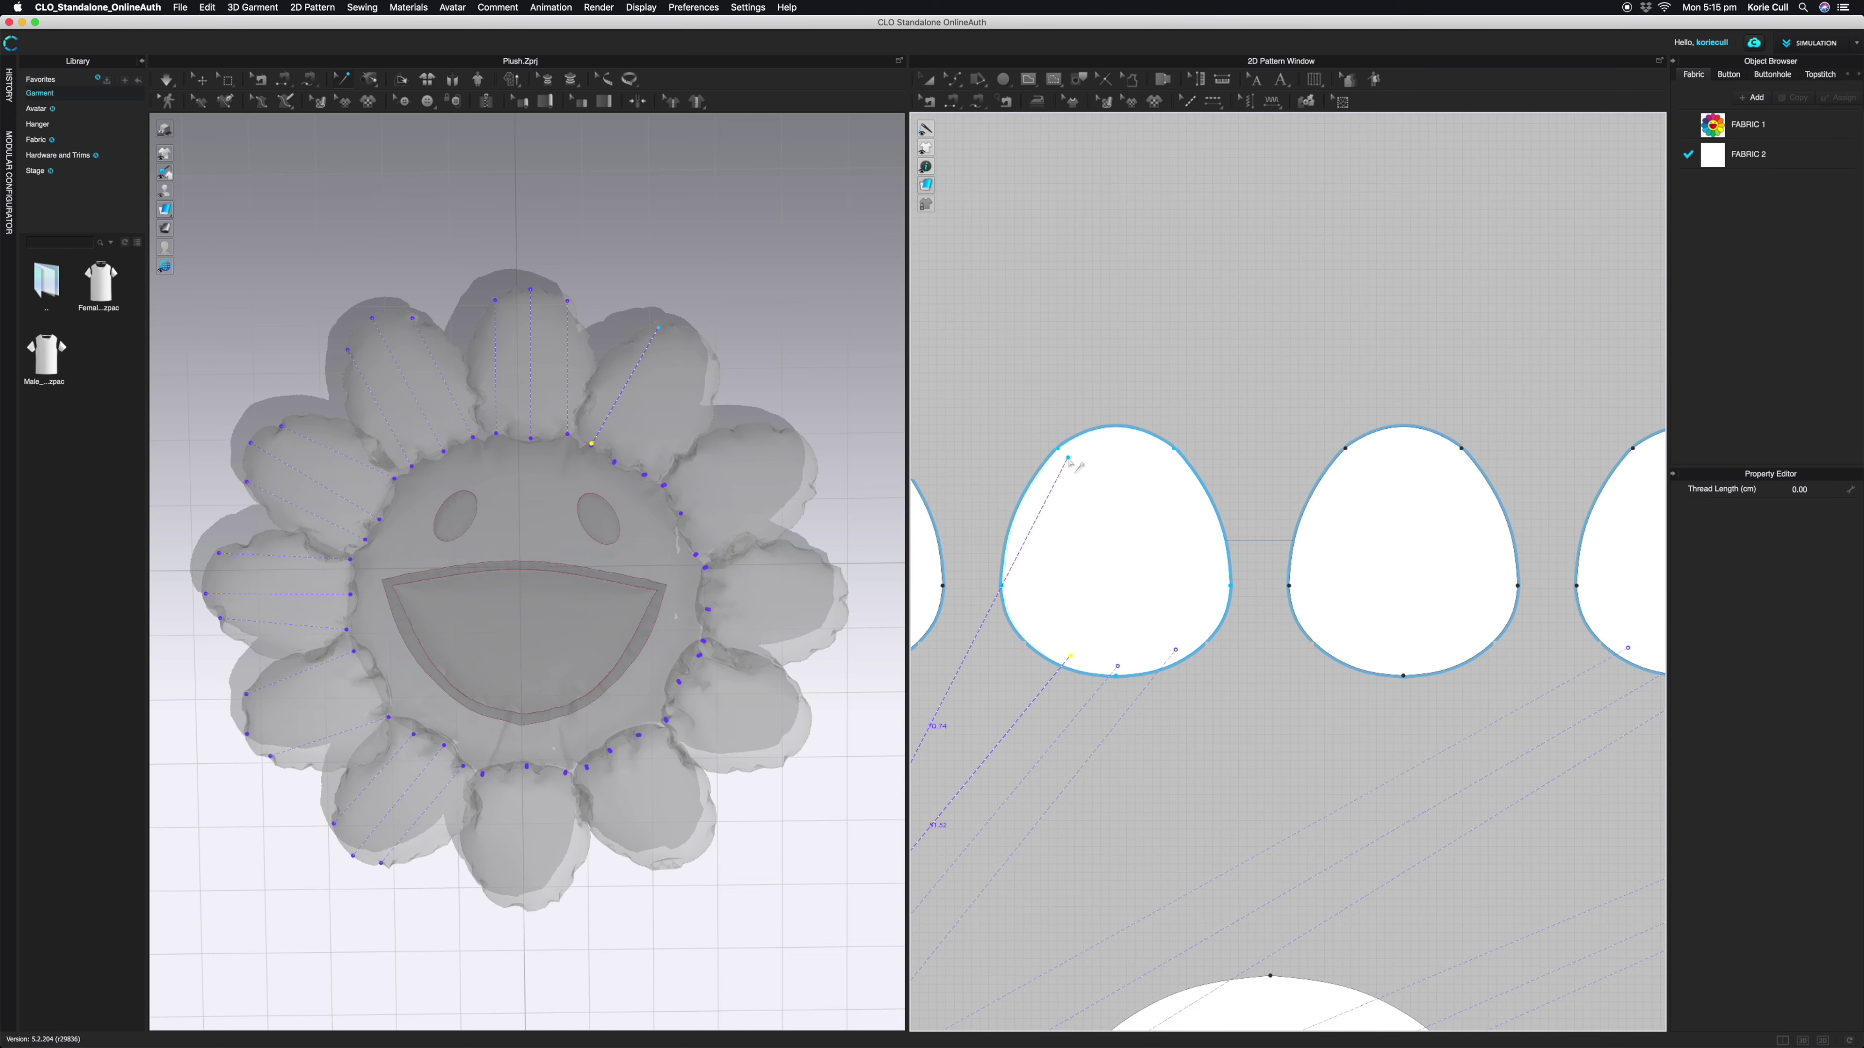
drag(1117, 667, 1108, 436)
drag(1176, 651, 1163, 454)
middle_drag(1416, 590, 1492, 638)
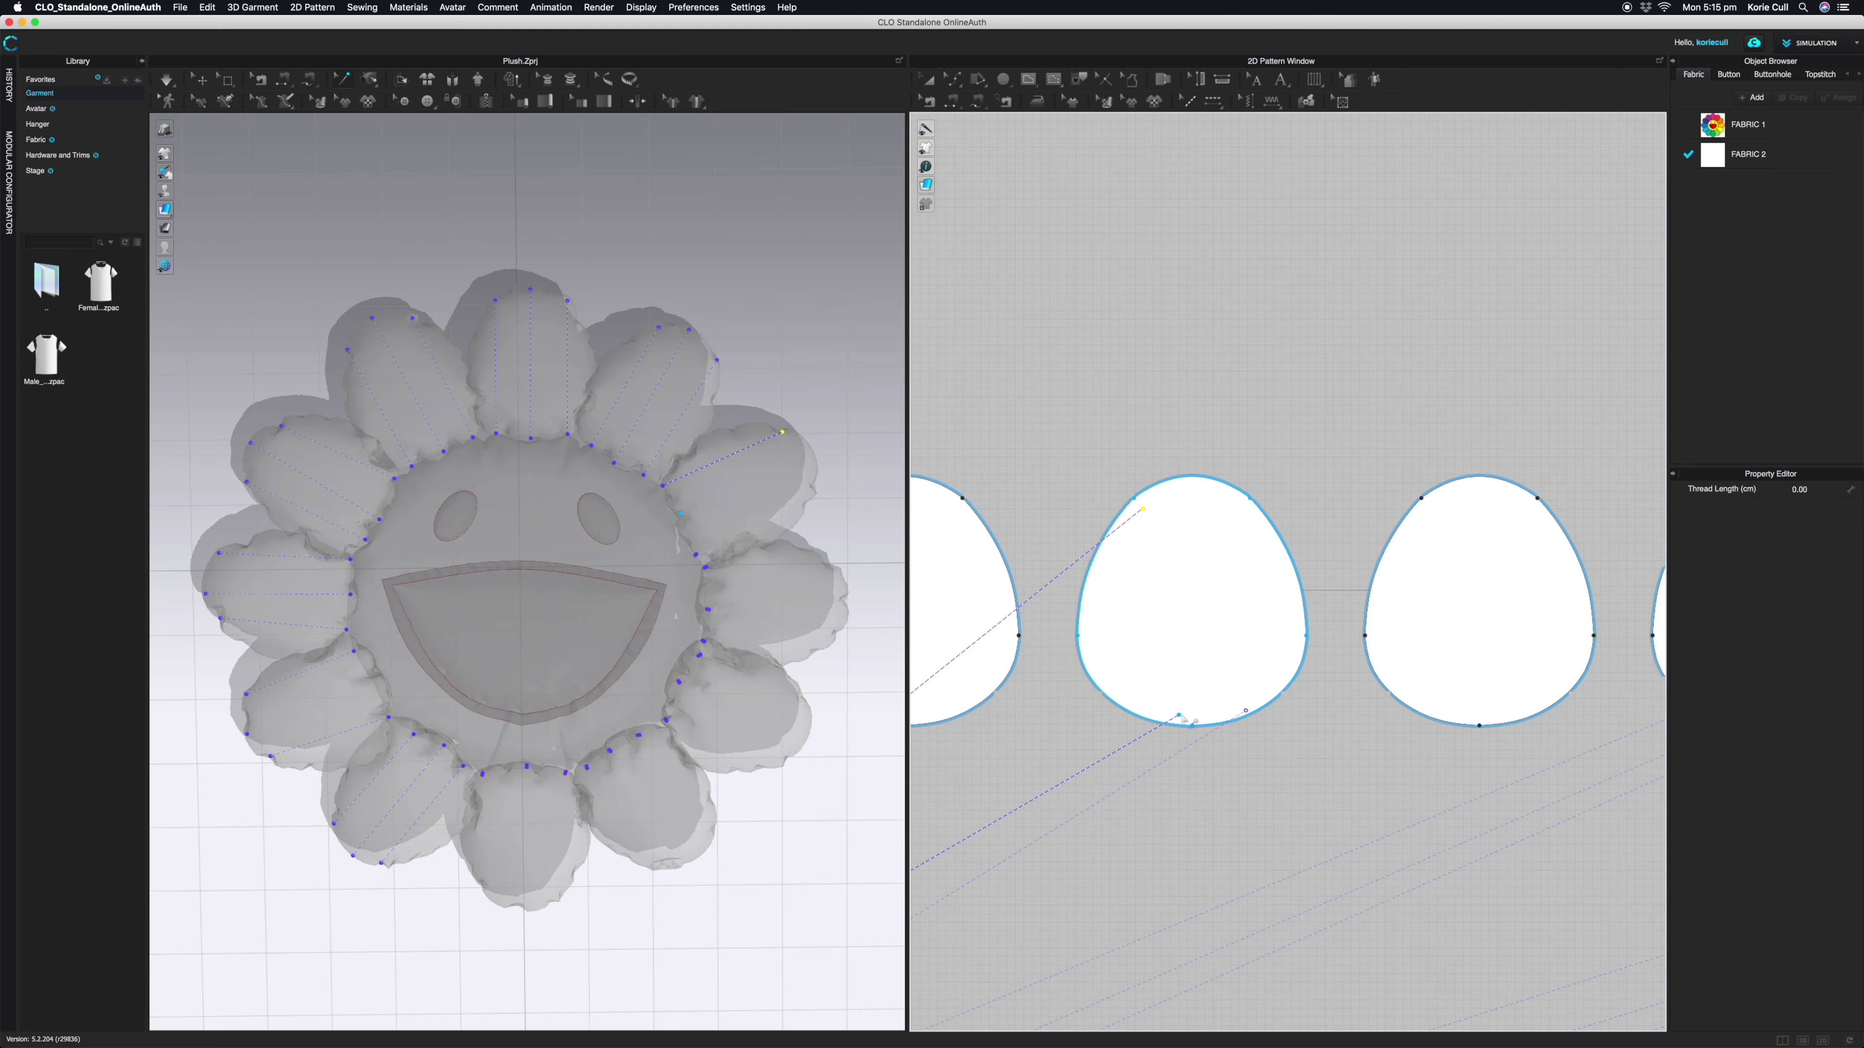
drag(1179, 715, 1183, 492)
drag(1247, 702, 1248, 703)
middle_drag(1135, 683, 1157, 718)
drag(1158, 739, 1168, 543)
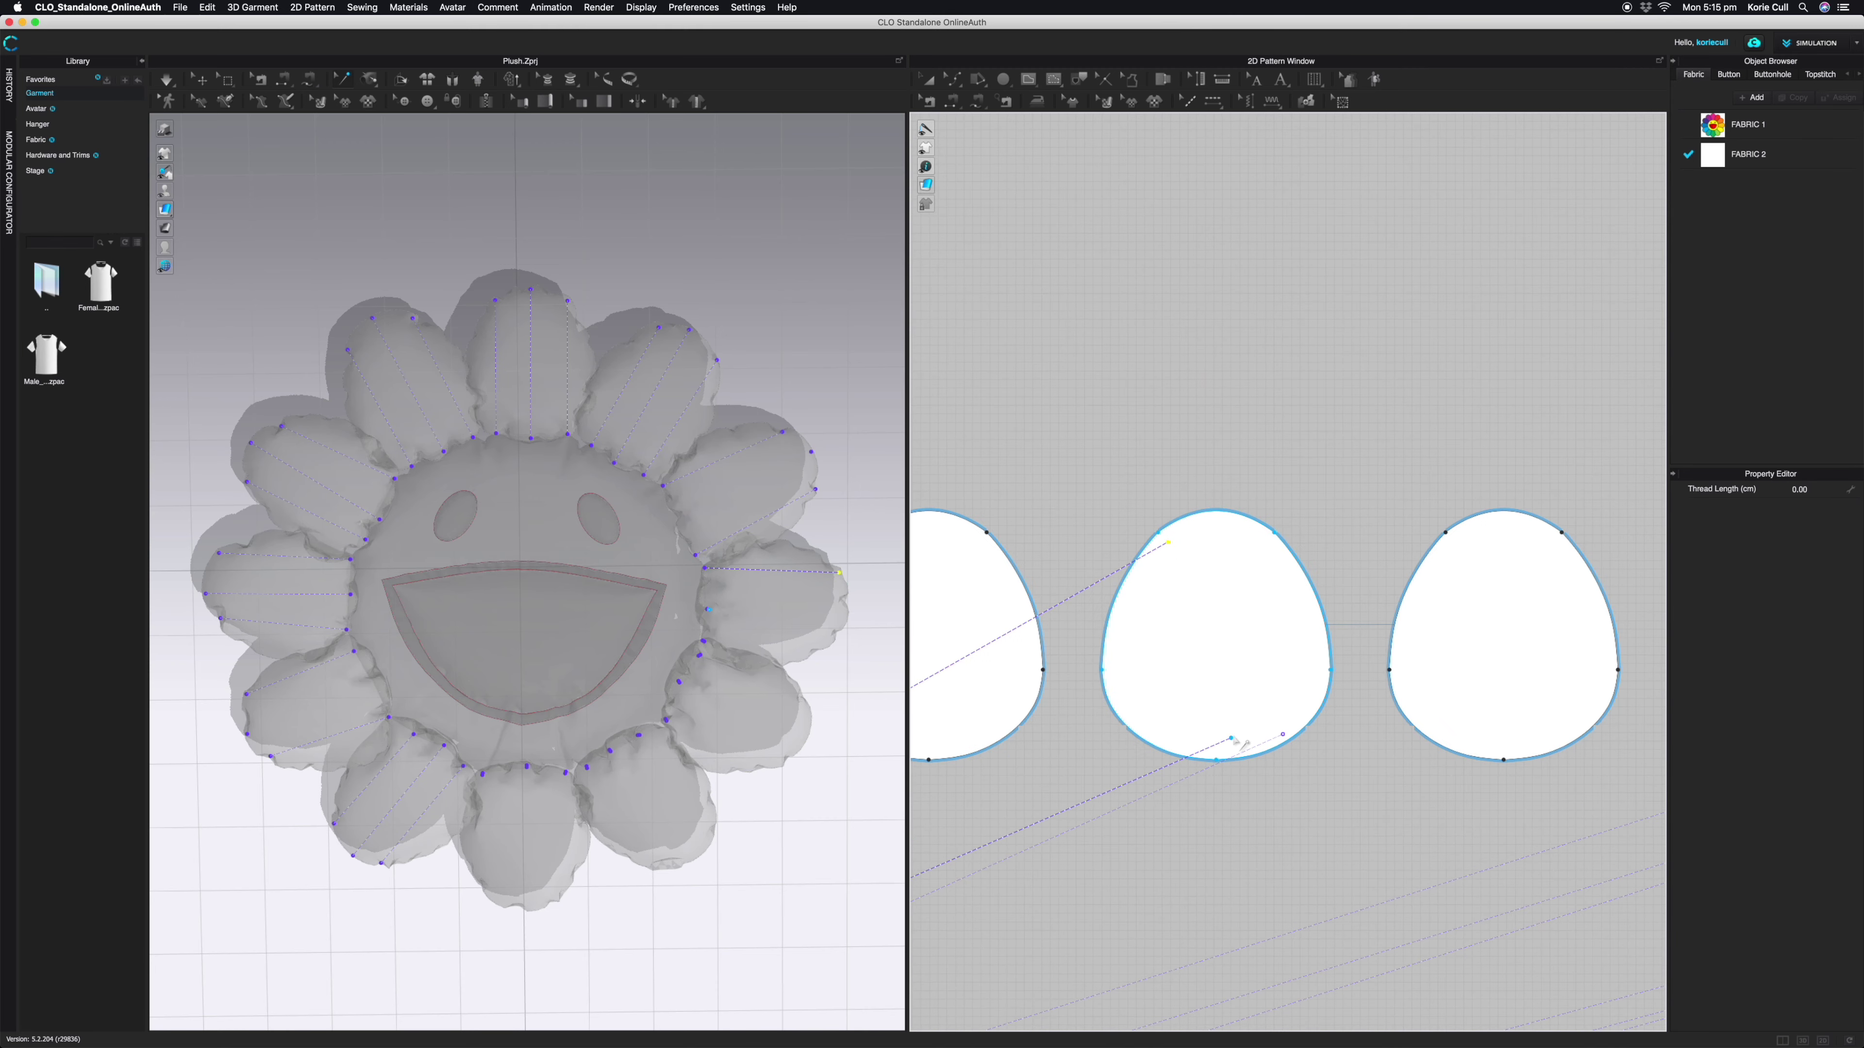
drag(1233, 738, 1213, 523)
drag(1283, 734, 1264, 540)
Step: Undo one tack move and place the remaining tack endpoints on the right petals' upper edges
middle_drag(1366, 613, 1341, 665)
key(ctrl+z)
key(ctrl+z)
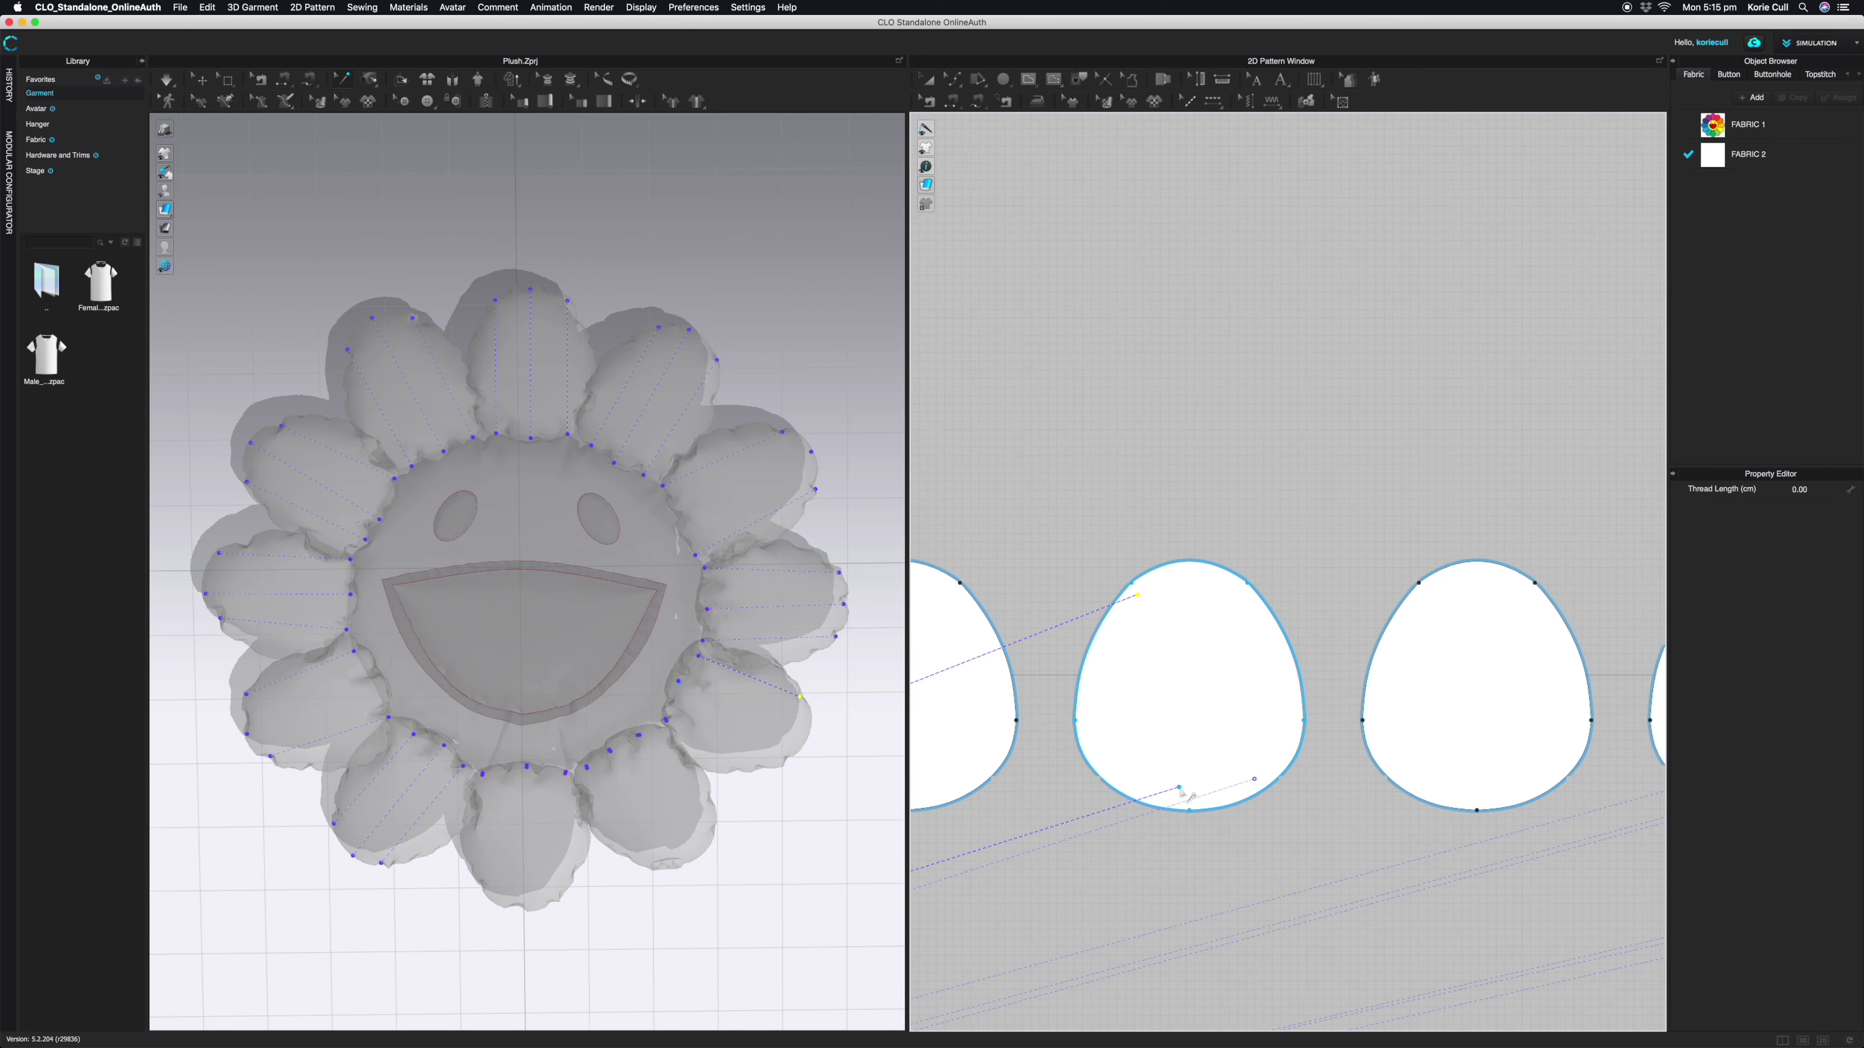
drag(1136, 595, 1189, 575)
drag(1259, 783, 1240, 597)
middle_drag(1476, 687, 1402, 720)
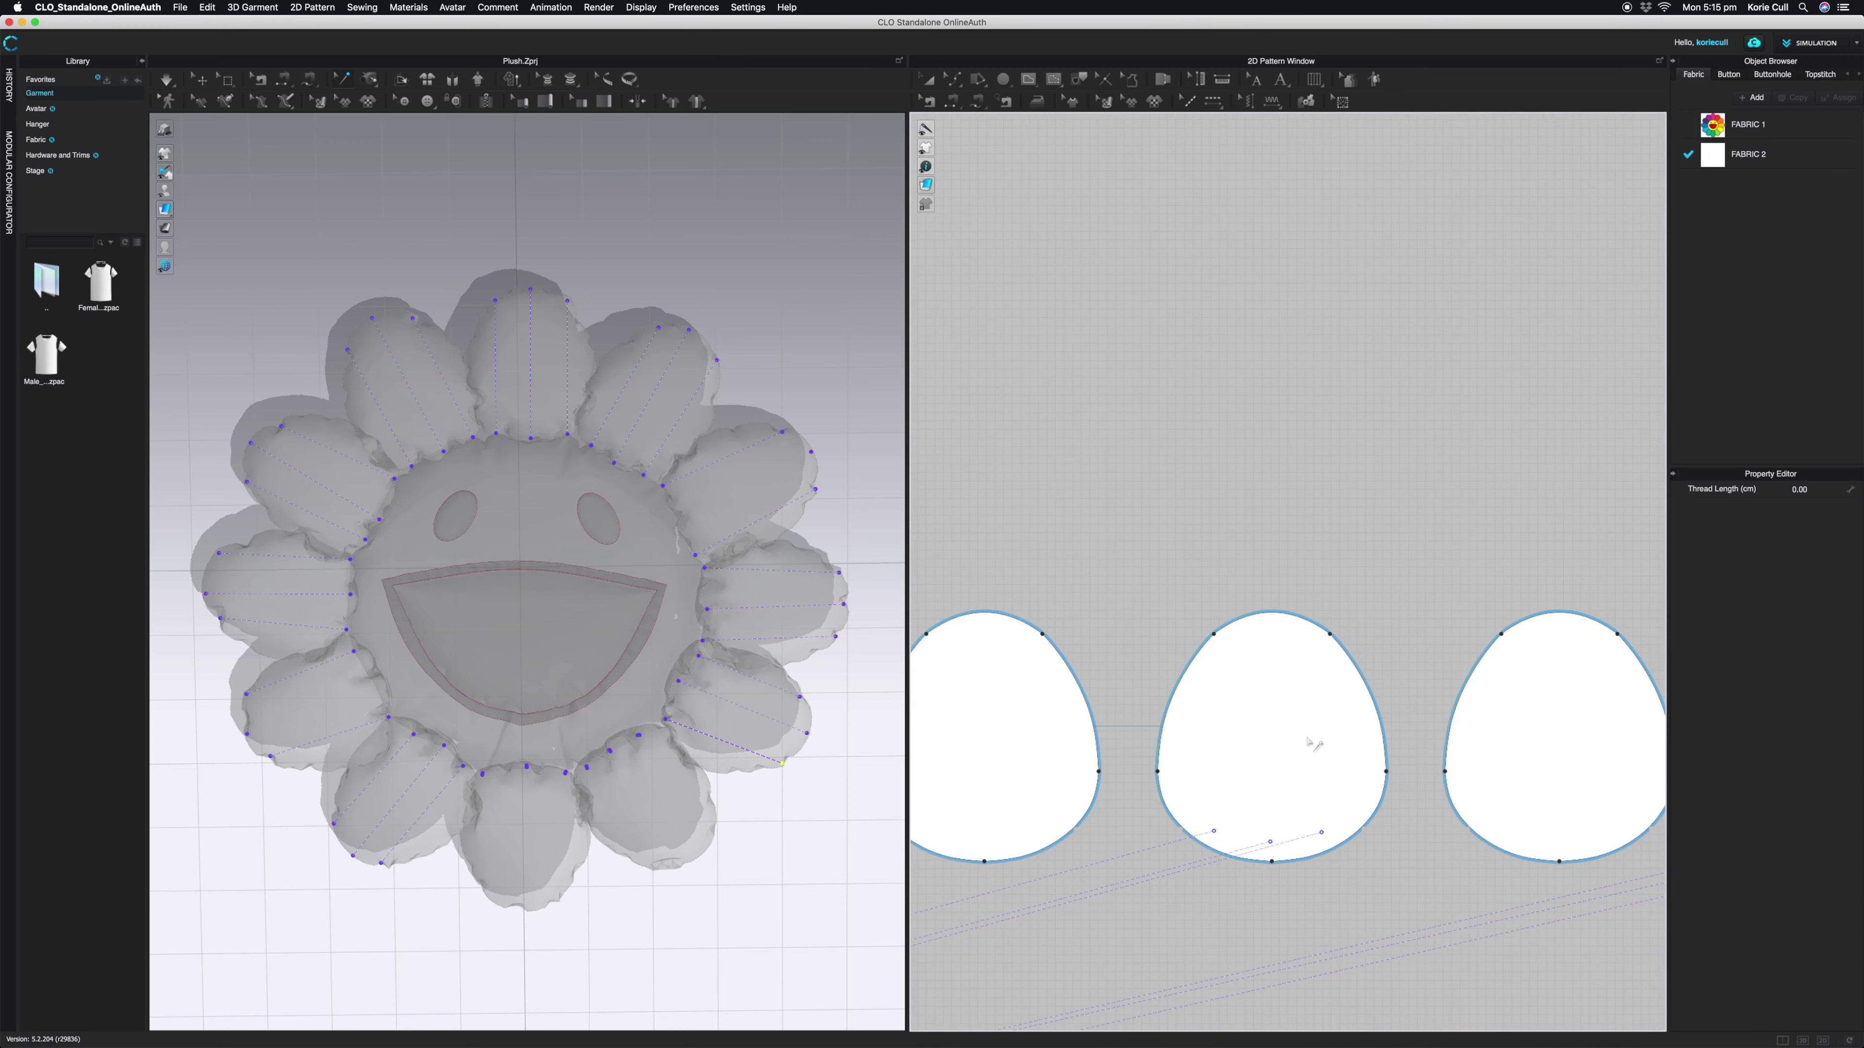
middle_drag(1165, 629, 1226, 644)
drag(1225, 643, 1128, 645)
drag(1176, 840, 1175, 626)
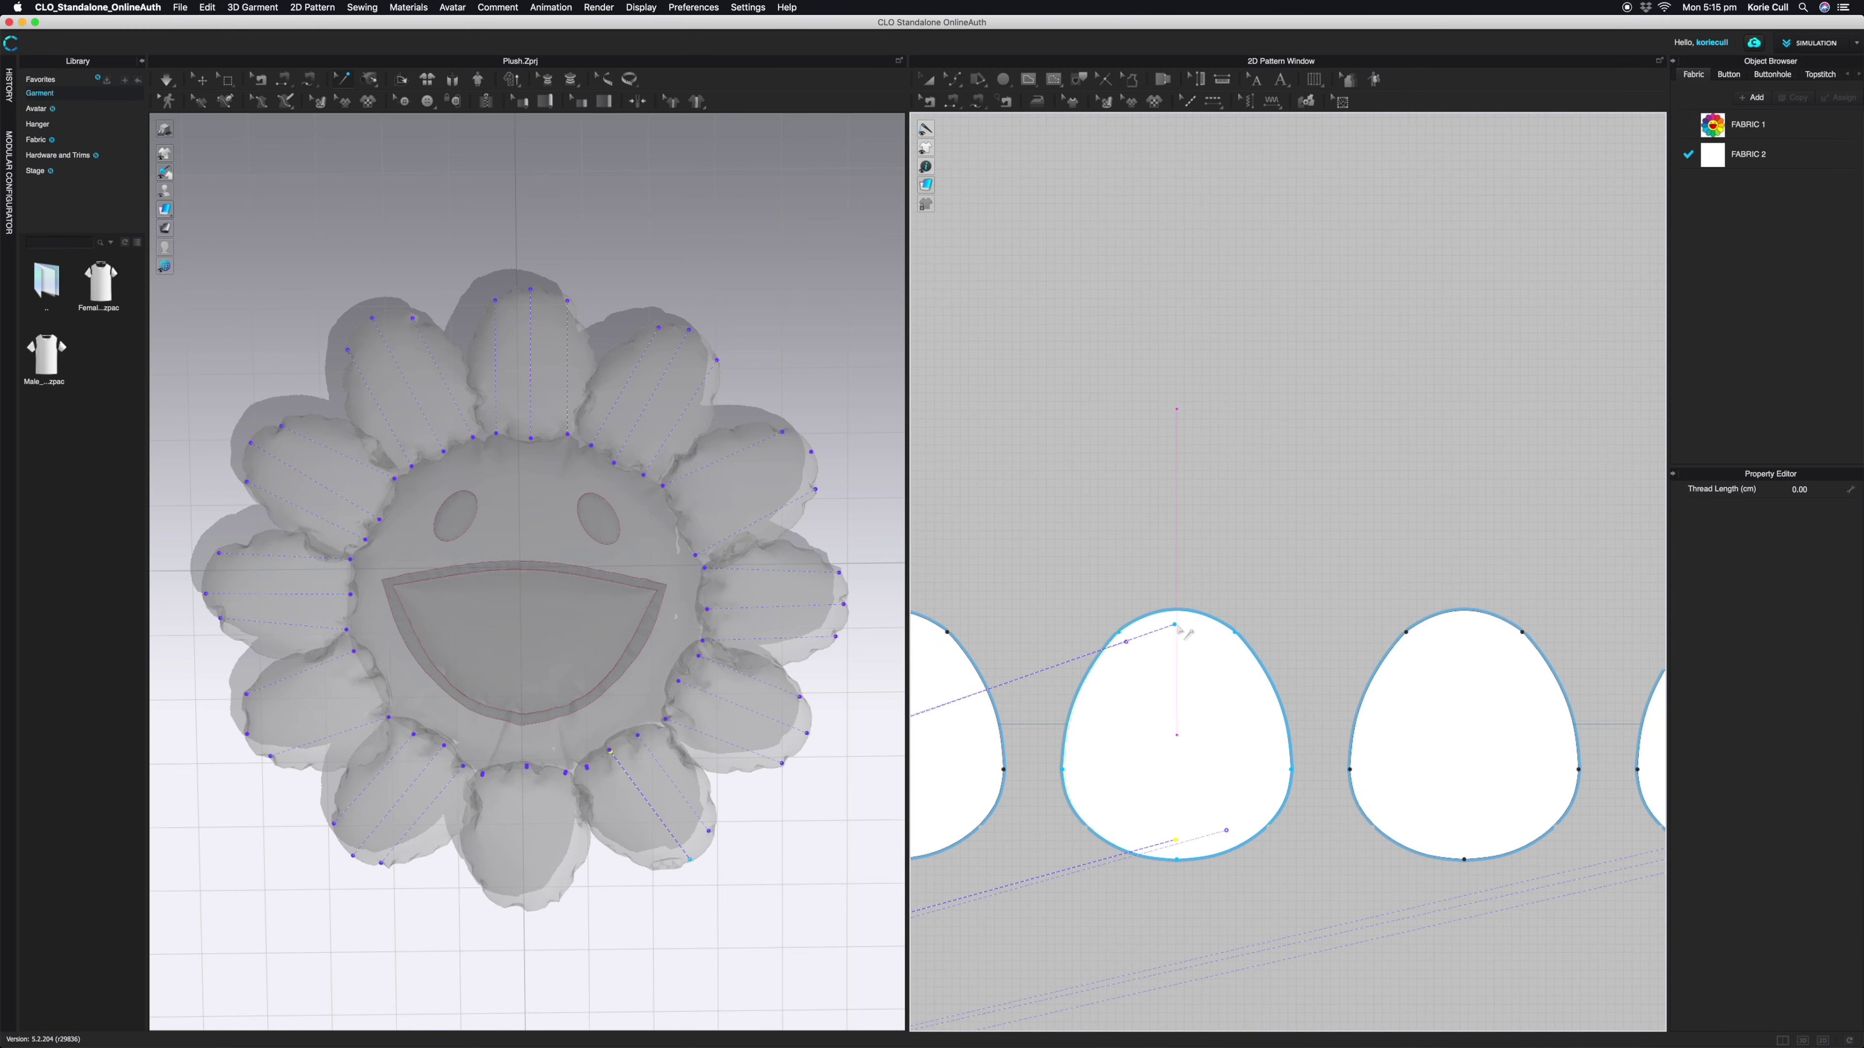
drag(1230, 835, 1145, 661)
middle_drag(1247, 734, 1156, 743)
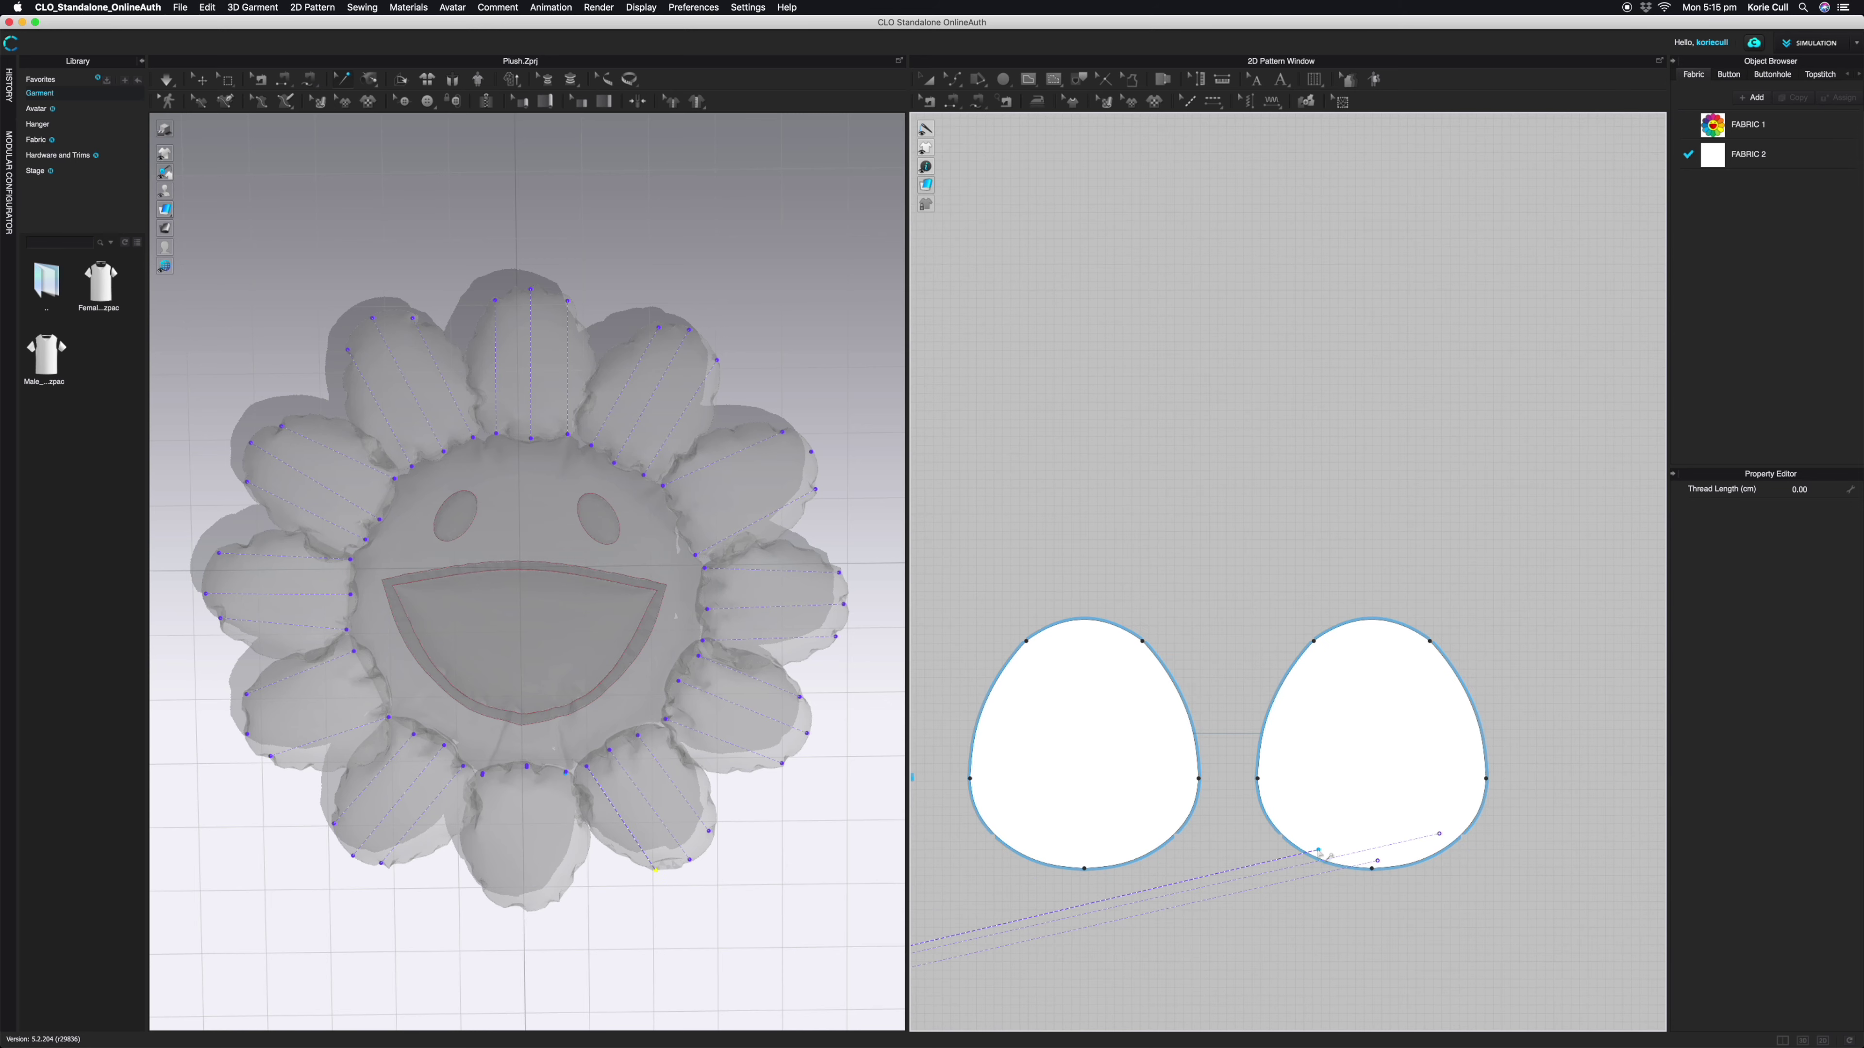
drag(1247, 741, 1318, 661)
drag(1439, 833, 1369, 631)
drag(1377, 861, 1423, 651)
scroll(1322, 655, down, 5)
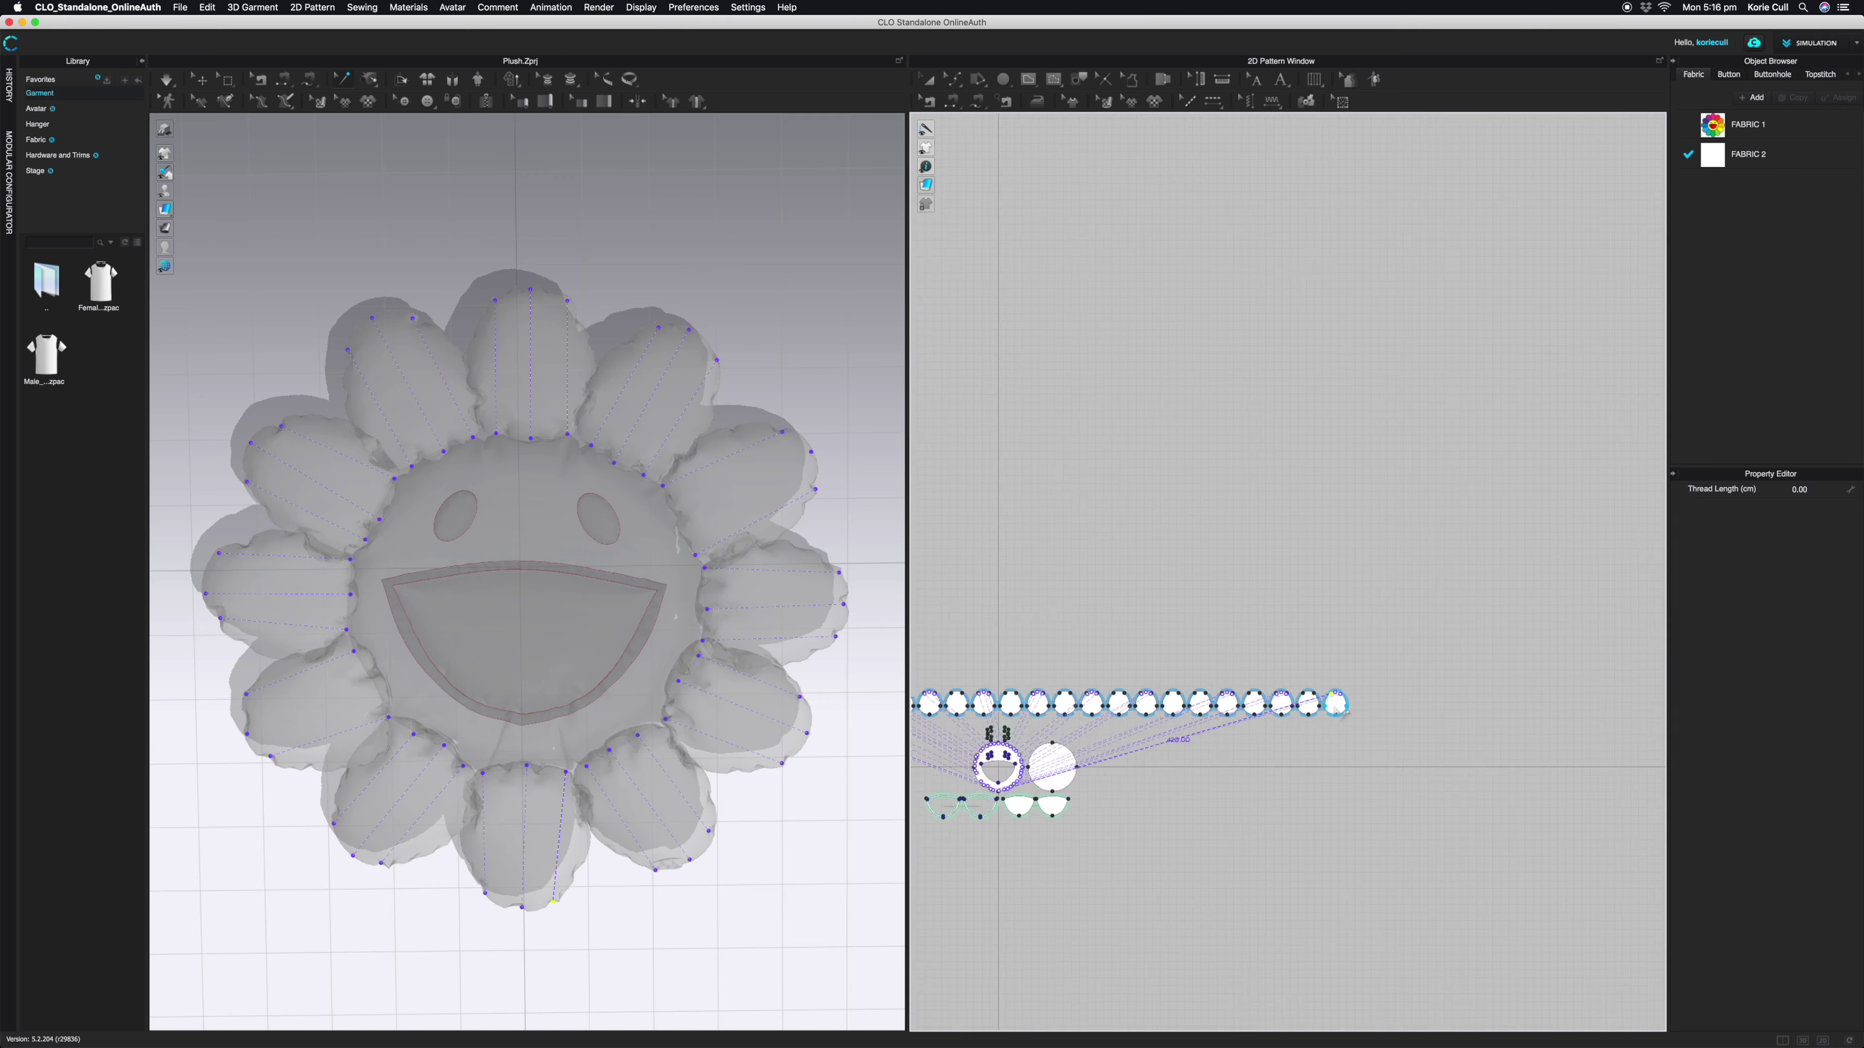
Step: Return to selecting, then move the lower-left petal outward and rotate it in 3D
key(a)
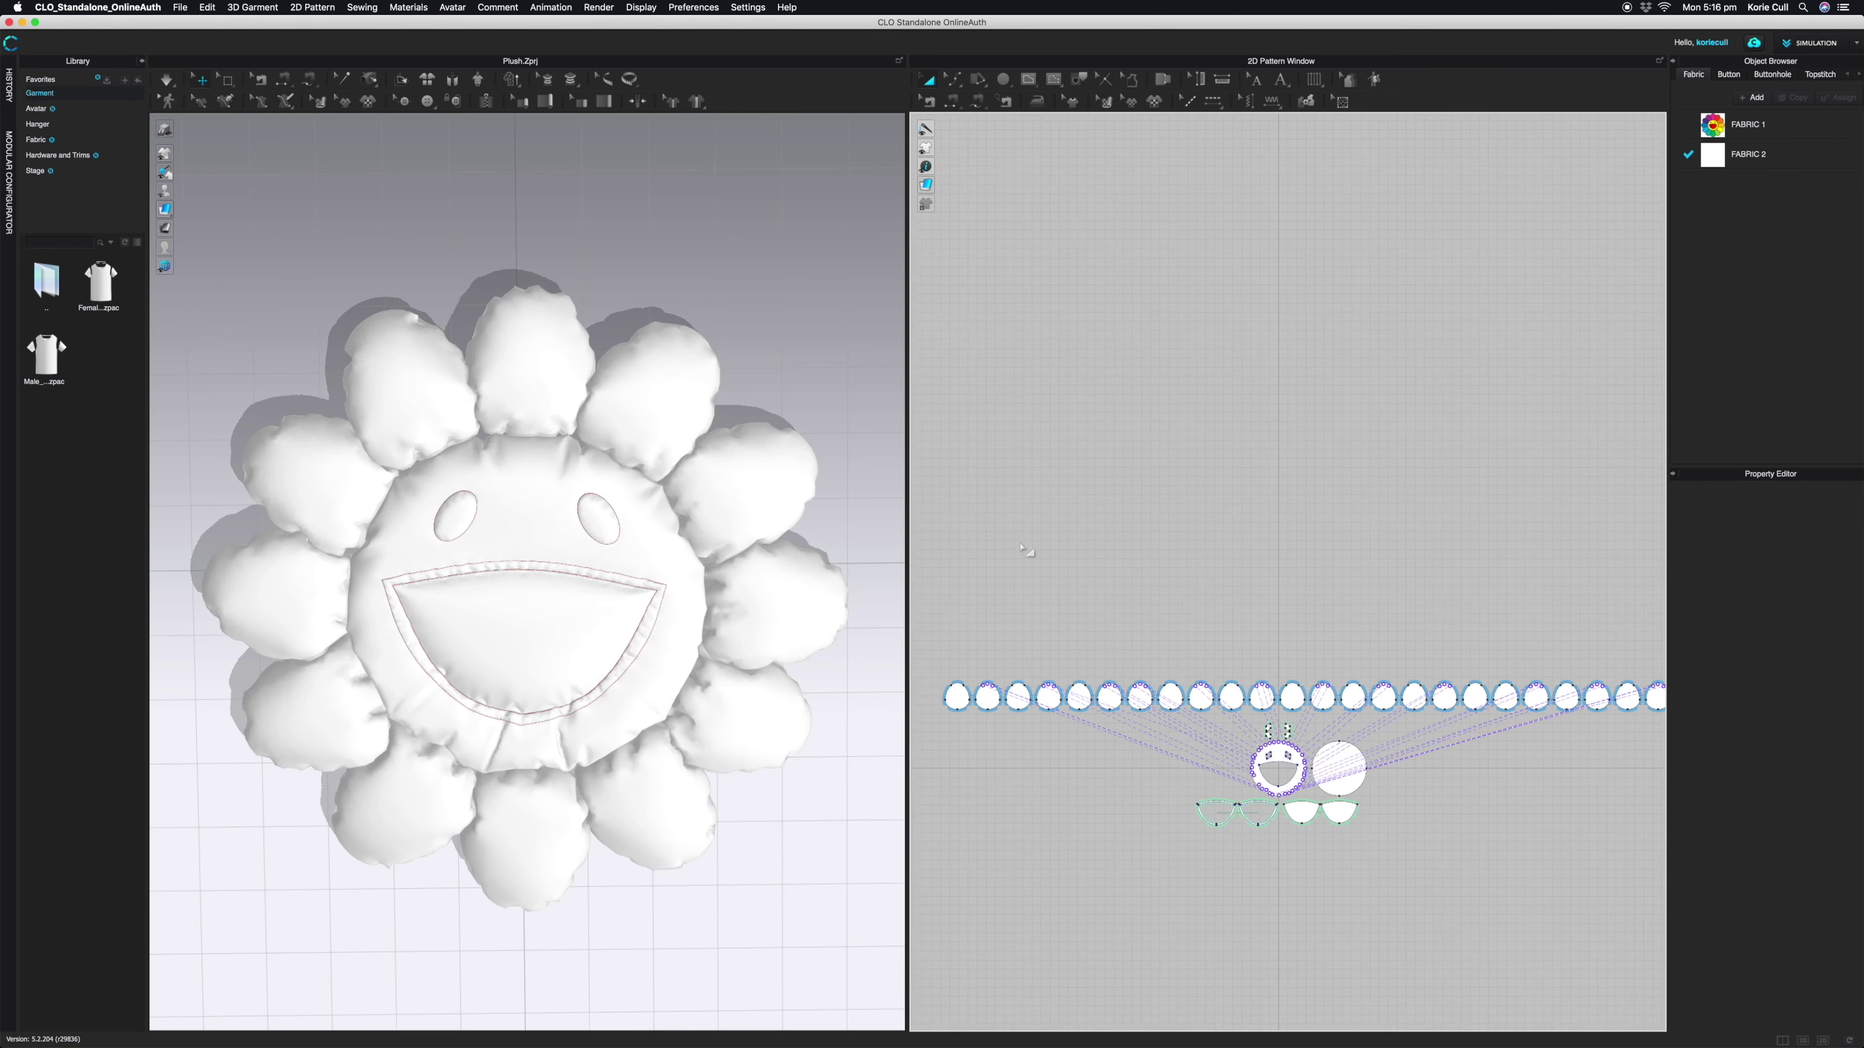
scroll(1101, 556, up, 3)
drag(1079, 536, 1204, 659)
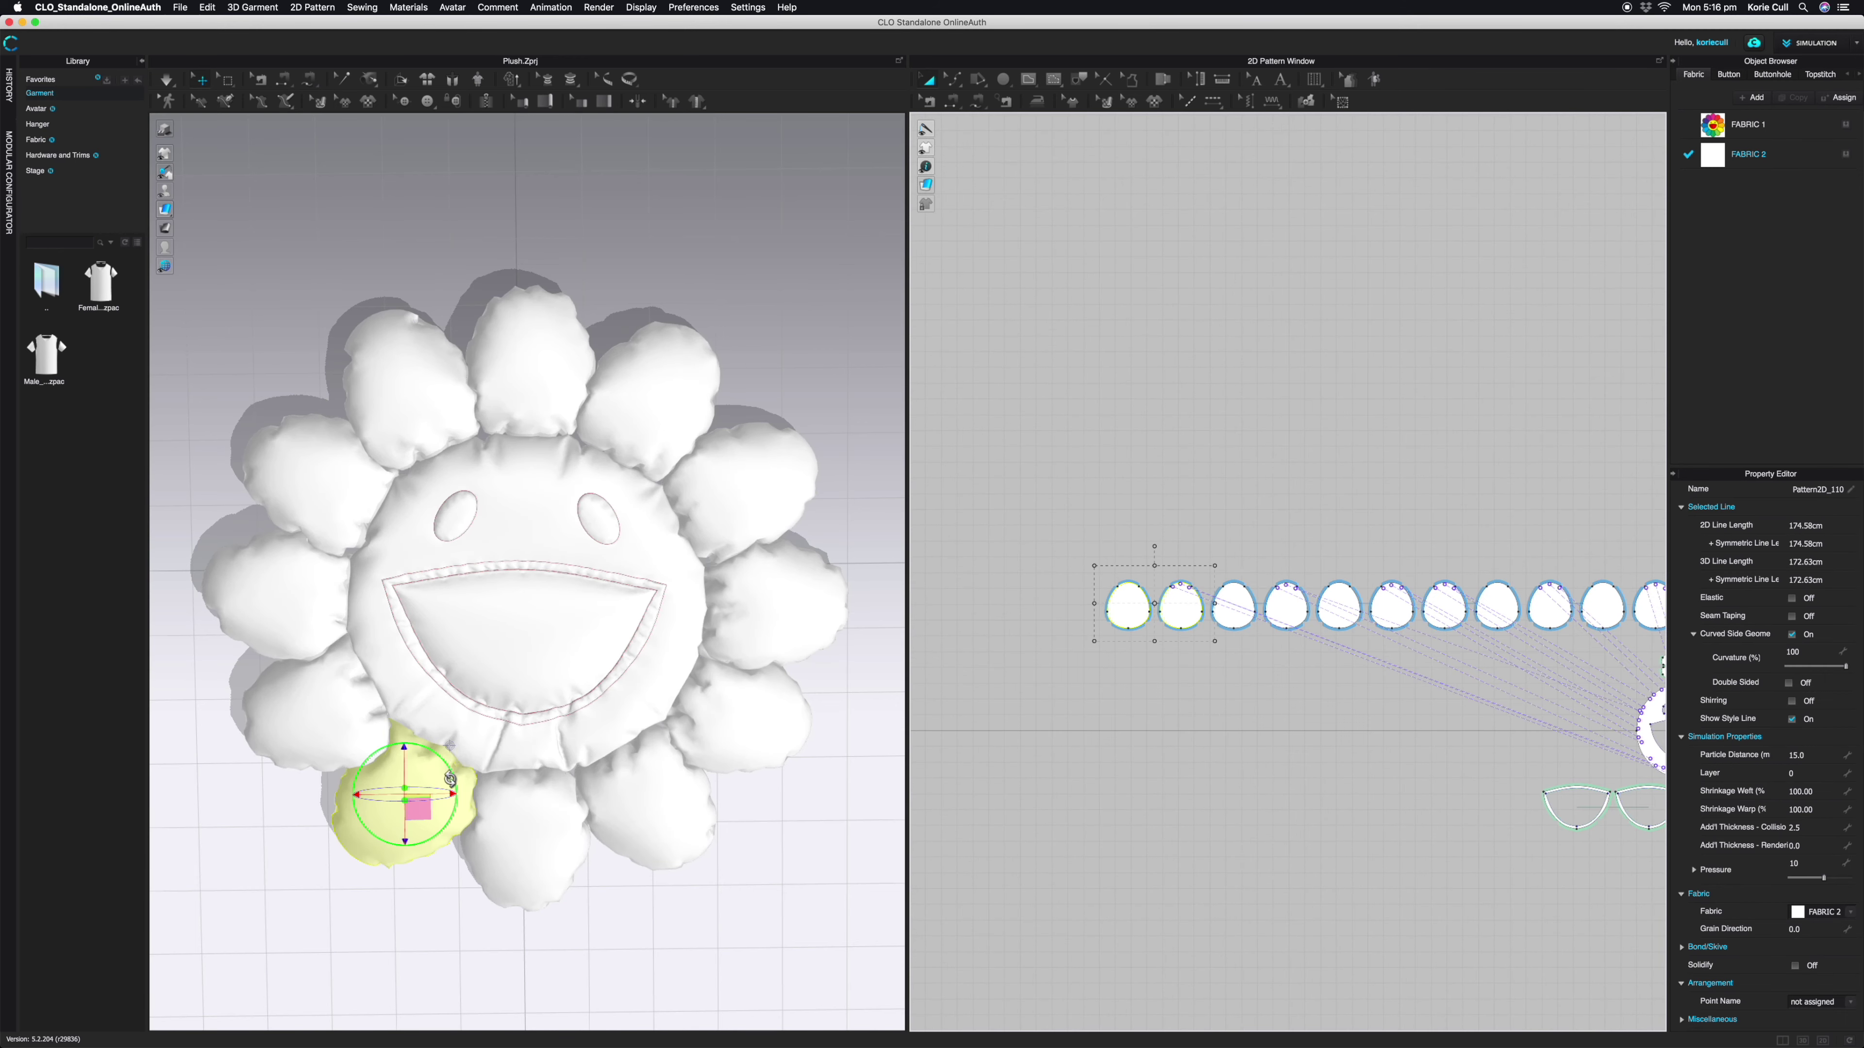
click(404, 801)
drag(409, 805, 412, 827)
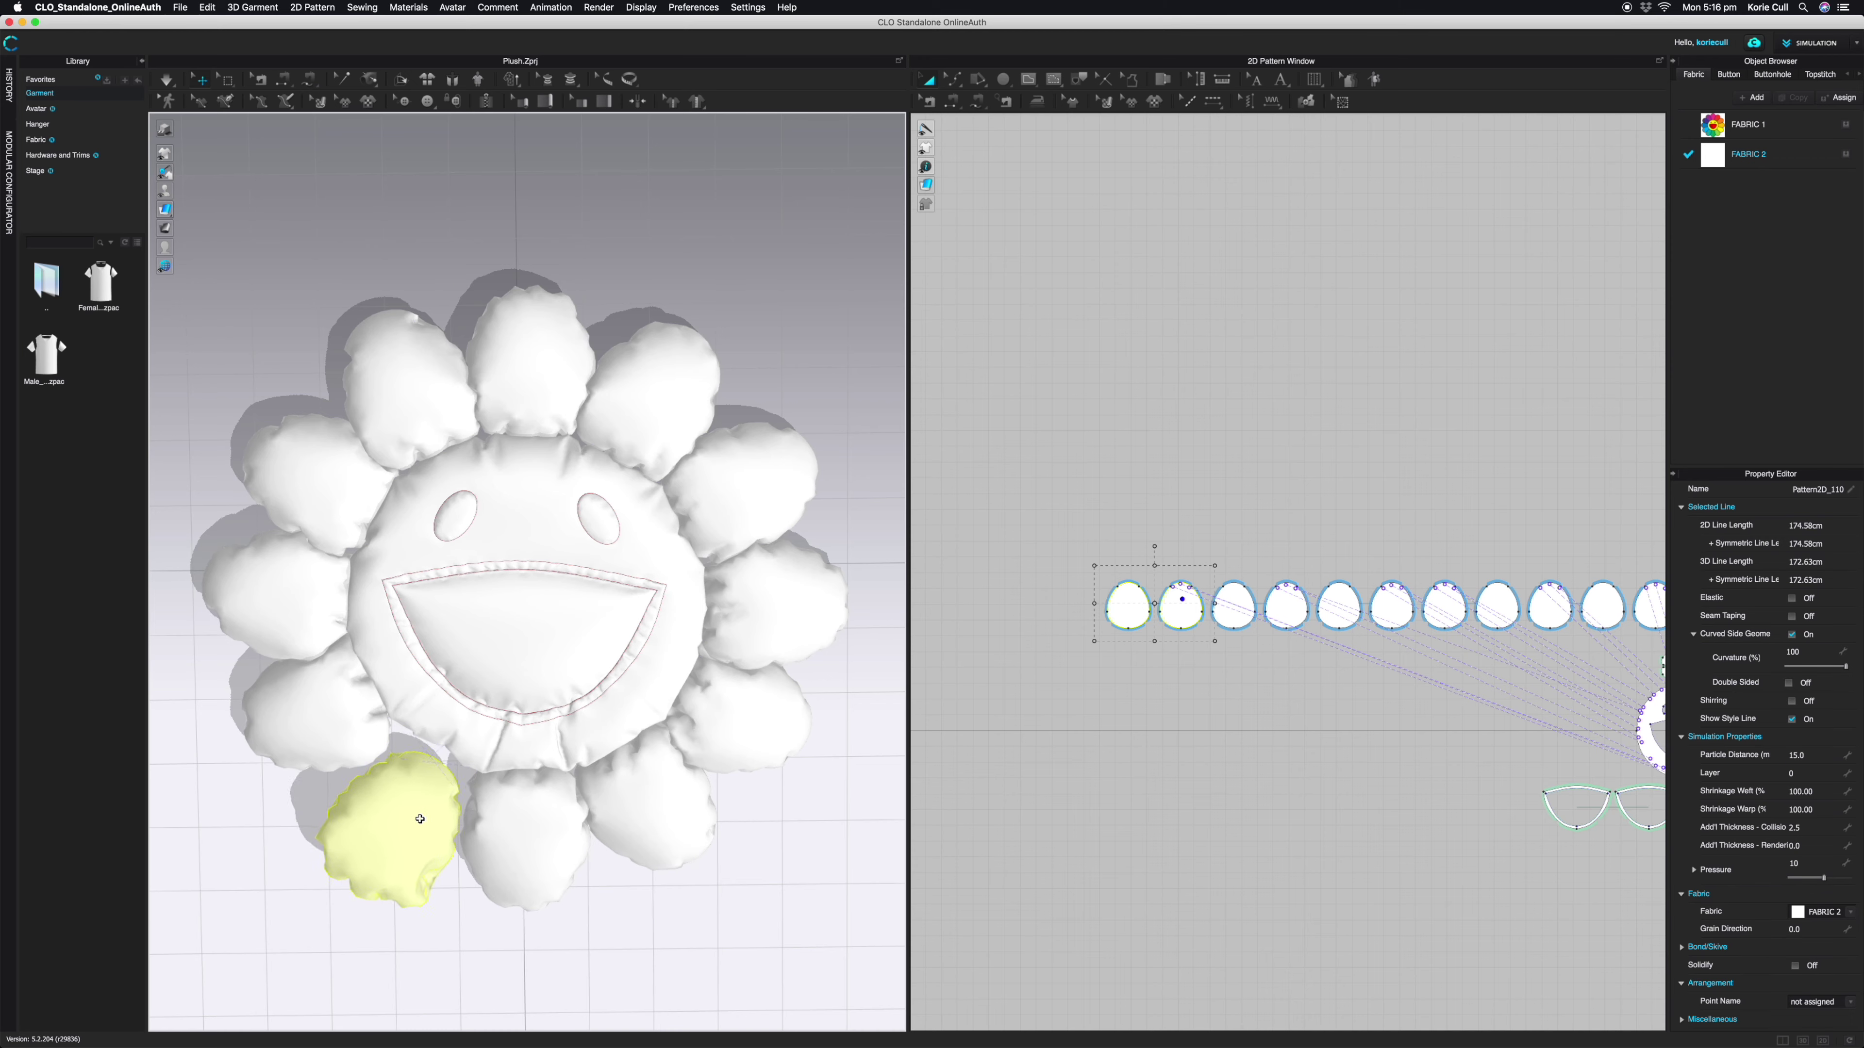
right_drag(414, 832, 418, 778)
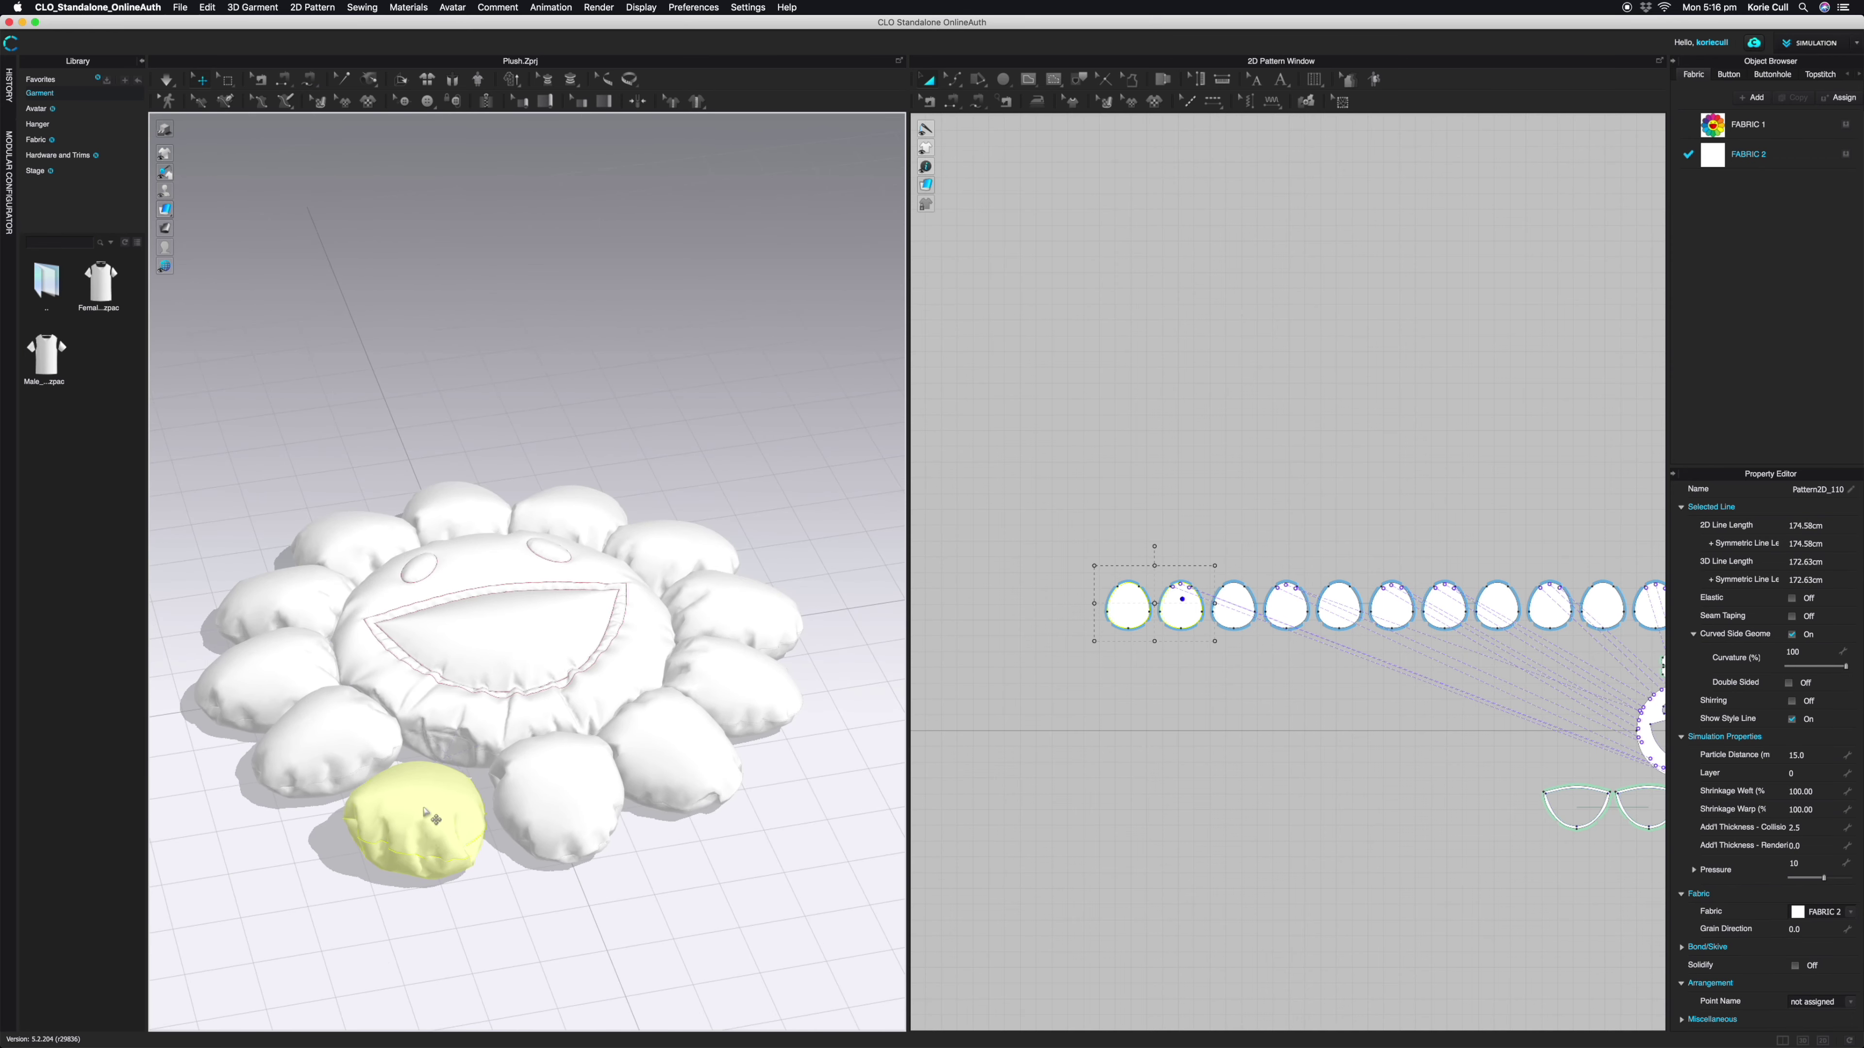
click(422, 800)
mouse_move(451, 864)
mouse_down()
mouse_move(402, 855)
mouse_move(599, 810)
mouse_up()
Step: Rotate the left petal toward the lower left, slide it down-right, and clear the selection
click(294, 815)
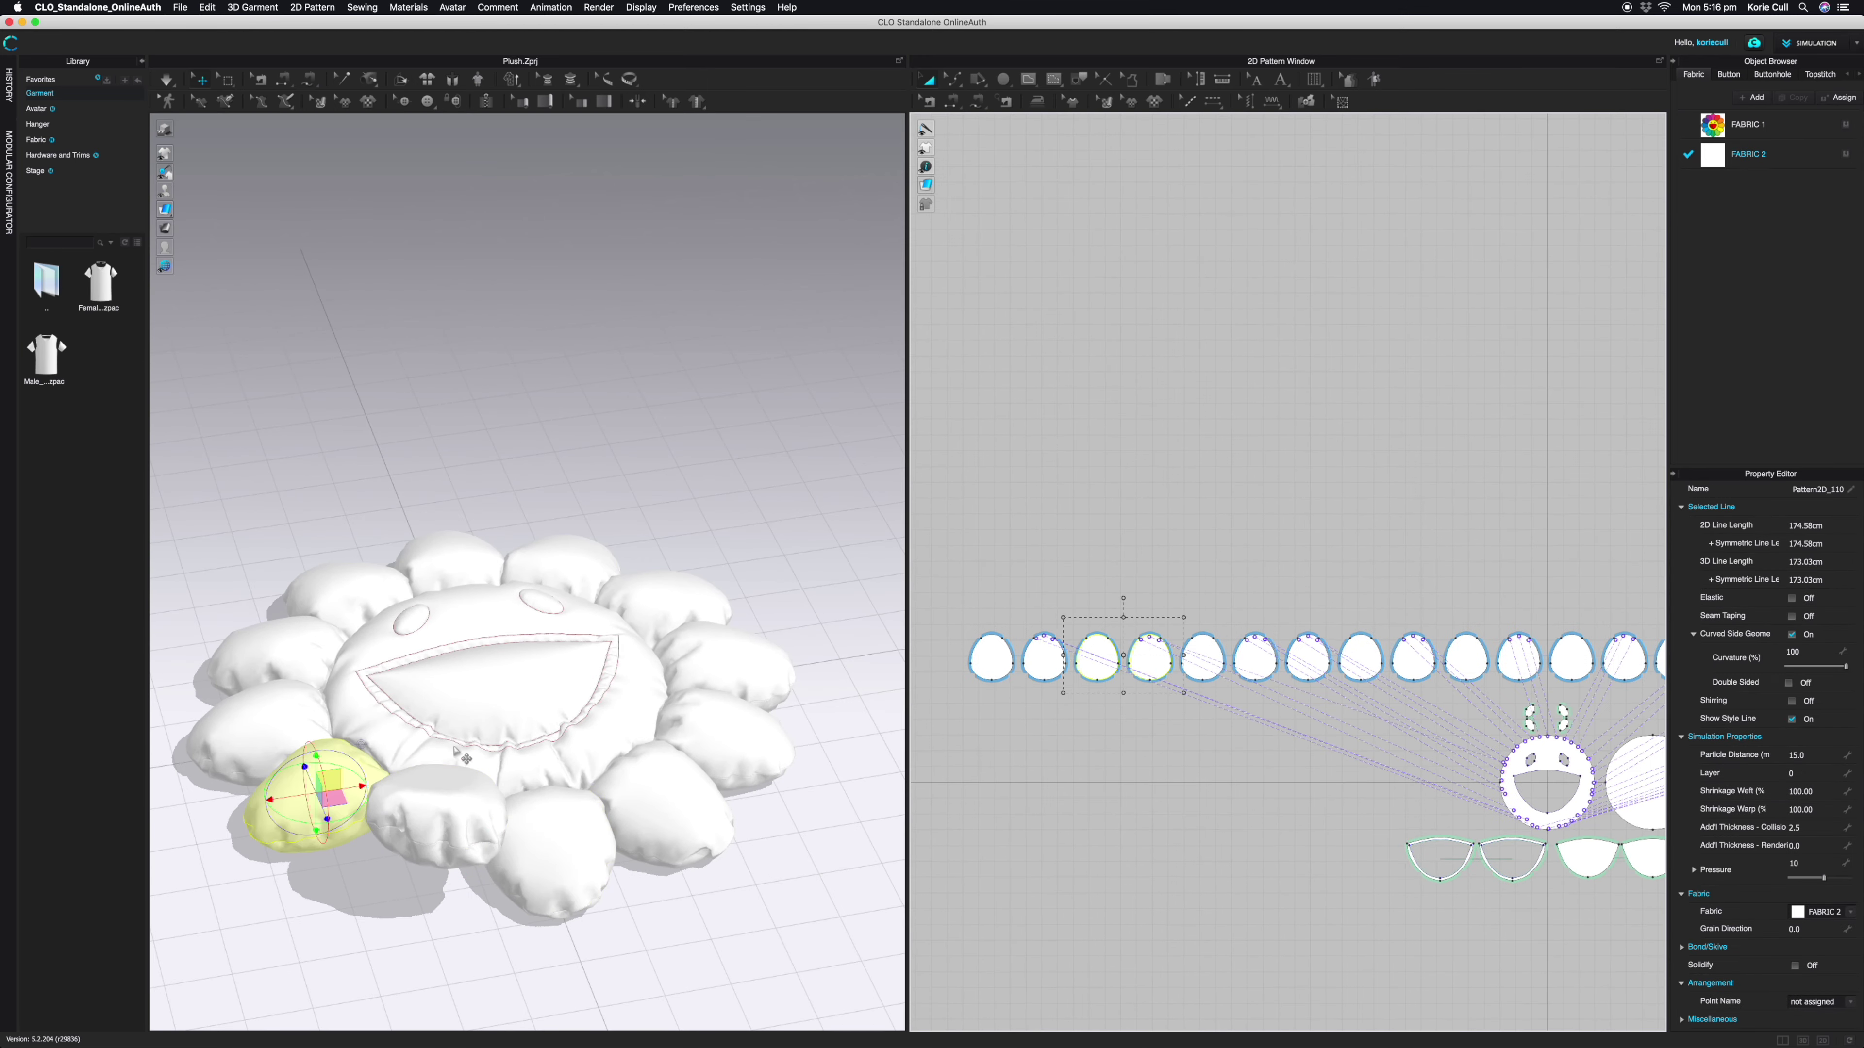
scroll(518, 773, up, 3)
right_drag(518, 773, 612, 887)
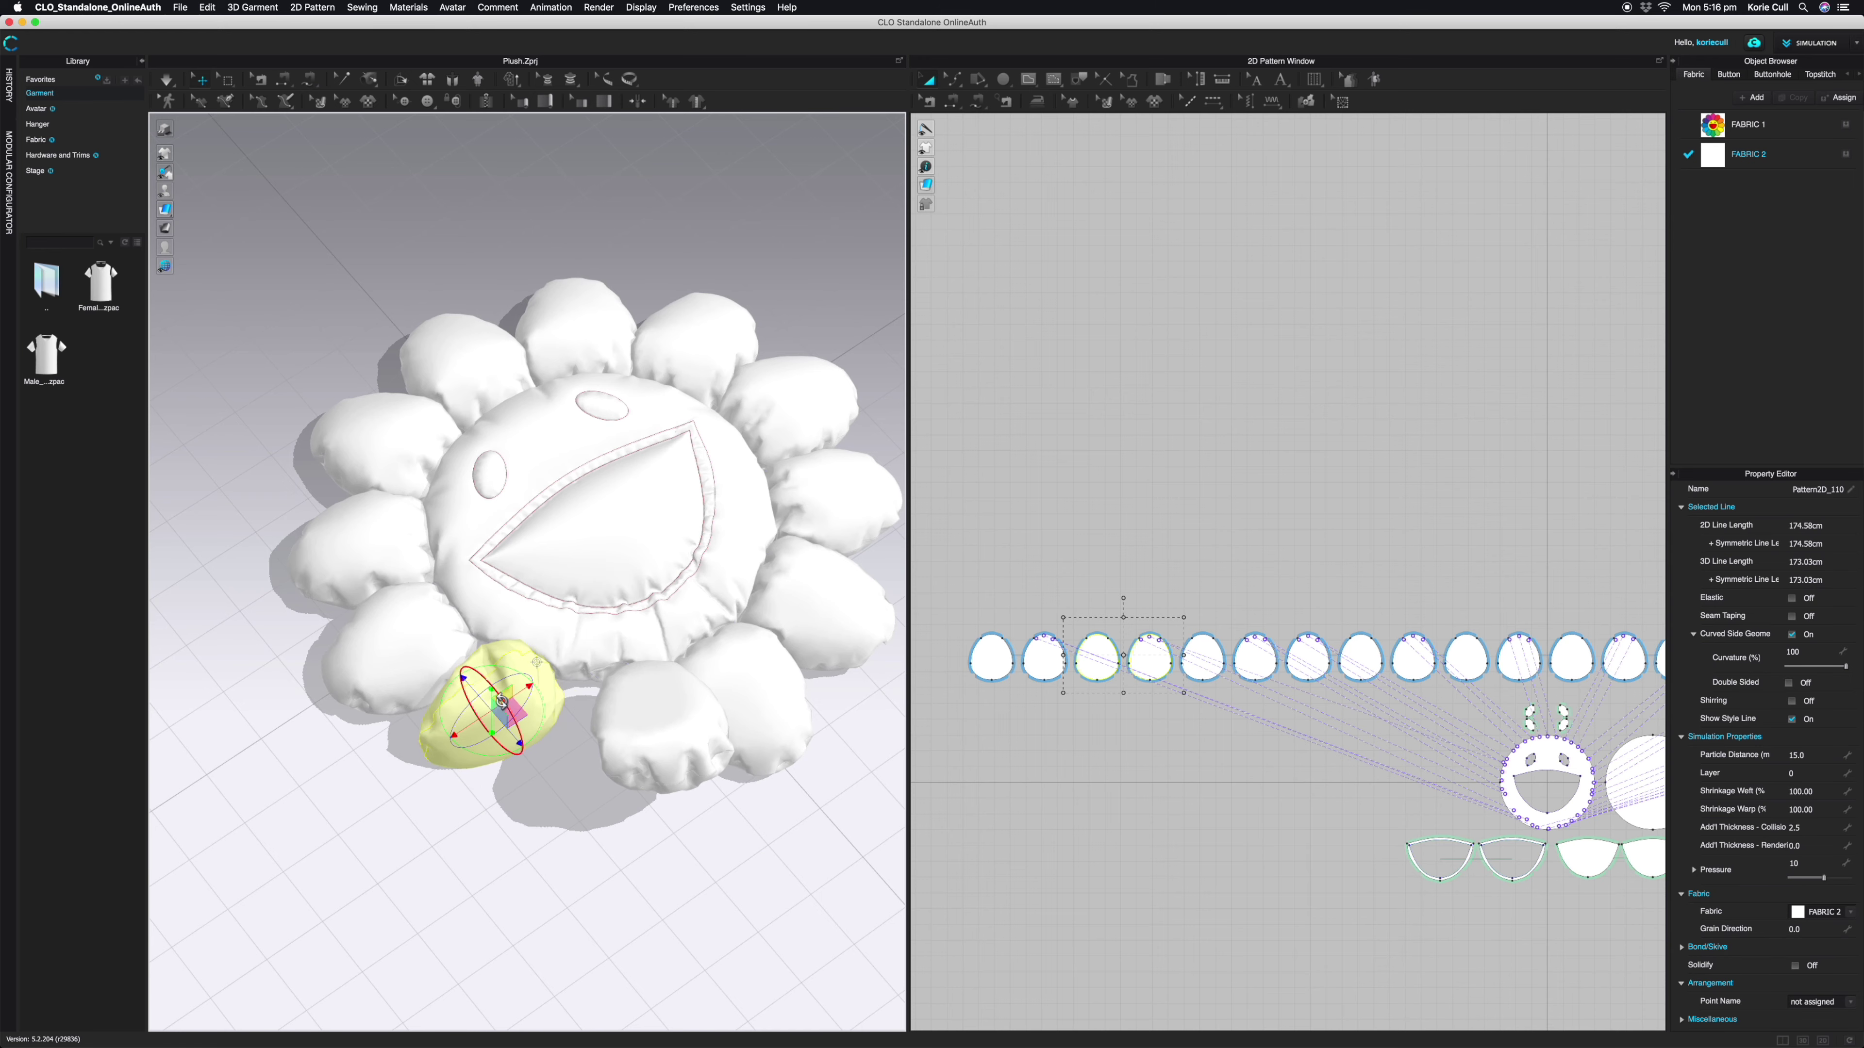
drag(502, 701, 429, 767)
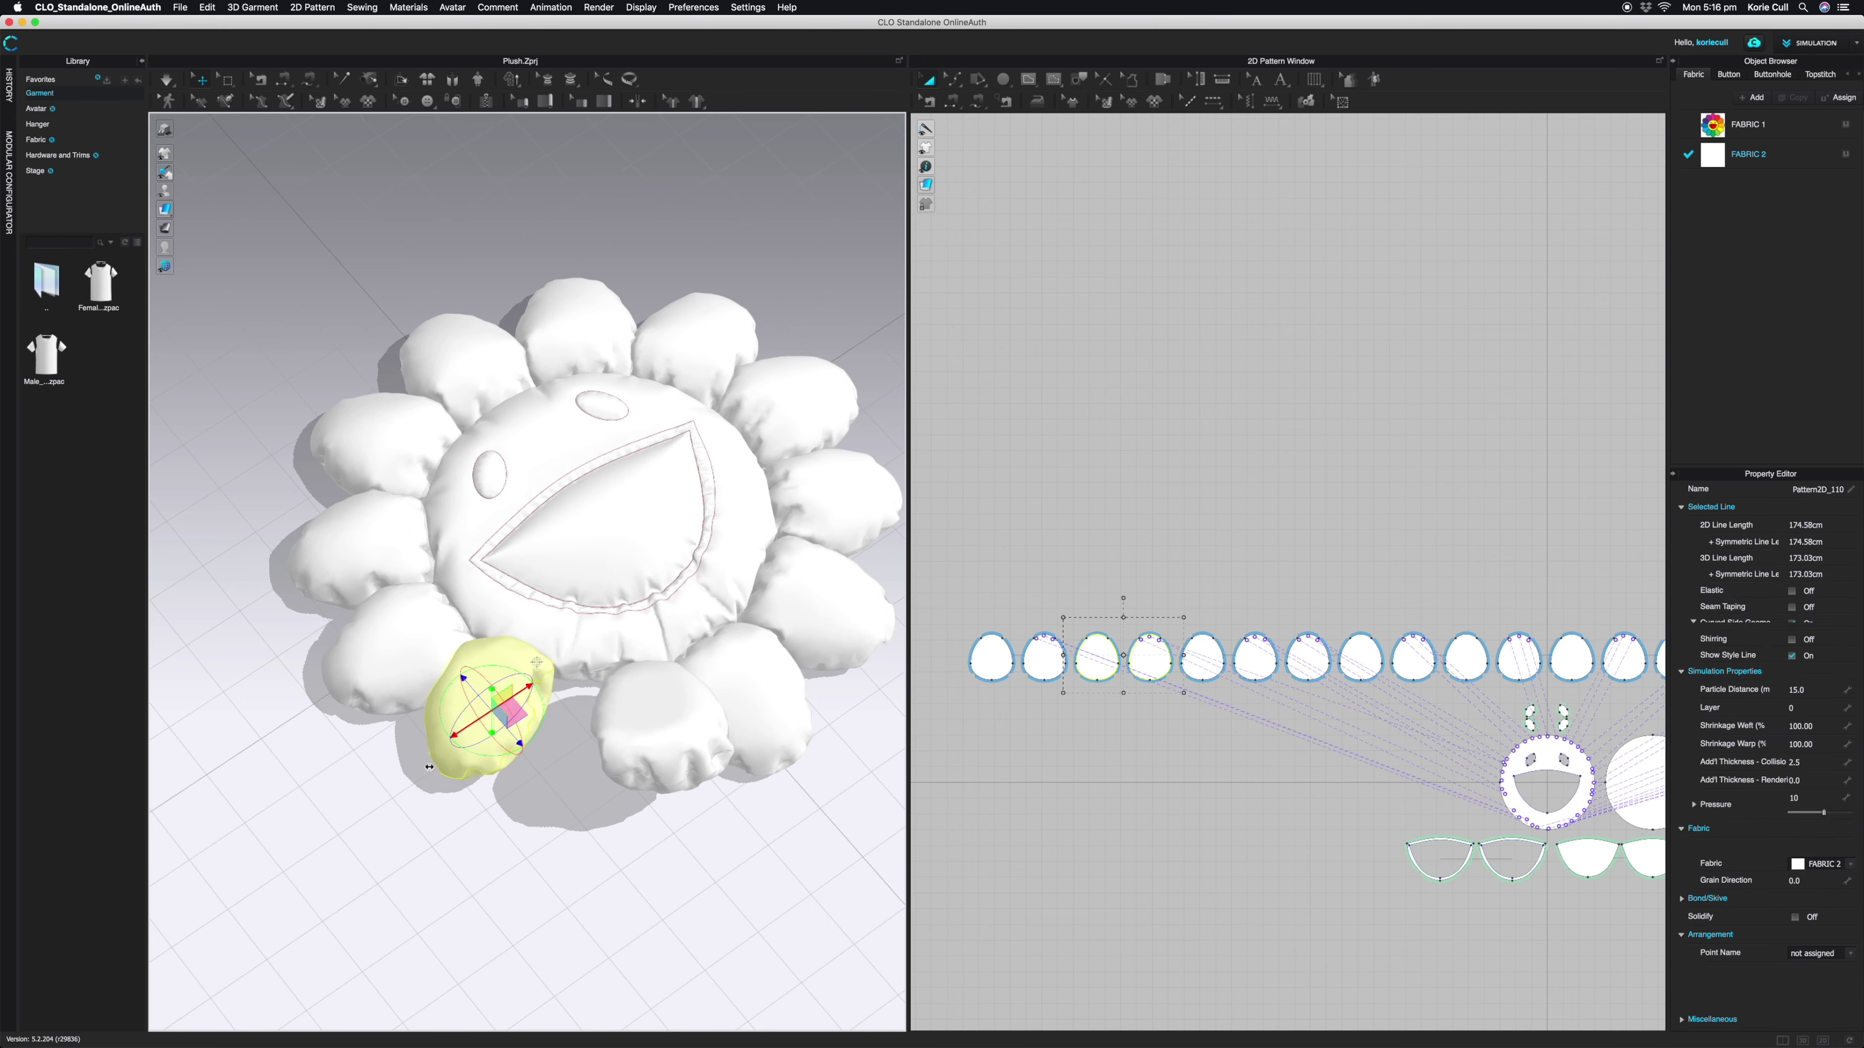
right_drag(429, 767, 538, 778)
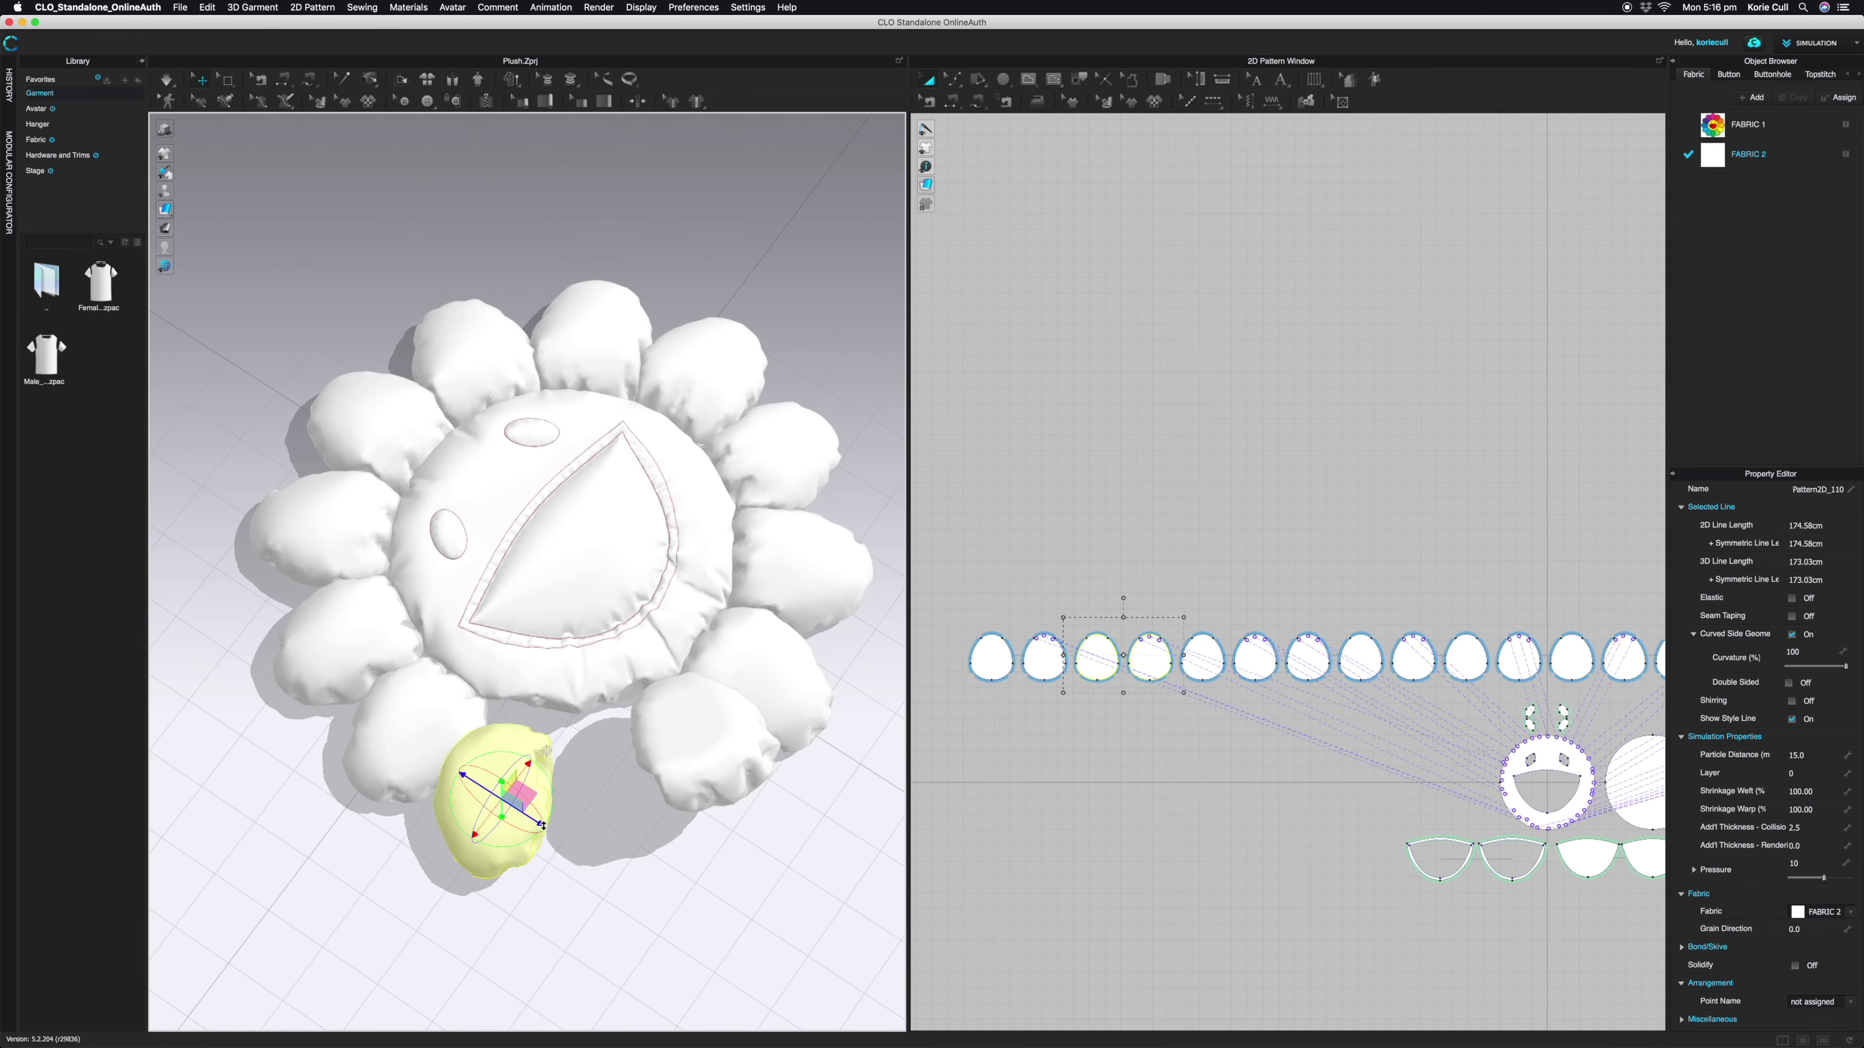
drag(543, 826, 579, 828)
click(984, 619)
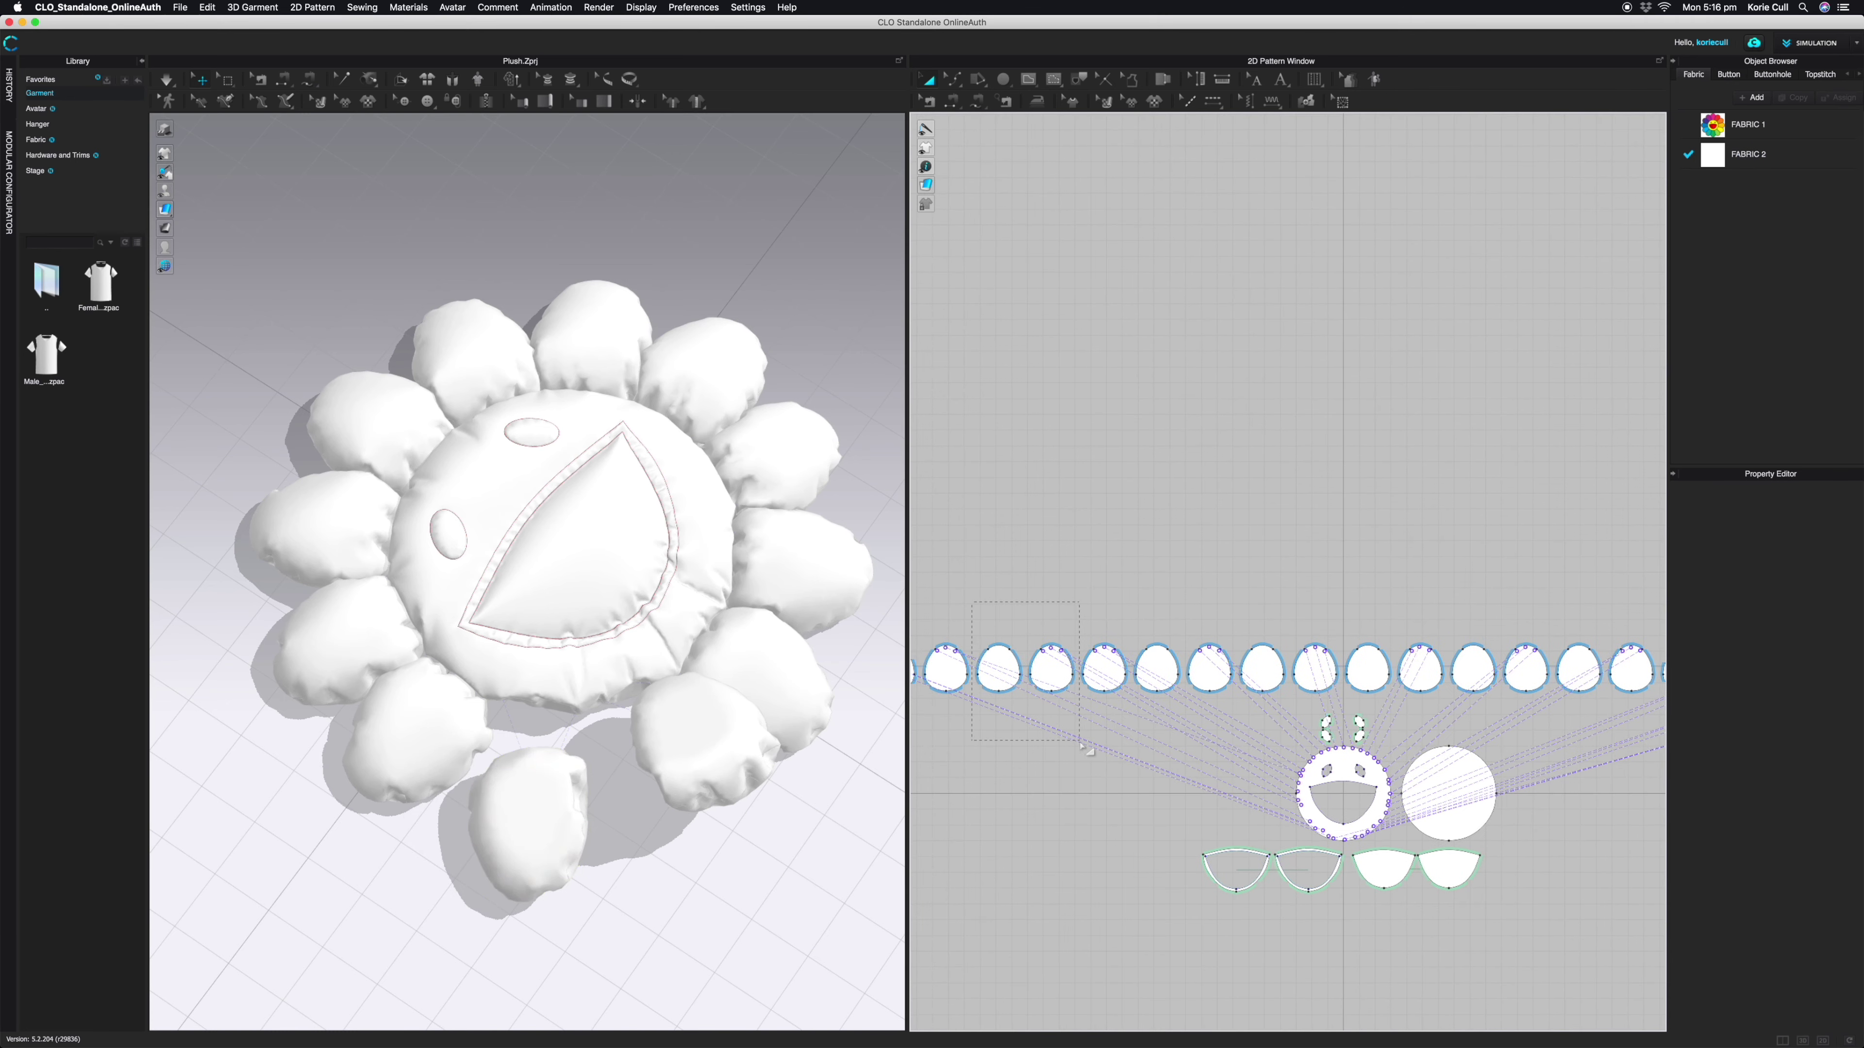
Step: Box-select petal pattern pairs and rotate one petal into a rounder orientation
drag(1086, 749, 1087, 750)
mouse_move(353, 742)
right_down()
mouse_move(427, 752)
mouse_move(558, 705)
right_up()
drag(1076, 601, 1172, 726)
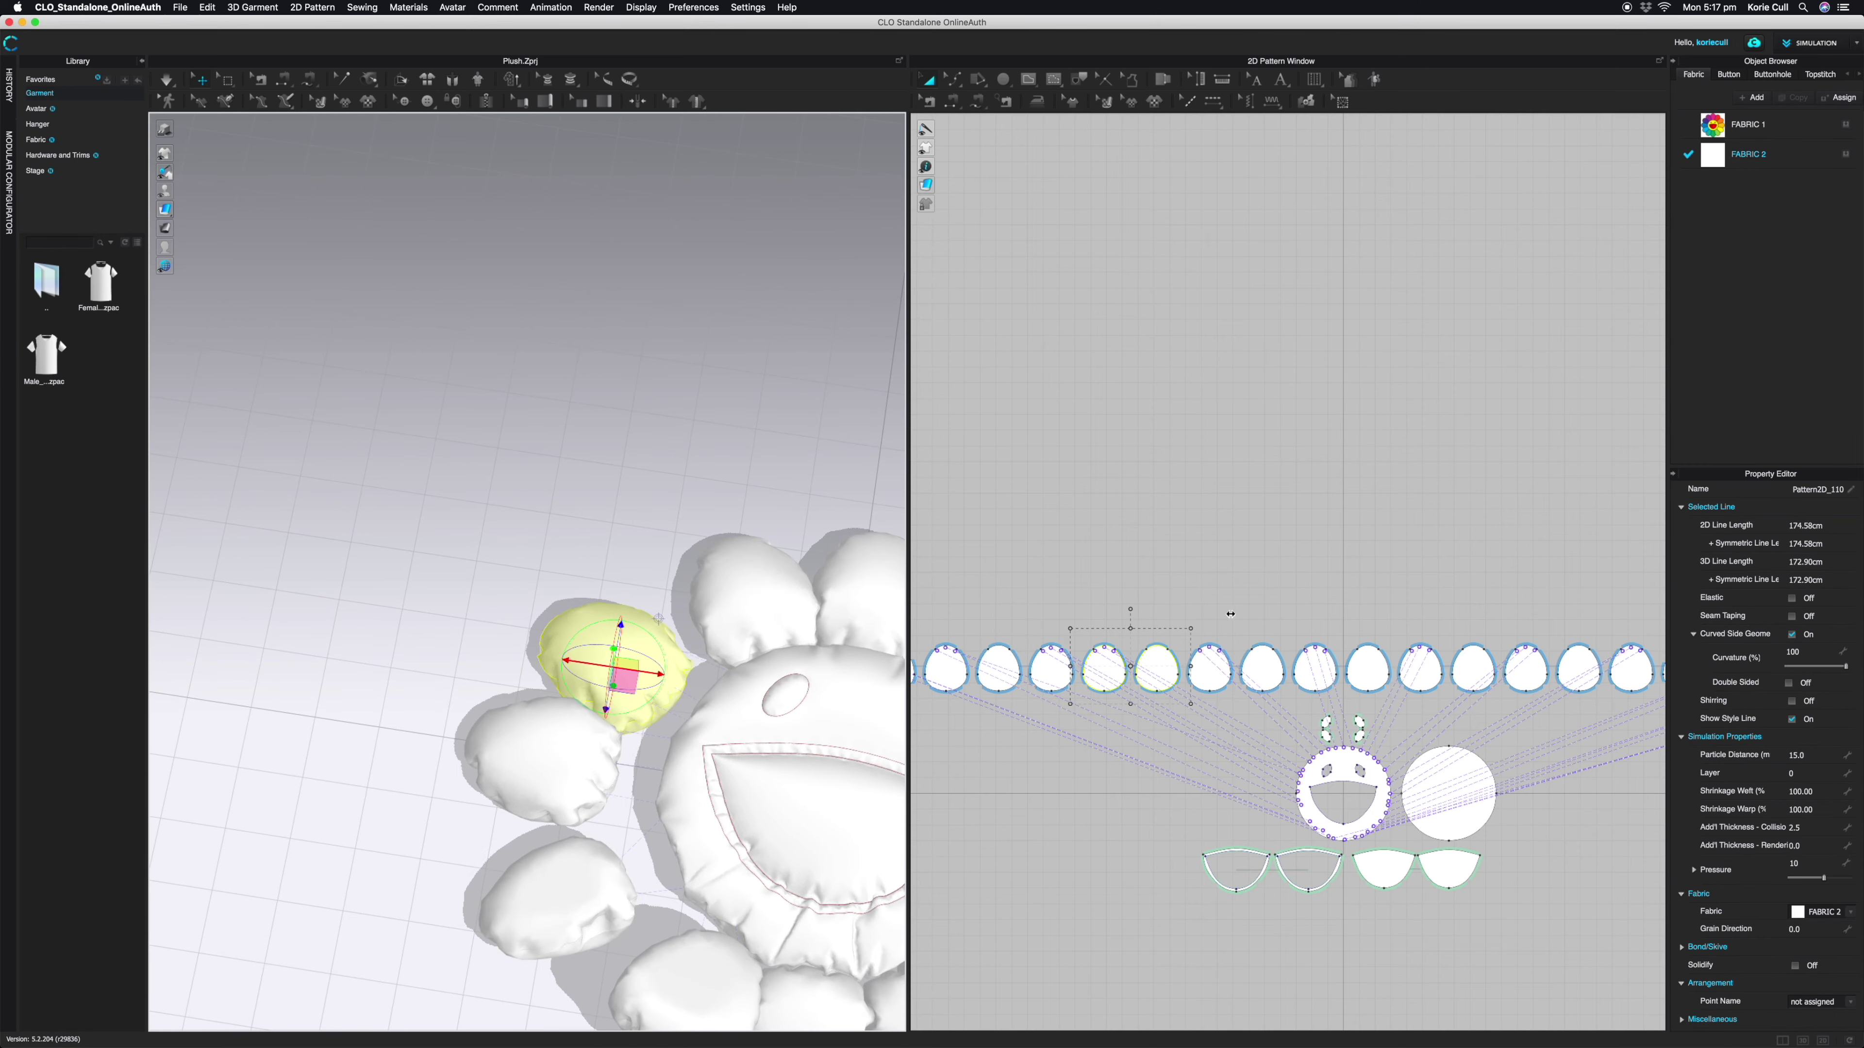
drag(1231, 614, 1194, 729)
mouse_move(587, 609)
right_down()
mouse_move(671, 589)
mouse_move(610, 639)
mouse_move(614, 576)
right_up()
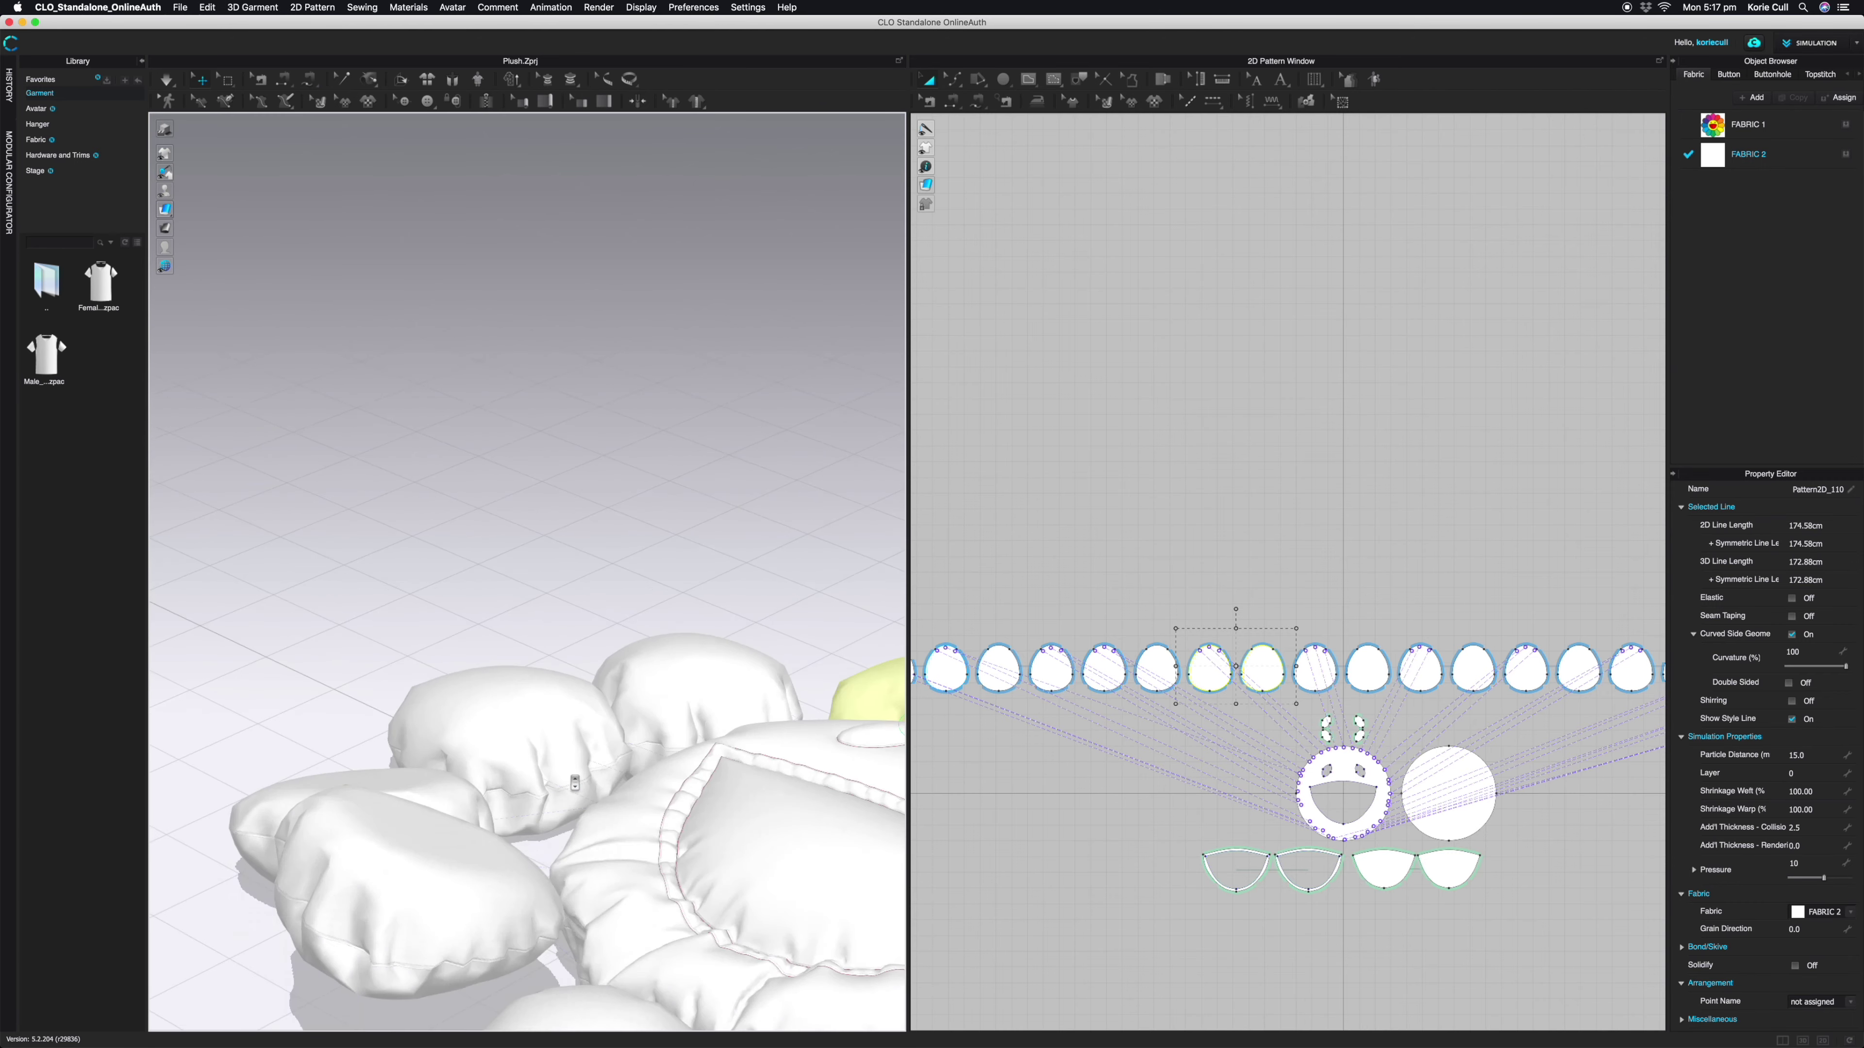
mouse_move(671, 558)
right_down()
mouse_move(617, 750)
mouse_move(612, 620)
mouse_move(557, 661)
right_up()
right_drag(1064, 514, 1320, 492)
drag(963, 572, 1110, 685)
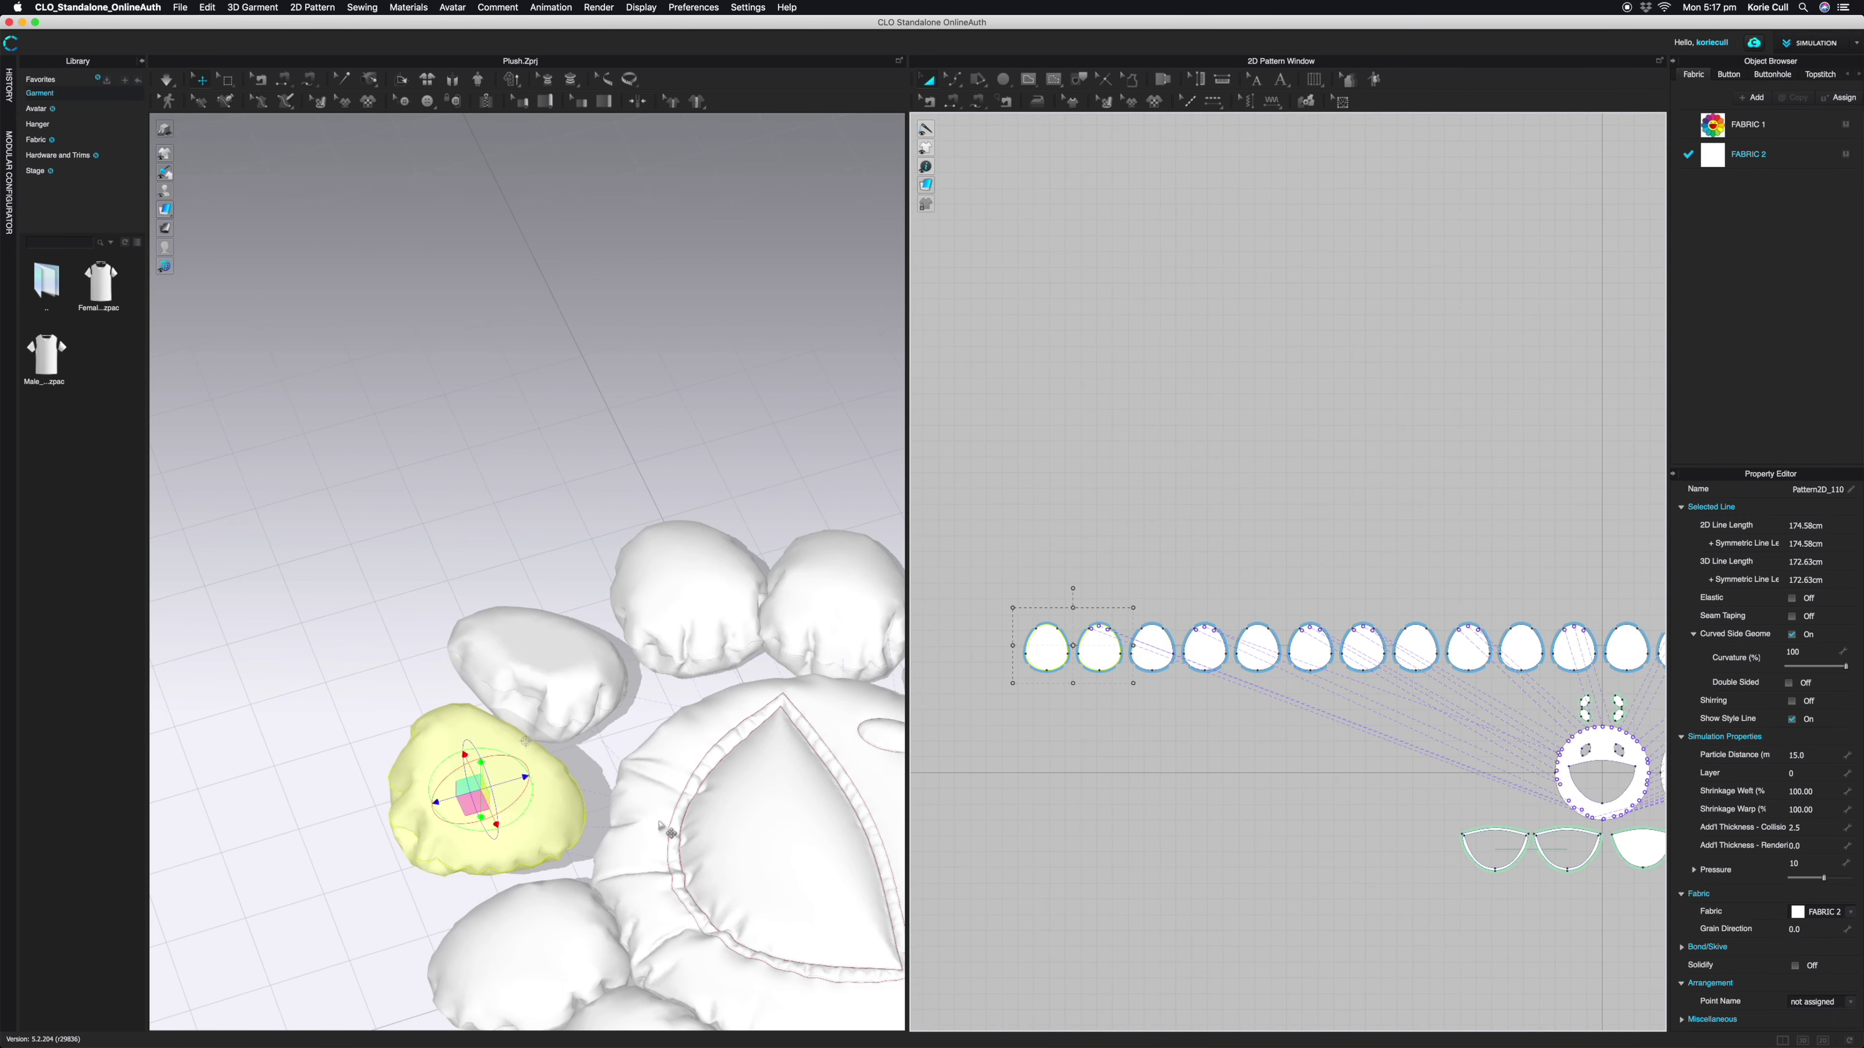
right_drag(661, 844, 719, 930)
mouse_move(657, 736)
mouse_down()
mouse_move(667, 783)
mouse_move(604, 775)
mouse_up()
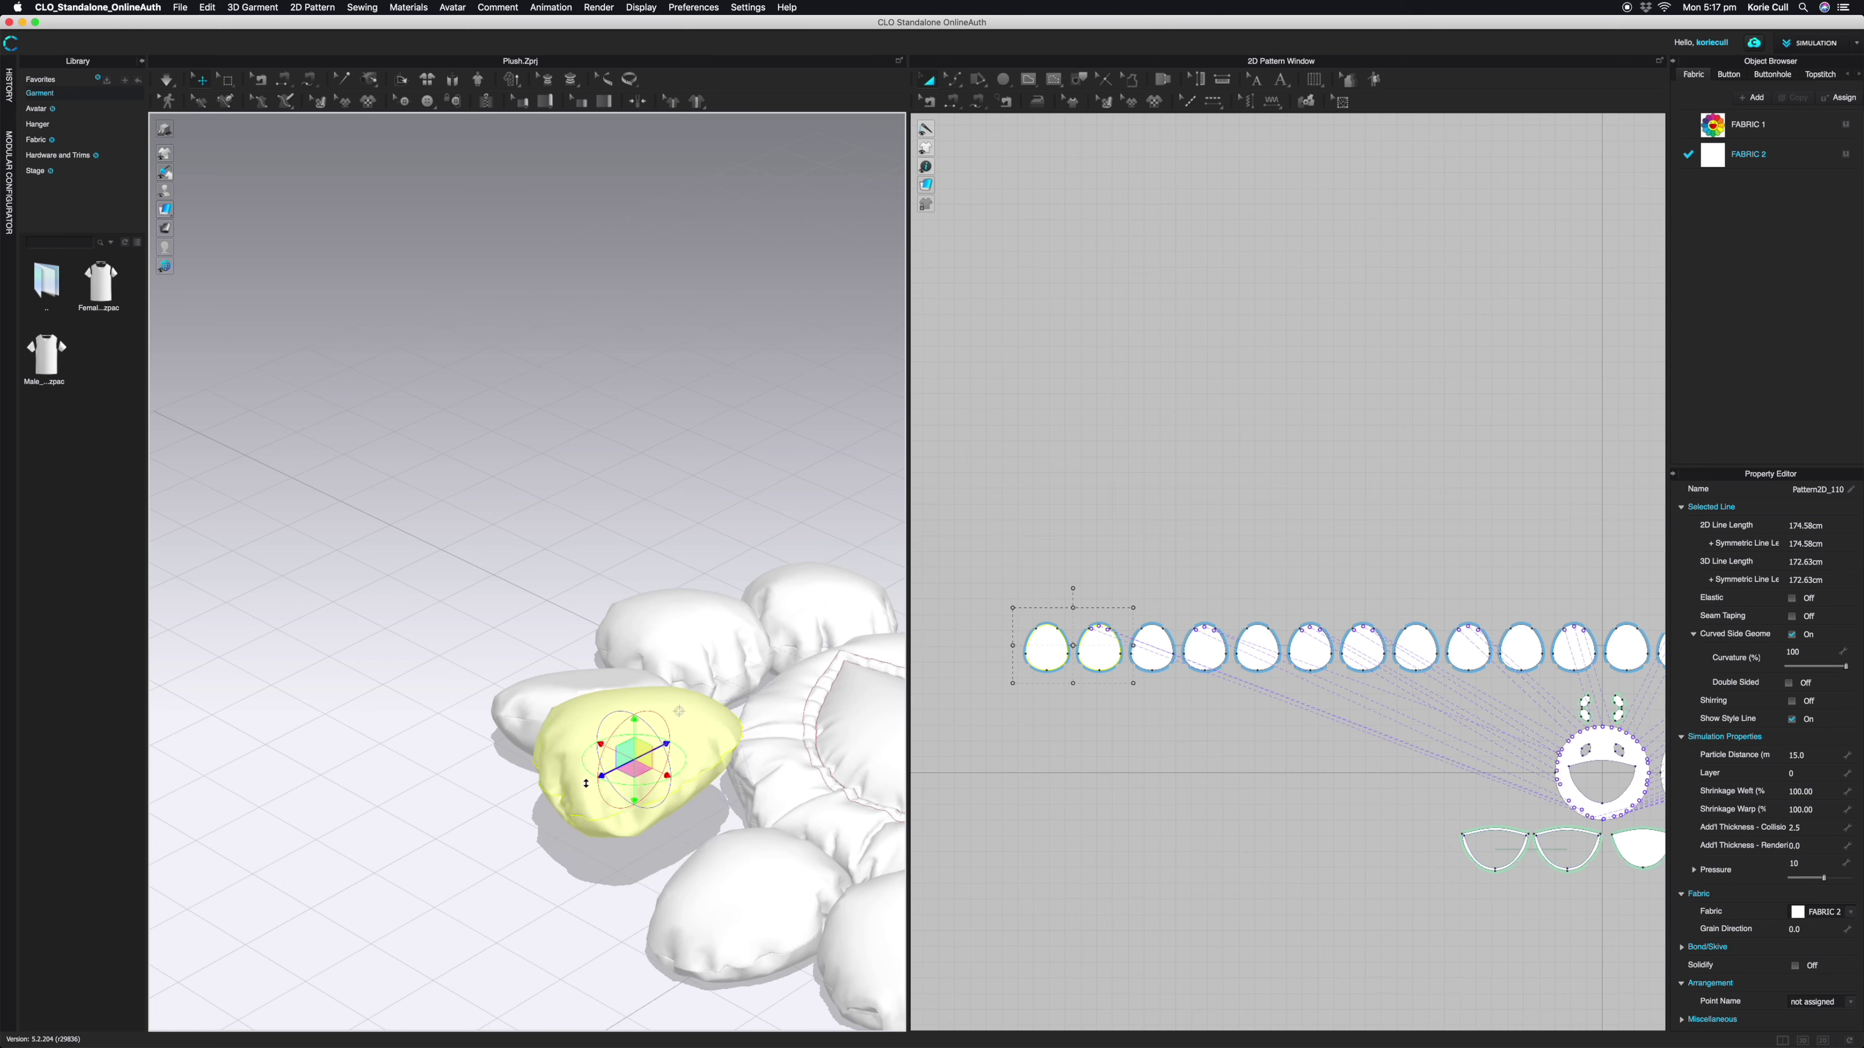
Step: Rotate two more petals, one more upright and one lying flatter
click(672, 653)
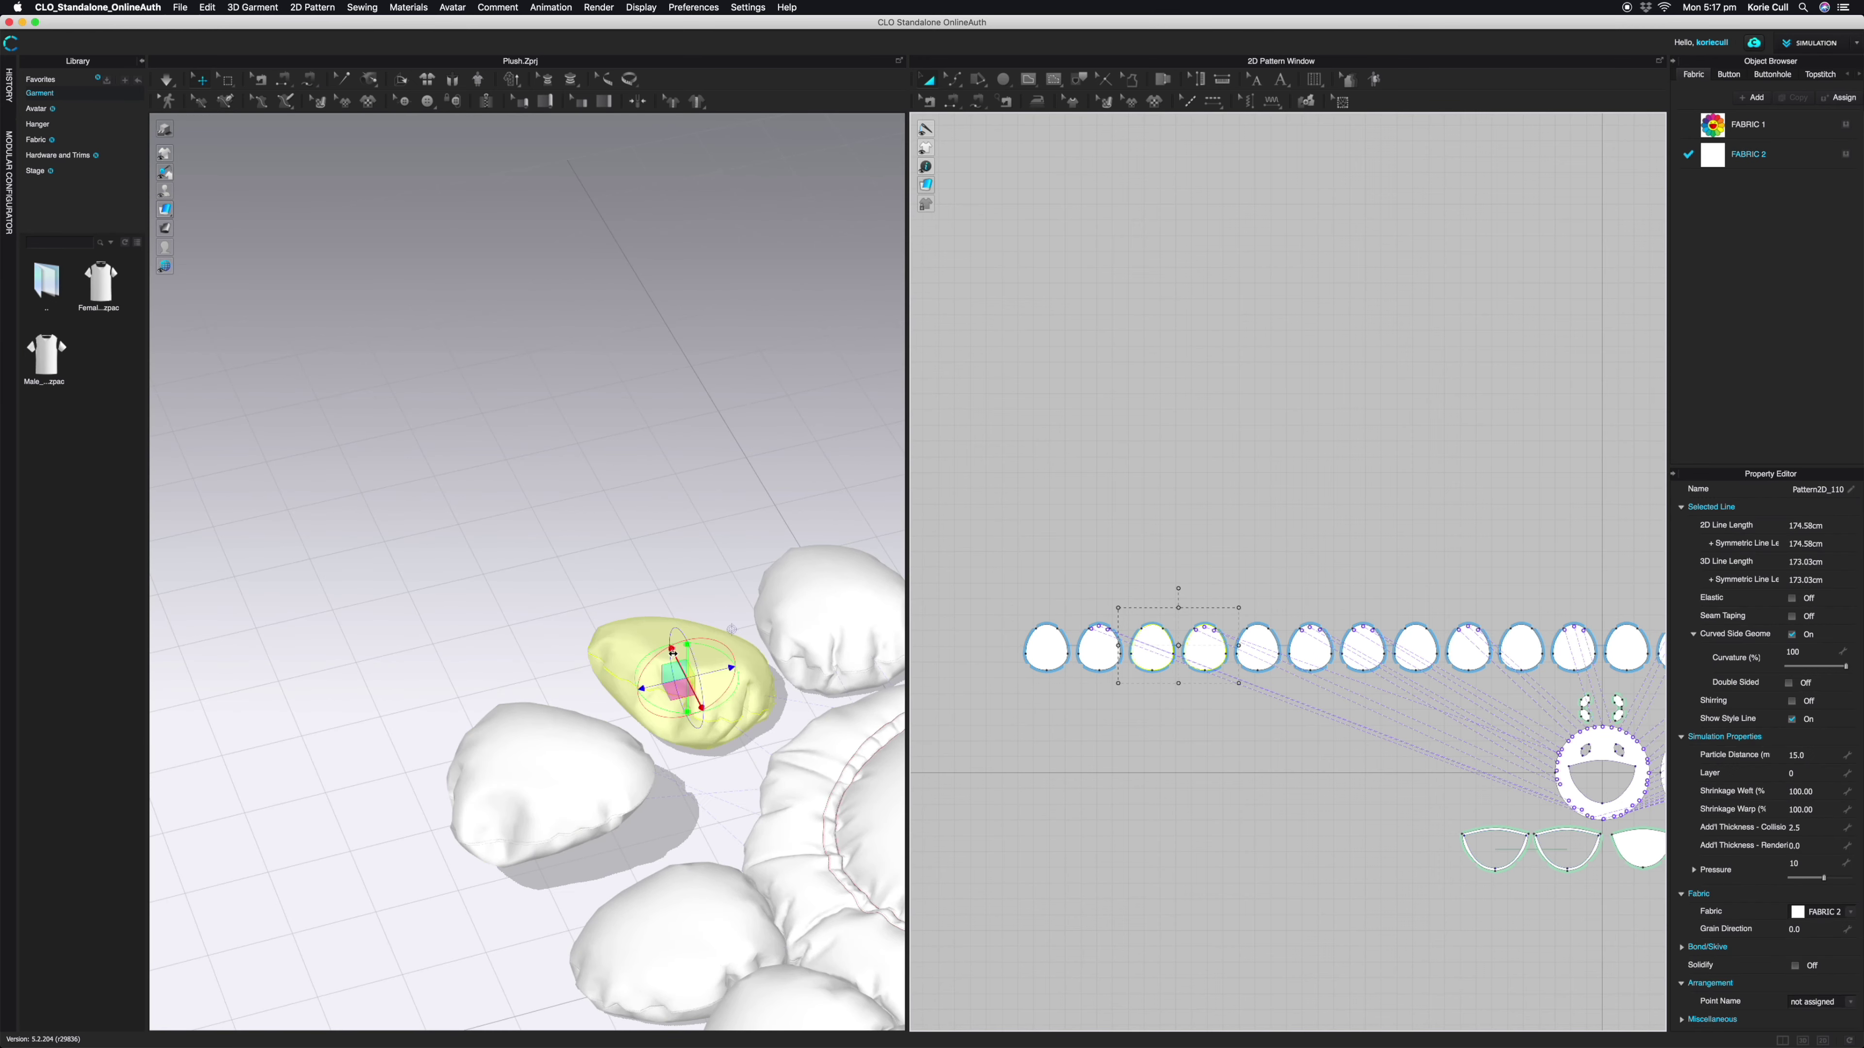
mouse_move(672, 653)
mouse_down()
mouse_move(617, 742)
mouse_move(731, 713)
mouse_up()
right_drag(829, 678, 558, 646)
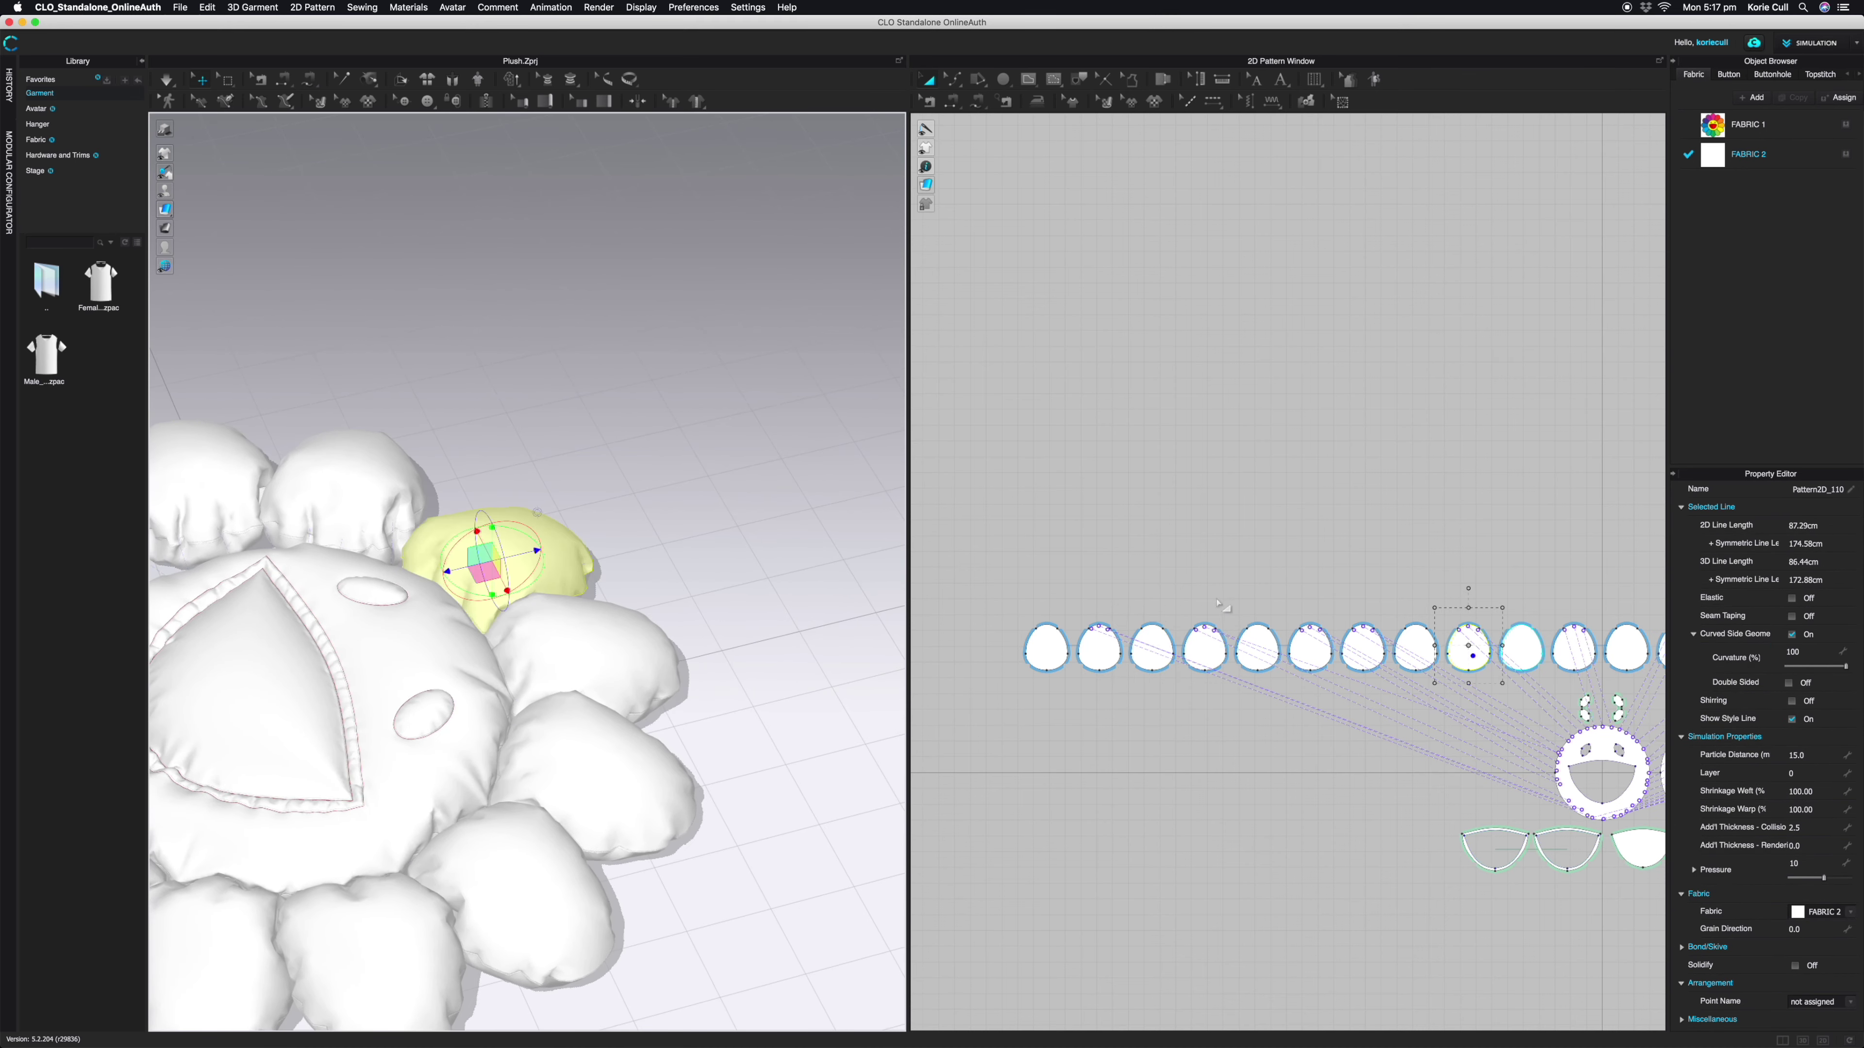
middle_drag(1541, 661, 1242, 676)
drag(1145, 606, 1242, 704)
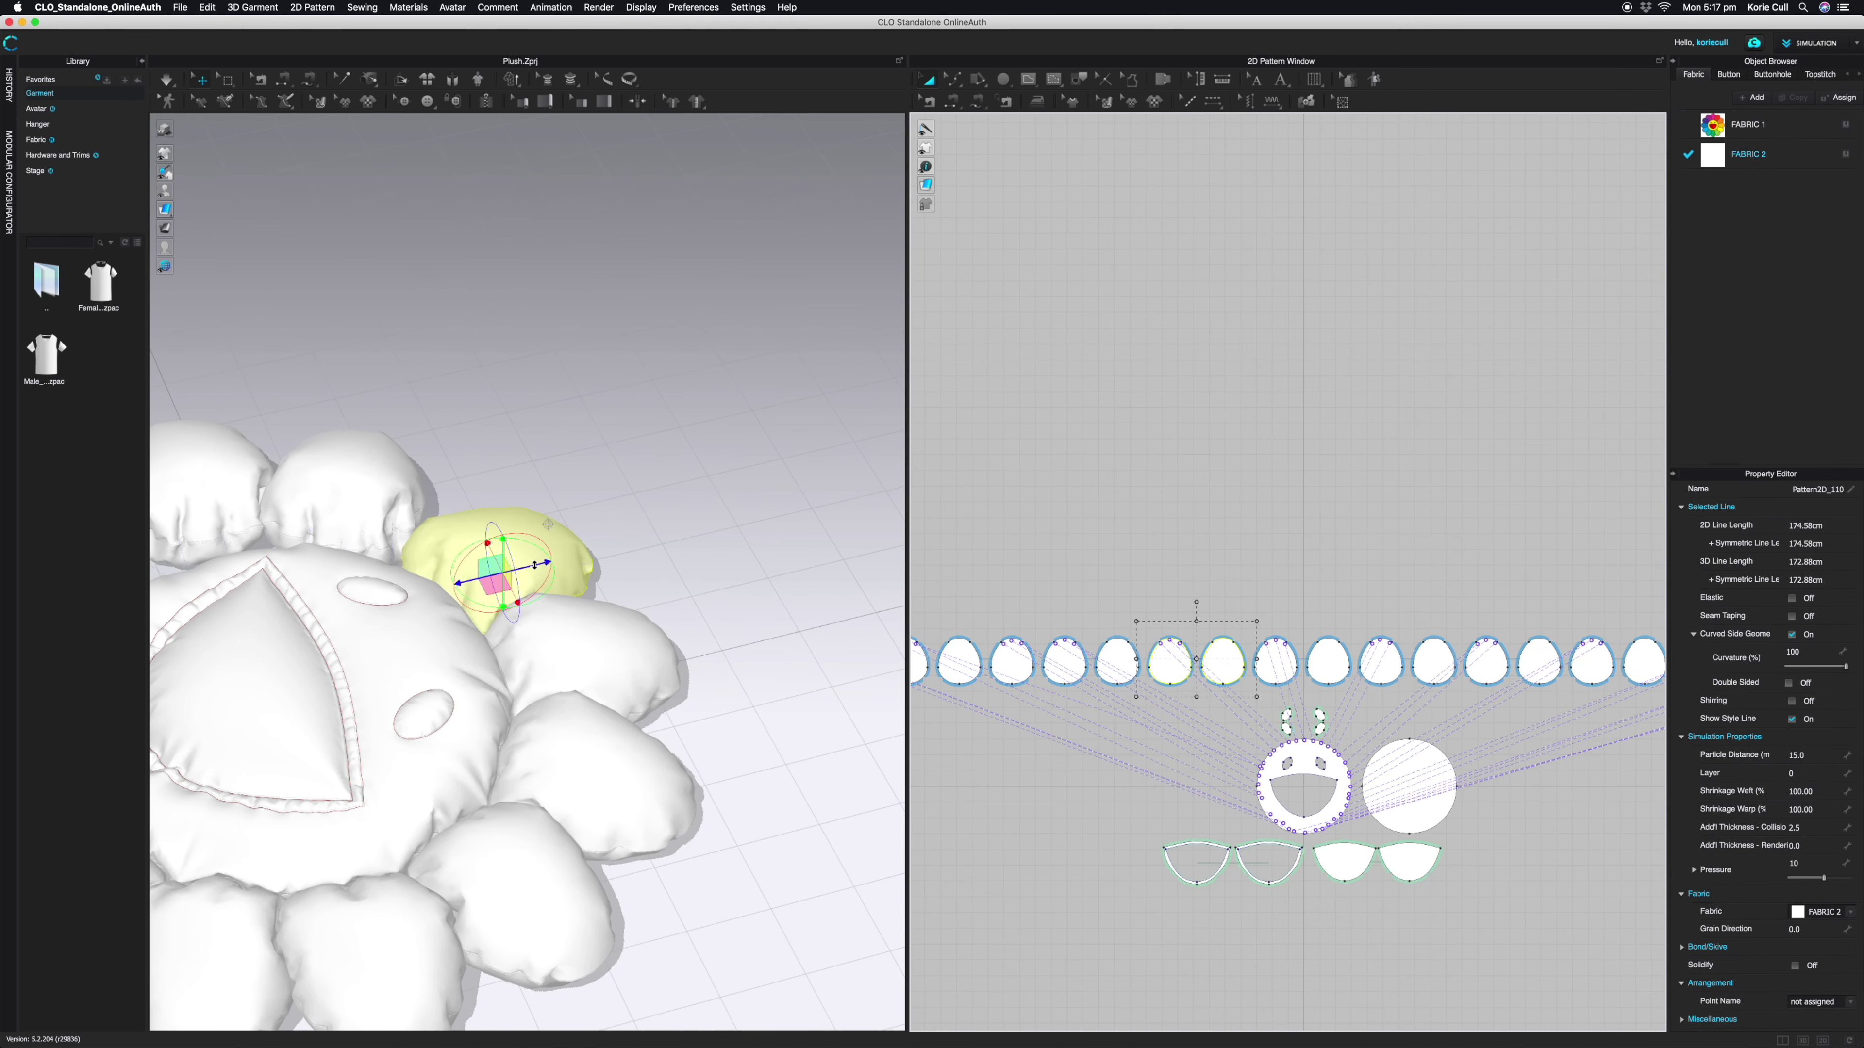
right_drag(548, 524, 513, 477)
scroll(526, 475, up, 2)
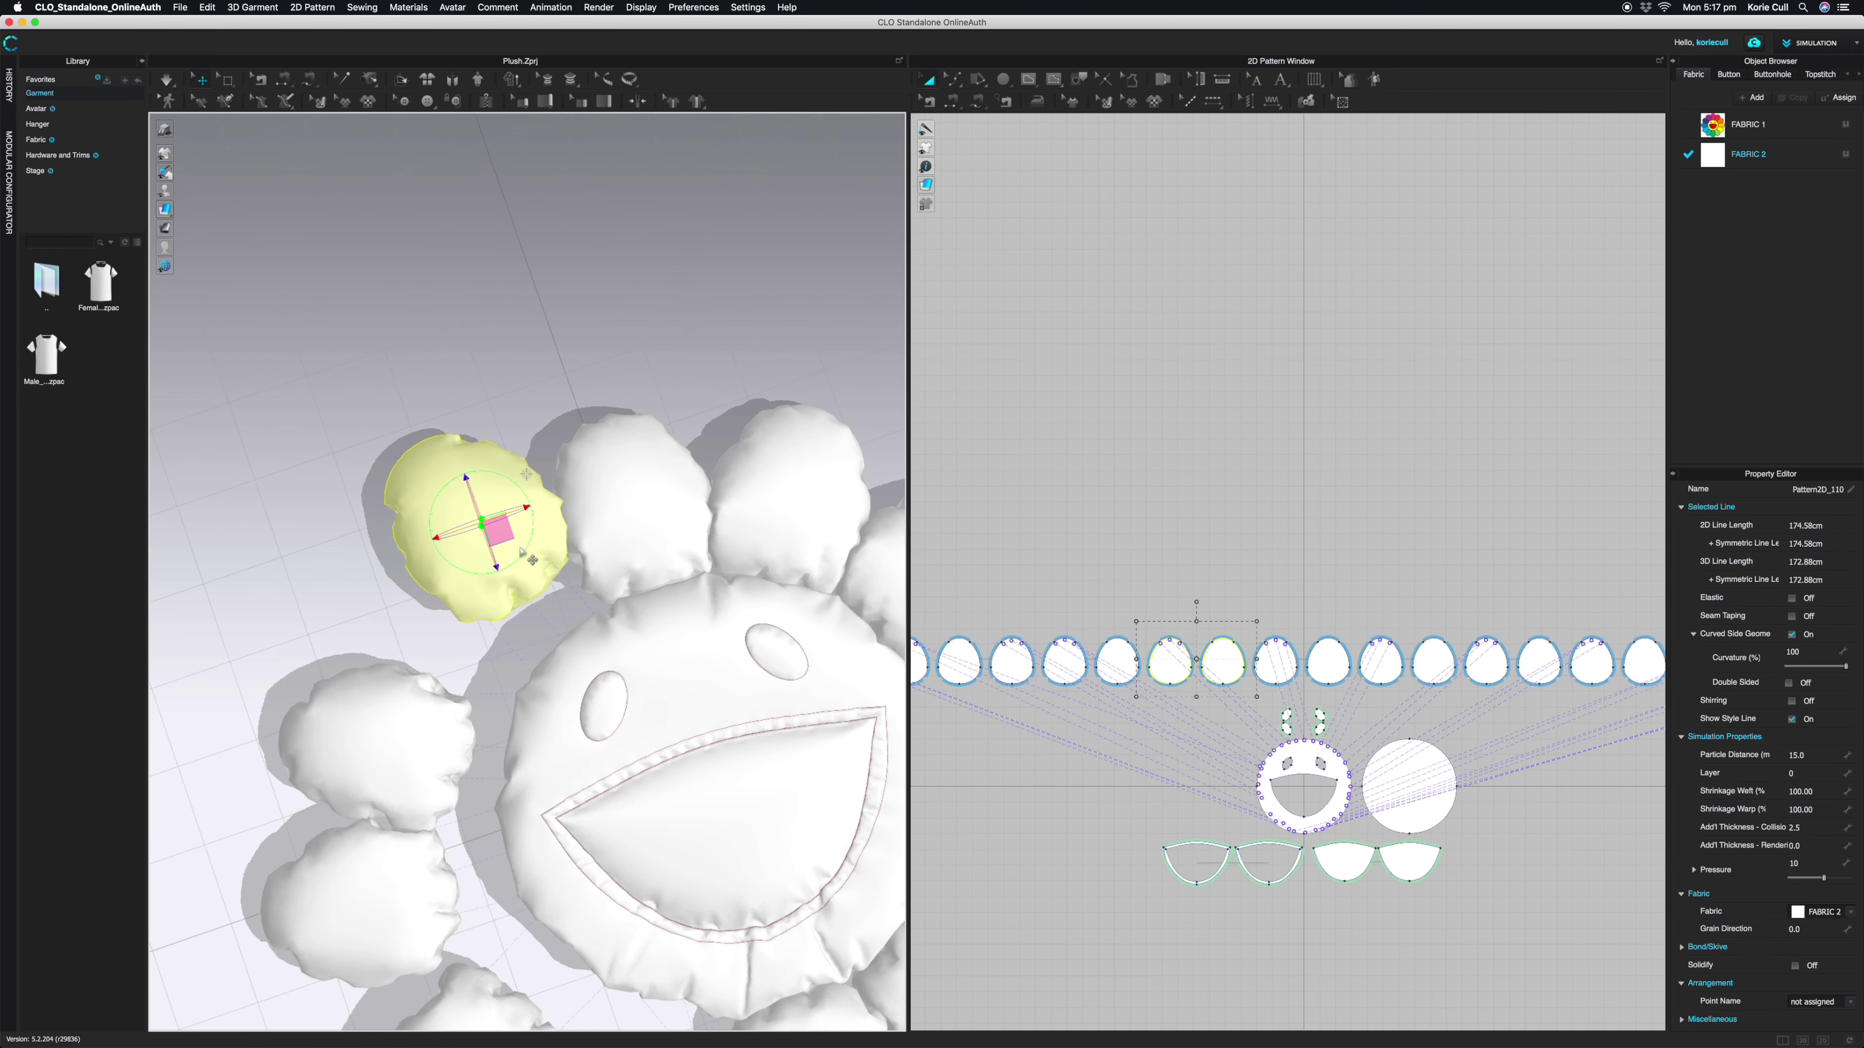
drag(523, 552, 389, 420)
scroll(570, 534, down, 3)
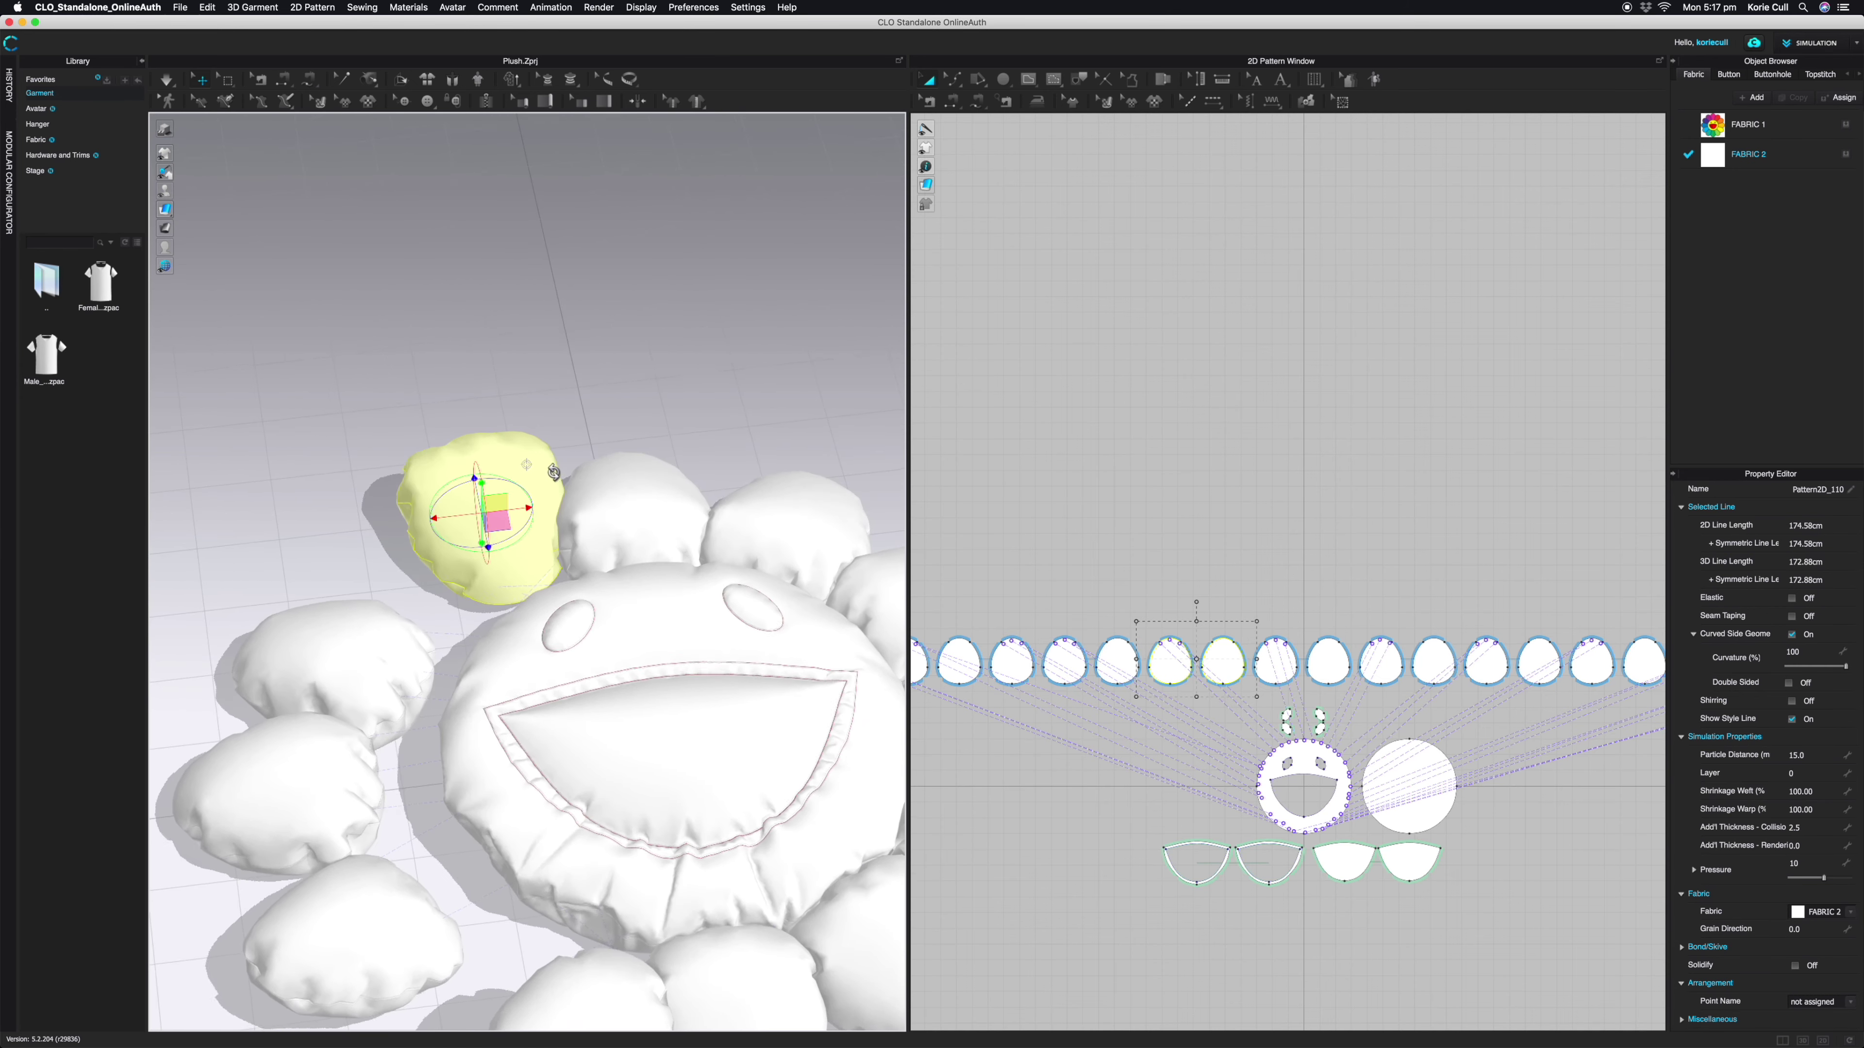
Step: Deselect and undo the last two petal changes with Ctrl+Z
key(Escape)
key(ctrl+z)
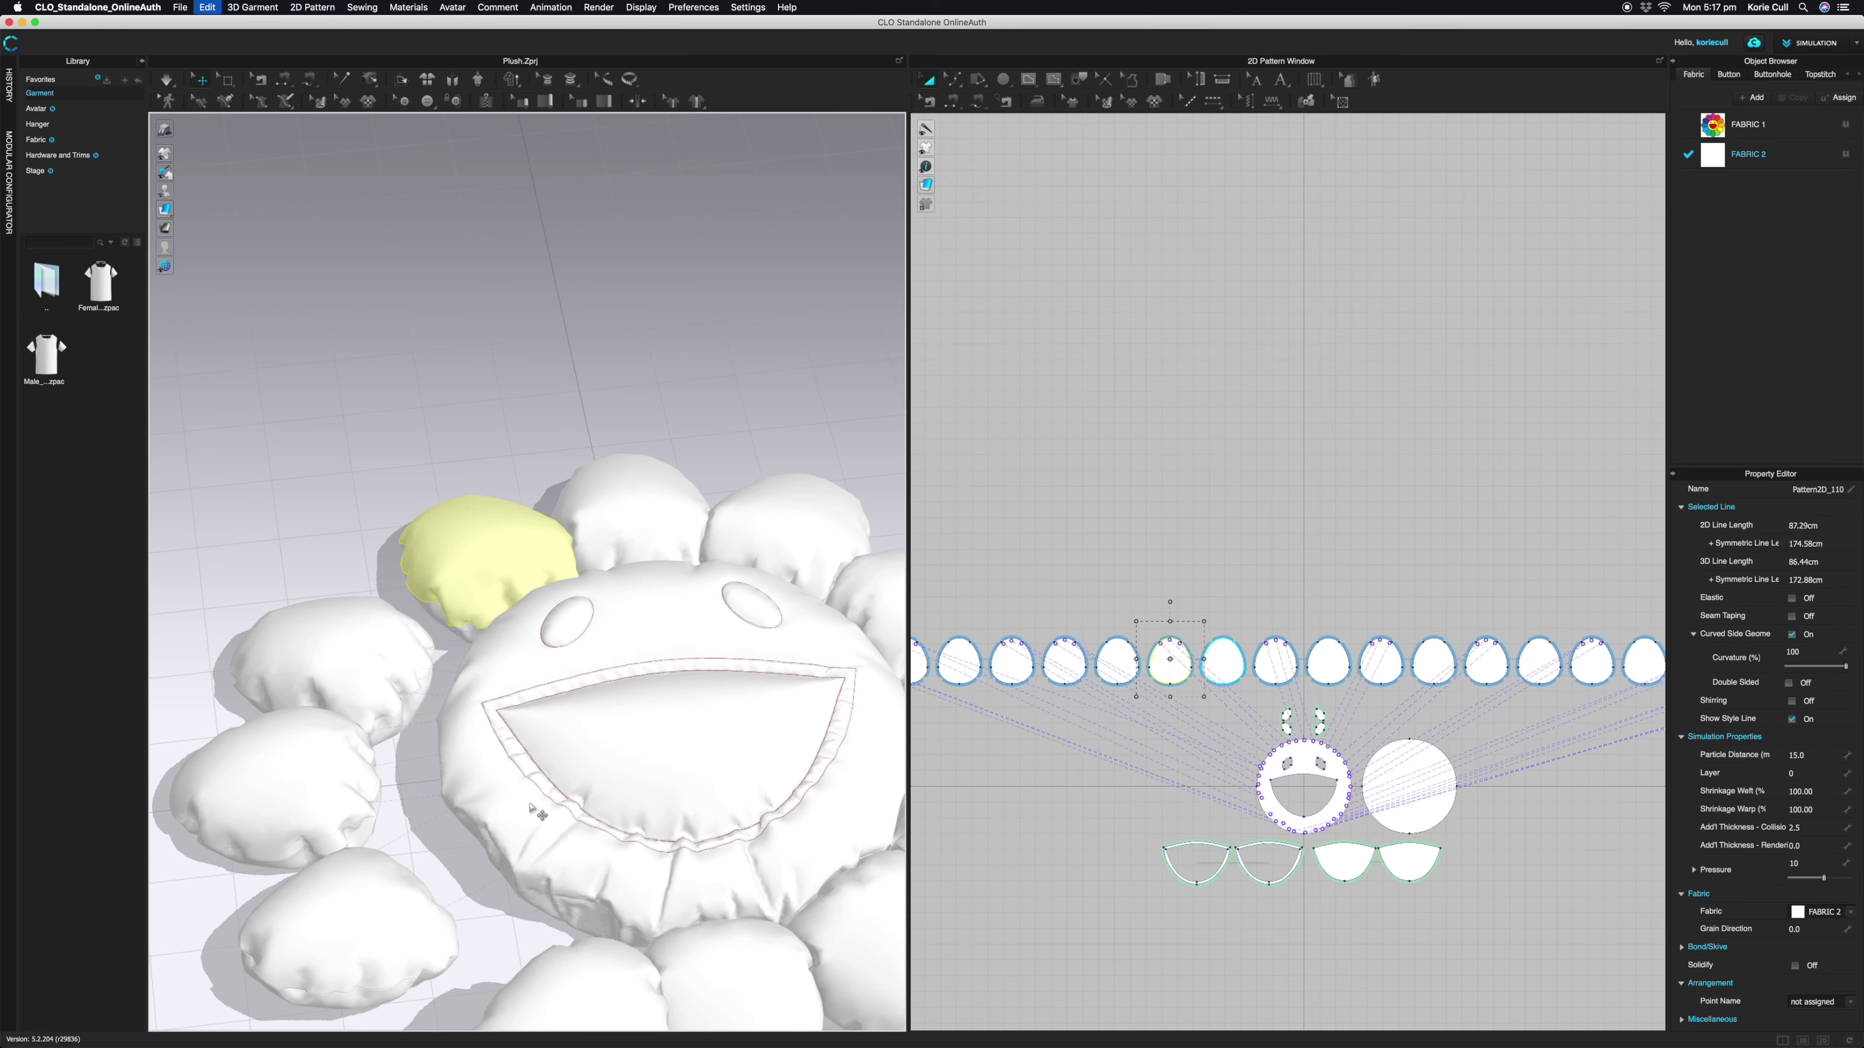
scroll(525, 821, down, 3)
key(ctrl+z)
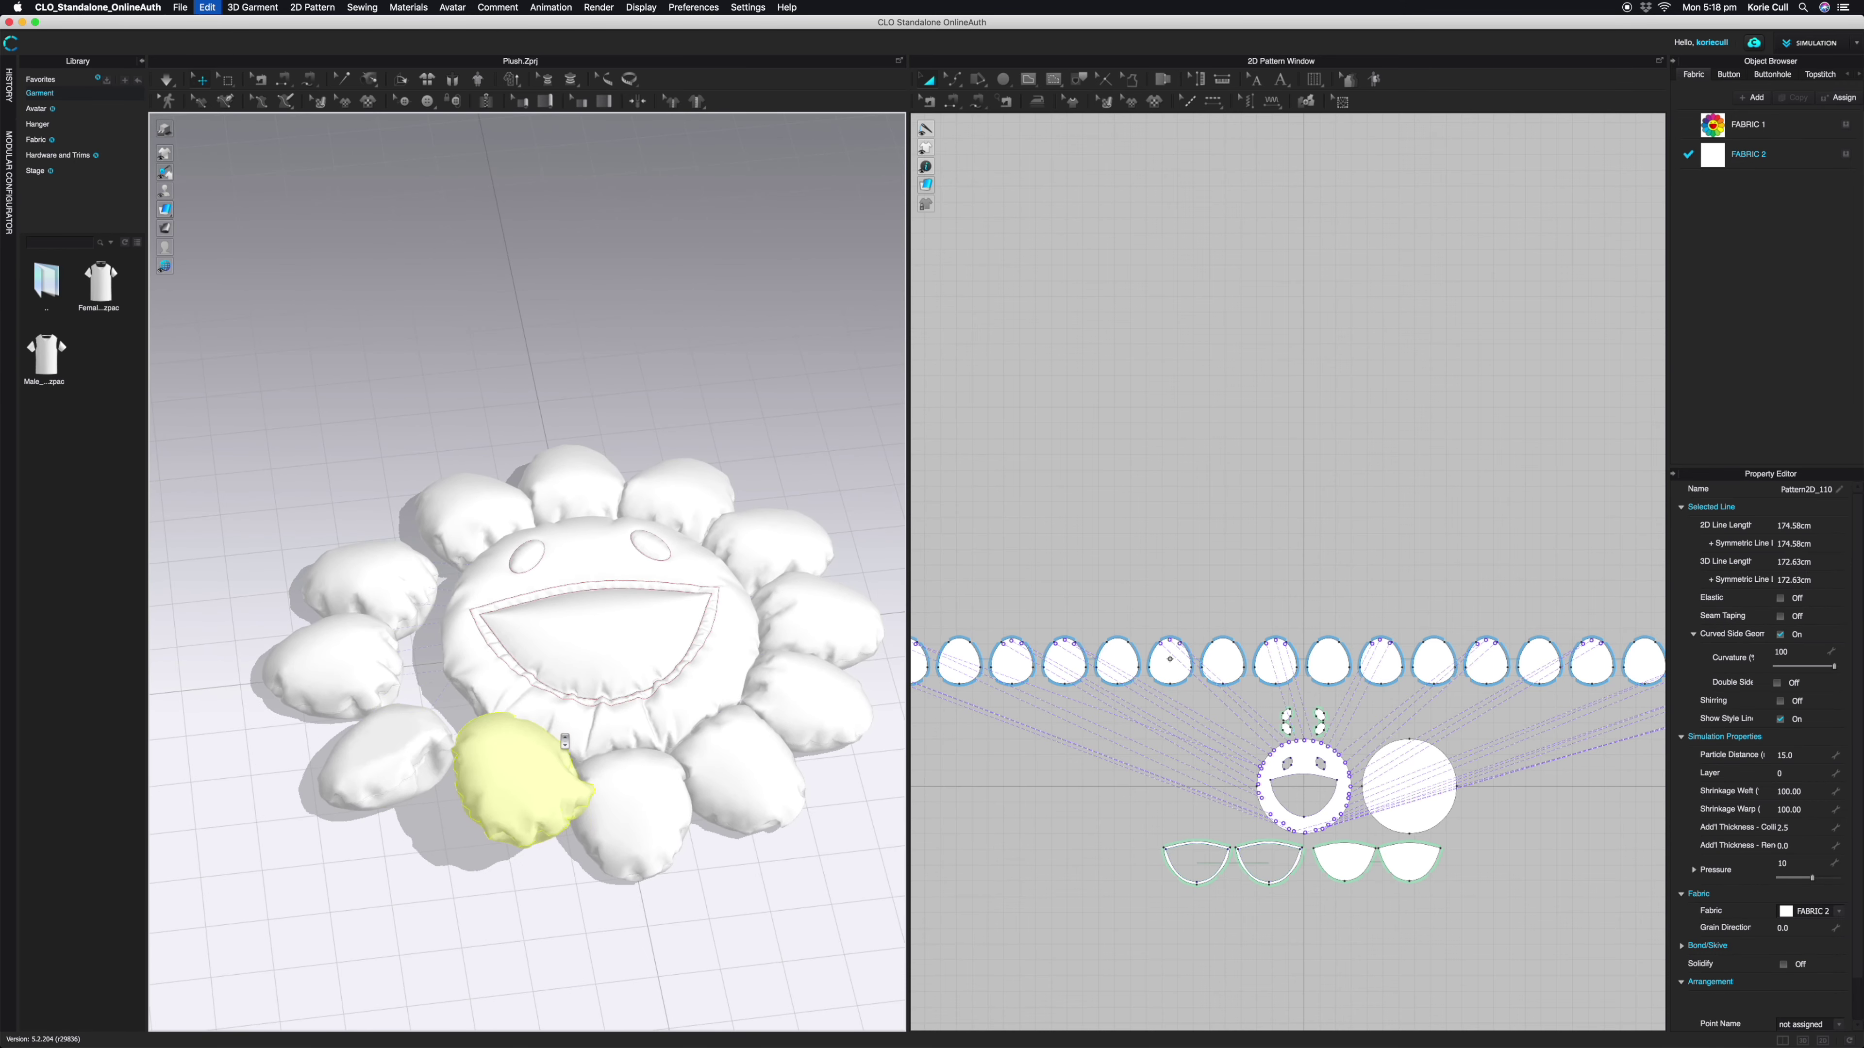
key(Escape)
right_drag(564, 742, 558, 793)
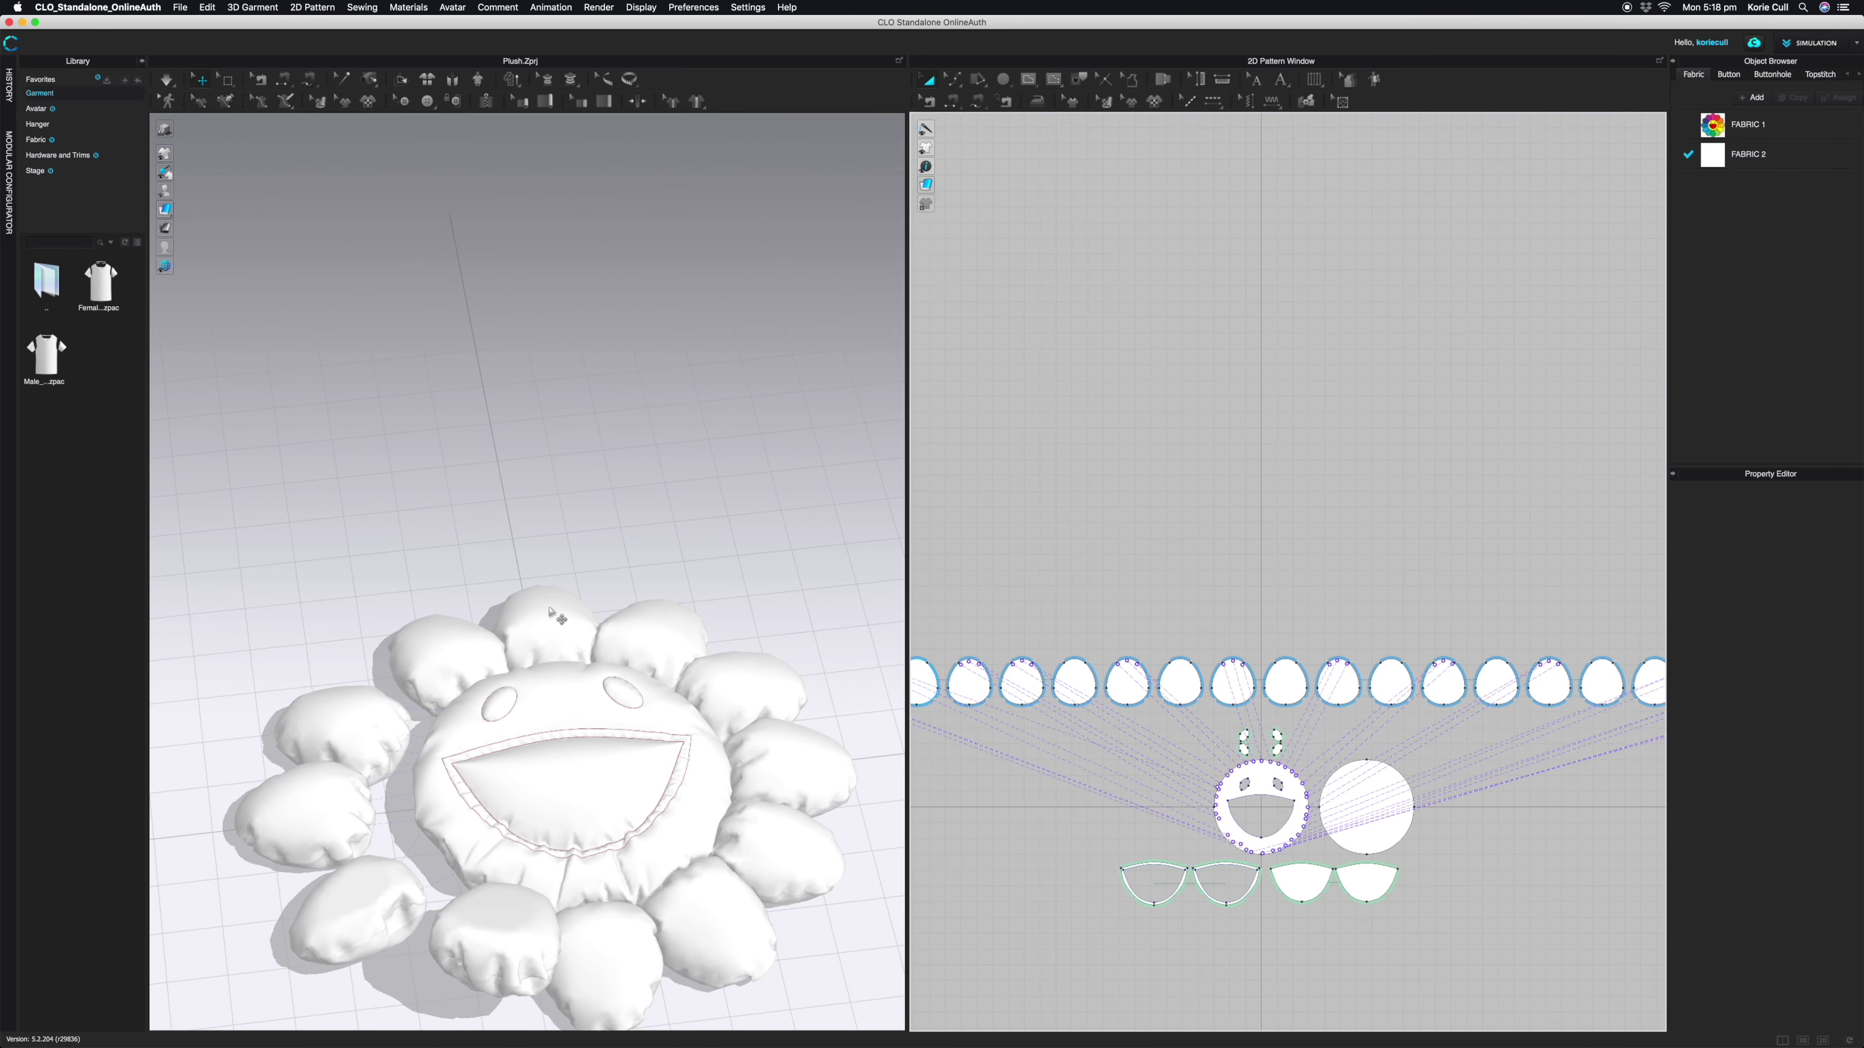
Step: Move one petal beside the face up and to the right
click(1223, 660)
scroll(1145, 646, up, 3)
click(1072, 614)
drag(1294, 777, 1295, 778)
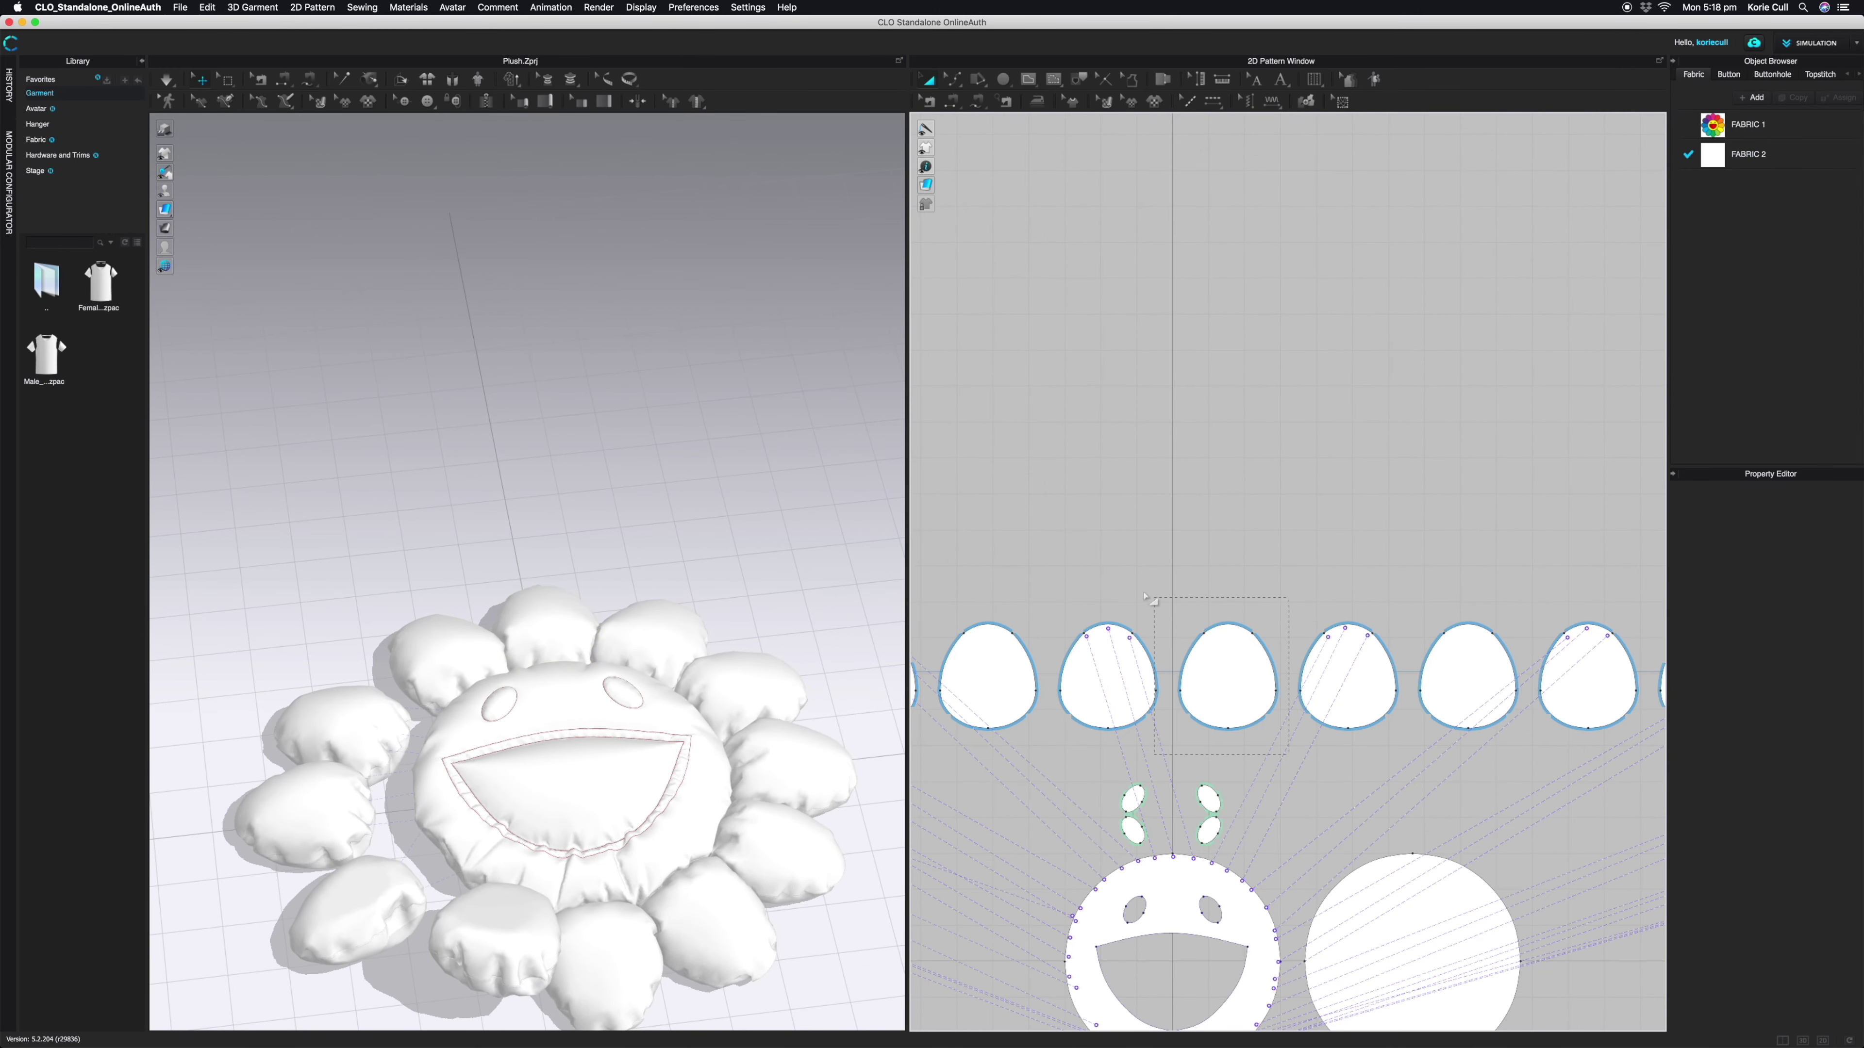
right_drag(601, 734, 539, 679)
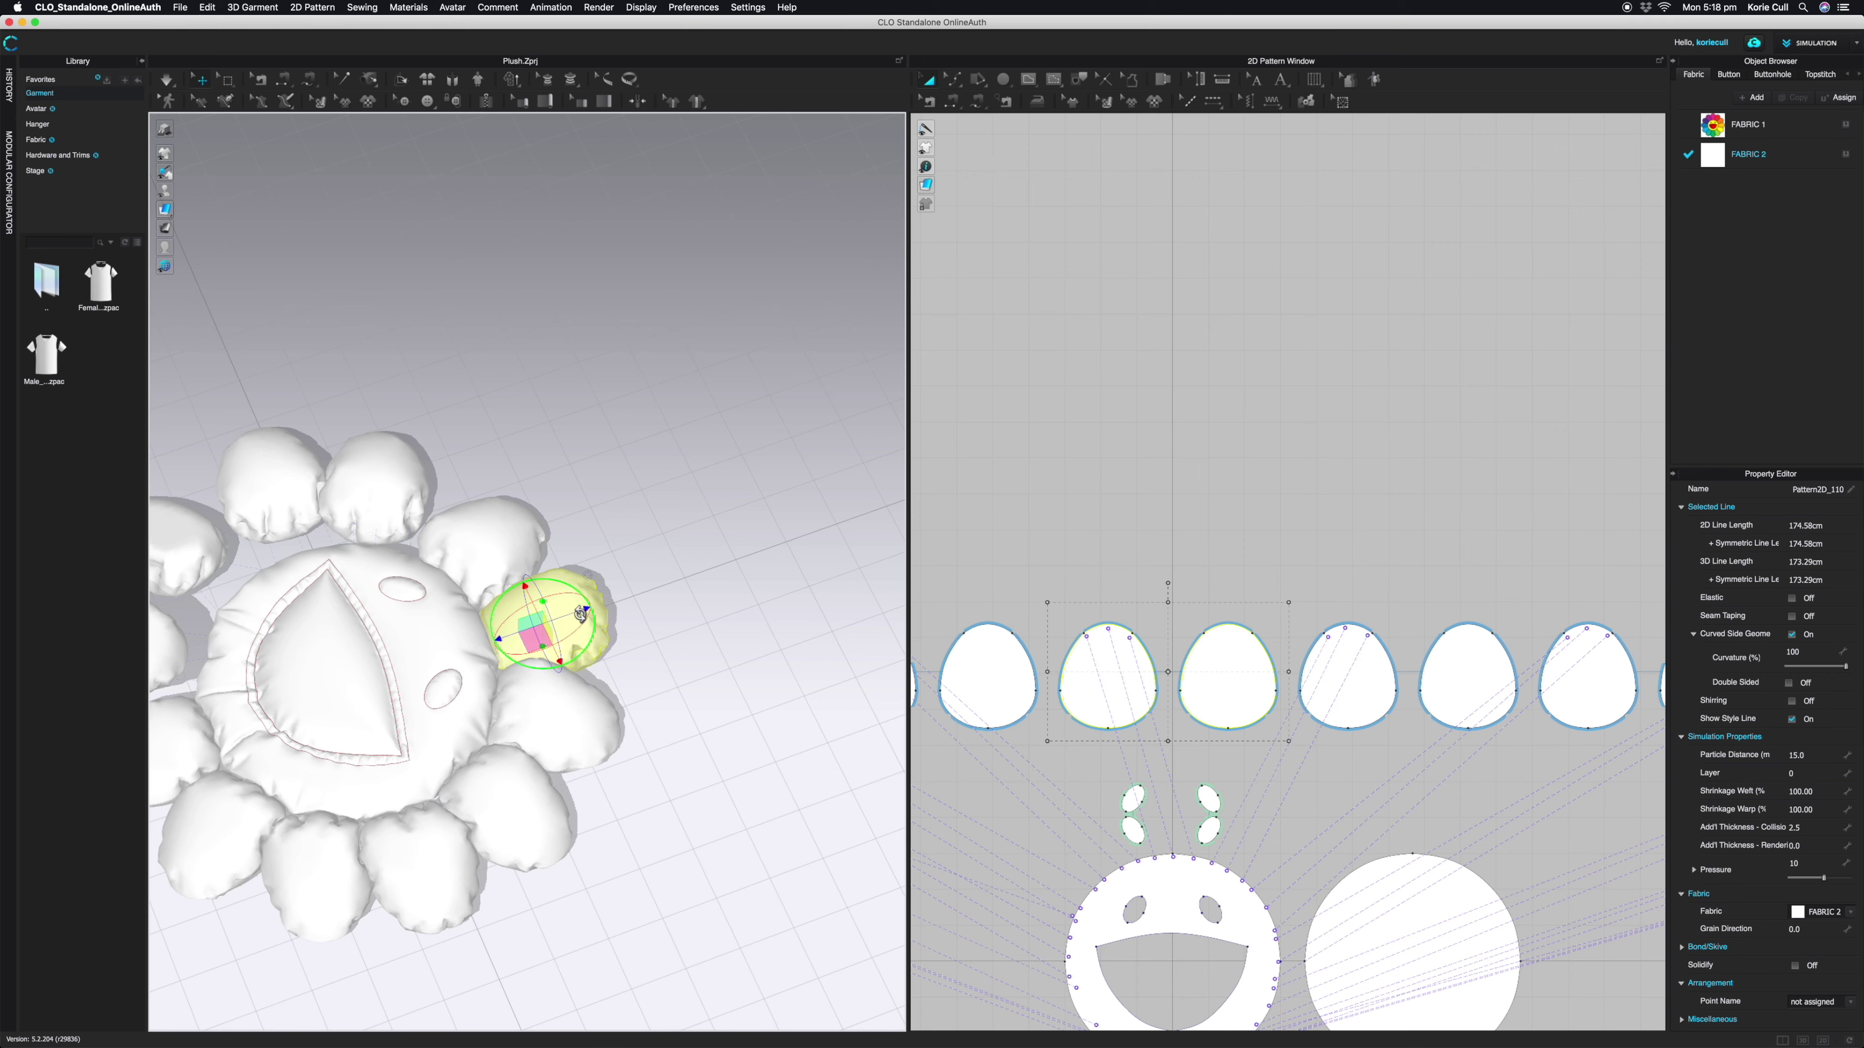
mouse_move(579, 614)
mouse_down()
mouse_move(636, 586)
mouse_move(665, 720)
mouse_up()
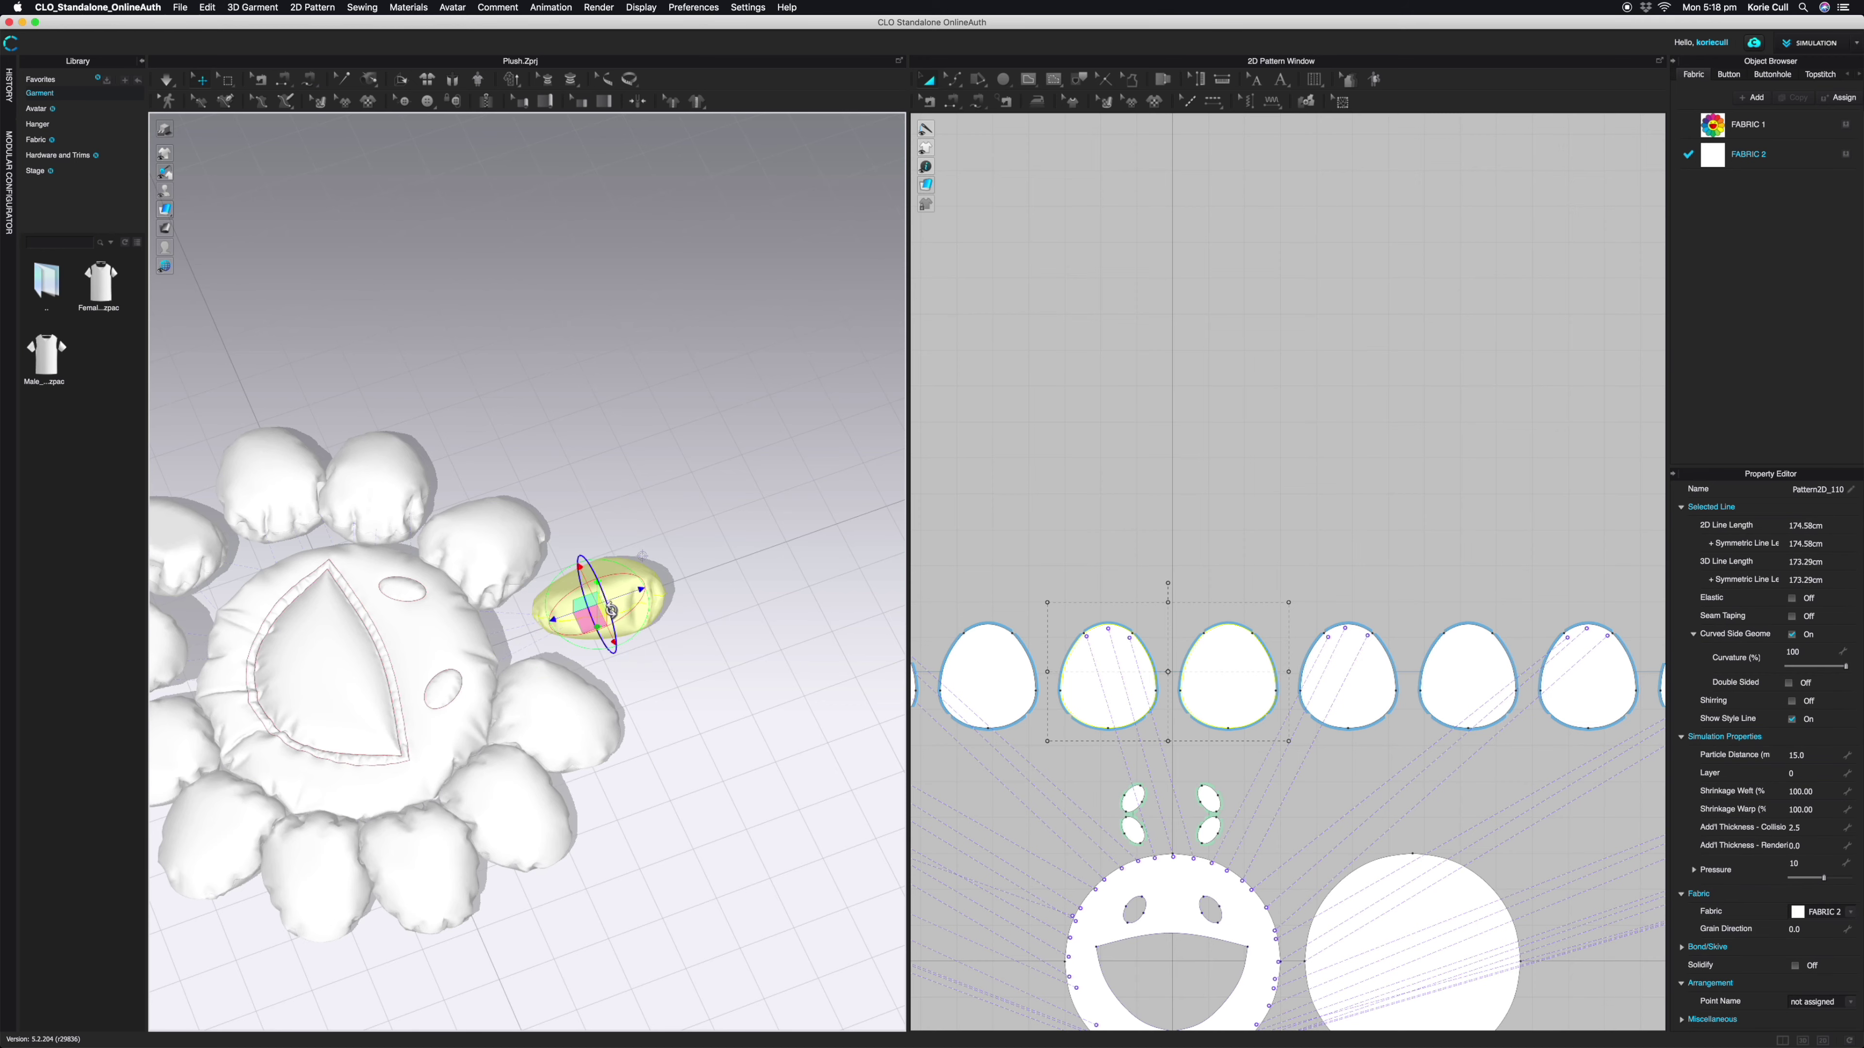
right_drag(778, 725, 1047, 674)
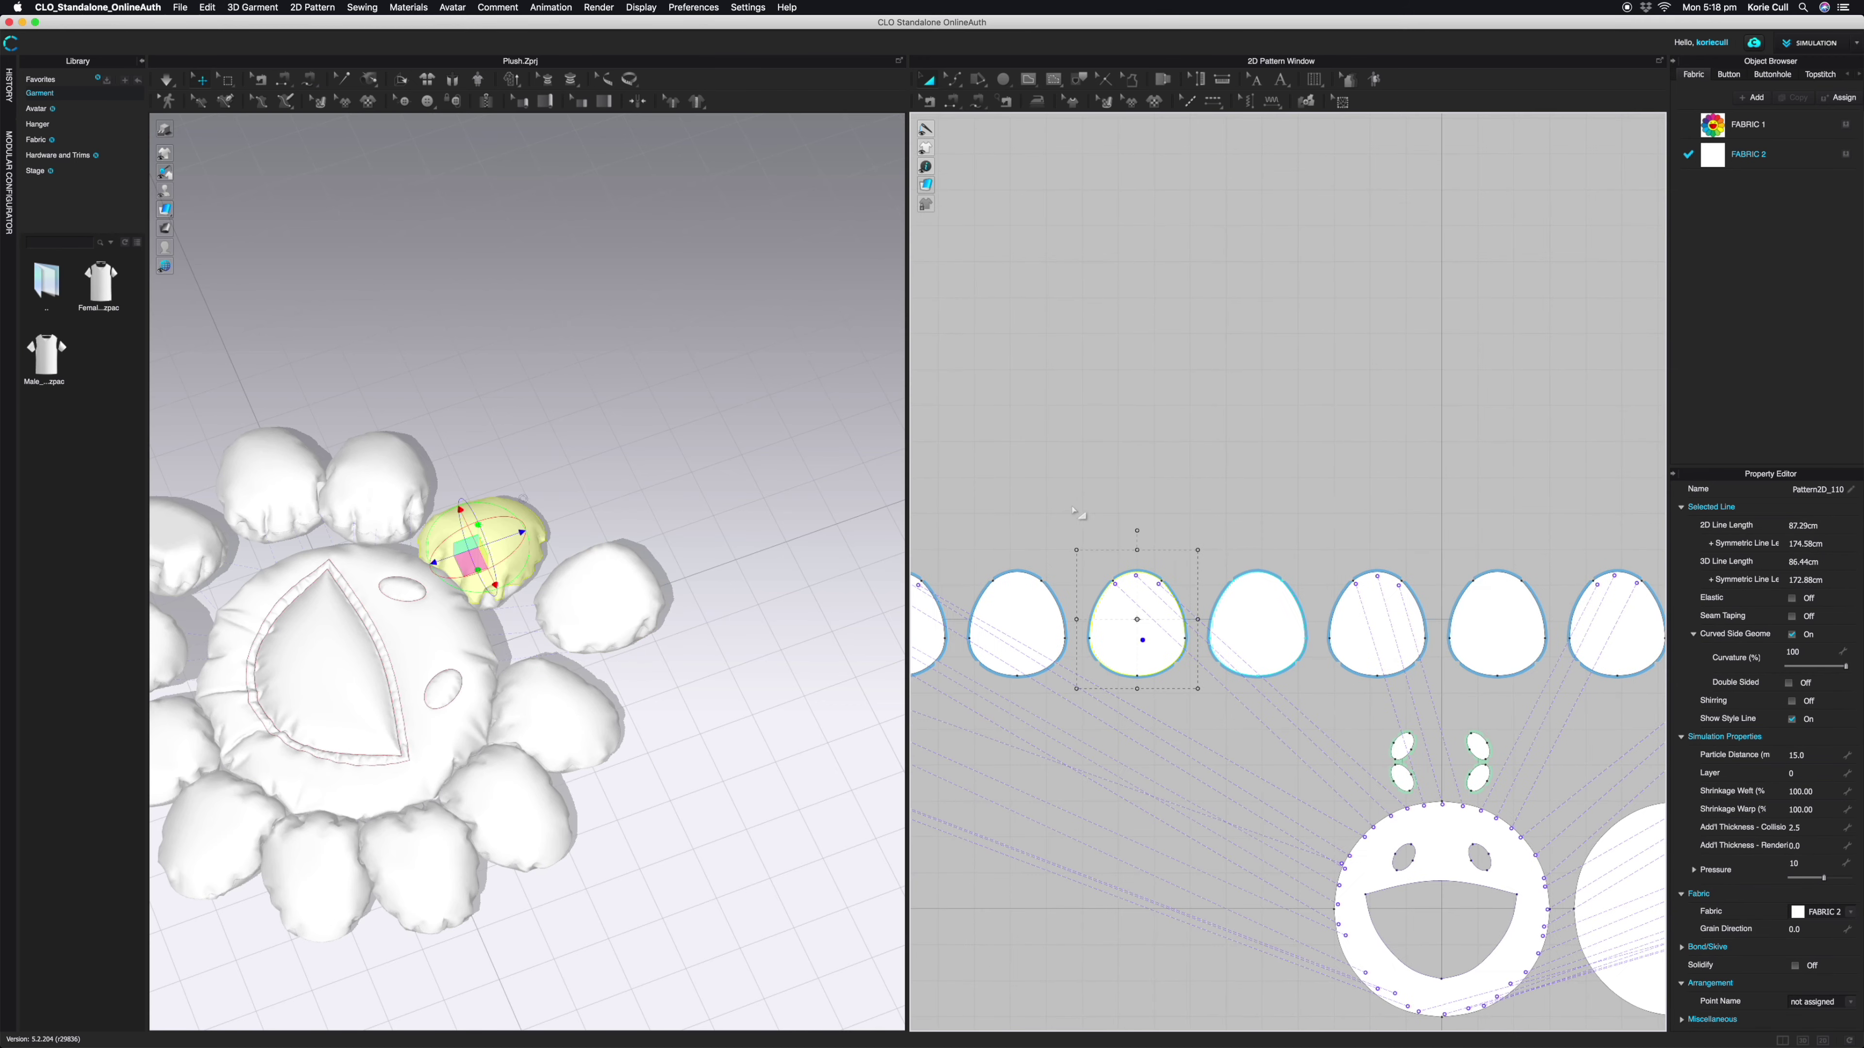
click(1047, 674)
Step: Rotate the next petal into a rounder shape and slide it up-left toward the face
drag(1047, 674, 1067, 713)
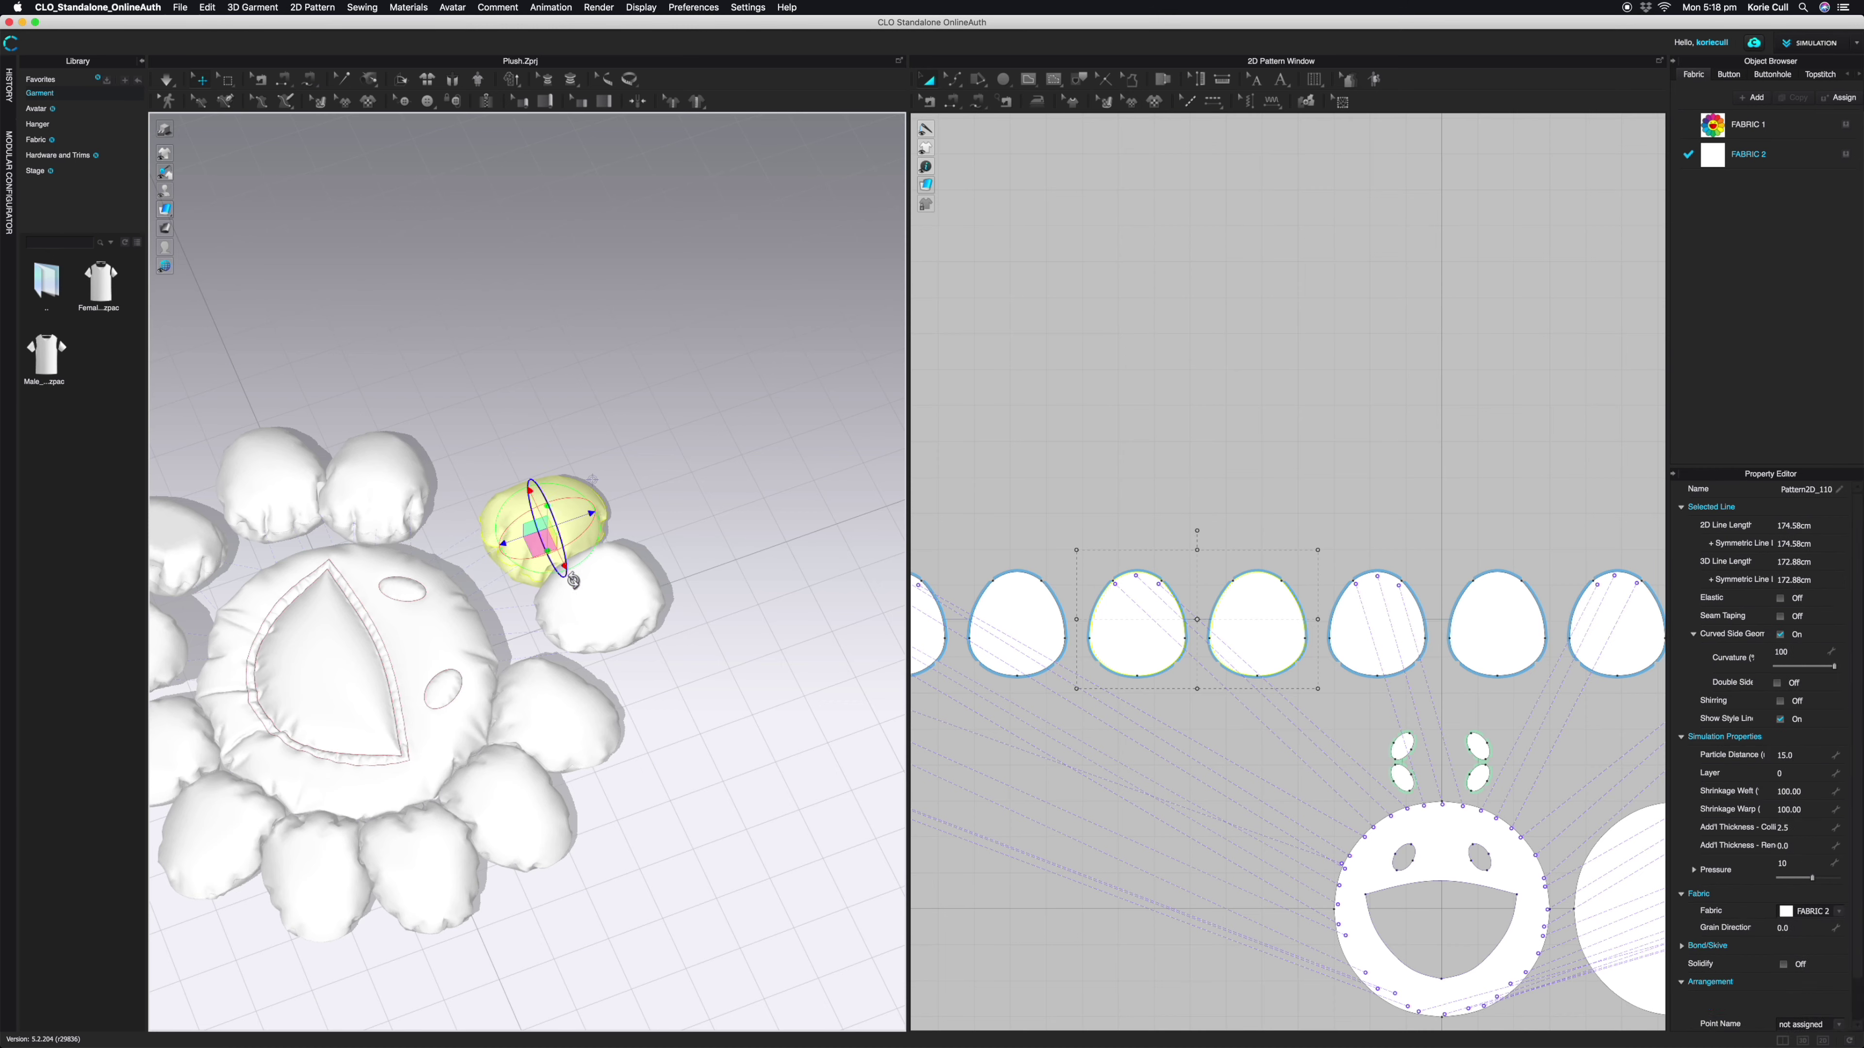
drag(579, 561, 520, 558)
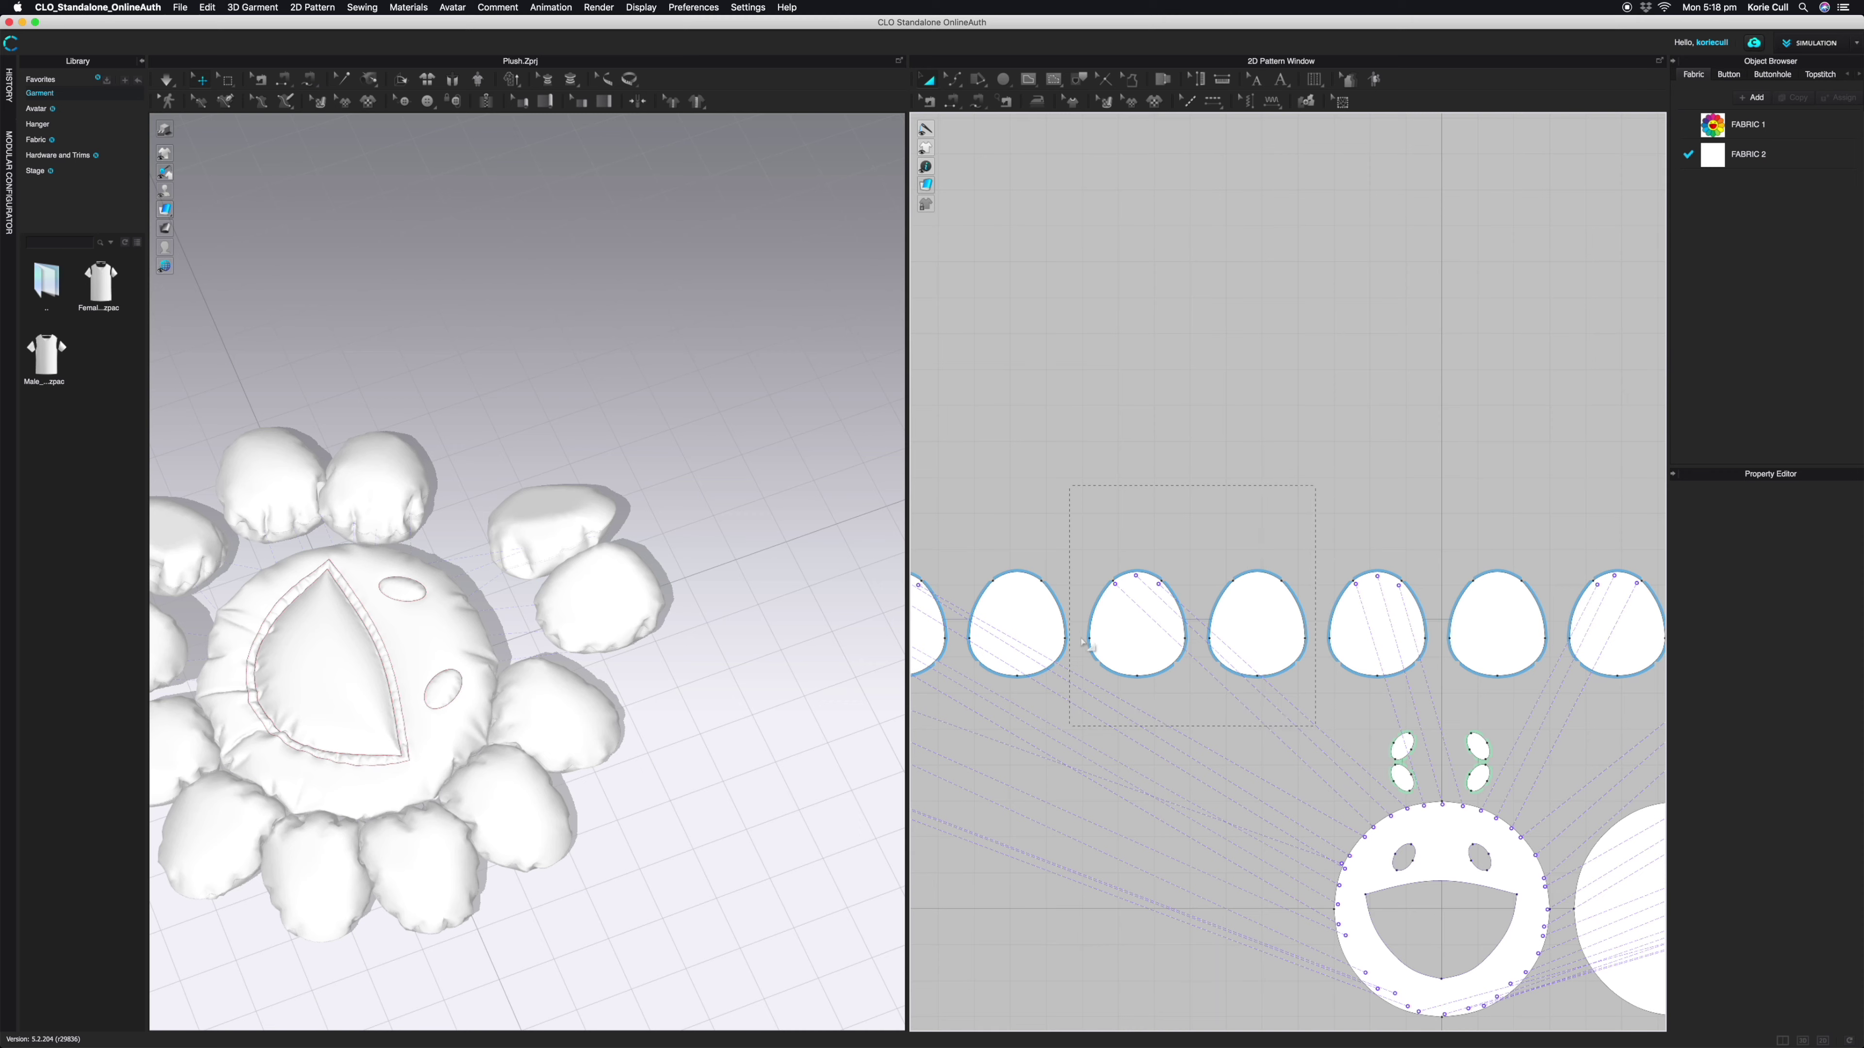
click(549, 530)
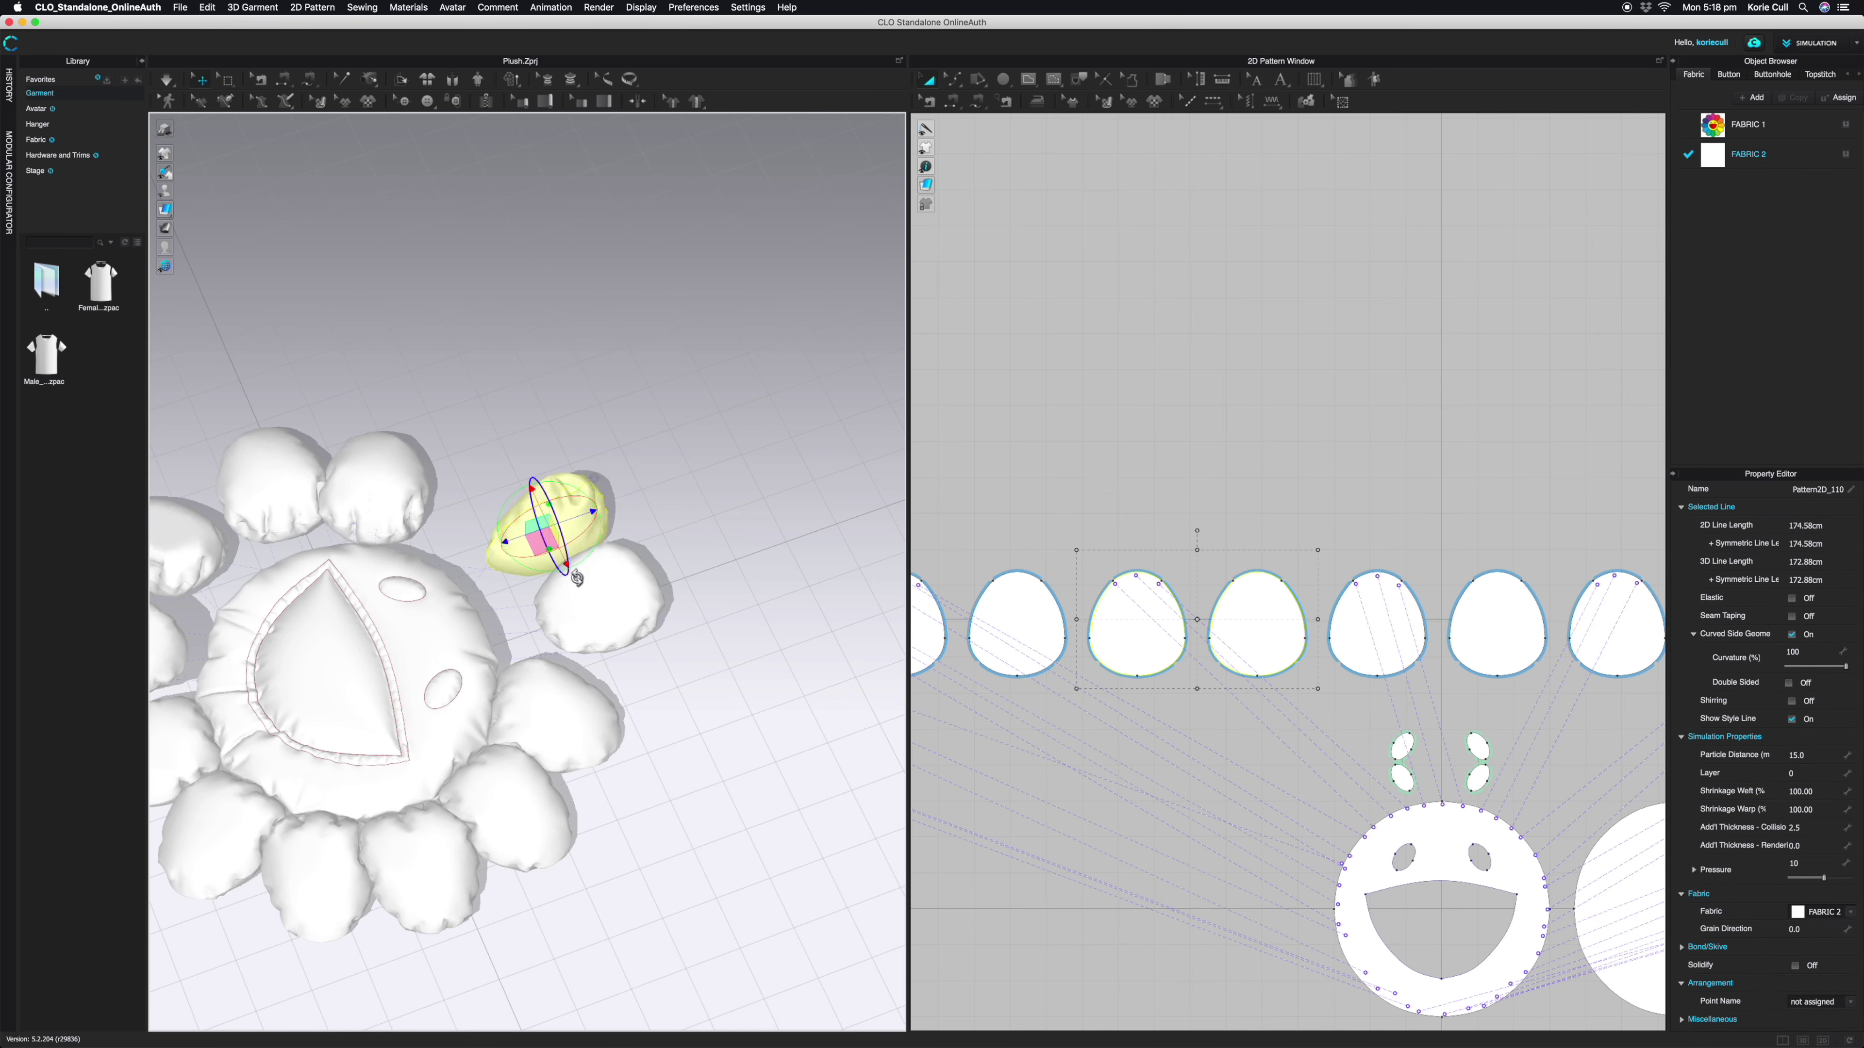
drag(552, 493, 595, 633)
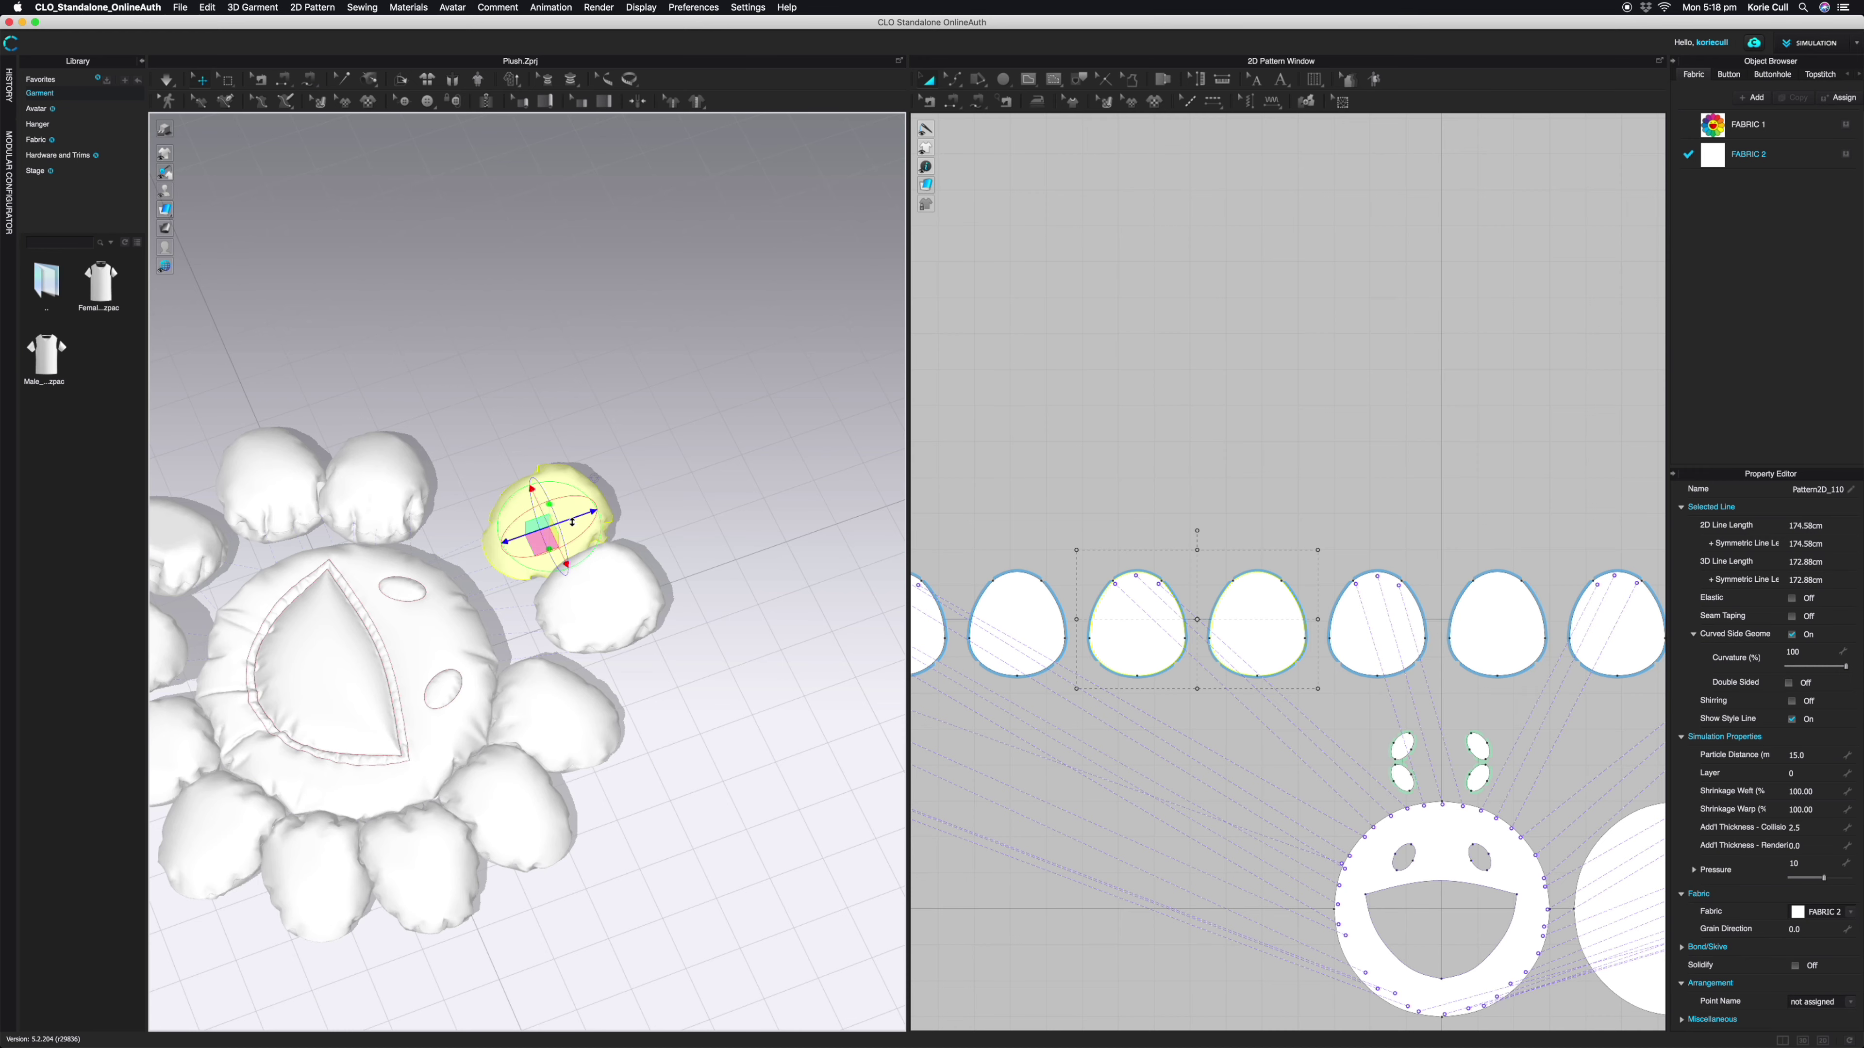
drag(572, 522, 534, 547)
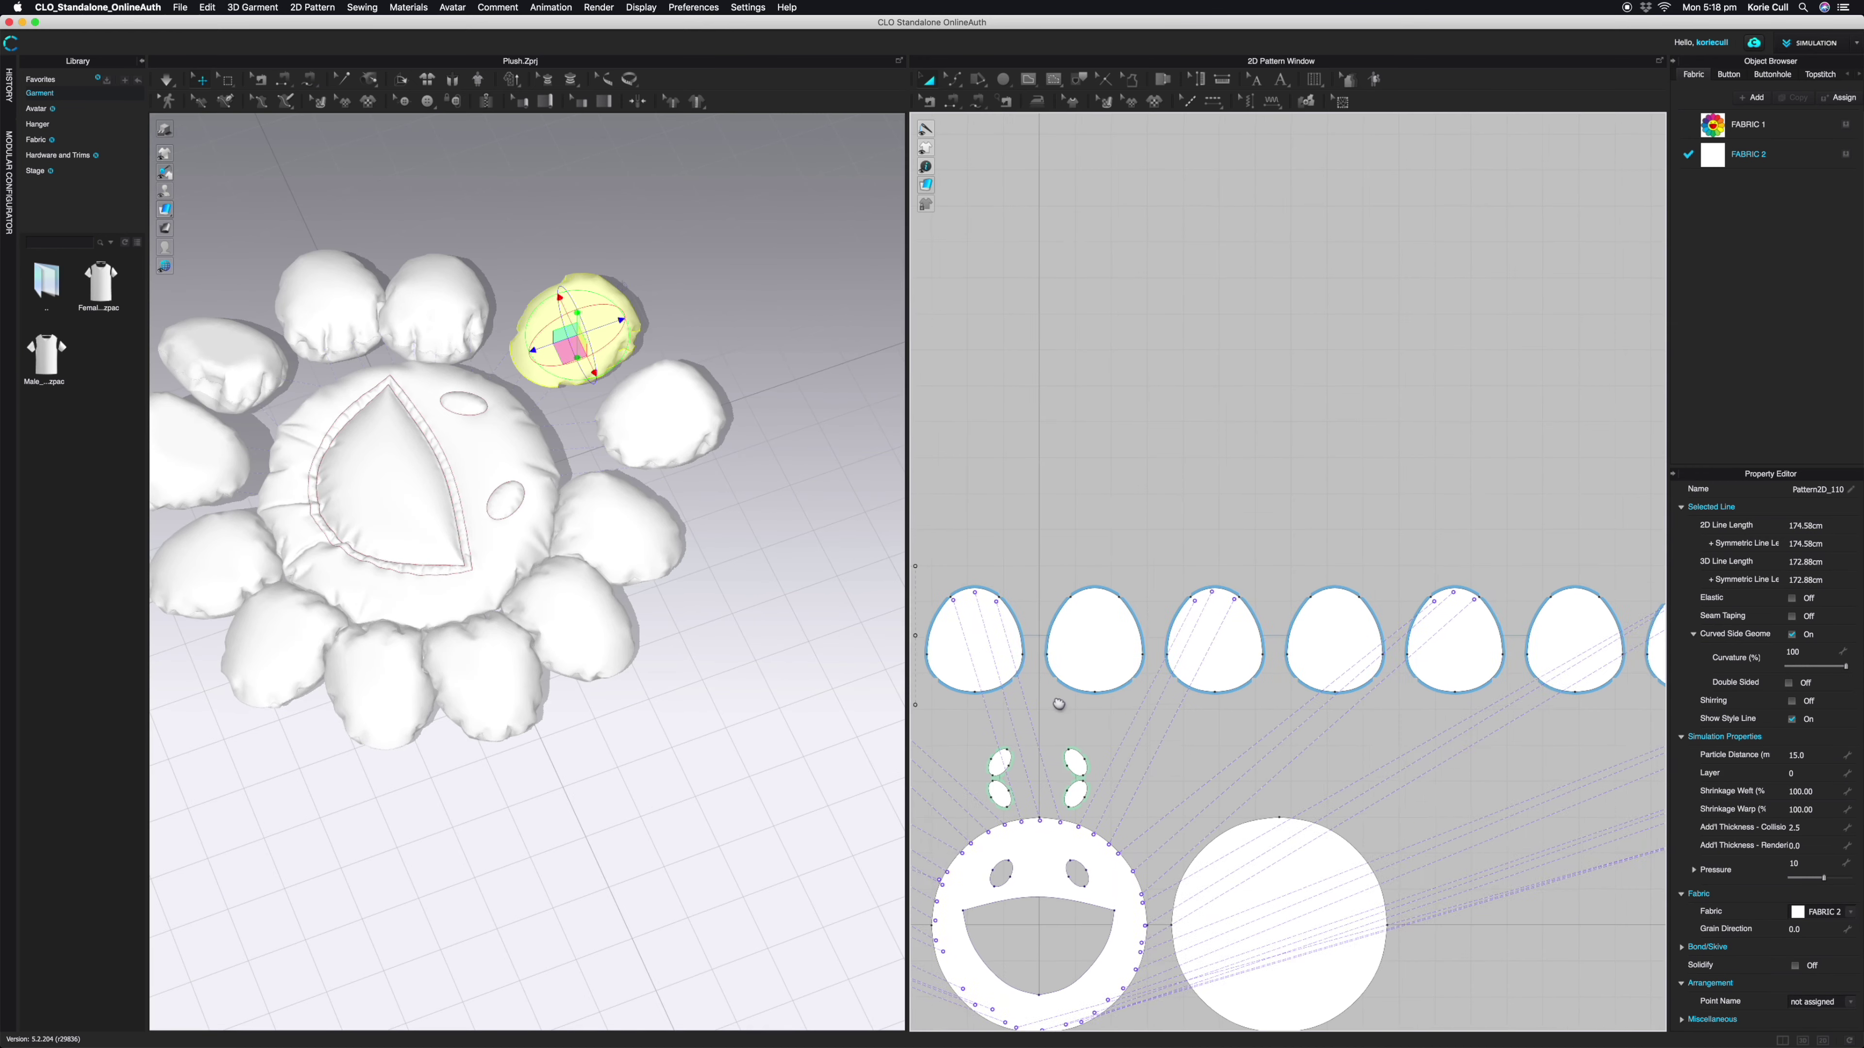
Step: Tilt the following petal slightly and check it from a frontal view
drag(1299, 723, 1299, 723)
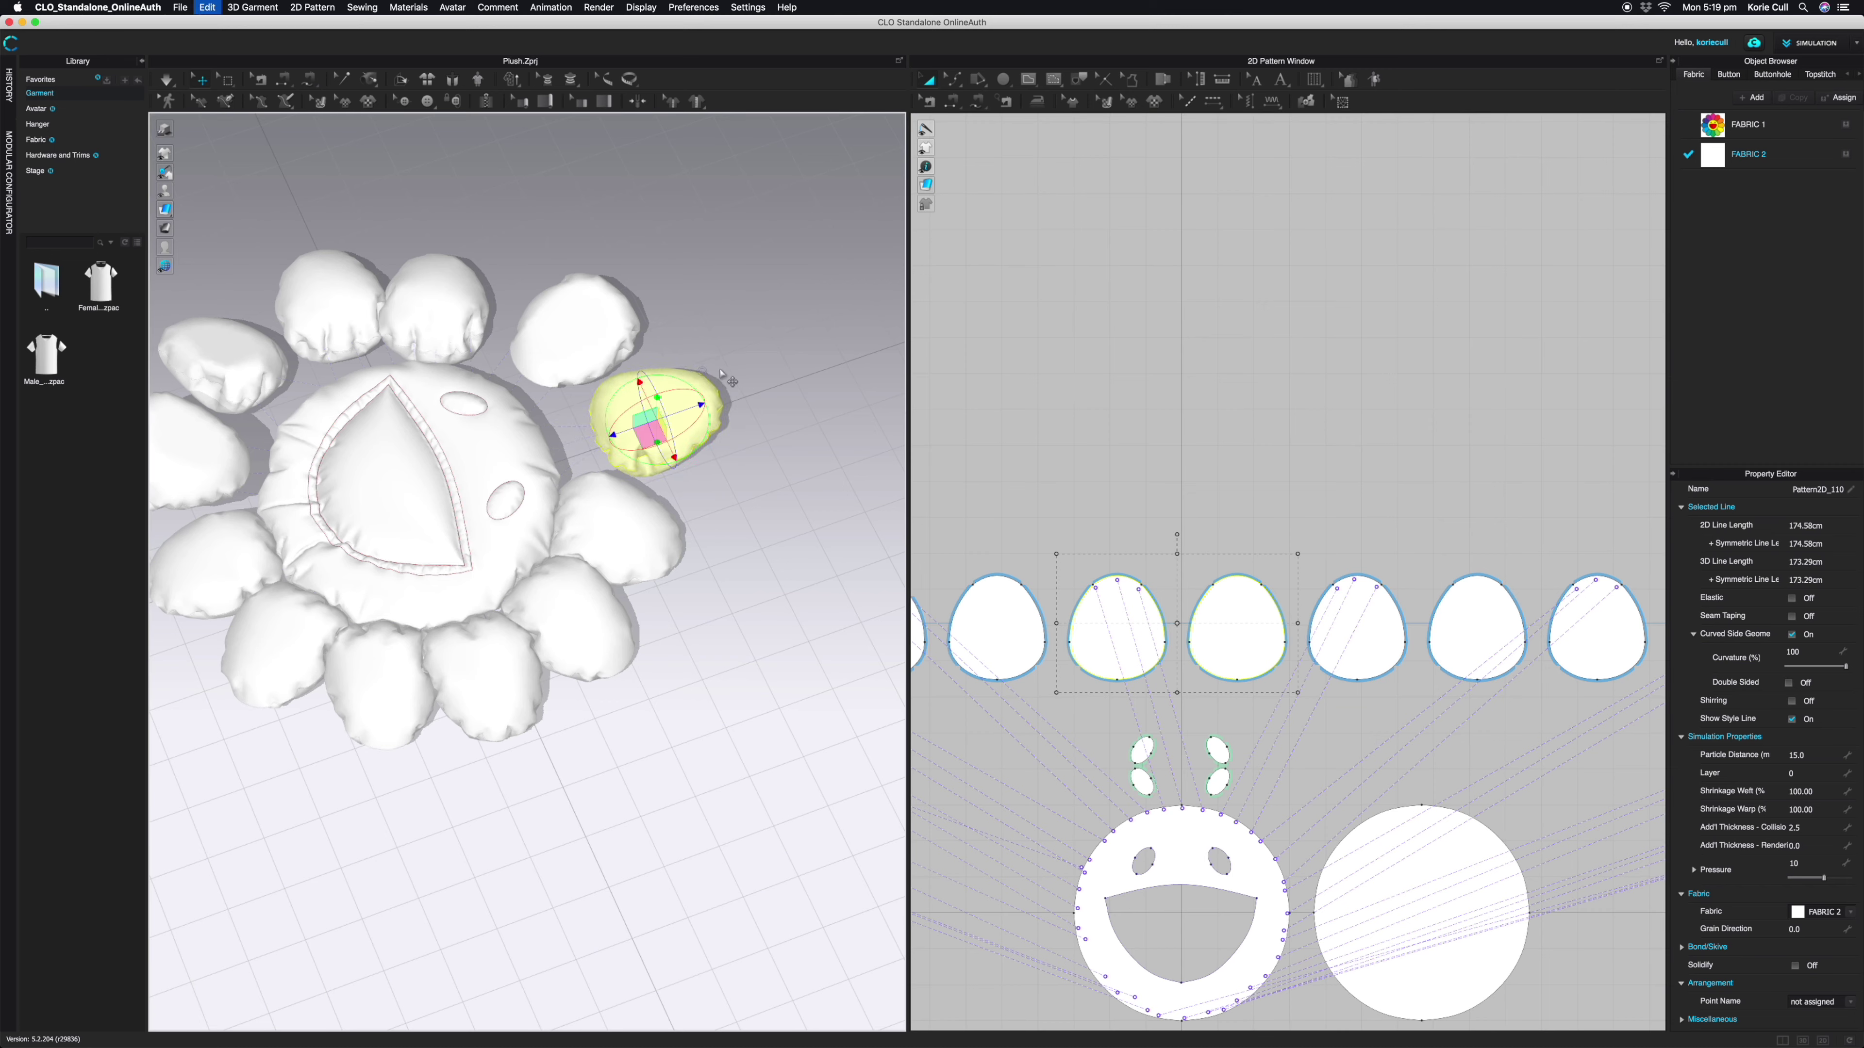
click(1354, 584)
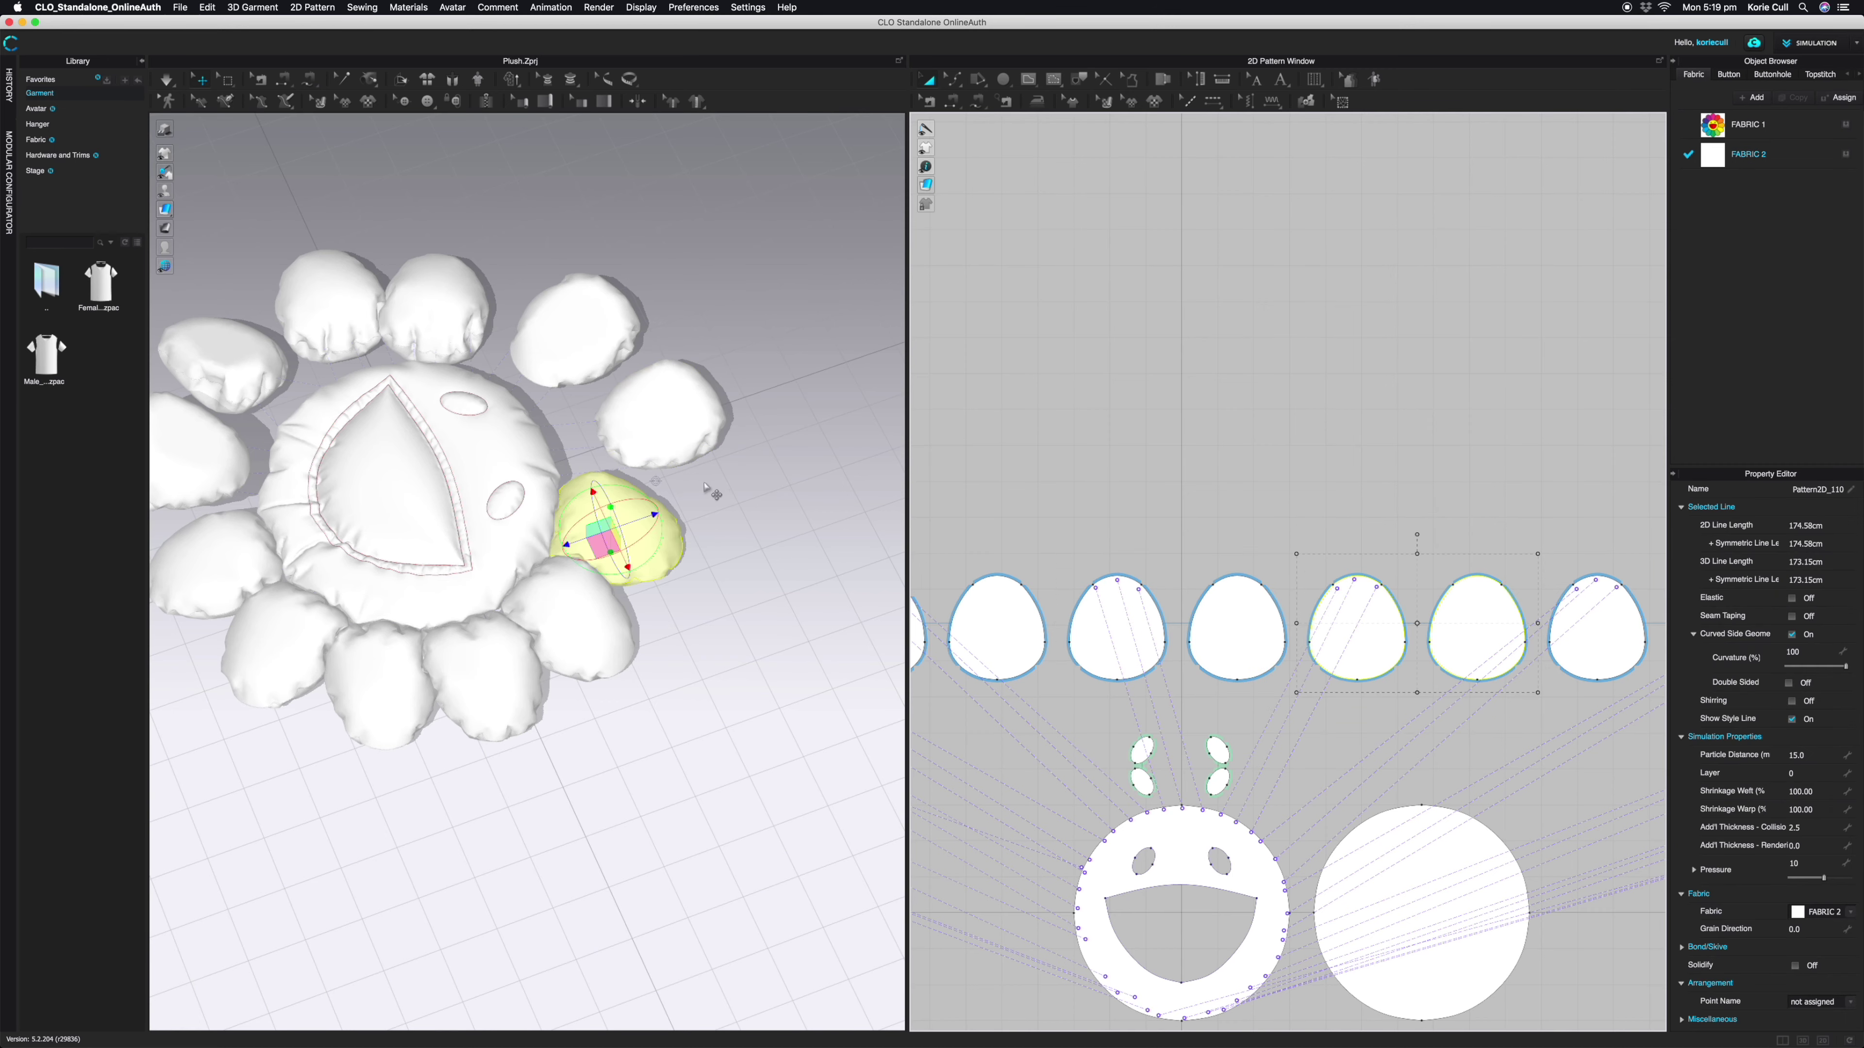
drag(616, 521, 941, 517)
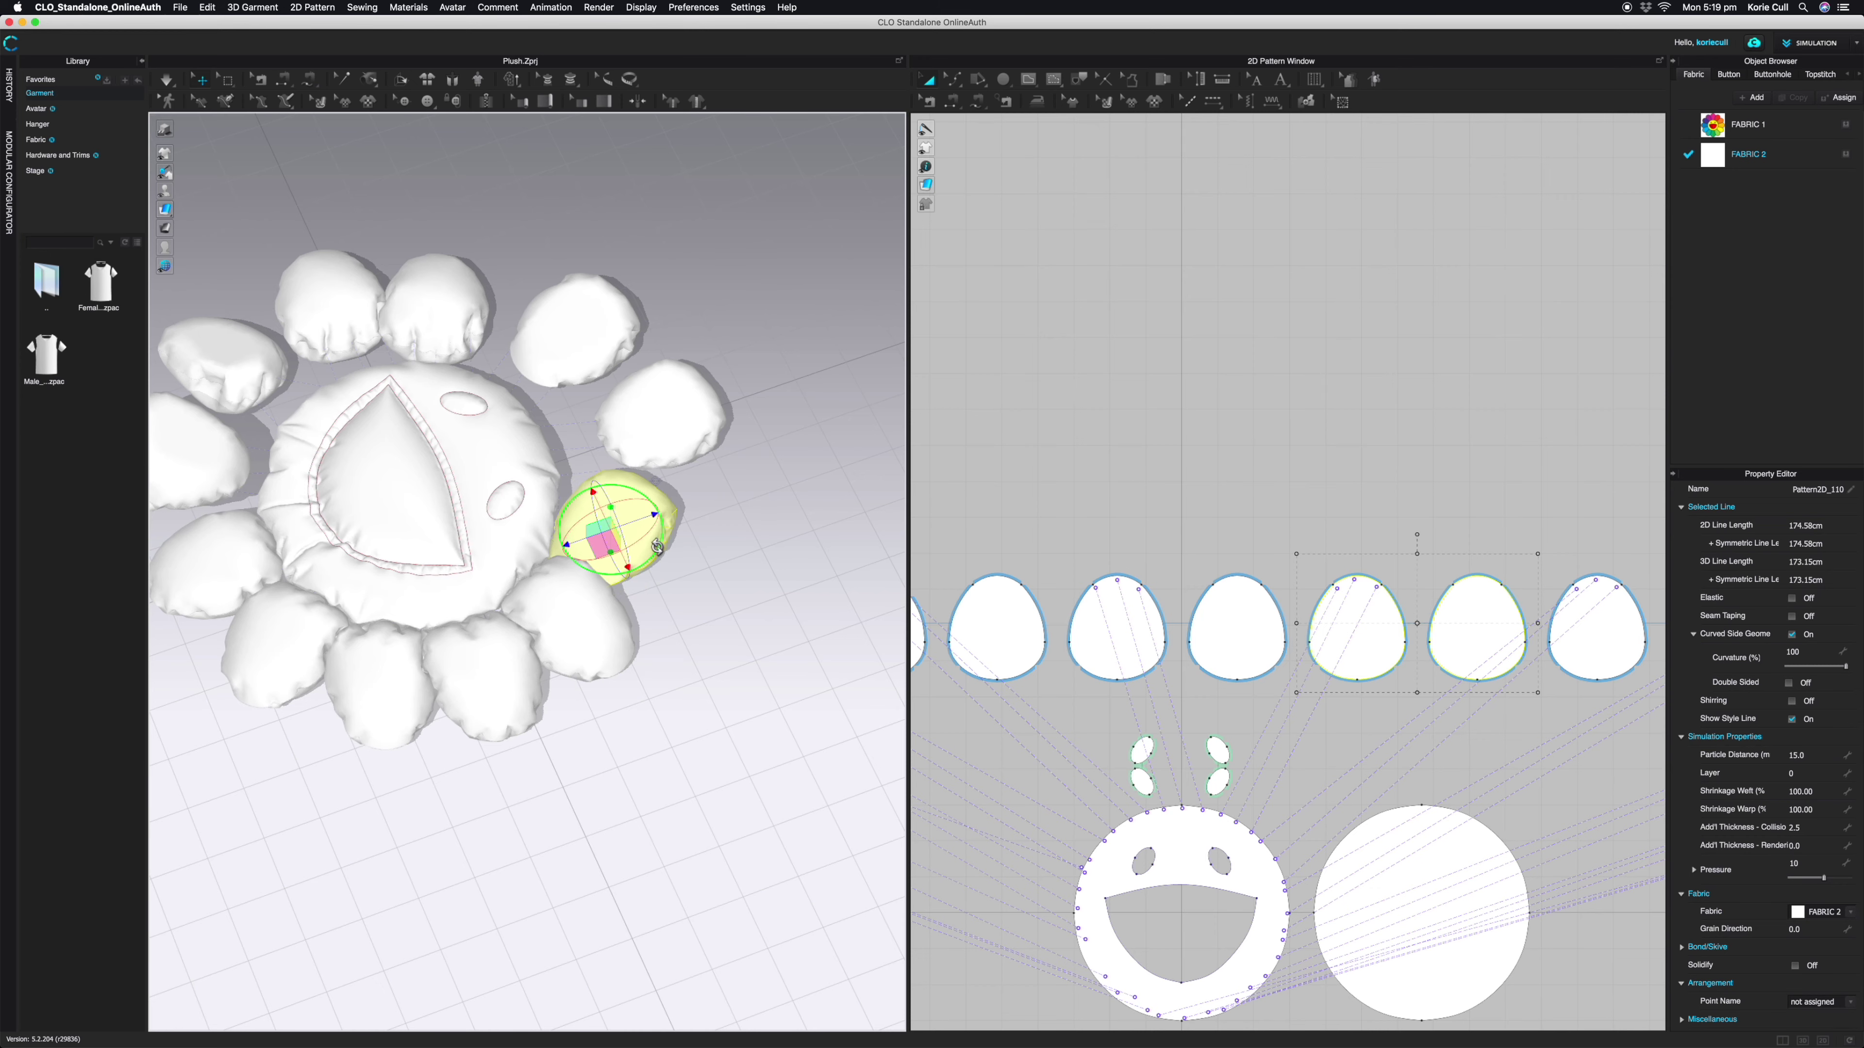
right_drag(645, 516, 734, 562)
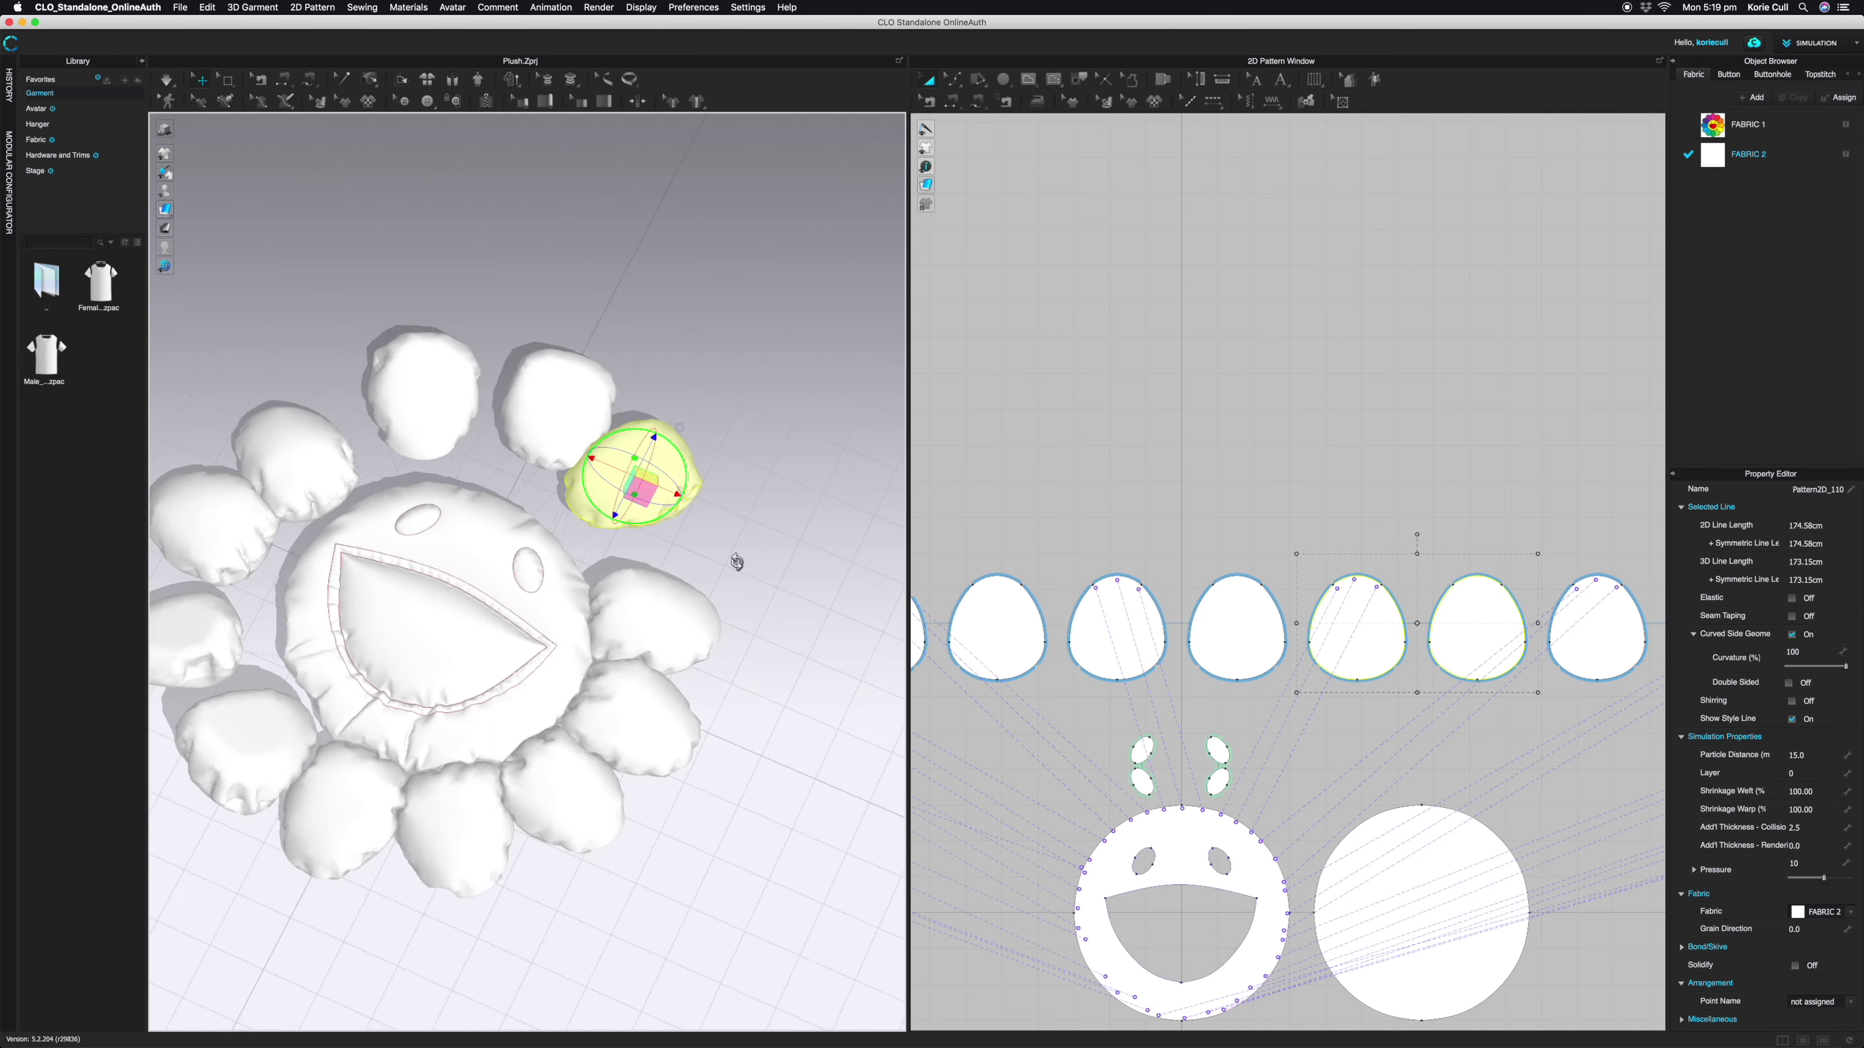
middle_drag(1514, 724, 1221, 708)
click(1112, 501)
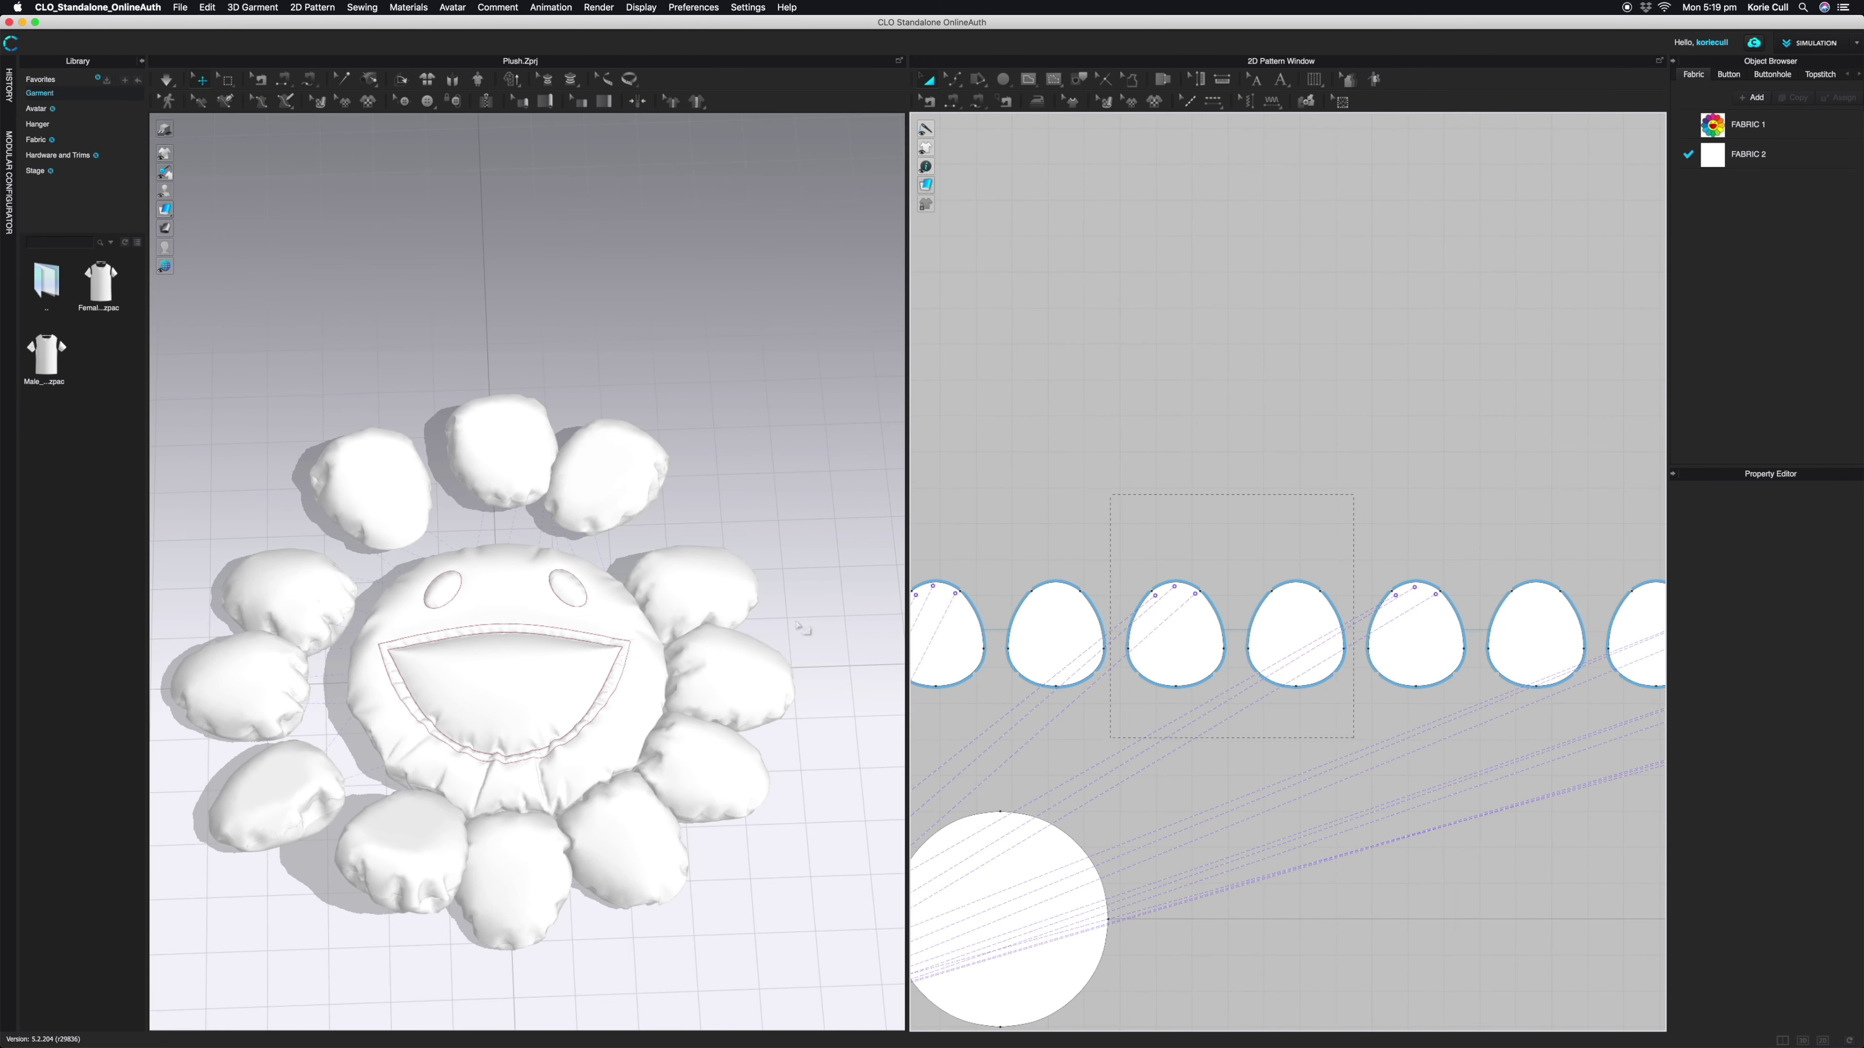
Step: Nudge a right-side petal up and to the left
click(708, 588)
right_drag(733, 602, 729, 510)
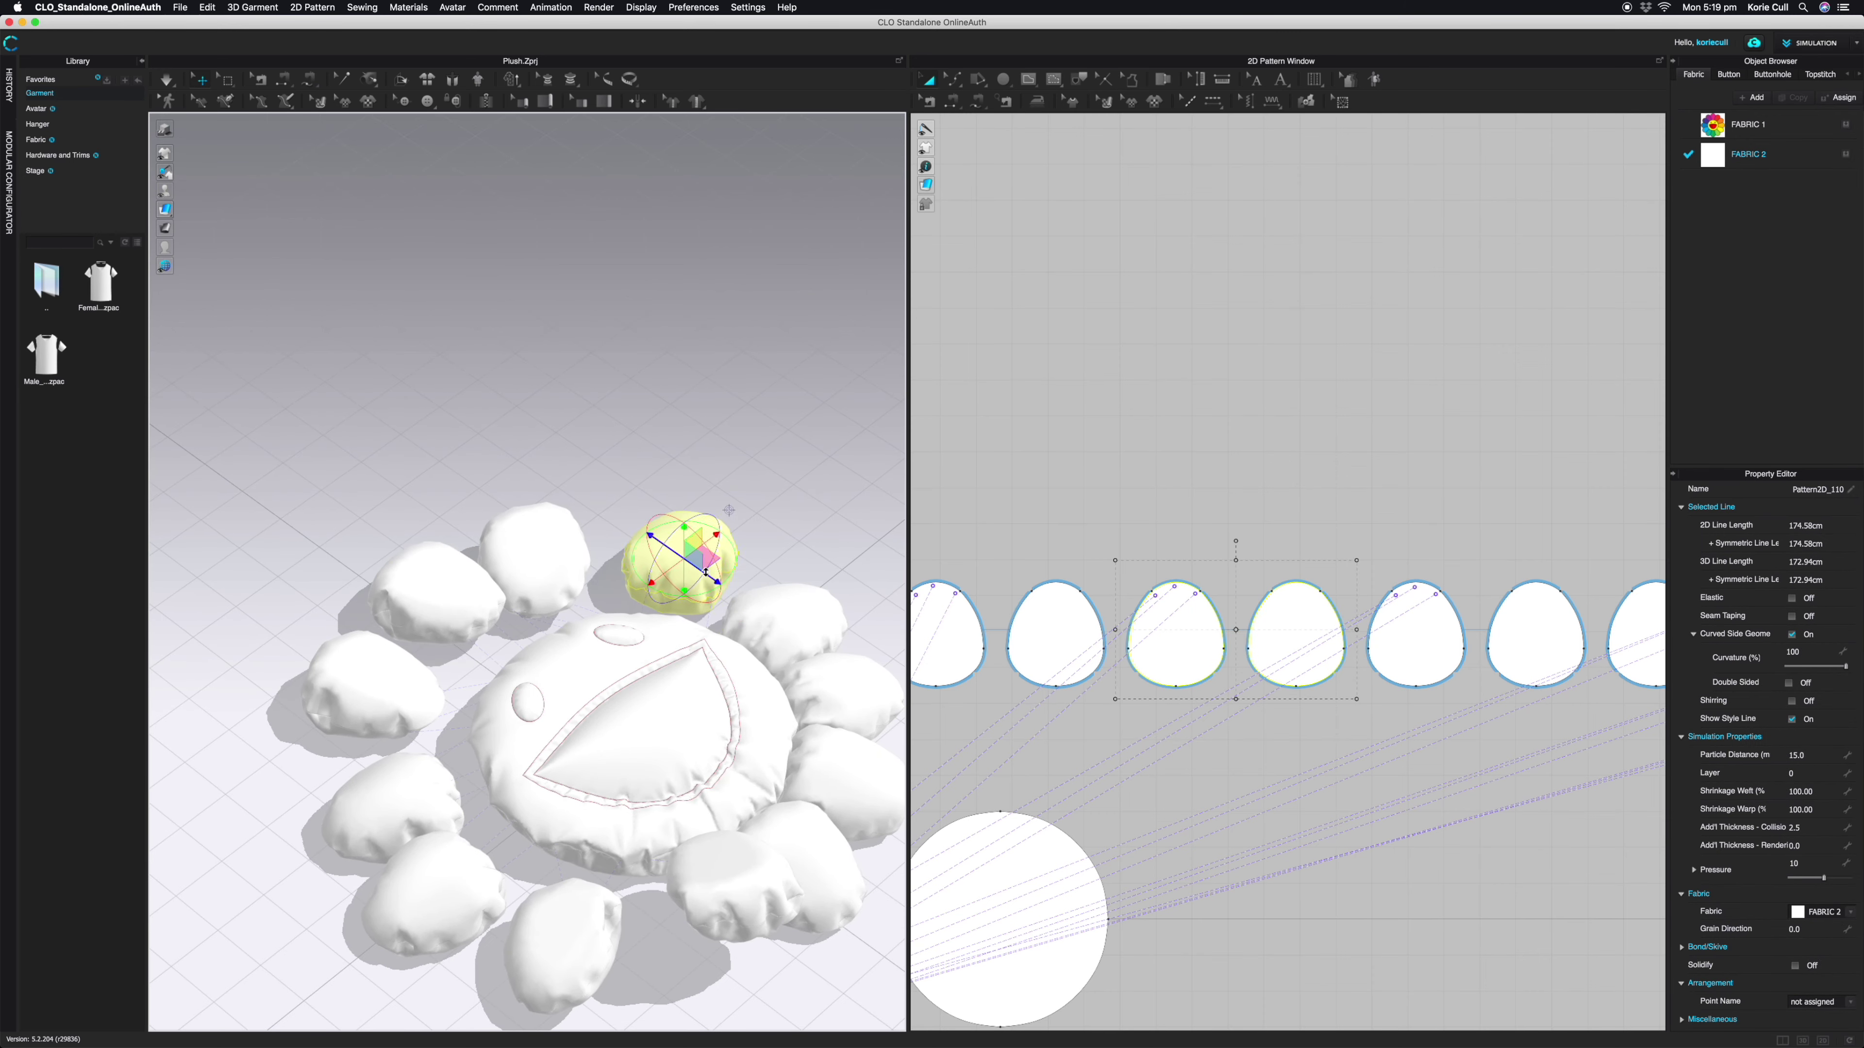
drag(705, 571, 687, 529)
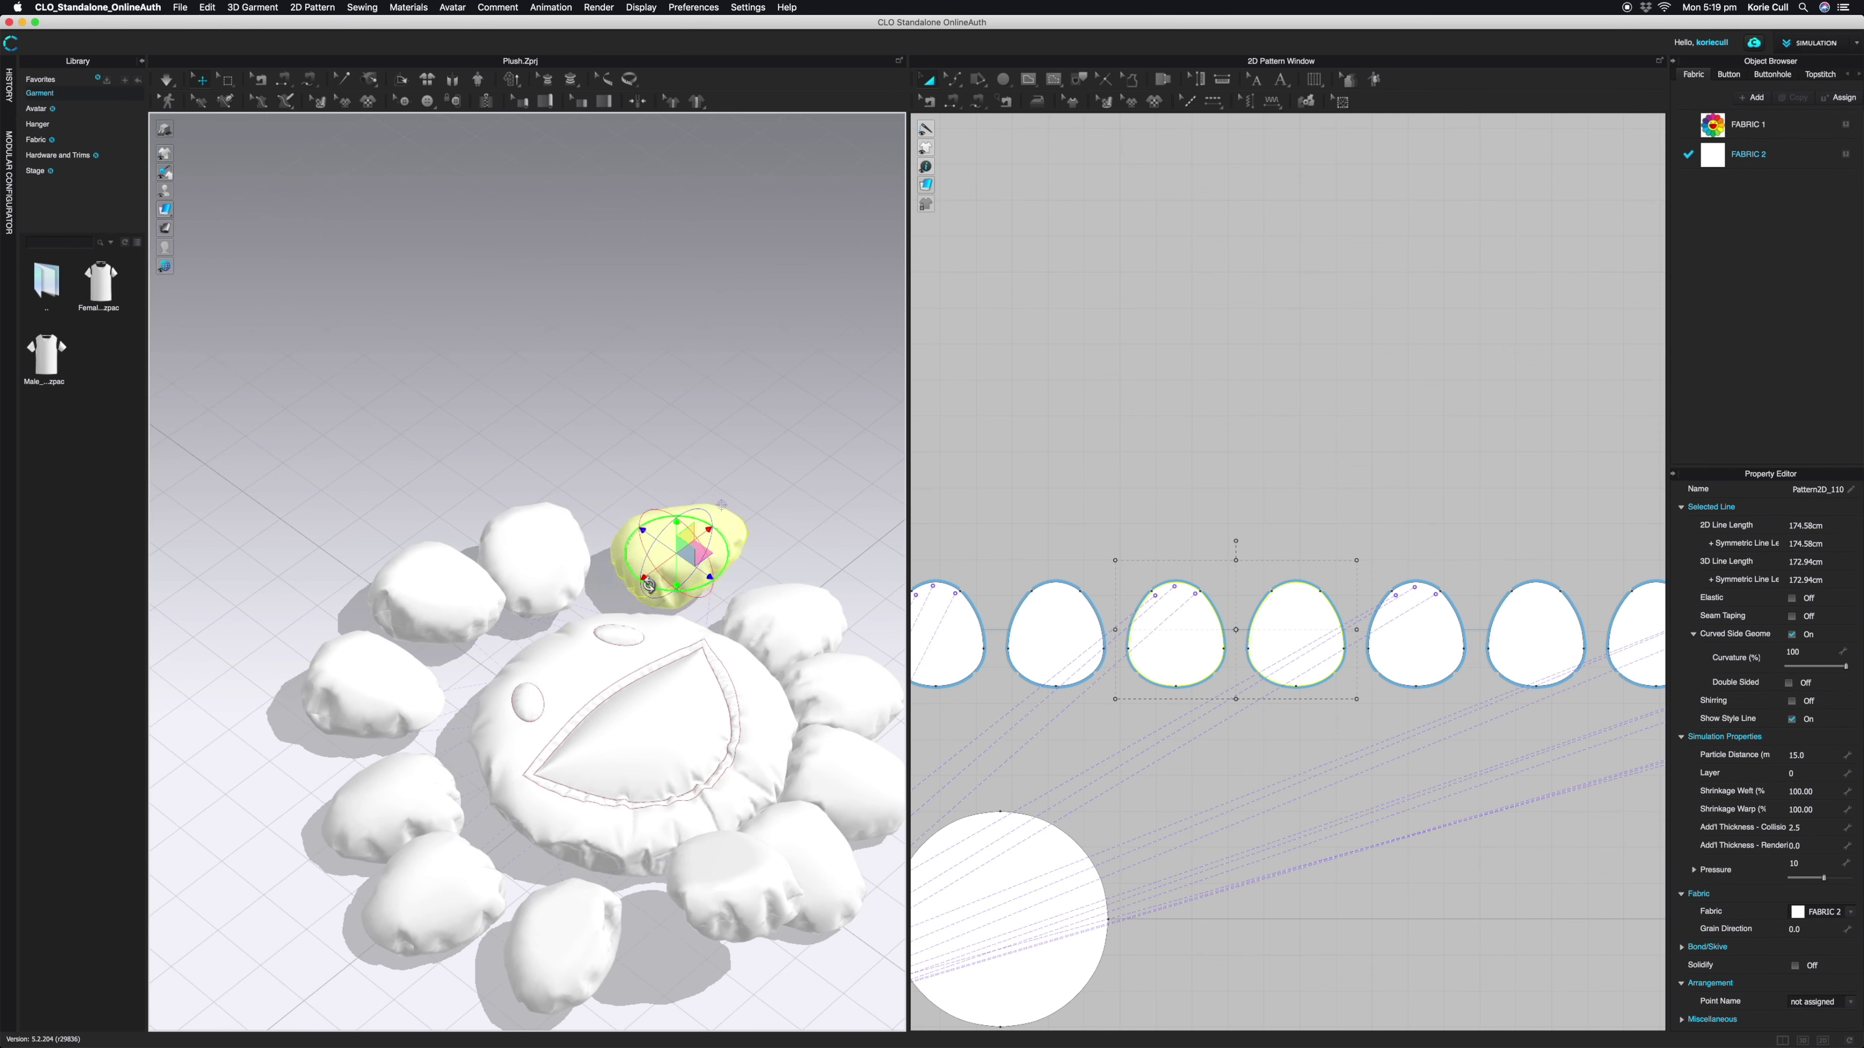
right_drag(735, 496, 602, 514)
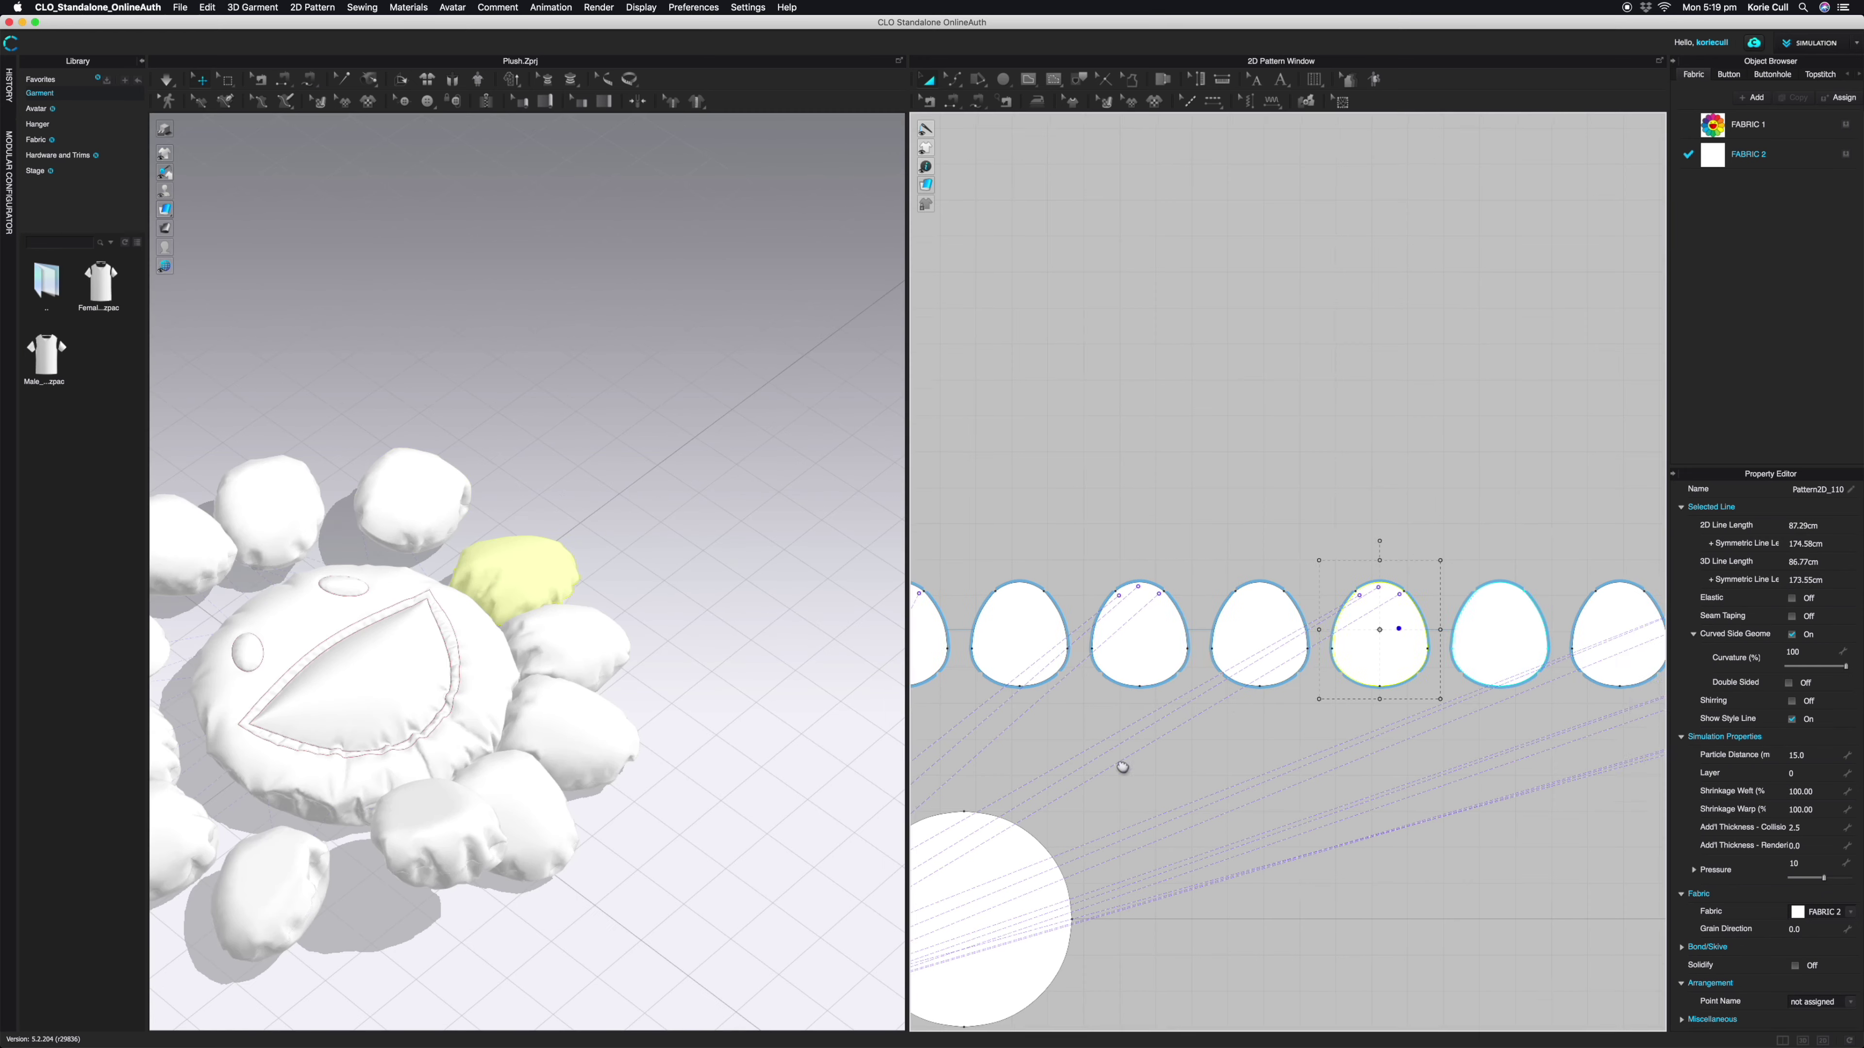
click(1049, 543)
Step: Rotate the next petal so it faces forward
drag(1214, 777, 1219, 783)
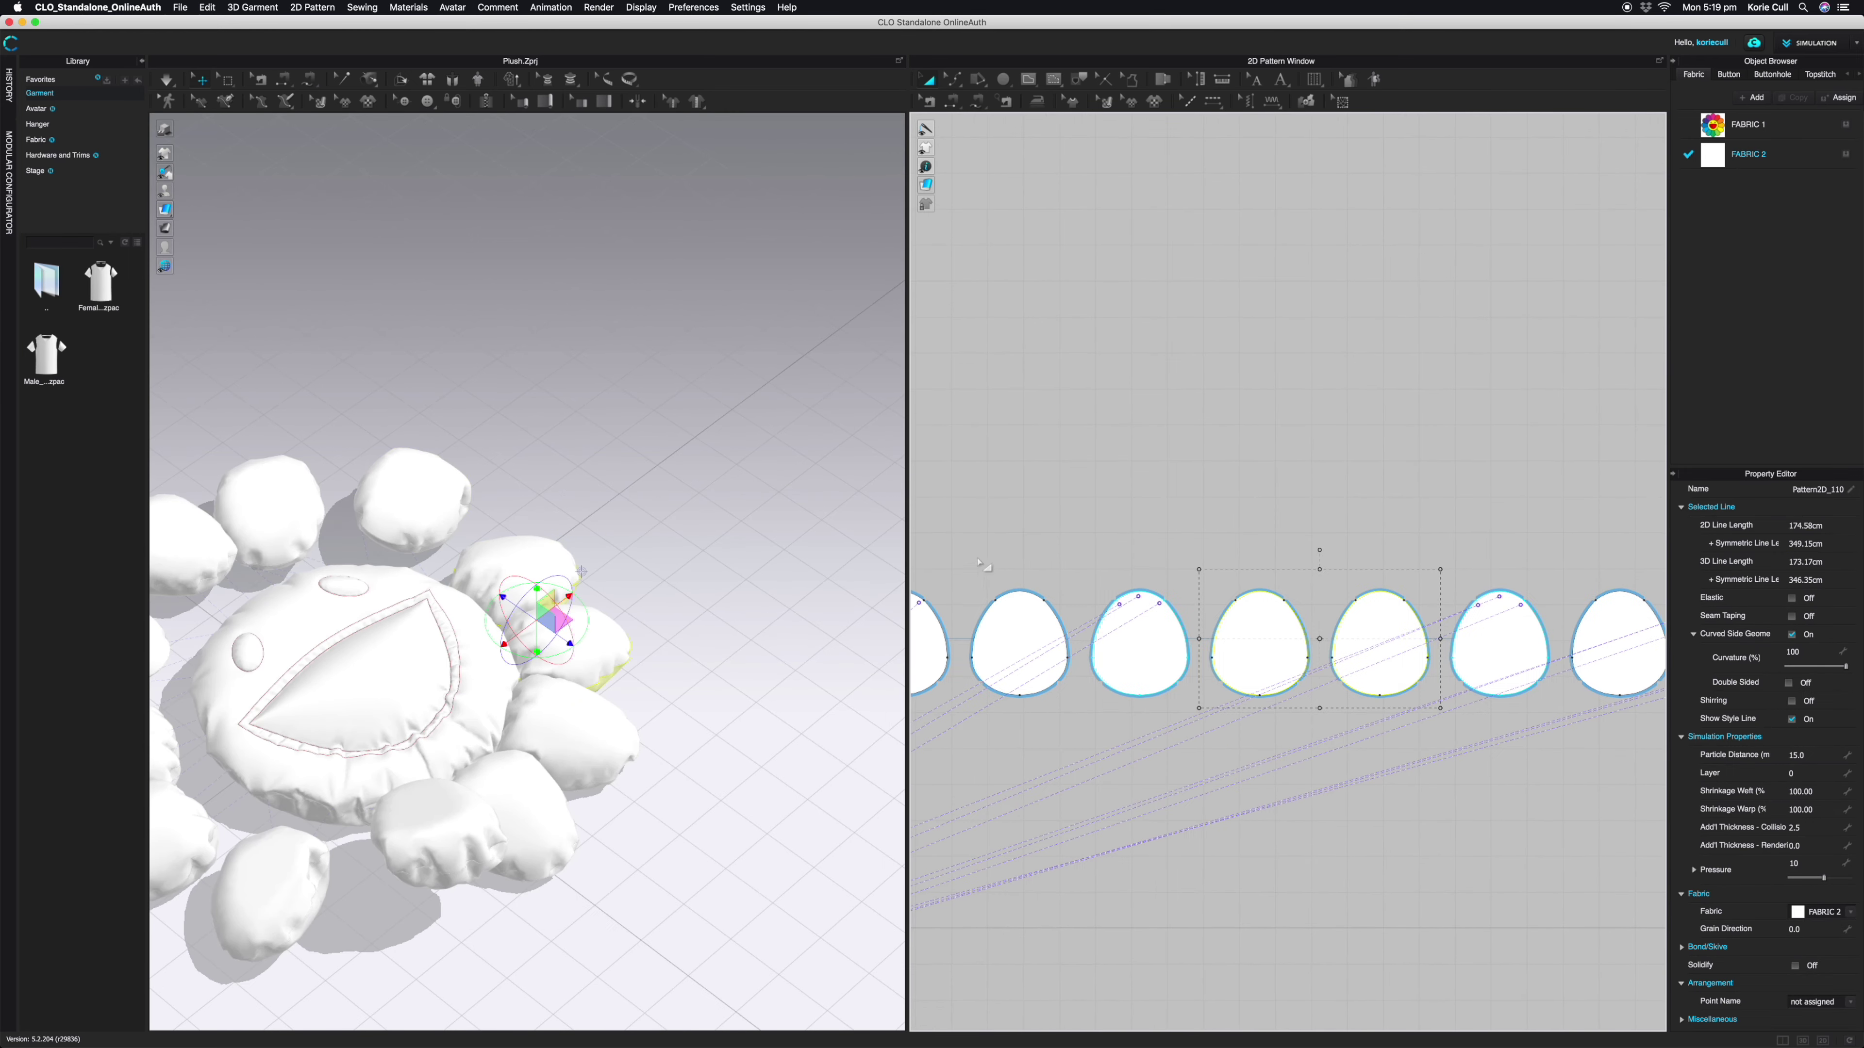
drag(965, 549, 1207, 767)
click(517, 573)
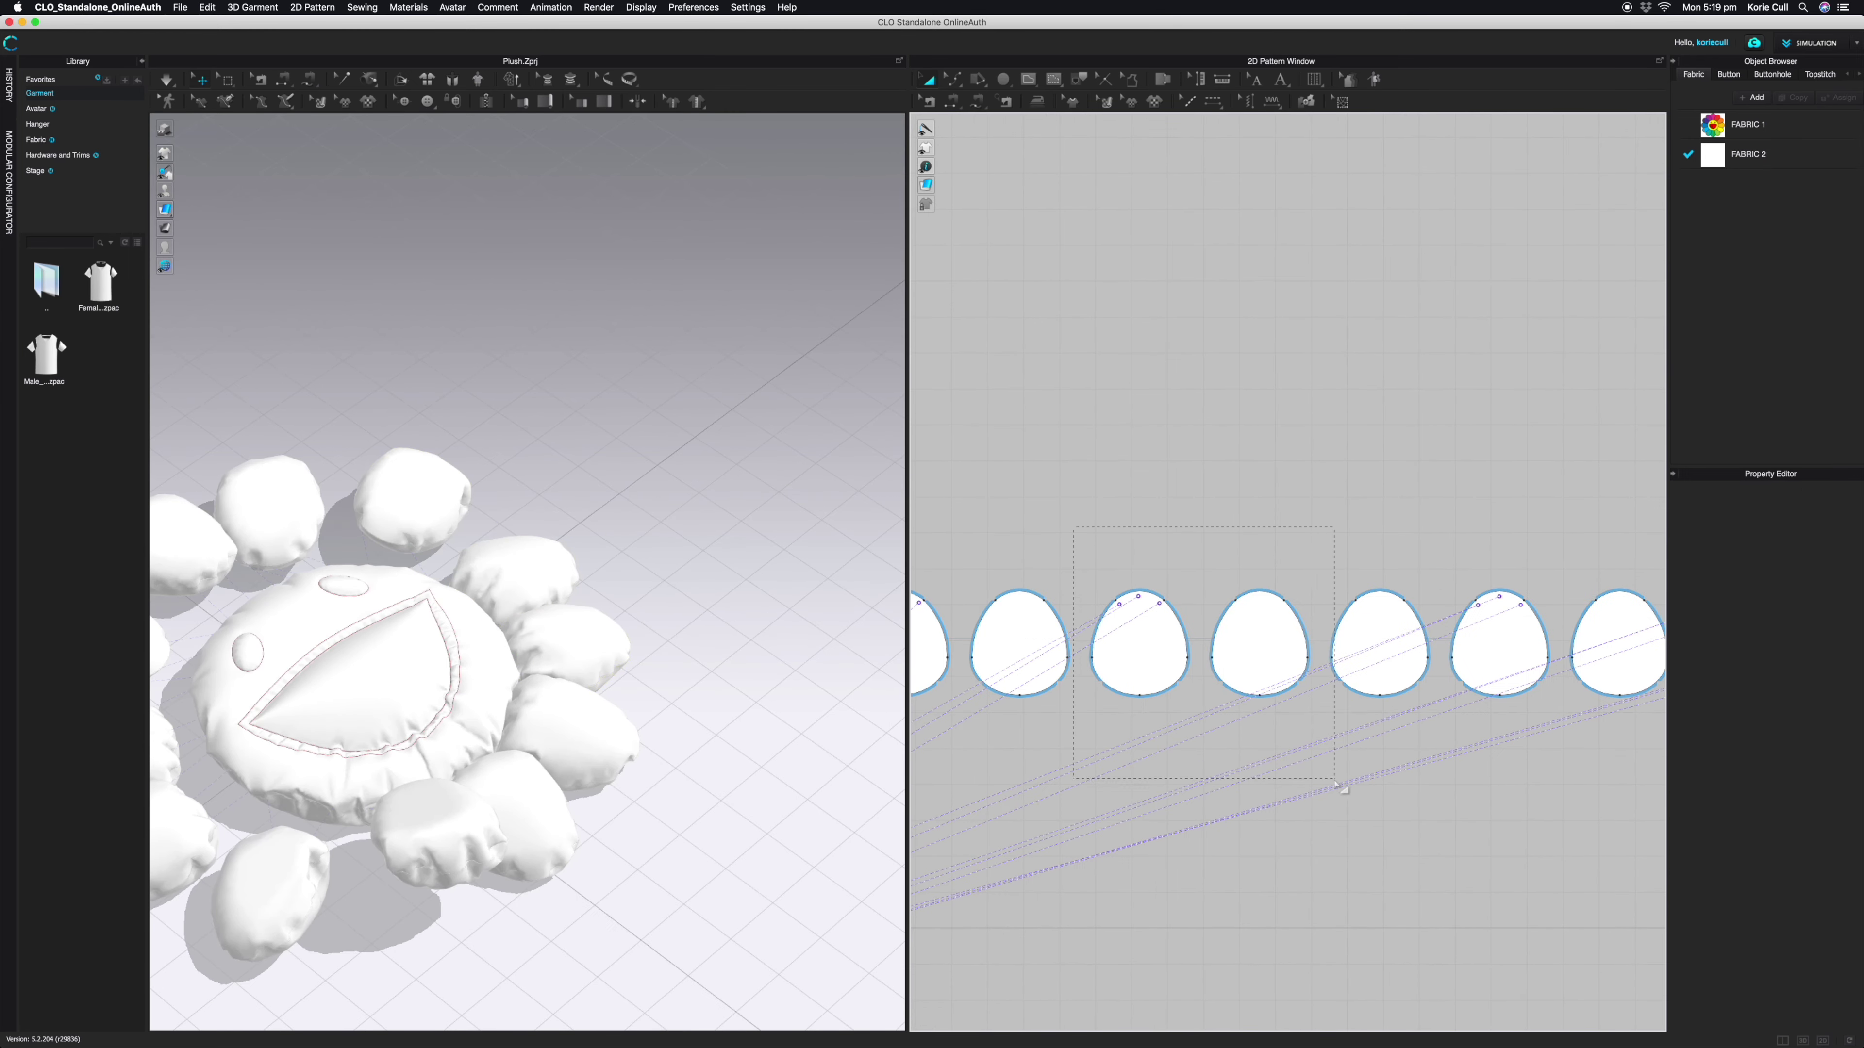
mouse_move(544, 543)
mouse_down()
mouse_move(621, 523)
mouse_move(644, 563)
mouse_up()
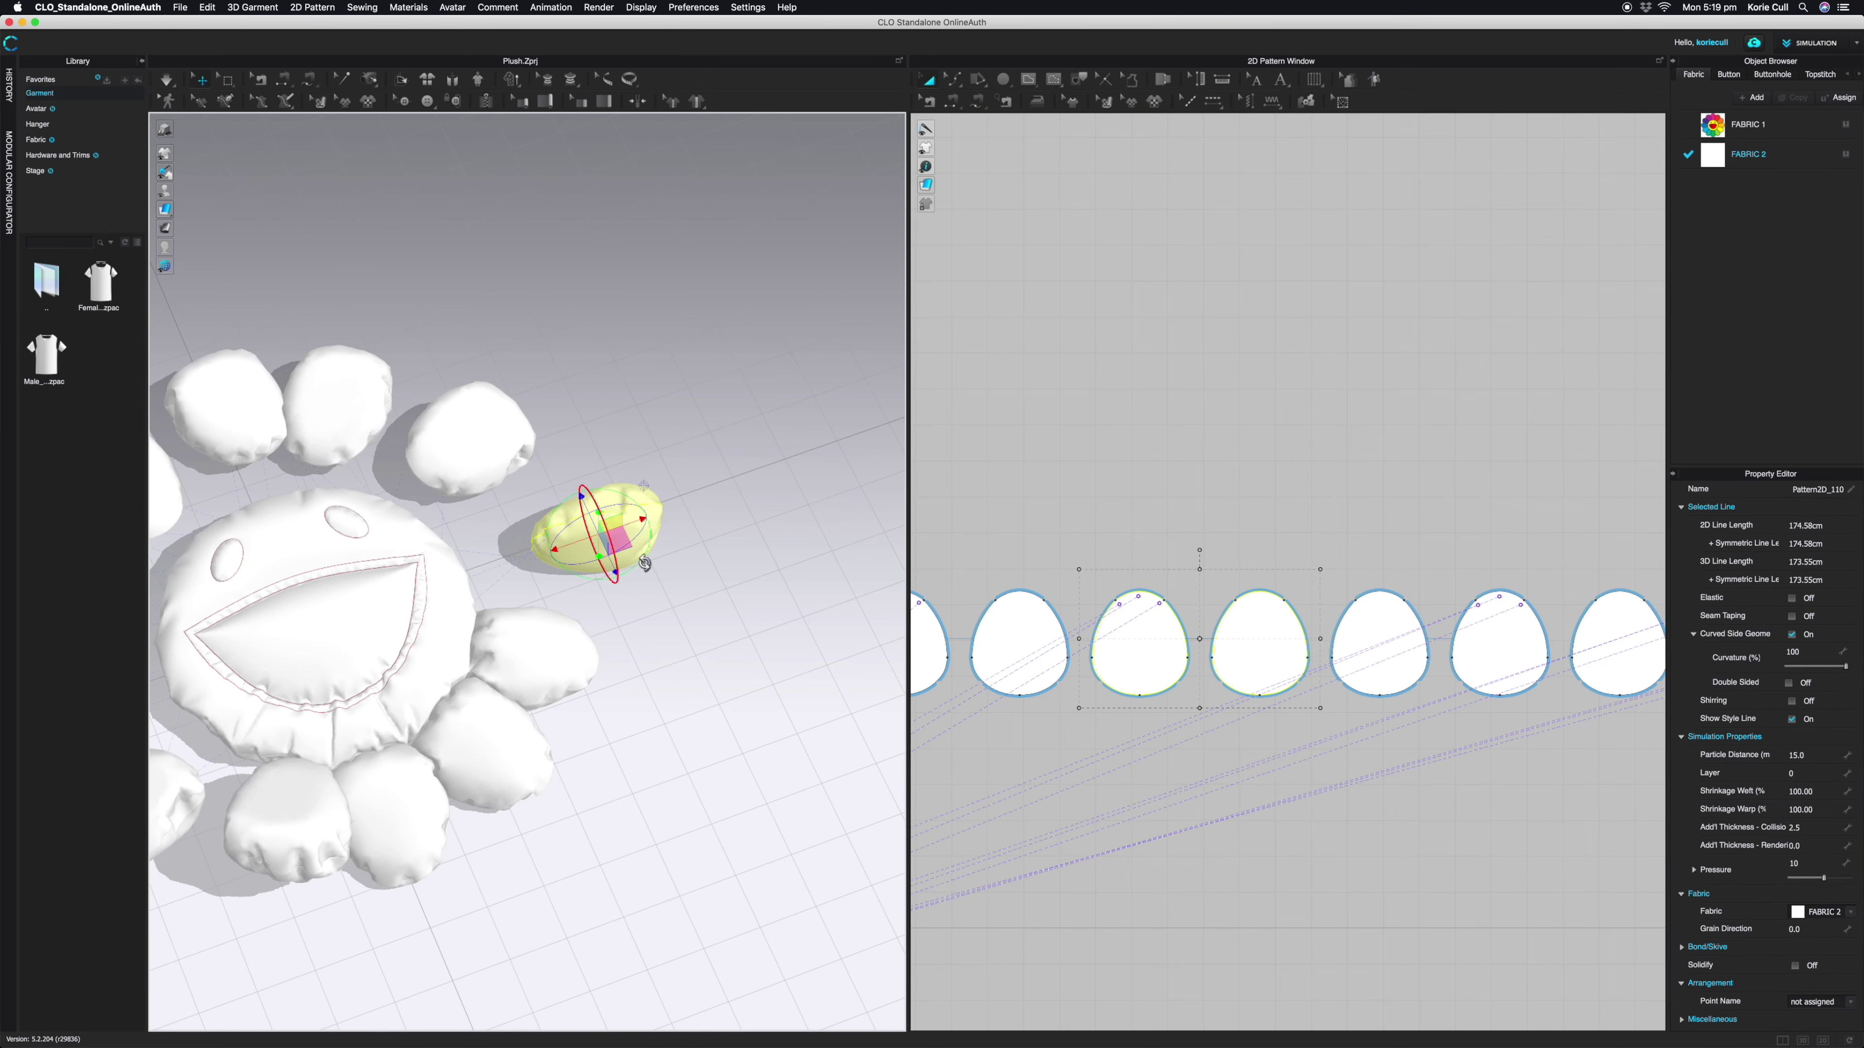
drag(591, 496, 622, 576)
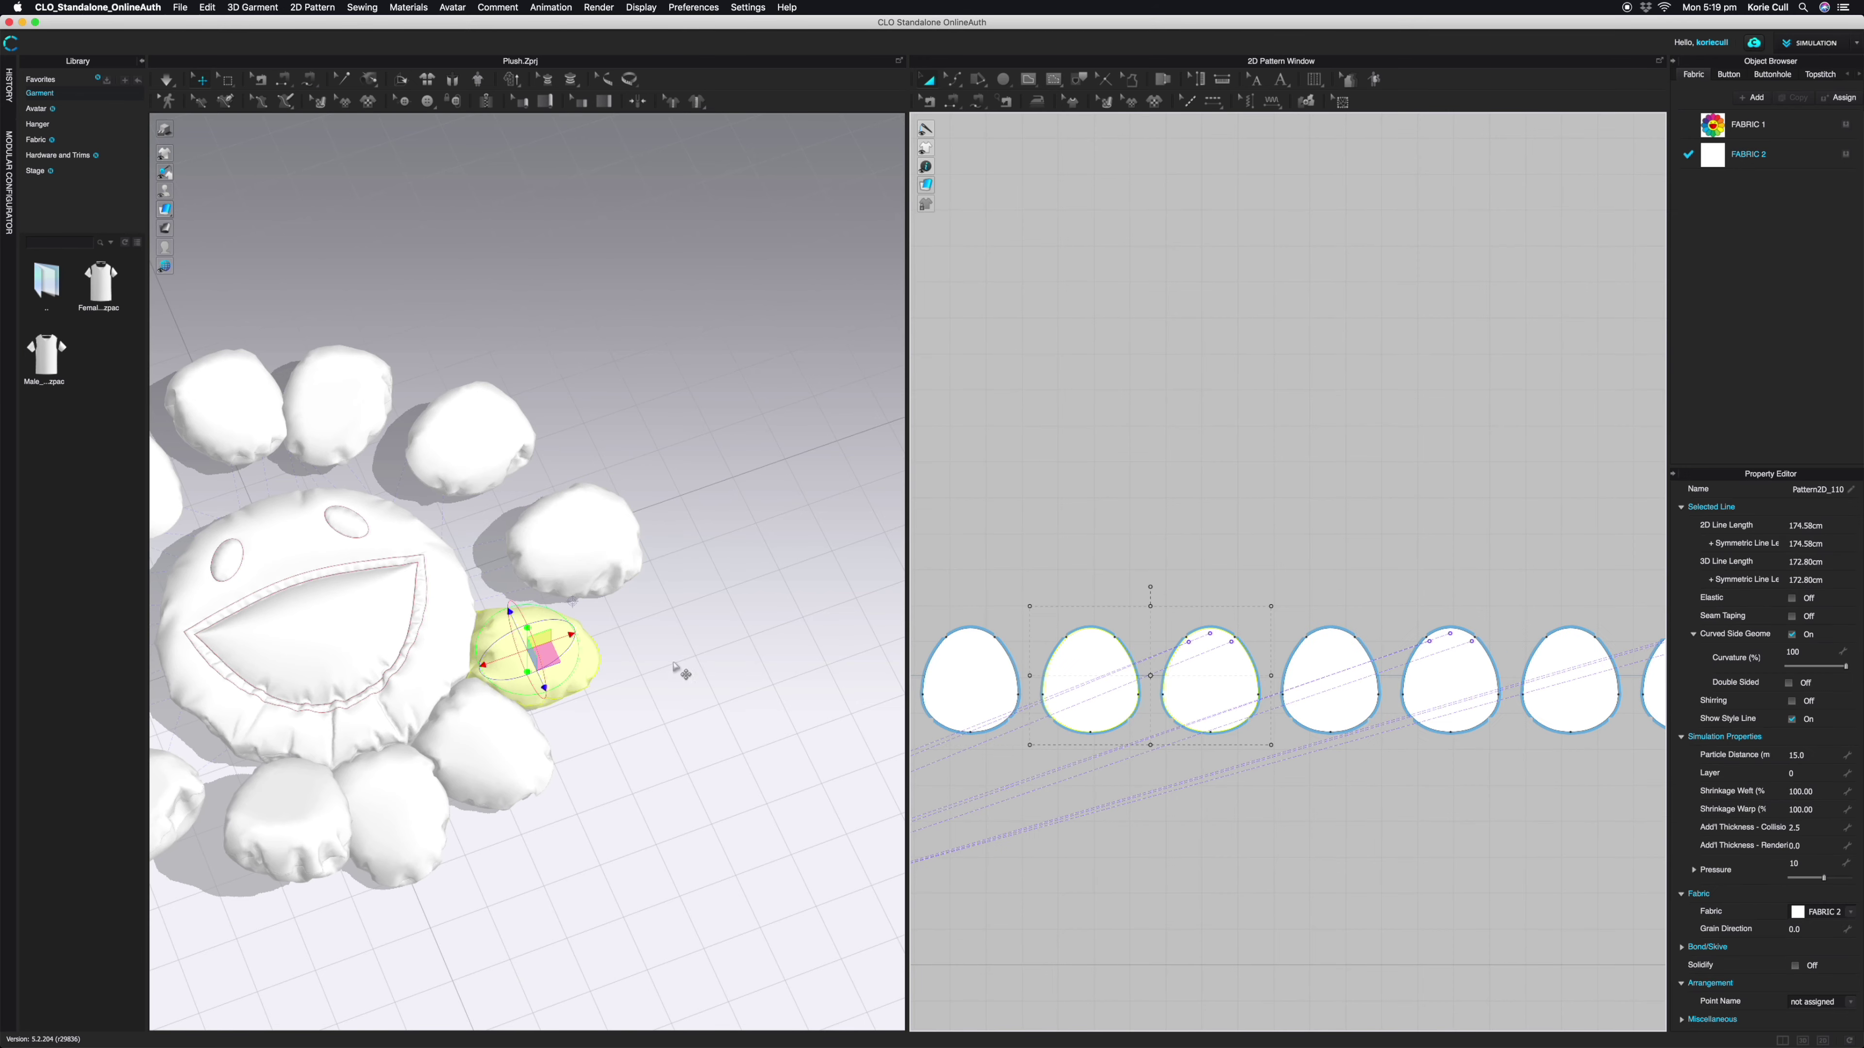
mouse_move(567, 633)
right_down()
mouse_move(776, 719)
mouse_move(543, 715)
mouse_move(623, 708)
right_up()
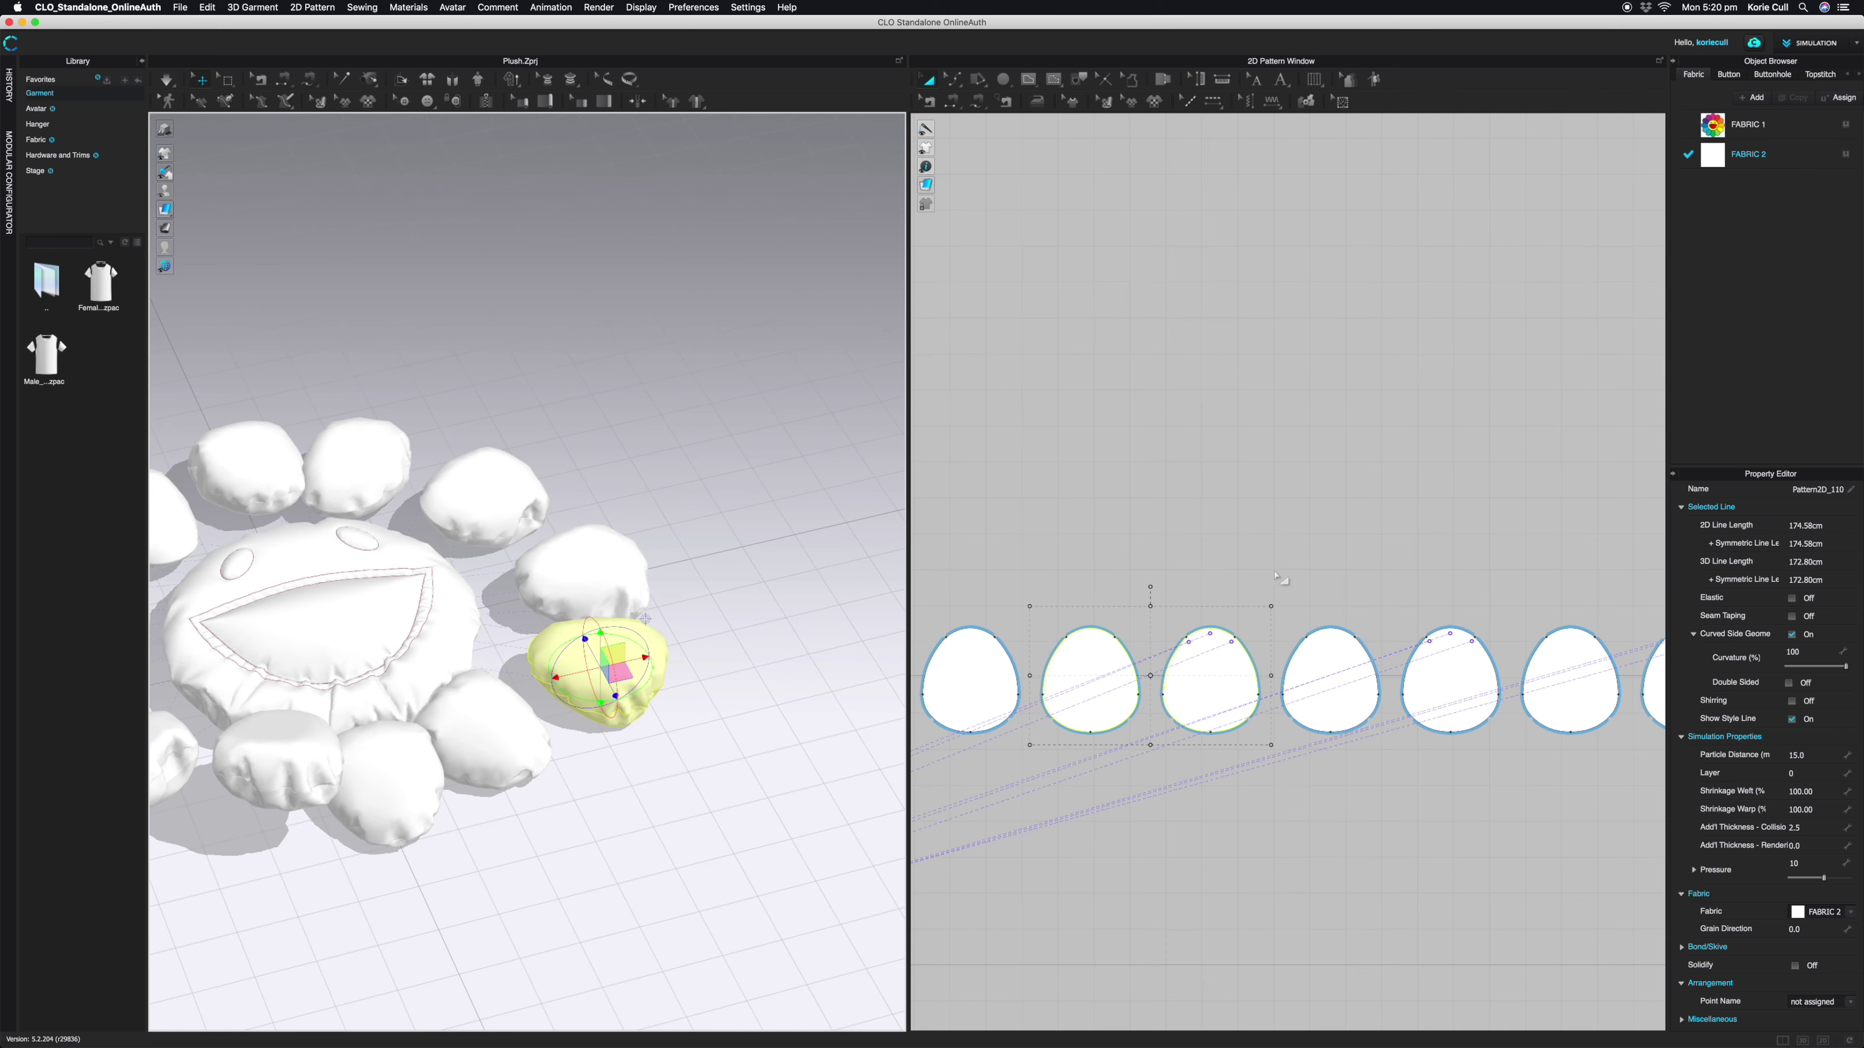
Step: Shift a lower-left petal down-right away from the face, then select the bottom petal
click(488, 768)
right_drag(487, 768, 530, 805)
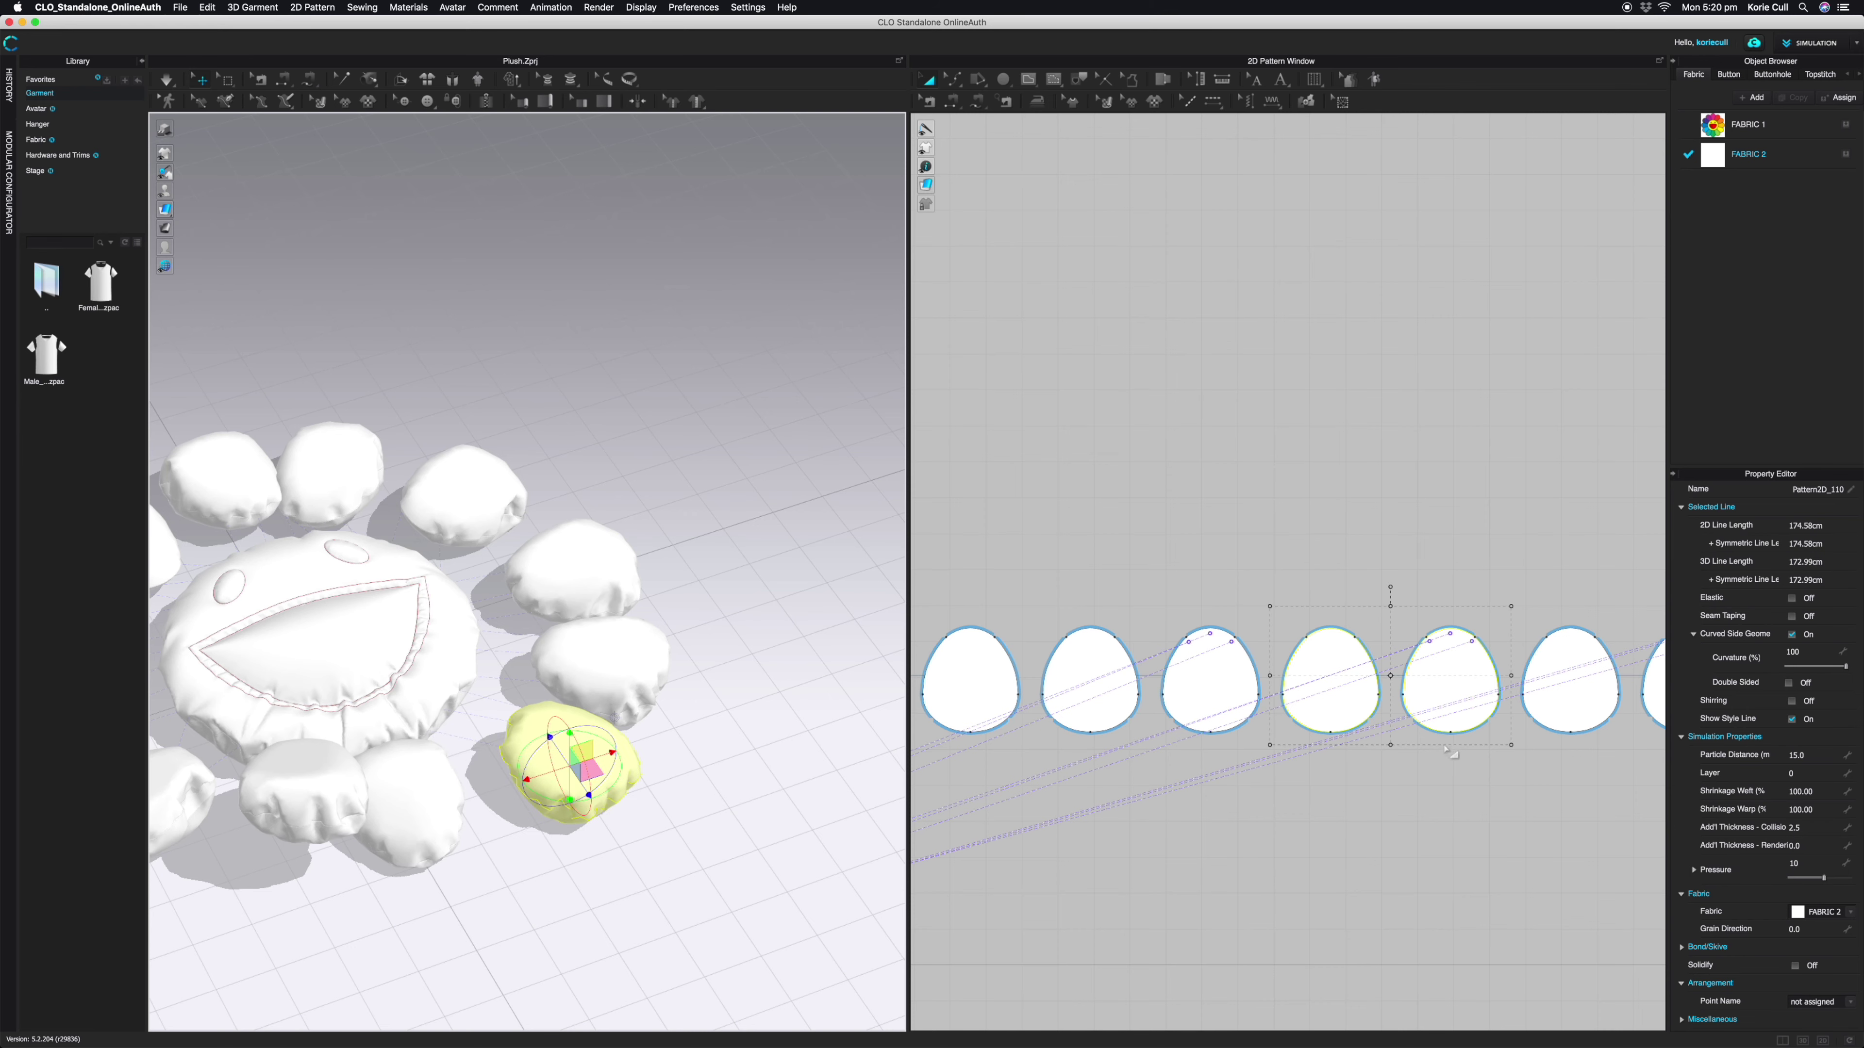
click(440, 778)
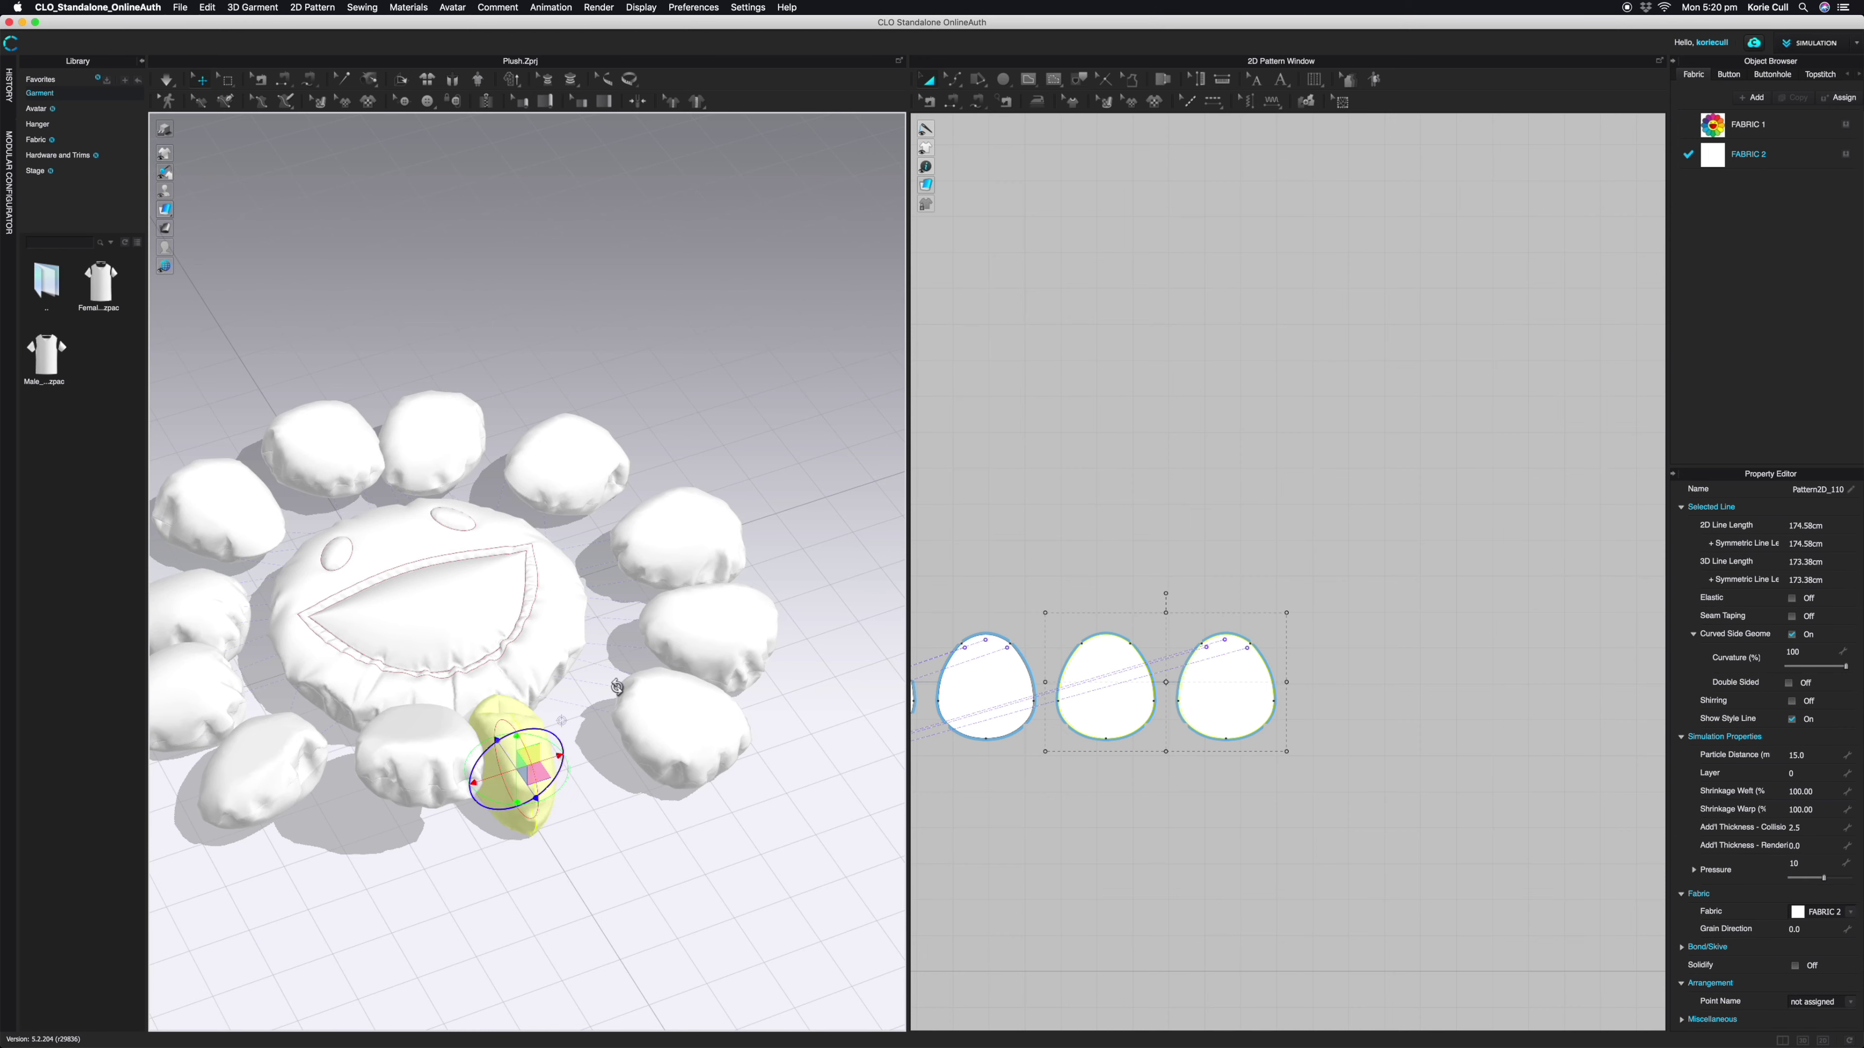
drag(533, 796, 568, 849)
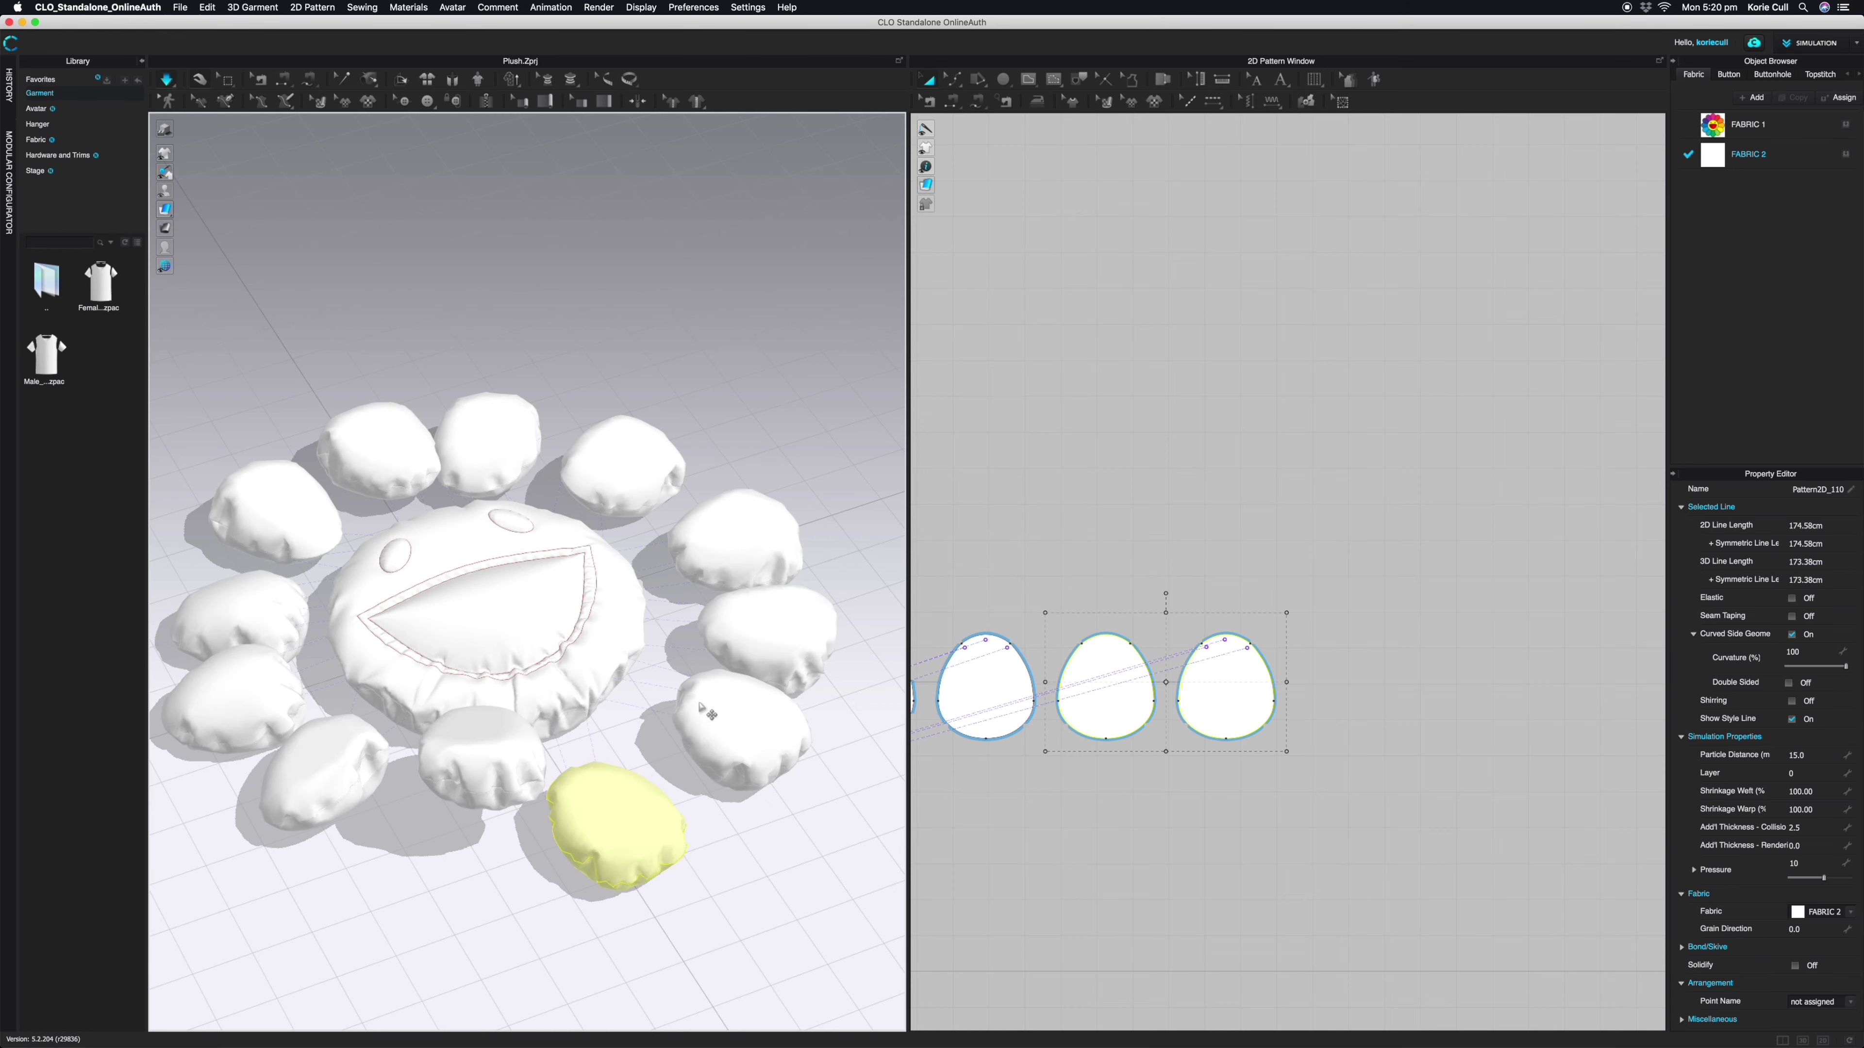
mouse_move(706, 713)
right_down()
mouse_move(515, 737)
mouse_move(642, 643)
right_up()
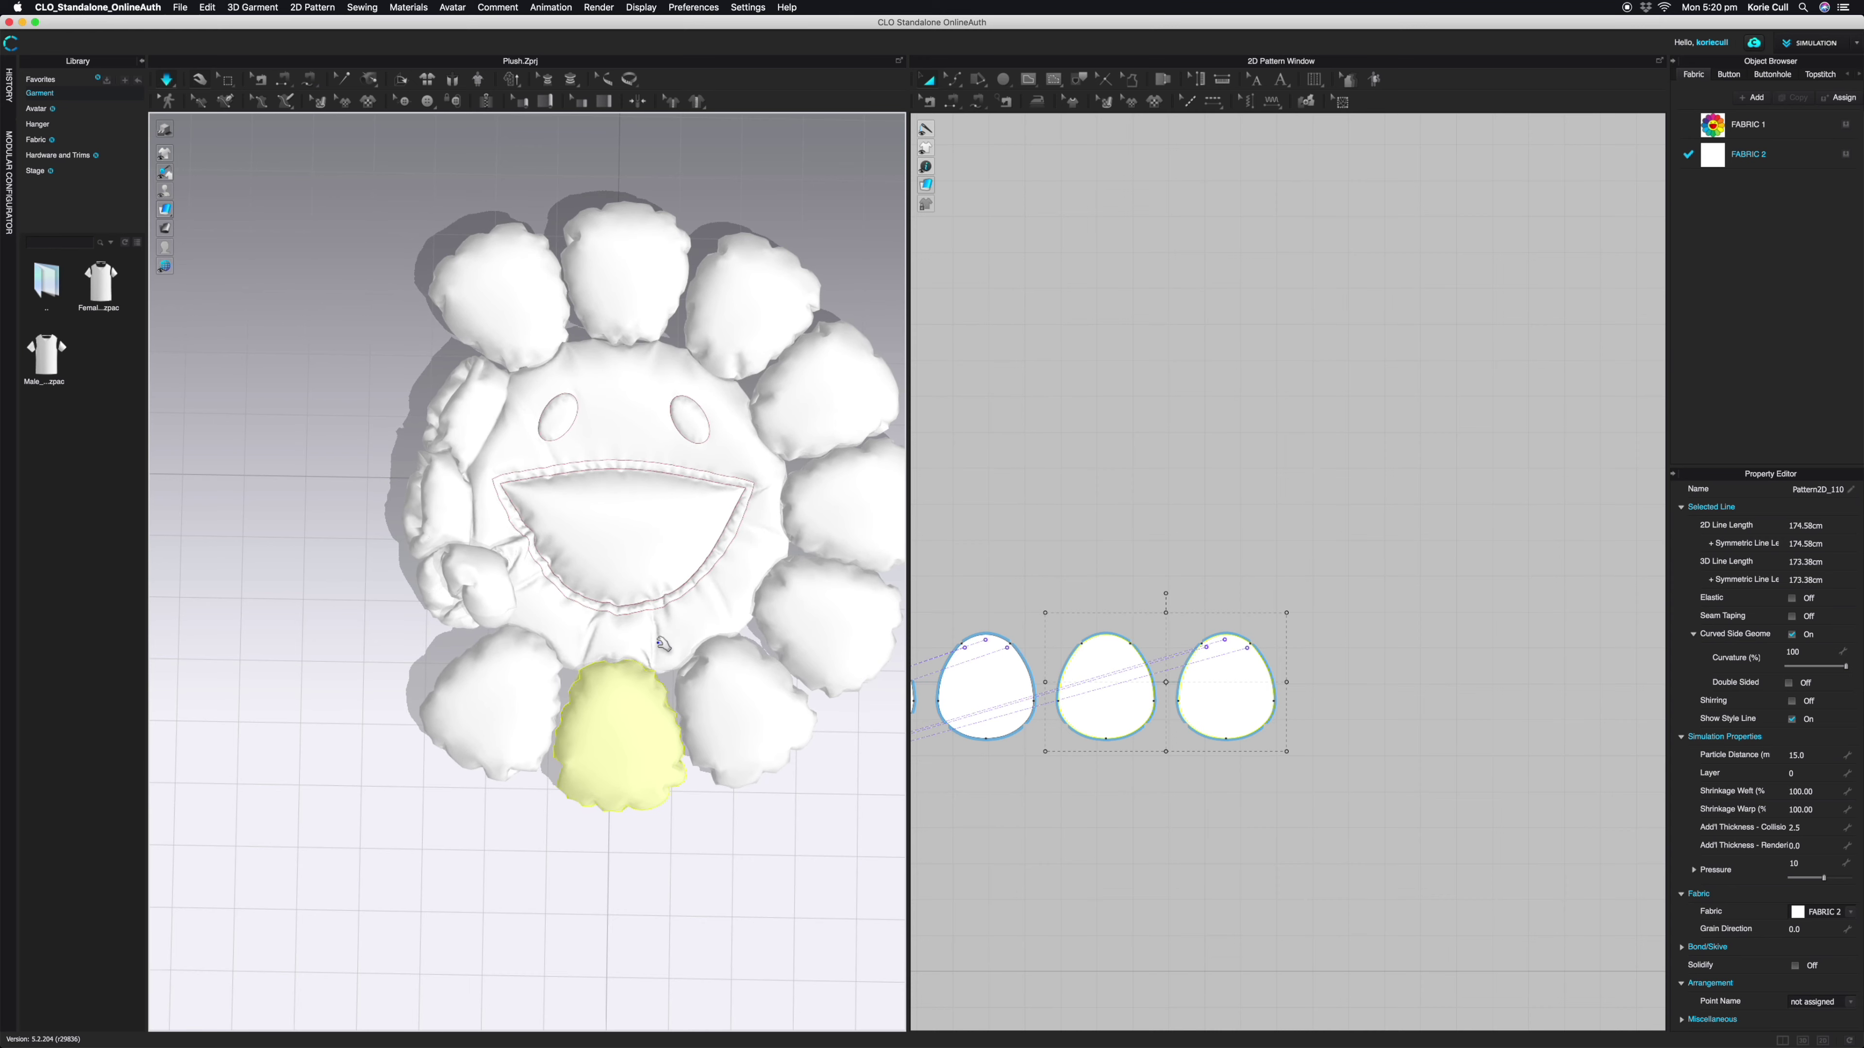
click(630, 776)
mouse_move(630, 776)
right_down()
mouse_move(689, 676)
mouse_move(661, 588)
right_up()
scroll(689, 677, up, 5)
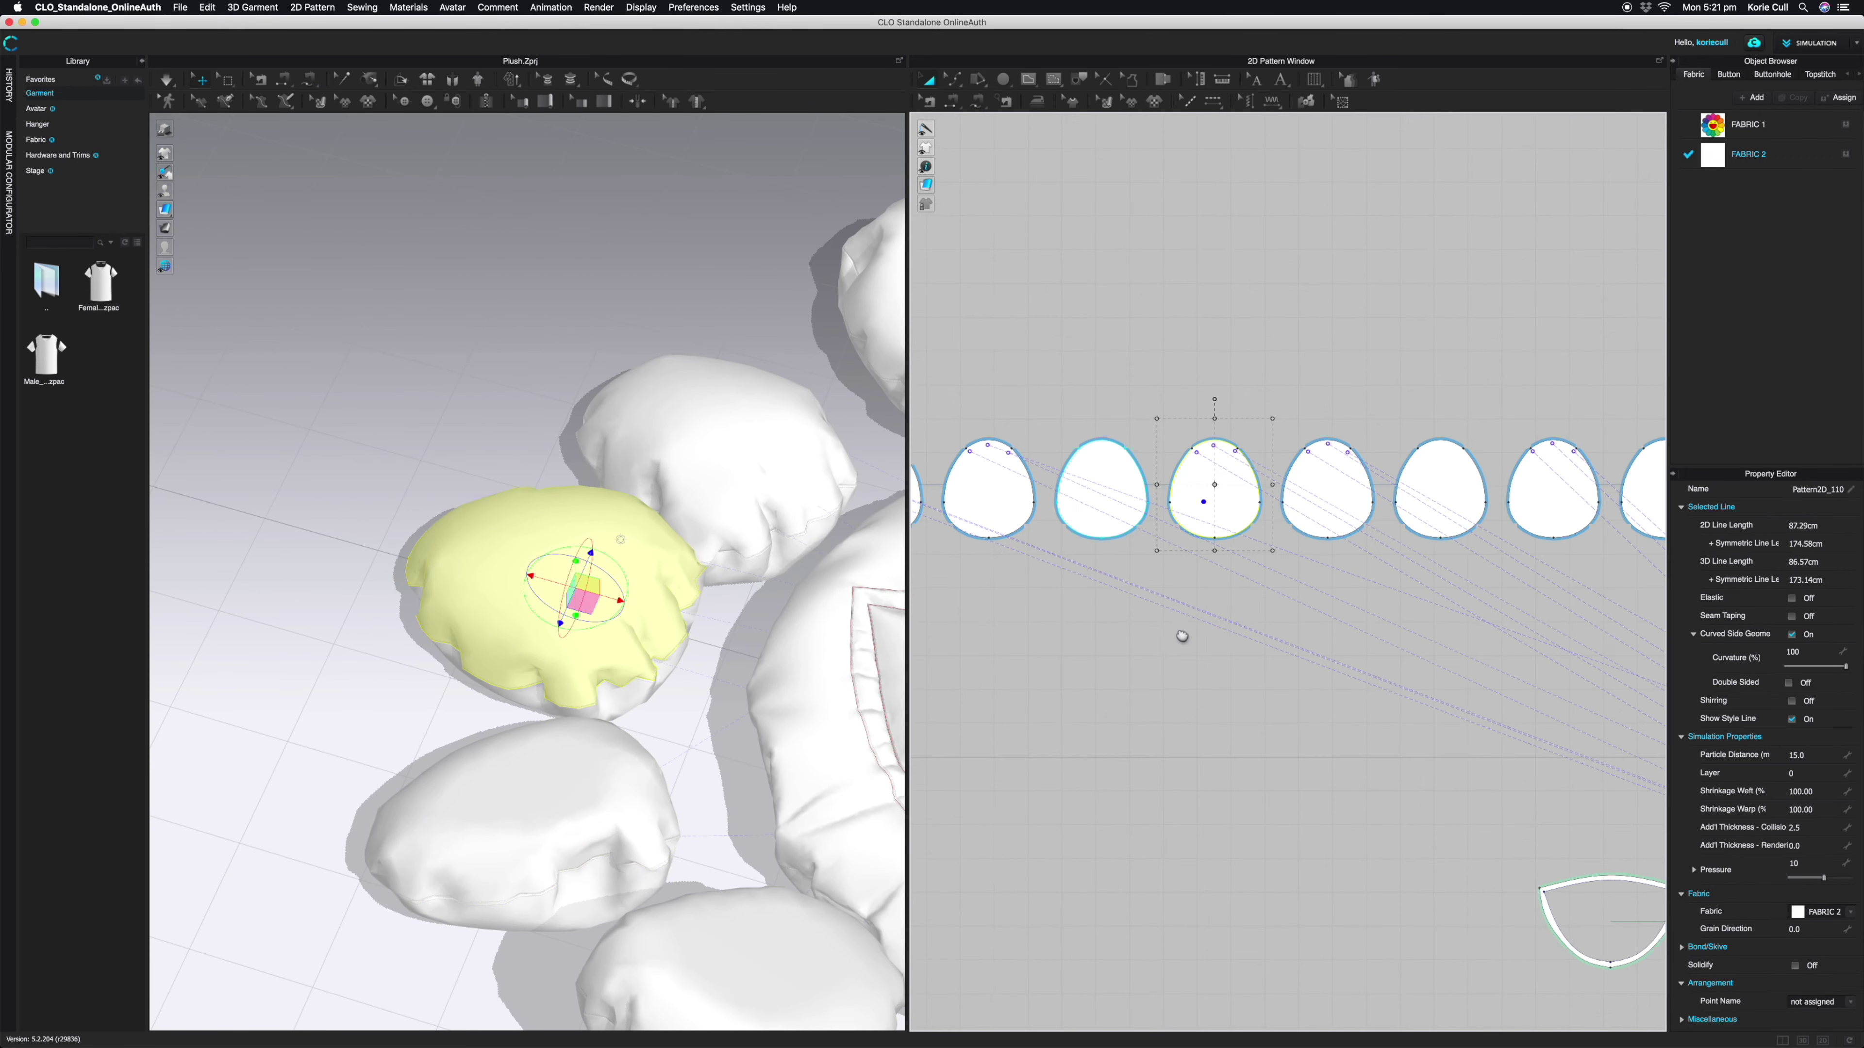
Step: Box-select egg pattern pairs, switching from the upper petal to the lower one
right_drag(1182, 636, 1228, 716)
click(1212, 486)
drag(1429, 687, 1430, 688)
click(974, 494)
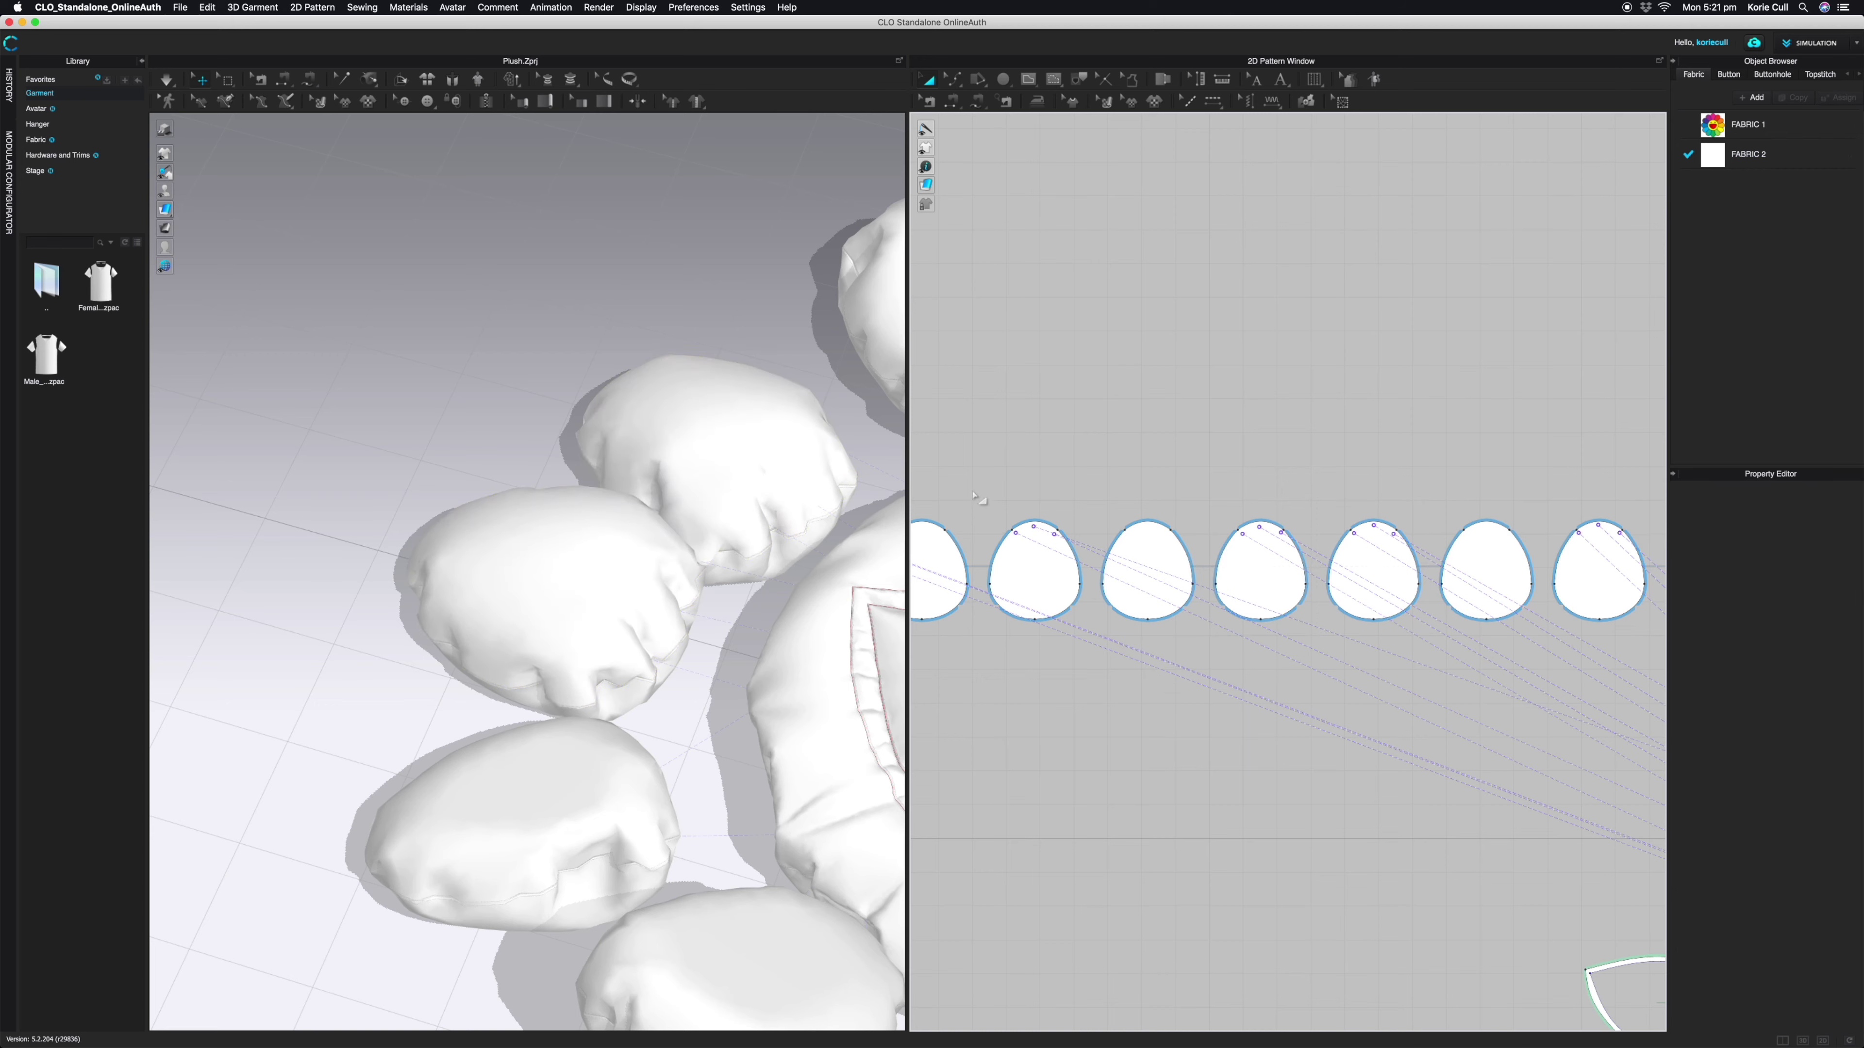
drag(1187, 685, 1200, 680)
click(629, 654)
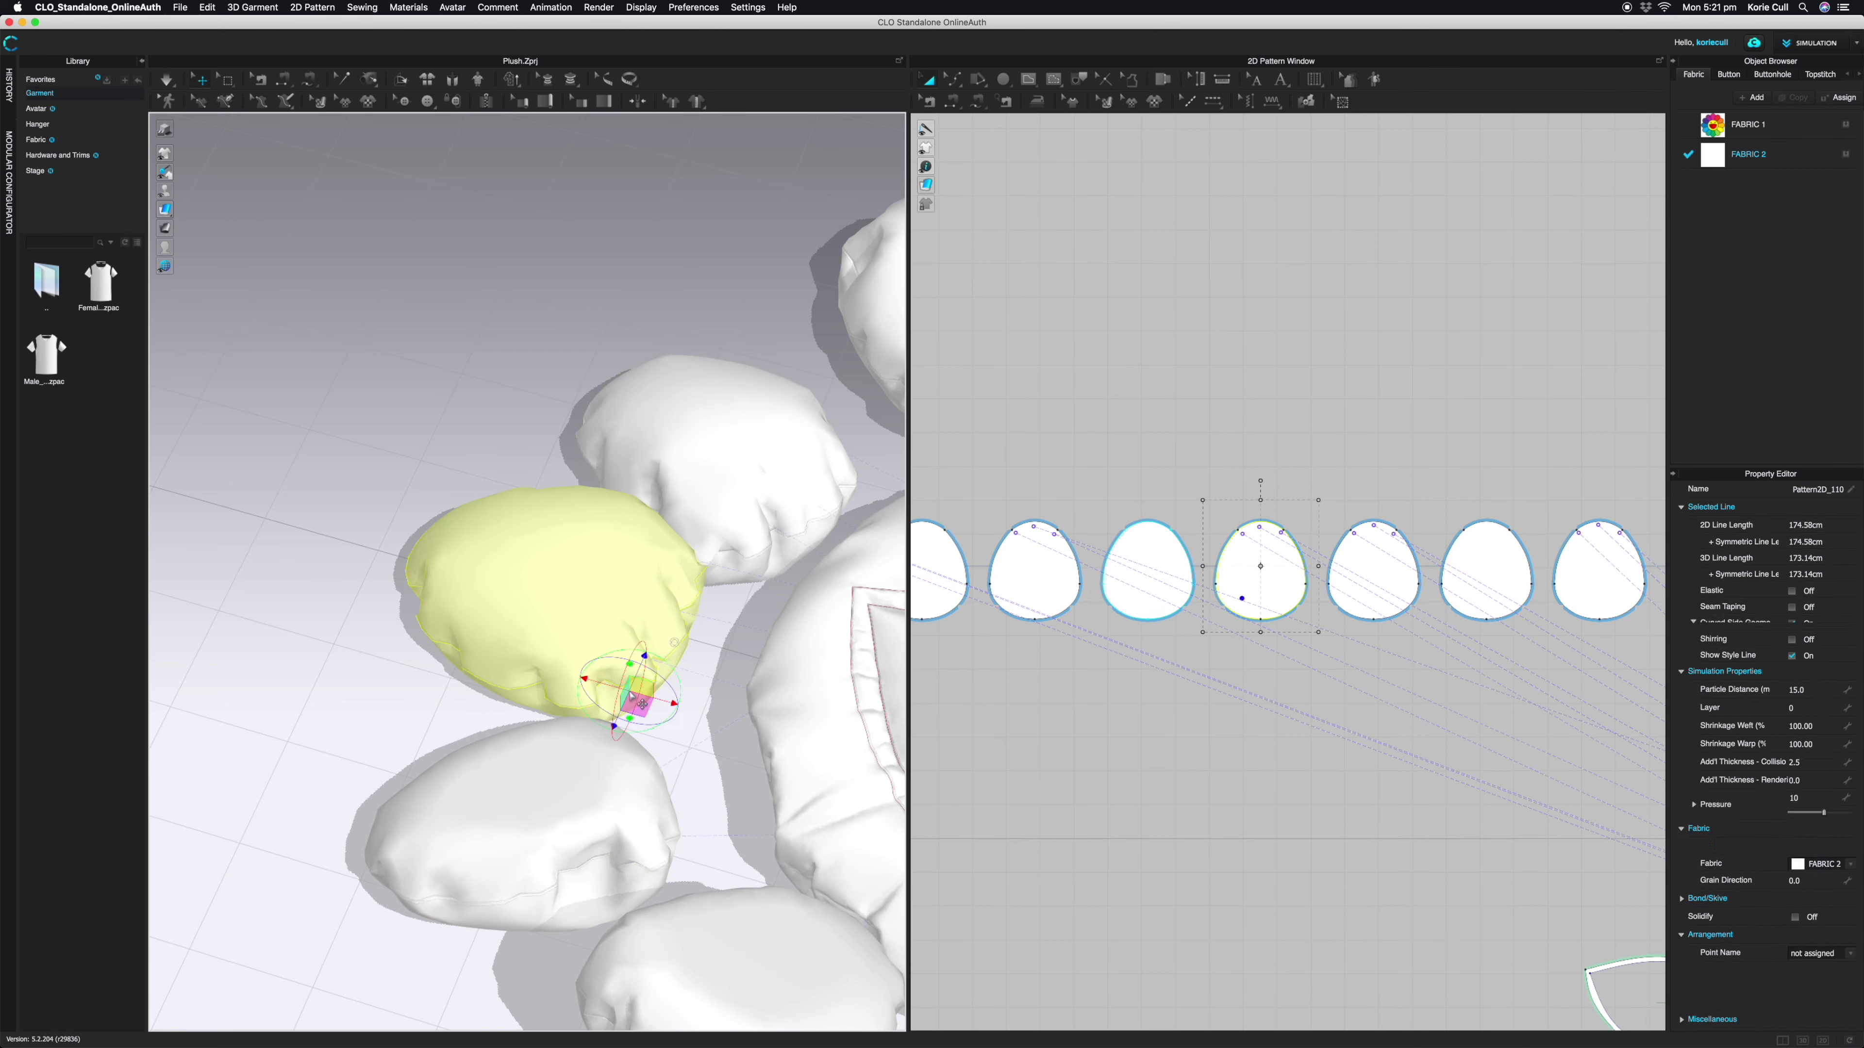
click(681, 692)
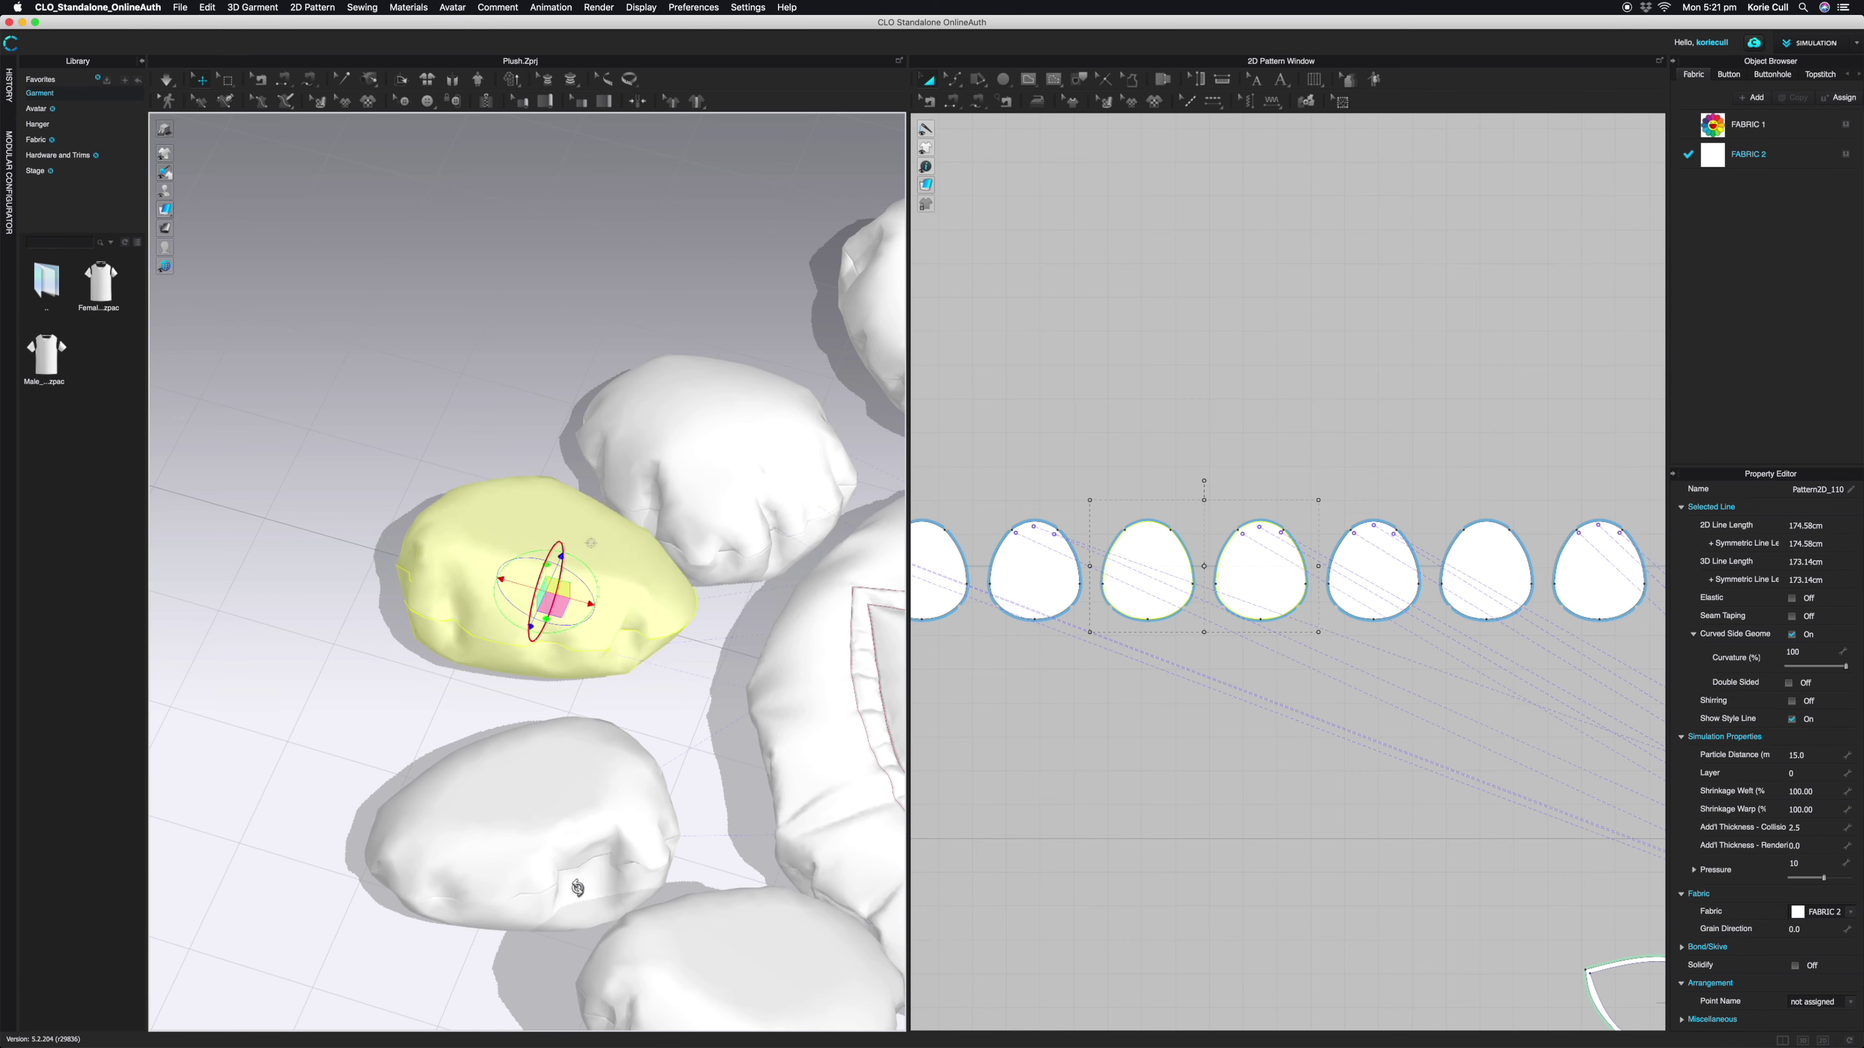
click(603, 811)
Step: Select the lower petal's two pieces, then another petal beside the face
middle_drag(1247, 661, 1335, 669)
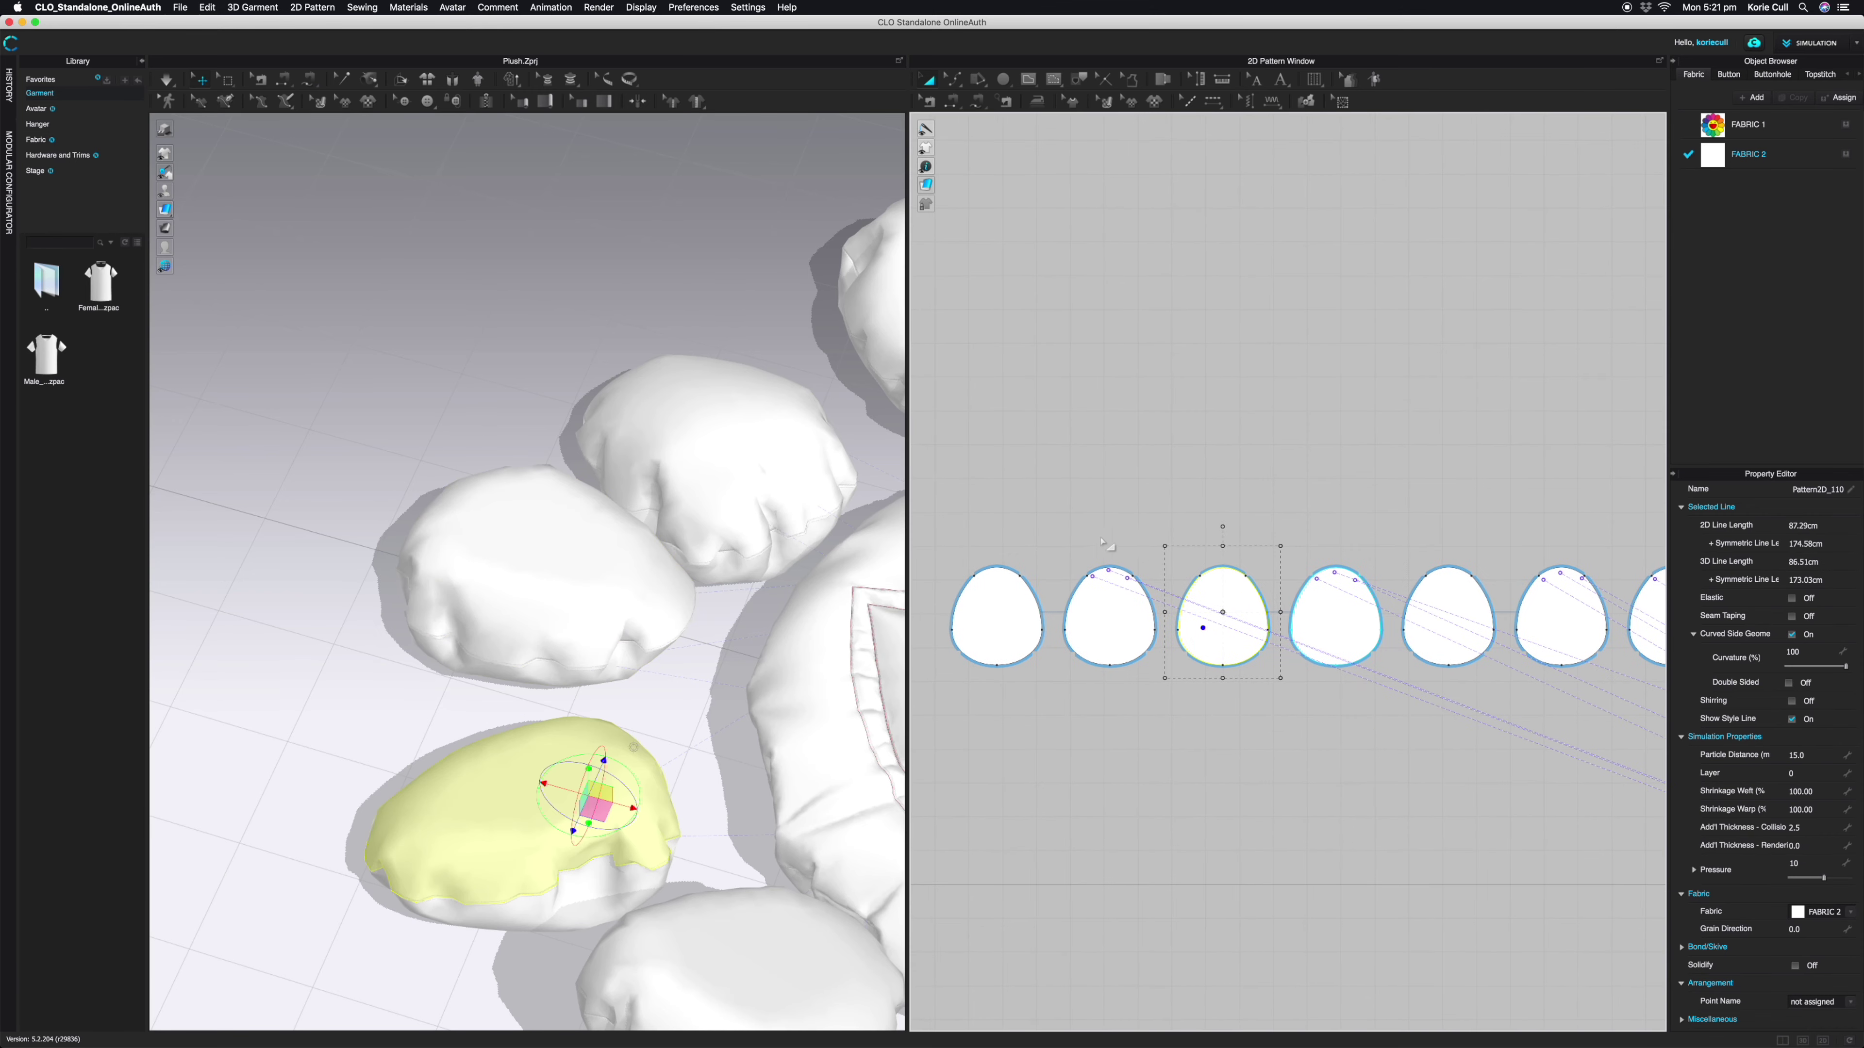
drag(1061, 459, 1299, 689)
mouse_move(660, 661)
right_down()
mouse_move(516, 621)
mouse_move(480, 530)
right_up()
click(481, 530)
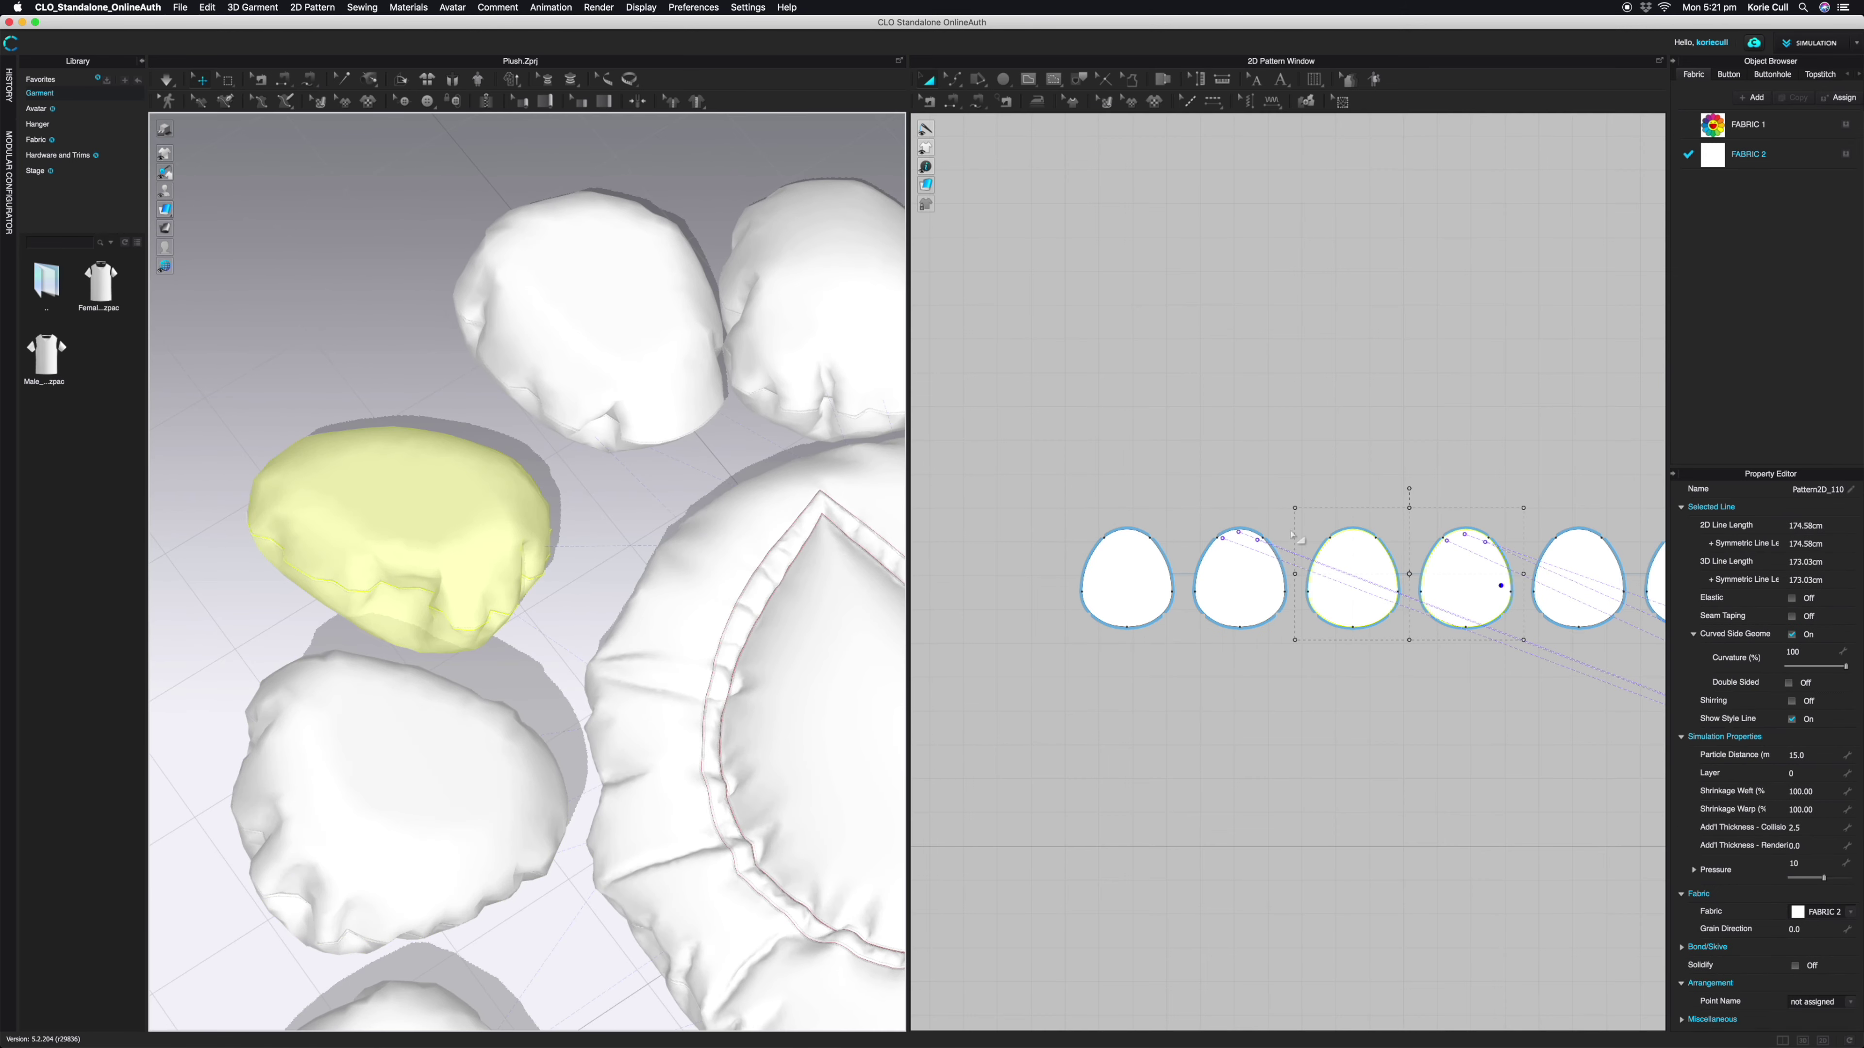
drag(1294, 464, 1485, 674)
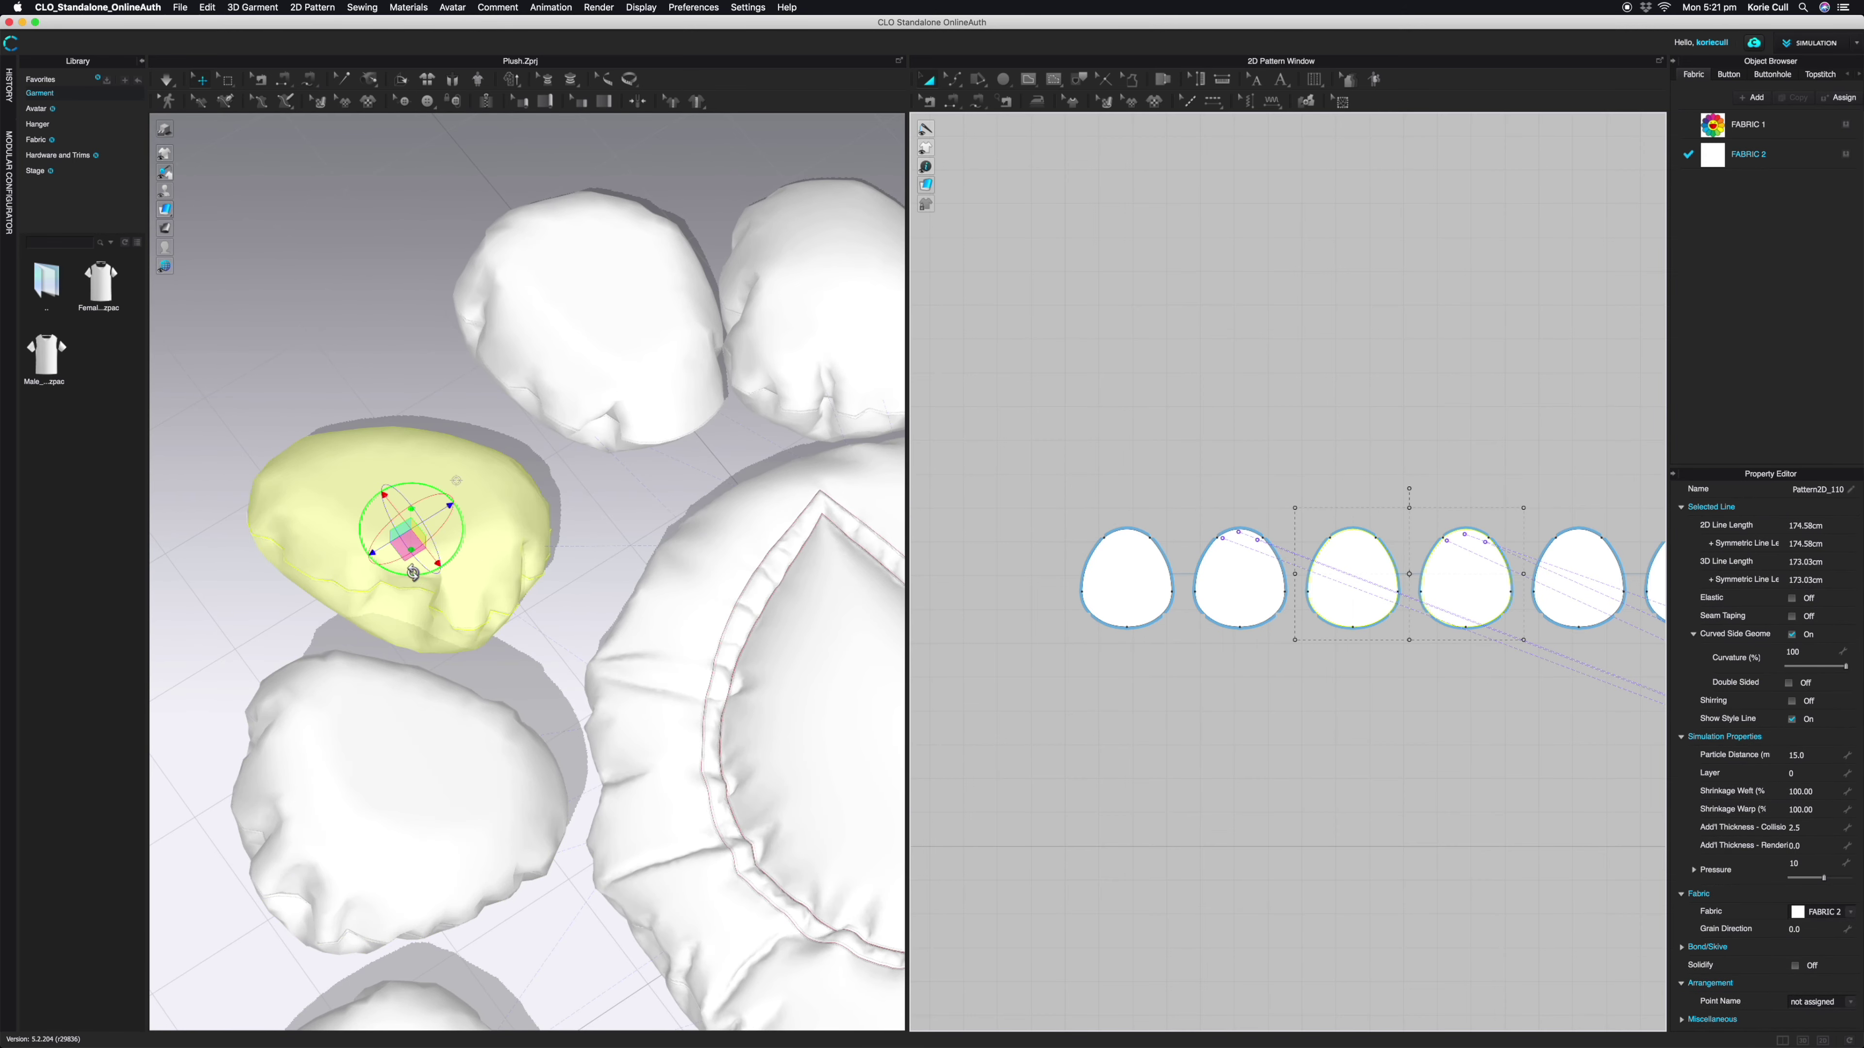
right_drag(413, 573, 393, 489)
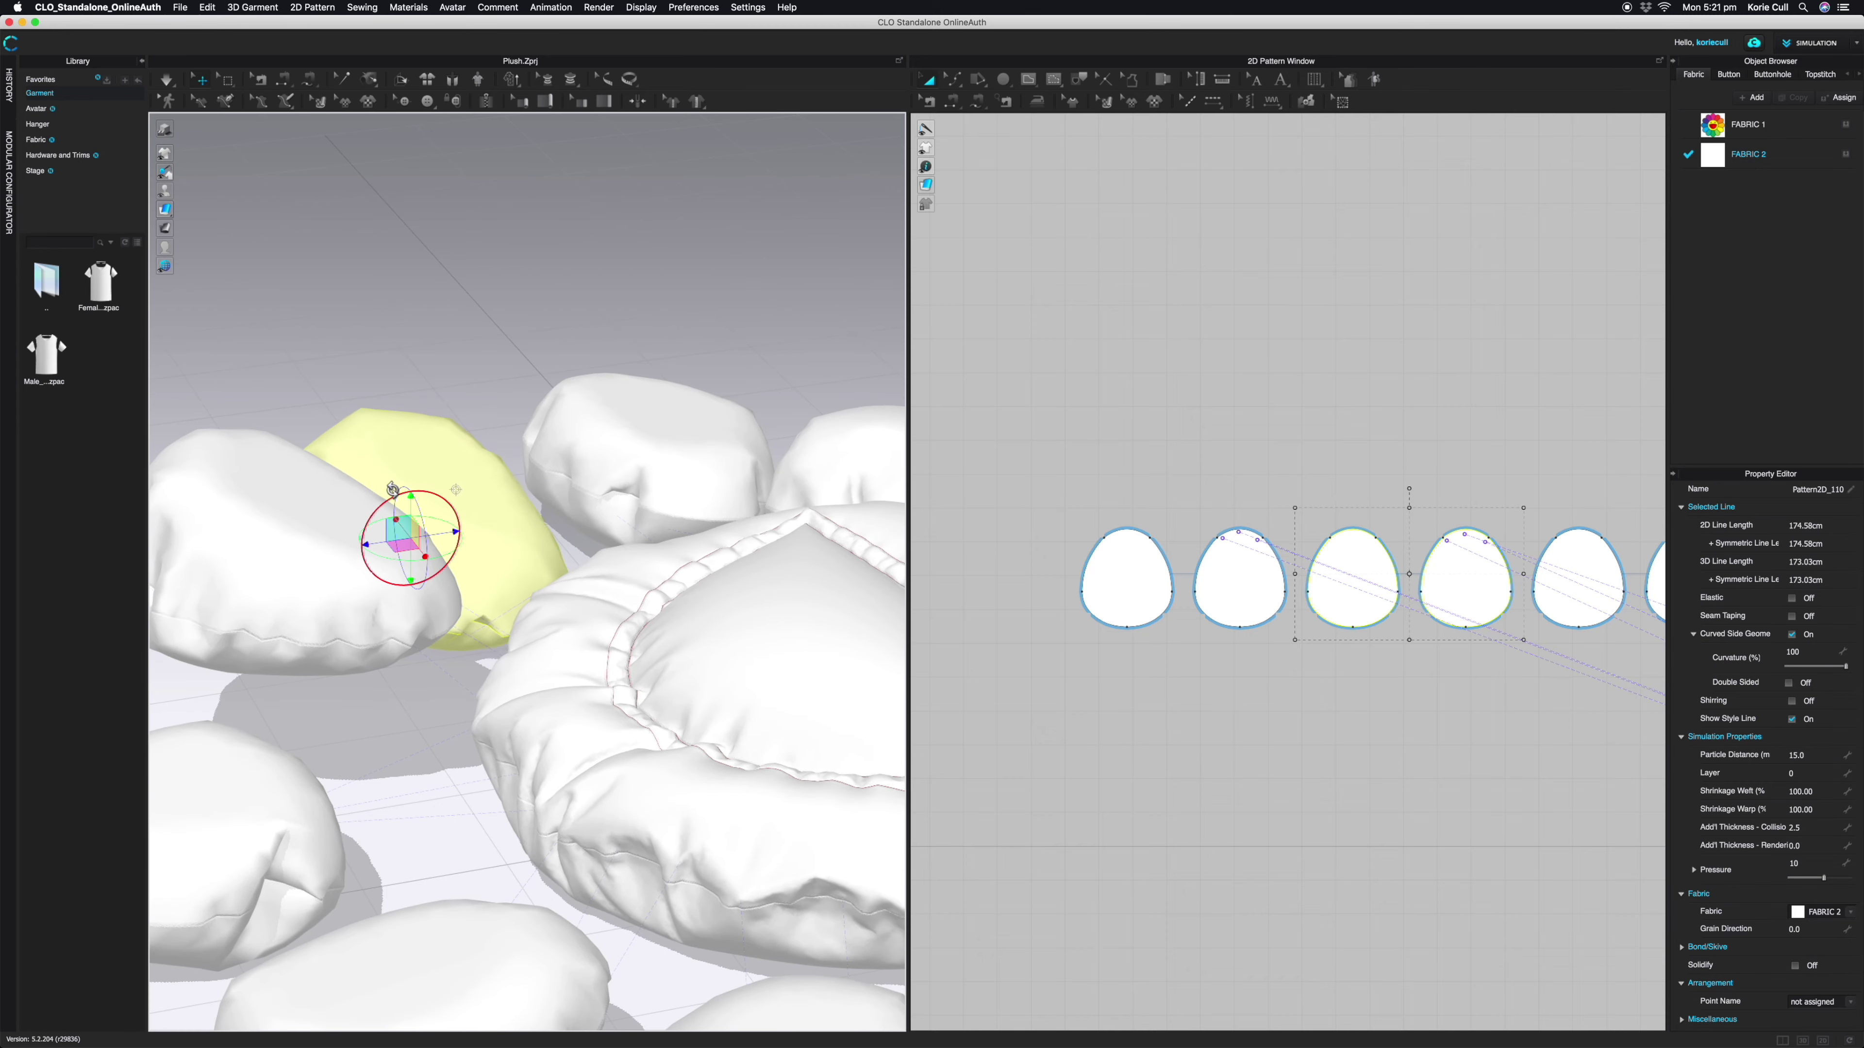
Step: Select the third and fourth pattern pieces and return to a top-down view
right_drag(601, 589, 543, 484)
scroll(1216, 491, down, 3)
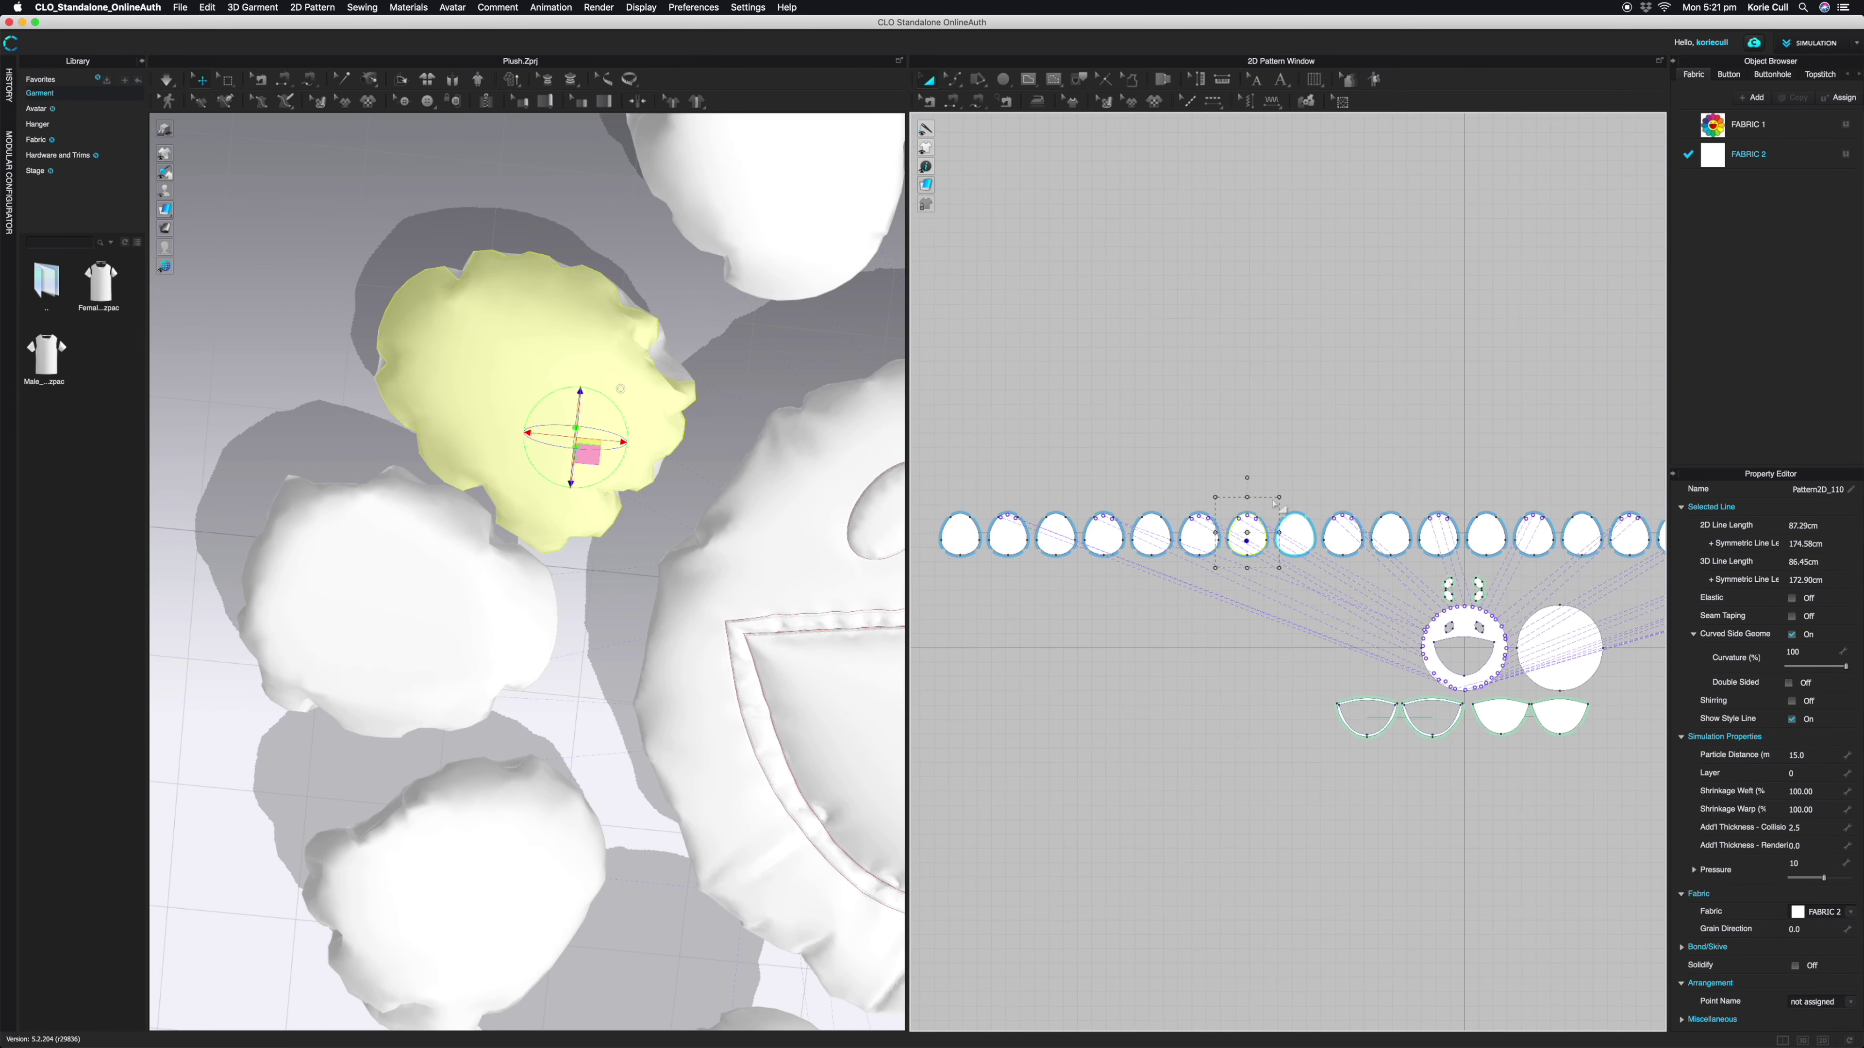
scroll(1217, 491, up, 3)
click(1217, 491)
drag(1217, 492, 1418, 669)
mouse_move(455, 382)
right_down()
mouse_move(414, 316)
mouse_move(534, 341)
right_up()
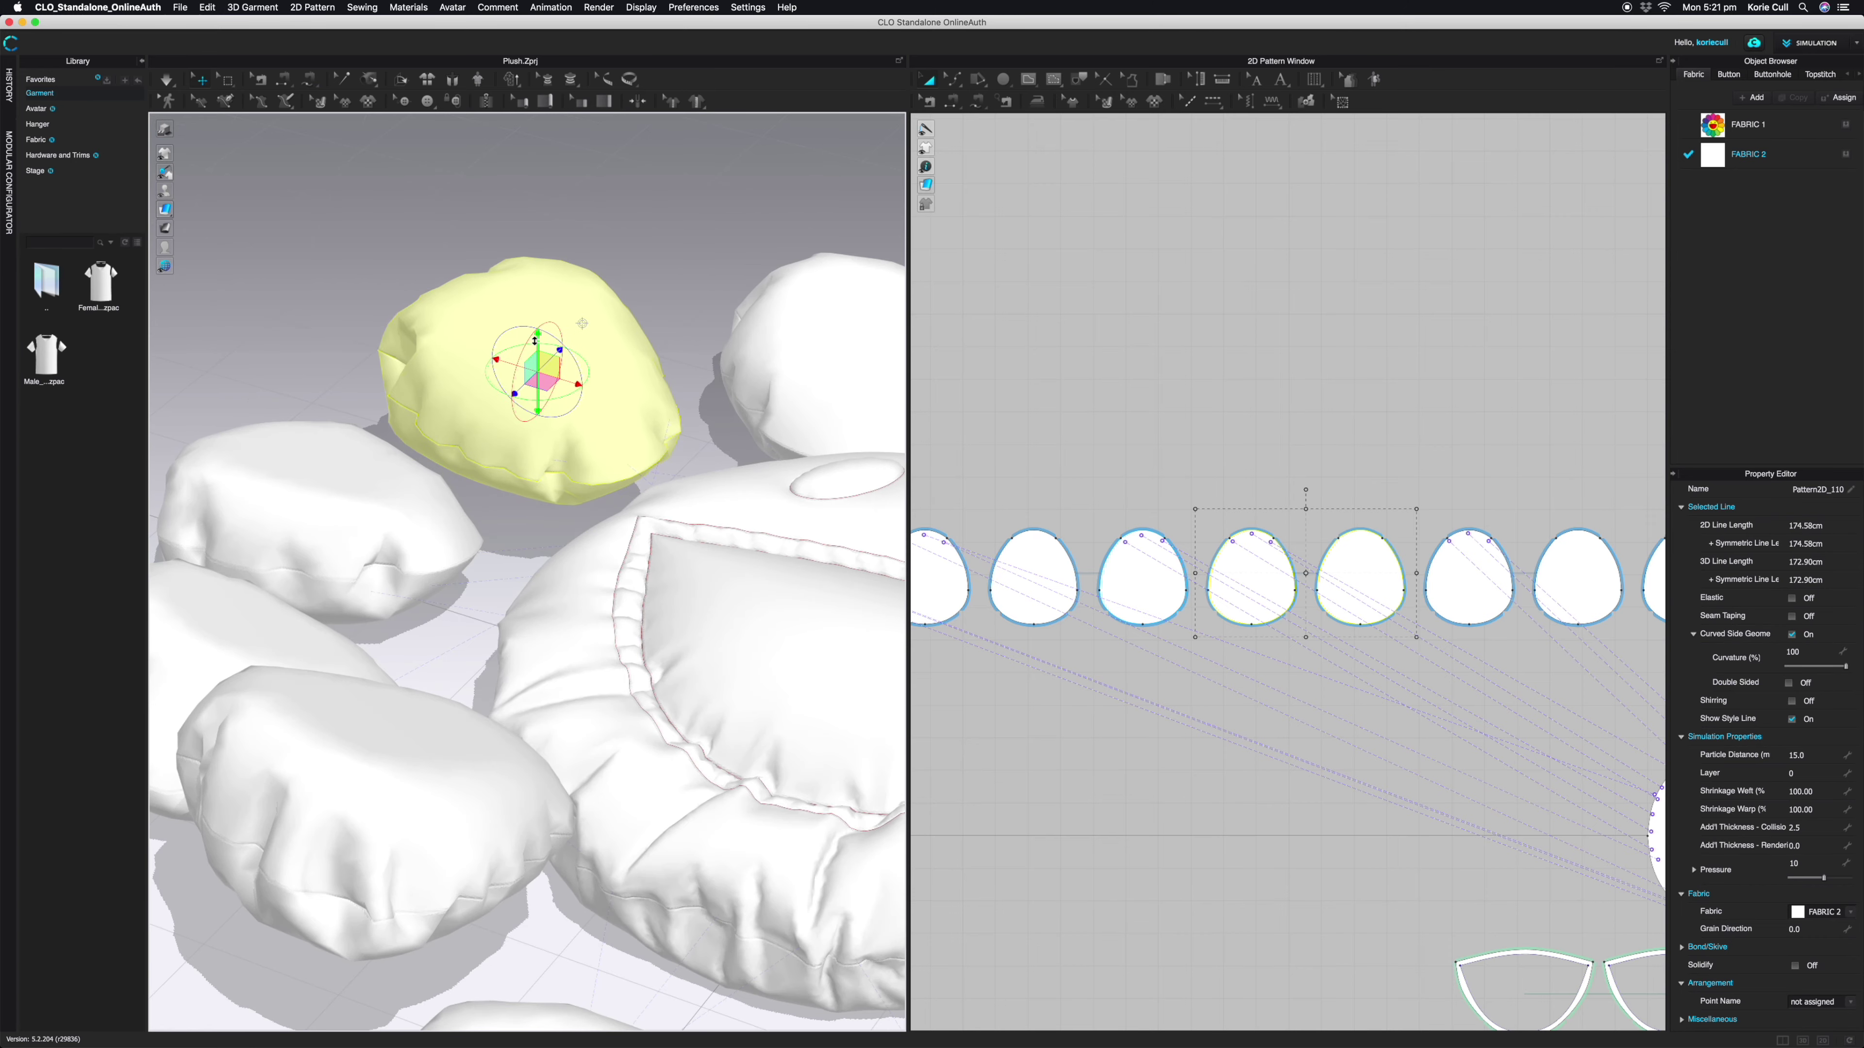
right_drag(761, 562, 716, 503)
scroll(716, 504, down, 5)
Step: Stop the cloth simulation with Space and undo its result with Ctrl+Z
click(611, 433)
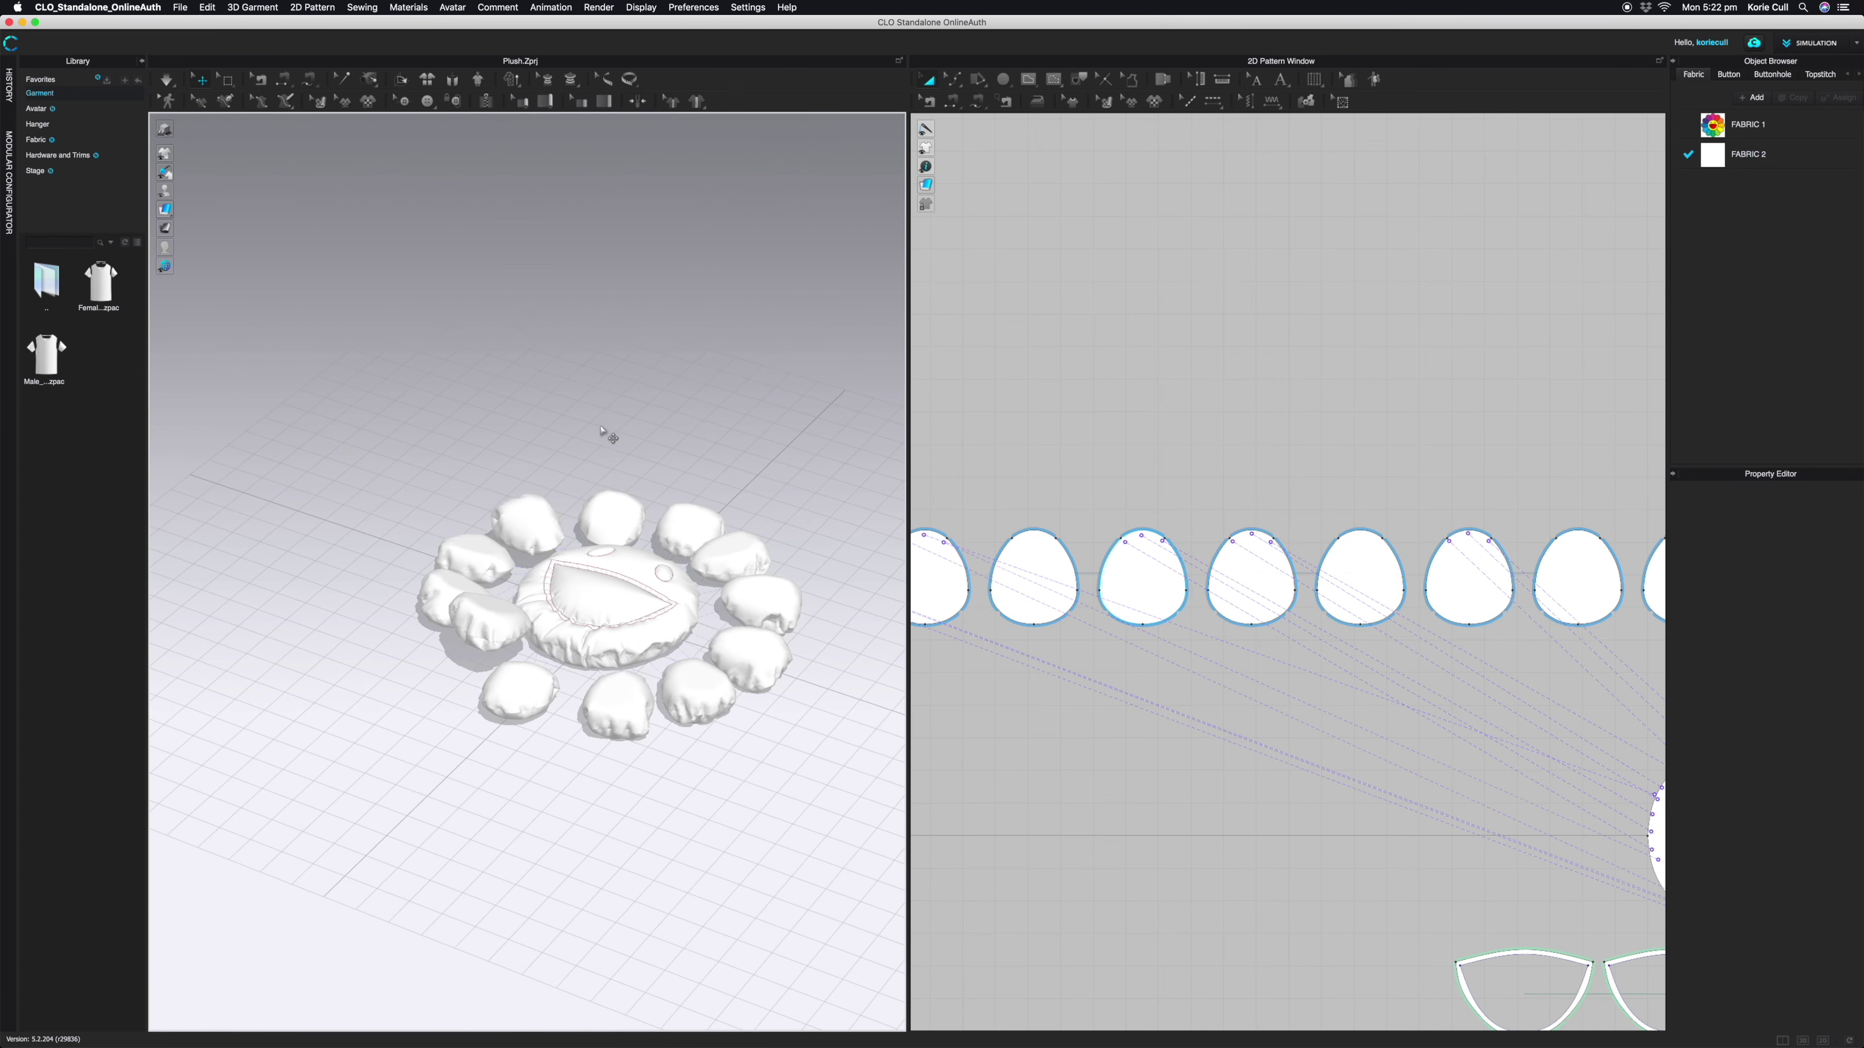
scroll(668, 500, up, 3)
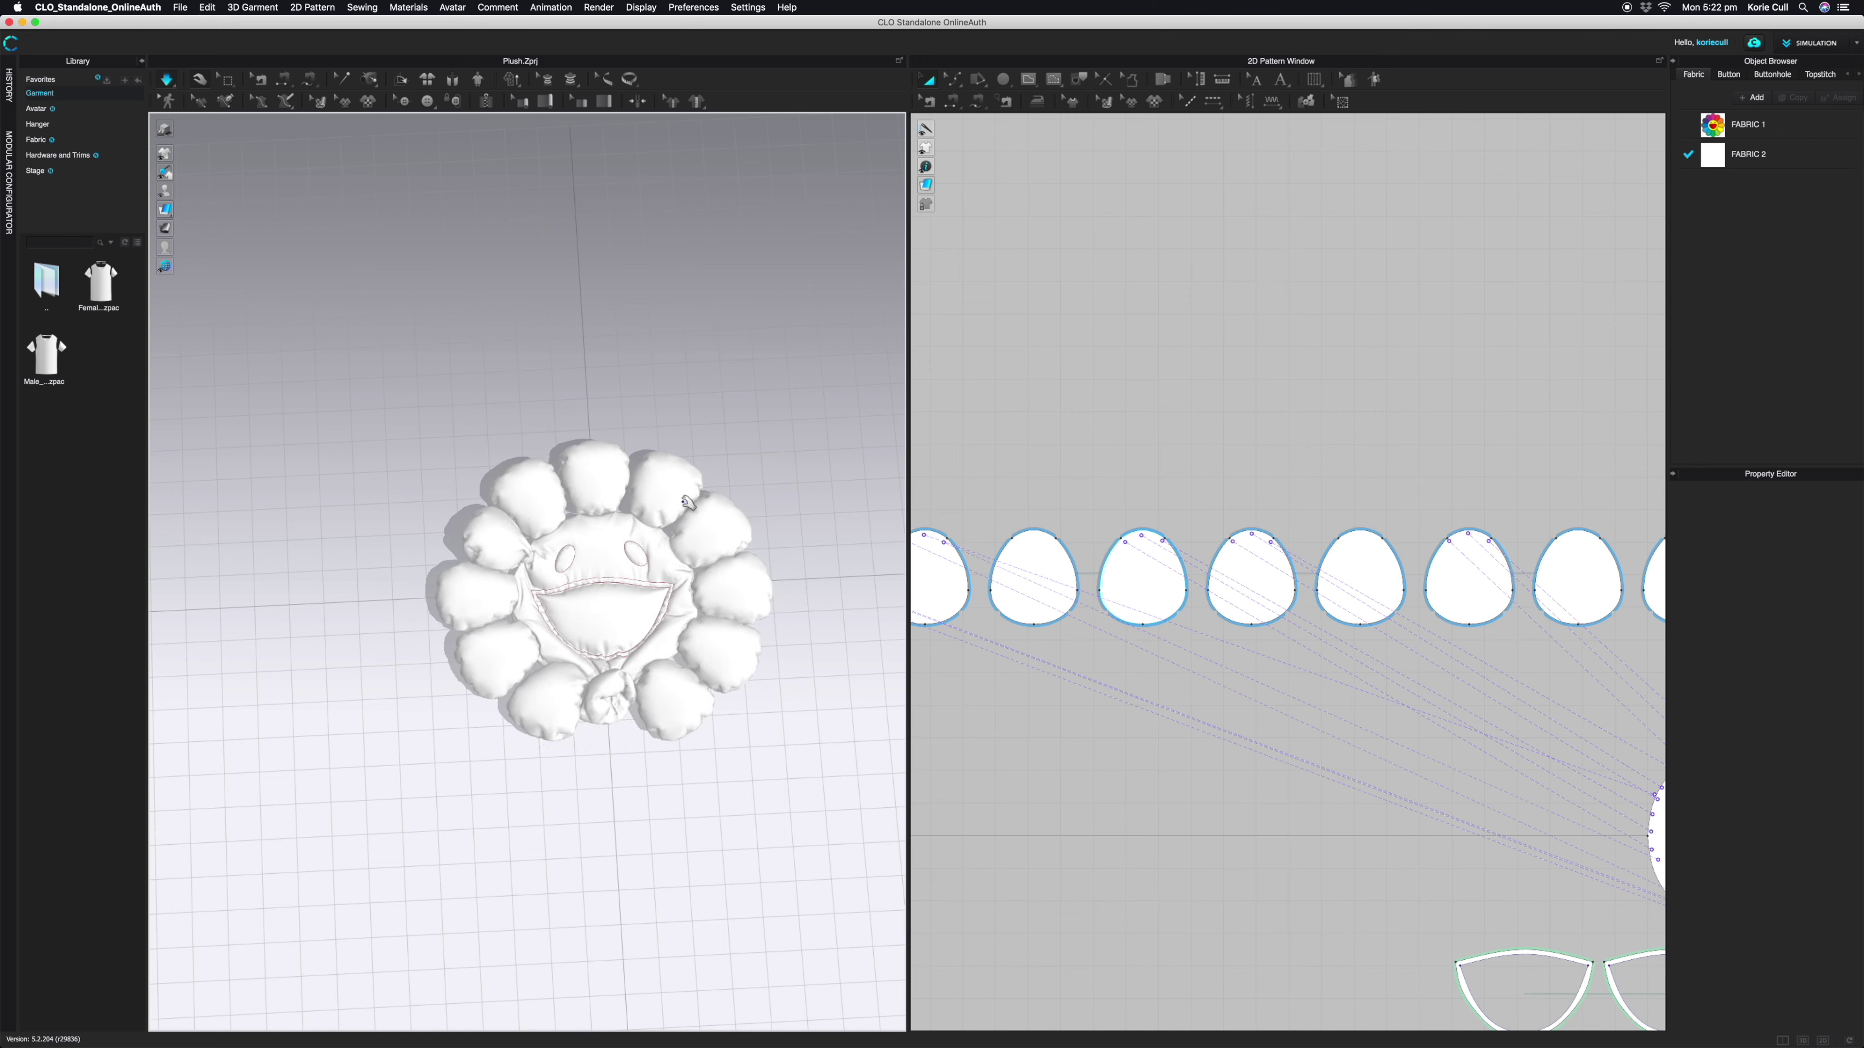
key(space)
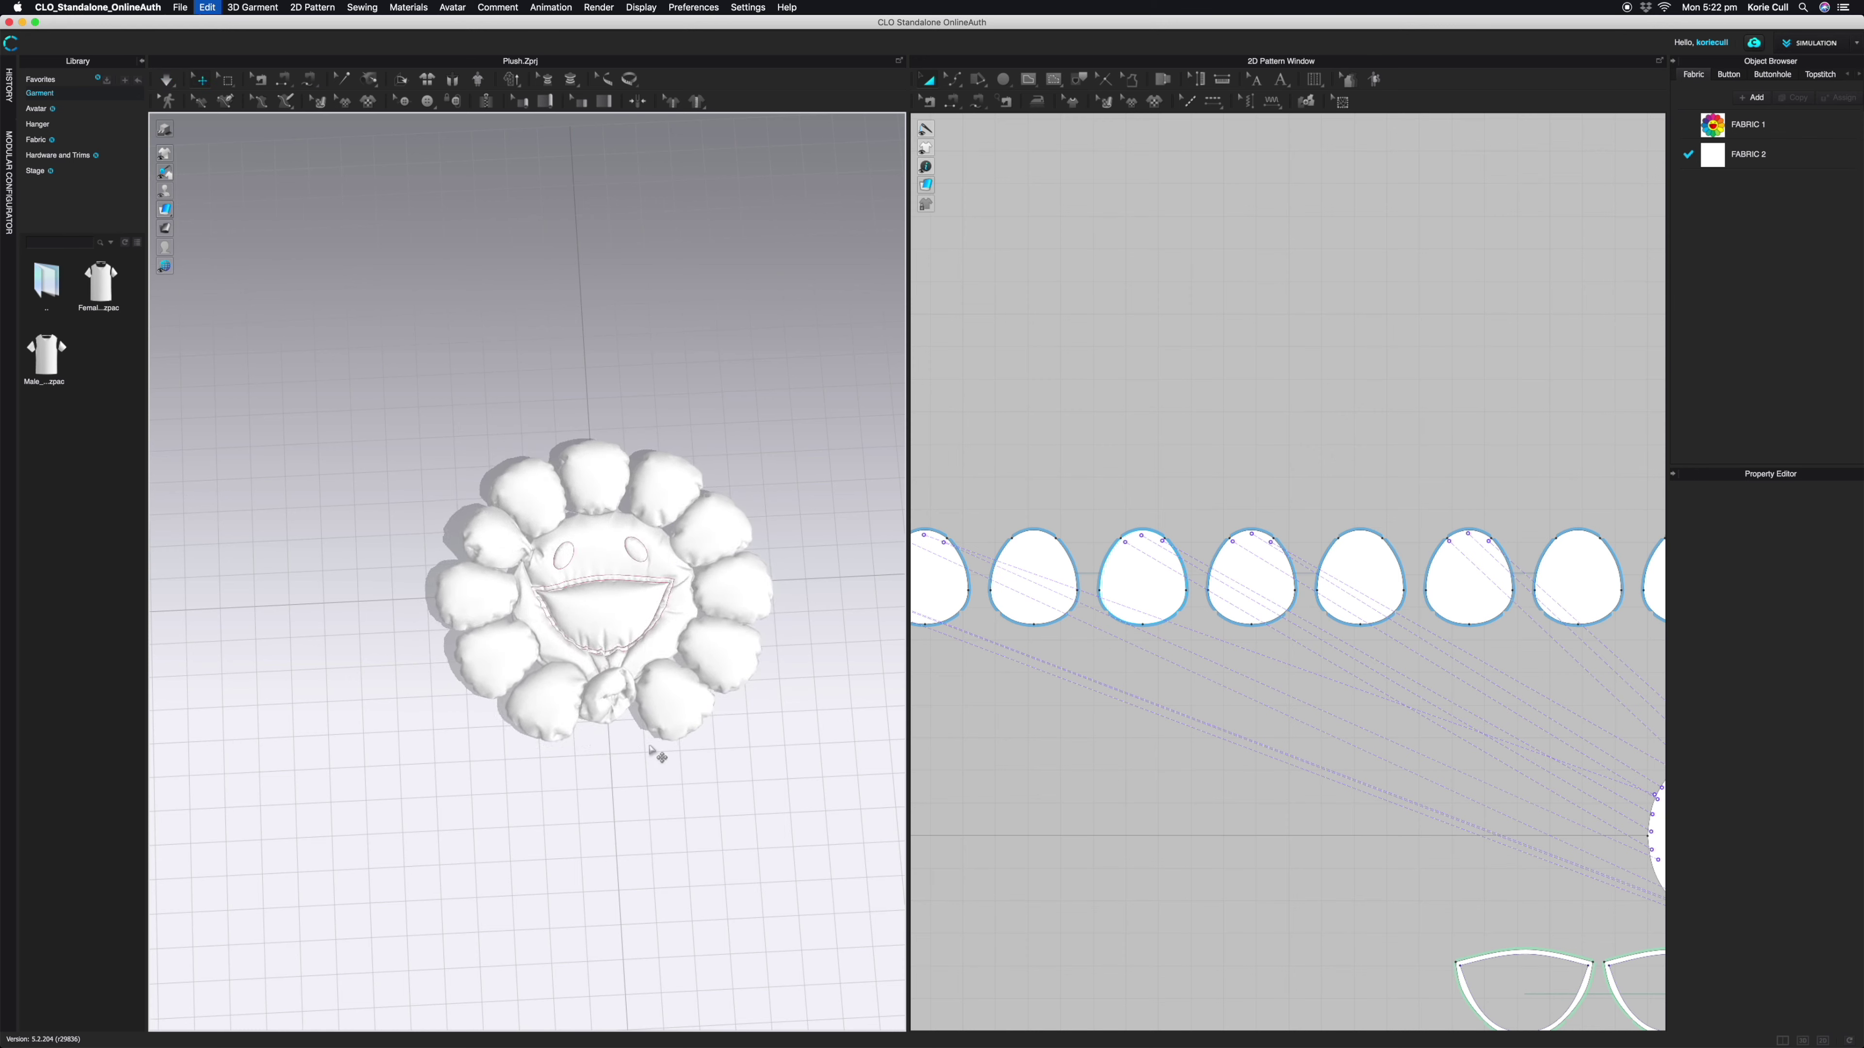
key(ctrl+z)
key(ctrl+z)
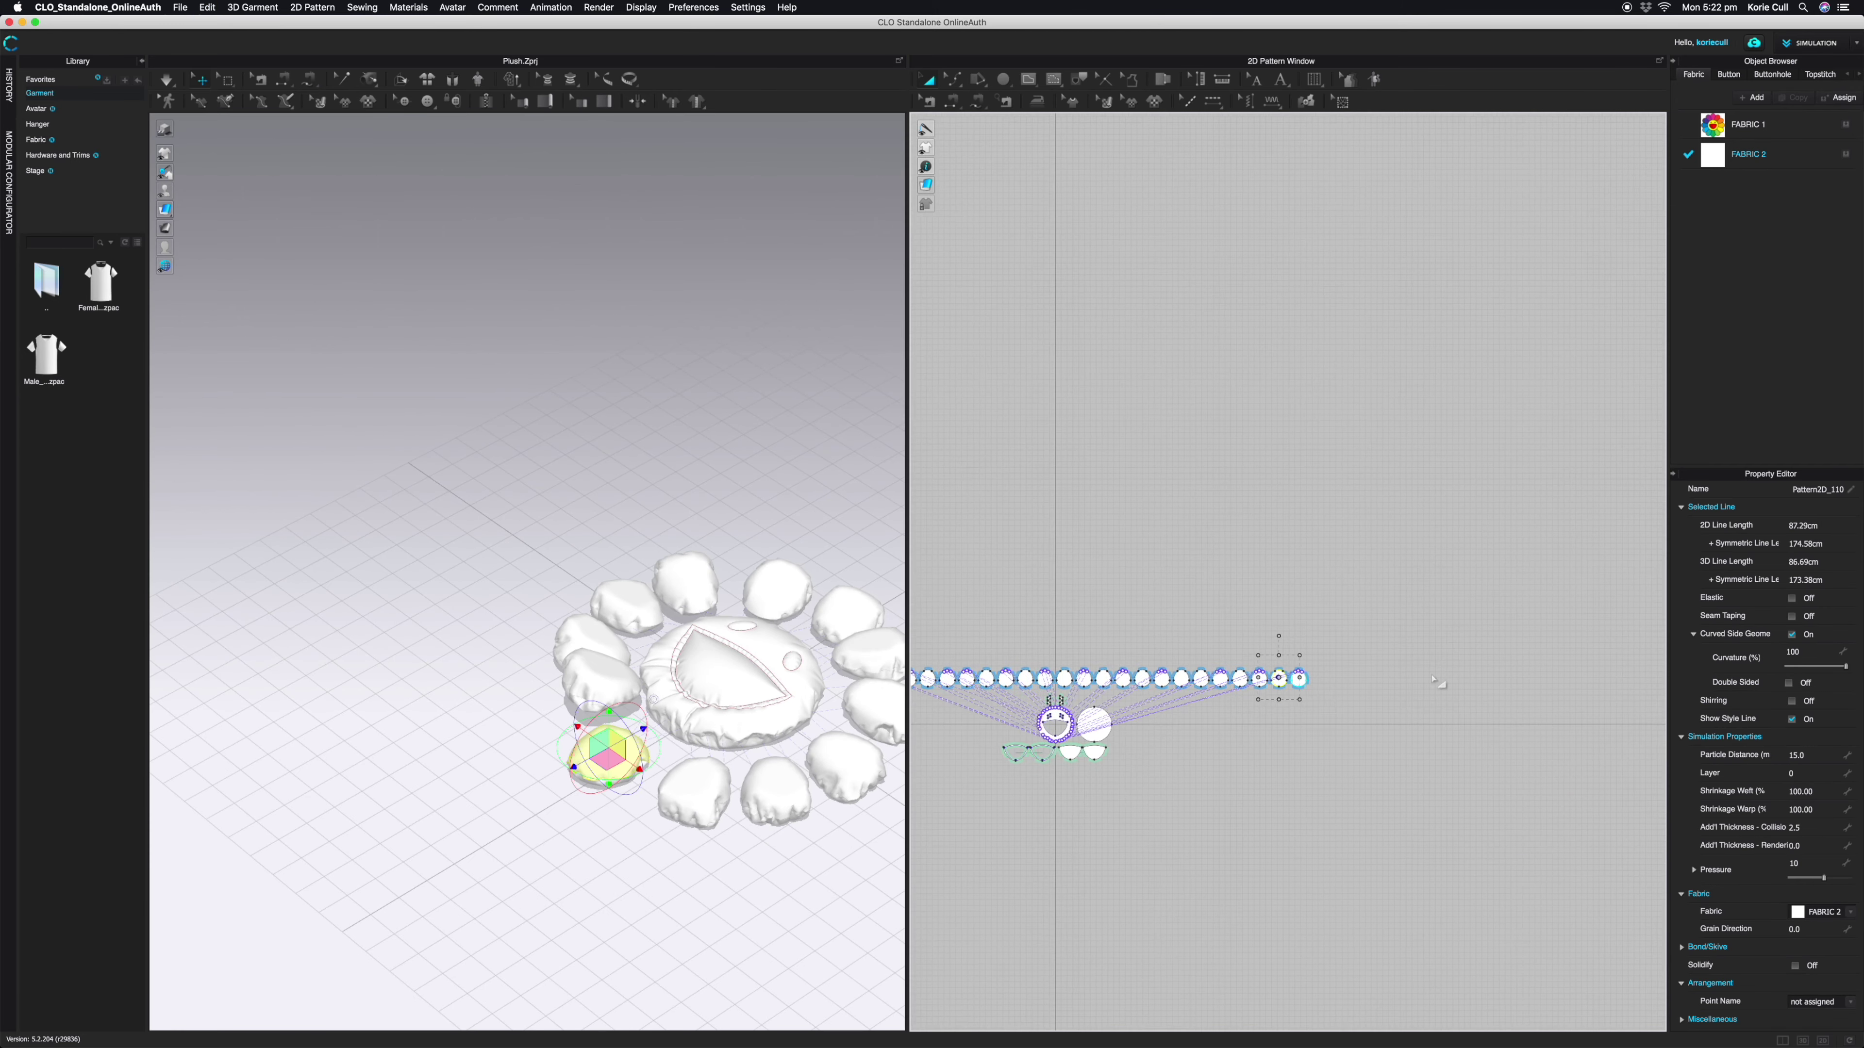
Step: Rotate the selected petal and deselect it
scroll(1439, 682, up, 5)
scroll(701, 894, up, 3)
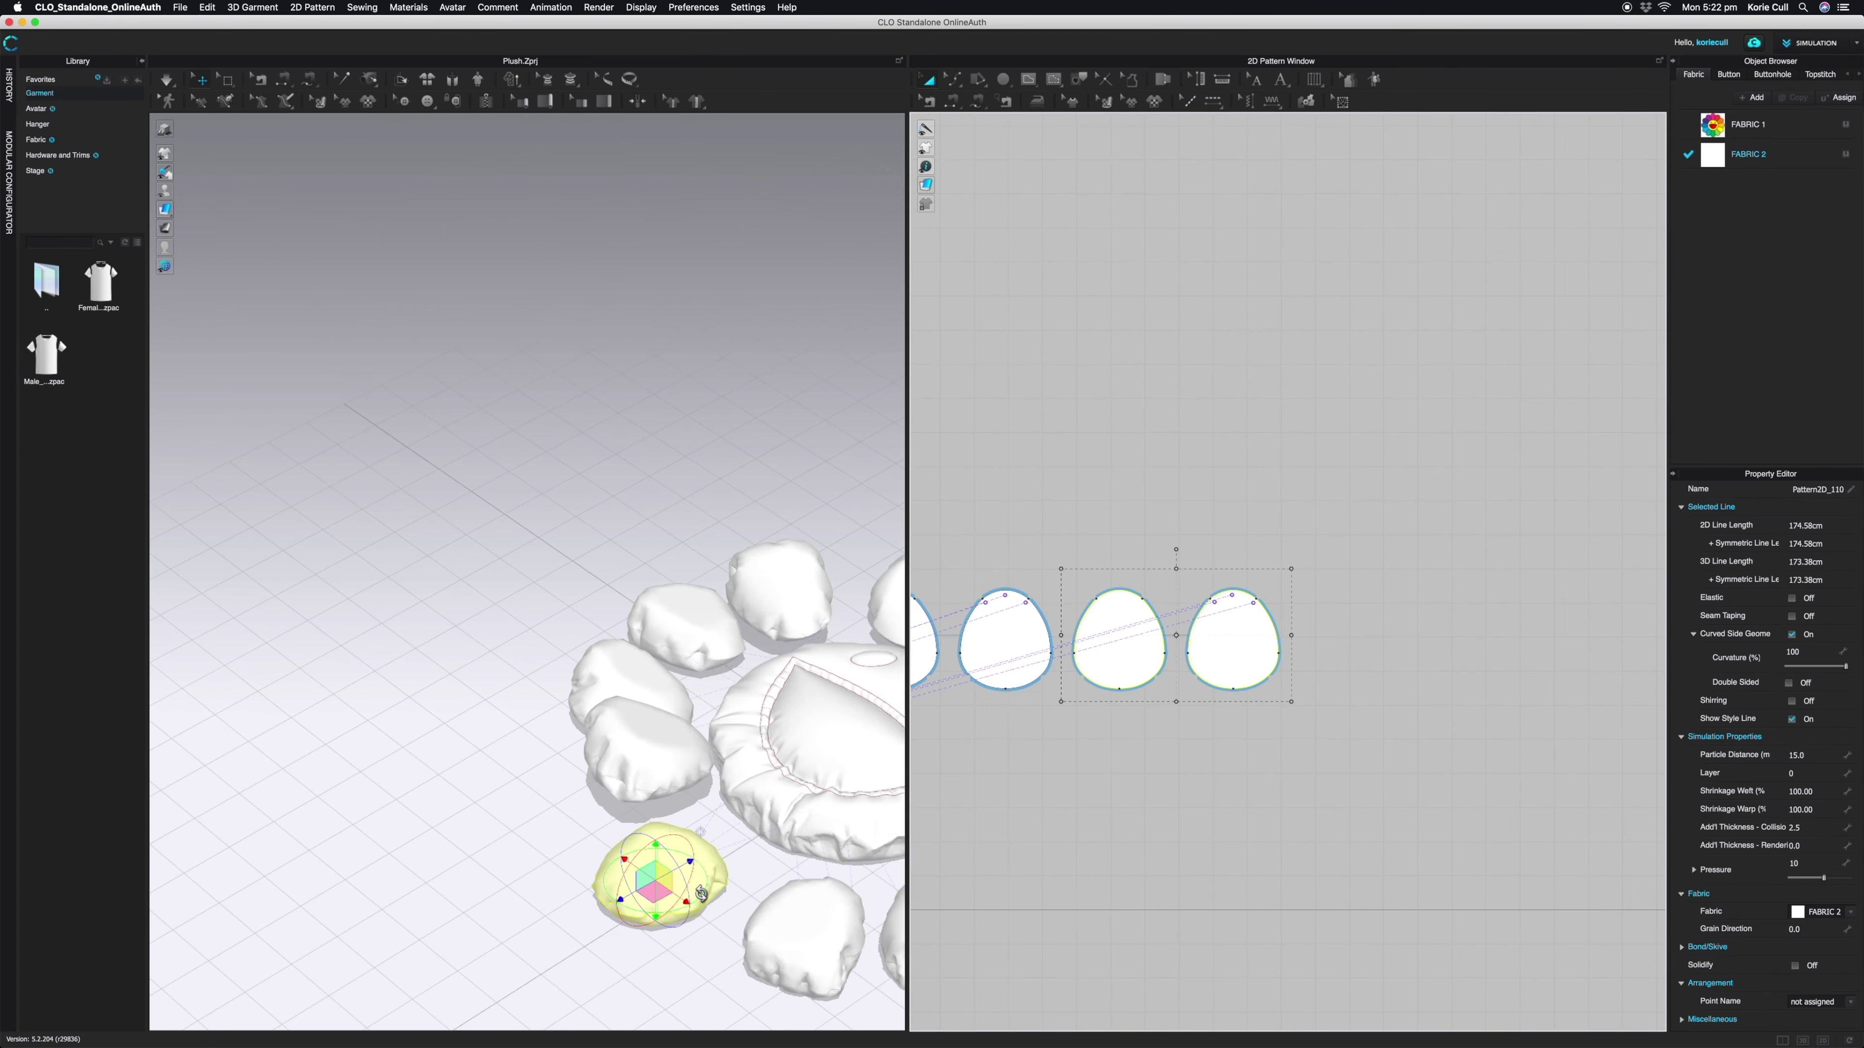
drag(701, 894, 485, 853)
click(501, 841)
scroll(513, 735, down, 5)
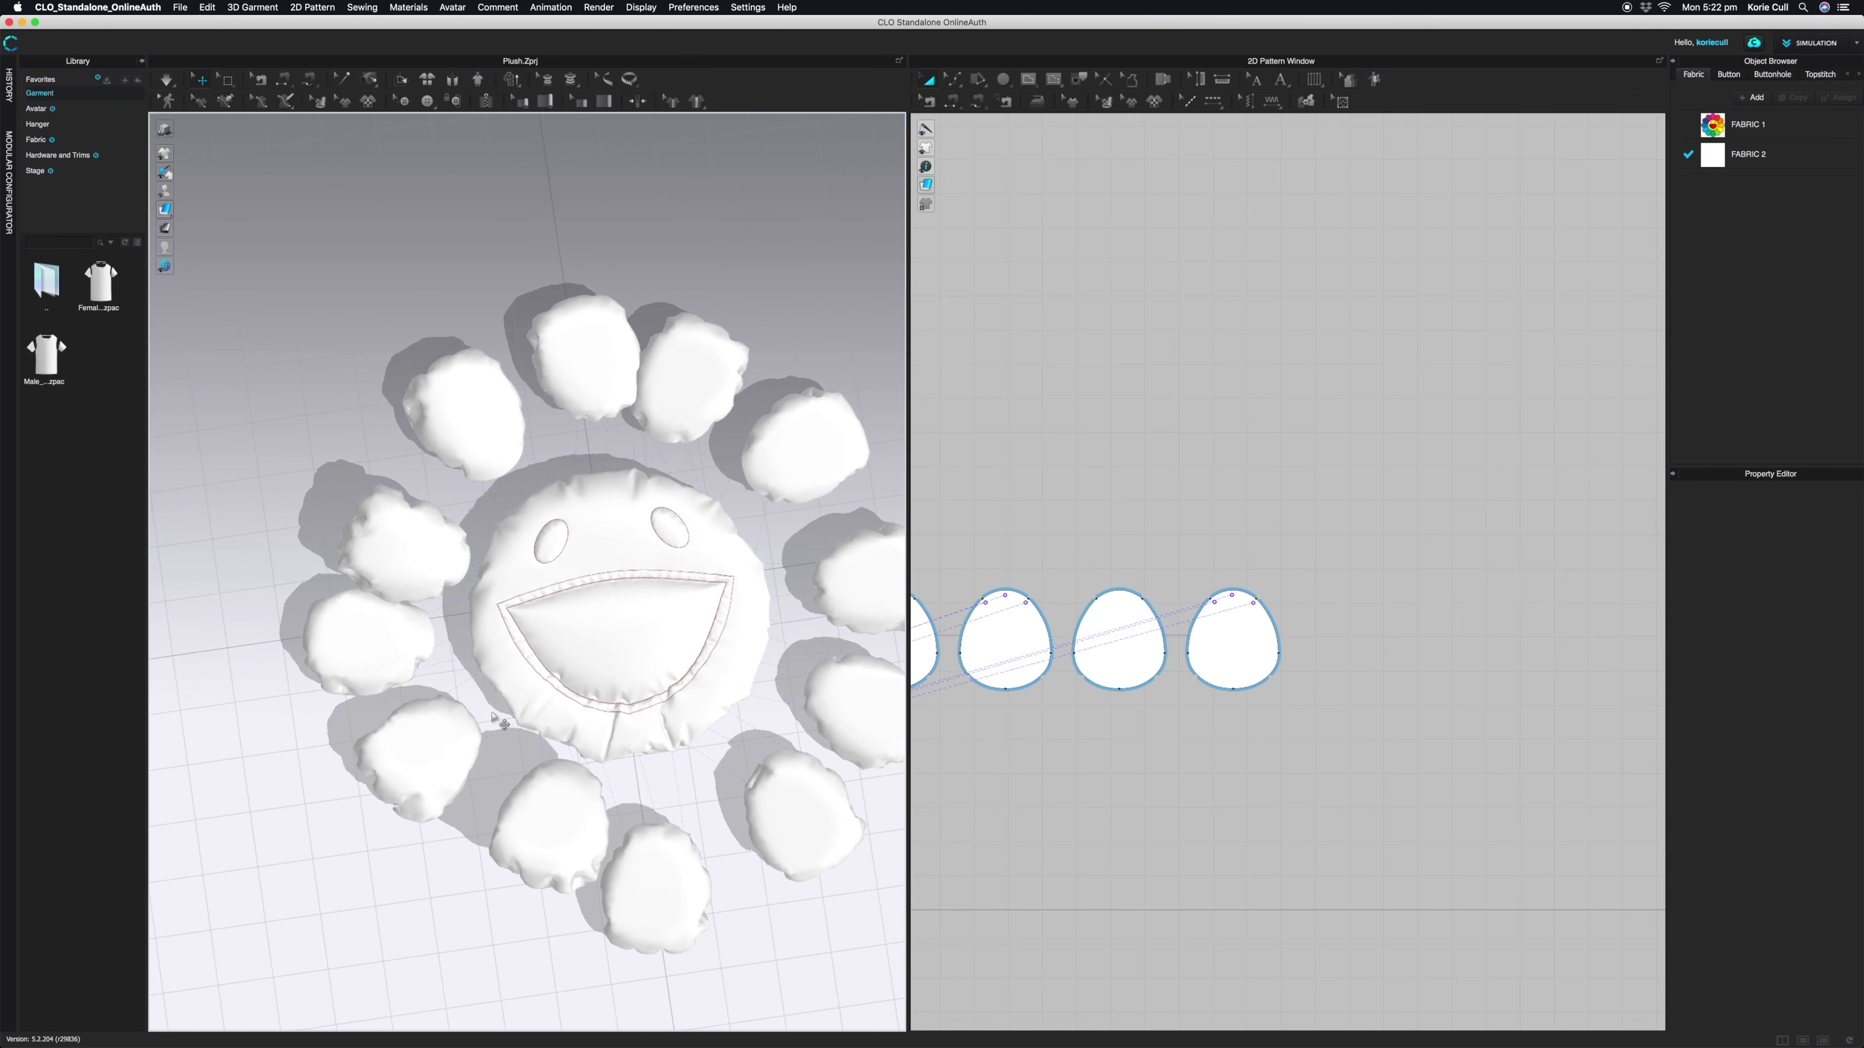
scroll(703, 693, up, 3)
Step: Select the lower-left petal's egg pattern pieces, then clear and view from above
click(573, 716)
scroll(1023, 540, down, 2)
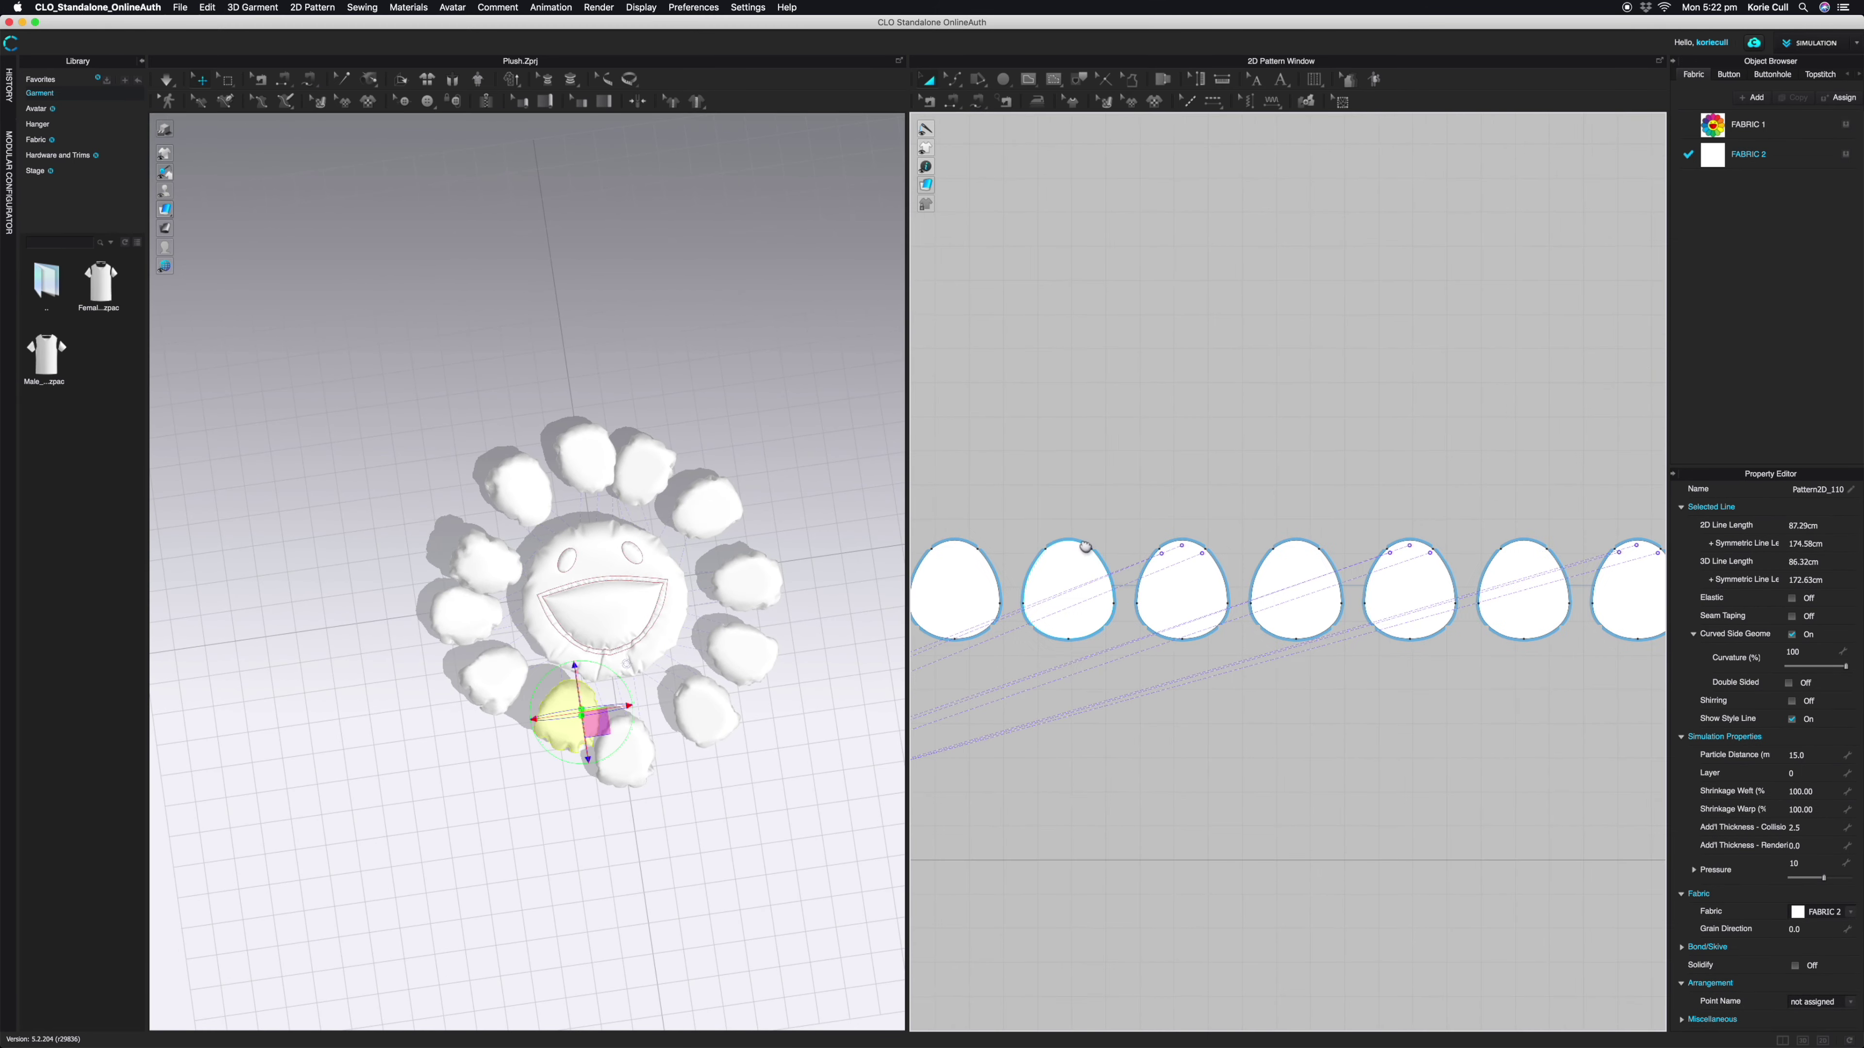
scroll(1023, 540, down, 2)
scroll(1023, 540, down, 2)
scroll(1023, 540, up, 5)
click(569, 712)
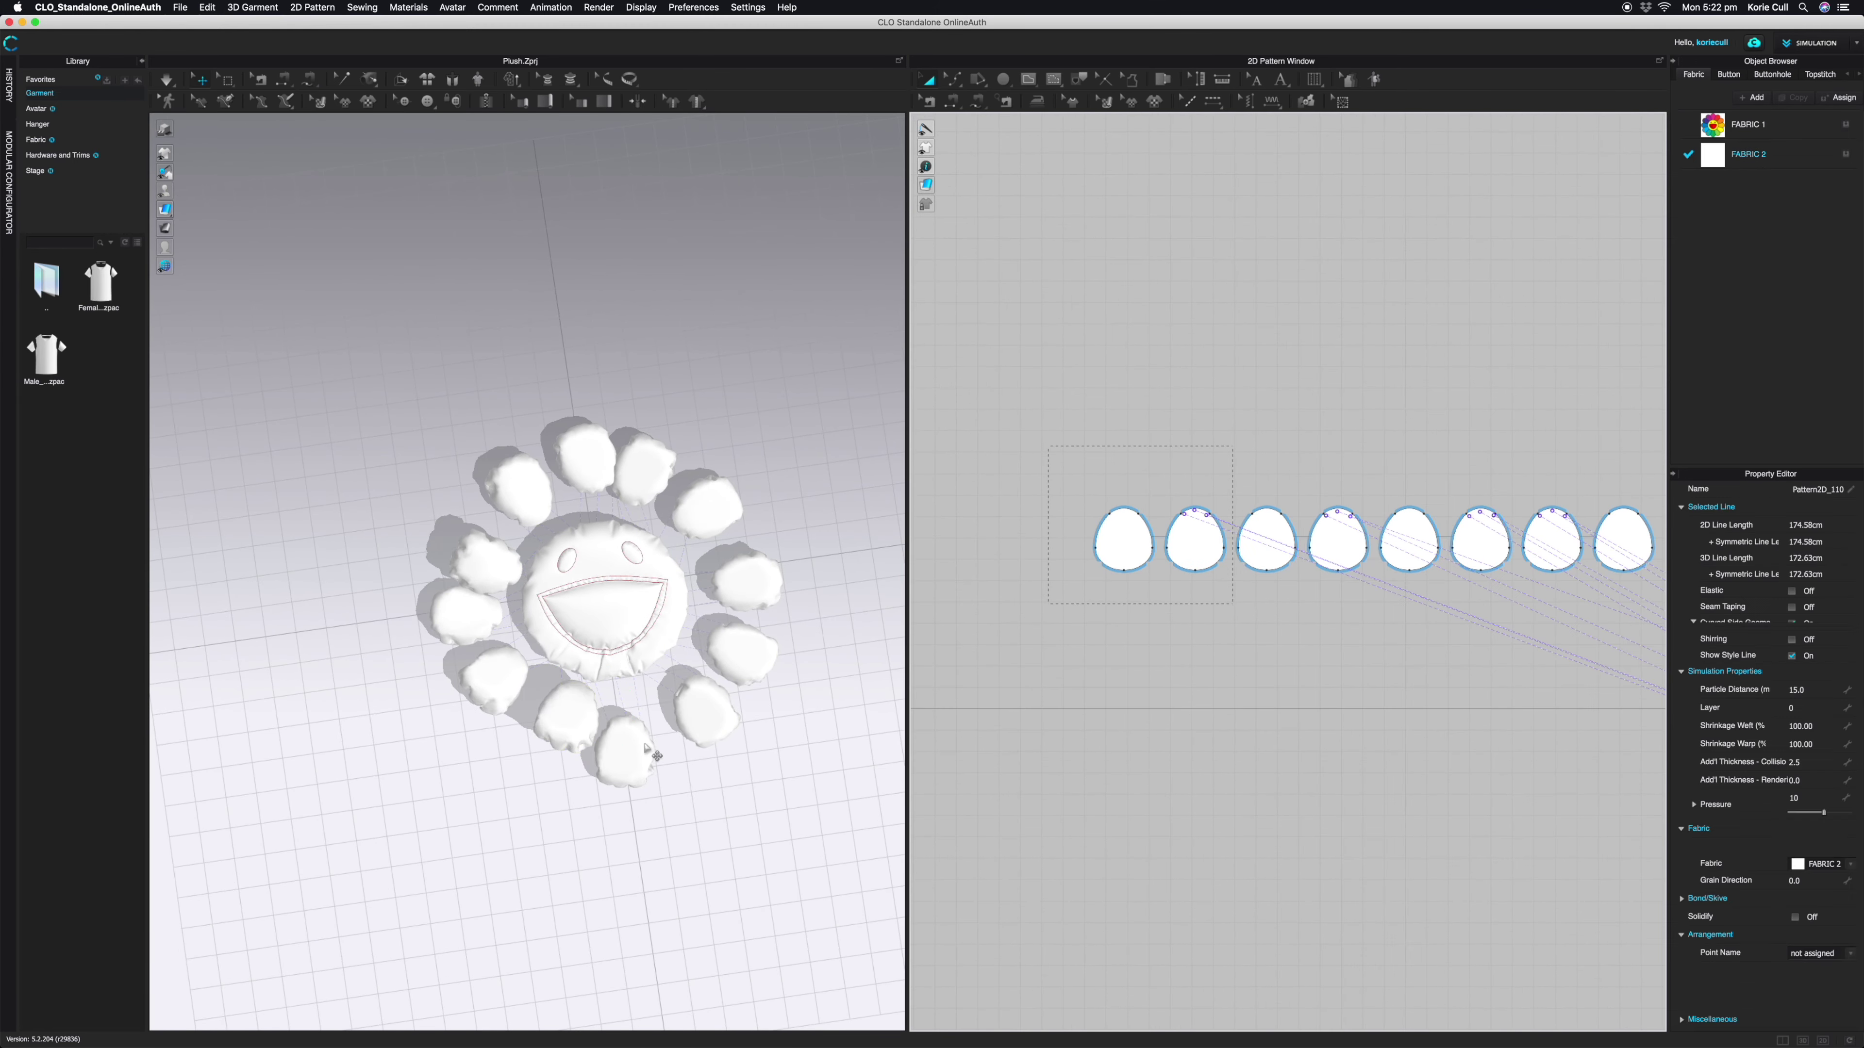
mouse_move(569, 712)
right_down()
mouse_move(529, 651)
mouse_move(572, 696)
right_up()
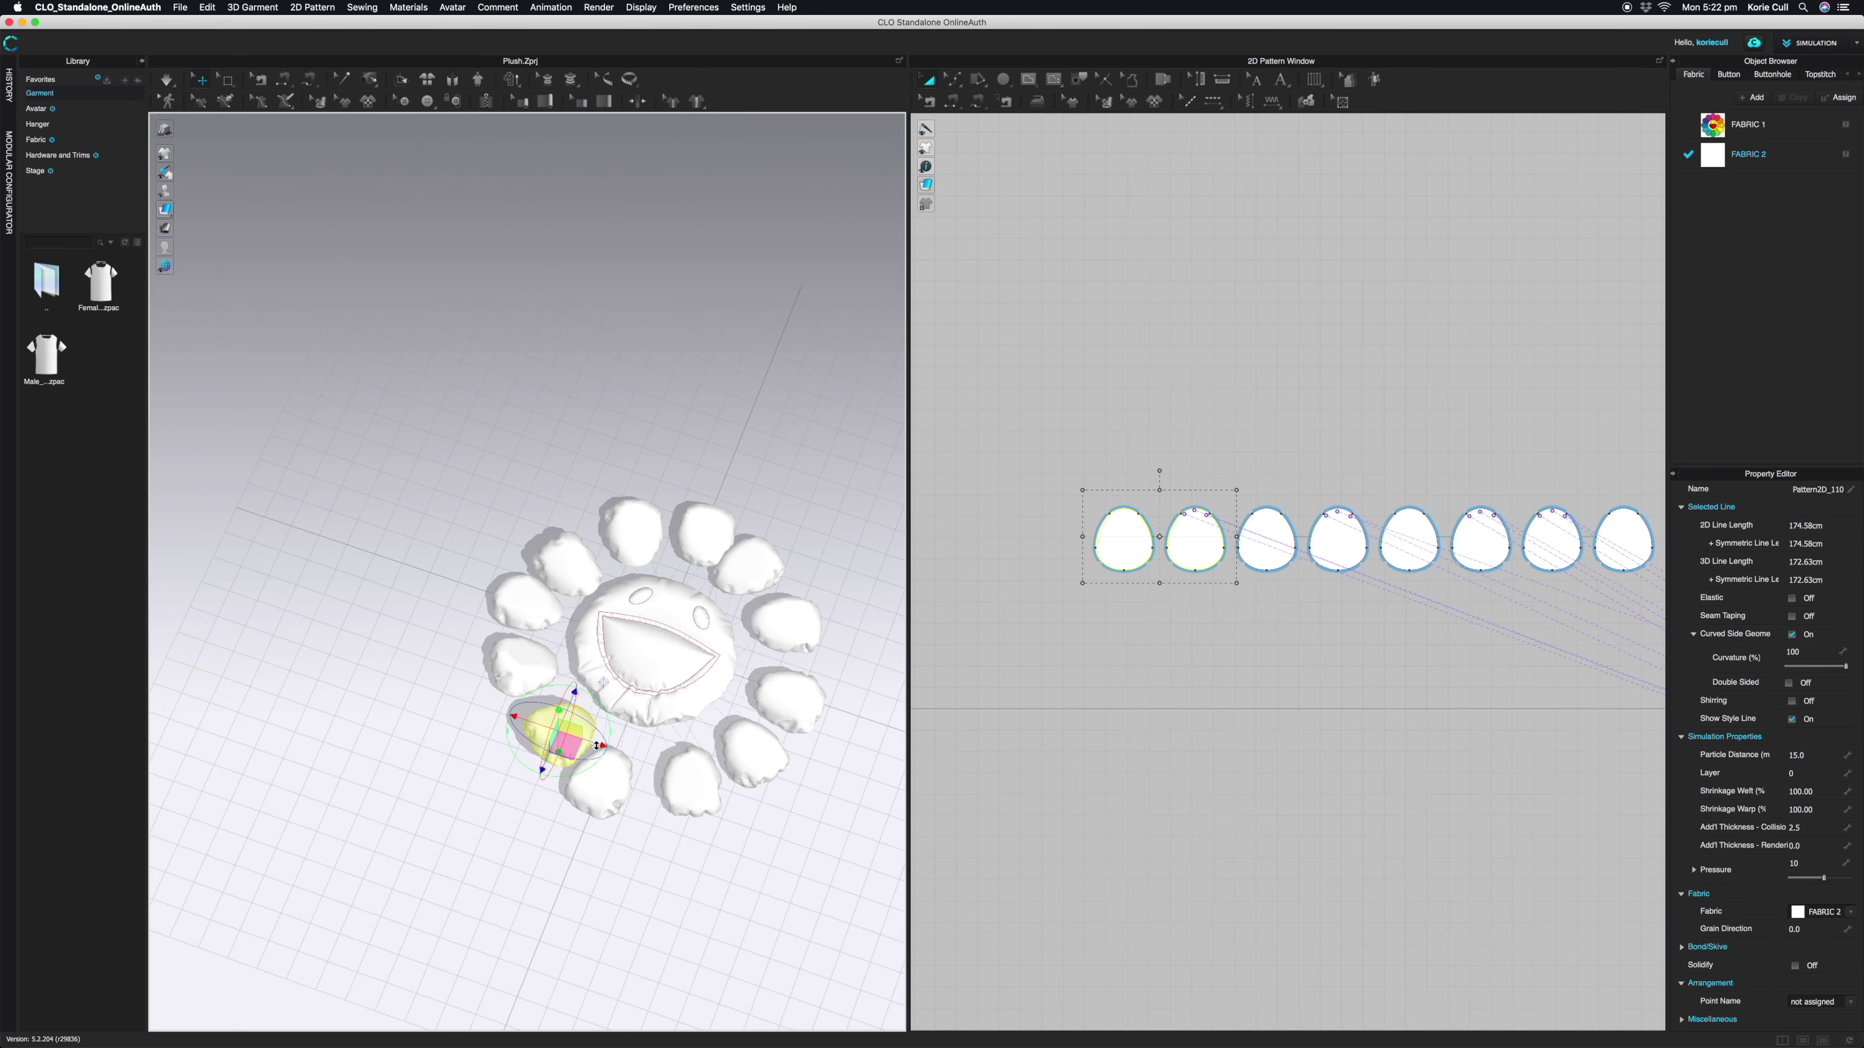
click(734, 808)
mouse_move(734, 808)
right_down()
mouse_move(784, 795)
mouse_move(754, 767)
right_up()
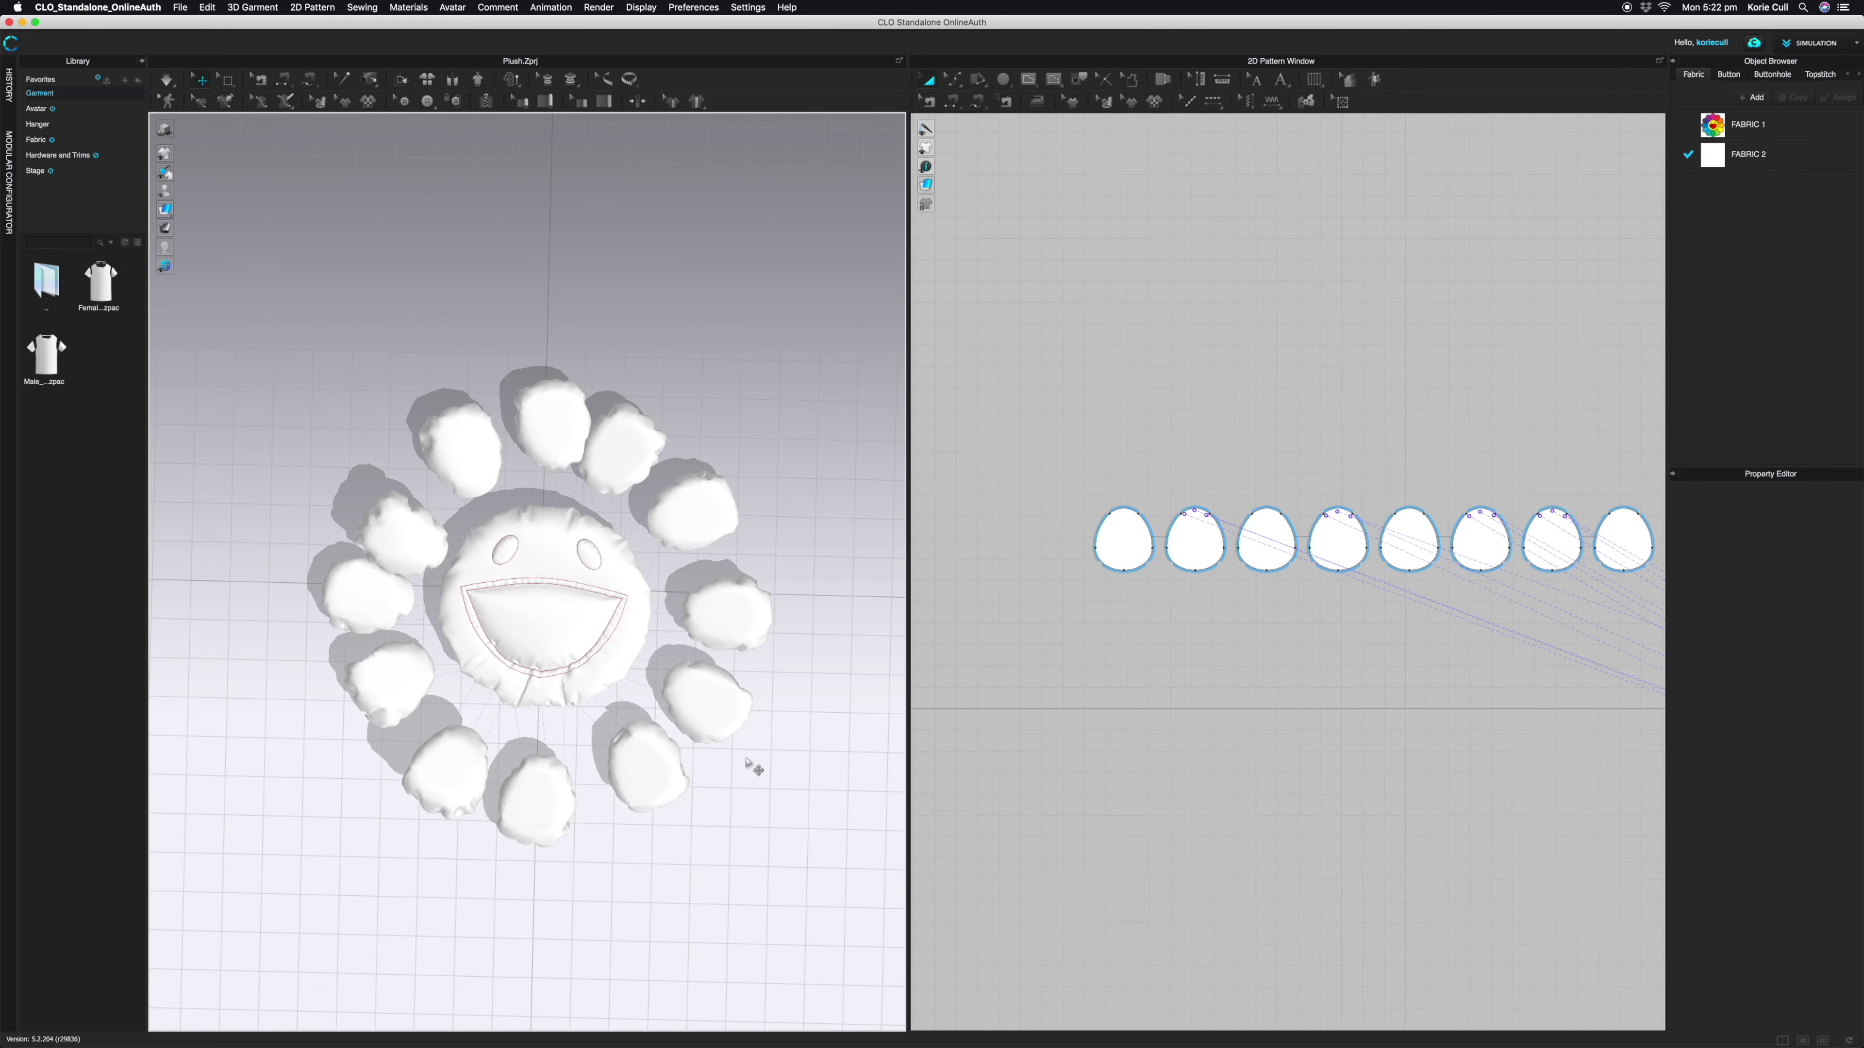
Step: Nudge the upper-left petal and orbit so the plush faces the camera
click(405, 541)
click(1518, 472)
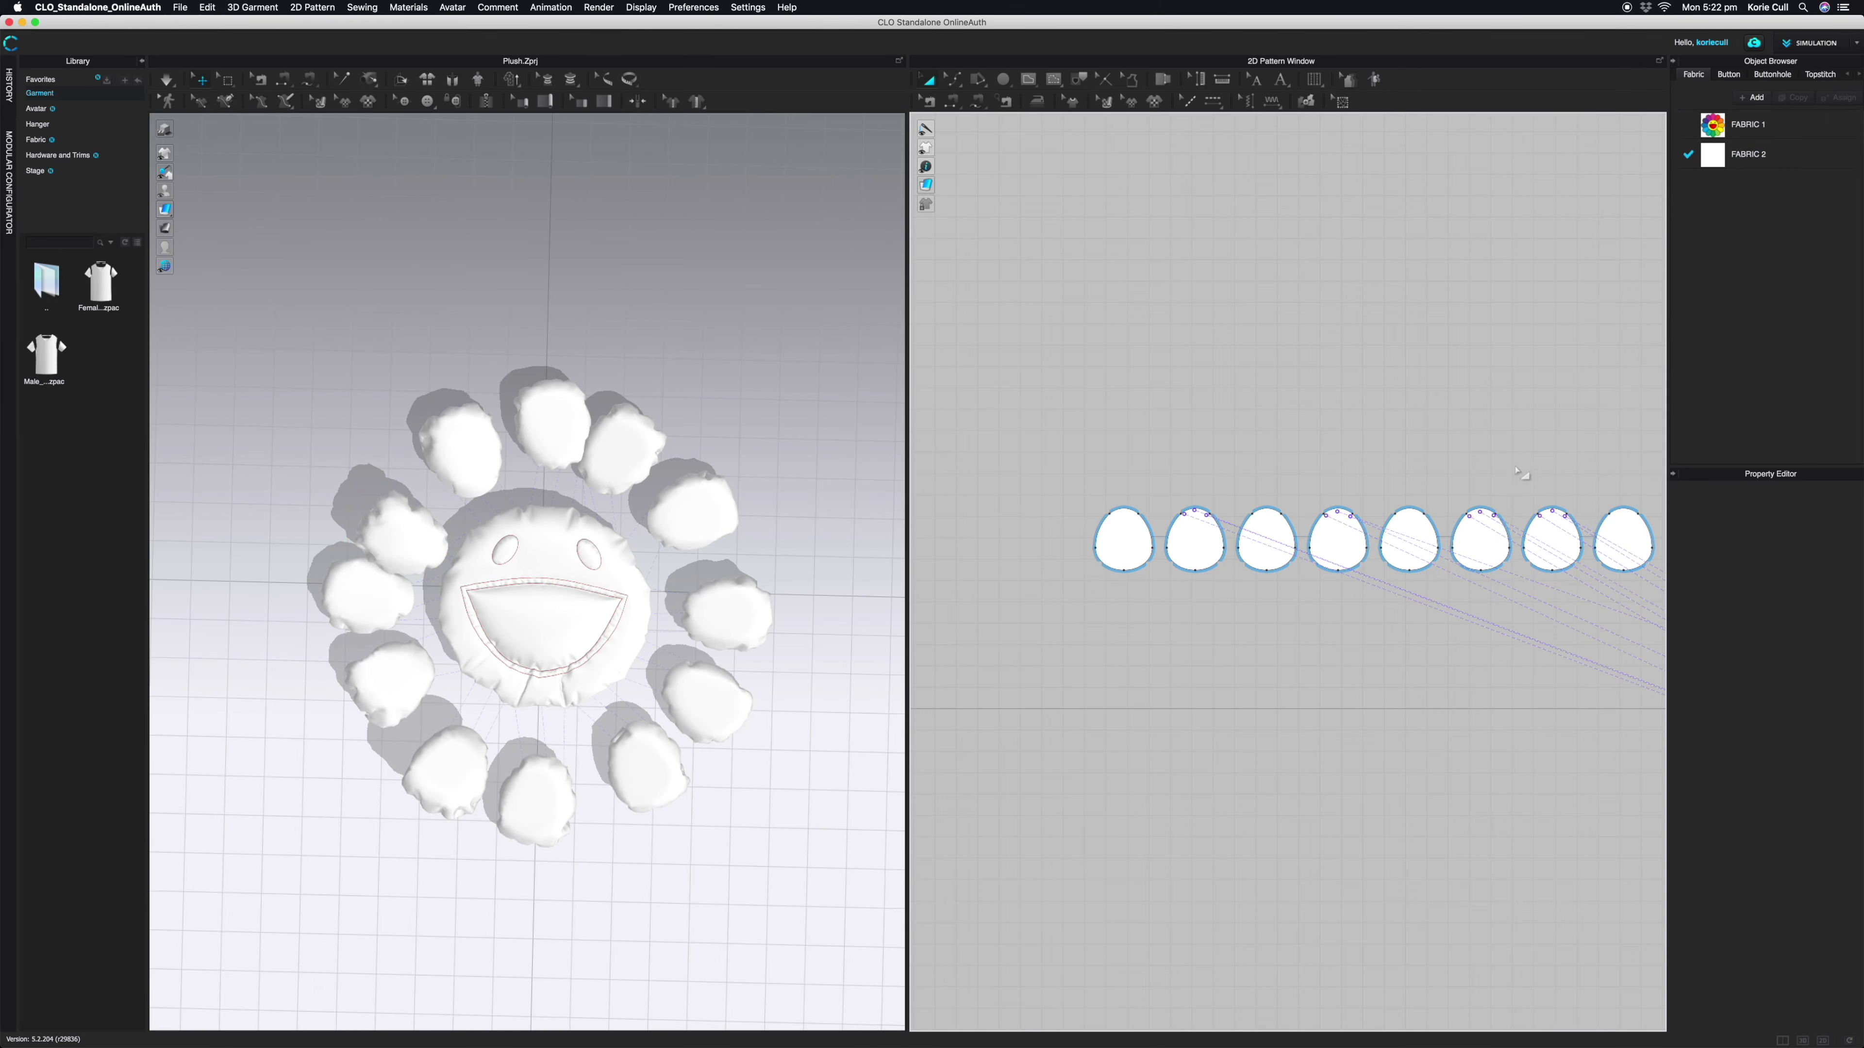
click(402, 497)
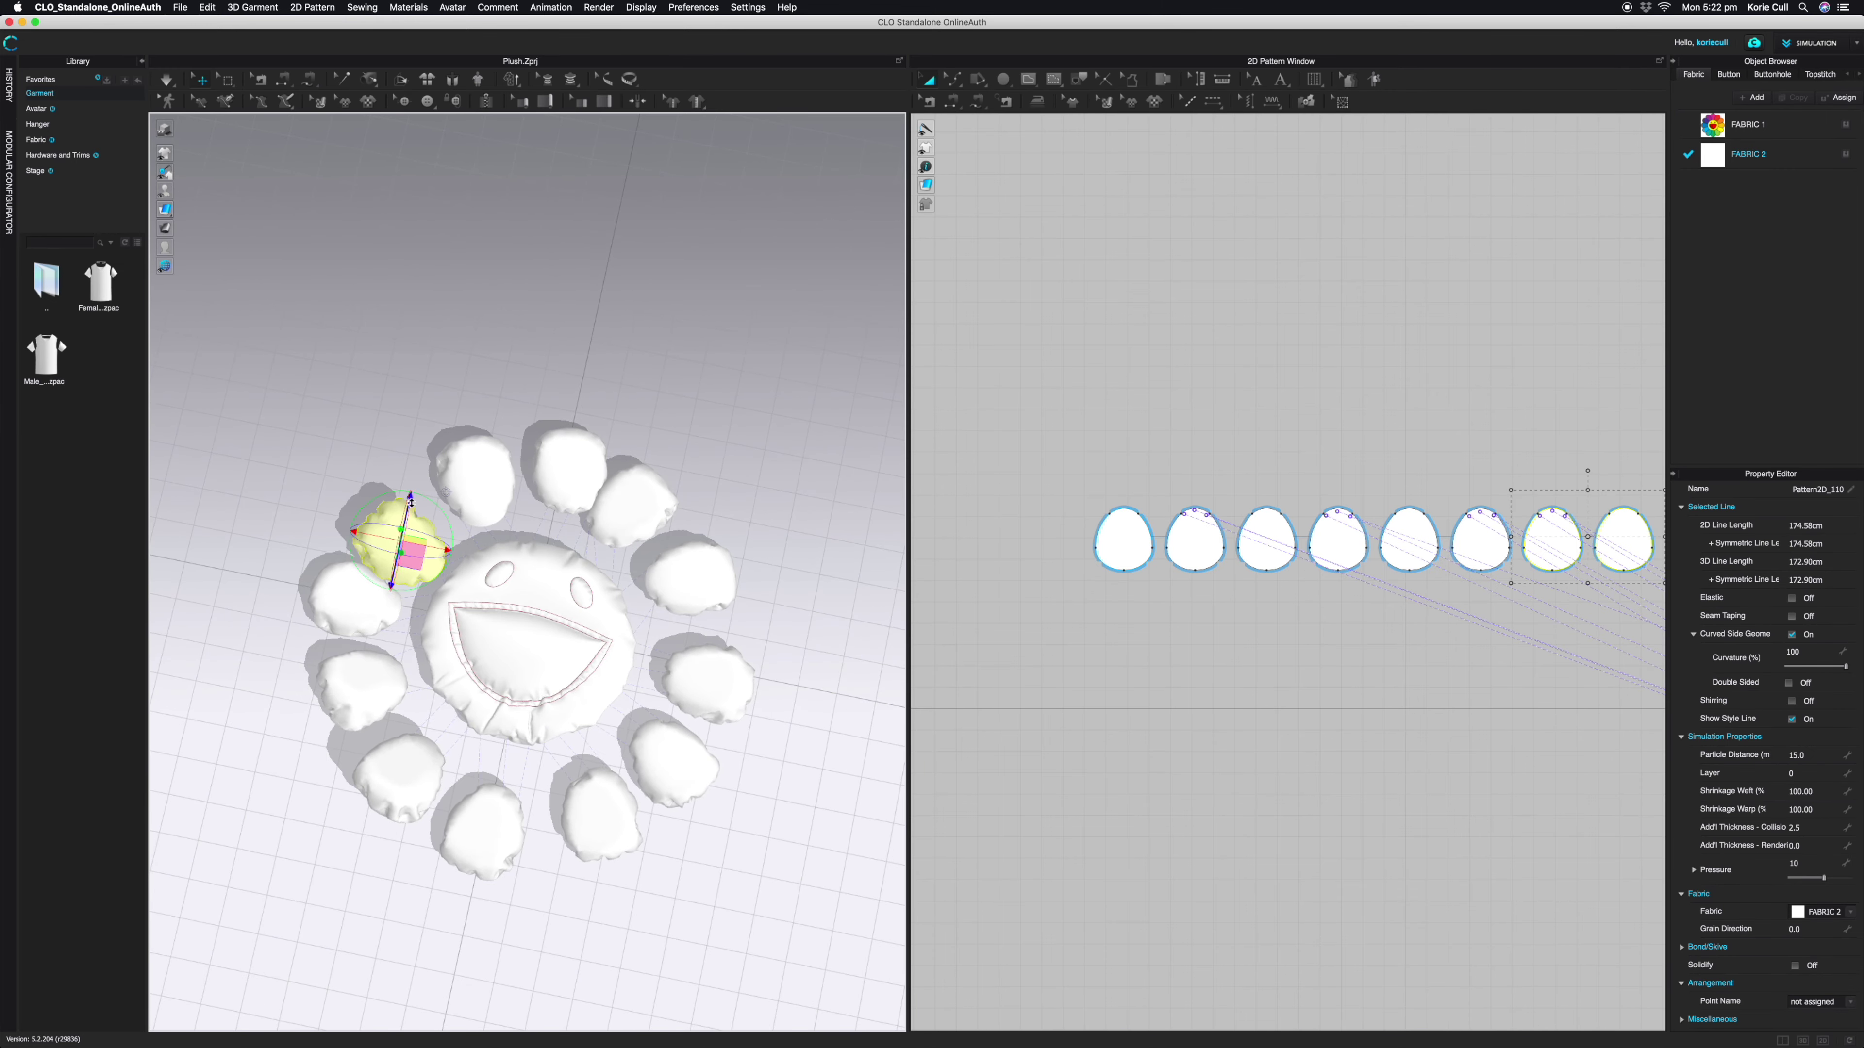
right_drag(414, 507, 397, 495)
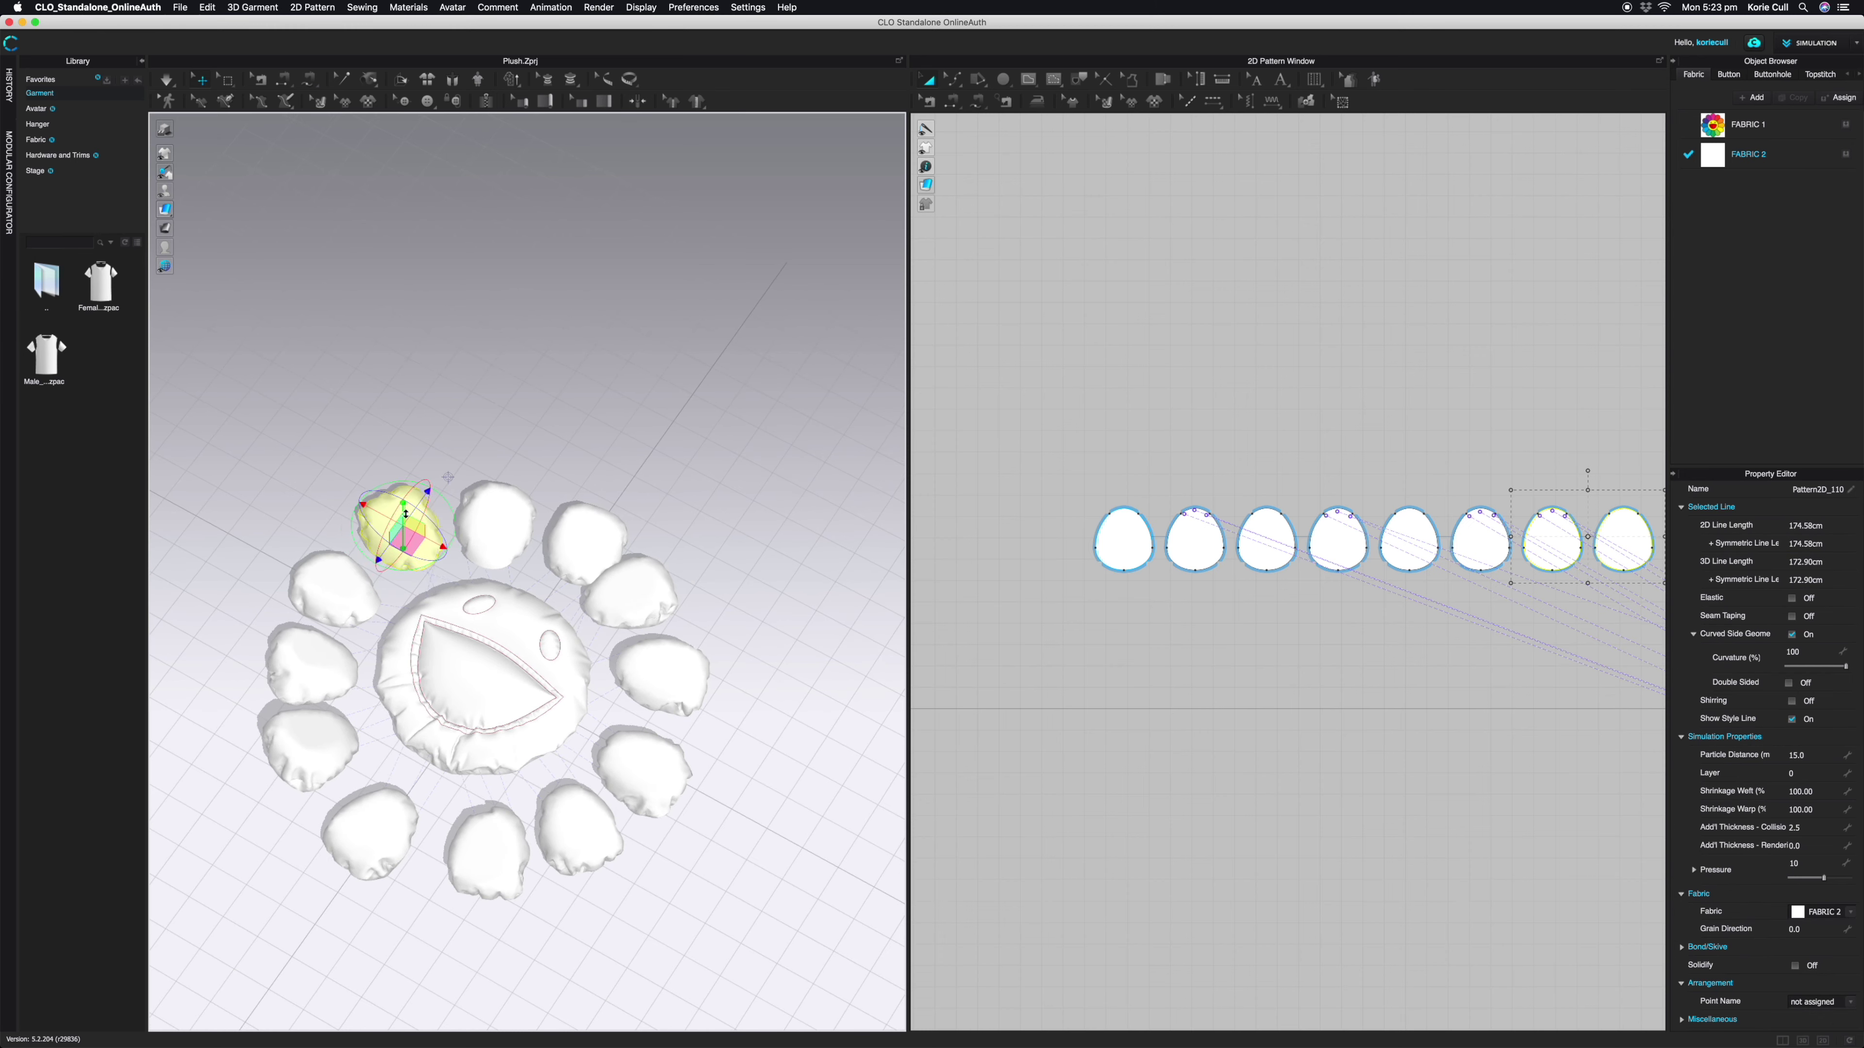
mouse_move(447, 480)
right_down()
mouse_move(814, 576)
mouse_move(790, 583)
right_up()
click(820, 579)
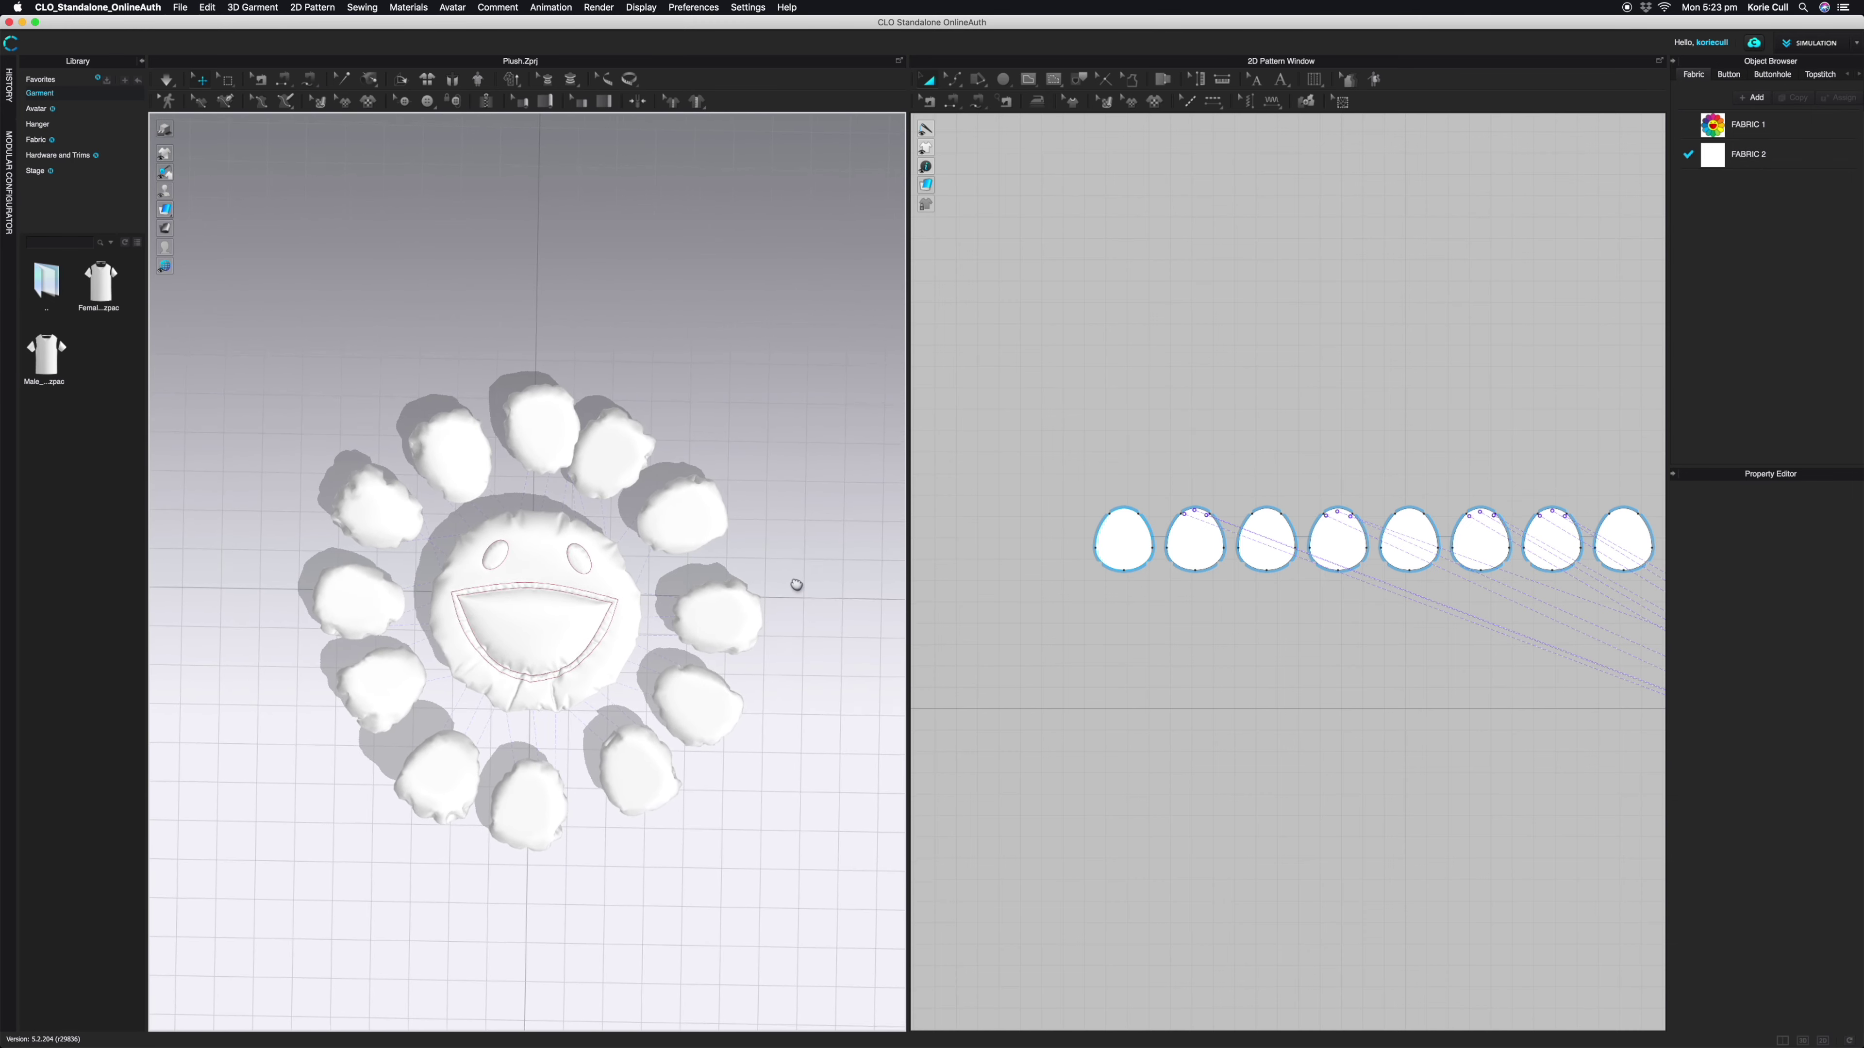
scroll(1233, 644, down, 3)
scroll(1174, 661, up, 5)
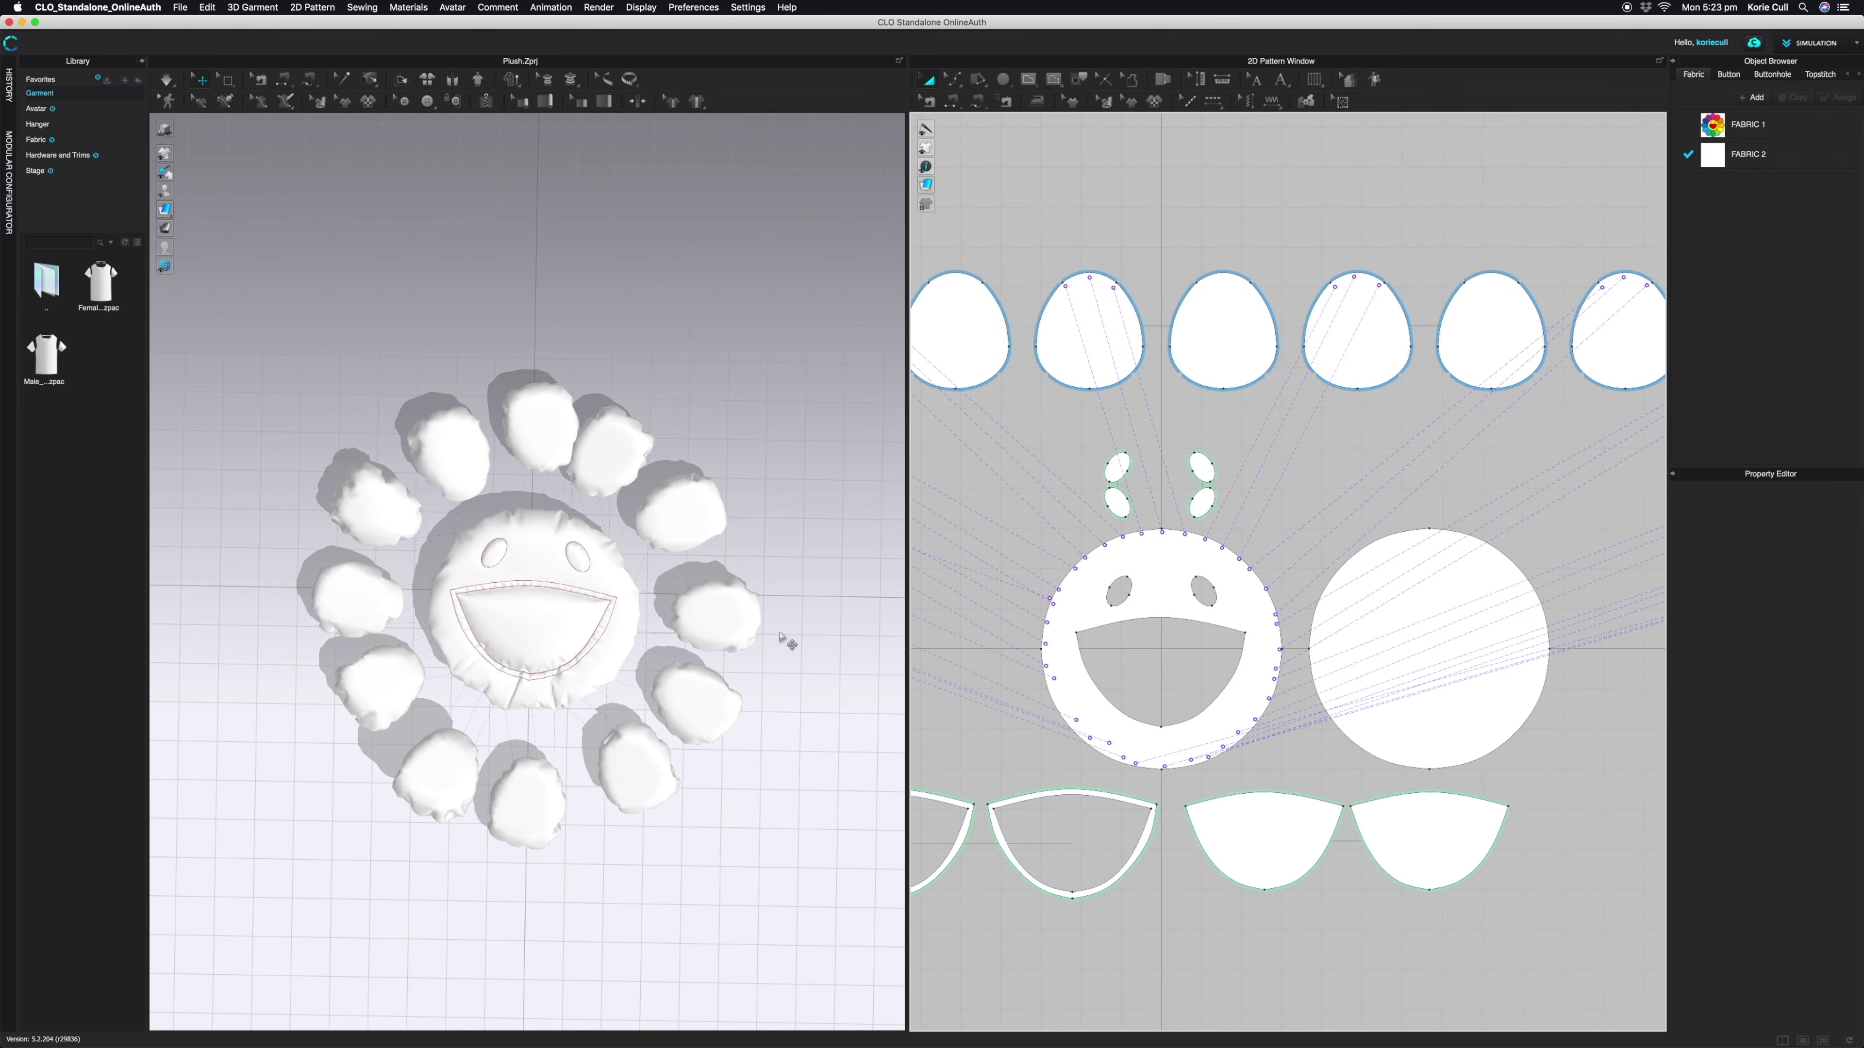
key(space)
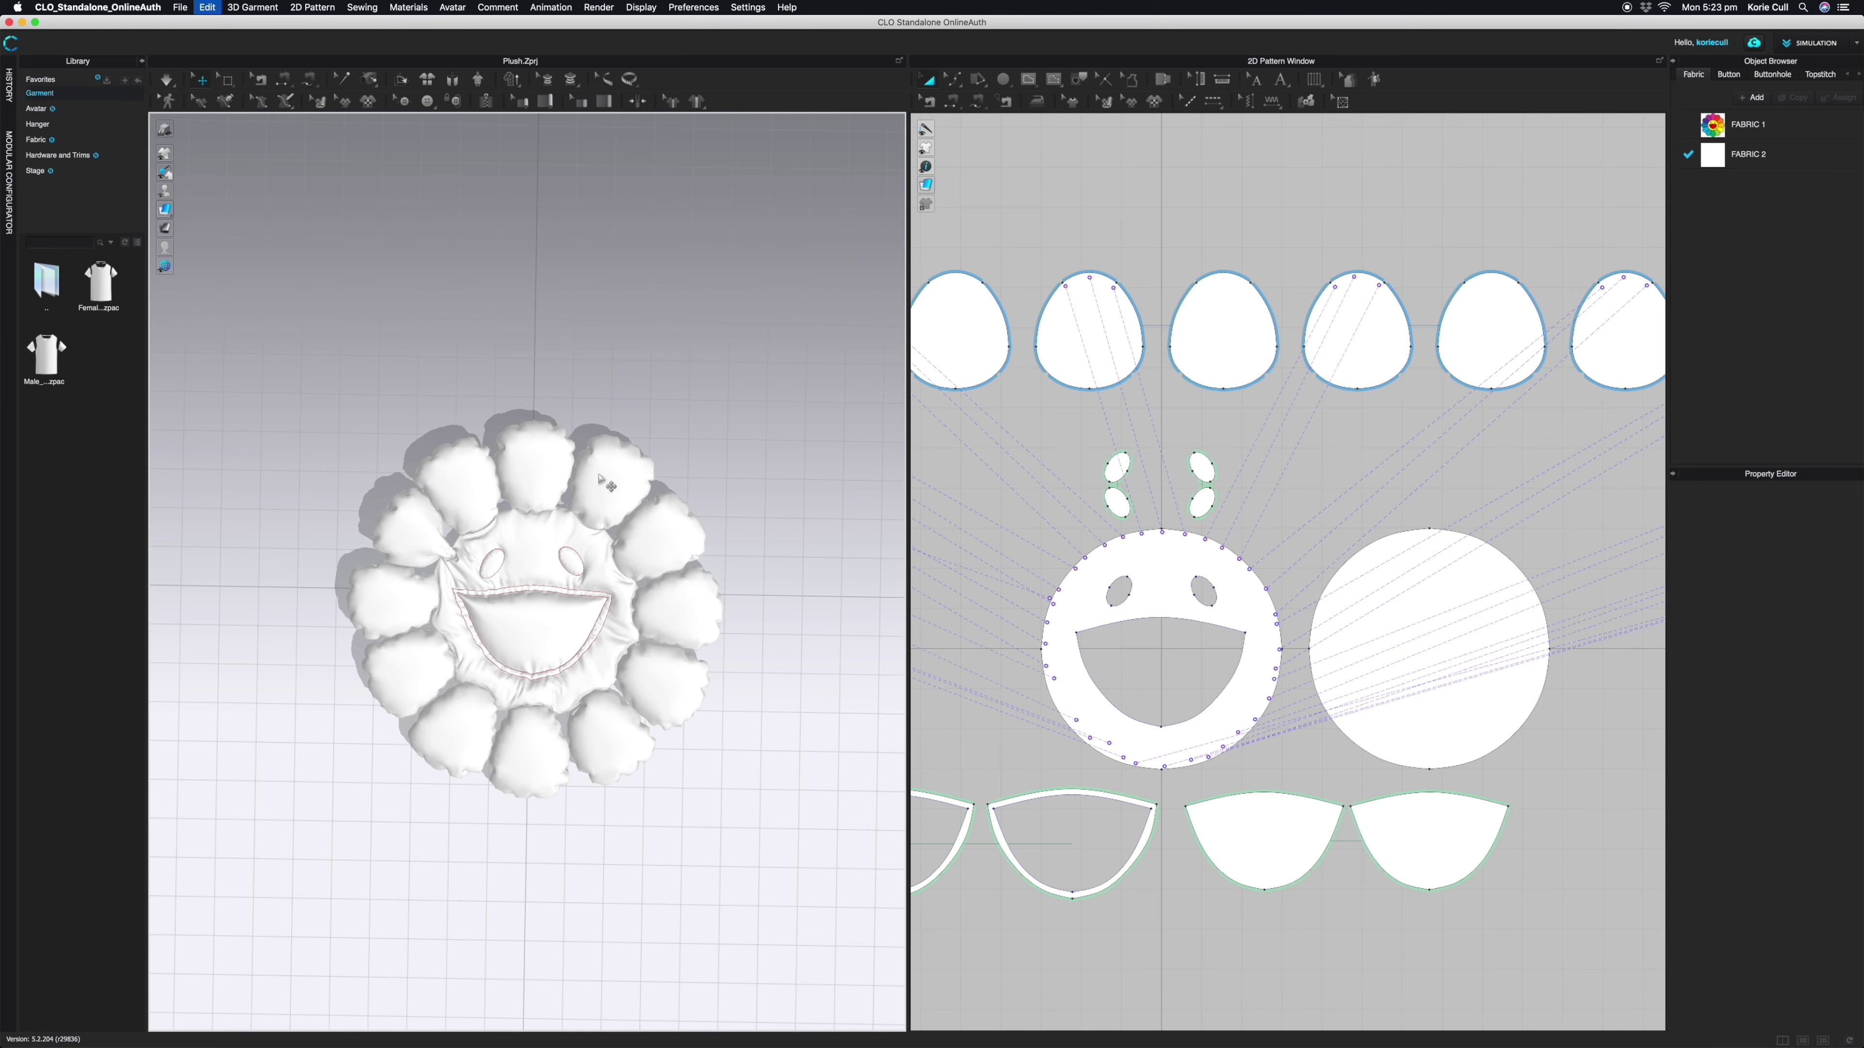
click(367, 500)
scroll(1174, 355, down, 3)
scroll(1174, 355, up, 3)
click(1174, 355)
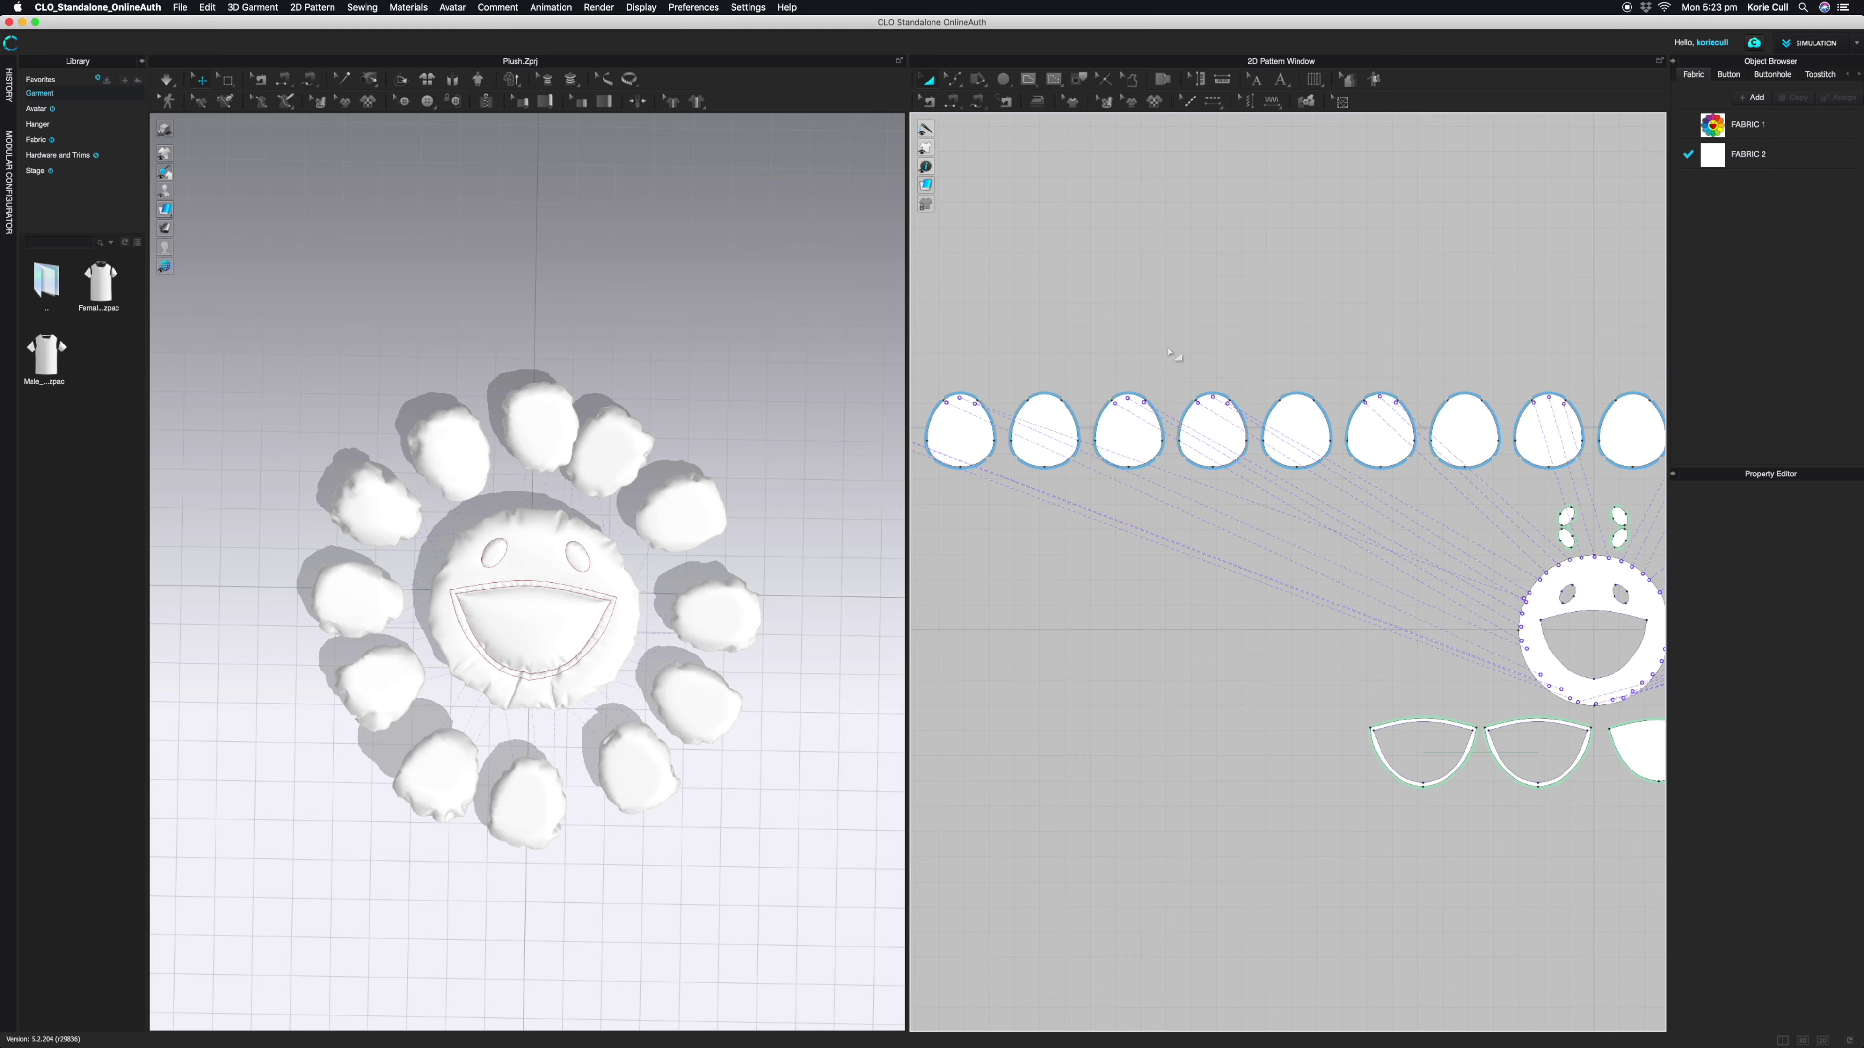
drag(1174, 355, 1292, 440)
right_drag(513, 661, 587, 587)
scroll(587, 587, up, 3)
scroll(631, 565, up, 3)
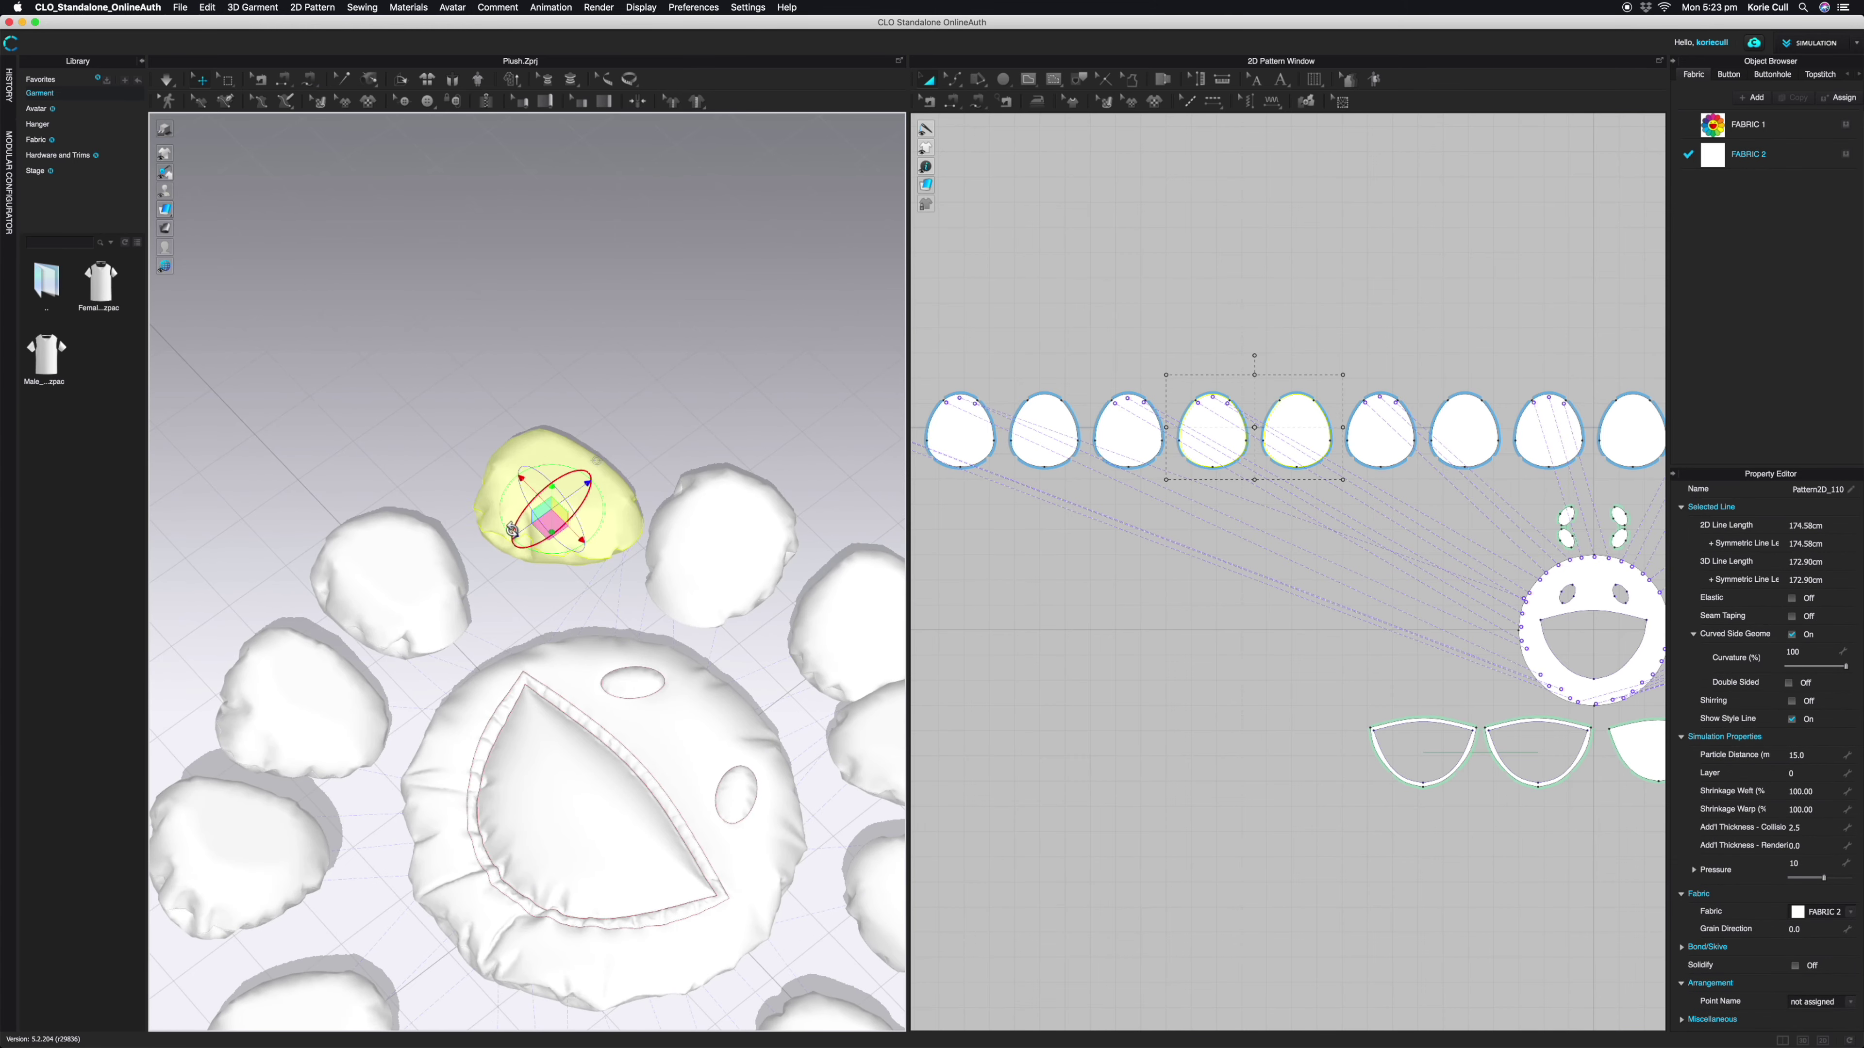
scroll(563, 555, down, 5)
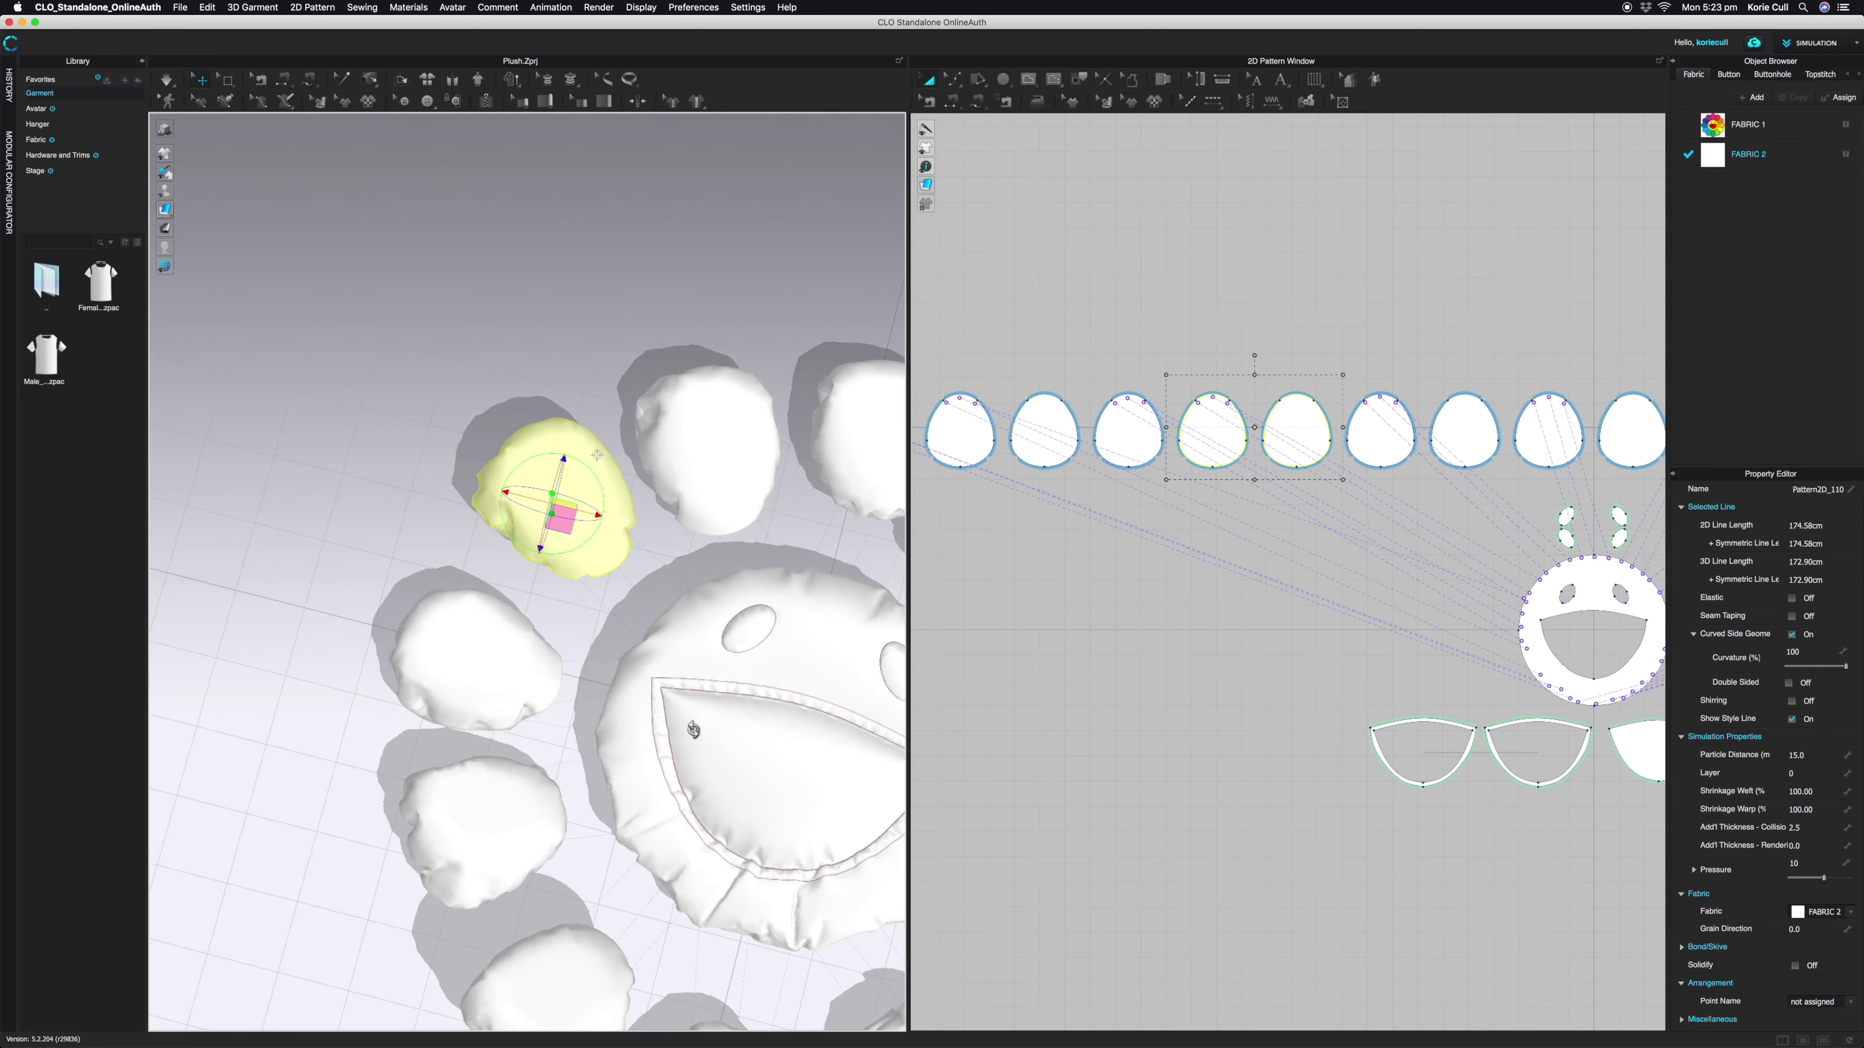
scroll(563, 554, down, 3)
mouse_move(458, 645)
right_down()
mouse_move(682, 432)
mouse_move(505, 559)
mouse_move(664, 646)
mouse_move(585, 687)
right_up()
scroll(683, 431, up, 3)
click(587, 441)
scroll(504, 560, down, 3)
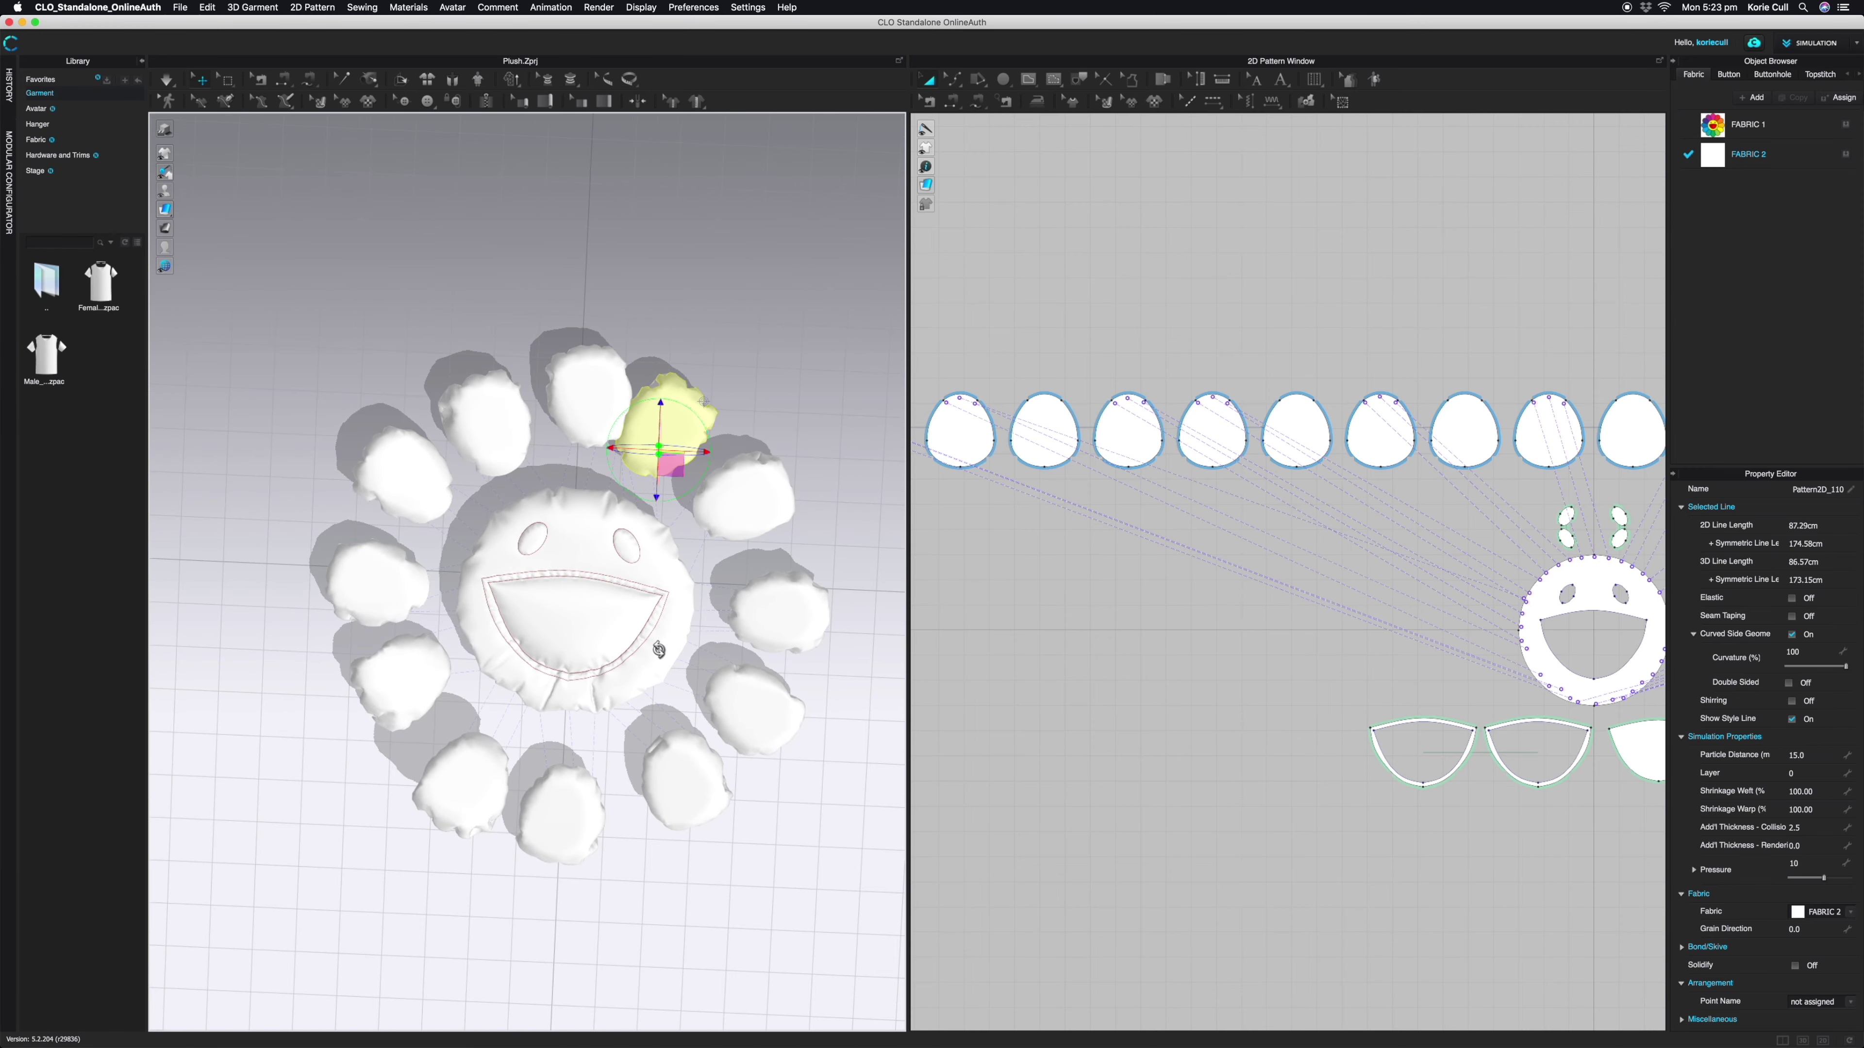
right_drag(605, 683, 593, 684)
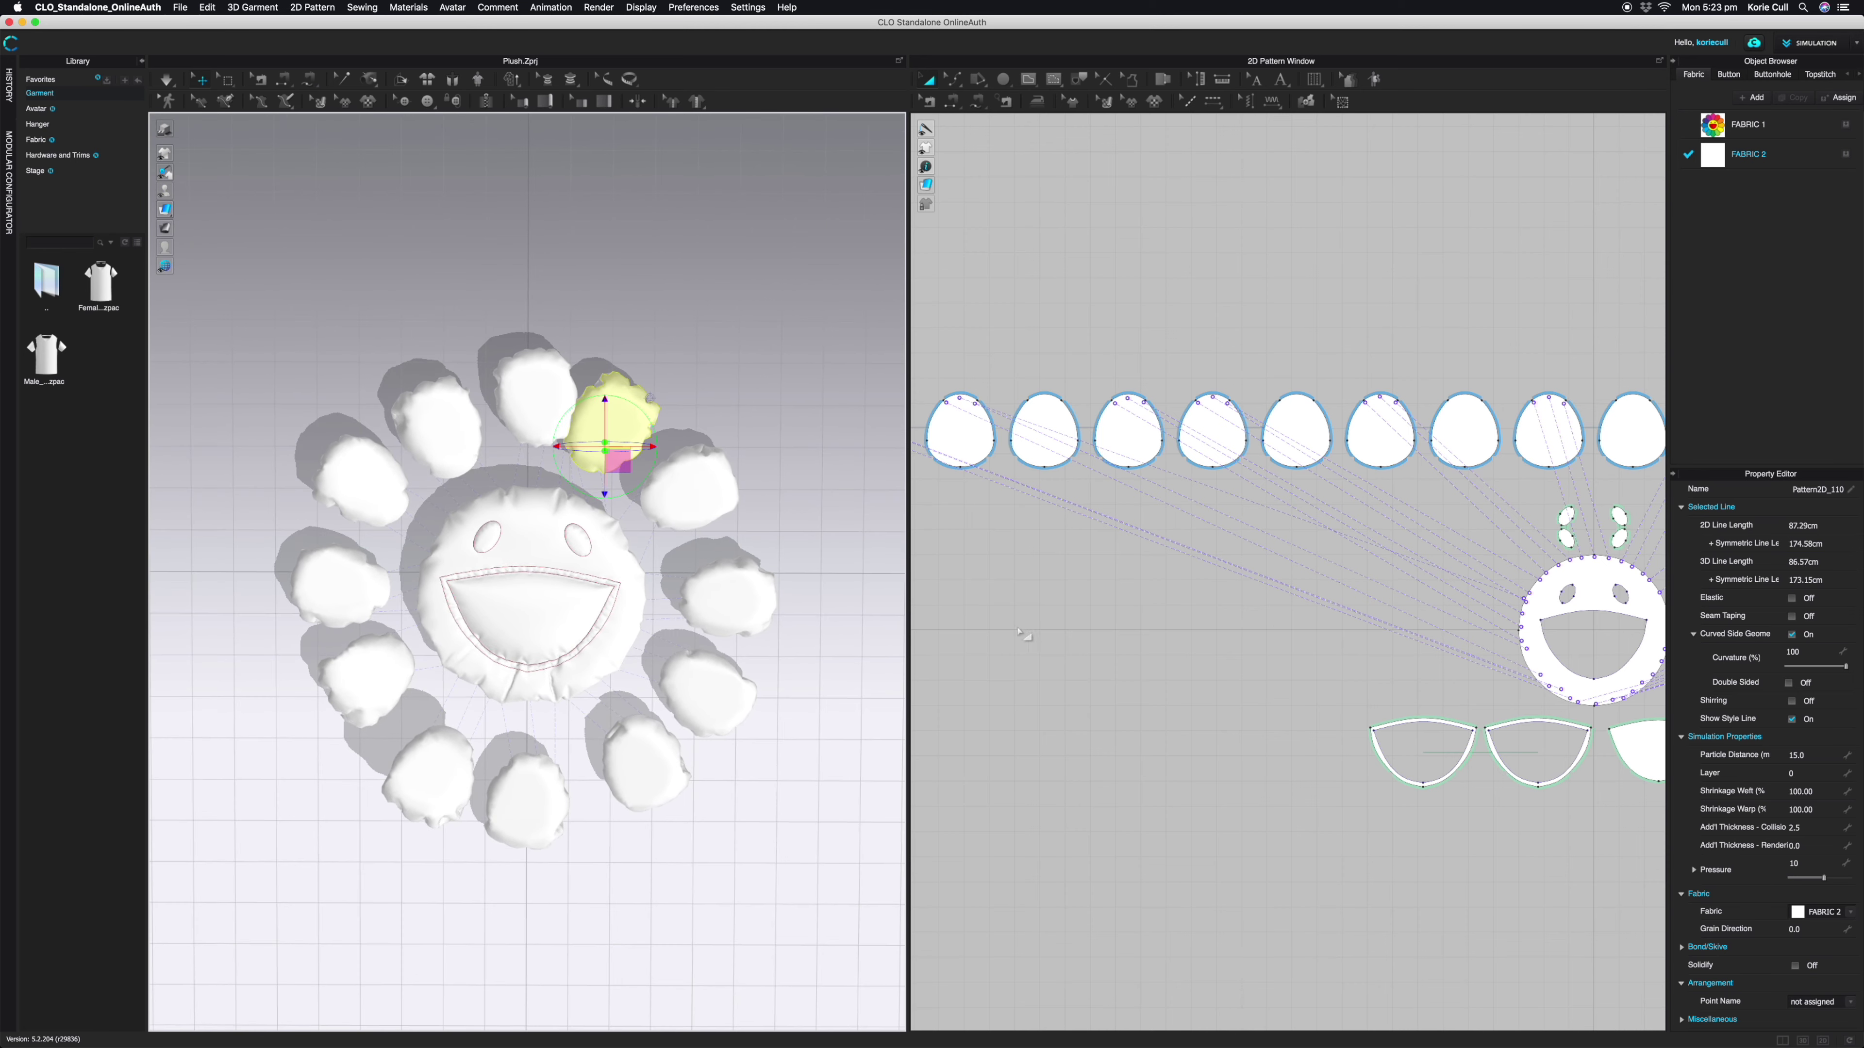
key(Escape)
key(q)
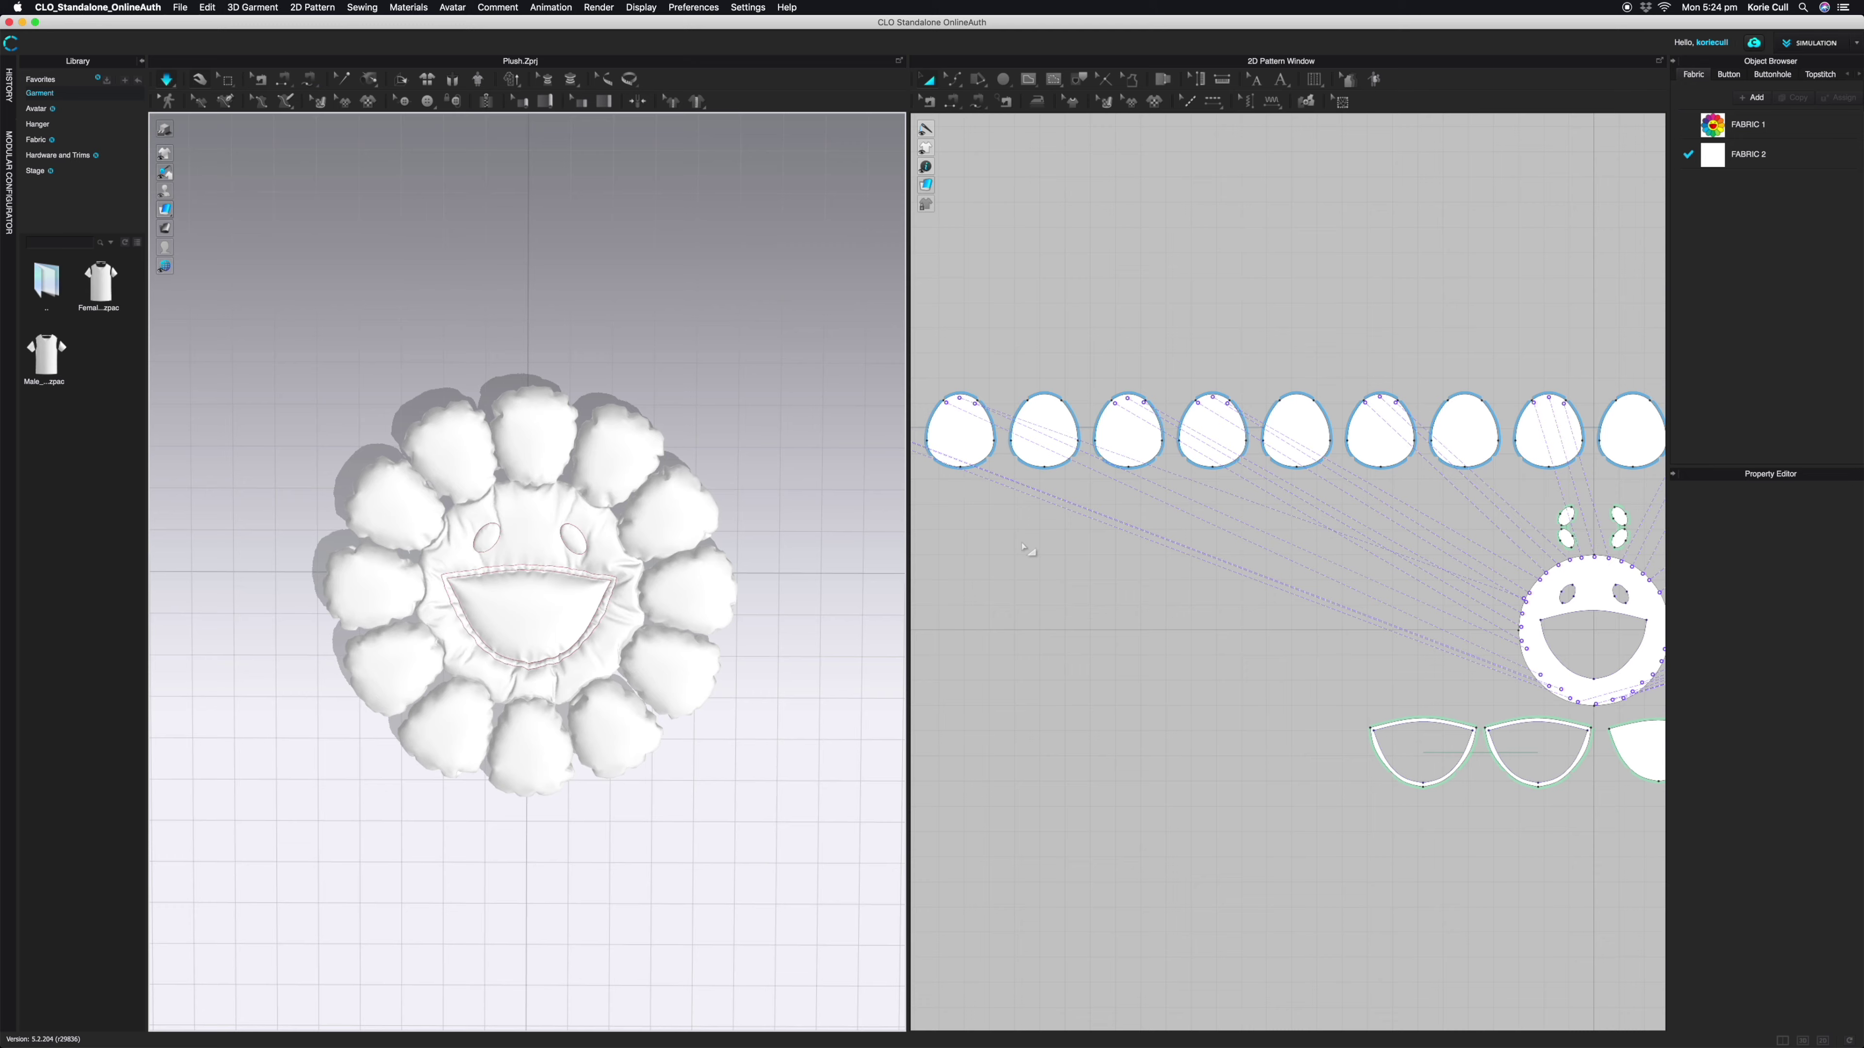
Step: Stop the running simulation once the mouth has settled
right_drag(682, 470, 692, 529)
scroll(693, 529, up, 5)
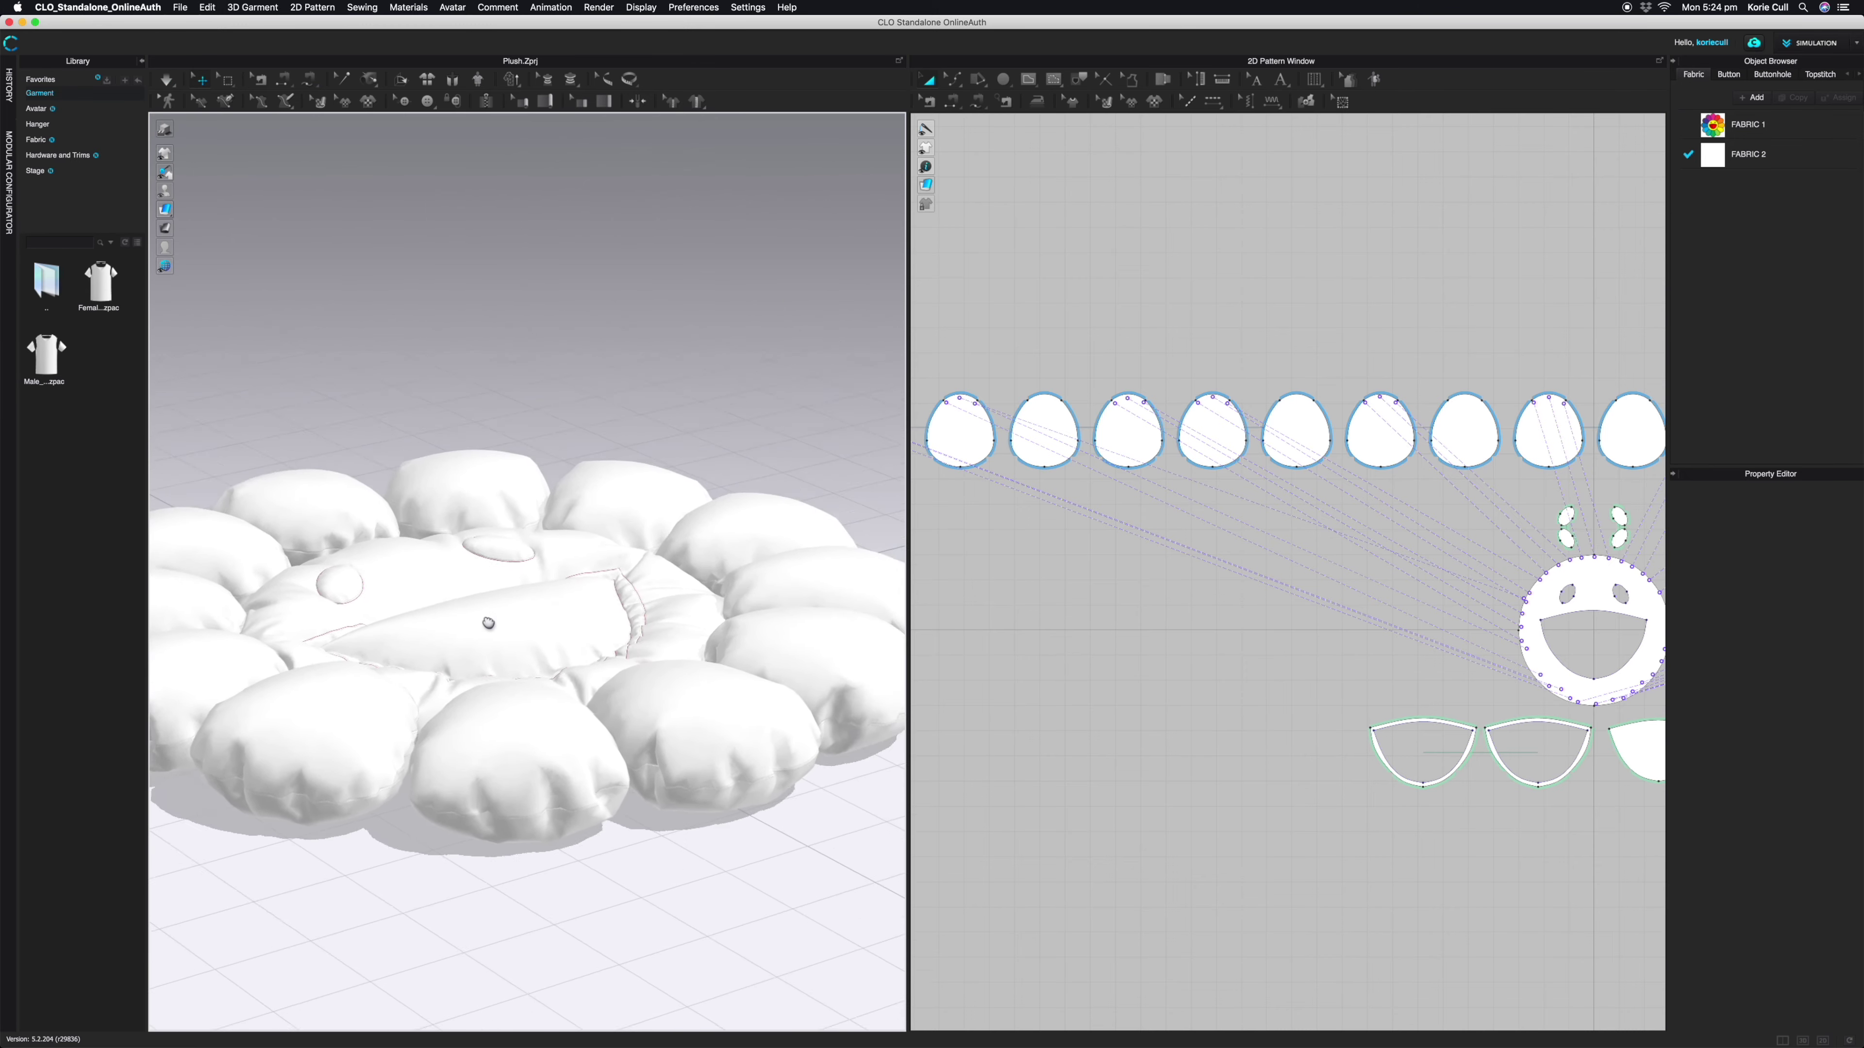
right_drag(487, 624, 663, 623)
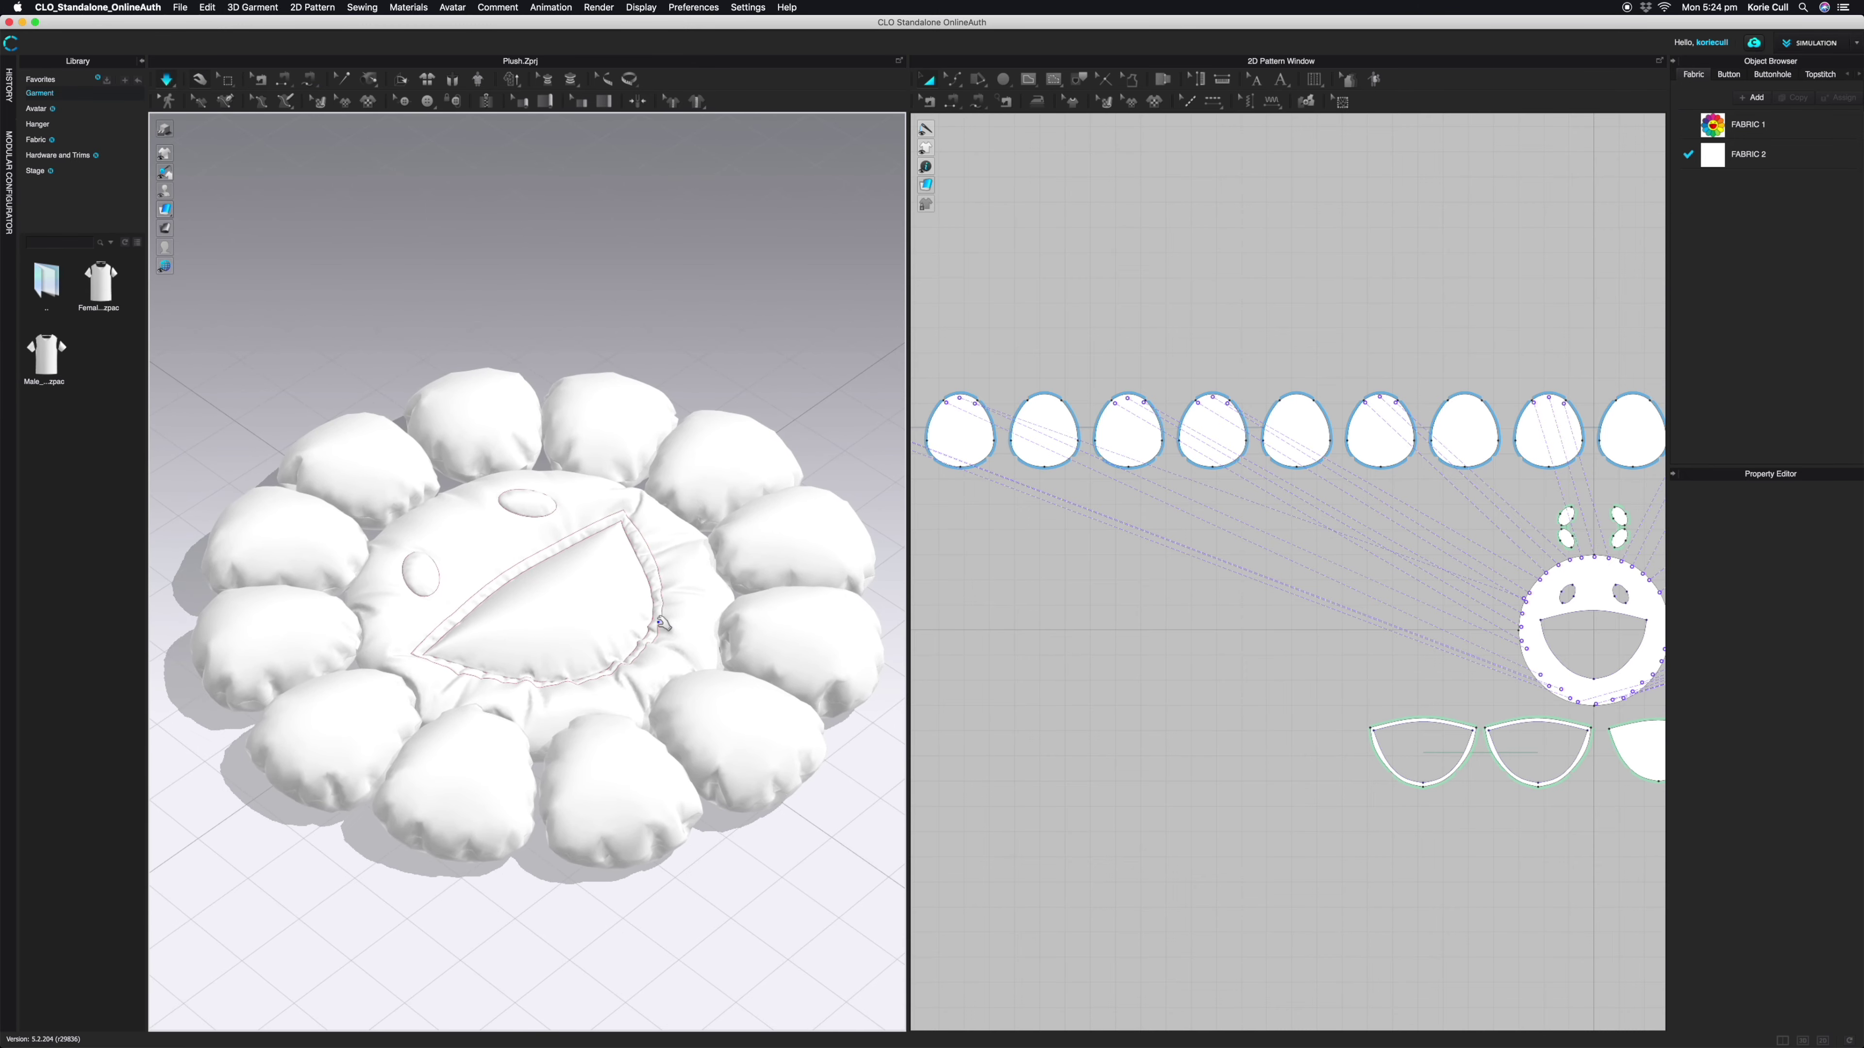
key(space)
scroll(1098, 640, down, 3)
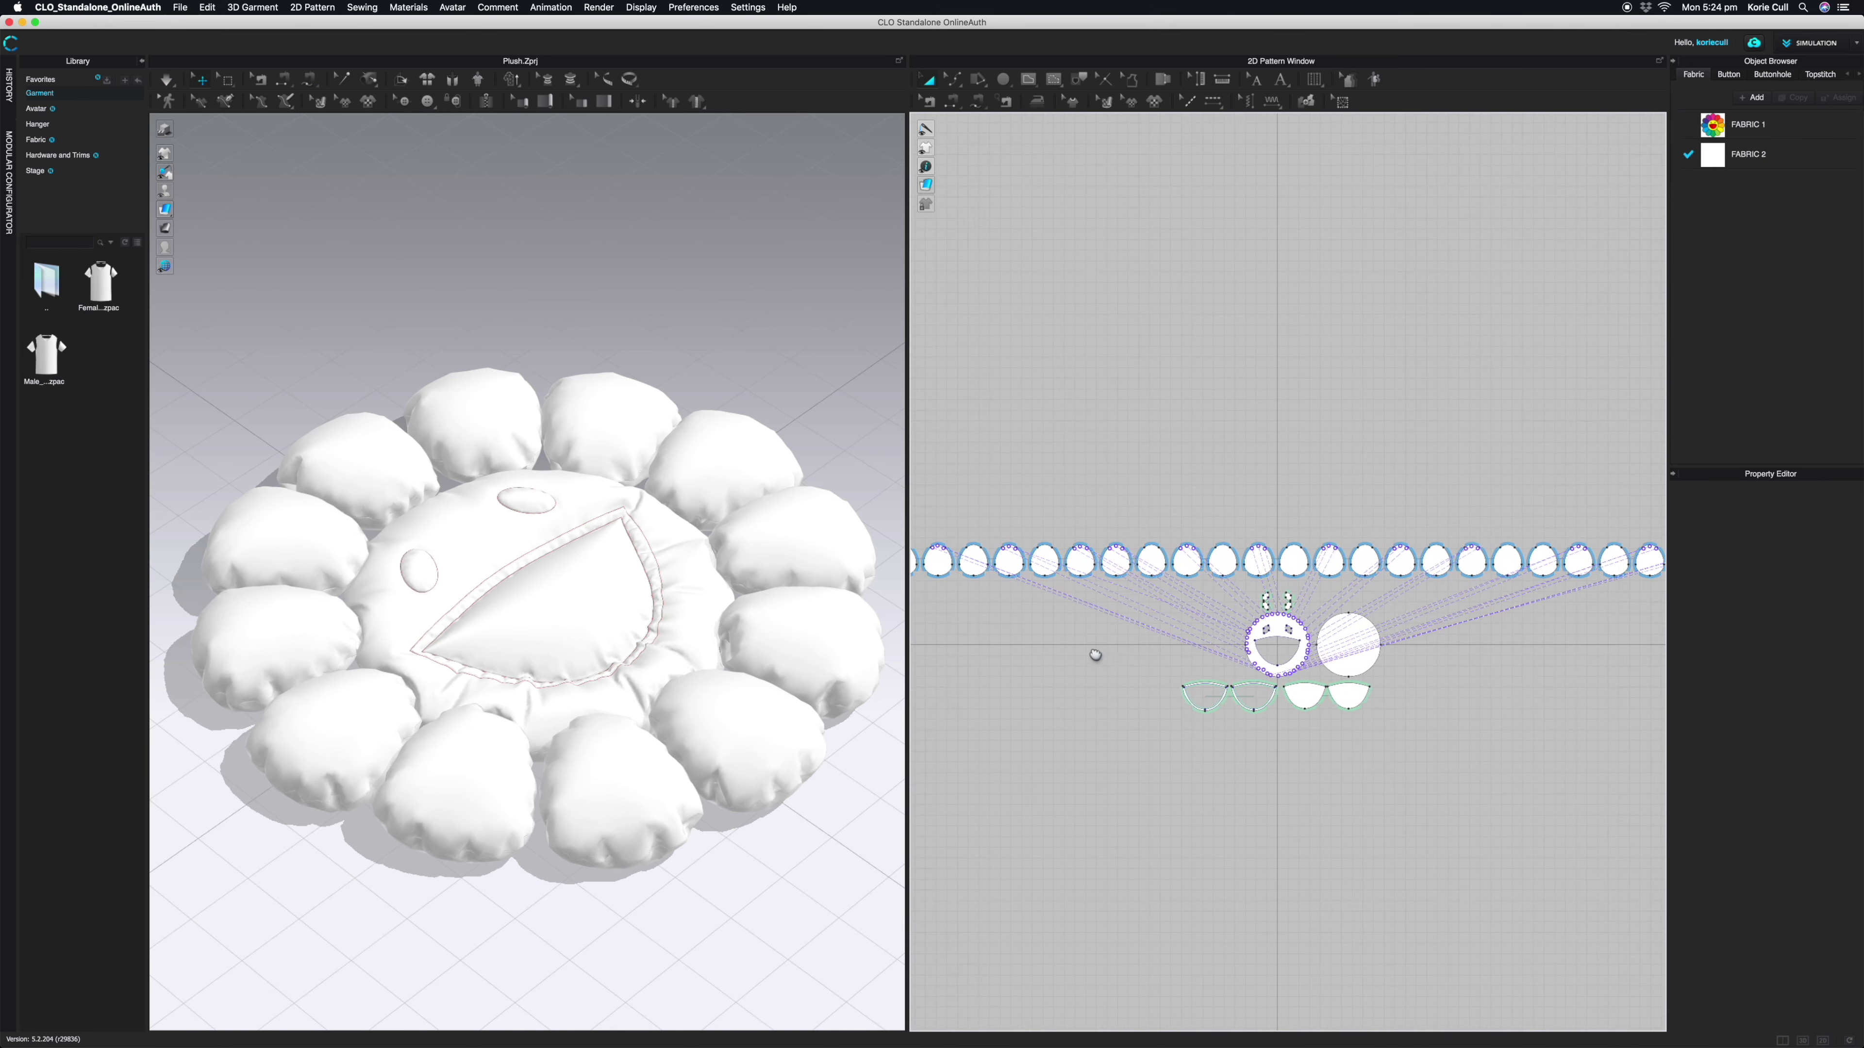
scroll(1098, 640, down, 3)
Step: Set Particle Distance 5 on all petal patterns
drag(946, 565, 1452, 632)
double_click(1797, 755)
text(5)
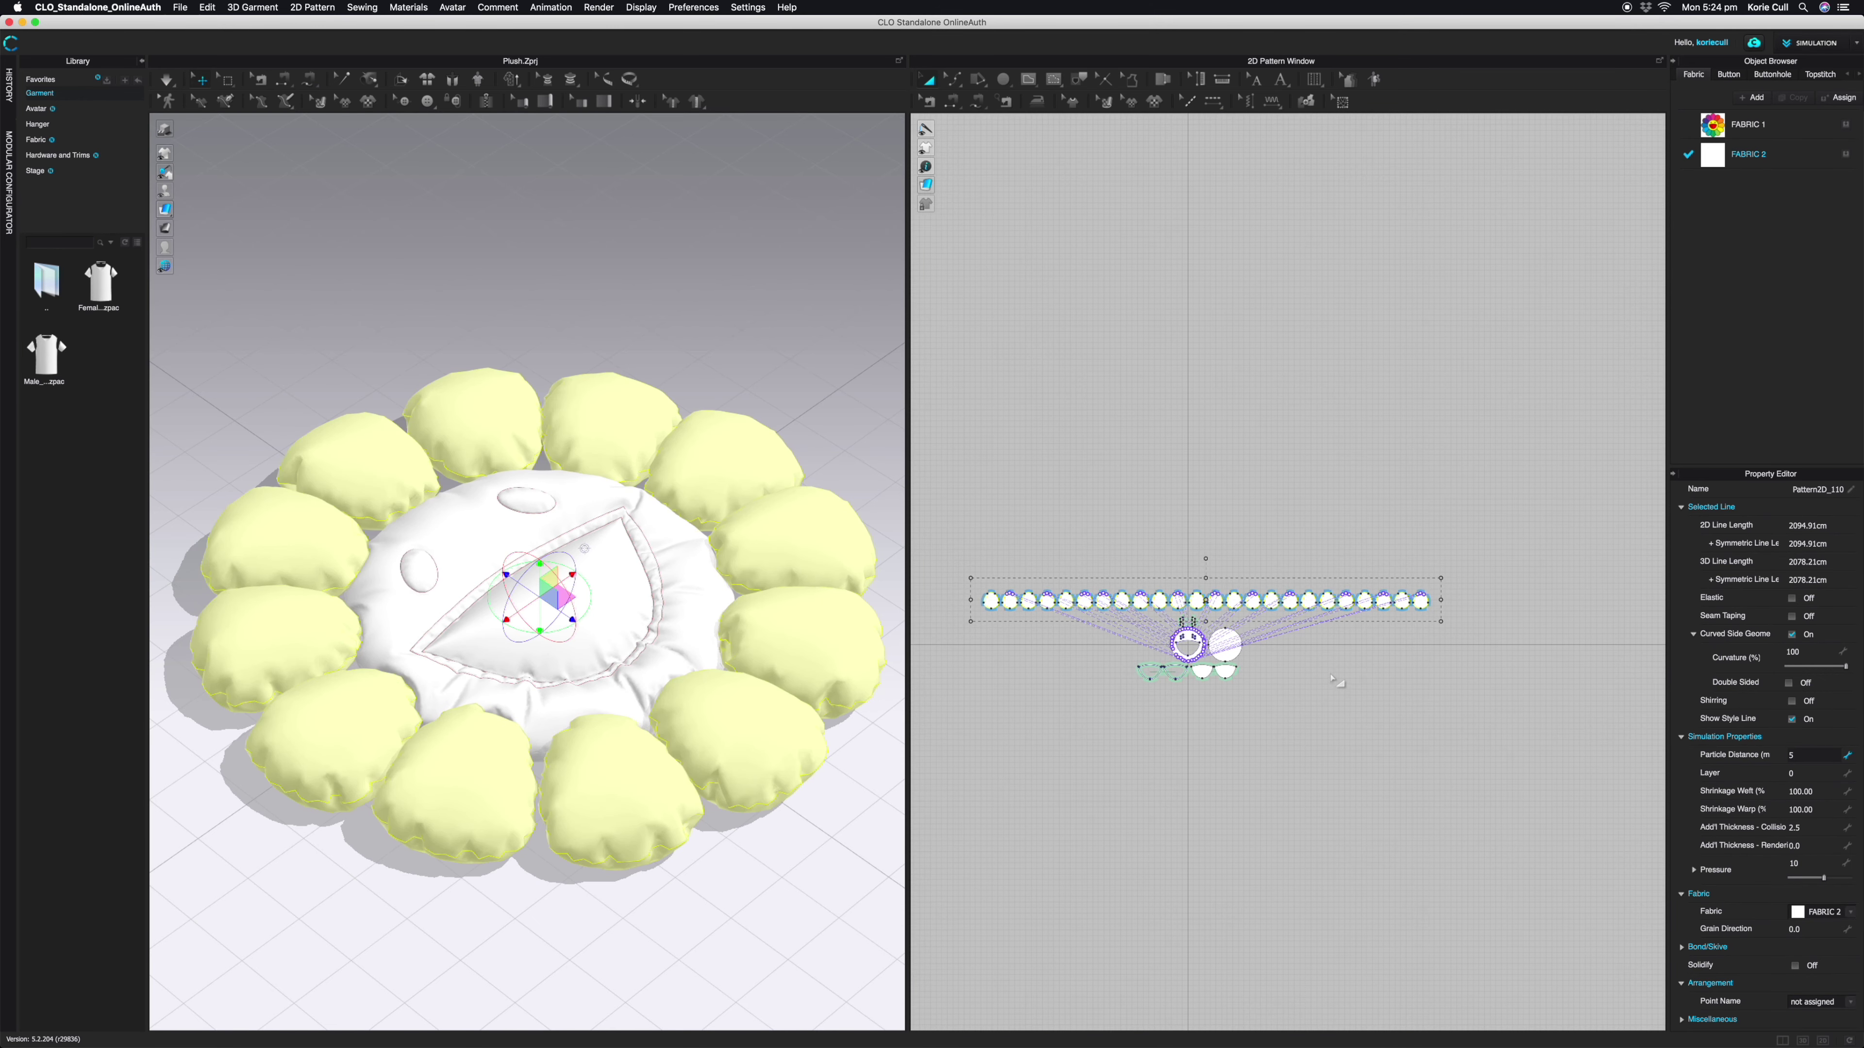
key(Return)
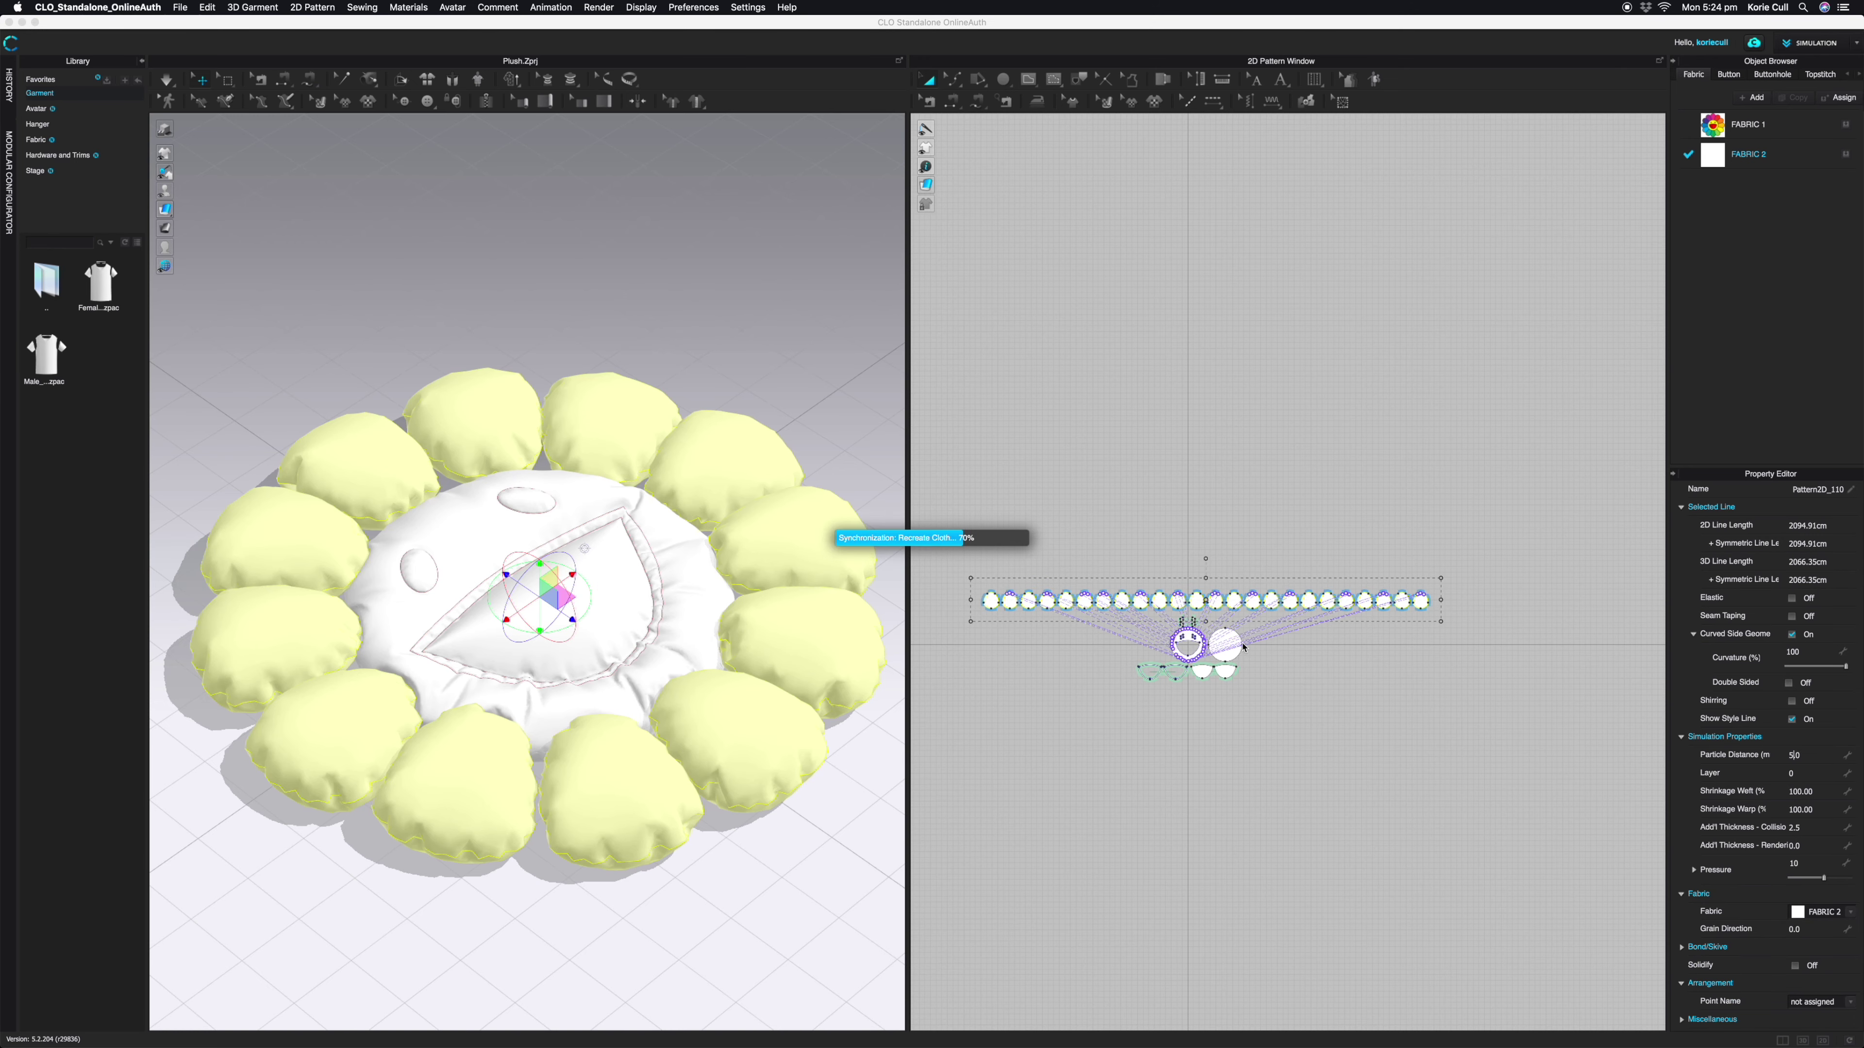
Step: Give the round face piece a pressure of 10
scroll(1243, 646, up, 5)
click(1260, 623)
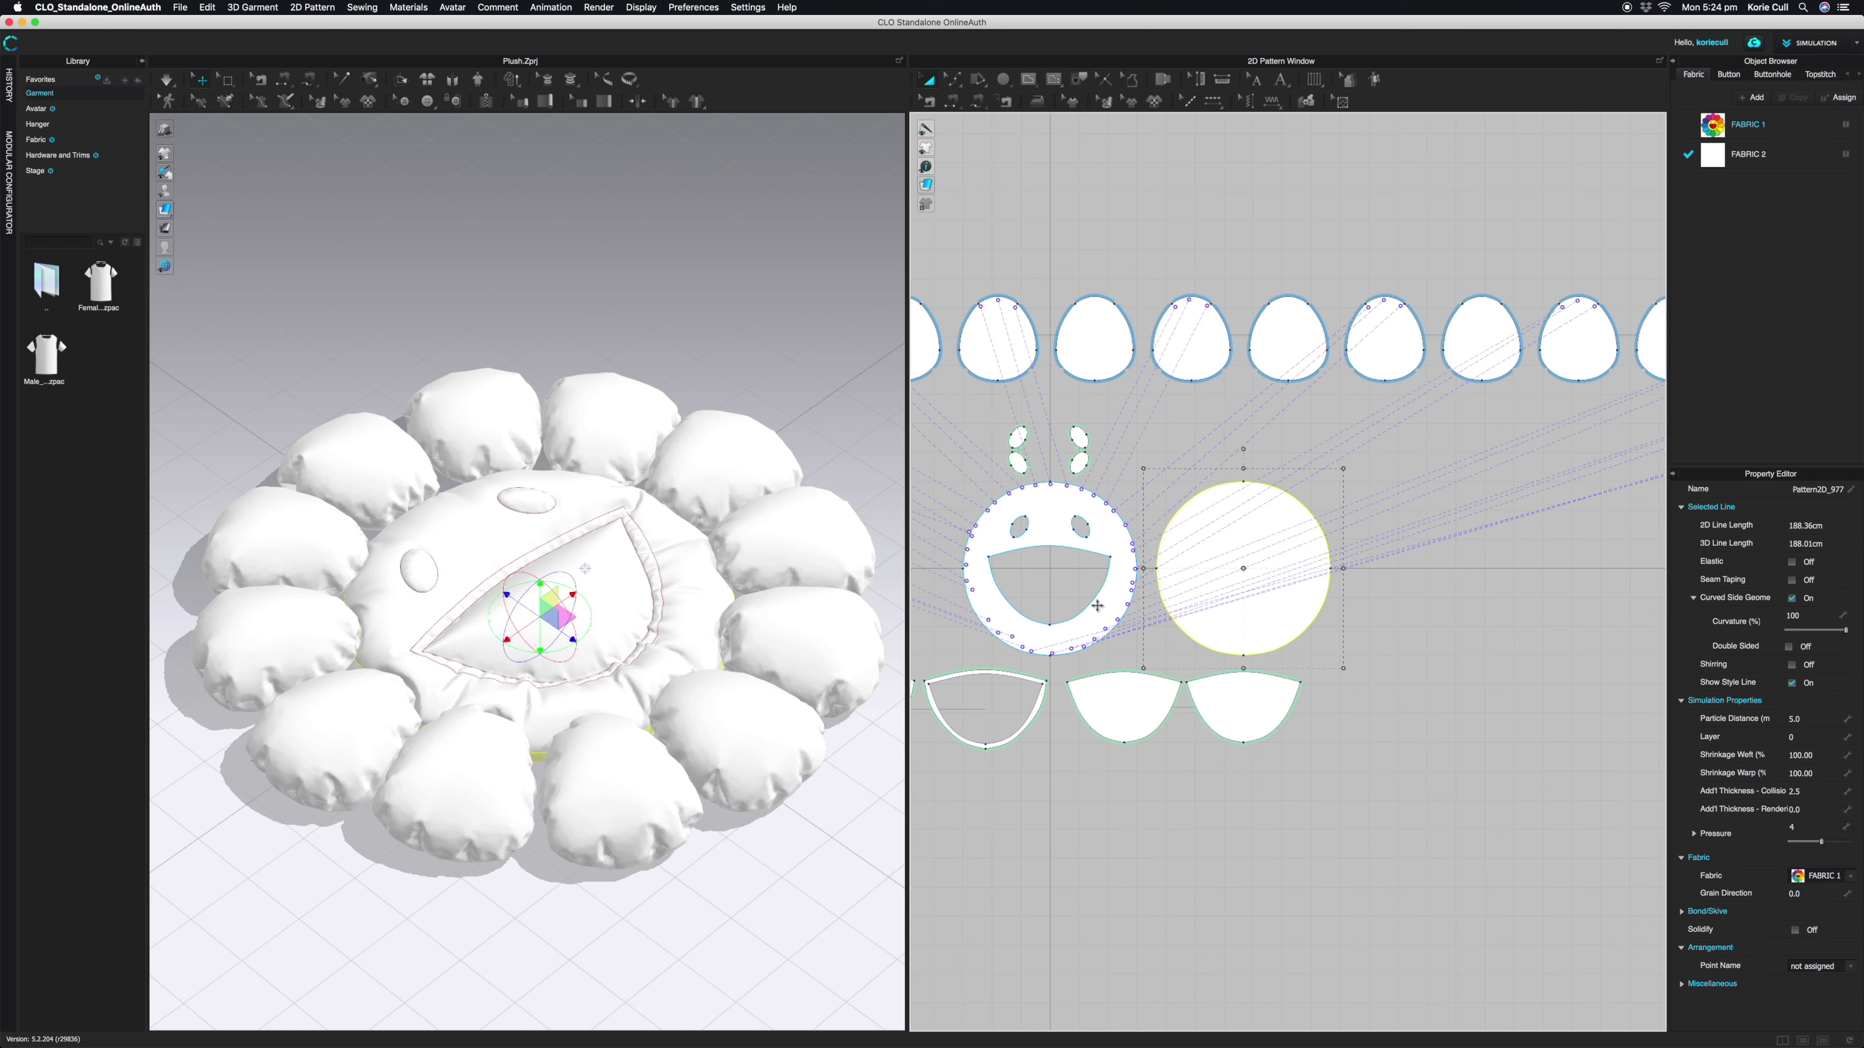
double_click(1802, 828)
text(10)
key(Return)
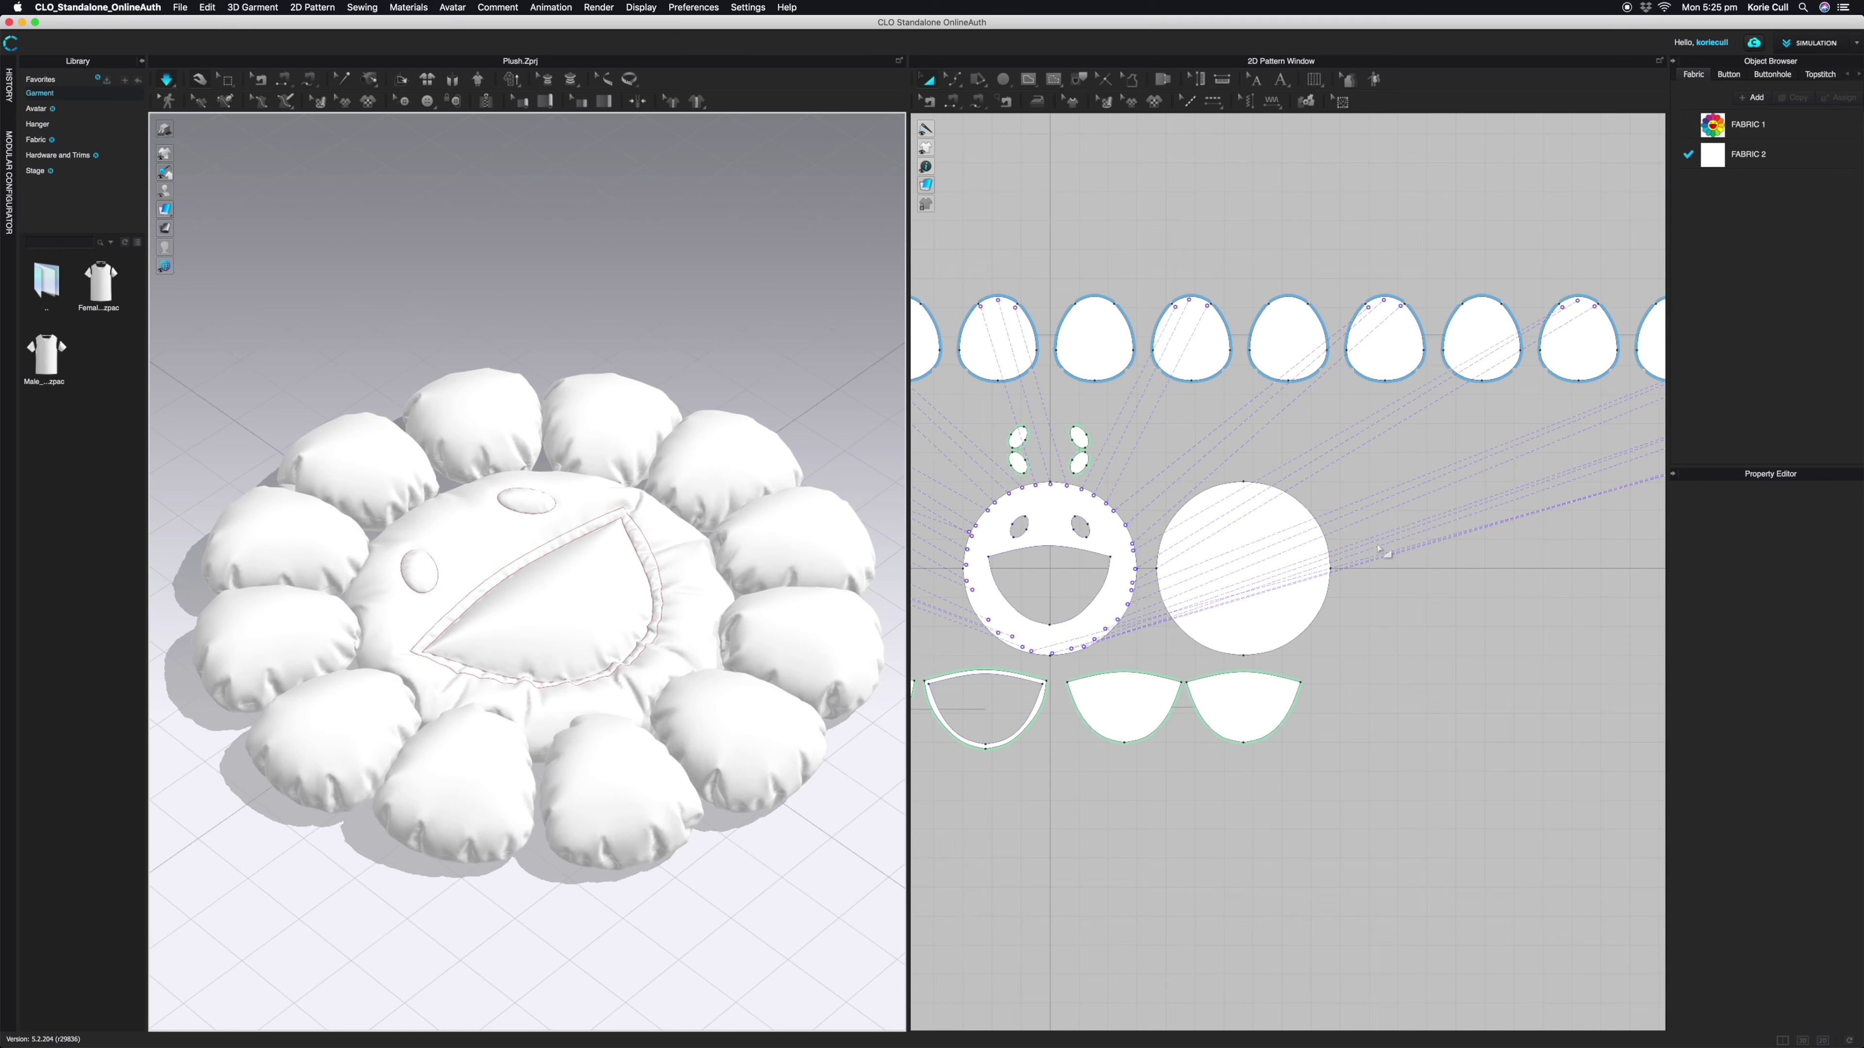
Step: Change the face pieces' pressure to 7, deselect, and switch to a top-down view
right_drag(599, 609, 651, 590)
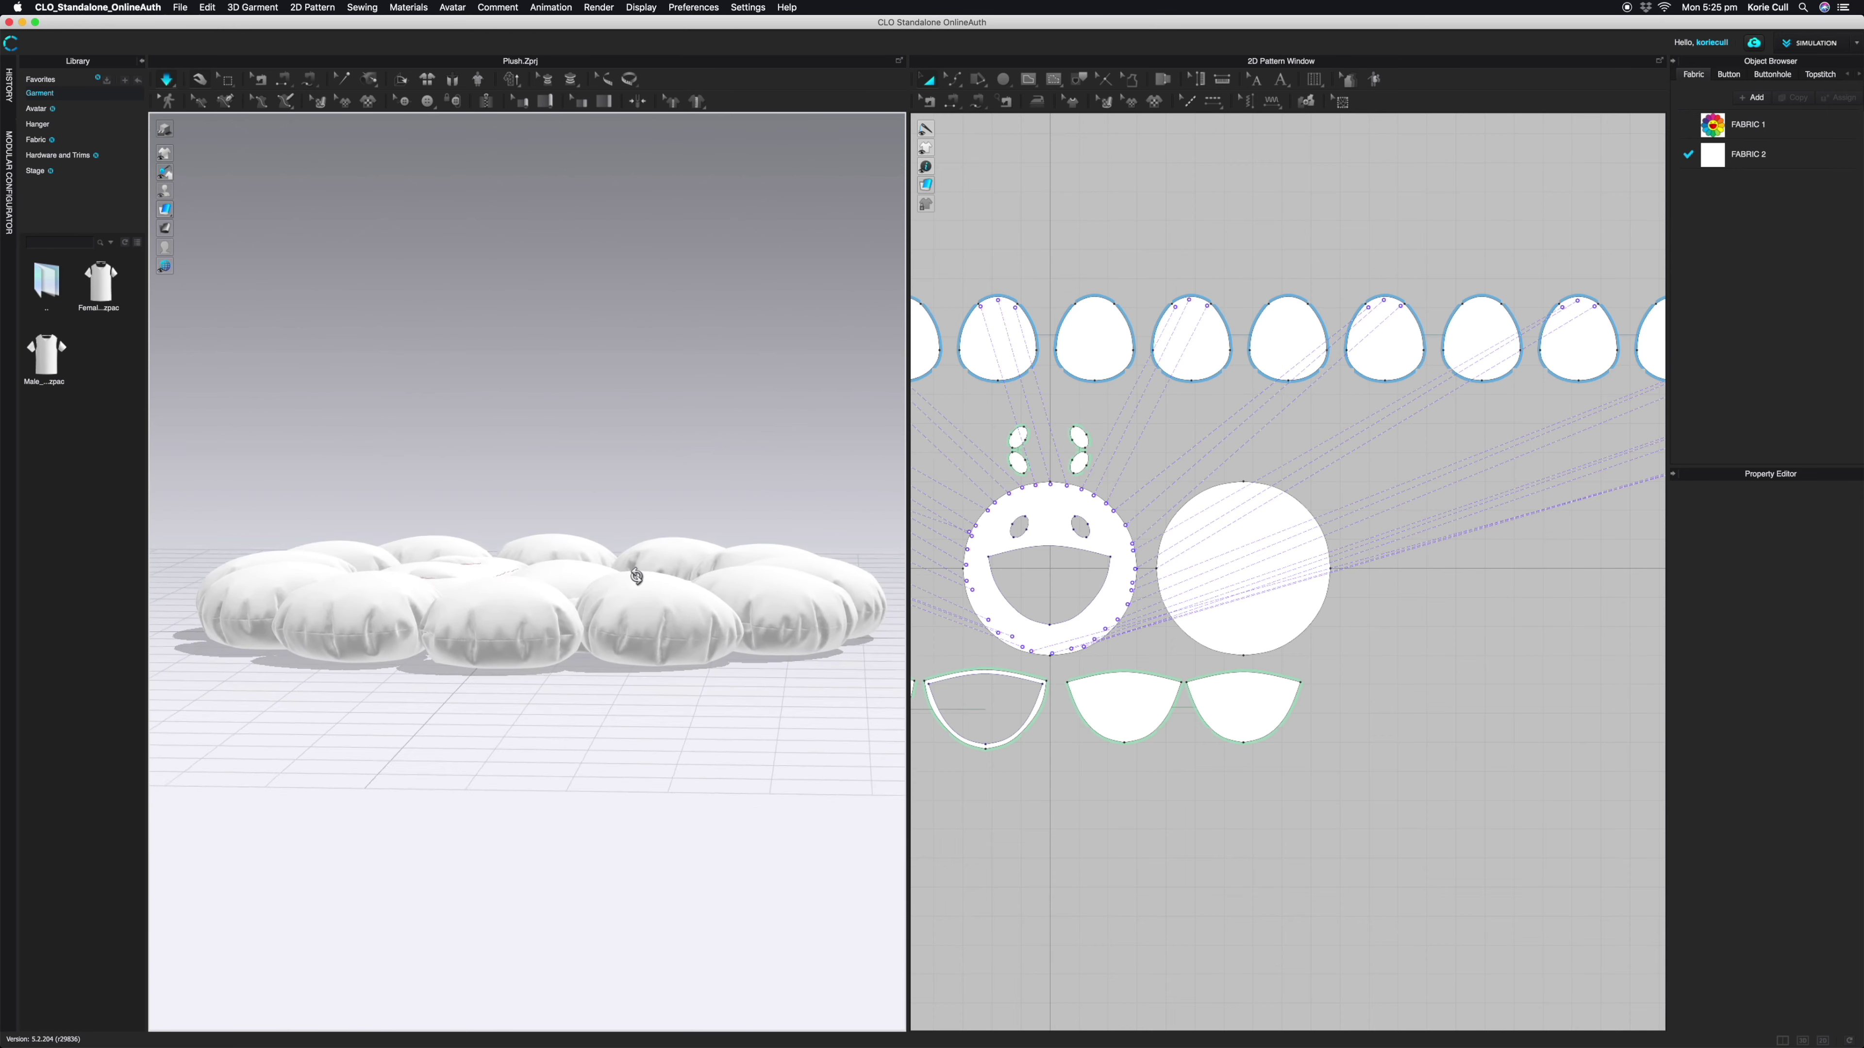
click(1121, 584)
text(7)
key(Return)
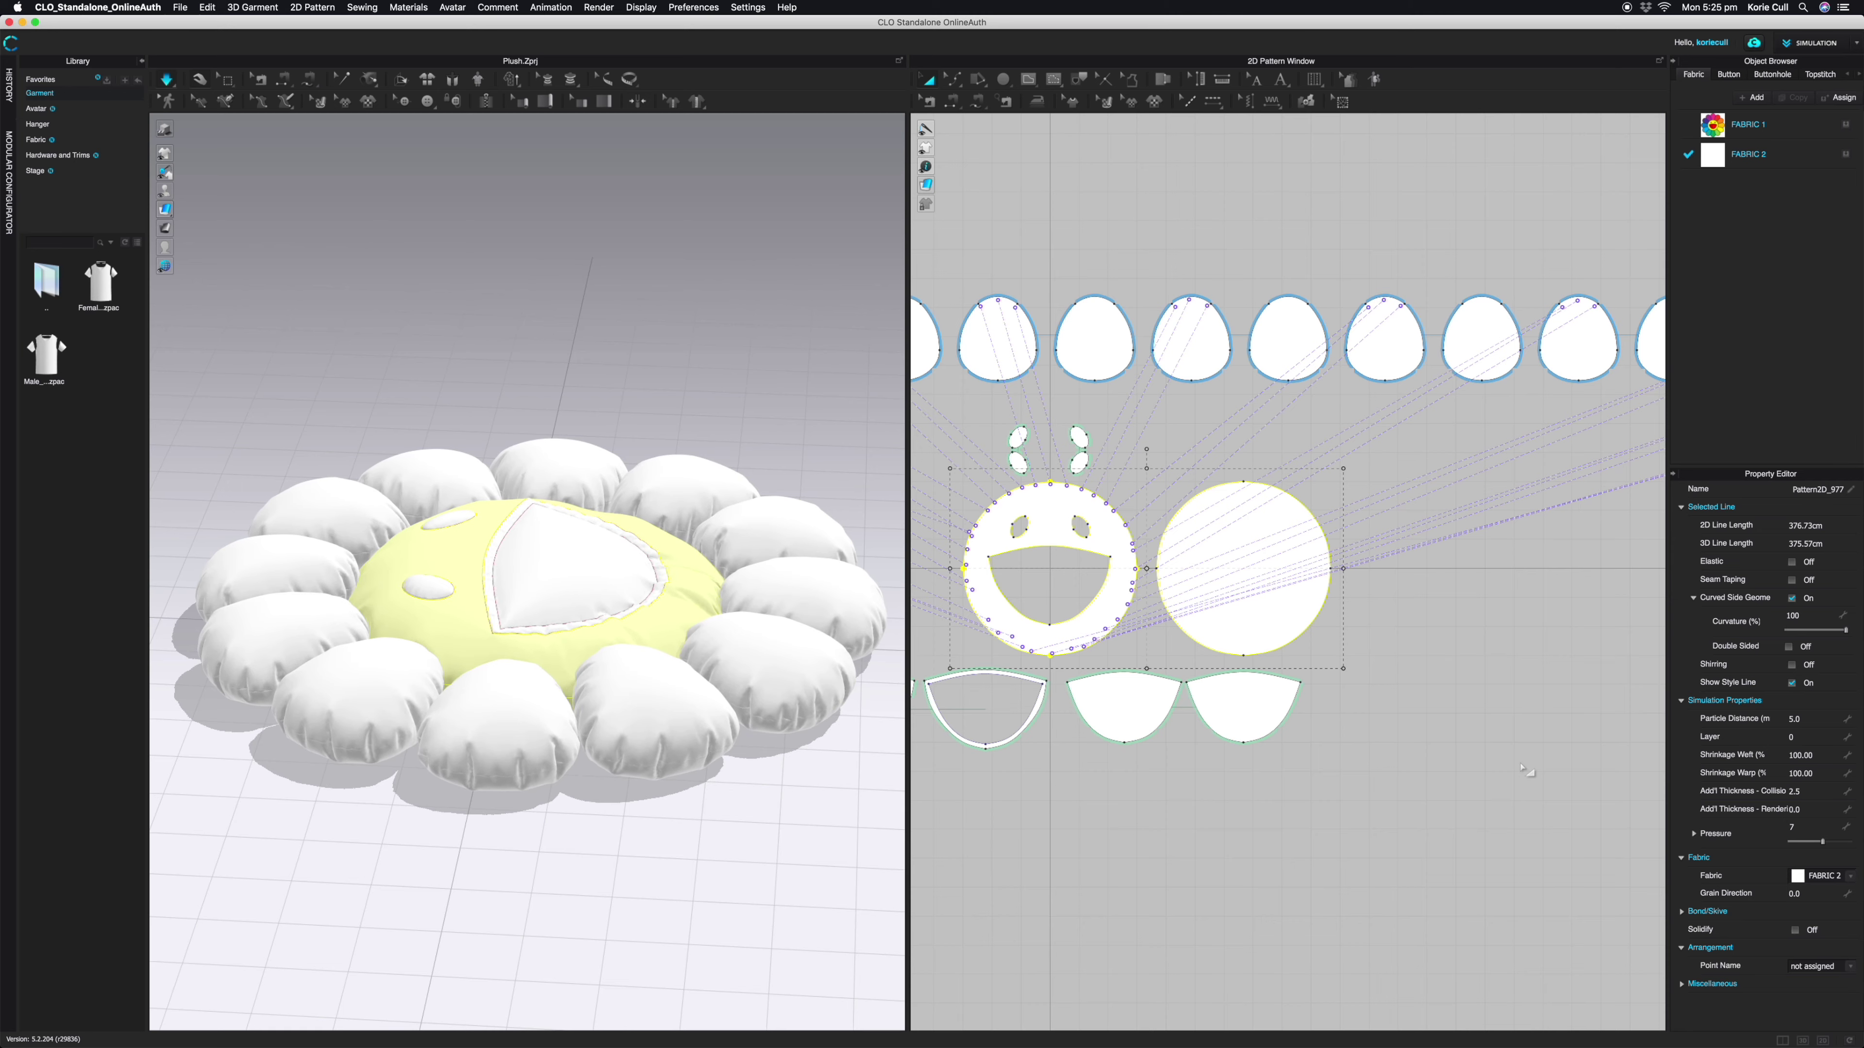
click(1439, 760)
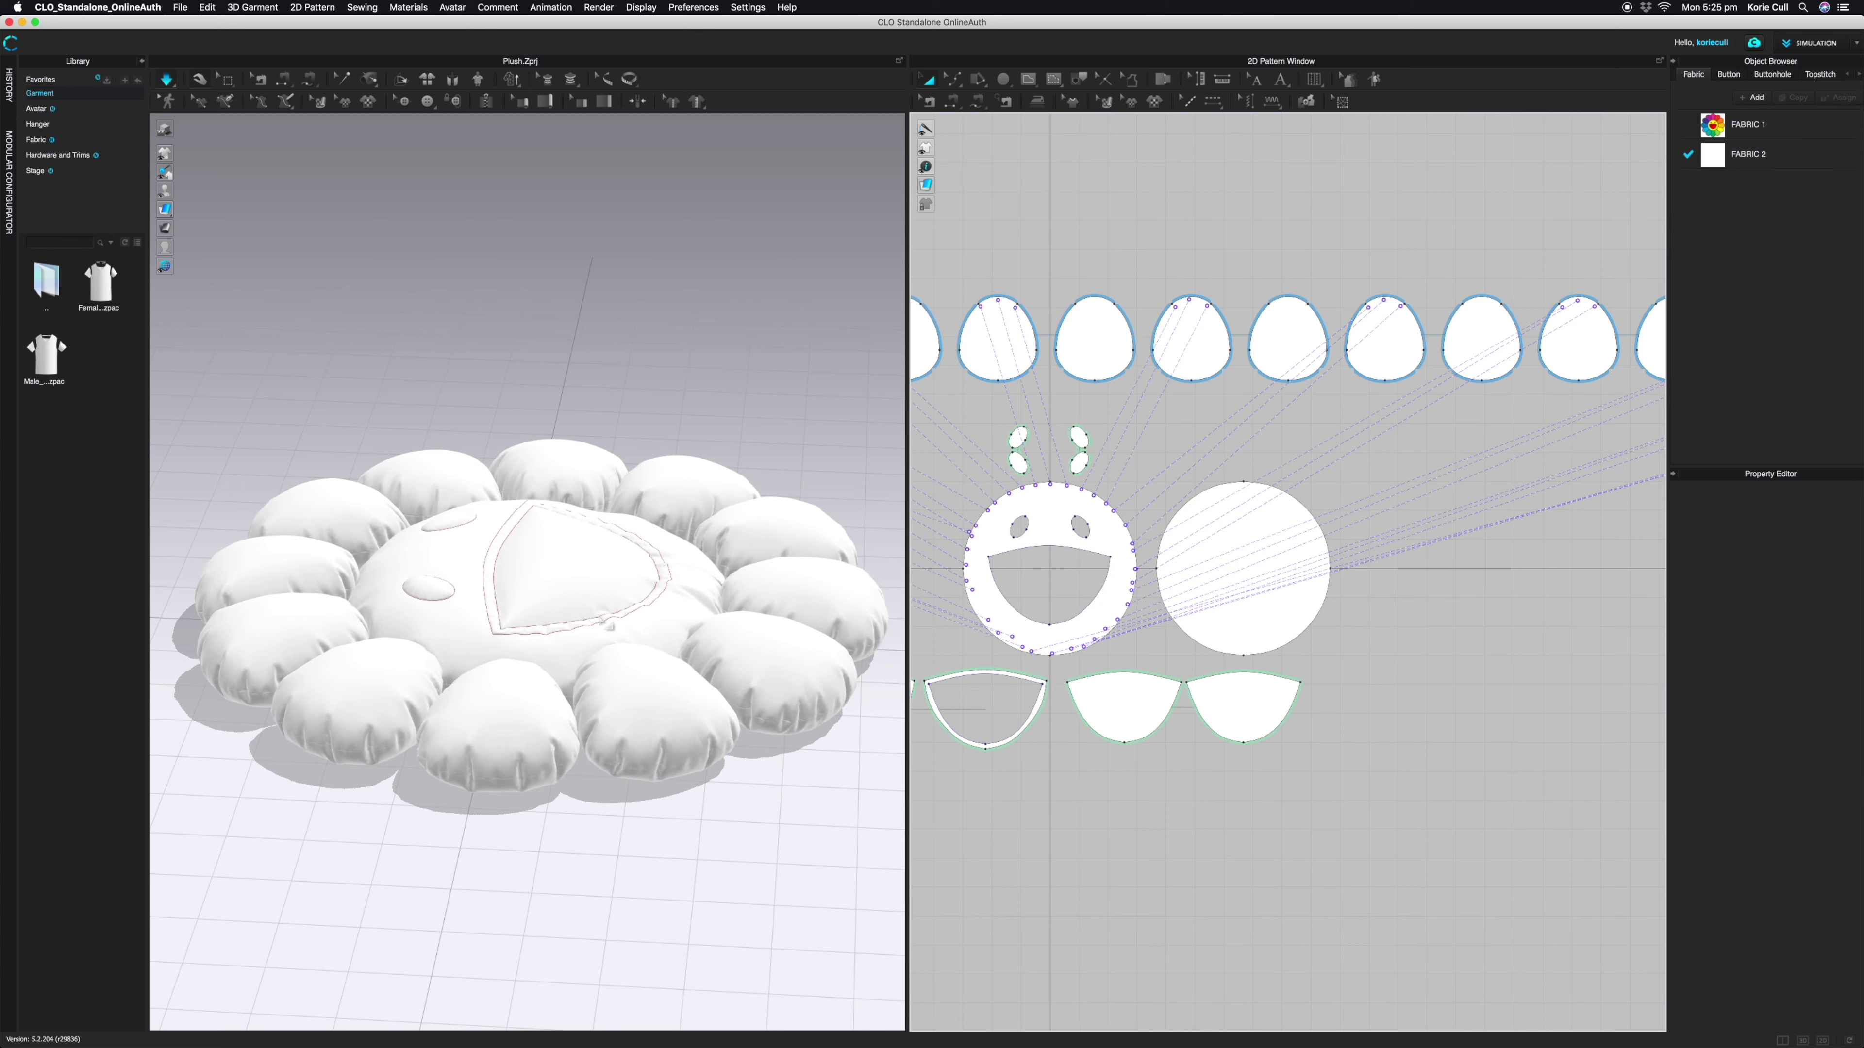
key(5)
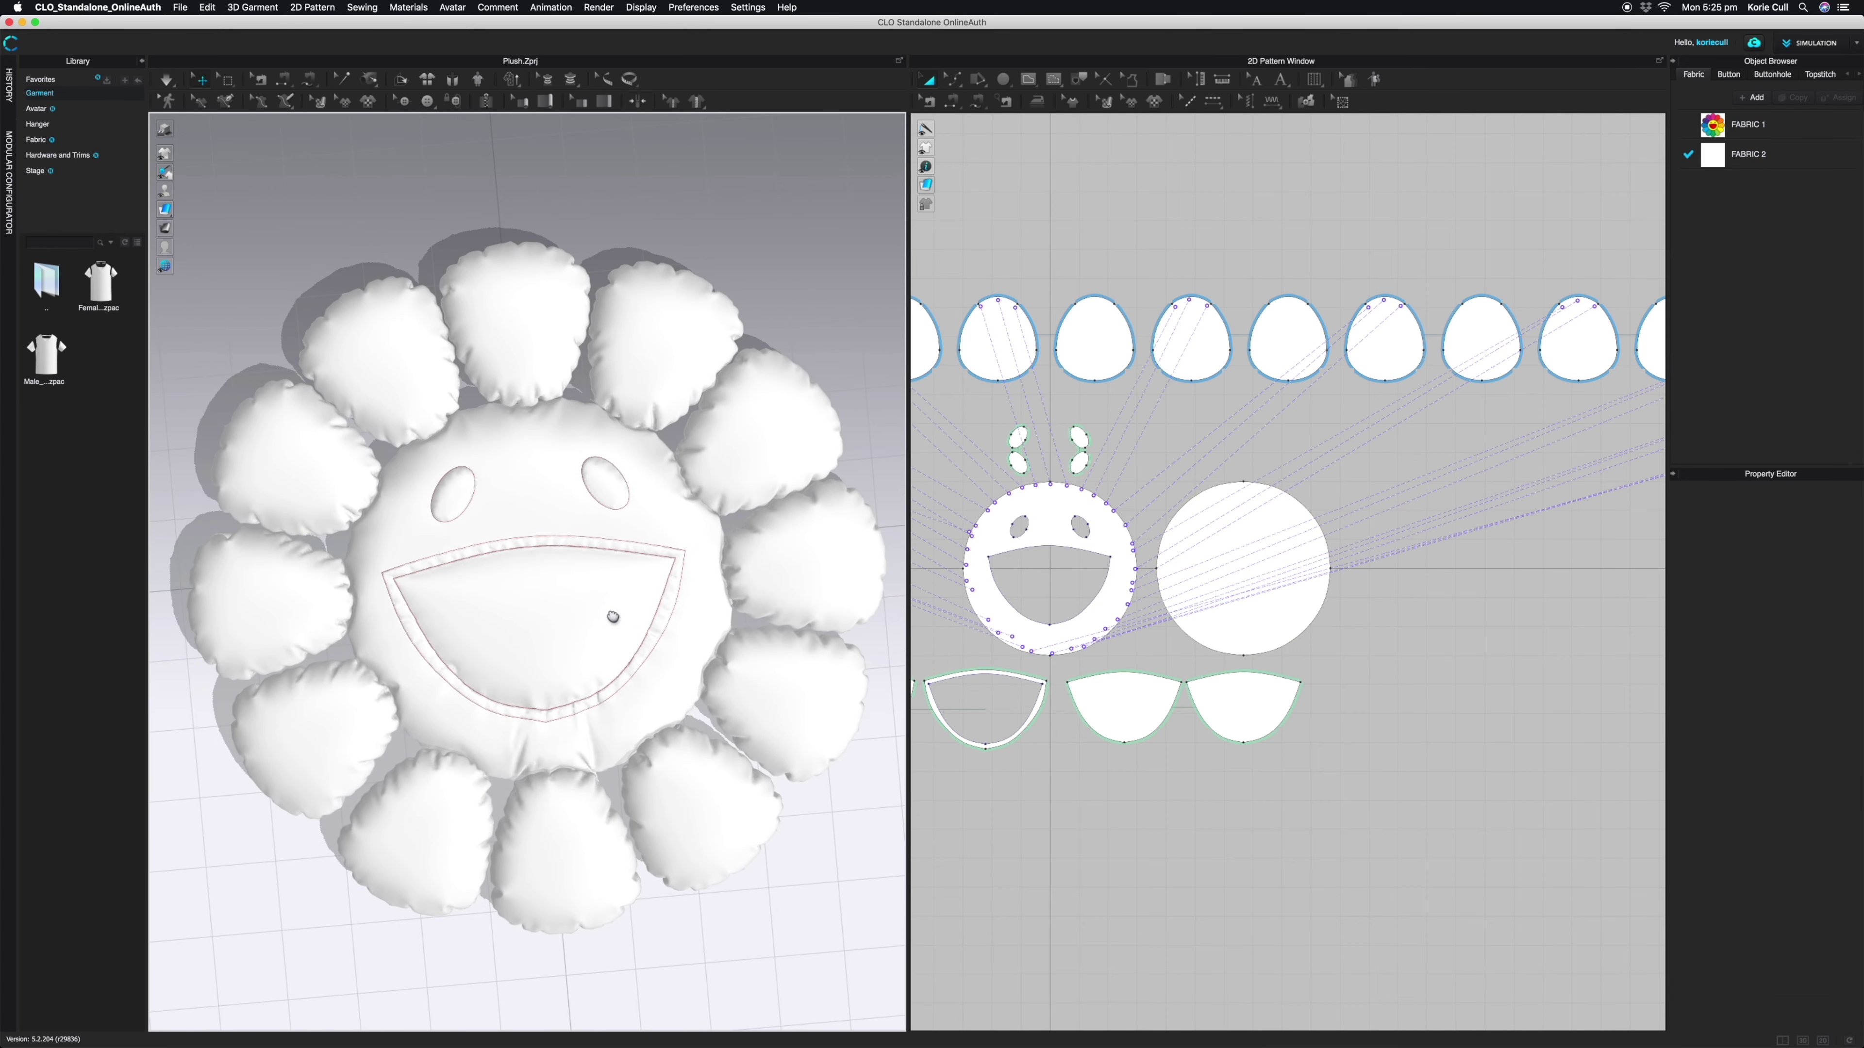
Step: Tilt the plush and zoom and pan the 2D pattern layout to bring the petals into view
mouse_move(613, 430)
right_down()
mouse_move(512, 507)
mouse_move(727, 452)
right_up()
scroll(703, 458, up, 5)
right_drag(1181, 368, 1171, 449)
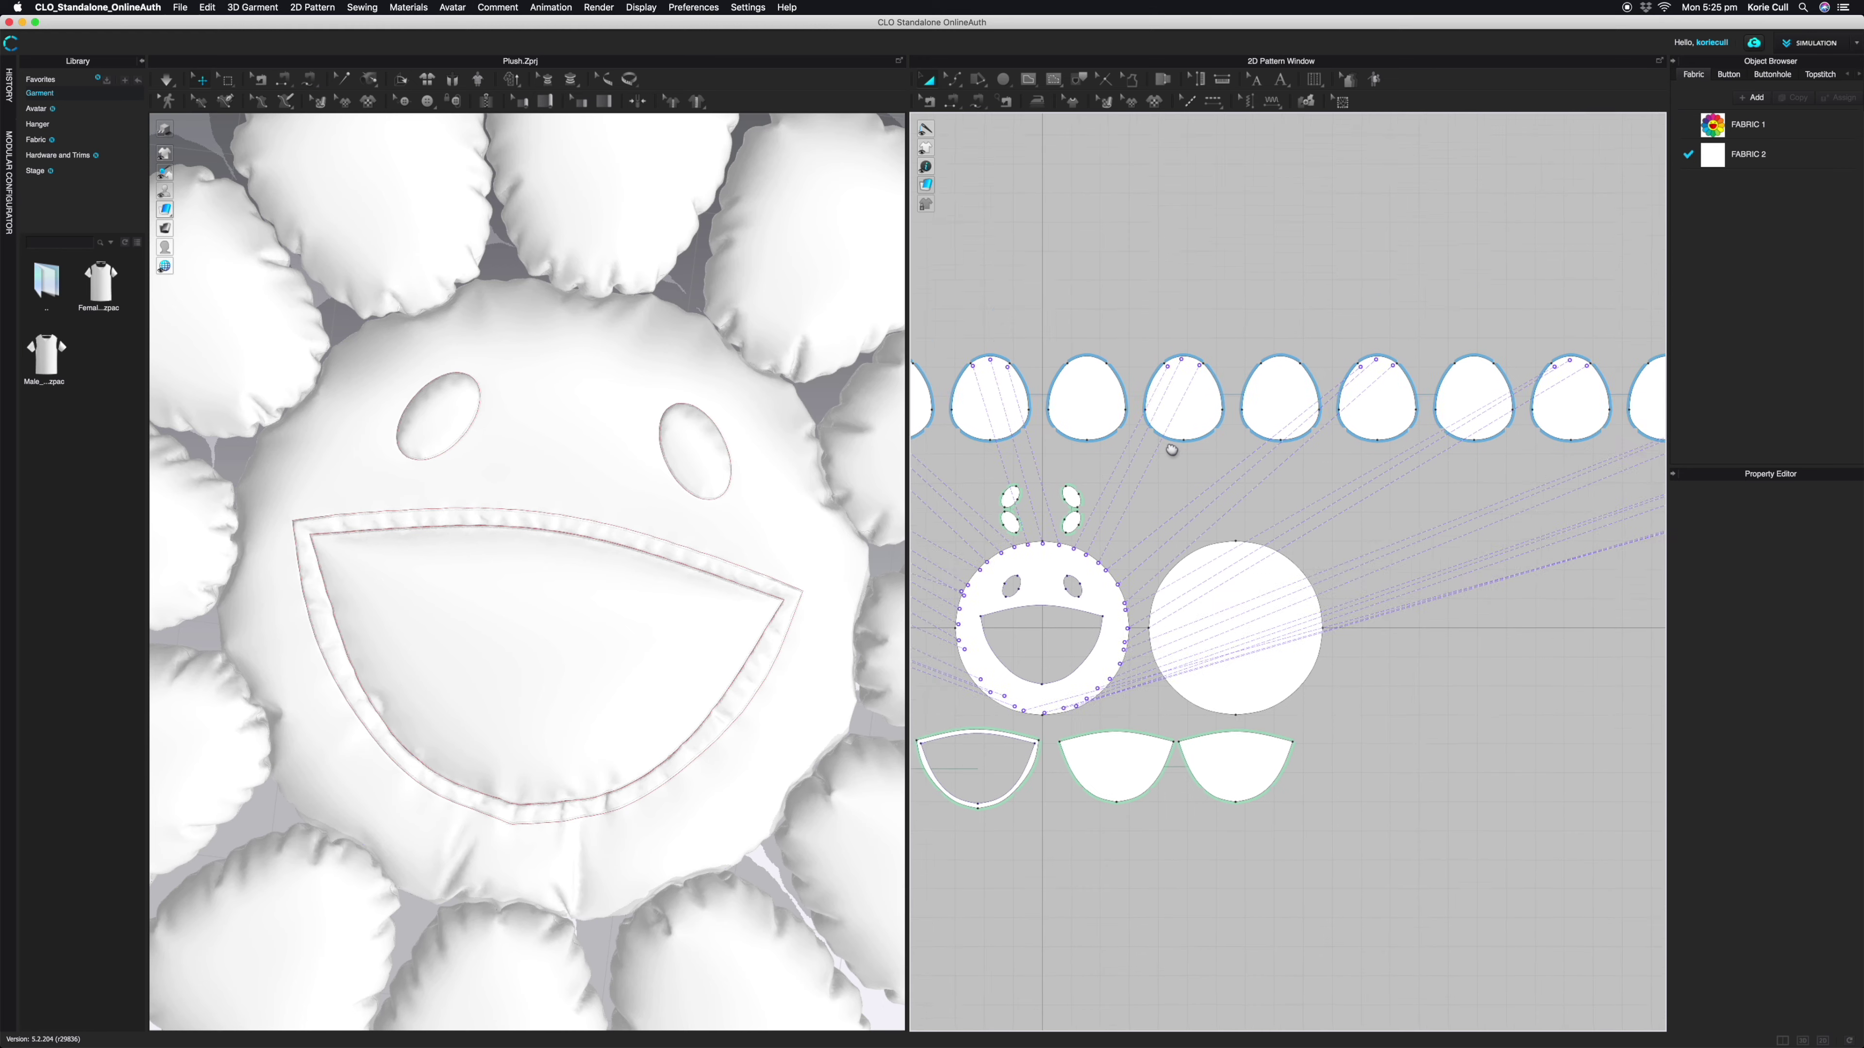
scroll(986, 302, down, 5)
key(z)
scroll(985, 302, up, 1)
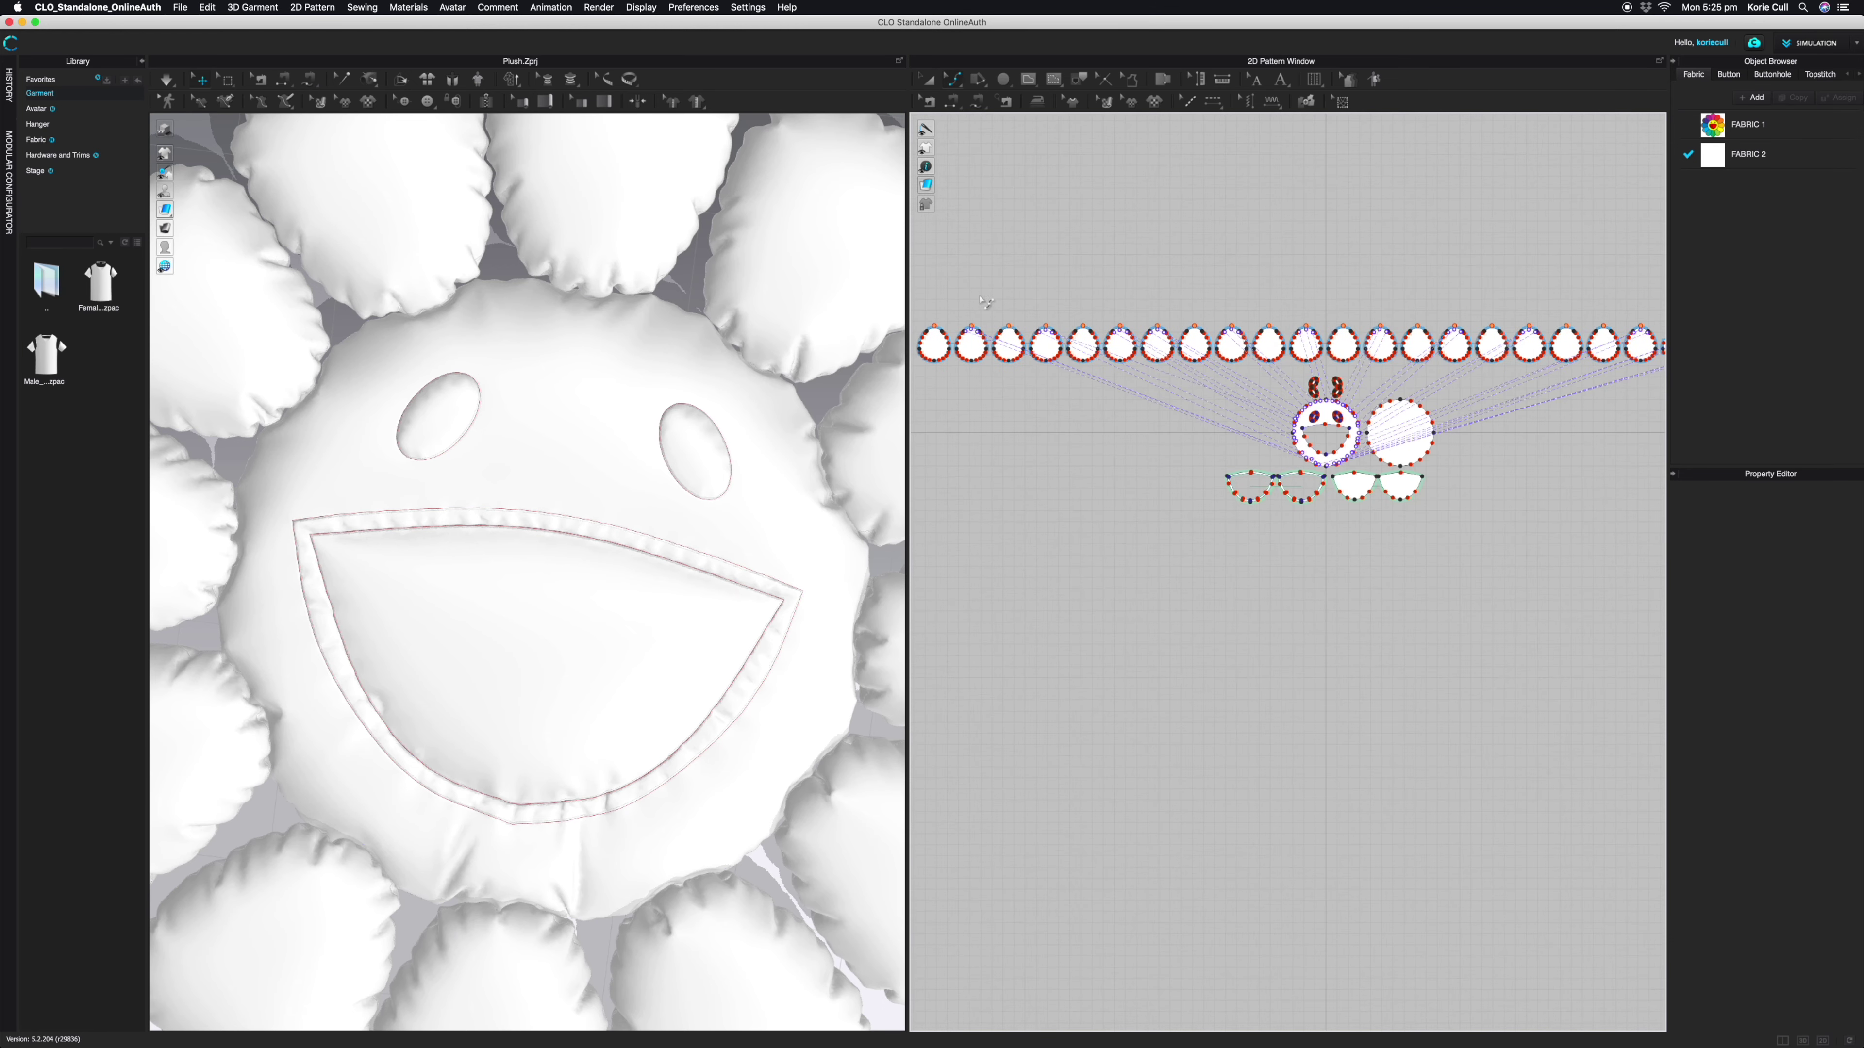
key(a)
key(z)
Step: Marquee-select the top row of petal patterns, then undo the last outline change
drag(923, 314, 1662, 367)
scroll(1406, 314, up, 2)
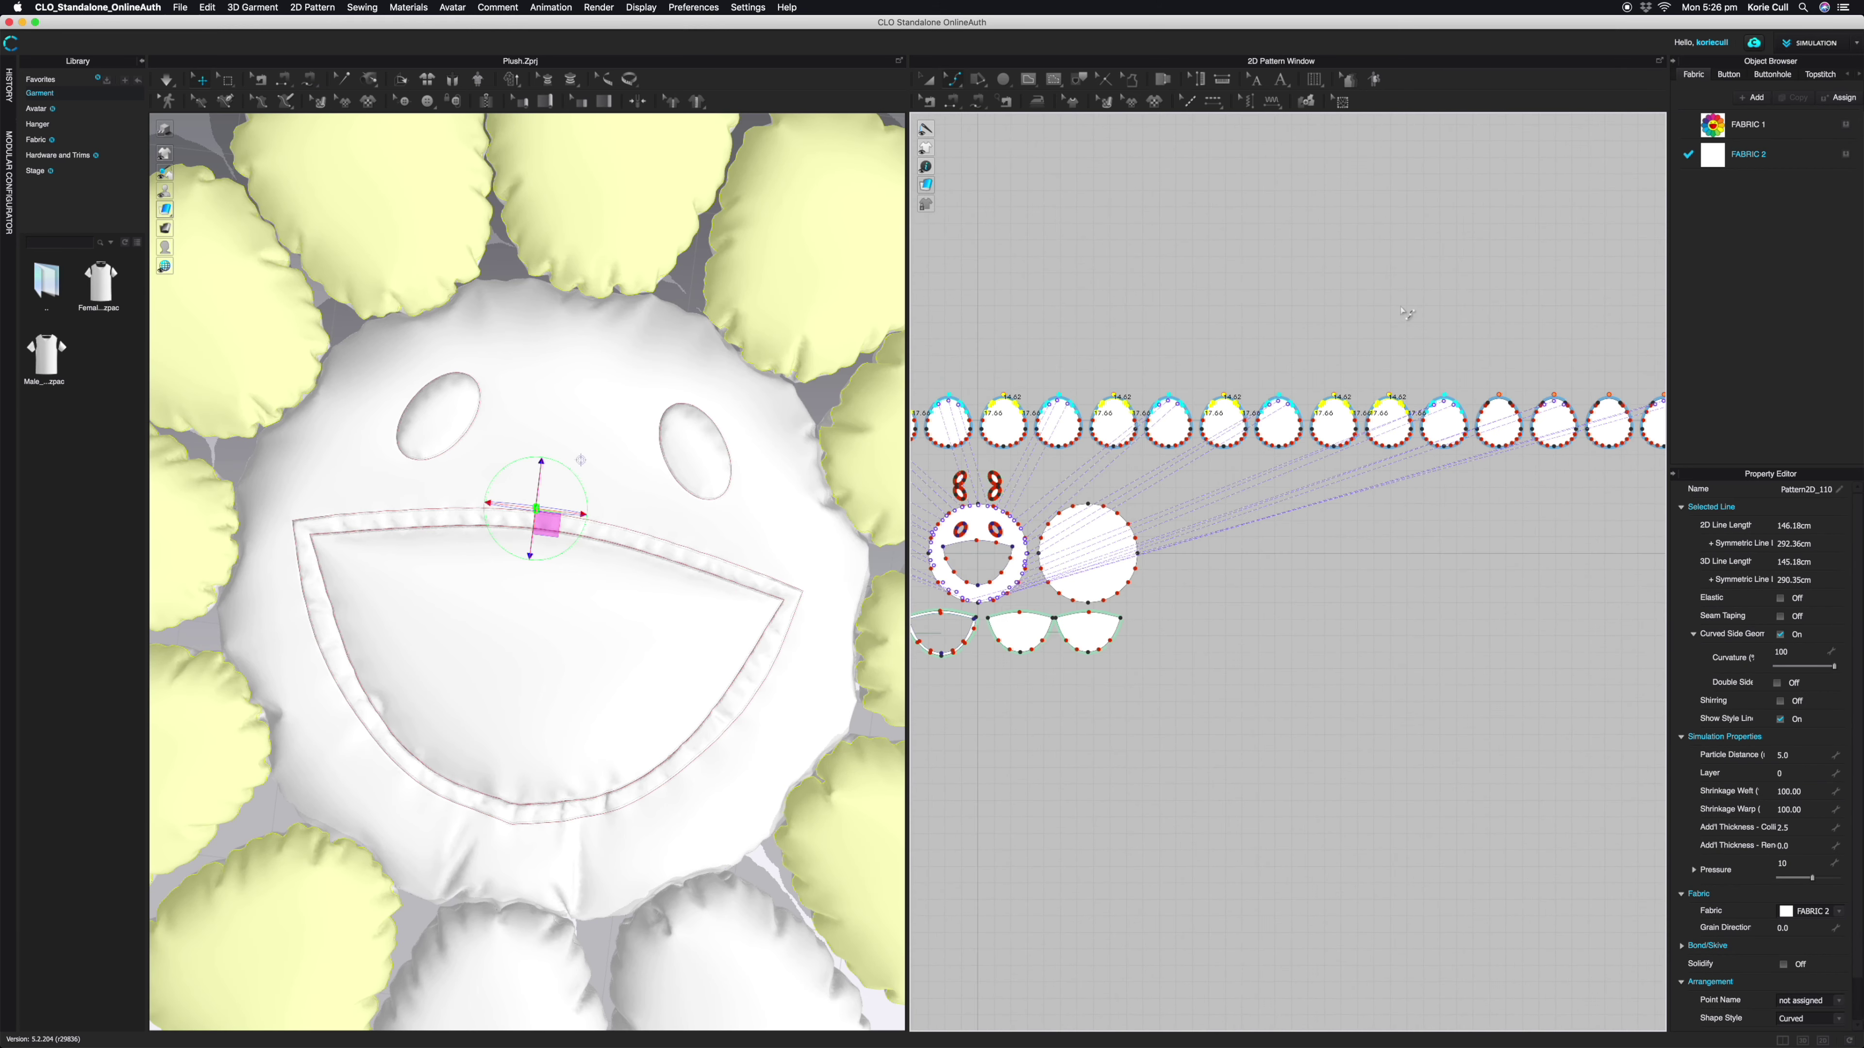
scroll(1406, 314, down, 2)
scroll(983, 318, down, 2)
click(984, 318)
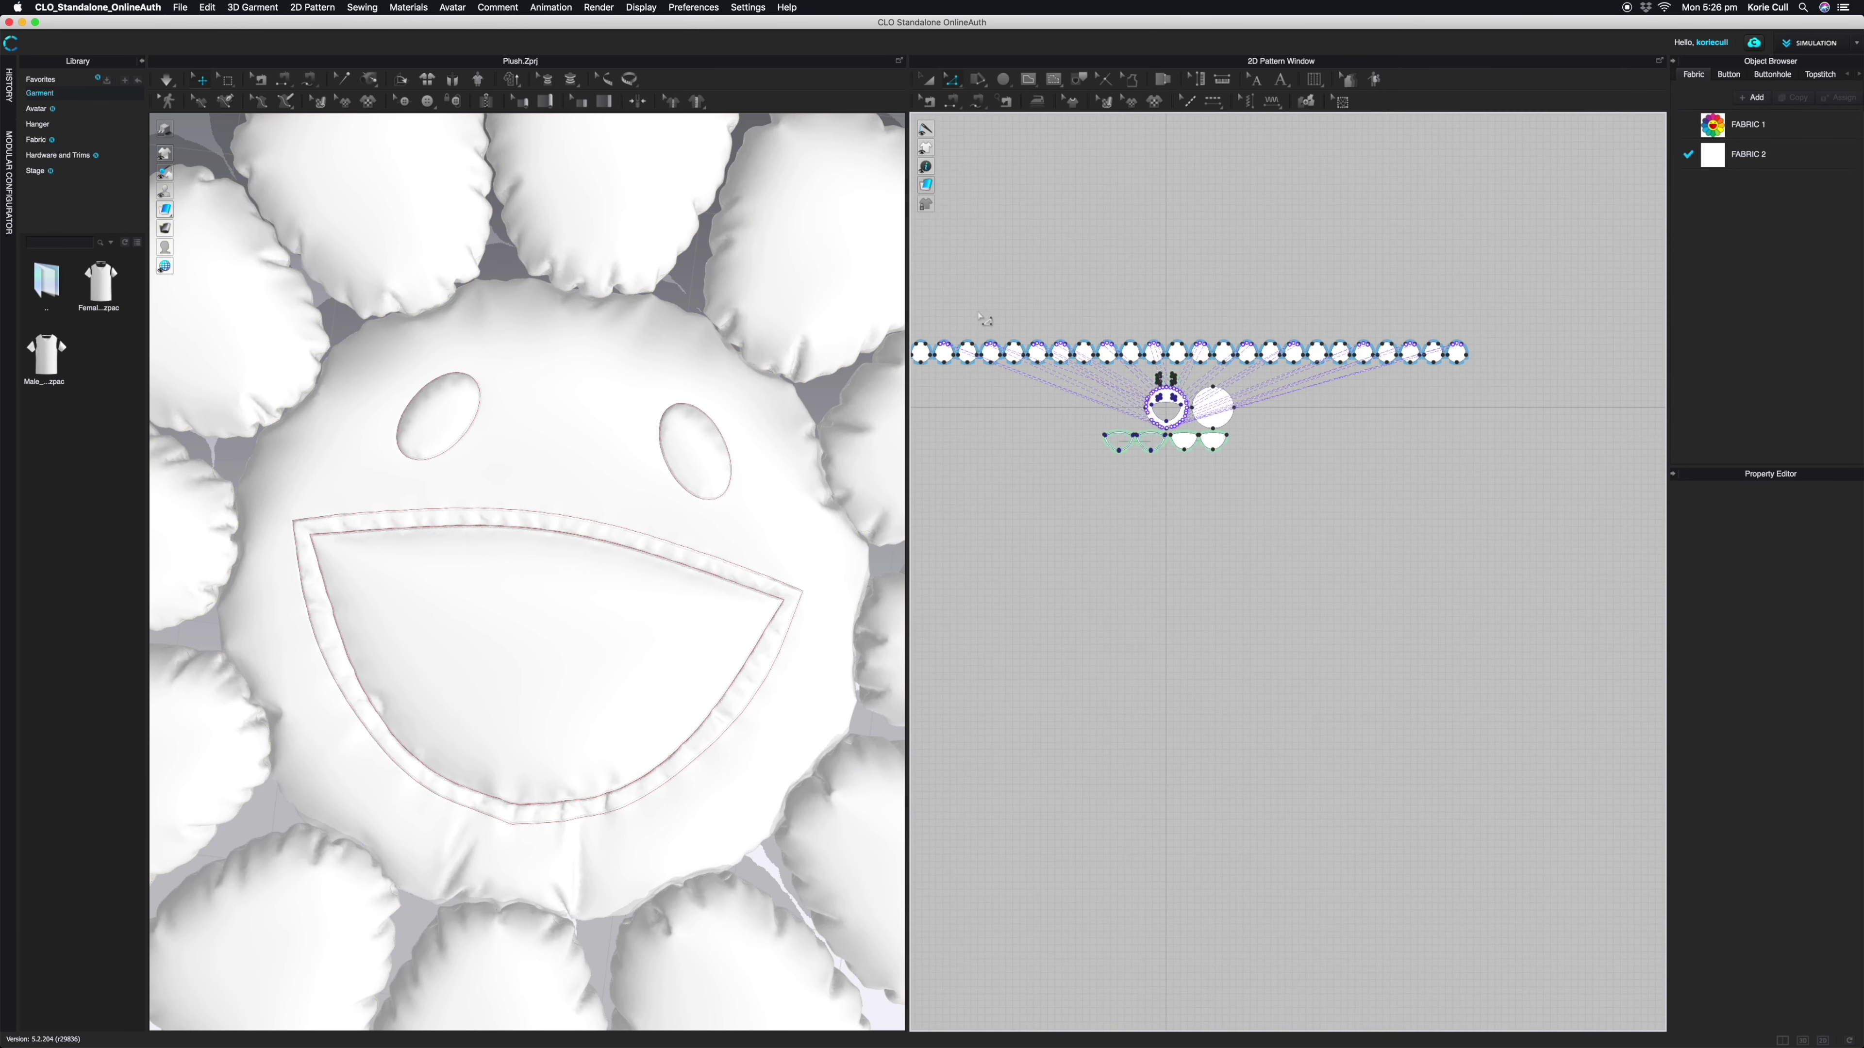
drag(980, 314, 1567, 357)
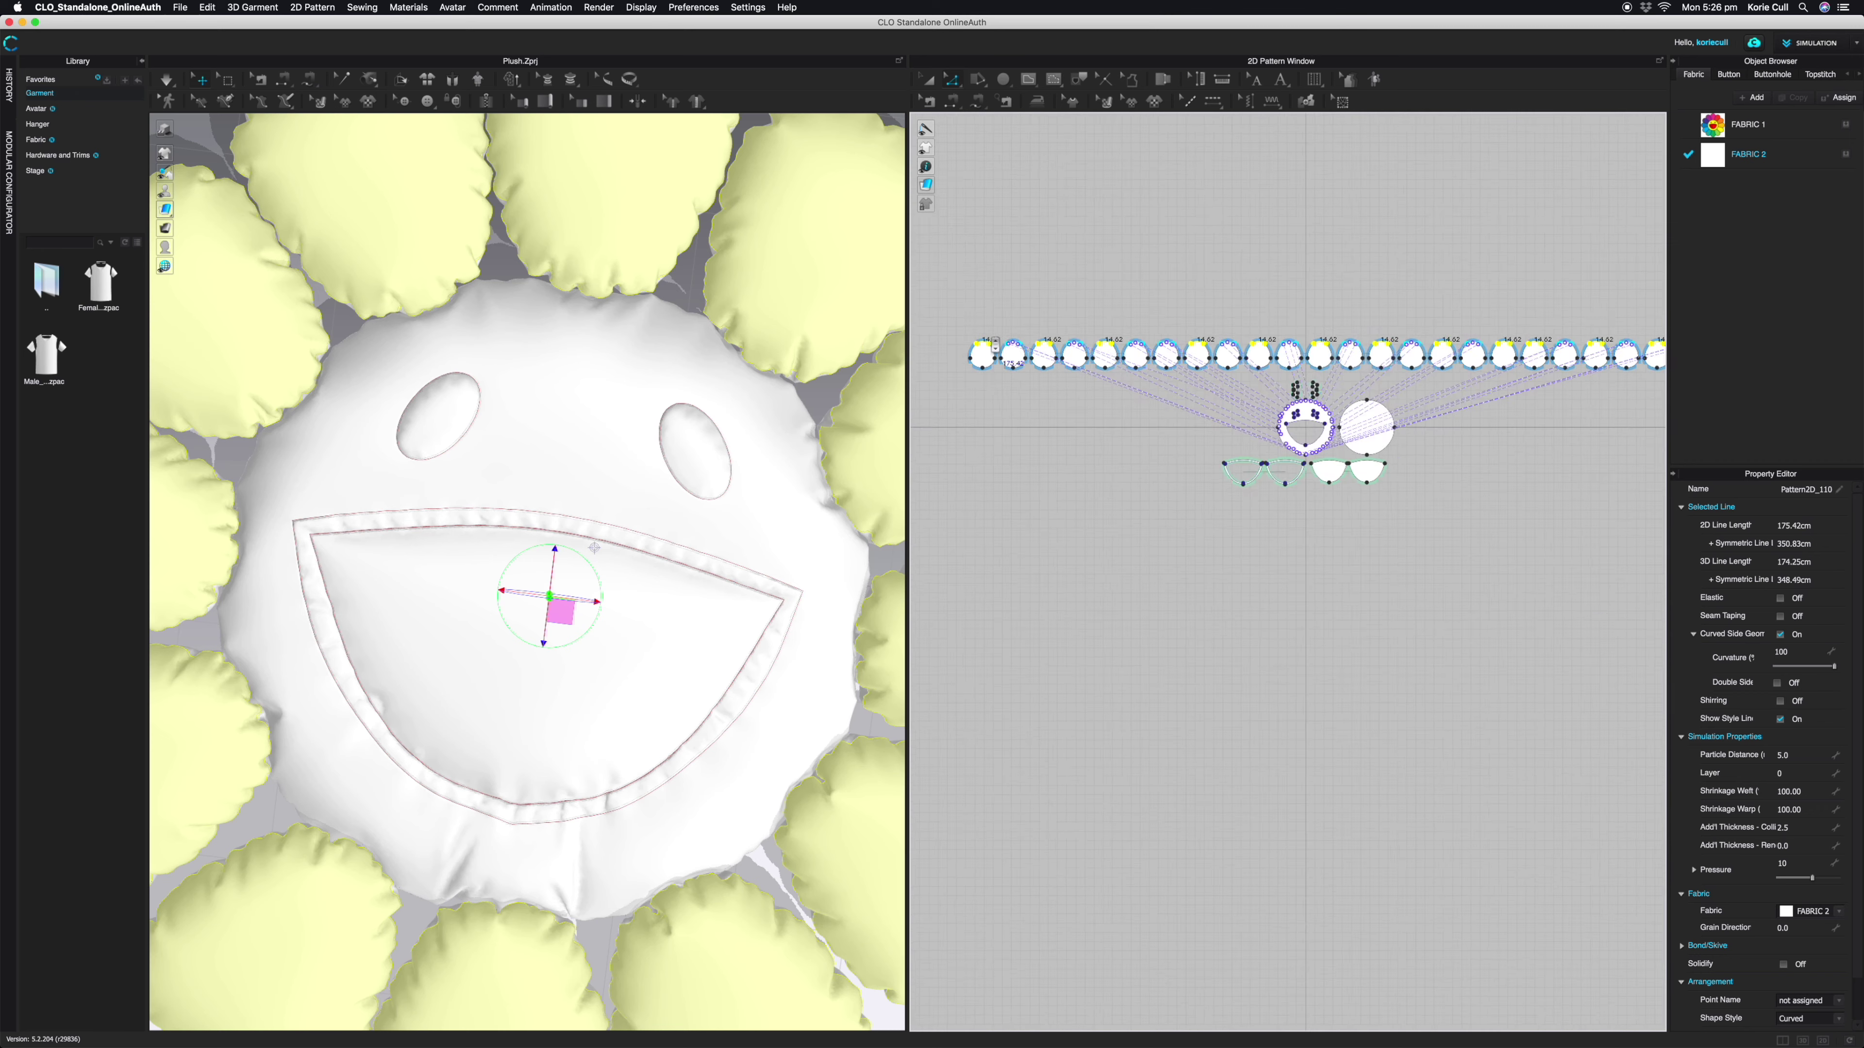
scroll(1141, 292, up, 5)
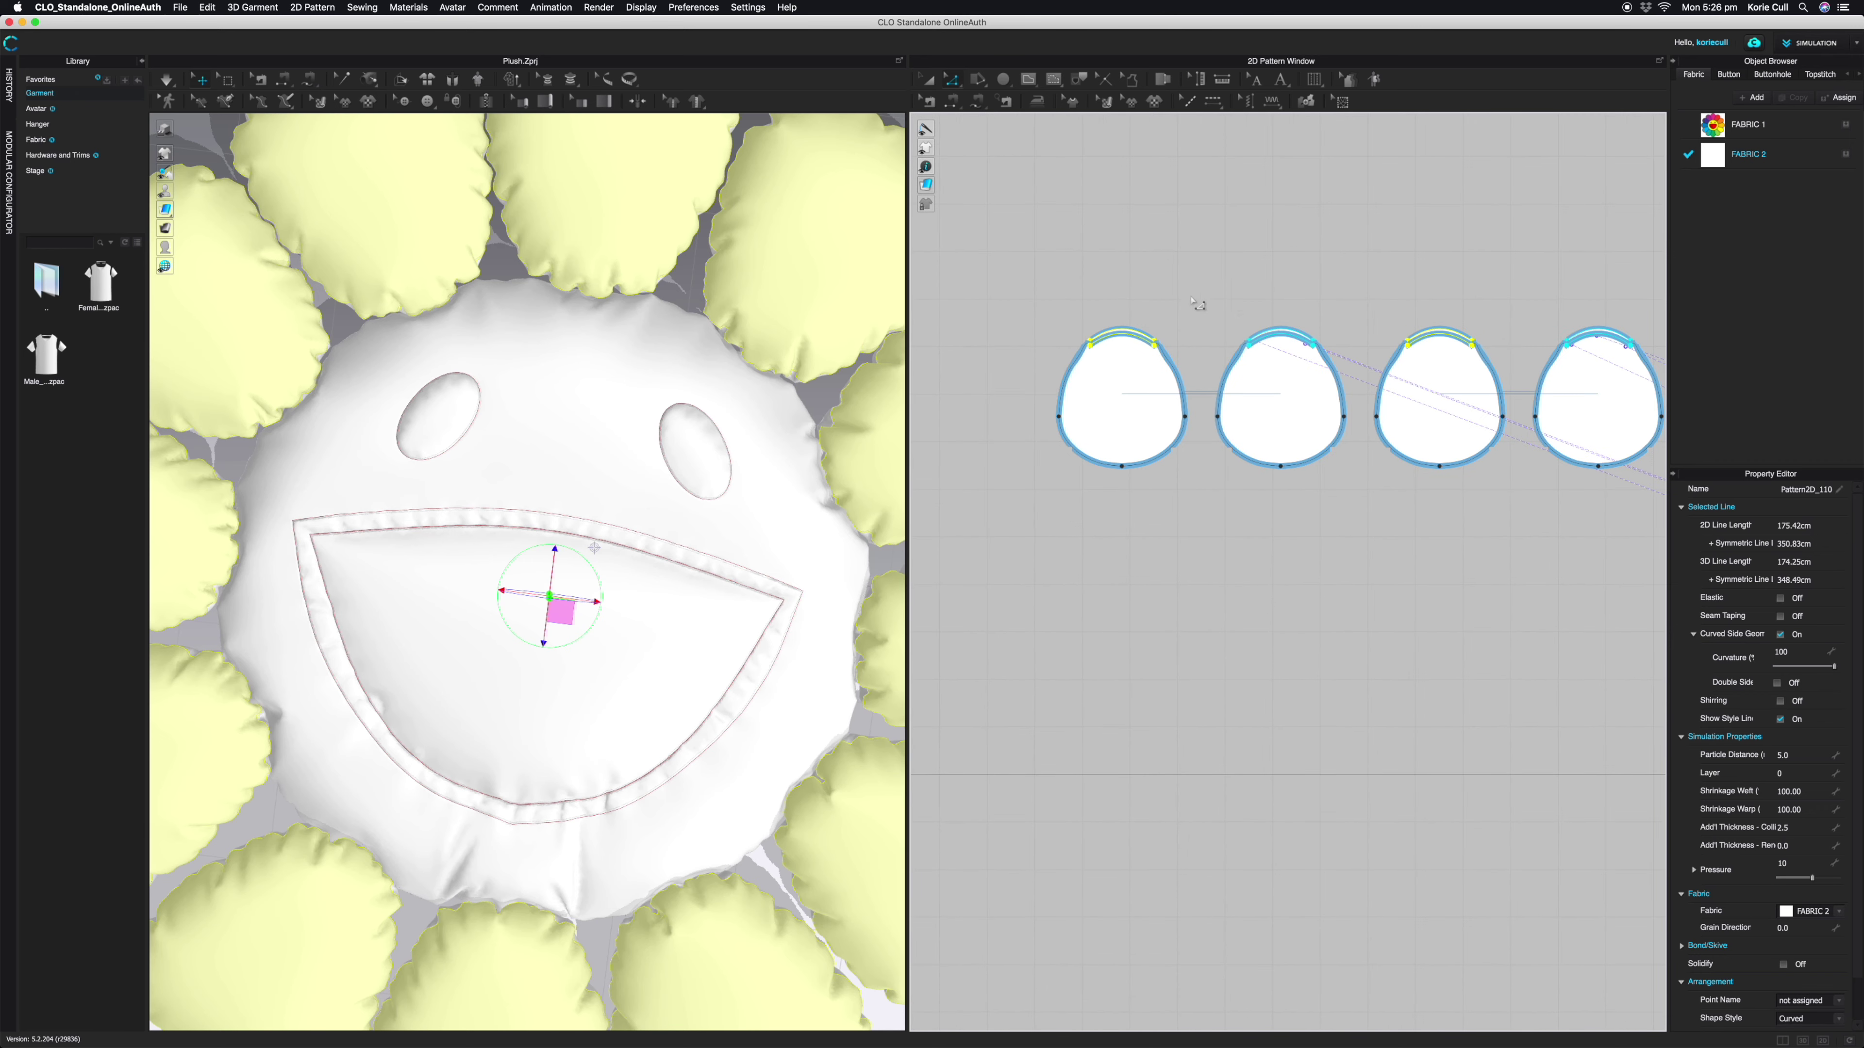
key(ctrl+z)
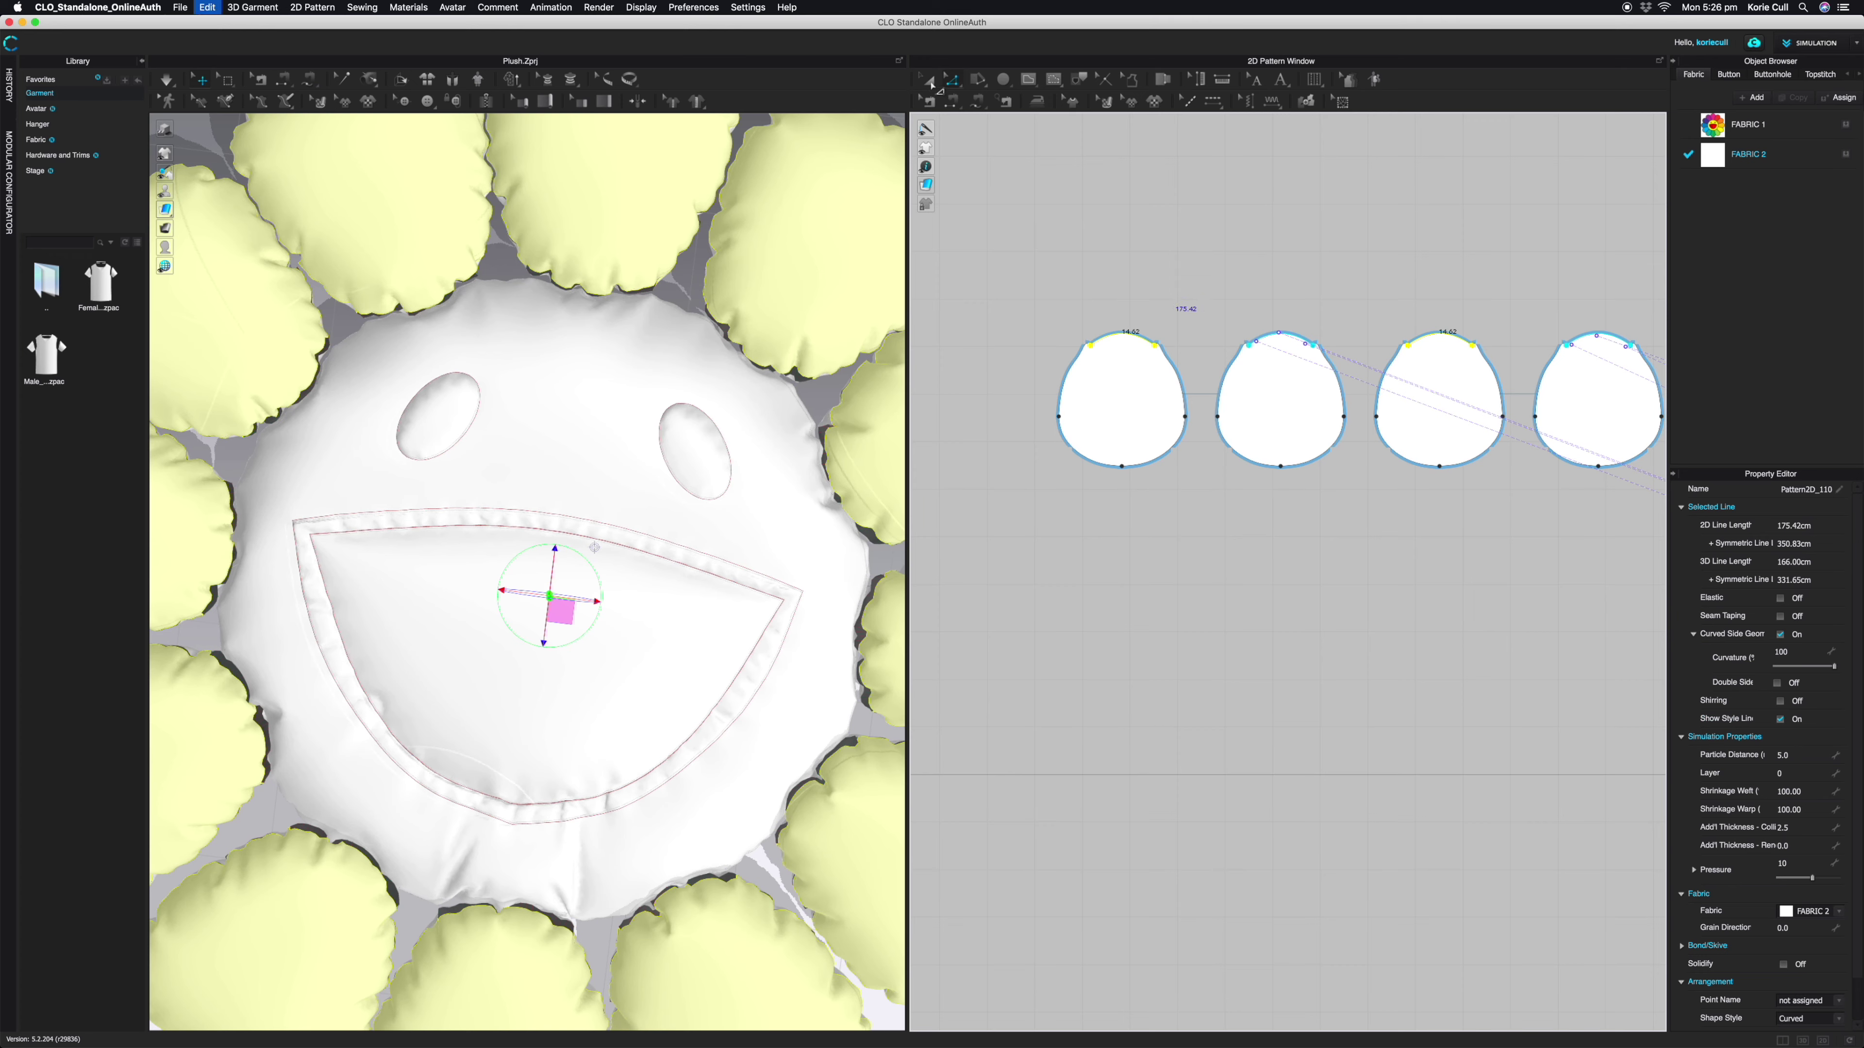
Step: Select the petal strip pattern and commit its particle distance of 20.0
click(1002, 488)
scroll(1002, 488, down, 10)
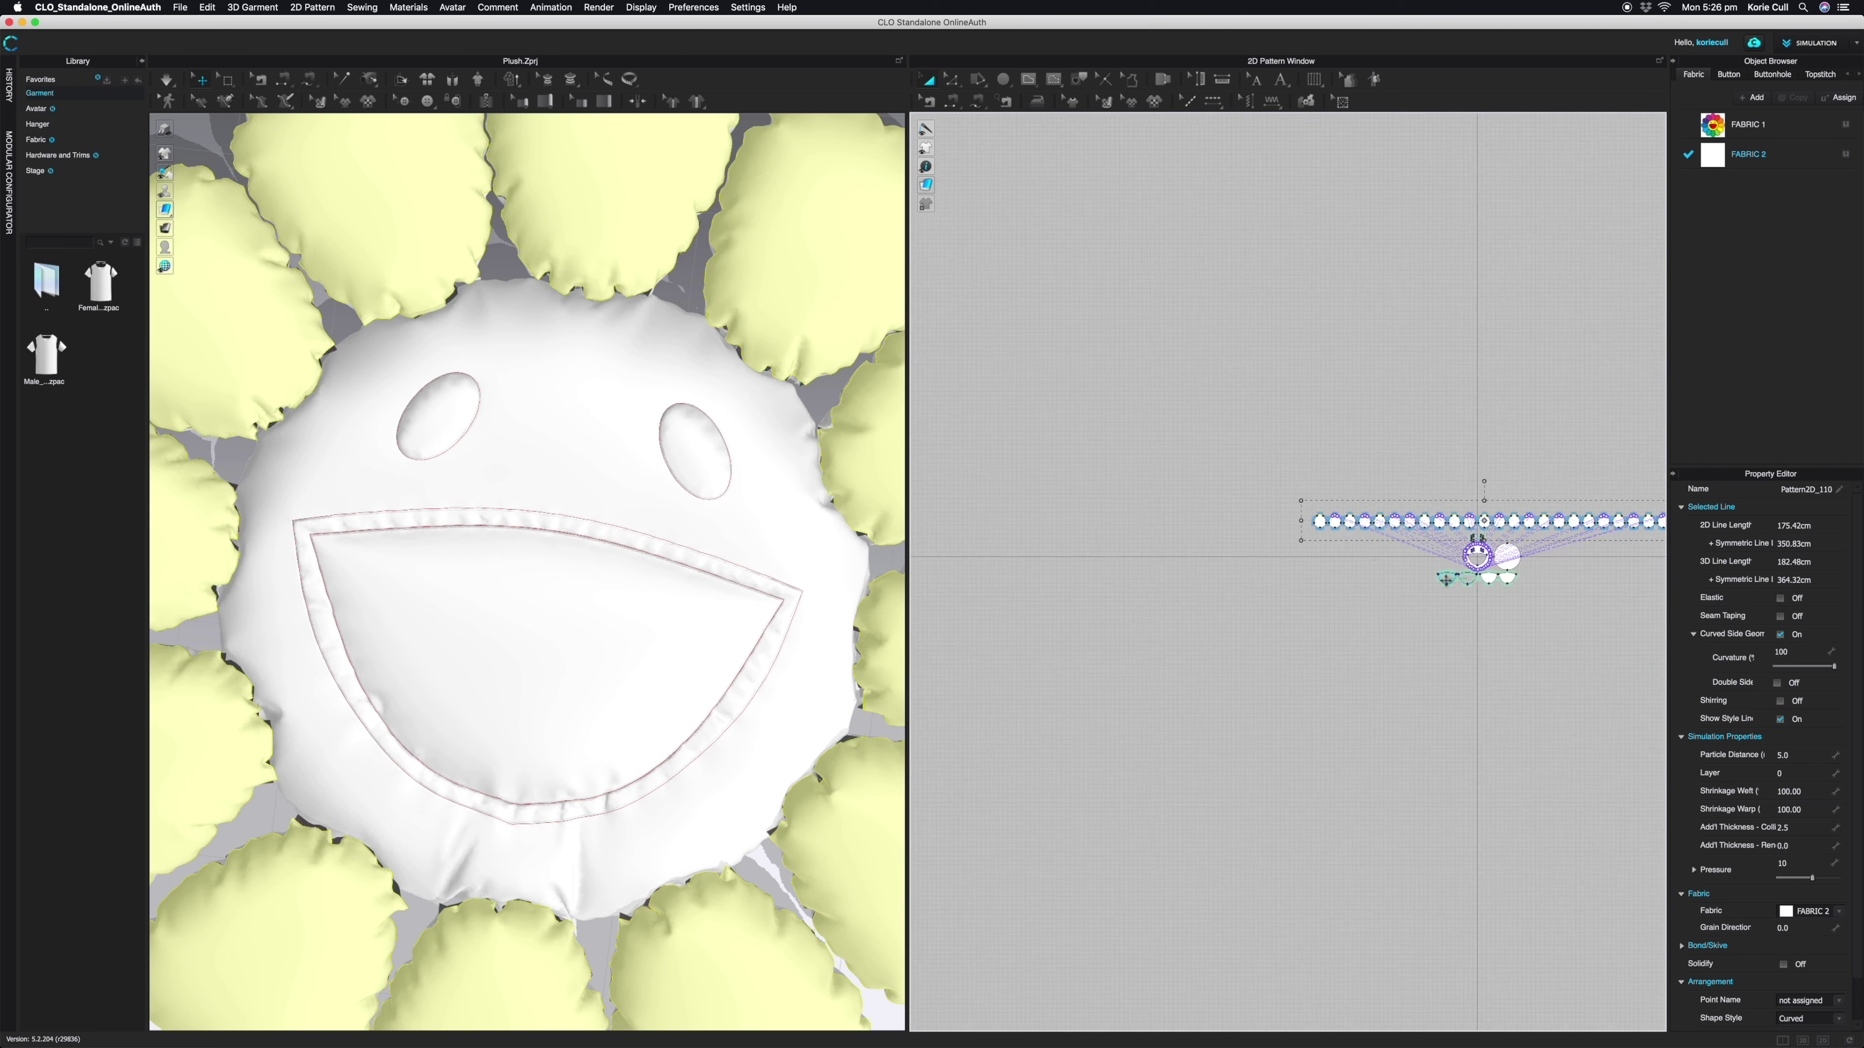
click(1047, 532)
click(1803, 756)
text(20)
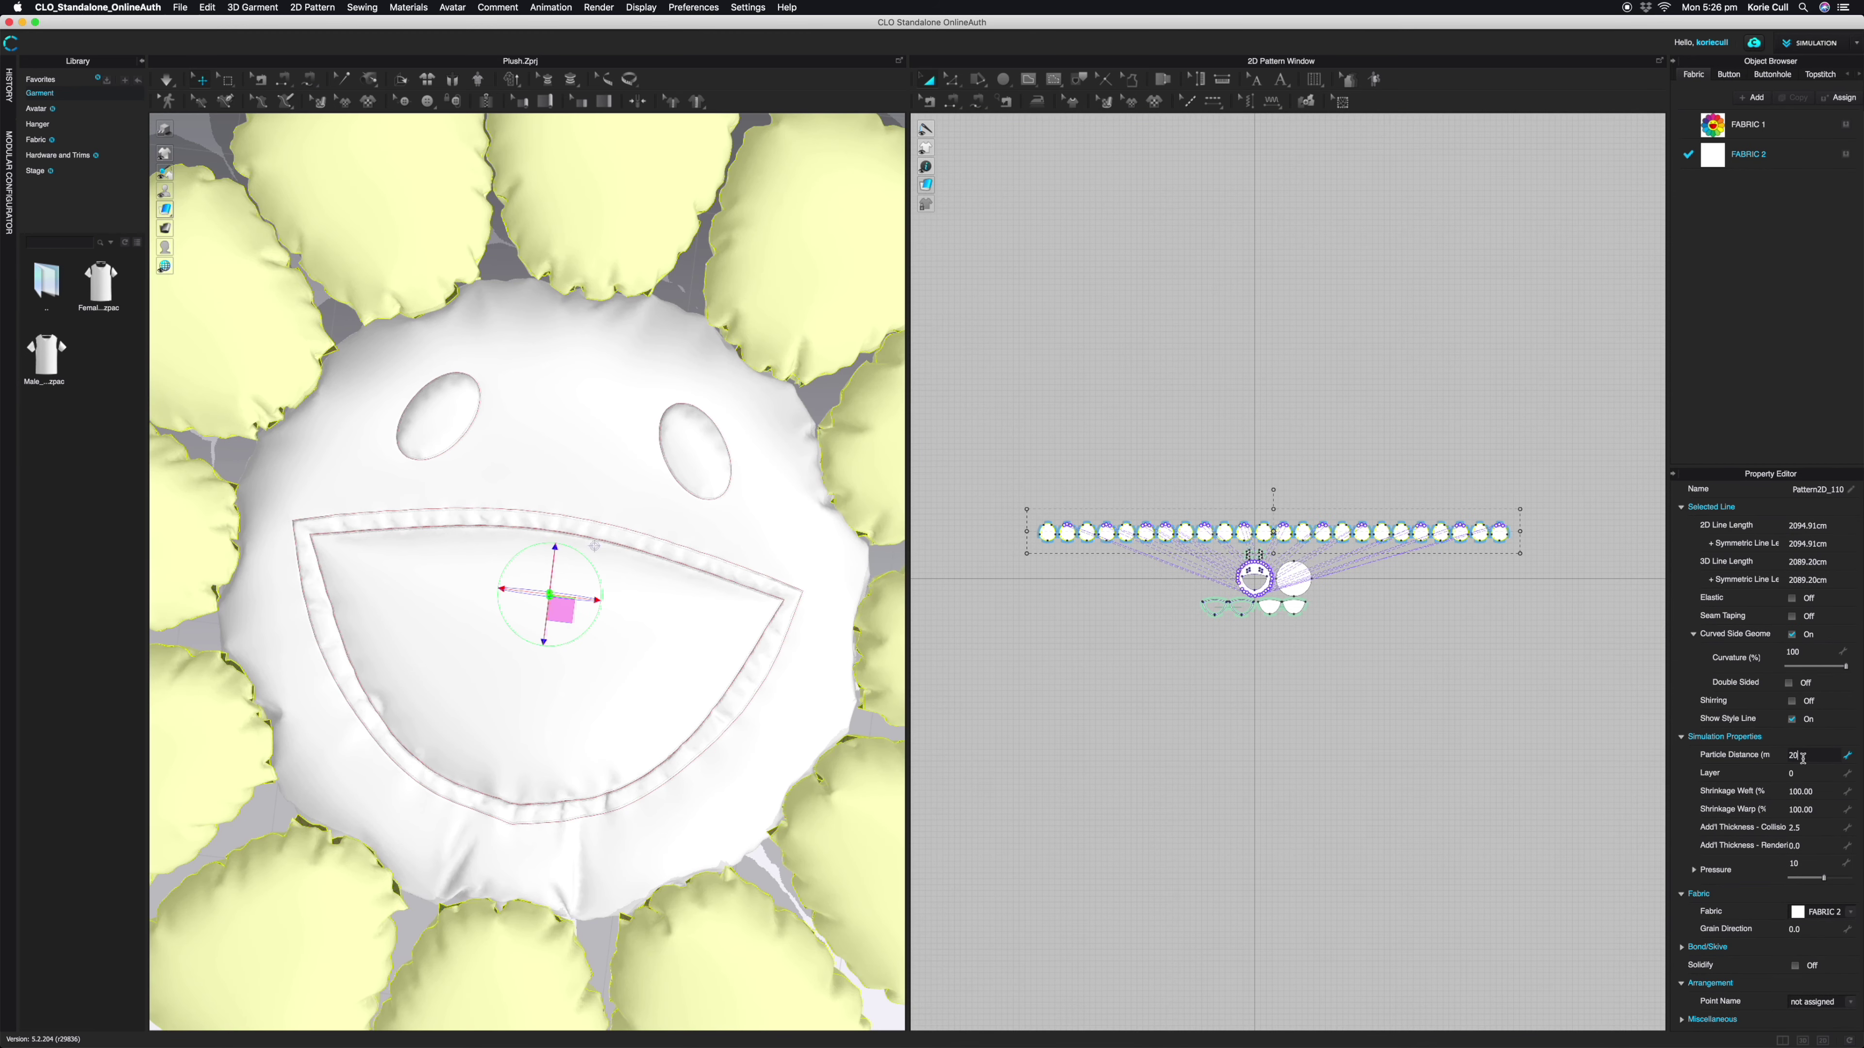
key(Return)
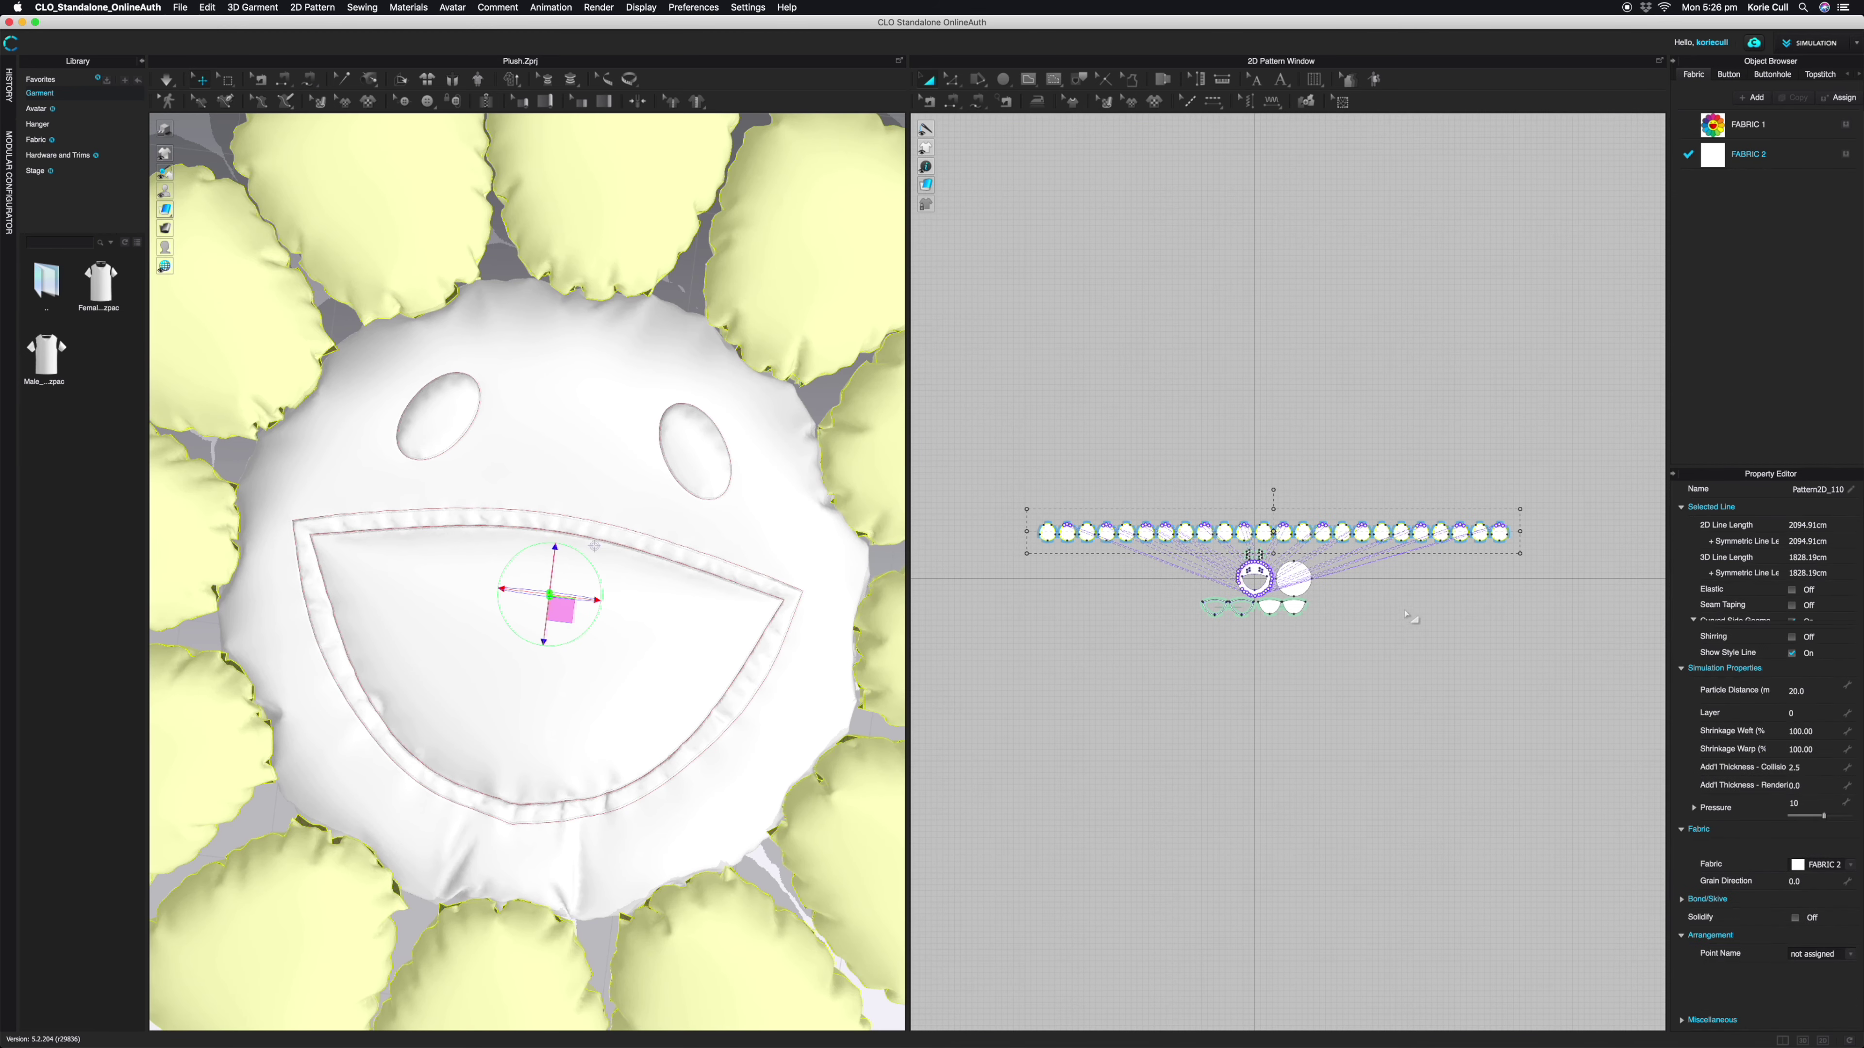
Step: Shrink the petal patterns slightly in height
scroll(1281, 542, up, 10)
drag(1282, 541, 1284, 567)
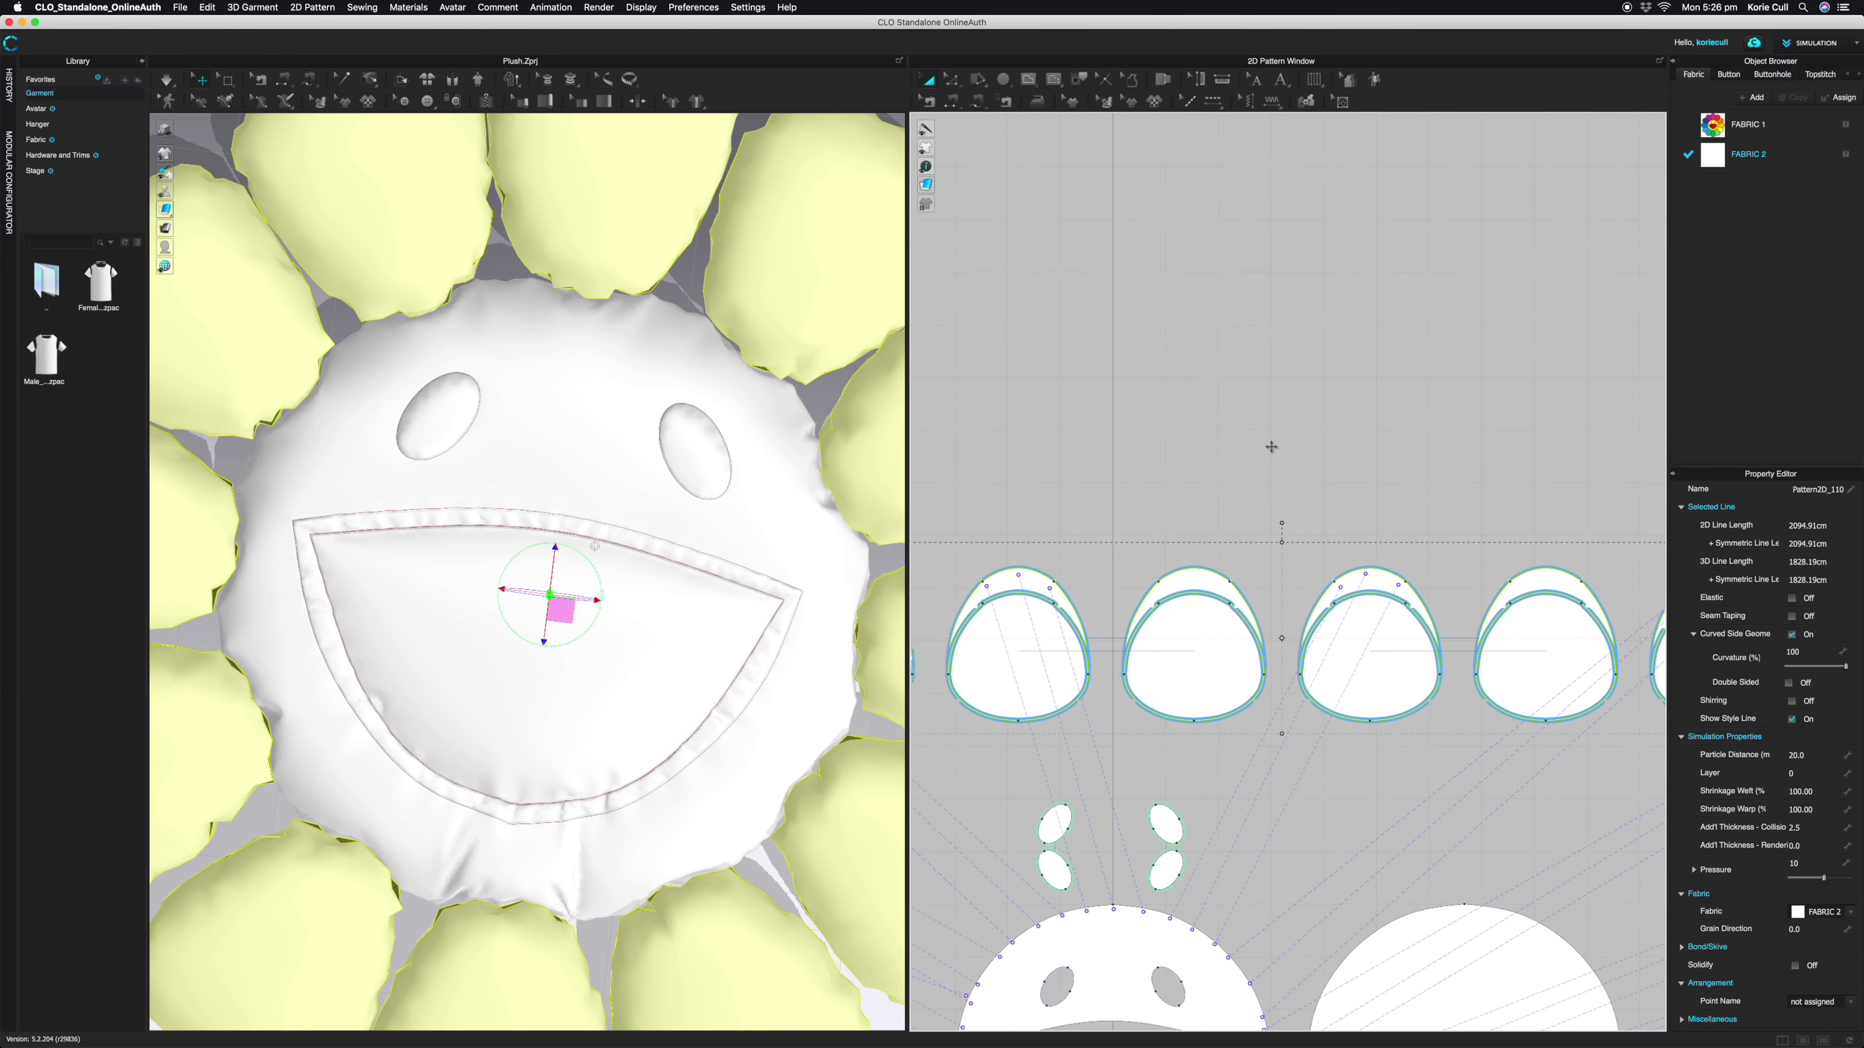
scroll(1273, 455, down, 5)
scroll(1276, 467, down, 1)
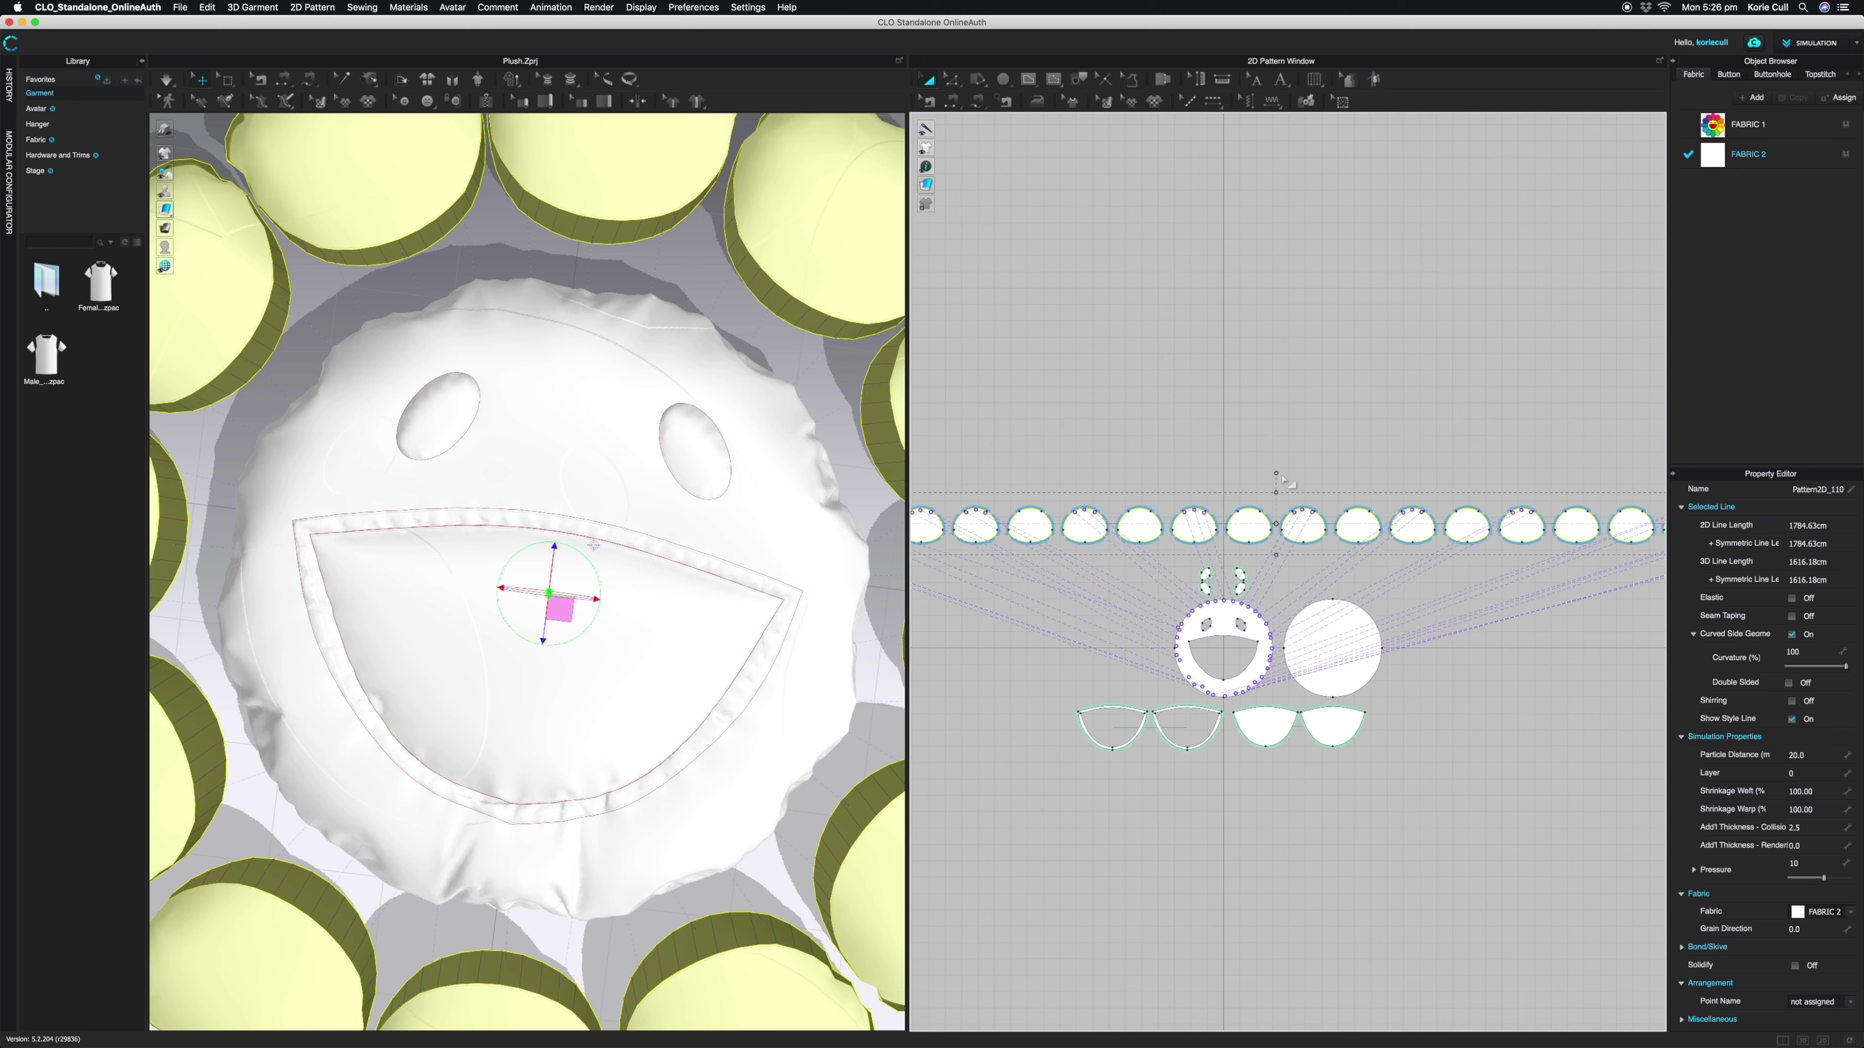
scroll(1277, 474, down, 1)
Step: Select the whole row of petal pieces and switch to the Transform Pattern tool
drag(1626, 526, 928, 513)
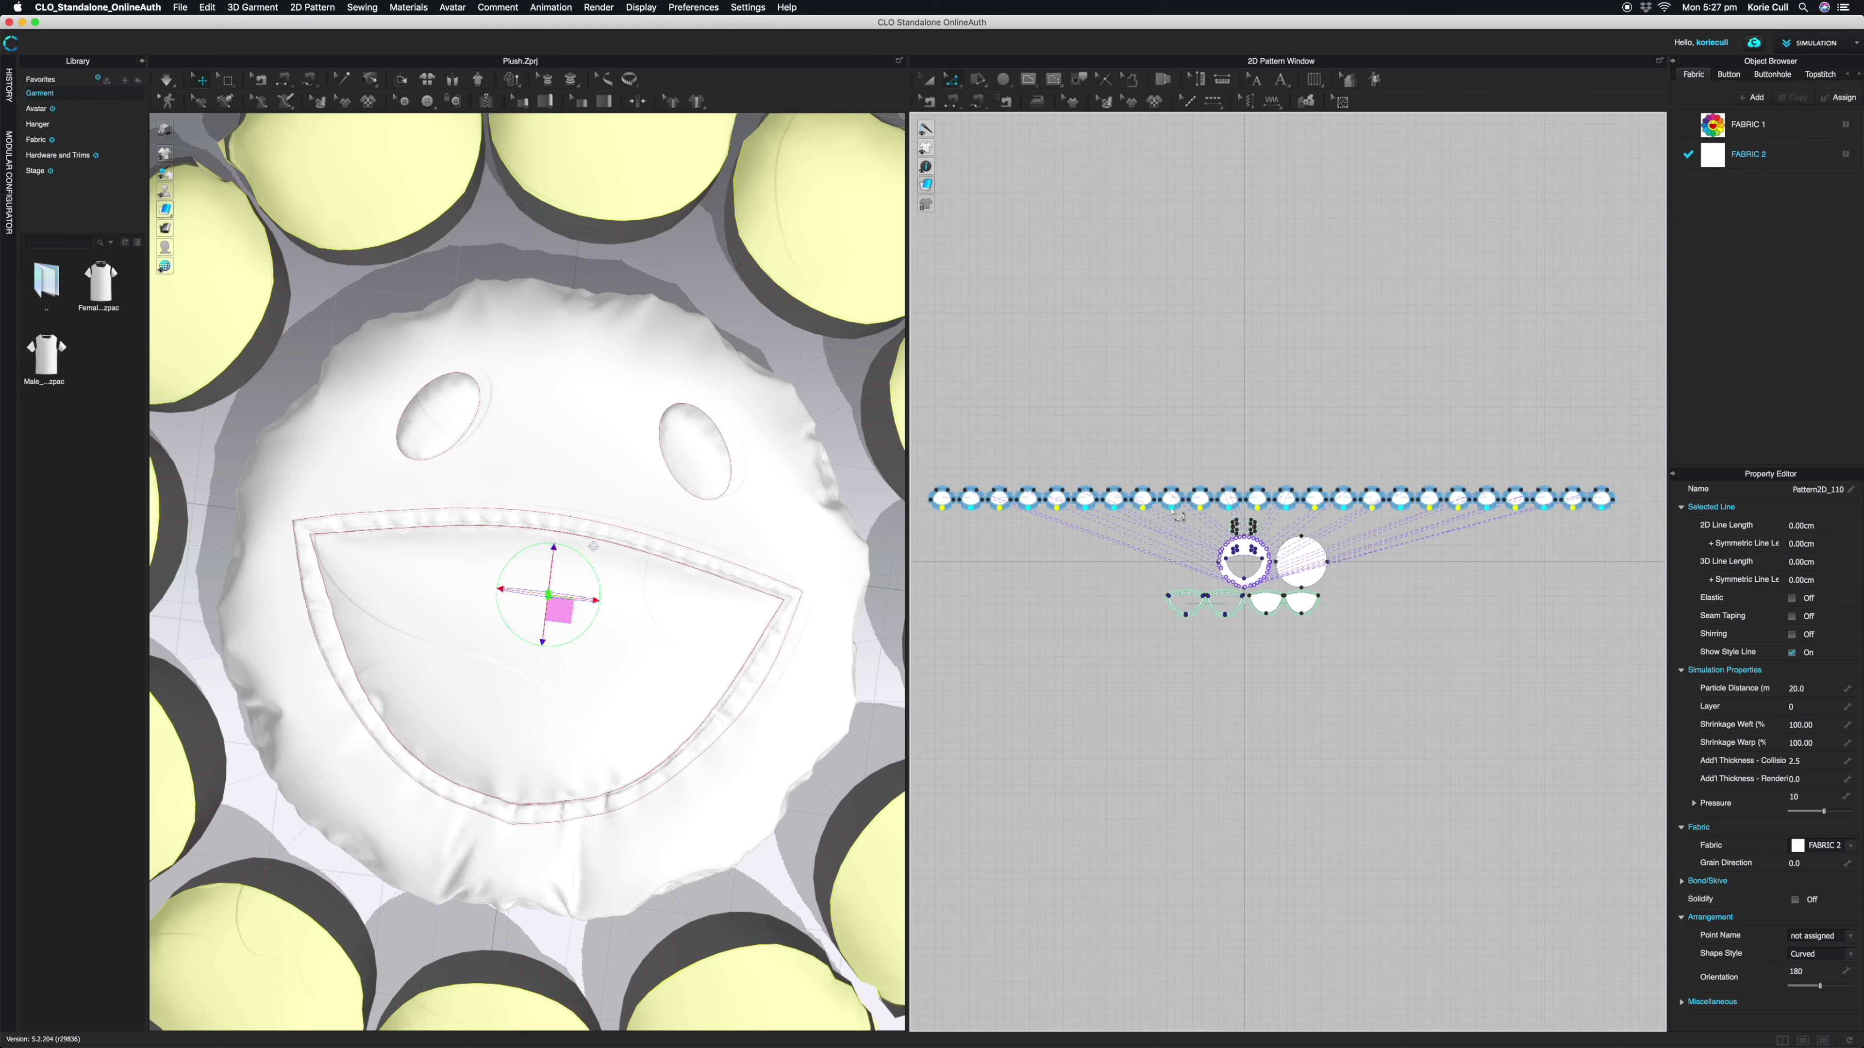
scroll(1210, 437, up, 3)
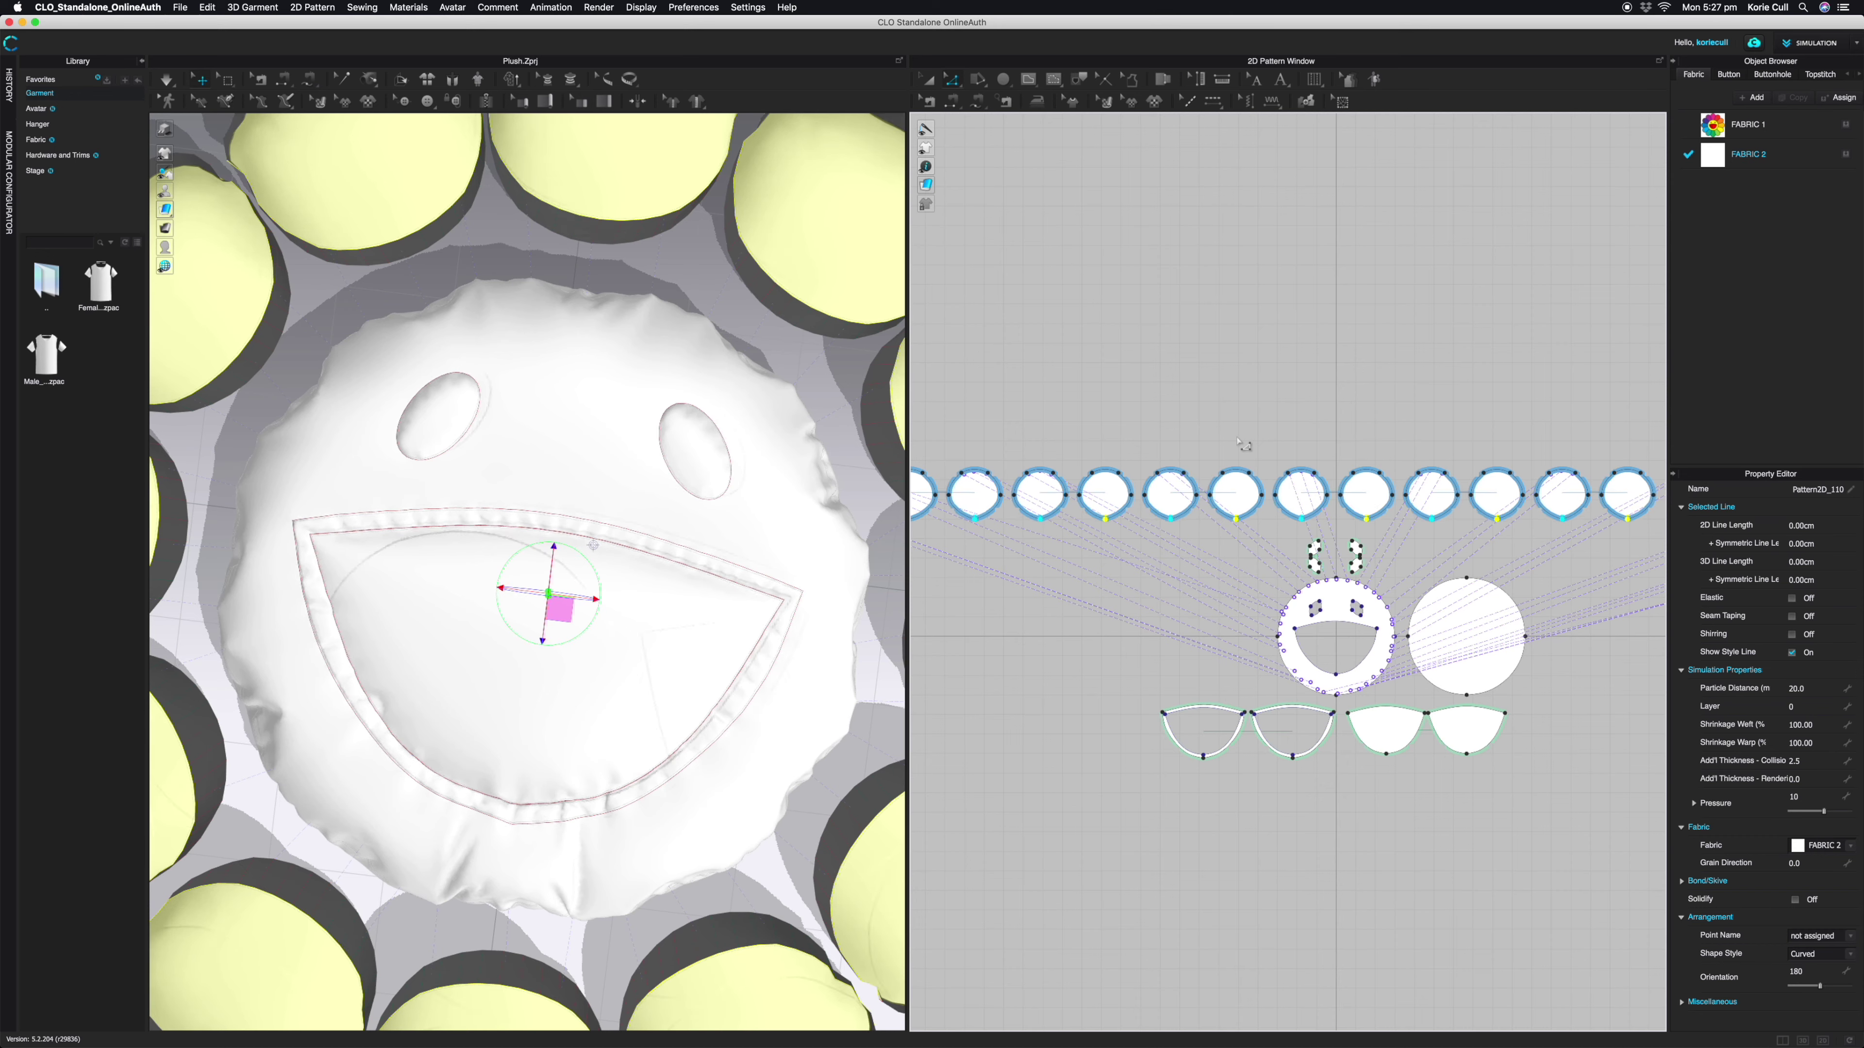
key(a)
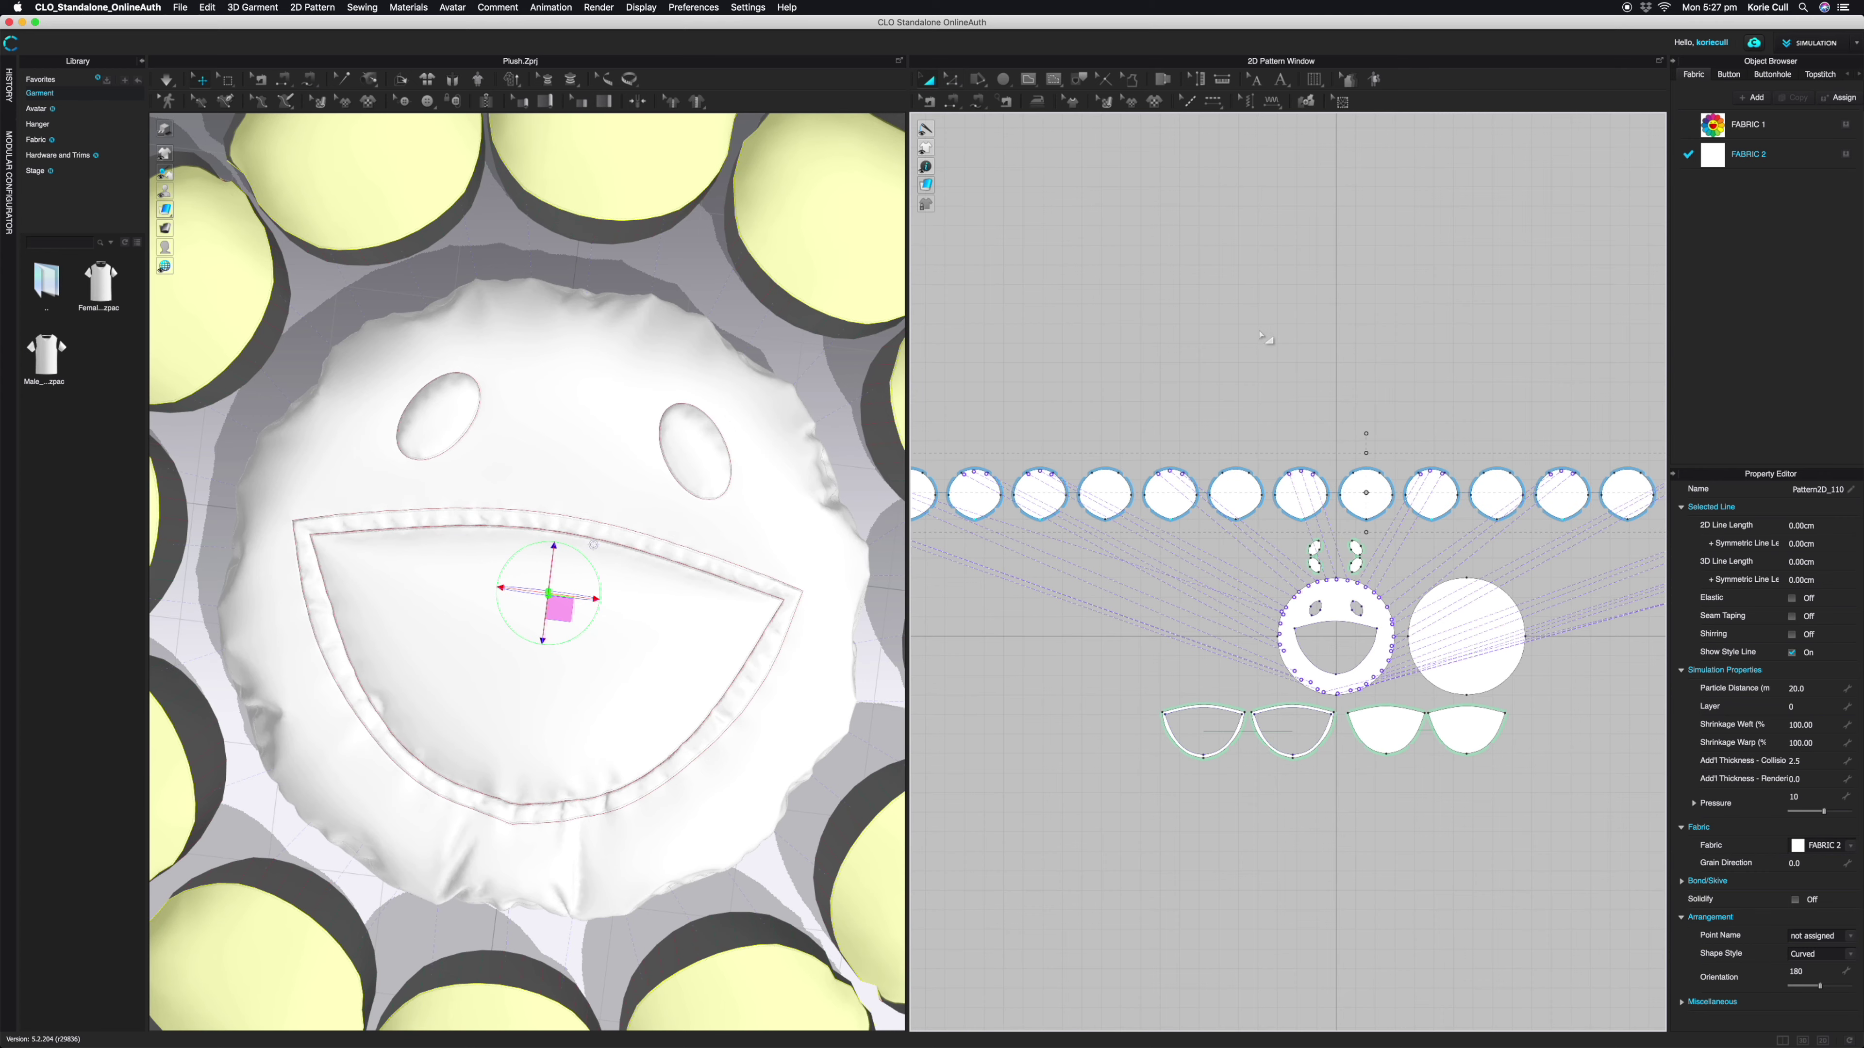
click(1261, 336)
Step: Set every pattern piece to particle distance 20 and start the simulation
scroll(1261, 337, down, 3)
scroll(746, 400, down, 3)
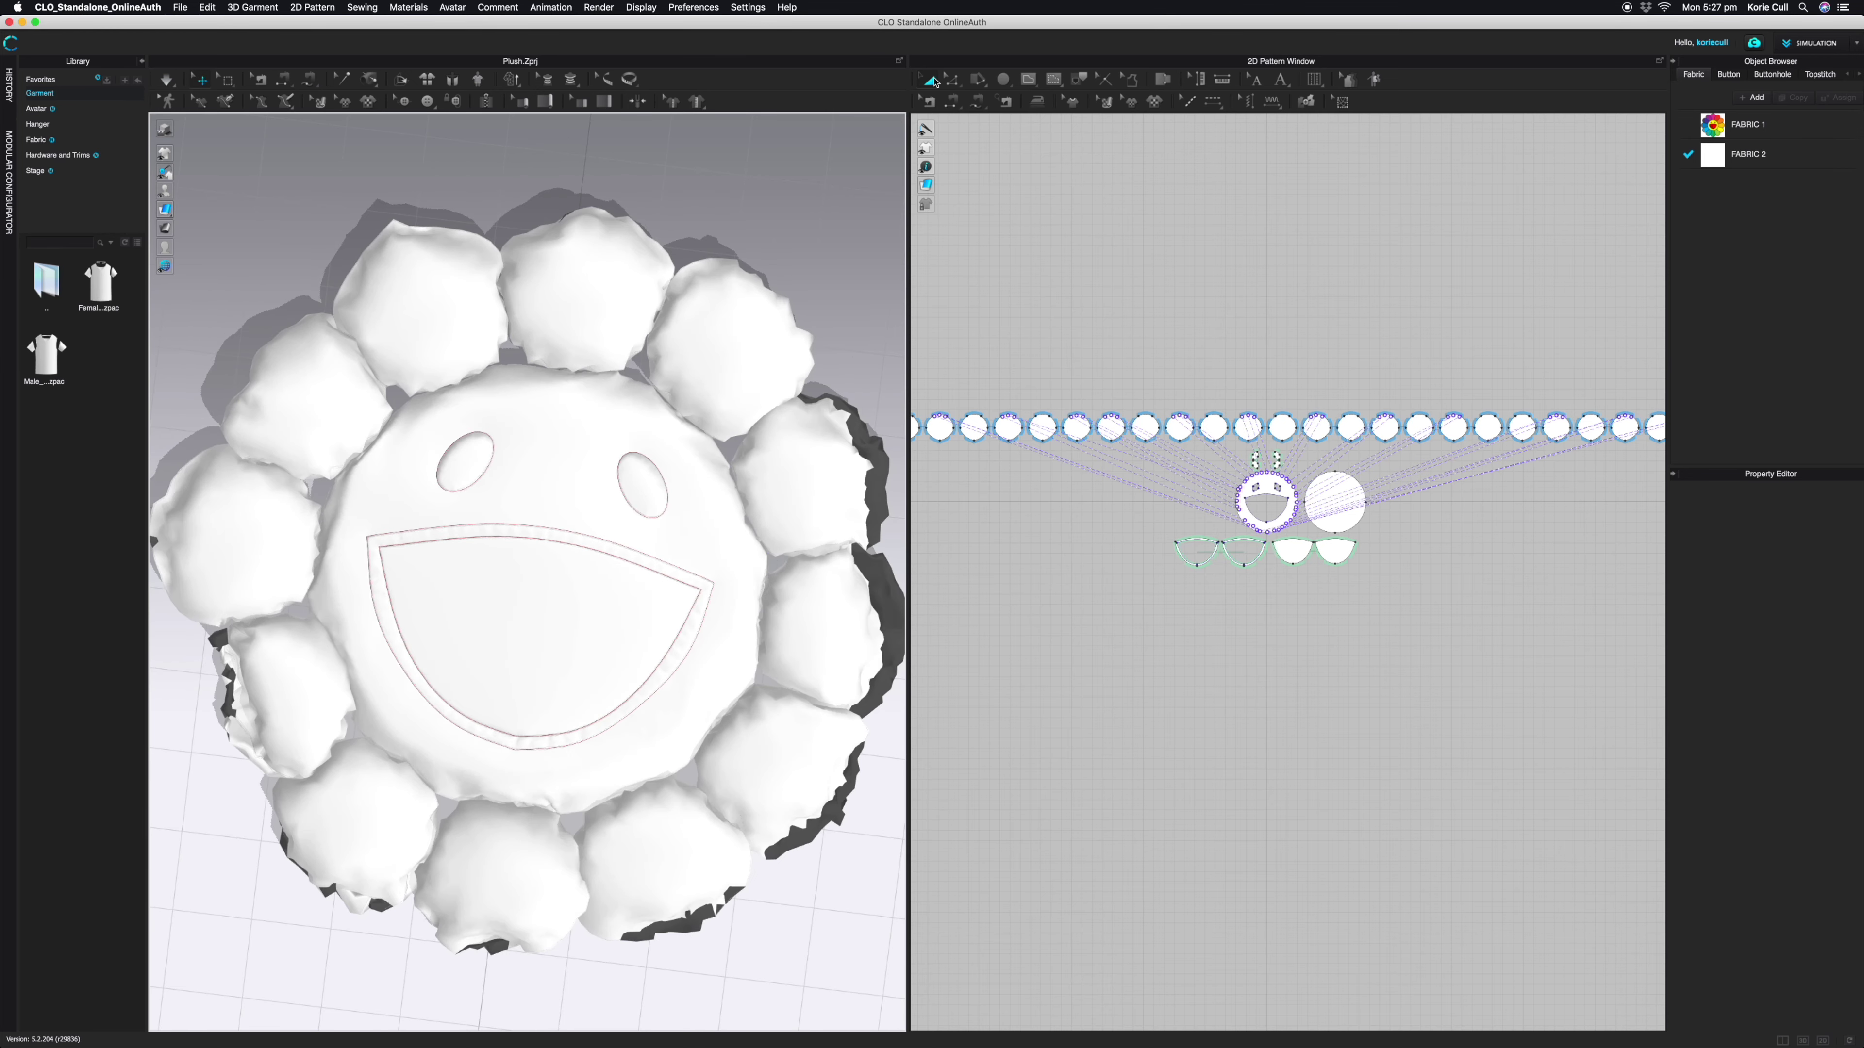
scroll(1210, 308, down, 4)
drag(1064, 283, 1438, 440)
double_click(1798, 755)
text(20)
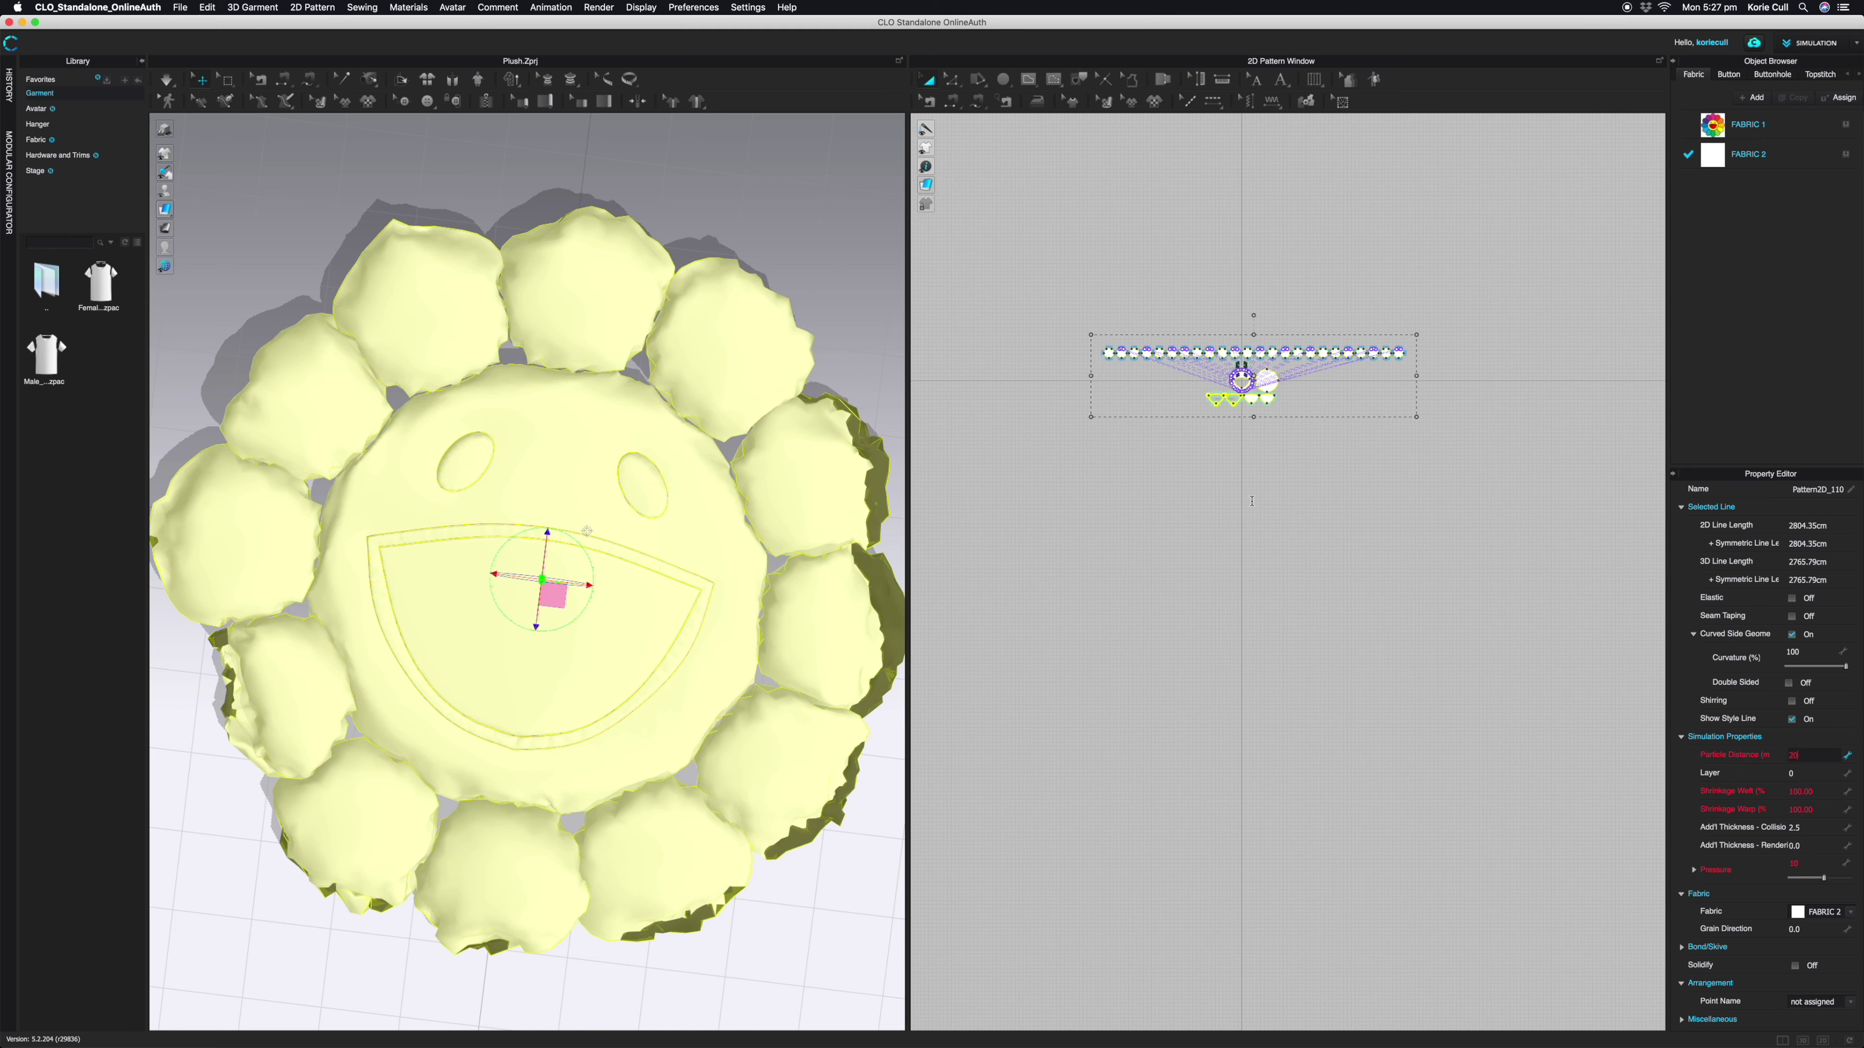
key(Return)
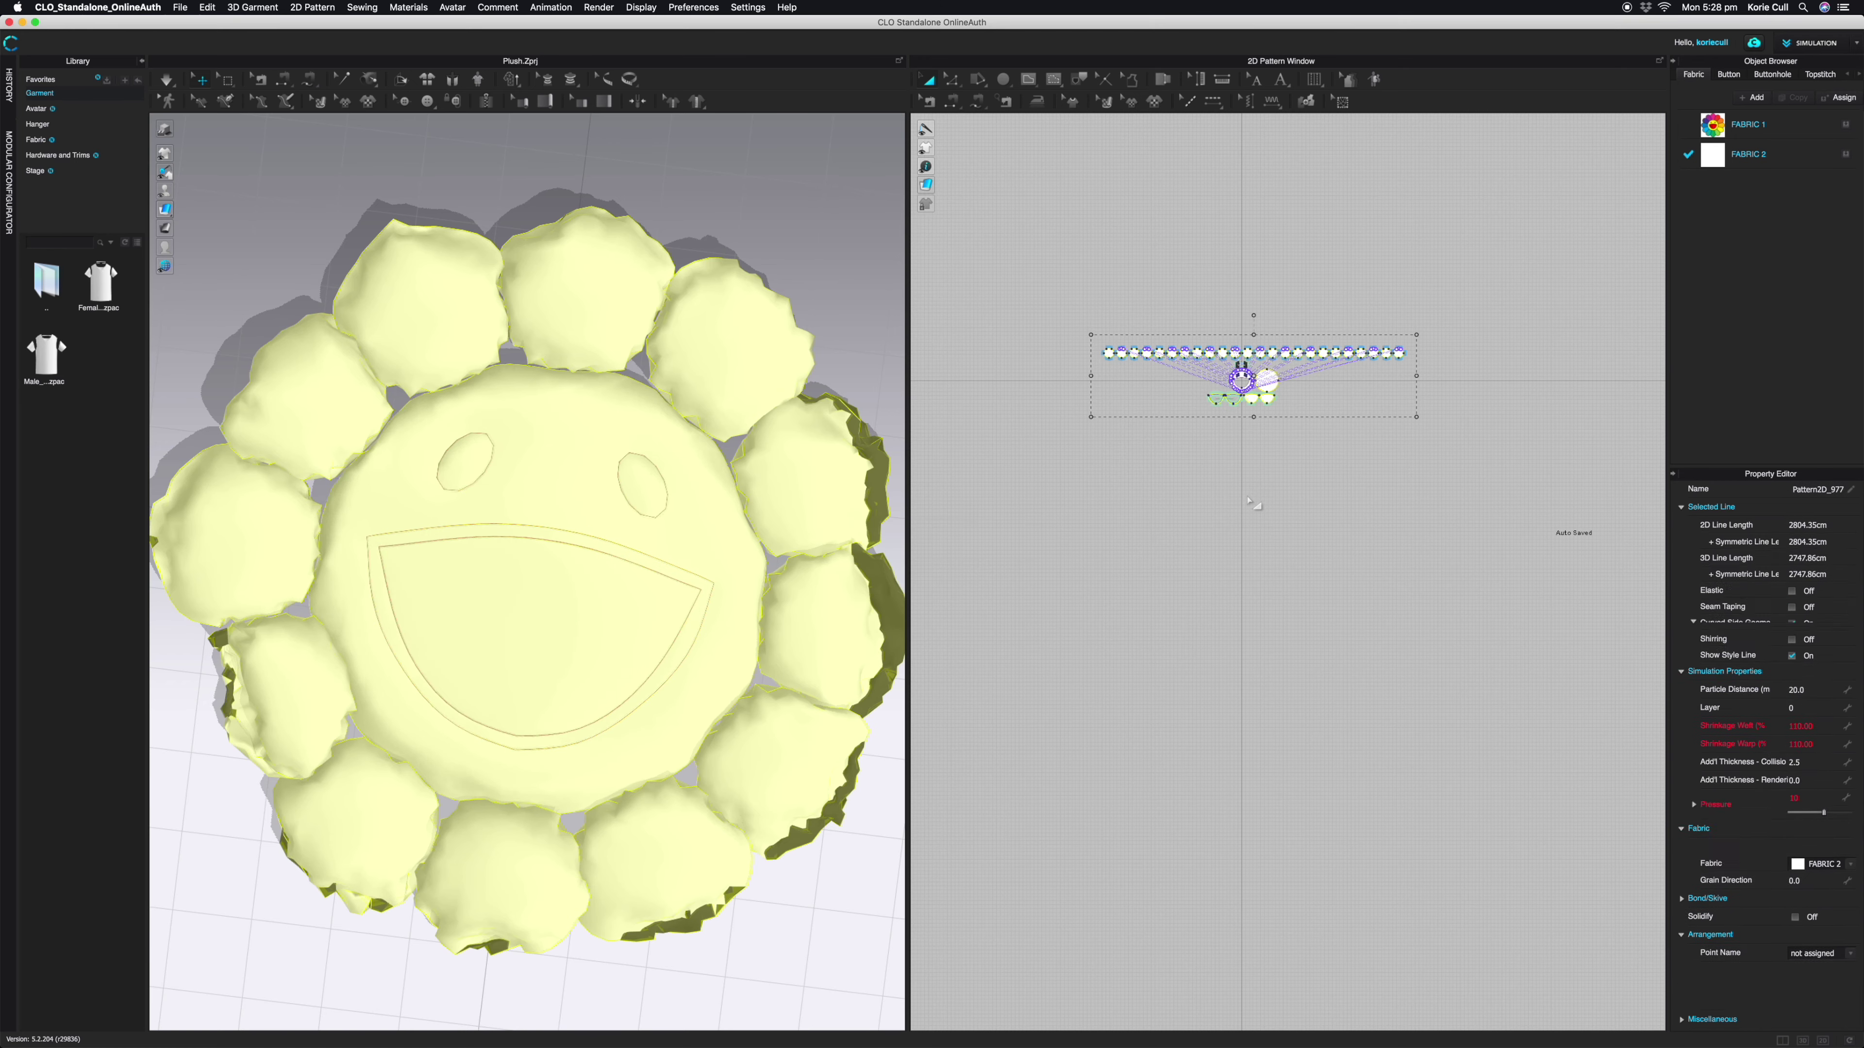
key(space)
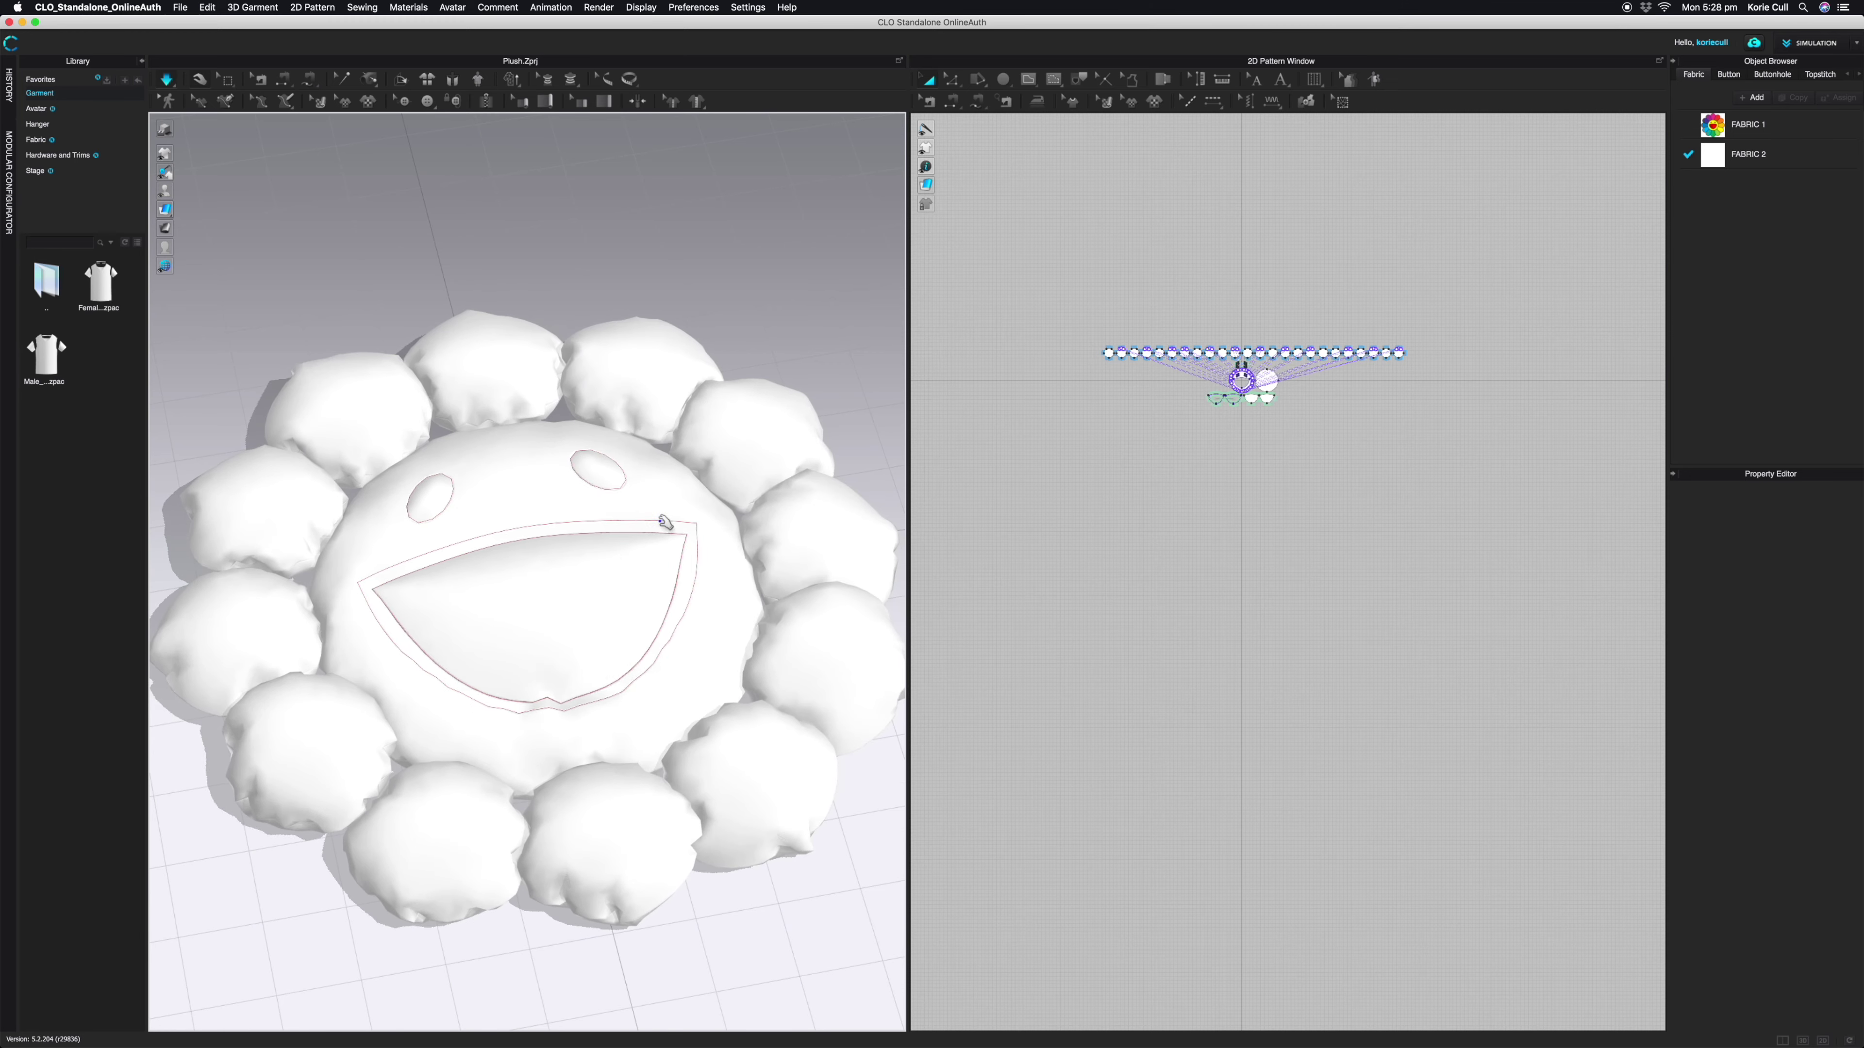
Step: Set the petal pieces' particle distance to 10, then reselect the petal row in 3D
scroll(1021, 273, up, 3)
drag(1021, 274, 1632, 349)
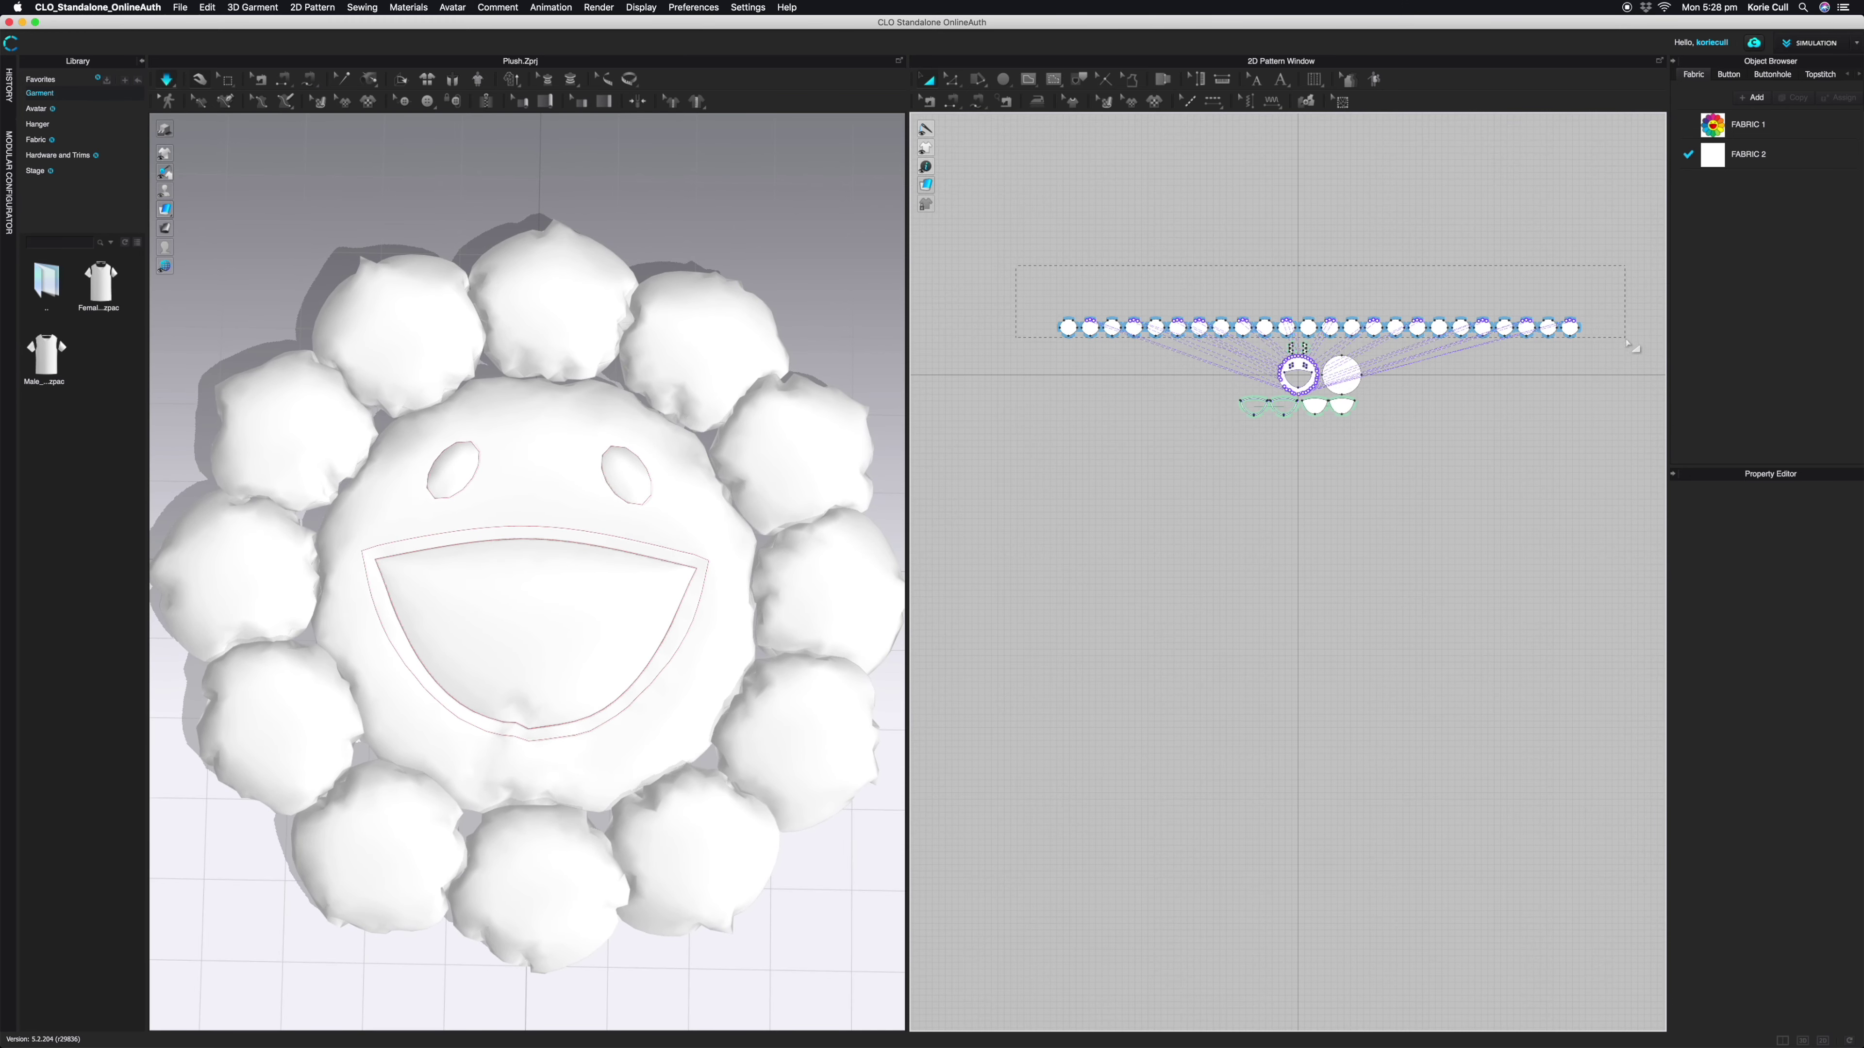
click(1346, 341)
drag(967, 280, 1644, 349)
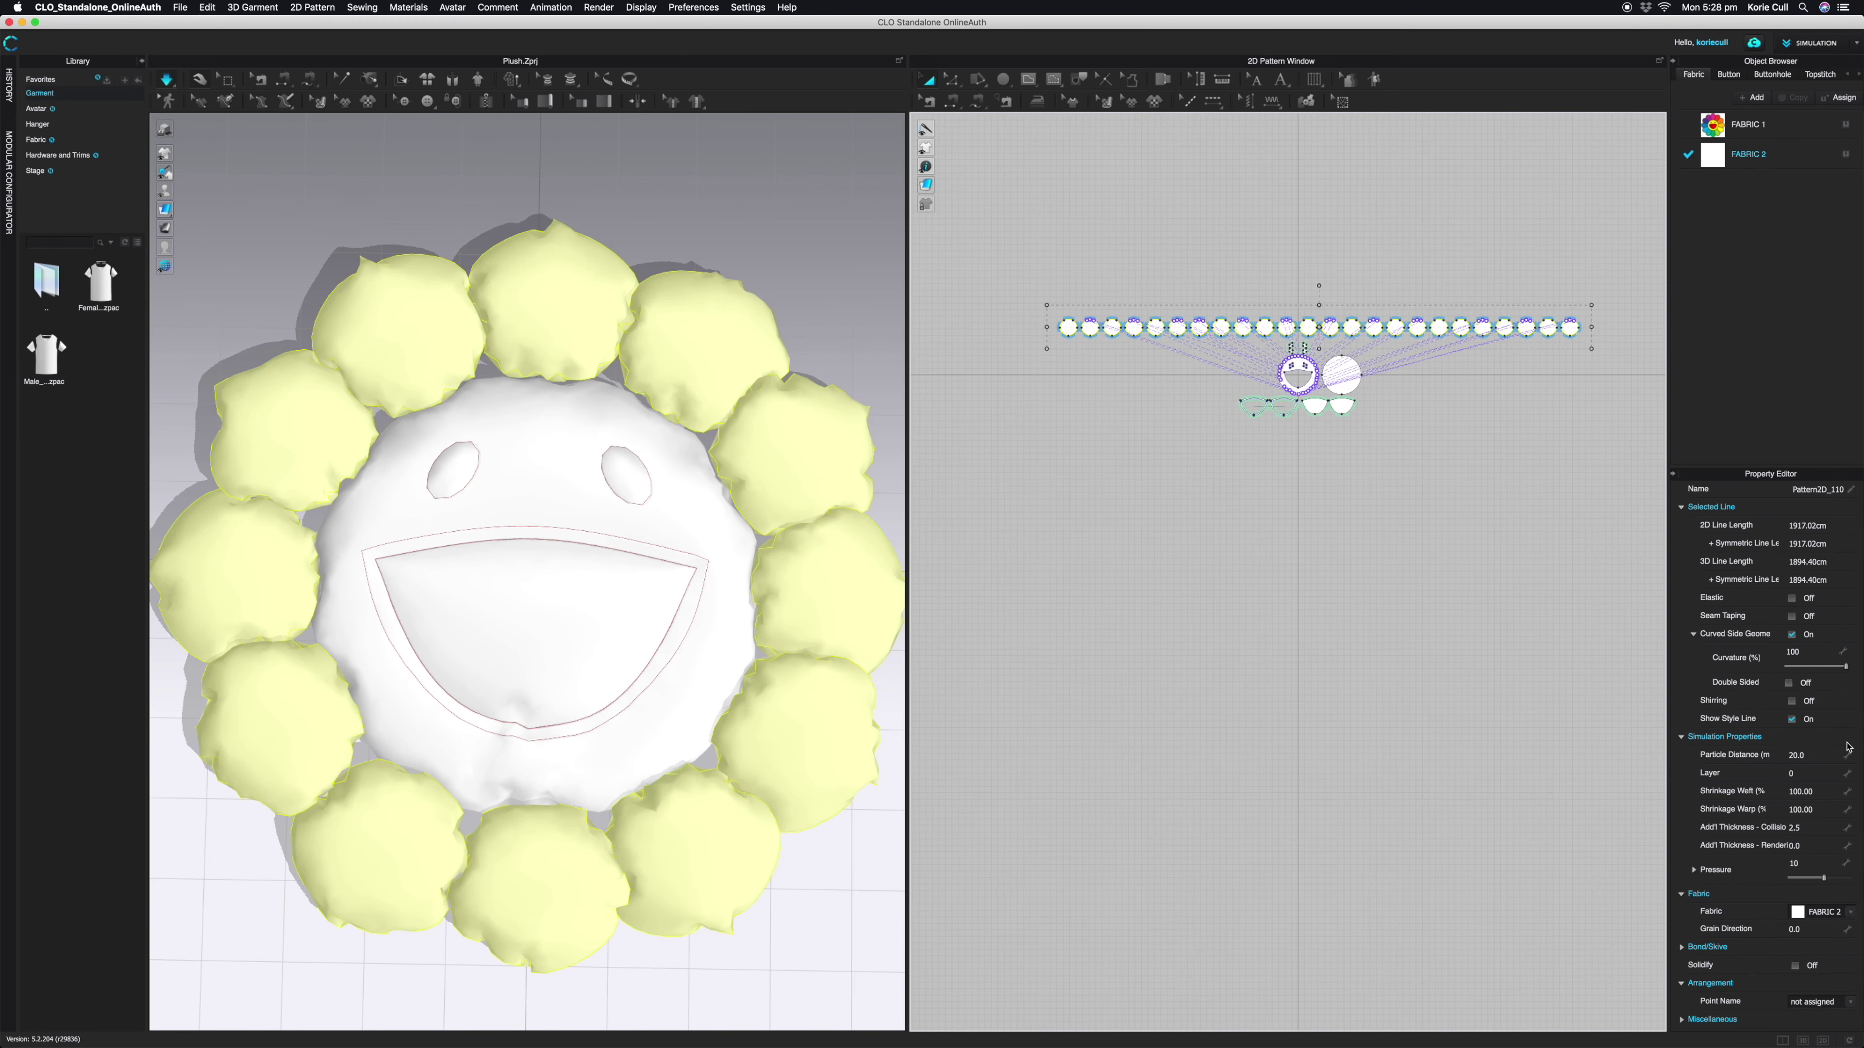
double_click(1809, 757)
text(10)
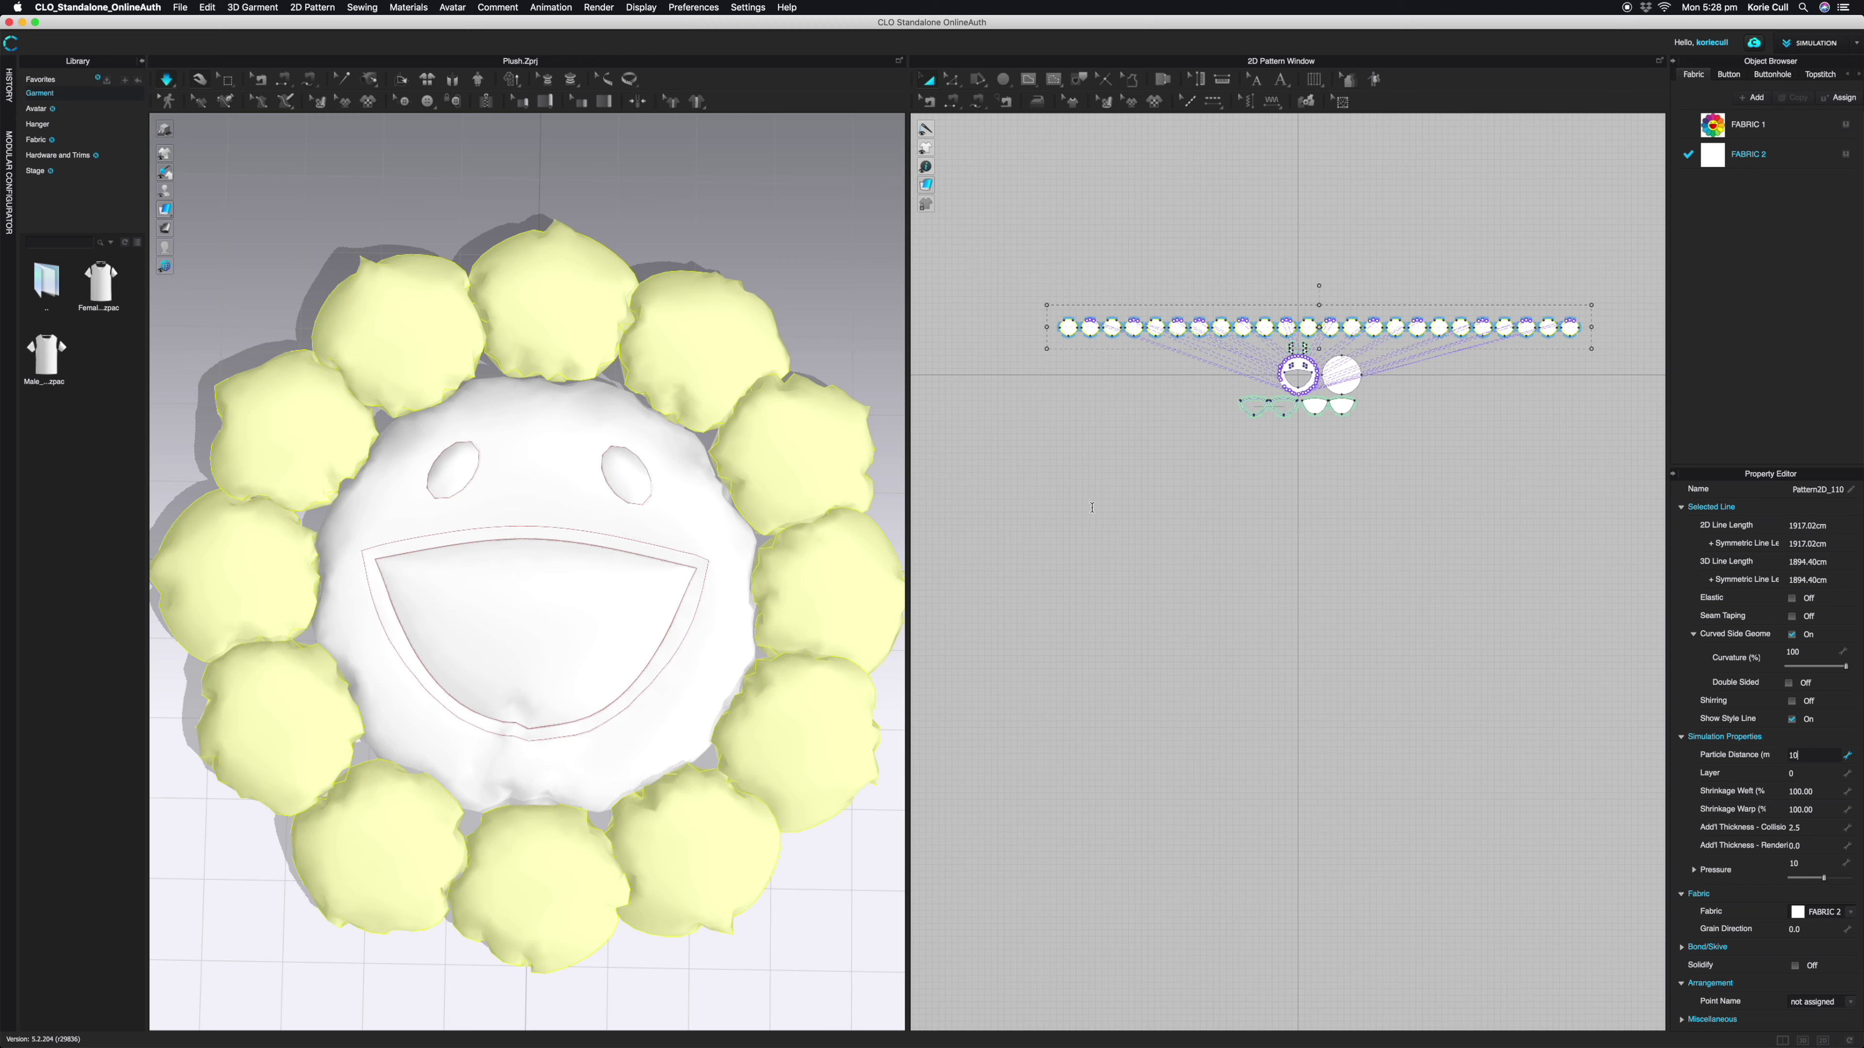
click(1148, 479)
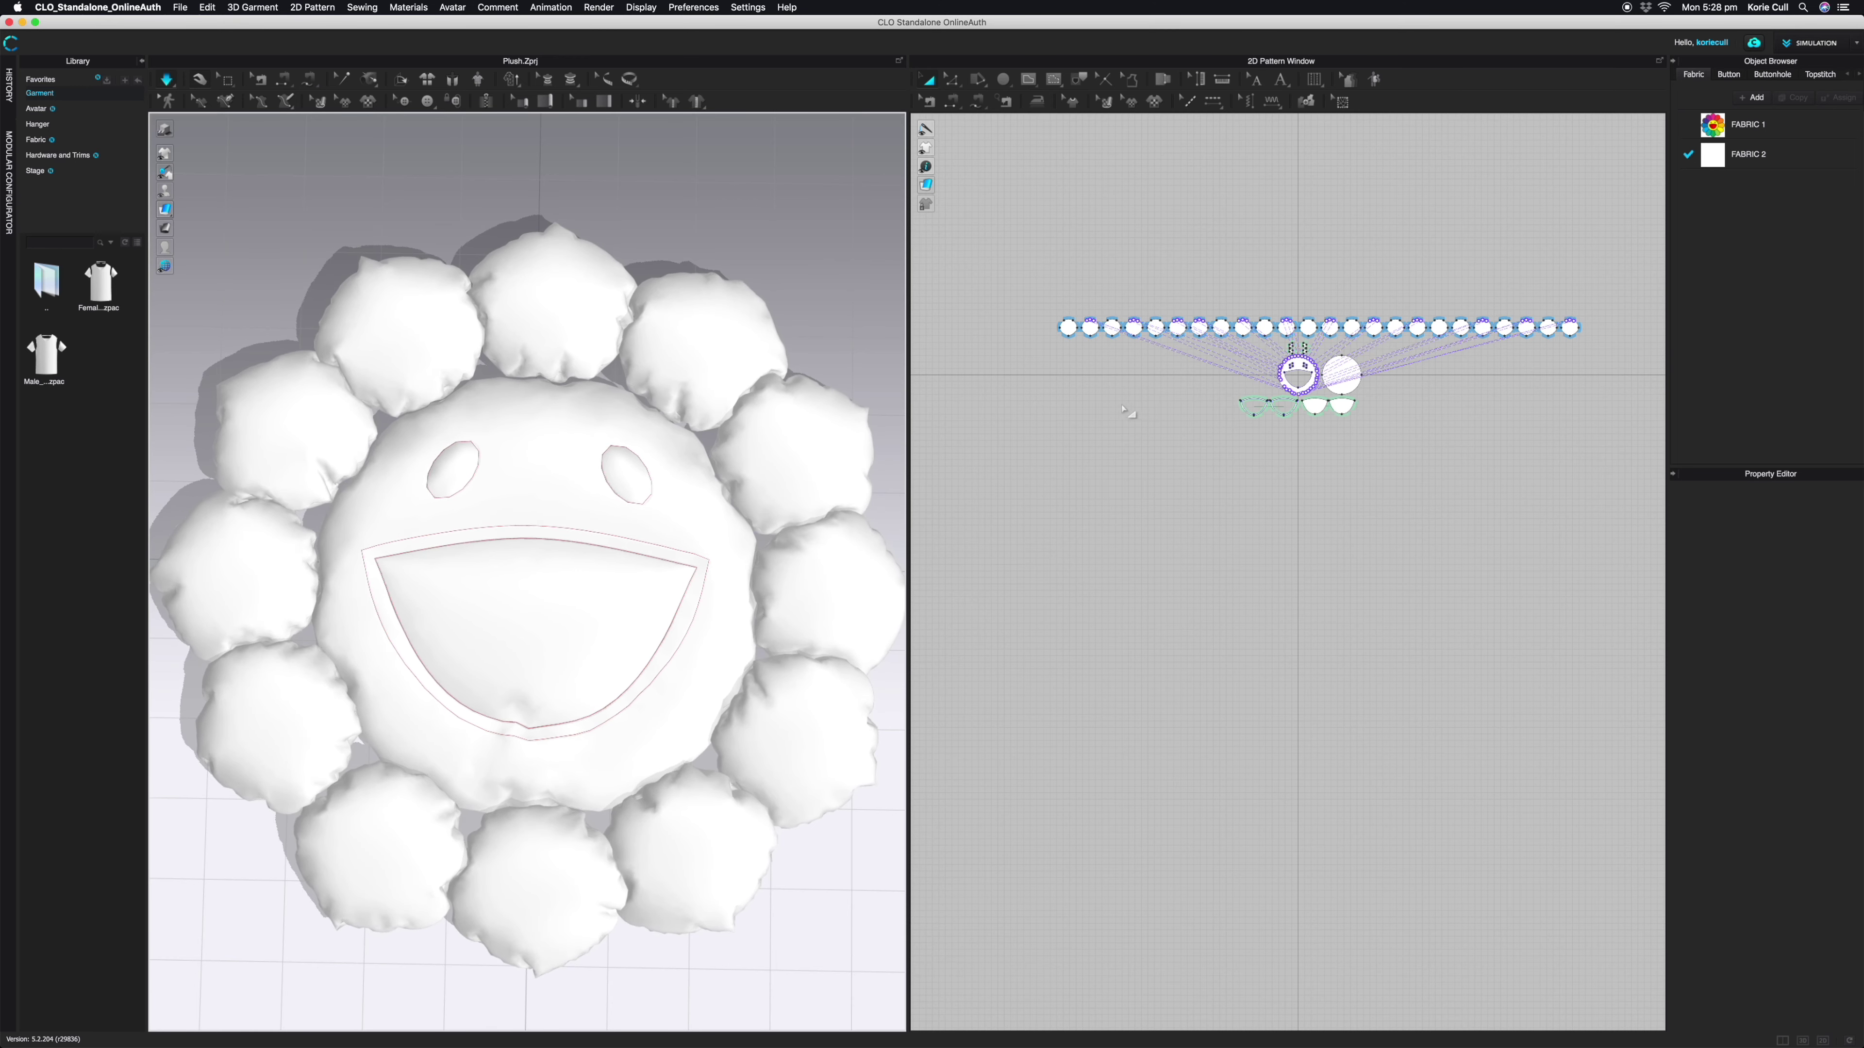
key(w)
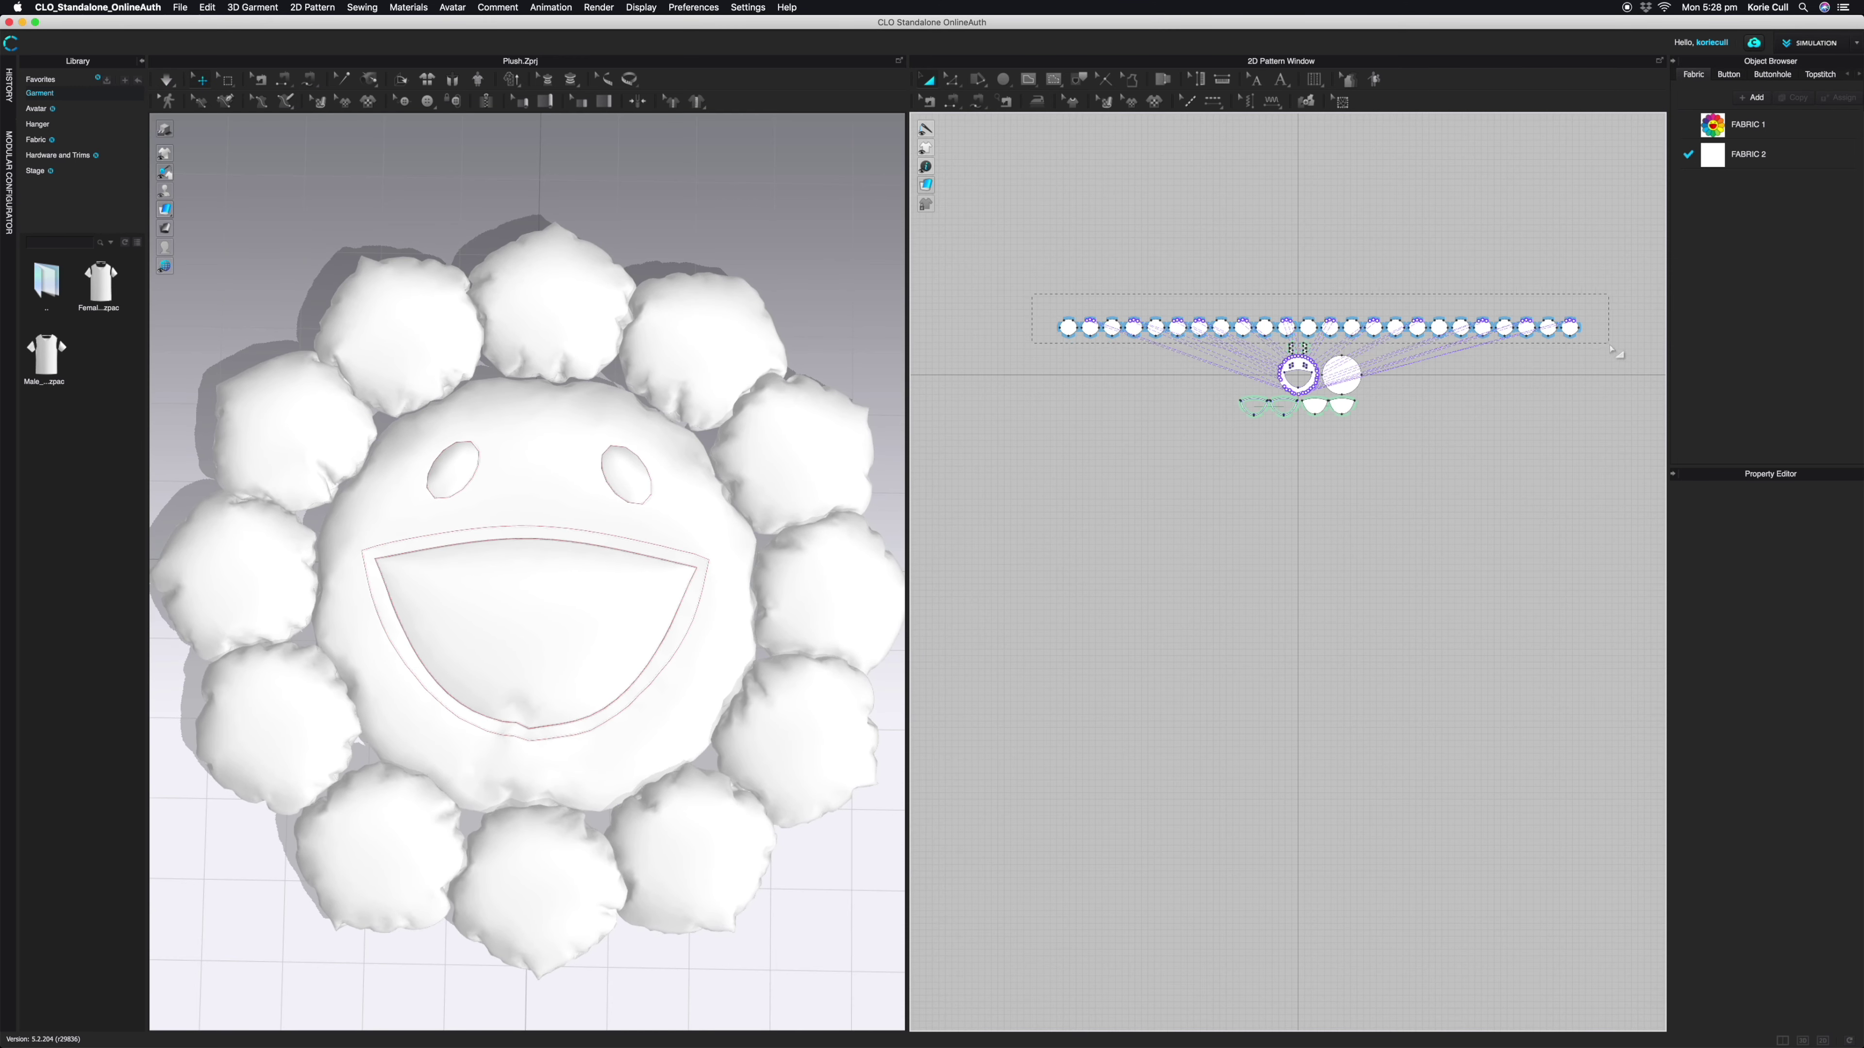
drag(1610, 349, 1611, 351)
scroll(1321, 315, up, 5)
Step: Stretch the petal pieces taller into ovals and orbit the plush to inspect them
drag(1329, 349, 1329, 342)
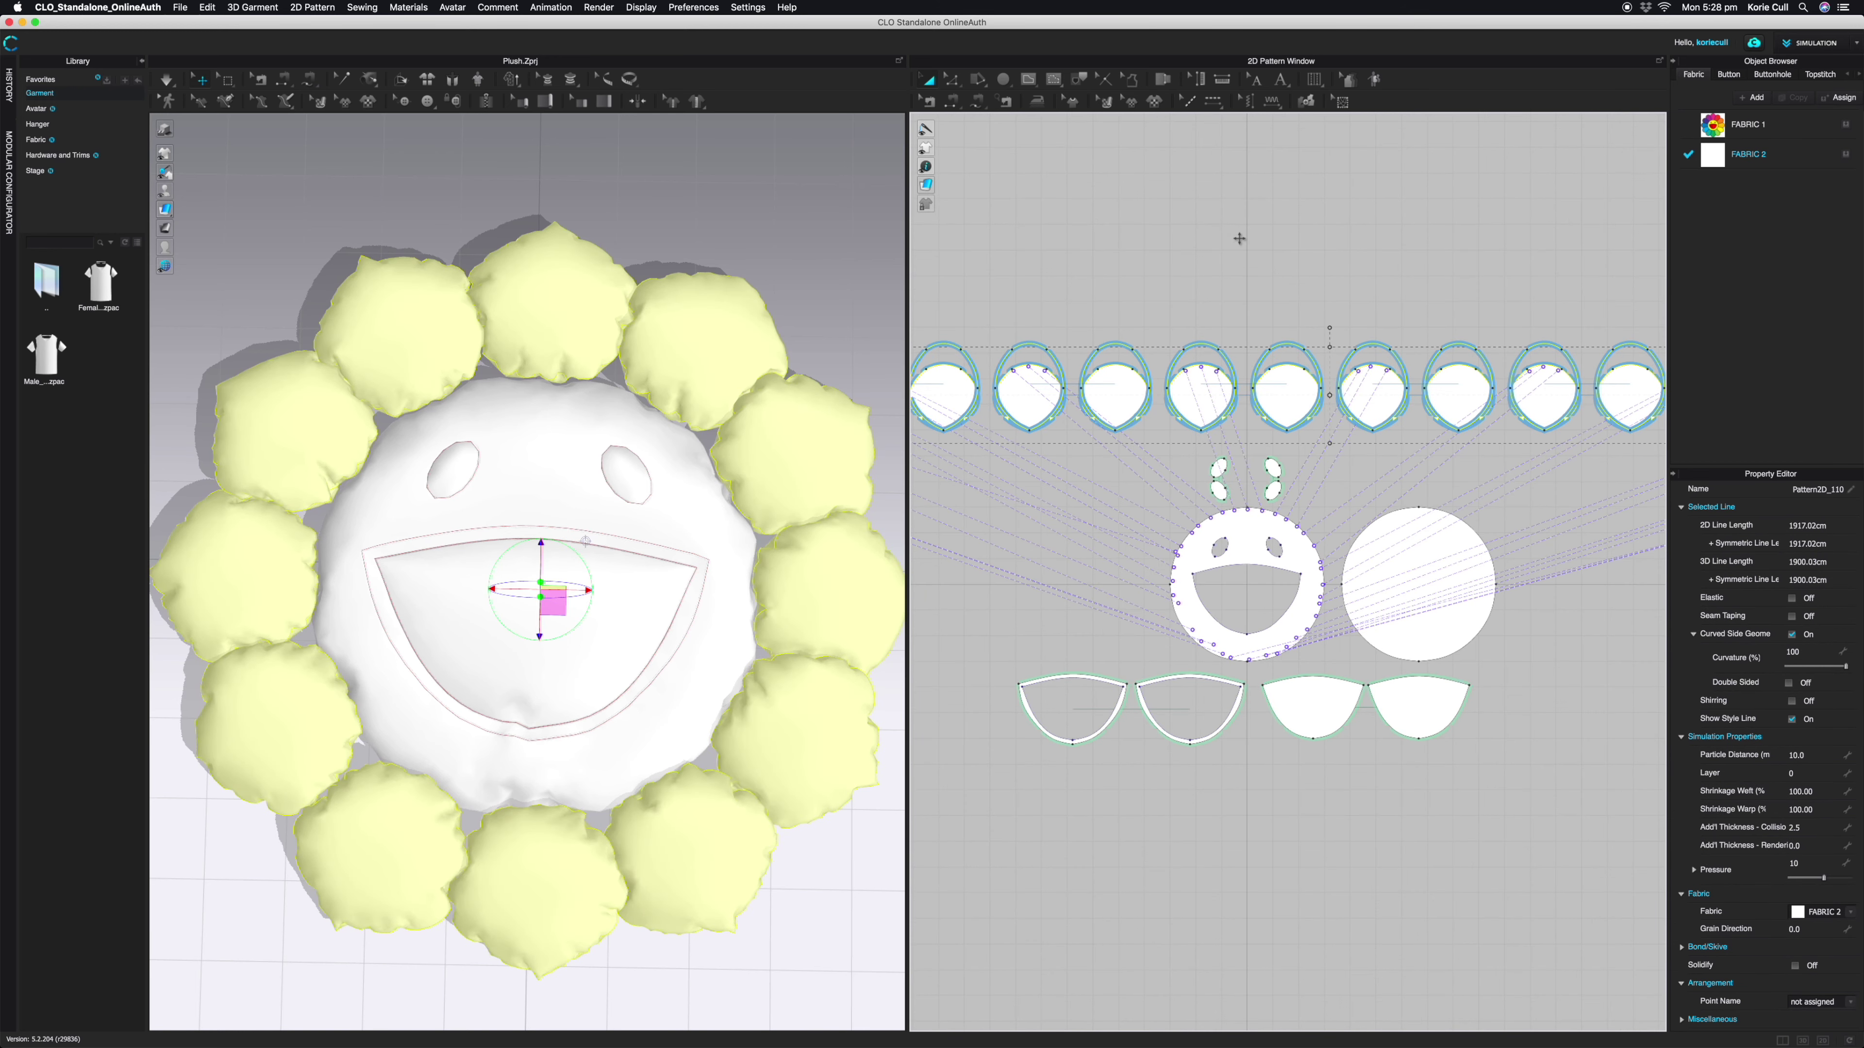
key(ctrl+shift+z)
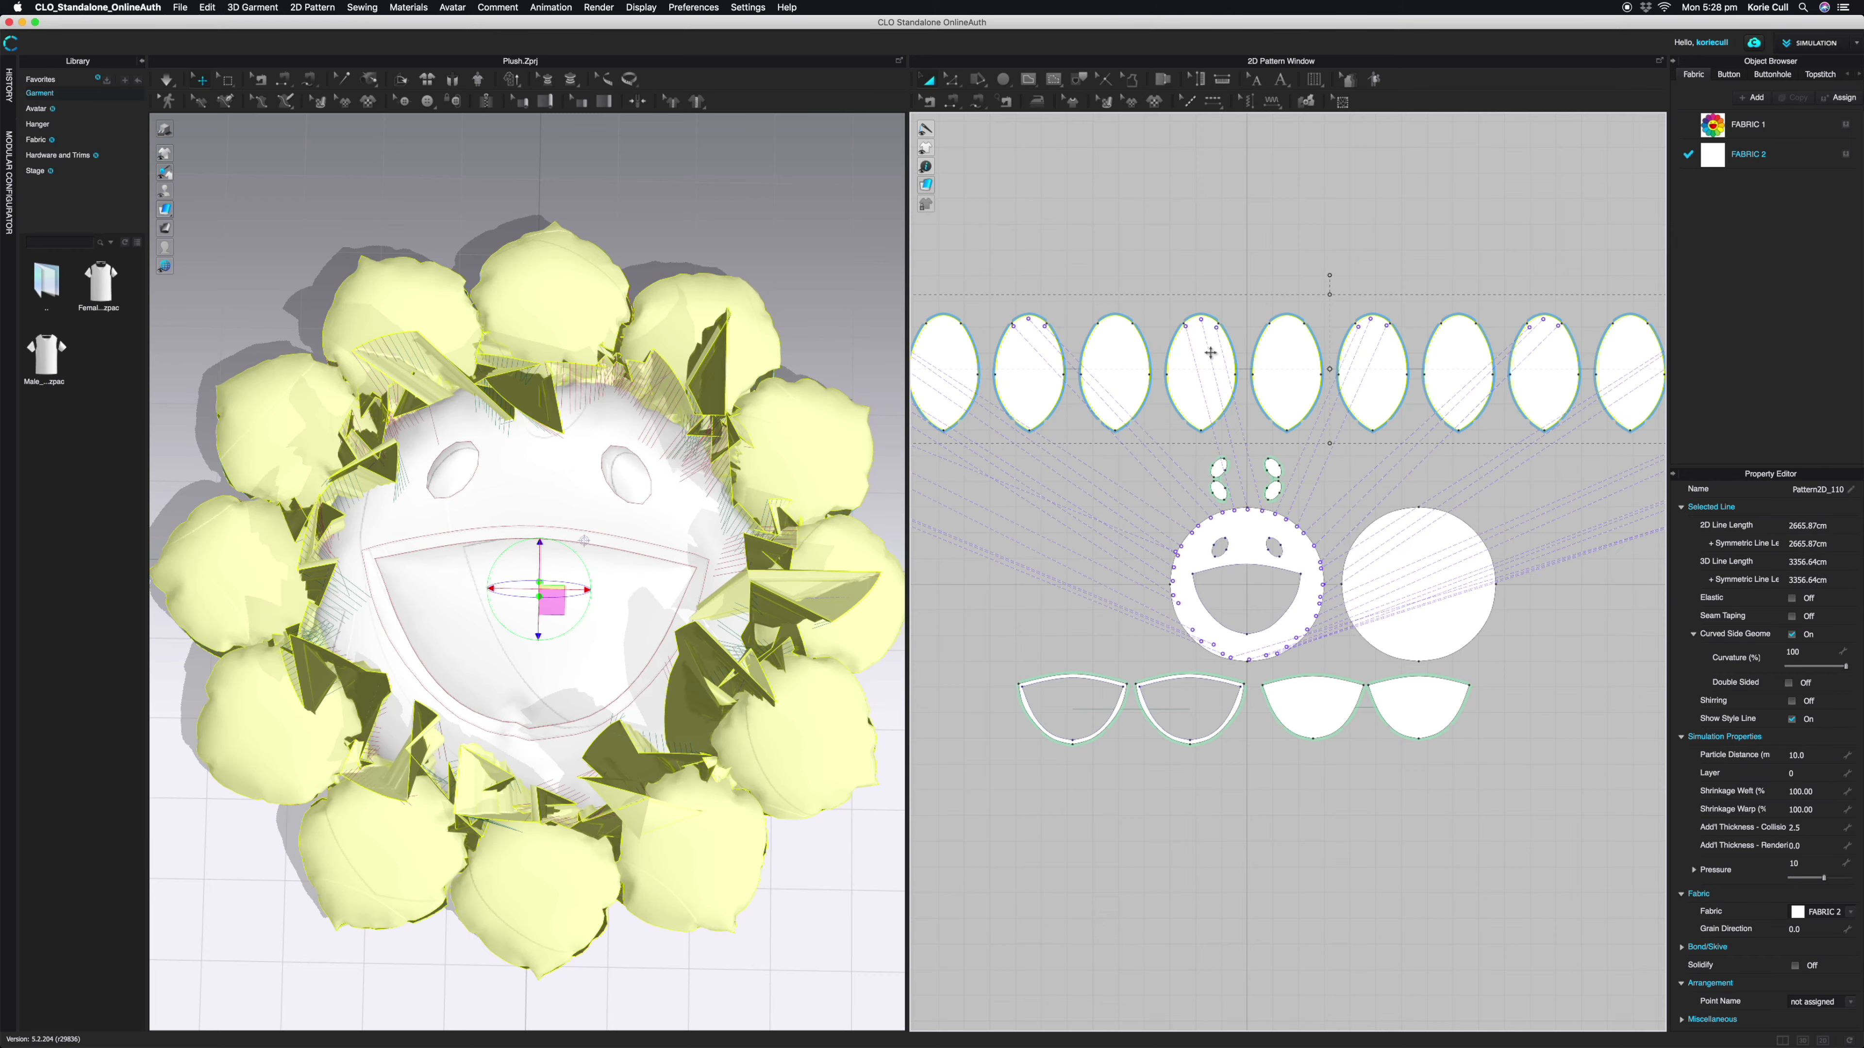
right_drag(773, 256, 446, 469)
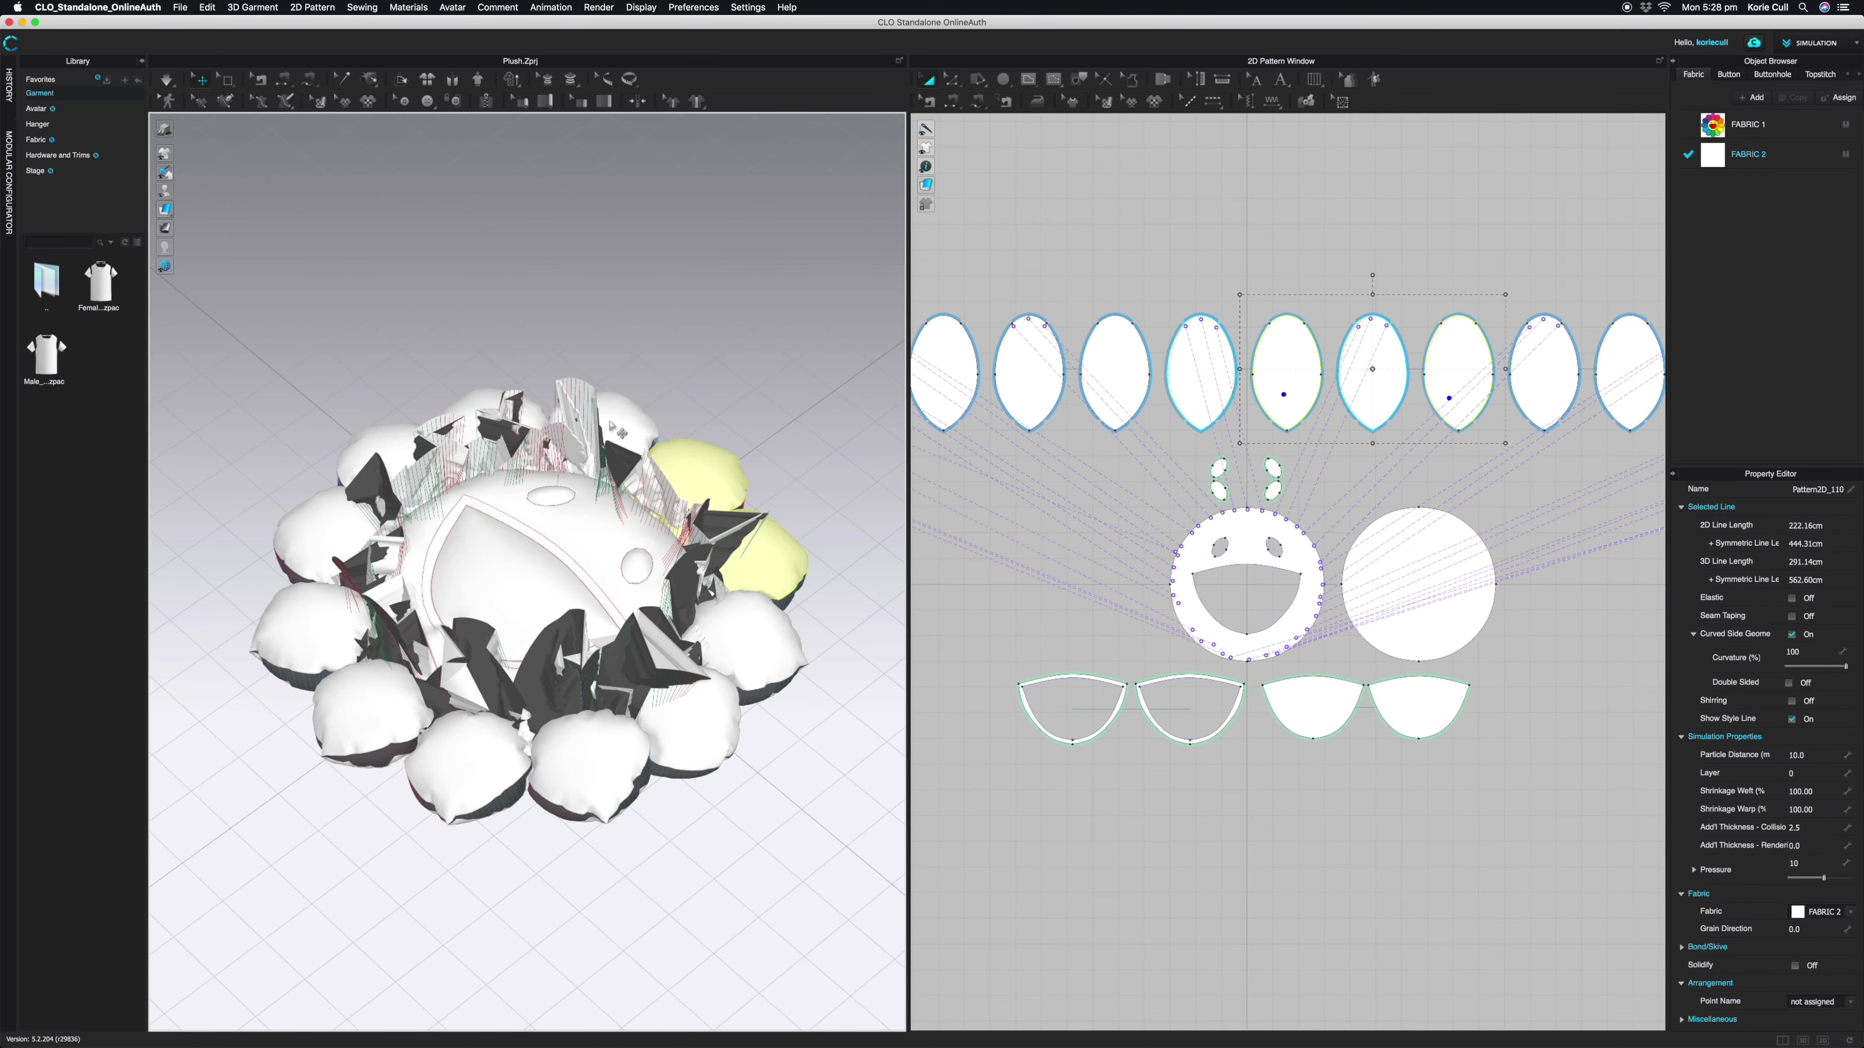
click(741, 601)
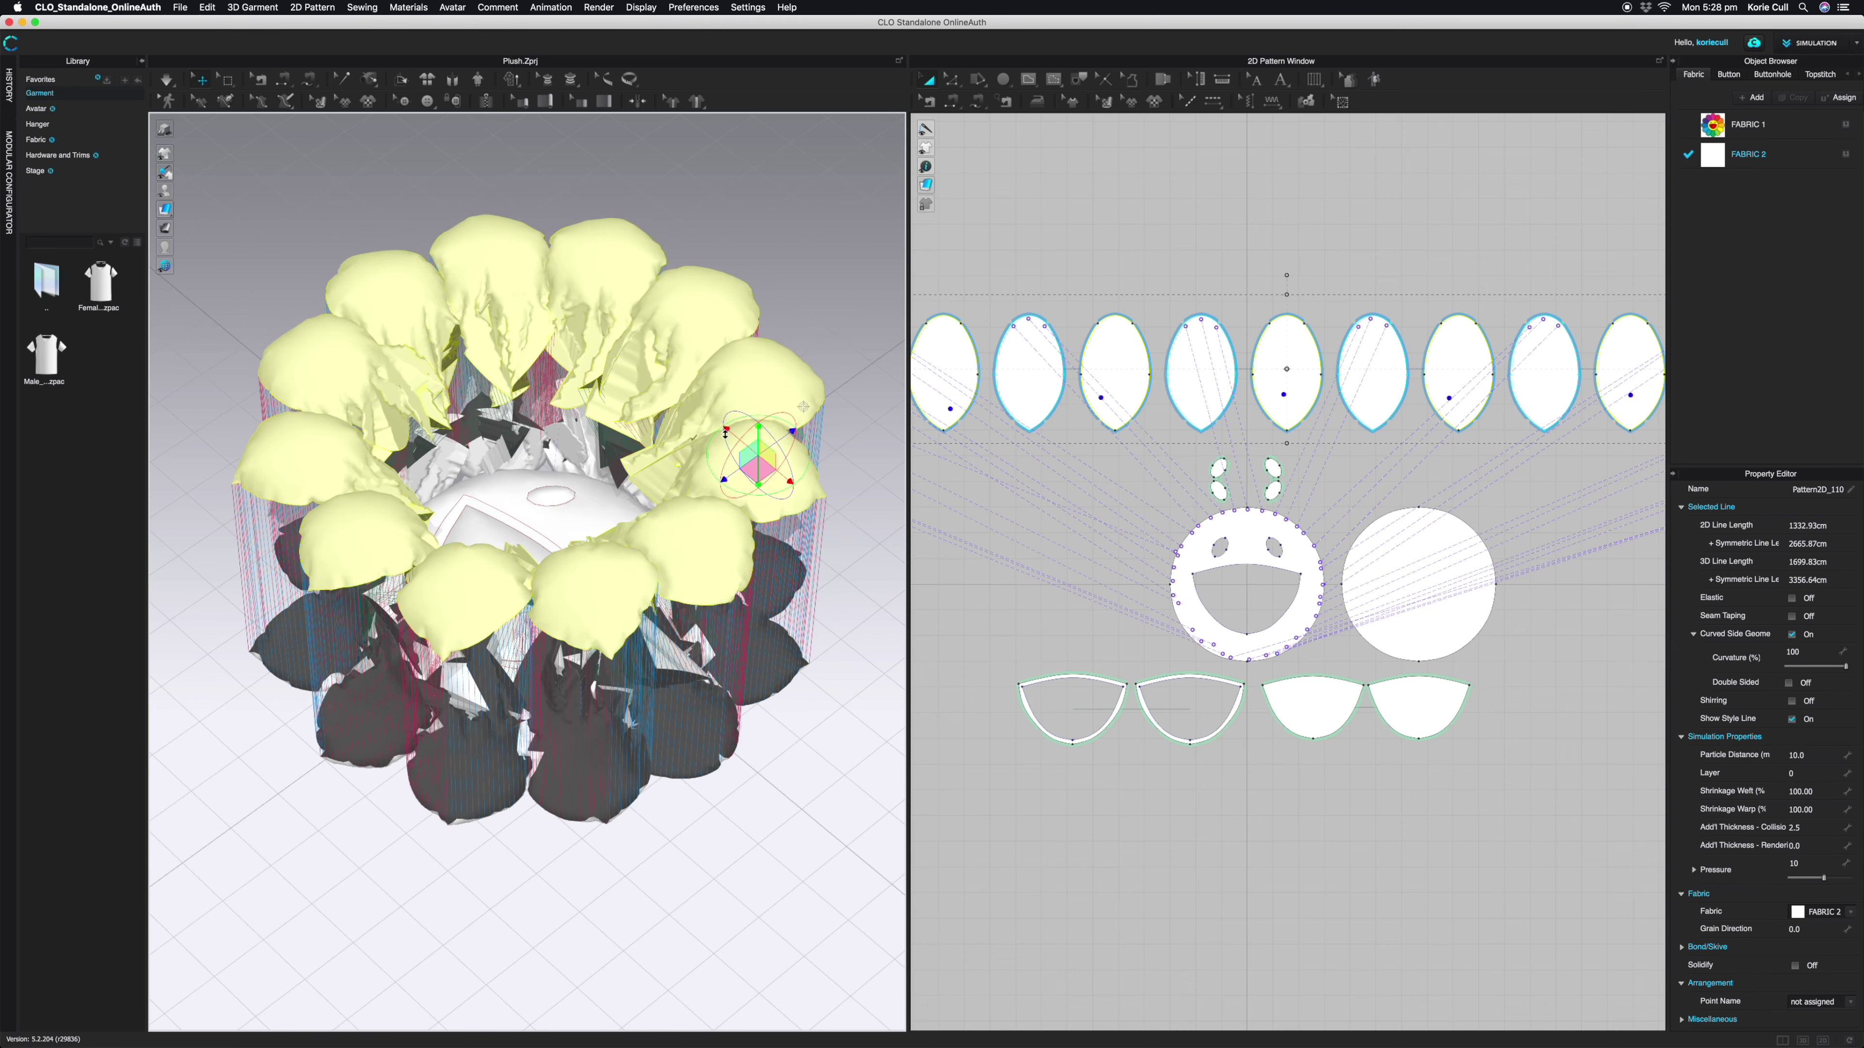
right_drag(644, 580, 690, 551)
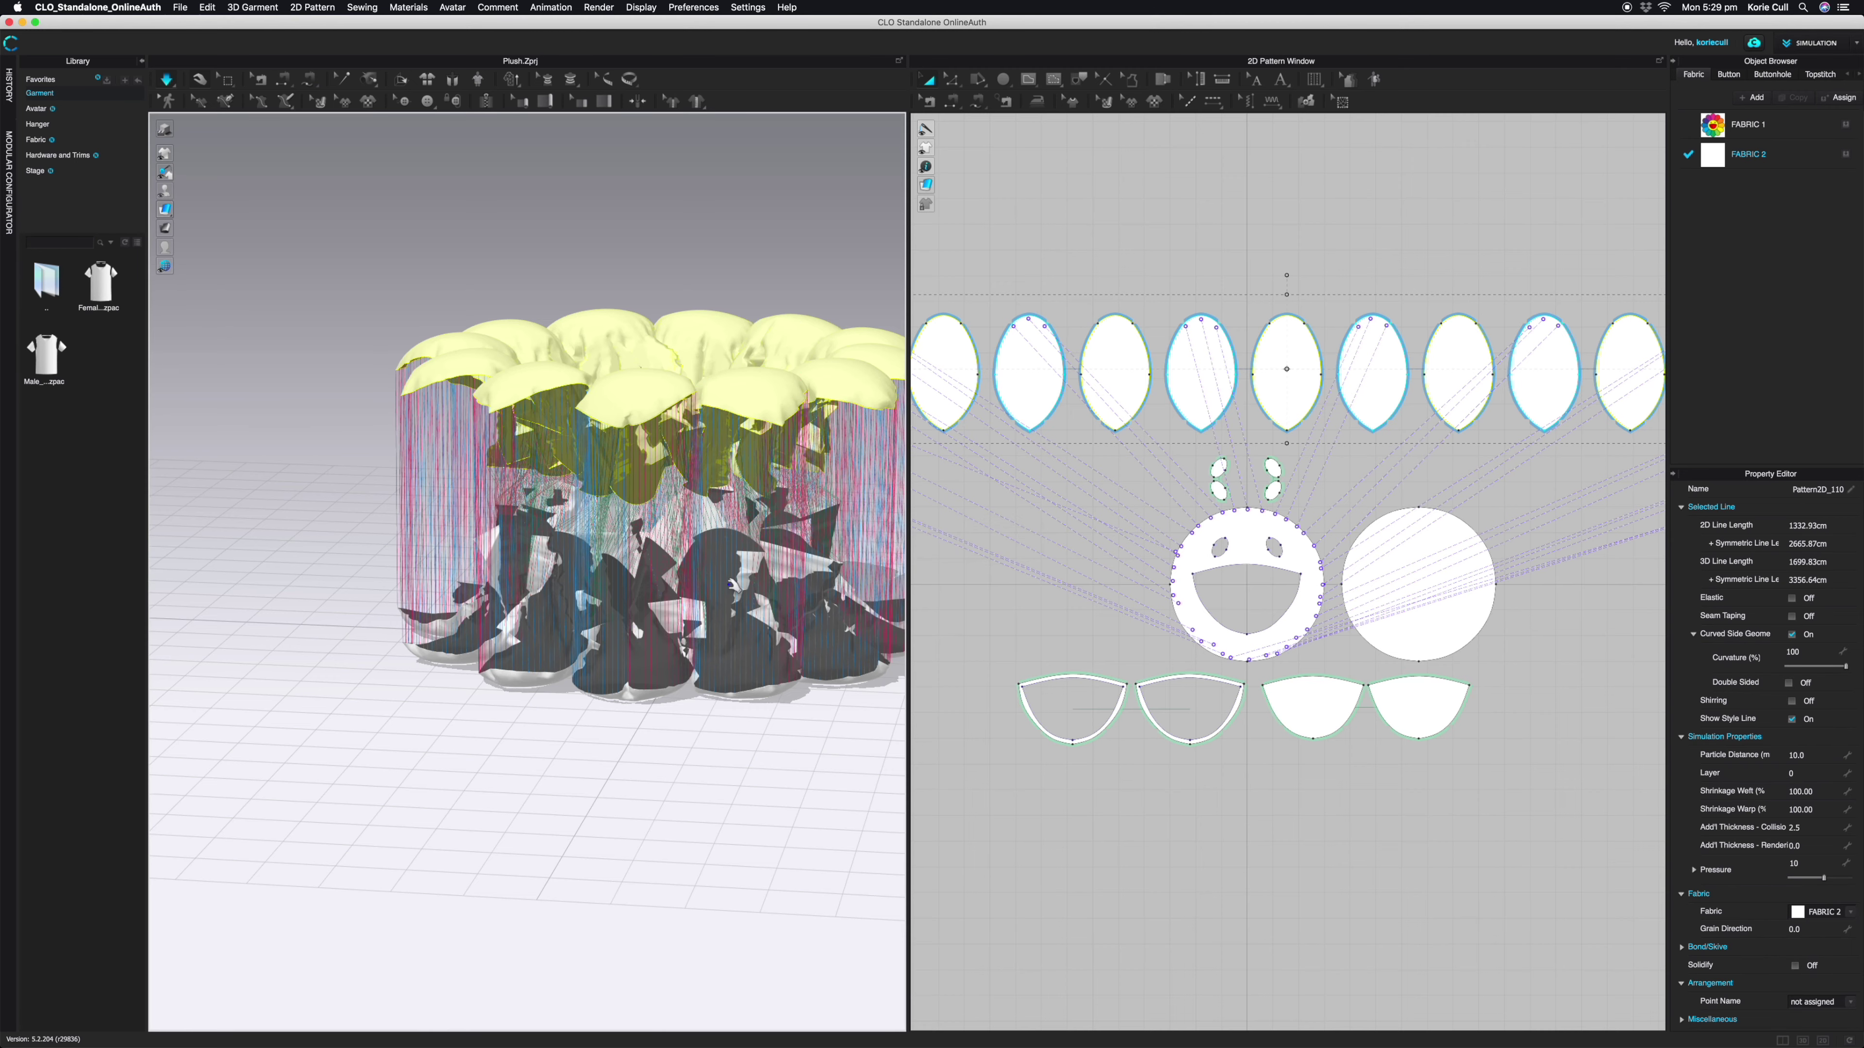
right_drag(731, 596, 569, 526)
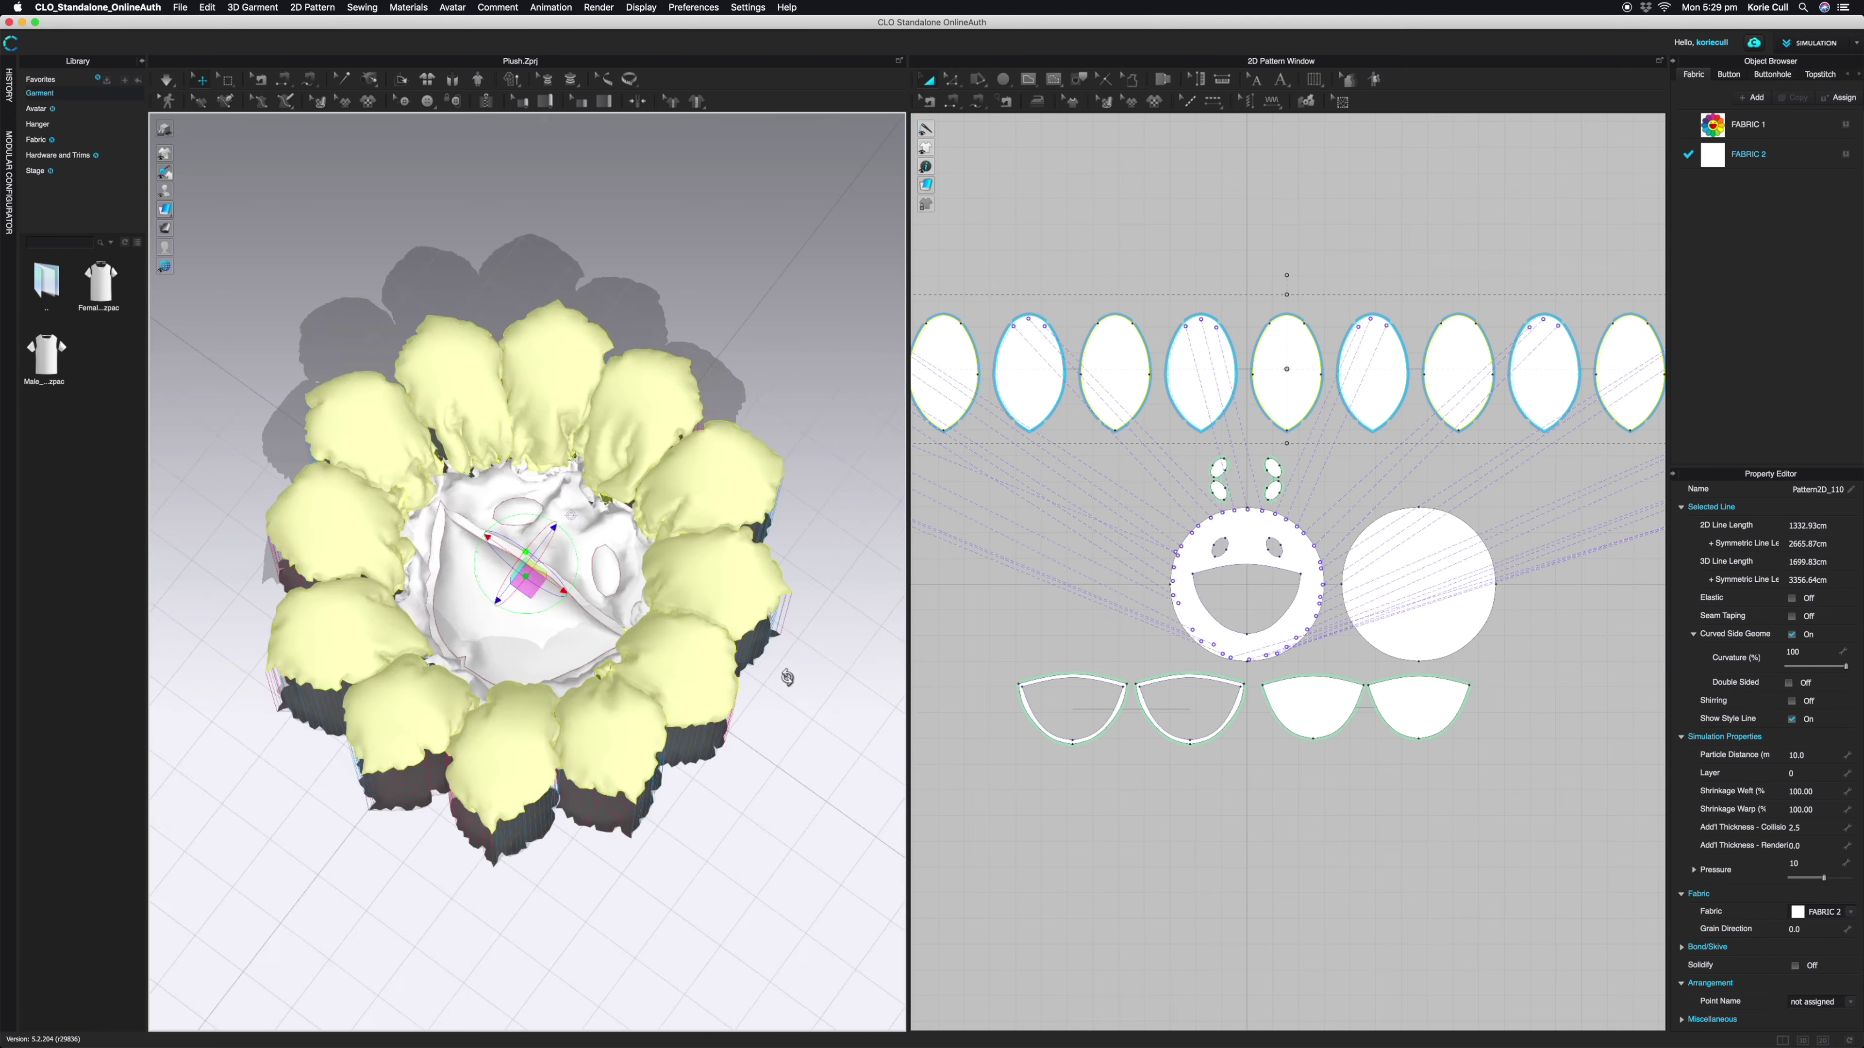
Step: Give the petals particle distance 20, stop simulating, and undo a downward nudge of the petals
double_click(1823, 754)
text(20)
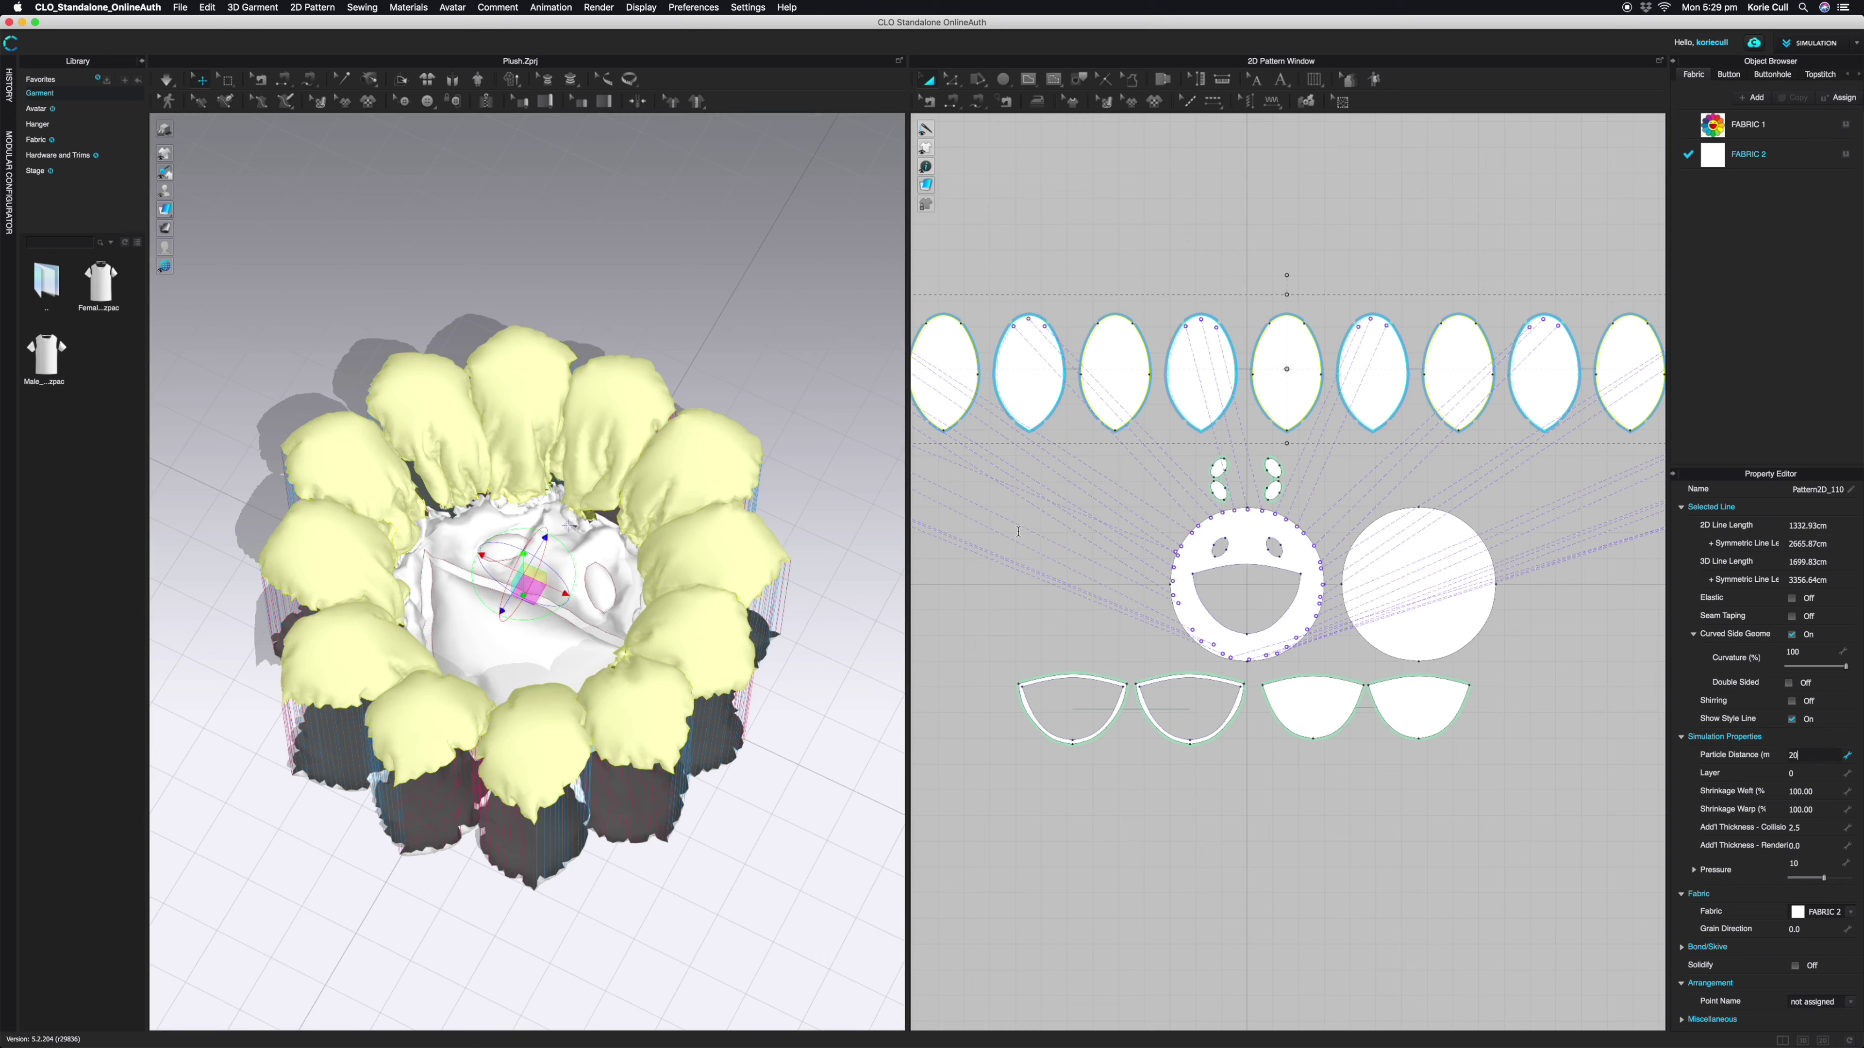
key(Return)
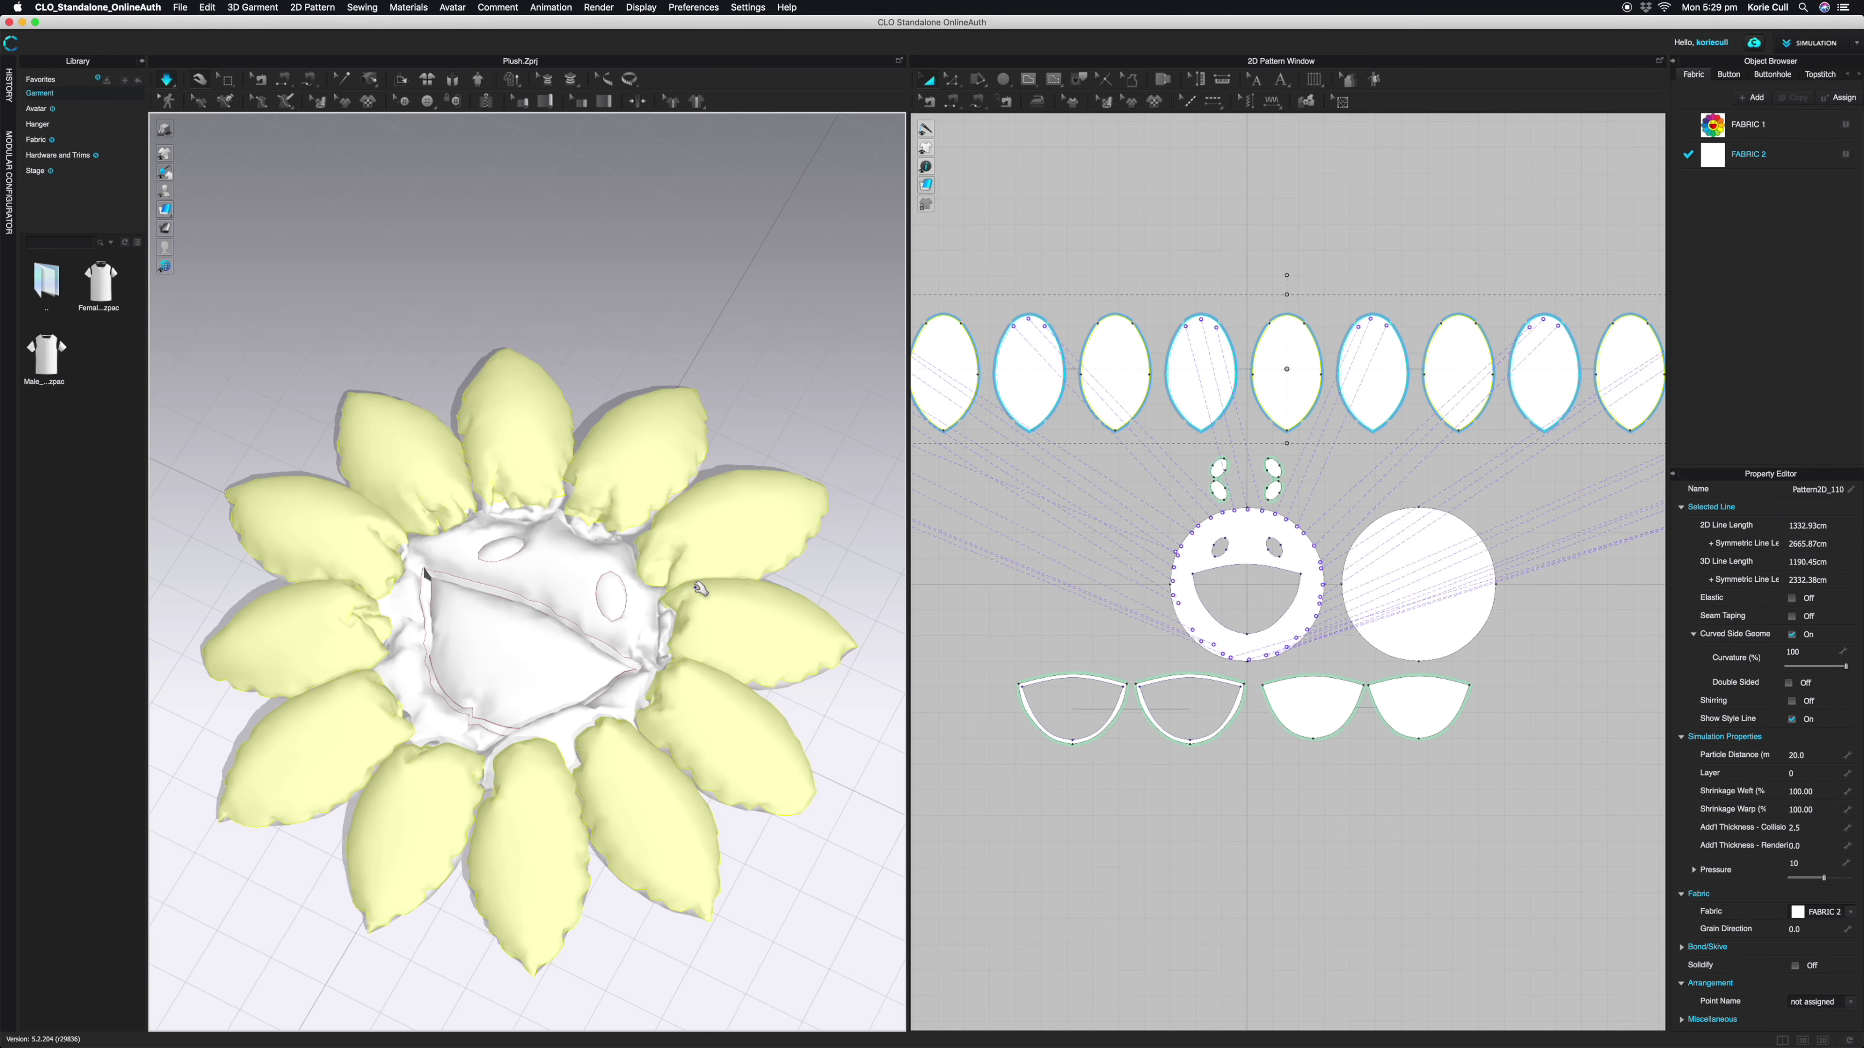
key(space)
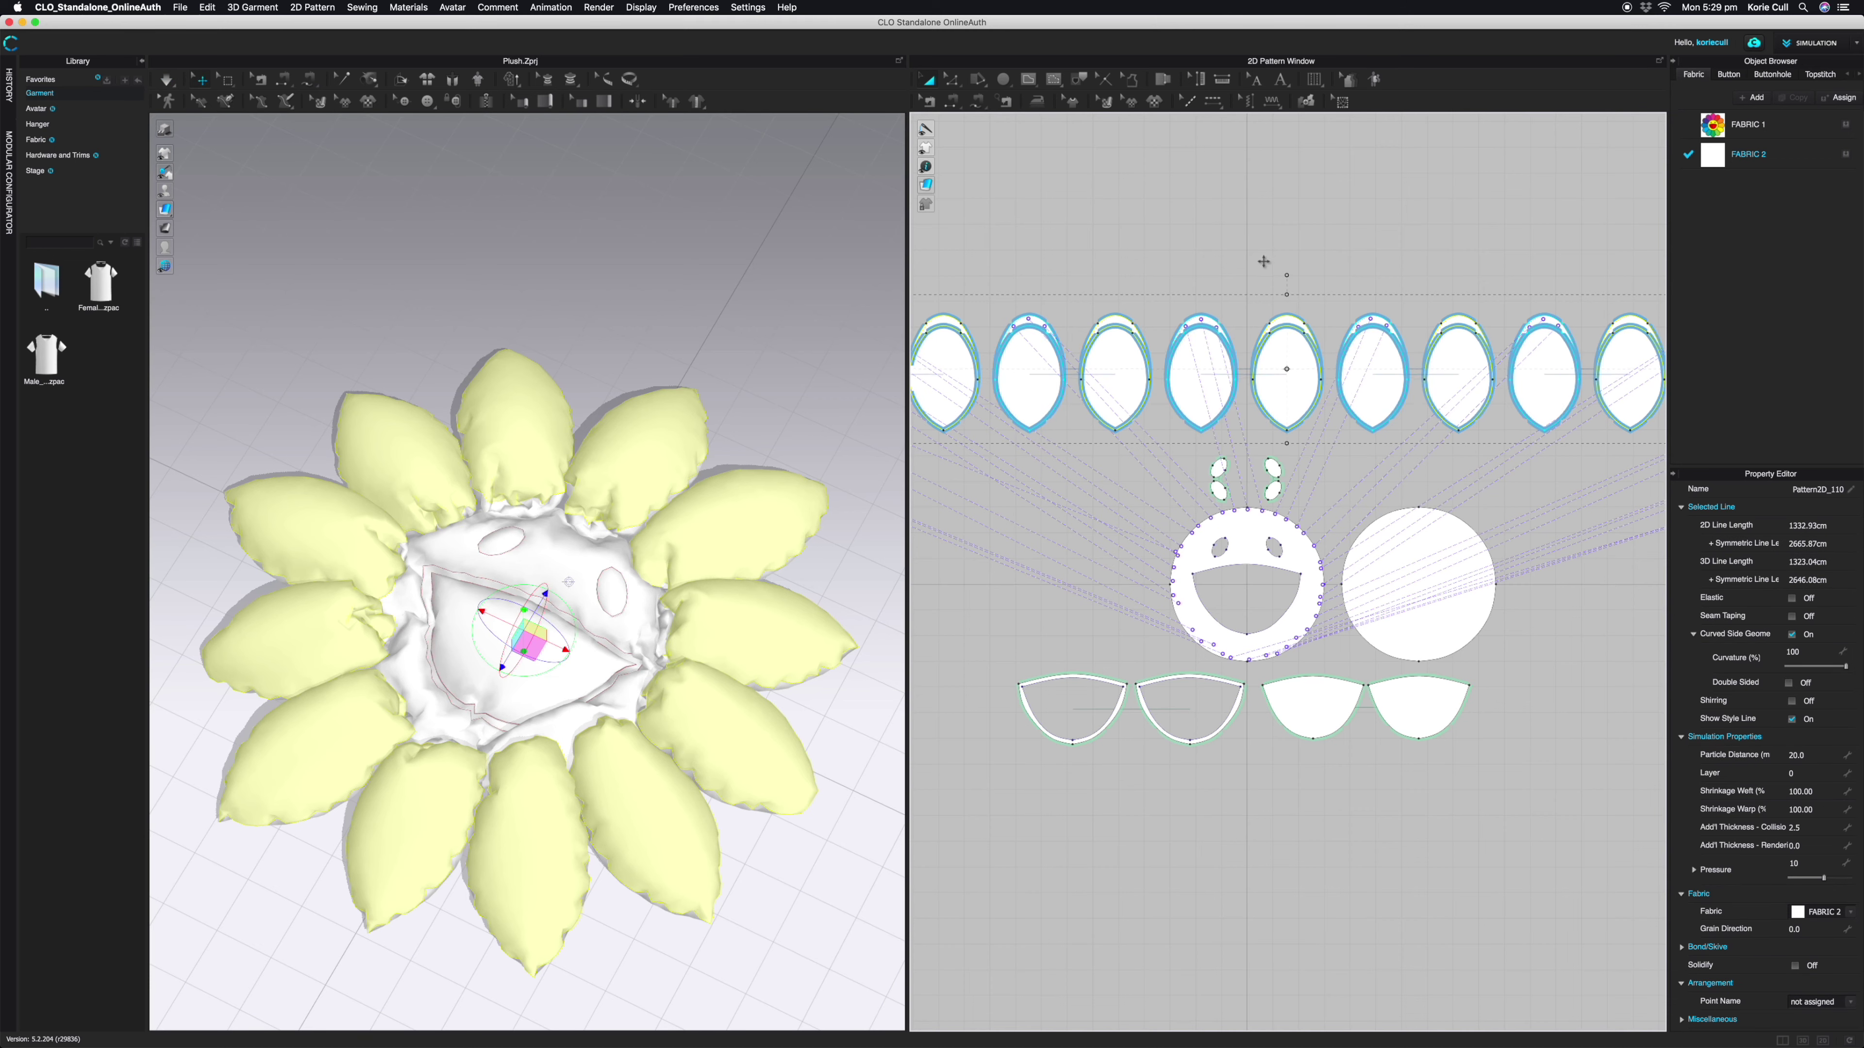
drag(1263, 261, 1264, 272)
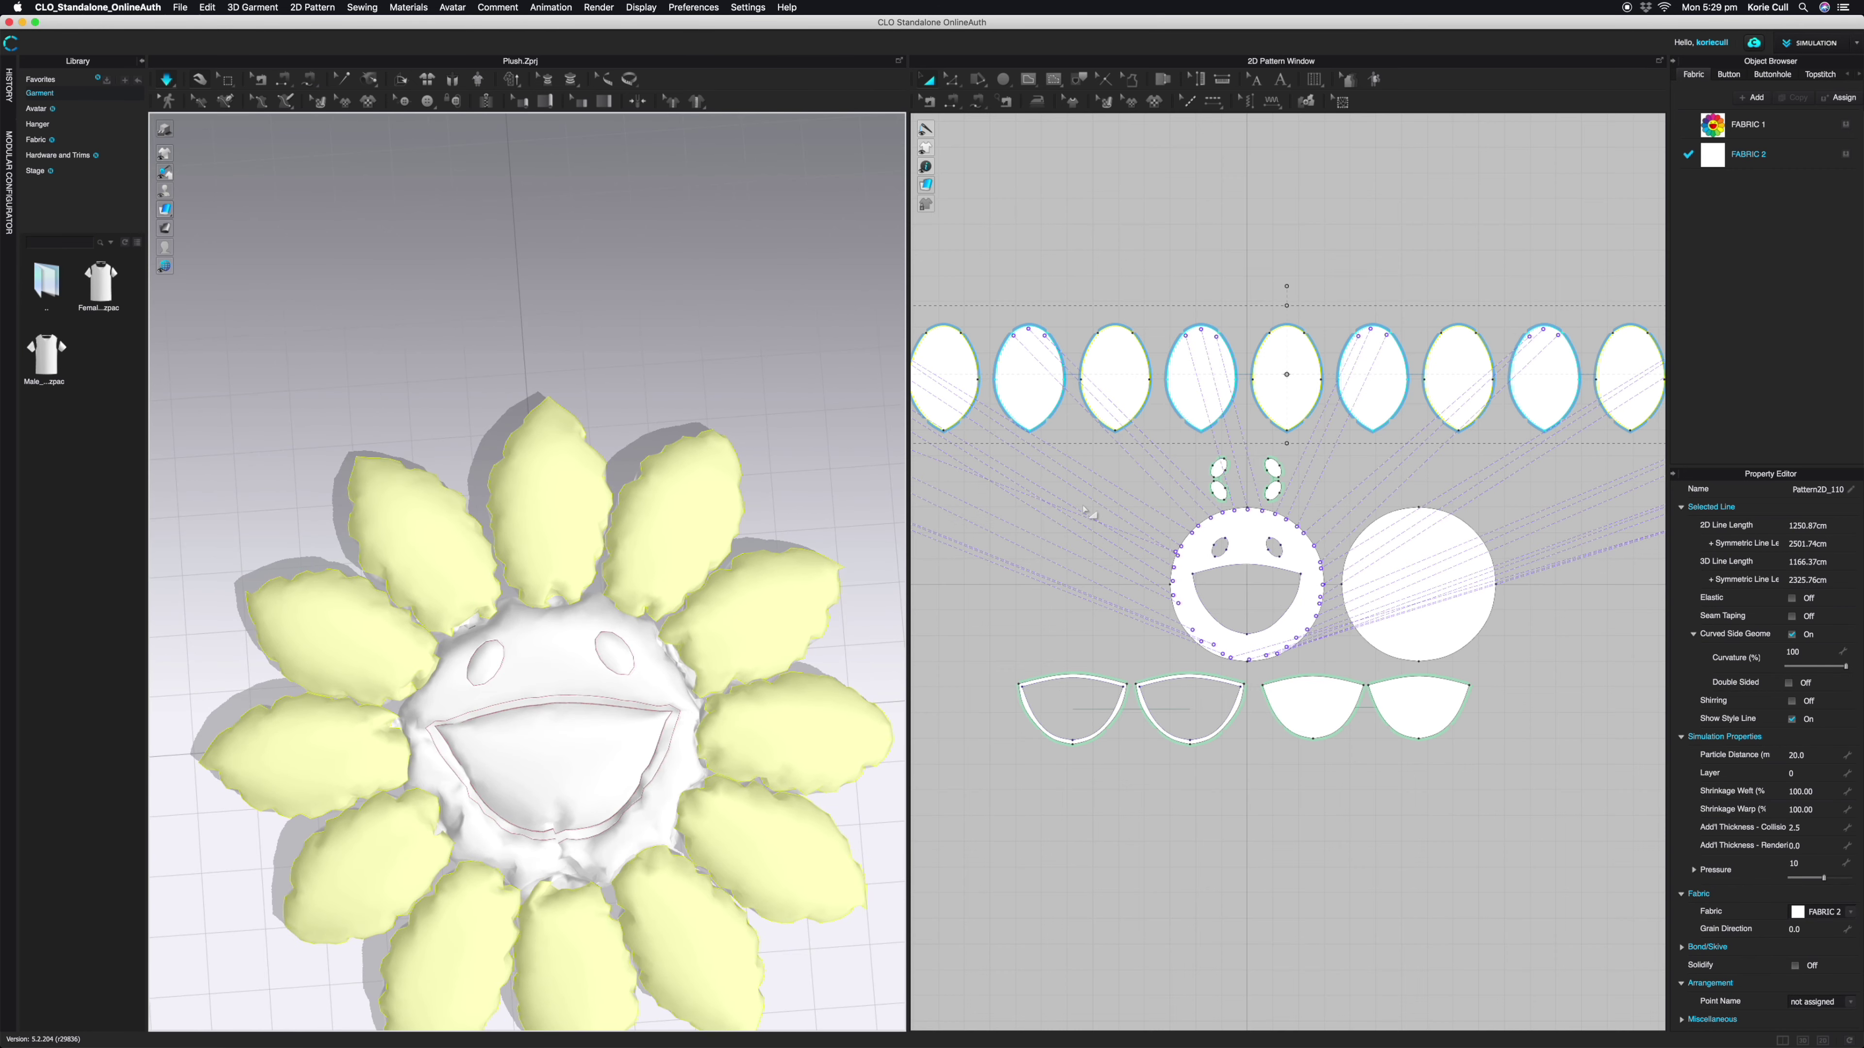
key(super+z)
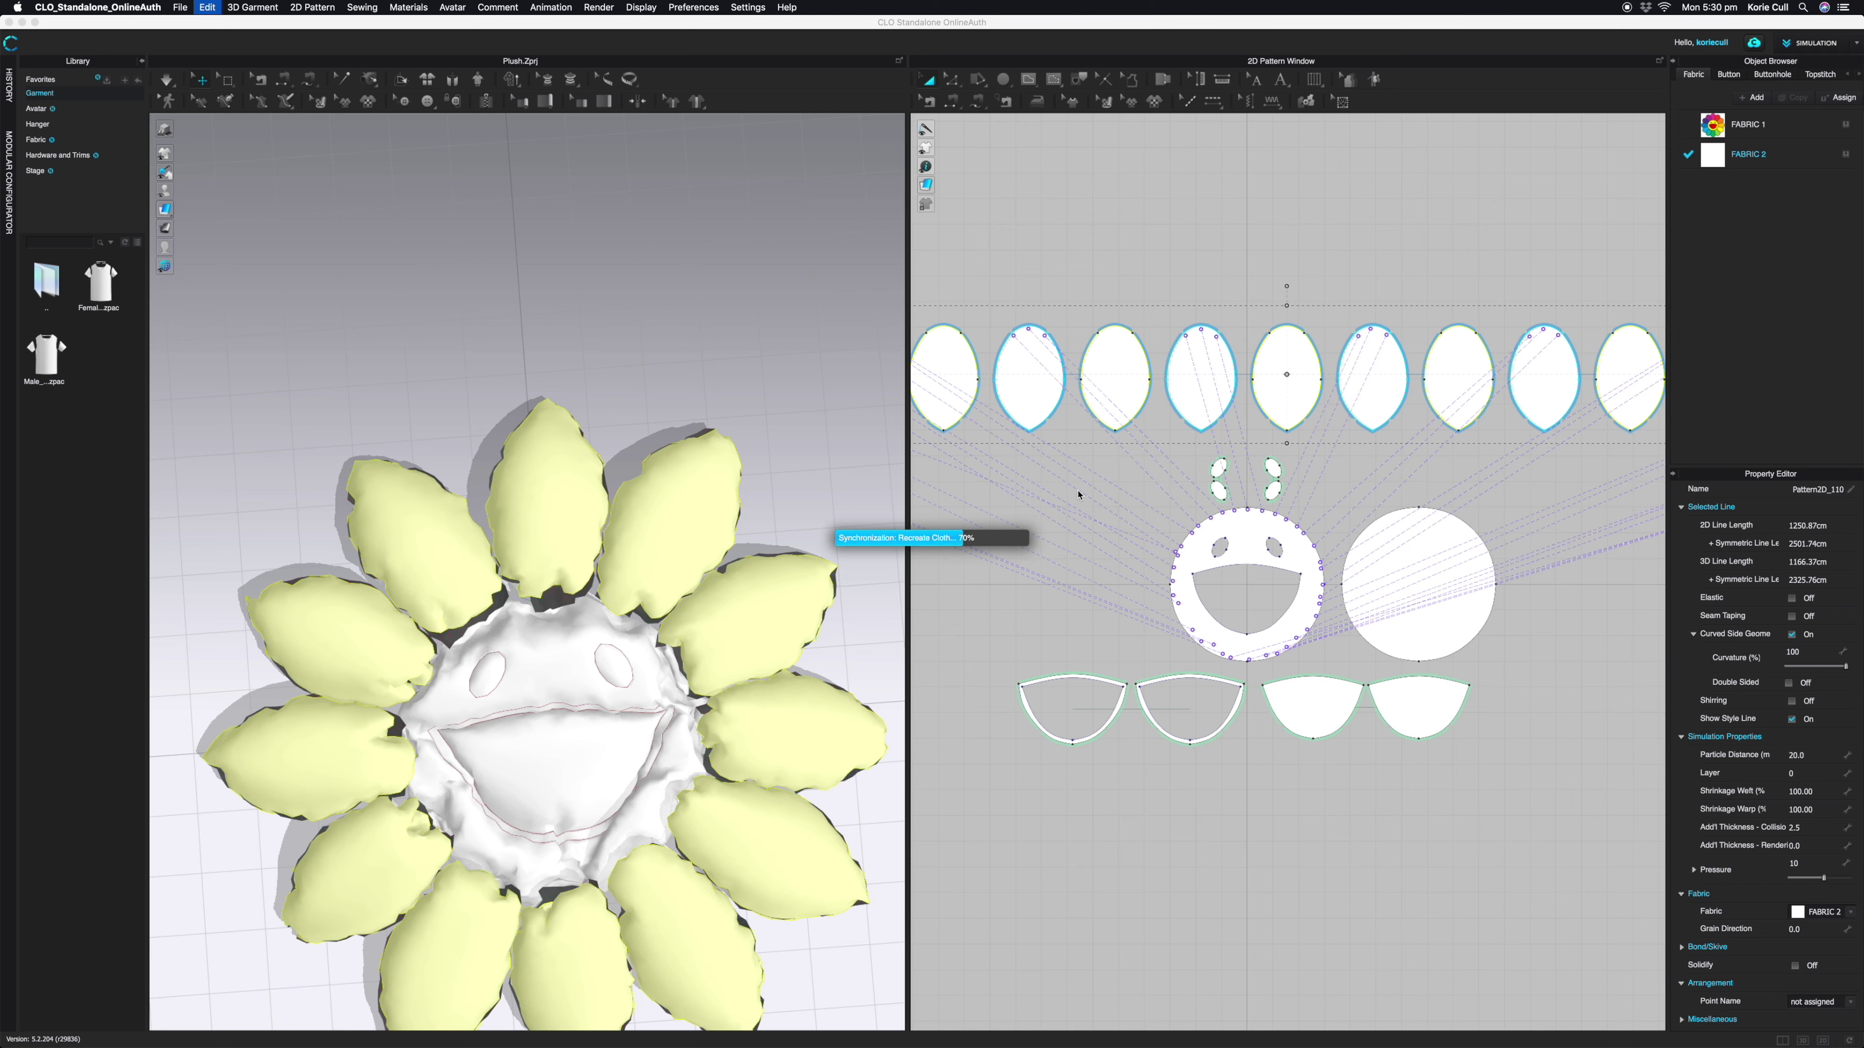
key(super+z)
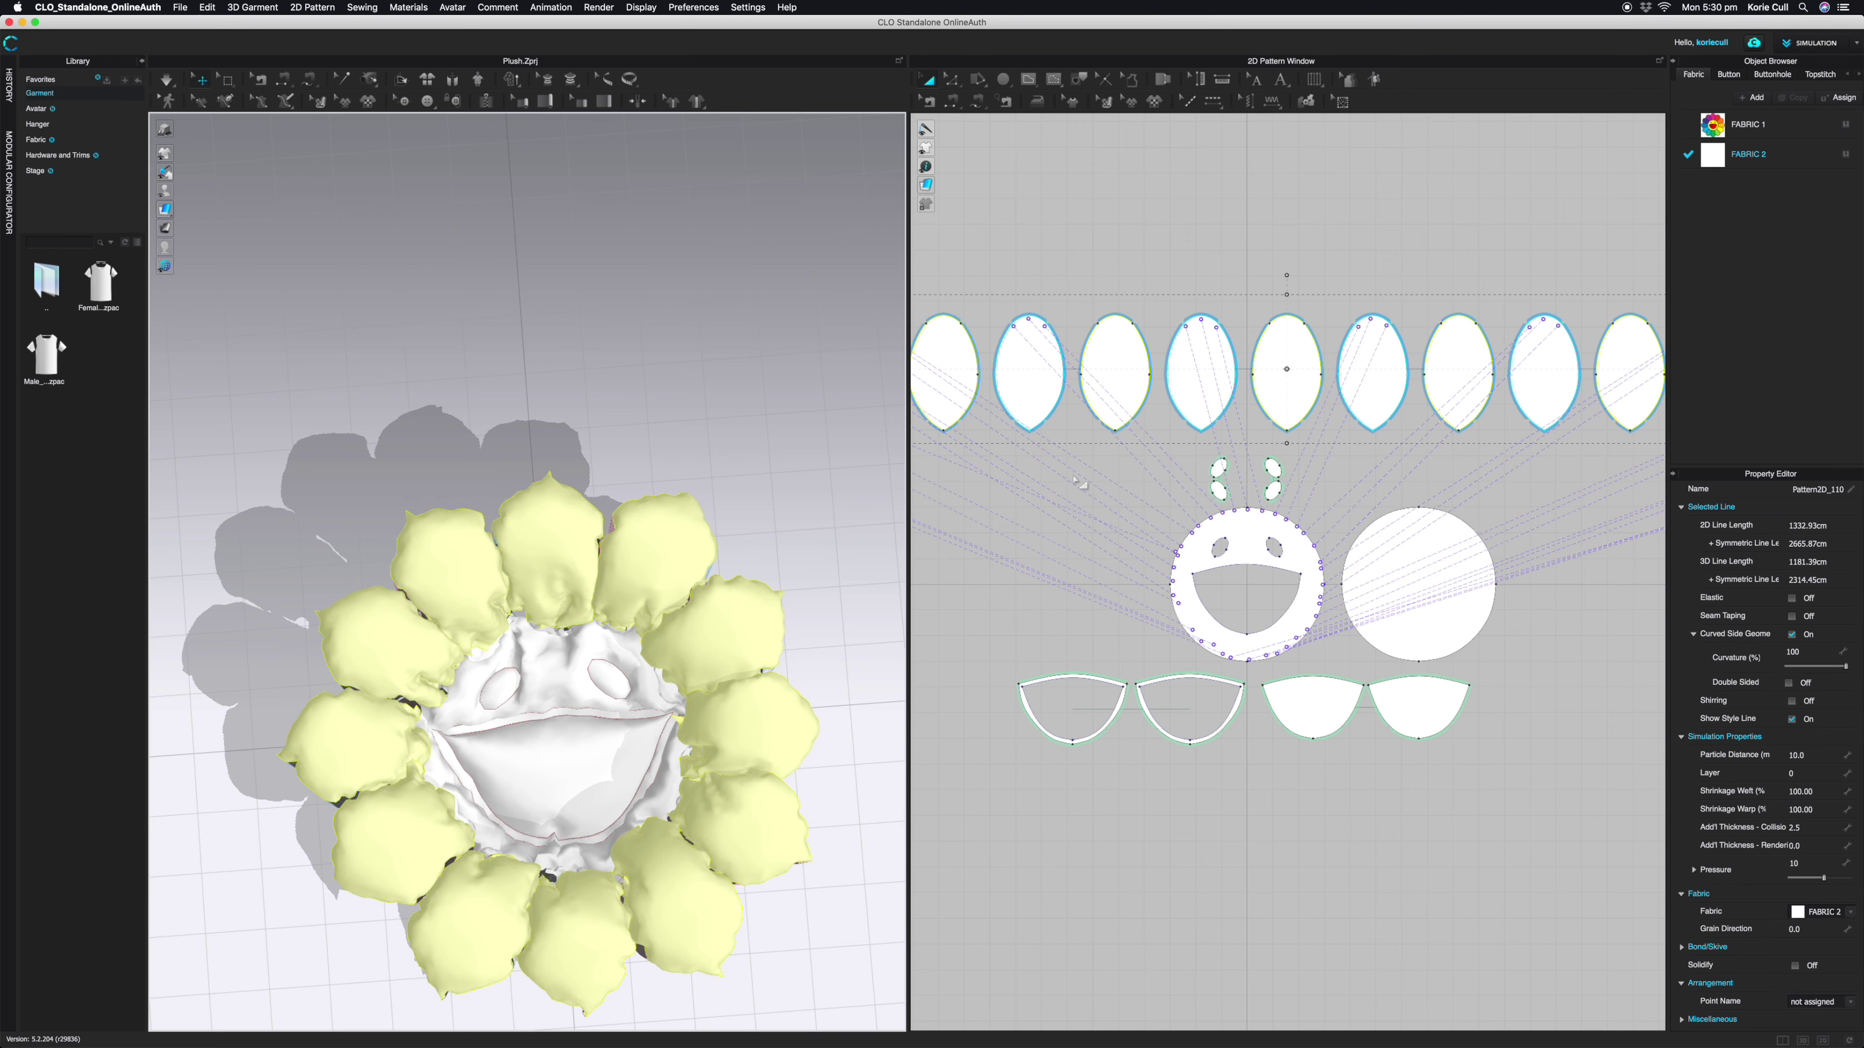
Step: Undo the petal reshaping until the petals are round again
key(super+c)
key(super+z)
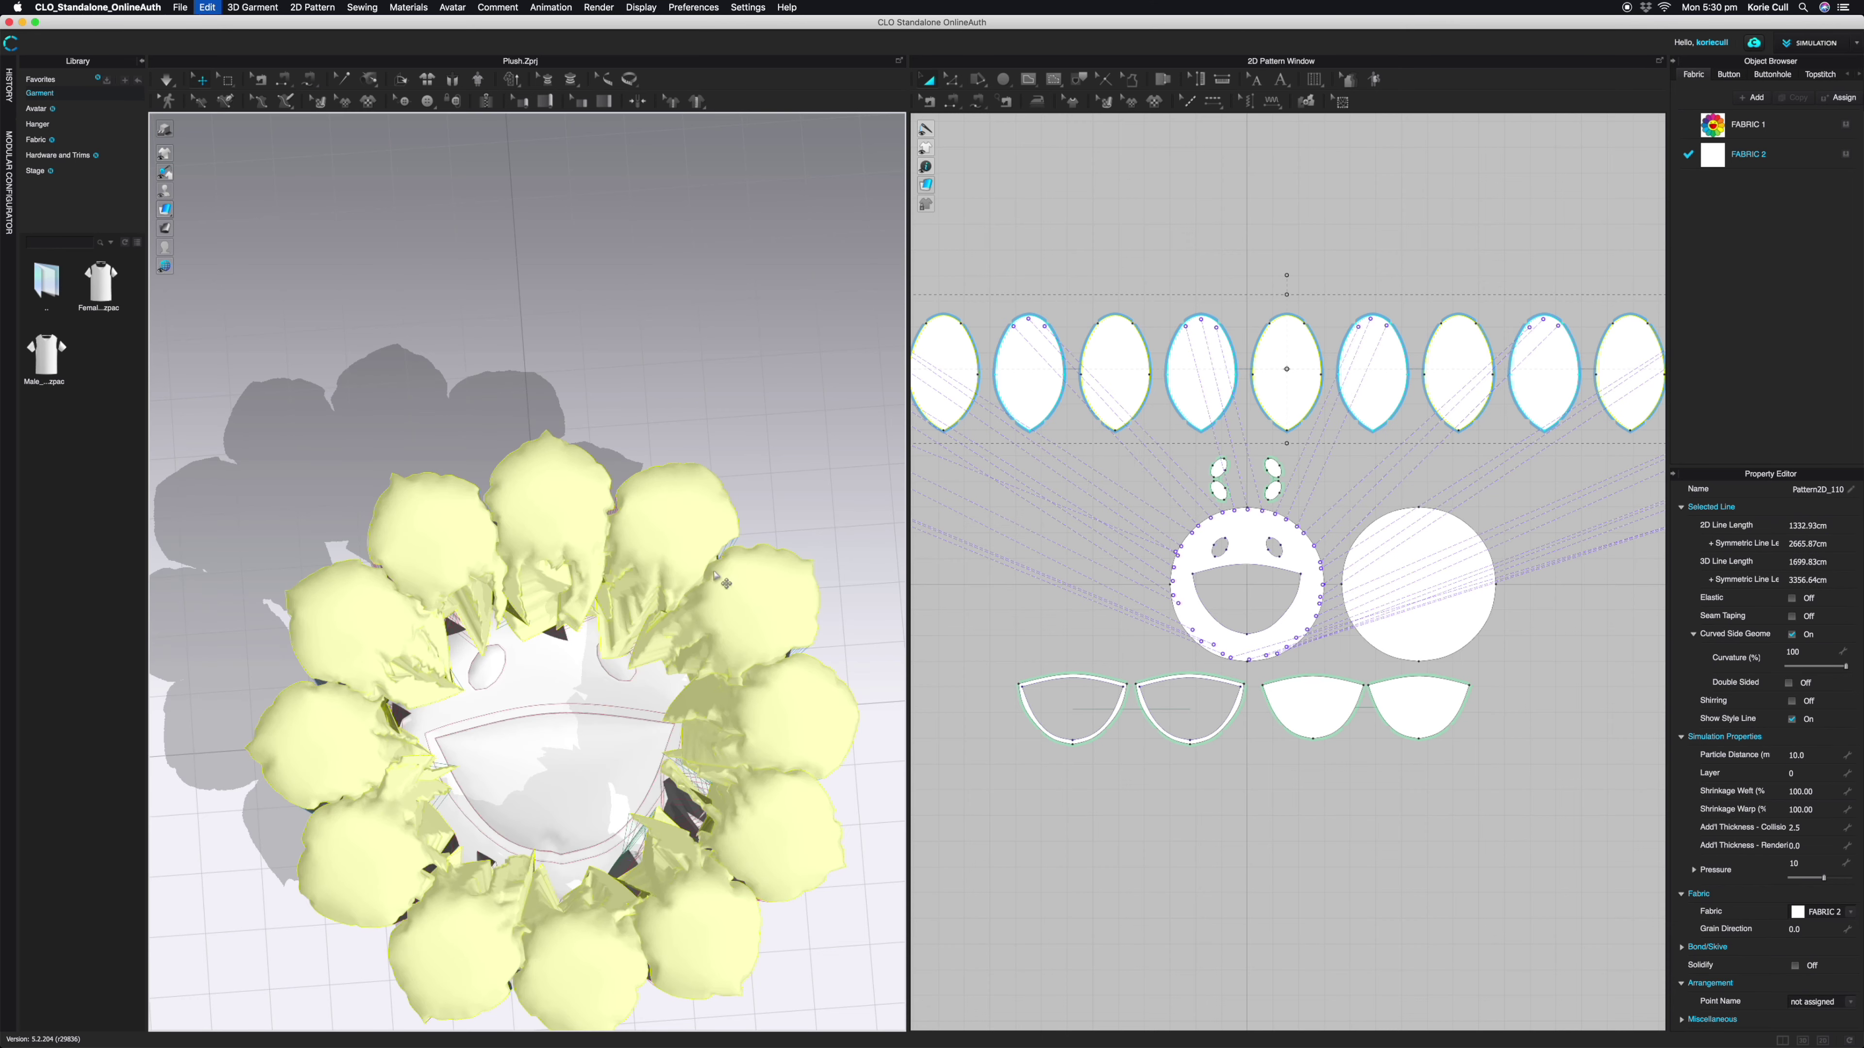
key(super+z)
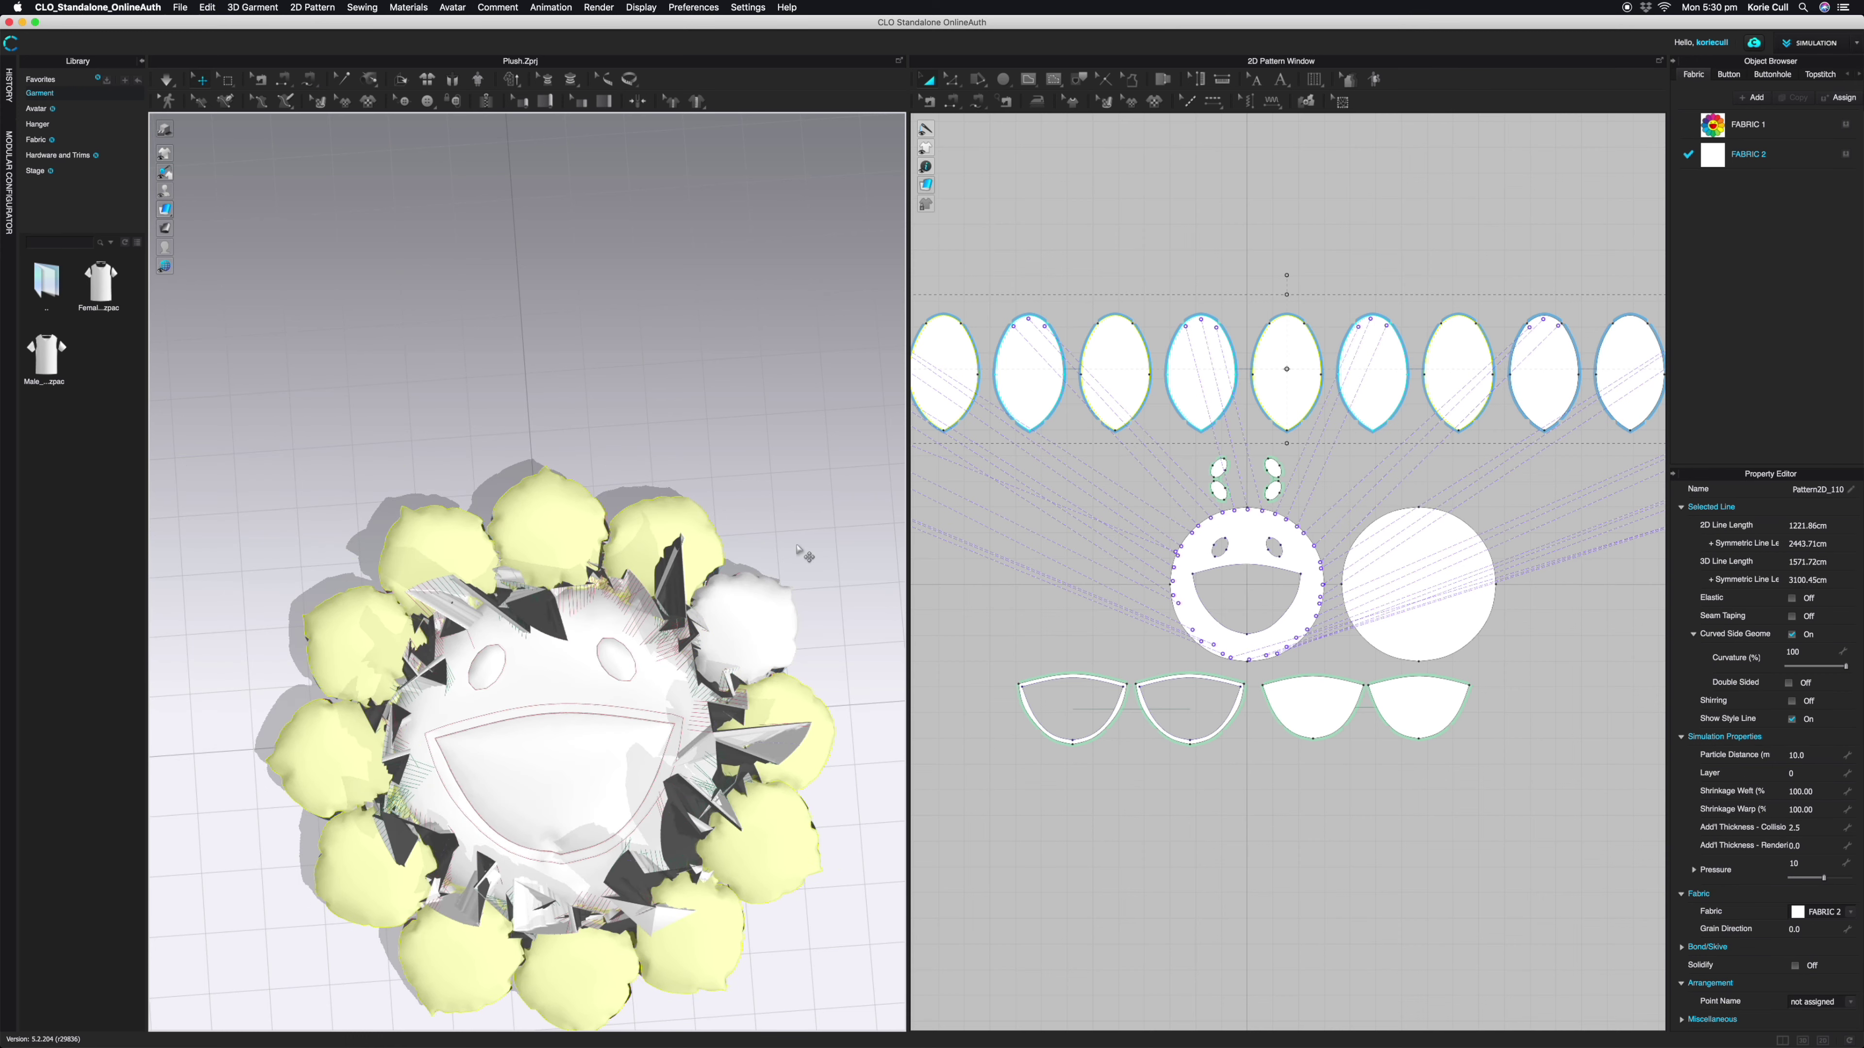
key(super+z)
key(super+z)
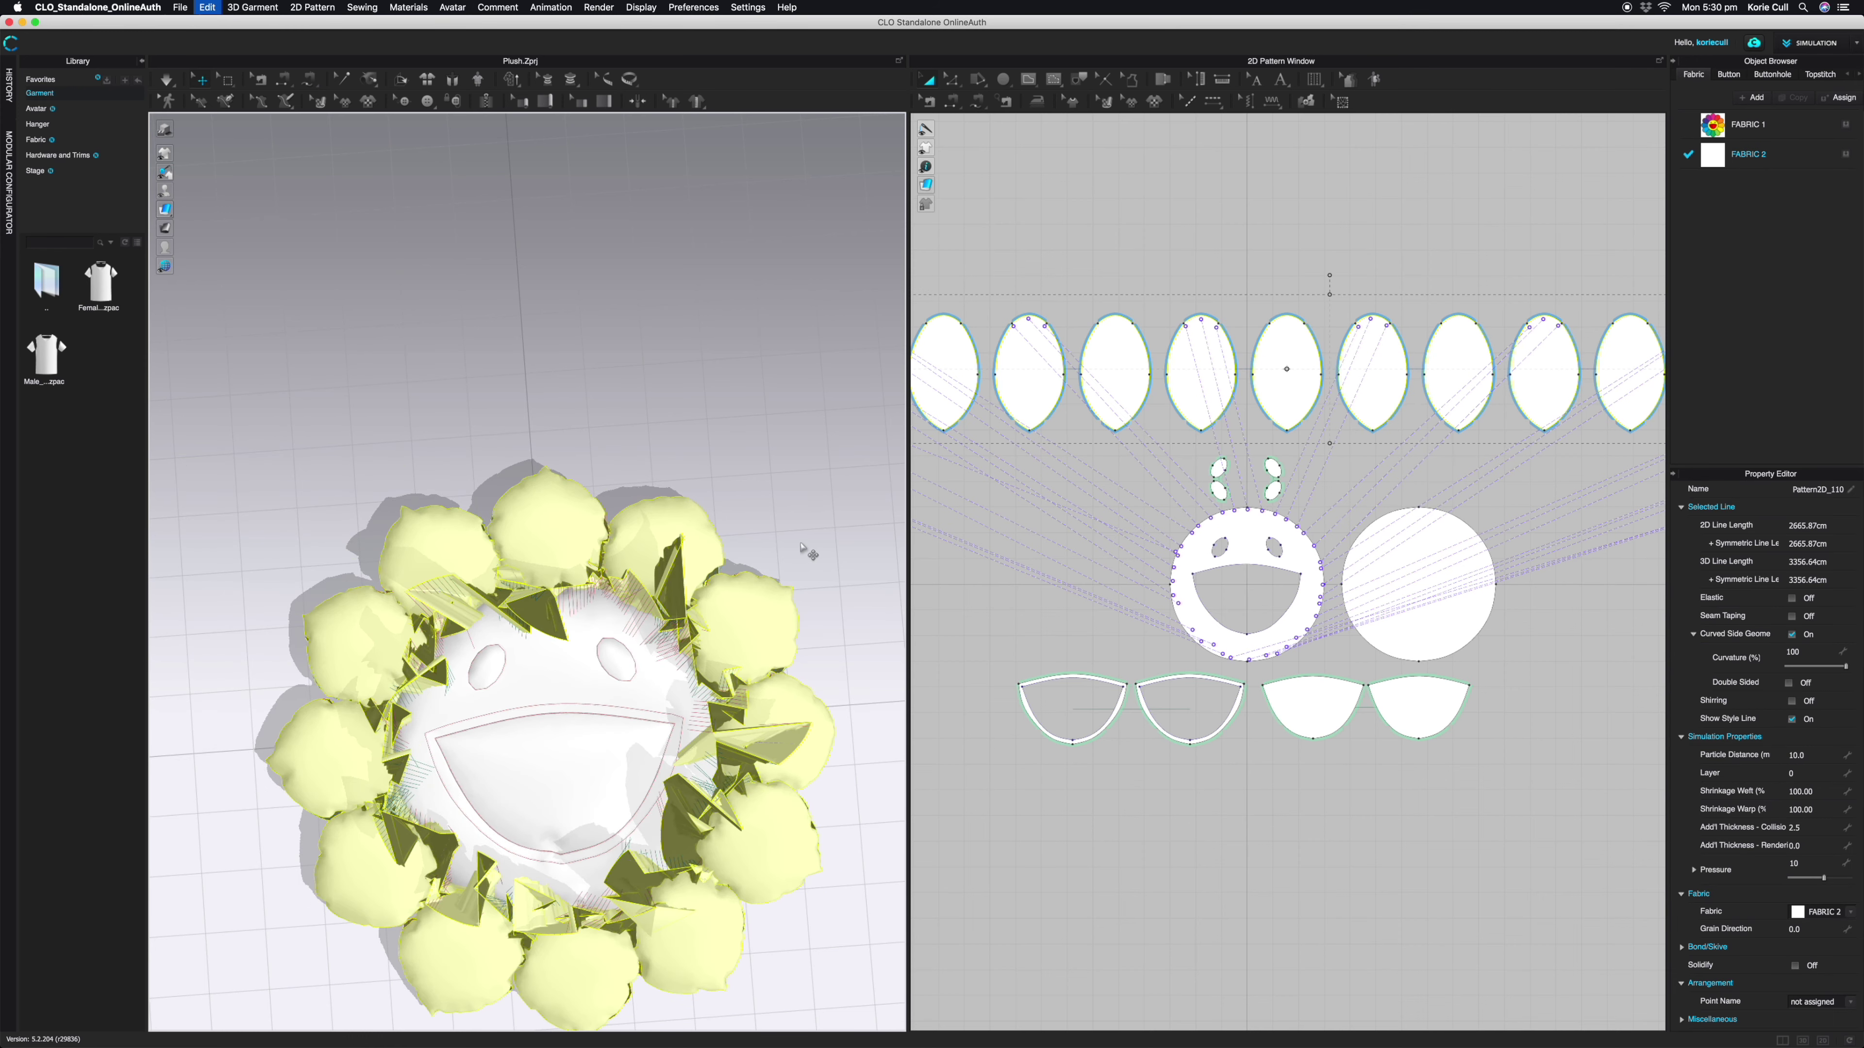
key(super+z)
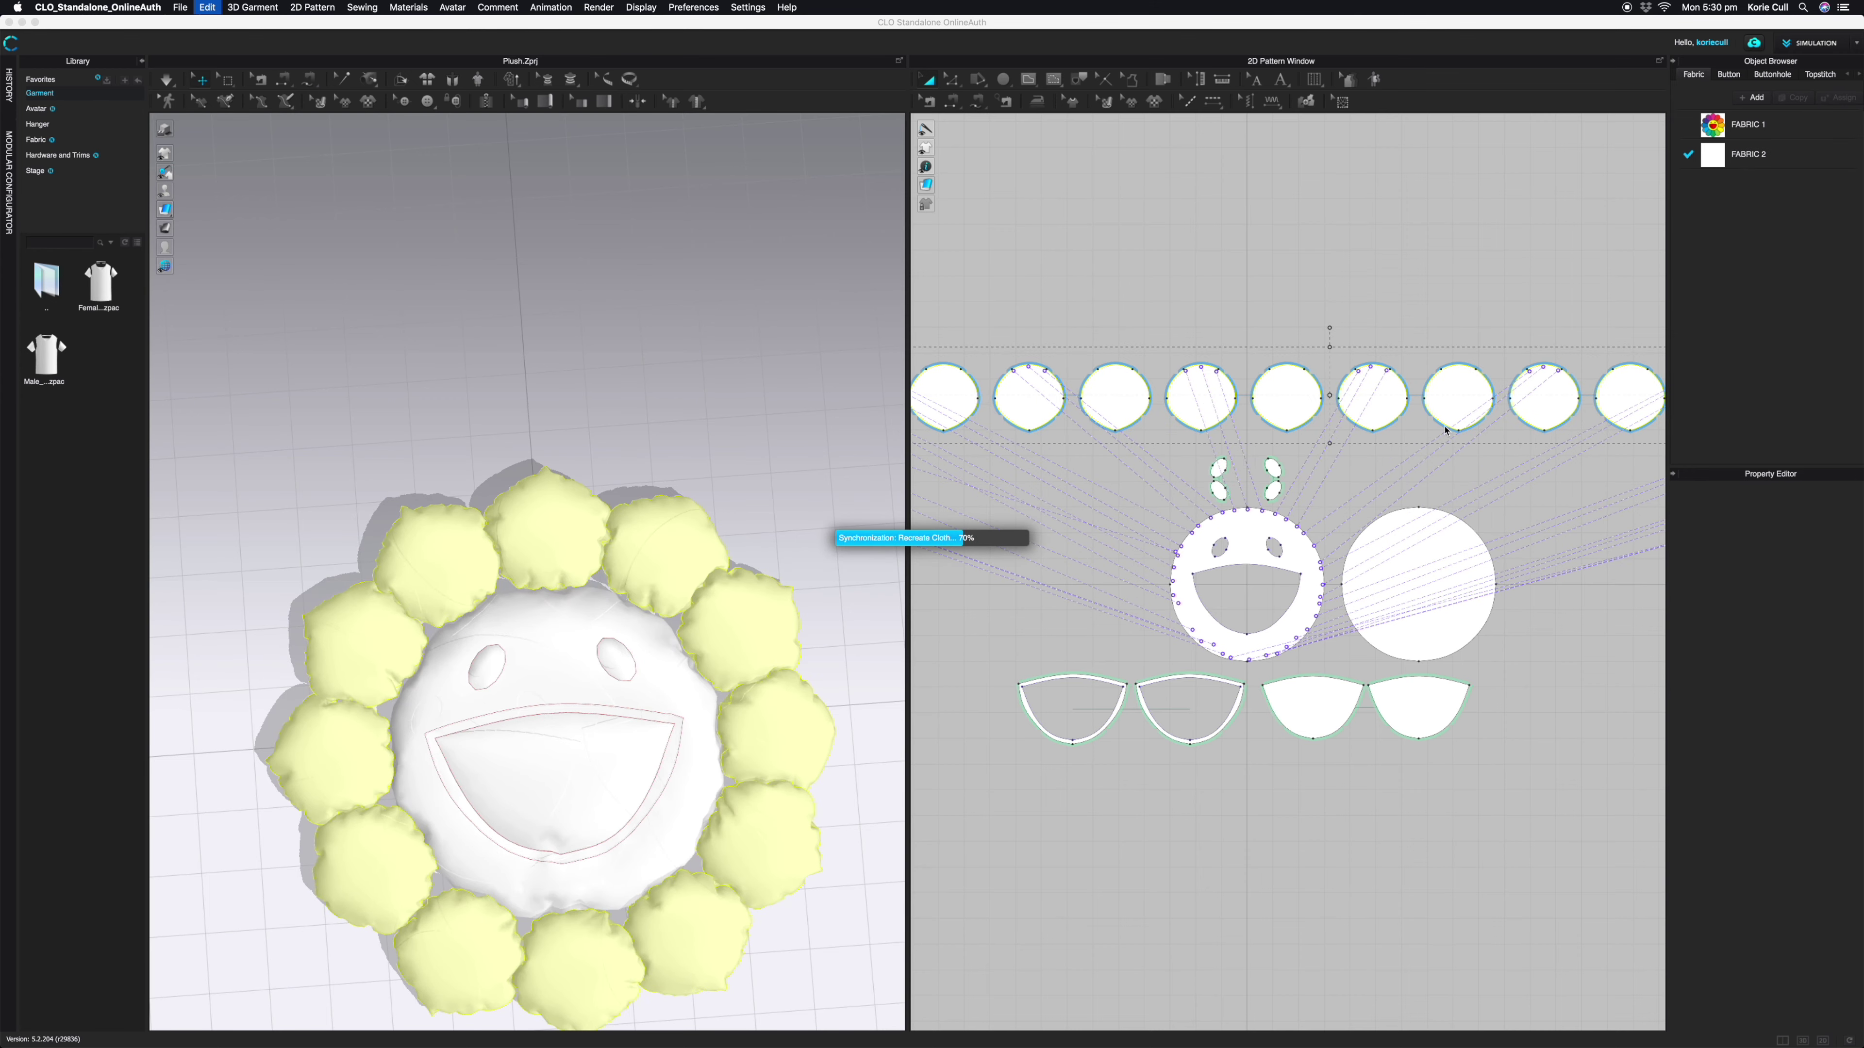
Step: Enter particle distance 20, reselect the petal row, and drag its bottom handle down into ovals
scroll(1508, 473, down, 5)
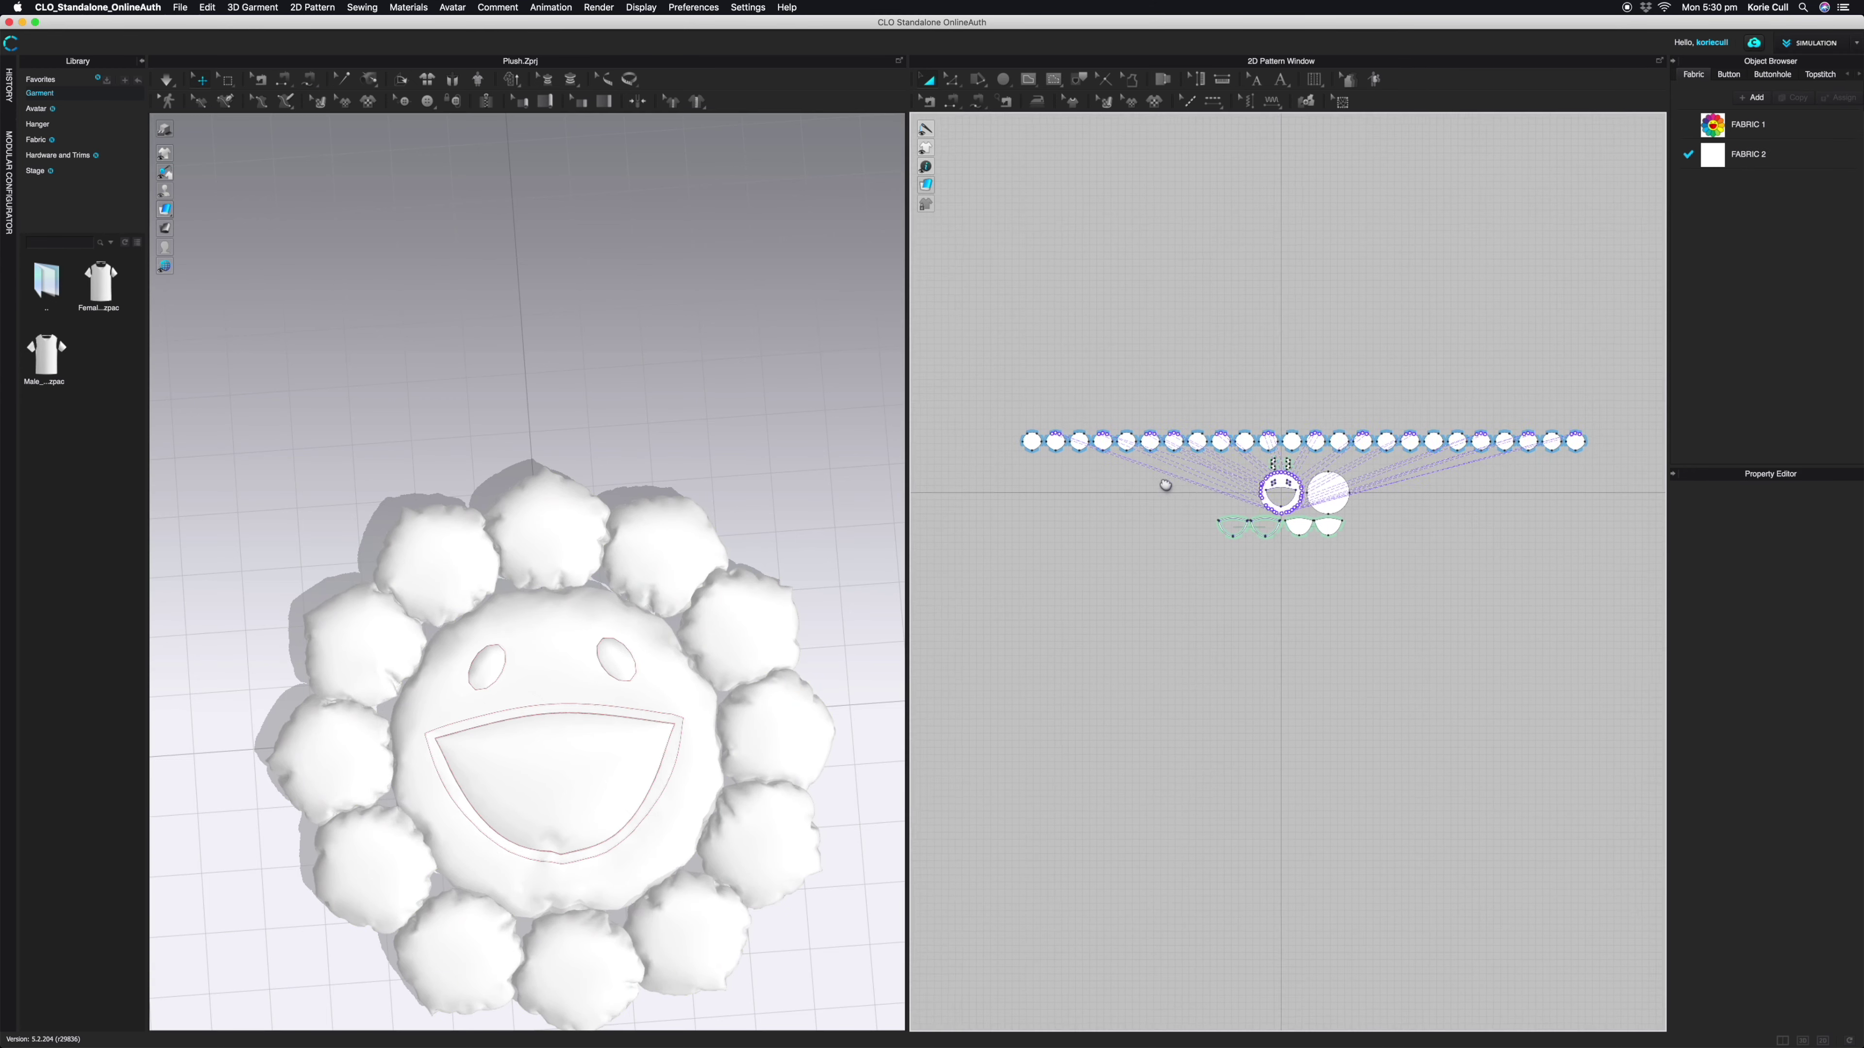
click(1814, 756)
text(20)
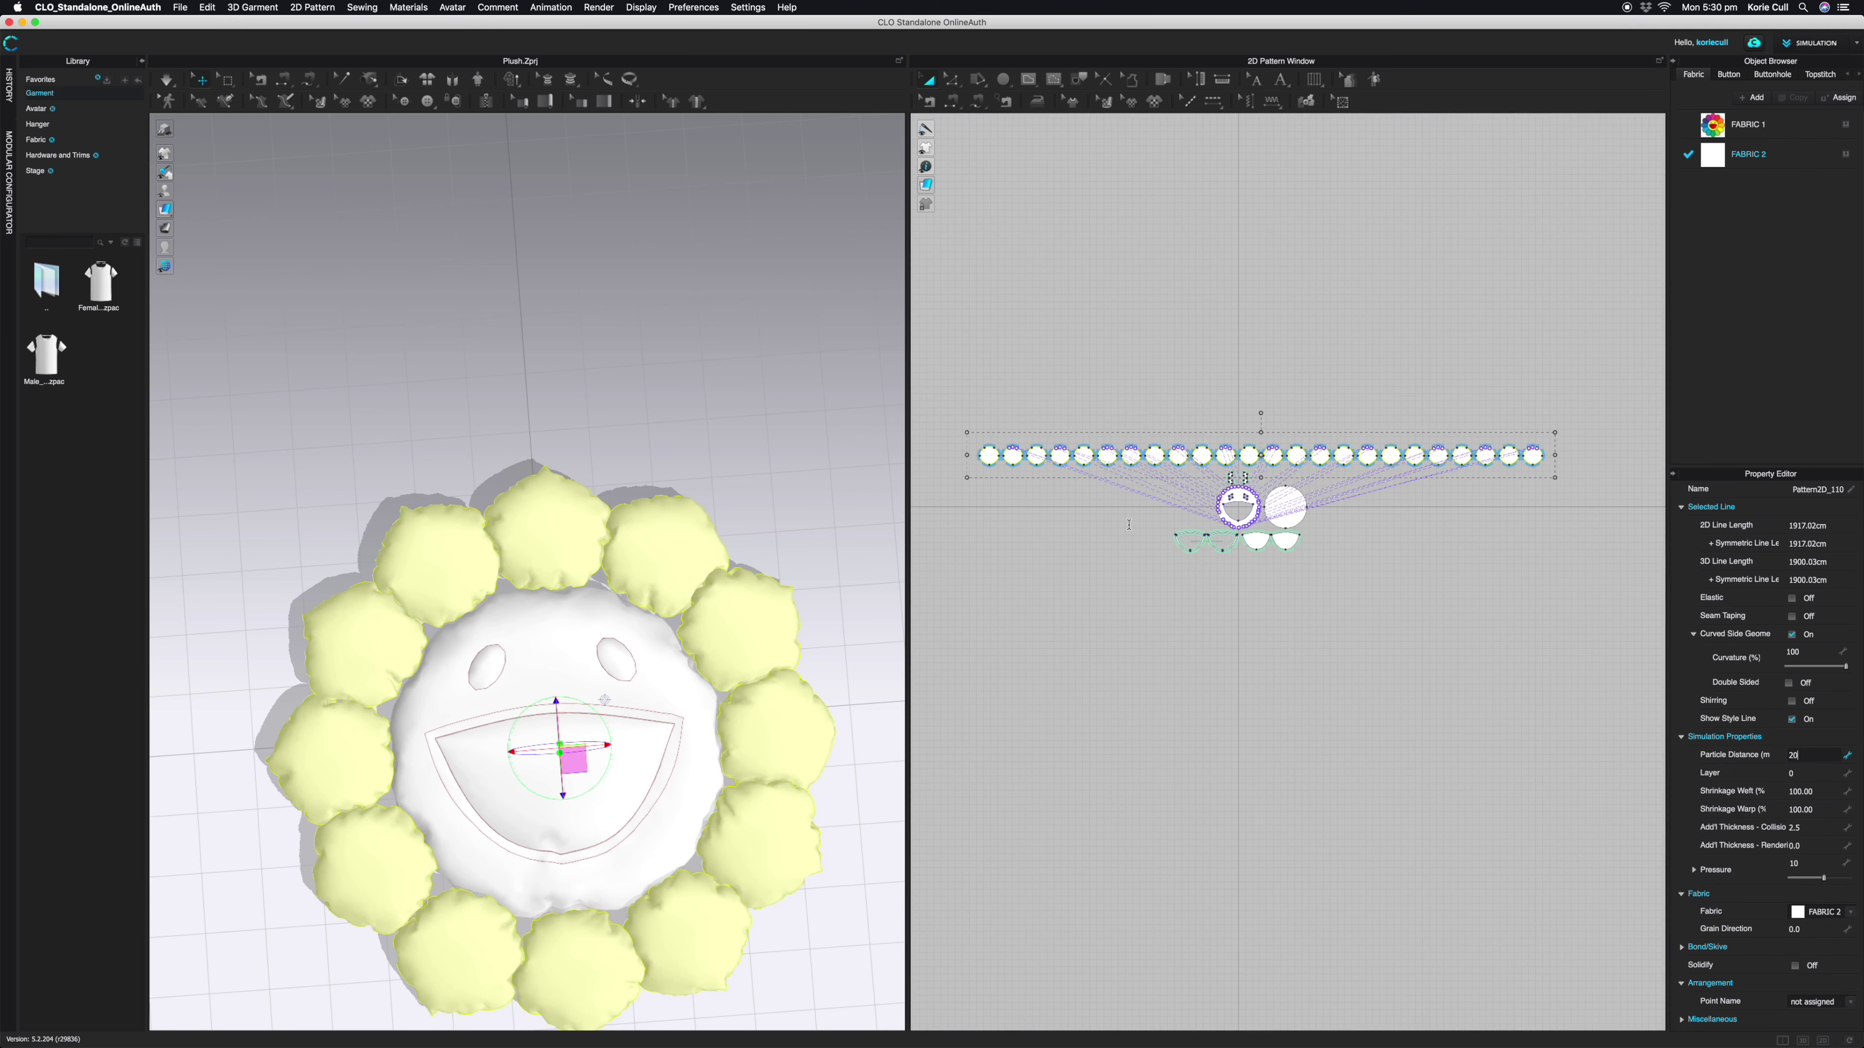
click(1066, 540)
scroll(1025, 487, up, 1)
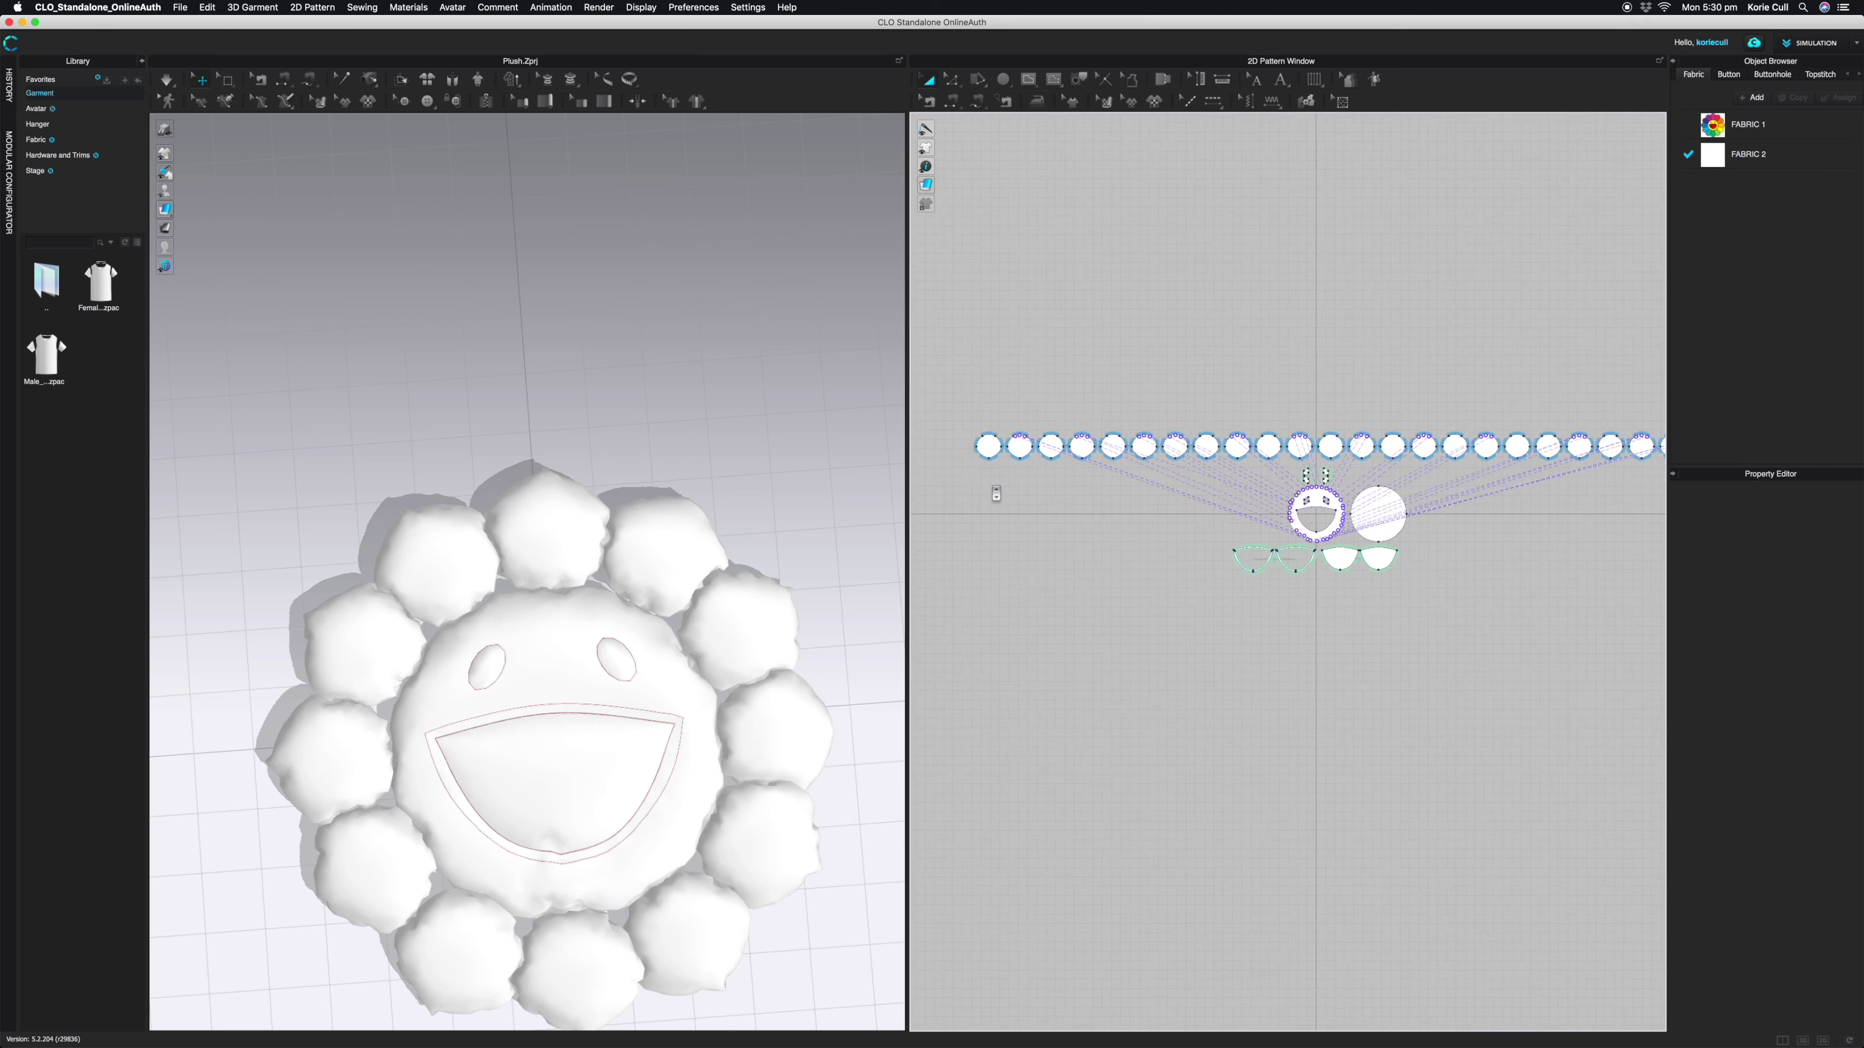
drag(961, 449, 1633, 409)
scroll(1234, 478, up, 4)
drag(1315, 460, 1307, 475)
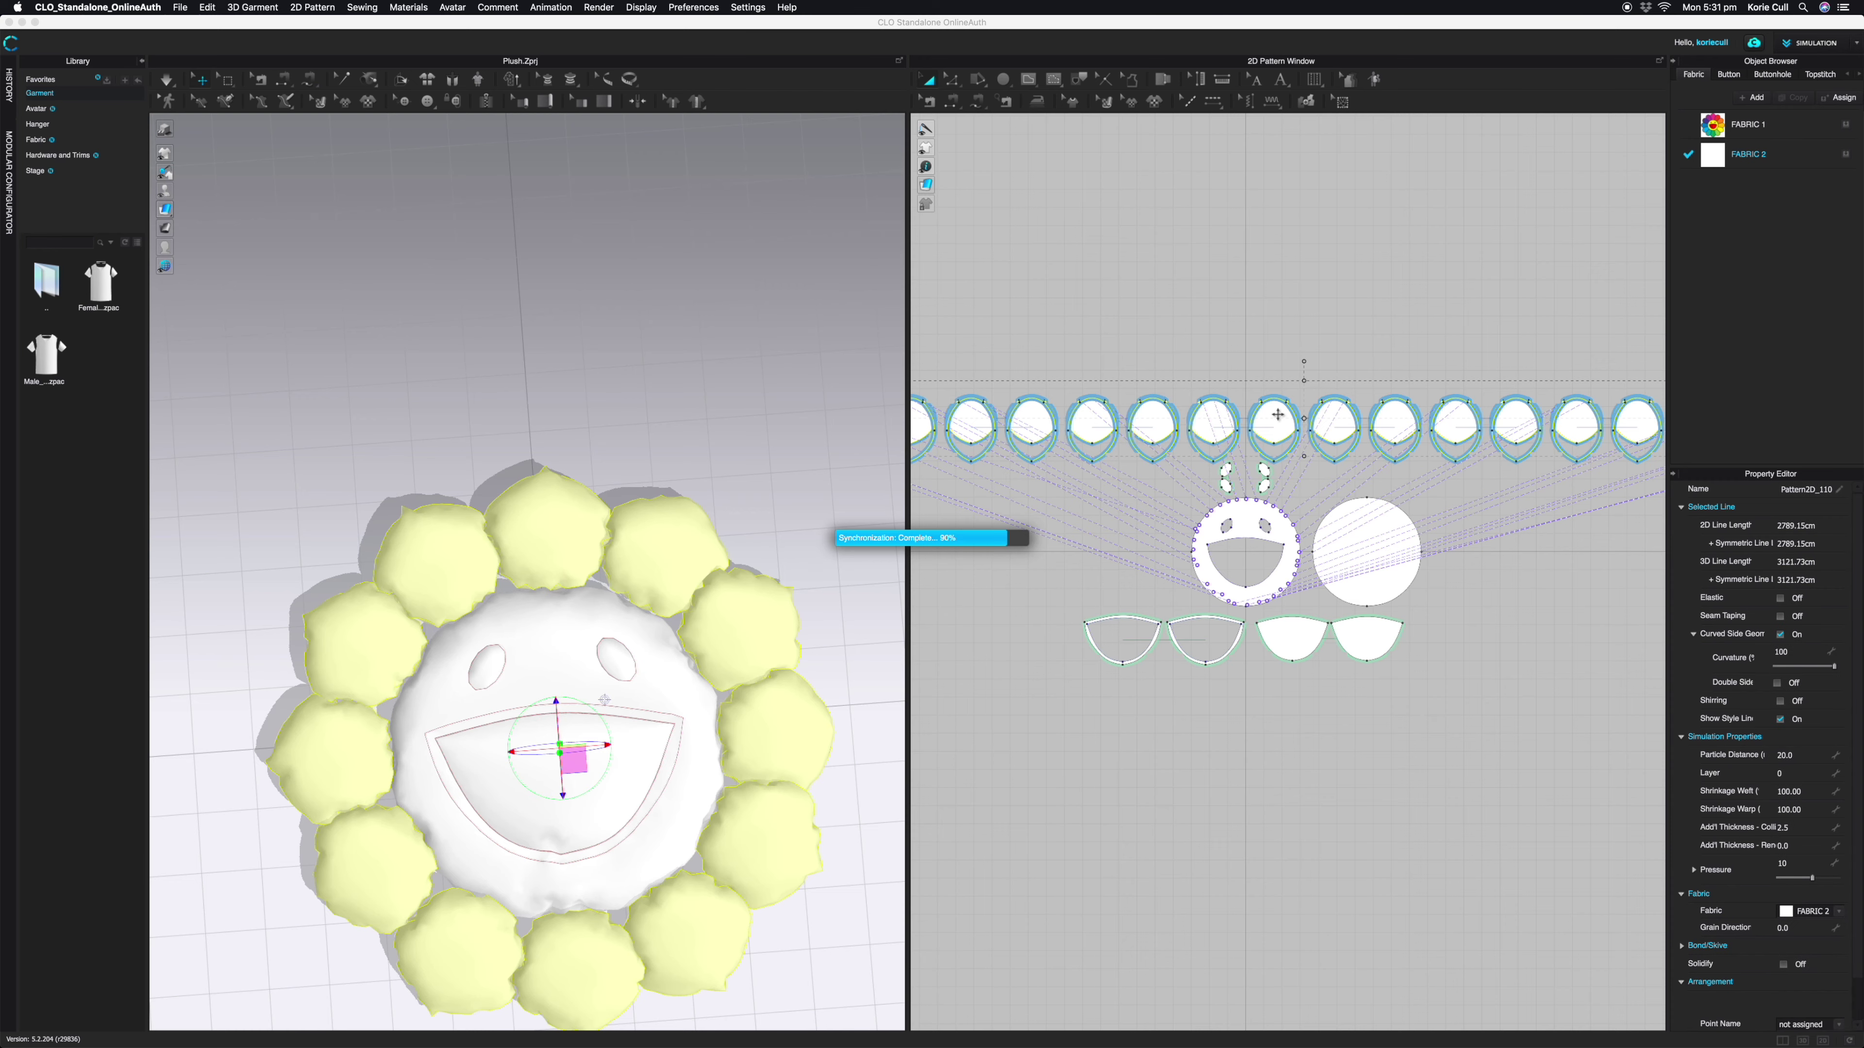
Step: Sync the oval petal shape to the 3D plush, compare round versus oval via undo/redo, and orbit to inspect
click(1363, 305)
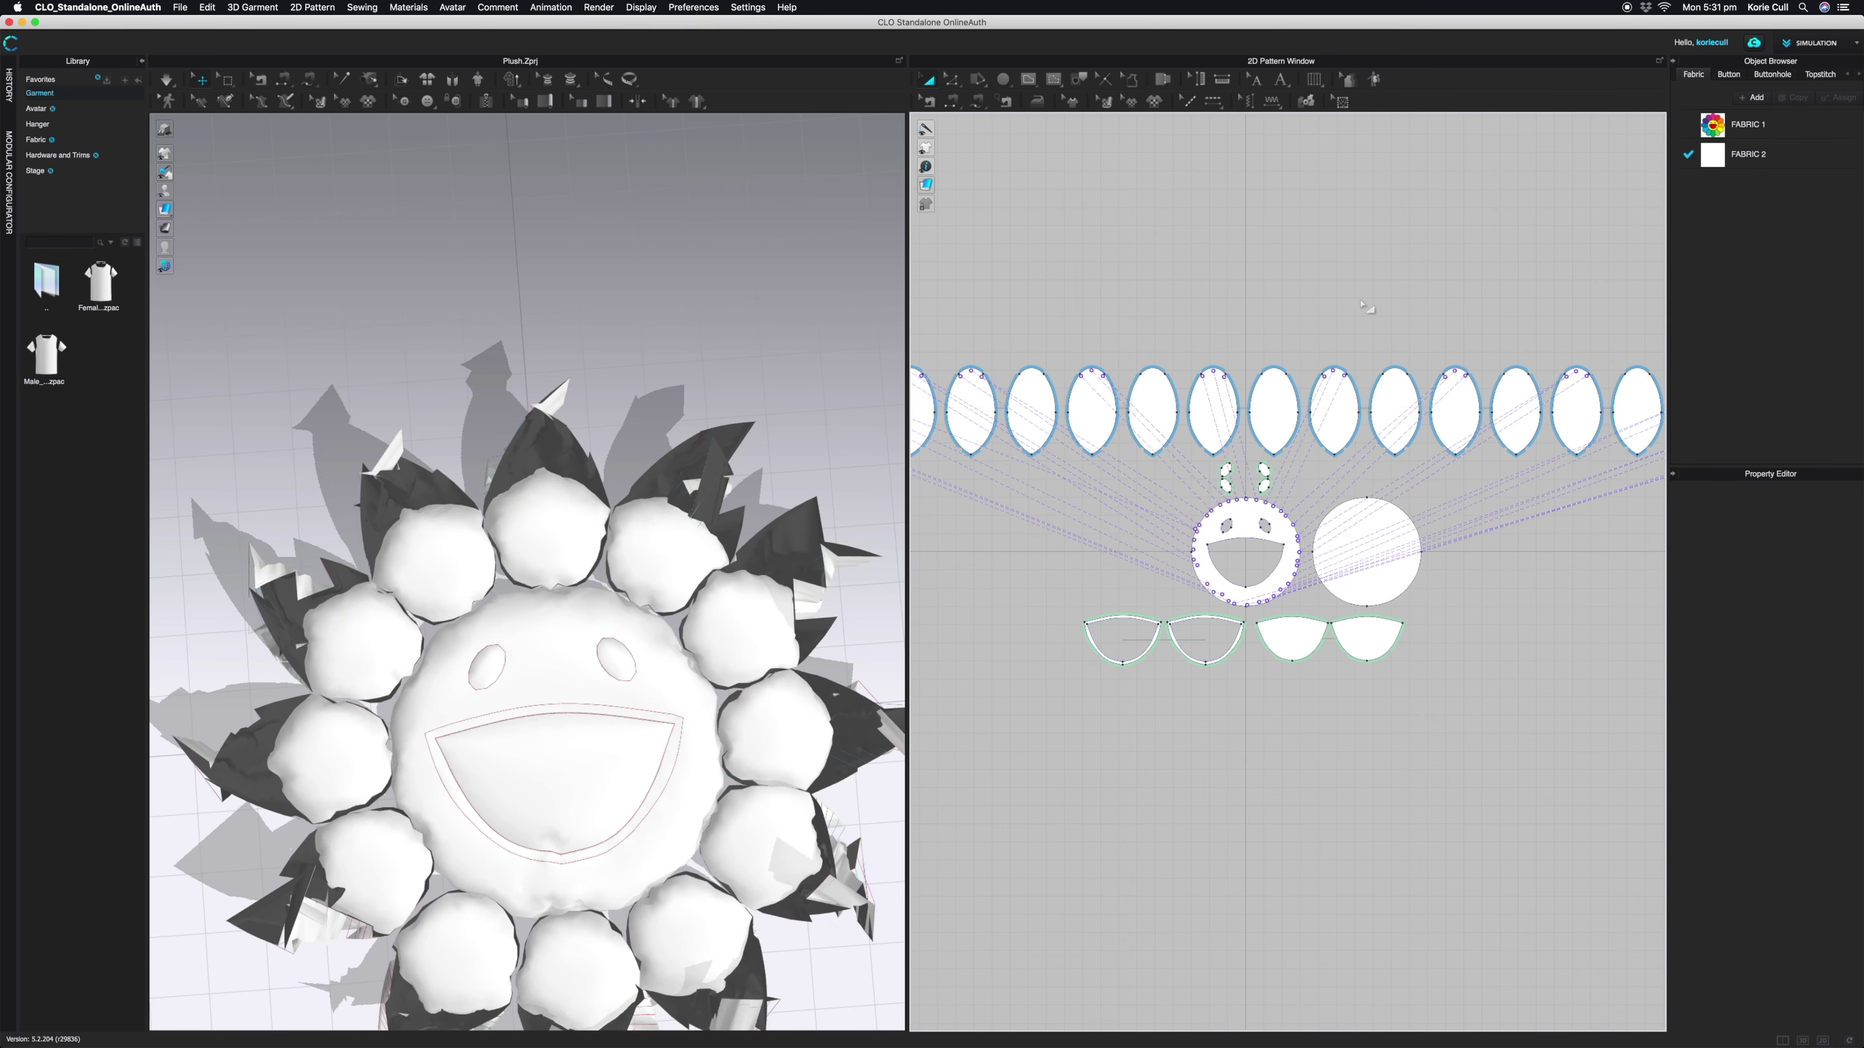
key(super+z)
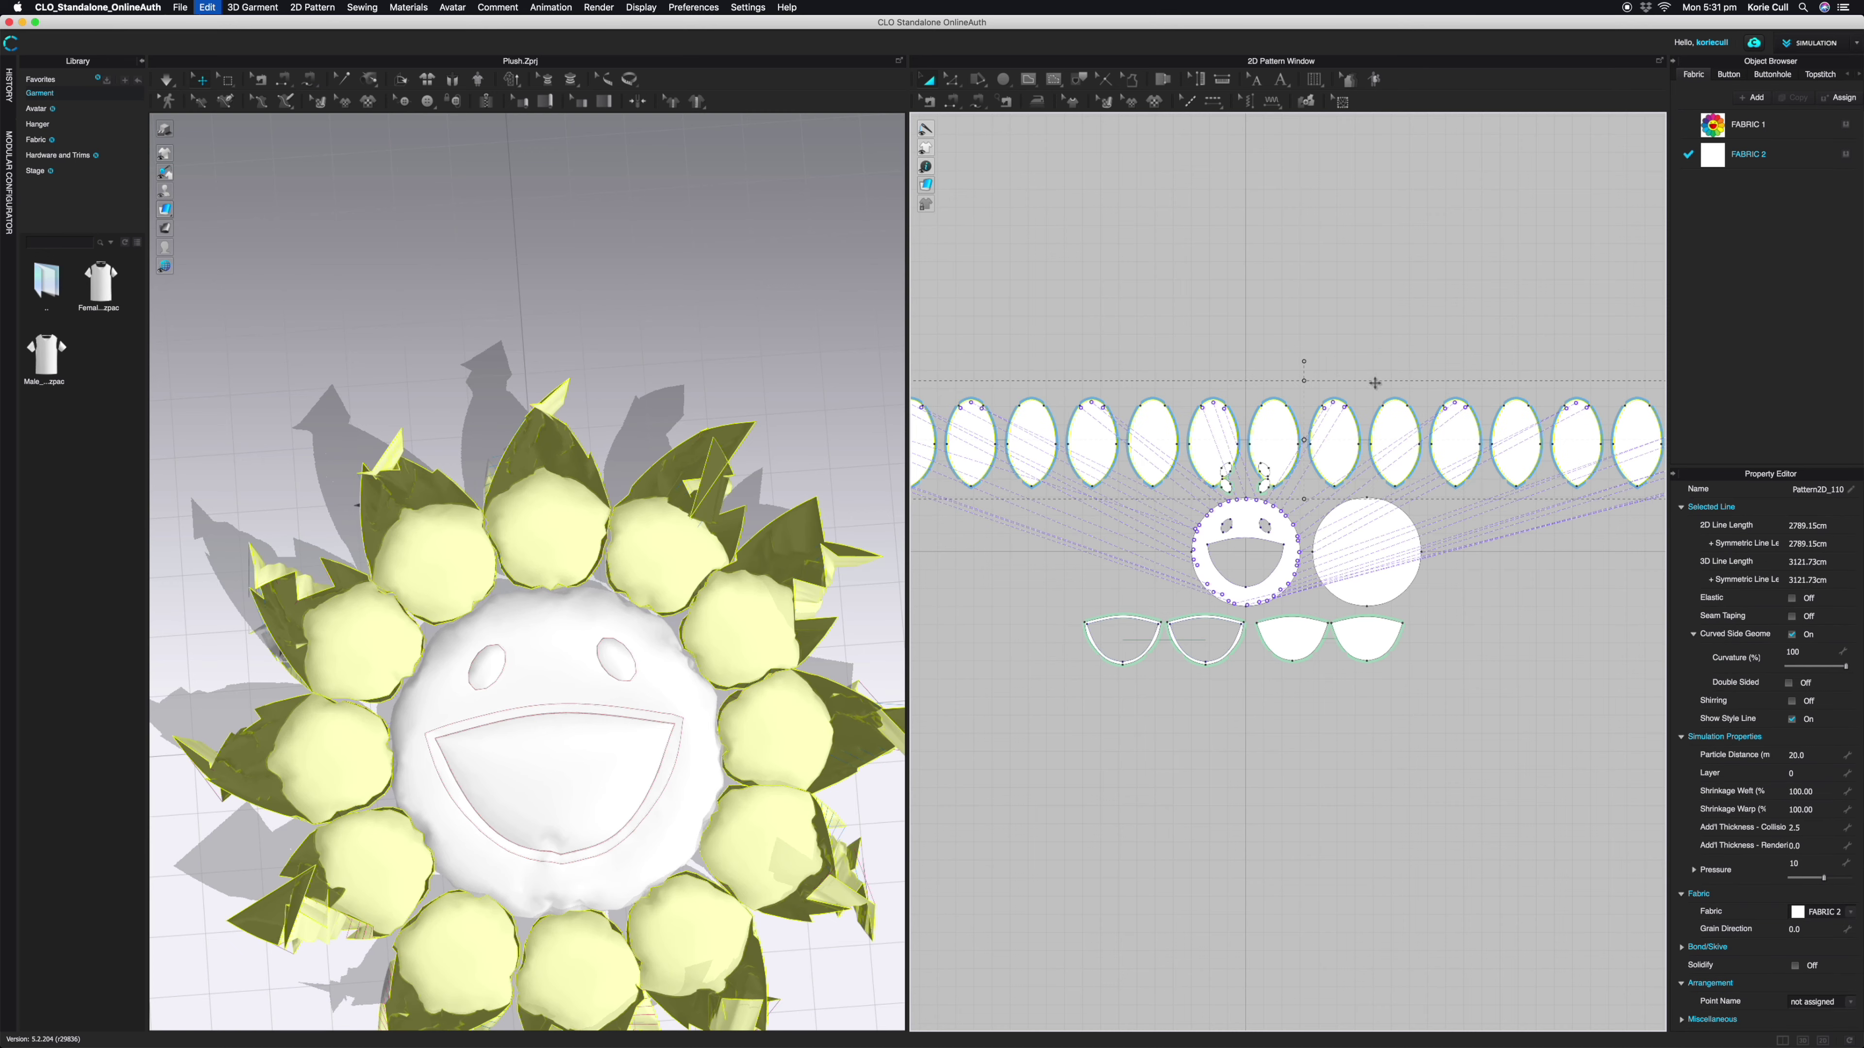
key(super+z)
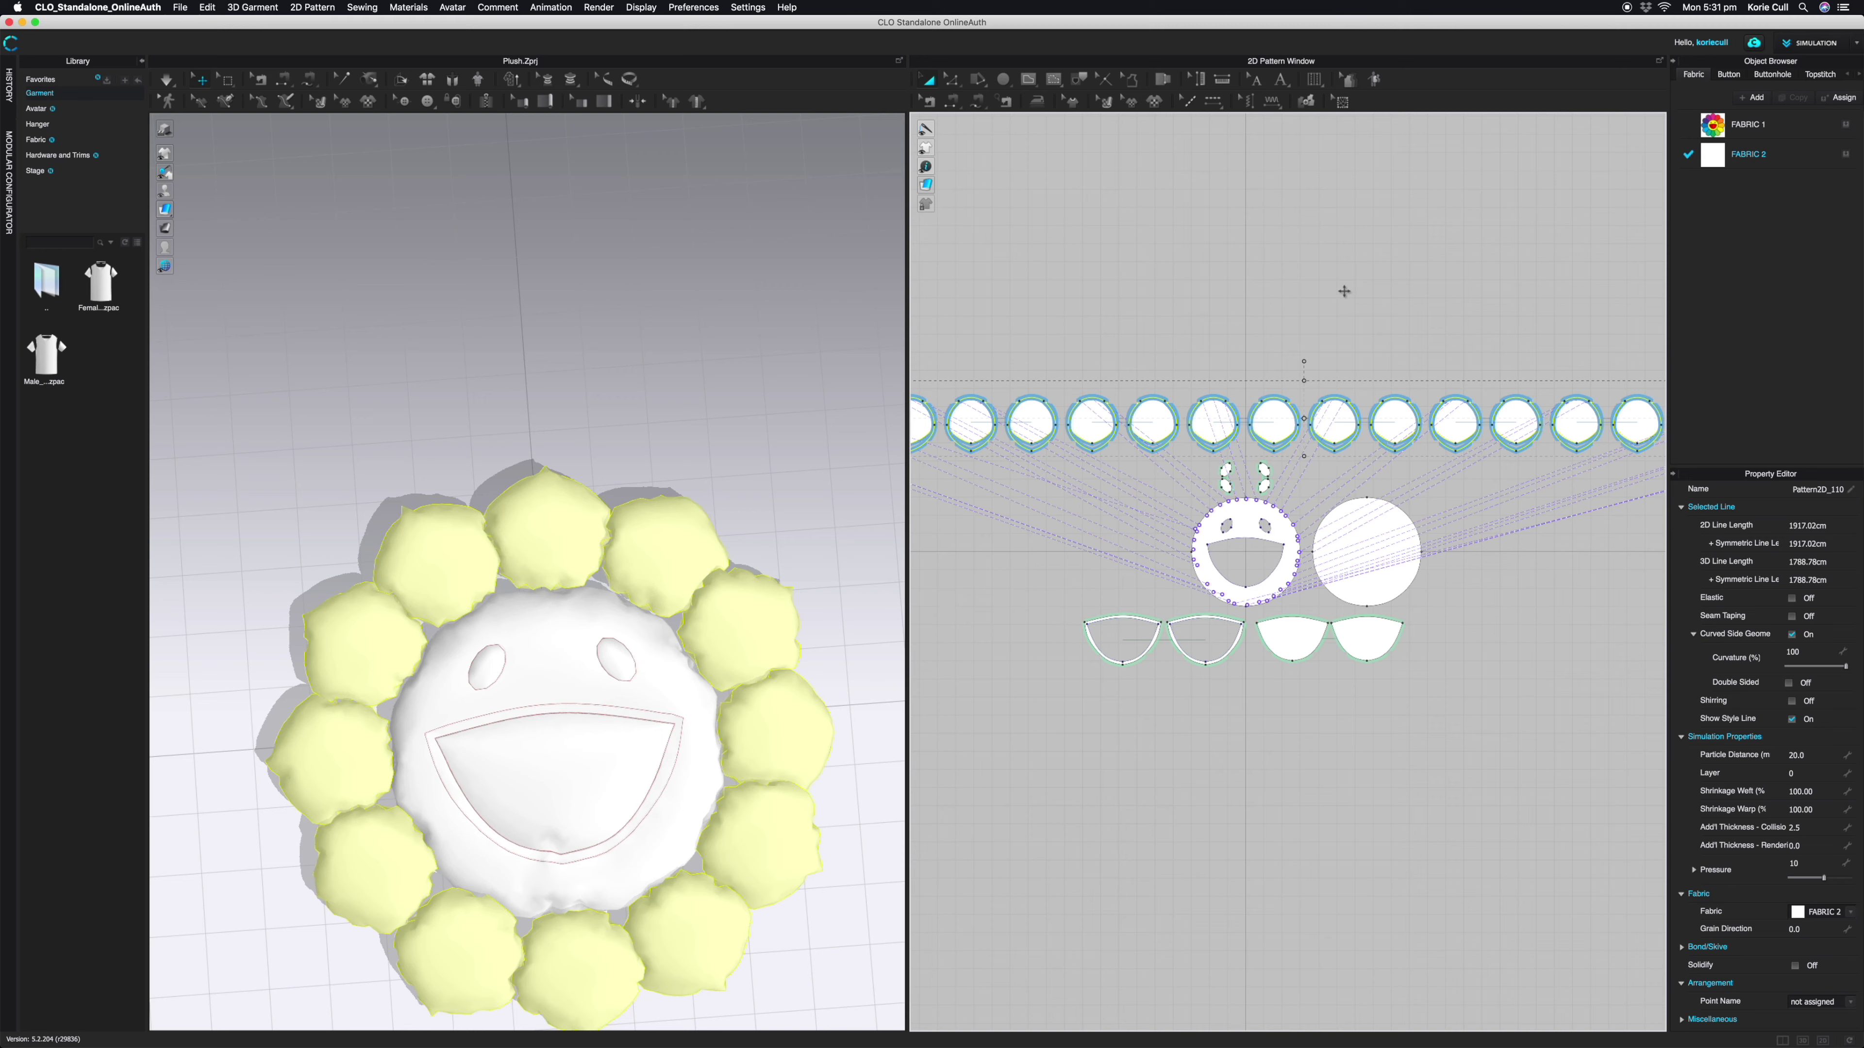
key(super+y)
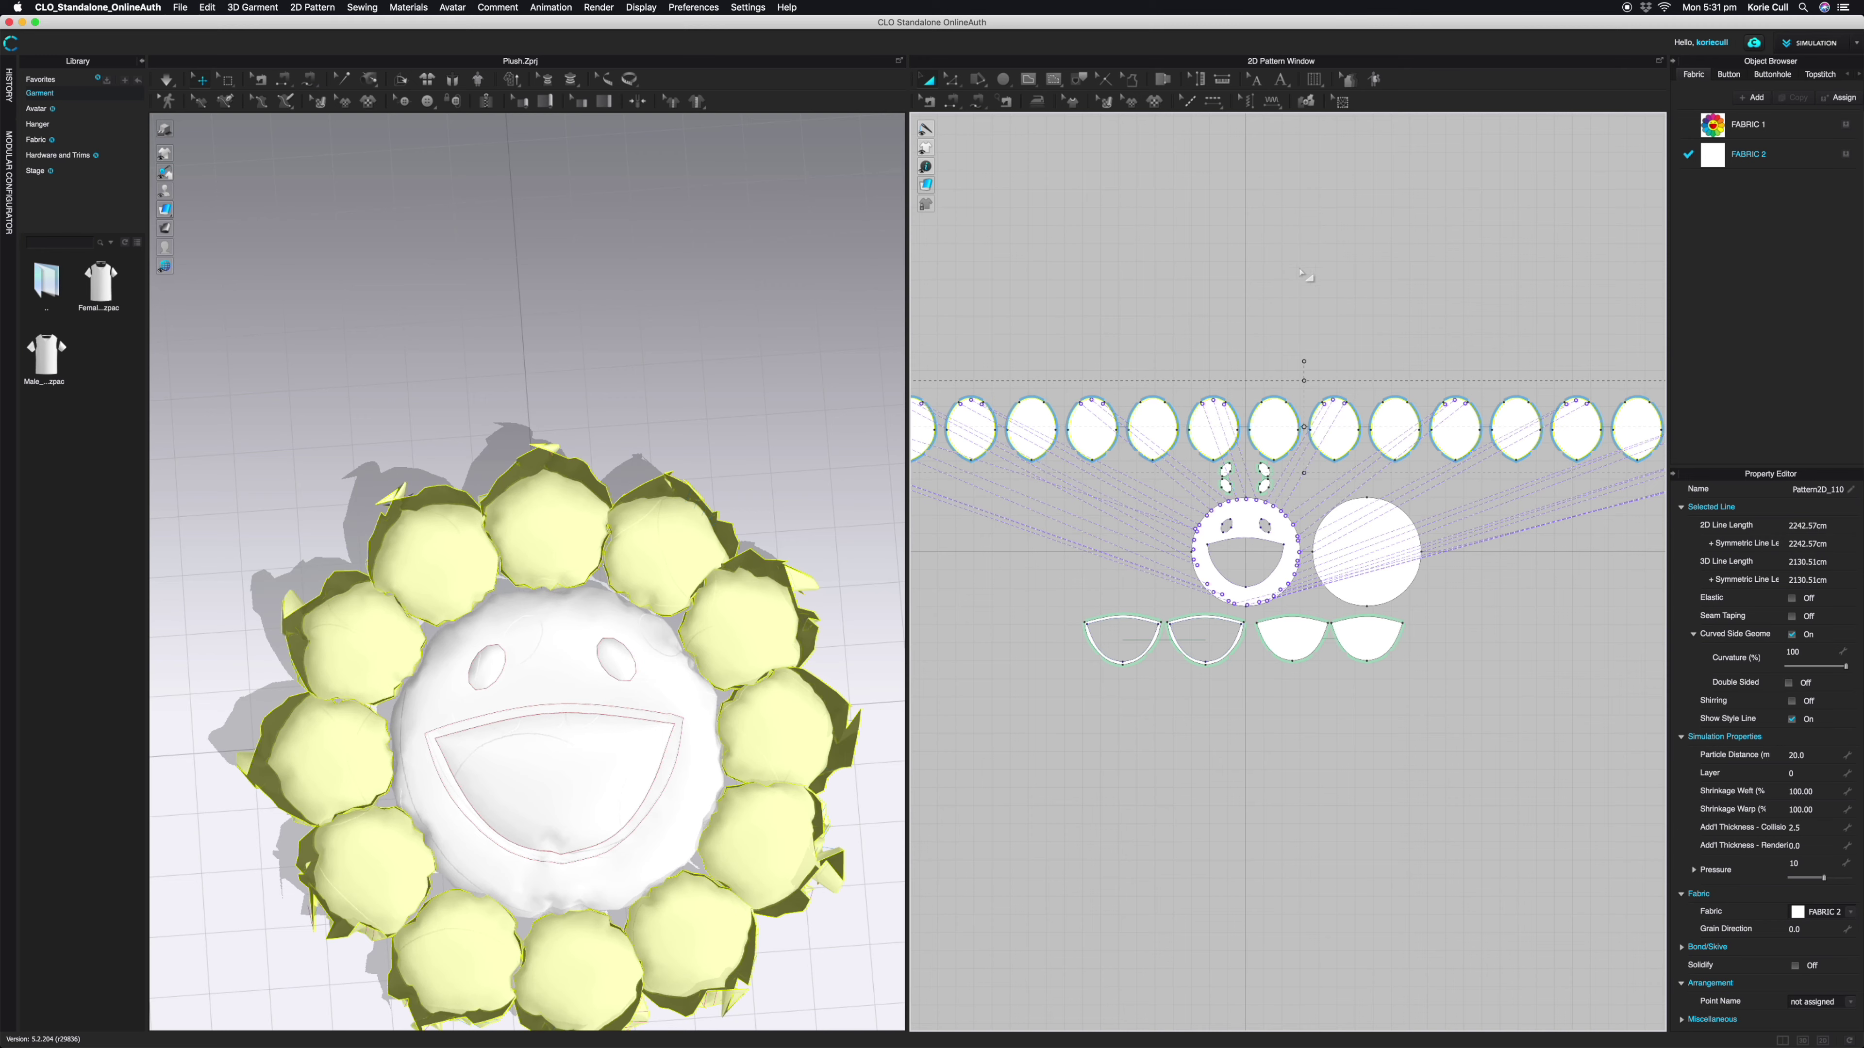
key(super+z)
right_drag(440, 440, 411, 543)
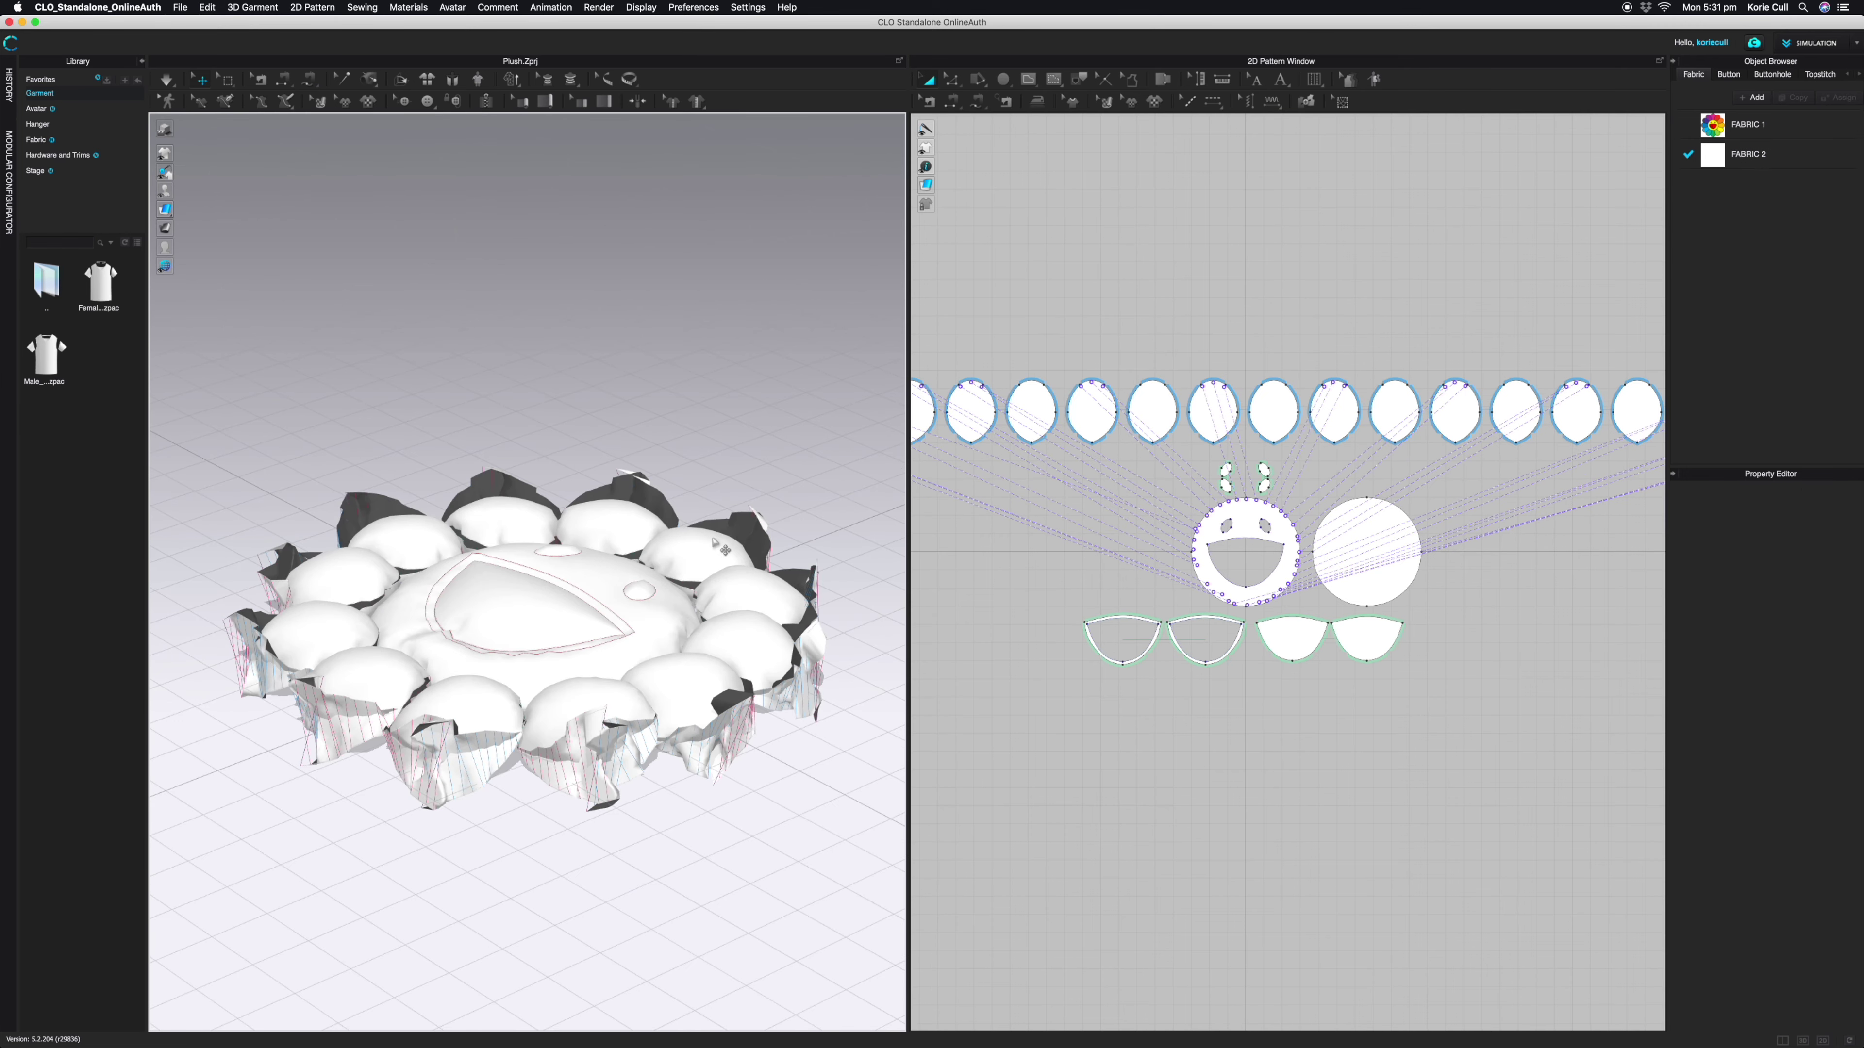
key(super+y)
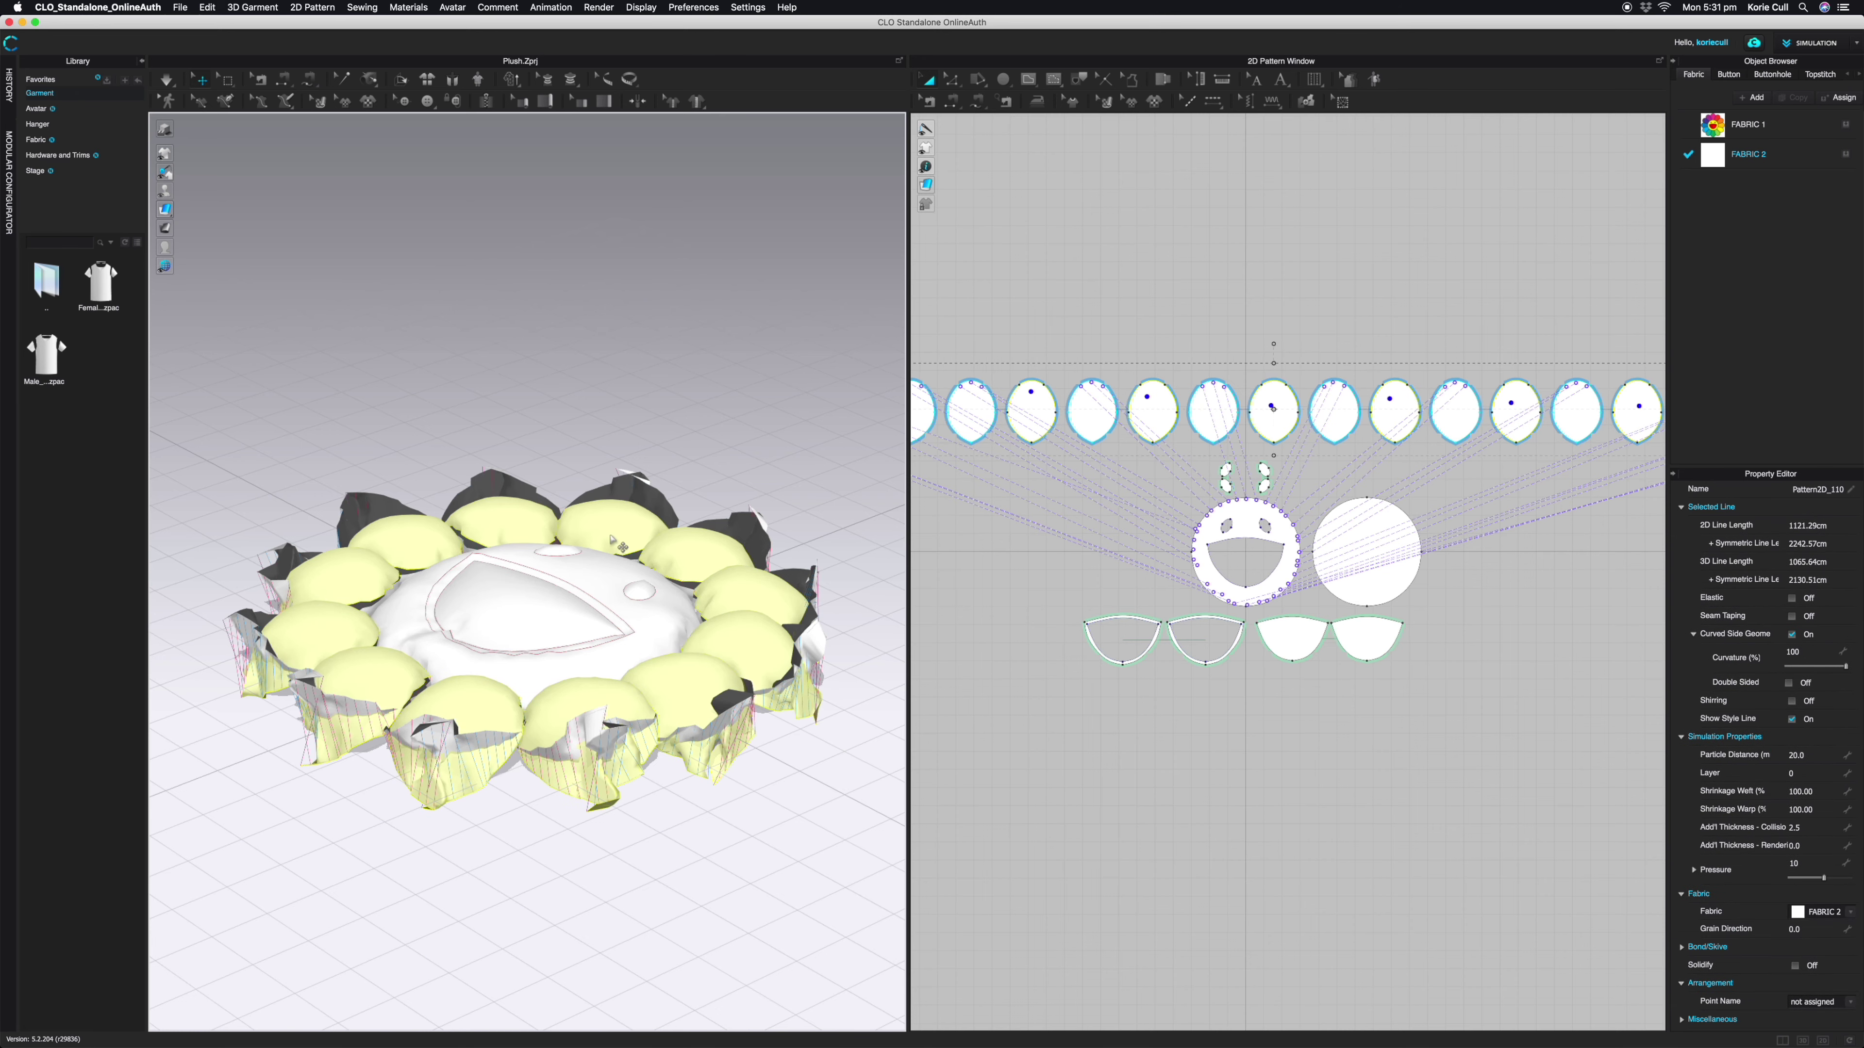
click(608, 498)
right_drag(608, 497, 798, 408)
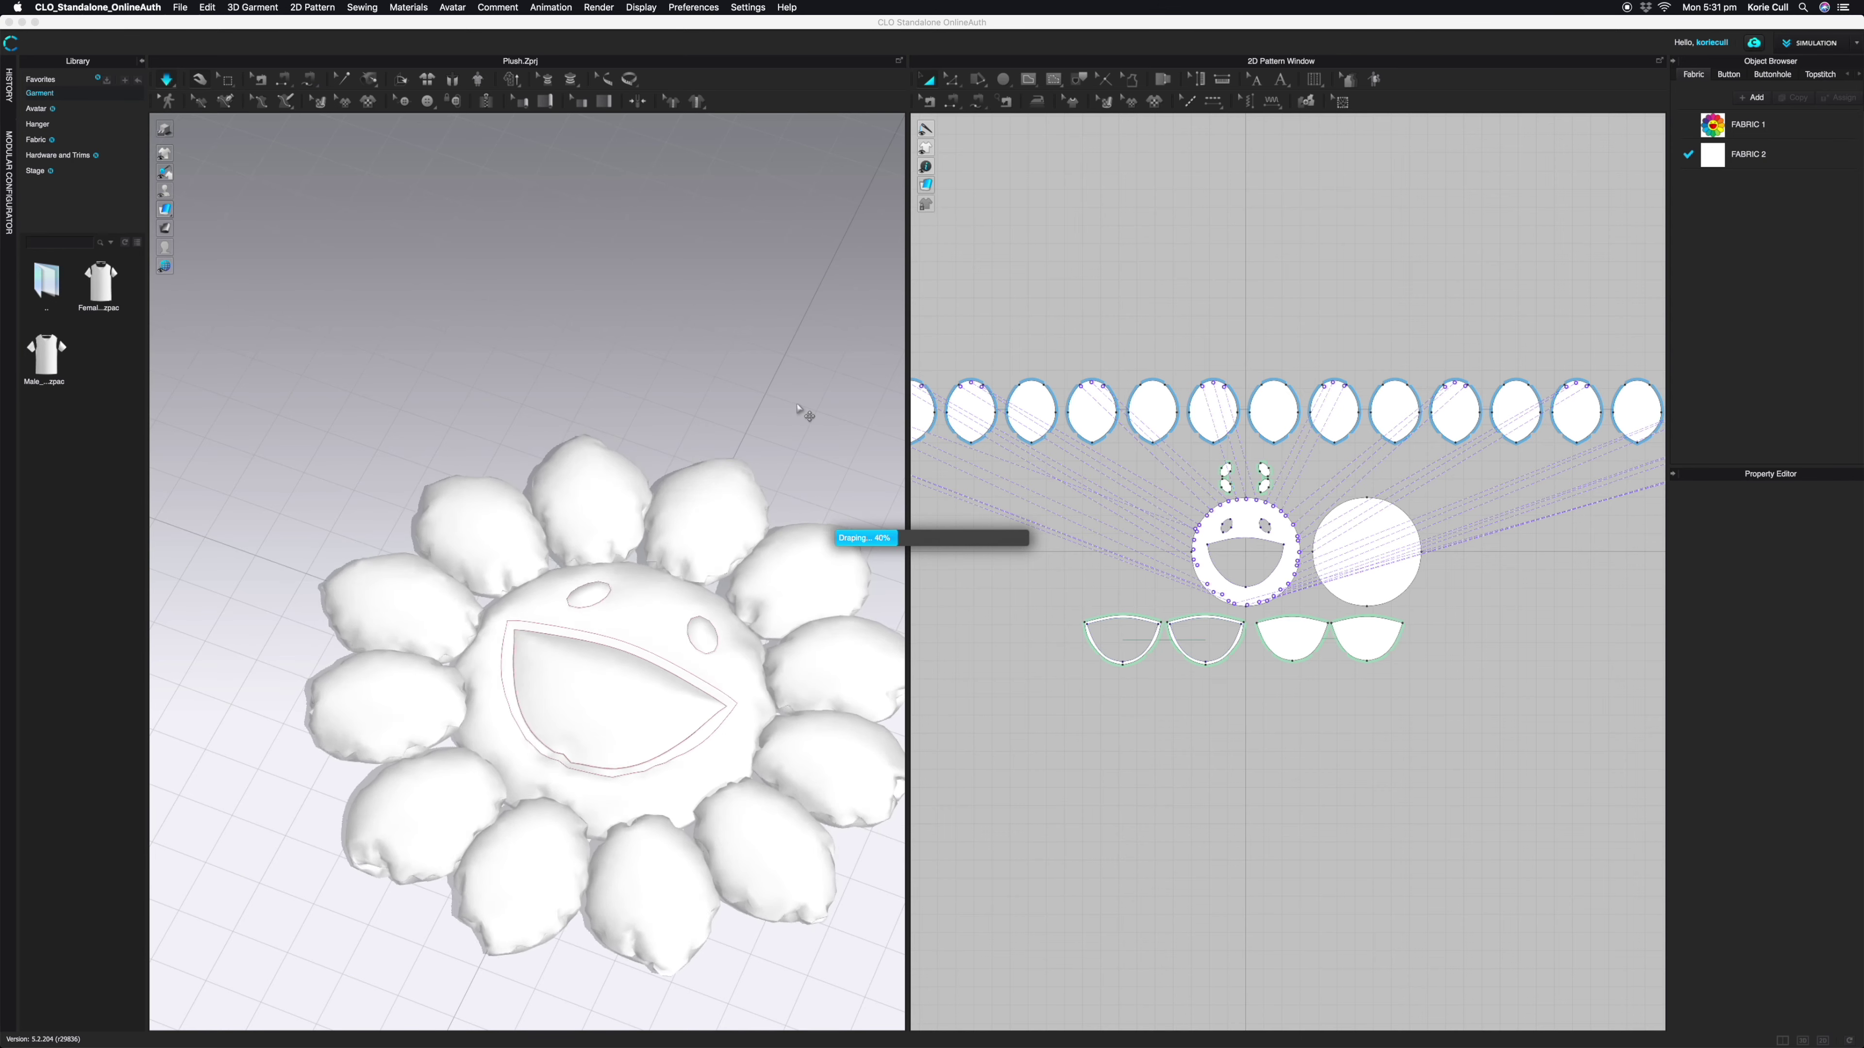
Step: Bring the petals into view and try raising the first petal's bottom point with Edit Point, then undo it
right_drag(805, 411, 668, 646)
right_drag(946, 499, 1361, 510)
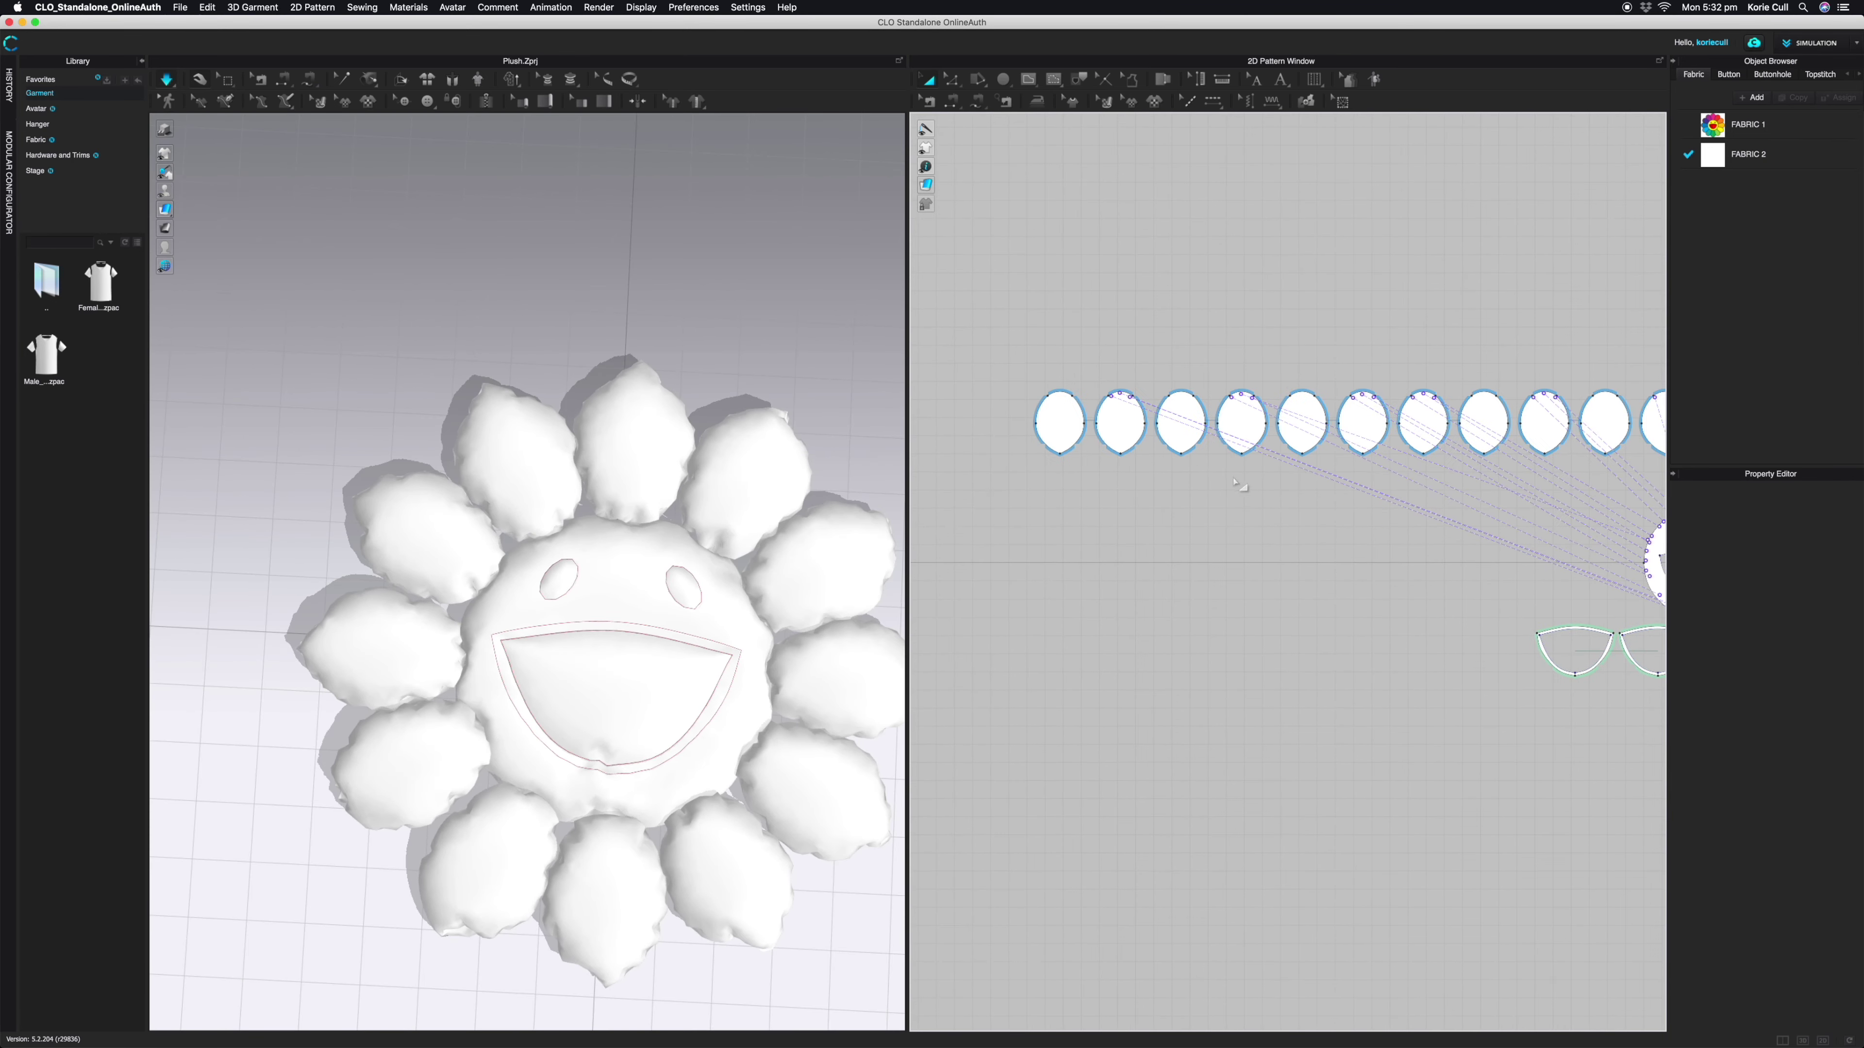
scroll(1063, 457, up, 5)
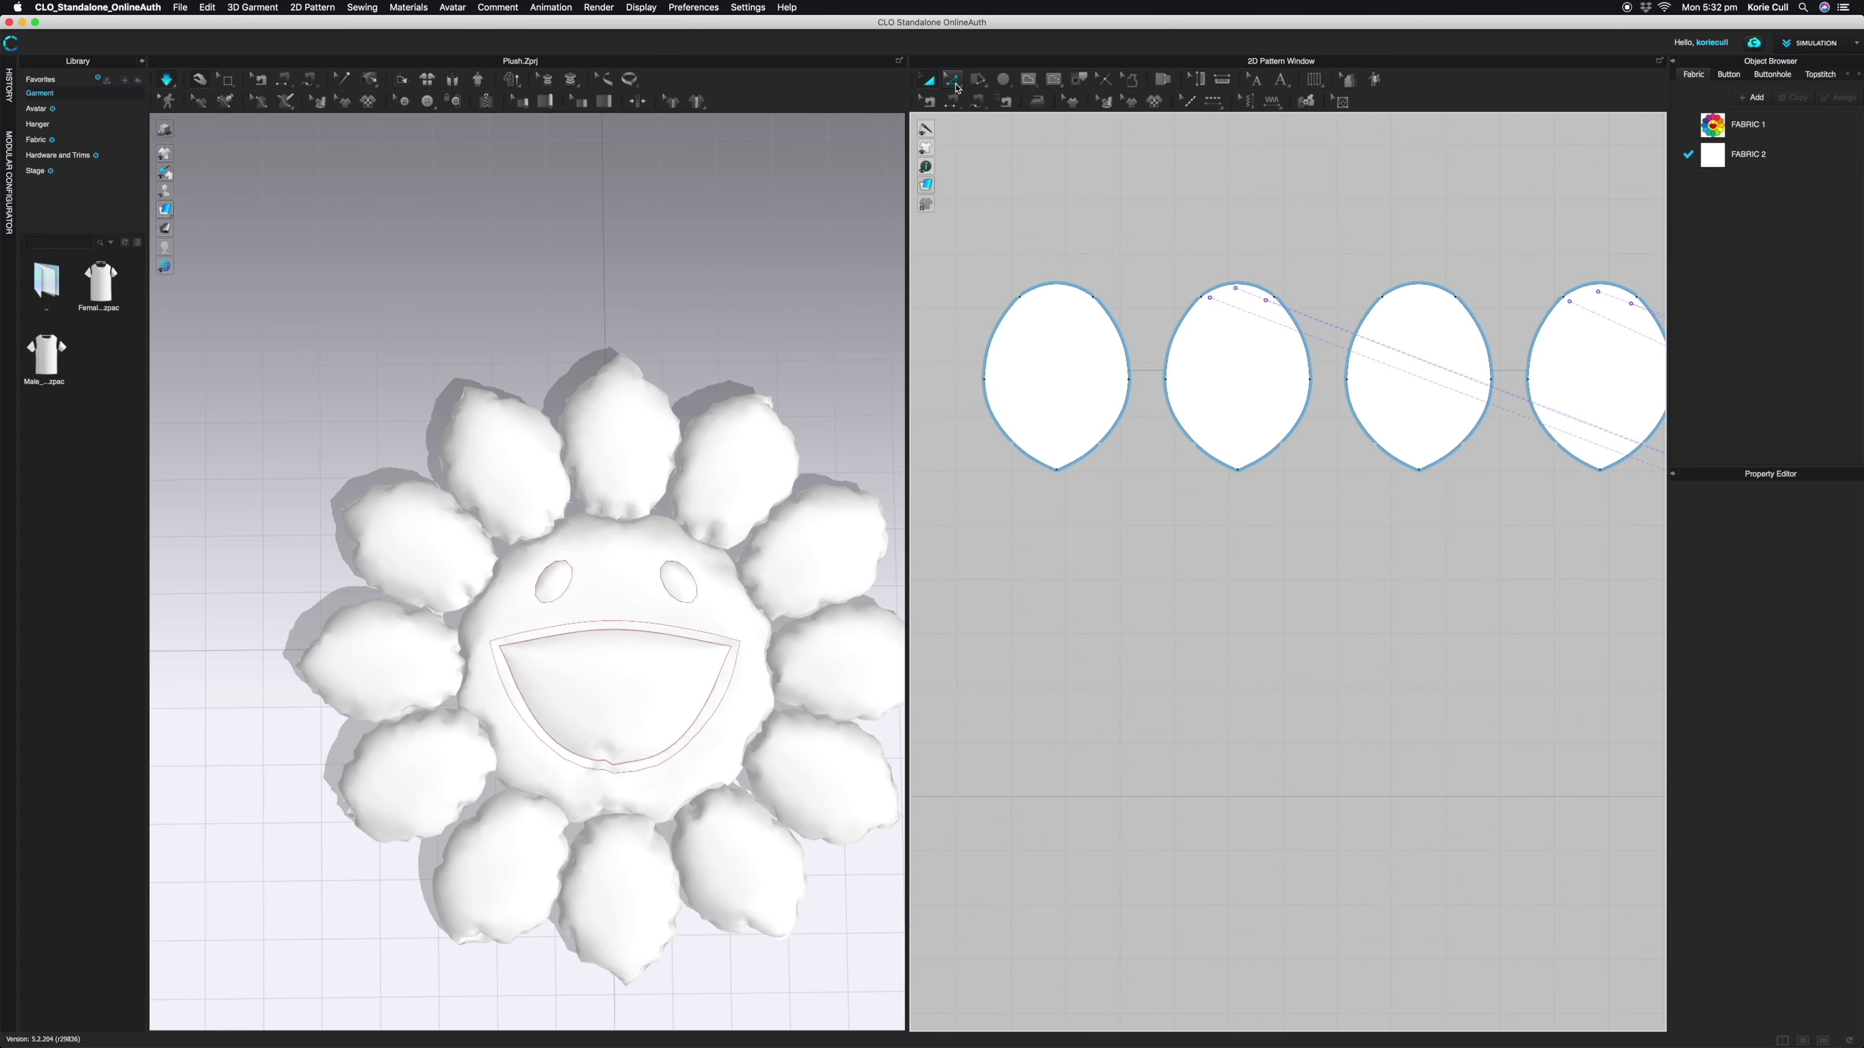
click(956, 86)
click(956, 85)
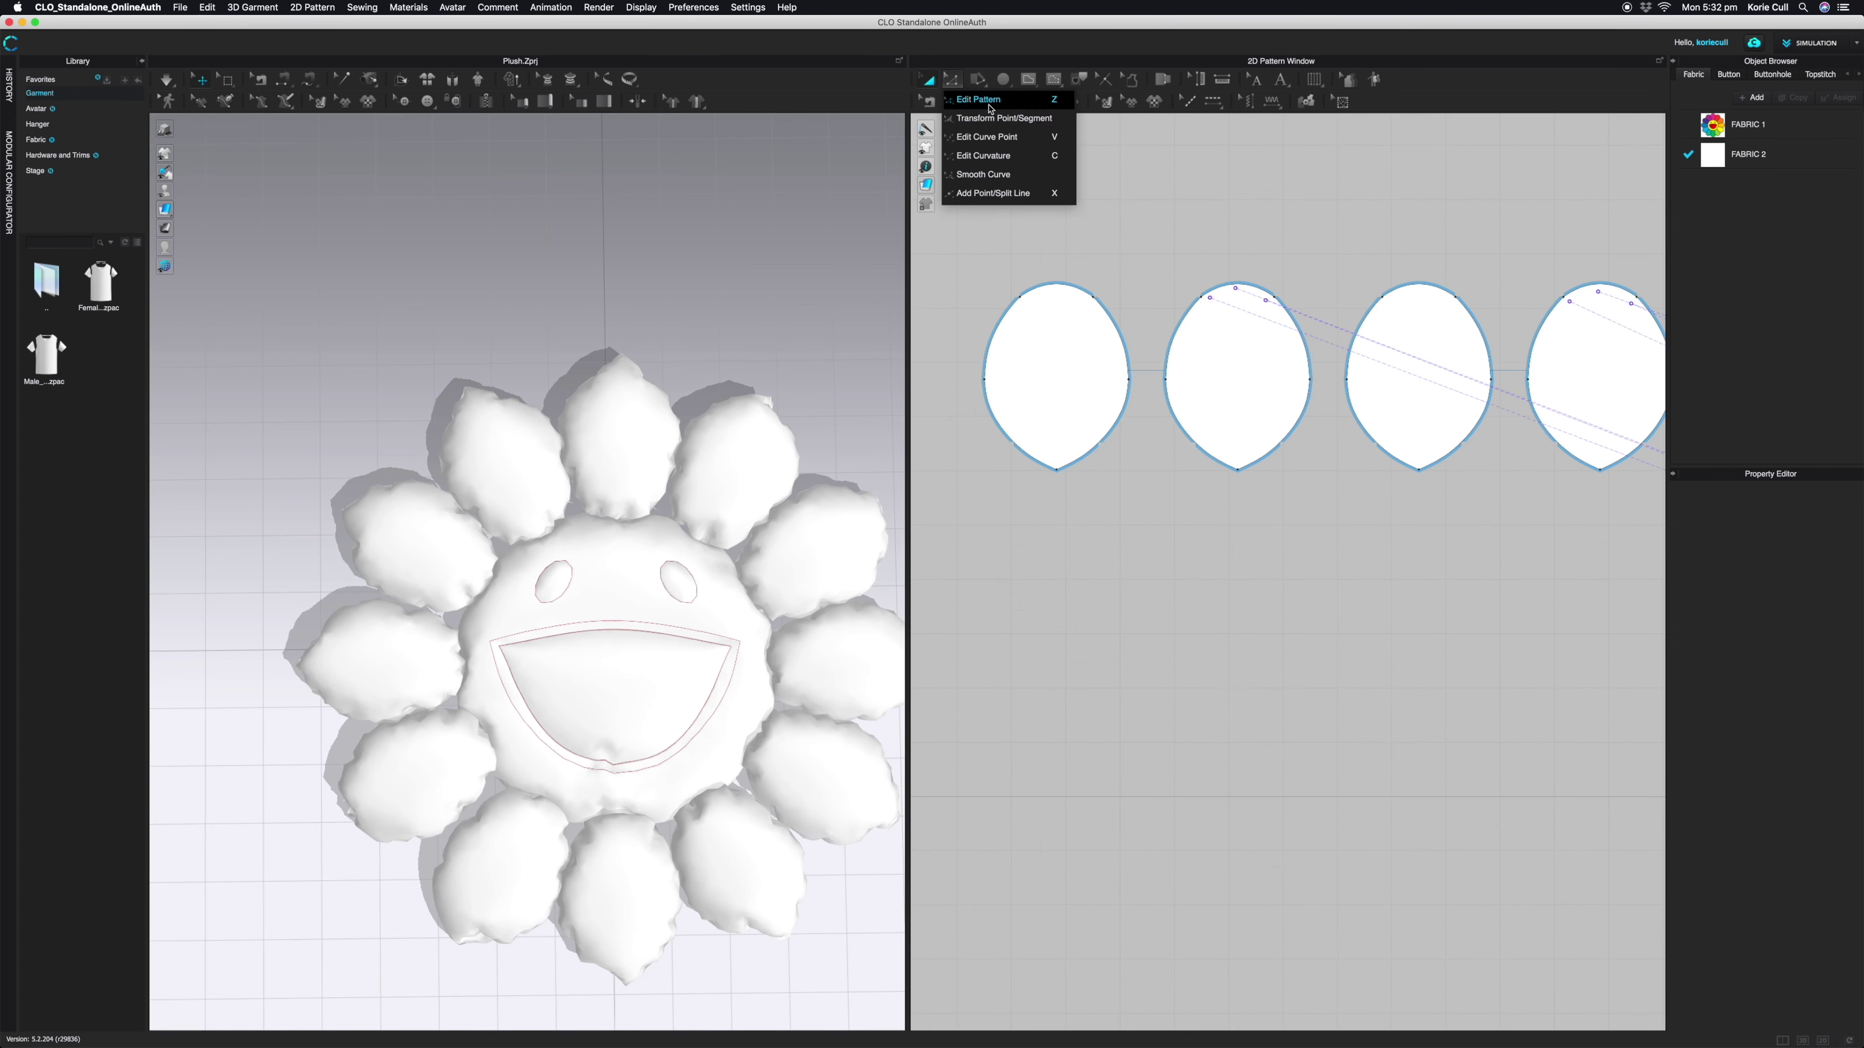
click(1005, 125)
click(1056, 468)
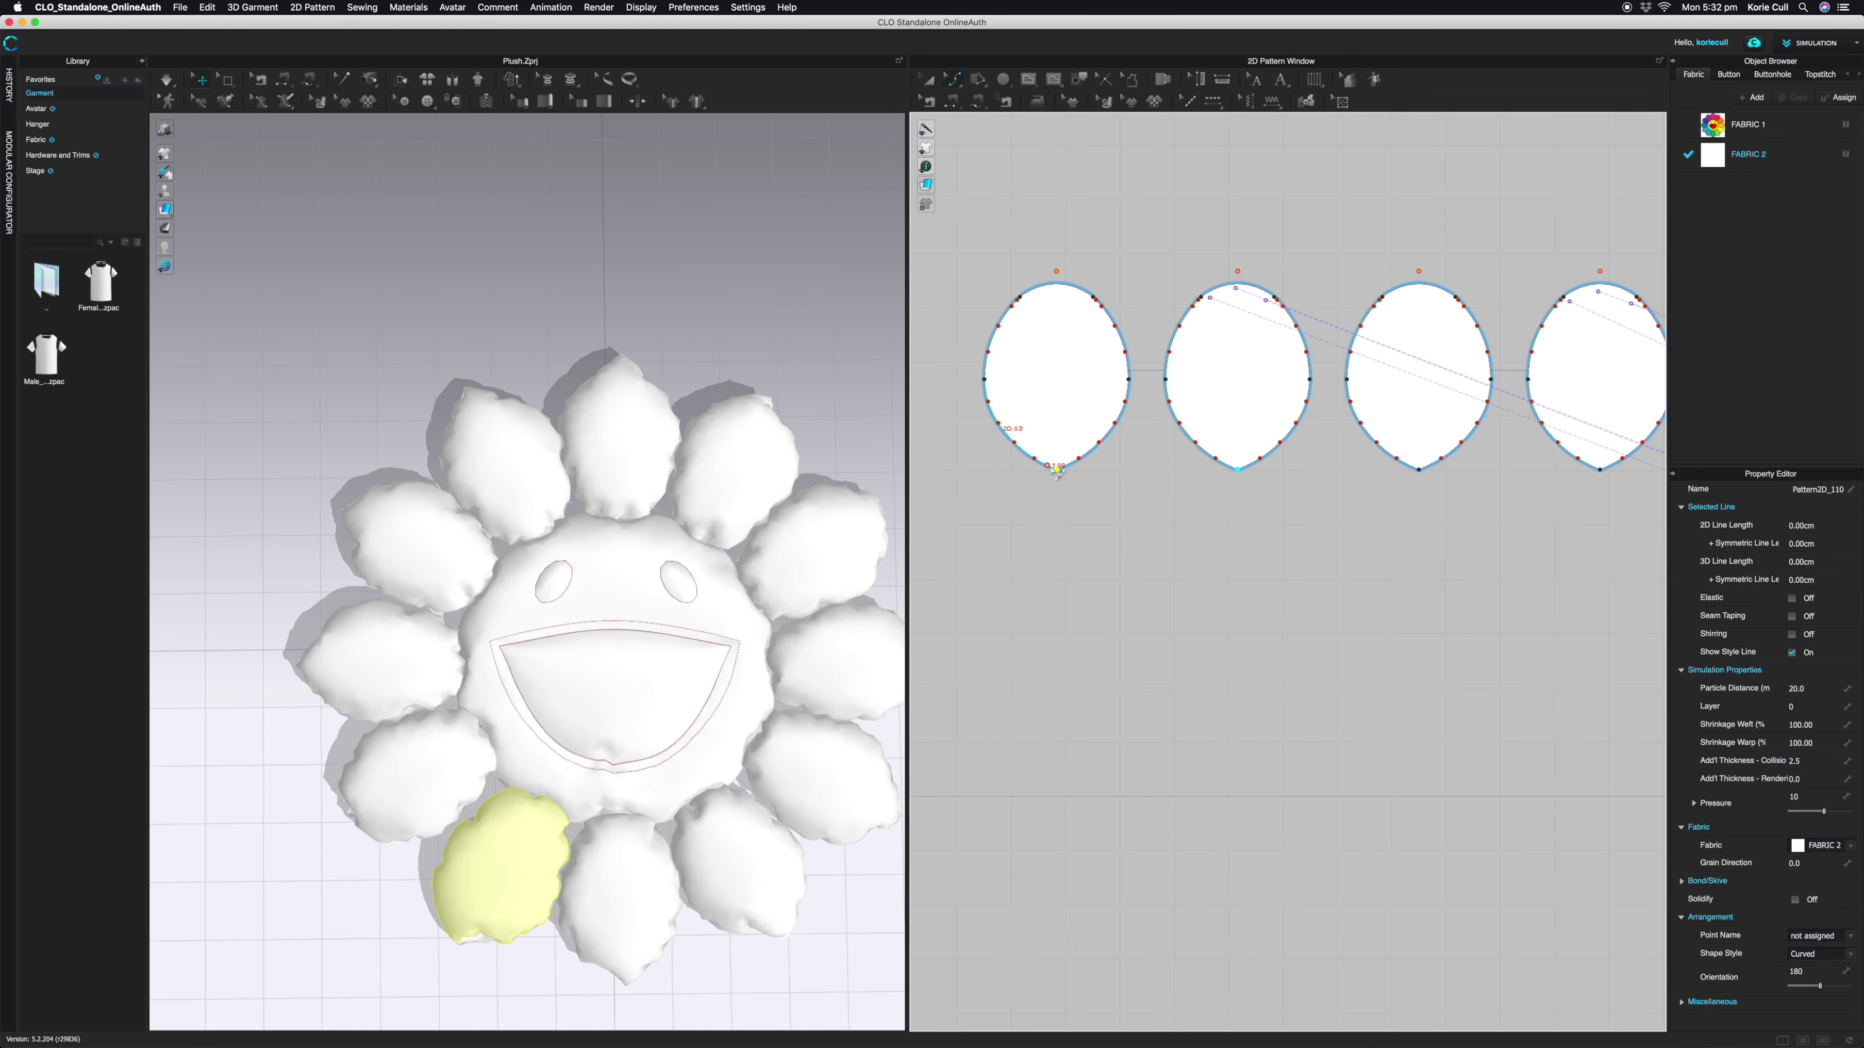
drag(1057, 469, 1057, 448)
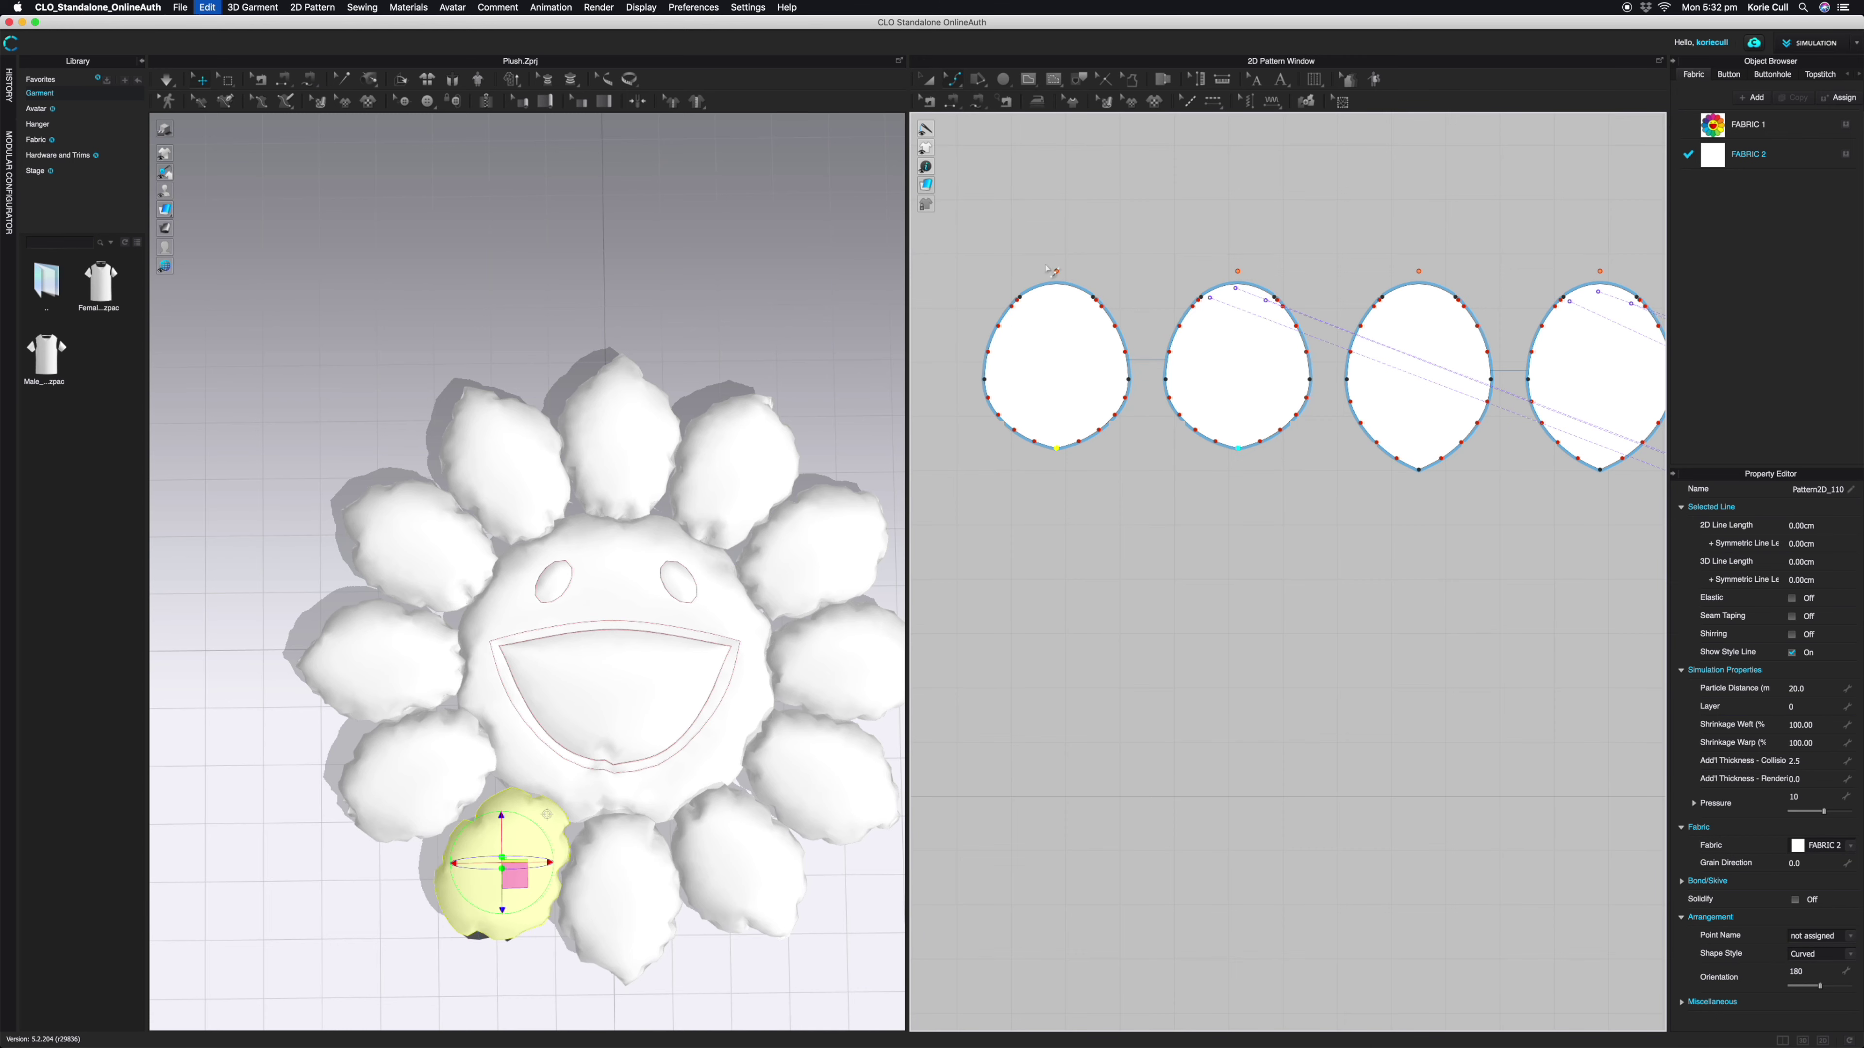
key(ctrl+z)
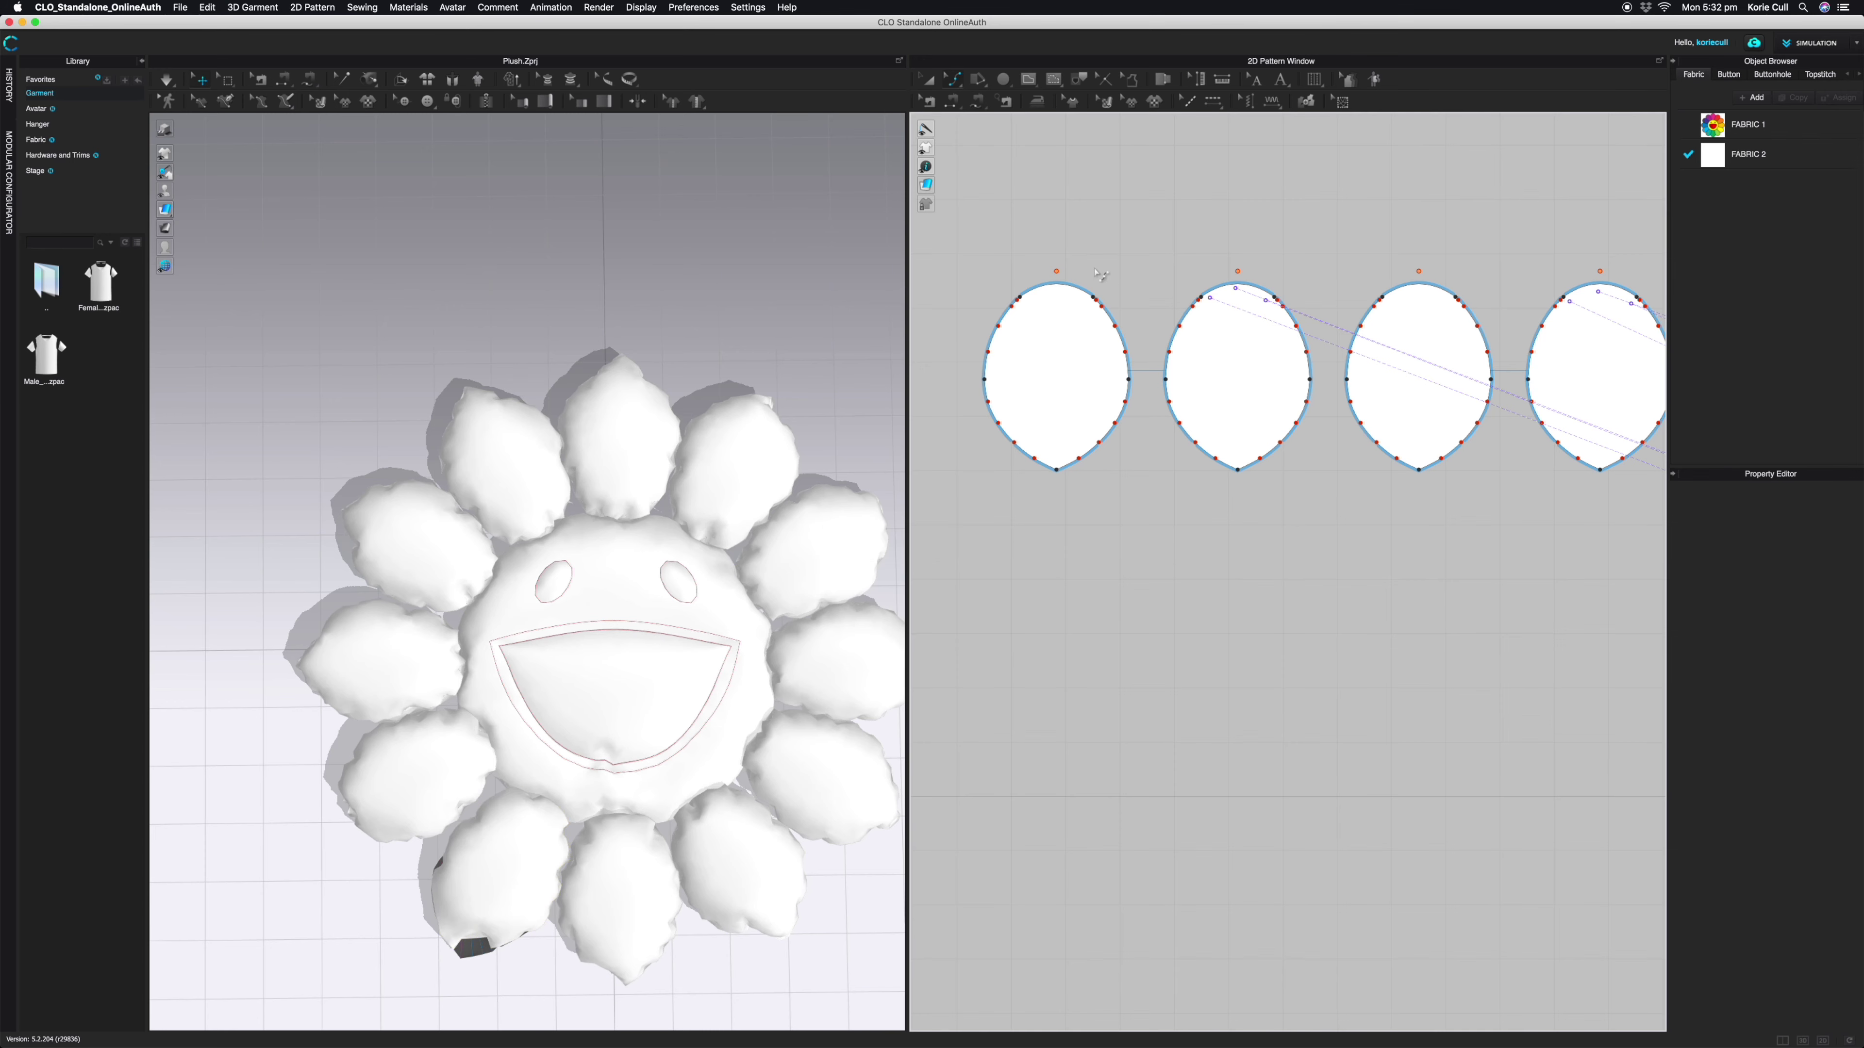
Step: Round the first petal's pointed bottom with Smooth Curve and delete the bottom points
click(952, 80)
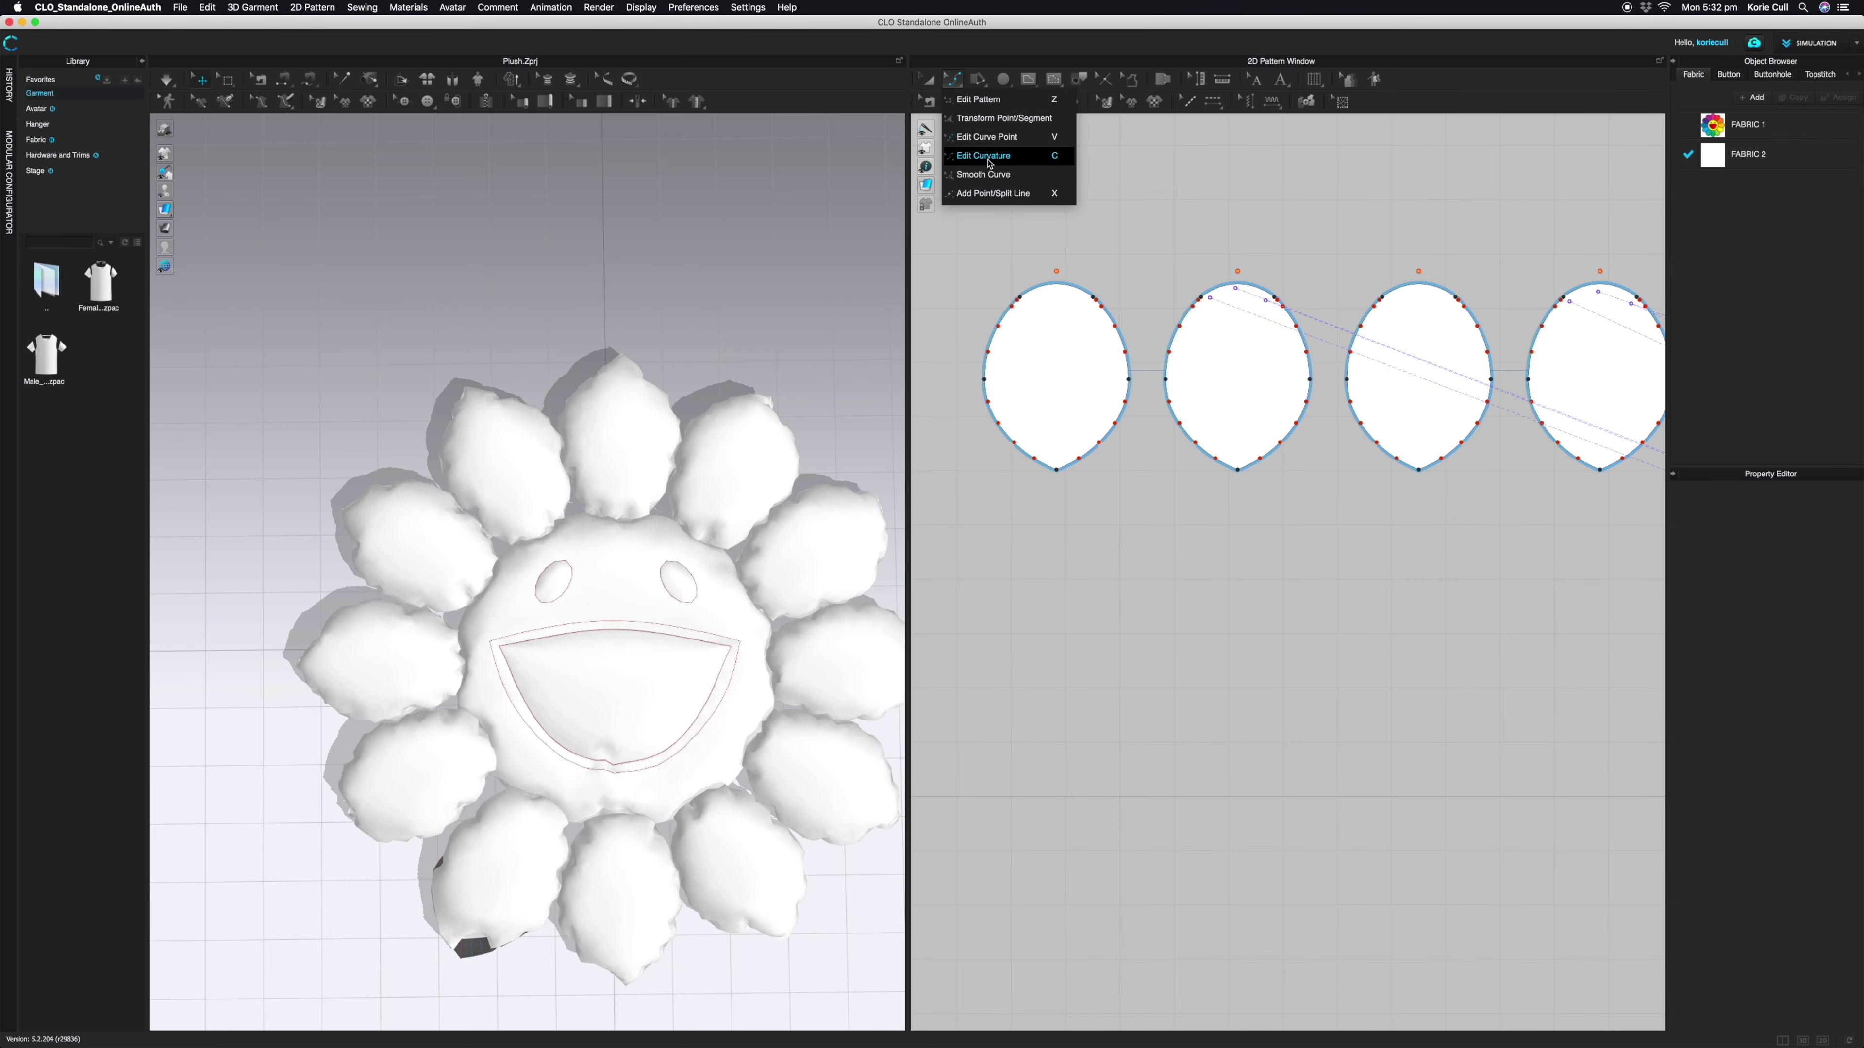
click(988, 138)
click(1057, 468)
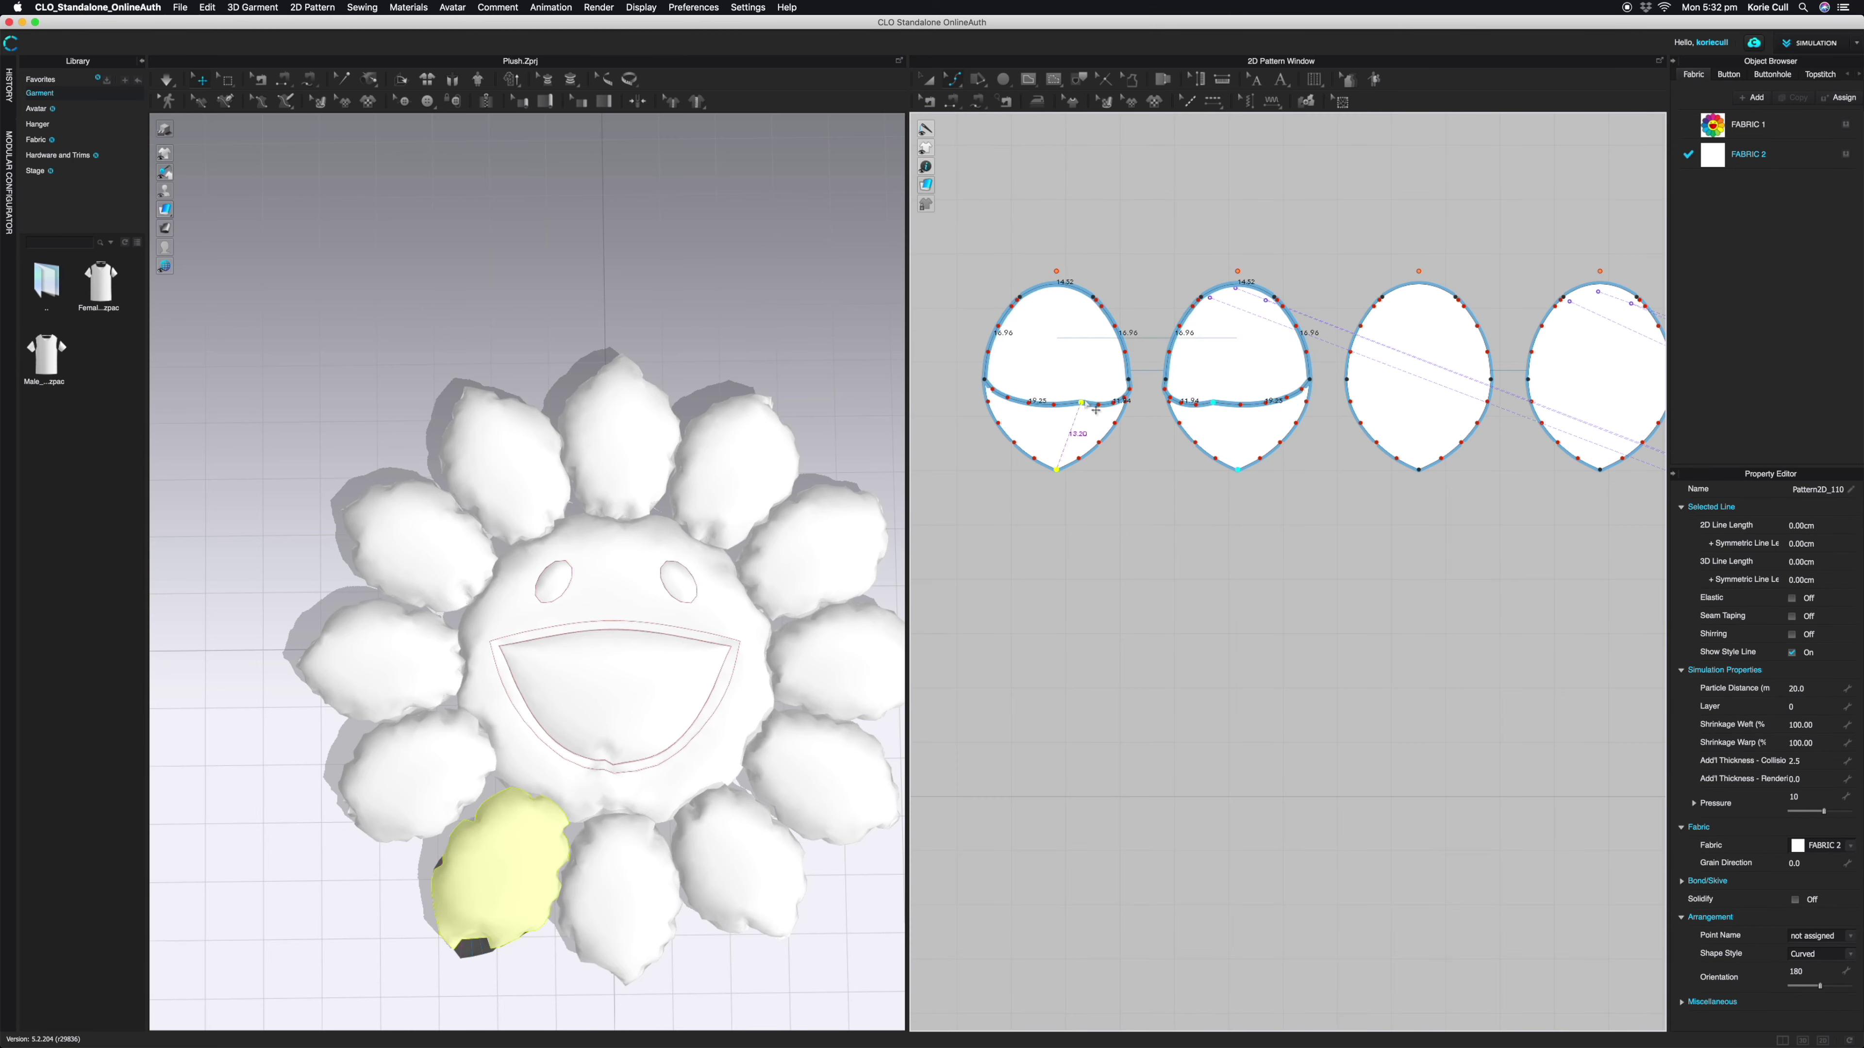
click(952, 80)
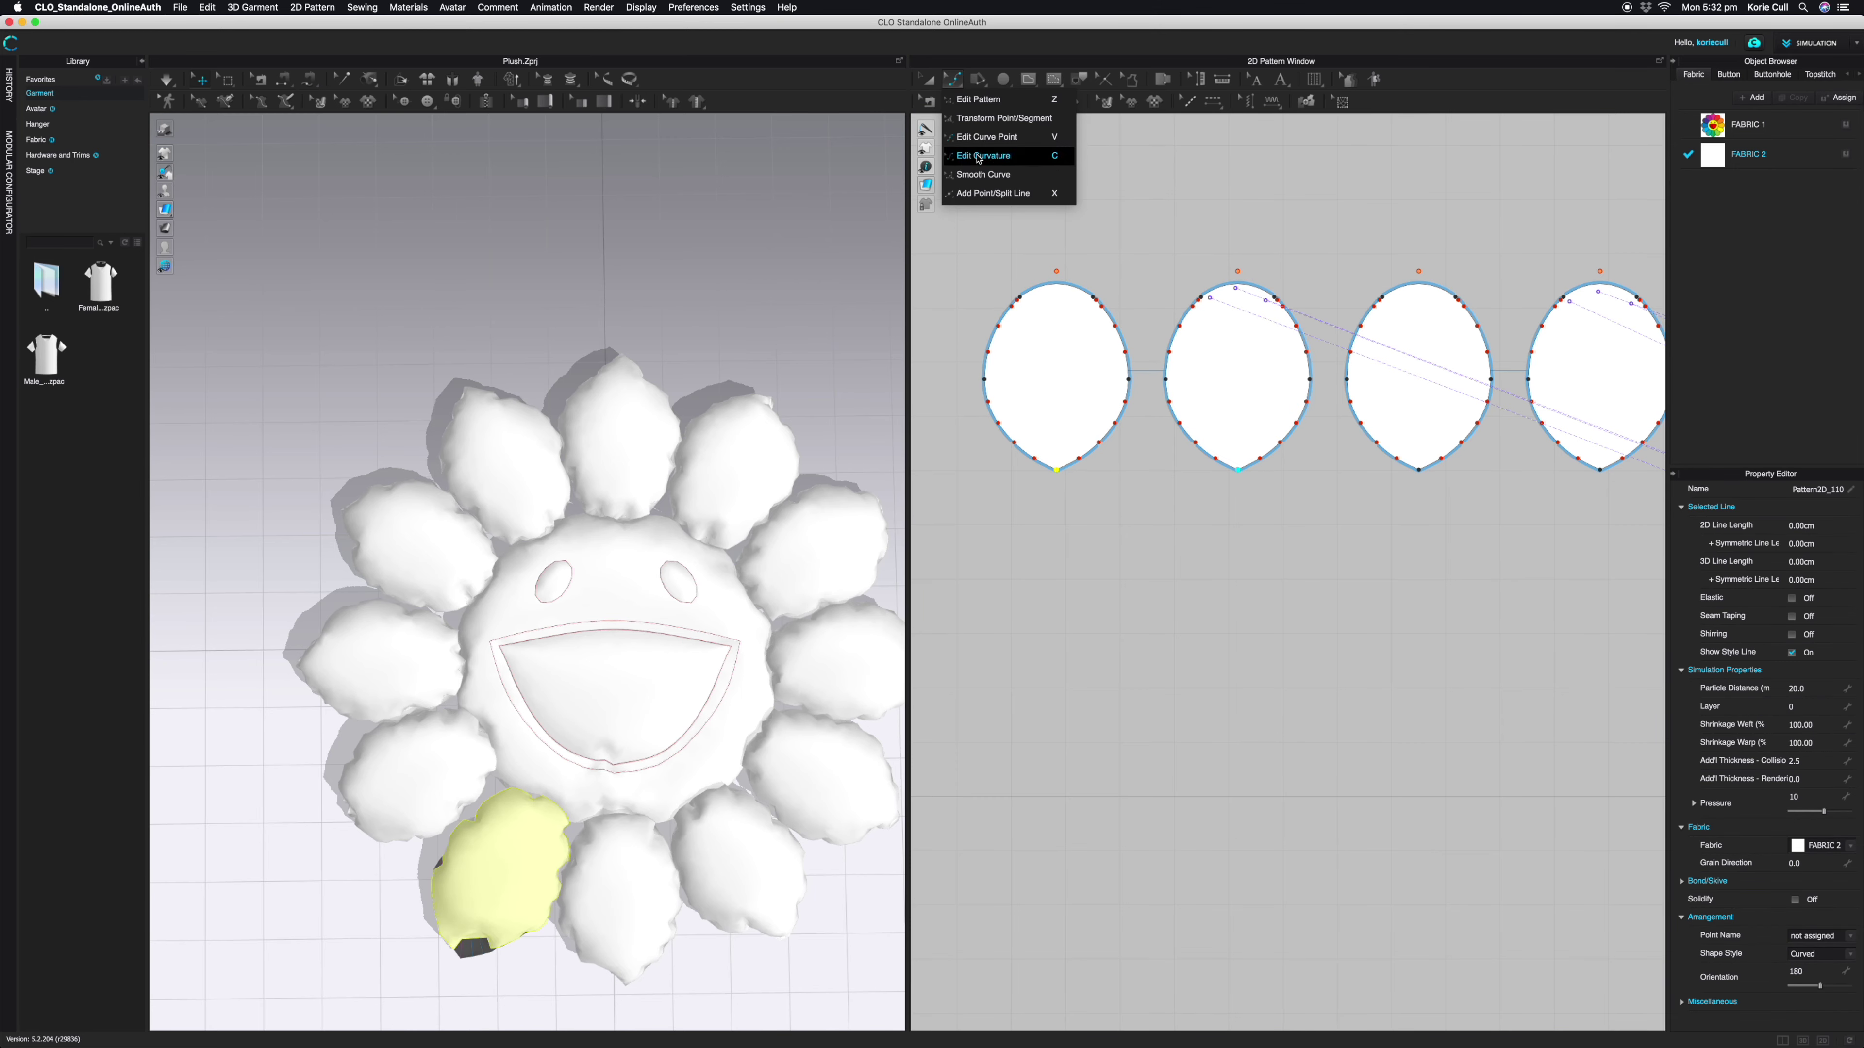
click(1007, 174)
click(1056, 468)
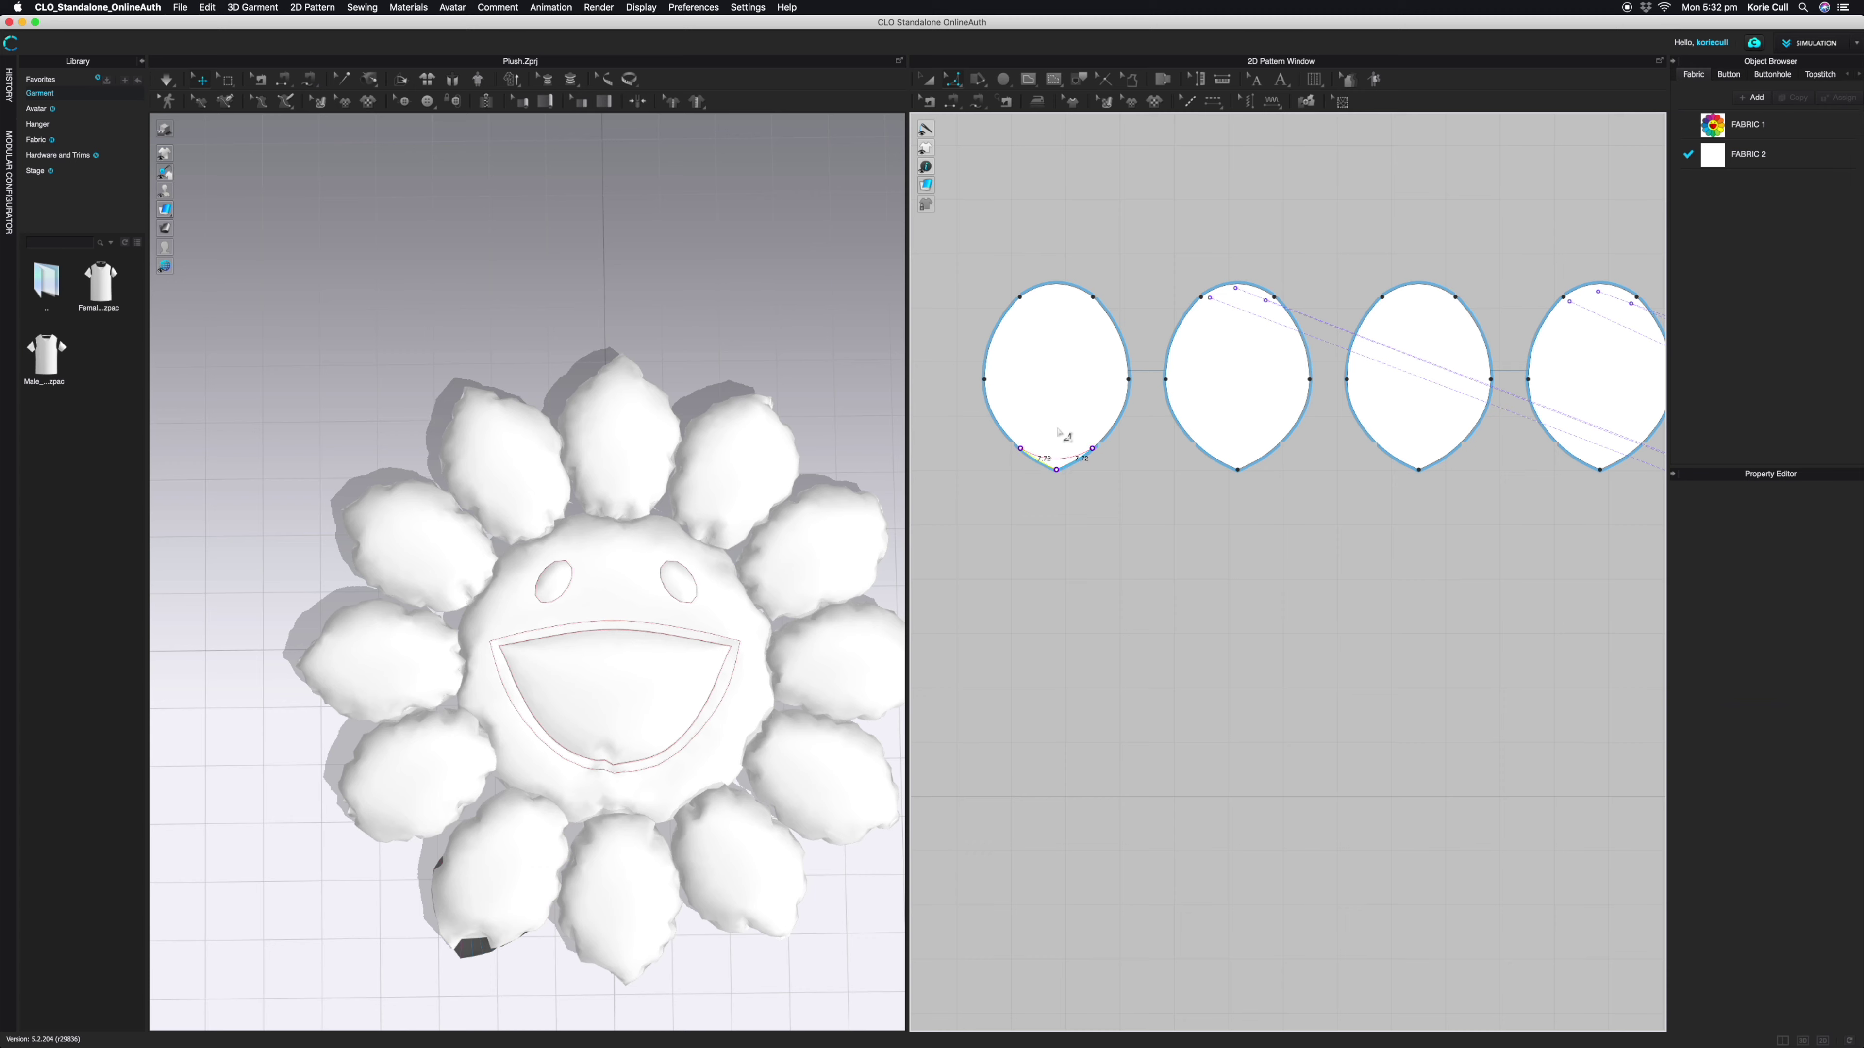
key(Delete)
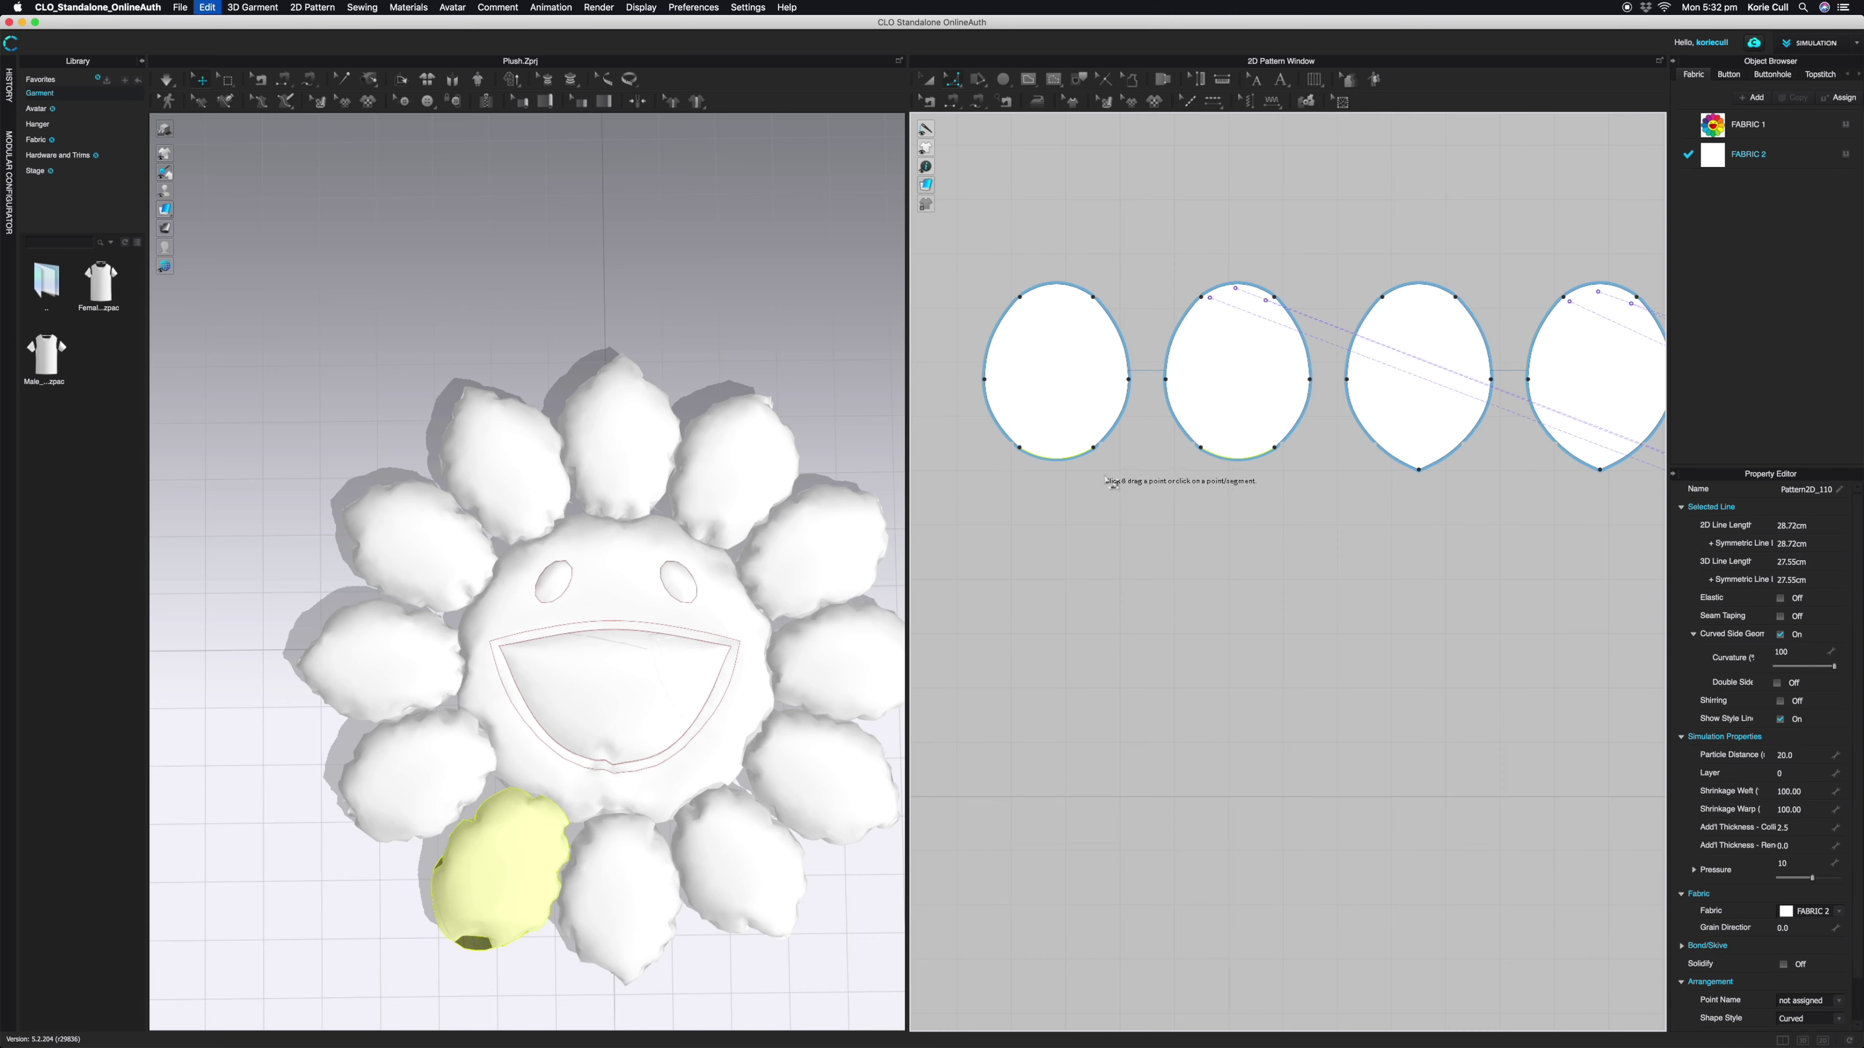
Step: Undo and redo the rounded bottoms of the first two petals while panning toward the next ones
key(ctrl+z)
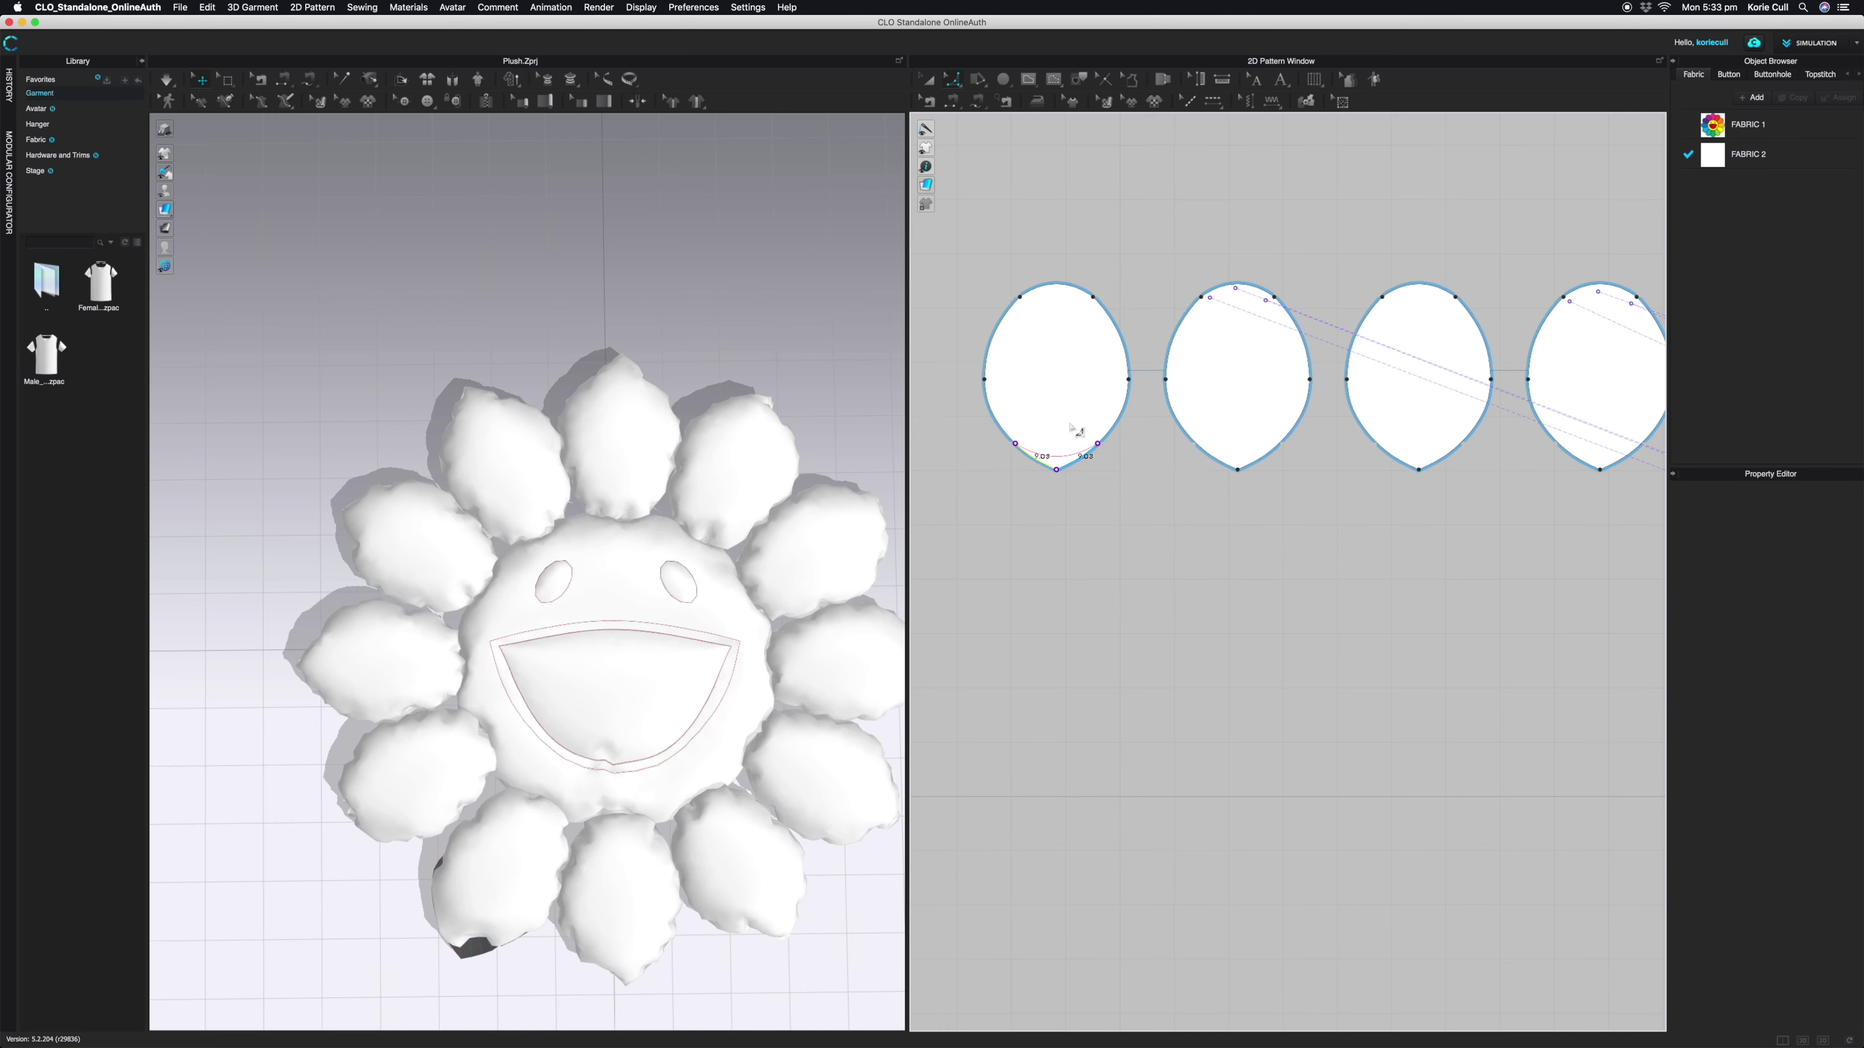
key(ctrl+y)
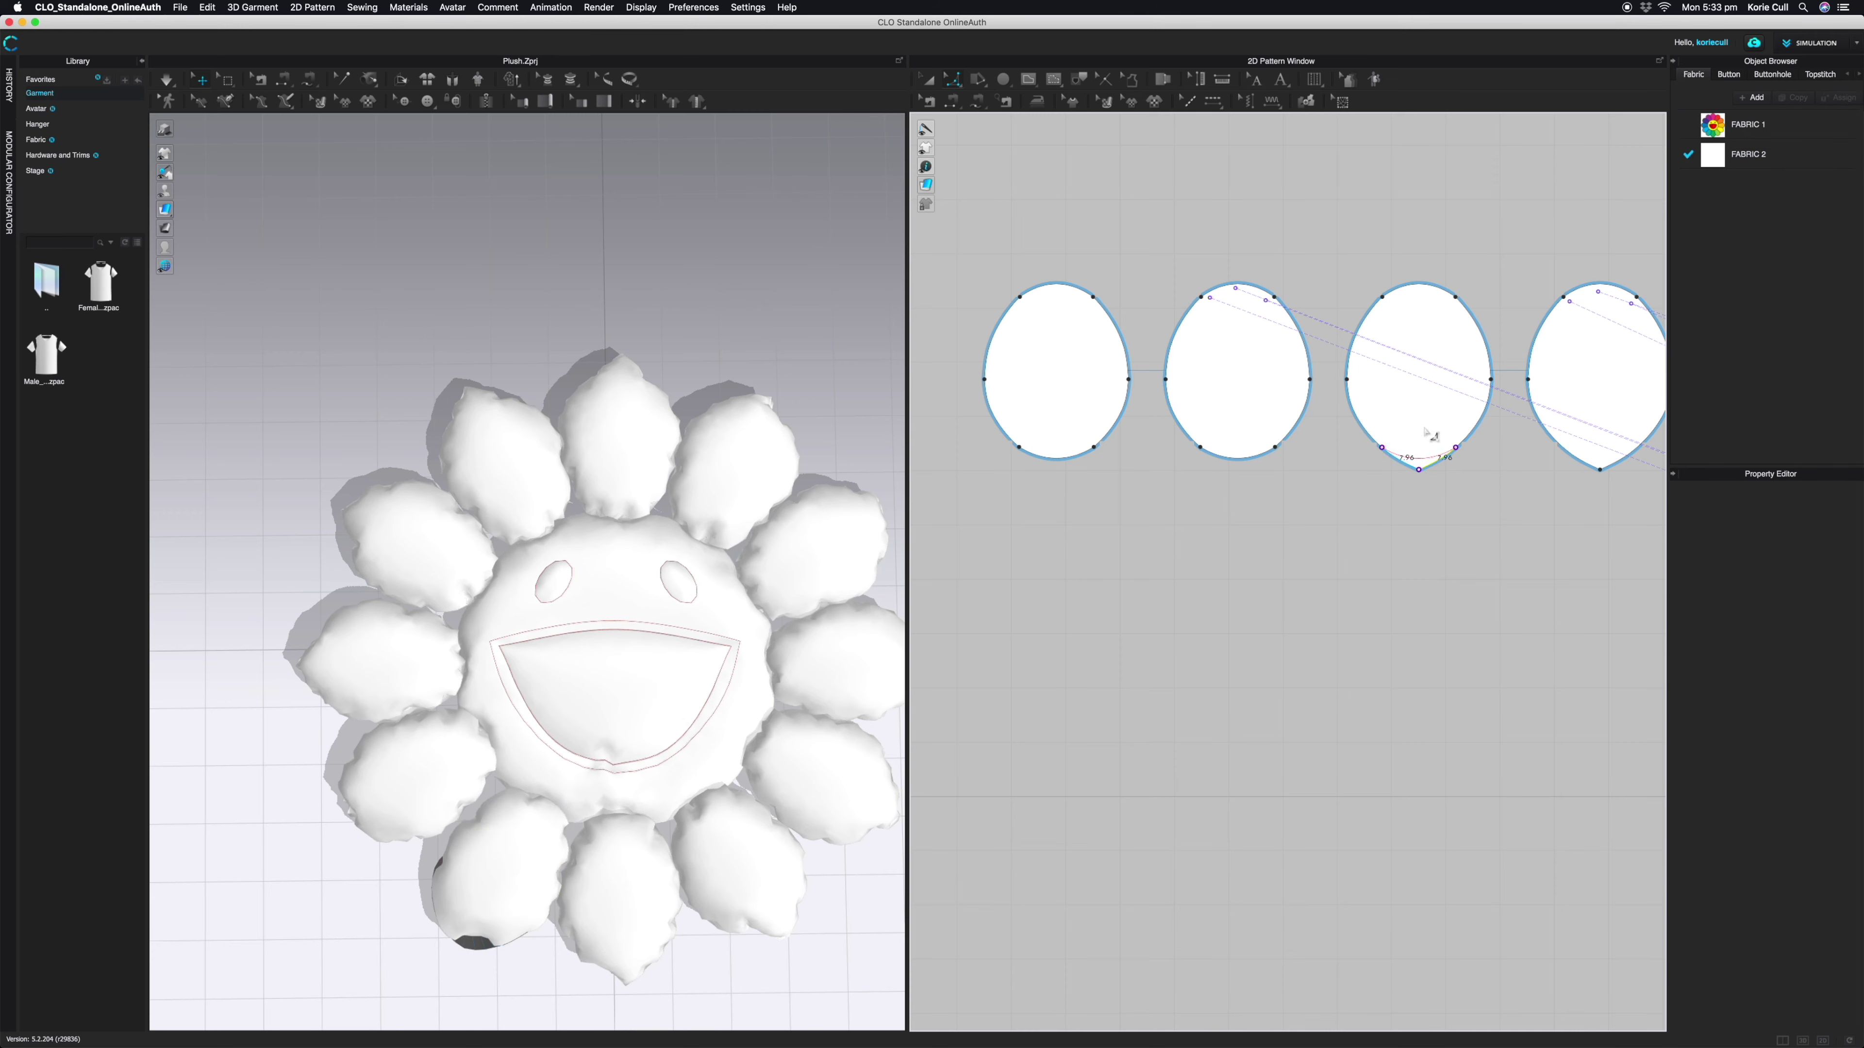
key(ctrl+z)
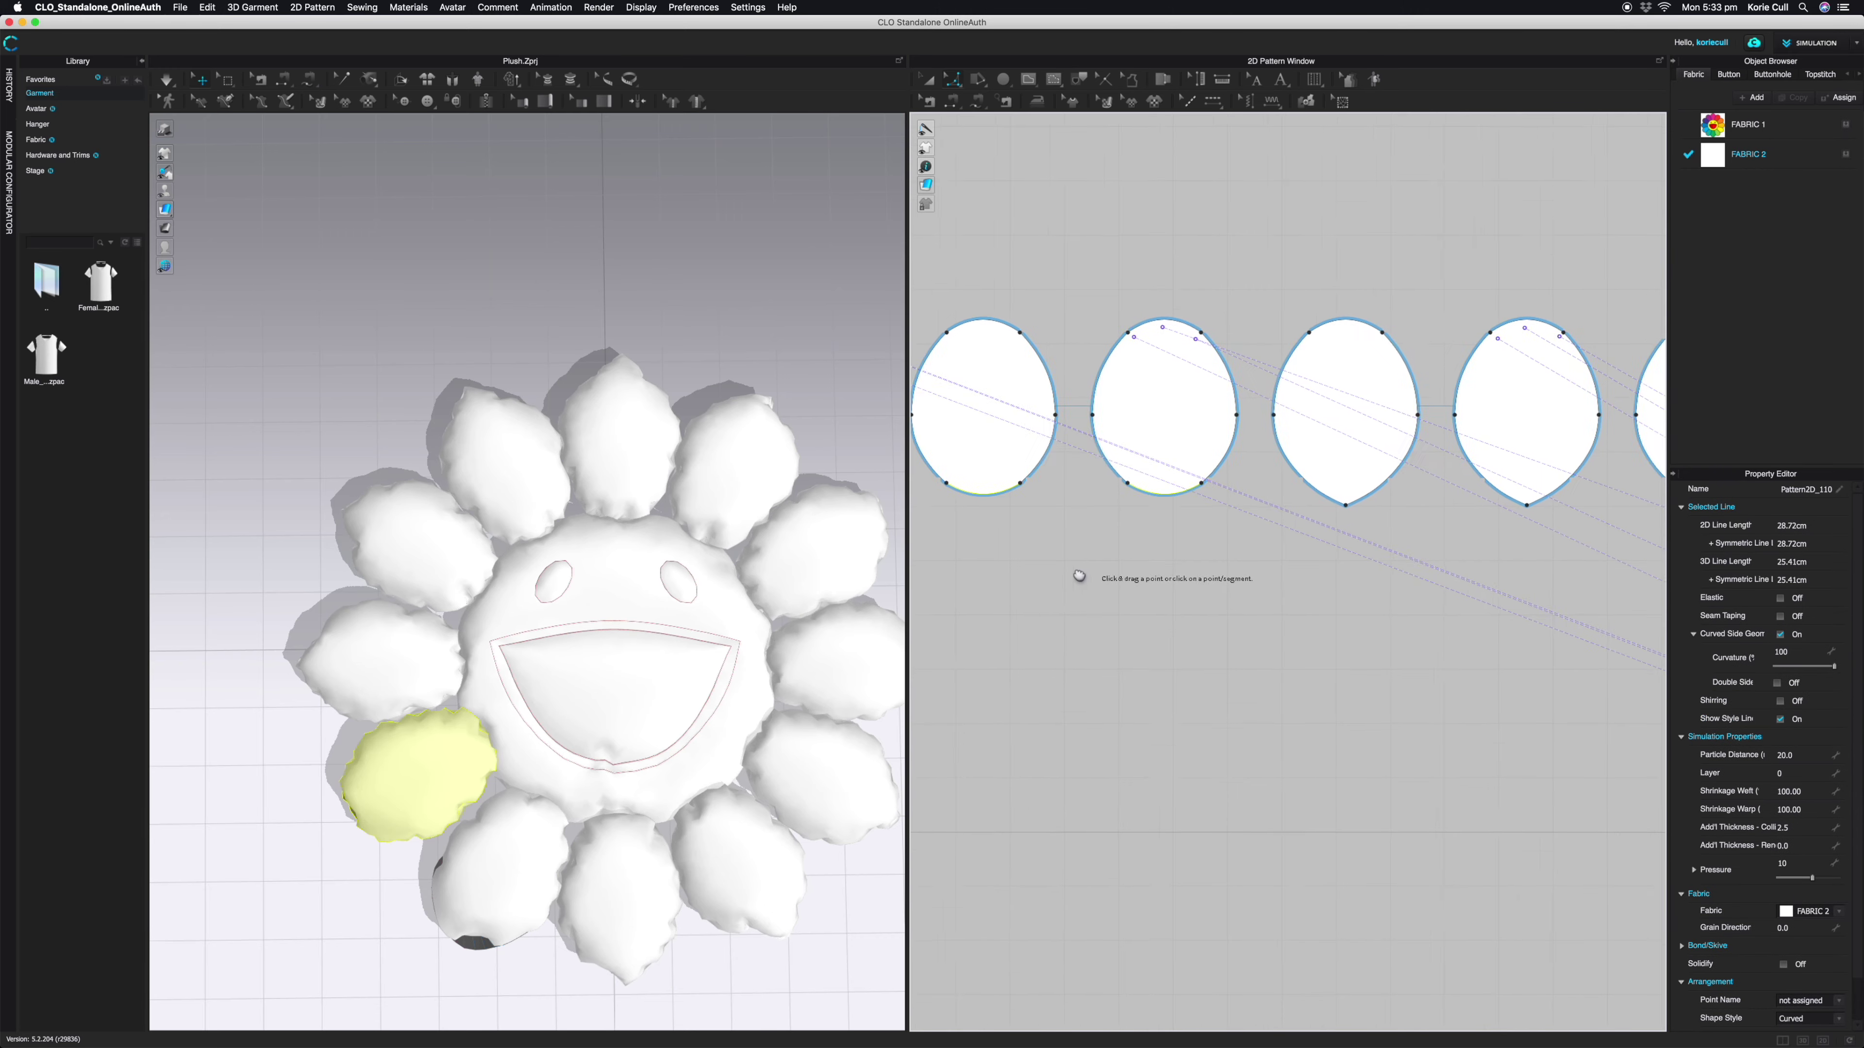
middle_drag(1085, 514, 1039, 490)
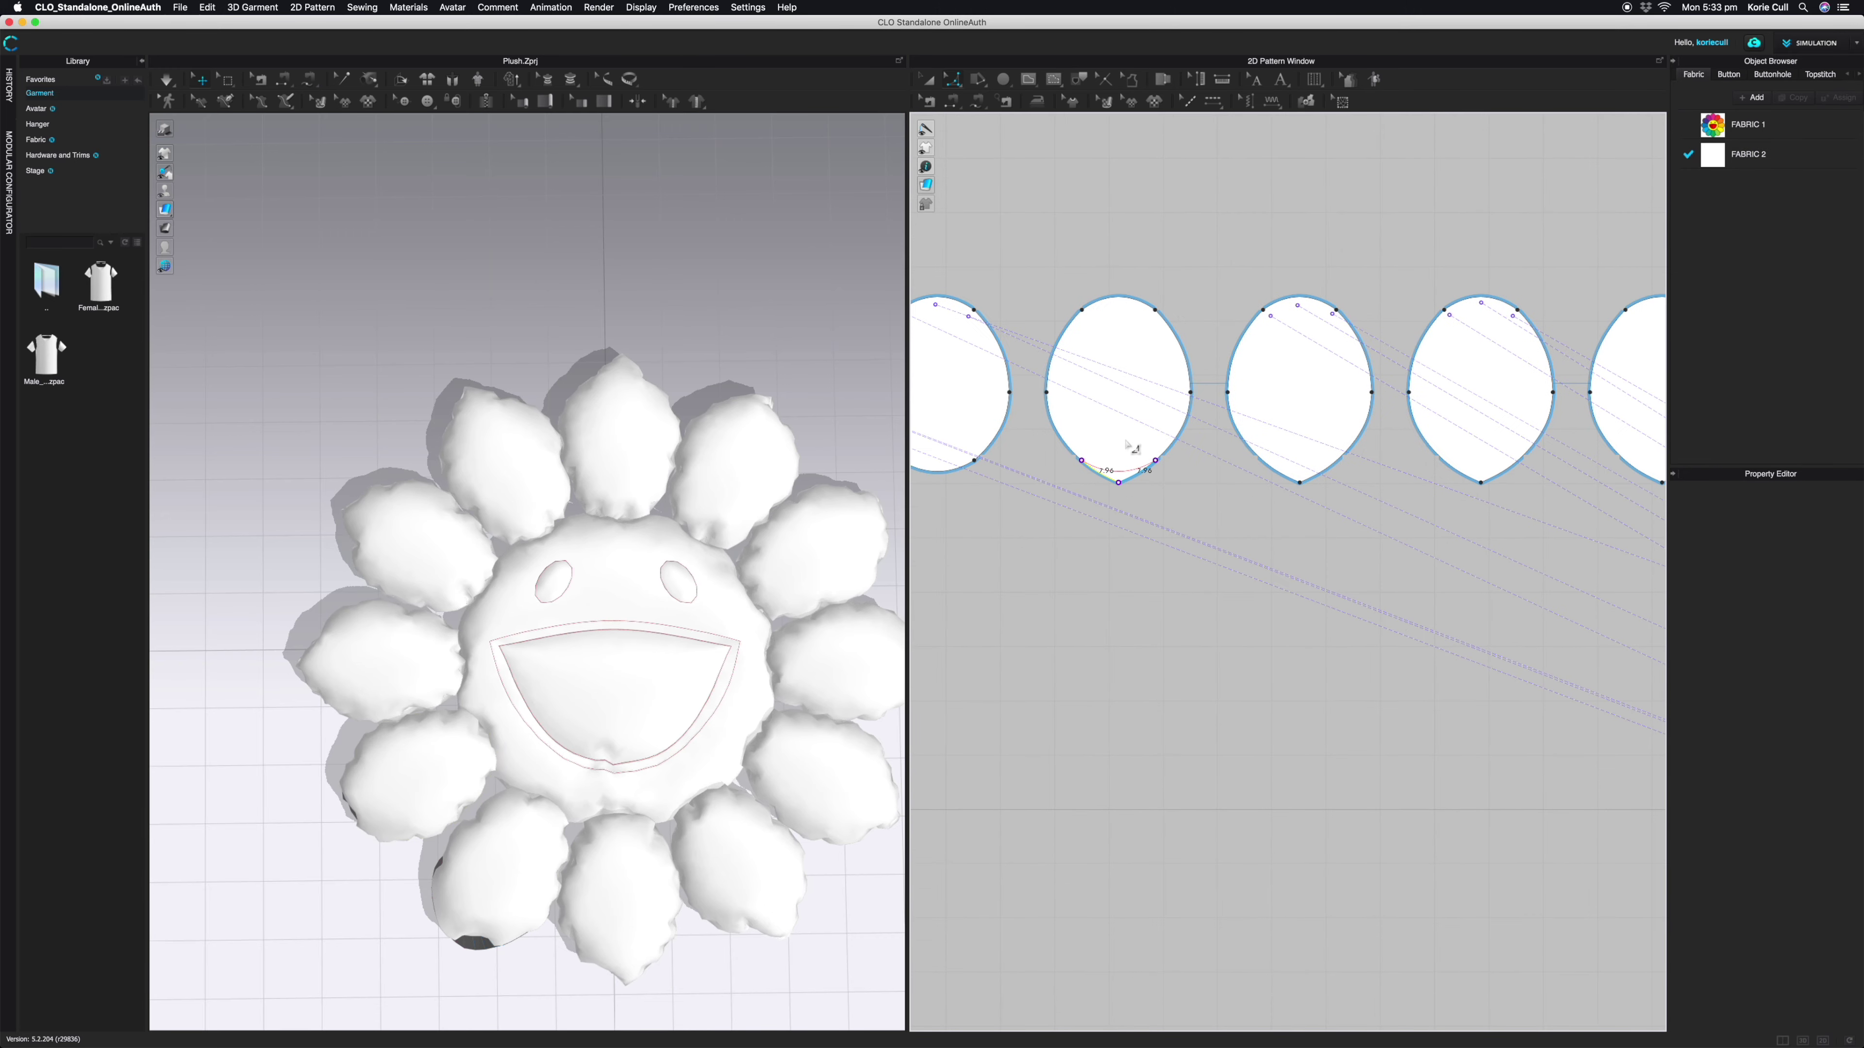
key(ctrl+z)
middle_drag(1138, 505, 1123, 529)
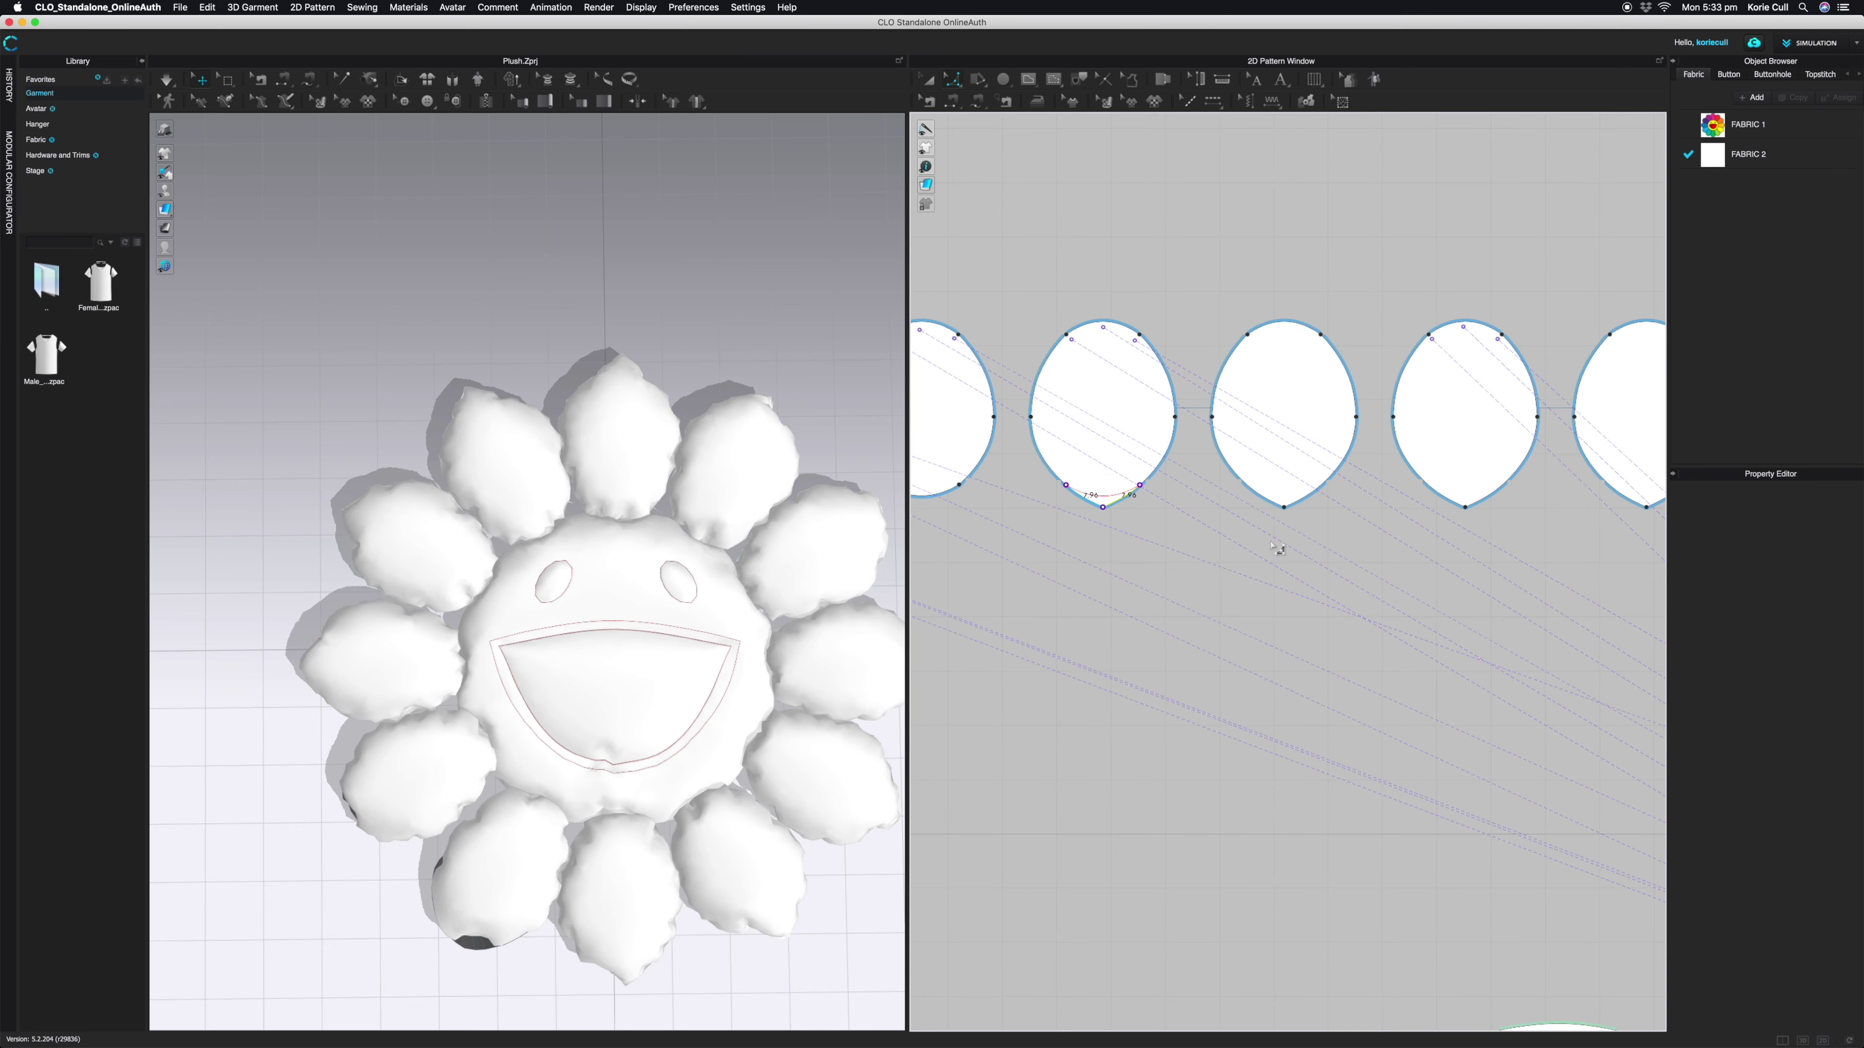
key(ctrl+z)
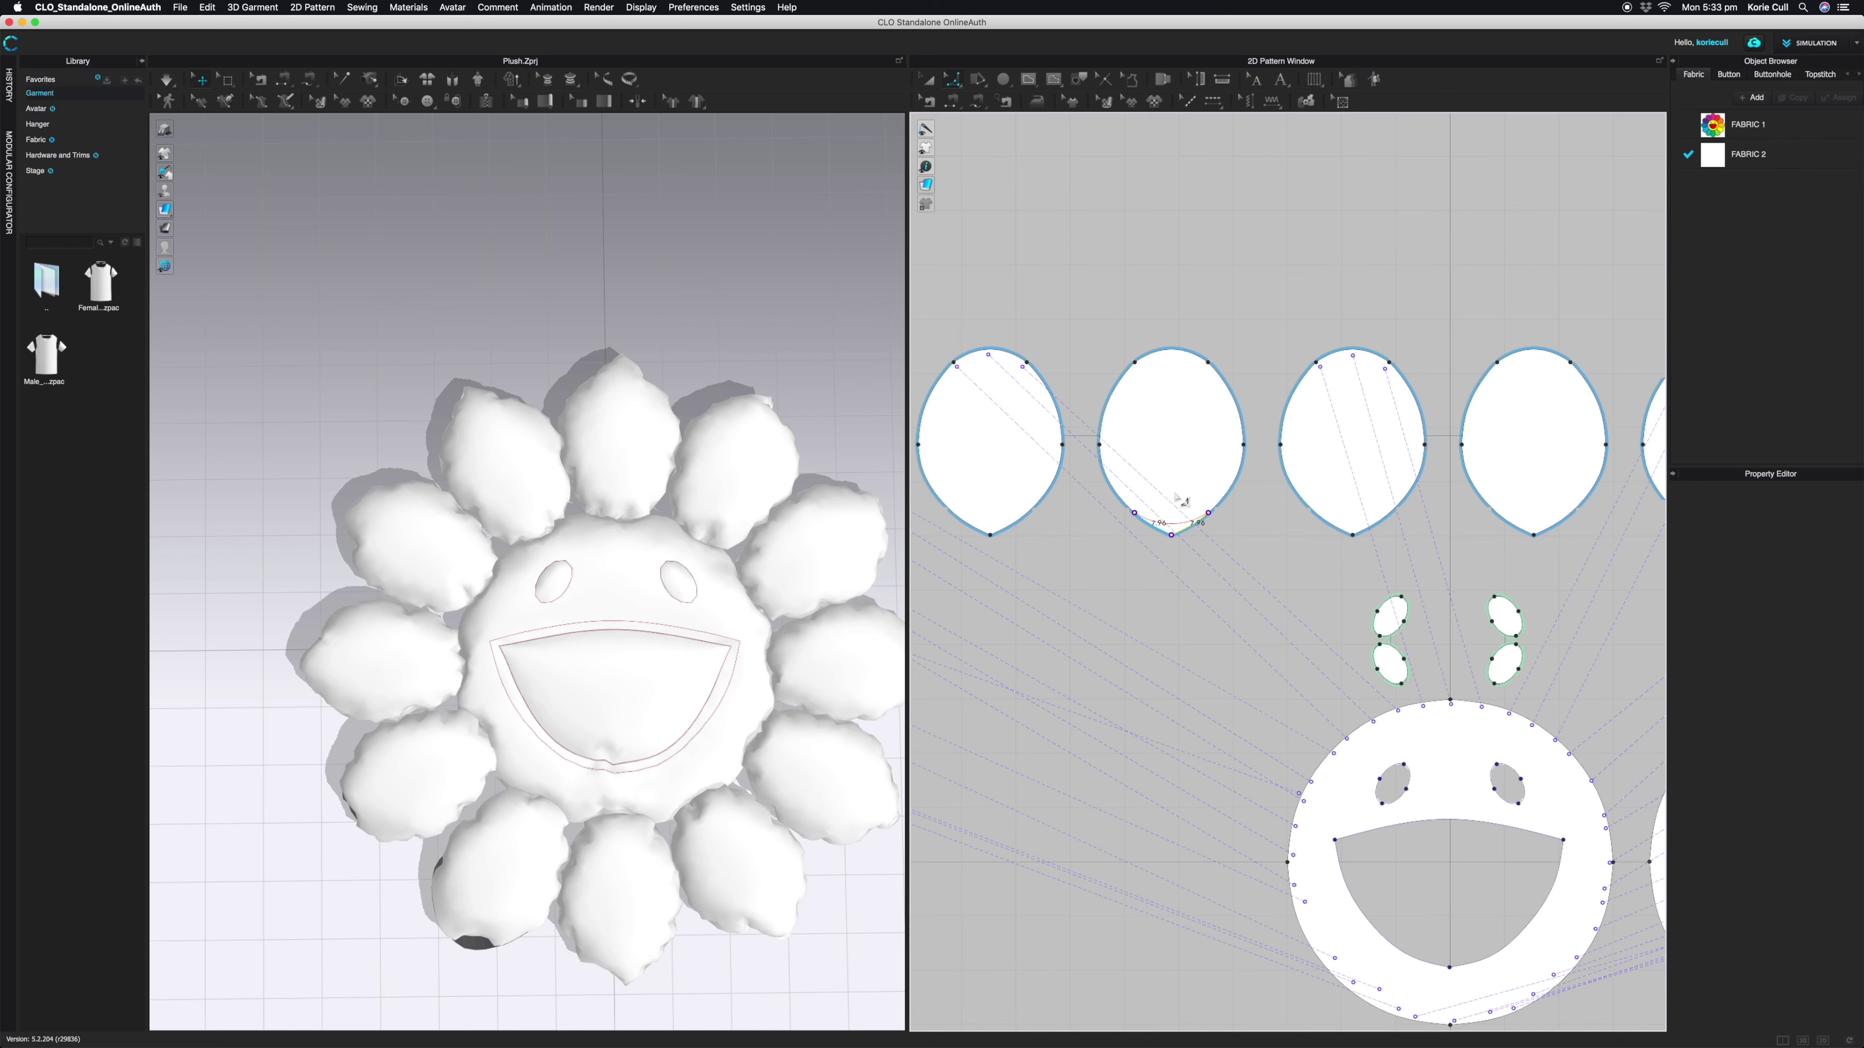
key(ctrl+y)
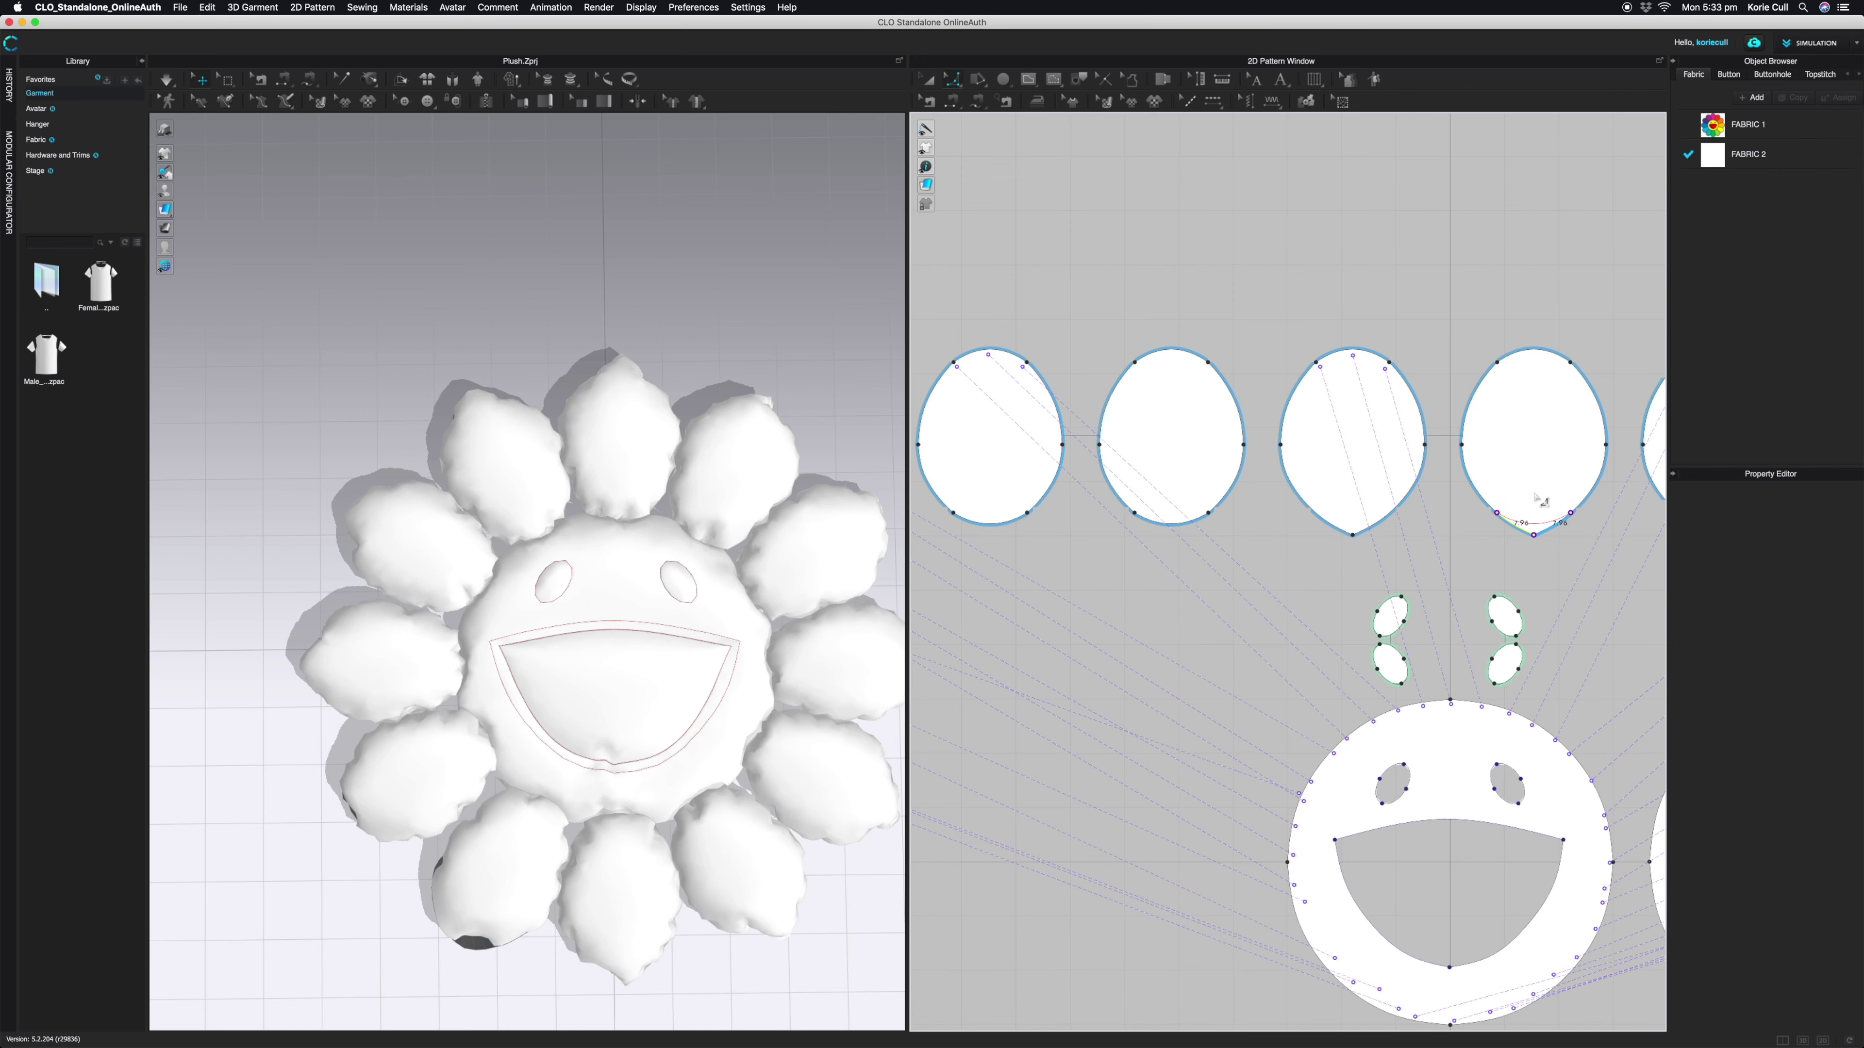
Step: Zoom out and pan along the petal row to the next petals to round
key(ctrl+z)
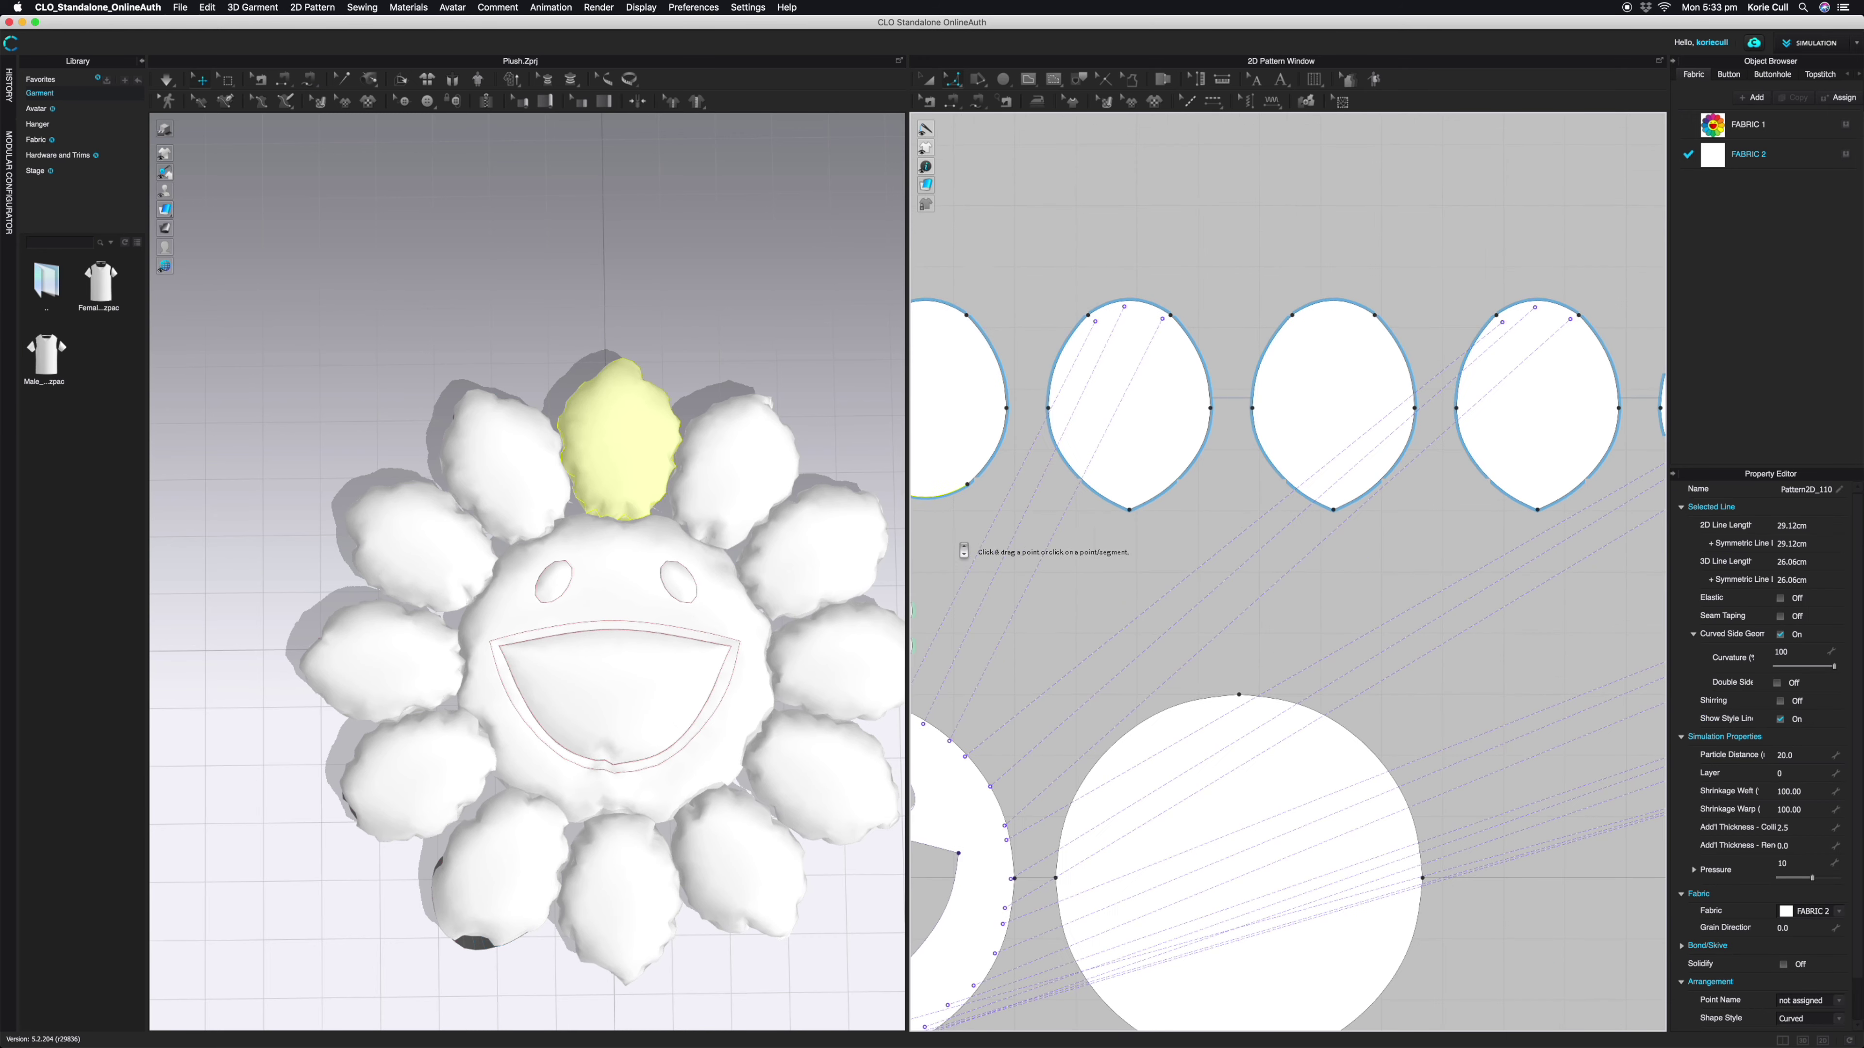
scroll(965, 542, down, 3)
scroll(1121, 539, down, 2)
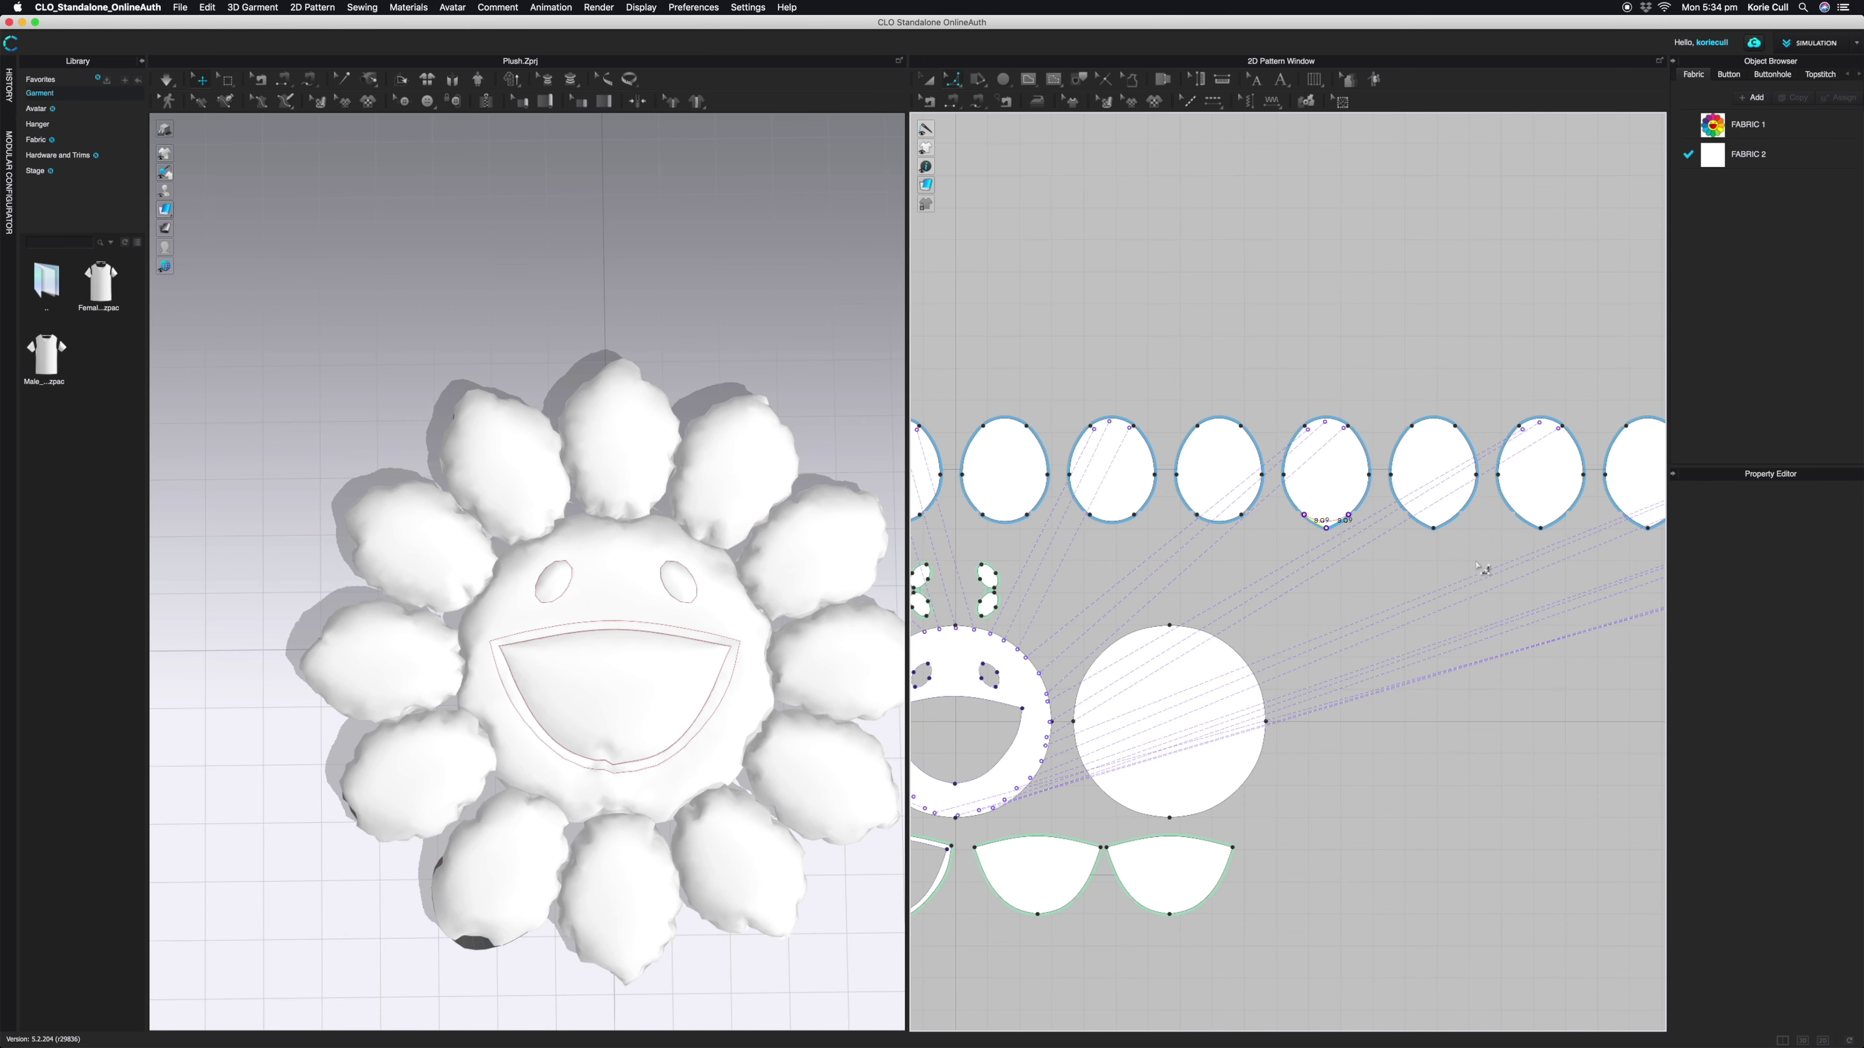
right_drag(1481, 568, 1053, 520)
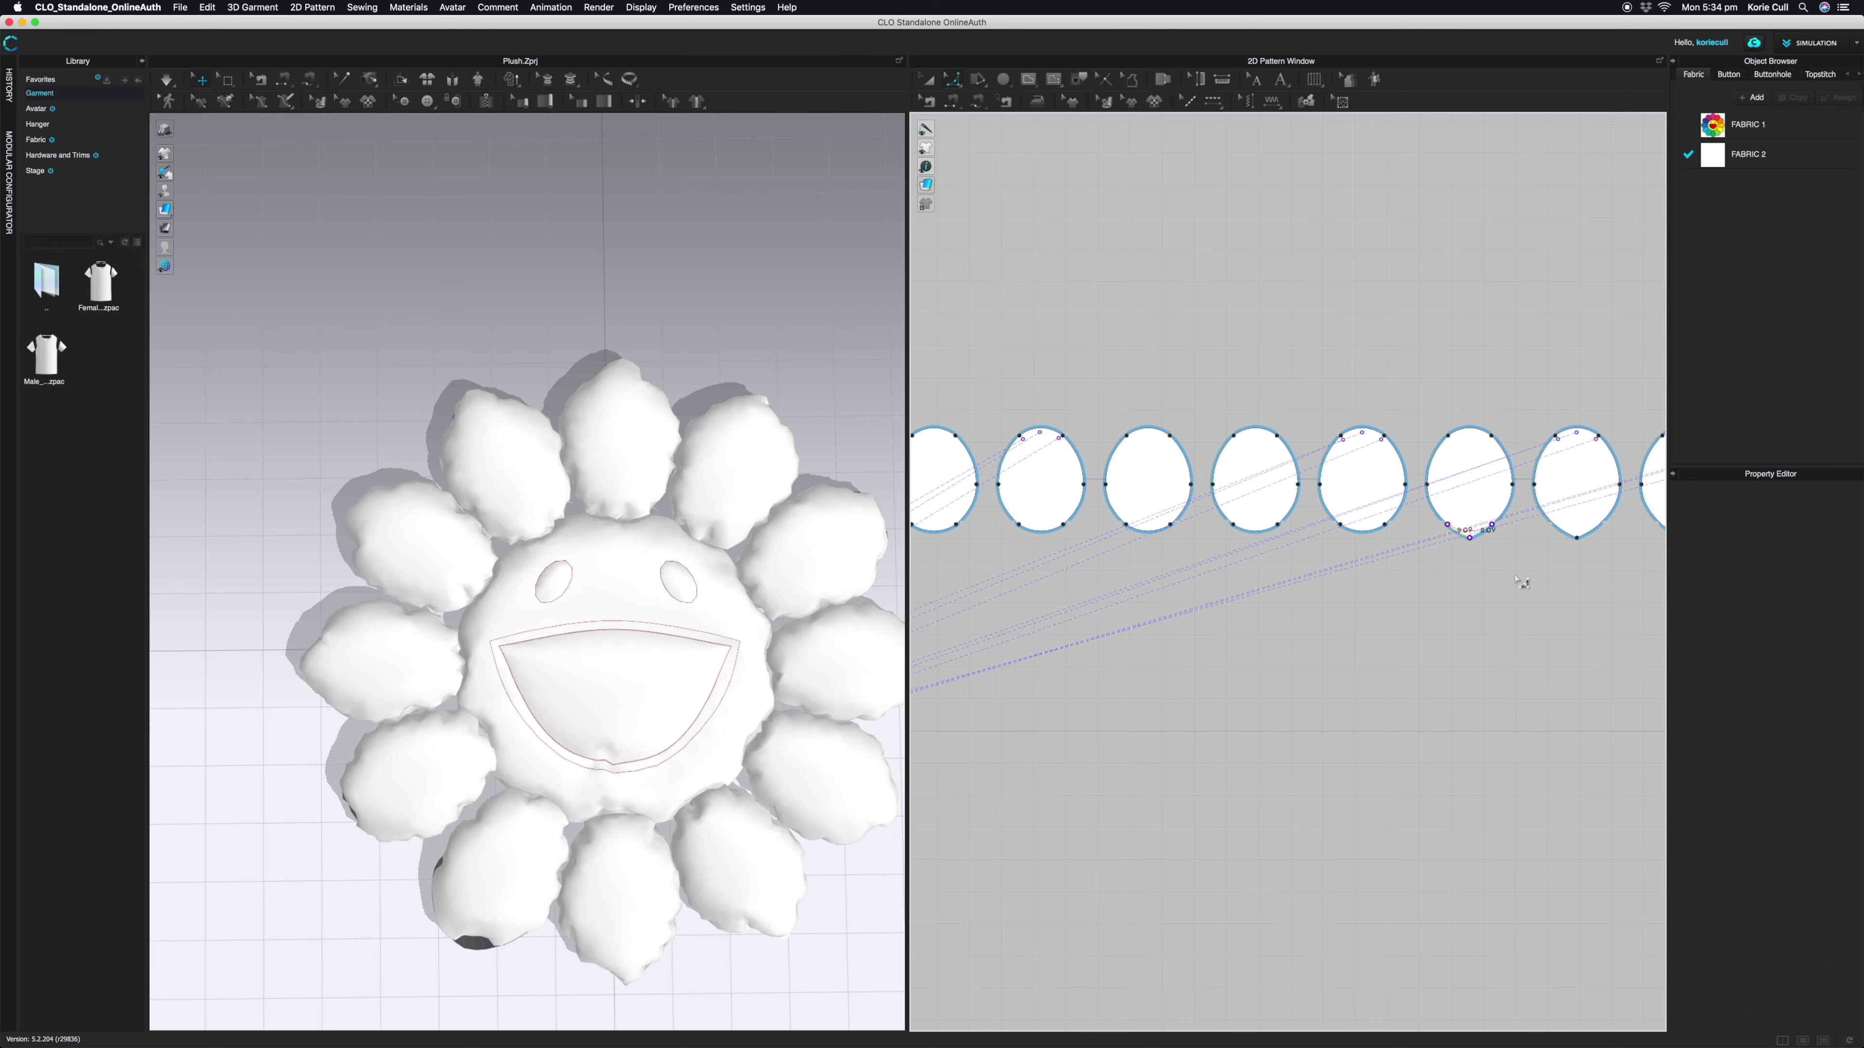
right_drag(1521, 582, 1229, 599)
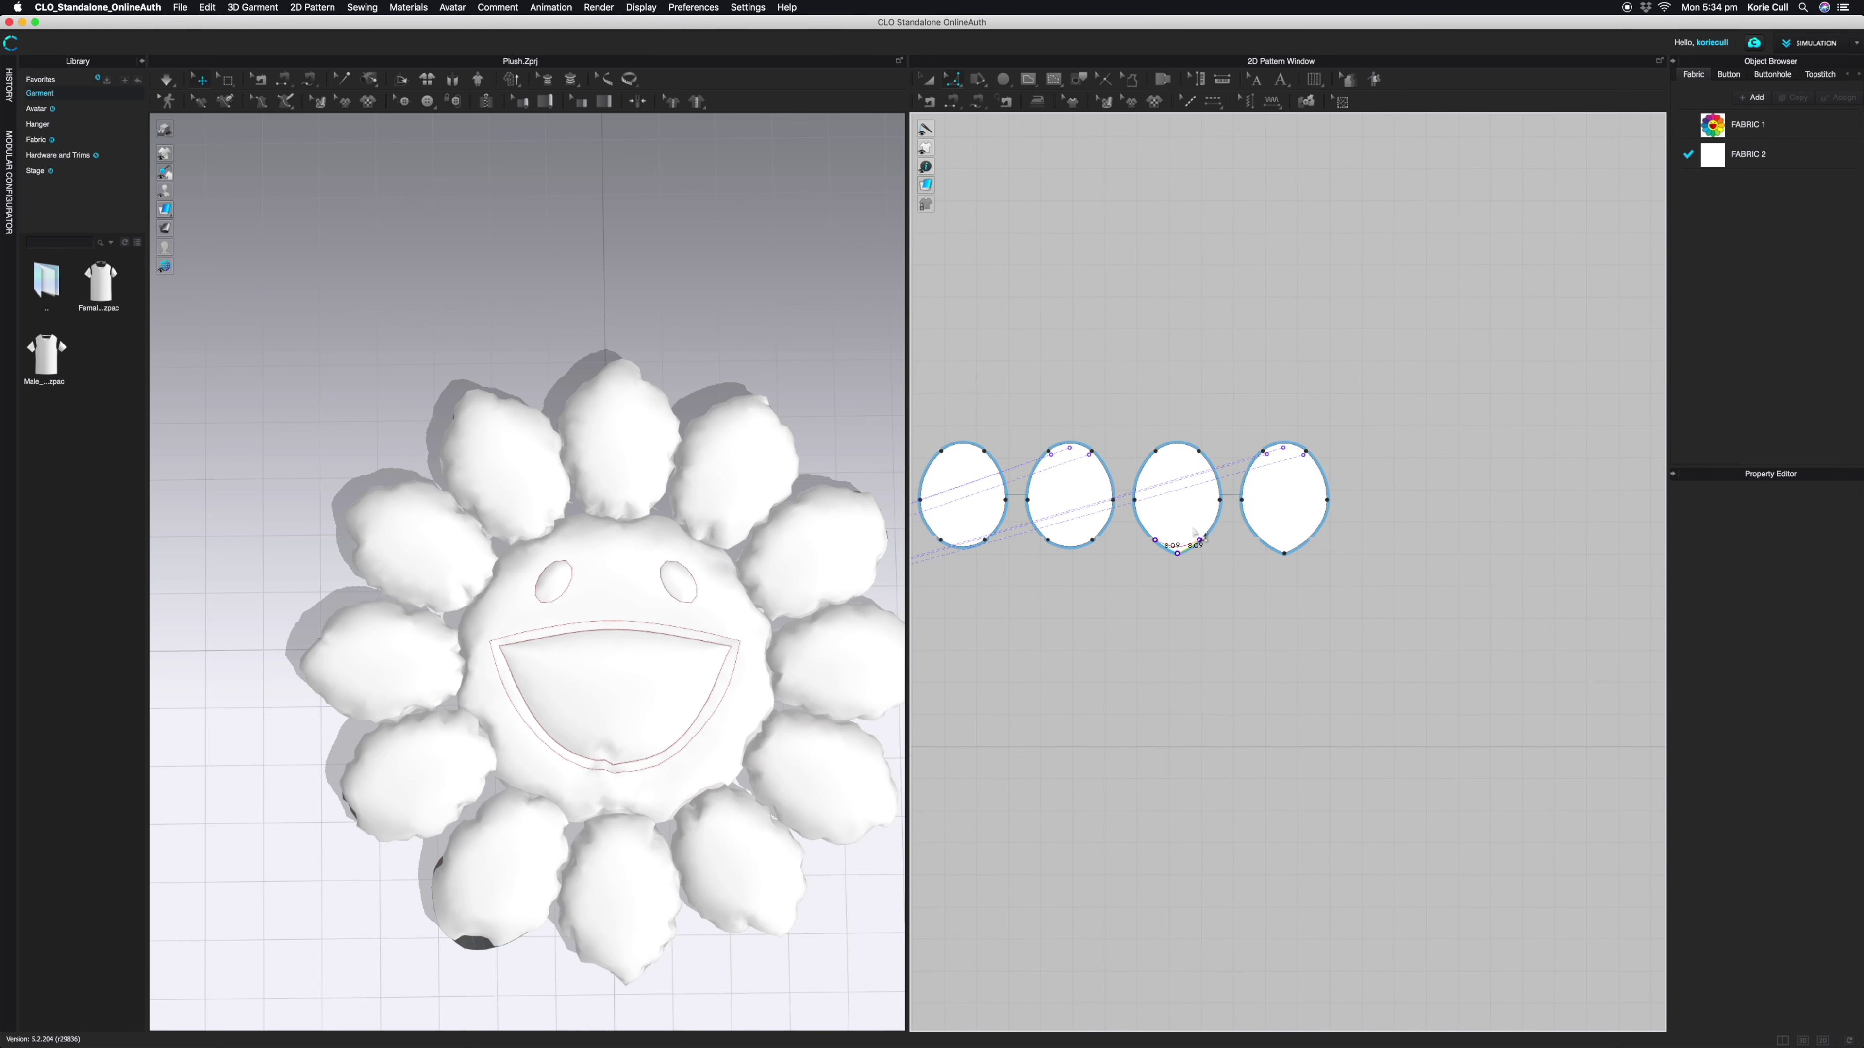
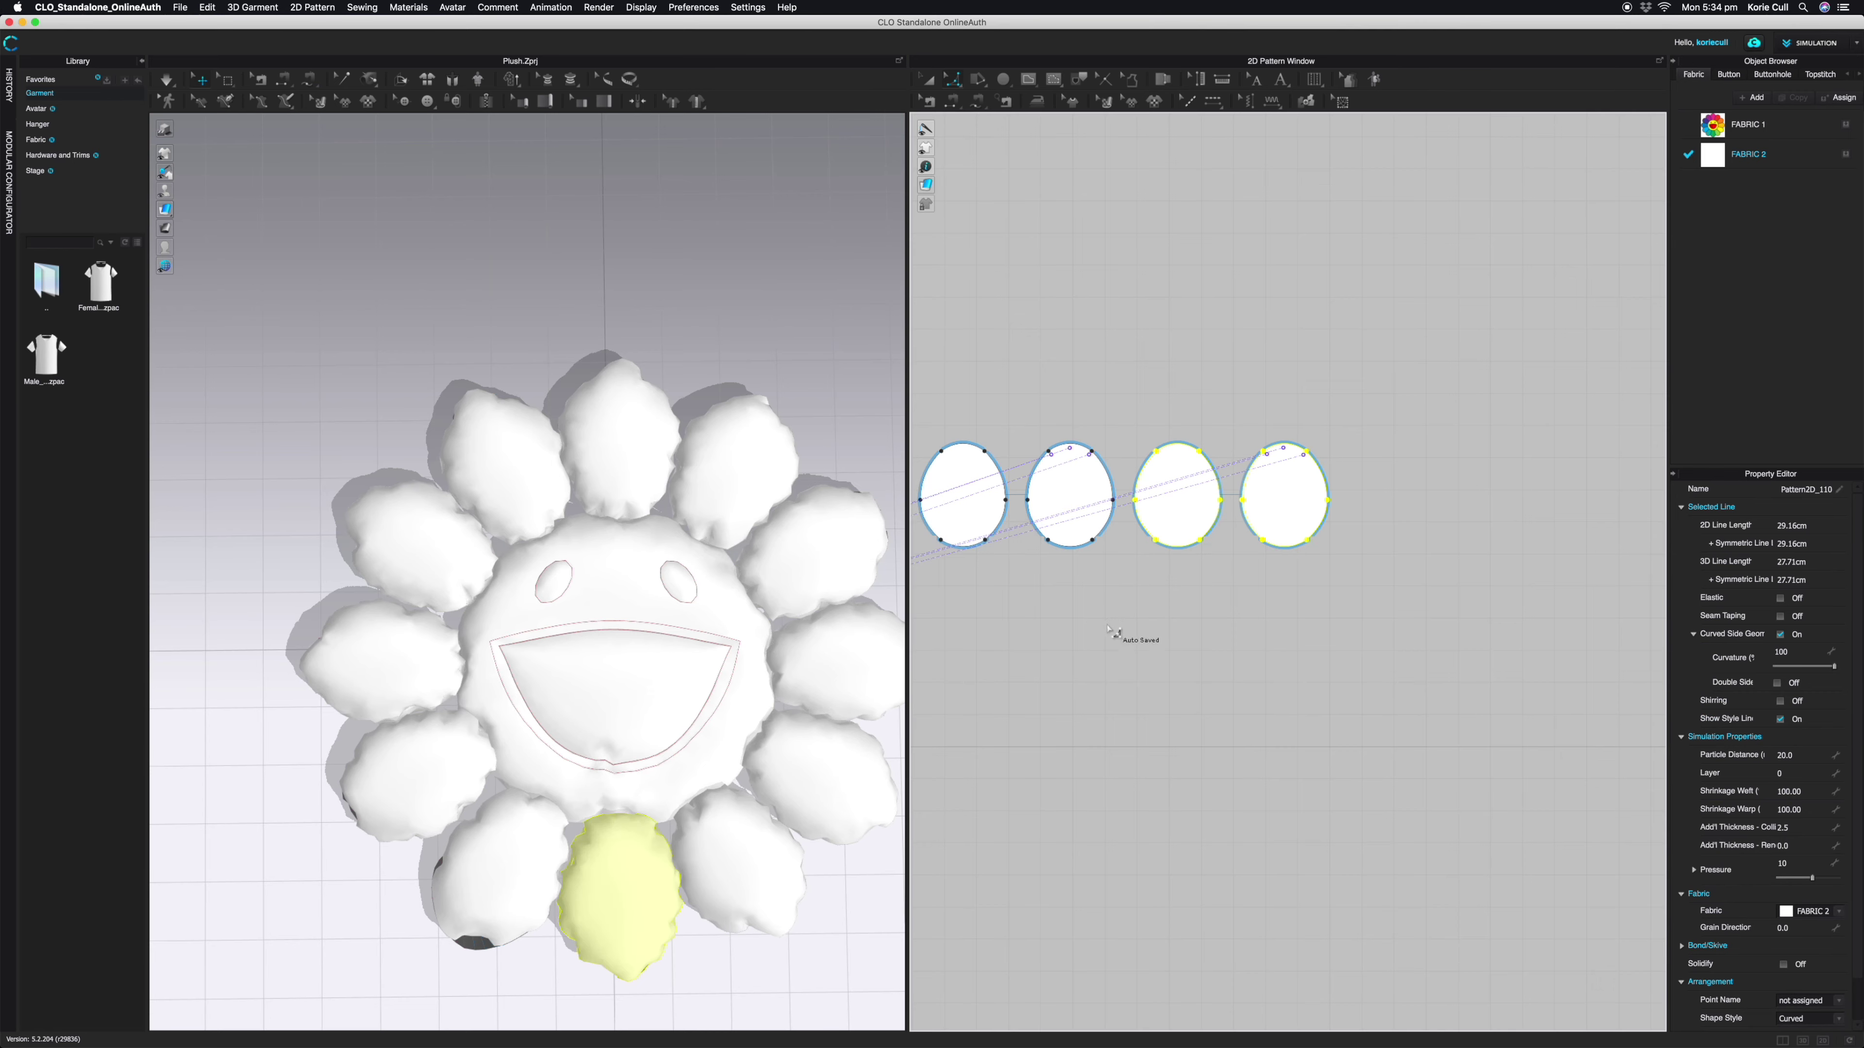
Step: Select all the plush flower's pattern pieces and set their particle distance to 10
scroll(1112, 626, down, 5)
key(a)
key(space)
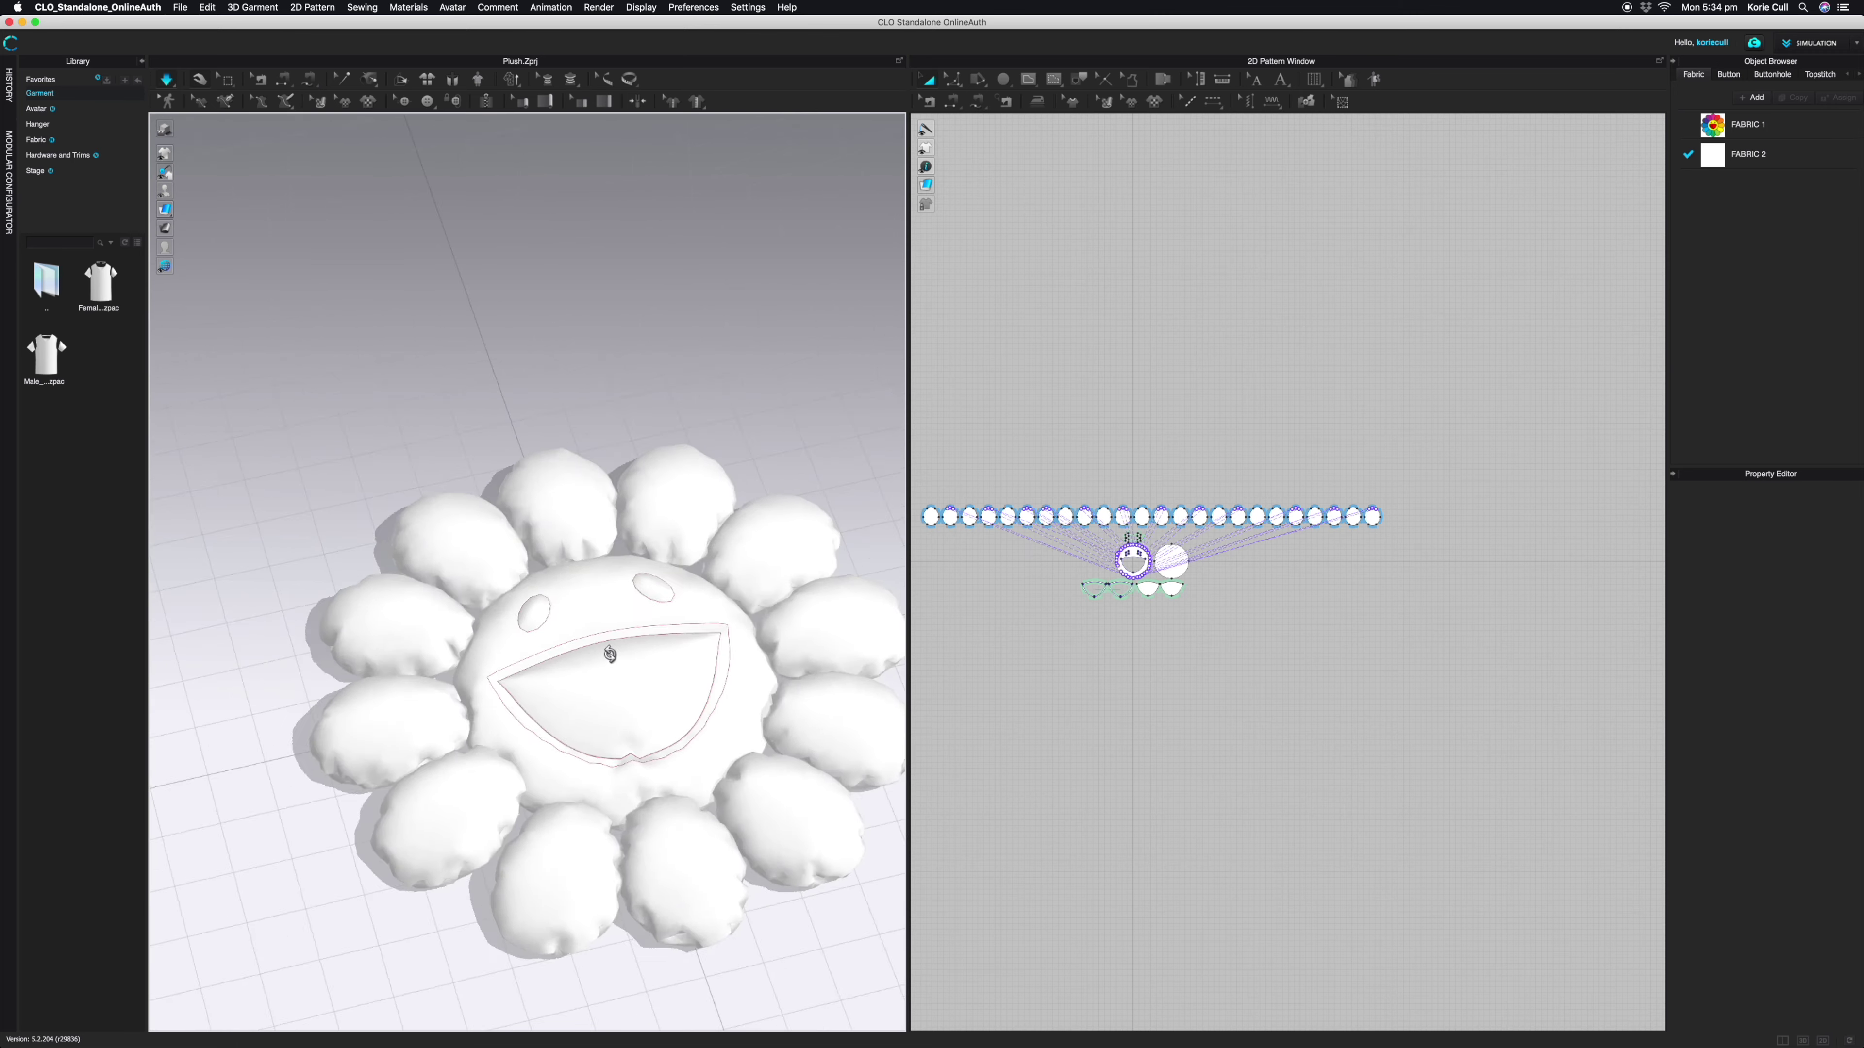
scroll(982, 570, up, 1)
mouse_move(934, 490)
mouse_down()
mouse_move(1537, 555)
mouse_move(1516, 565)
mouse_up()
click(1814, 757)
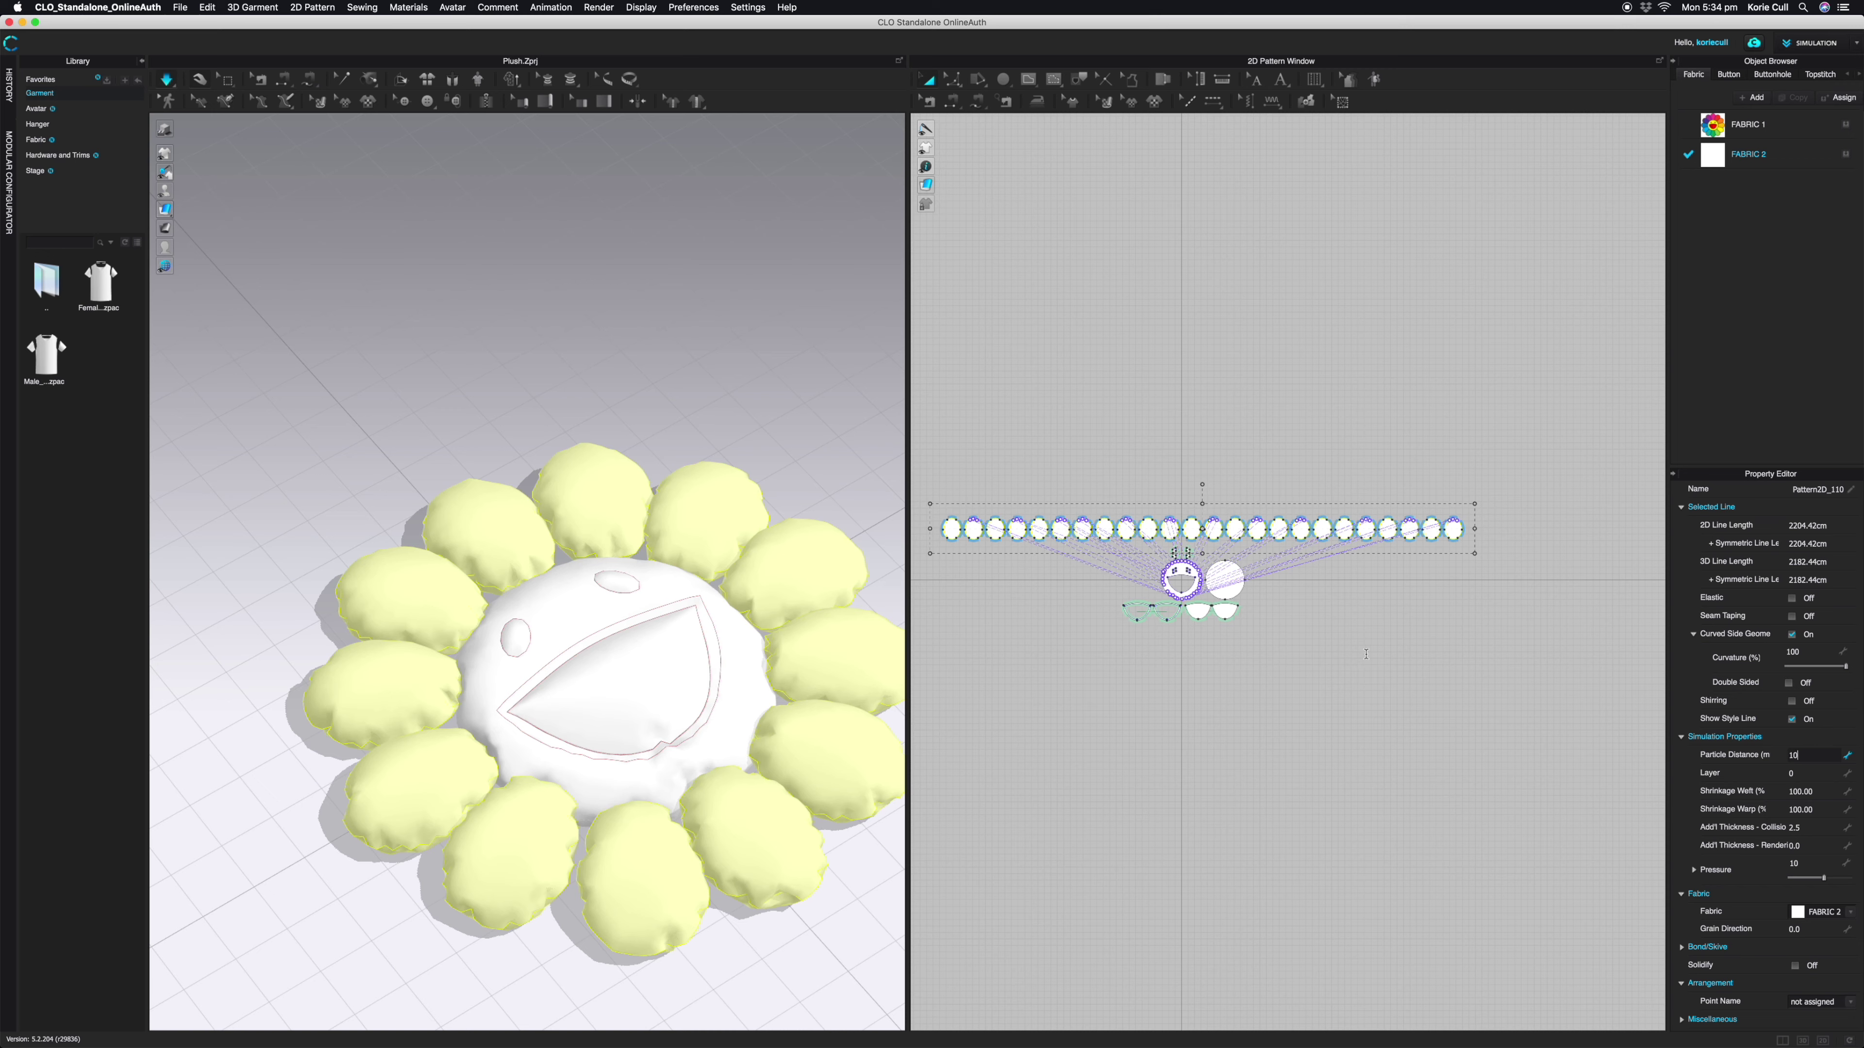
click(1371, 632)
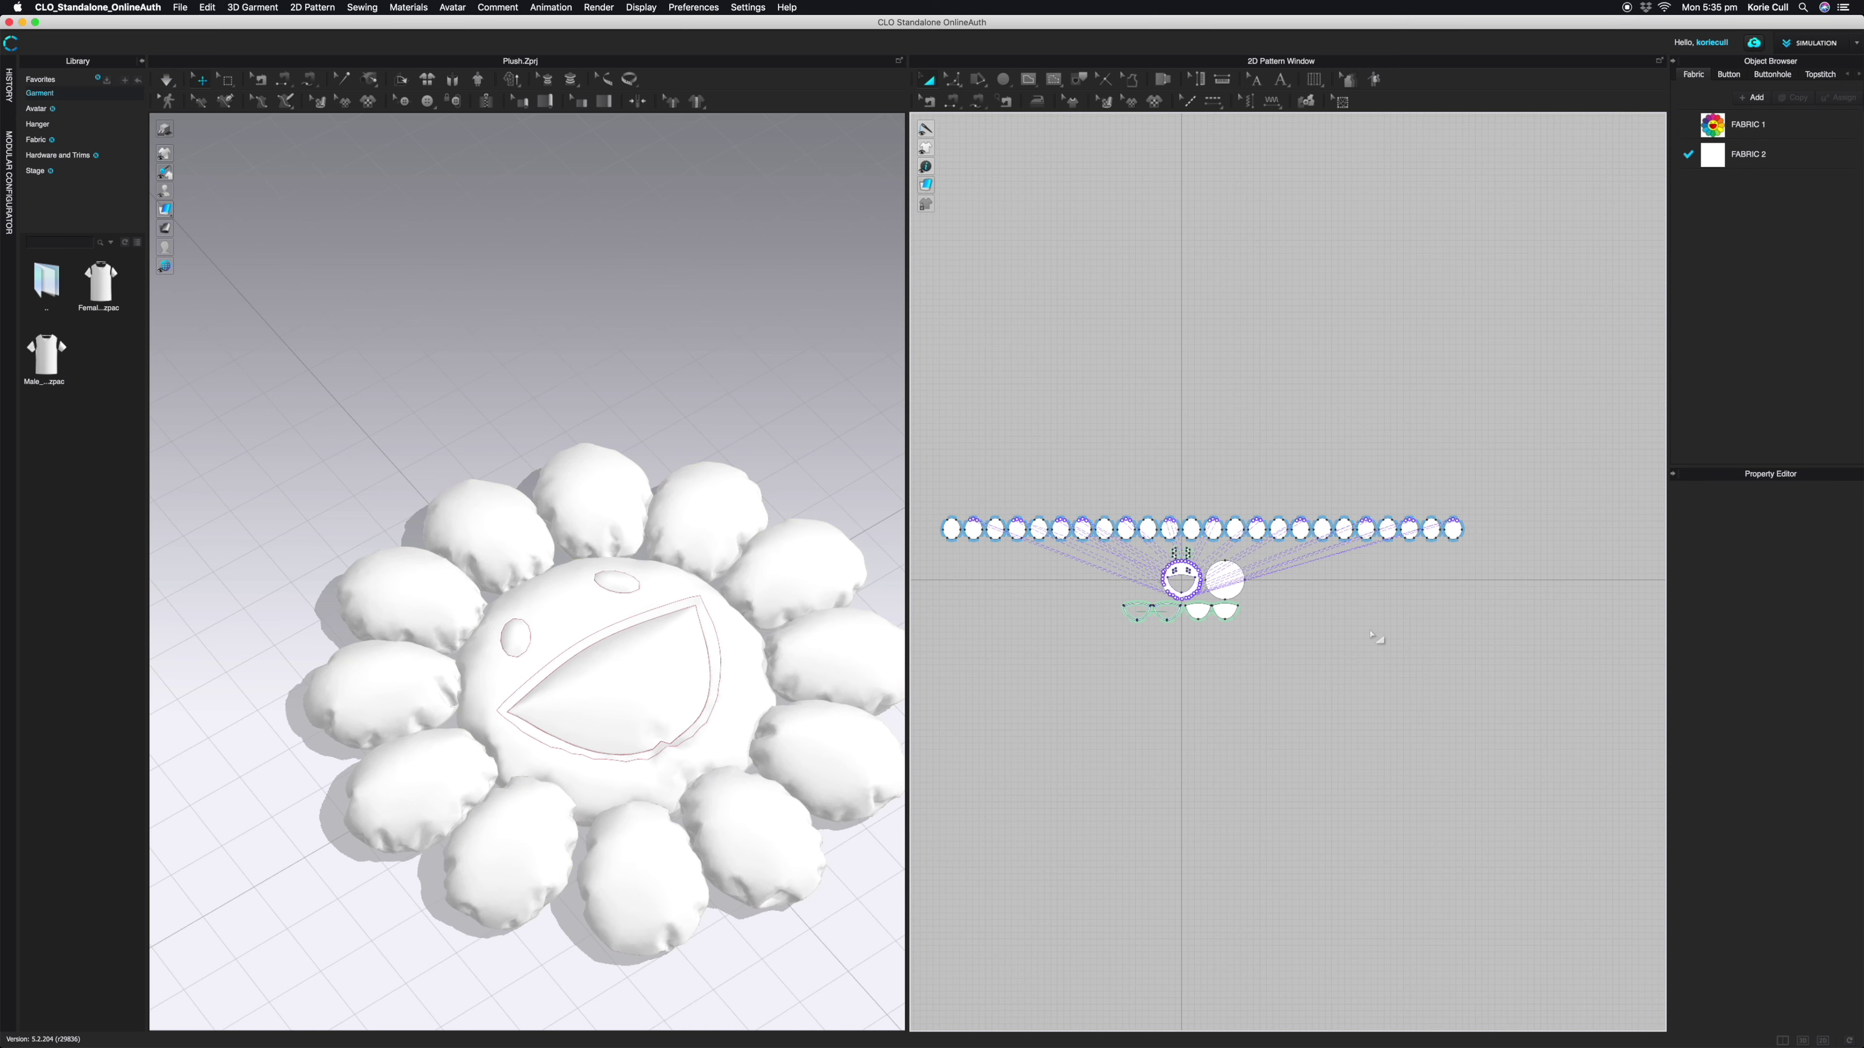
Step: Reapply particle distance 10 to all pieces, then re-simulate and view the plush front-on
drag(1059, 465, 1059, 466)
click(1808, 756)
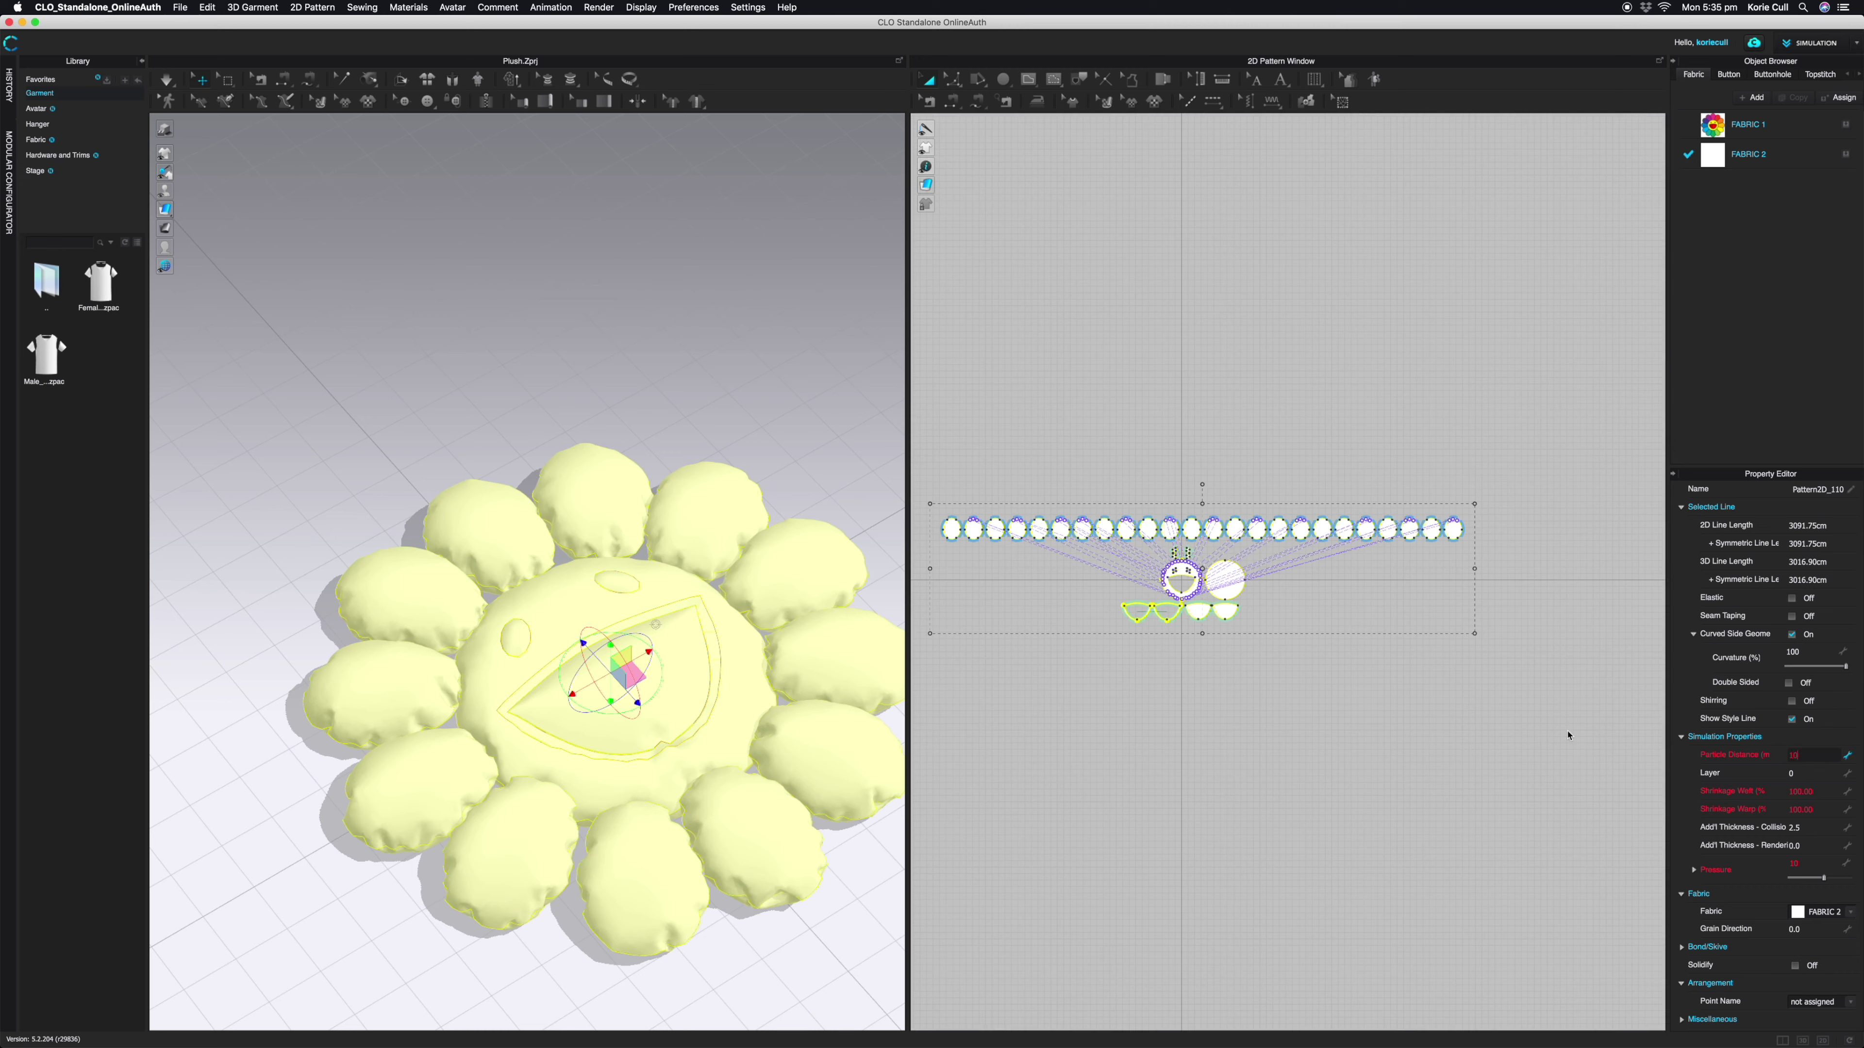
click(1408, 688)
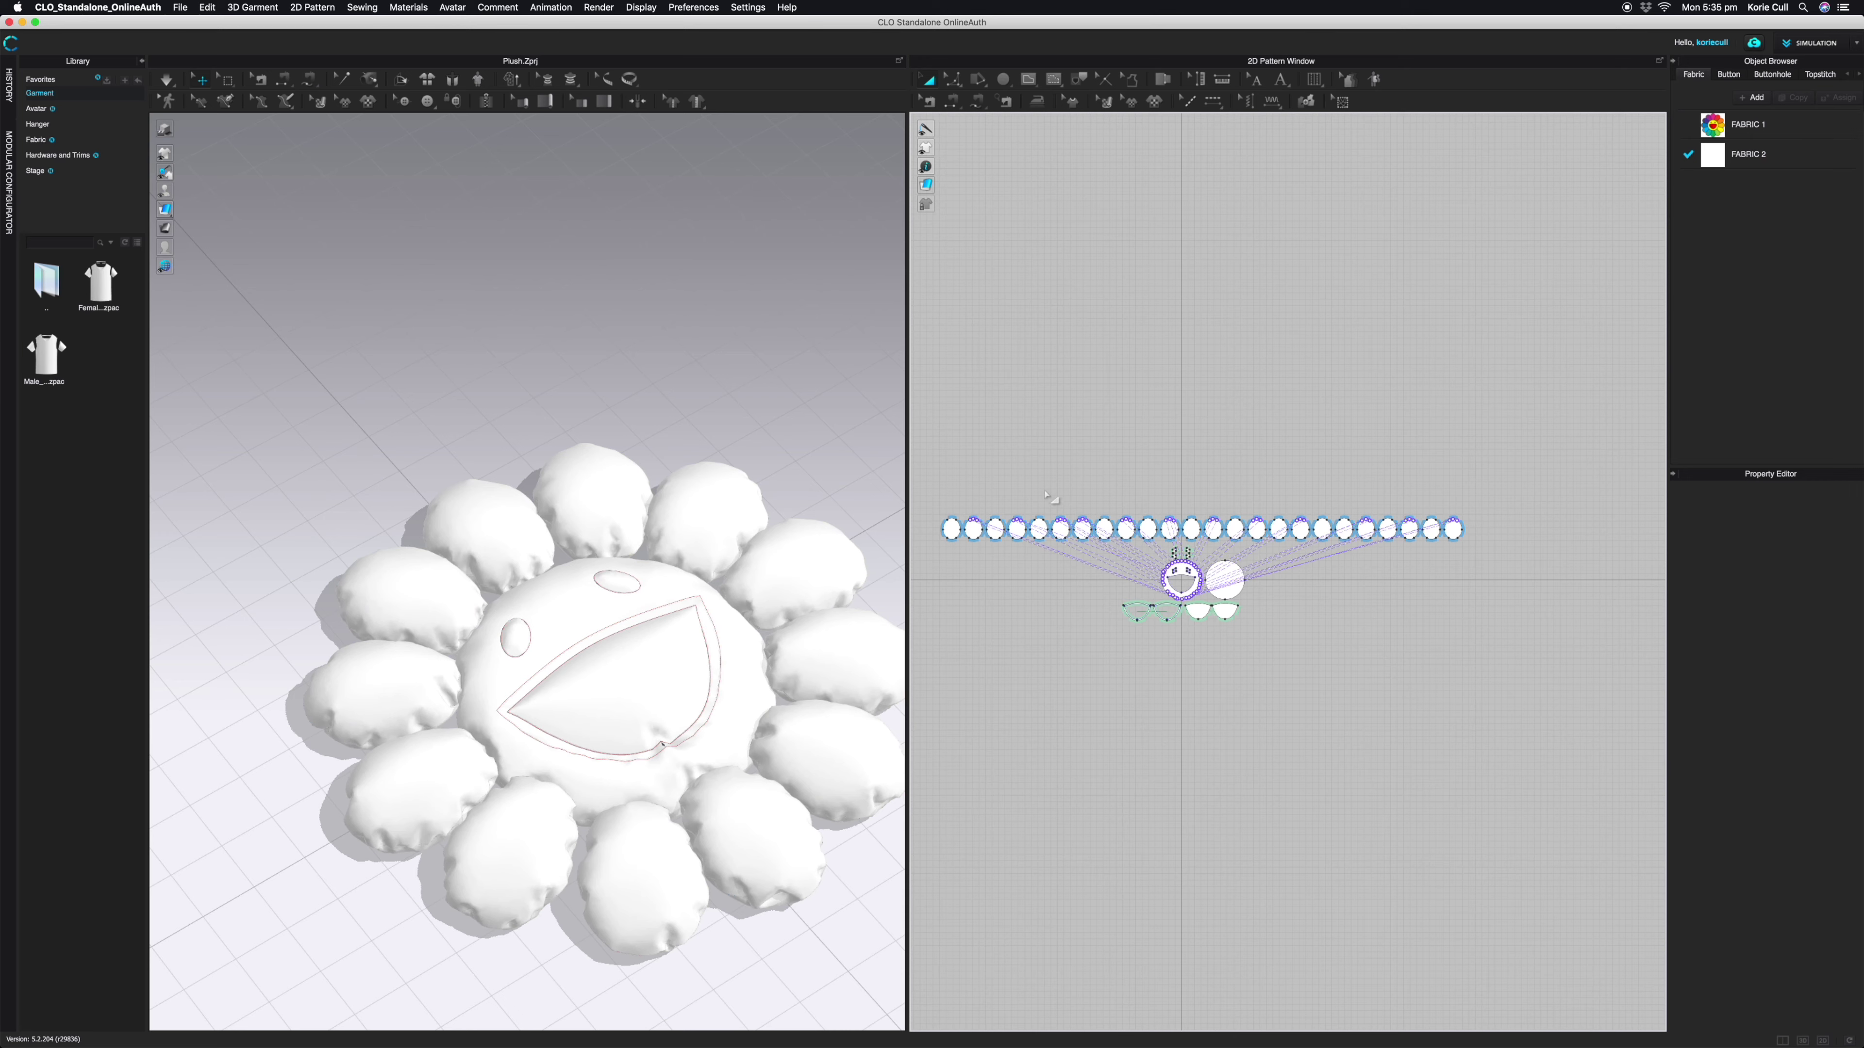
key(space)
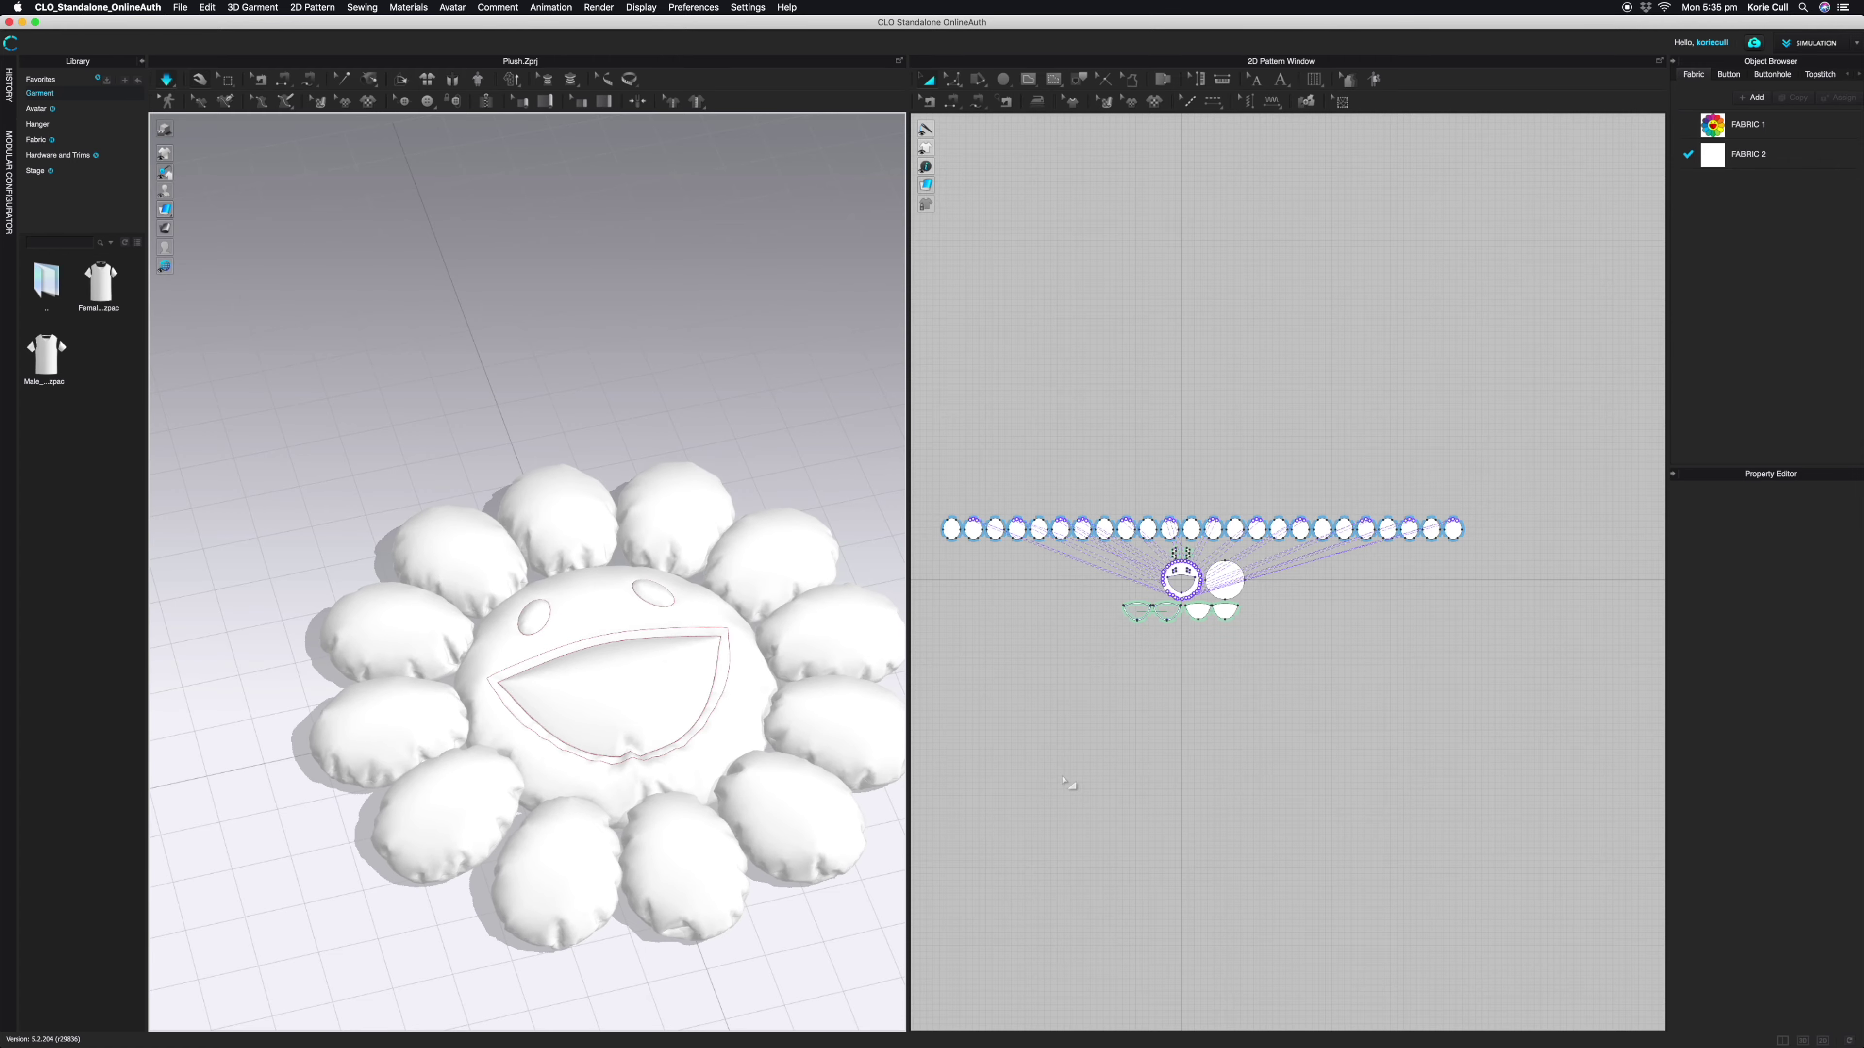
mouse_move(686, 770)
right_down()
mouse_move(928, 396)
mouse_move(758, 418)
right_up()
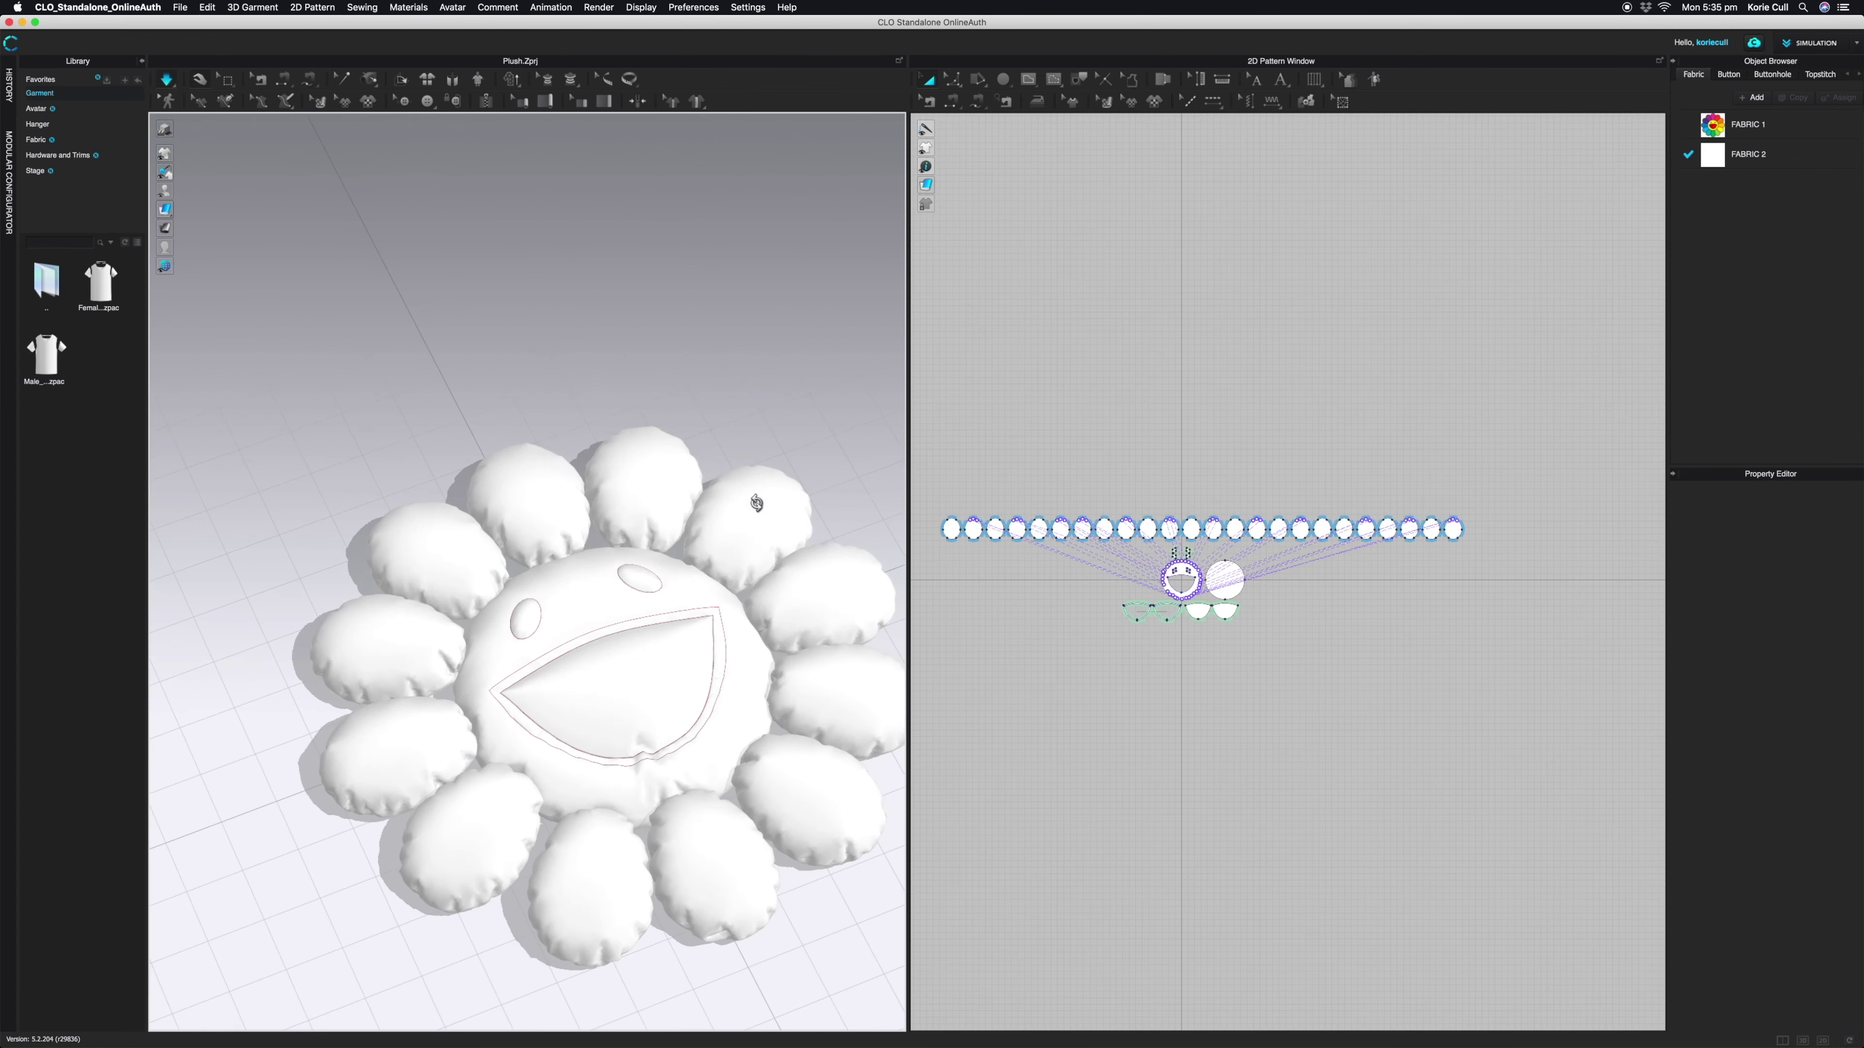
Step: Select the smiley face pattern piece in point-and-line editing mode
scroll(1250, 597, up, 5)
scroll(1233, 592, up, 3)
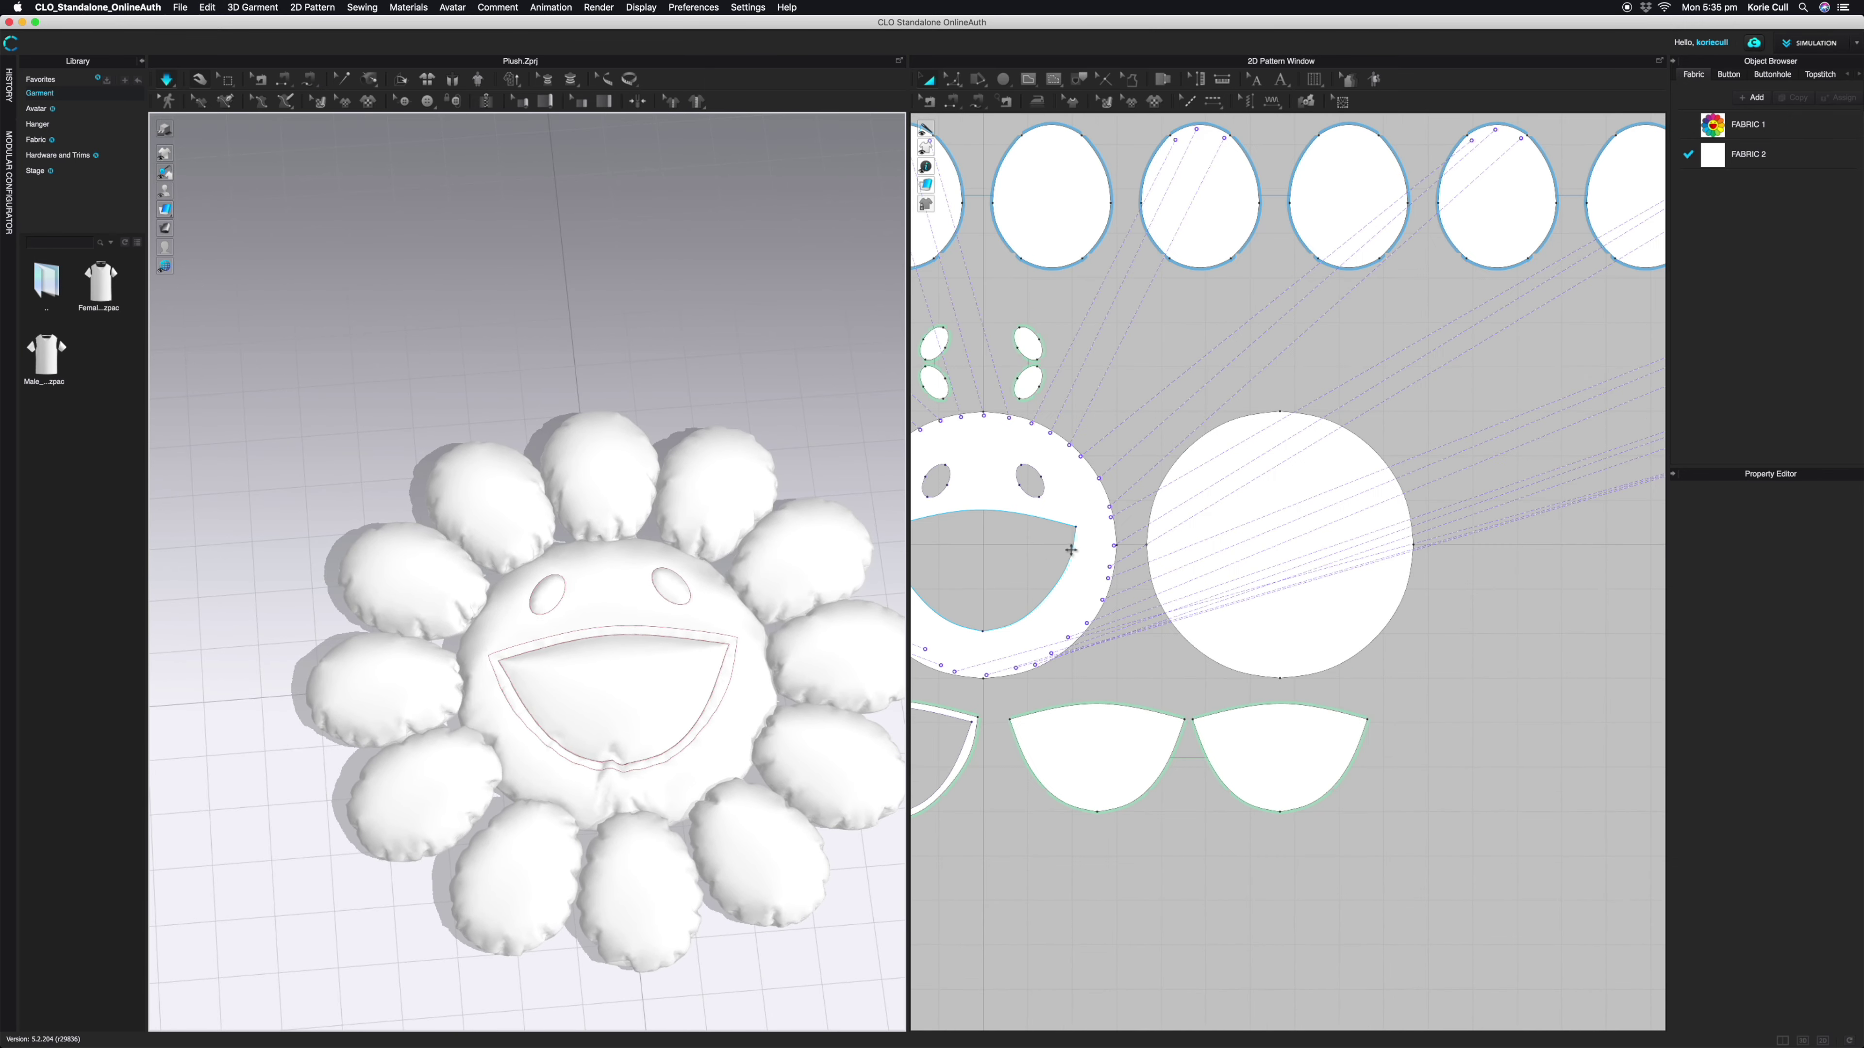
scroll(1204, 587, up, 3)
scroll(1205, 587, down, 1)
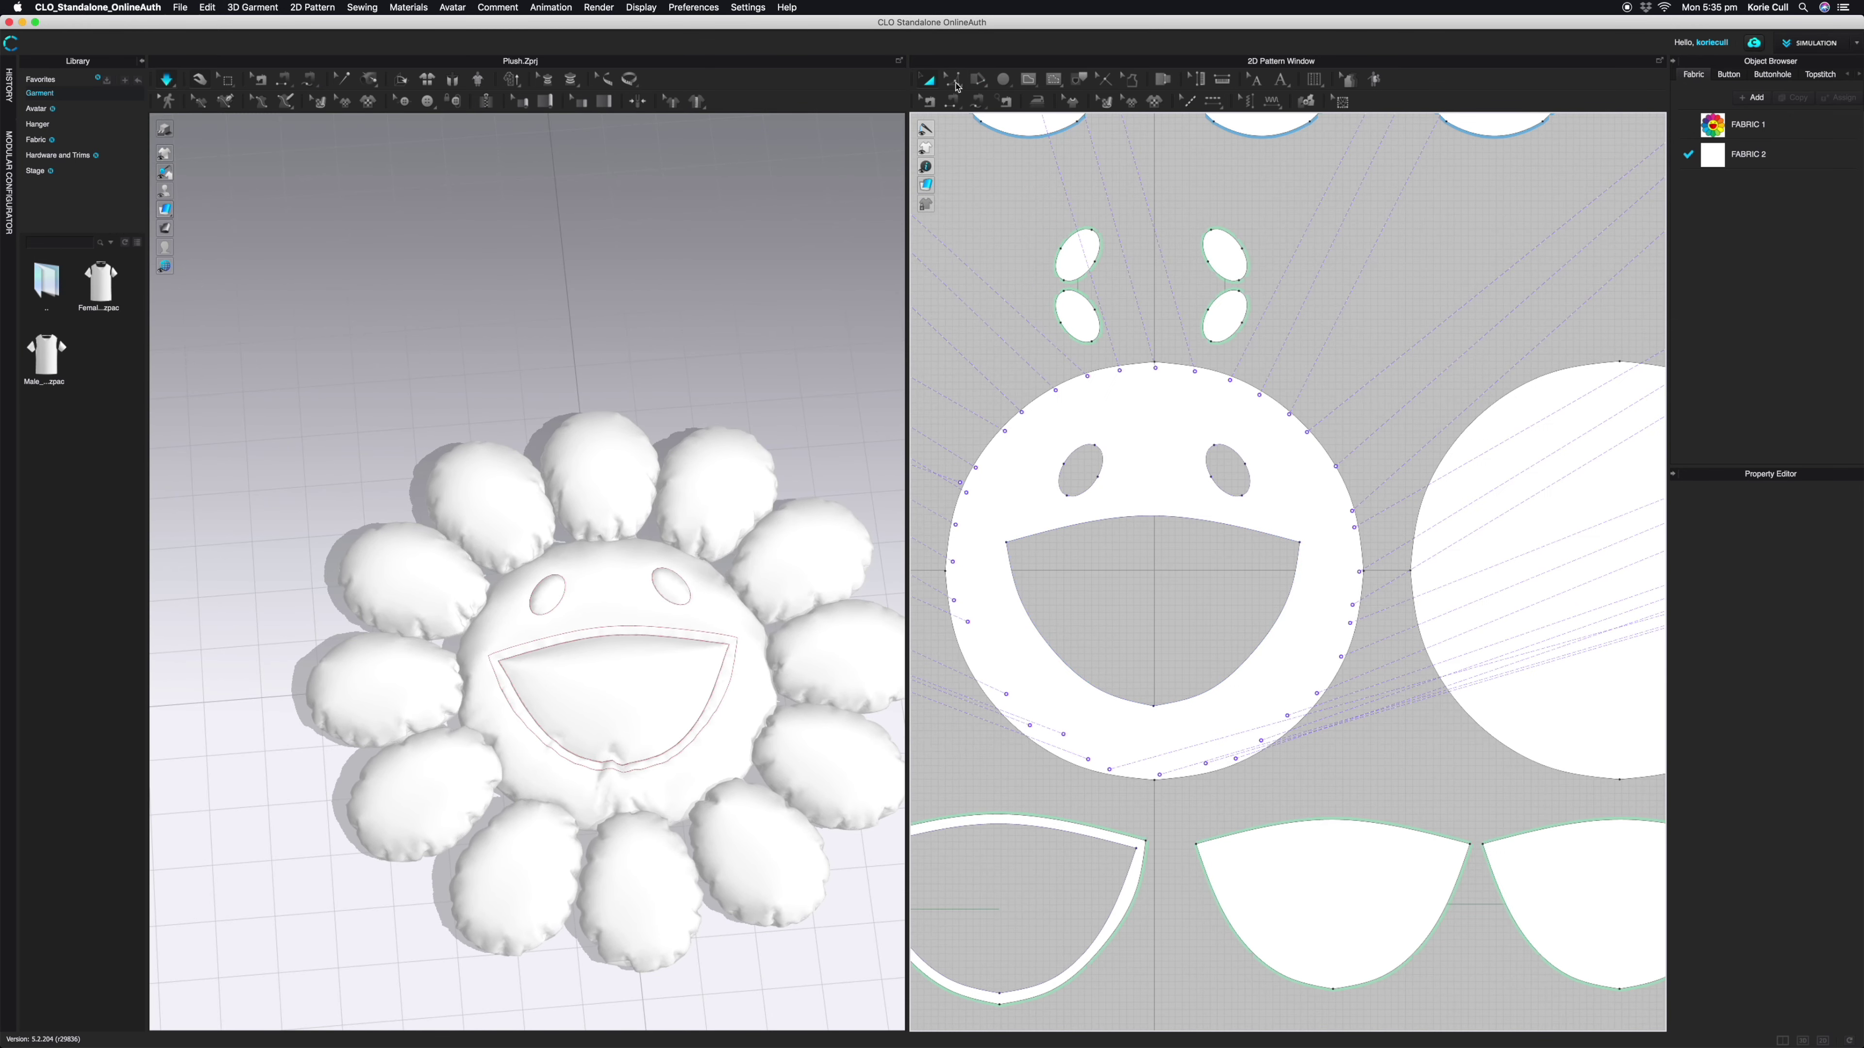
click(958, 86)
scroll(994, 341, down, 3)
scroll(994, 341, up, 2)
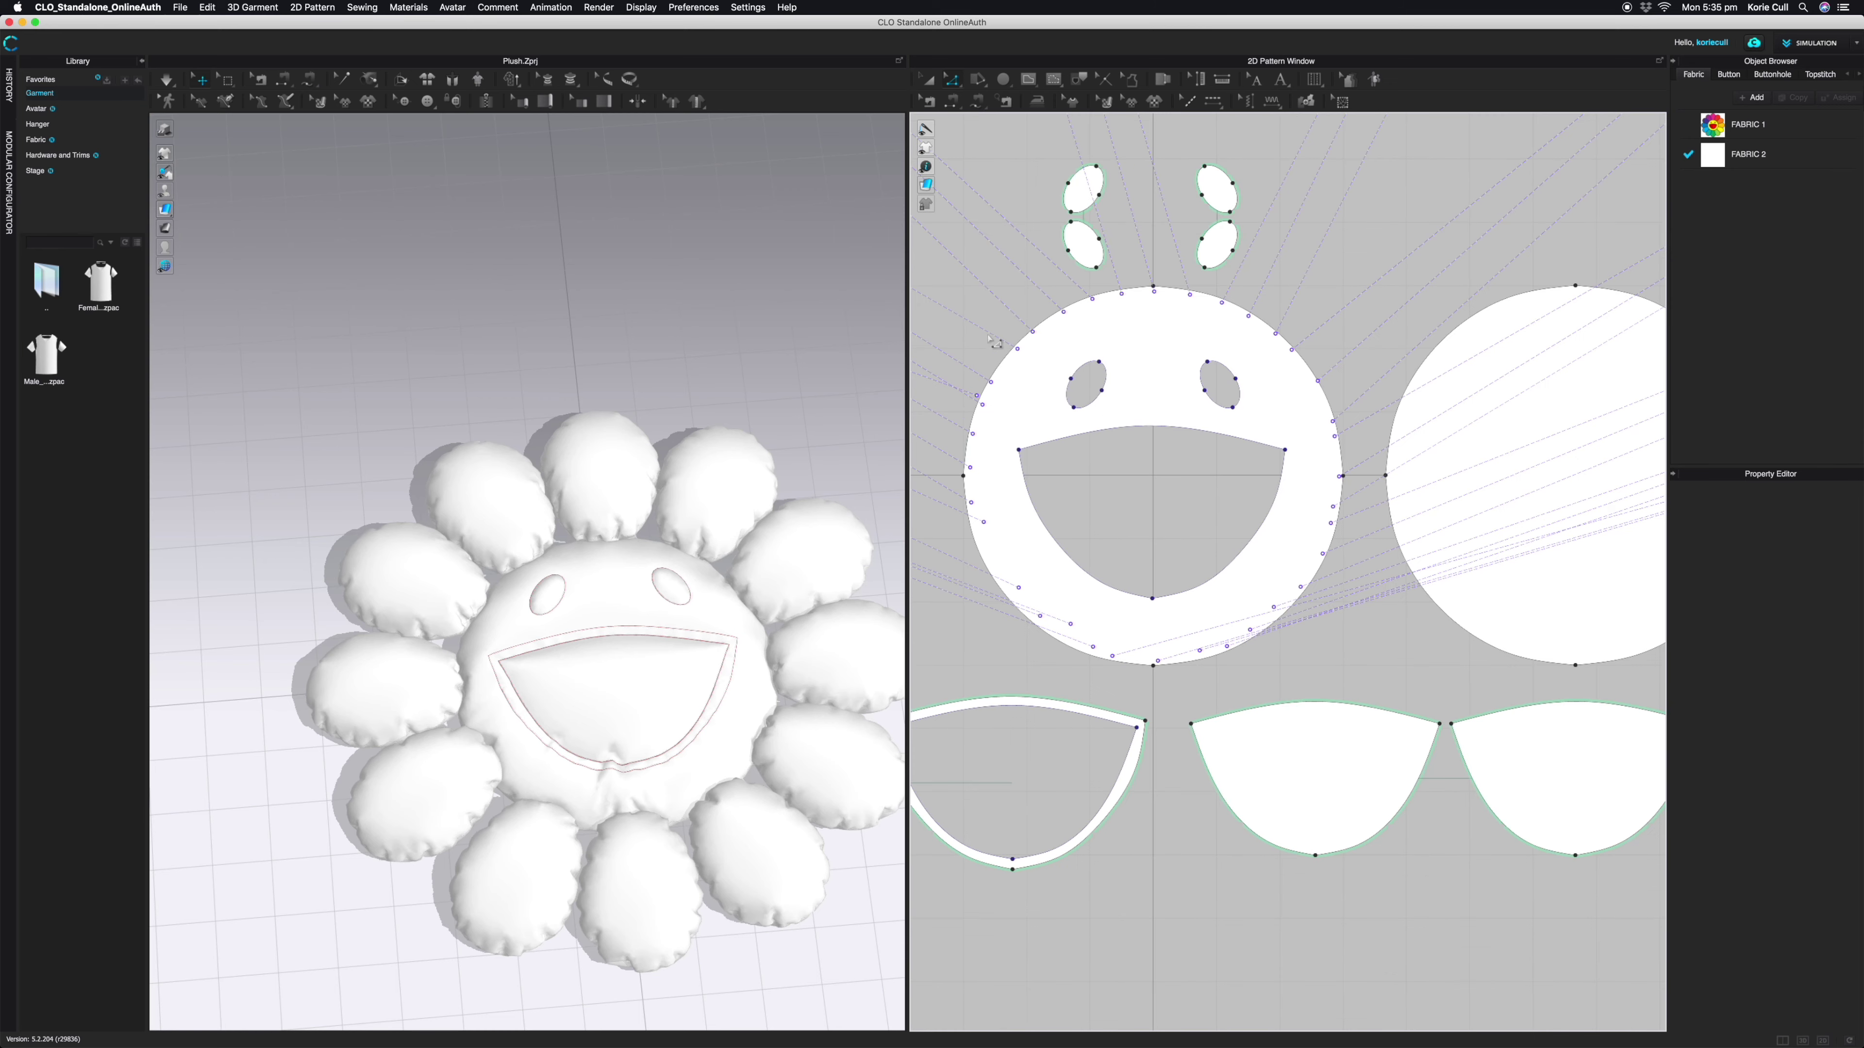
click(1276, 607)
scroll(1279, 426, up, 2)
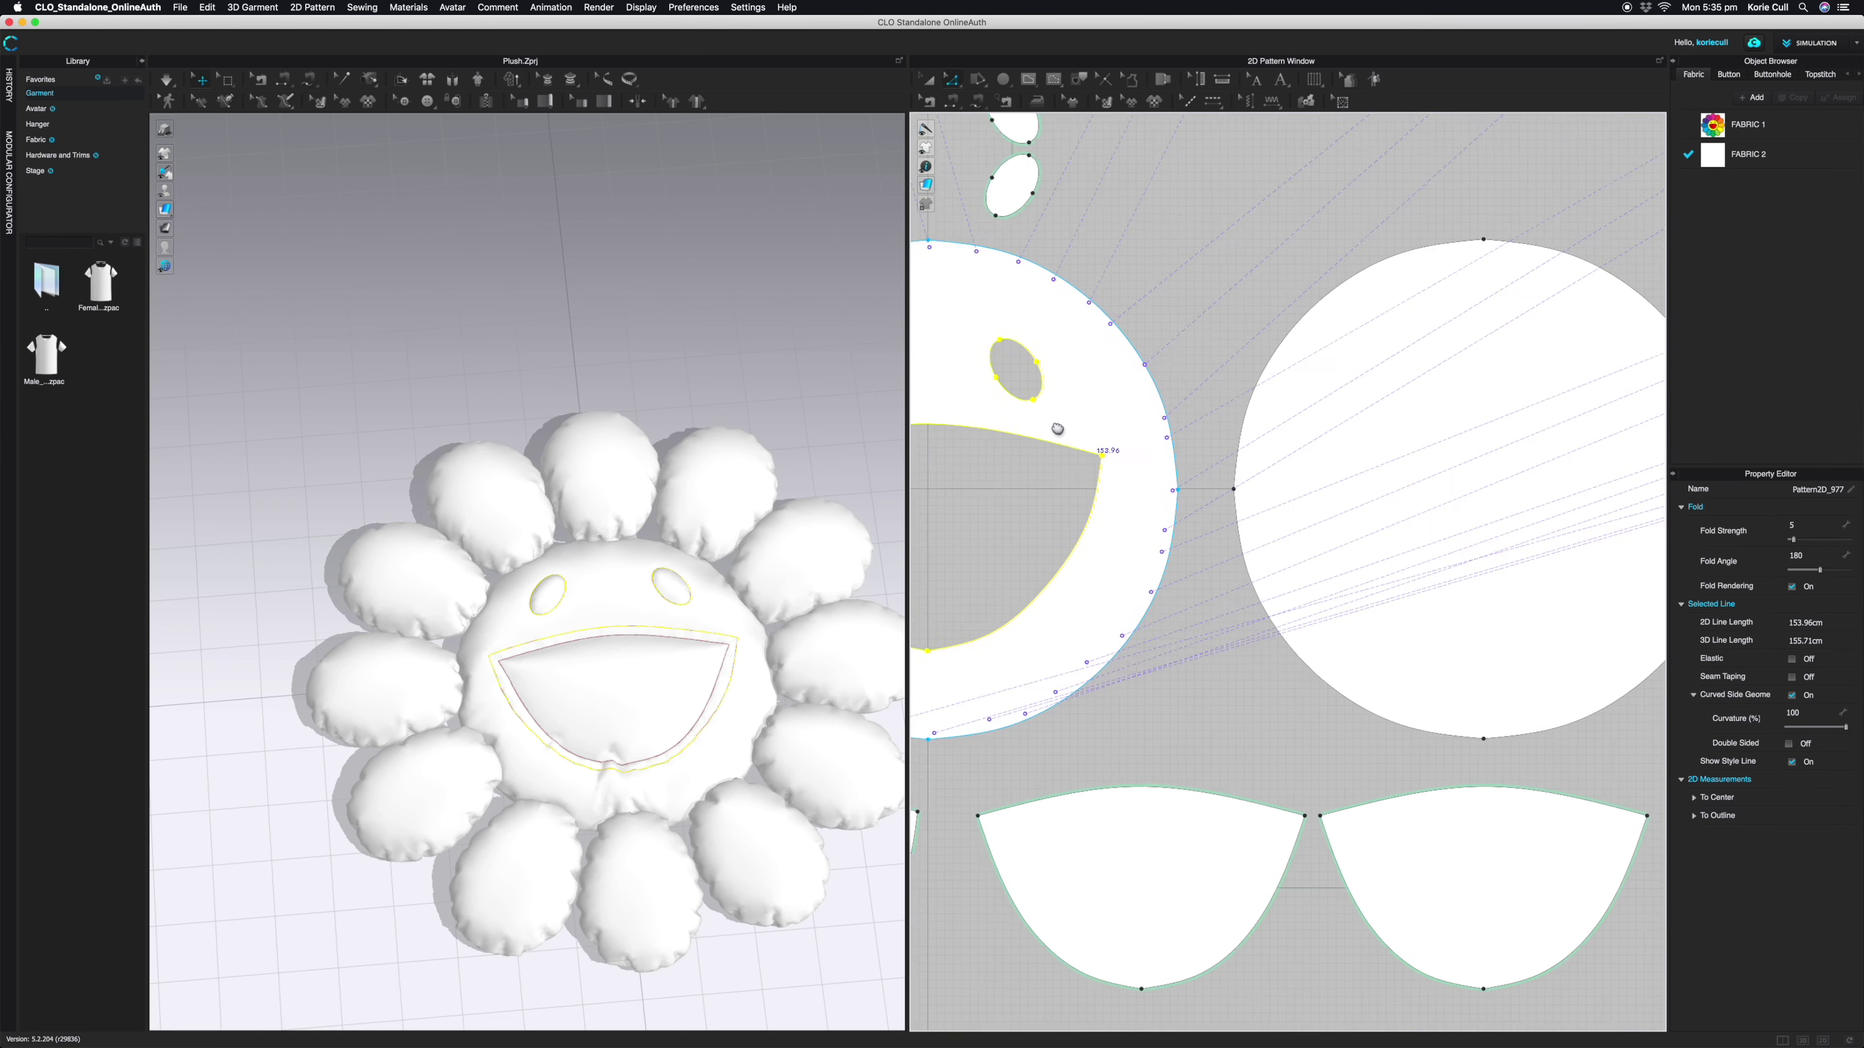
scroll(1282, 332, up, 1)
scroll(1284, 334, down, 3)
Step: In Transform Pattern mode, copy the smiley face piece
key(a)
click(1306, 326)
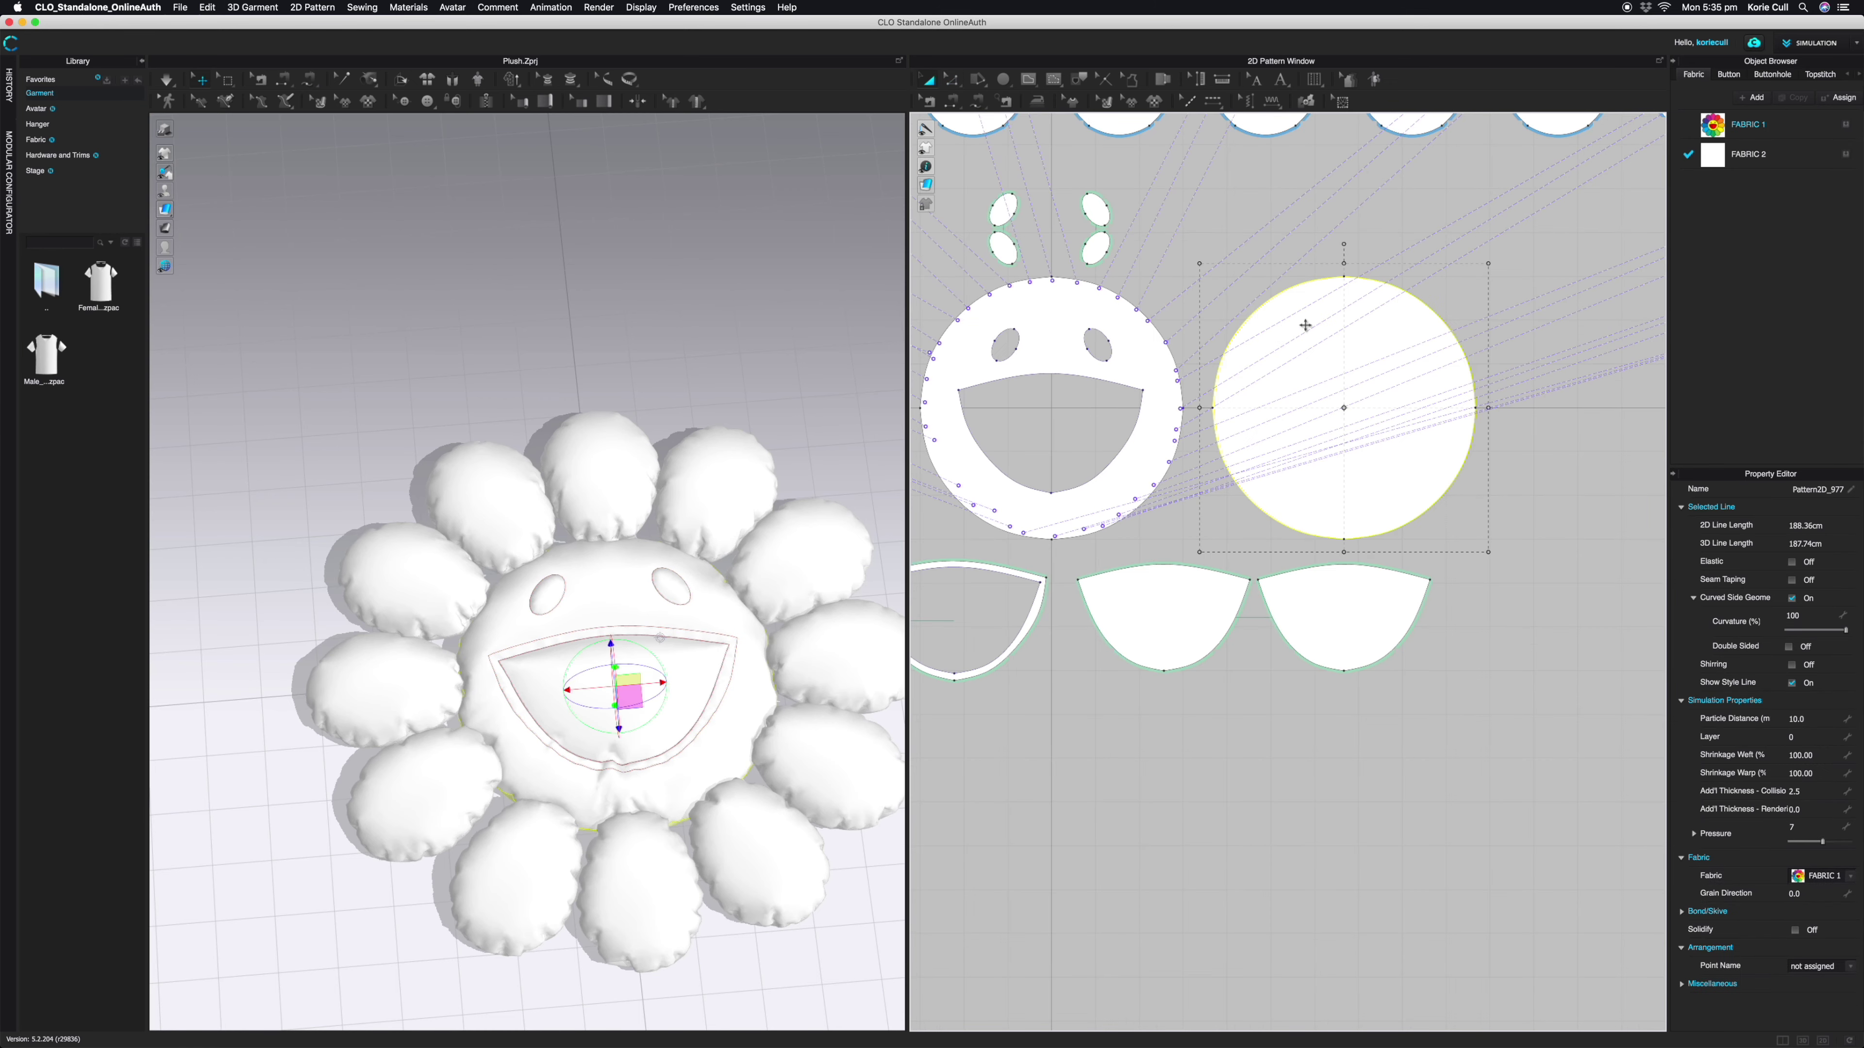
click(1150, 361)
right_click(1144, 361)
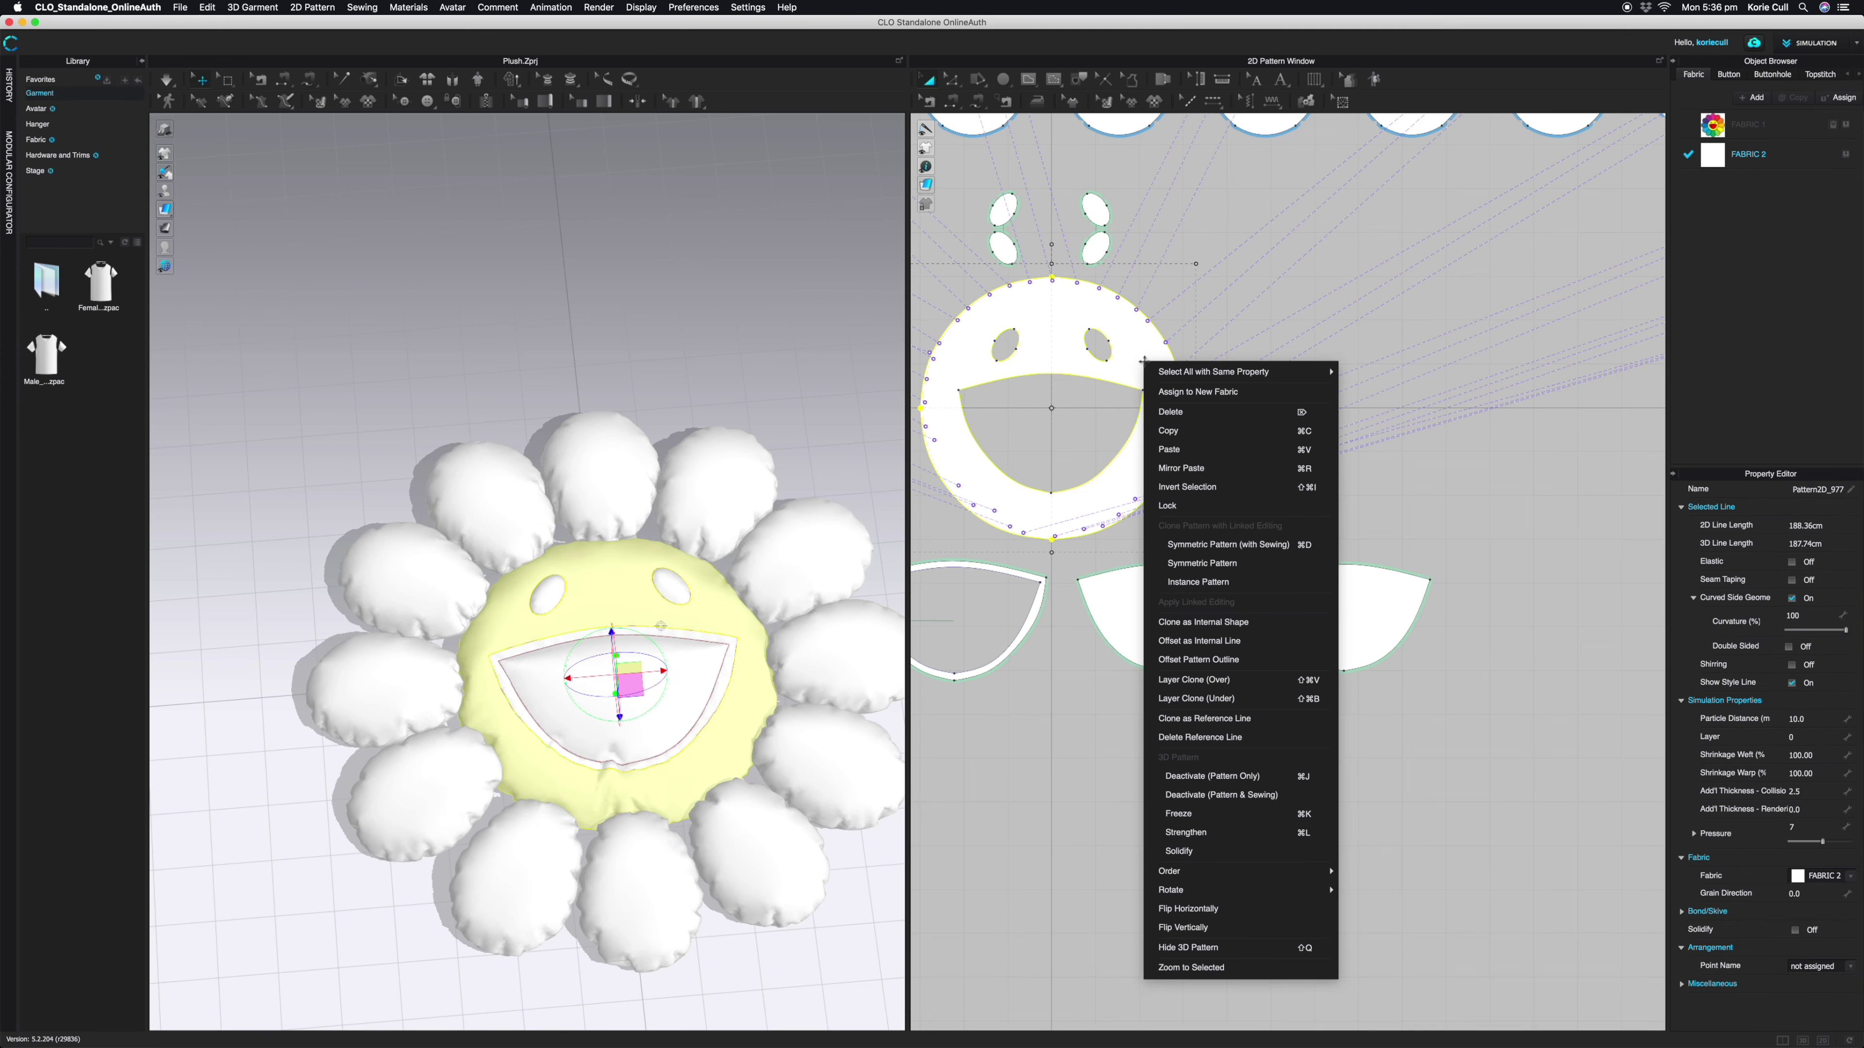
click(1240, 470)
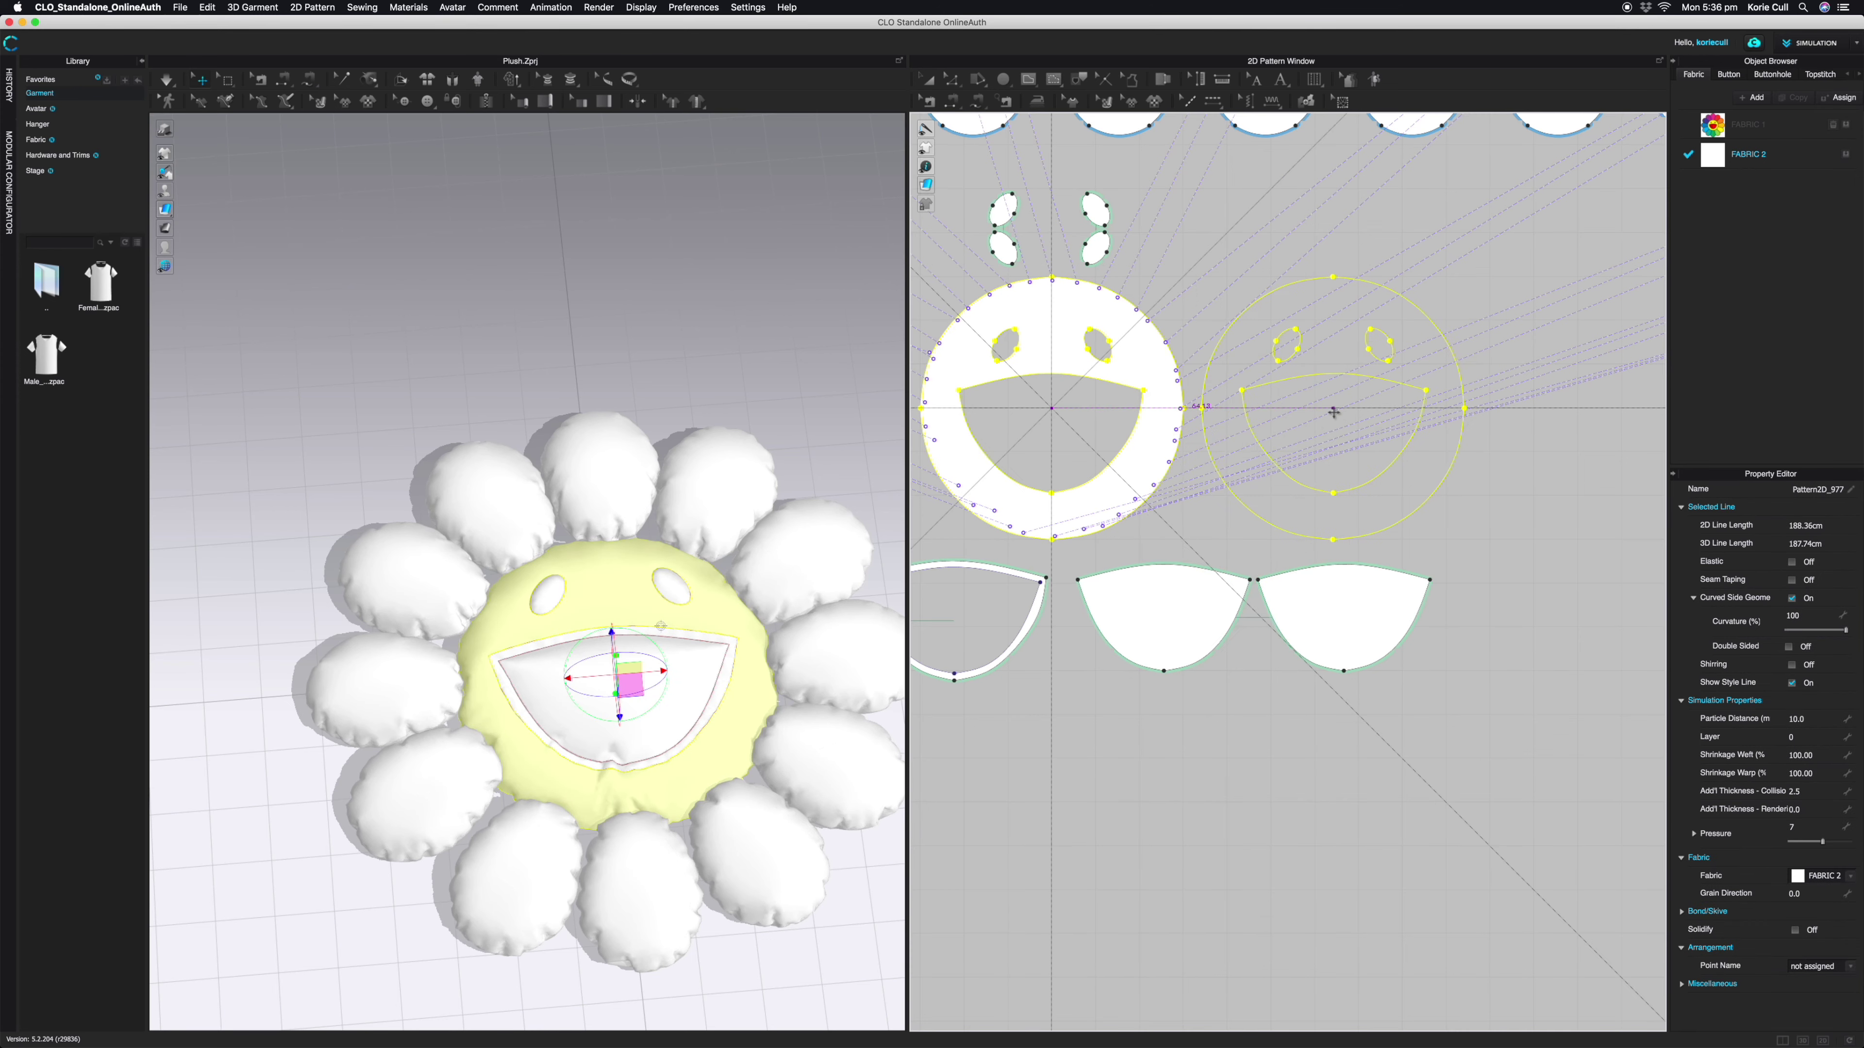
Step: Paste the face copy where the back circle was, flip its normal outward, and simulate
right_click(1156, 382)
click(1247, 721)
click(1365, 363)
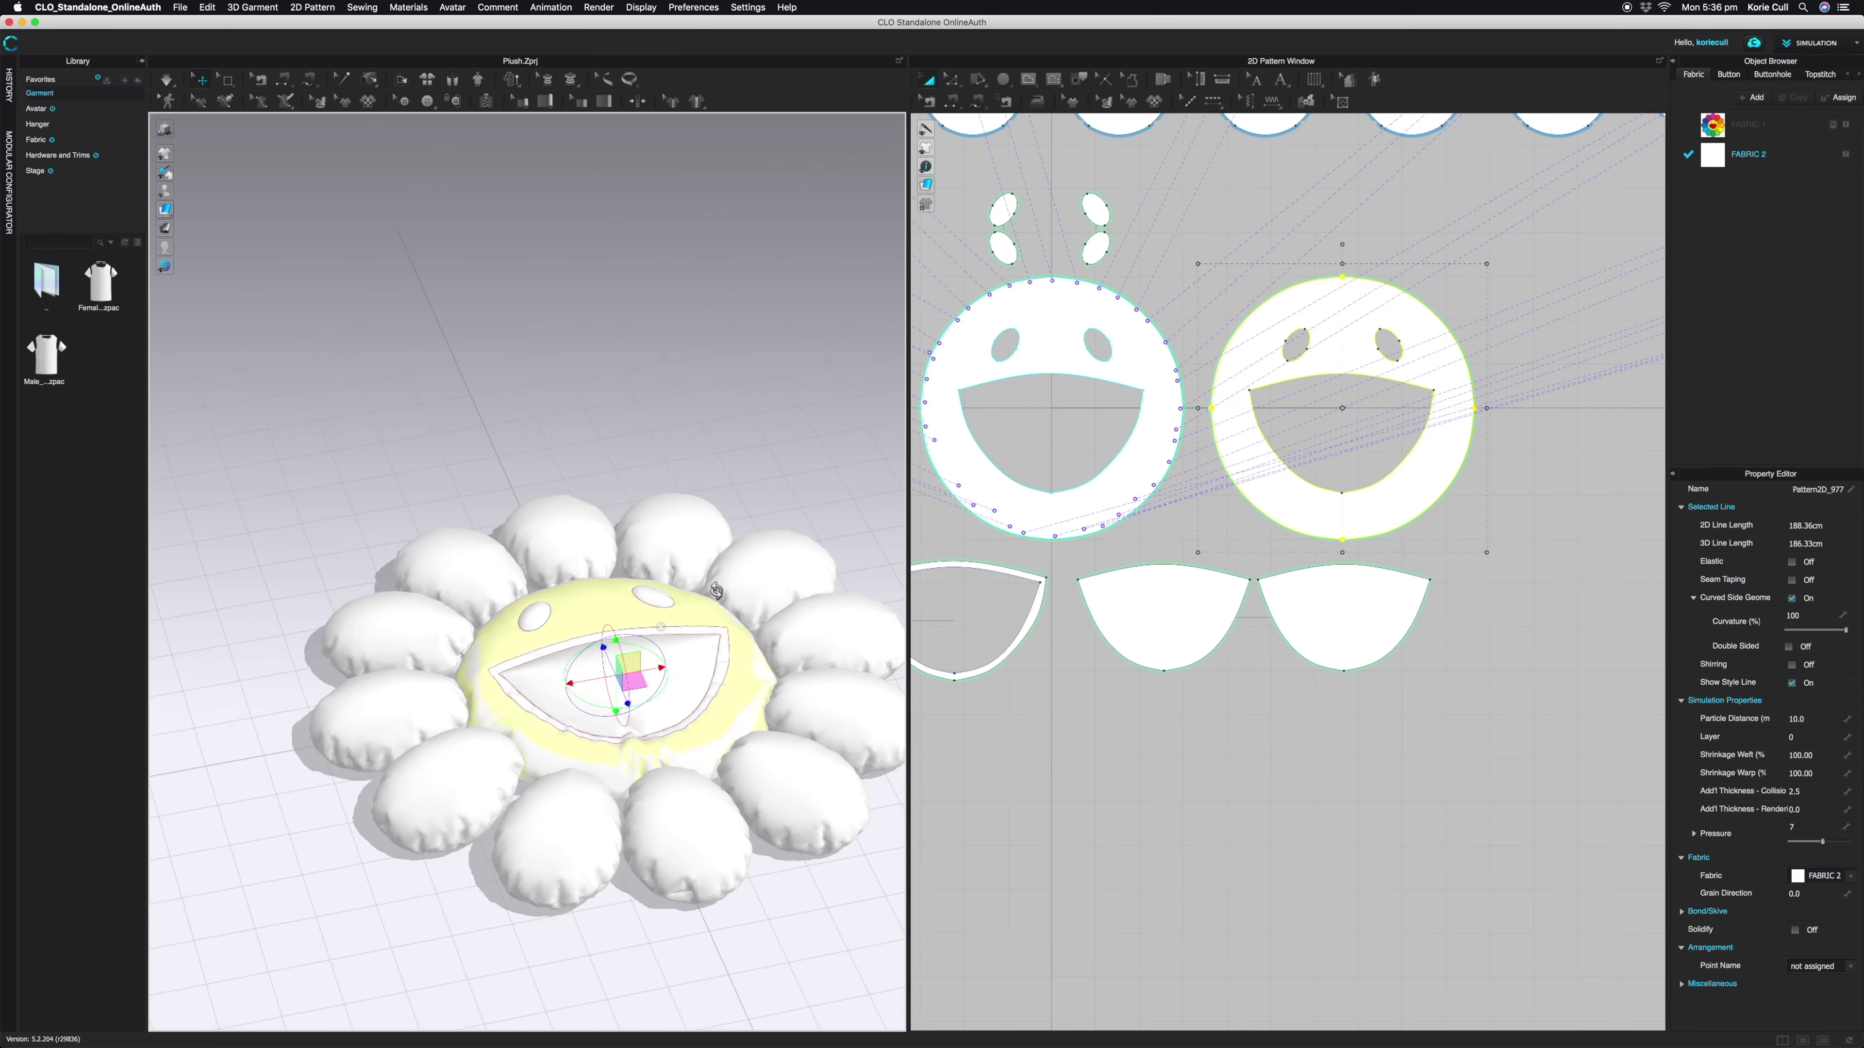
right_click(735, 685)
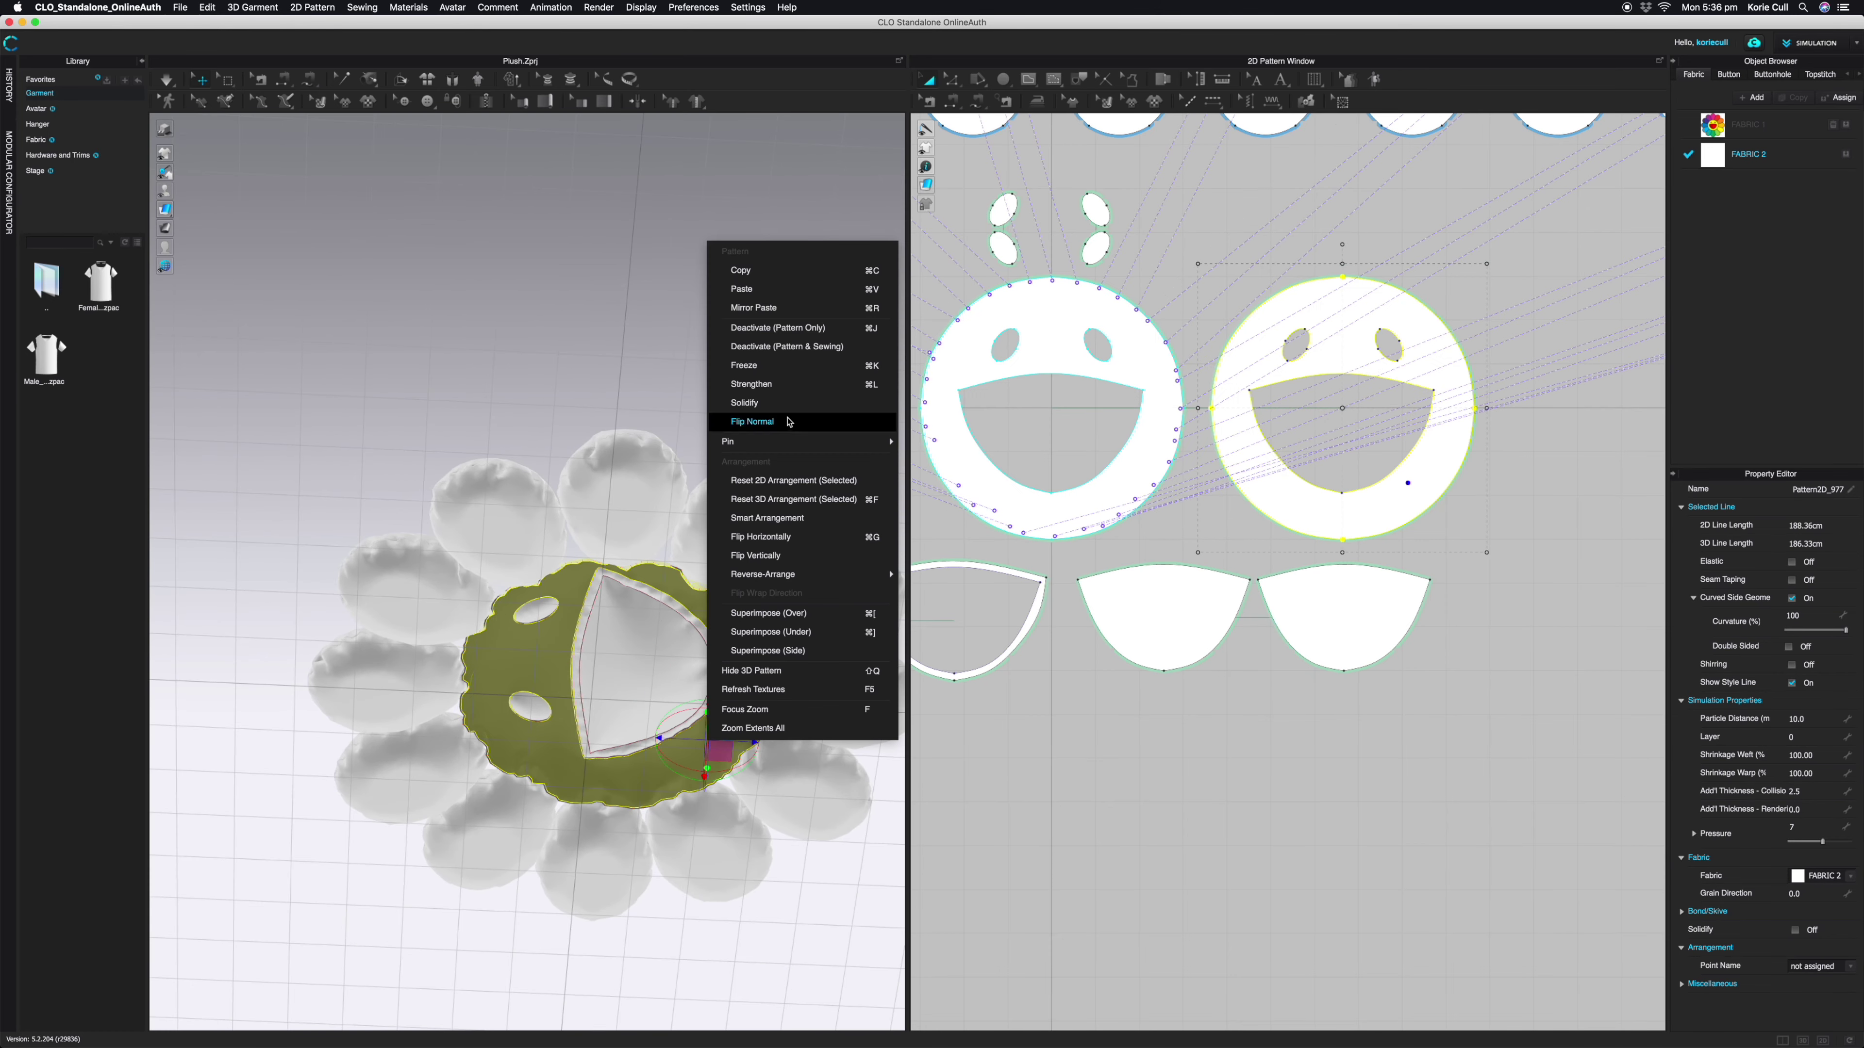
click(752, 422)
click(756, 408)
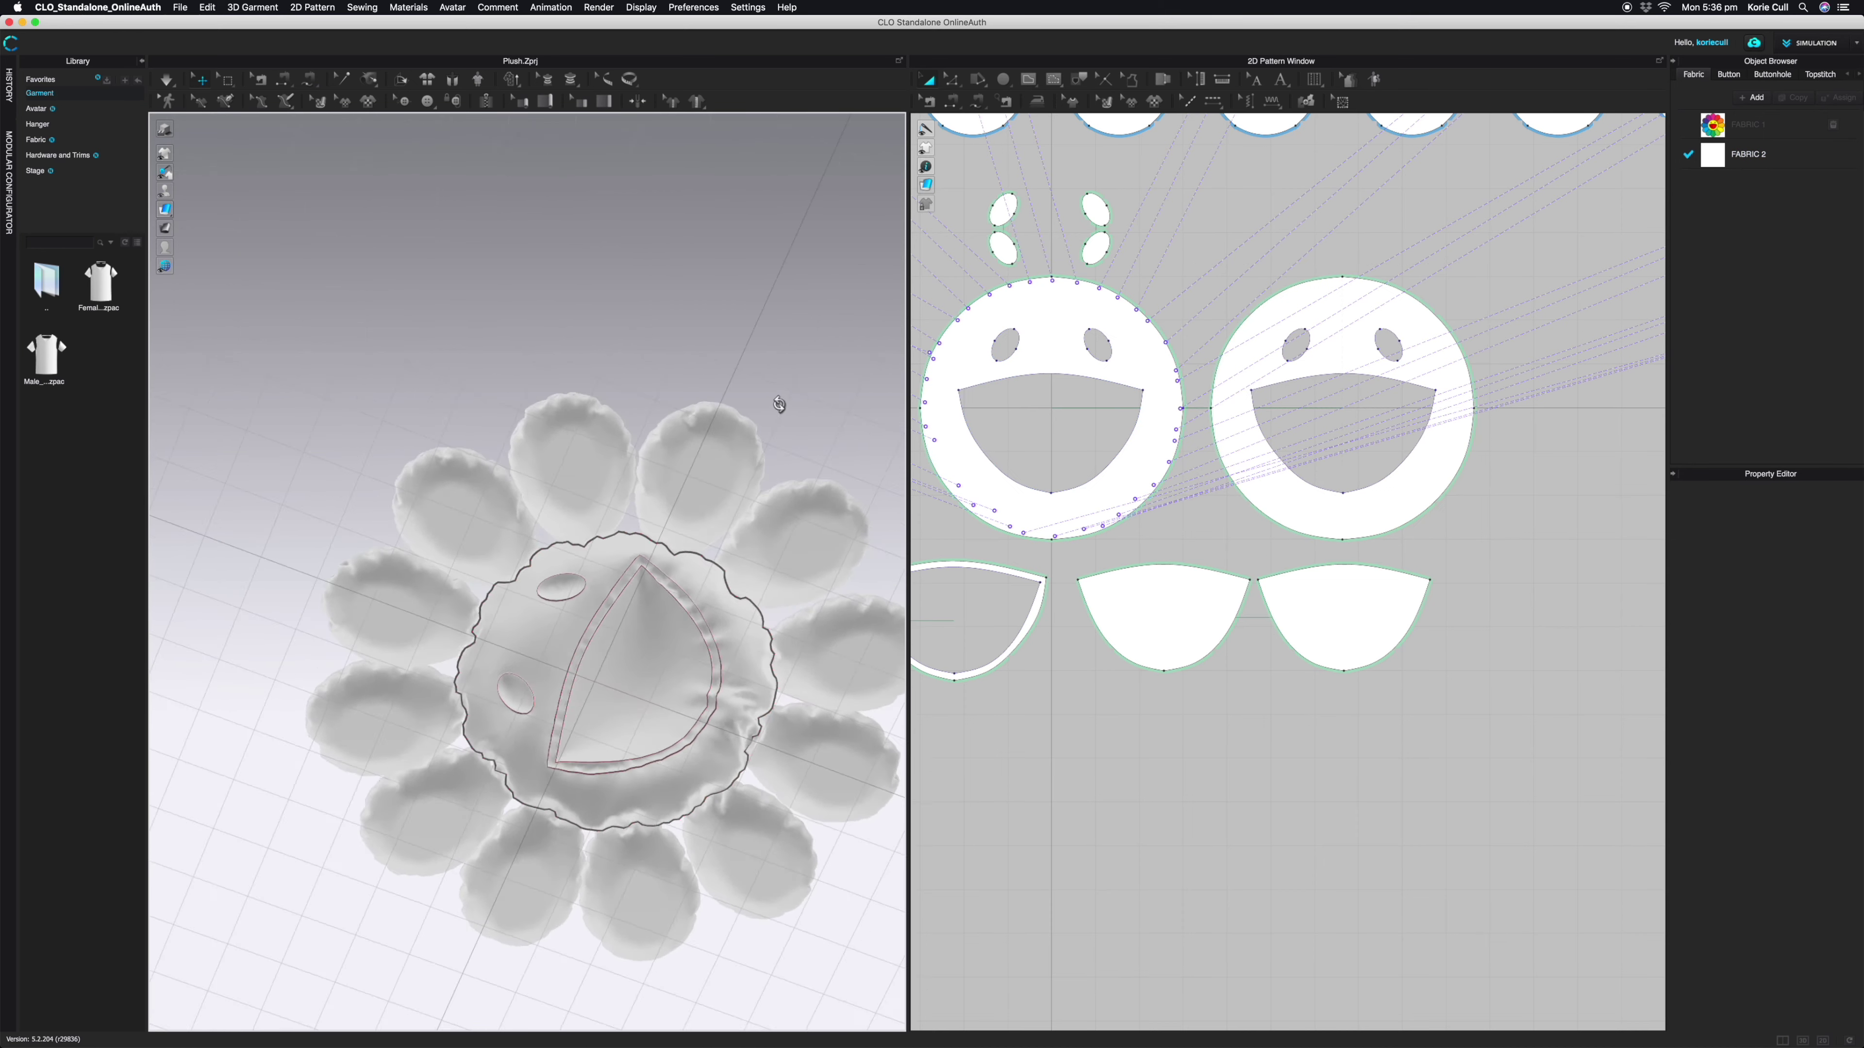
key(space)
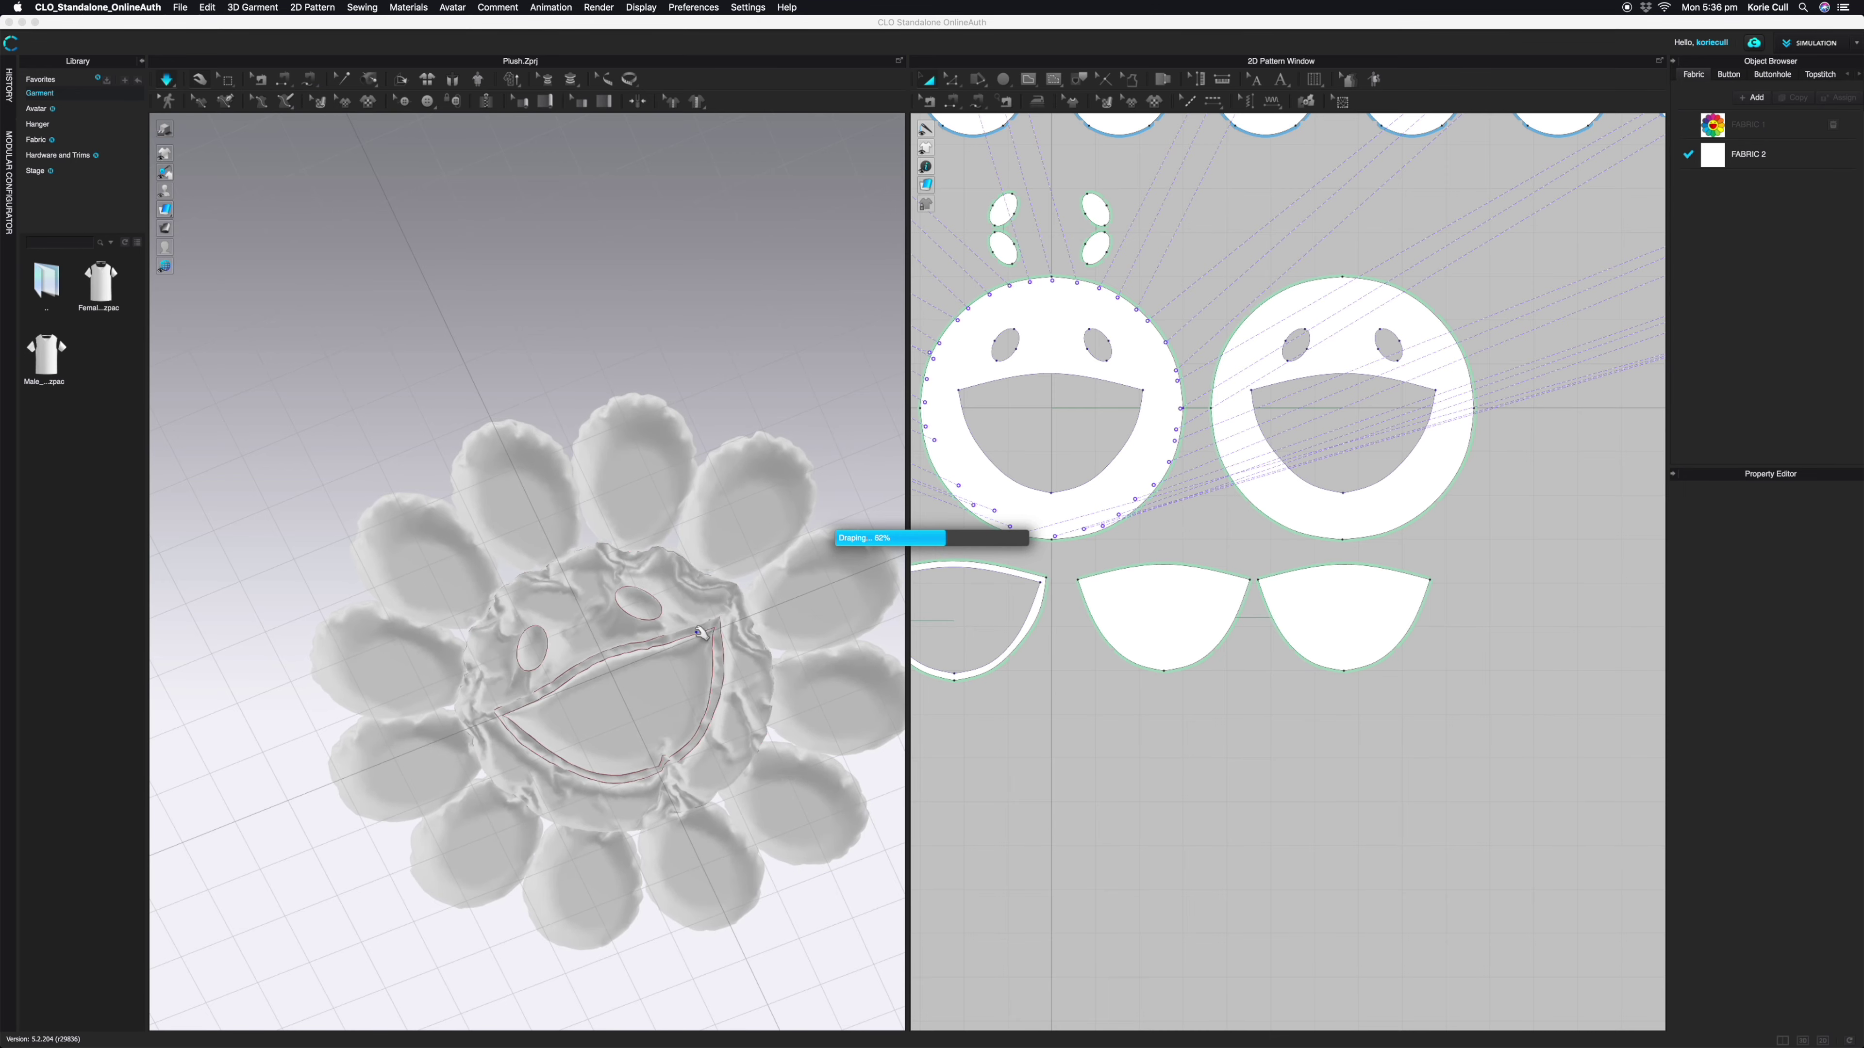
Step: Lift the whole plush off the floor, let it drop, then pause the simulation
scroll(615, 709, down, 3)
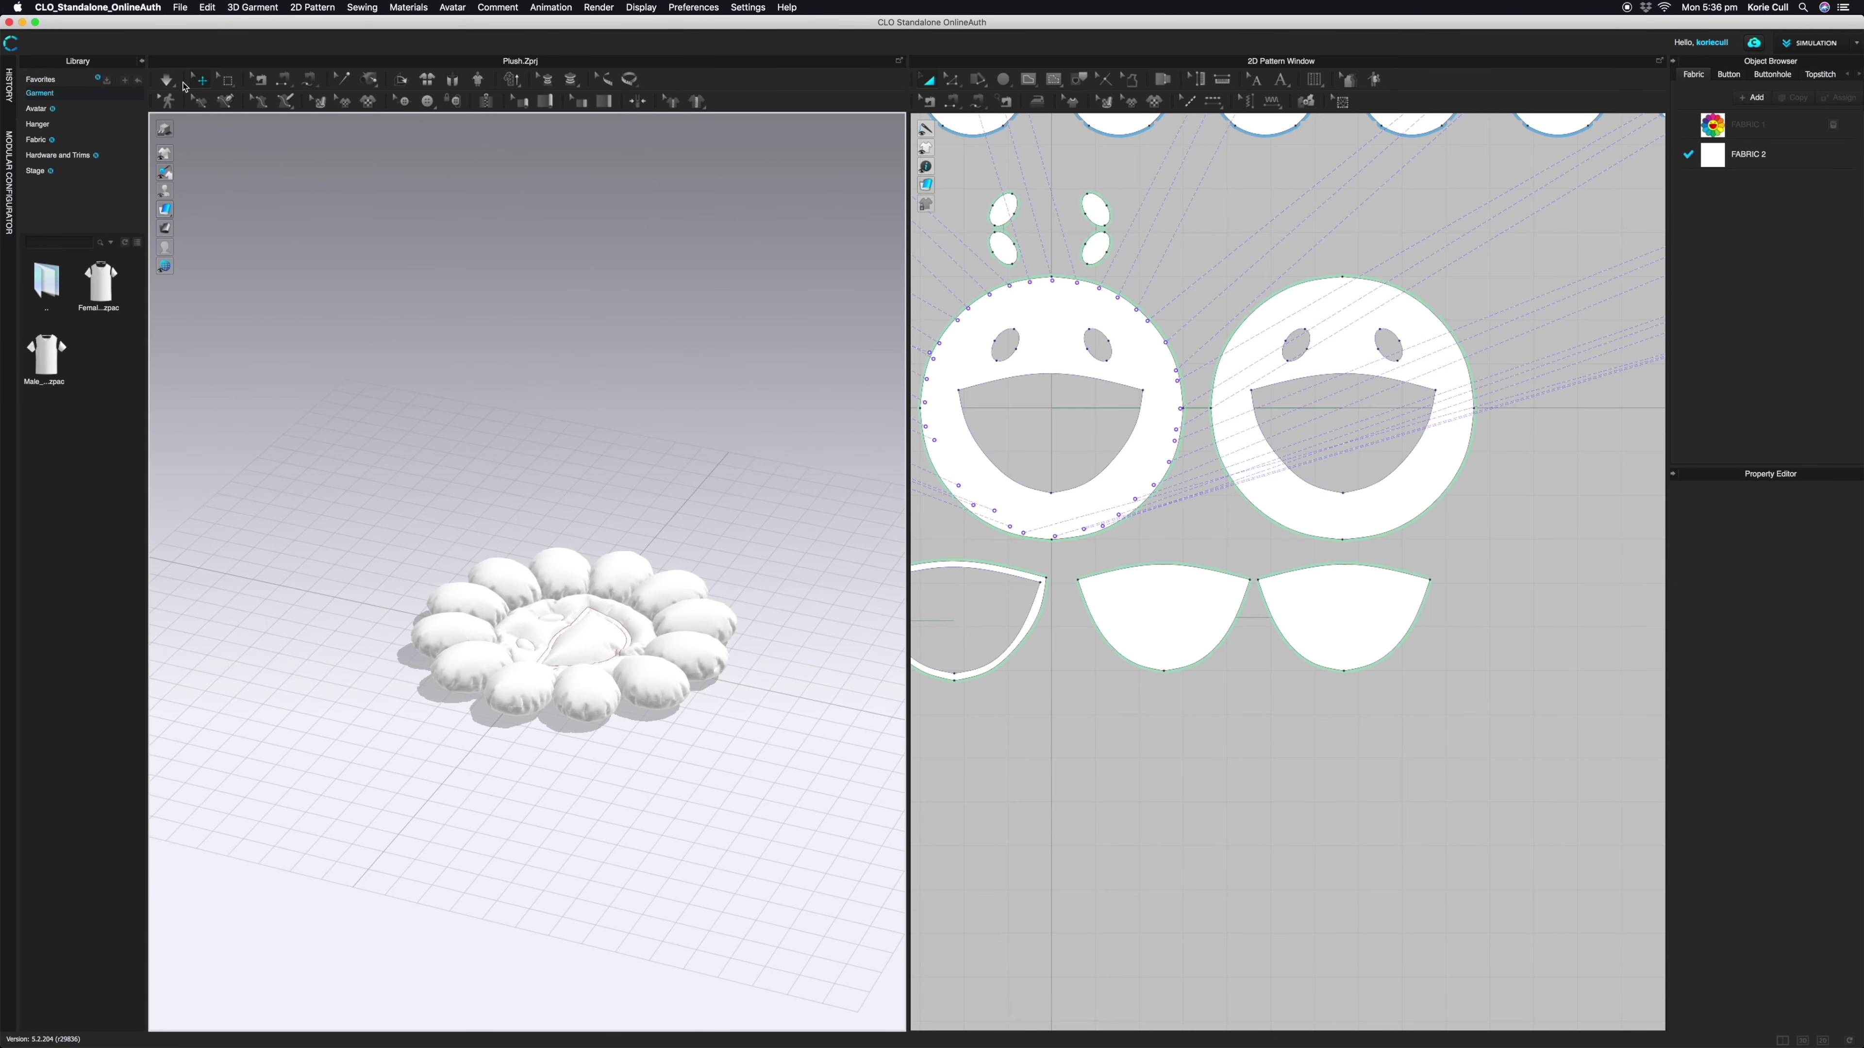
scroll(1132, 540, down, 10)
drag(1414, 596, 937, 408)
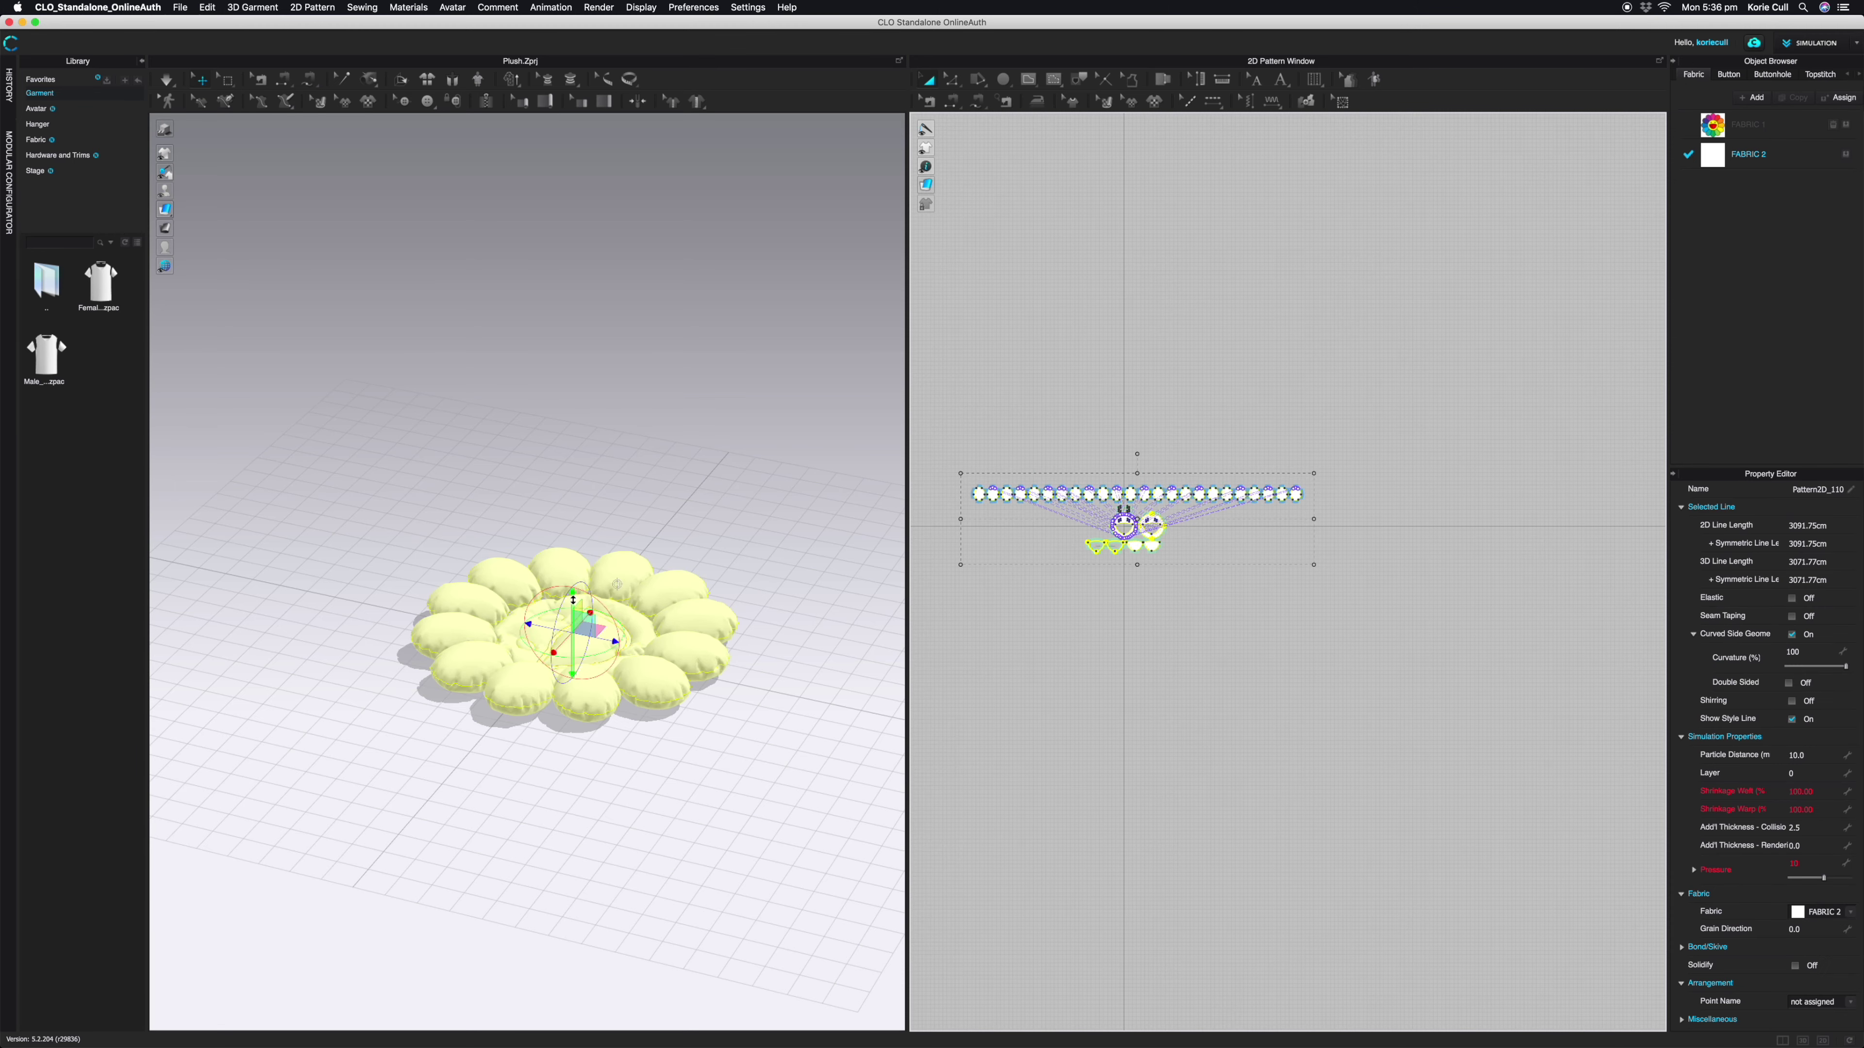
drag(582, 628, 582, 404)
click(744, 528)
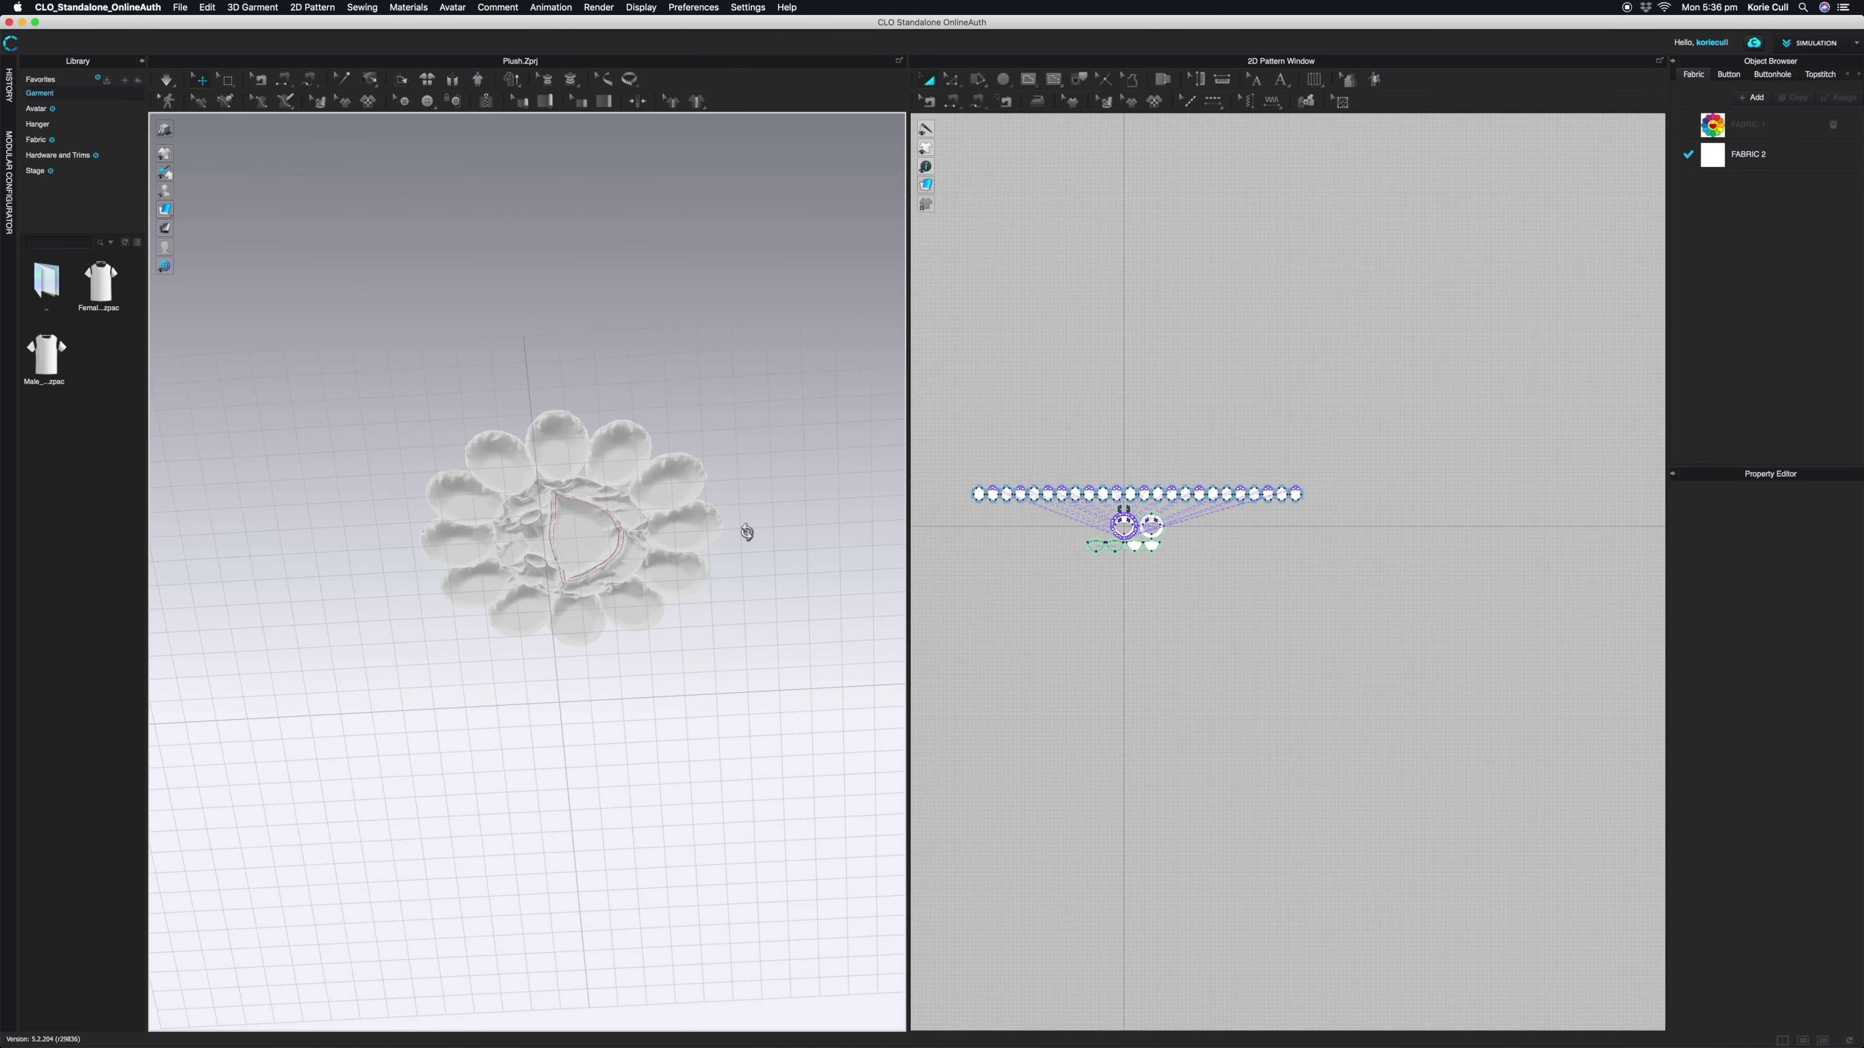
mouse_move(745, 528)
right_down()
mouse_move(605, 523)
mouse_move(807, 588)
right_up()
key(space)
Step: Orbit to a lower view of the plush and resume the cloth simulation
scroll(1078, 636, up, 2)
scroll(1100, 625, up, 3)
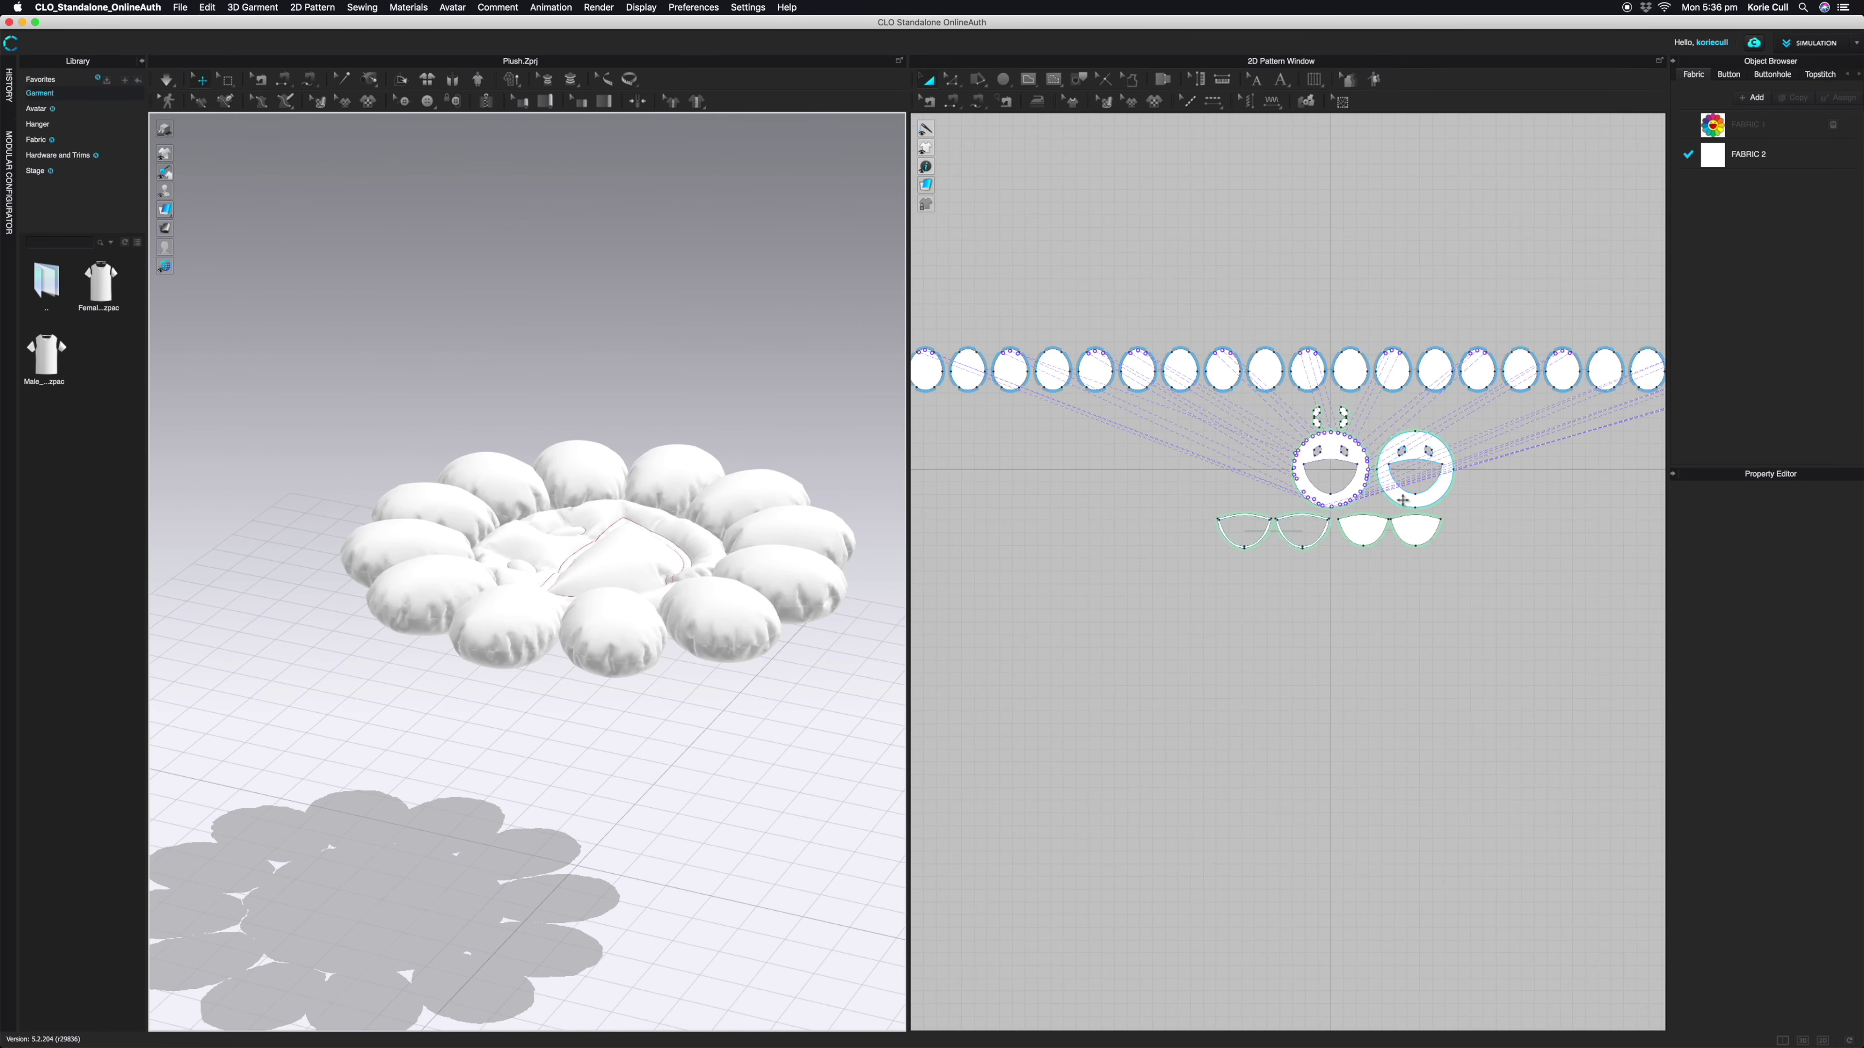
scroll(1307, 578, up, 3)
drag(1308, 578, 1138, 484)
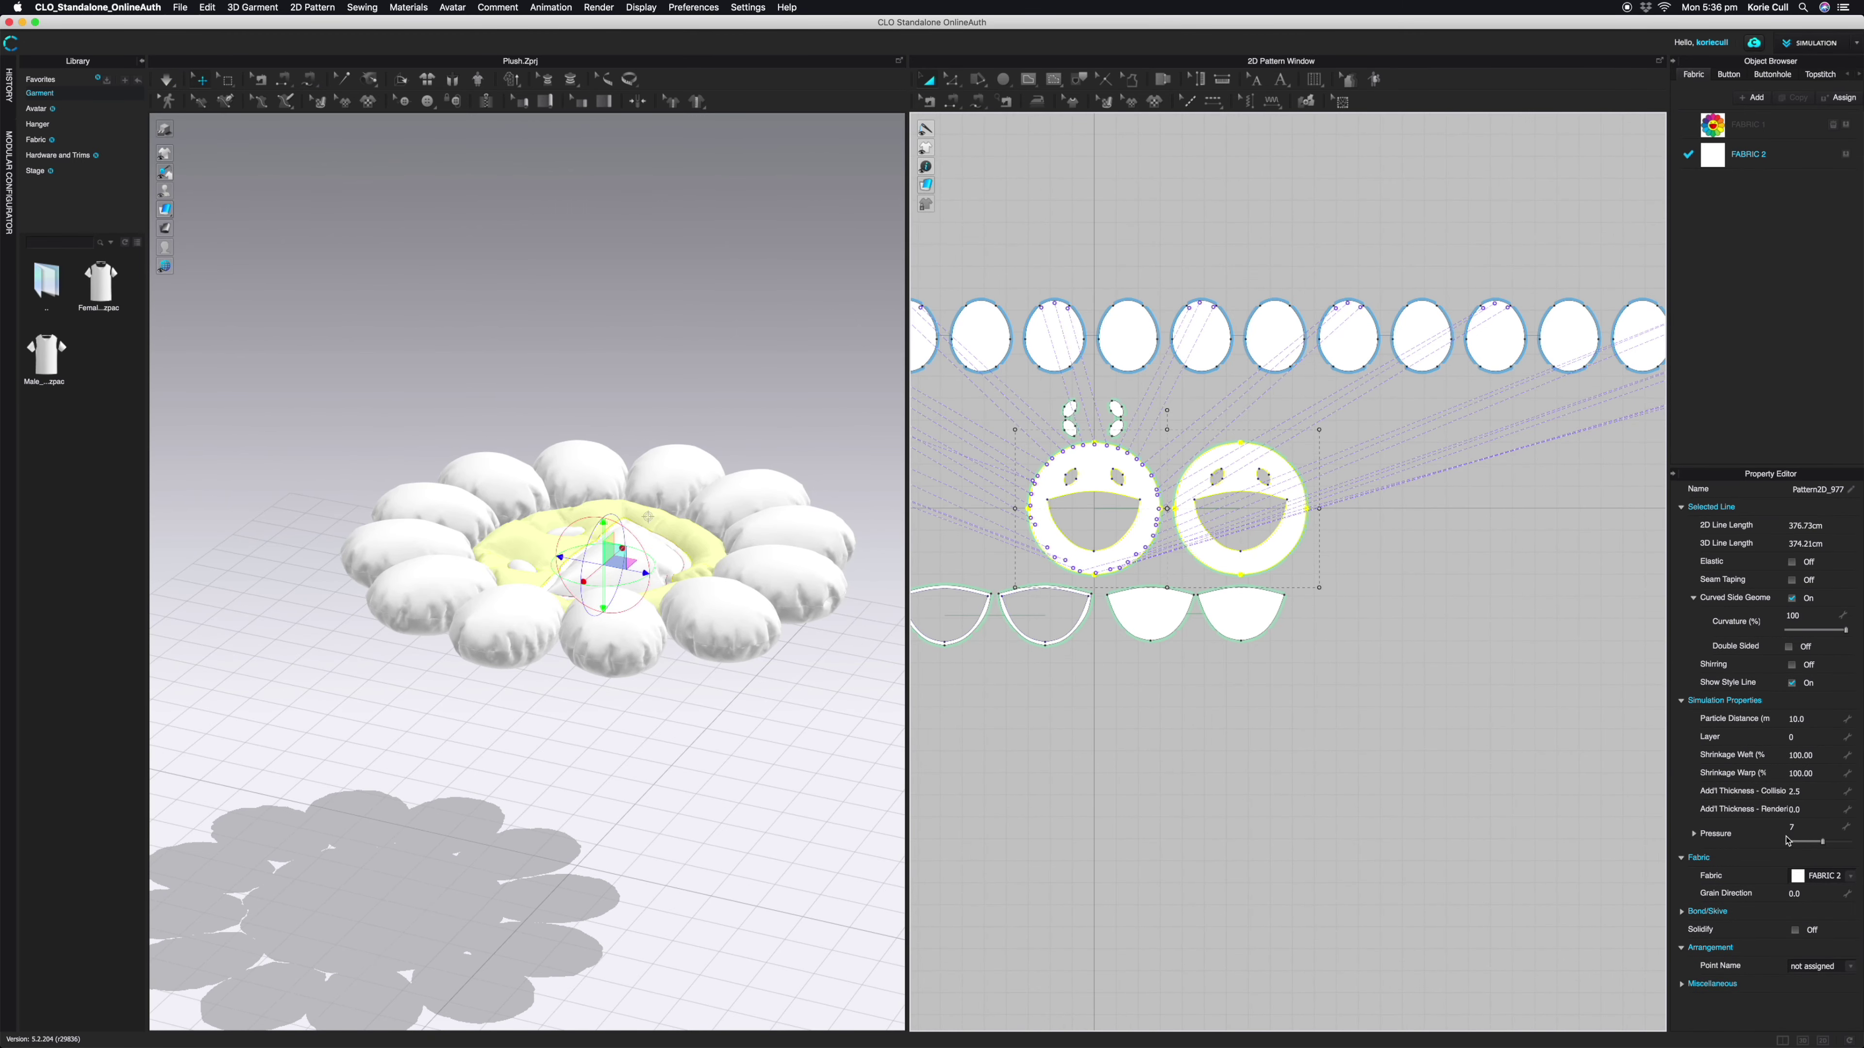
click(646, 734)
mouse_move(645, 716)
right_down()
mouse_move(670, 756)
mouse_move(665, 699)
mouse_move(881, 625)
right_up()
key(space)
Step: Adjust the pressure of both face pieces and orbit around to inspect the face
click(1149, 489)
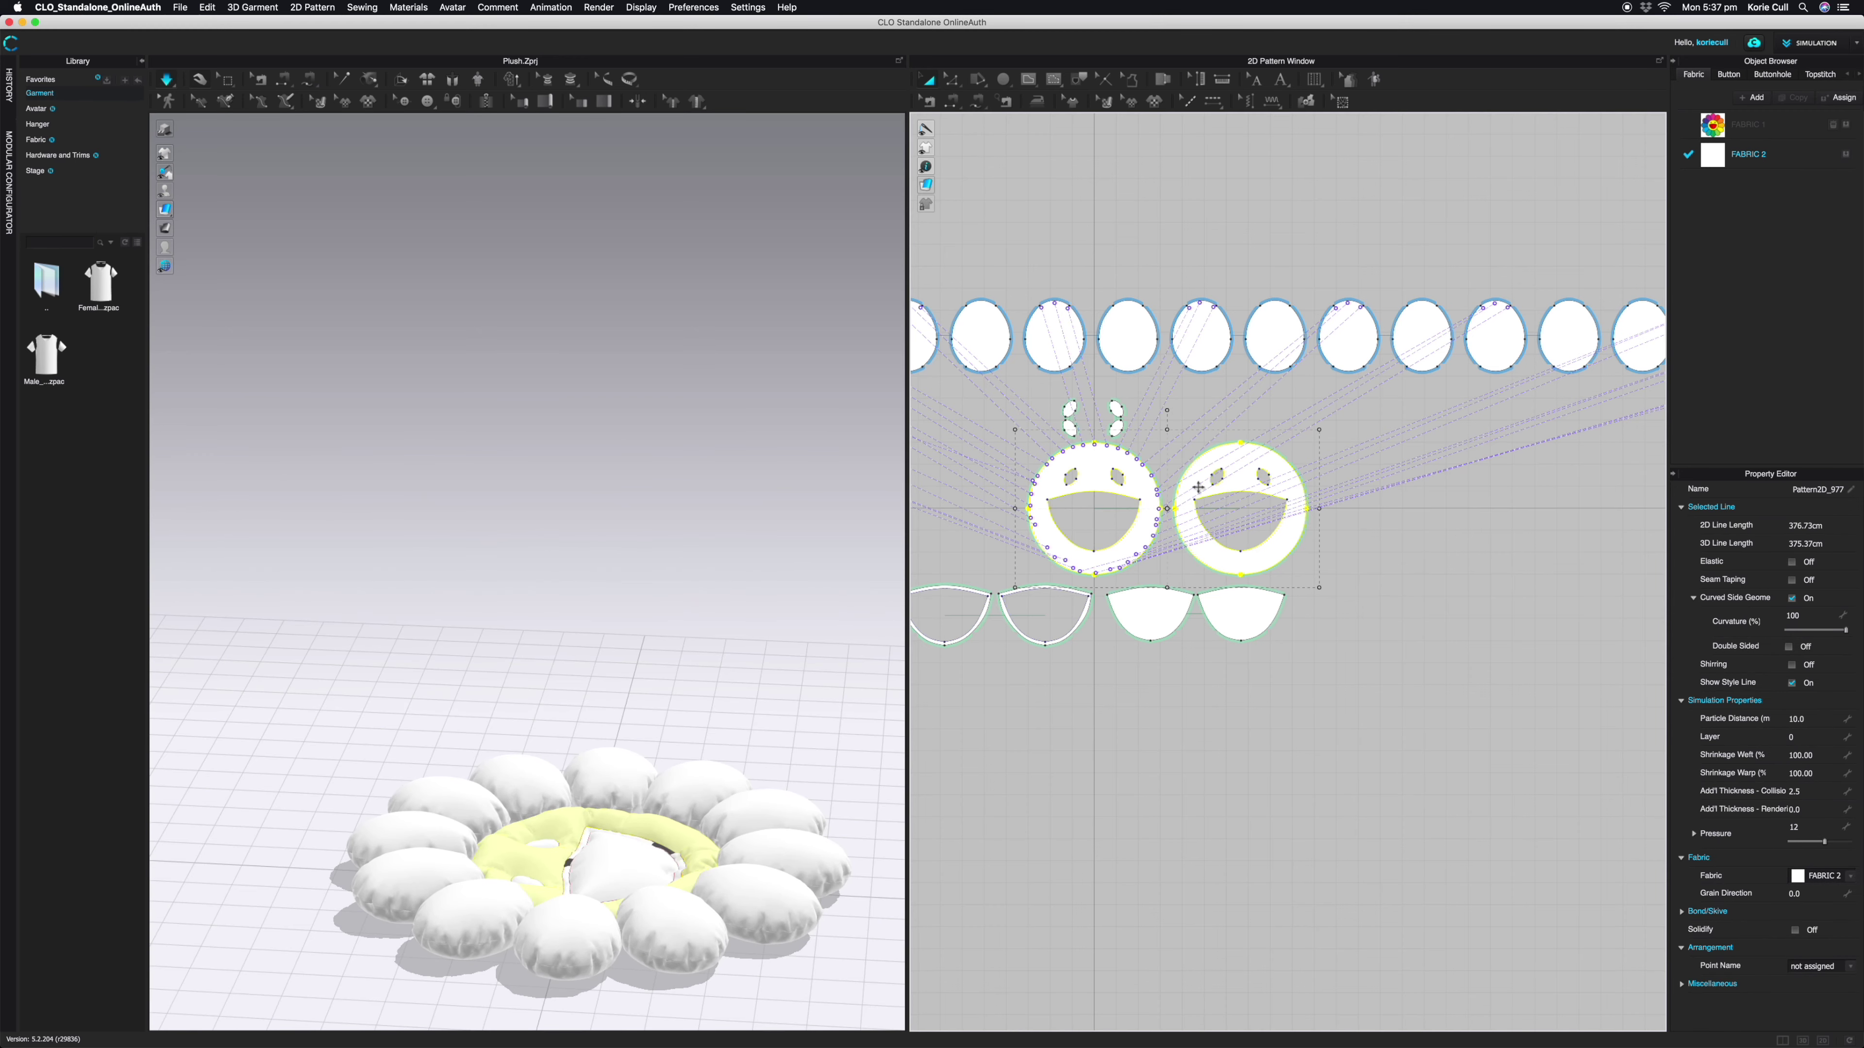
click(1822, 829)
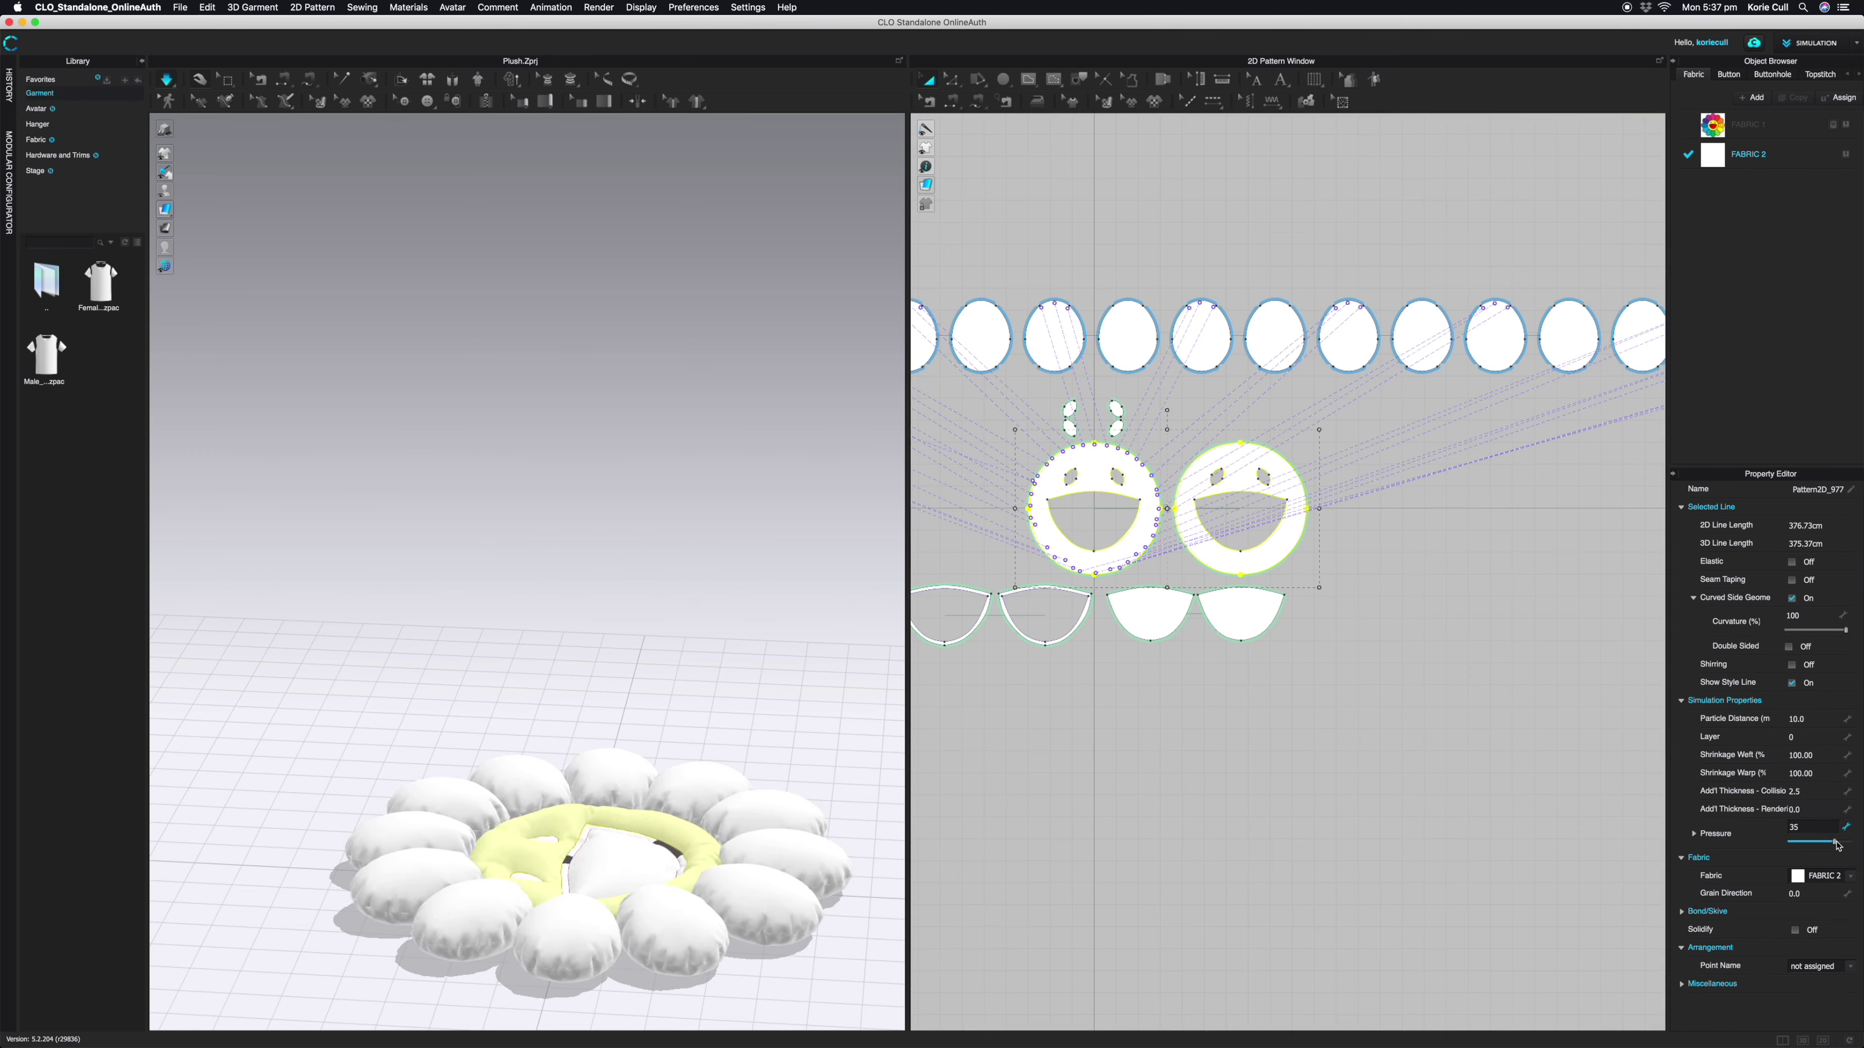
click(1394, 771)
mouse_move(602, 719)
right_down()
mouse_move(592, 859)
mouse_move(686, 738)
mouse_move(660, 844)
right_up()
scroll(641, 518, up, 5)
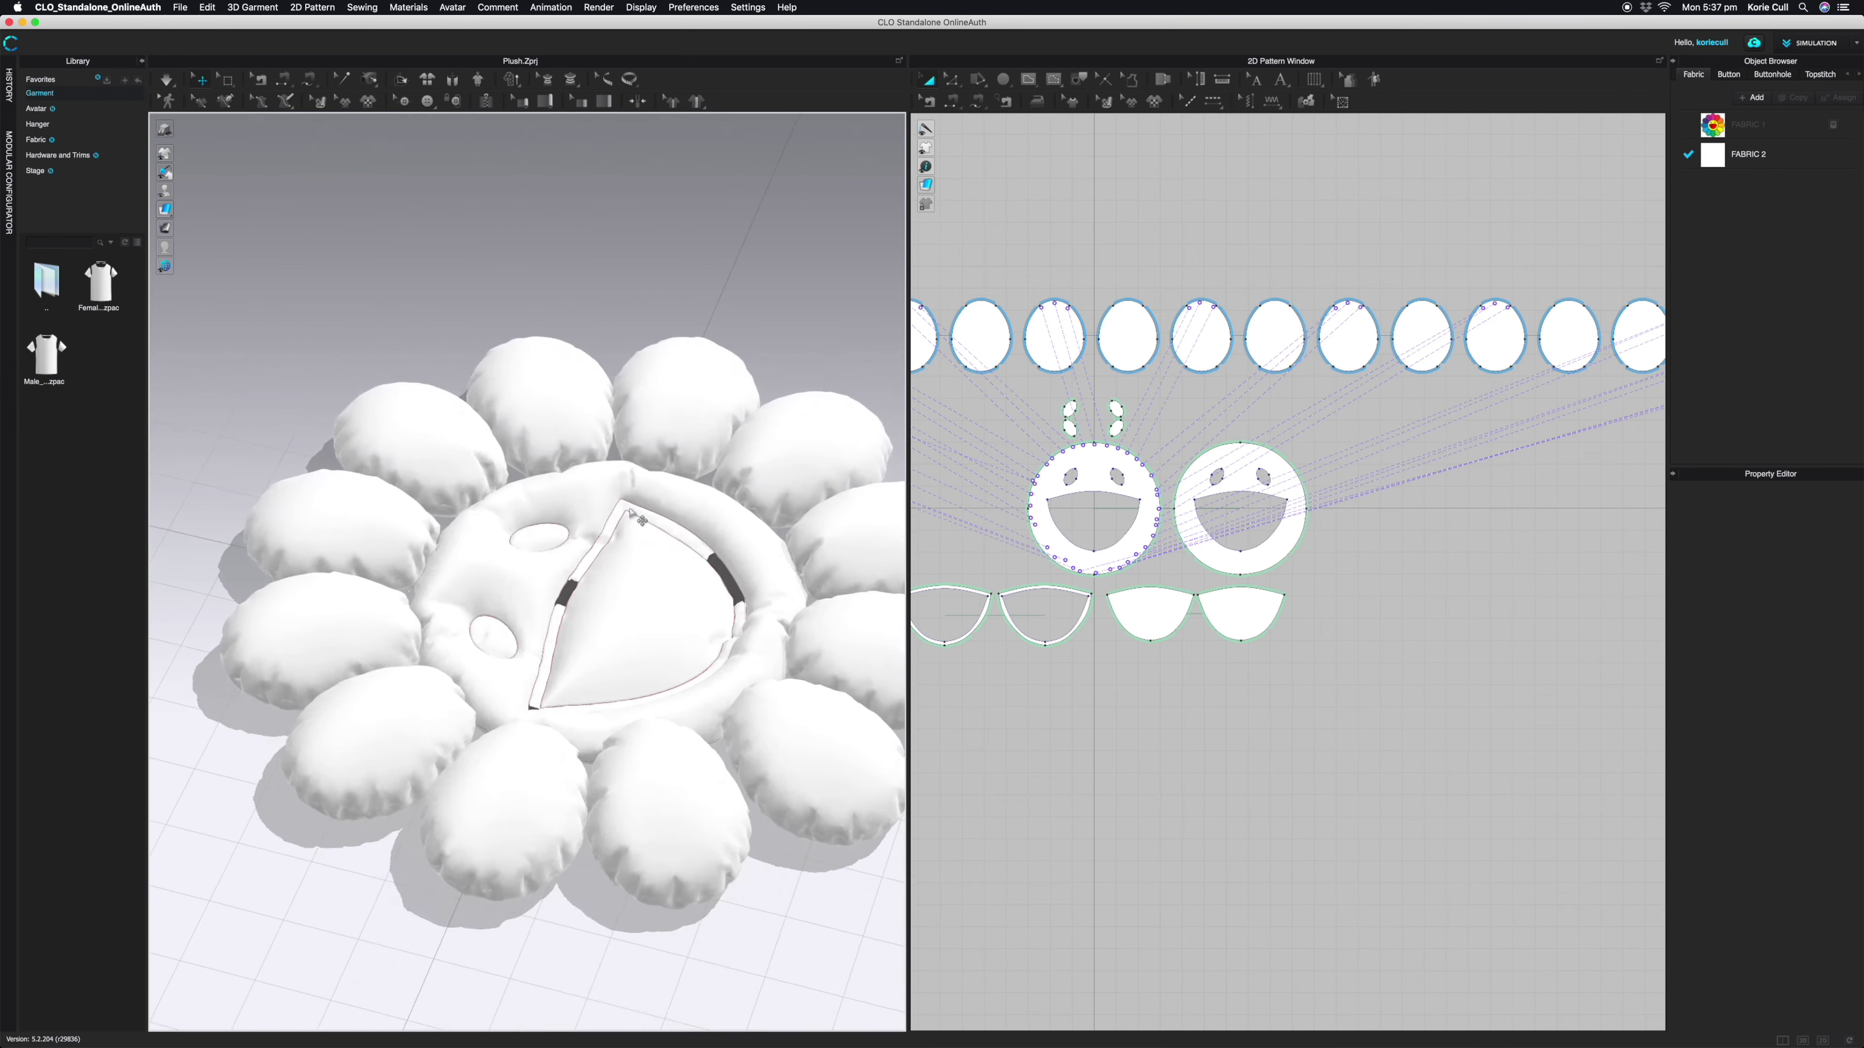
scroll(638, 517, down, 5)
mouse_move(638, 517)
right_down()
mouse_move(653, 554)
mouse_move(583, 580)
mouse_move(877, 495)
right_up()
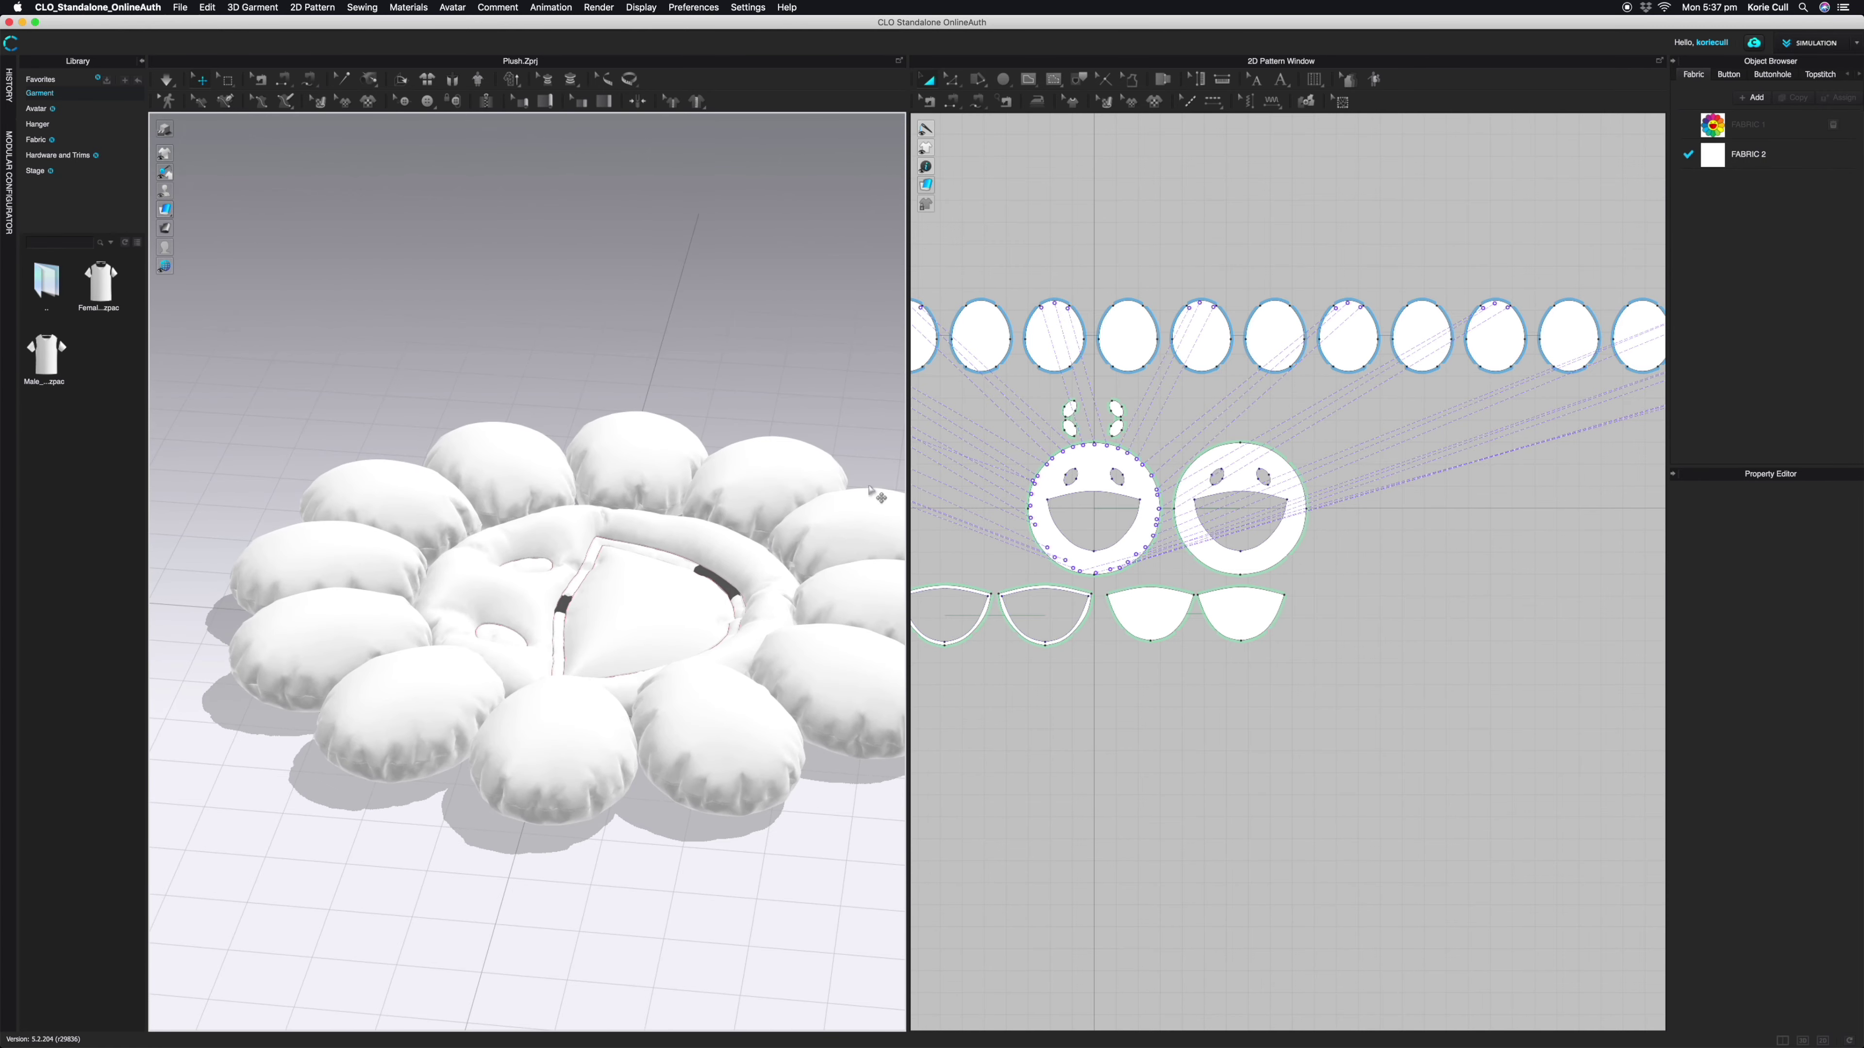
scroll(1020, 433, down, 3)
scroll(1019, 433, down, 1)
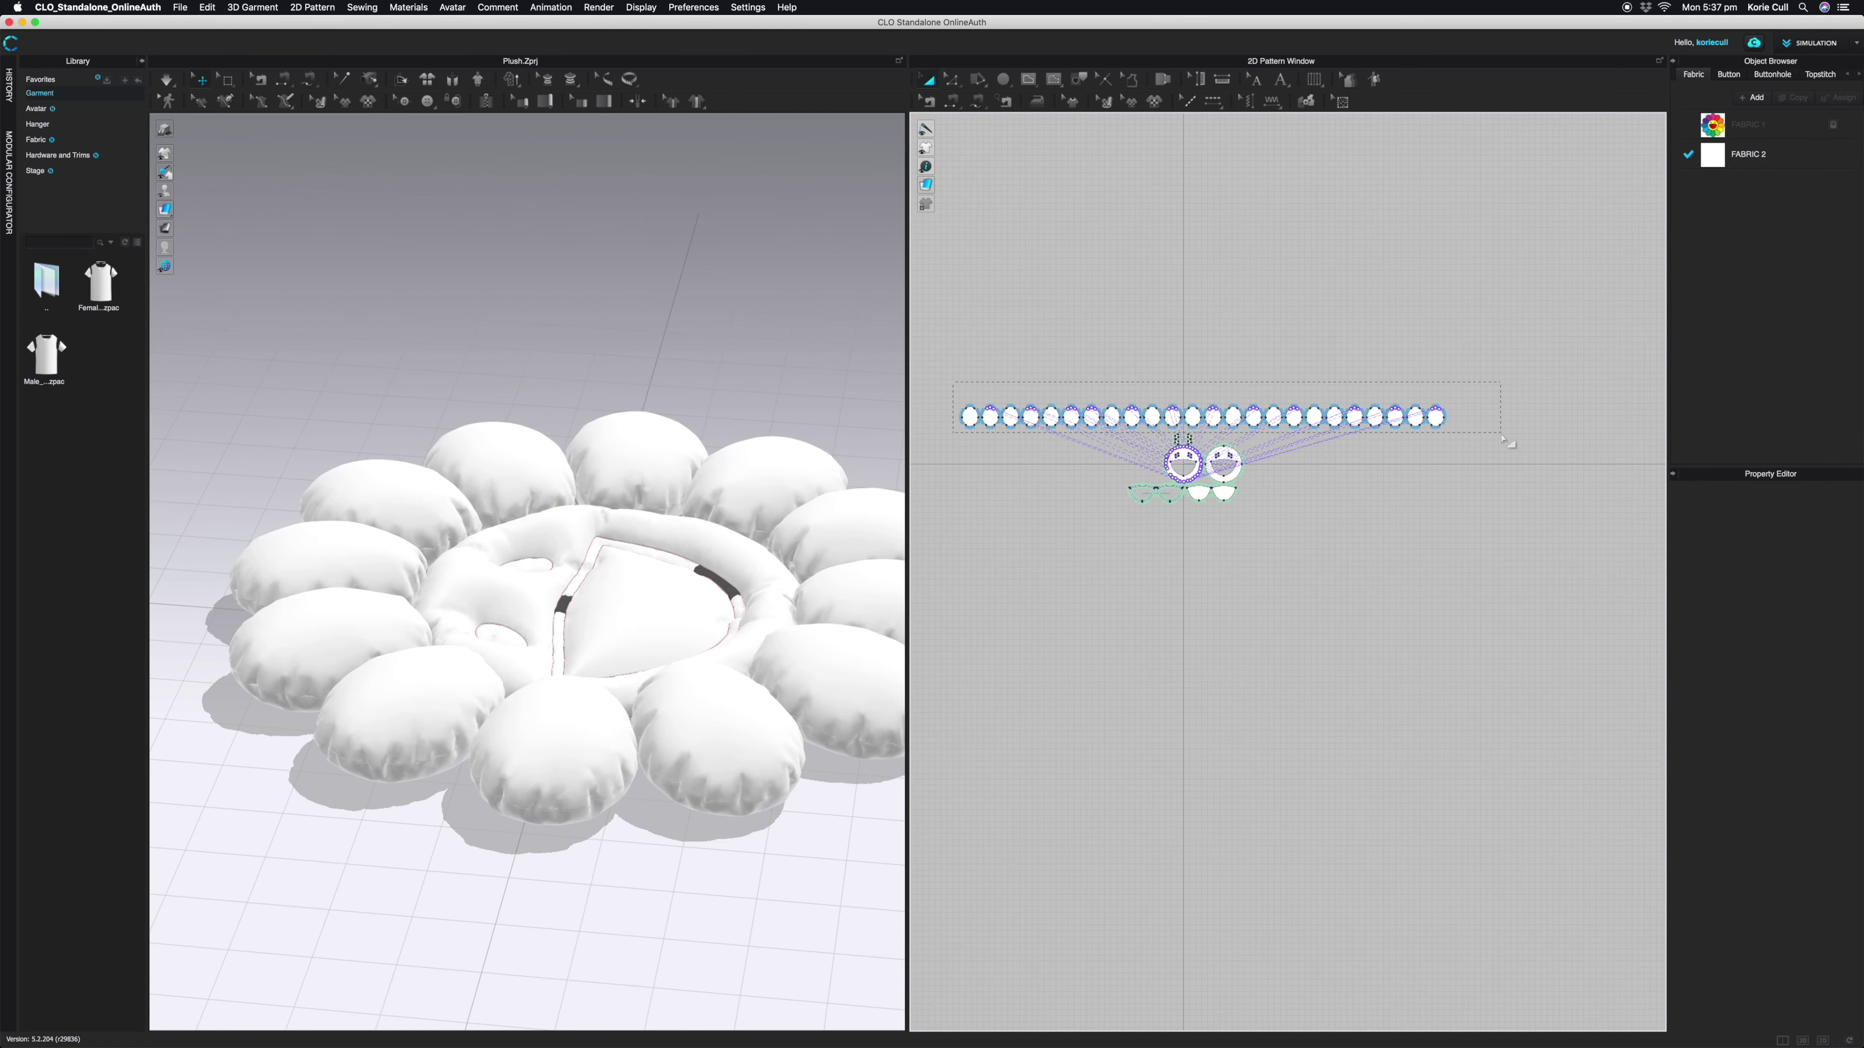
Step: Set the petal pieces' particle distance to 8.0 and confirm it
drag(1502, 438, 1502, 438)
click(1824, 756)
text(6)
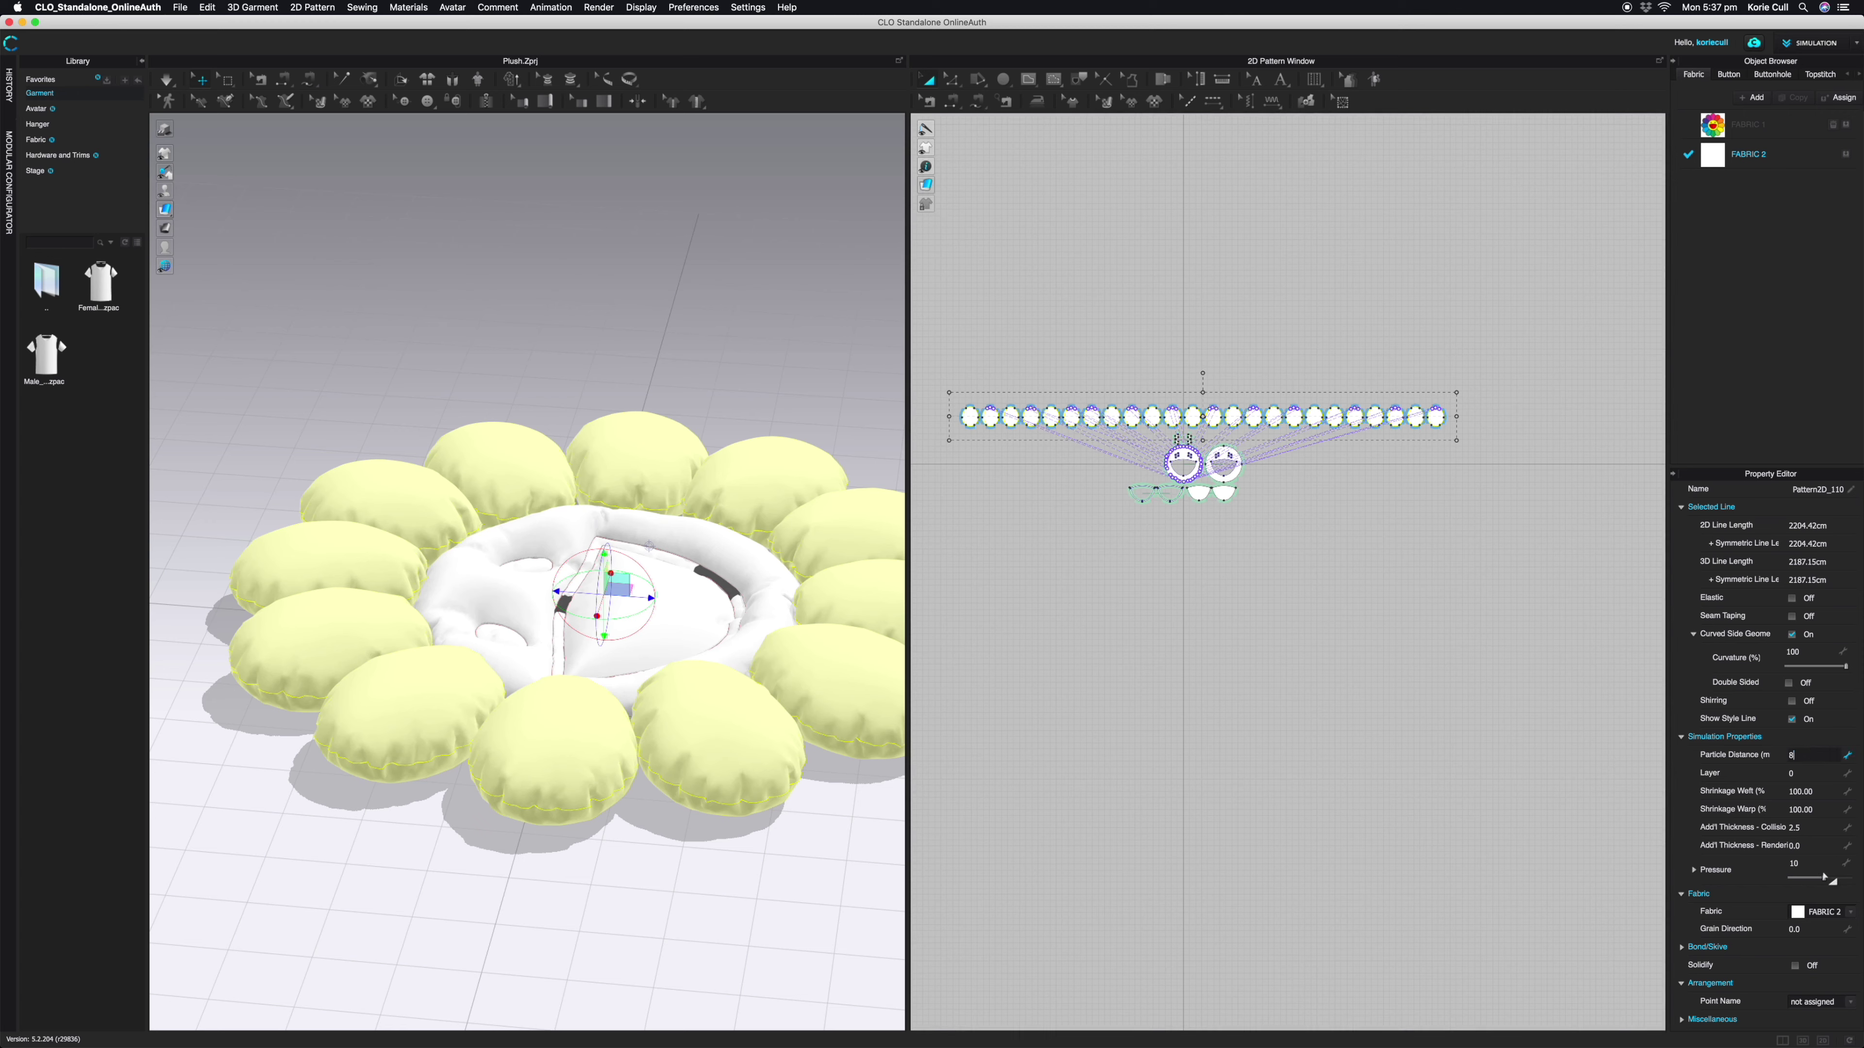
key(Return)
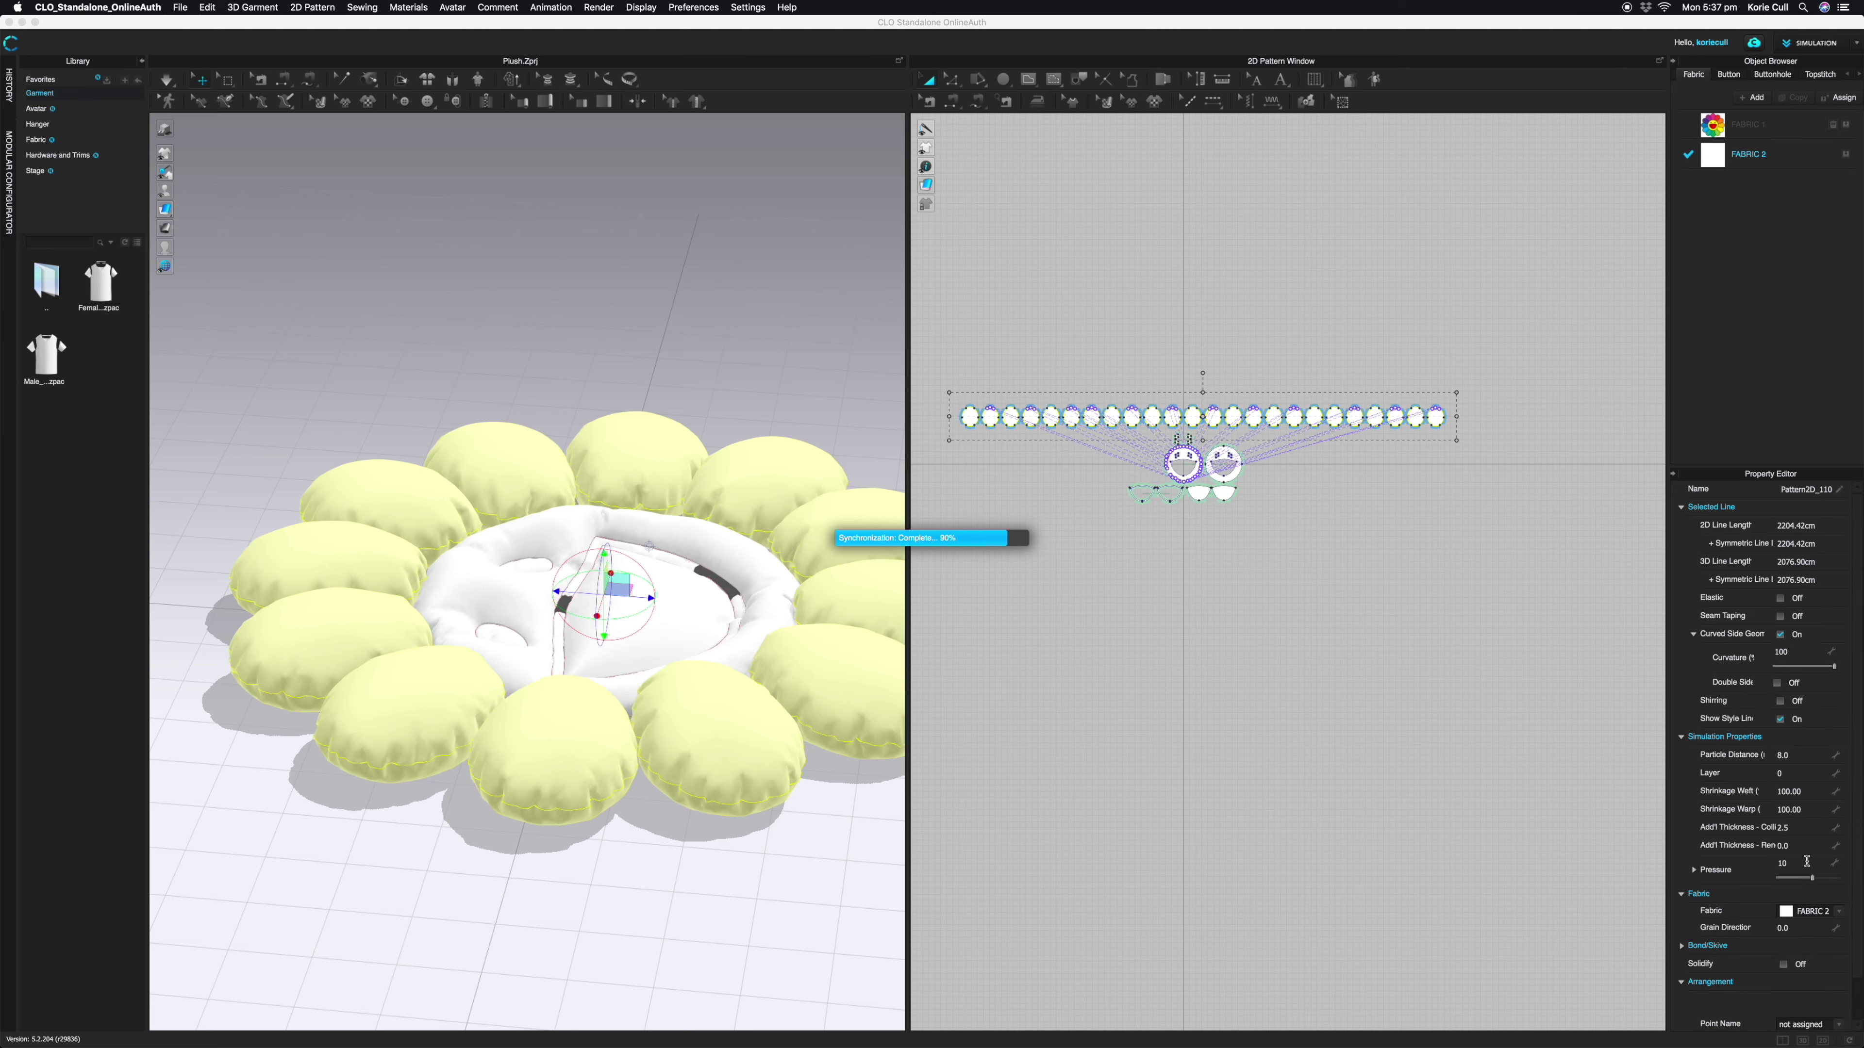
click(1048, 404)
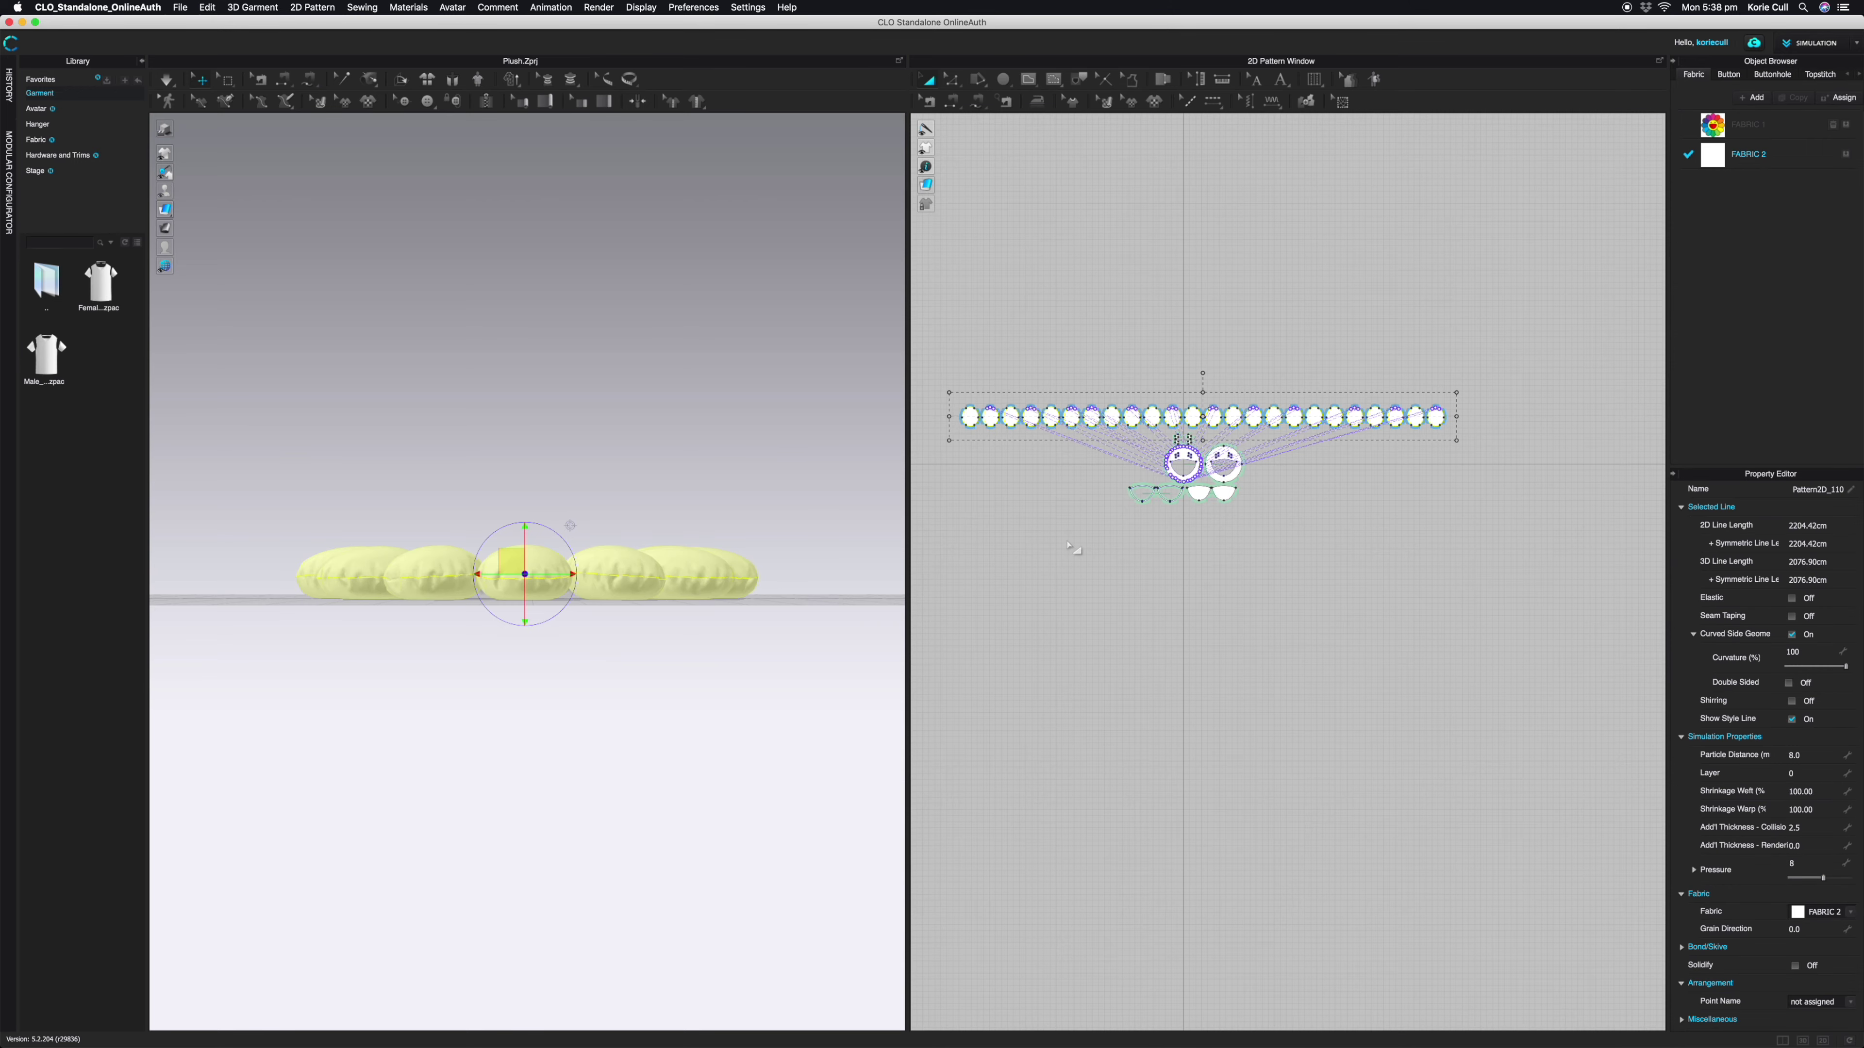
click(1073, 547)
Step: Change the mouth seam pair to a Turned seam in Edit Sewing
click(1198, 492)
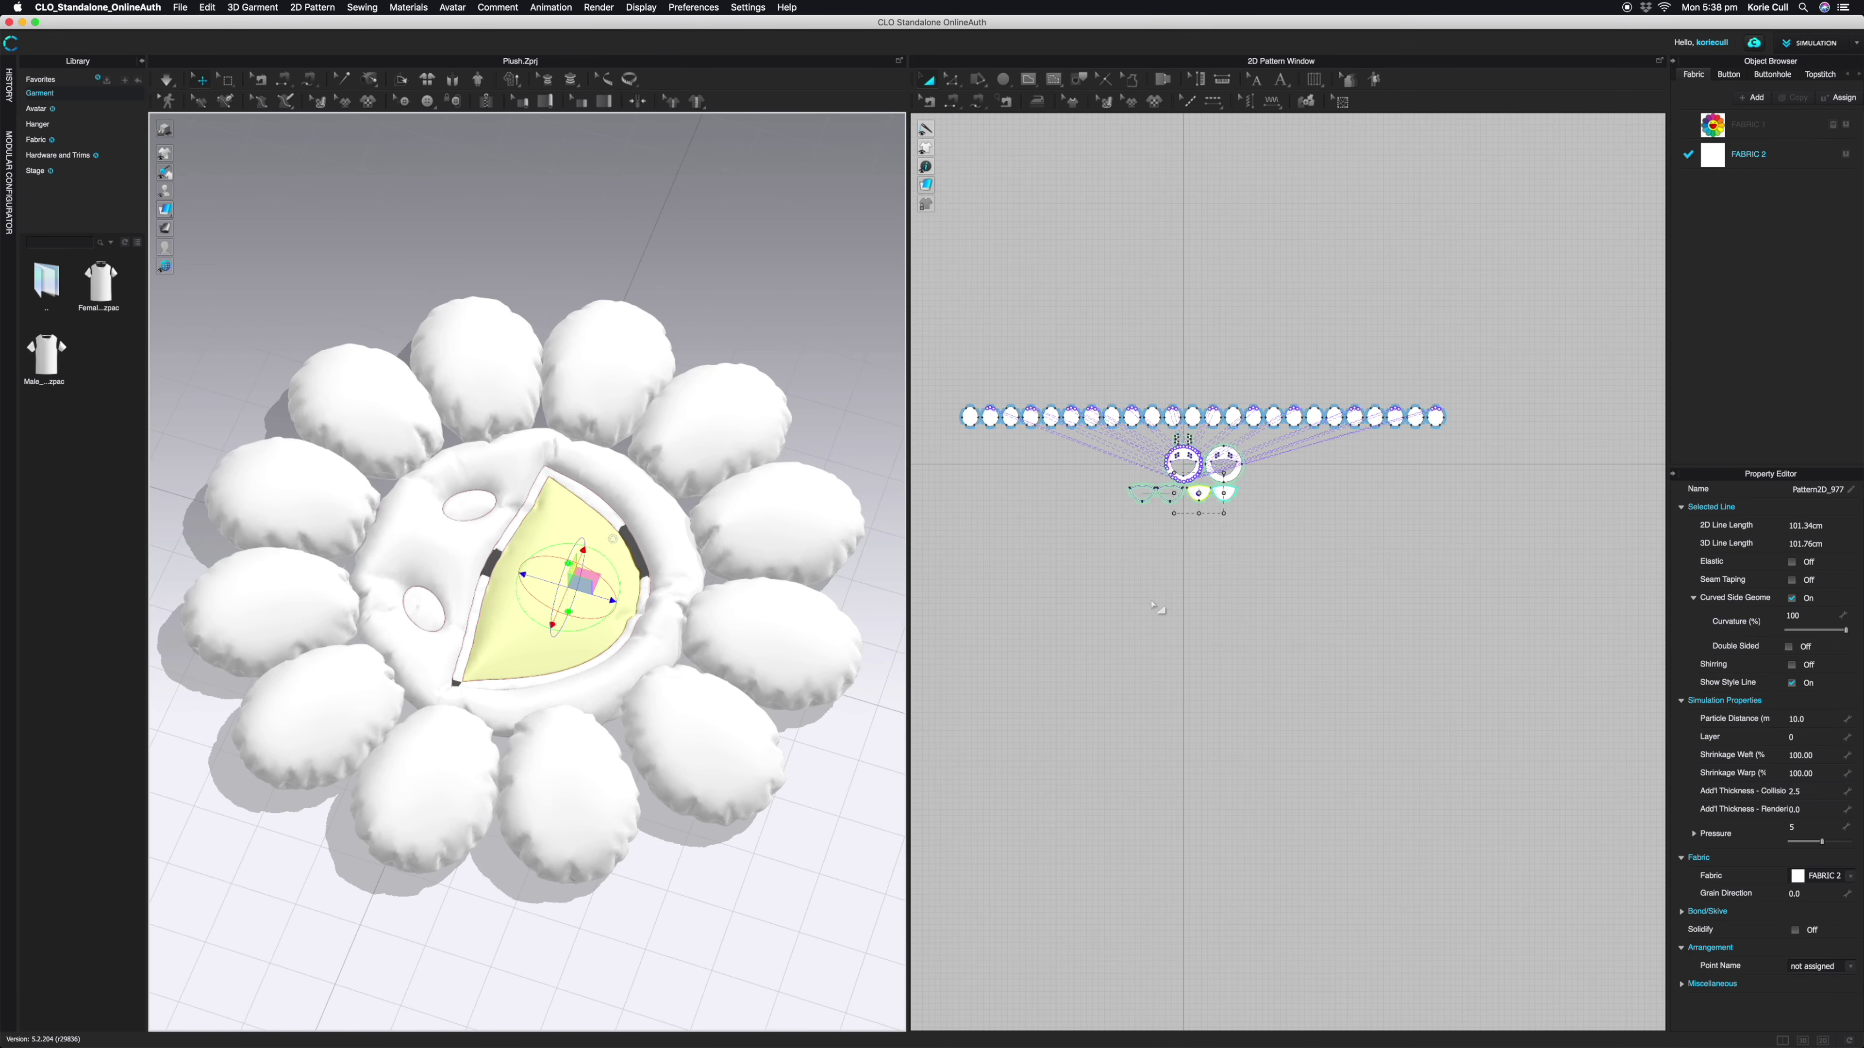
click(1154, 606)
scroll(1154, 607, up, 10)
click(928, 102)
middle_drag(1028, 514, 1286, 509)
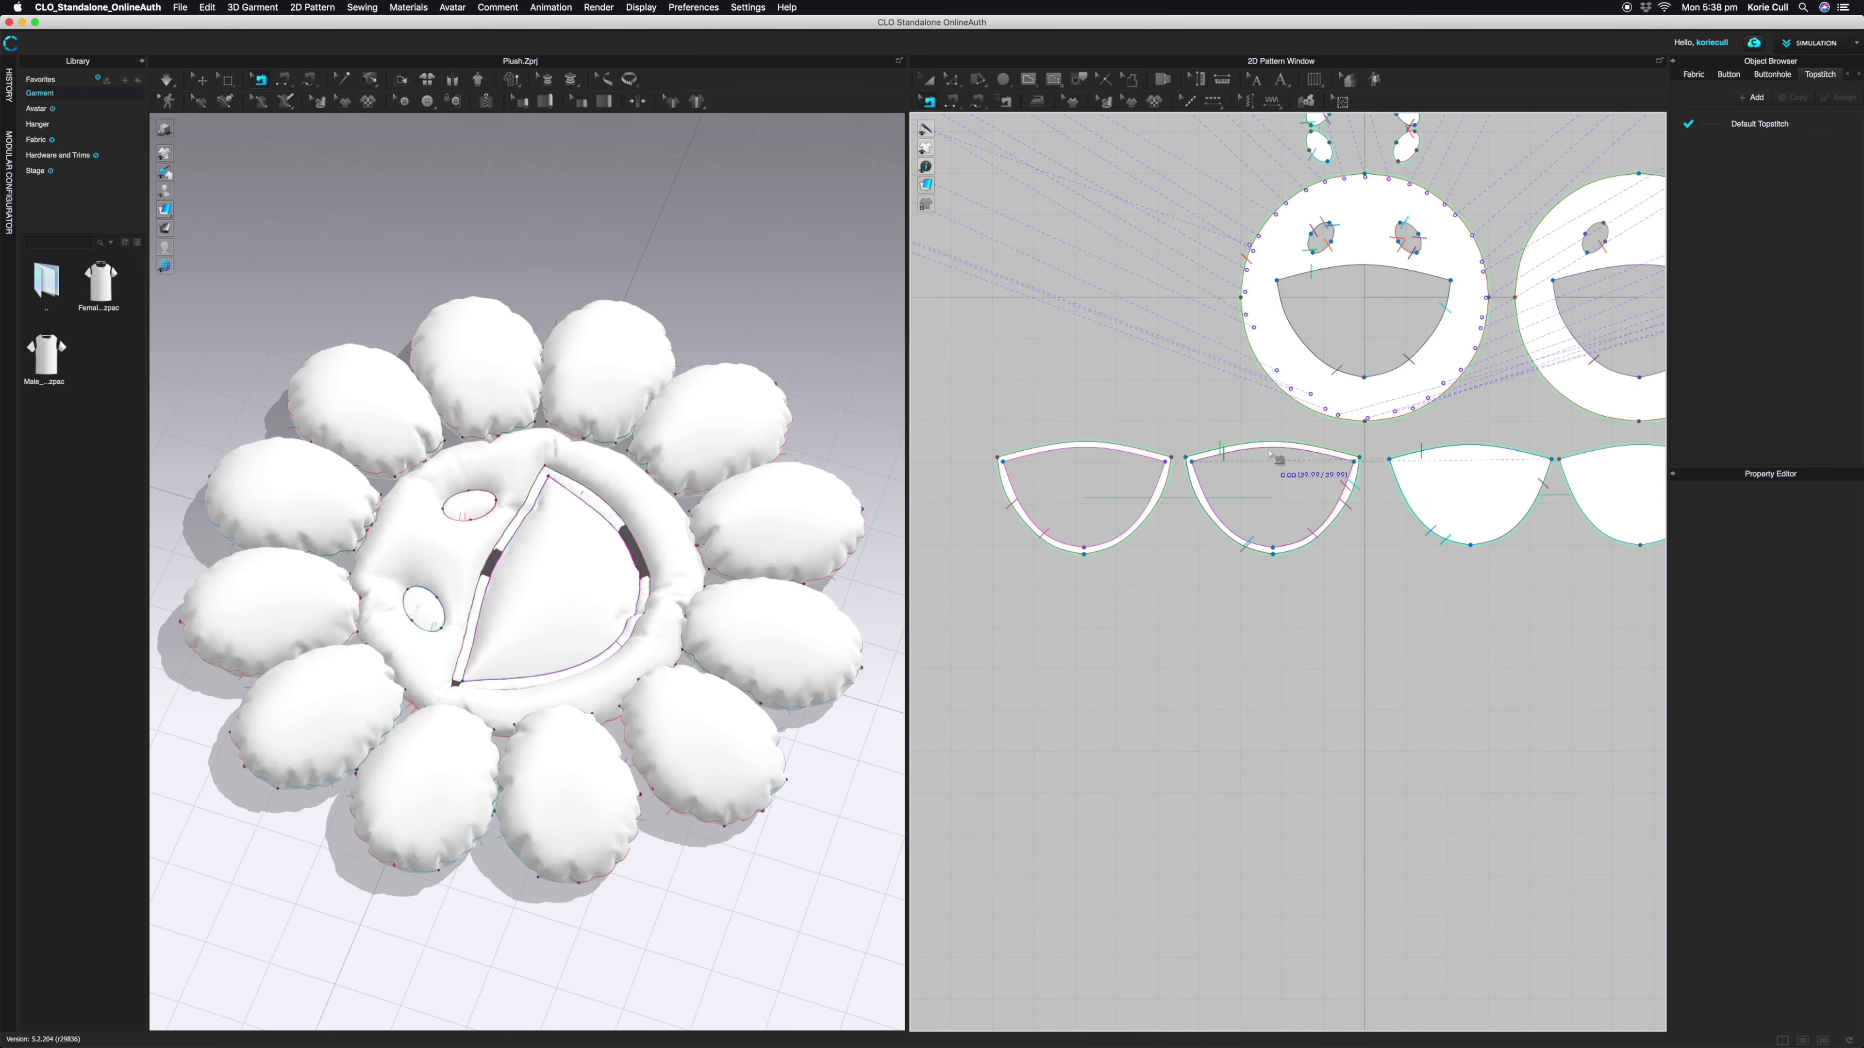
click(1284, 444)
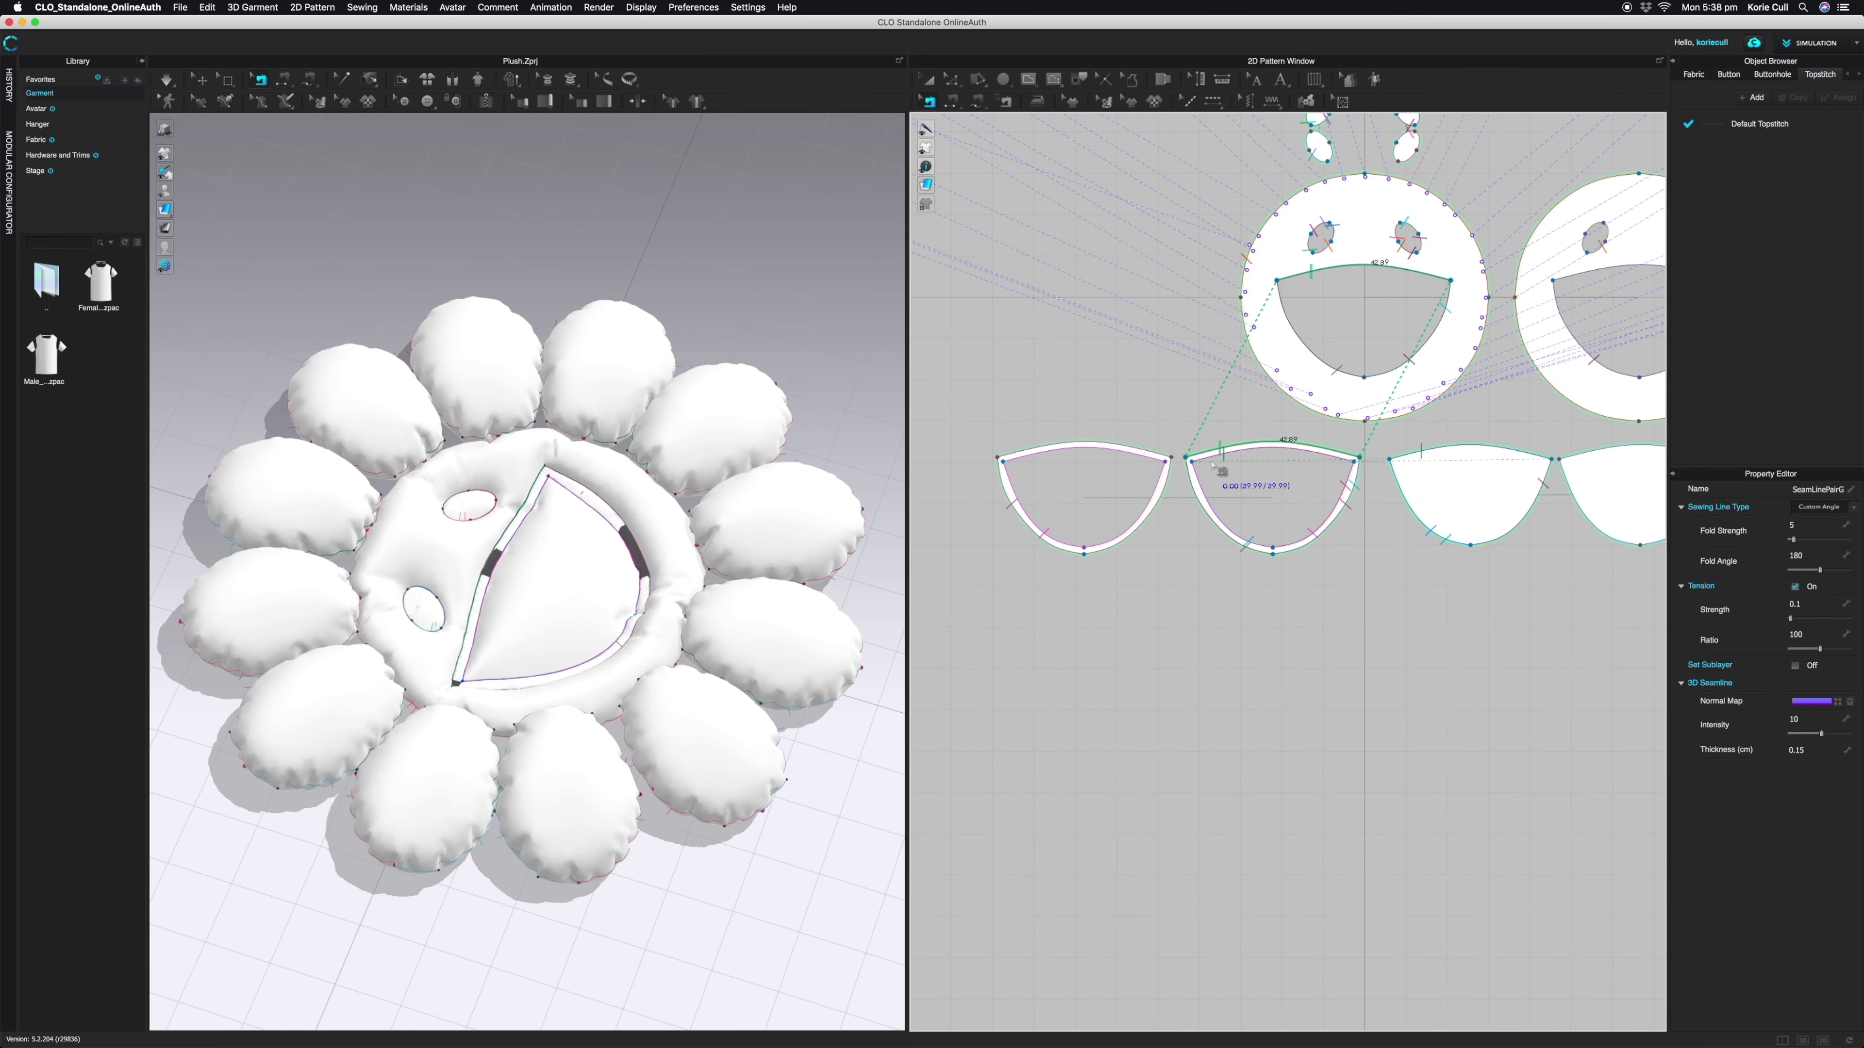
right_click(1337, 432)
click(1364, 456)
middle_drag(1656, 373, 1312, 459)
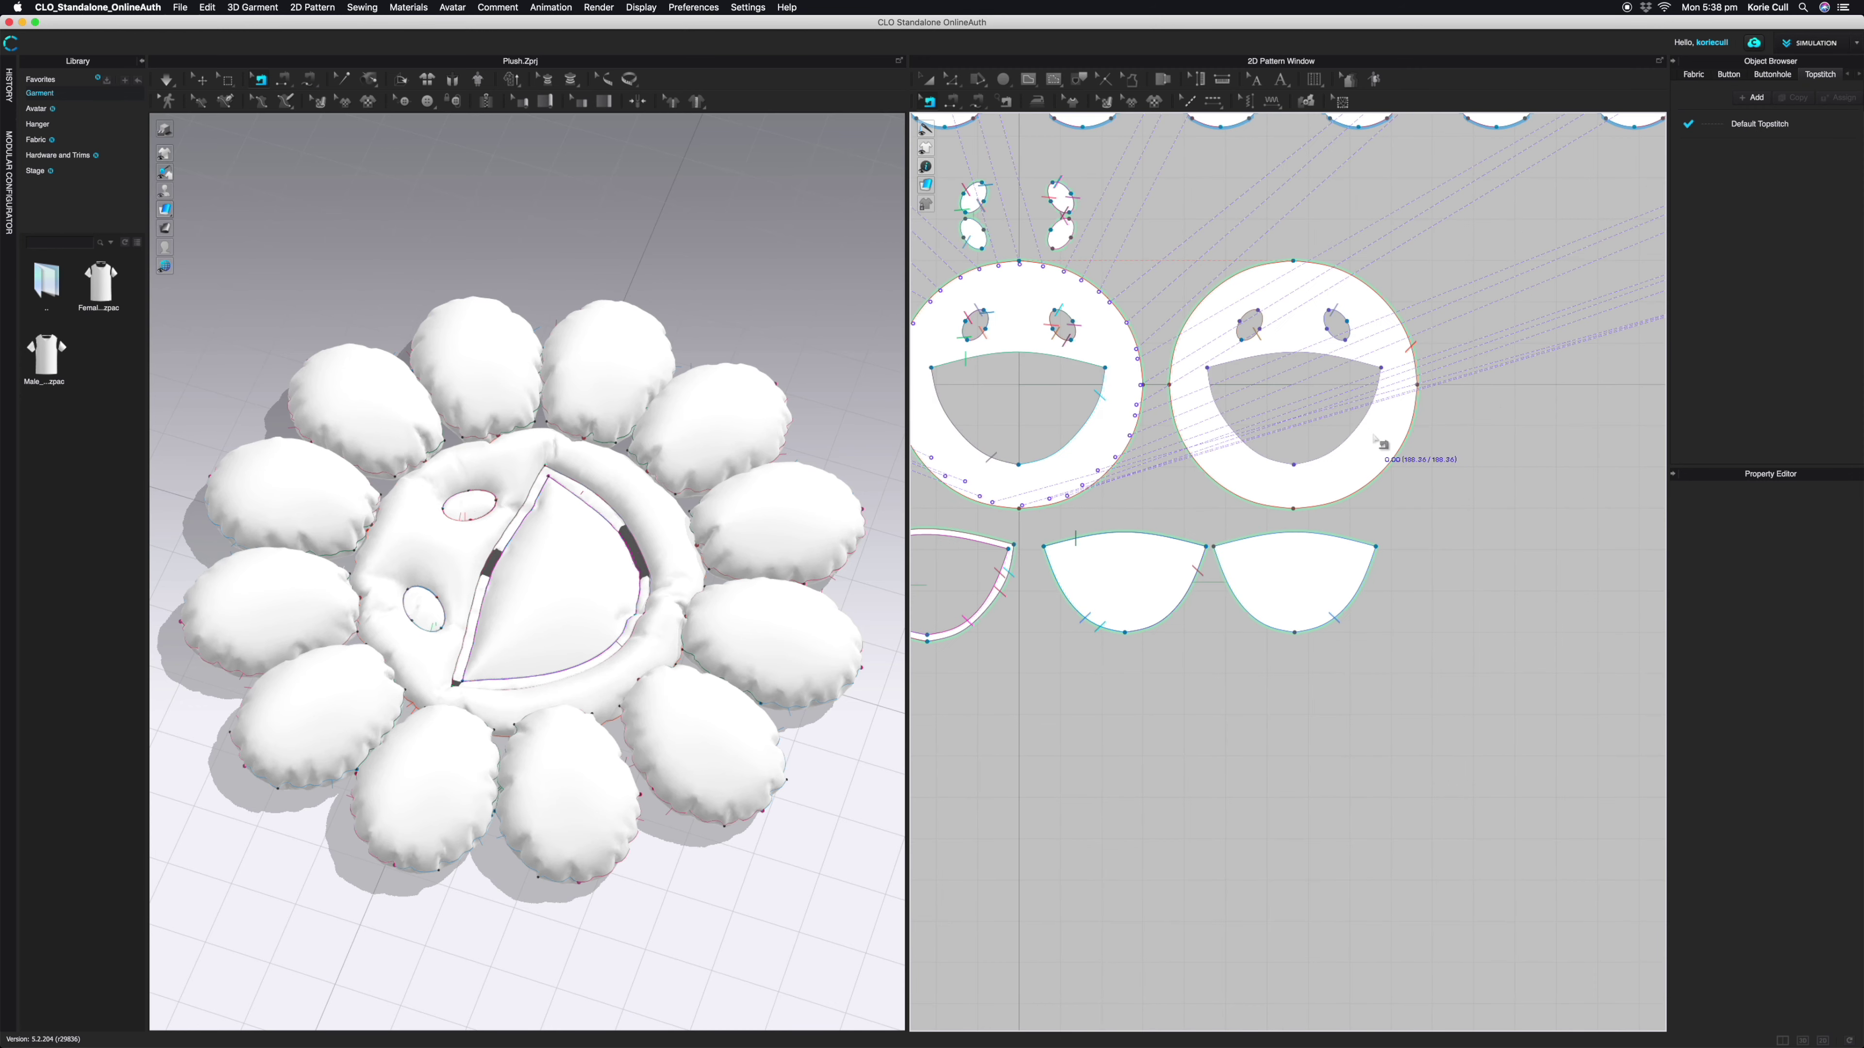
click(1398, 444)
Step: Simulate the face with the turned mouth seam and orbit to inspect the flower
click(1285, 547)
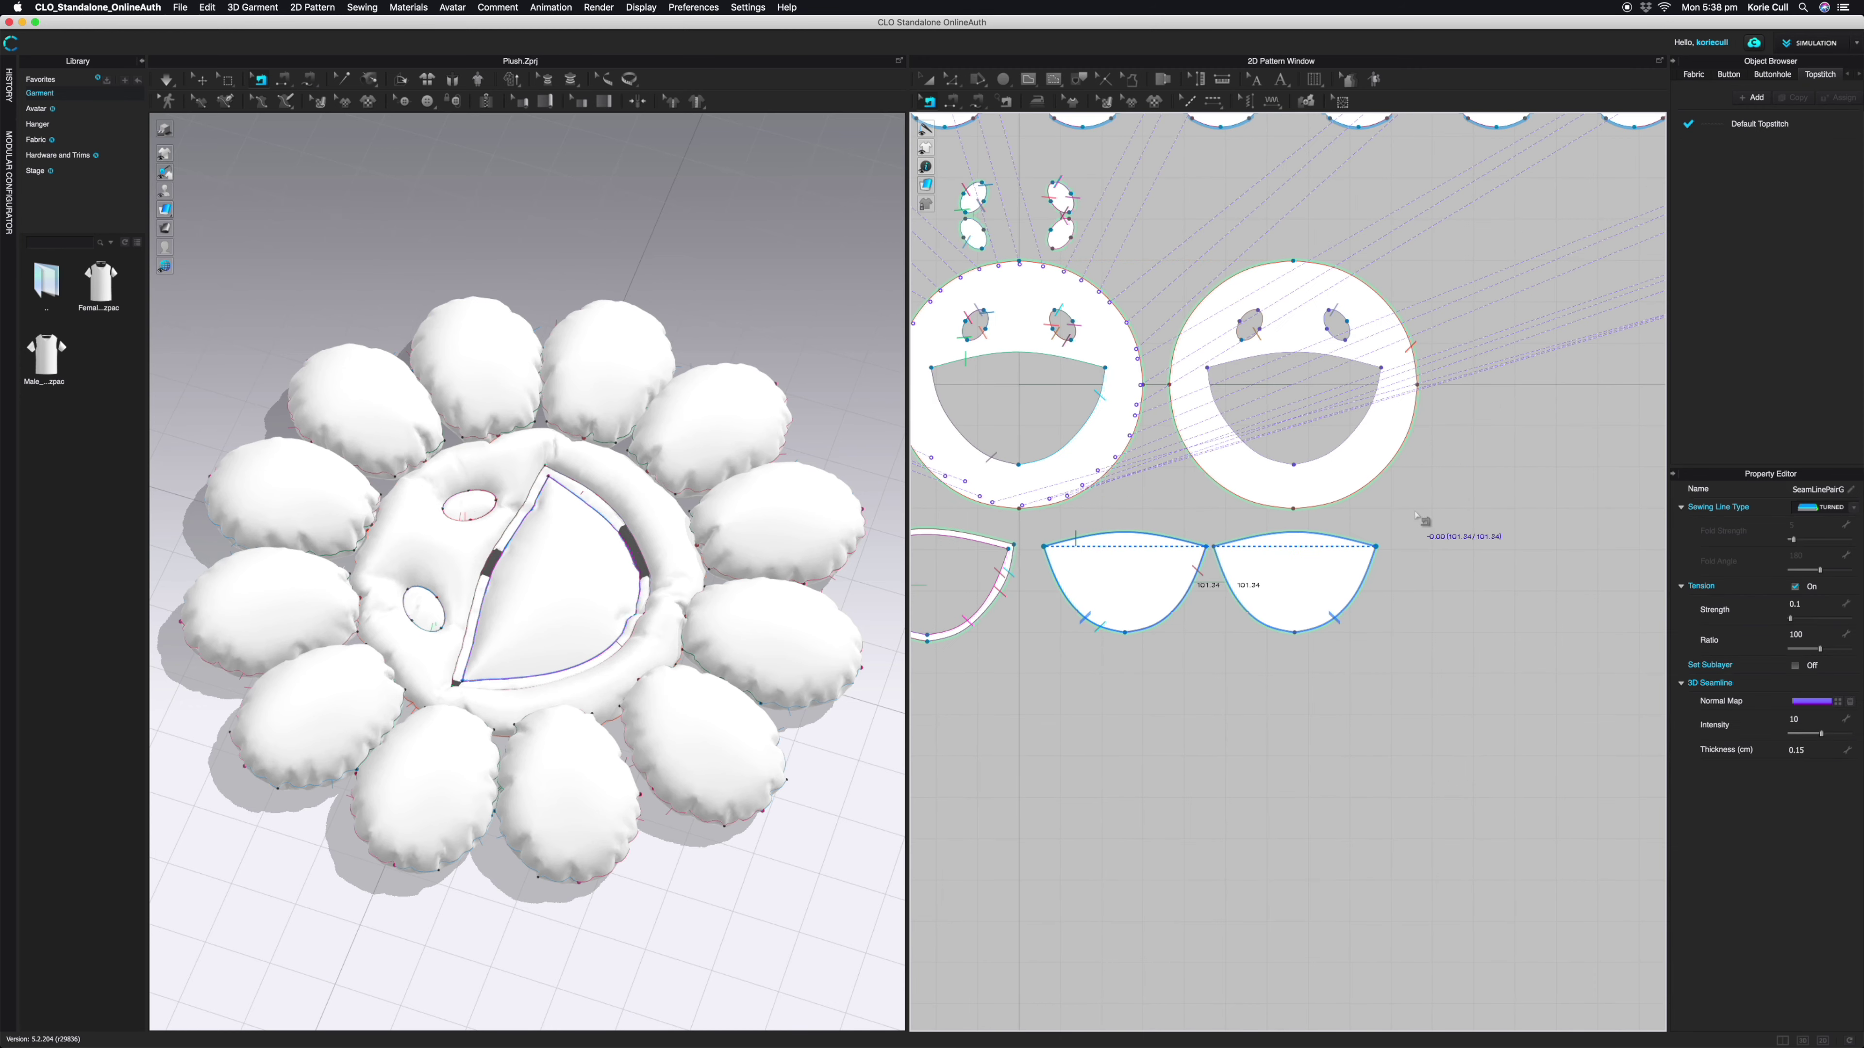
middle_drag(1285, 547, 1516, 534)
click(708, 613)
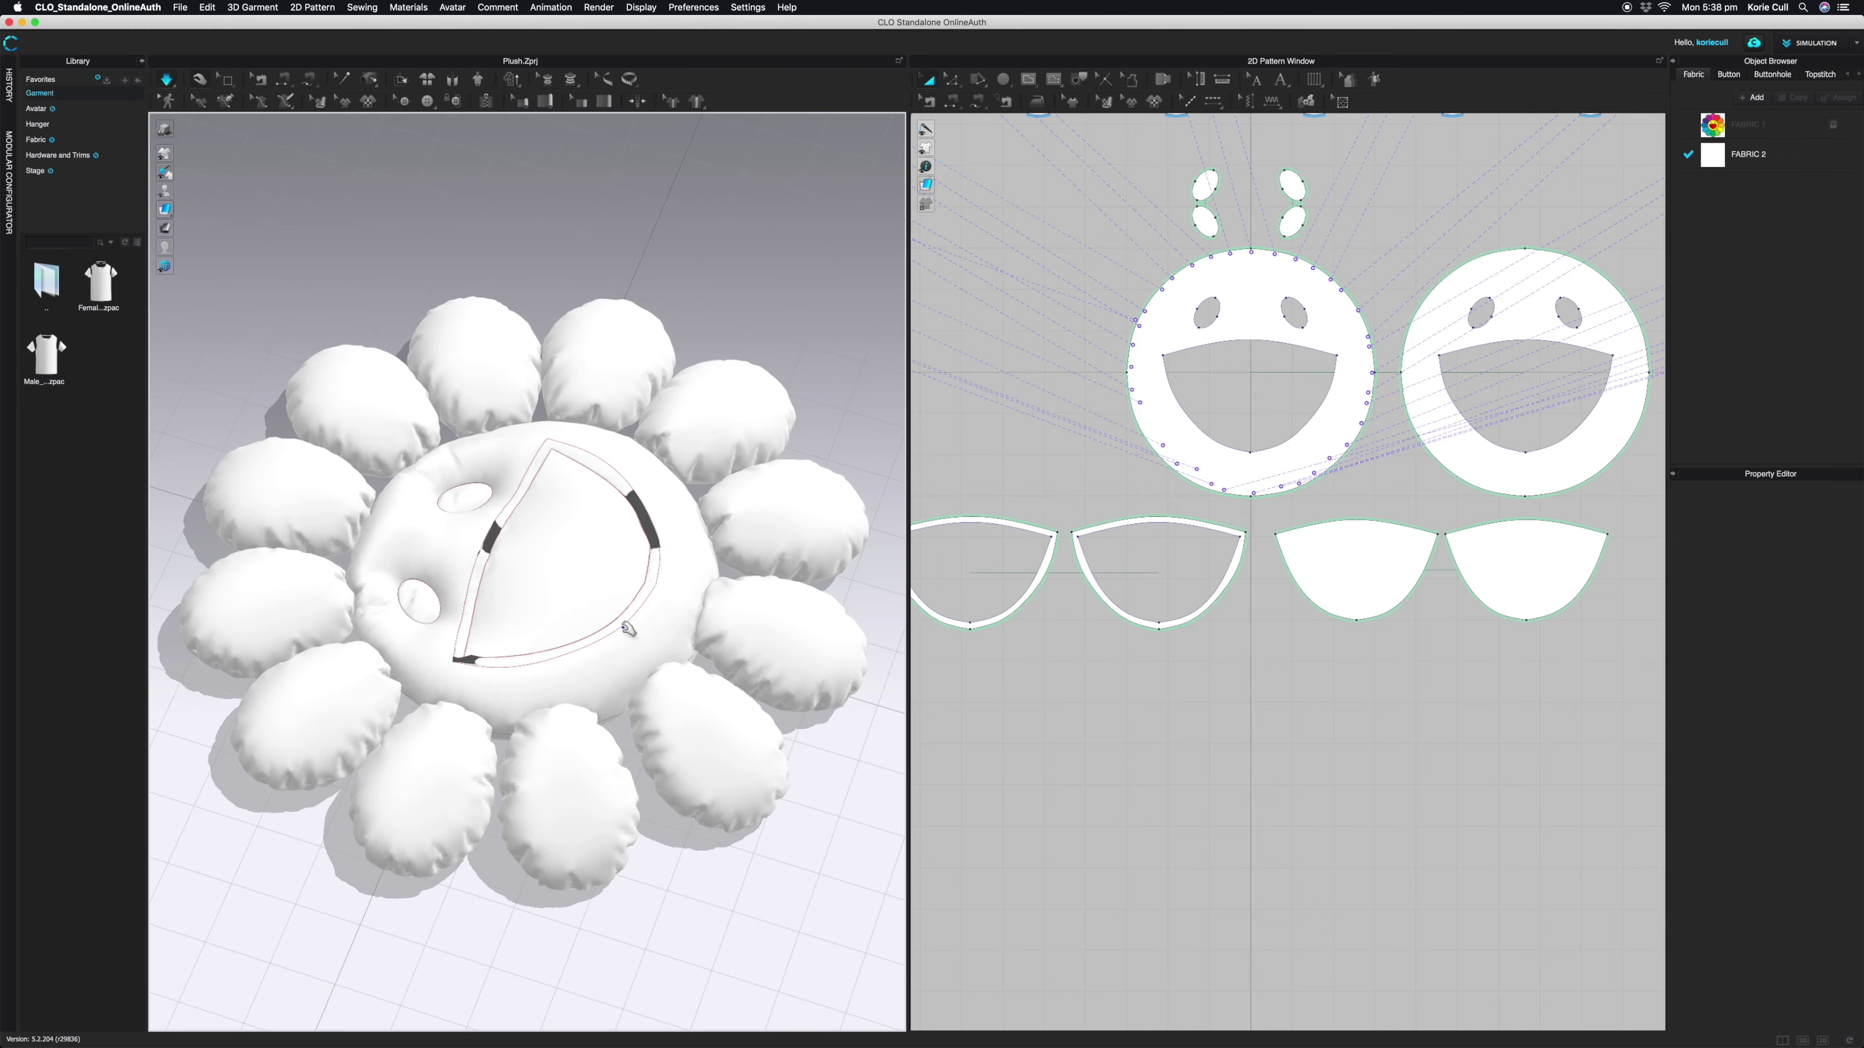
key(space)
right_drag(628, 627, 760, 410)
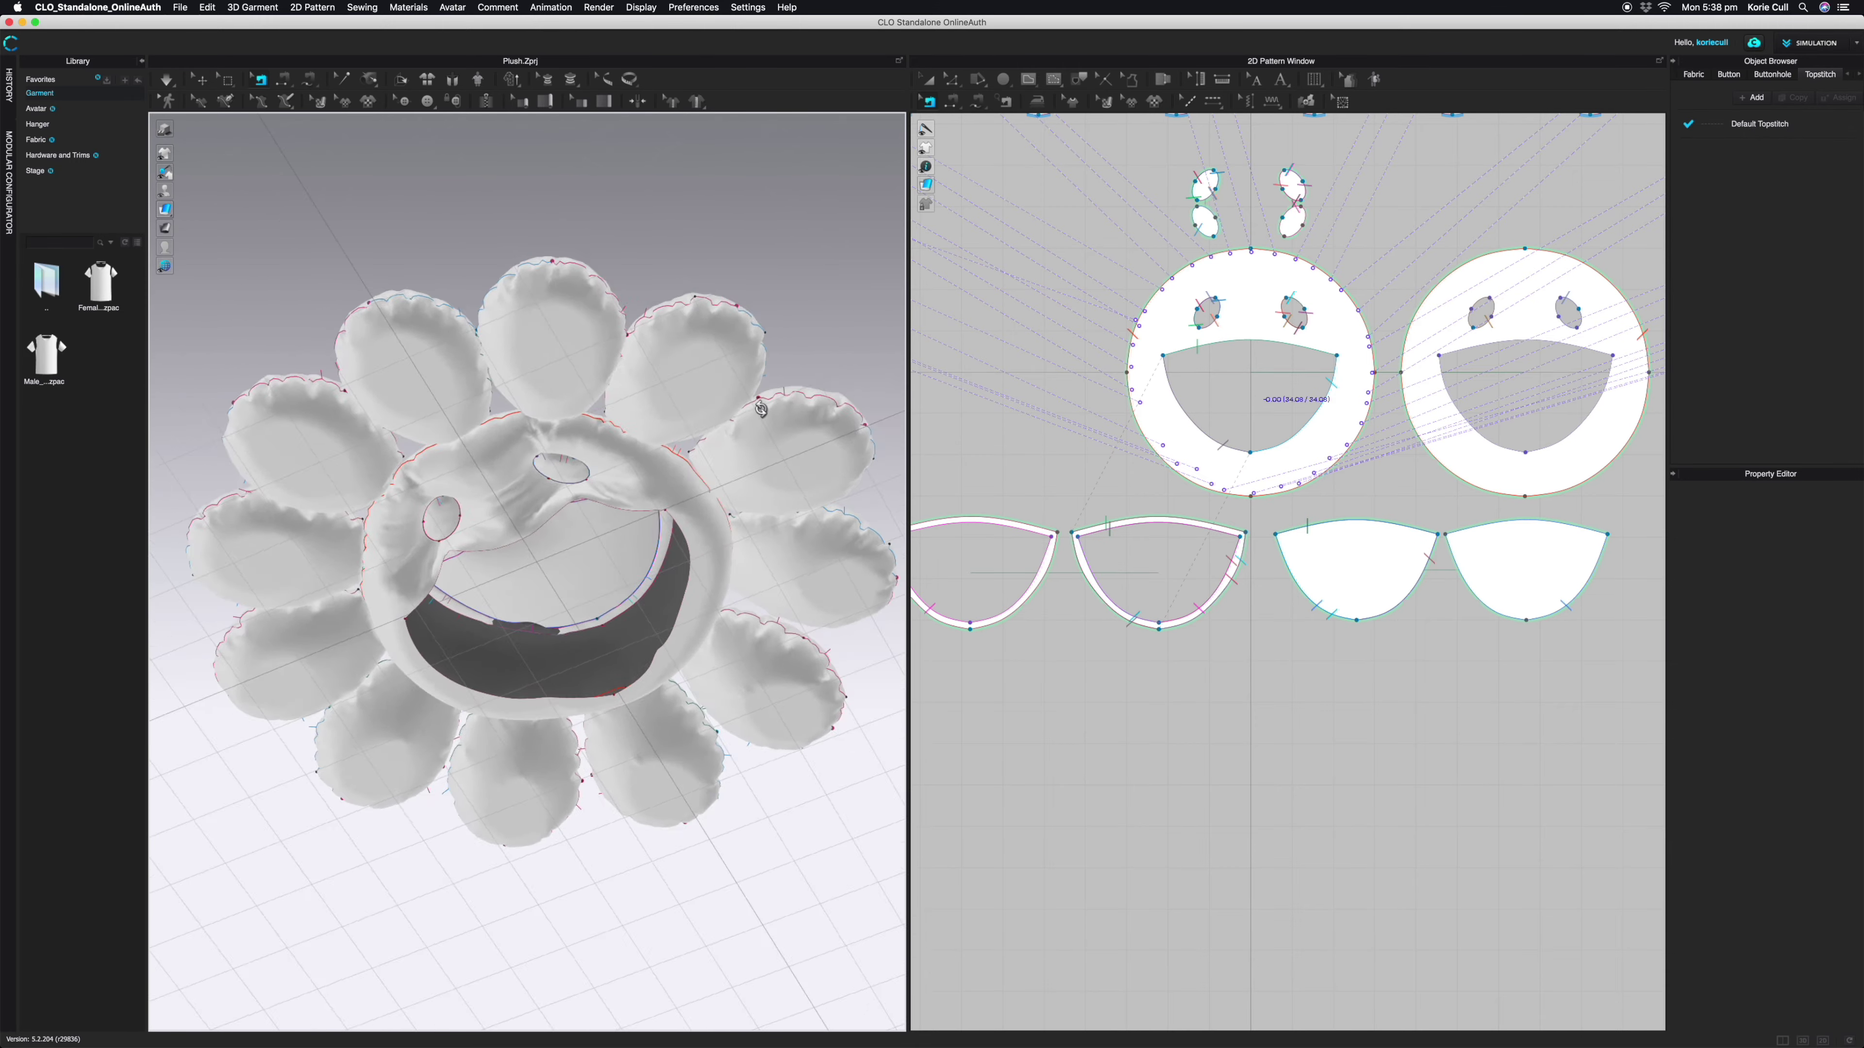
right_drag(760, 409, 978, 433)
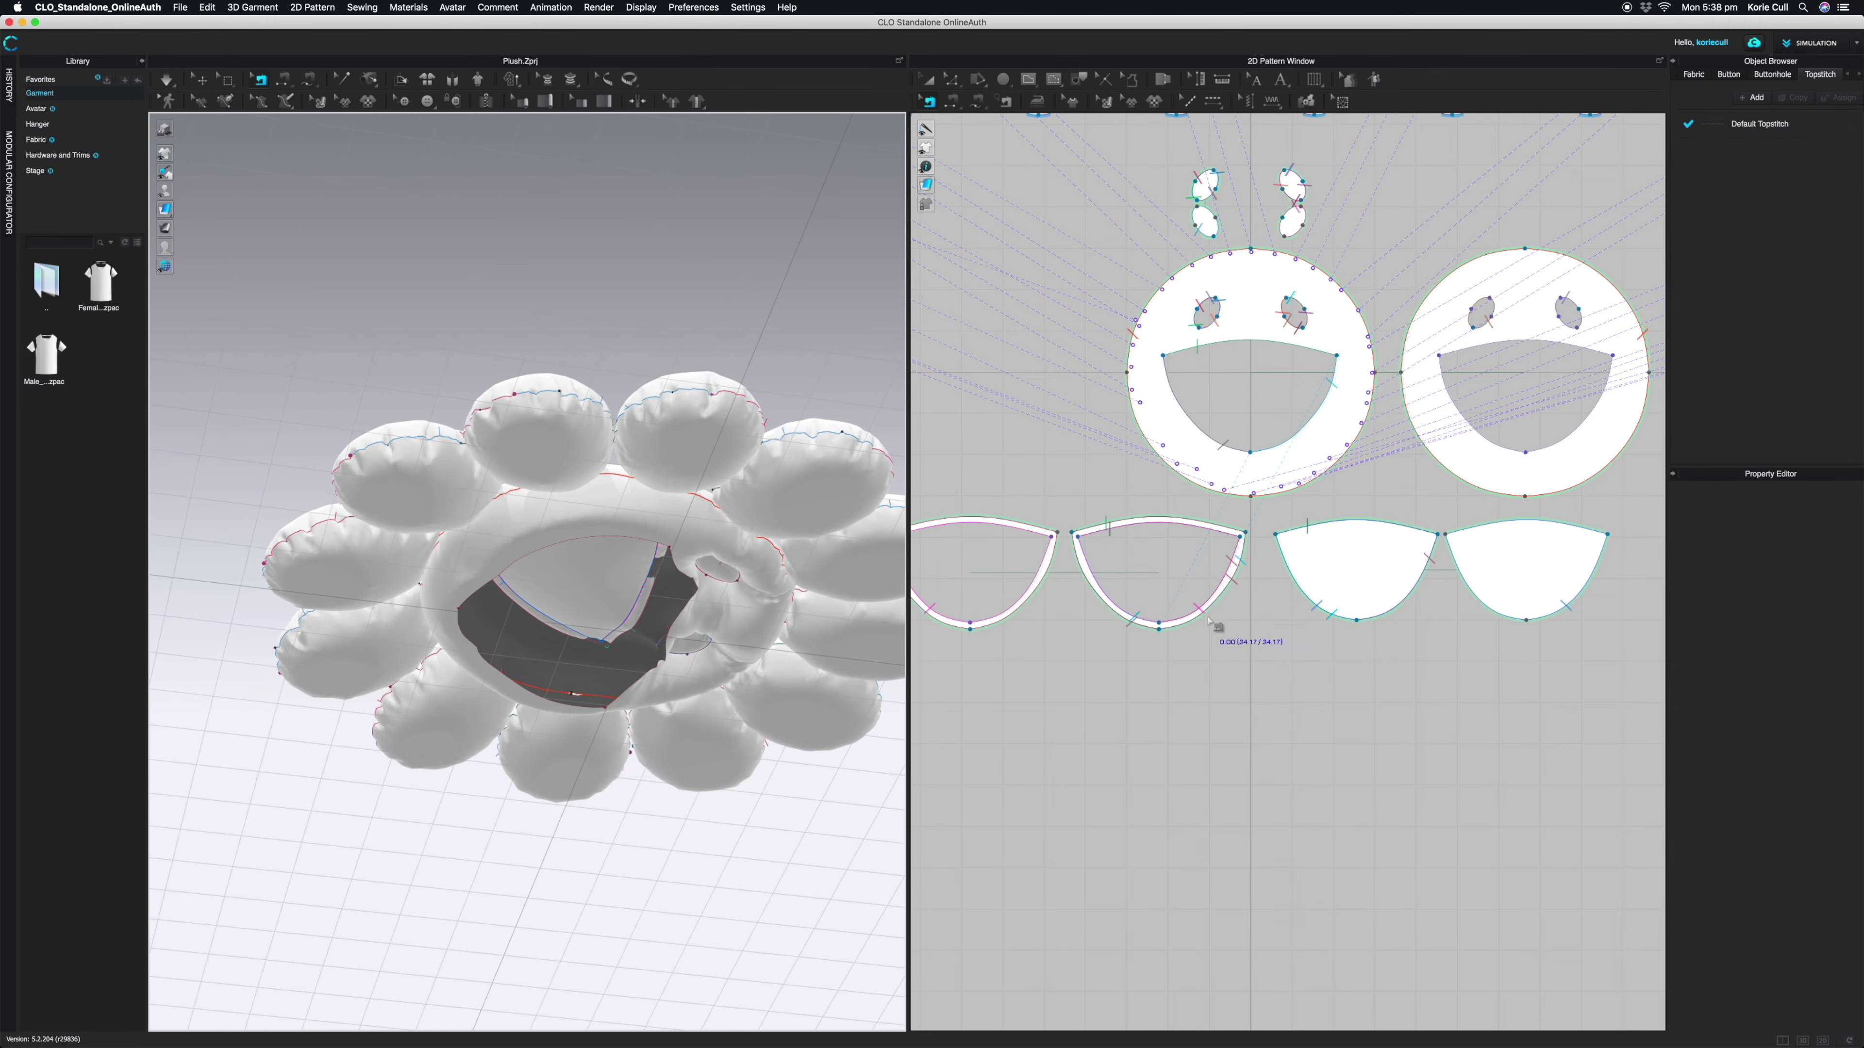
scroll(1209, 623, down, 1)
Step: Return to transform mode and undo four recent changes to the mouth seam
key(a)
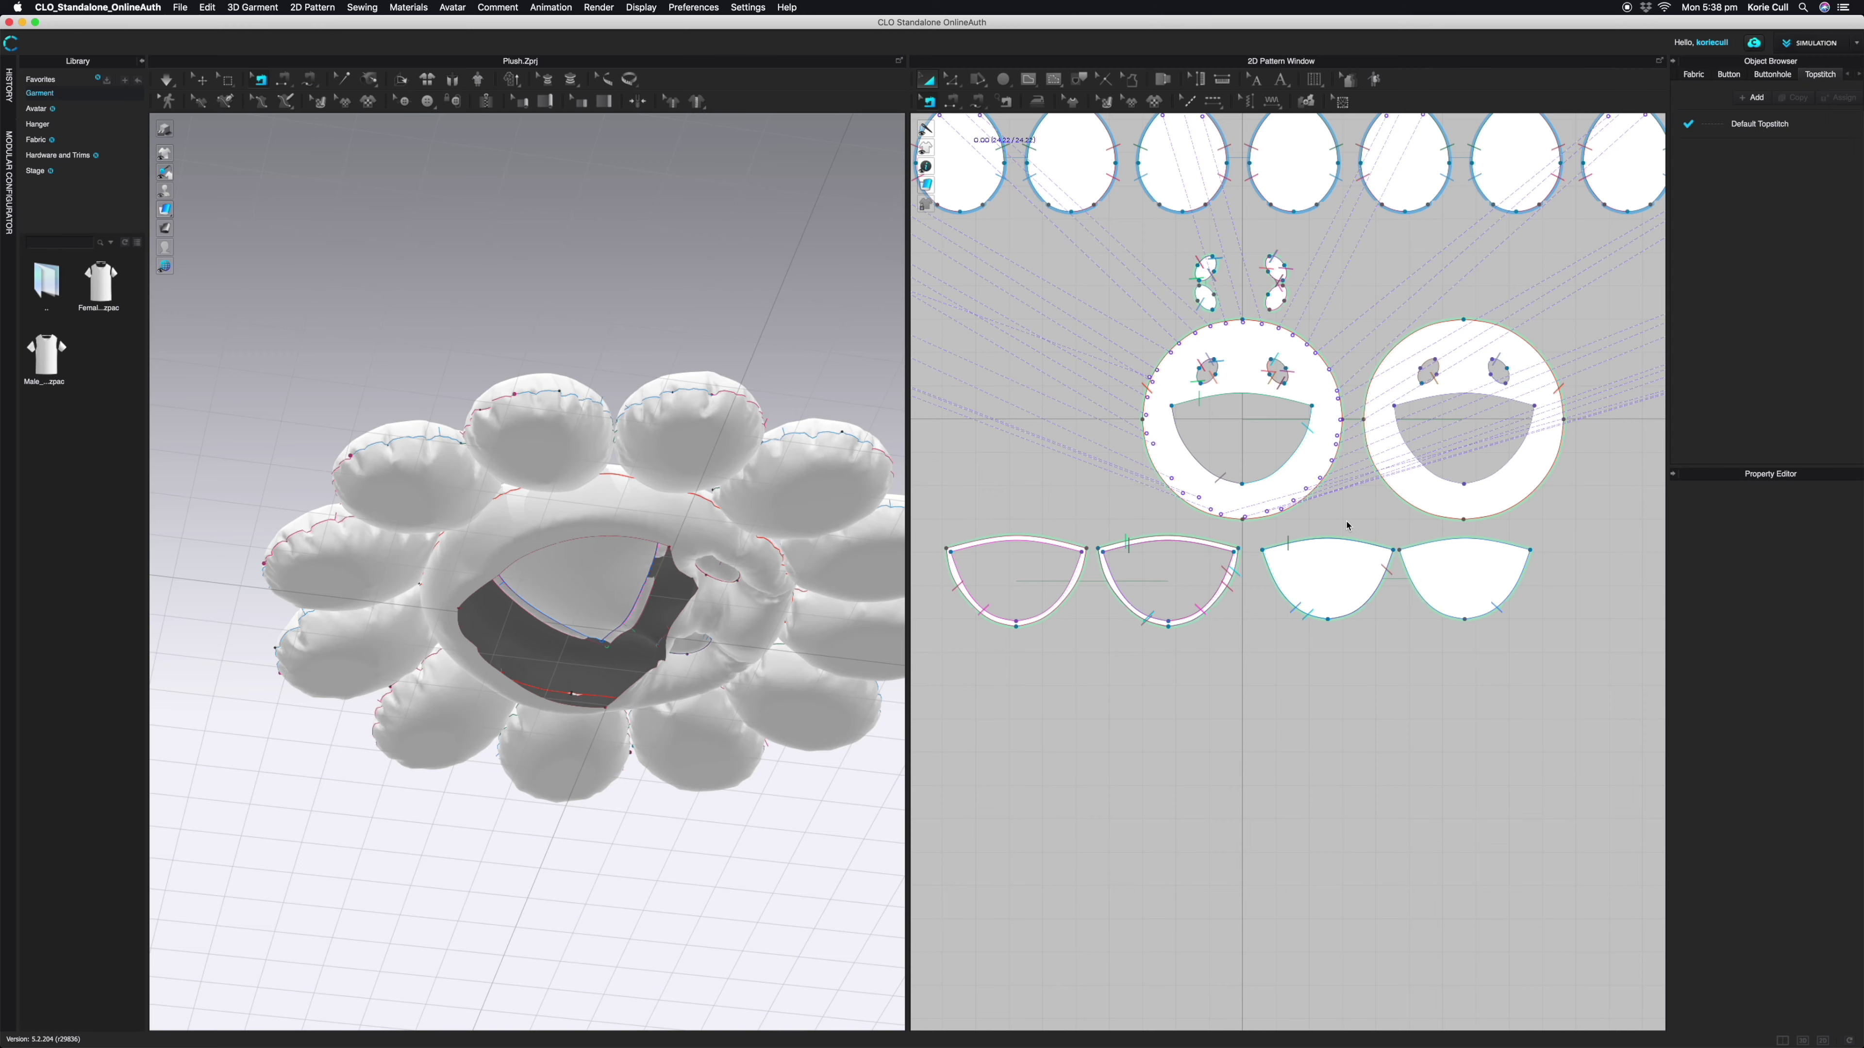
scroll(1280, 527, down, 1)
key(a)
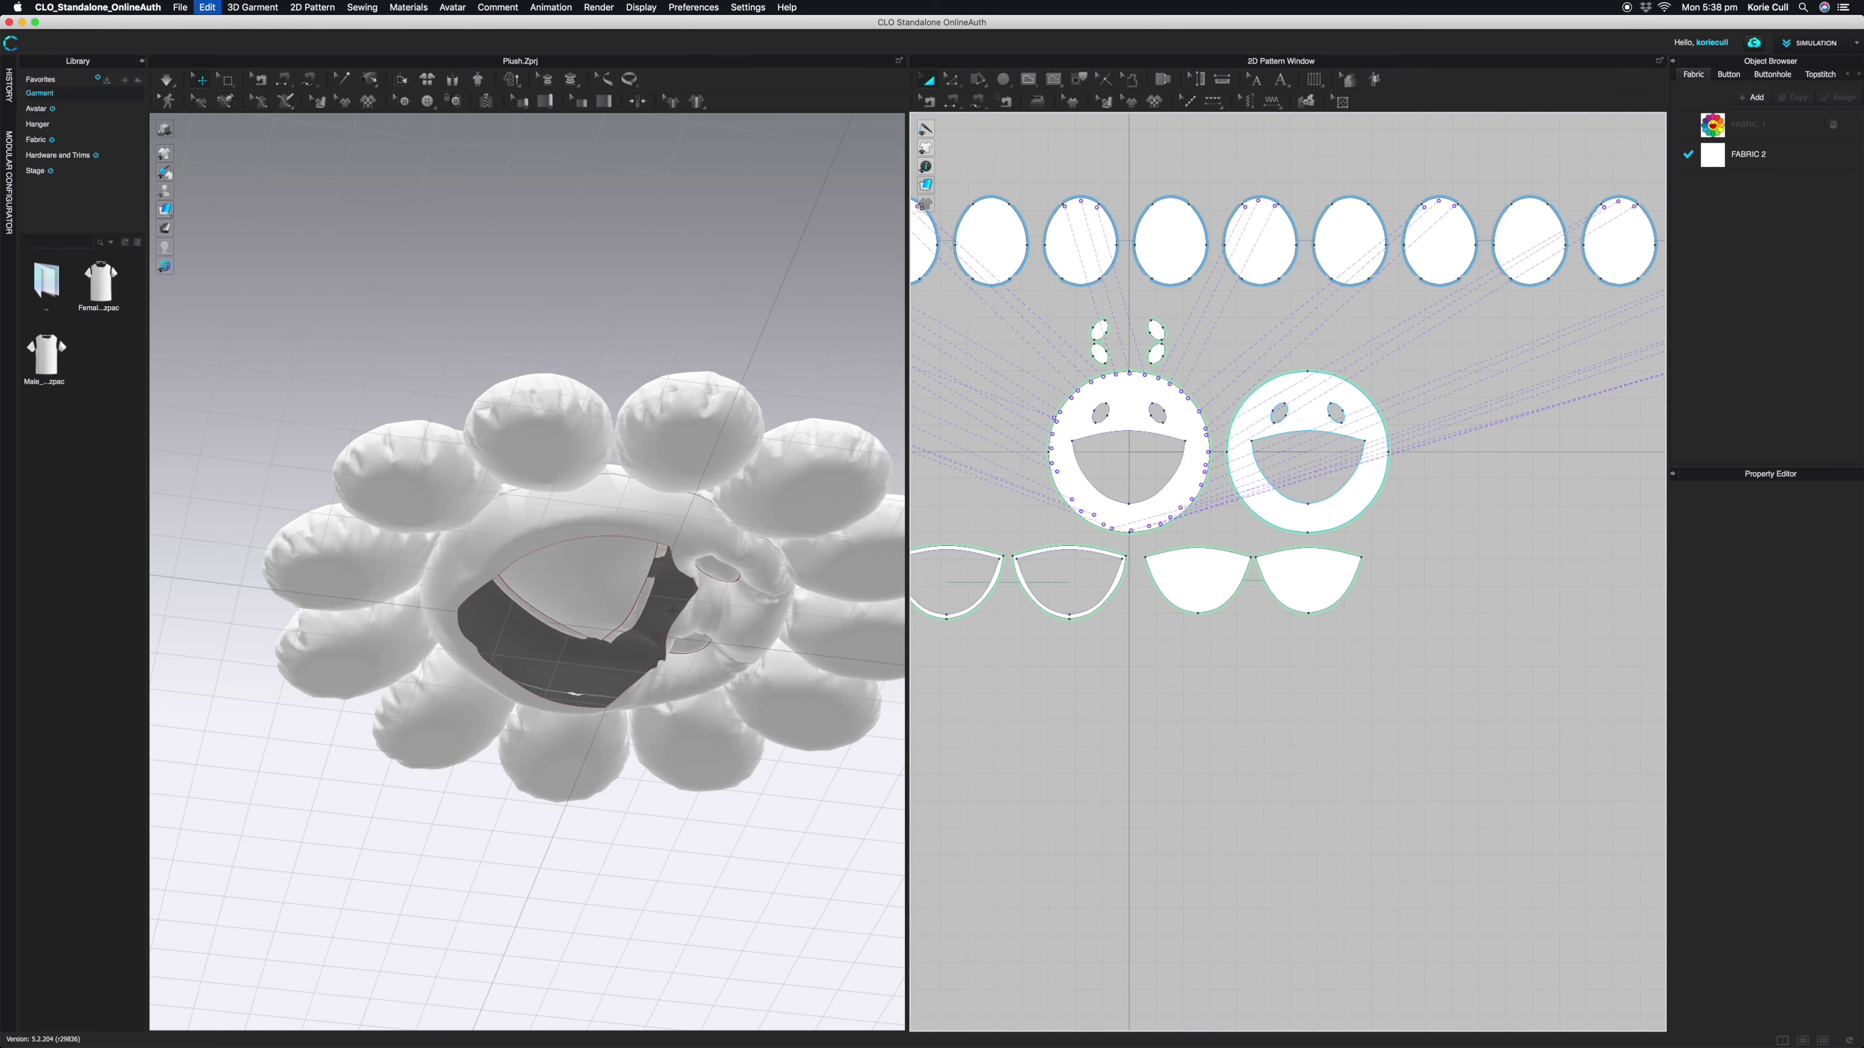
mouse_move(671, 609)
right_down()
mouse_move(646, 611)
mouse_move(793, 596)
right_up()
click(793, 596)
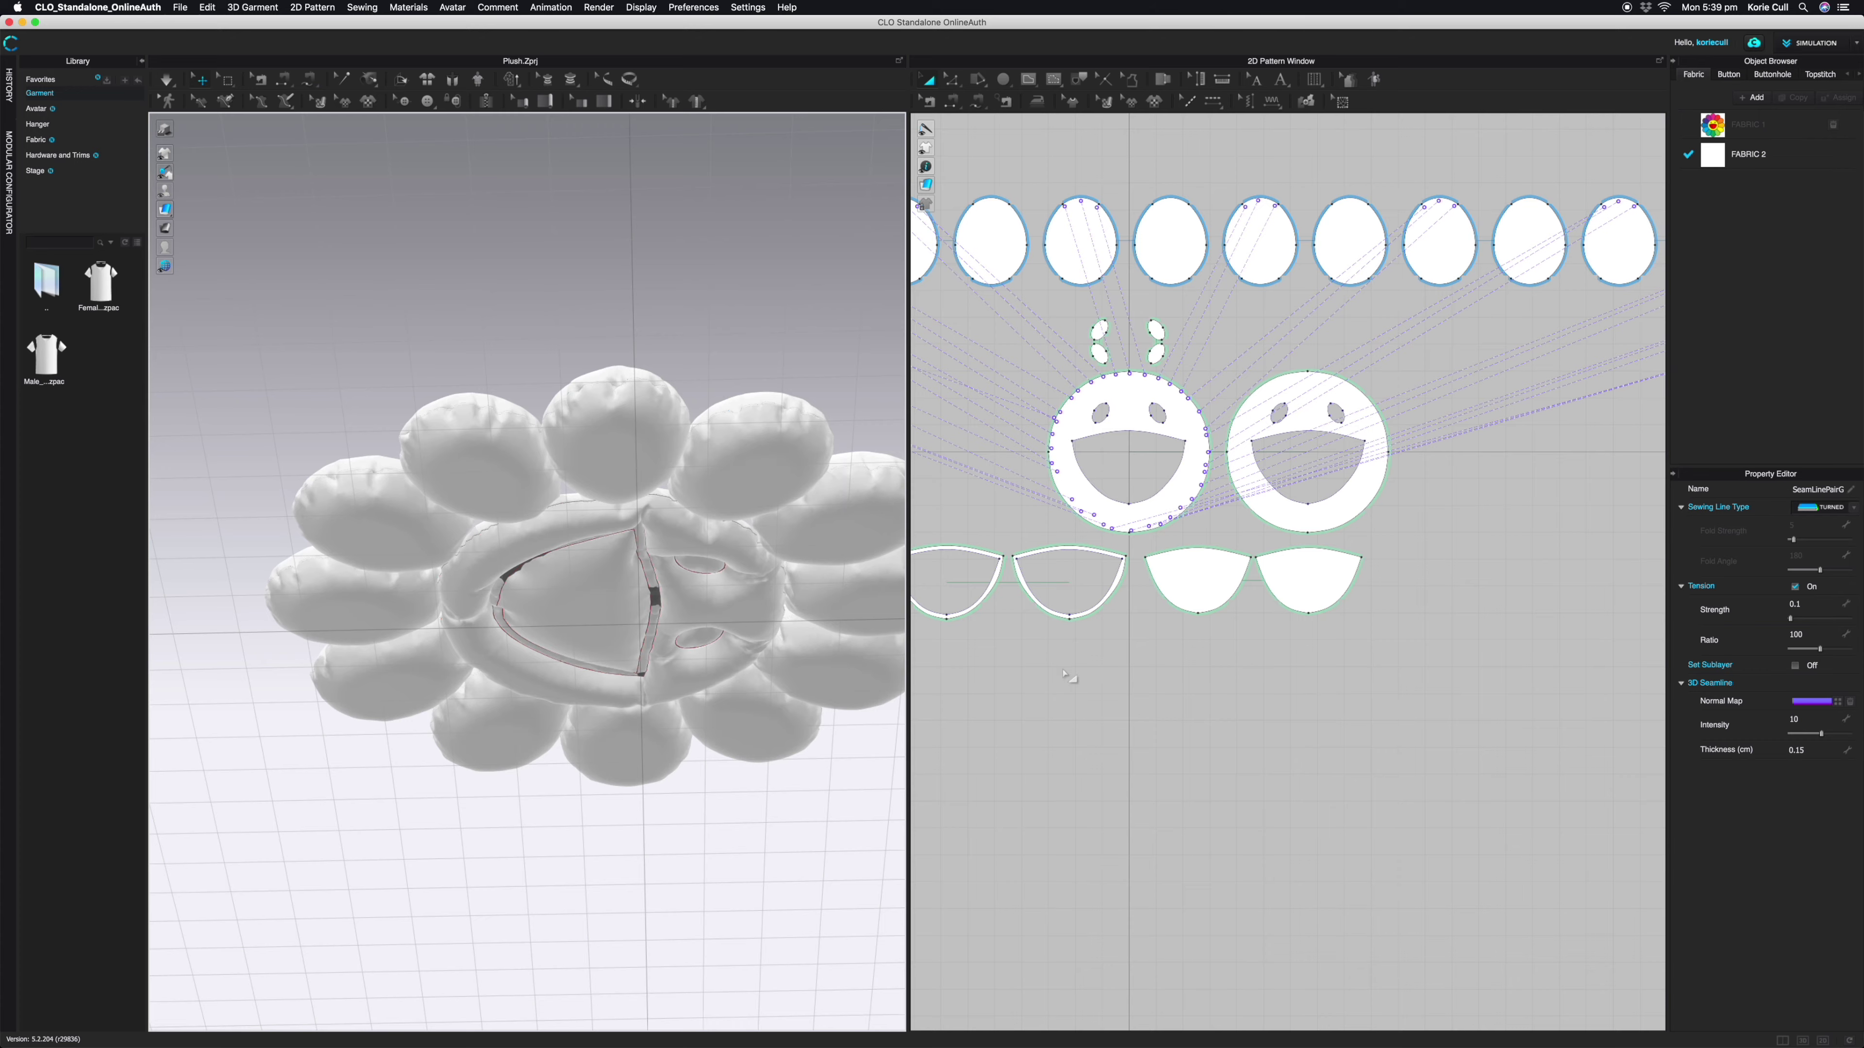
click(1153, 659)
mouse_move(585, 645)
right_down()
mouse_move(723, 662)
mouse_move(730, 596)
mouse_move(763, 646)
right_up()
key(super+z)
click(725, 591)
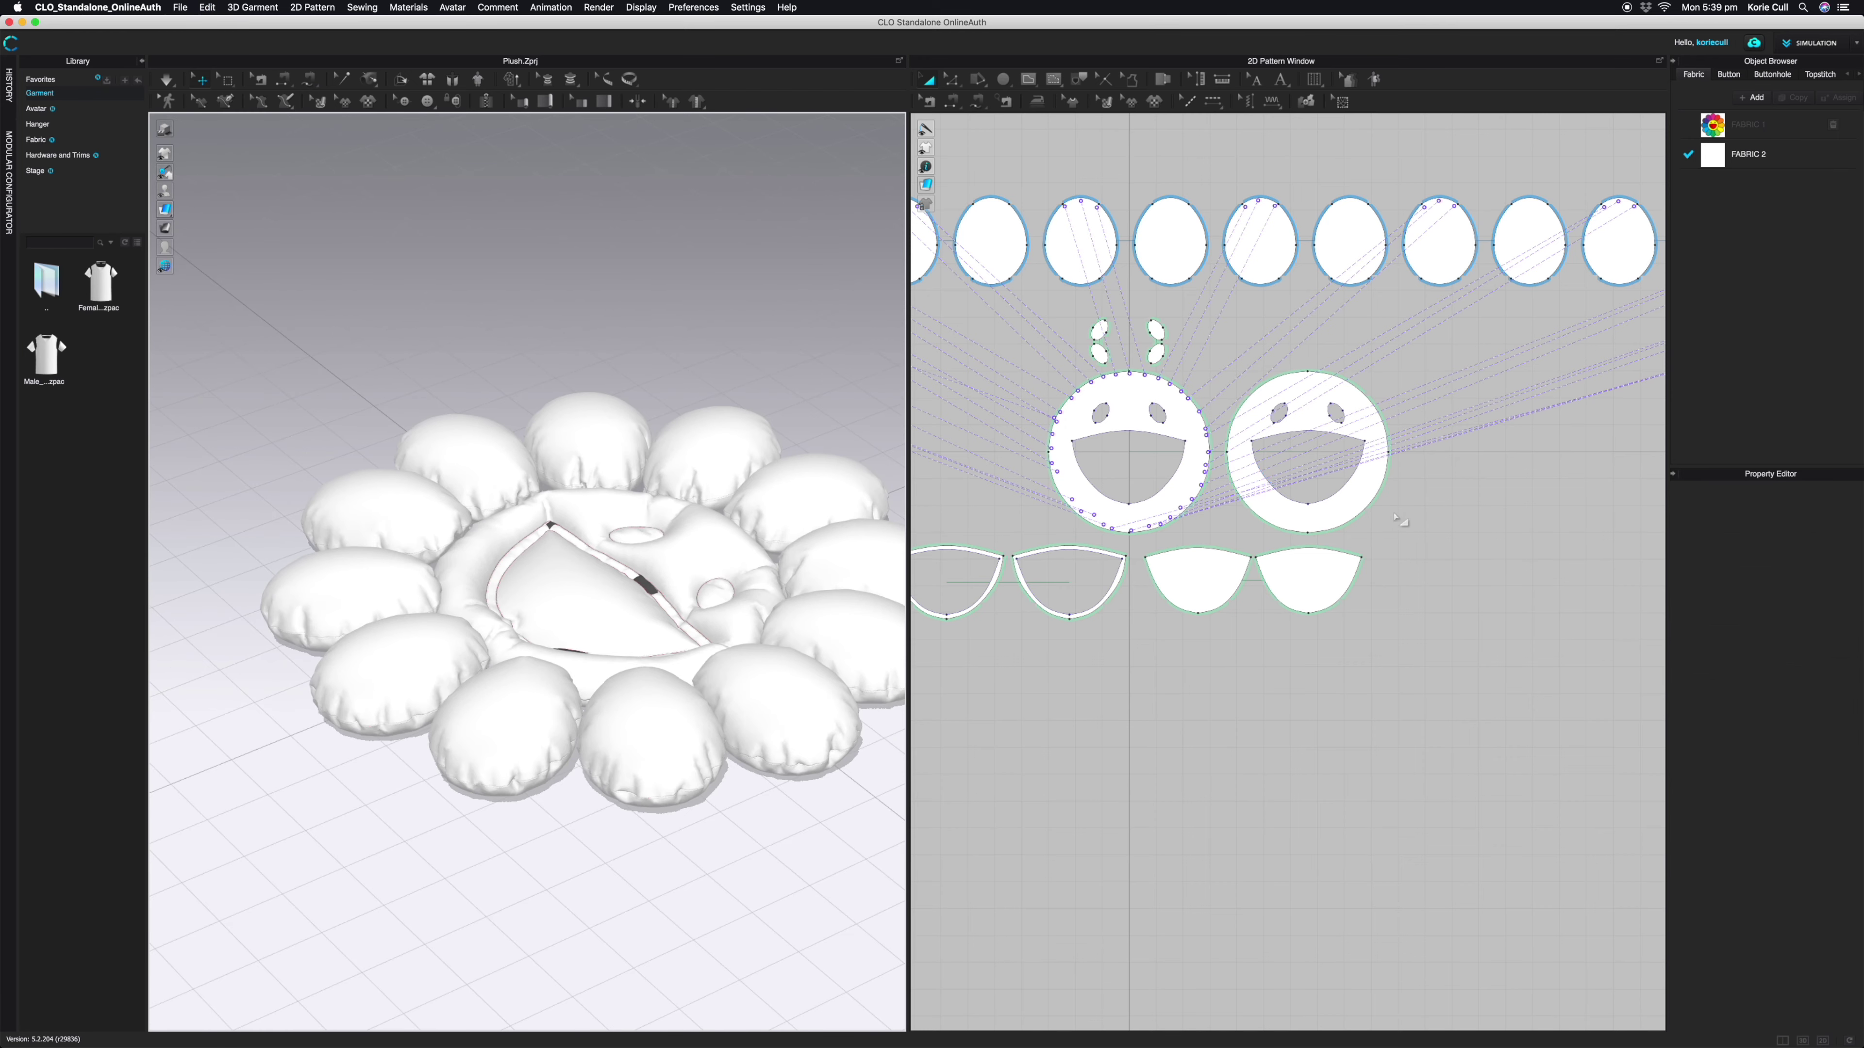
key(super+z)
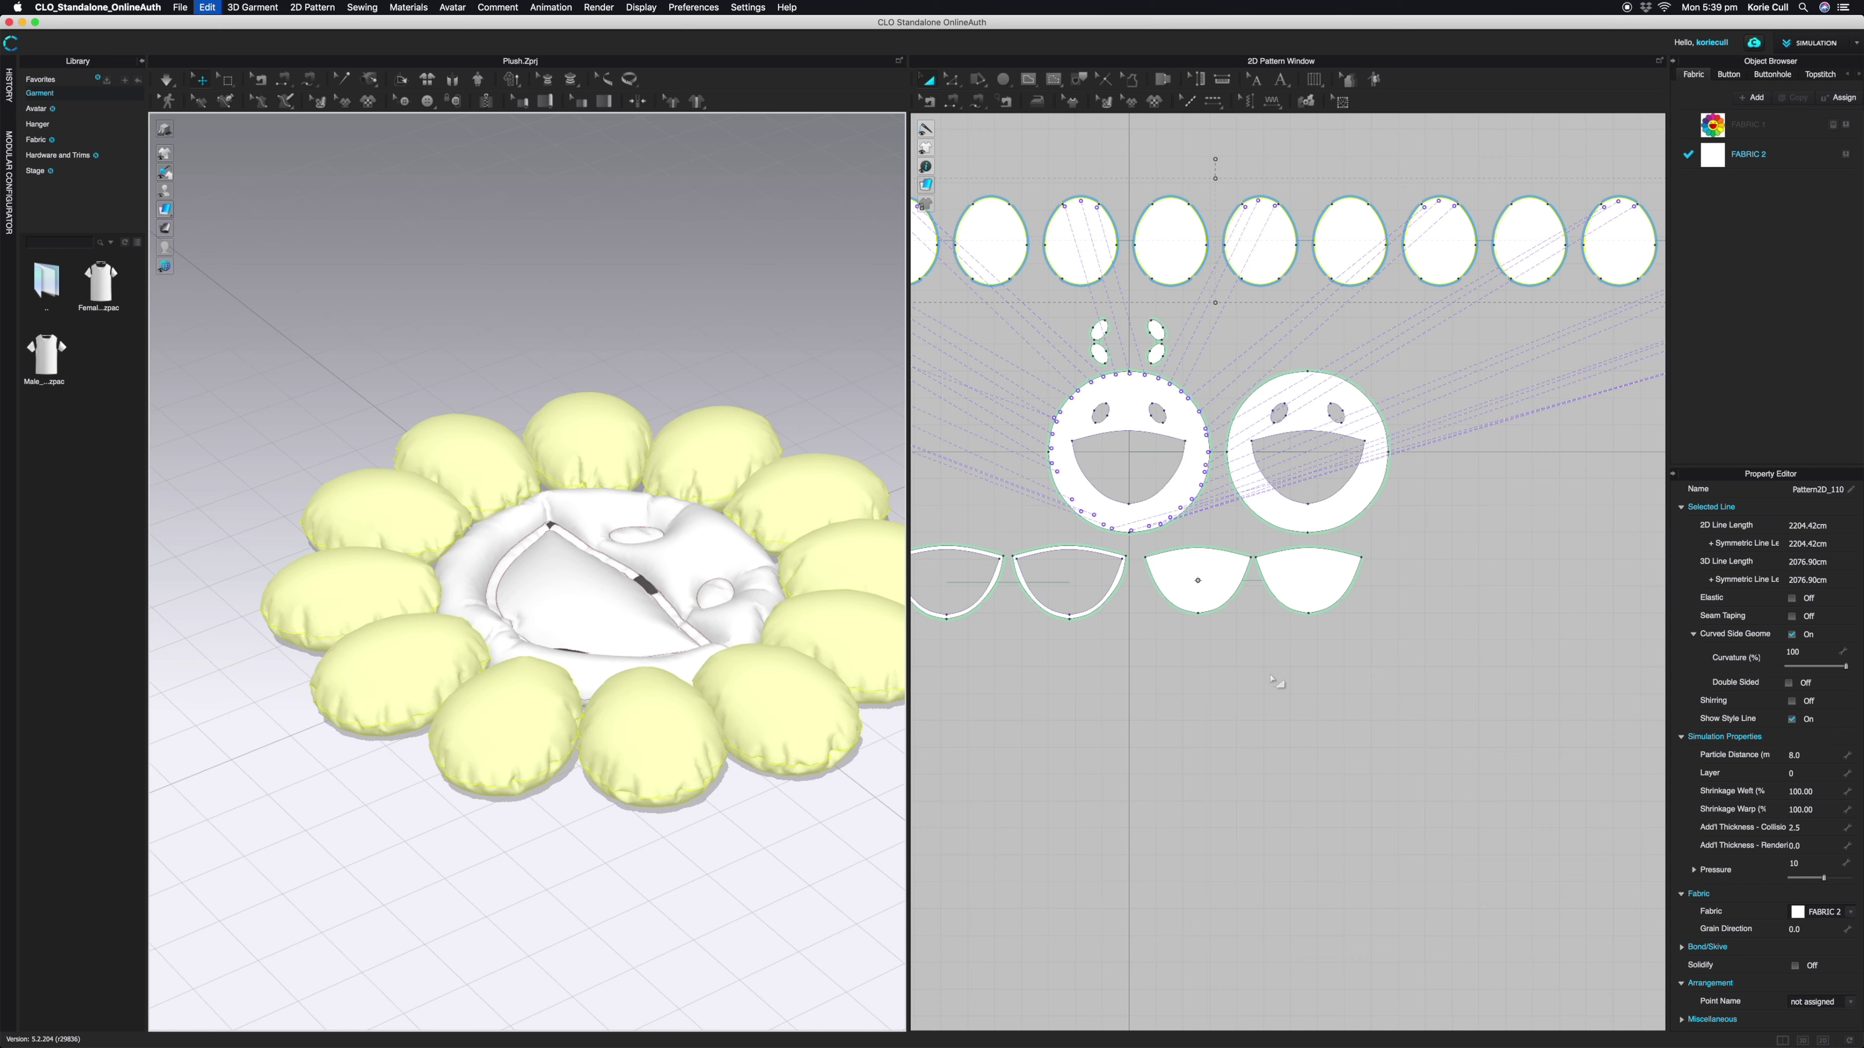
key(super+z)
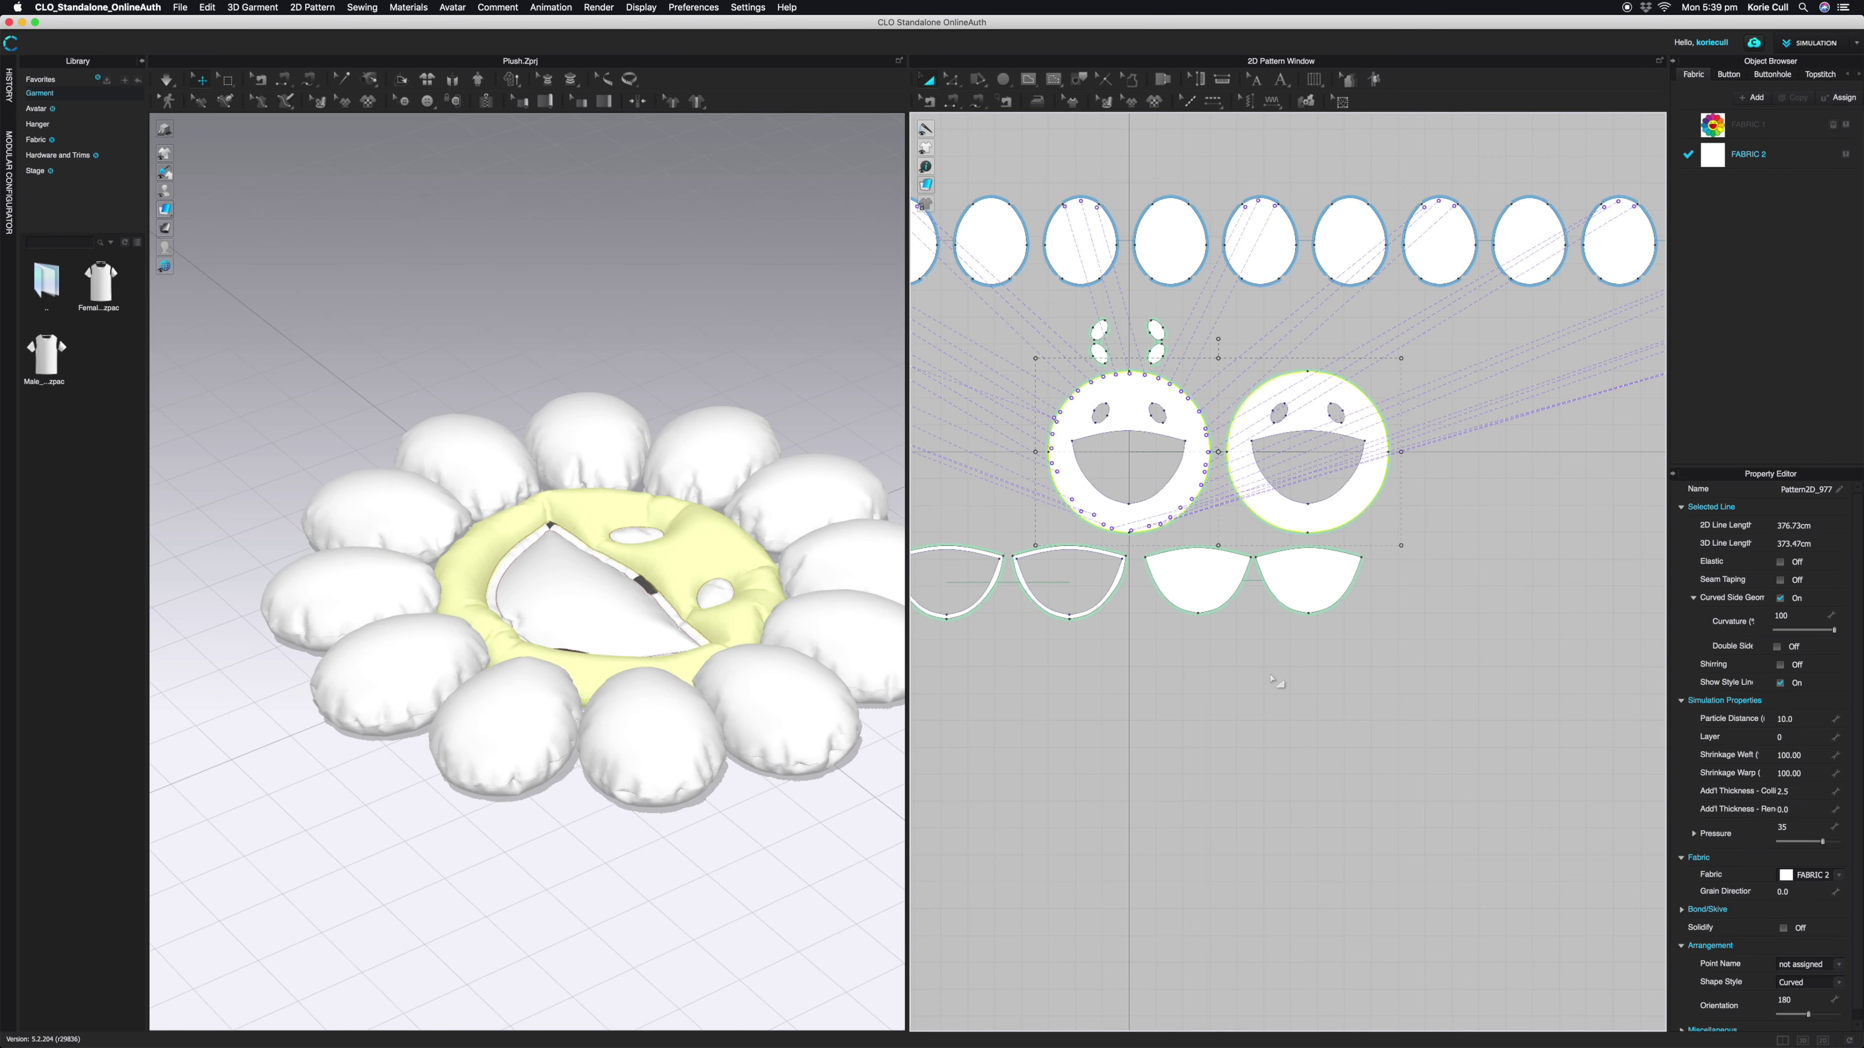
key(super+z)
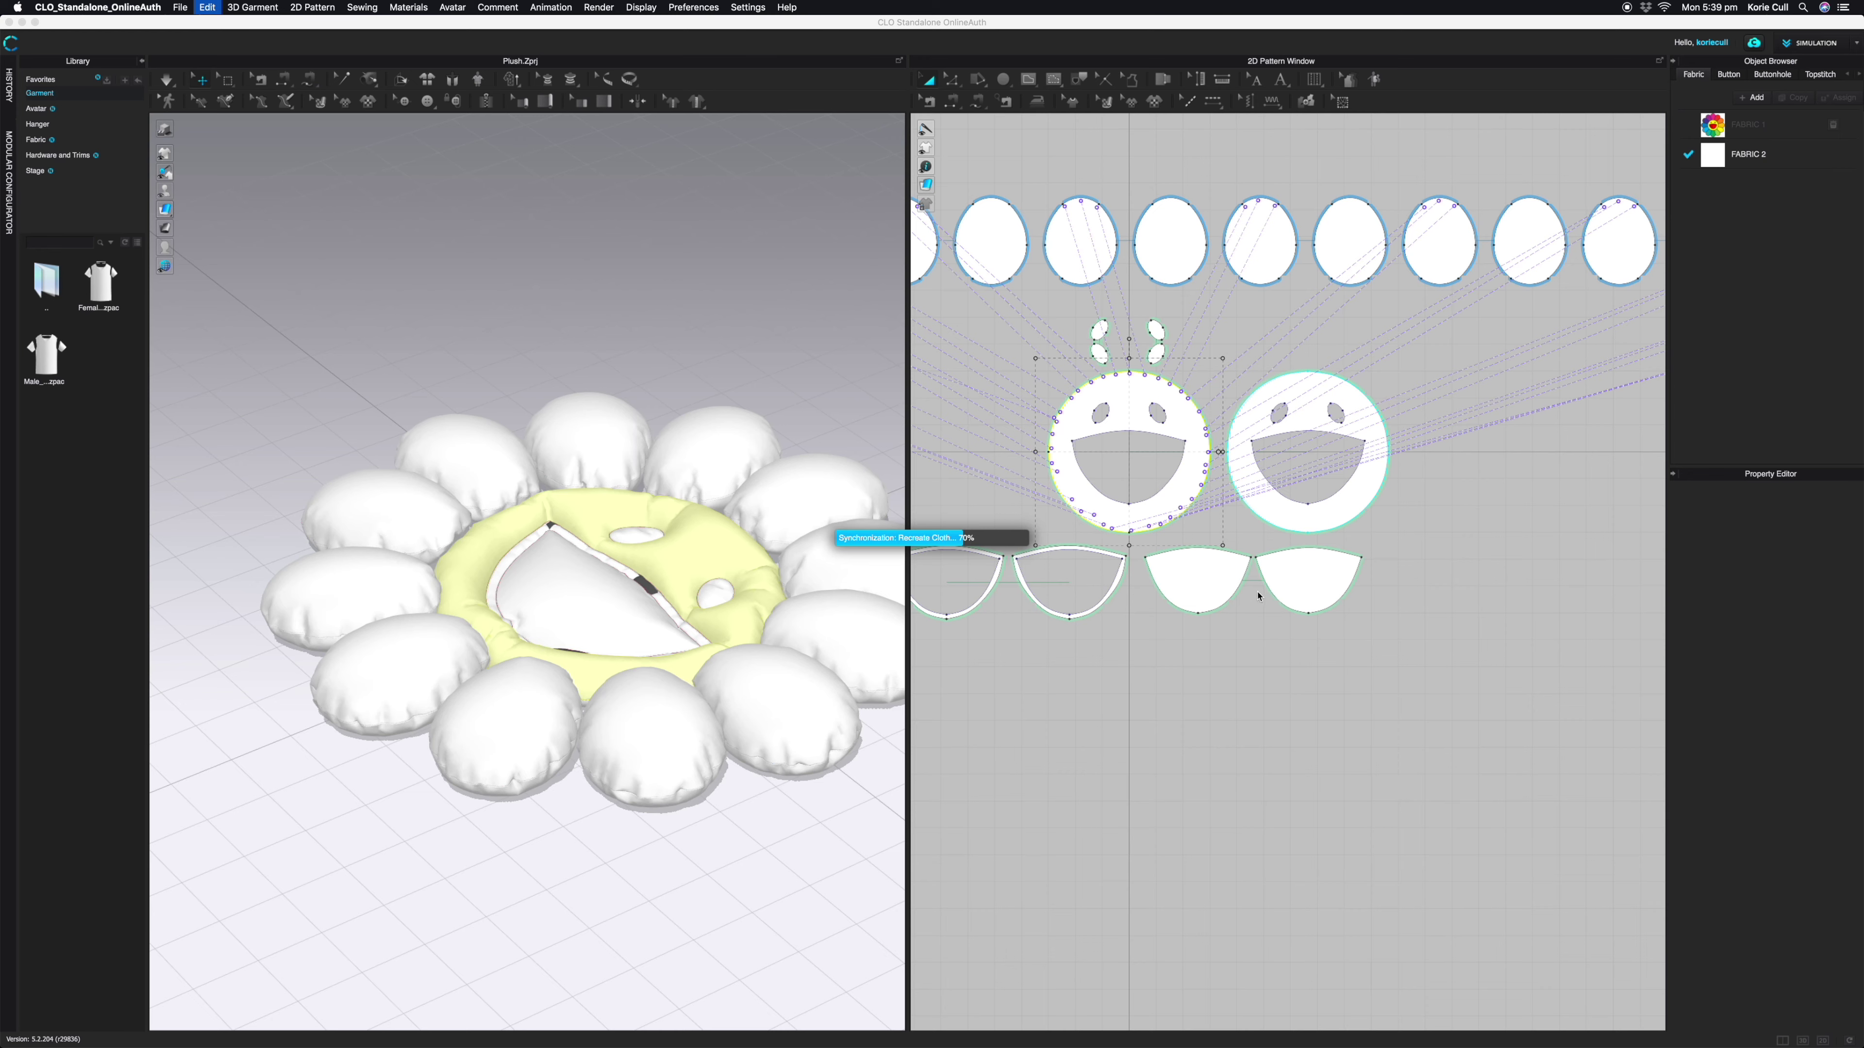
Step: Delete the duplicate face on the right and select the remaining face with eyes and mouth
click(1269, 499)
key(Delete)
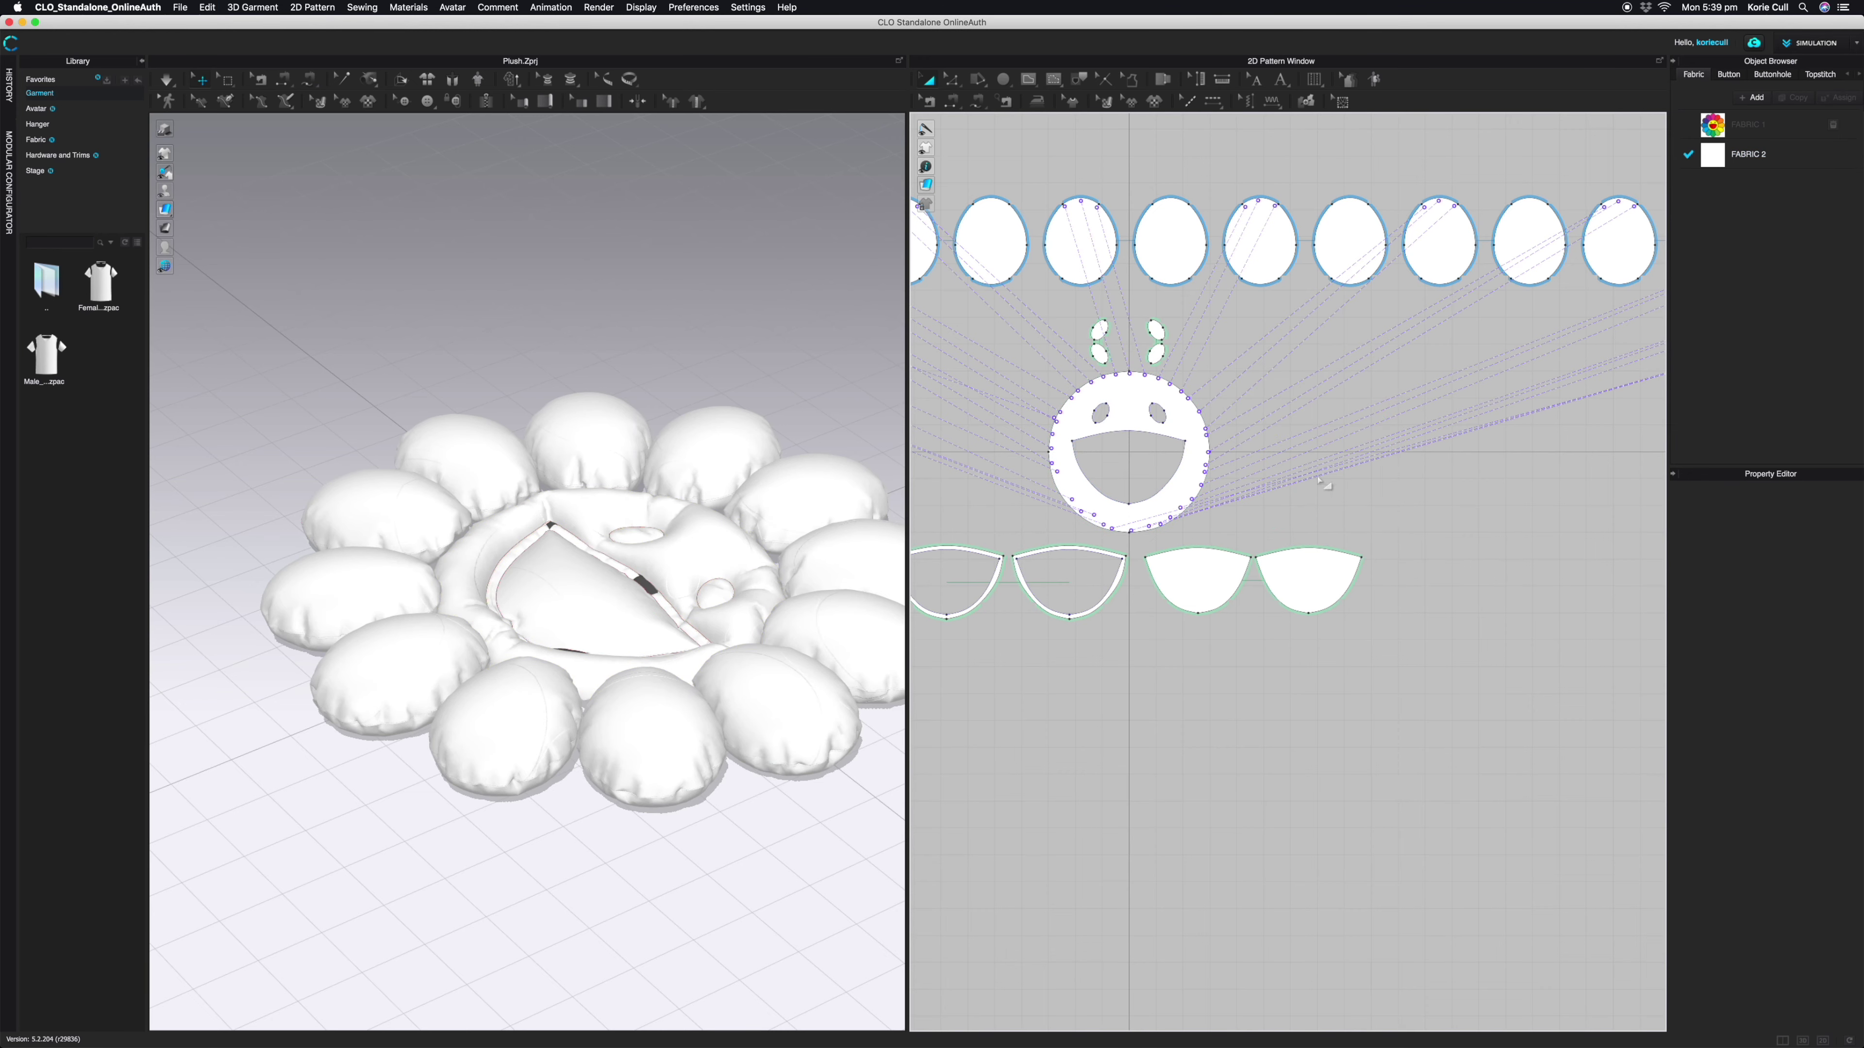
right_drag(1402, 586, 1501, 601)
click(1241, 421)
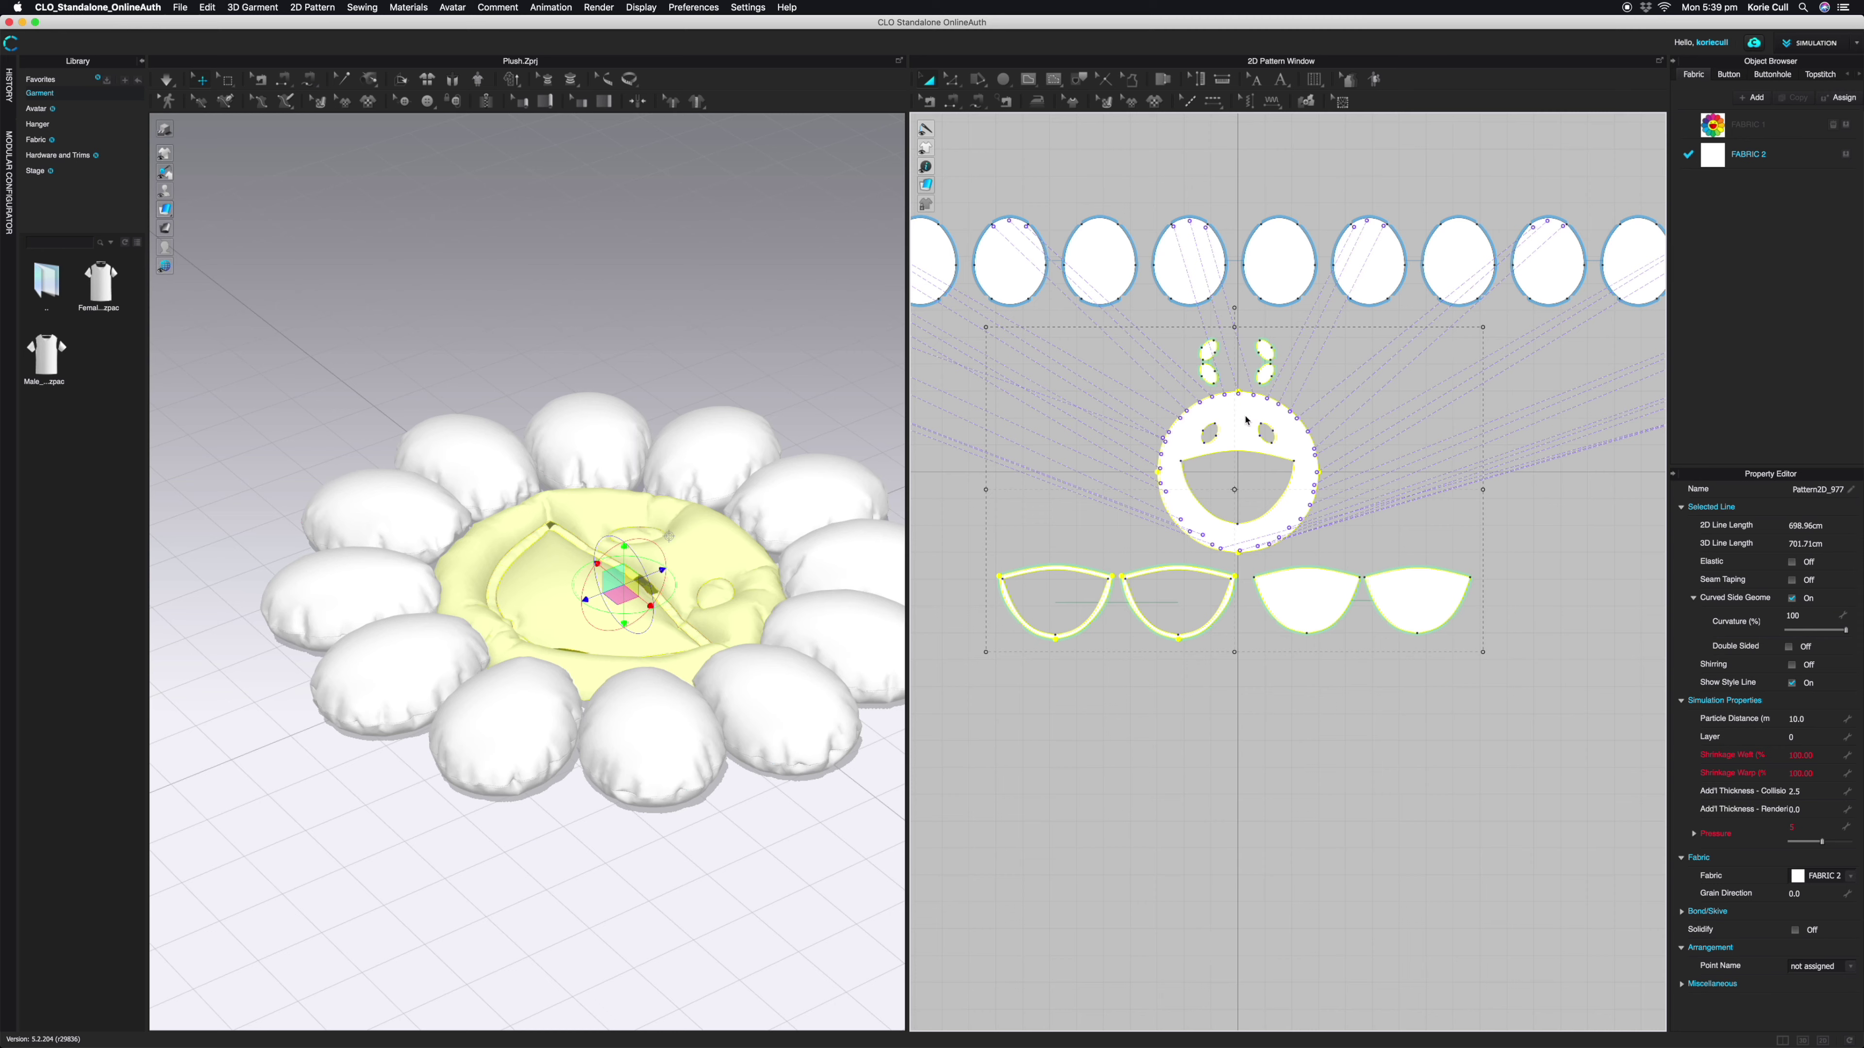
Step: Layer Clone (Over) the face pieces and delete the wedge-shaped mouth piece
right_click(1246, 420)
click(1324, 371)
click(693, 529)
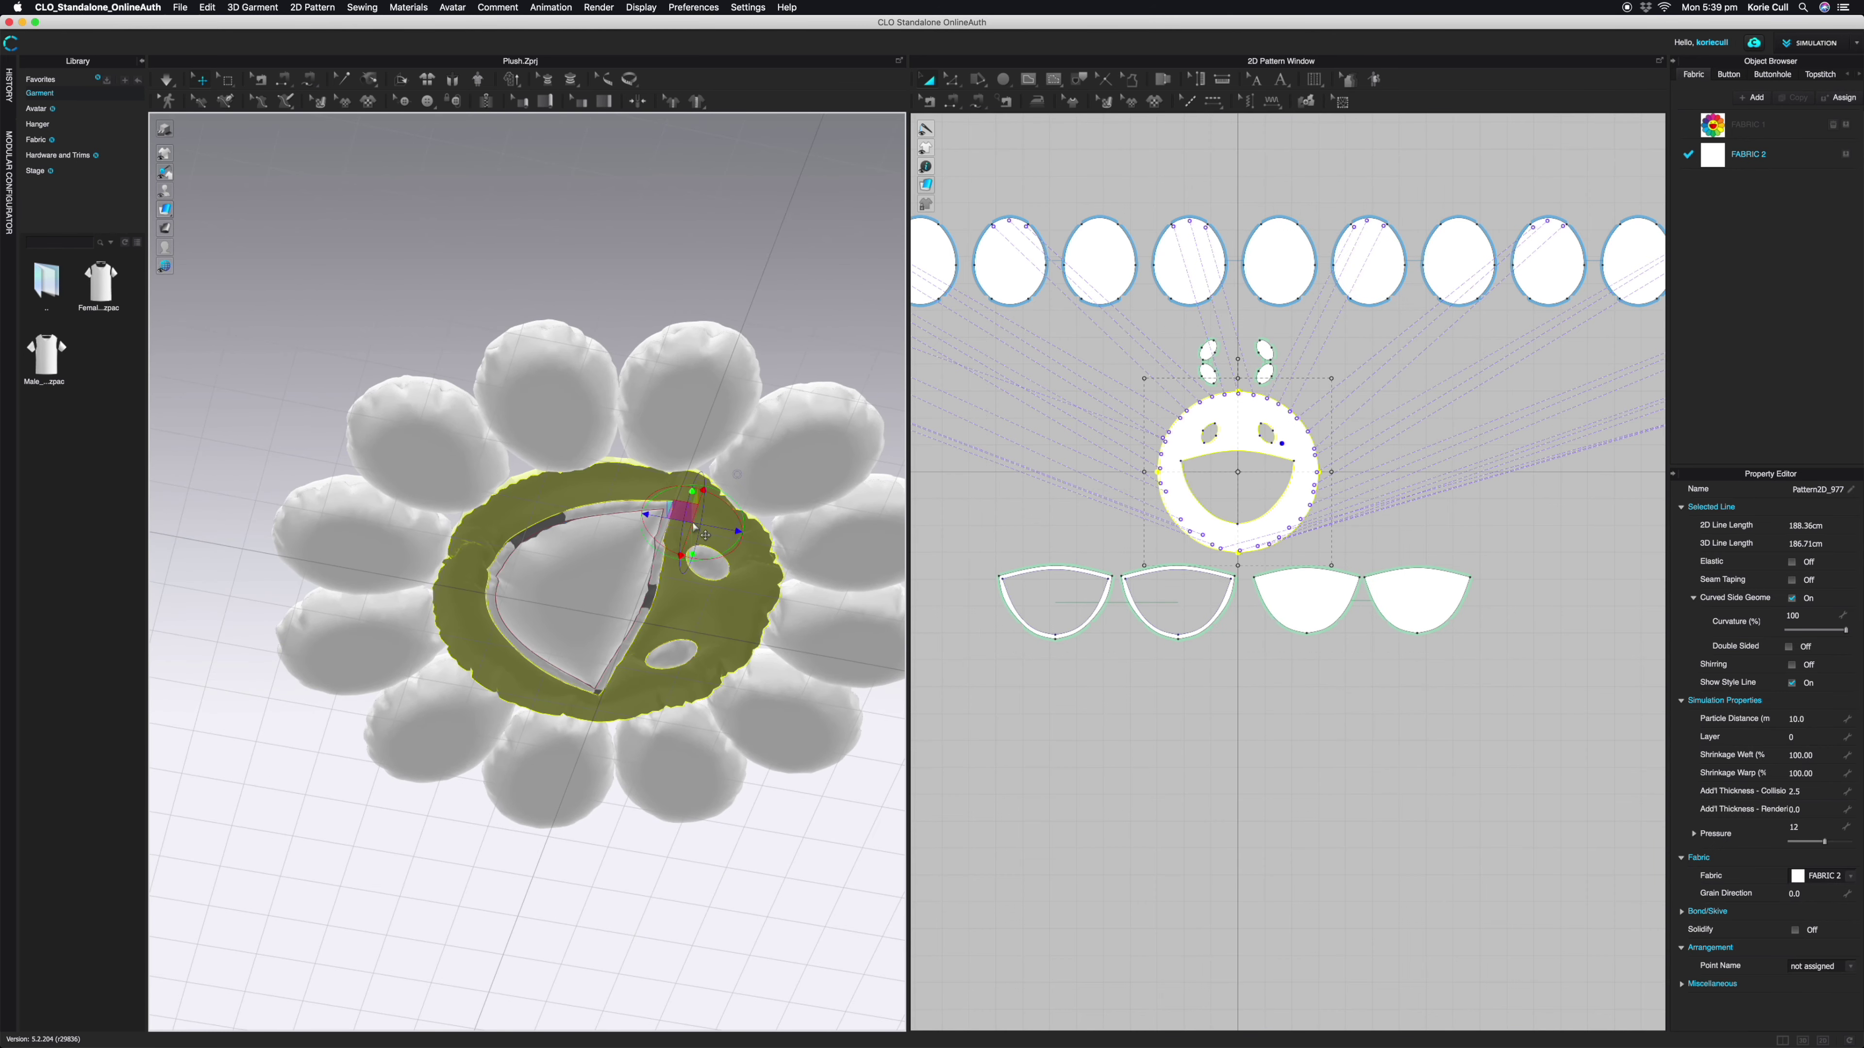
click(715, 568)
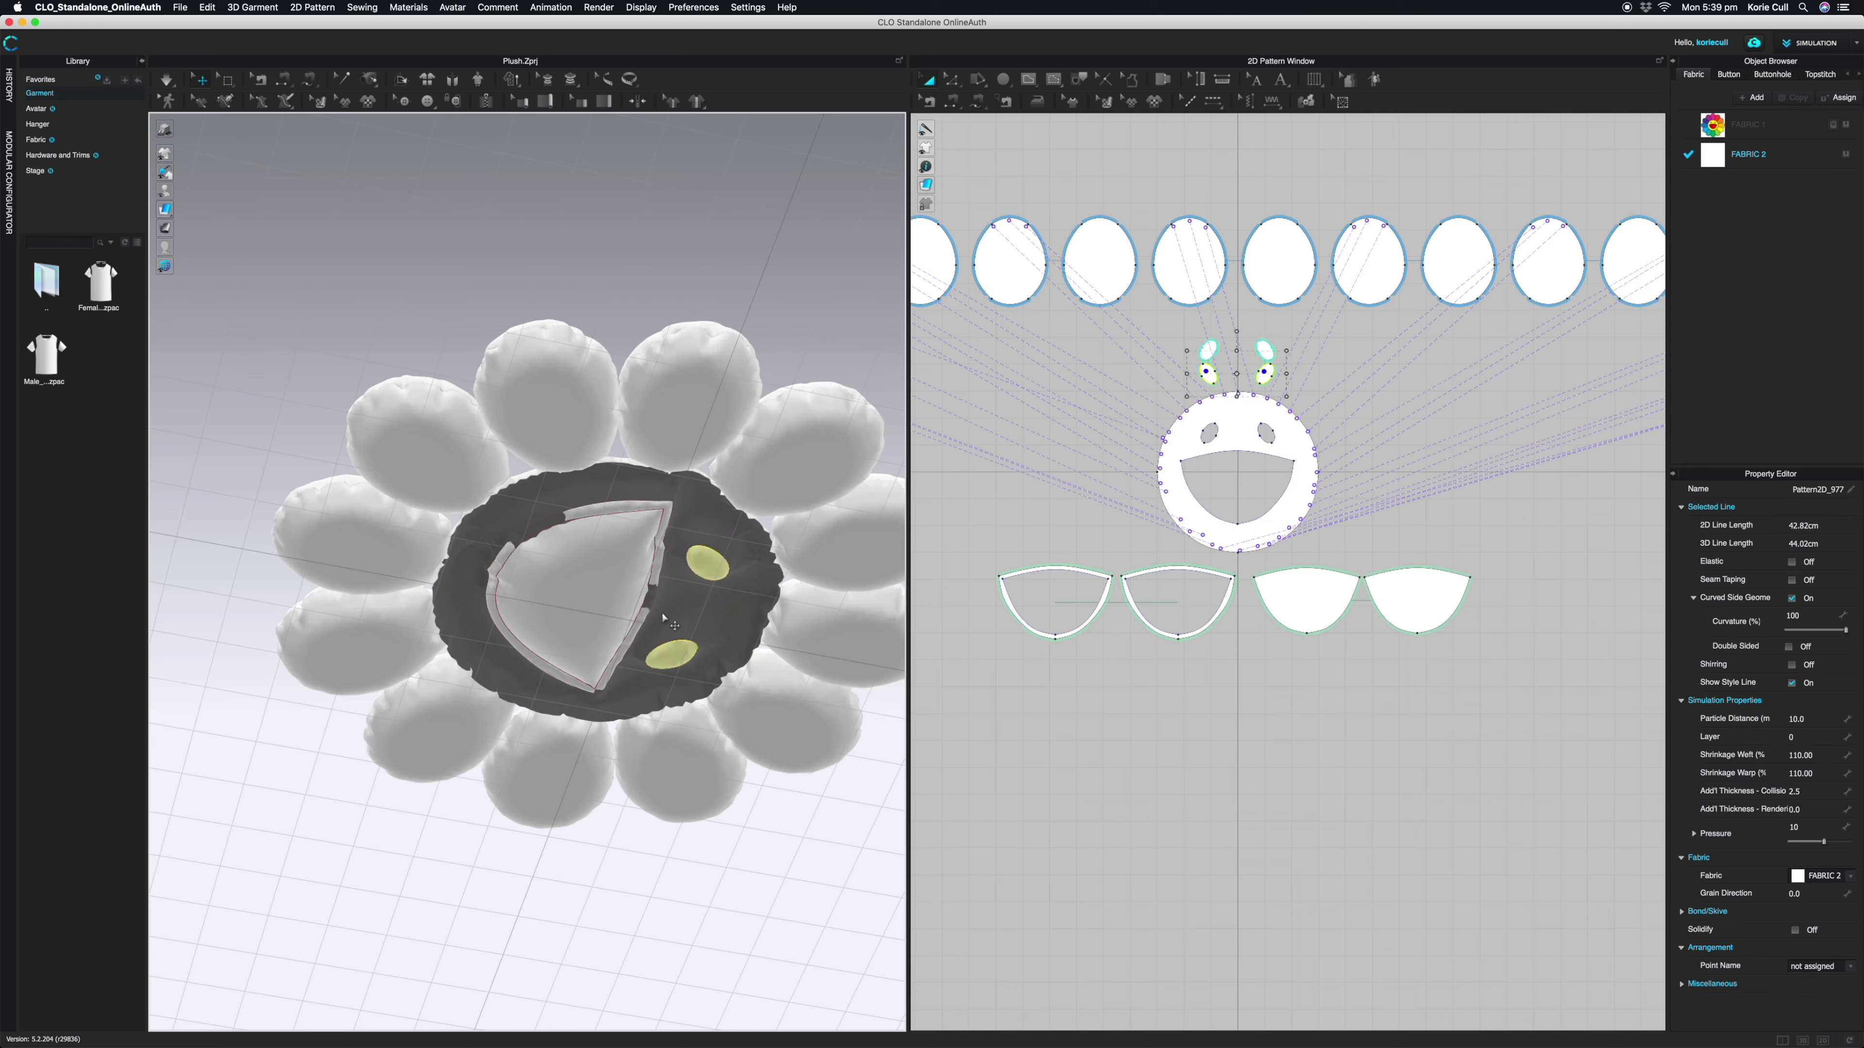
click(611, 560)
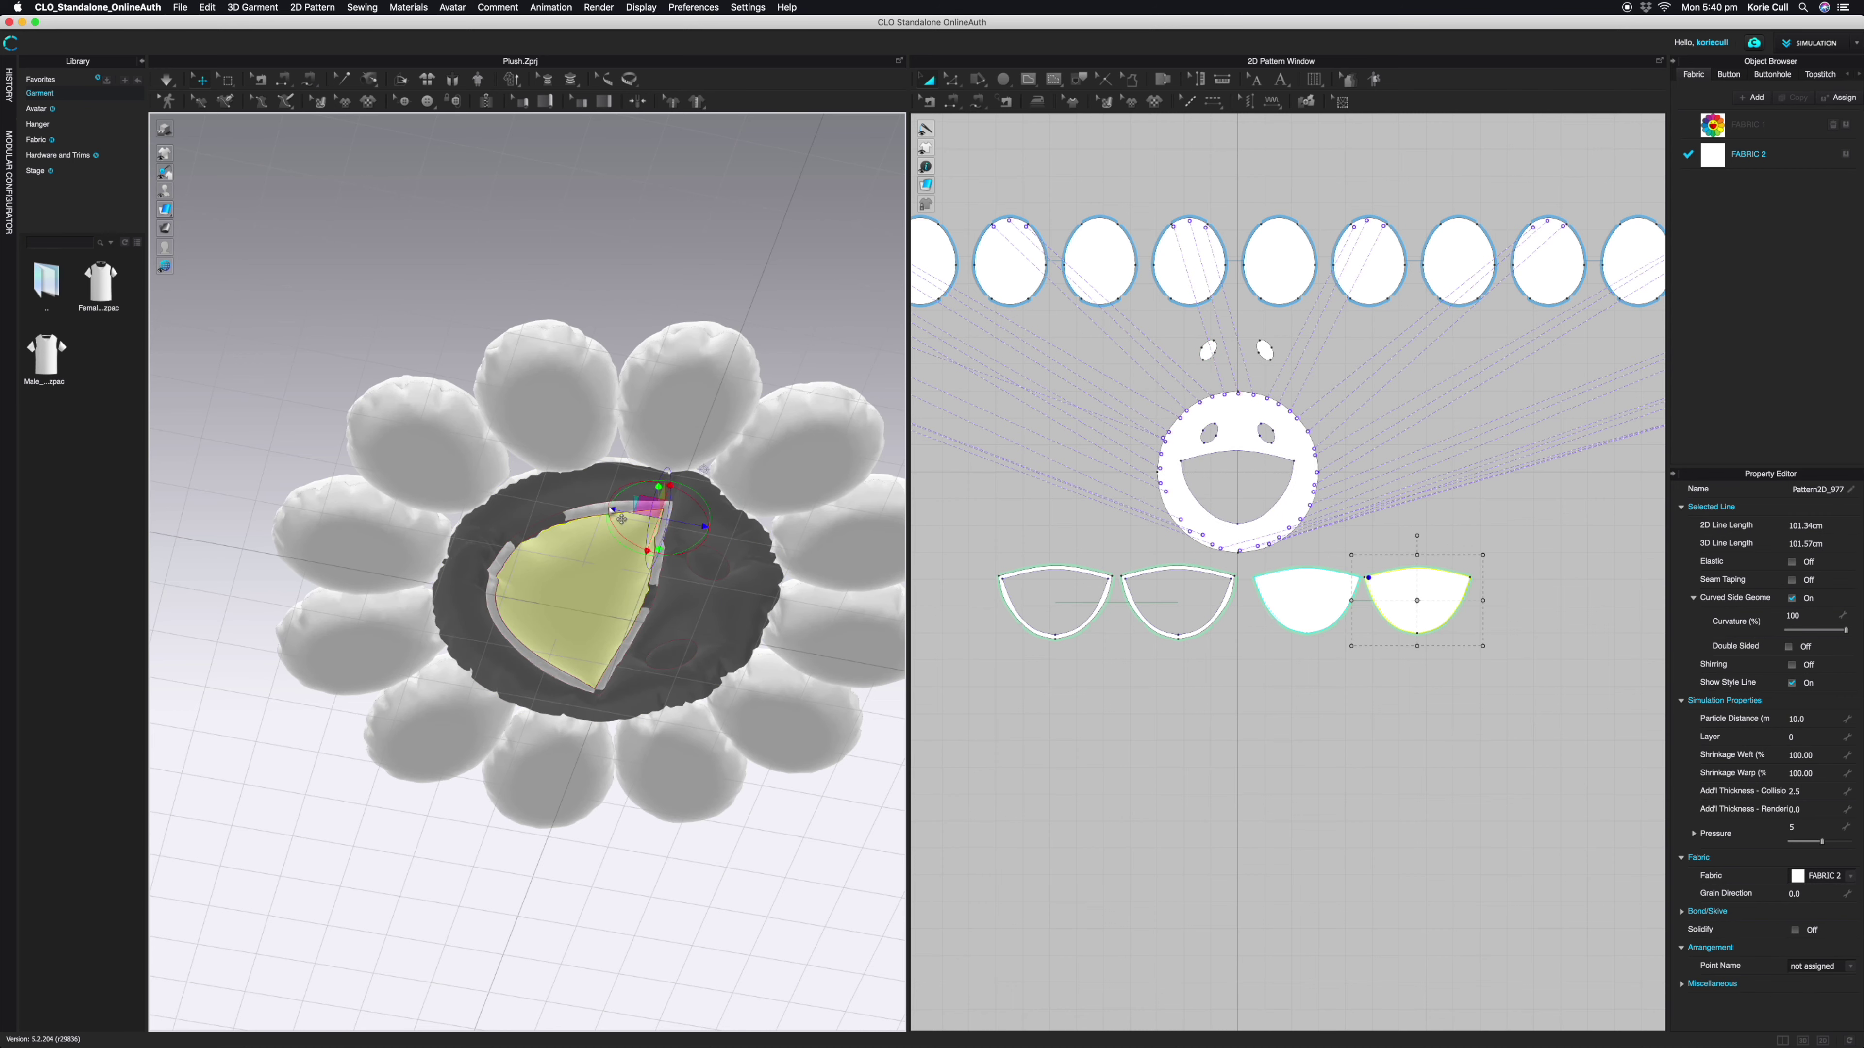
key(Delete)
key(Delete)
Step: Clone the face, eyes and mouth as a linked instance pattern placed to the right
drag(1042, 332, 1240, 646)
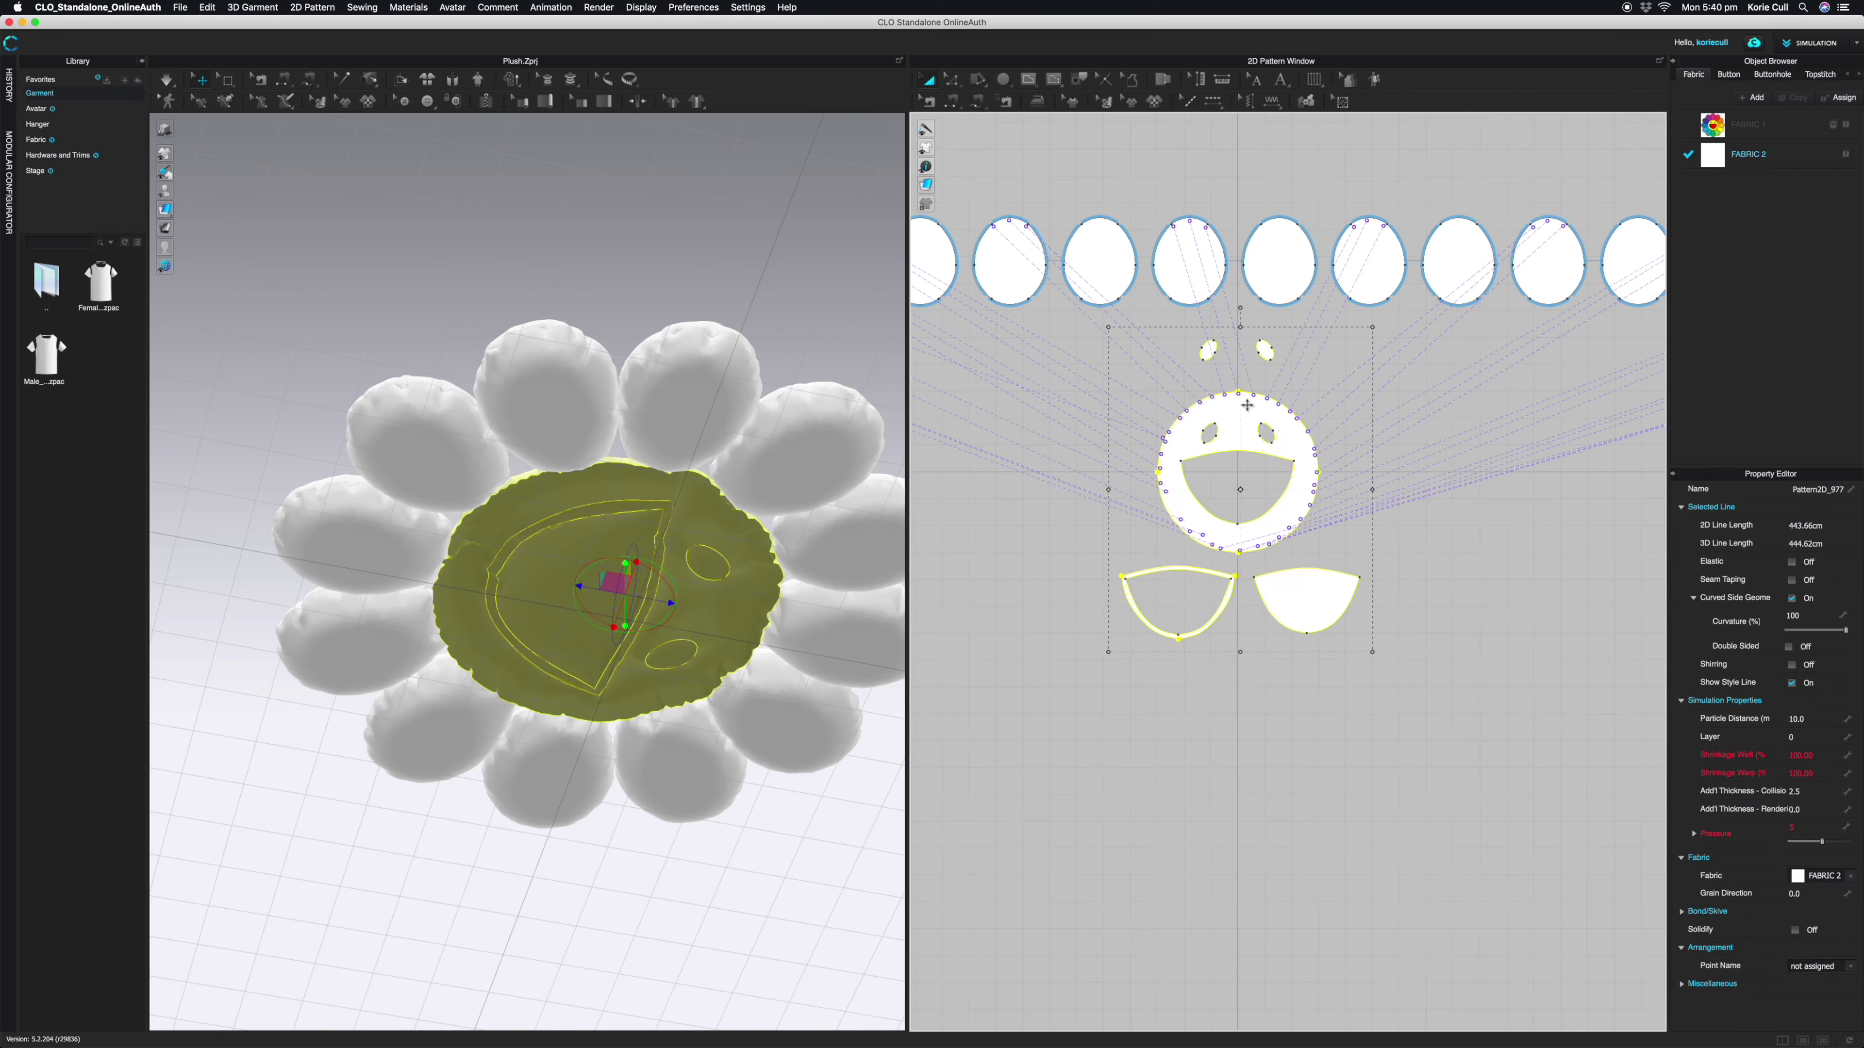
right_click(1246, 412)
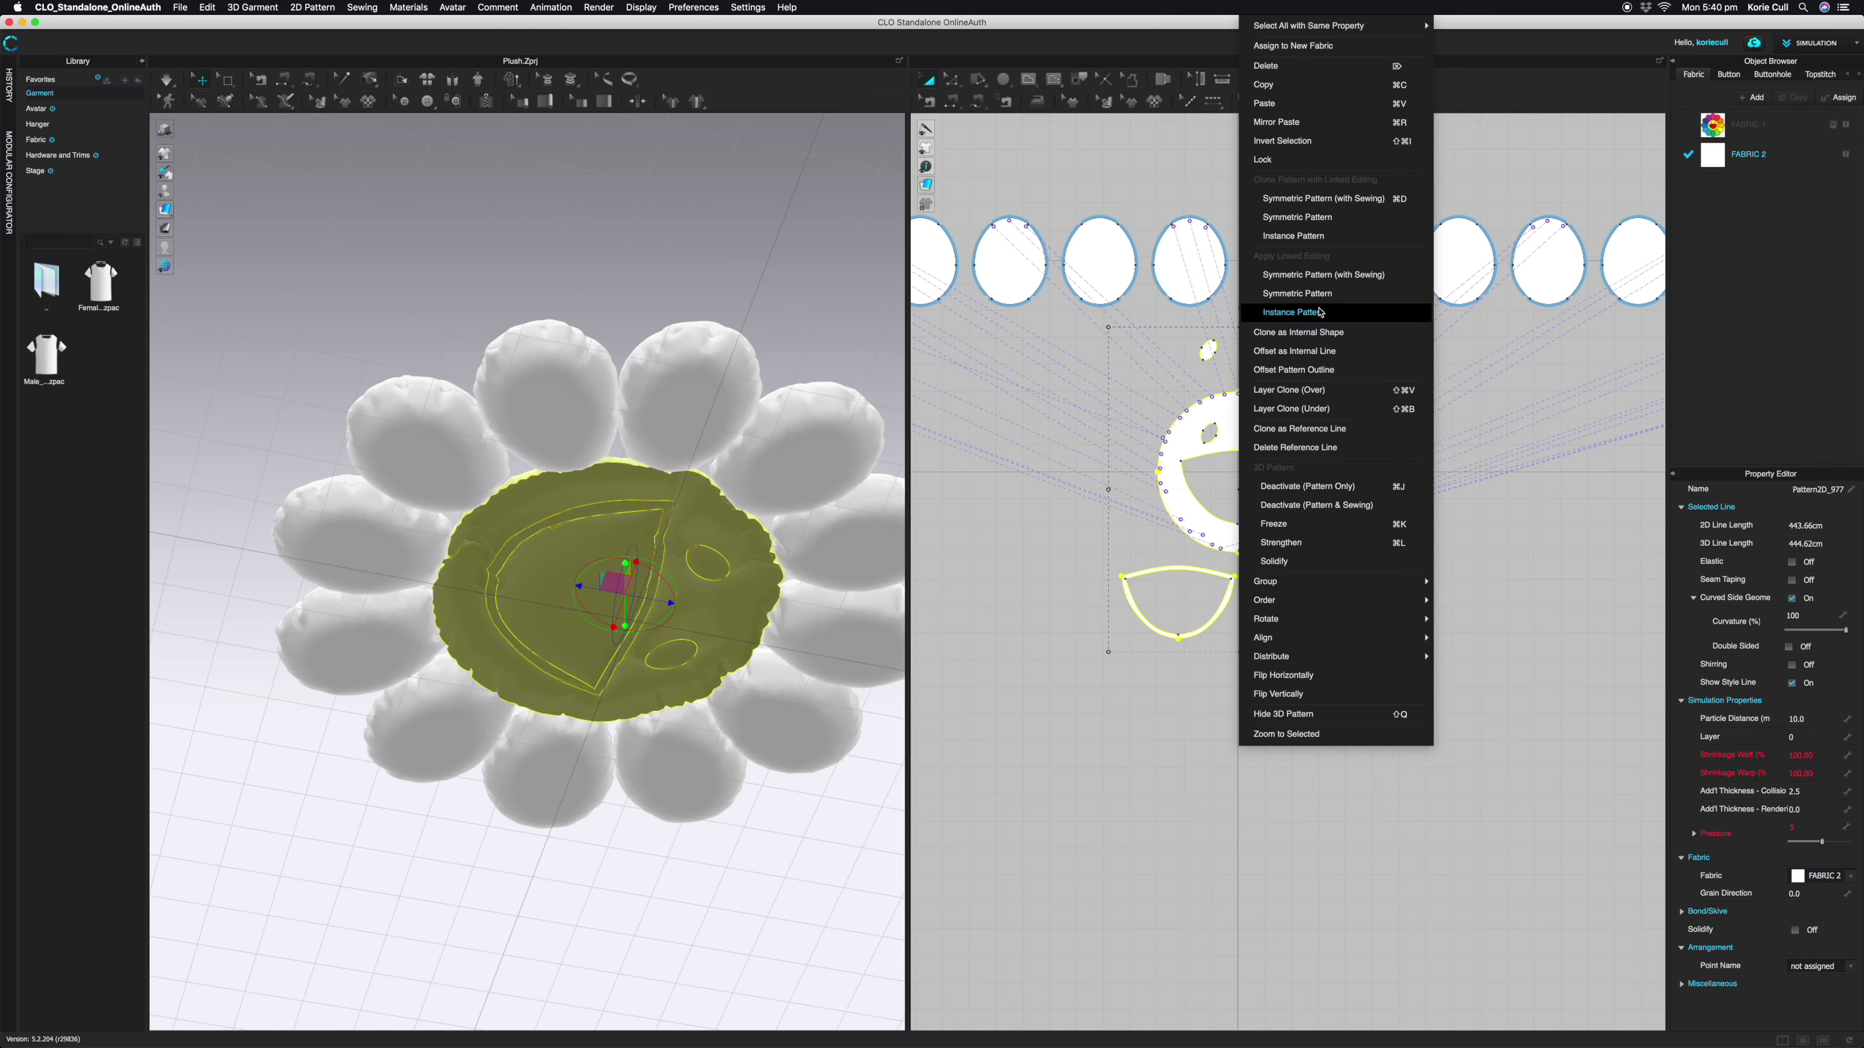
click(1291, 408)
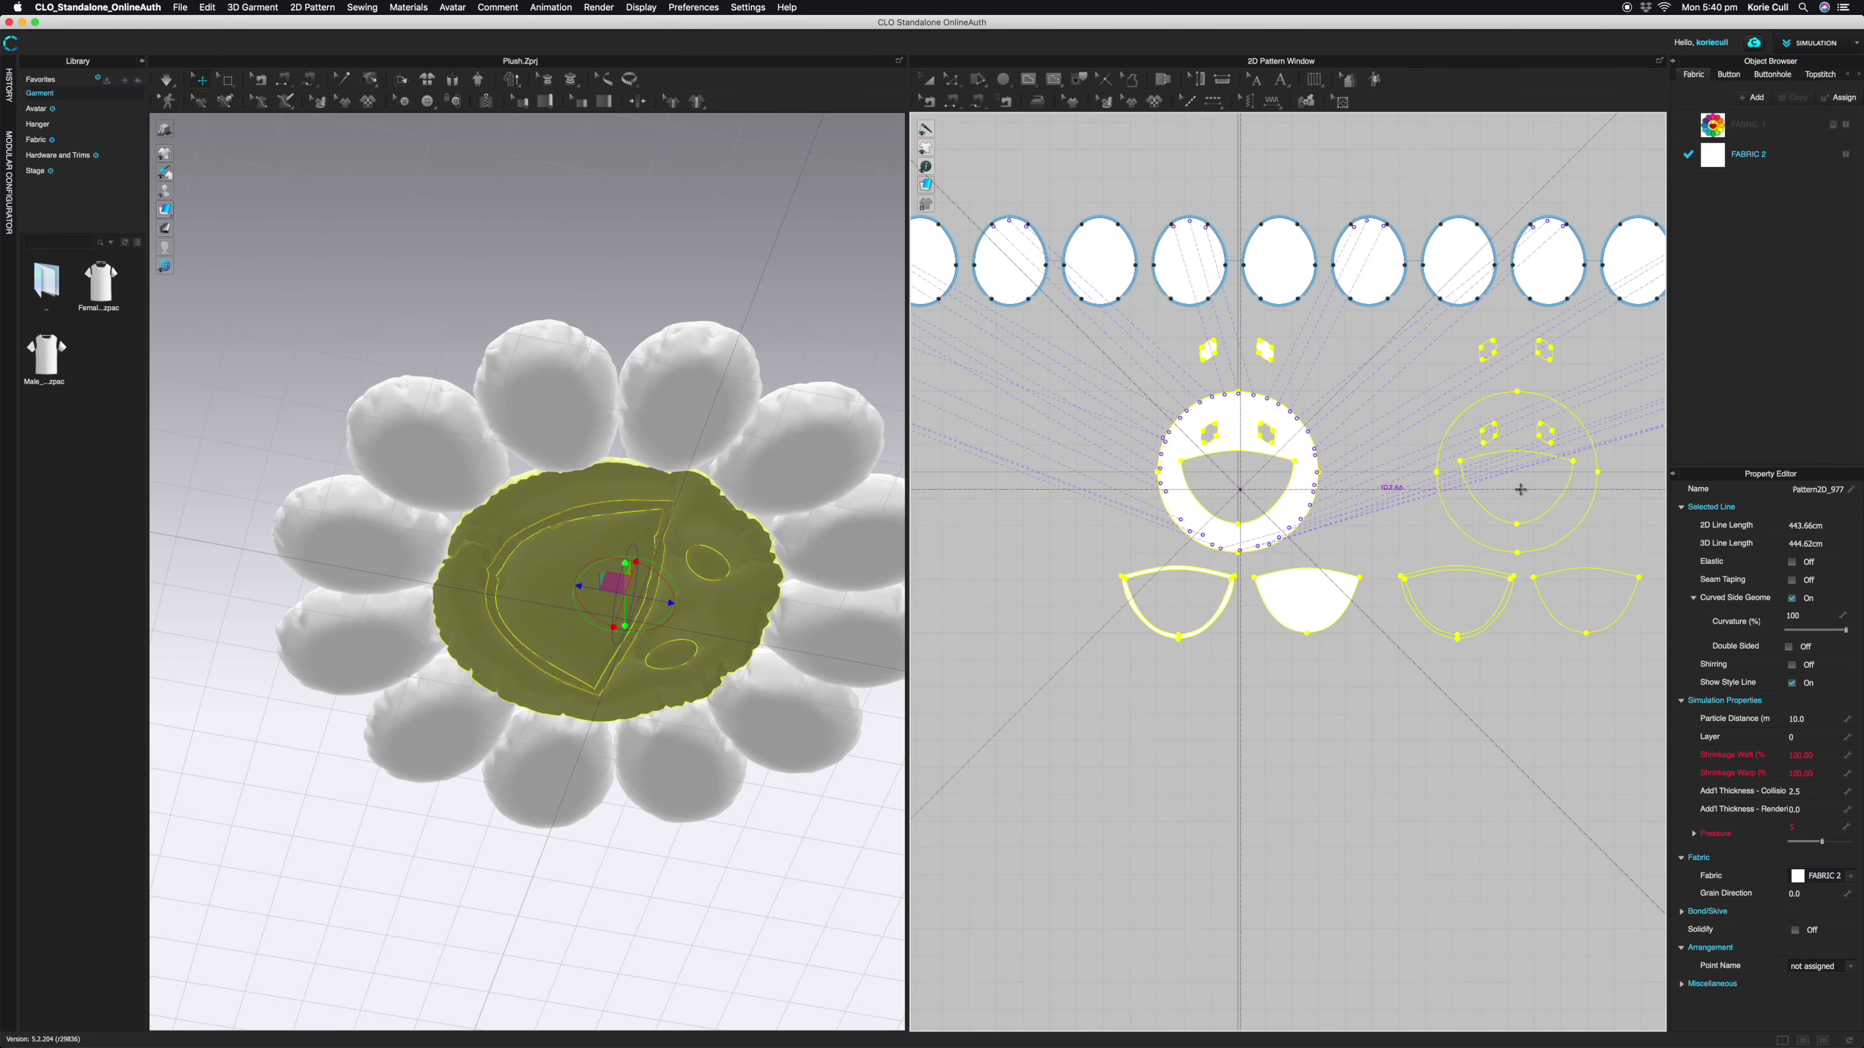
click(1400, 400)
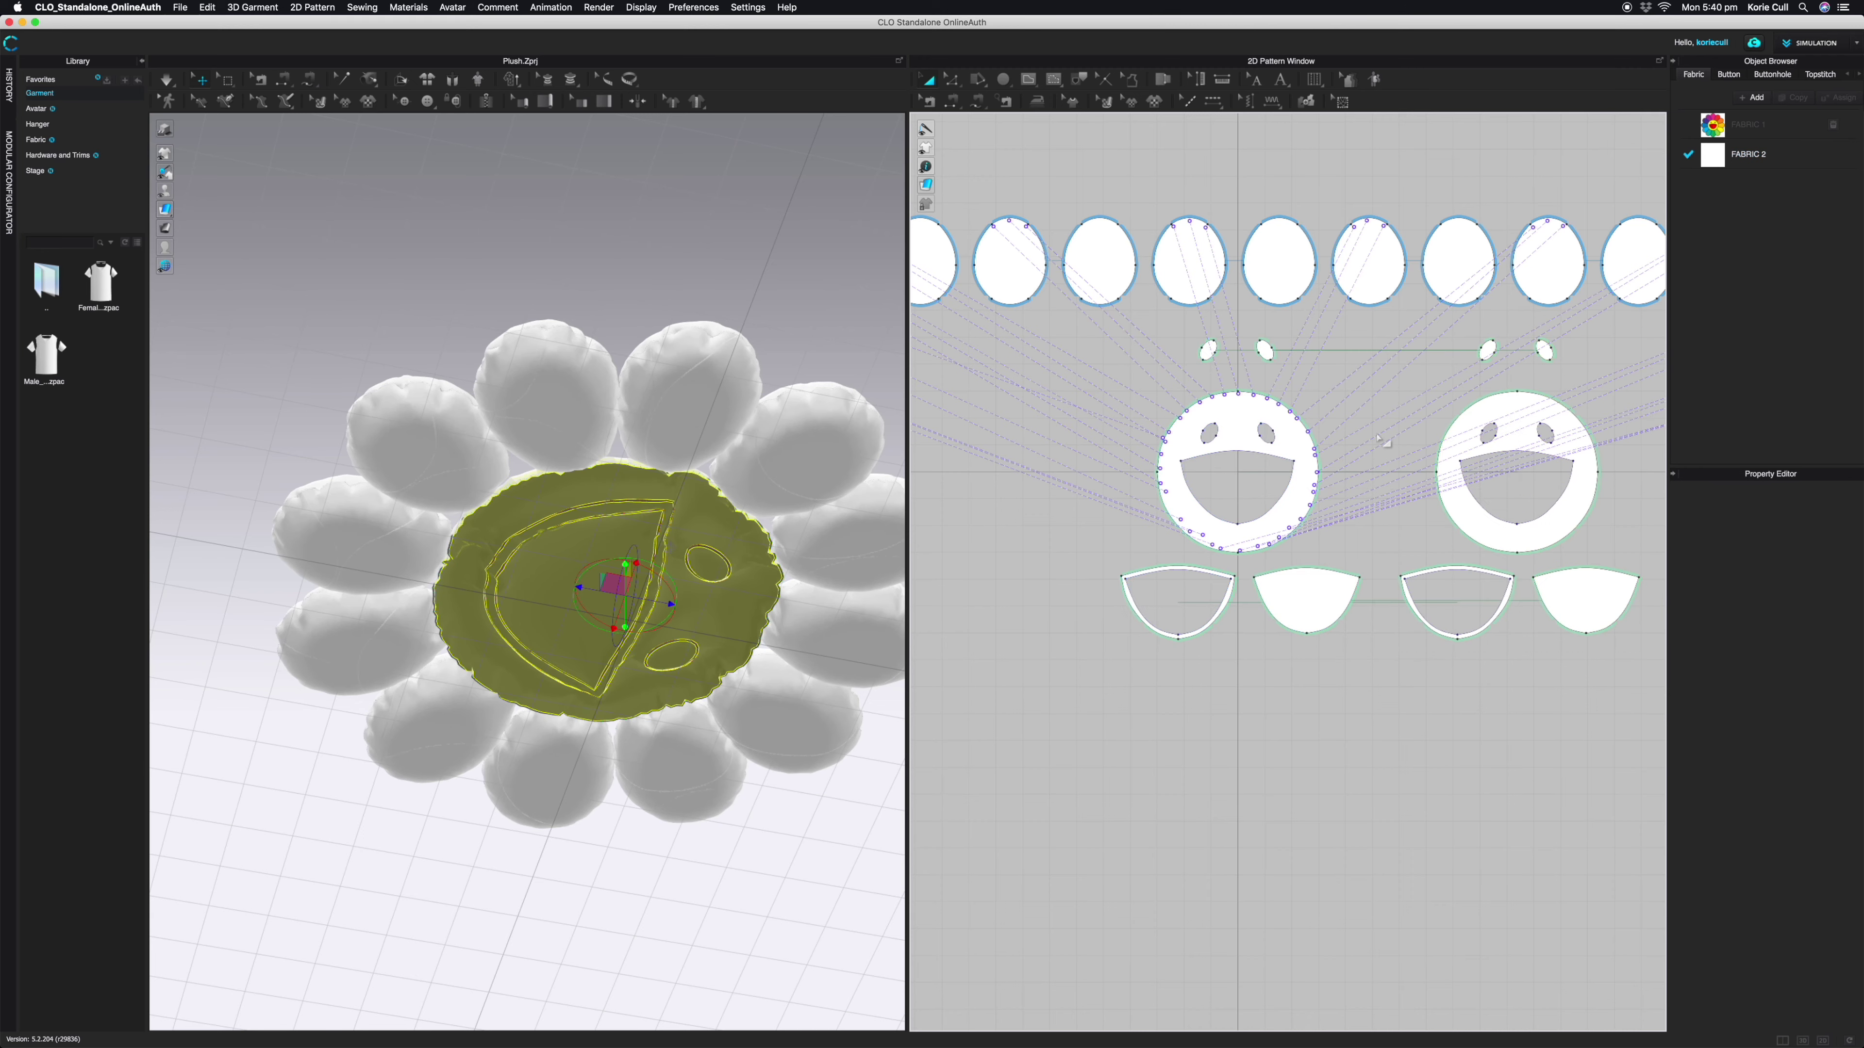
Step: Flip the instance face's normals and move it down beneath the plush
scroll(1440, 421, right, 5)
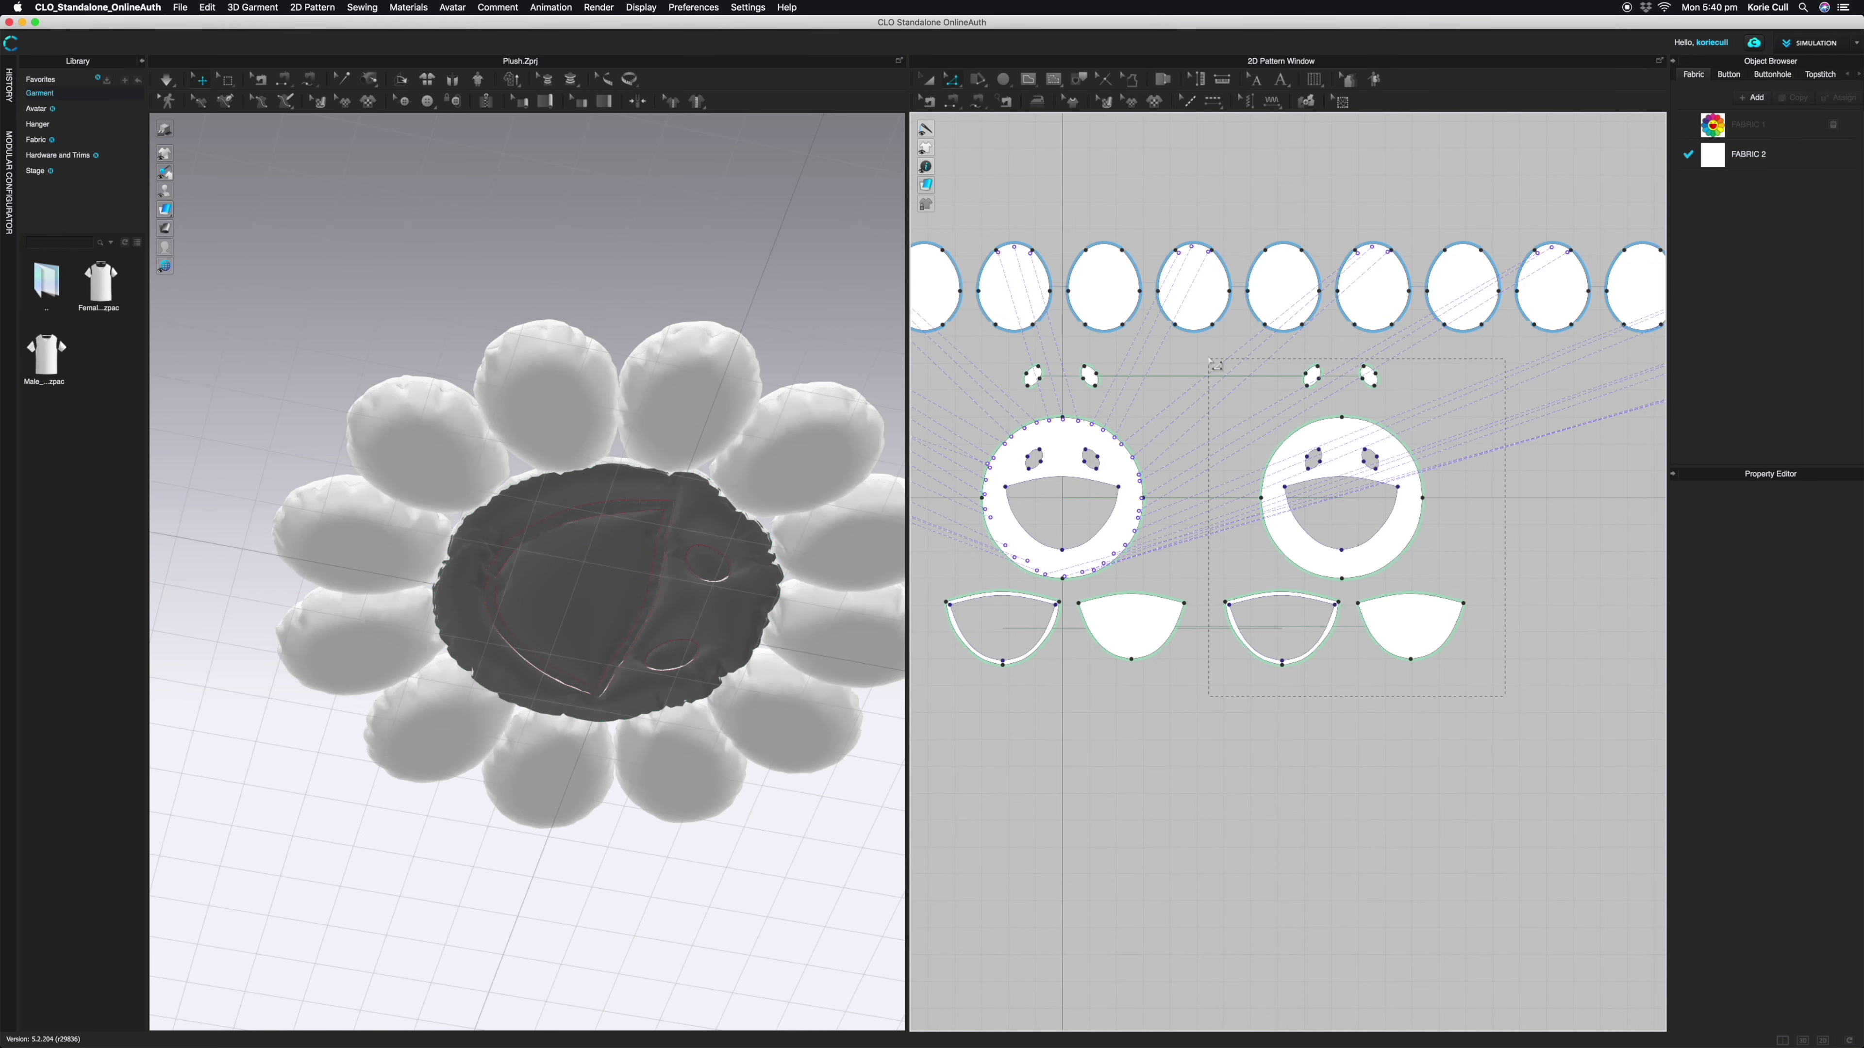
drag(1214, 364, 1211, 361)
right_click(691, 610)
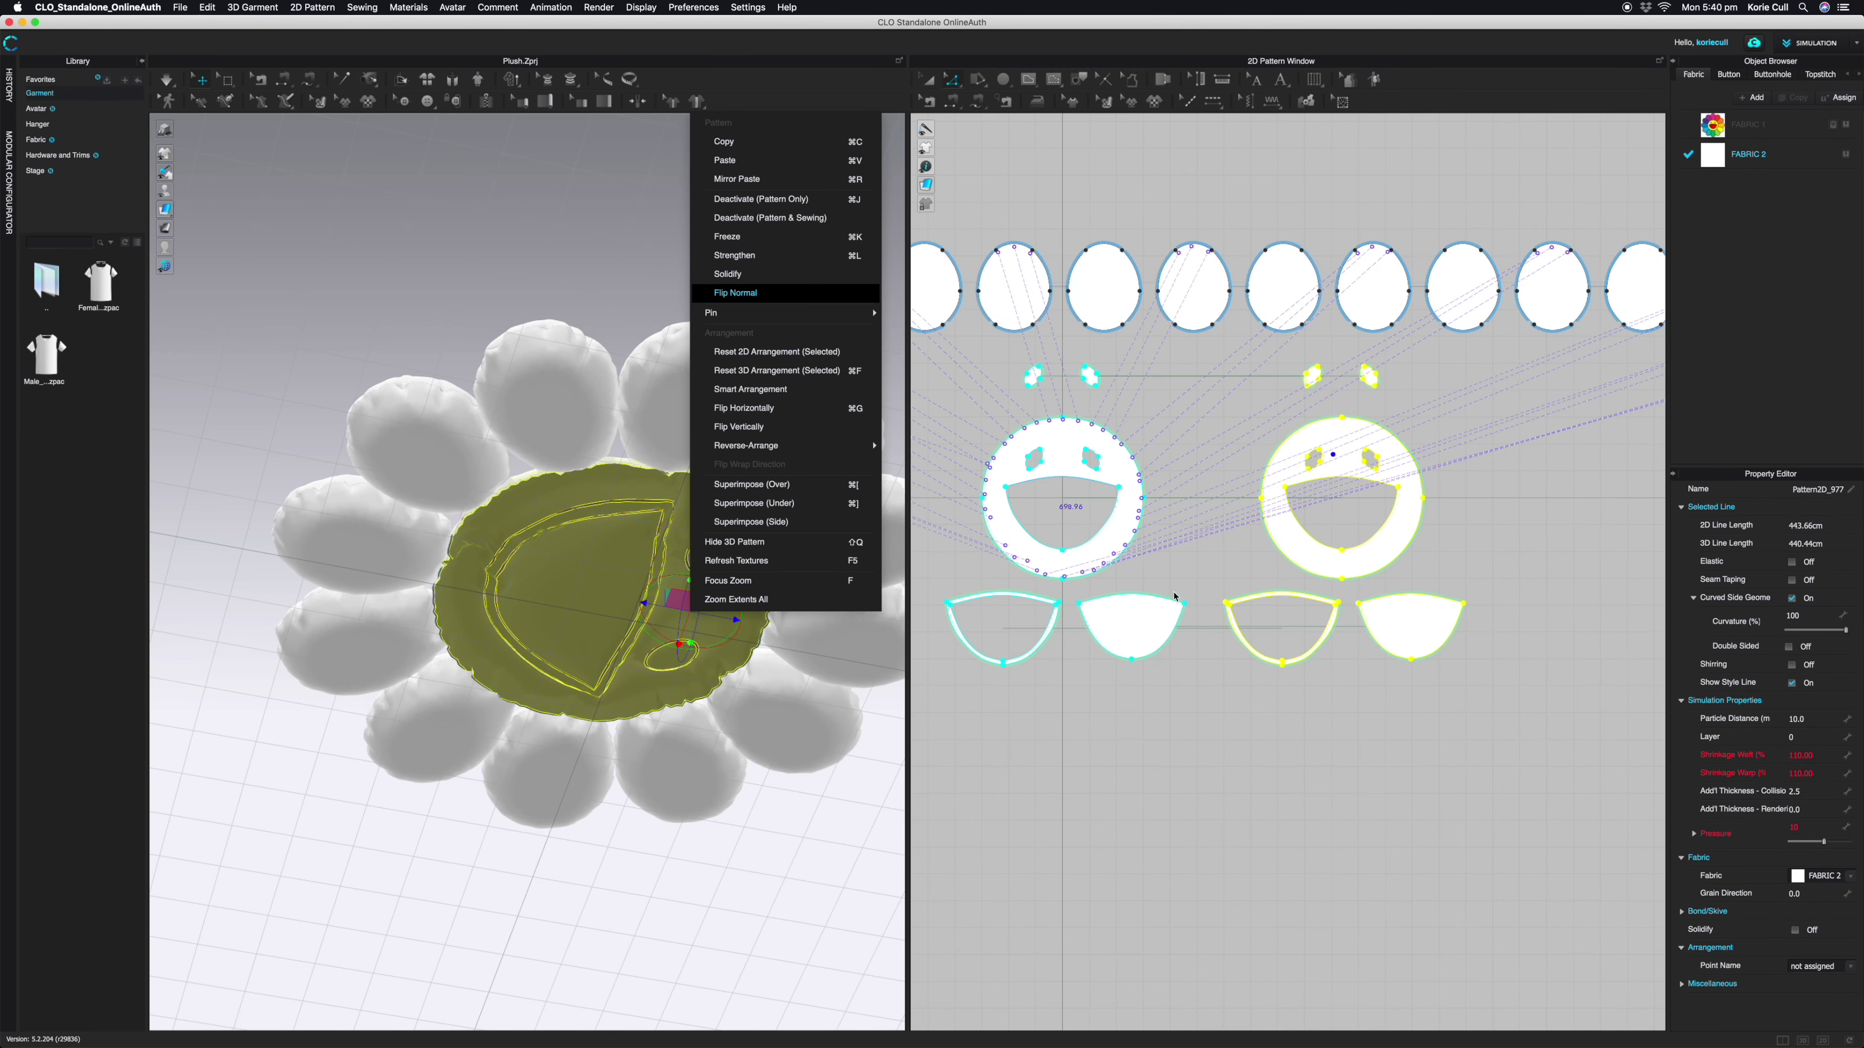
key(Return)
click(928, 79)
right_drag(808, 547, 657, 601)
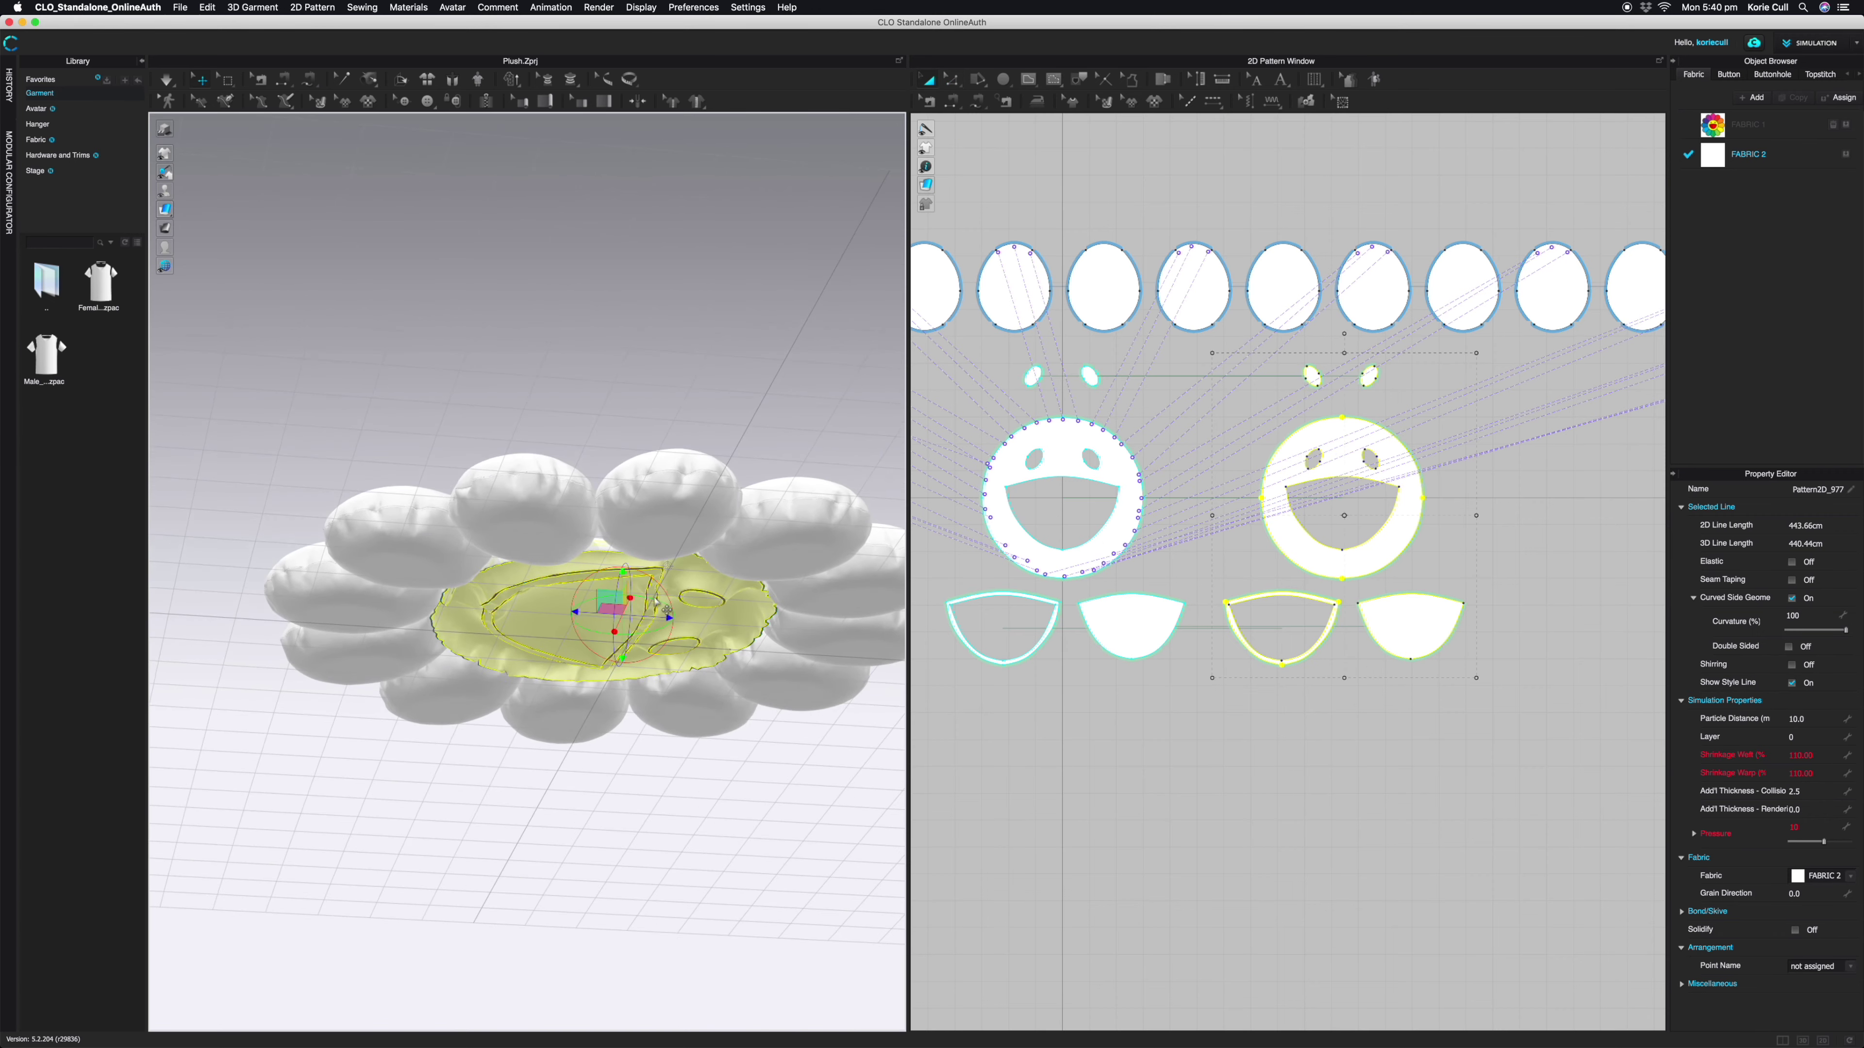
drag(619, 579, 618, 749)
Step: Select all then clear it, zoom onto the dark base, and pick a base seam pair with Edit Sewing
scroll(1312, 595, down, 10)
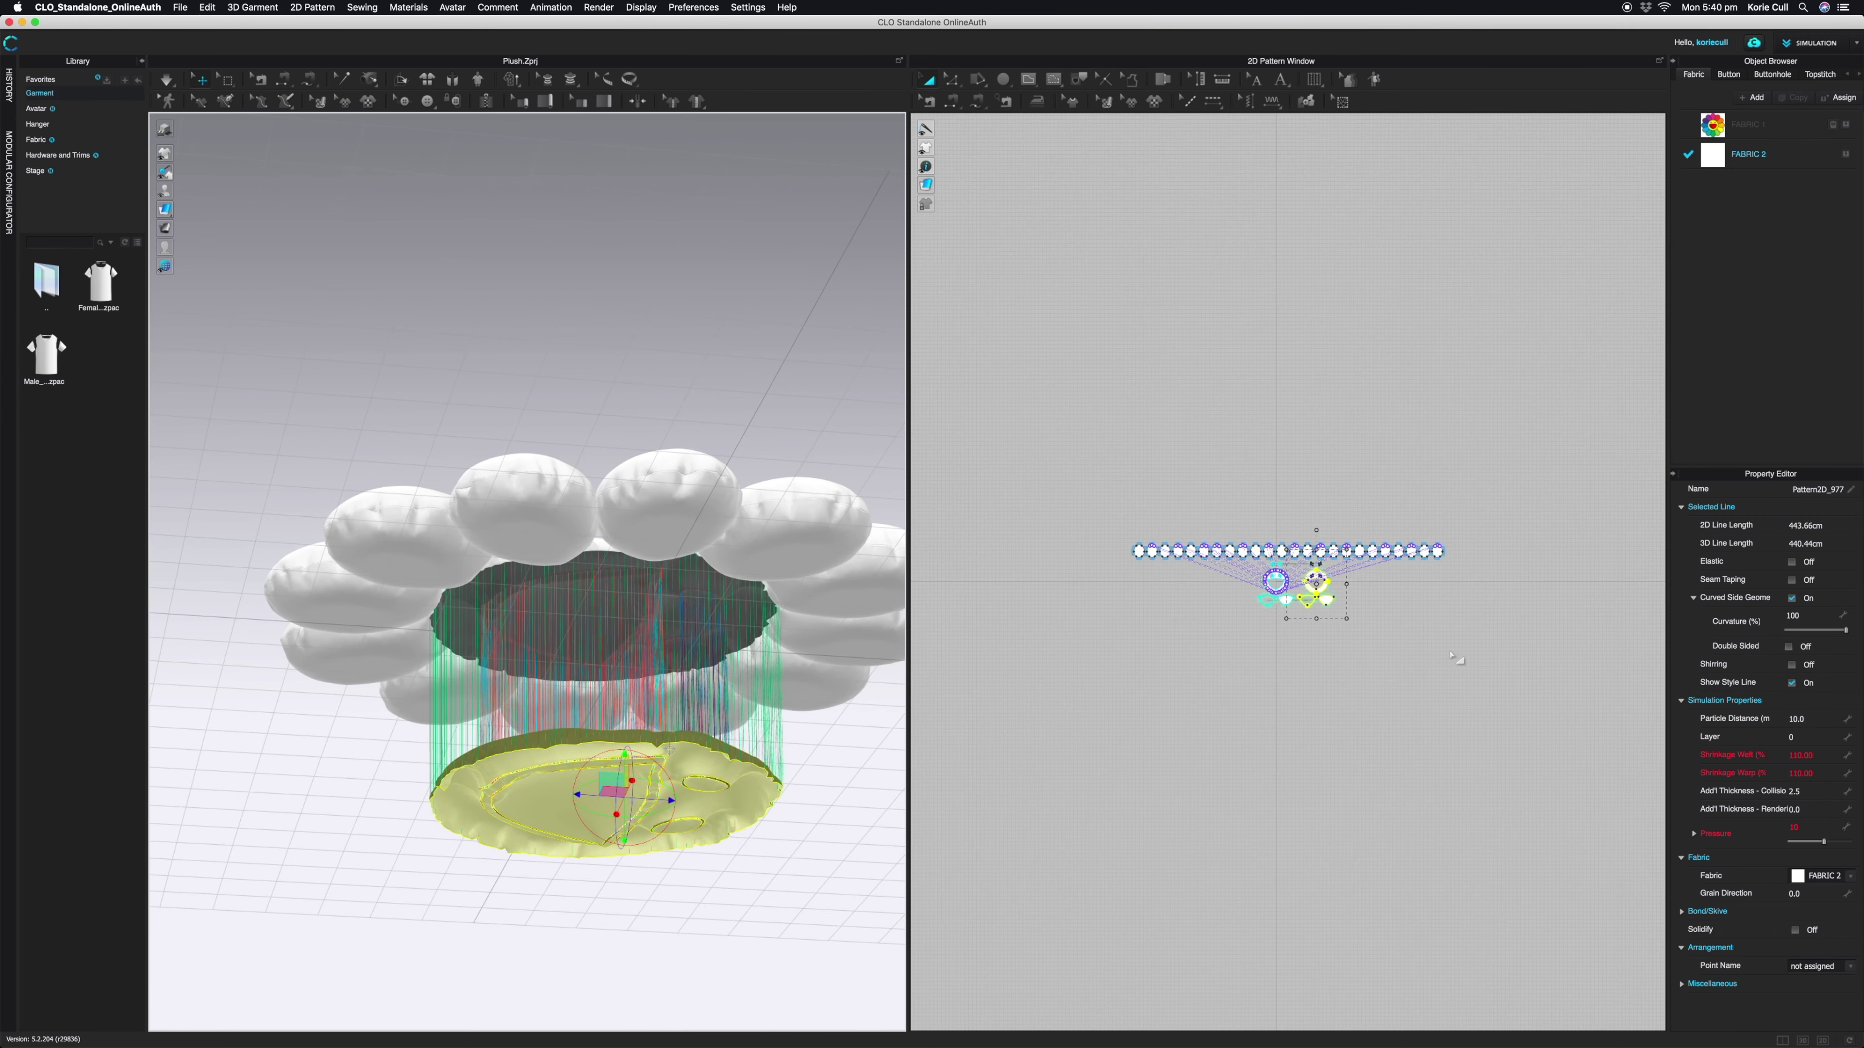
key(ctrl+a)
right_drag(640, 464, 694, 399)
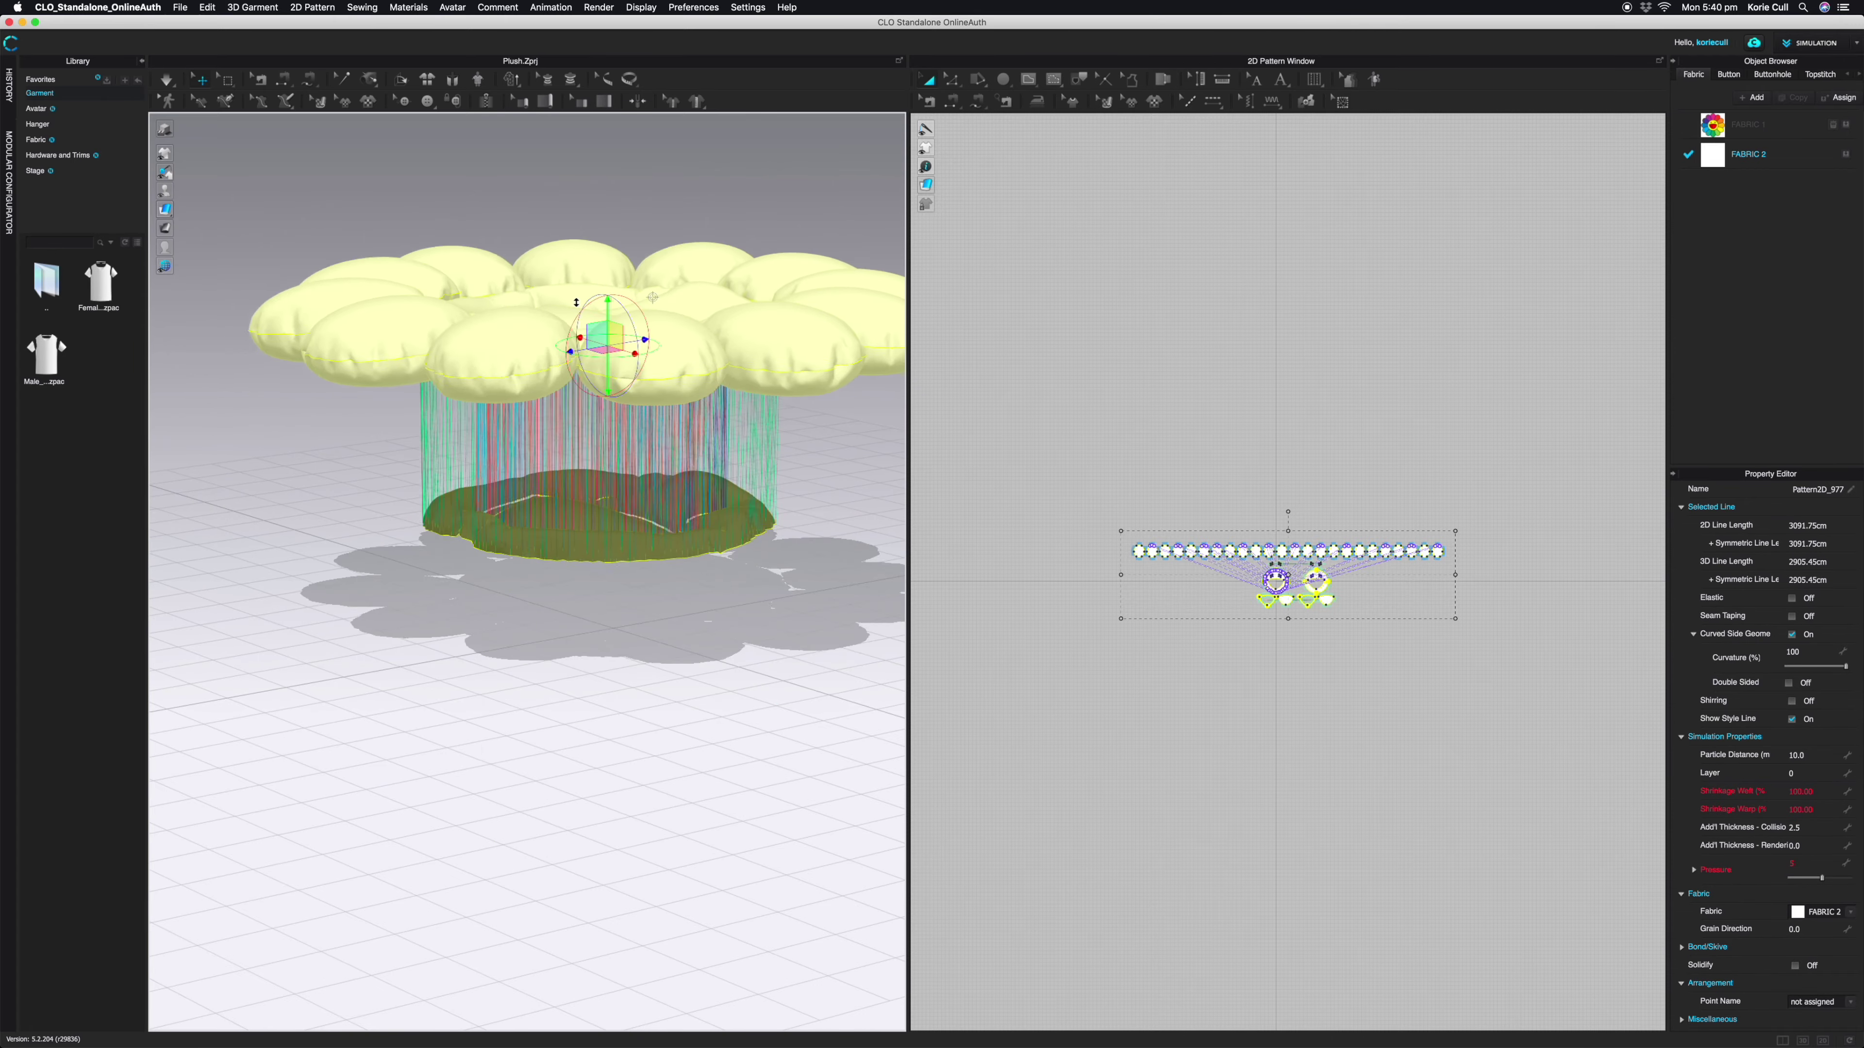
click(694, 400)
mouse_move(694, 400)
right_down()
mouse_move(602, 461)
mouse_move(645, 425)
right_up()
scroll(602, 461, up, 5)
scroll(625, 595, down, 3)
scroll(803, 624, up, 5)
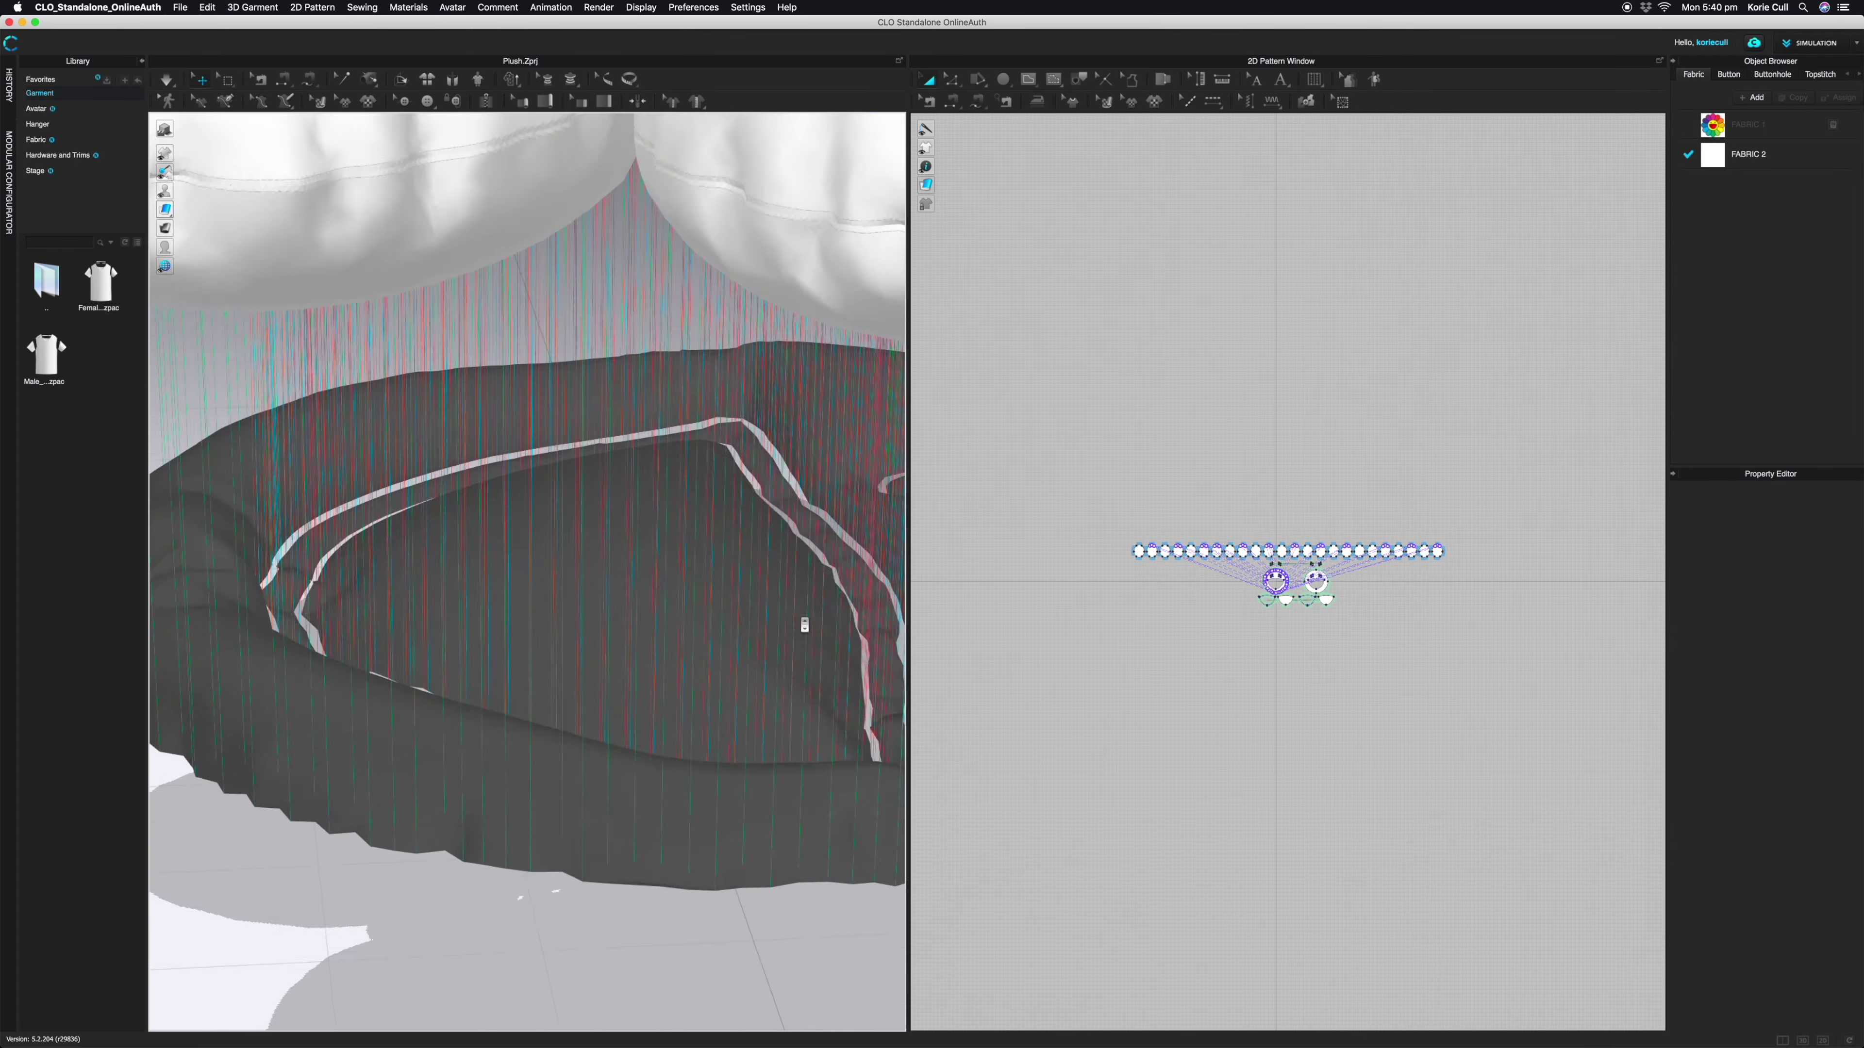
scroll(673, 590, up, 3)
scroll(660, 594, down, 3)
scroll(663, 565, up, 3)
scroll(664, 565, up, 2)
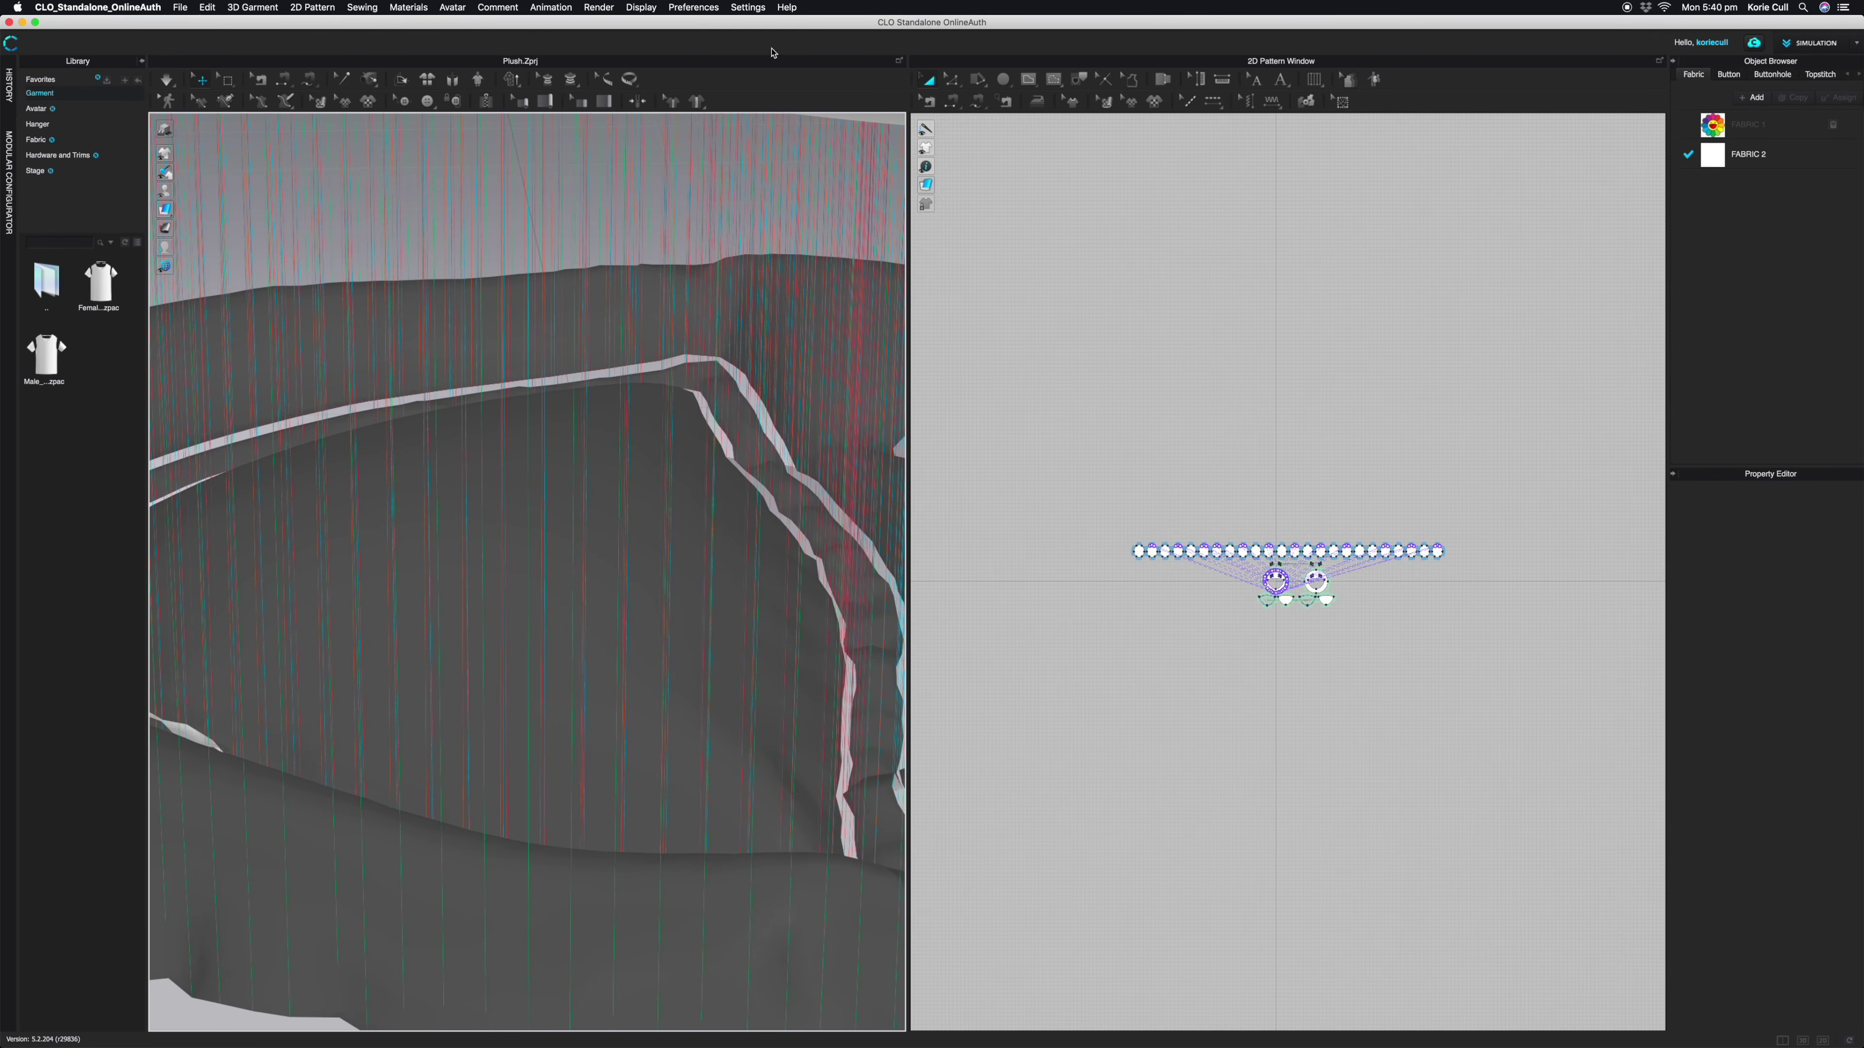
click(930, 101)
click(824, 587)
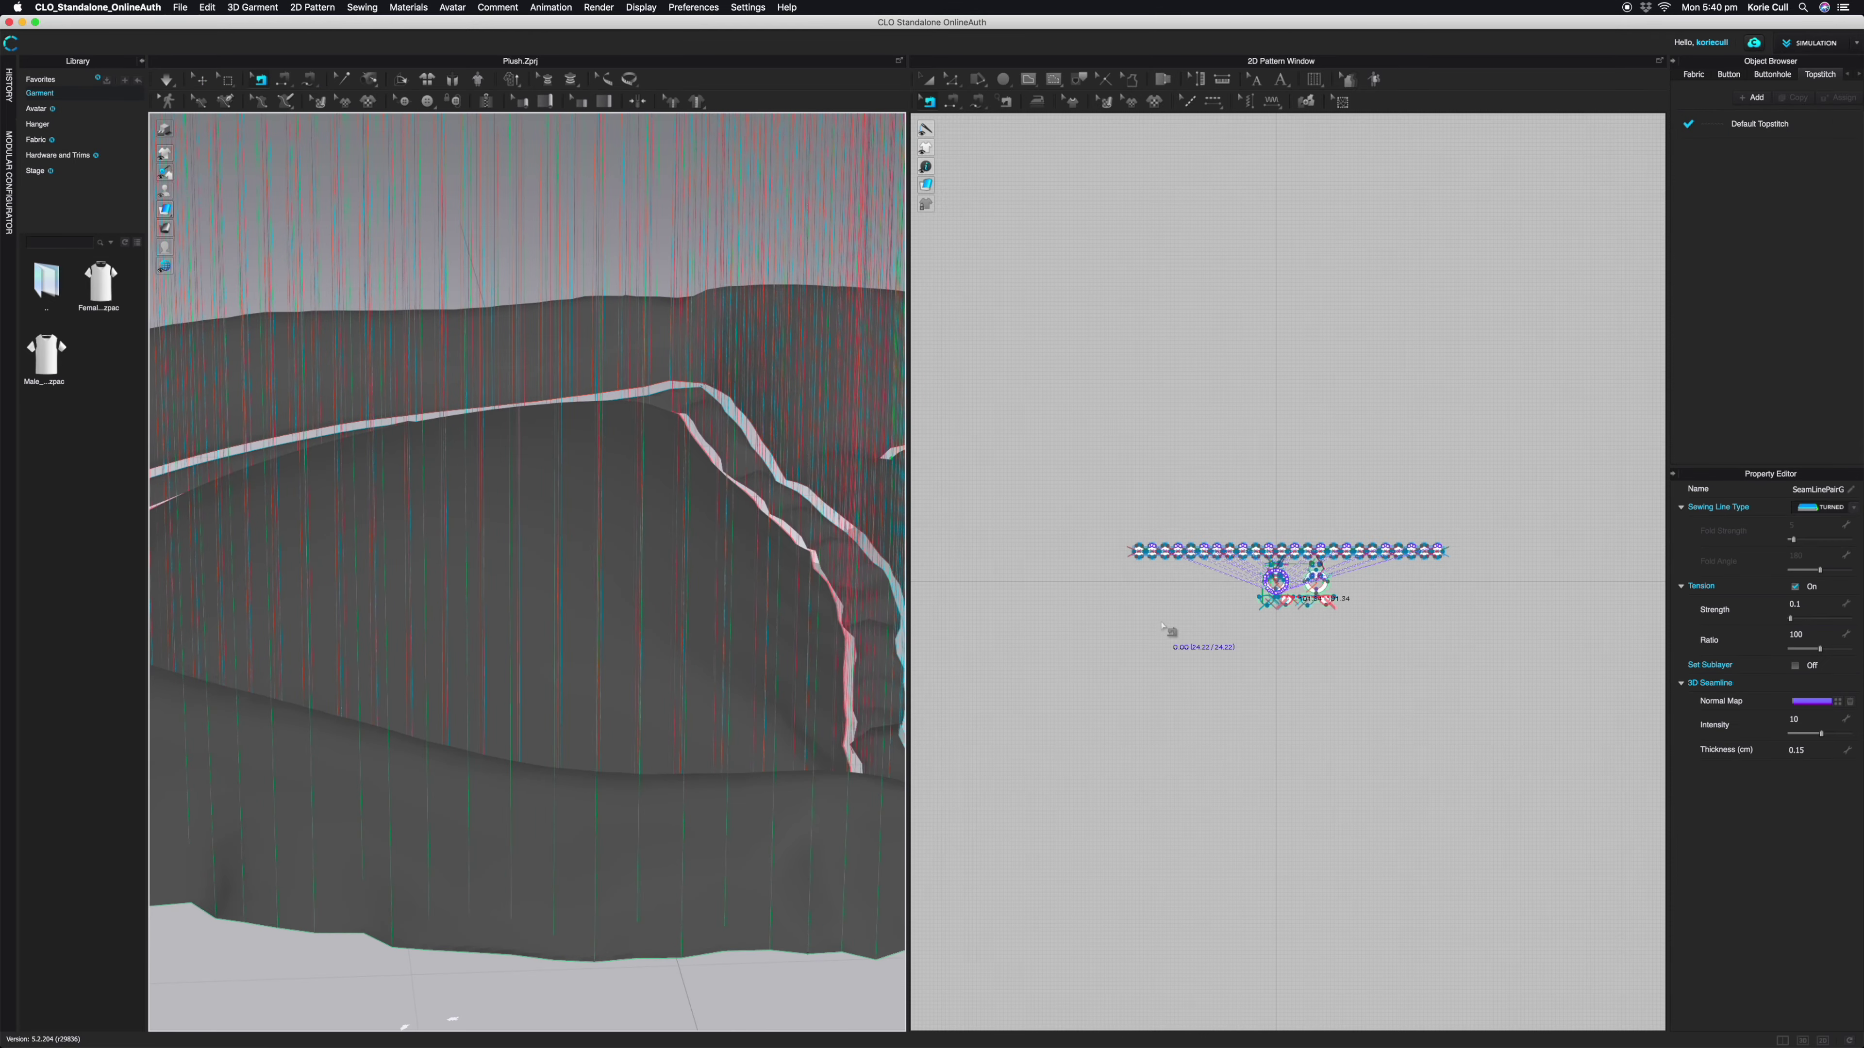
Step: Start the simulation and zoom the 2D window onto the mouth pieces
scroll(1163, 627, up, 5)
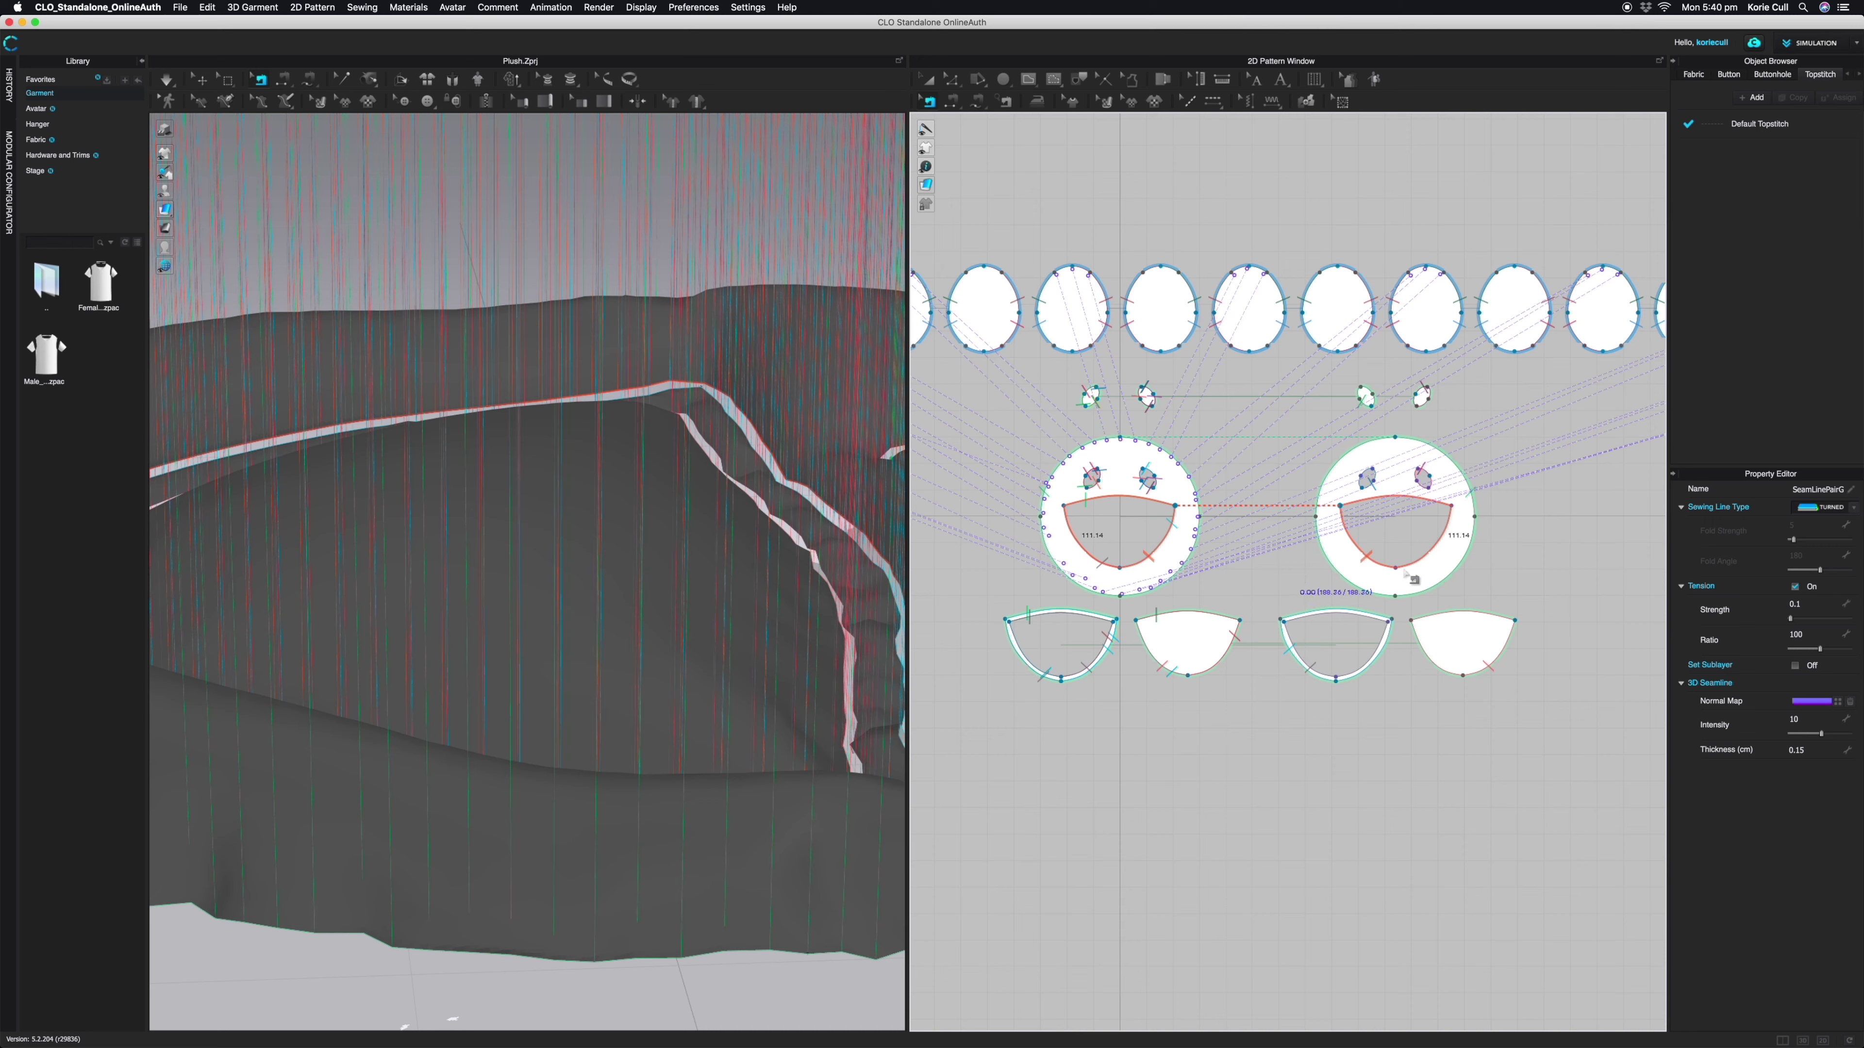
click(1291, 542)
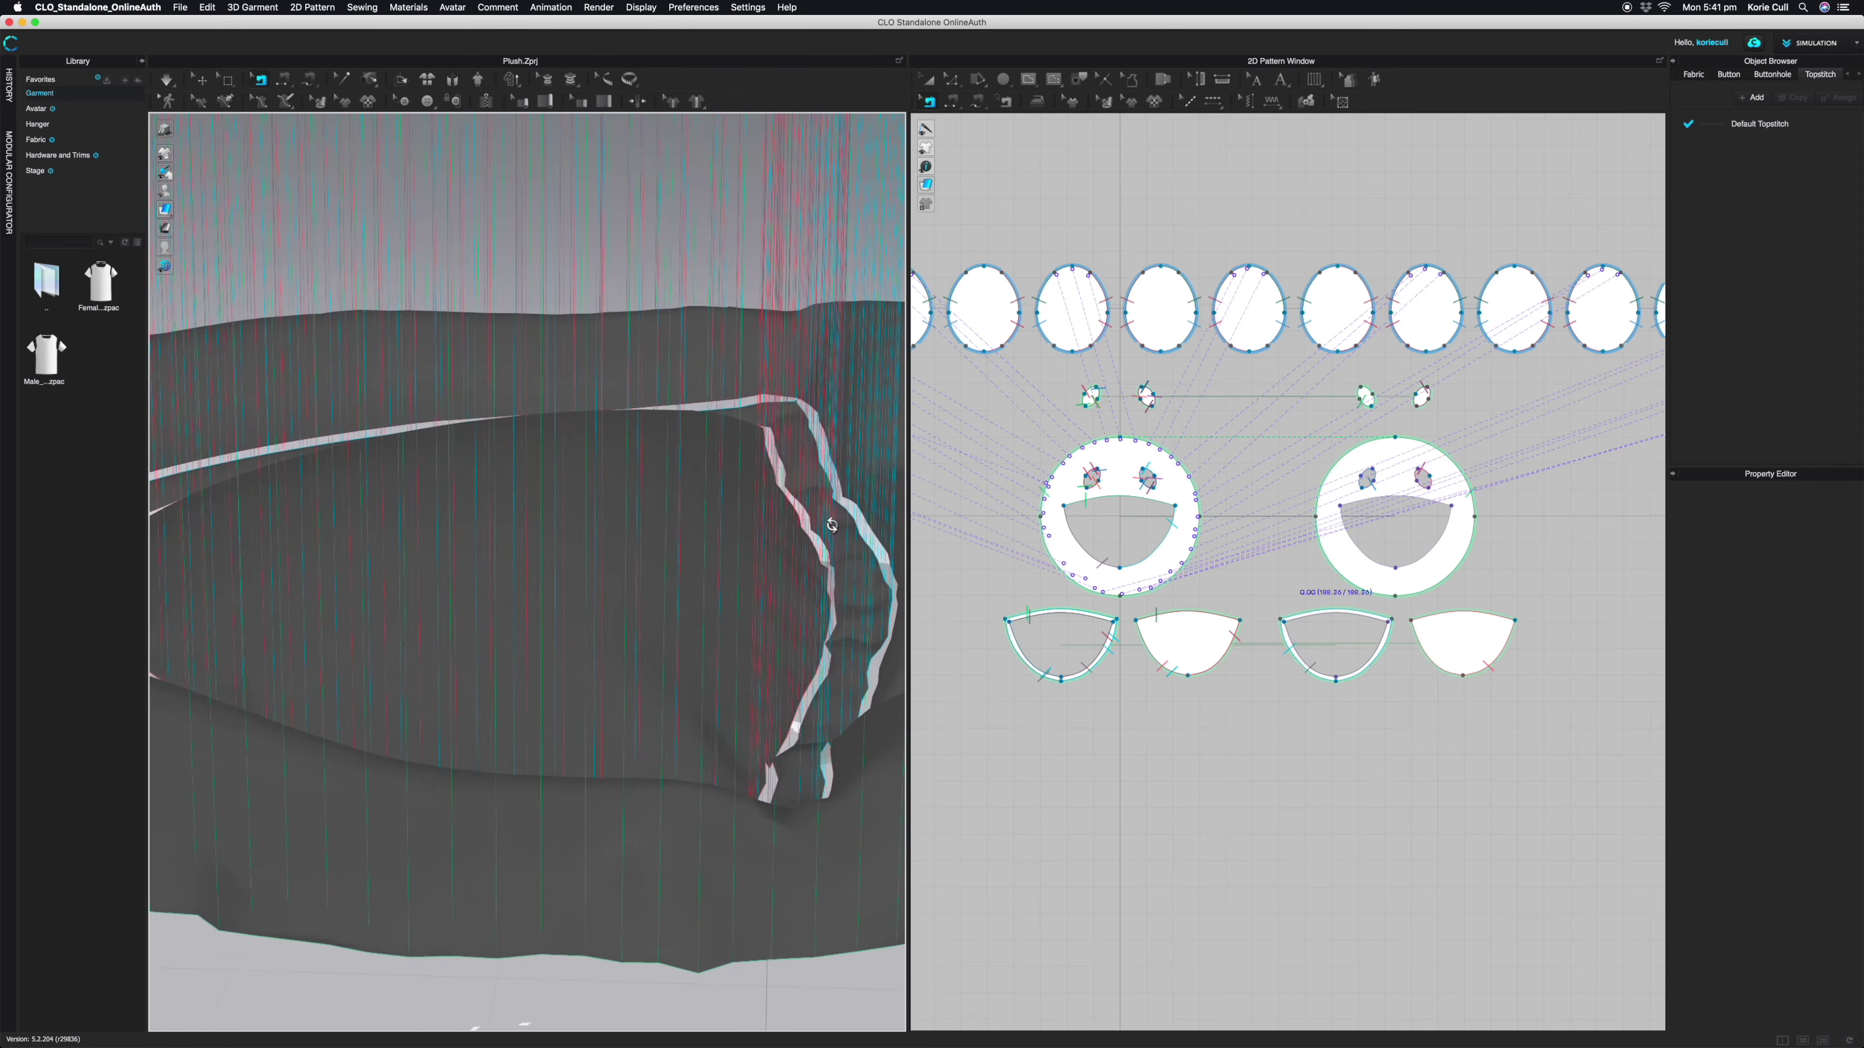
click(1436, 623)
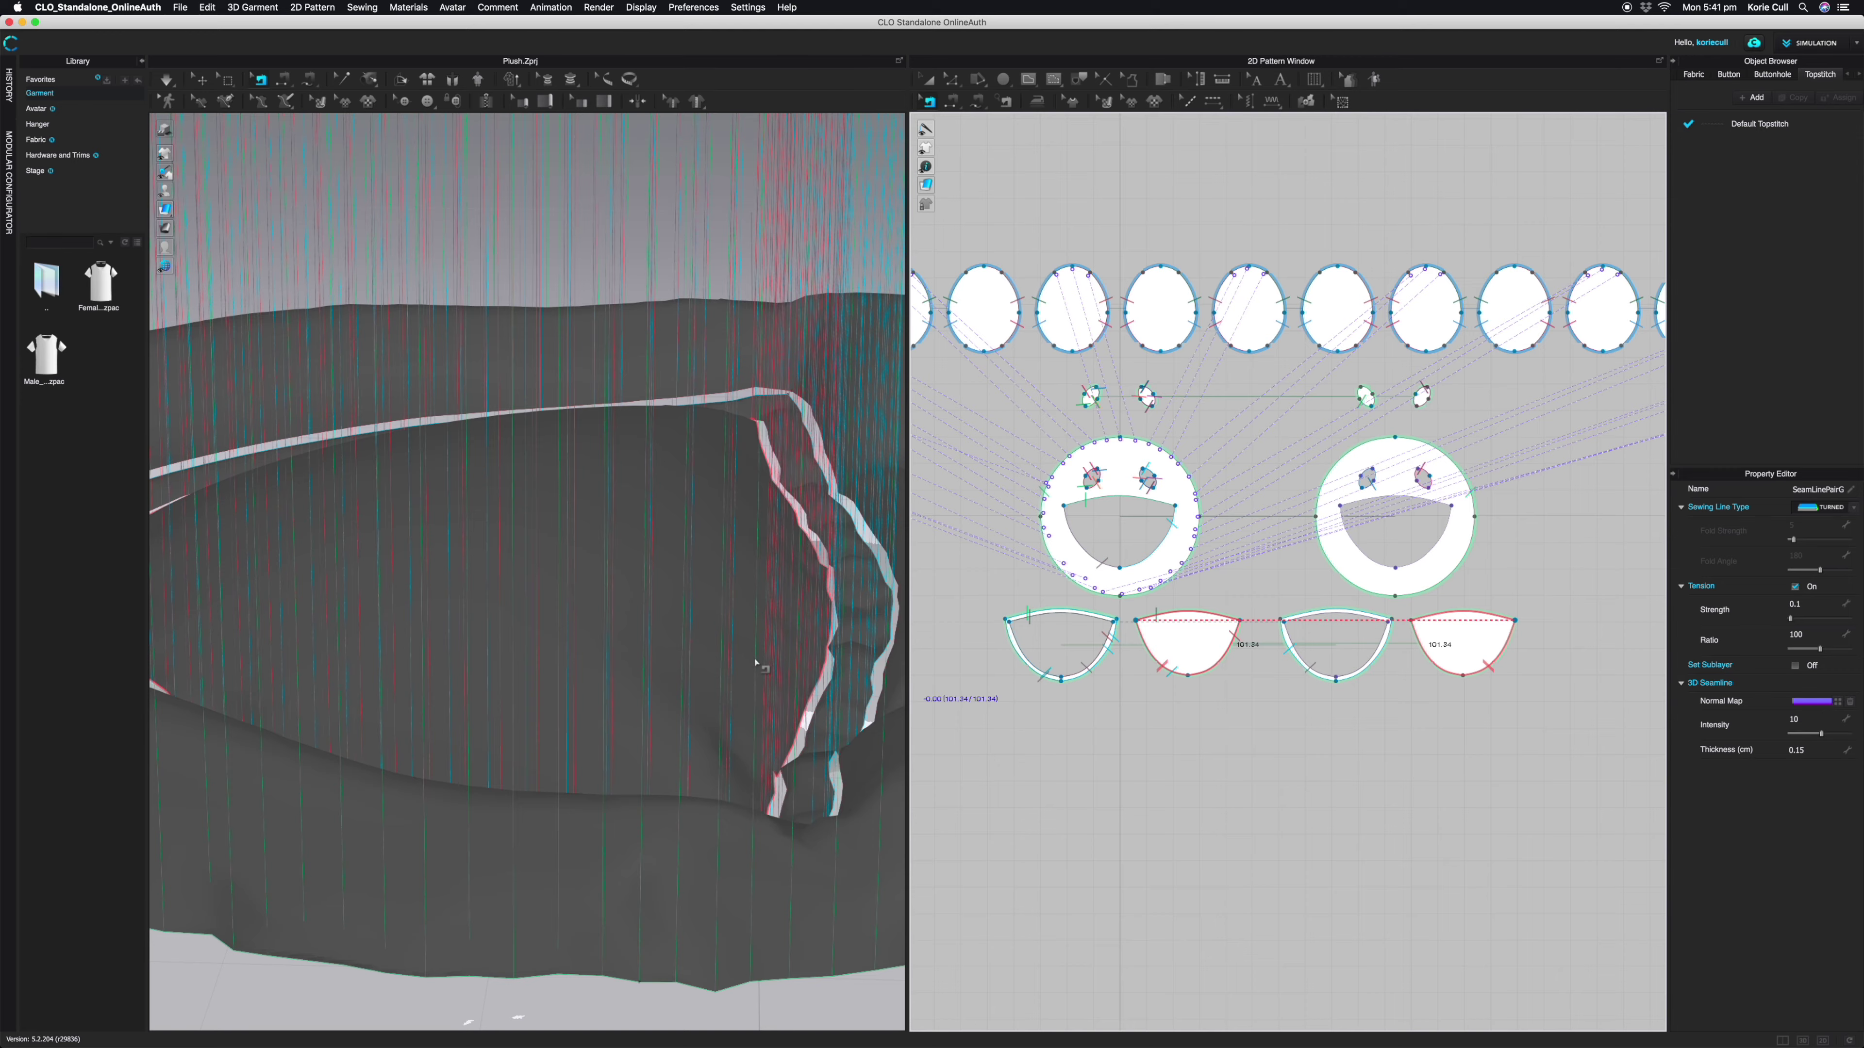
drag(756, 658, 580, 588)
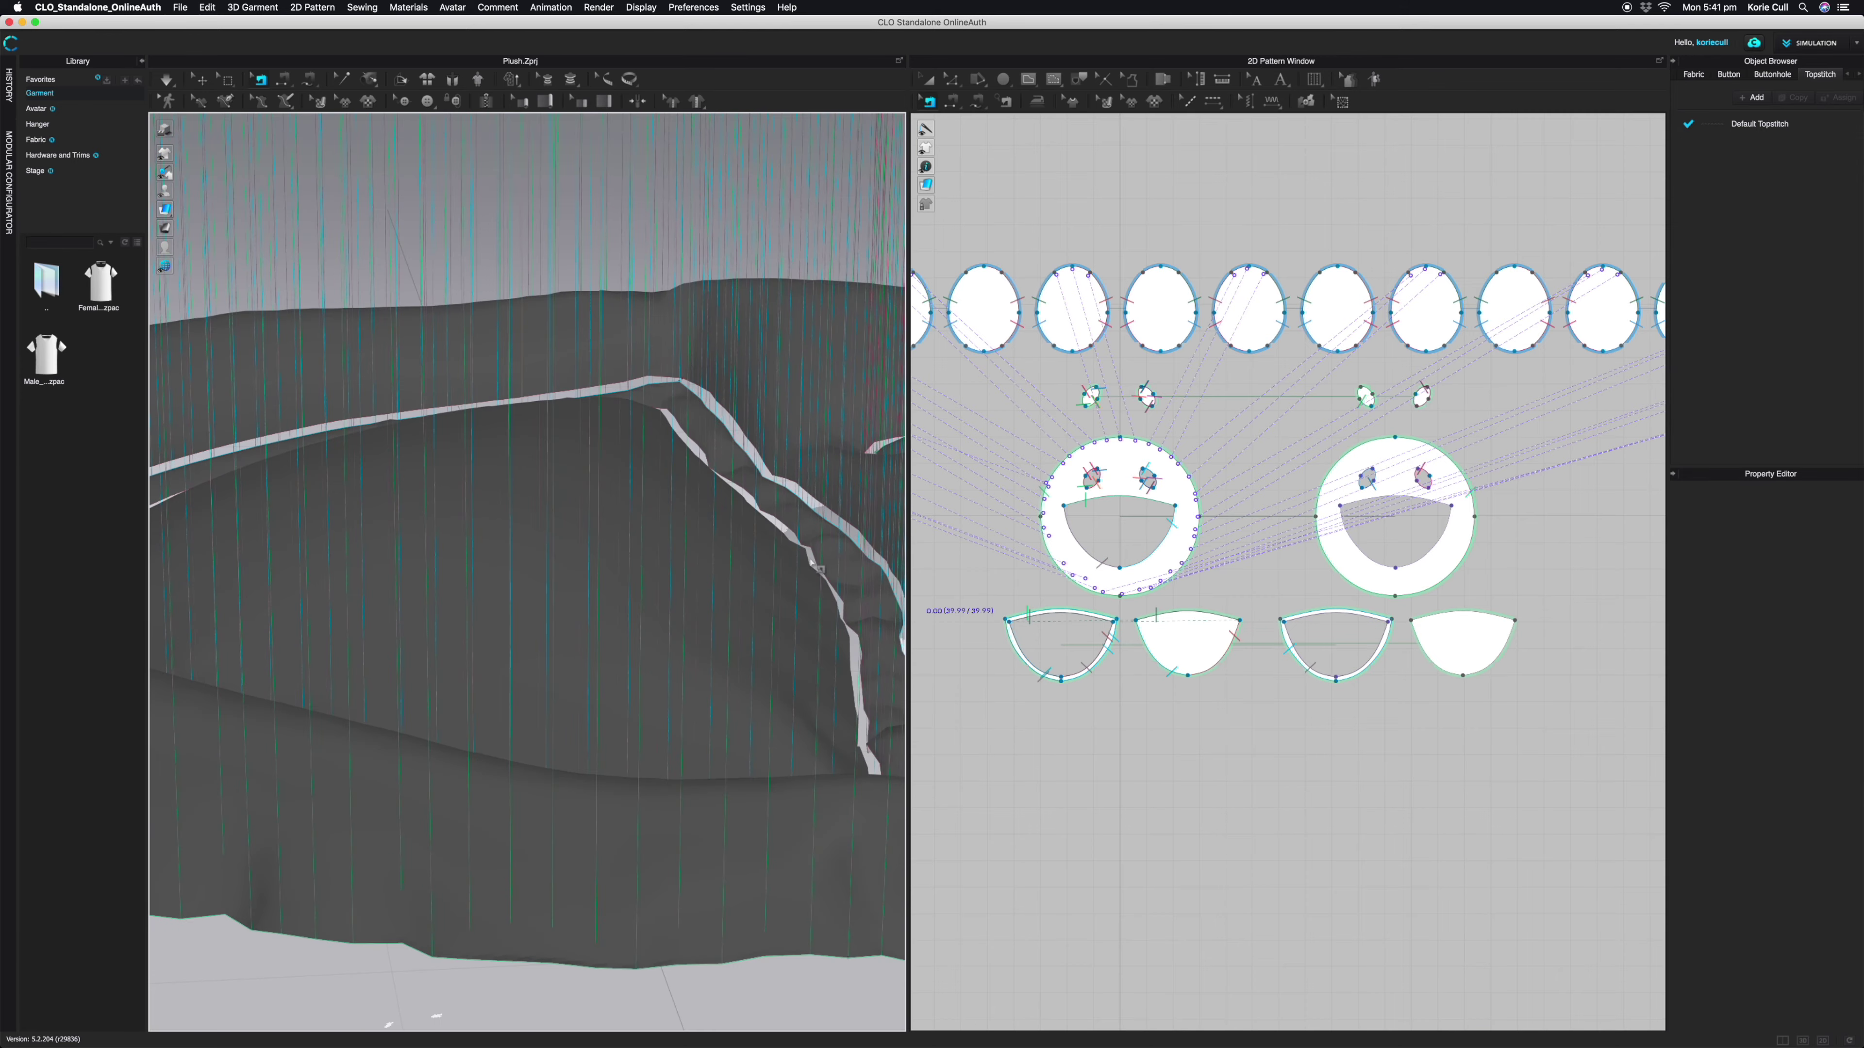
scroll(1412, 619, up, 2)
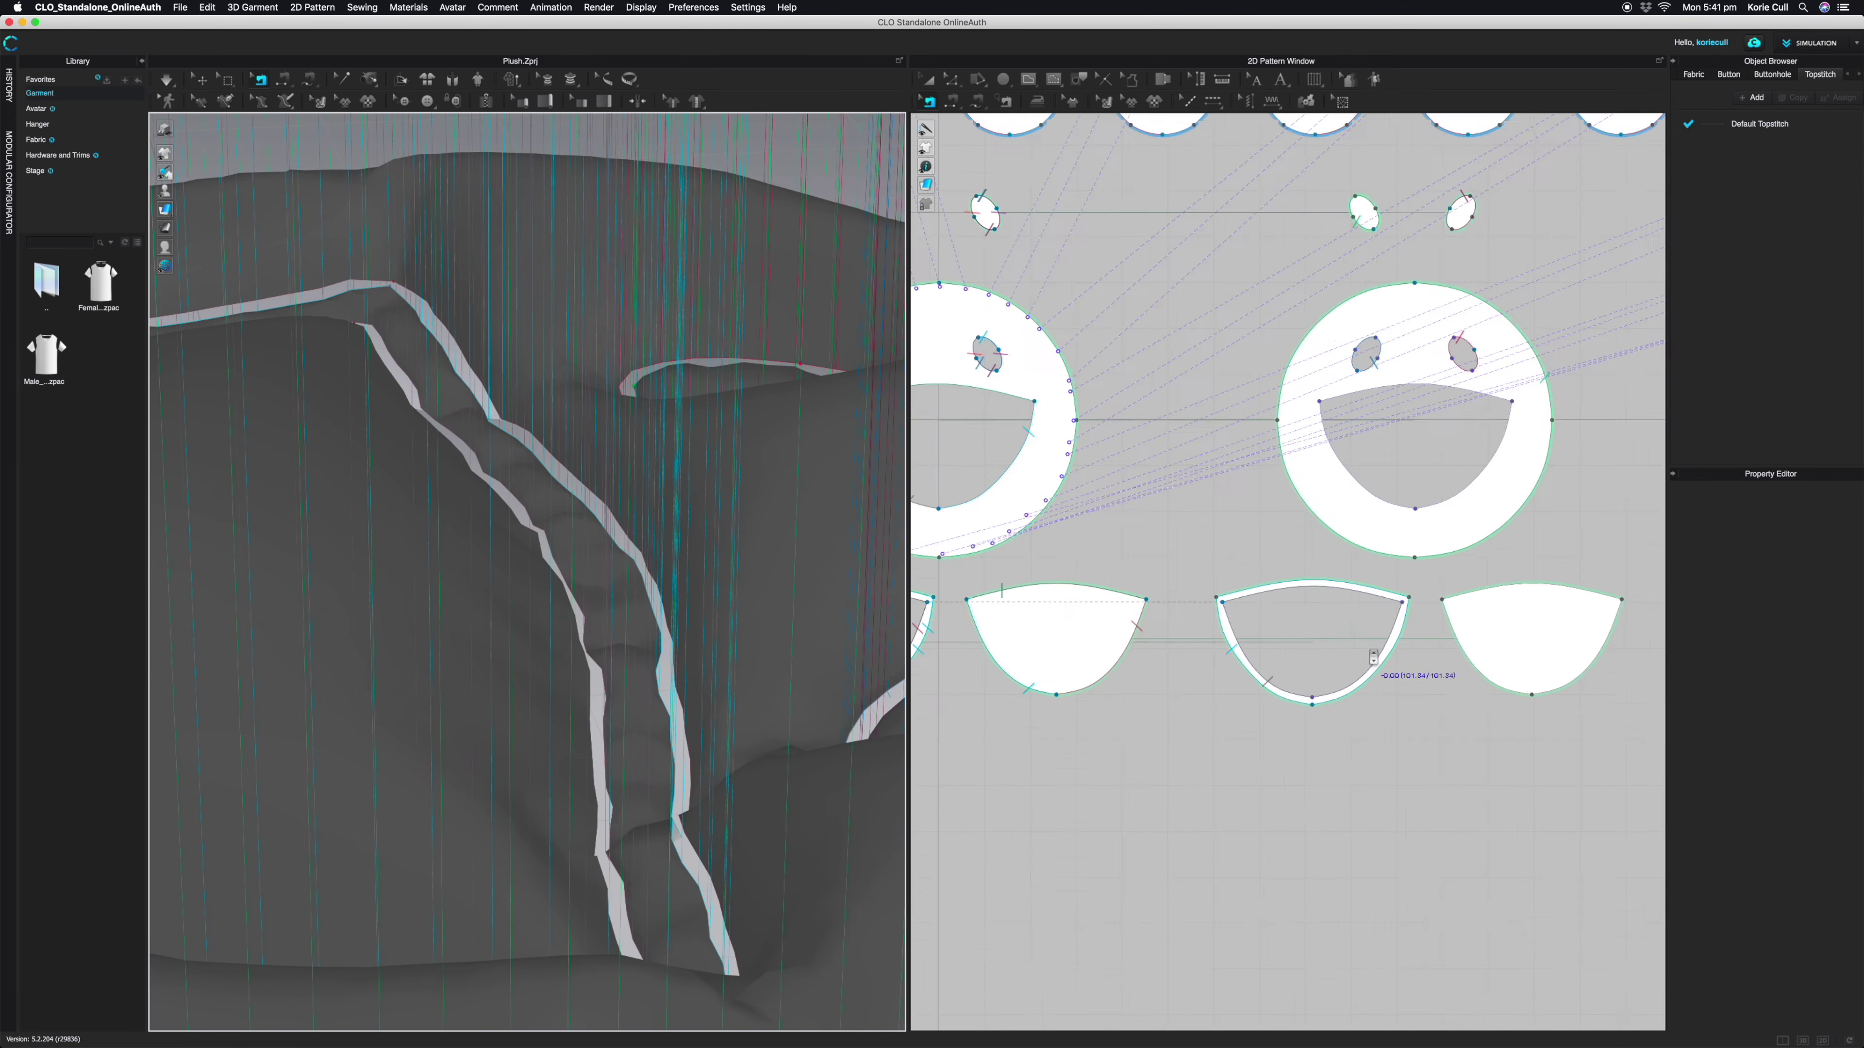
scroll(1412, 619, up, 2)
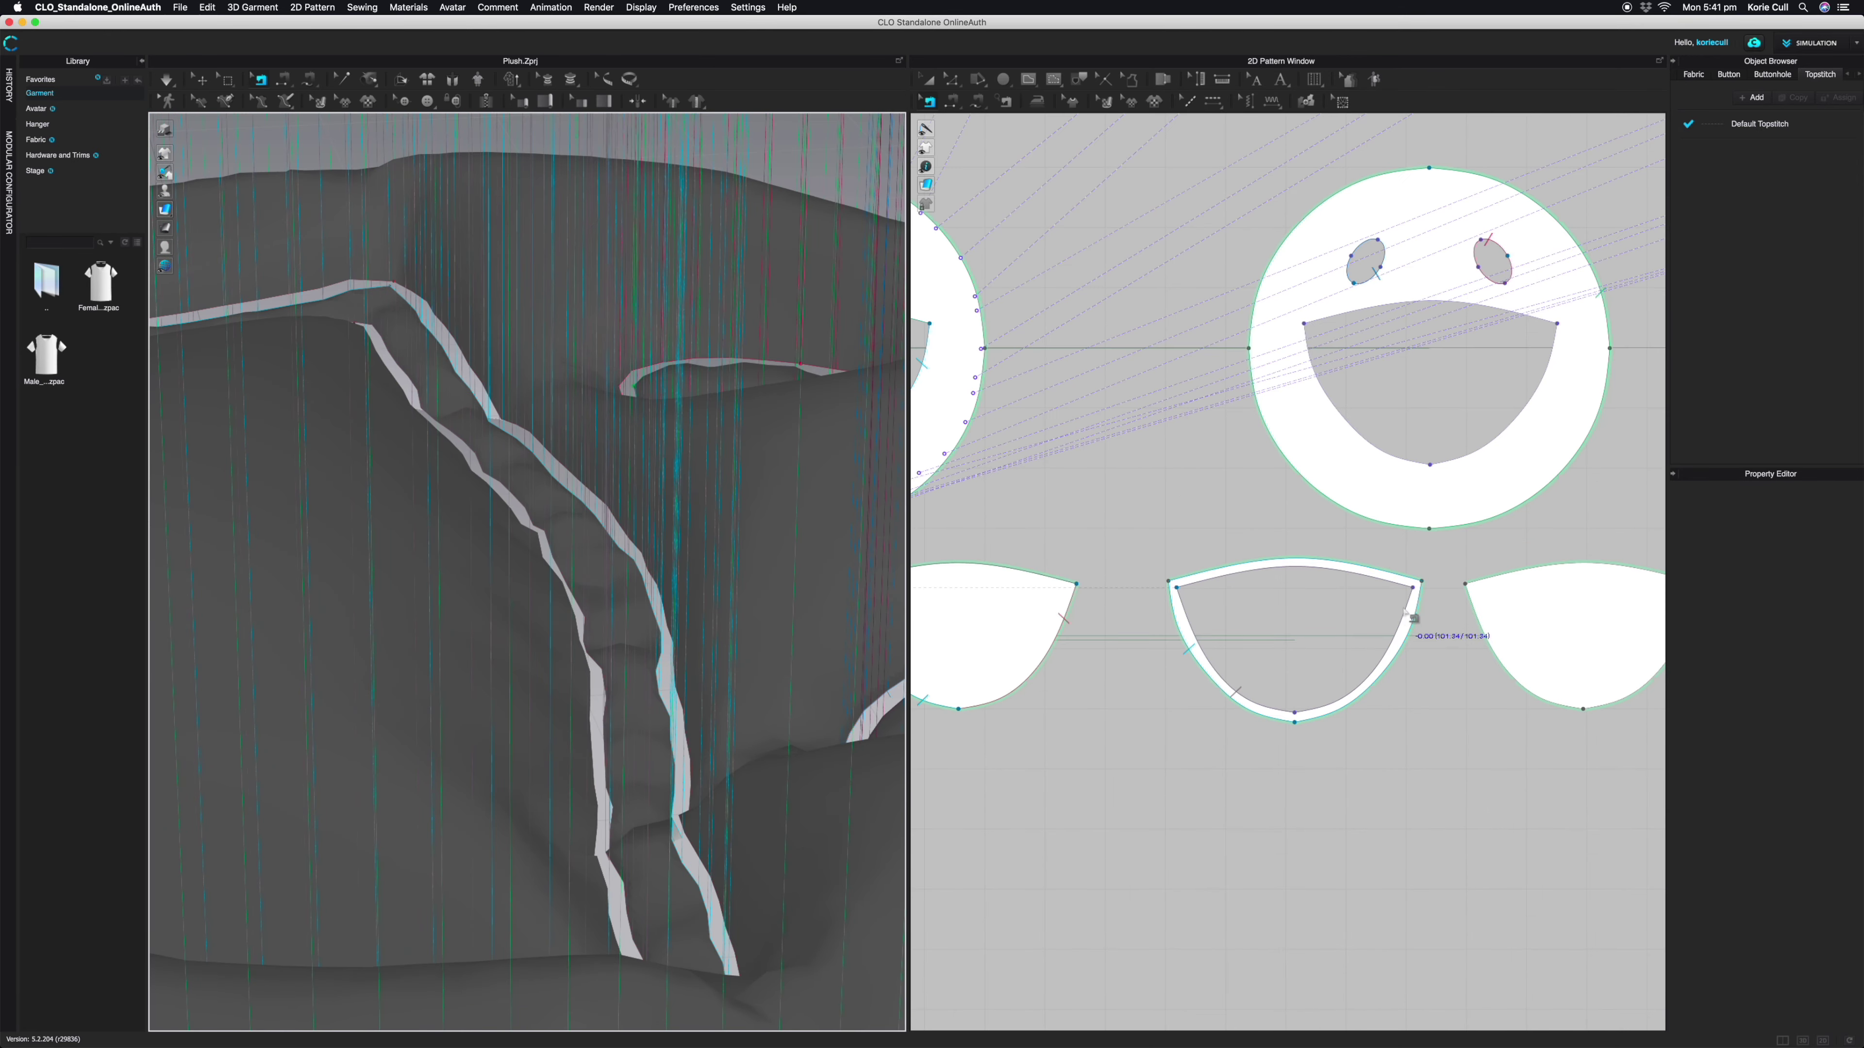
Step: Sew the lower mouth pieces together along their top and left edges
click(1512, 572)
click(1271, 571)
click(1493, 646)
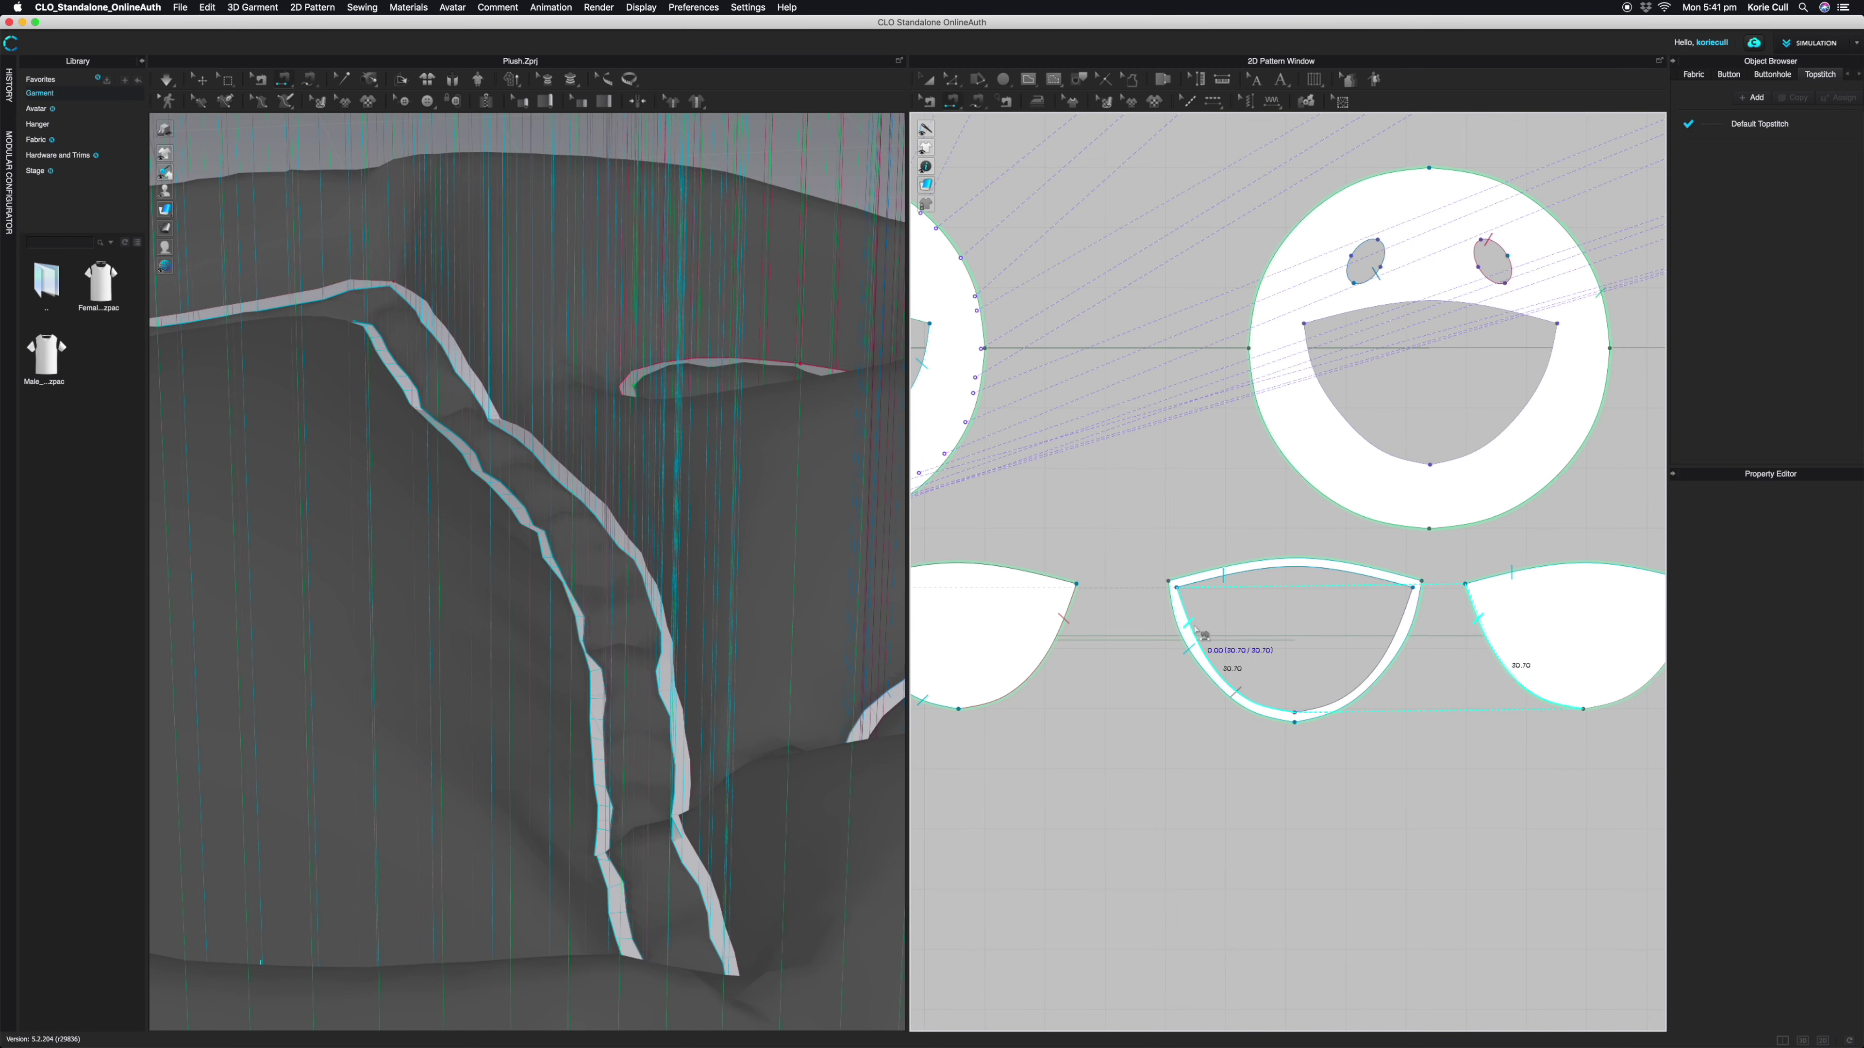
middle_drag(1464, 679, 1303, 667)
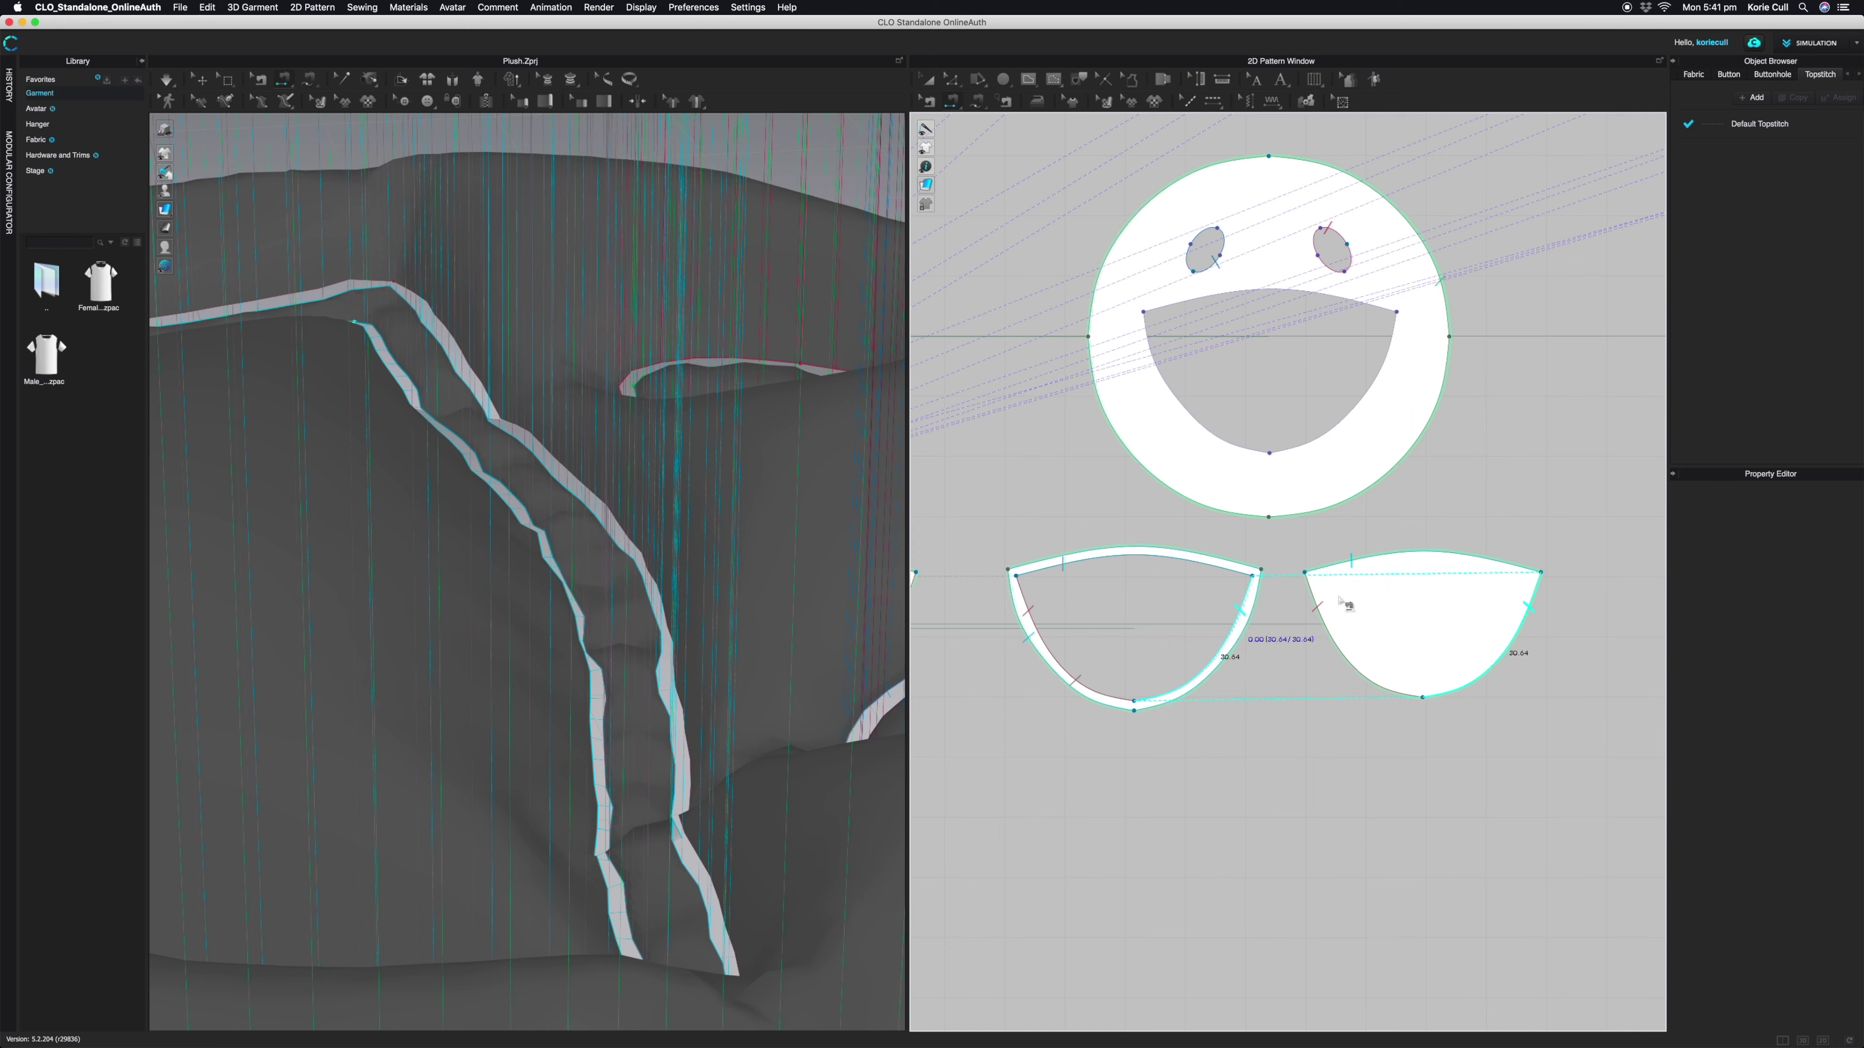
click(1240, 611)
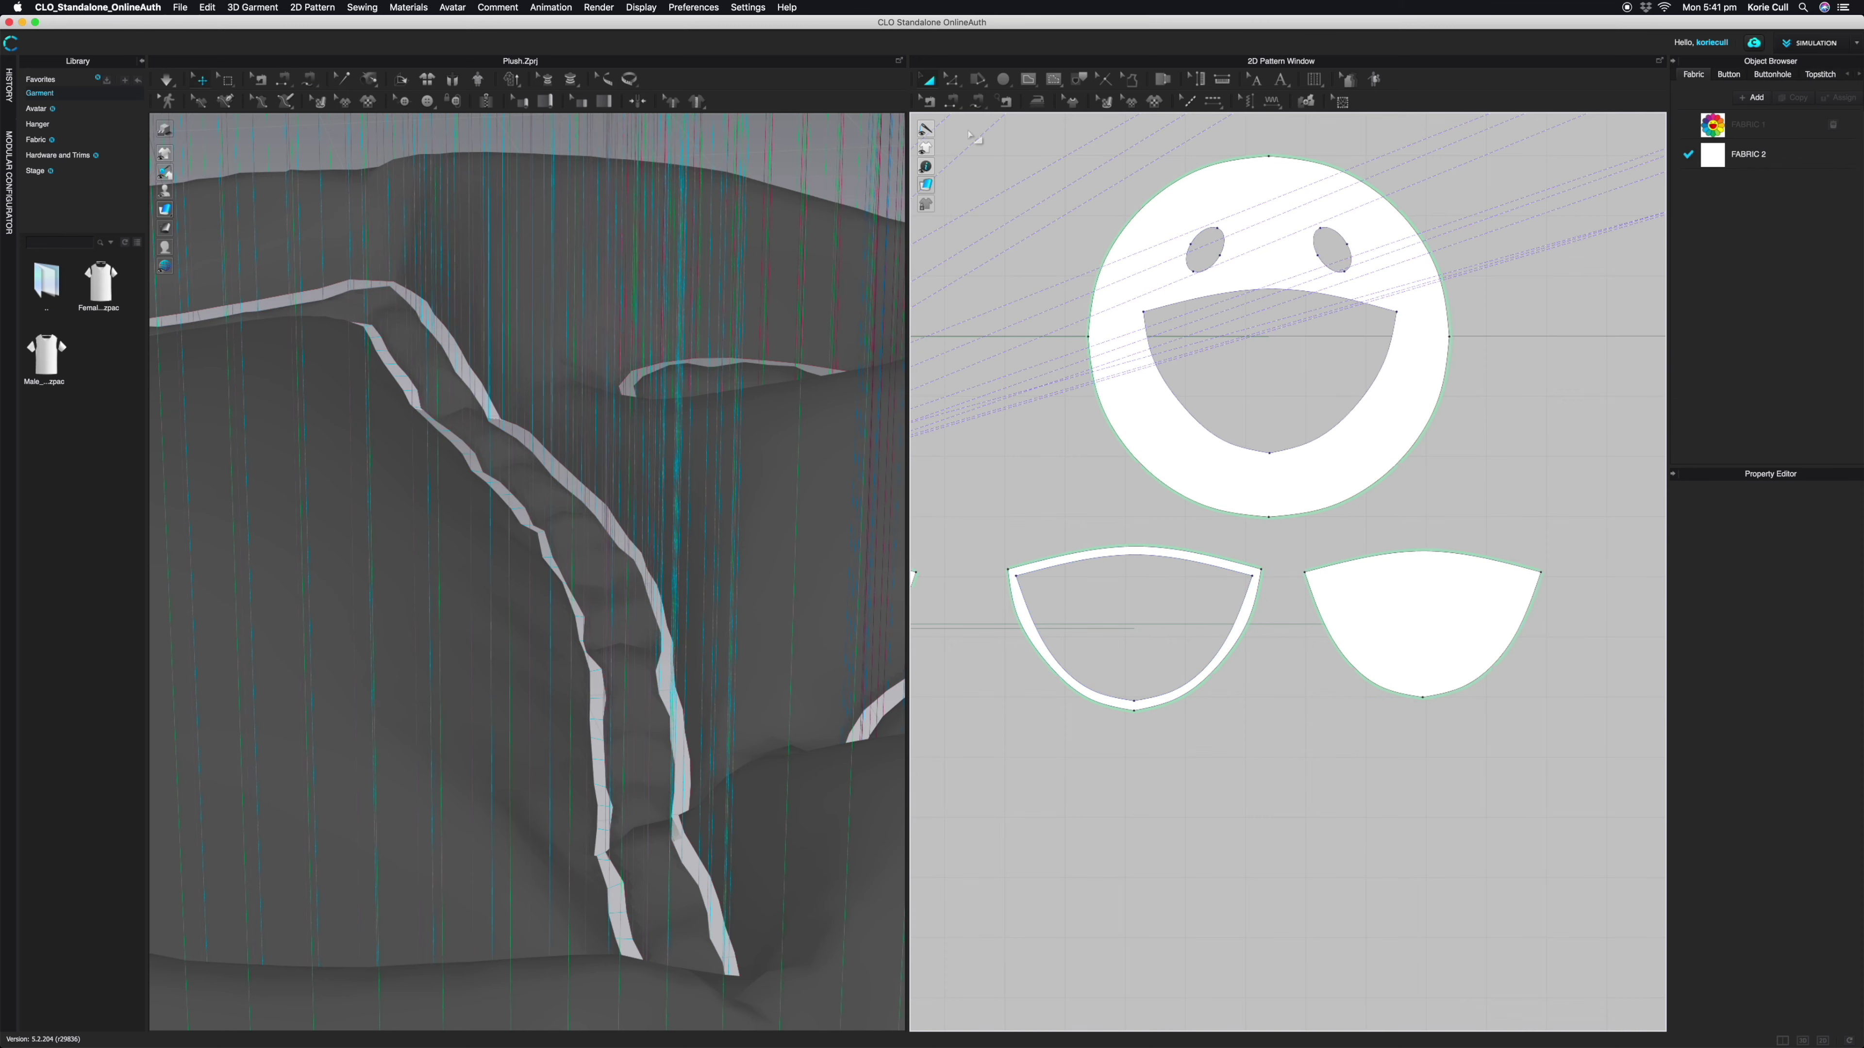
Step: Sew the face's mouth-opening top and right edges to the left mouth piece
click(1291, 423)
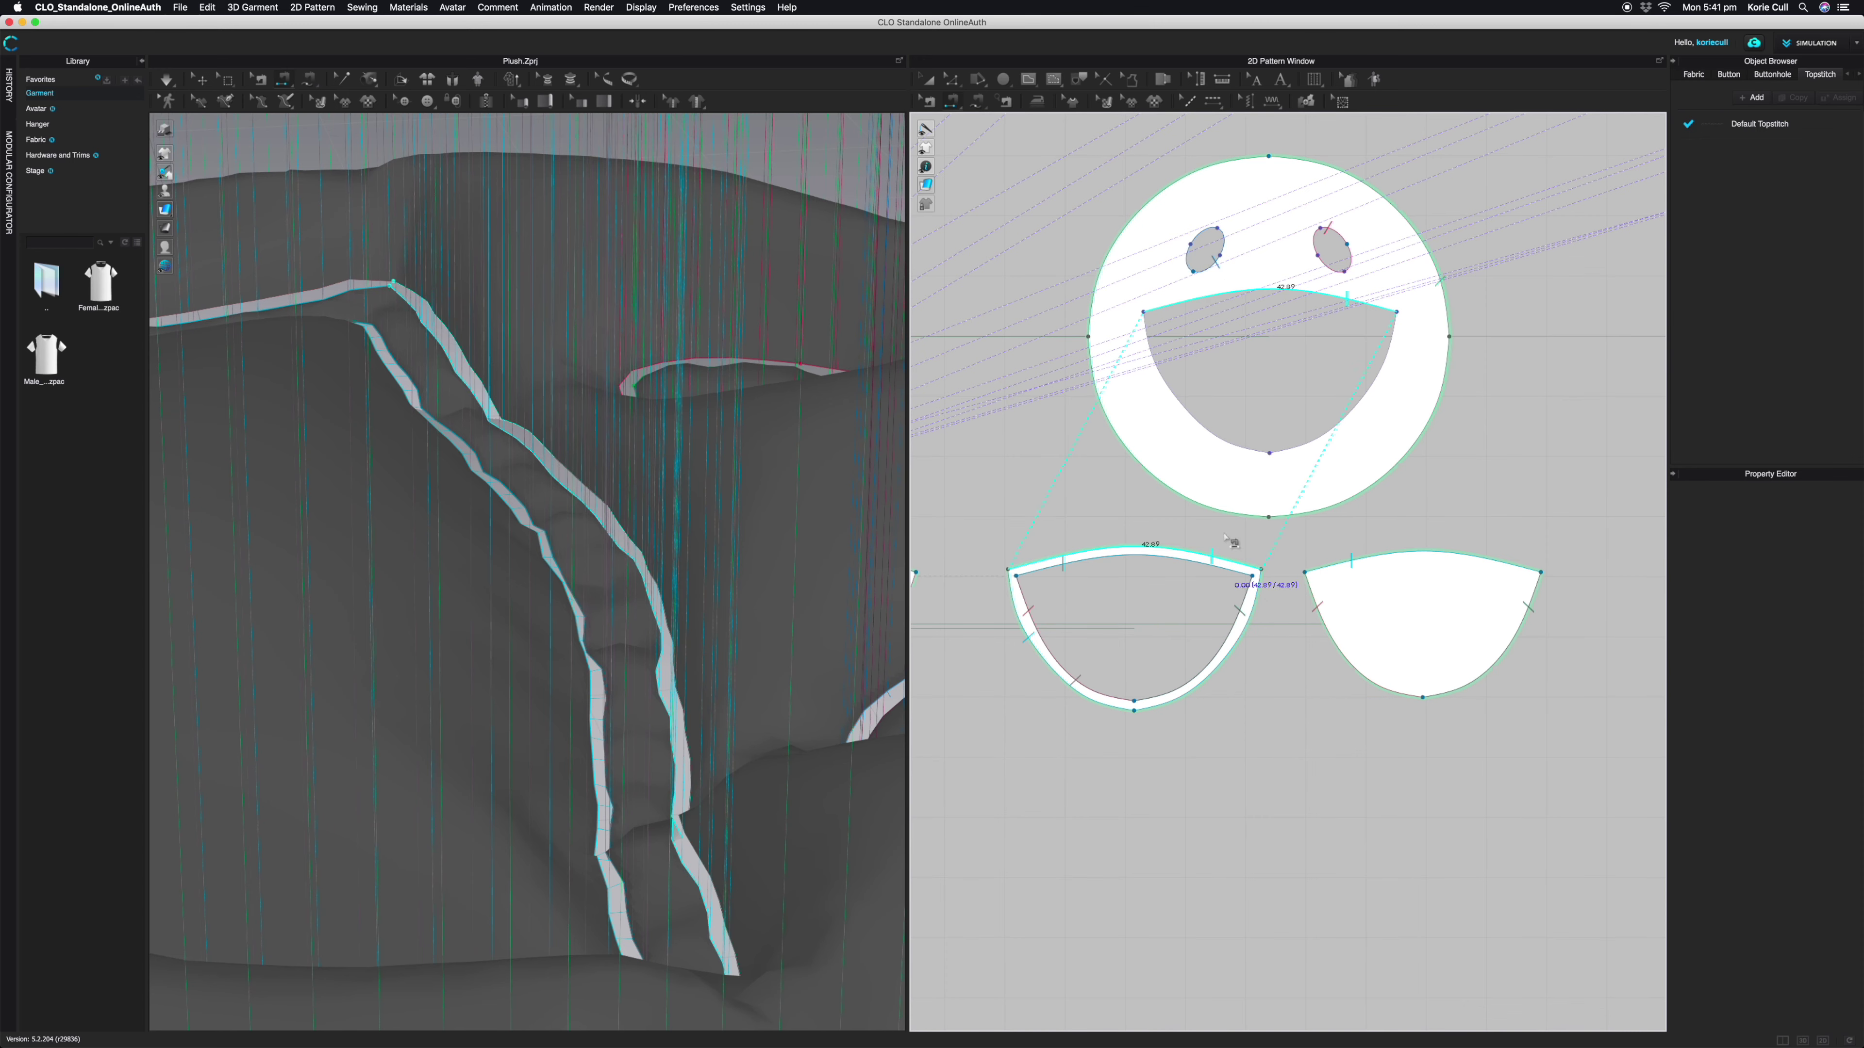
click(1396, 366)
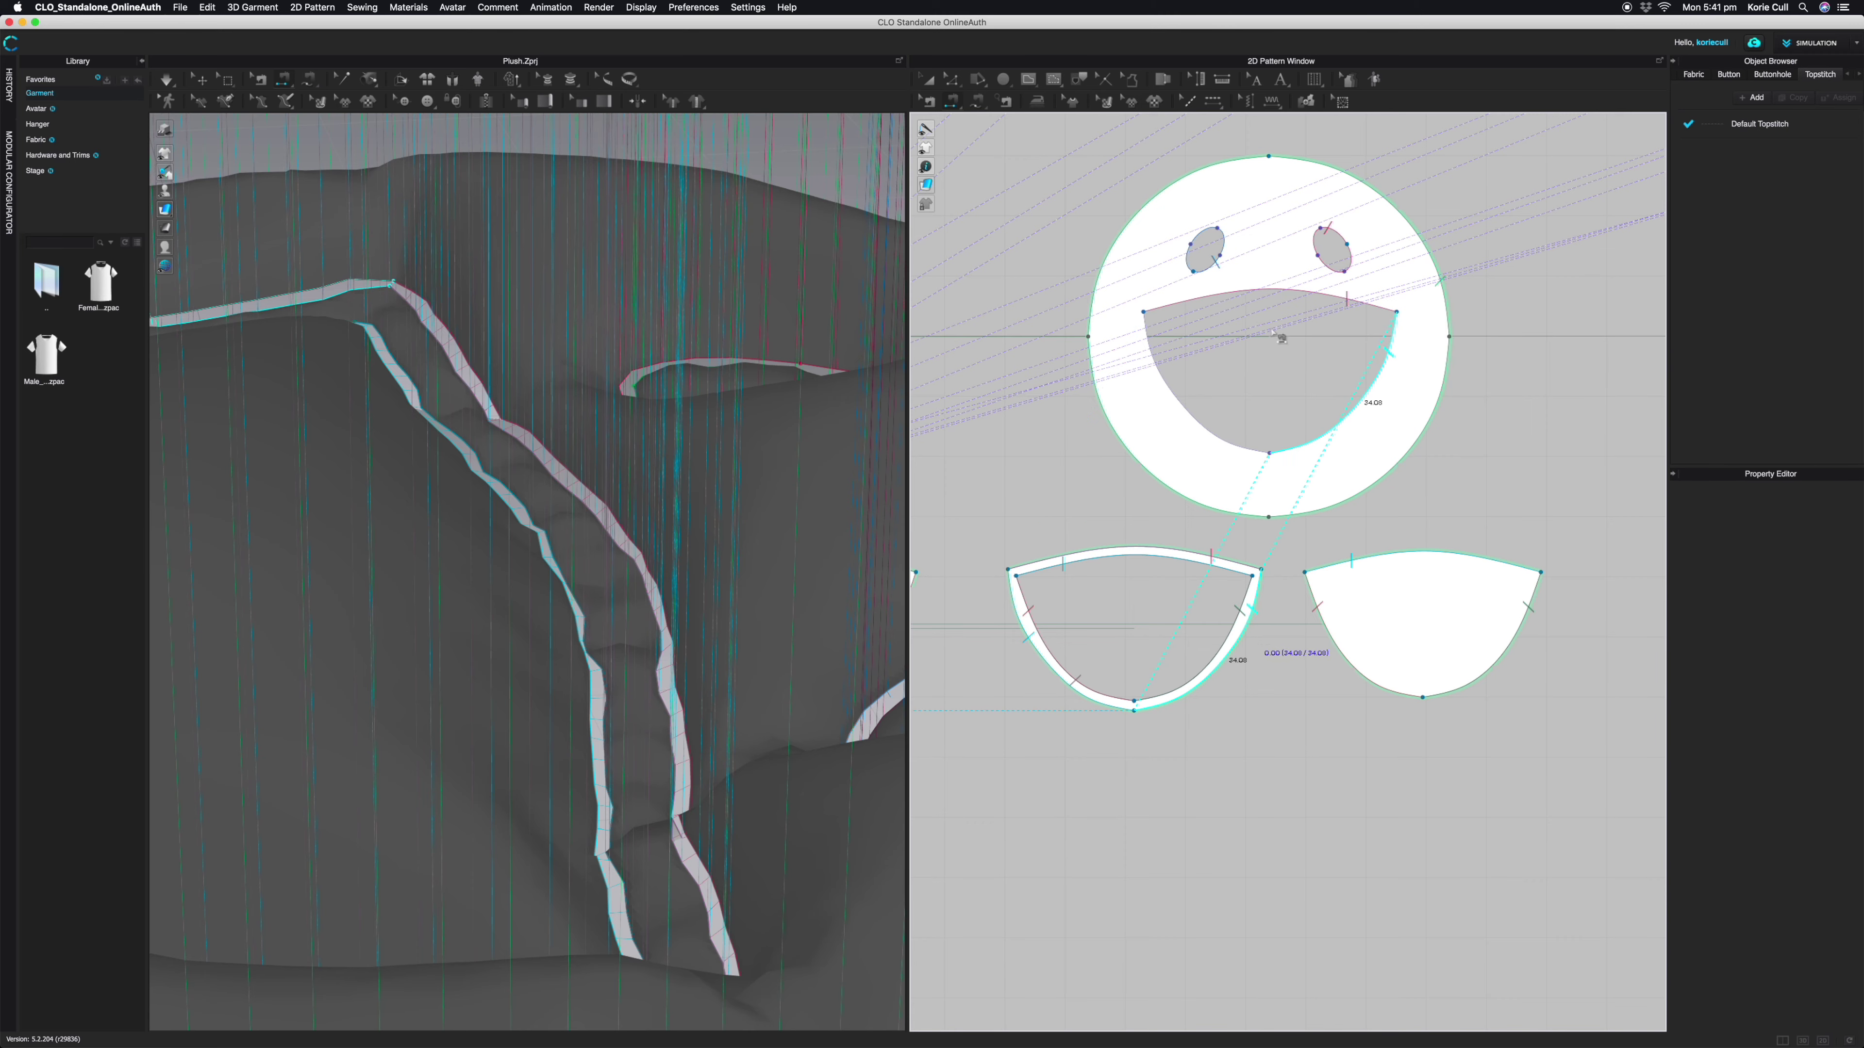
click(1162, 364)
click(1036, 653)
scroll(1174, 676, left, 5)
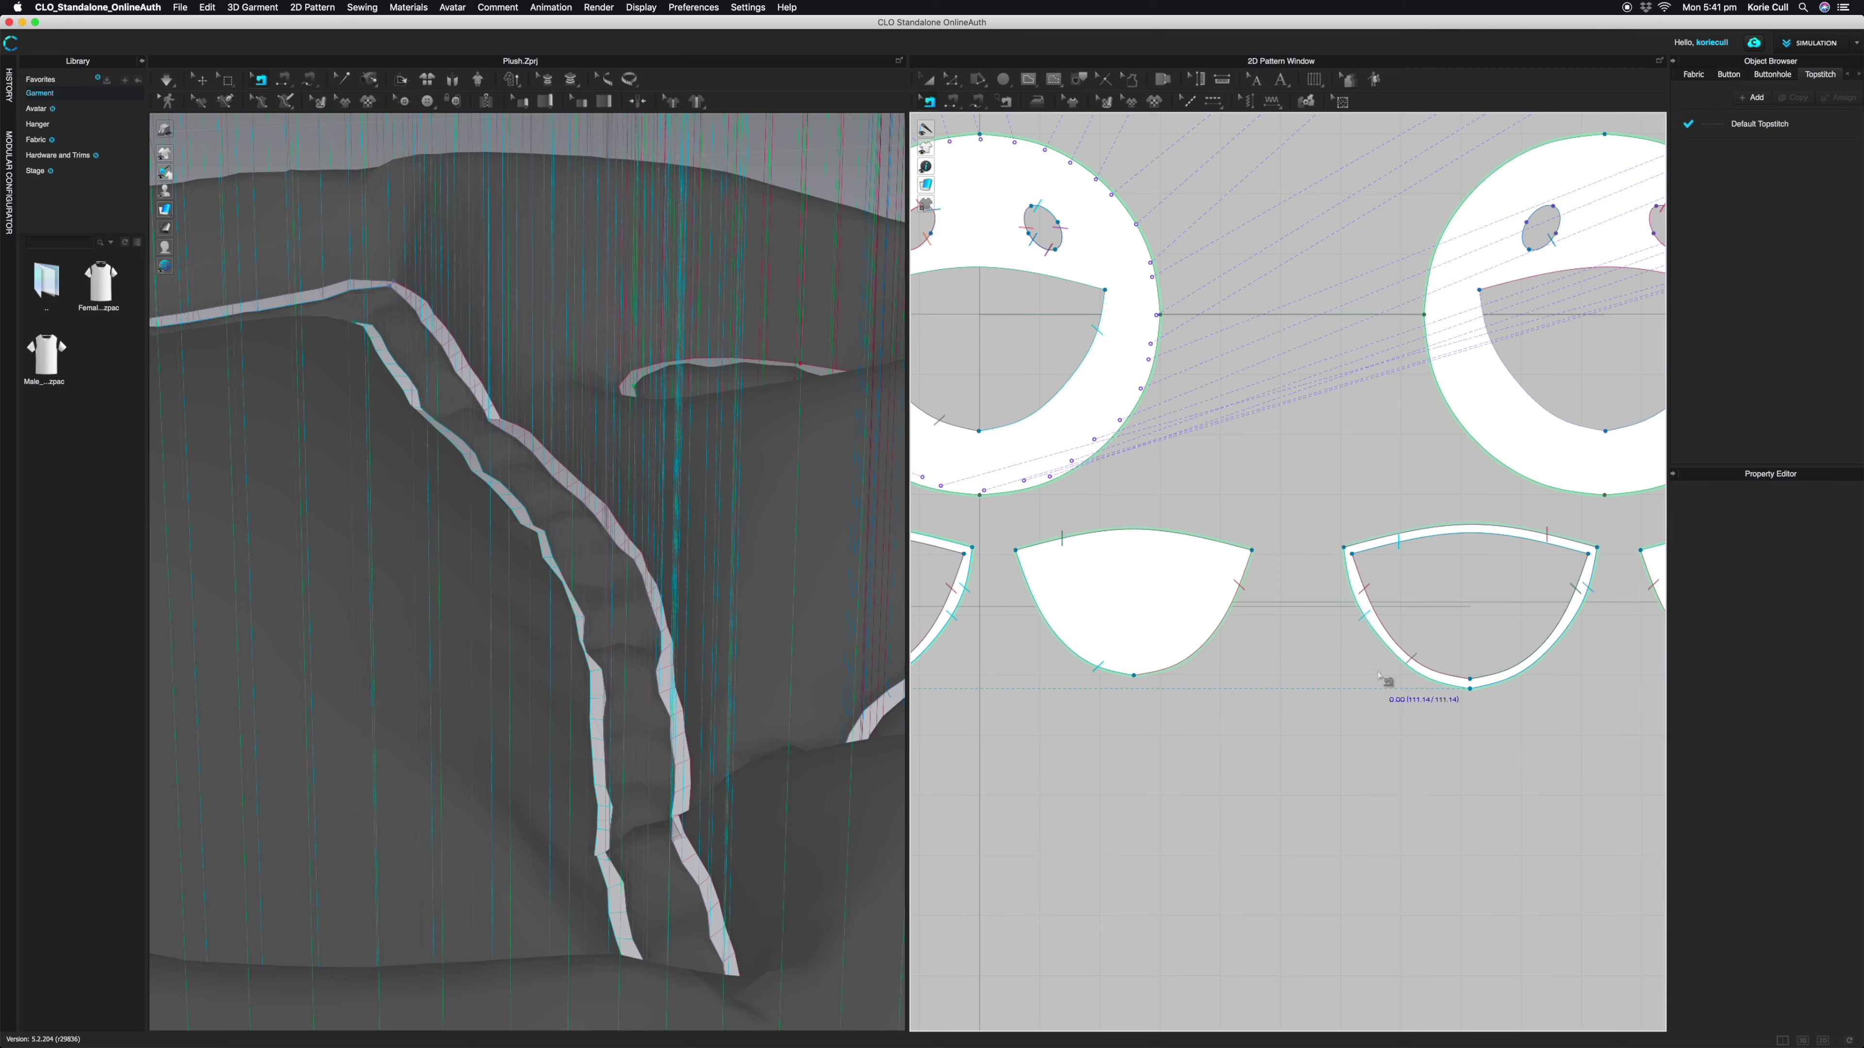
scroll(1402, 712, right, 5)
scroll(1469, 400, left, 3)
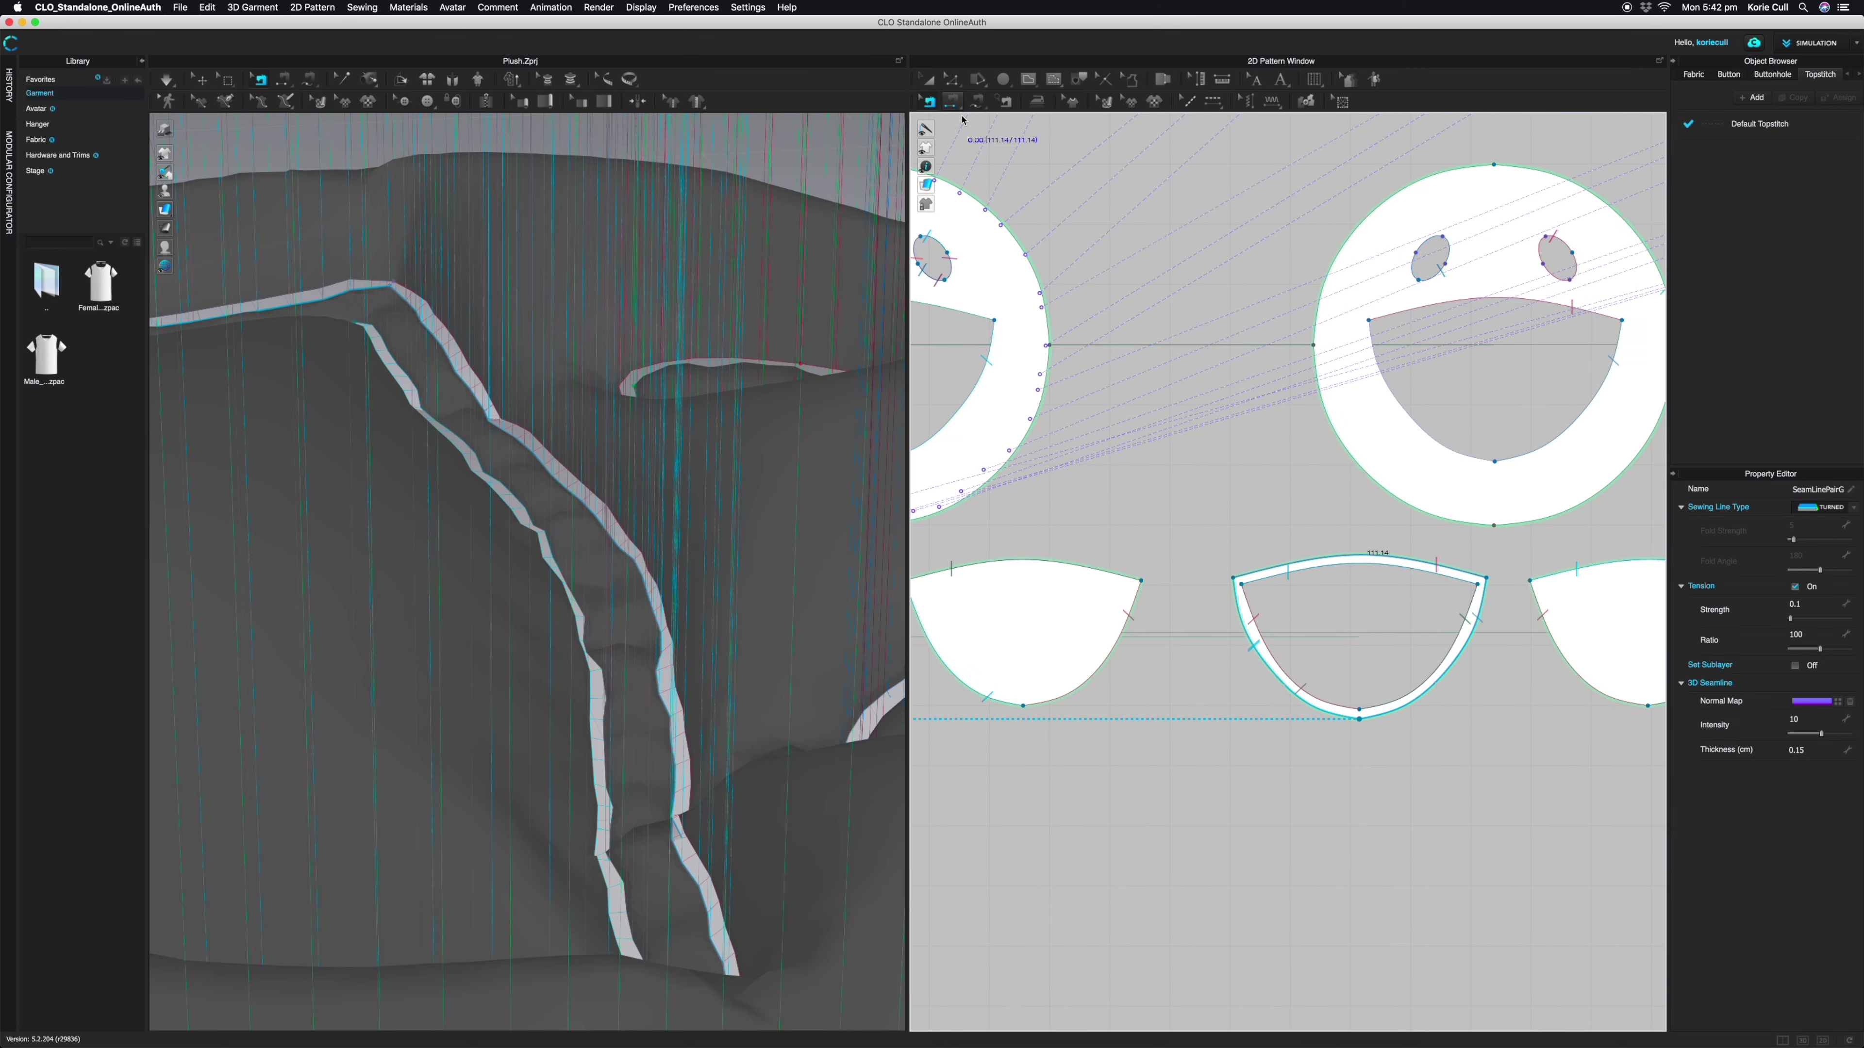
Step: Sew the mouth's left edge to the lower mouth piece and review the mouth seams
click(1405, 407)
click(1433, 558)
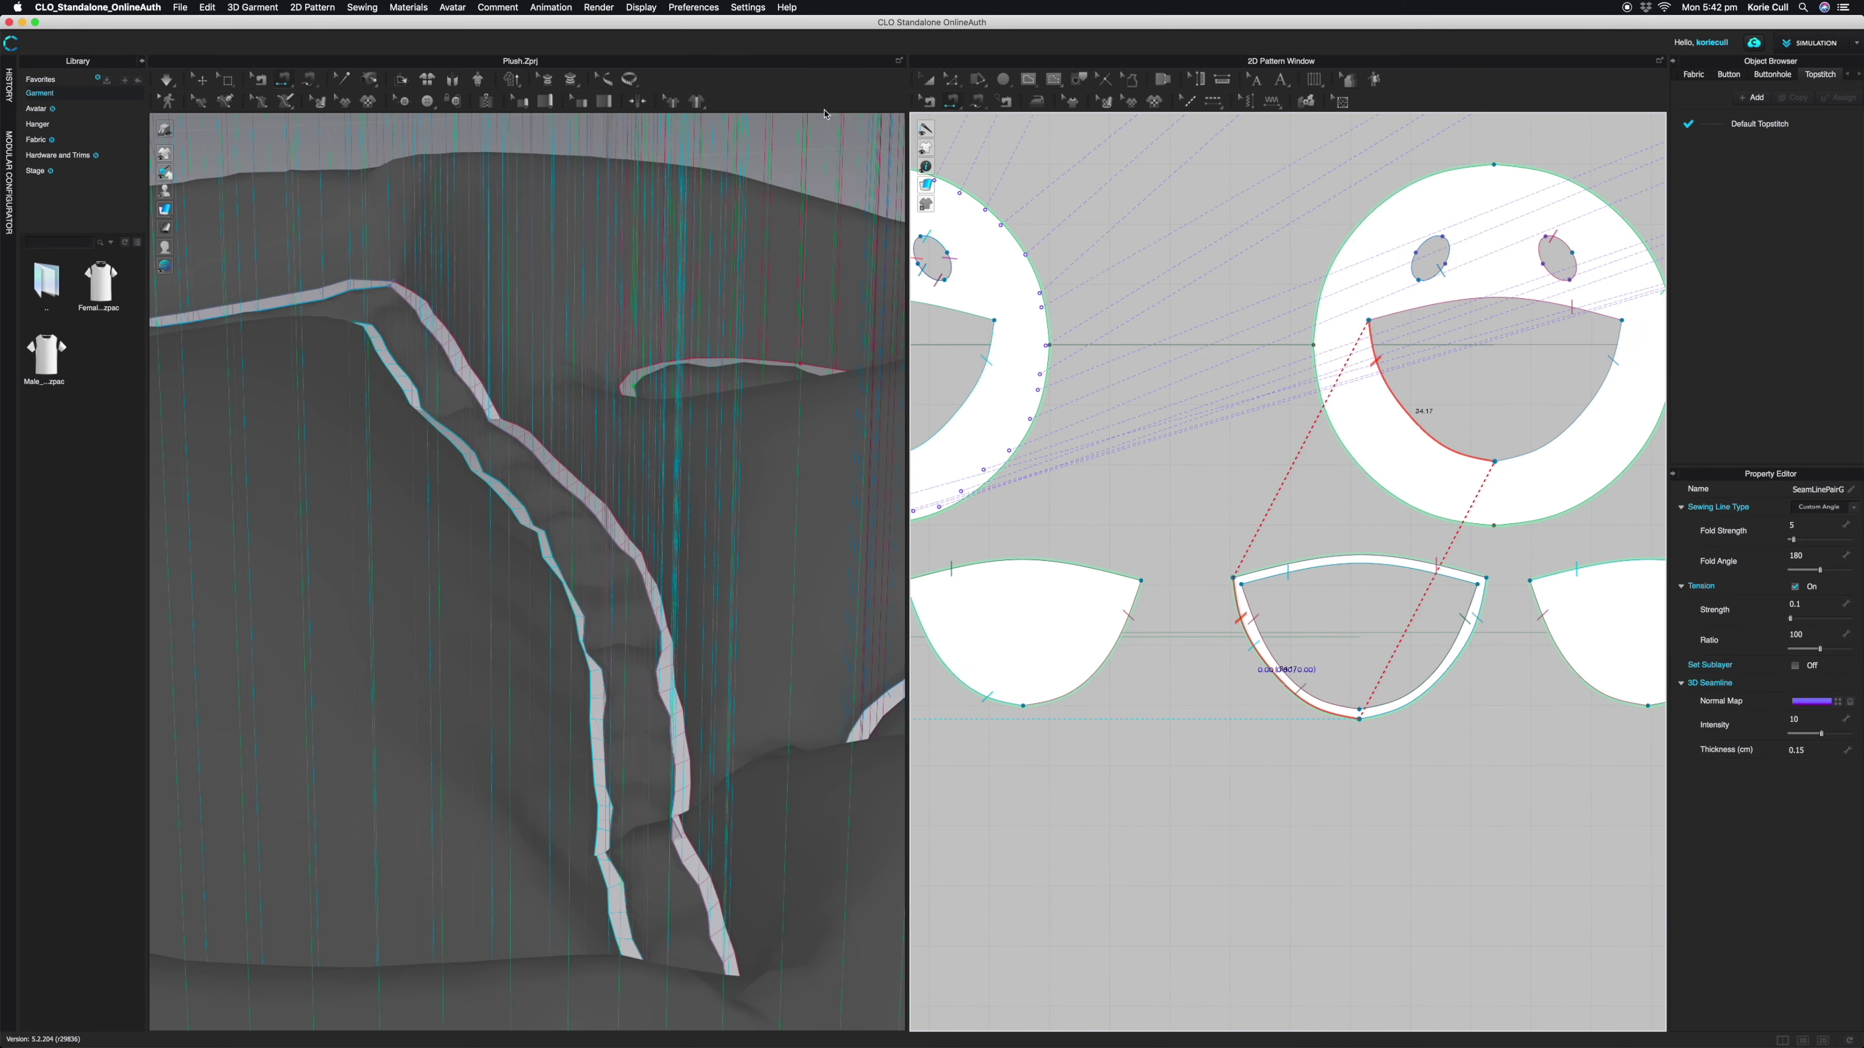
key(a)
mouse_move(602, 470)
right_down()
mouse_move(669, 466)
mouse_move(574, 532)
mouse_move(748, 666)
mouse_move(545, 607)
mouse_move(579, 589)
mouse_move(583, 616)
mouse_move(545, 587)
mouse_move(562, 612)
right_up()
click(1336, 712)
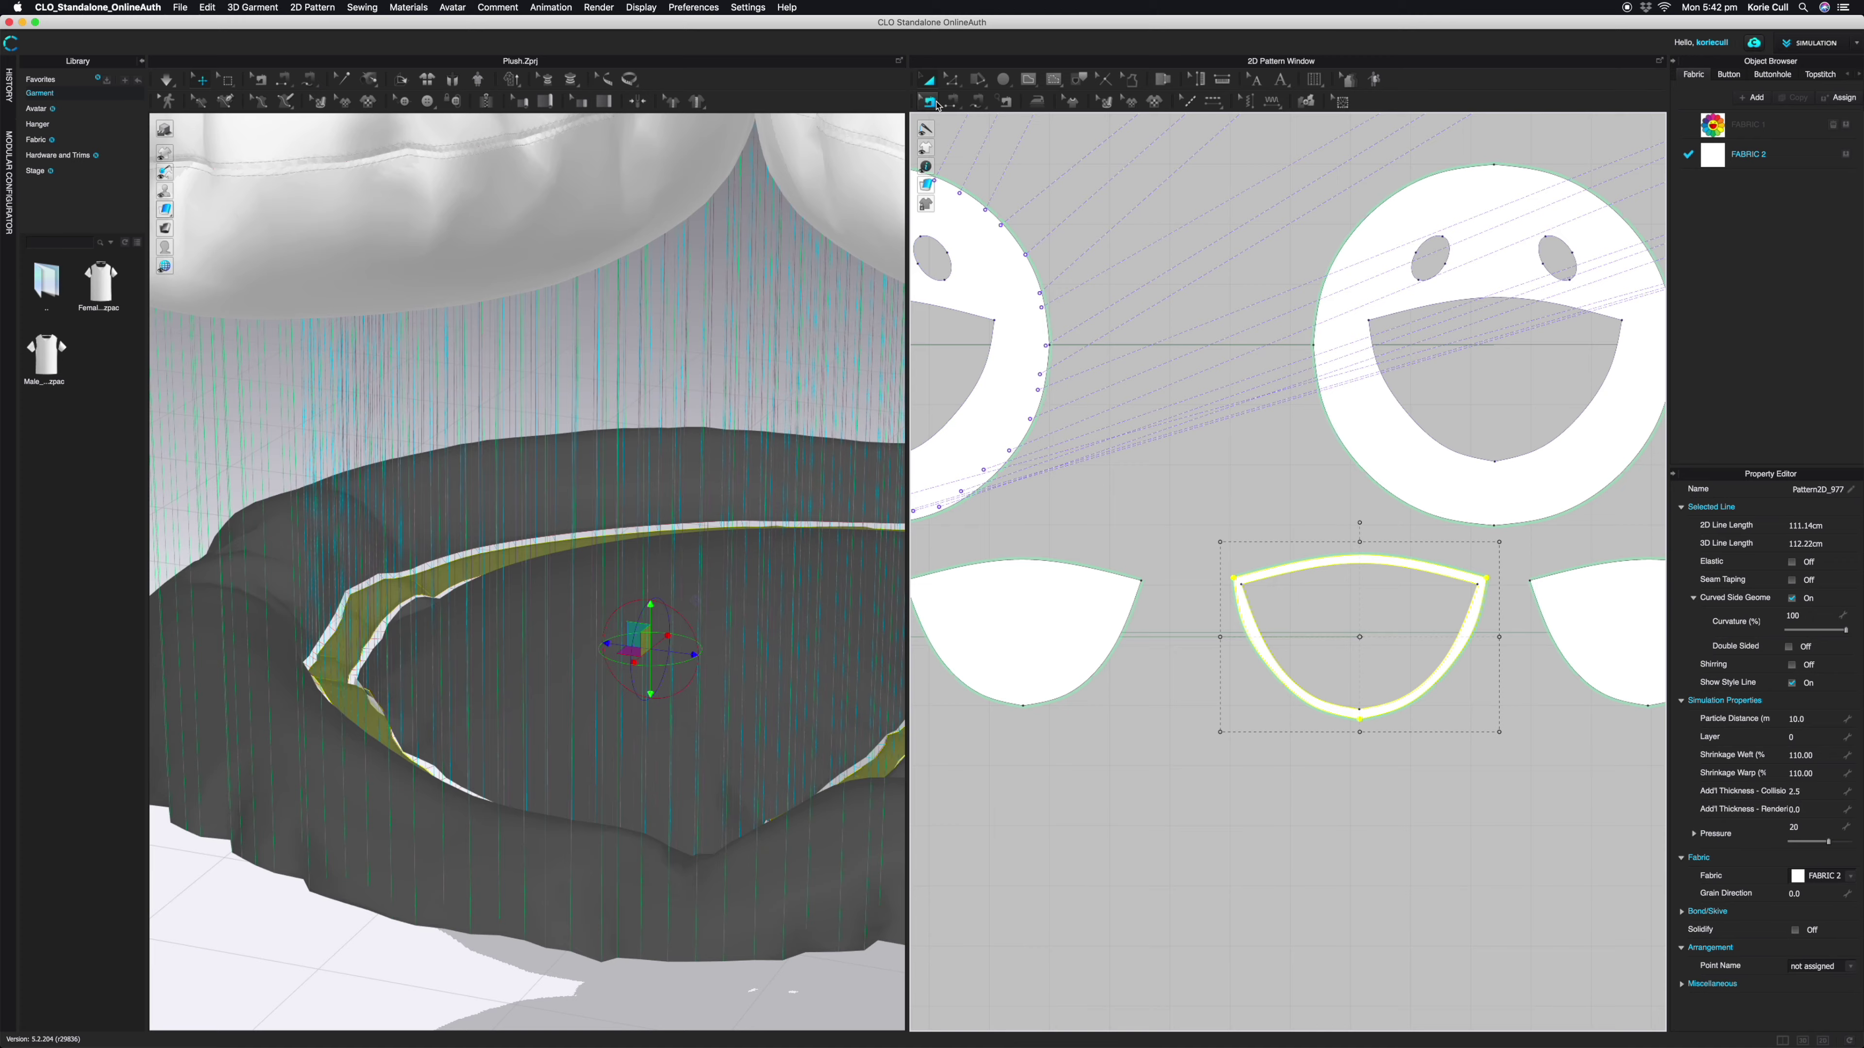
key(i)
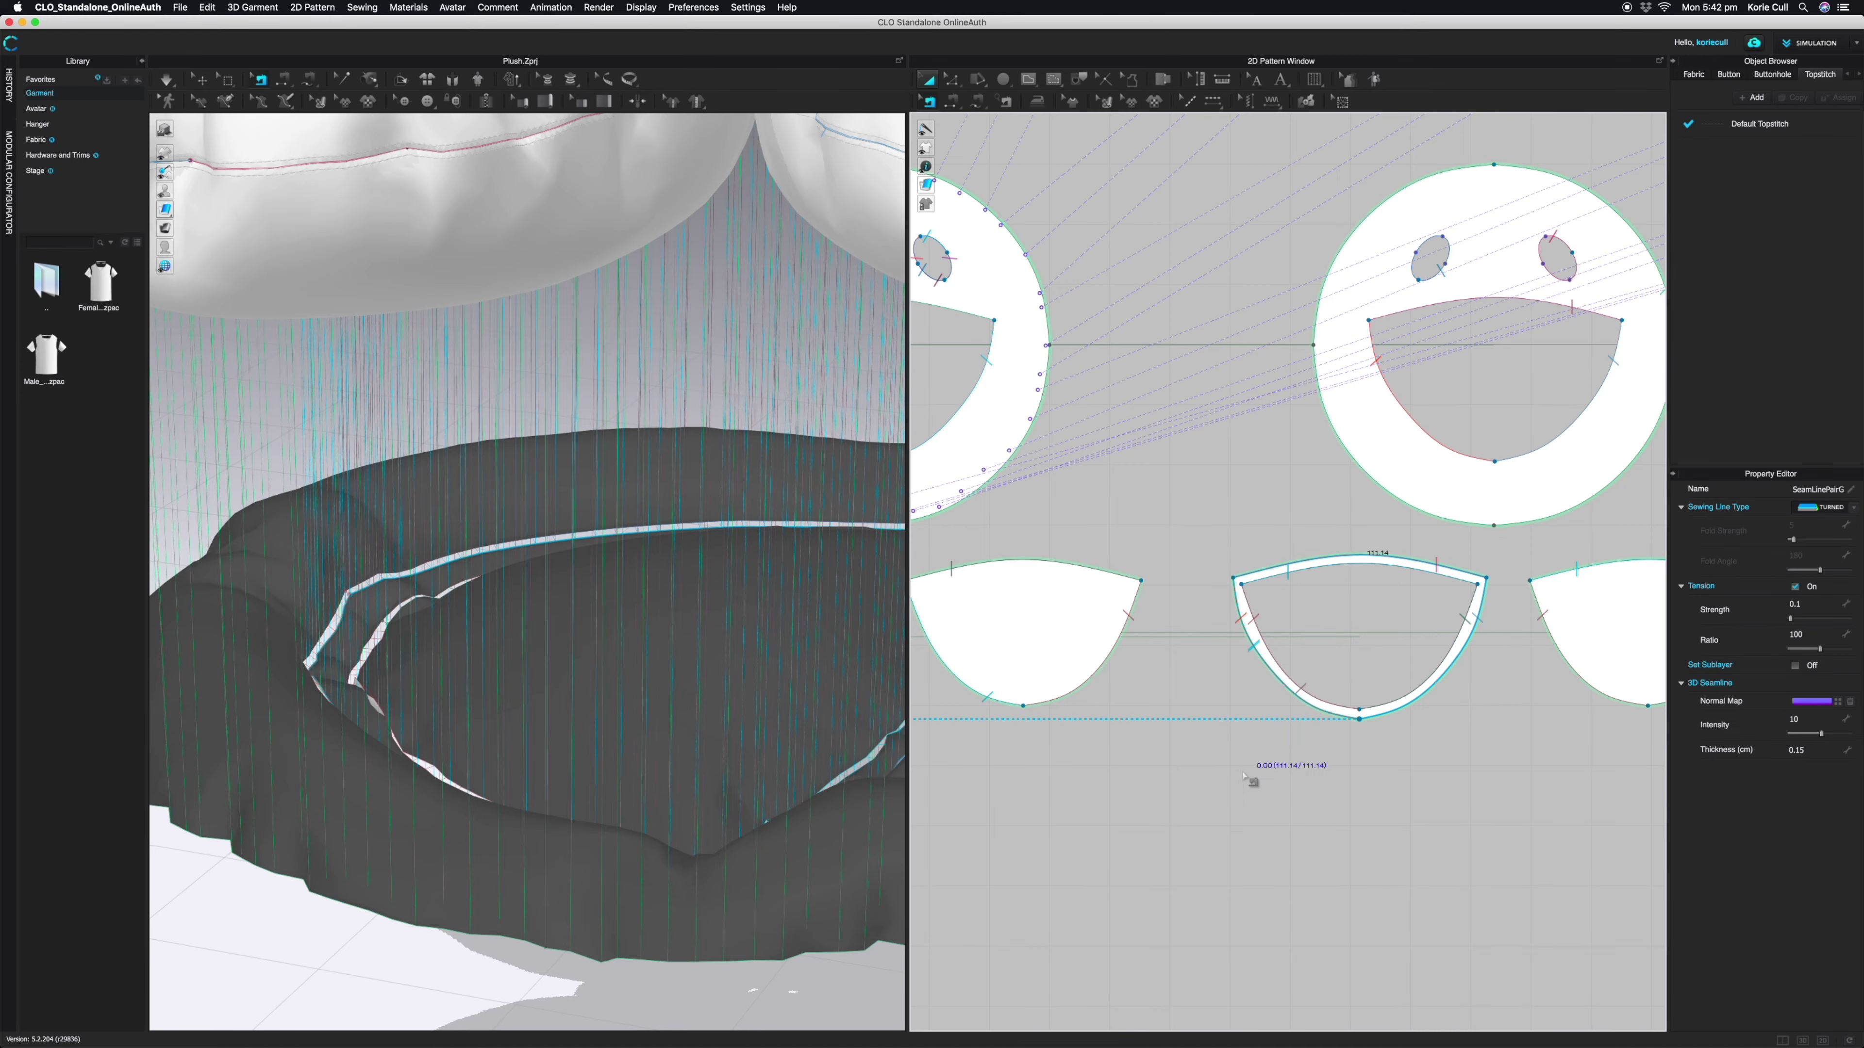
click(1245, 778)
Step: Inspect the face's eye seams with Edit Sewing while orbiting around the cushion
mouse_move(520, 643)
right_down()
mouse_move(490, 648)
mouse_move(514, 646)
right_up()
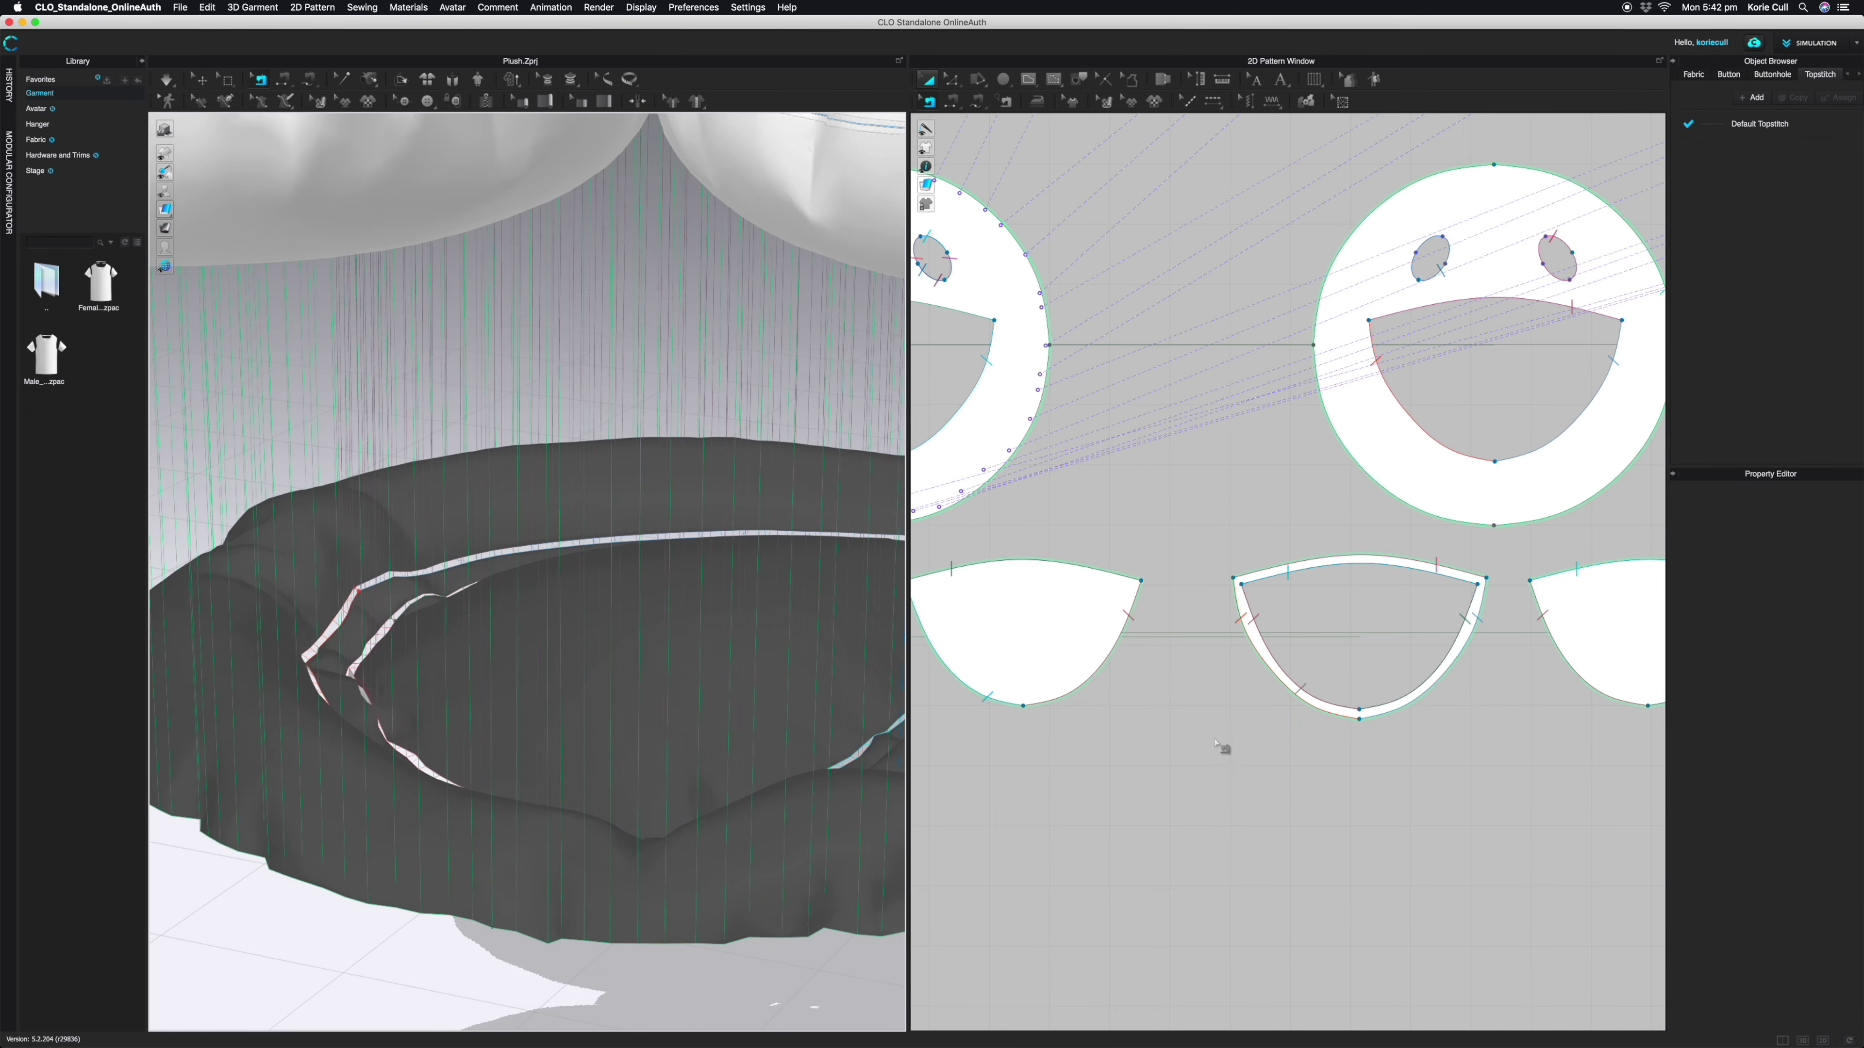
right_drag(1218, 745, 948, 743)
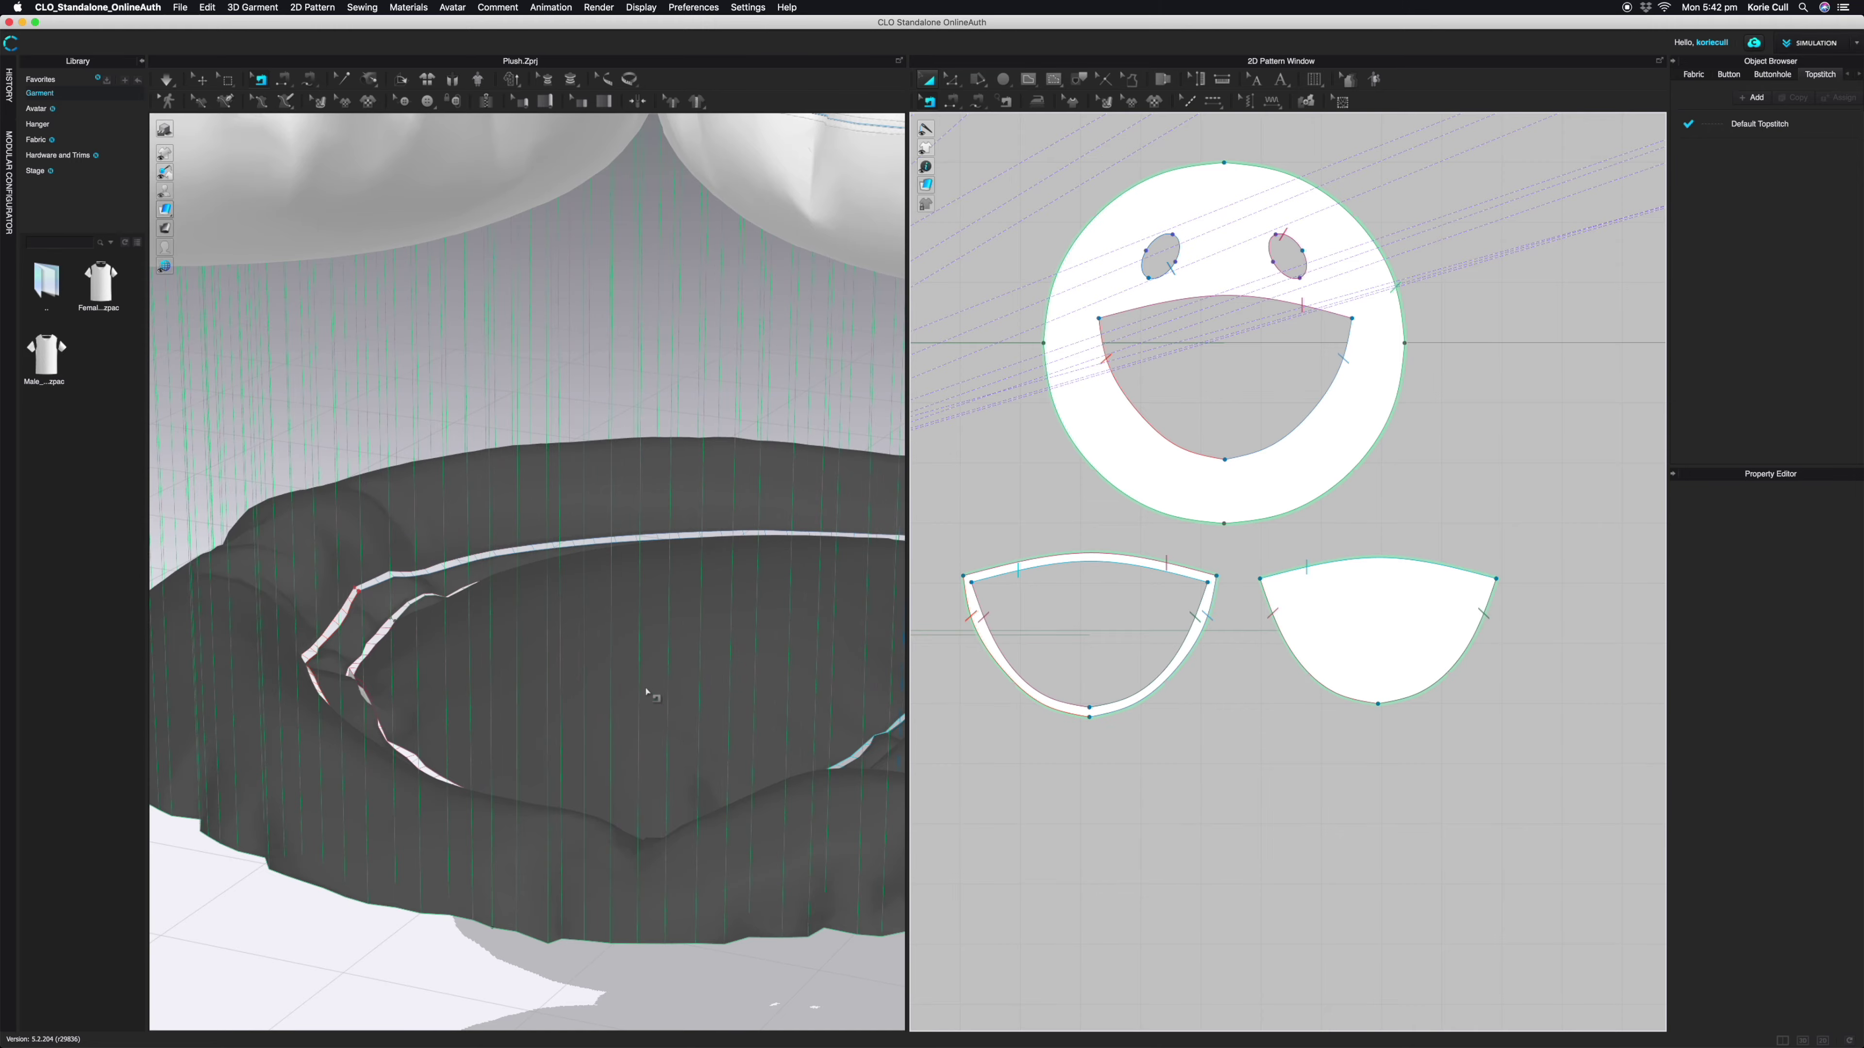
mouse_move(645, 686)
right_down()
mouse_move(645, 669)
mouse_move(706, 686)
mouse_move(707, 707)
mouse_move(645, 666)
right_up()
scroll(1340, 520, down, 3)
right_drag(1340, 521, 1477, 560)
scroll(1339, 441, up, 3)
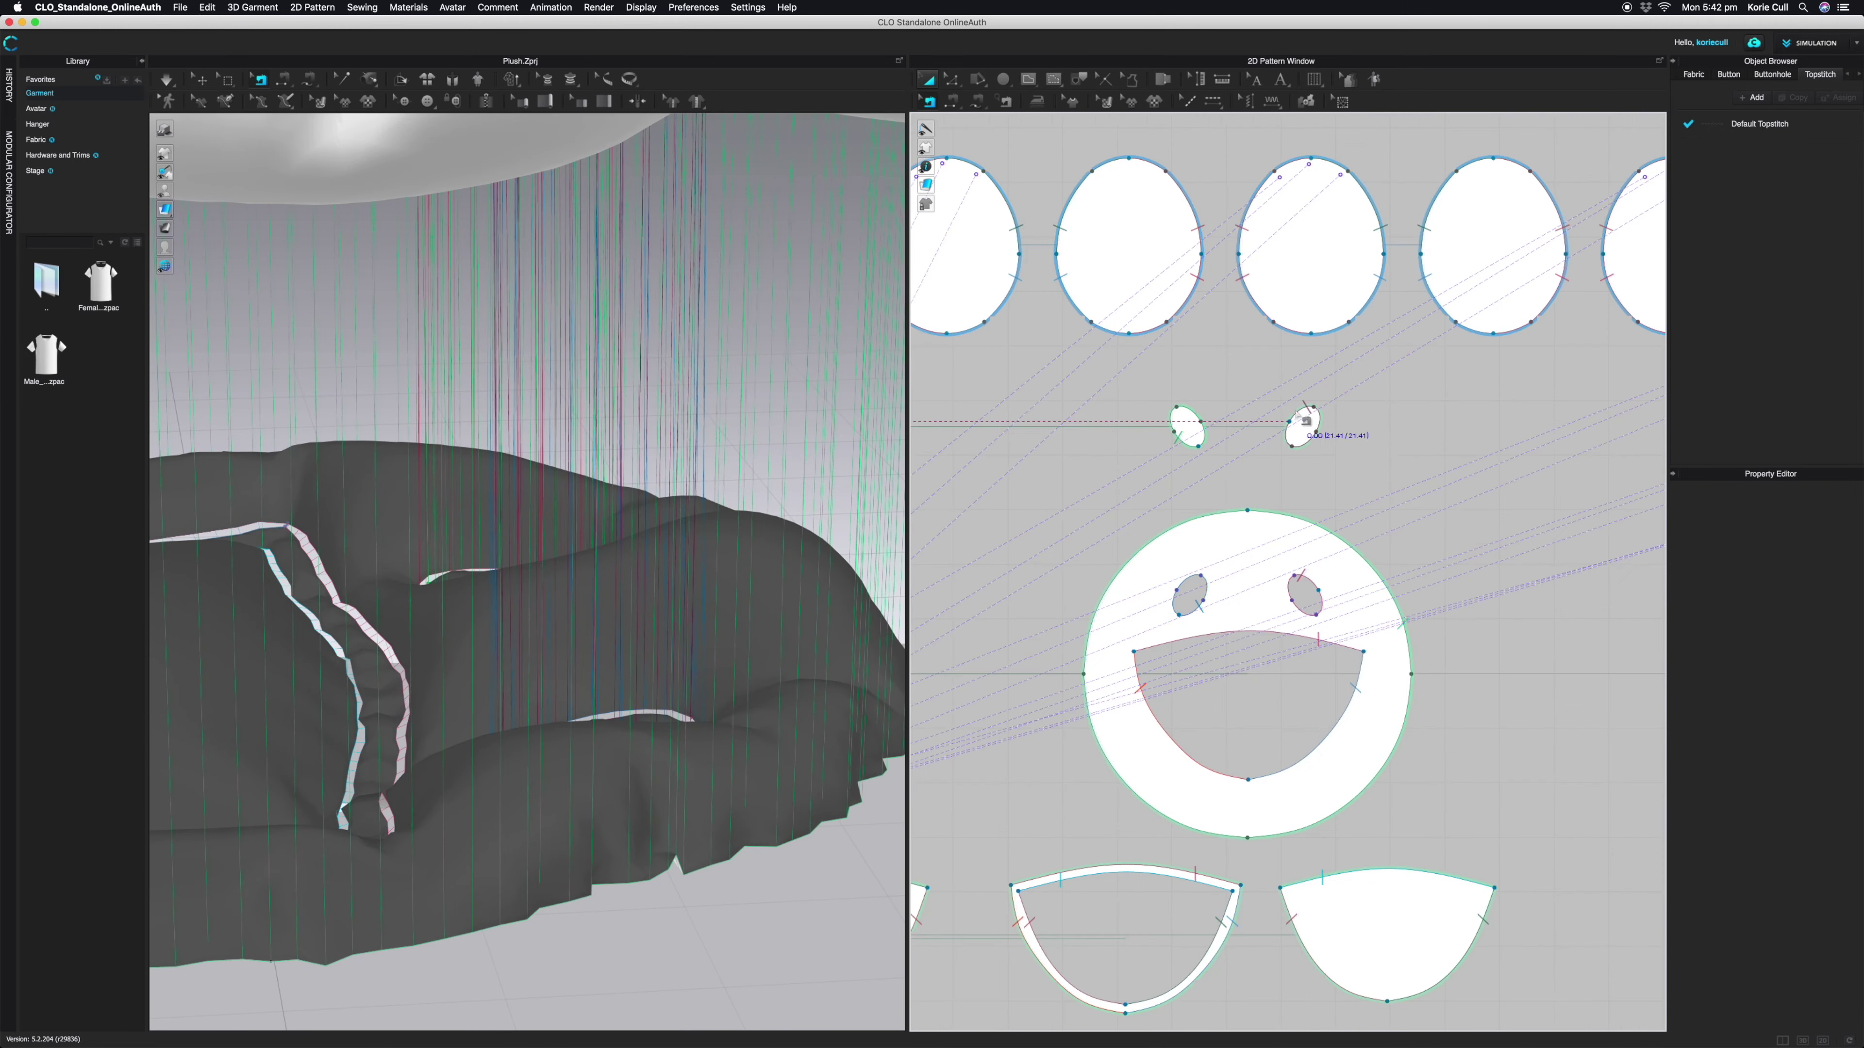
click(1319, 587)
click(1196, 586)
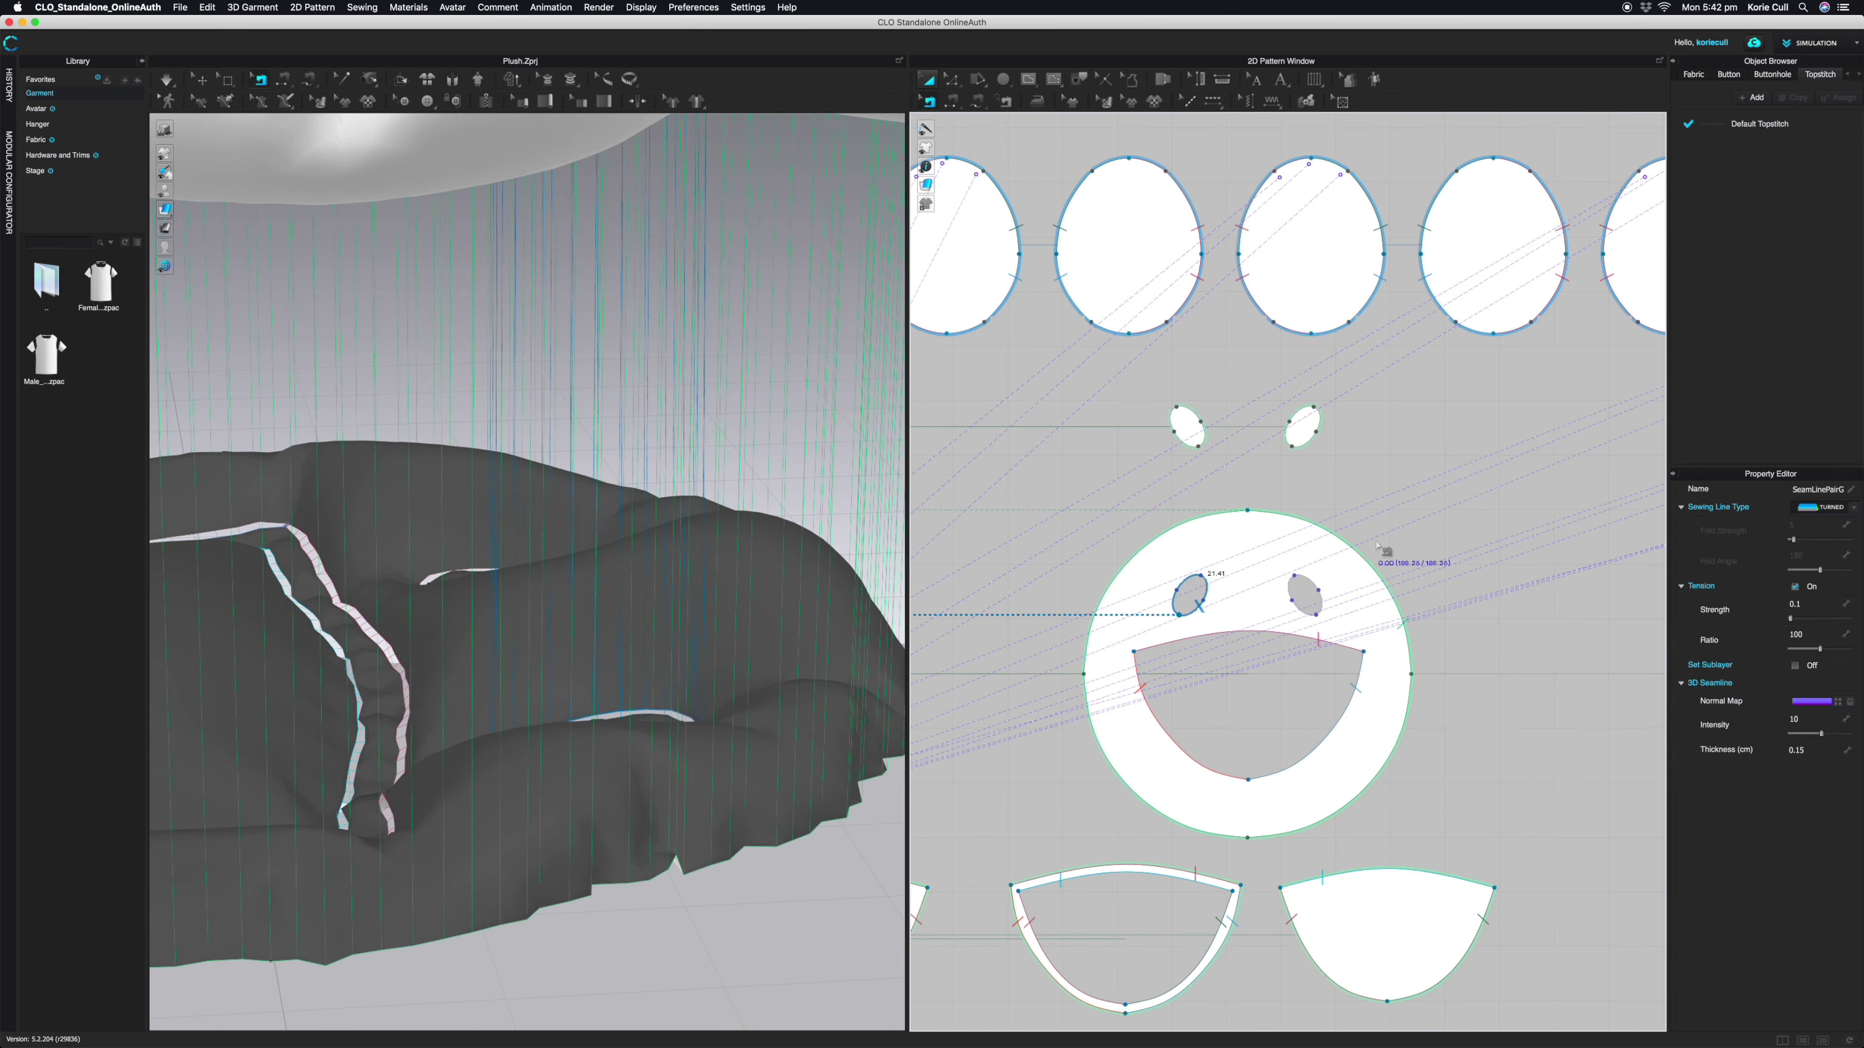
right_drag(806, 659, 707, 619)
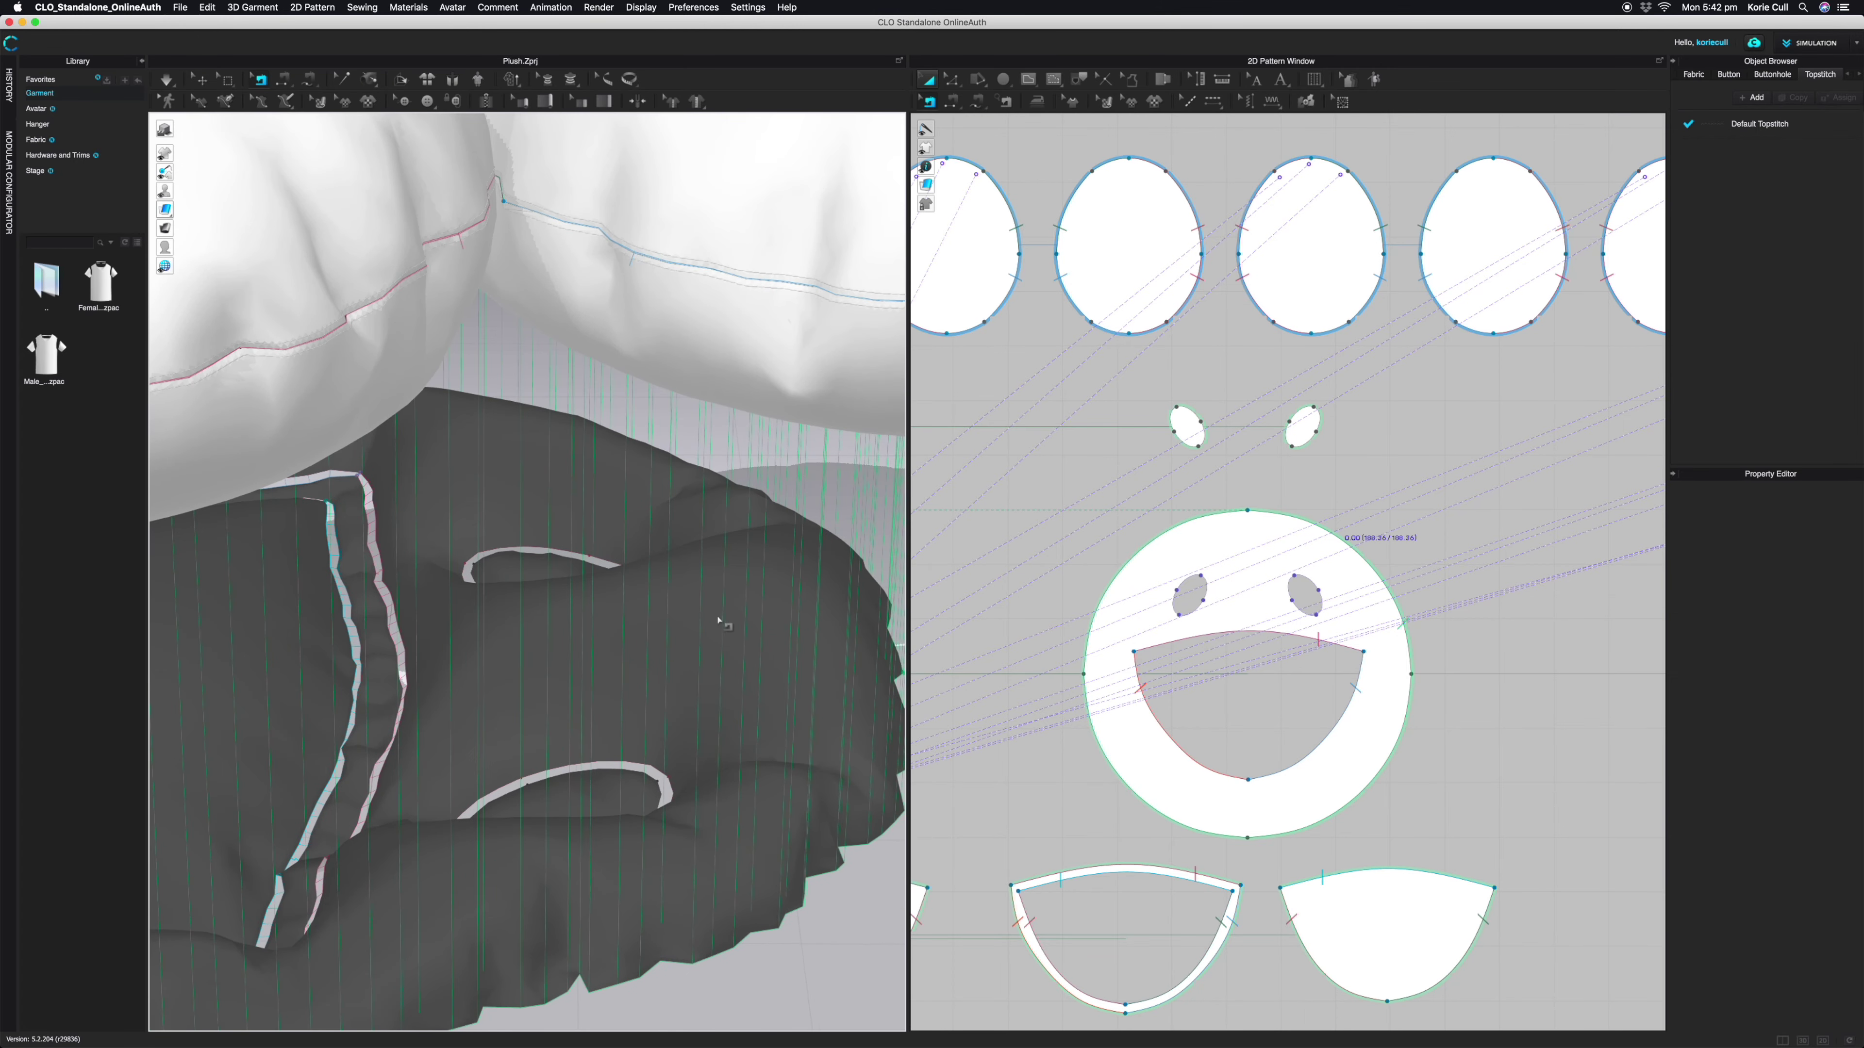
Step: Segment-sew the small left eye piece's edge to the face's left eye hole
key(super+z)
key(super+z)
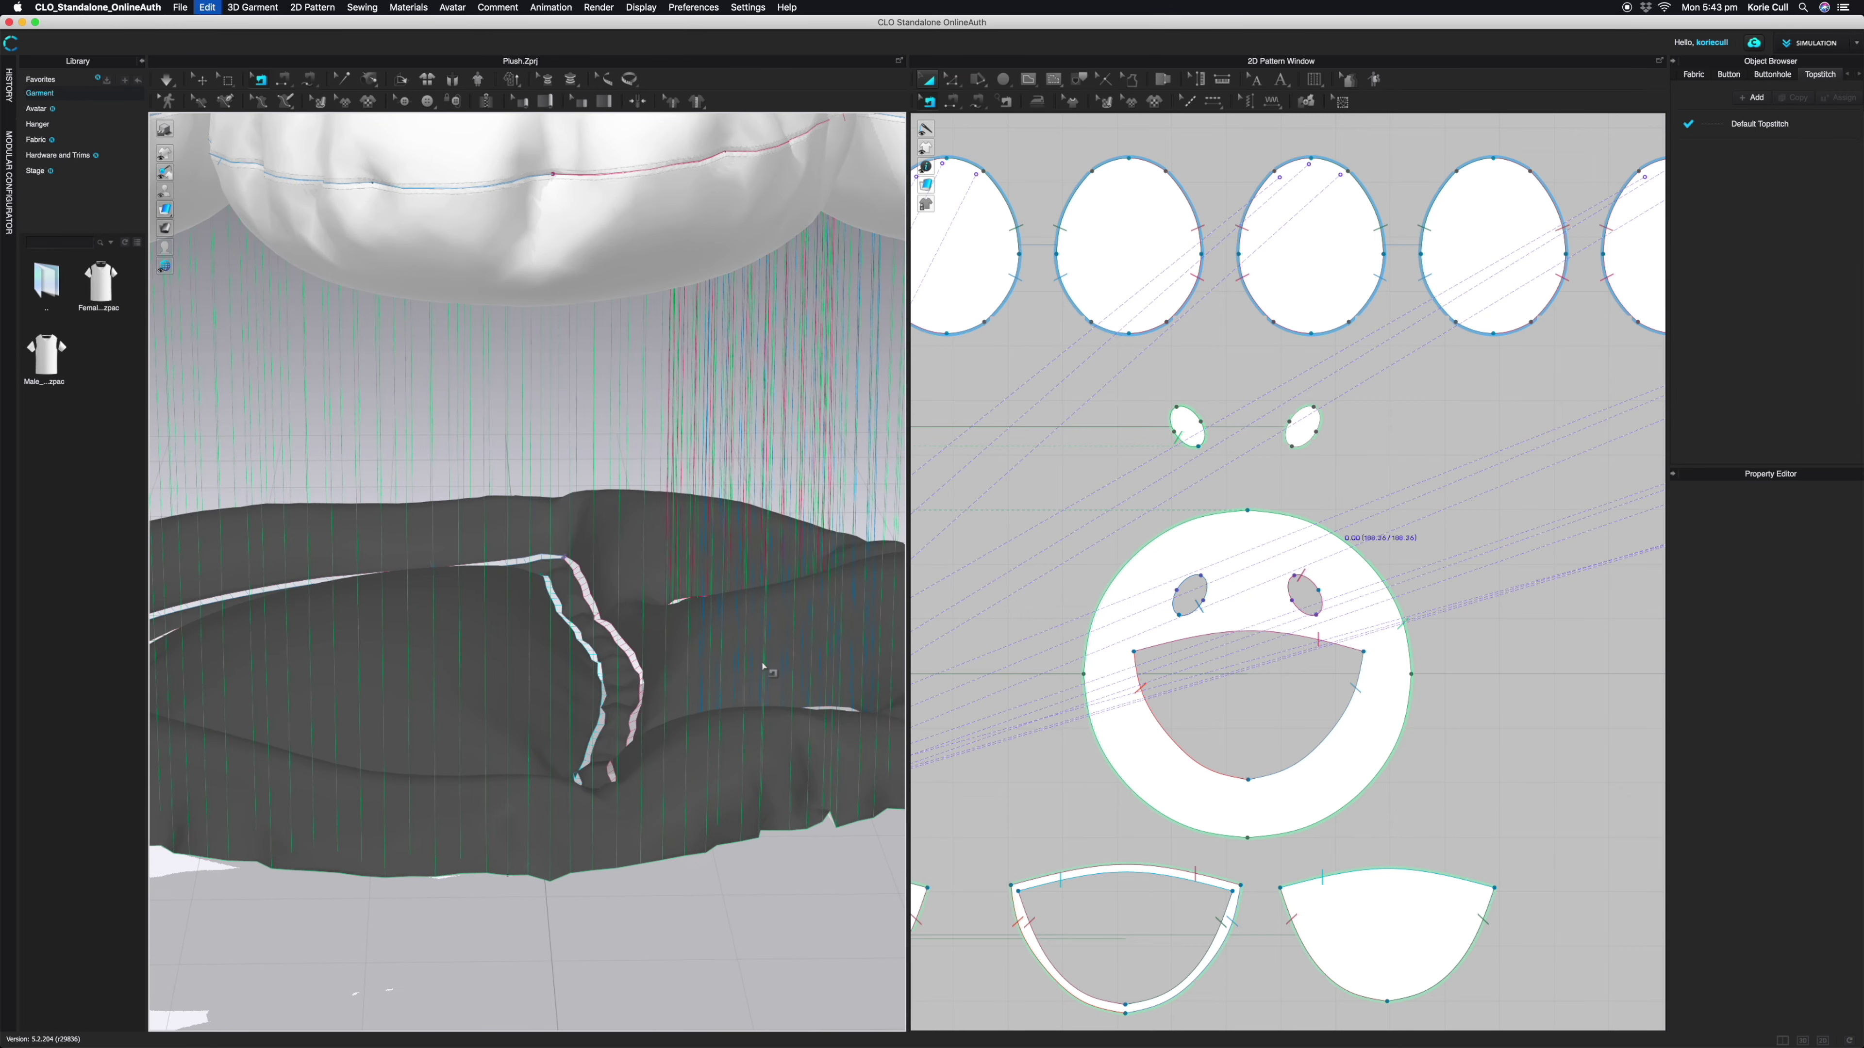
mouse_move(763, 668)
right_down()
mouse_move(653, 719)
mouse_move(602, 683)
right_up()
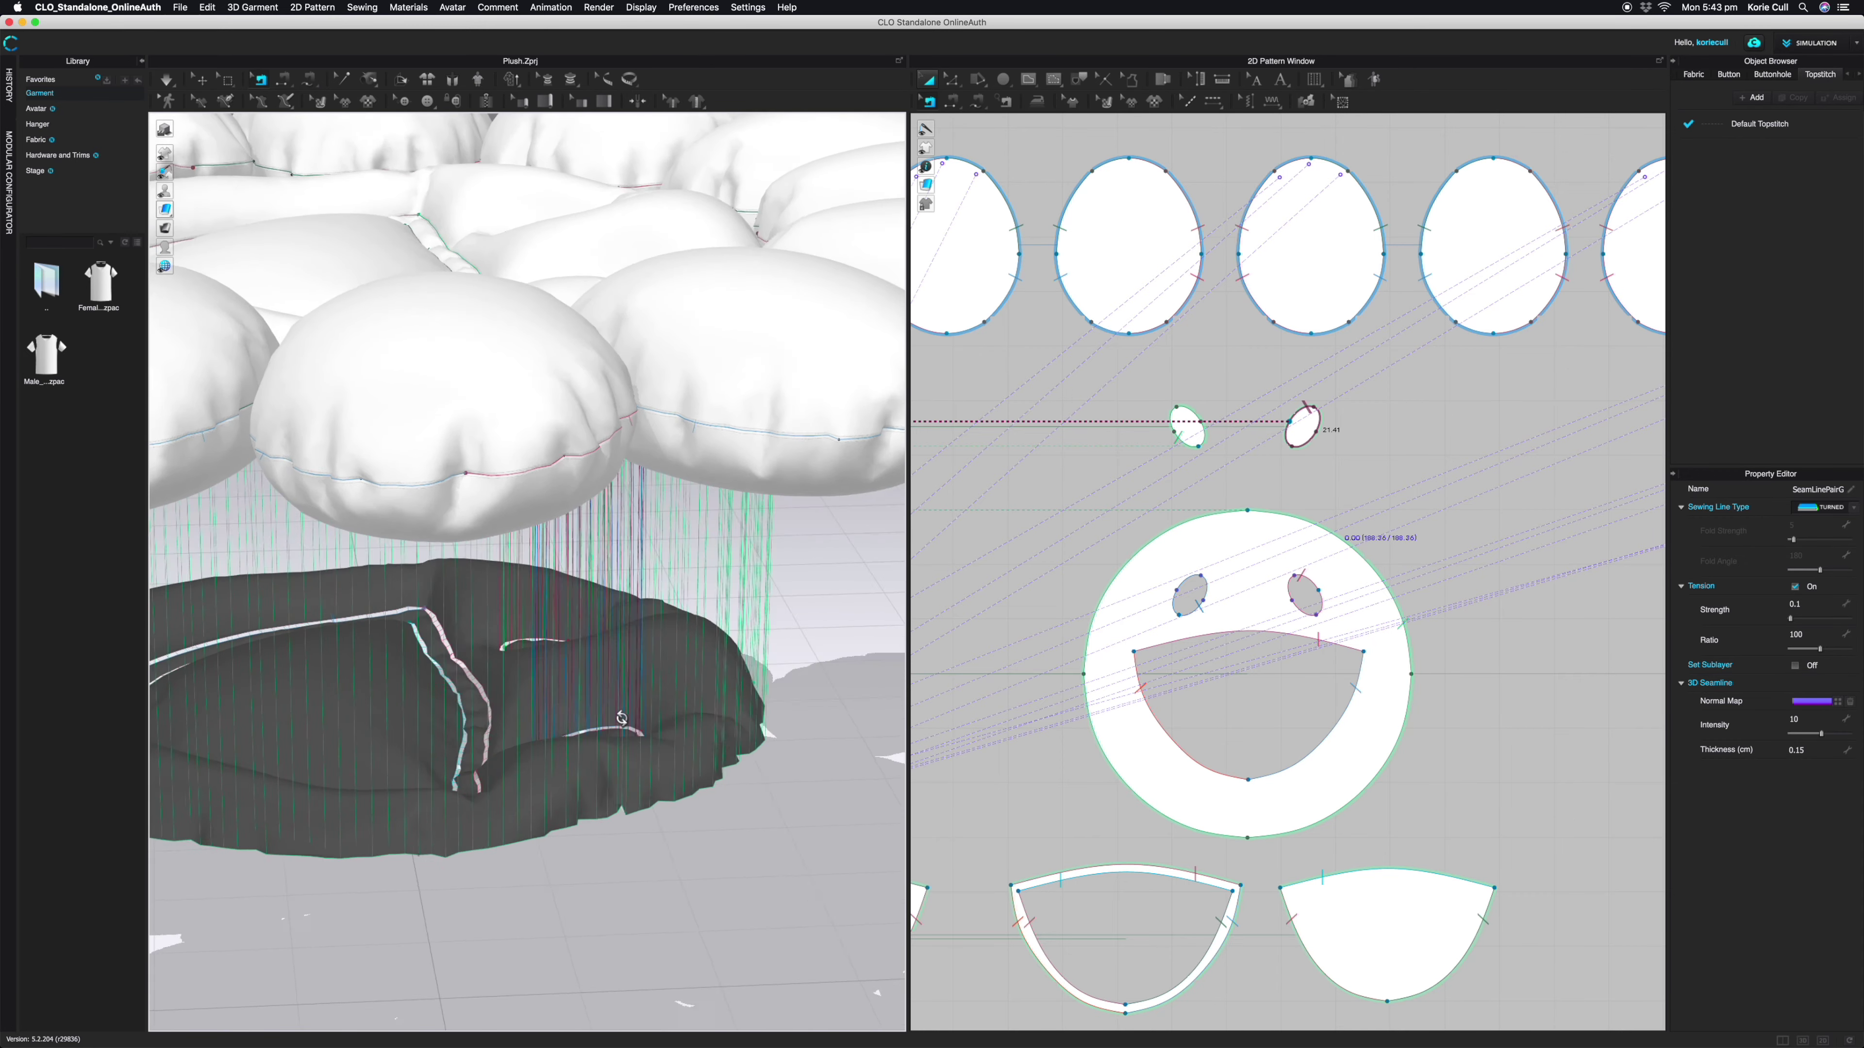
click(1190, 448)
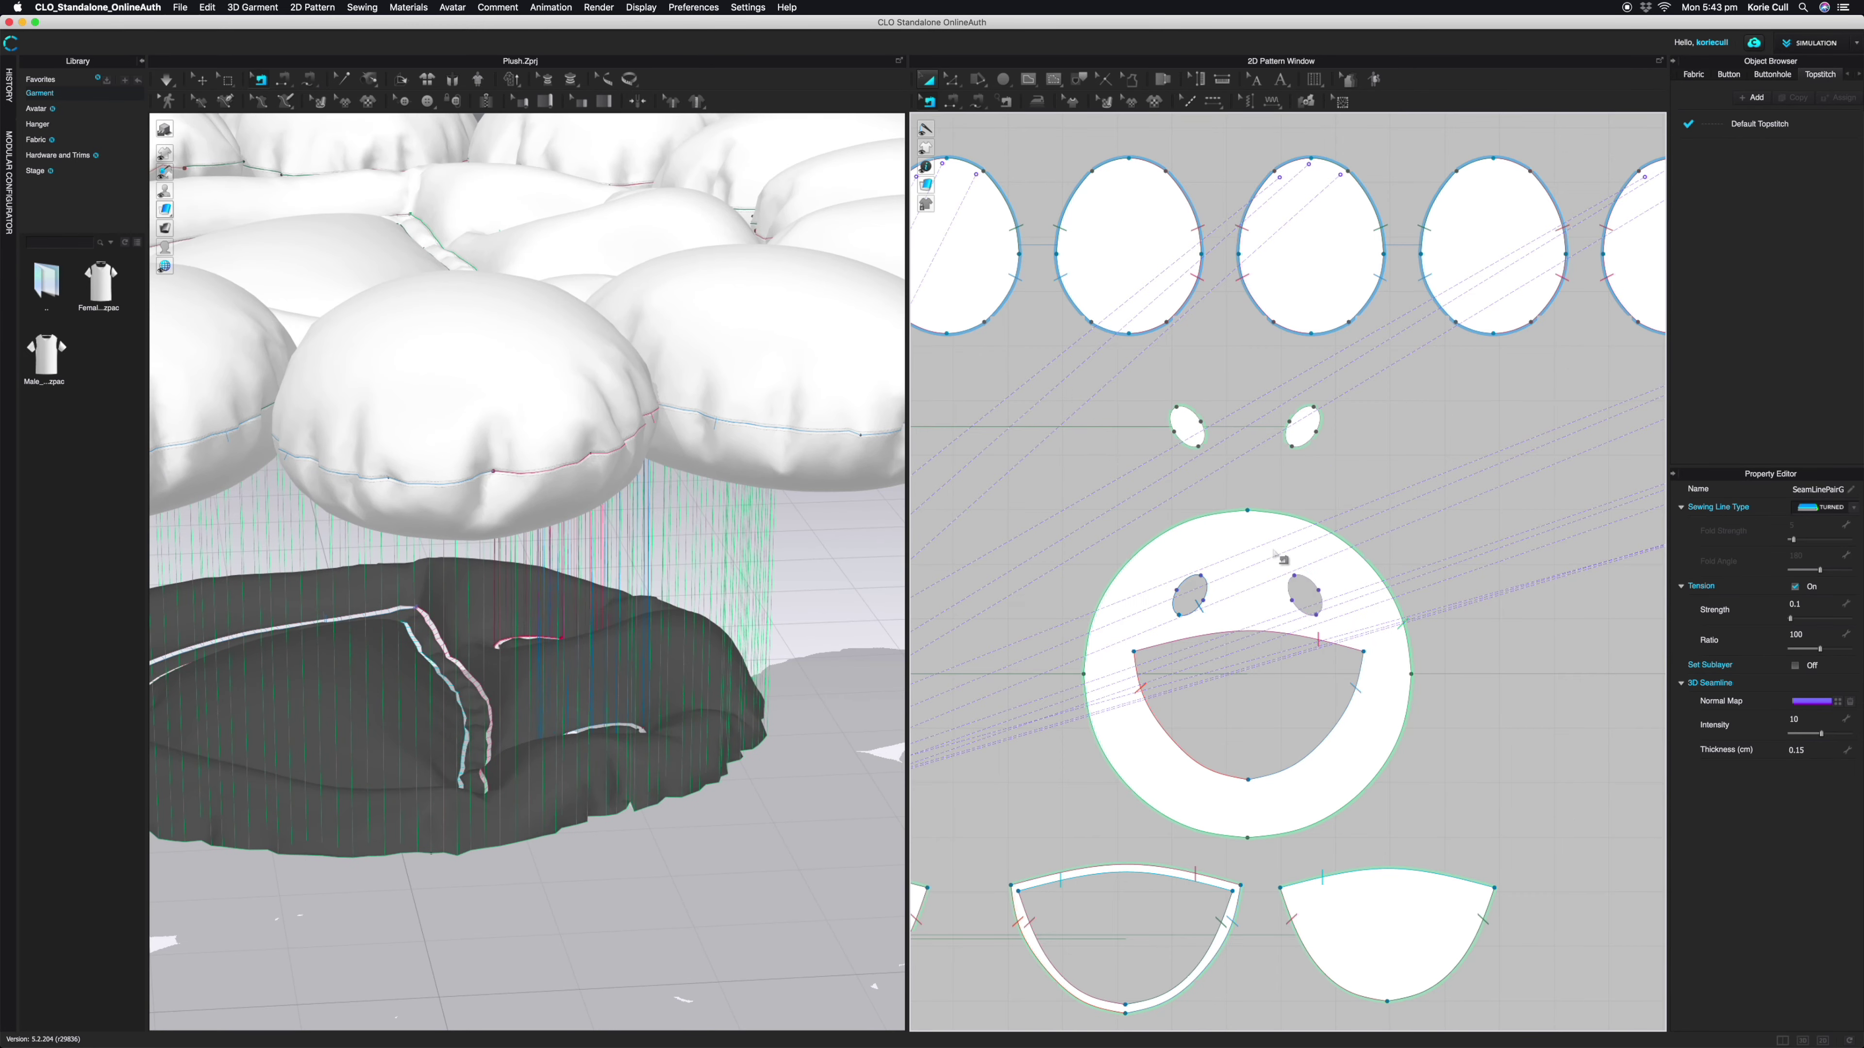
right_drag(622, 701, 723, 690)
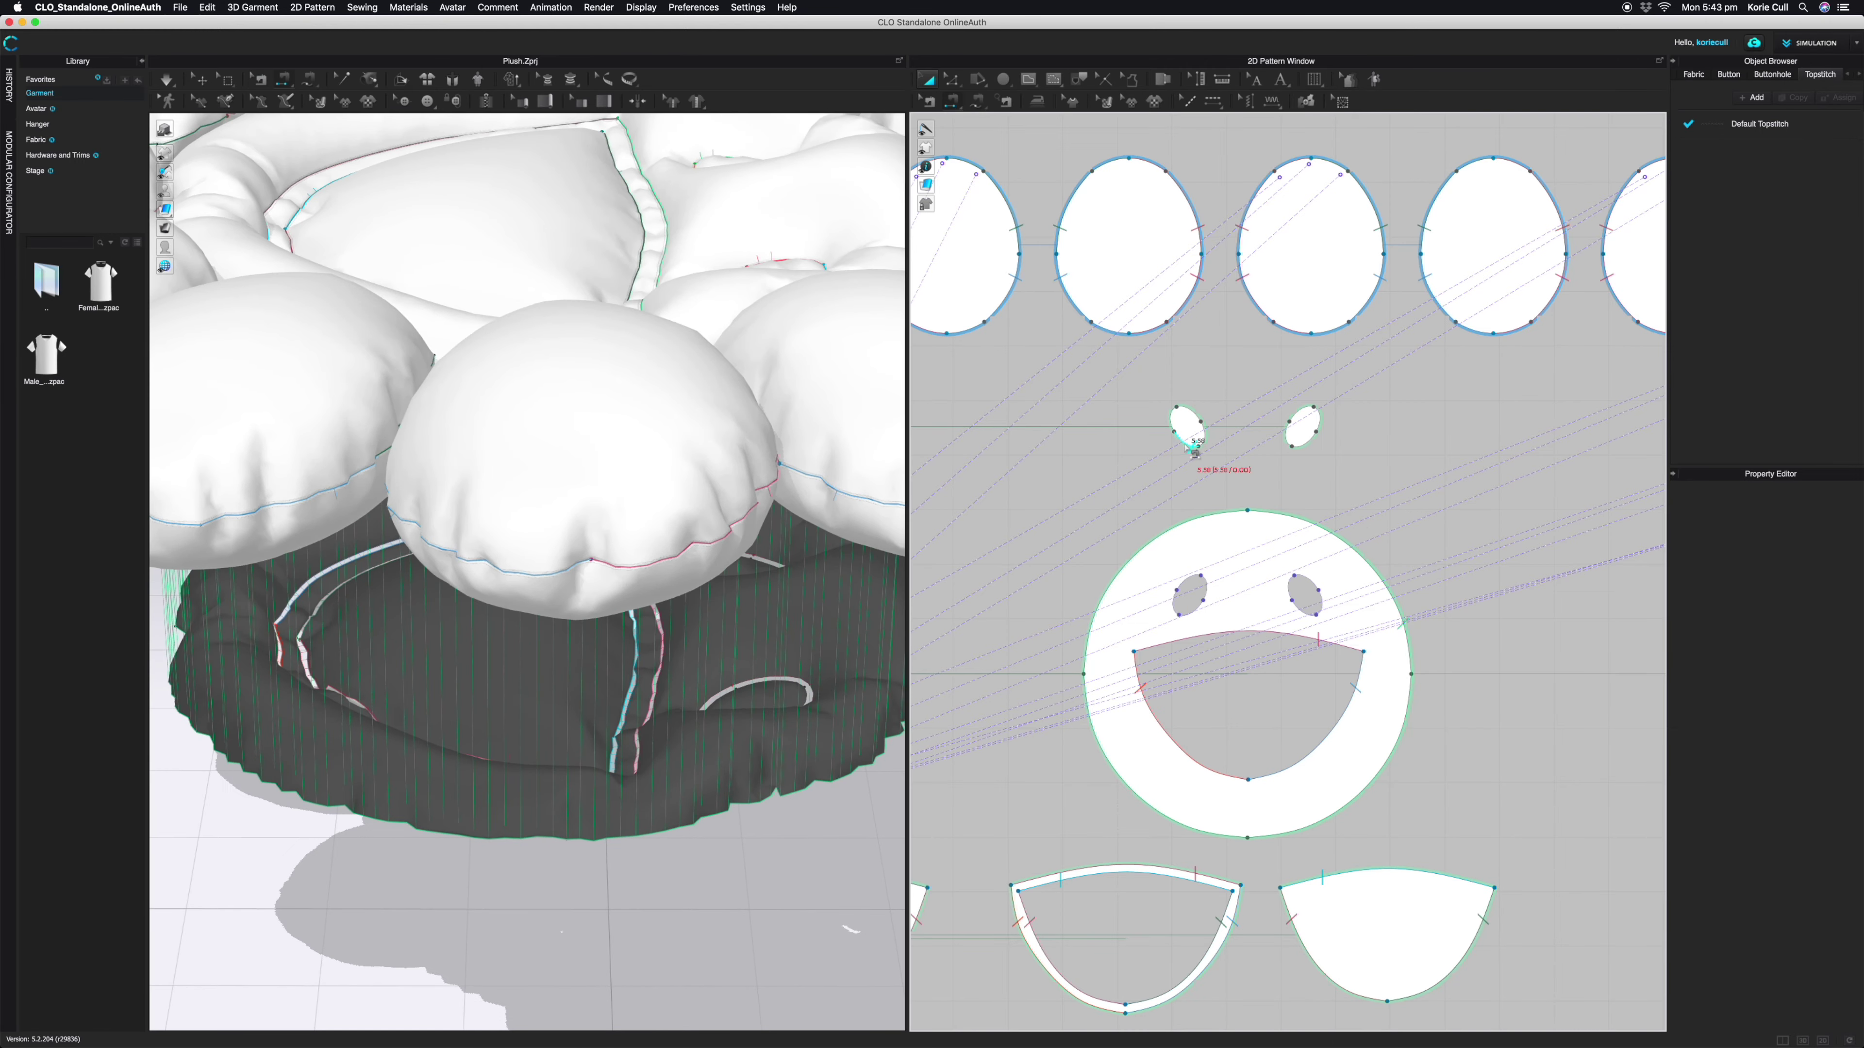
click(1177, 436)
right_drag(844, 595, 591, 575)
Step: Sew the left eye piece into its eye hole on the face
scroll(591, 575, up, 5)
scroll(591, 575, down, 5)
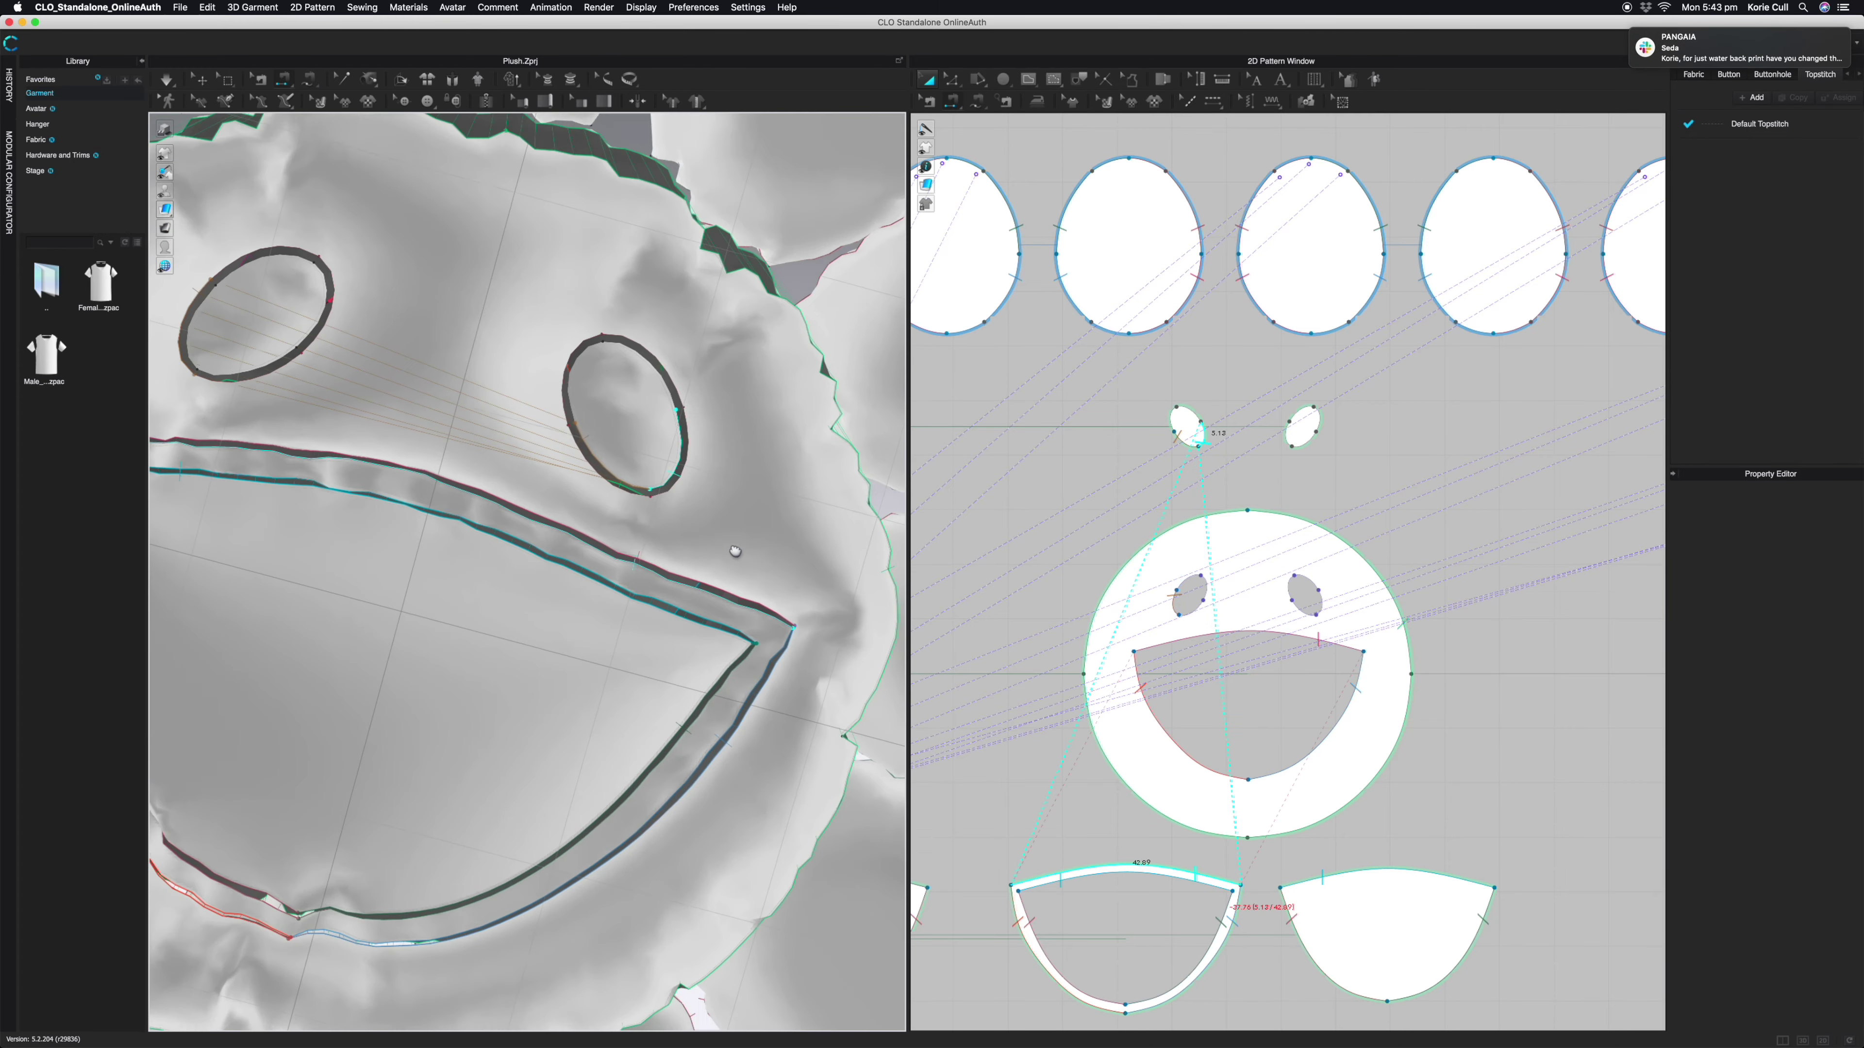
scroll(653, 444, up, 5)
scroll(653, 441, up, 3)
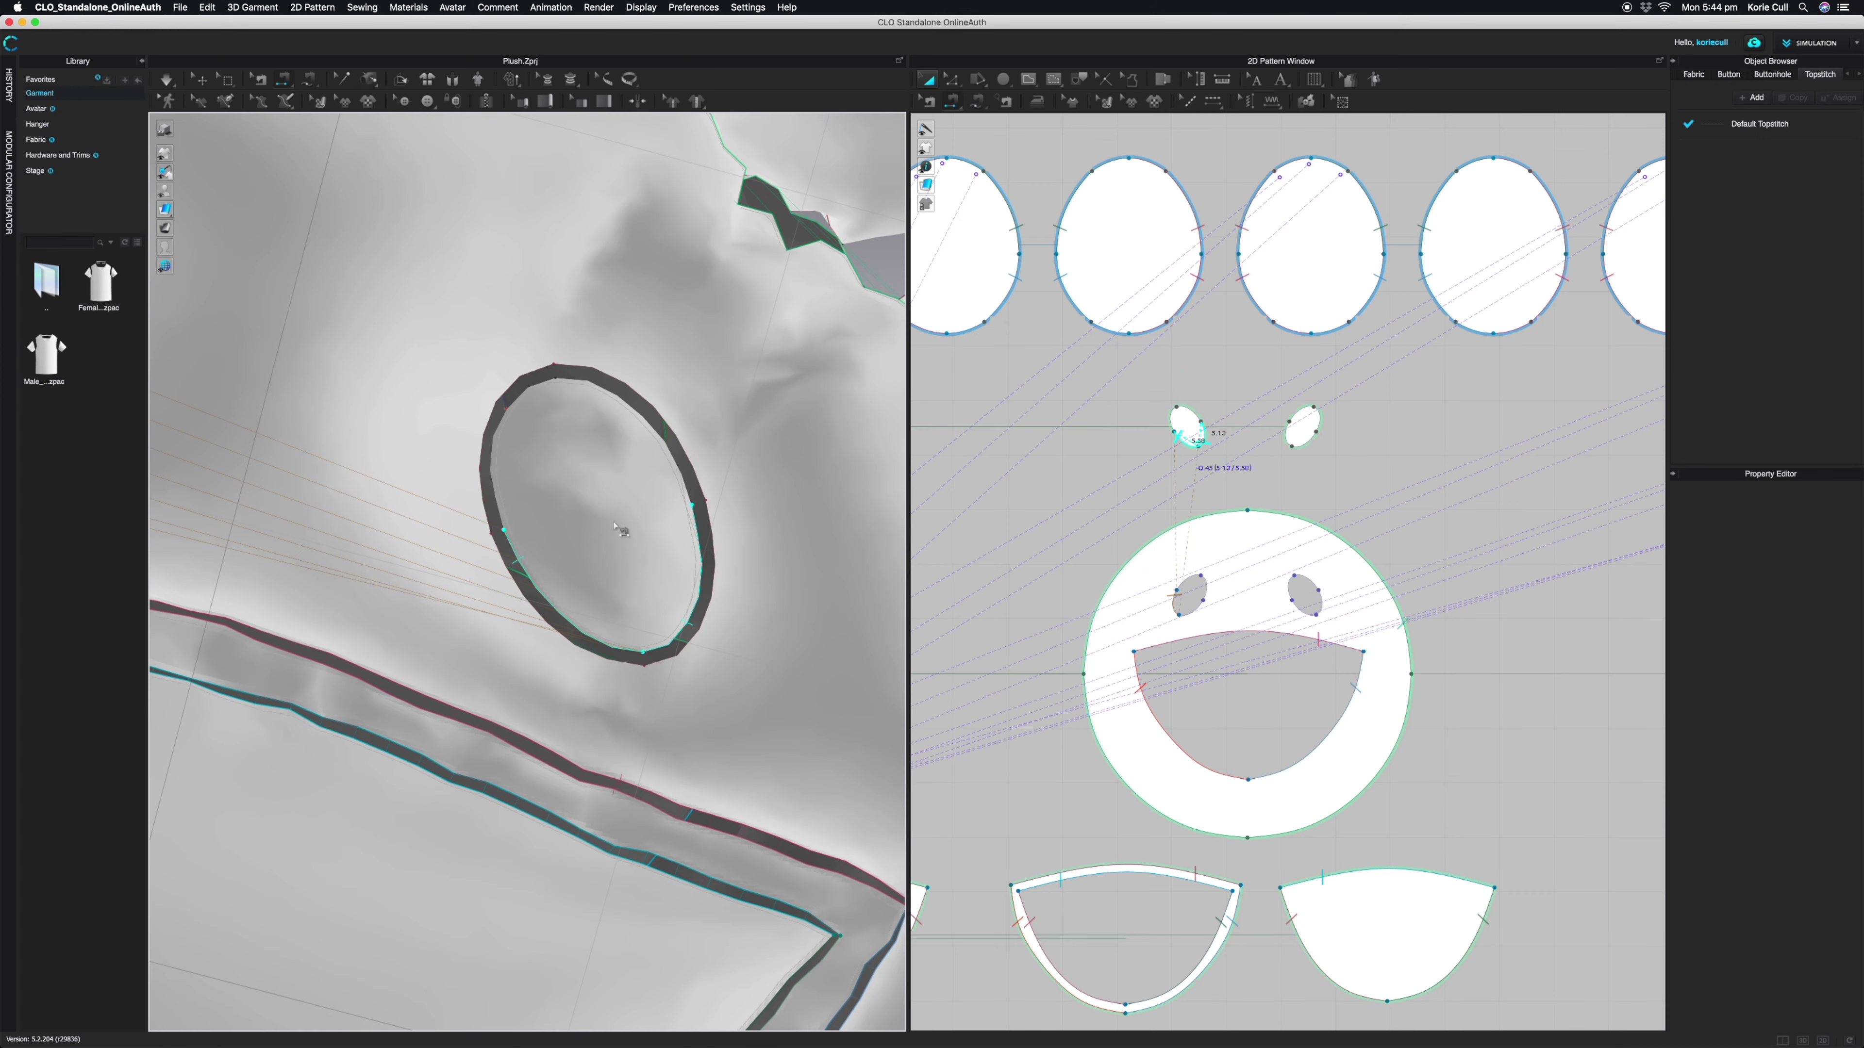
right_drag(623, 529, 646, 470)
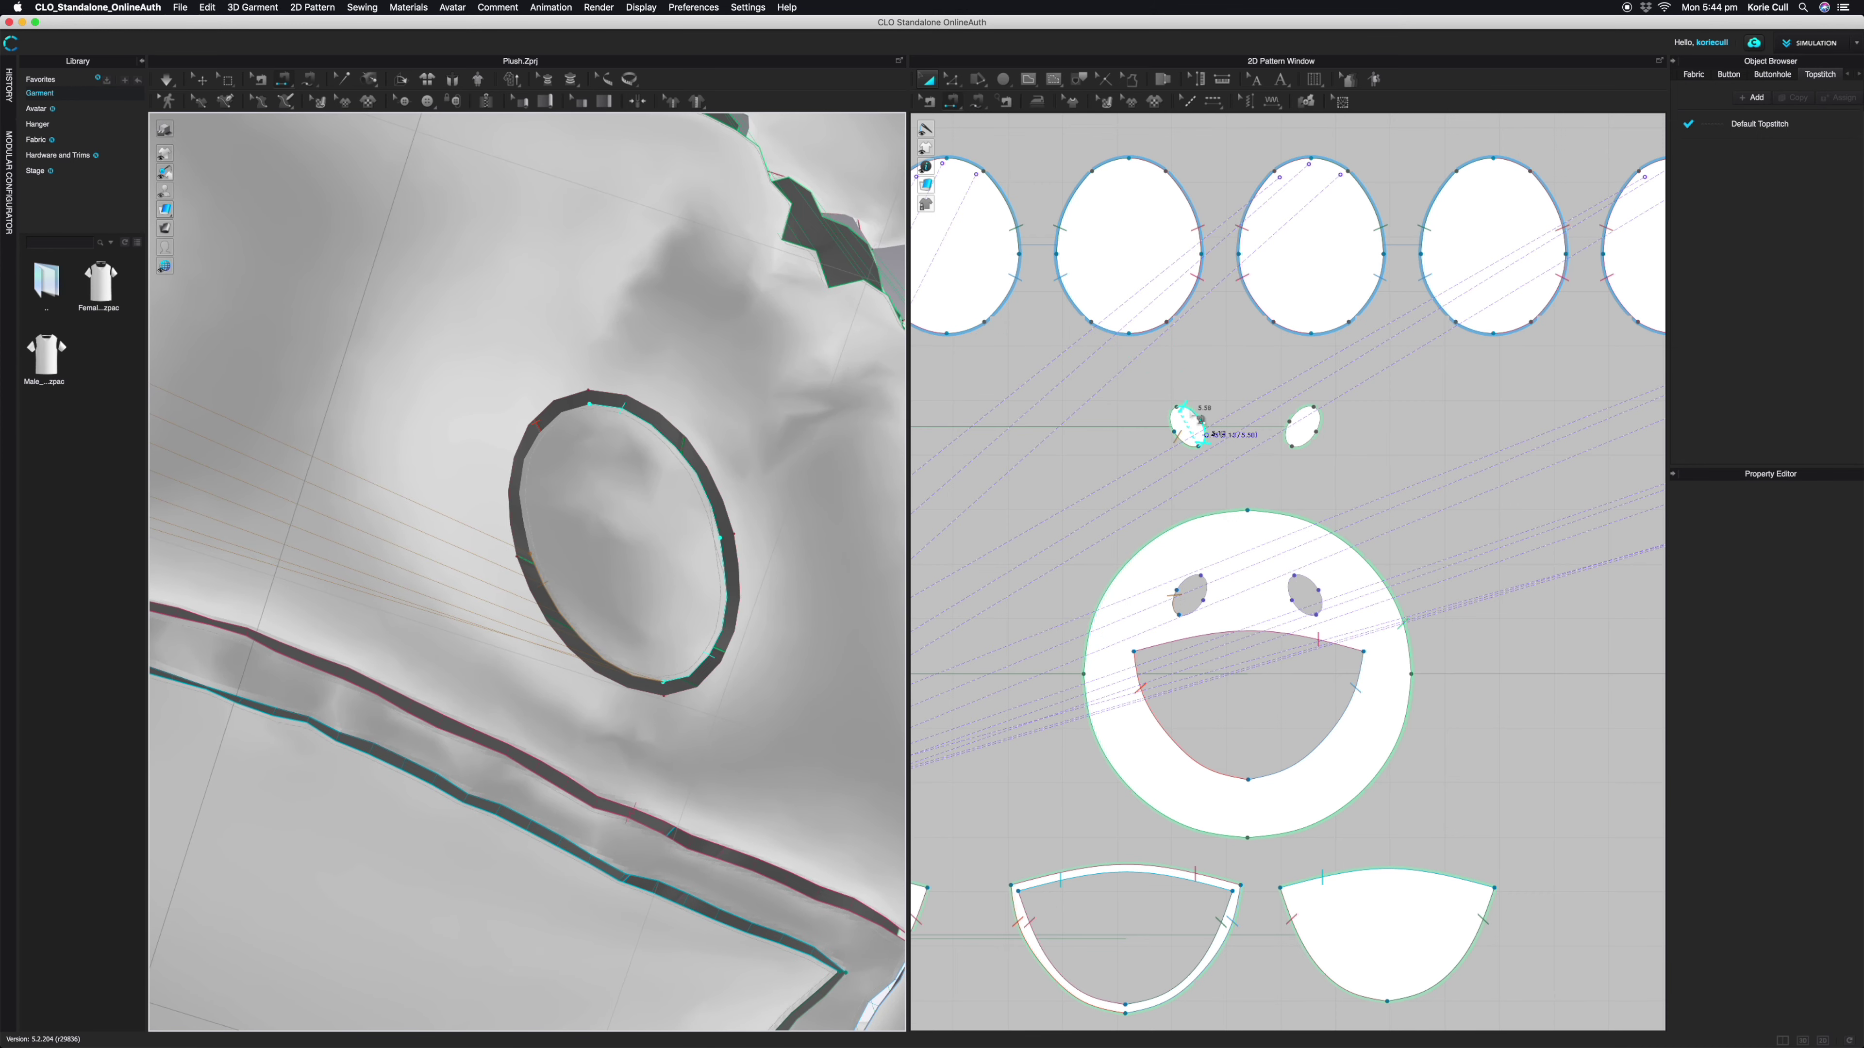
click(1216, 592)
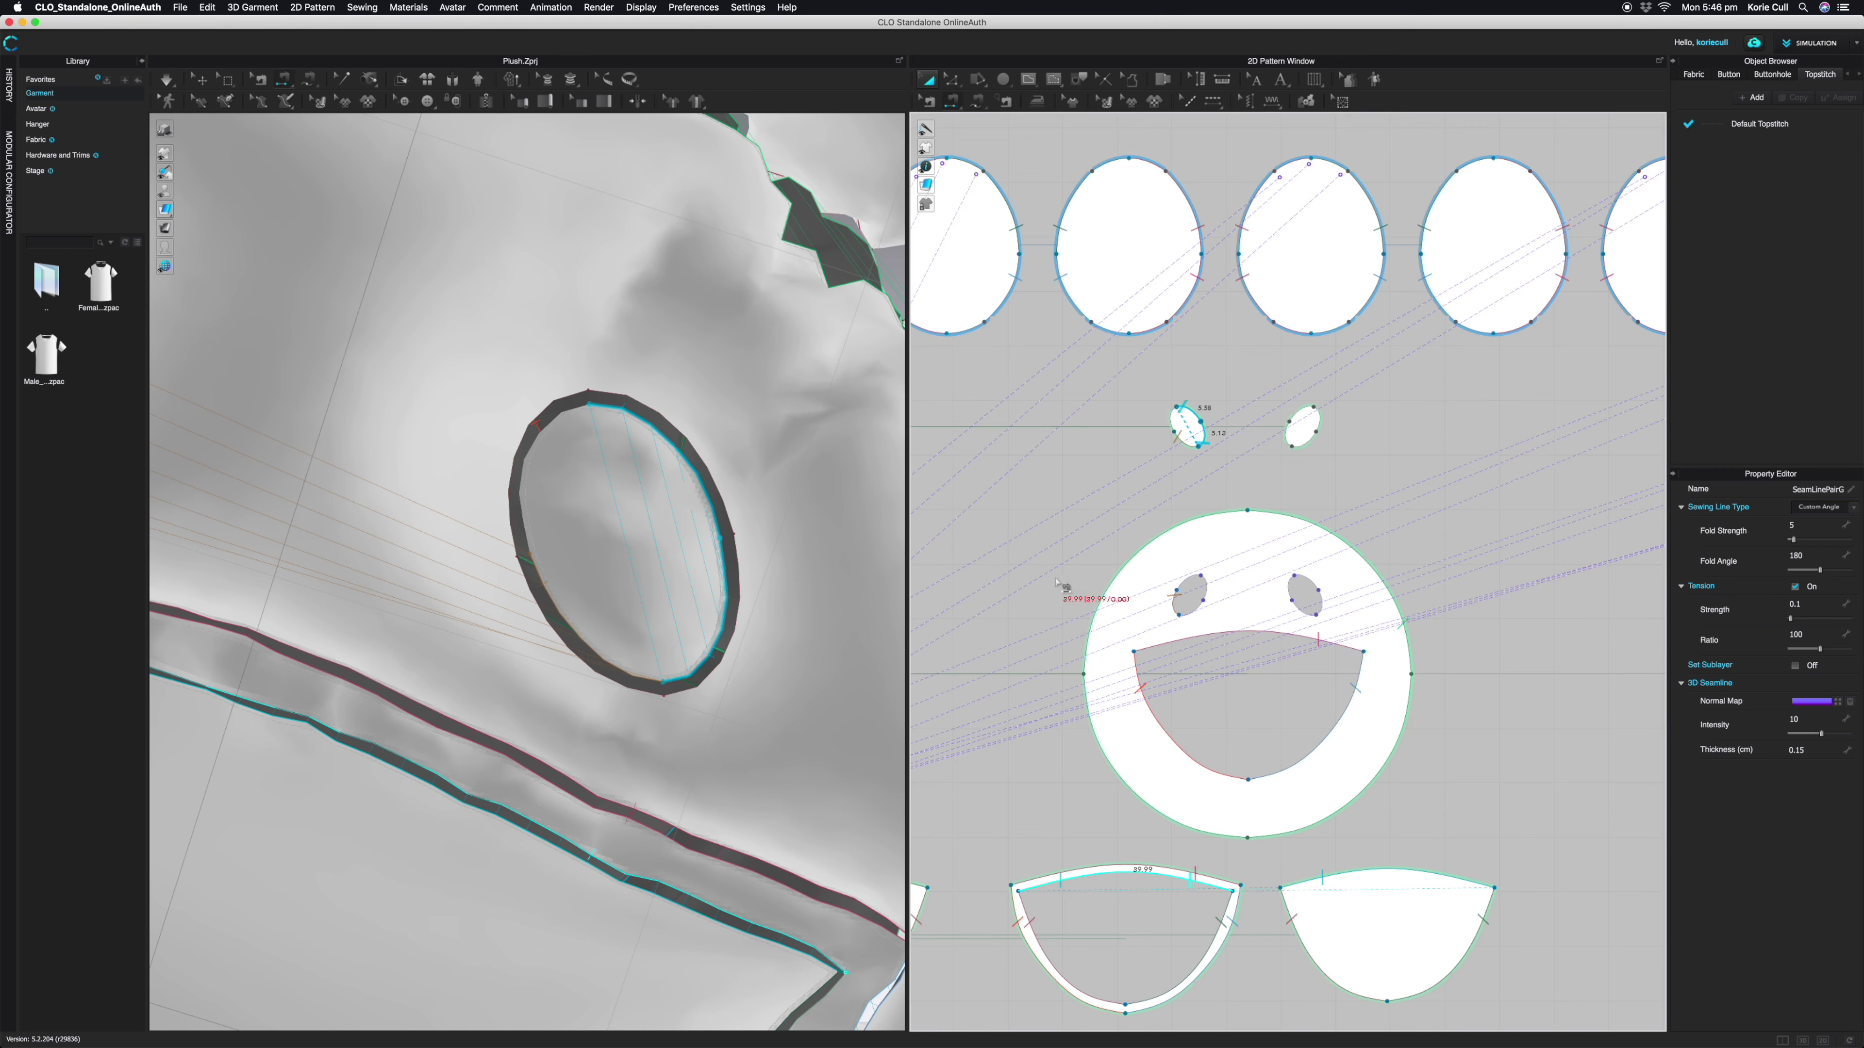
scroll(1247, 469, up, 3)
scroll(1313, 492, up, 3)
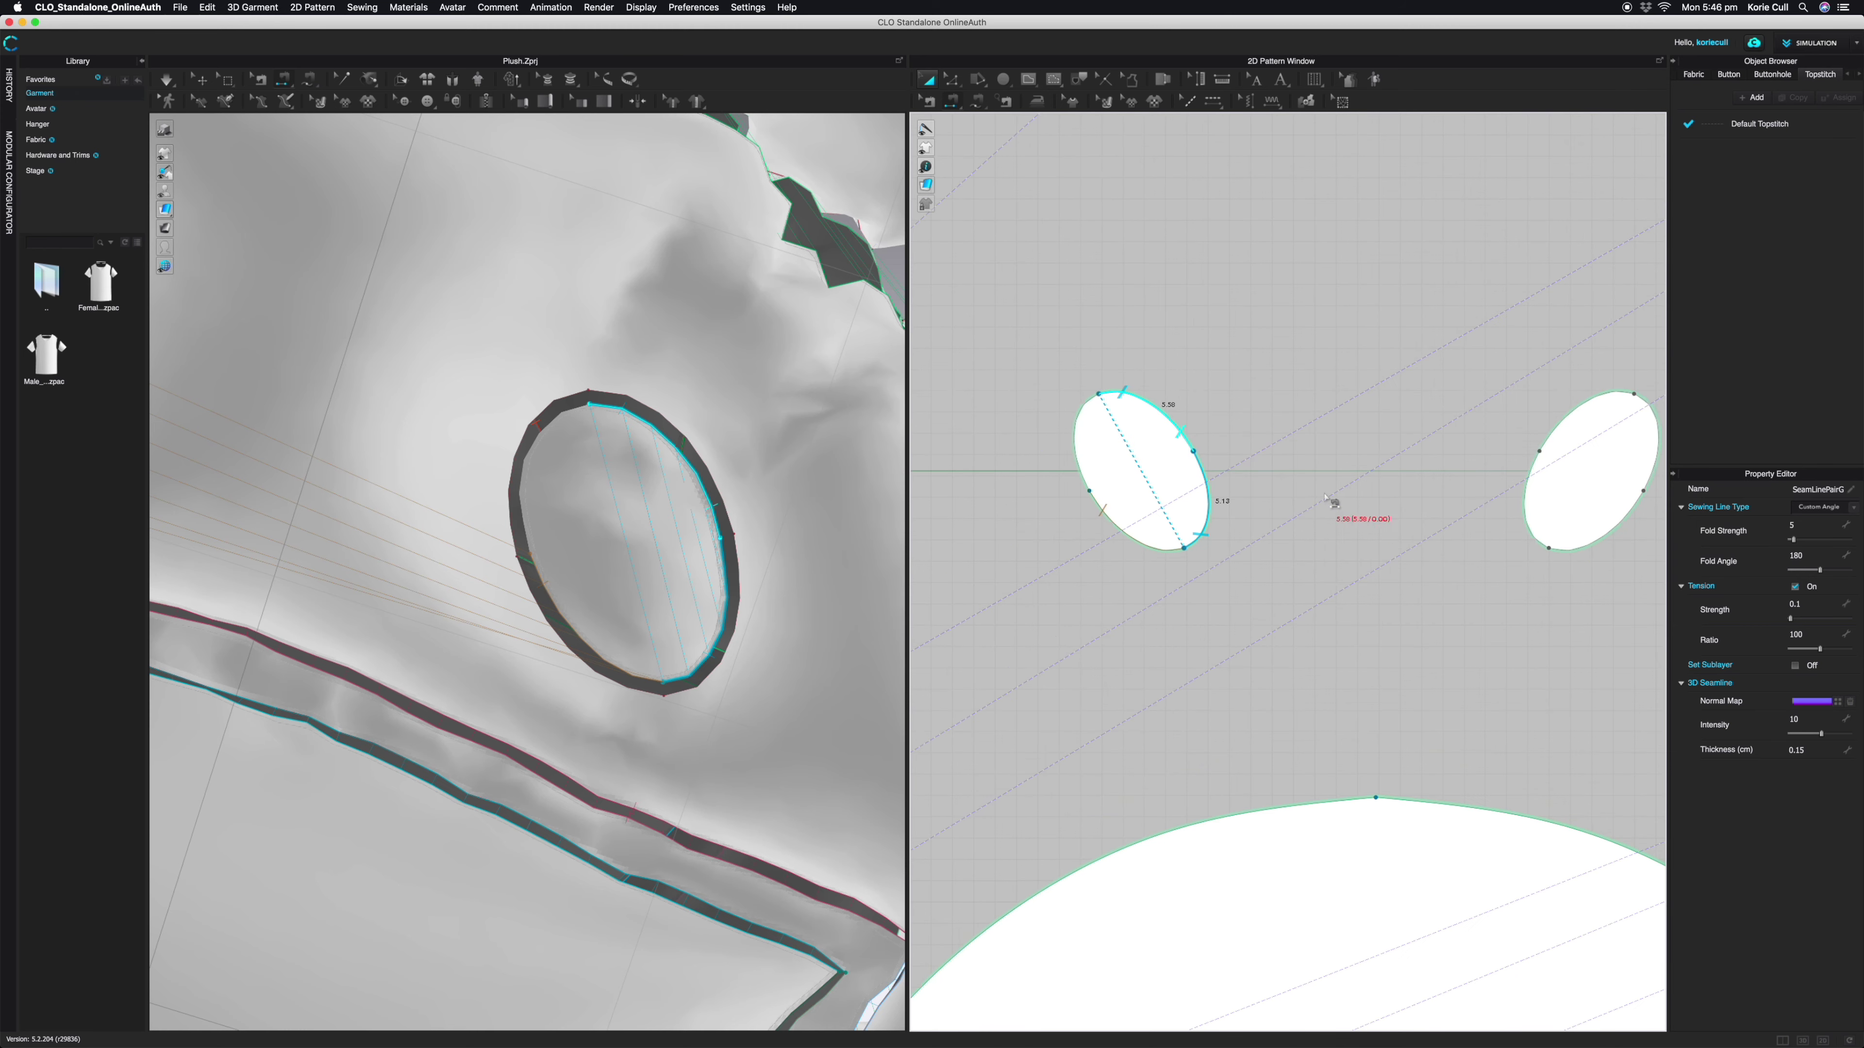
click(1290, 504)
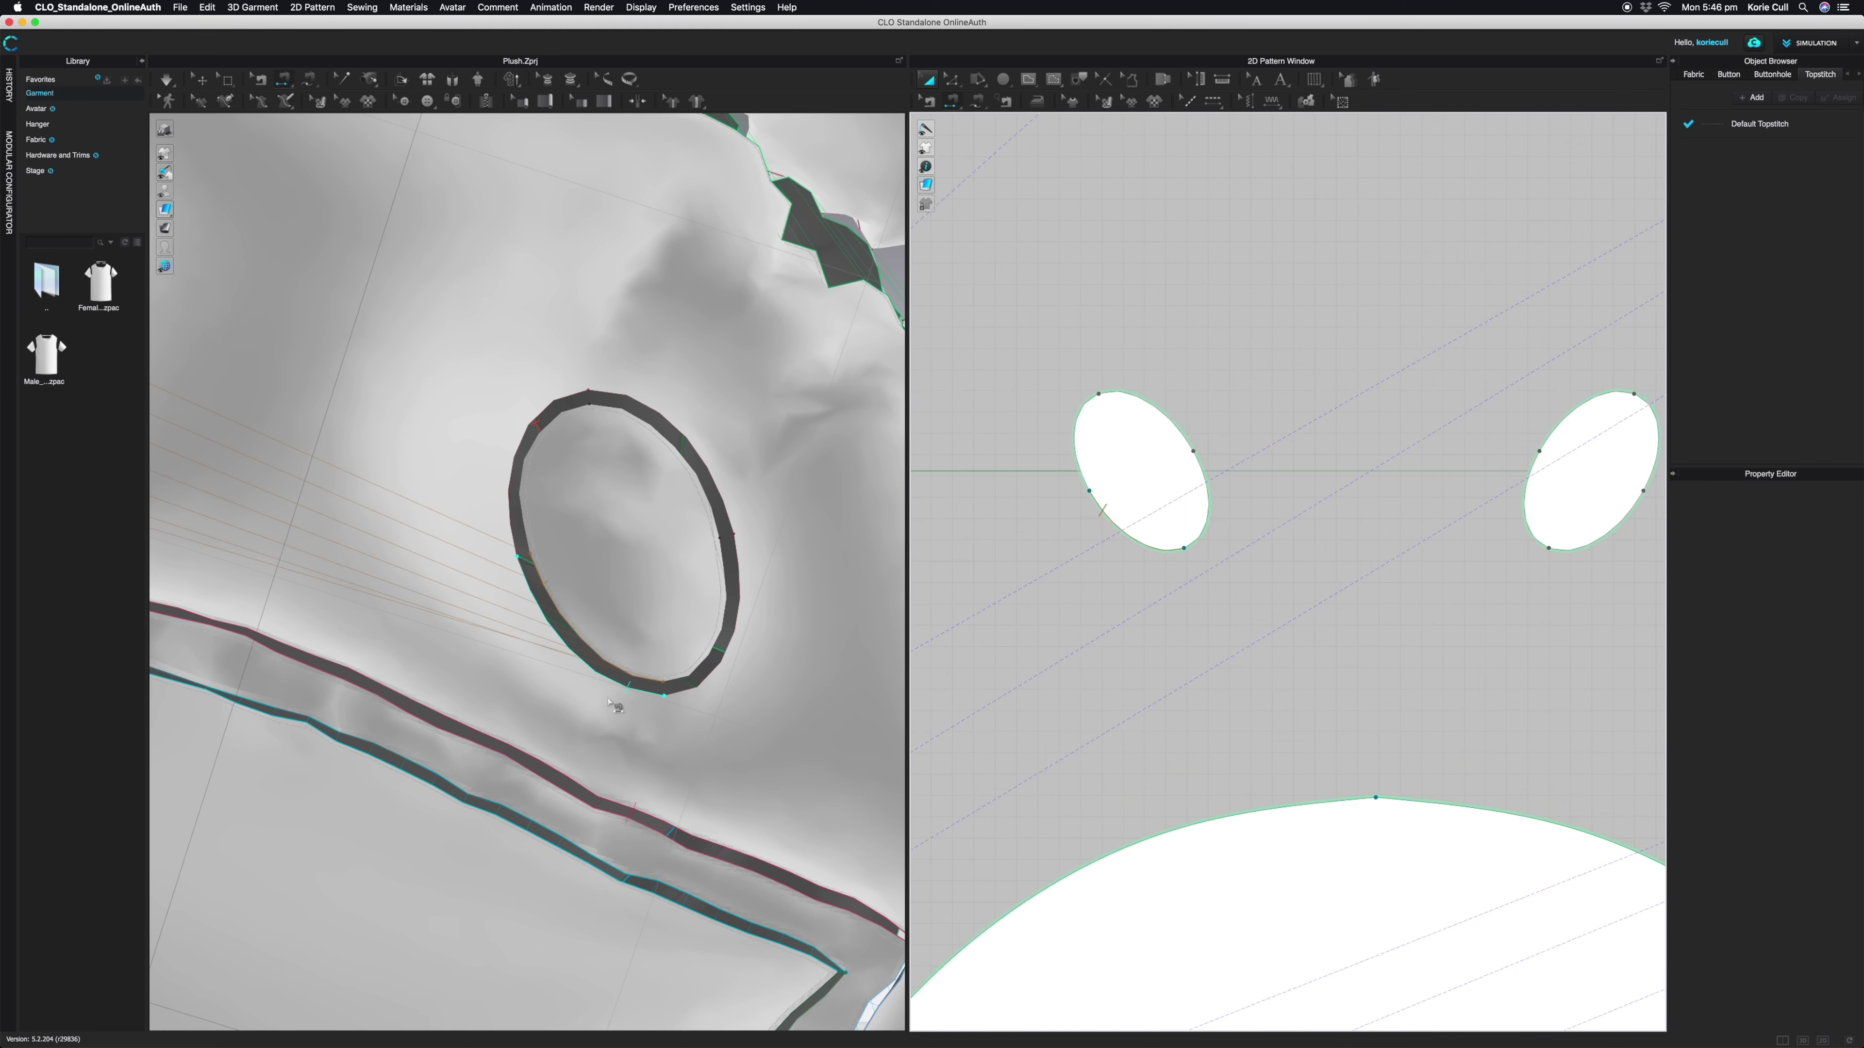
Step: Free-sew the right eye piece into the other eye hole and re-drape the plush
click(928, 100)
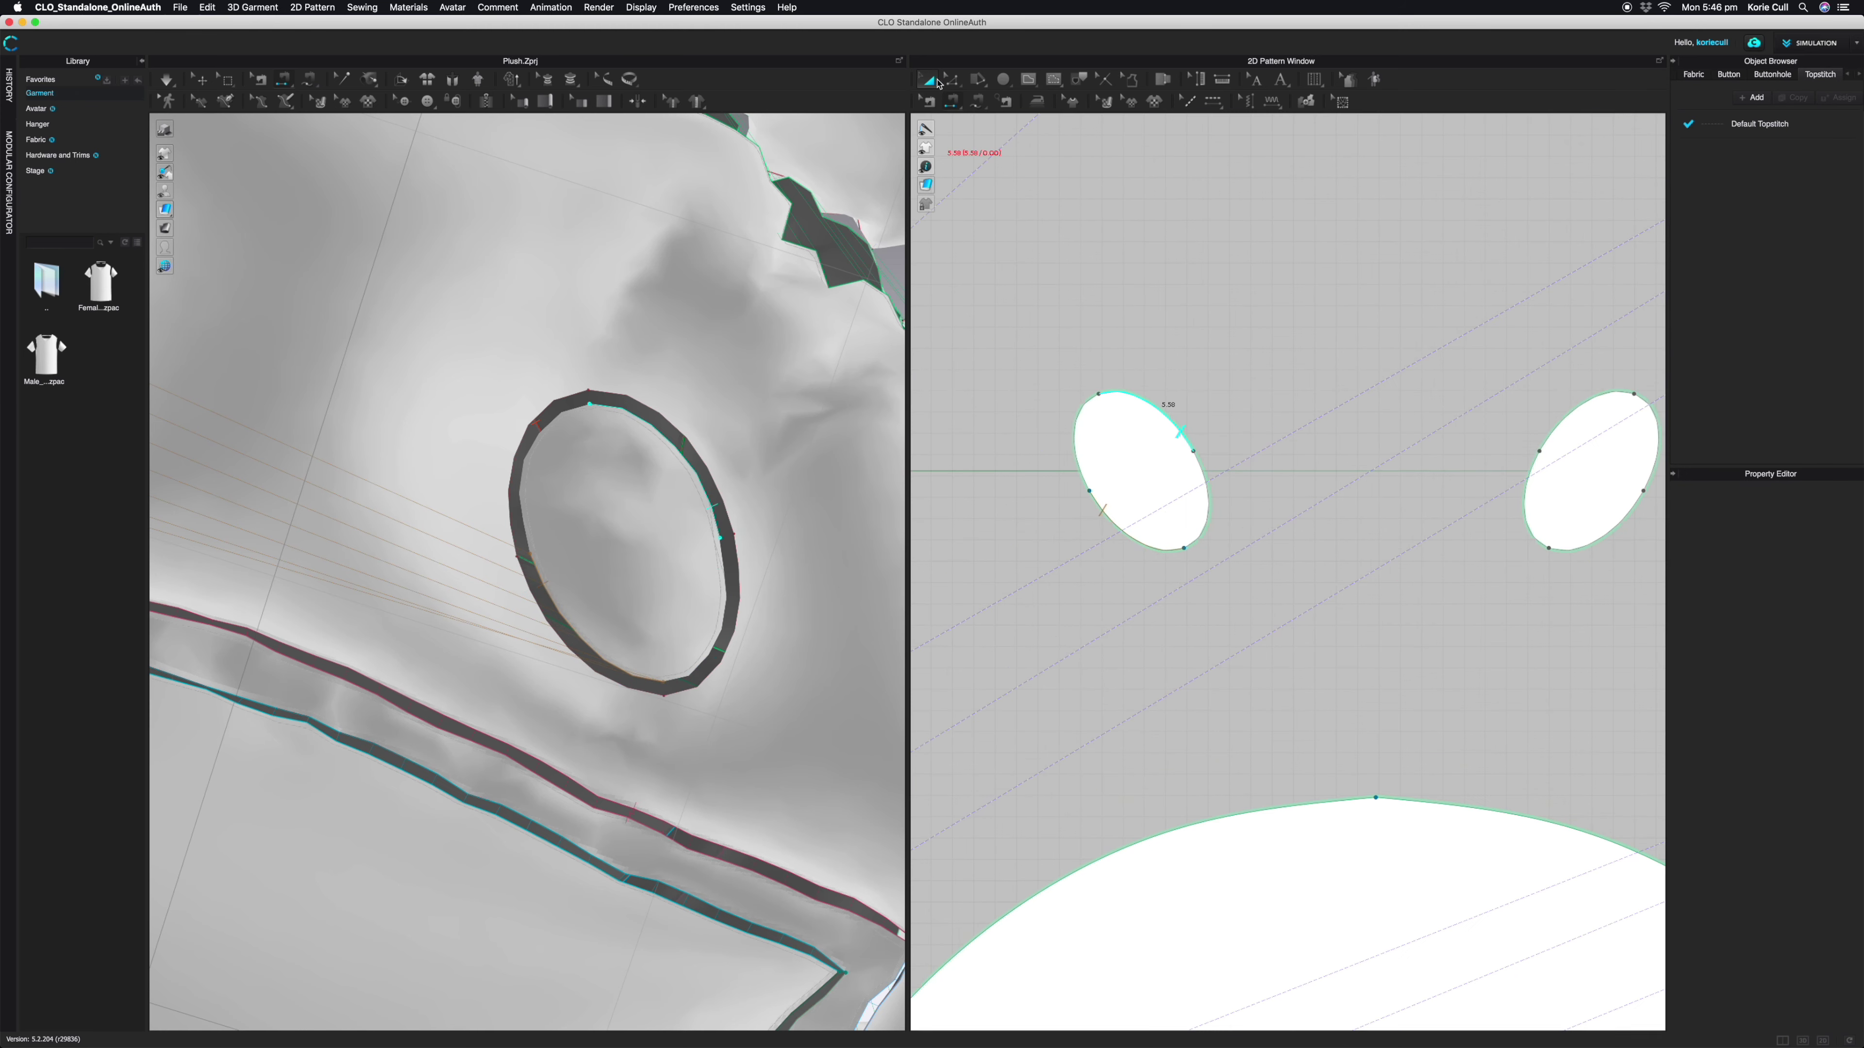
click(1143, 542)
click(634, 570)
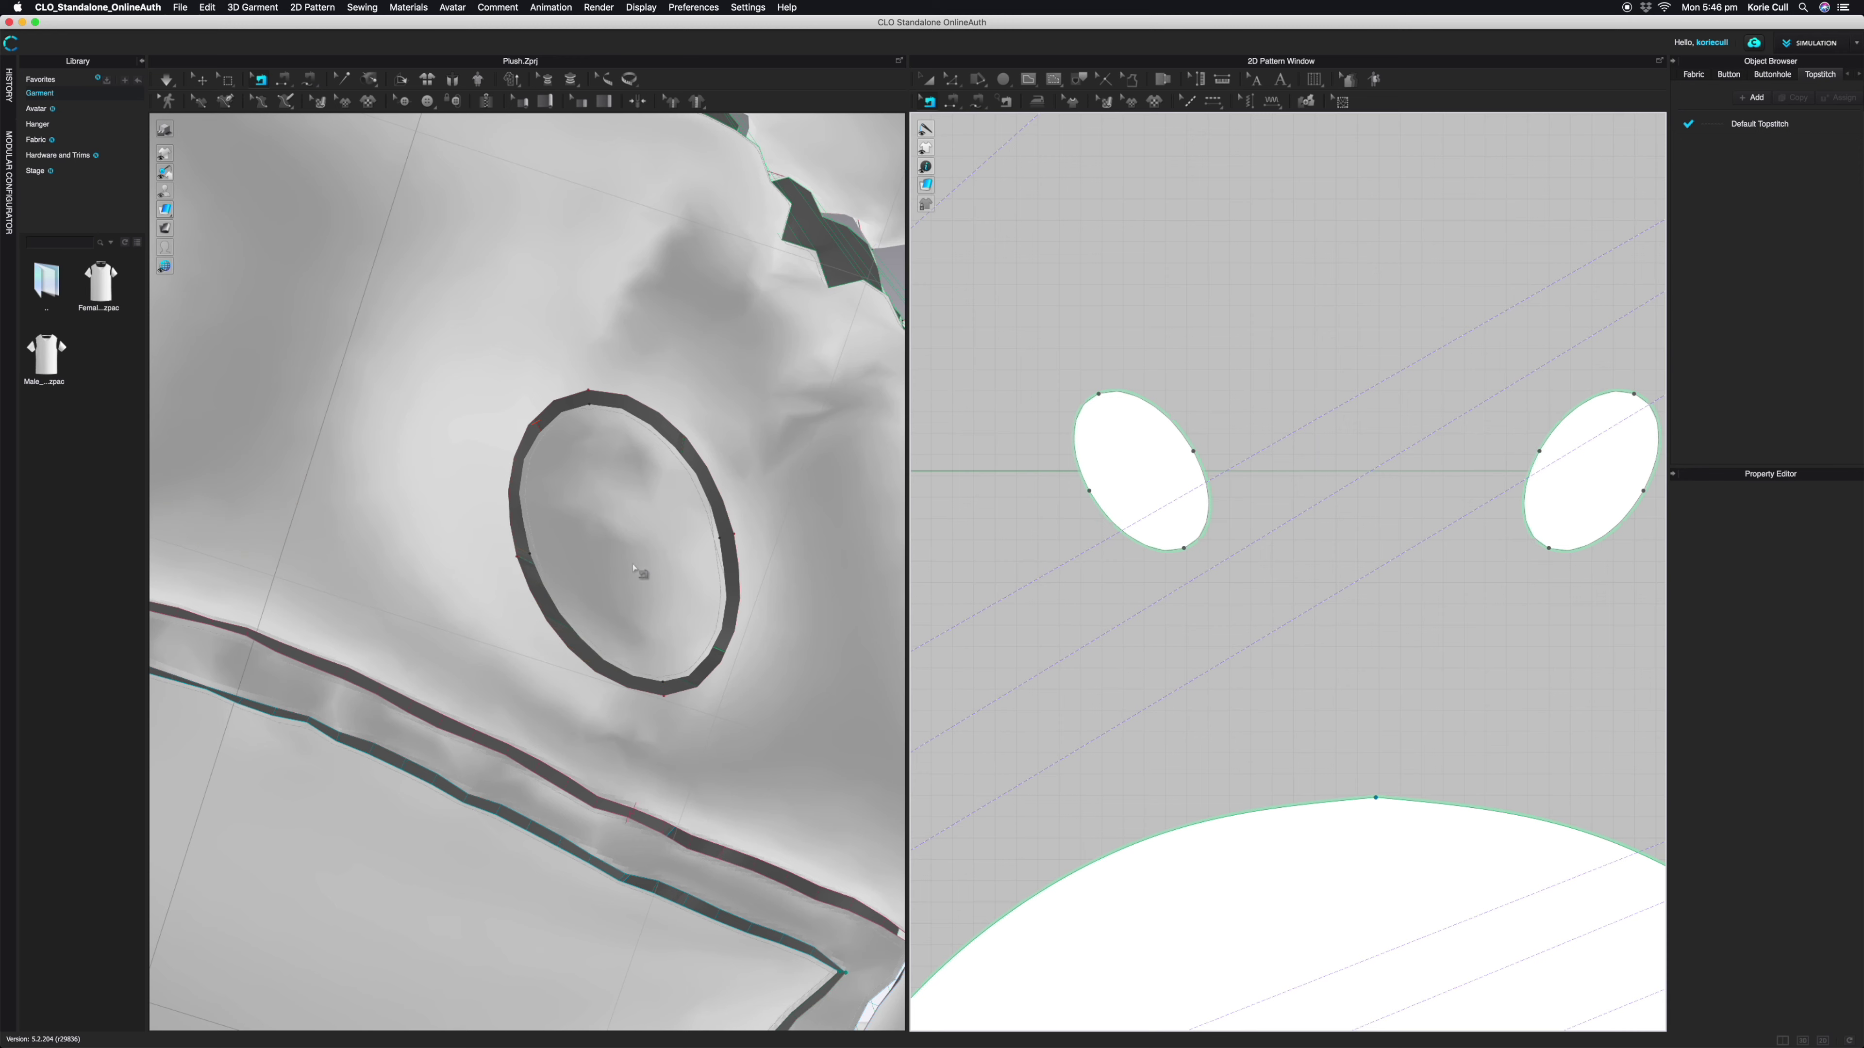
click(958, 108)
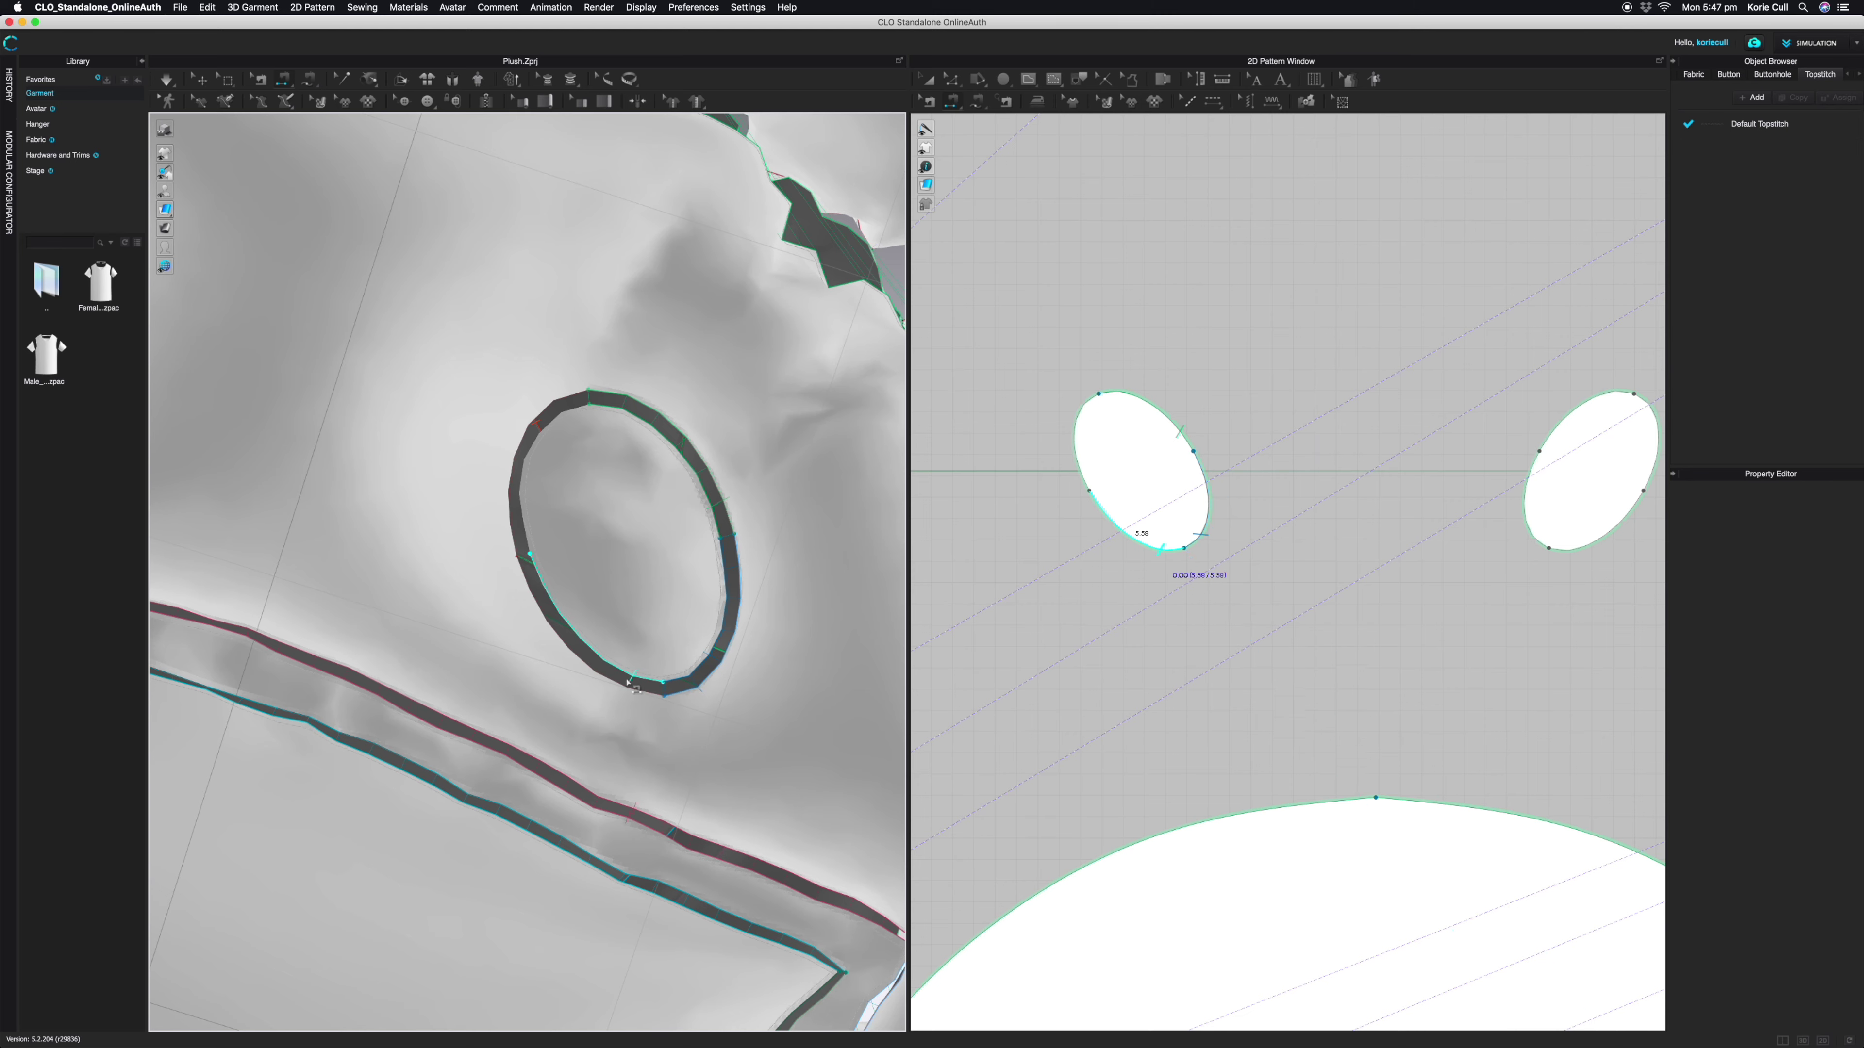
click(525, 520)
right_drag(616, 516, 595, 487)
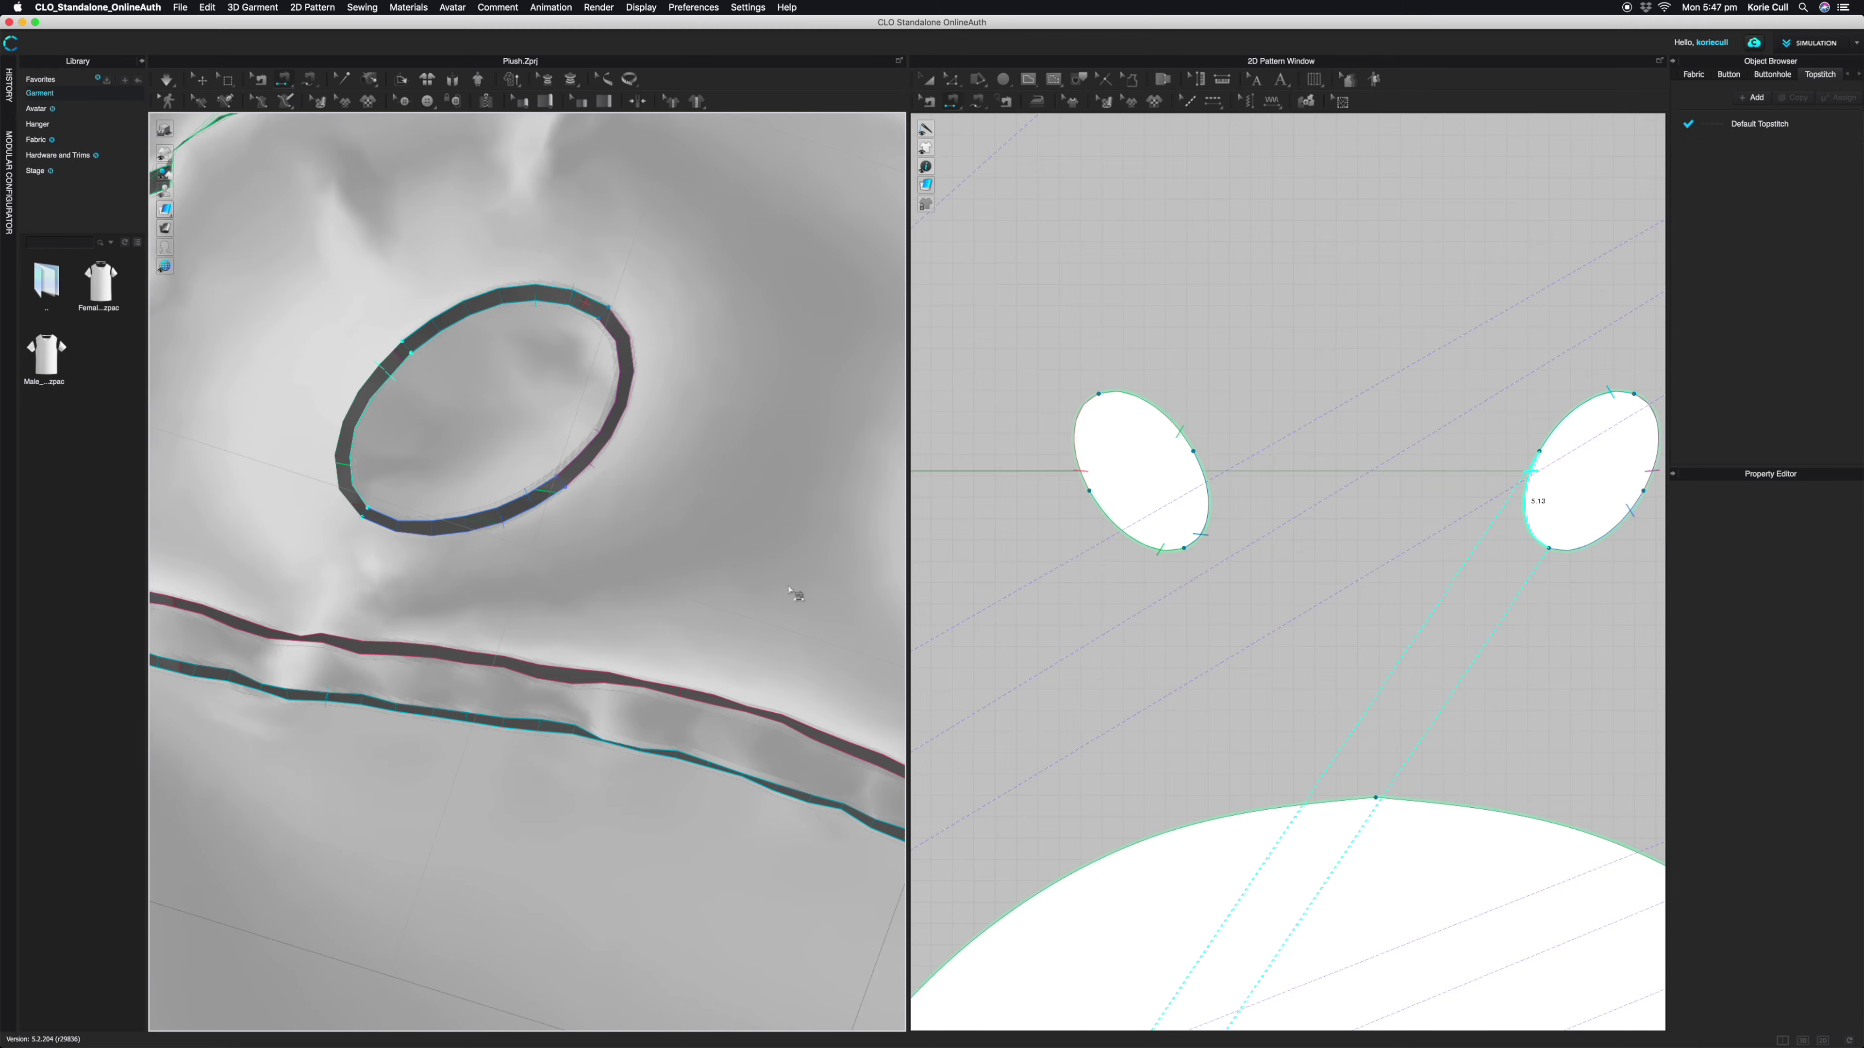
scroll(778, 703, down, 10)
mouse_move(778, 703)
right_down()
mouse_move(640, 843)
mouse_move(675, 661)
mouse_move(636, 502)
right_up()
key(a)
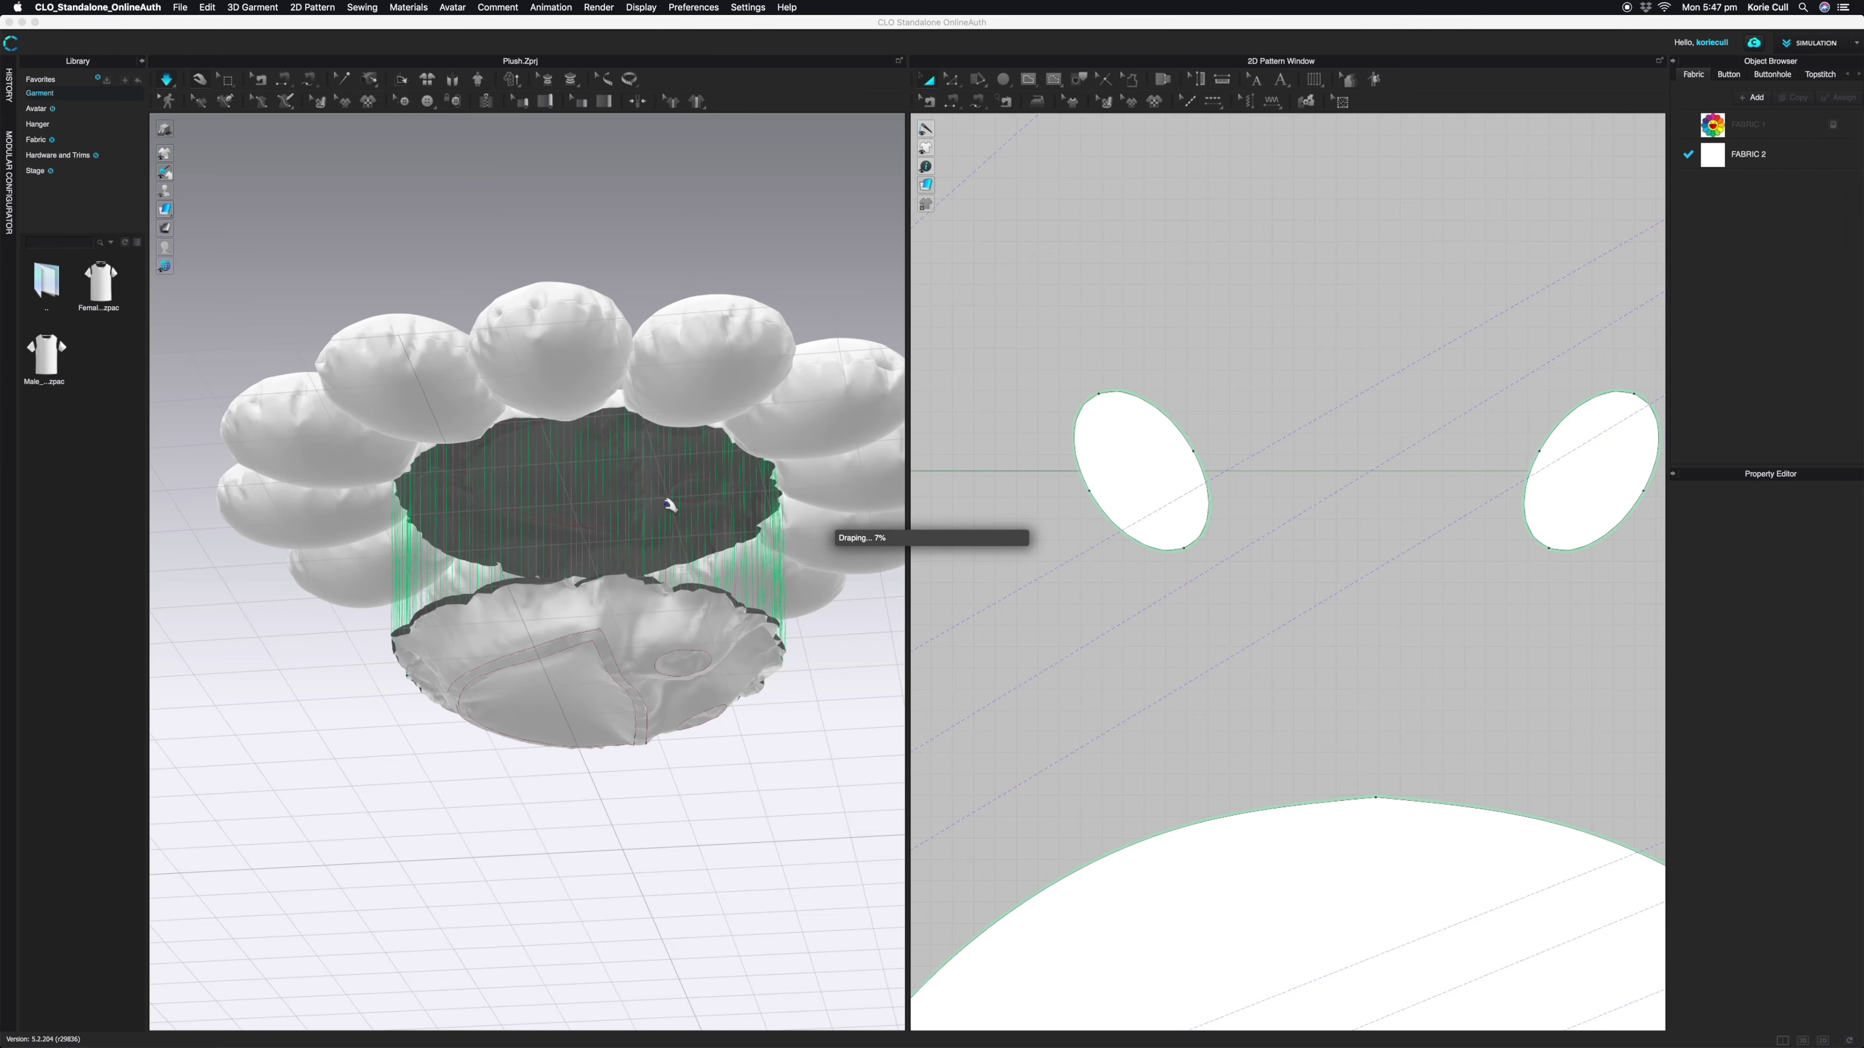
Step: Create a Symmetric Pattern copy of the eye piece
mouse_move(665, 508)
right_down()
mouse_move(696, 660)
mouse_move(615, 583)
right_up()
click(603, 562)
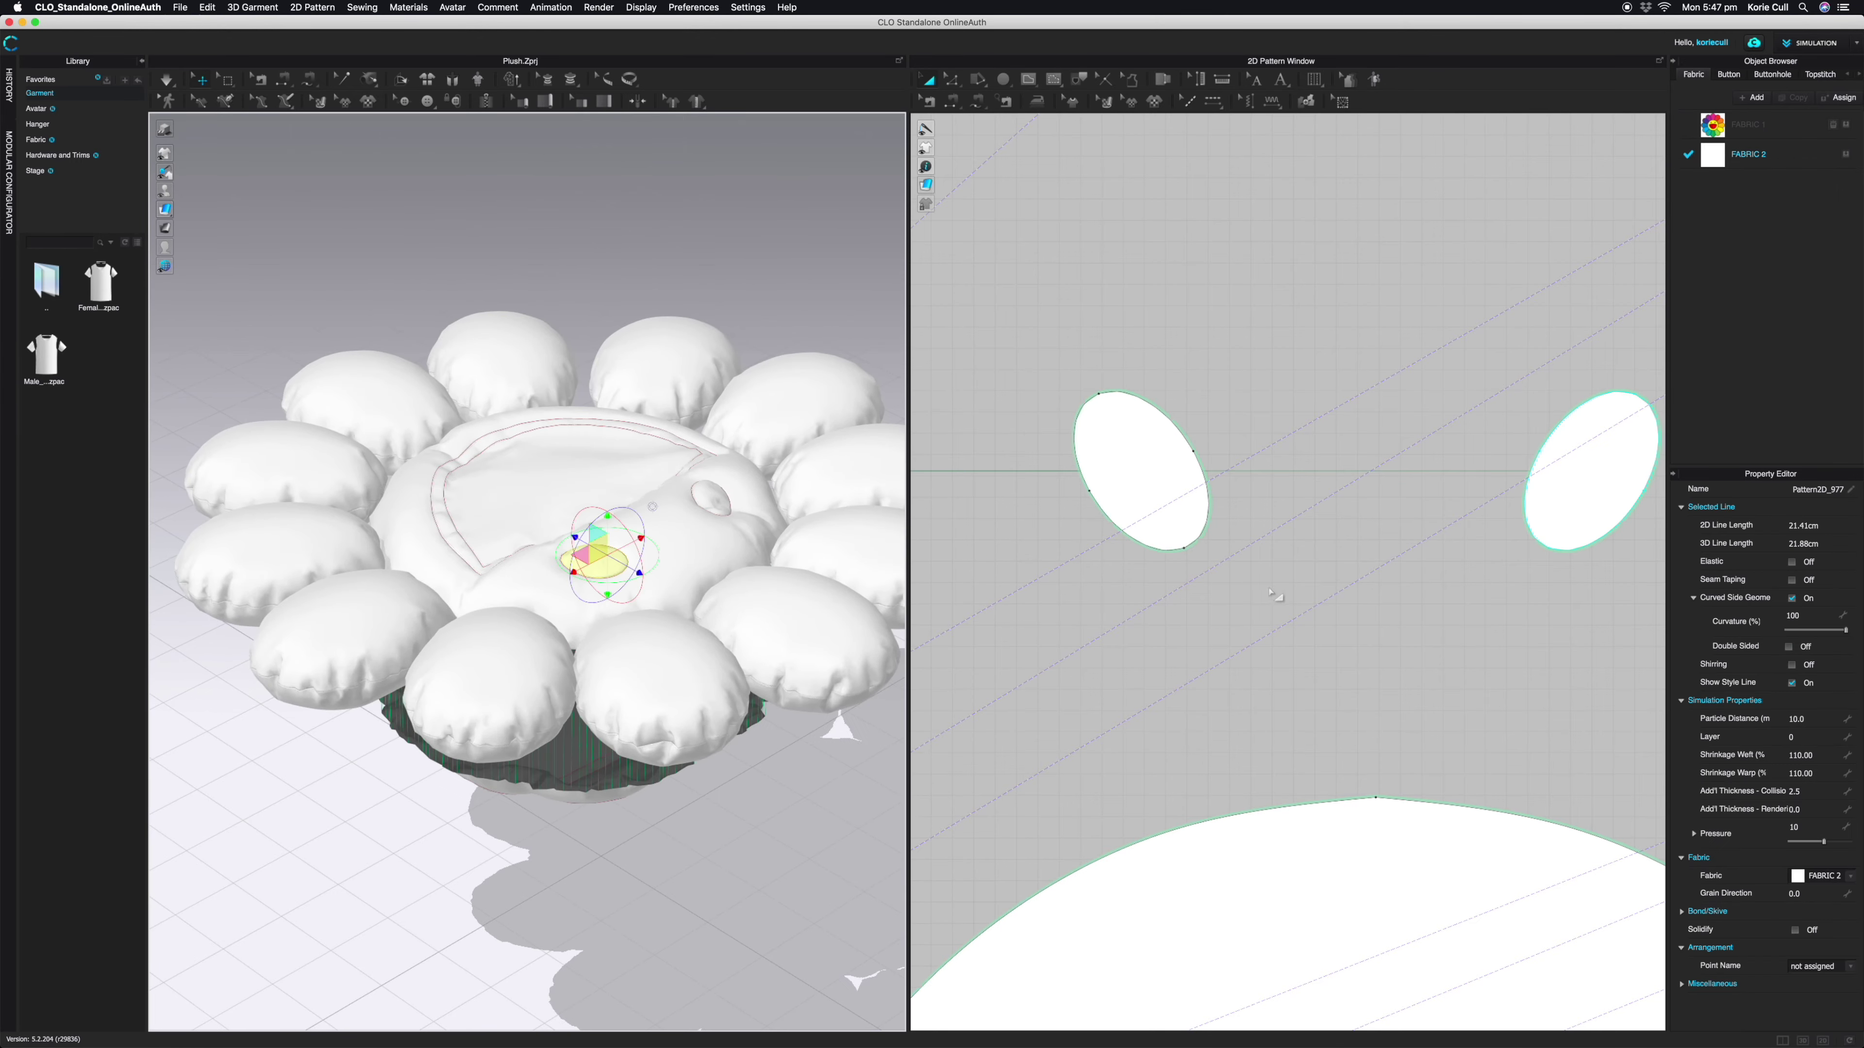
scroll(1068, 576, up, 5)
right_drag(1068, 576, 966, 577)
right_click(1234, 400)
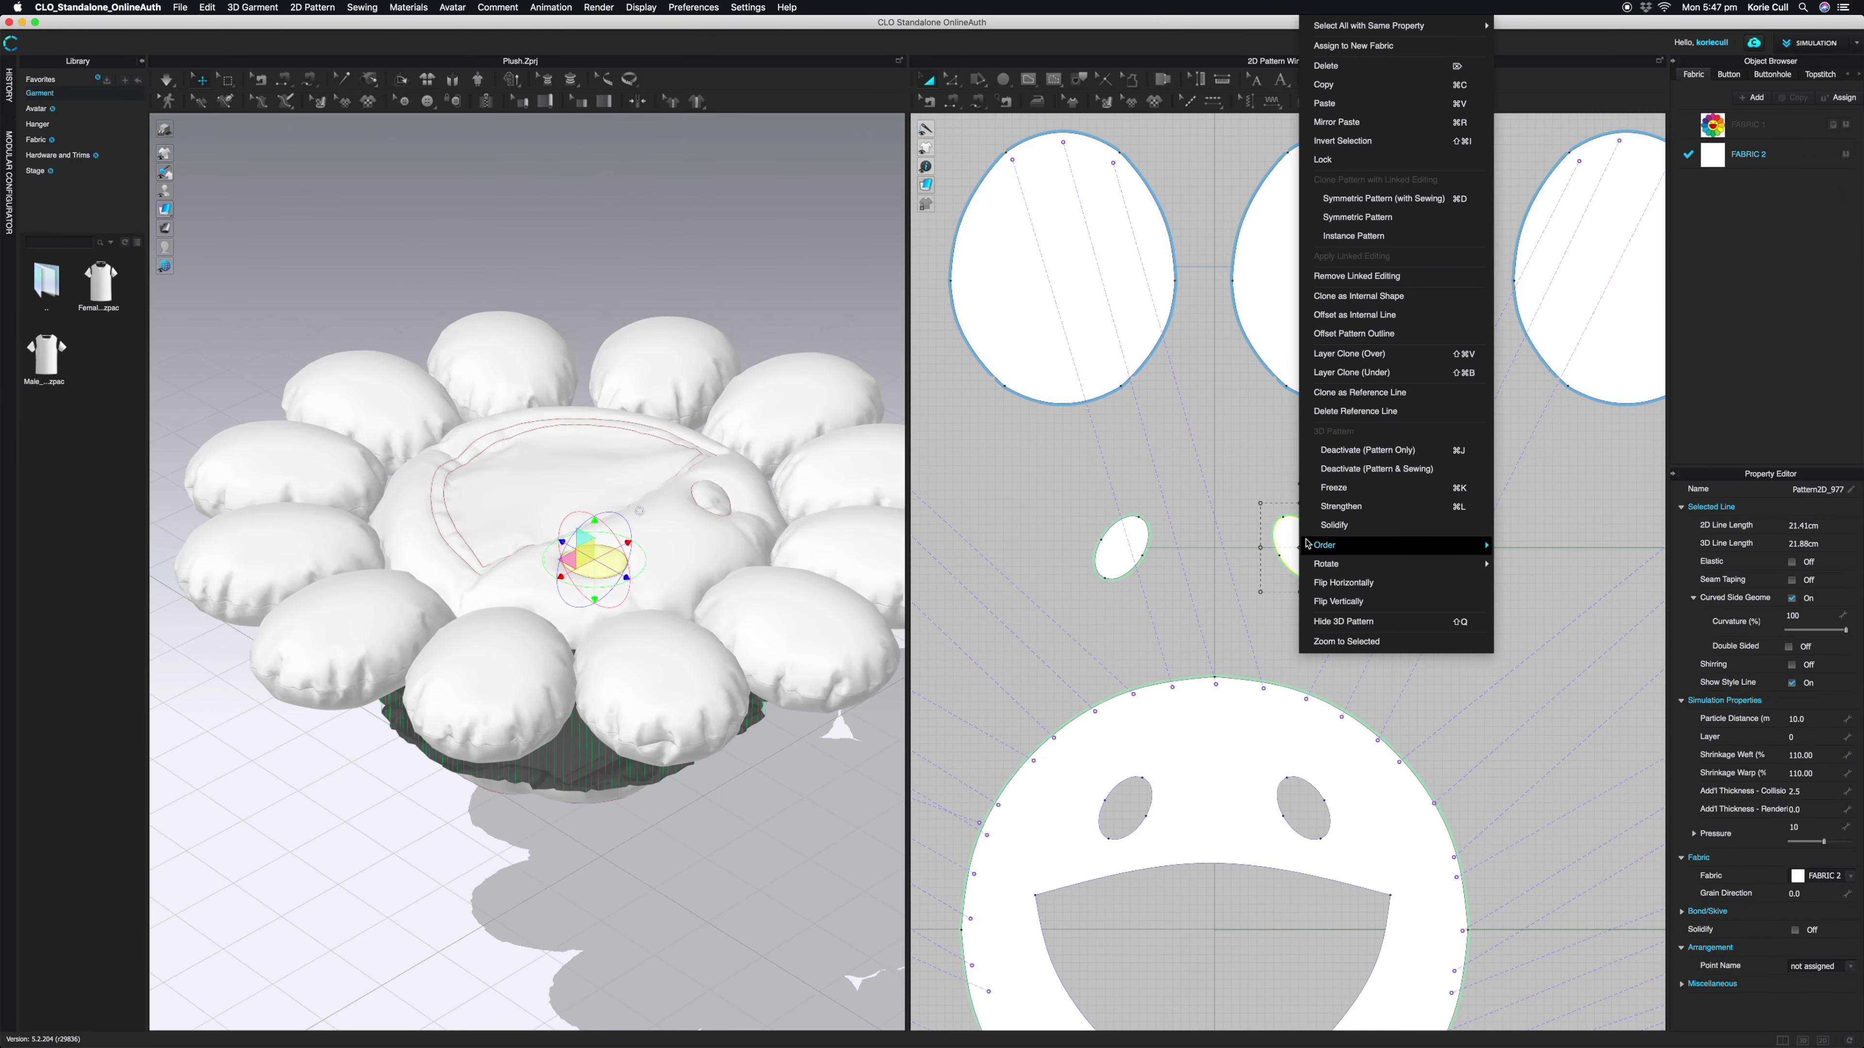
key(Escape)
right_click(1303, 538)
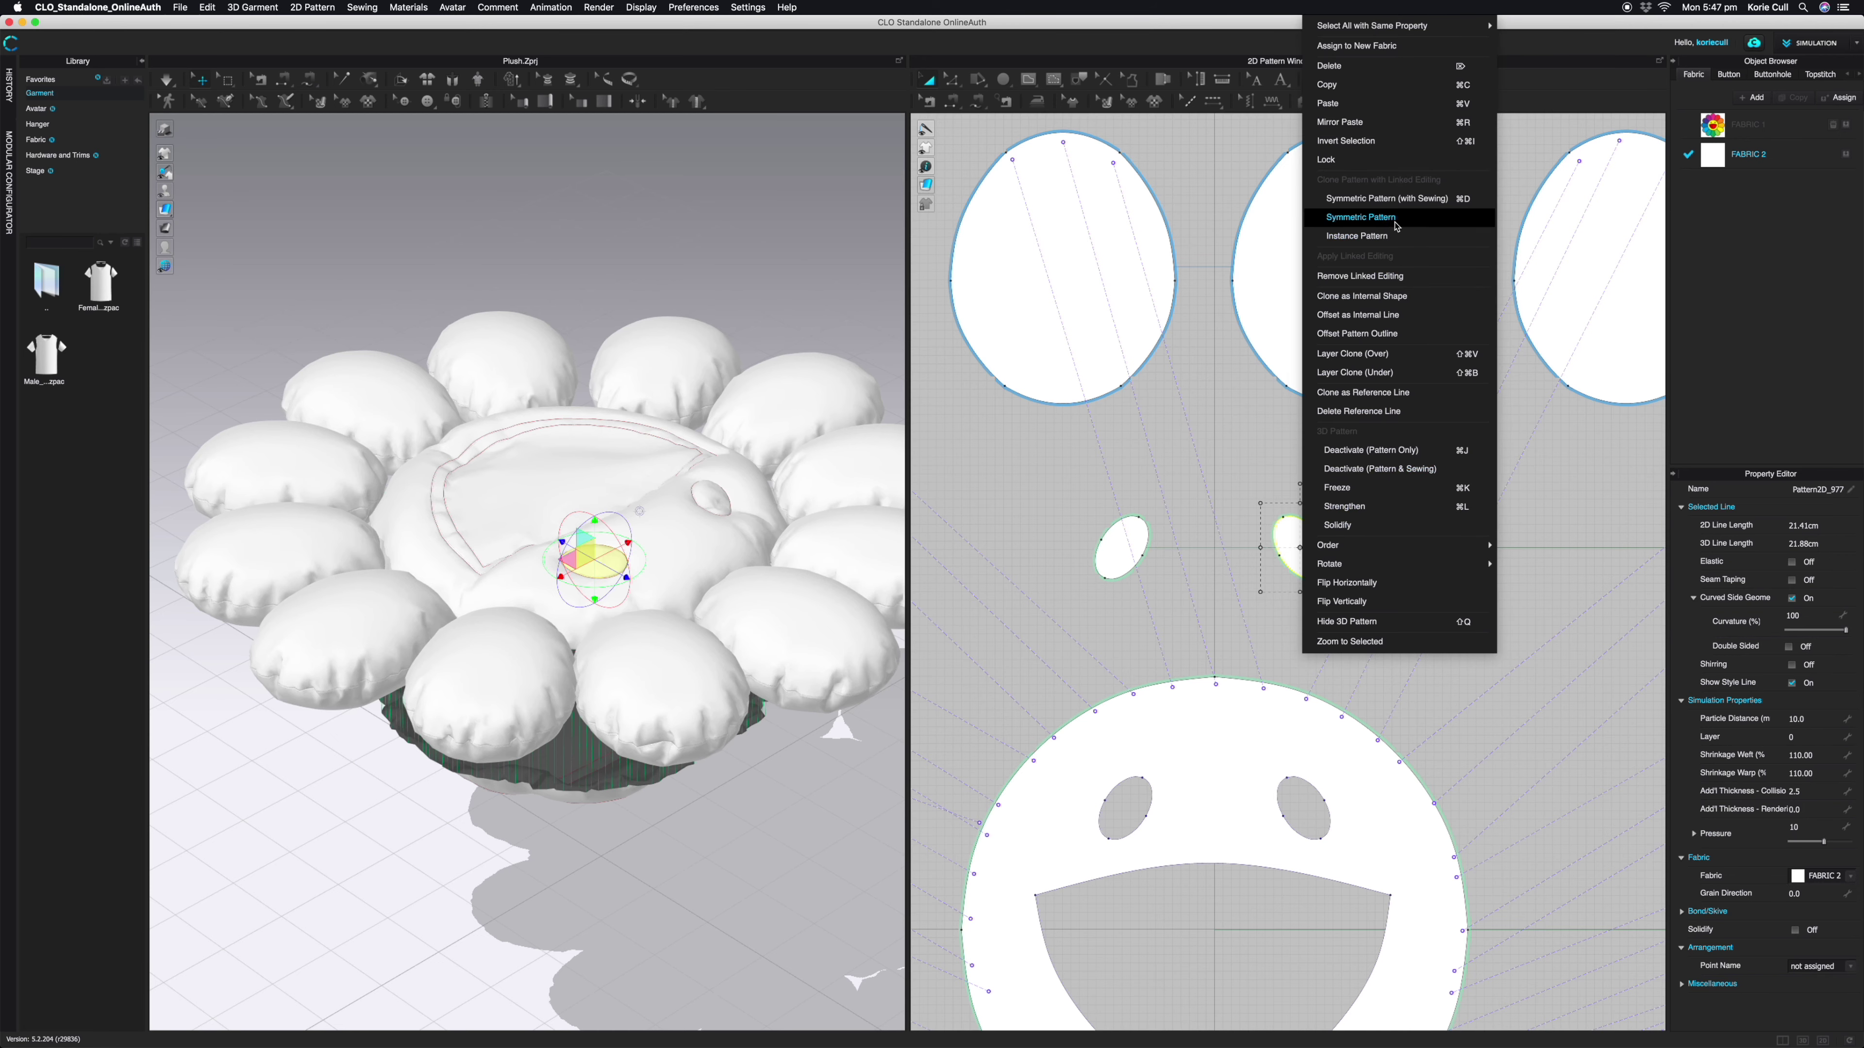
click(1396, 376)
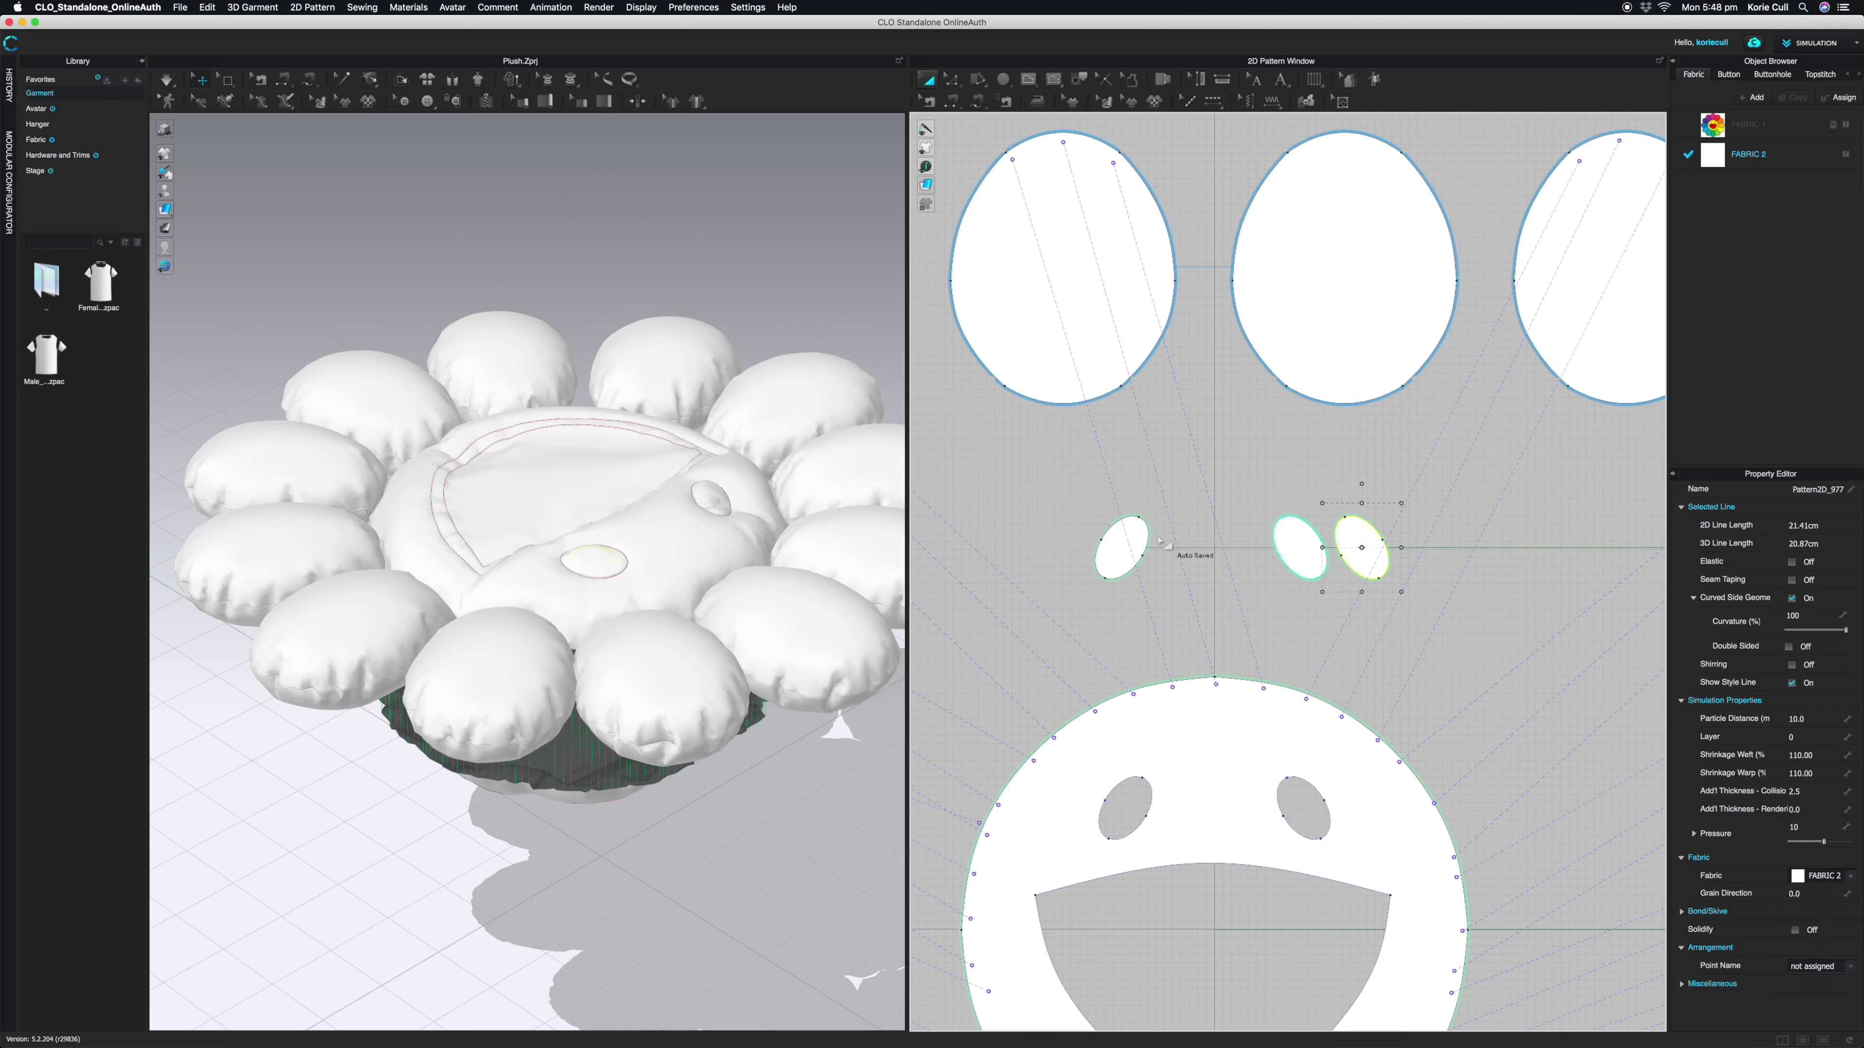
Step: Set the Particle Distance of all pattern pieces to 20
scroll(1162, 533, down, 10)
key(ctrl+a)
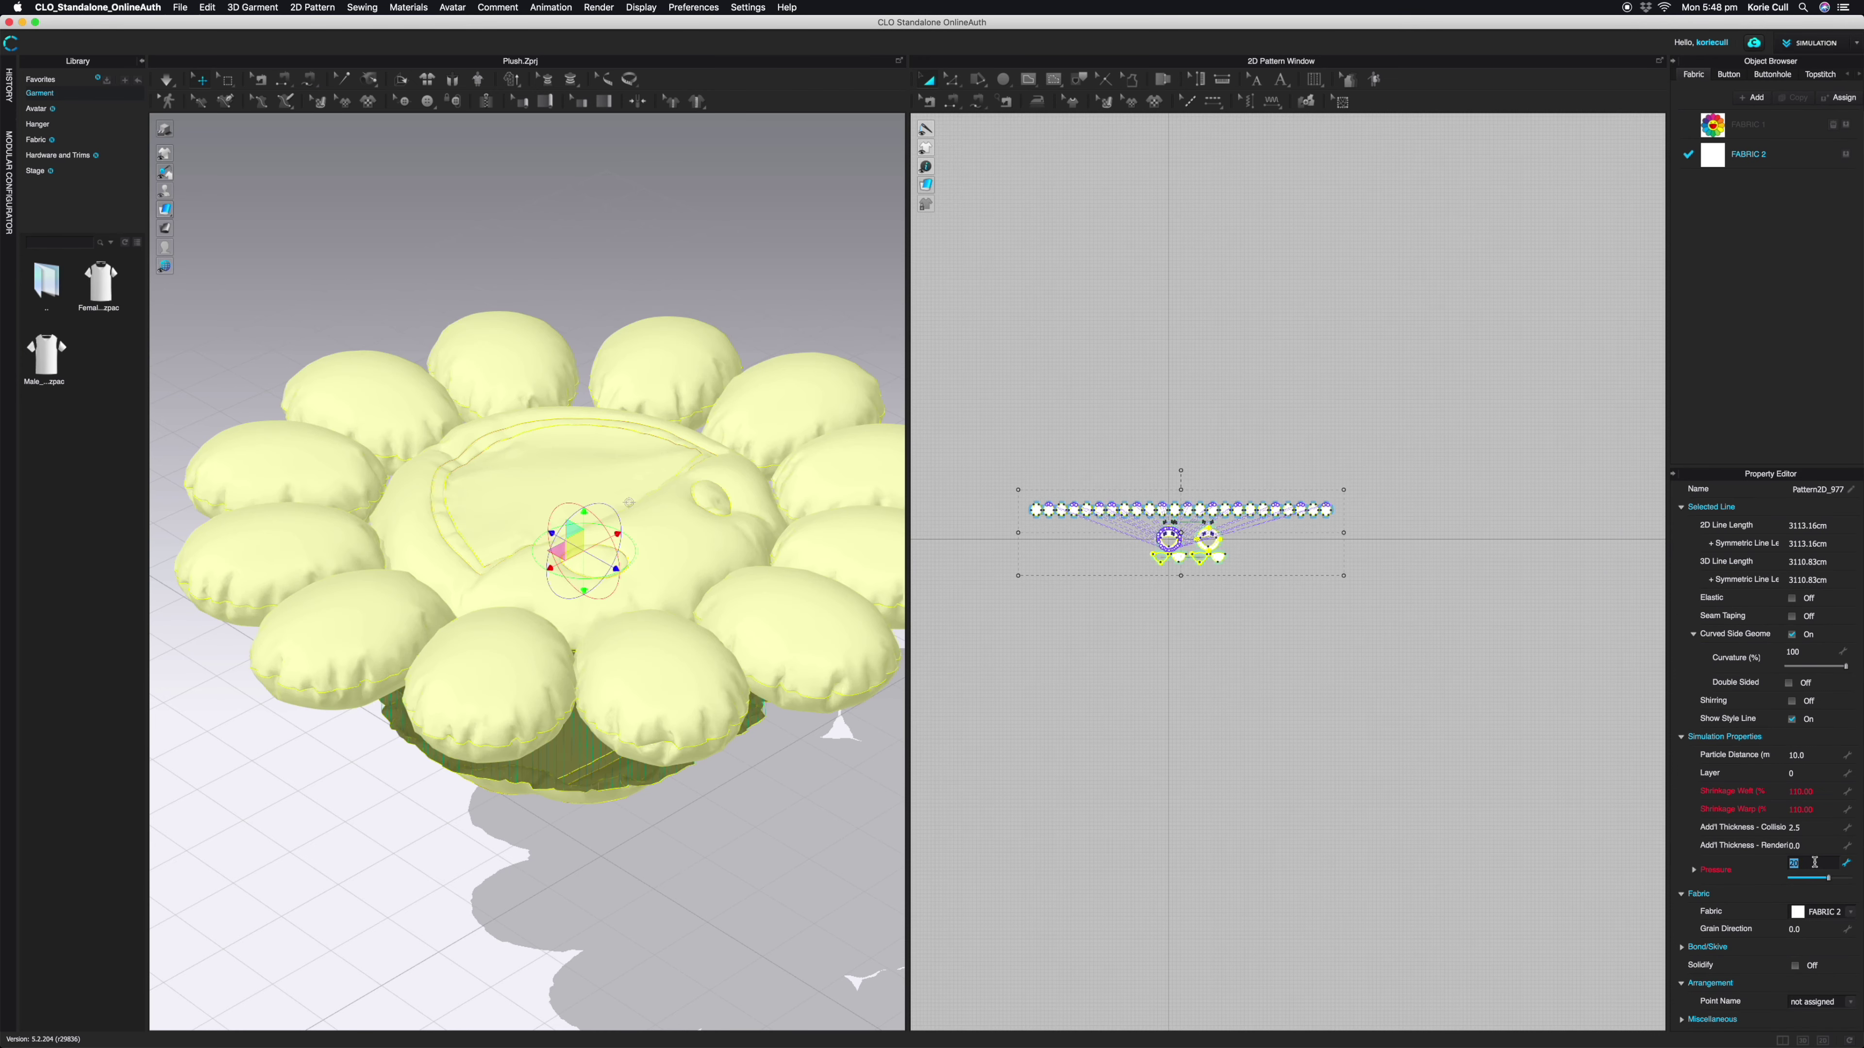
click(1816, 755)
text(20)
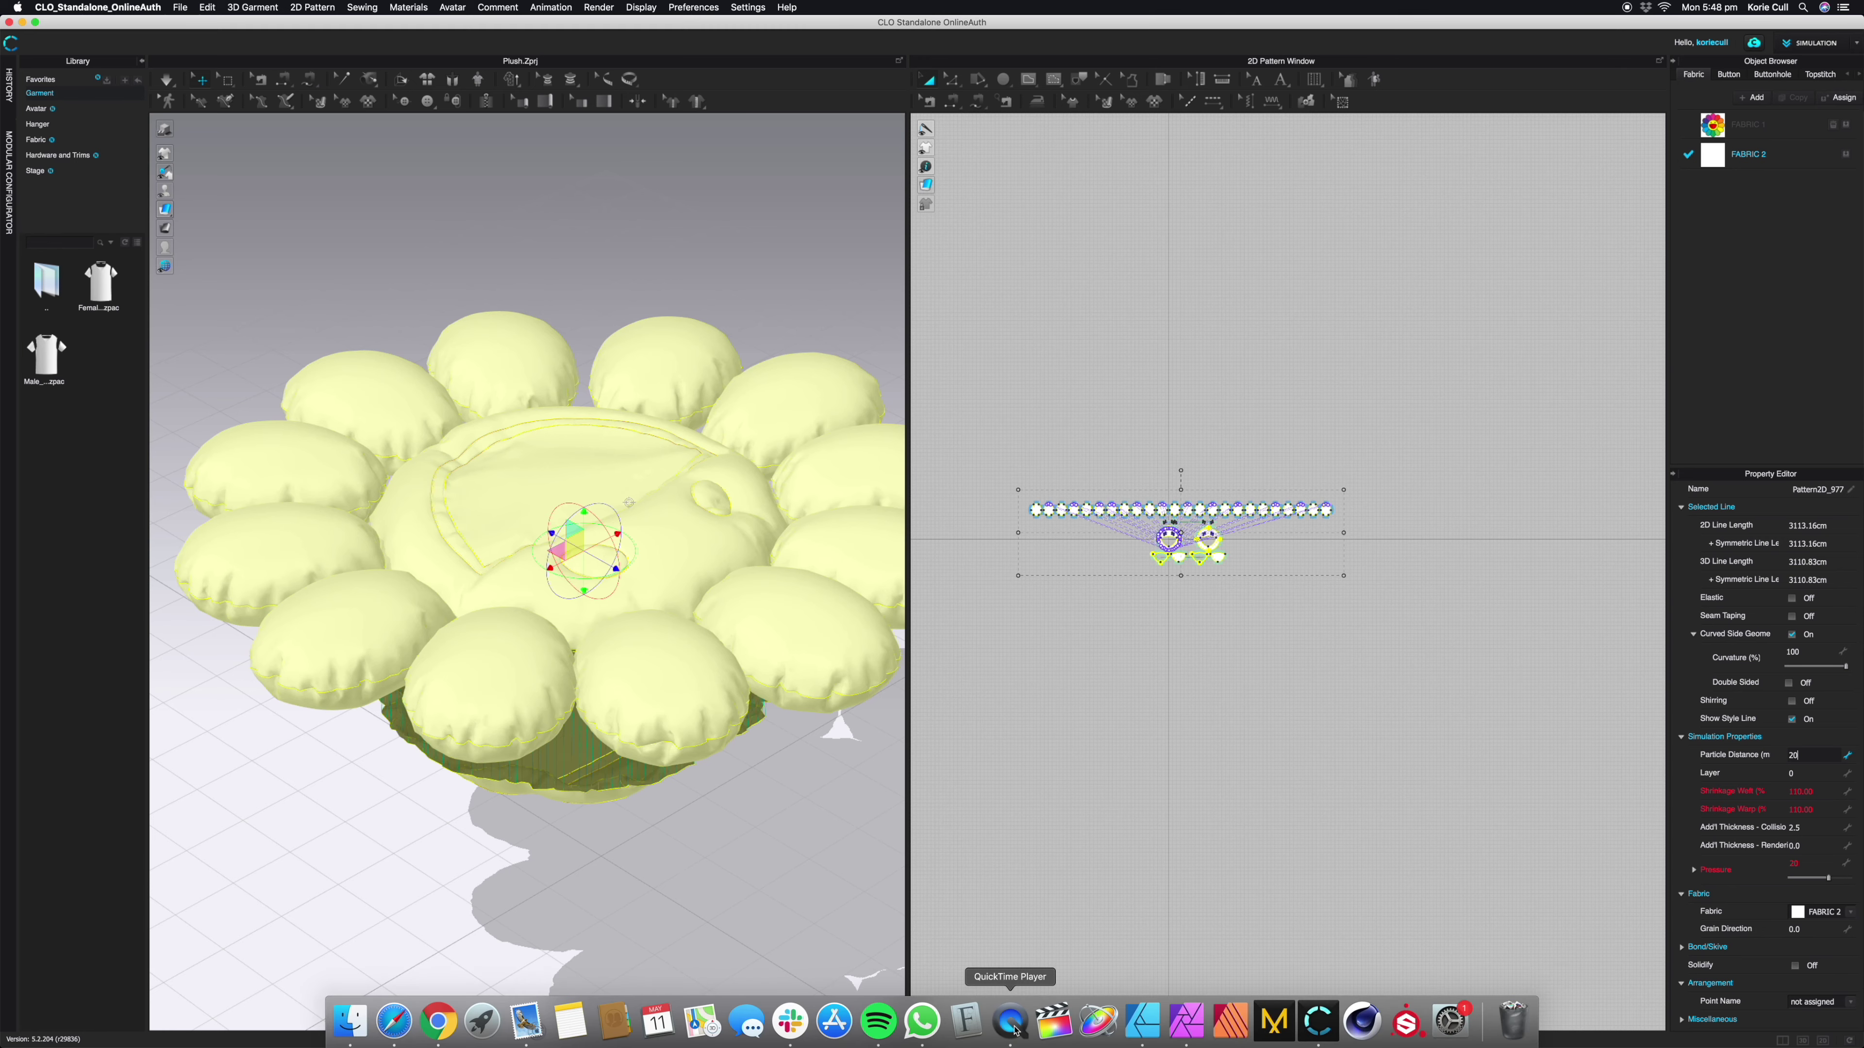
key(Return)
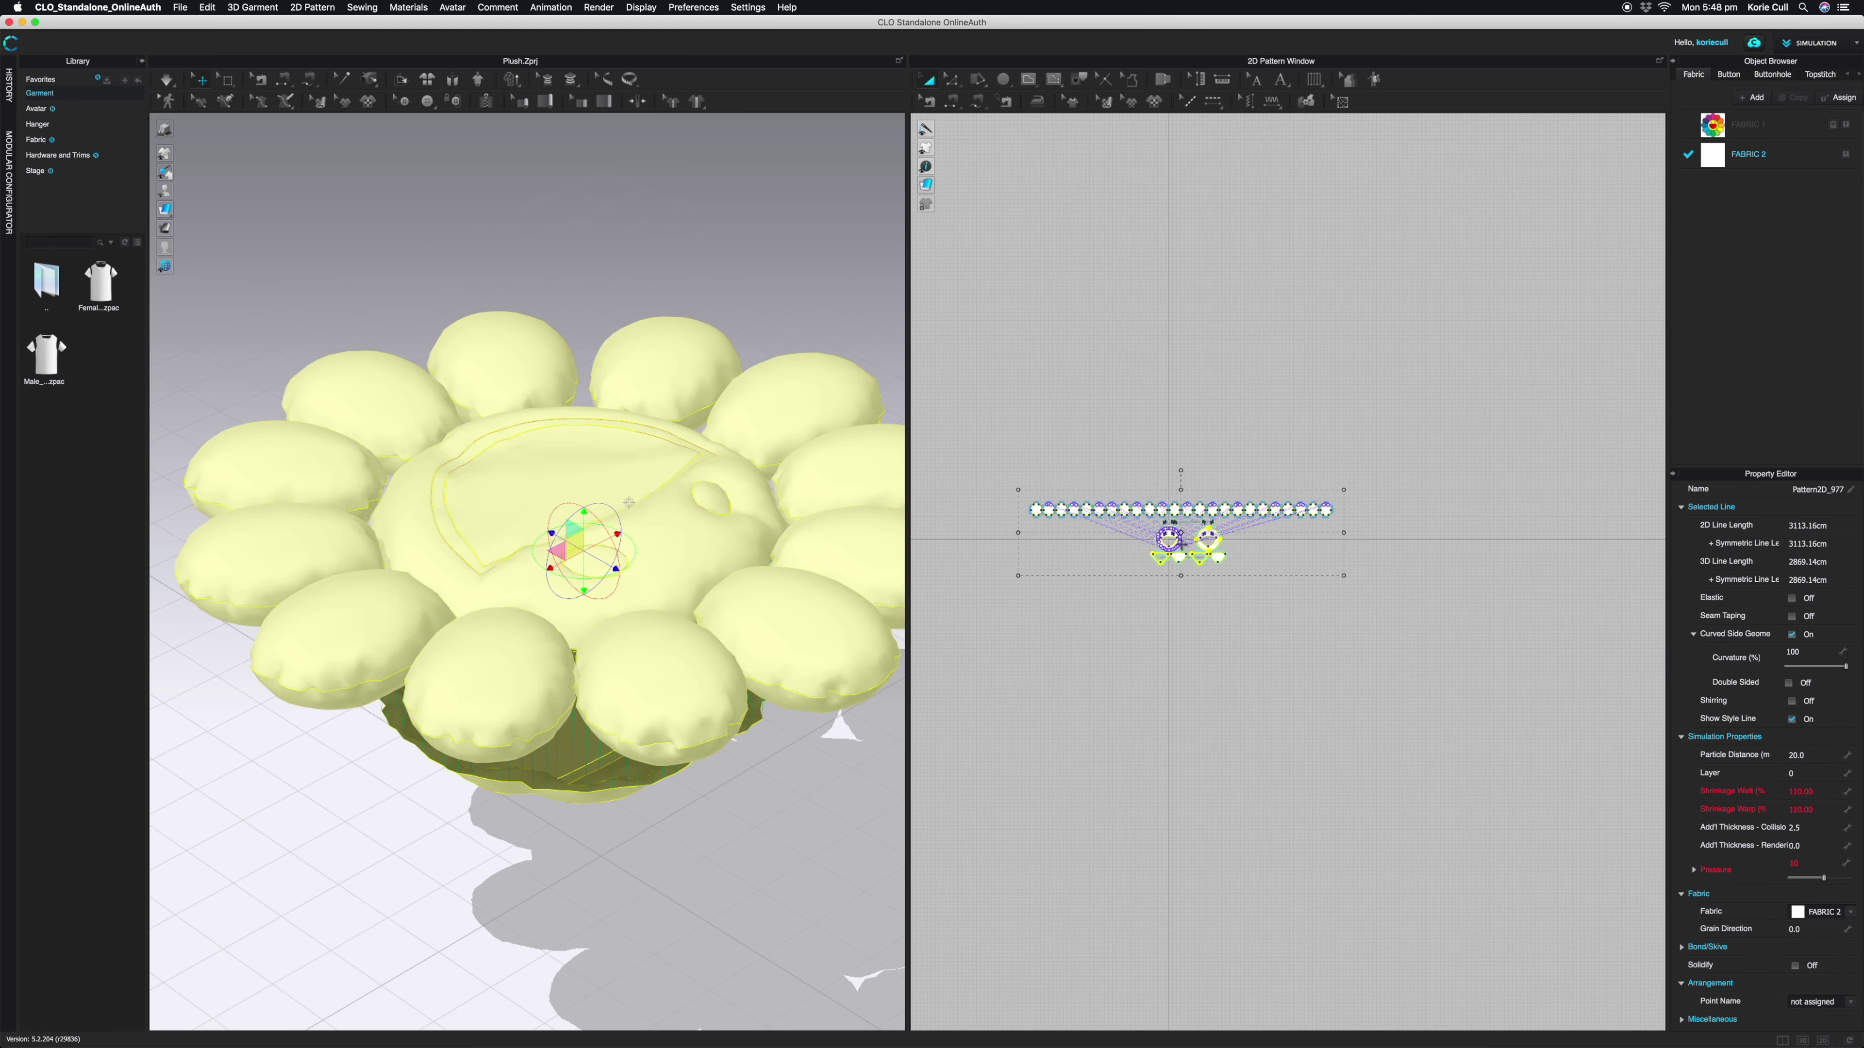
scroll(1180, 543, up, 5)
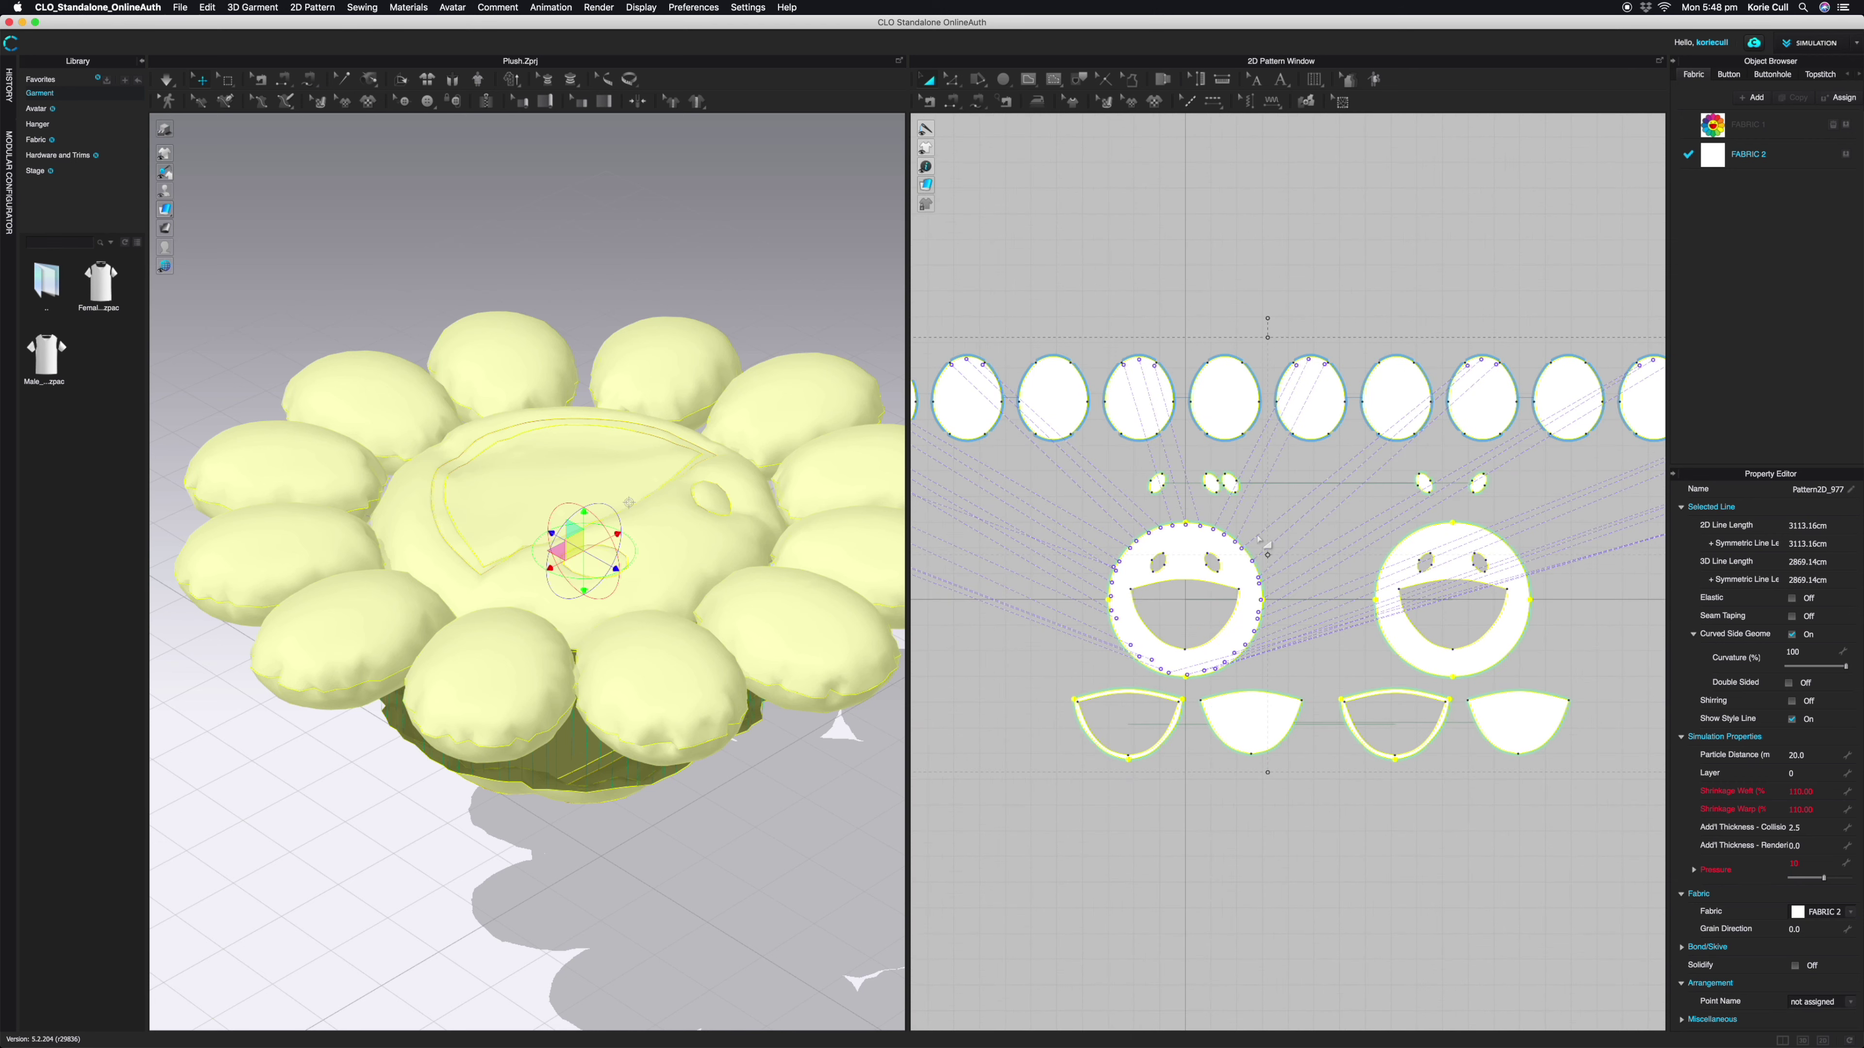
Step: Make a Symmetric Pattern copy of the left eye and place it beside the original
click(1155, 487)
scroll(1155, 487, up, 5)
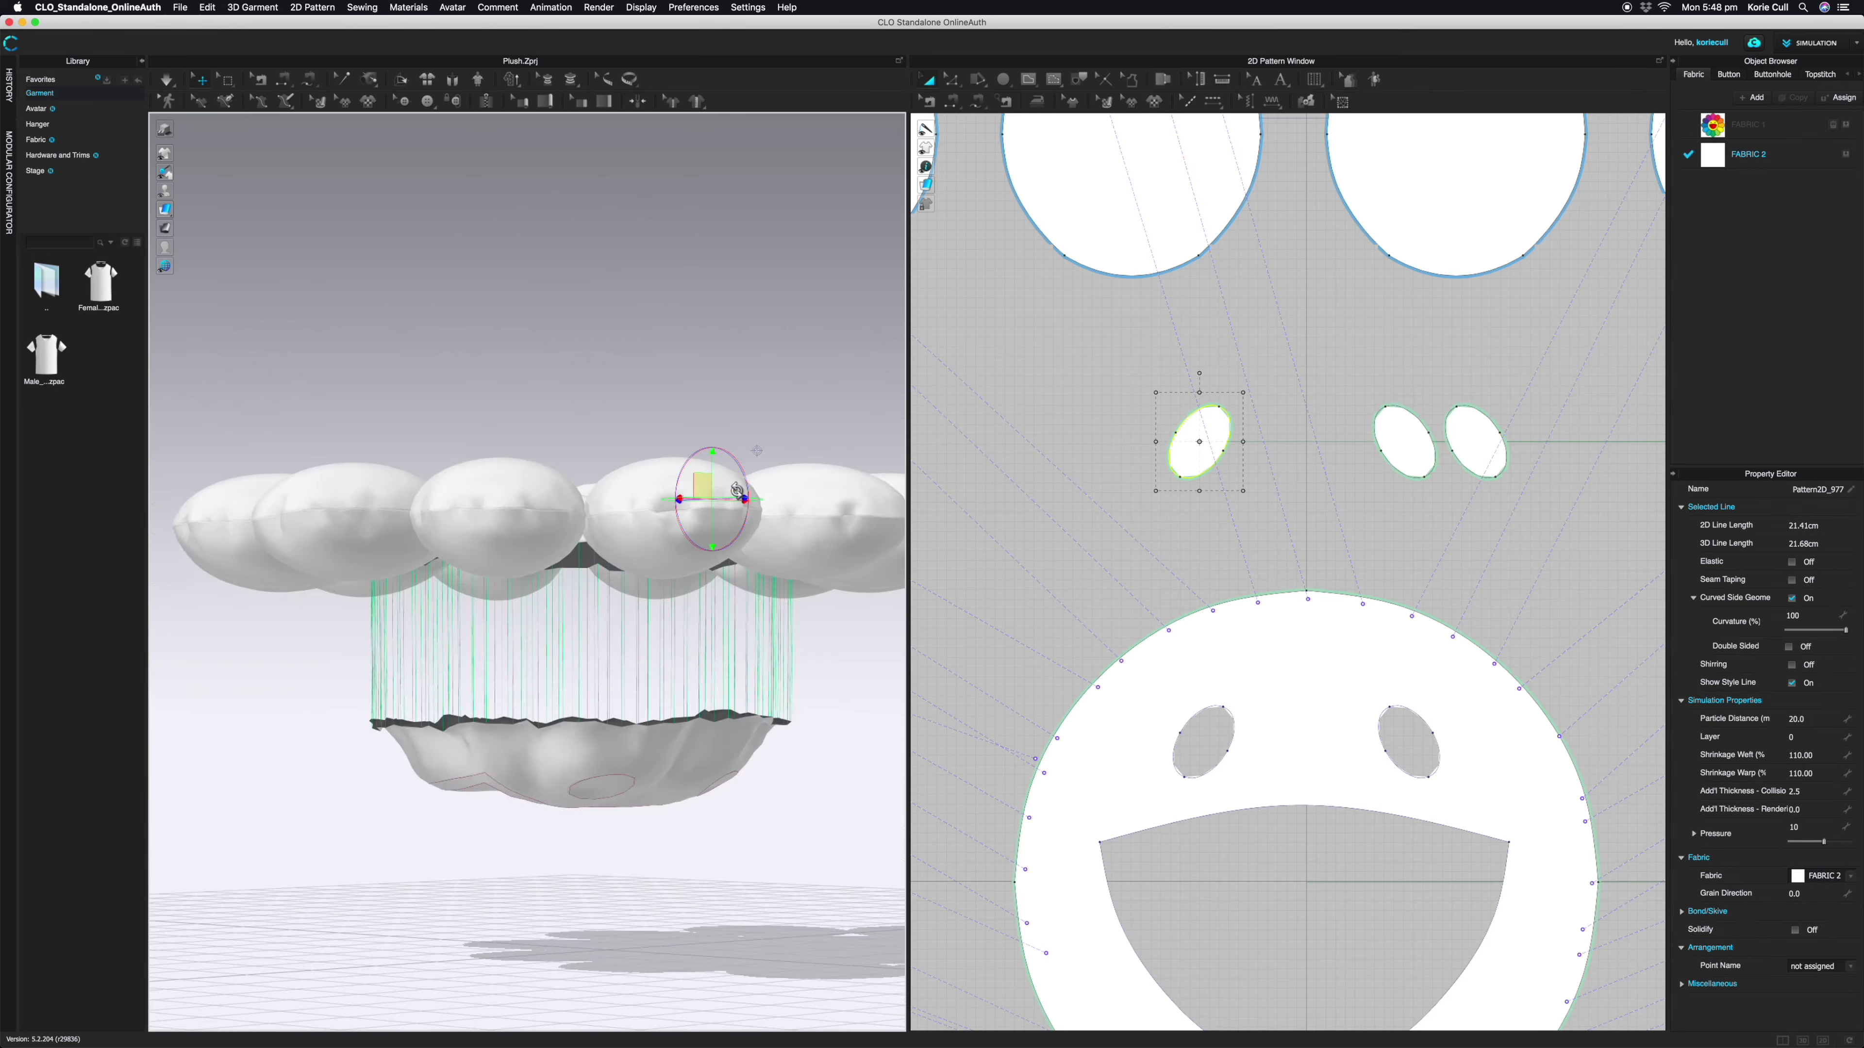
right_click(1190, 452)
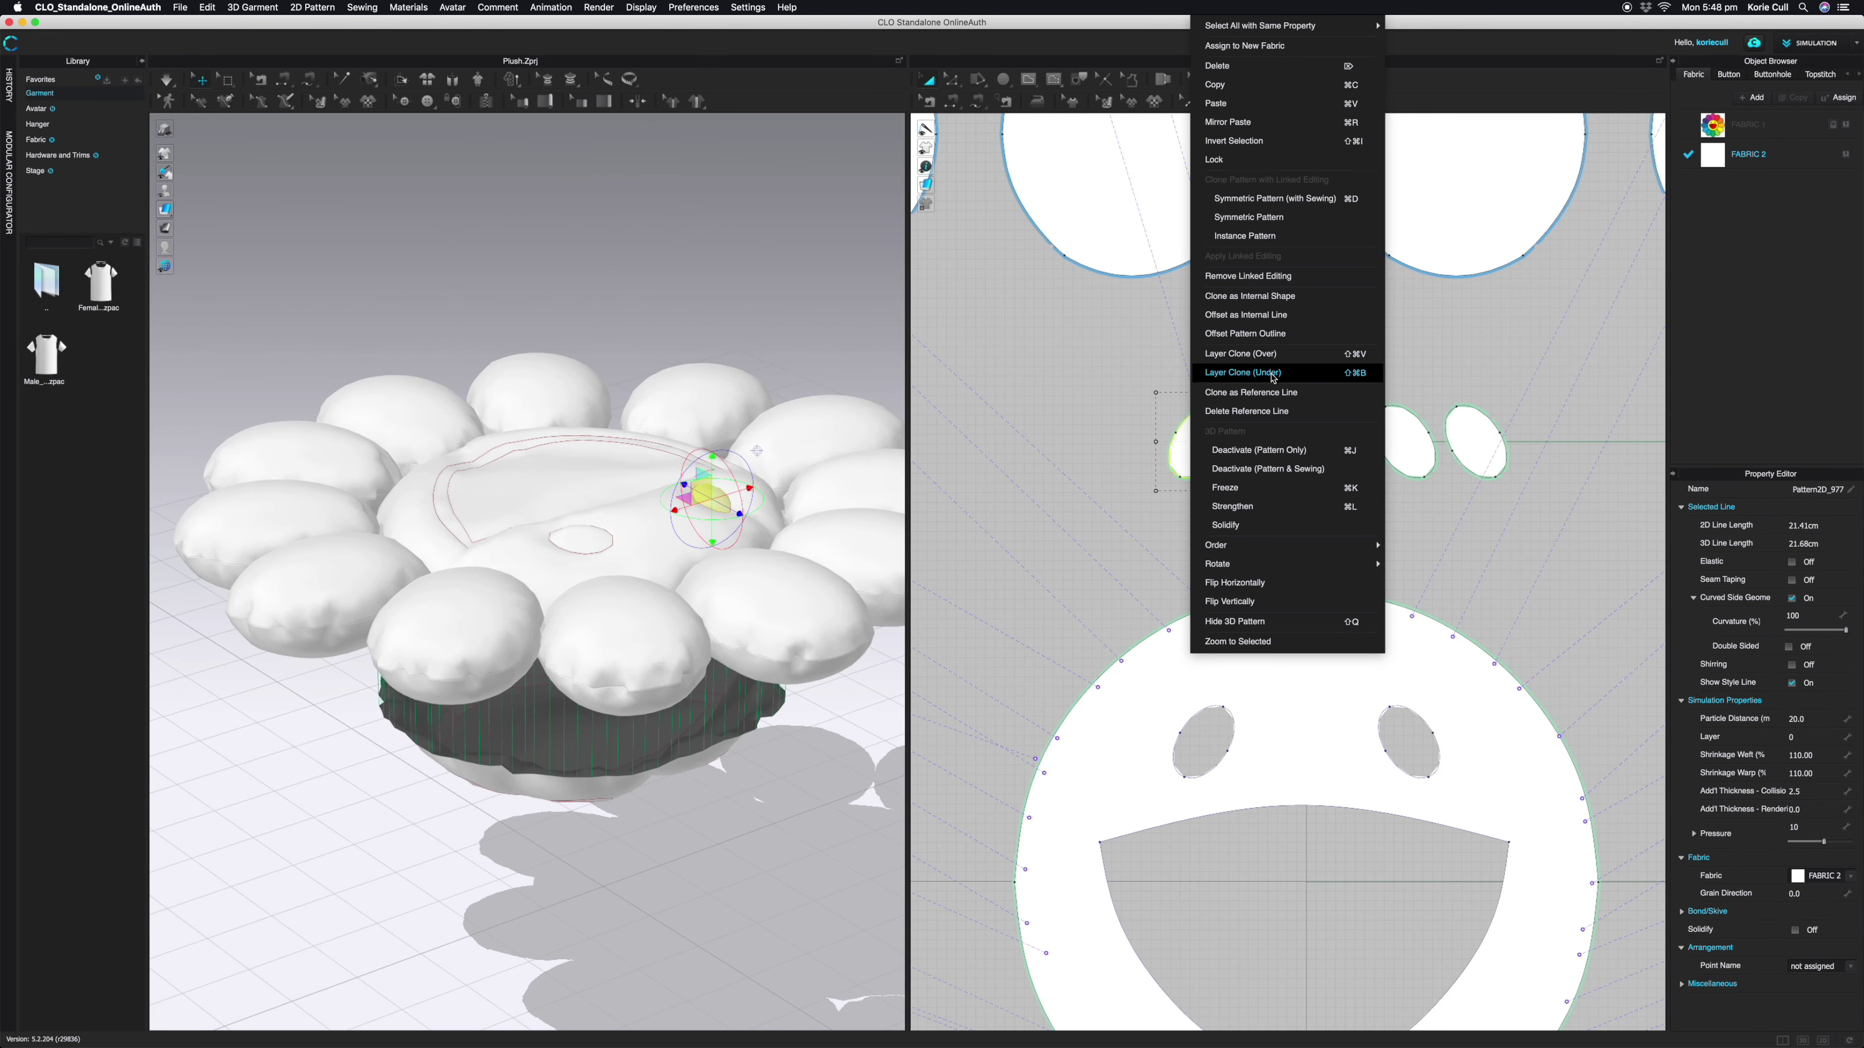
click(1247, 356)
click(1205, 514)
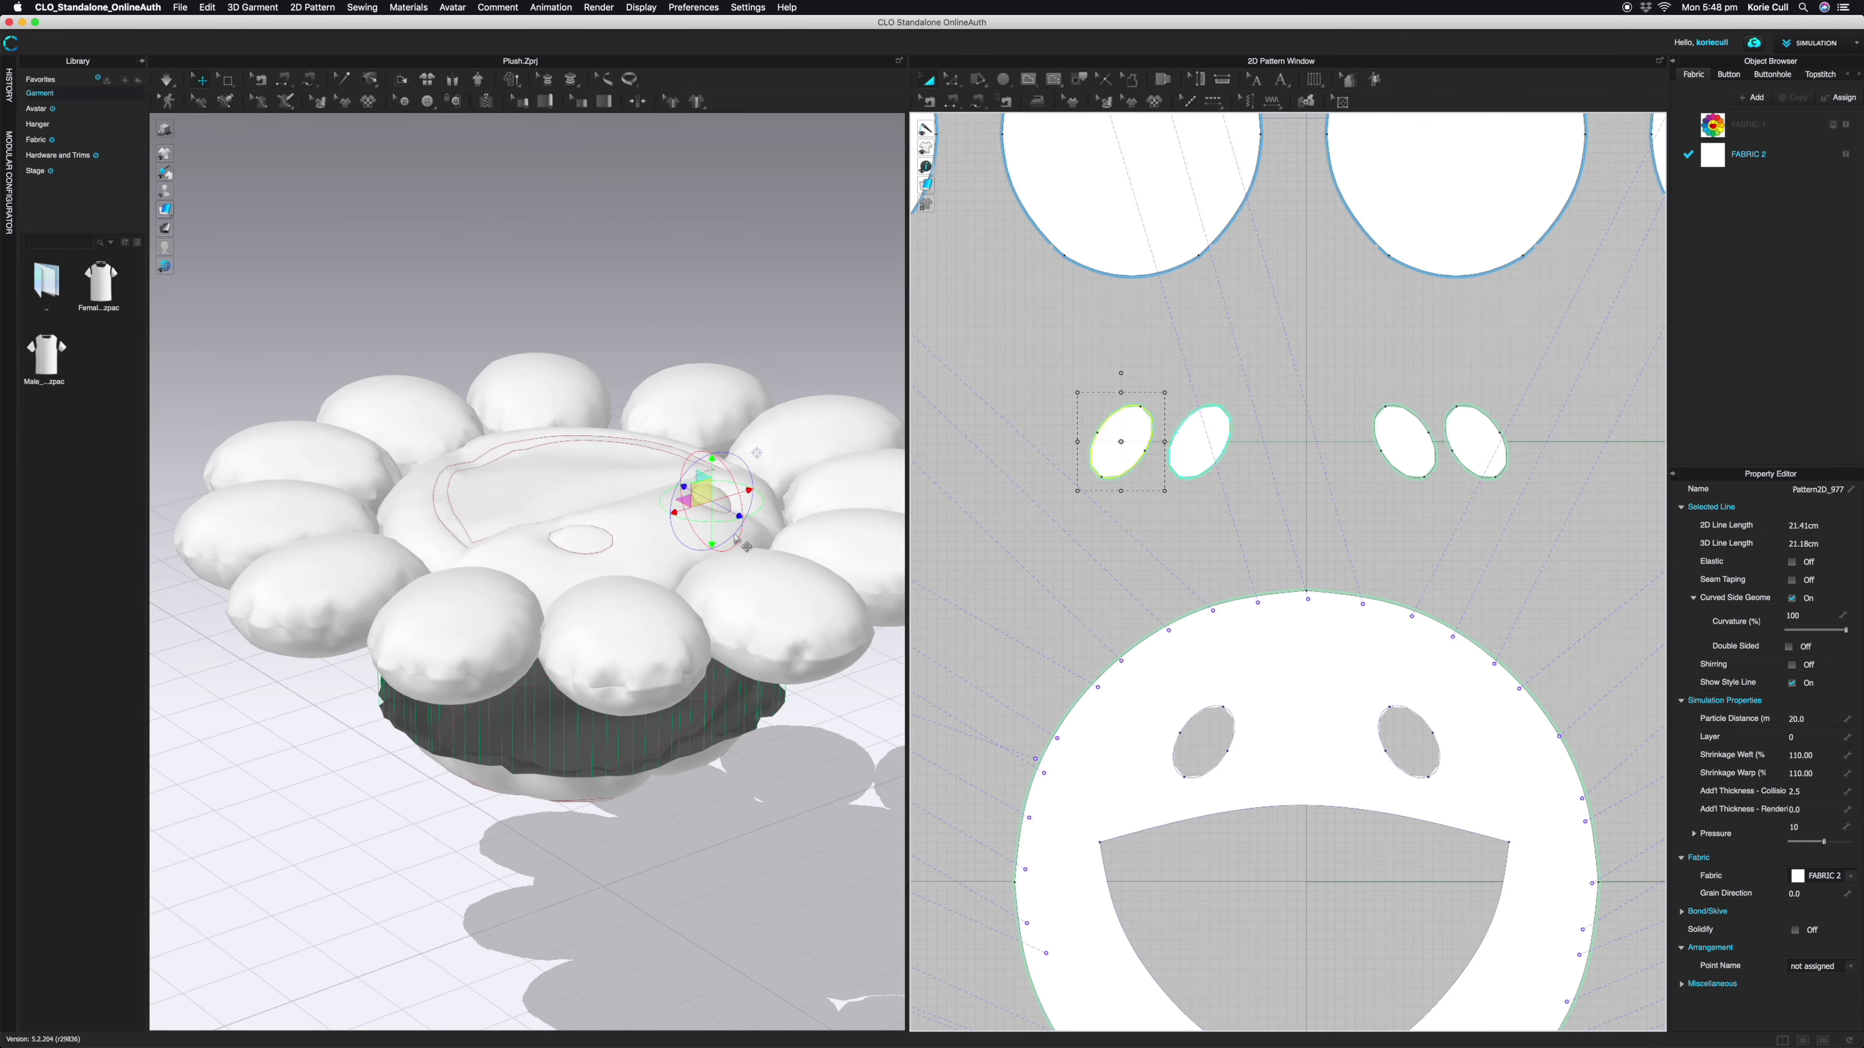
mouse_move(746, 547)
right_down()
mouse_move(770, 445)
mouse_move(720, 495)
right_up()
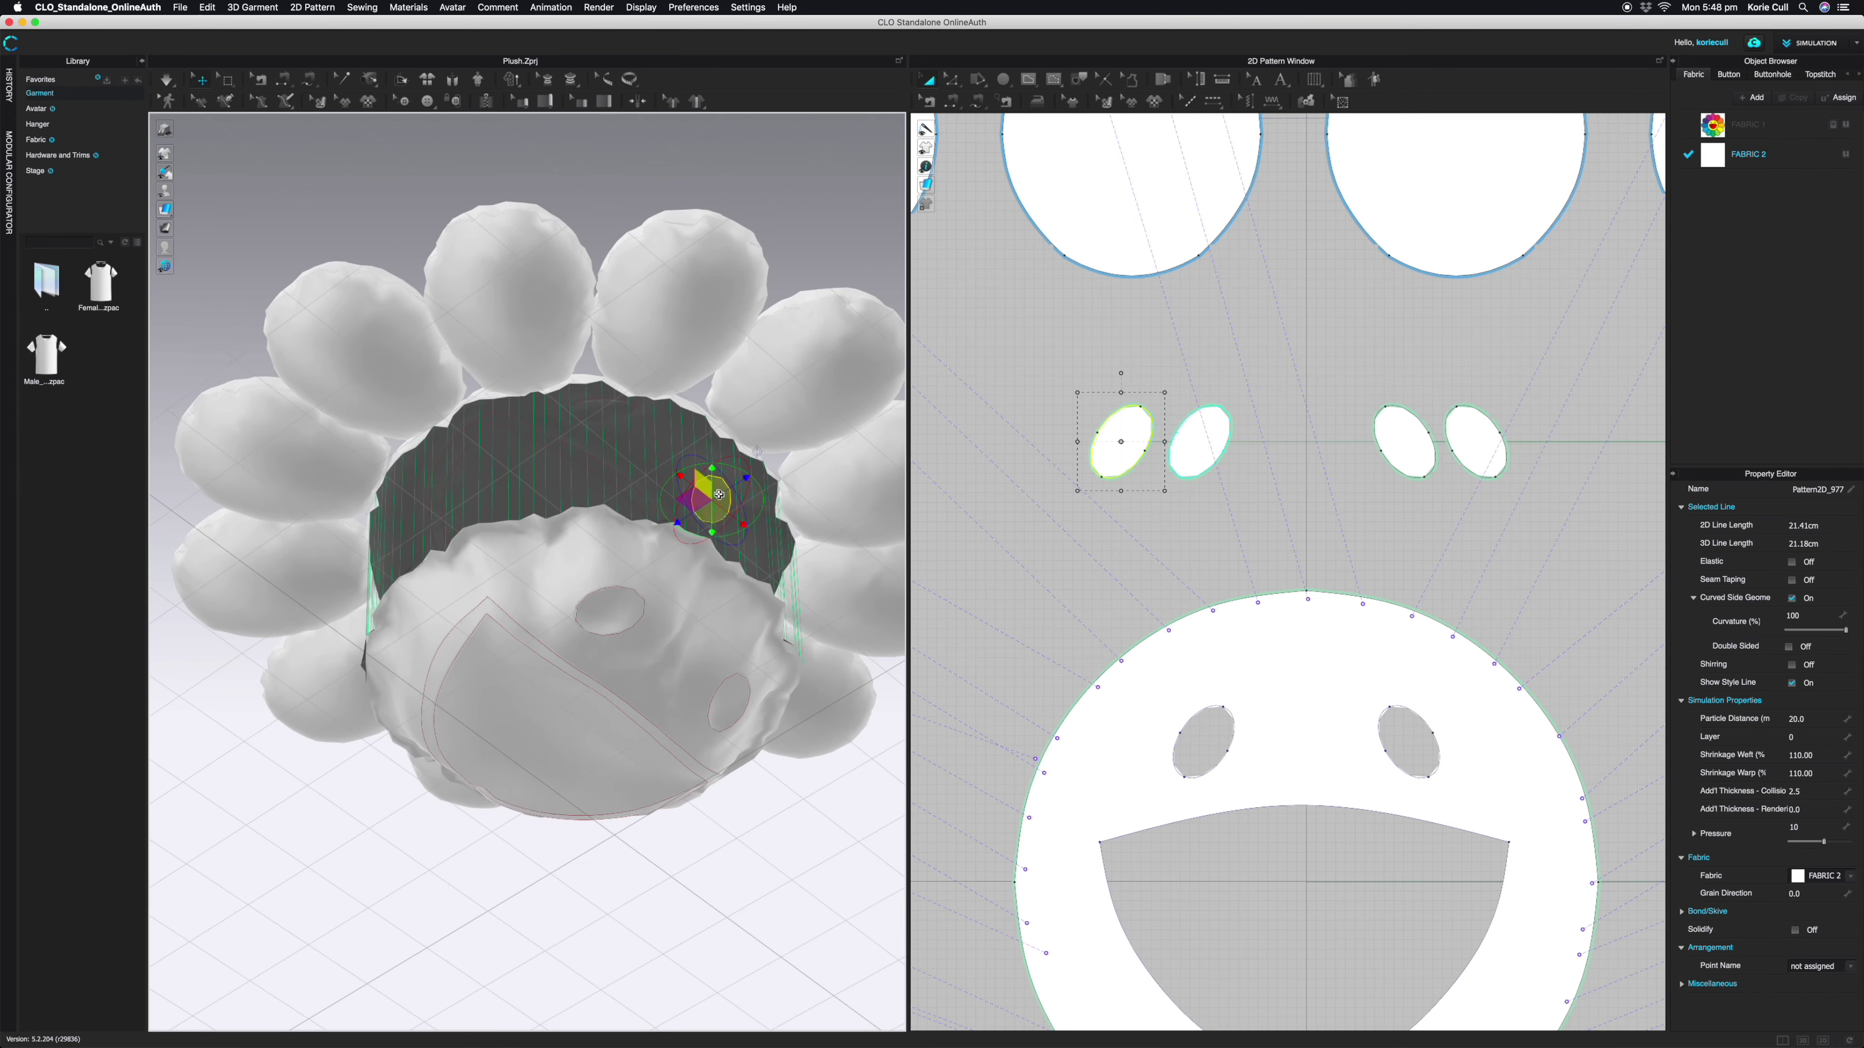
Step: Select both eye pieces and add Layer Clone (Under) copies beneath them
right_click(719, 490)
click(1451, 449)
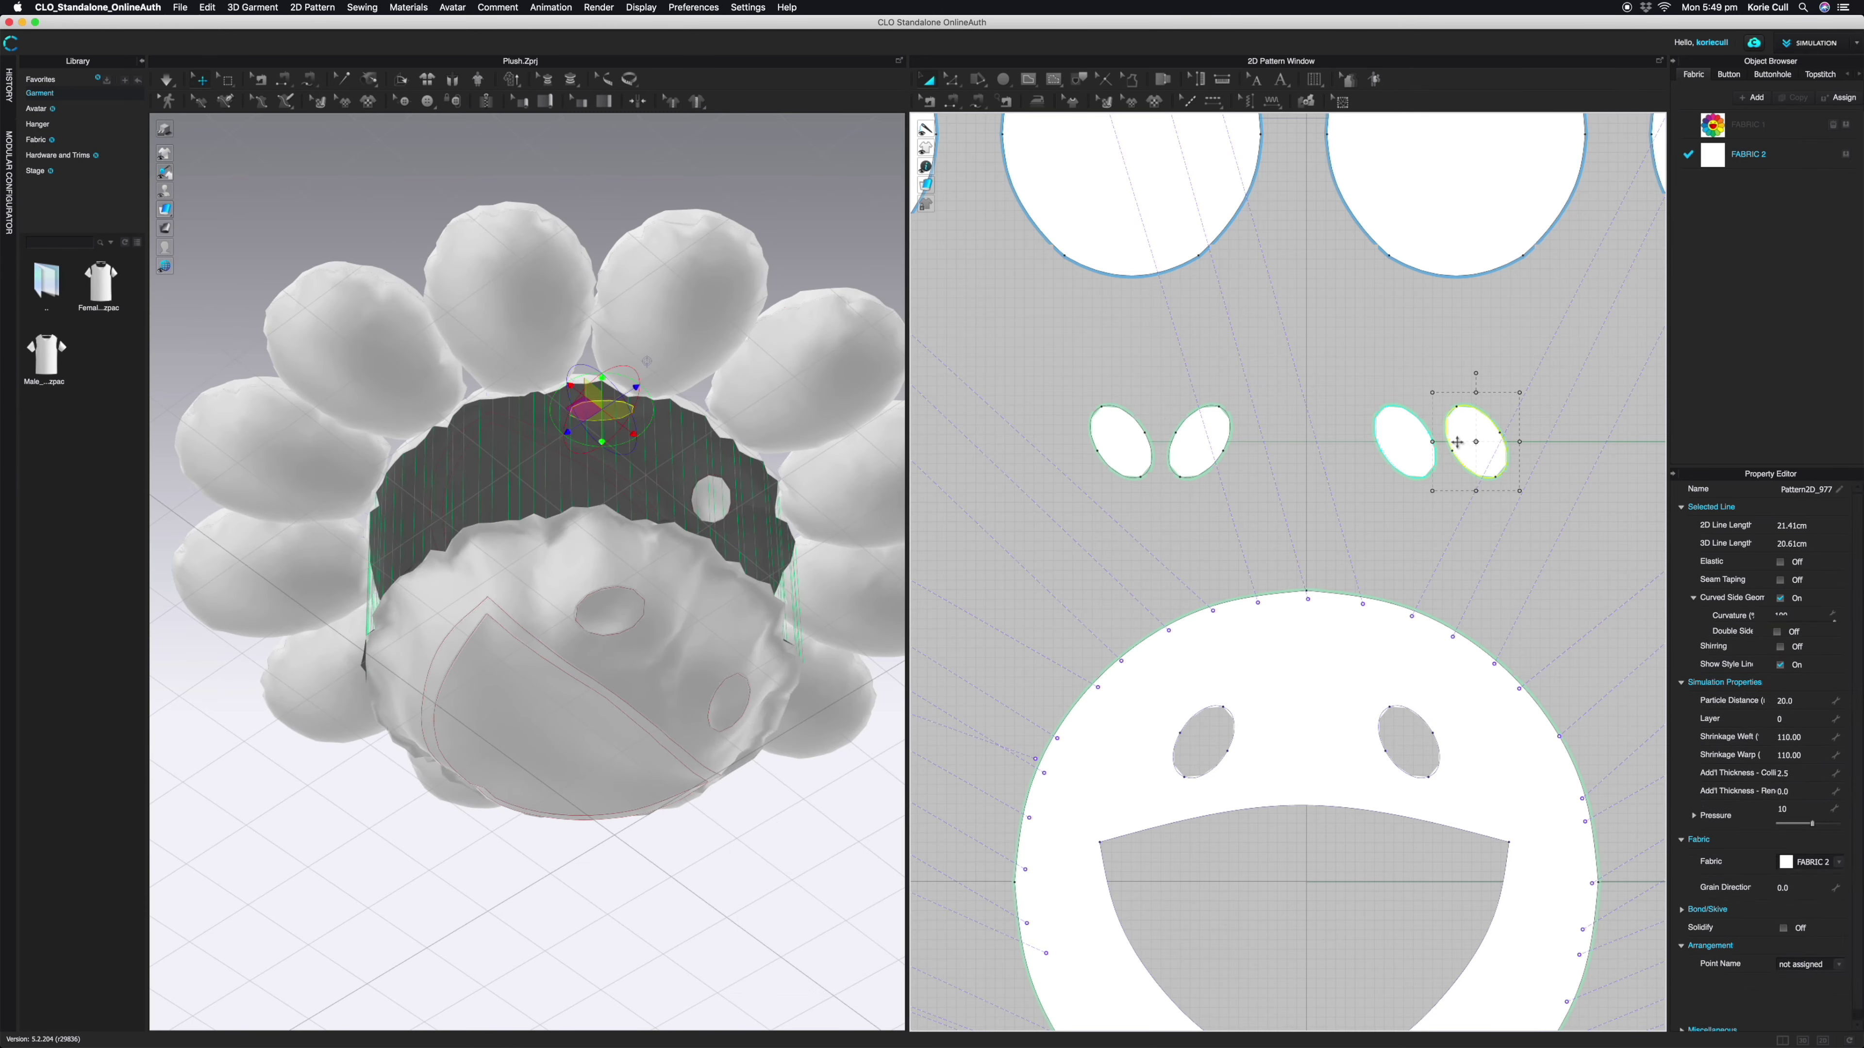
right_click(602, 415)
click(696, 655)
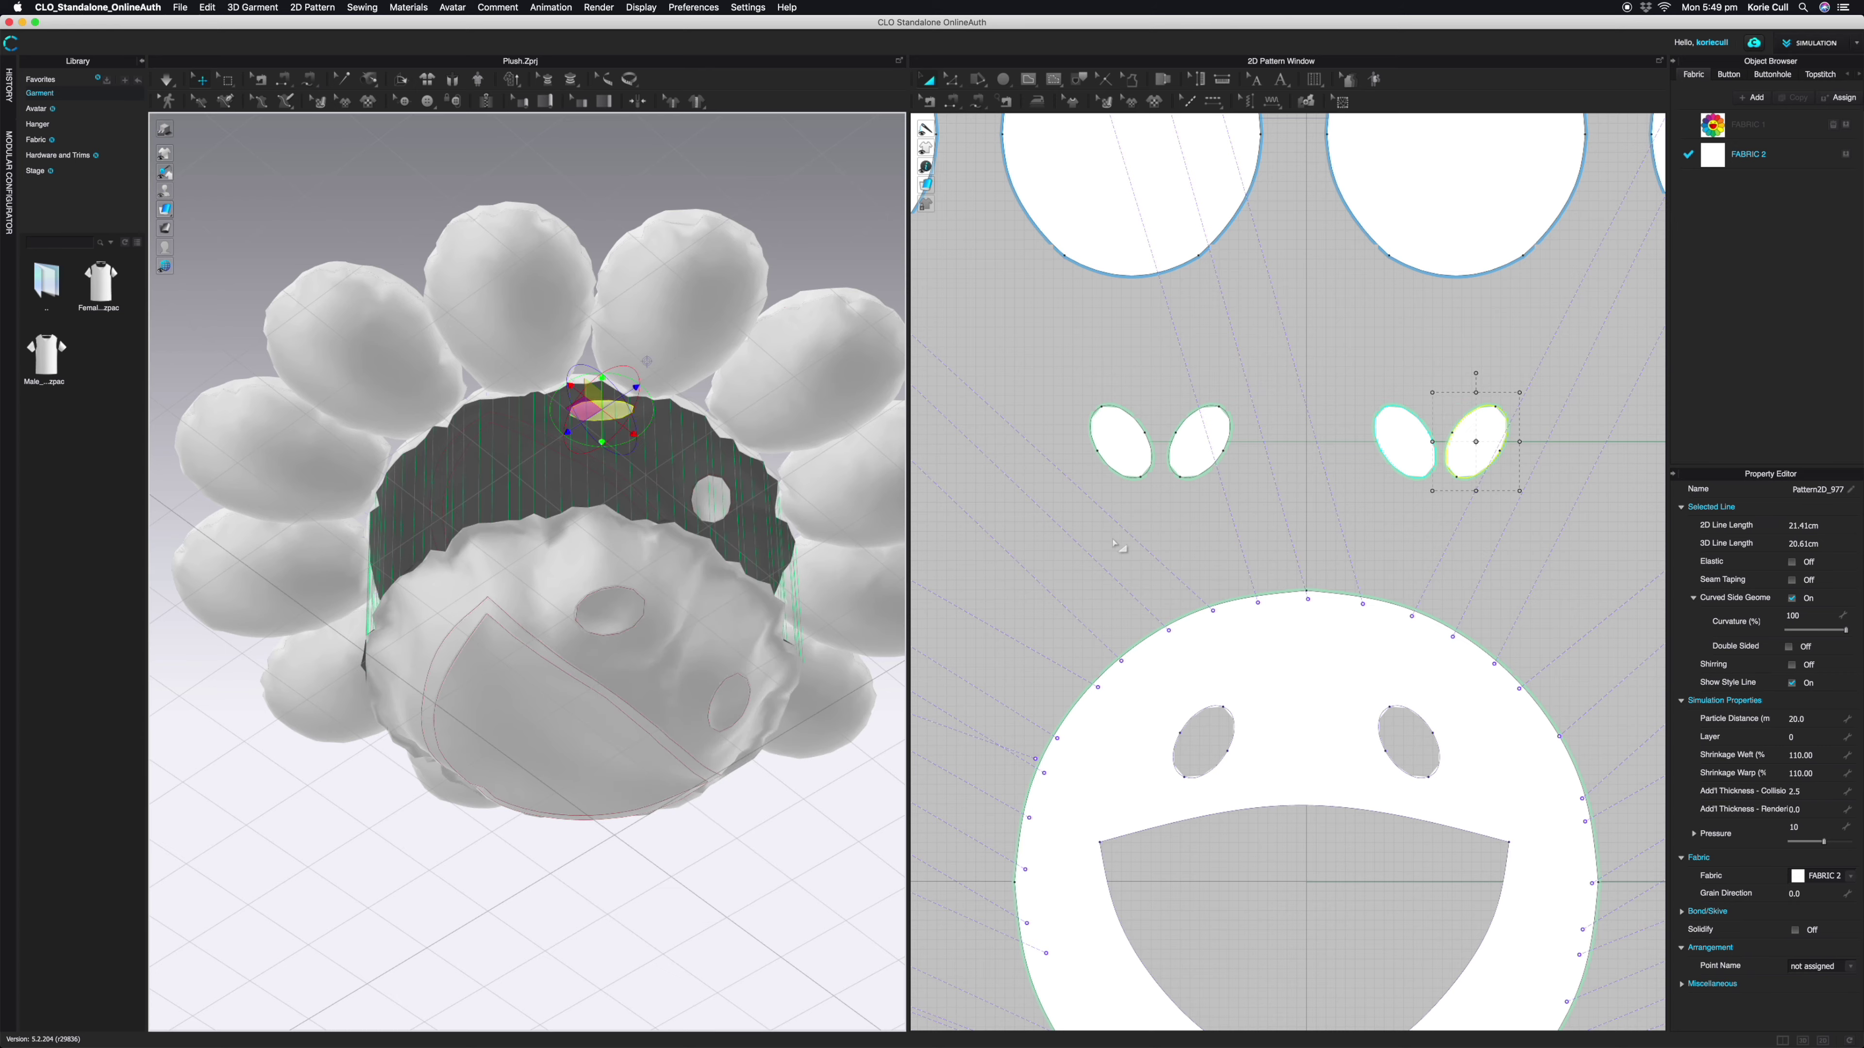
click(1240, 523)
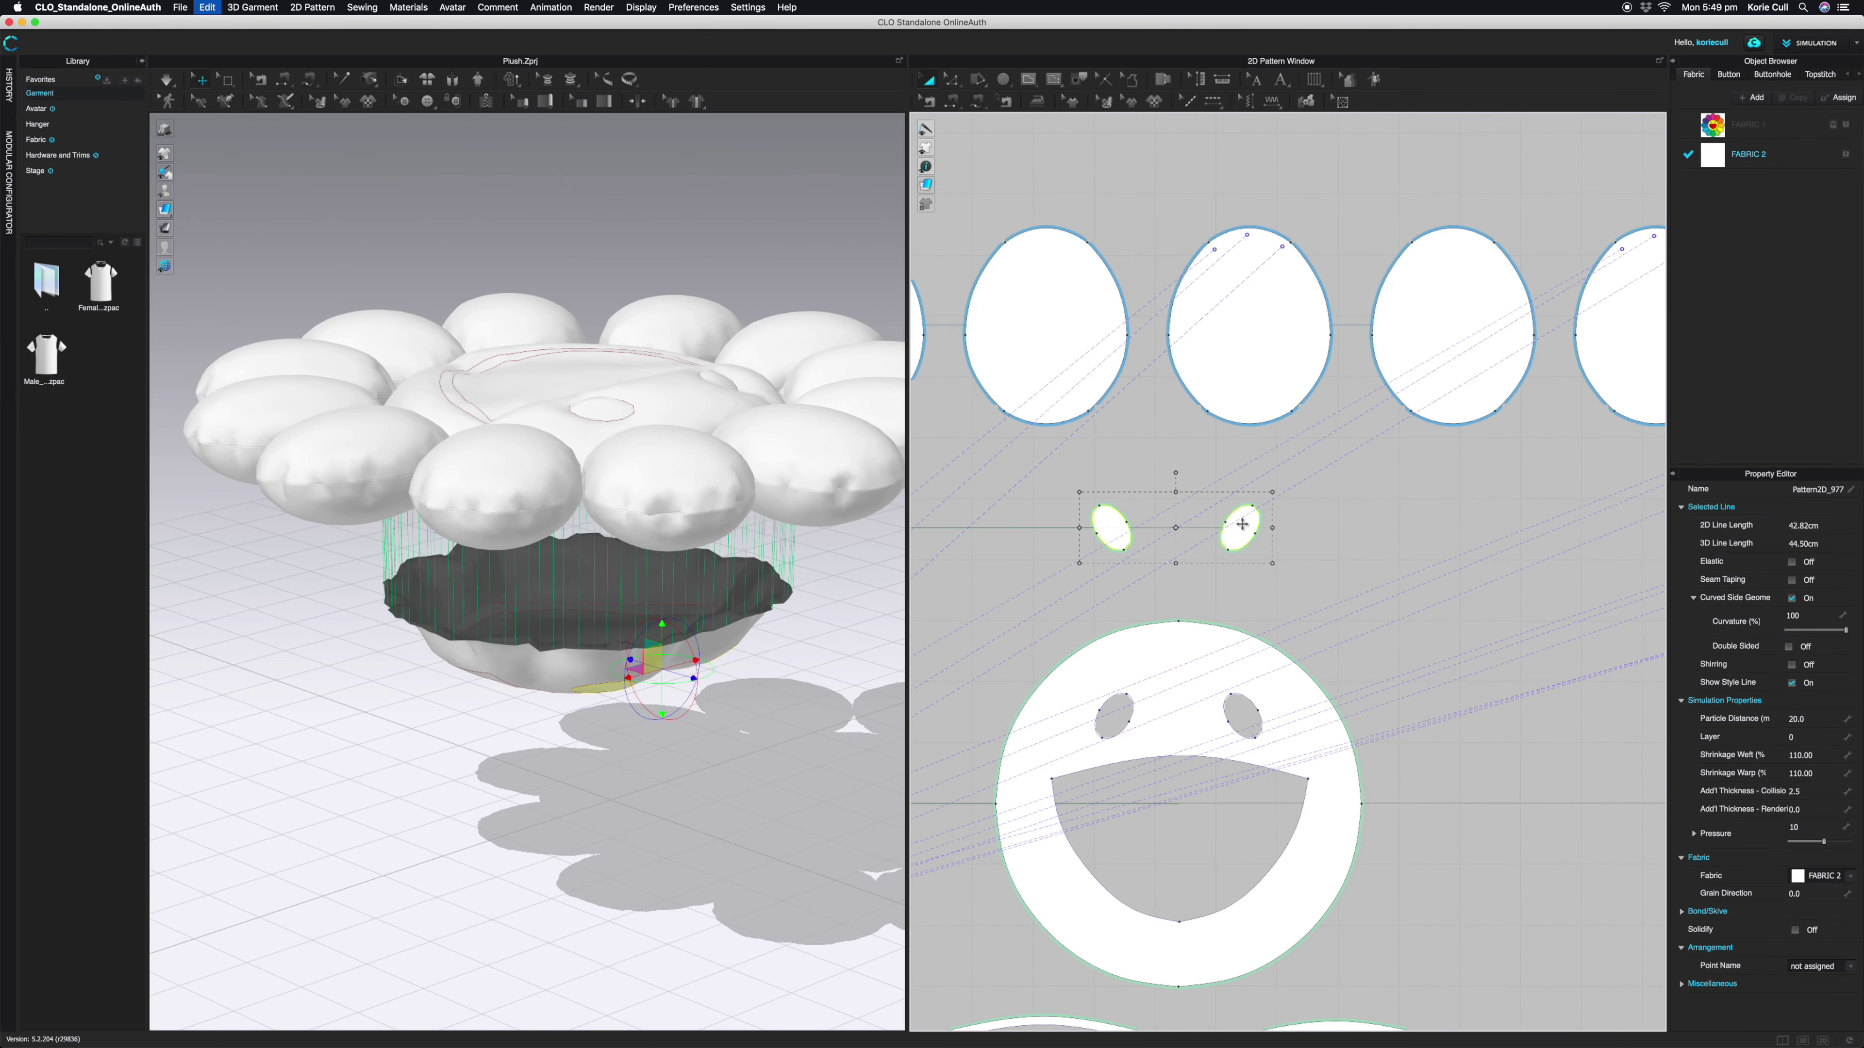
right_click(1242, 523)
click(1315, 431)
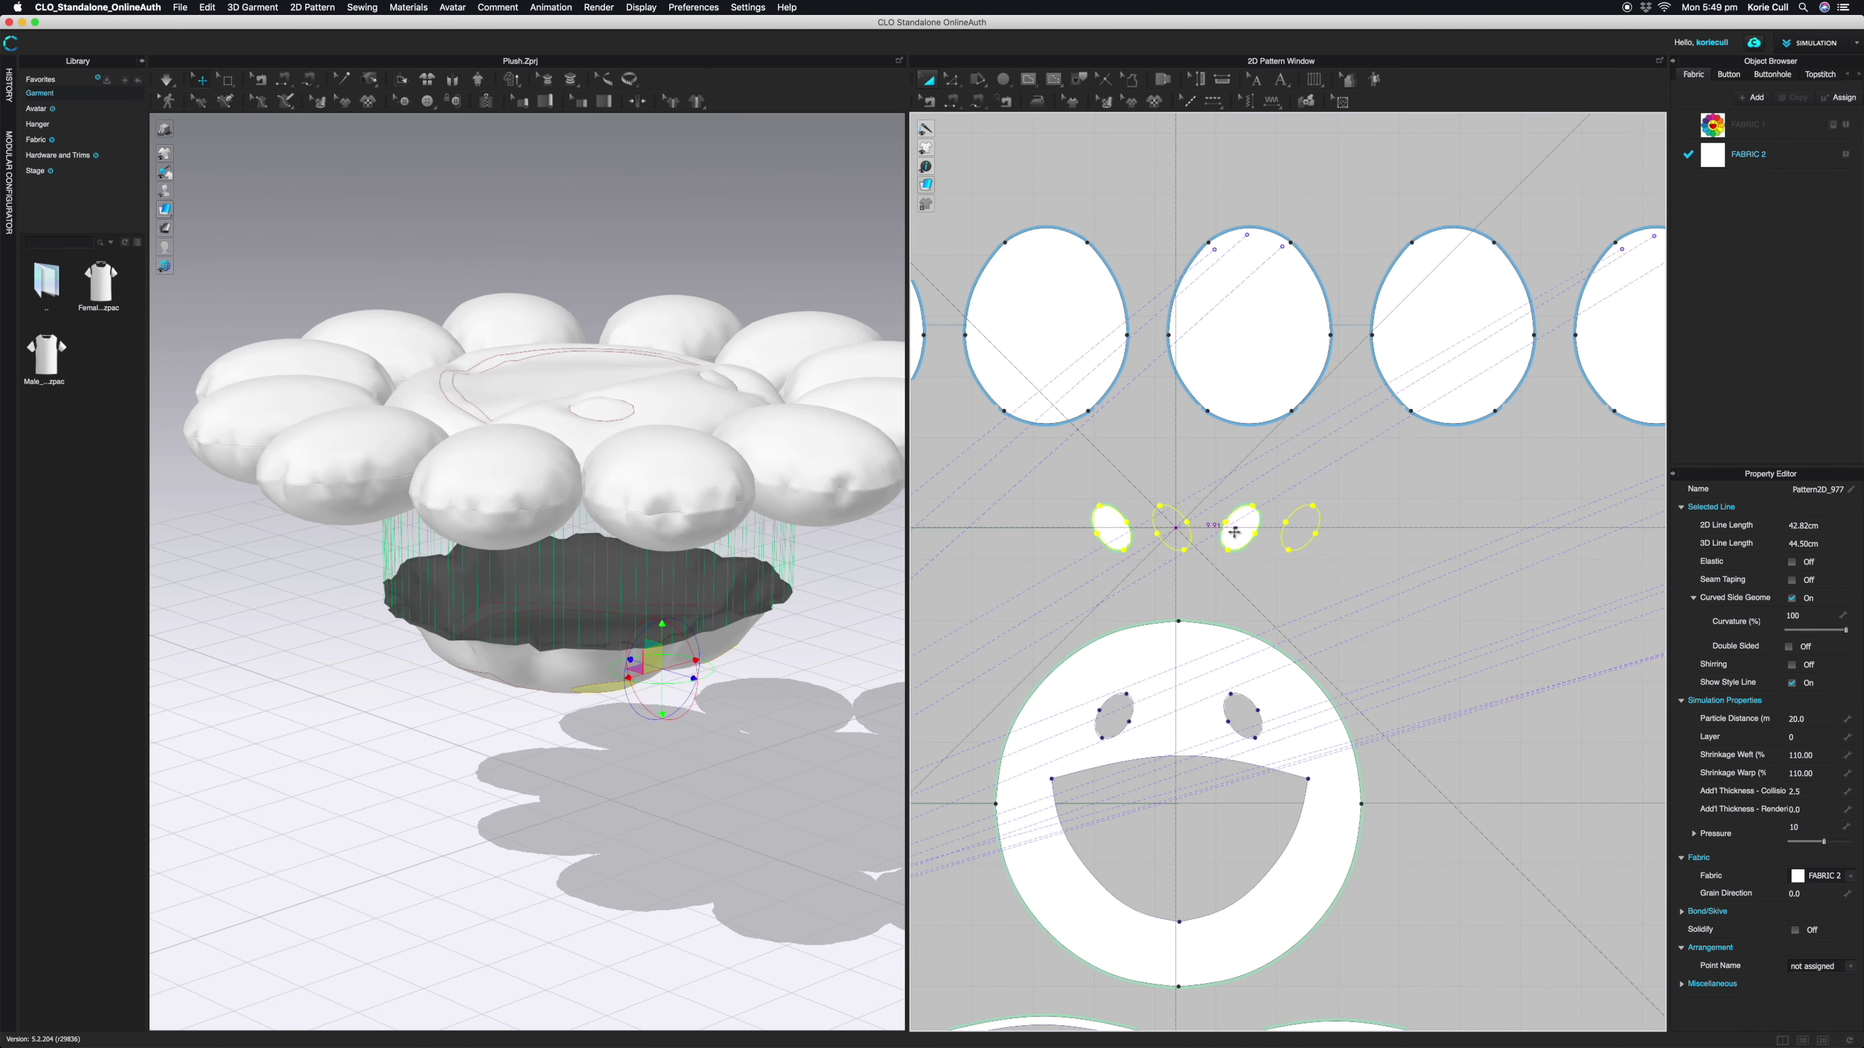
right_drag(624, 661, 611, 653)
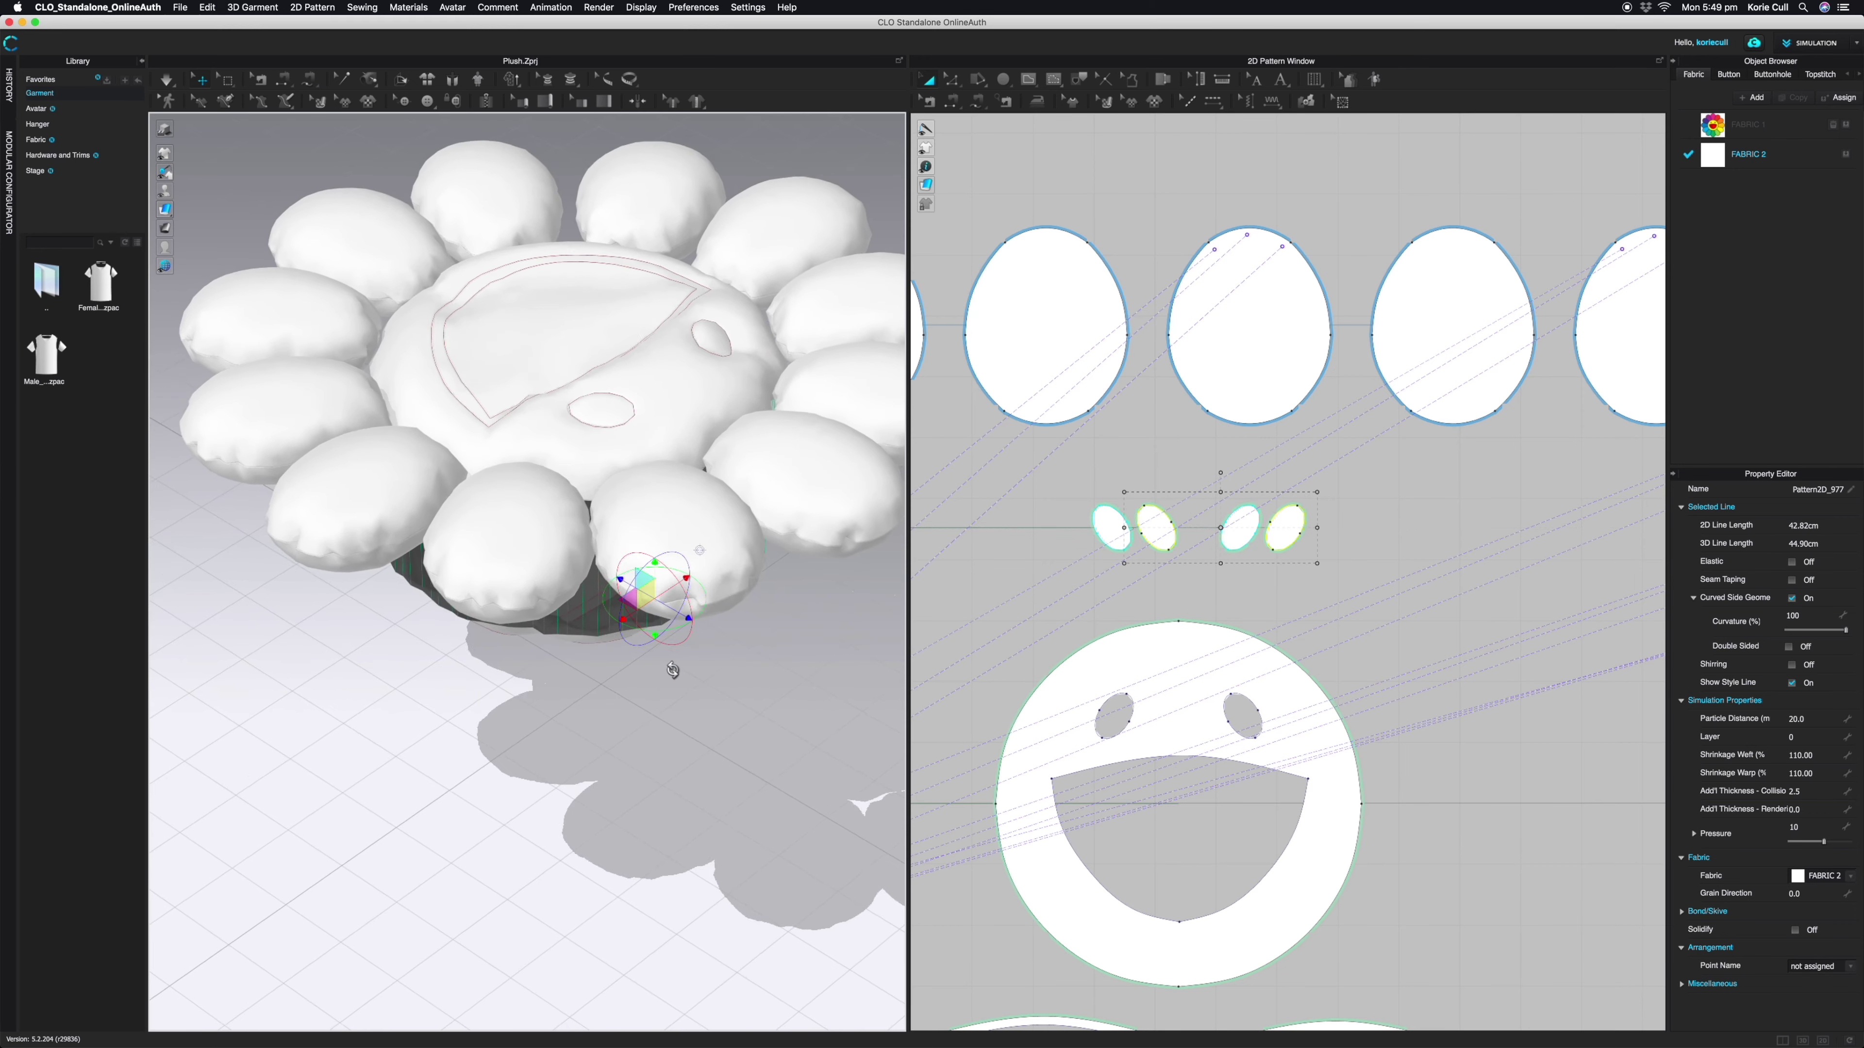
scroll(611, 653, up, 3)
right_click(589, 608)
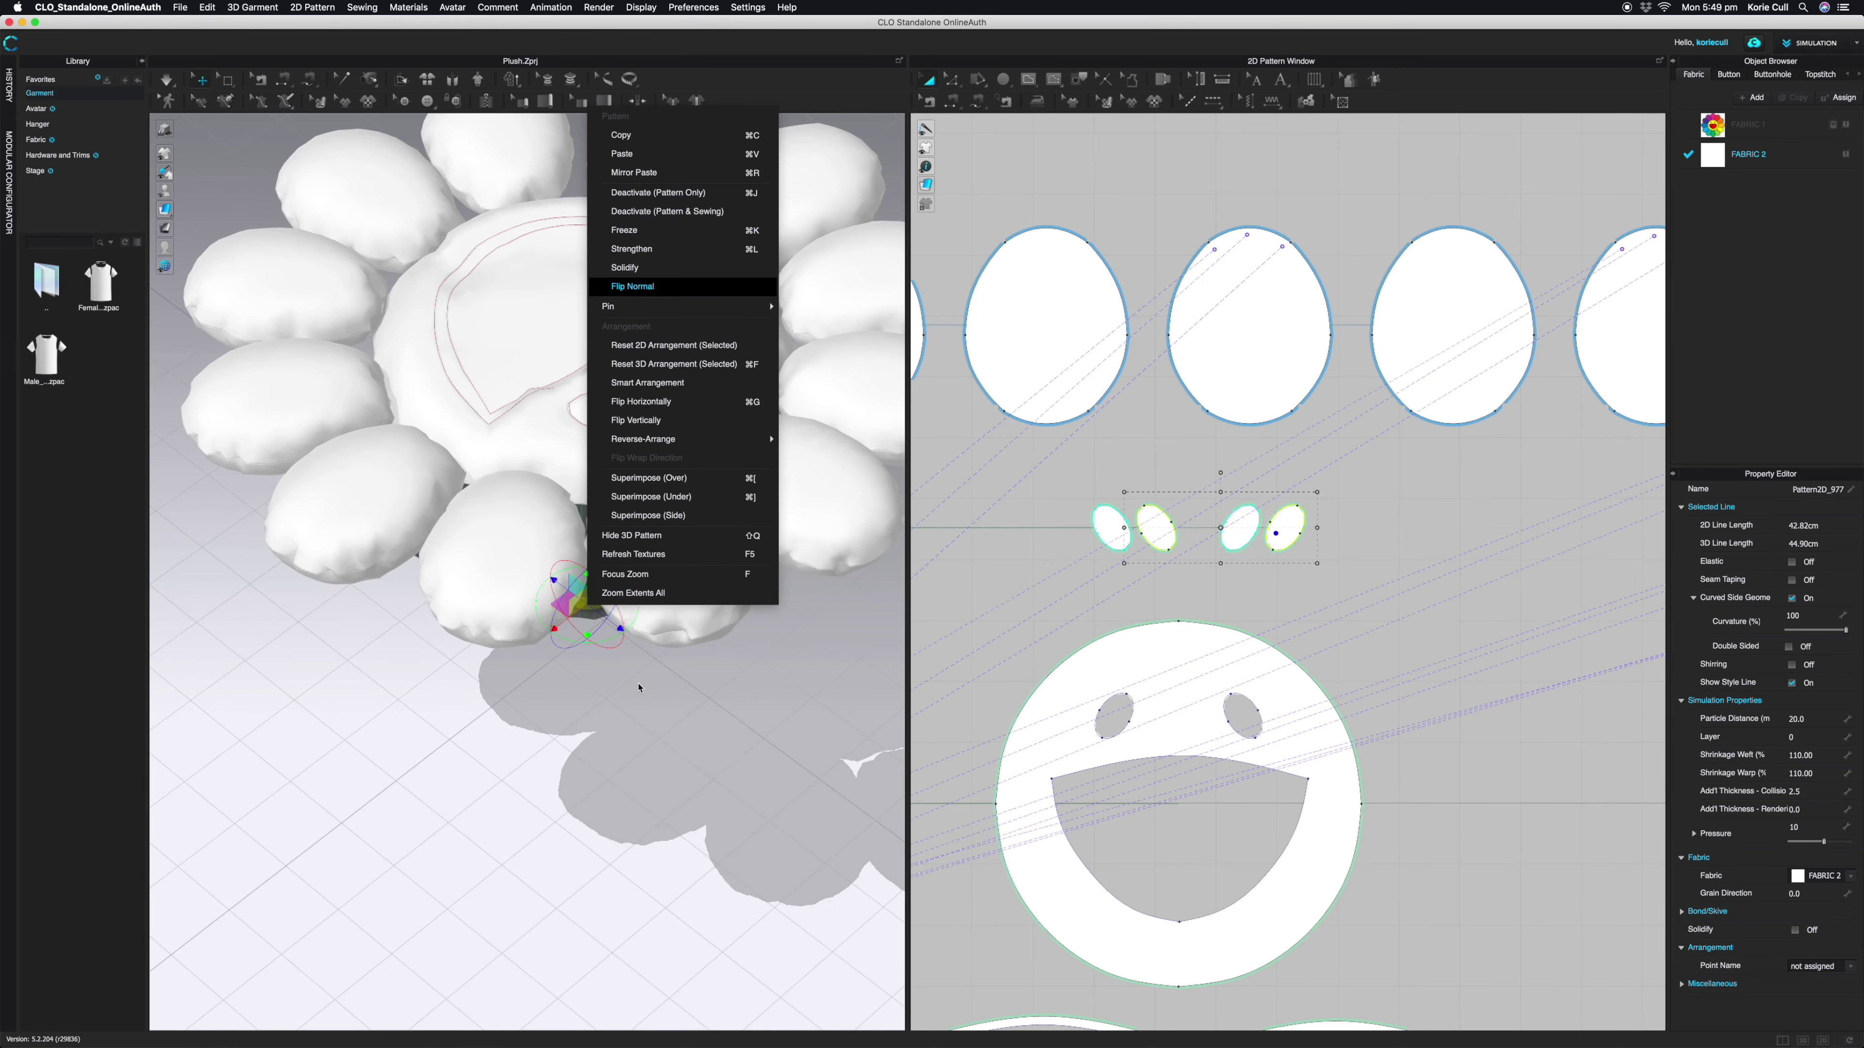
mouse_move(590, 608)
right_down()
mouse_move(658, 645)
mouse_move(704, 631)
right_up()
Step: Box-select the four mouth pieces and place Layer Clone (Under) copies beneath them
scroll(1188, 661, down, 3)
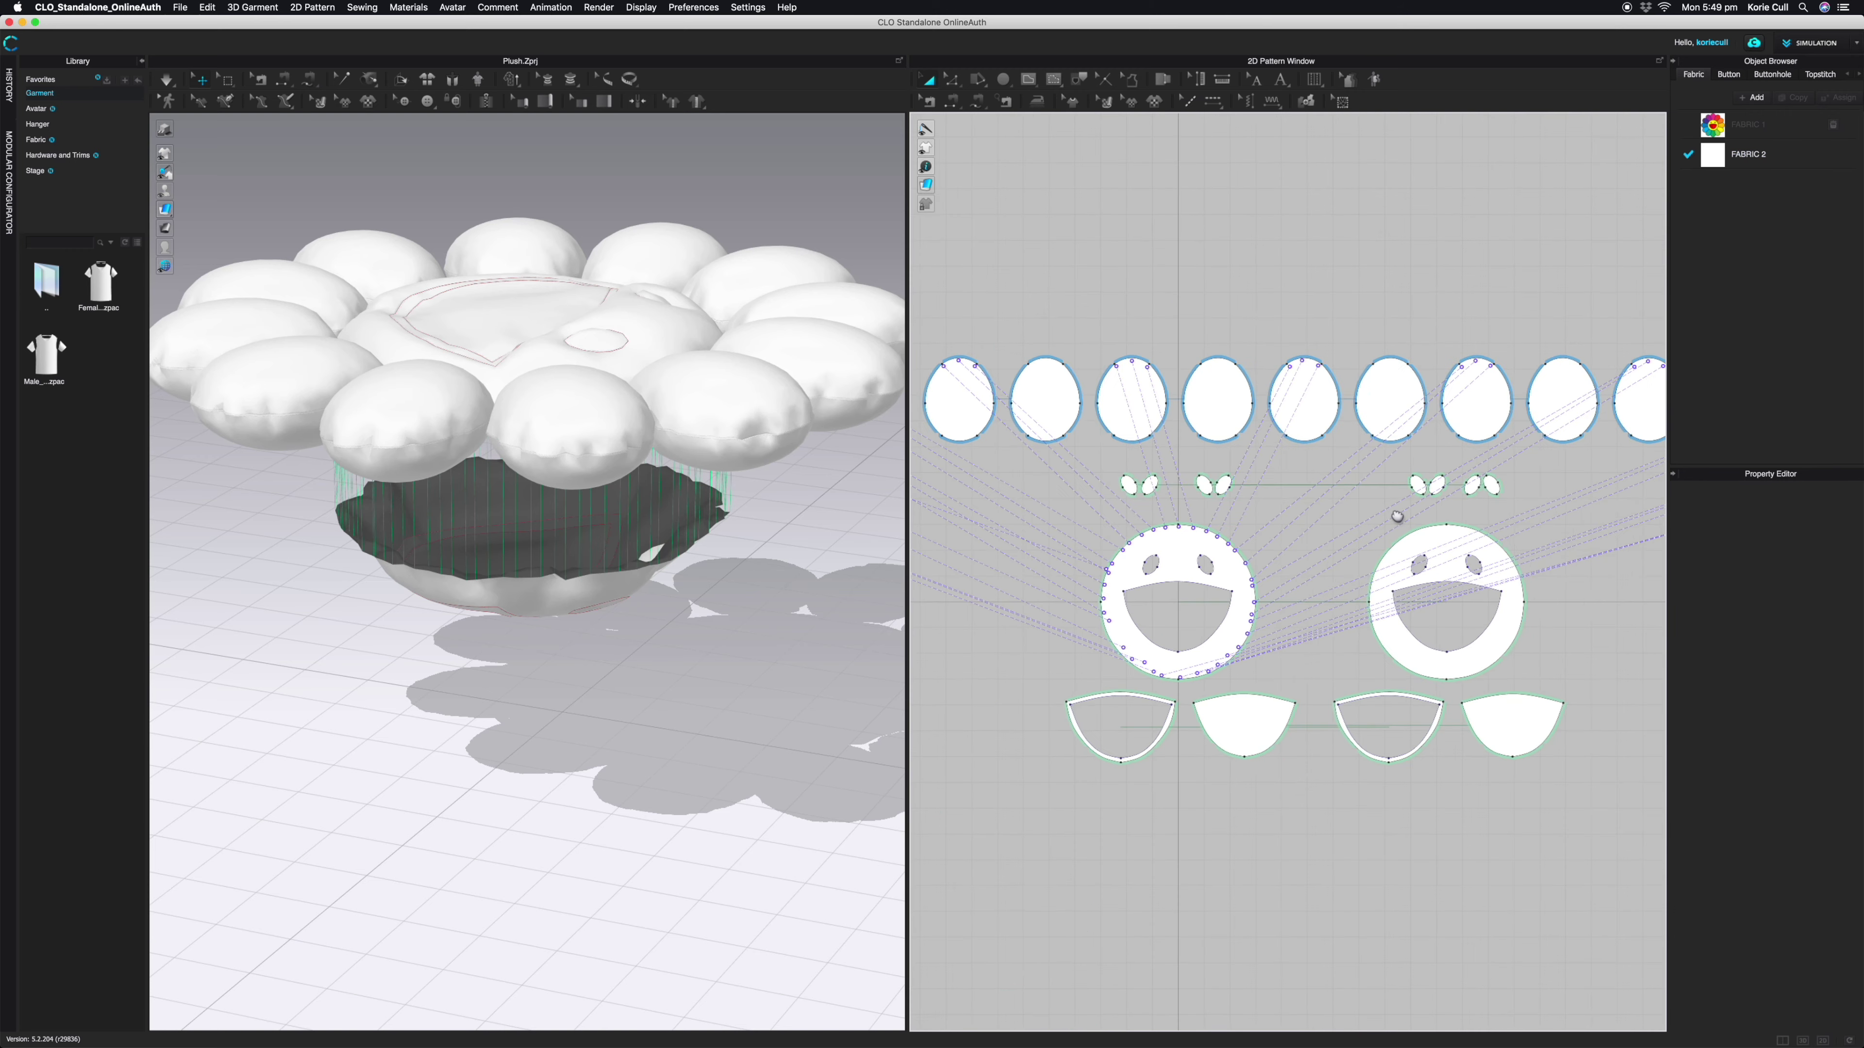
right_drag(1191, 689, 1201, 448)
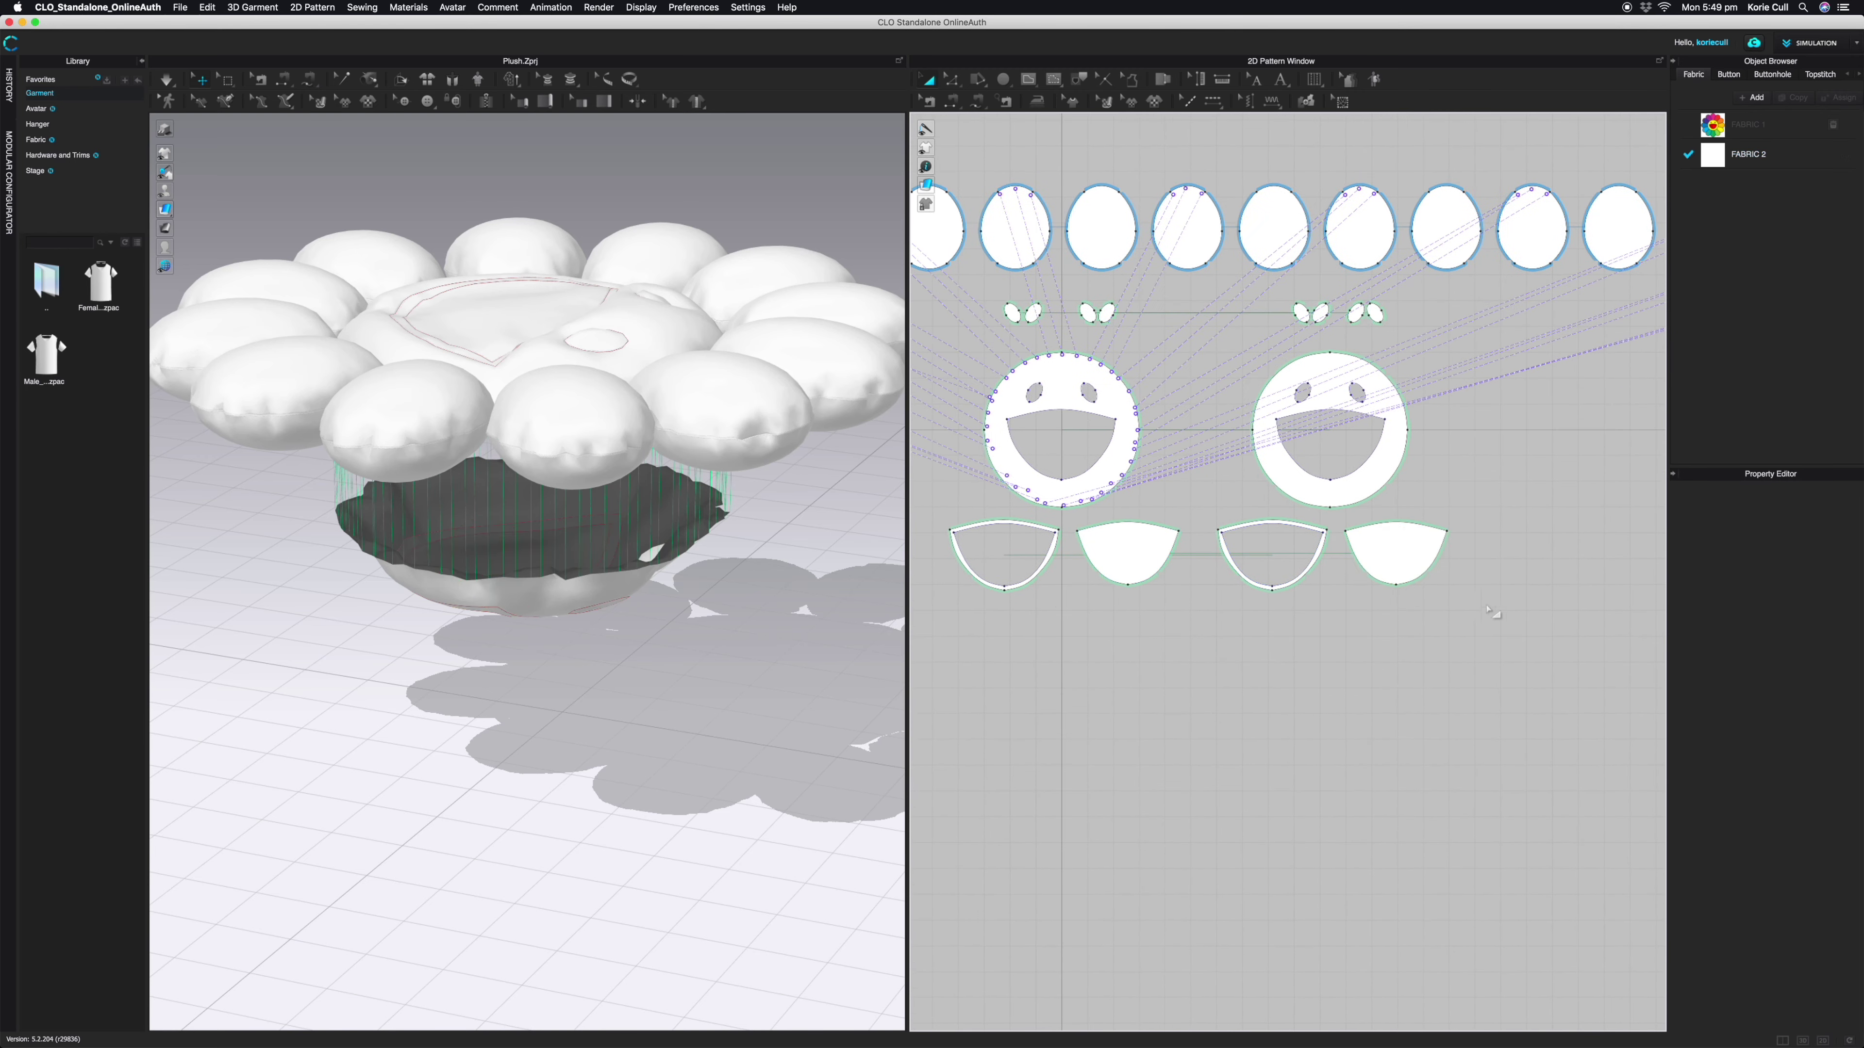
drag(1493, 608, 916, 521)
right_drag(1437, 610, 1508, 593)
click(1508, 593)
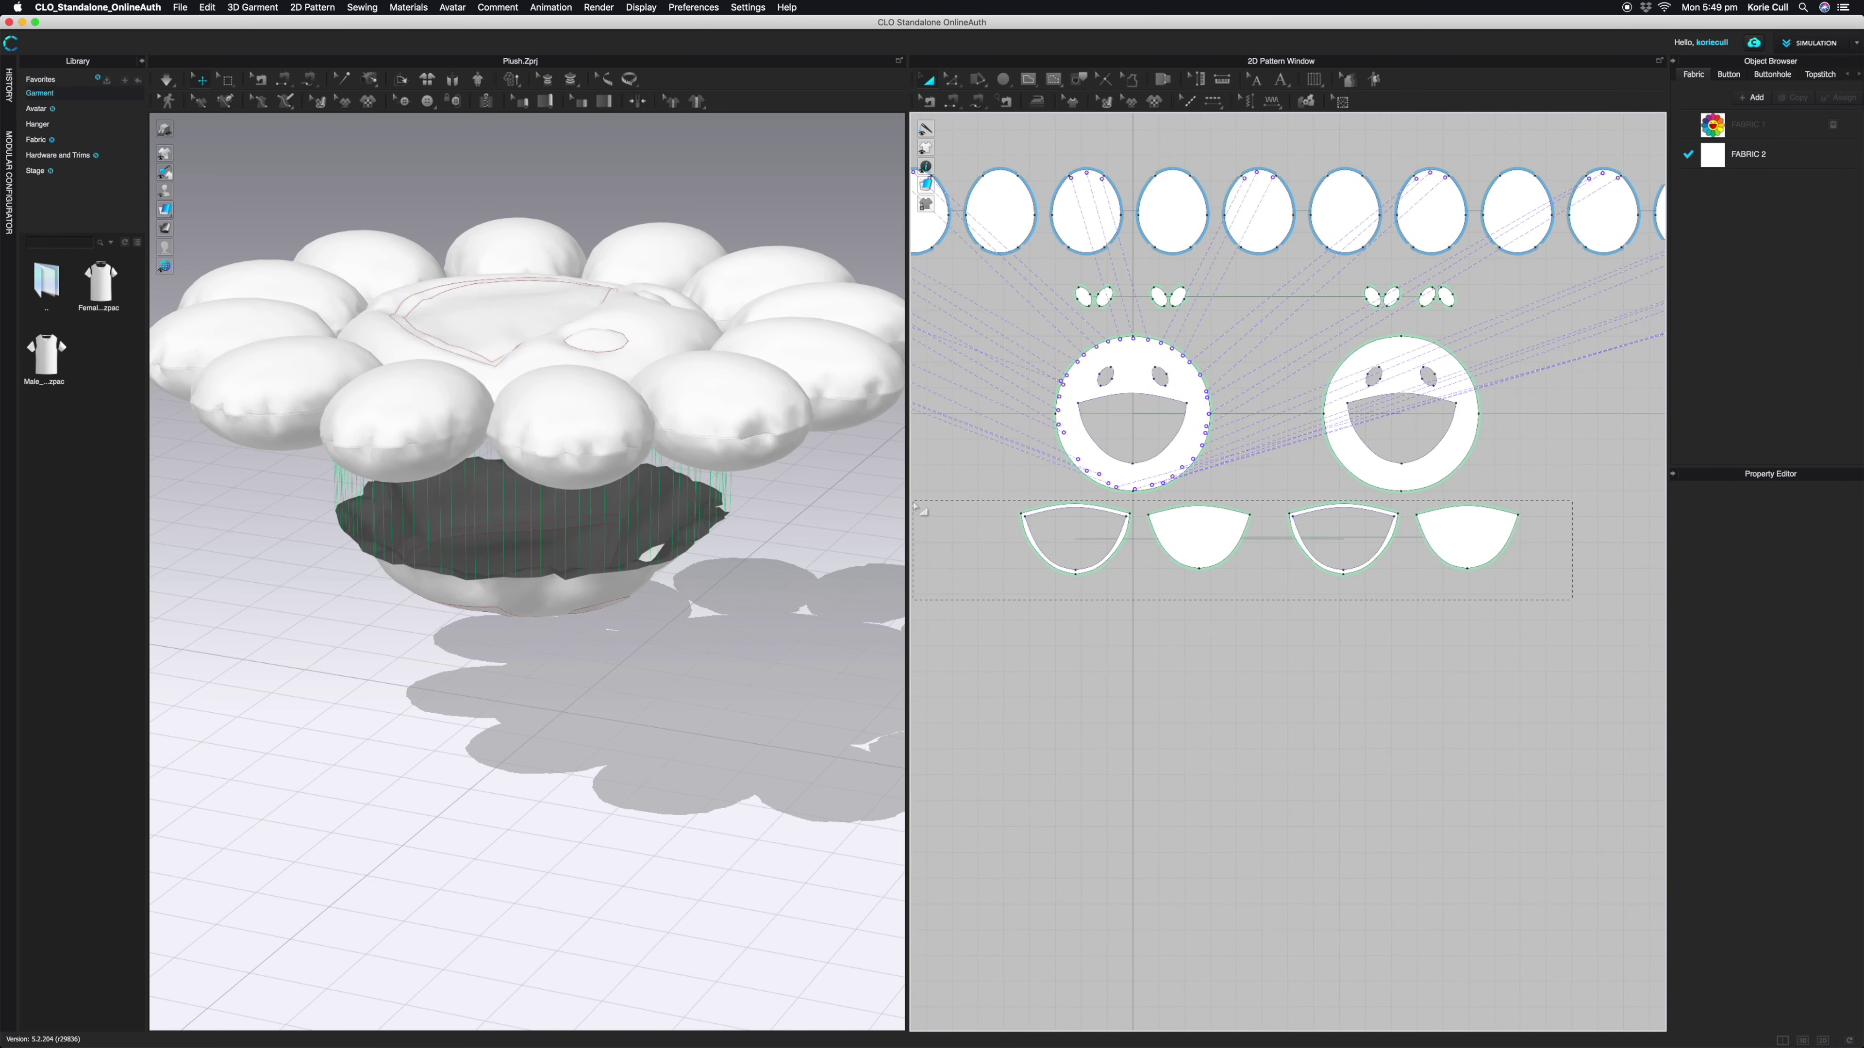
right_click(1194, 532)
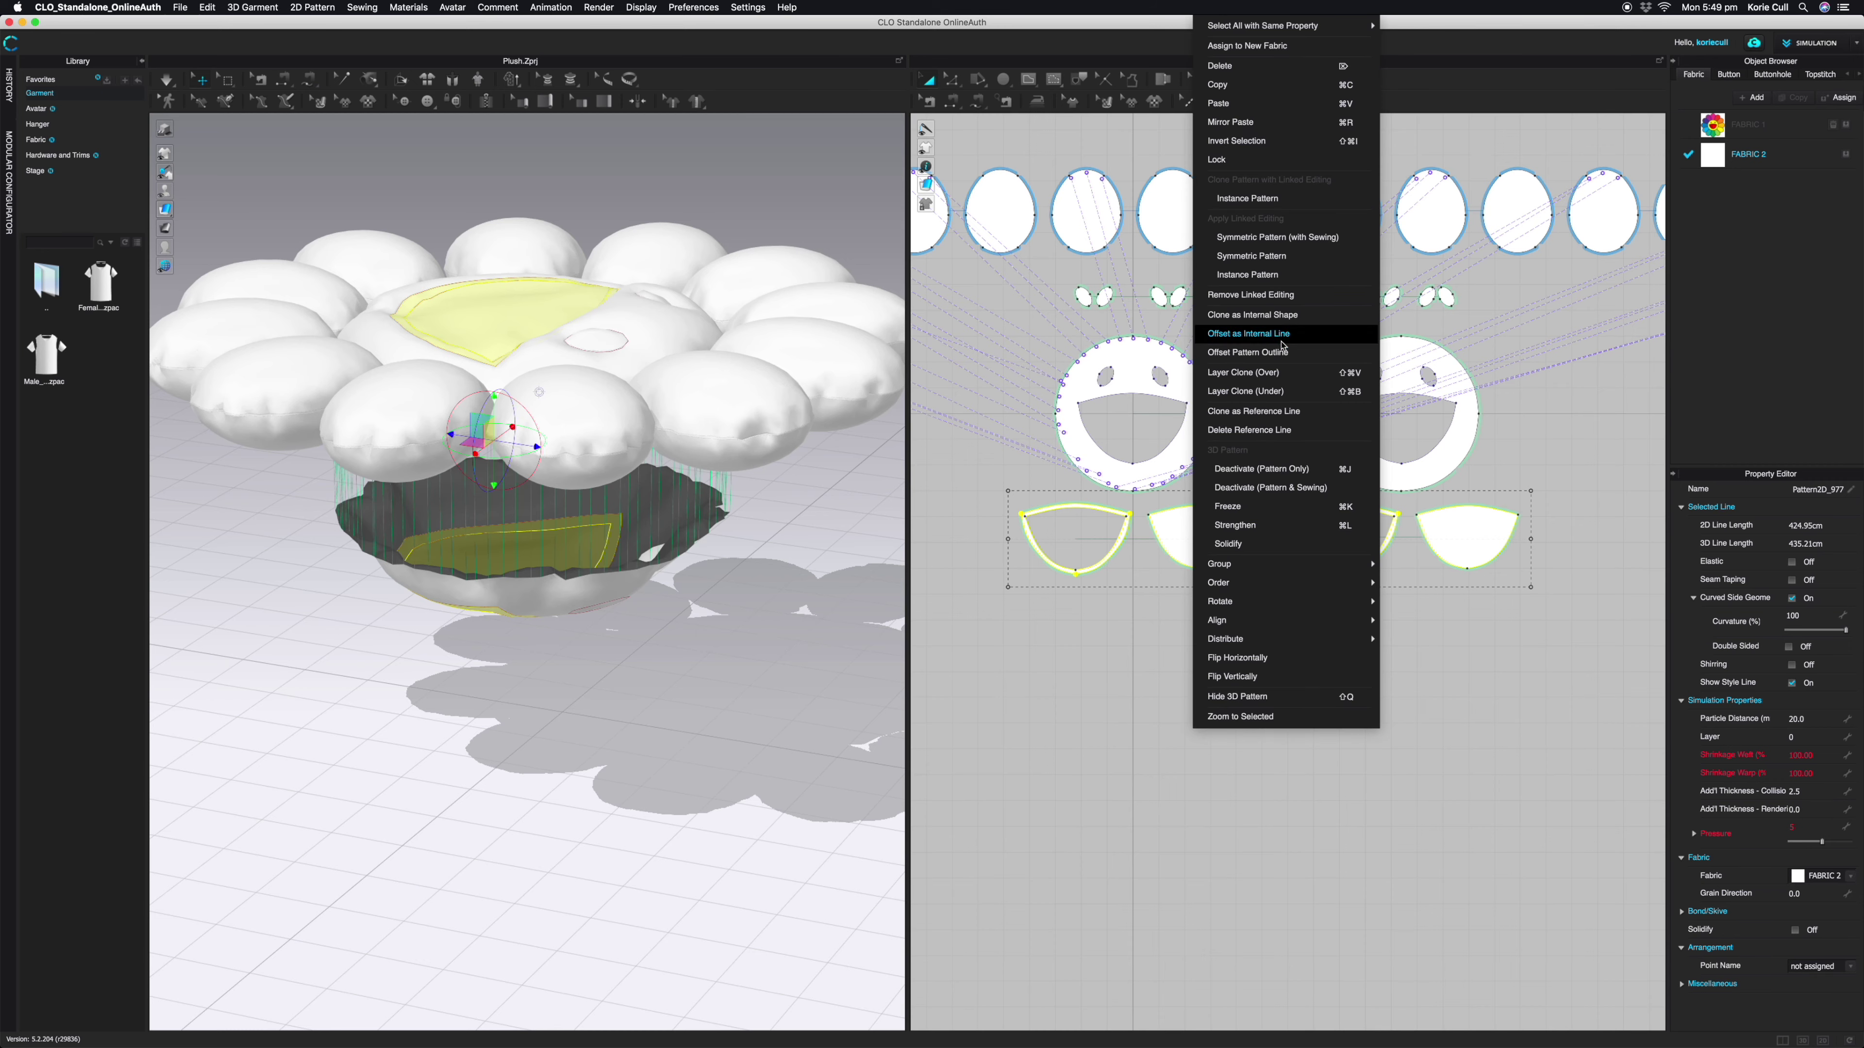
click(1265, 391)
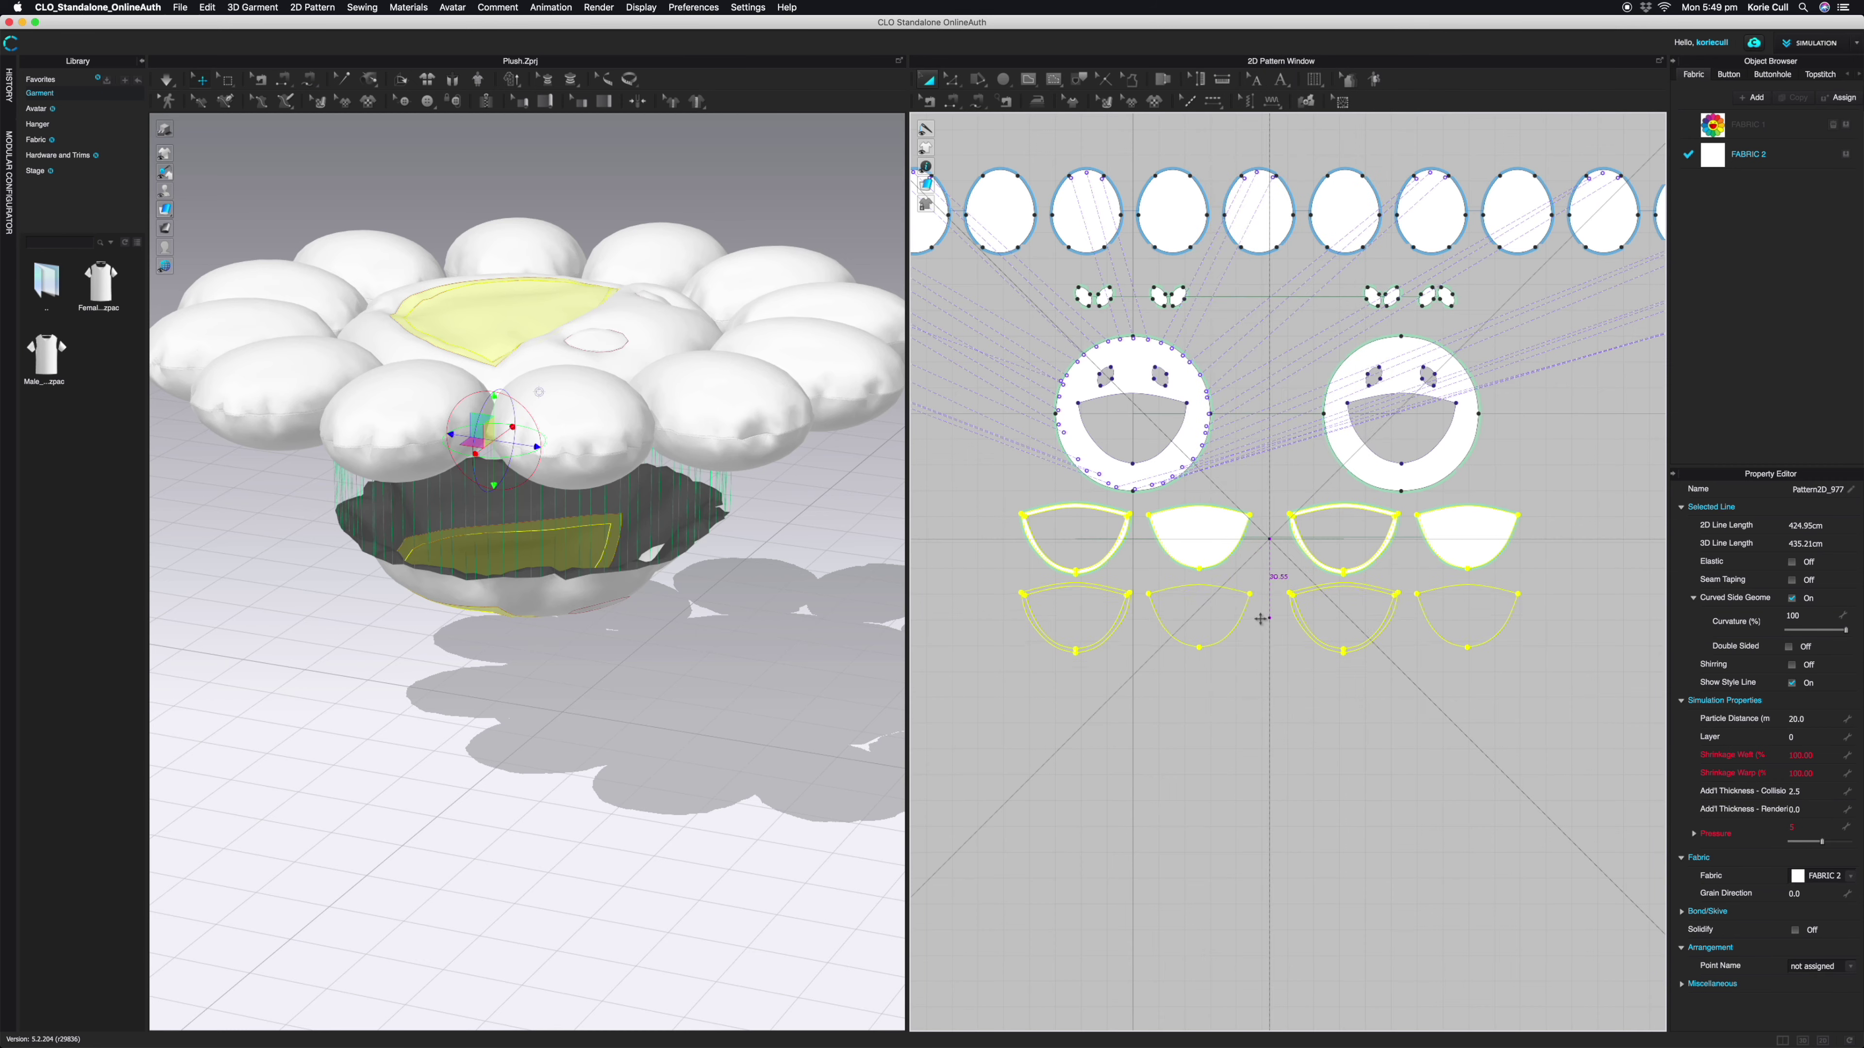
click(1234, 691)
right_click(571, 541)
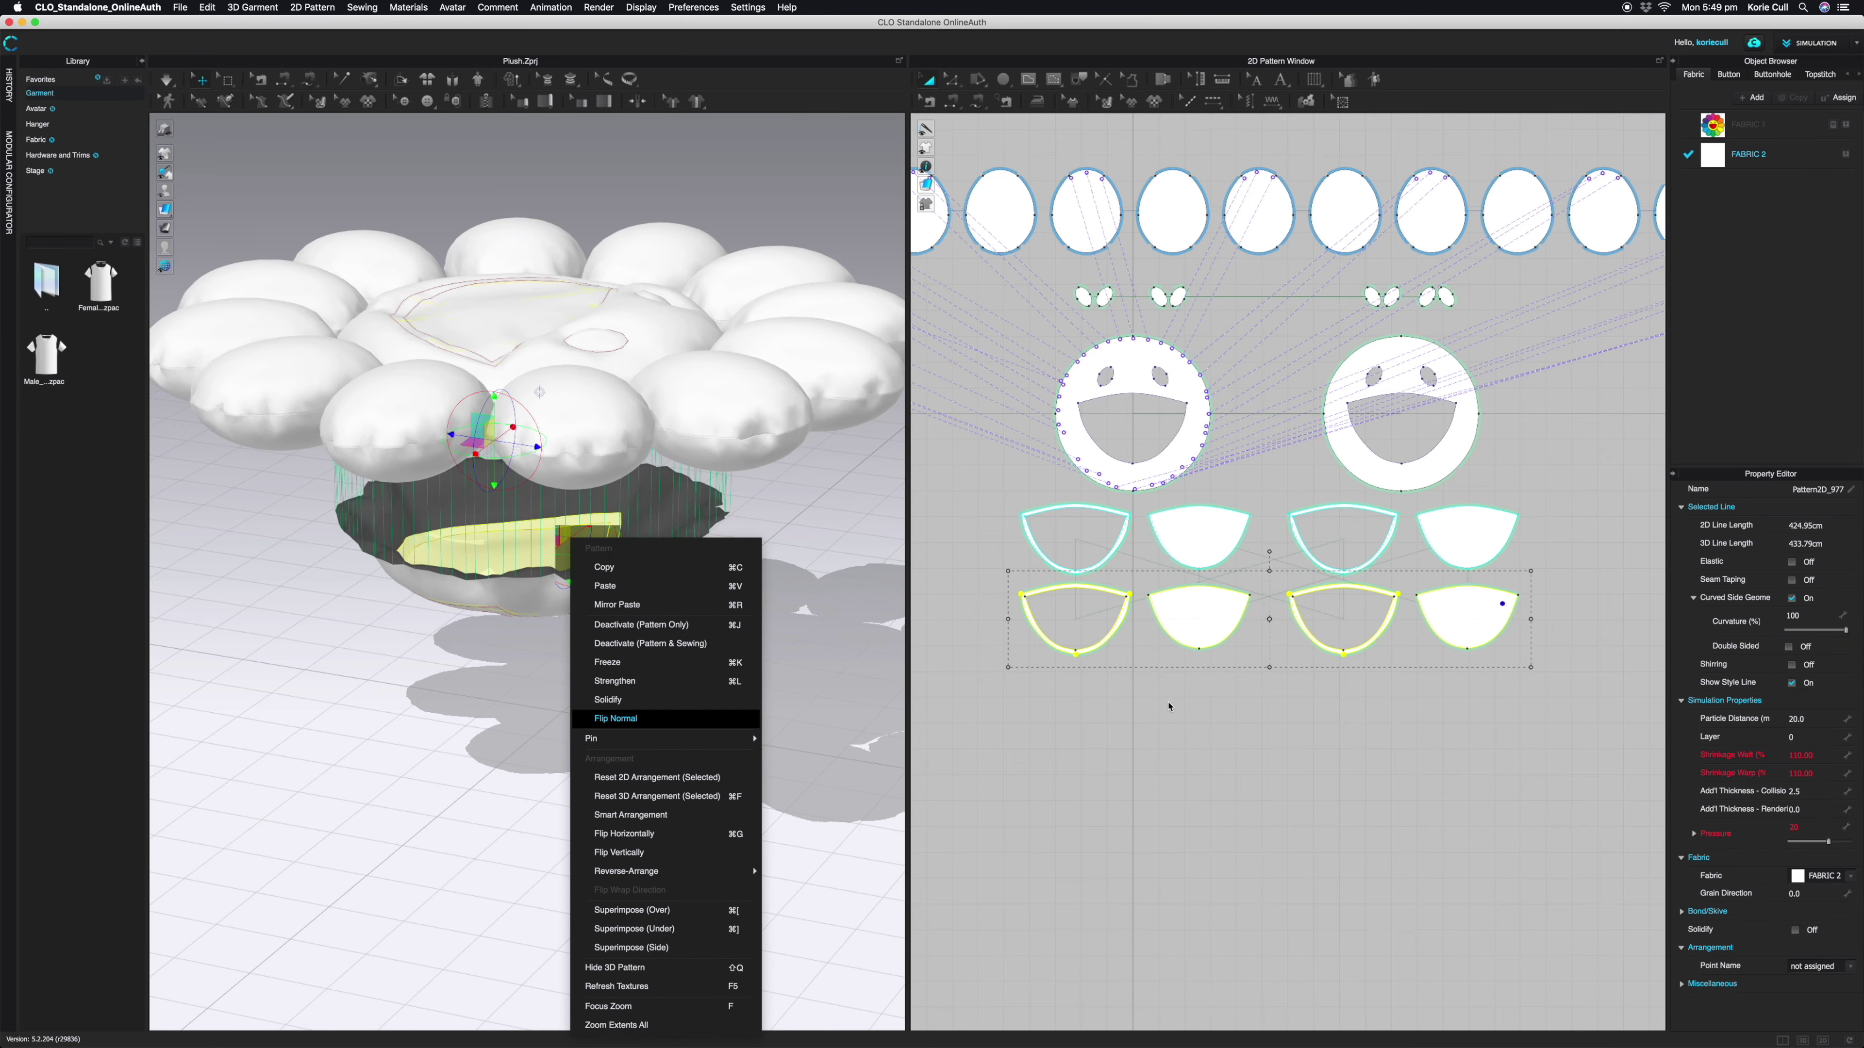
mouse_move(807, 661)
right_down()
mouse_move(556, 554)
mouse_move(247, 509)
mouse_move(755, 548)
right_up()
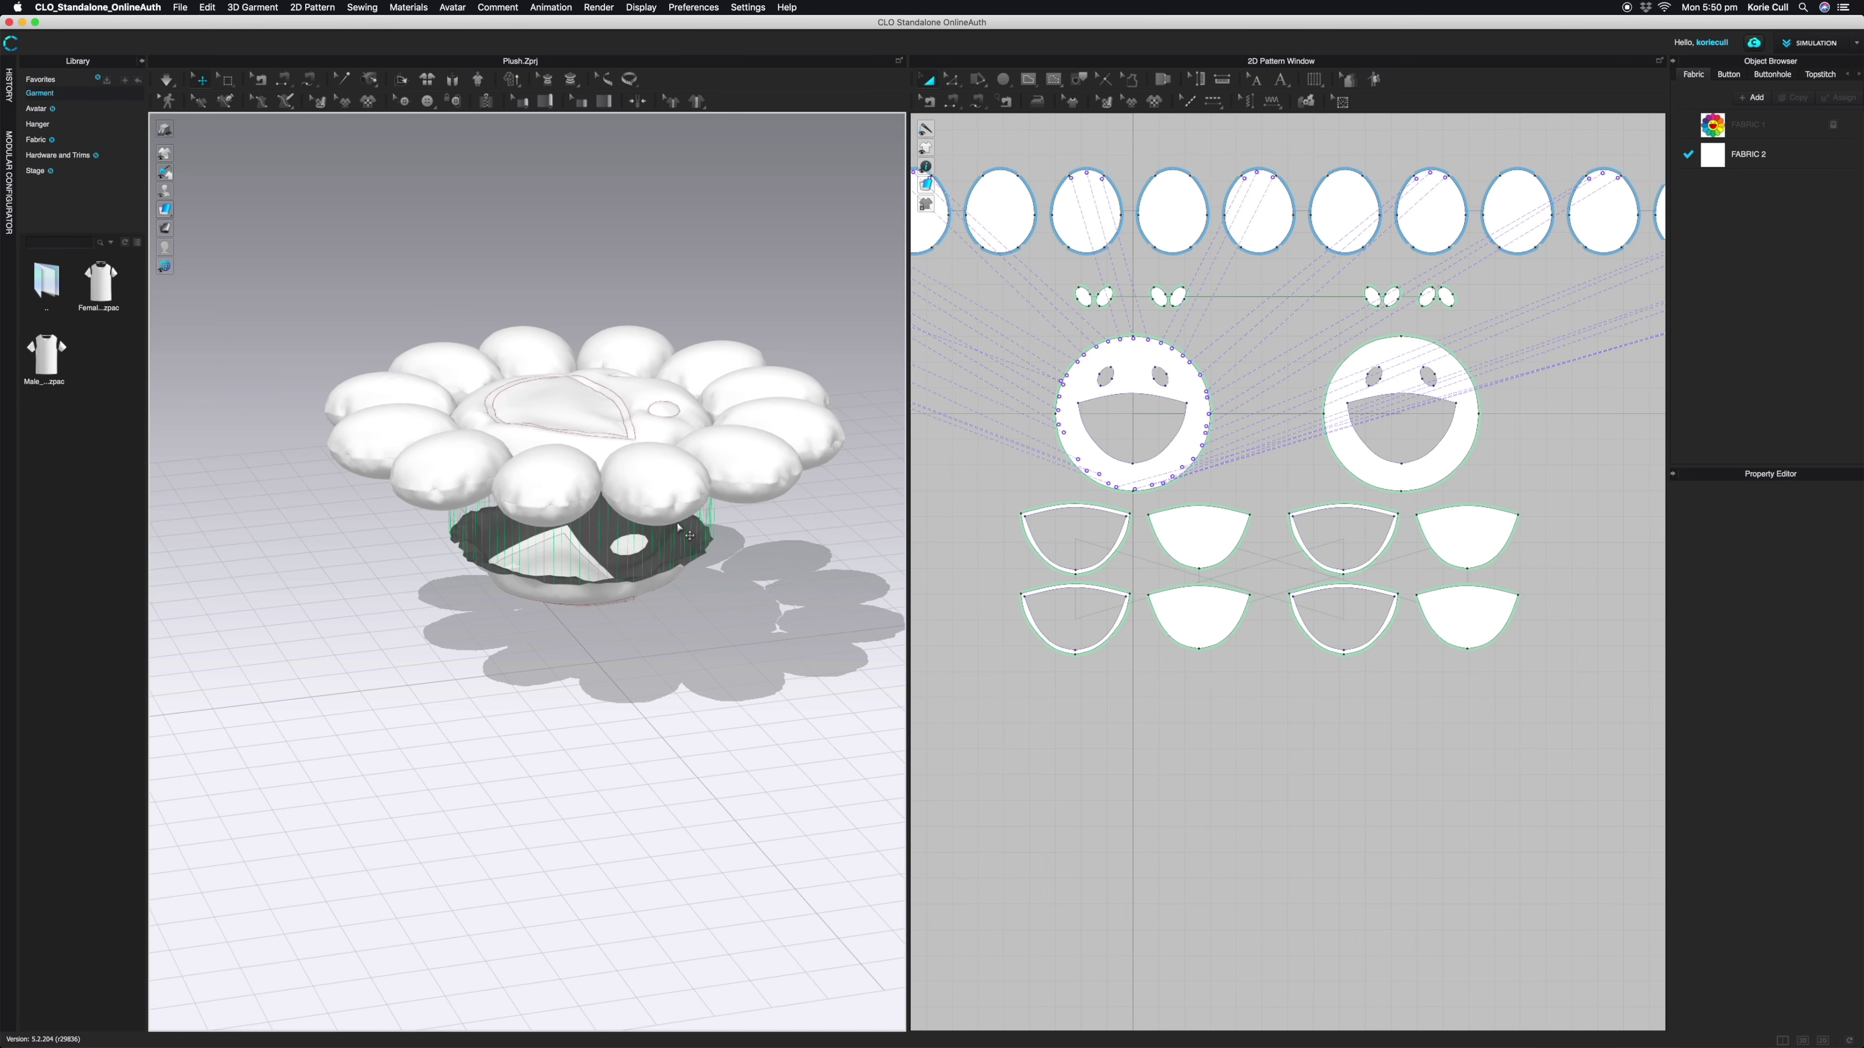
Step: Simulate the plush and inspect the settled smiley flower from several angles
key(space)
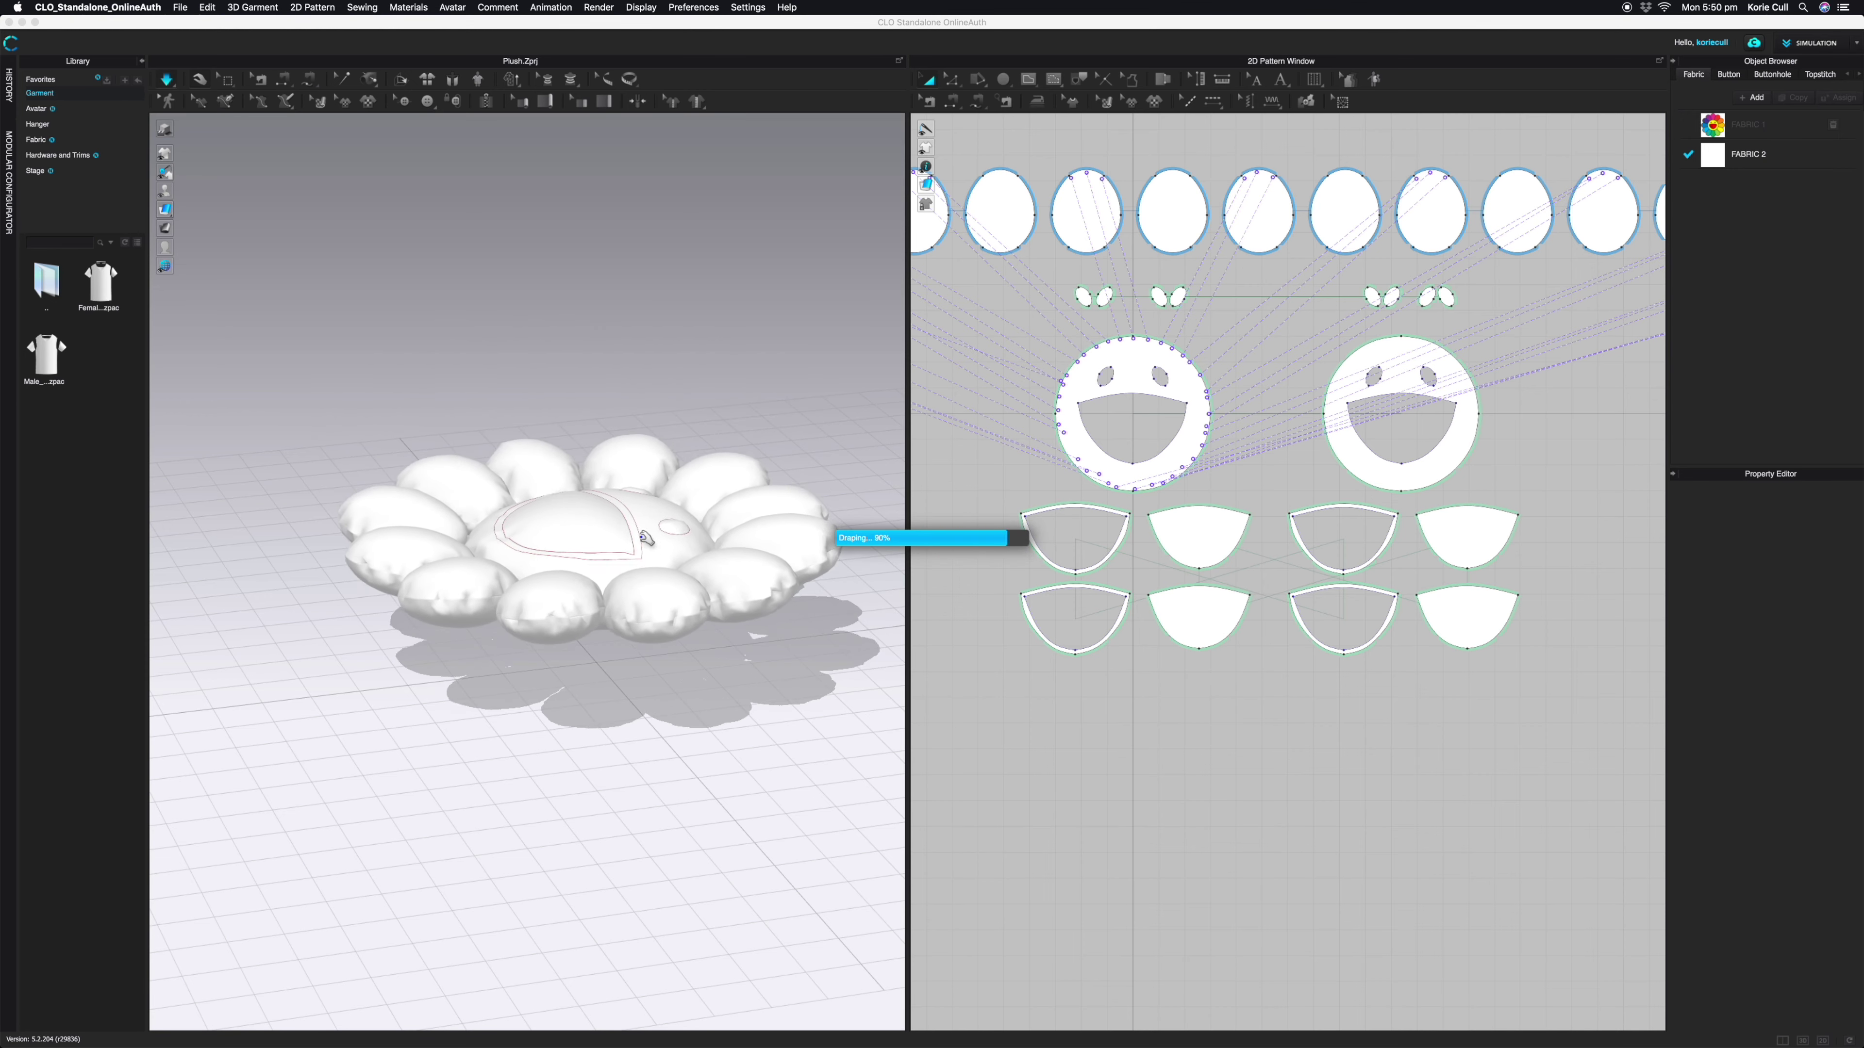
mouse_move(645, 529)
right_down()
mouse_move(683, 596)
mouse_move(871, 566)
right_up()
click(1139, 378)
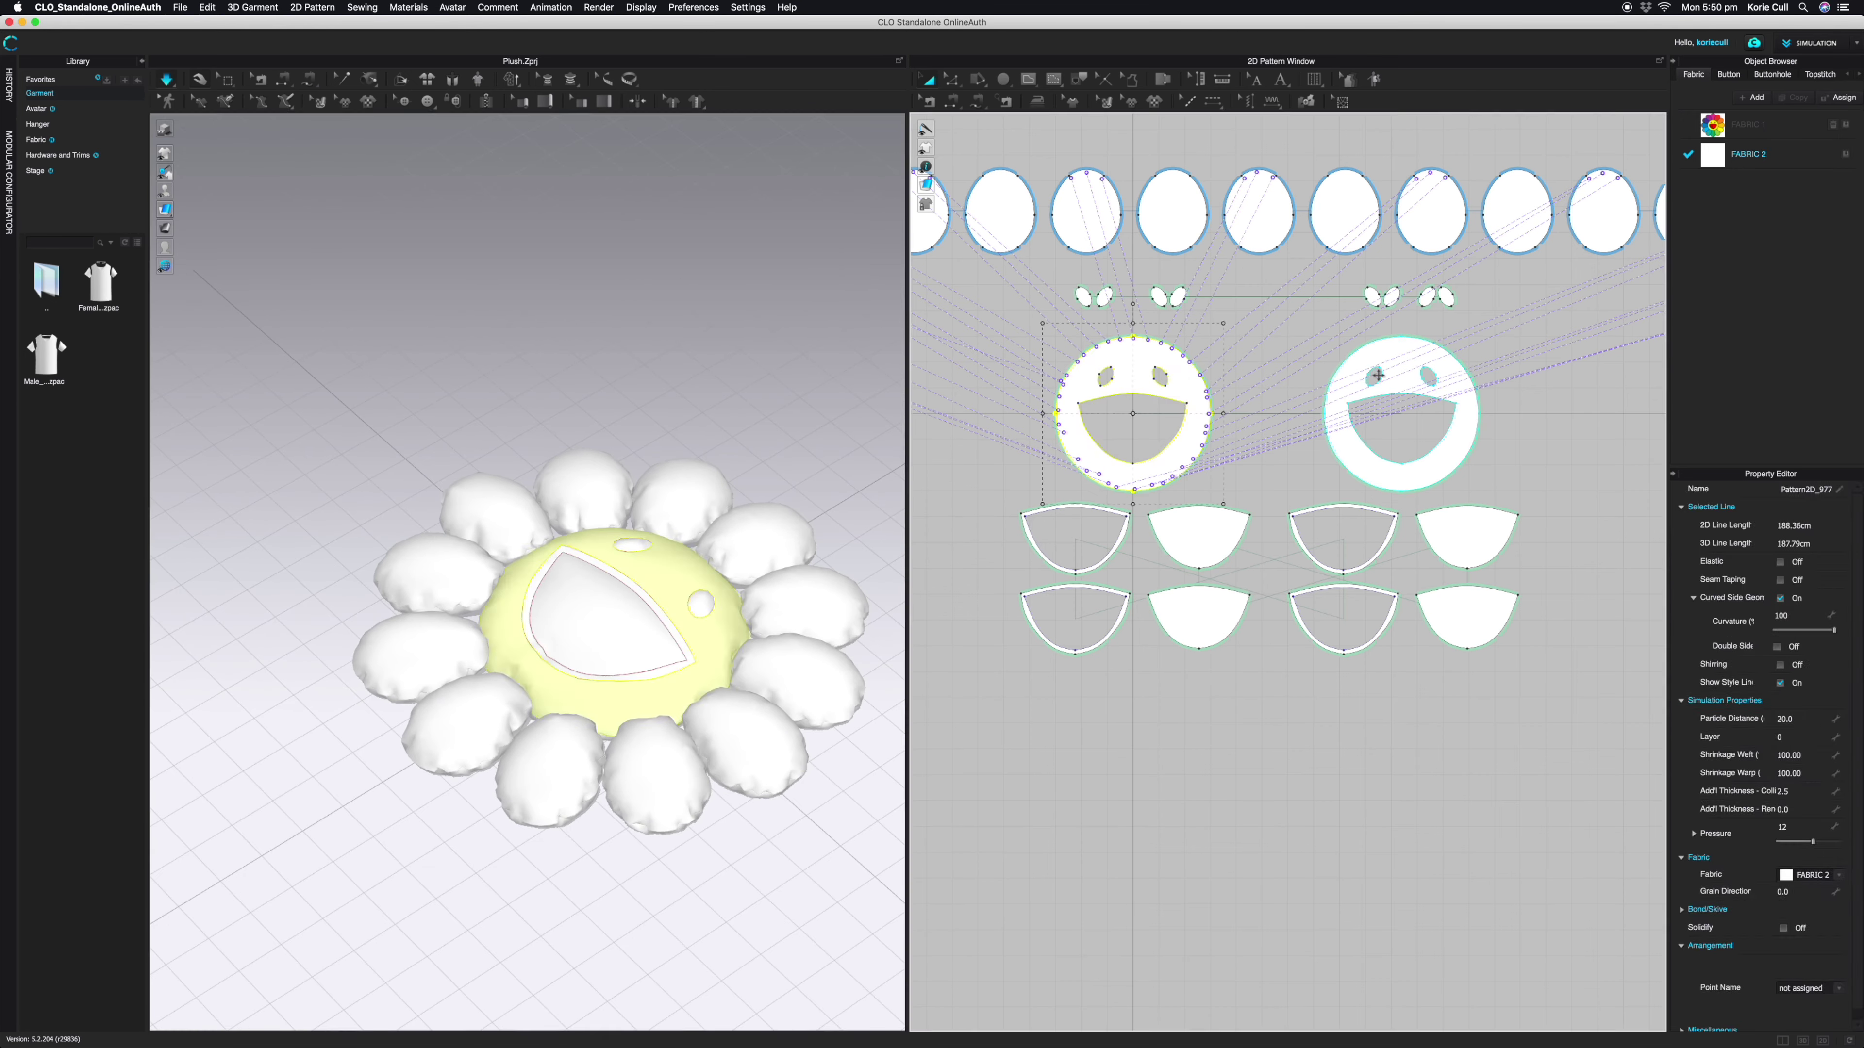
click(646, 867)
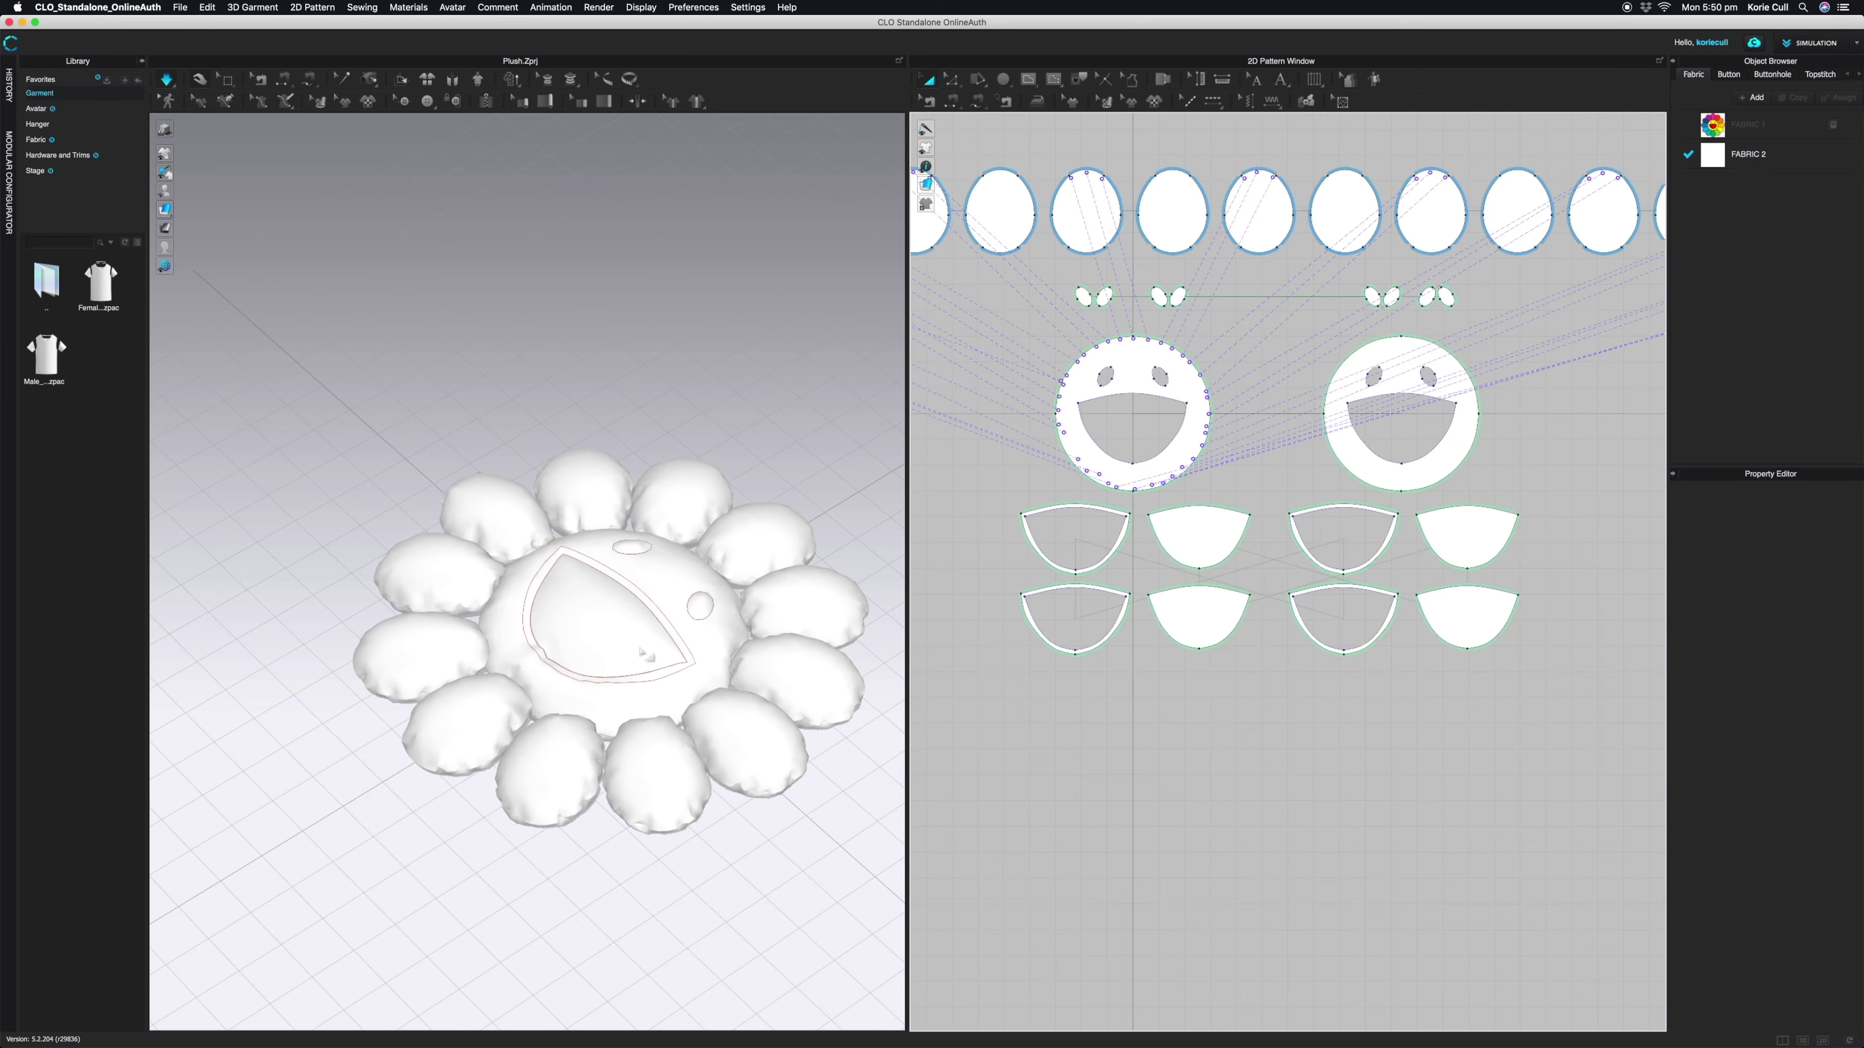
mouse_move(646, 867)
right_down()
mouse_move(641, 636)
mouse_move(837, 712)
right_up()
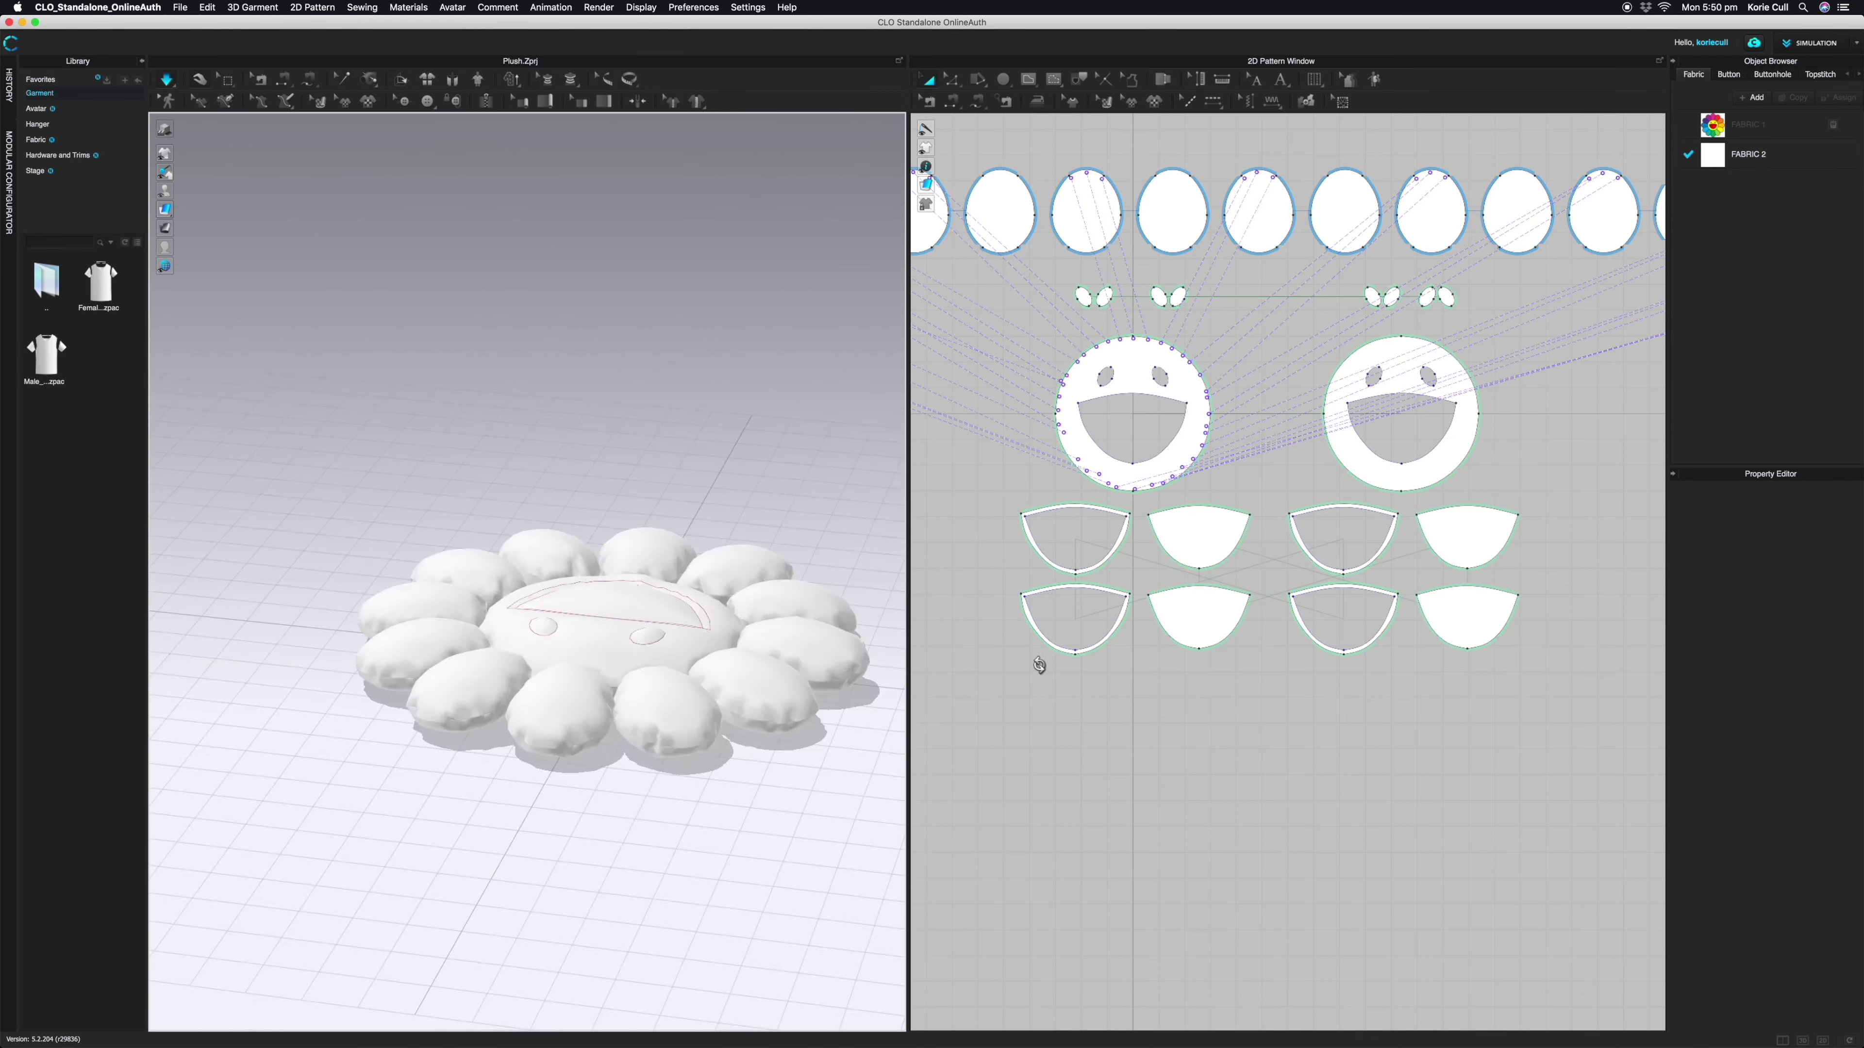
scroll(1504, 709, down, 5)
scroll(1504, 708, down, 3)
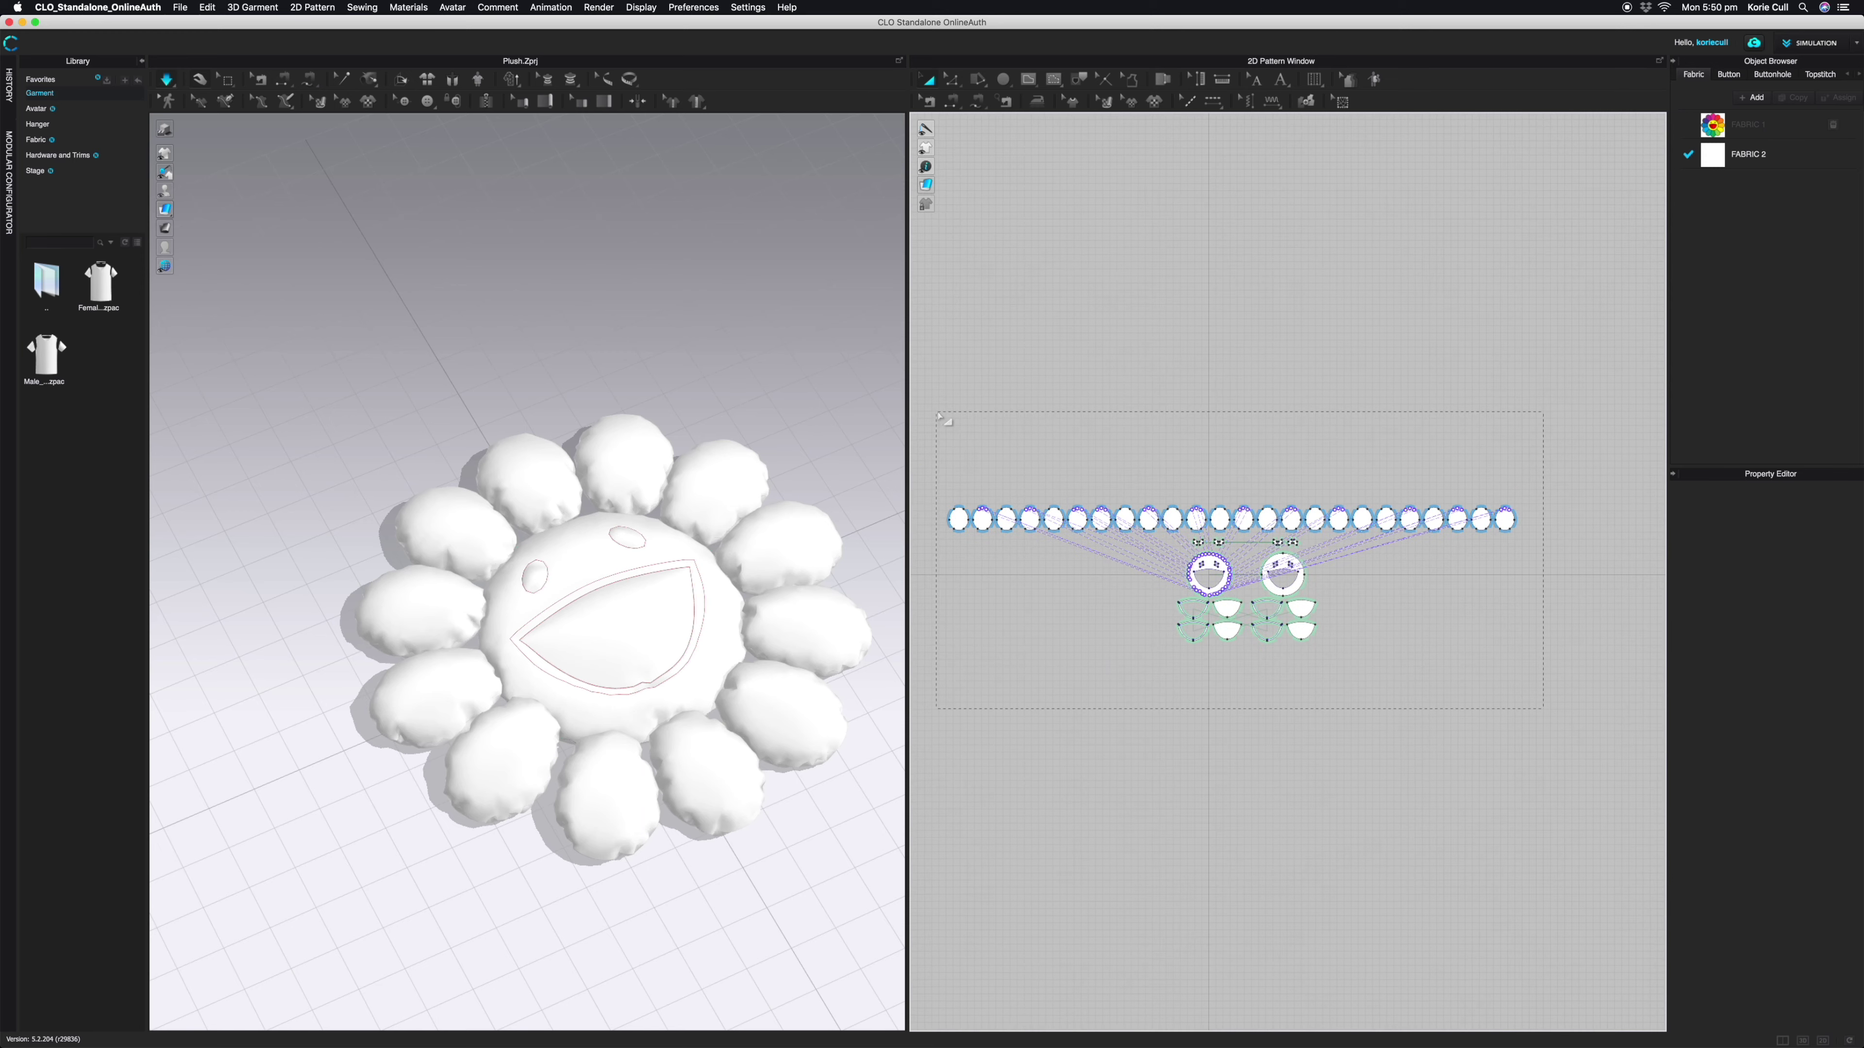
drag(937, 415, 937, 414)
drag(541, 411, 732, 461)
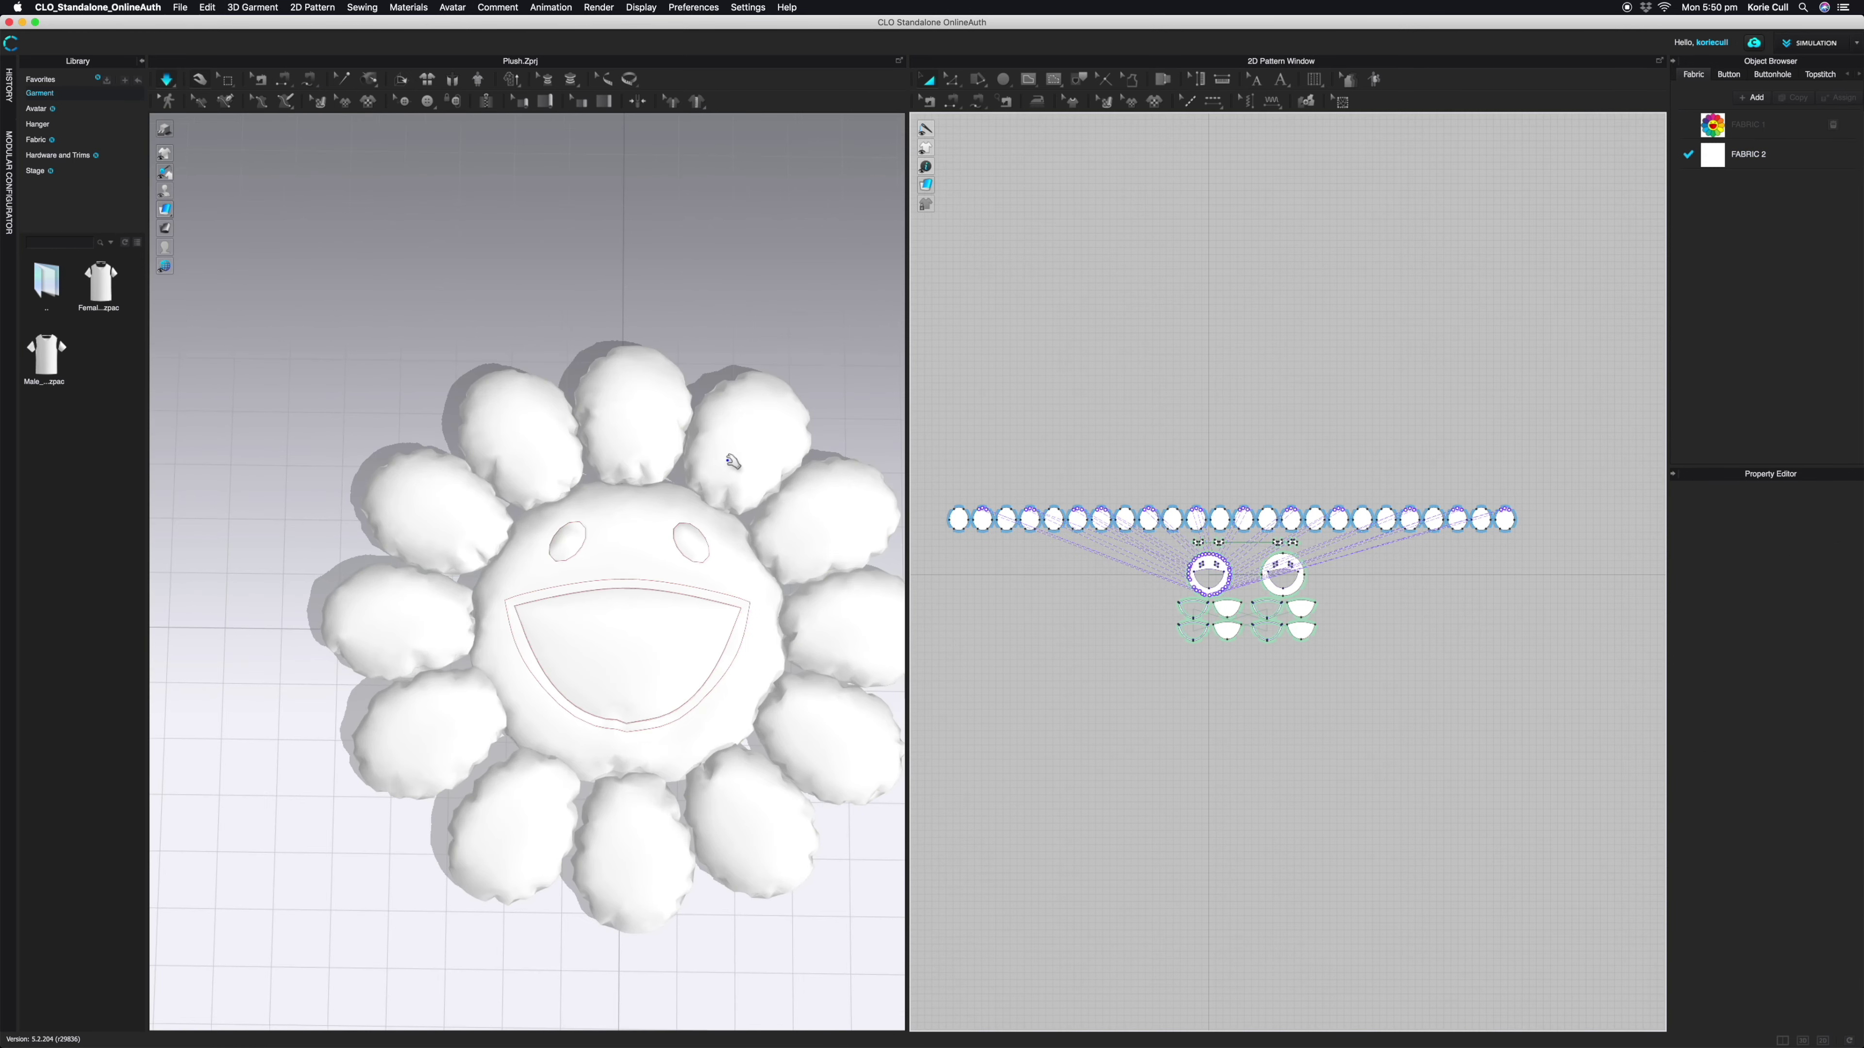
right_drag(732, 461, 554, 567)
scroll(553, 567, up, 5)
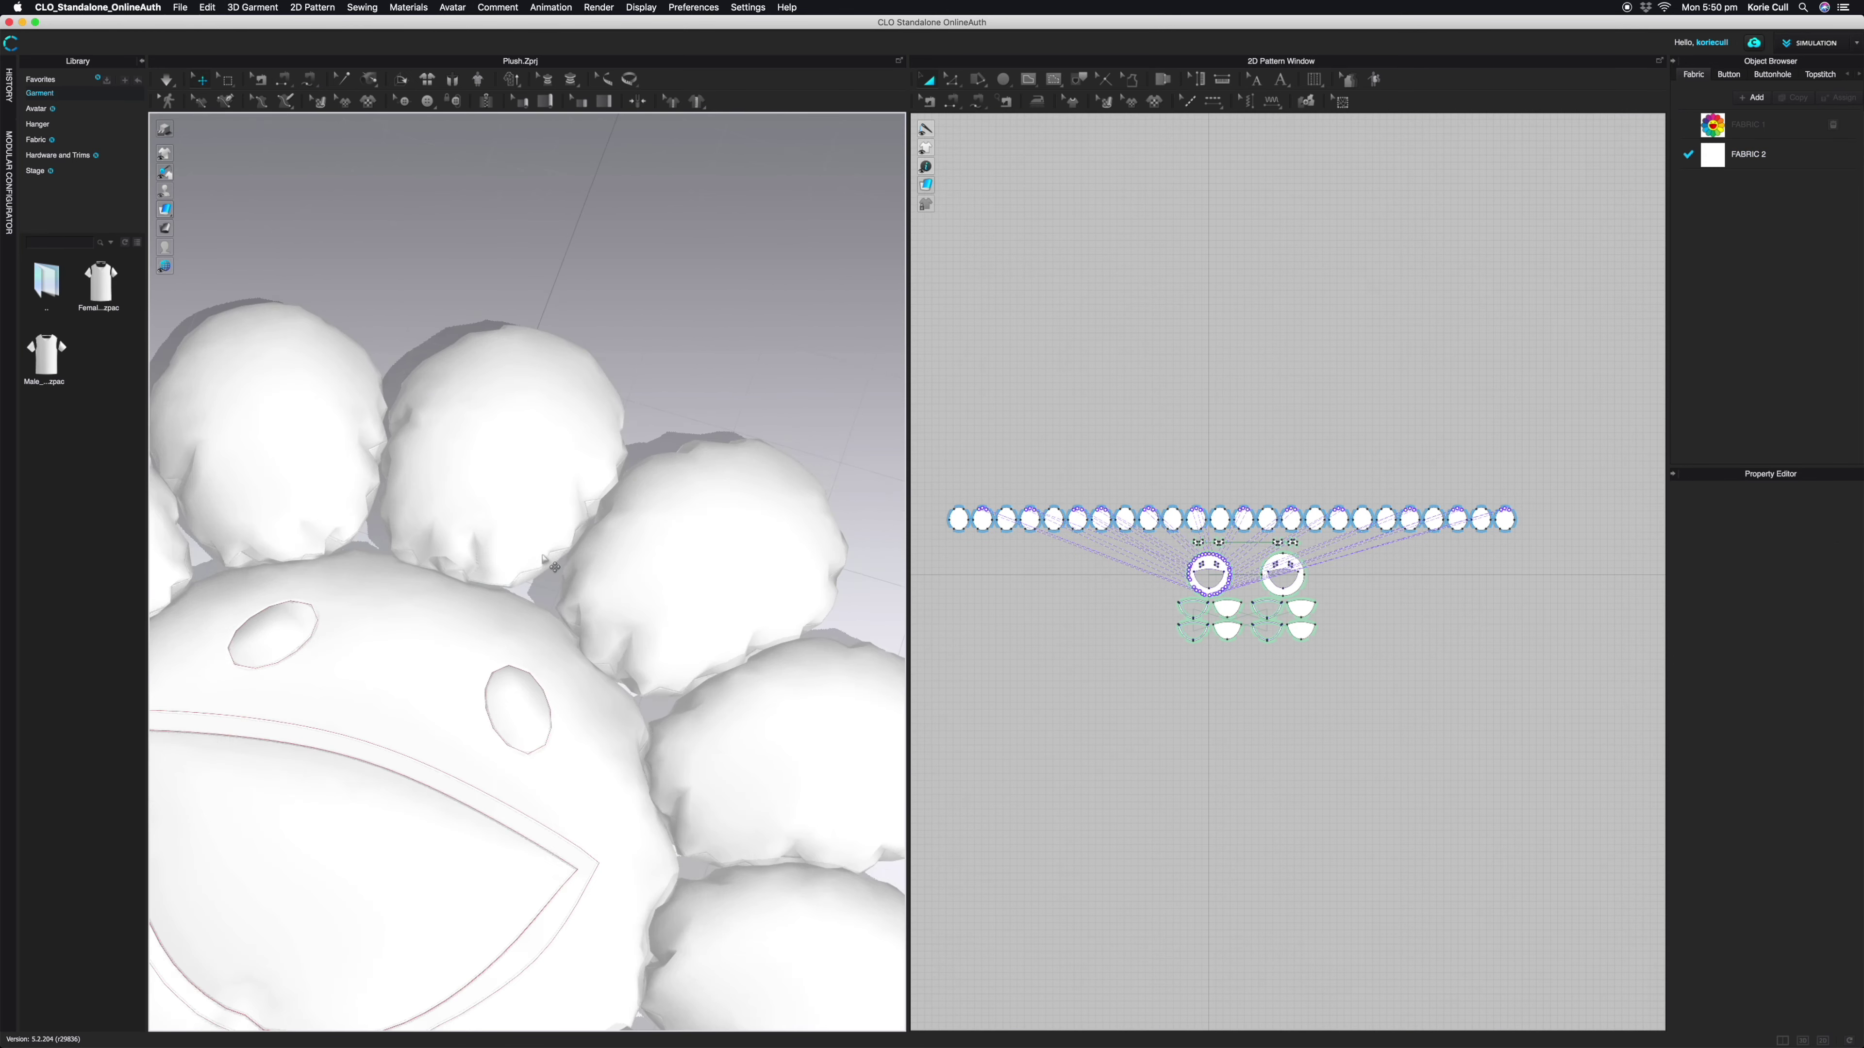
scroll(554, 567, up, 3)
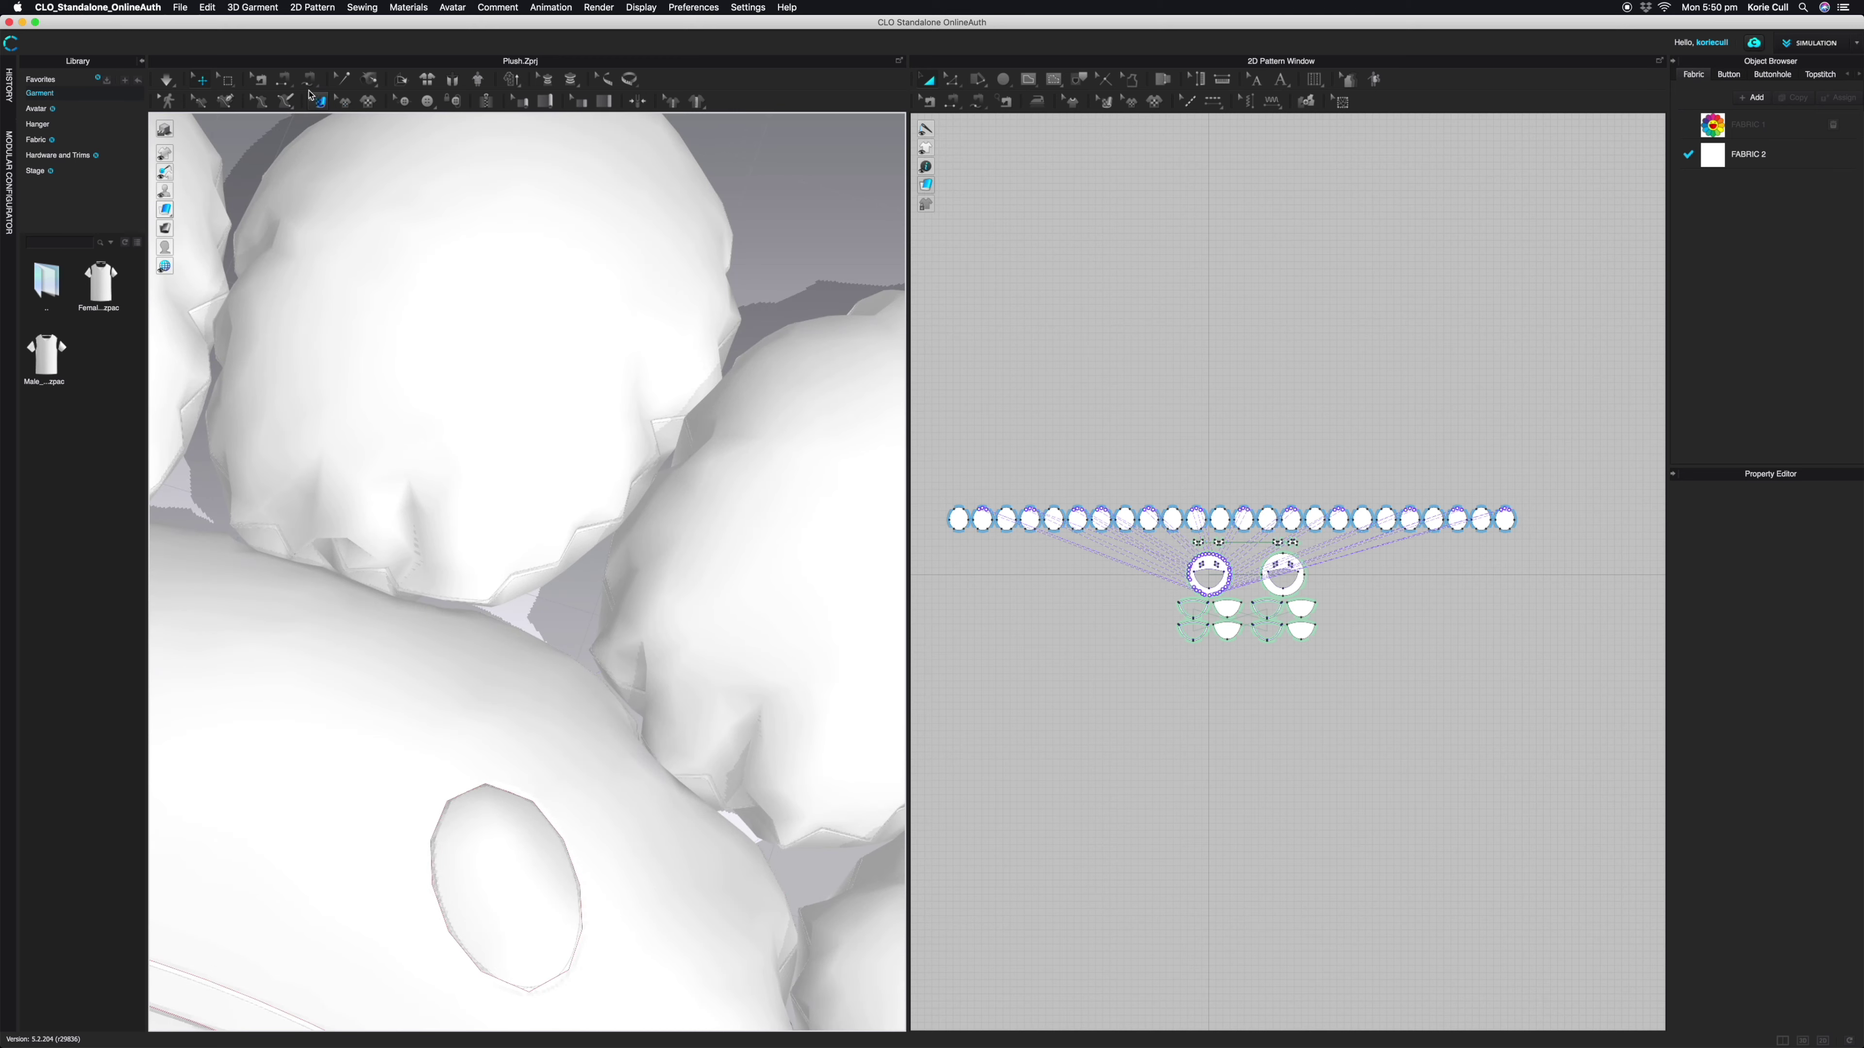
Step: Activate the Tack tool and frame a top view of the petals and face
click(370, 81)
mouse_move(549, 570)
right_down()
mouse_move(541, 541)
mouse_move(479, 716)
mouse_move(572, 709)
right_up()
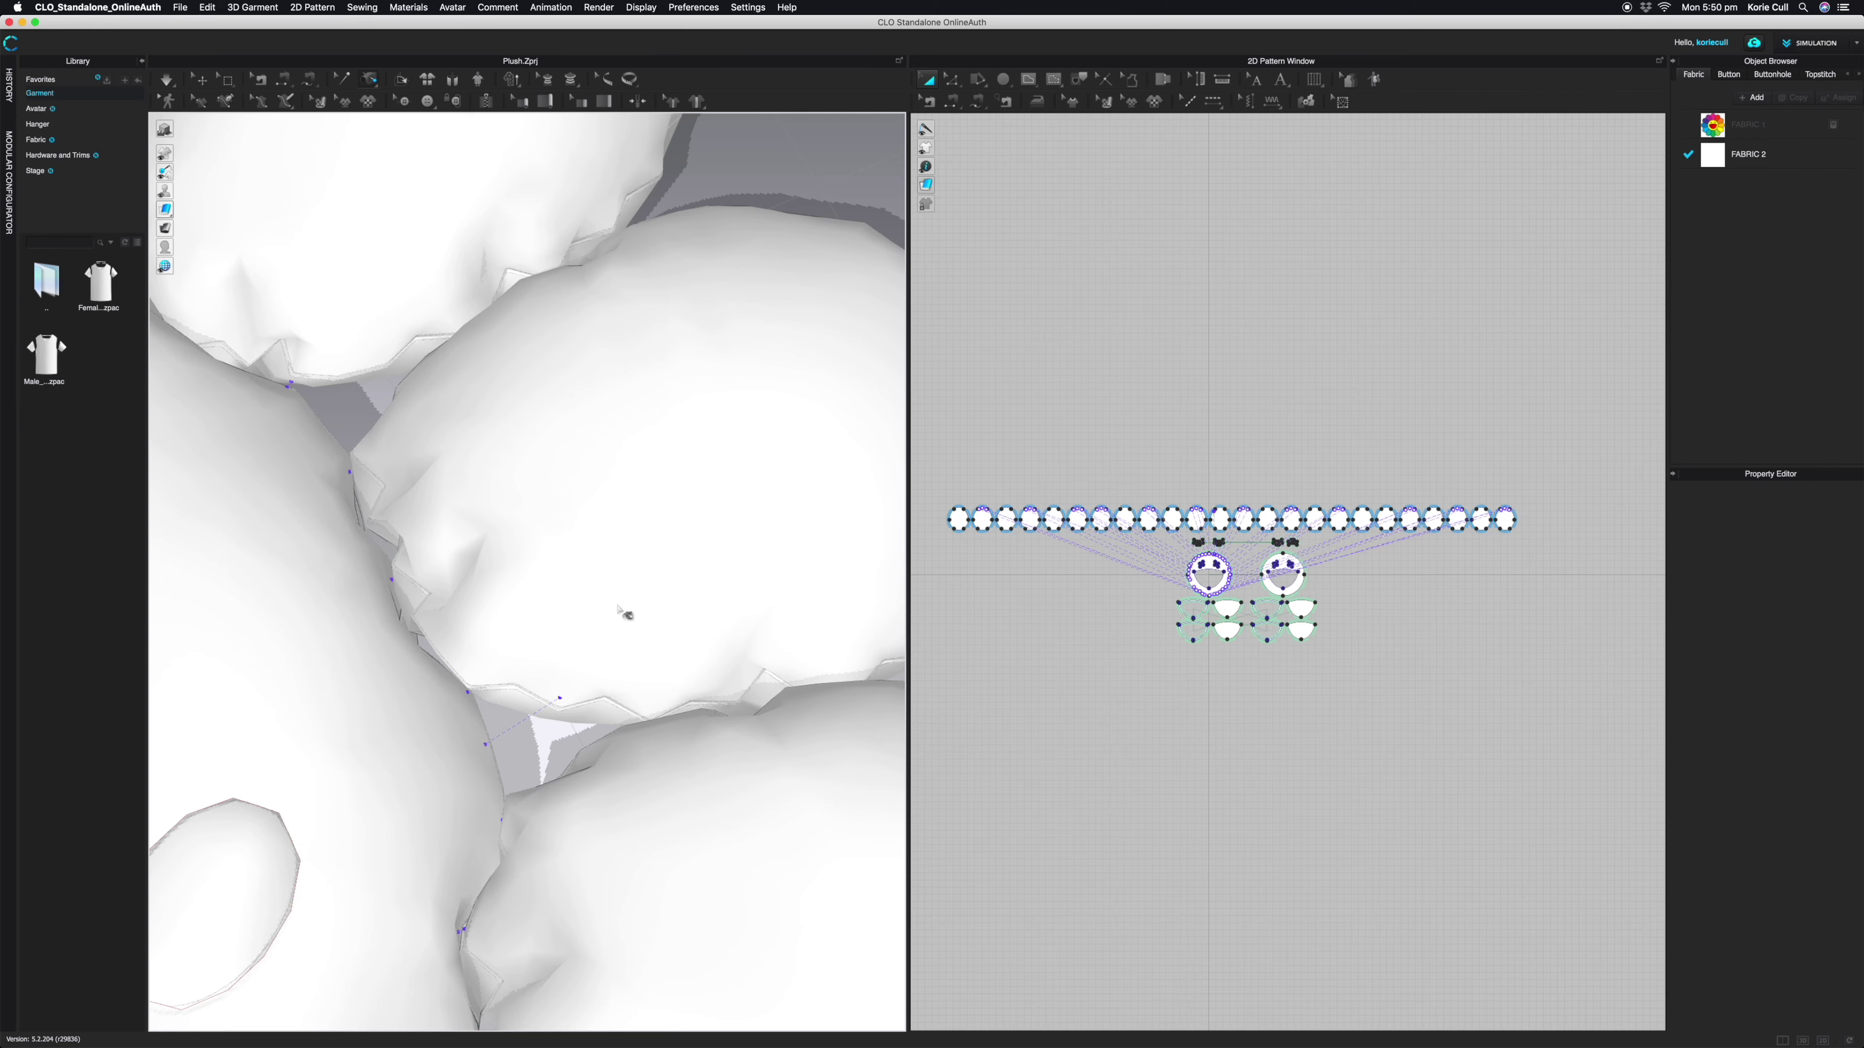
scroll(596, 613, down, 3)
scroll(546, 616, down, 2)
mouse_move(545, 616)
right_down()
mouse_move(470, 639)
mouse_move(680, 685)
right_up()
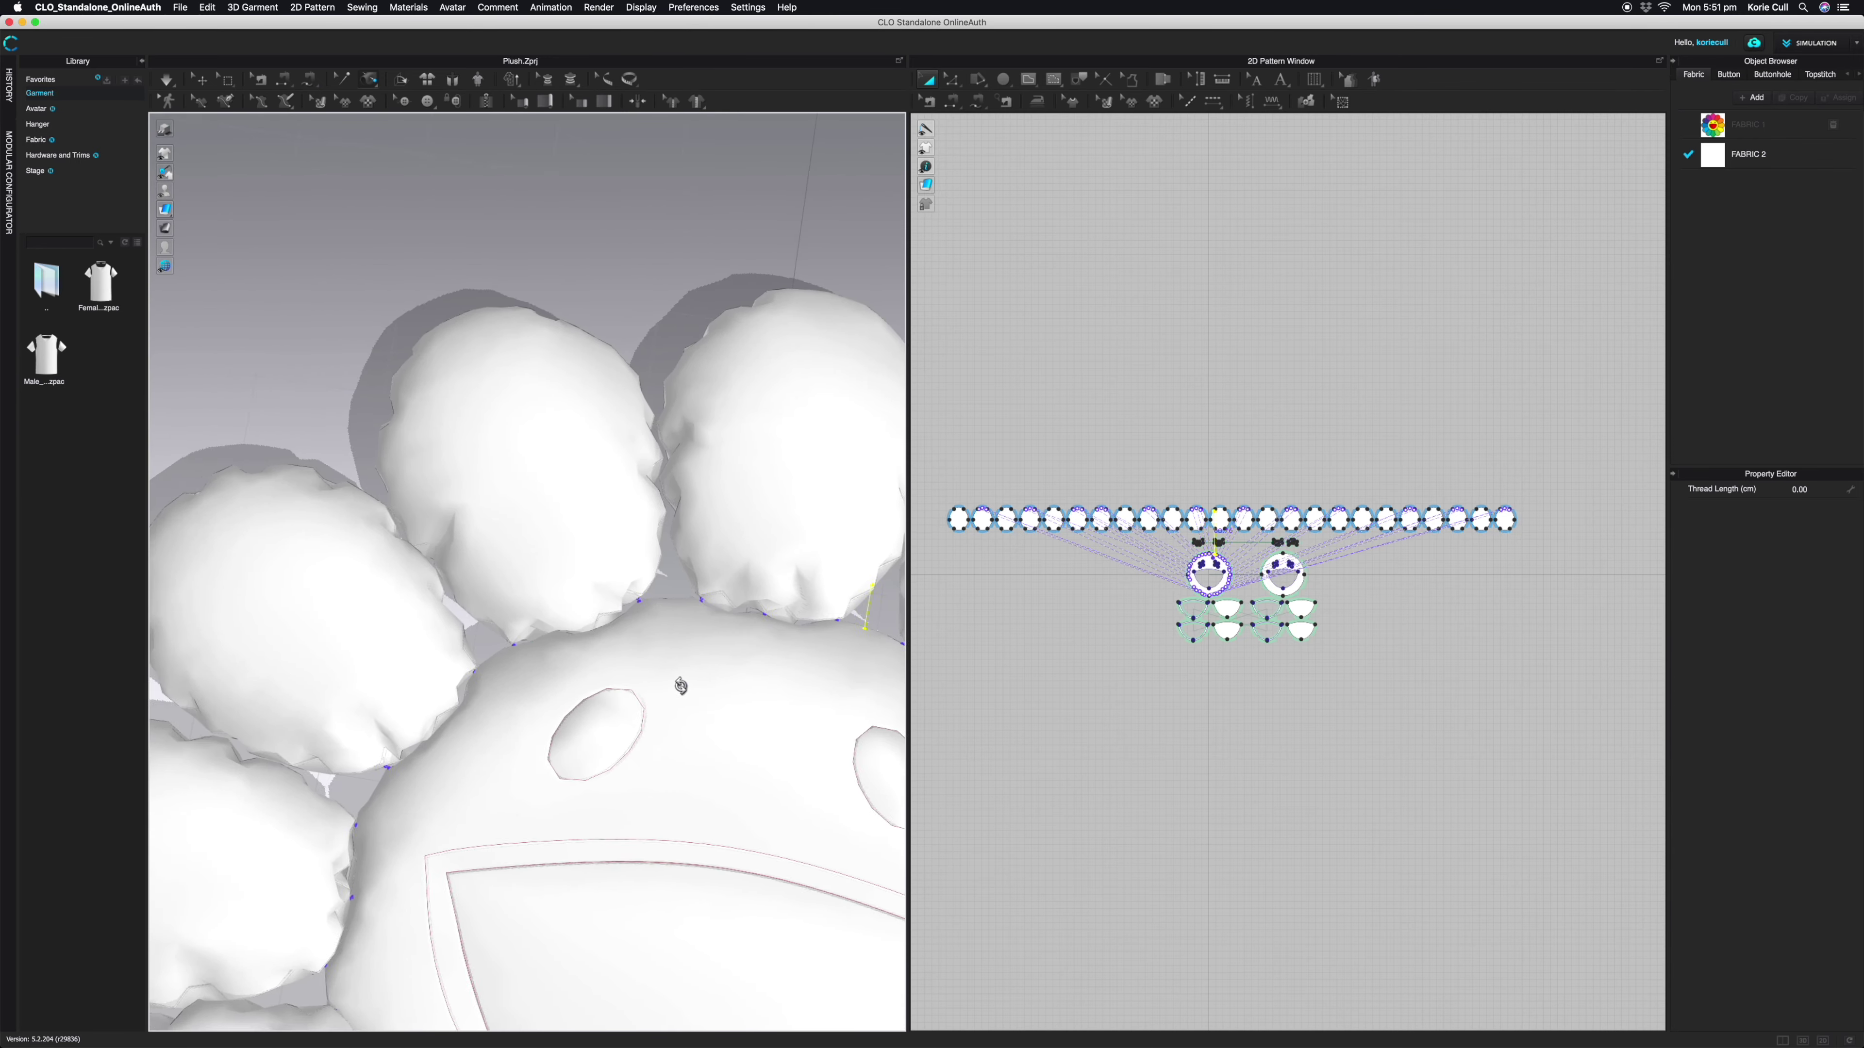
drag(908, 528, 1077, 529)
scroll(716, 644, up, 3)
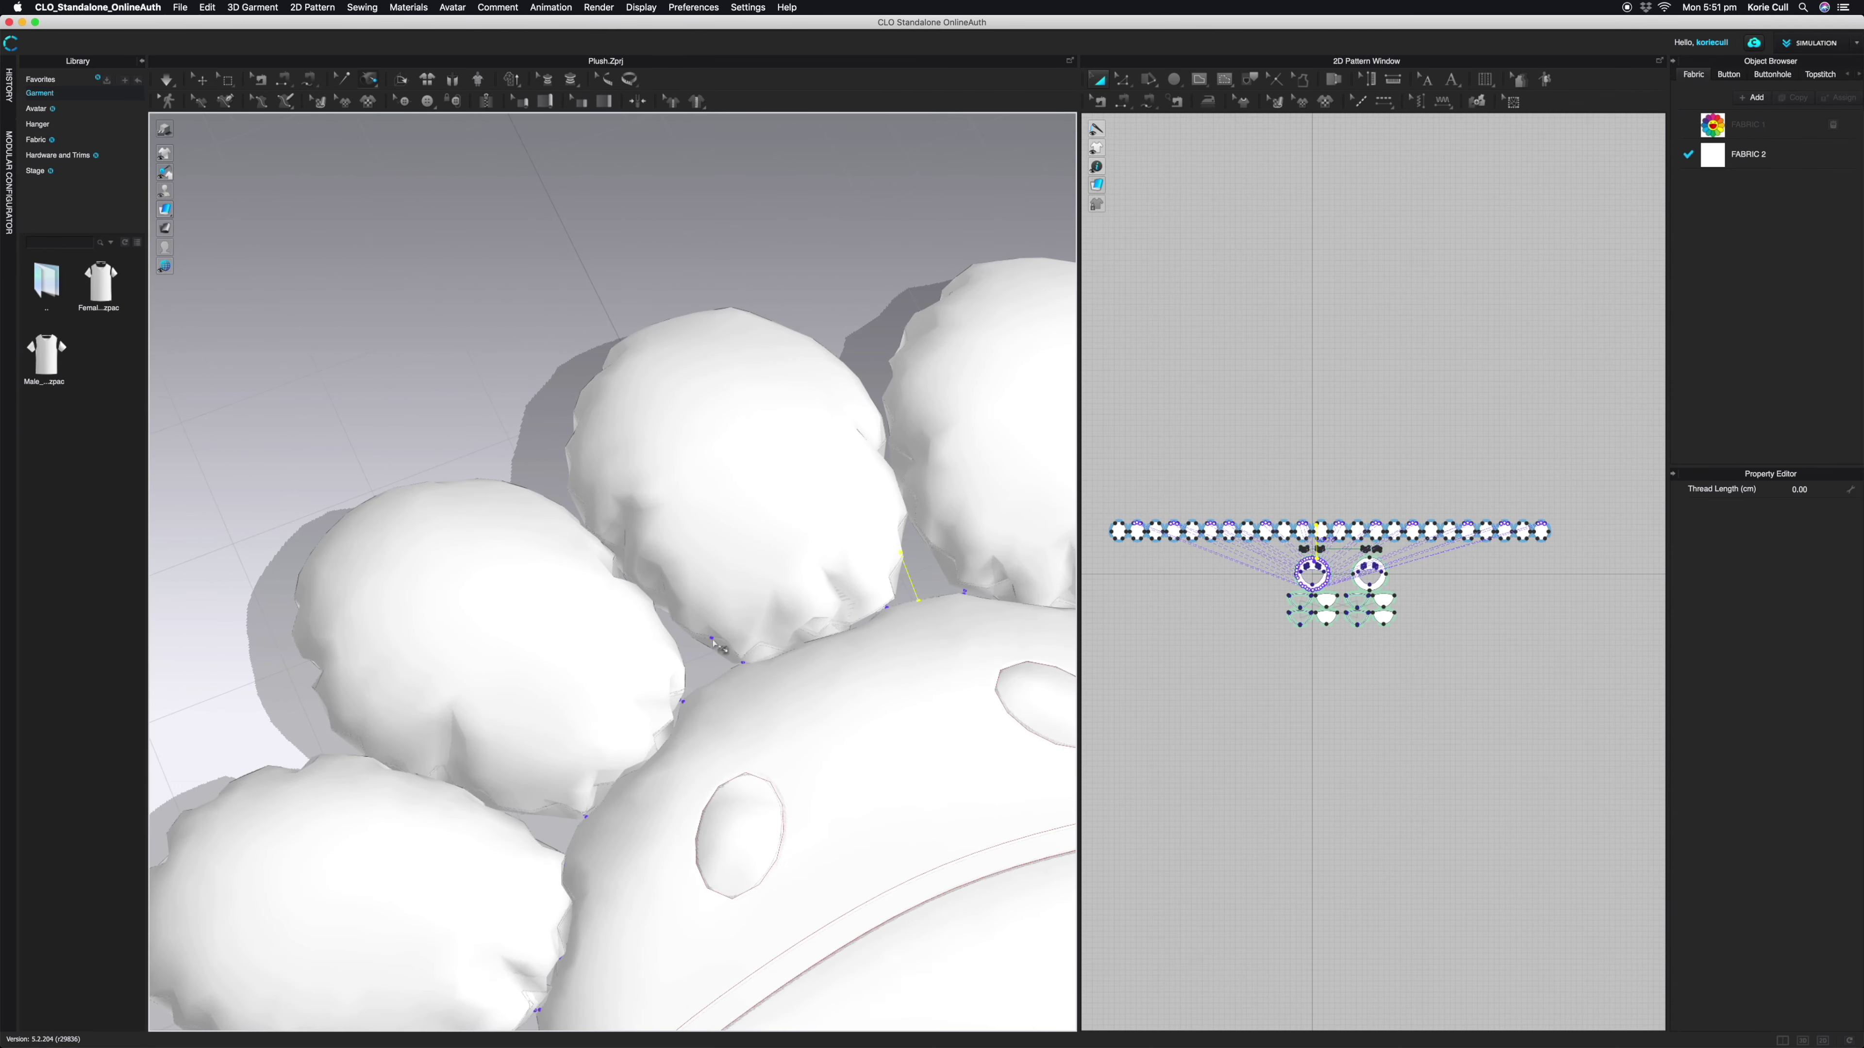
right_drag(711, 686, 708, 398)
key(0)
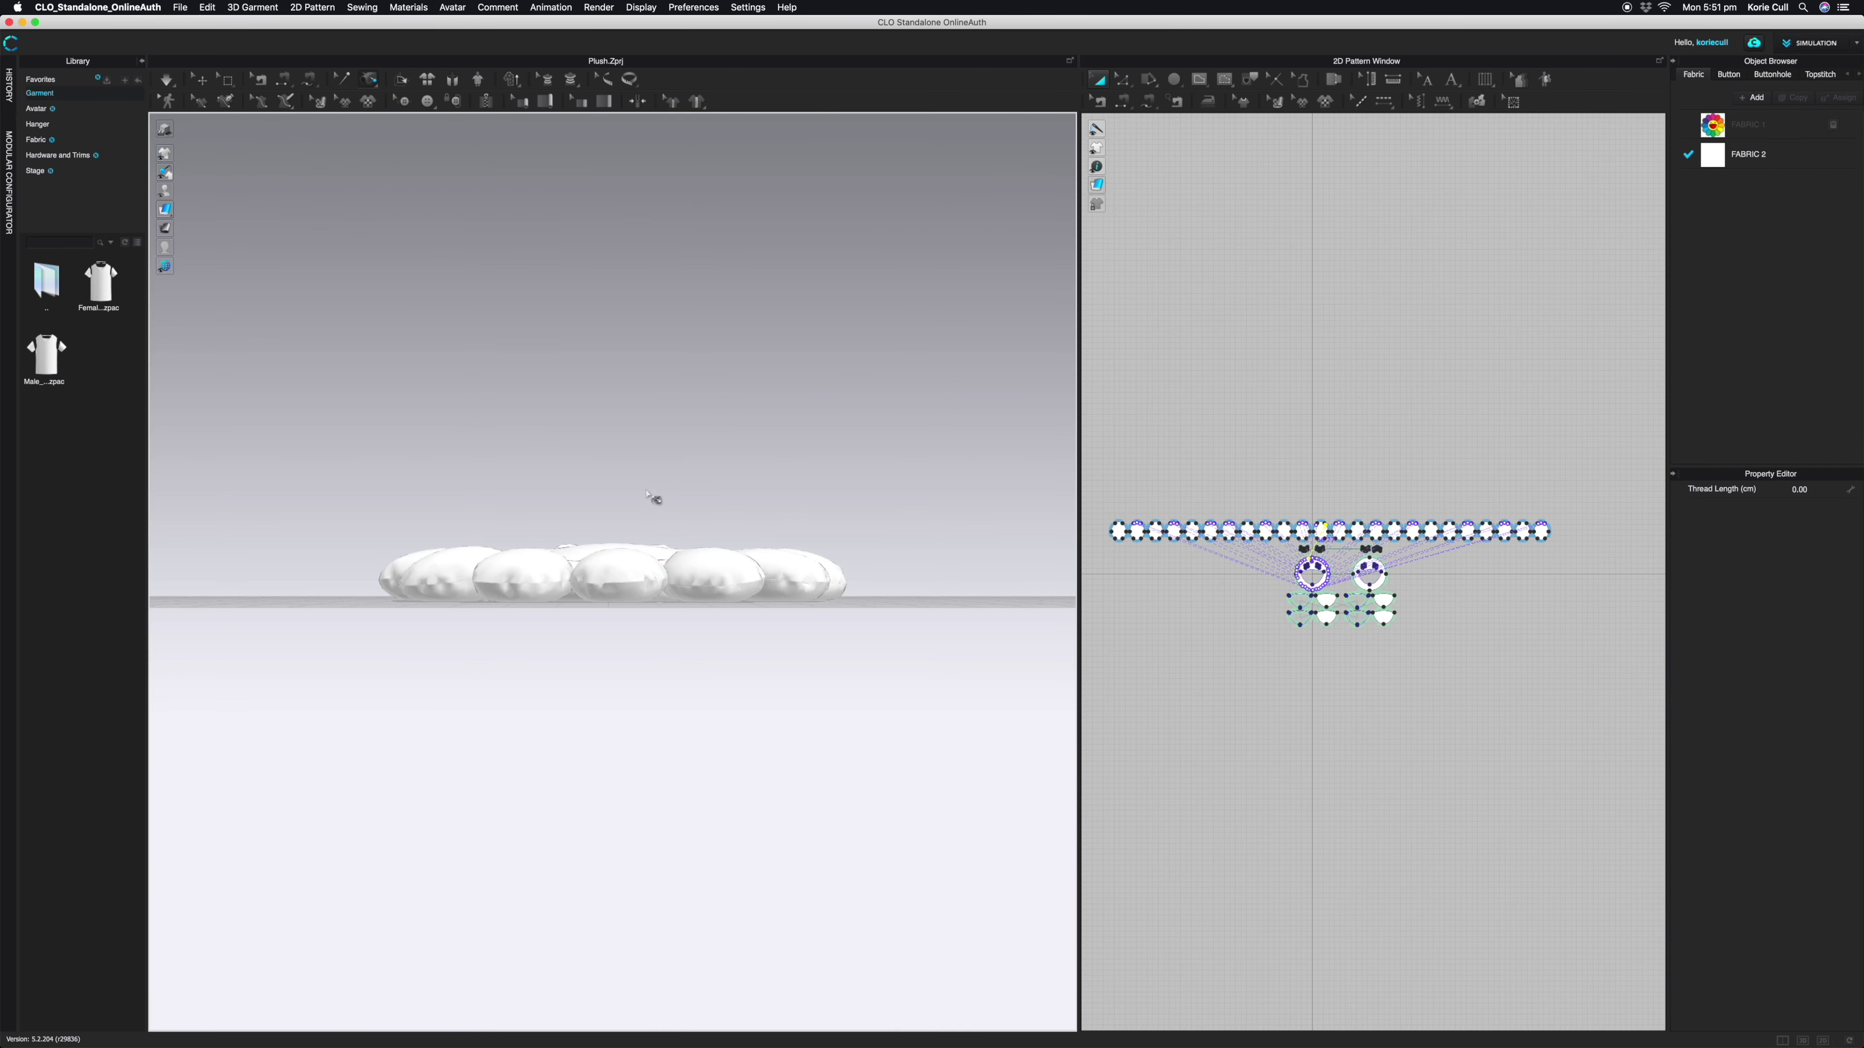
key(8)
scroll(649, 387, up, 3)
scroll(649, 387, up, 3)
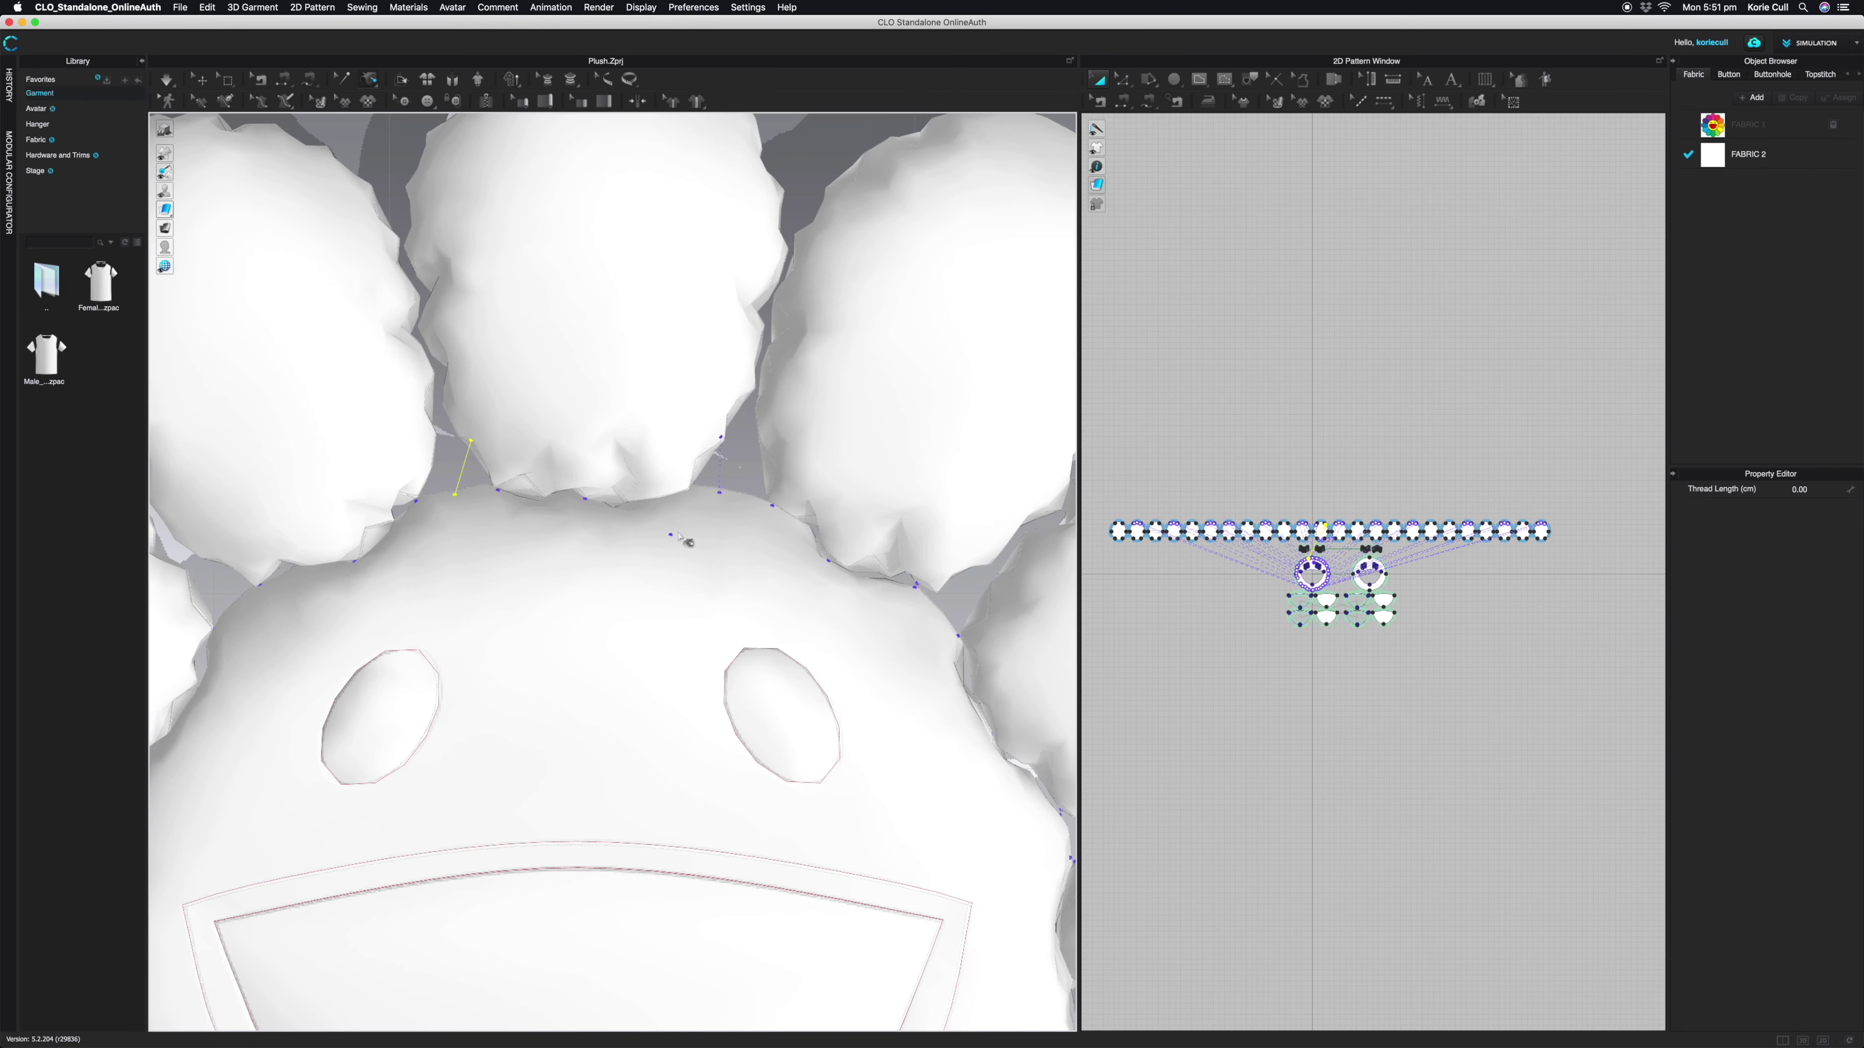
Step: Toggle X-ray to reveal the seams, then run Synchronization: Recreate Cloth
click(348, 80)
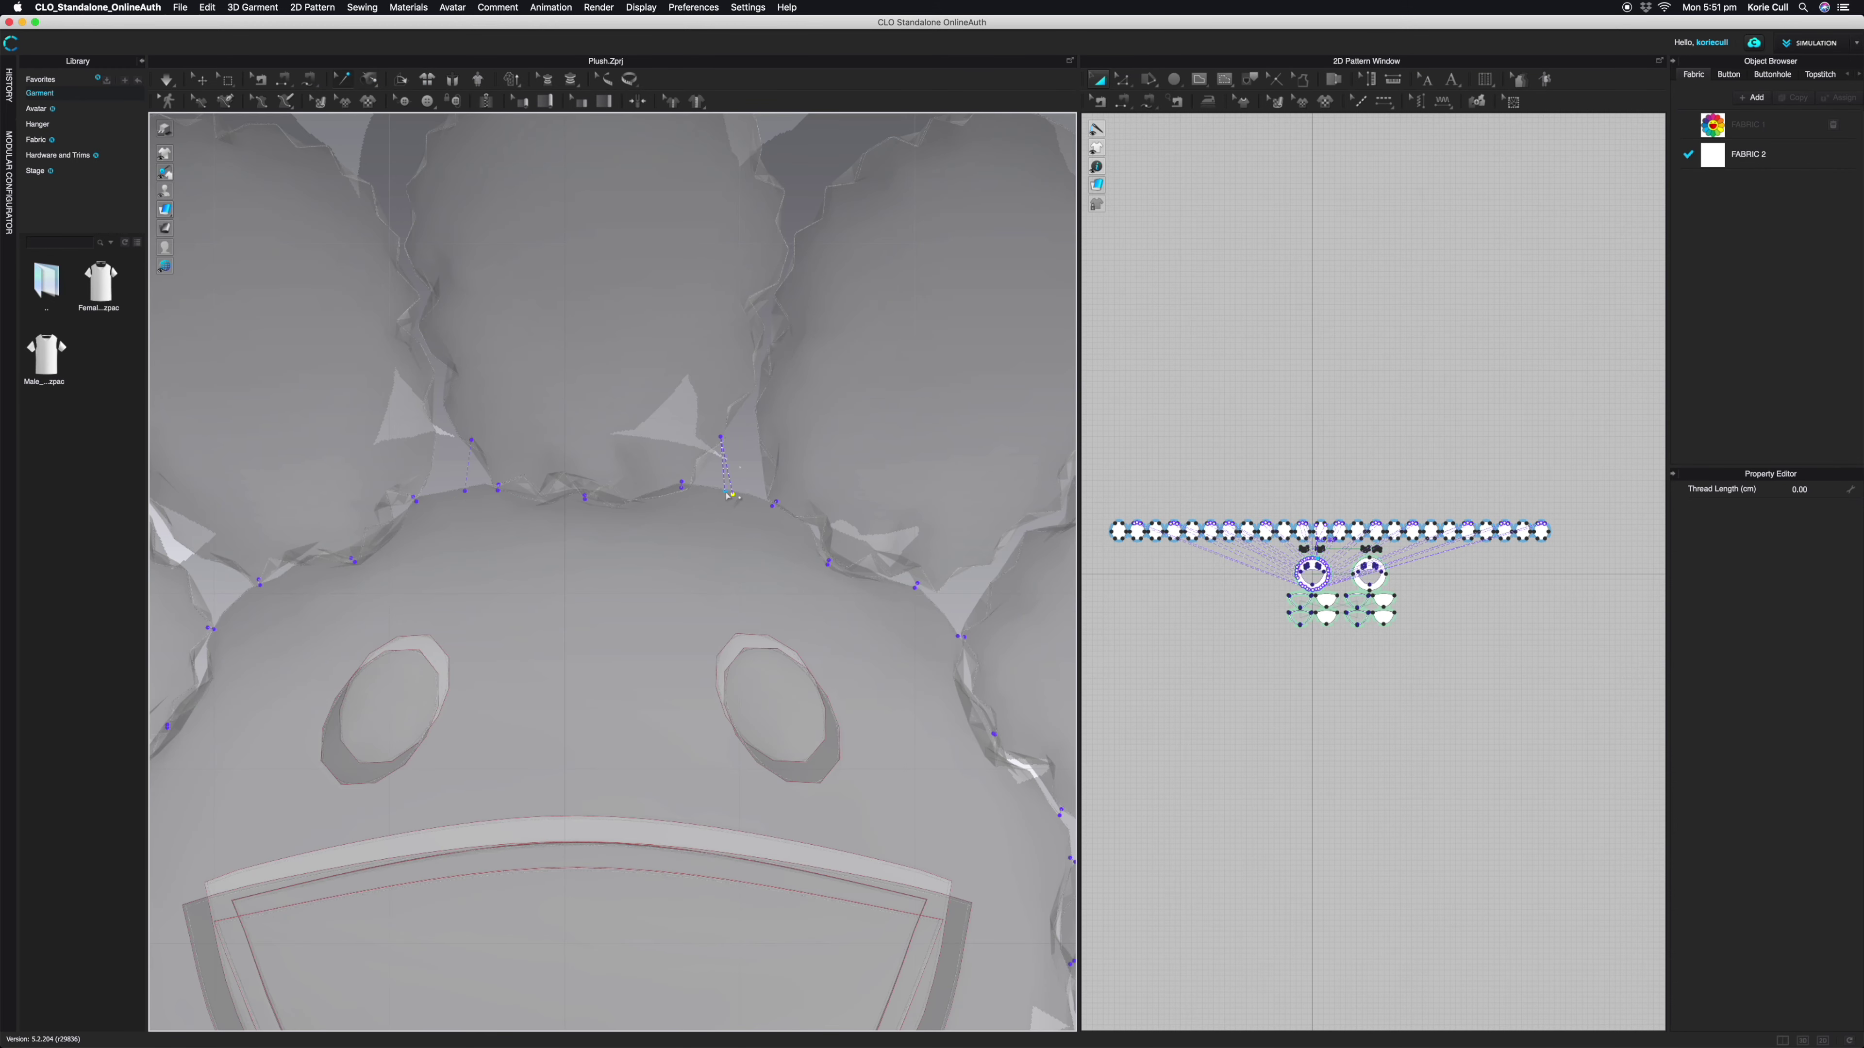
click(370, 83)
mouse_move(418, 470)
right_down()
mouse_move(602, 462)
mouse_move(479, 558)
mouse_move(493, 574)
right_up()
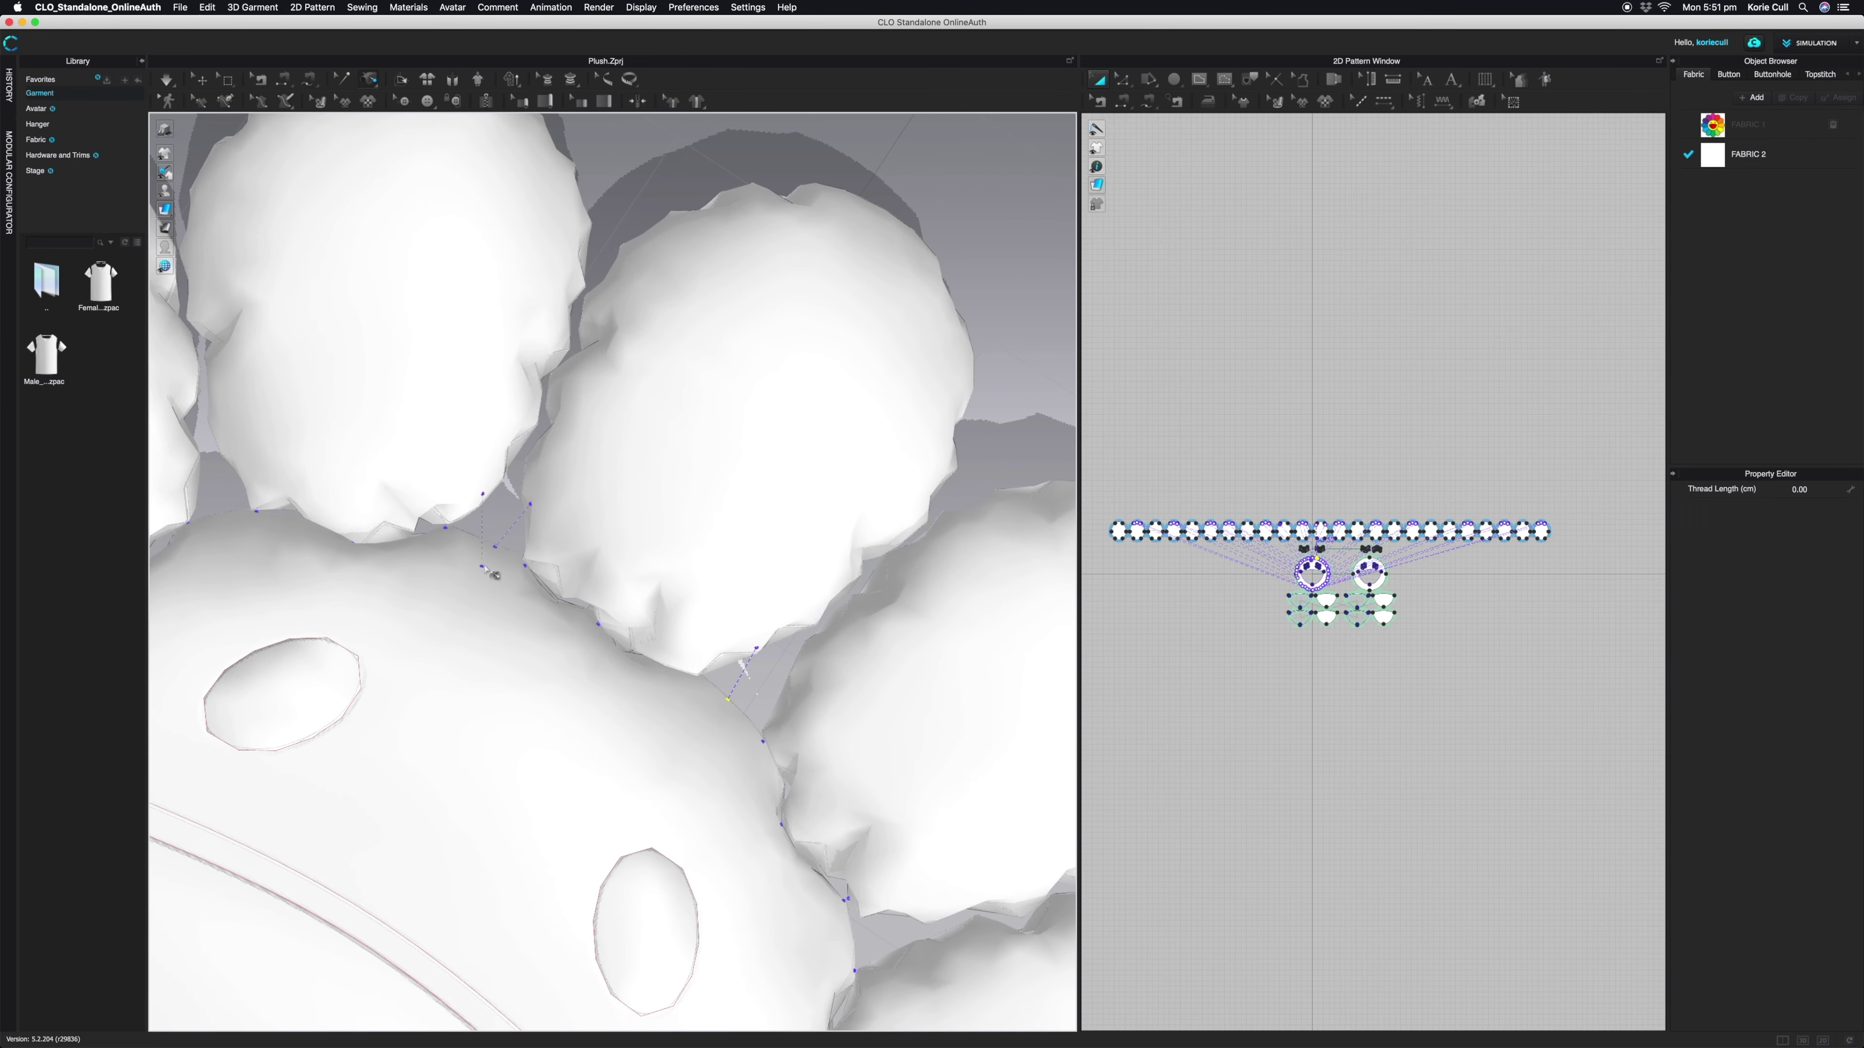
click(774, 751)
scroll(795, 723, down, 5)
mouse_move(861, 715)
right_down()
mouse_move(804, 821)
mouse_move(945, 748)
right_up()
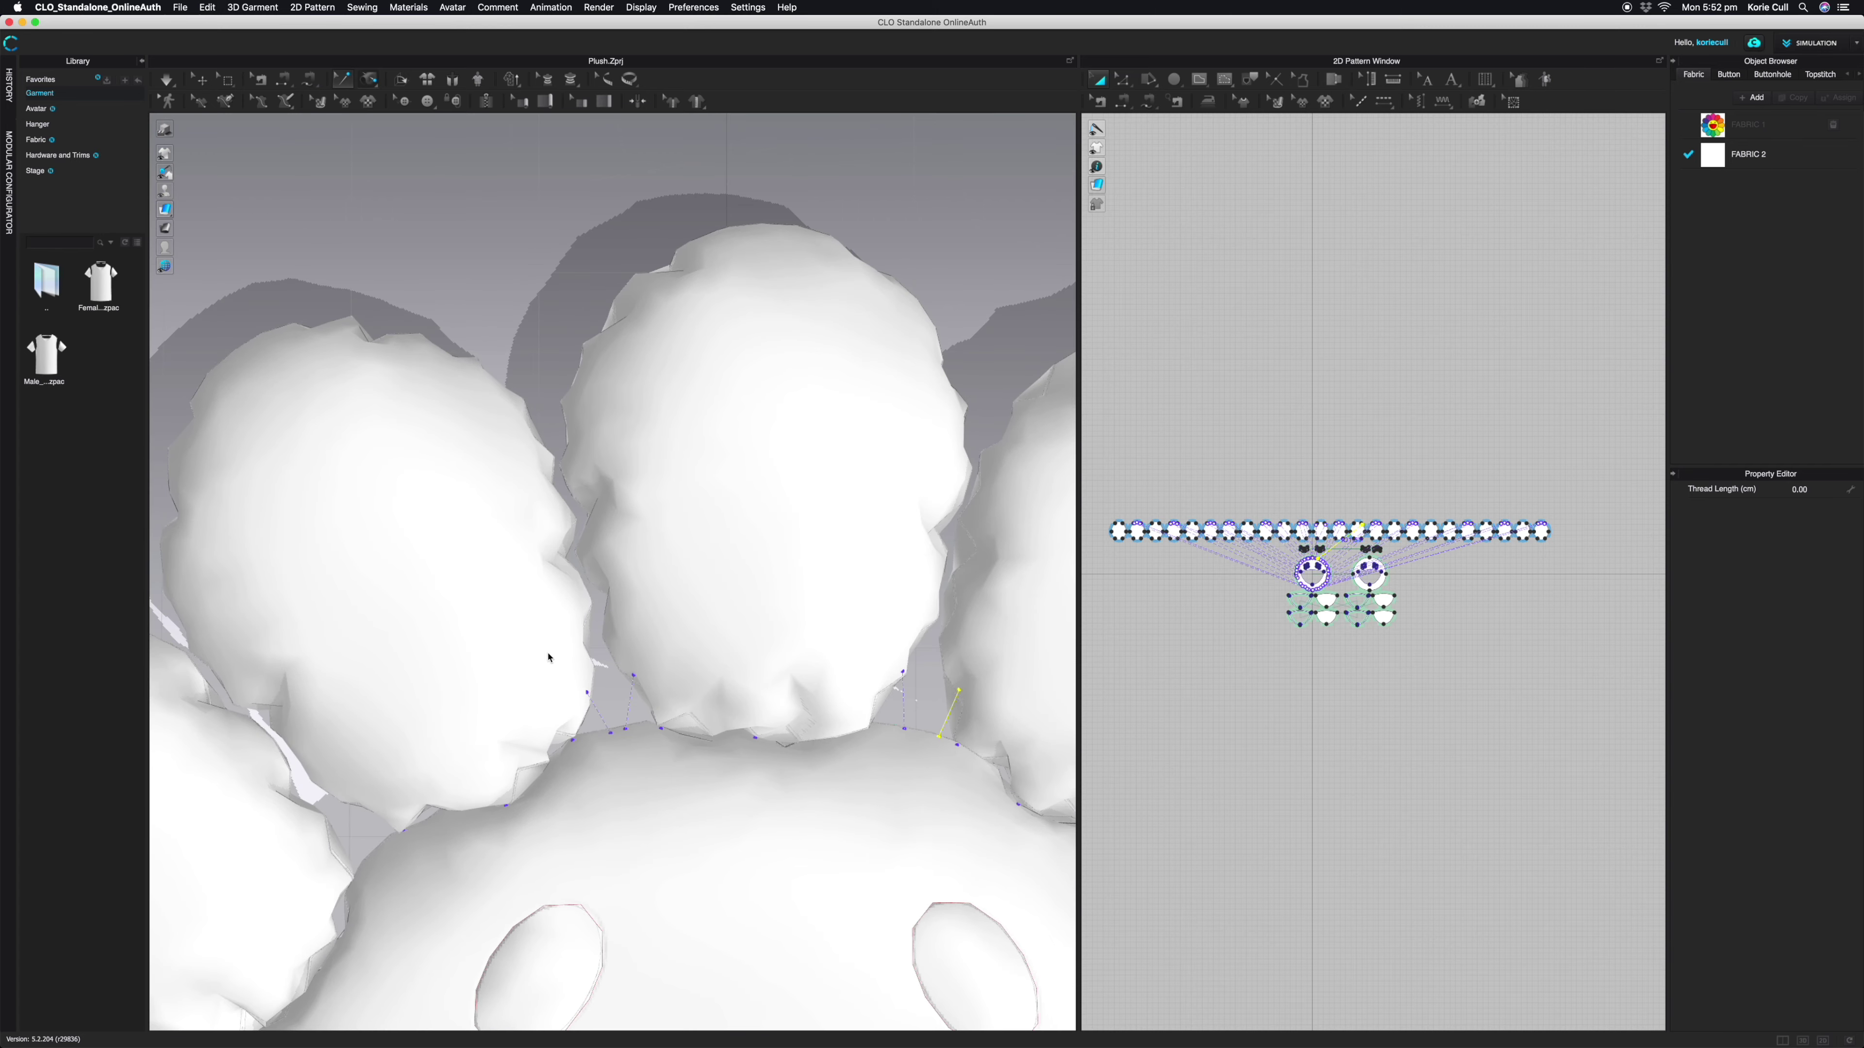
right_drag(544, 652, 496, 718)
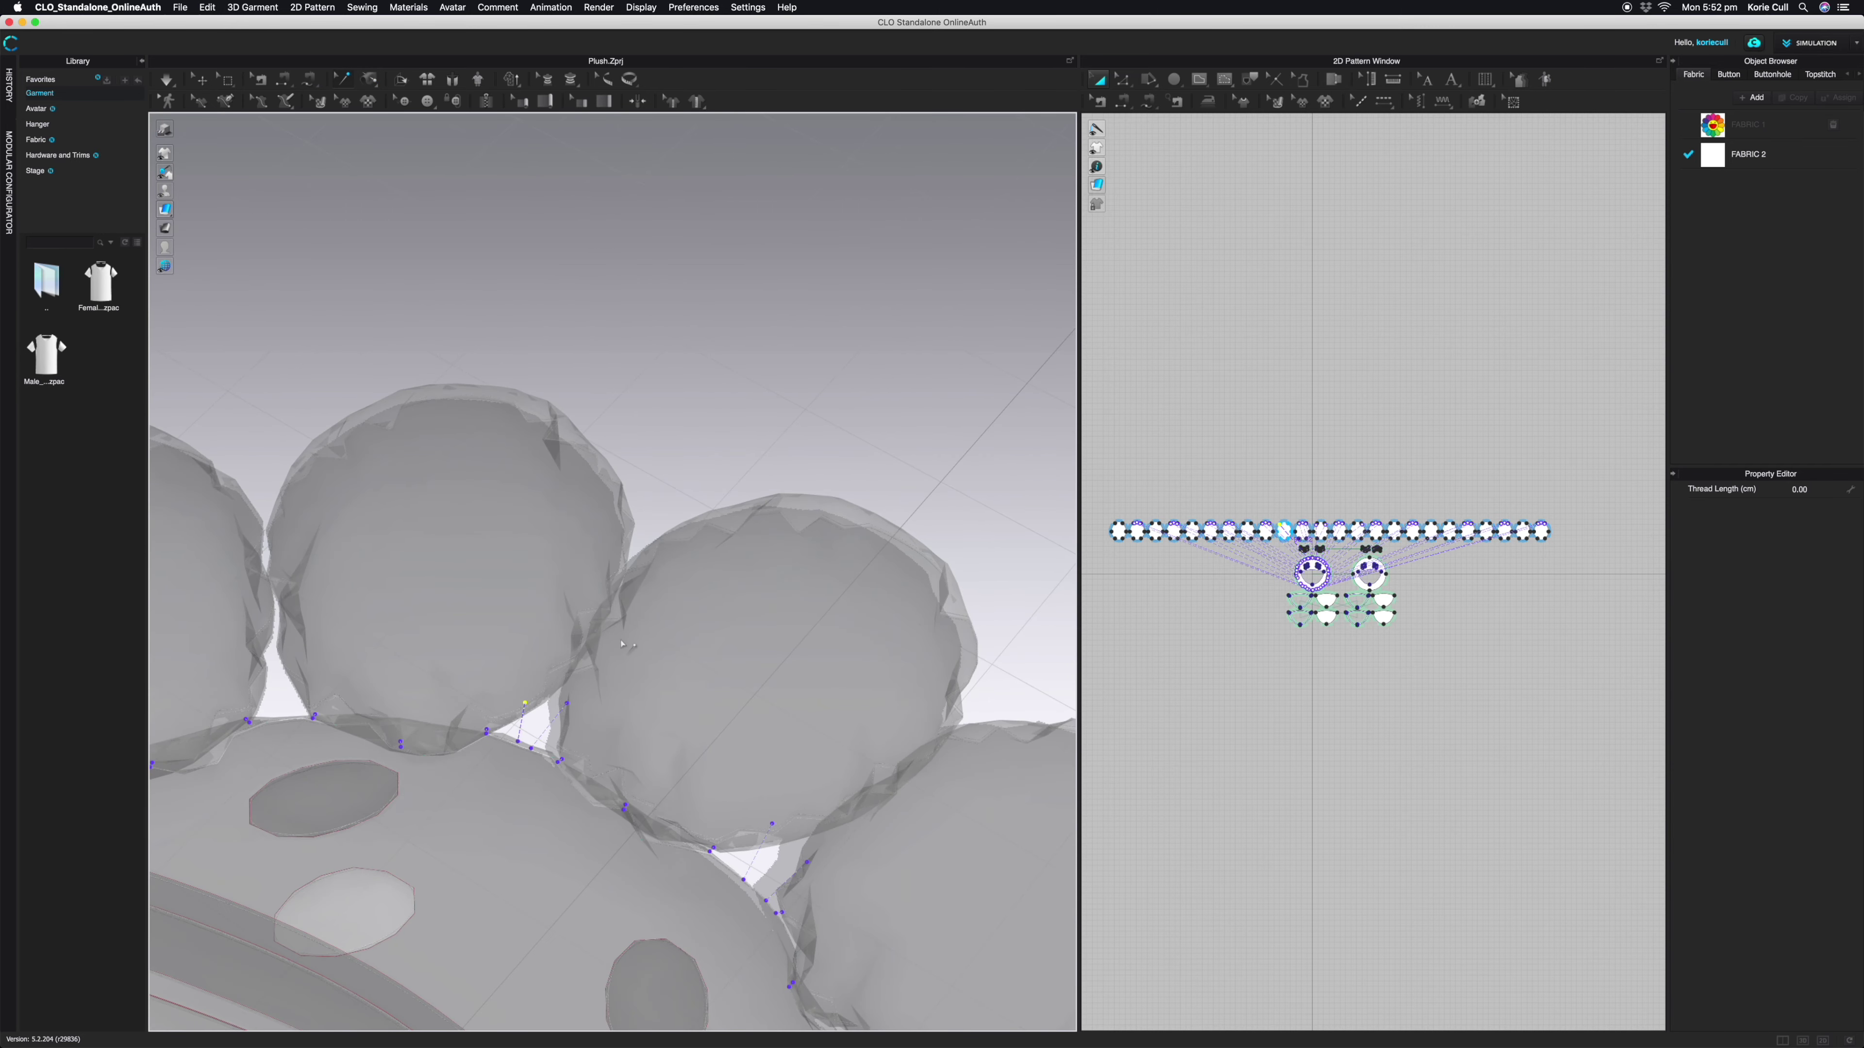
mouse_move(621, 644)
right_down()
mouse_move(757, 791)
mouse_move(623, 448)
mouse_move(400, 138)
right_up()
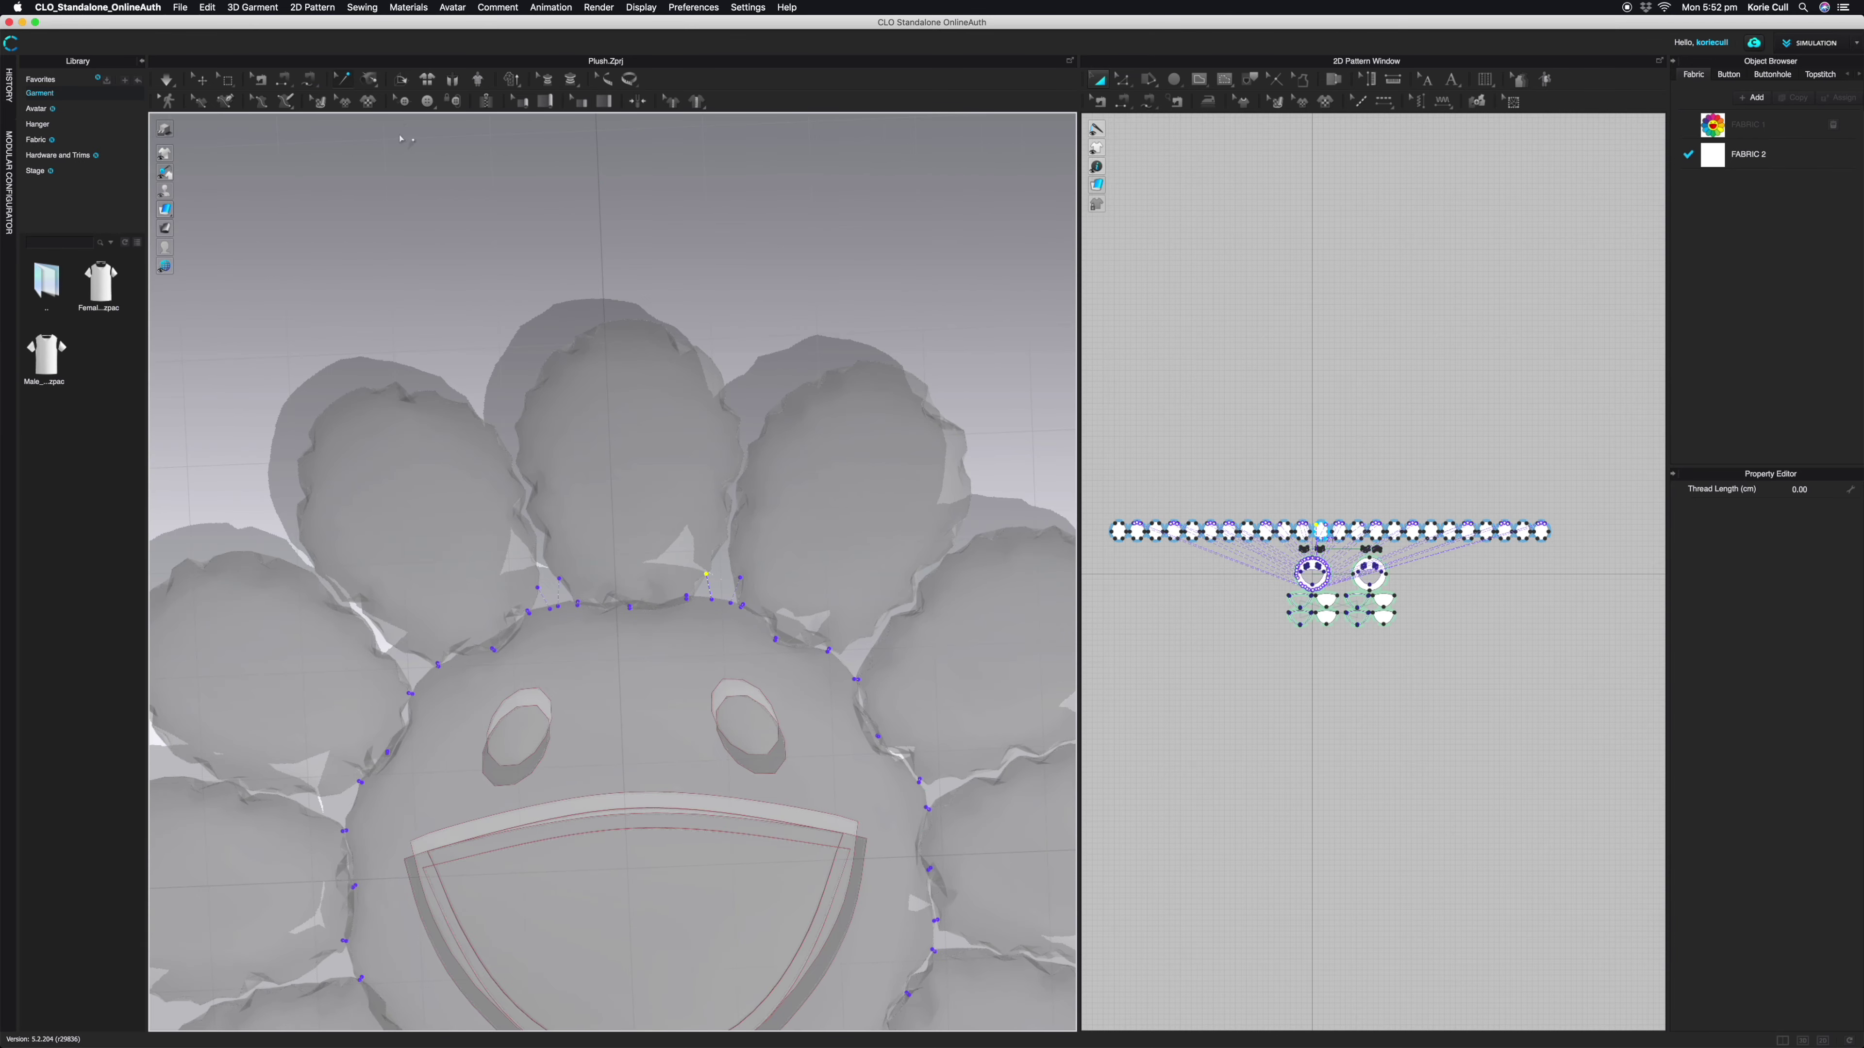
Step: Drag the upper petal's tack point rightward along the face edge
click(370, 79)
scroll(614, 560, up, 3)
scroll(613, 559, up, 3)
scroll(614, 560, up, 3)
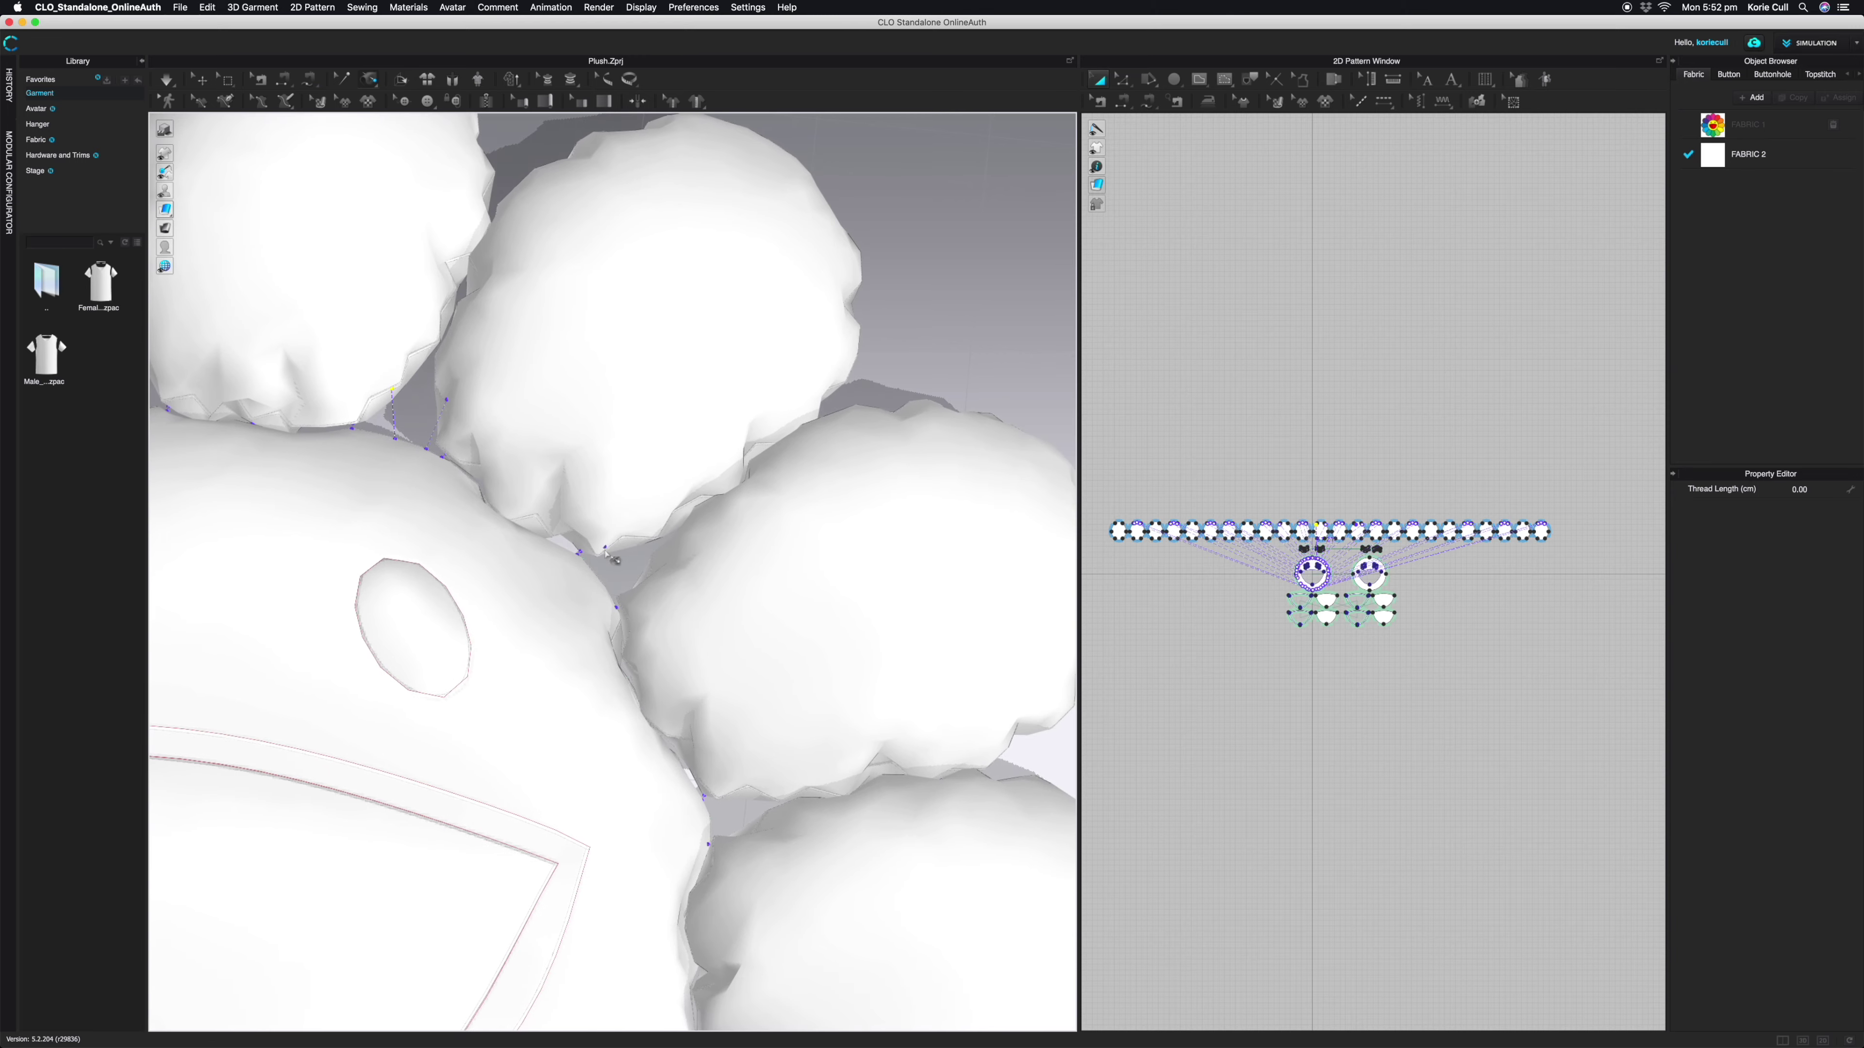
mouse_move(607, 550)
mouse_down()
mouse_move(641, 545)
mouse_move(627, 617)
mouse_up()
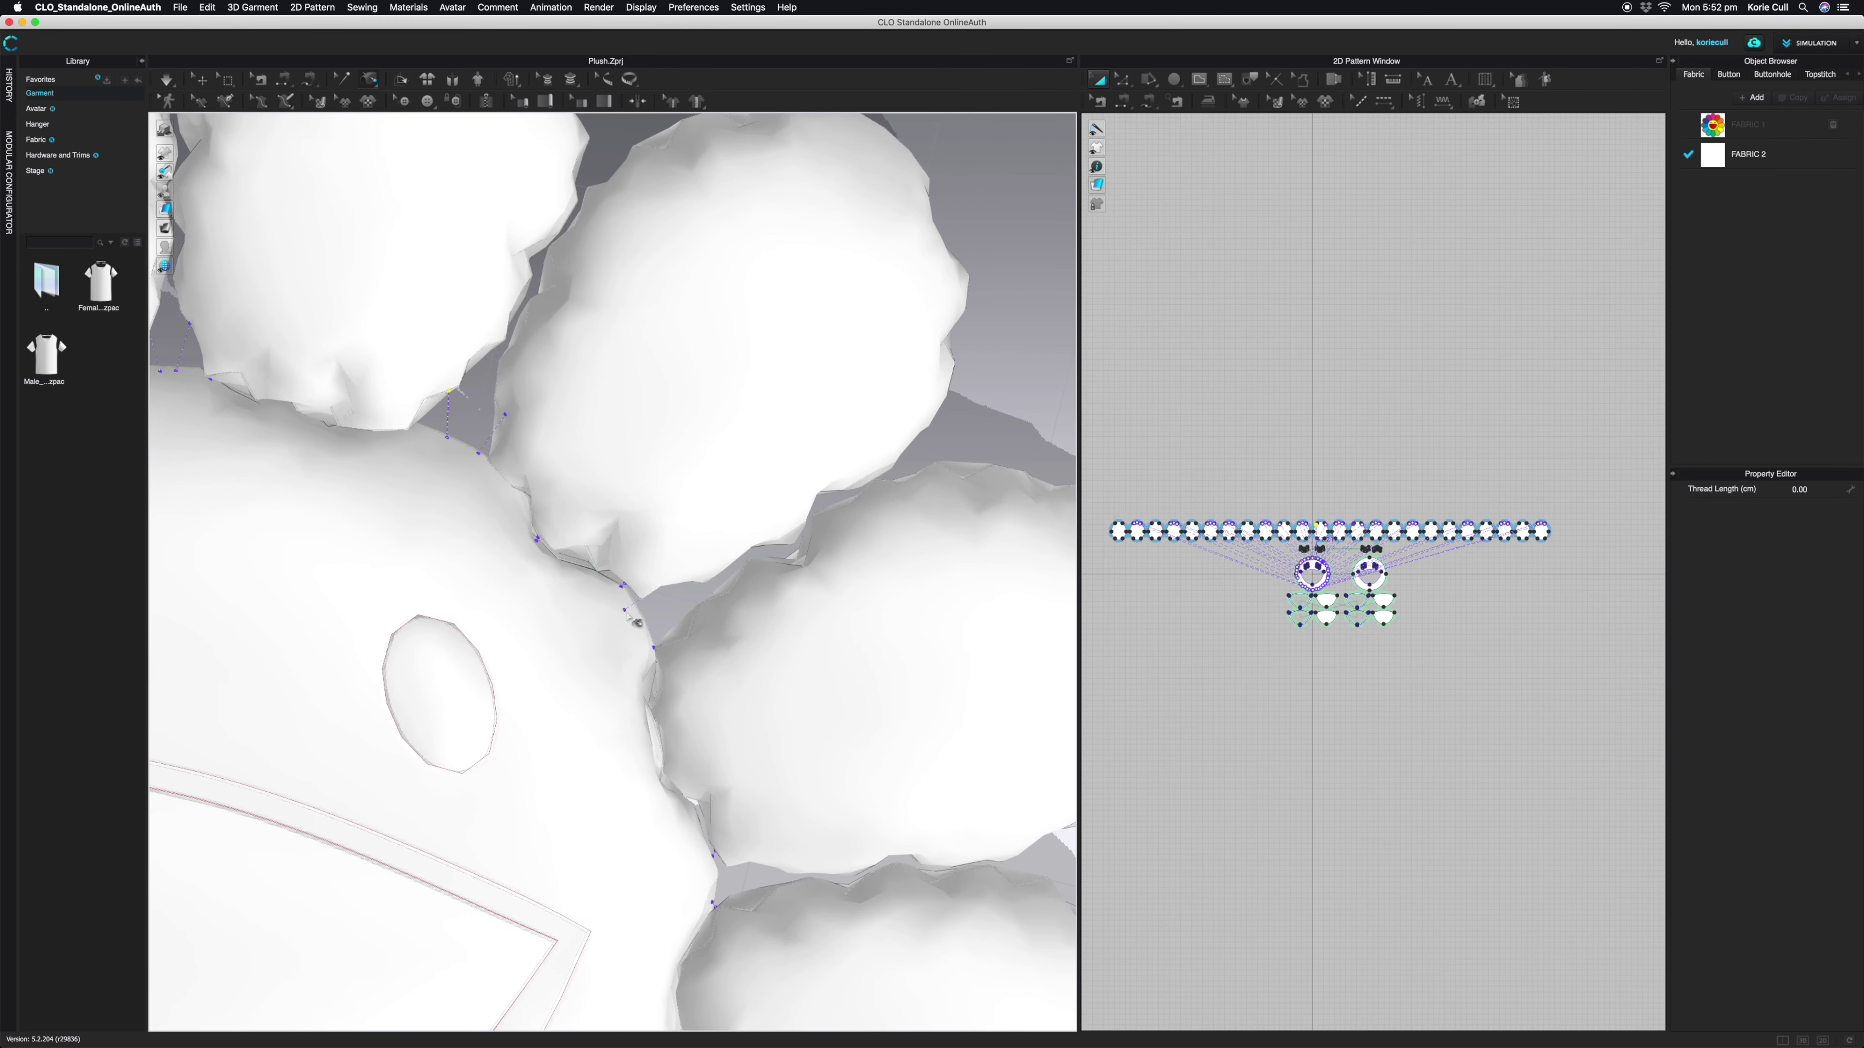
scroll(656, 672, down, 5)
mouse_move(655, 671)
right_down()
mouse_move(684, 742)
mouse_move(654, 836)
right_up()
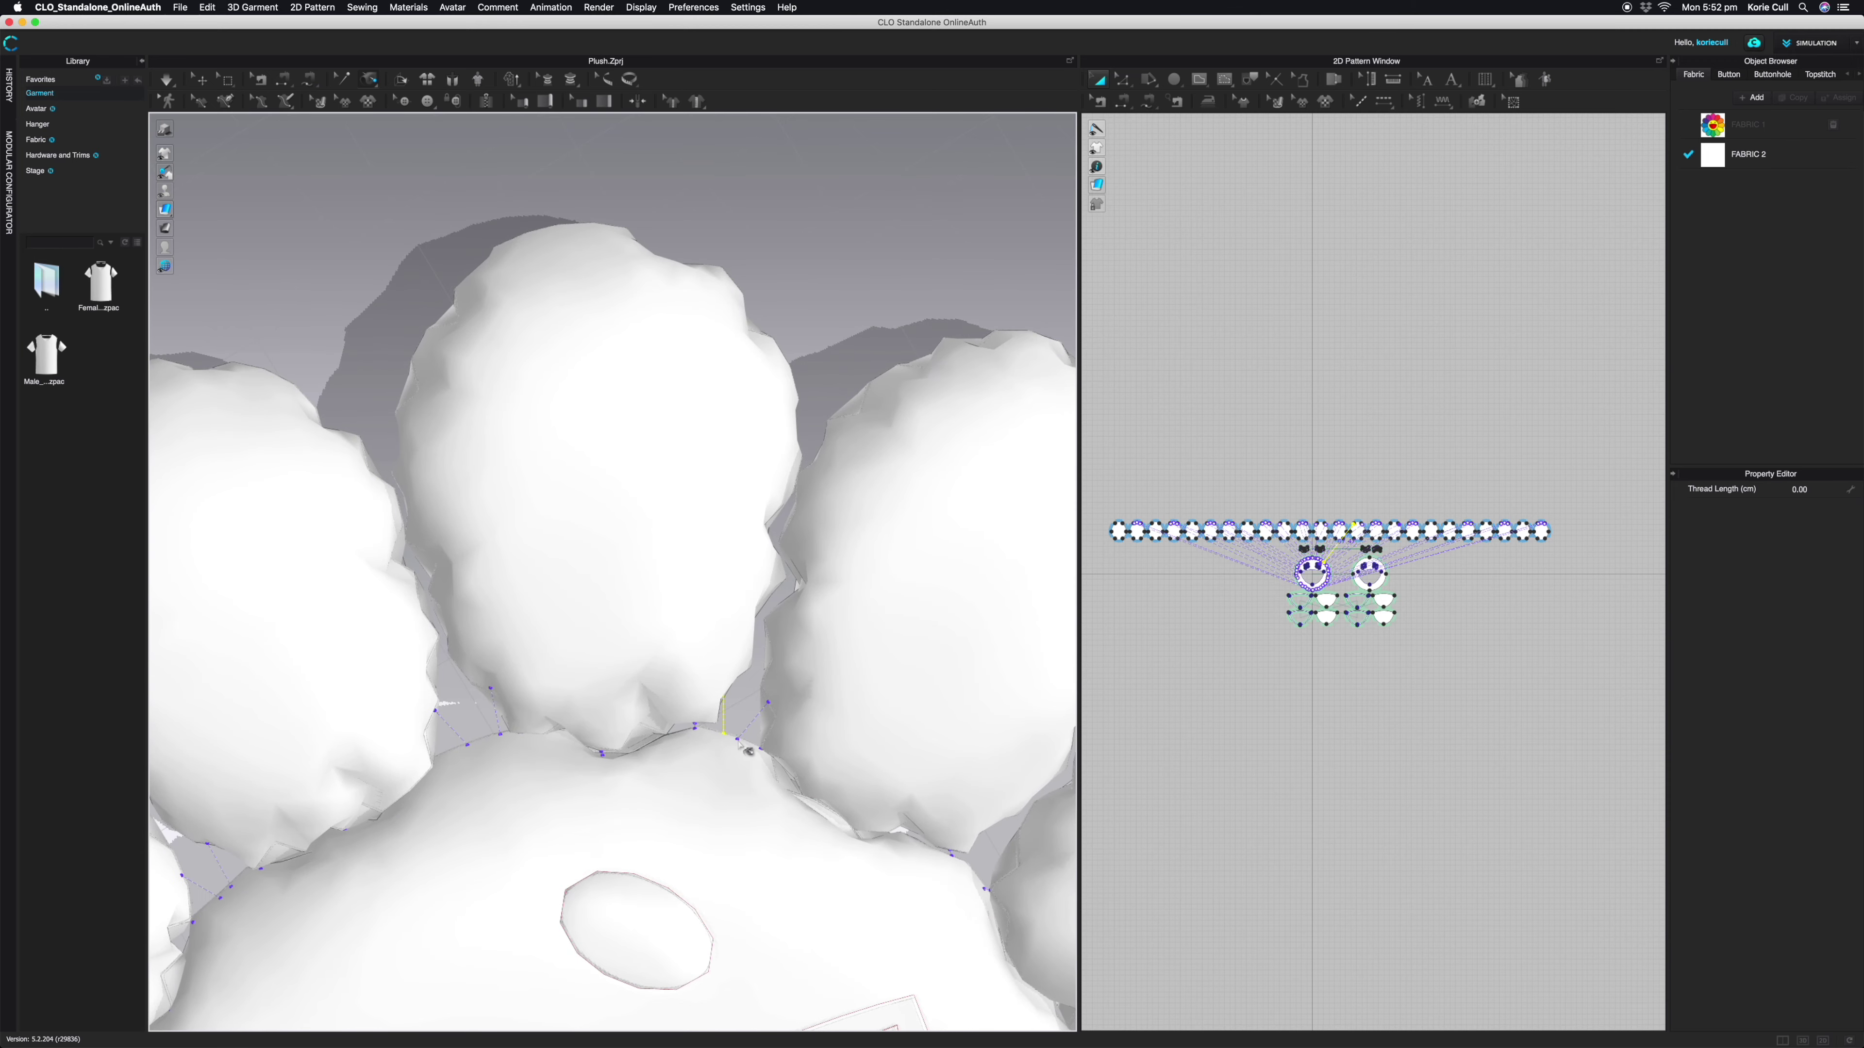
right_drag(907, 804, 619, 666)
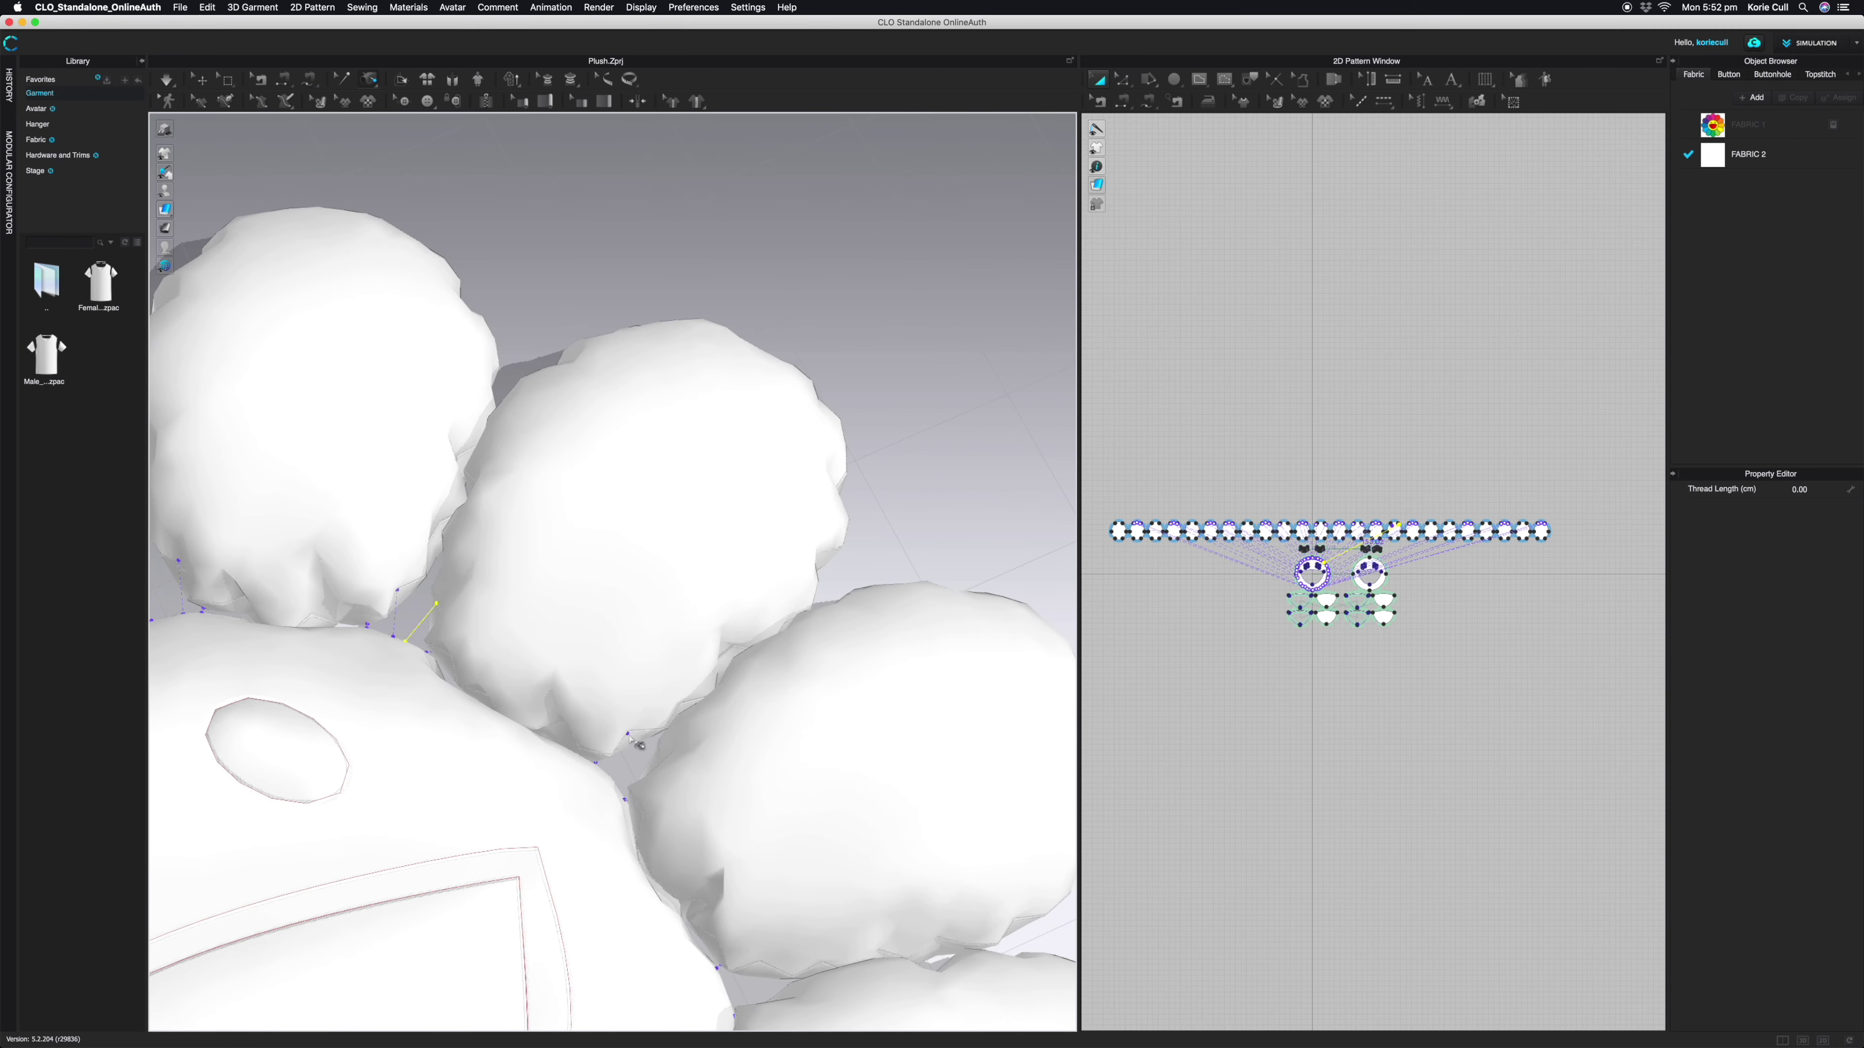
right_drag(633, 741, 651, 803)
click(655, 772)
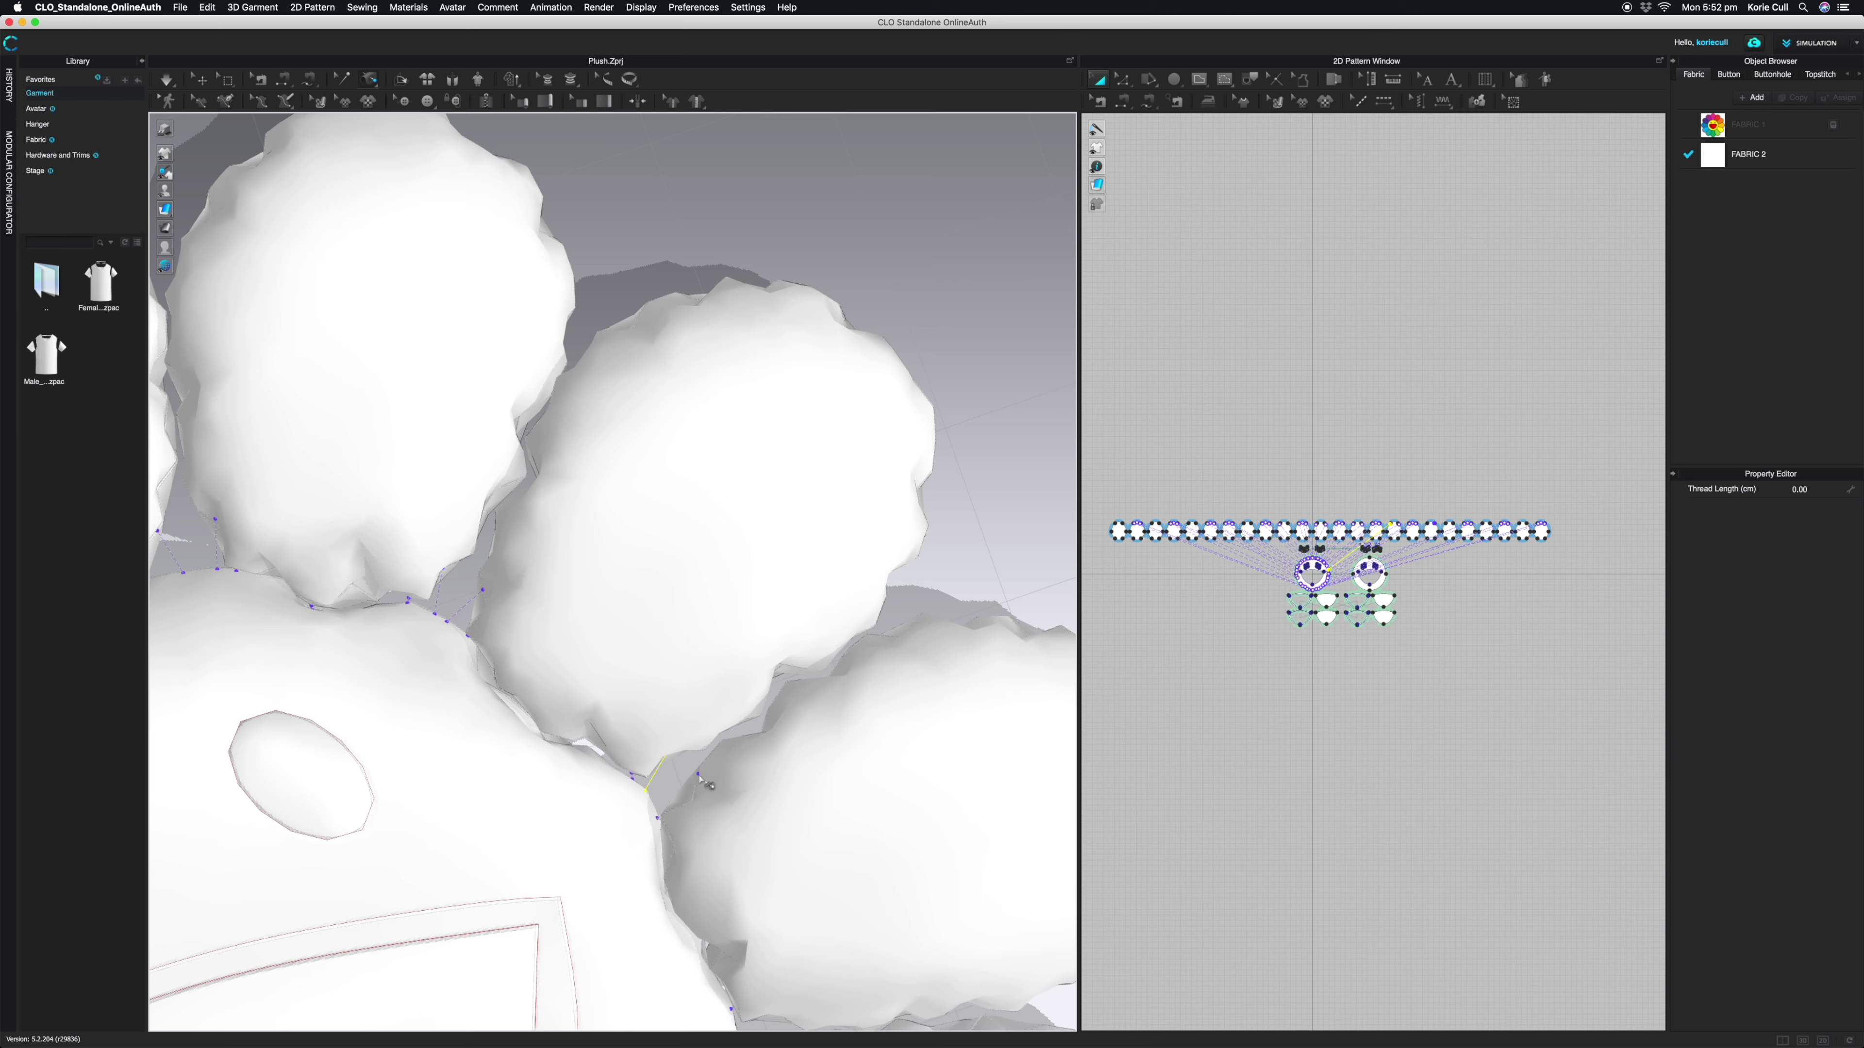
mouse_move(815, 892)
right_down()
mouse_move(695, 591)
mouse_move(642, 679)
mouse_move(642, 886)
mouse_move(712, 658)
right_up()
click(707, 907)
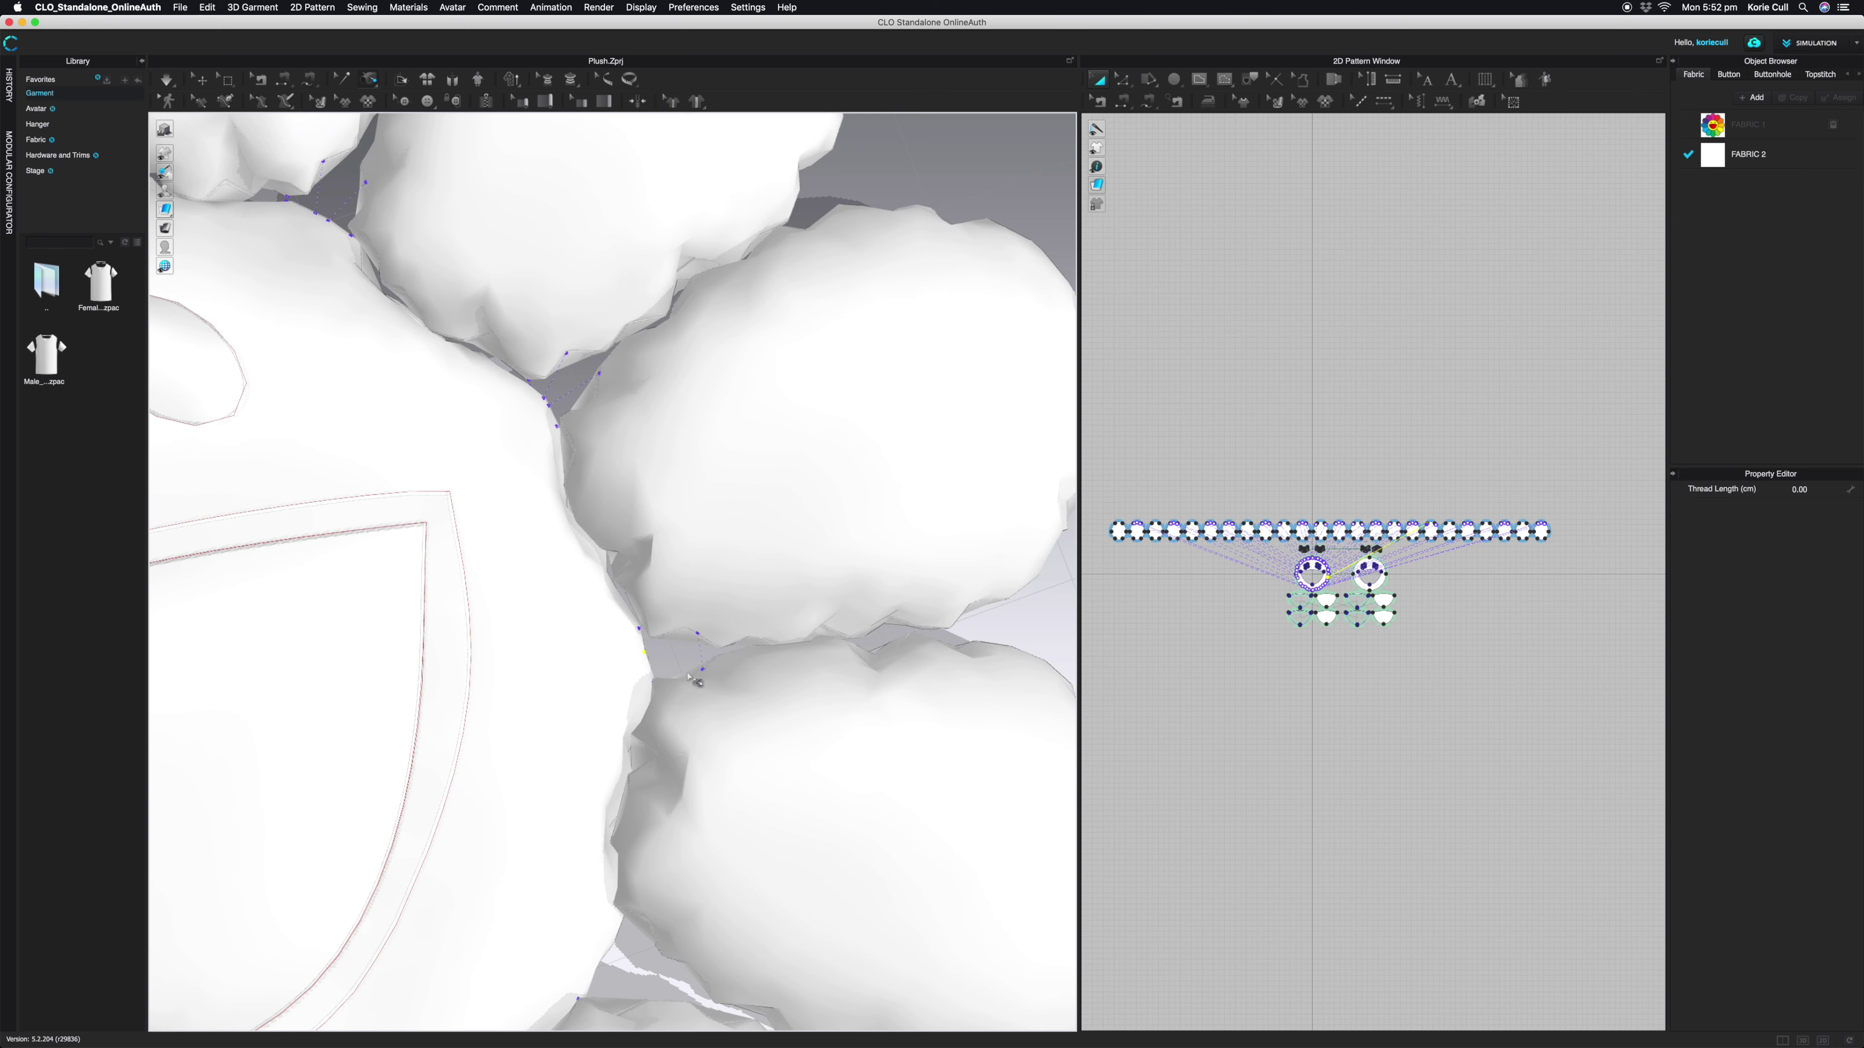
key(super+z)
key(super+z)
click(685, 628)
mouse_move(699, 753)
right_down()
mouse_move(720, 774)
mouse_move(682, 822)
right_up()
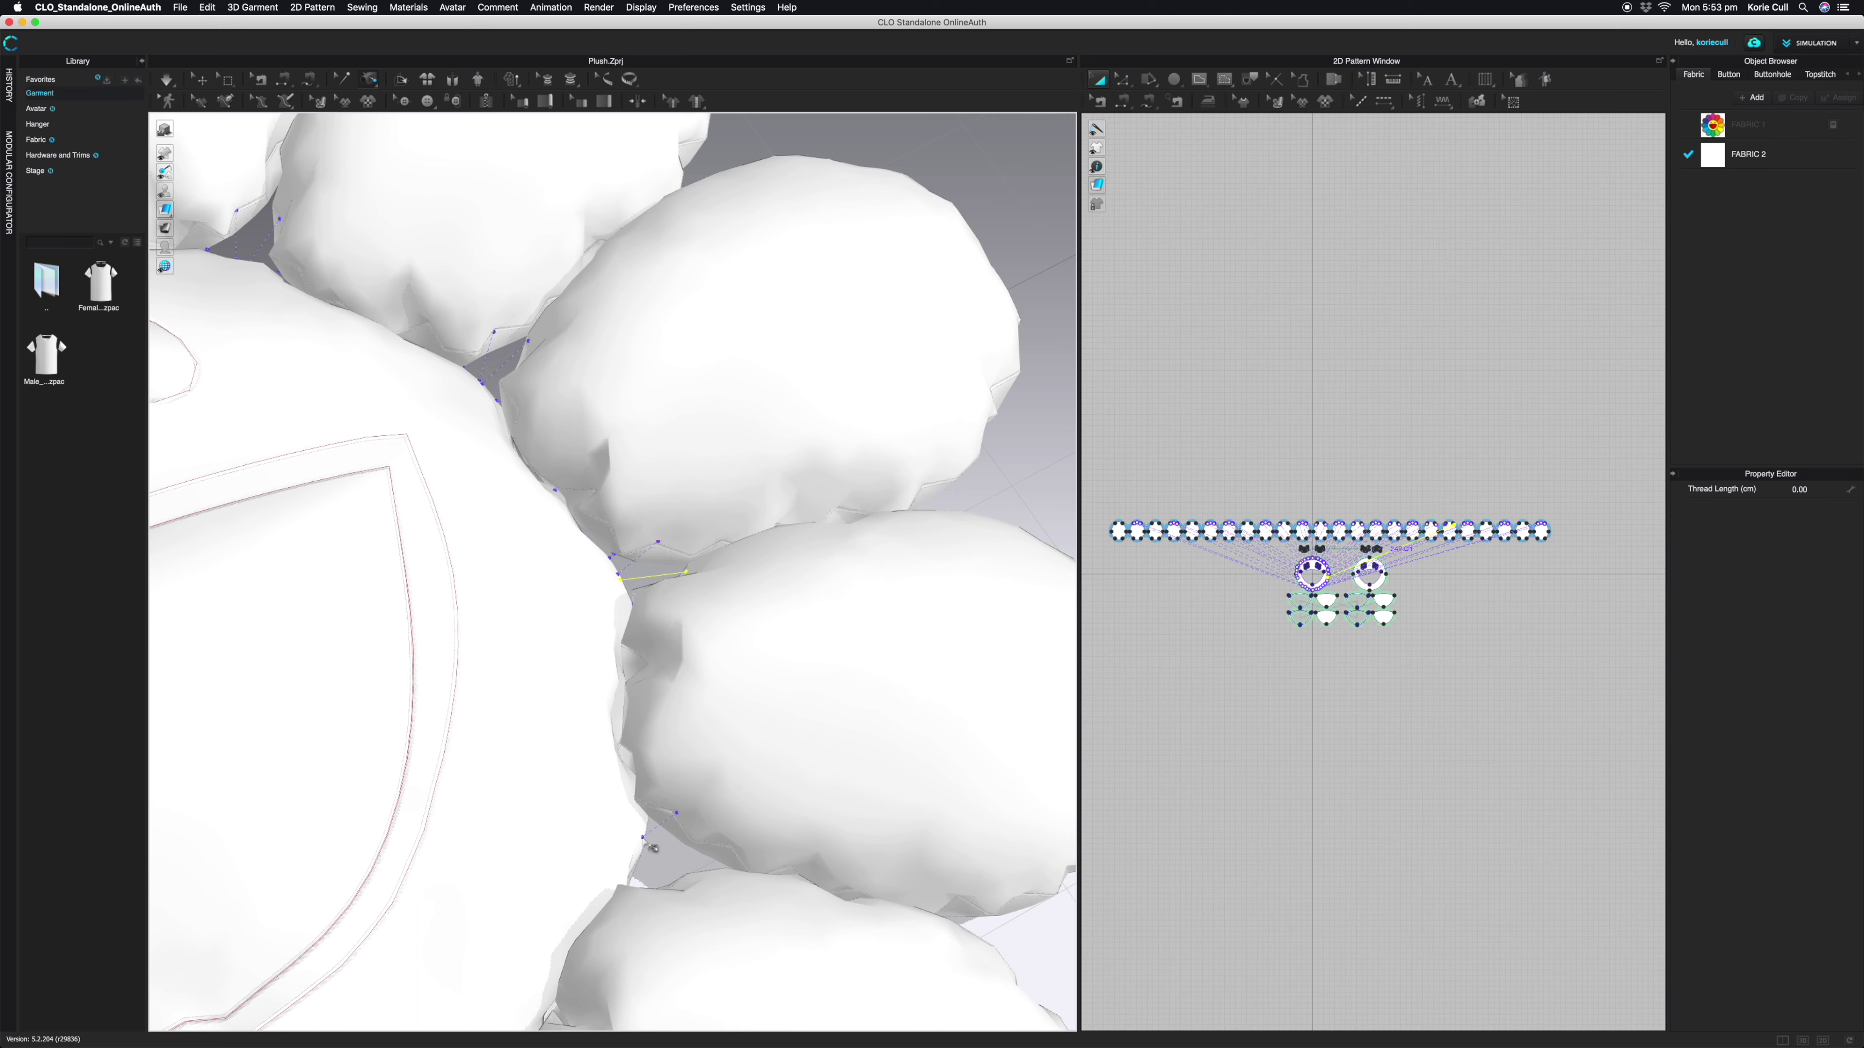
mouse_move(732, 895)
right_down()
mouse_move(678, 924)
mouse_move(706, 794)
right_up()
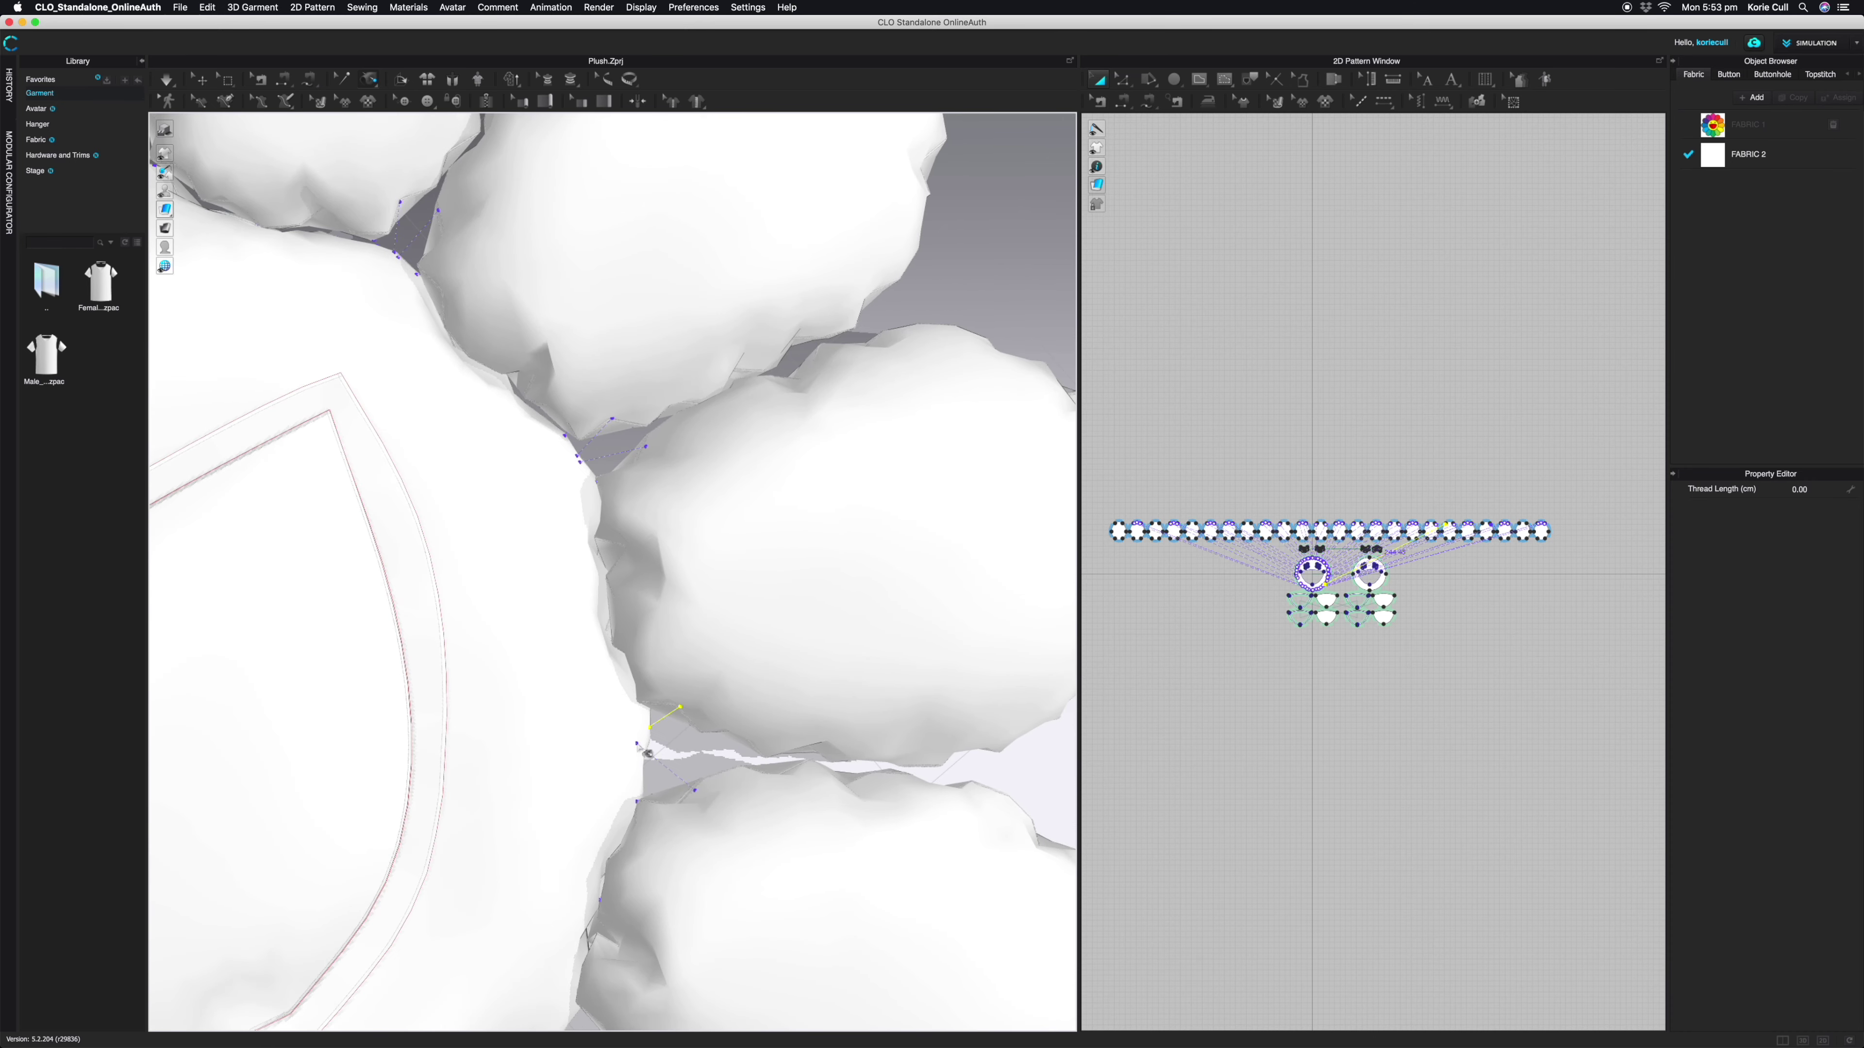
scroll(734, 783, down, 5)
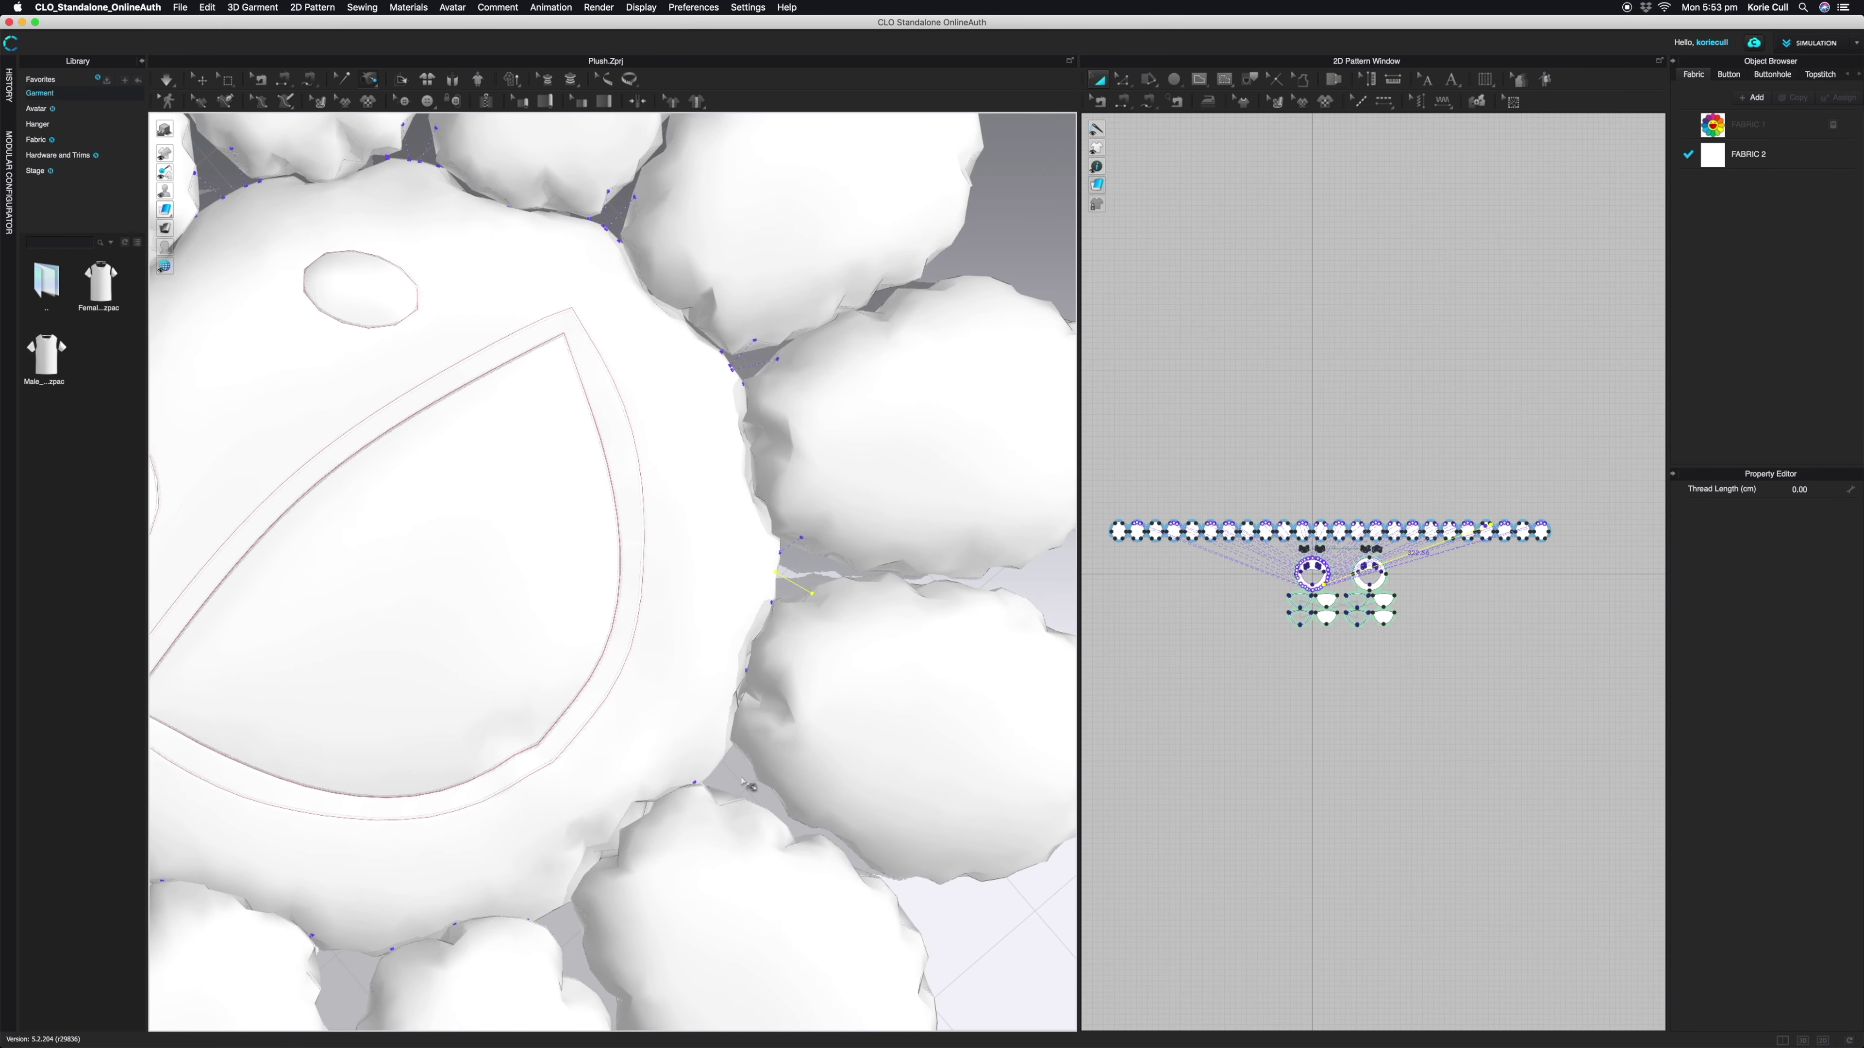
mouse_move(734, 783)
right_down()
mouse_move(750, 753)
mouse_move(732, 833)
mouse_move(694, 868)
mouse_move(662, 865)
mouse_move(645, 833)
mouse_move(377, 972)
right_up()
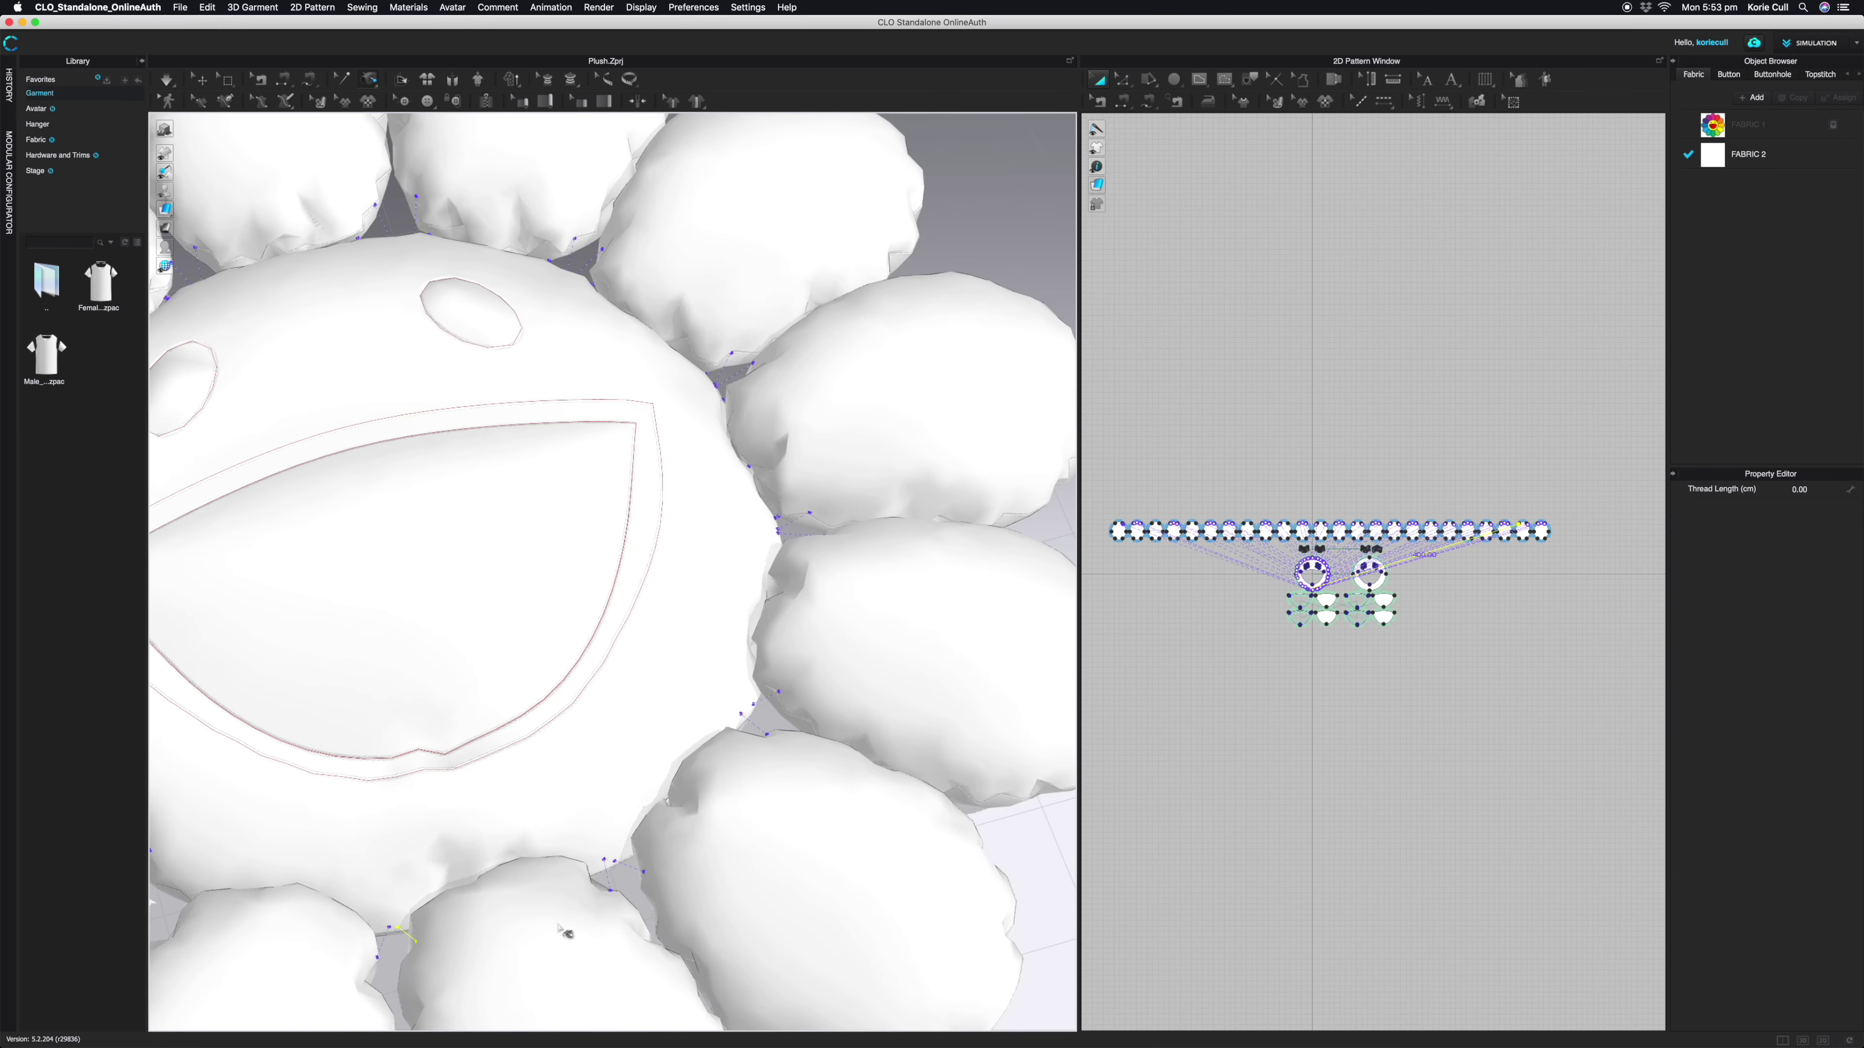
mouse_move(565, 933)
right_down()
mouse_move(837, 907)
mouse_move(664, 837)
right_up()
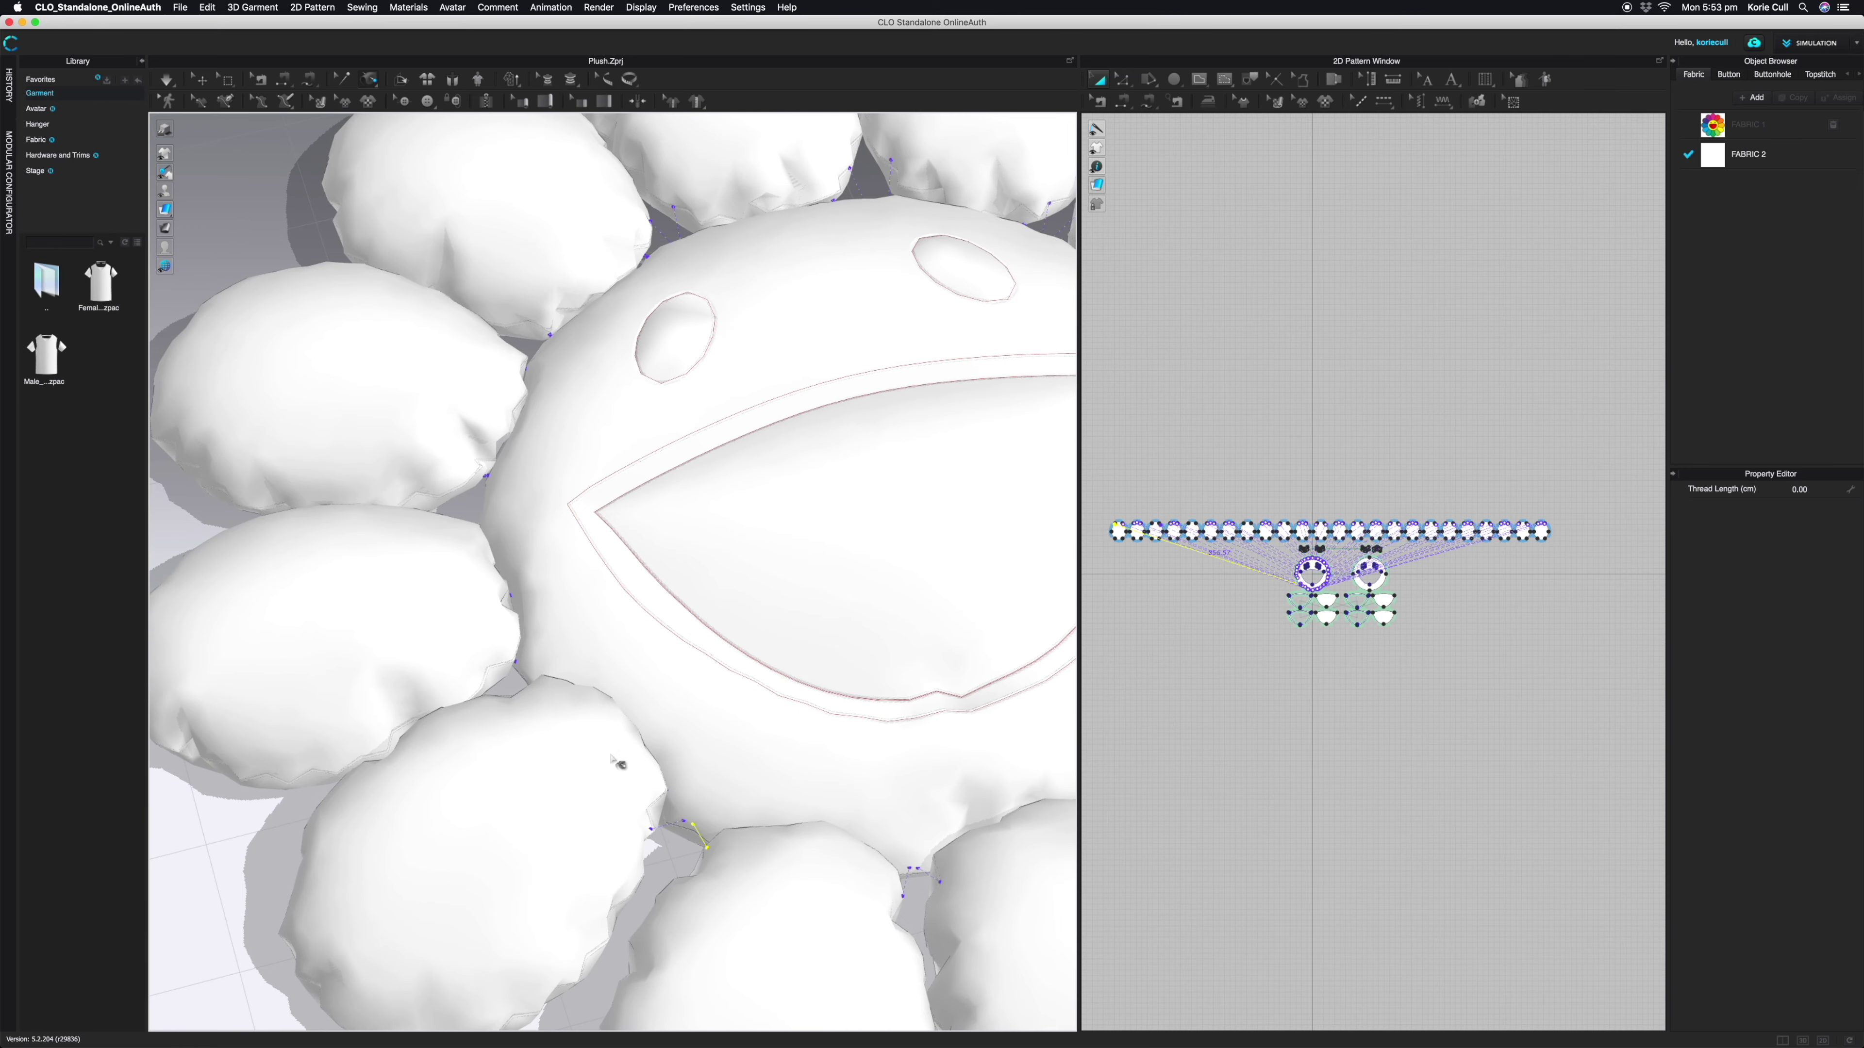
mouse_move(617, 763)
right_down()
mouse_move(553, 749)
mouse_move(774, 924)
right_up()
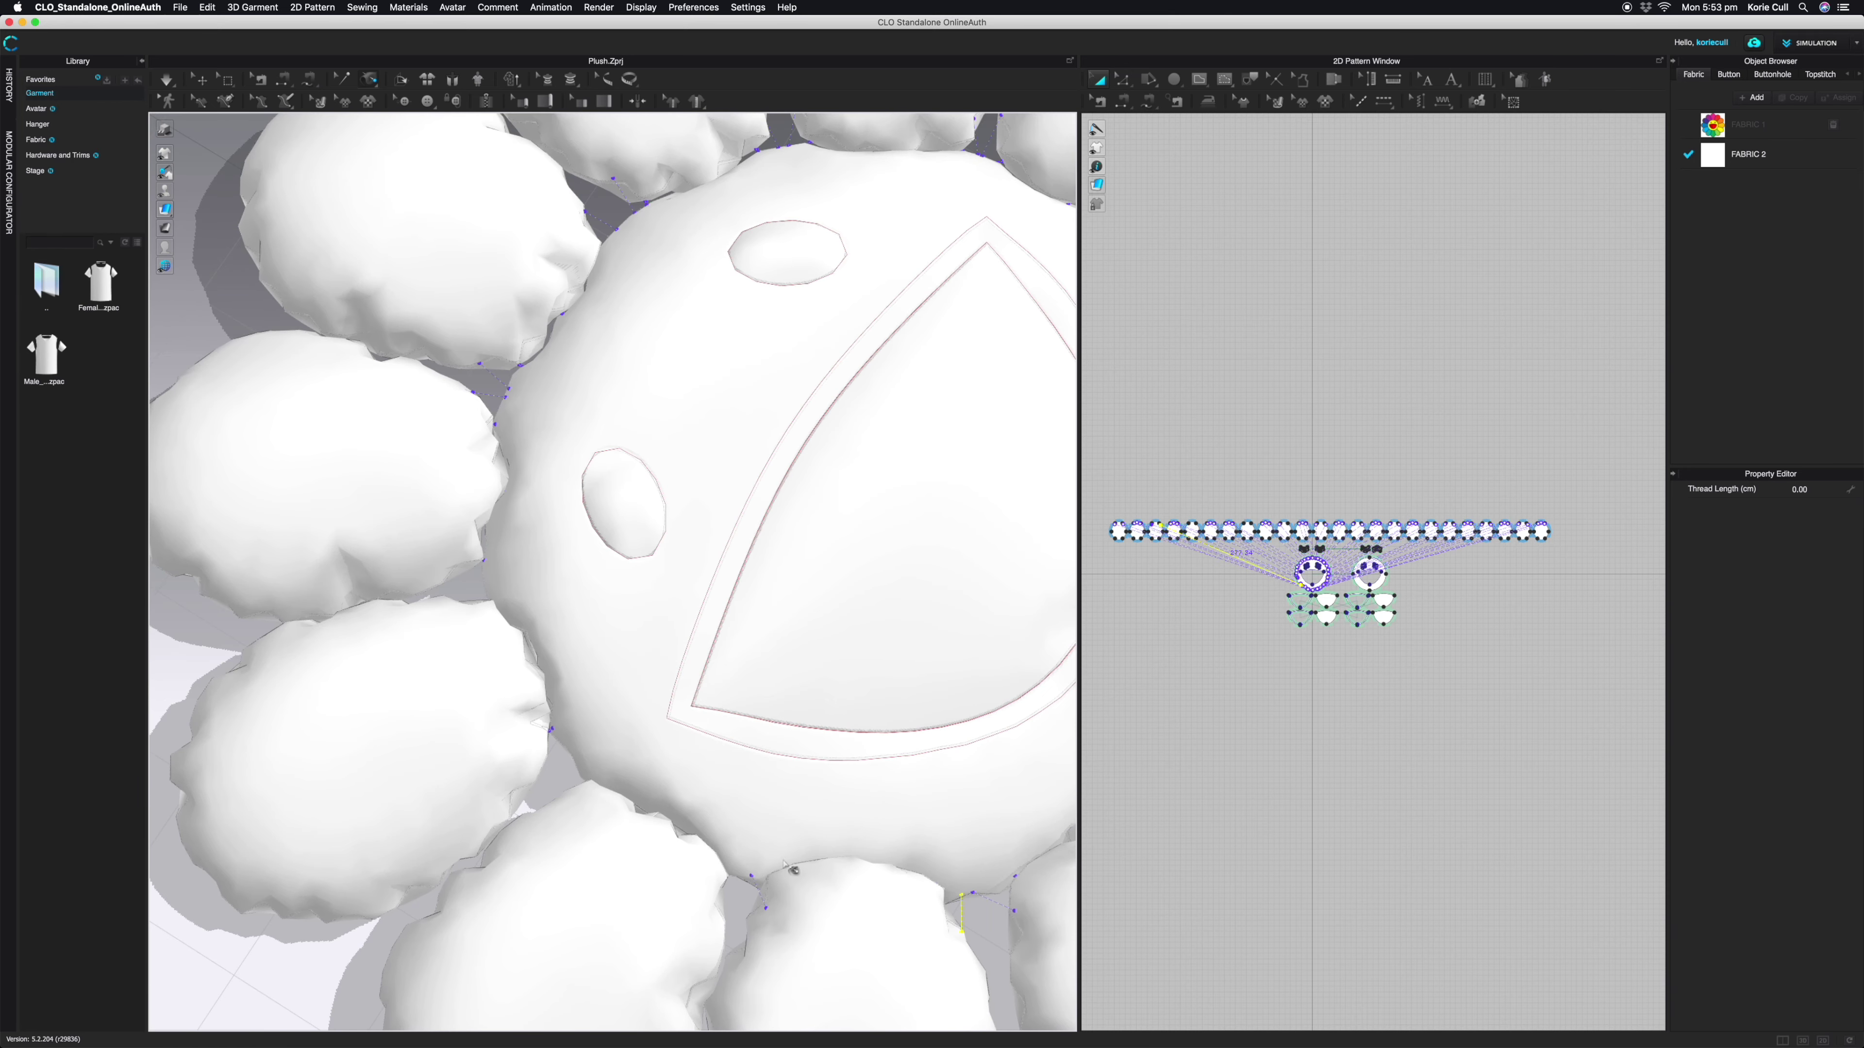
right_drag(791, 868, 666, 879)
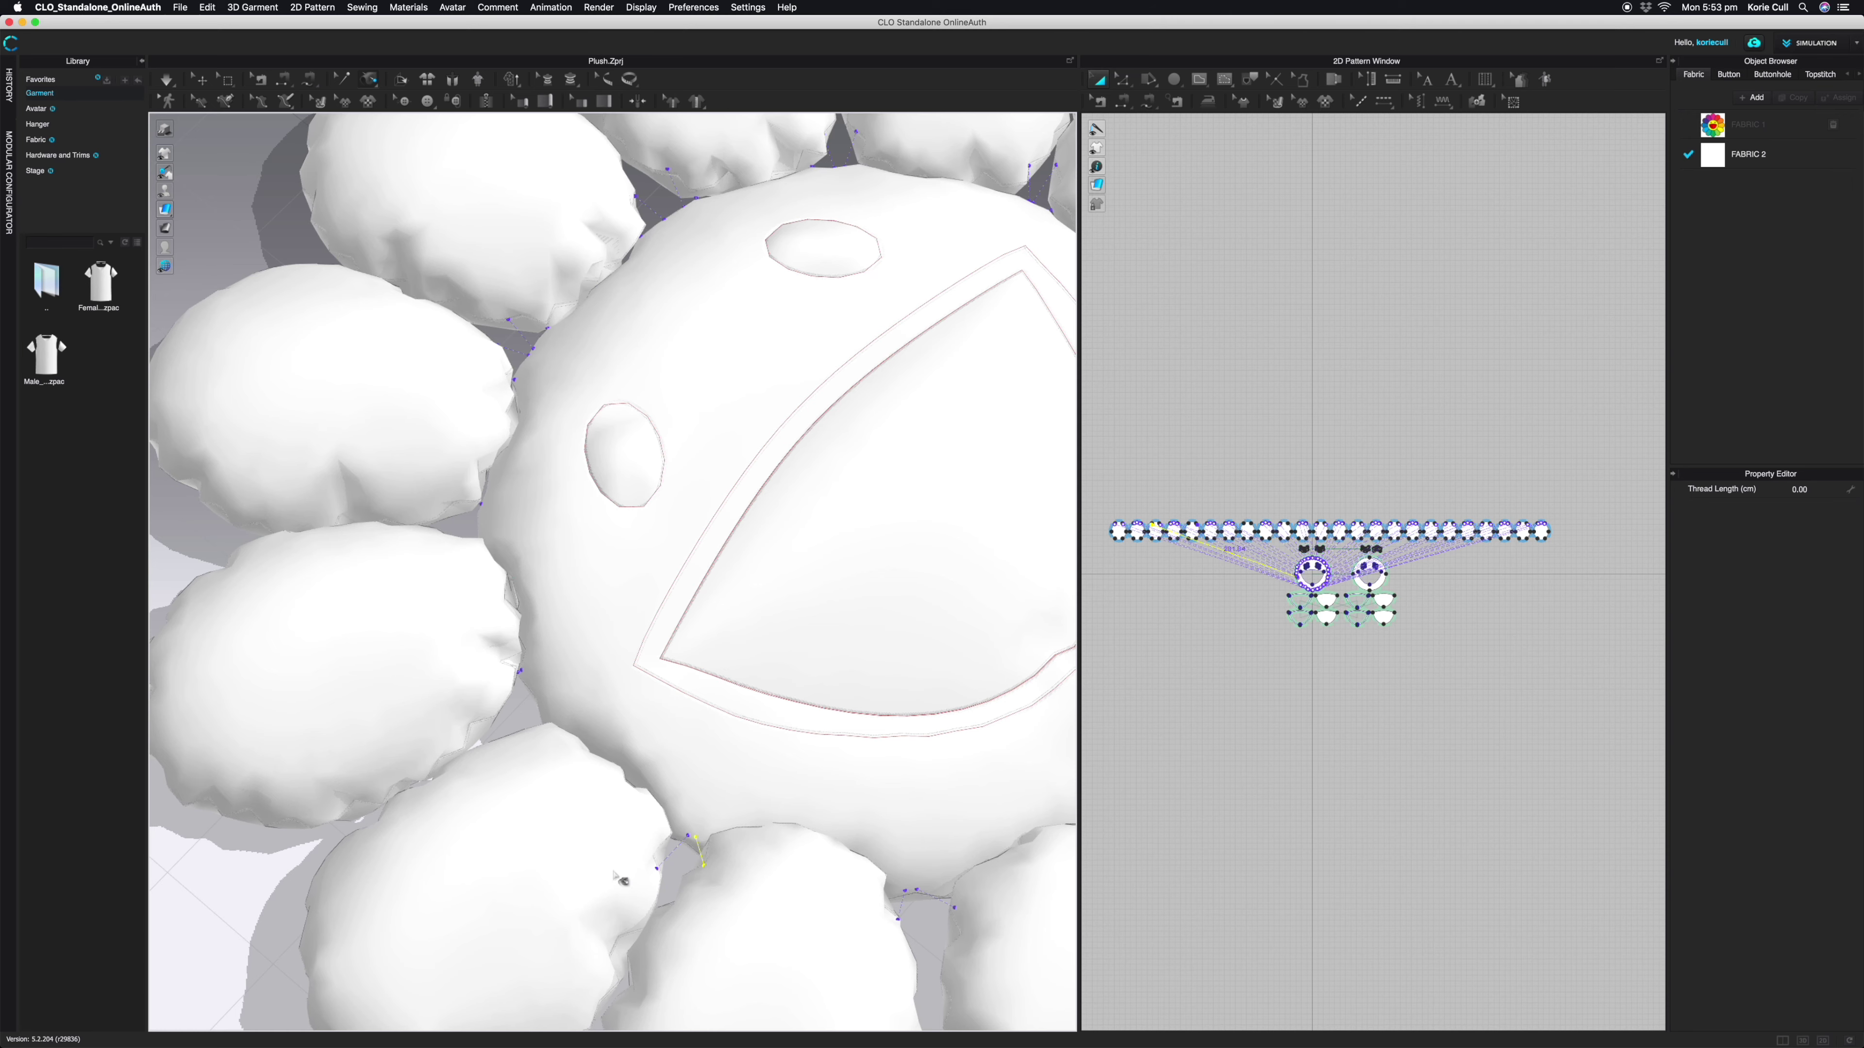
mouse_move(533, 769)
right_down()
mouse_move(795, 733)
mouse_move(827, 855)
mouse_move(750, 798)
right_up()
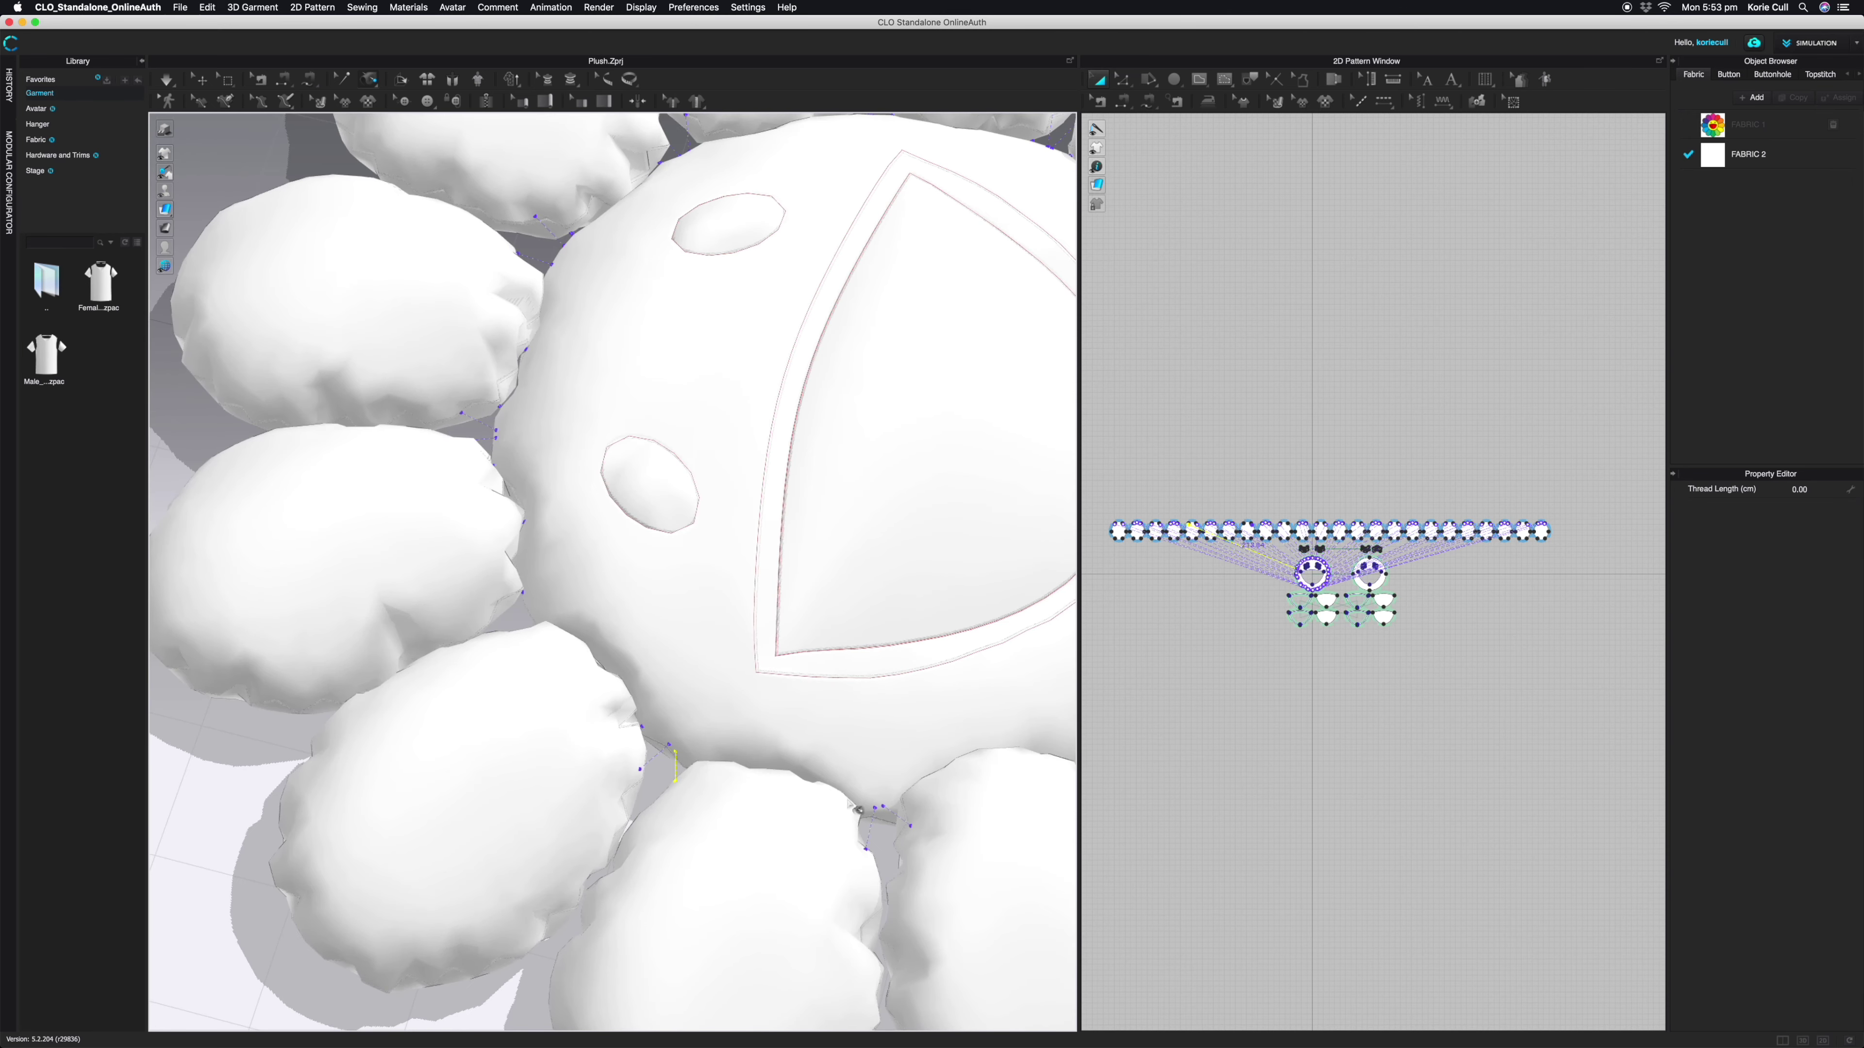
mouse_move(541, 728)
right_down()
mouse_move(1002, 832)
mouse_move(897, 872)
right_up()
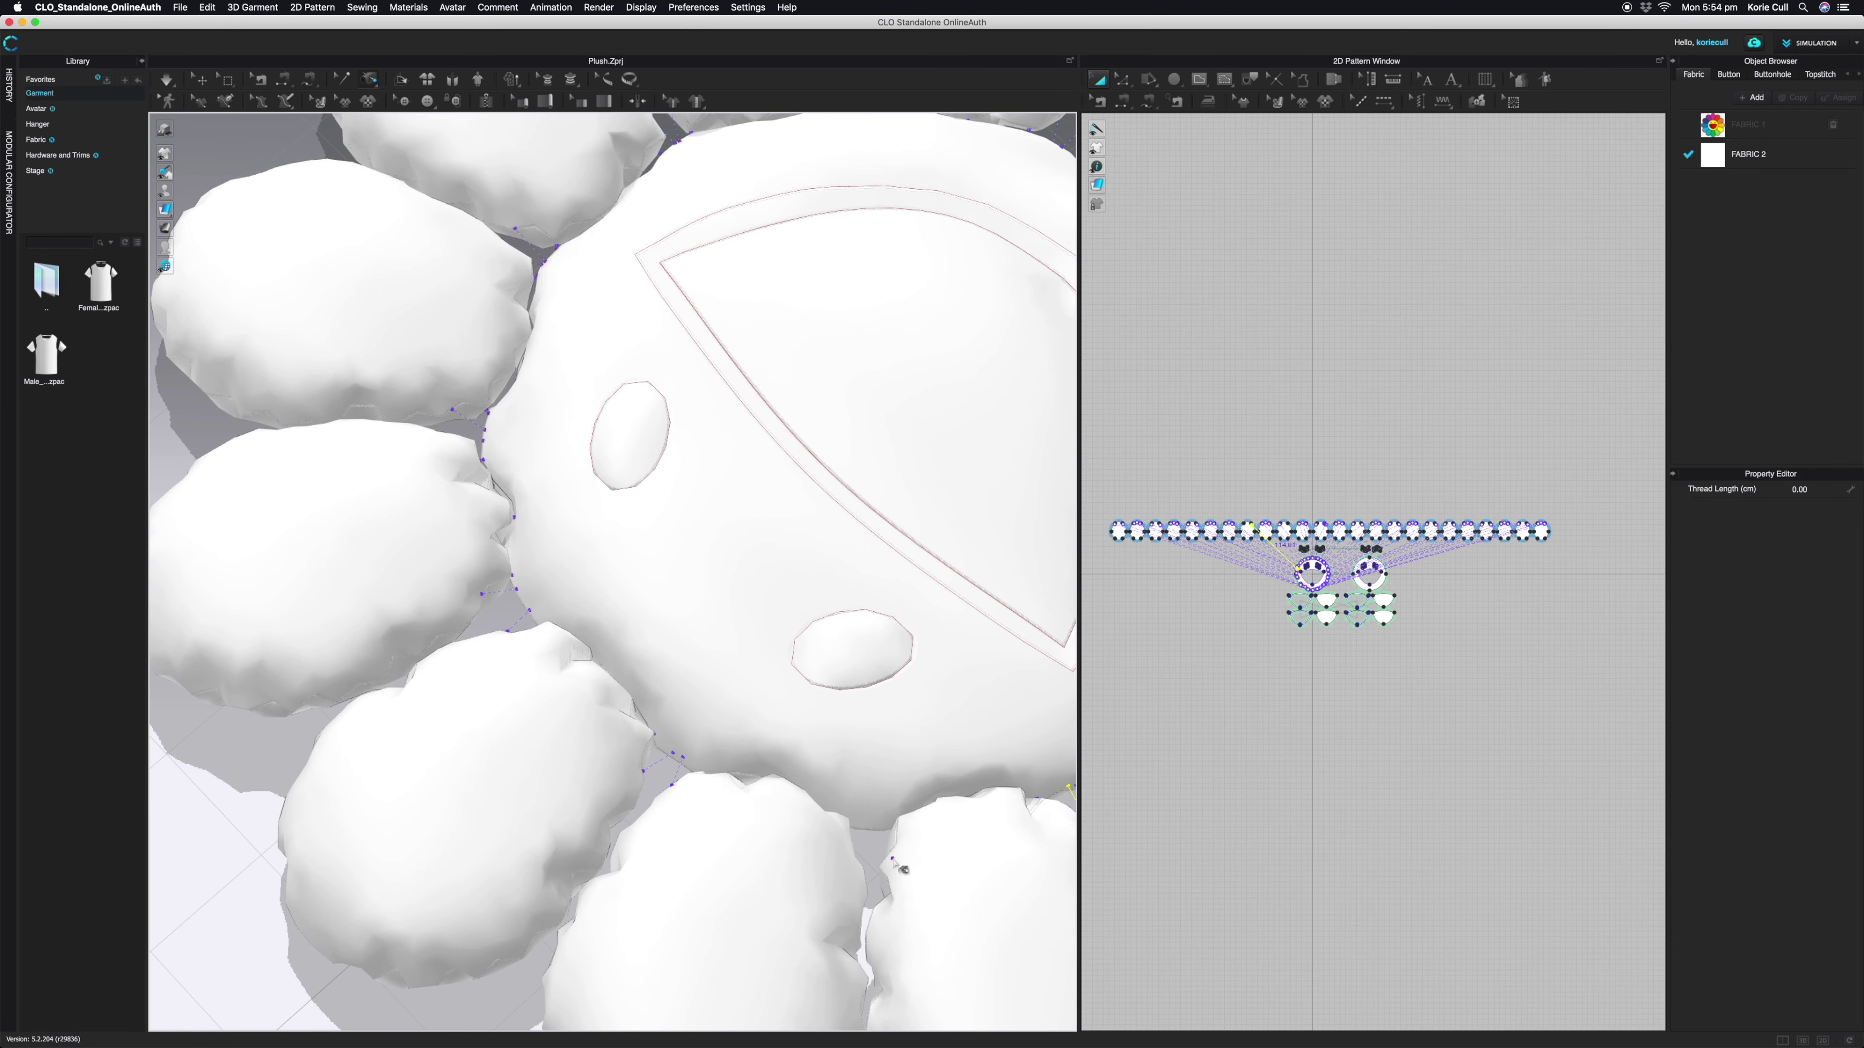
right_drag(934, 793, 611, 737)
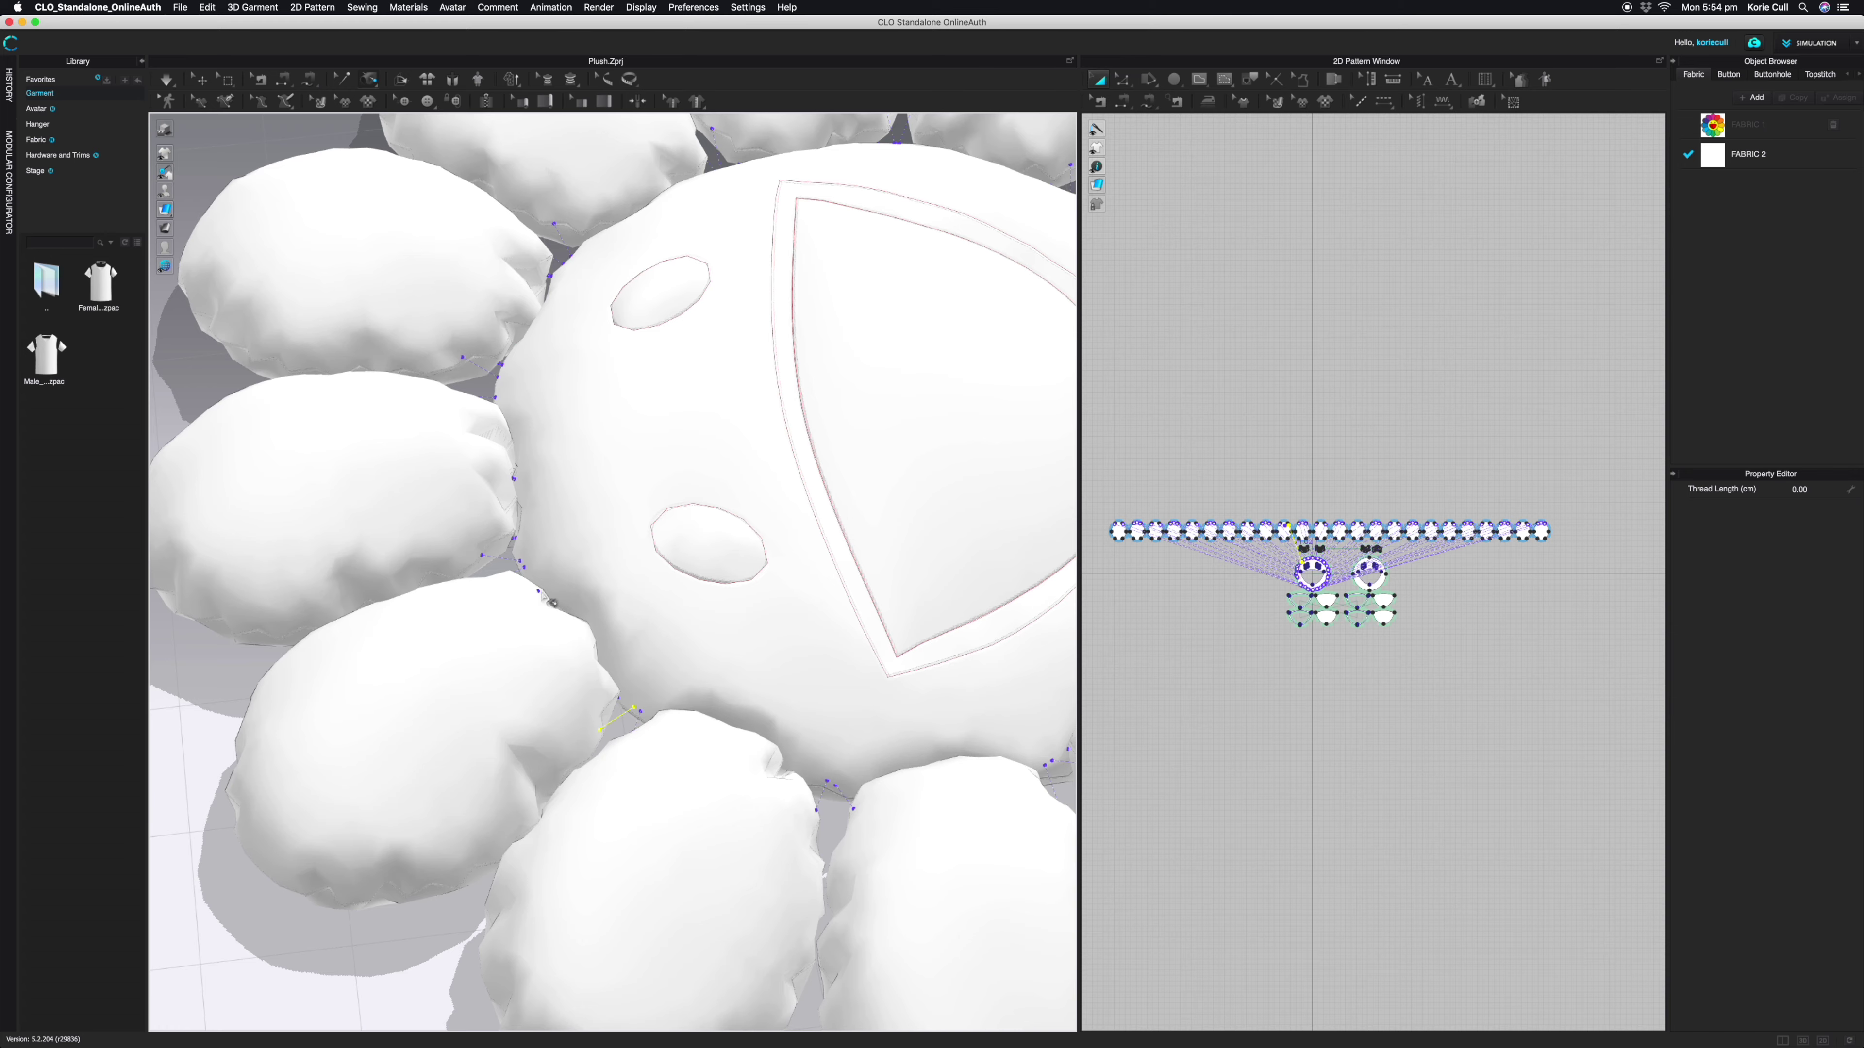
scroll(586, 638, down, 5)
scroll(609, 650, down, 5)
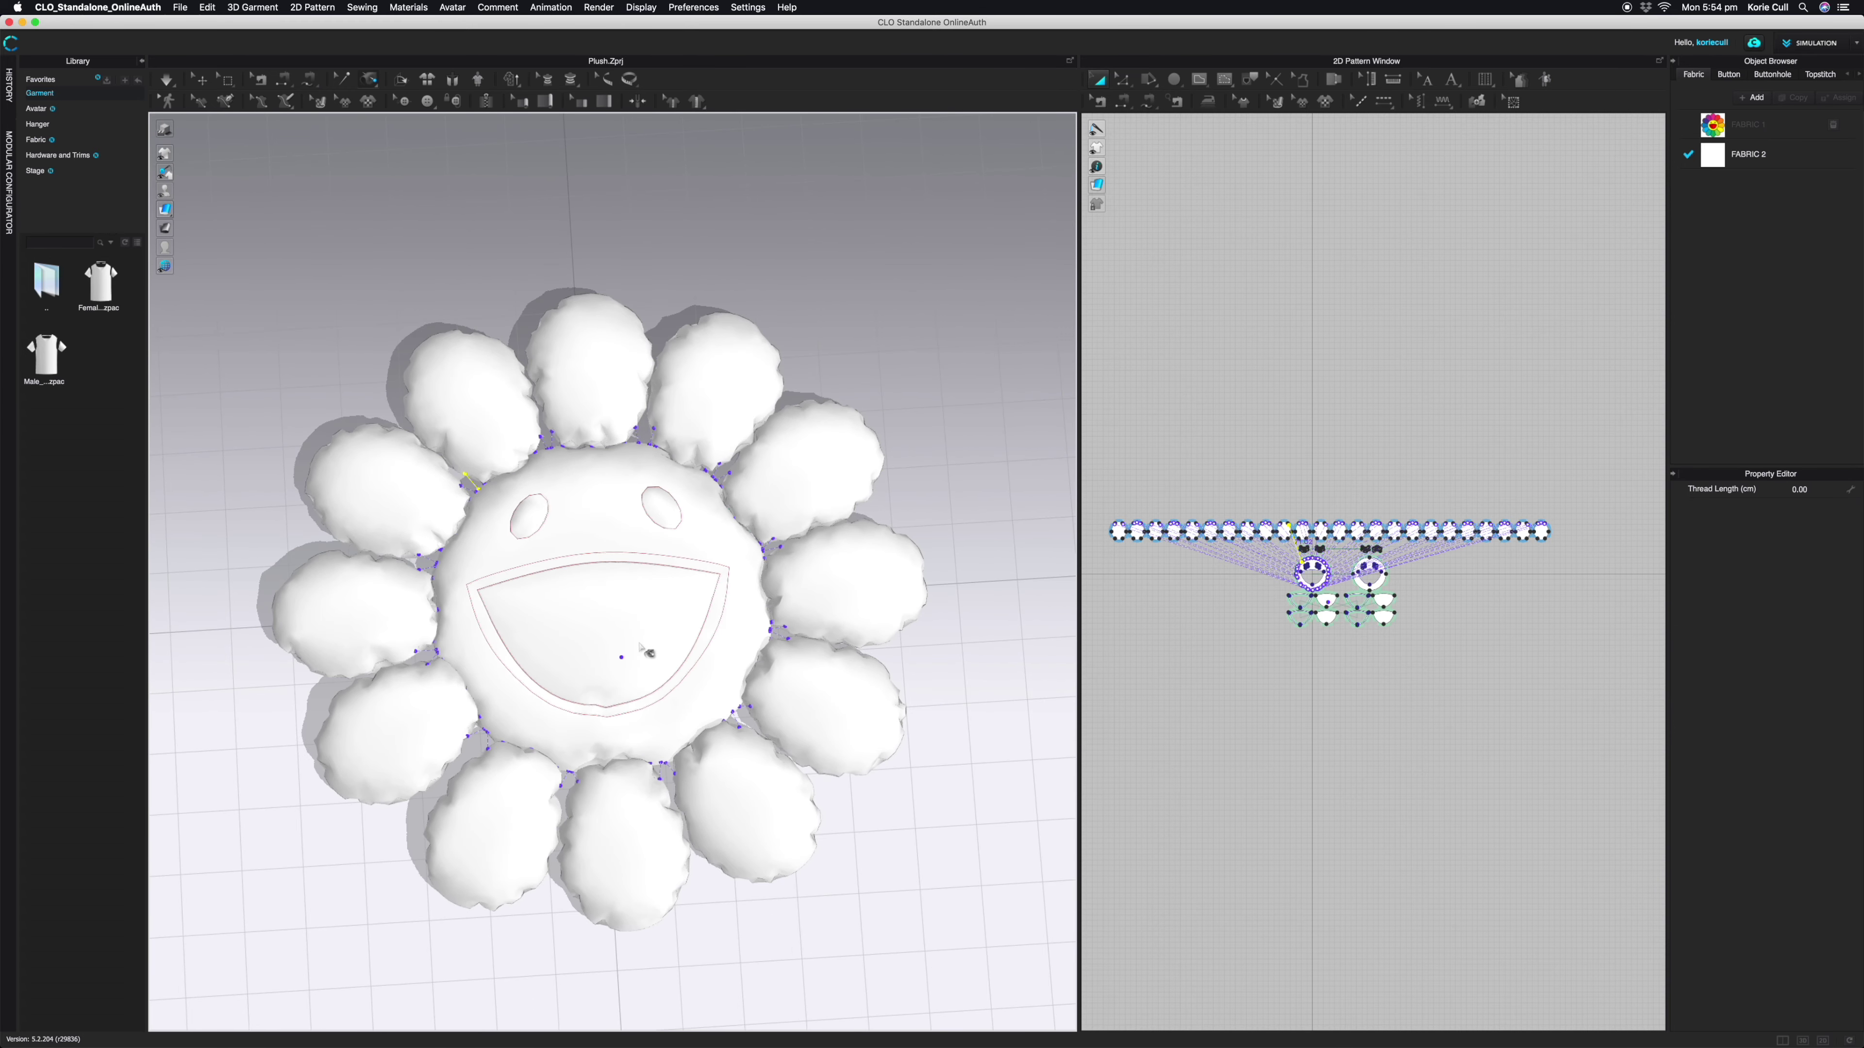
Step: Set every plush pattern piece to particle distance 12 and re-simulate the flower
key(space)
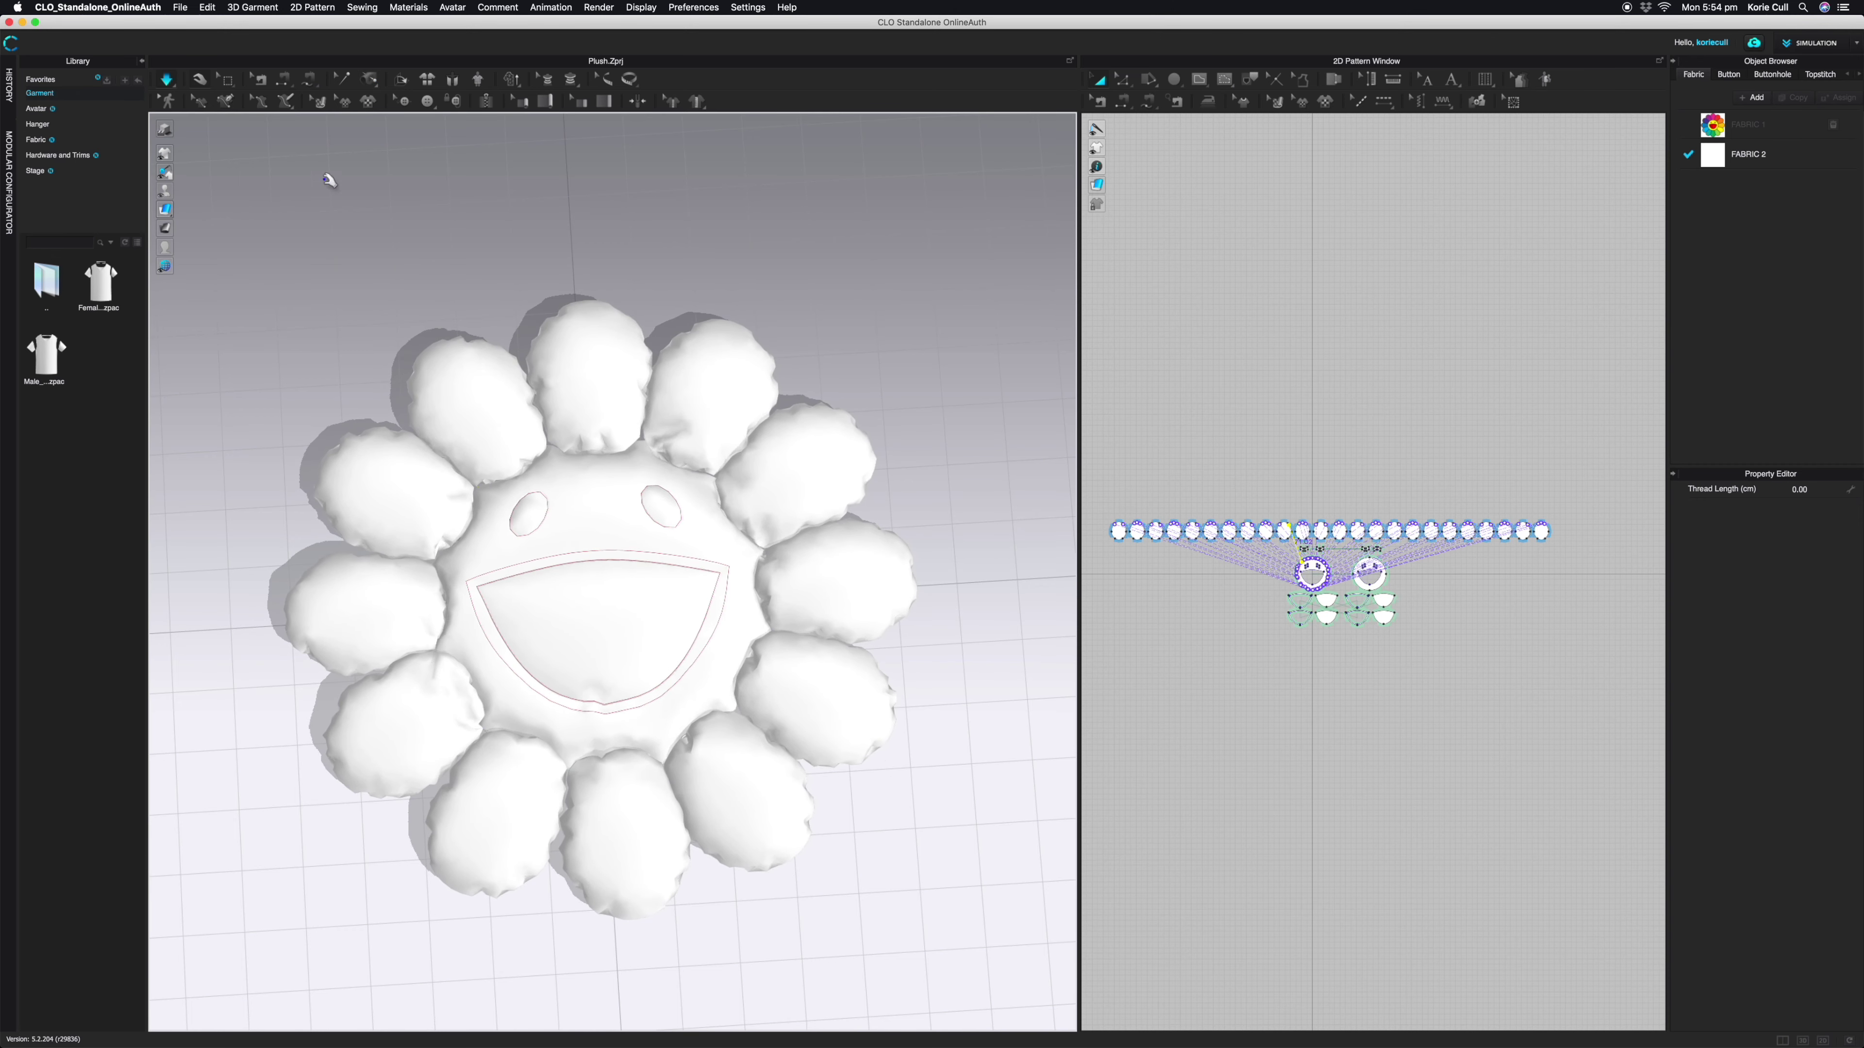
key(space)
key(ctrl+a)
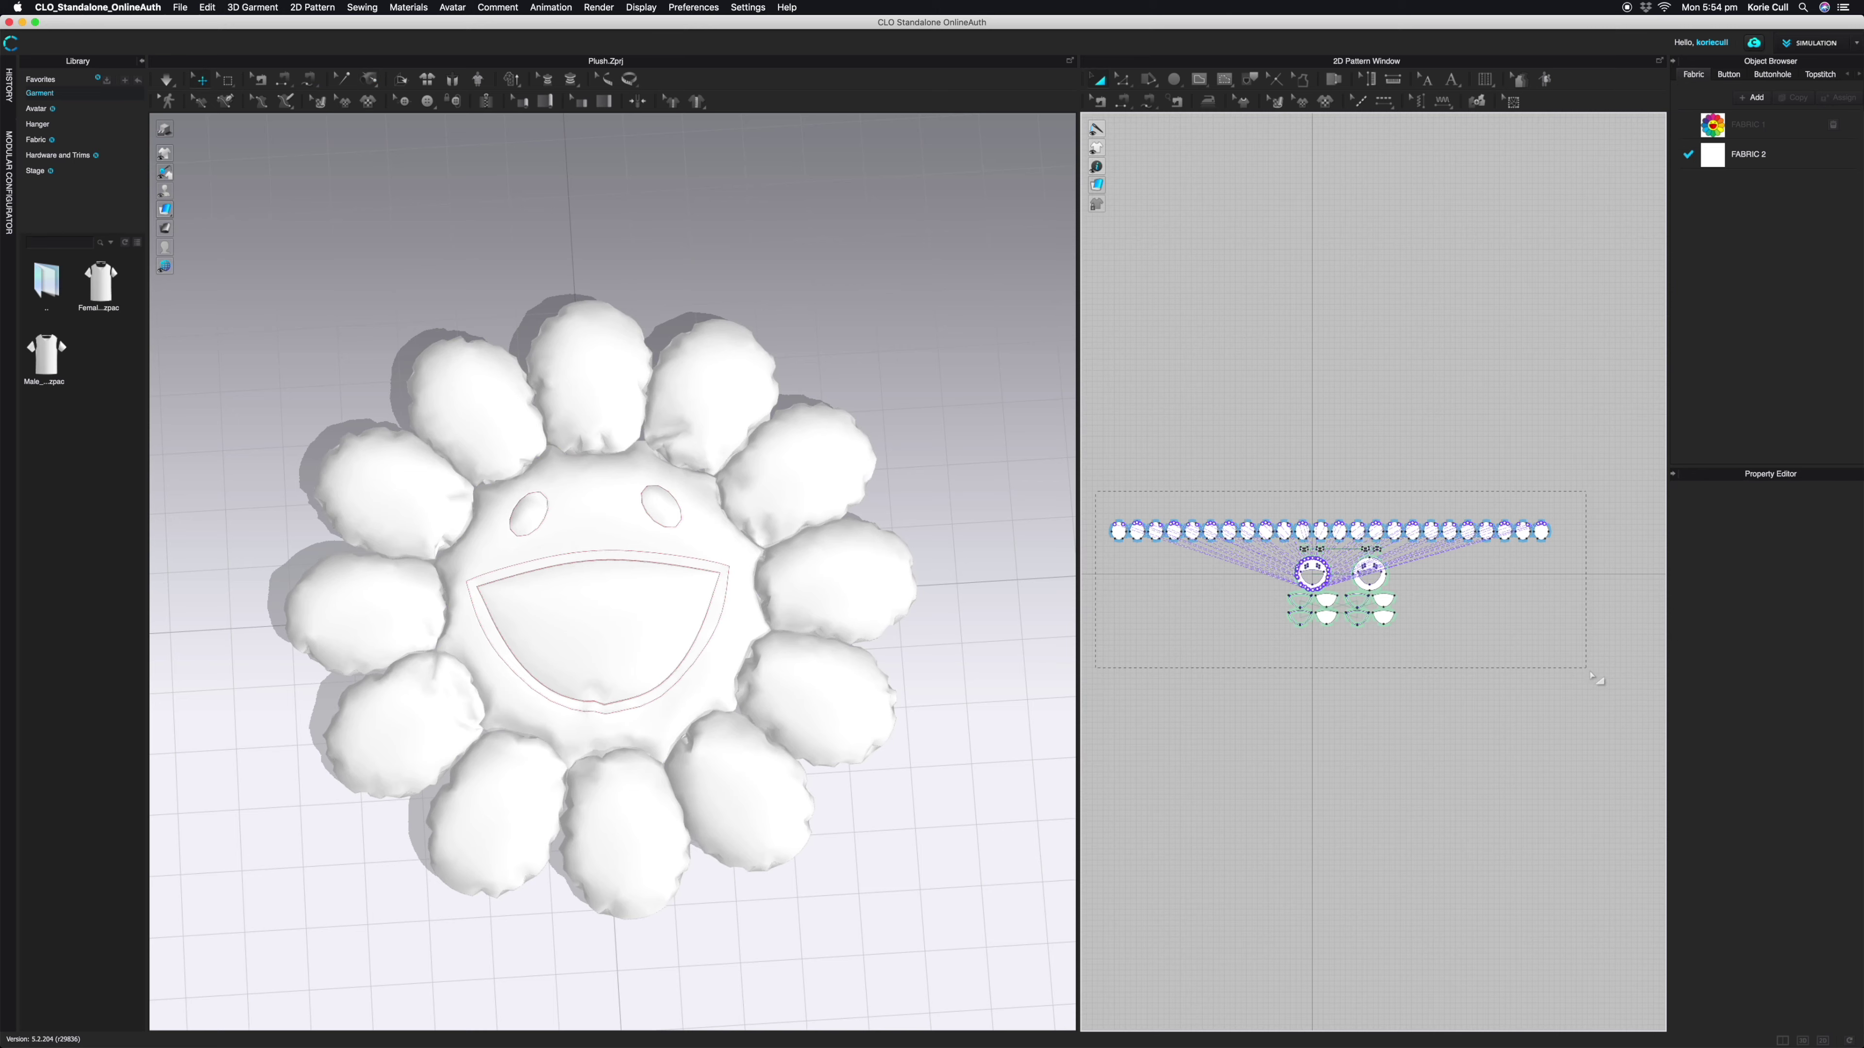
click(1817, 757)
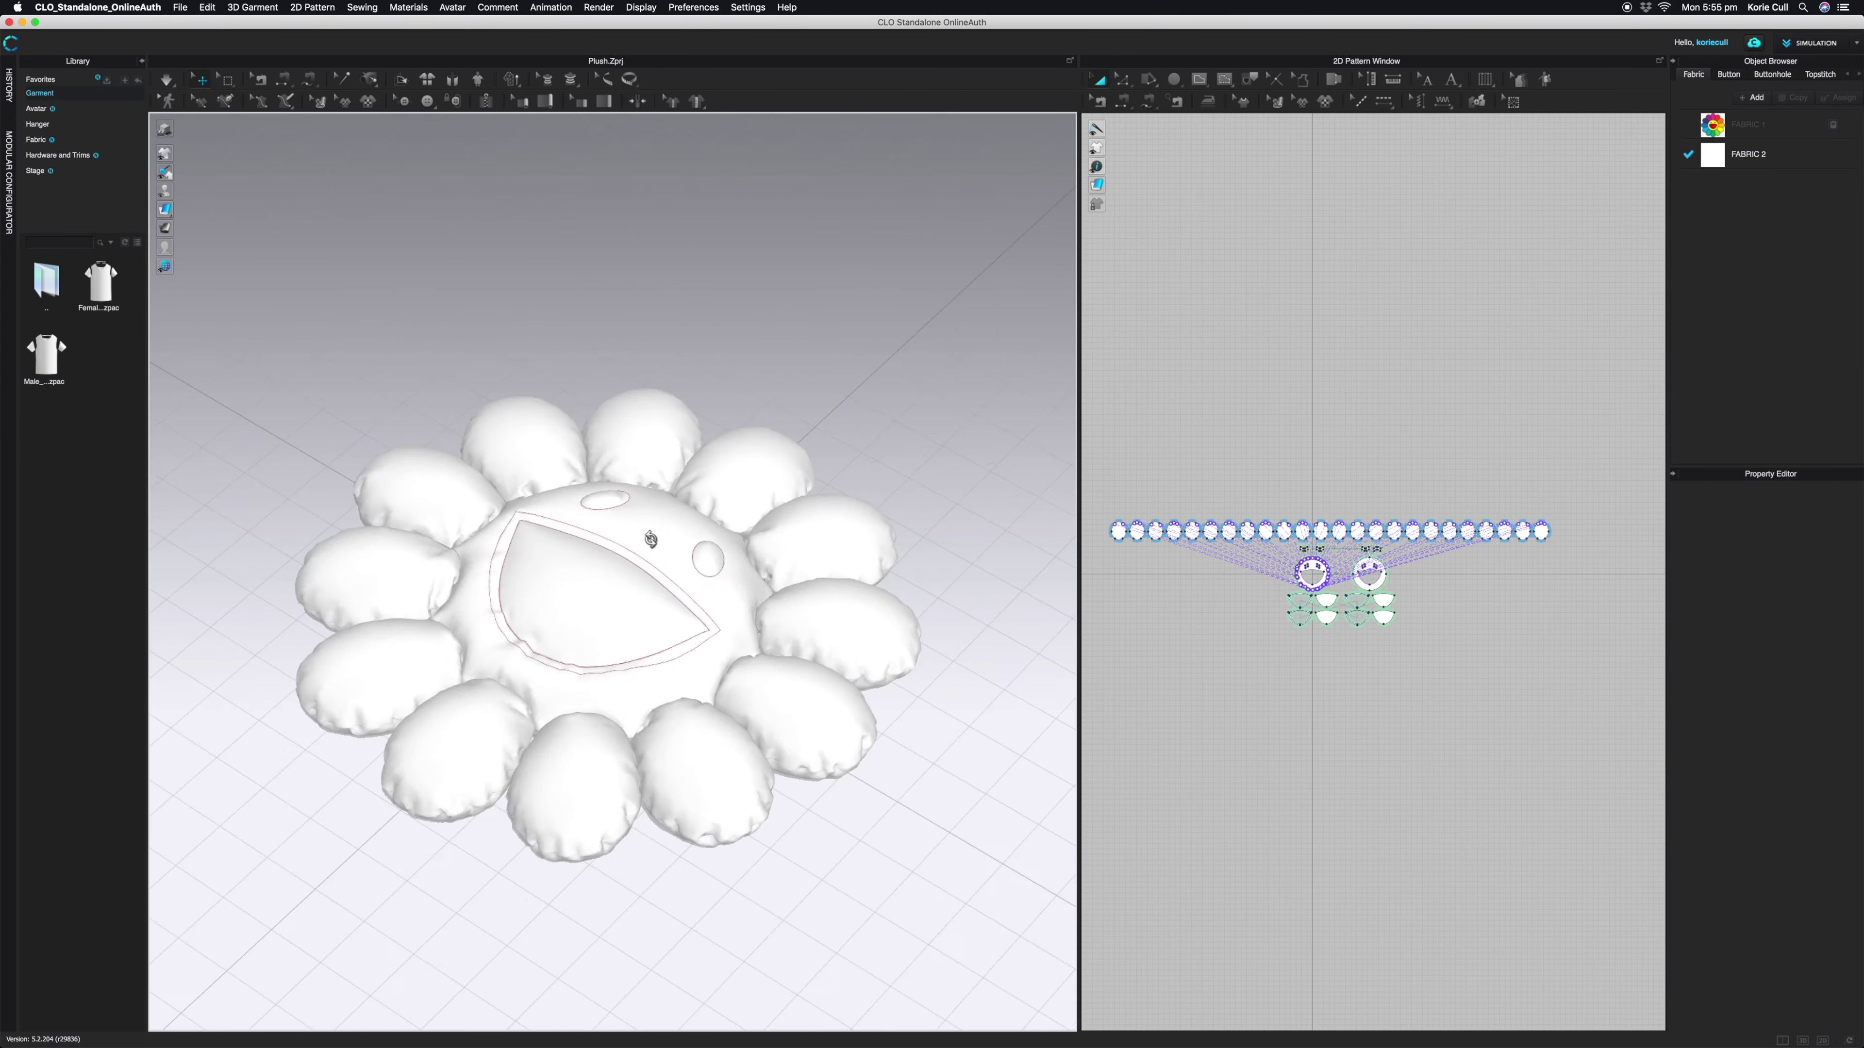
key(space)
drag(1102, 511, 1576, 680)
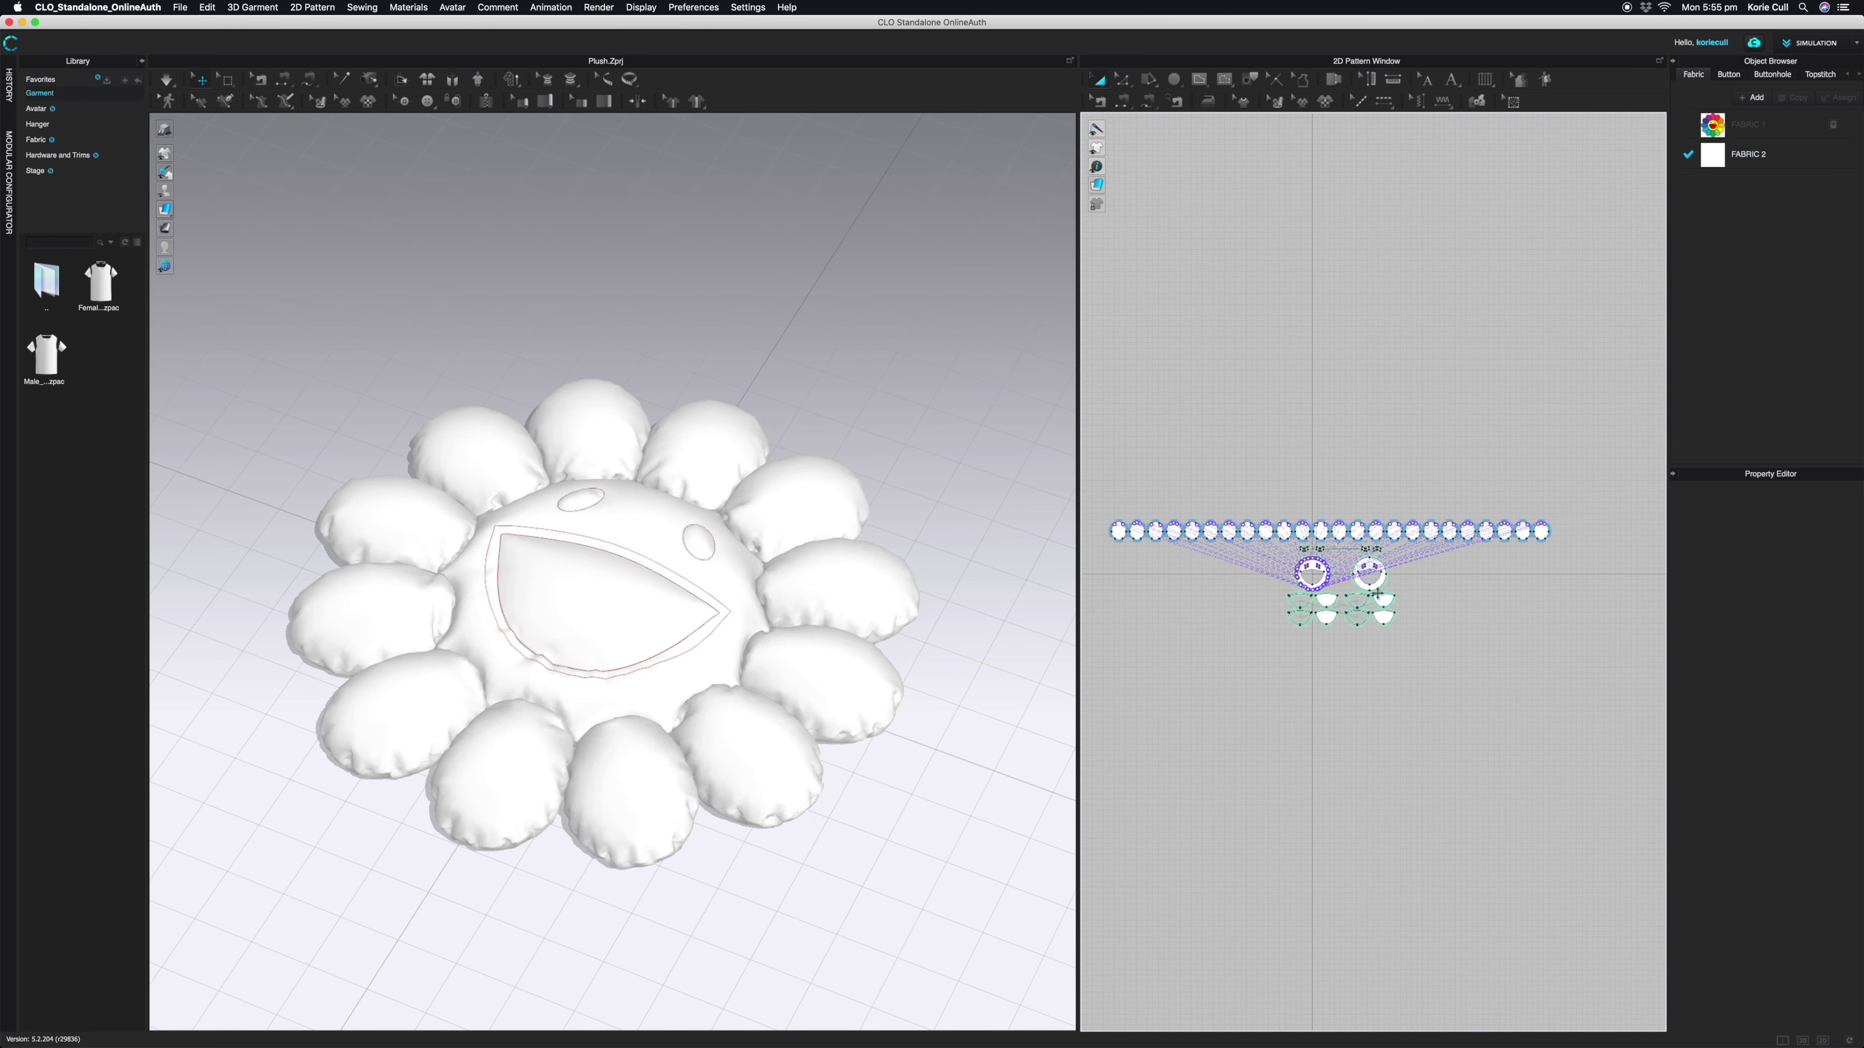
scroll(1367, 576, up, 3)
click(1371, 587)
Step: Apply pressure to the face piece so it inflates
click(1823, 828)
text(1)
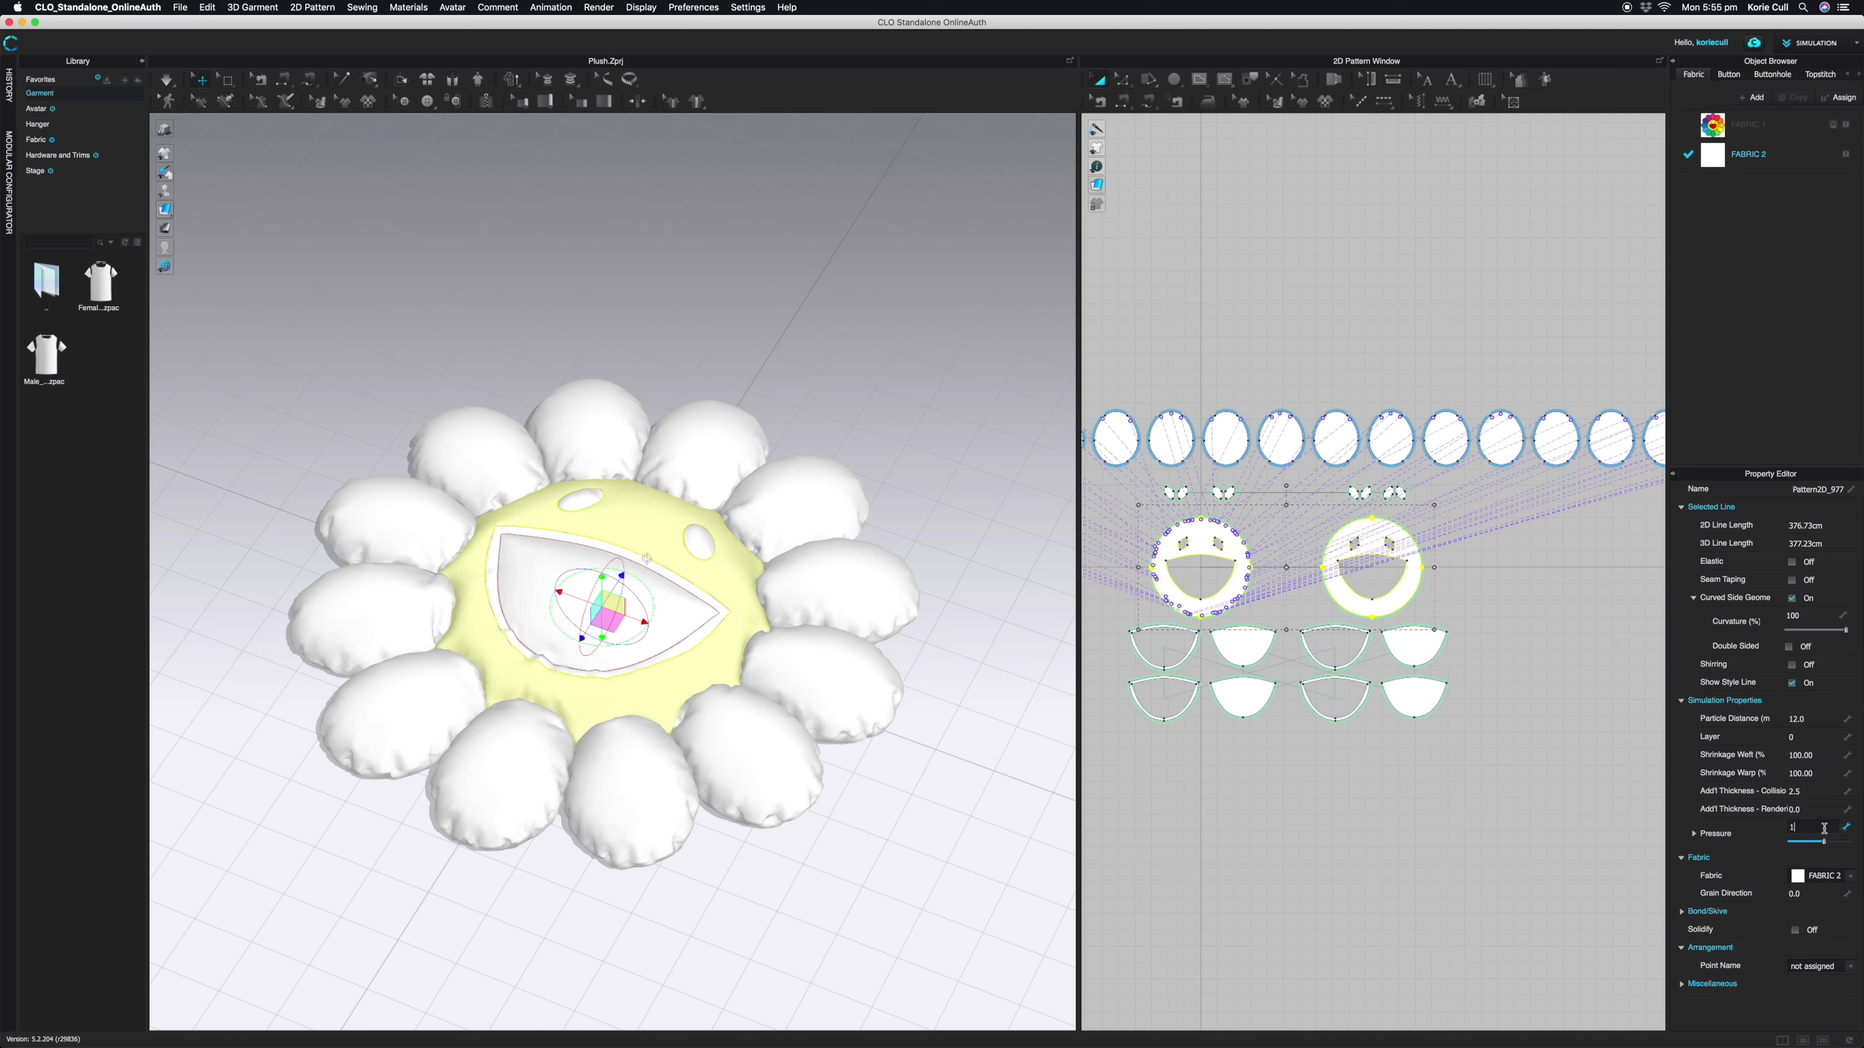
key(Return)
right_drag(601, 660, 581, 719)
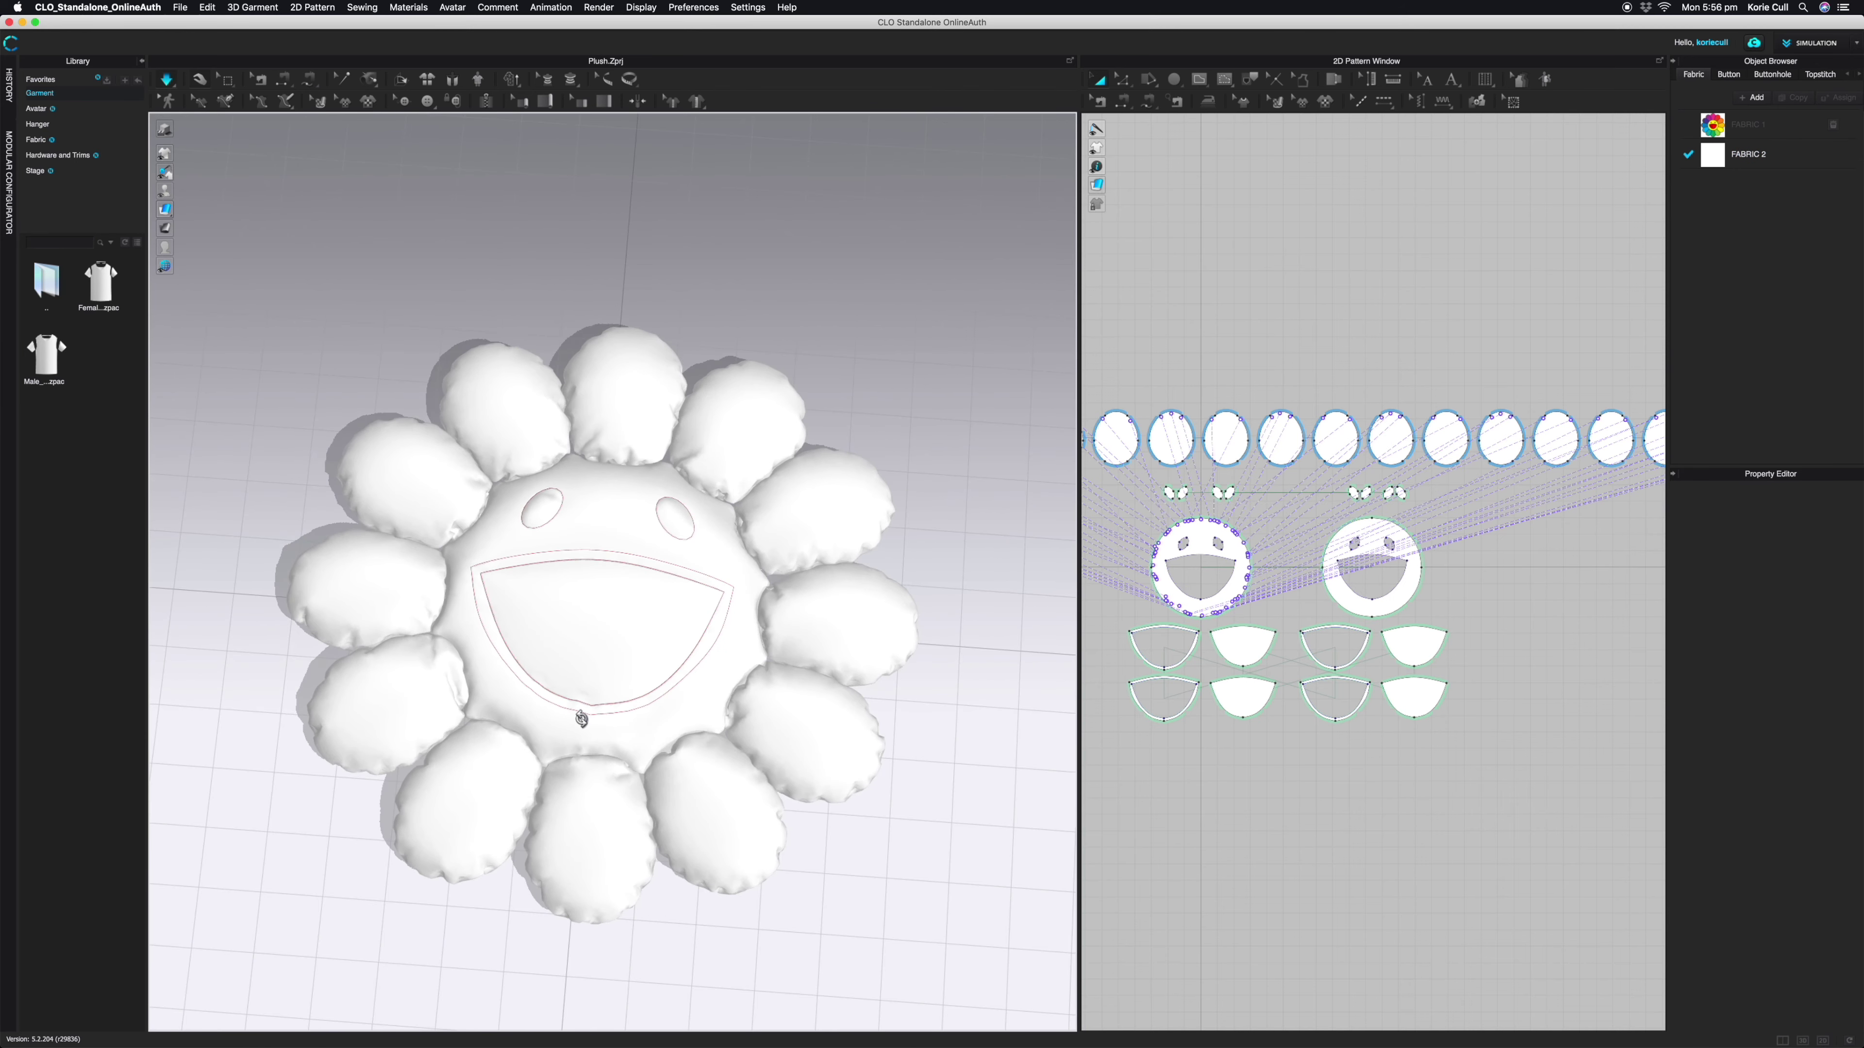
scroll(1142, 512, down, 2)
scroll(1142, 512, down, 3)
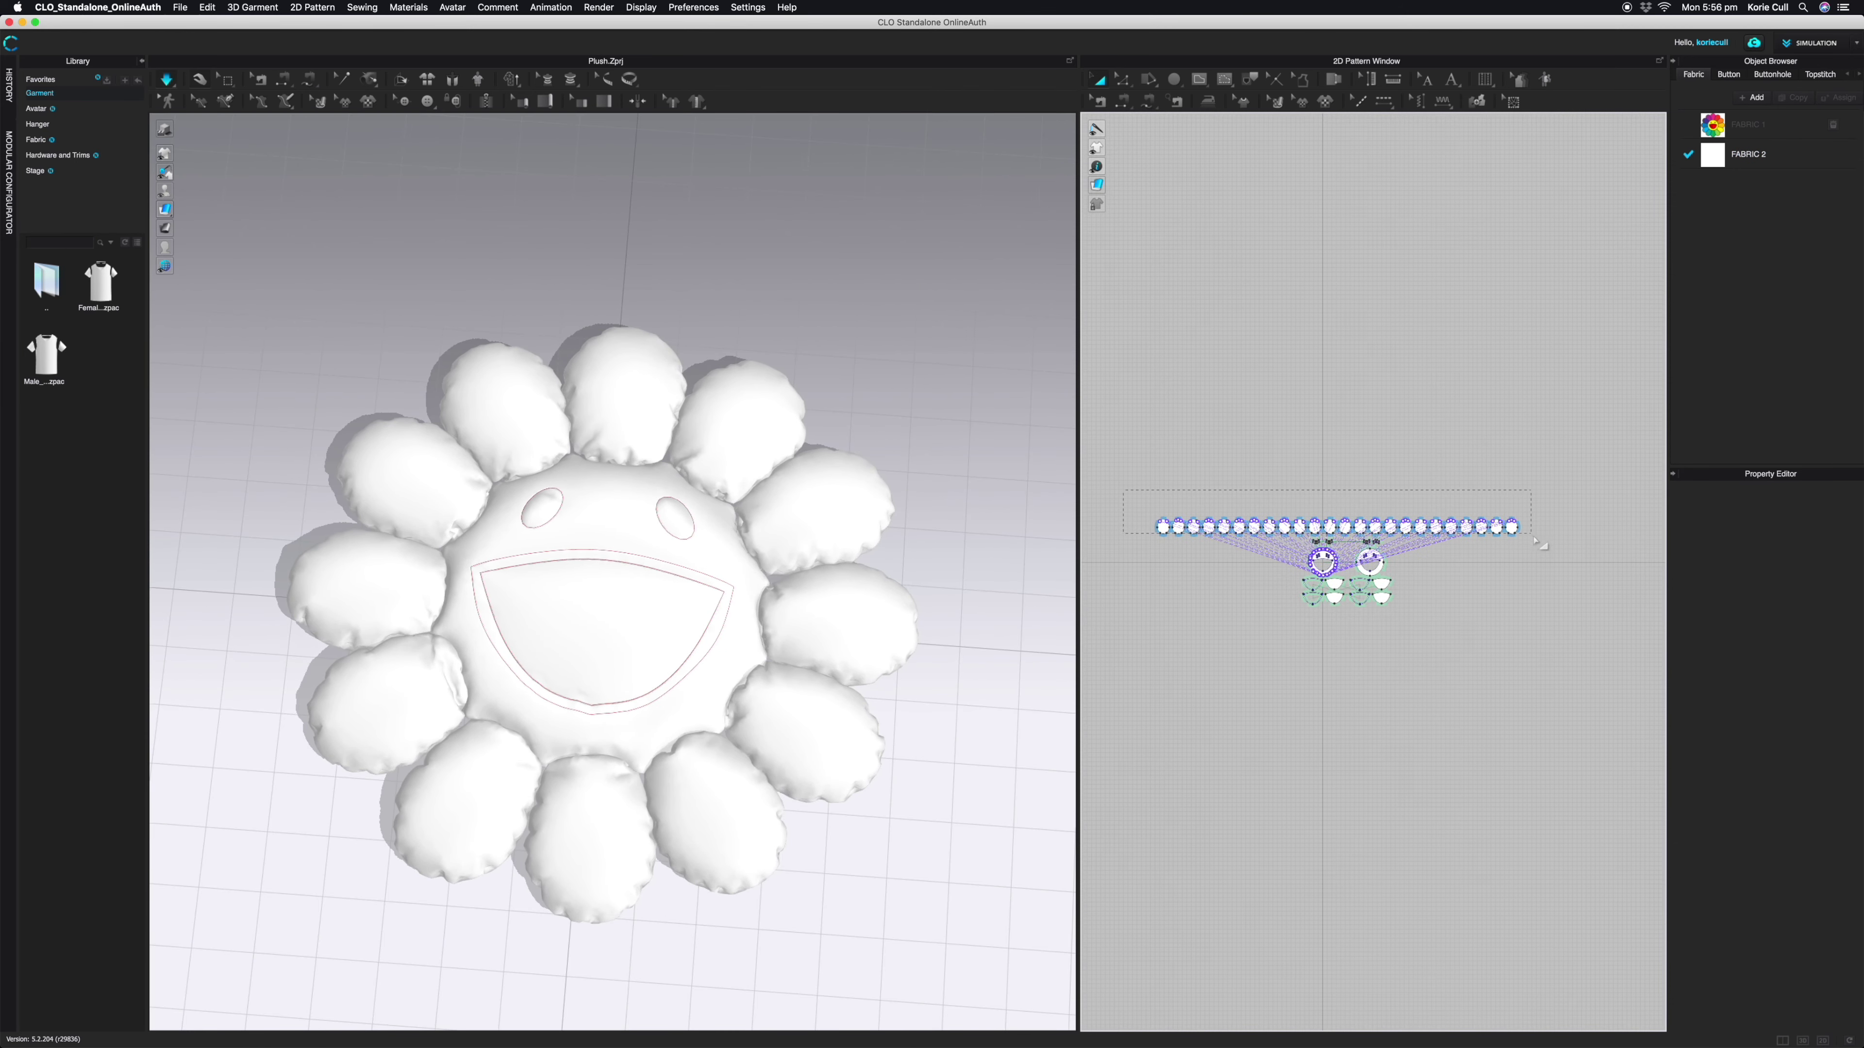
Step: Set the petal pieces' pressure to 14
drag(1593, 558, 1597, 560)
click(1820, 864)
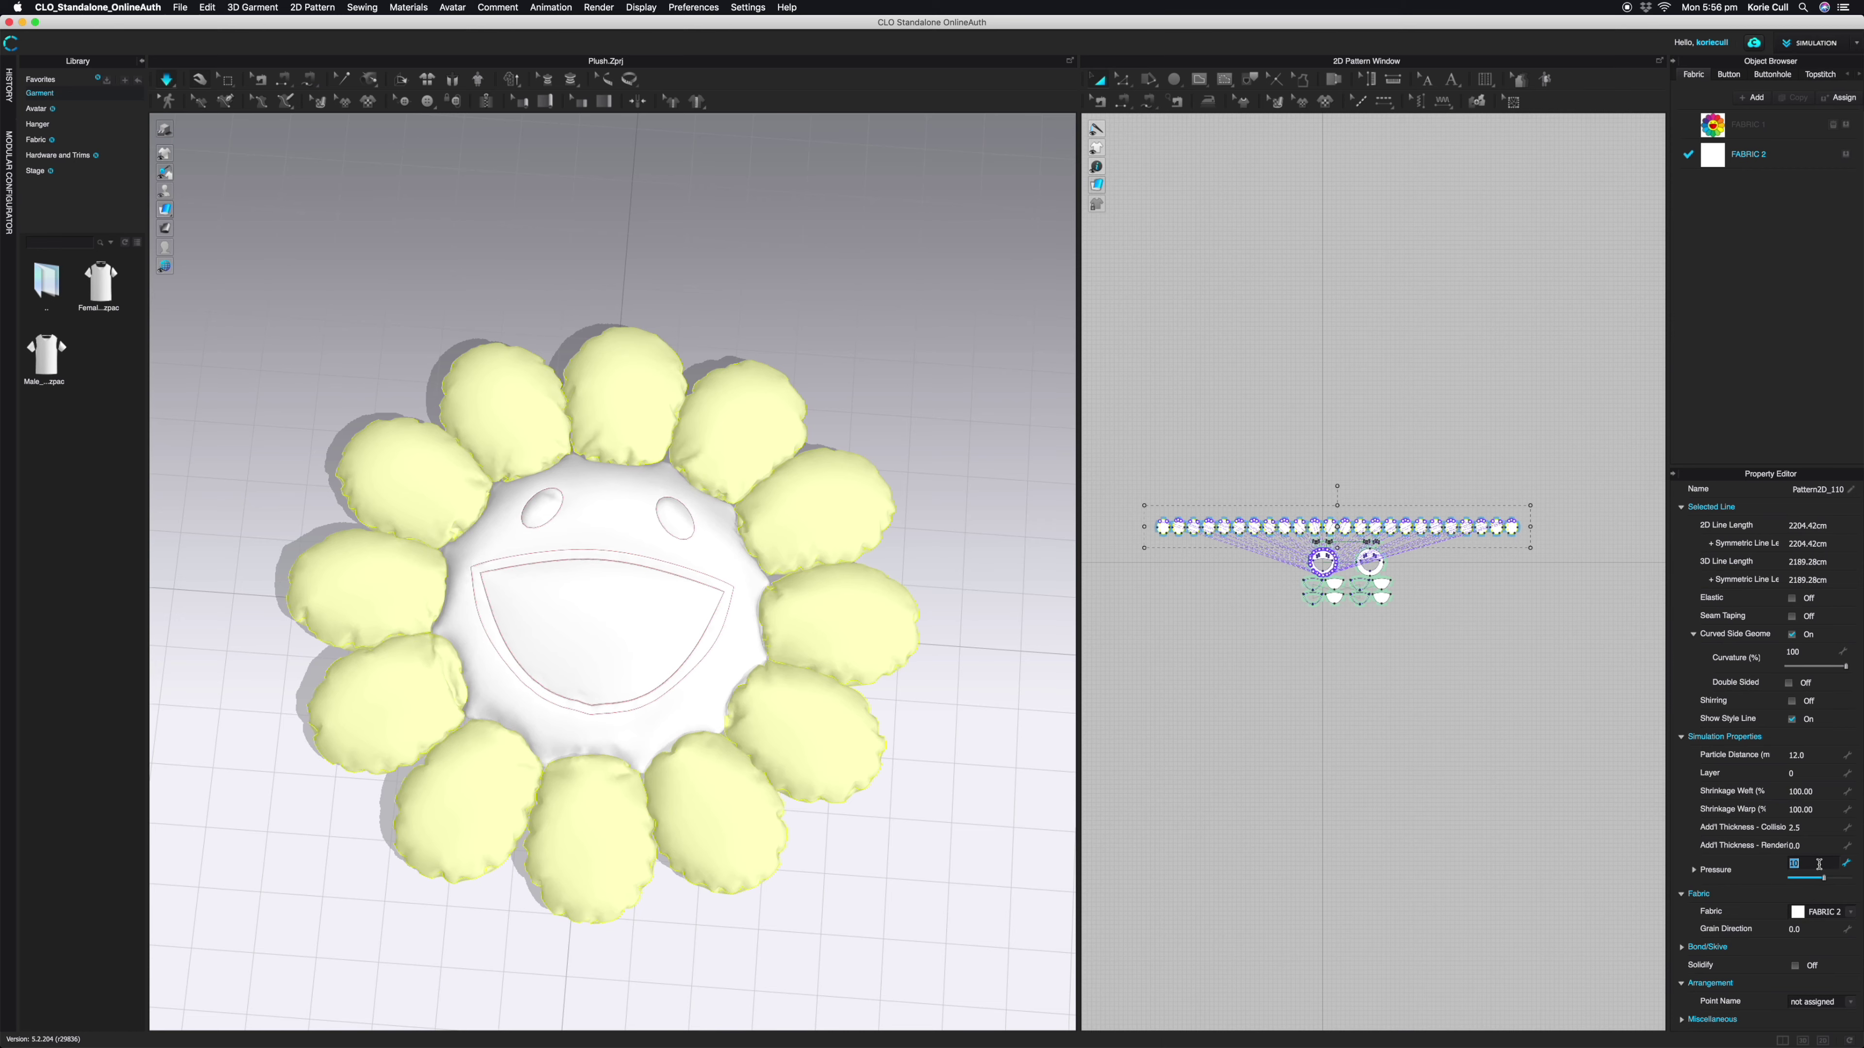
text(14)
key(Return)
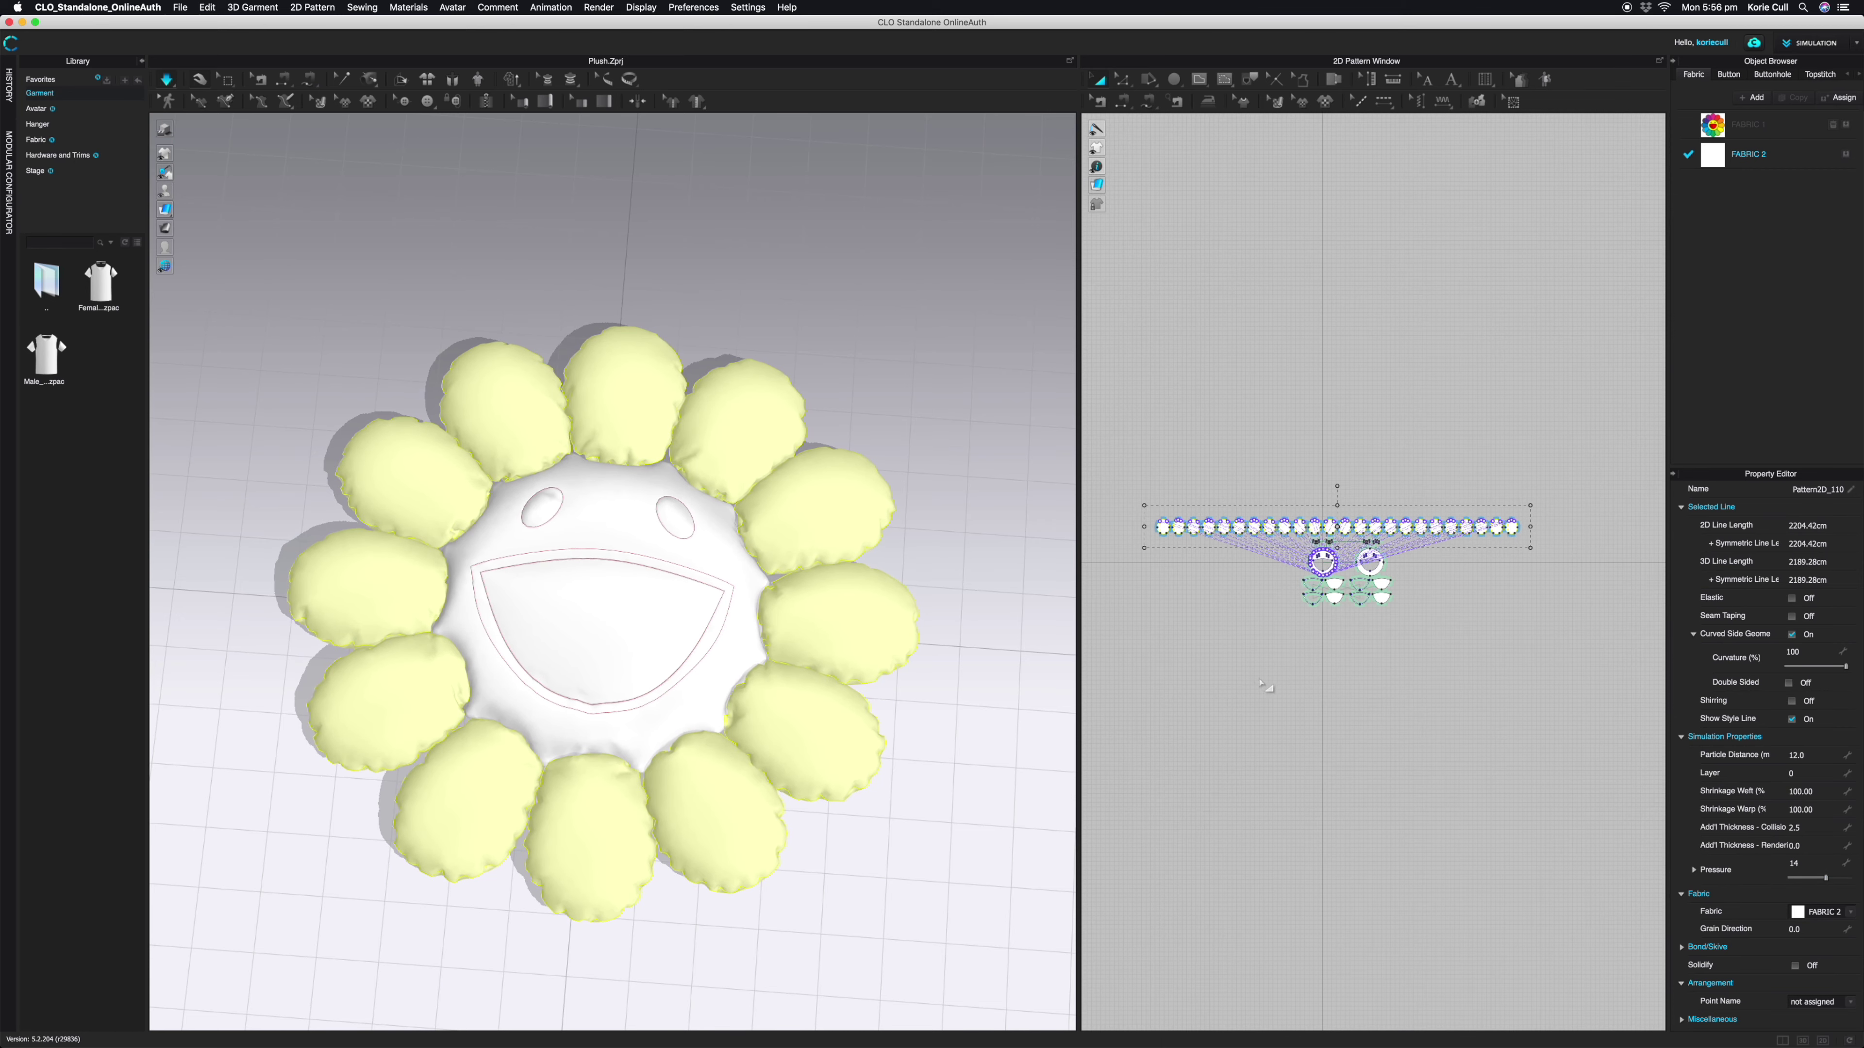
click(1266, 687)
scroll(697, 569, up, 2)
Step: Zoom in on the settled flower and pick a seam point between two petals
scroll(697, 568, up, 4)
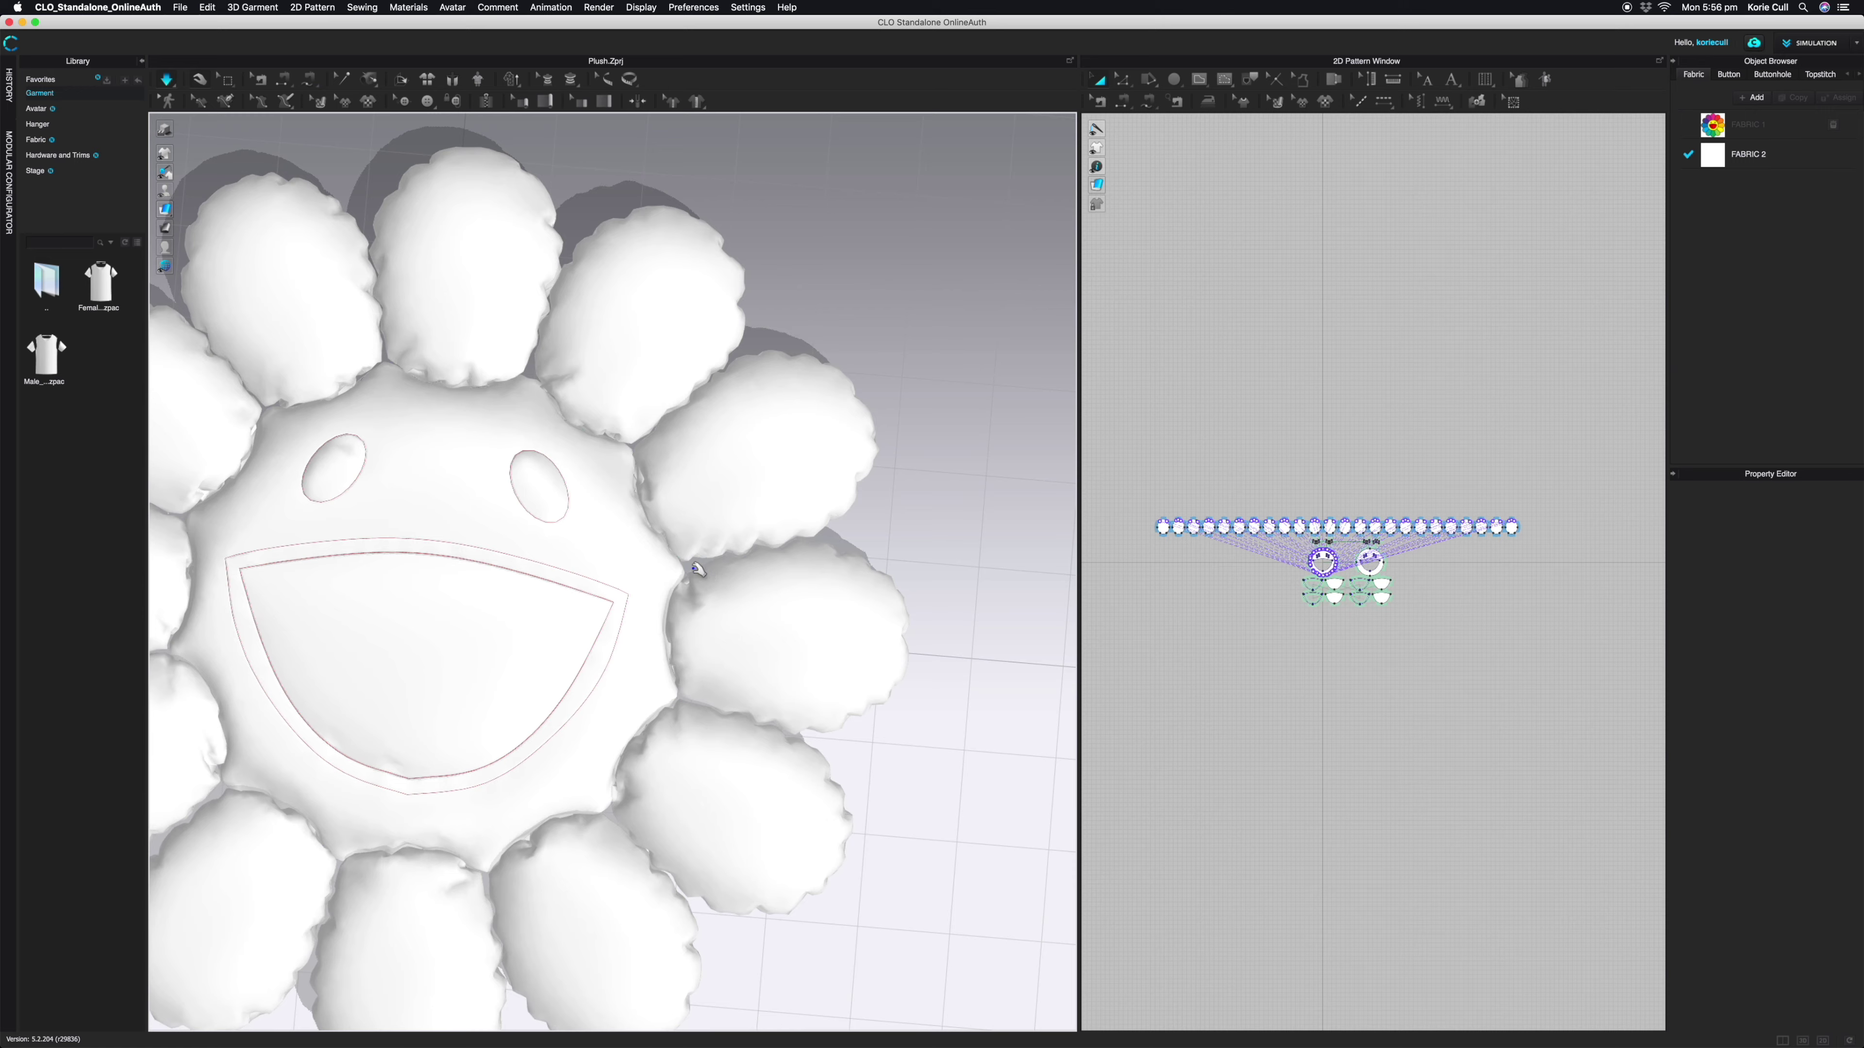
scroll(697, 569, up, 3)
scroll(763, 587, up, 3)
scroll(831, 611, up, 3)
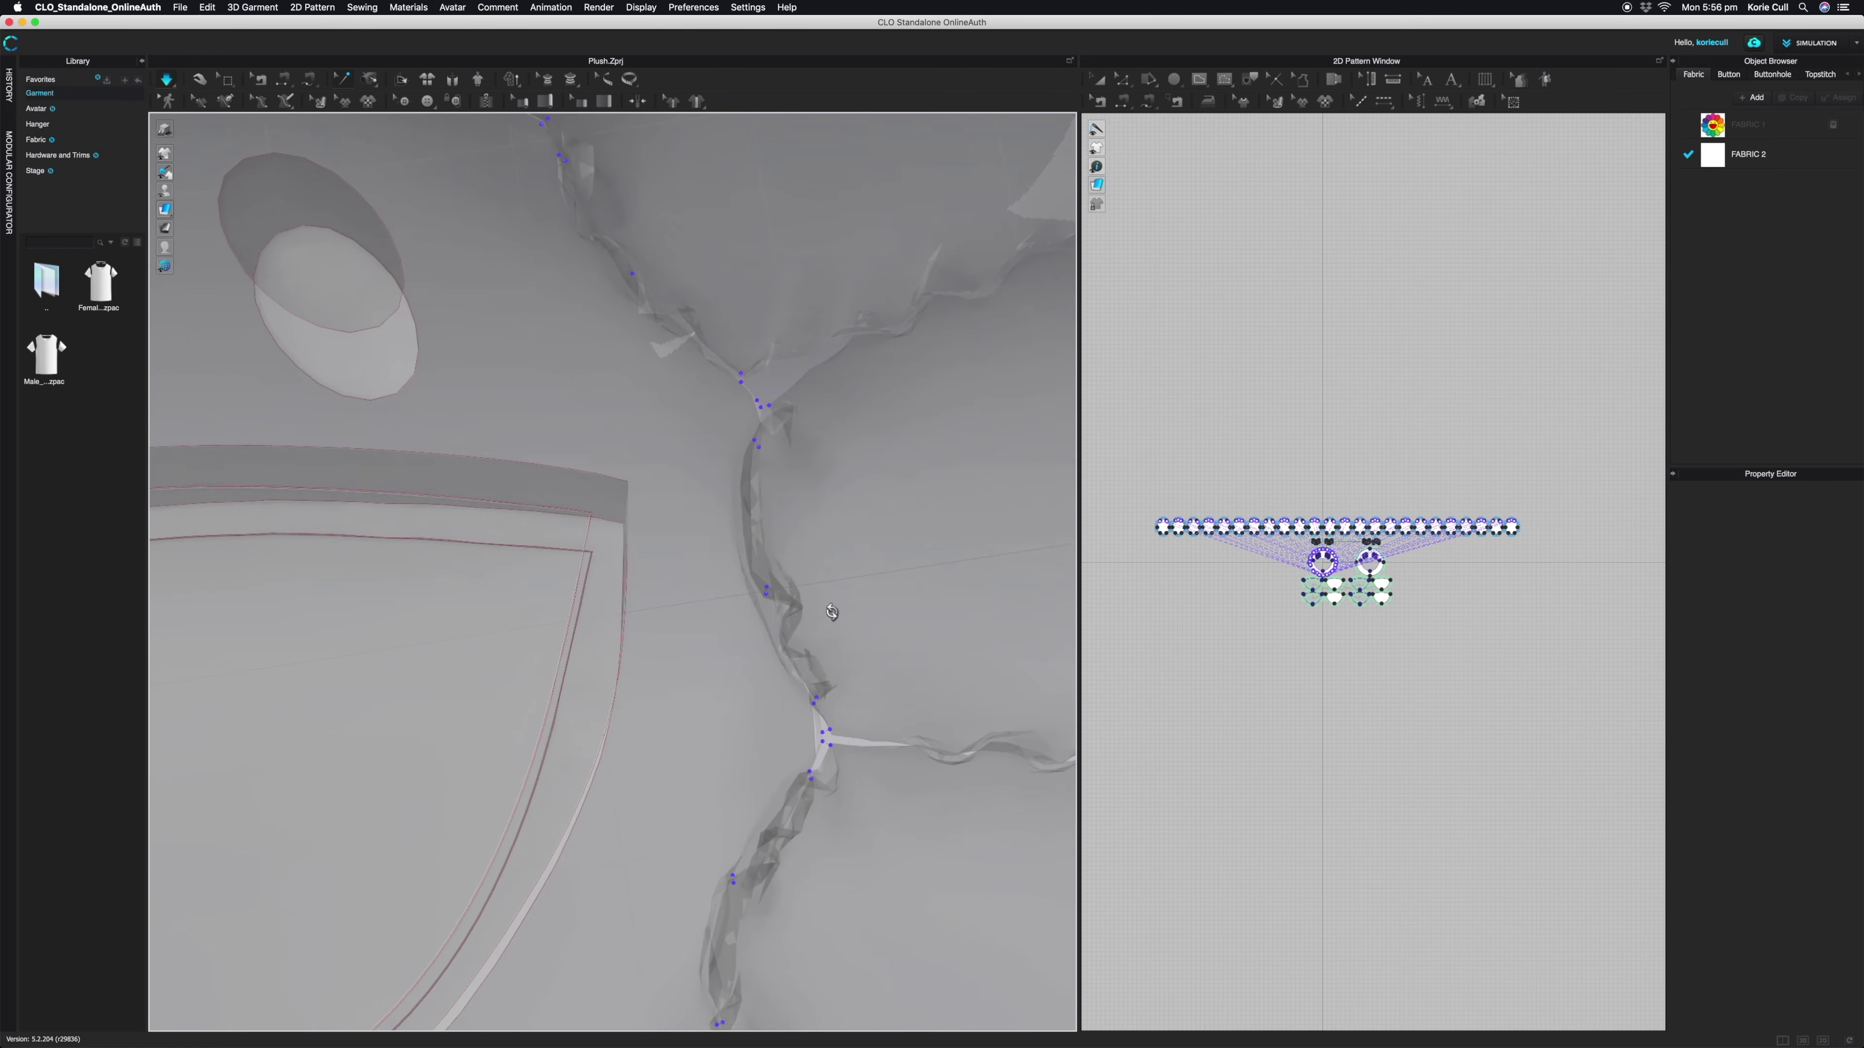
scroll(734, 639, down, 5)
scroll(687, 676, up, 2)
scroll(635, 582, up, 3)
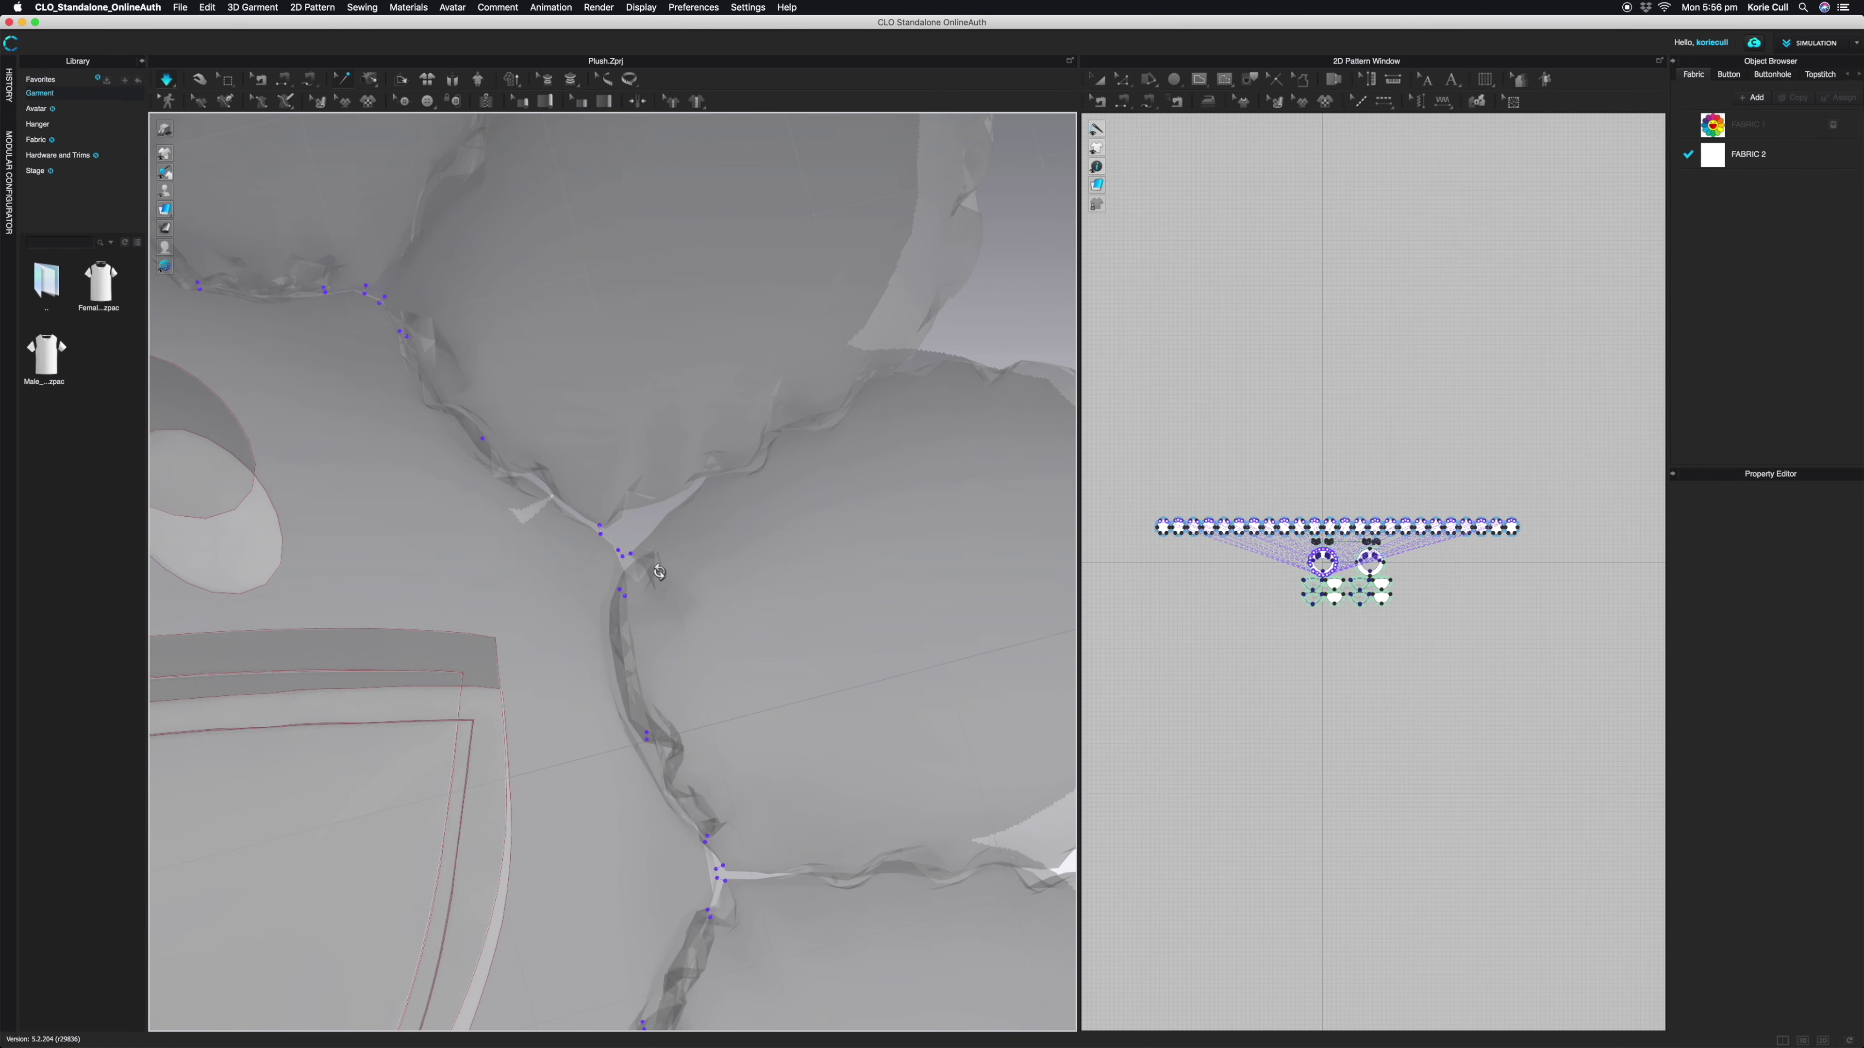
scroll(659, 572, down, 5)
scroll(734, 808, up, 1)
scroll(622, 754, up, 4)
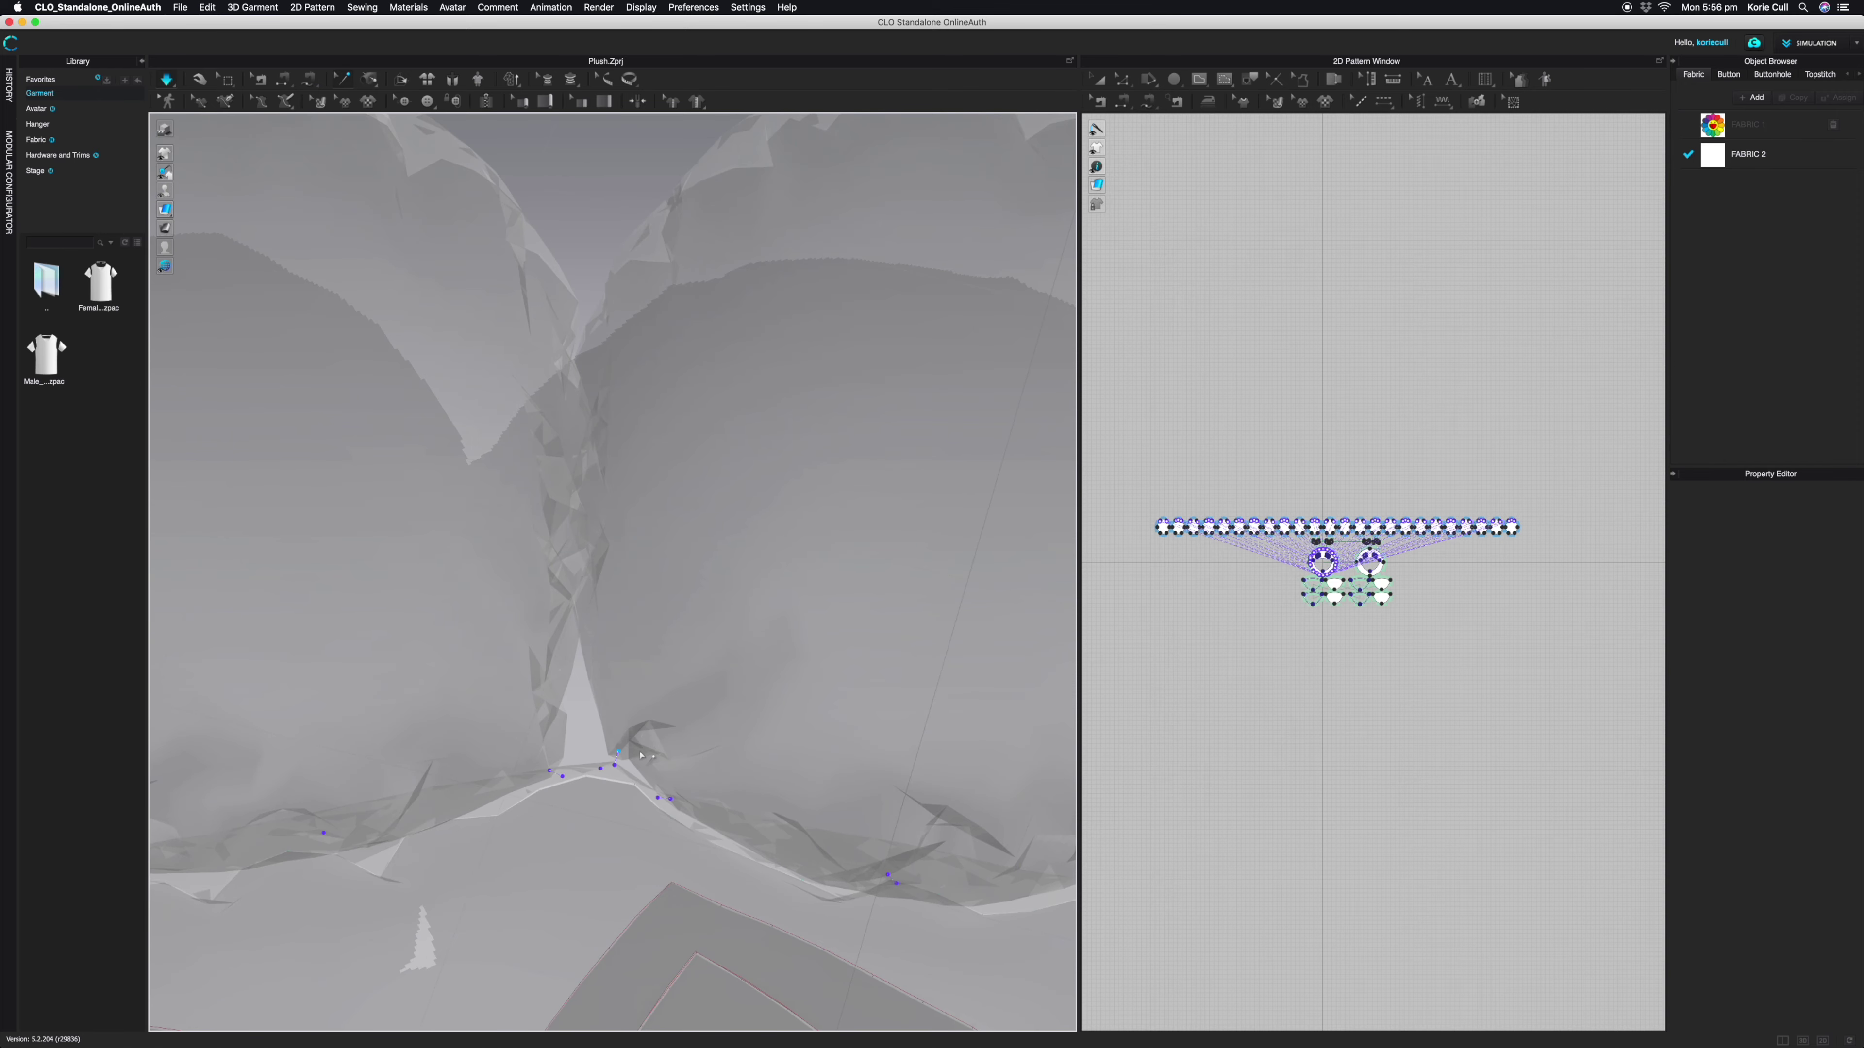
click(641, 755)
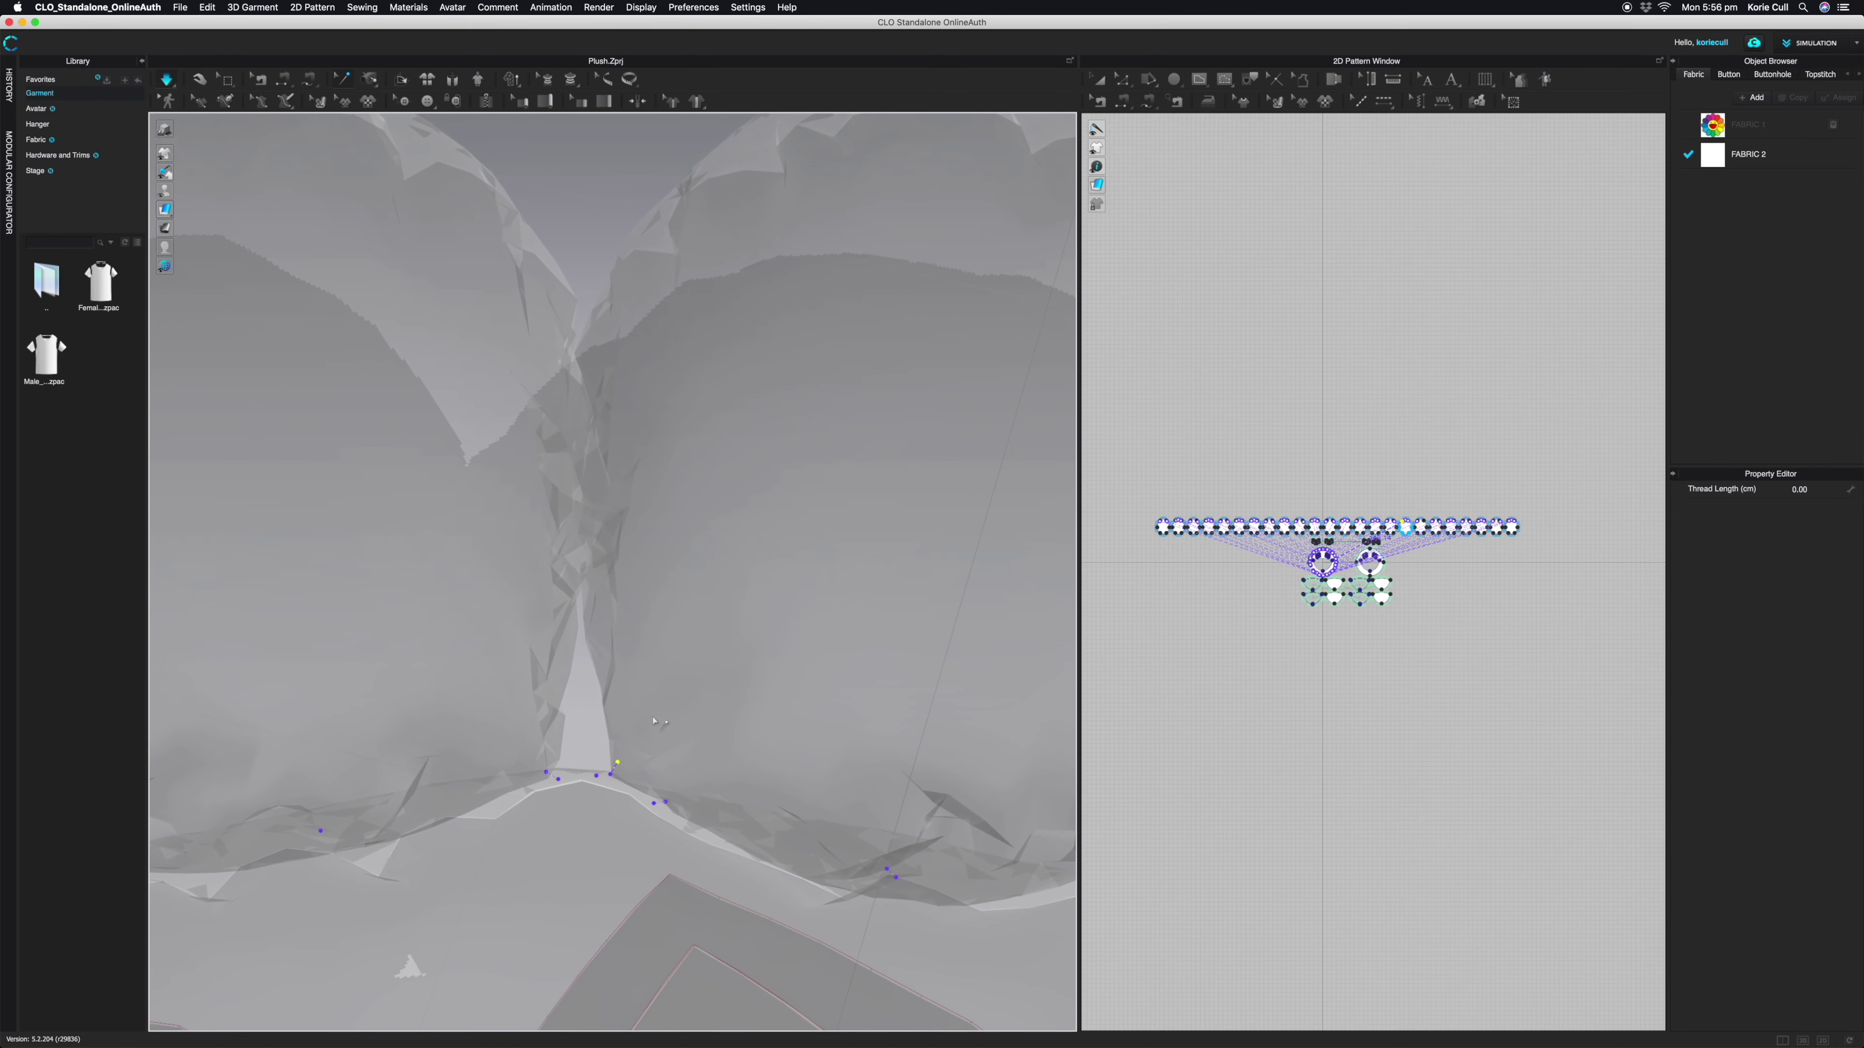
scroll(653, 721, down, 5)
scroll(602, 738, up, 3)
scroll(551, 753, up, 2)
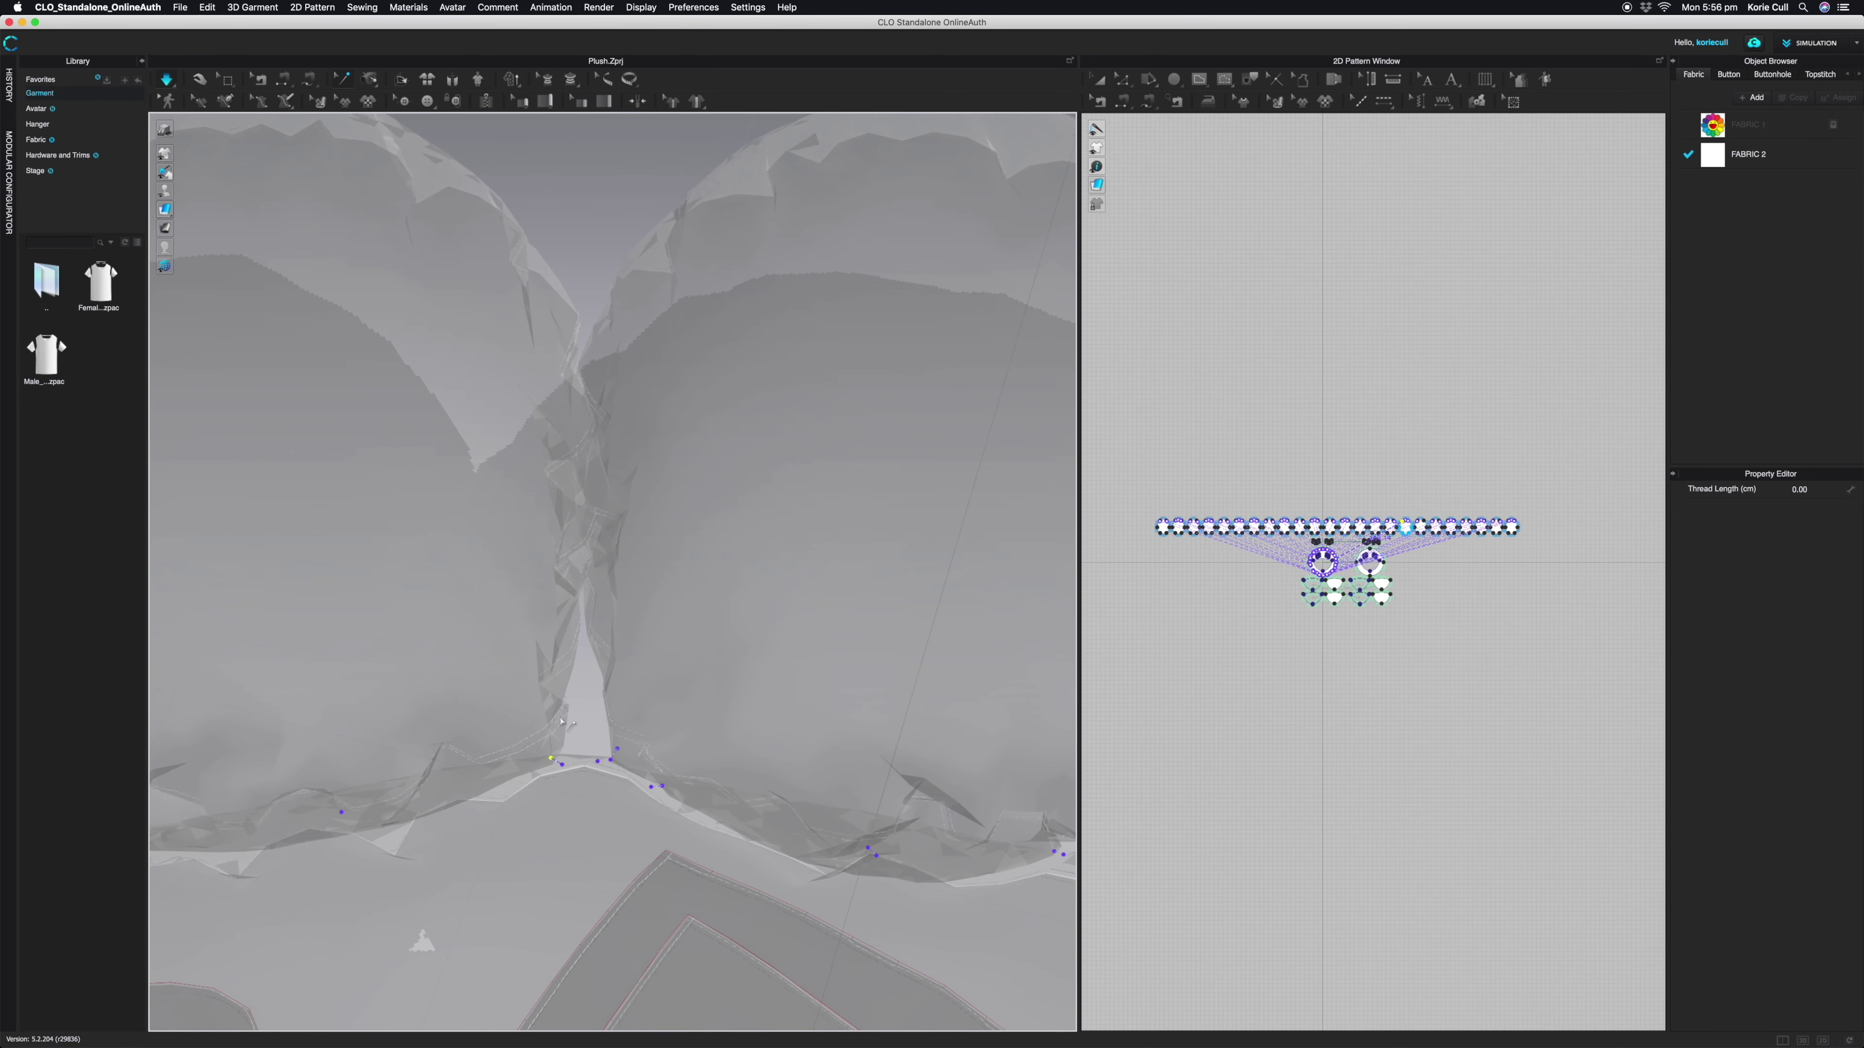
Step: Orbit around the petals and pick further points on the petal mesh
mouse_move(561, 722)
right_down()
mouse_move(787, 781)
mouse_move(775, 800)
right_up()
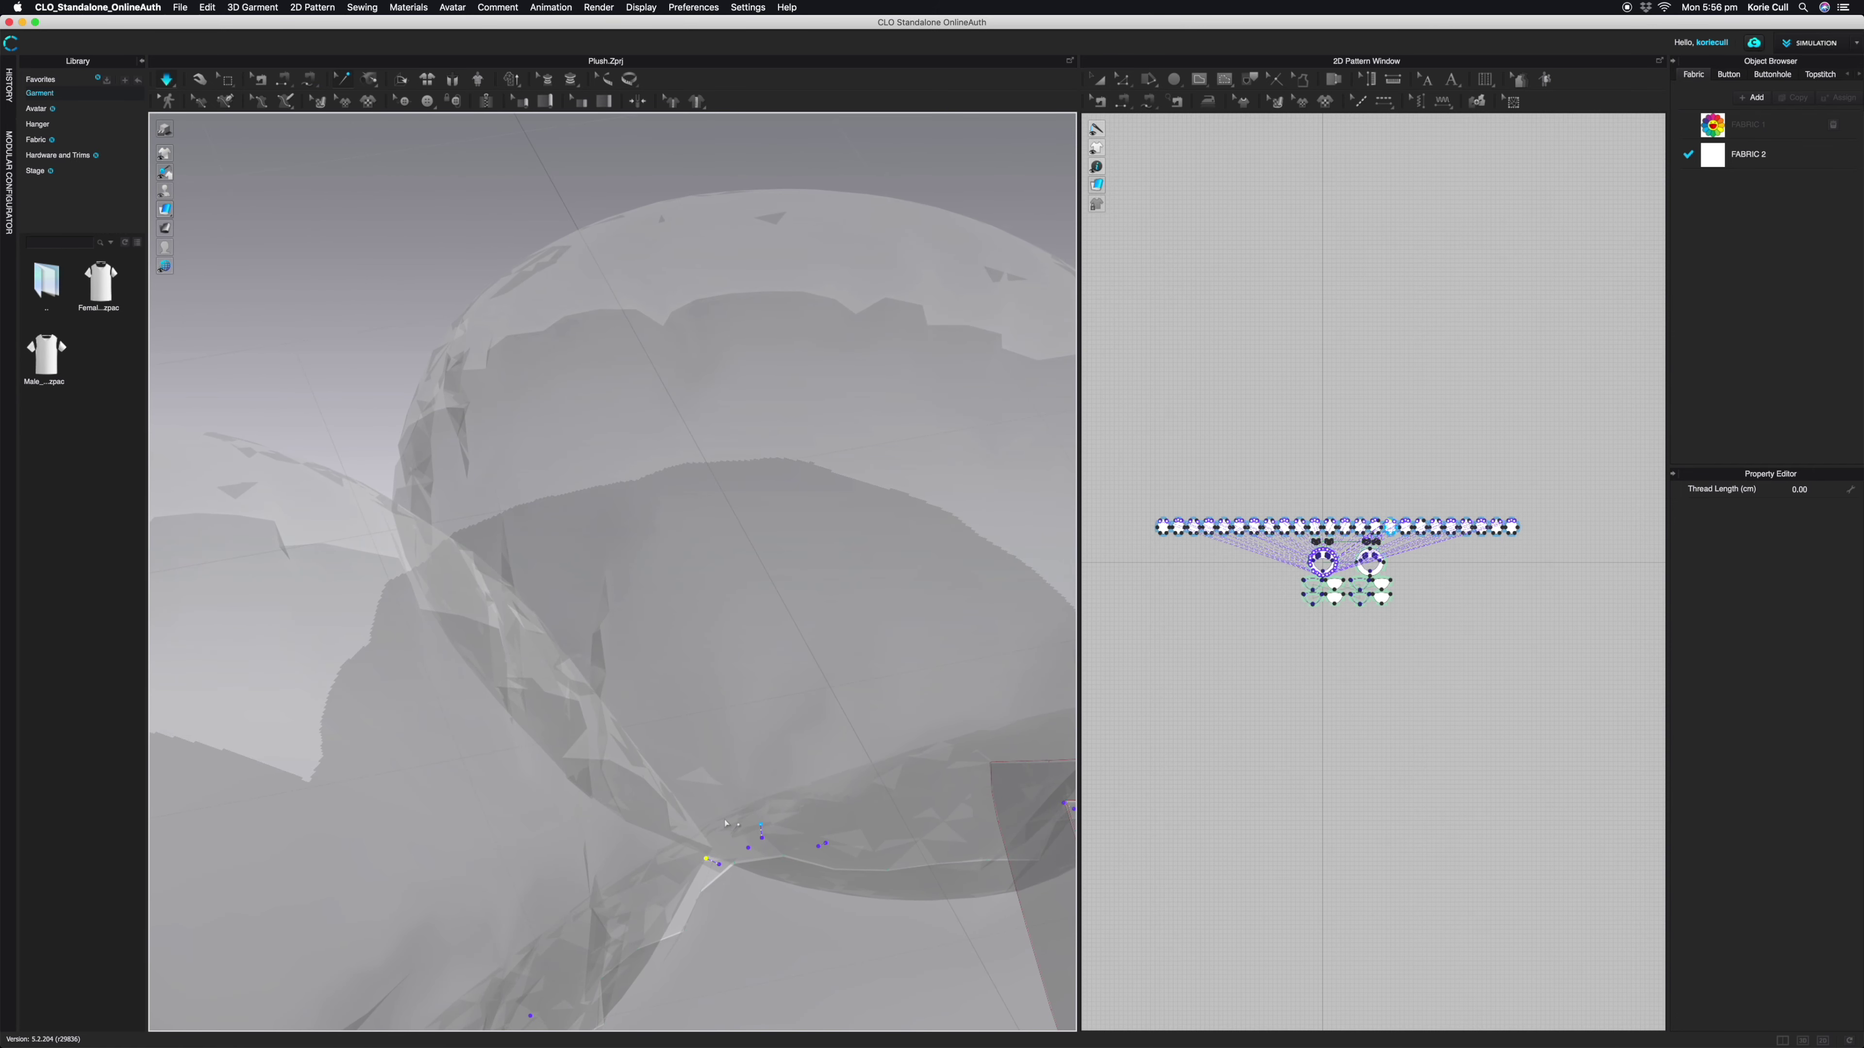
click(759, 828)
mouse_move(855, 754)
right_down()
mouse_move(485, 736)
mouse_move(761, 773)
mouse_move(570, 764)
mouse_move(796, 878)
mouse_move(574, 820)
mouse_move(601, 838)
right_up()
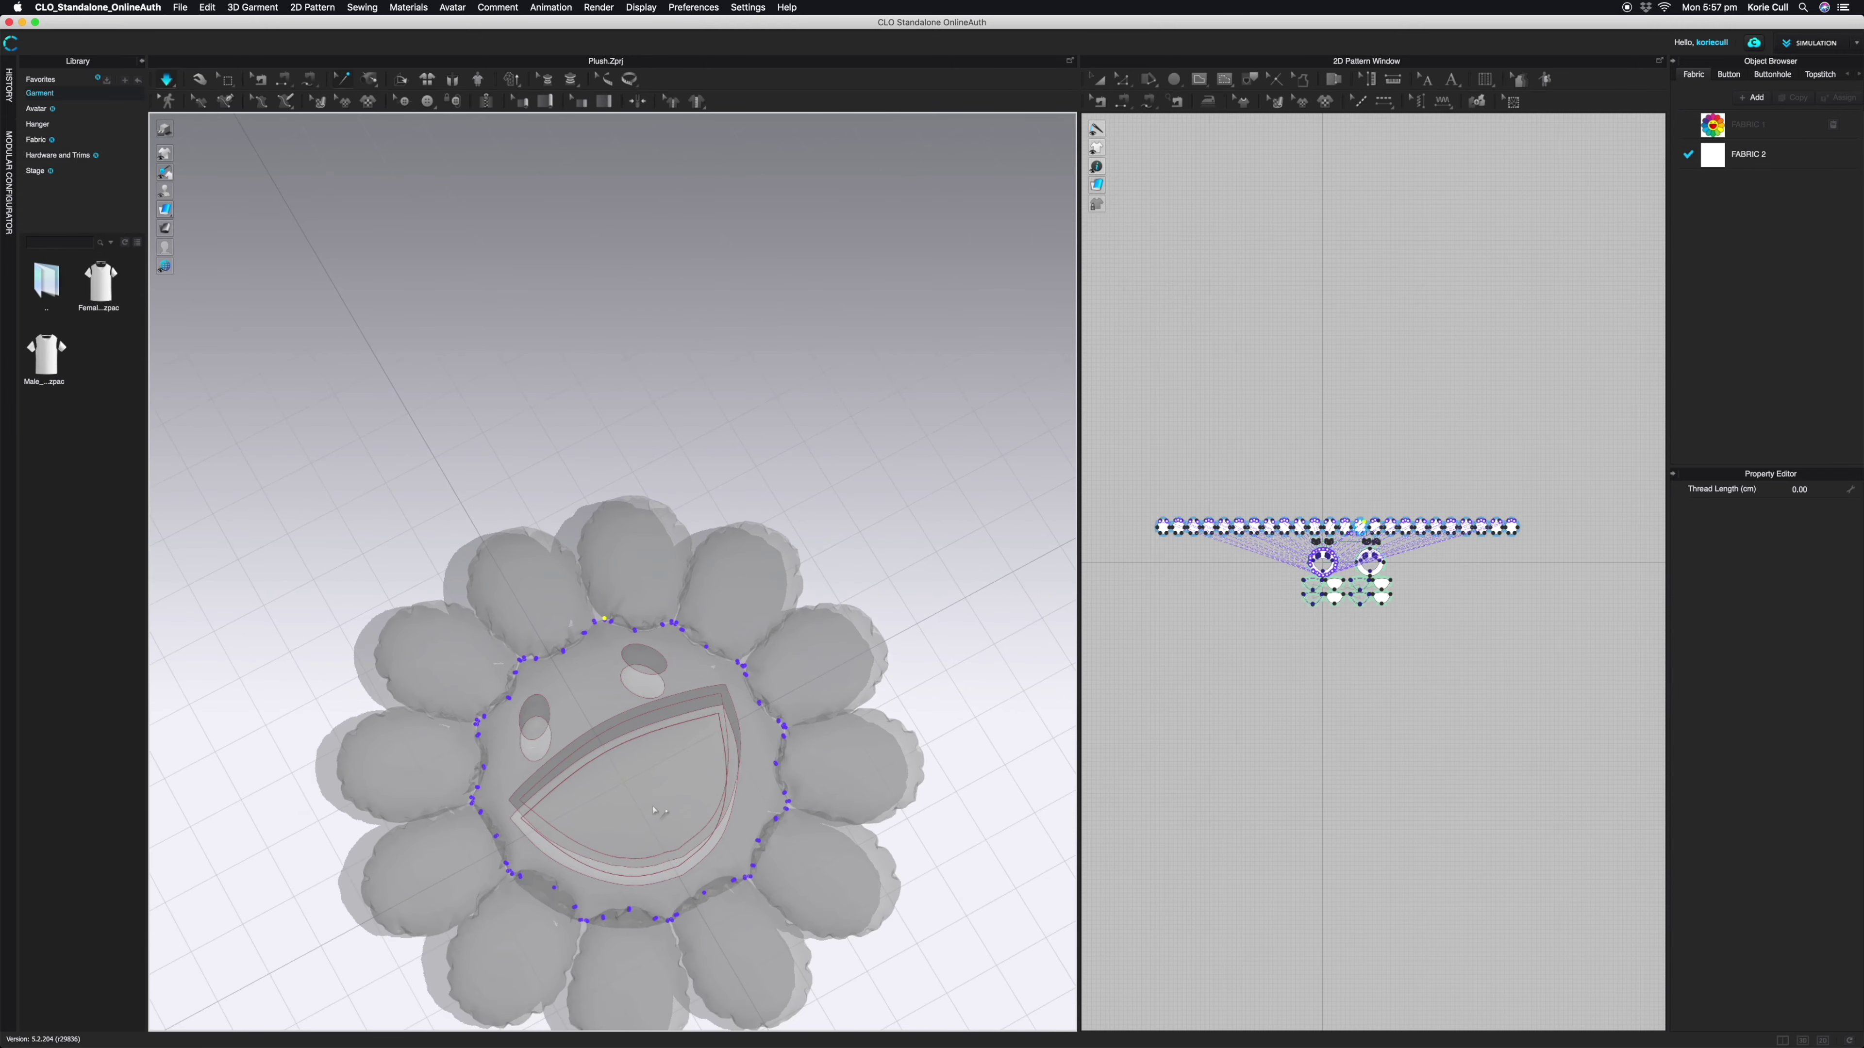
right_drag(937, 625, 908, 764)
scroll(907, 771, up, 3)
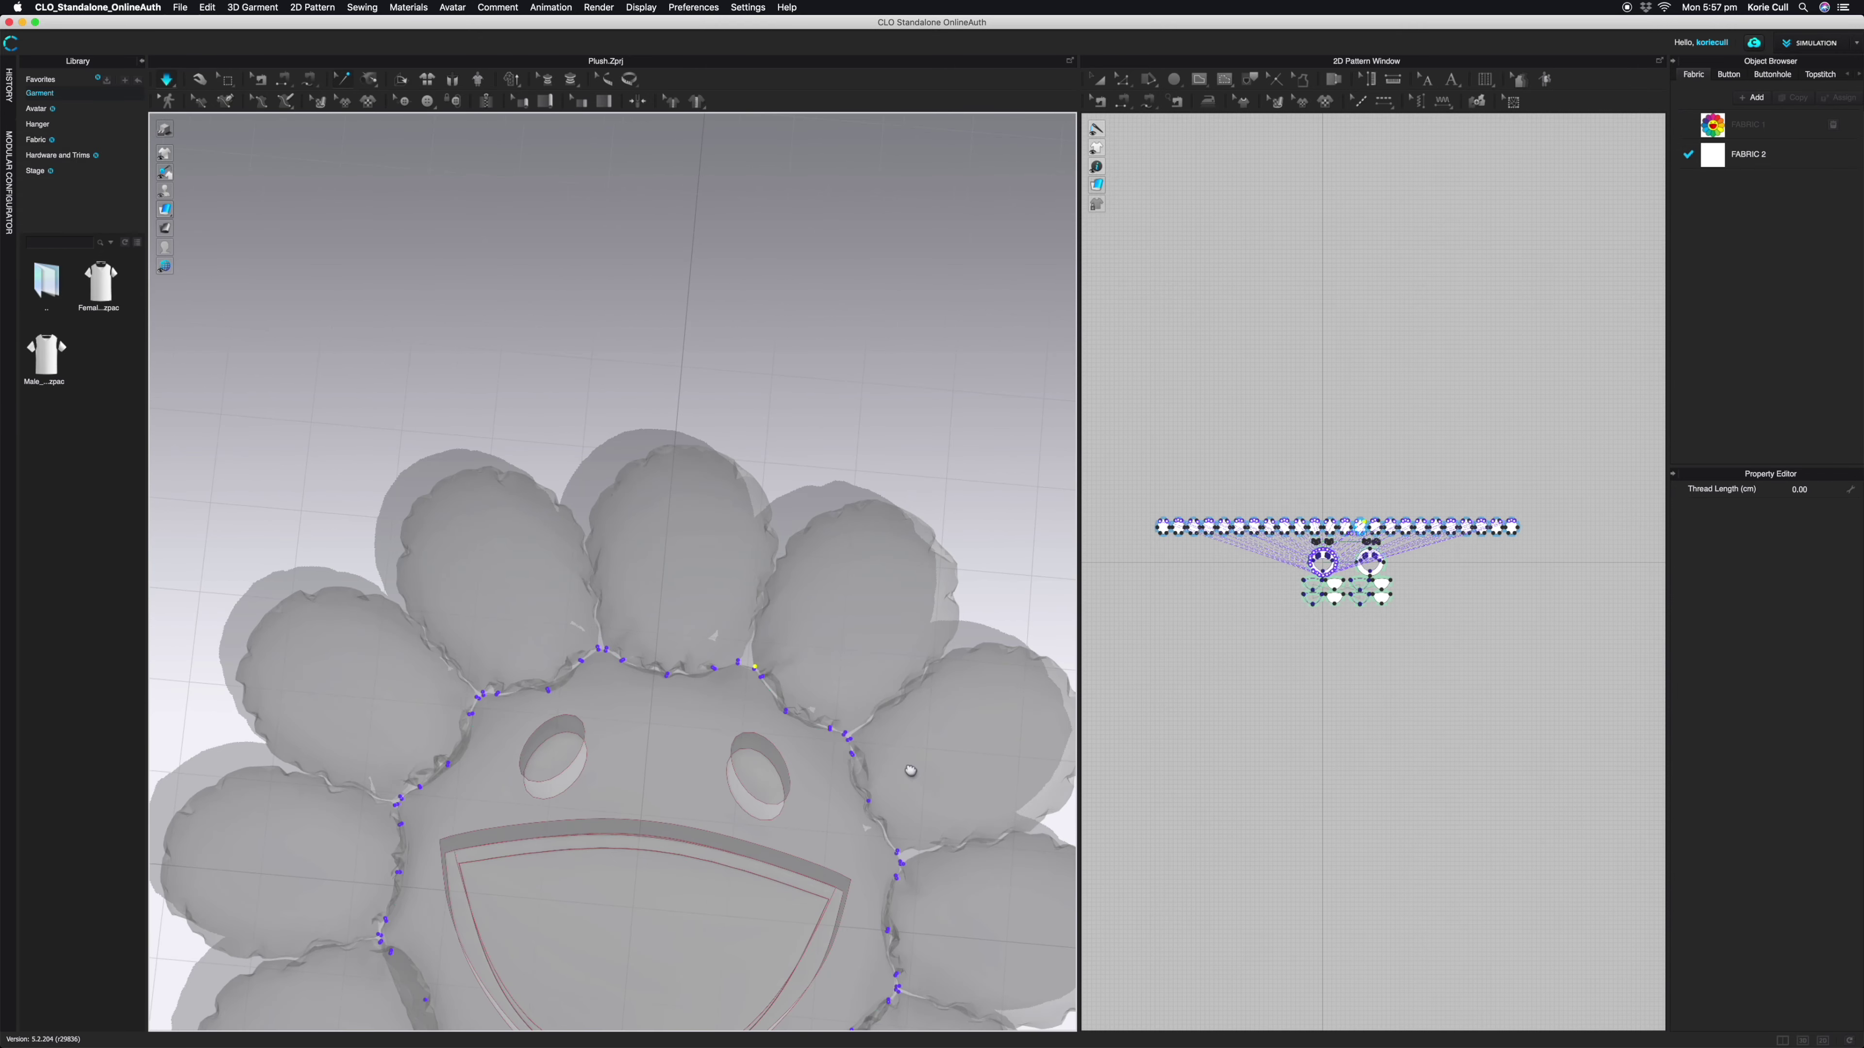
scroll(645, 721, up, 5)
mouse_move(644, 721)
right_down()
mouse_move(611, 646)
mouse_move(721, 802)
mouse_move(707, 845)
mouse_move(740, 867)
mouse_move(629, 806)
right_up()
click(629, 800)
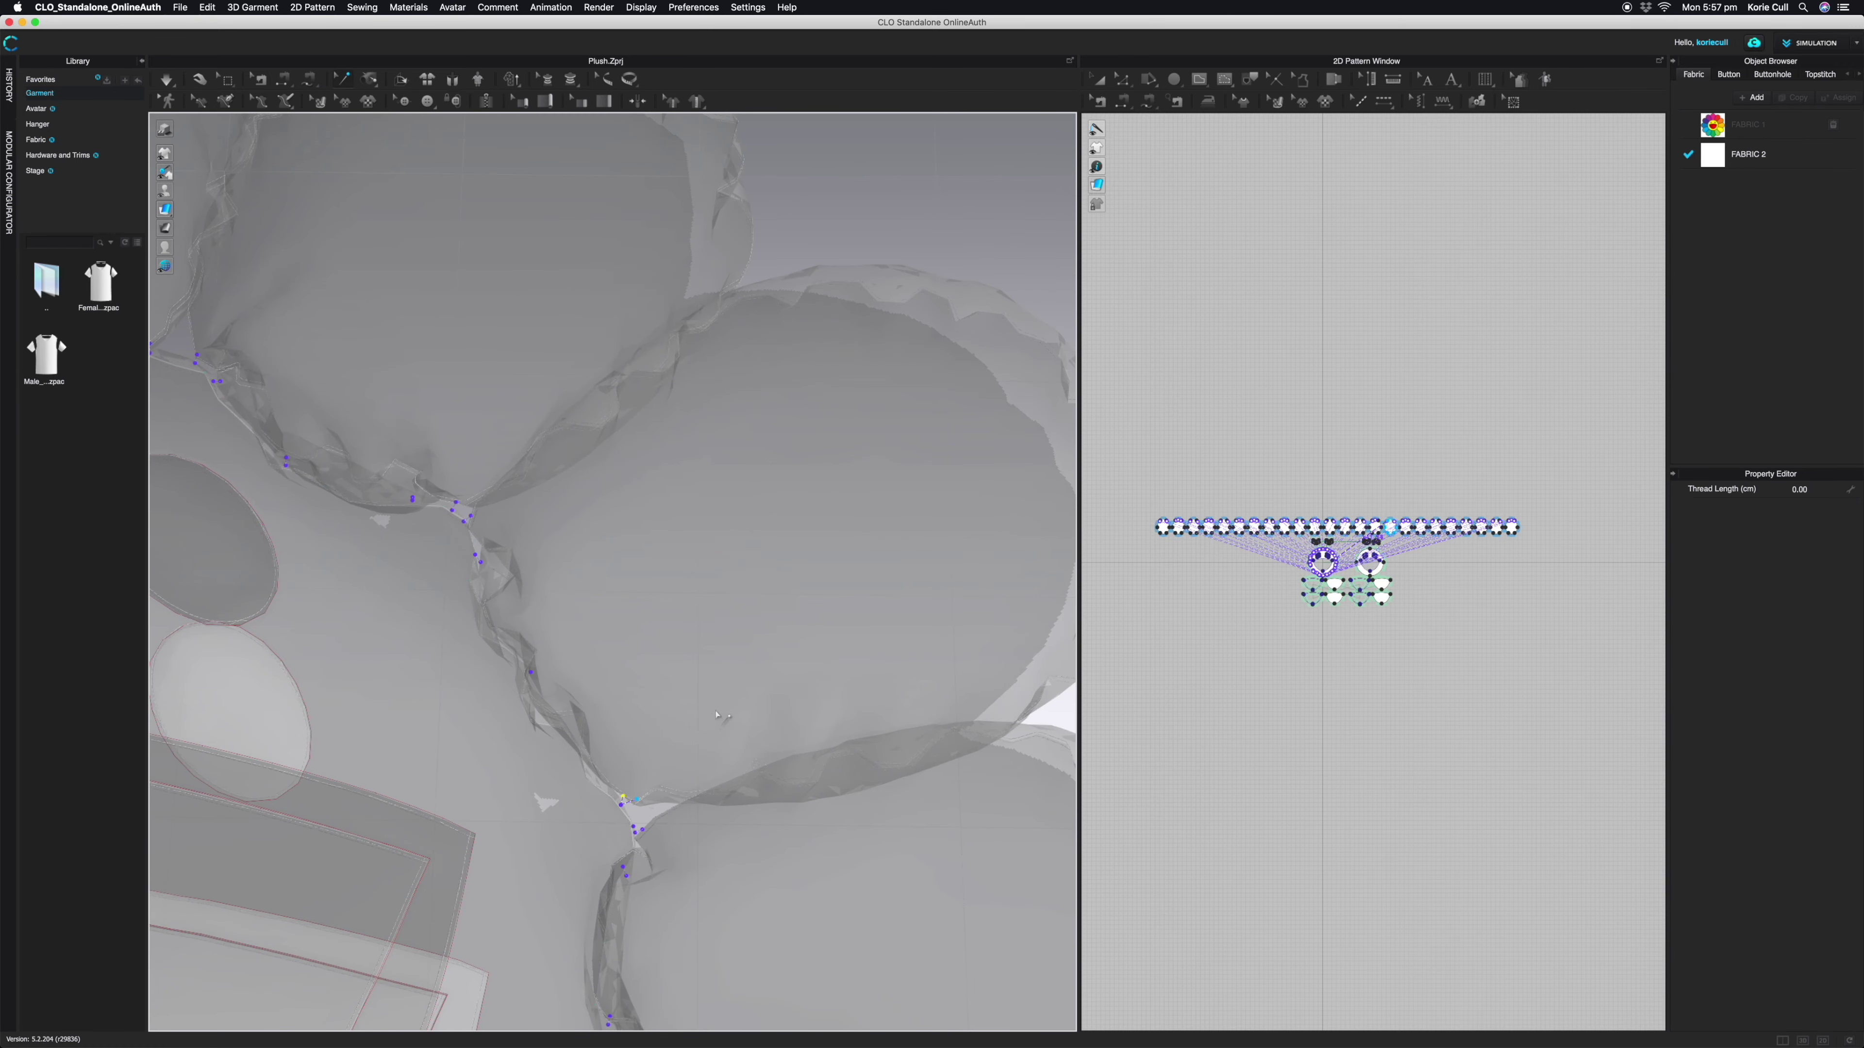
Step: Select the whole flower and lift it off the floor with the move gizmo
key(2)
key(q)
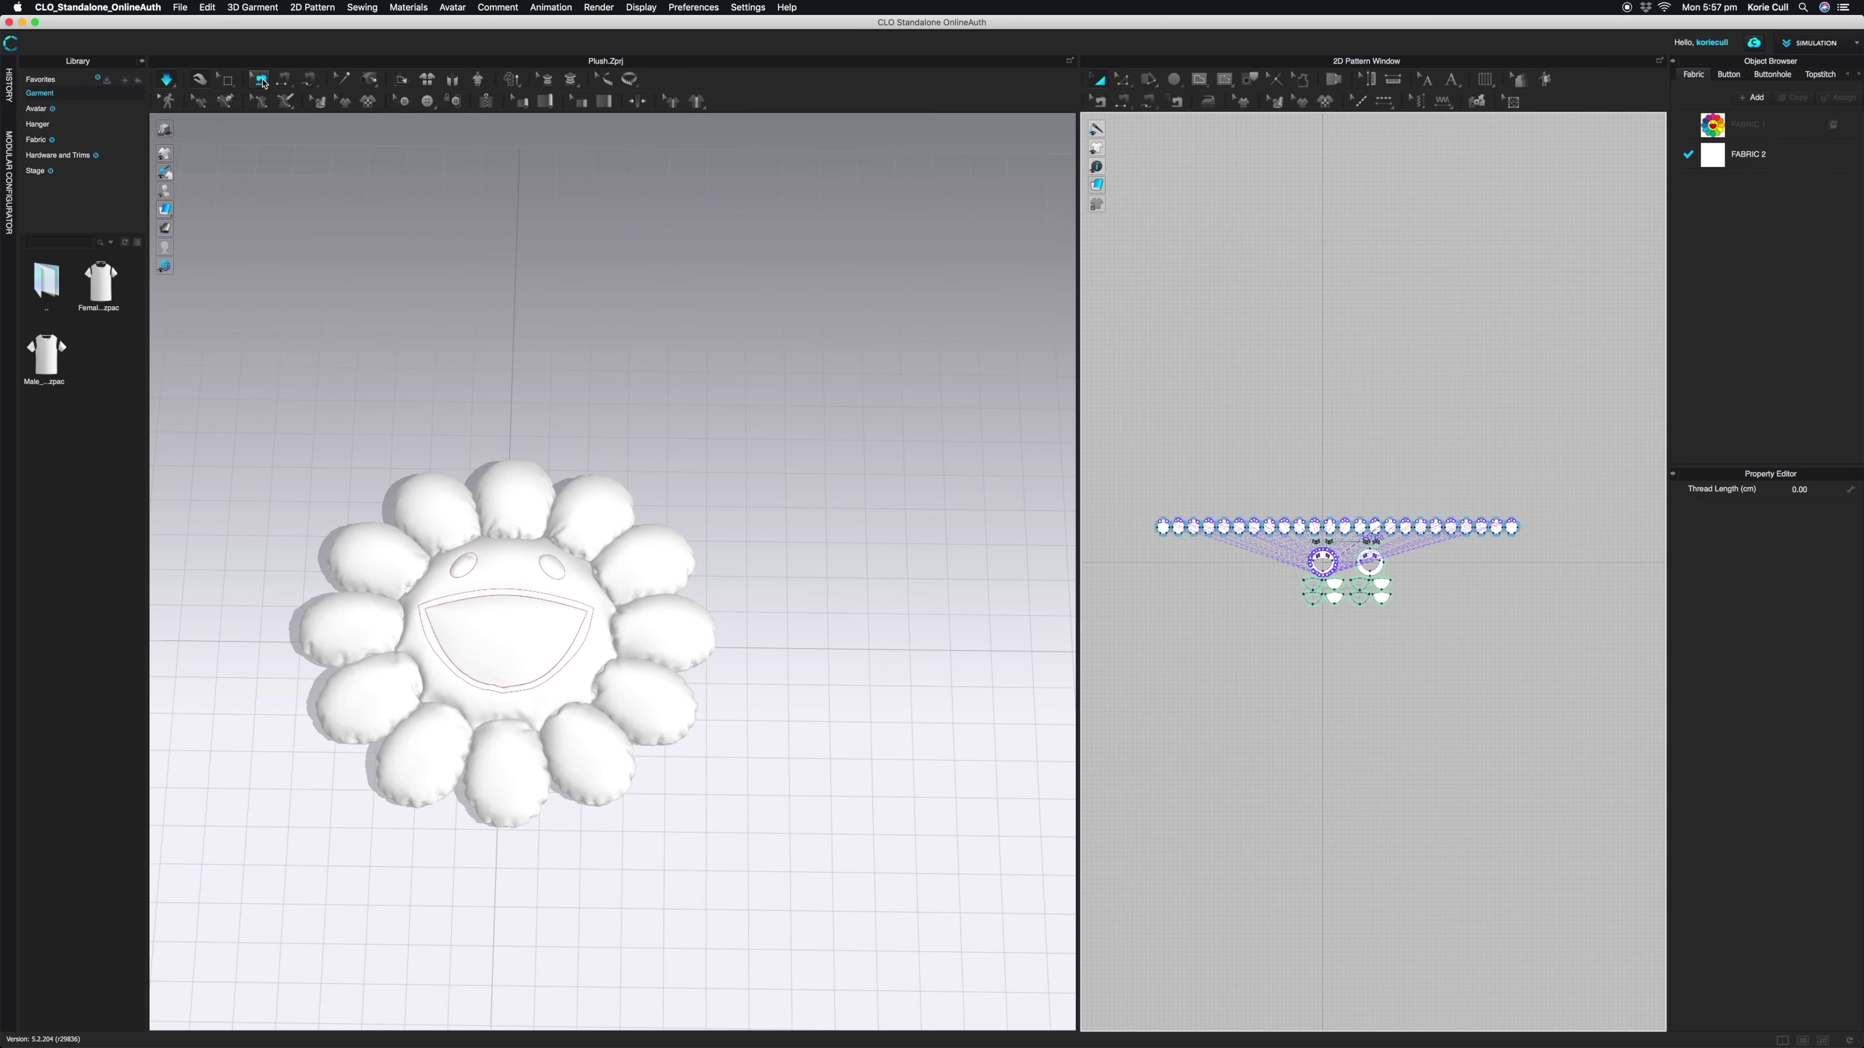
right_drag(529, 646, 571, 682)
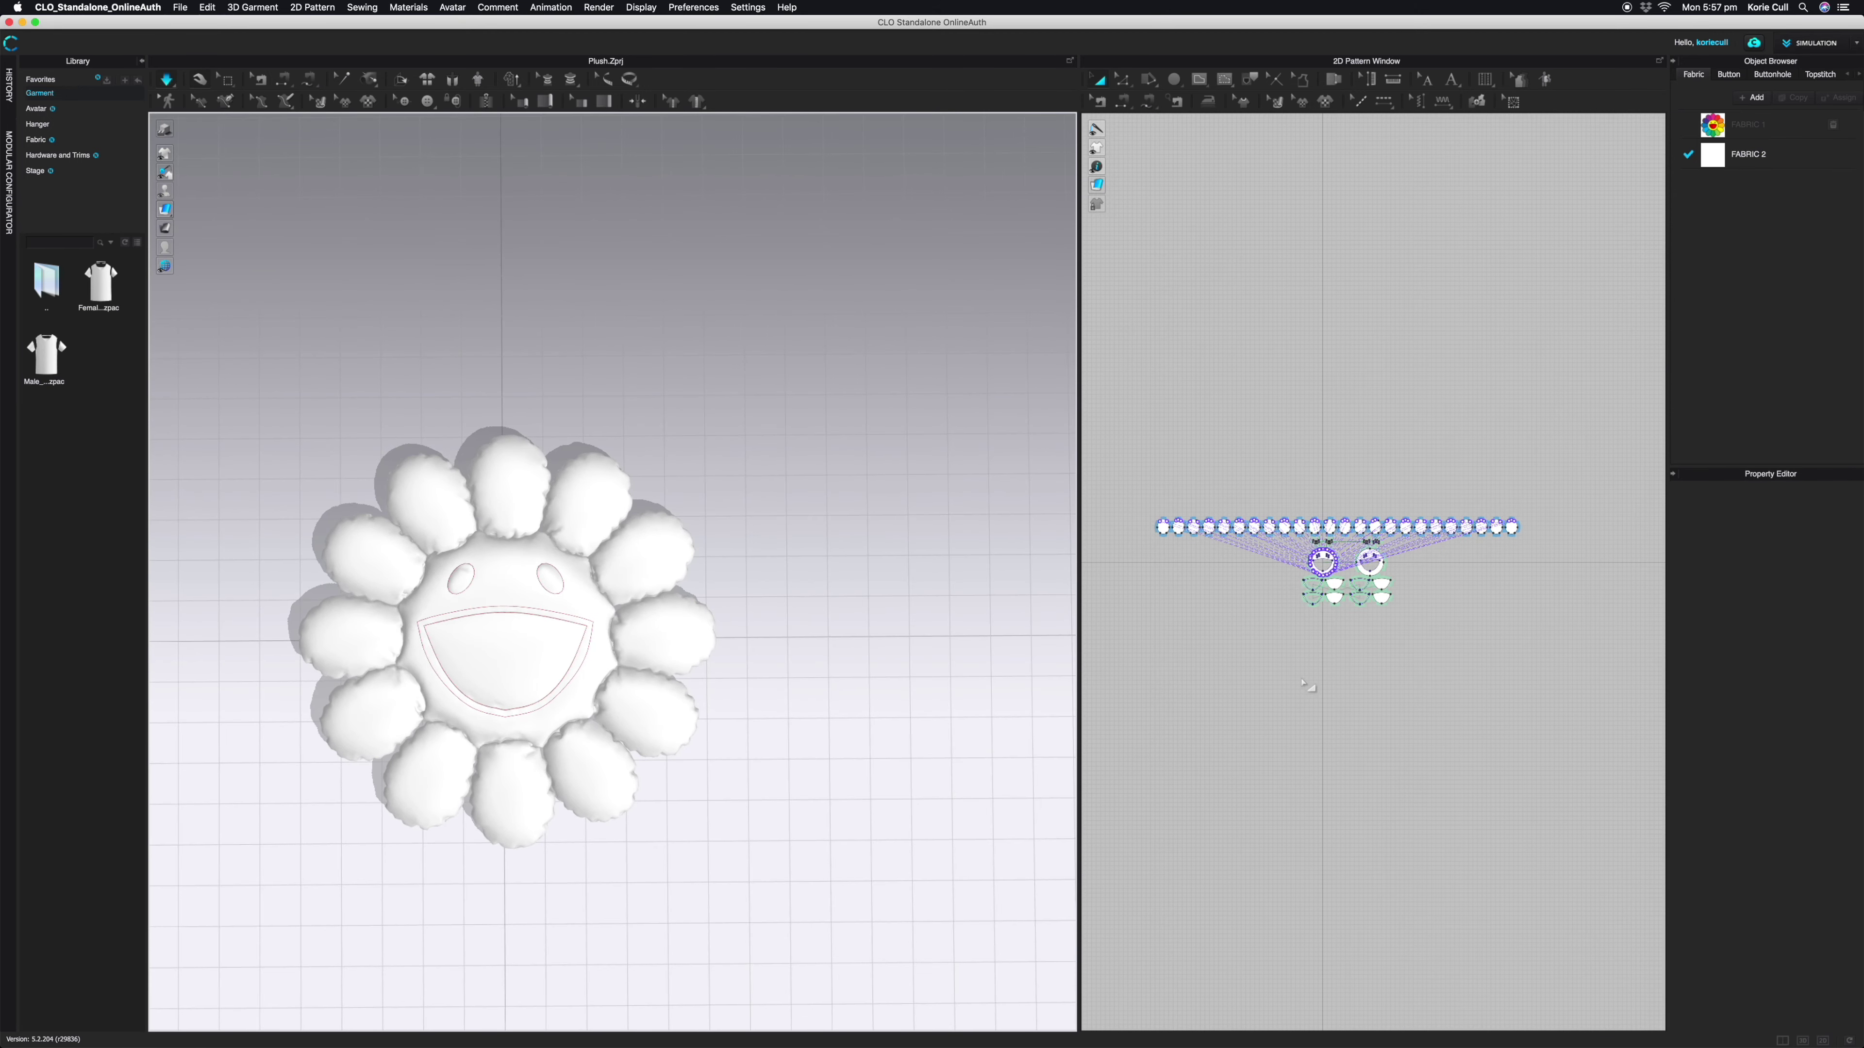
right_drag(716, 575, 602, 598)
click(602, 599)
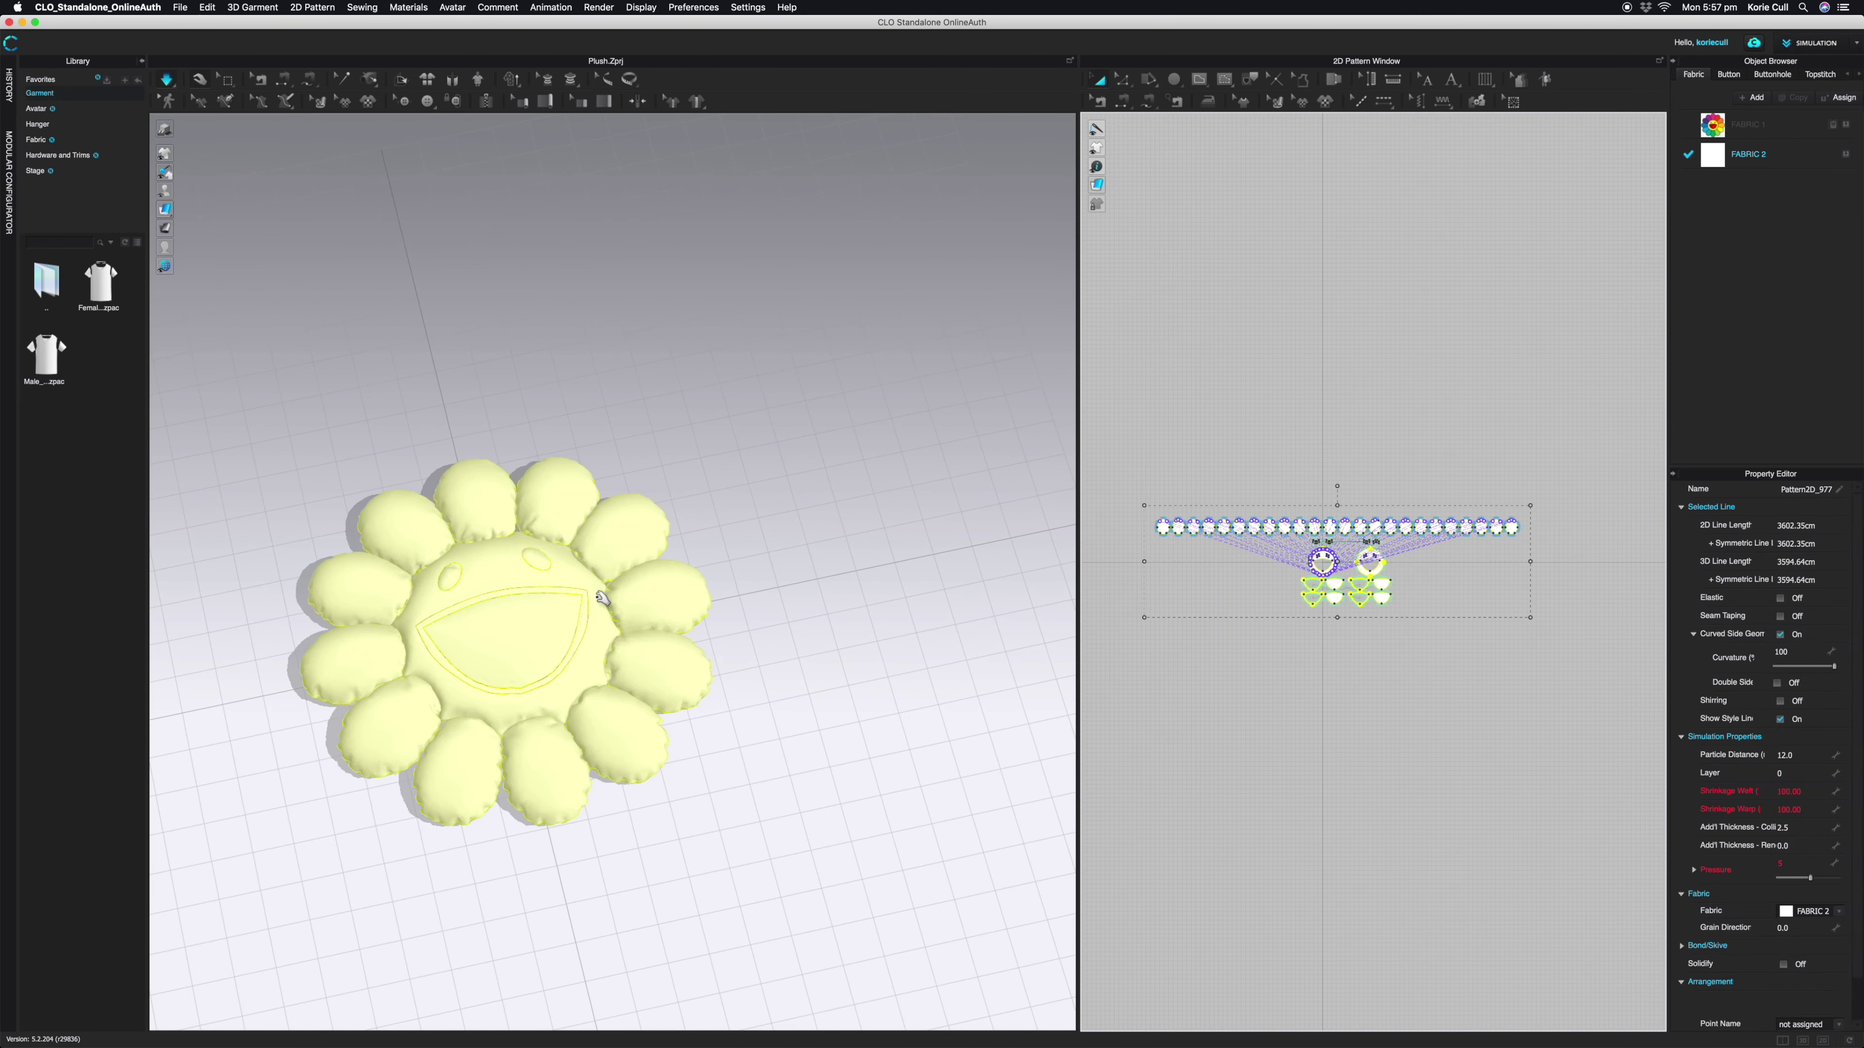
key(w)
right_drag(602, 598, 514, 539)
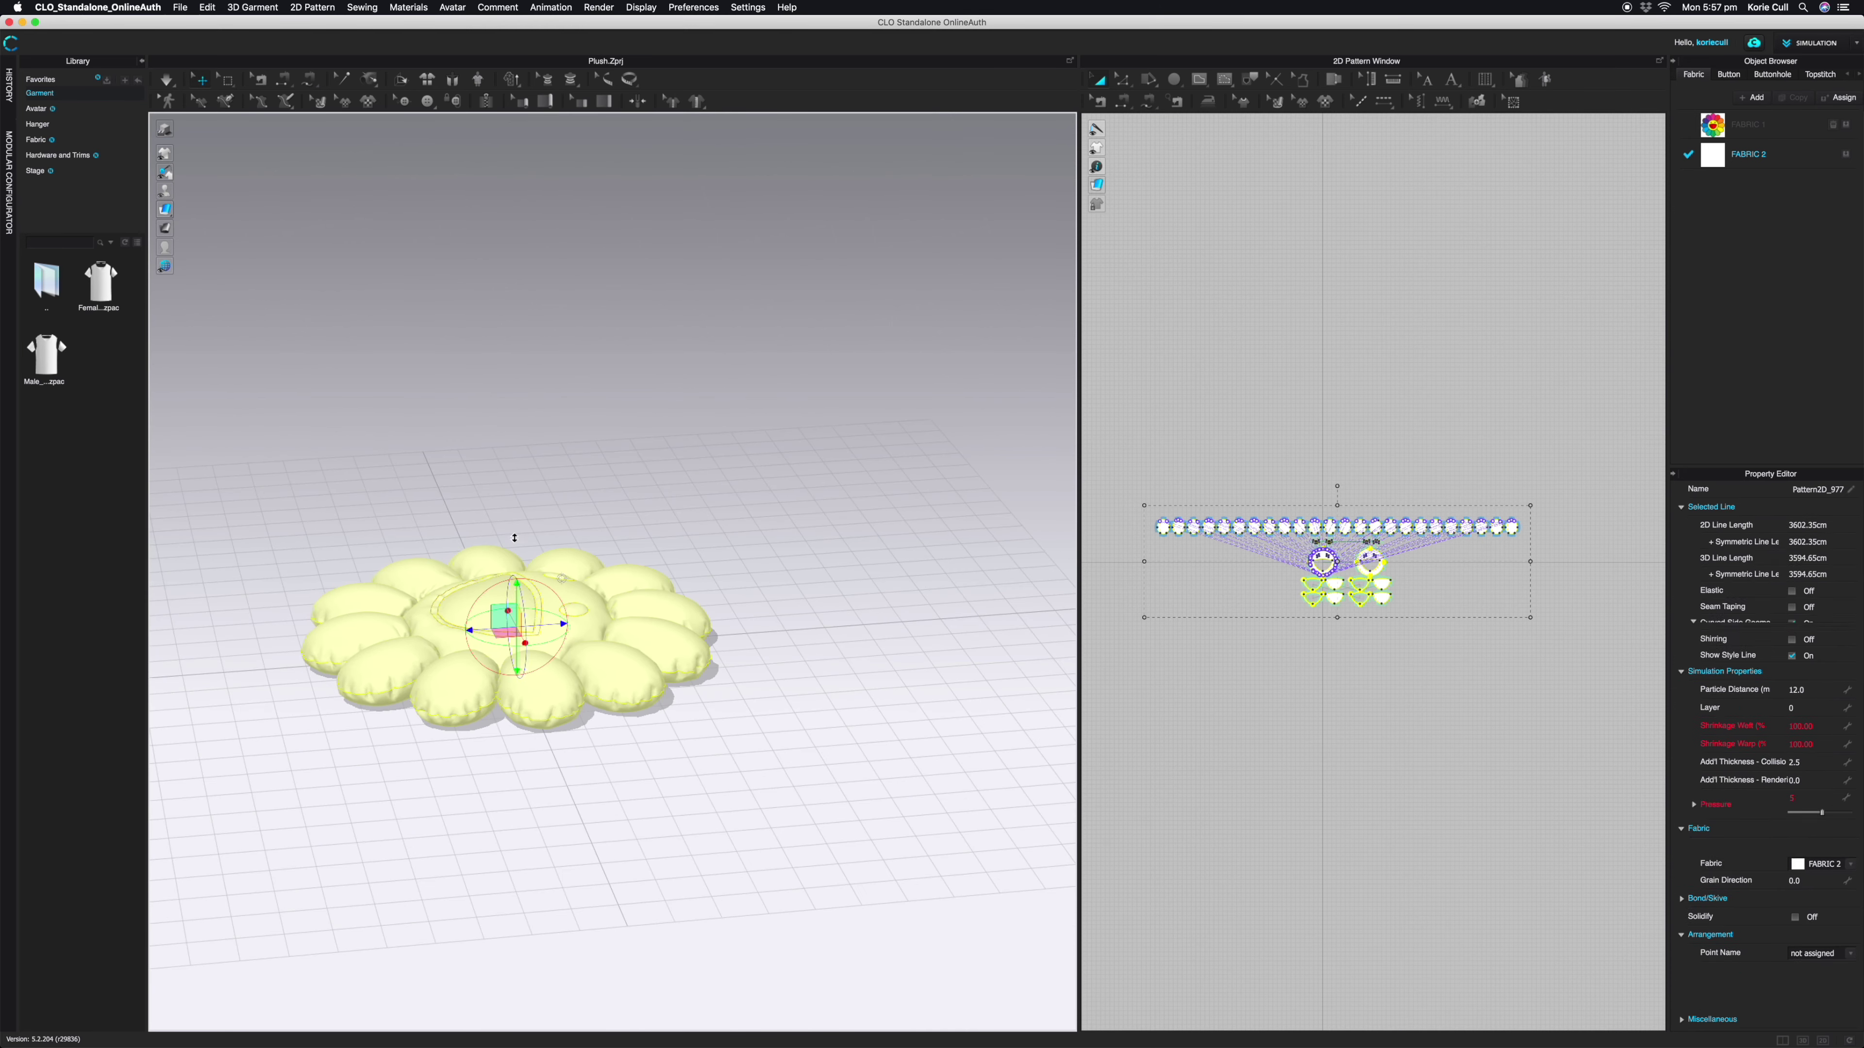
drag(515, 538, 506, 365)
right_drag(523, 426, 823, 535)
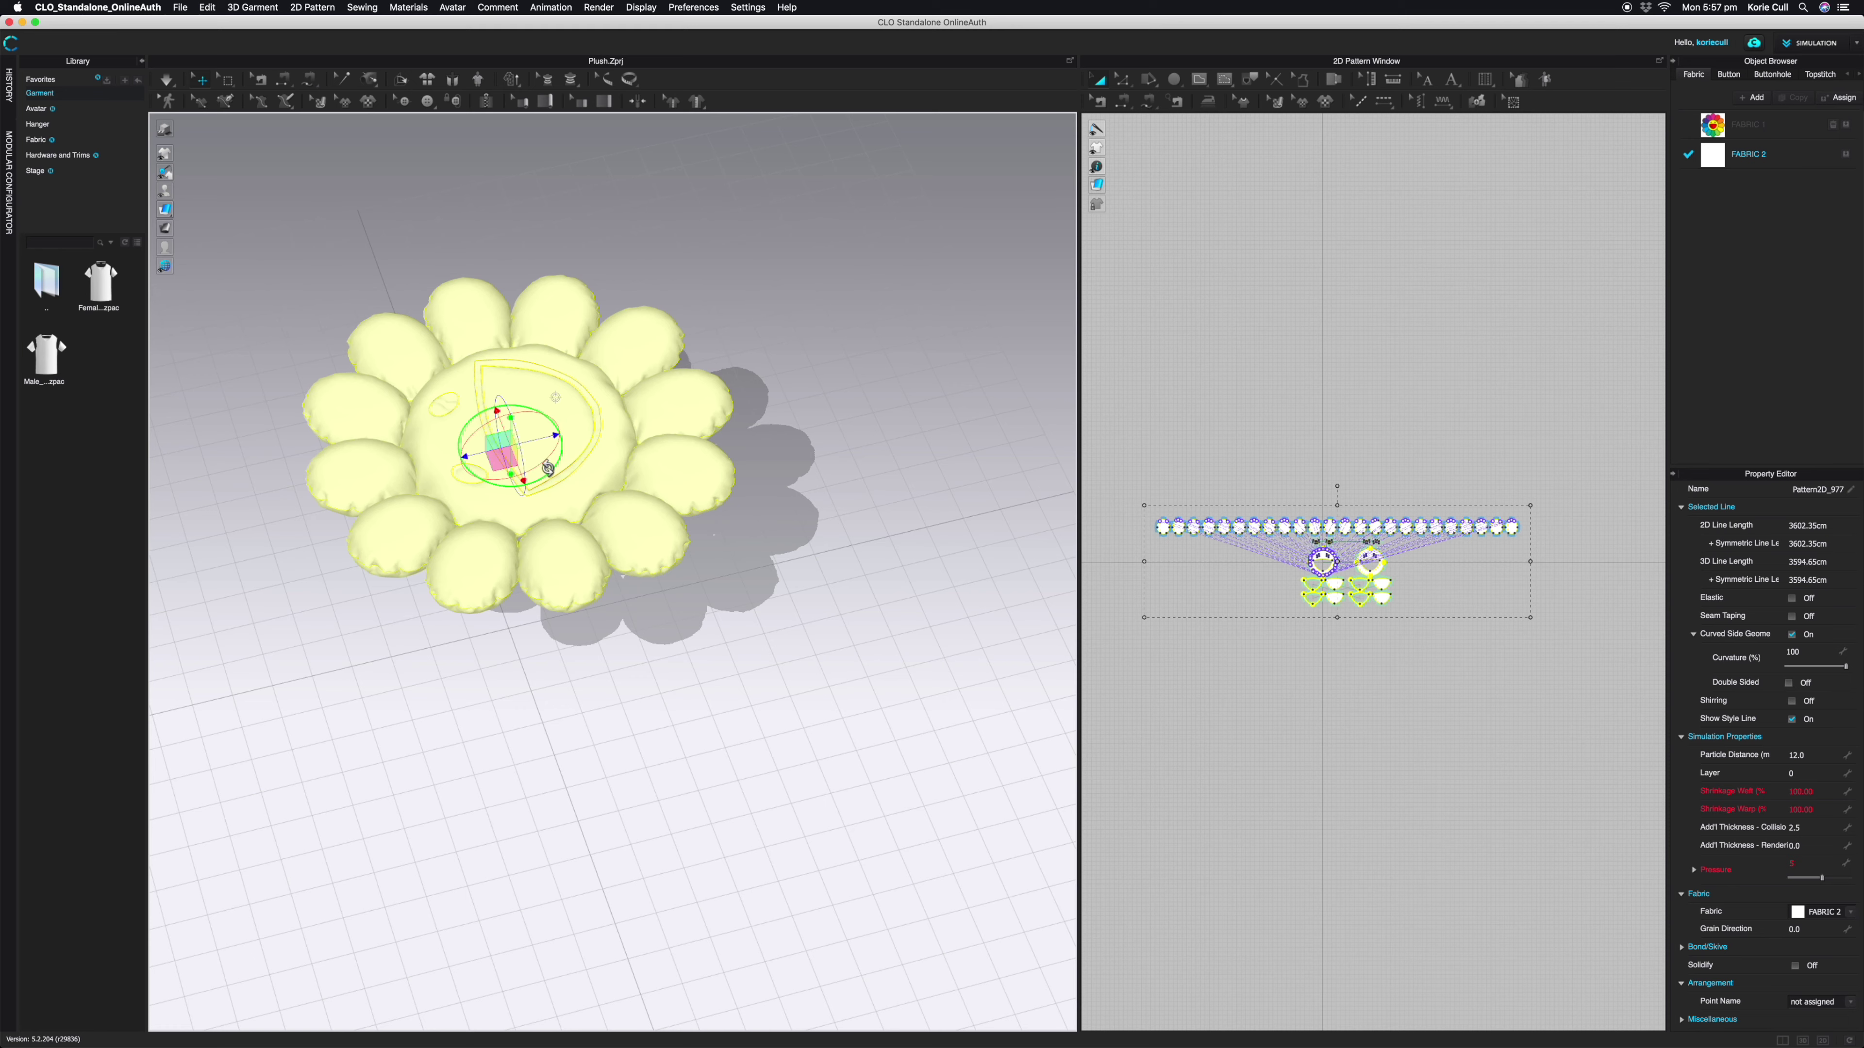
right_drag(552, 471, 368, 367)
Step: Re-simulate so the flower drapes back onto the floor, then save the project
key(space)
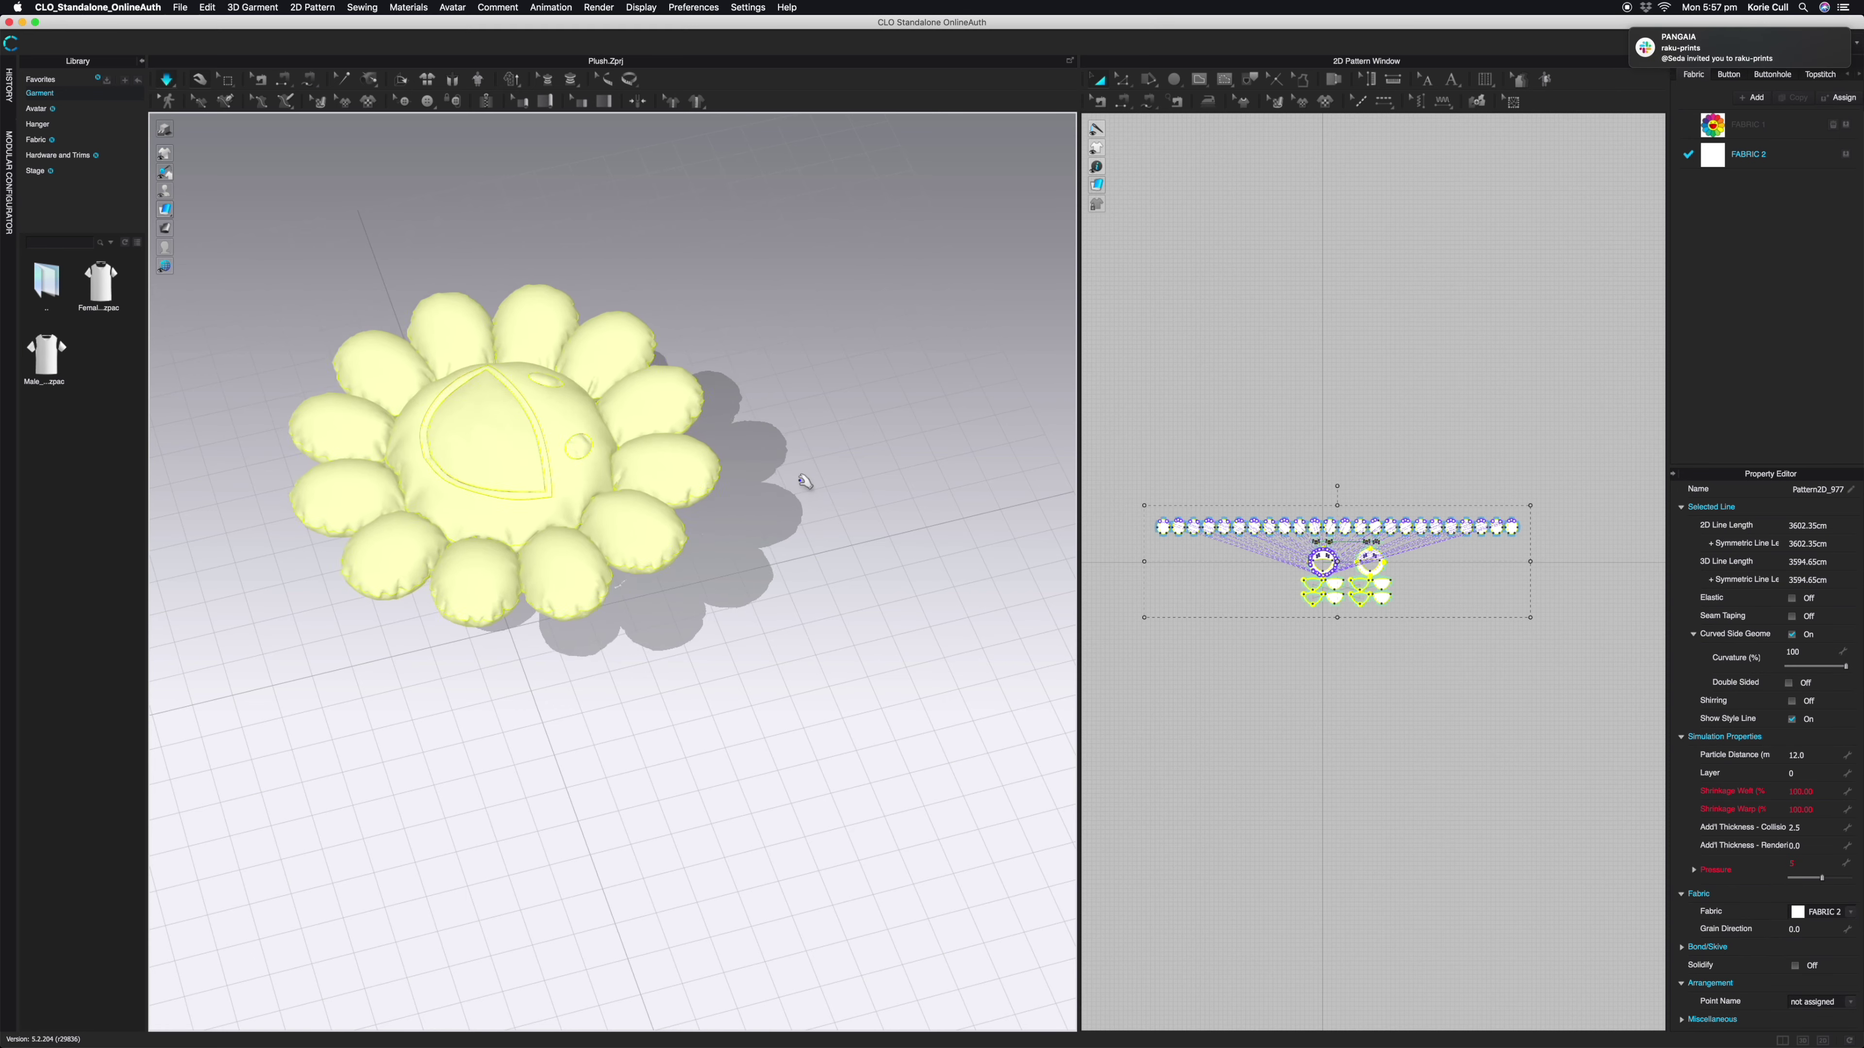
right_drag(805, 495, 653, 560)
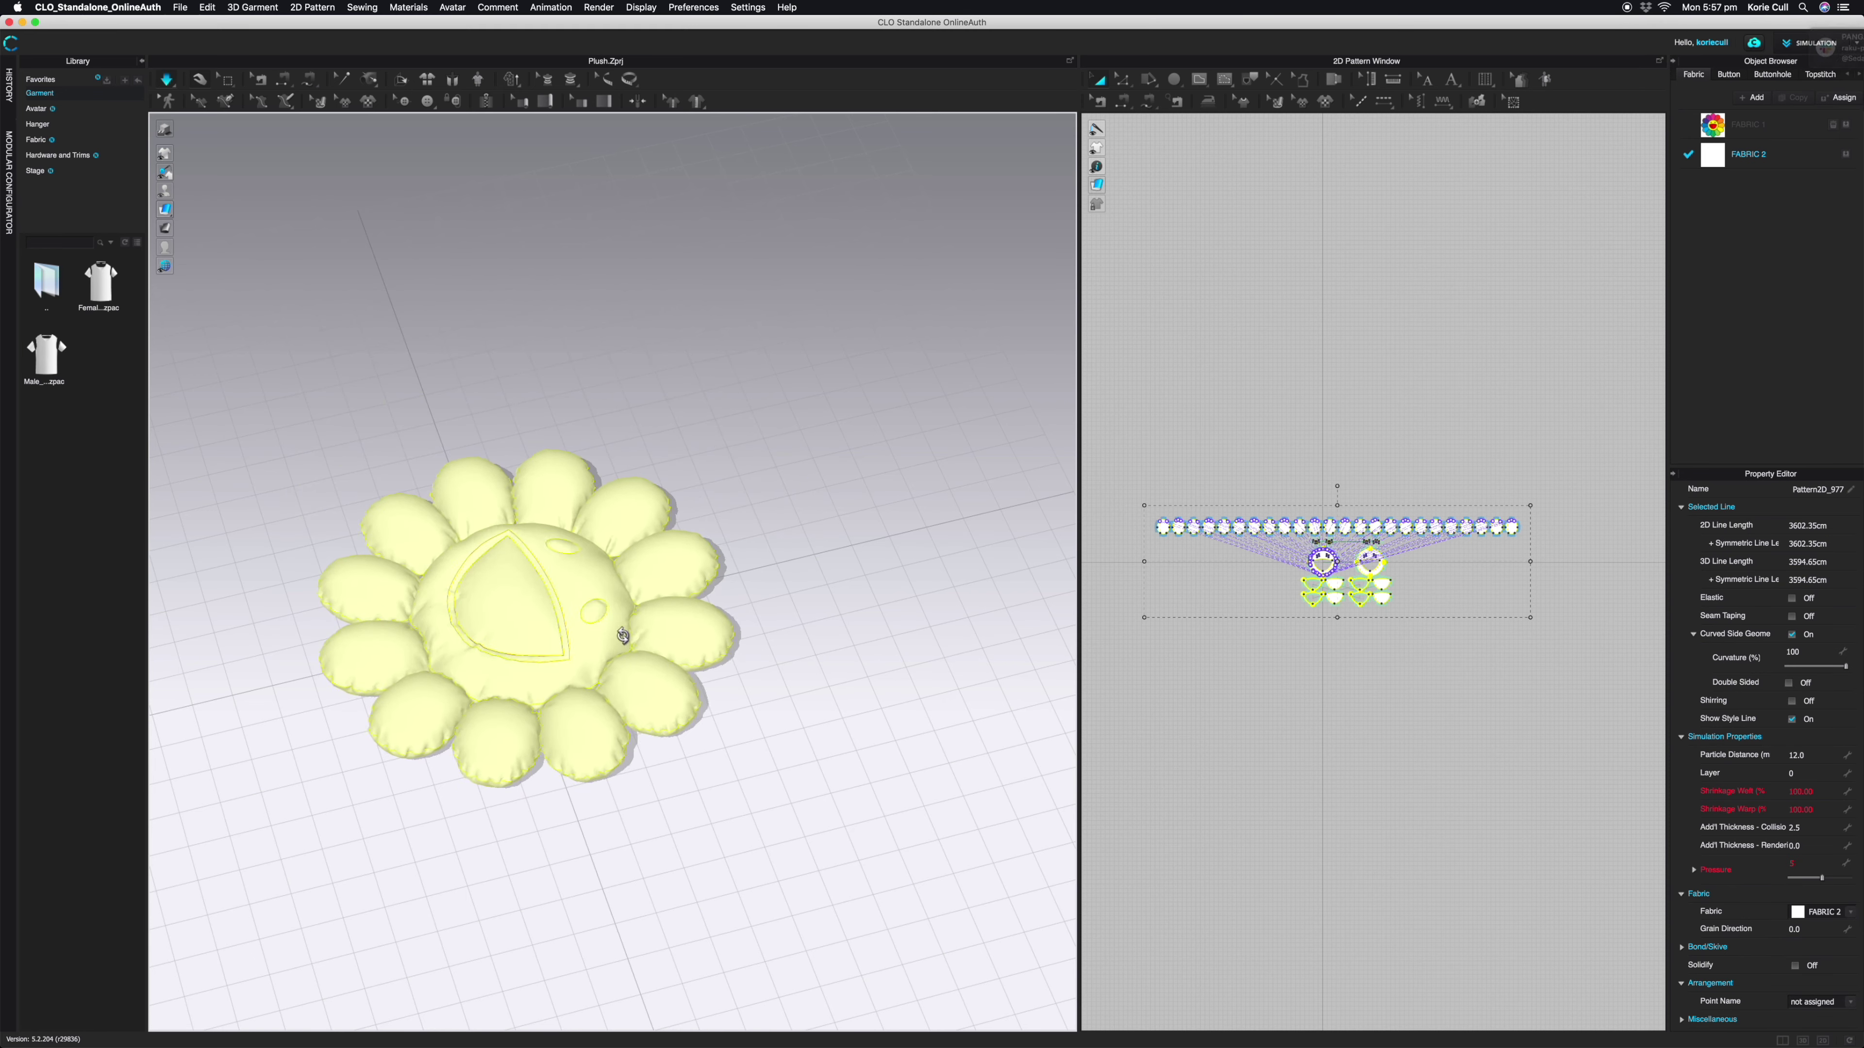
key(space)
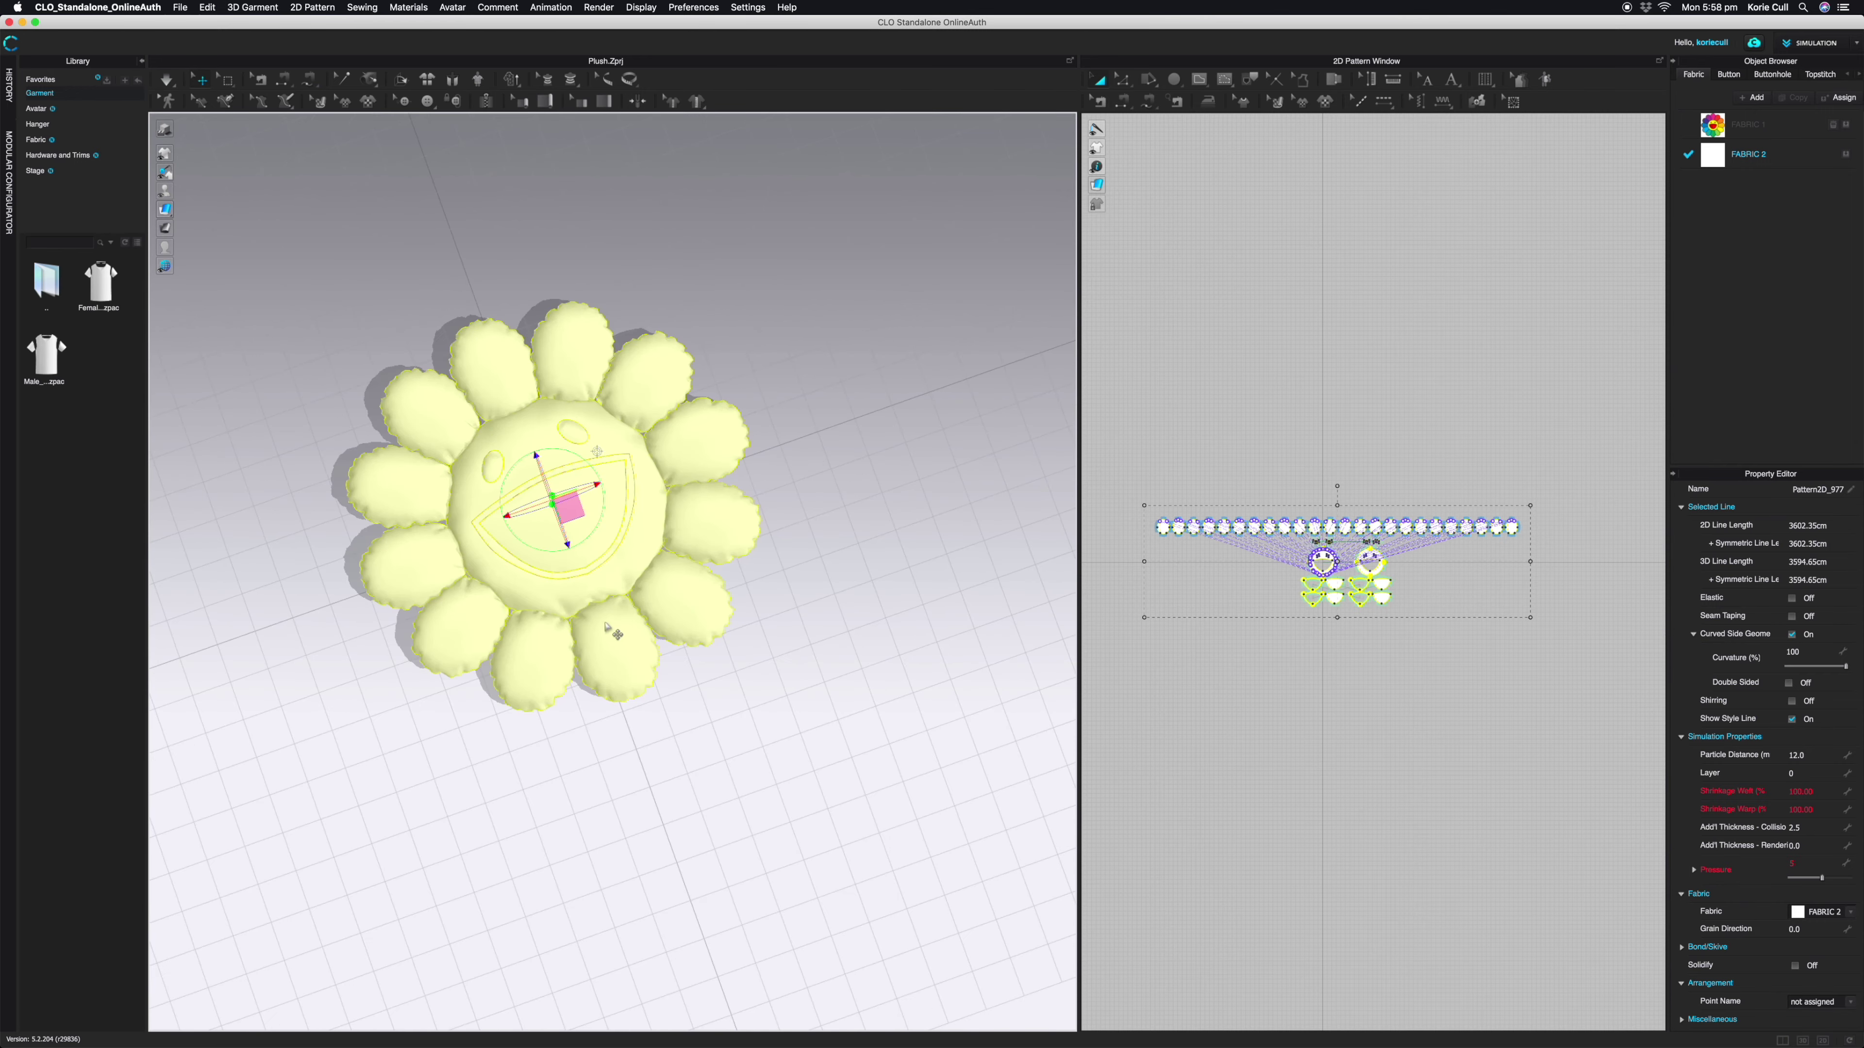
right_drag(616, 631, 527, 561)
key(ctrl+s)
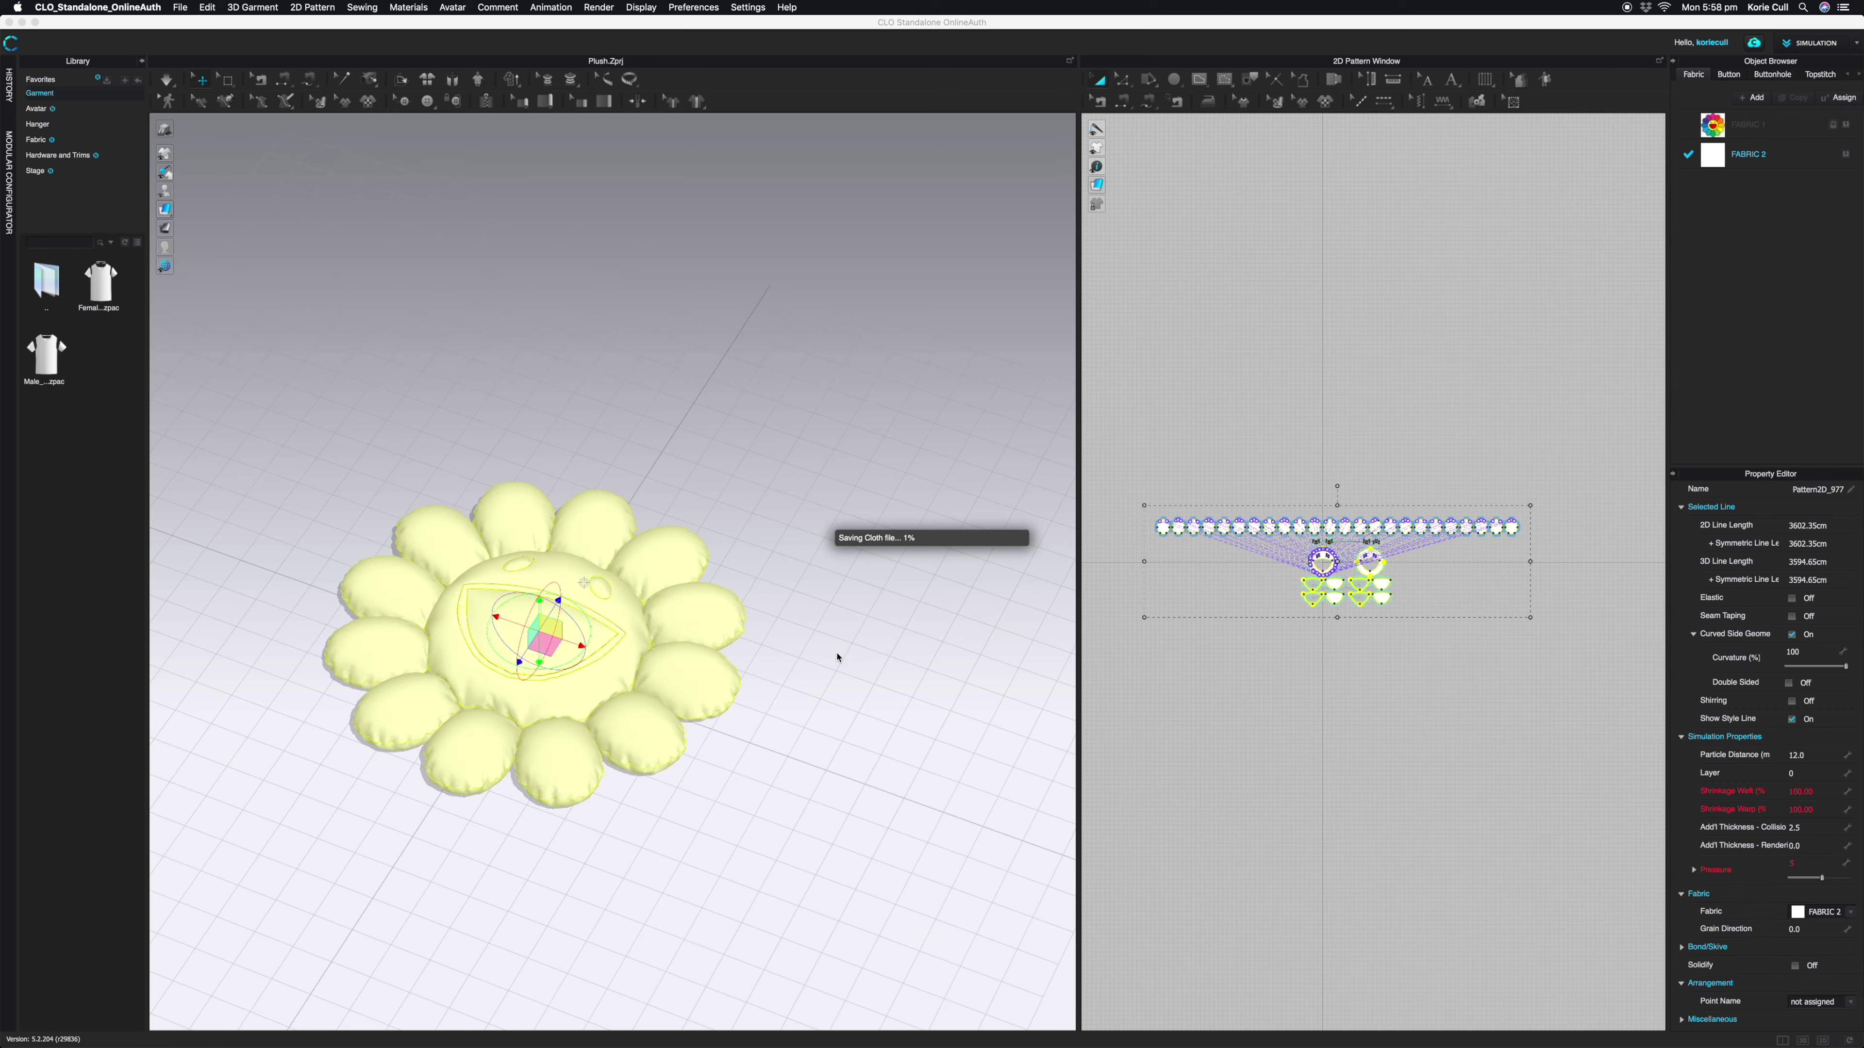
click(797, 624)
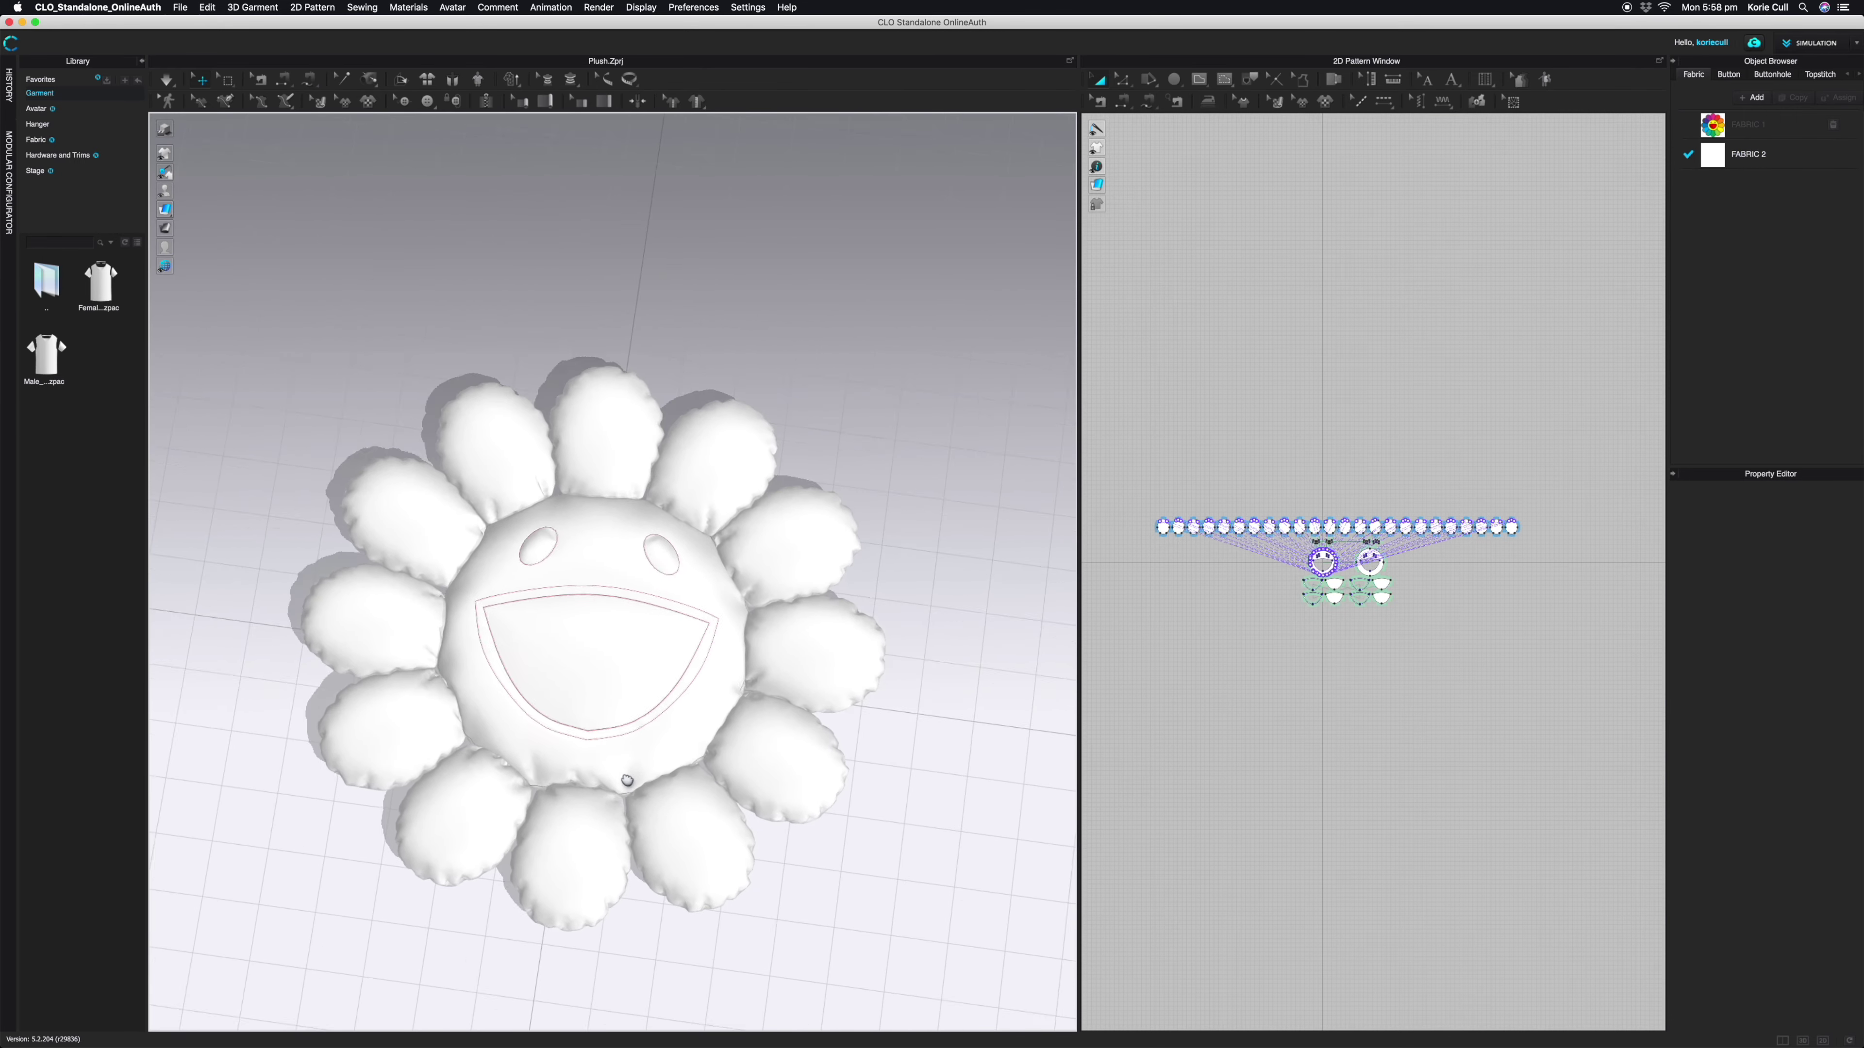
Step: Drag the 3D/2D splitter left to widen the pattern window, then take a screenshot
mouse_move(557, 699)
right_down()
mouse_move(495, 651)
mouse_move(736, 812)
right_up()
scroll(736, 813, down, 5)
scroll(1402, 711, up, 3)
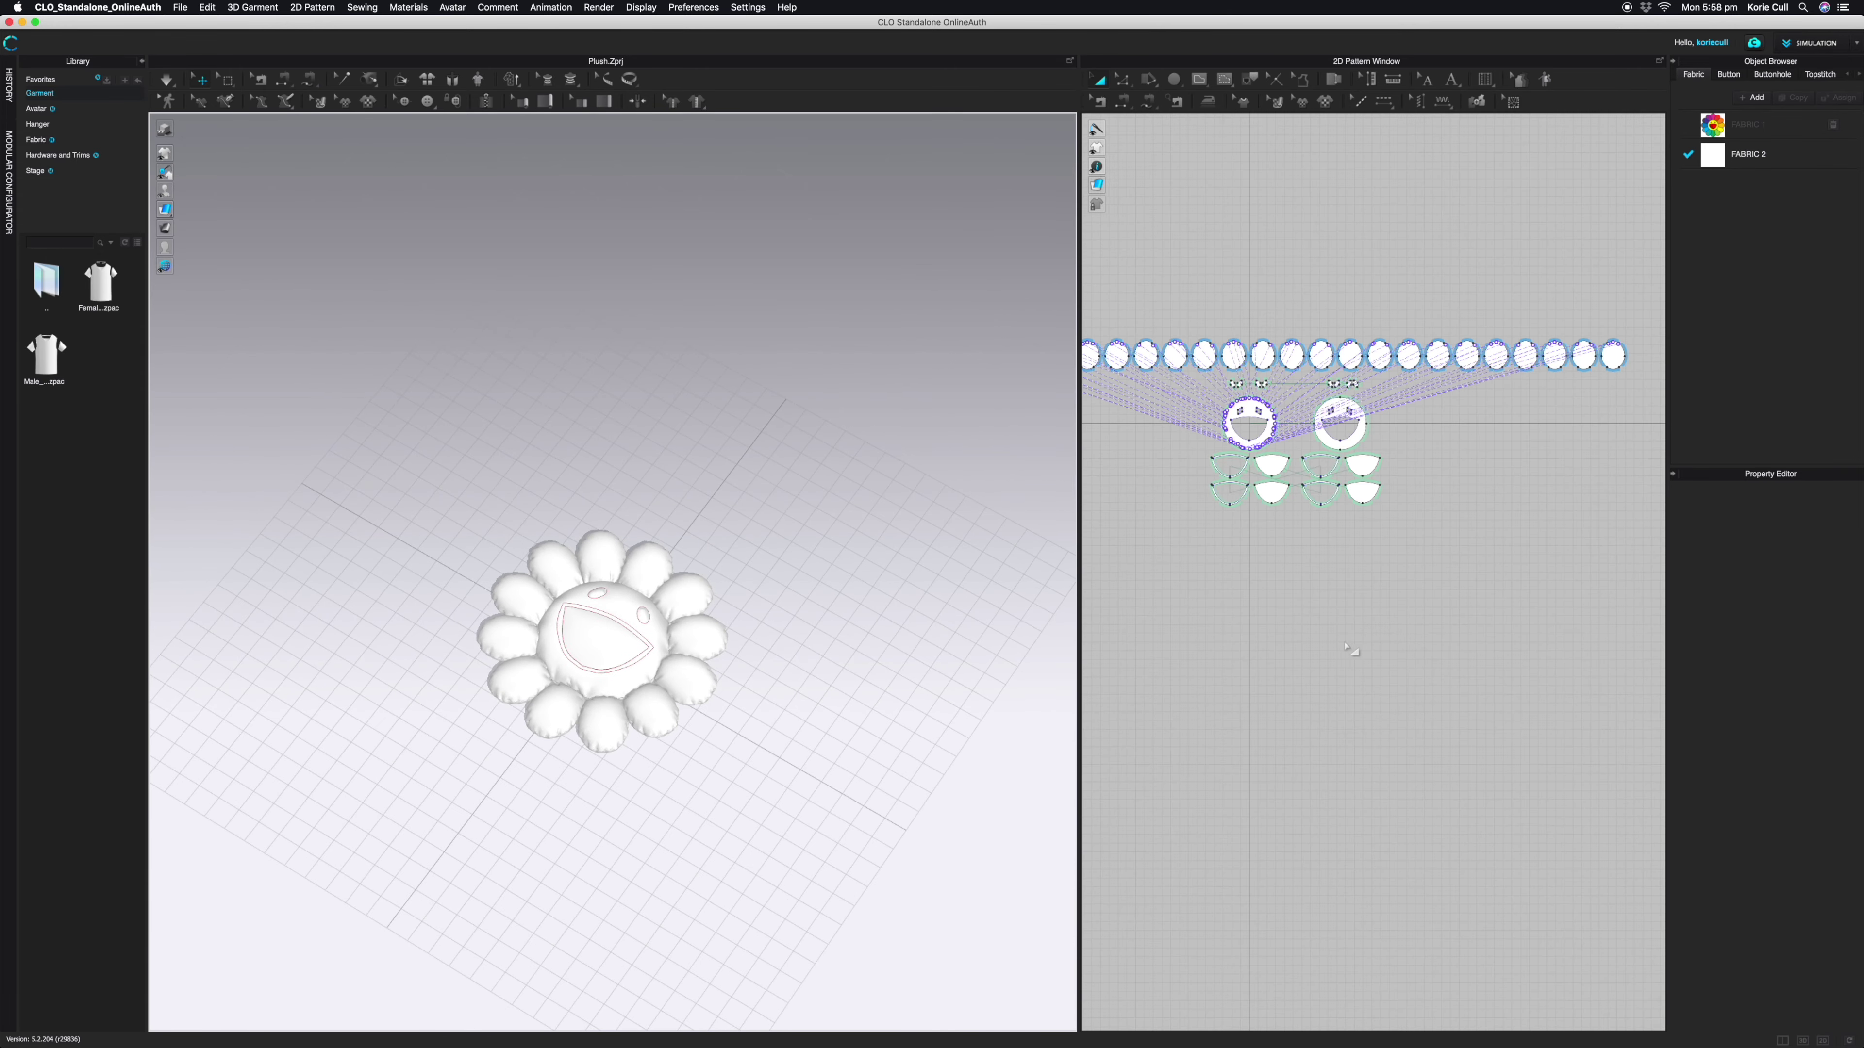
scroll(741, 694, up, 4)
scroll(1402, 908, up, 5)
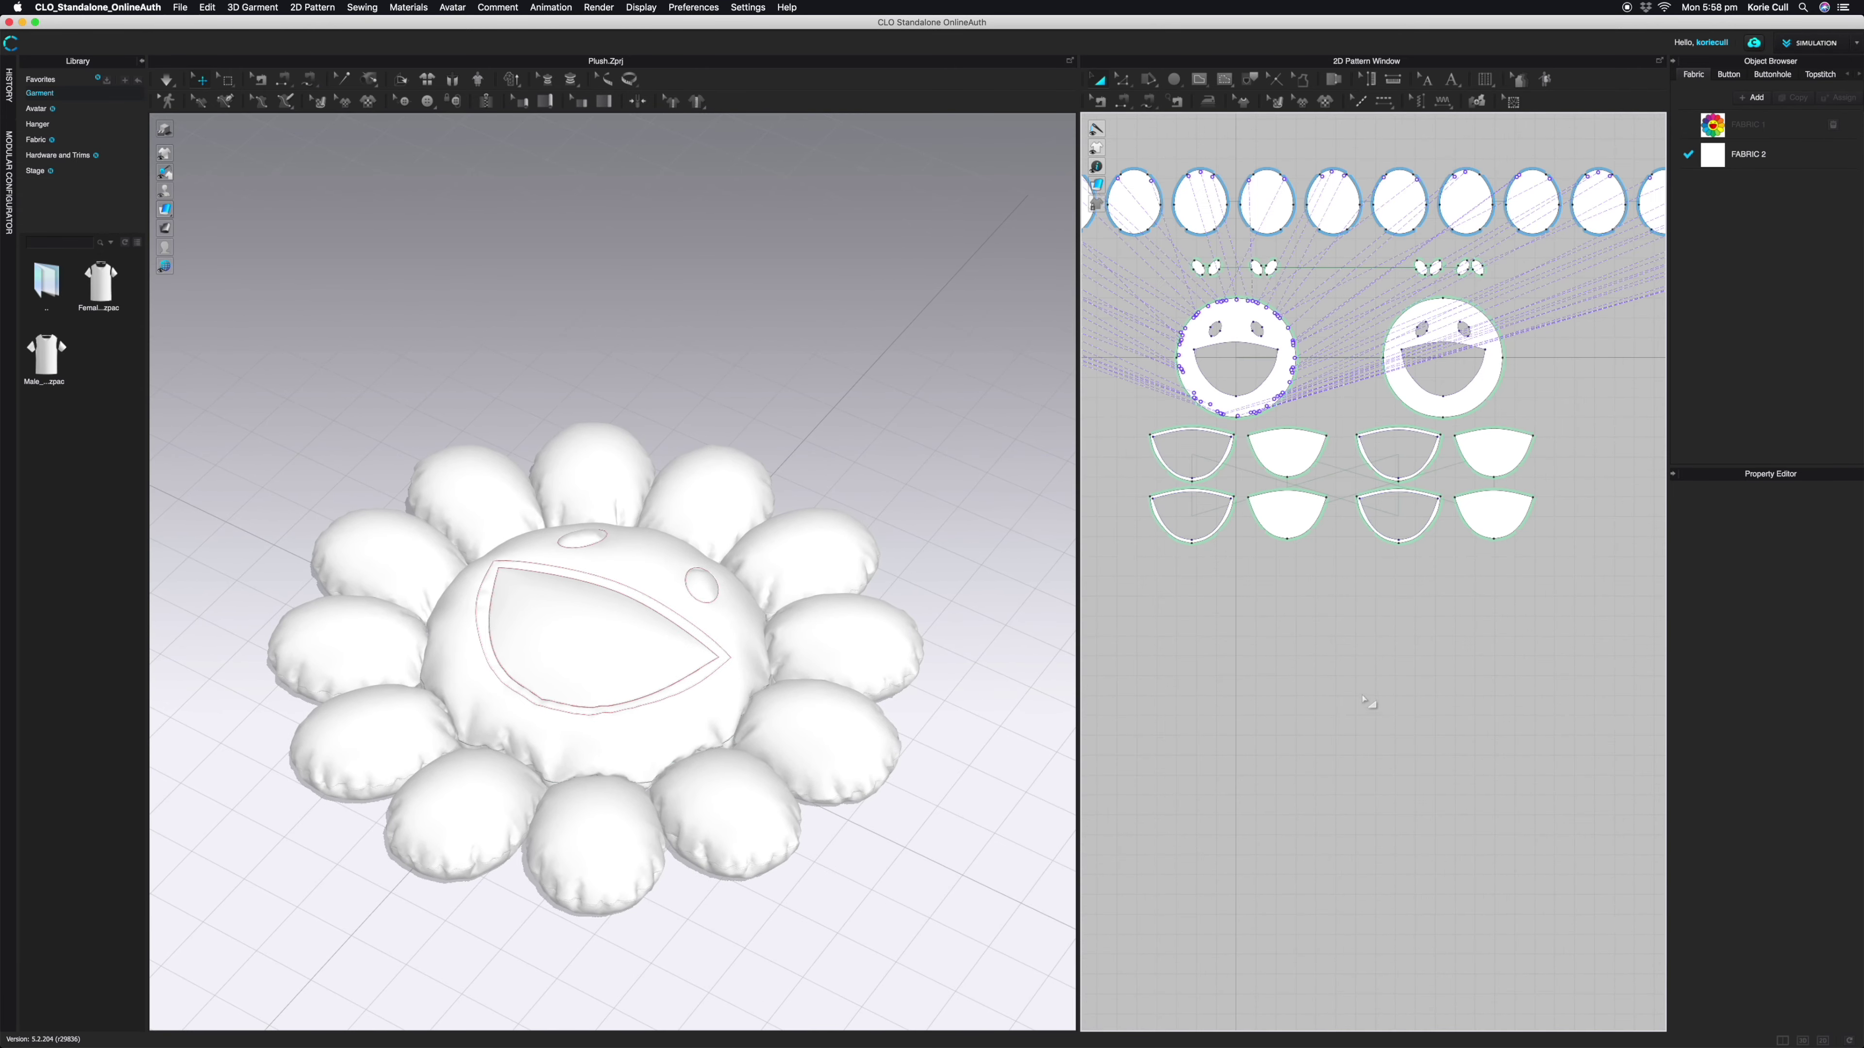
drag(1078, 772, 942, 772)
scroll(1233, 786, down, 3)
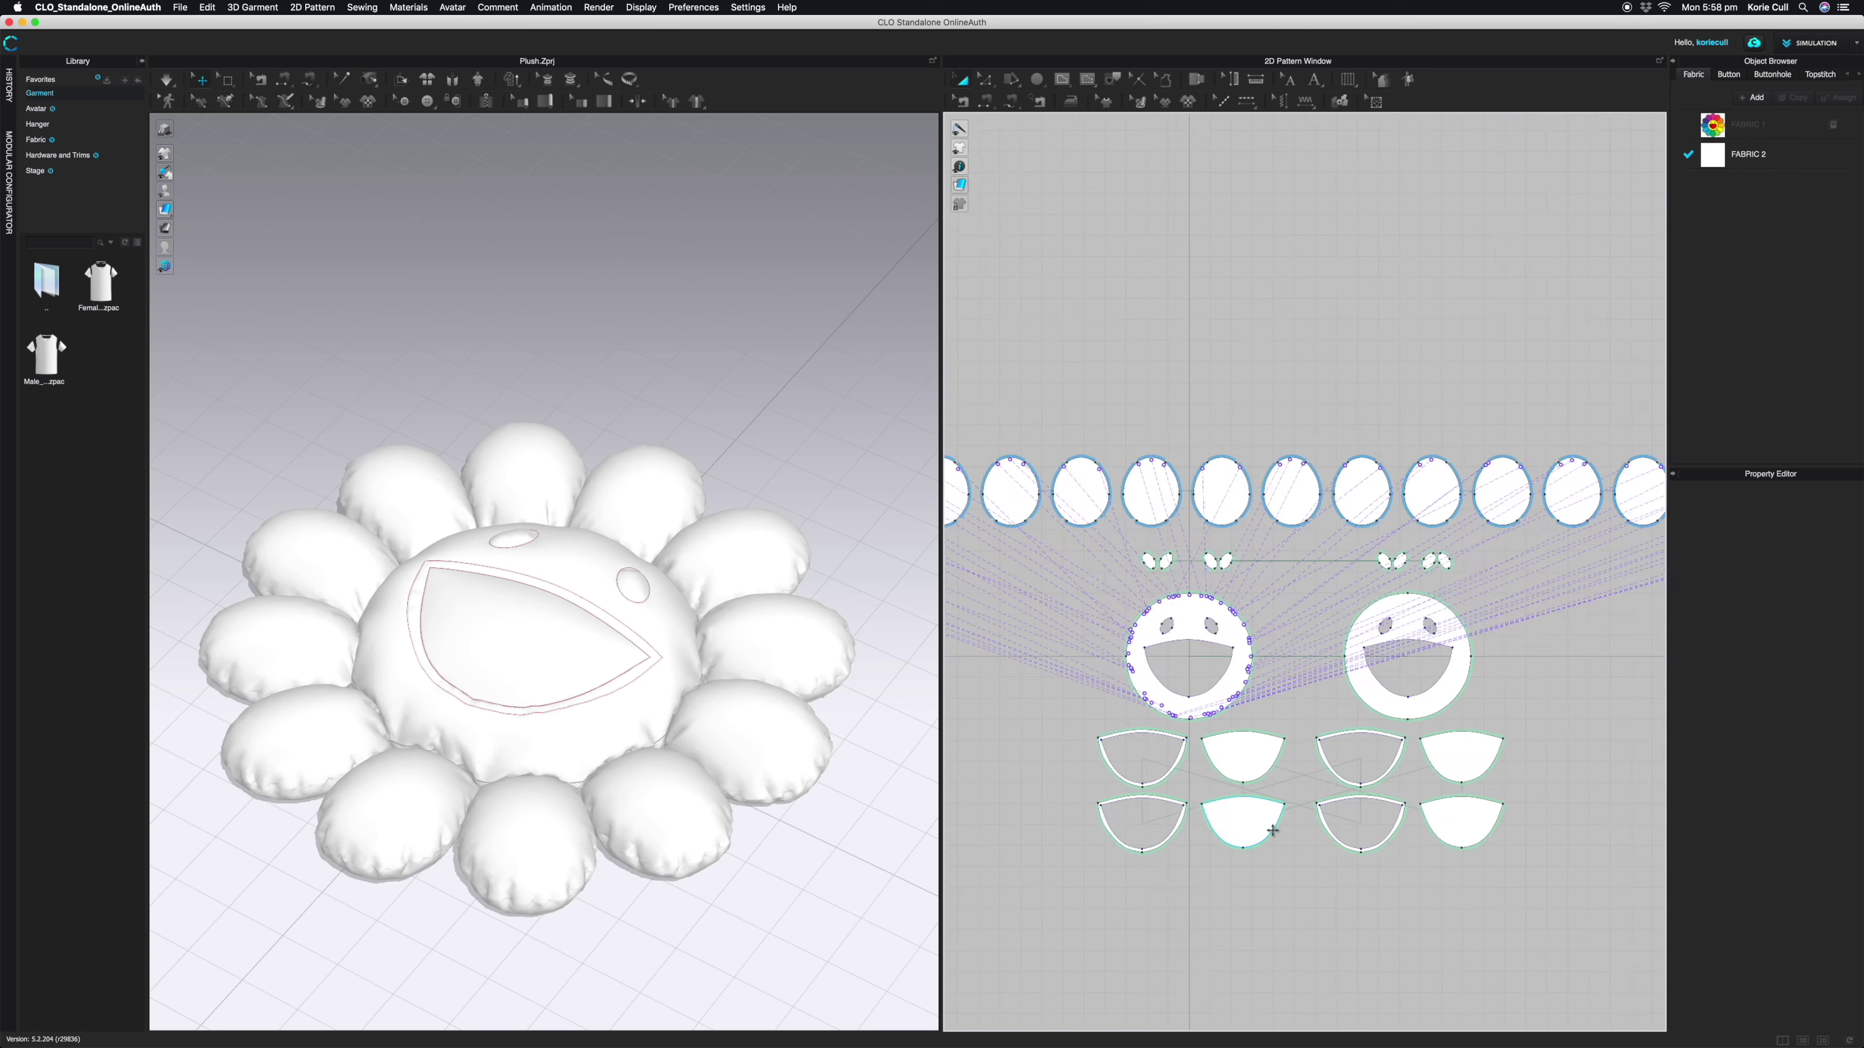
scroll(1181, 786, up, 2)
scroll(1215, 821, up, 2)
scroll(1216, 821, down, 2)
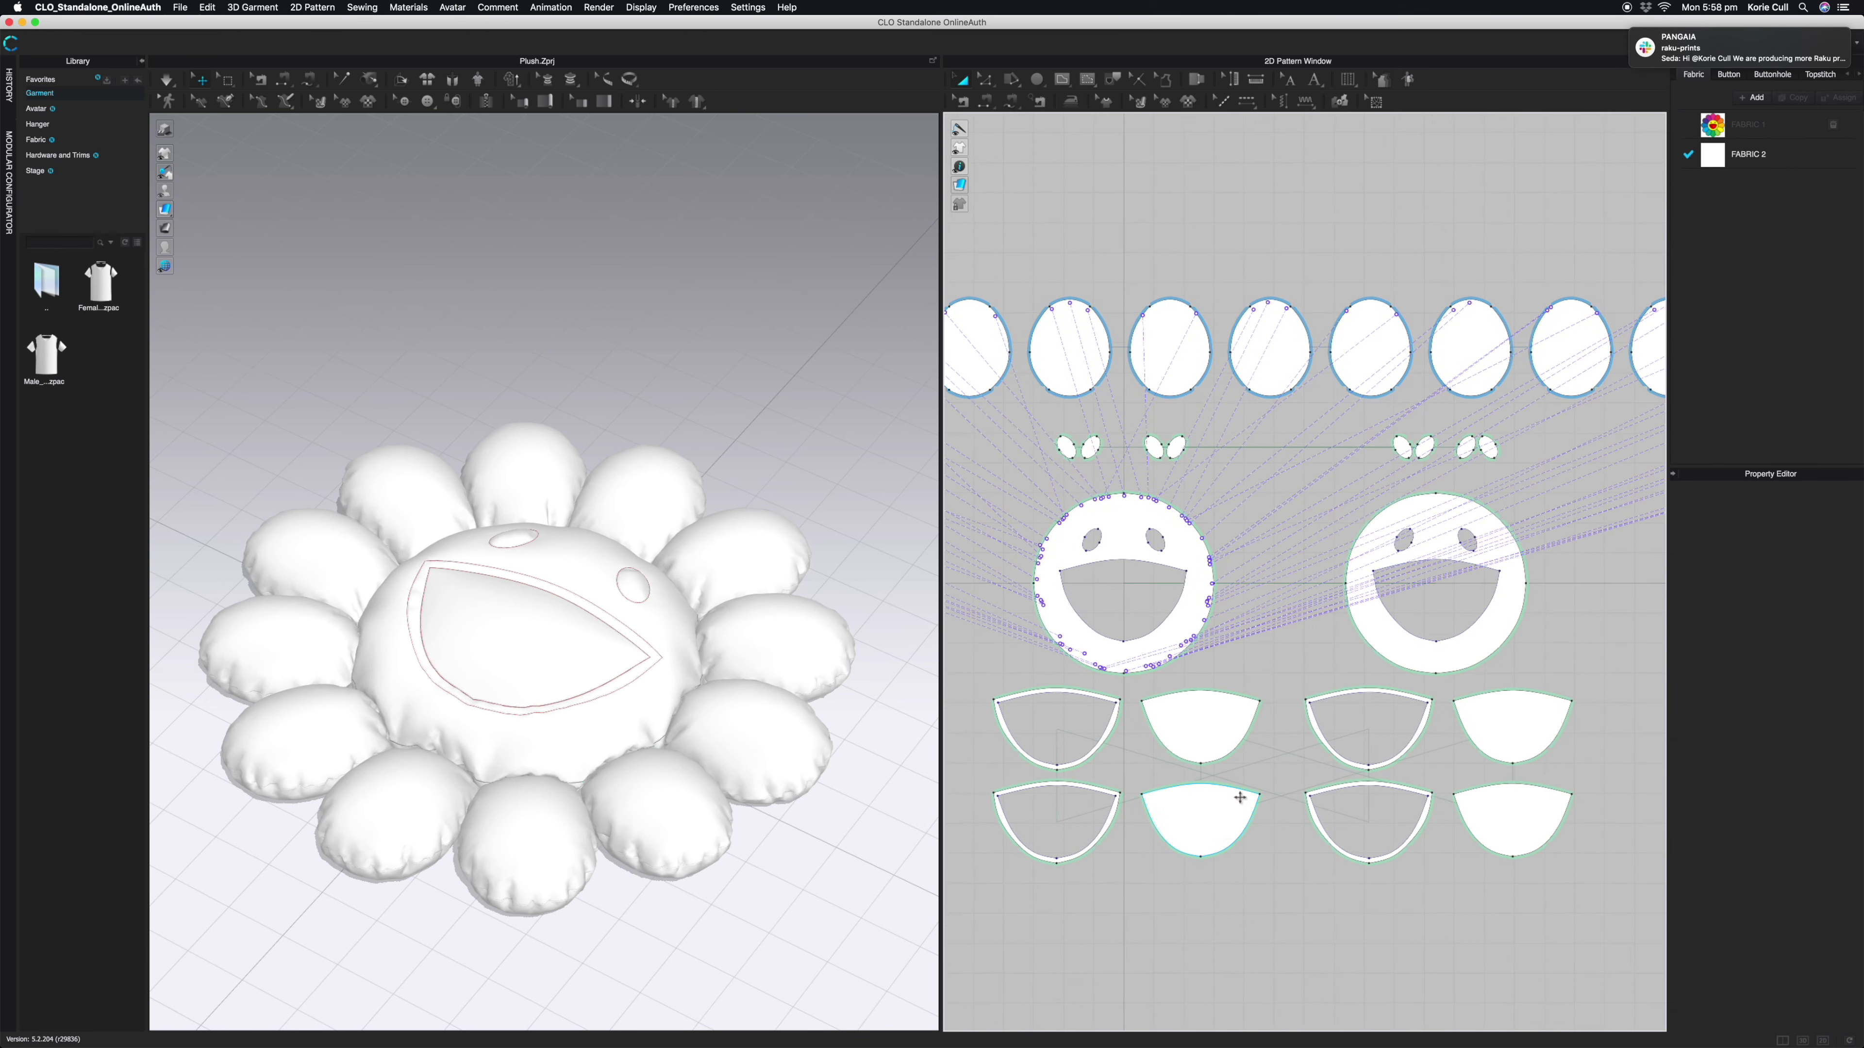
key(super+shift+3)
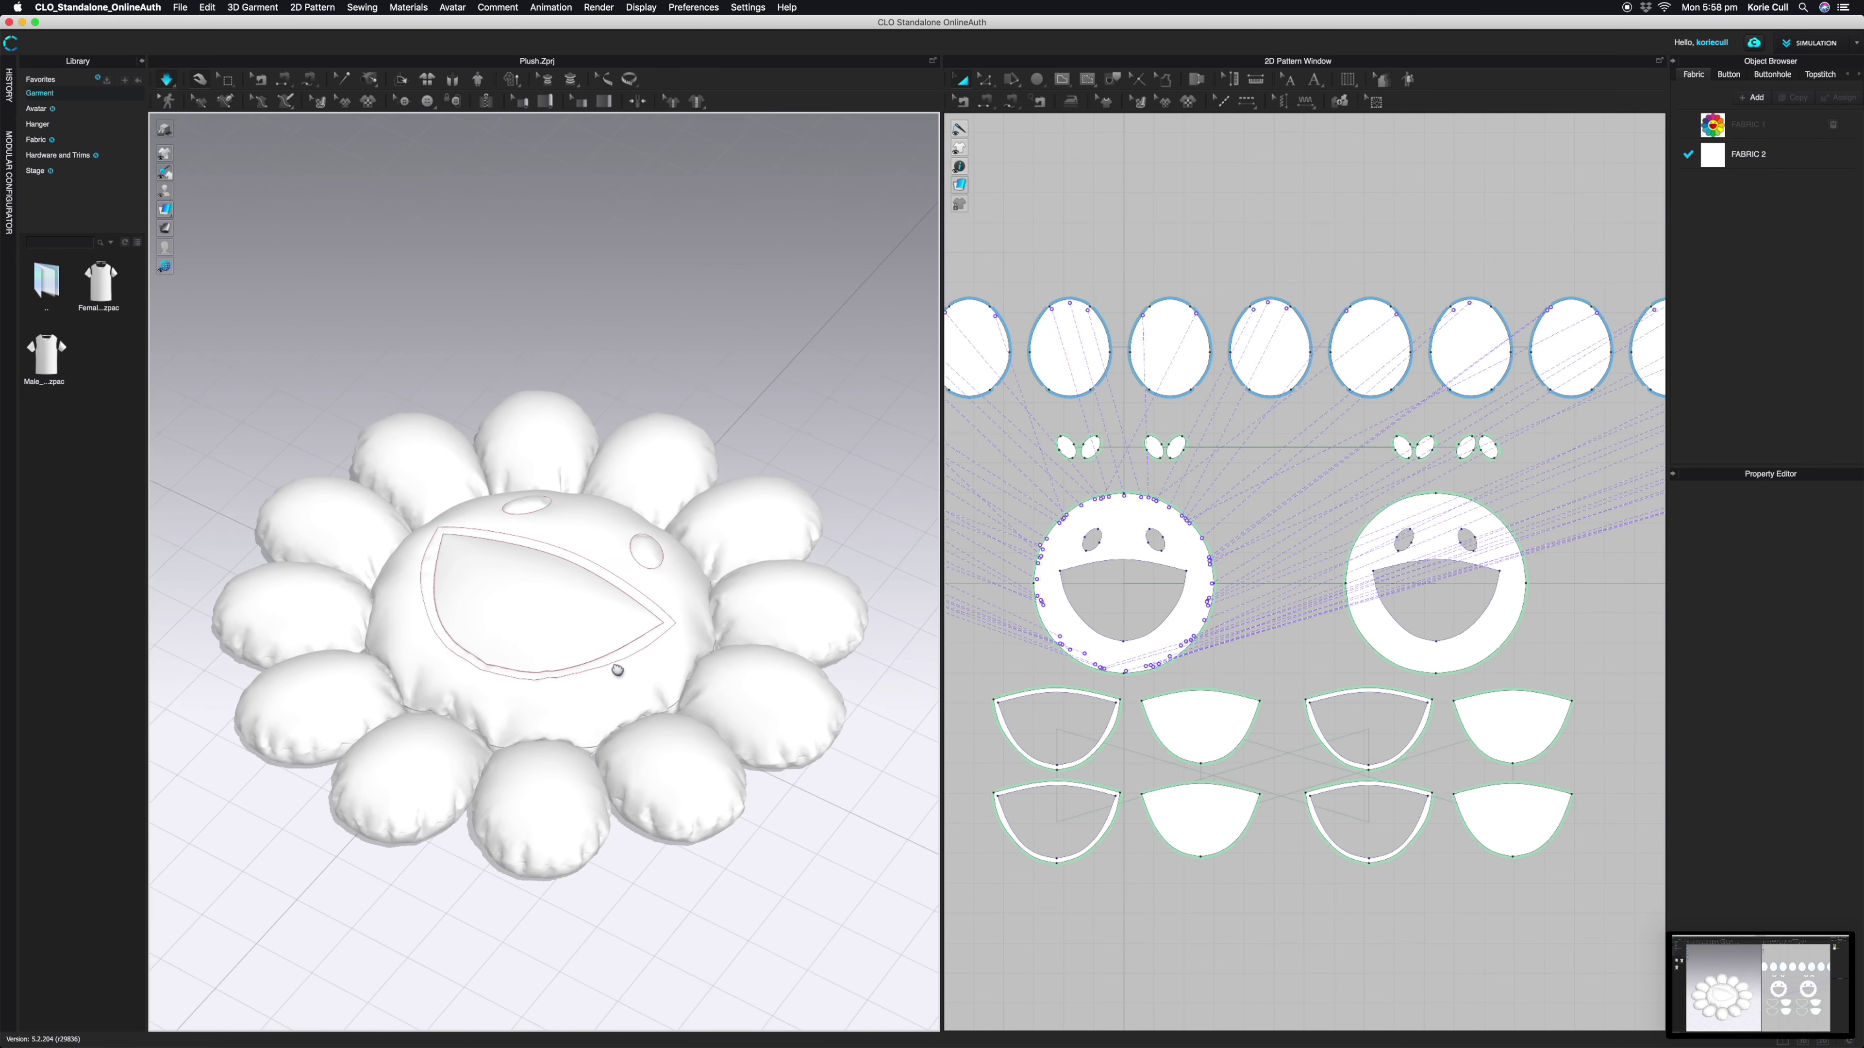
middle_drag(609, 683, 616, 666)
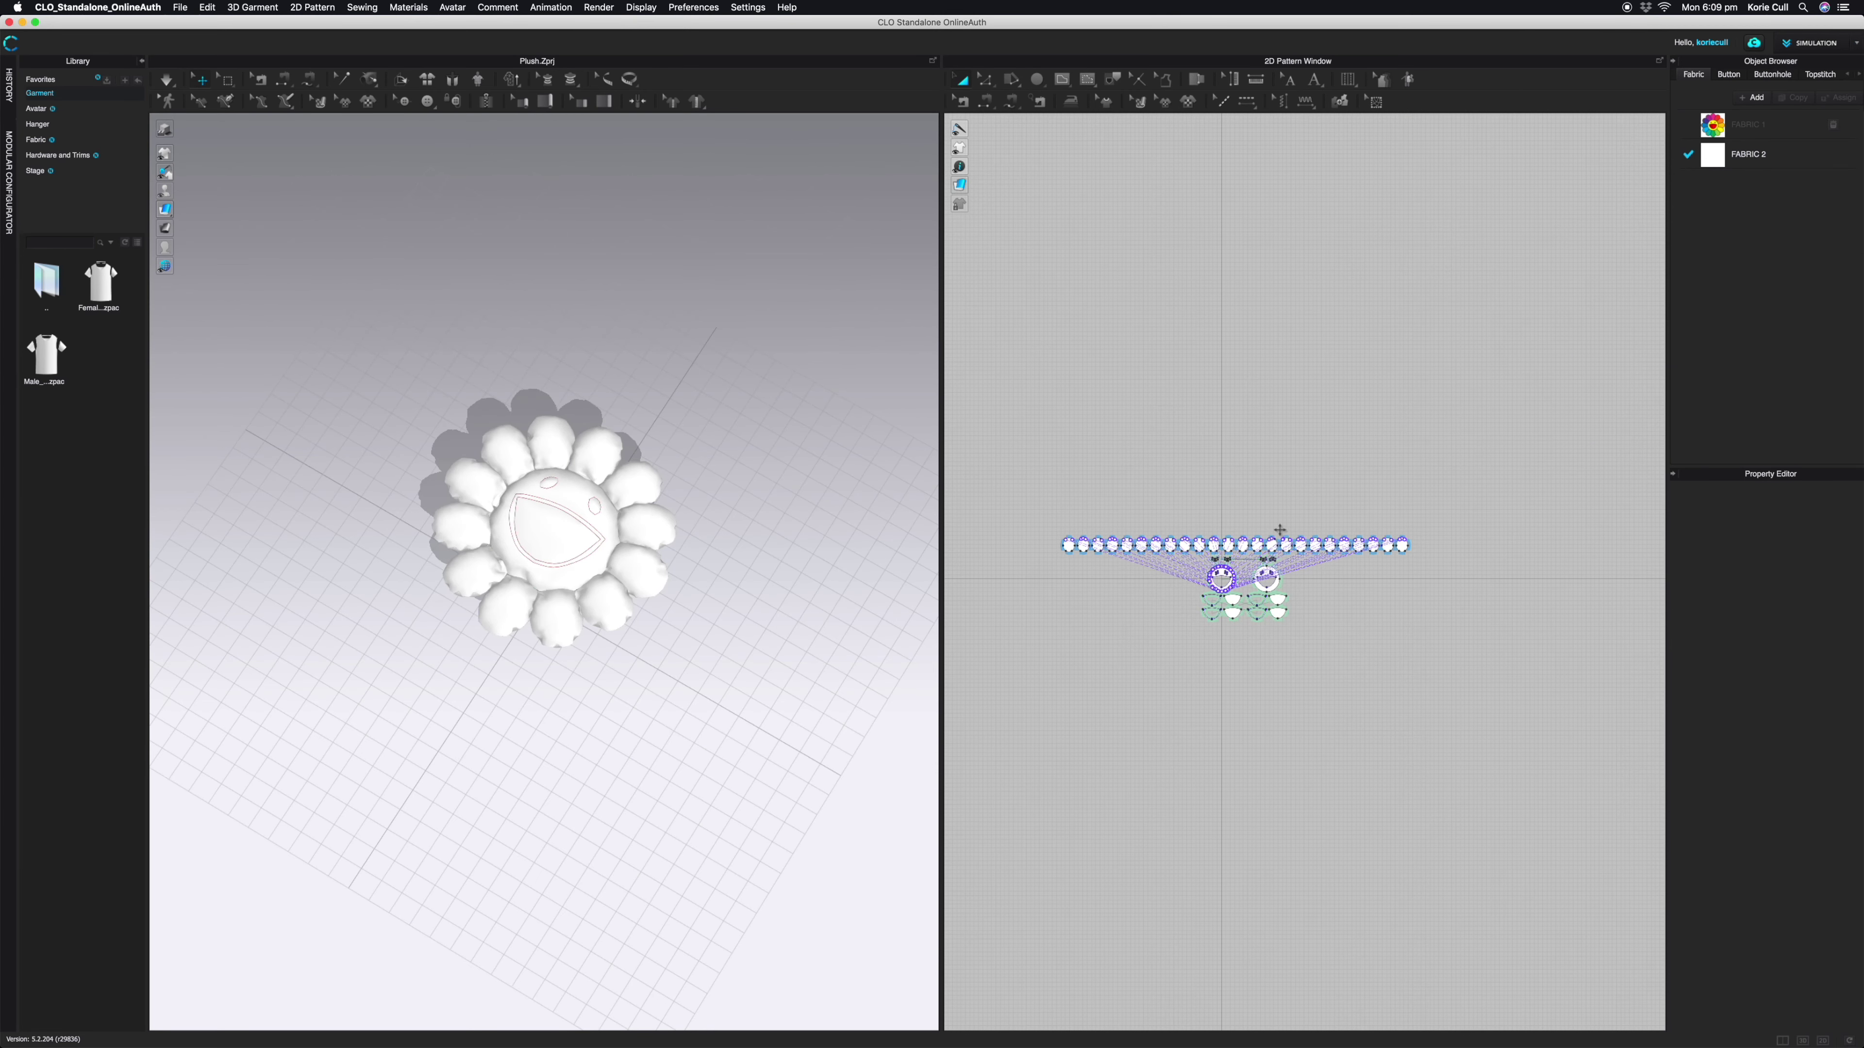
Step: Select all flower patterns and paste a copy placed above the original
drag(1054, 504, 1460, 683)
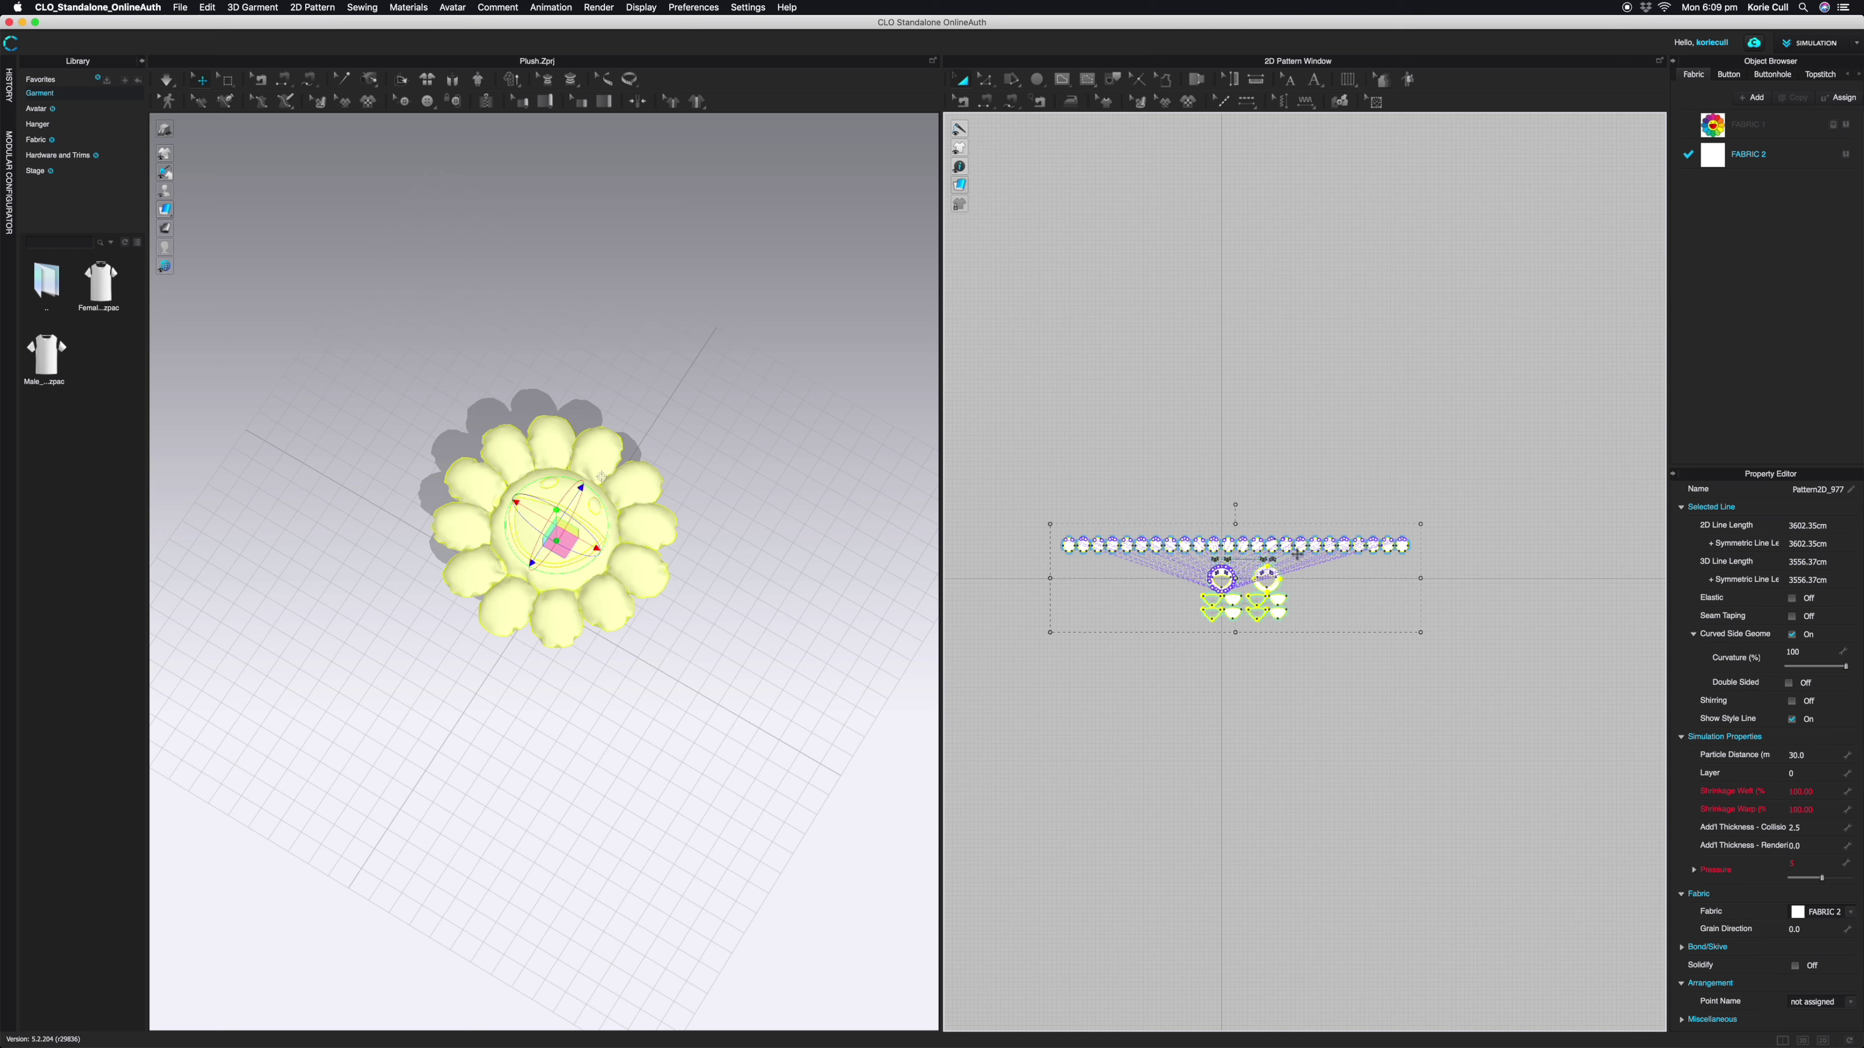
right_click(1227, 547)
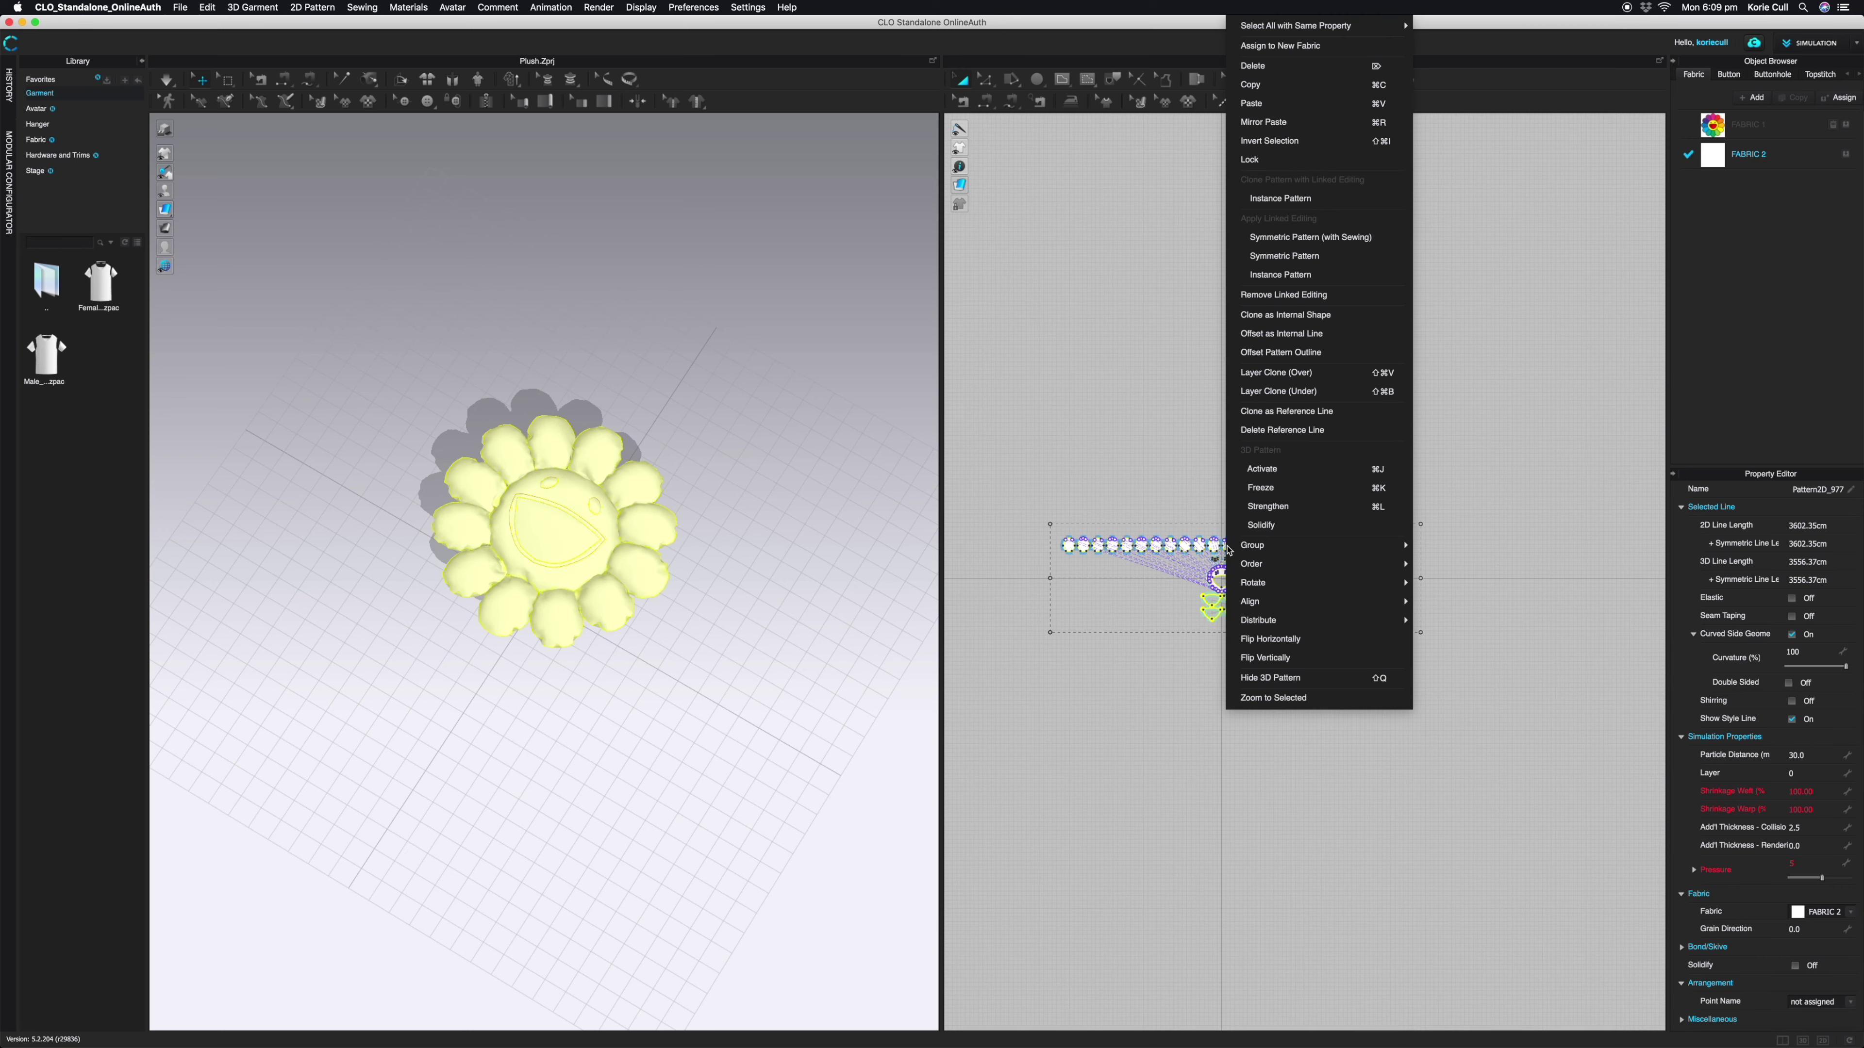
click(1273, 110)
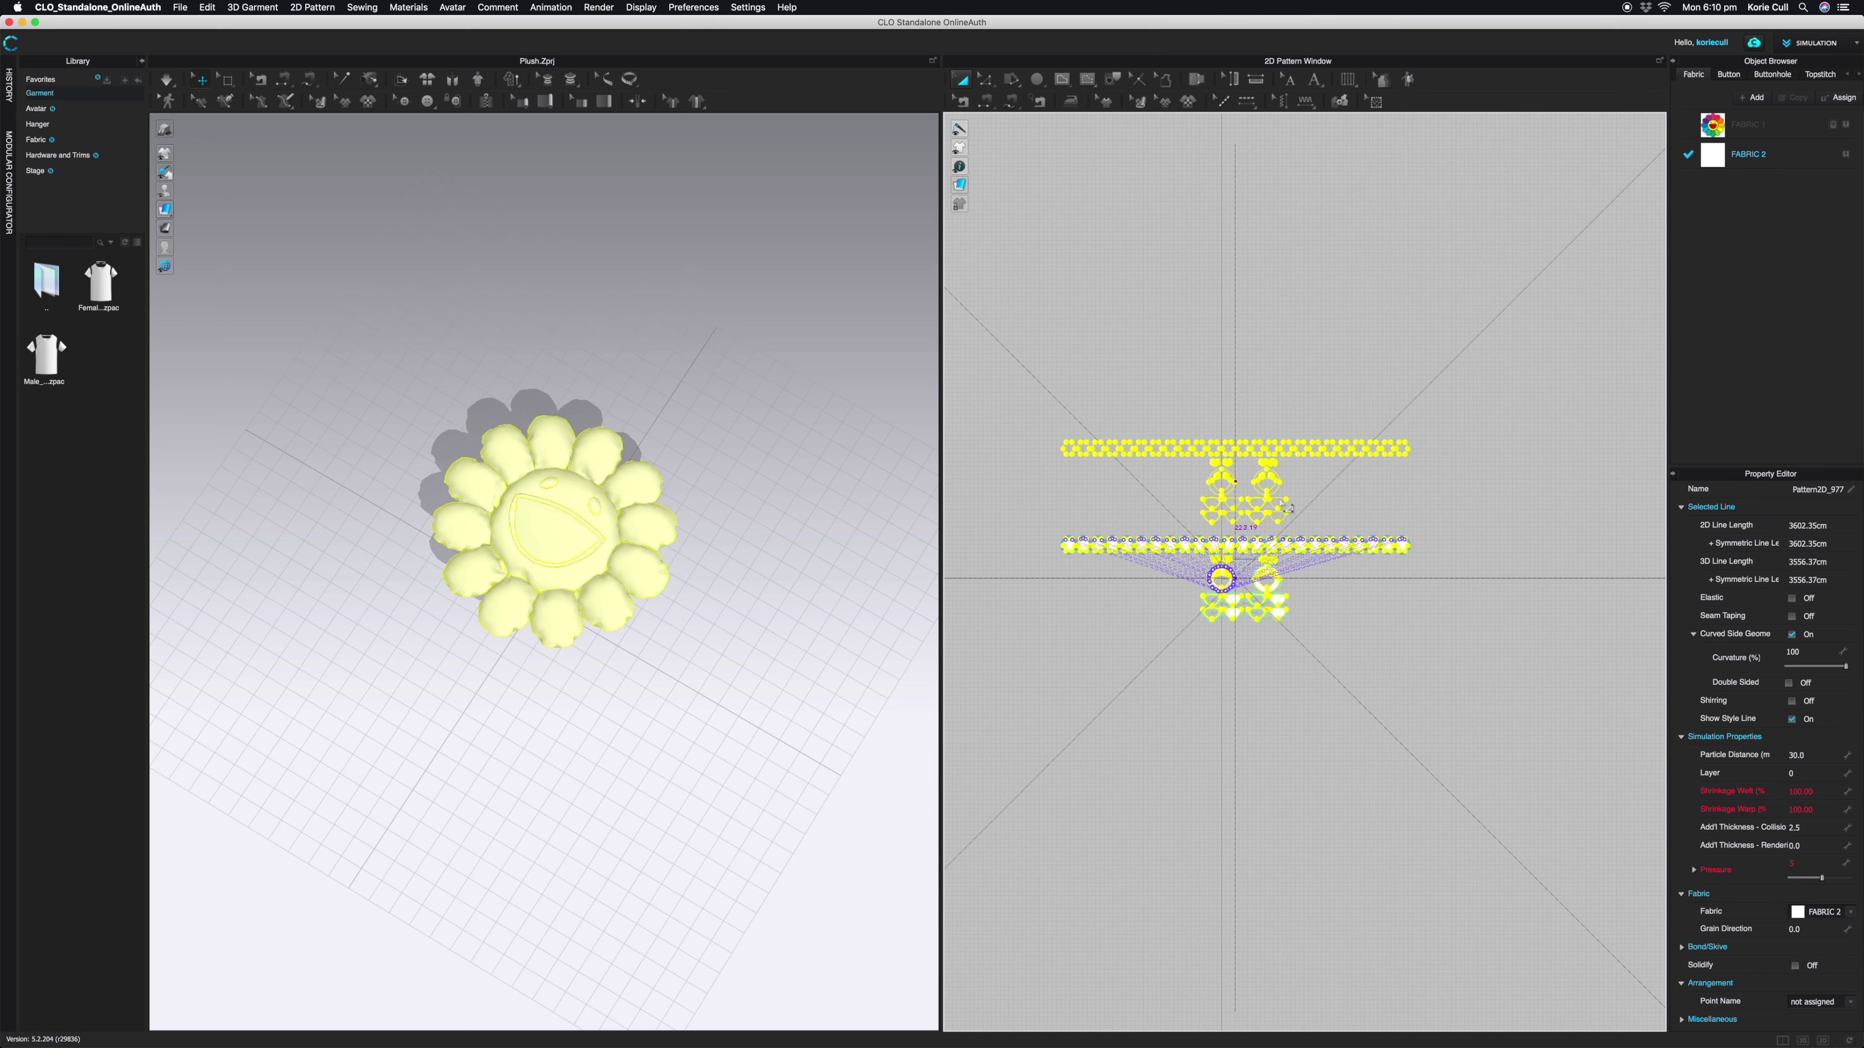
click(1286, 507)
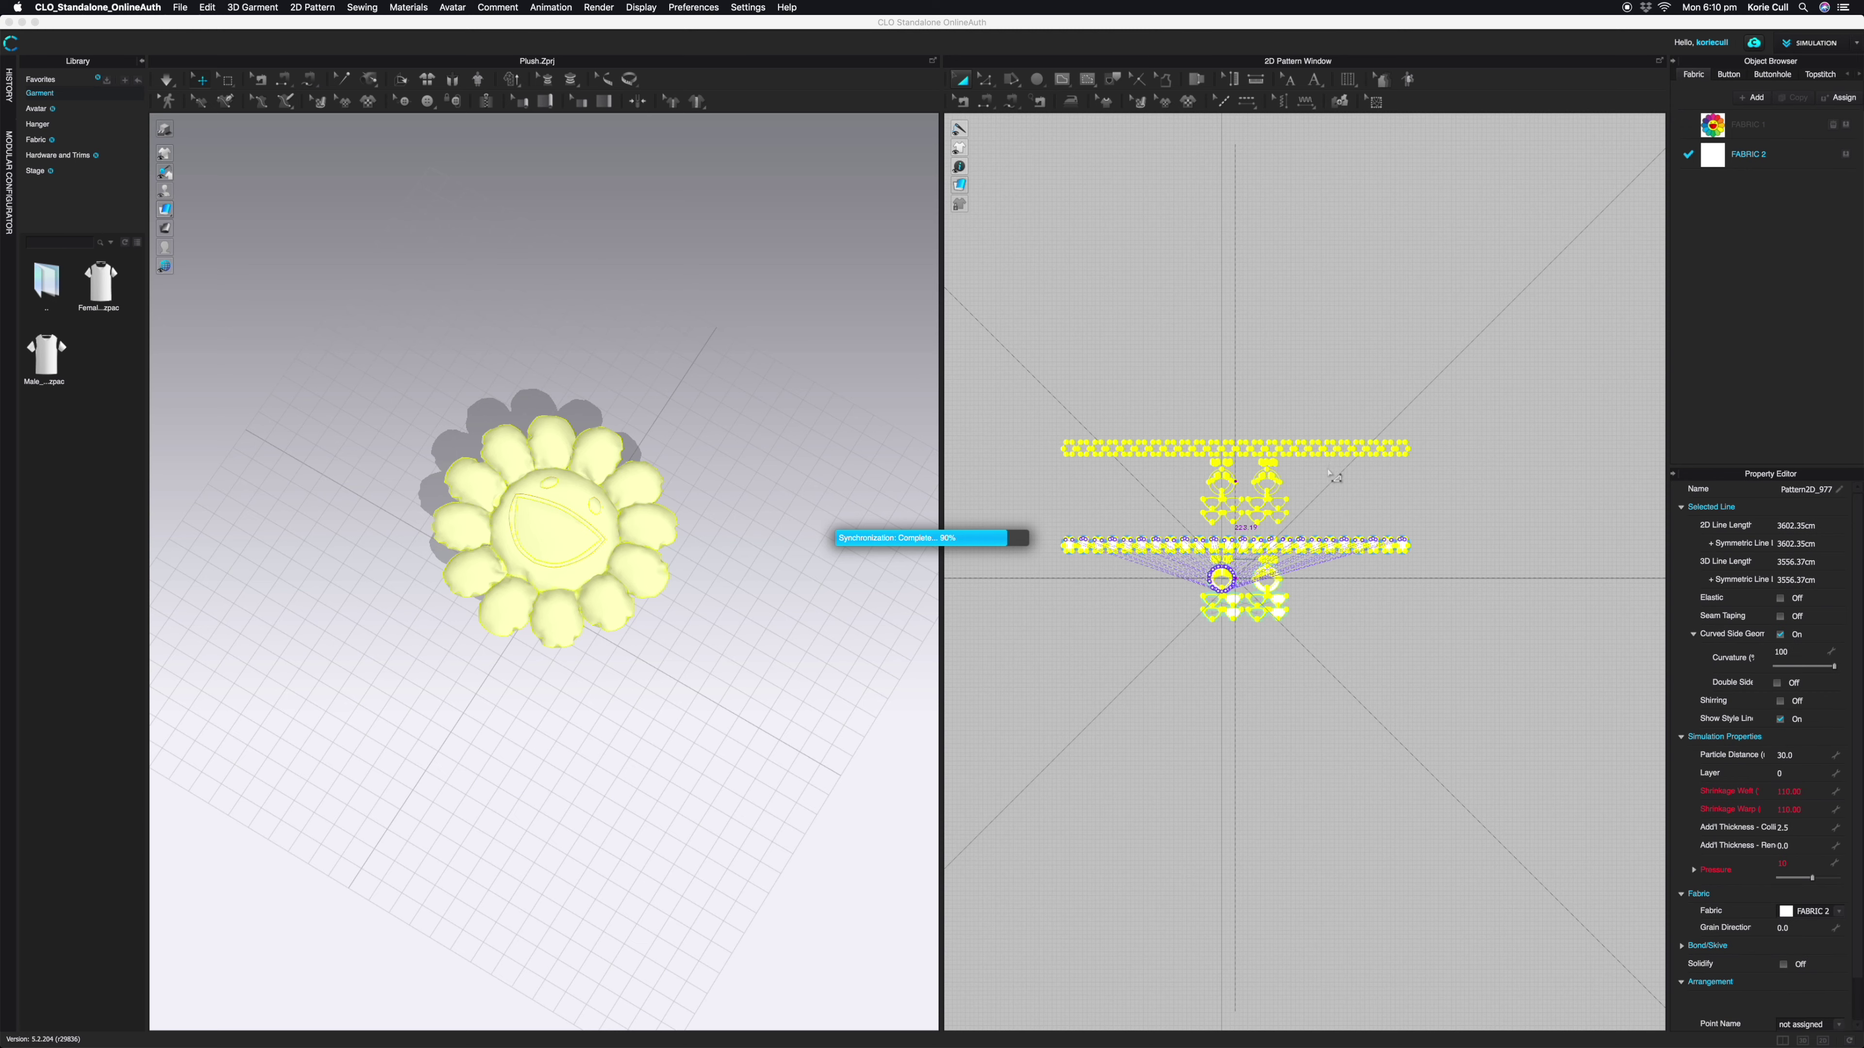
click(1034, 410)
Step: Paste a second copy of the whole flower pattern
key(ctrl+z)
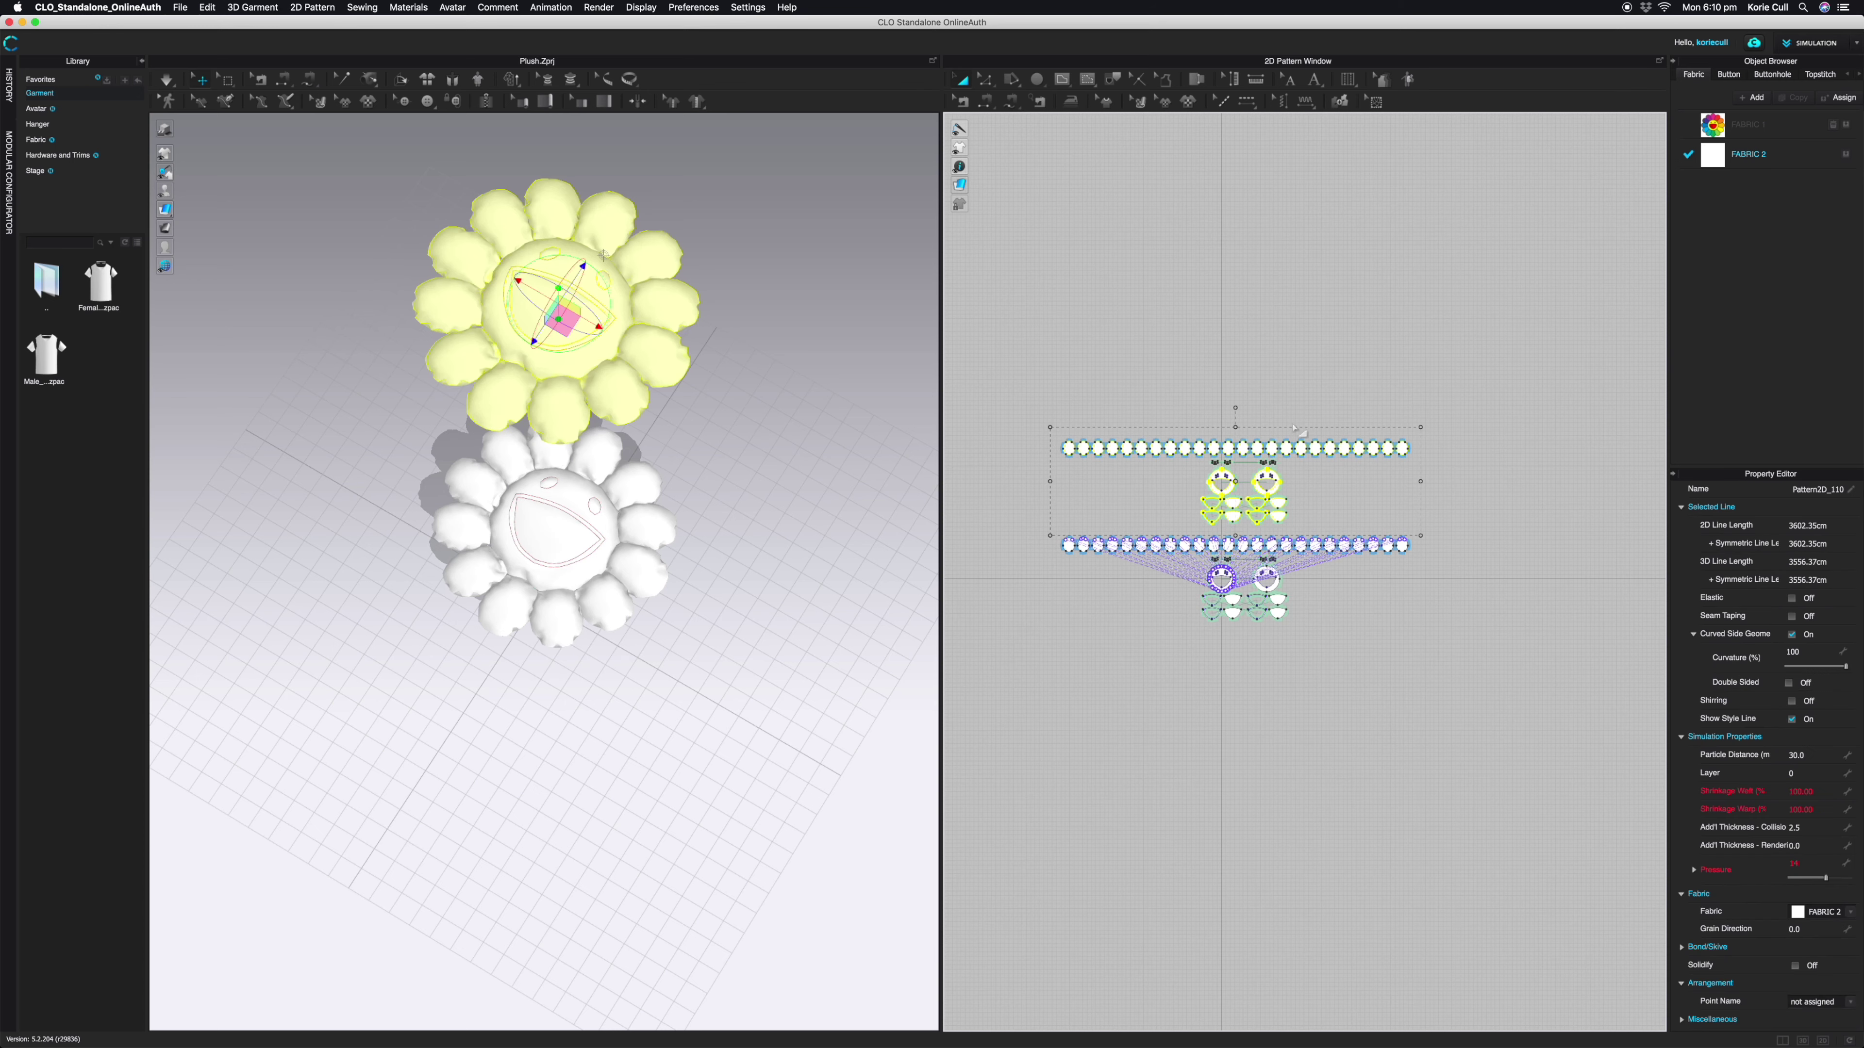
key(ctrl+shift+z)
key(ctrl+v)
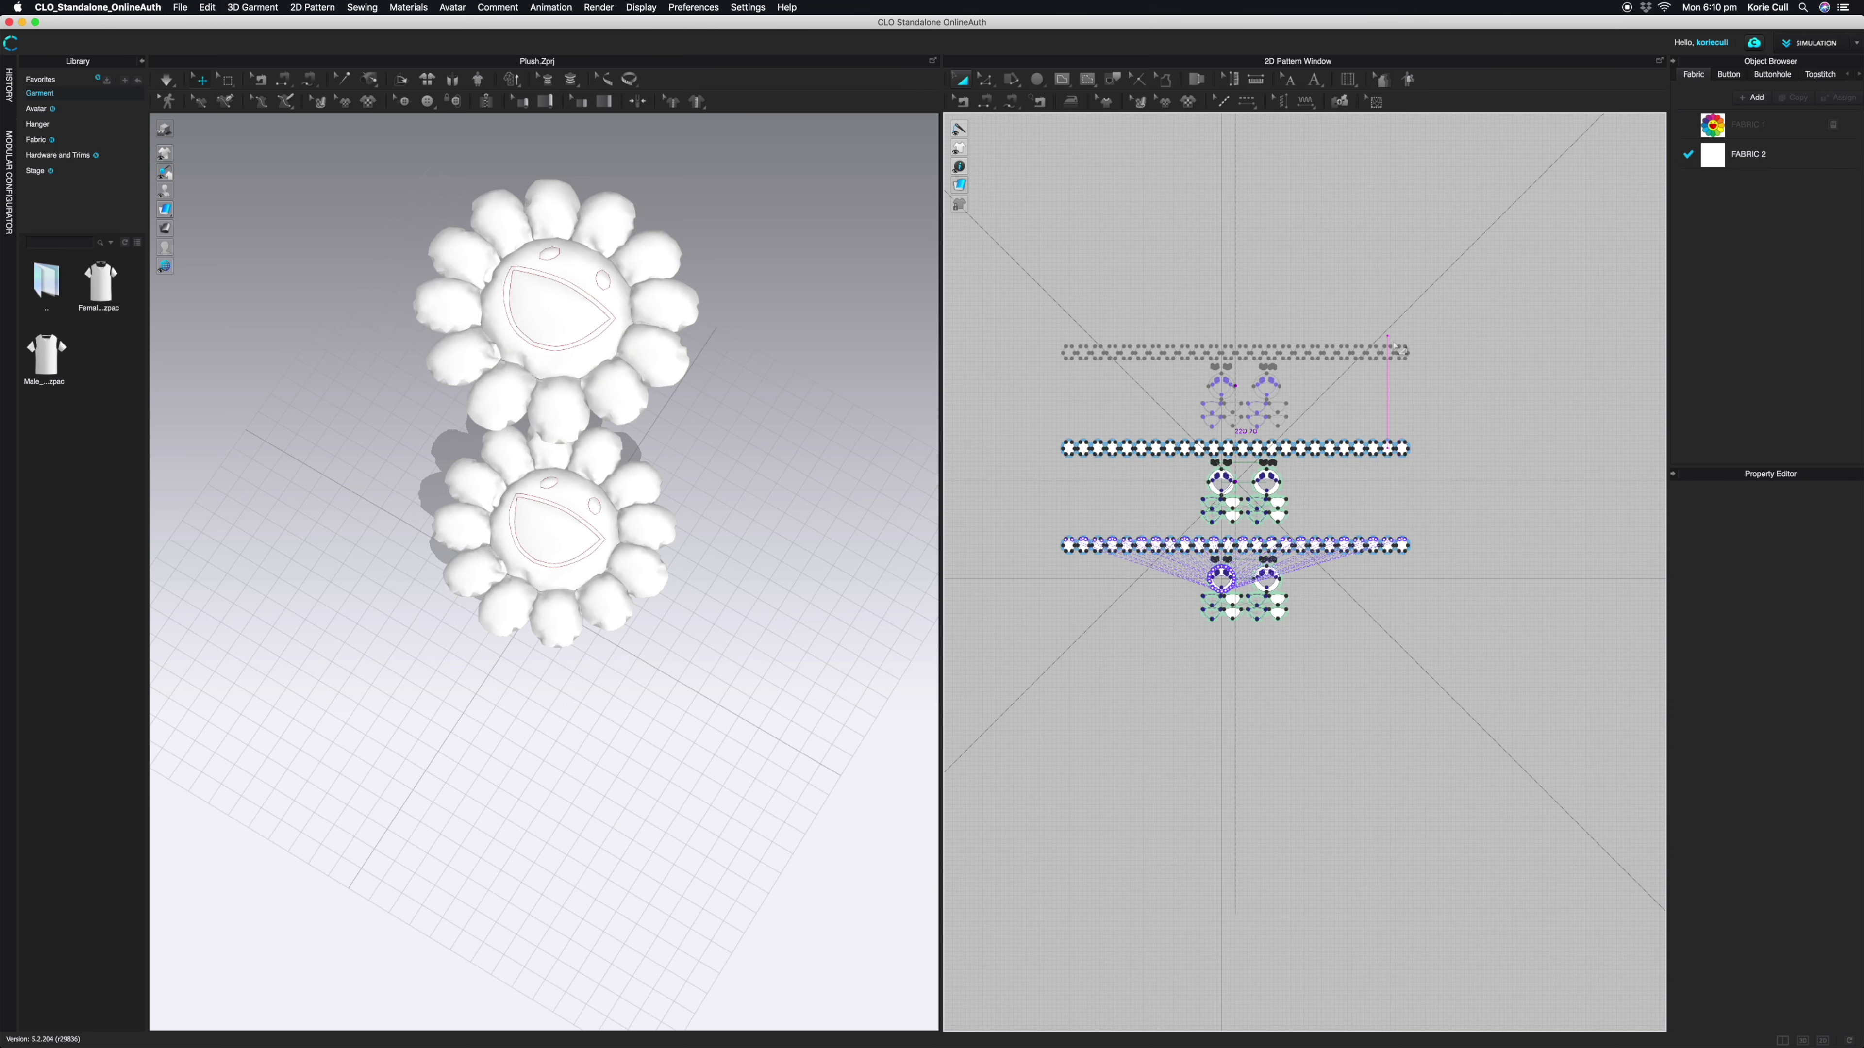
Step: Place the third flower copy and shift the middle flower's pieces to the right
click(727, 519)
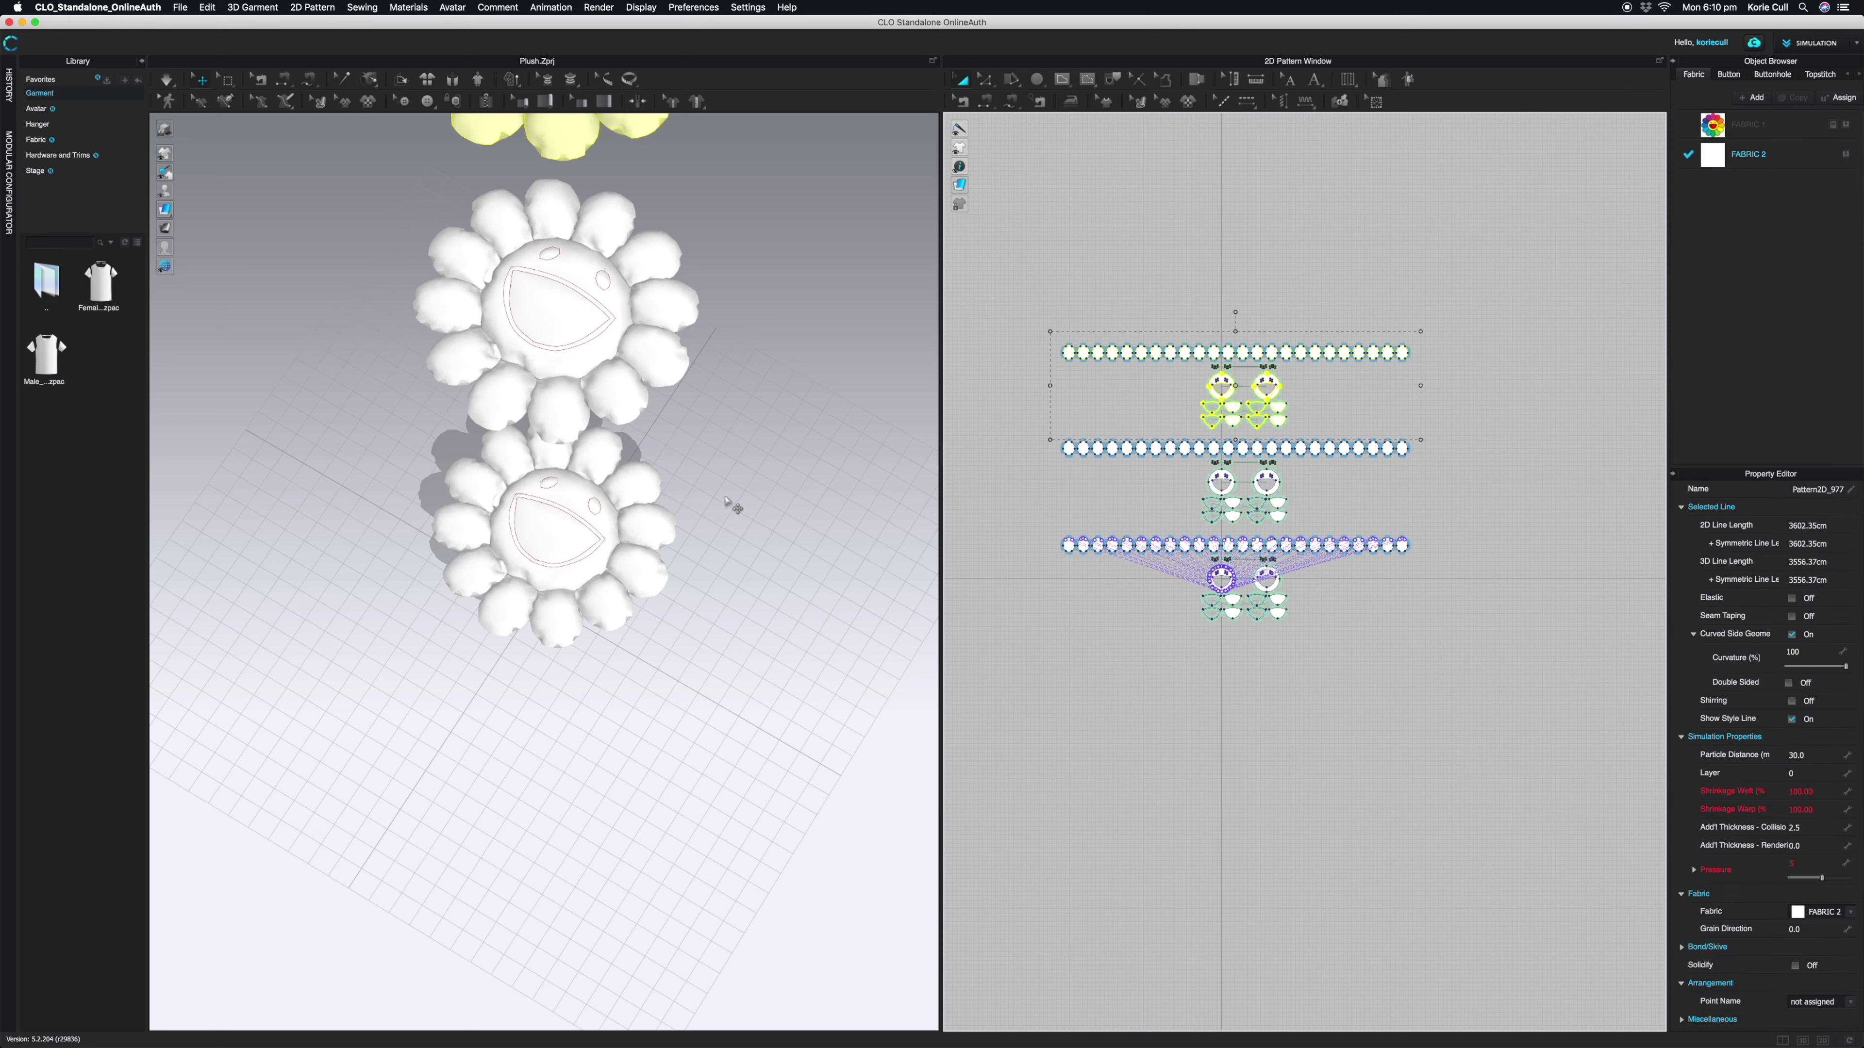
click(1035, 430)
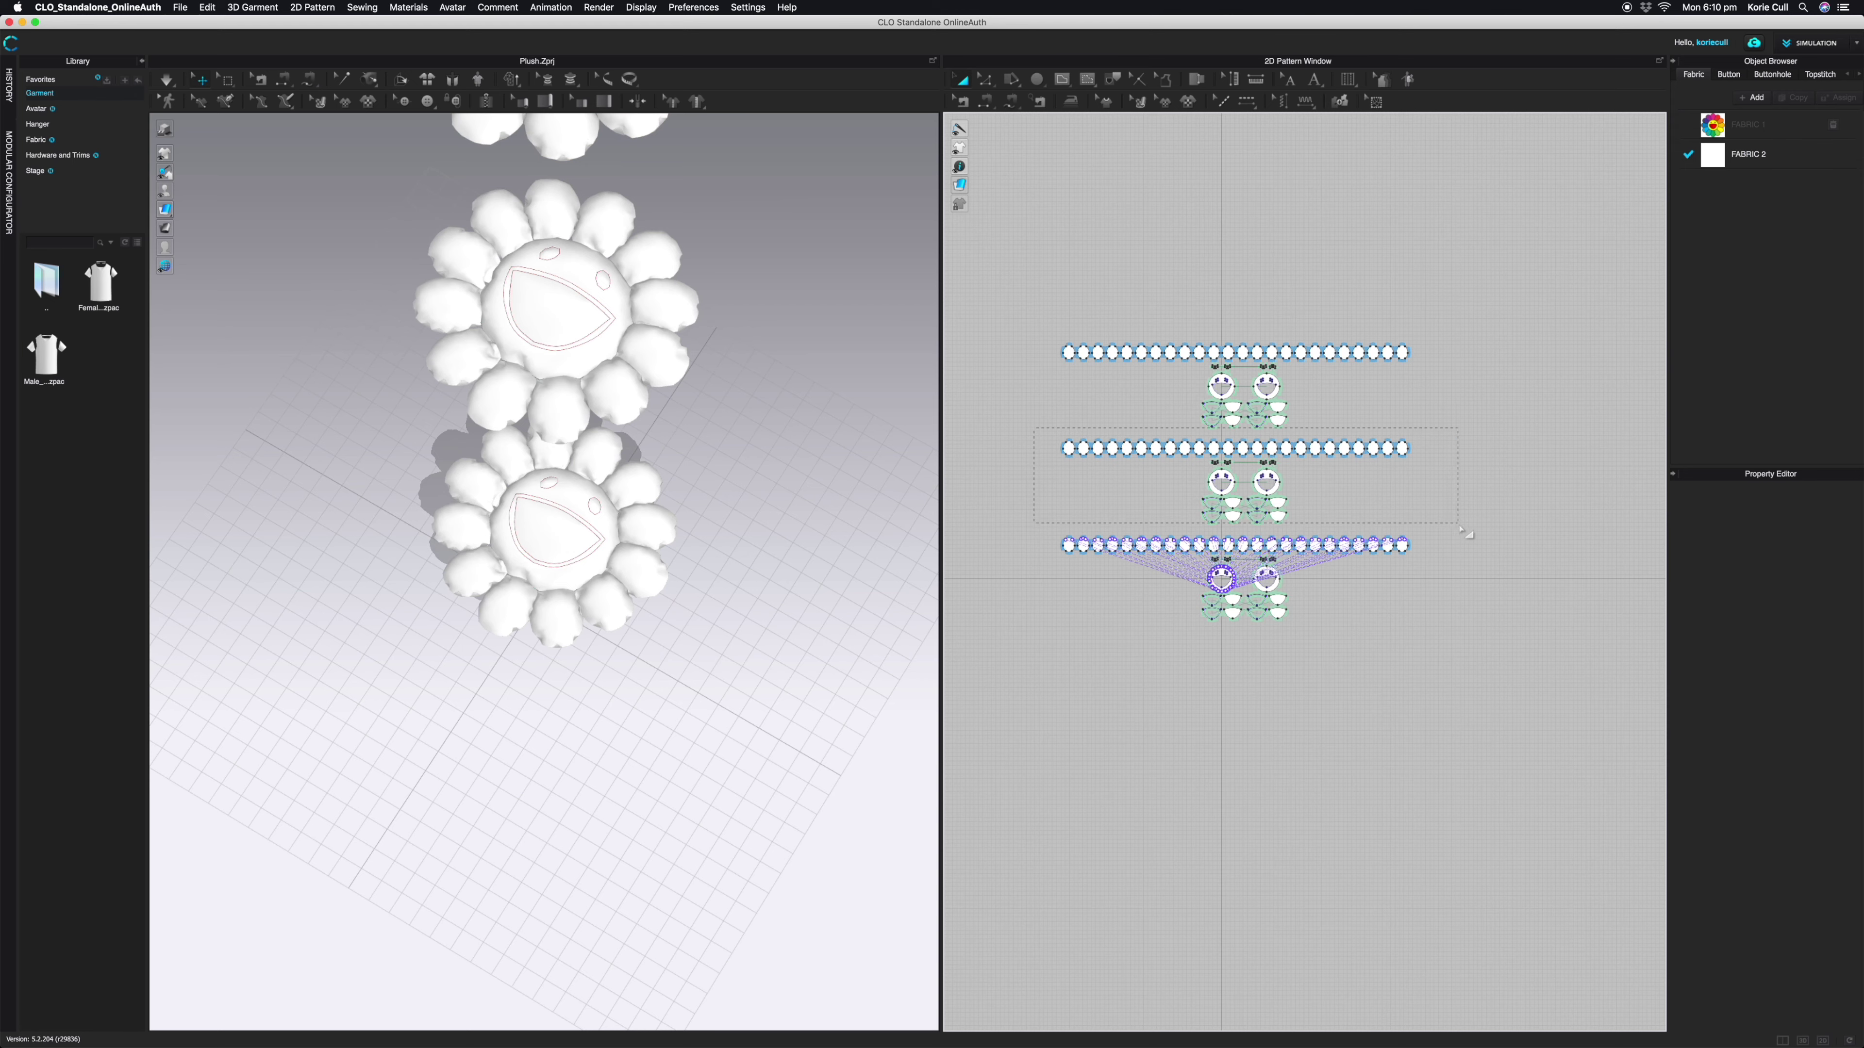
drag(1464, 533, 1460, 530)
drag(1377, 477, 1288, 514)
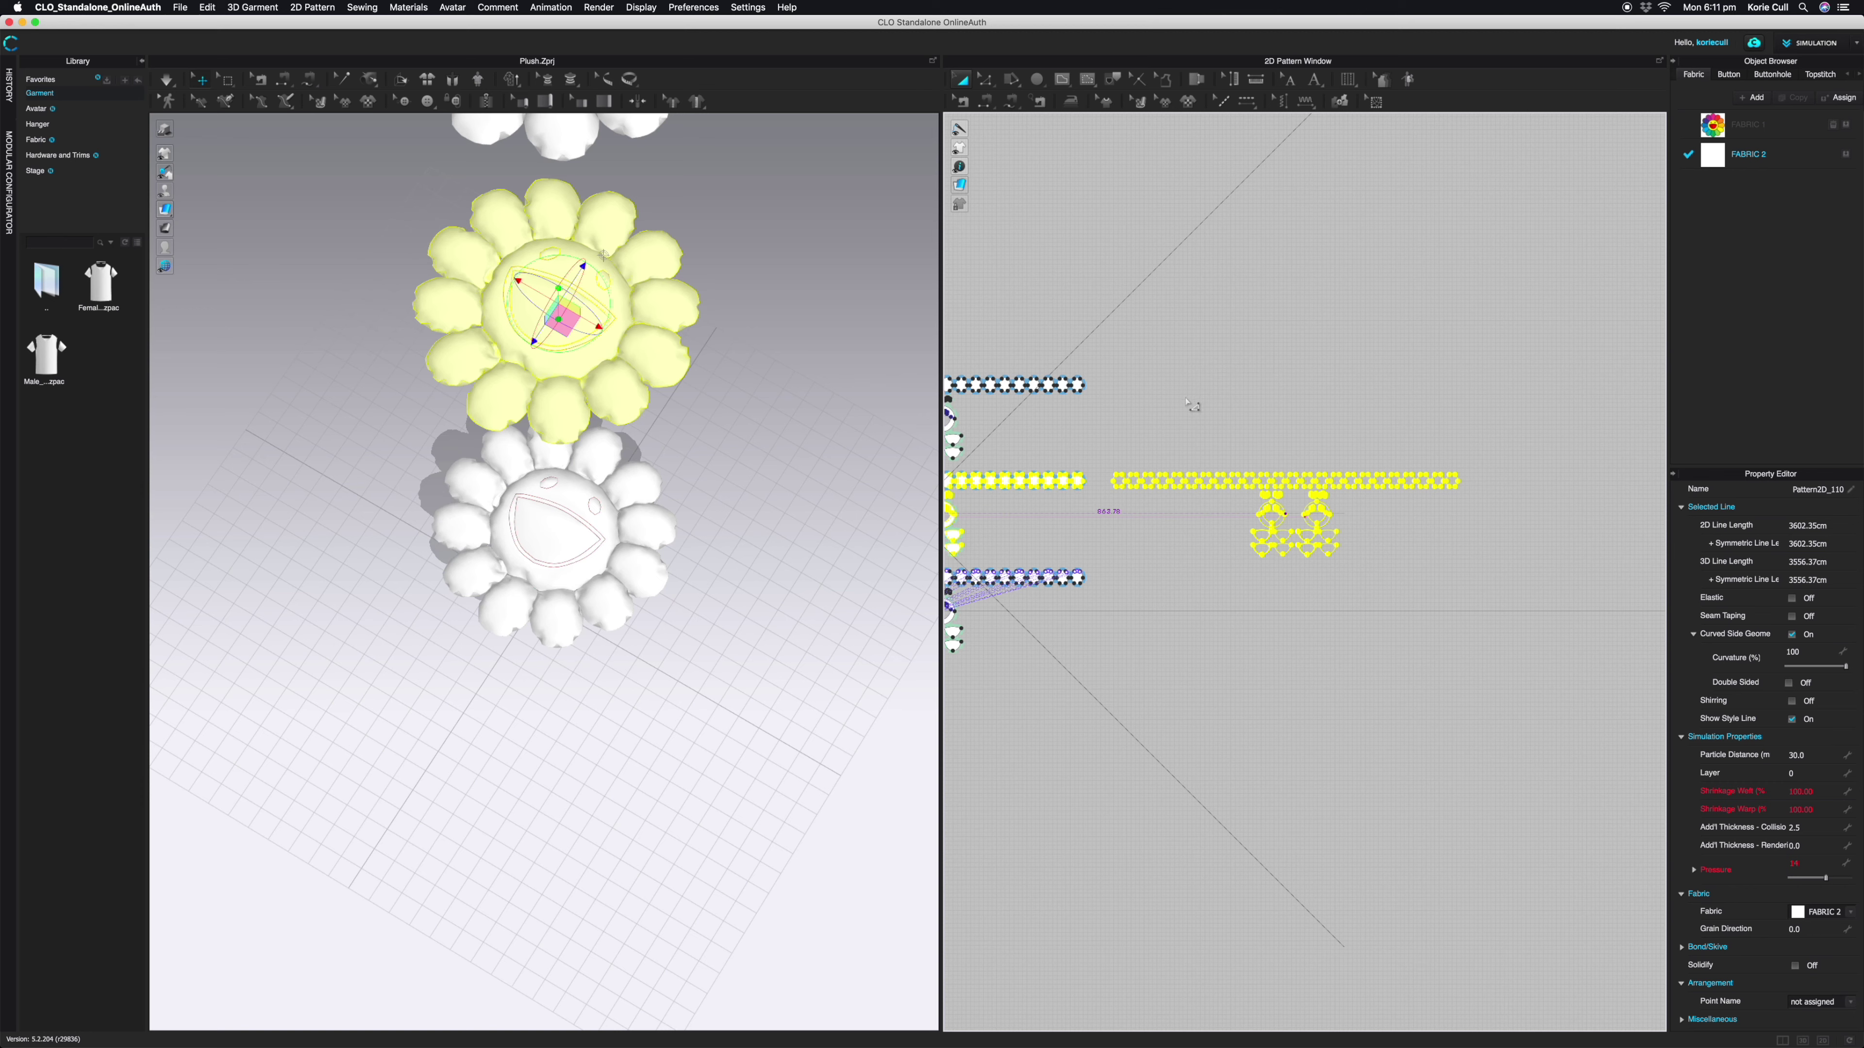
Step: Lower the top flower down onto the middle flower
scroll(740, 467, down, 3)
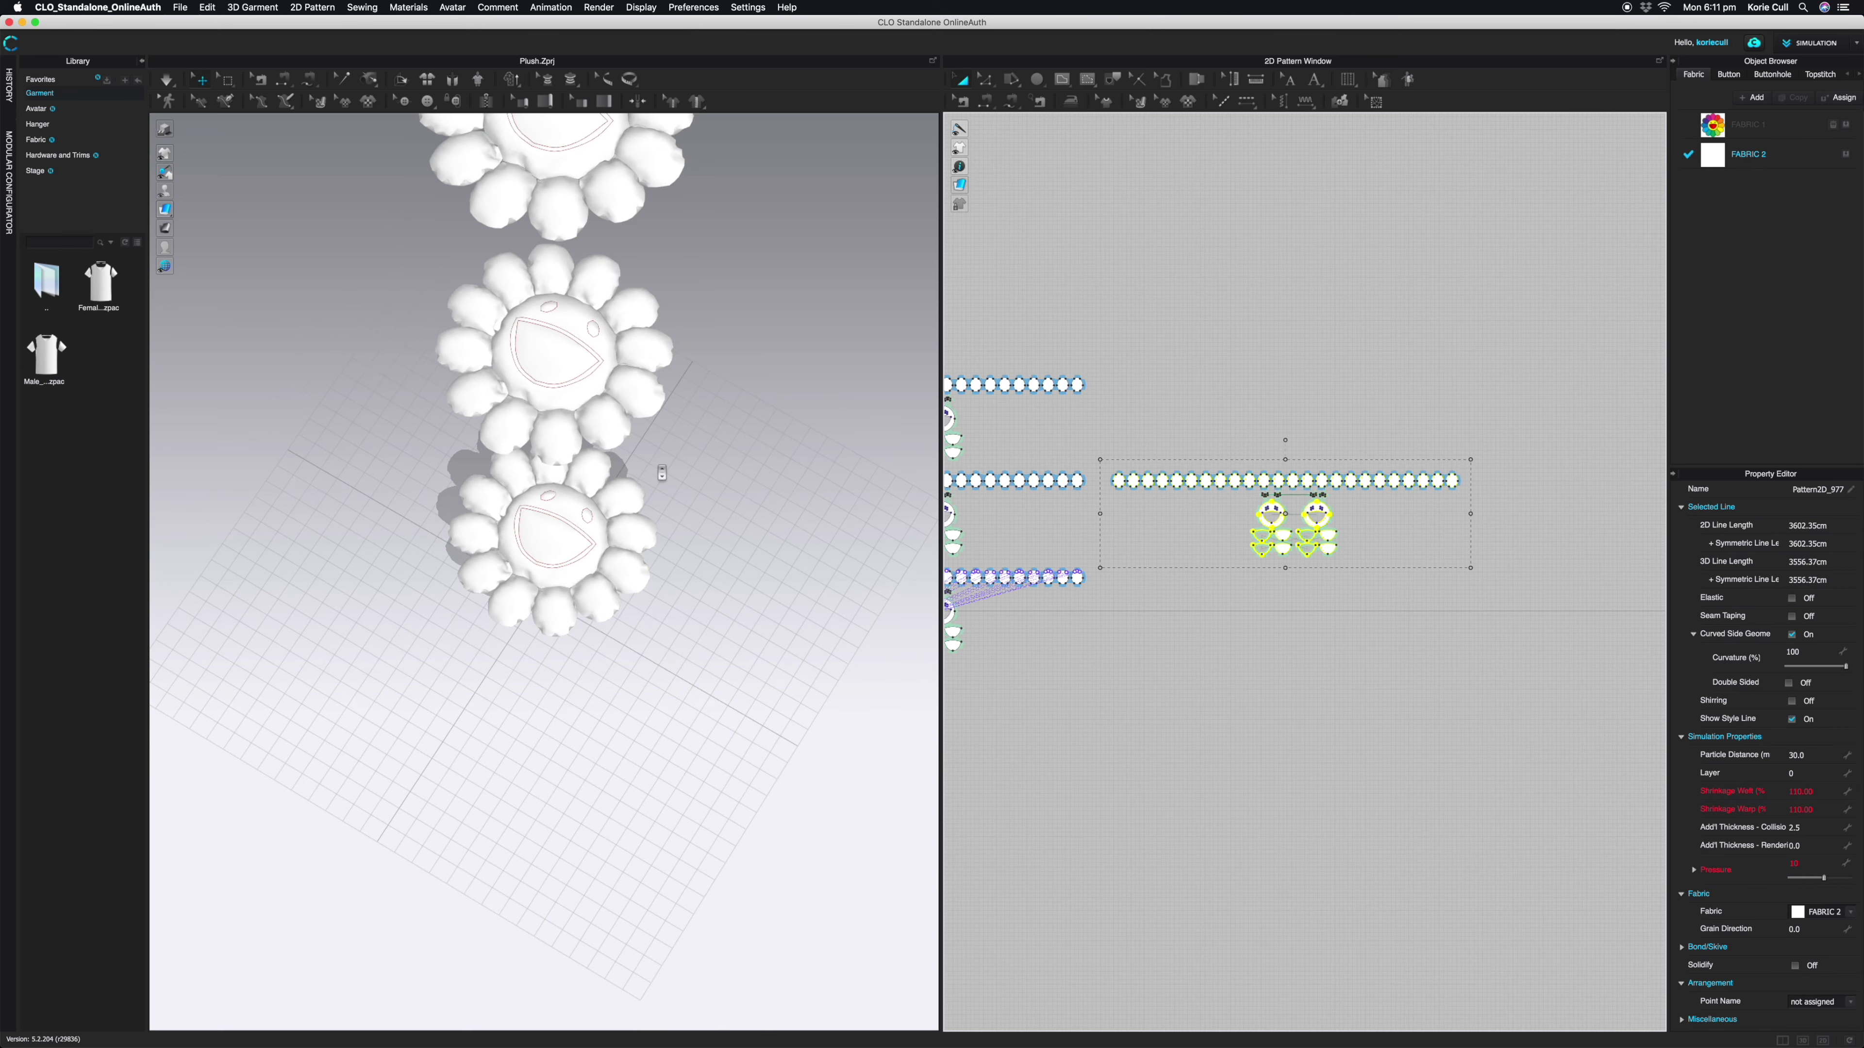
scroll(740, 467, down, 3)
right_drag(740, 466, 760, 417)
scroll(750, 414, down, 3)
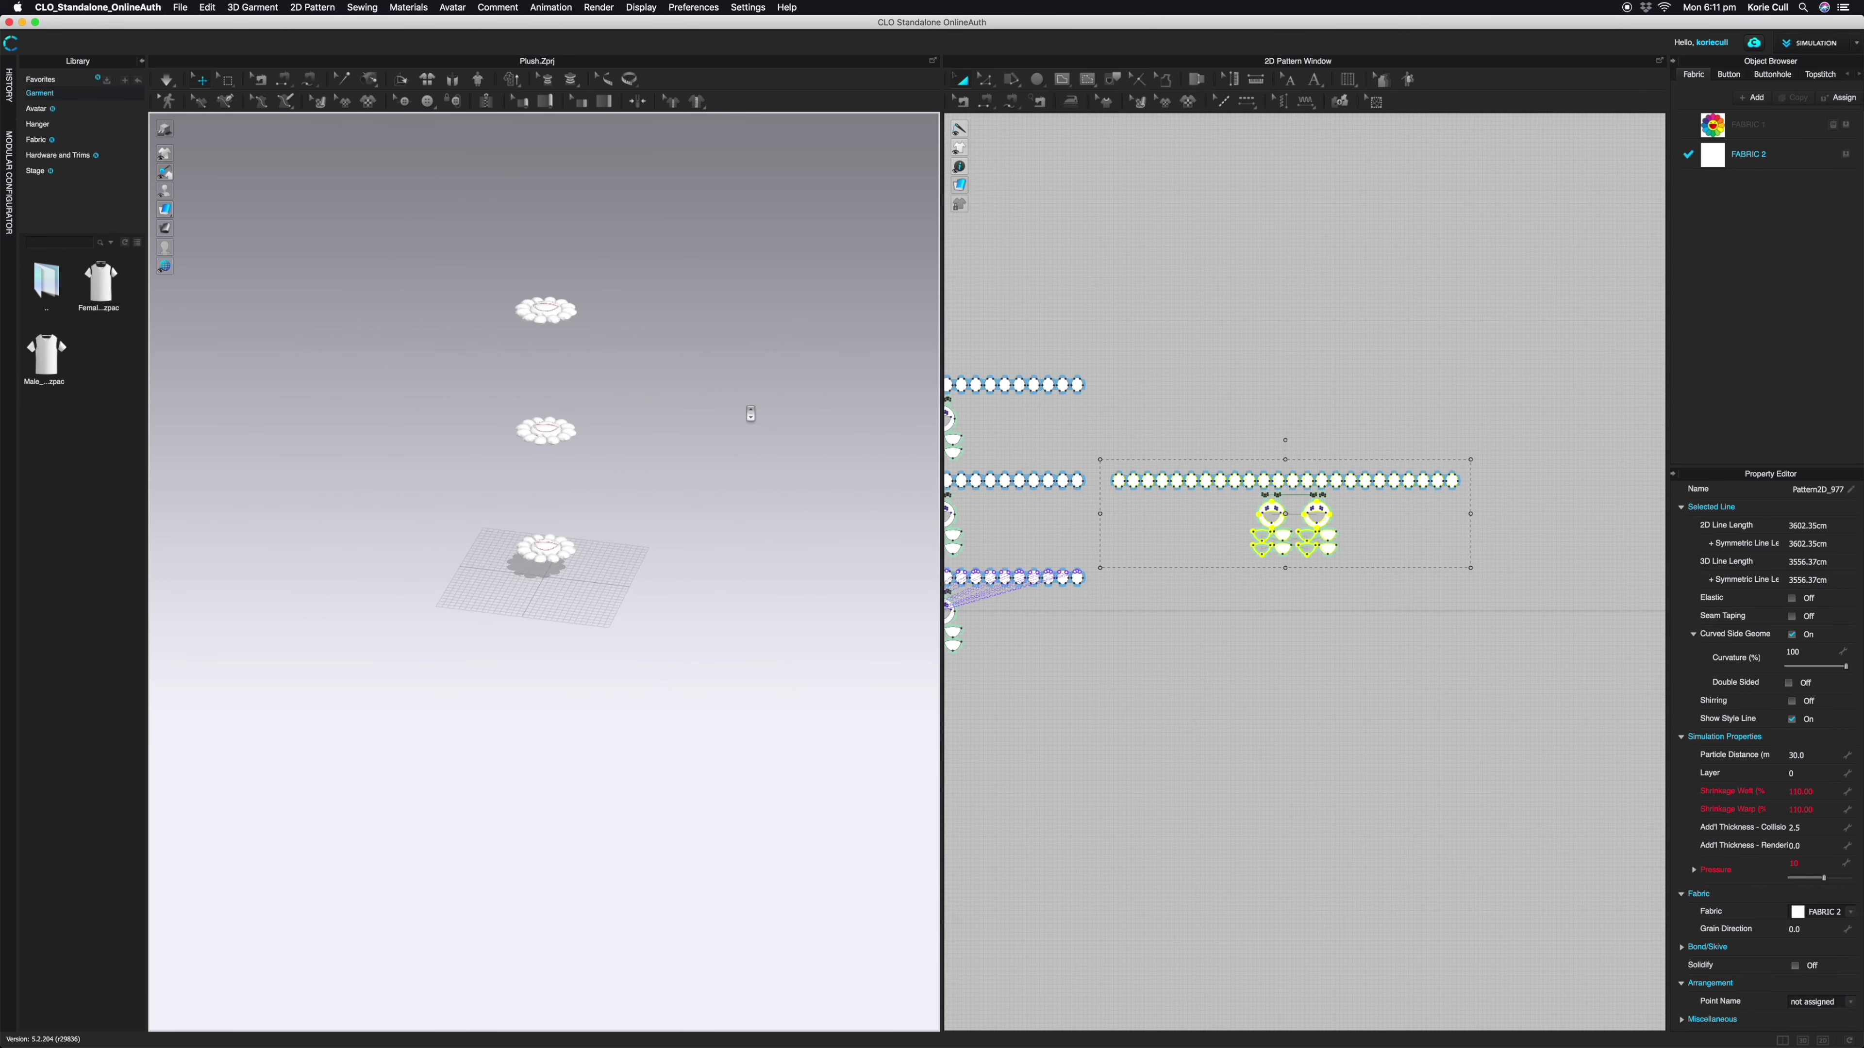
right_drag(1113, 403, 1391, 392)
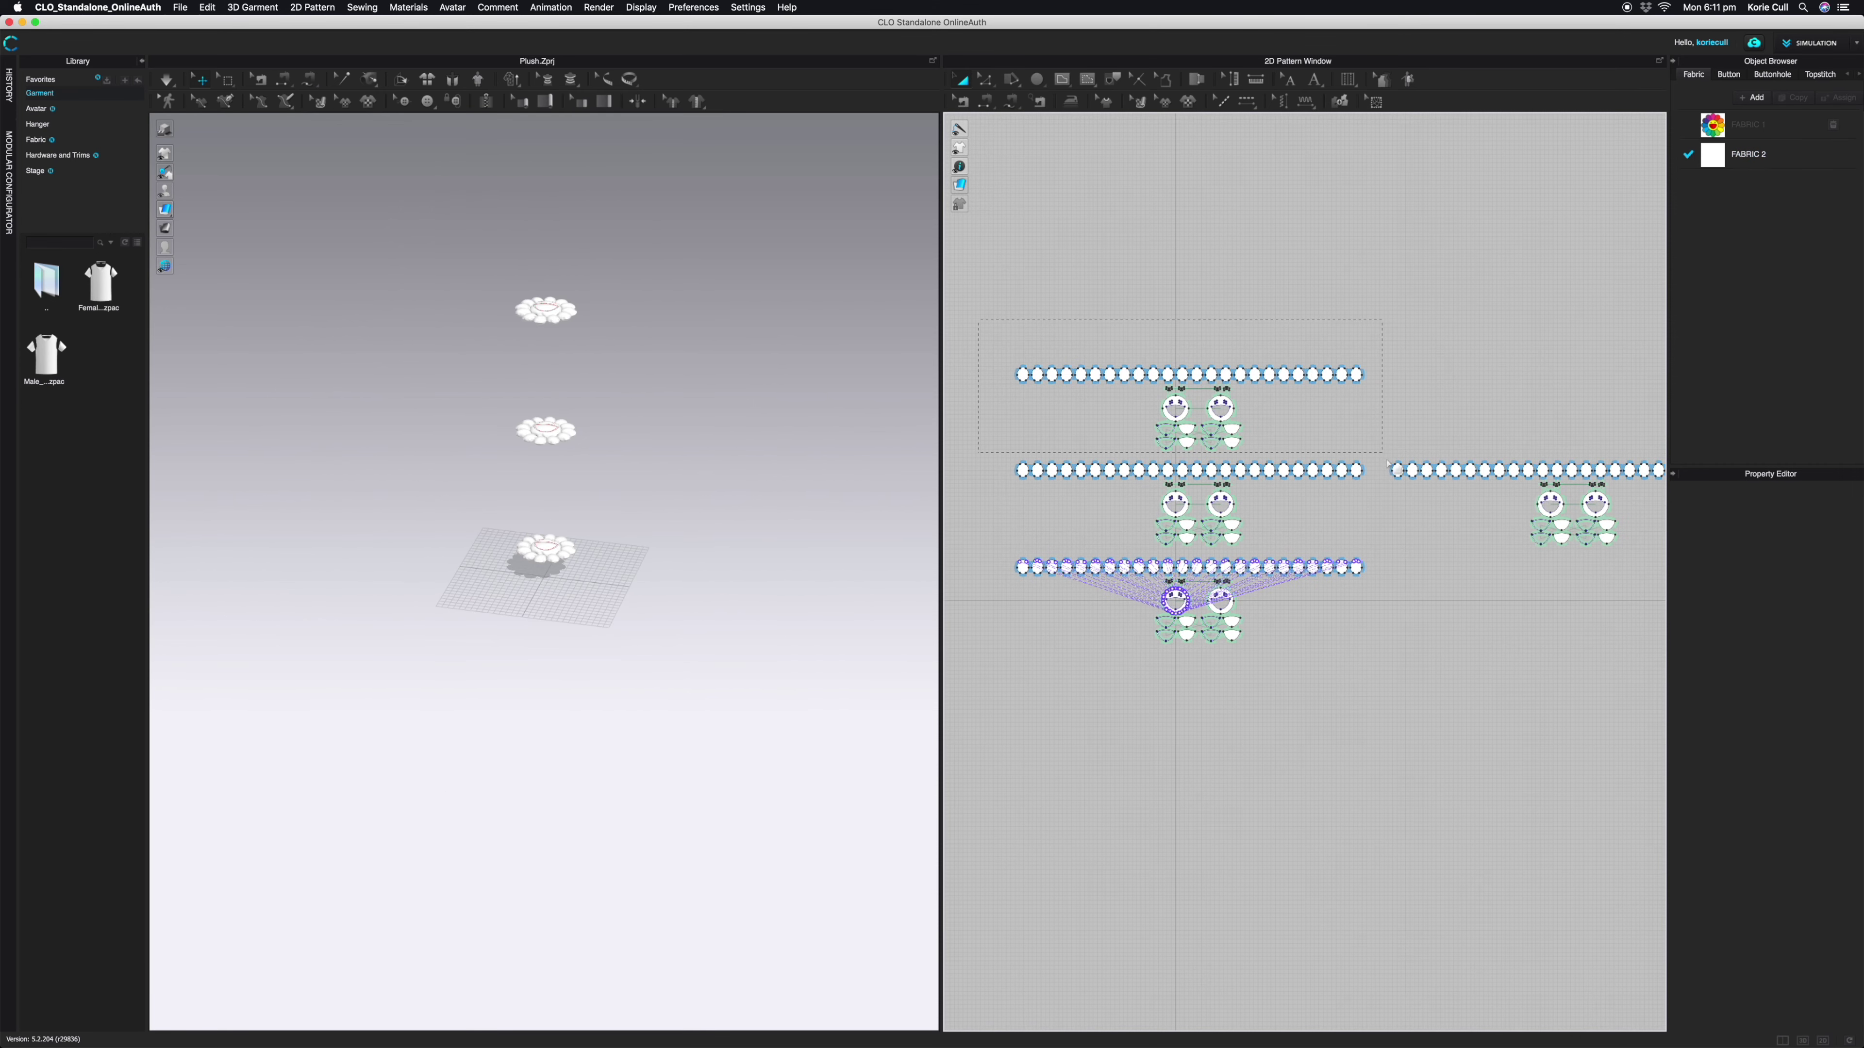
click(549, 307)
mouse_move(556, 274)
mouse_down()
mouse_move(587, 409)
mouse_move(560, 401)
mouse_up()
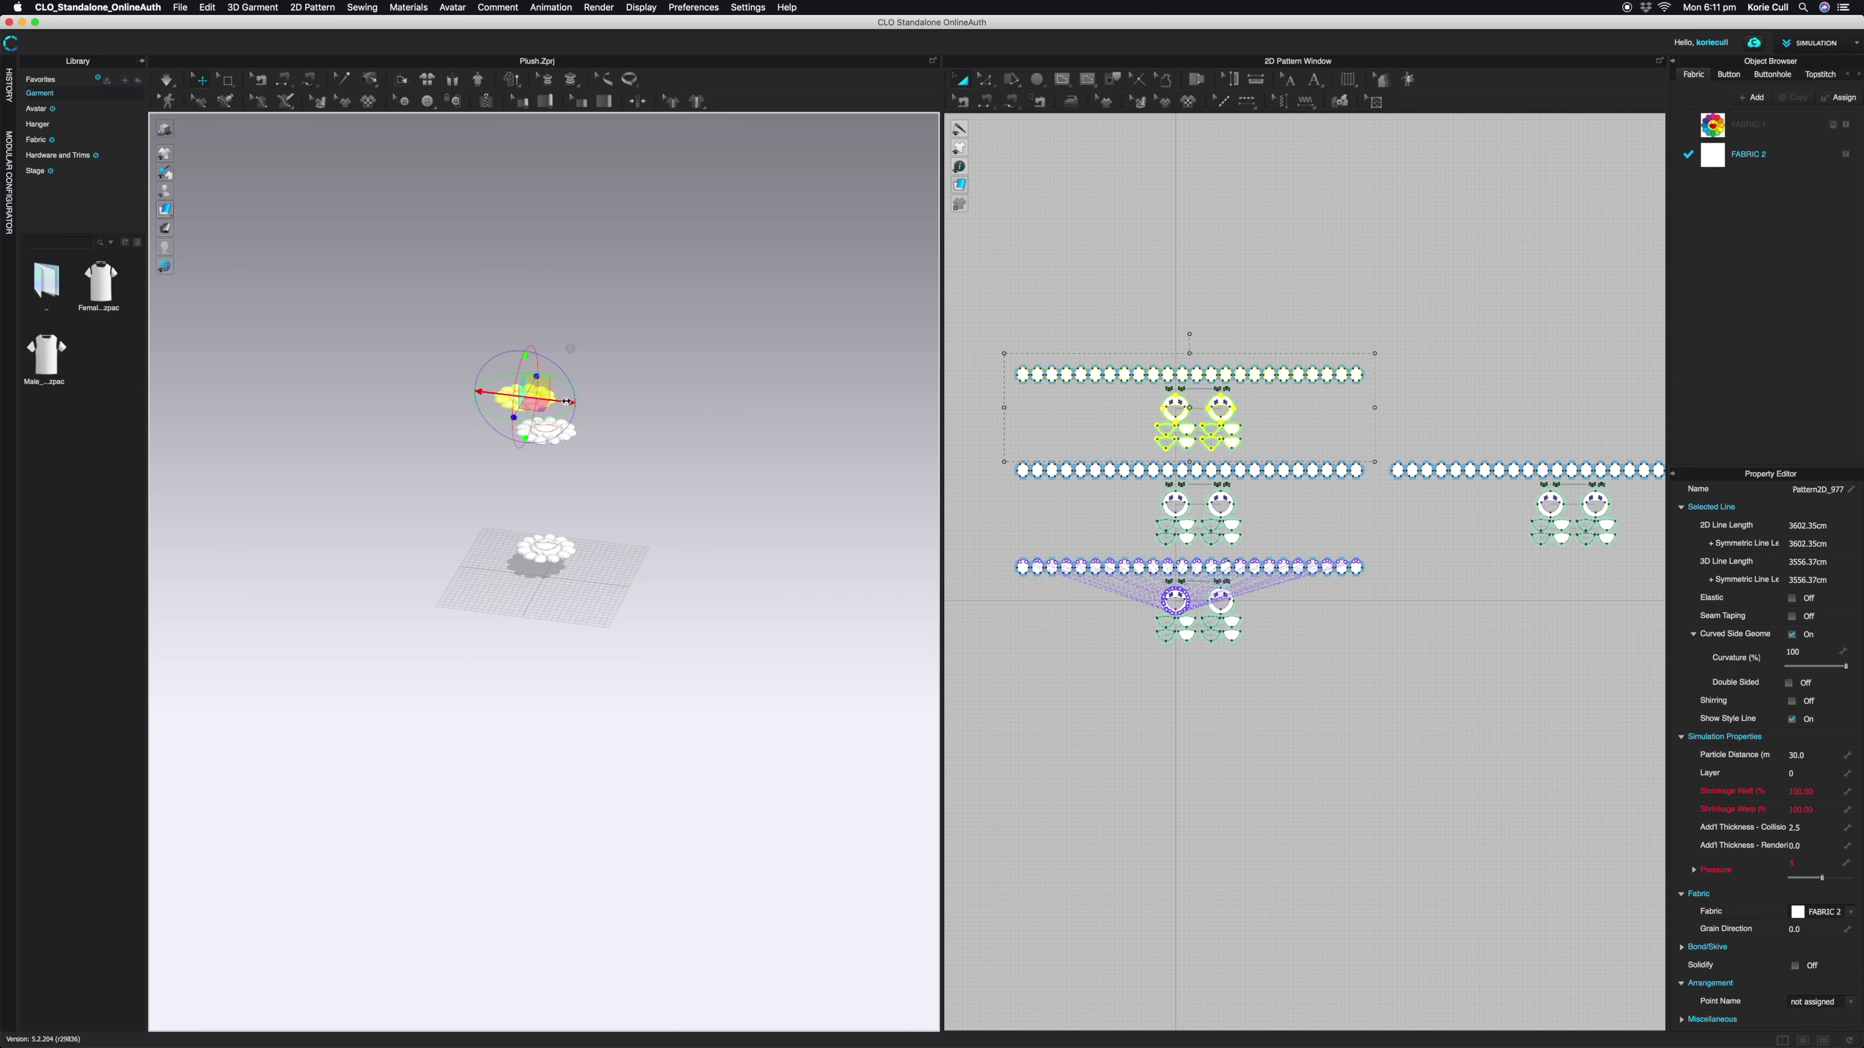
click(992, 335)
Step: Move the top two flowers down together and check the stack from side and front
drag(1376, 558, 1374, 557)
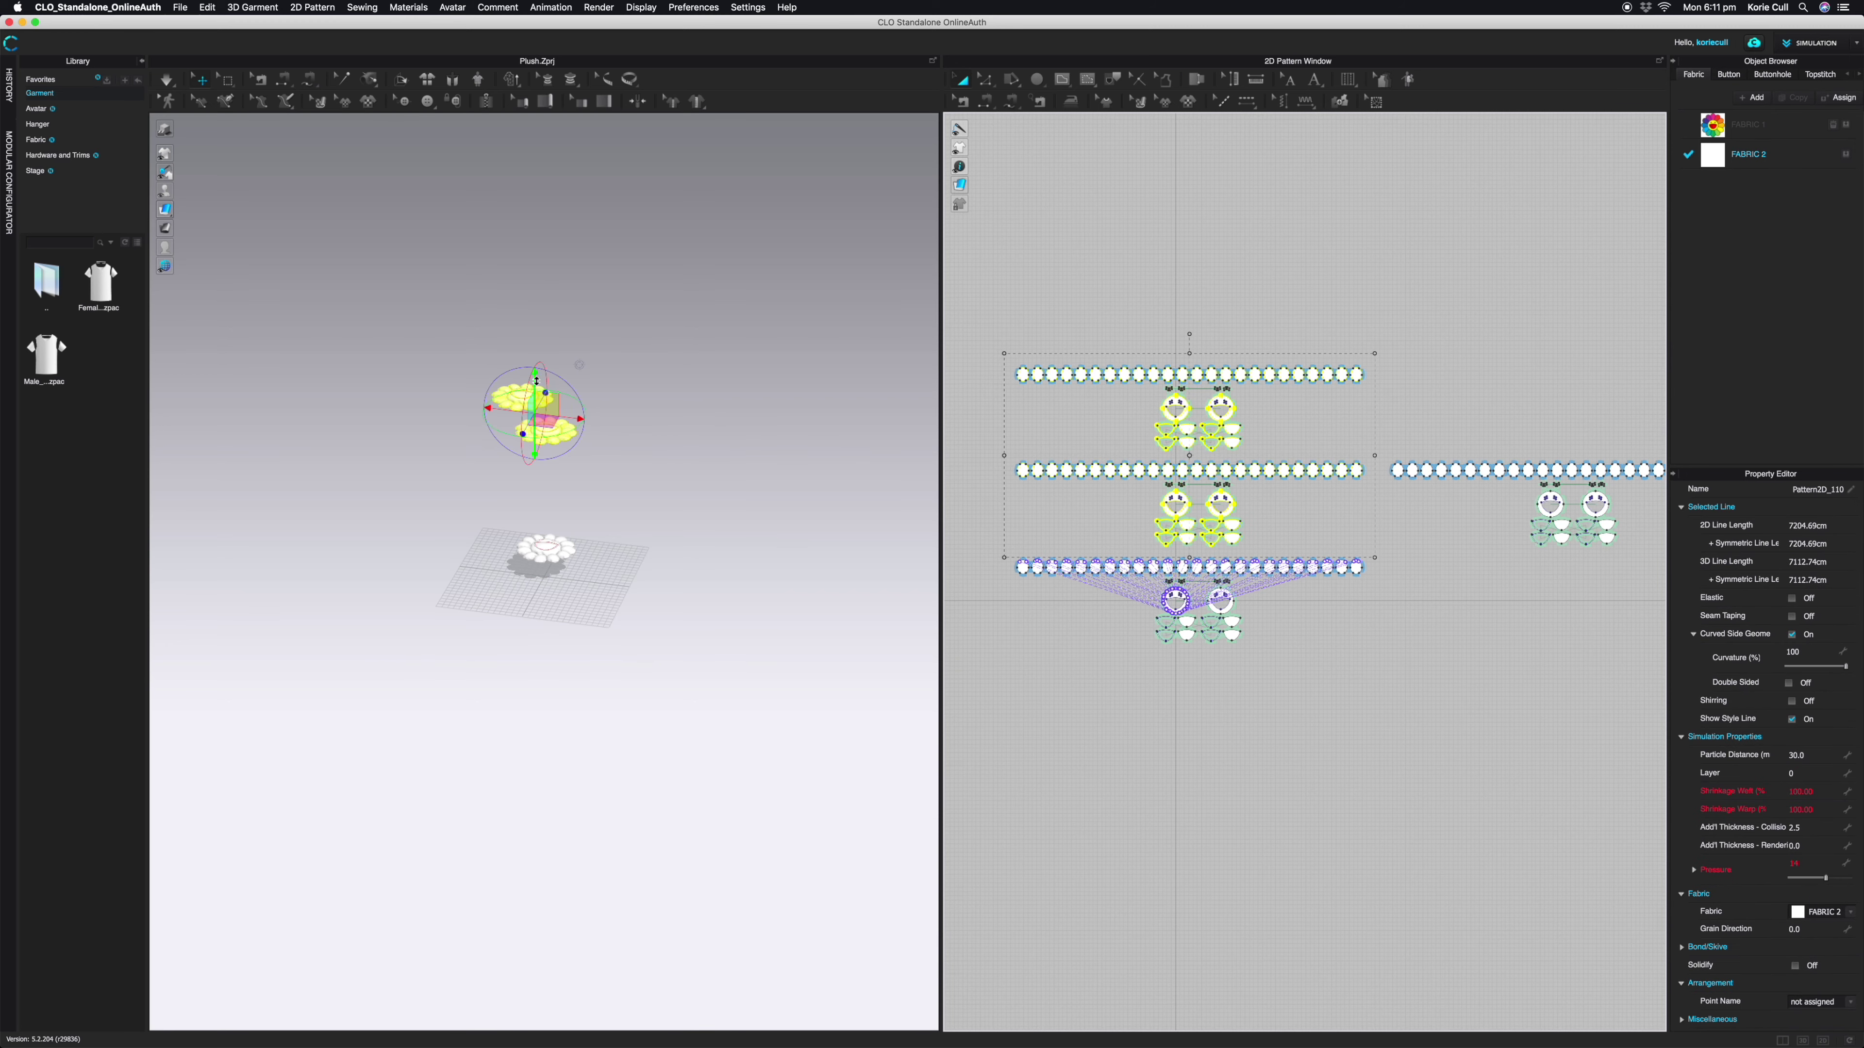
drag(542, 379, 542, 467)
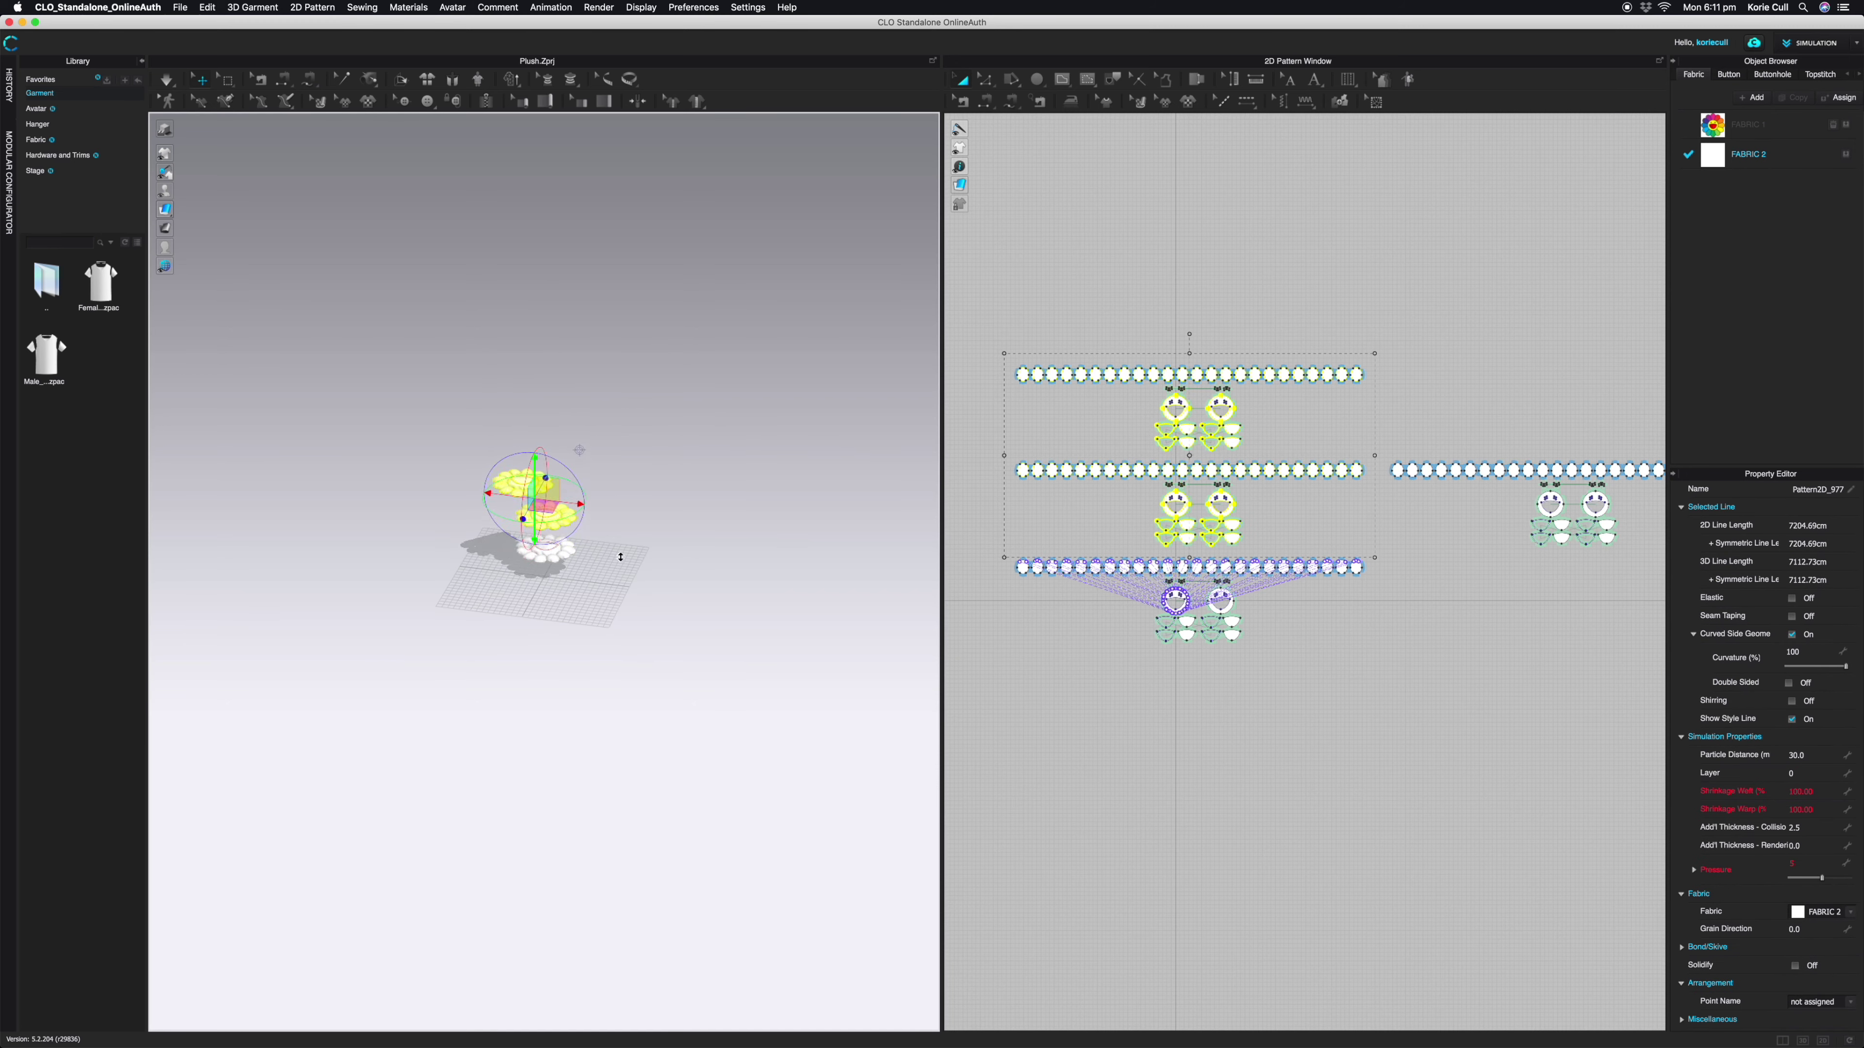
key(2)
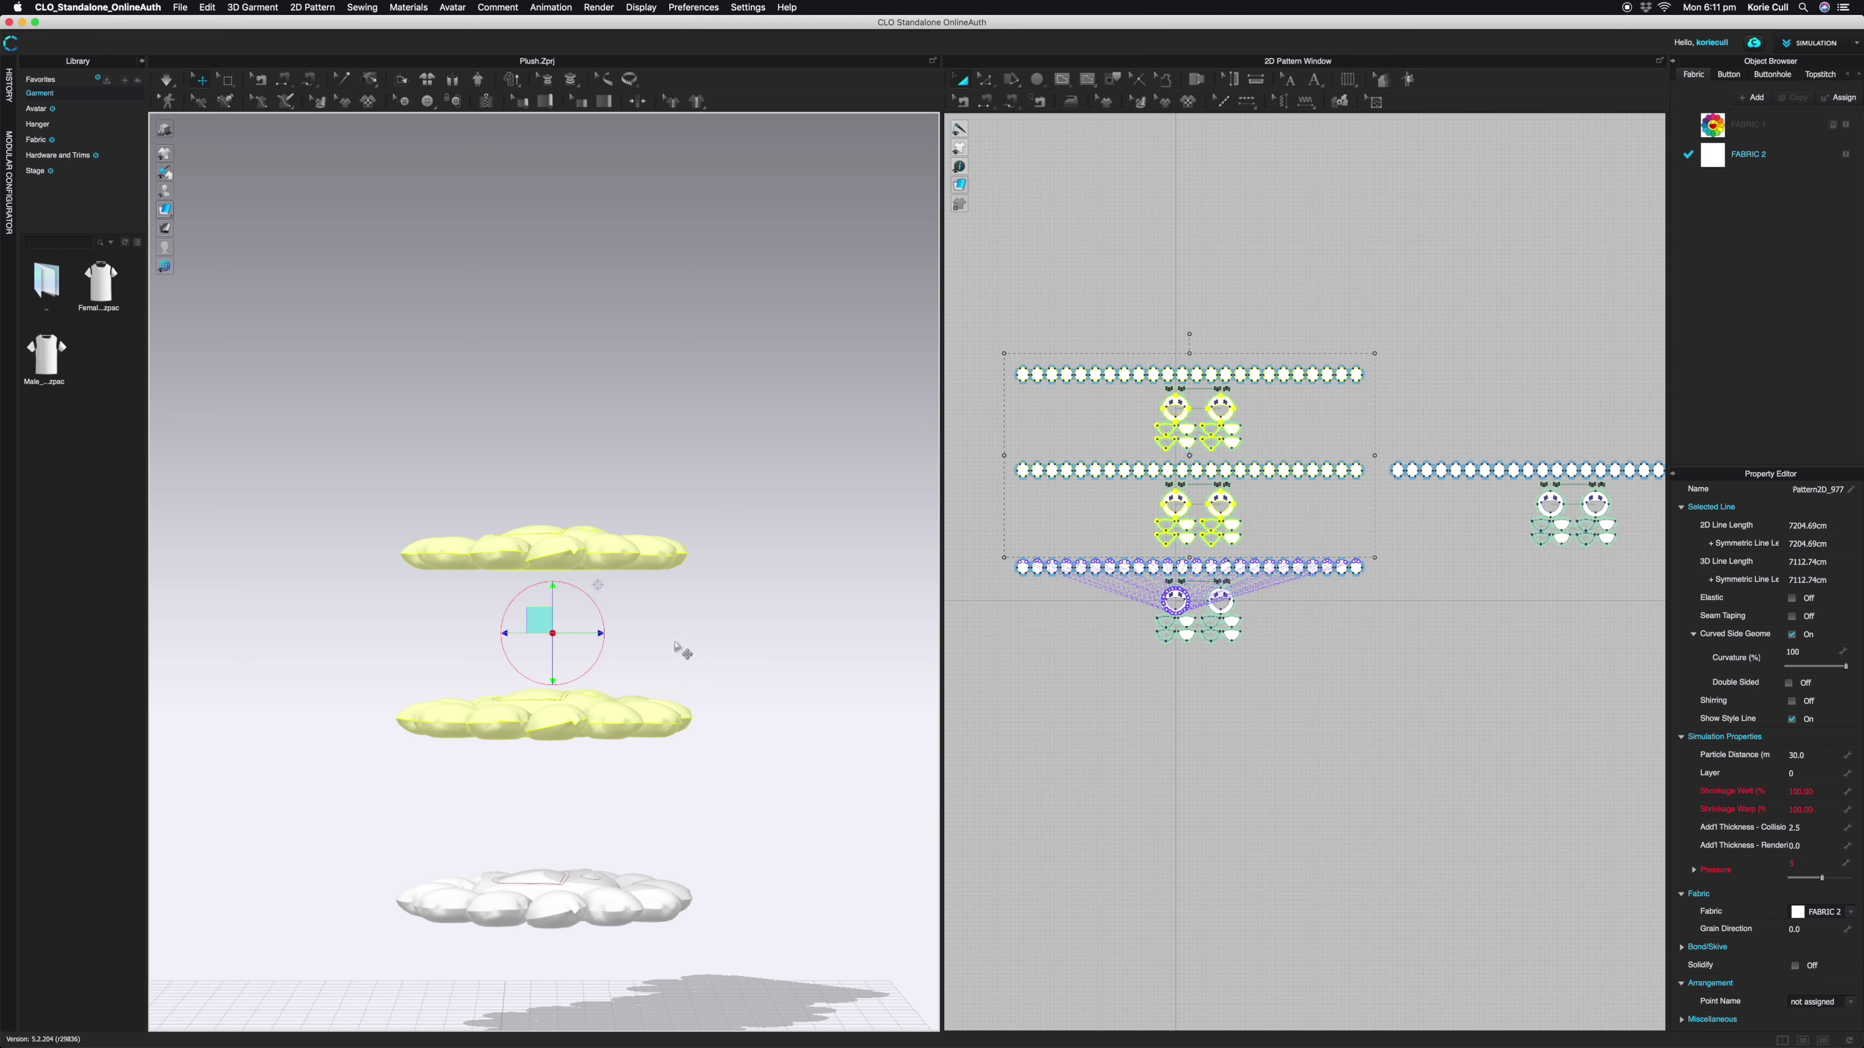
scroll(676, 645, up, 5)
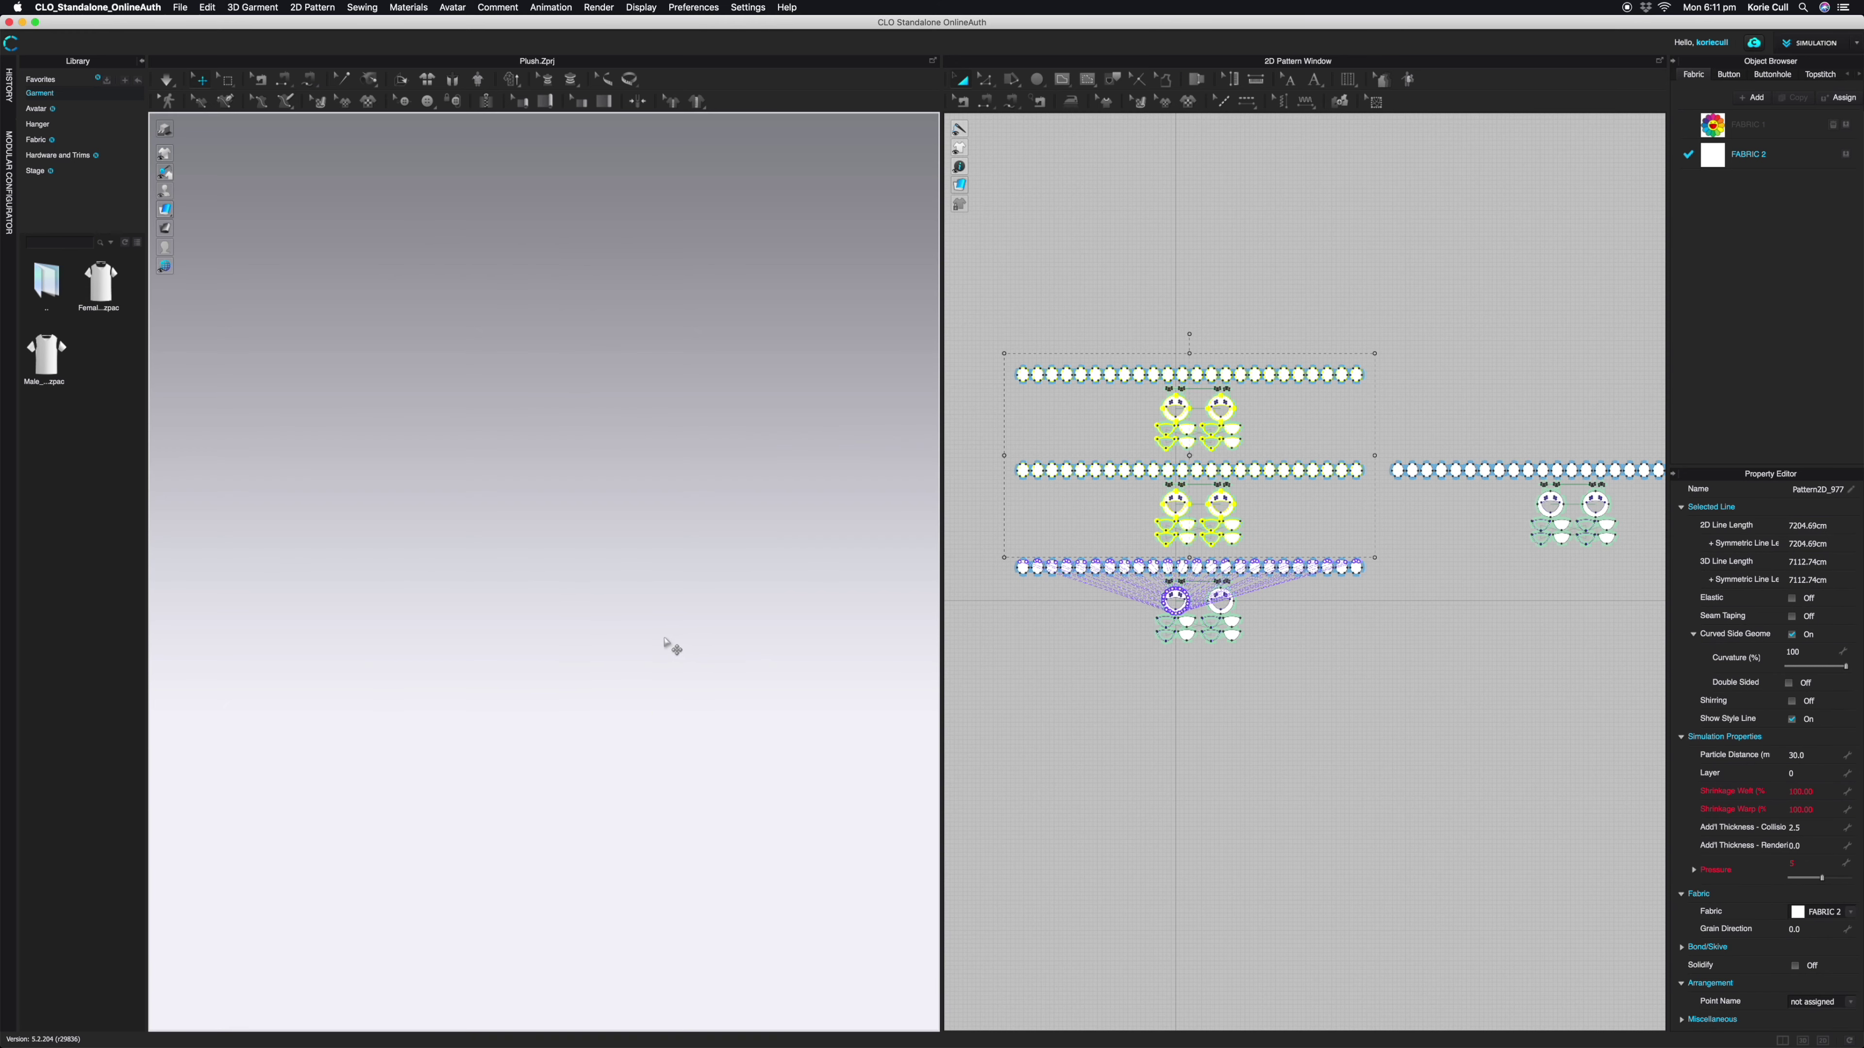
scroll(676, 646, down, 5)
right_drag(716, 765, 752, 805)
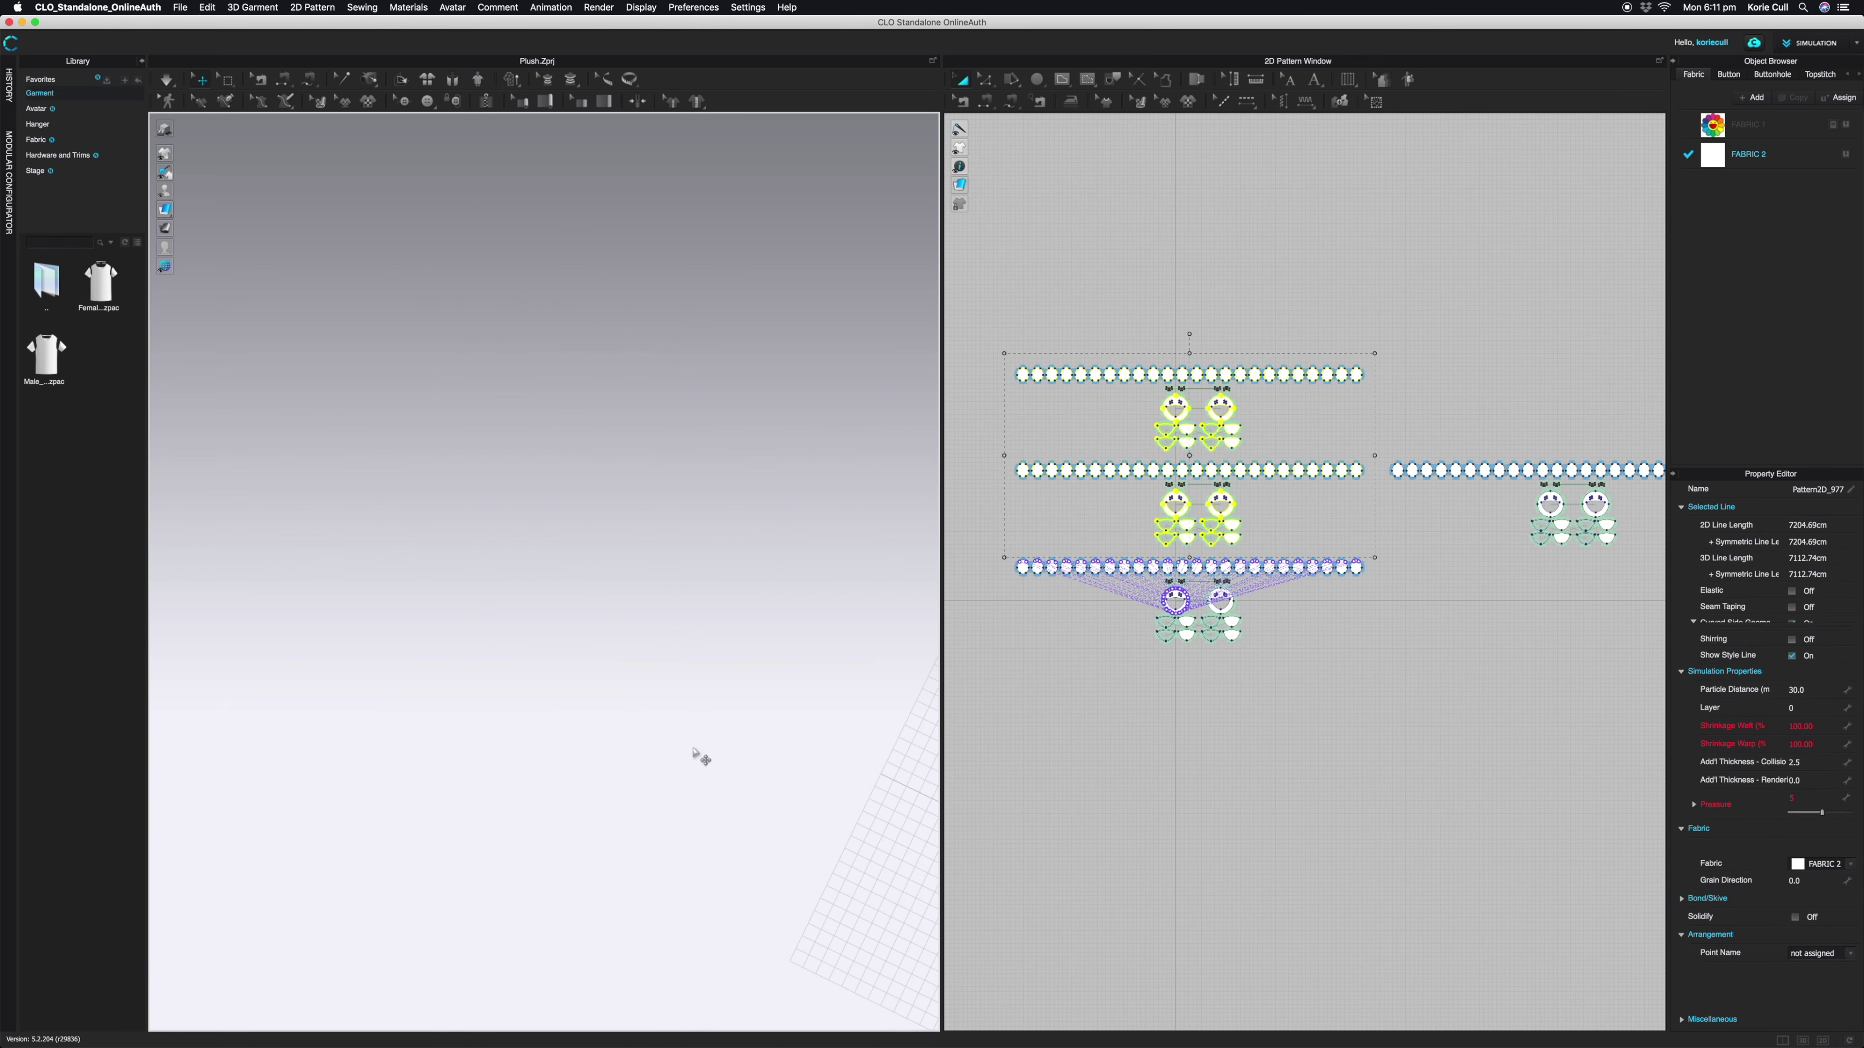
key(2)
Step: Slide the yellow flower up-left along its gizmo axis
mouse_move(558, 897)
right_down()
mouse_move(608, 783)
mouse_move(324, 754)
mouse_move(769, 836)
right_up()
scroll(473, 554, up, 2)
drag(473, 554, 472, 544)
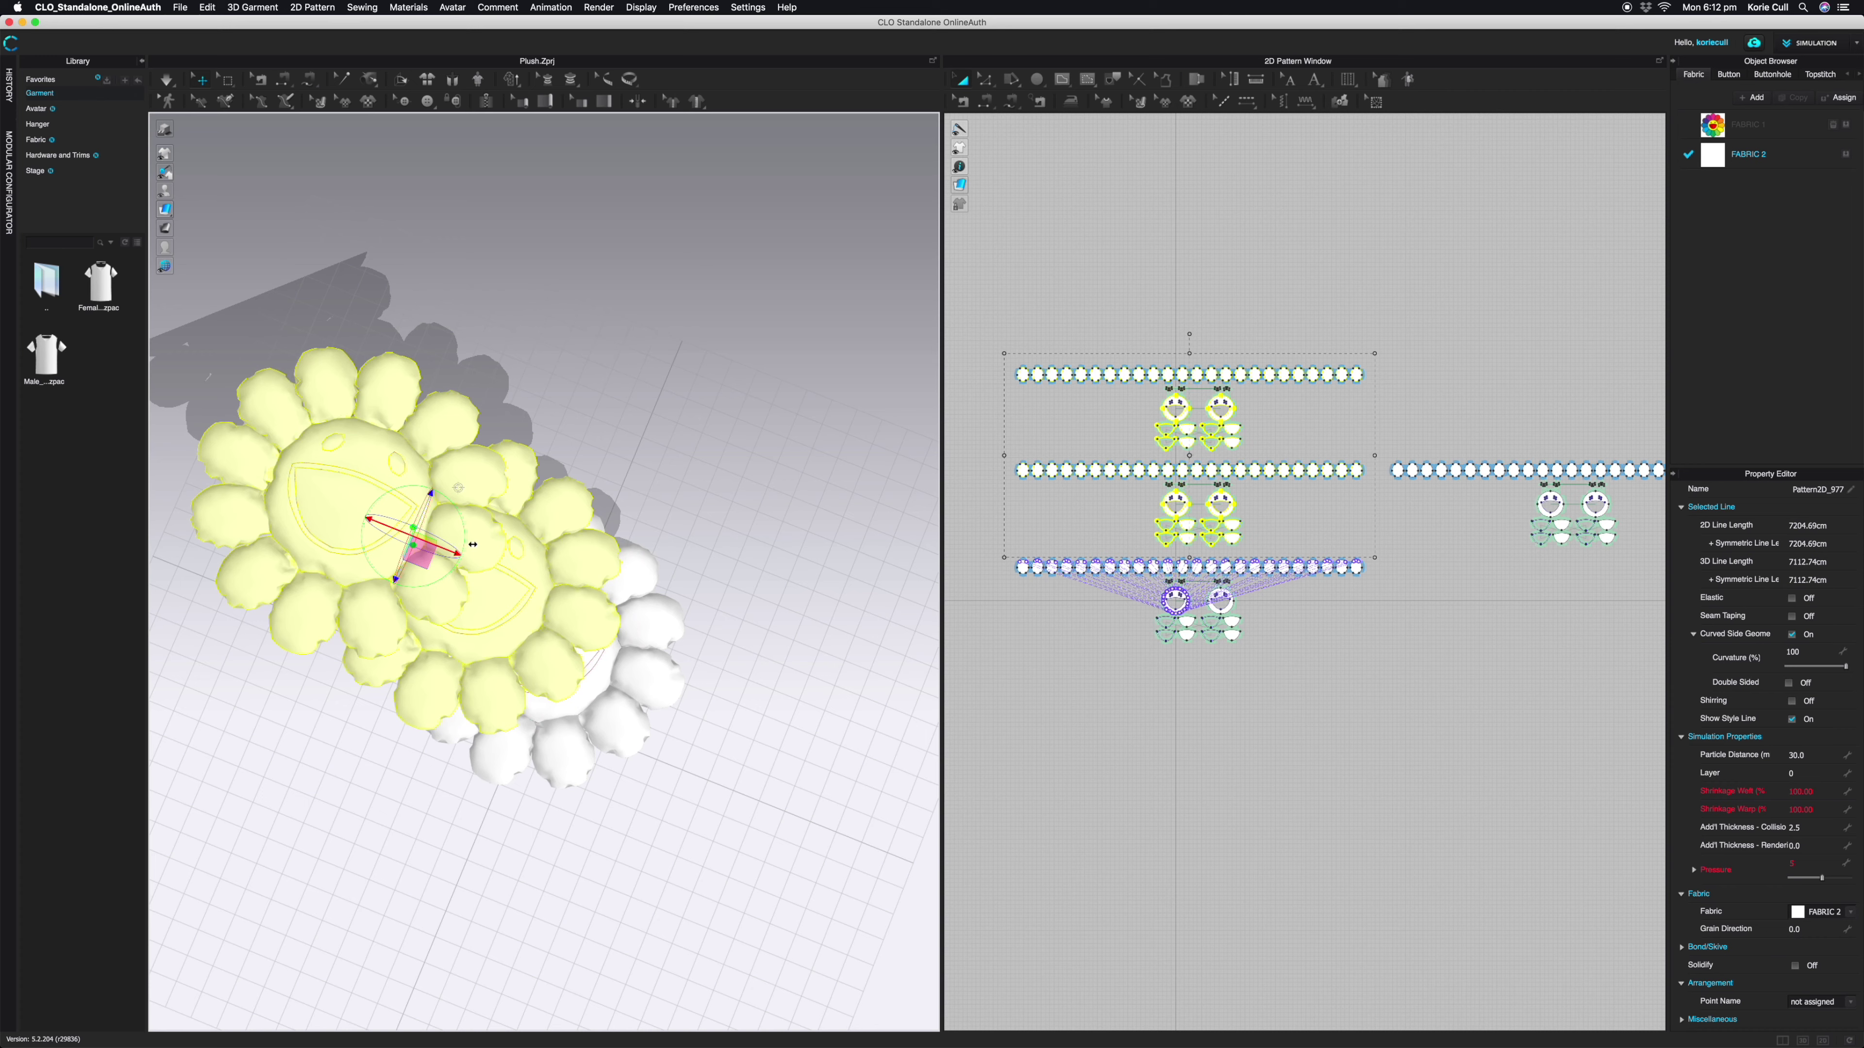
click(716, 665)
mouse_move(715, 665)
right_down()
mouse_move(691, 712)
mouse_move(637, 699)
mouse_move(742, 646)
right_up()
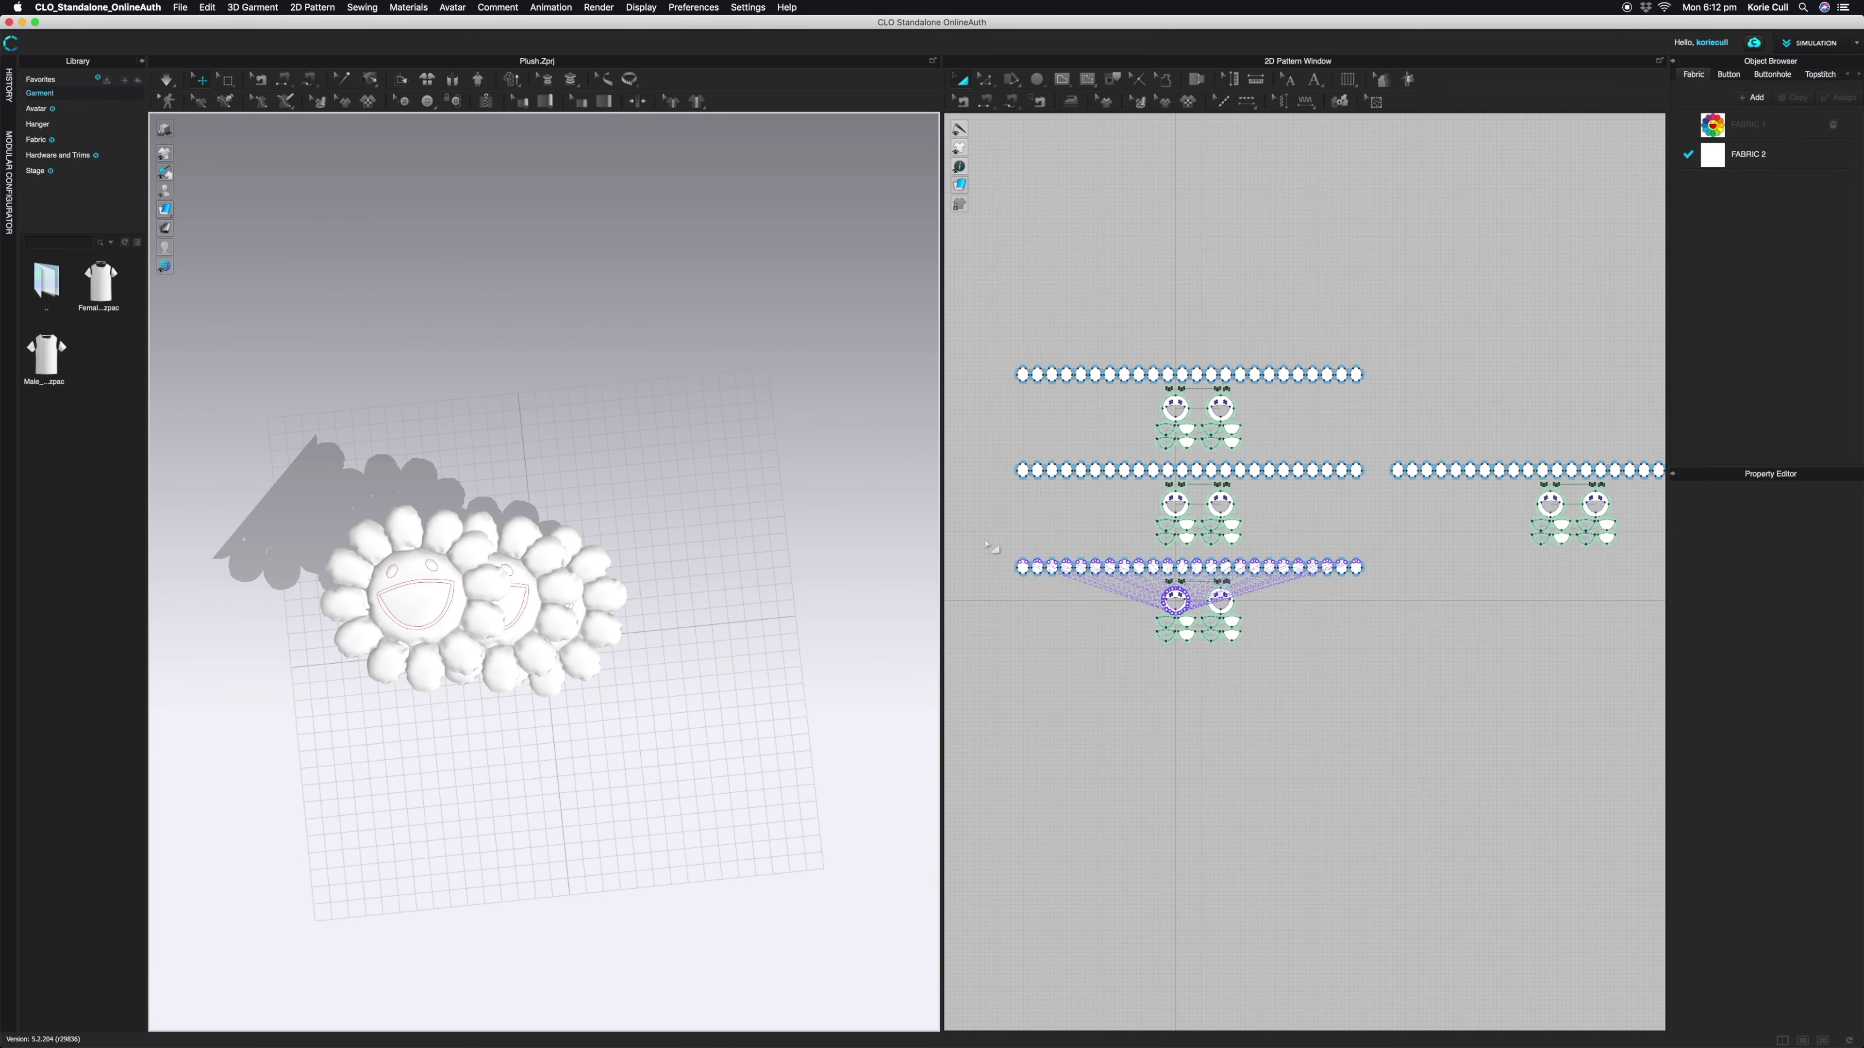
Step: Move the yellow flower down-left so it overlaps the other flowers
drag(990, 450, 1259, 531)
click(512, 564)
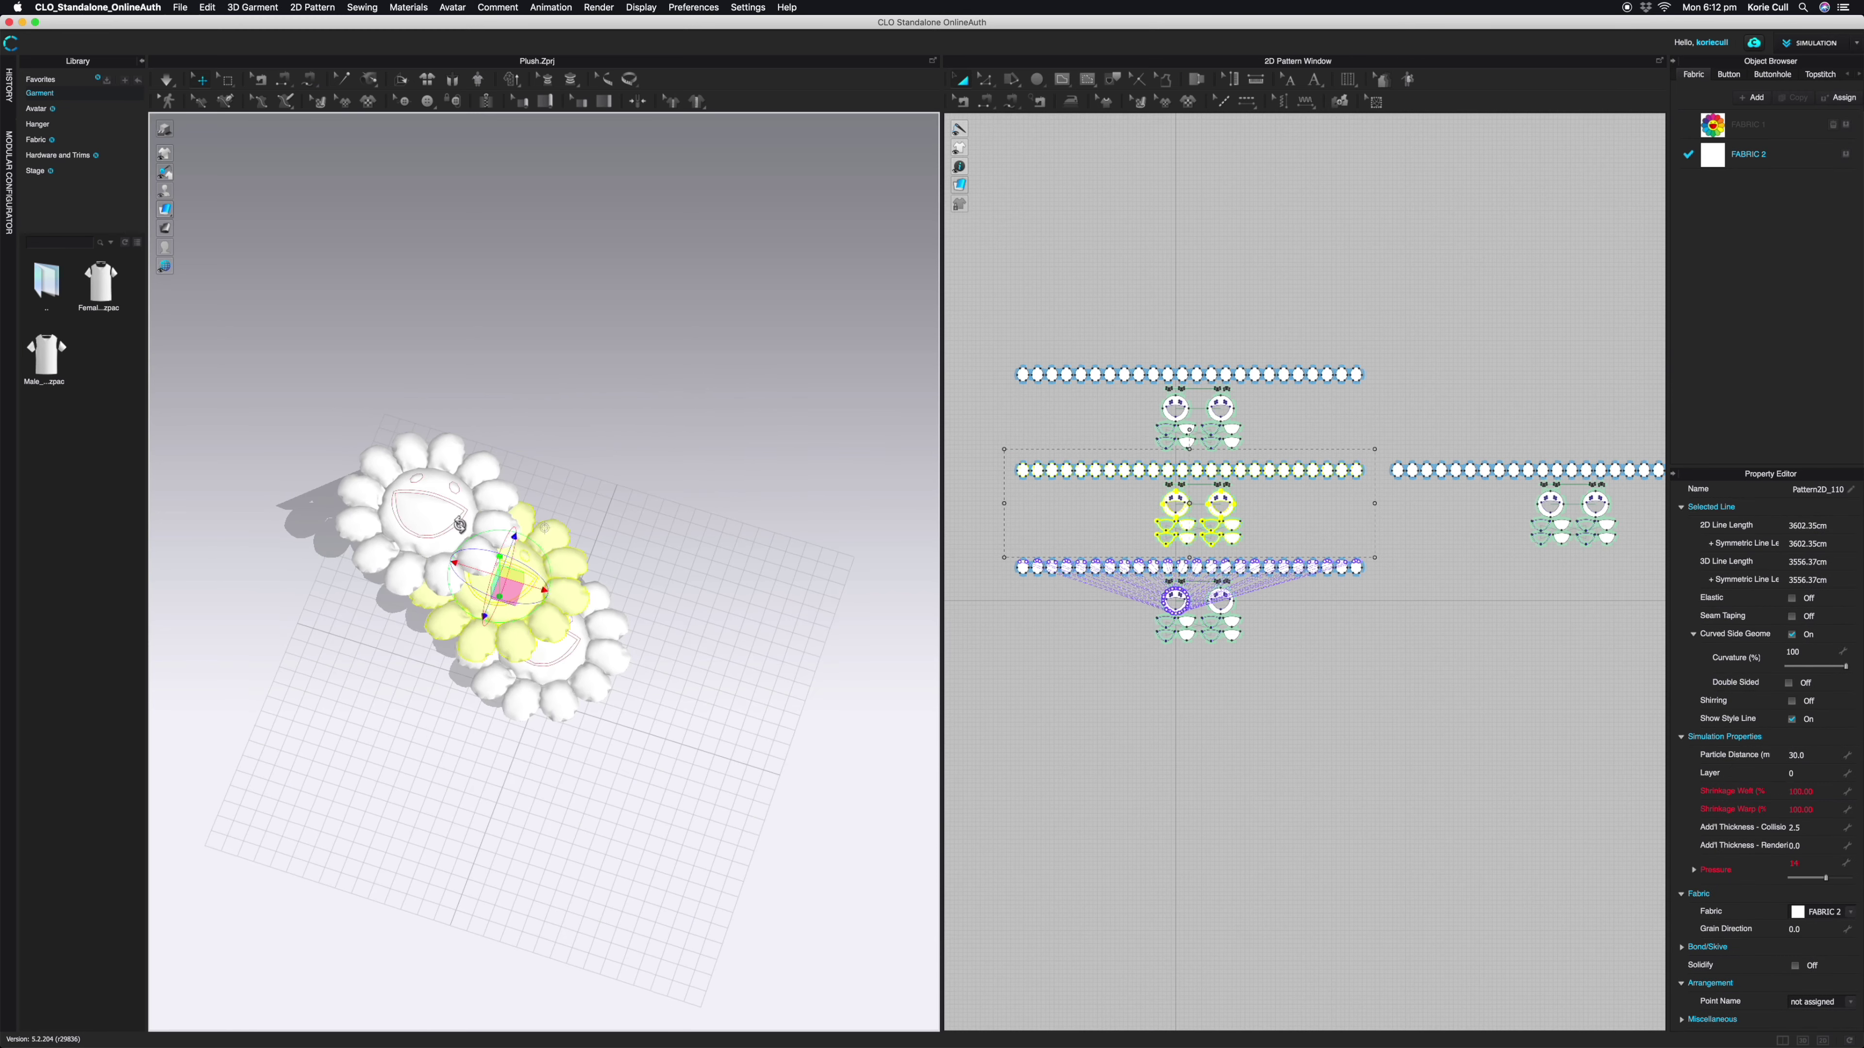
right_drag(512, 564, 543, 472)
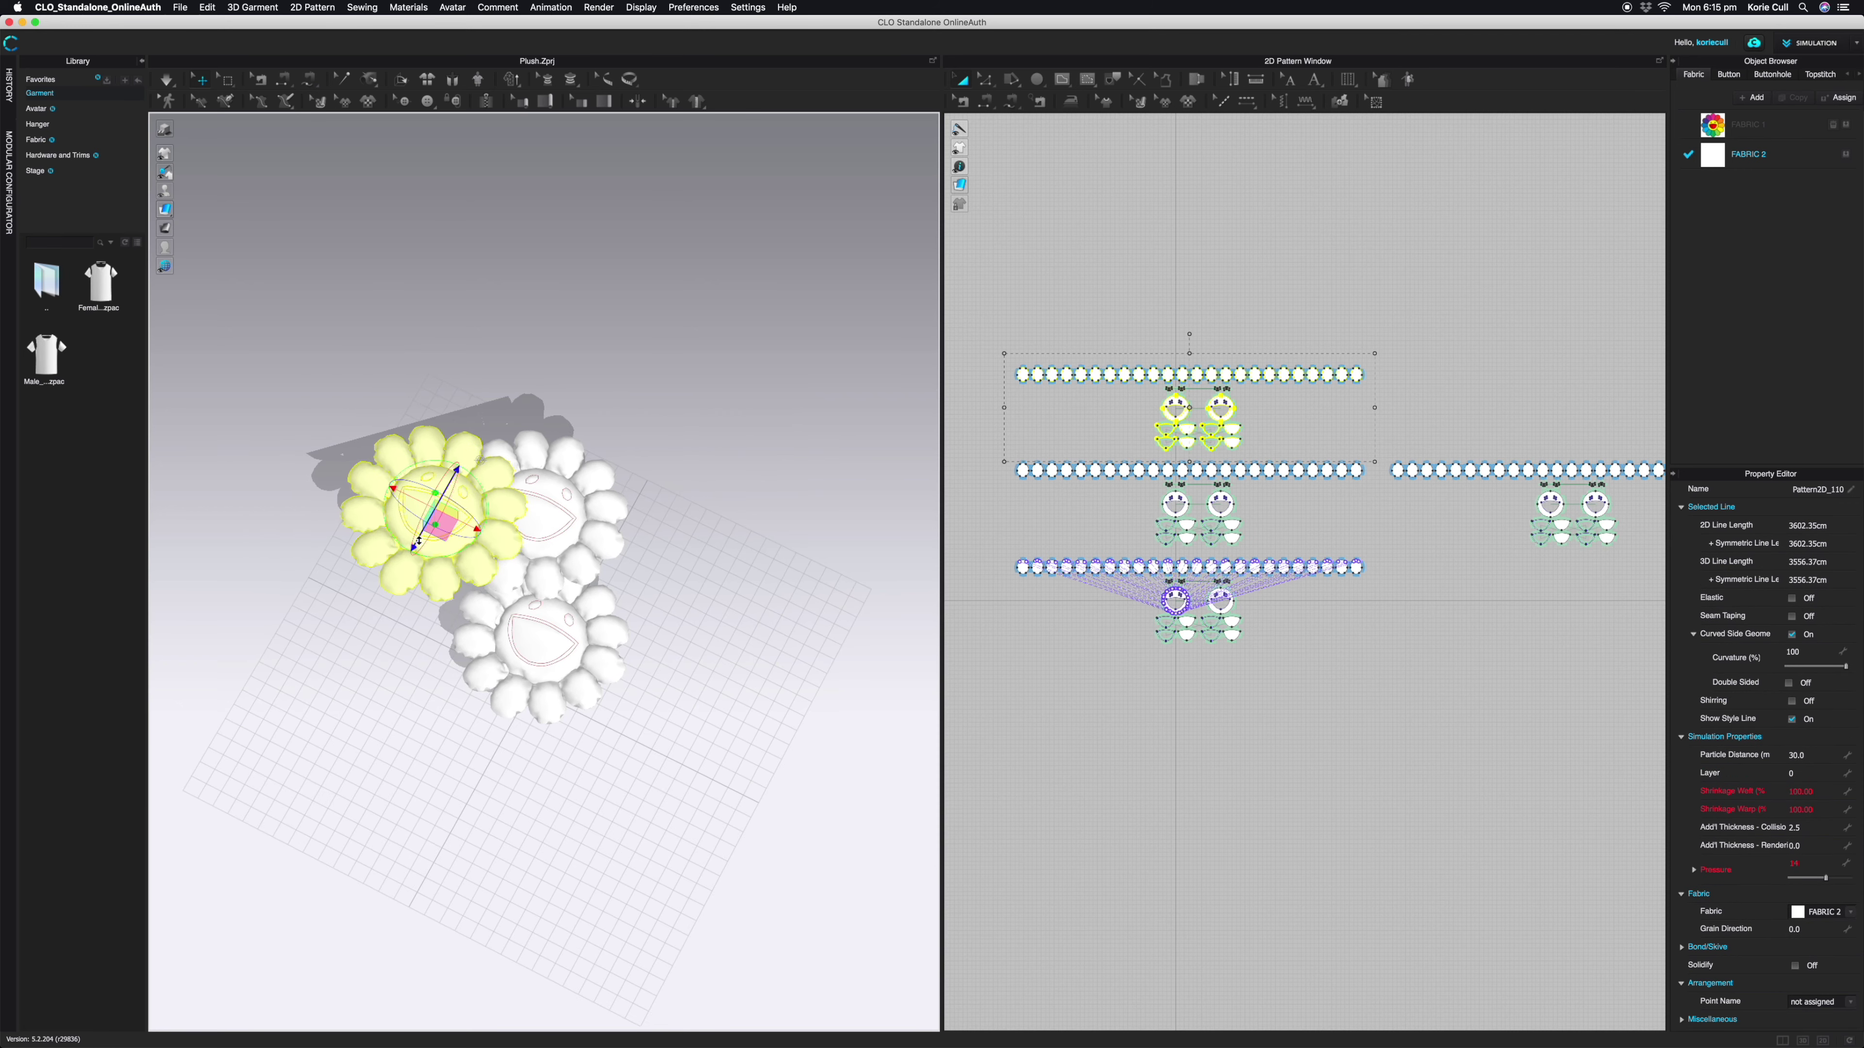
drag(417, 573, 410, 625)
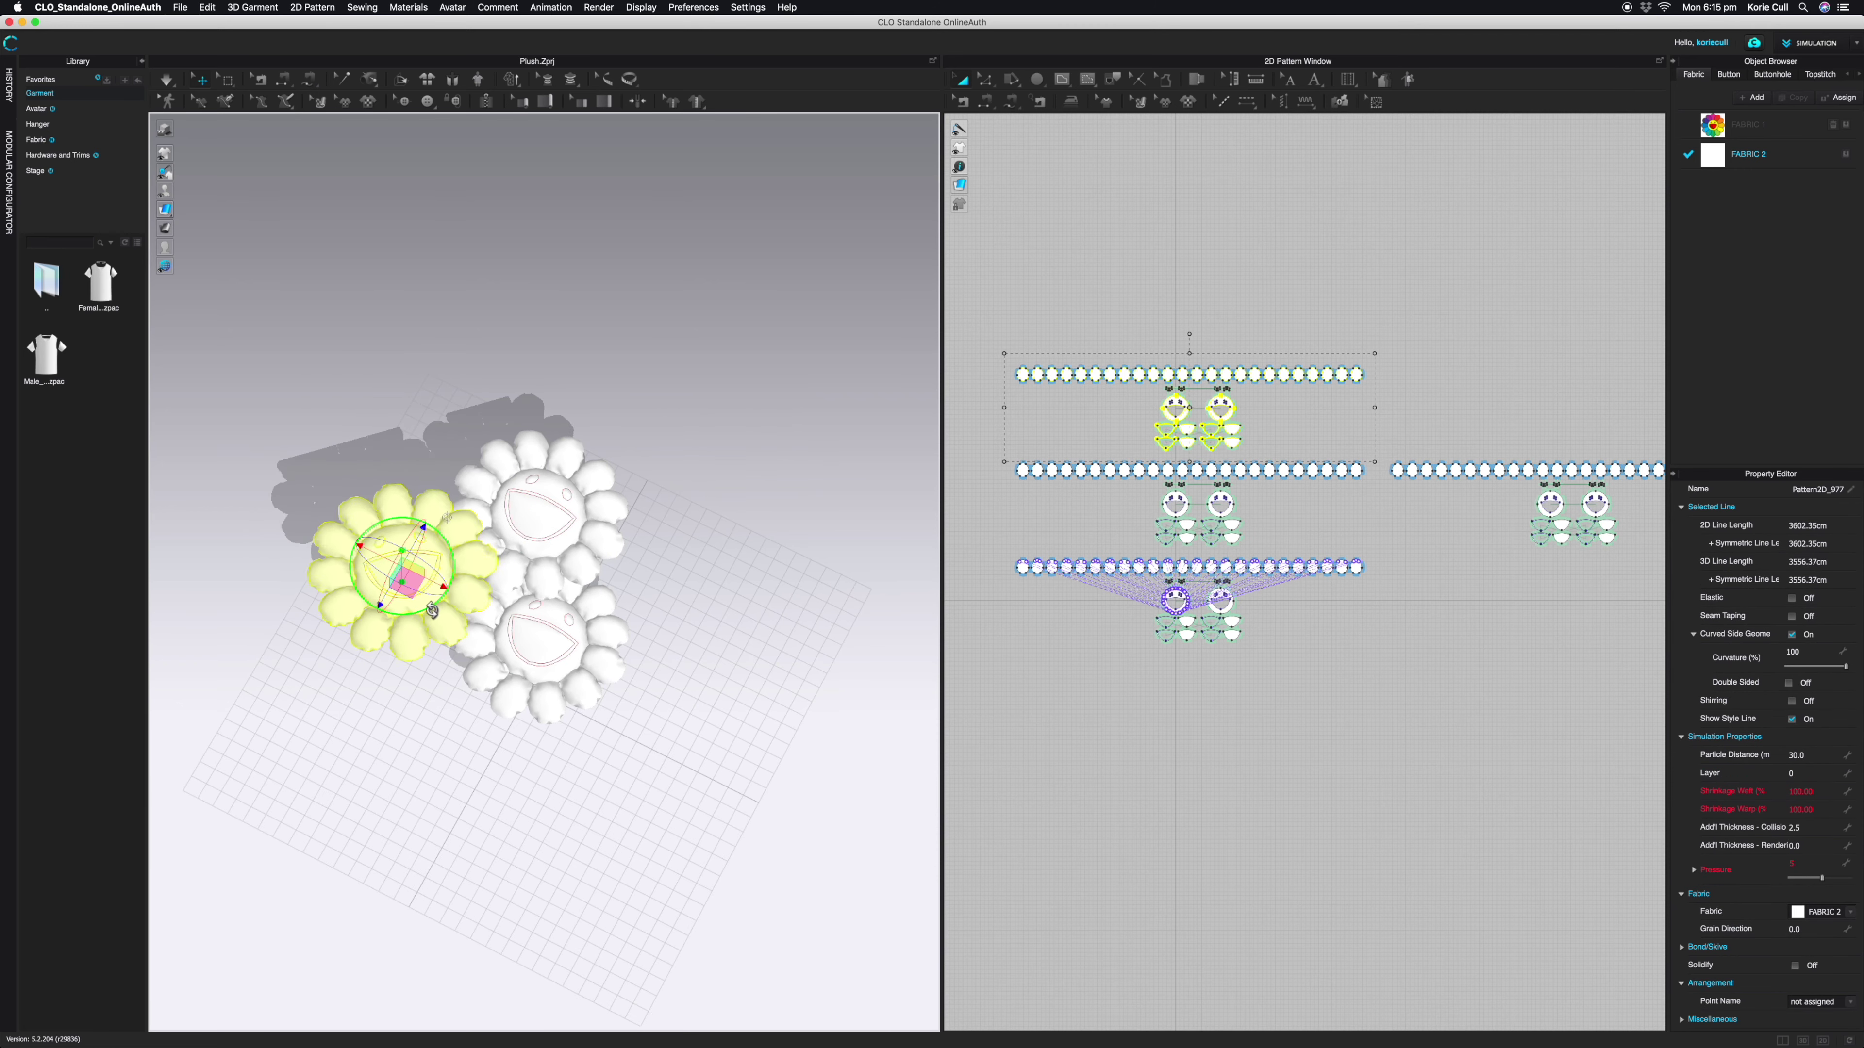
click(1011, 487)
Step: Select the right flower's patterns and nudge the yellow flower slightly right in front view
drag(1378, 556, 1380, 557)
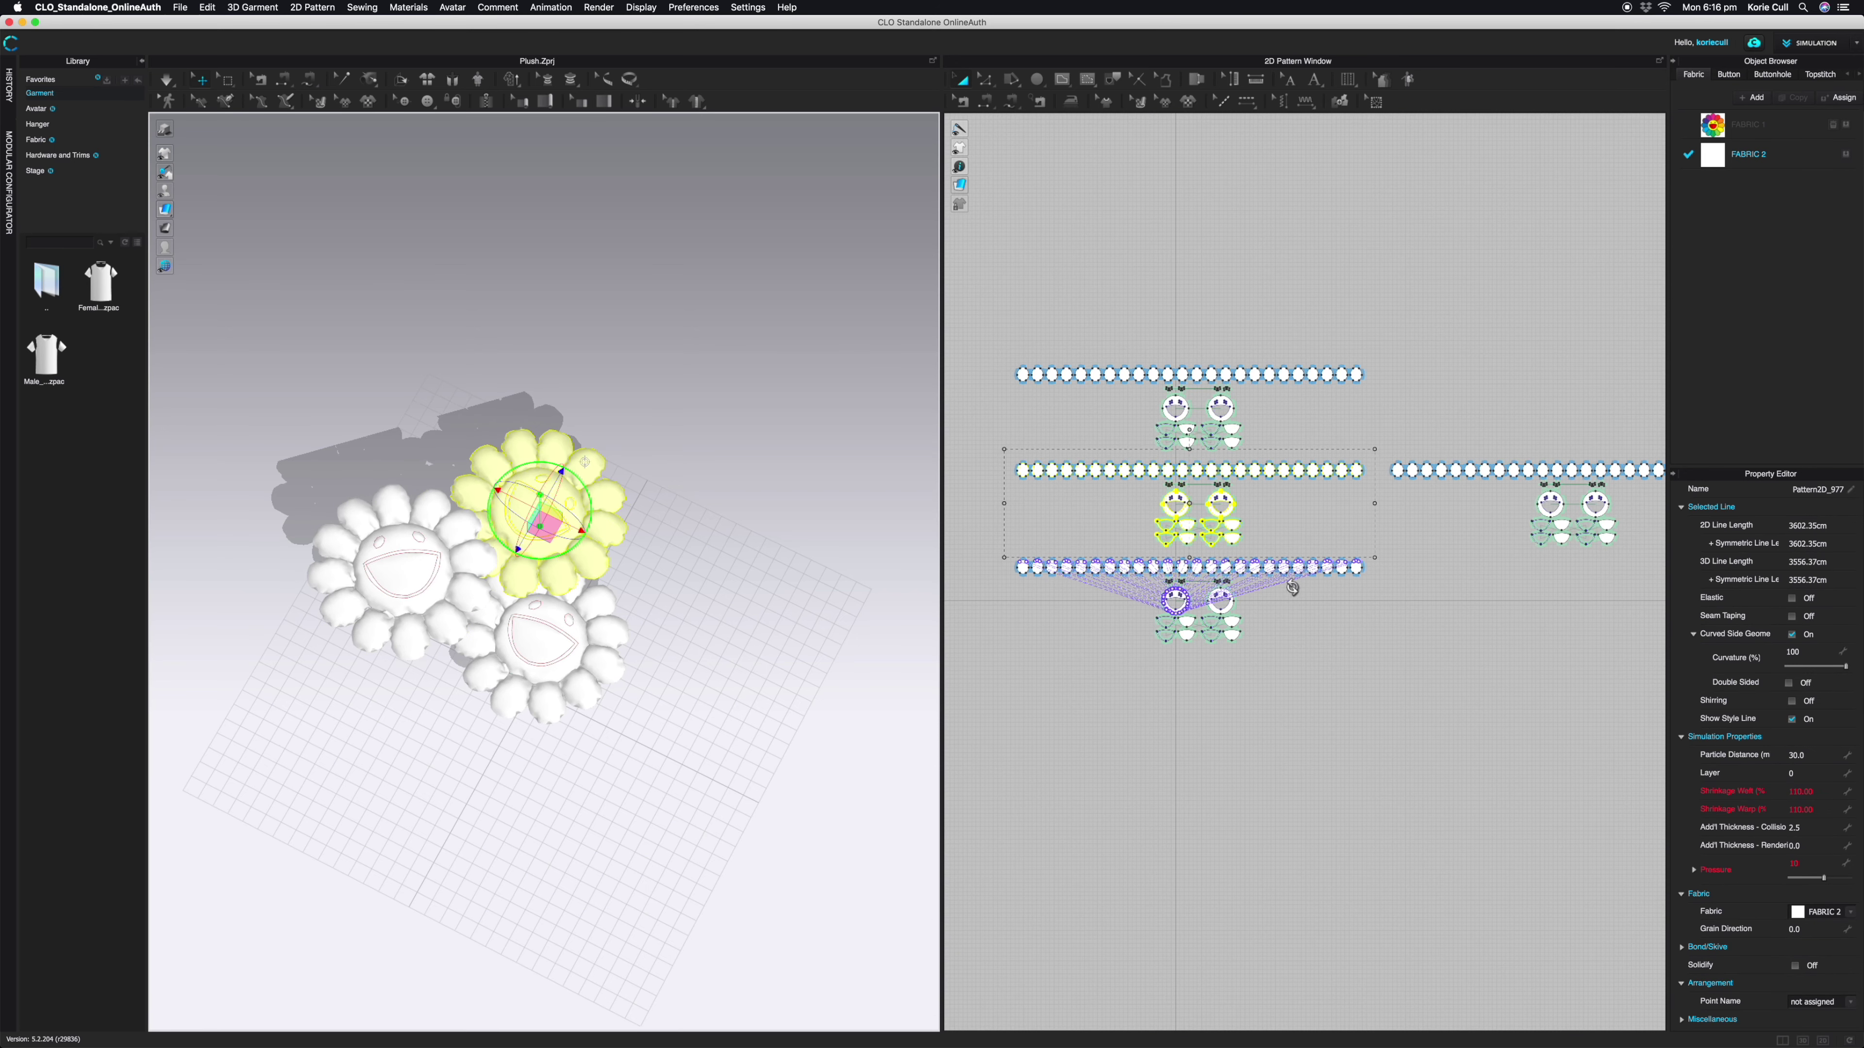
click(1383, 556)
right_drag(1384, 556, 1134, 583)
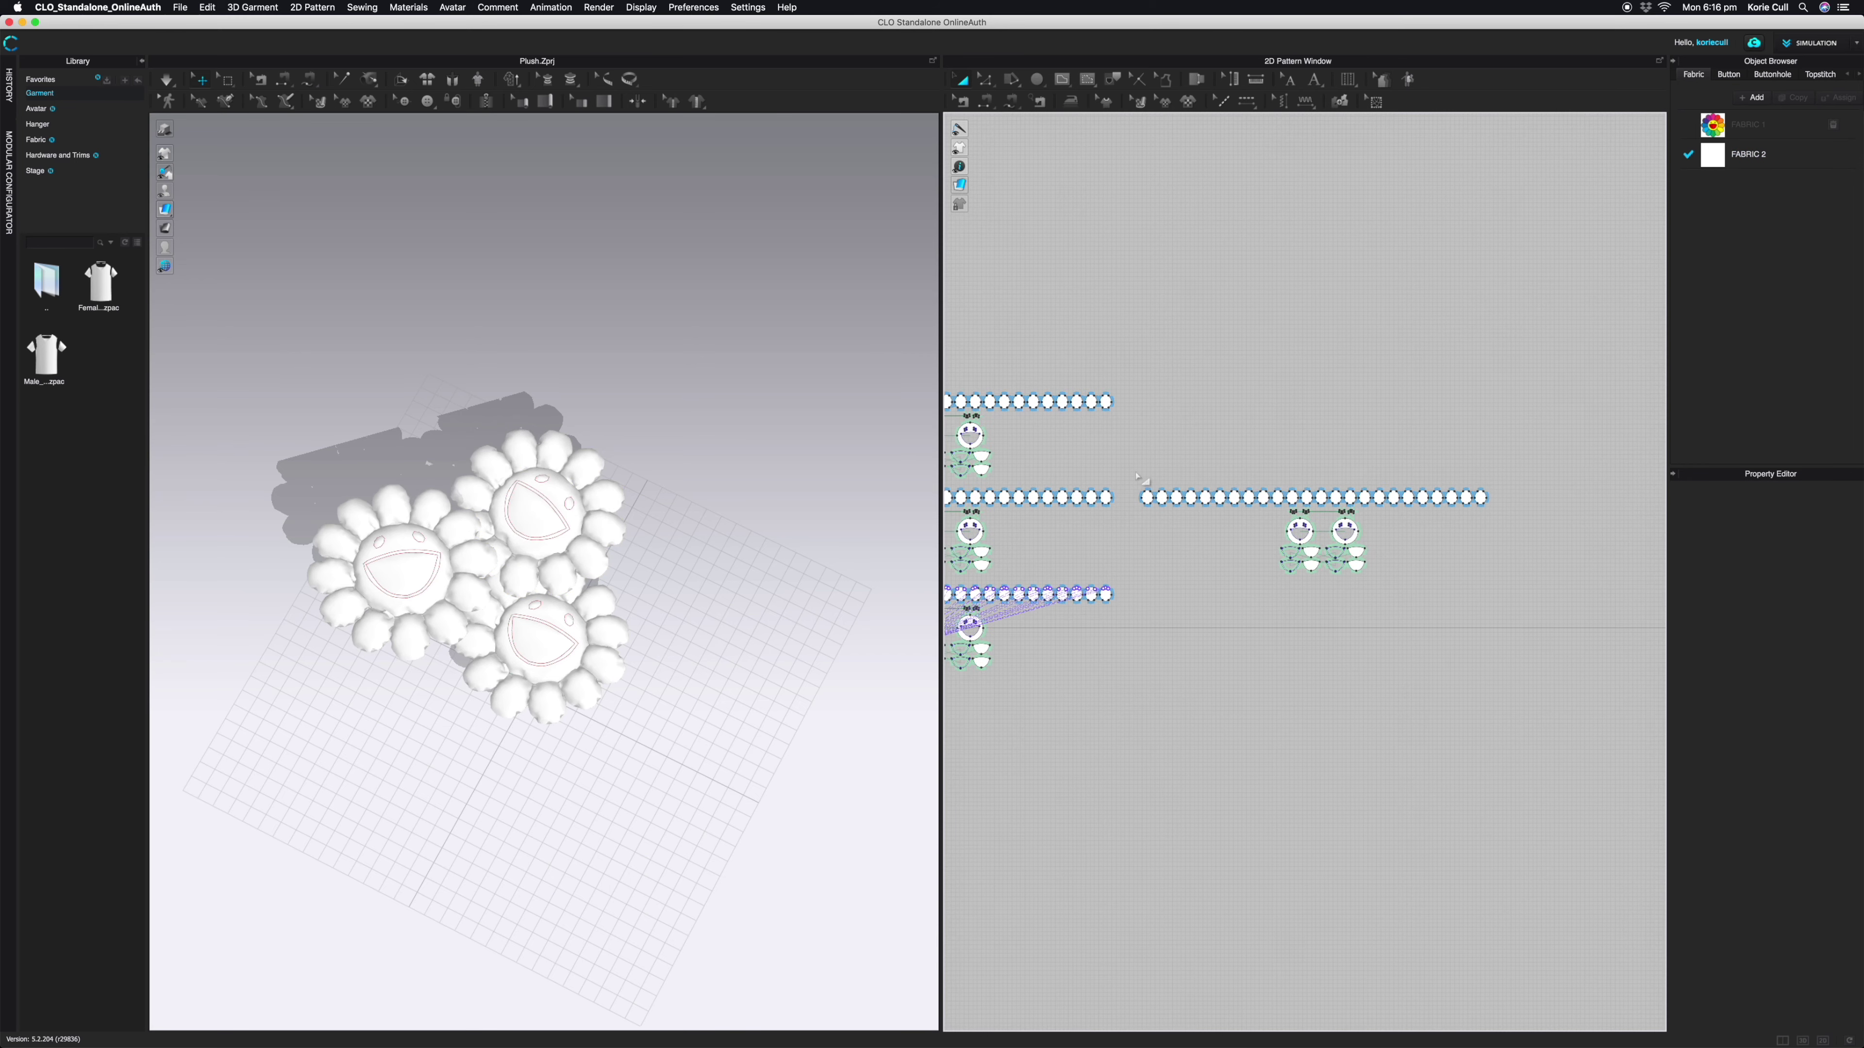
drag(1501, 603, 1130, 470)
right_drag(674, 649, 692, 623)
scroll(693, 623, down, 5)
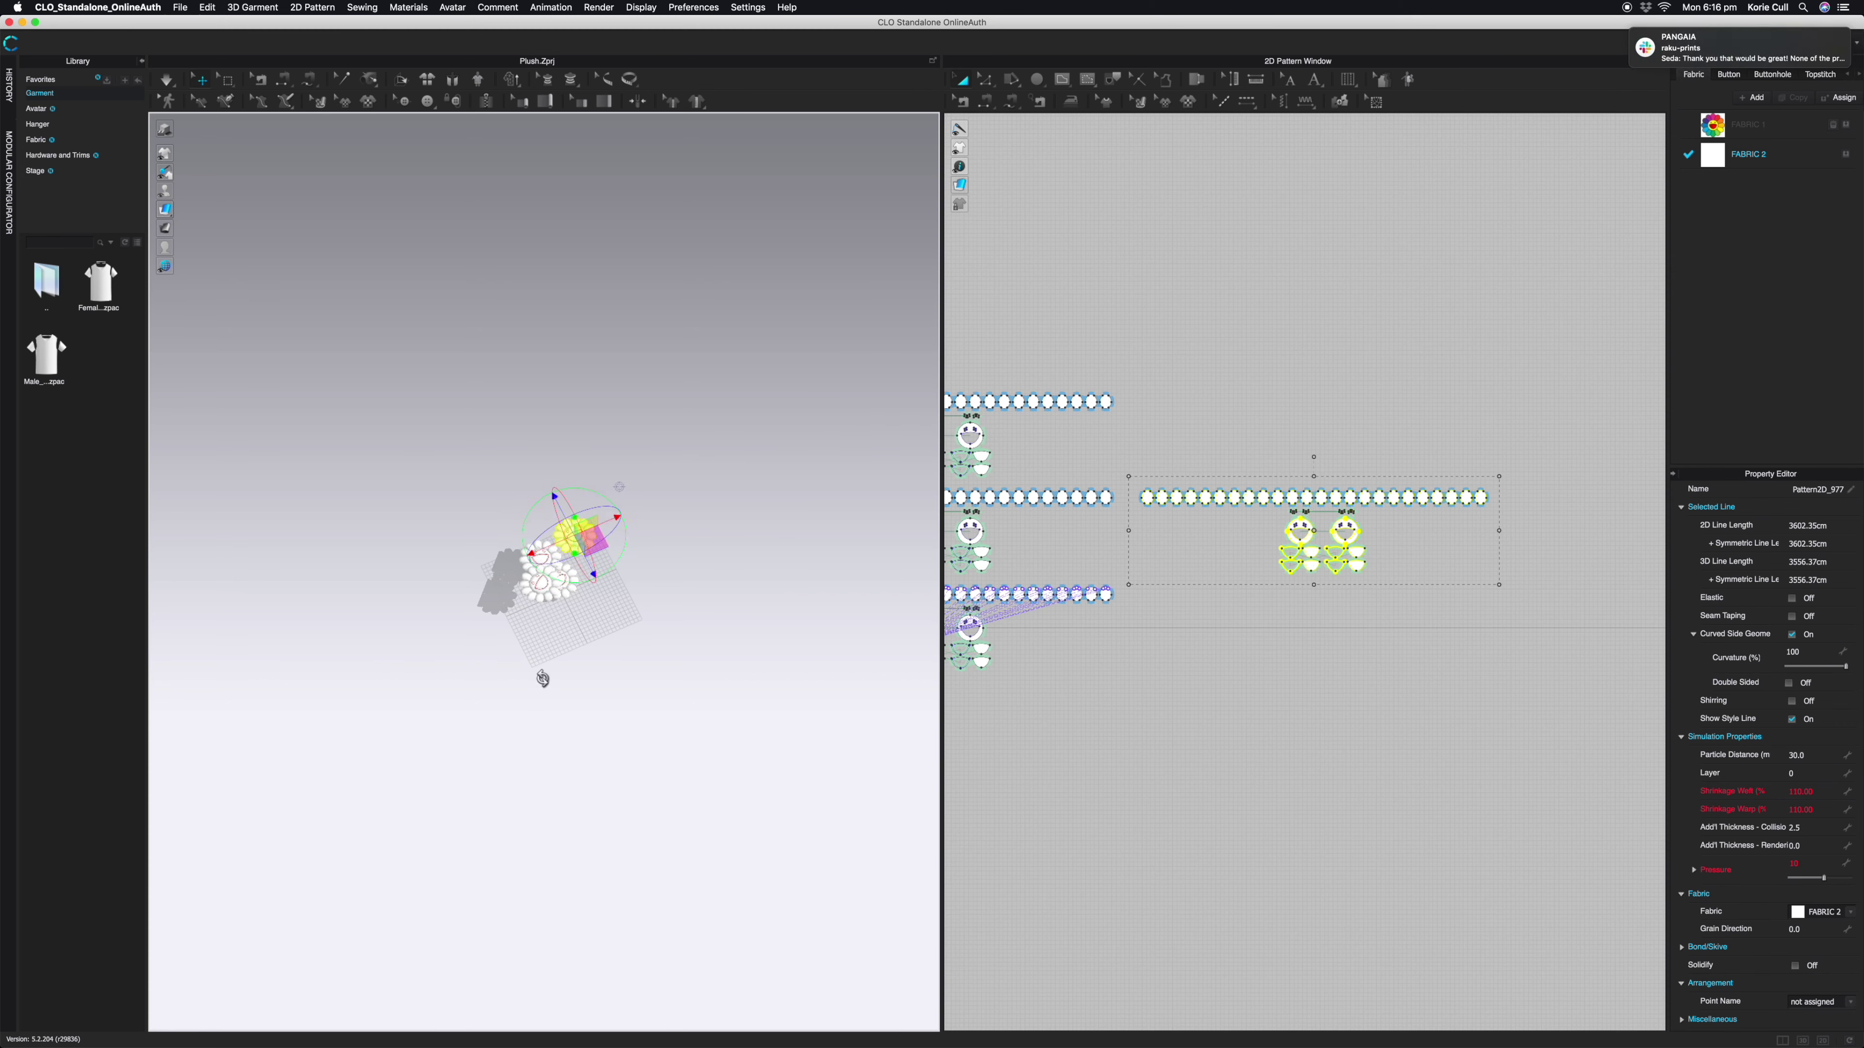
key(0)
scroll(531, 382, up, 3)
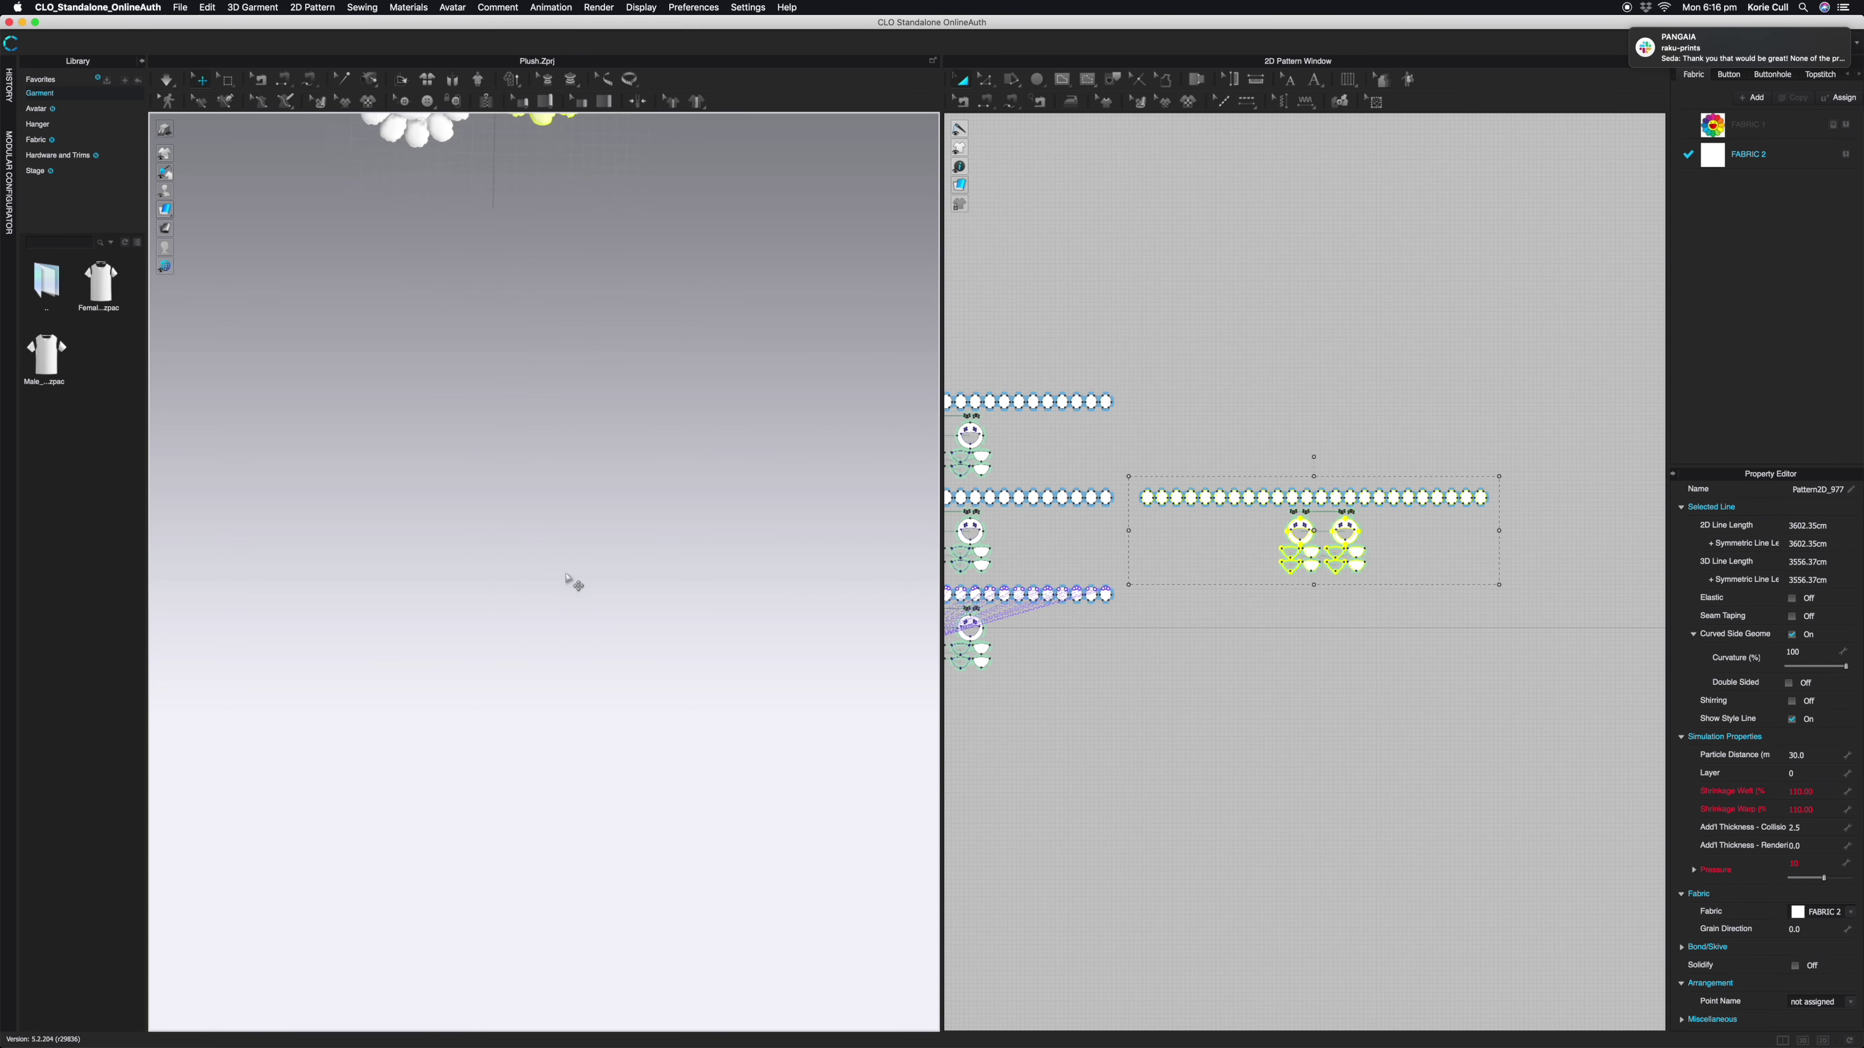
scroll(553, 603, up, 3)
mouse_move(621, 457)
mouse_down()
mouse_move(645, 500)
mouse_move(649, 441)
mouse_up()
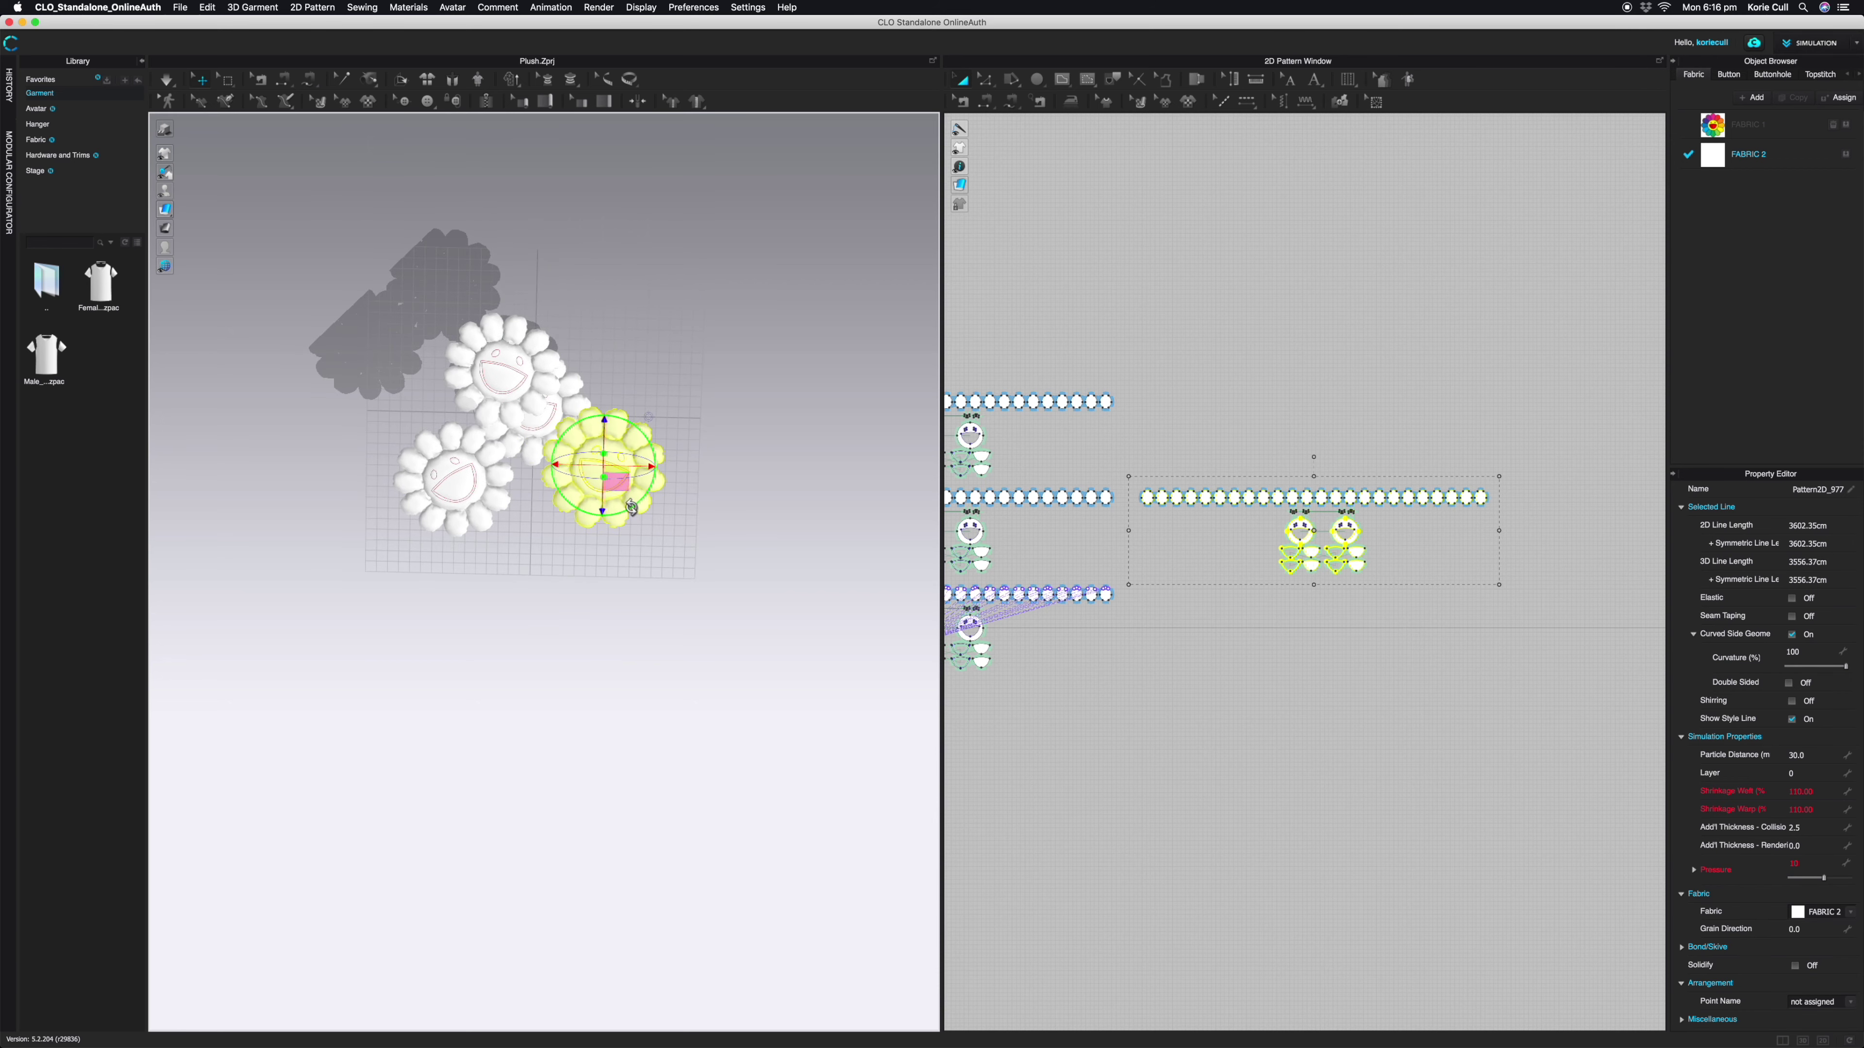
click(1094, 446)
Step: Box-select the top and middle flower patterns and orbit to review the cluster
scroll(1044, 410, left, 5)
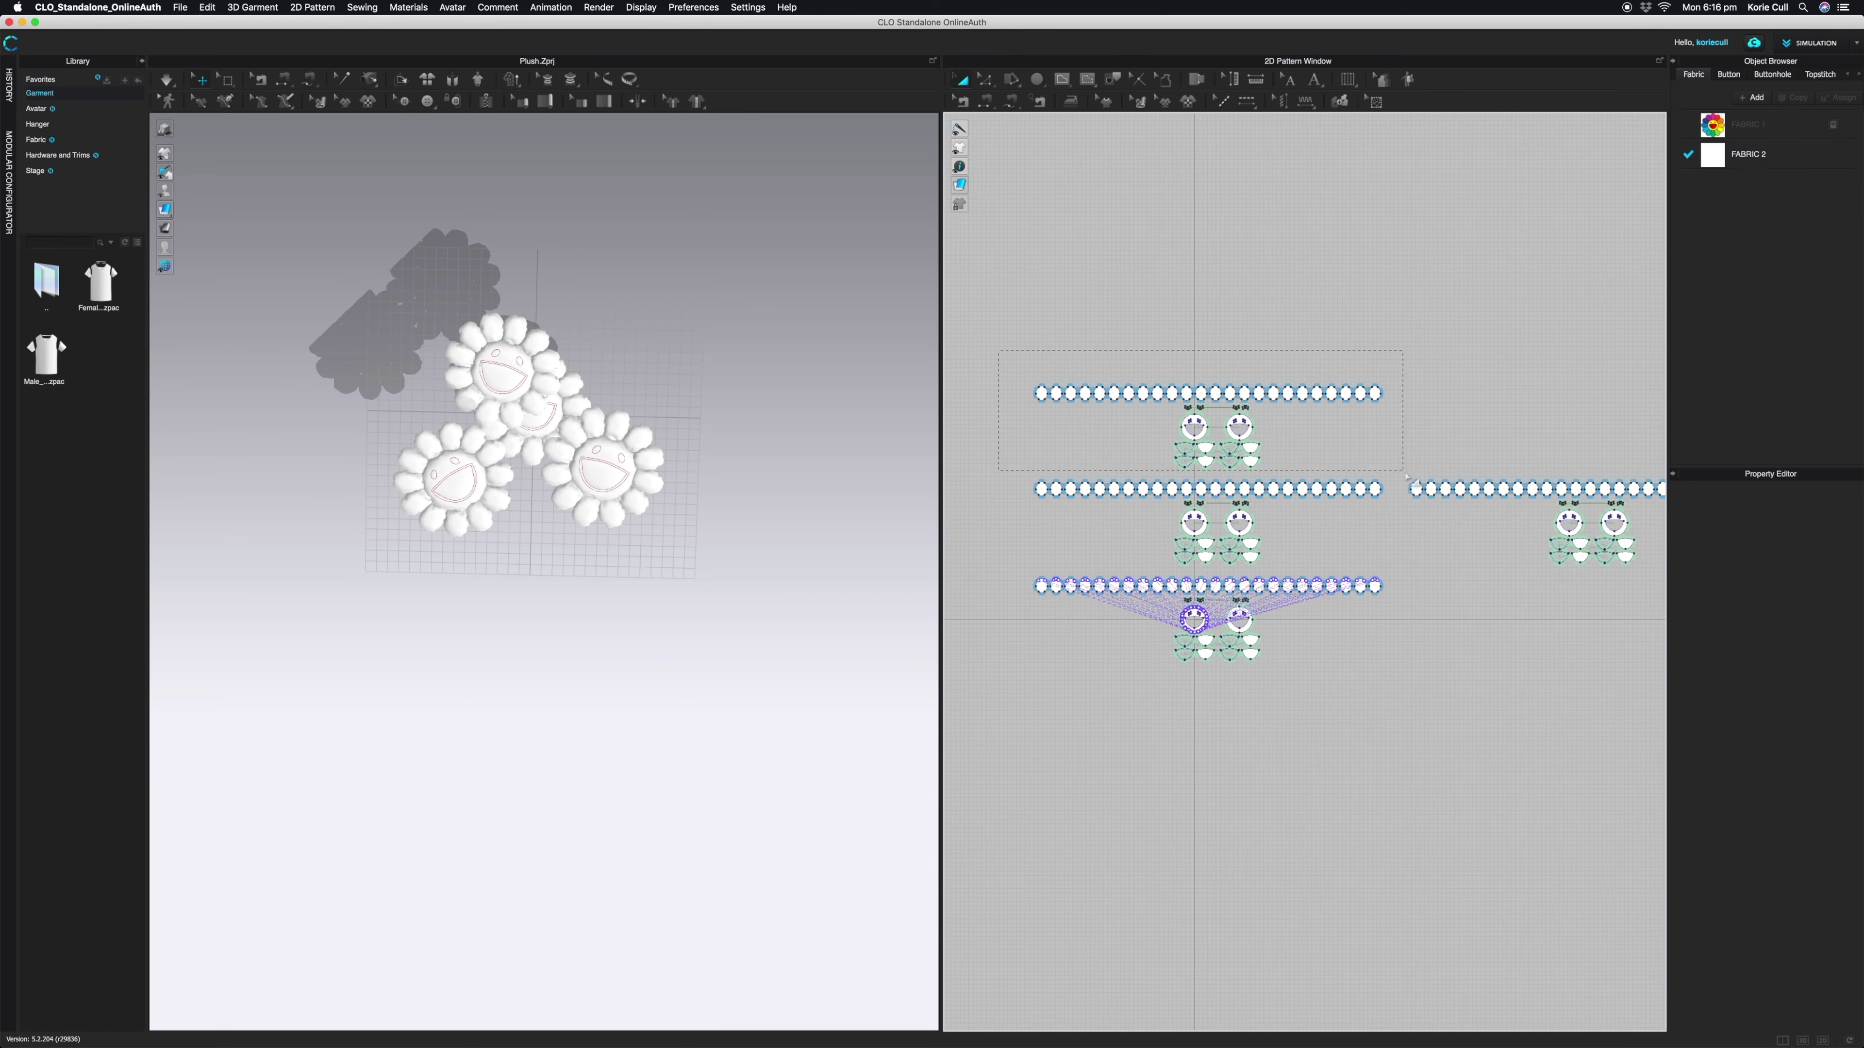
drag(1406, 475, 1409, 478)
drag(1015, 472, 1396, 573)
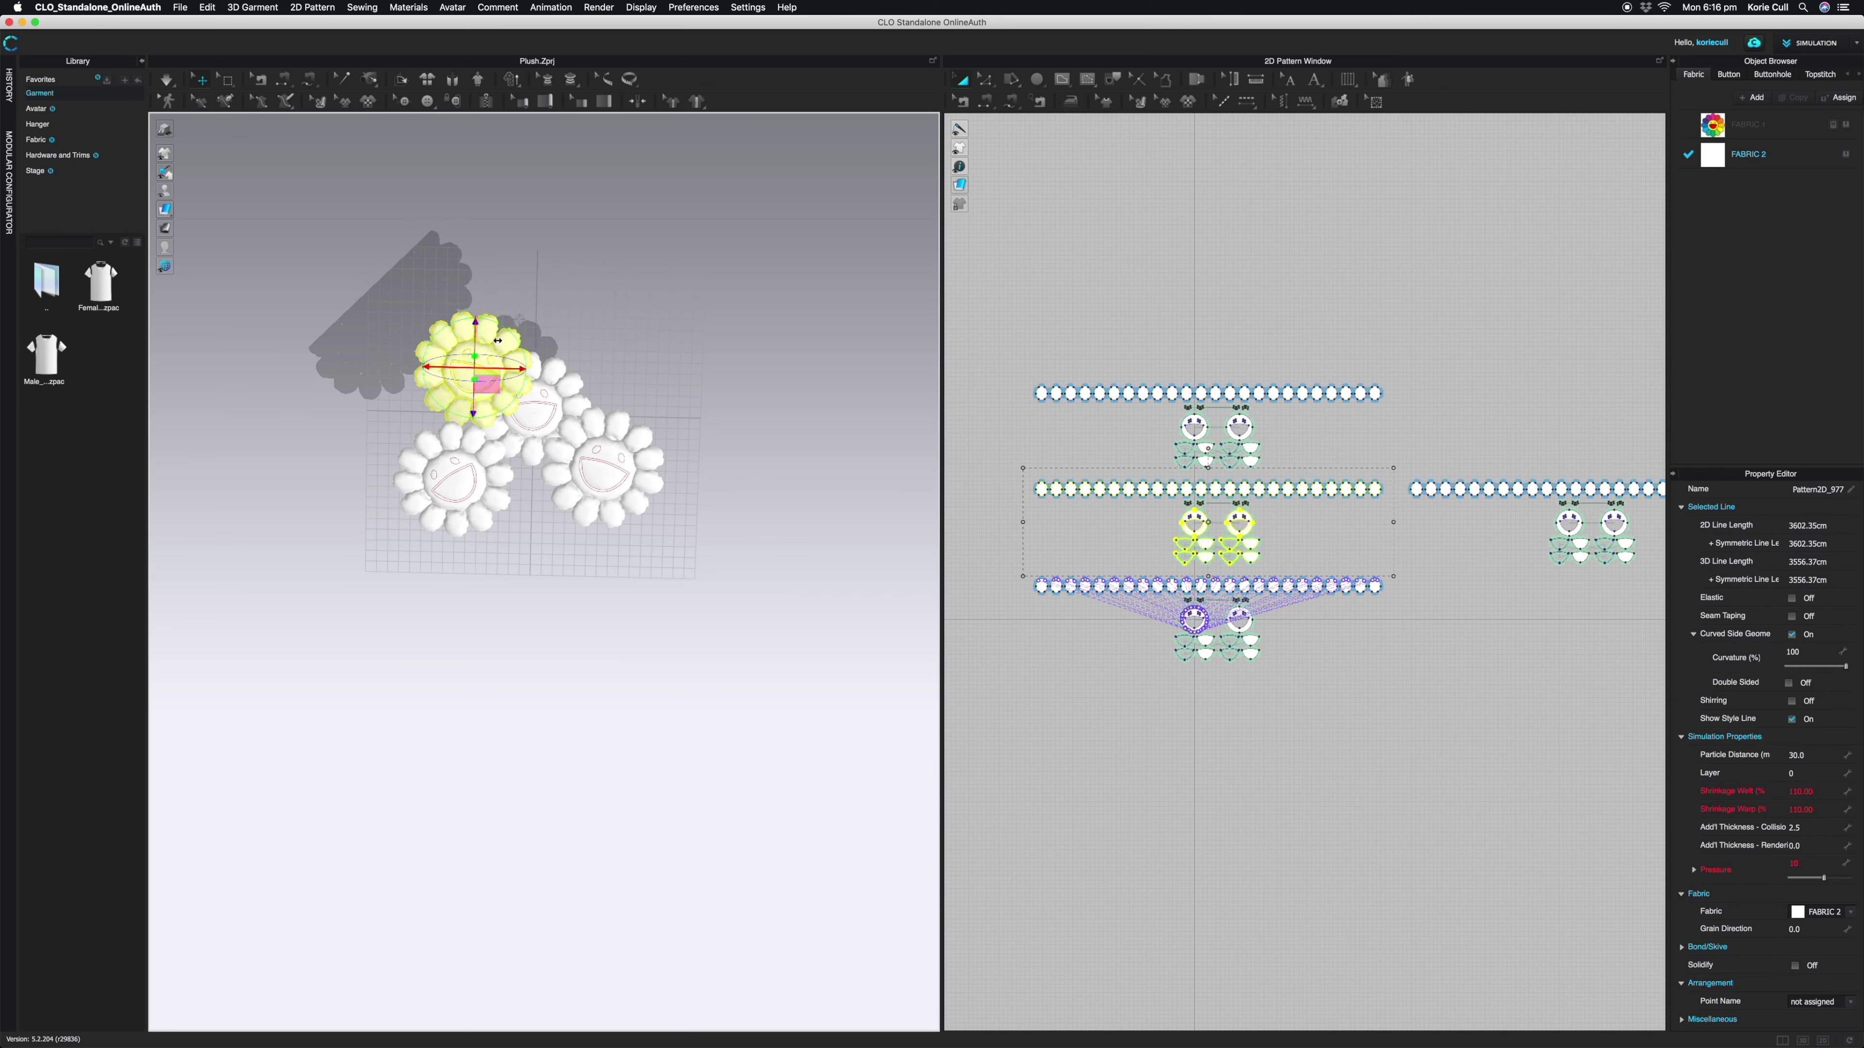
right_drag(456, 304, 654, 395)
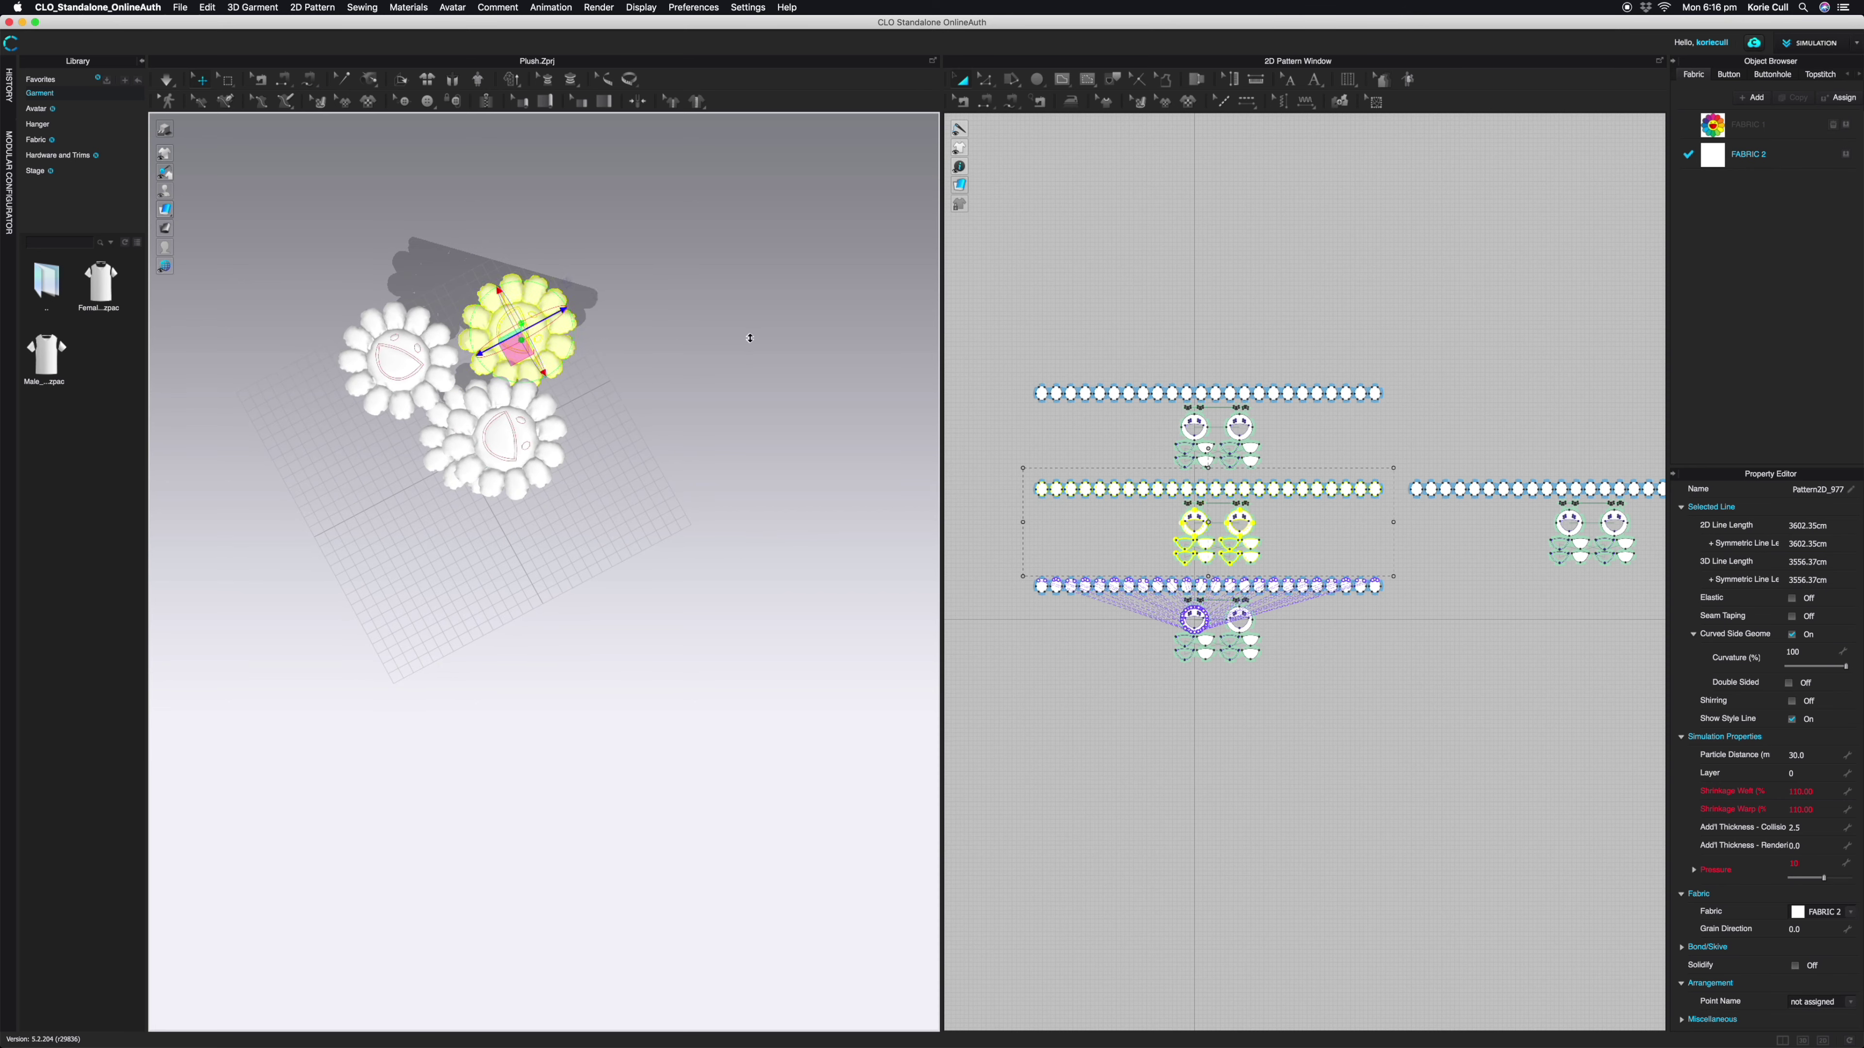
Step: Box-select the right flower's patterns and lower it toward the other flowers
right_drag(801, 358, 741, 296)
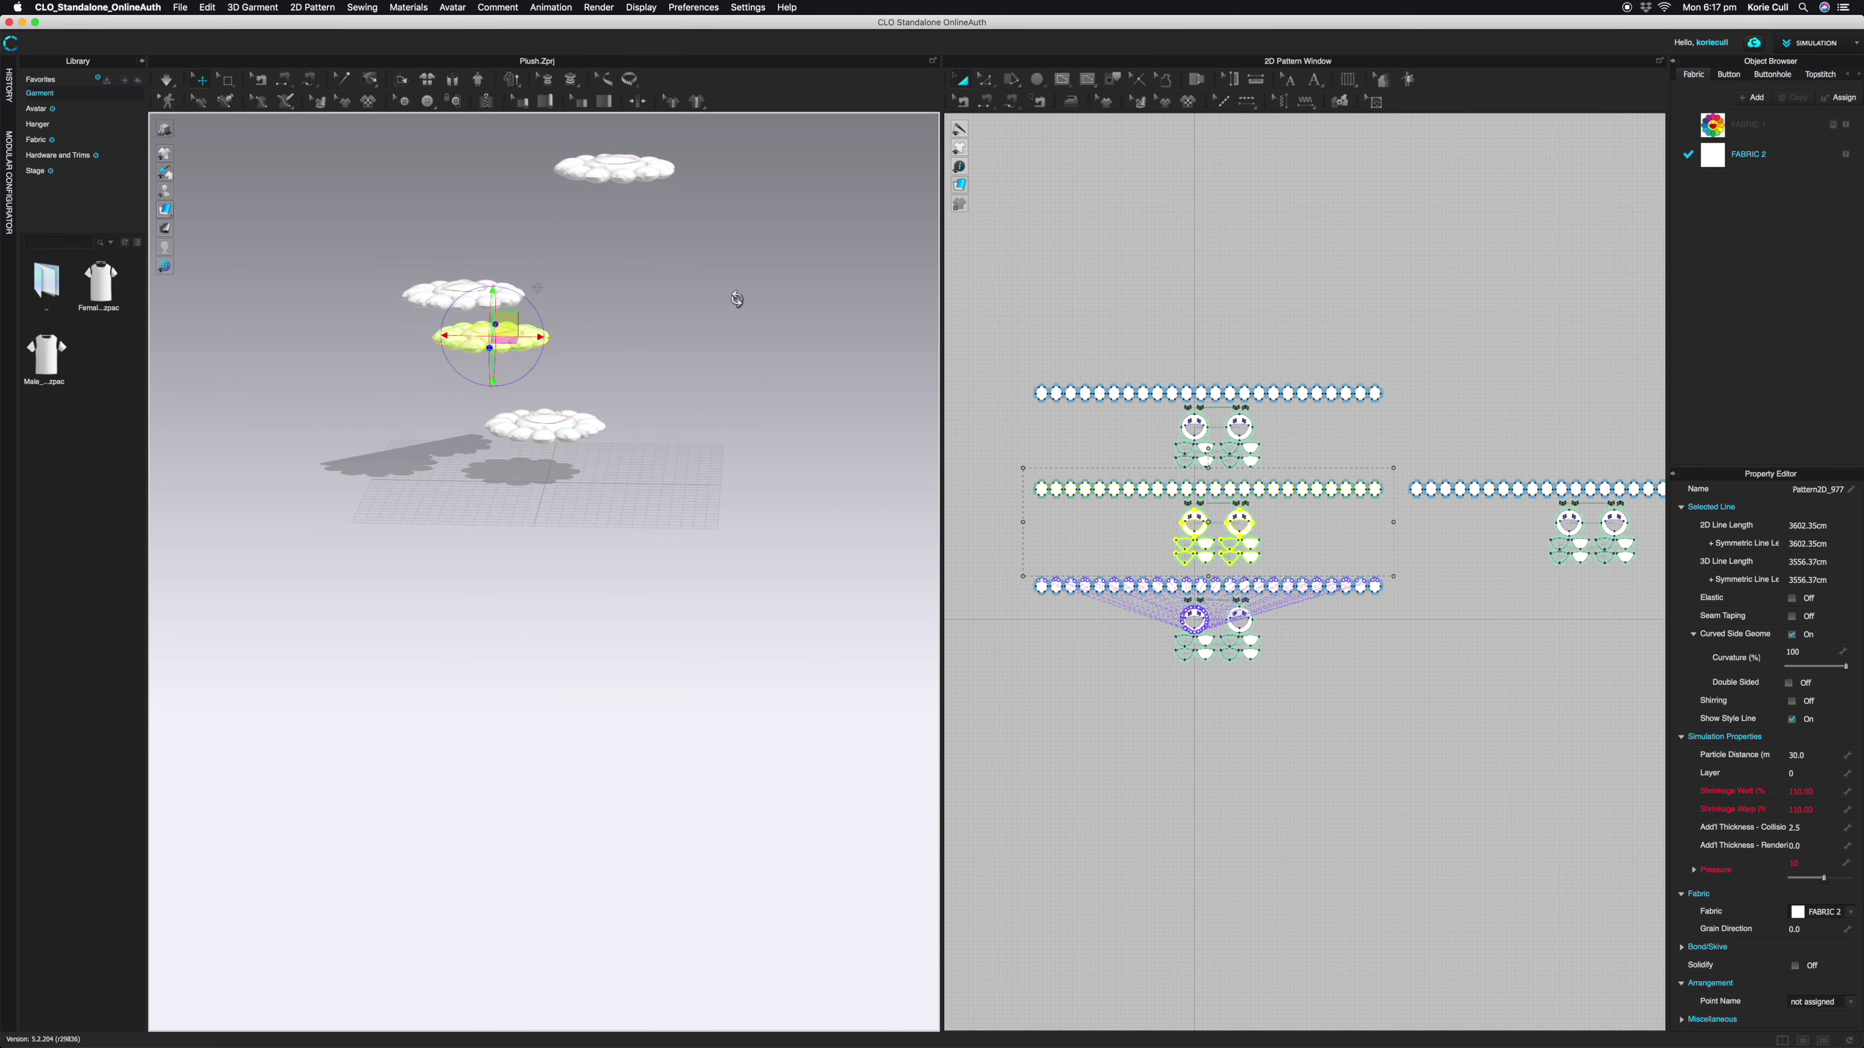
scroll(1404, 532, down, 2)
right_drag(1481, 579, 1365, 579)
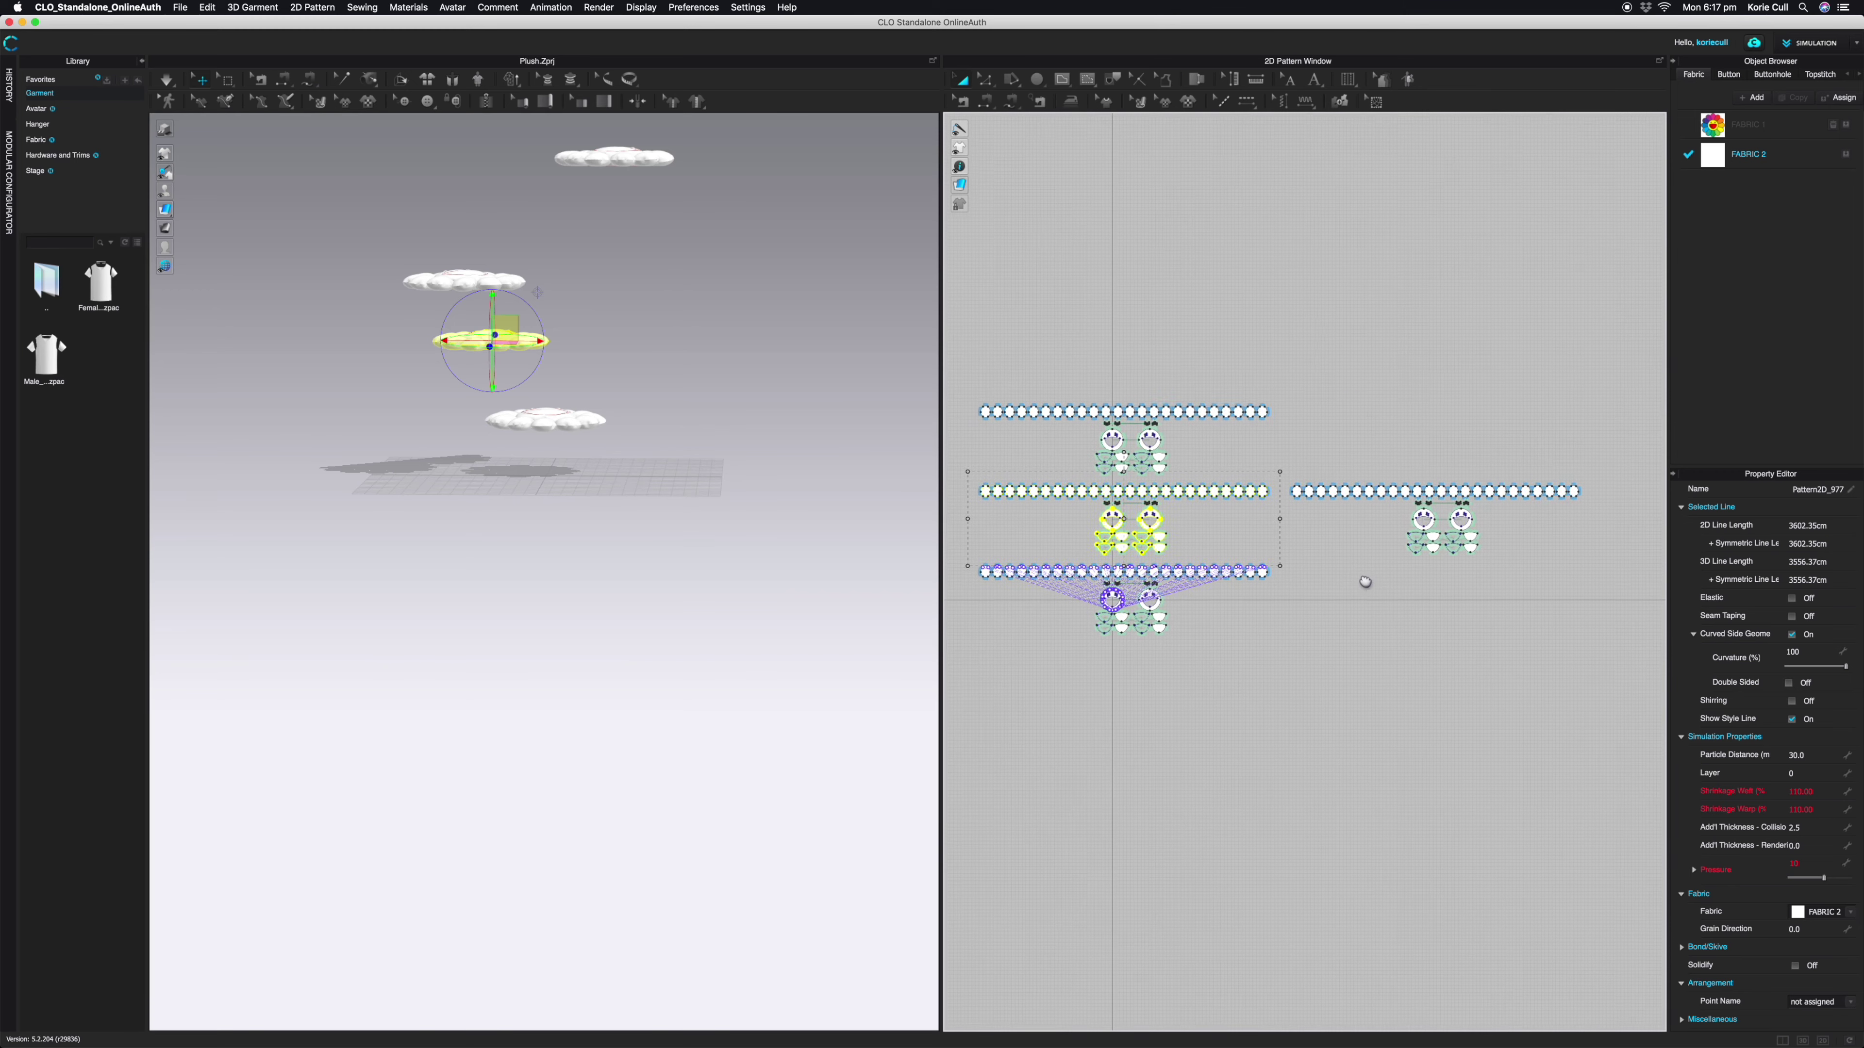
click(961, 393)
drag(1585, 570, 1591, 571)
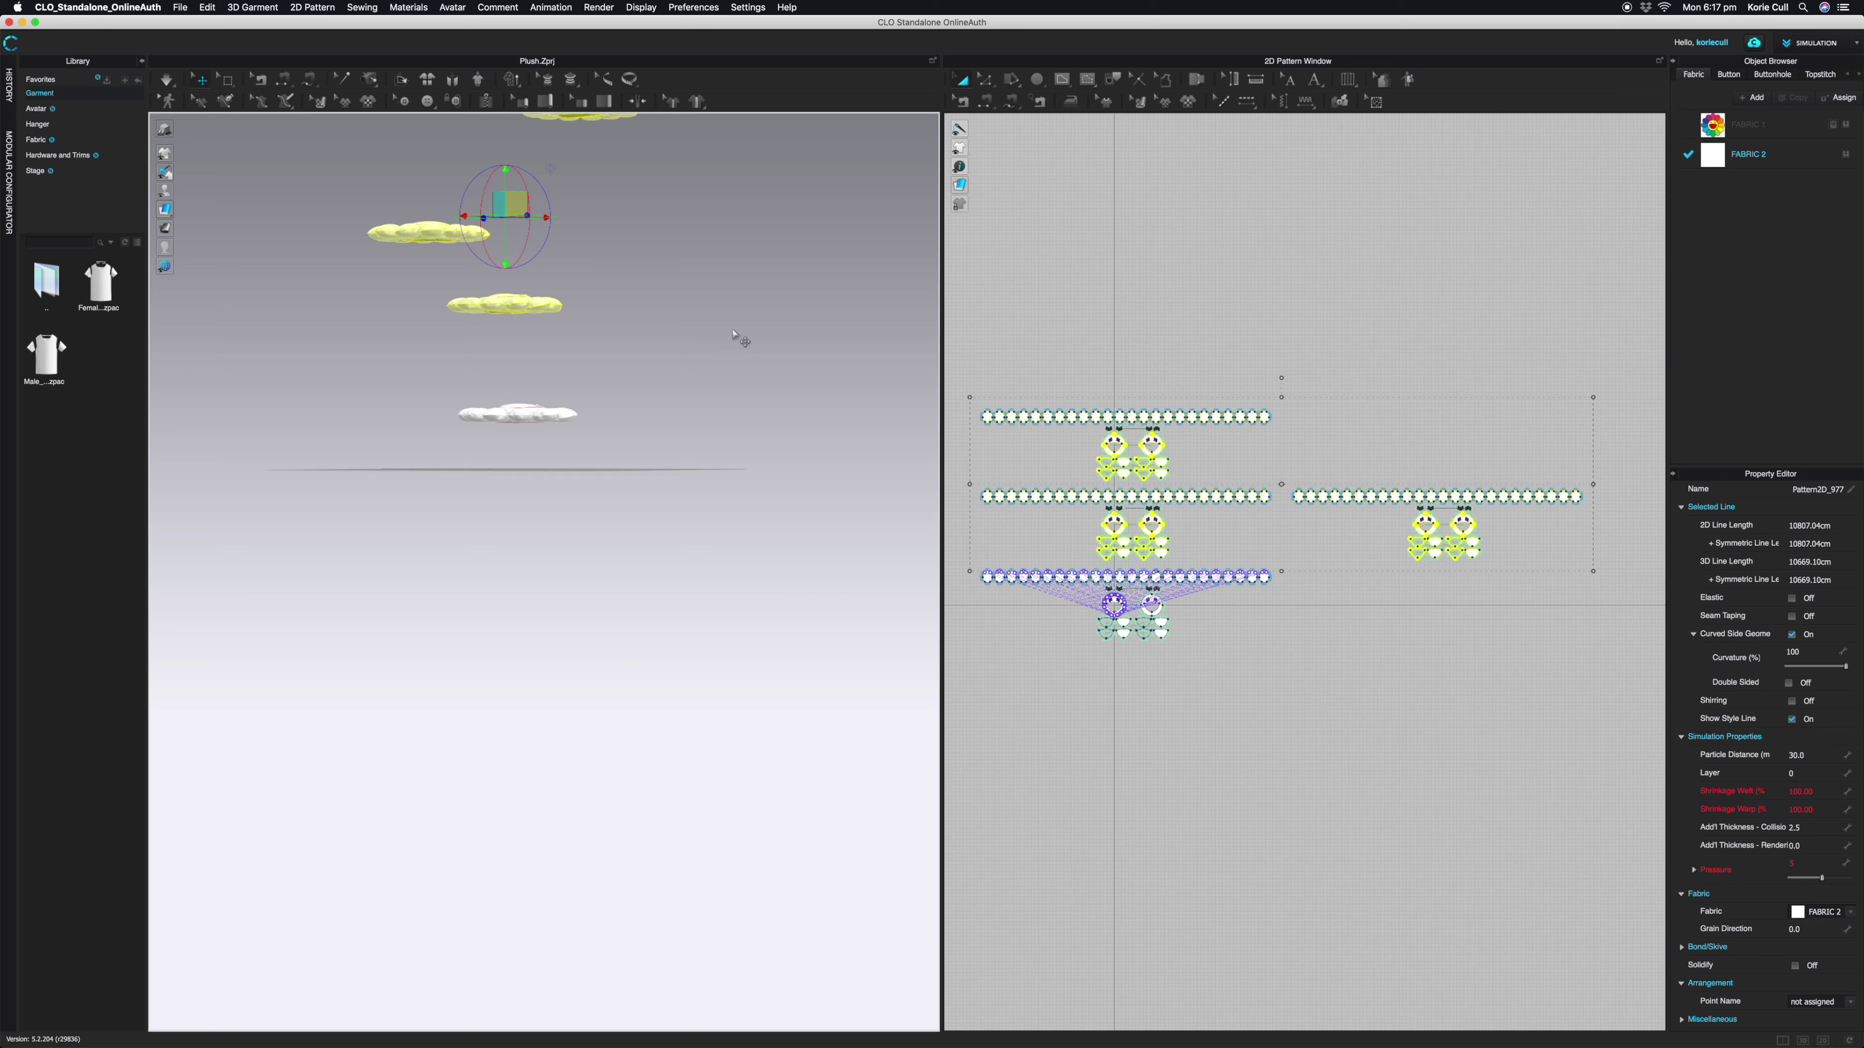
click(741, 339)
drag(1600, 586, 1293, 464)
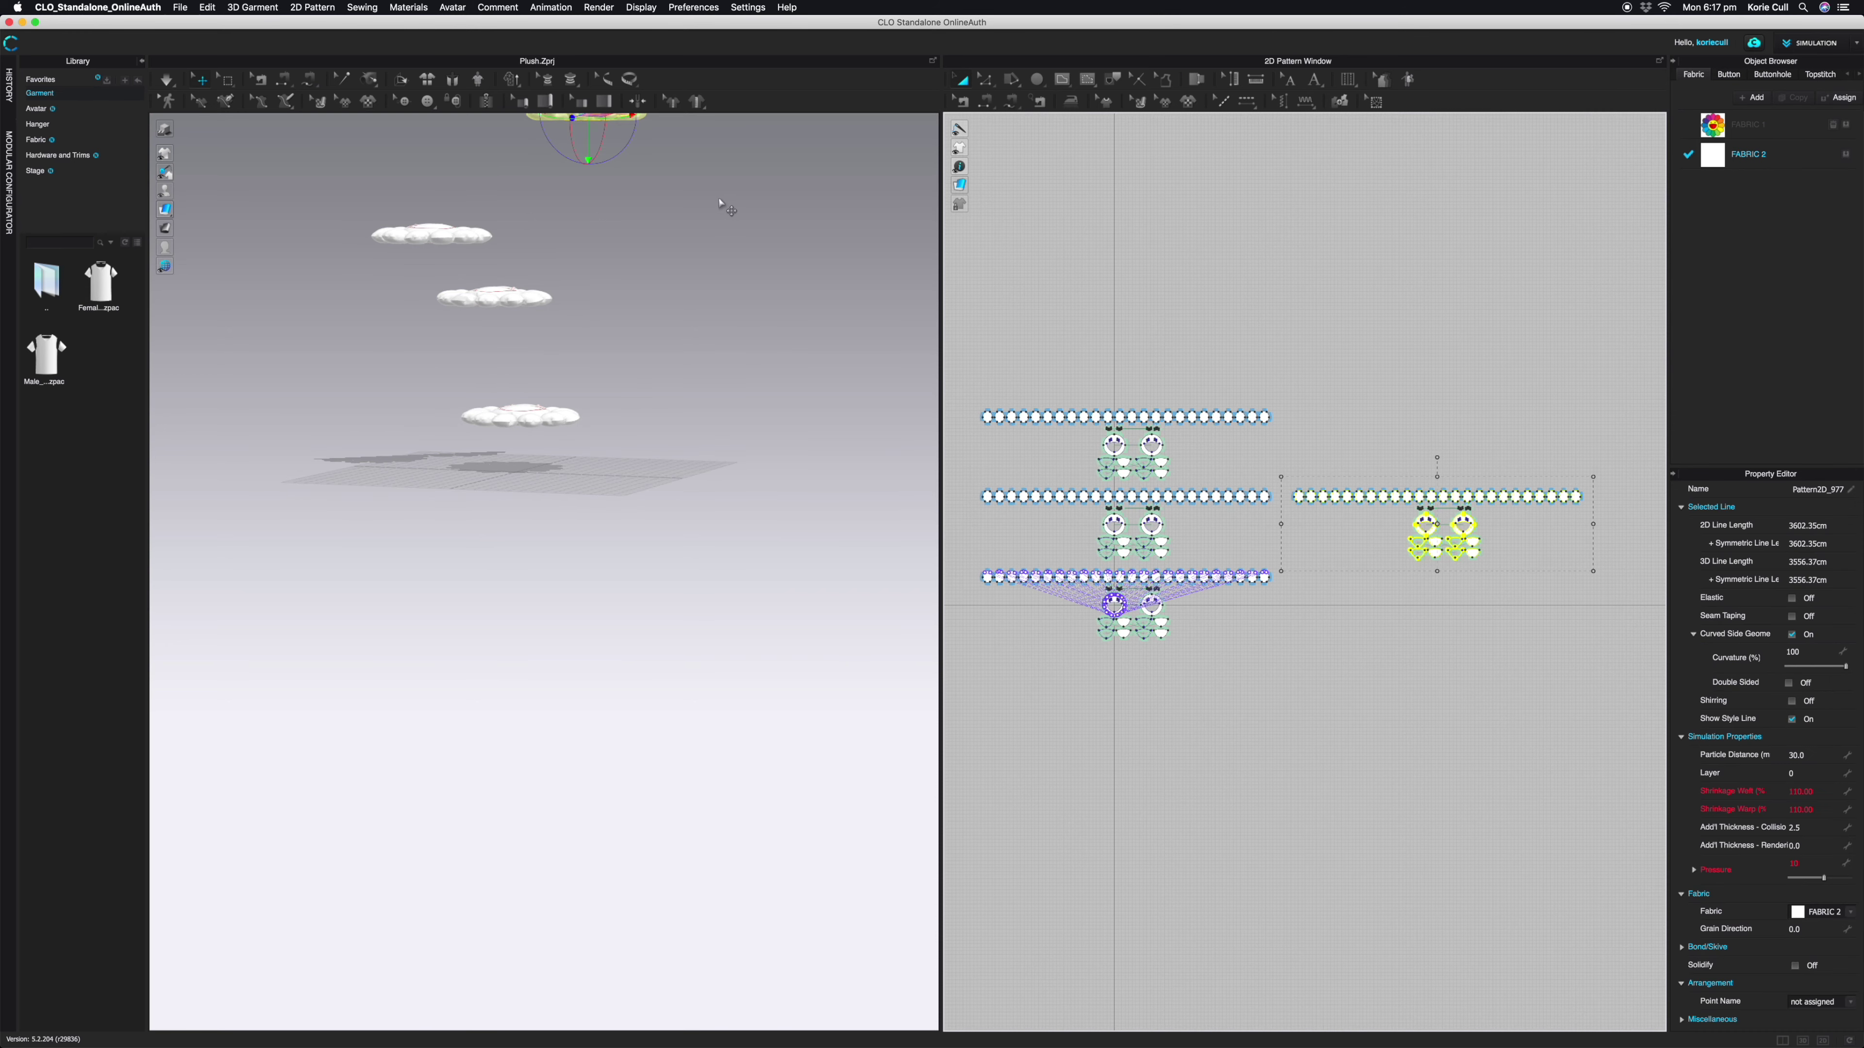
middle_drag(587, 213, 663, 329)
drag(666, 260, 668, 332)
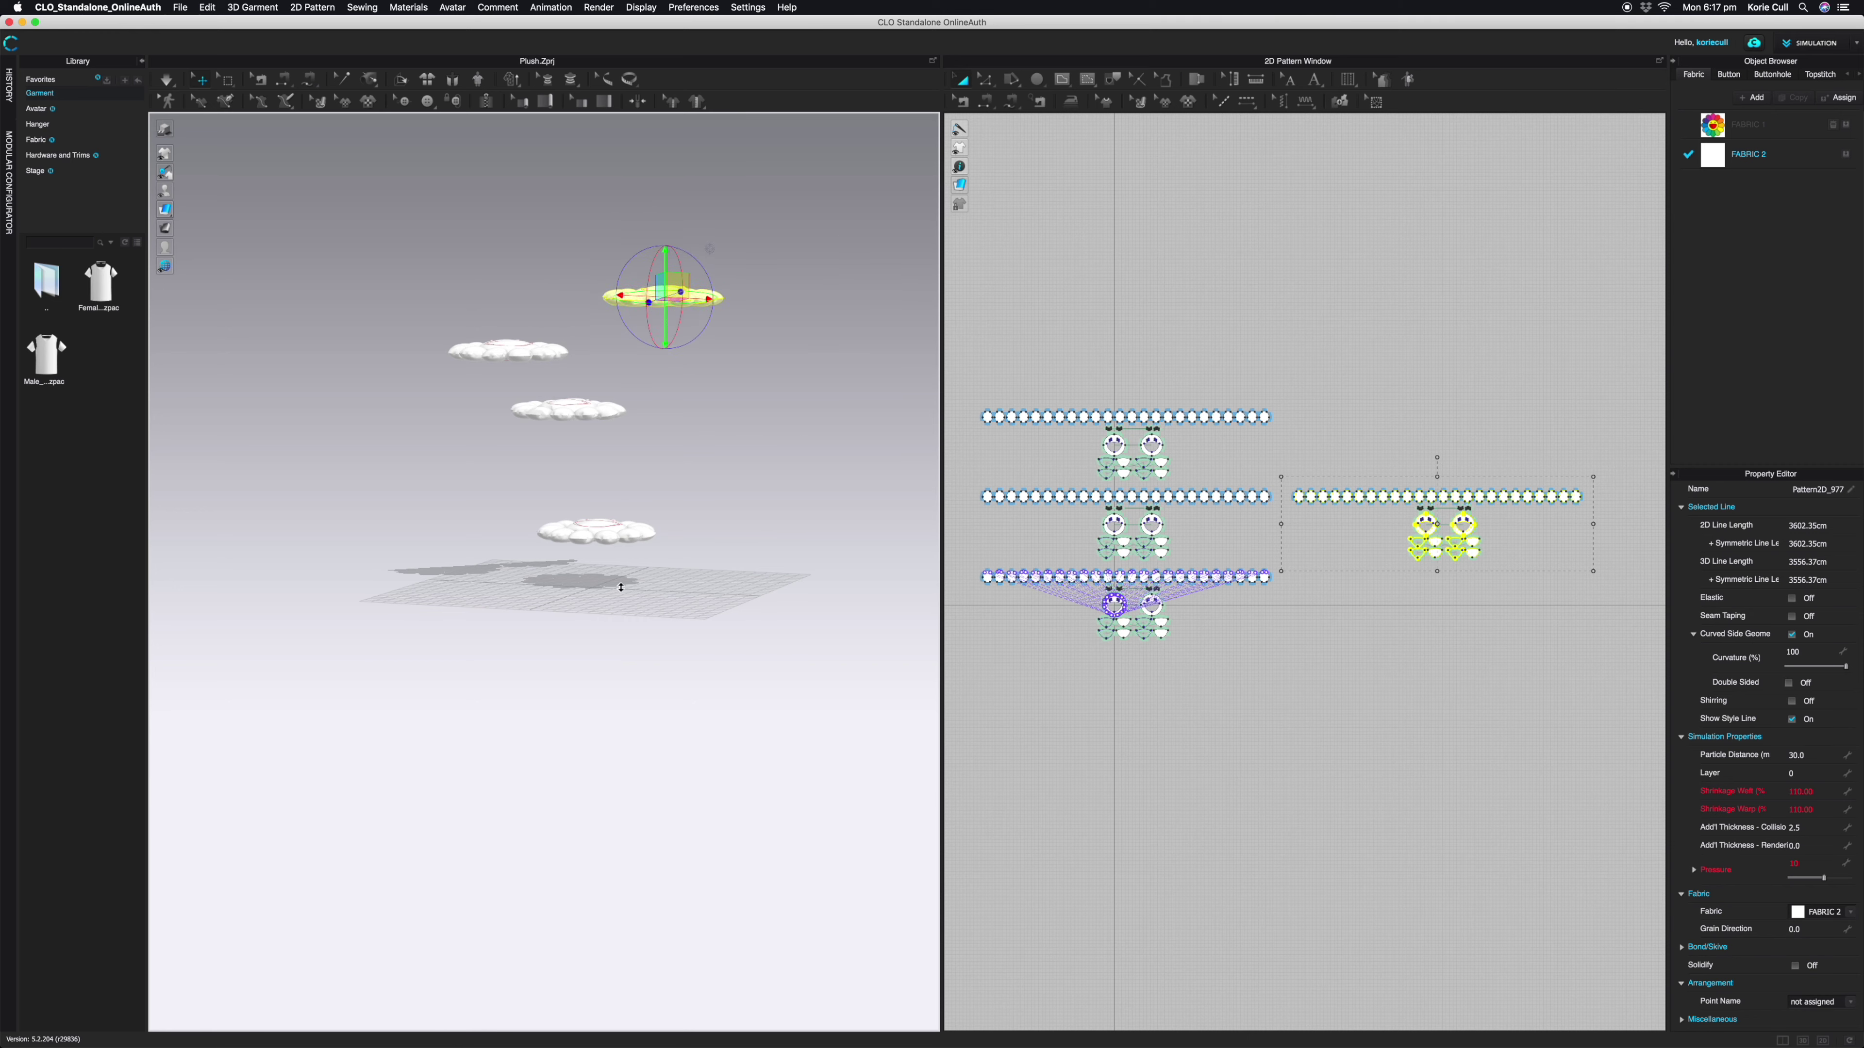
Step: Check the layout from a near top-down view and reselect the right flower's patterns
mouse_move(621, 591)
right_down()
mouse_move(640, 678)
mouse_move(623, 695)
mouse_move(674, 641)
mouse_move(666, 603)
right_up()
scroll(611, 575, up, 3)
scroll(569, 610, up, 5)
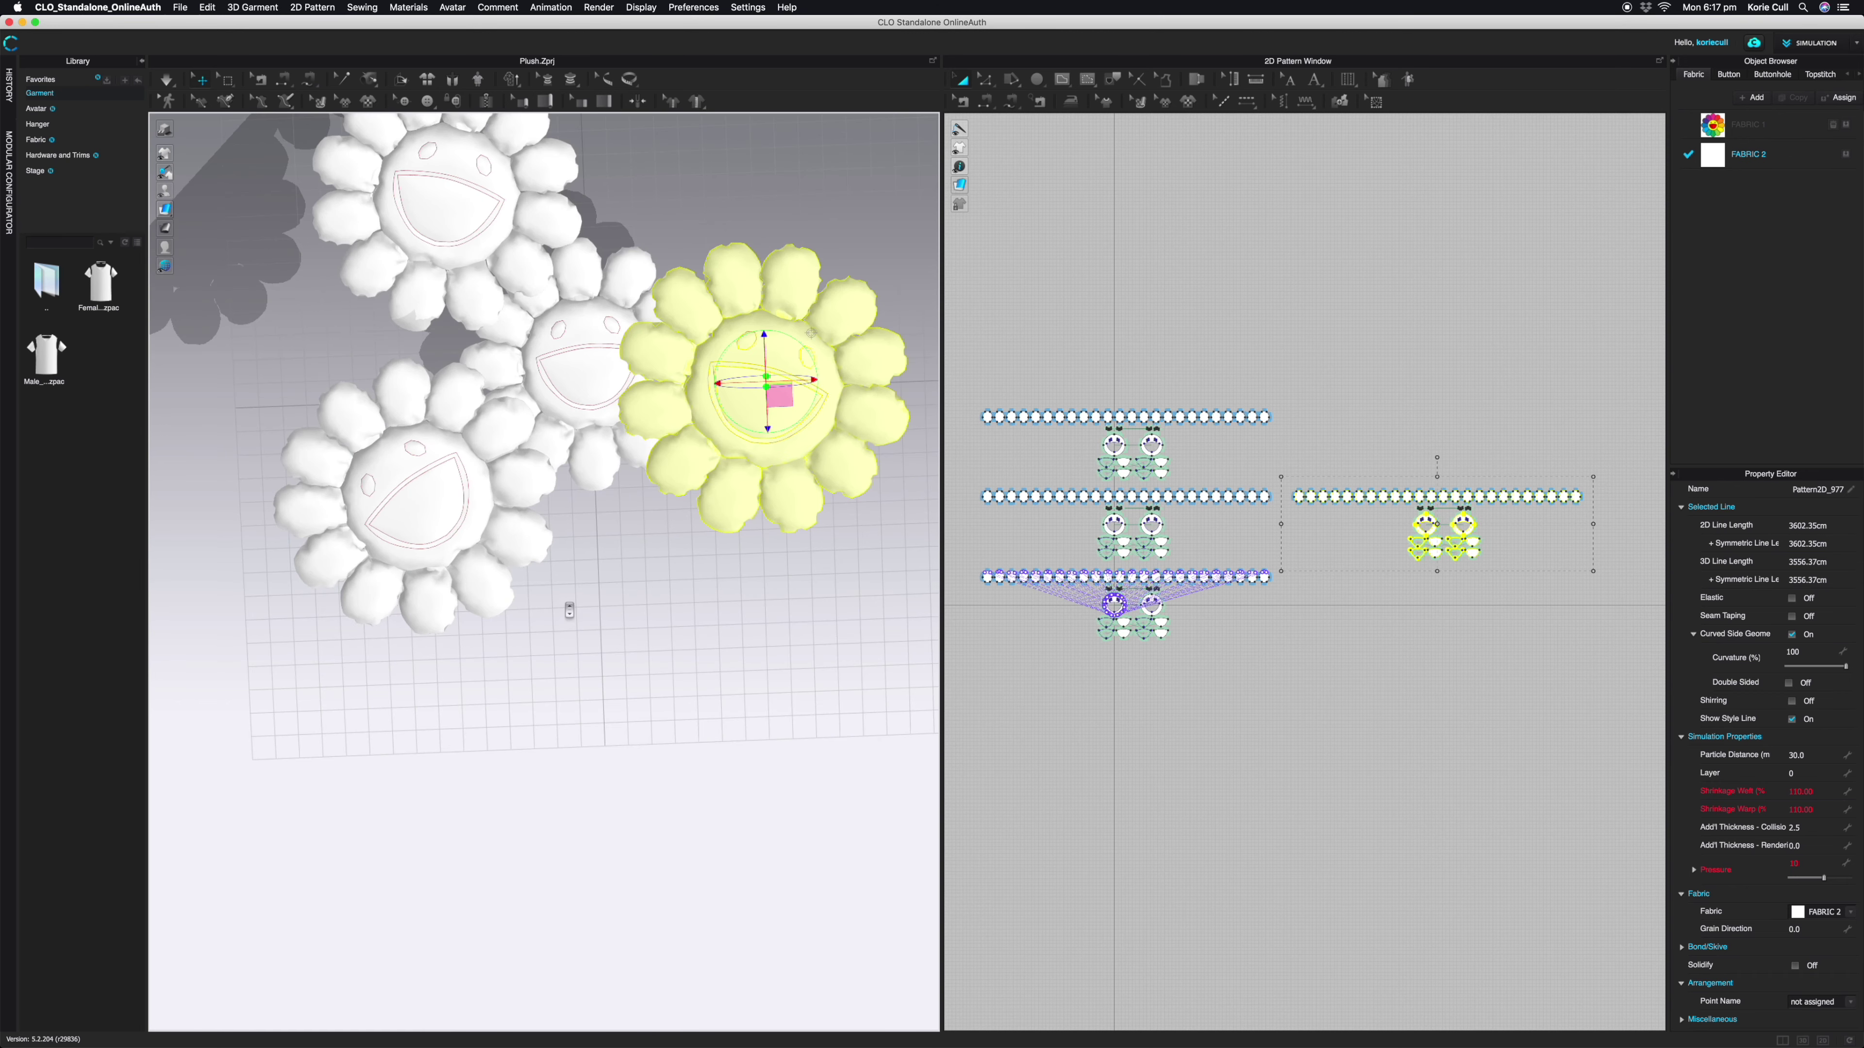
scroll(569, 610, down, 3)
scroll(645, 587, down, 2)
click(977, 481)
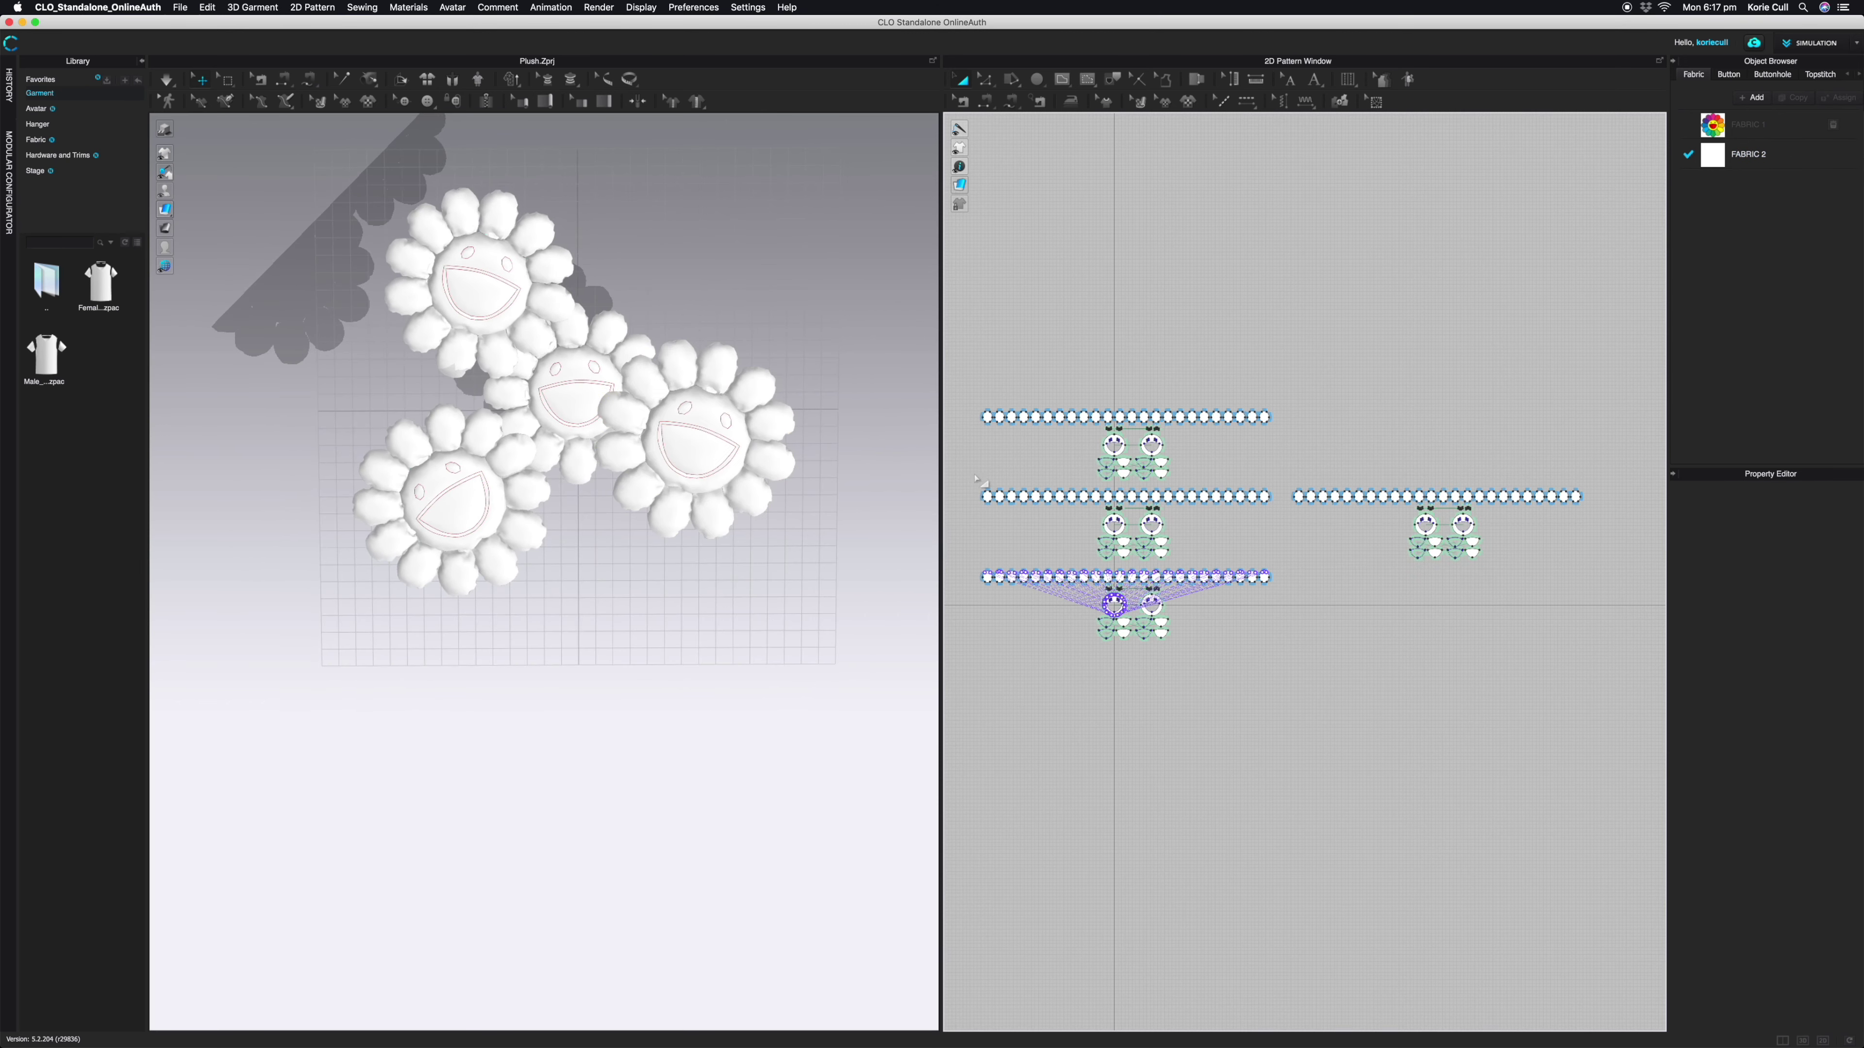
drag(1618, 591, 1620, 593)
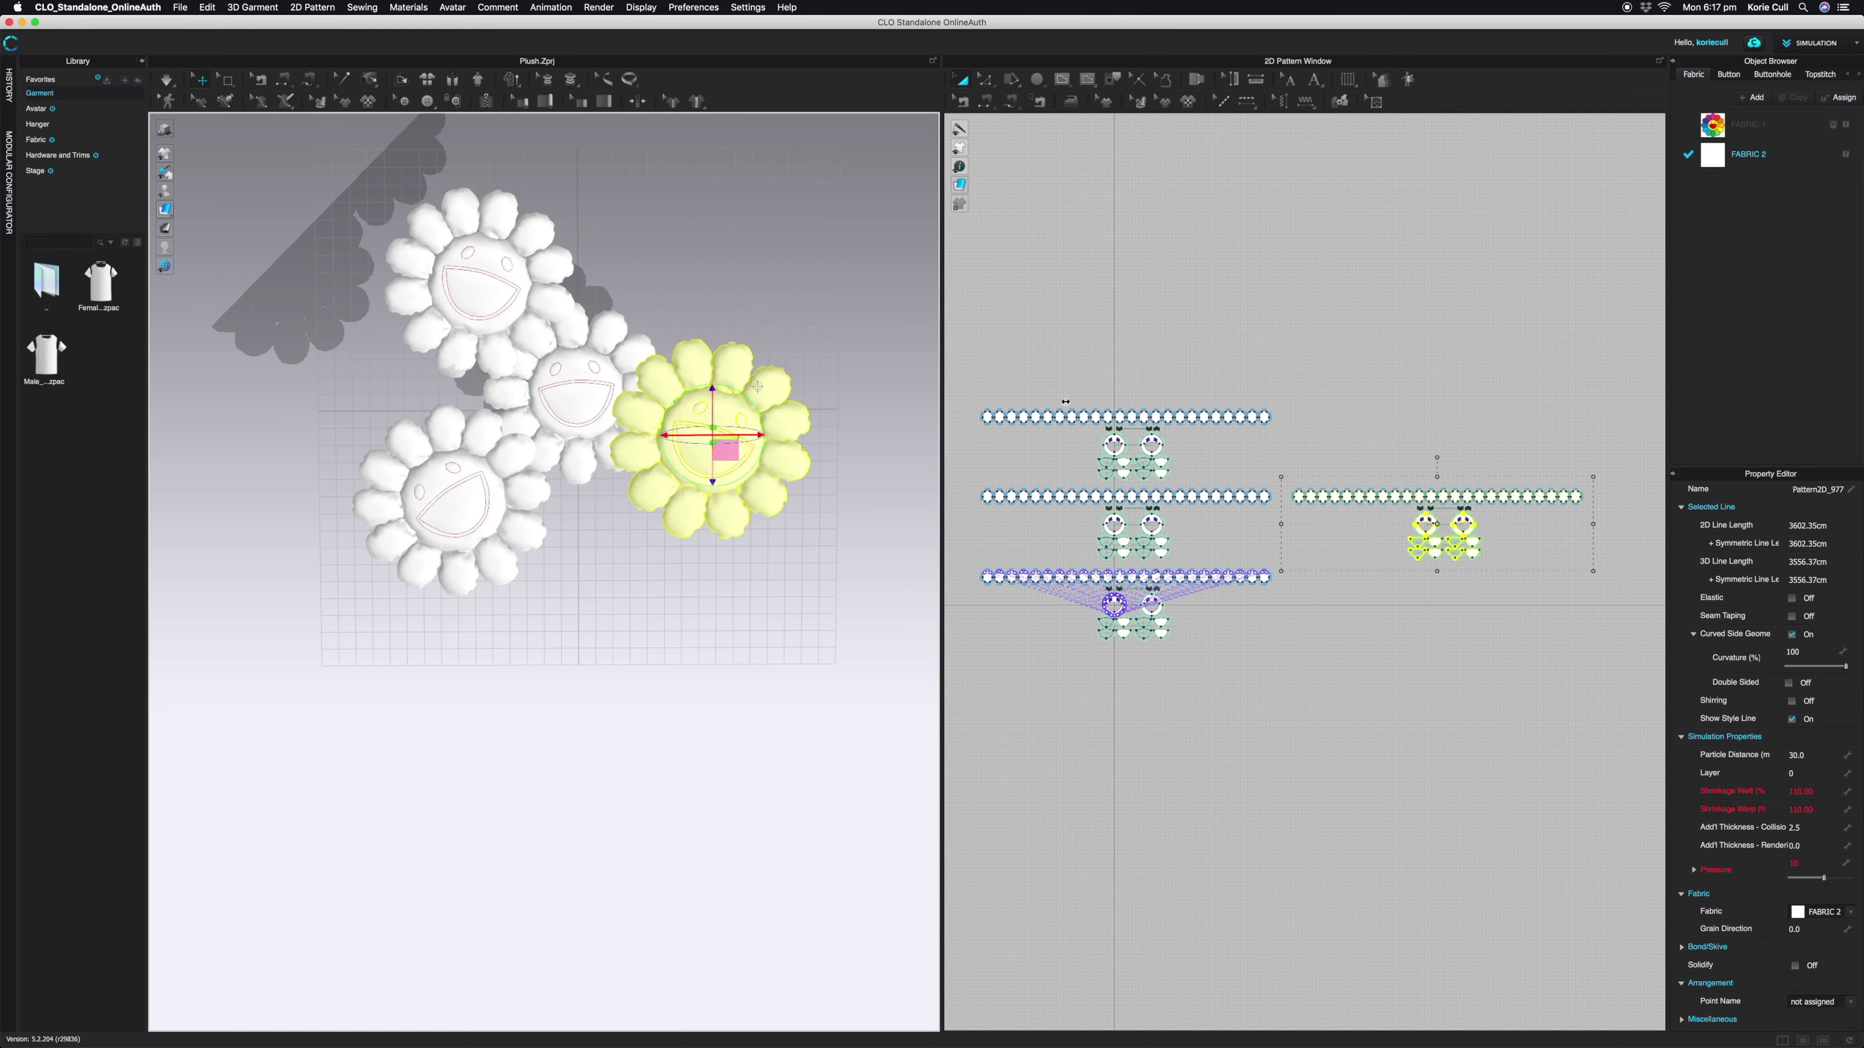
click(1003, 446)
Step: Select the top flower, slide it left into the cluster, and select its patterns
click(539, 505)
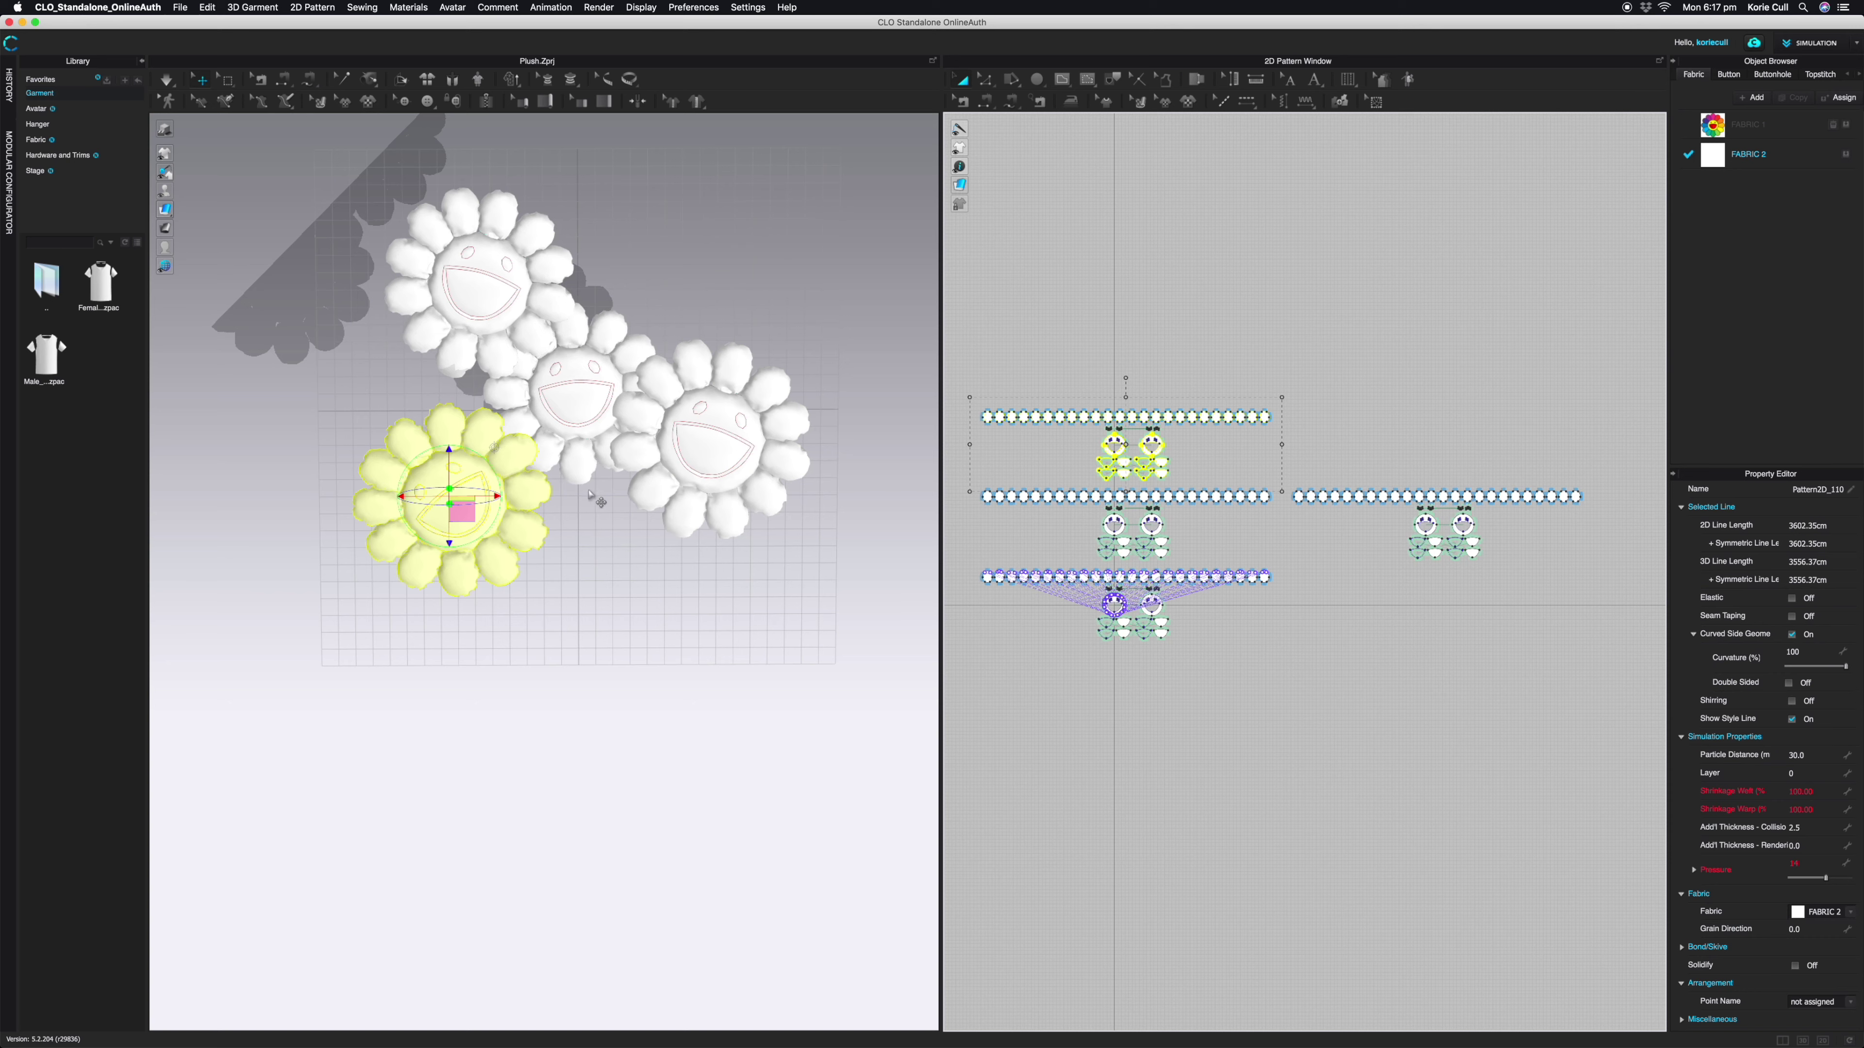
click(506, 289)
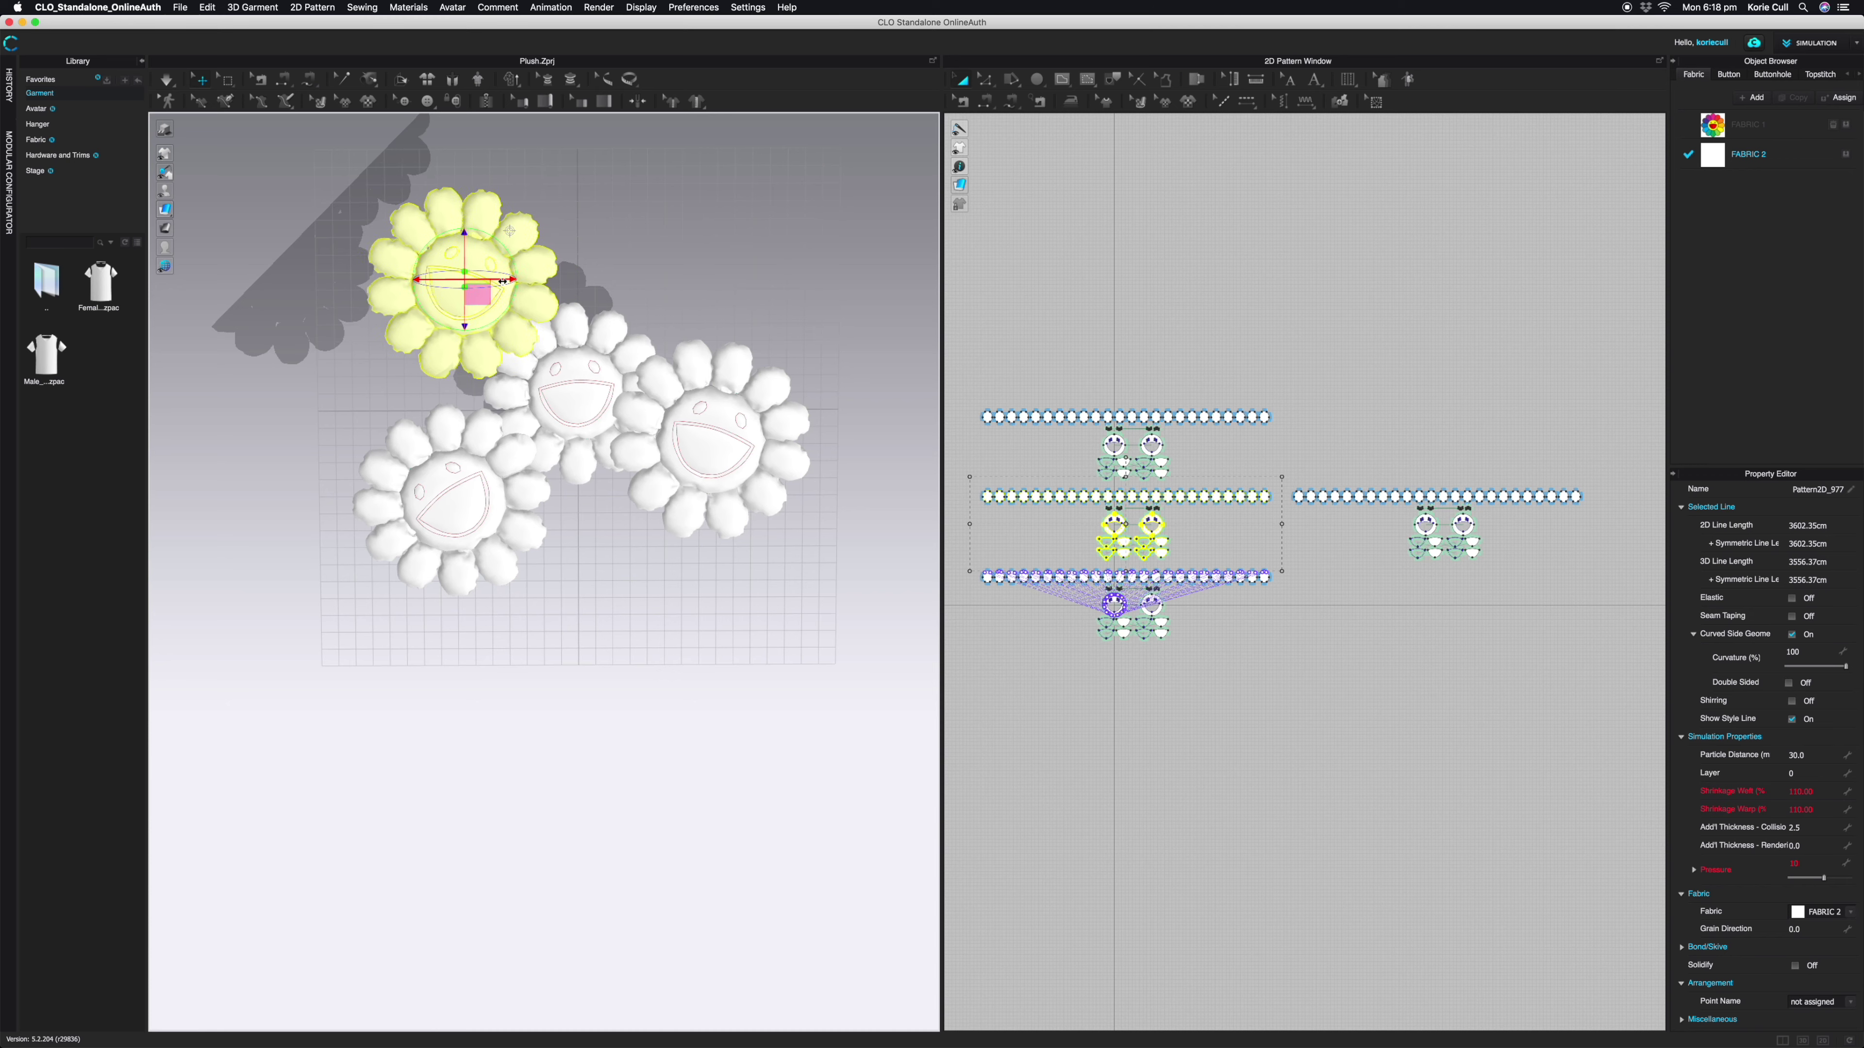
mouse_move(515, 280)
mouse_down()
mouse_move(489, 281)
mouse_move(559, 351)
mouse_up()
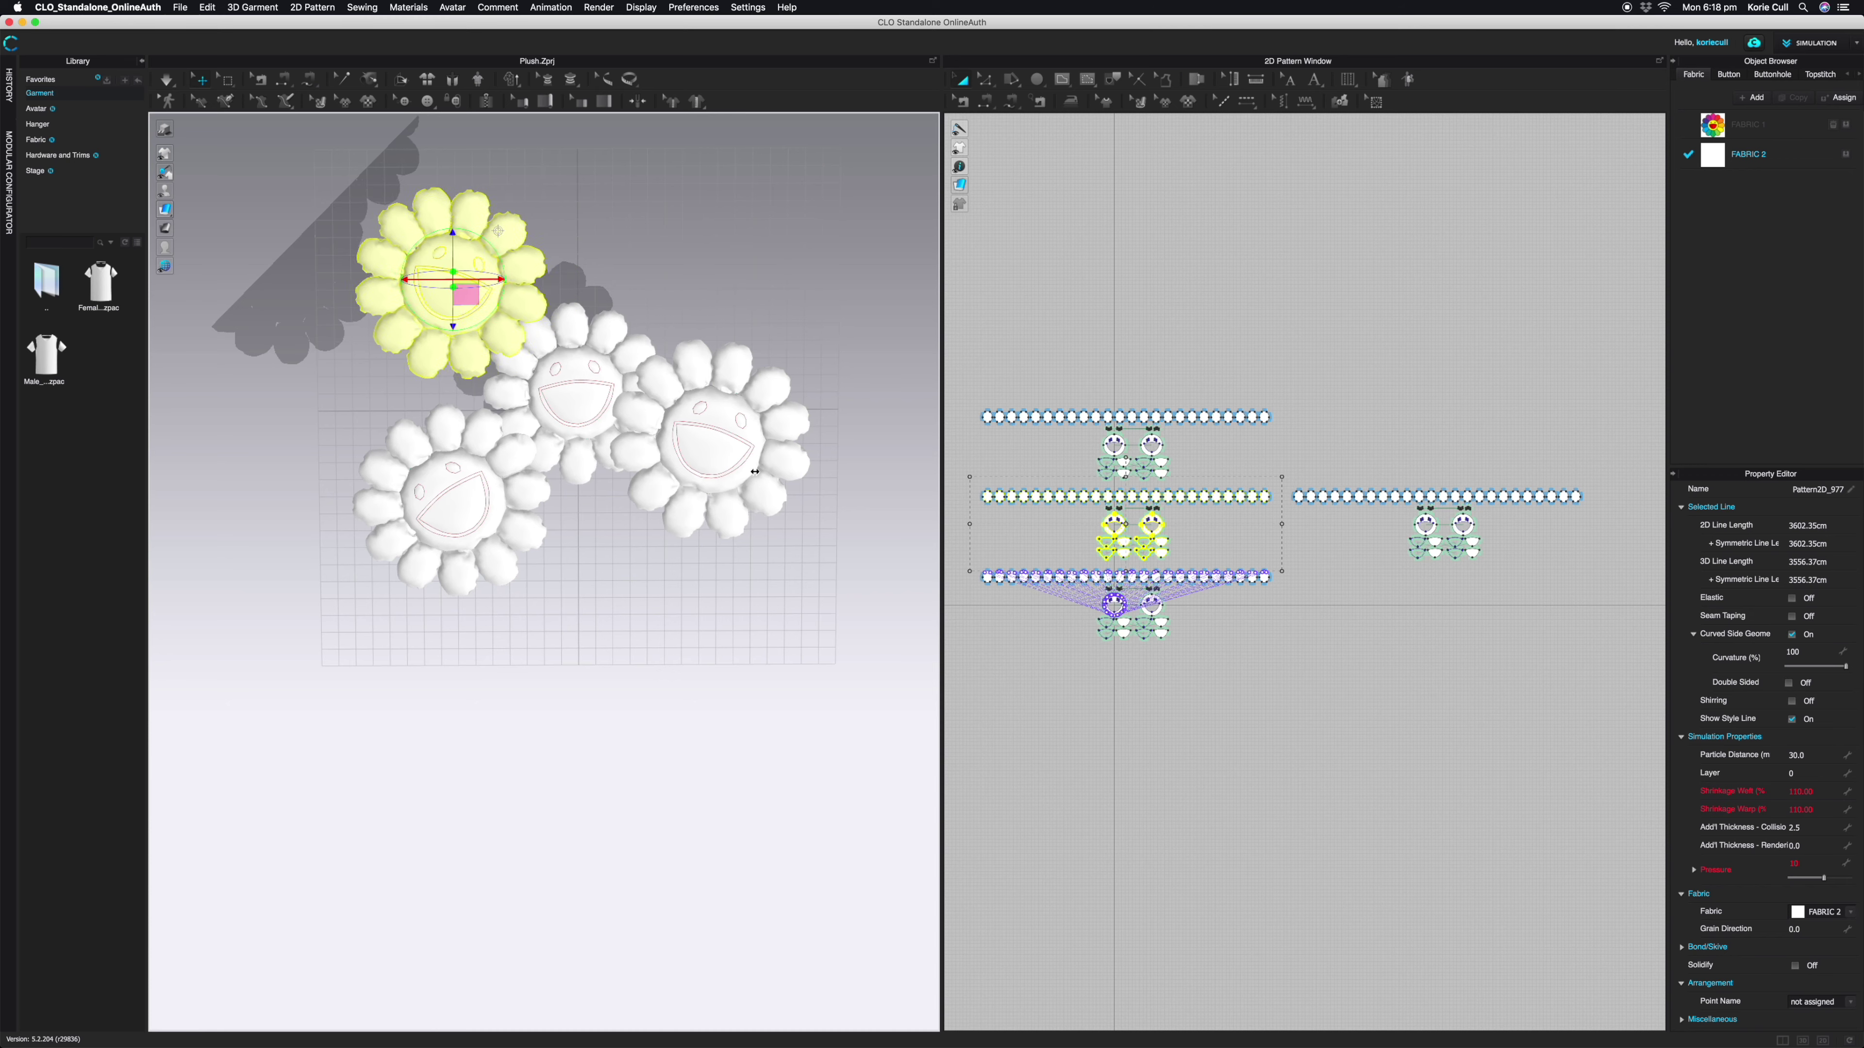
click(1313, 419)
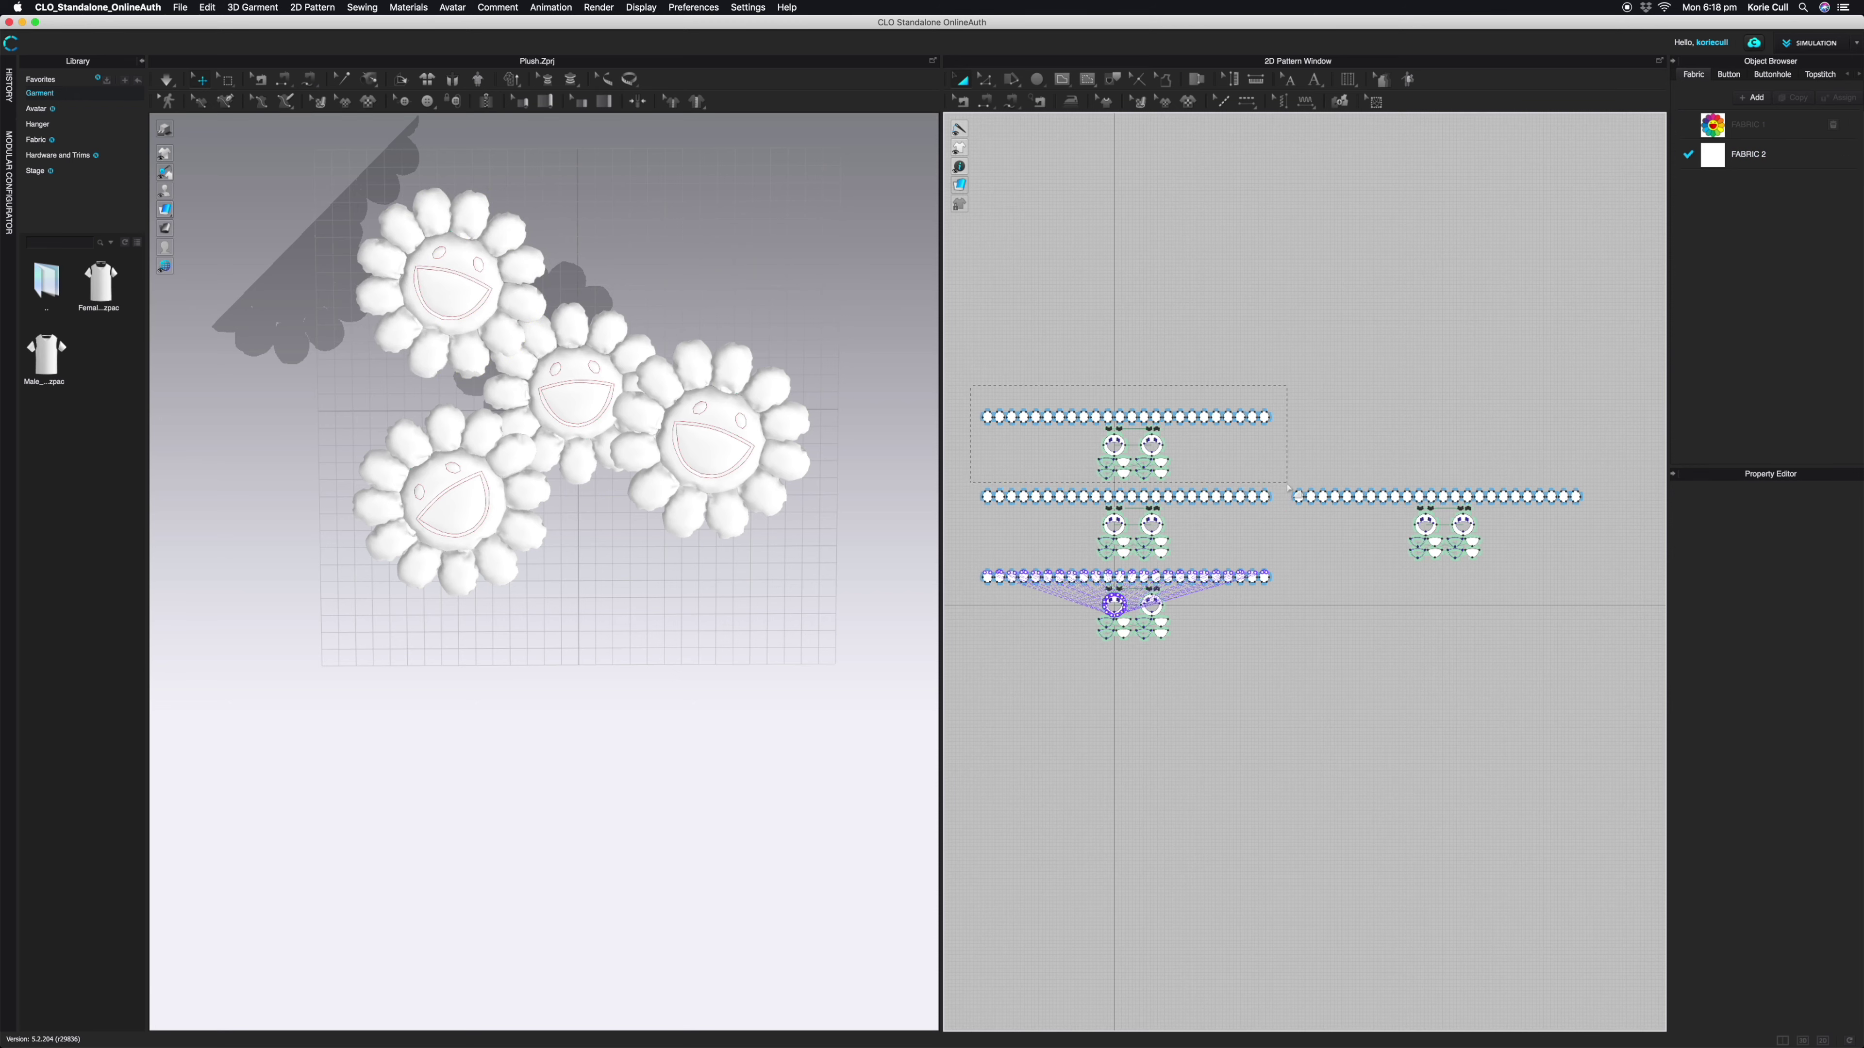
drag(1288, 486, 1288, 487)
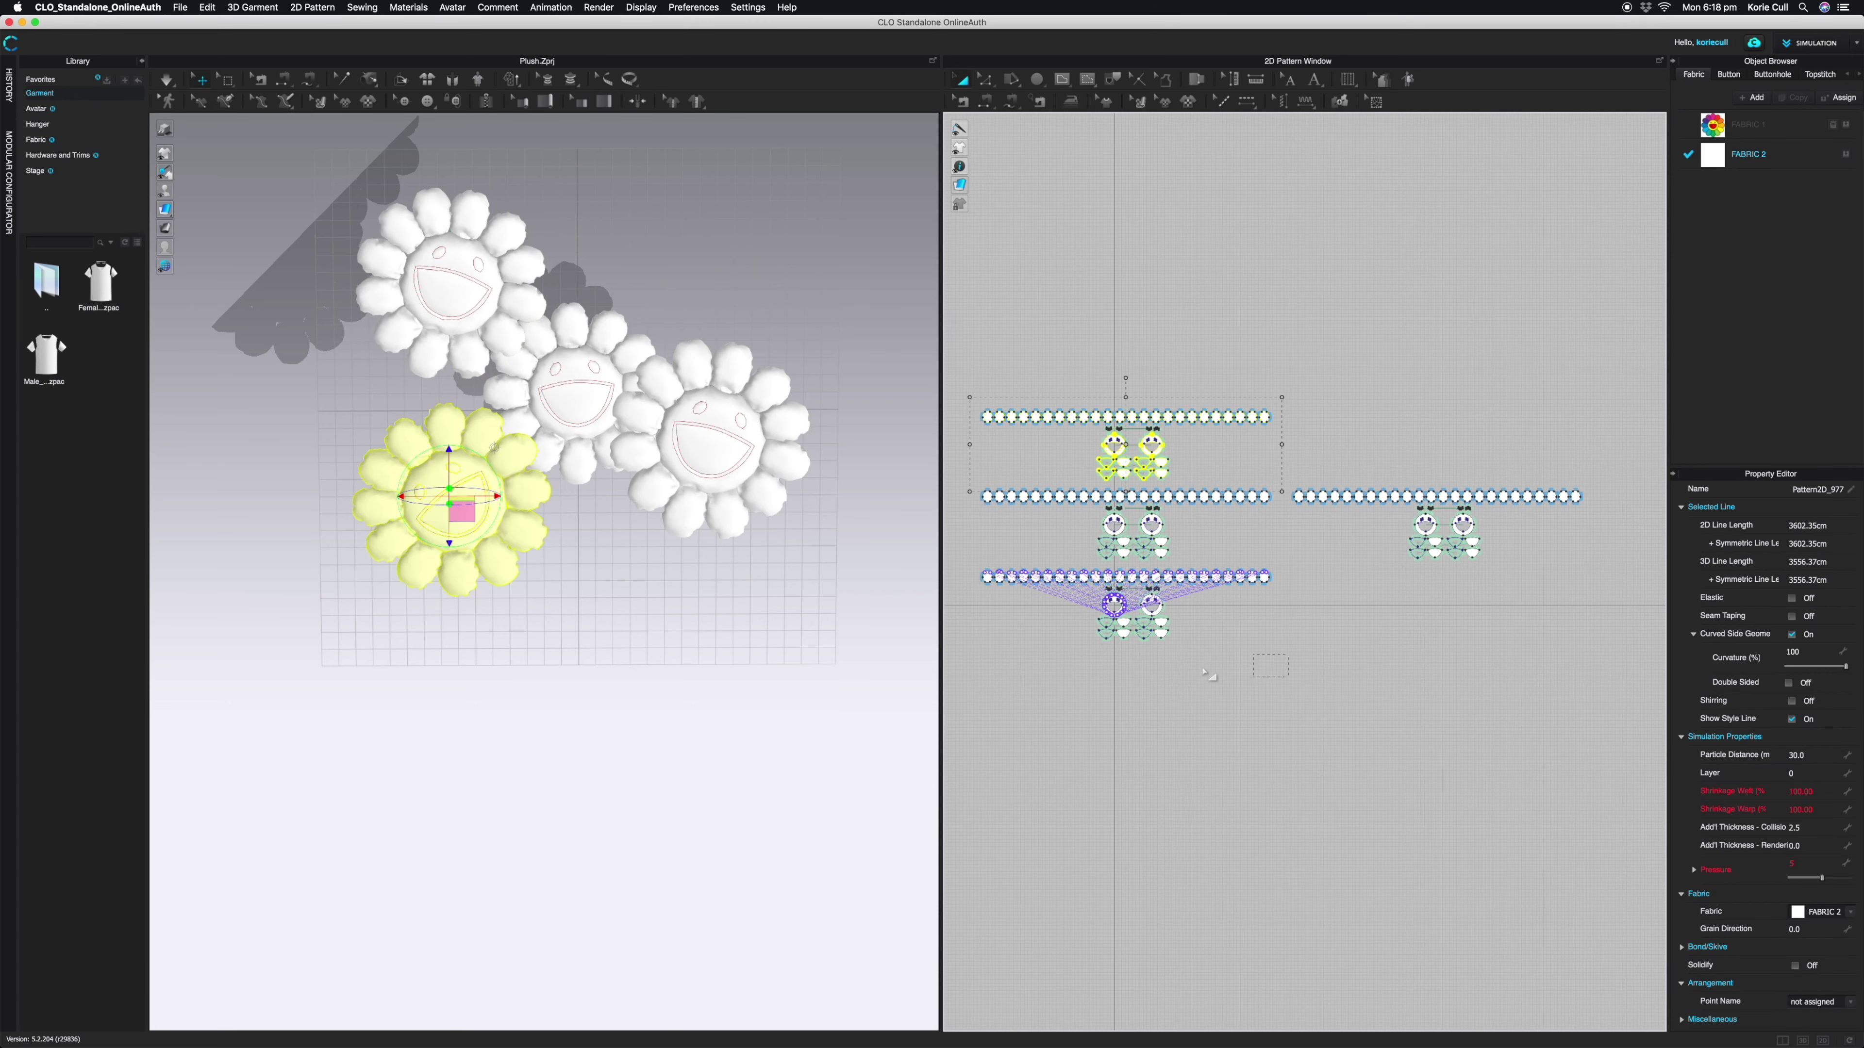
Step: Clone the top flower's pattern and place the copy beside the original
right_click(1269, 418)
click(1320, 315)
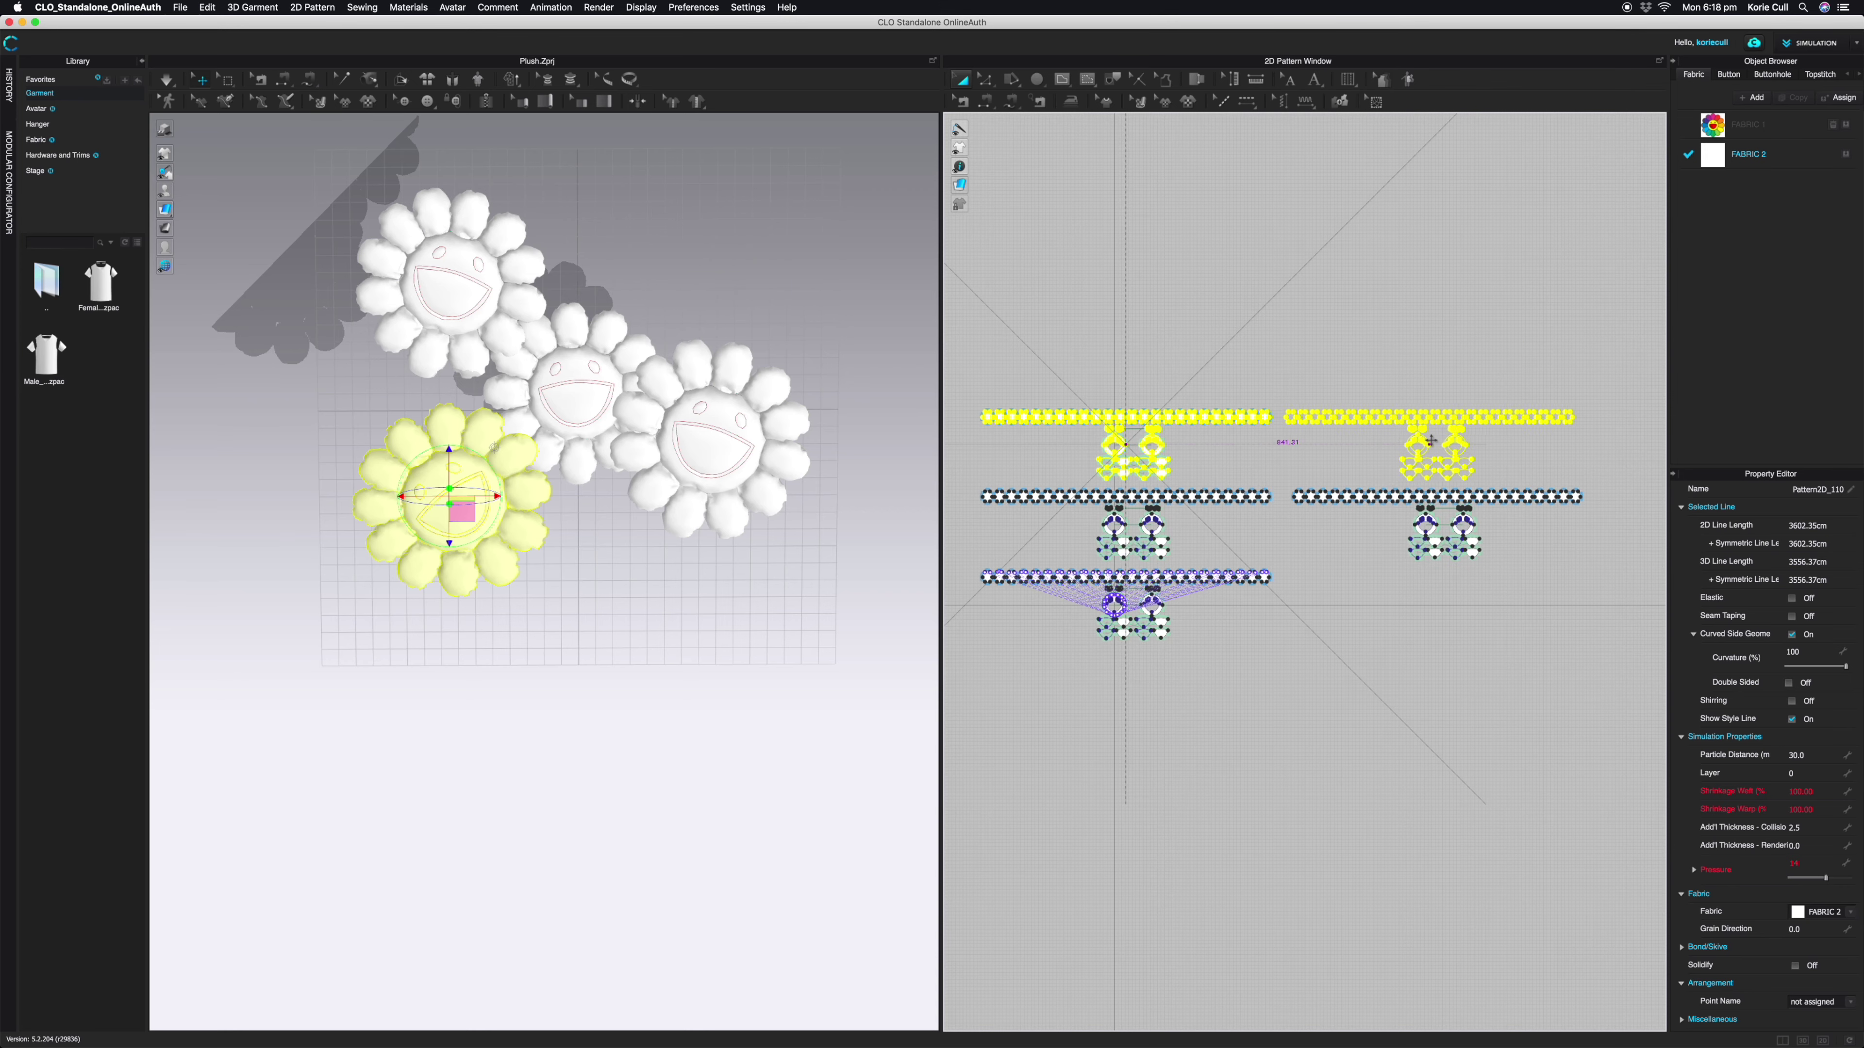
click(1432, 442)
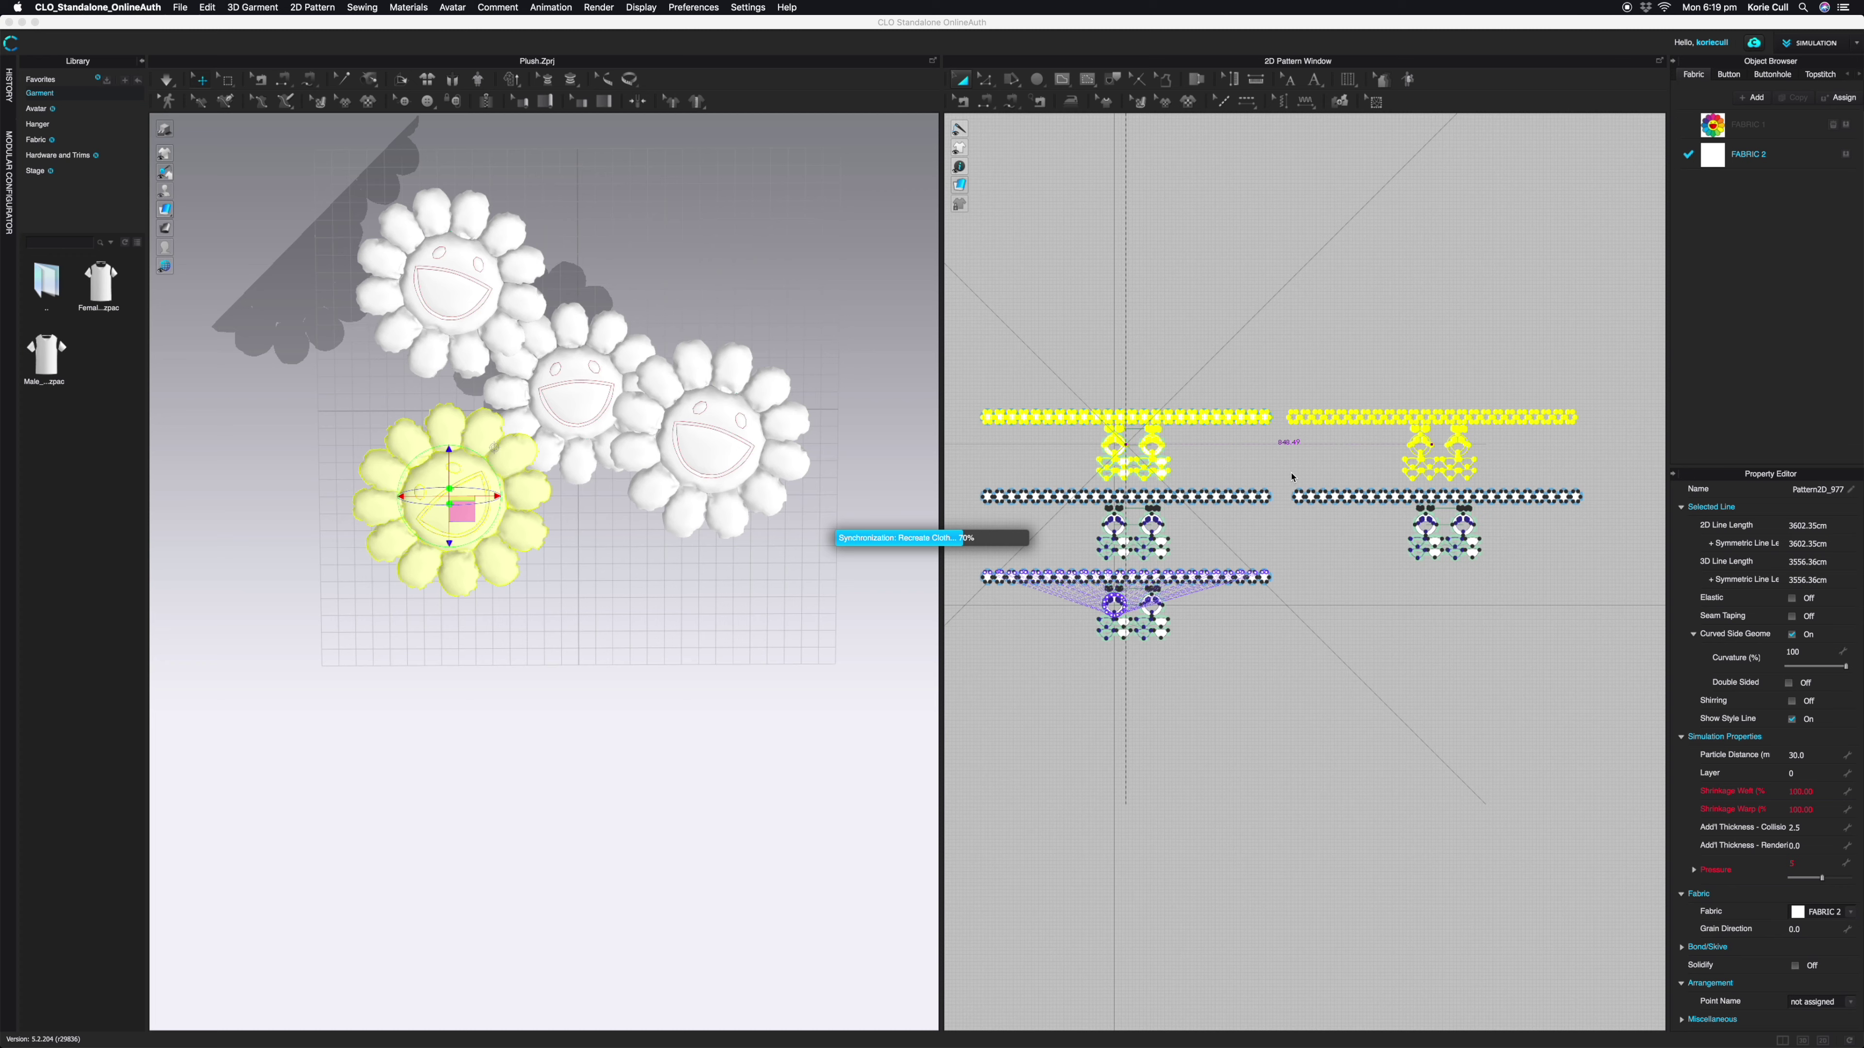
scroll(587, 455, down, 3)
mouse_move(623, 477)
right_down()
mouse_move(711, 516)
mouse_move(796, 400)
mouse_move(495, 674)
right_up()
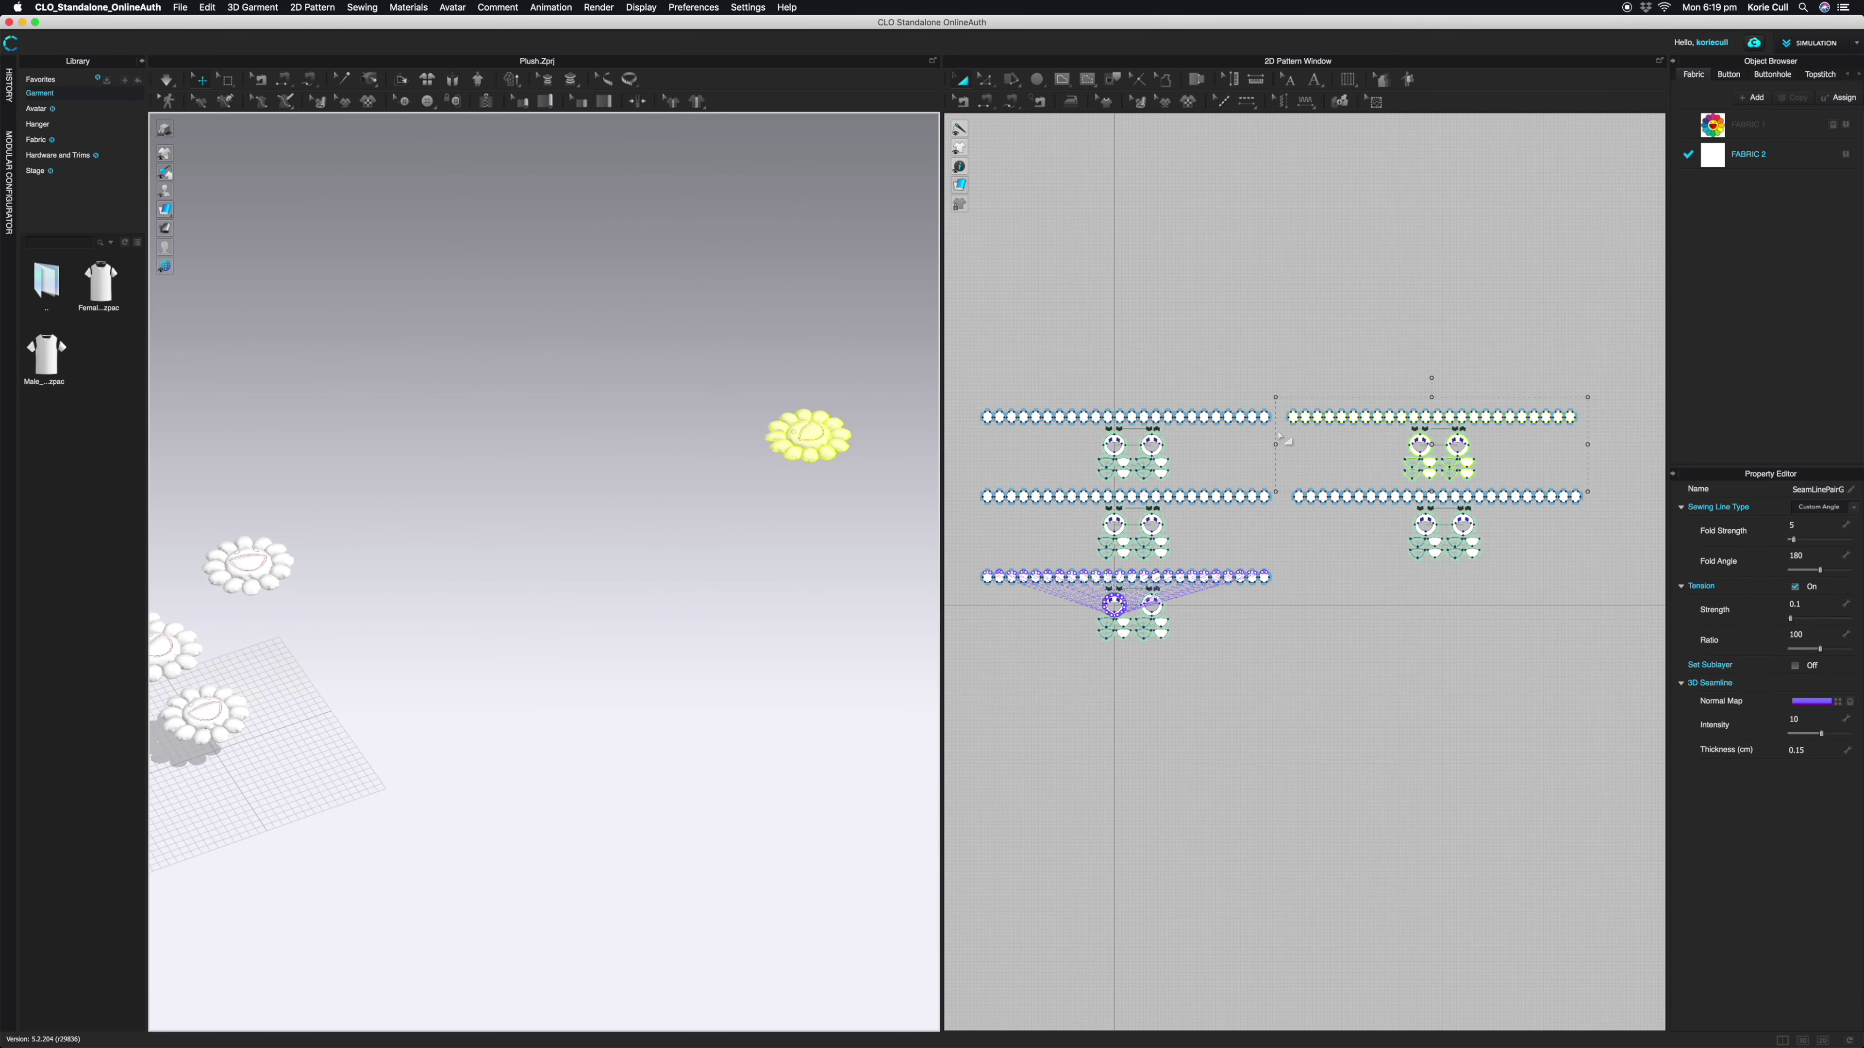
Step: Select the new flower's pattern pieces and center the cluster in the view
click(1284, 382)
drag(1587, 490, 1589, 492)
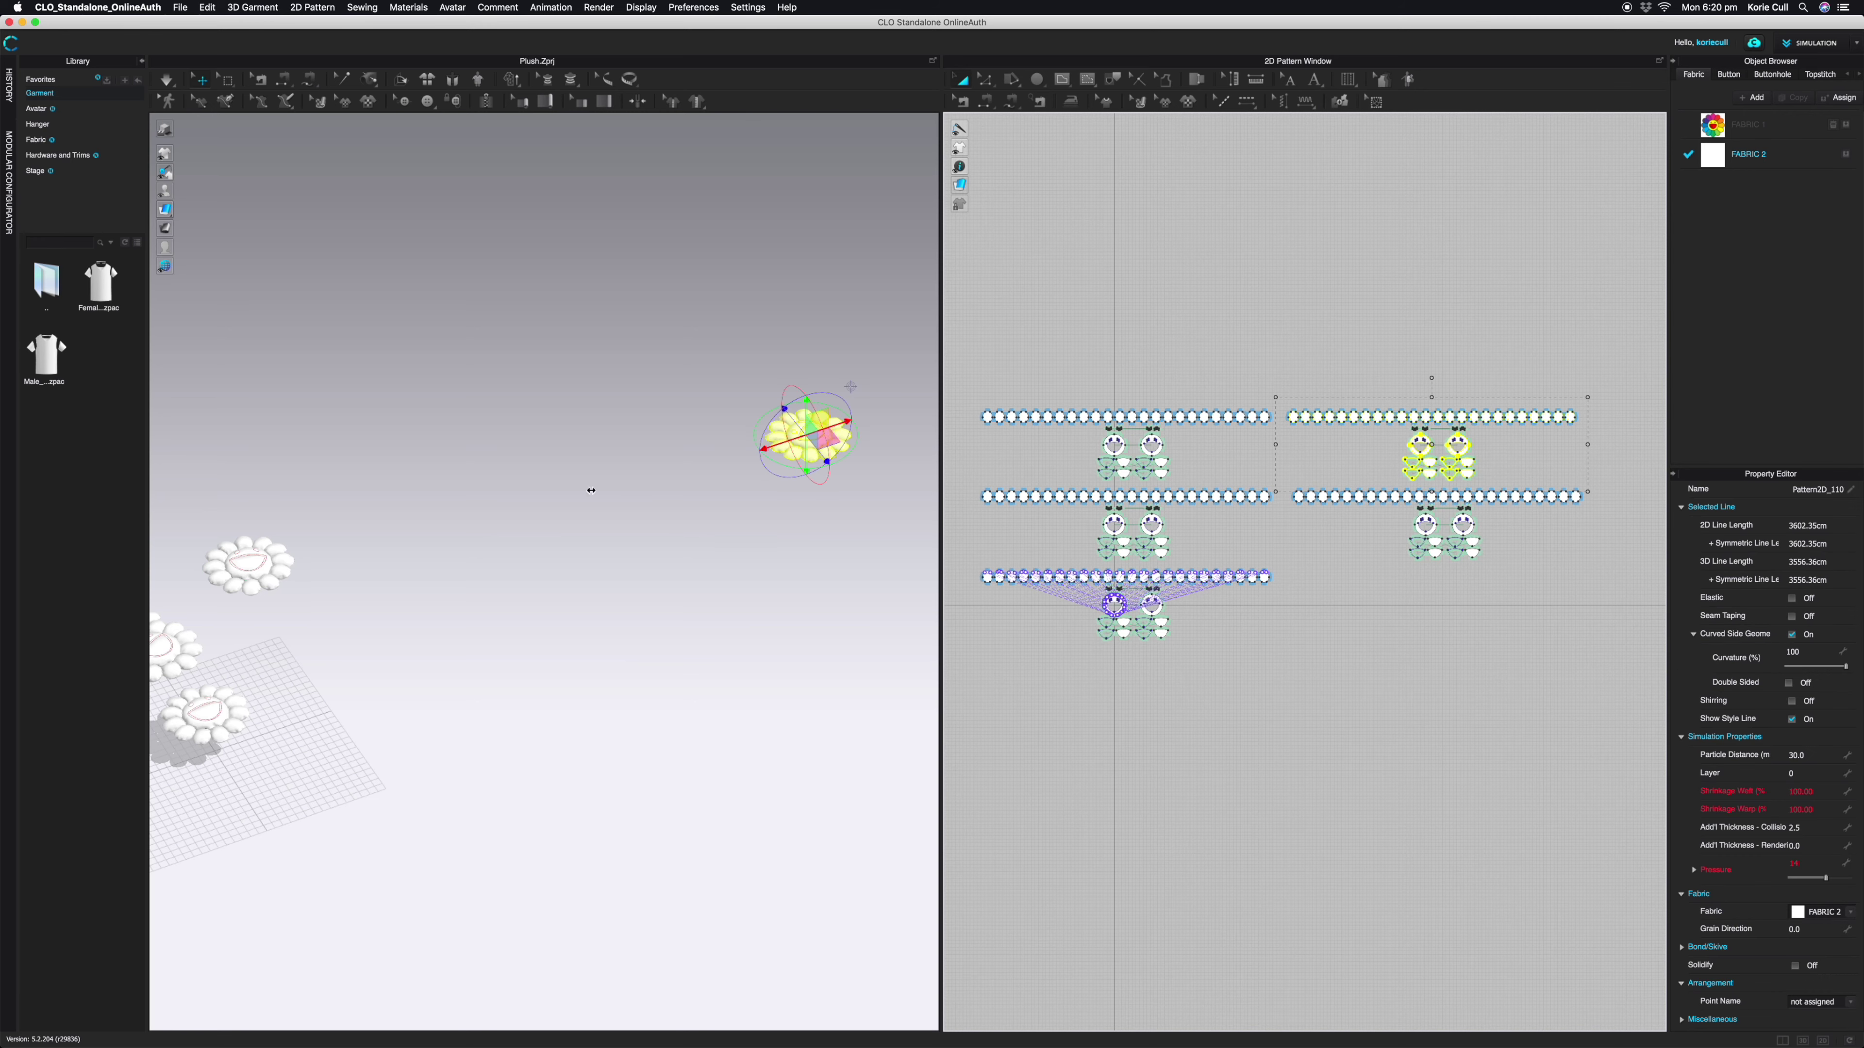
drag(807, 433, 251, 610)
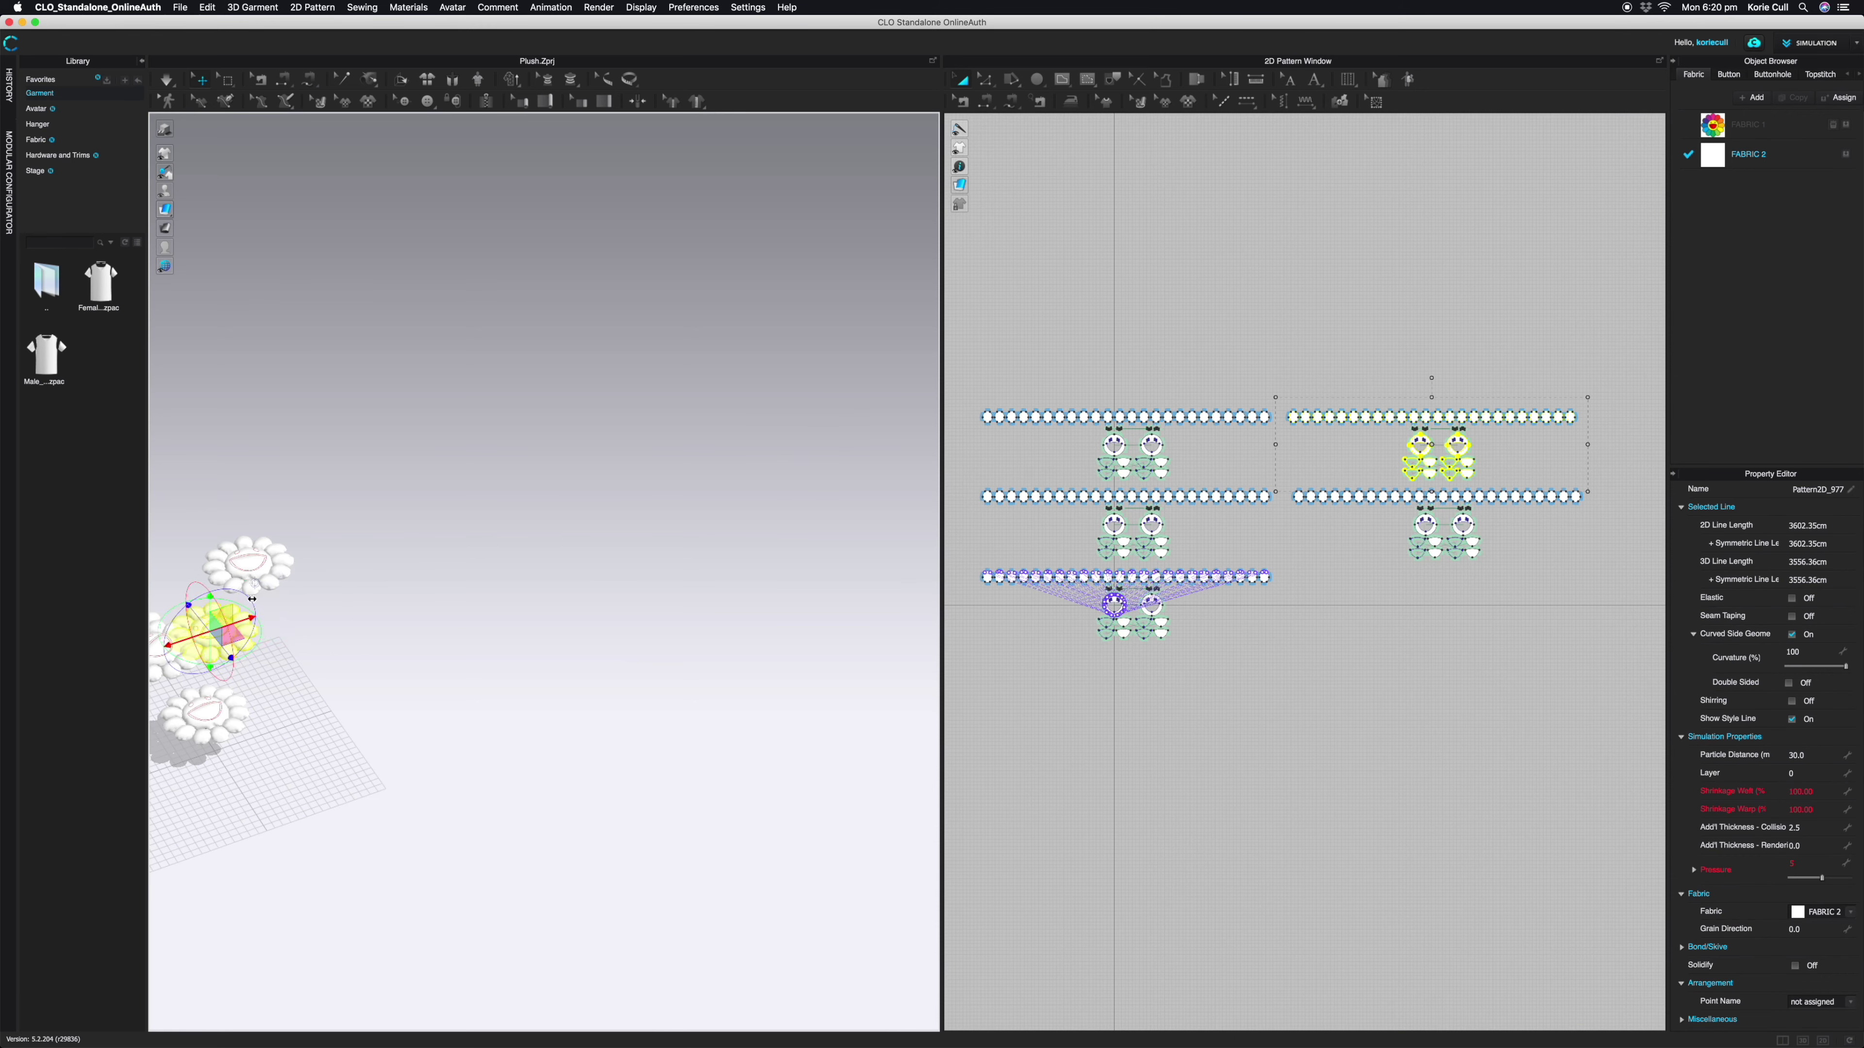
middle_drag(241, 652, 400, 367)
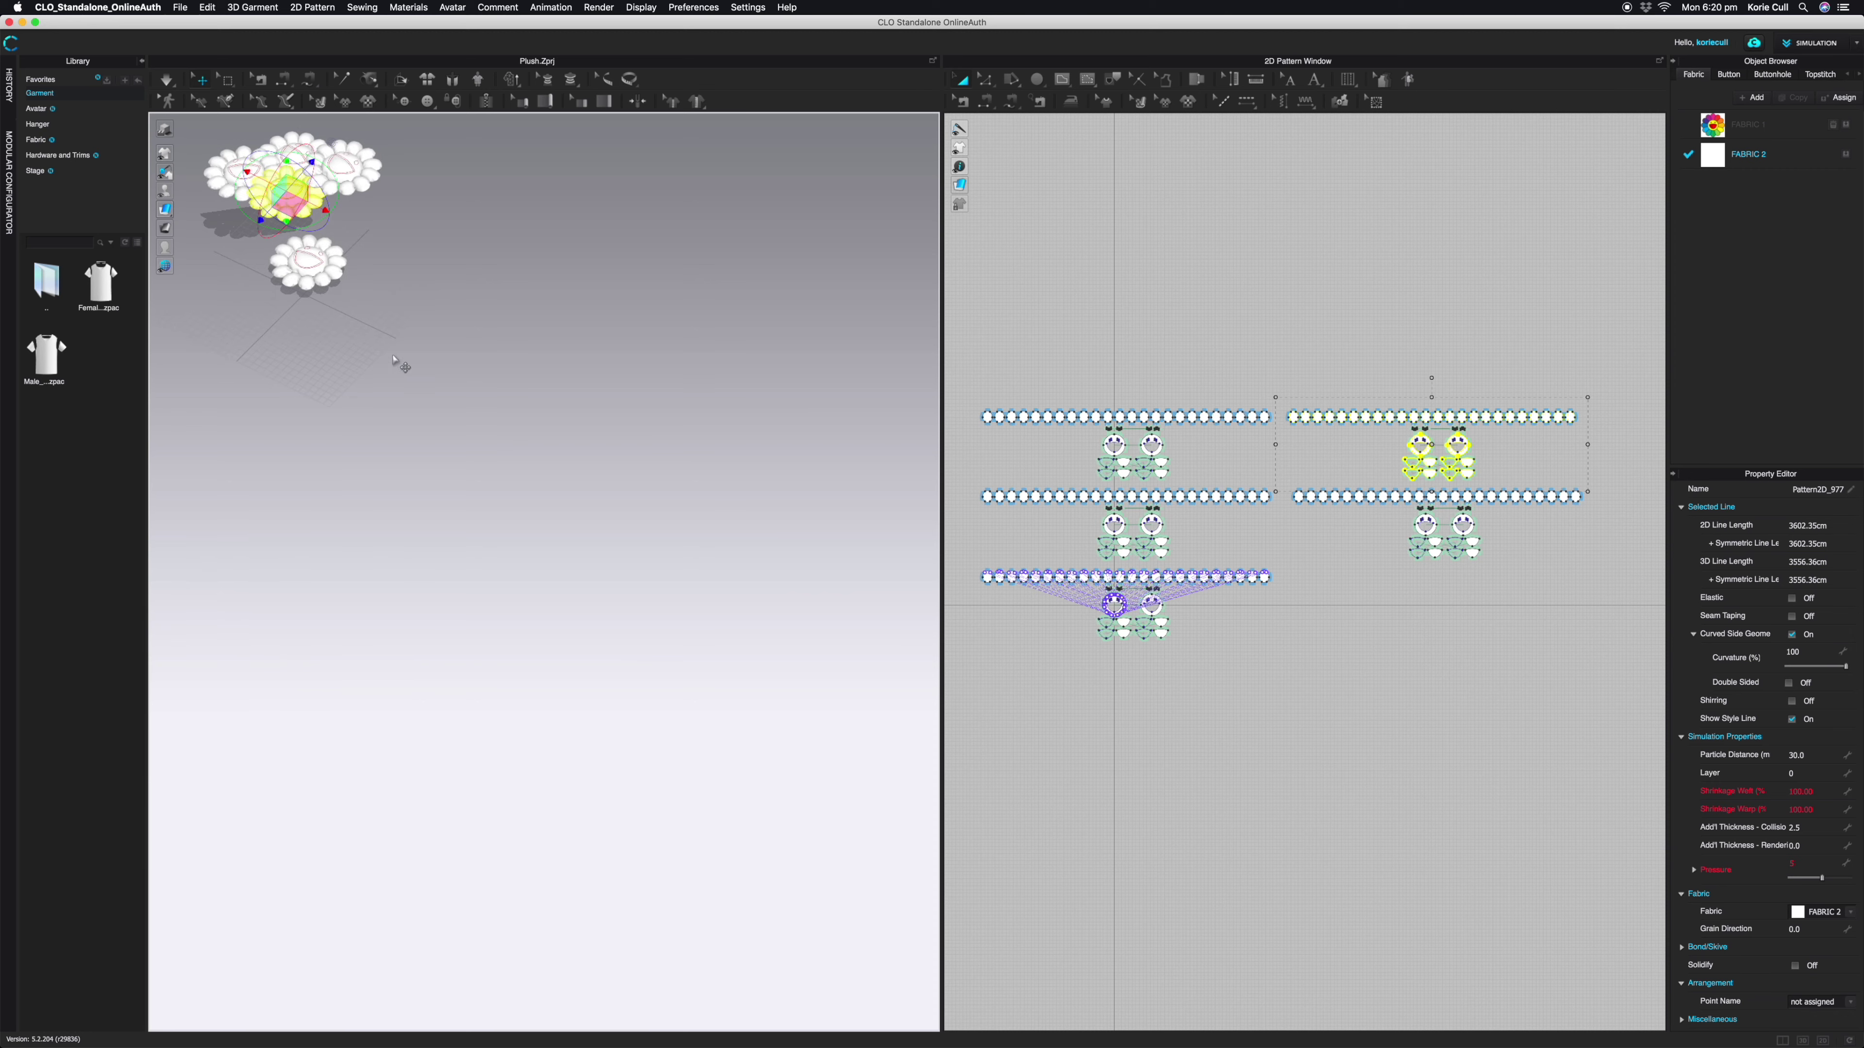
middle_drag(545, 645, 582, 620)
scroll(582, 620, up, 3)
scroll(582, 620, up, 2)
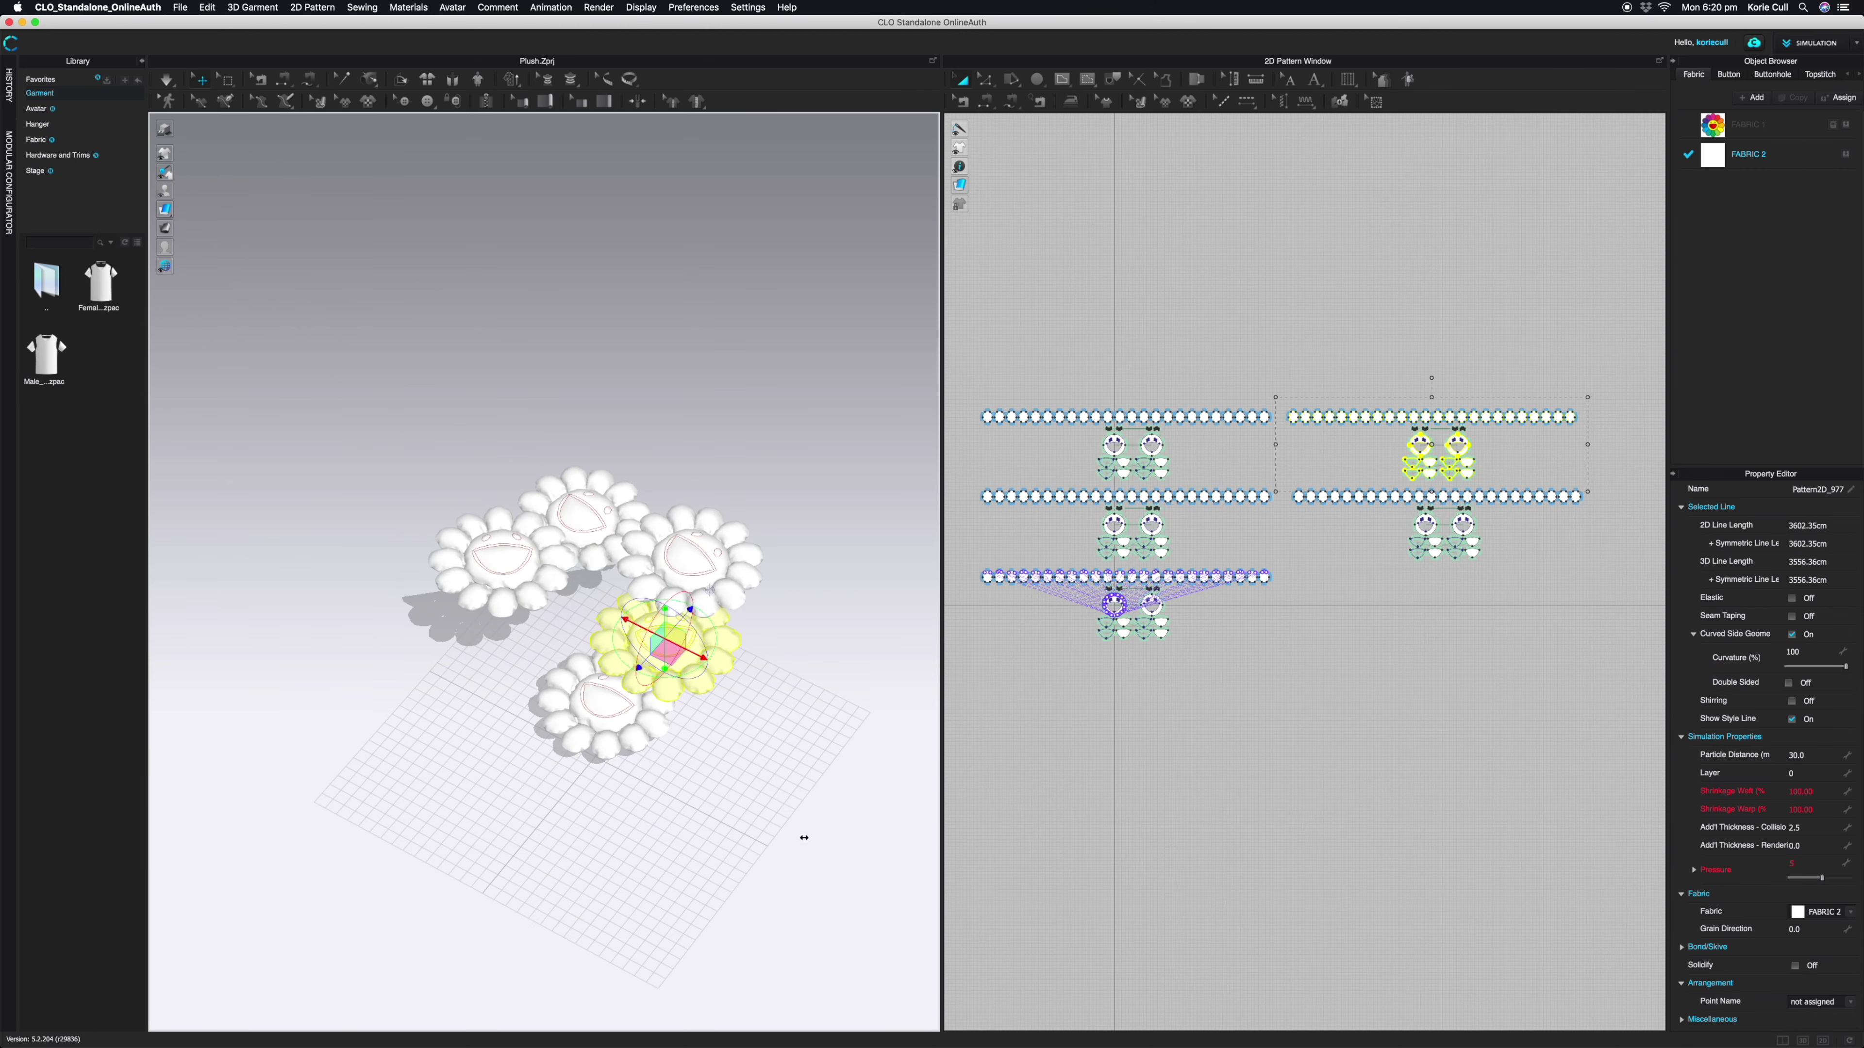
mouse_move(727, 716)
right_down()
mouse_move(682, 737)
mouse_move(645, 500)
mouse_move(716, 479)
mouse_move(660, 558)
right_up()
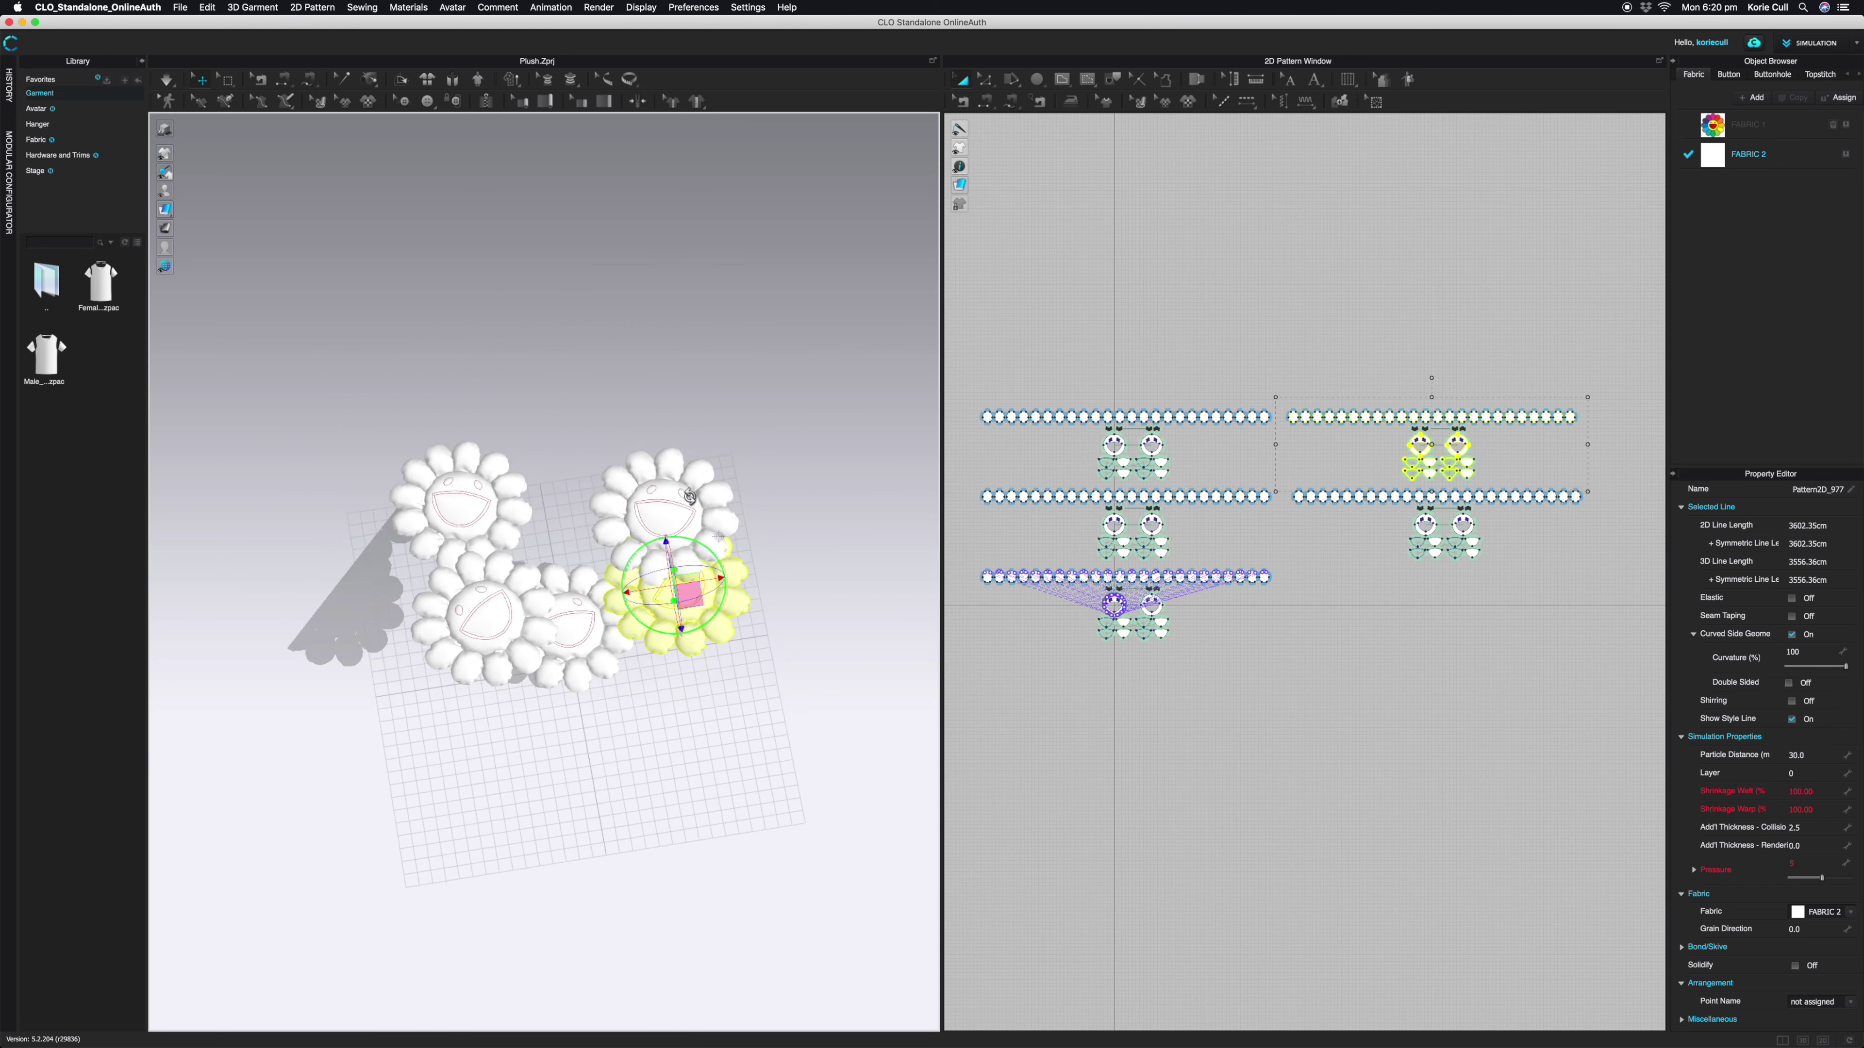
Step: Lift the new flower upward and slide it left into the cluster
drag(649, 559, 627, 413)
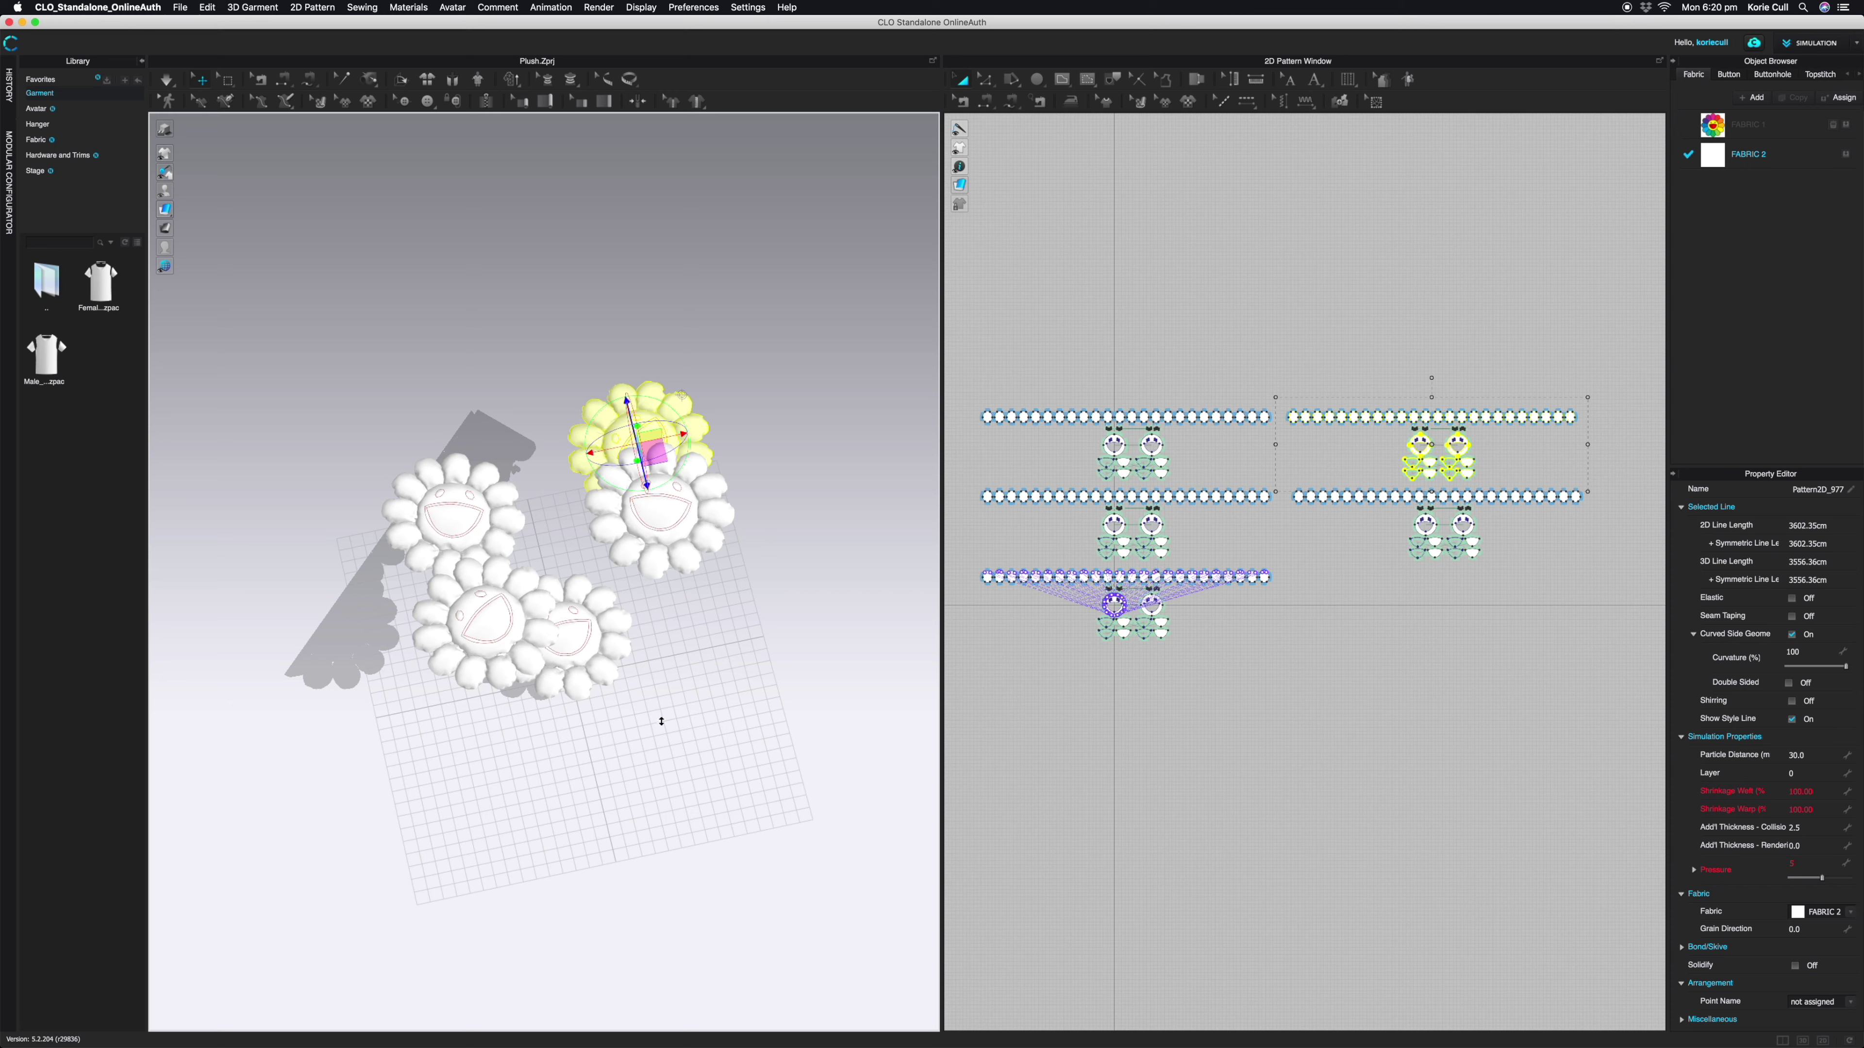
mouse_move(583, 768)
right_down()
mouse_move(562, 770)
mouse_move(688, 701)
right_up()
scroll(587, 532, up, 2)
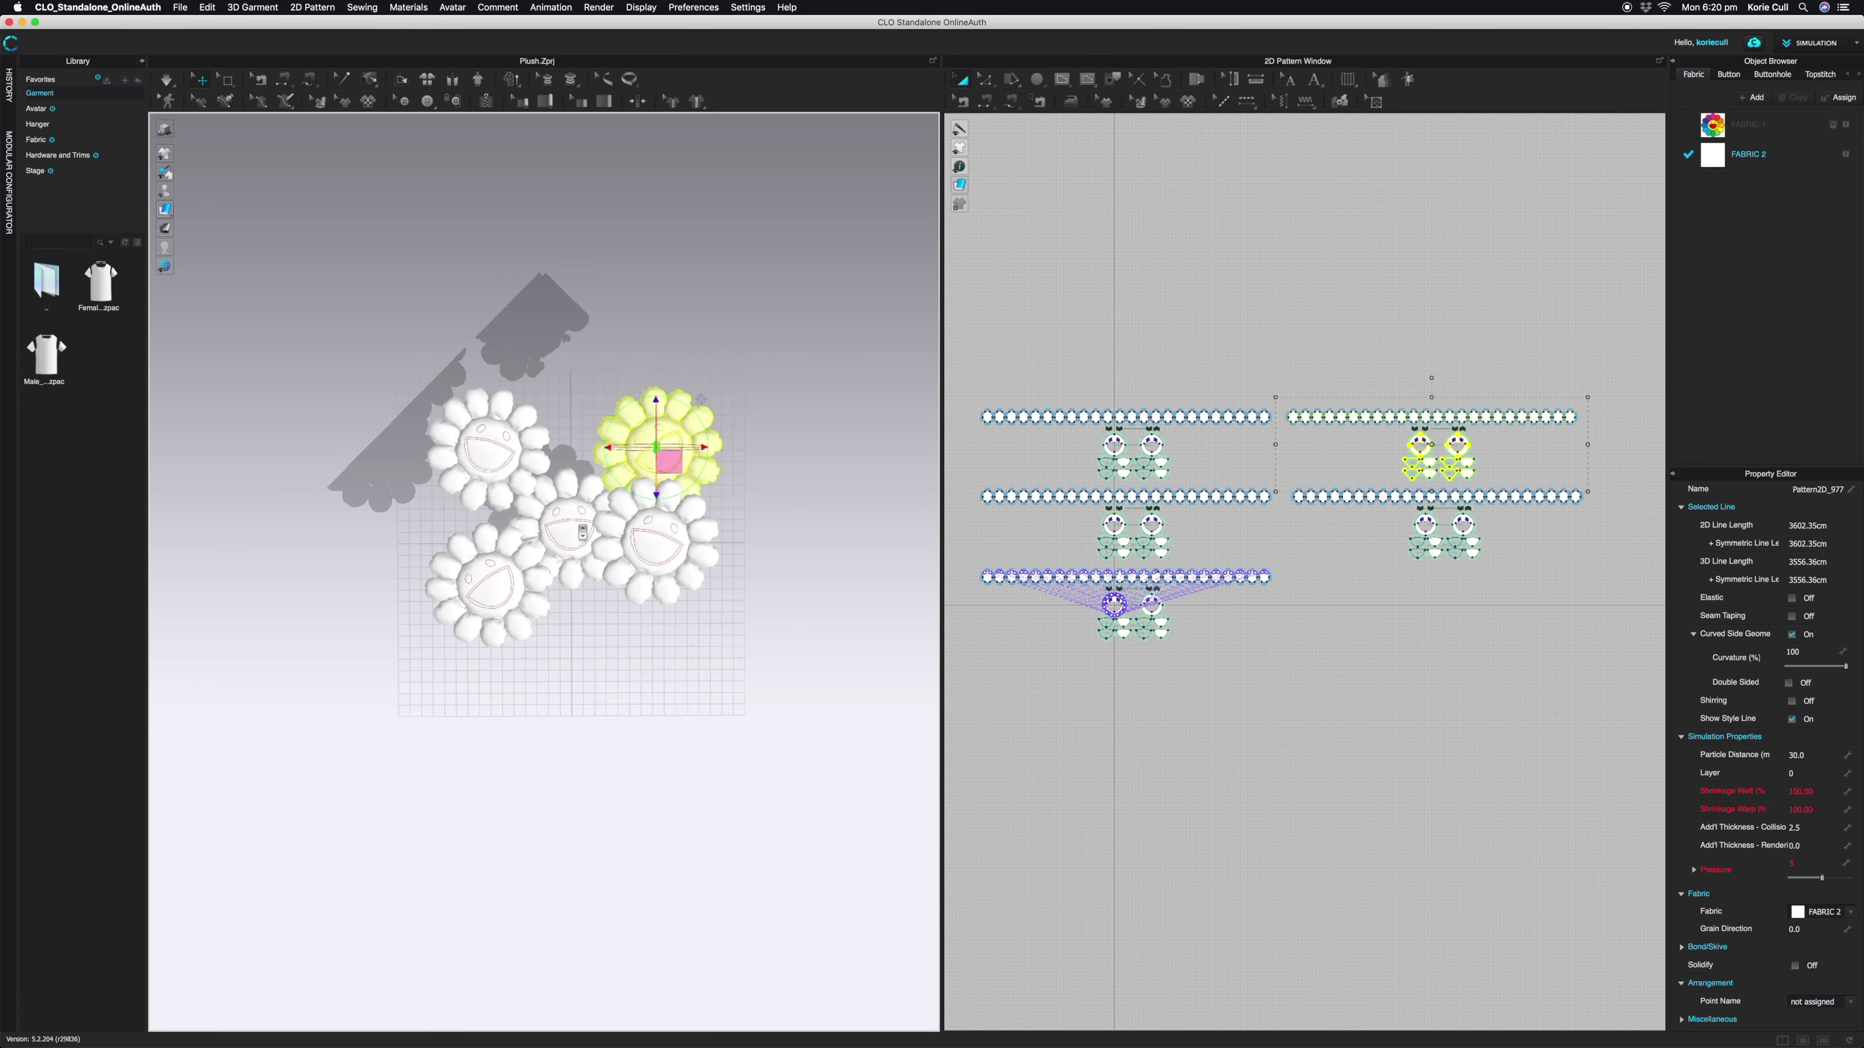
scroll(587, 532, up, 2)
drag(697, 381, 635, 377)
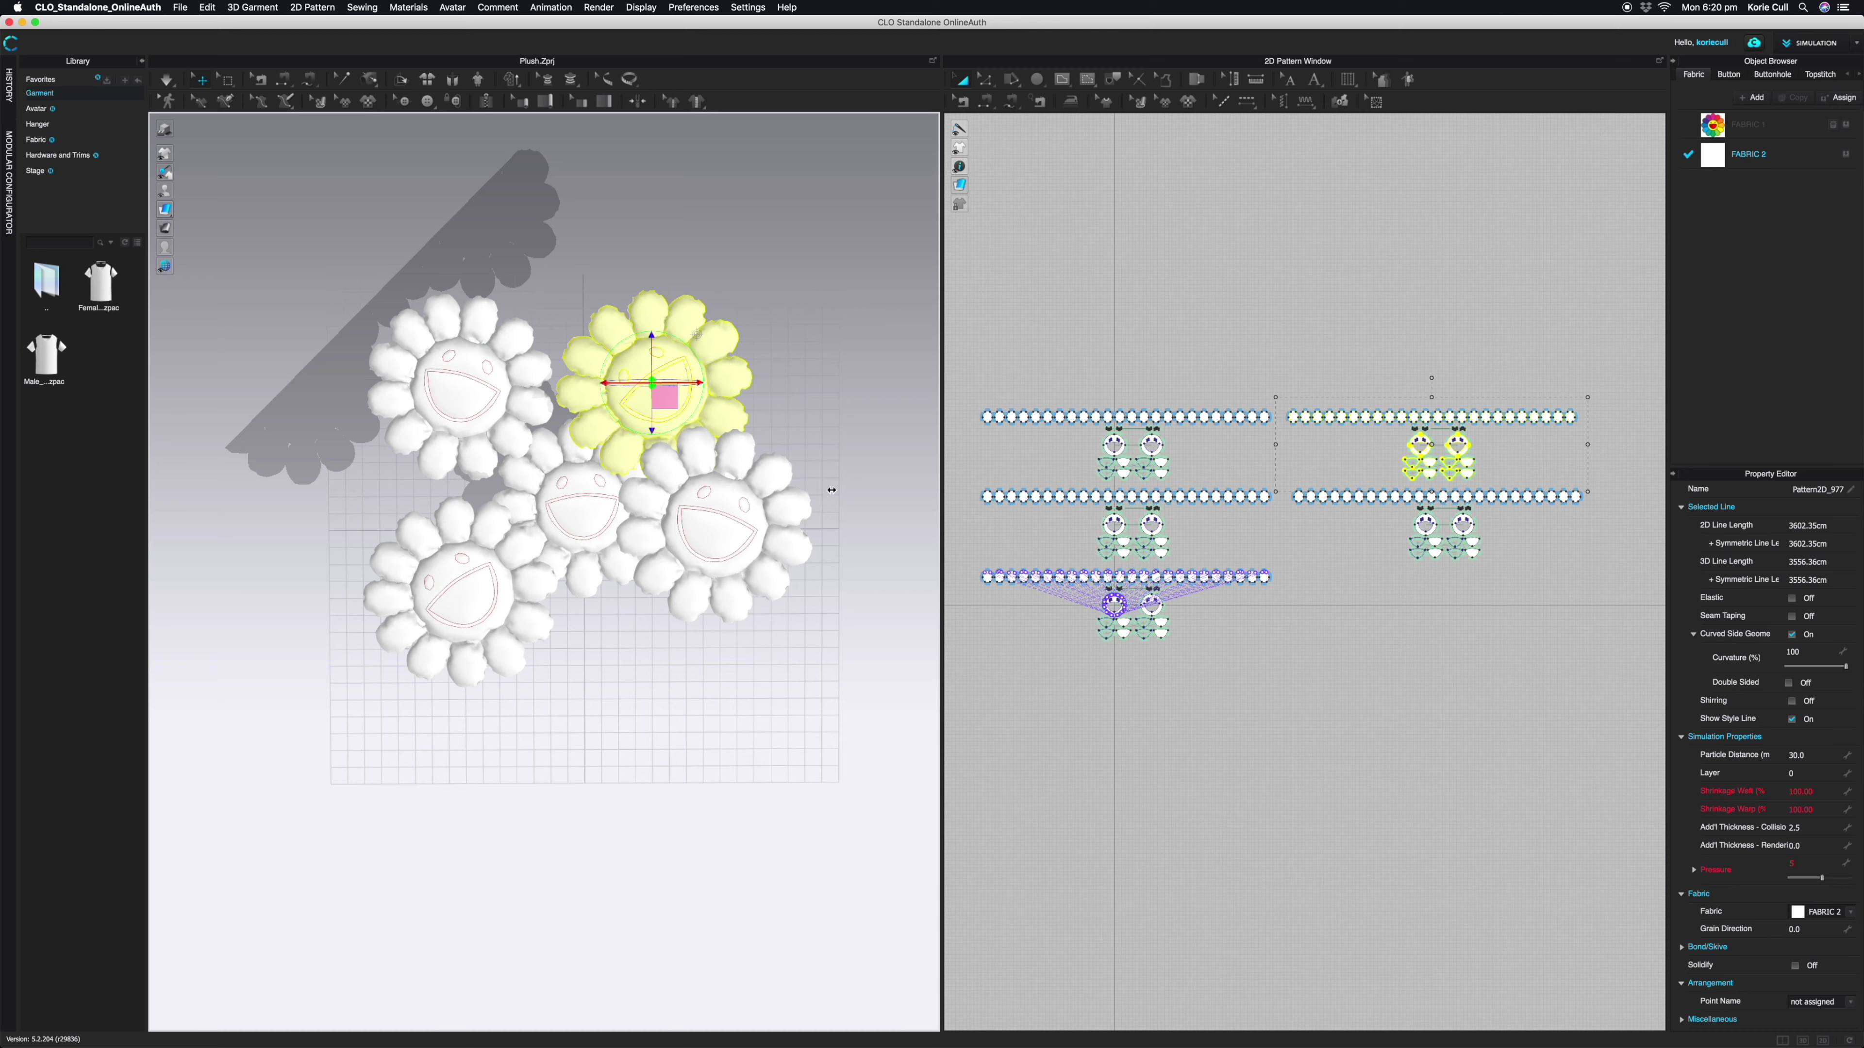
click(859, 454)
Step: Select all flower patterns, raise them above the floor, and save the project
mouse_move(844, 612)
right_down()
mouse_move(732, 562)
mouse_move(800, 518)
right_up()
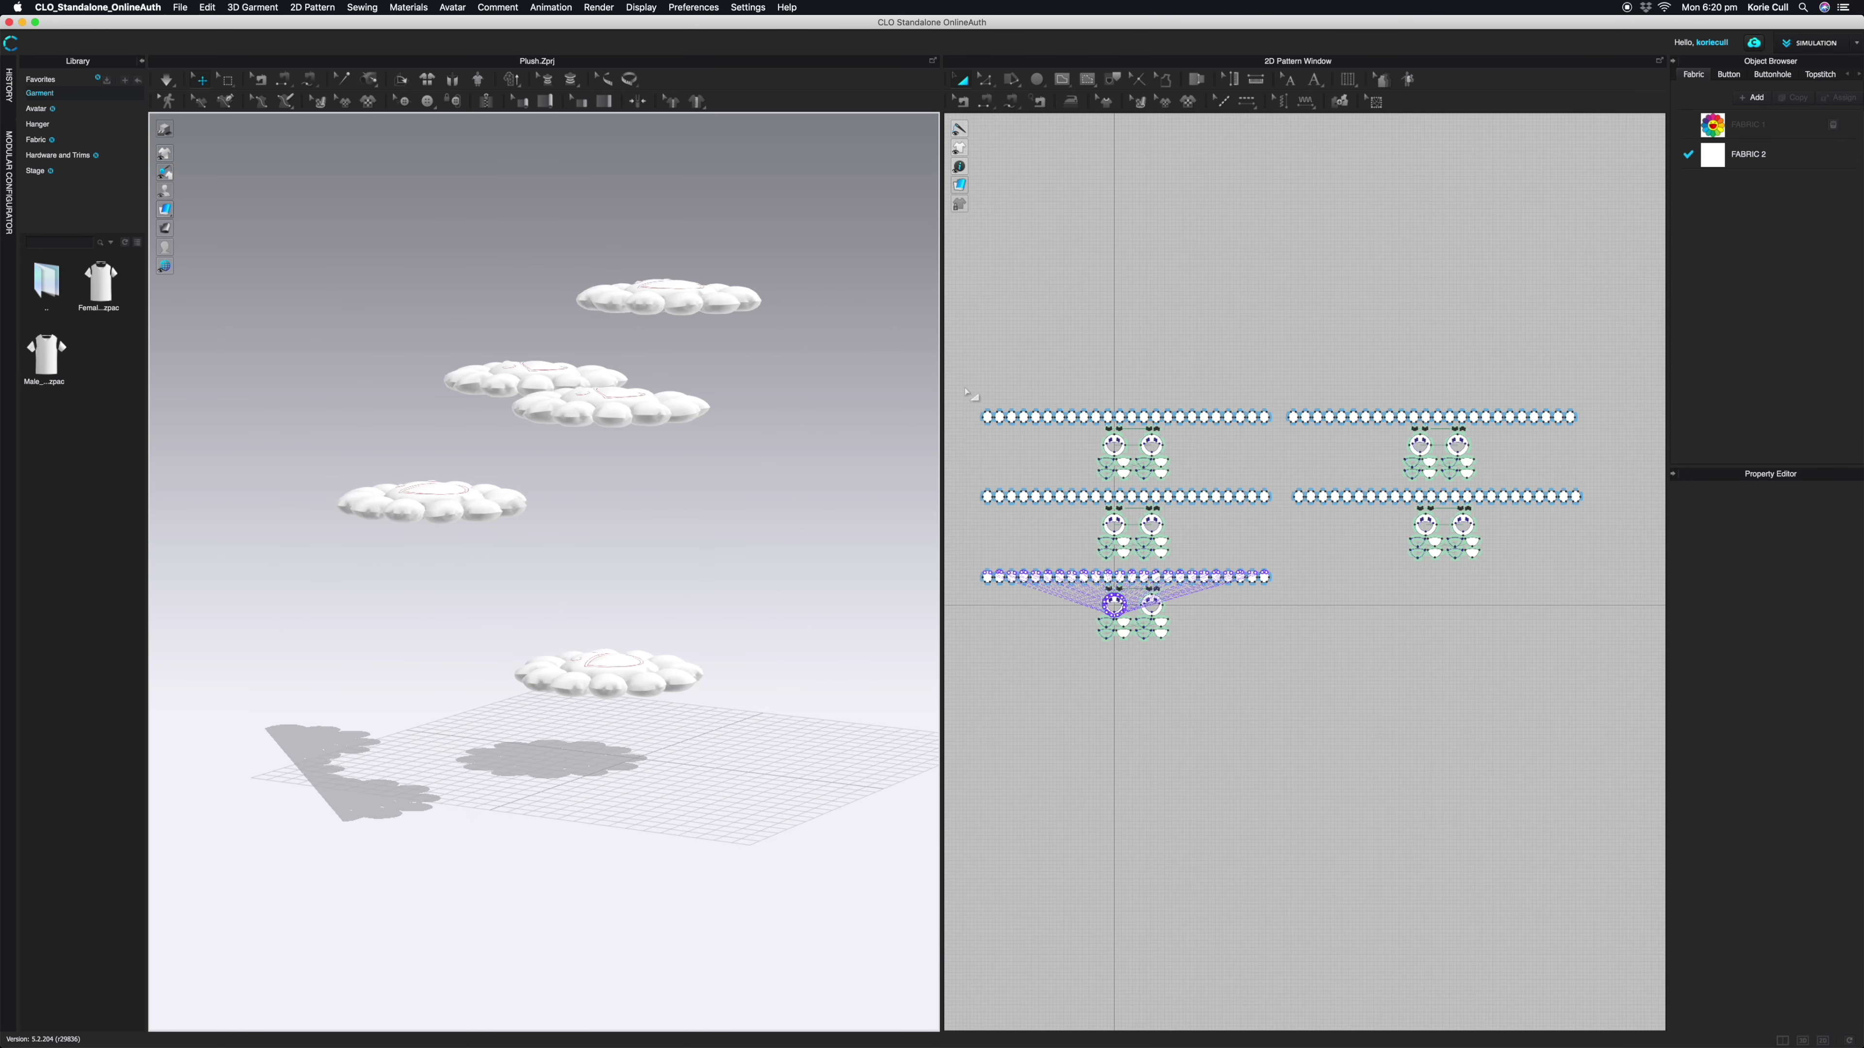
drag(965, 374, 1557, 570)
drag(964, 375, 1601, 570)
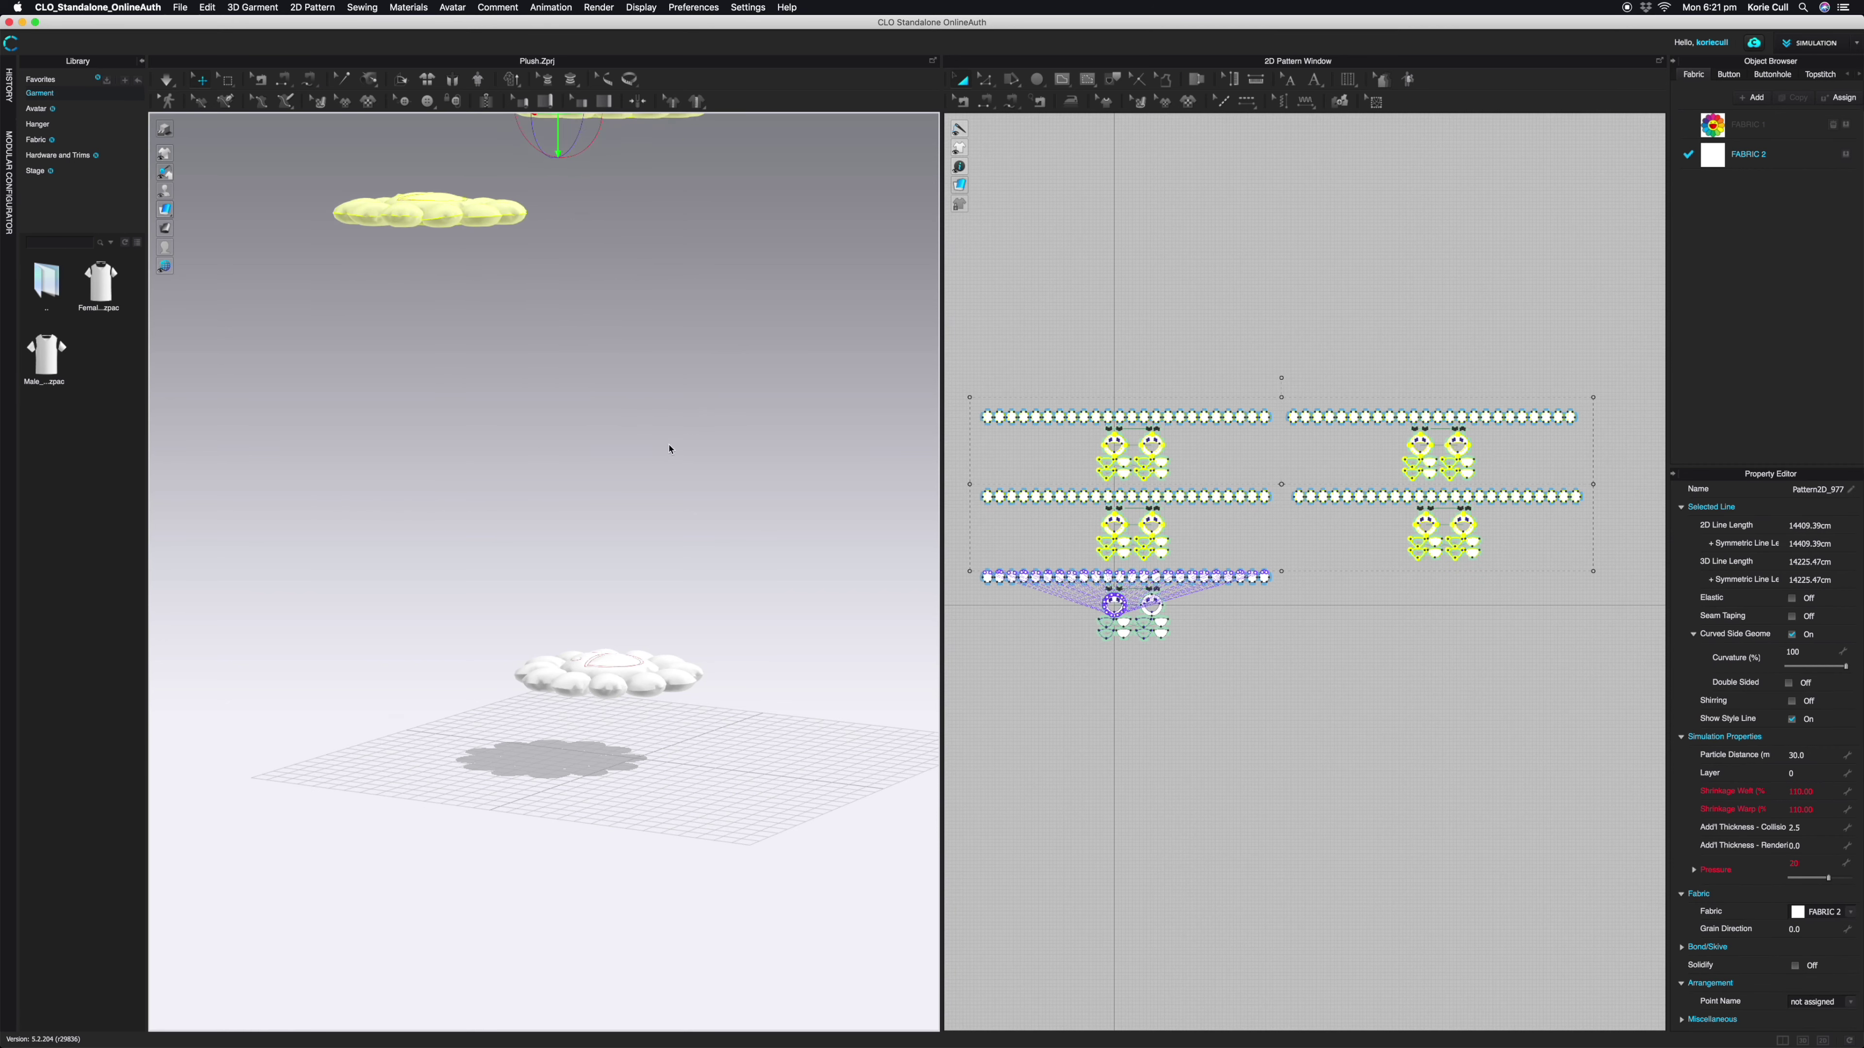
click(1042, 301)
key(super+s)
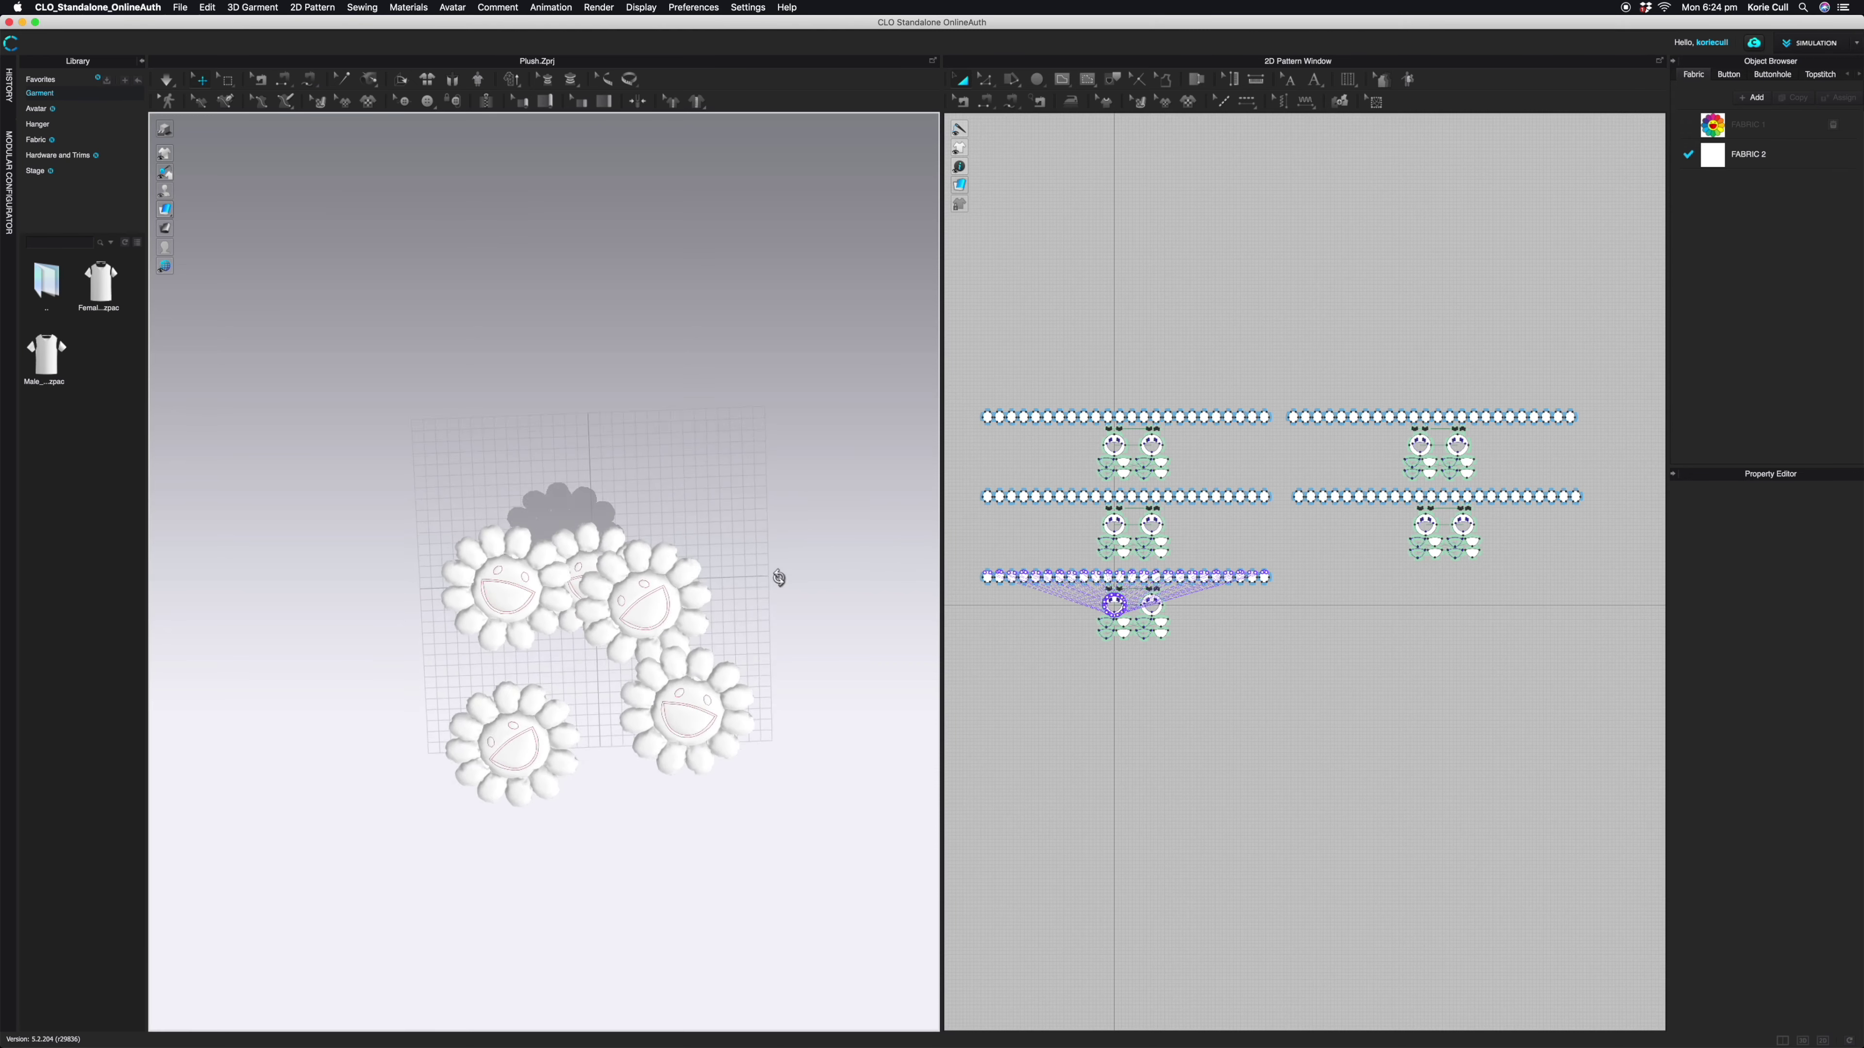
Step: Zoom in and out on the raised flowers and check a flower's mouth piece
scroll(734, 565, up, 2)
scroll(690, 584, up, 3)
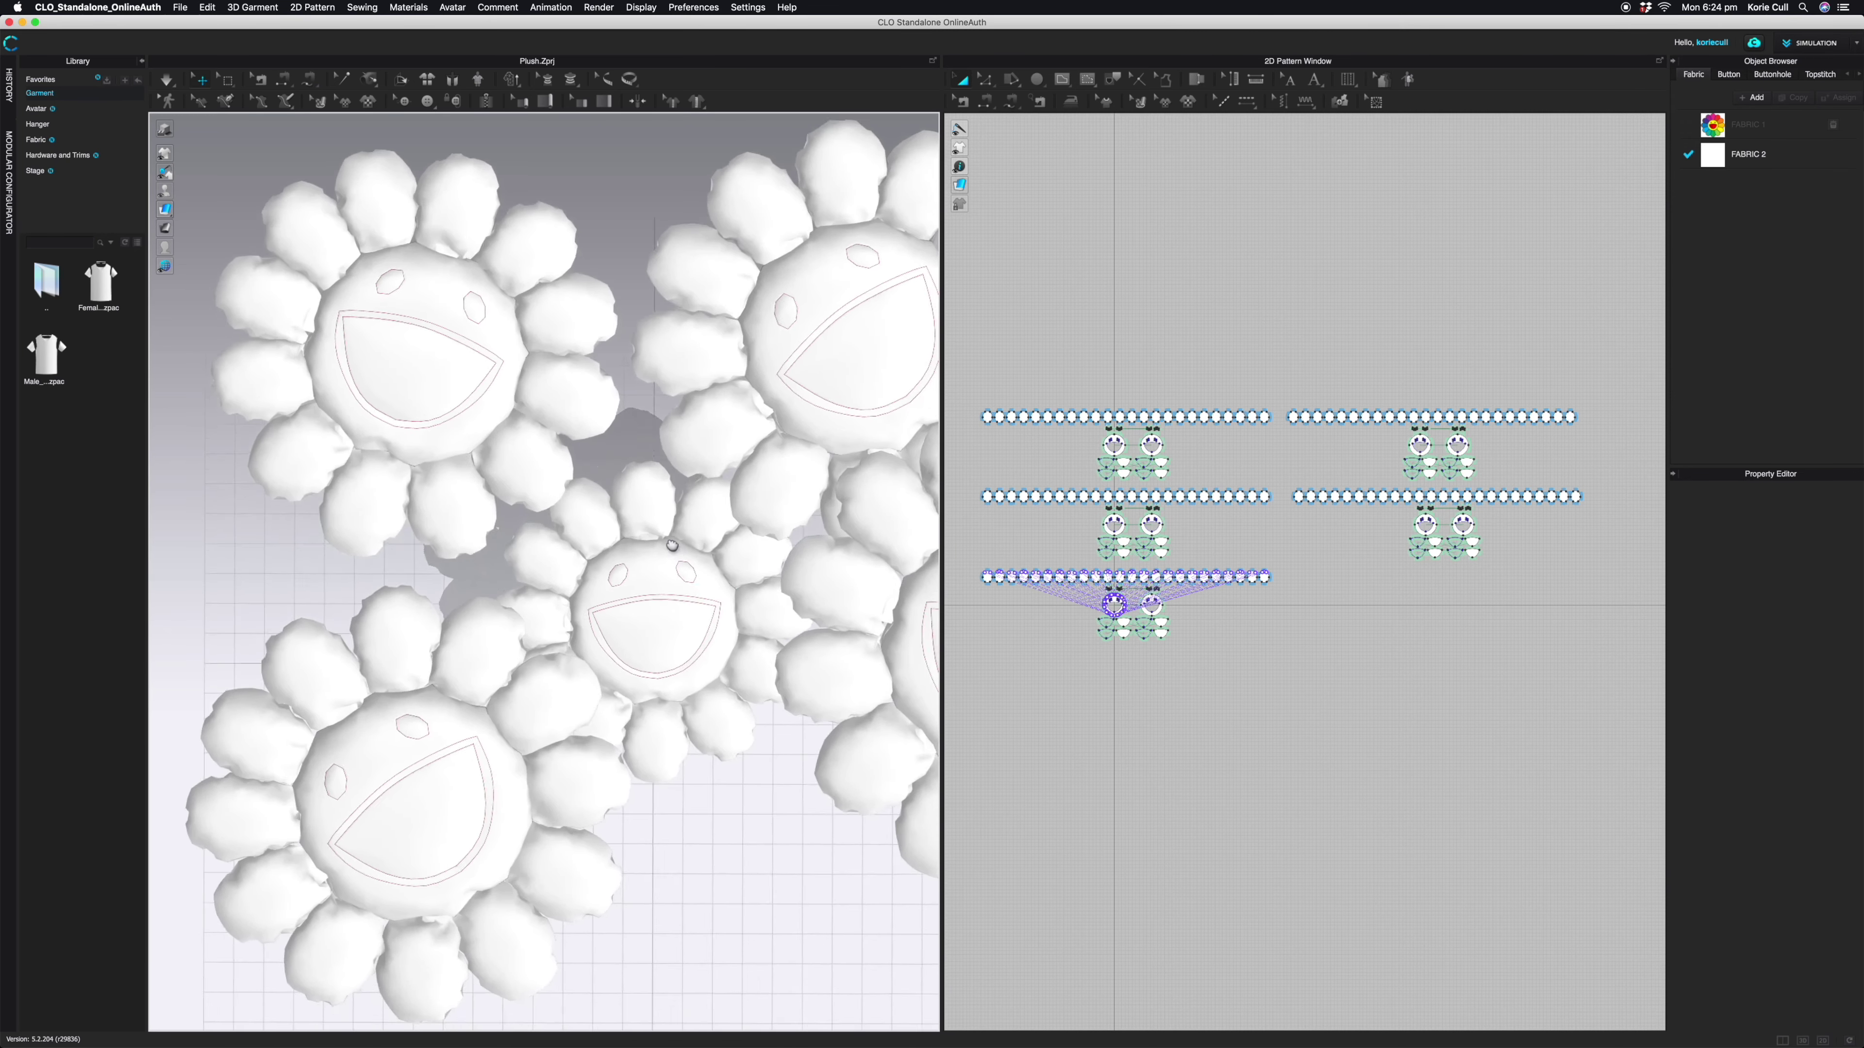
scroll(646, 601, up, 3)
scroll(596, 625, up, 3)
scroll(596, 624, down, 3)
scroll(624, 664, down, 3)
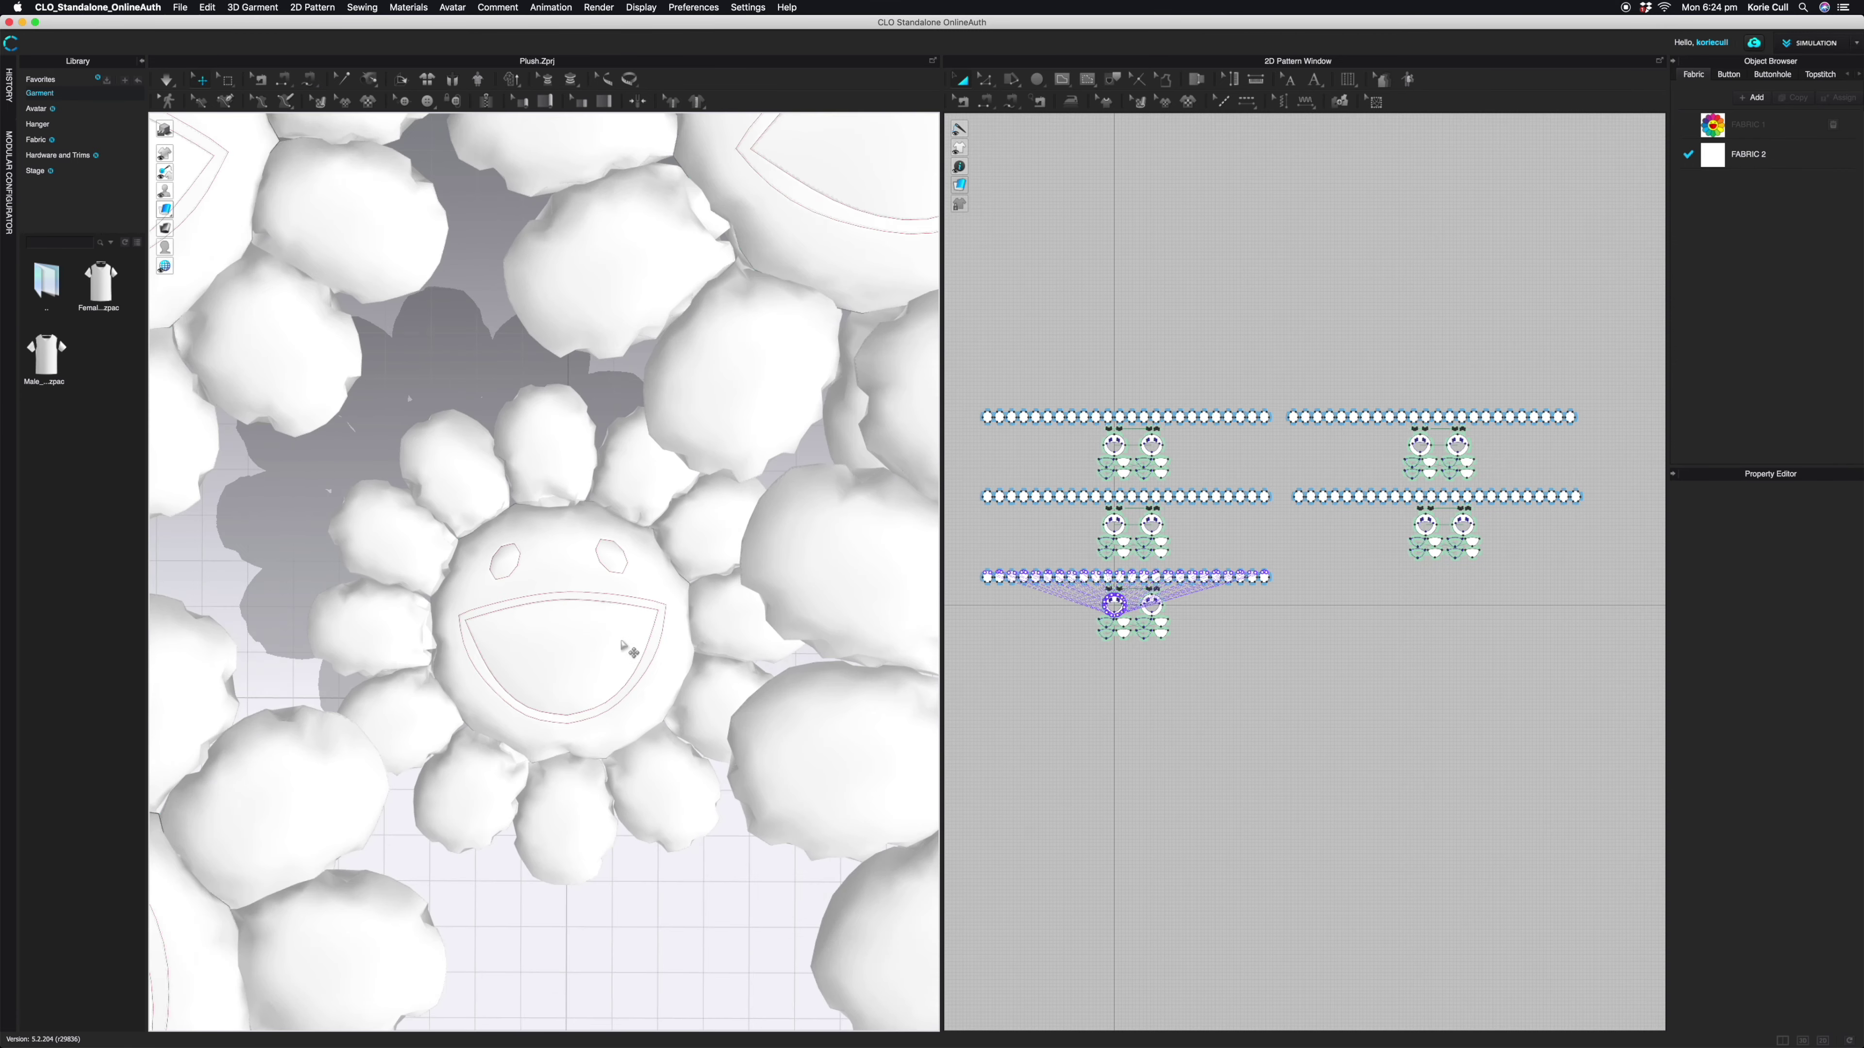
scroll(616, 653, down, 3)
click(584, 618)
scroll(615, 762, down, 3)
click(615, 759)
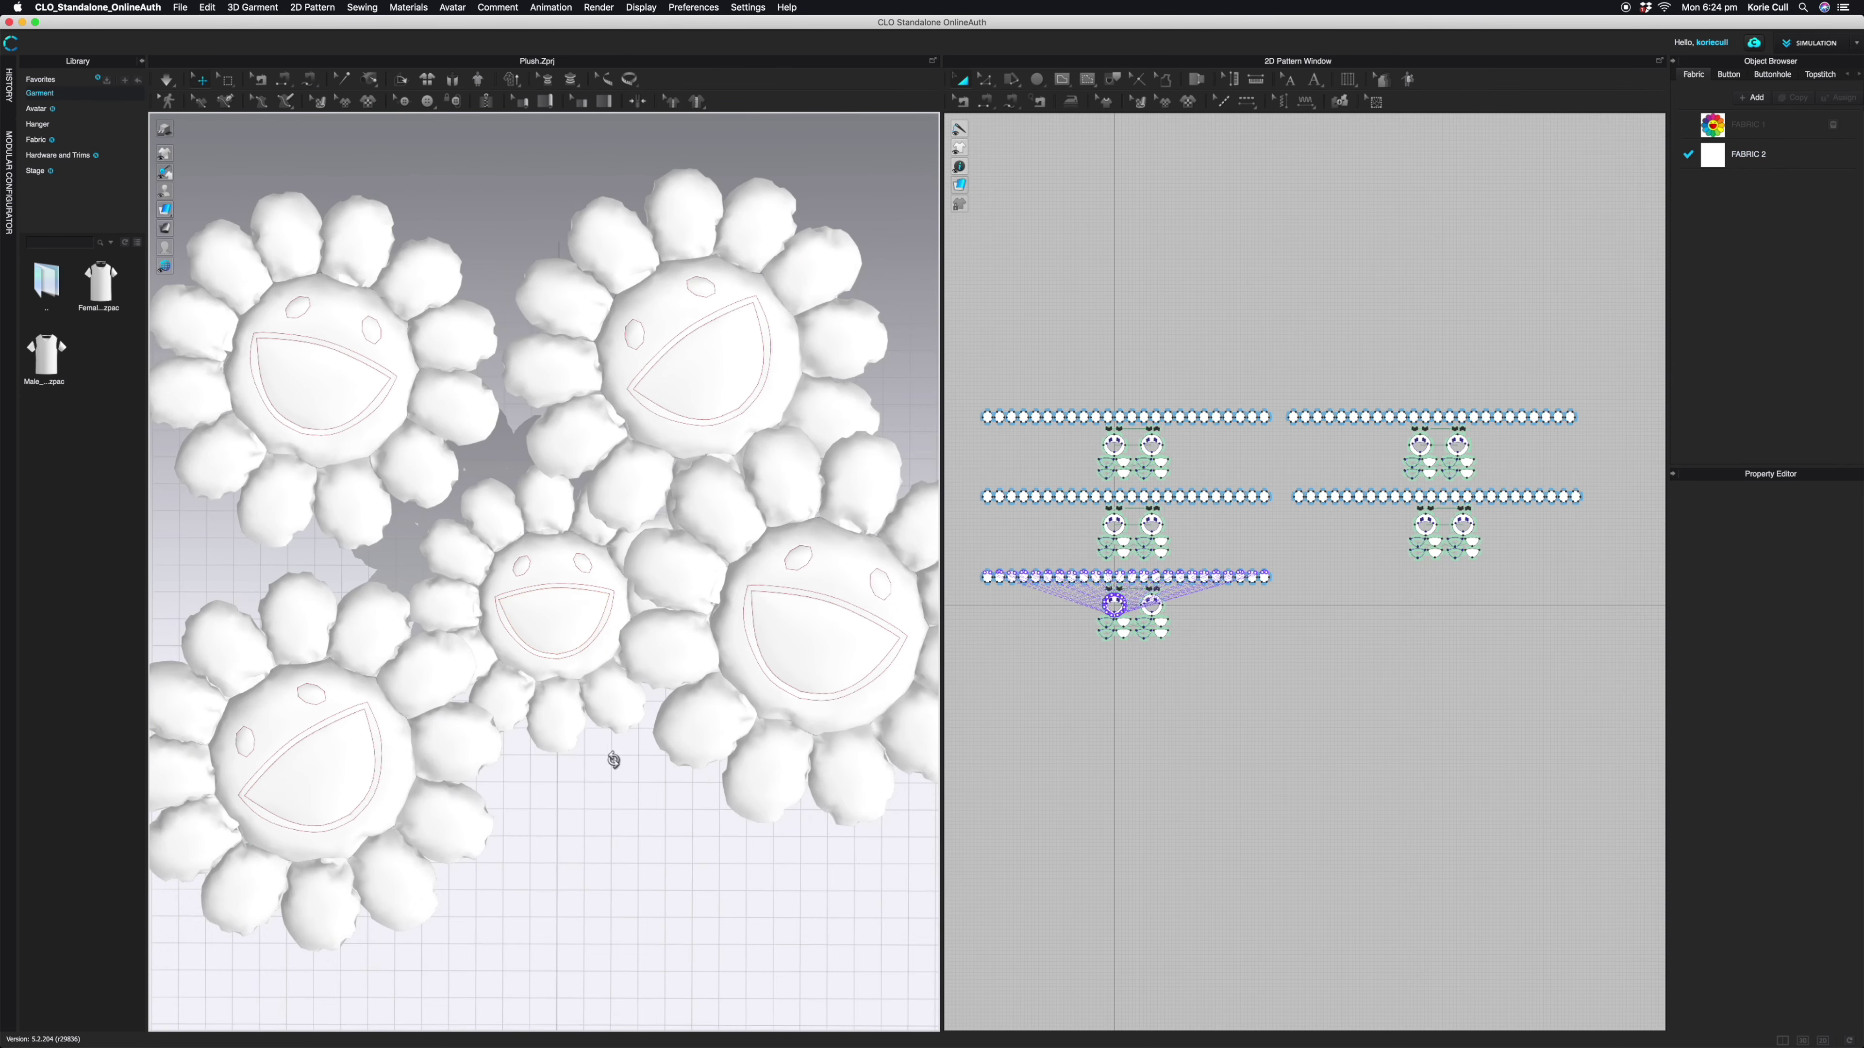
Step: Inspect a flower's mouth piece up close from a low side view
mouse_move(616, 759)
right_down()
mouse_move(643, 339)
mouse_move(565, 683)
right_up()
click(558, 679)
scroll(595, 781, up, 3)
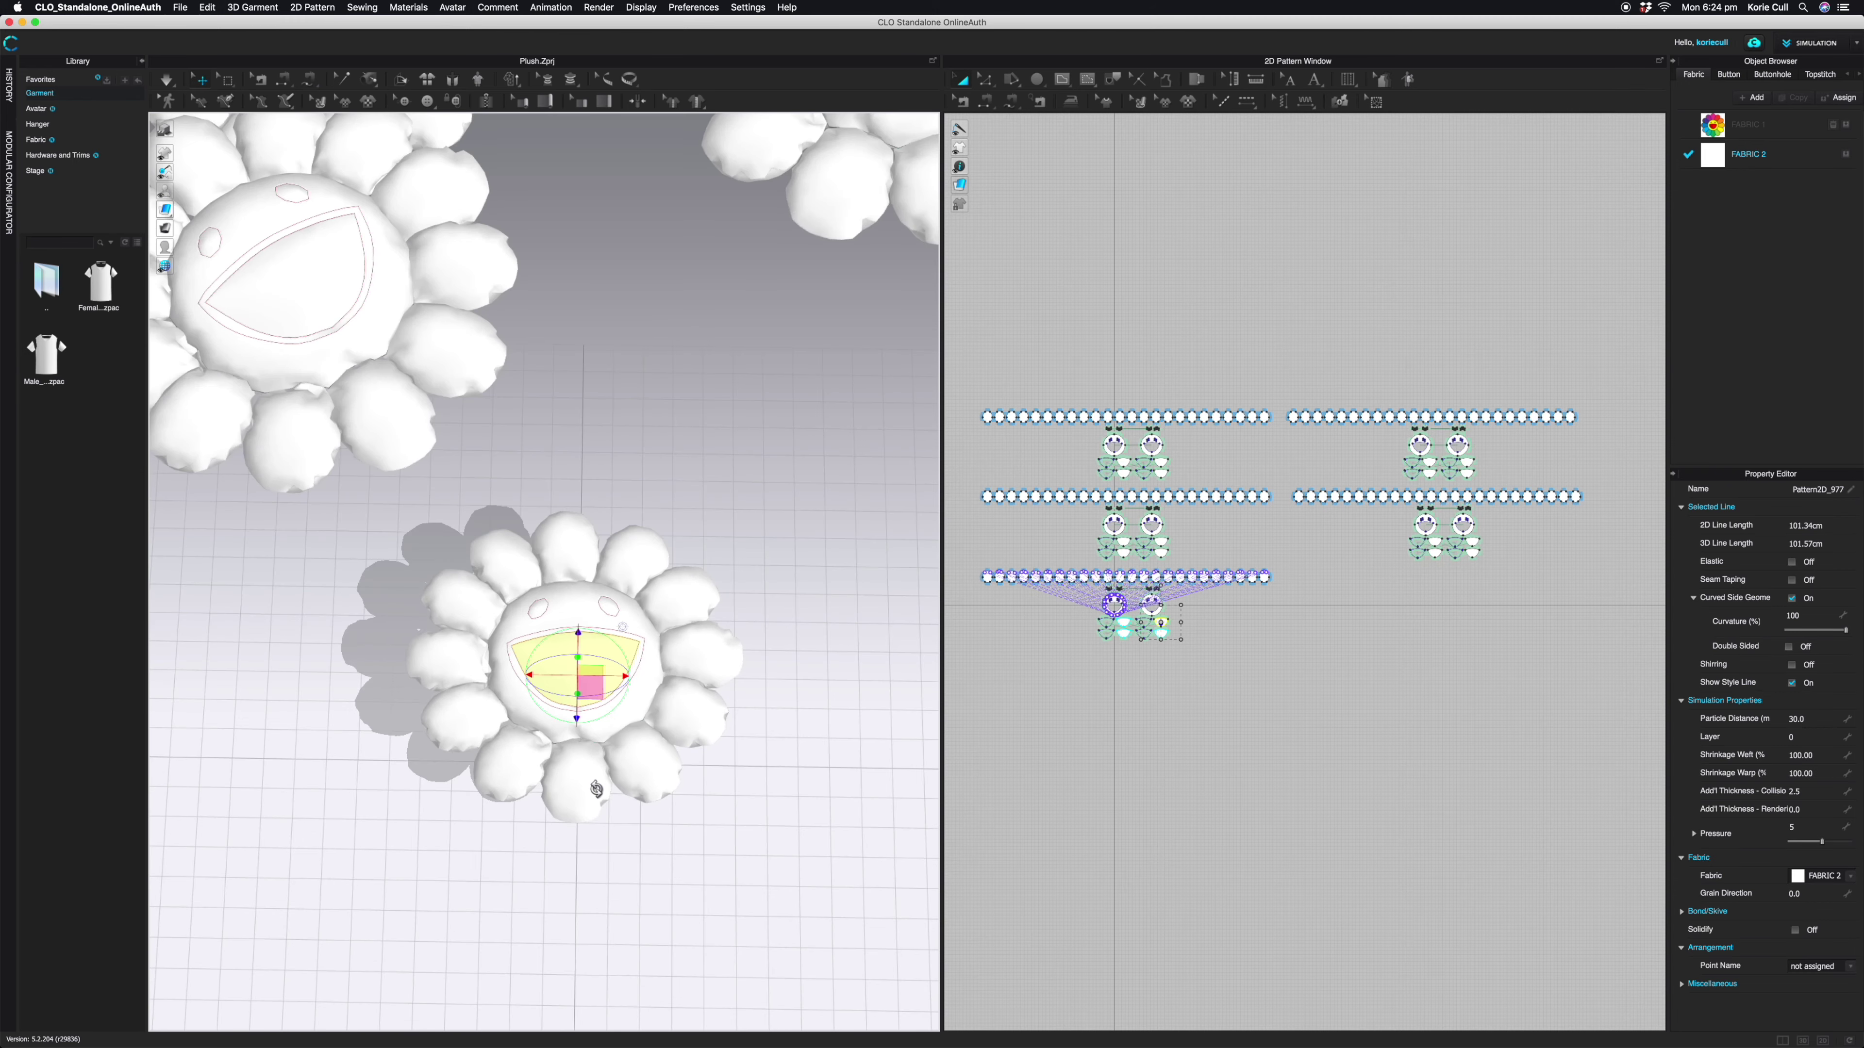
scroll(594, 820, up, 3)
scroll(615, 752, up, 2)
scroll(615, 756, down, 3)
scroll(645, 727, down, 3)
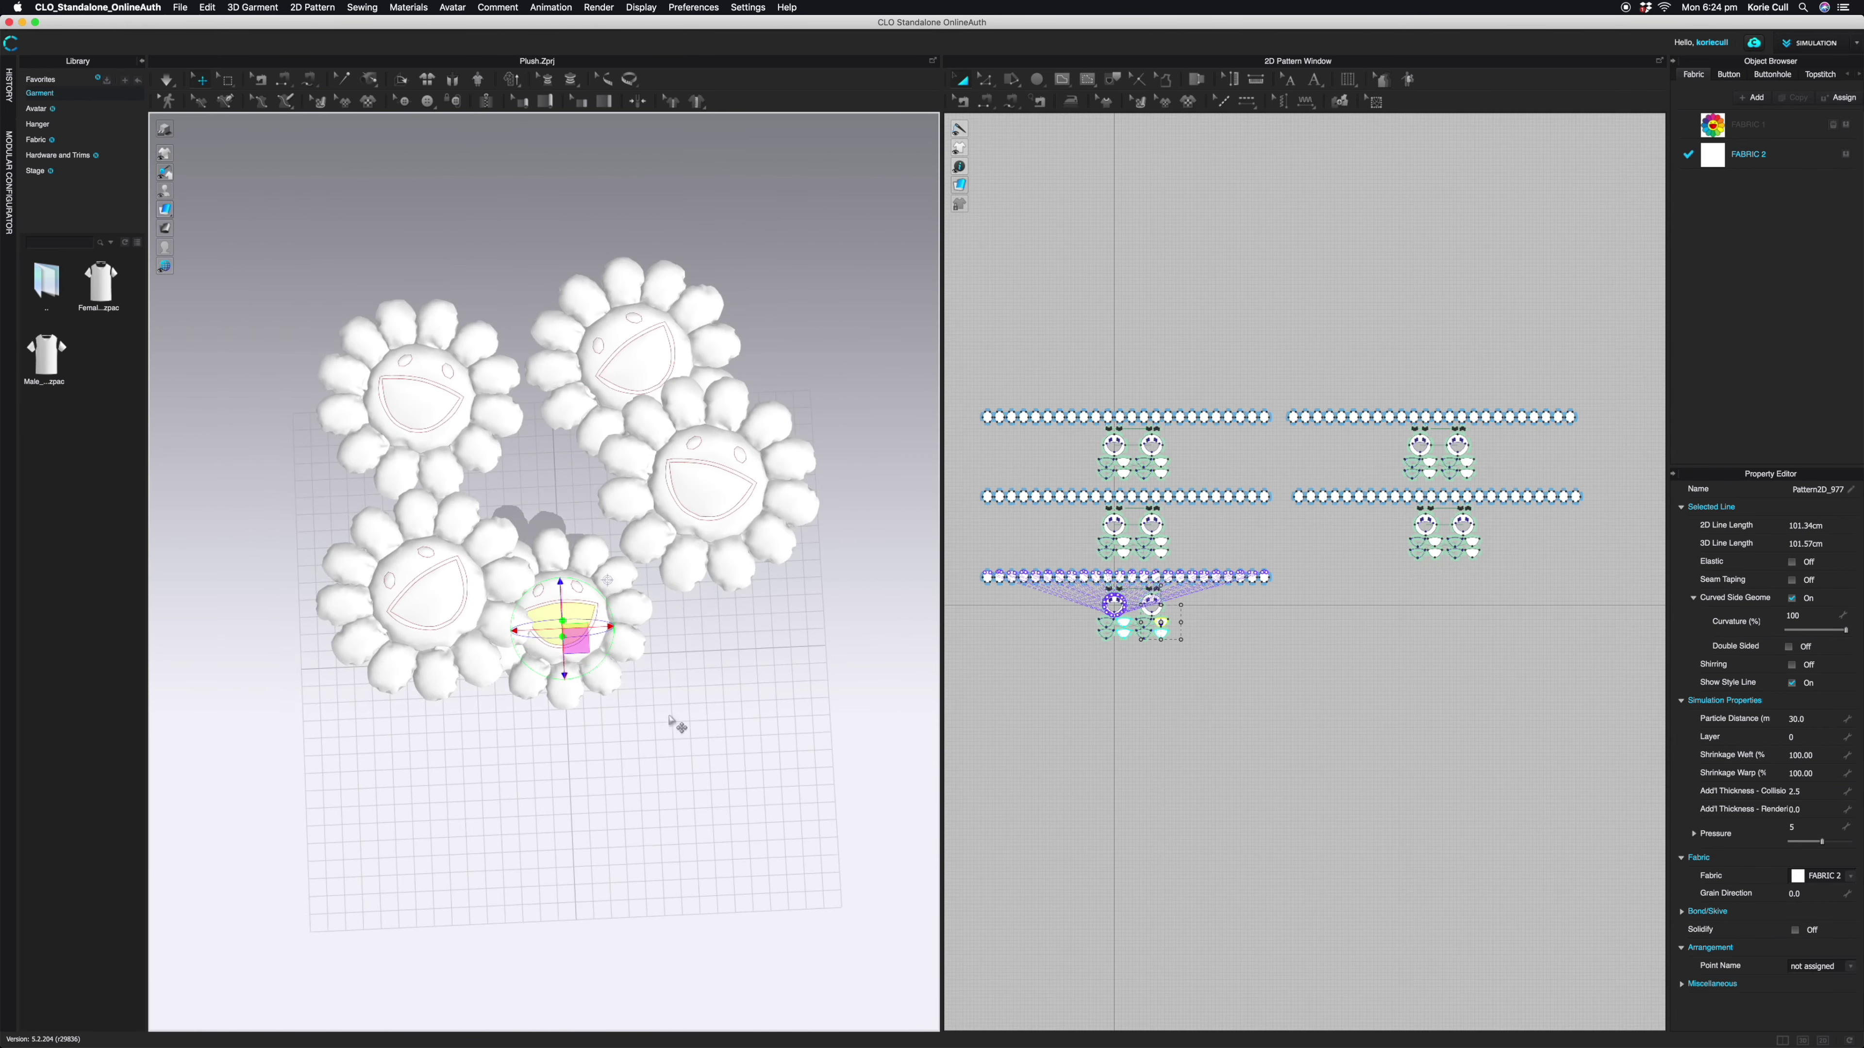
scroll(674, 720, down, 2)
scroll(682, 695, down, 2)
scroll(631, 676, down, 3)
scroll(623, 653, down, 3)
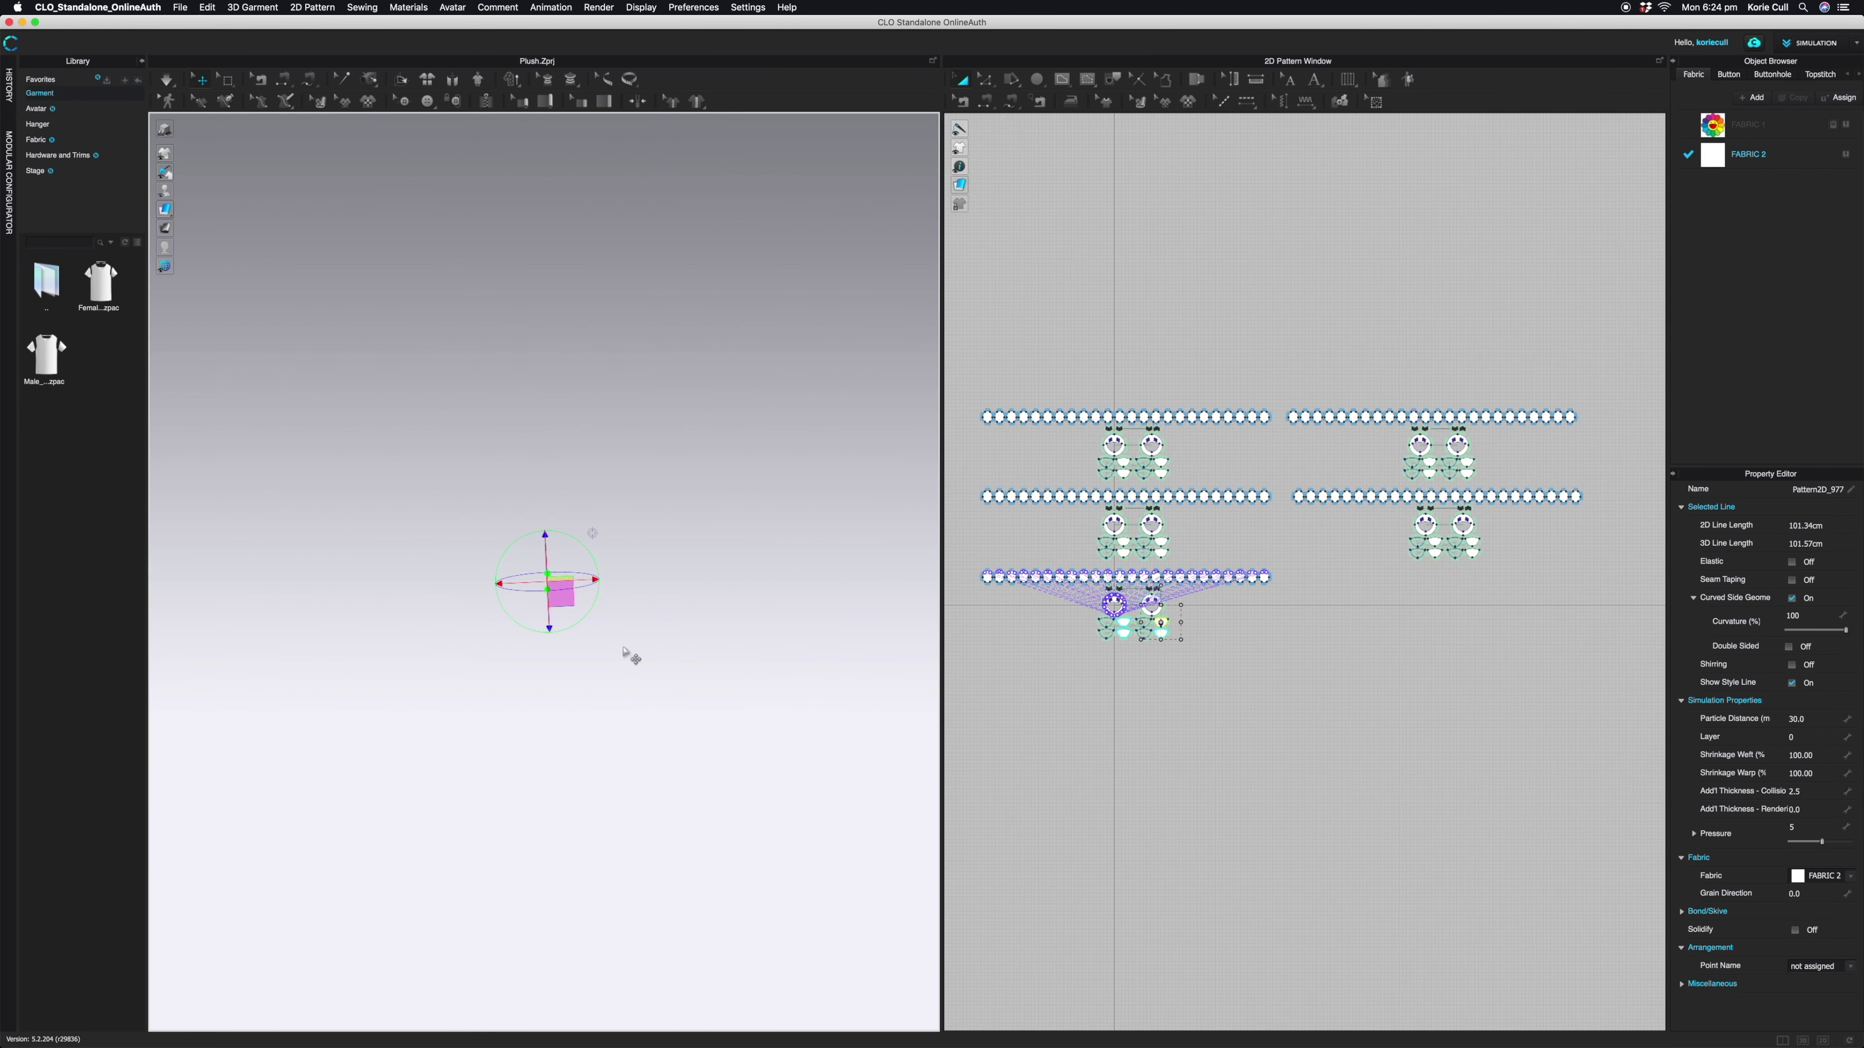
click(602, 646)
scroll(514, 514, up, 5)
Step: Turn the view until the flowers face front and select the raised flower pieces
scroll(457, 398, up, 5)
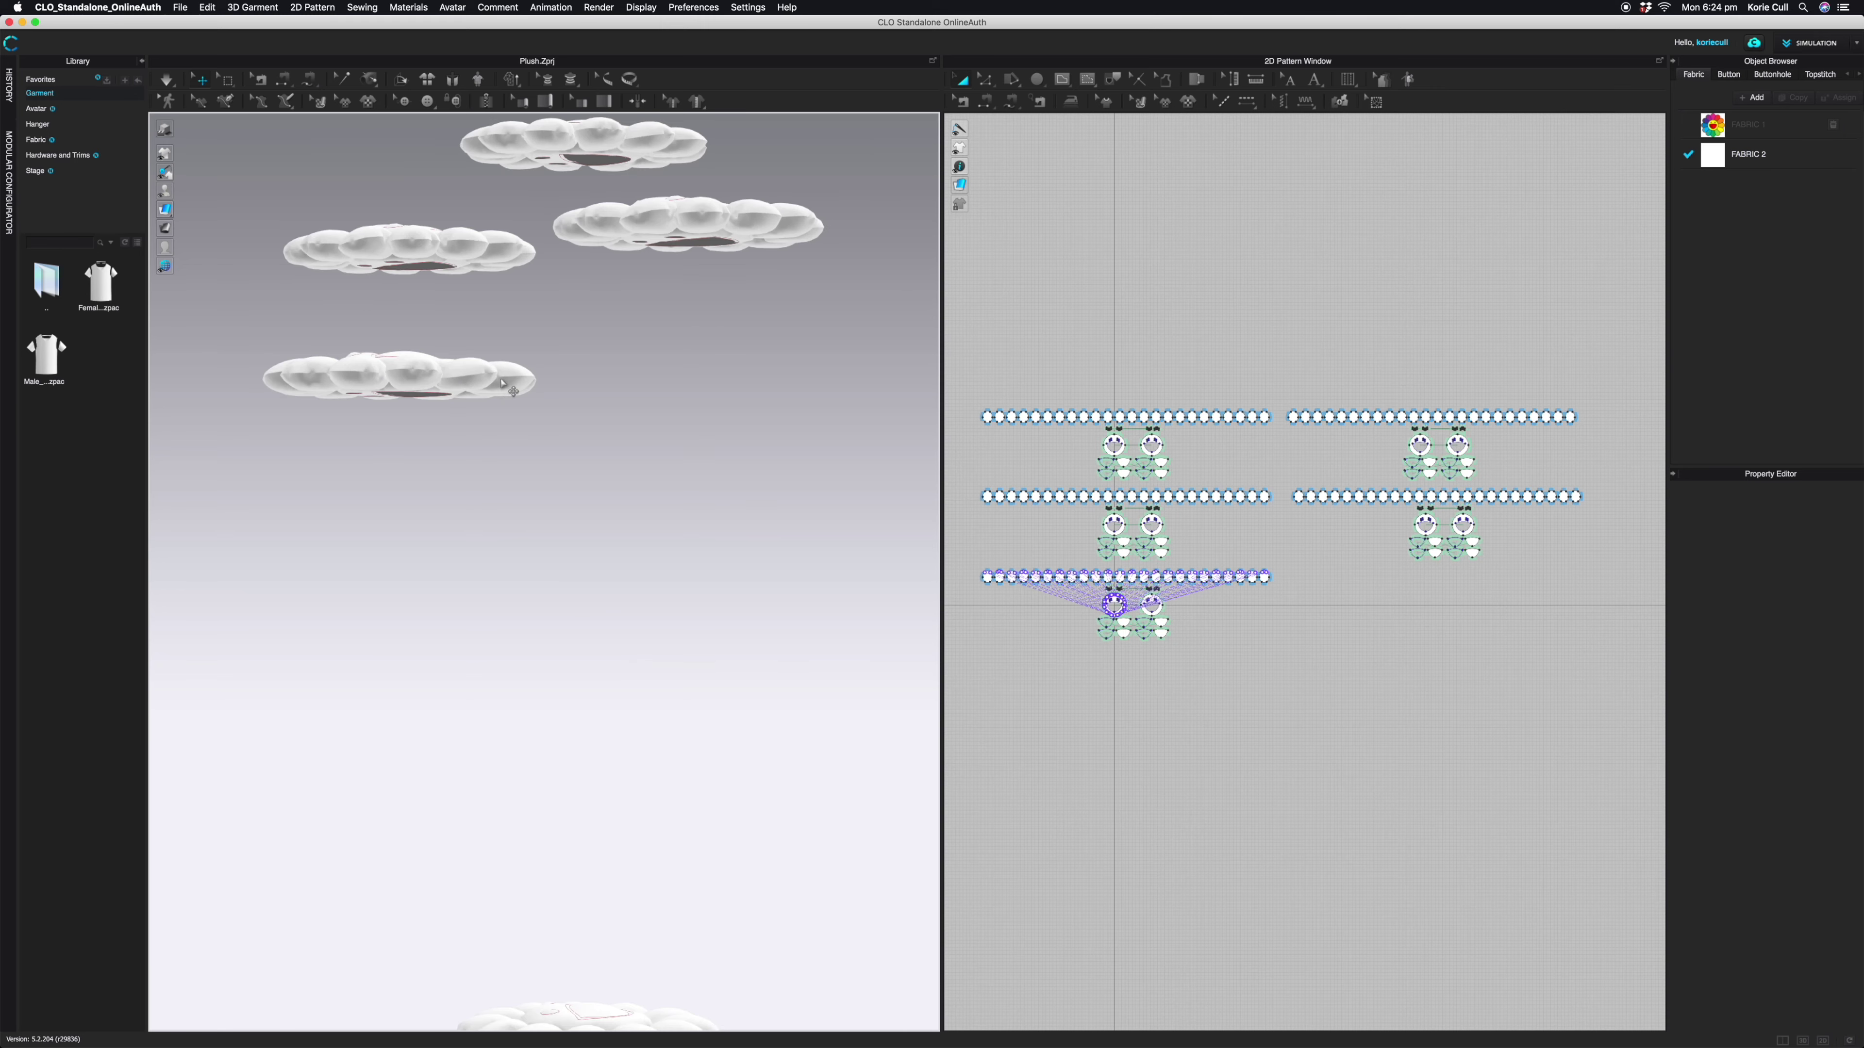
scroll(477, 353, up, 3)
click(436, 323)
click(770, 470)
mouse_move(770, 470)
right_down()
mouse_move(665, 615)
mouse_move(543, 624)
mouse_move(615, 616)
mouse_move(820, 487)
right_up()
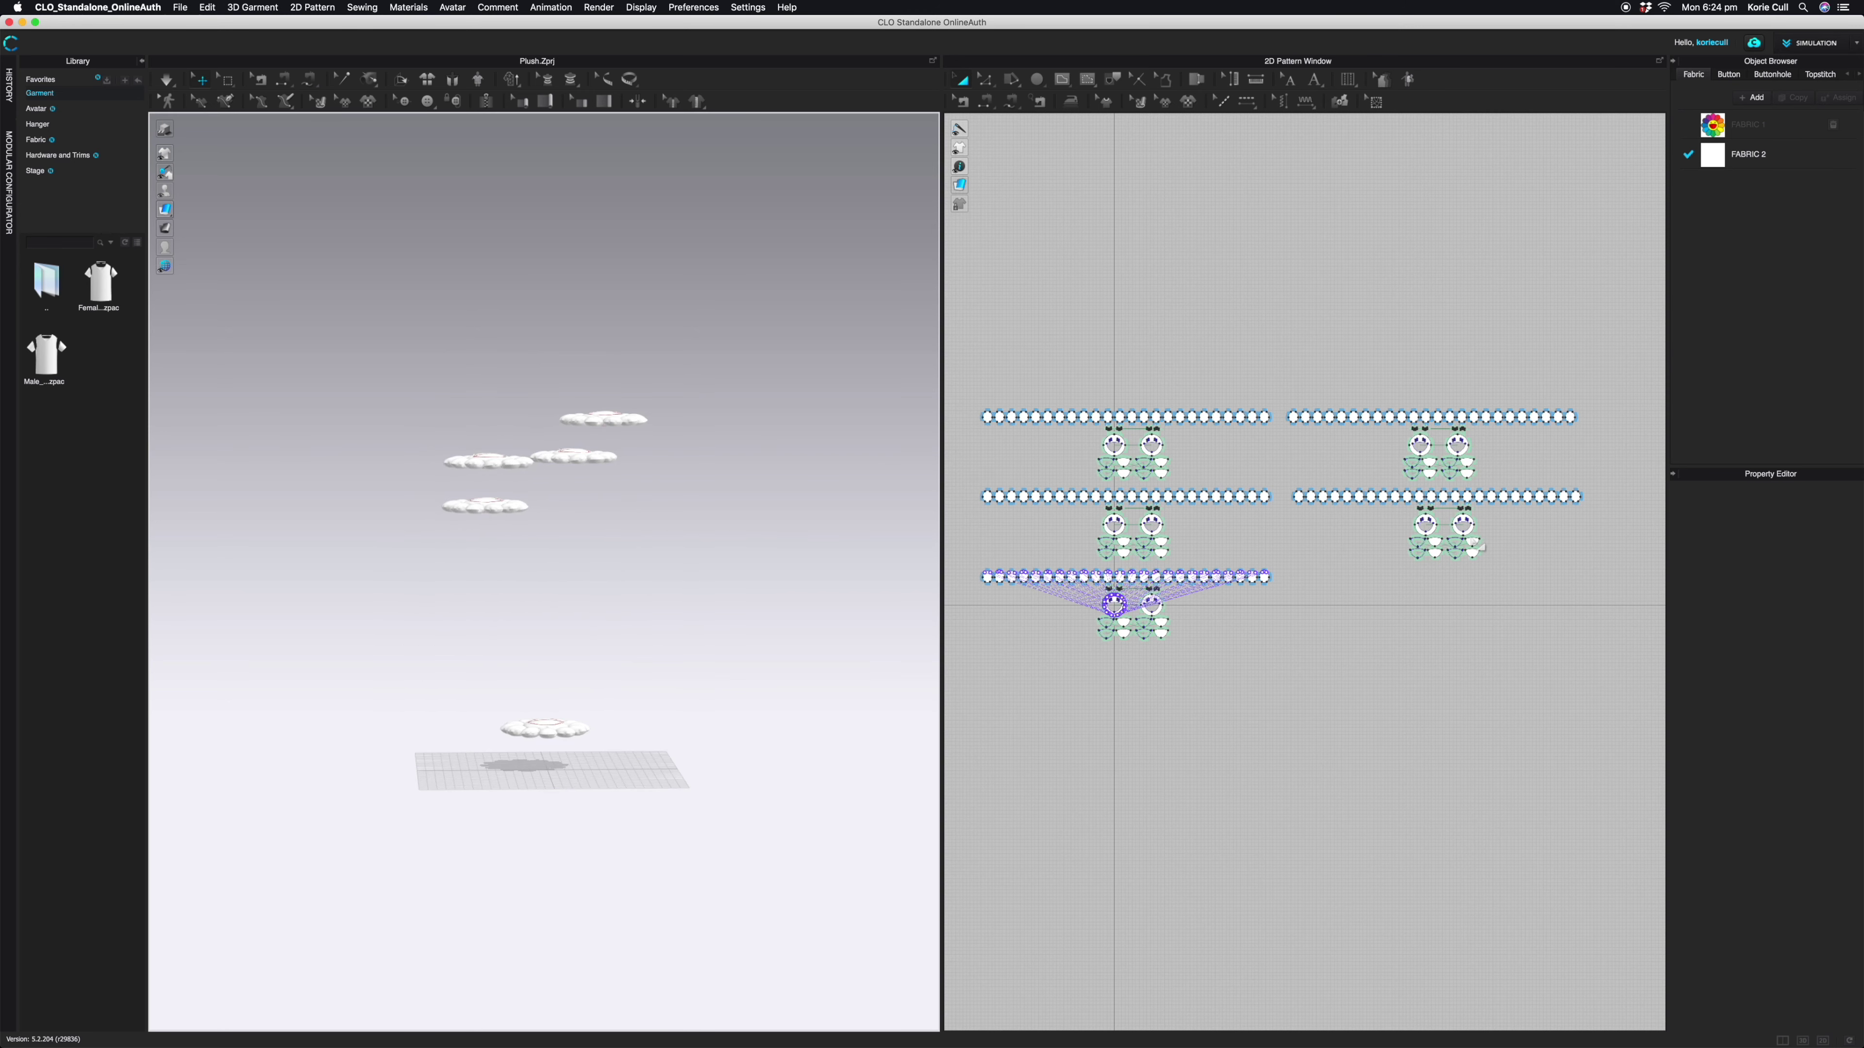
click(553, 427)
right_drag(552, 427, 642, 556)
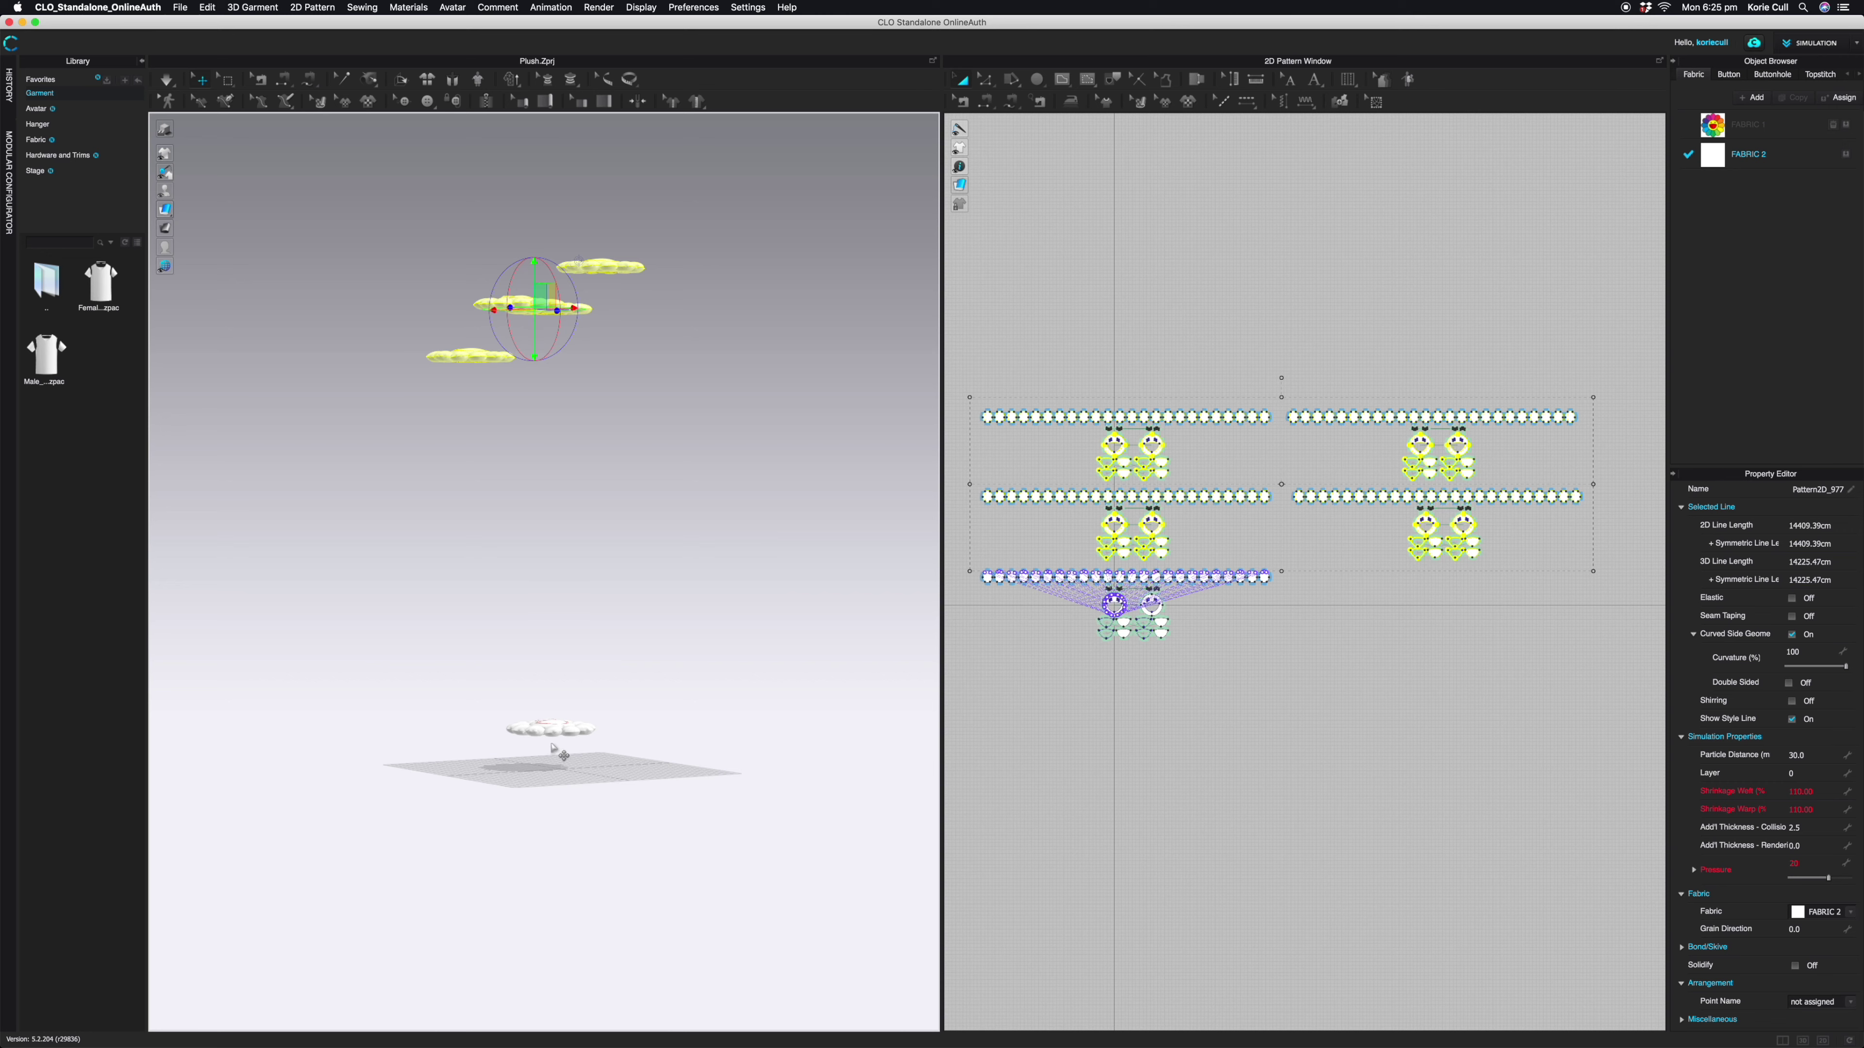
Step: Lower the selected flowers over the stage and resynchronize the 3D cloth from a top view
drag(533, 268, 653, 522)
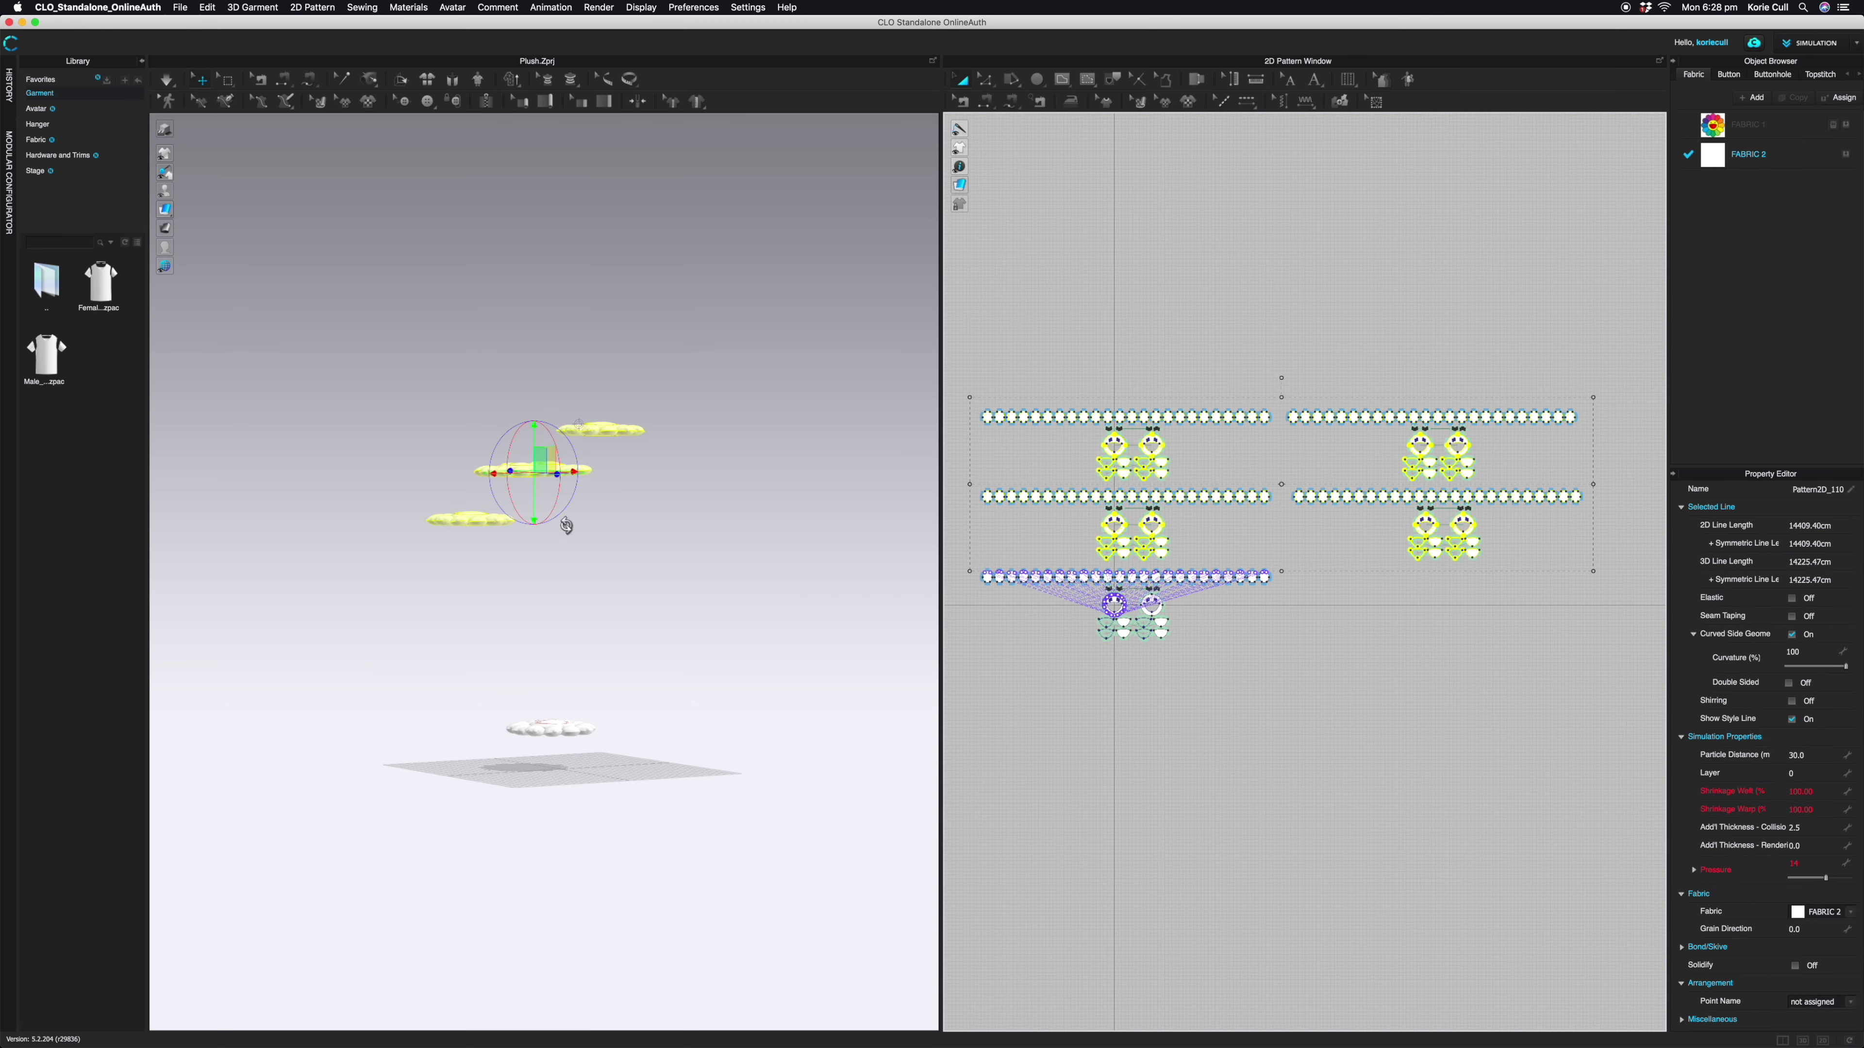
right_drag(566, 526, 589, 479)
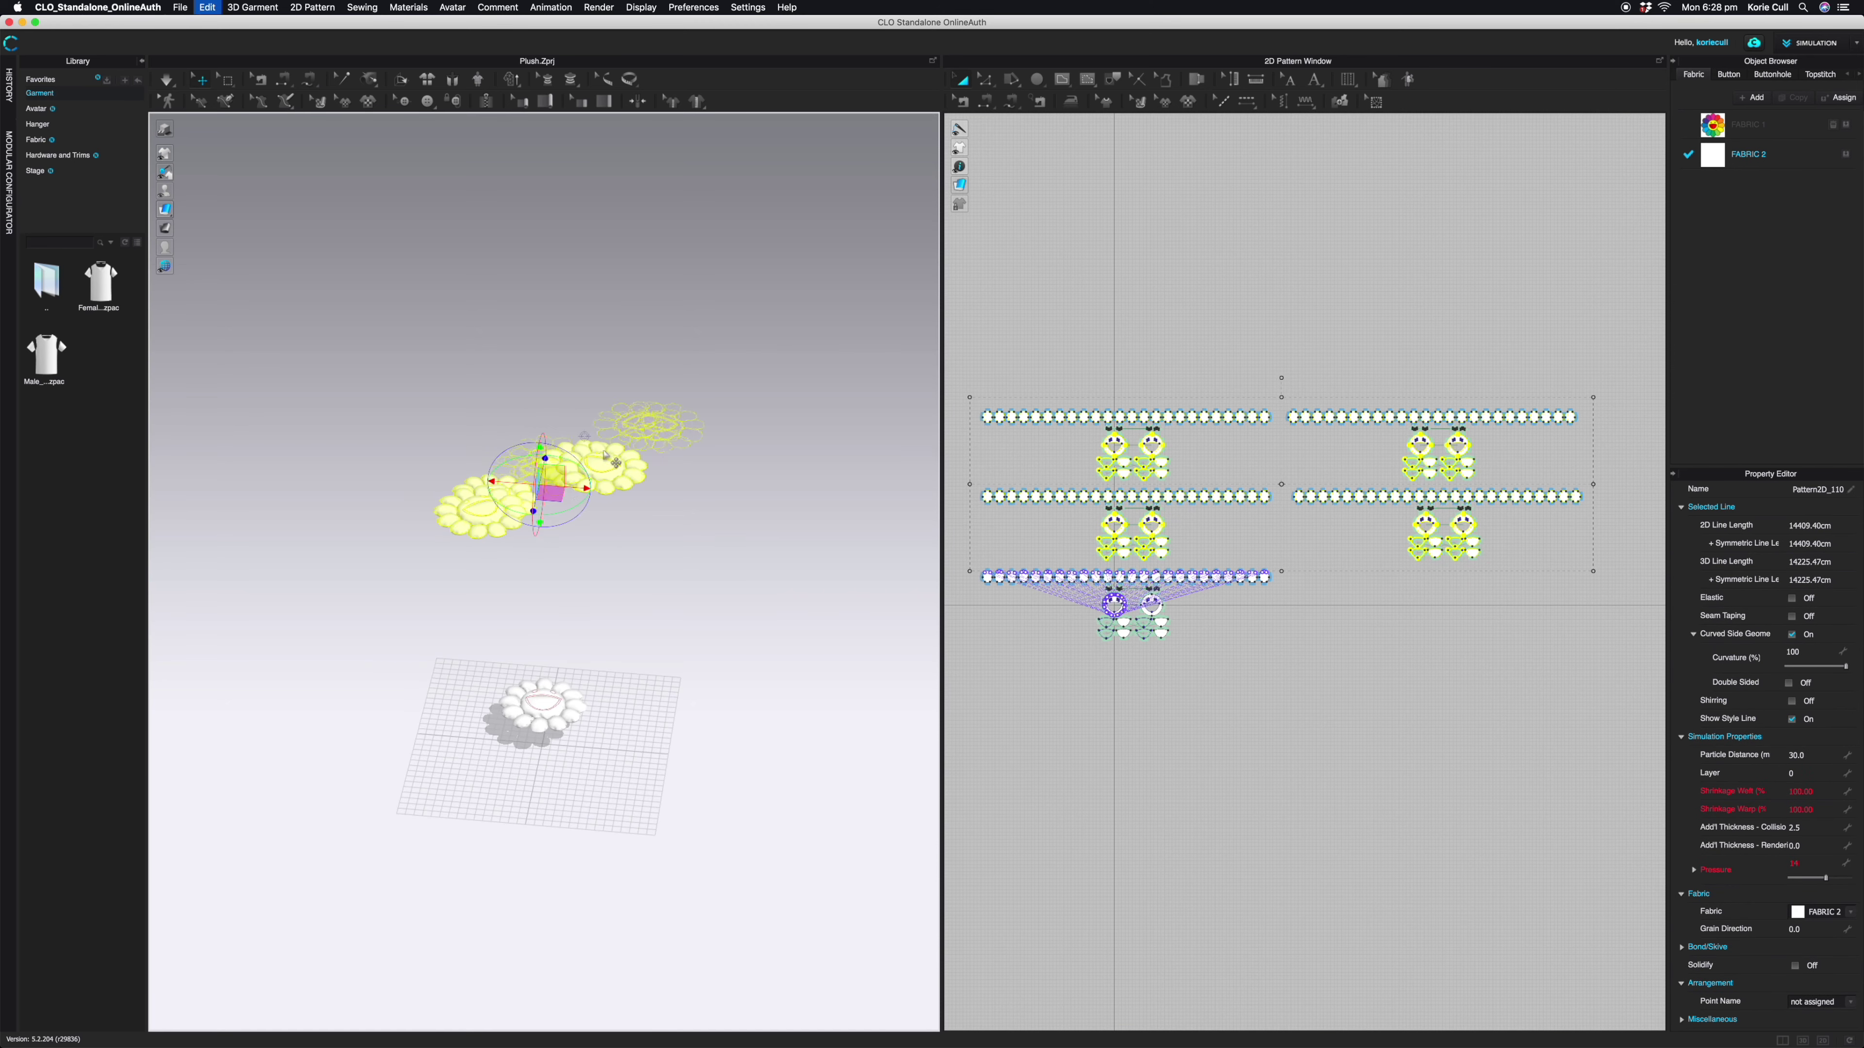
right_drag(569, 599, 578, 628)
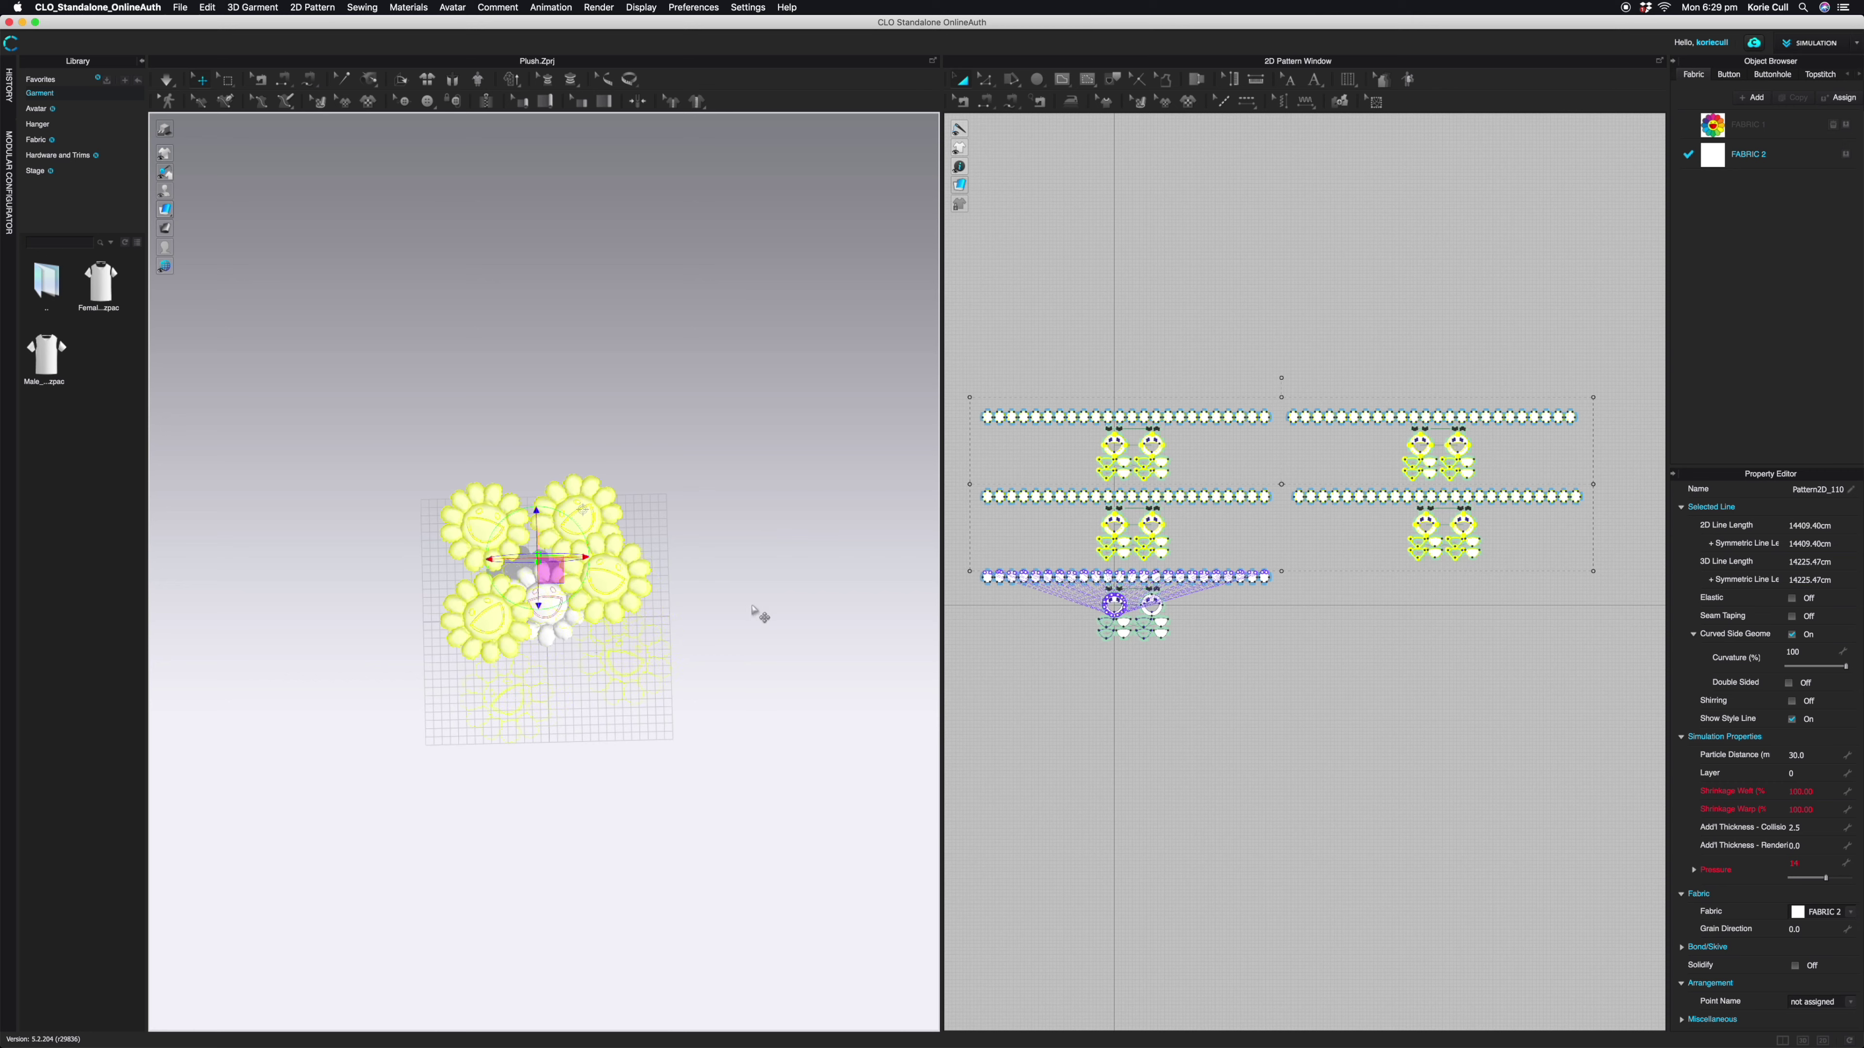
key(space)
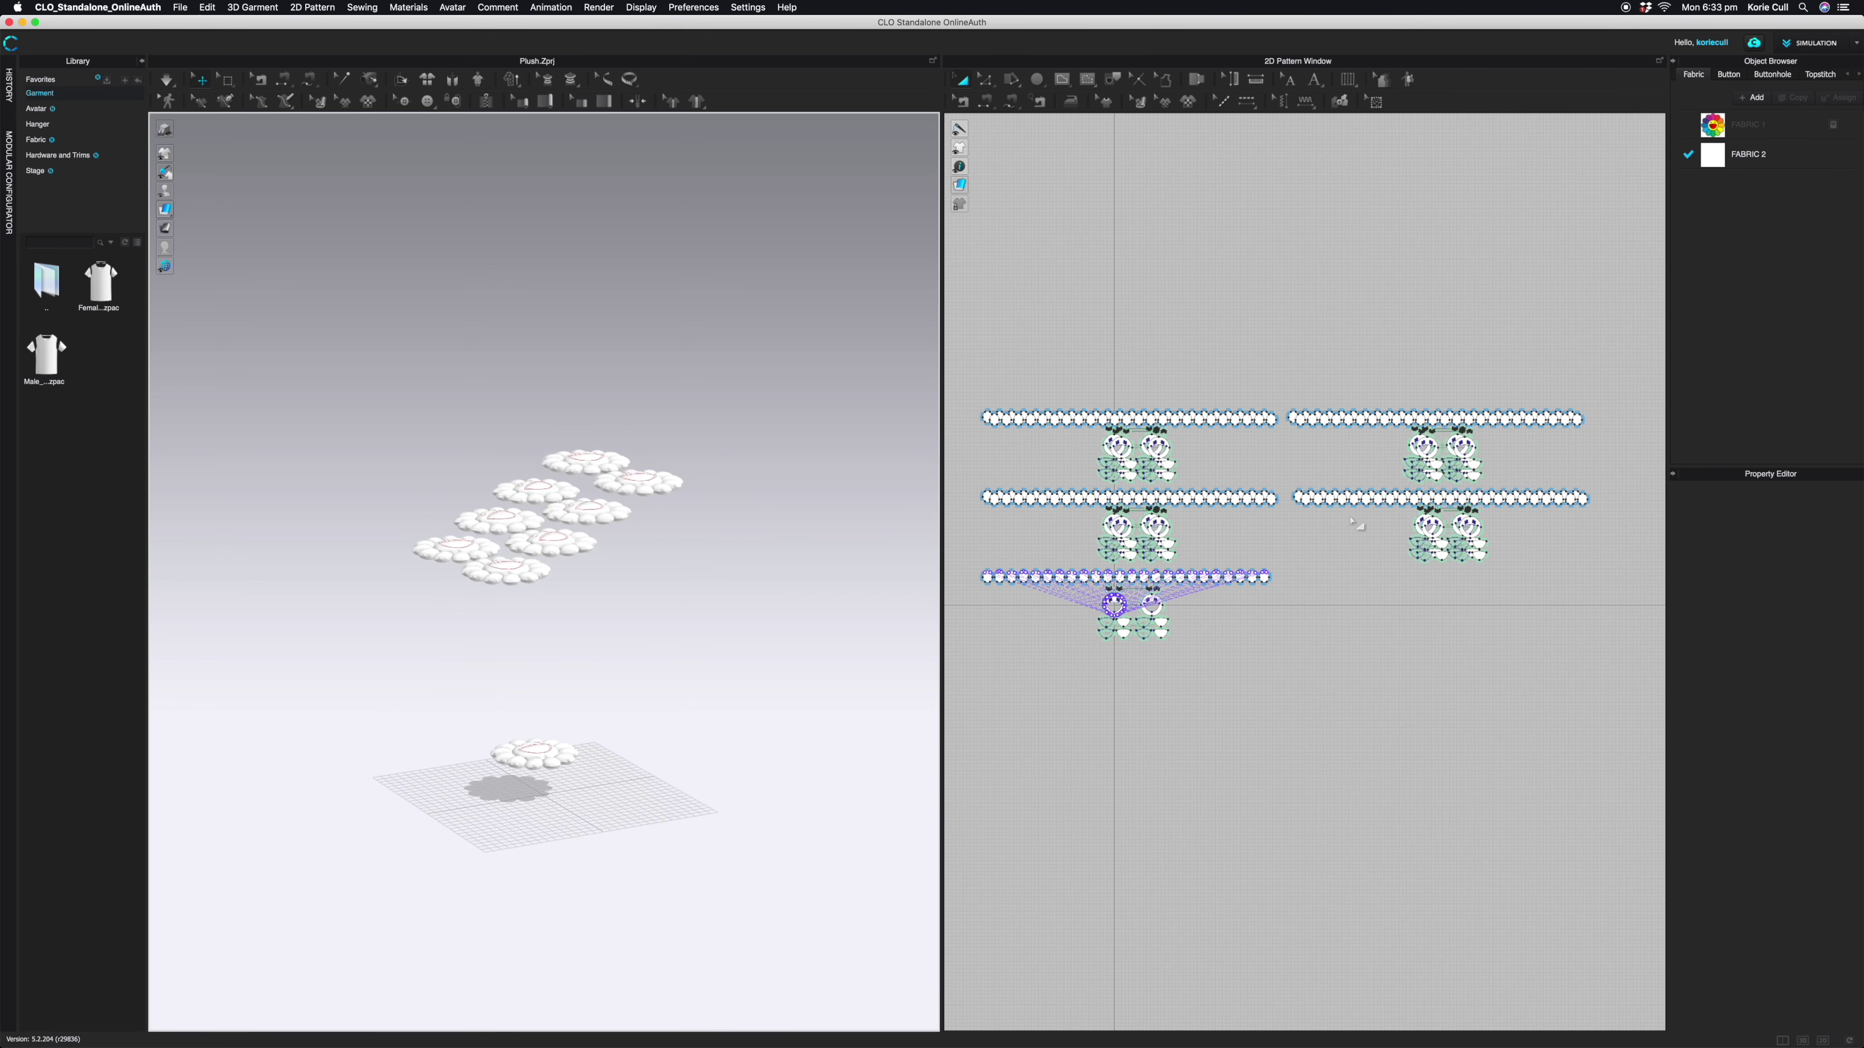
drag(1291, 538, 894, 545)
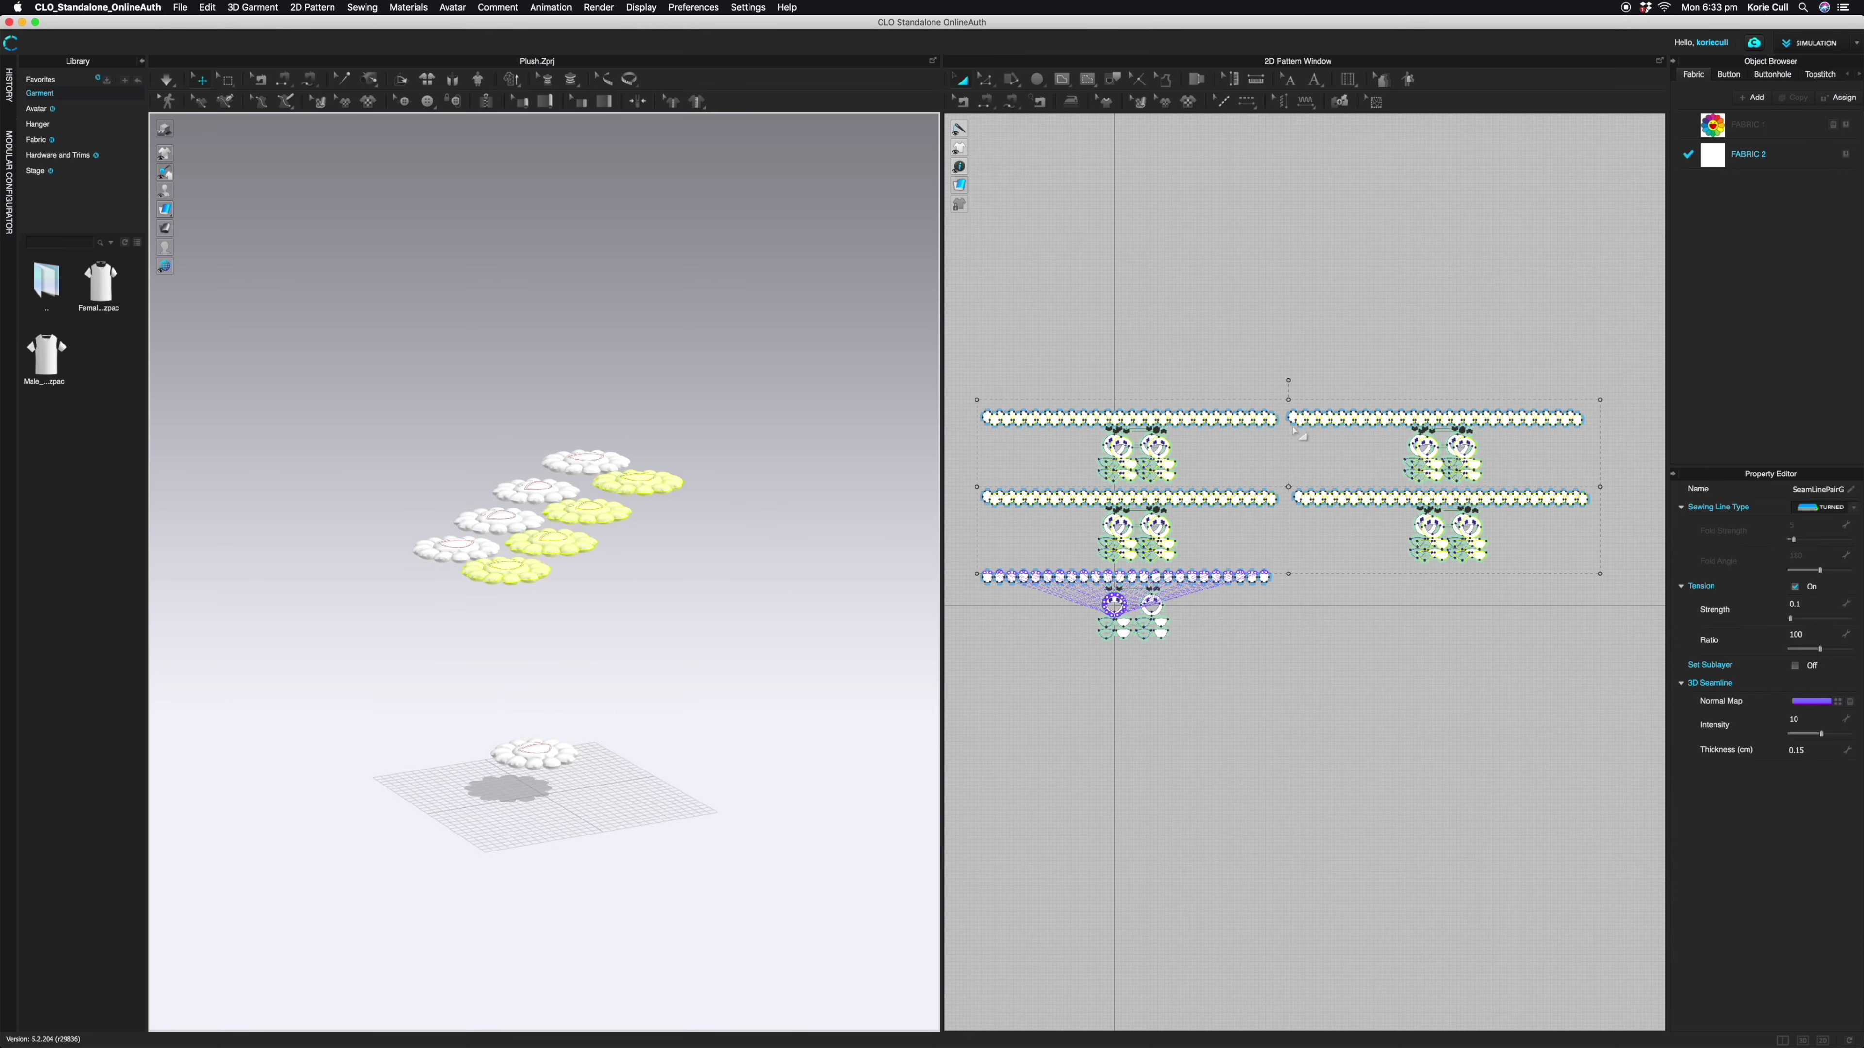
key(ctrl+v)
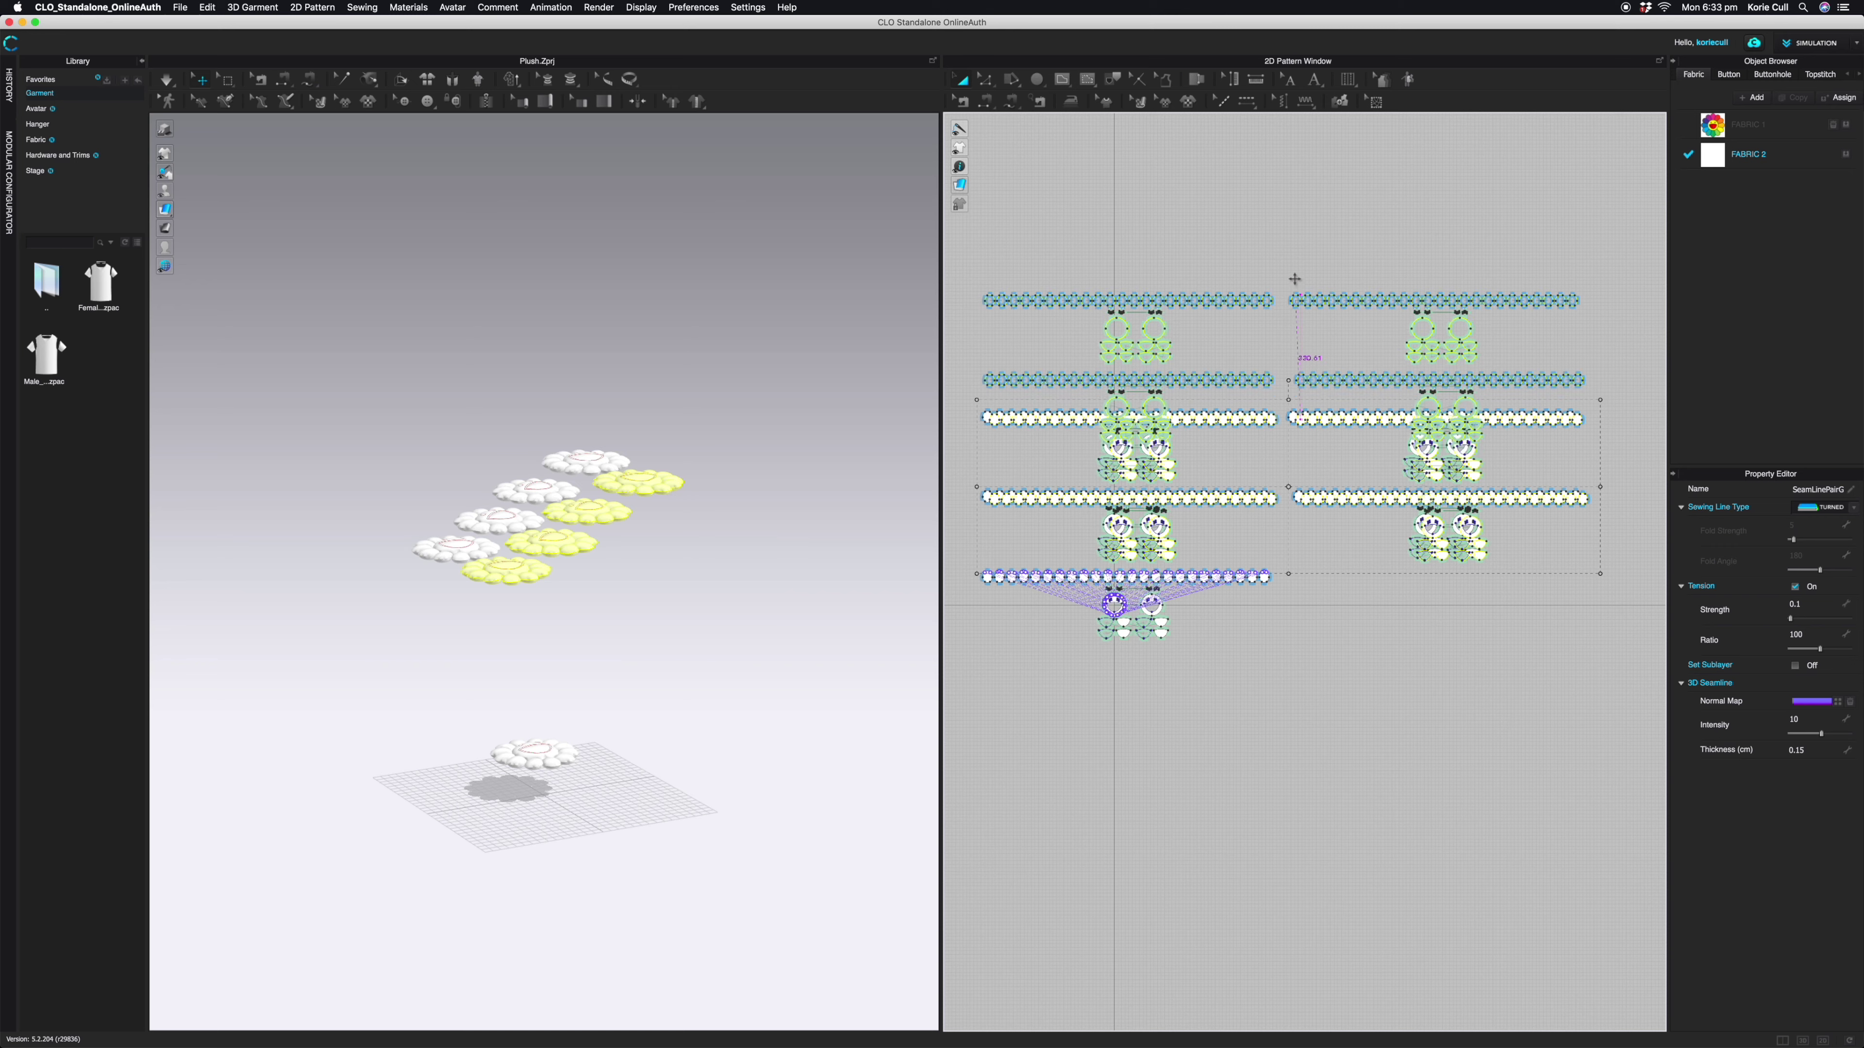
click(1296, 250)
click(933, 585)
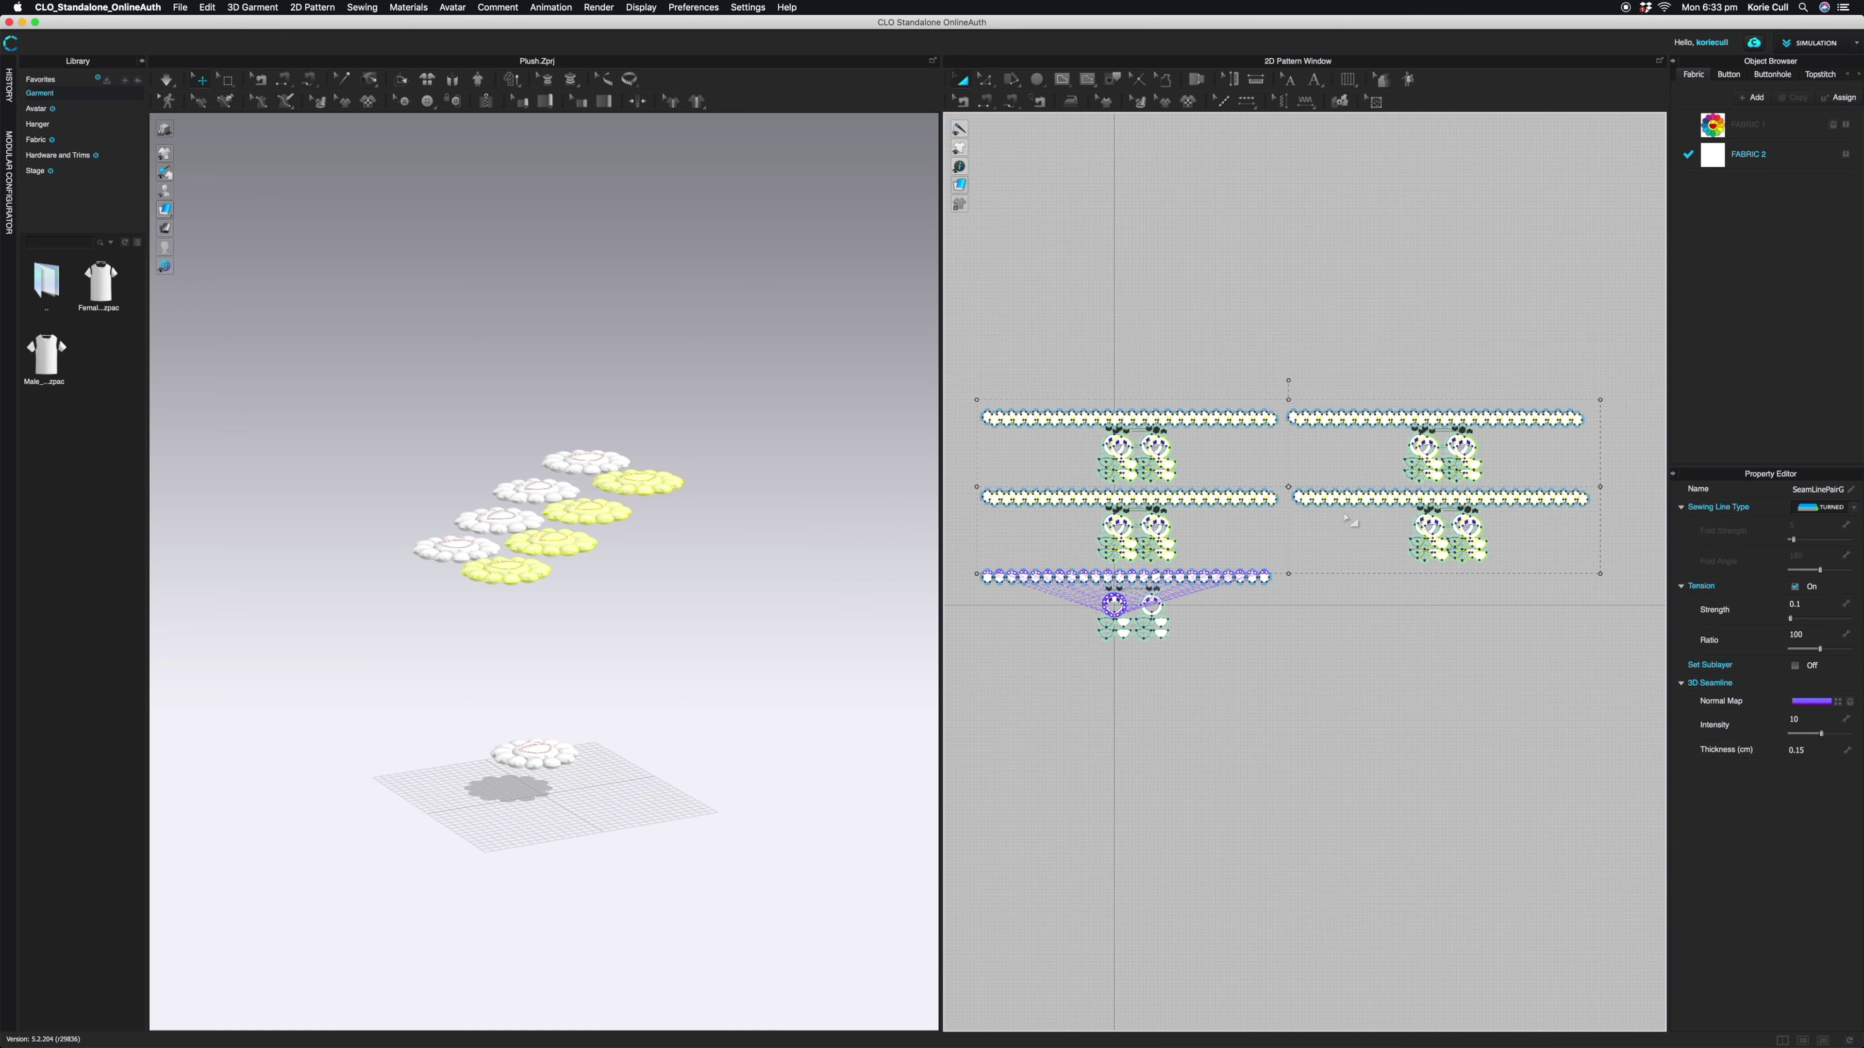
scroll(1329, 505, up, 2)
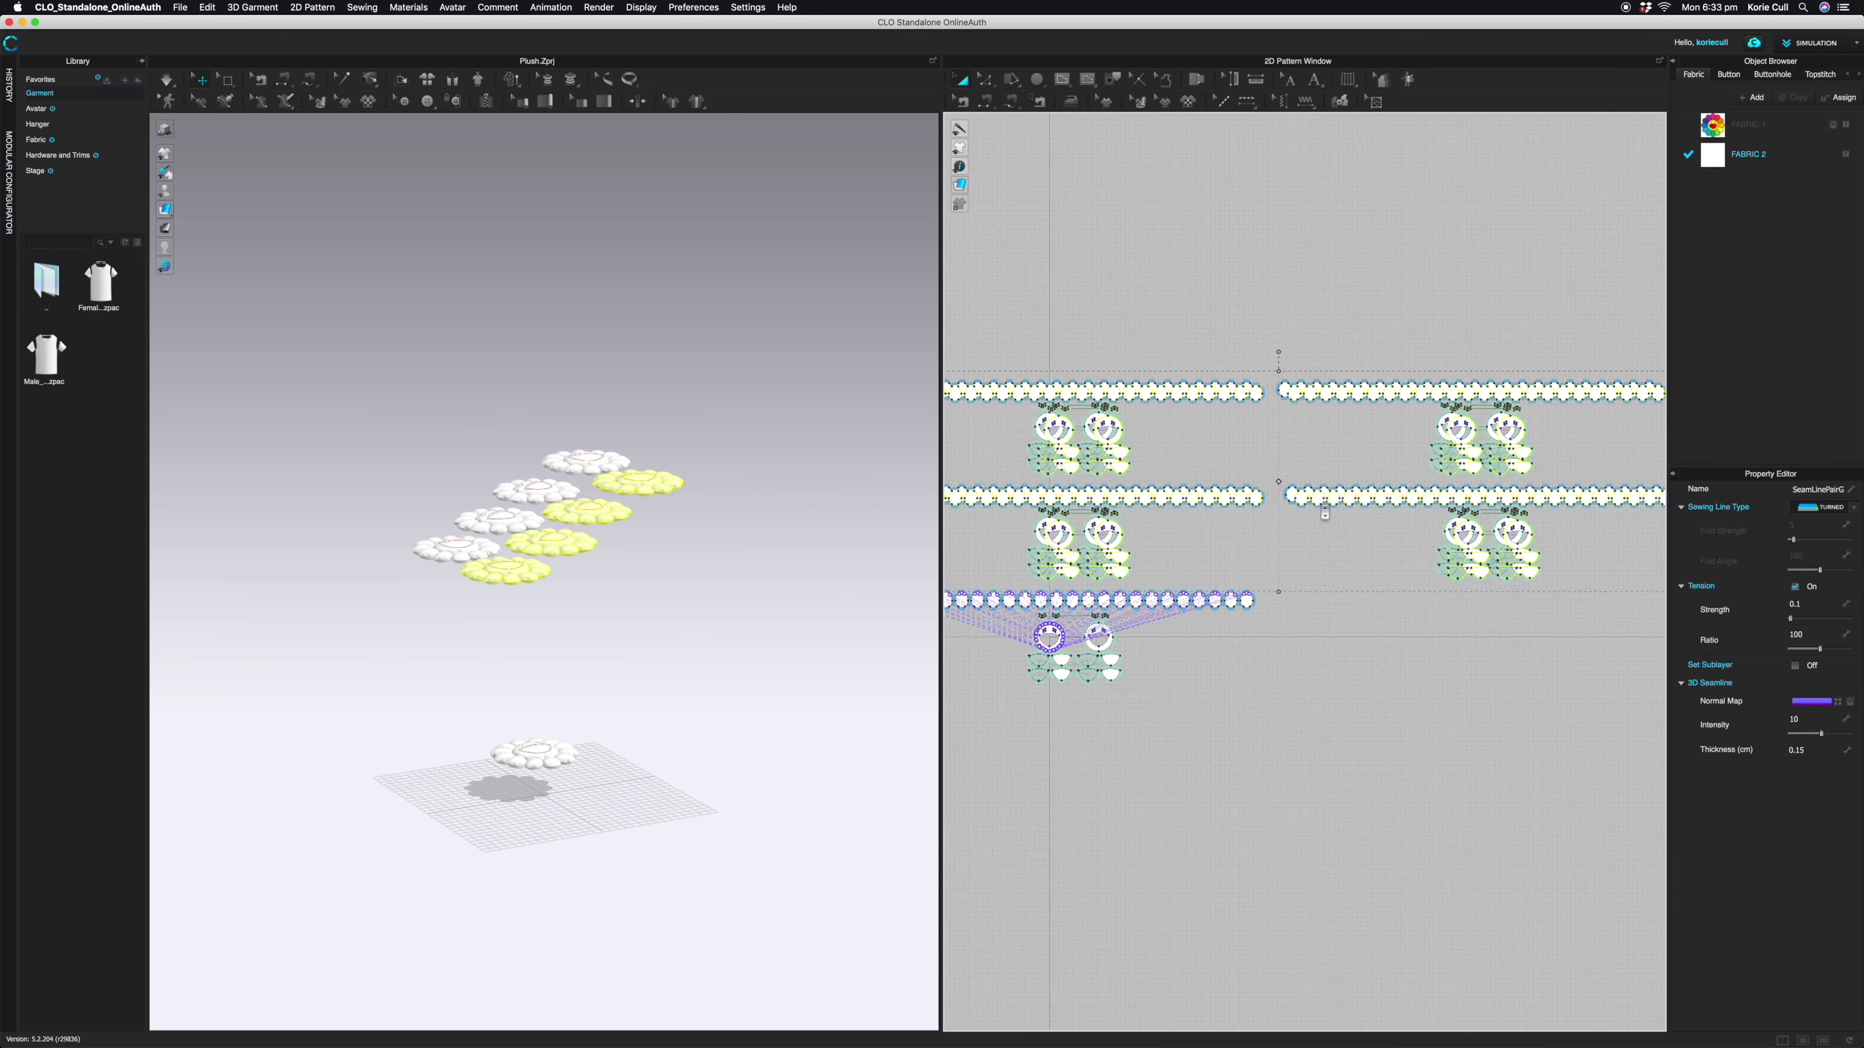
scroll(1313, 489, up, 5)
scroll(1310, 485, up, 1)
scroll(1312, 488, down, 1)
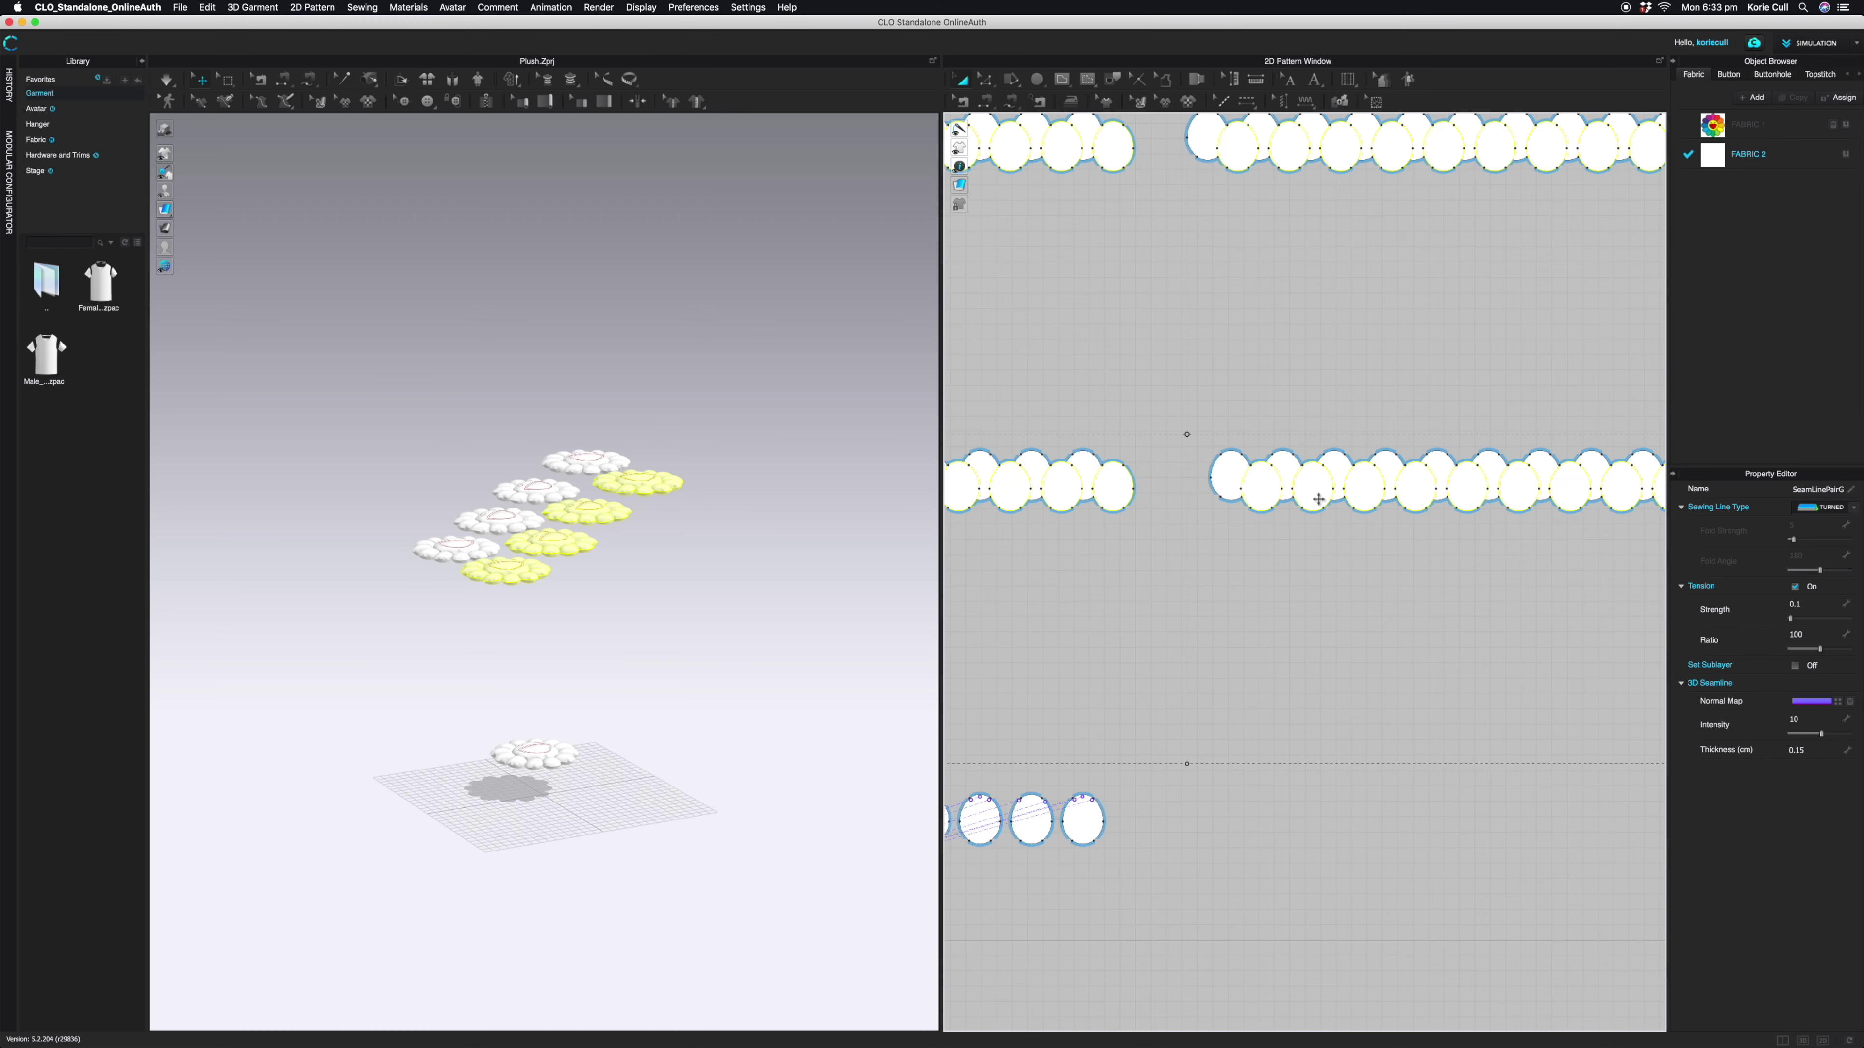
scroll(1315, 497, down, 1)
scroll(1316, 497, down, 1)
scroll(1314, 498, down, 1)
key(ctrl+v)
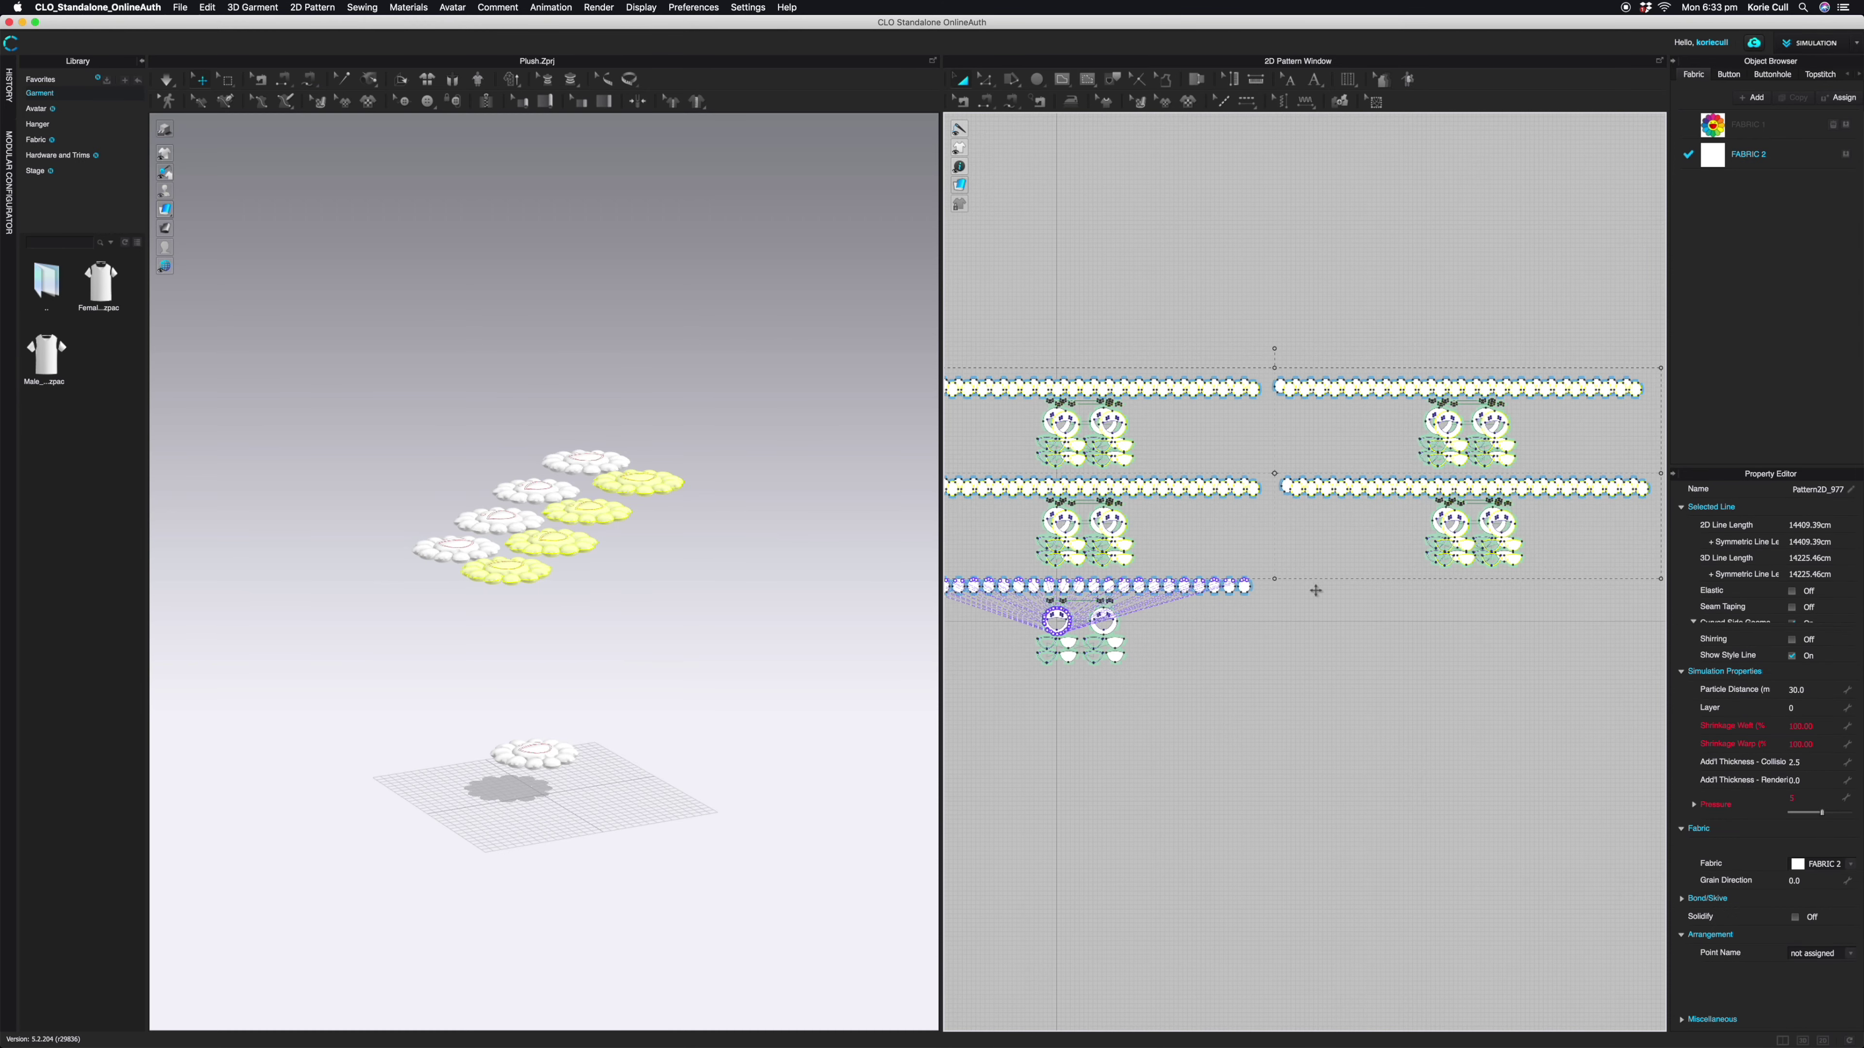
click(1327, 693)
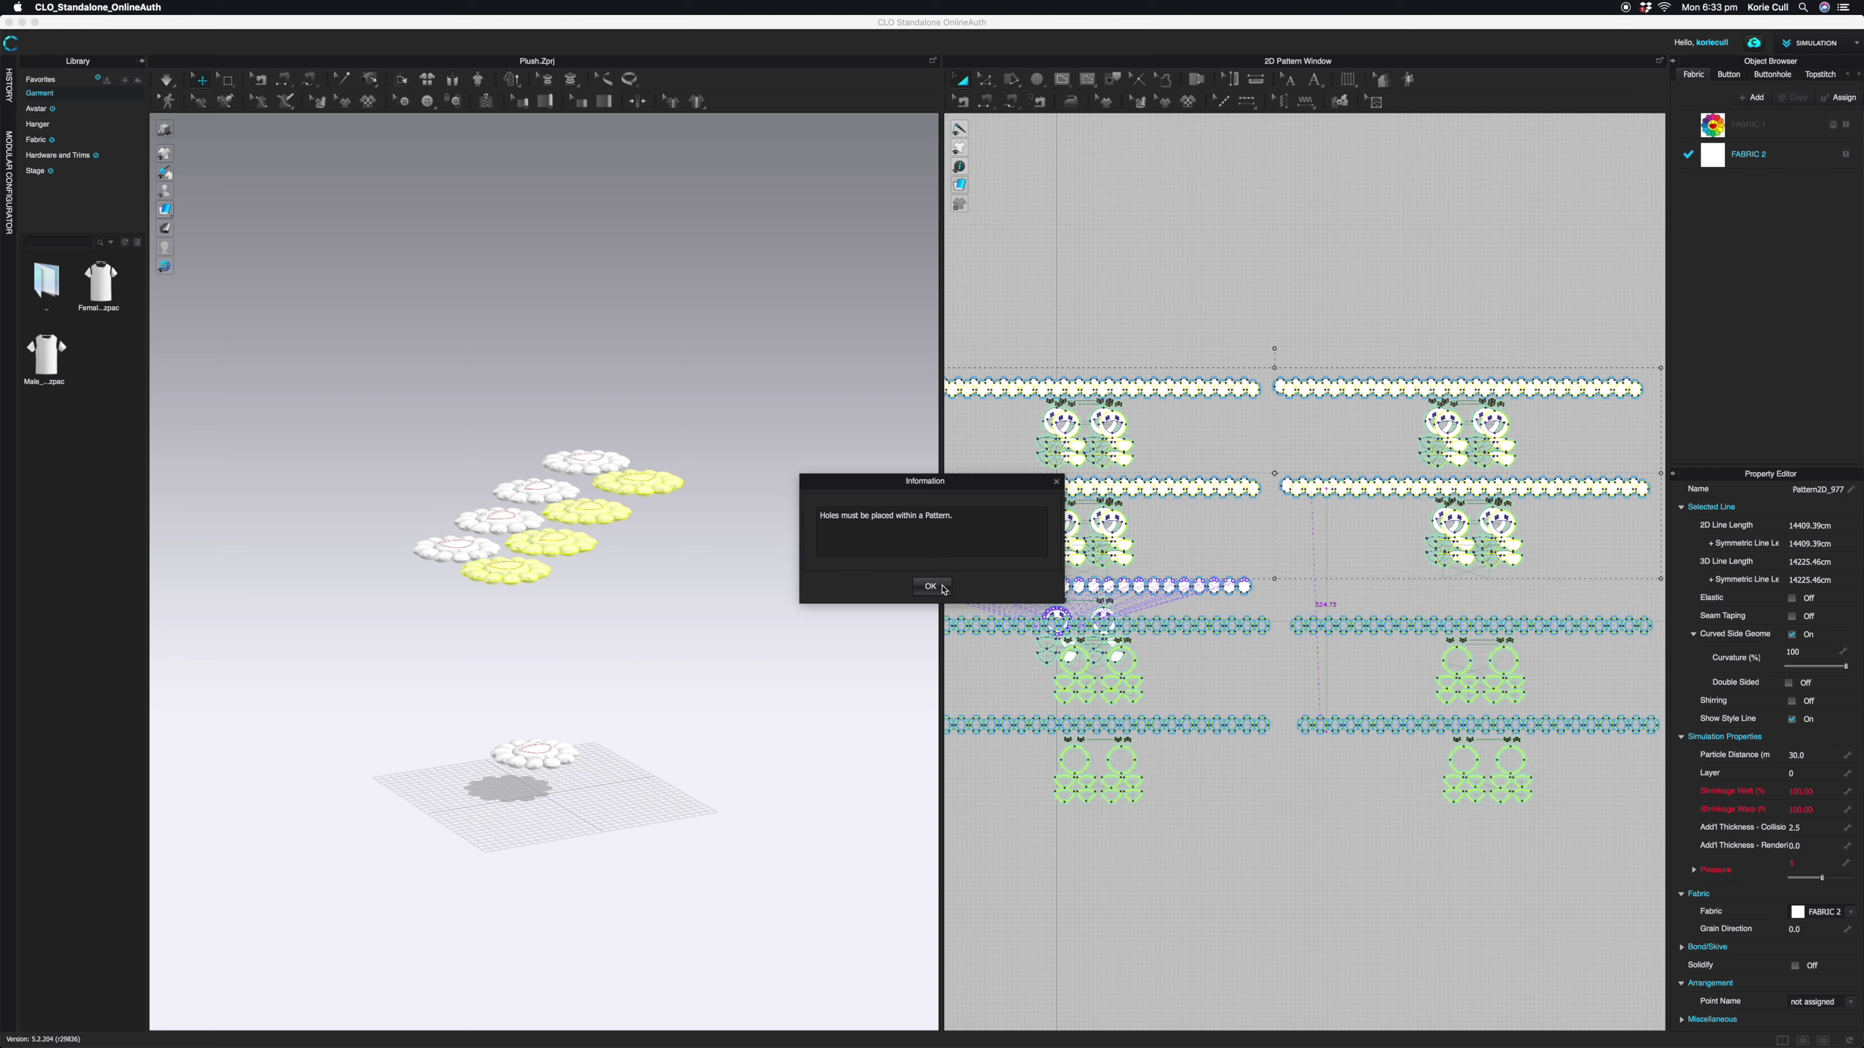
key(Return)
scroll(1375, 487, up, 2)
scroll(1372, 524, down, 1)
scroll(1147, 611, up, 1)
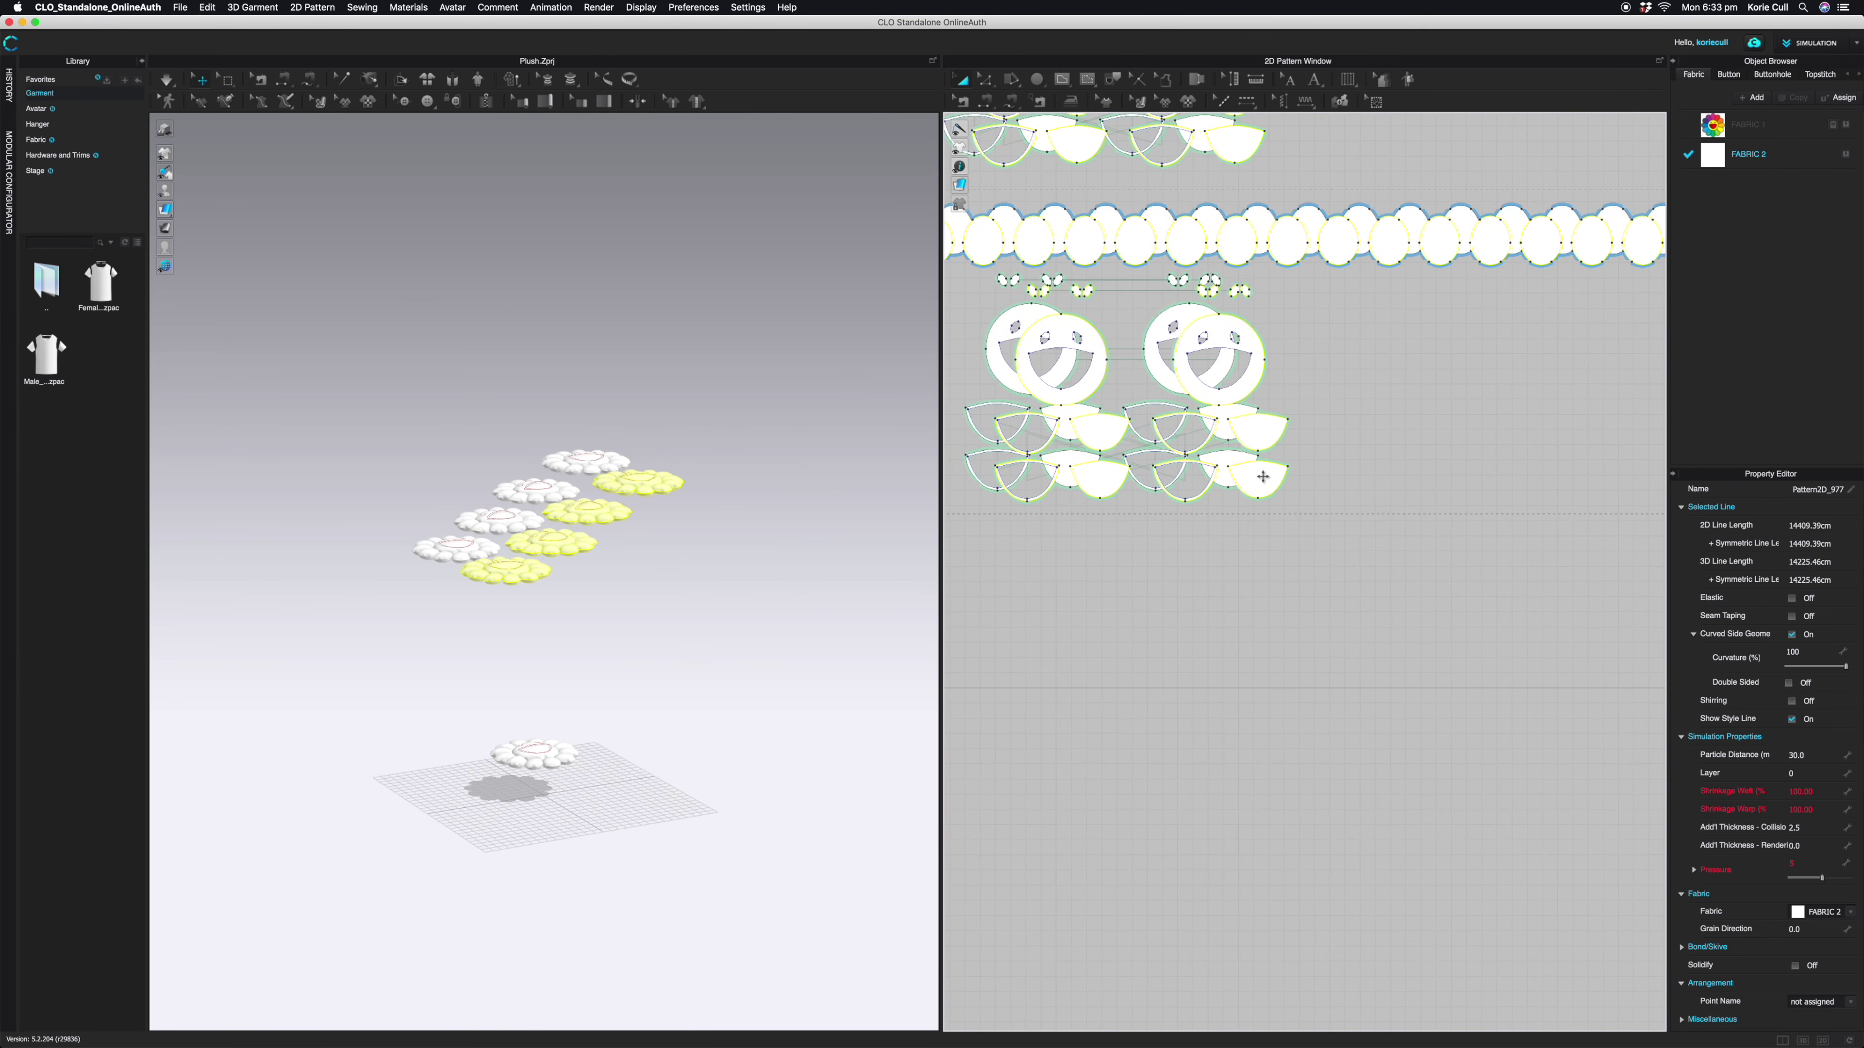
key(ctrl+v)
click(1547, 632)
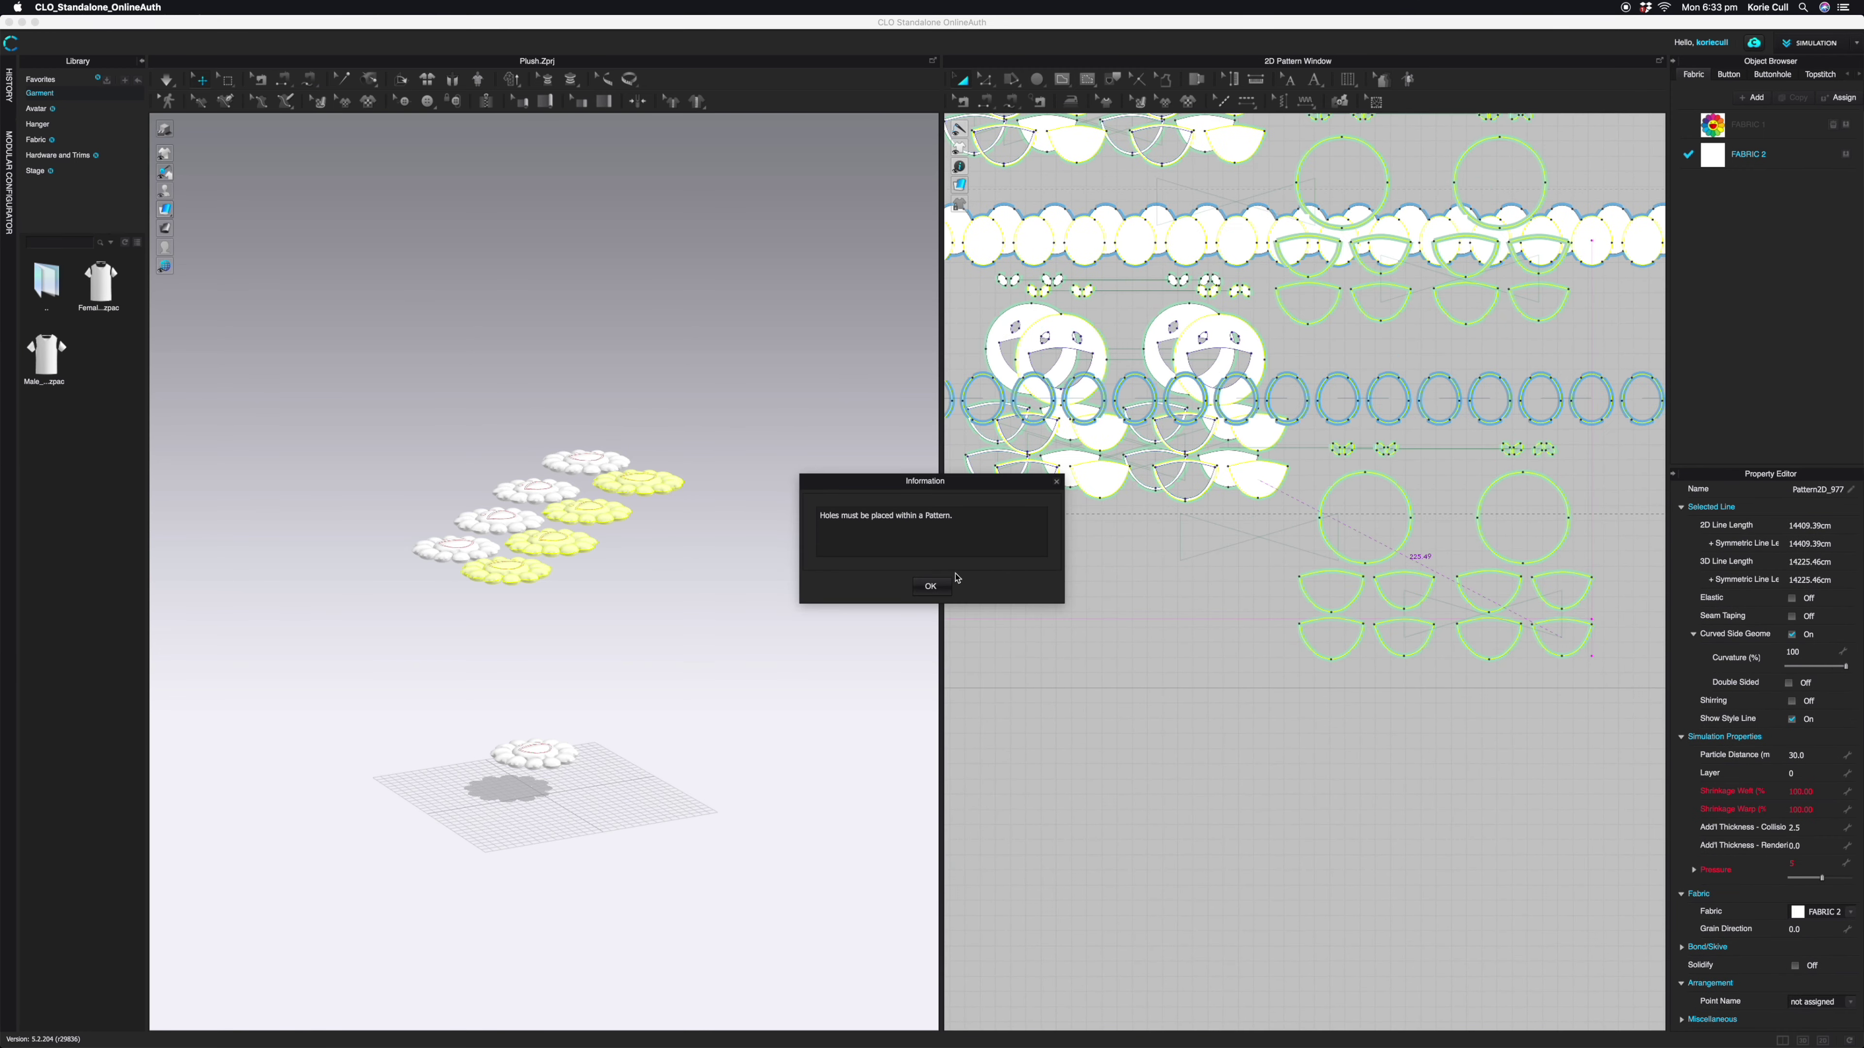
key(Return)
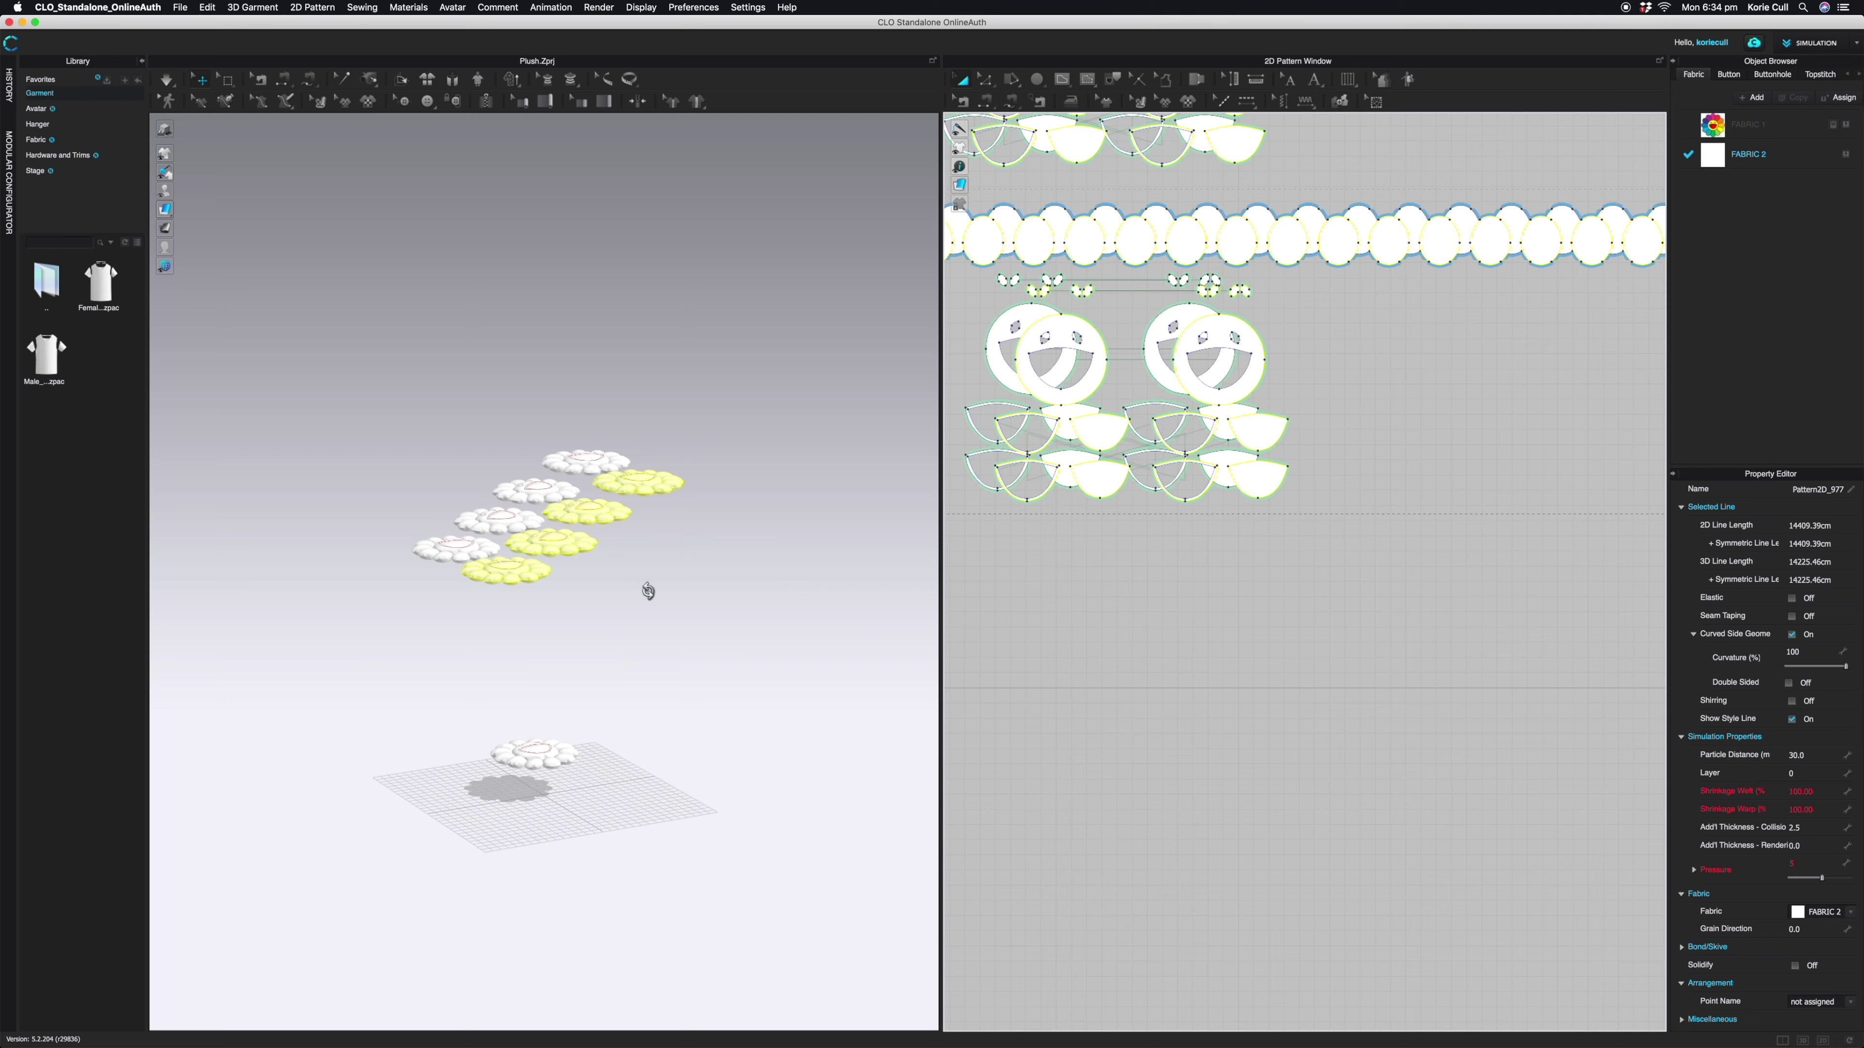
Step: In front view, move the yellow flower pieces down and slightly left
mouse_move(645, 588)
right_down()
mouse_move(670, 541)
mouse_move(596, 584)
right_up()
click(581, 602)
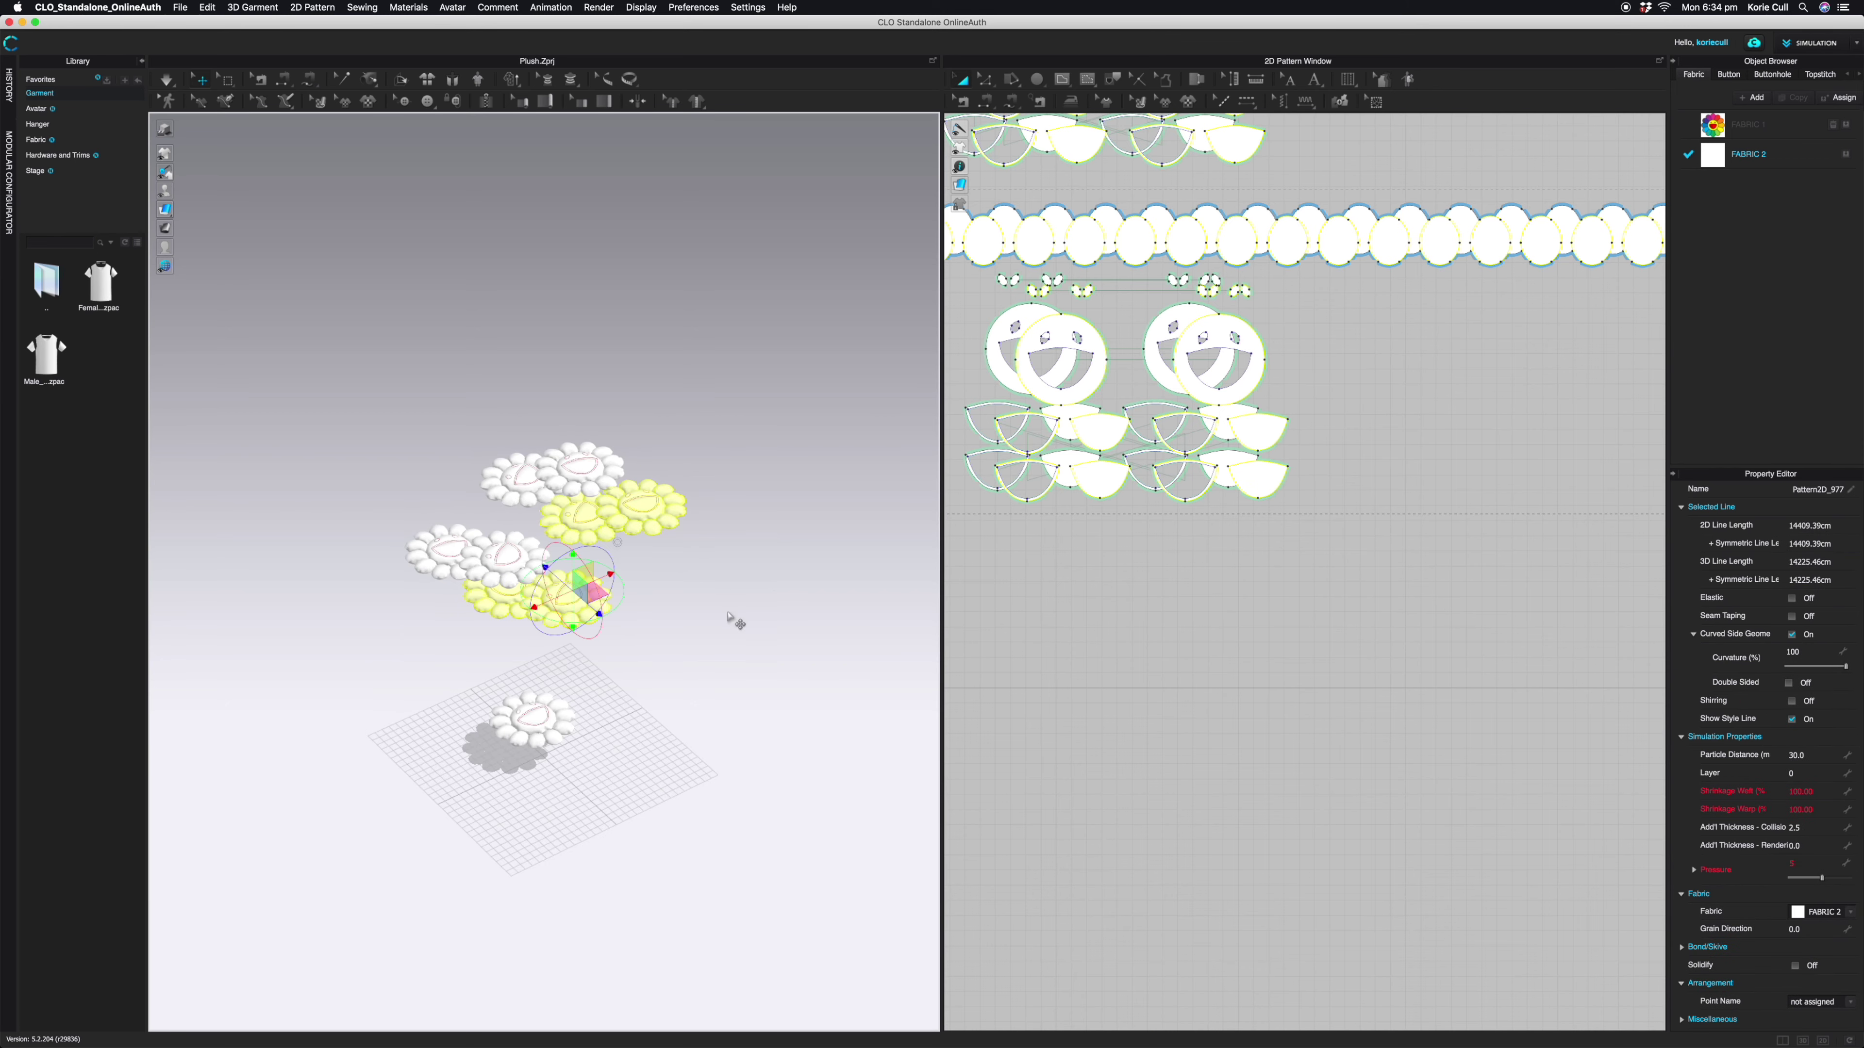
right_drag(733, 621, 717, 630)
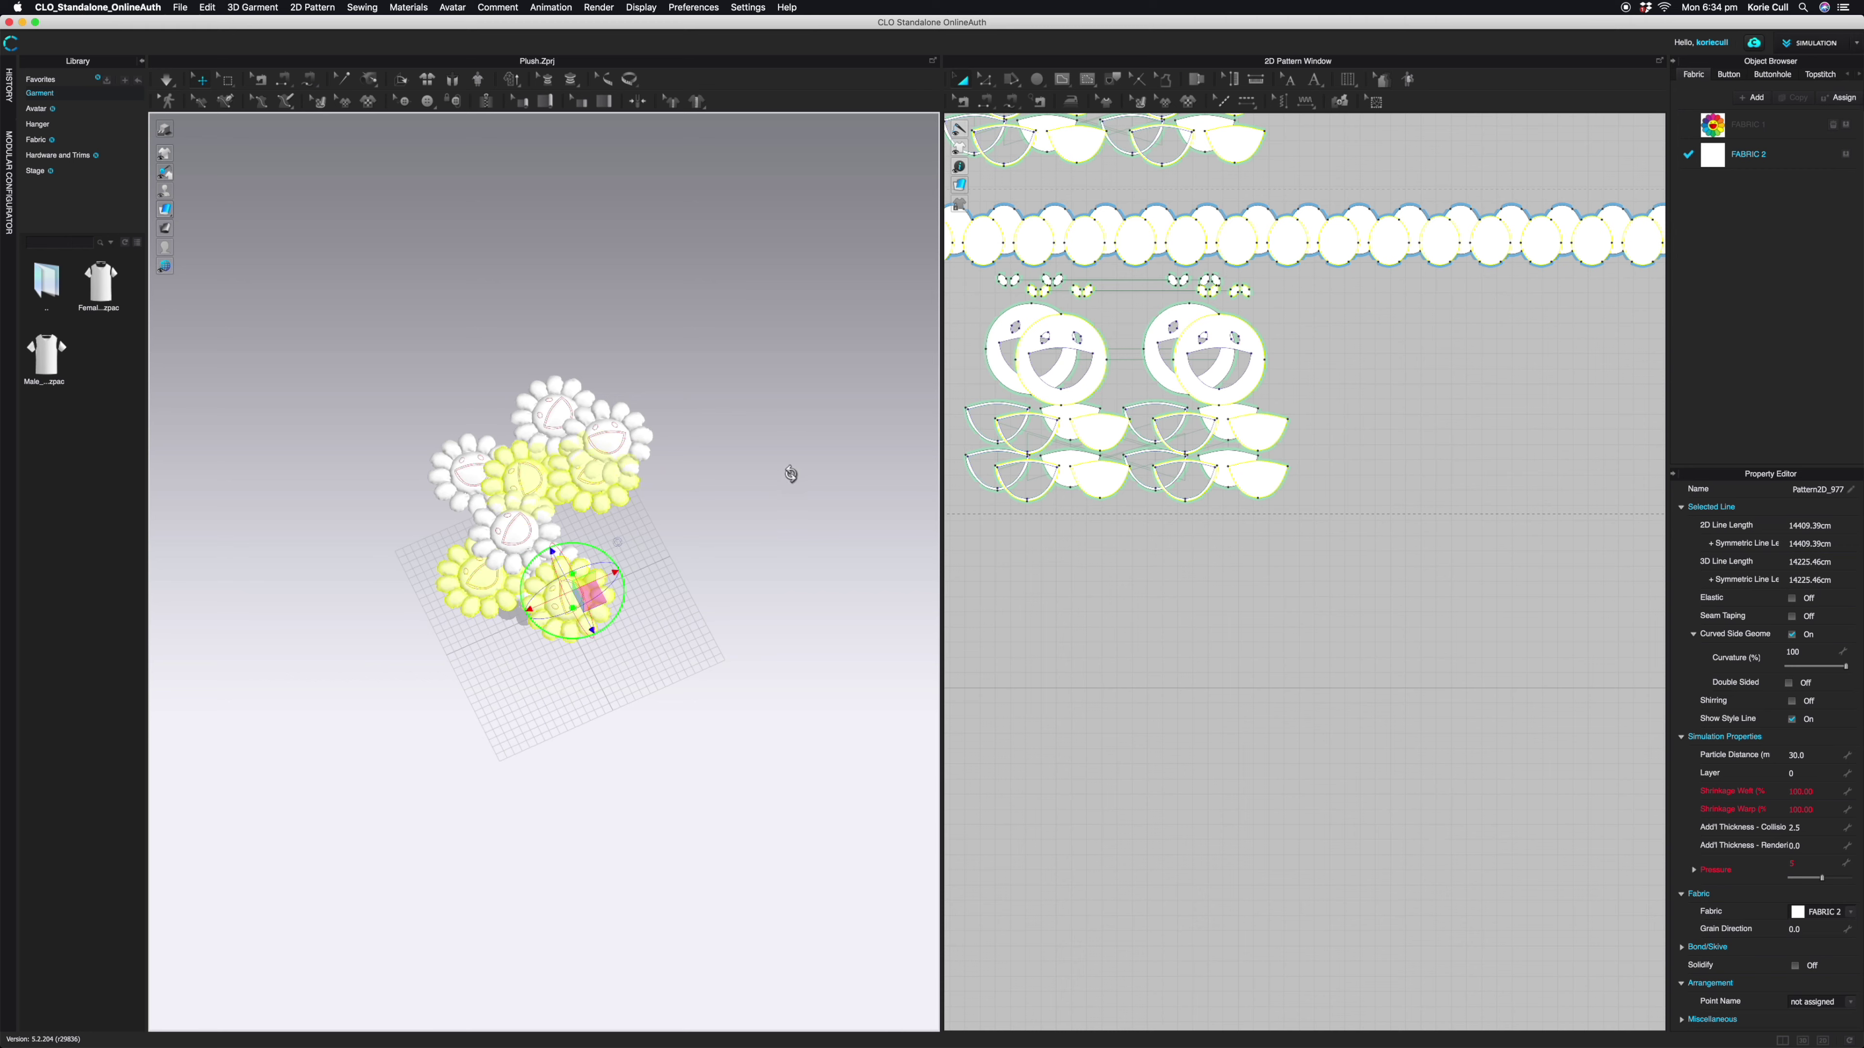
key(2)
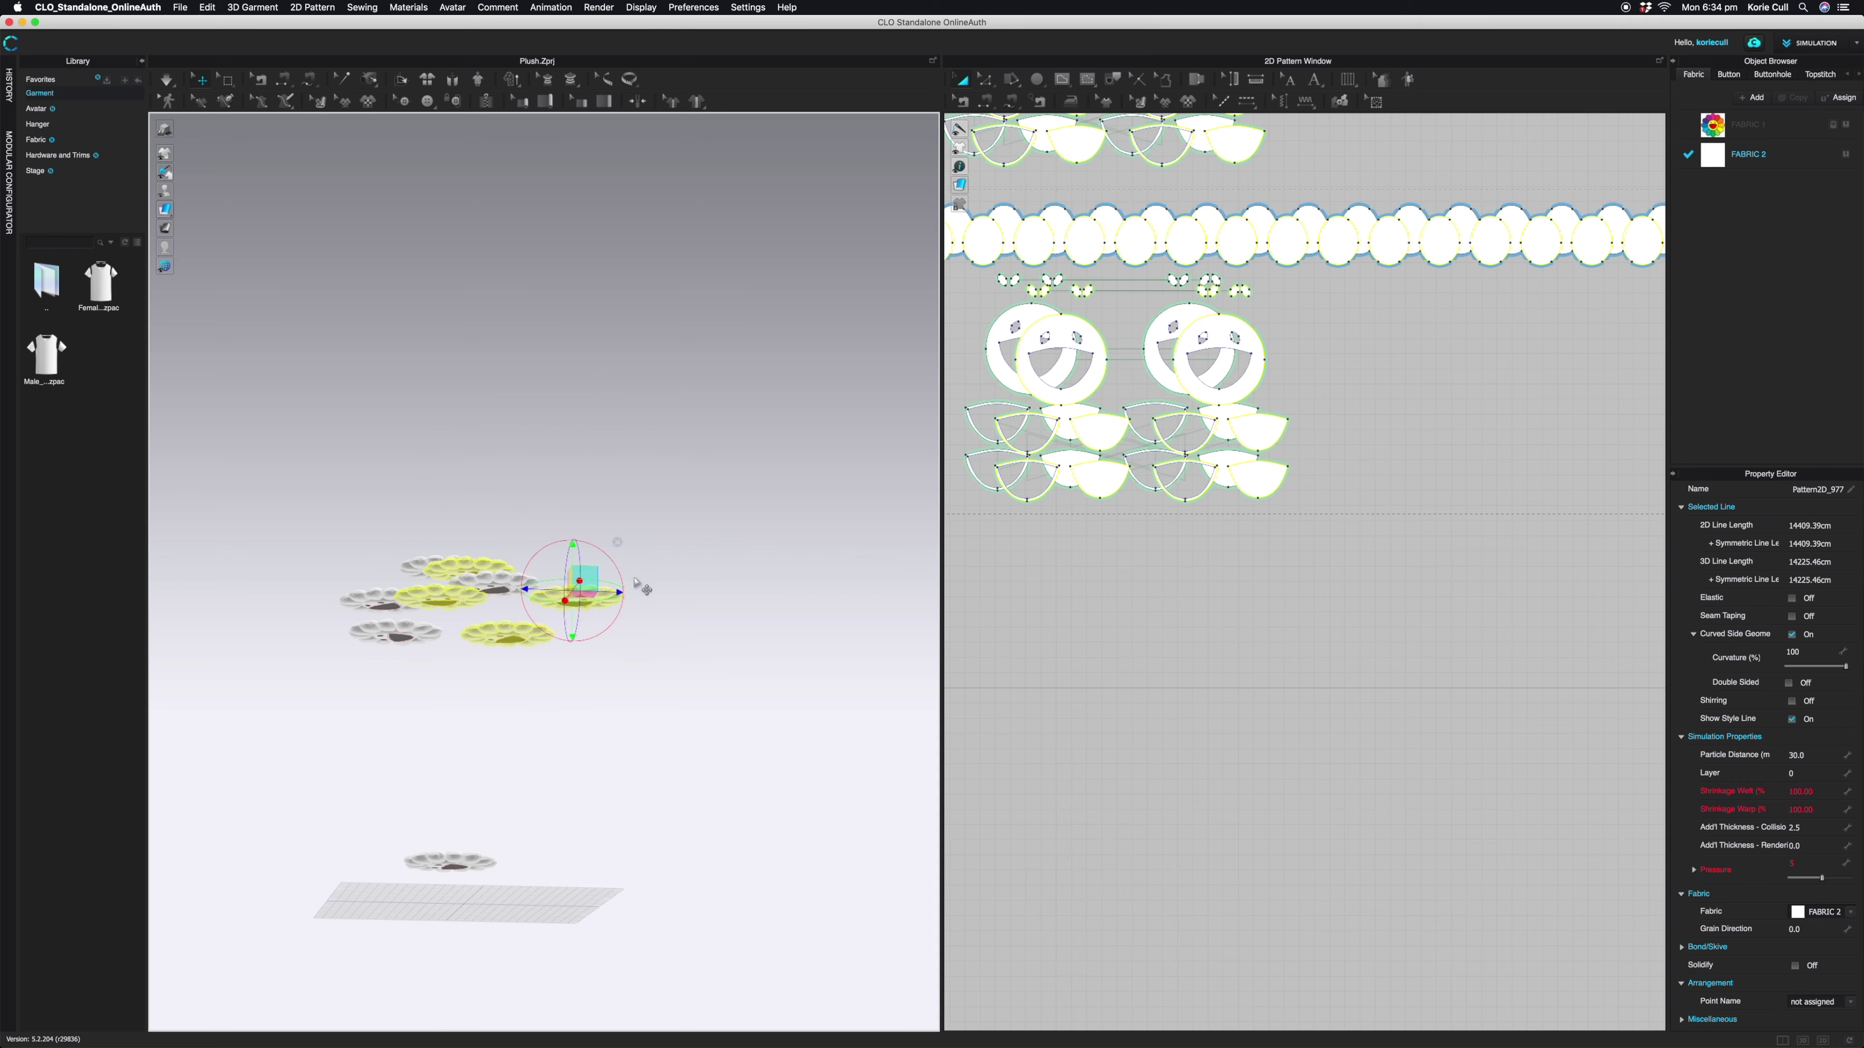
drag(575, 555, 575, 620)
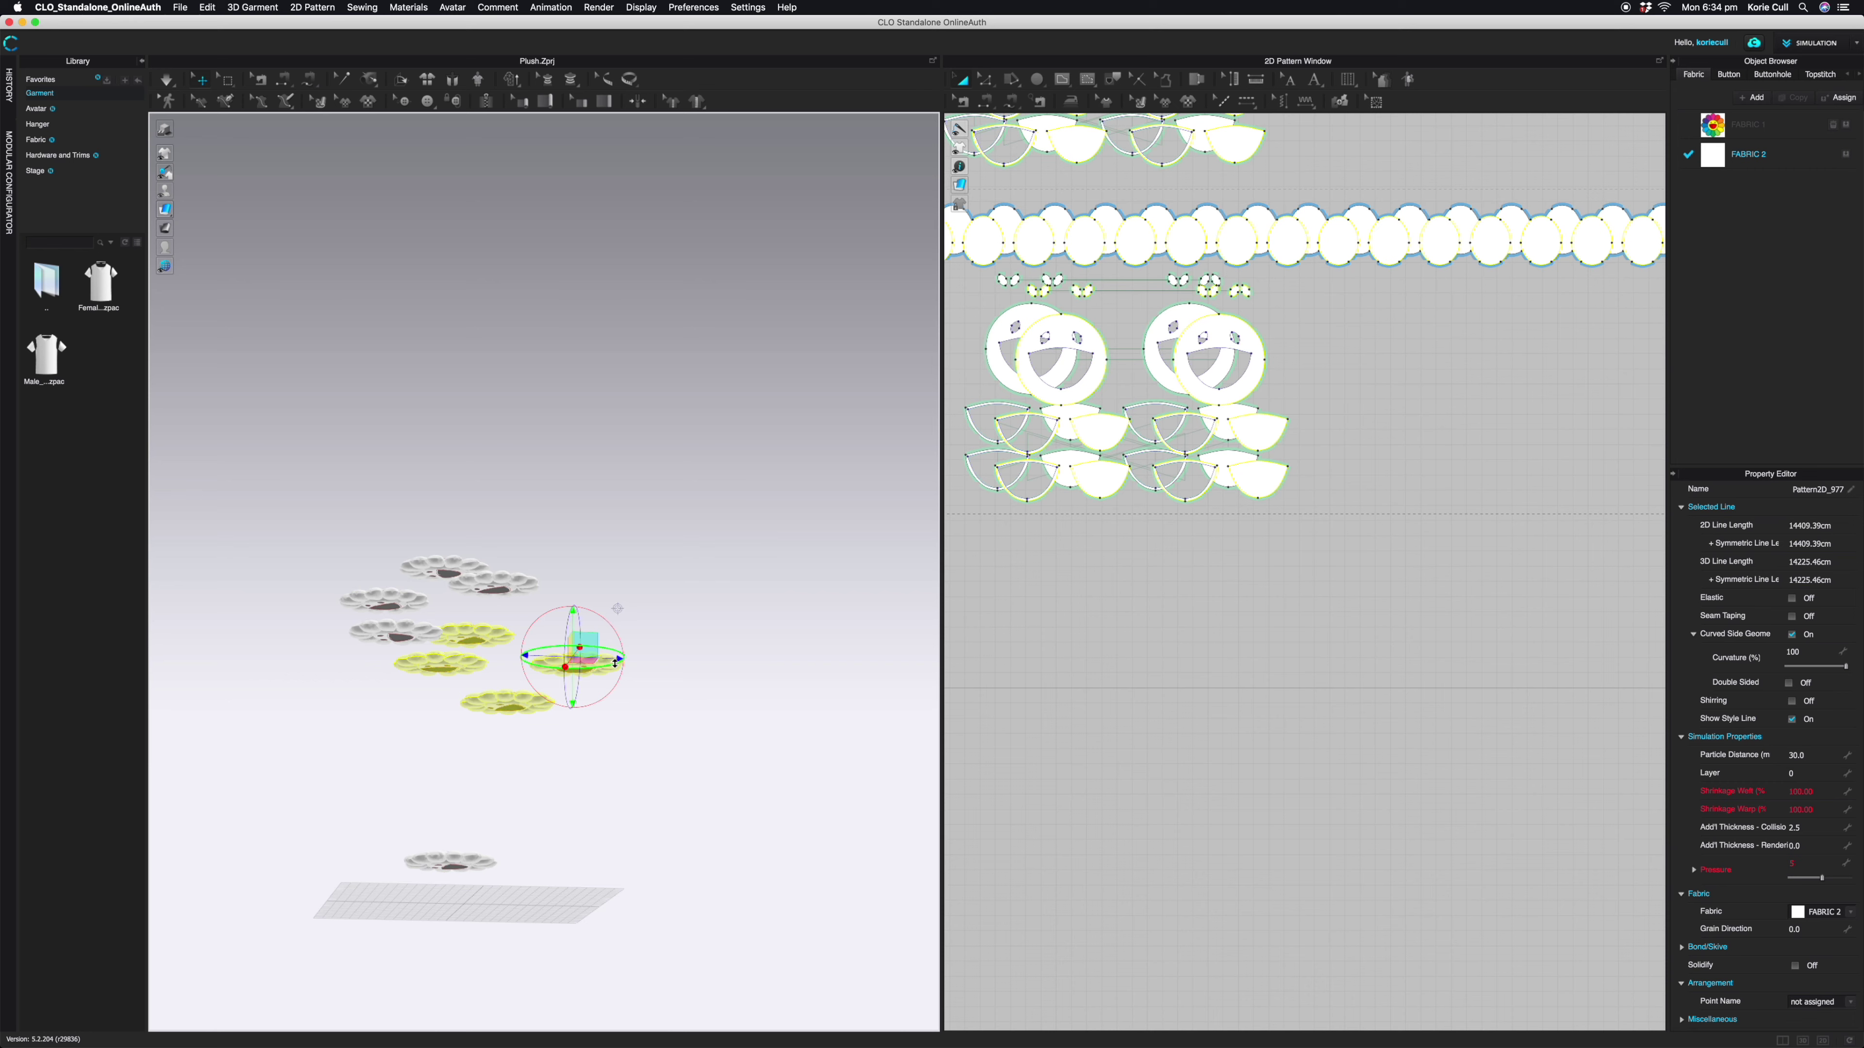
drag(612, 656, 565, 650)
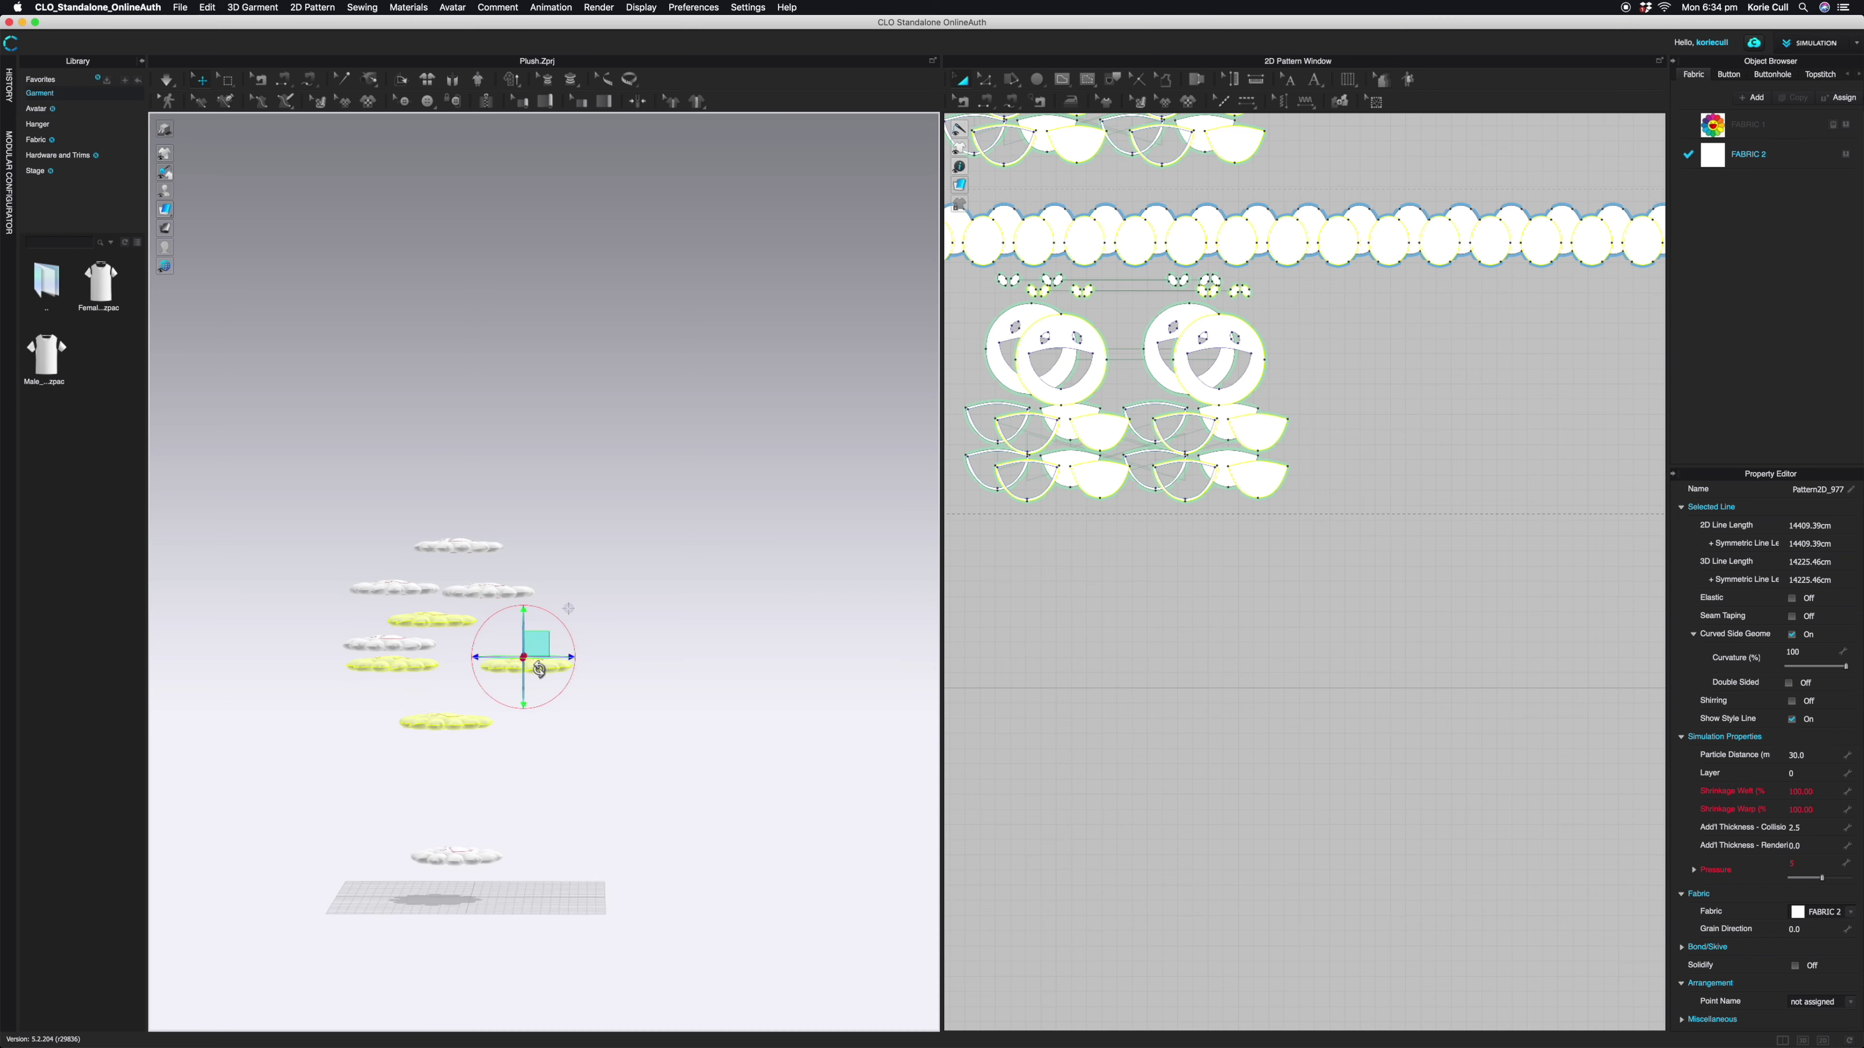
Step: Inspect the puffy flowers and dismiss the warning message
mouse_move(568, 646)
right_down()
mouse_move(437, 724)
mouse_move(469, 705)
right_up()
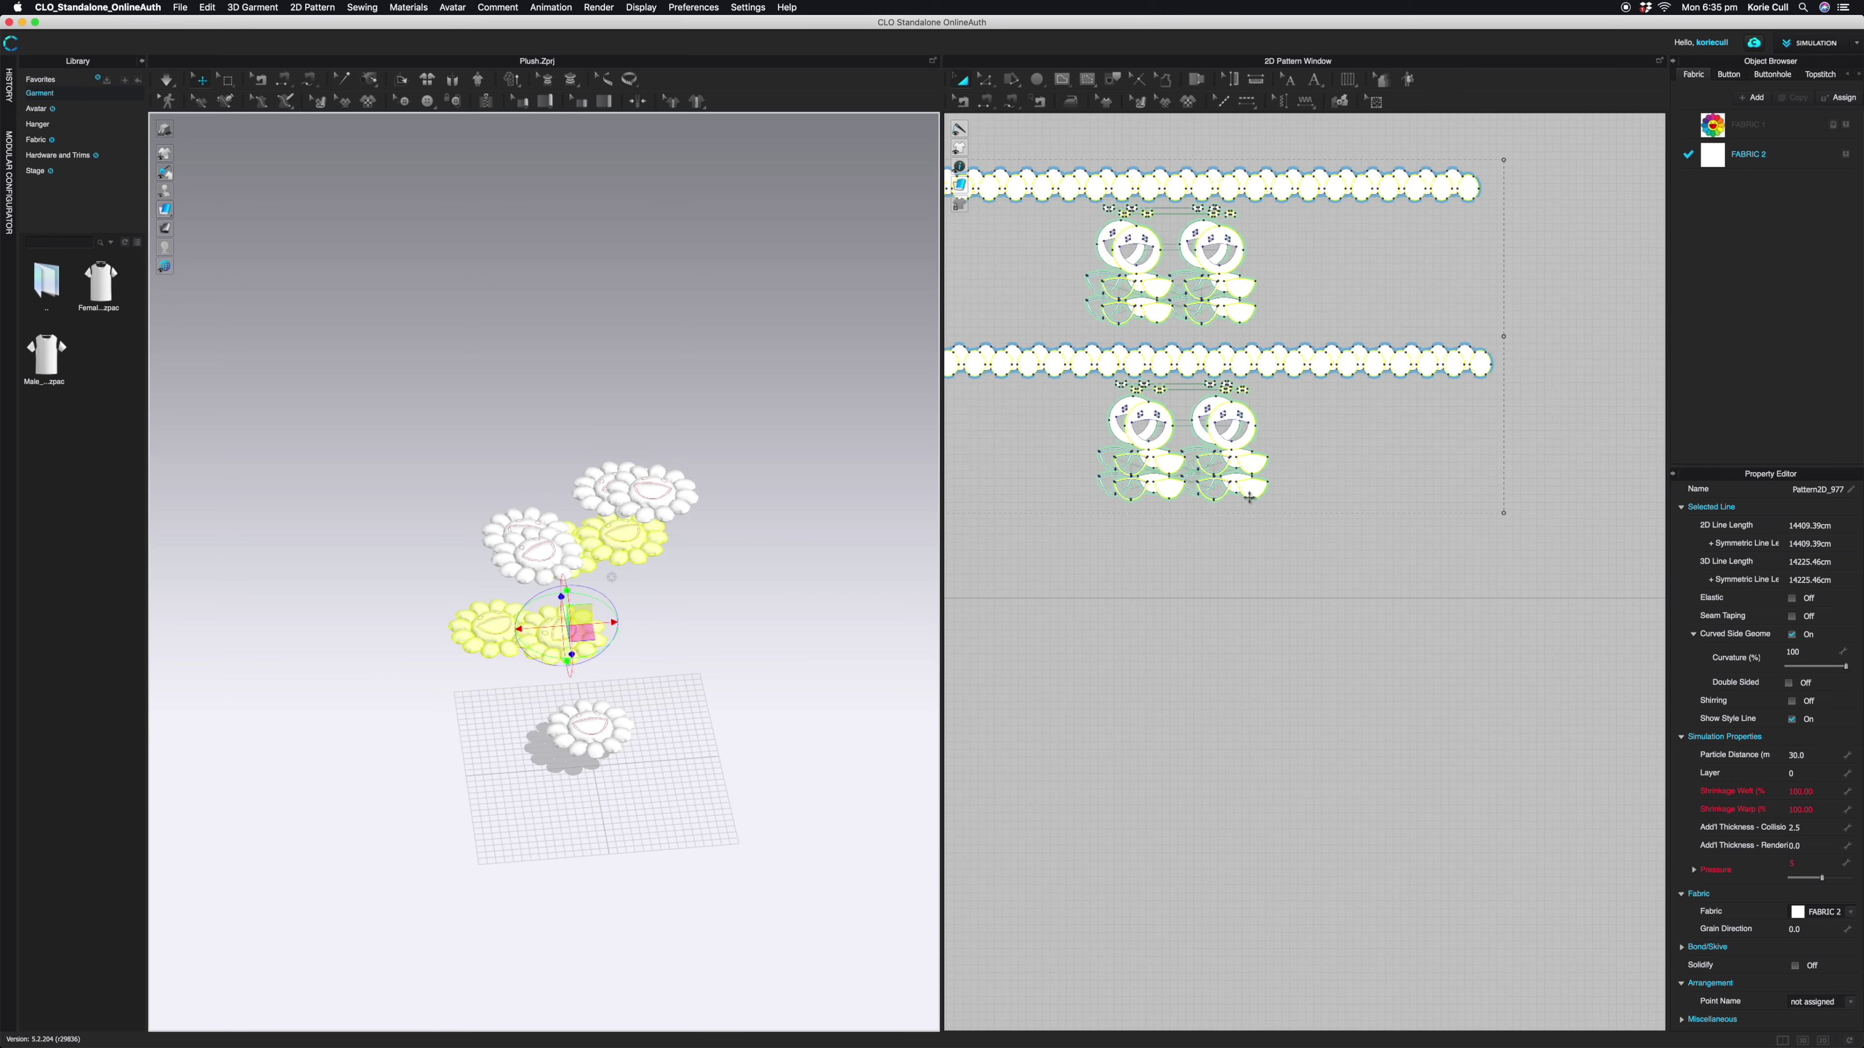
scroll(1189, 442, up, 10)
click(1189, 442)
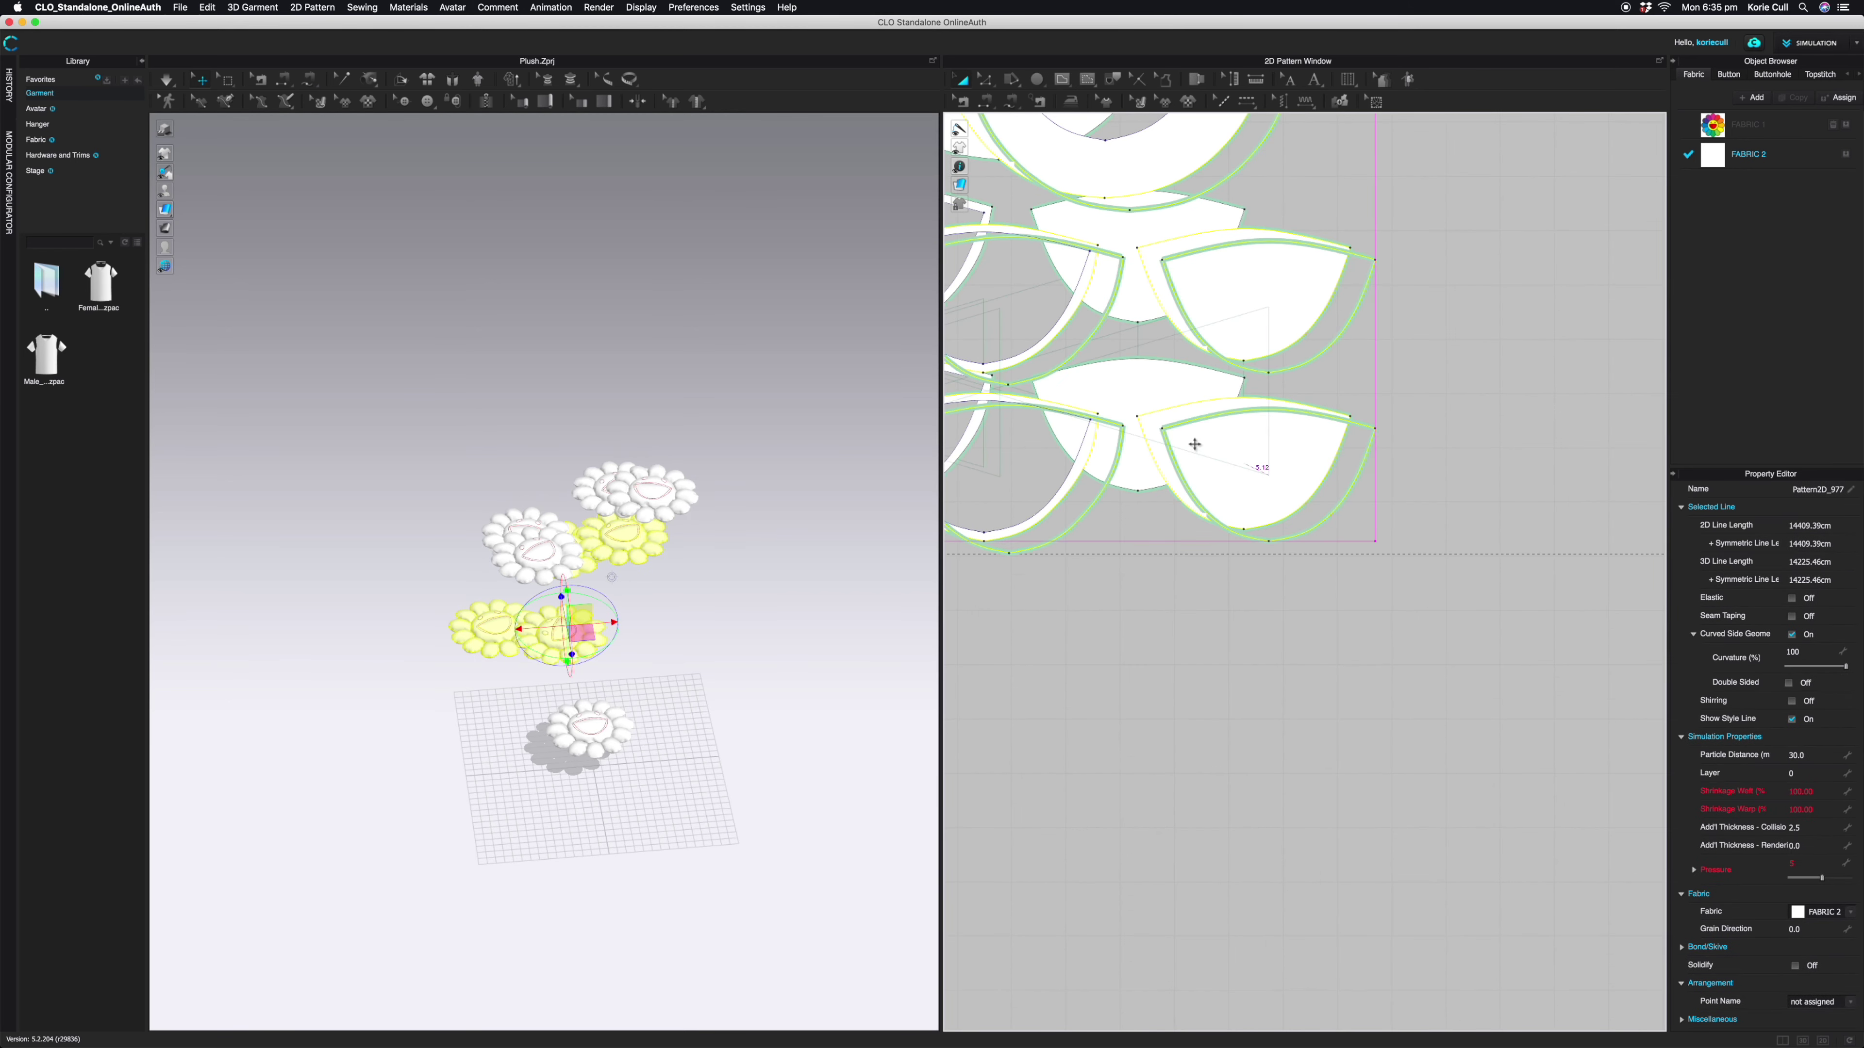
key(Return)
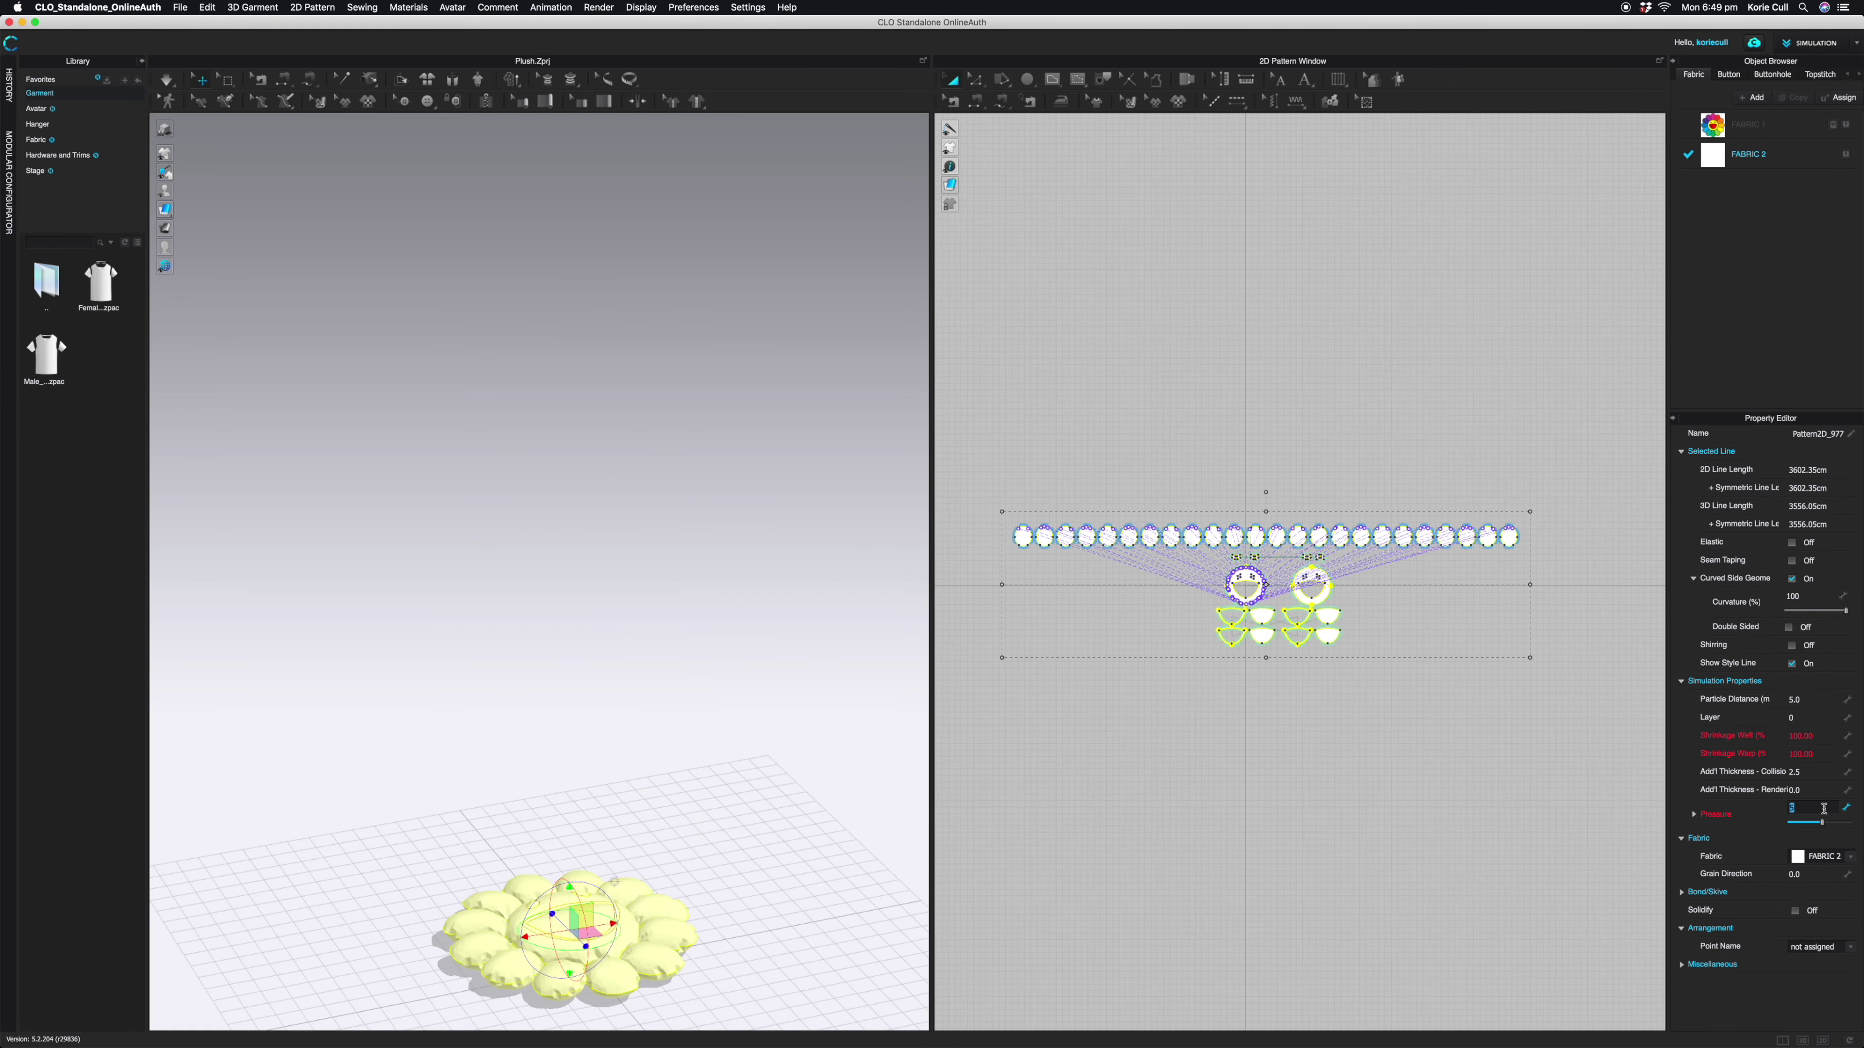
Step: Set Particle Distance to 5.0 and let the plush flower re-drape
click(1820, 700)
key(Return)
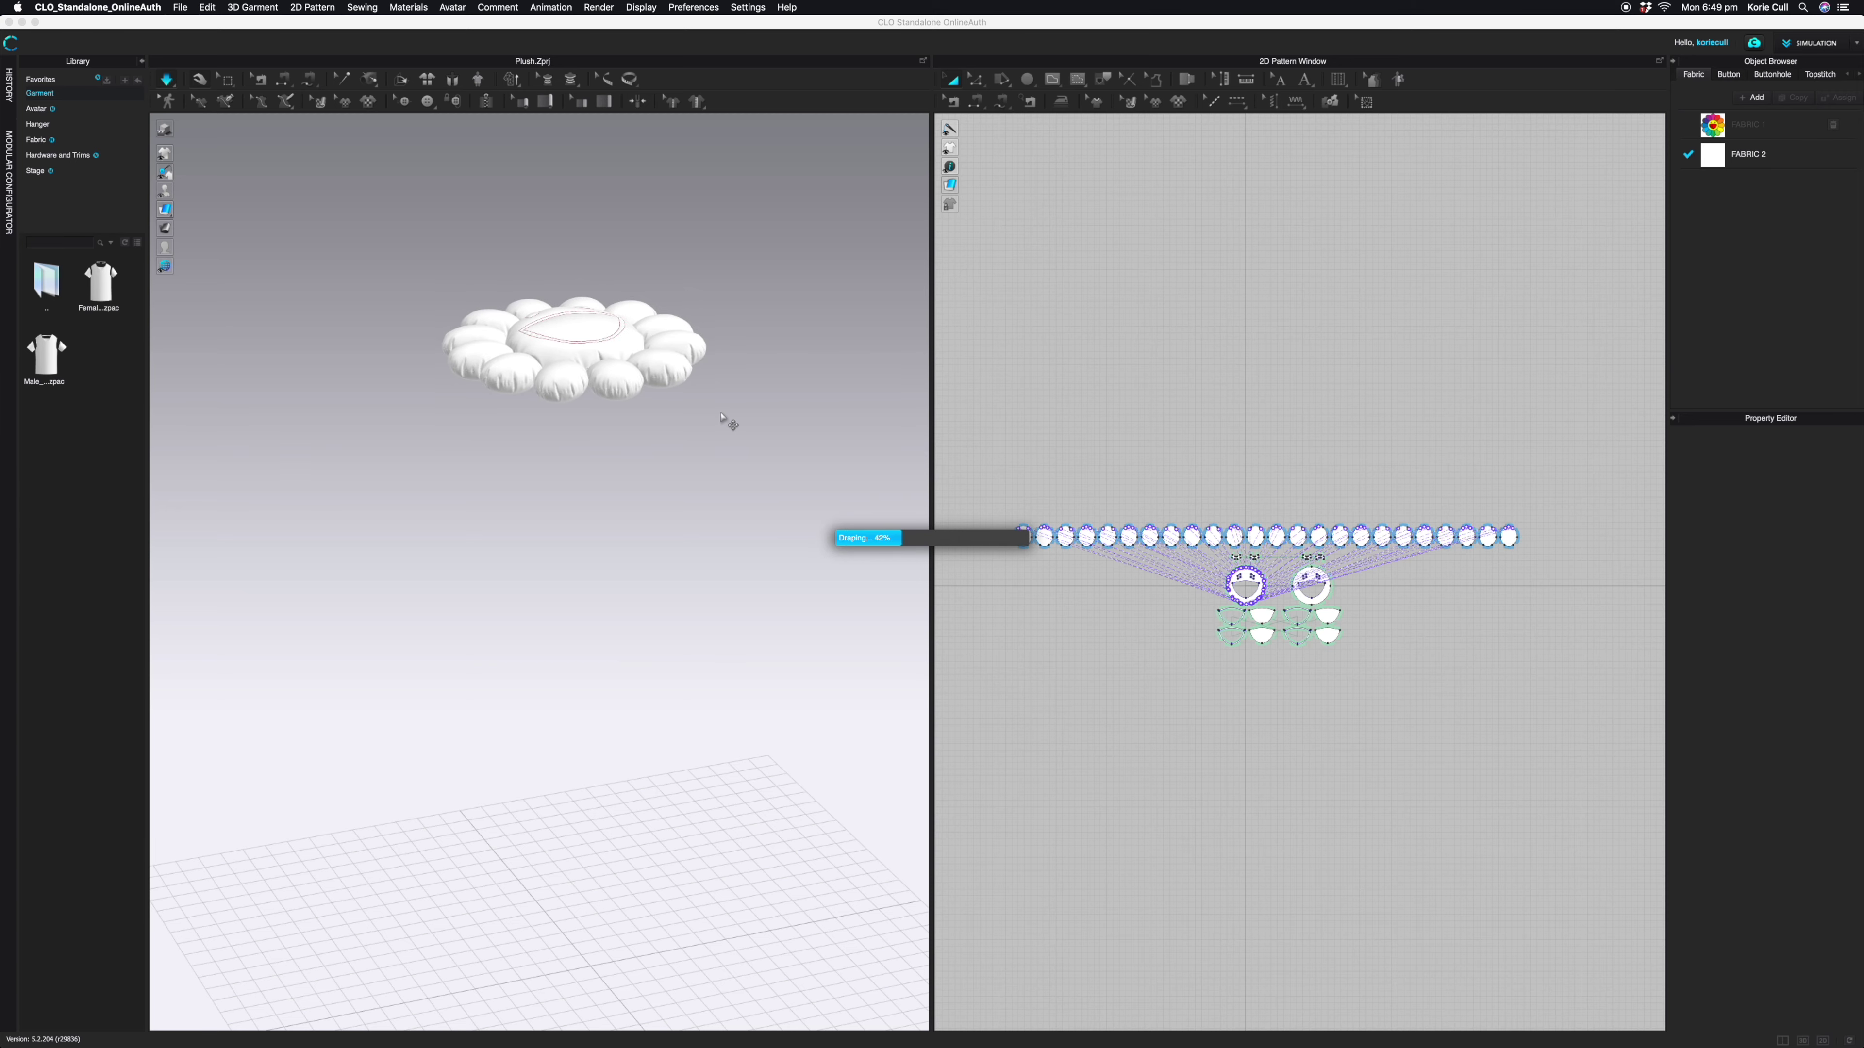
mouse_move(757, 449)
right_down()
mouse_move(624, 449)
mouse_move(624, 716)
mouse_move(616, 578)
mouse_move(636, 508)
right_up()
Step: Check the plush's mouth, eye and mouth-piping pieces by selecting them
click(636, 508)
scroll(649, 467, up, 5)
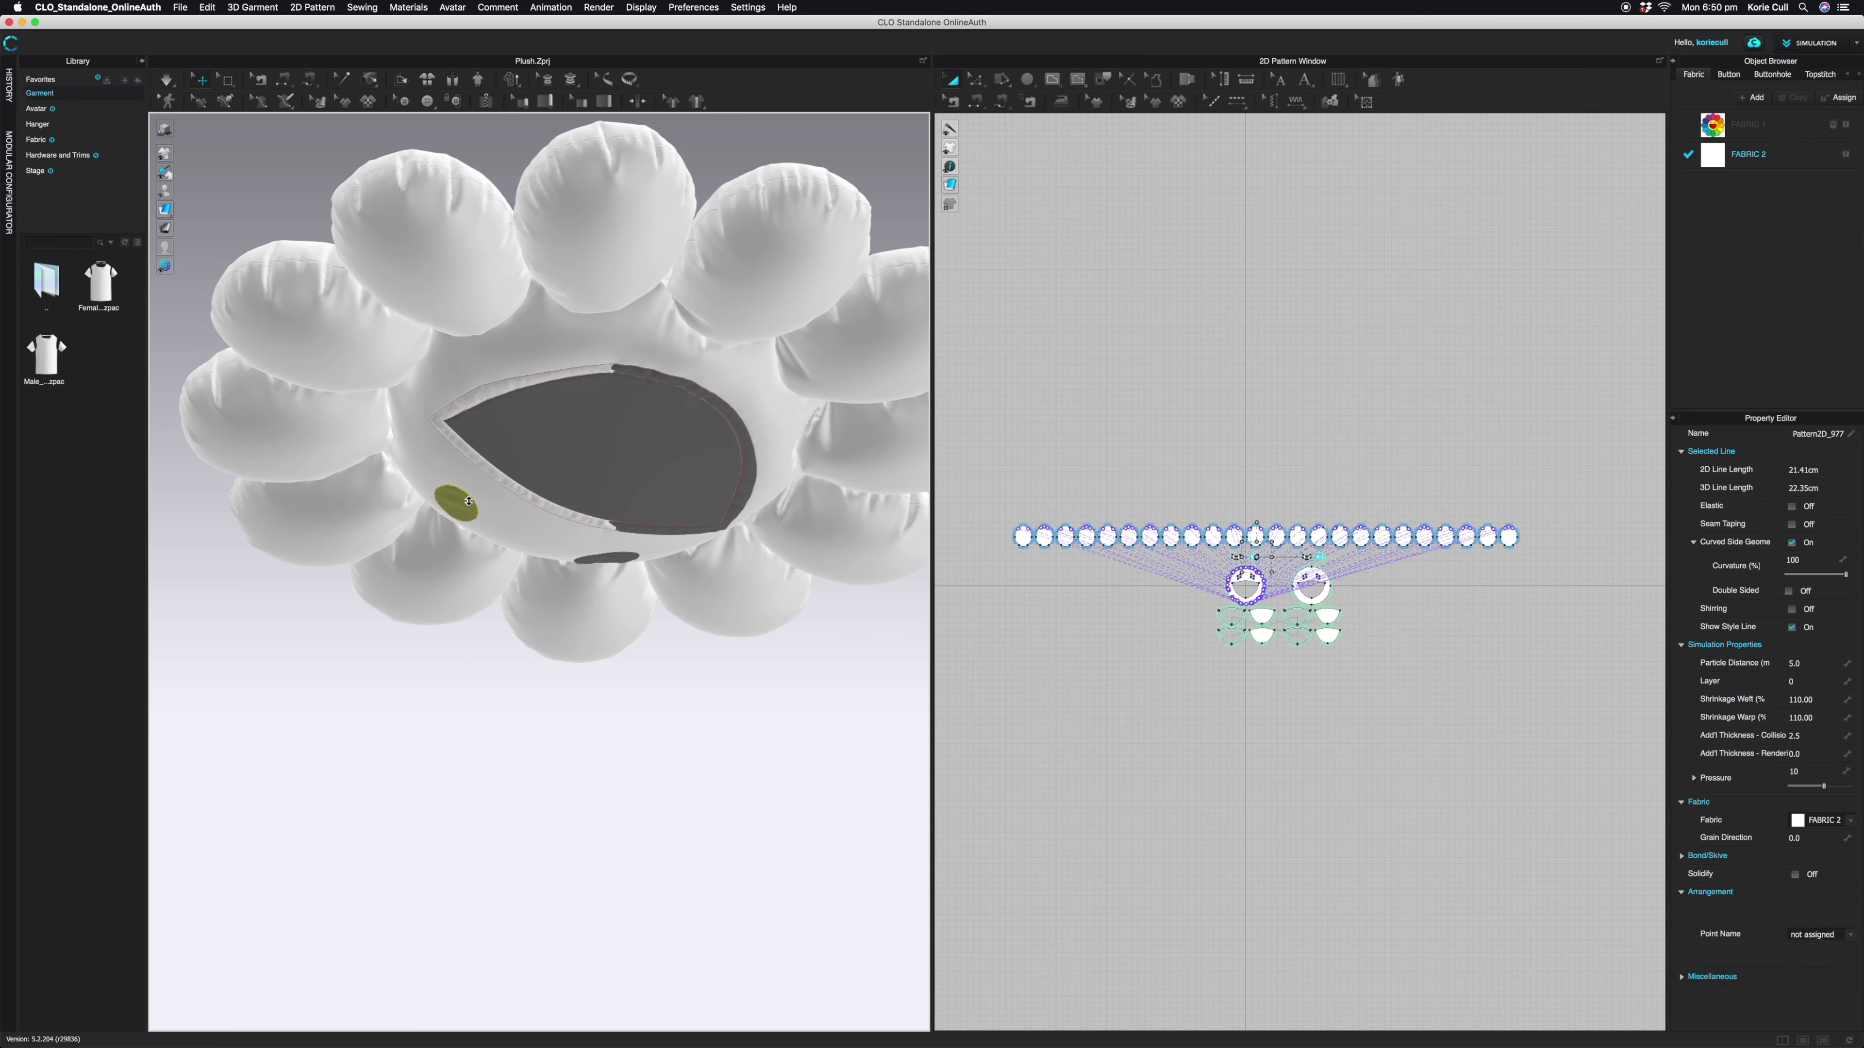
click(455, 503)
click(627, 468)
click(627, 468)
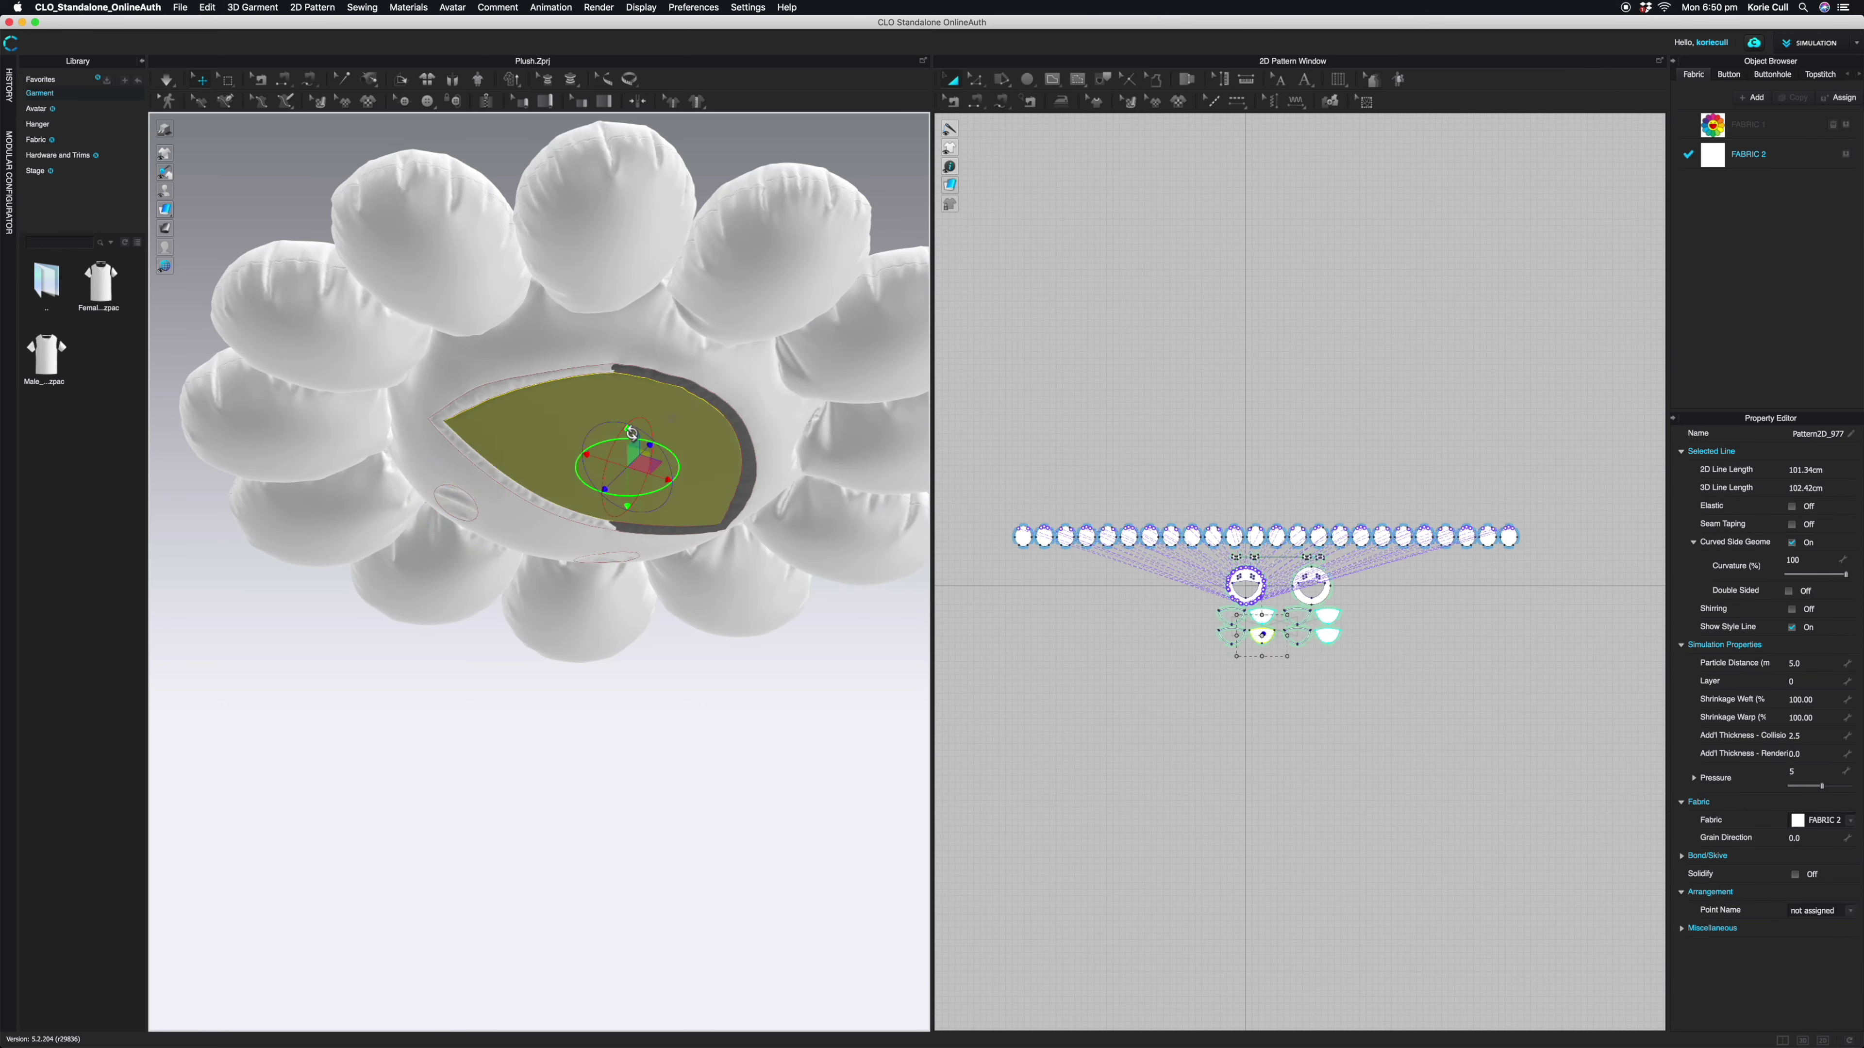
click(716, 392)
click(665, 695)
Step: Drape the plush flower again and view it edge-on from above
scroll(665, 694, down, 3)
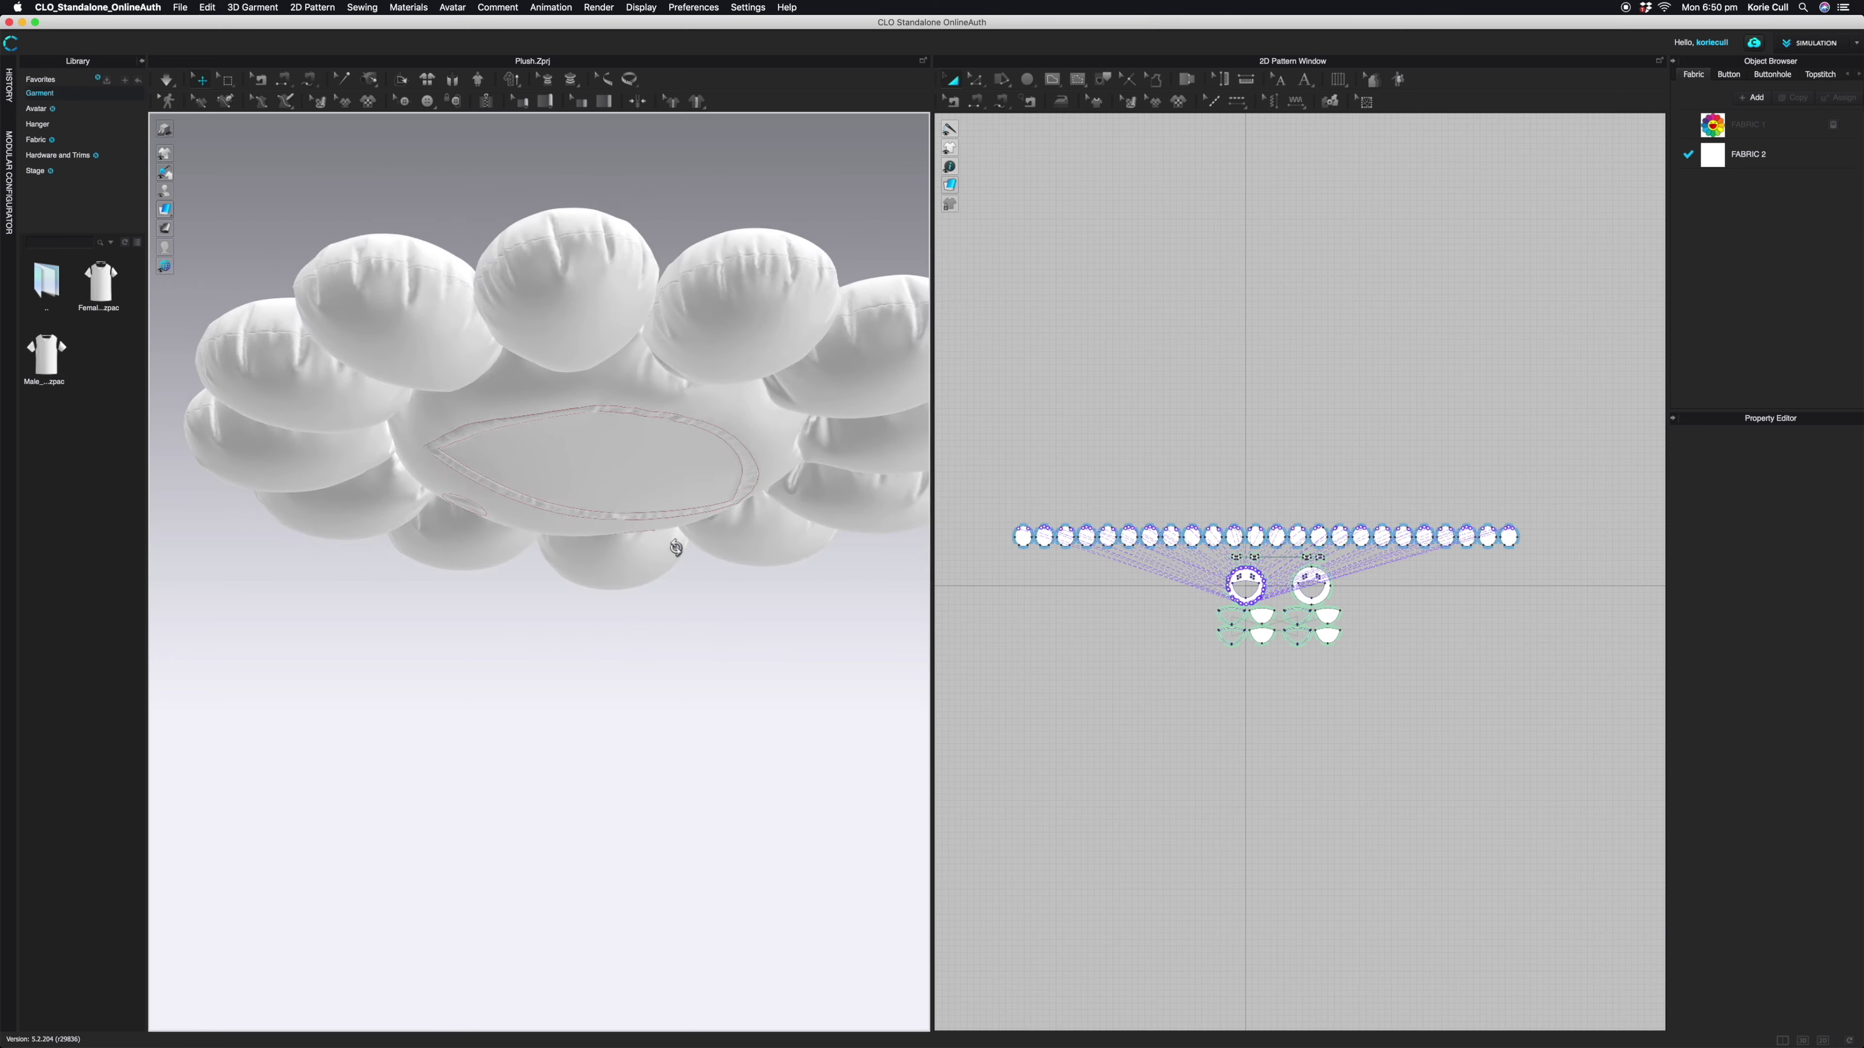
scroll(671, 638, down, 3)
key(space)
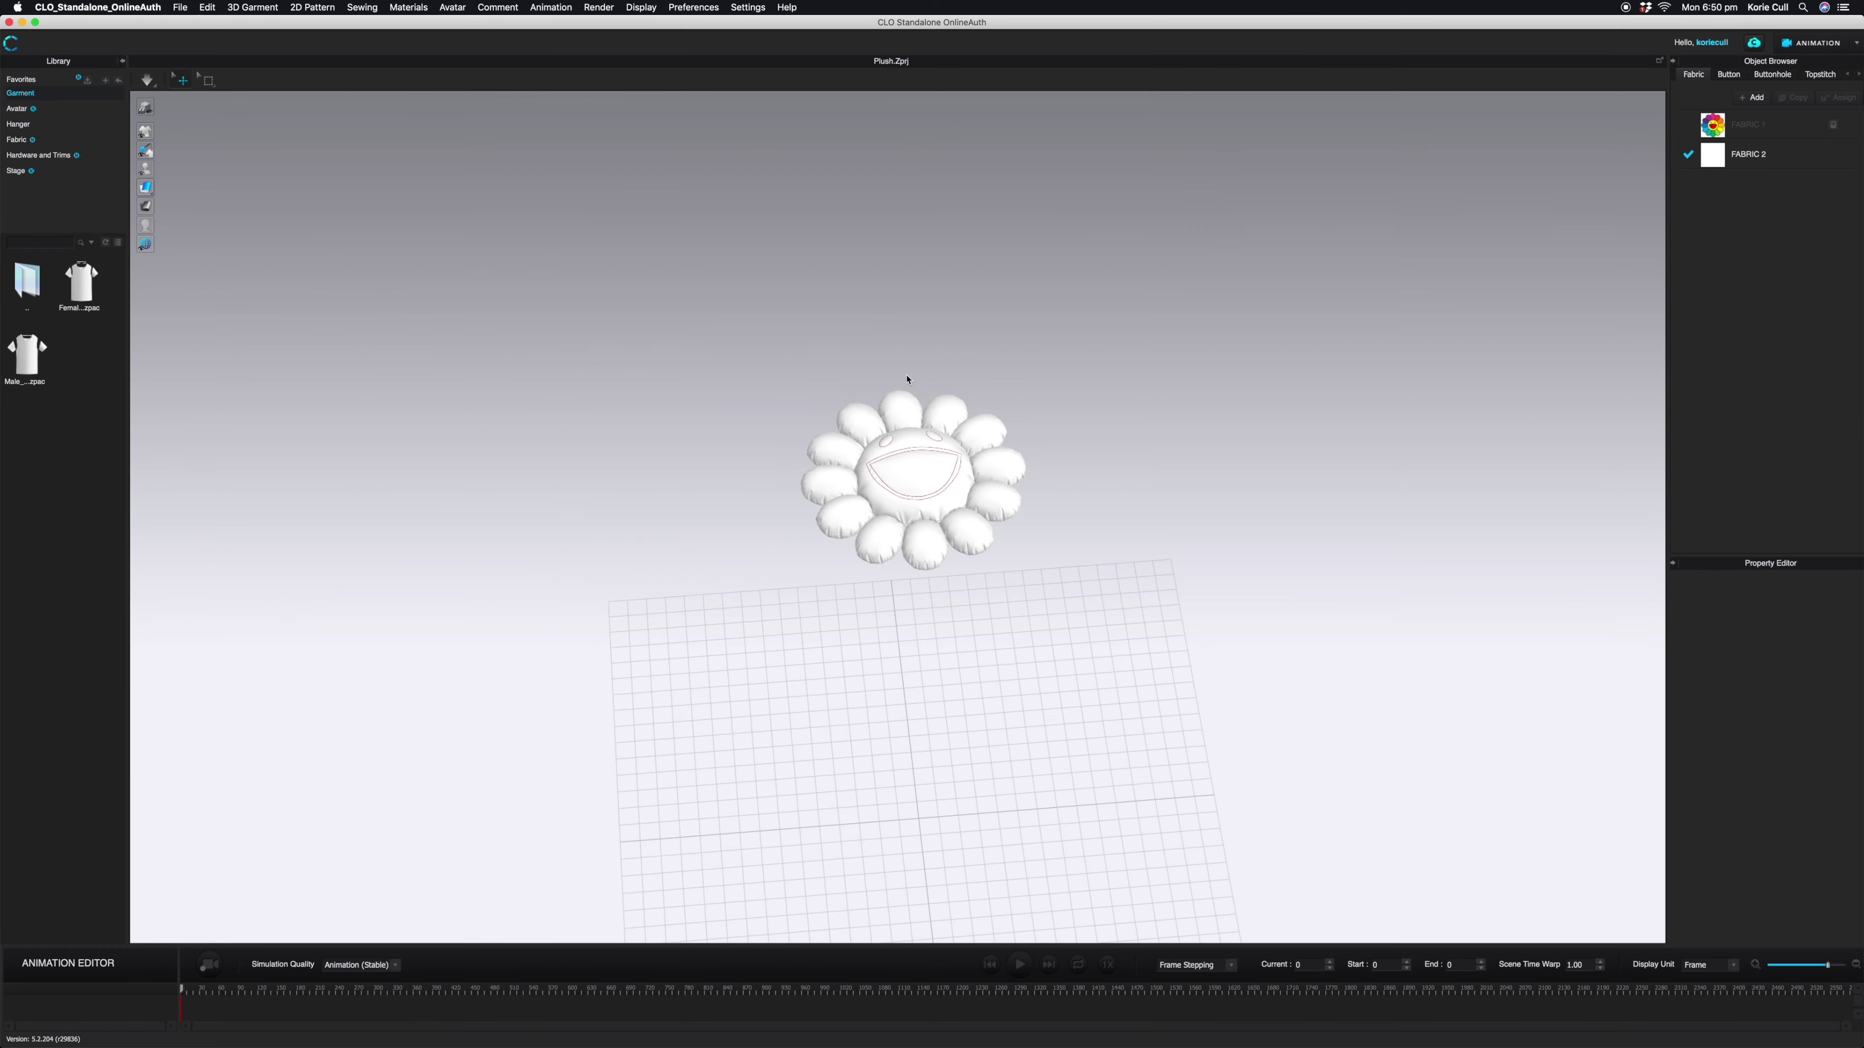
mouse_move(907, 379)
right_down()
mouse_move(1069, 504)
mouse_move(1048, 549)
right_up()
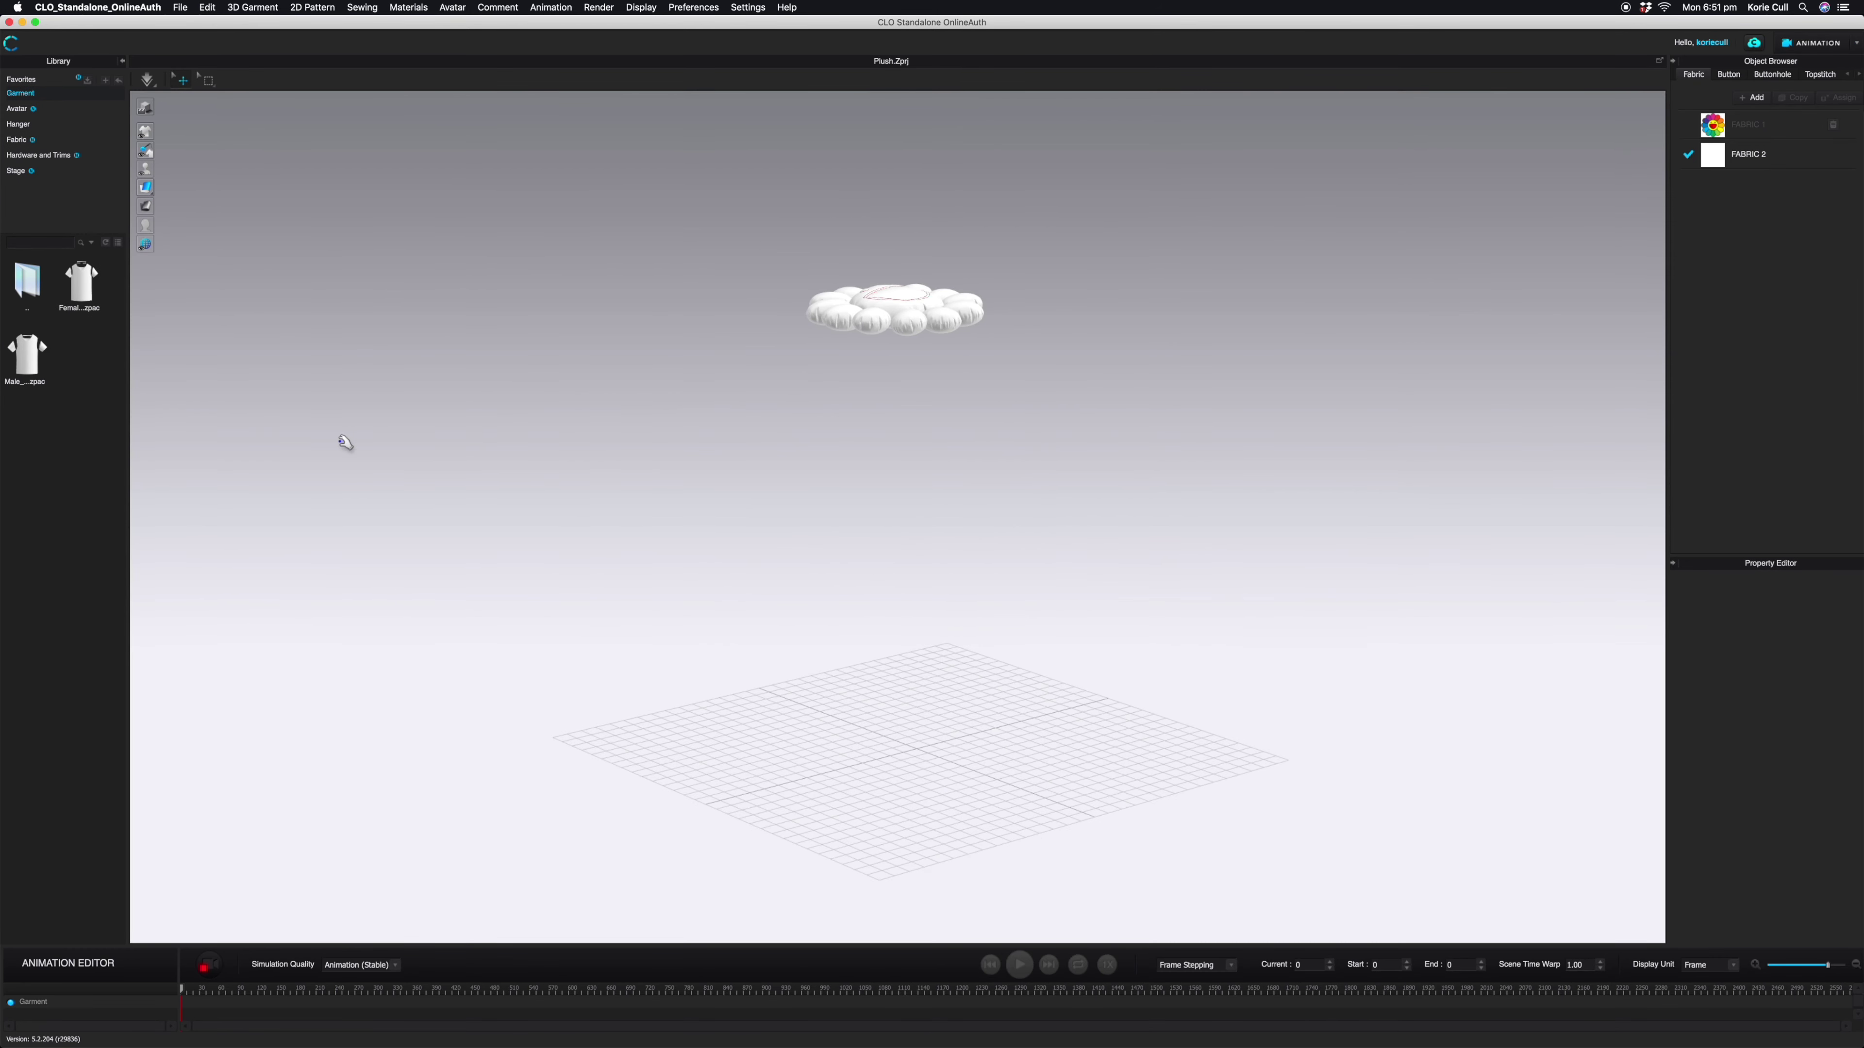
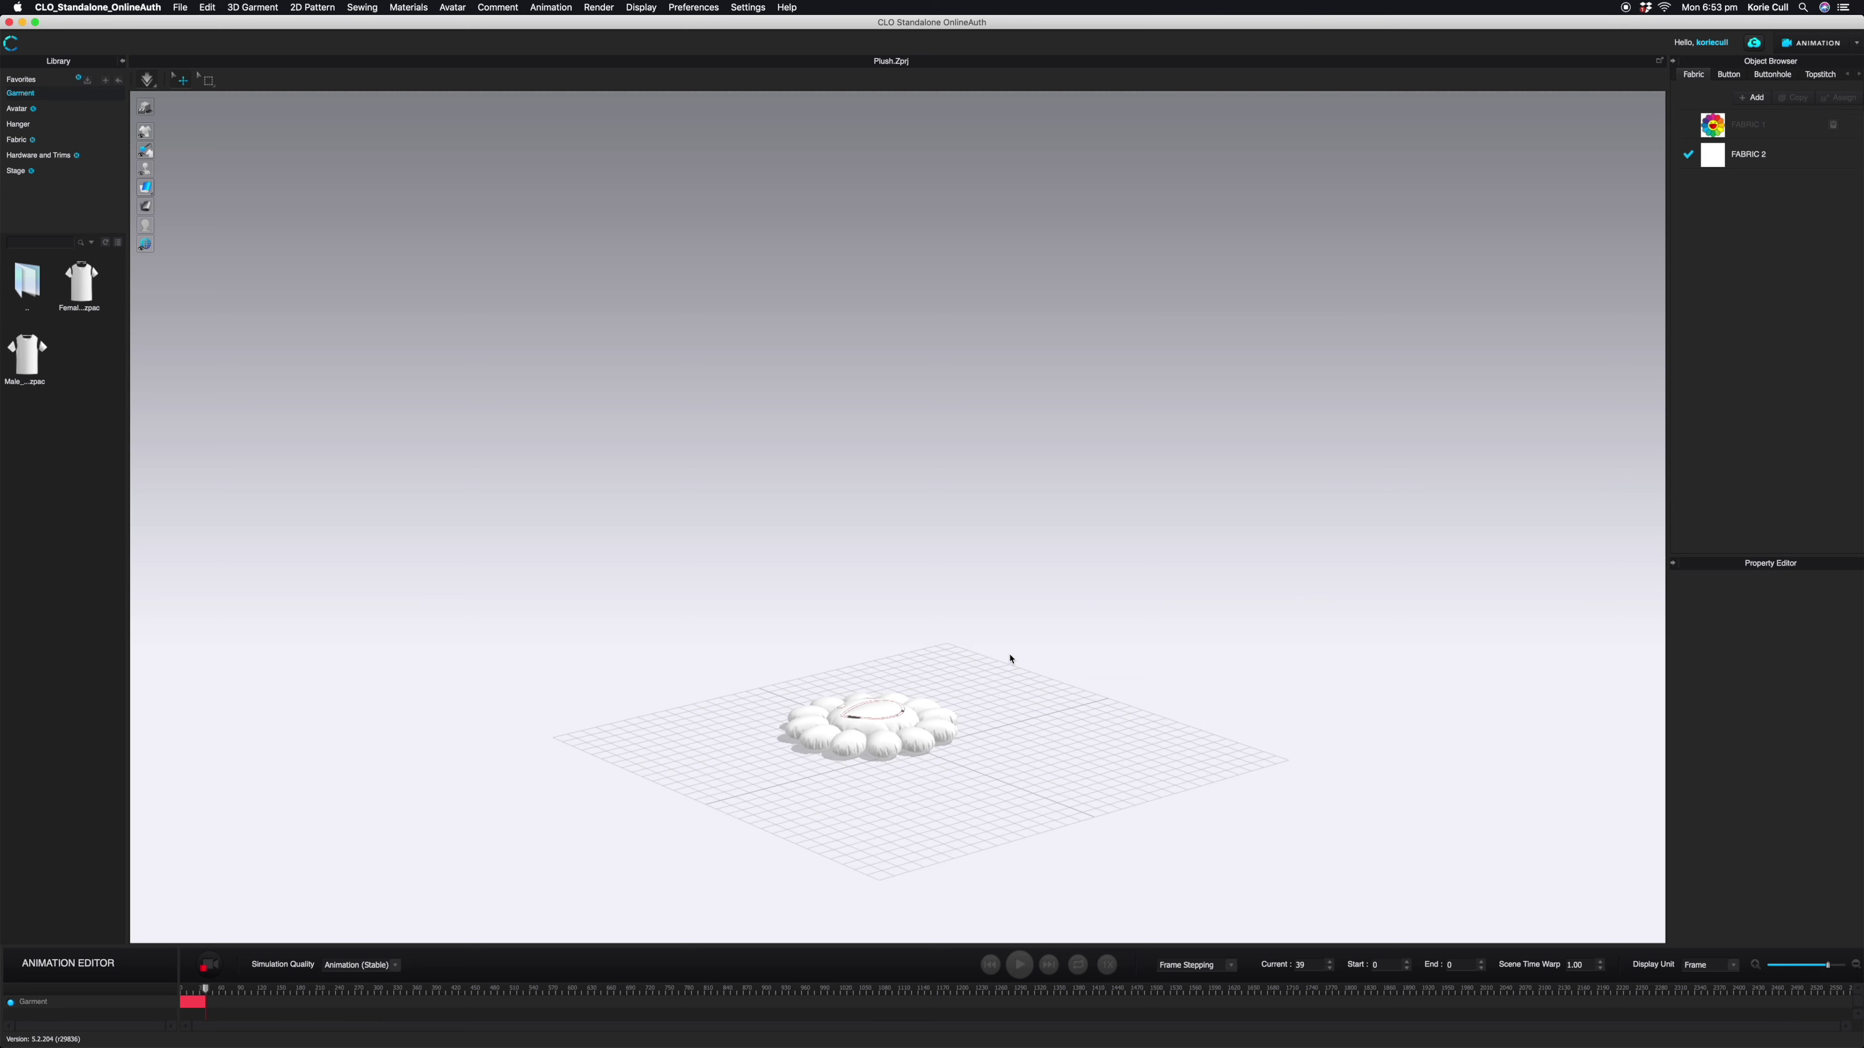
Step: Stop the current recording and play the animation at Real Time speed
click(212, 969)
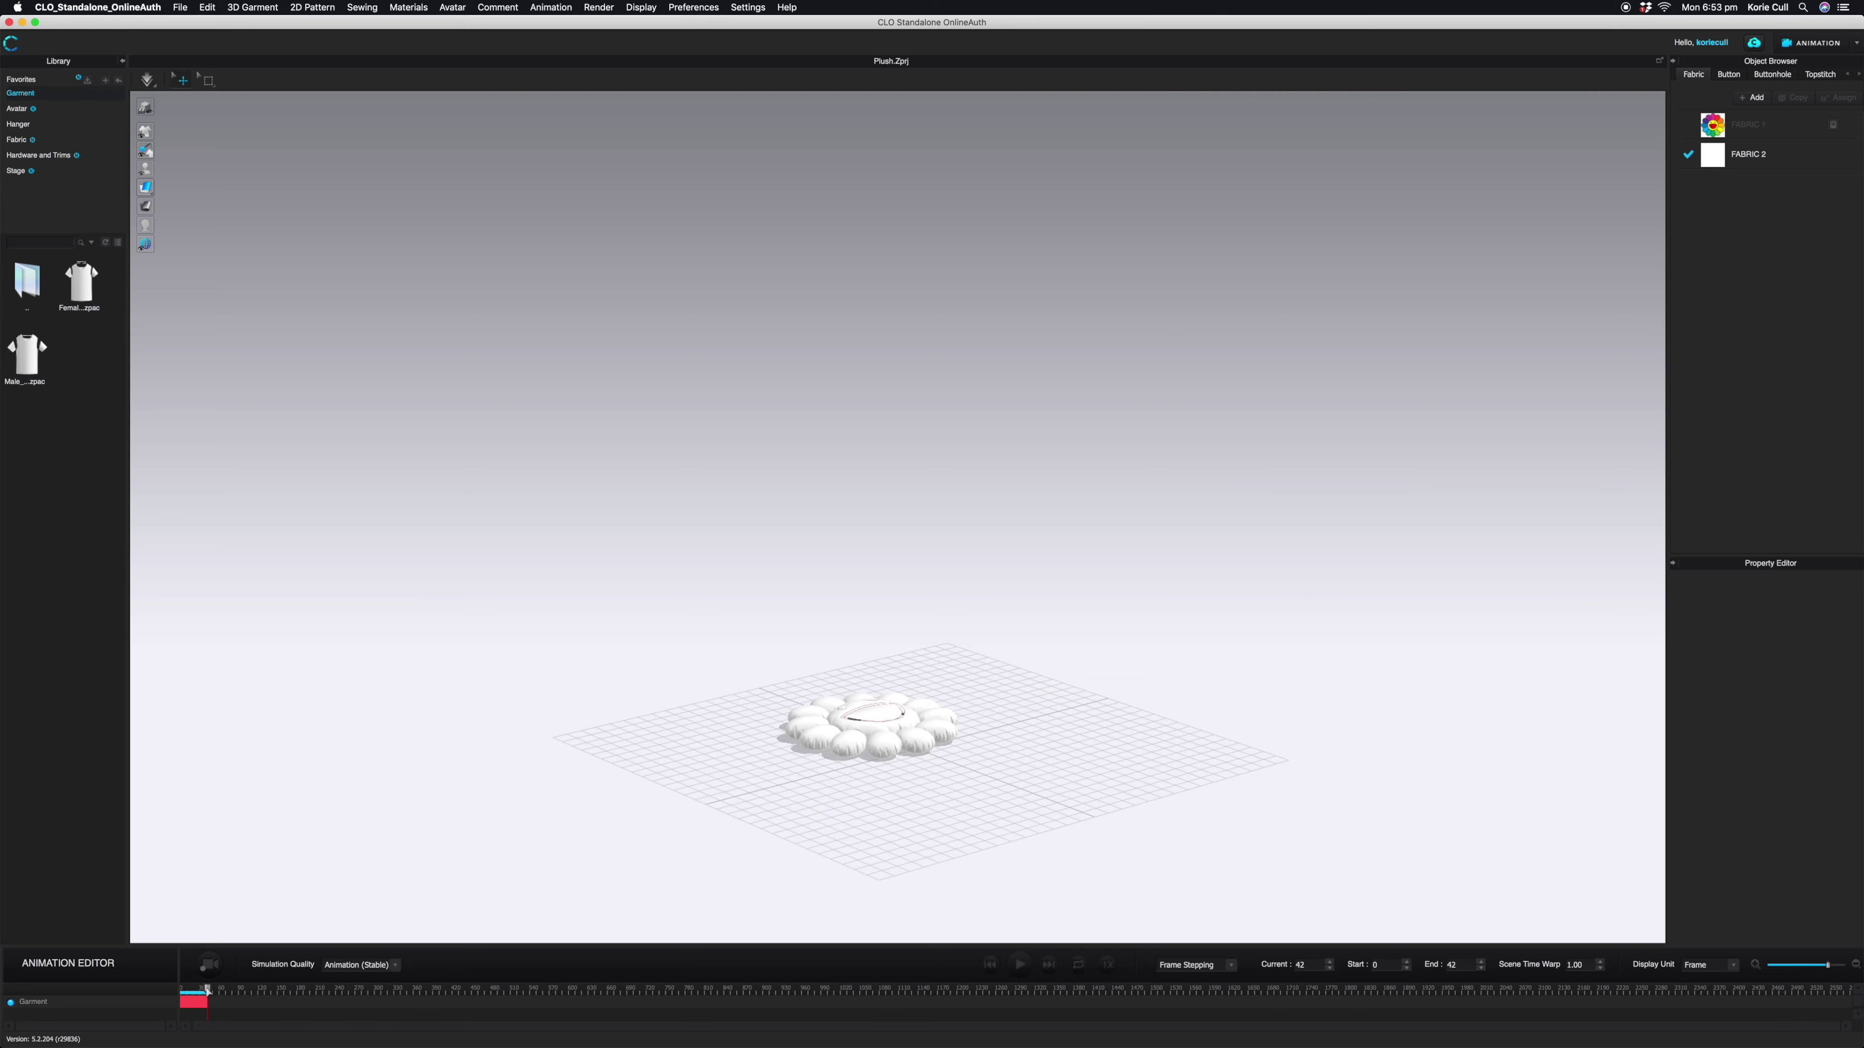
click(1204, 964)
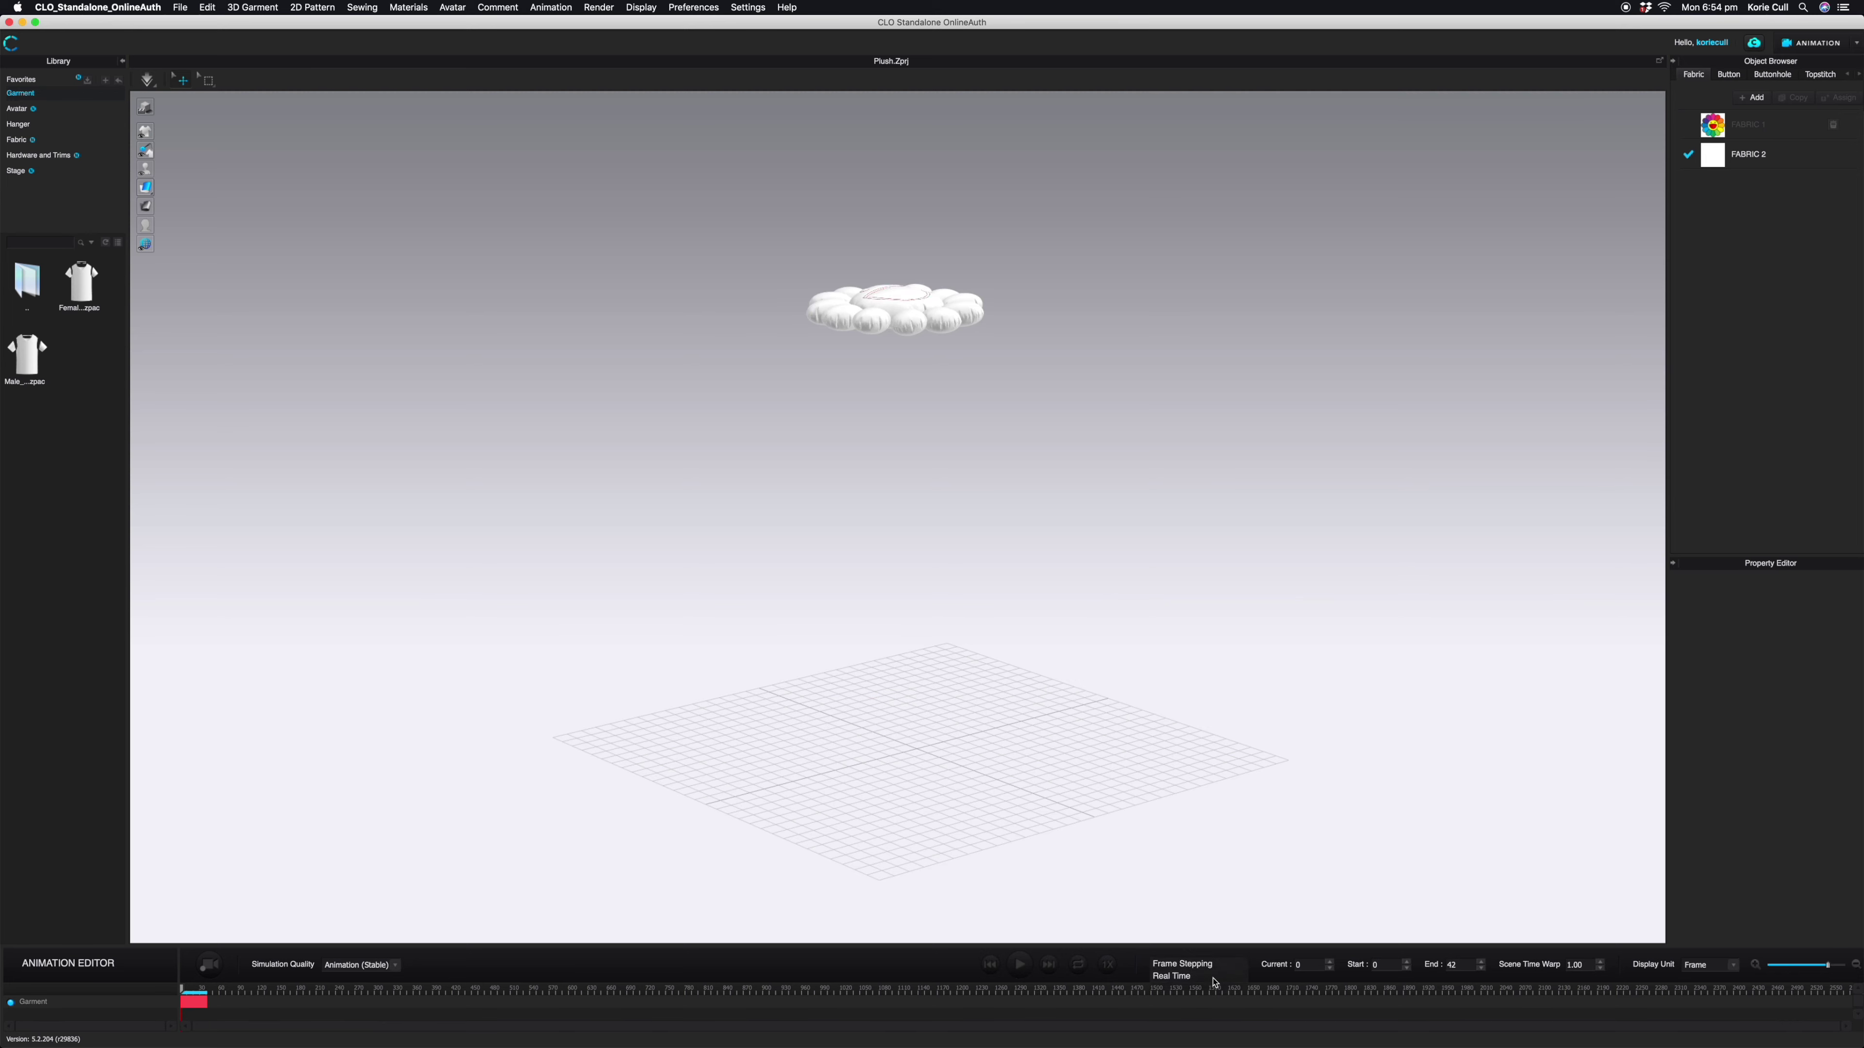
click(1020, 965)
Step: Set Simulation Quality to Normal (Default) and start a new recording
drag(293, 944, 294, 854)
click(356, 874)
click(455, 879)
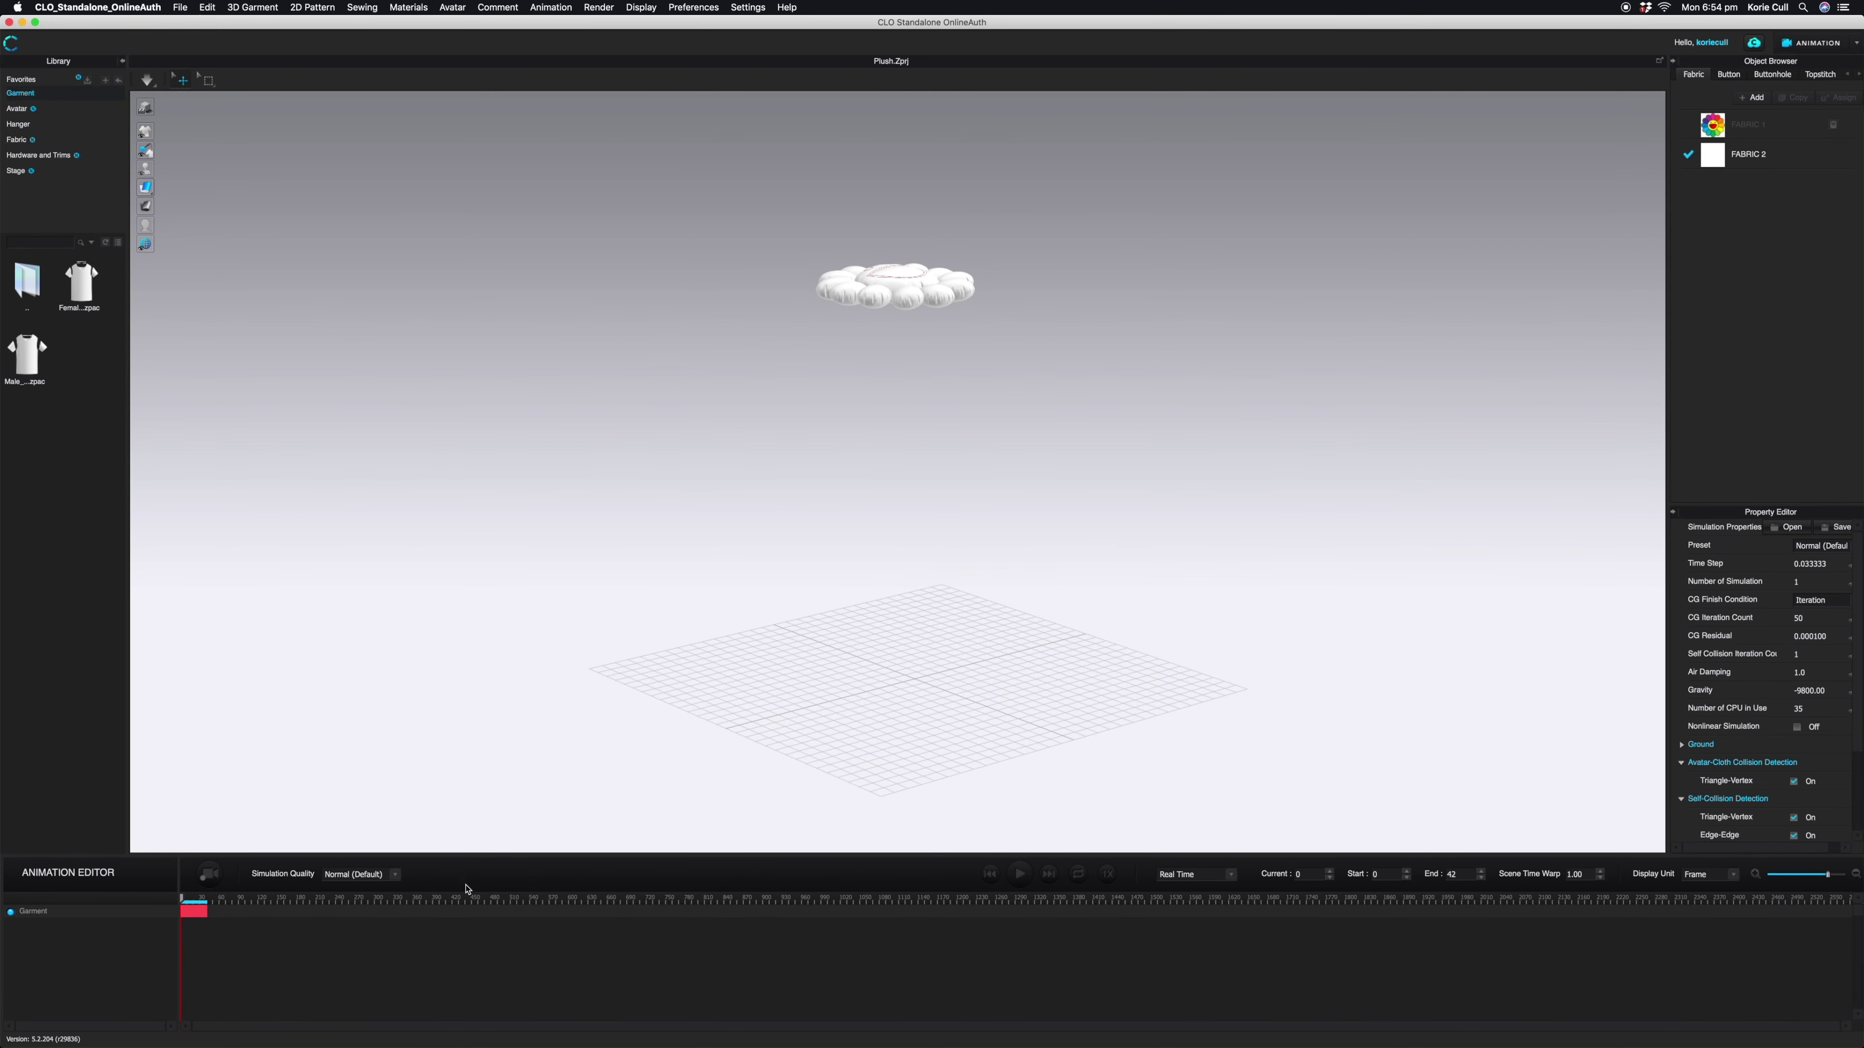
scroll(1739, 719, down, 2)
scroll(1834, 683, up, 3)
click(209, 874)
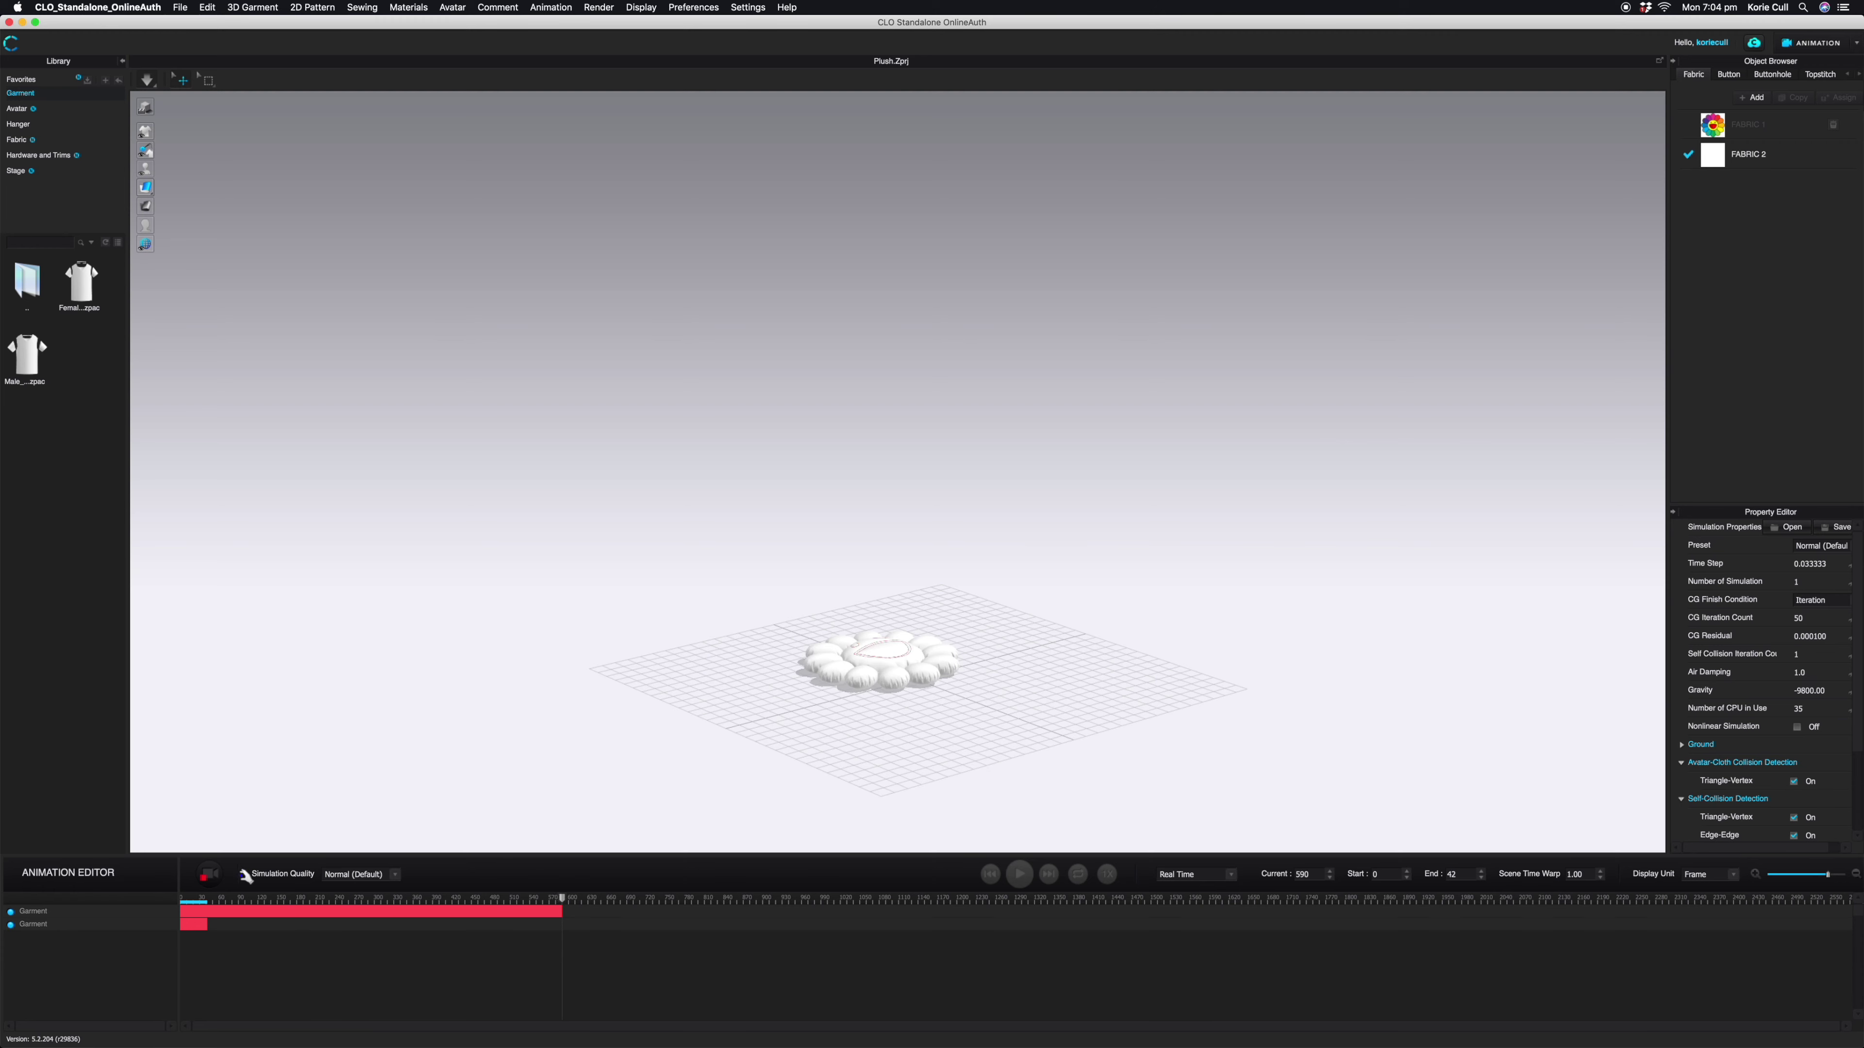
Step: Stop recording at frame 592, rewind to frame 0 and replay the plush drop
click(209, 874)
click(178, 899)
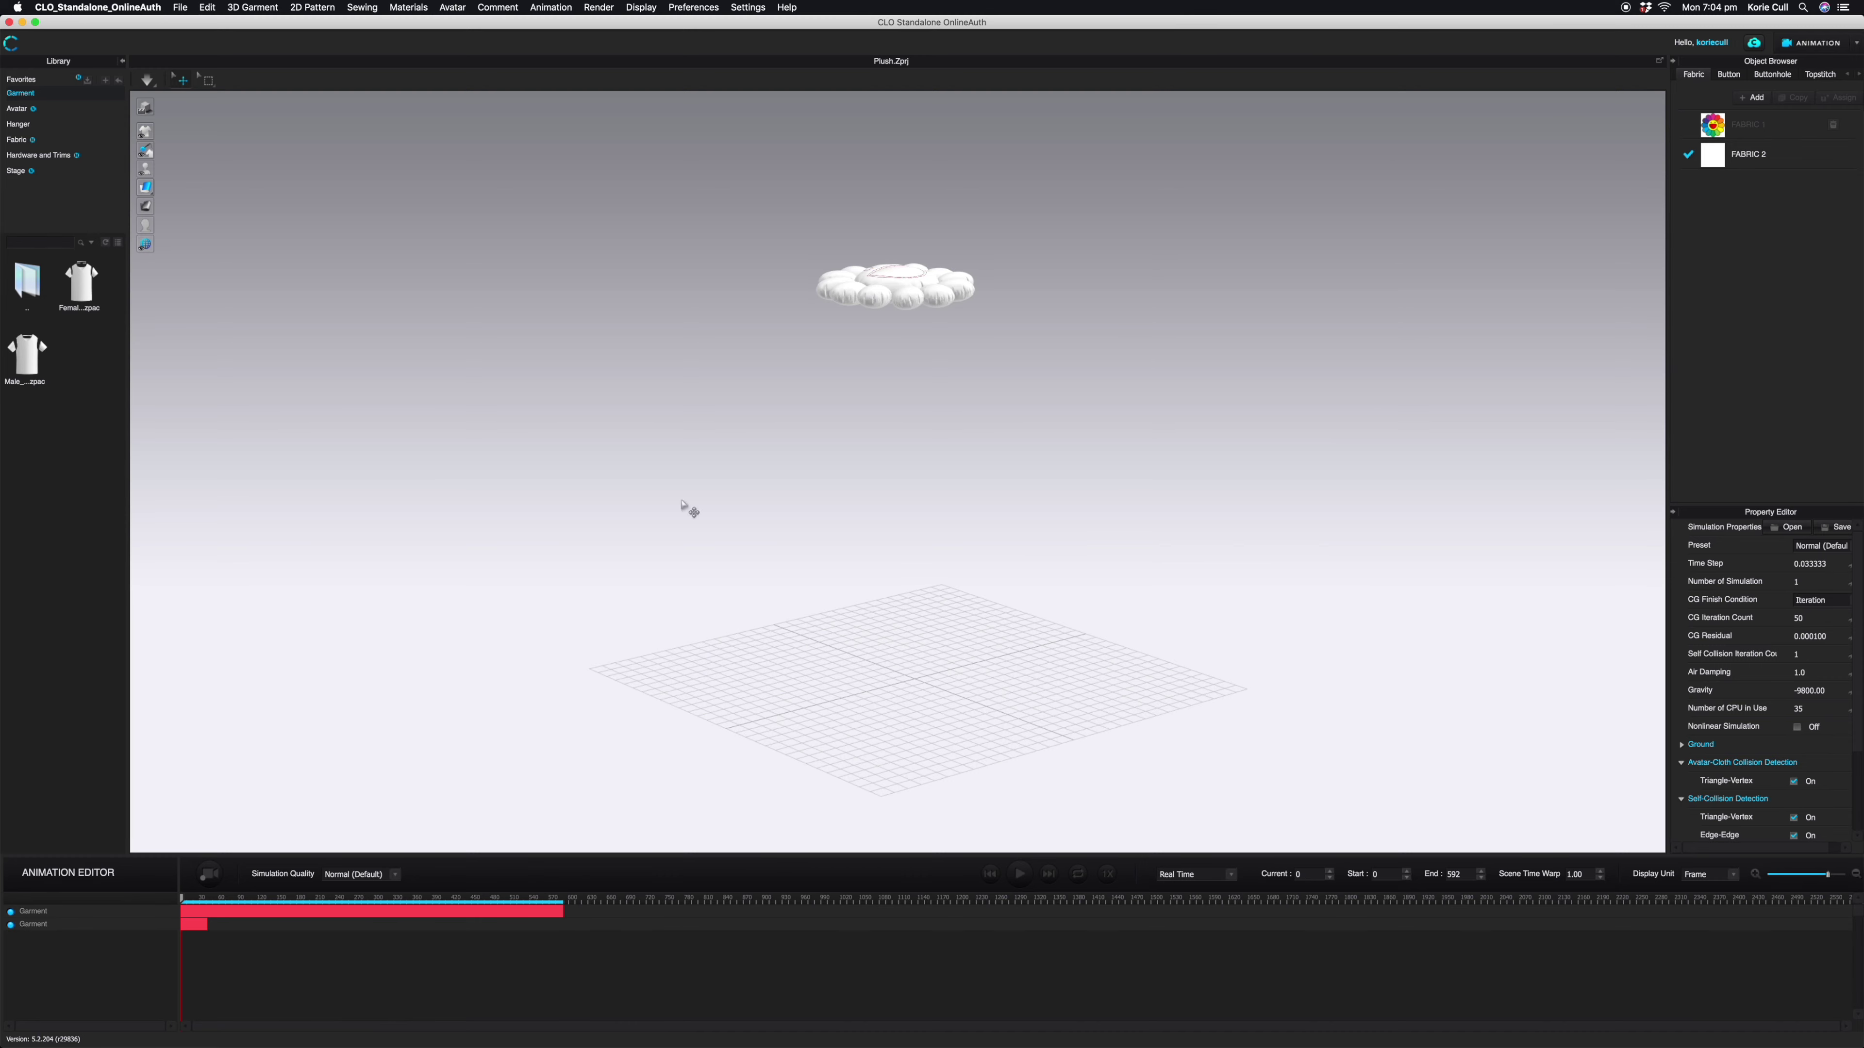
mouse_move(682, 506)
right_down()
mouse_move(966, 665)
mouse_move(1089, 462)
right_up()
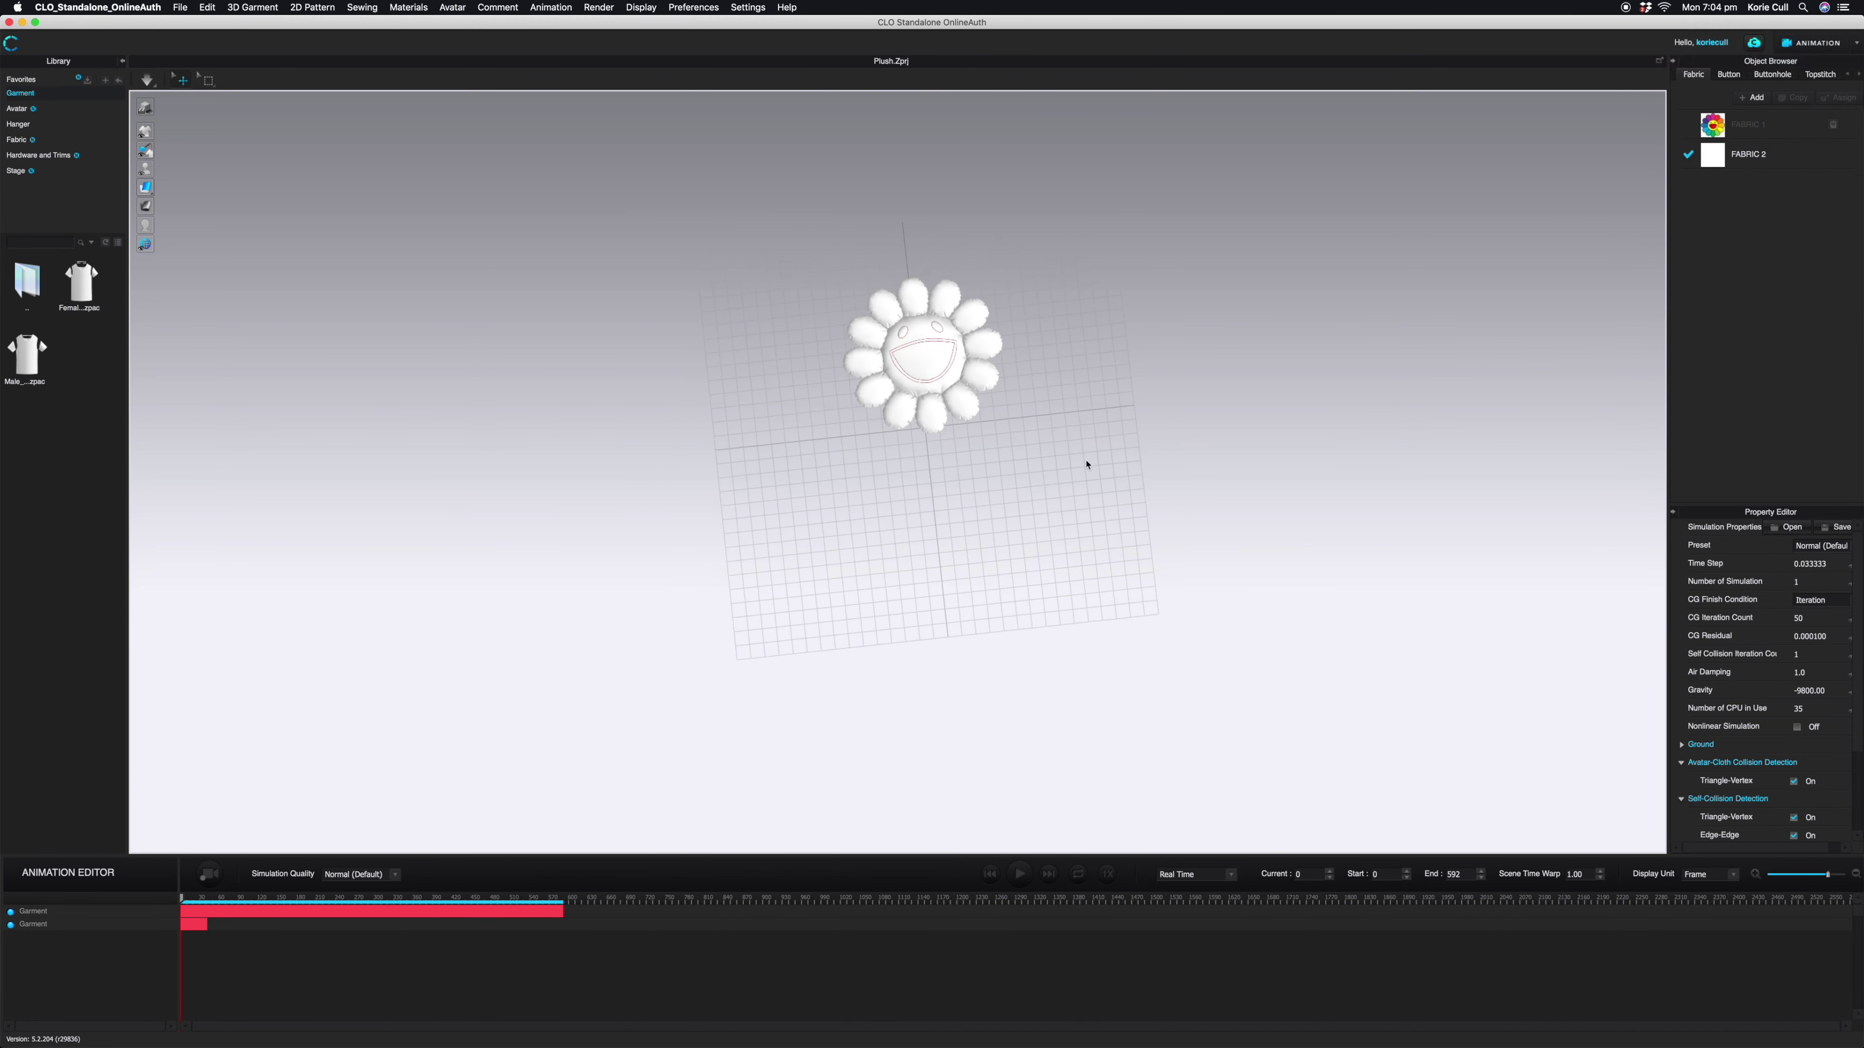
click(1020, 873)
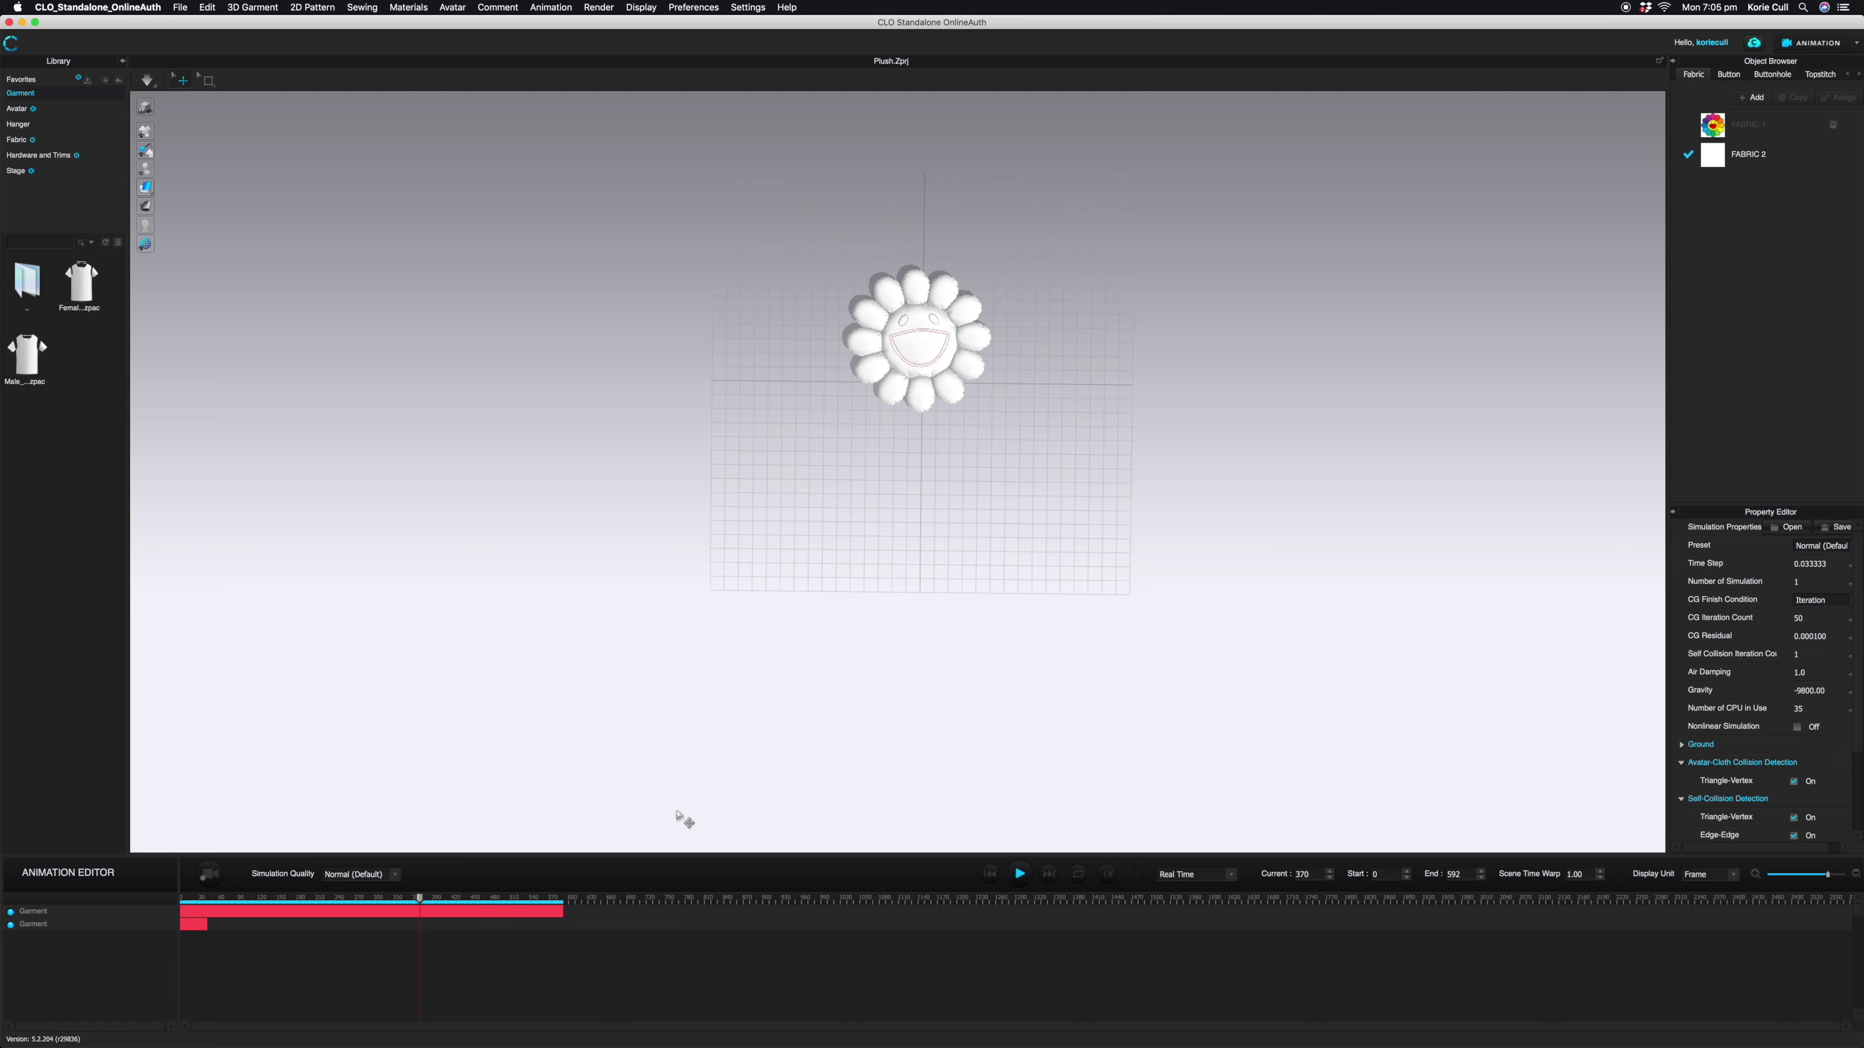
right_drag(982, 449, 734, 661)
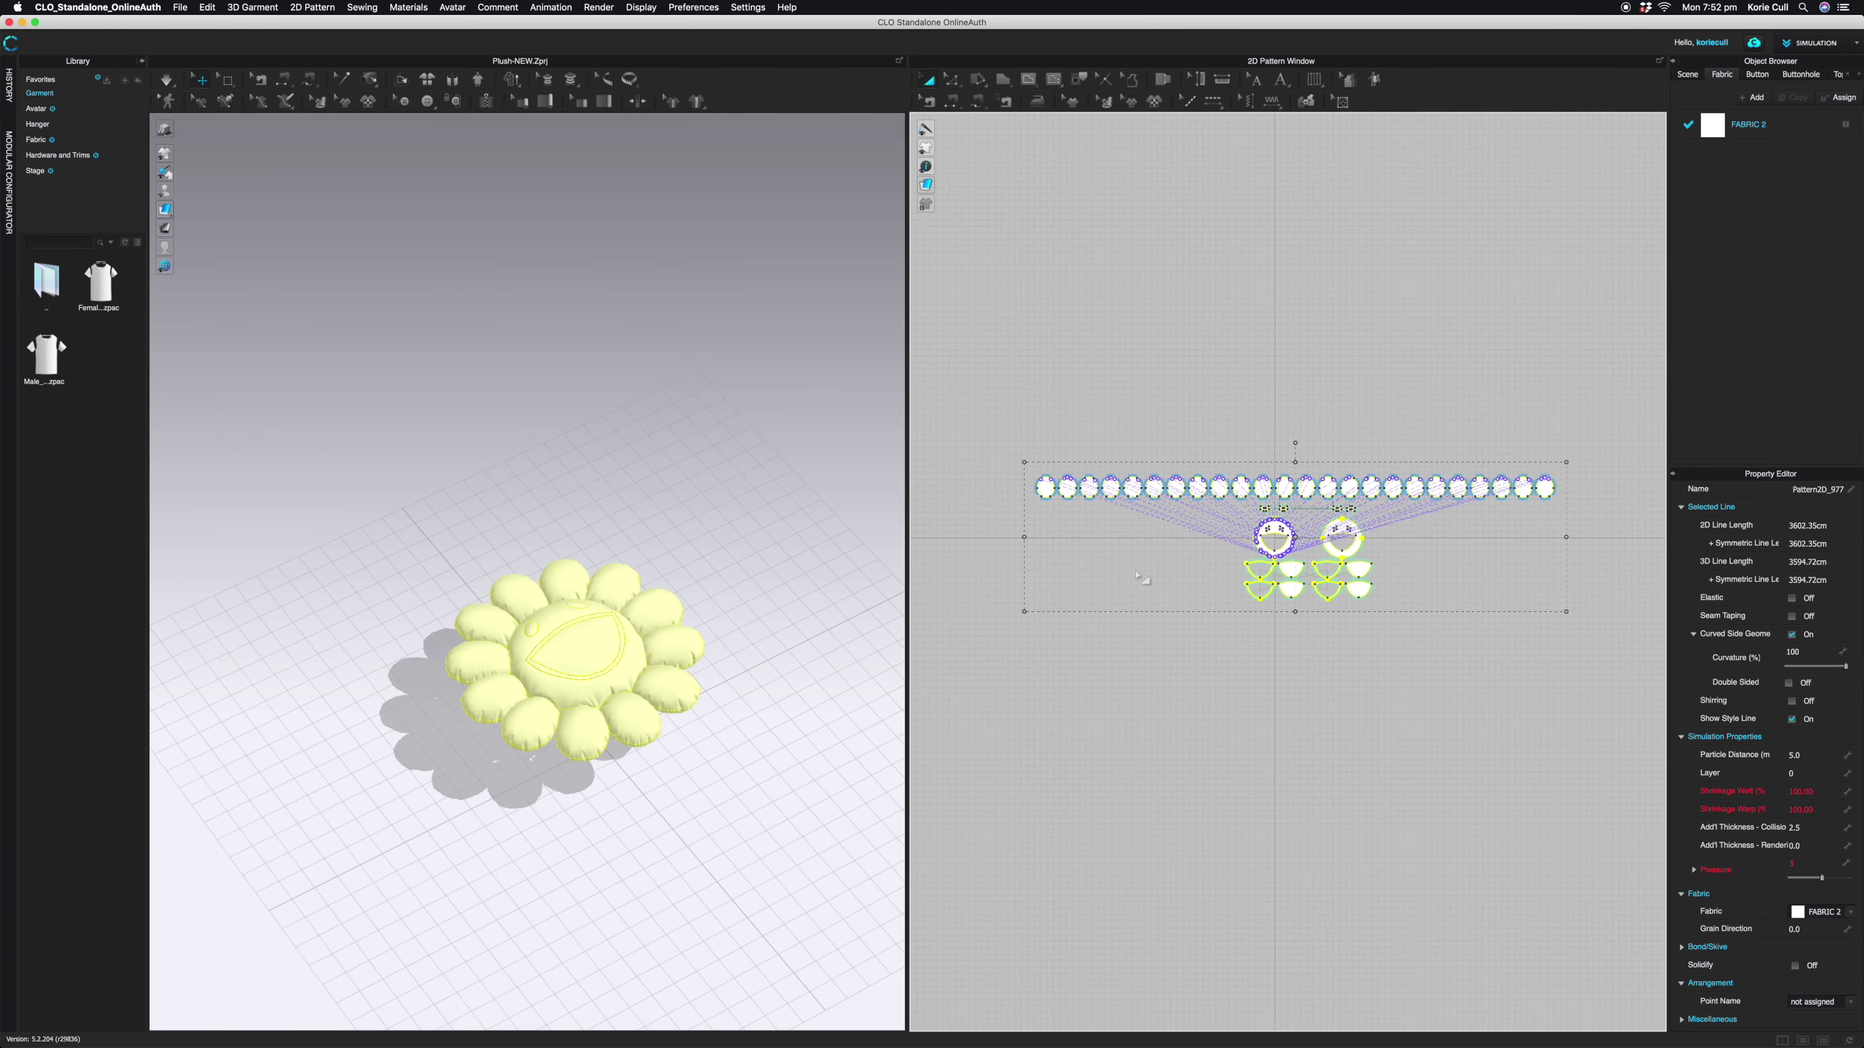
Step: Set the face pattern's Particle Distance to 10 and inspect the re-simulated plush
double_click(1806, 755)
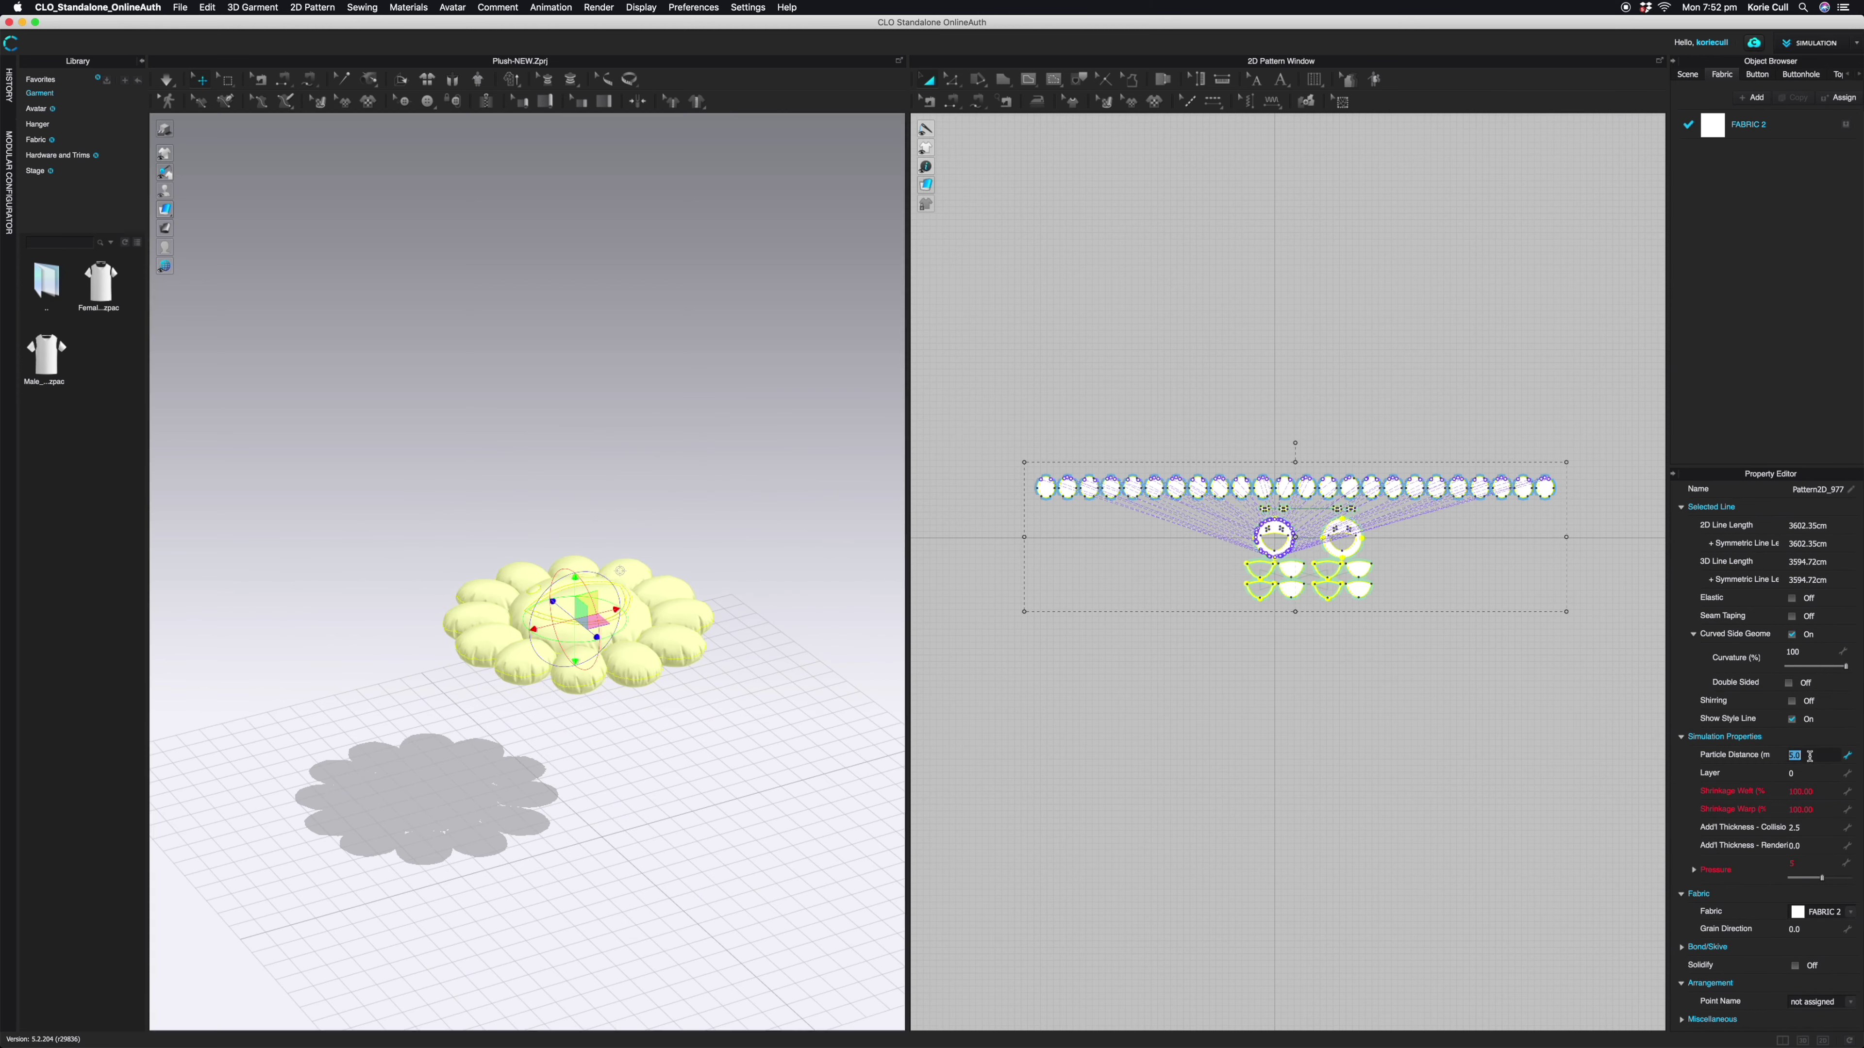
text(8)
key(Return)
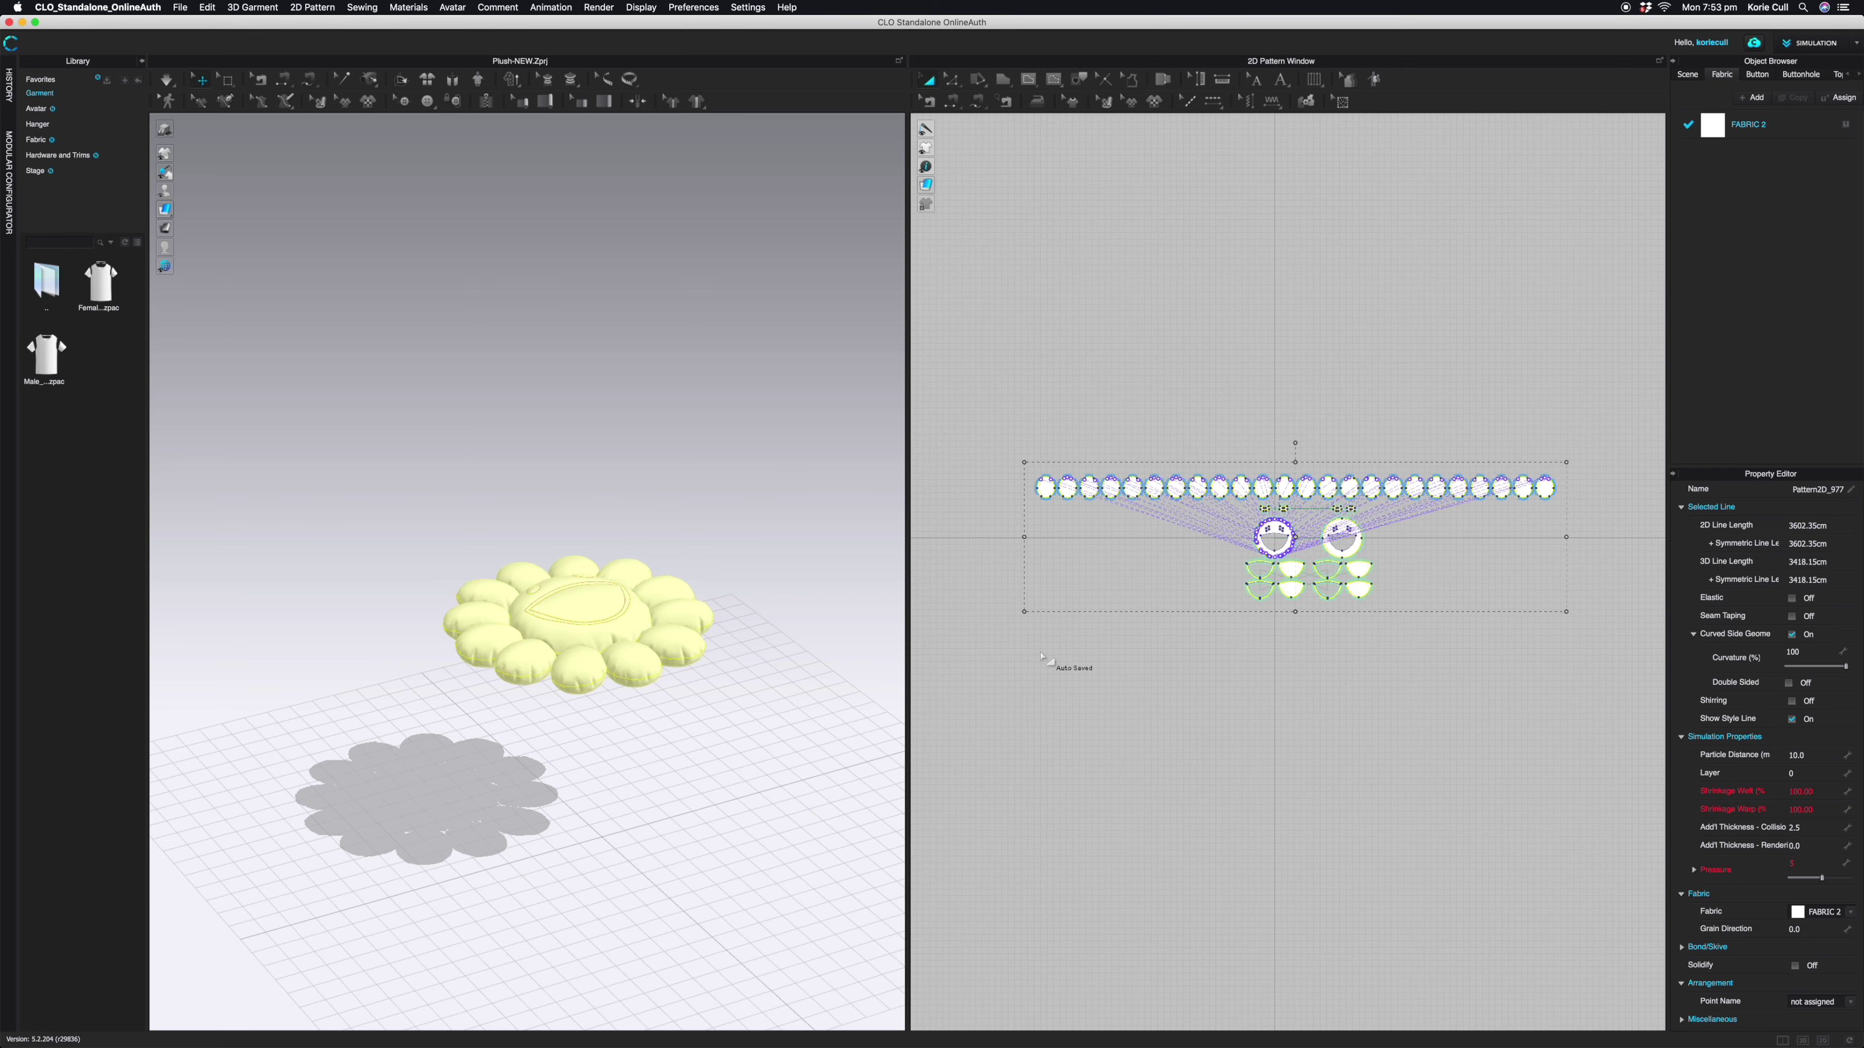
right_drag(591, 329, 553, 578)
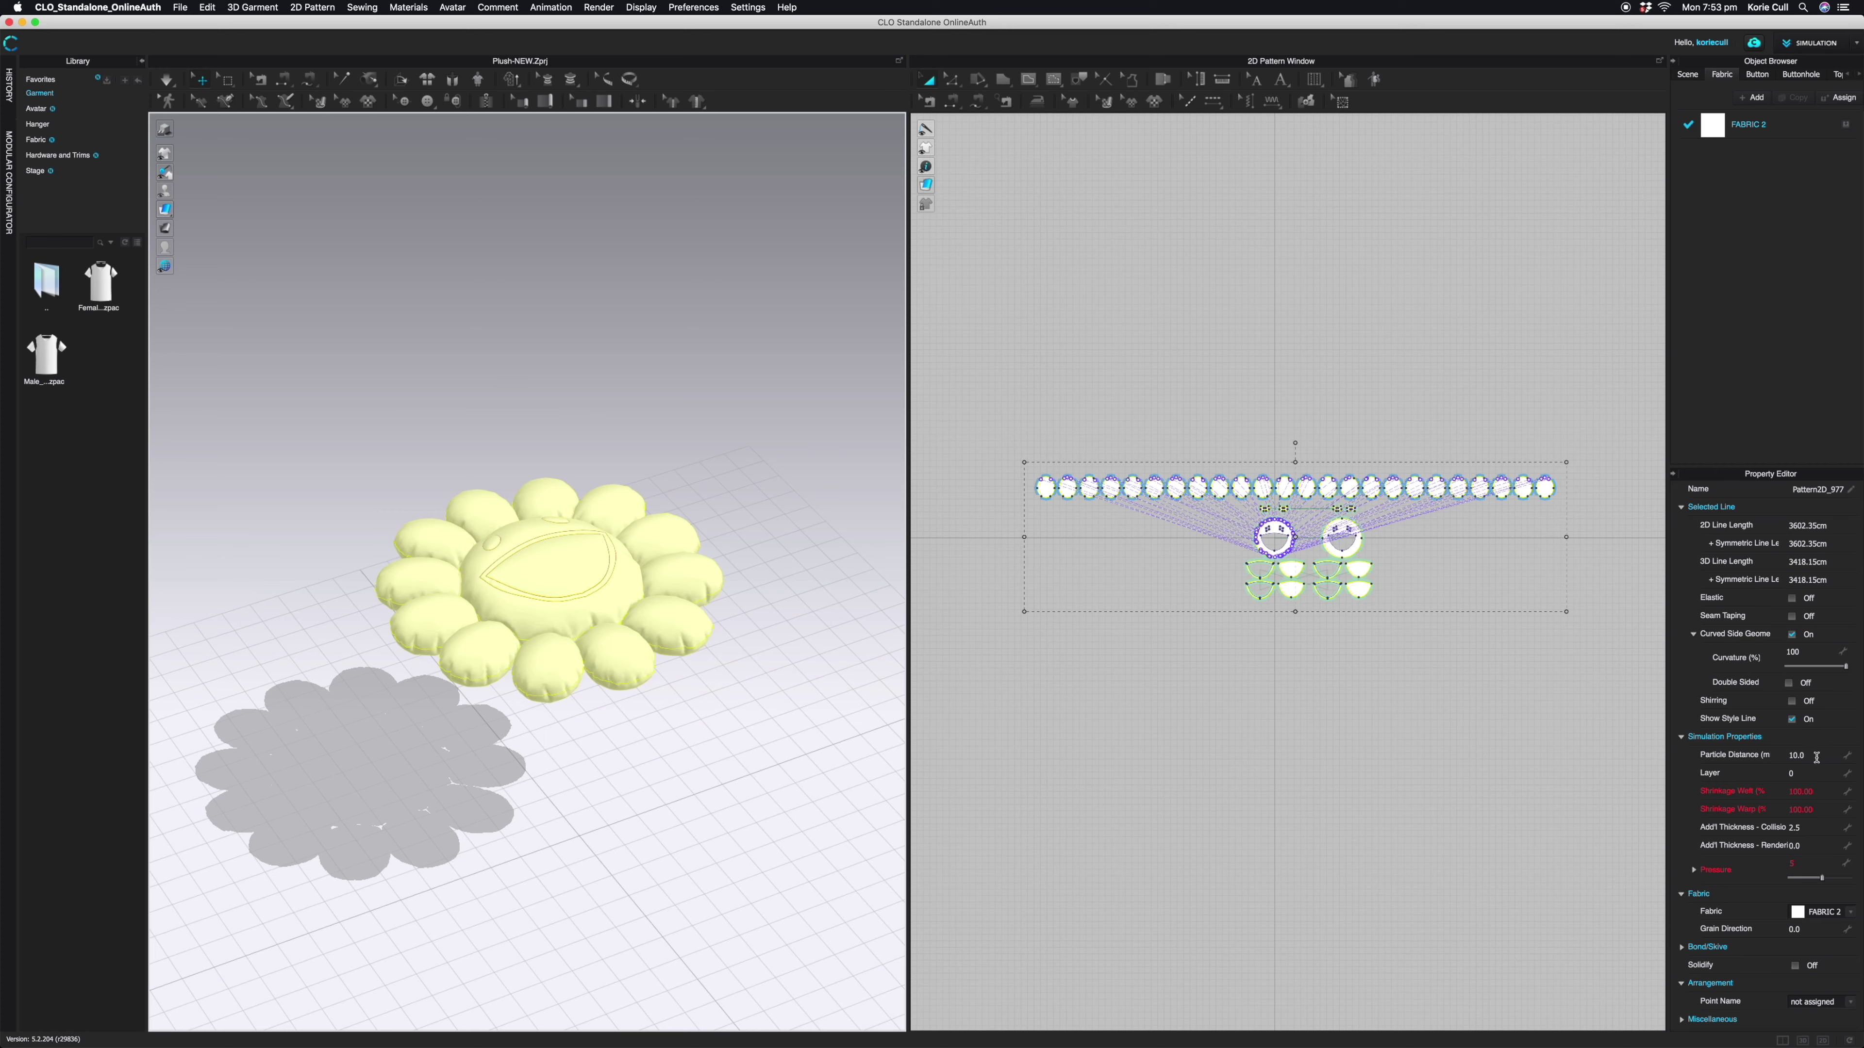
Step: Change Particle Distance to 8, simulate the plush, and select all flower patterns
click(1816, 757)
text(8)
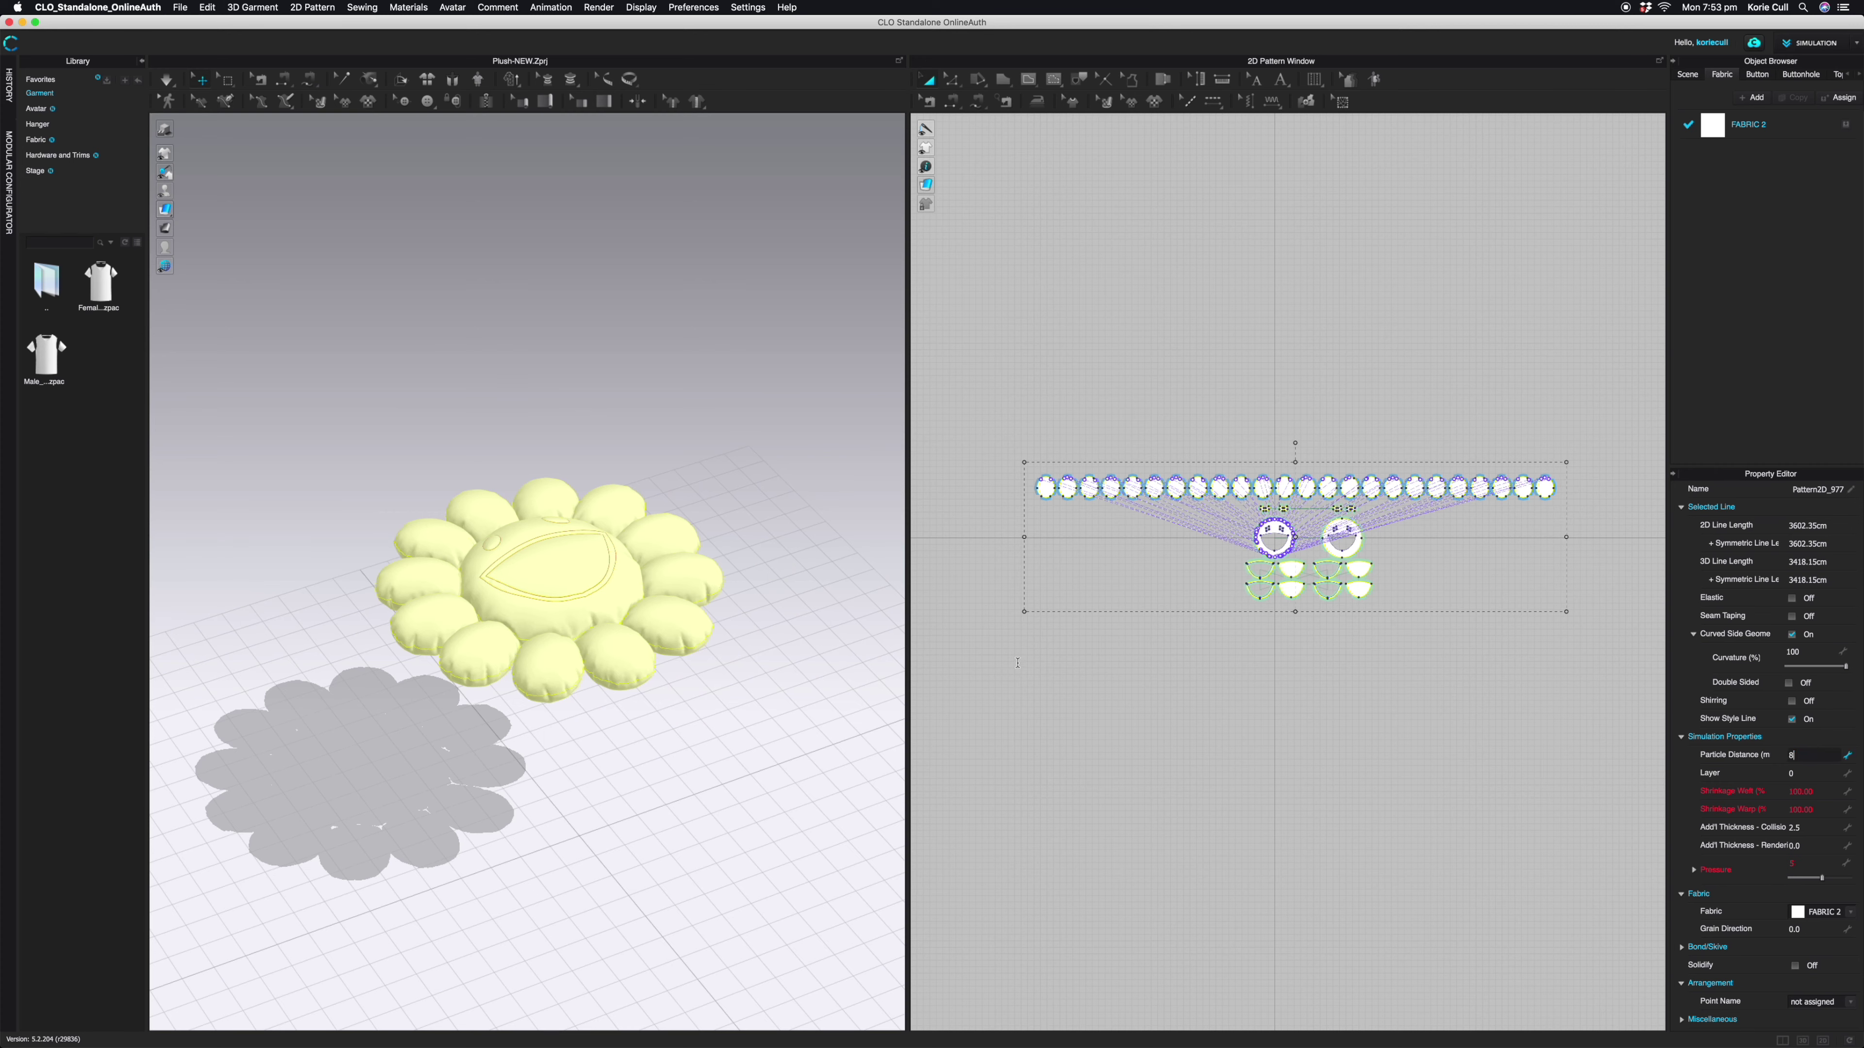
key(Return)
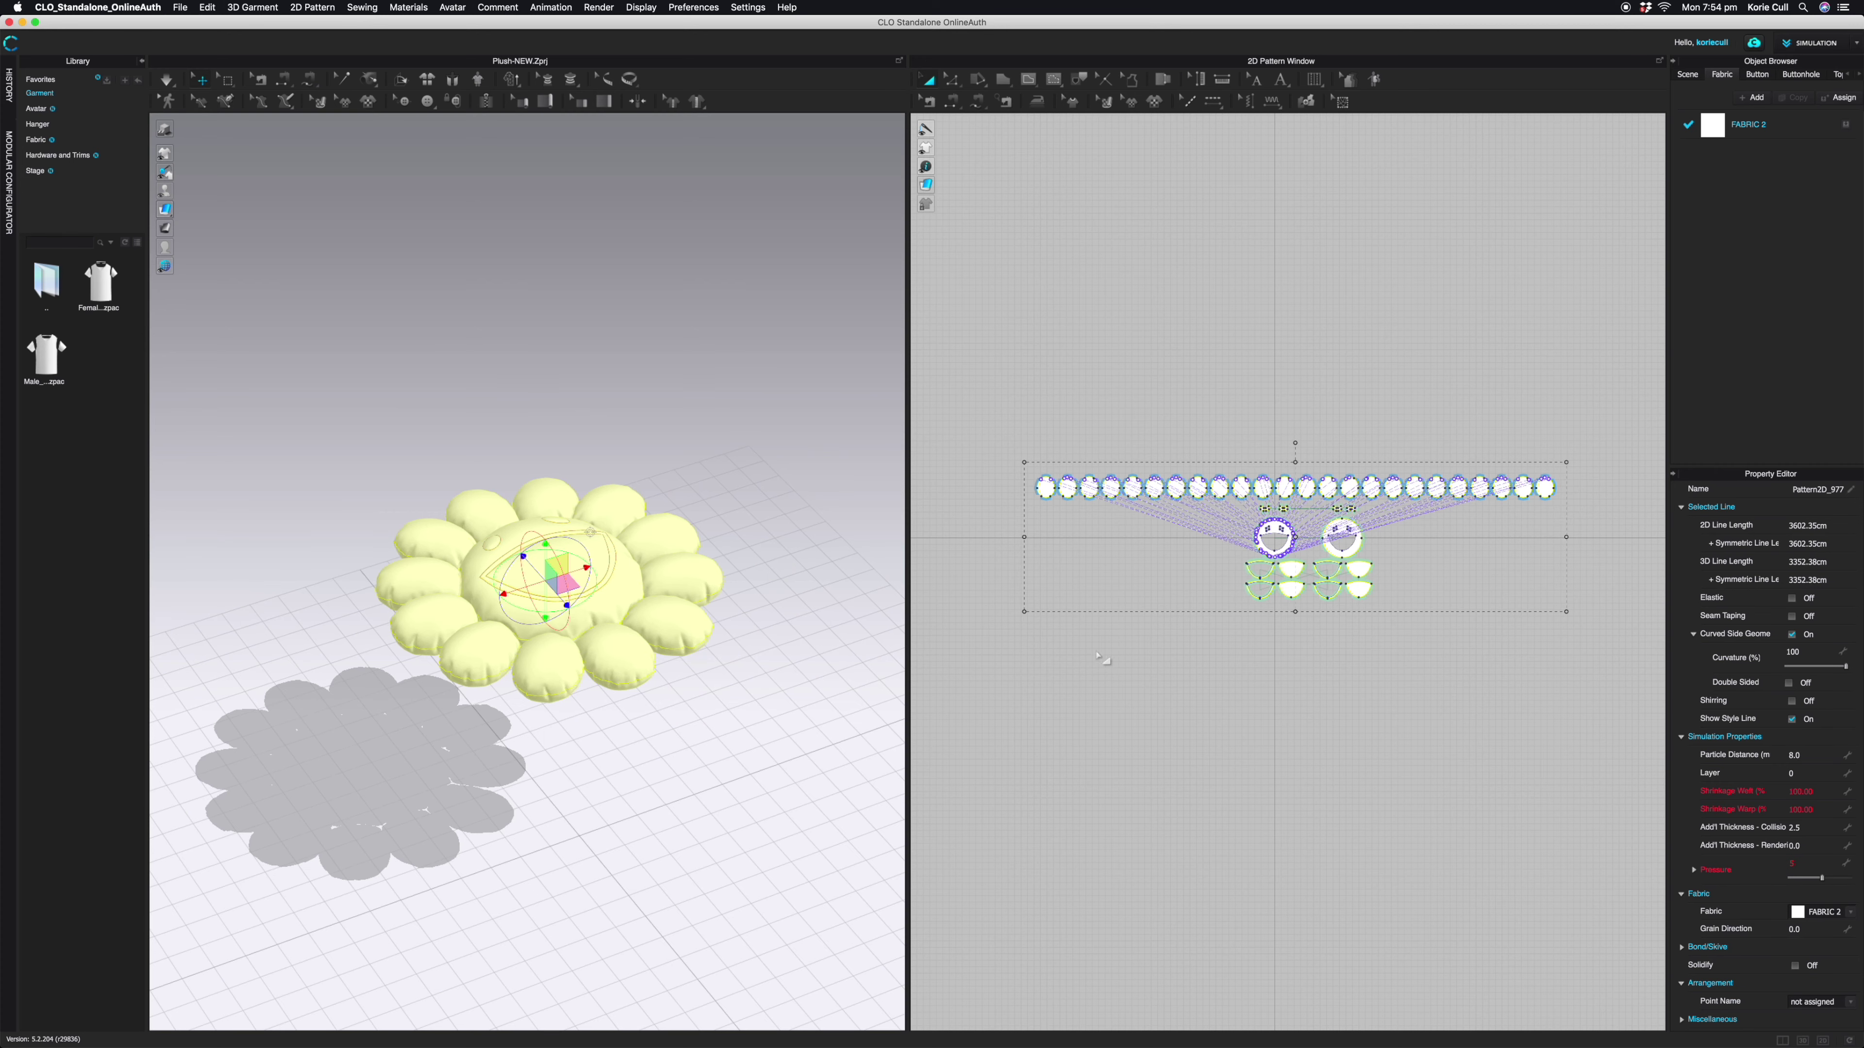
key(space)
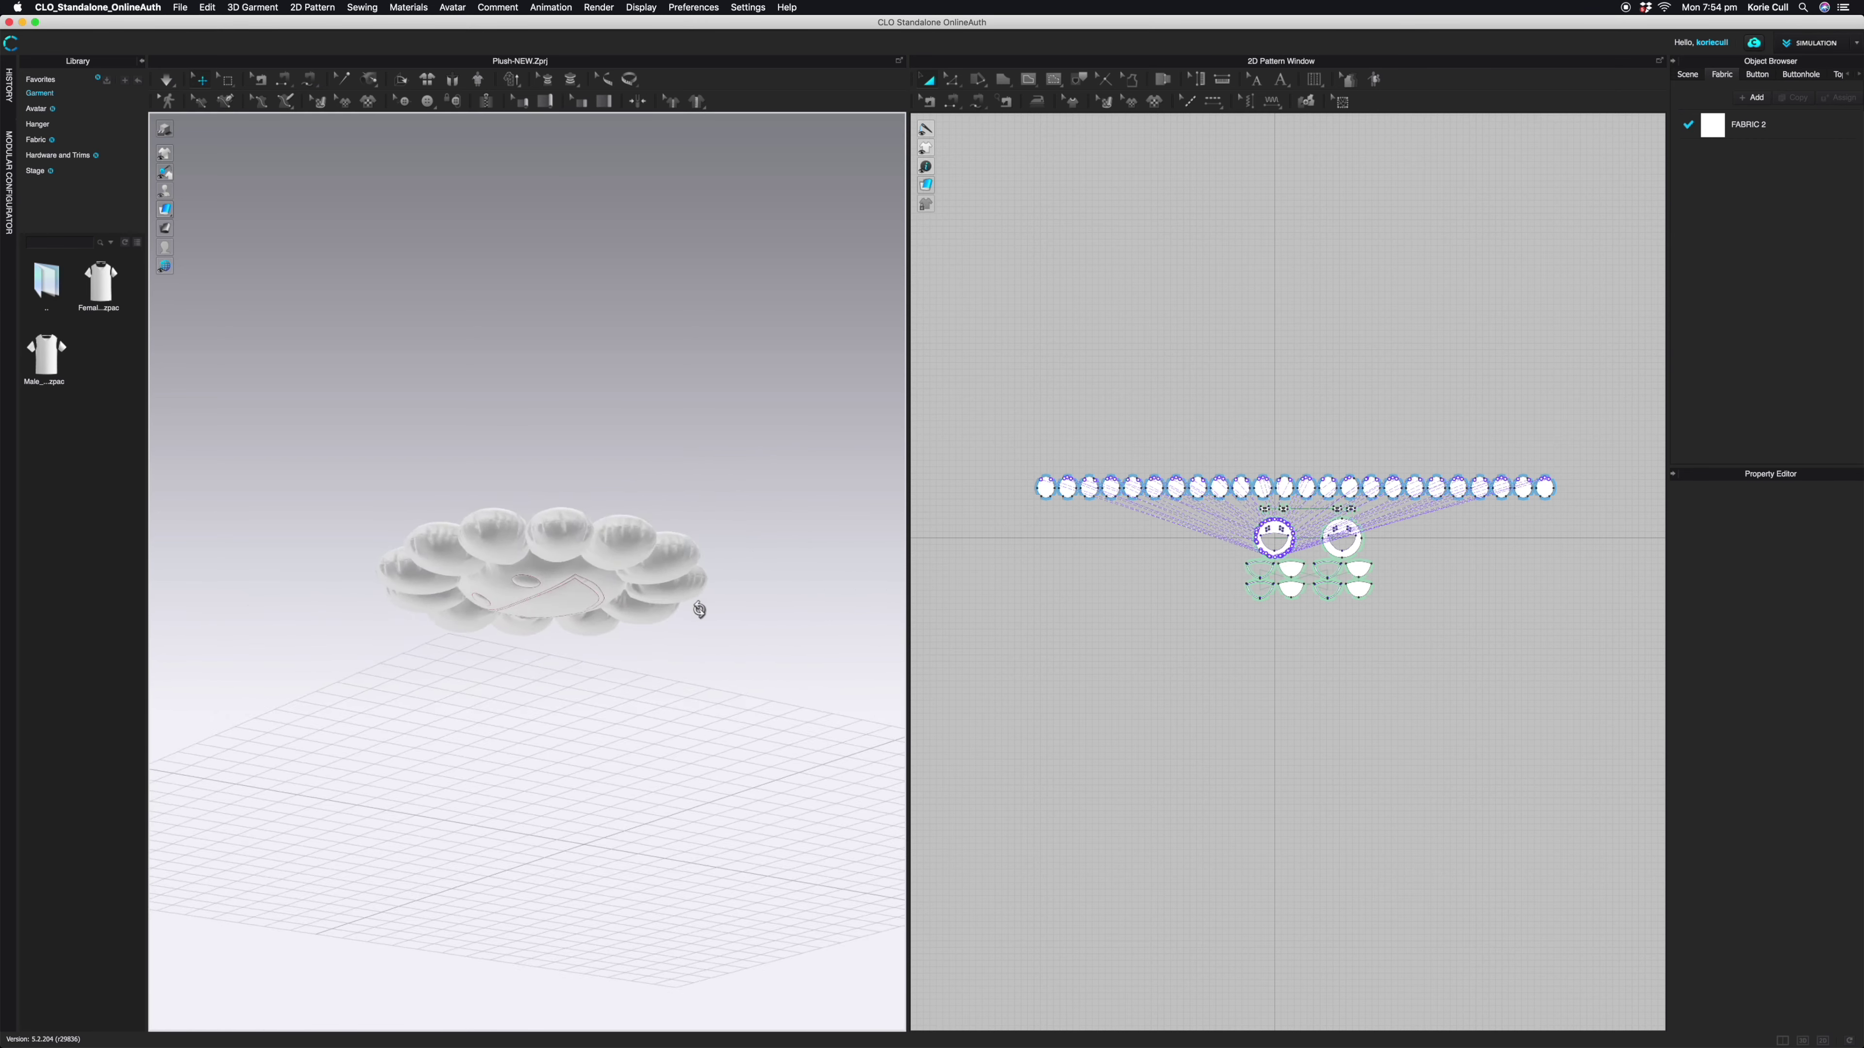
right_drag(552, 690, 508, 721)
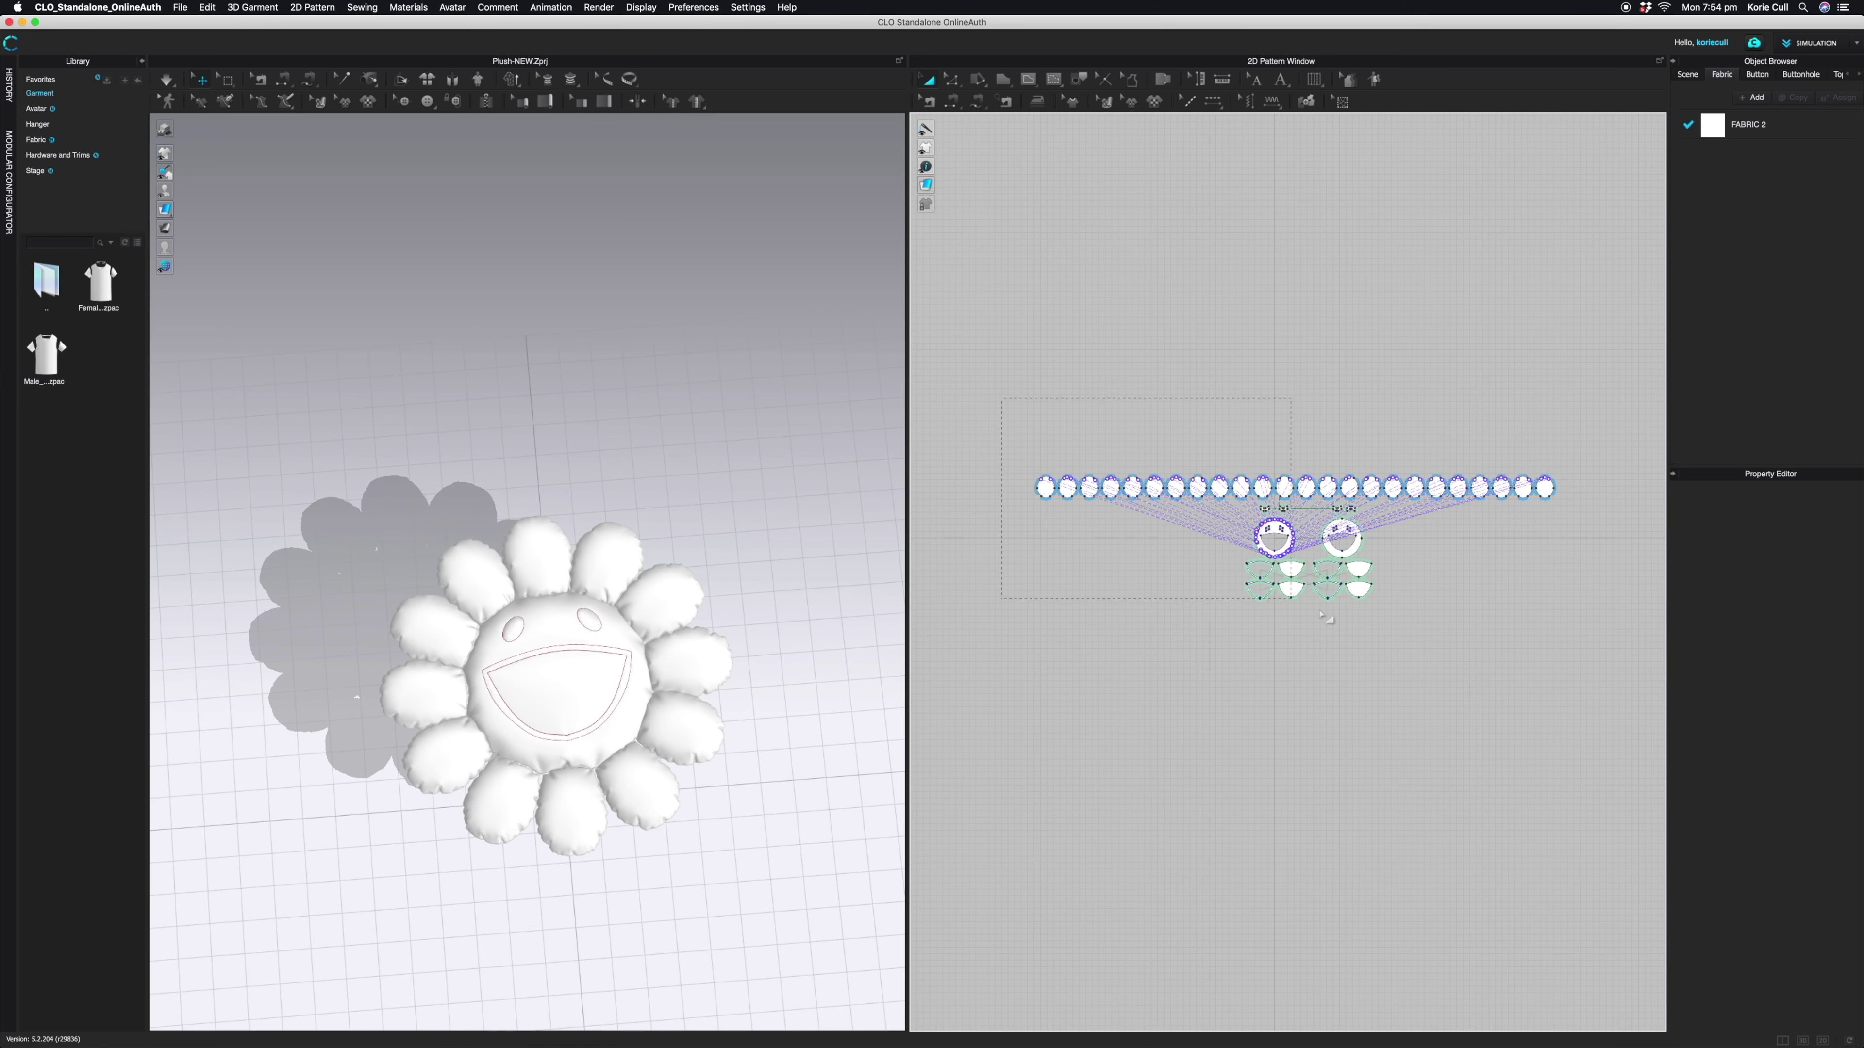
drag(999, 395, 1577, 624)
Step: Export the selected patterns with OBJ (Selected) as 'Plush', accepting the export settings
click(180, 7)
mouse_move(195, 136)
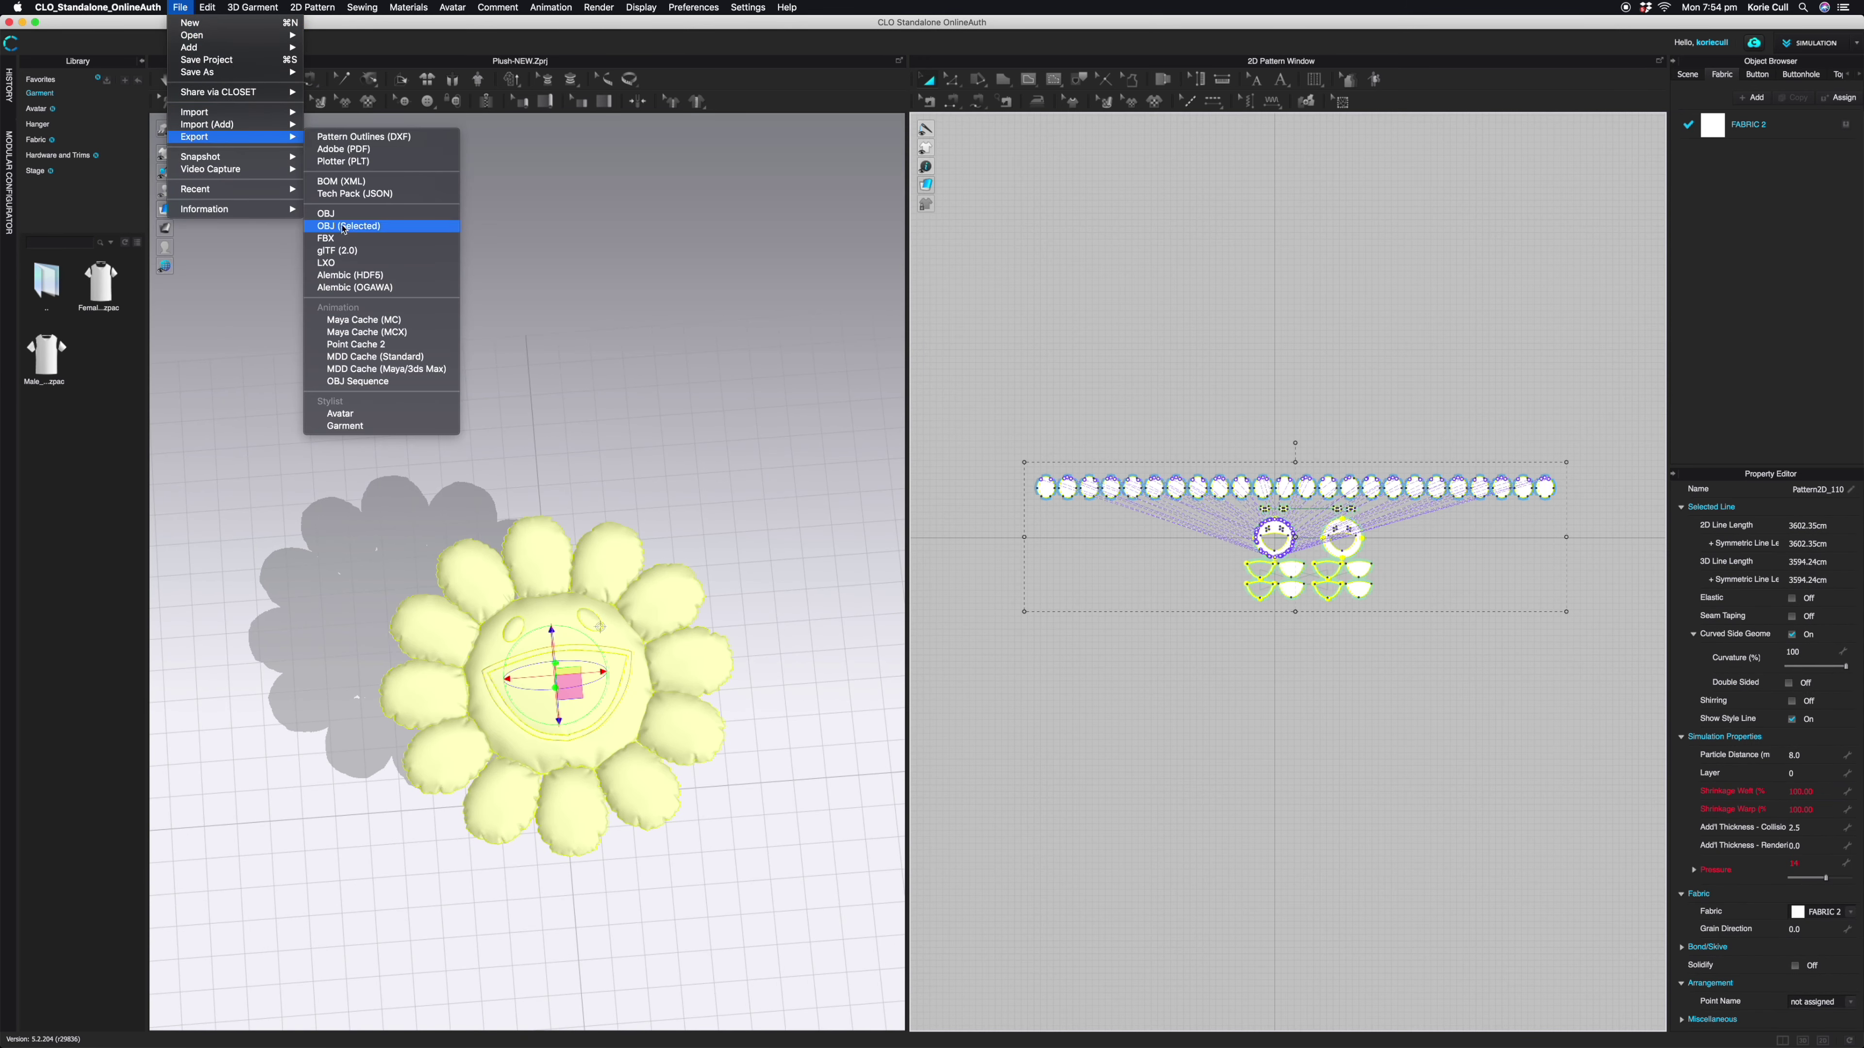
click(348, 225)
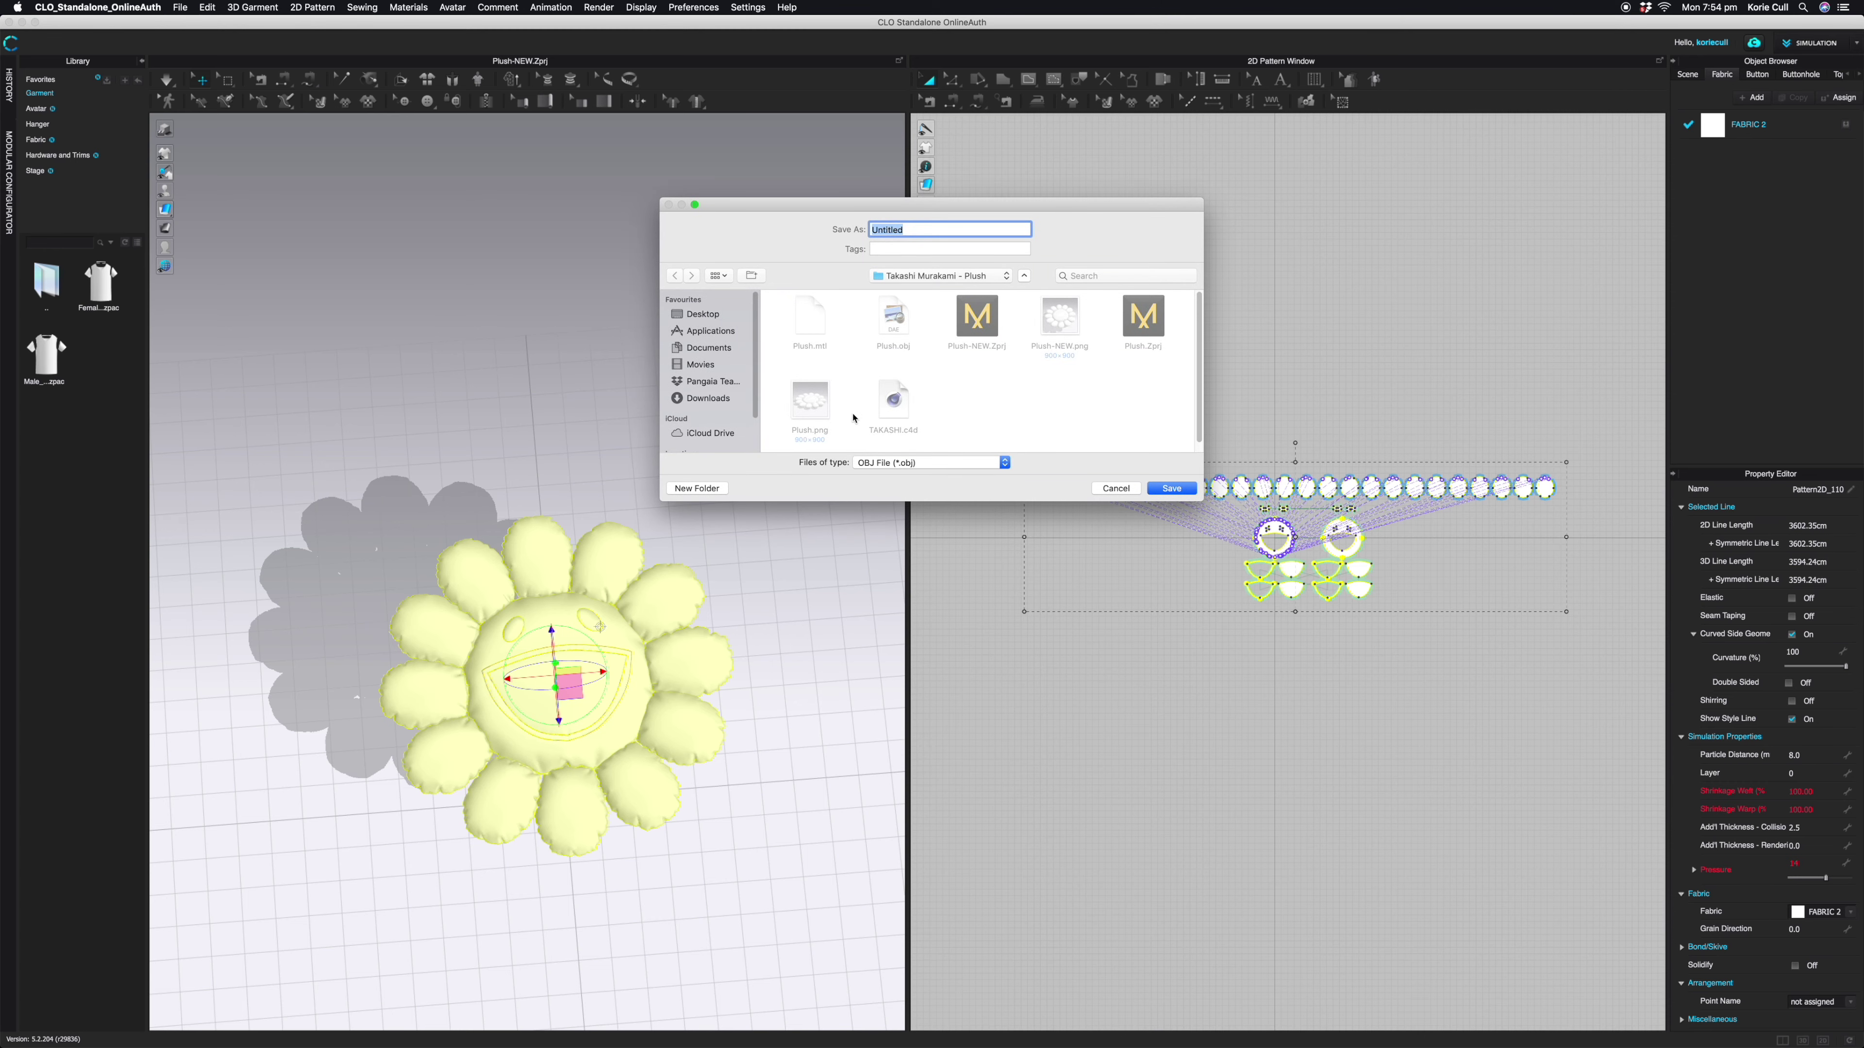
text(Plush-)
key(Return)
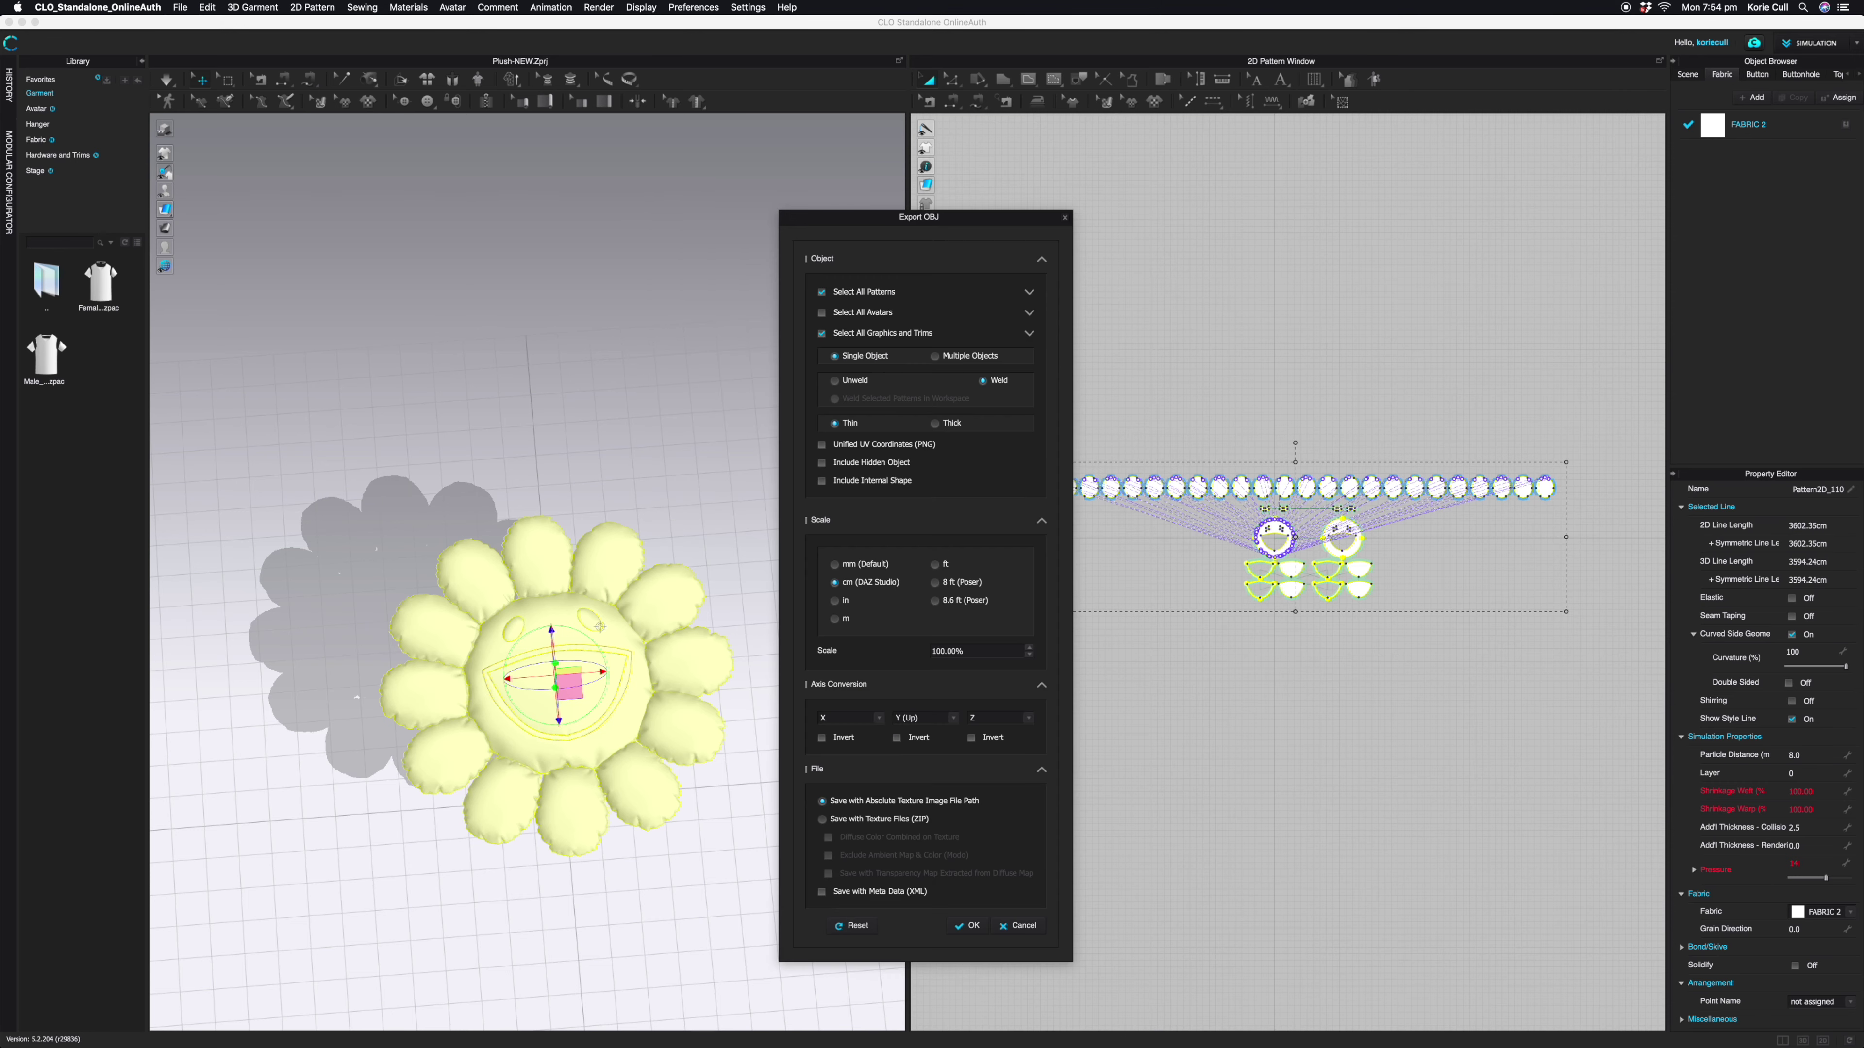
click(972, 926)
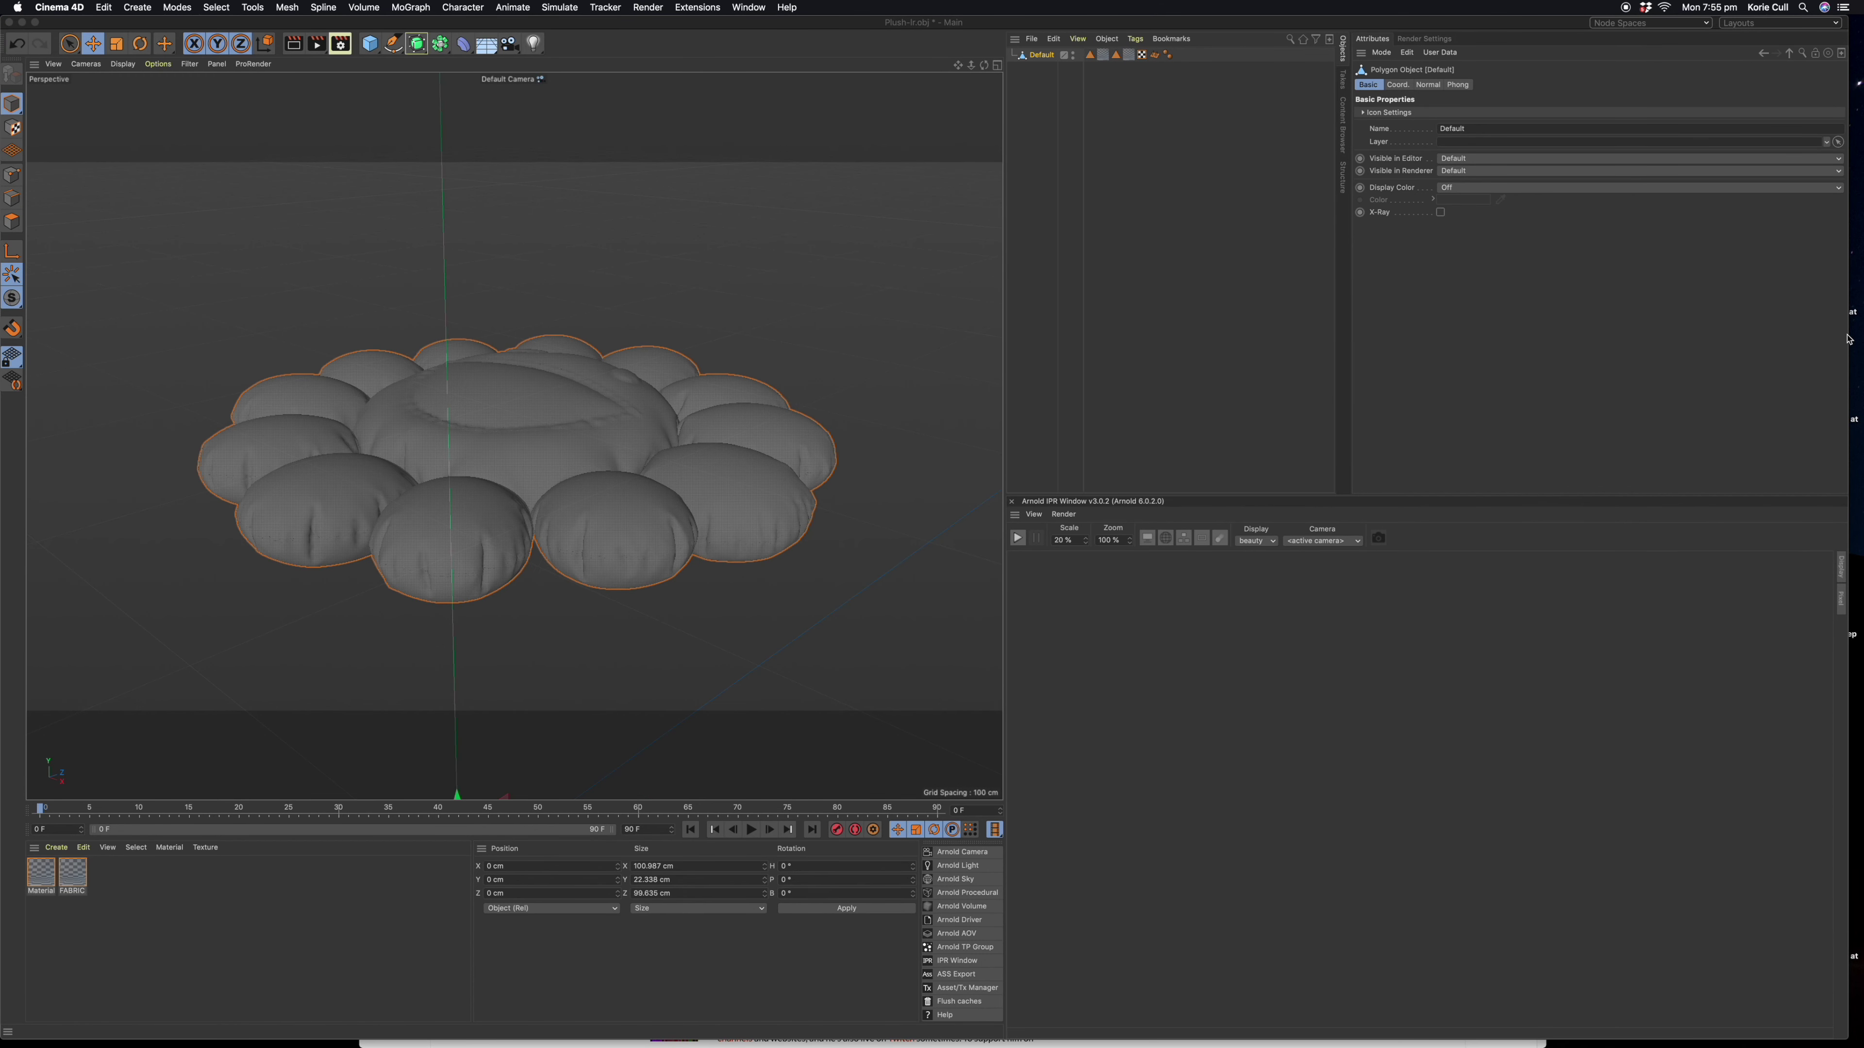
Step: Delete all materials and stretch the Cinema 4D window to the screen edges
click(40, 874)
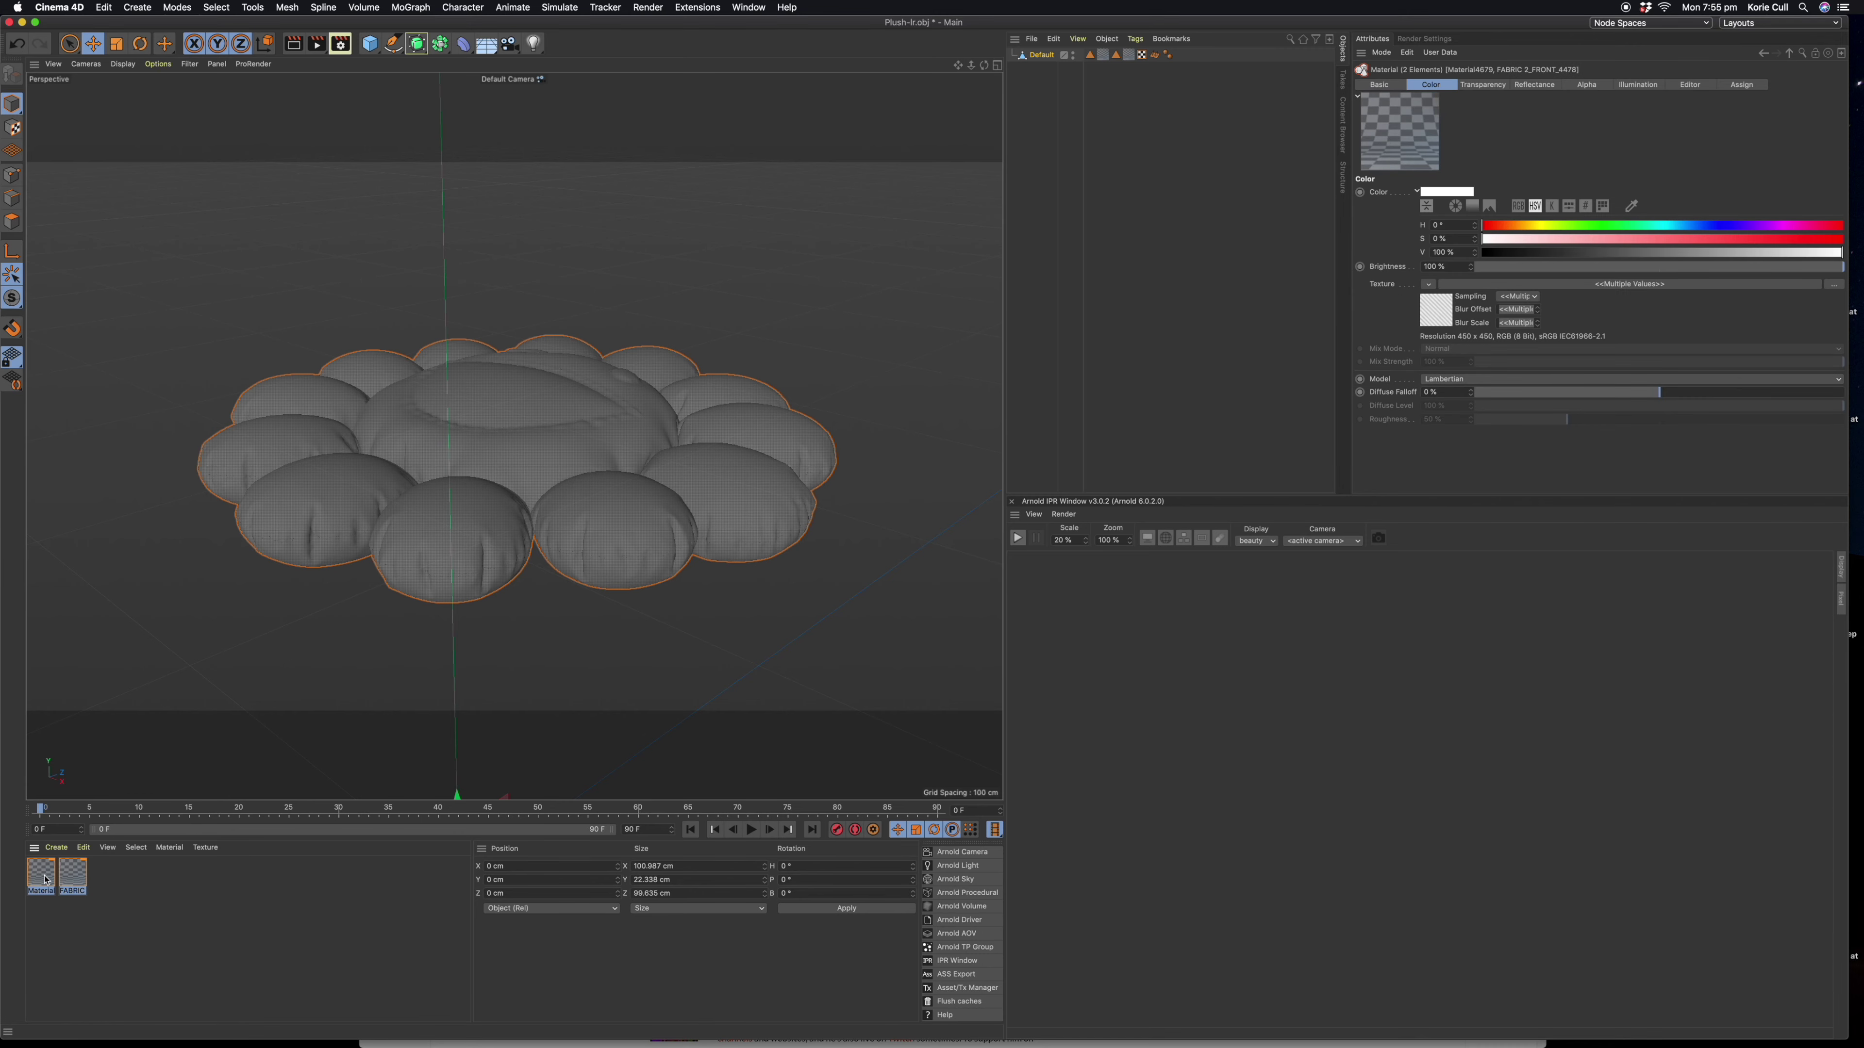
key(Delete)
drag(1850, 556, 1863, 558)
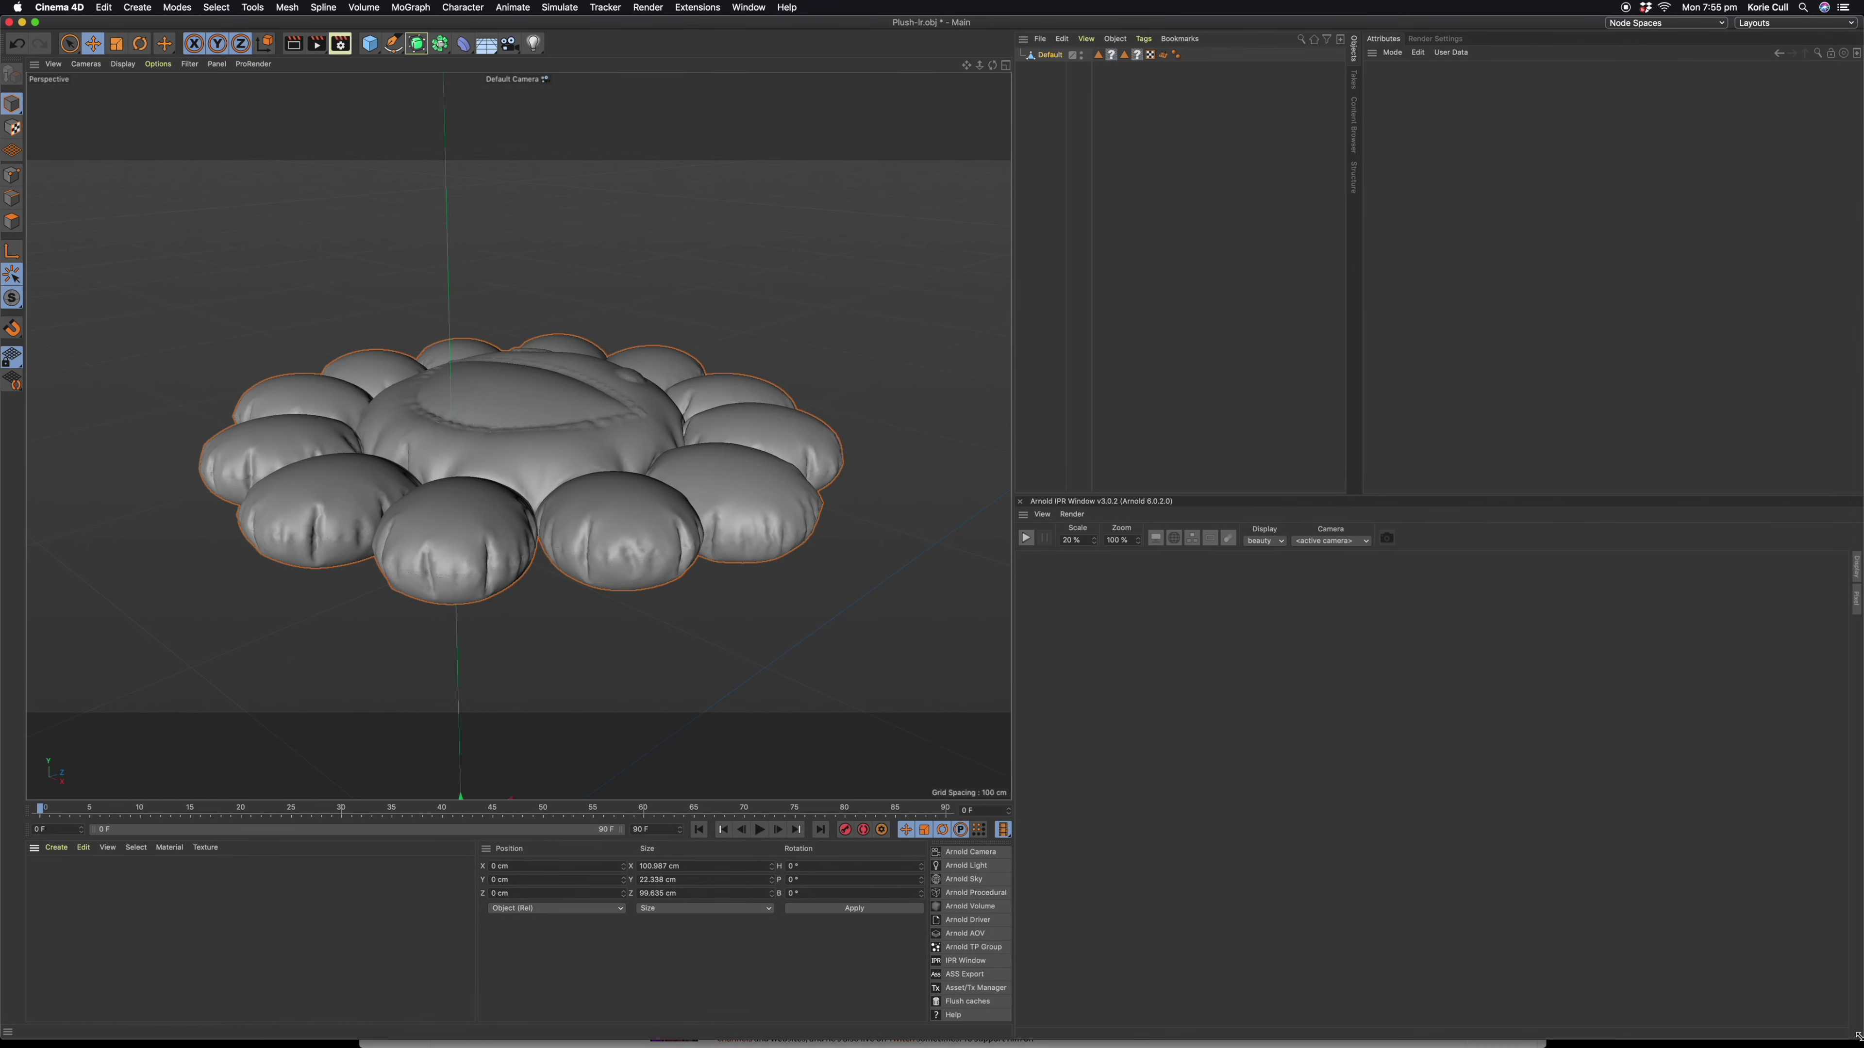
drag(1857, 1035, 1860, 1047)
Step: View the plush mesh from above with wireframe lines over the shading
mouse_move(449, 337)
mouse_down()
mouse_move(596, 429)
mouse_move(555, 454)
mouse_up()
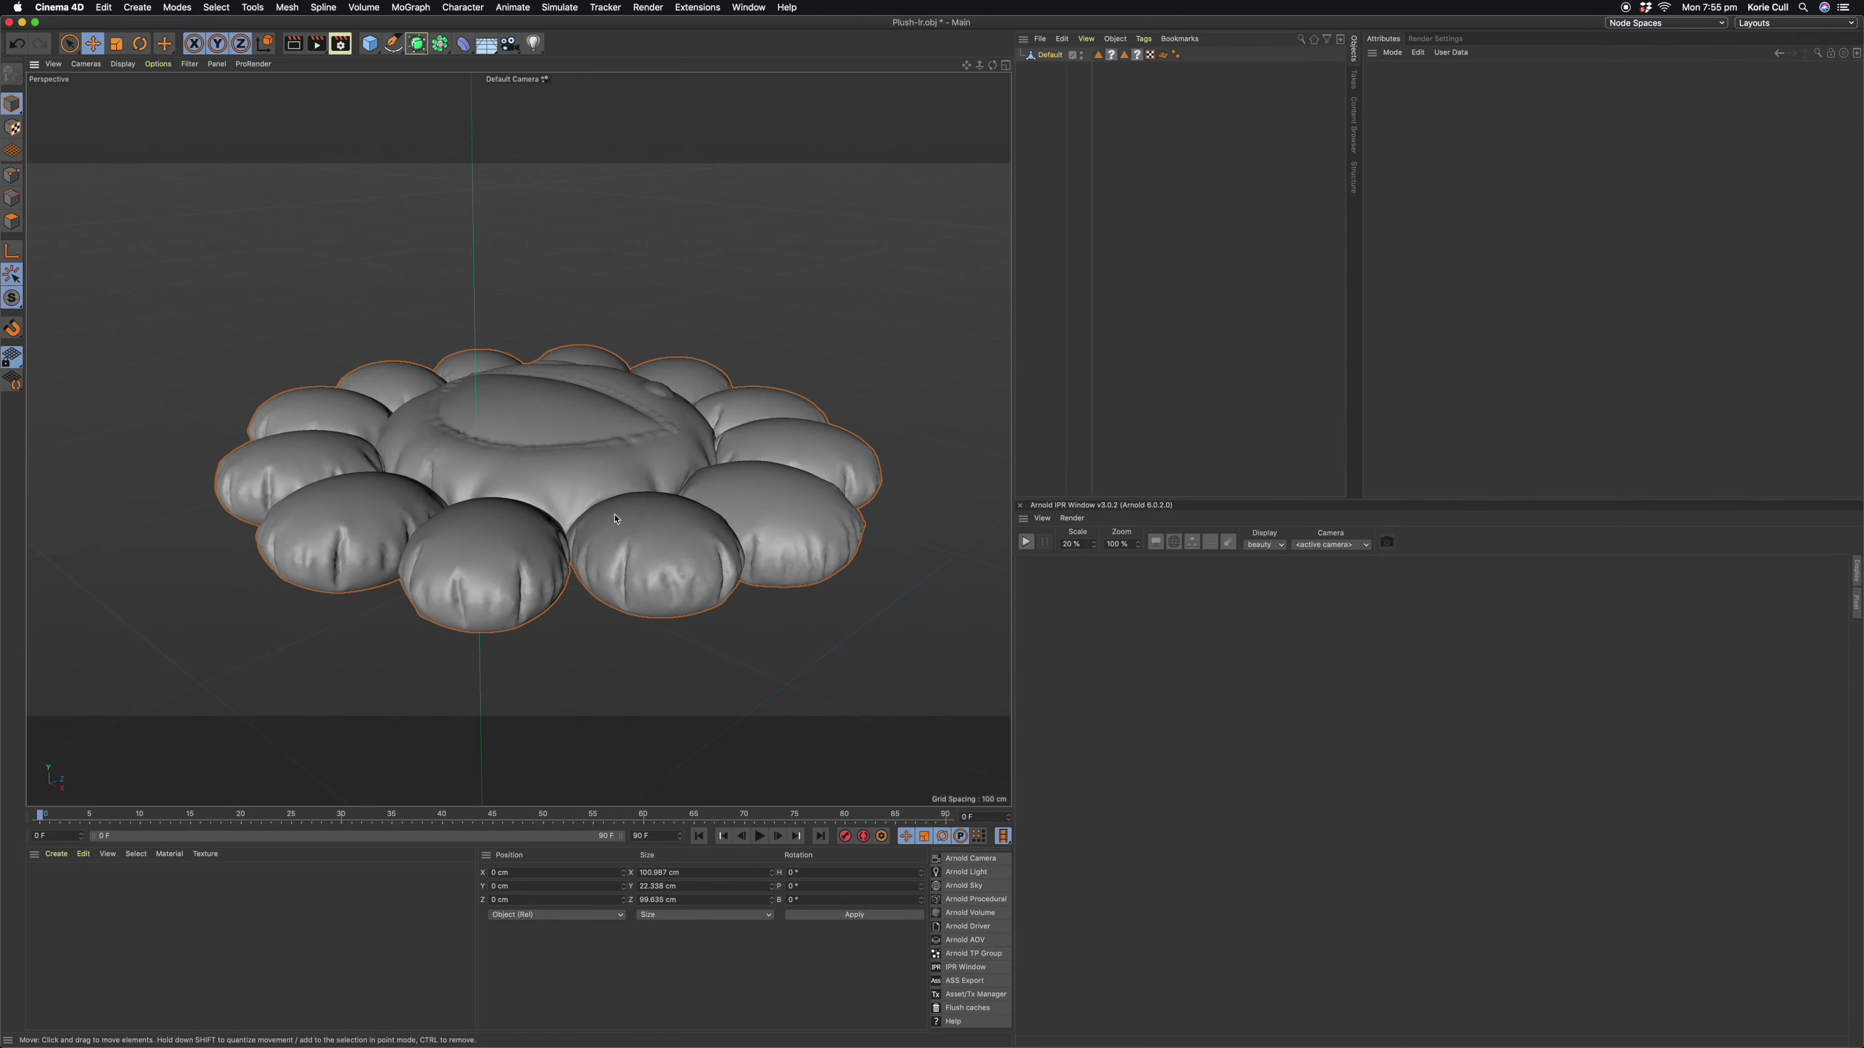
click(917, 309)
alt+drag(917, 309, 134, 72)
click(123, 65)
click(153, 92)
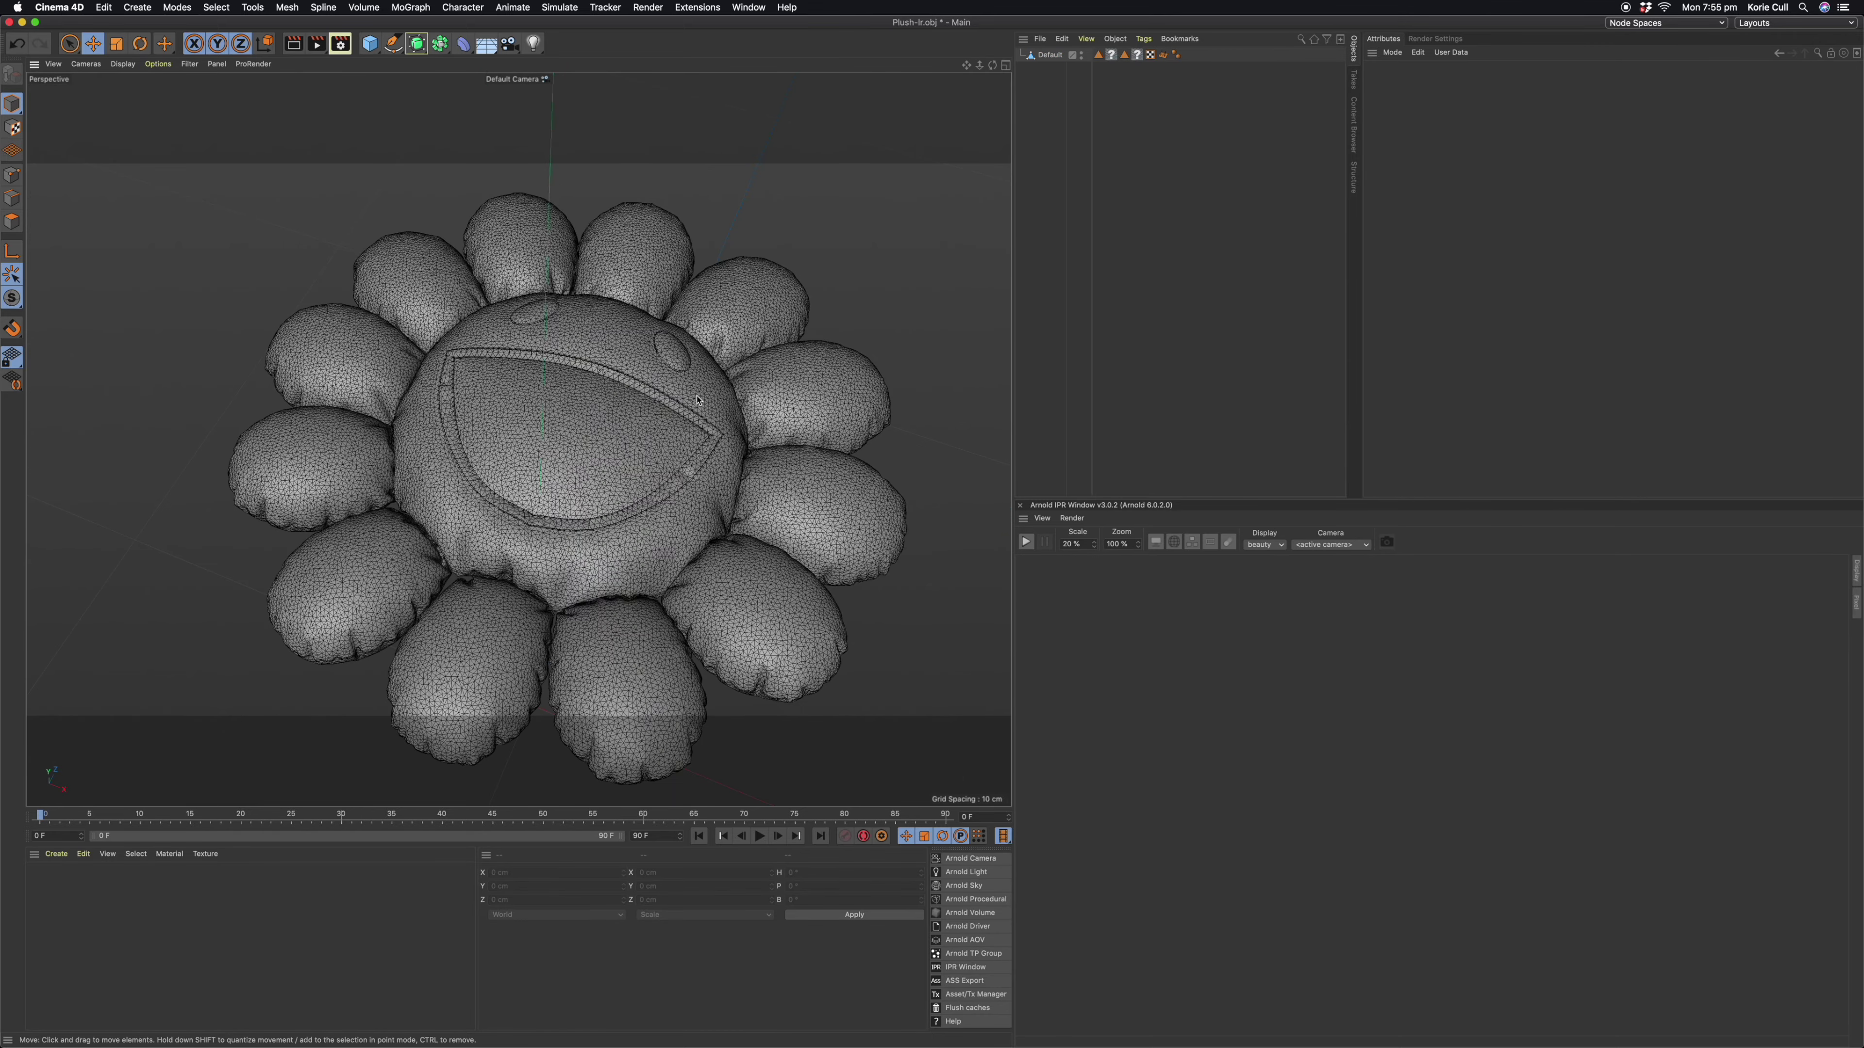
scroll(514, 441, down, 5)
Step: Drag Plush.obj from Finder into Cinema 4D and open it
alt+drag(807, 294, 962, 155)
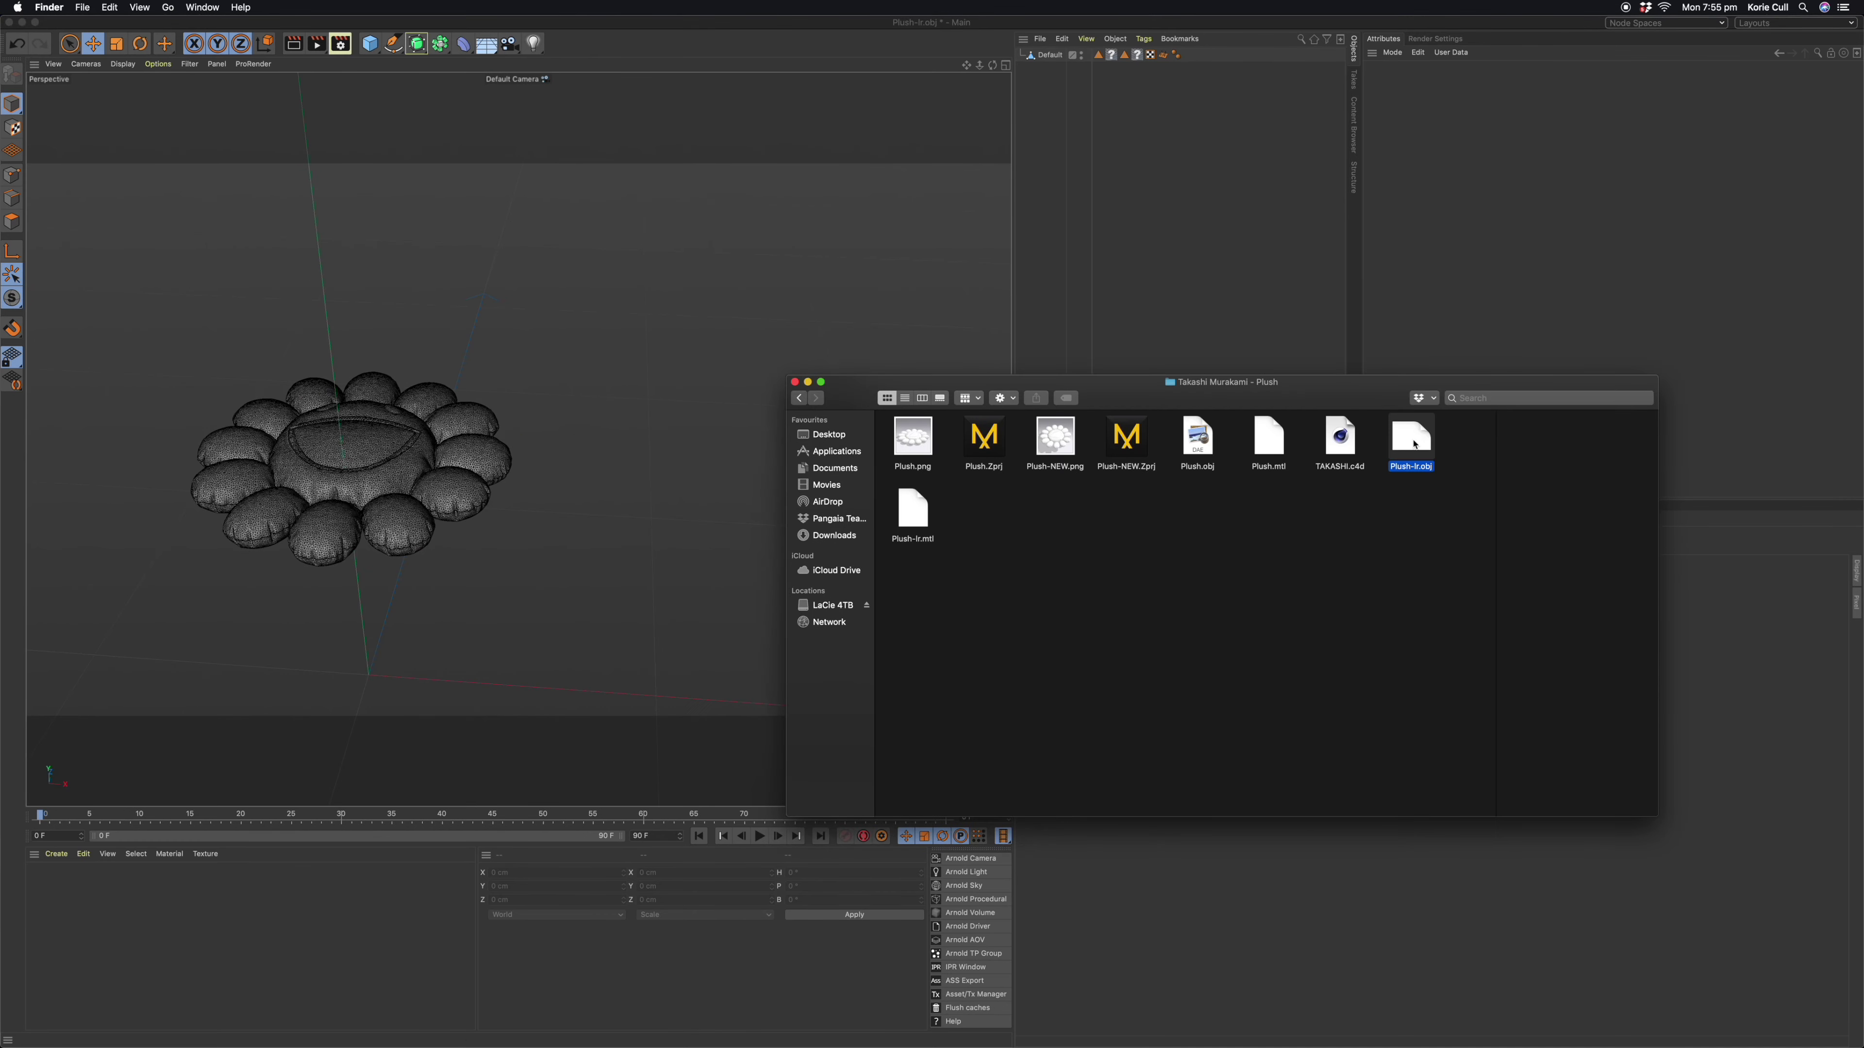
mouse_move(1197, 441)
mouse_down()
mouse_move(630, 445)
mouse_move(955, 306)
mouse_up()
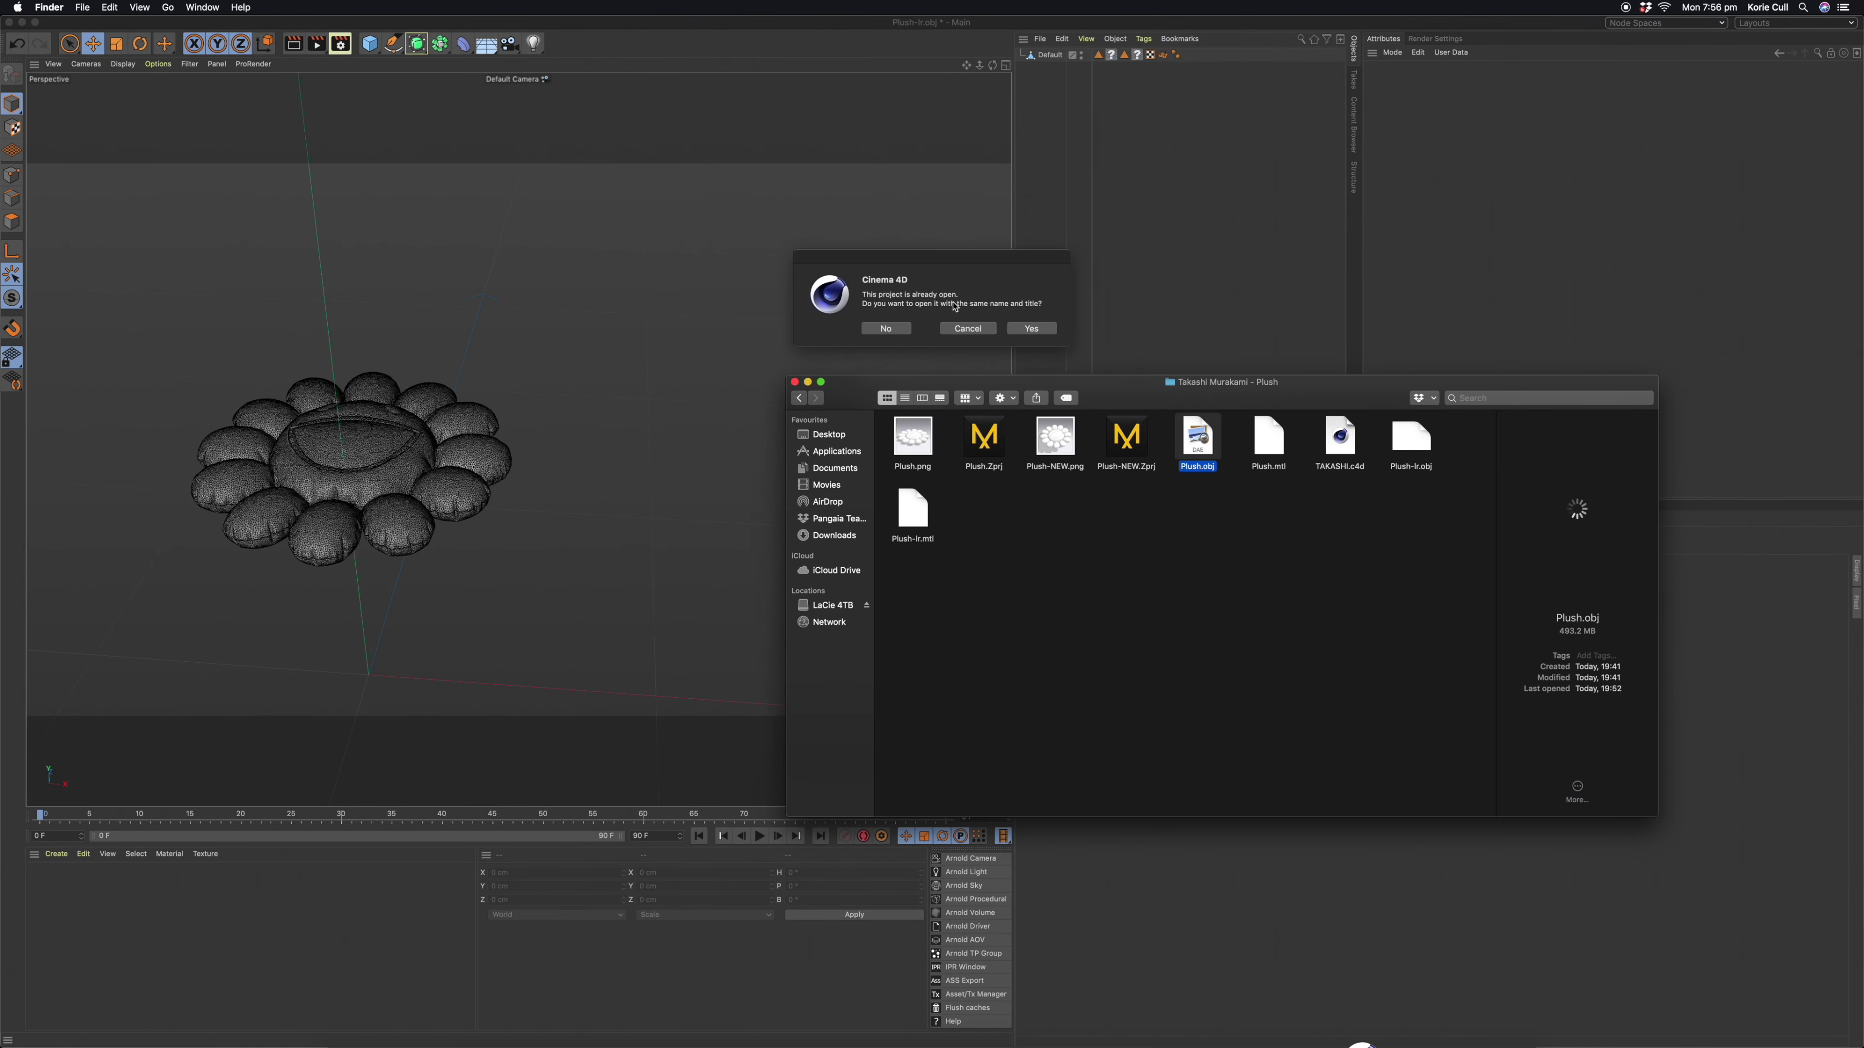
click(1031, 328)
Step: Confirm the OBJ import settings and switch to the Plush.obj project
click(772, 468)
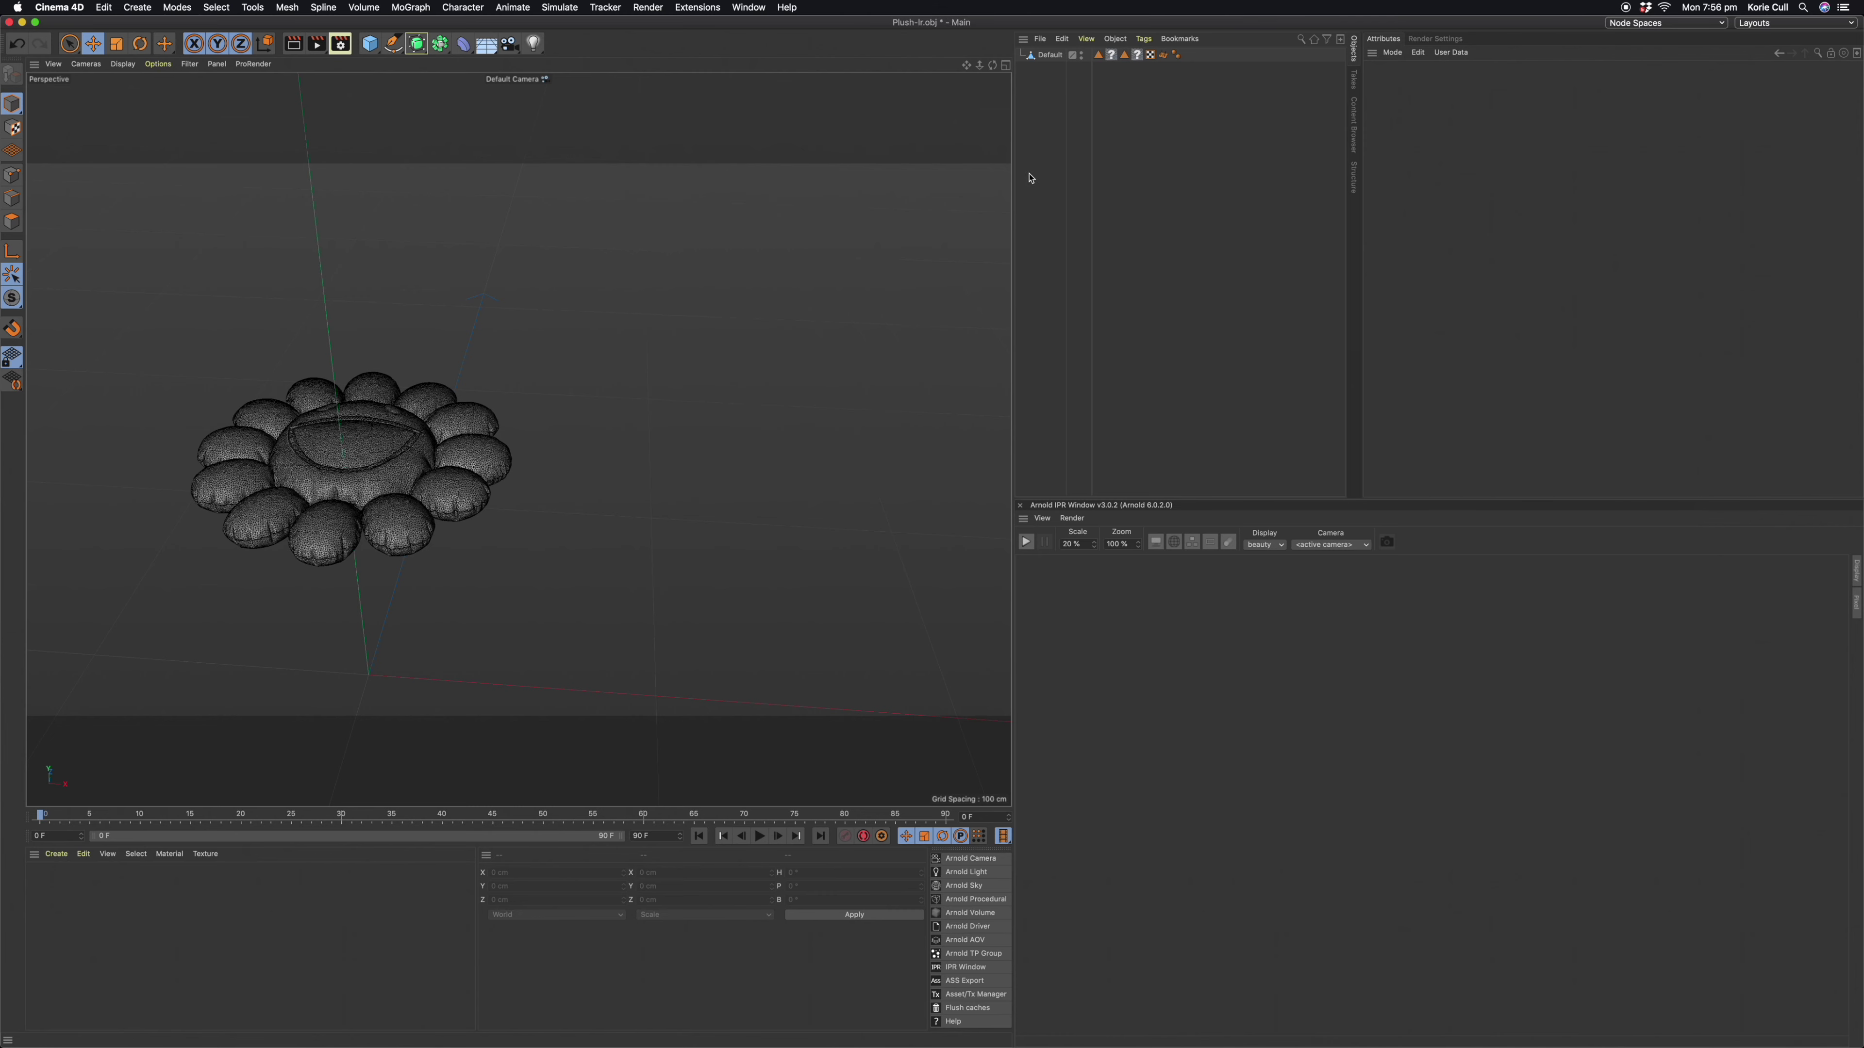
click(103, 7)
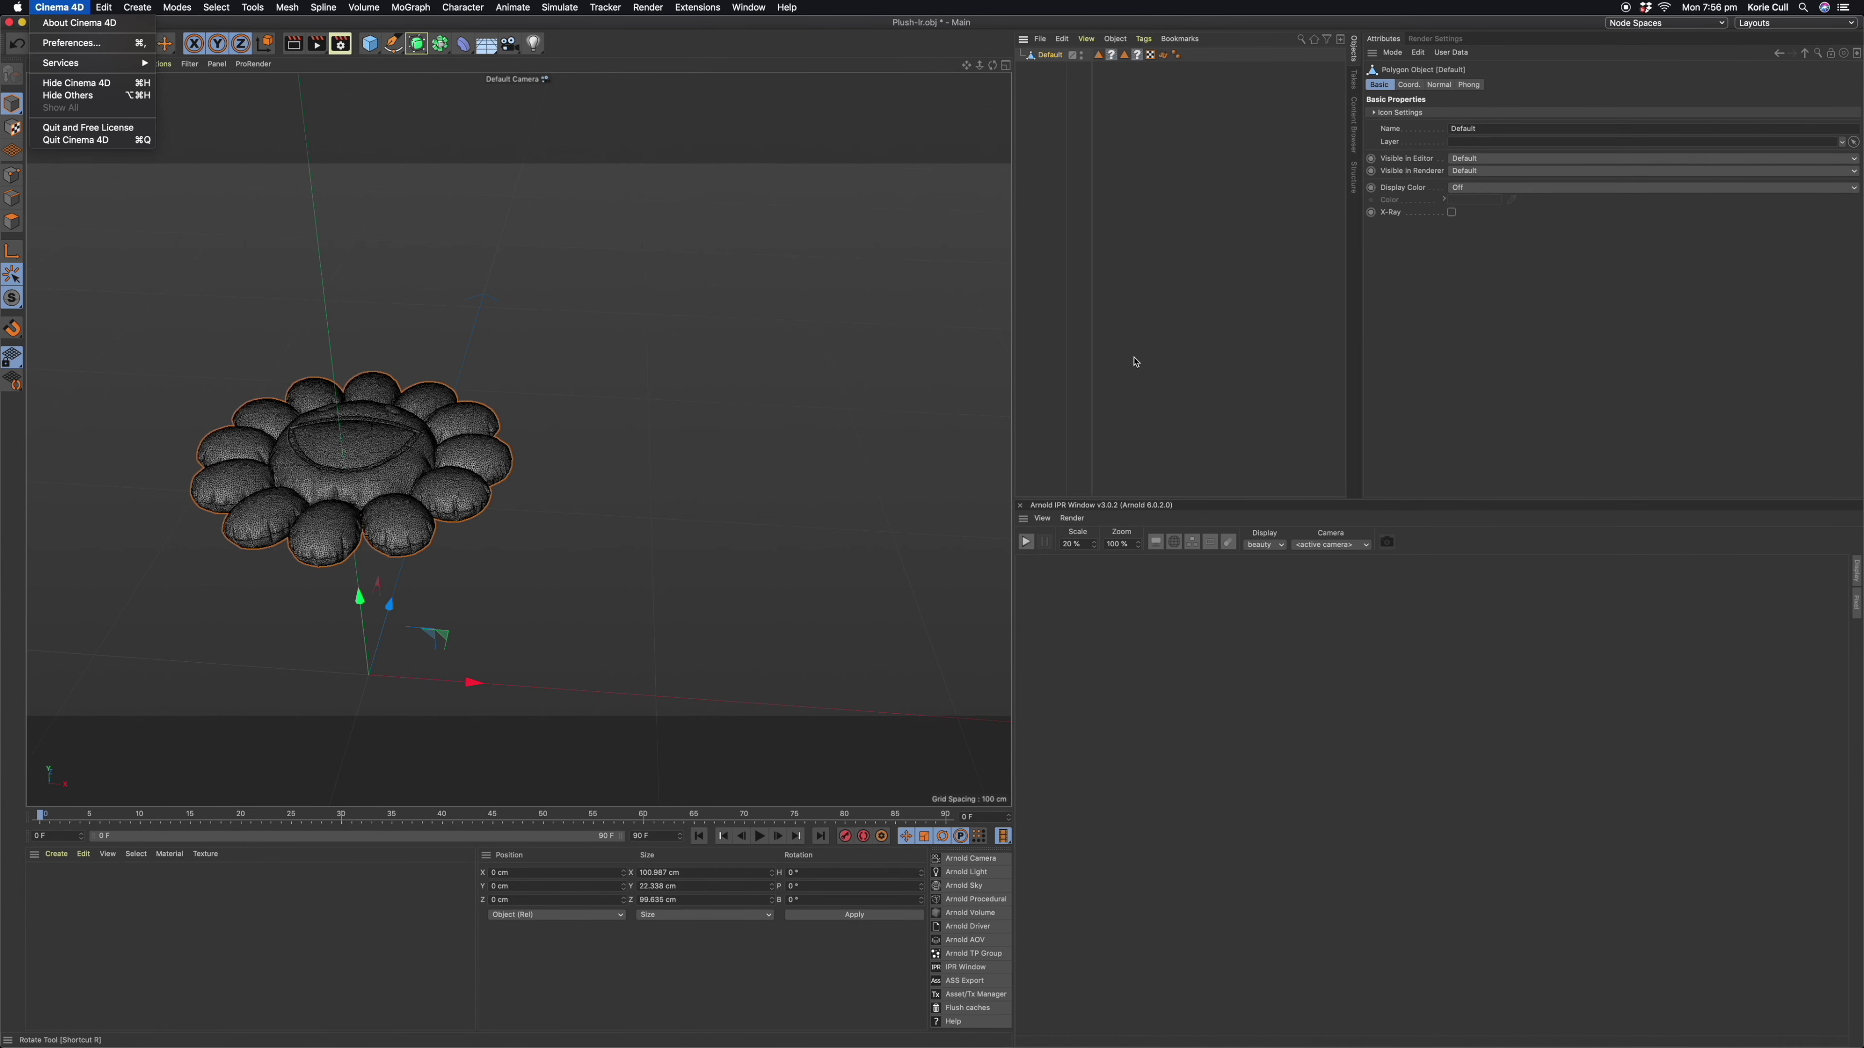
click(94, 43)
click(748, 8)
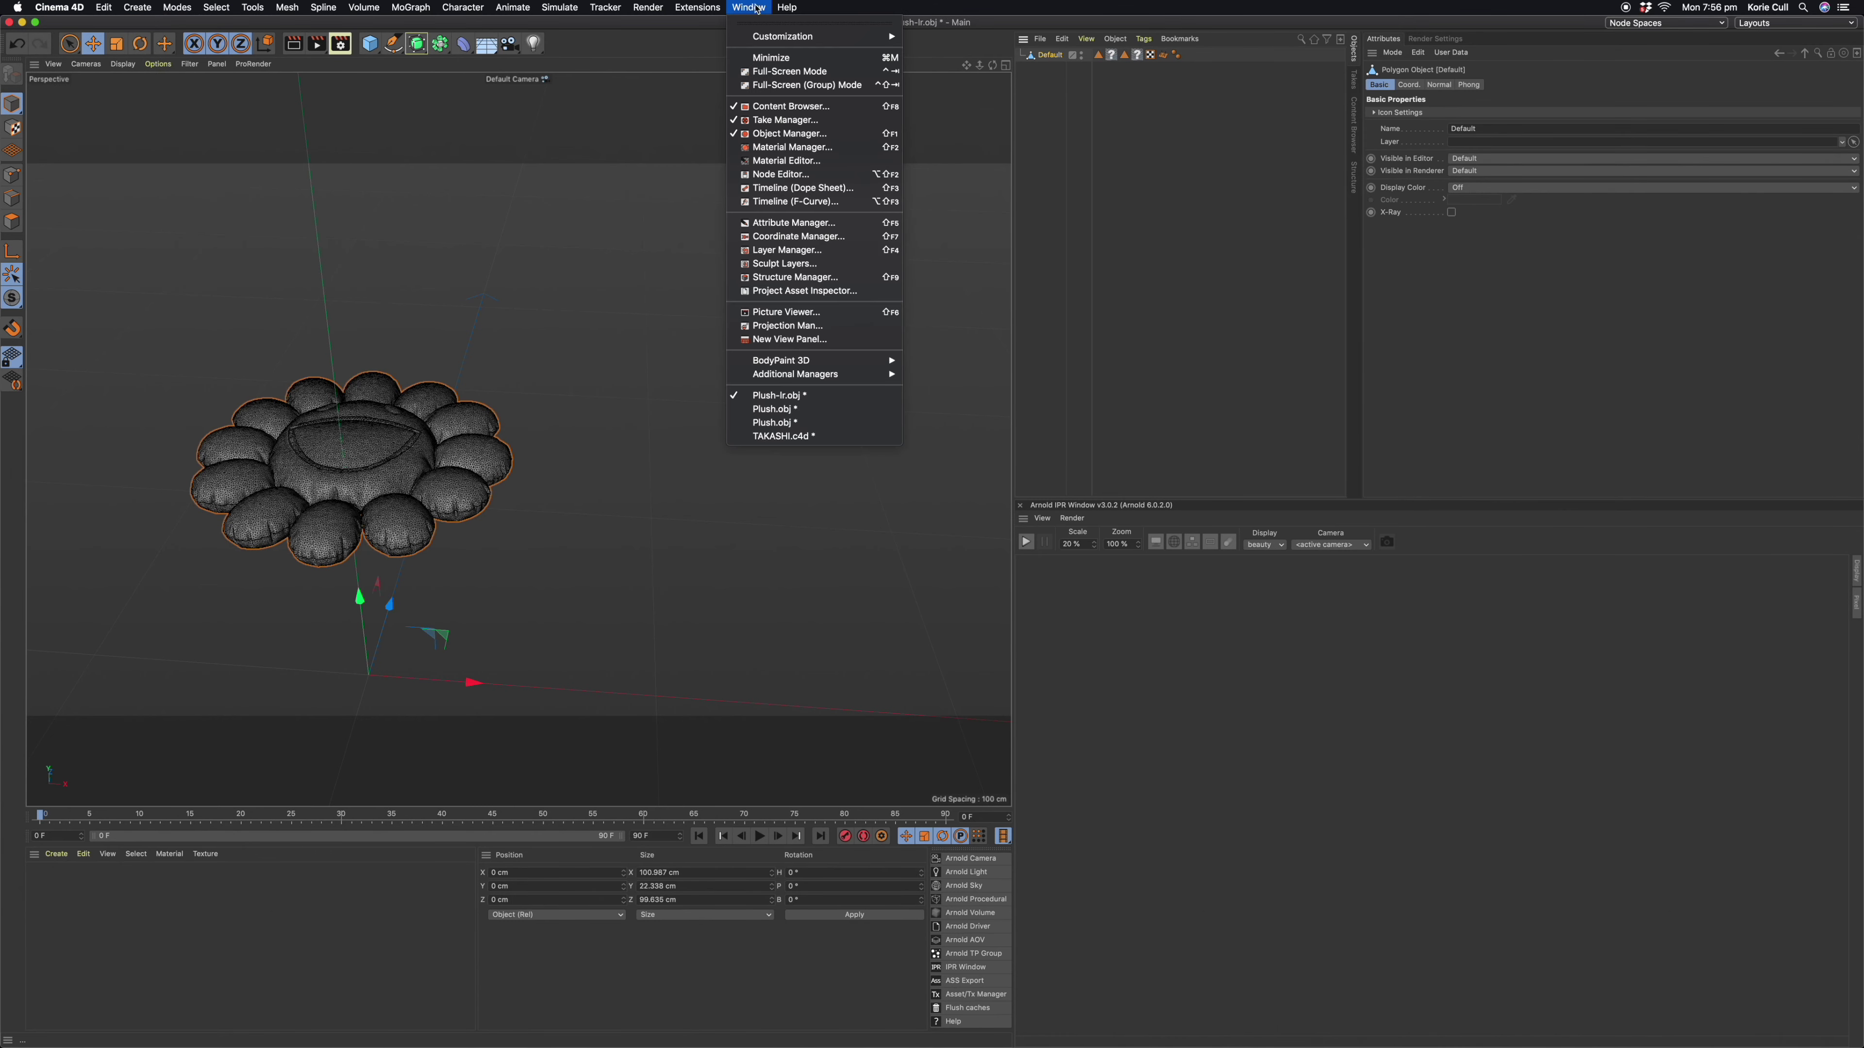
click(1040, 61)
click(696, 7)
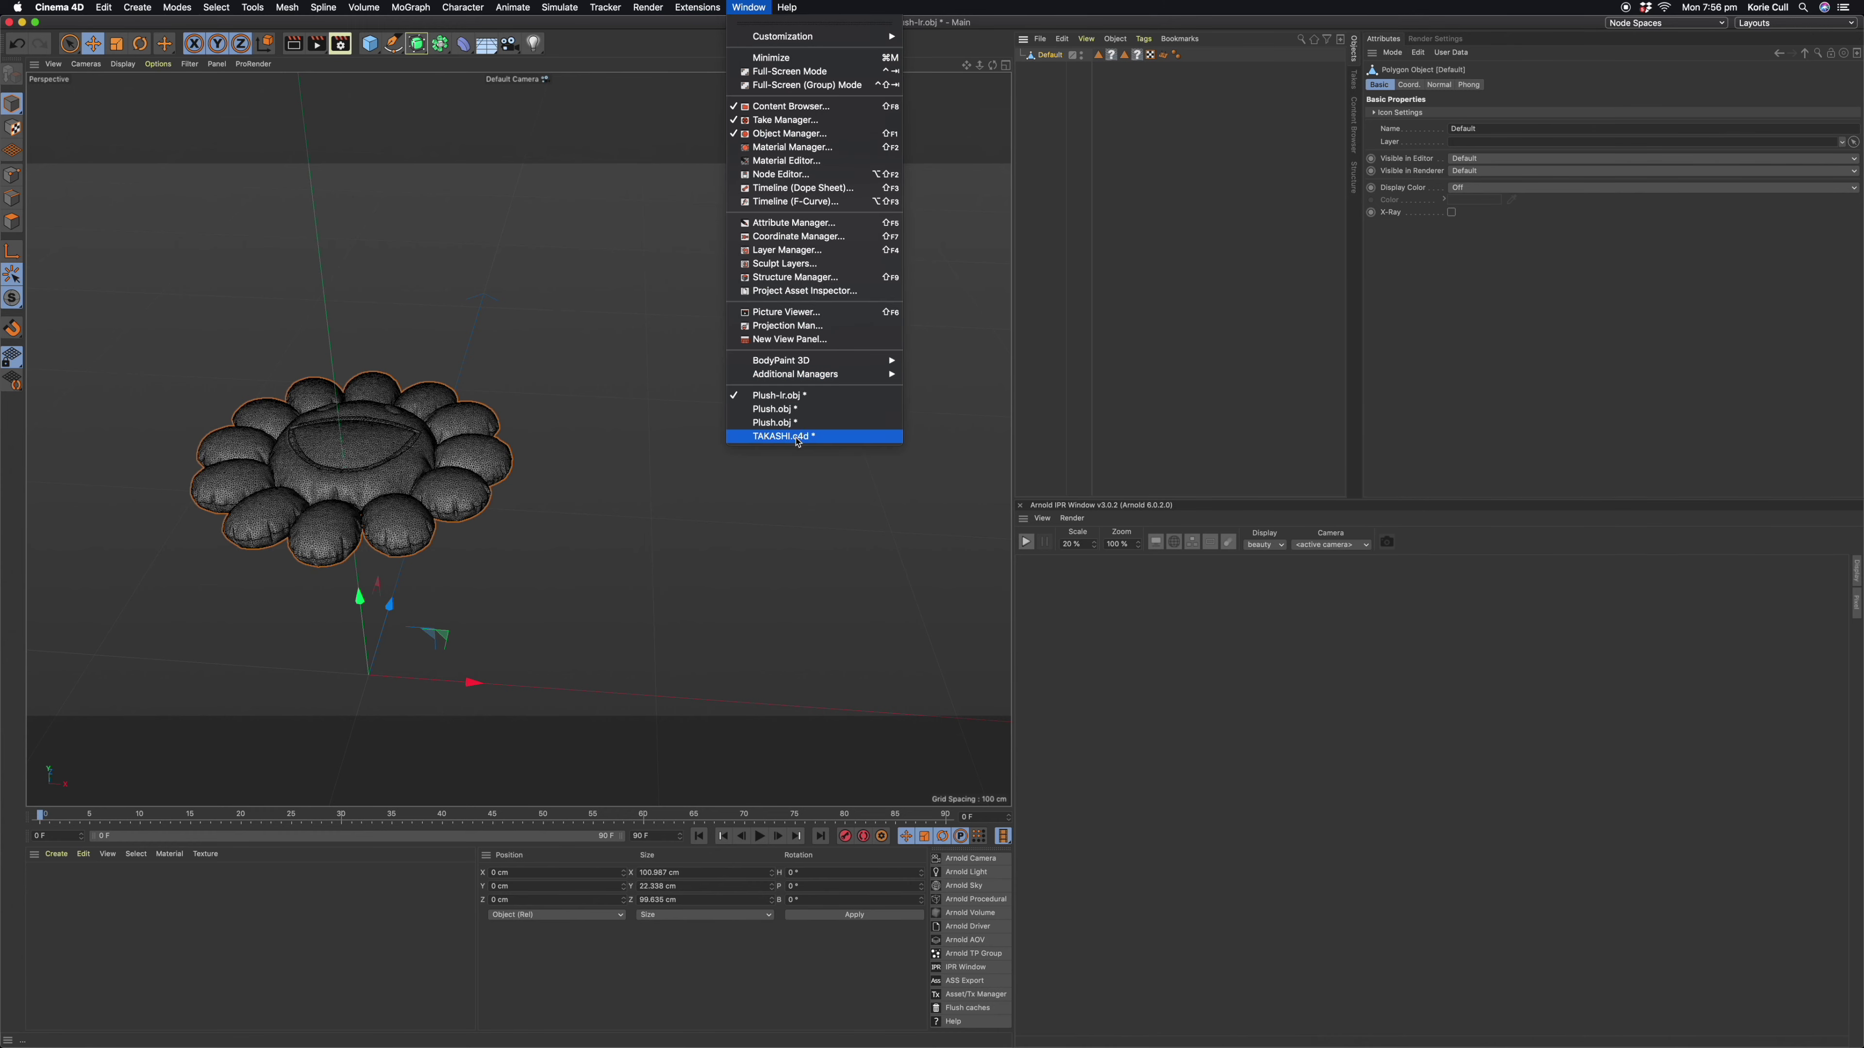
key(Return)
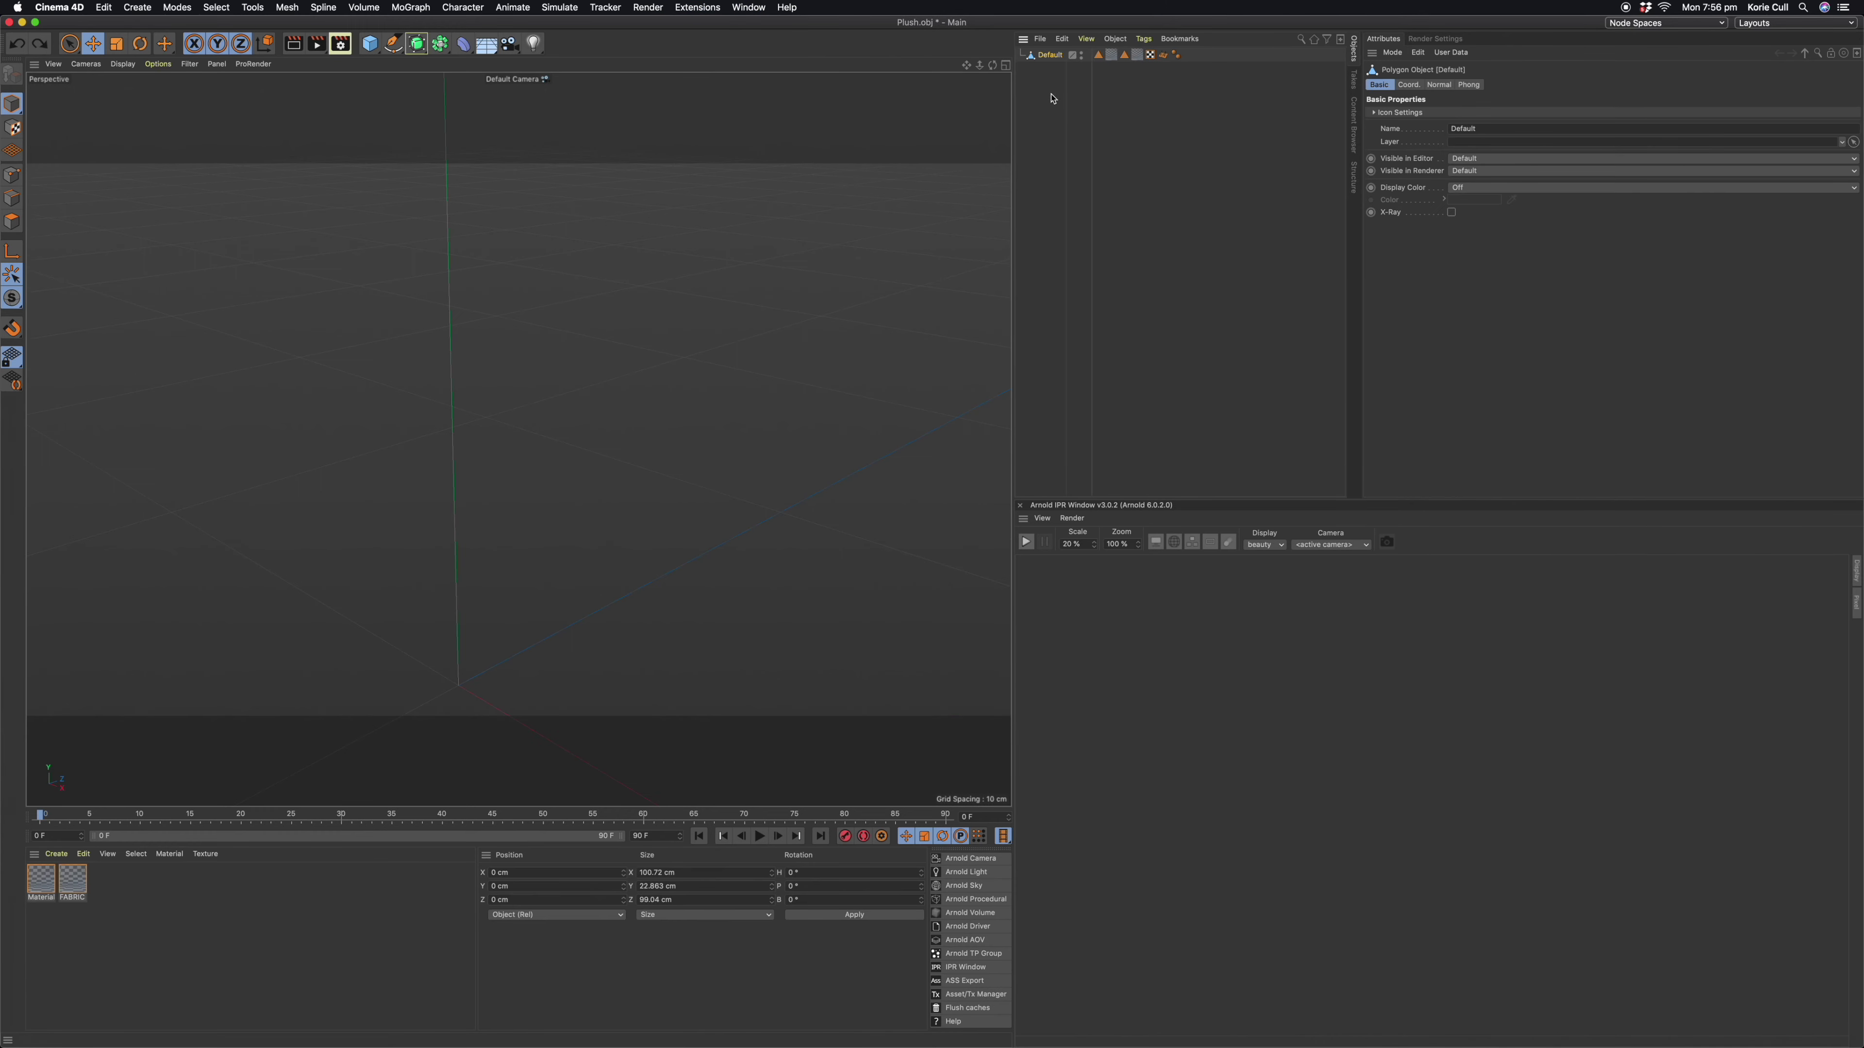
Step: Close the Plush.obj project without saving changes
click(1049, 61)
click(749, 8)
click(778, 409)
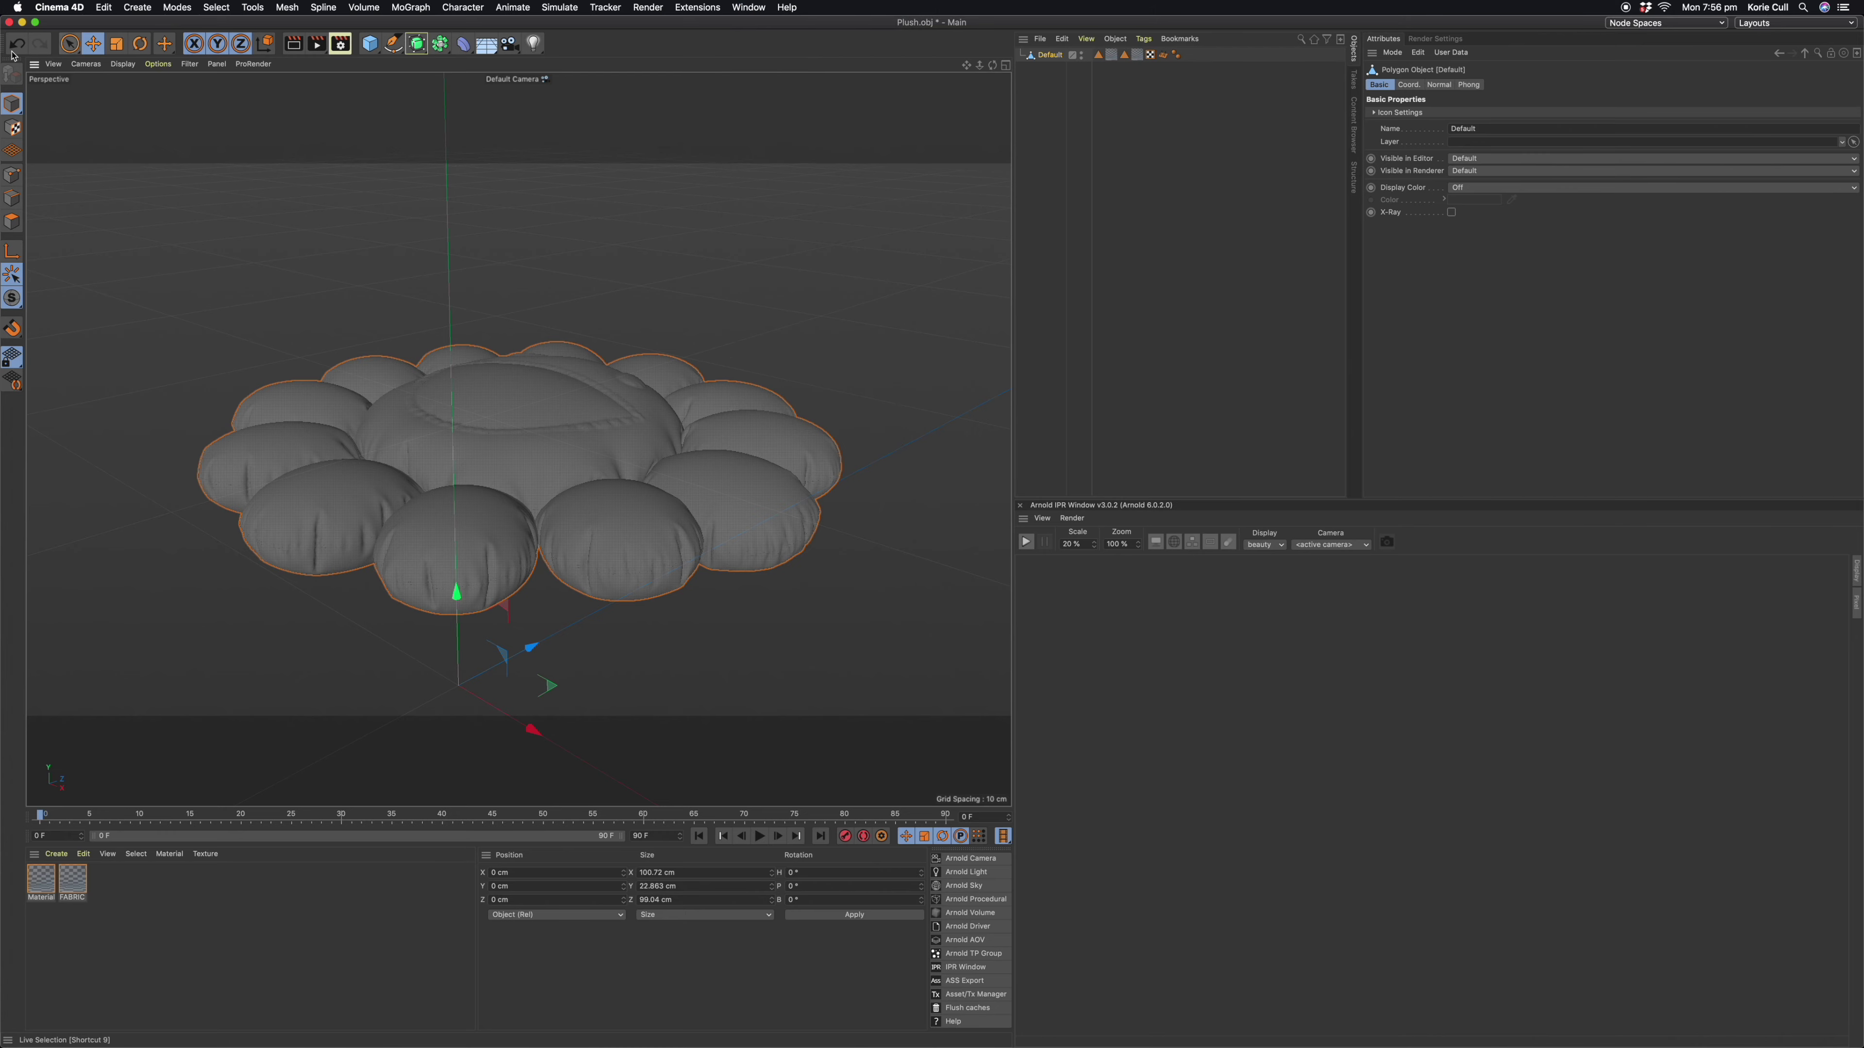
key(super+w)
click(881, 333)
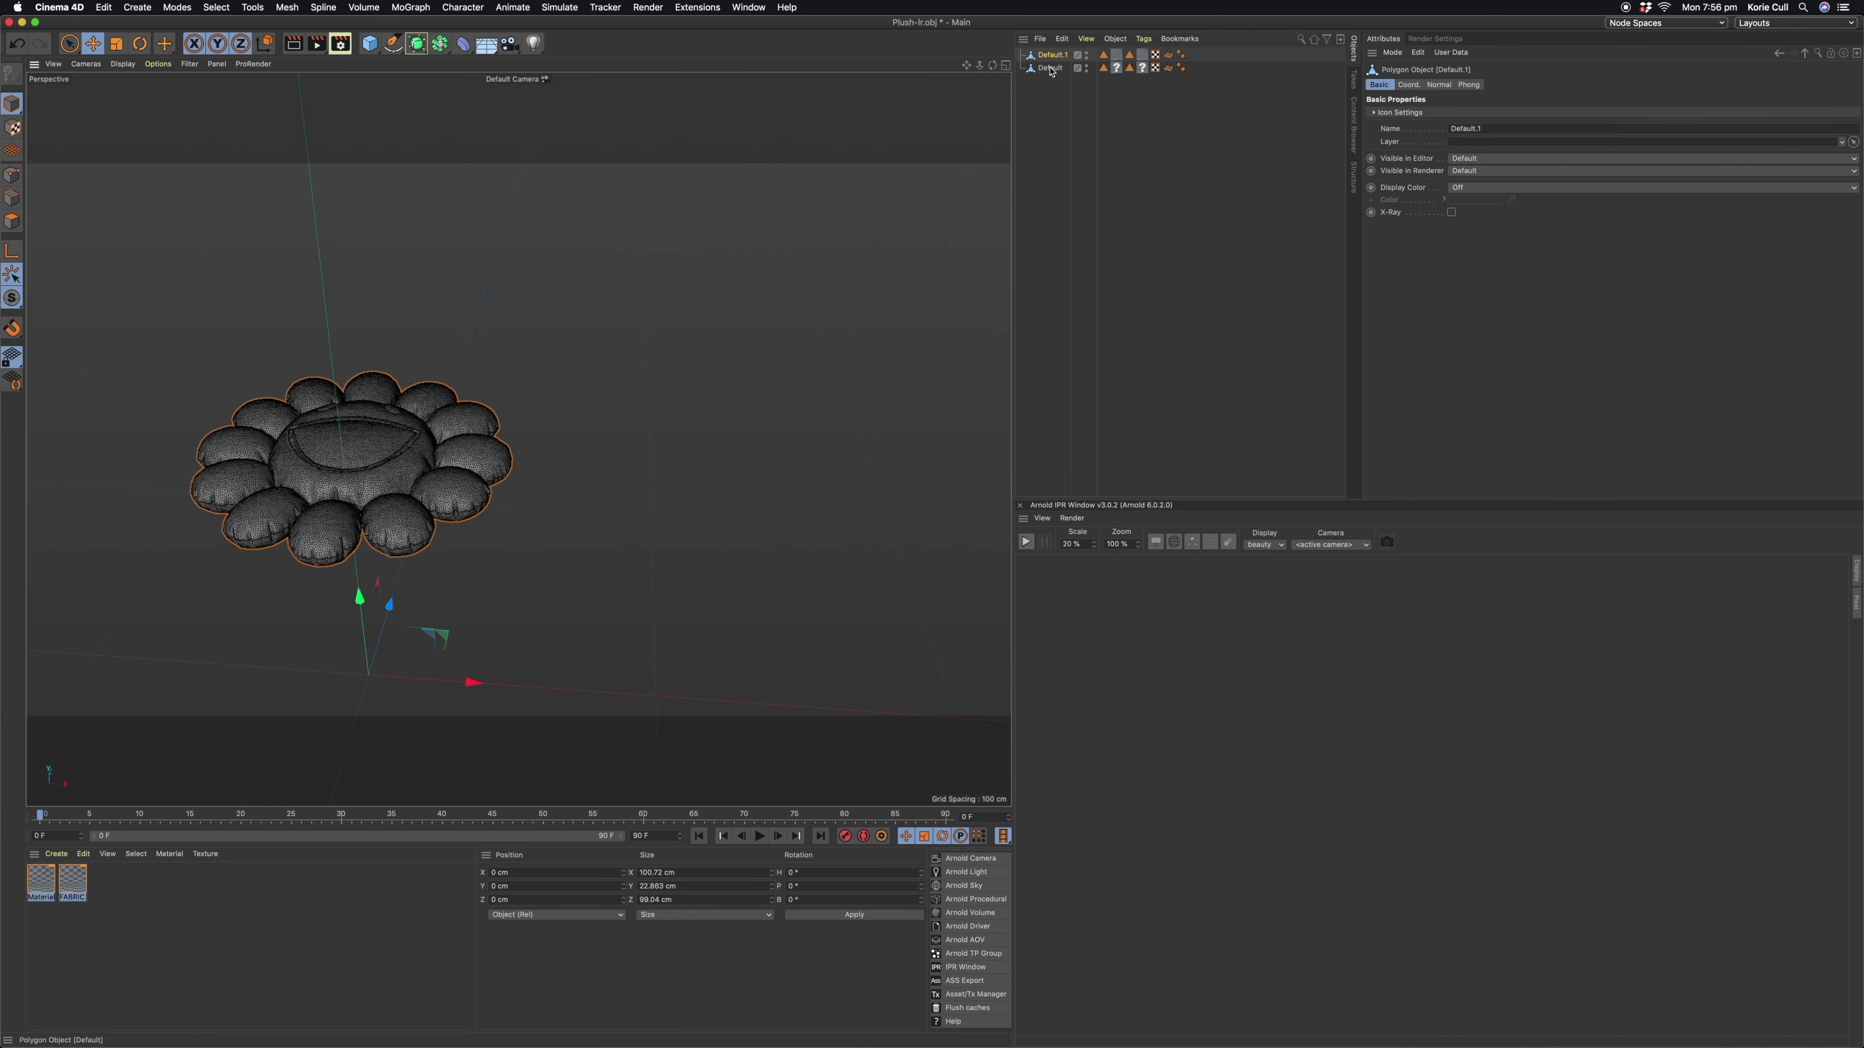
Step: Move the dark plush along X, then undo the move
drag(470, 681, 740, 706)
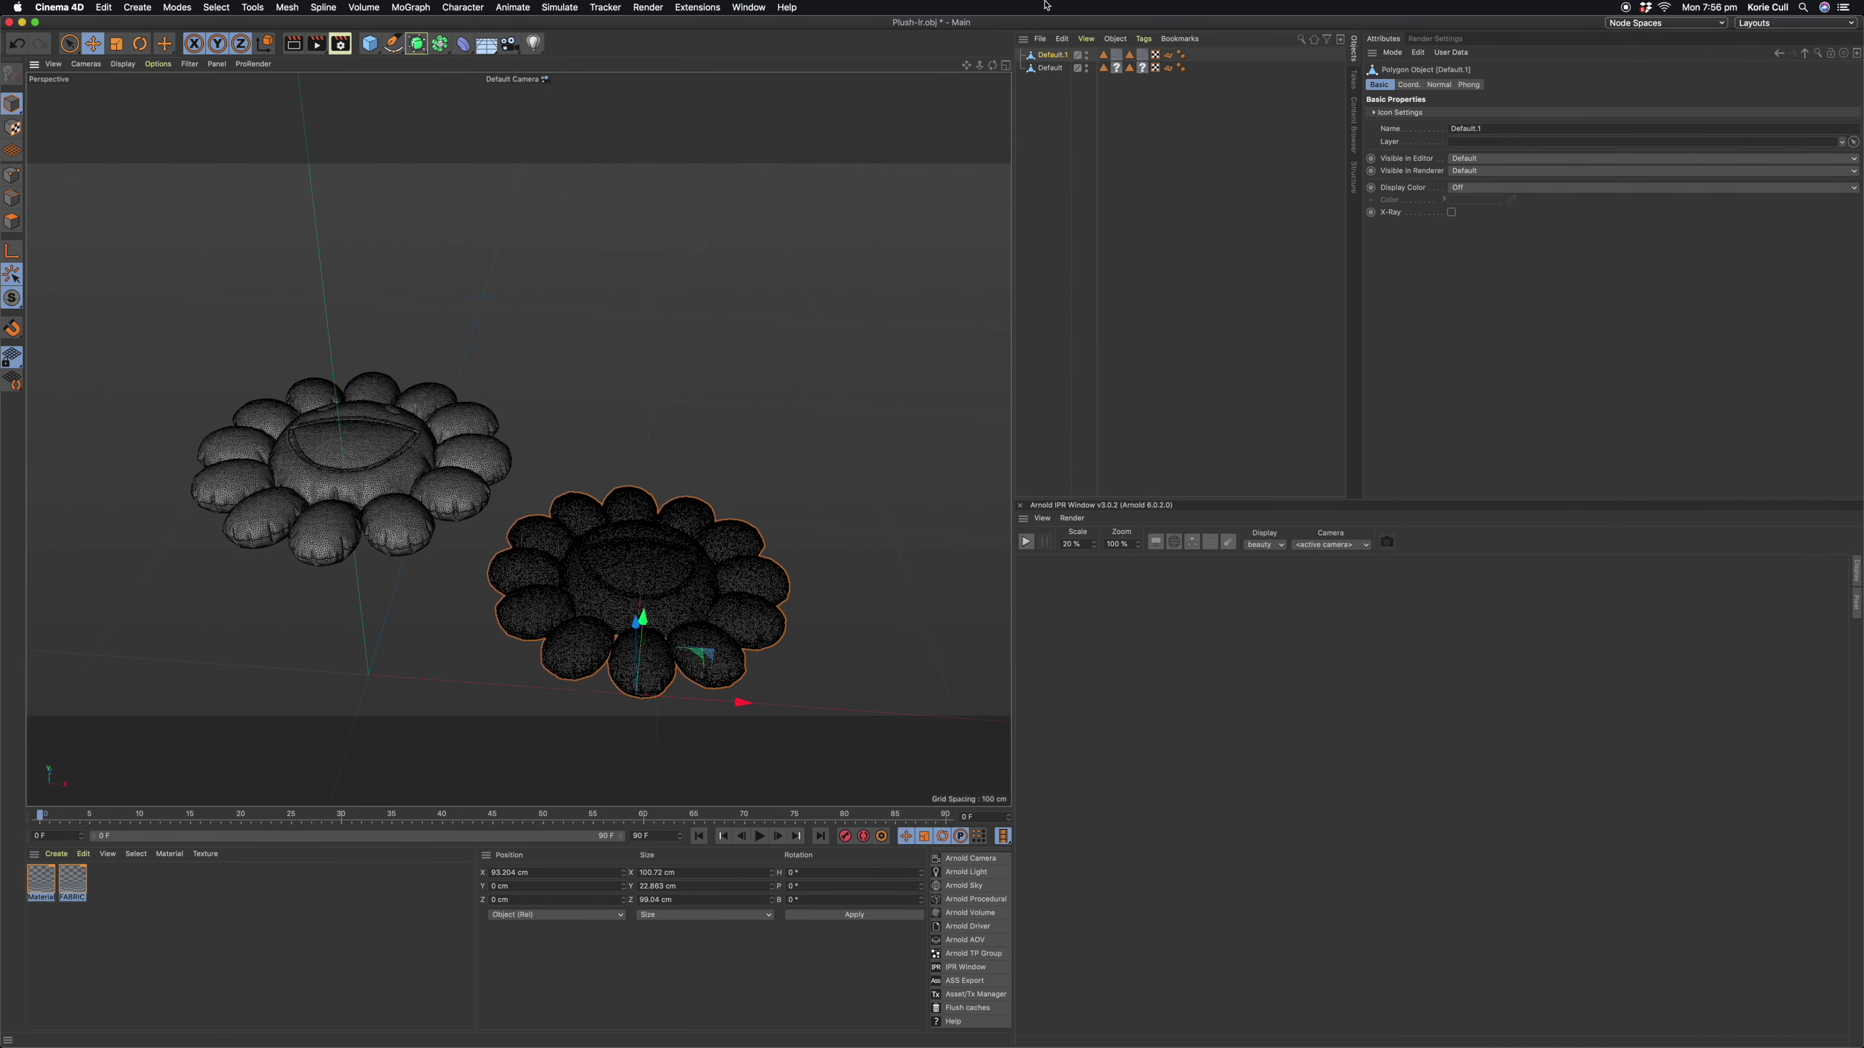
click(235, 543)
click(696, 8)
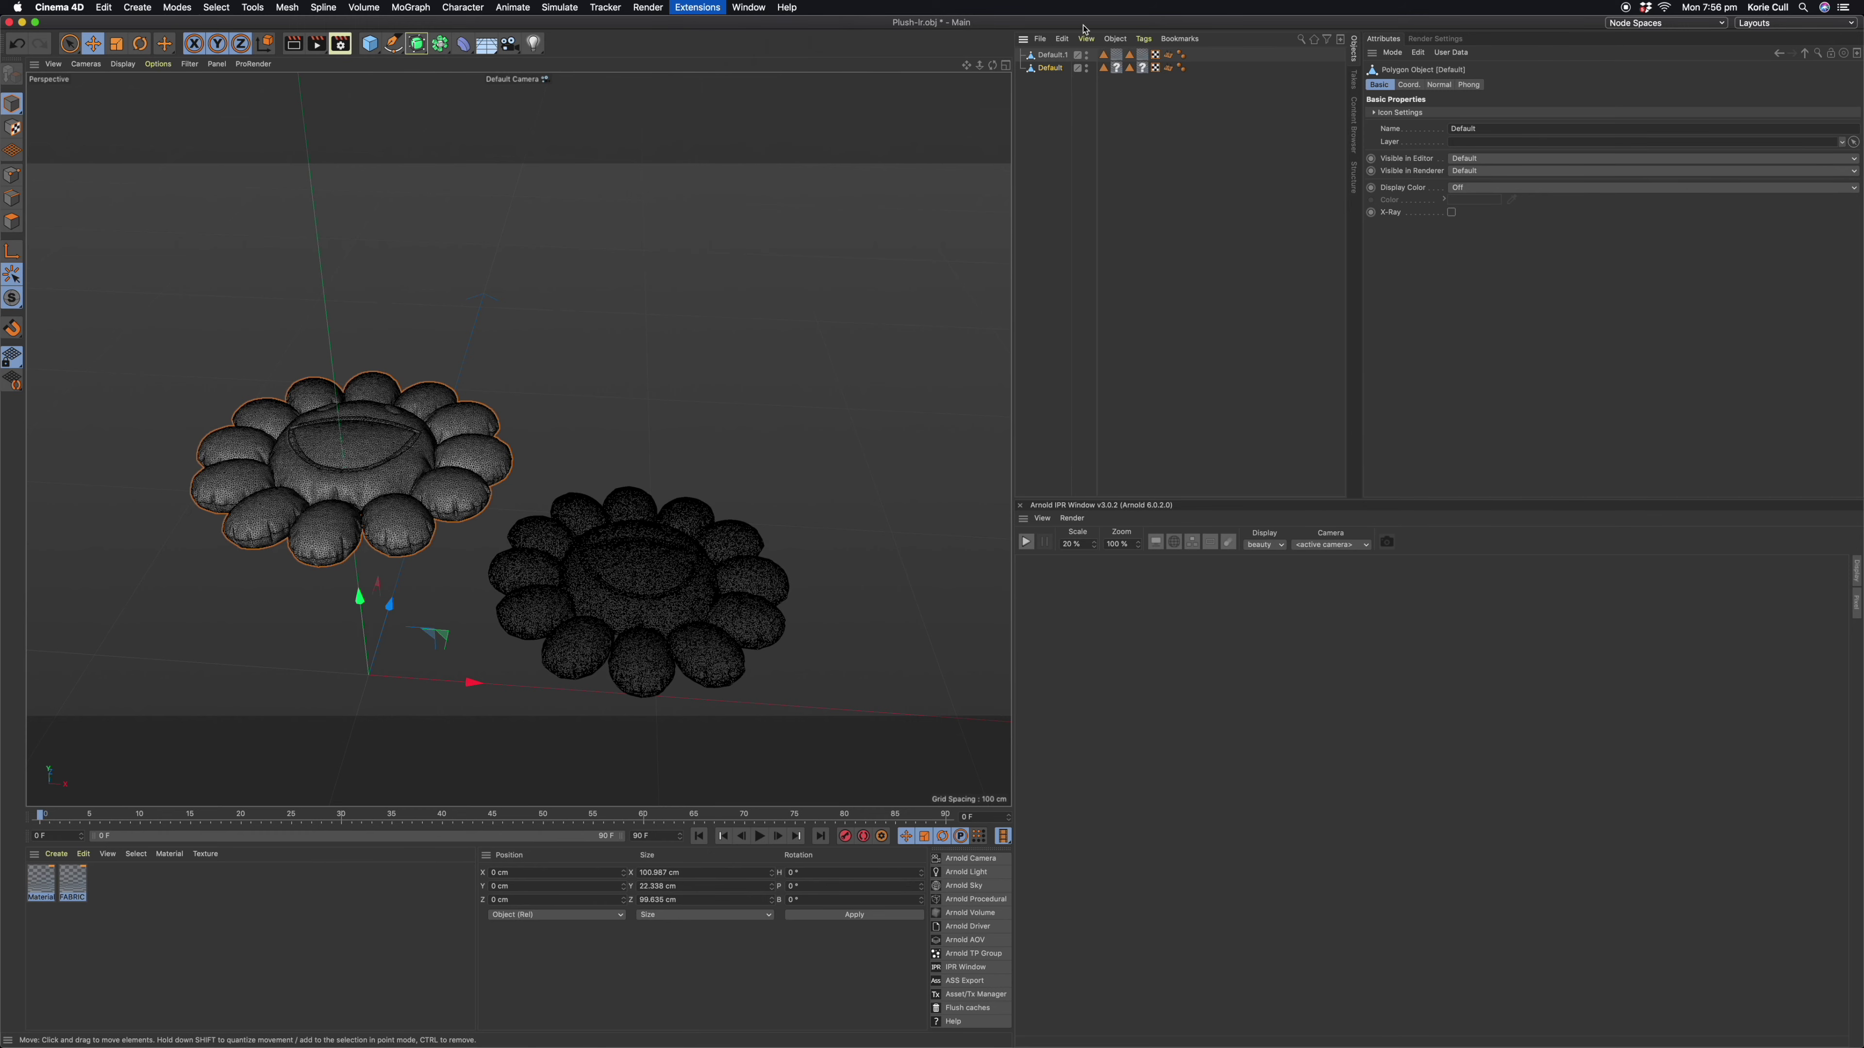
key(super+z)
click(648, 8)
key(Escape)
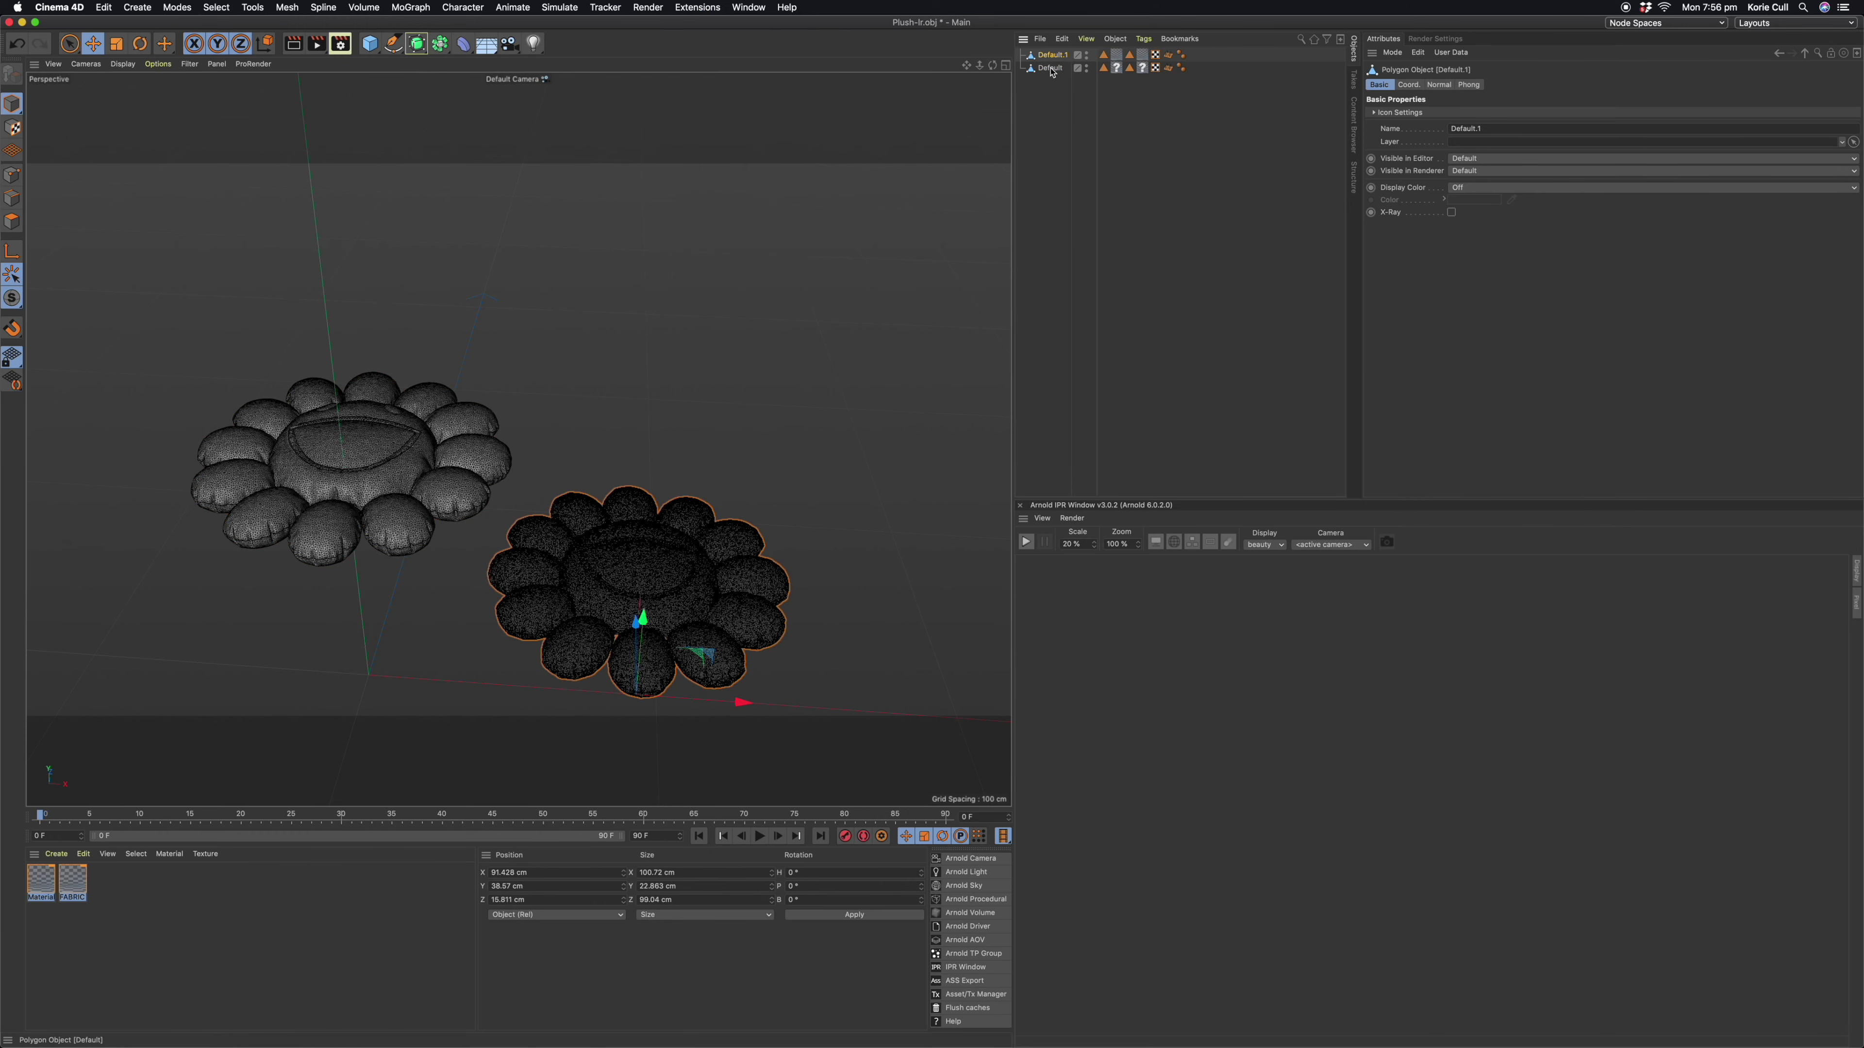
Step: Place the lighter Default plush on the ground with Y 0 and Z 0
click(342, 371)
drag(342, 367, 359, 506)
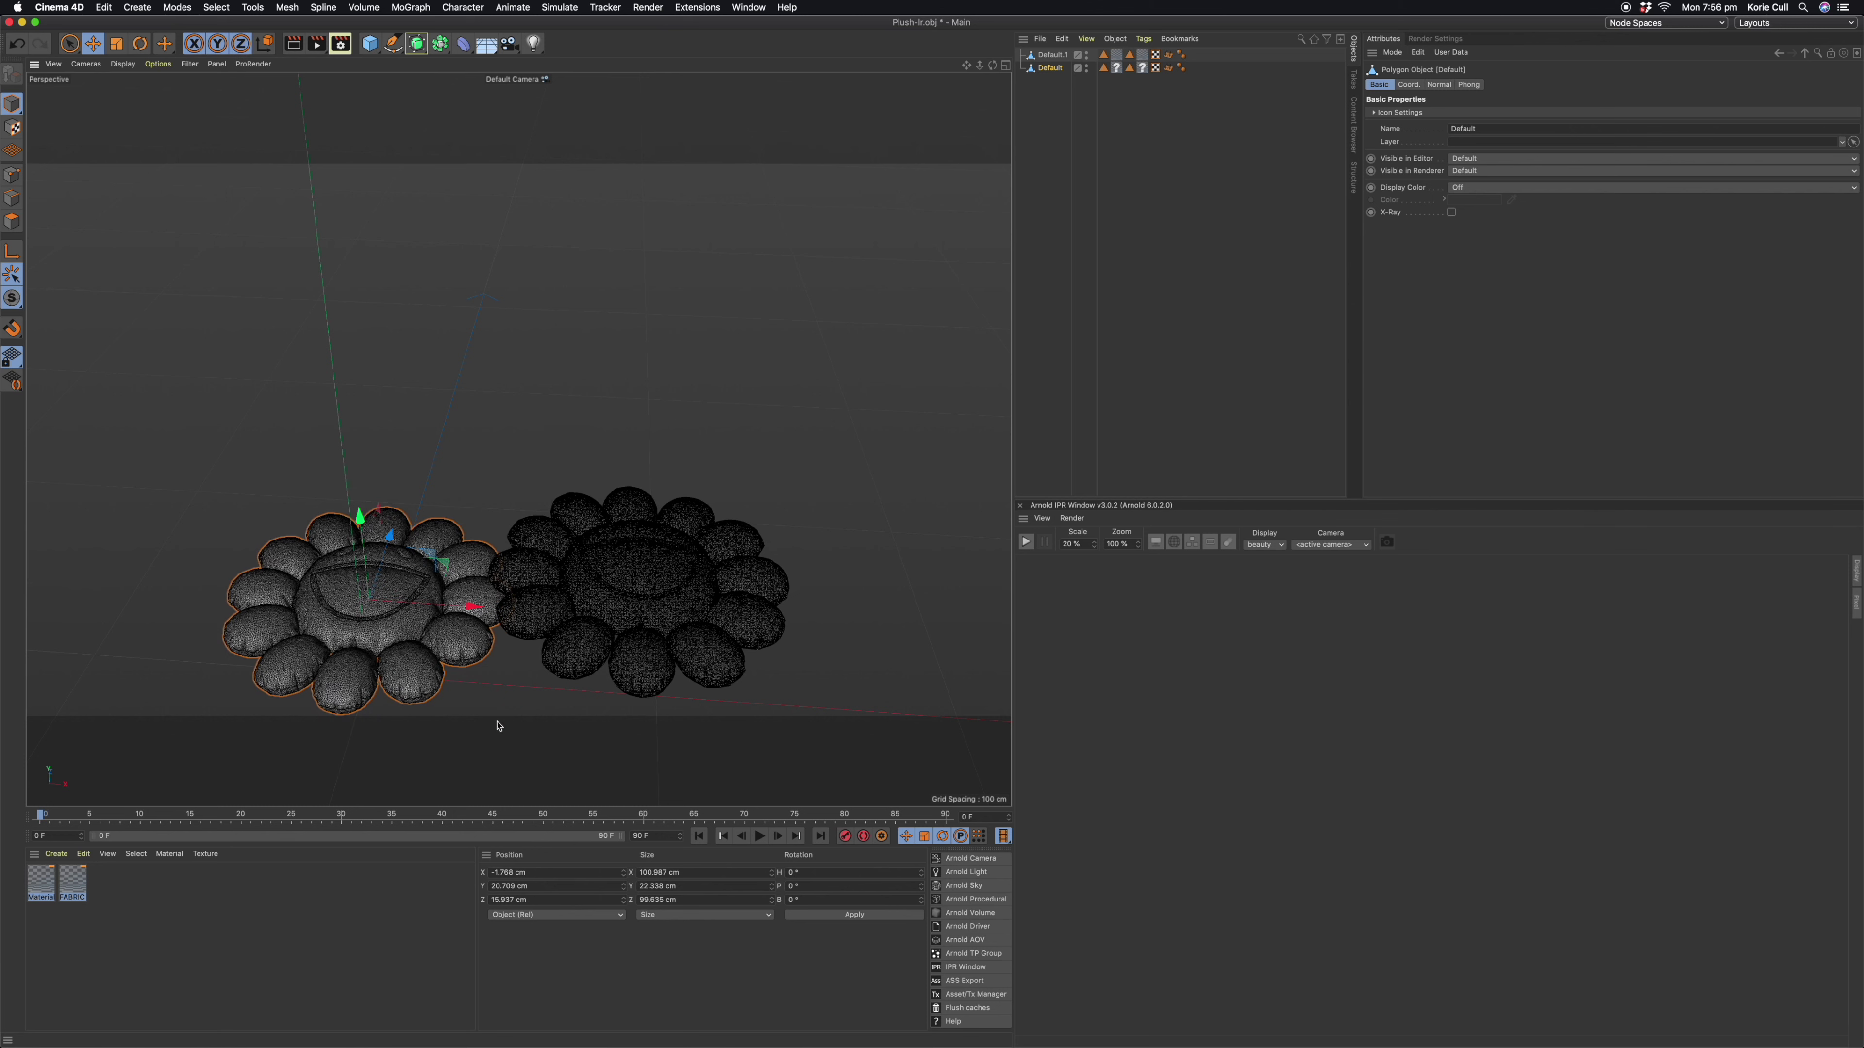
text(0)
key(Tab)
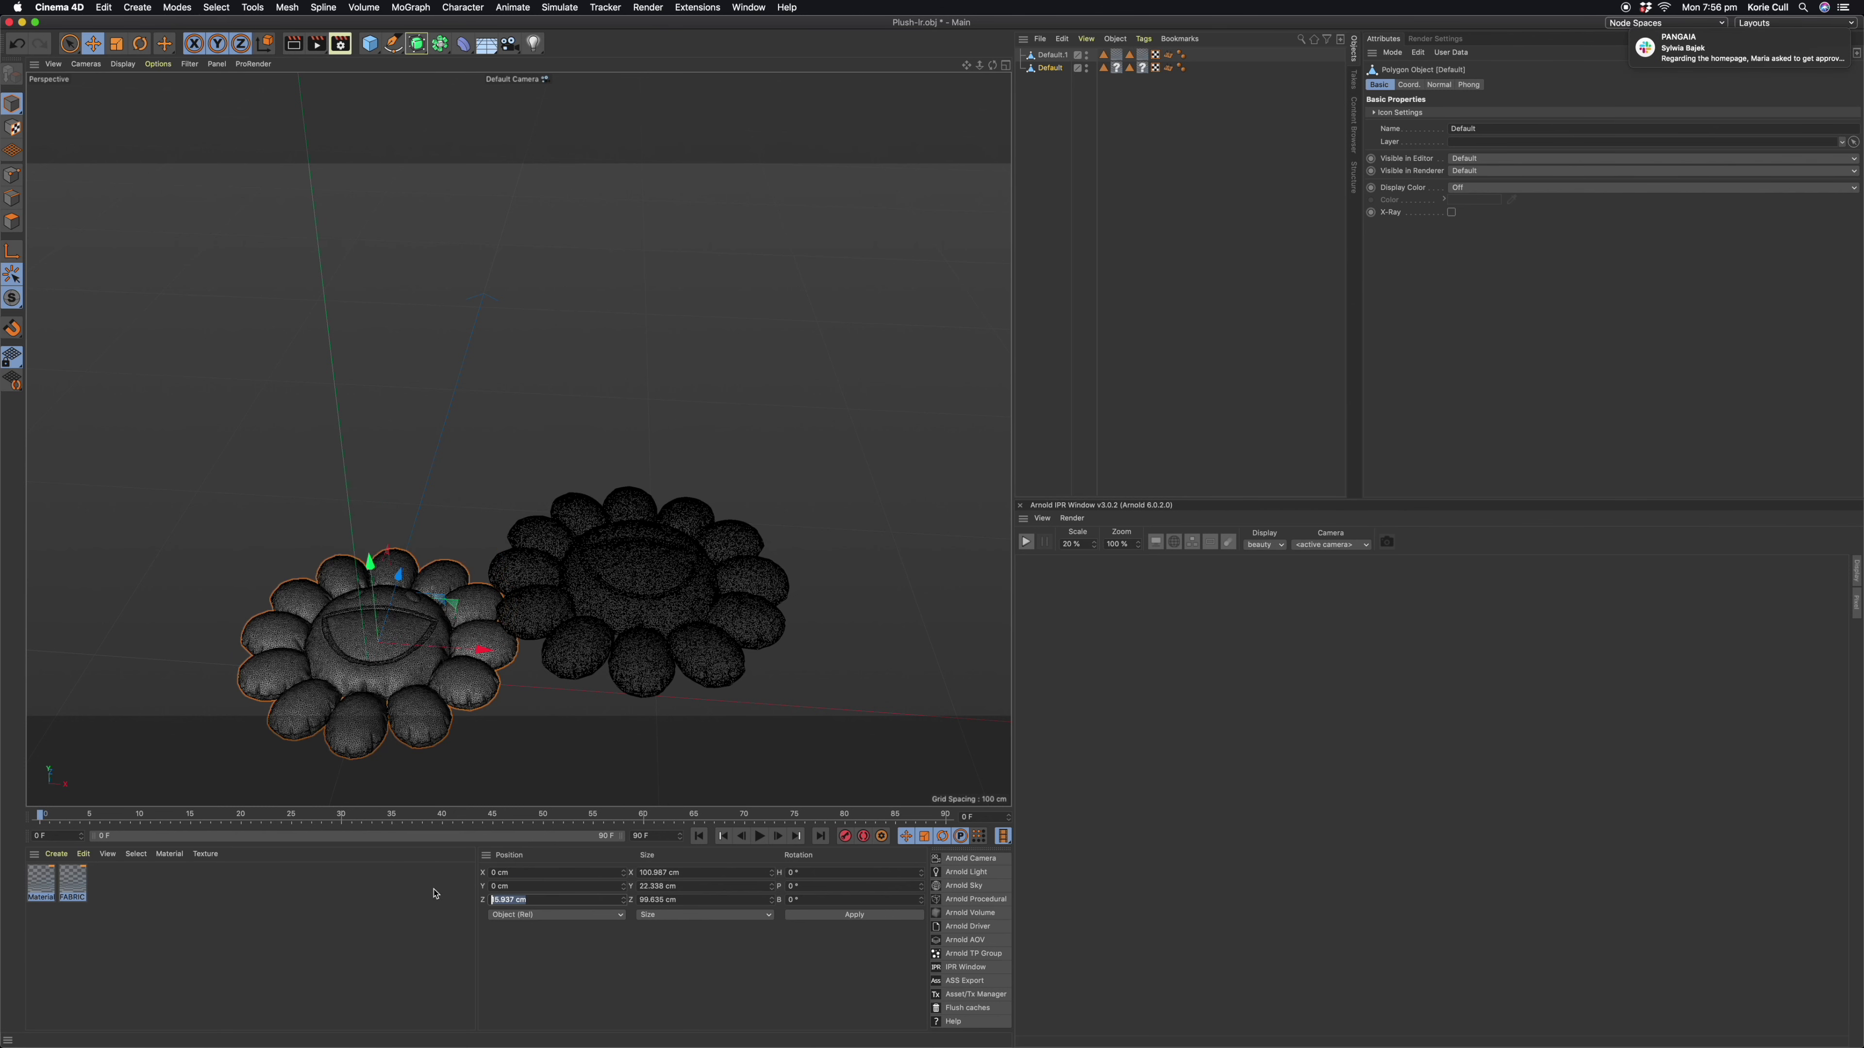
text(0)
key(Return)
Step: Clear Default.1's X size by mistake, then undo the flattening
click(1067, 57)
click(664, 873)
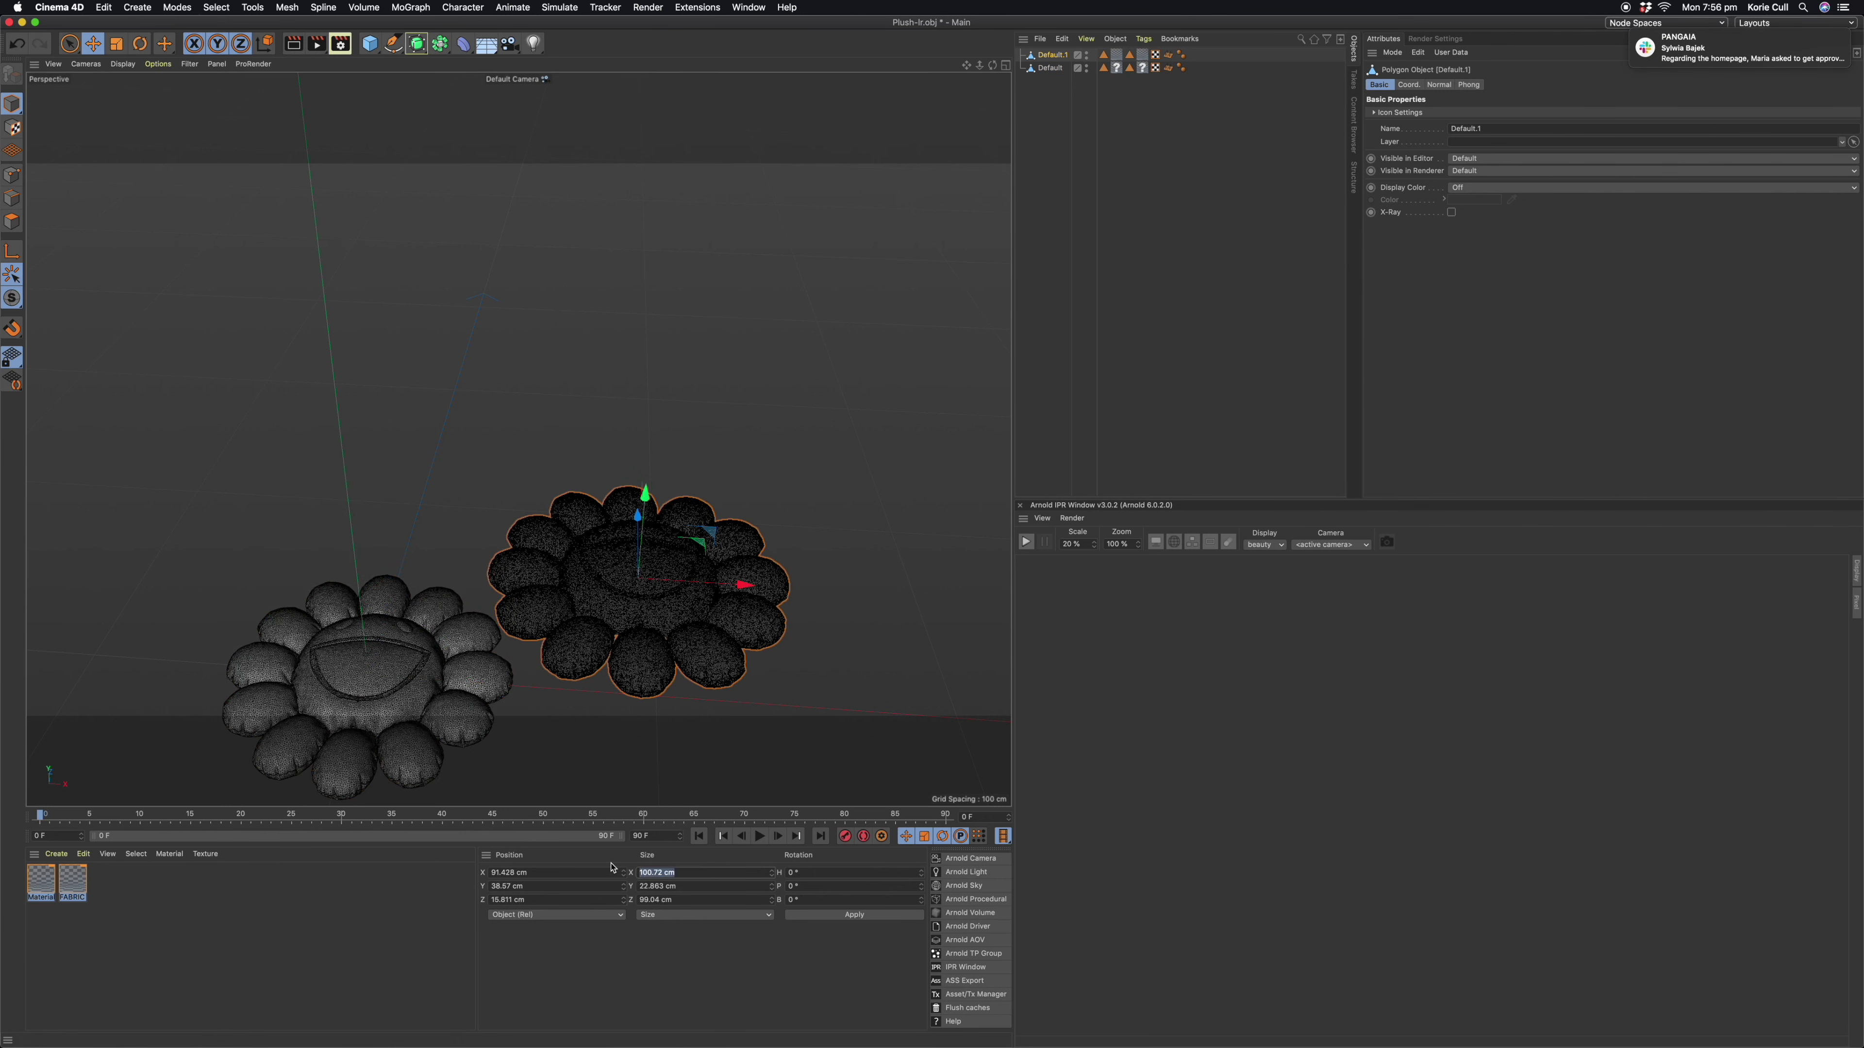
key(BackSpace)
key(Tab)
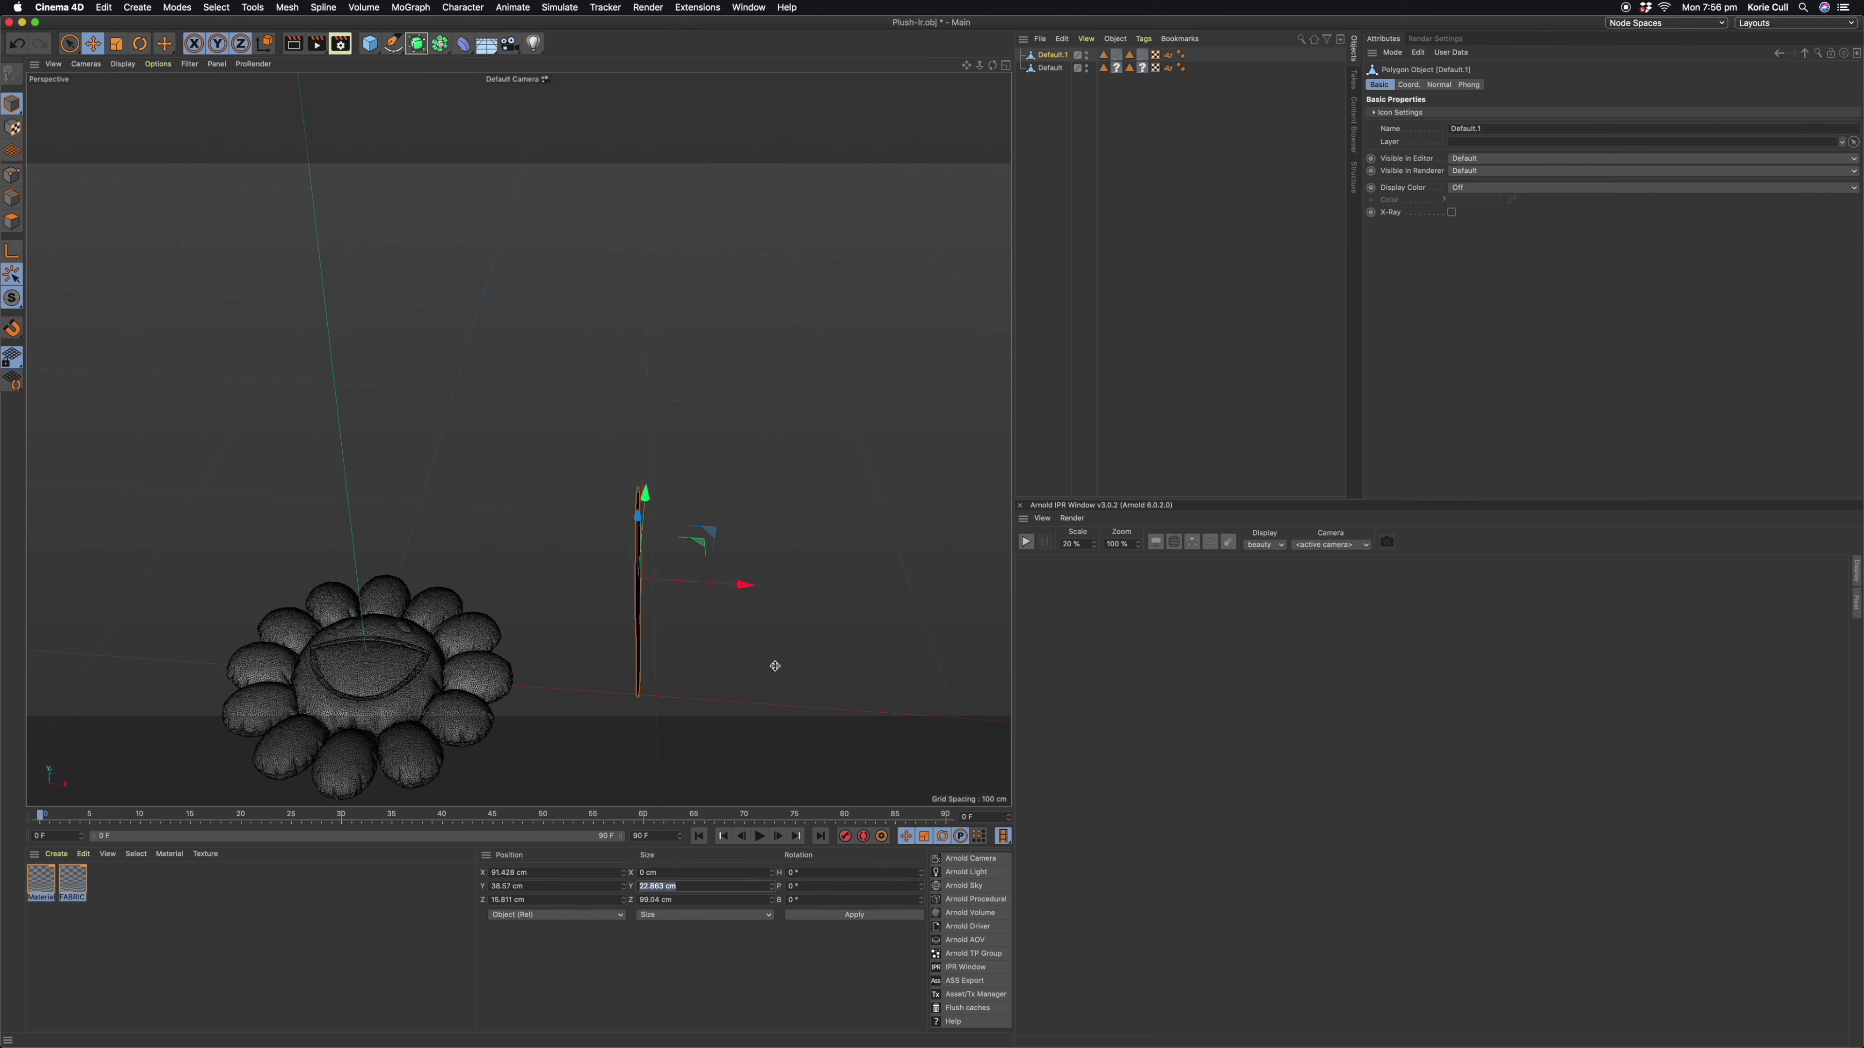
key(ctrl+z)
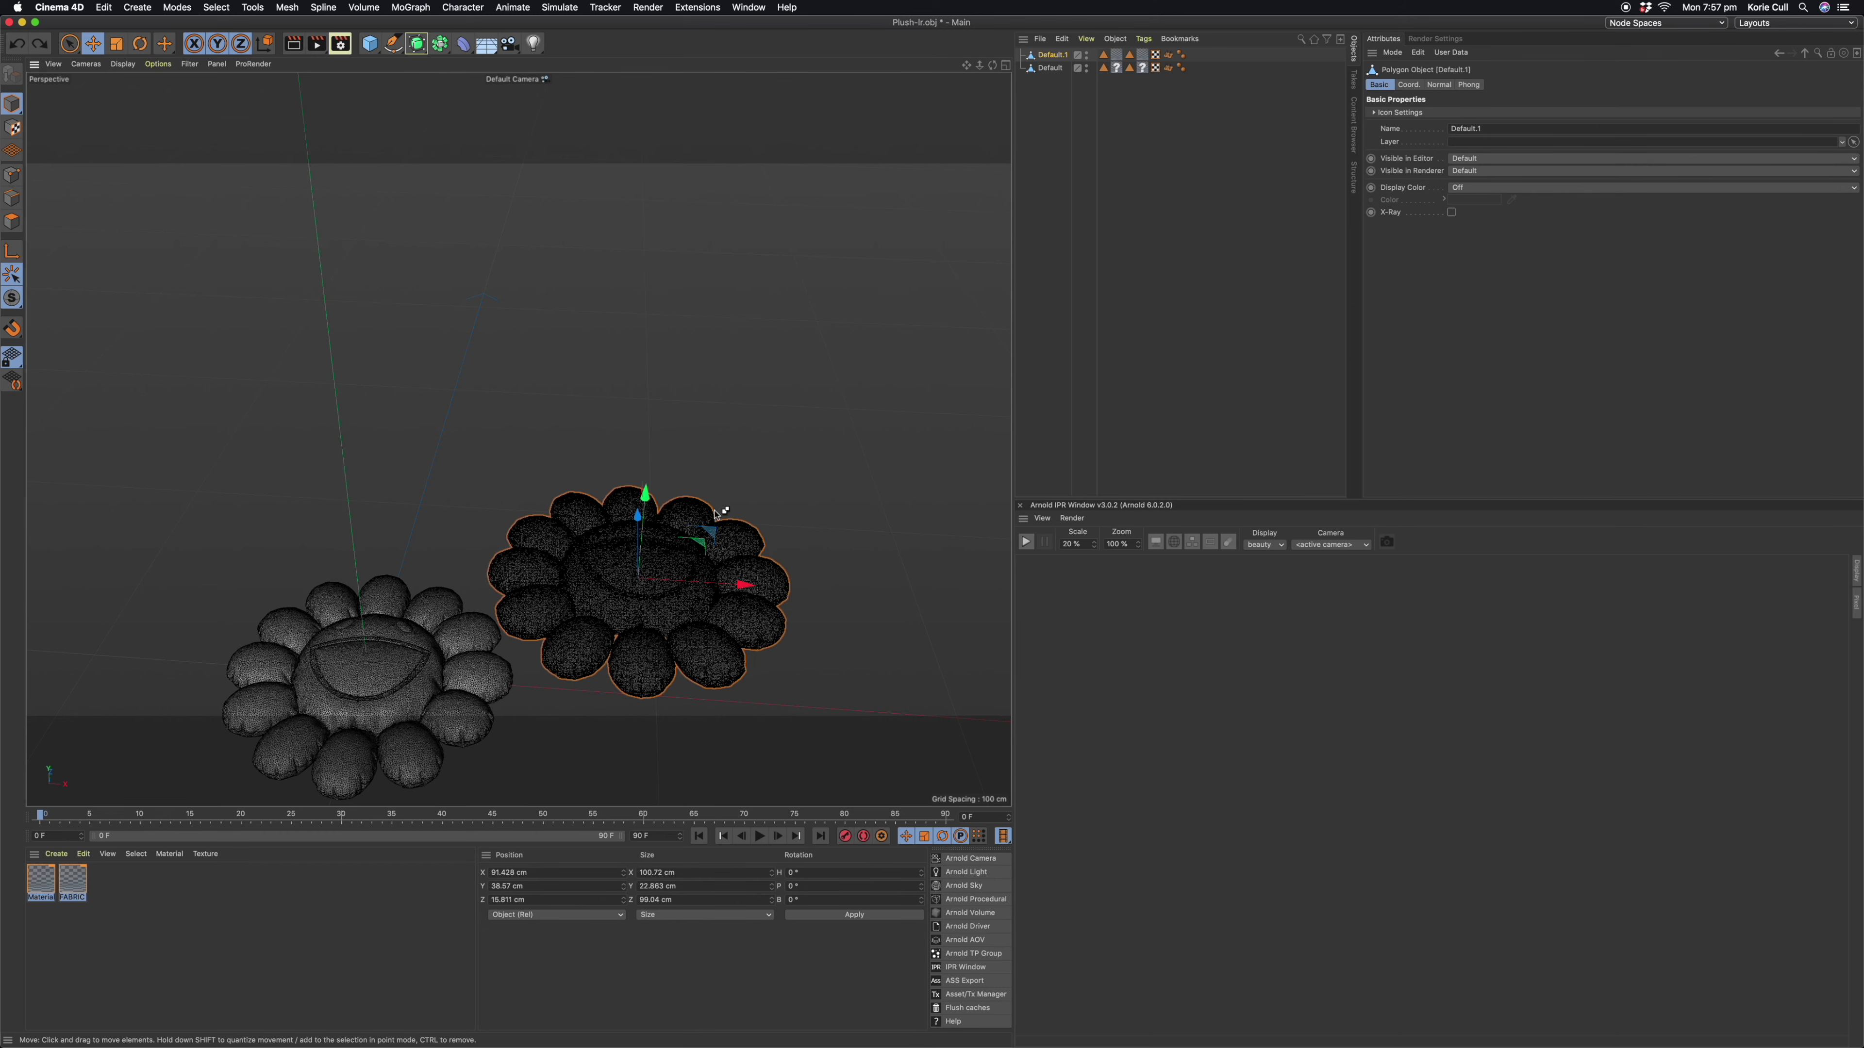
Step: Zero Default.1's position to X 0, Y 0, Z 0
double_click(549, 874)
text(0)
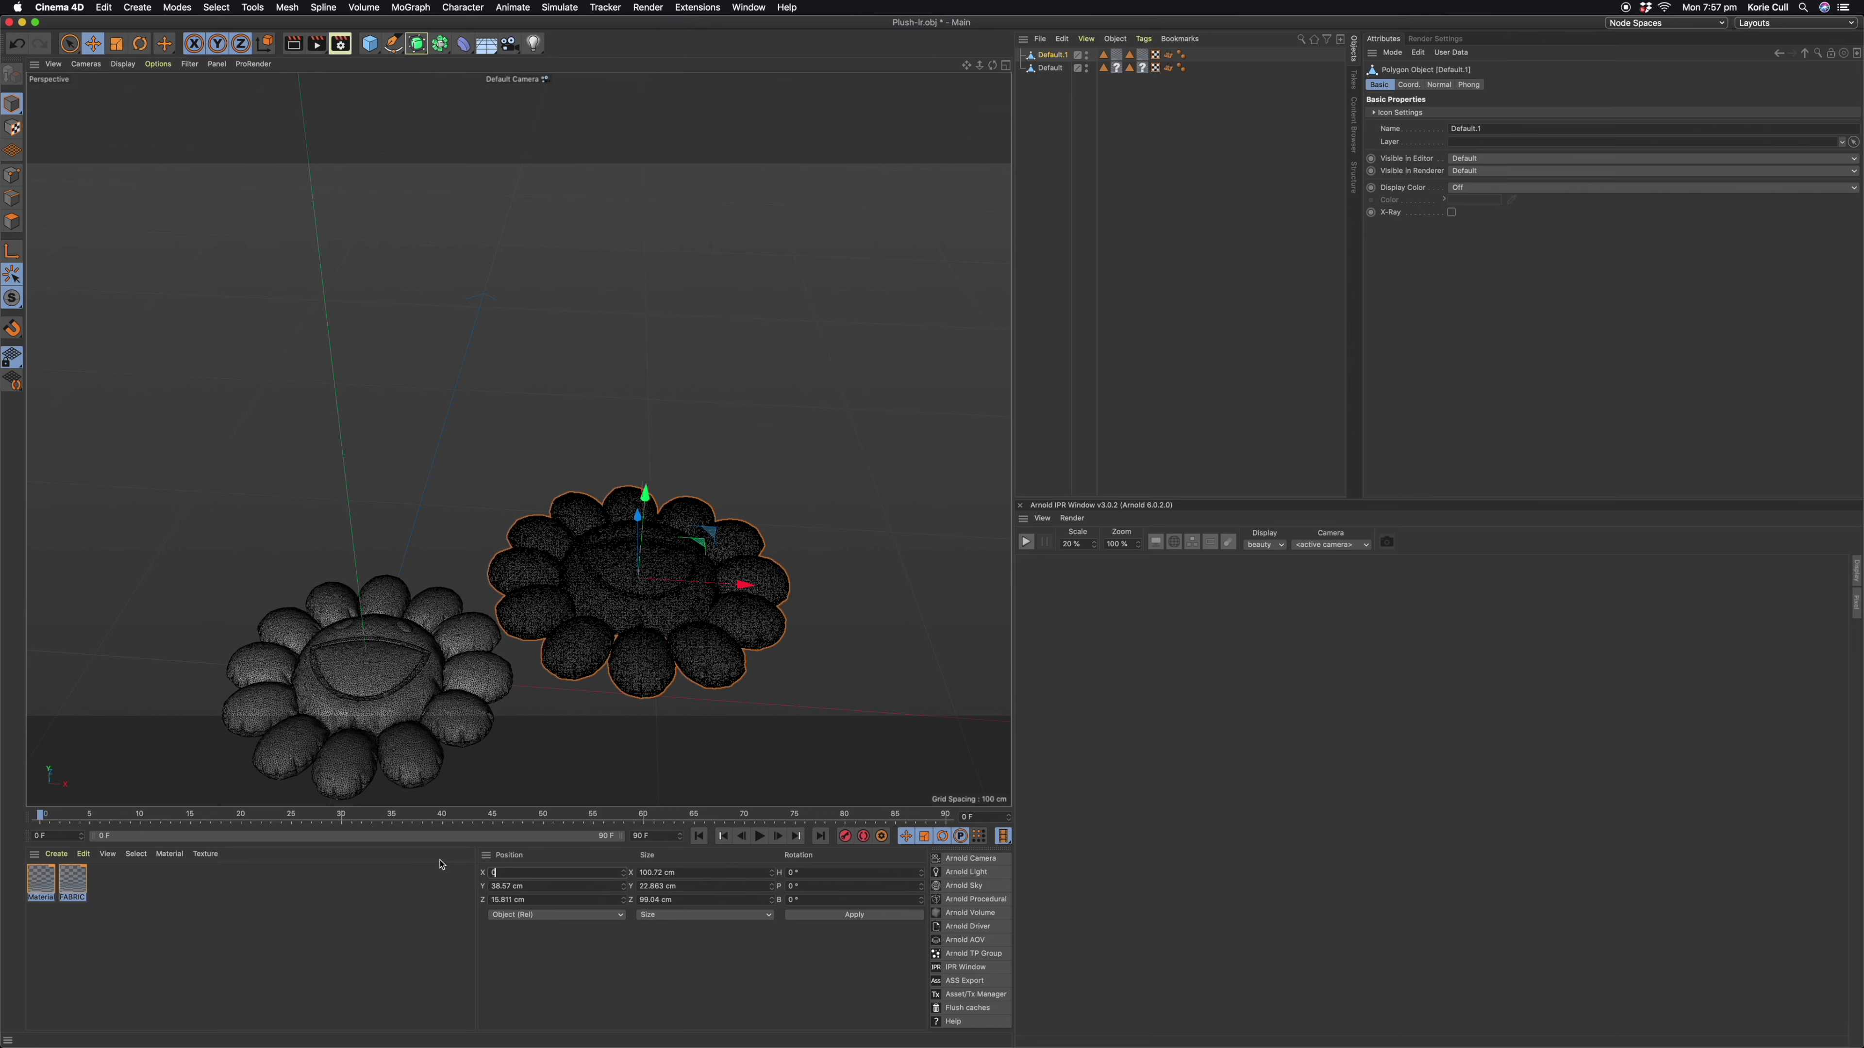
key(Tab)
text(0)
key(Tab)
text(0)
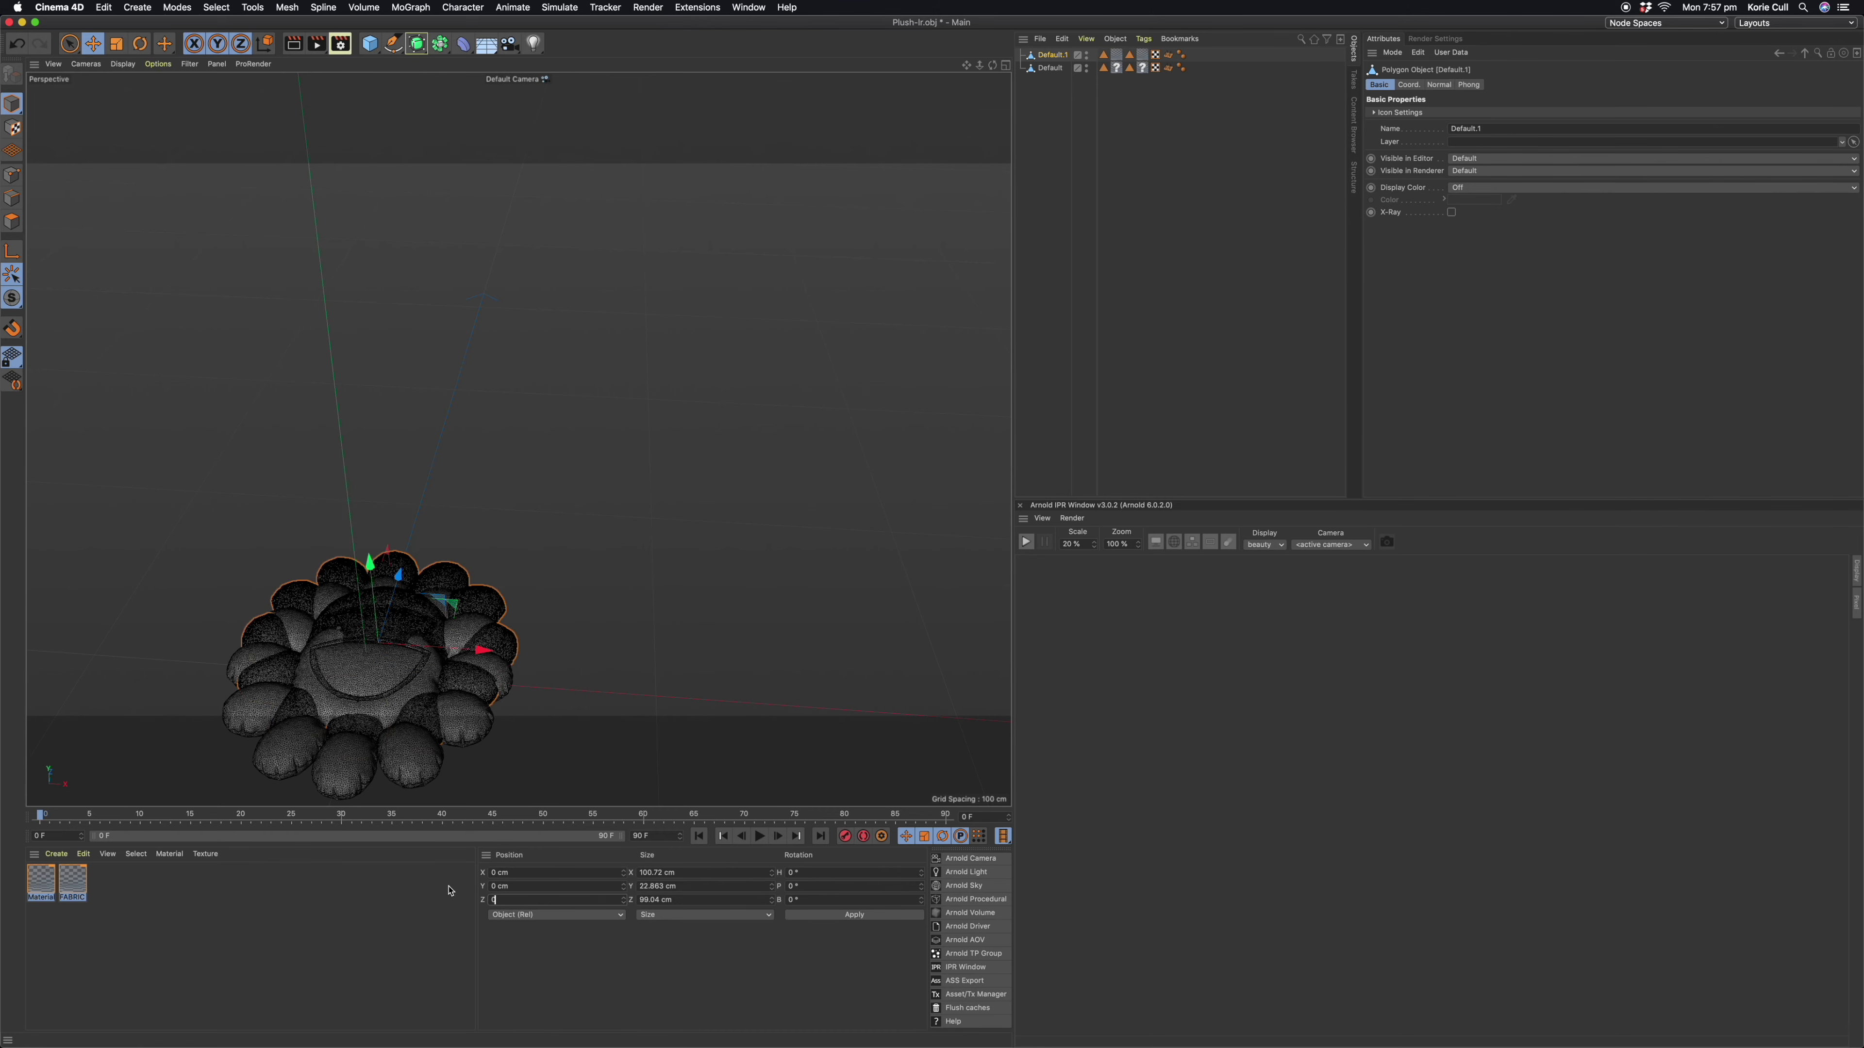
key(Return)
Step: Drag Default.1 to about X 105 cm and switch to smooth shading without wireframe
drag(478, 679, 772, 701)
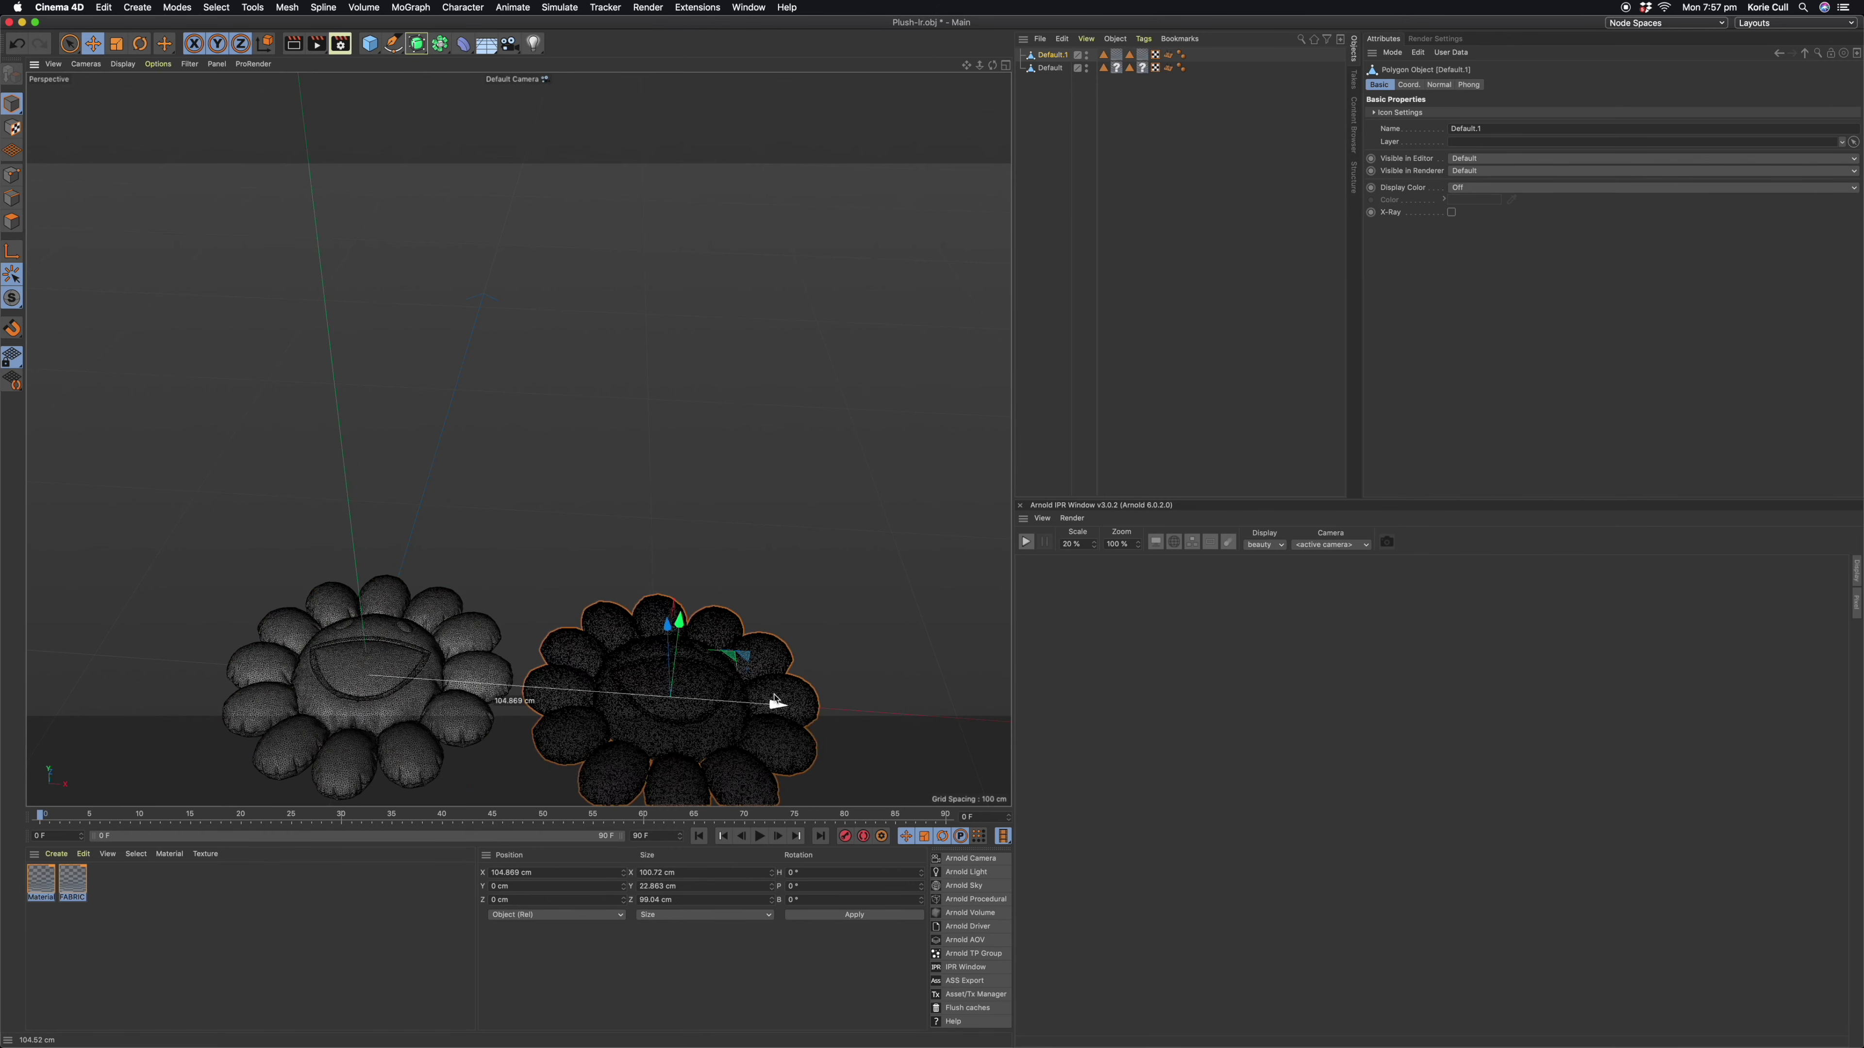
click(122, 64)
click(154, 87)
middle_click(657, 339)
Step: Restore the deleted dark plush and delete all scene materials
key(super+z)
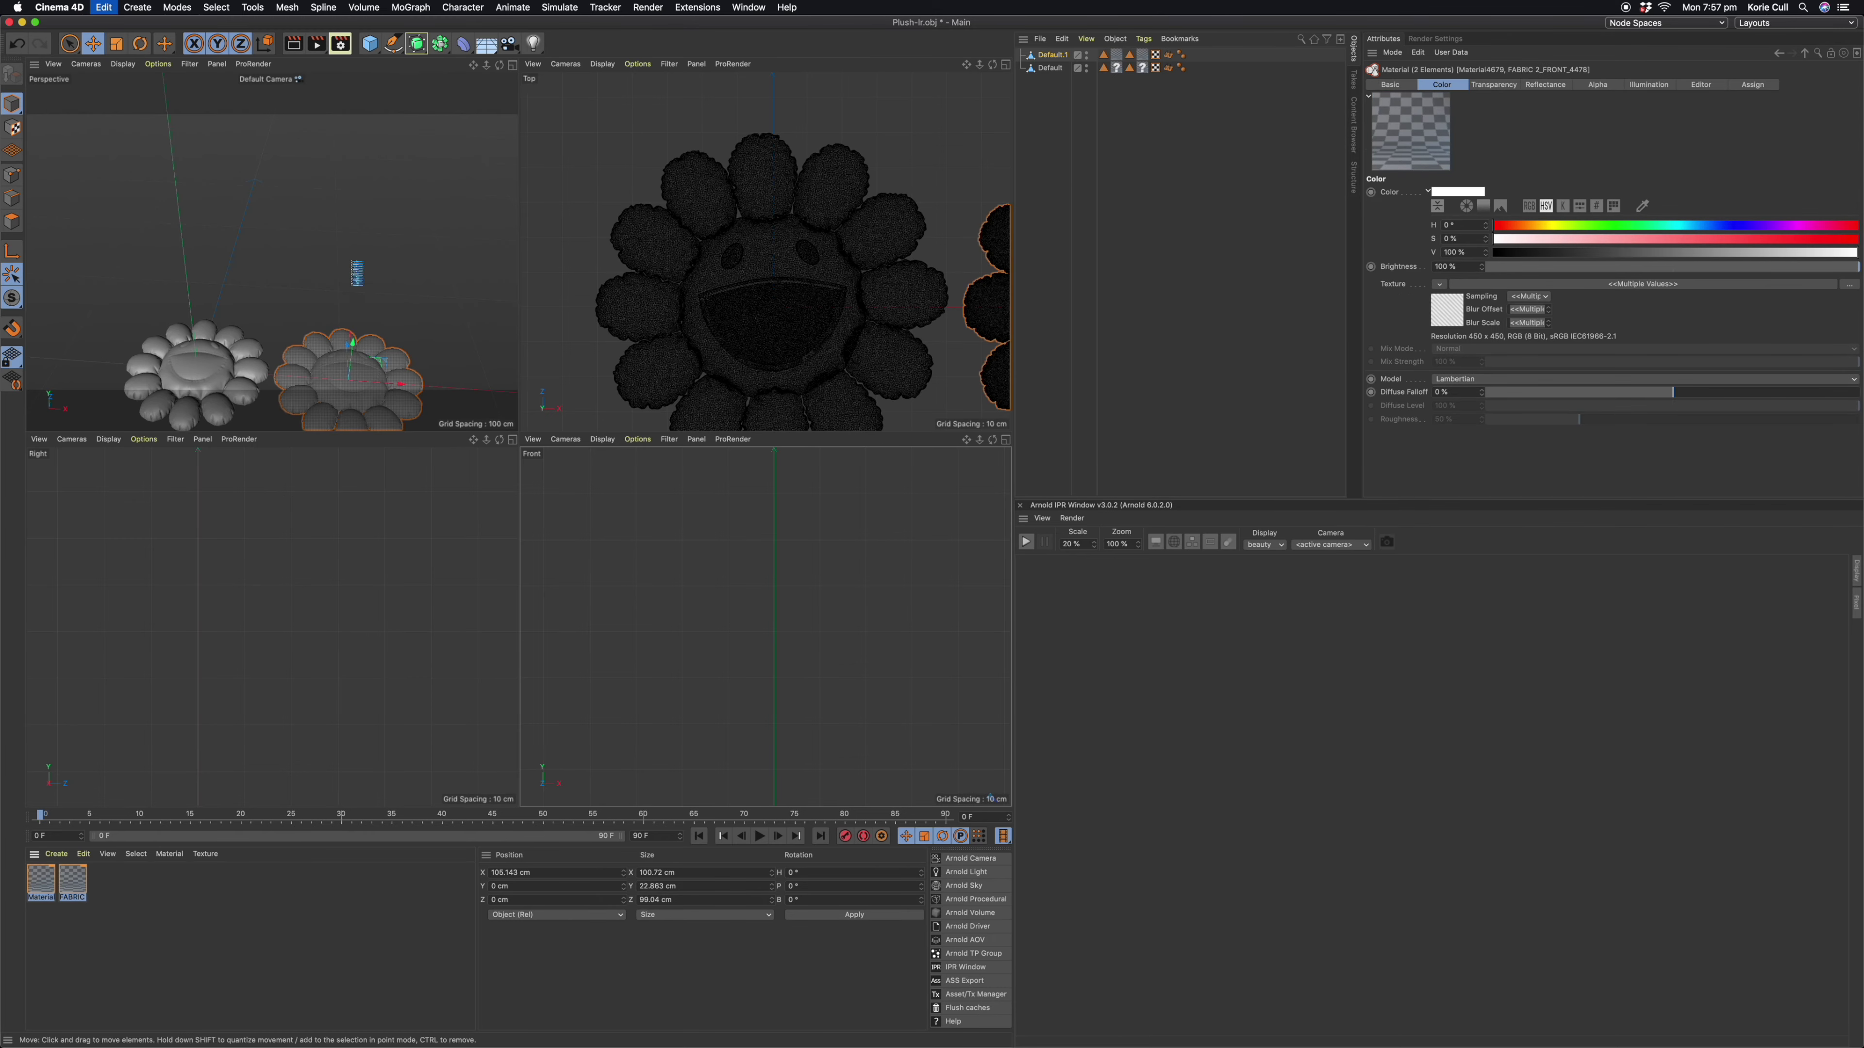
key(super+shift+z)
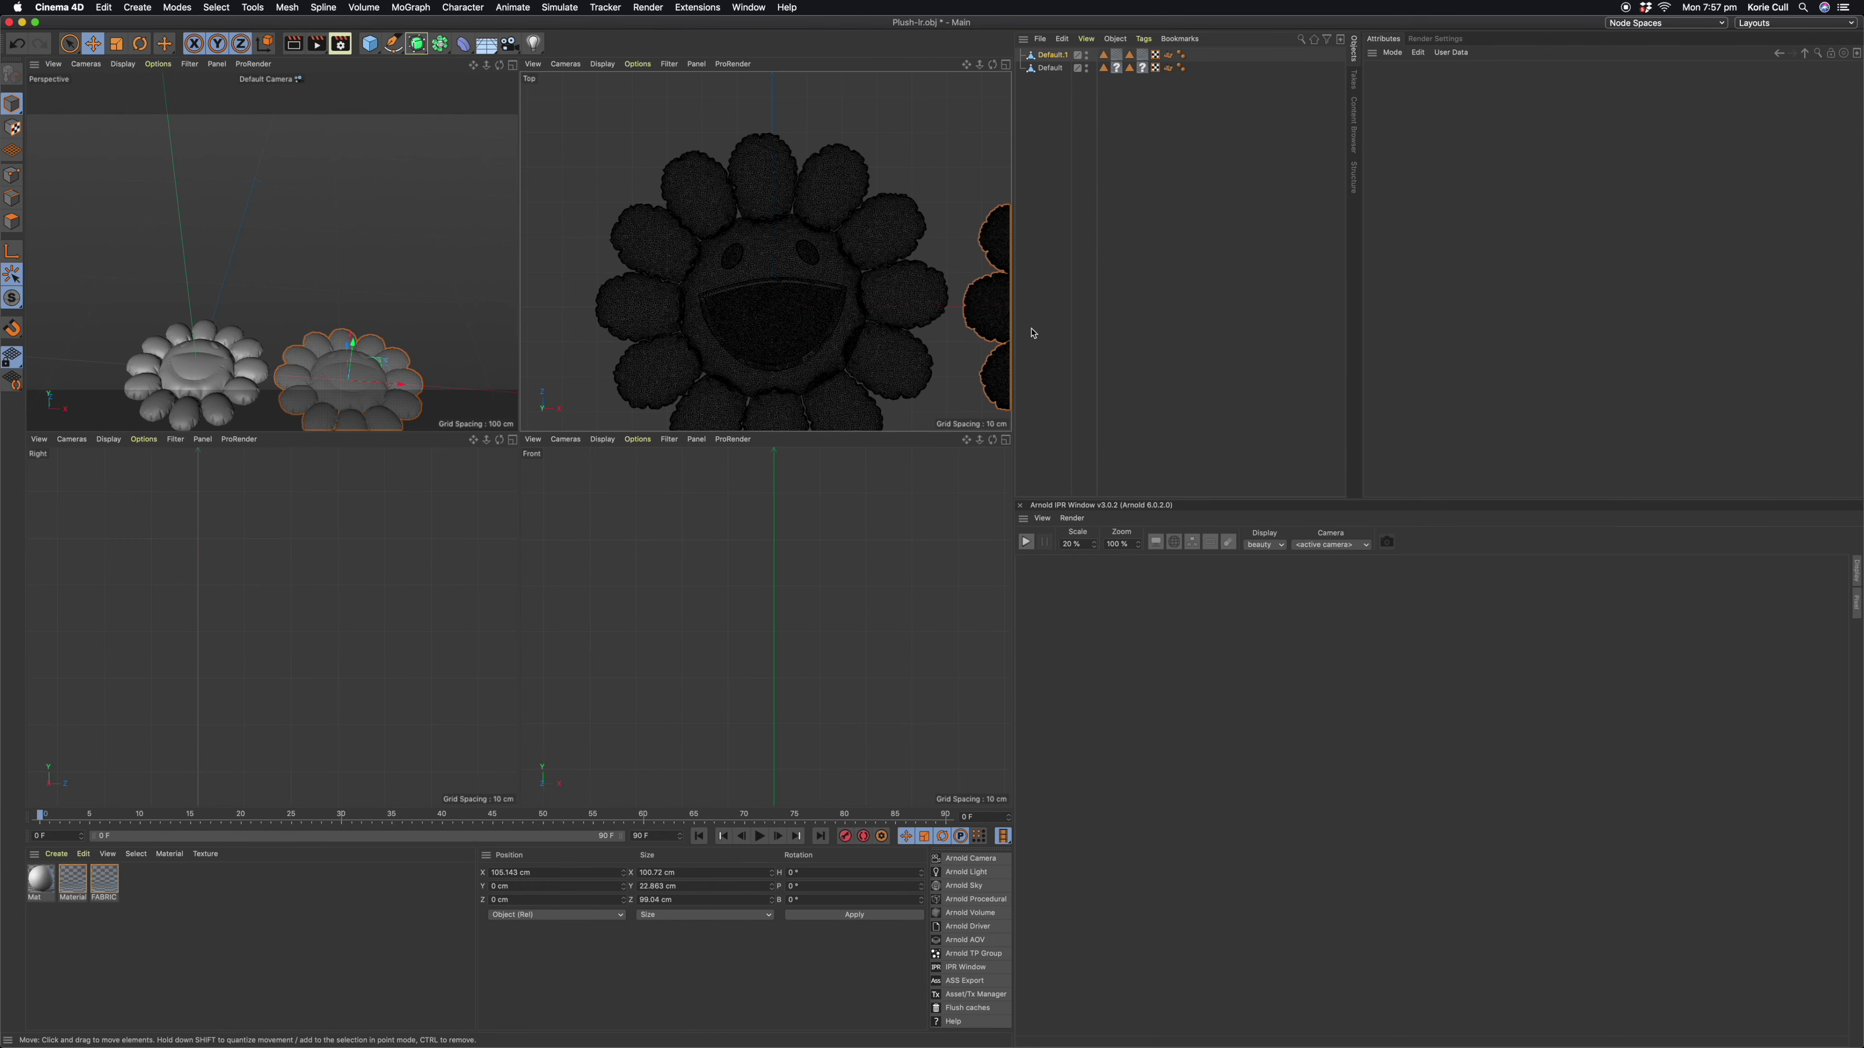
key(Delete)
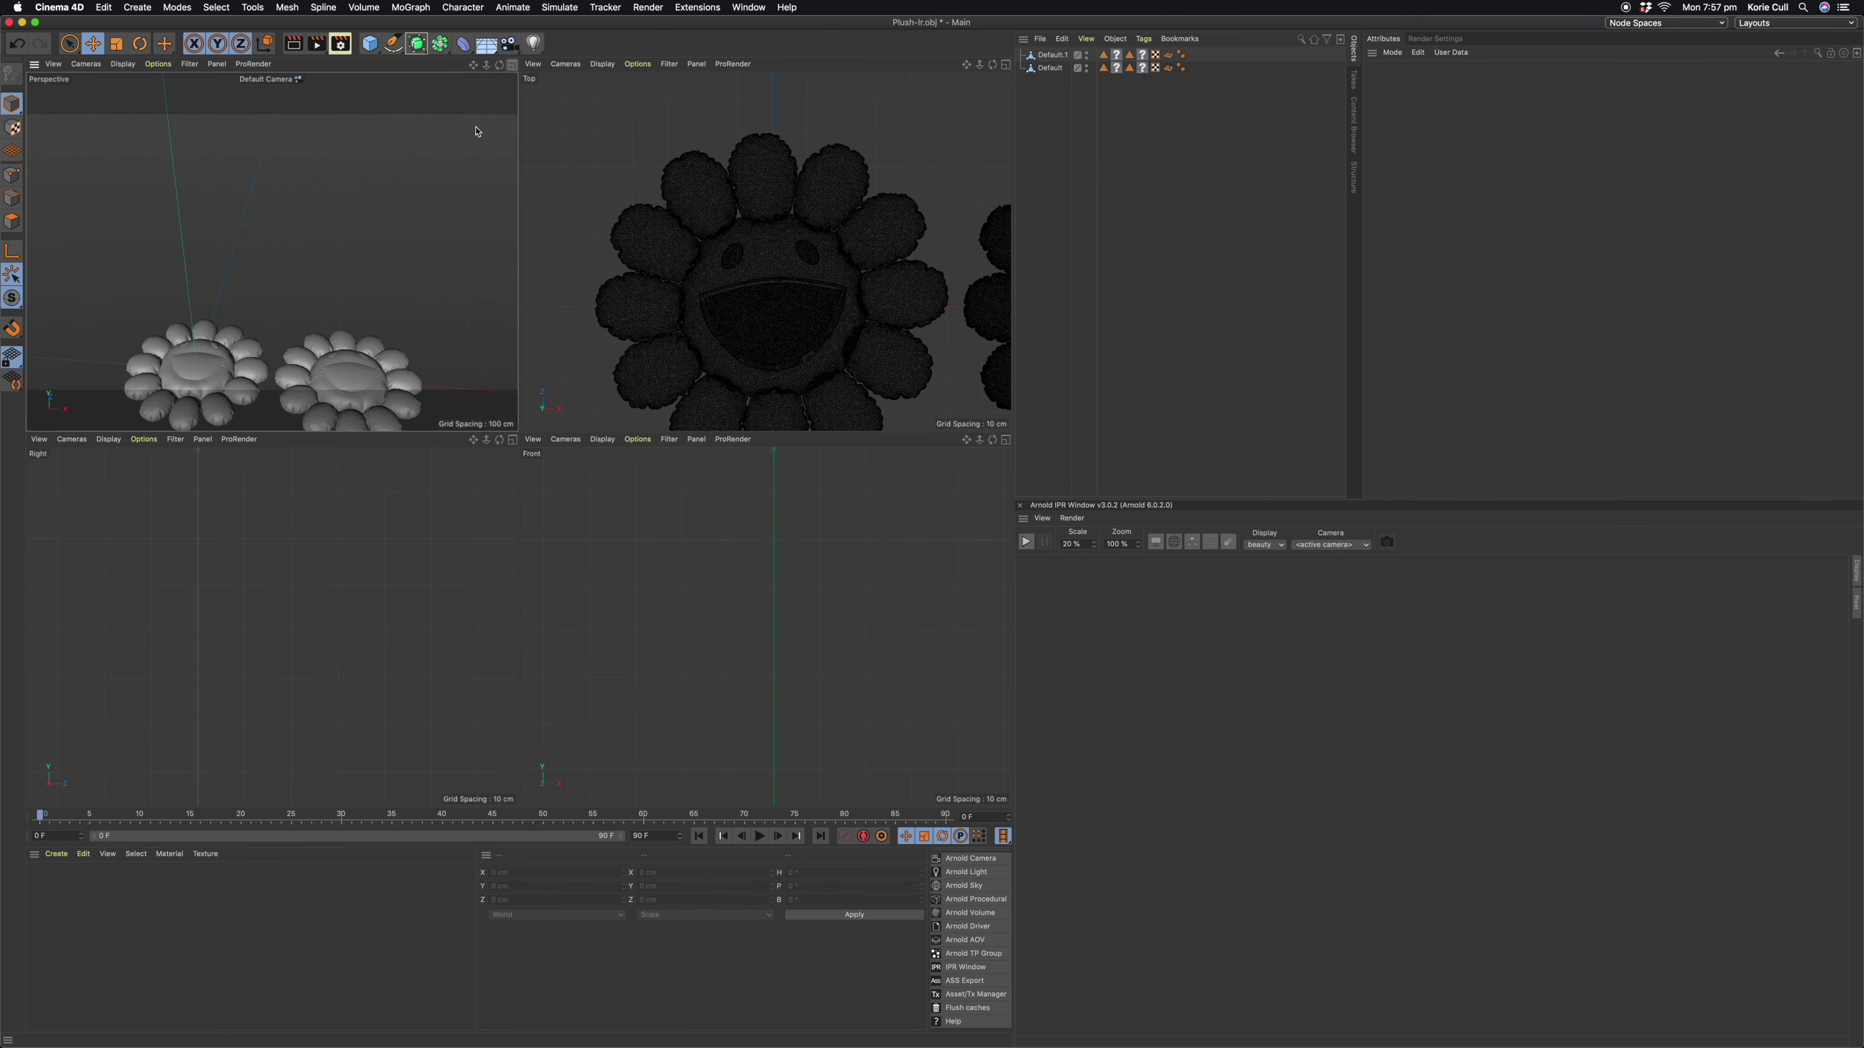
Step: Switch to a single perspective view and frame both flowers from the front
key(F1)
mouse_move(799, 548)
alt+mouse_down()
mouse_move(728, 320)
mouse_move(445, 603)
alt+mouse_up()
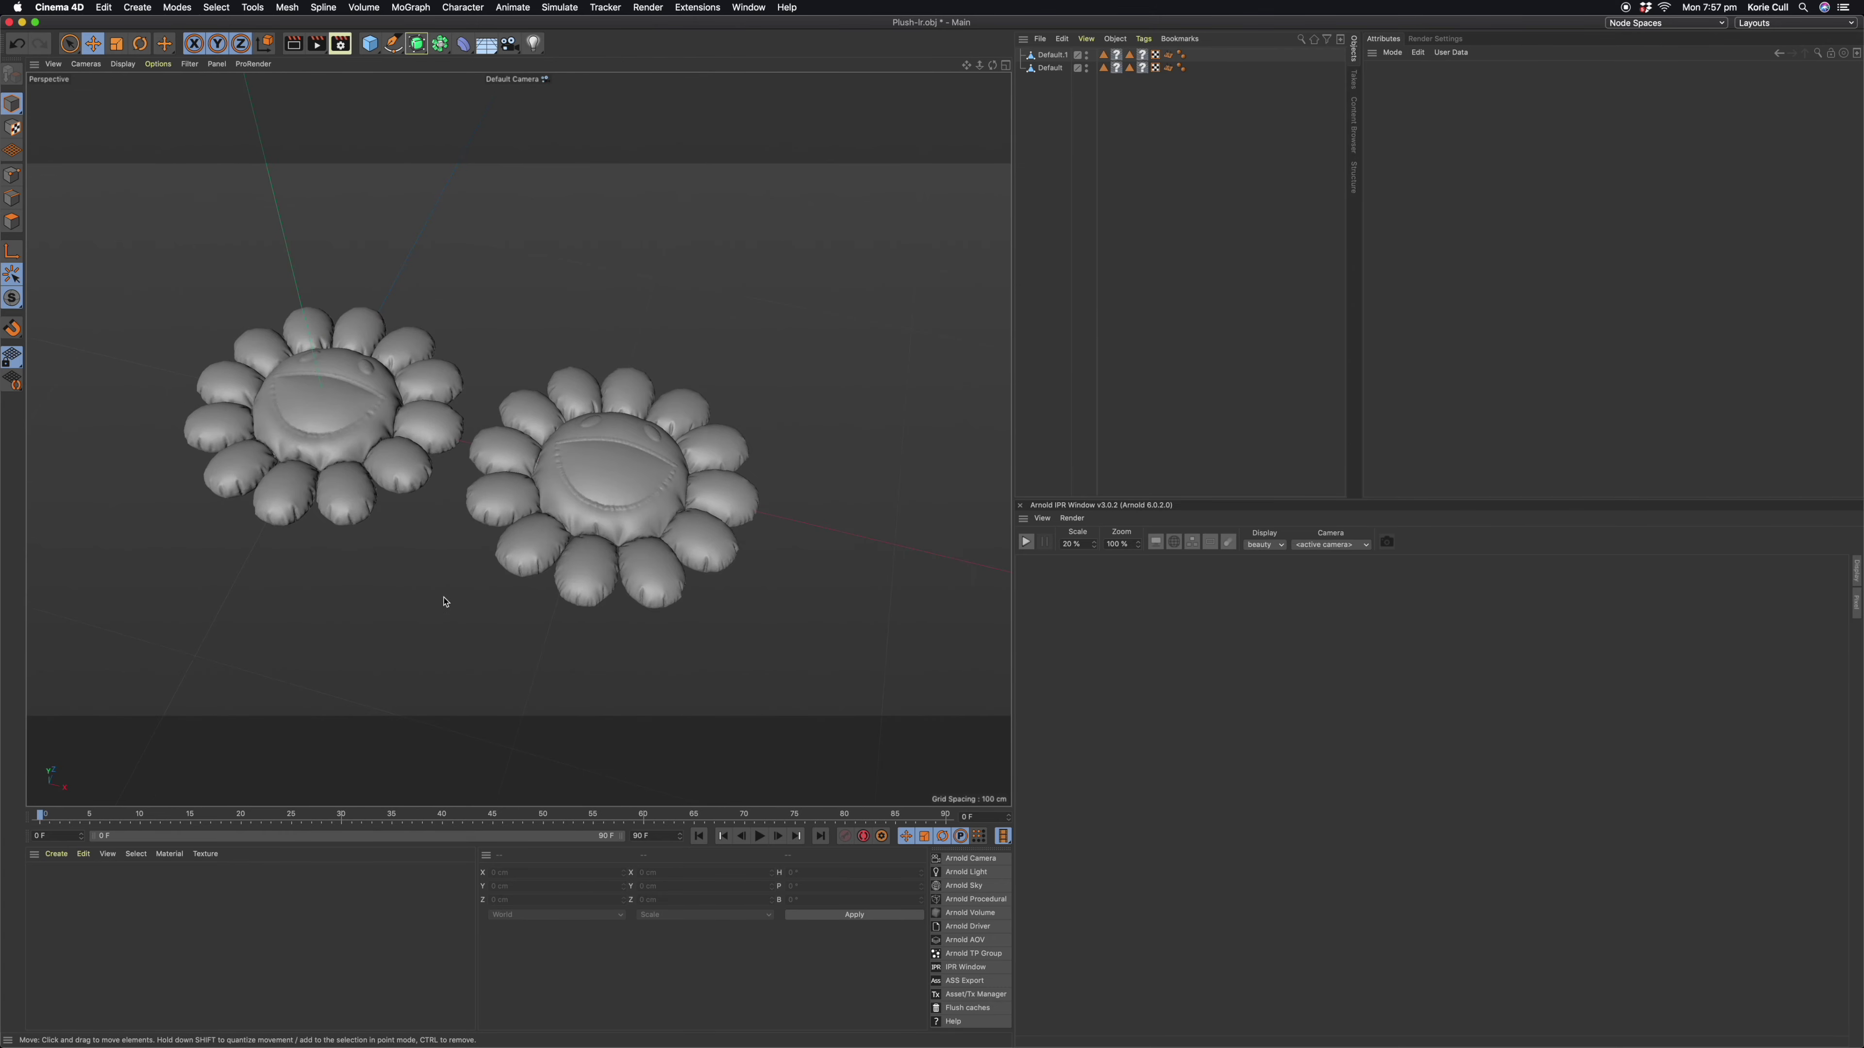
scroll(634, 571, up, 5)
scroll(635, 572, up, 3)
mouse_move(635, 572)
alt+mouse_down()
mouse_move(660, 469)
mouse_move(683, 558)
mouse_move(711, 563)
alt+mouse_up()
scroll(711, 563, up, 3)
scroll(807, 551, up, 3)
scroll(880, 543, up, 3)
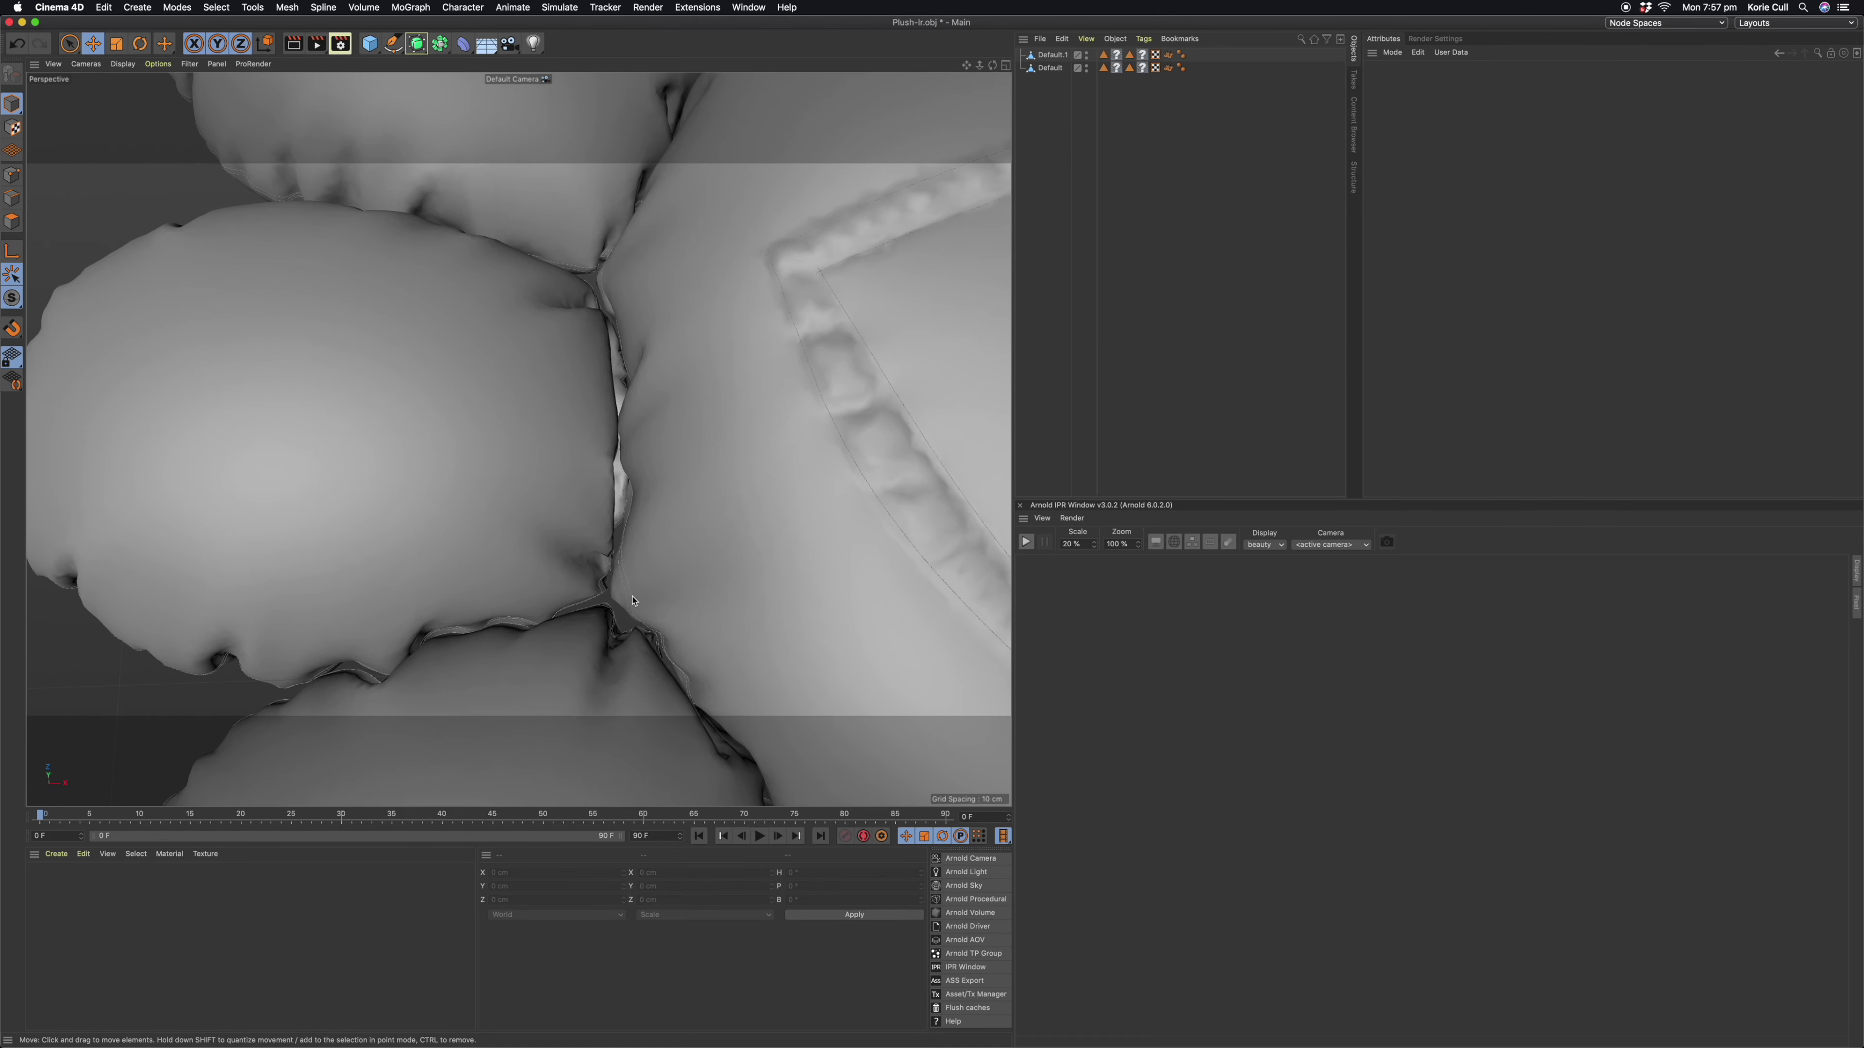
scroll(955, 540, up, 2)
scroll(955, 540, up, 3)
scroll(672, 470, down, 5)
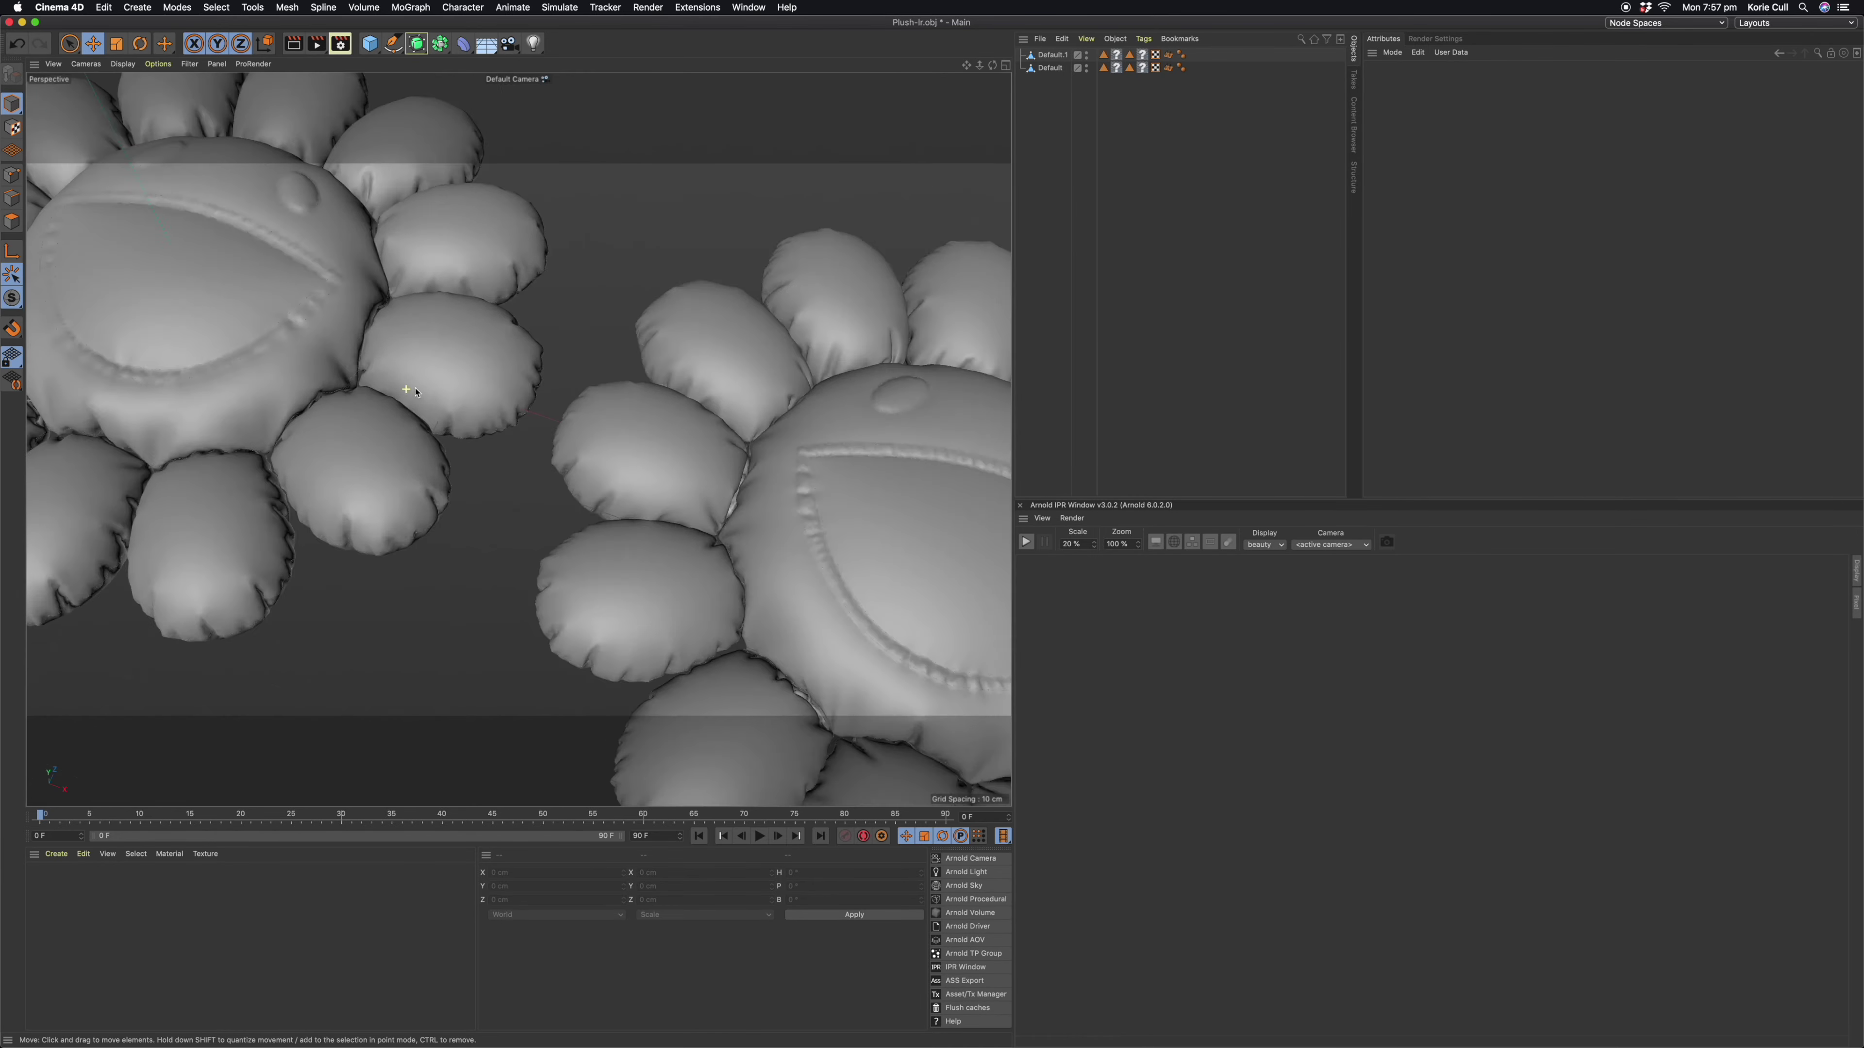
scroll(672, 470, down, 3)
Step: Select the left flower and show wireframe lines over the shading
click(257, 441)
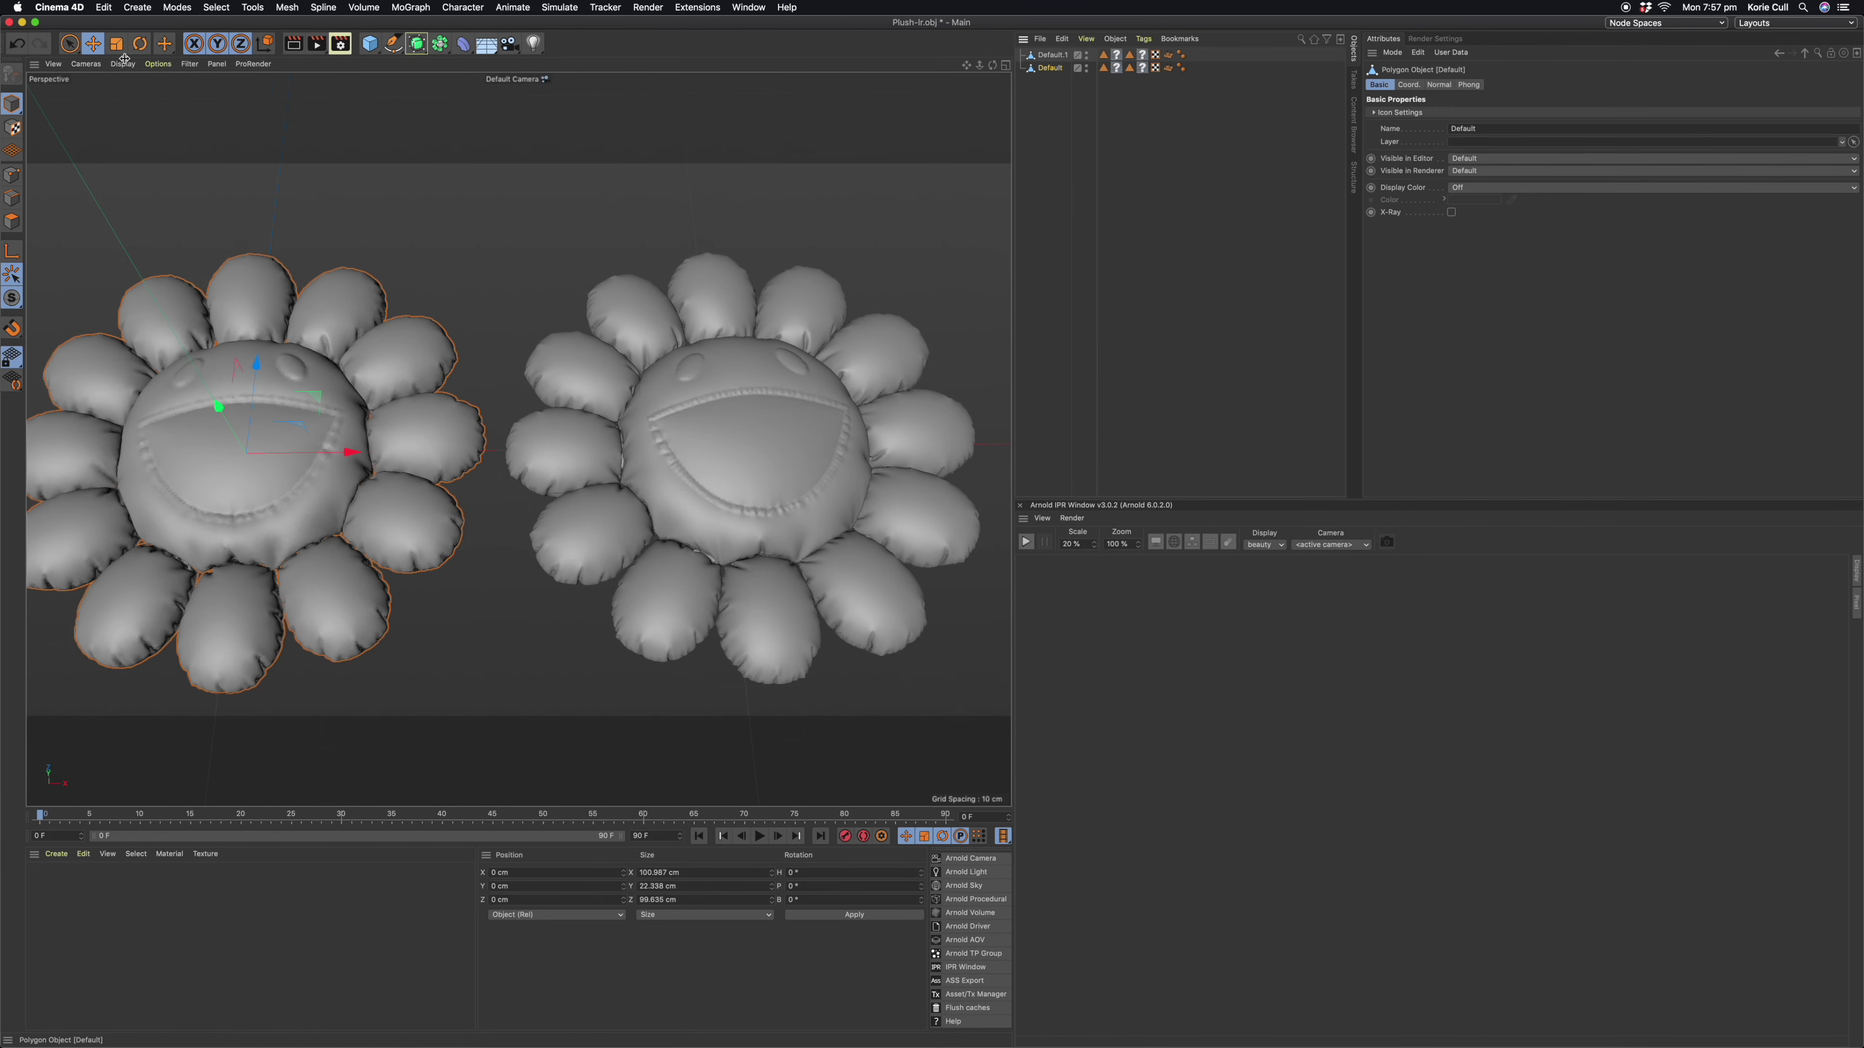
click(123, 64)
click(147, 86)
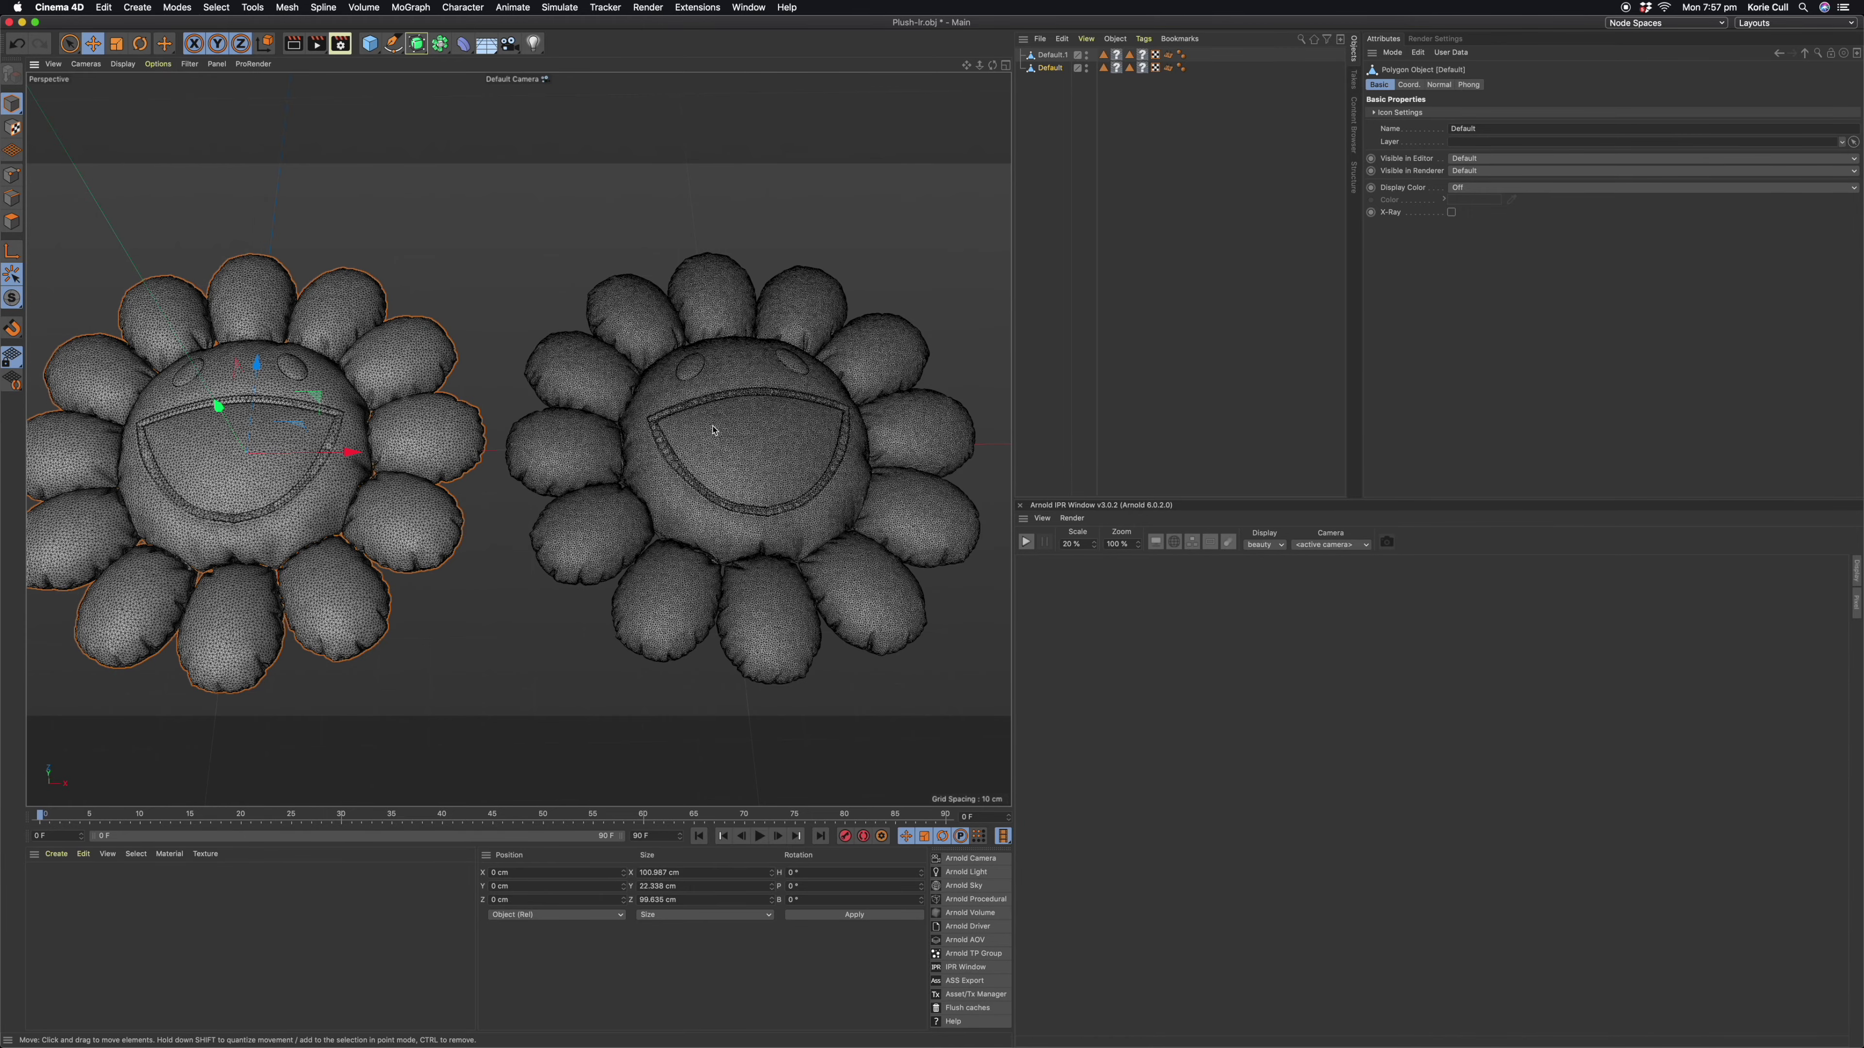
scroll(697, 536, up, 2)
scroll(697, 536, up, 2)
click(122, 64)
scroll(660, 441, up, 2)
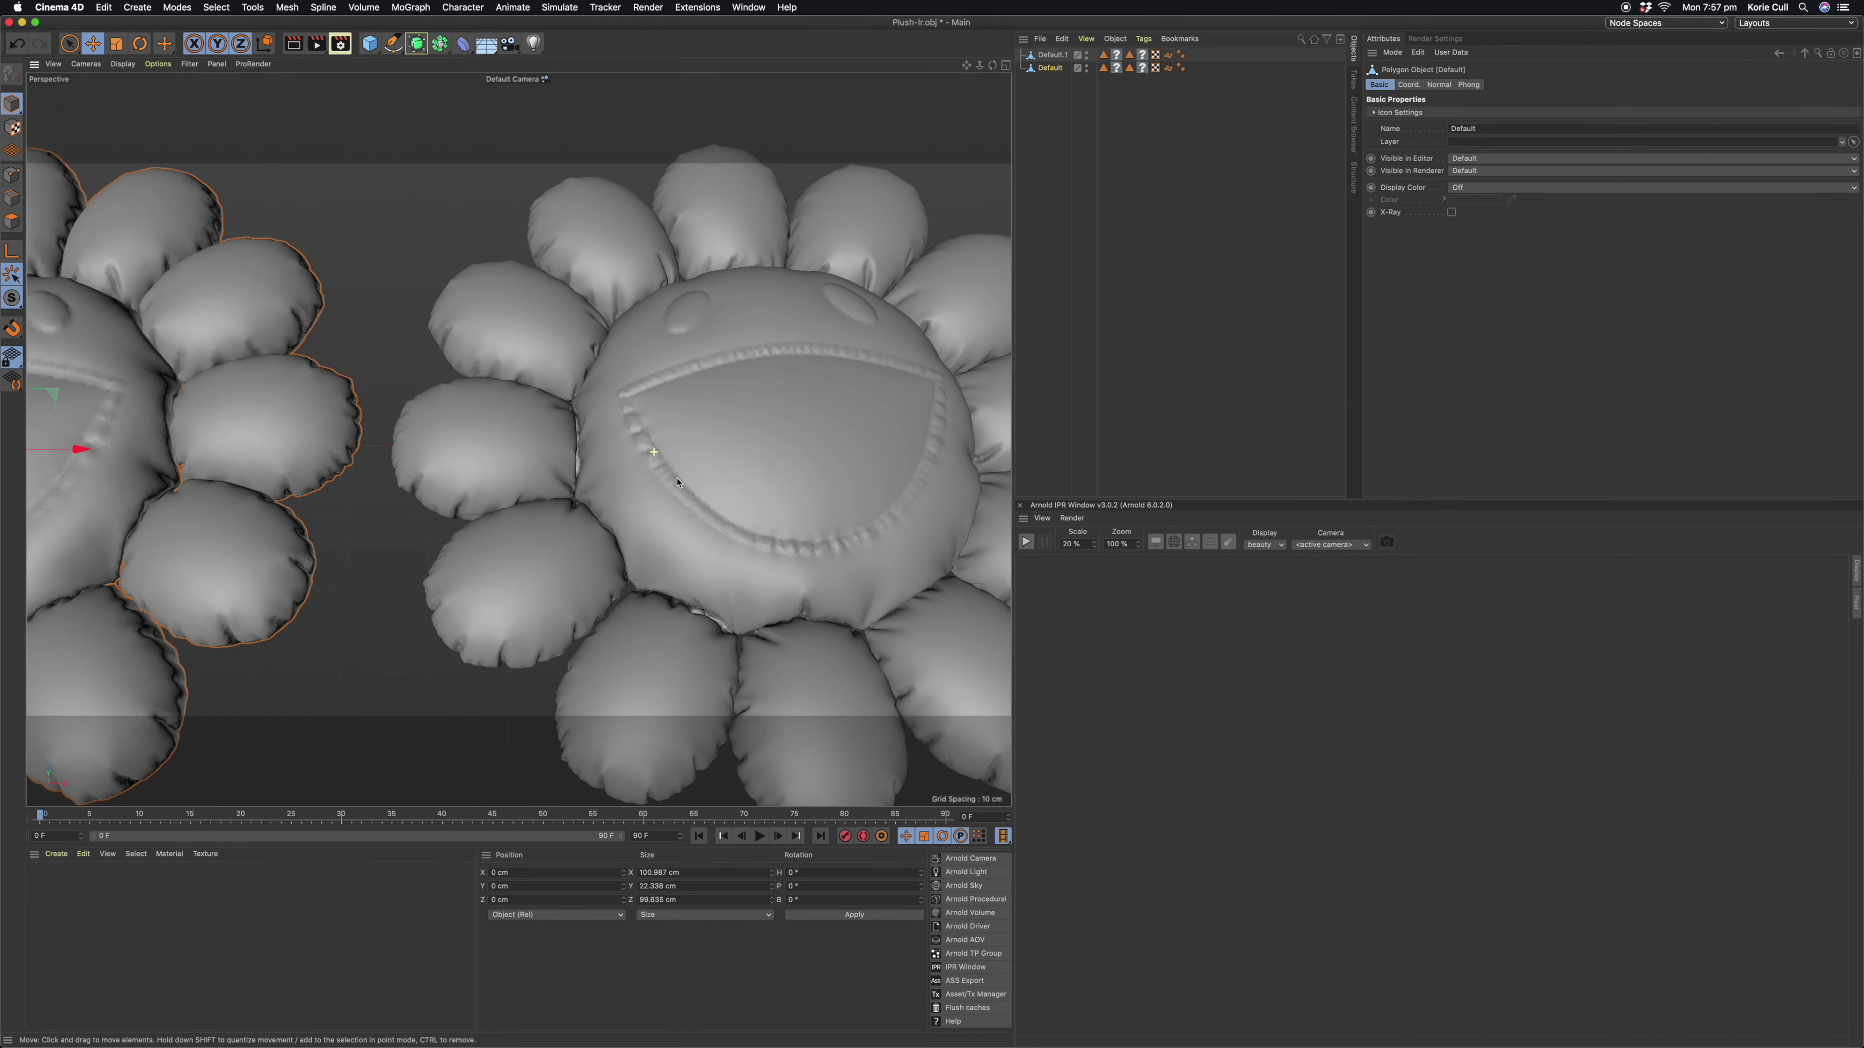
scroll(661, 440, up, 3)
Step: Close the Plush.obj project, discarding its changes
click(748, 7)
click(793, 424)
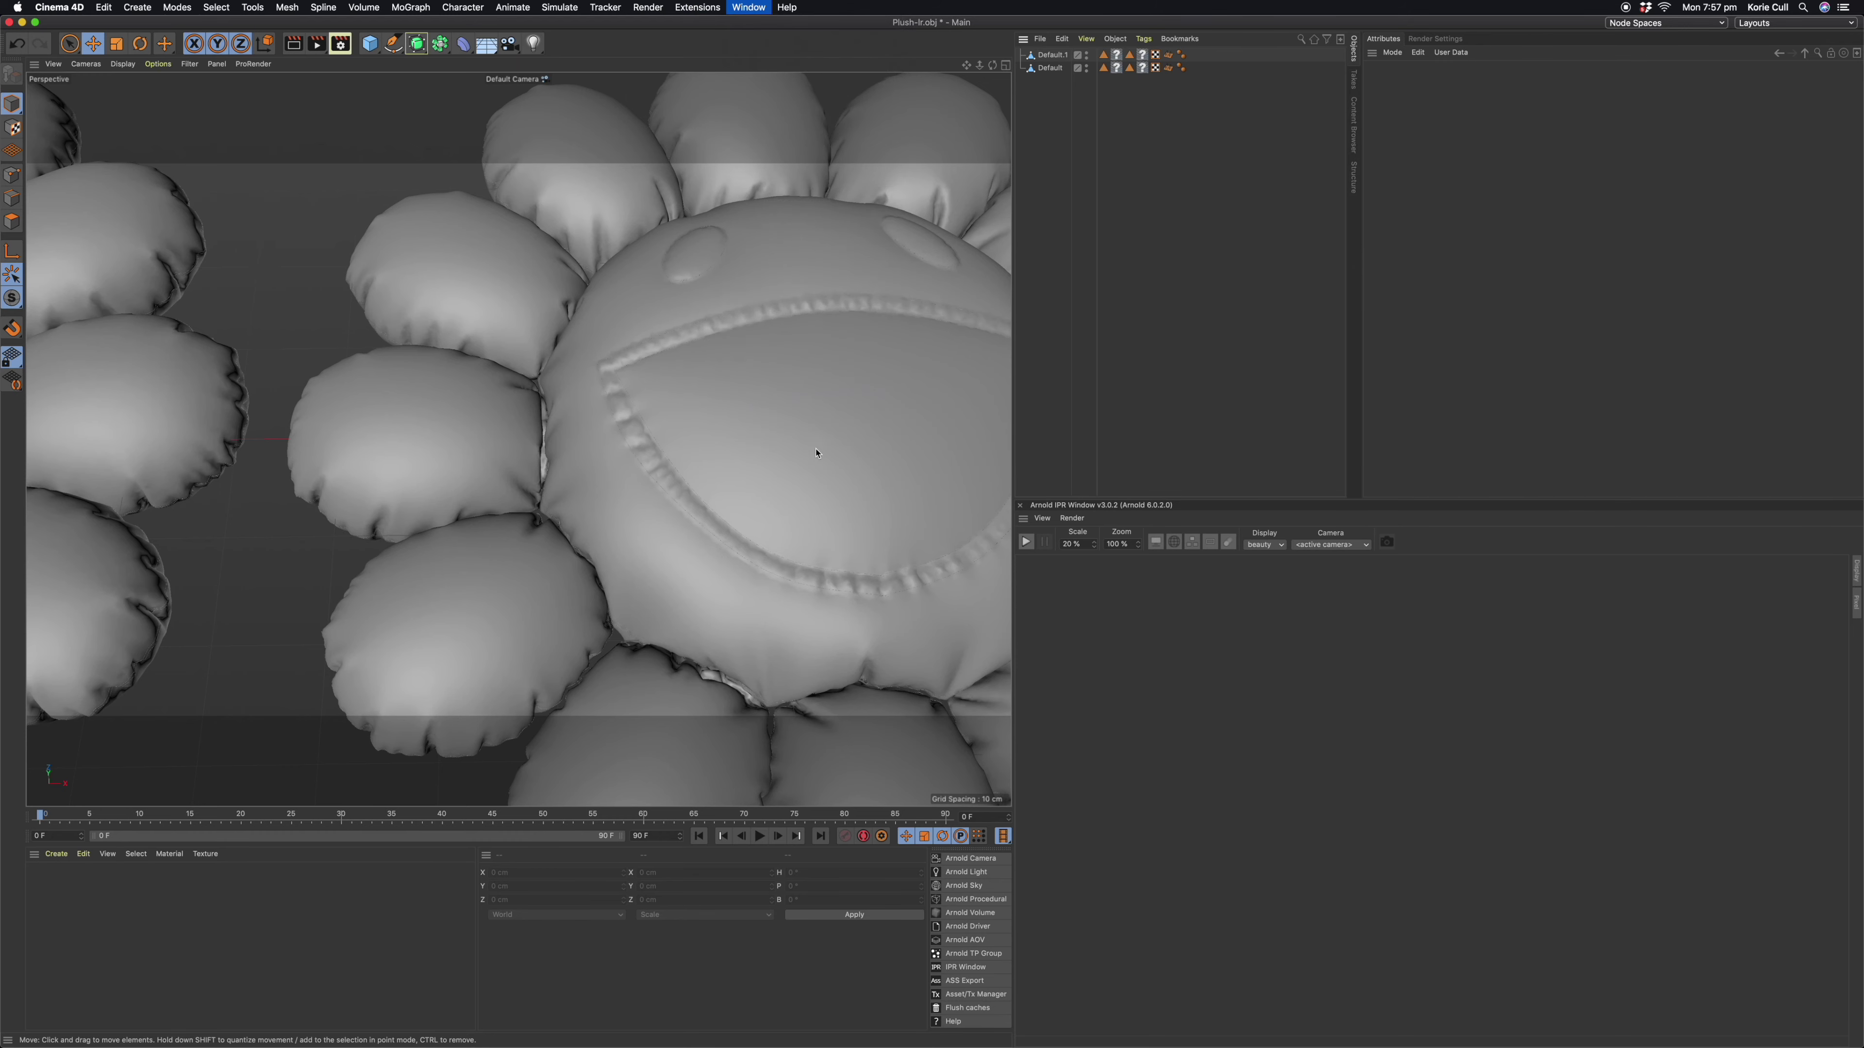
key(super+w)
click(885, 329)
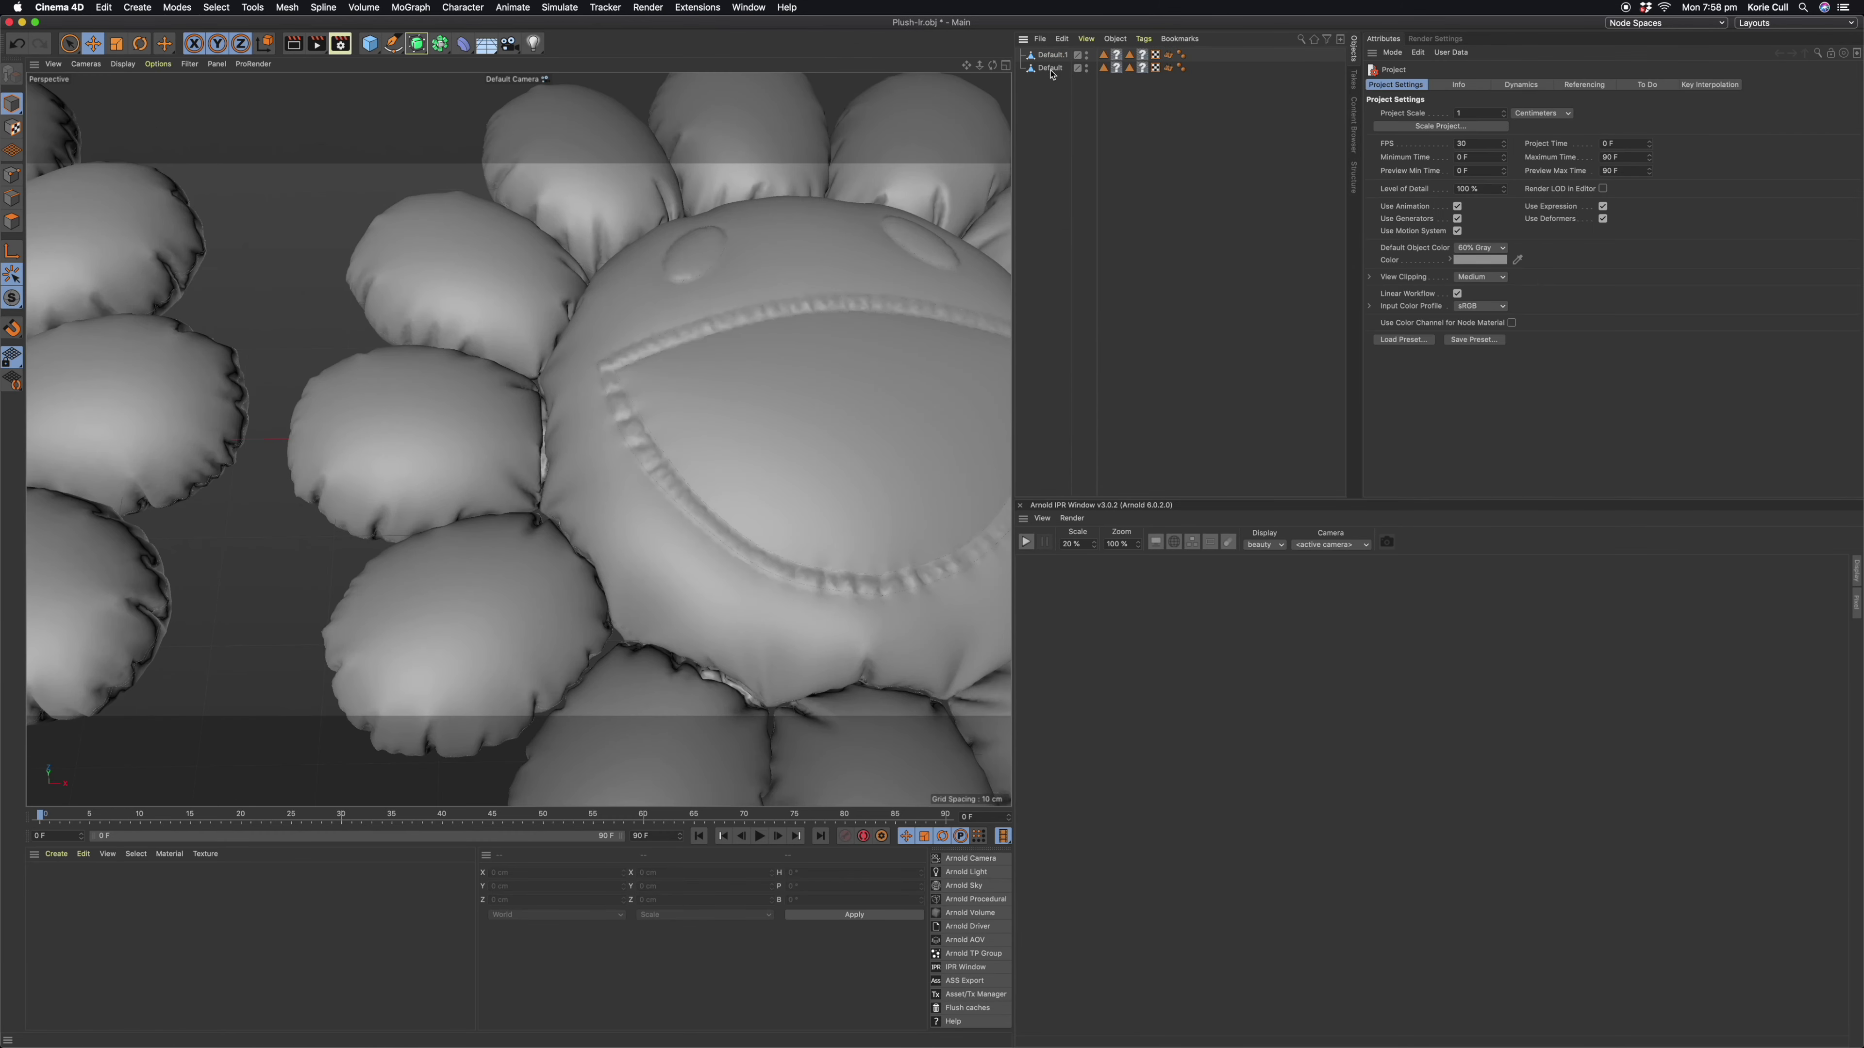
Step: Rename Default.1 to hr_plush and Default to lr_plush
click(1064, 56)
text(hr)
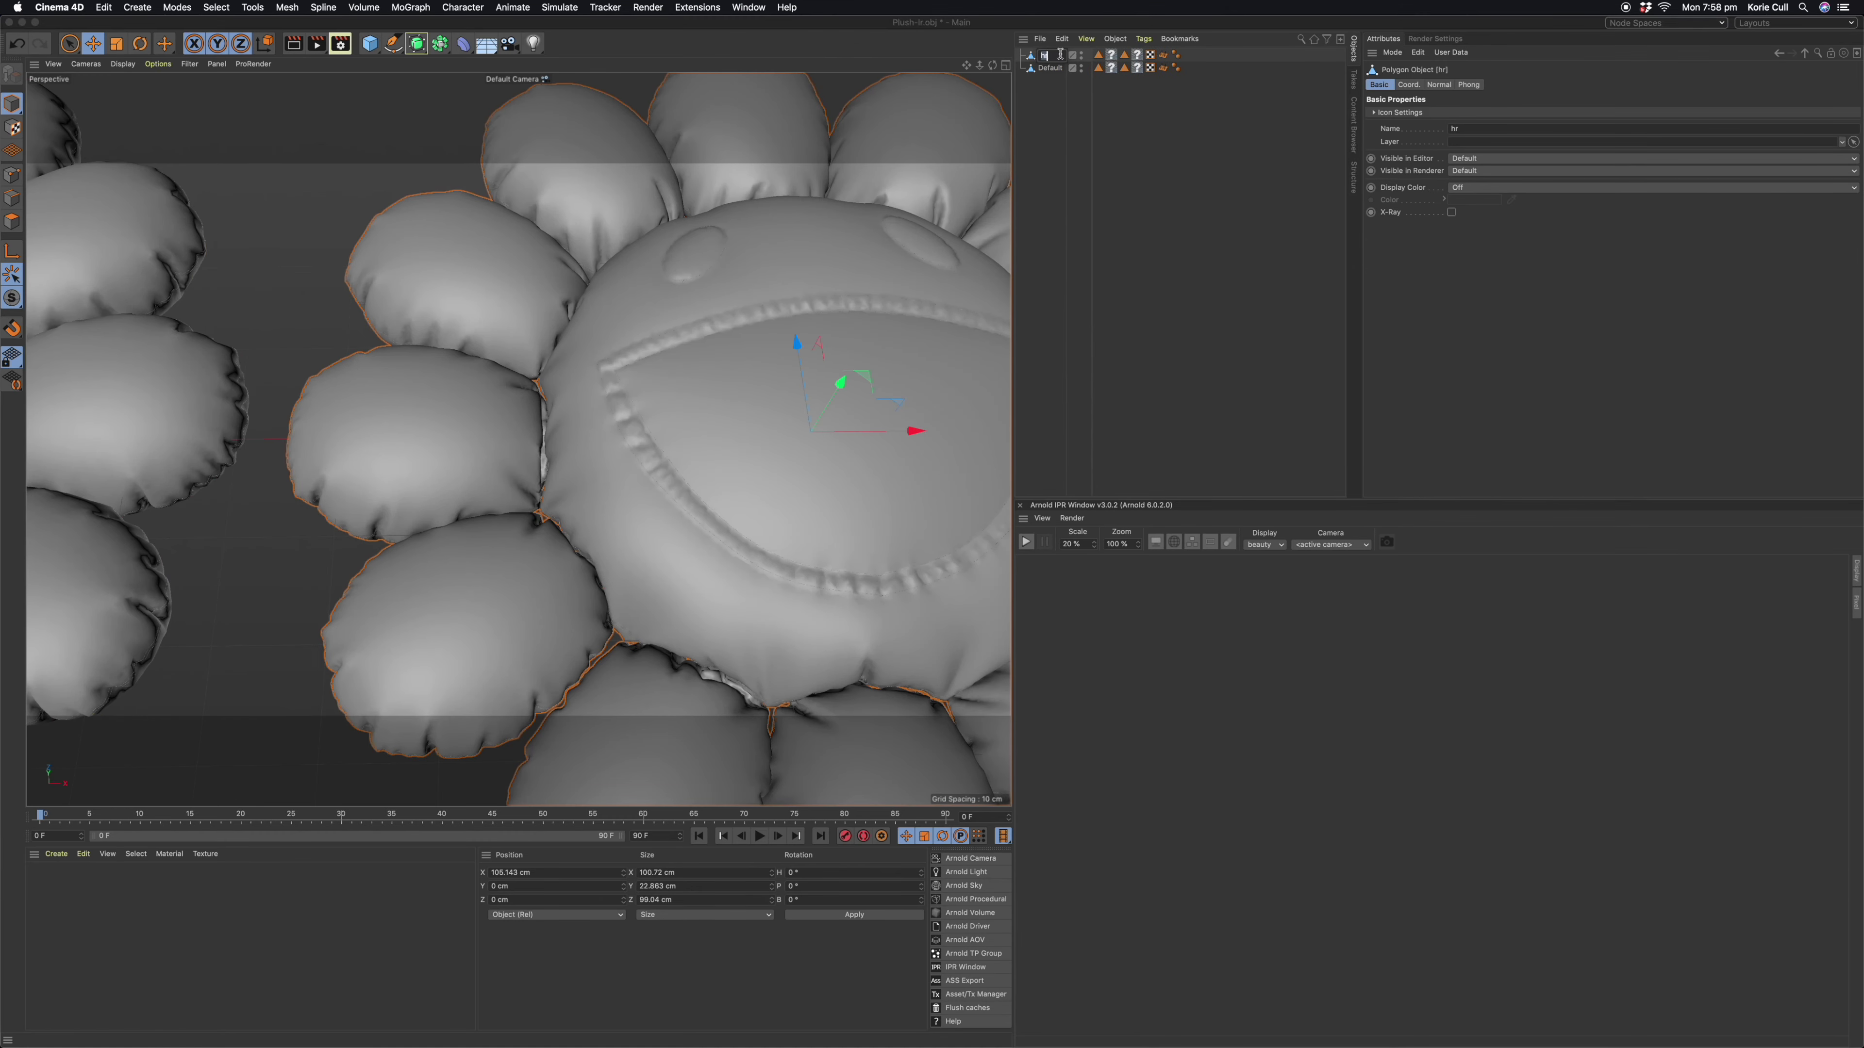
text(_plush)
key(Return)
double_click(1059, 65)
key(BackSpace)
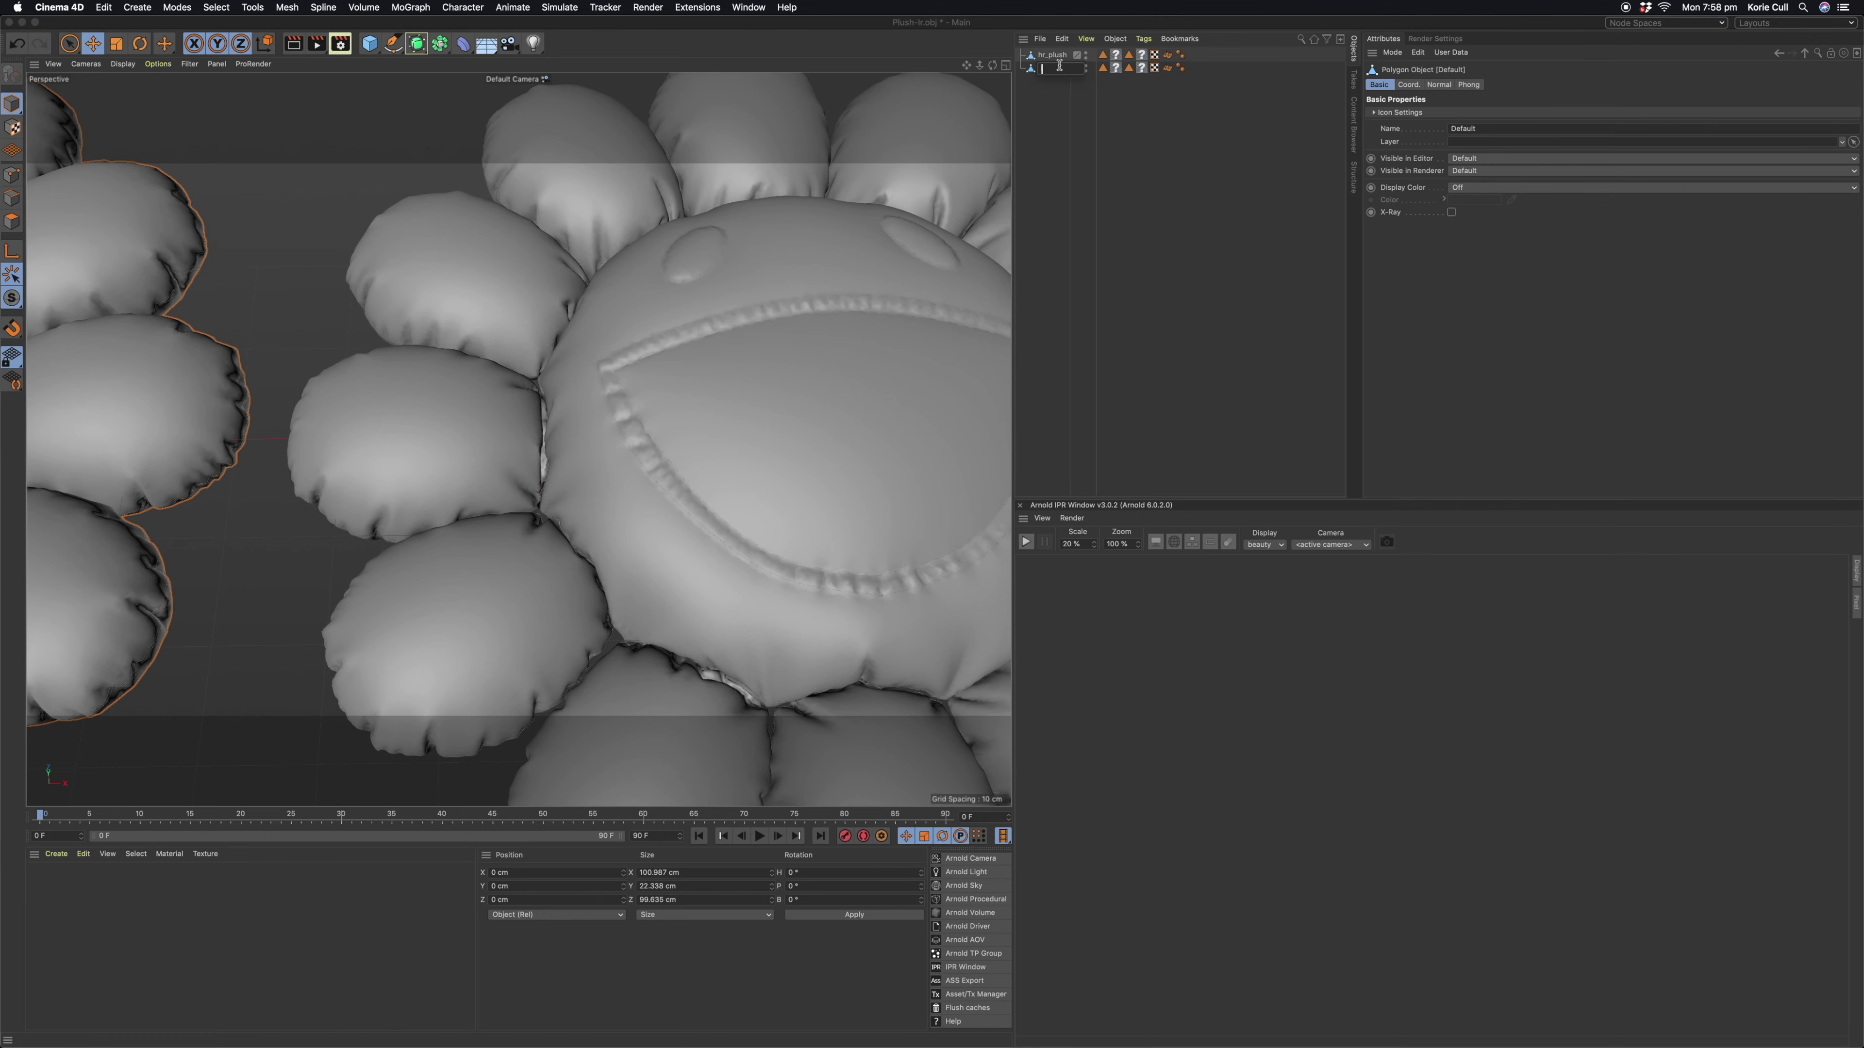
click(1057, 101)
Step: Frame both flowers, clear the selection, and return to CLO Standalone
key(h)
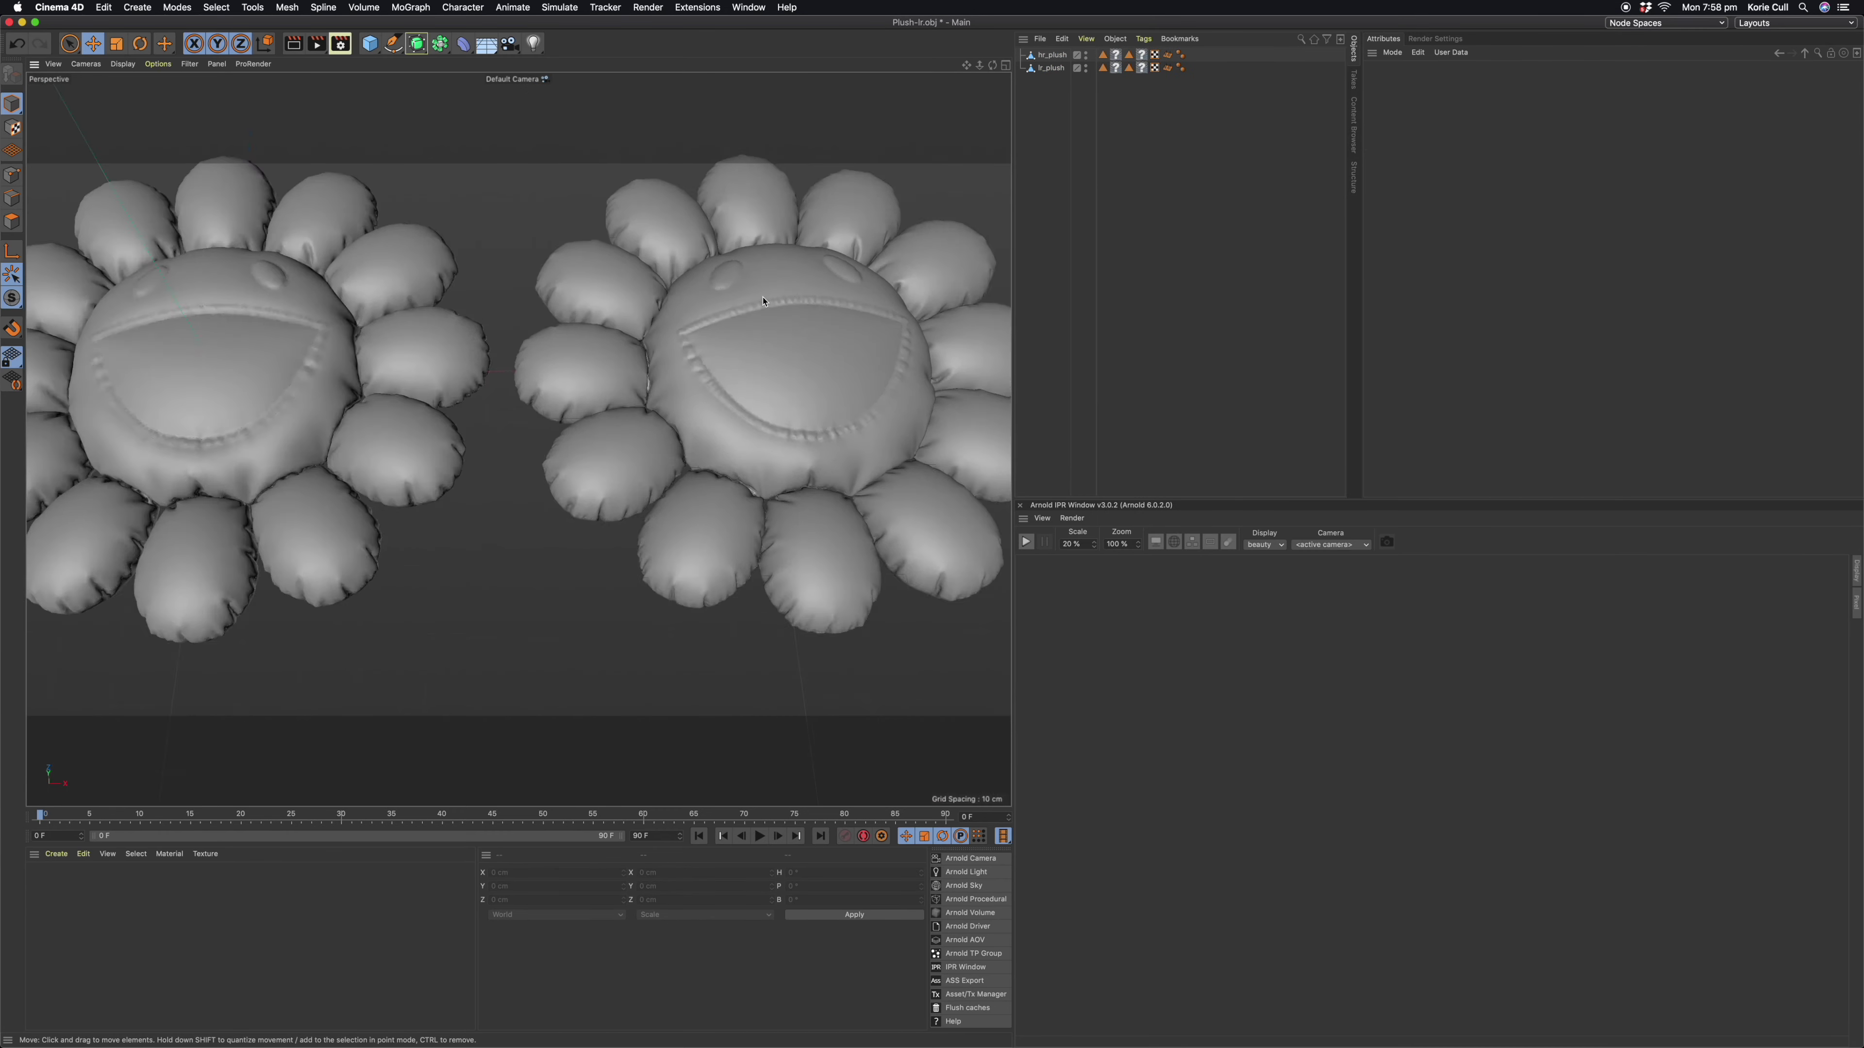
double_click(1062, 68)
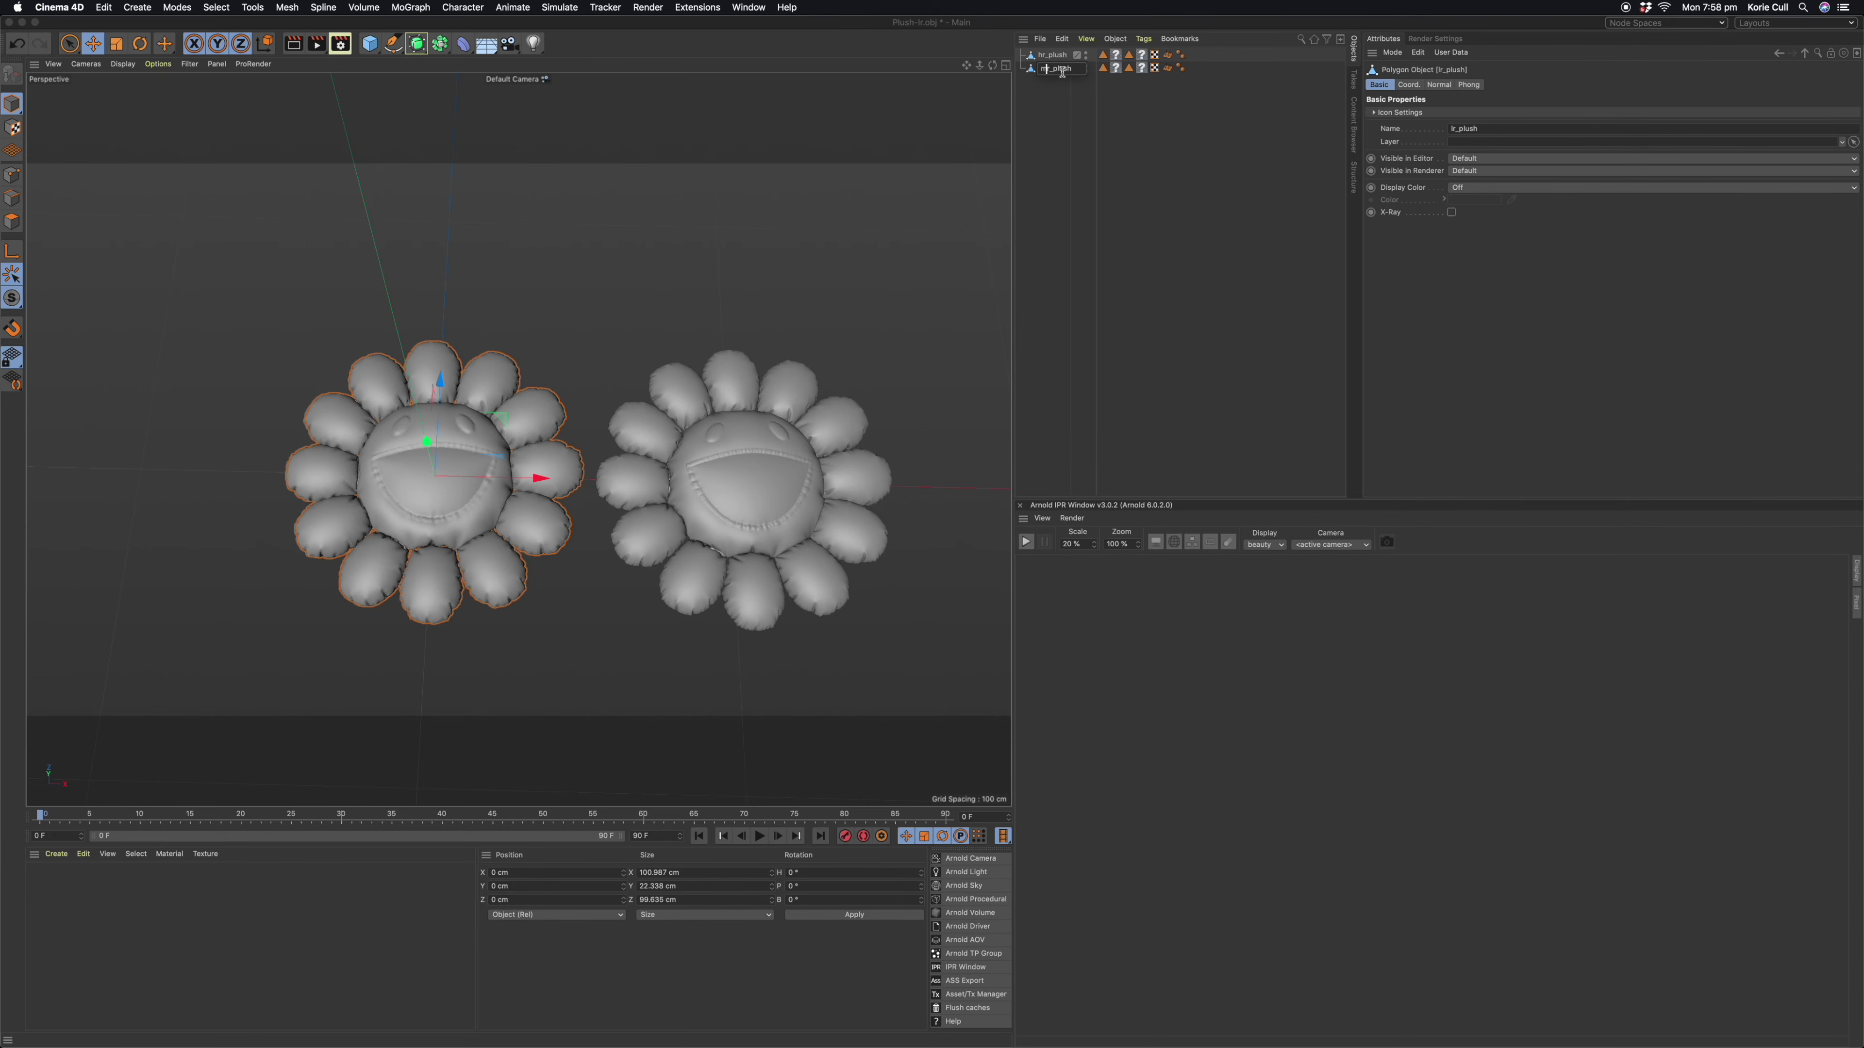
click(1061, 103)
click(1321, 1016)
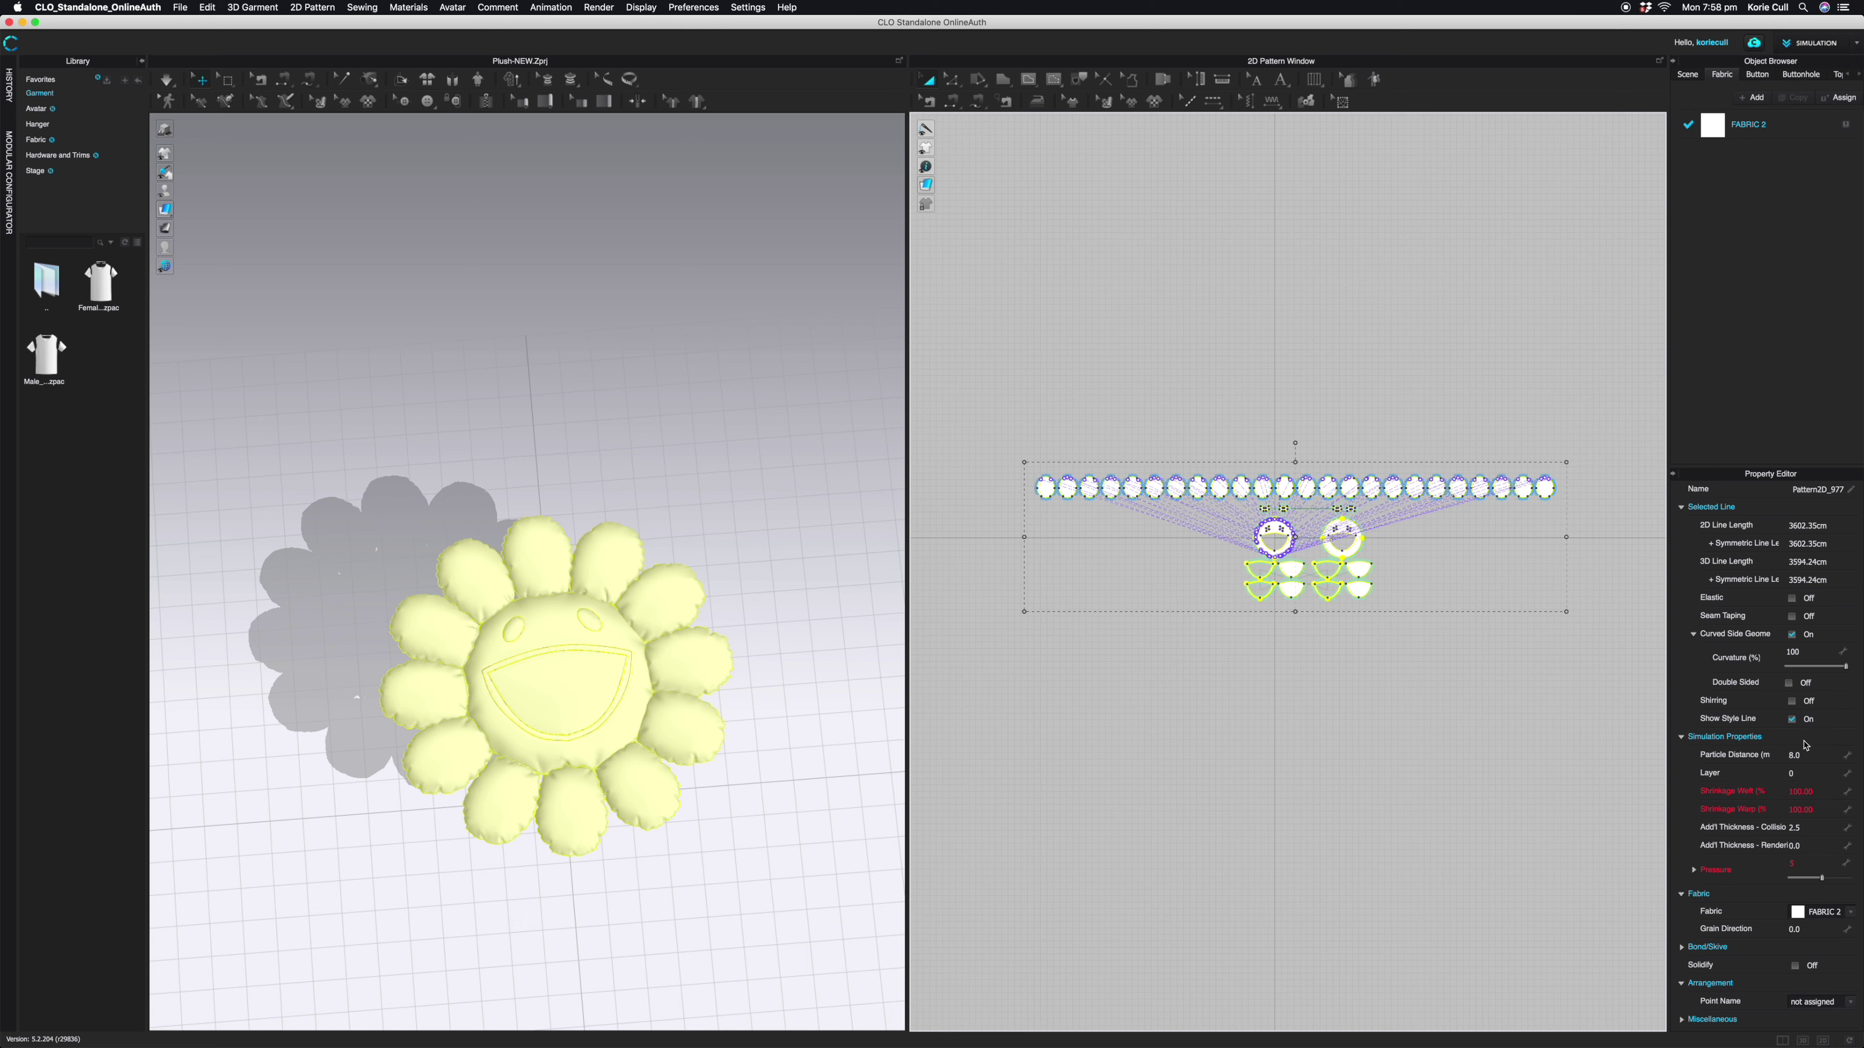
Step: Set Particle Distance to 20 and view the plush from a low angle
double_click(1813, 755)
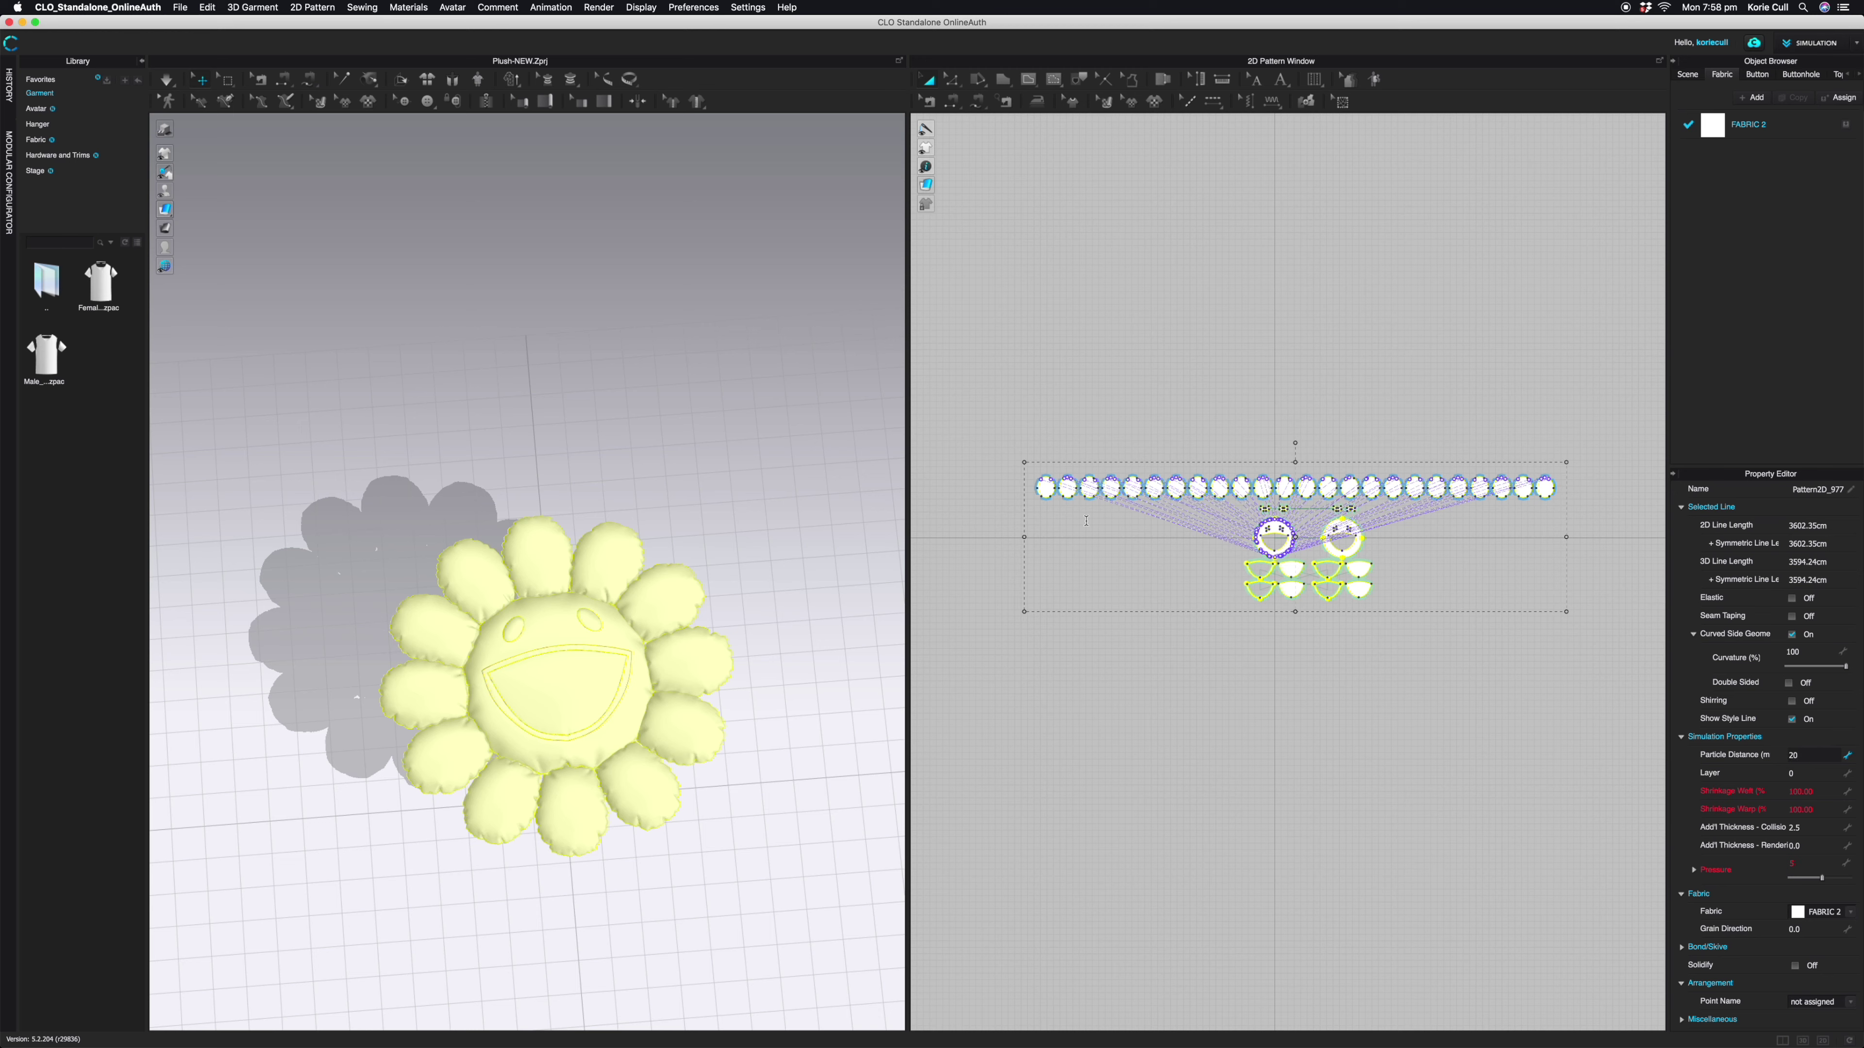
key(Return)
click(1091, 528)
mouse_move(765, 545)
right_down()
mouse_move(753, 608)
mouse_move(783, 607)
mouse_move(678, 681)
mouse_move(603, 636)
right_up()
Step: Select all patterns and export the plush as lr.obj with default OBJ settings
key(super+a)
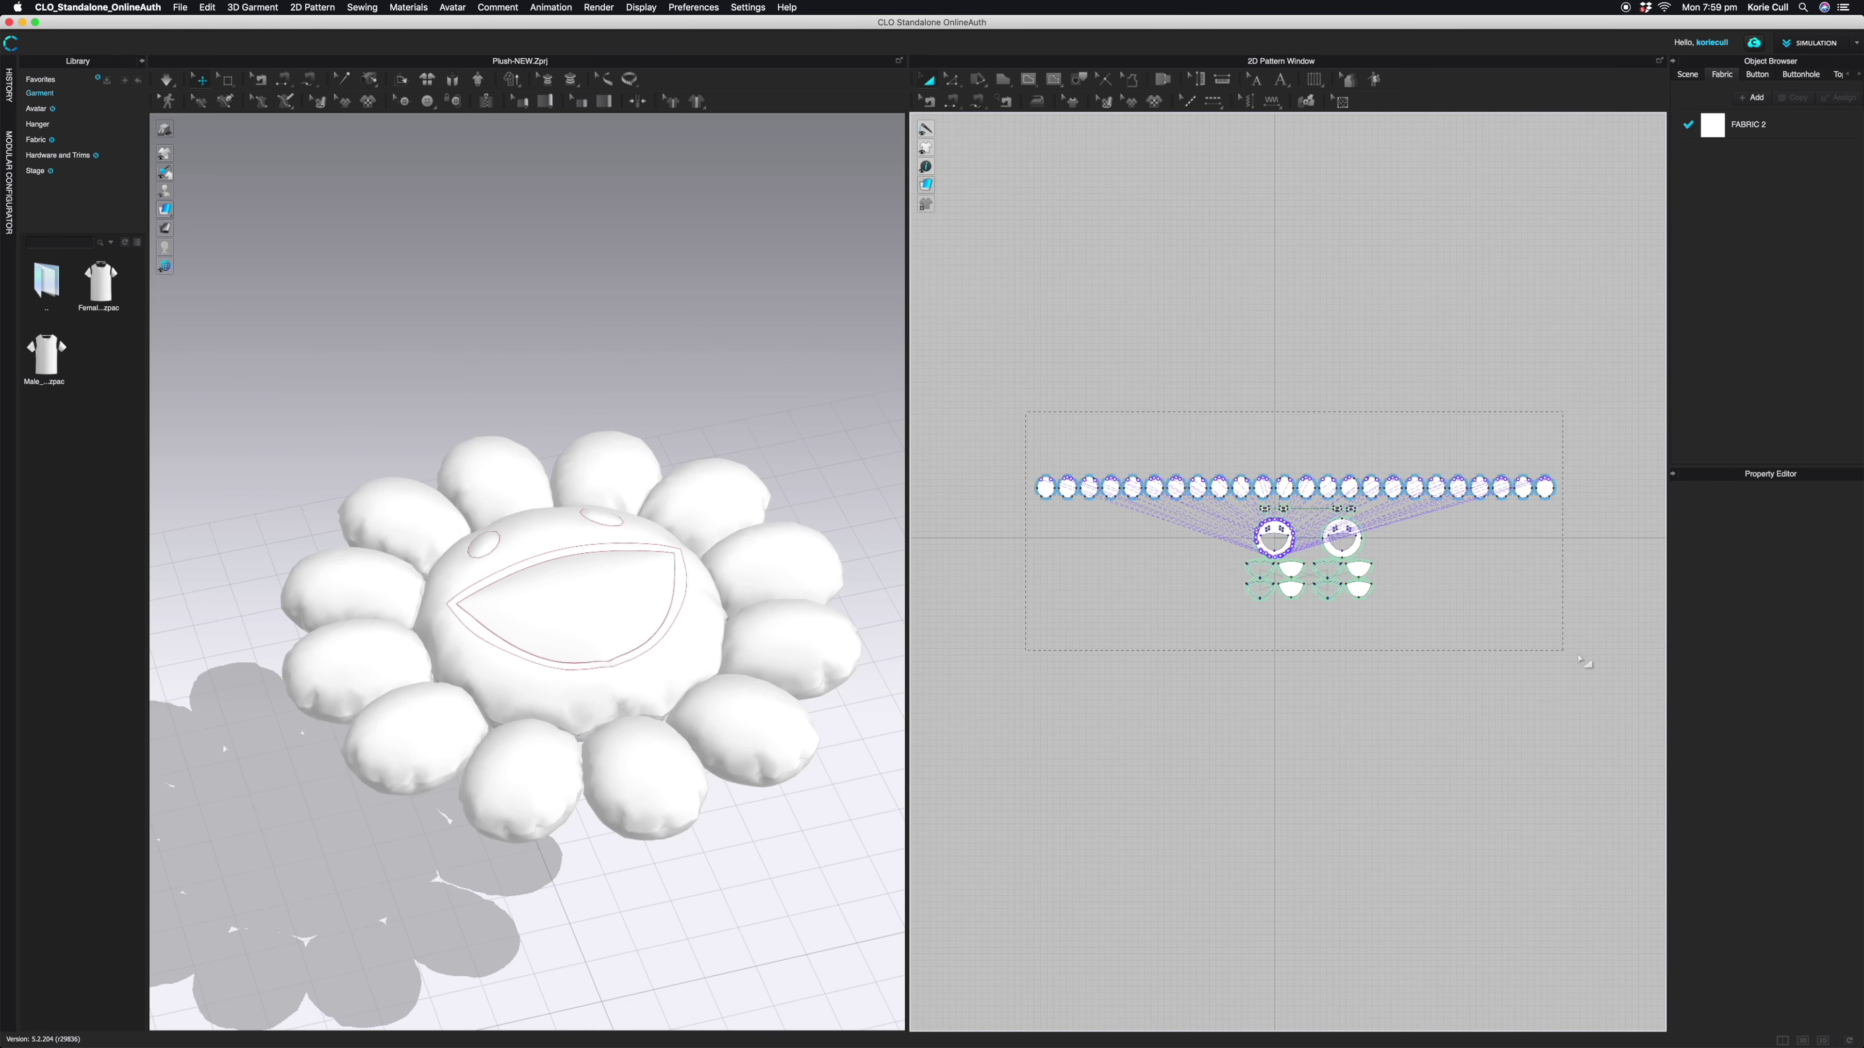
click(179, 6)
mouse_move(195, 135)
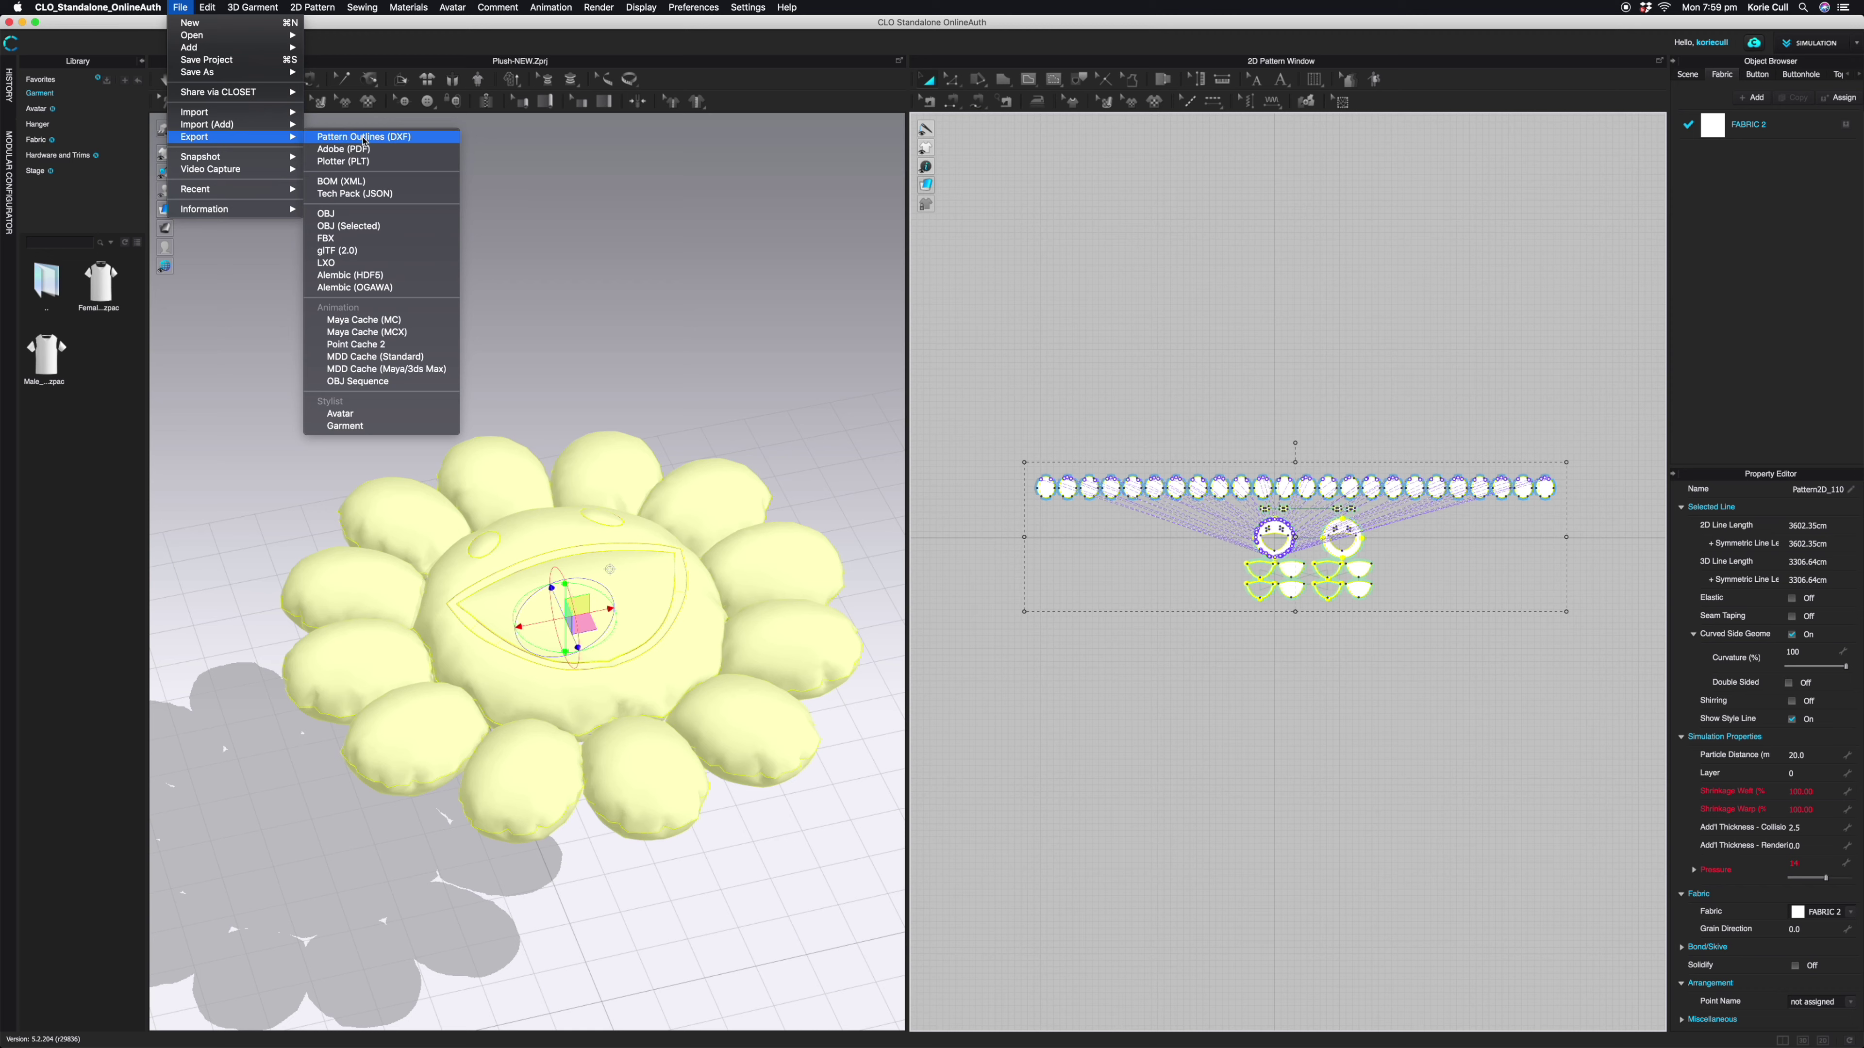
click(354, 239)
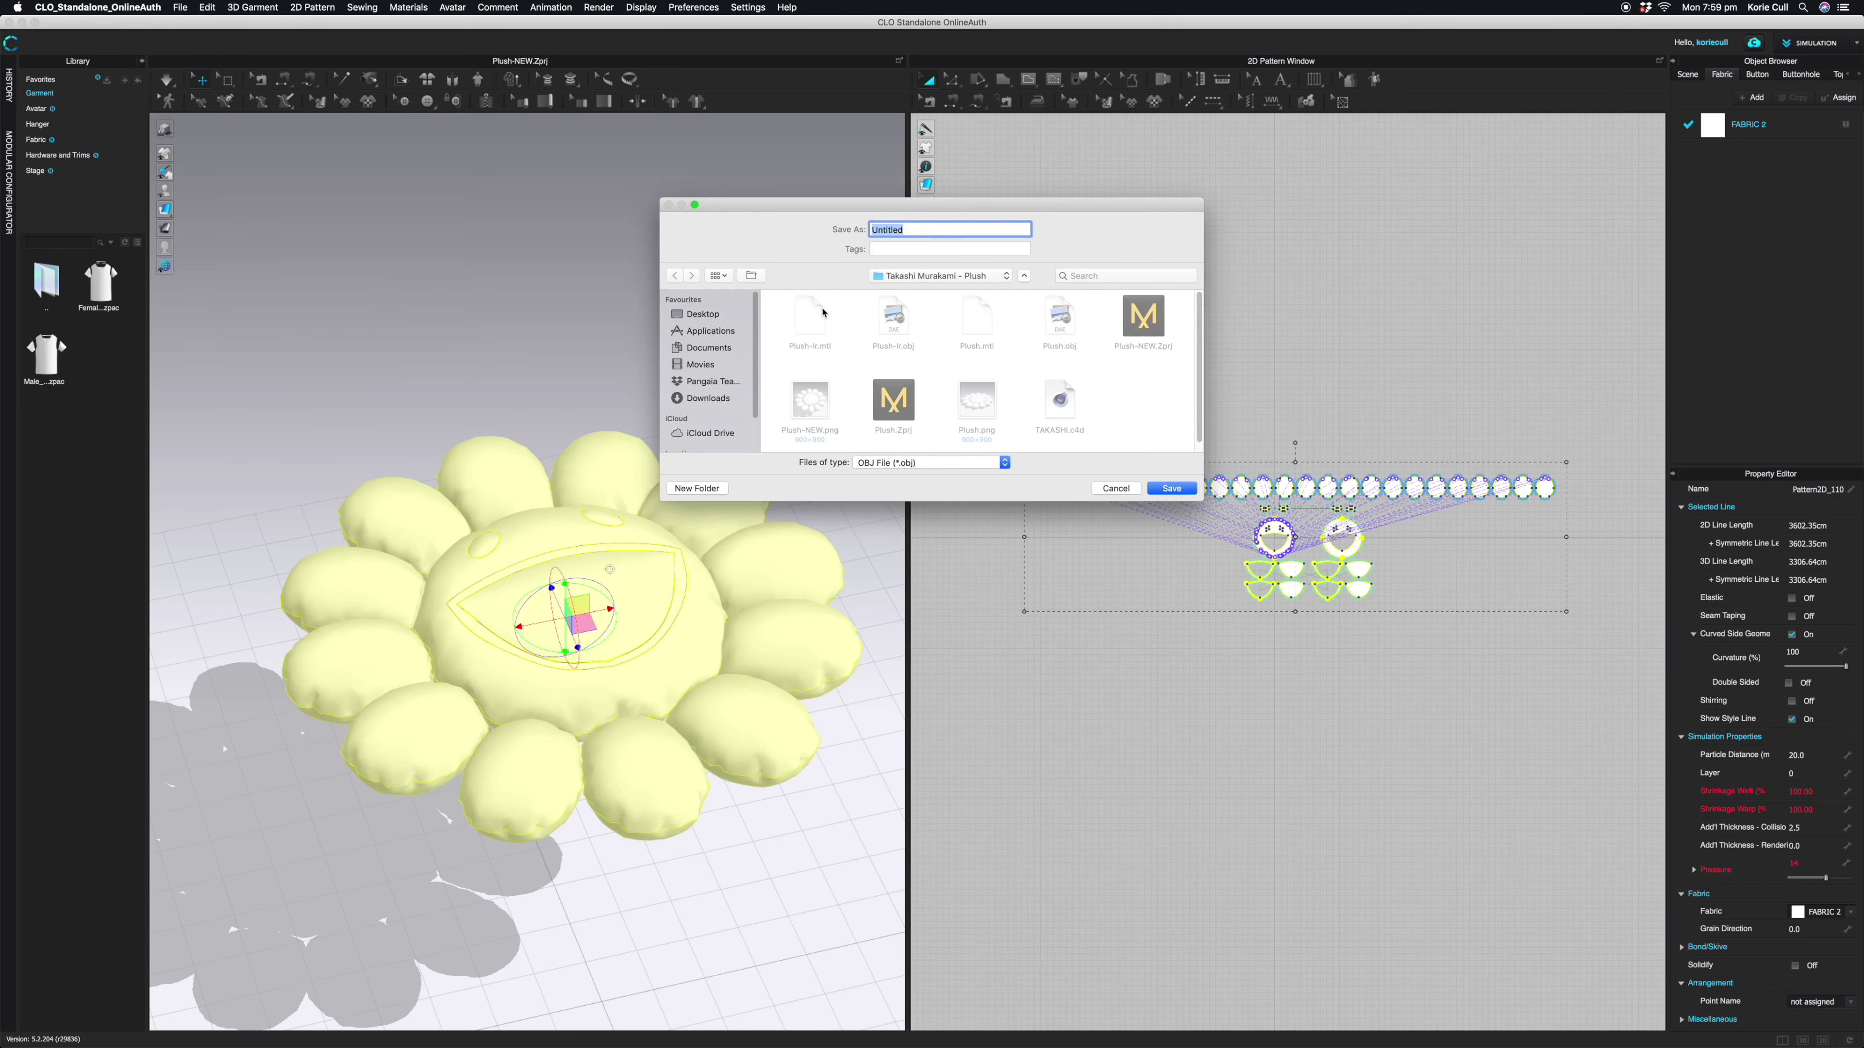
key(Return)
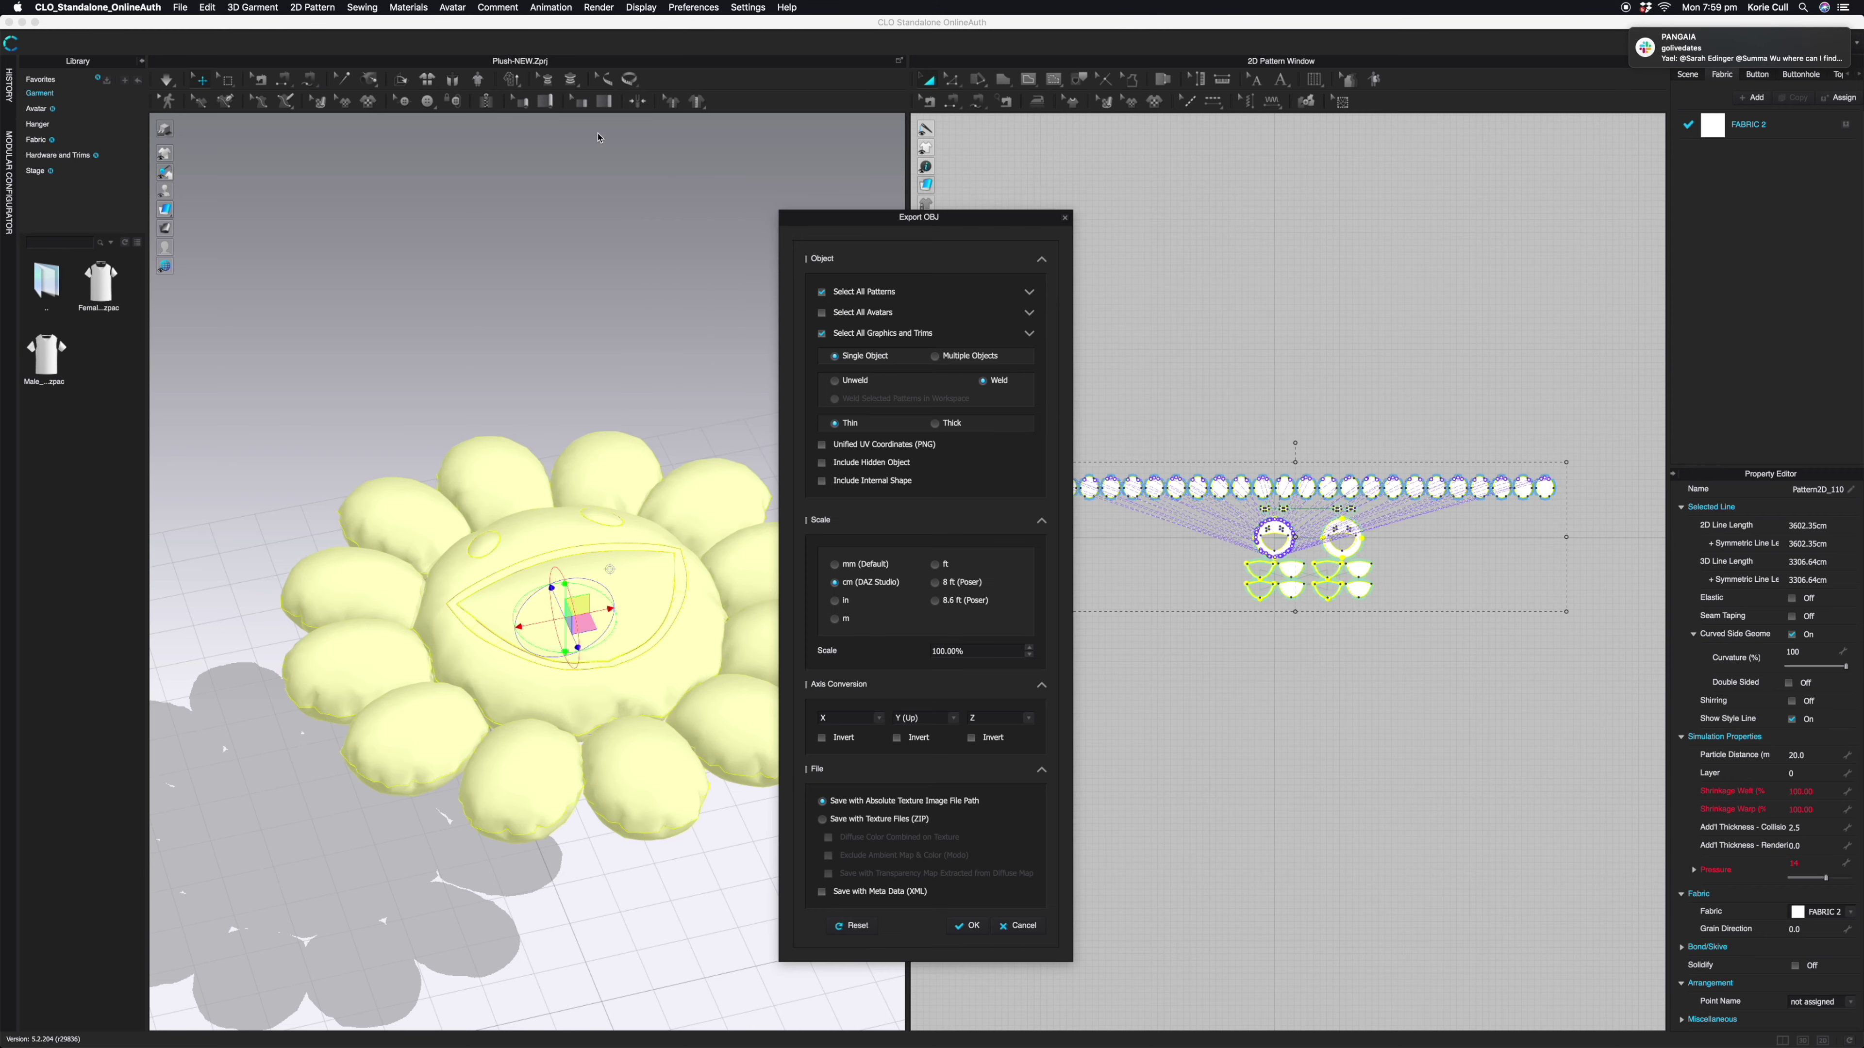
key(Return)
Step: Check lr.obj and lr.mtl in the Plush folder, then save the project and quit CLO
click(1353, 1026)
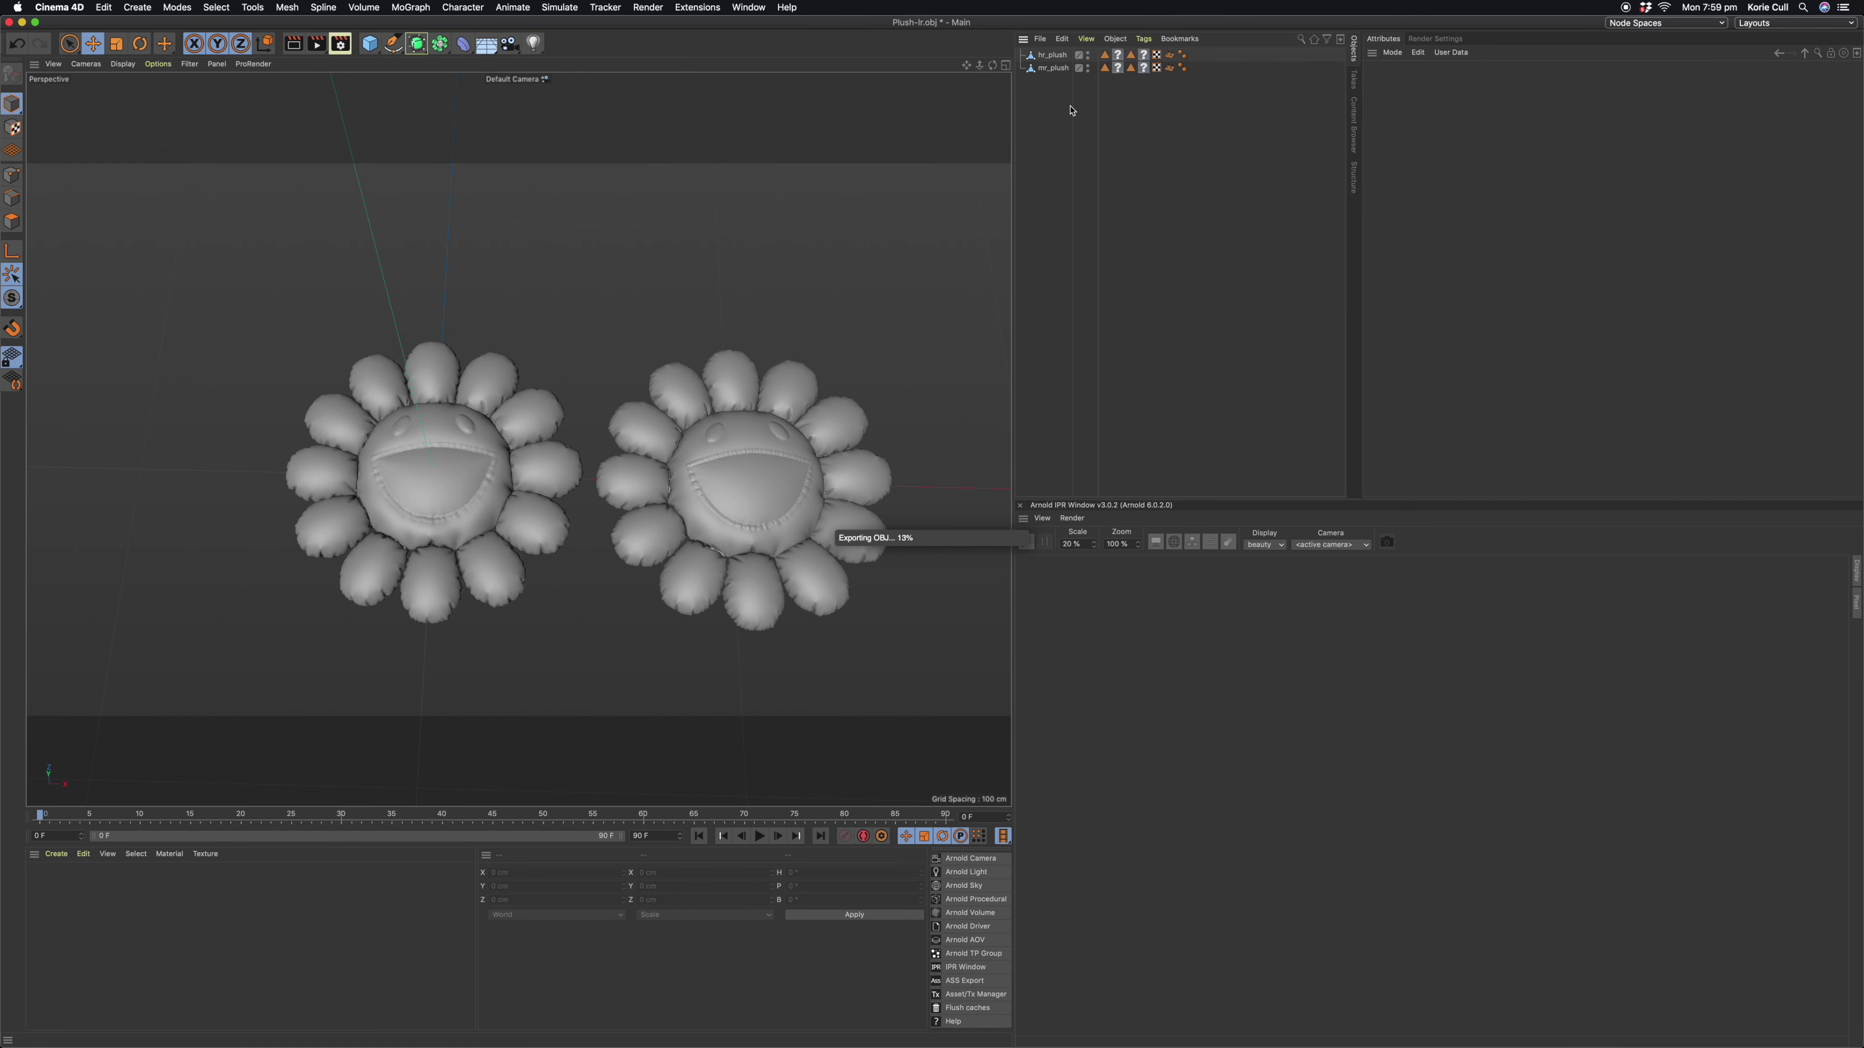
click(369, 1011)
click(1223, 541)
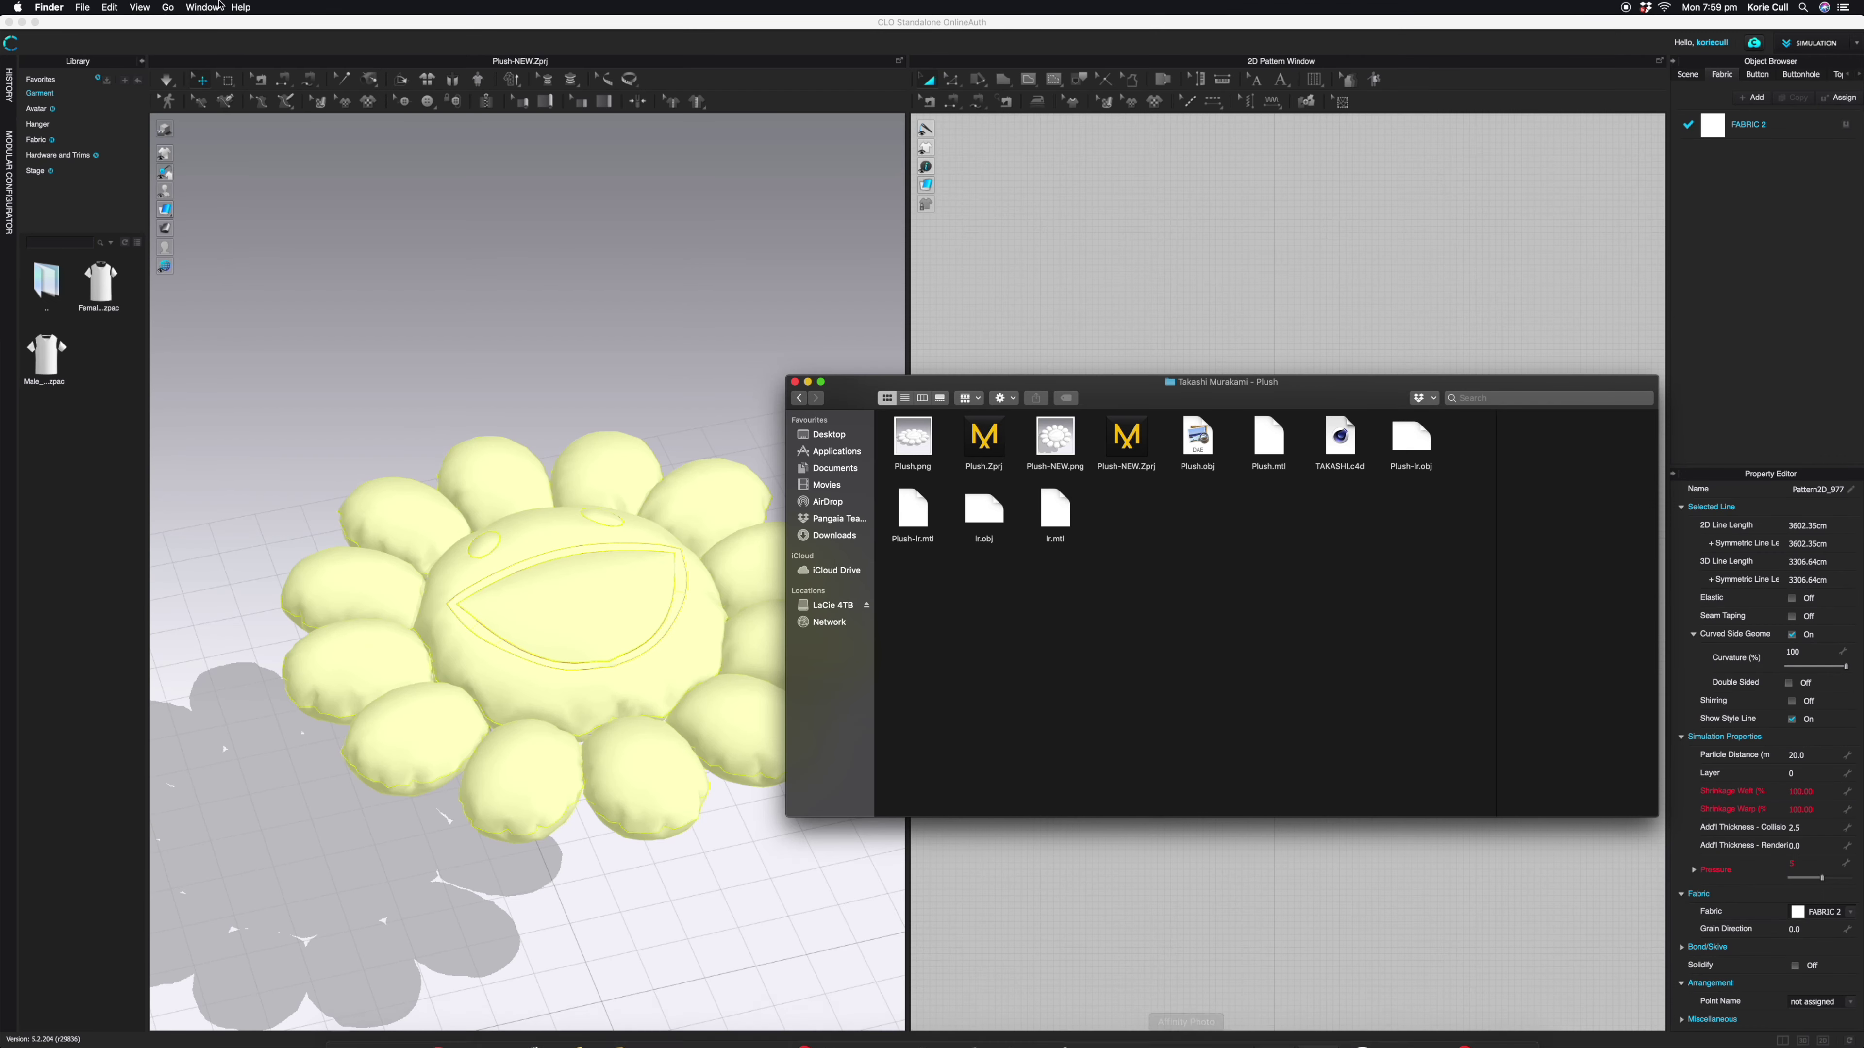
click(877, 586)
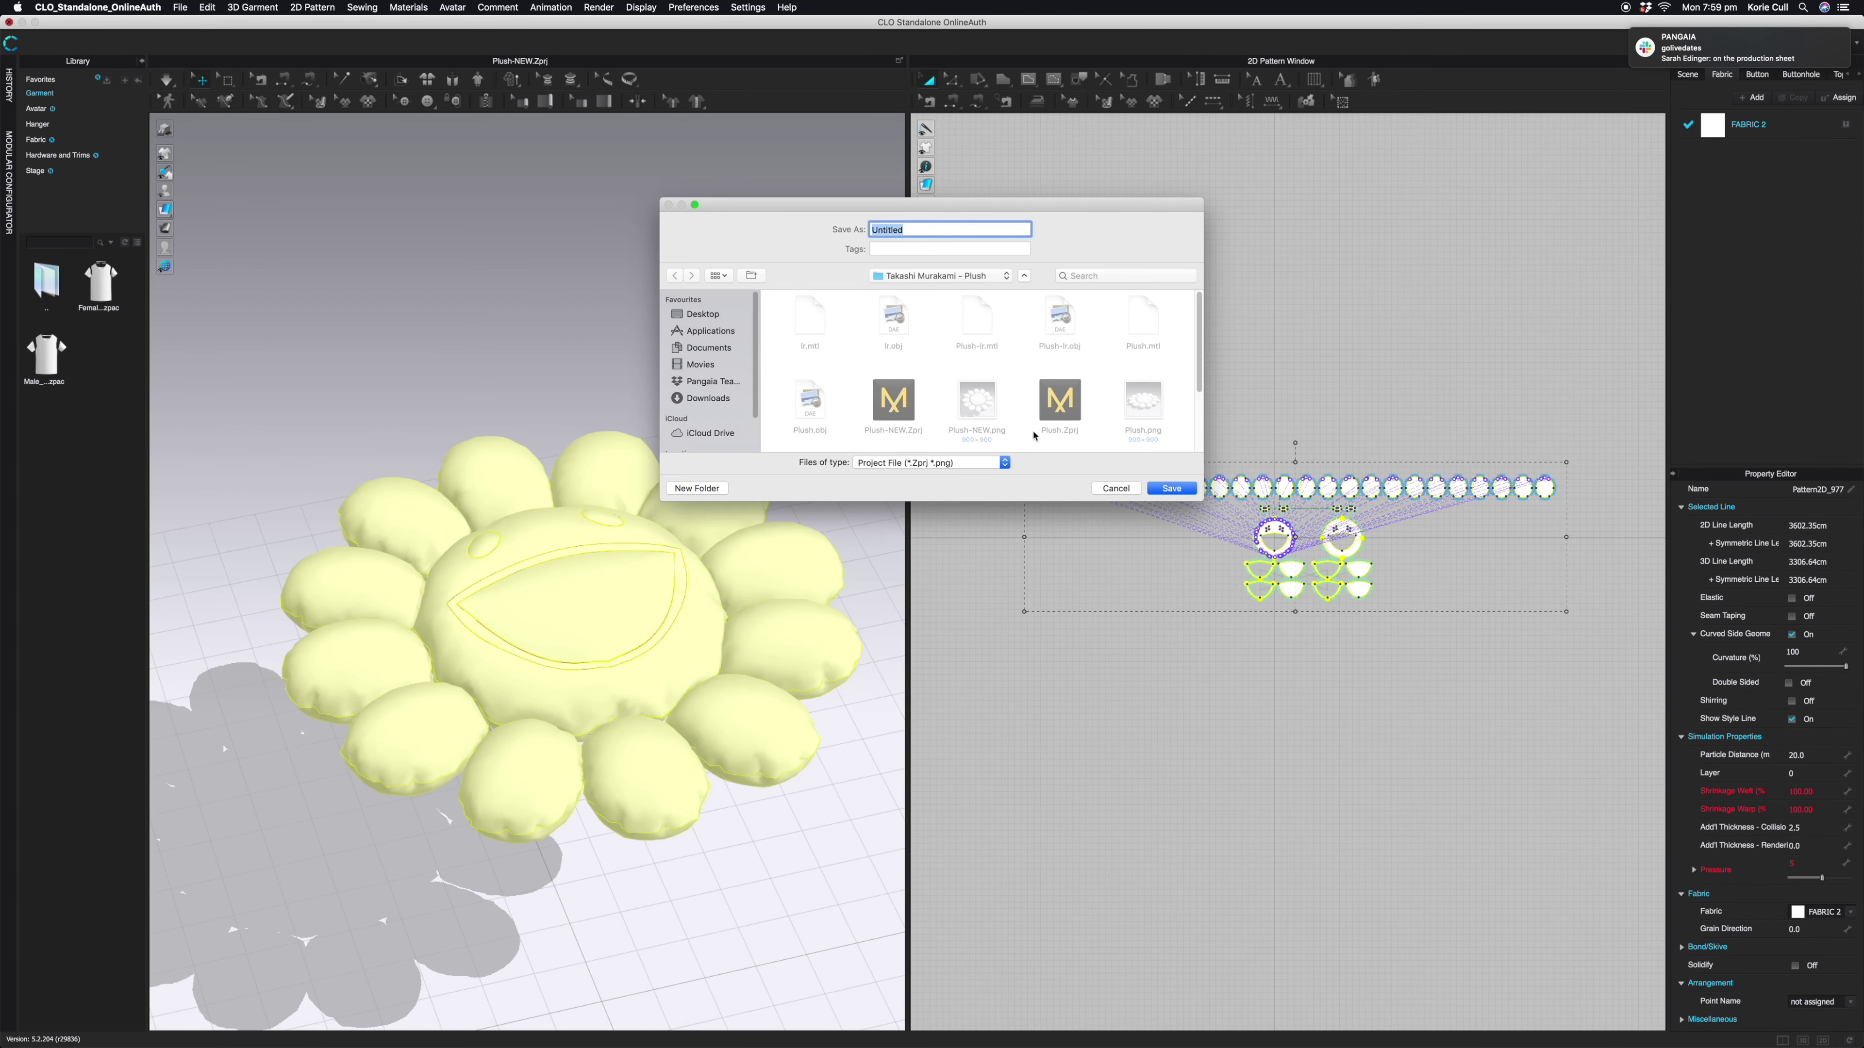
key(Return)
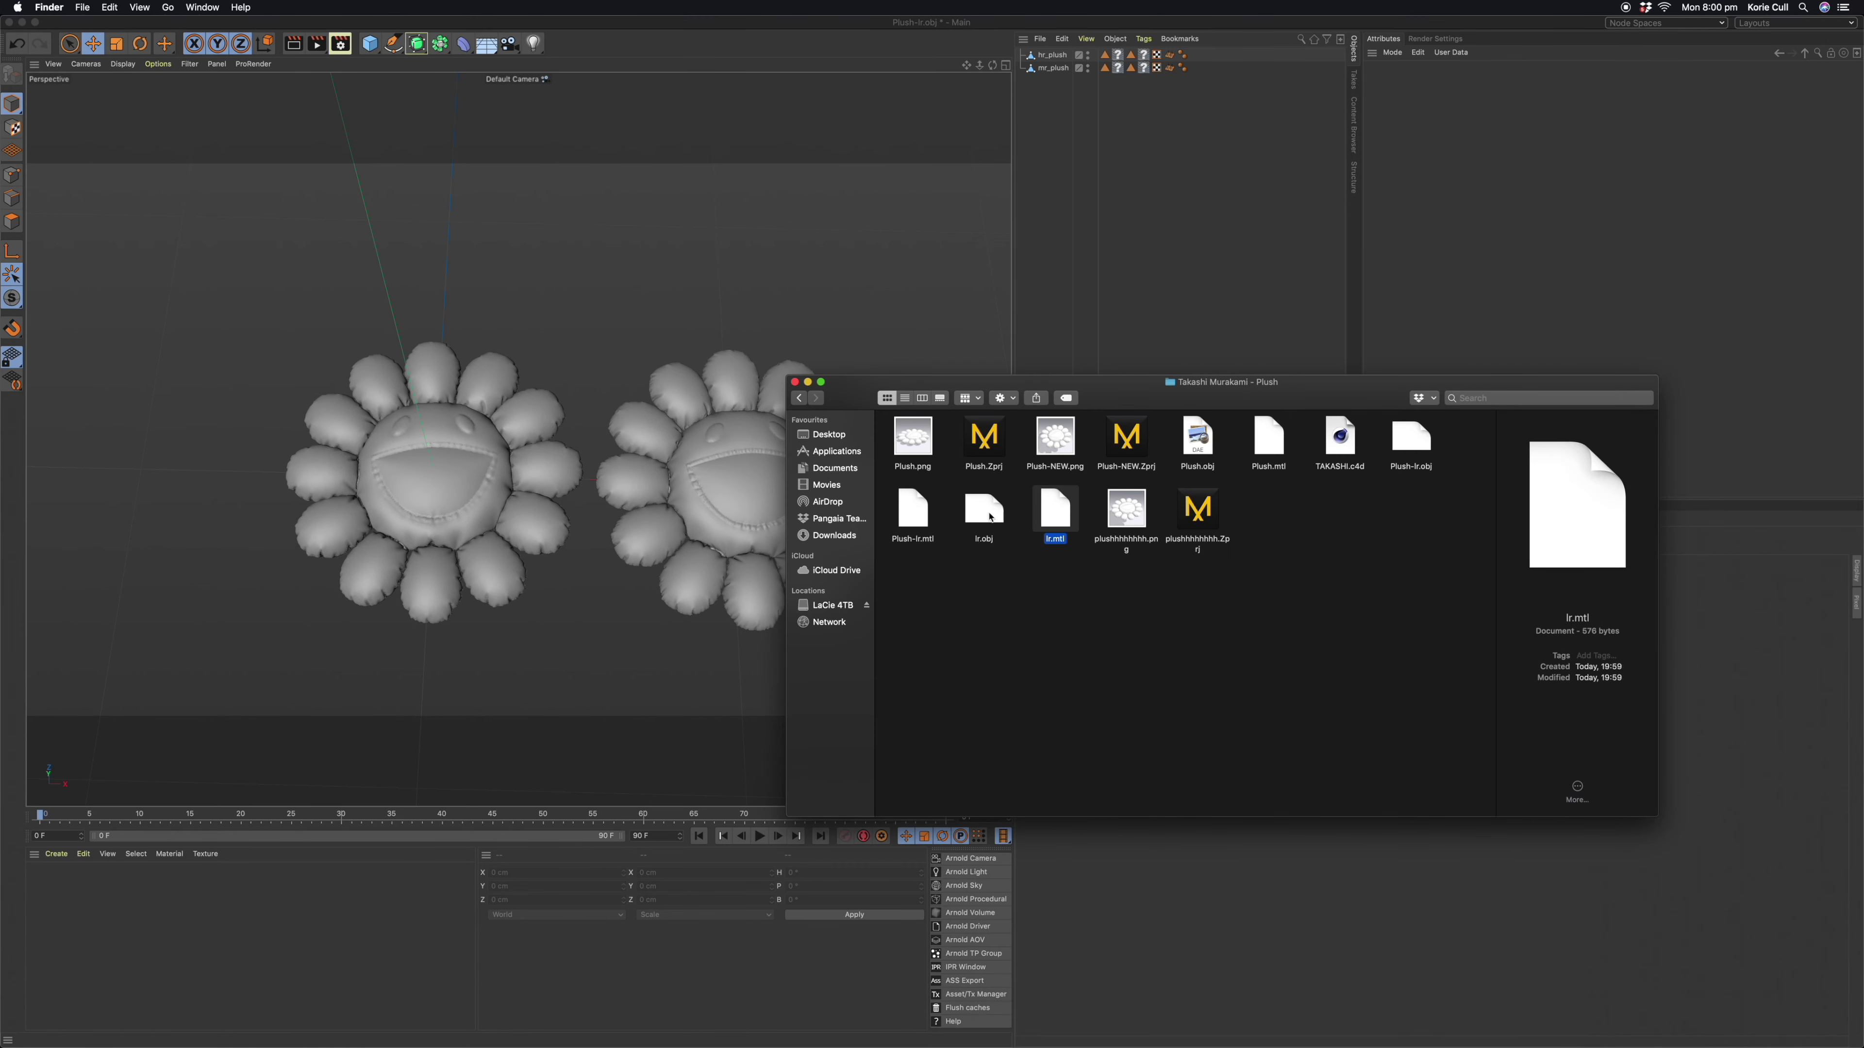
Step: Open lr.obj, paste the flower into Plush-lr.obj and name it lr_plush
double_click(983, 514)
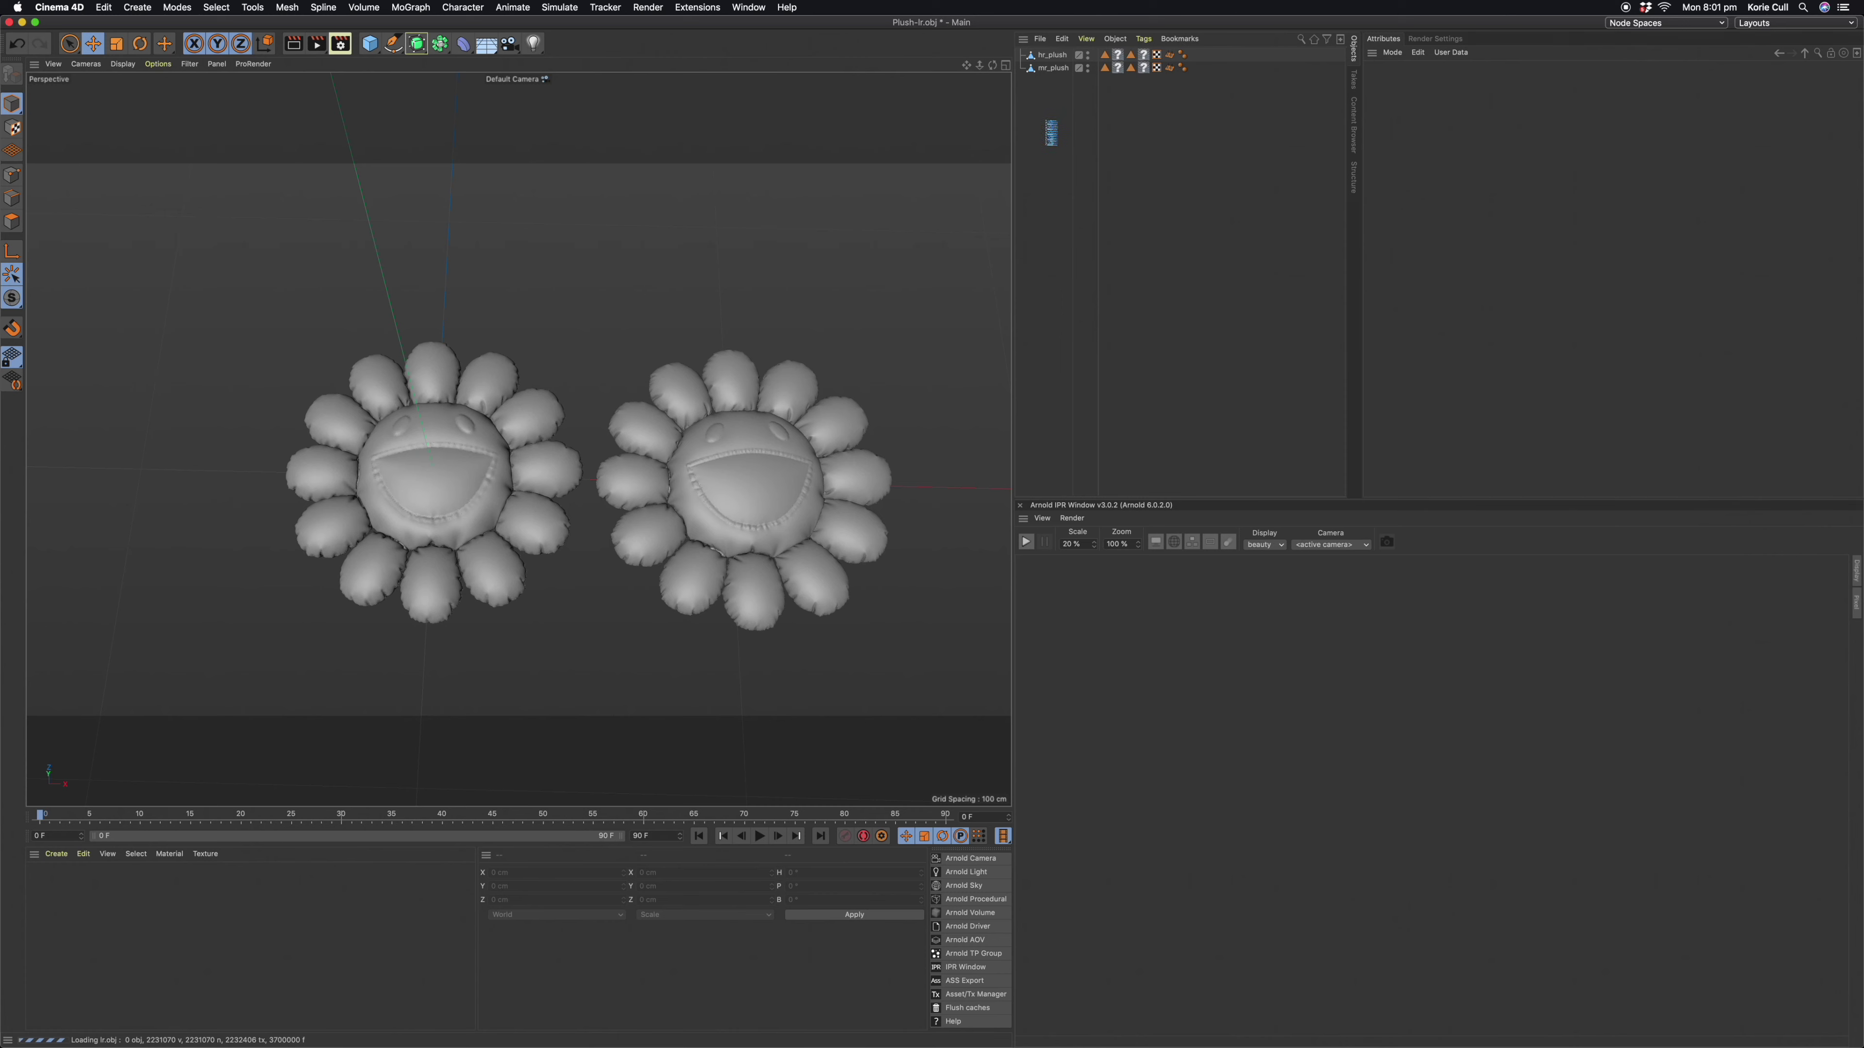
click(749, 7)
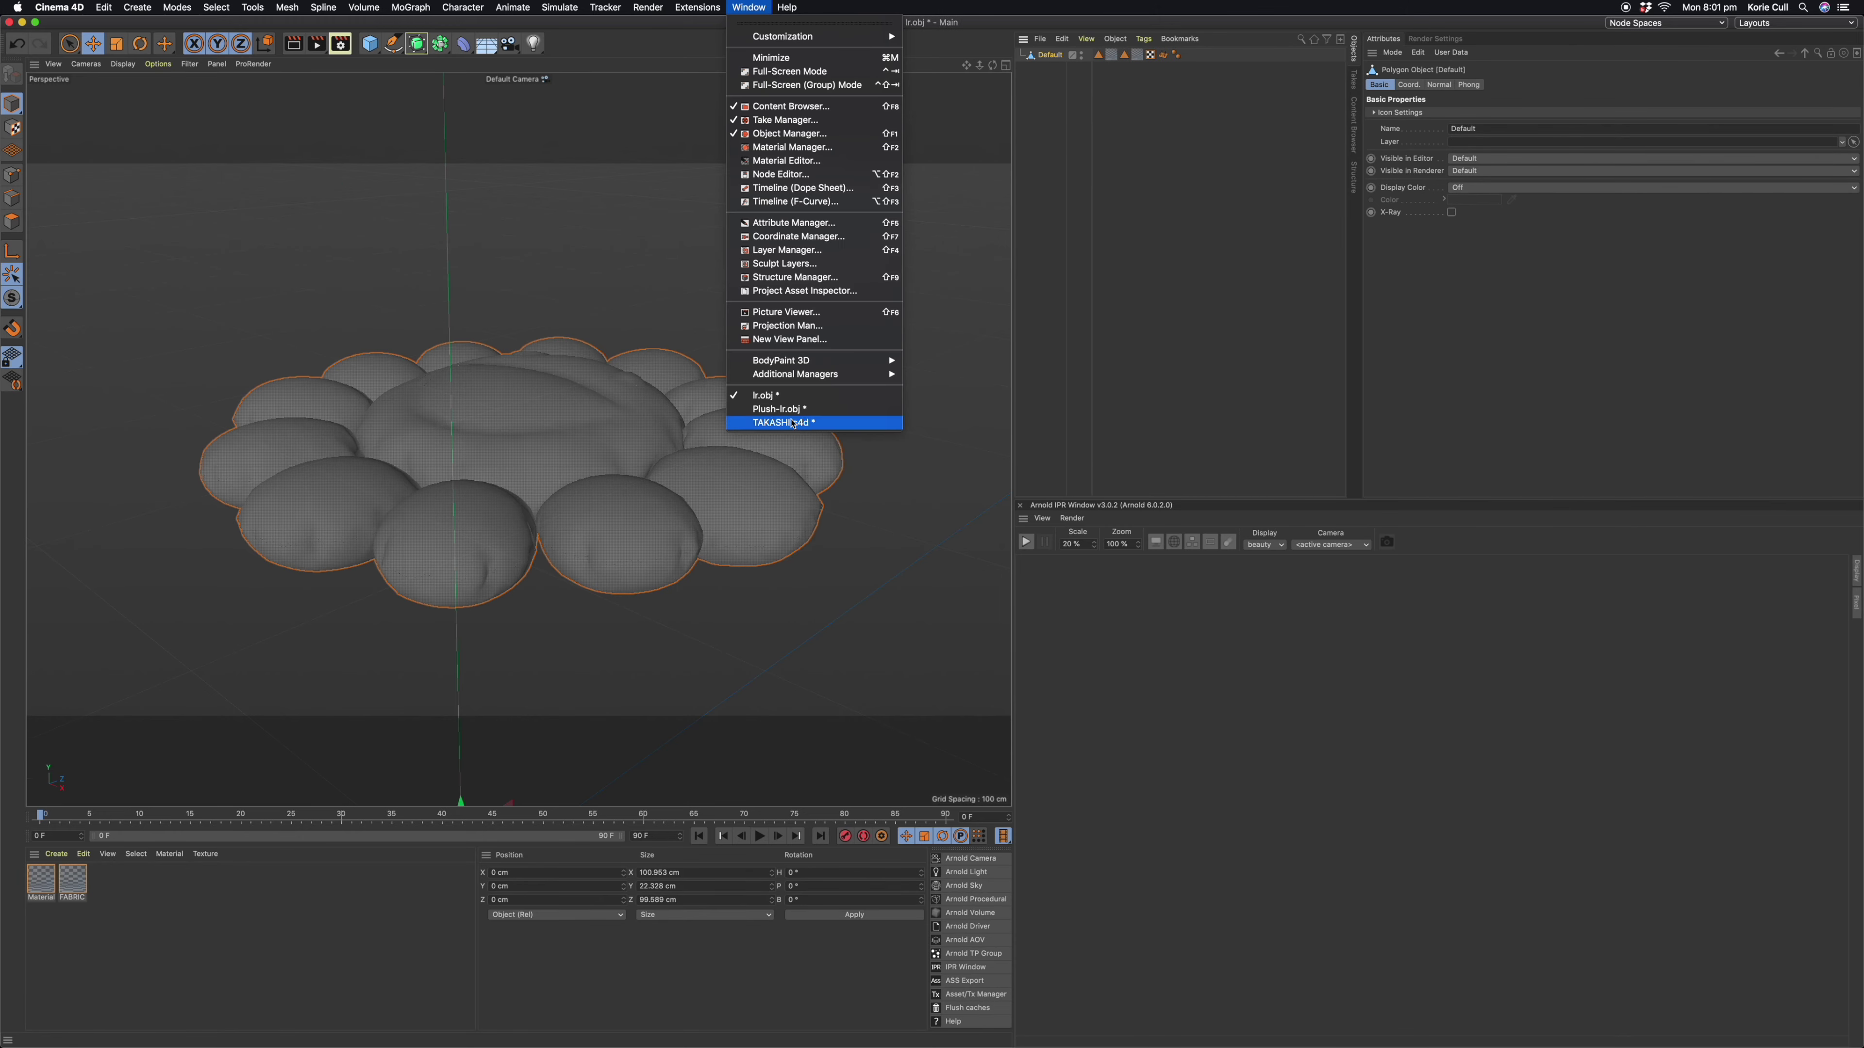
click(807, 422)
key(ctrl+v)
double_click(1060, 55)
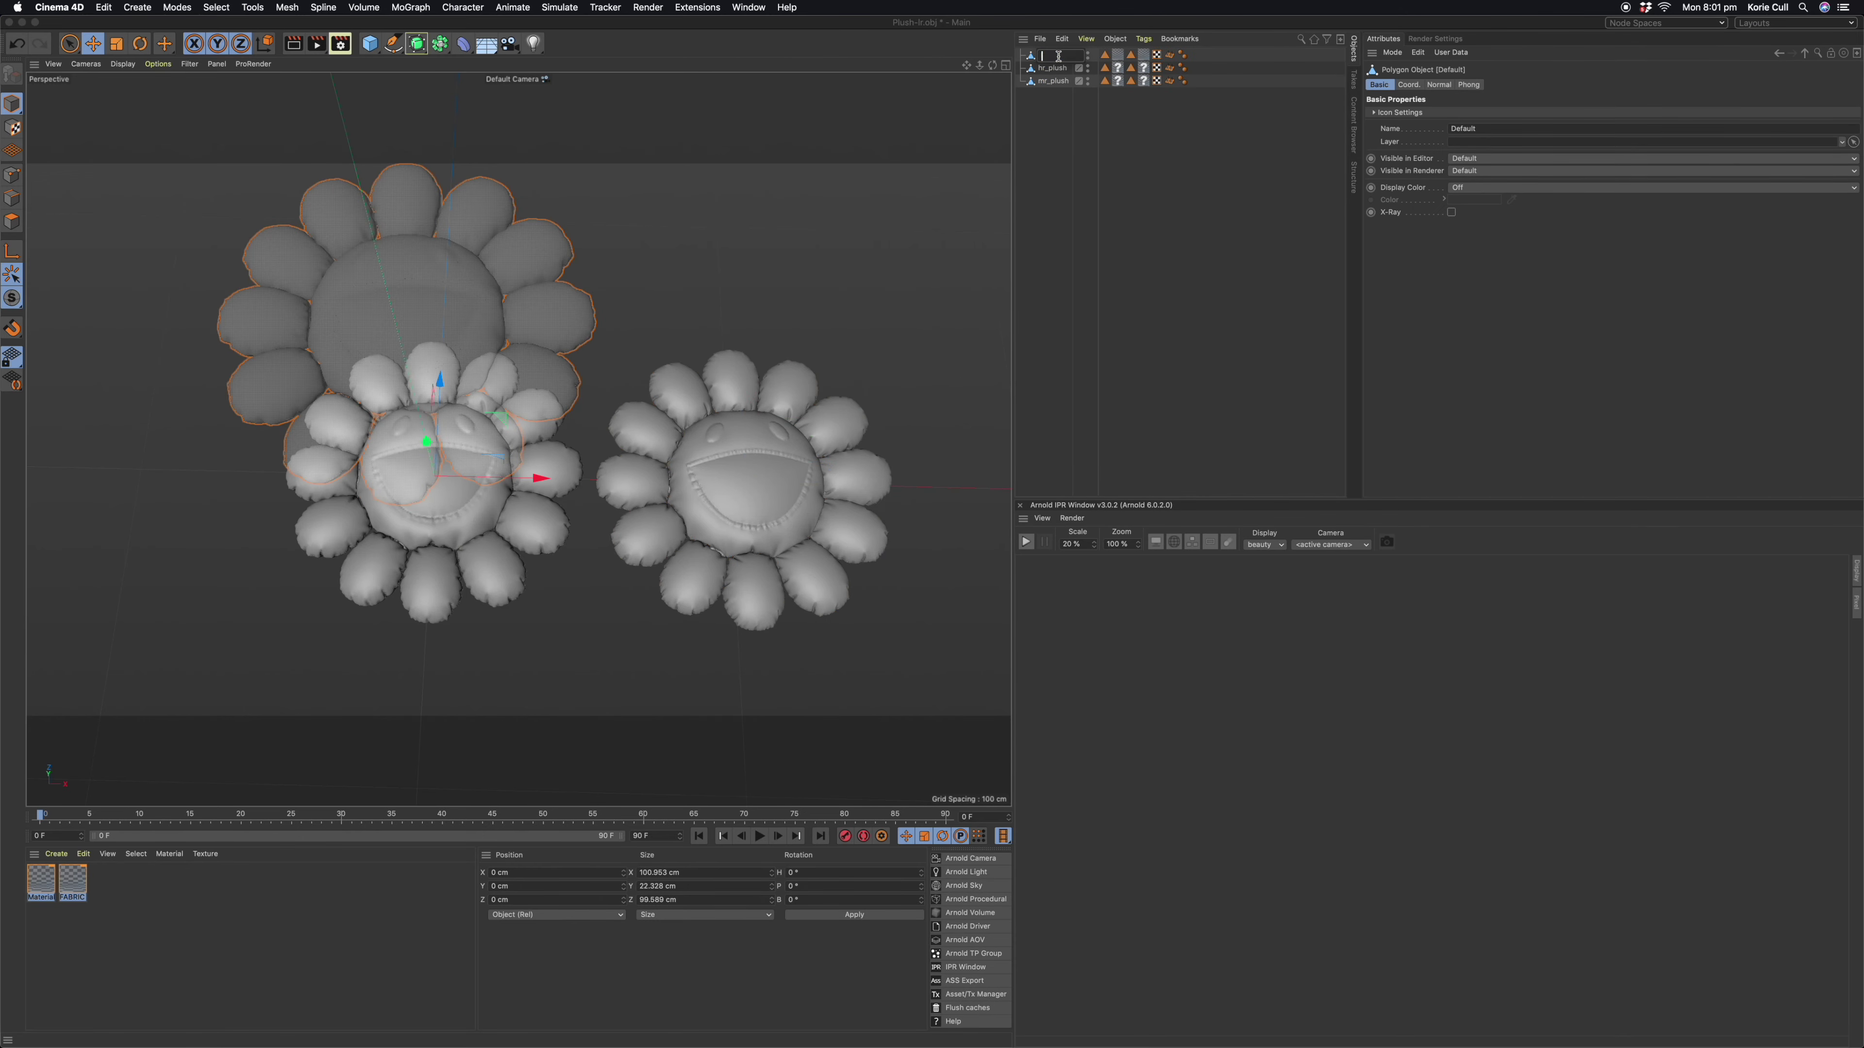
text(lr_plush)
key(Return)
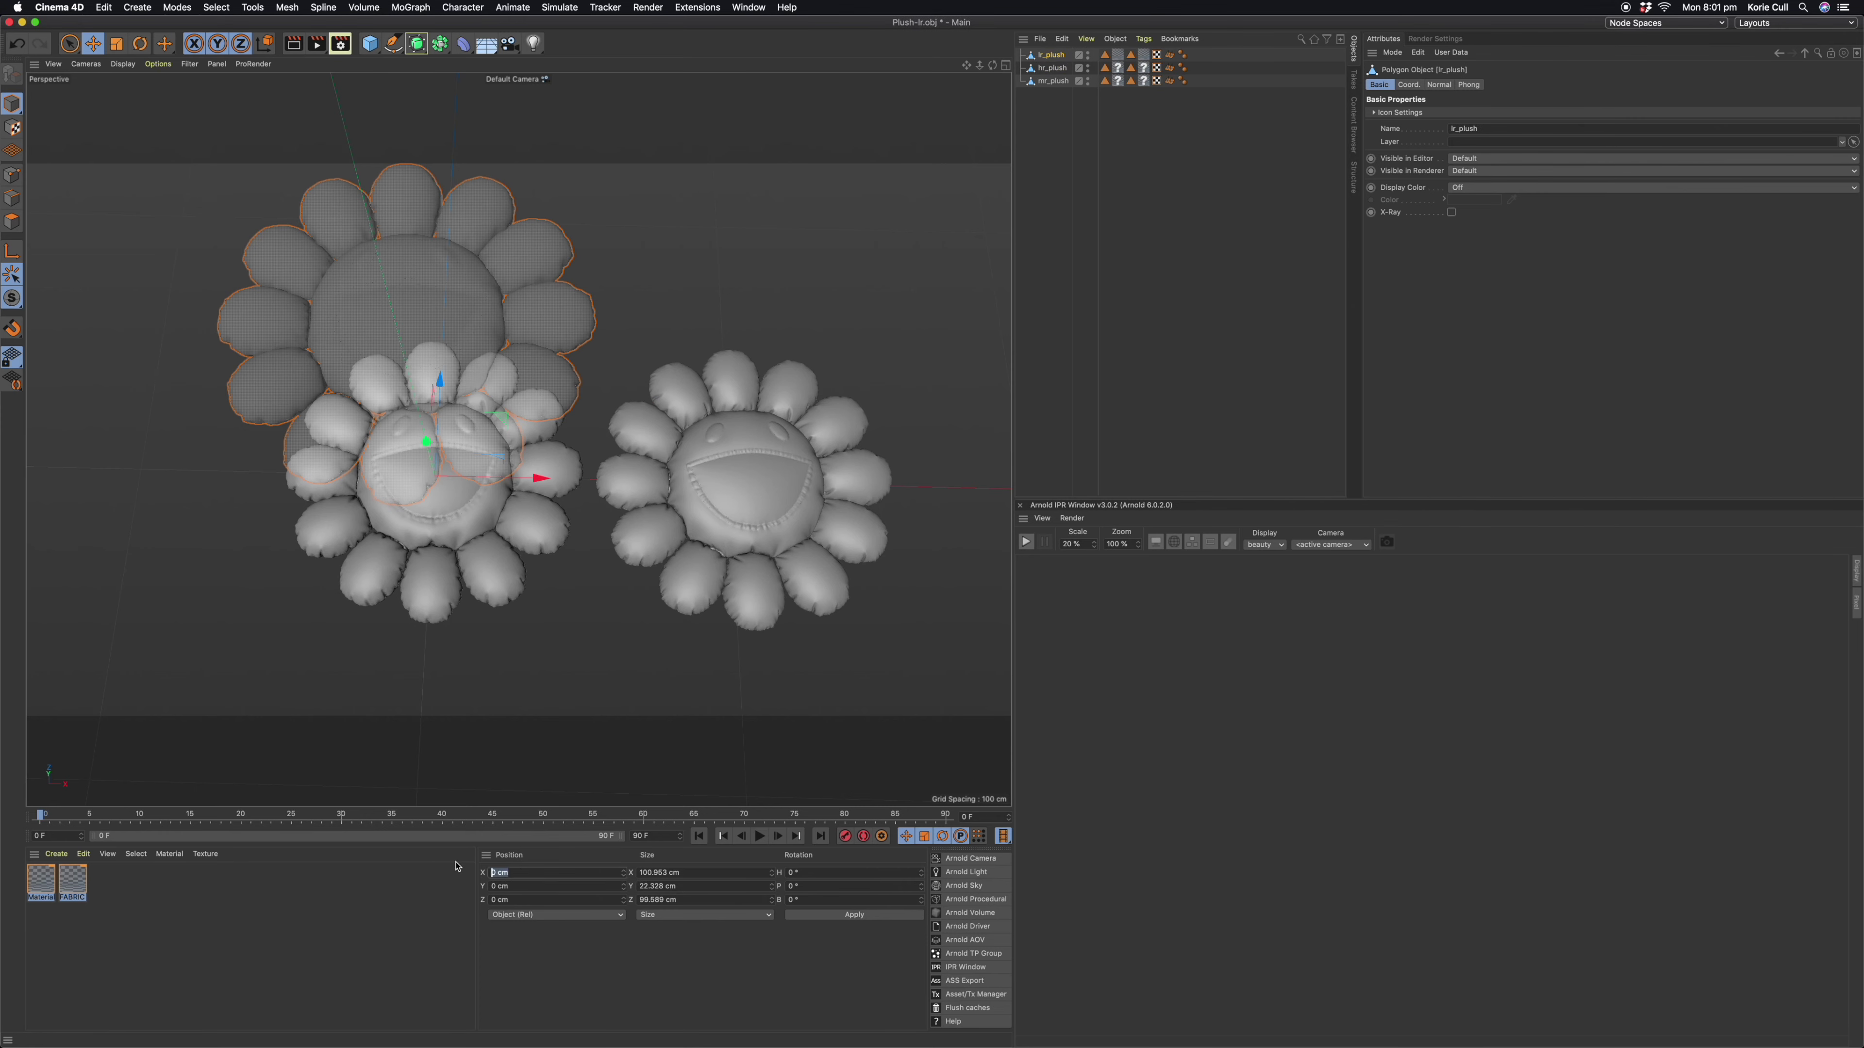
Step: Centre lr_plush's axis with MagicCenter, set Position Z to 0, and move it left to about X -103.759 cm
click(697, 7)
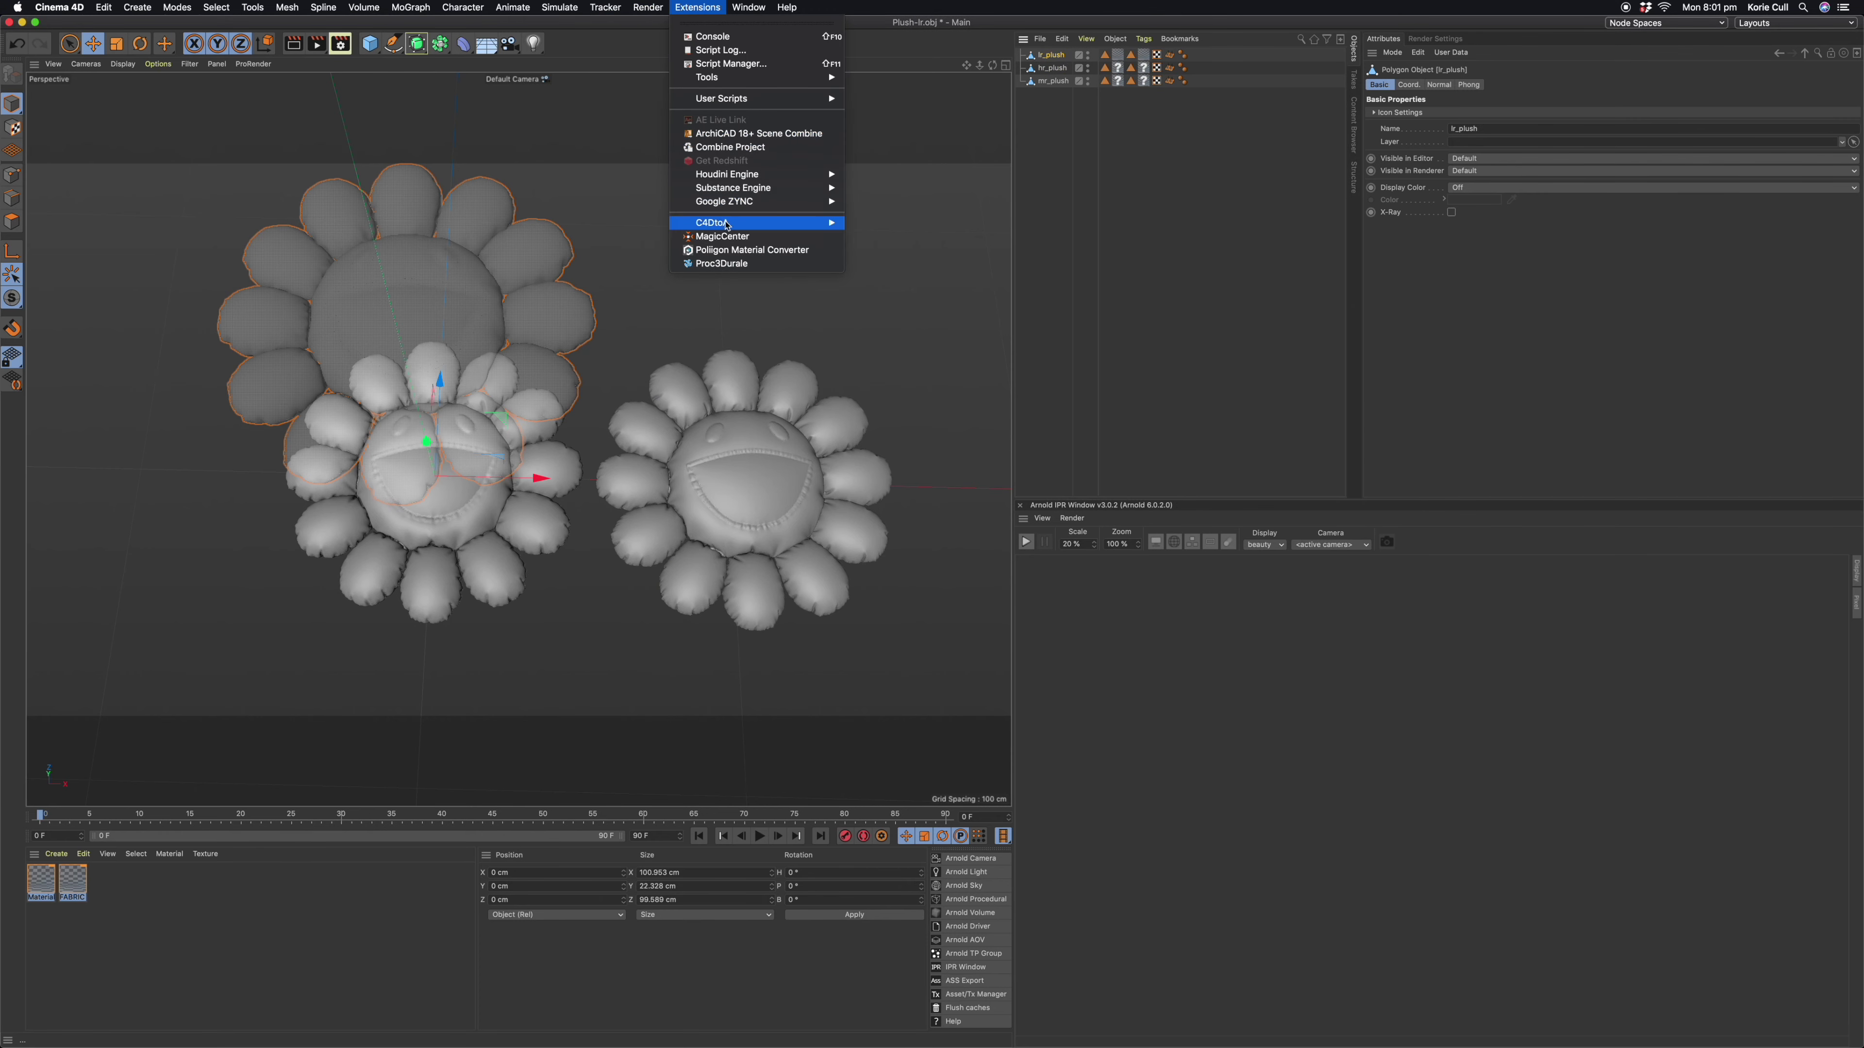
click(722, 236)
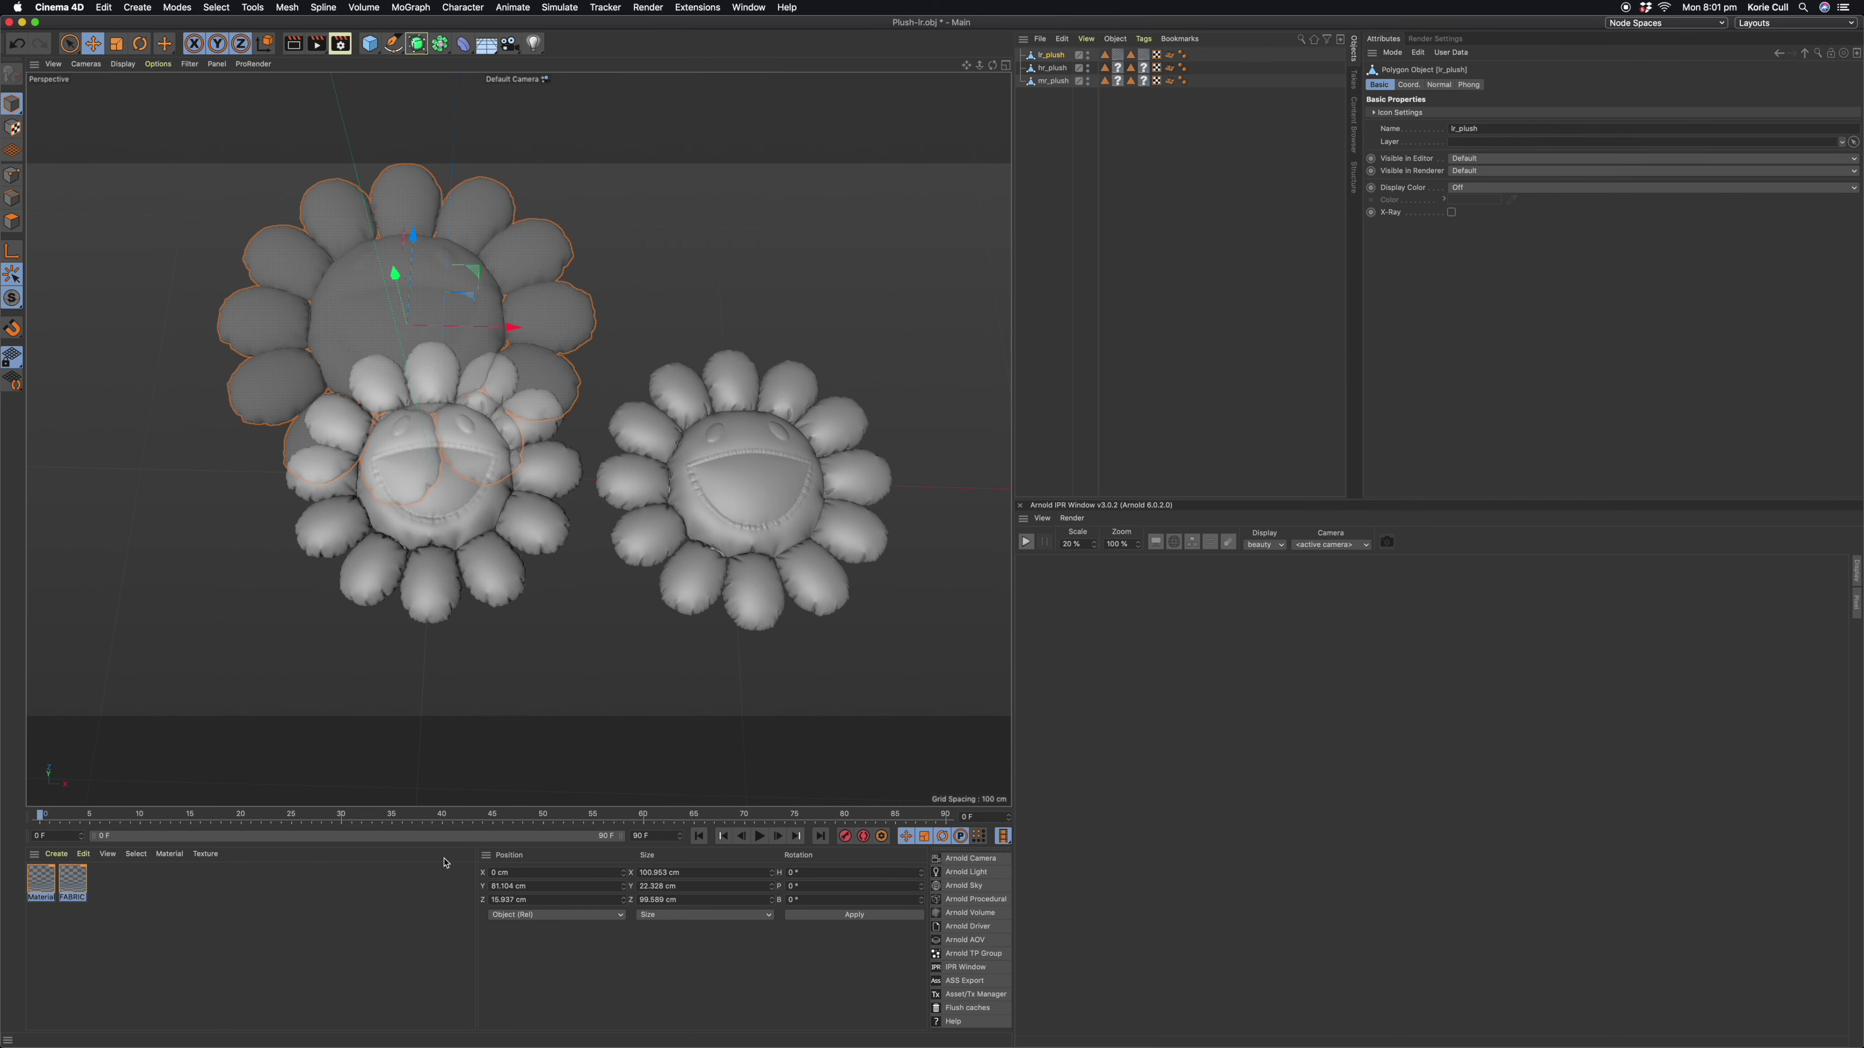
key(Tab)
text(0)
key(Return)
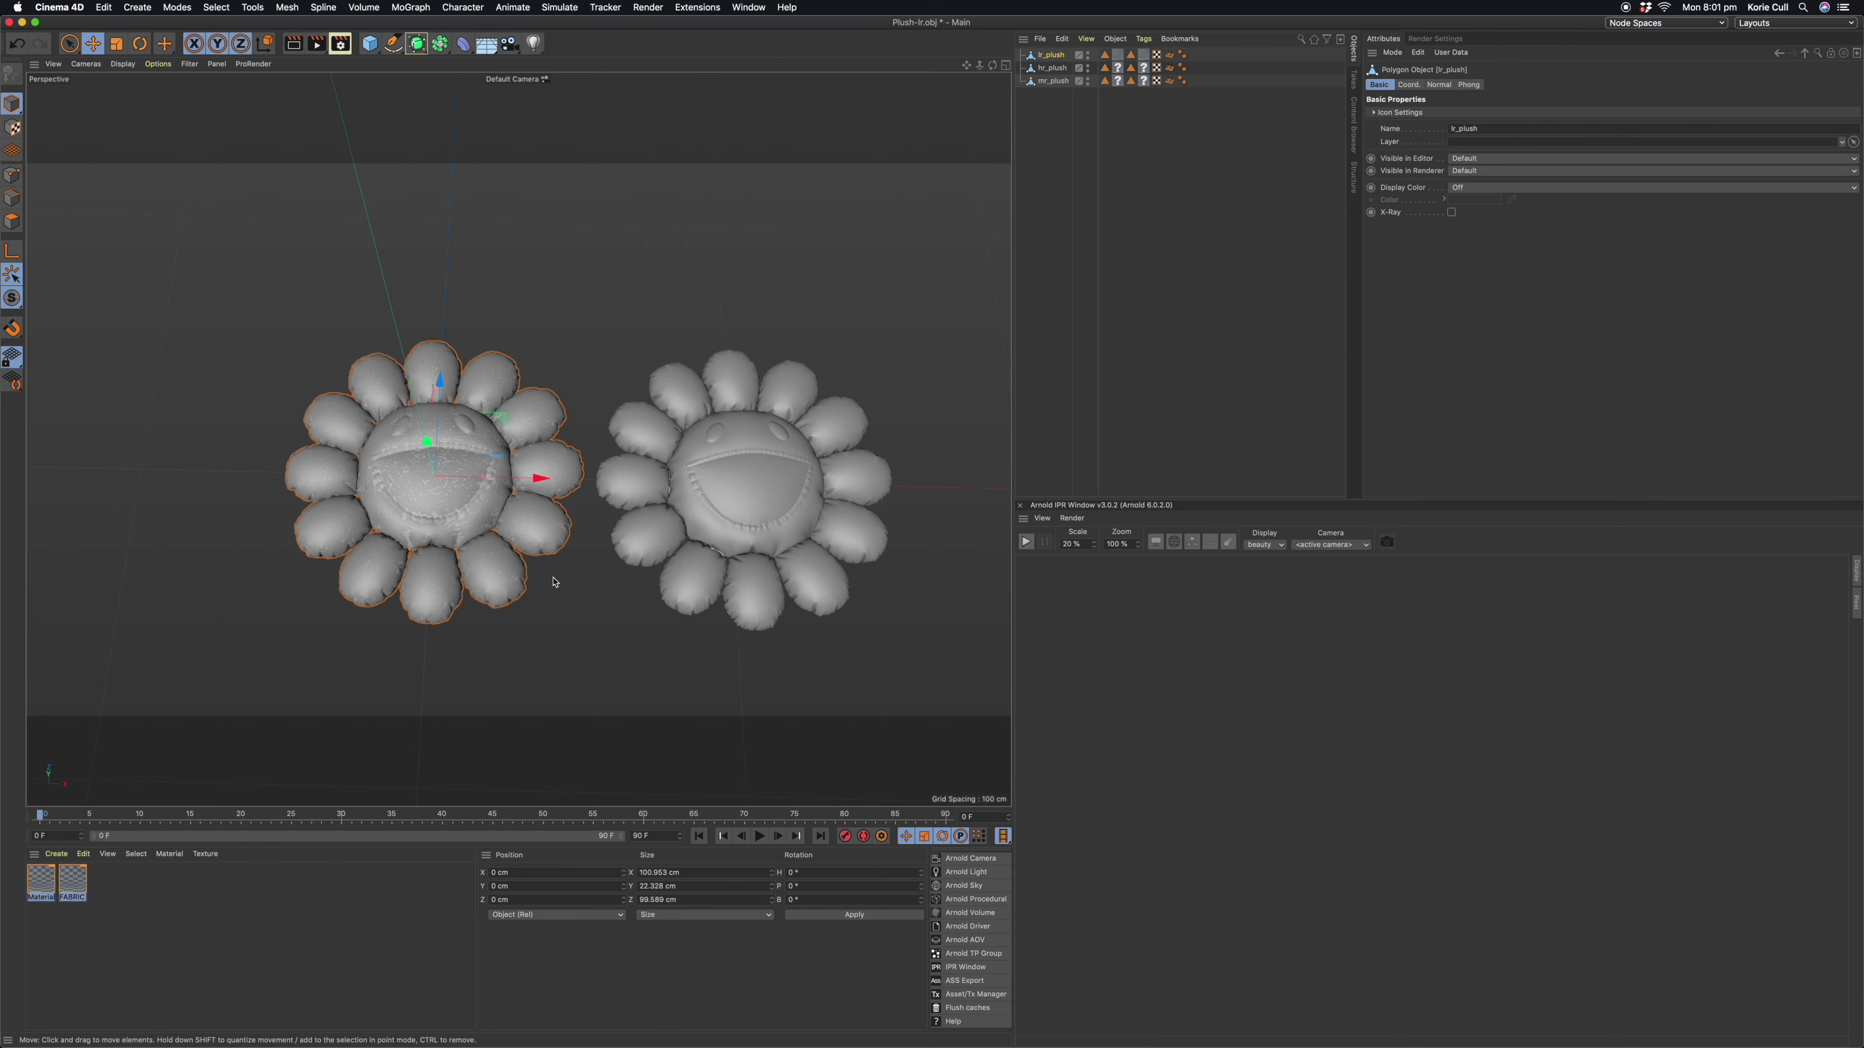
mouse_move(514, 558)
alt+mouse_down()
mouse_move(517, 518)
mouse_move(281, 488)
alt+mouse_up()
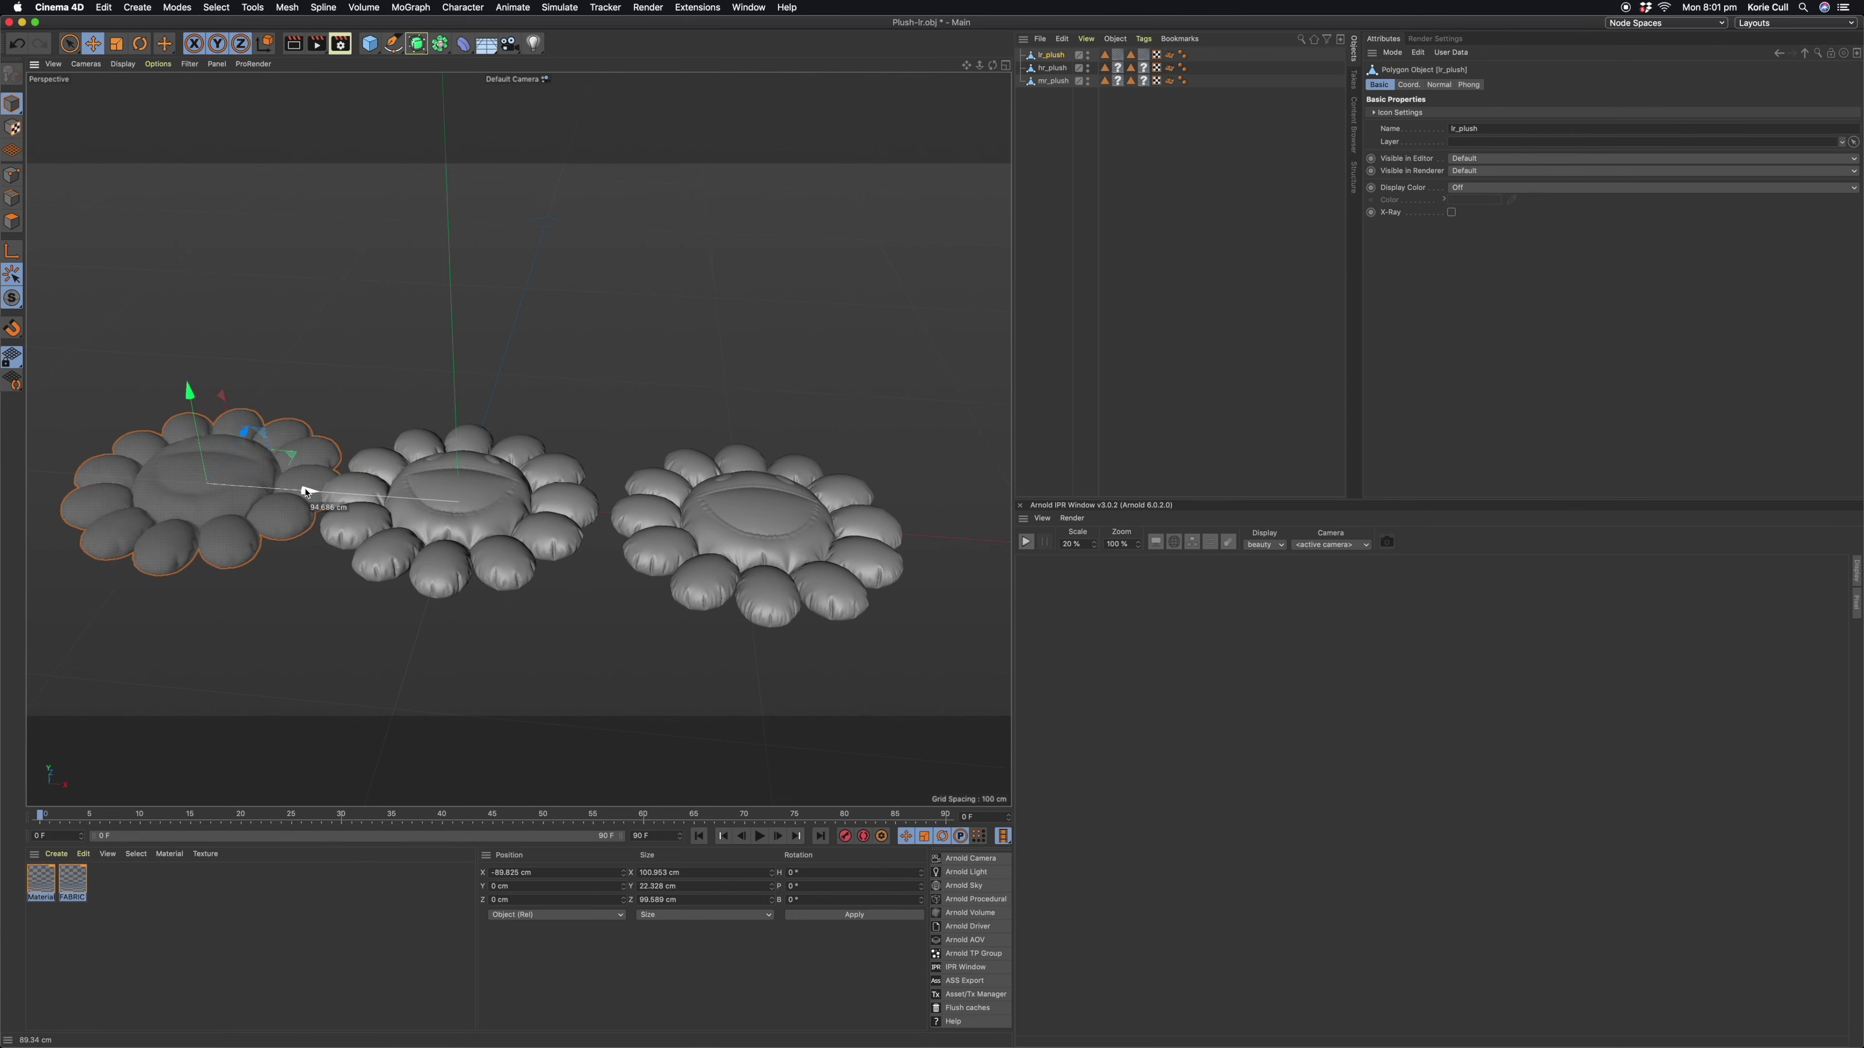
mouse_move(506, 587)
alt+mouse_down()
mouse_move(521, 672)
mouse_move(521, 646)
alt+mouse_up()
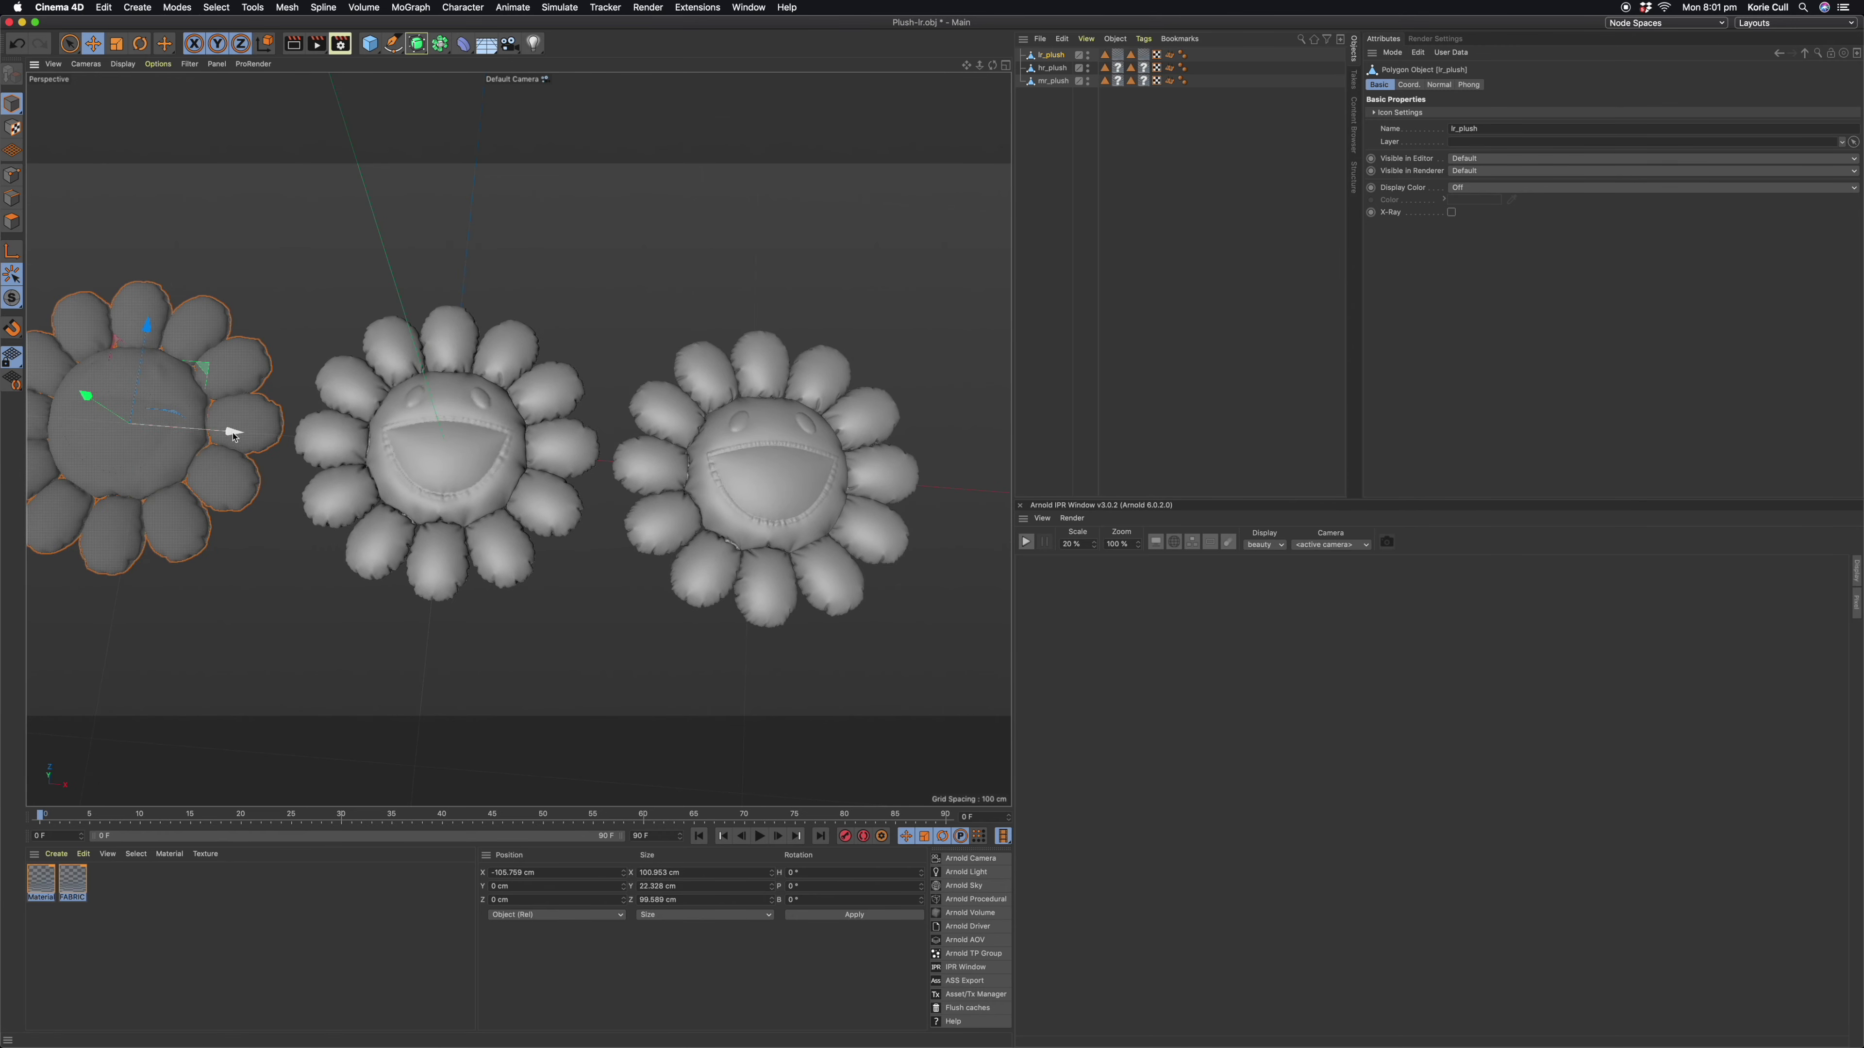
click(1111, 153)
Step: Delete the imported materials and switch the viewport to Gouraud Shading (Lines)
key(Delete)
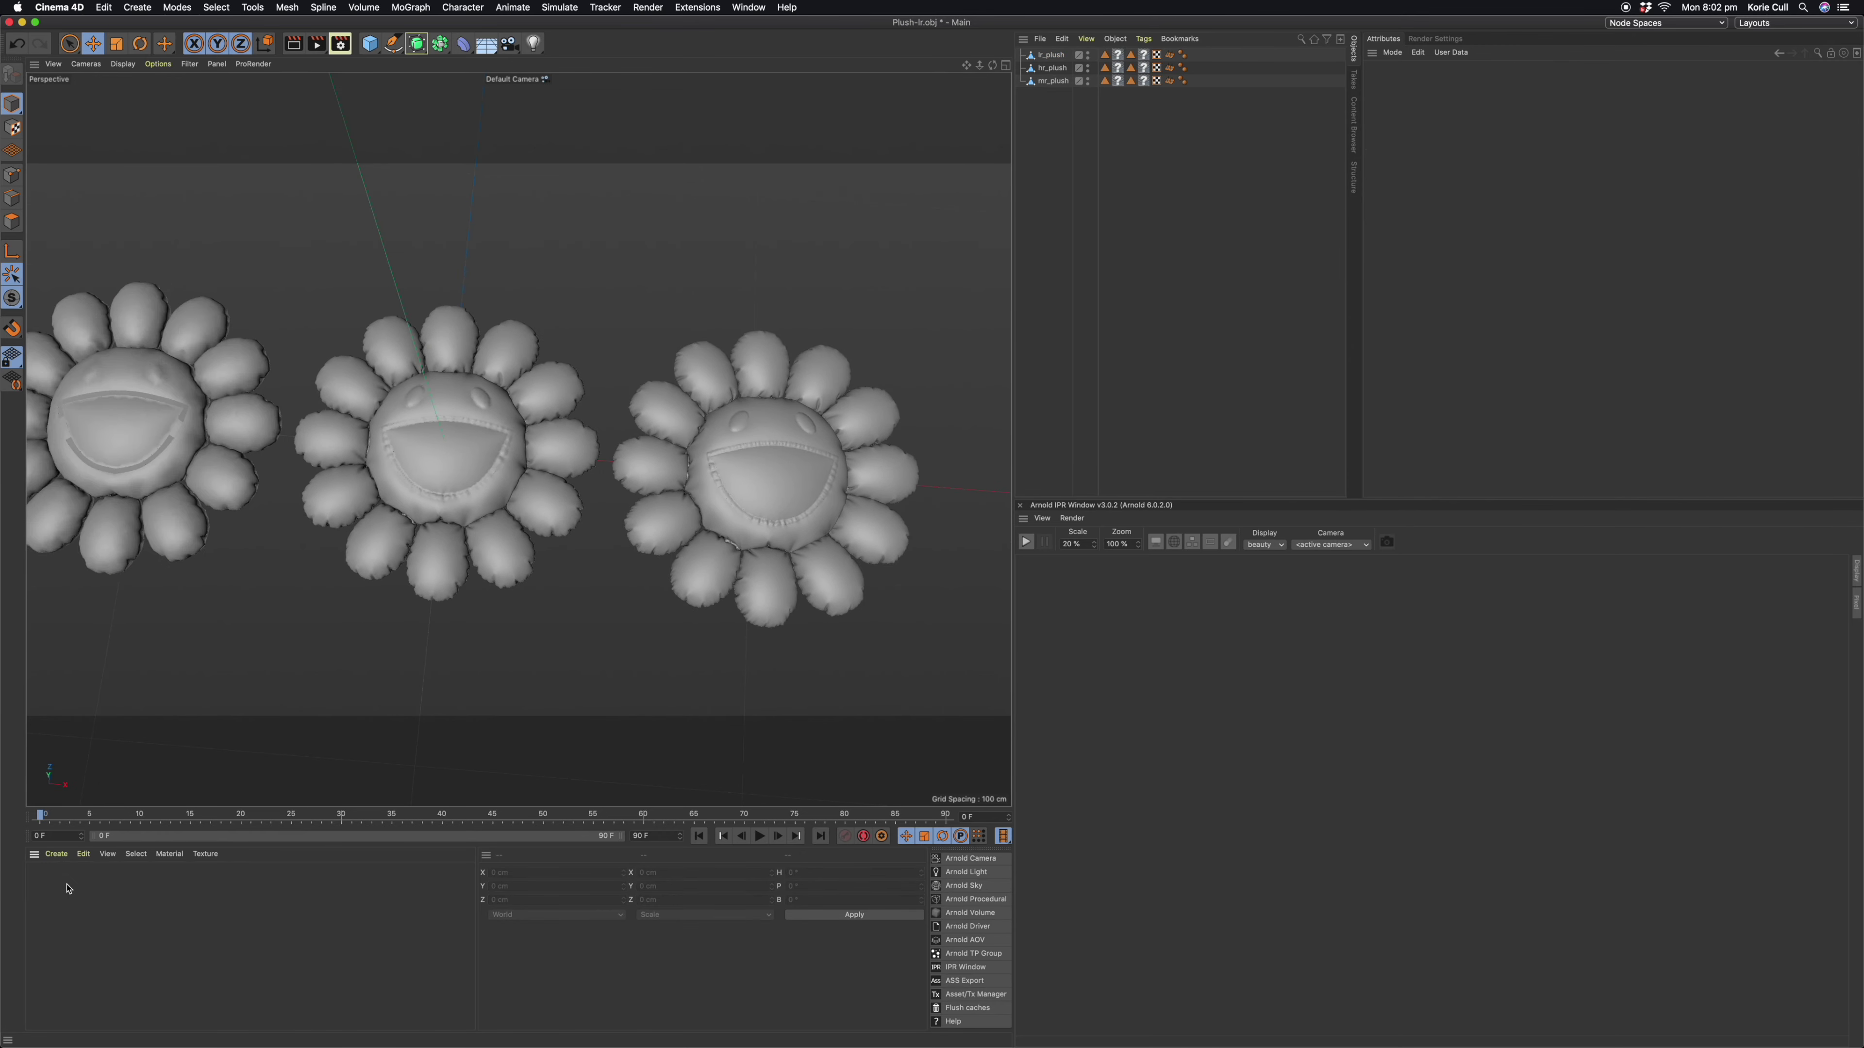
click(132, 440)
click(122, 64)
click(132, 98)
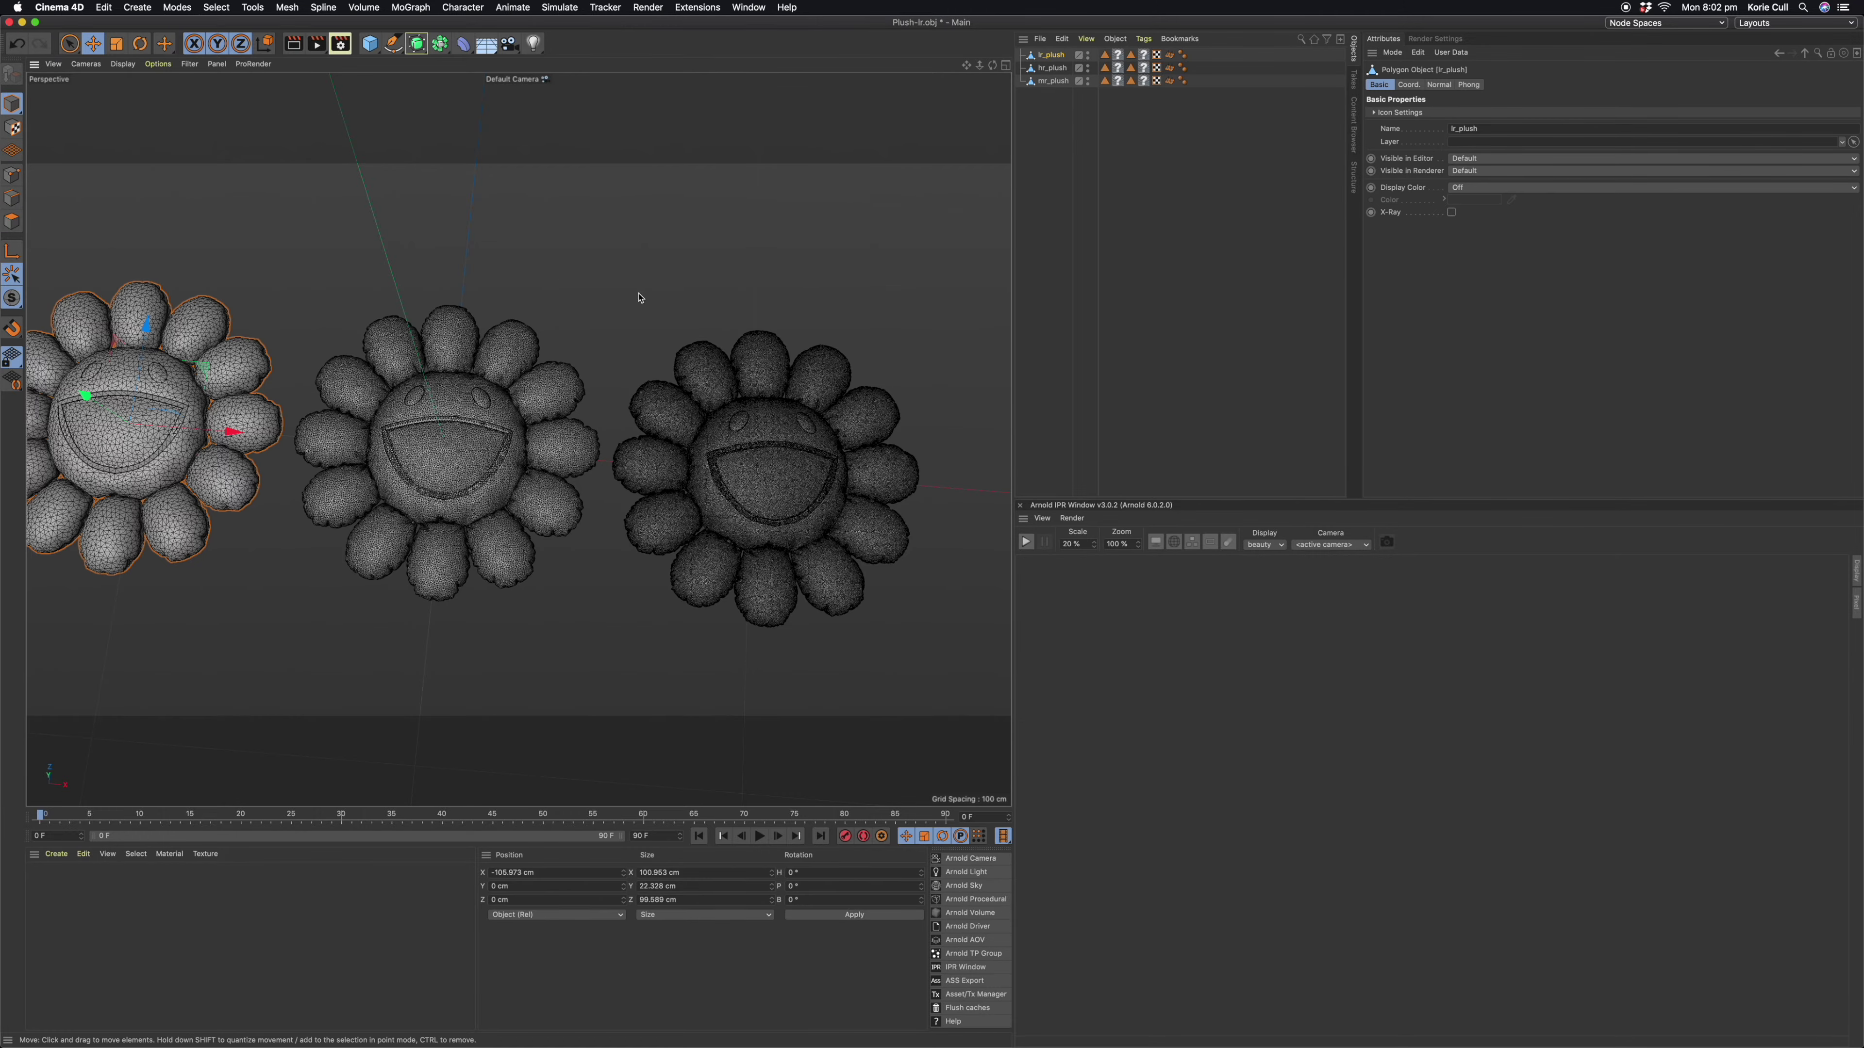
click(641, 295)
Step: Zoom and orbit around the plush meshes, then return to smooth shading and a front view
alt+middle_drag(441, 352, 641, 409)
scroll(641, 410, up, 3)
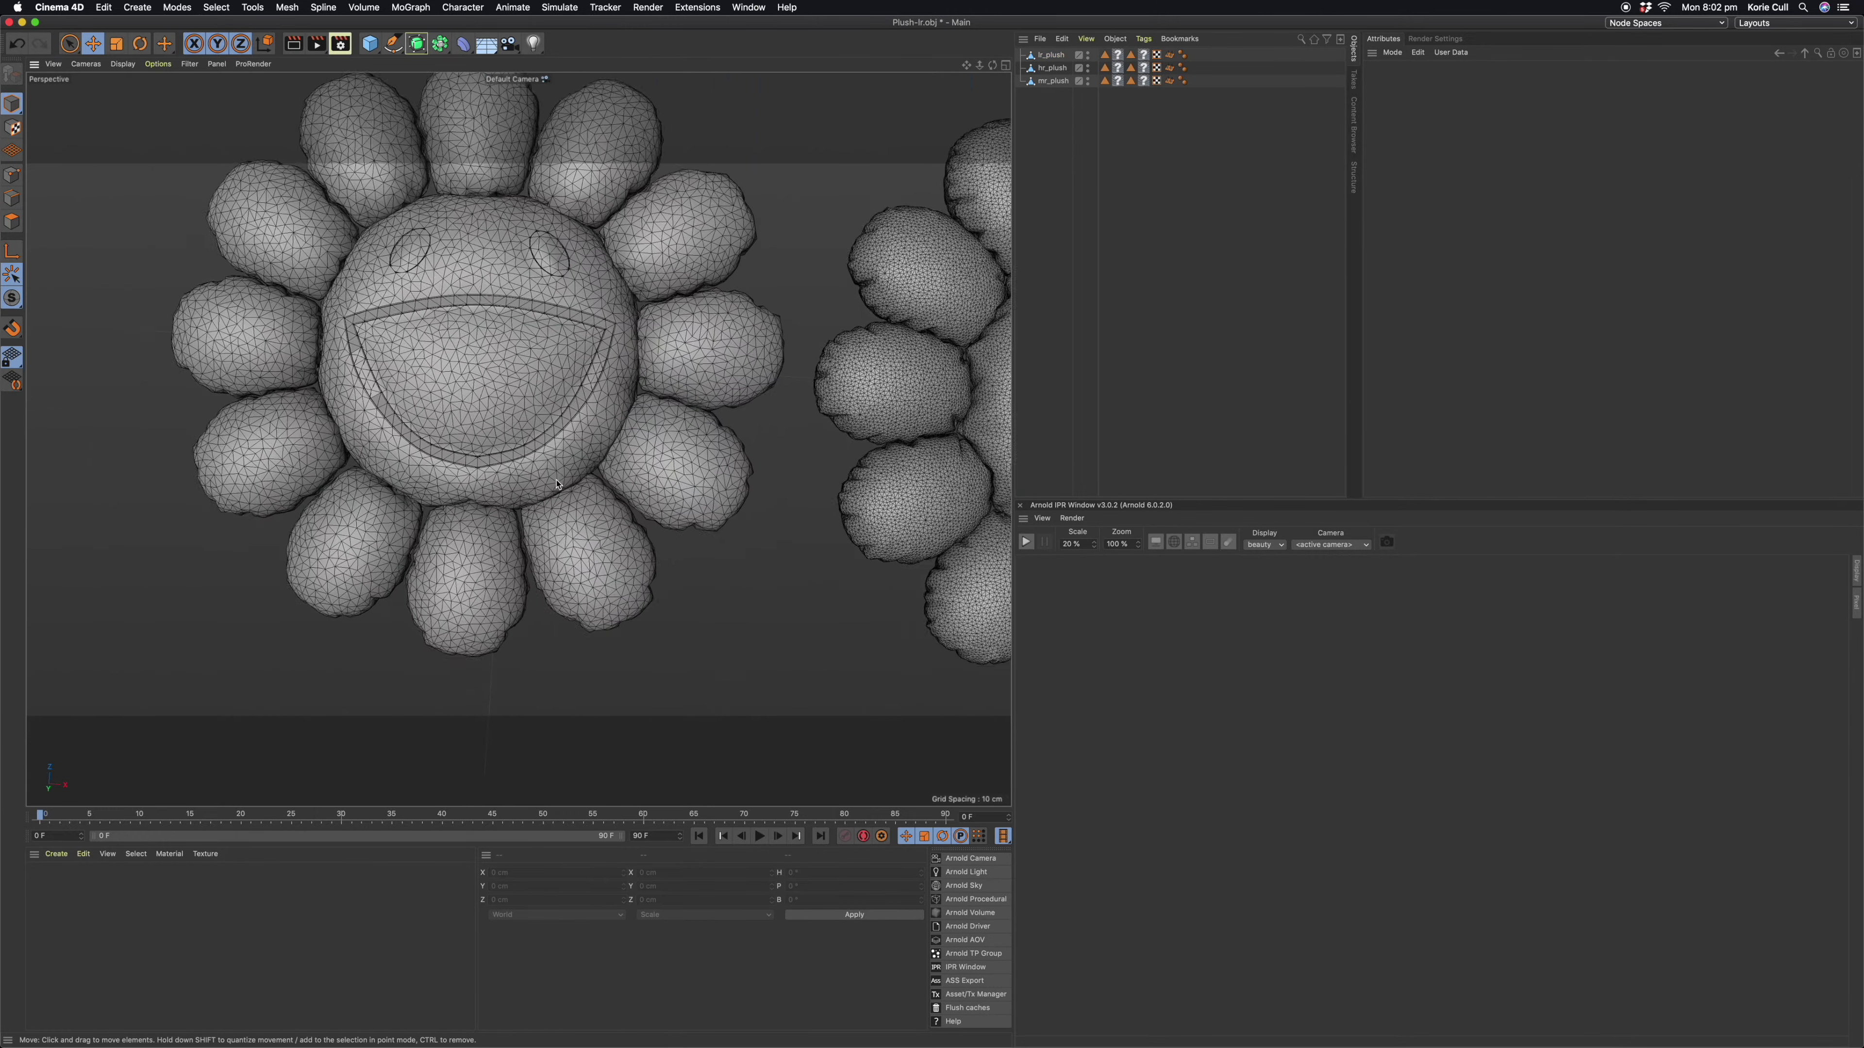
mouse_move(641, 409)
alt+mouse_down()
mouse_move(653, 341)
mouse_move(551, 448)
alt+mouse_up()
scroll(549, 454, up, 3)
scroll(549, 454, down, 3)
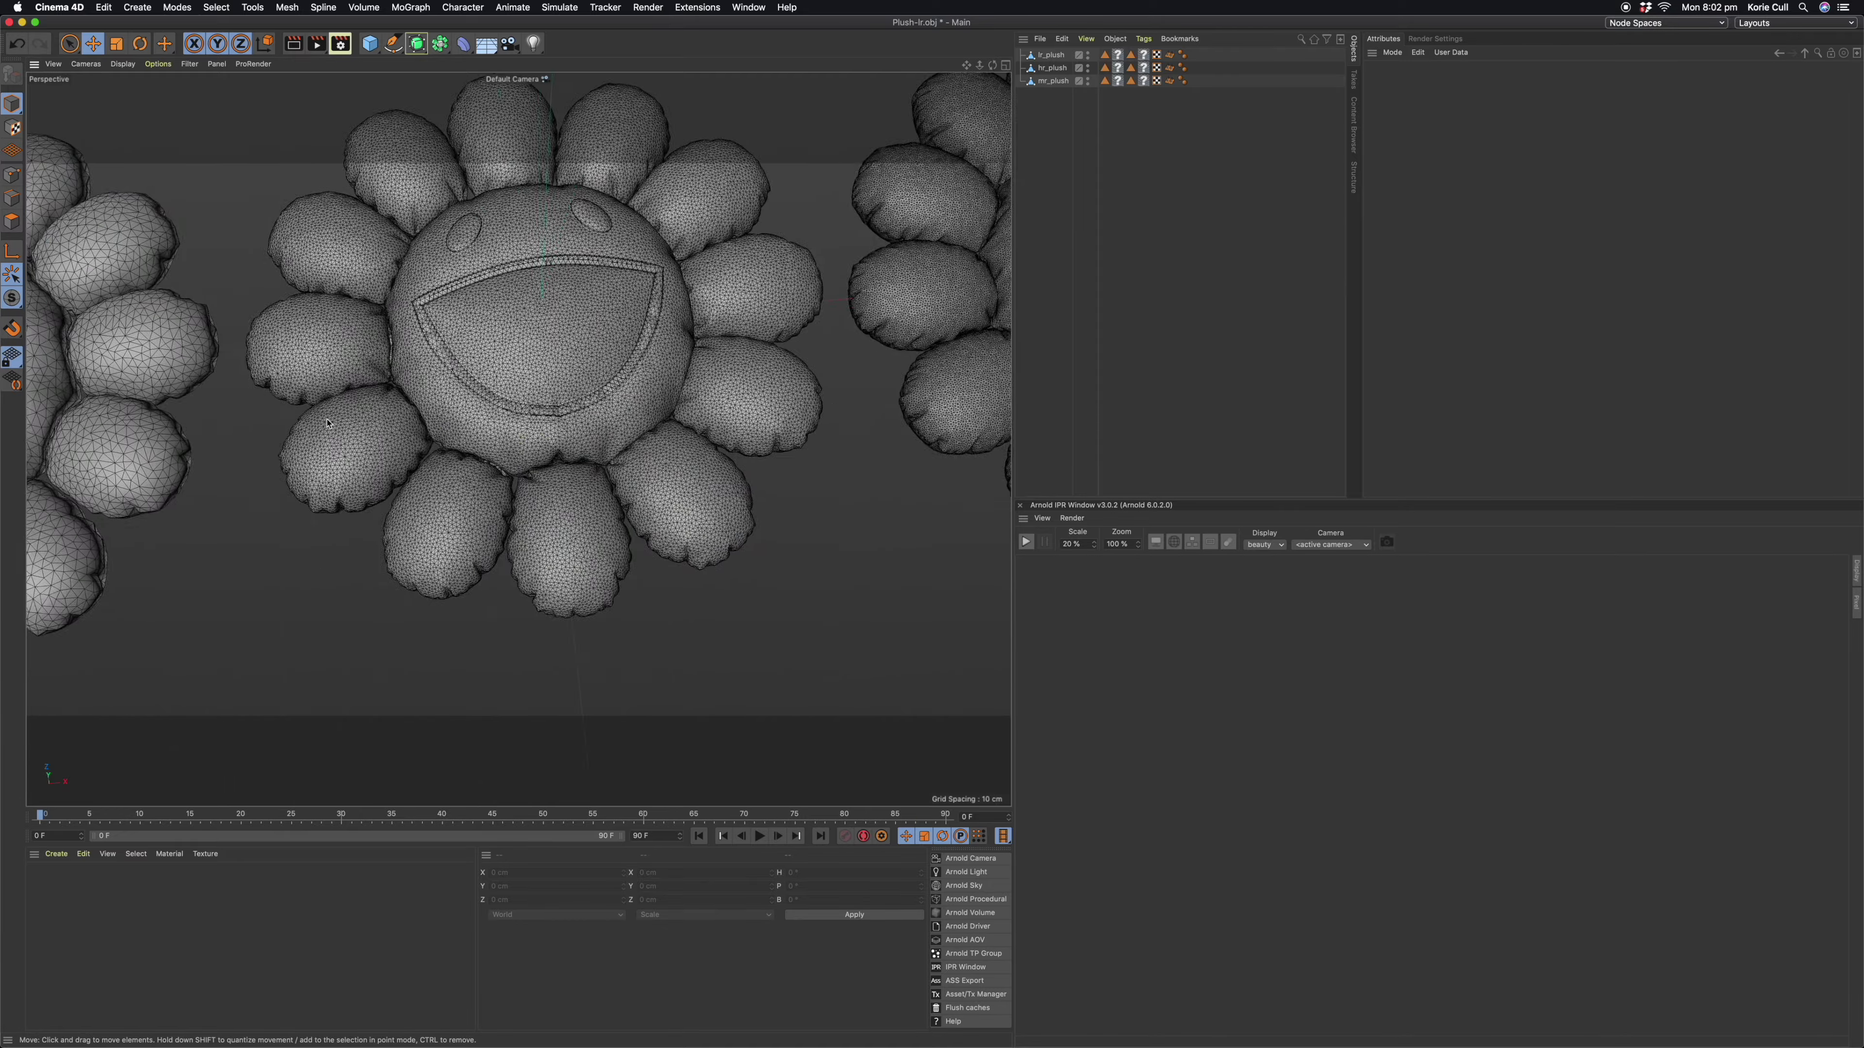
scroll(549, 454, down, 2)
key(n)
key(a)
scroll(514, 557, up, 5)
scroll(514, 557, down, 3)
mouse_move(514, 557)
alt+mouse_down()
mouse_move(514, 470)
mouse_move(528, 558)
alt+mouse_up()
scroll(513, 470, down, 2)
Step: Pan across the three flowers and select mr_plush
click(547, 455)
click(857, 321)
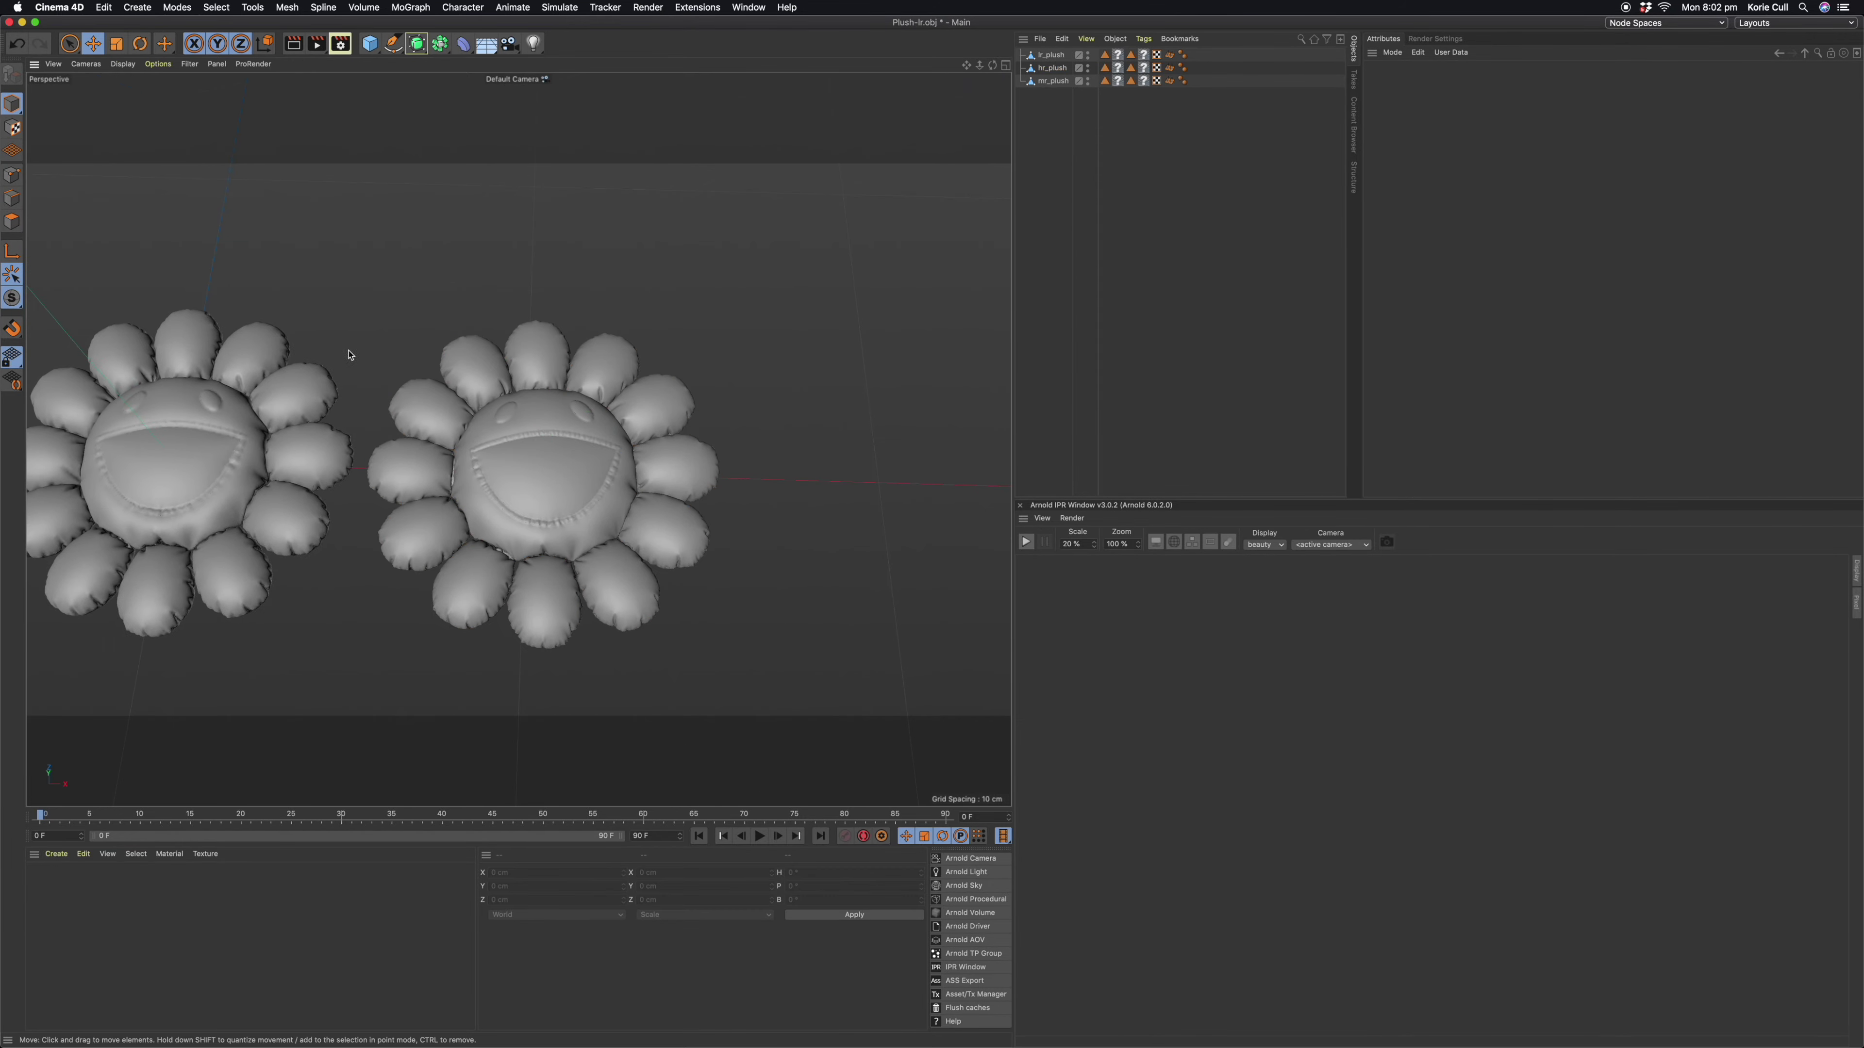
alt+middle_drag(345, 352, 513, 411)
click(734, 220)
alt+middle_drag(734, 220, 661, 235)
click(1051, 81)
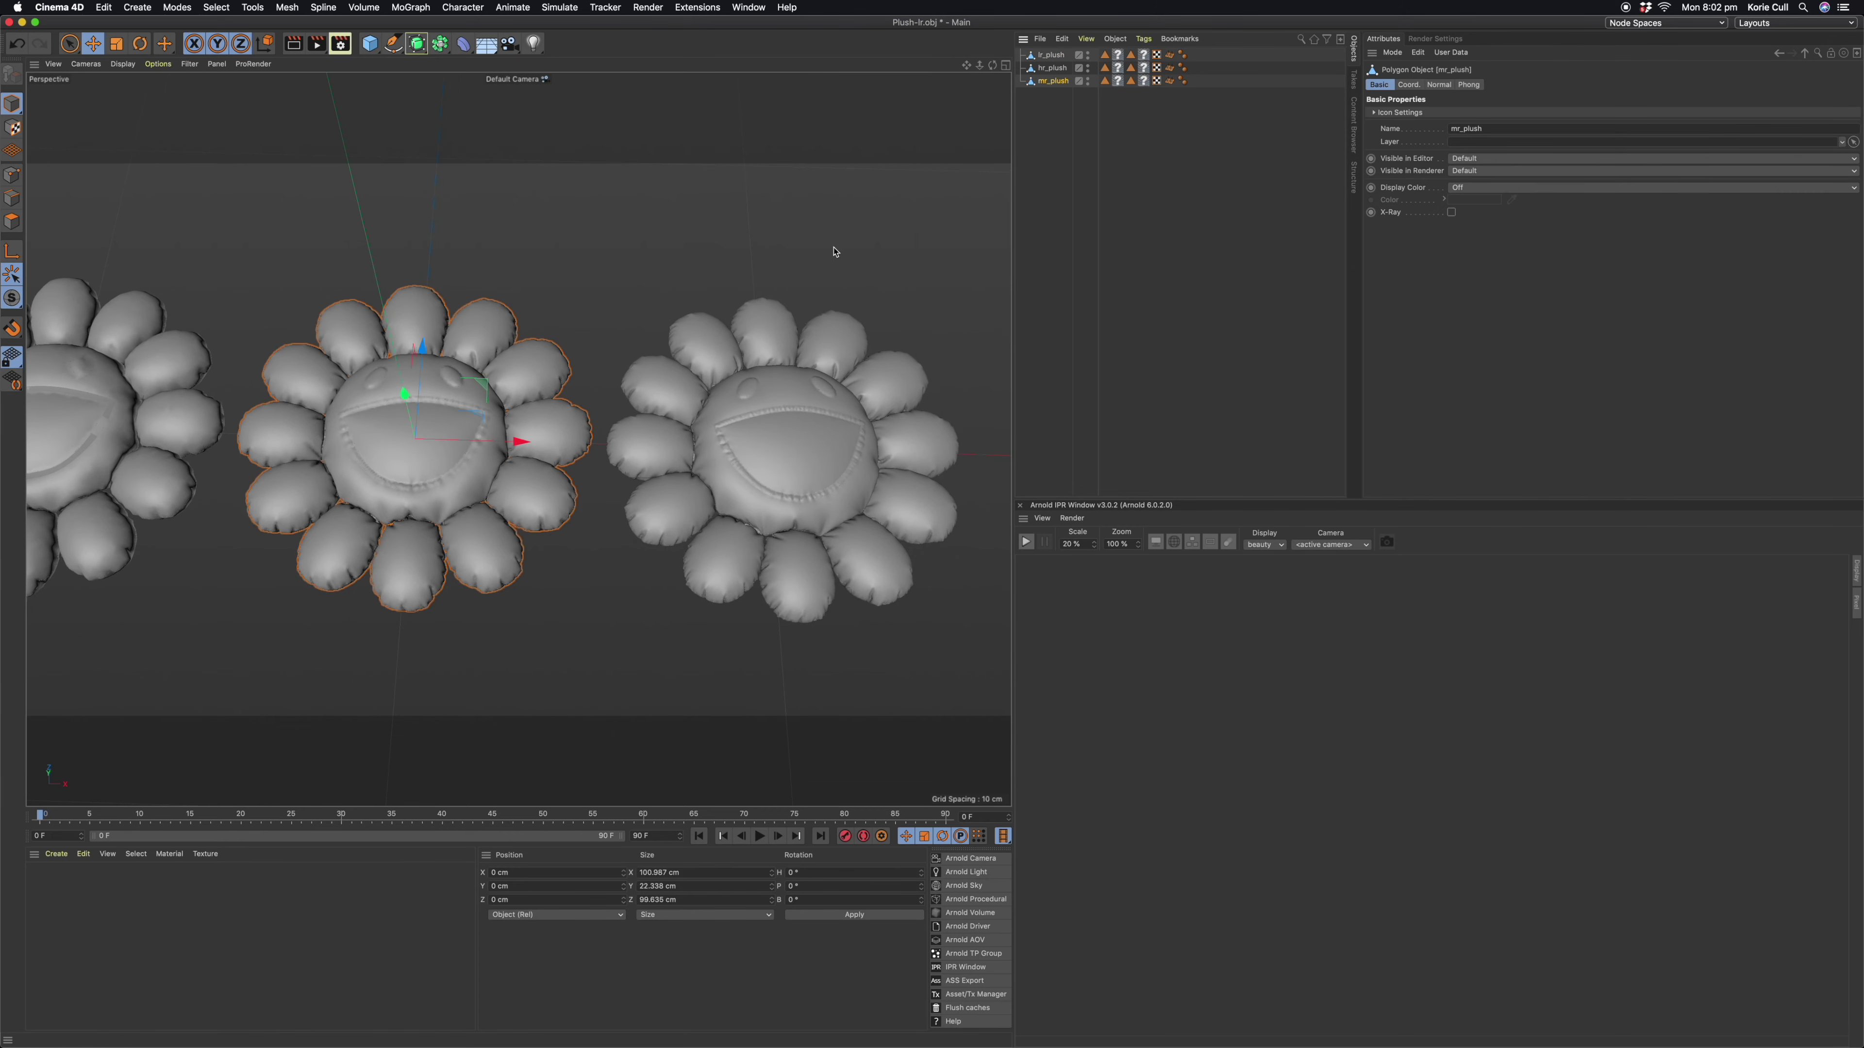
Step: Save the scene as all_plush.c4d
key(super+s)
click(924, 227)
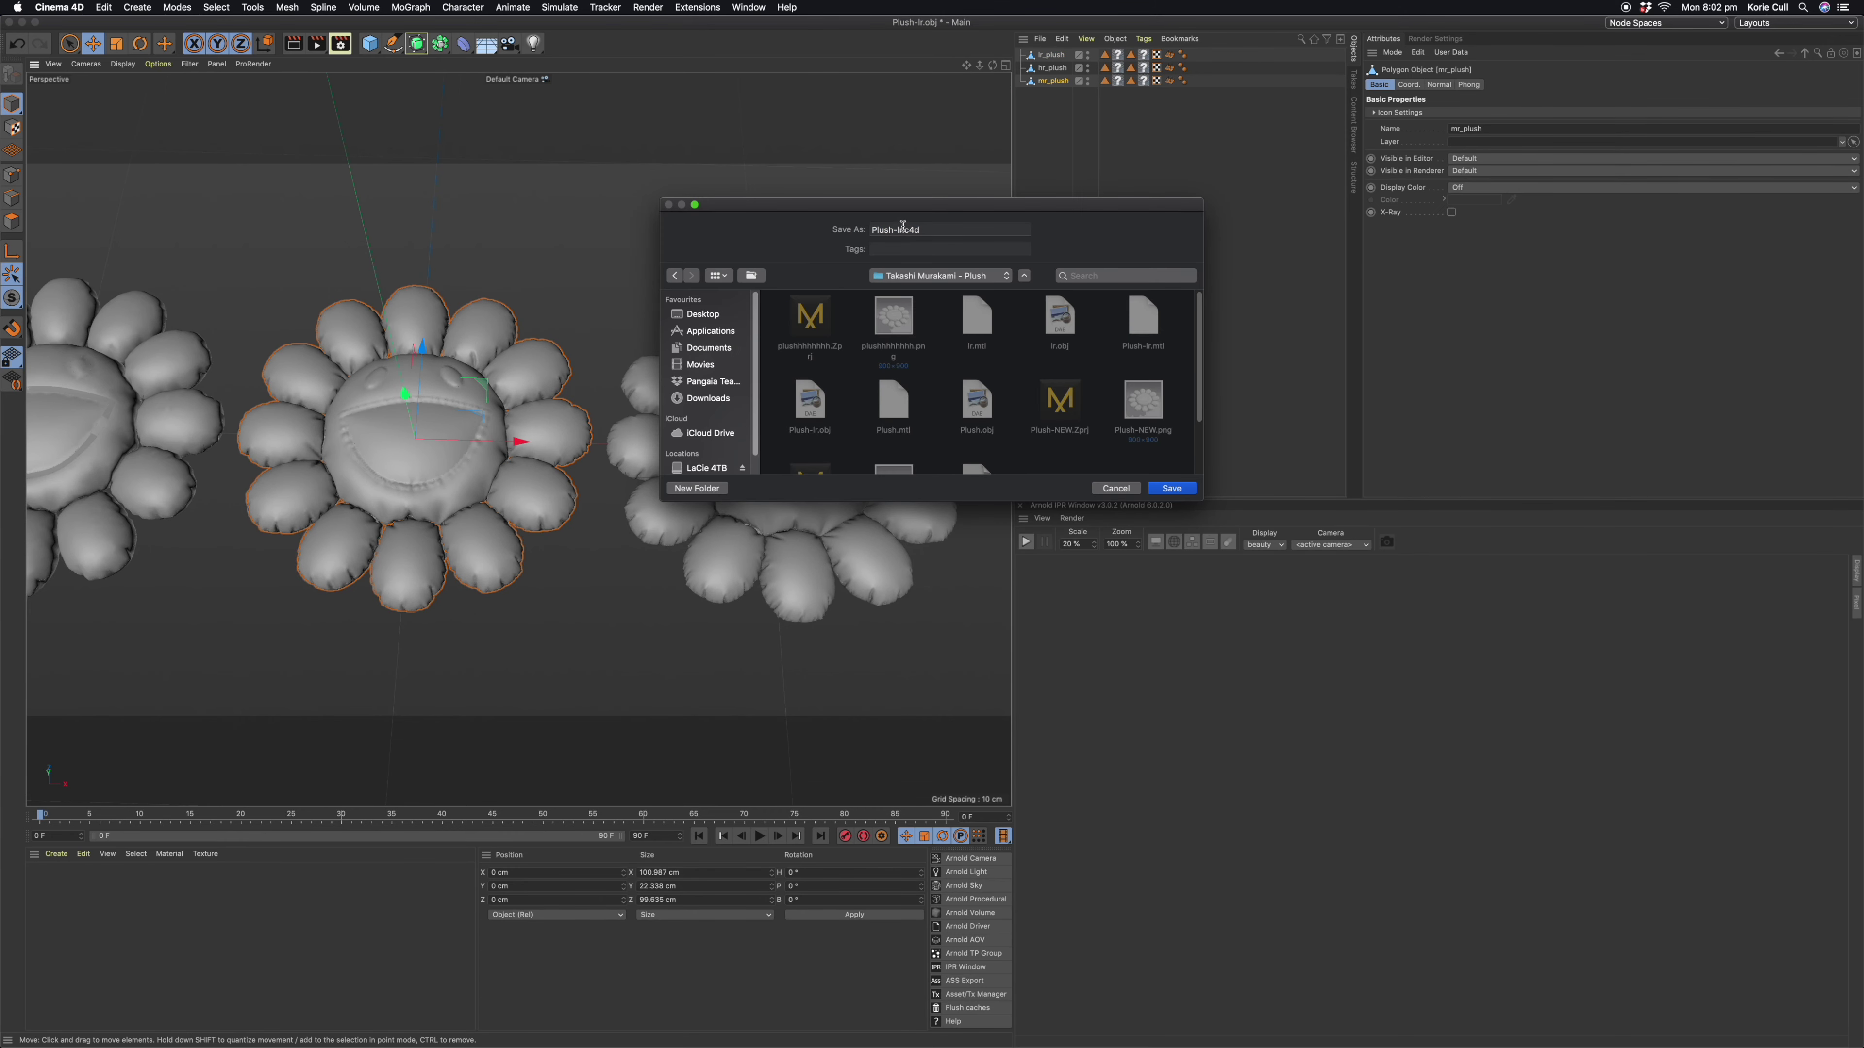
drag(917, 229, 872, 229)
text(all_p)
key(Return)
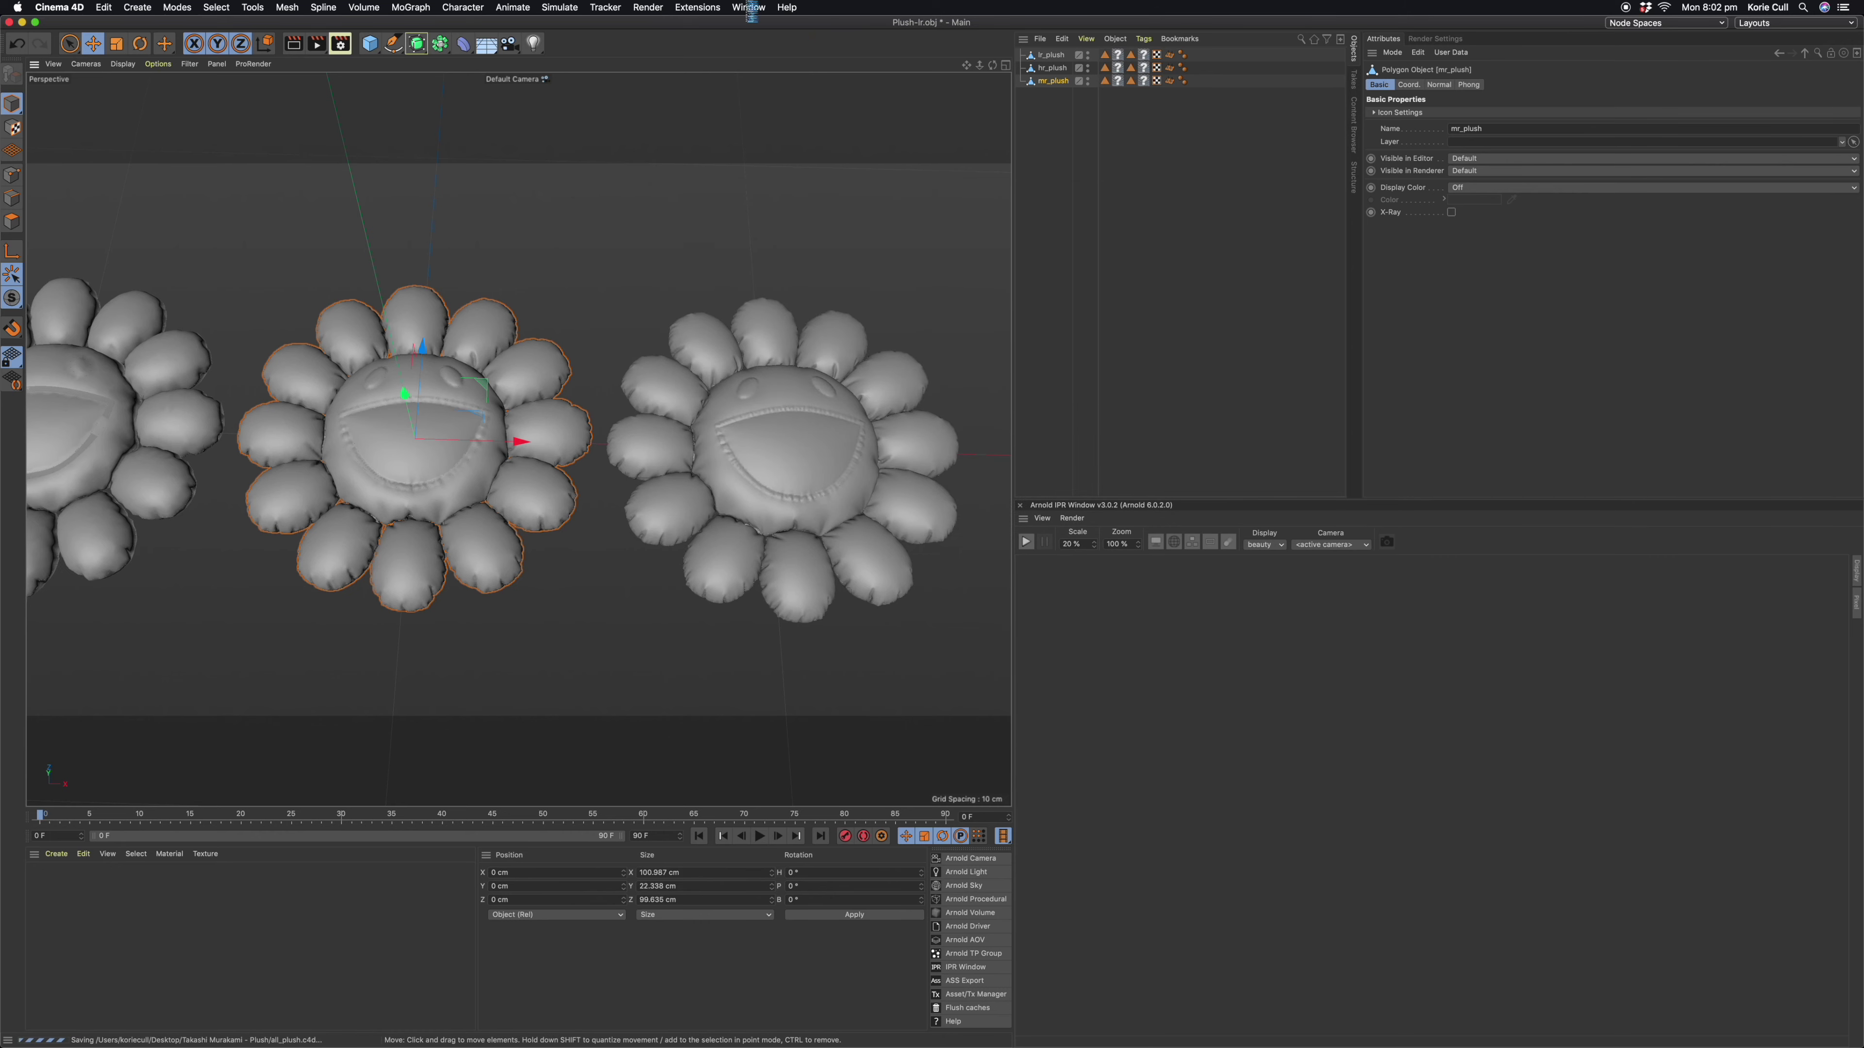
Step: Turn Gouraud Shading (Lines) back on, recentre the flowers and select hr_plush
click(122, 64)
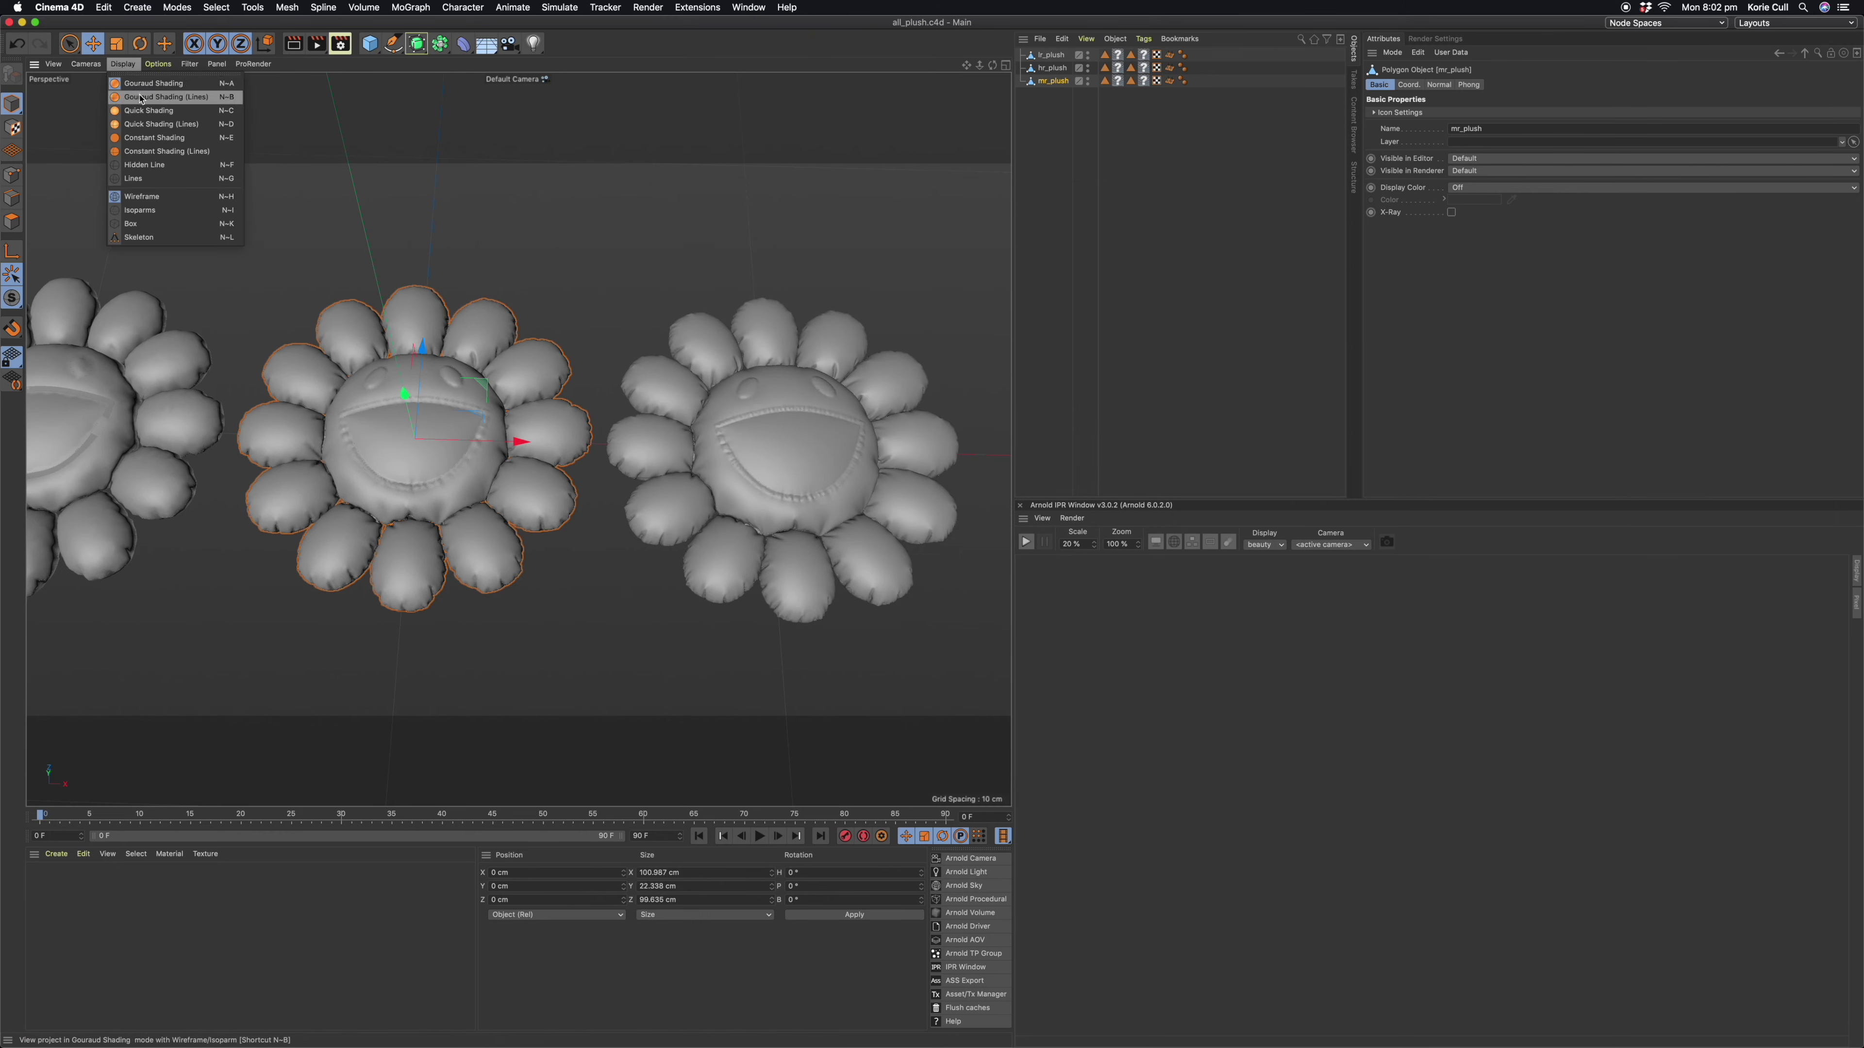
click(162, 98)
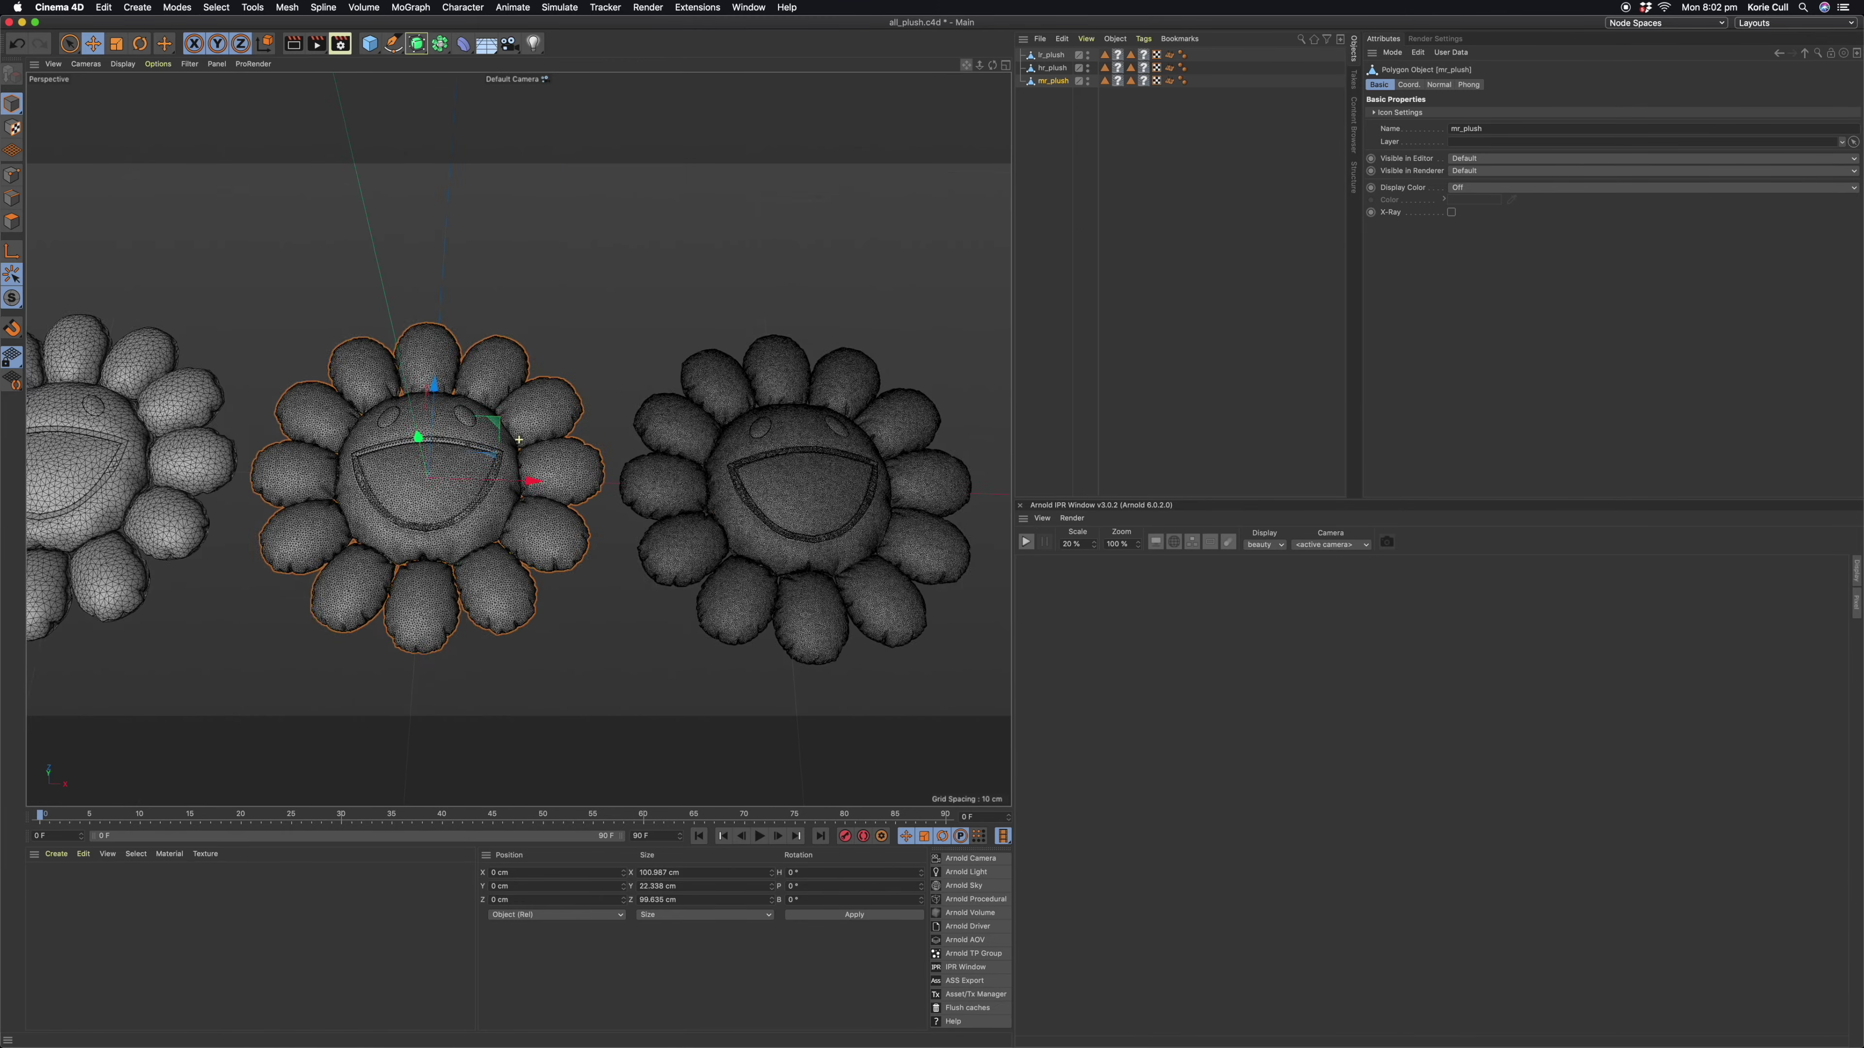
alt+middle_drag(622, 286, 290, 449)
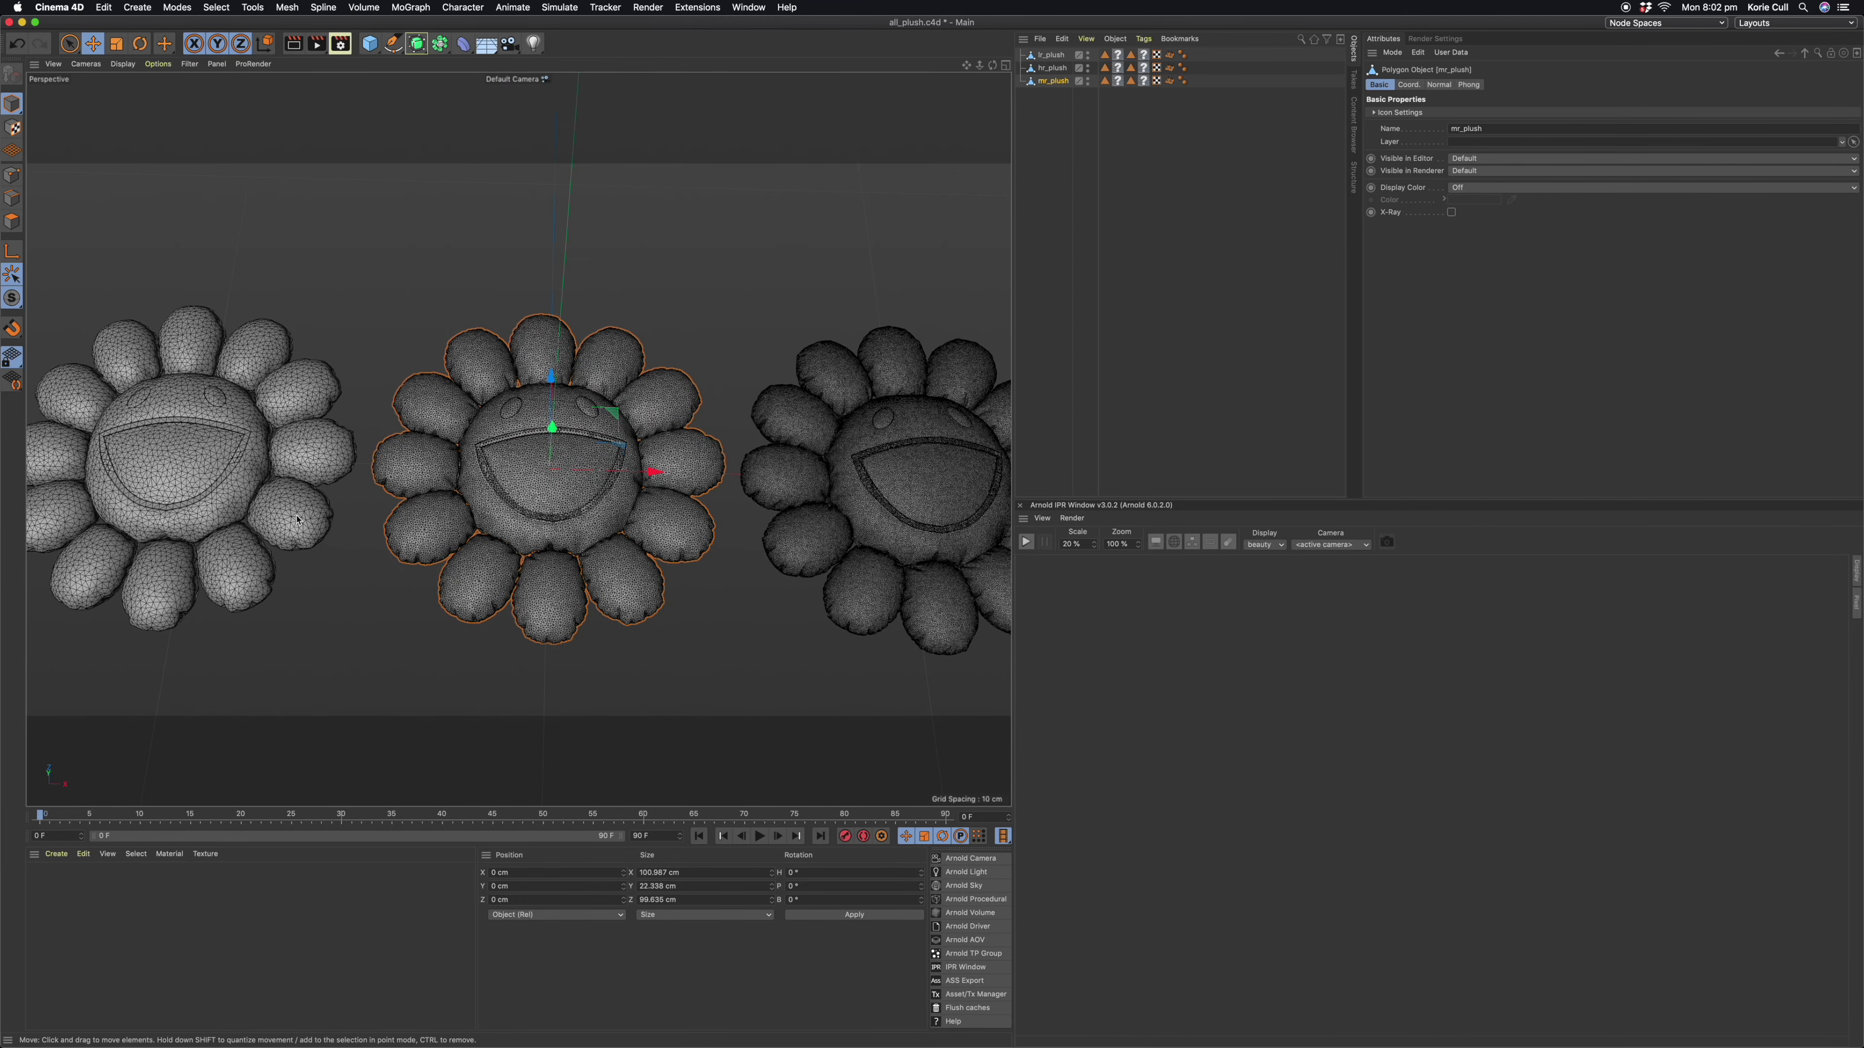
click(587, 243)
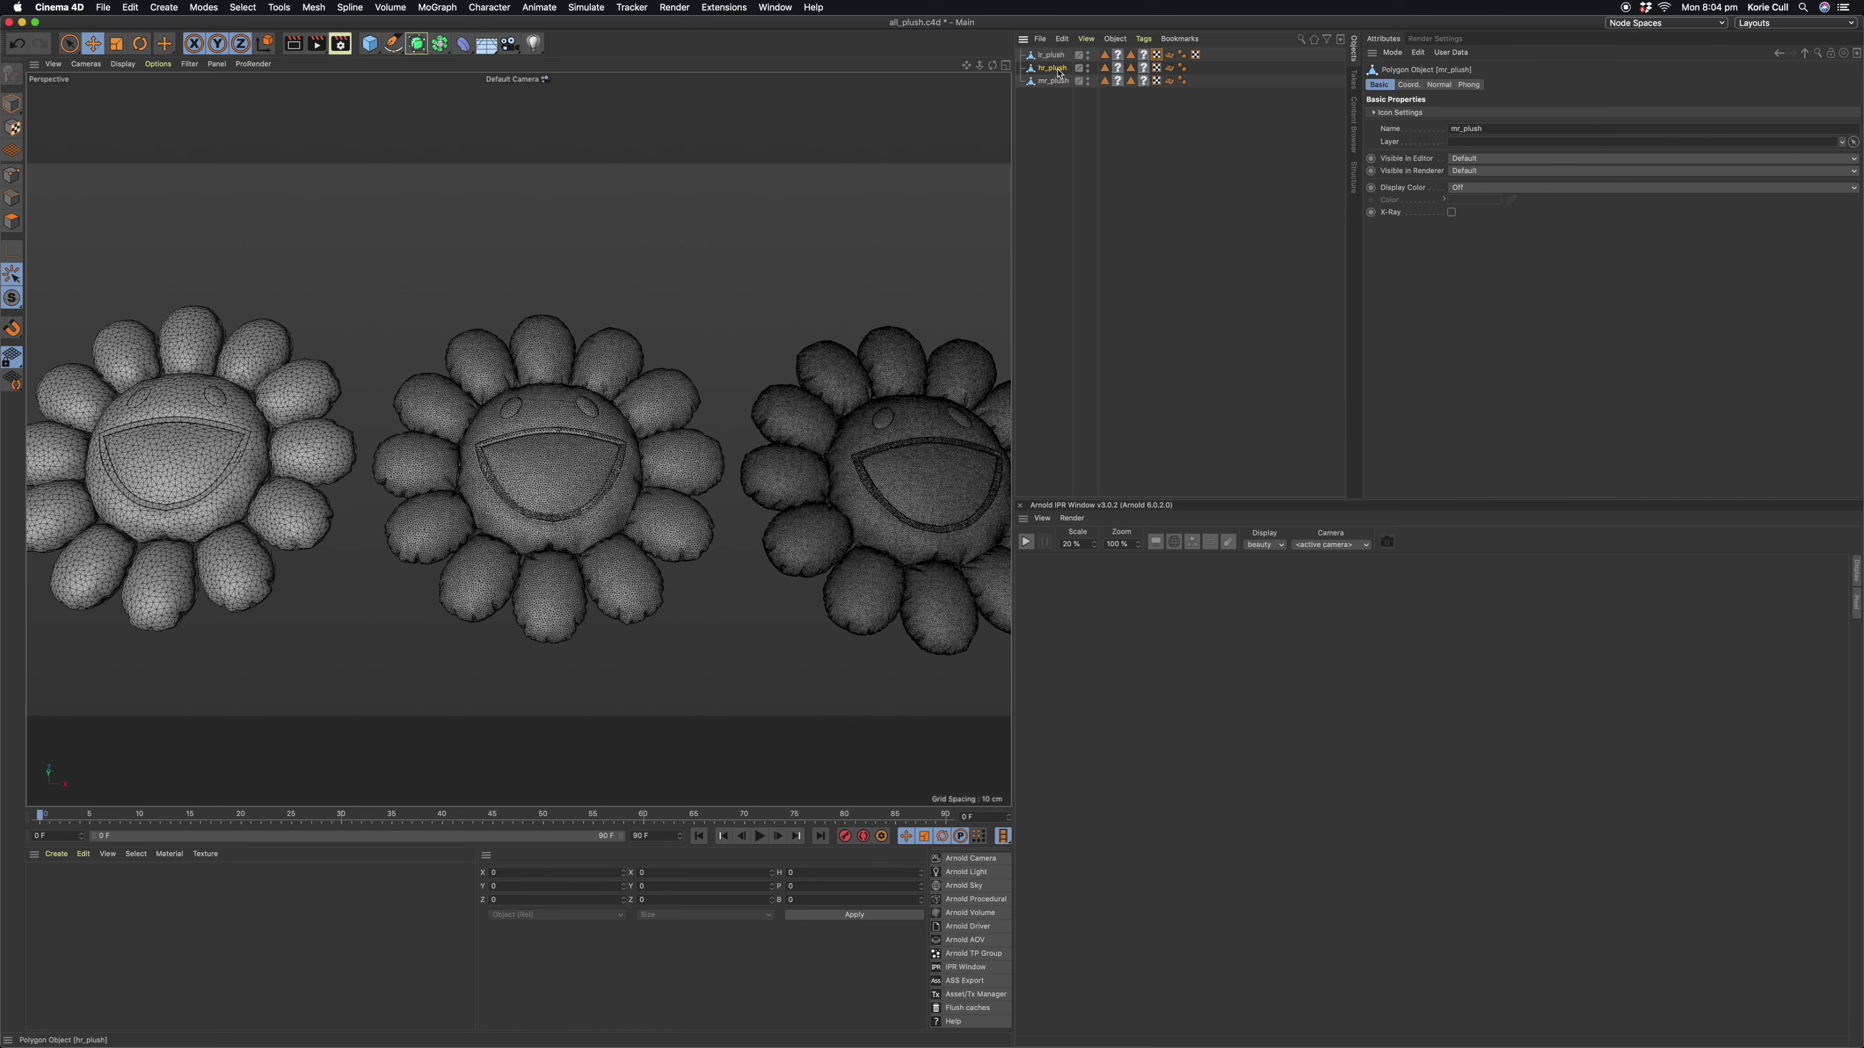
click(3, 102)
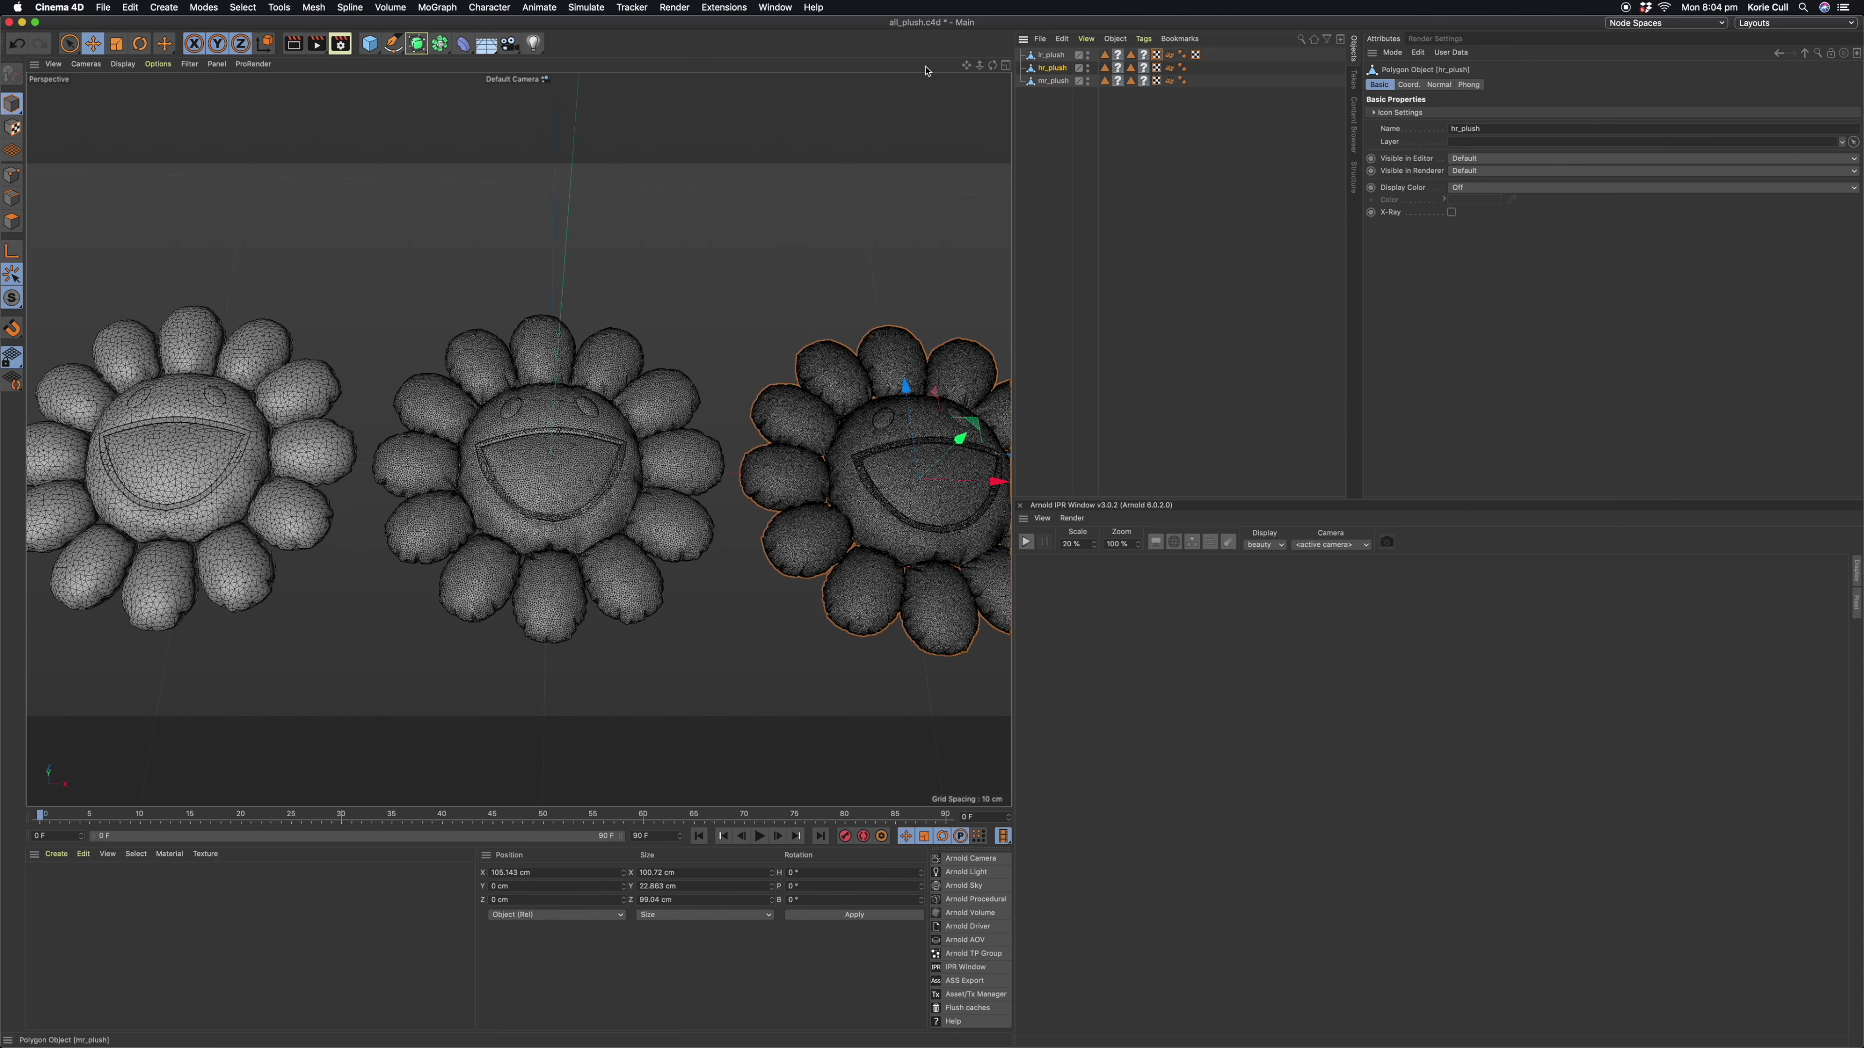
click(724, 8)
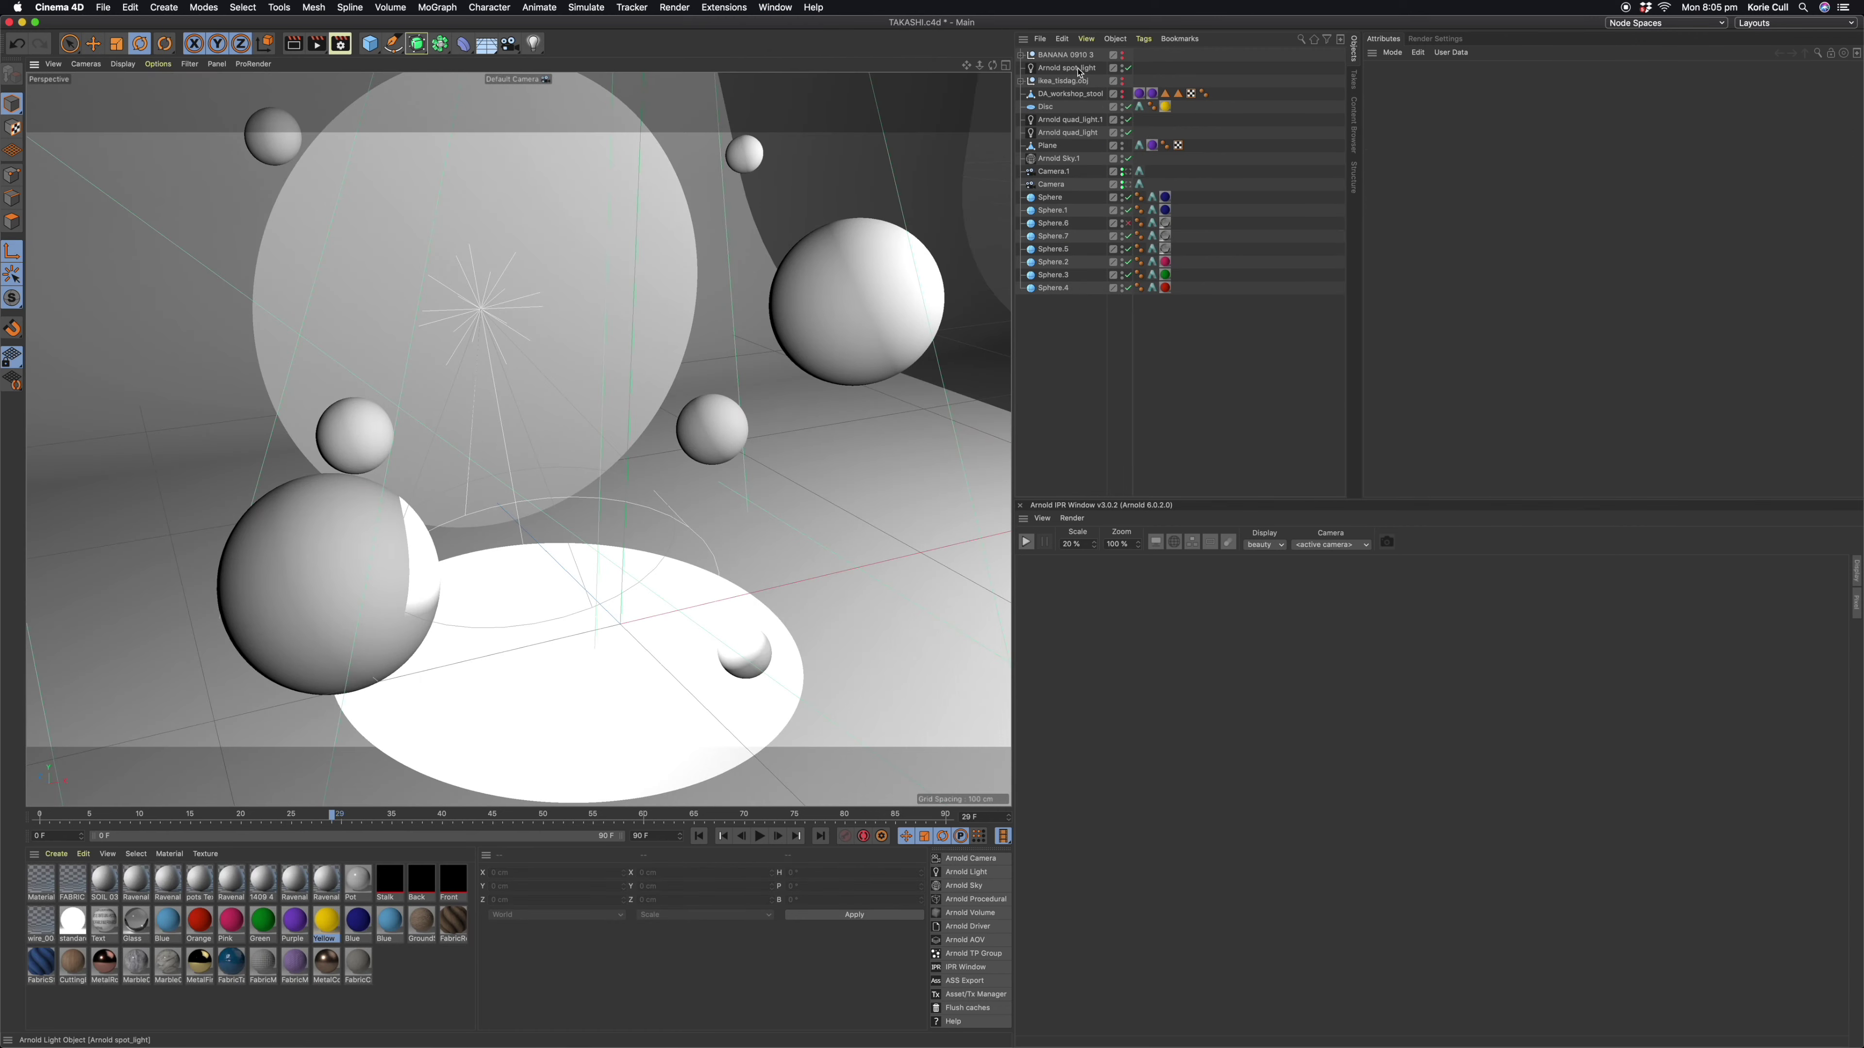
Step: Paste hr_plush into the TAKASHI.c4d scene
click(502, 649)
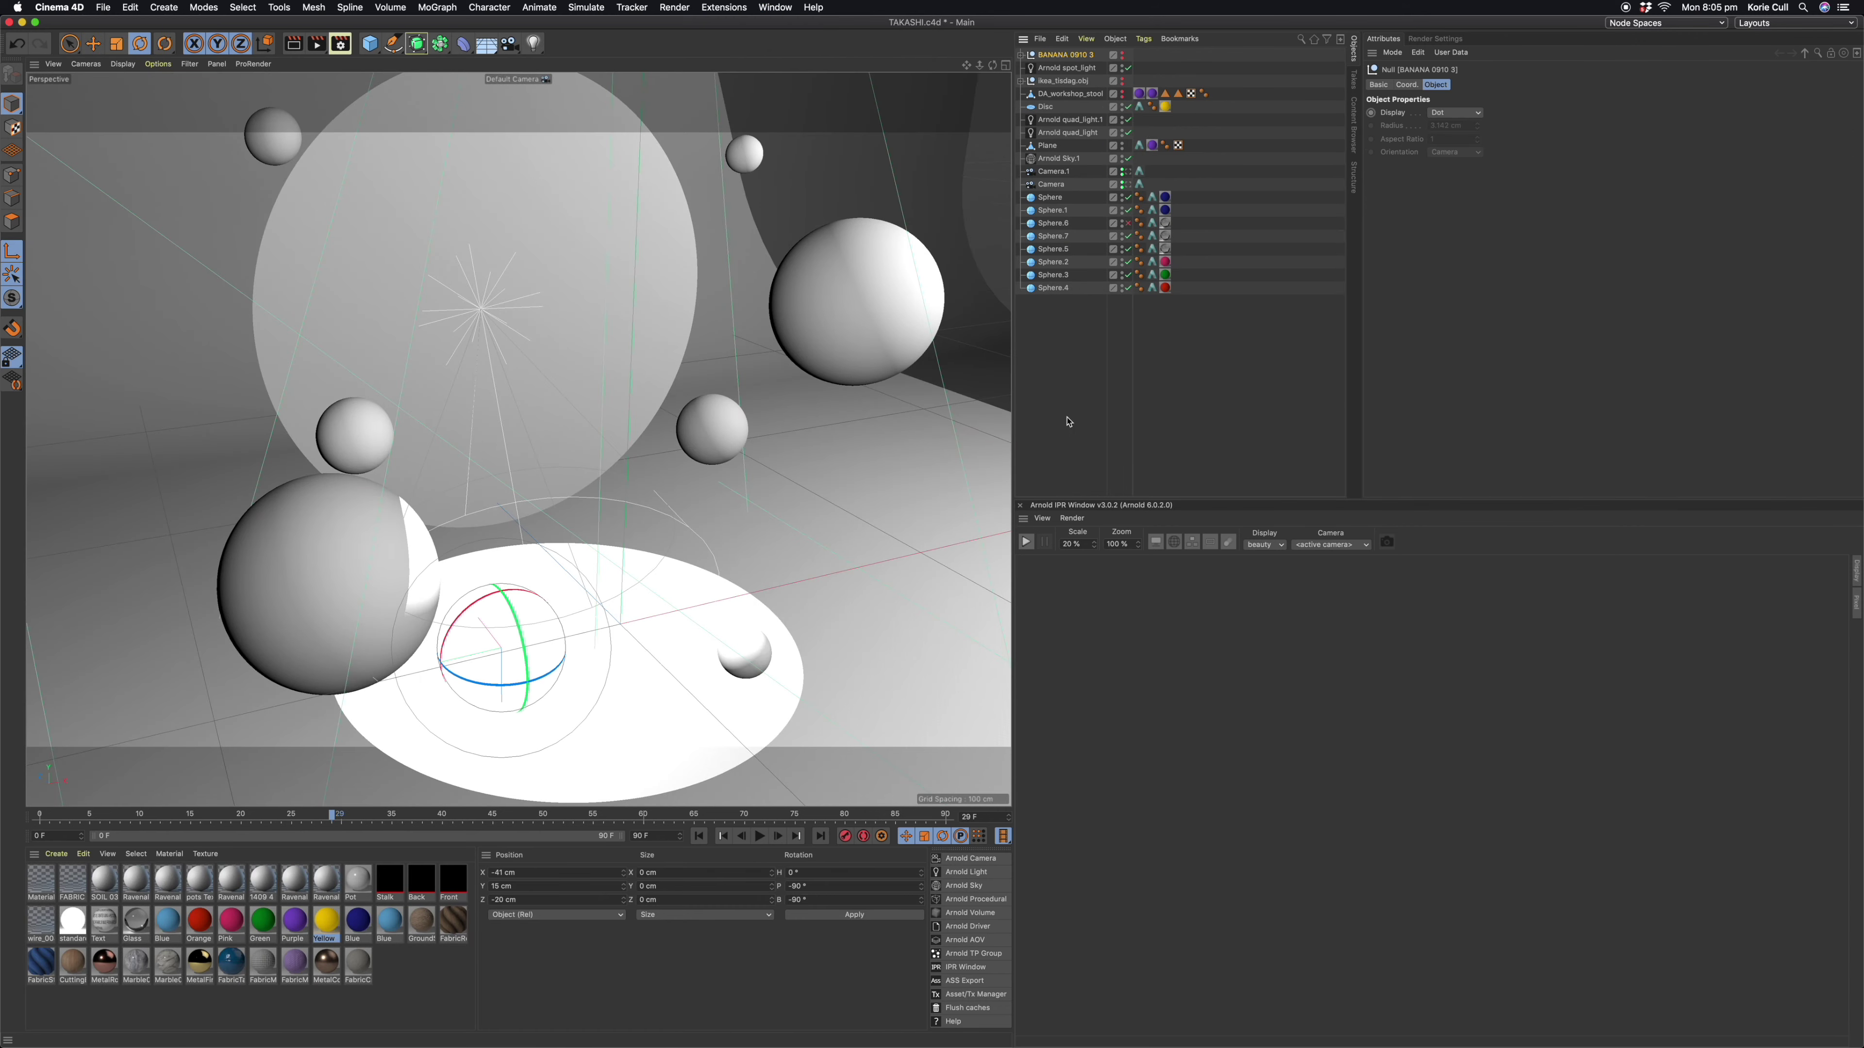
click(659, 568)
mouse_move(659, 567)
alt+mouse_down()
mouse_move(611, 595)
mouse_move(653, 579)
alt+mouse_up()
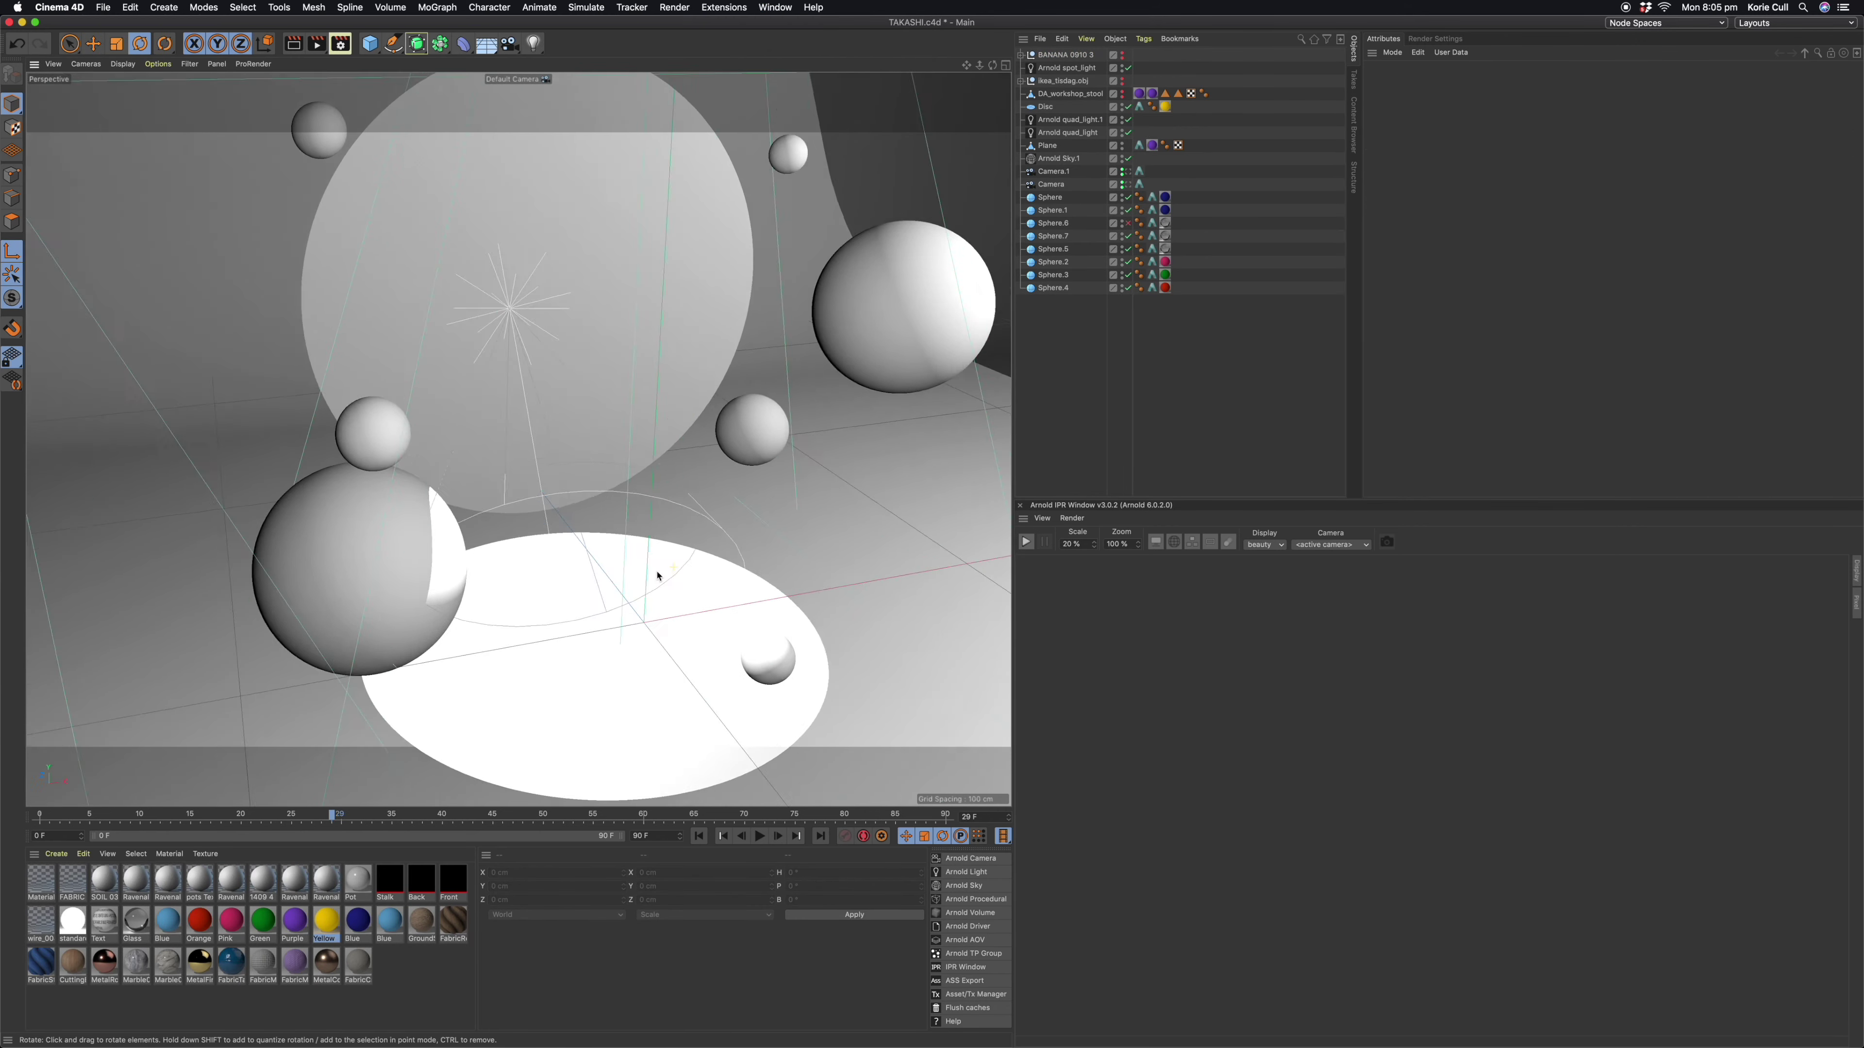
click(1065, 54)
key(ctrl+v)
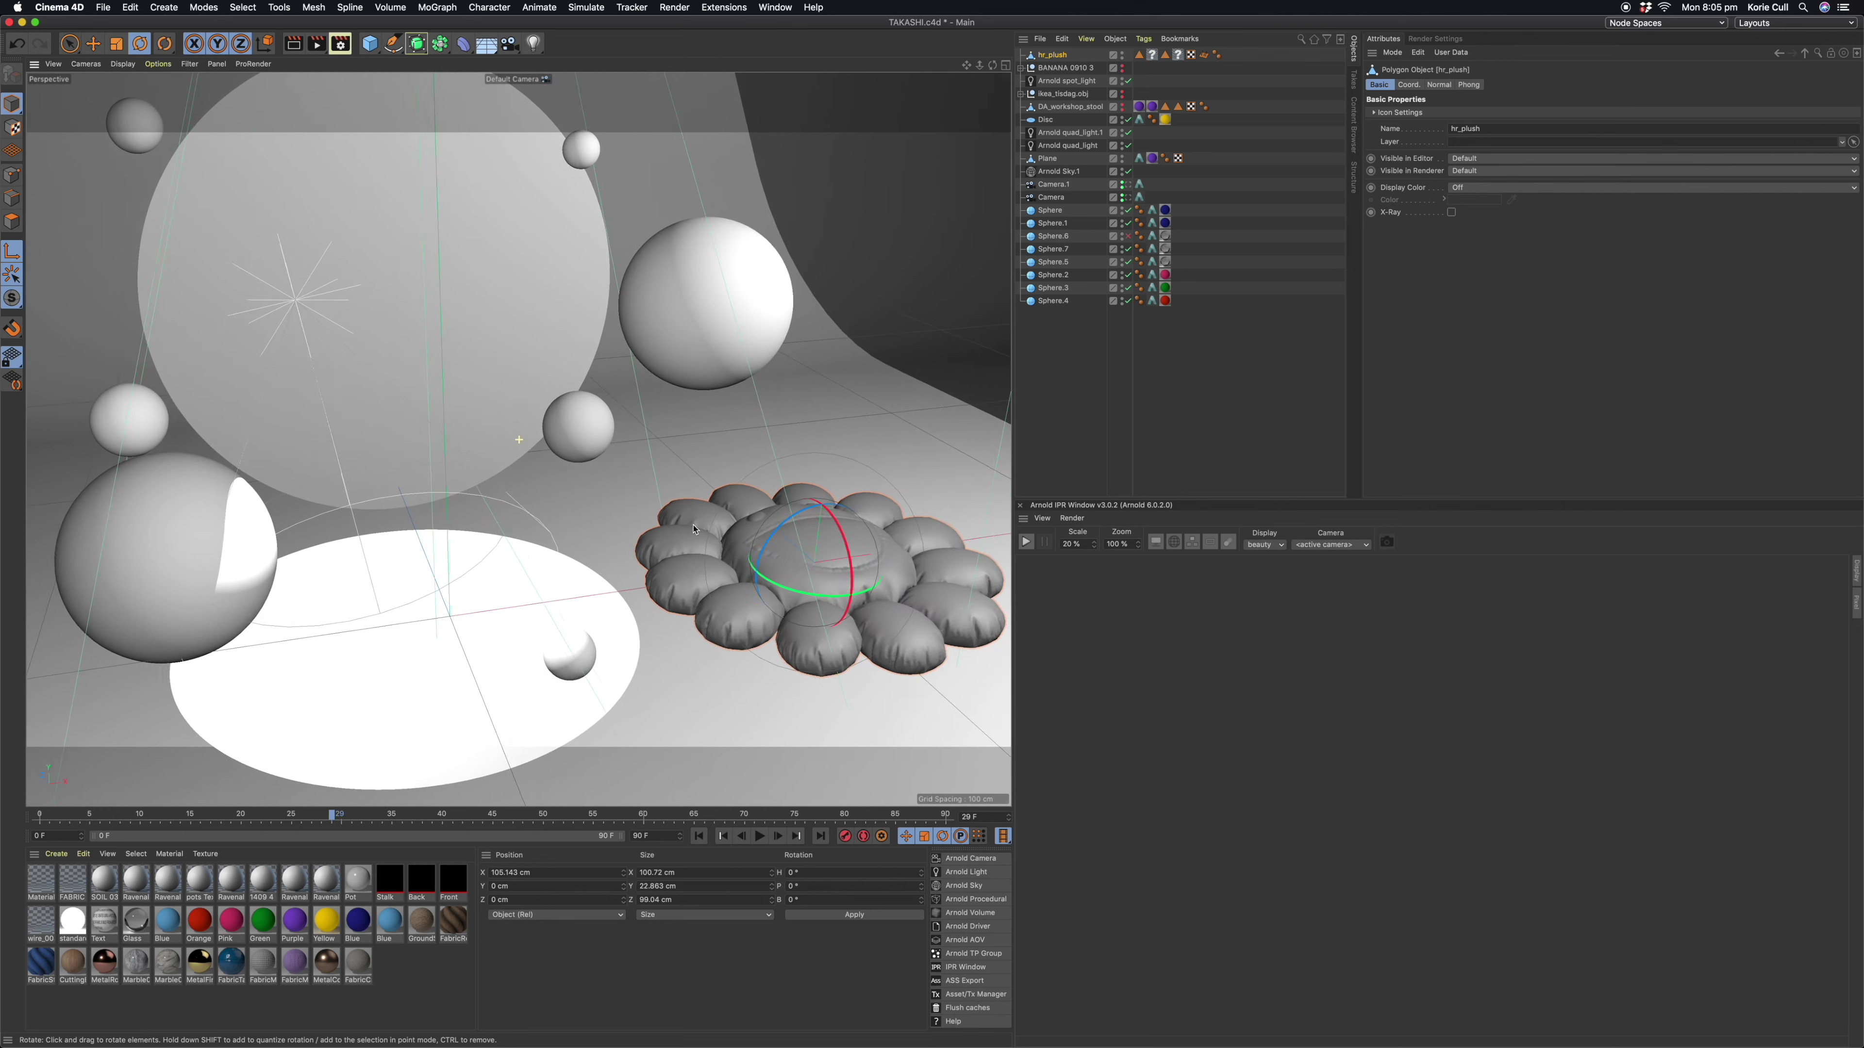
key(e)
Step: Delete the Arnold spot light and save the scene
click(1059, 170)
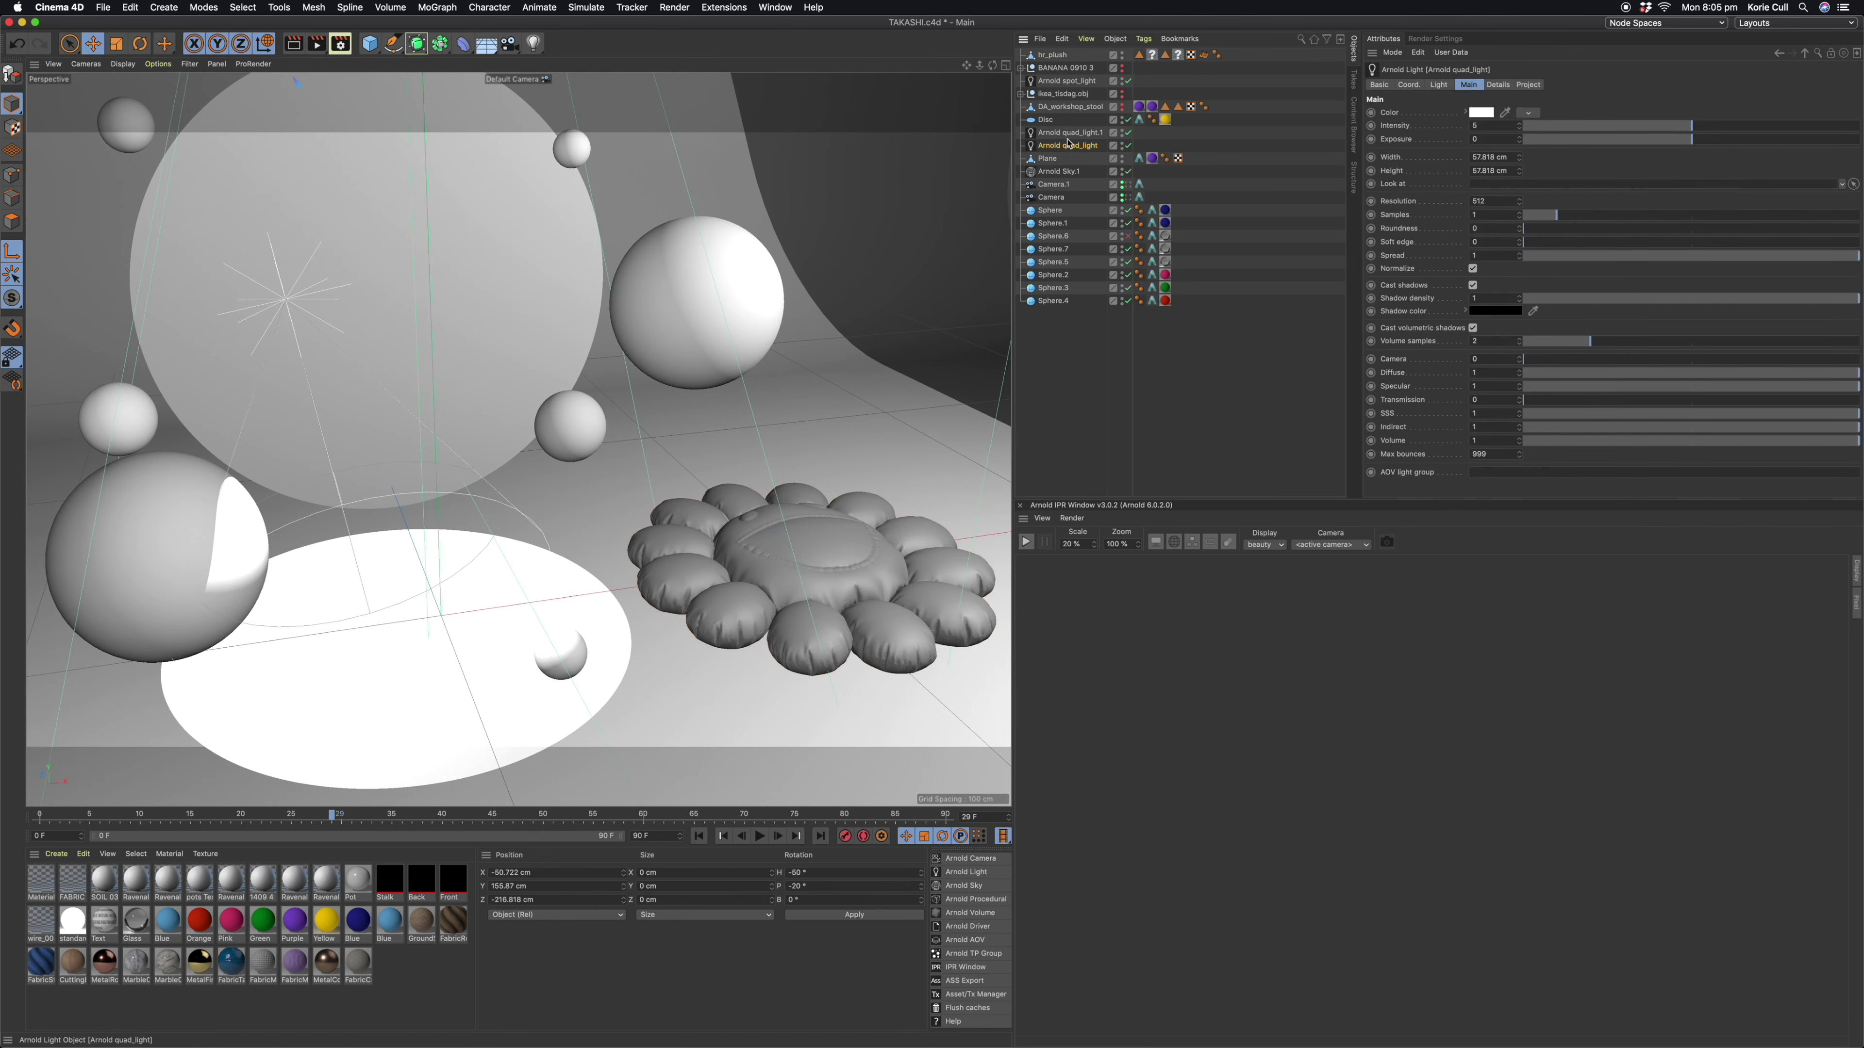
click(1063, 81)
key(Delete)
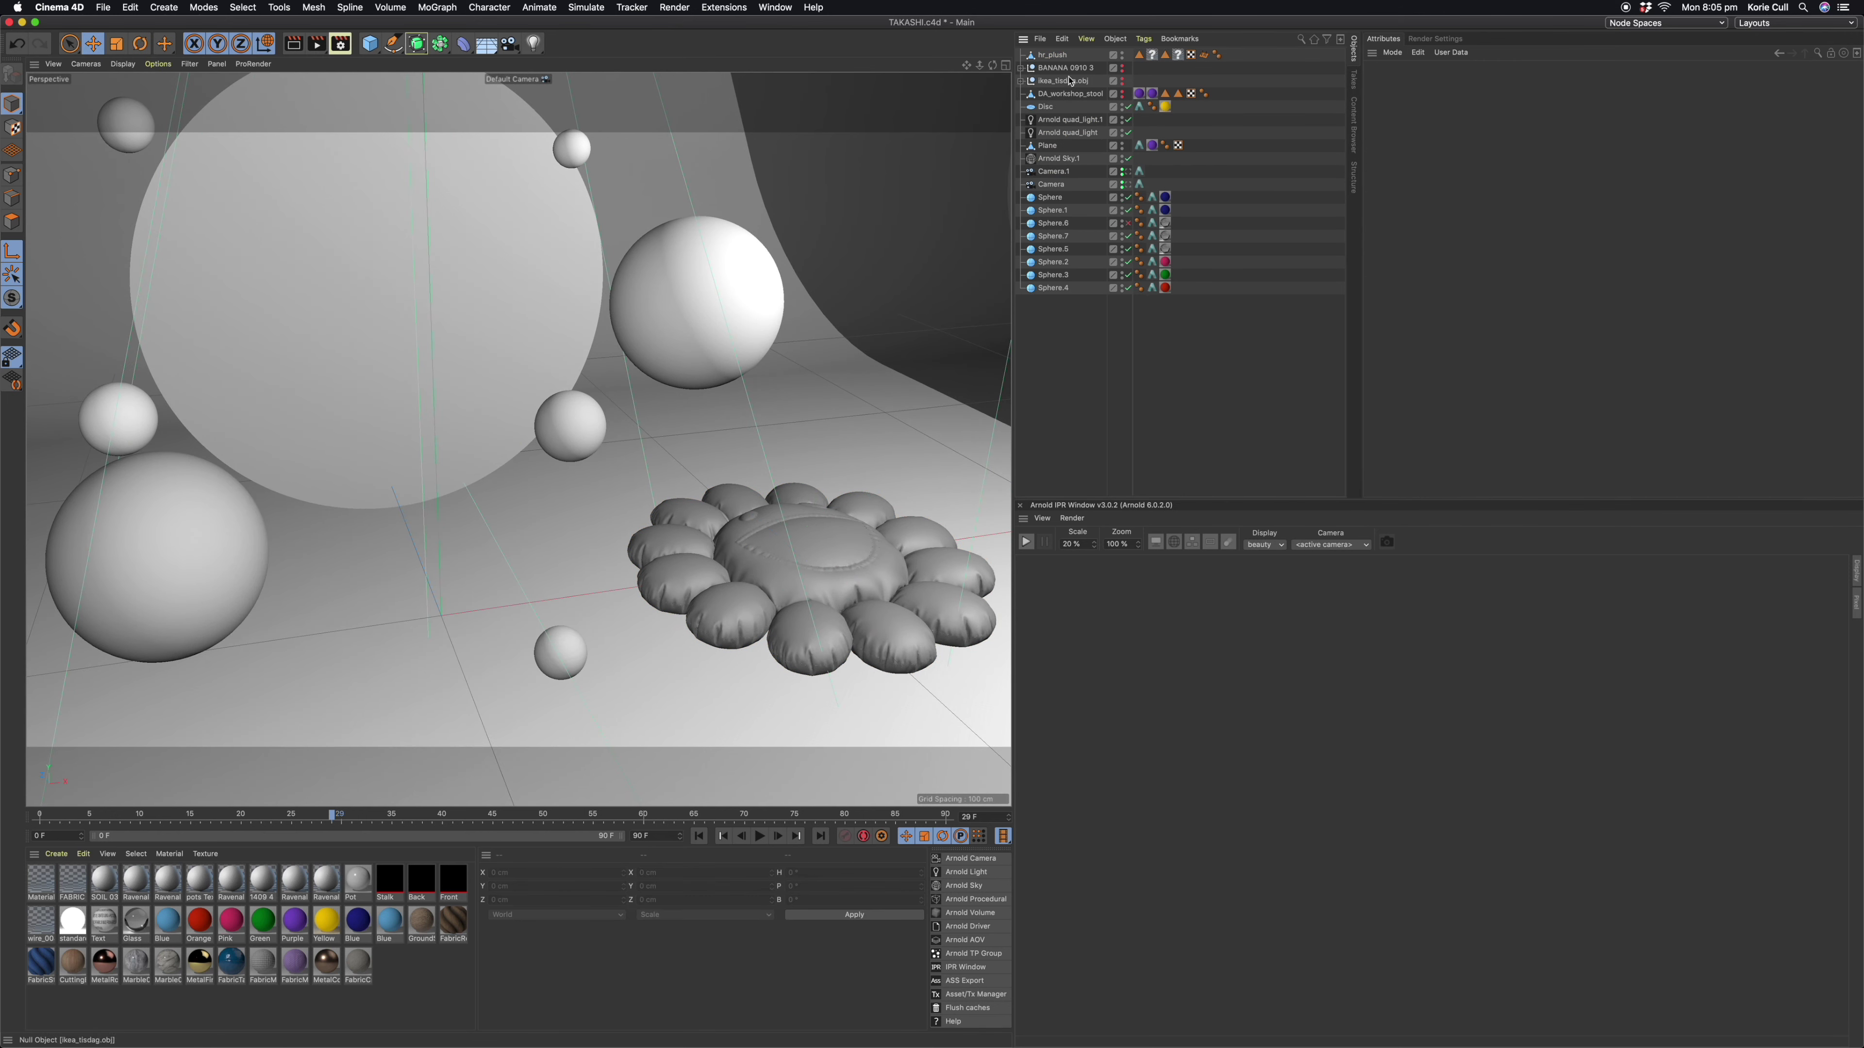
drag(550, 601, 450, 630)
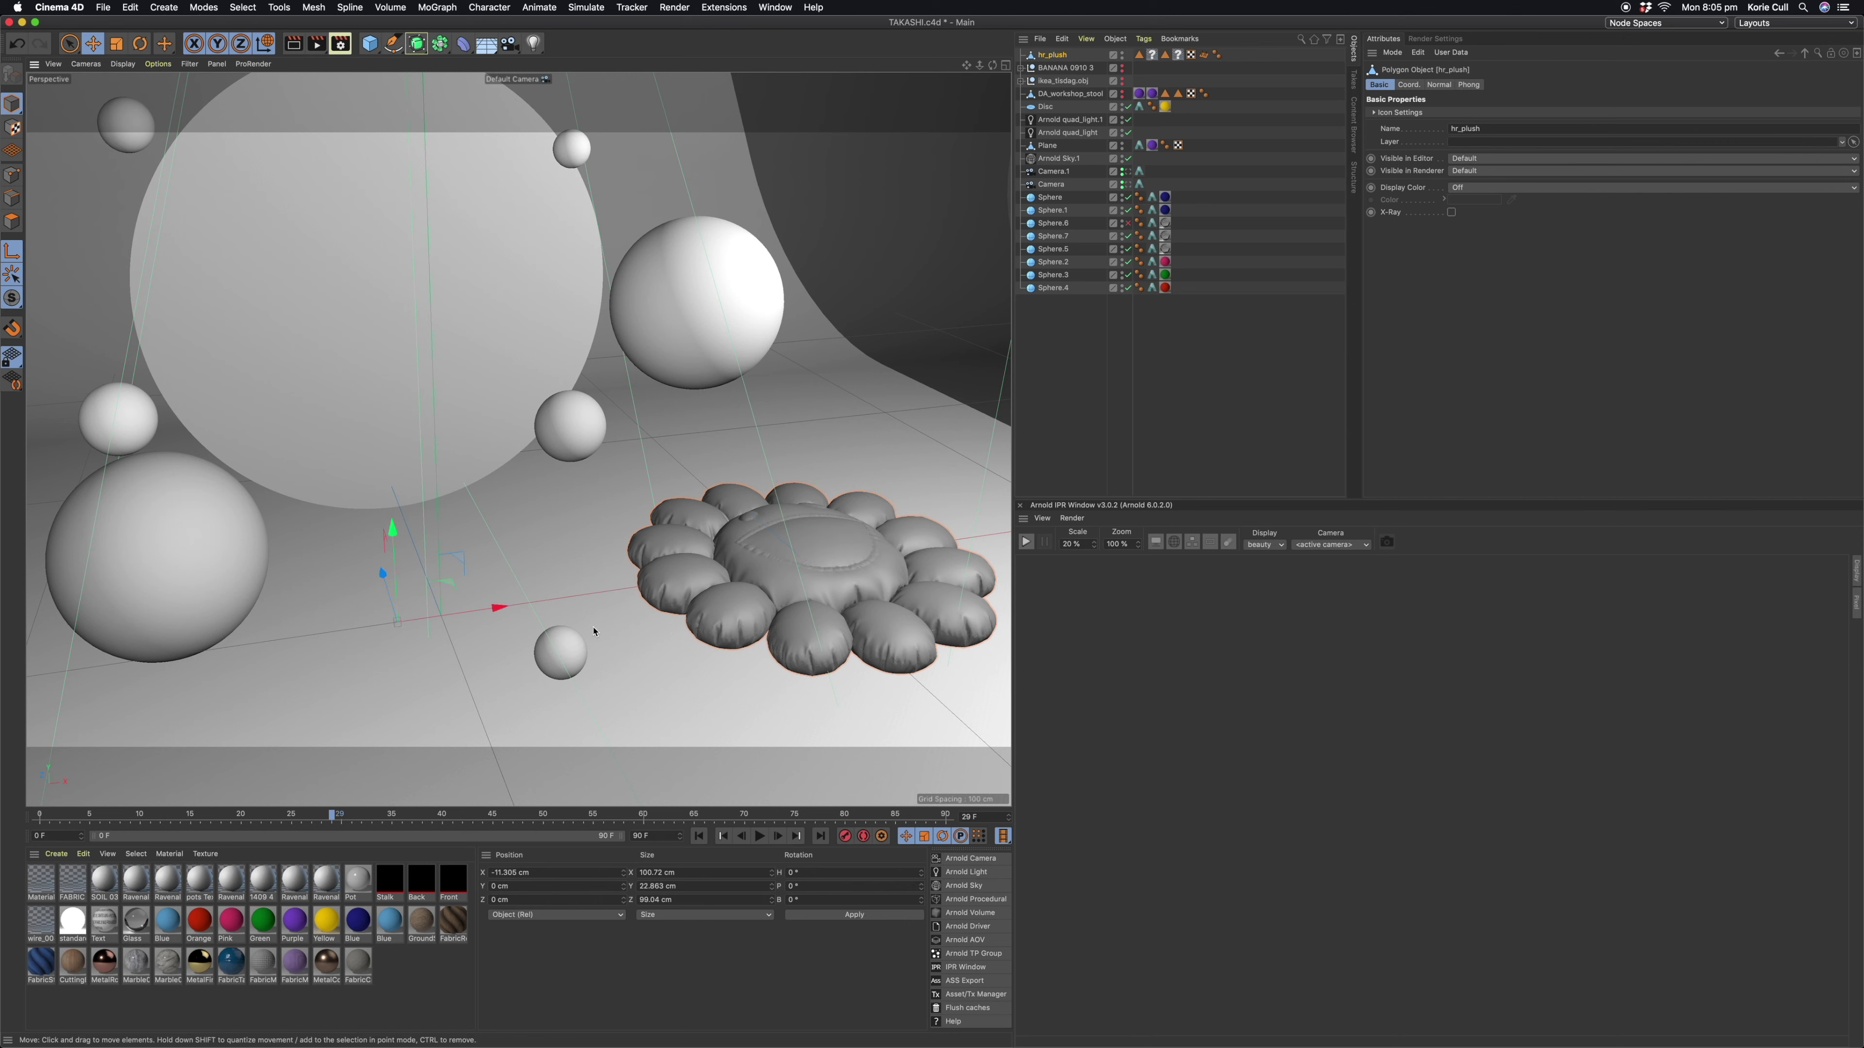
key(ctrl+z)
key(ctrl+s)
Step: Stand hr_plush upright, raise it about 71 cm and centre it on the disc in Camera view
mouse_move(894, 549)
mouse_down()
mouse_move(530, 596)
mouse_move(478, 633)
mouse_move(515, 728)
mouse_up()
key(r)
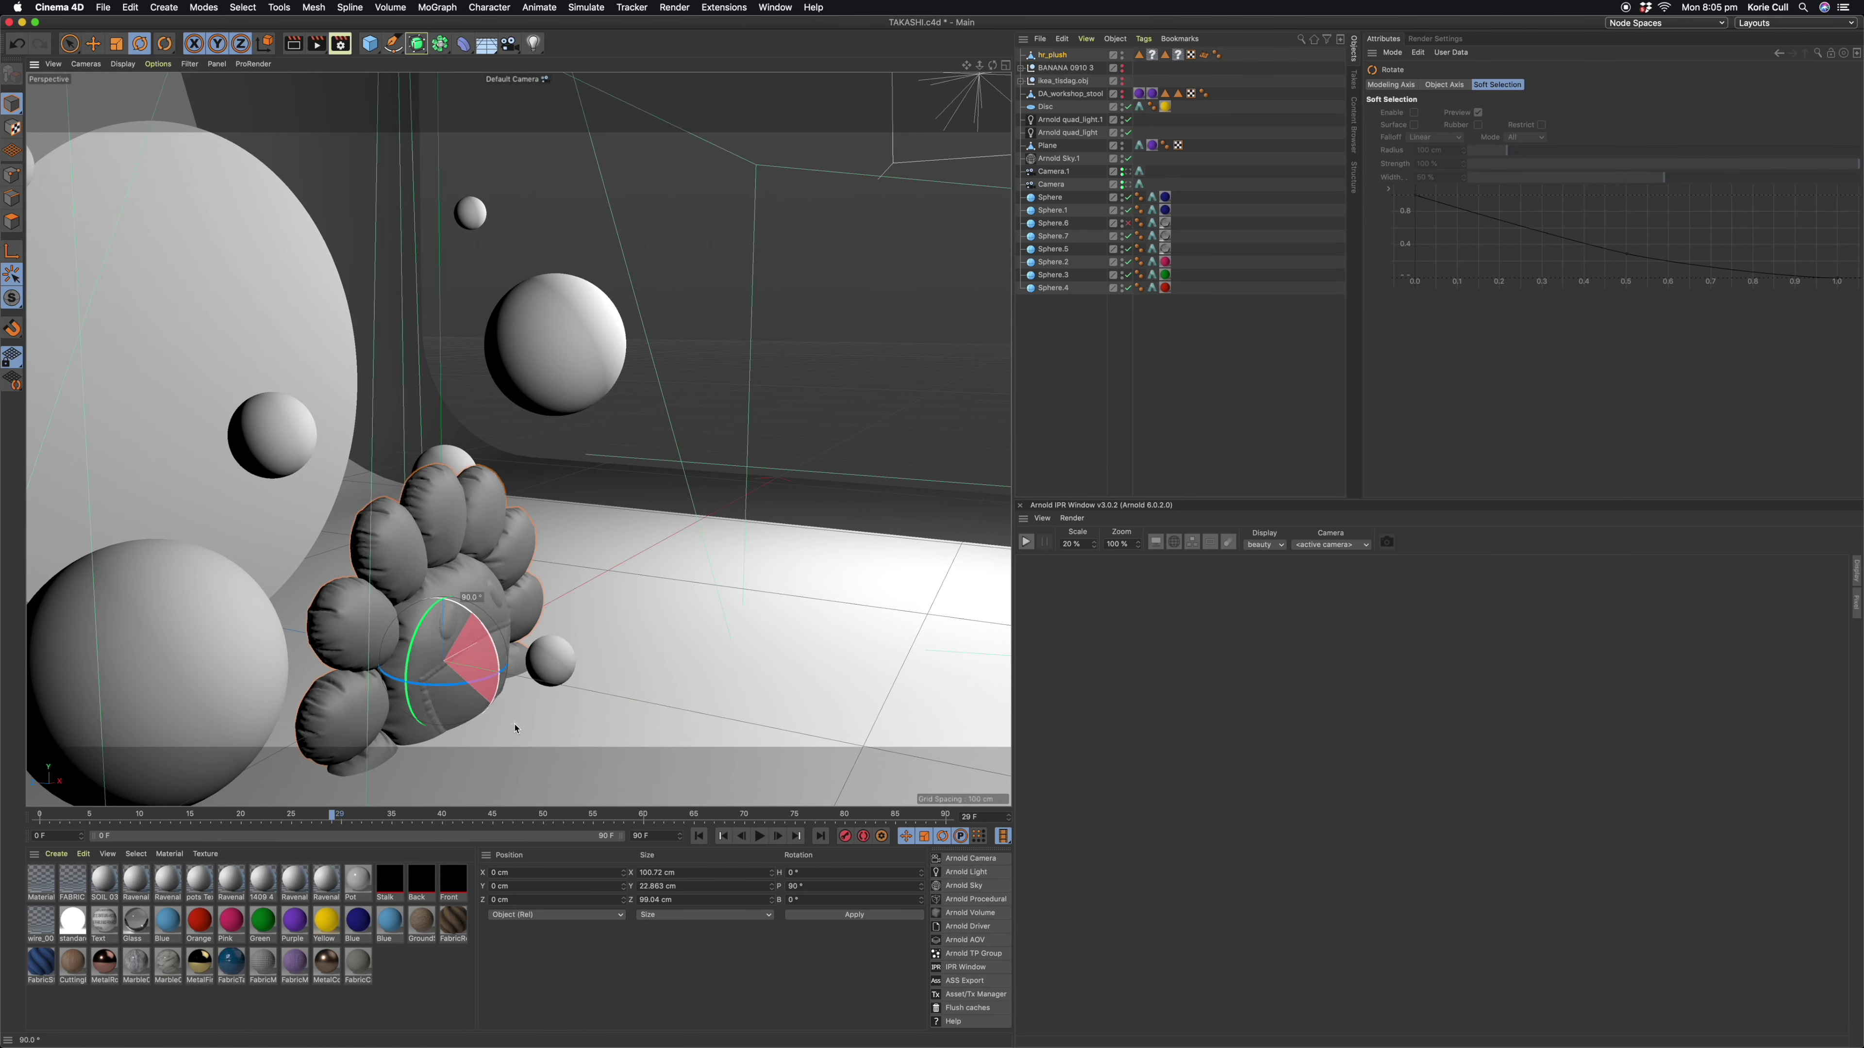
click(93, 44)
mouse_move(440, 632)
mouse_down()
mouse_move(441, 418)
mouse_move(533, 524)
mouse_move(411, 352)
mouse_move(91, 416)
mouse_move(122, 436)
mouse_up()
click(1125, 184)
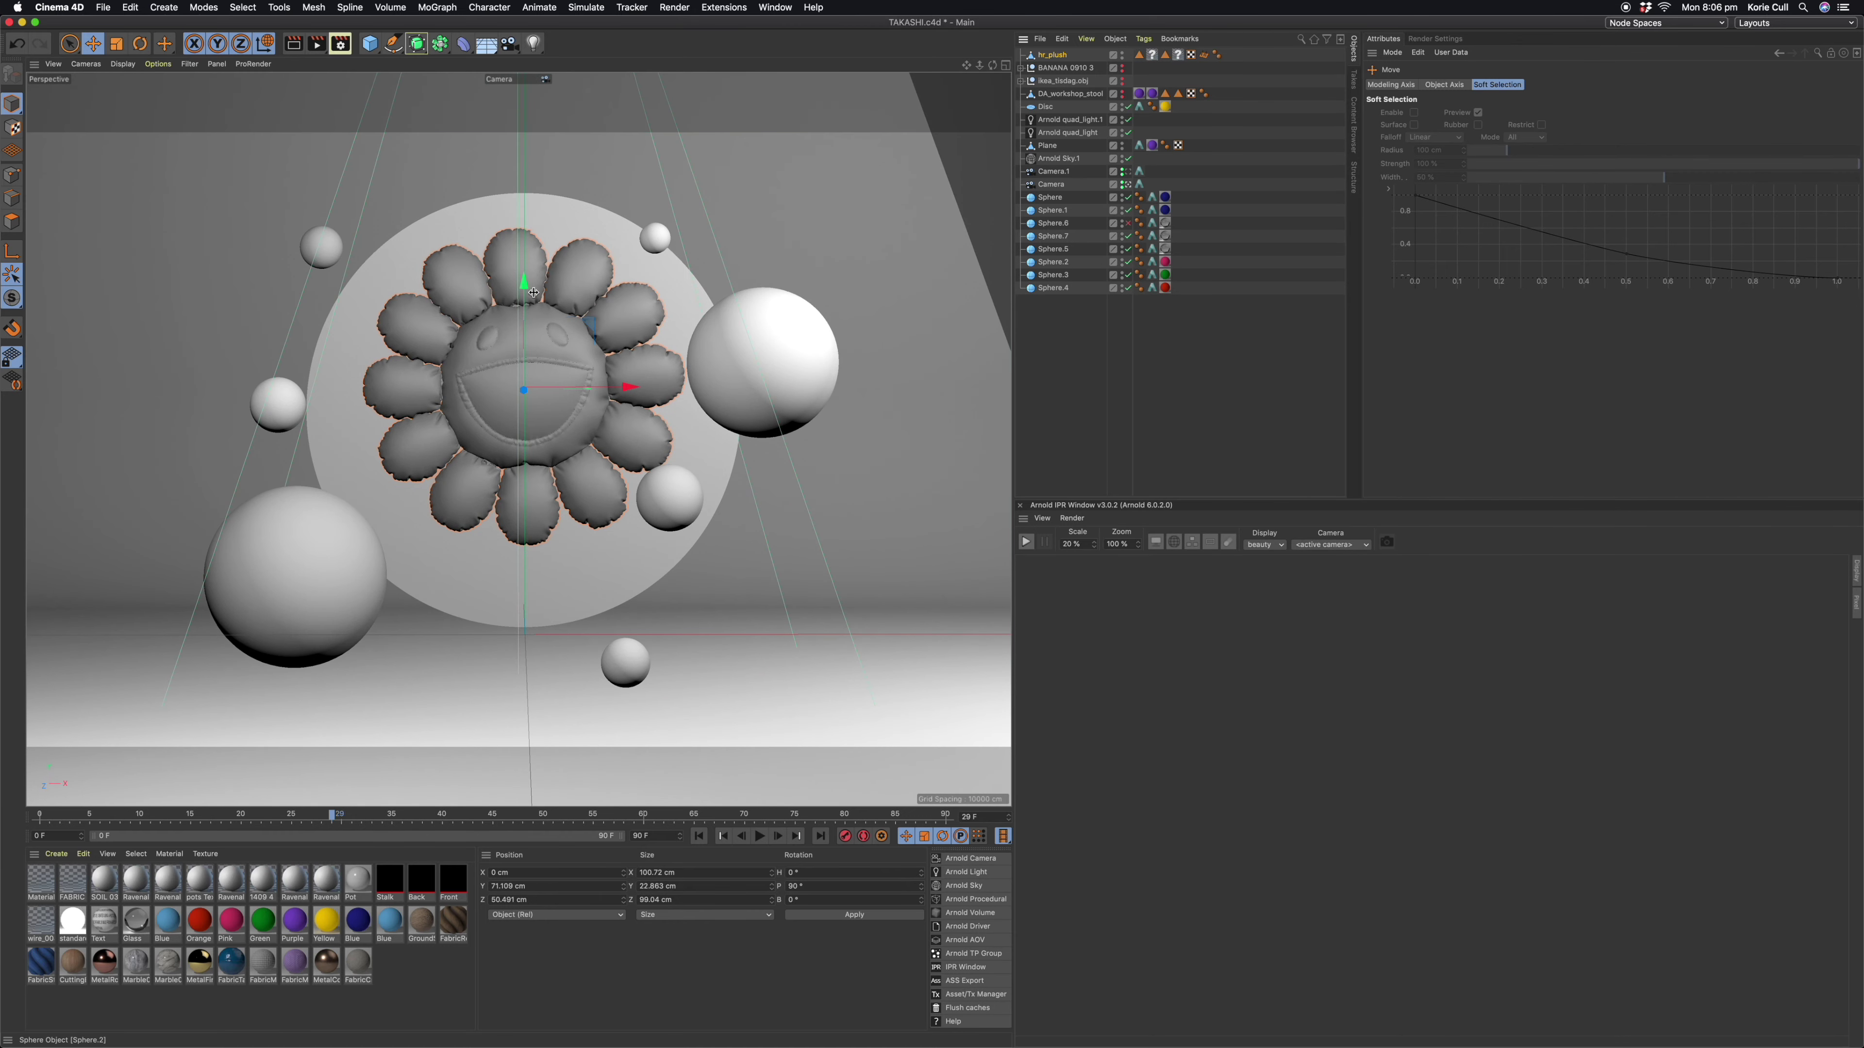
drag(525, 286, 523, 312)
click(1046, 145)
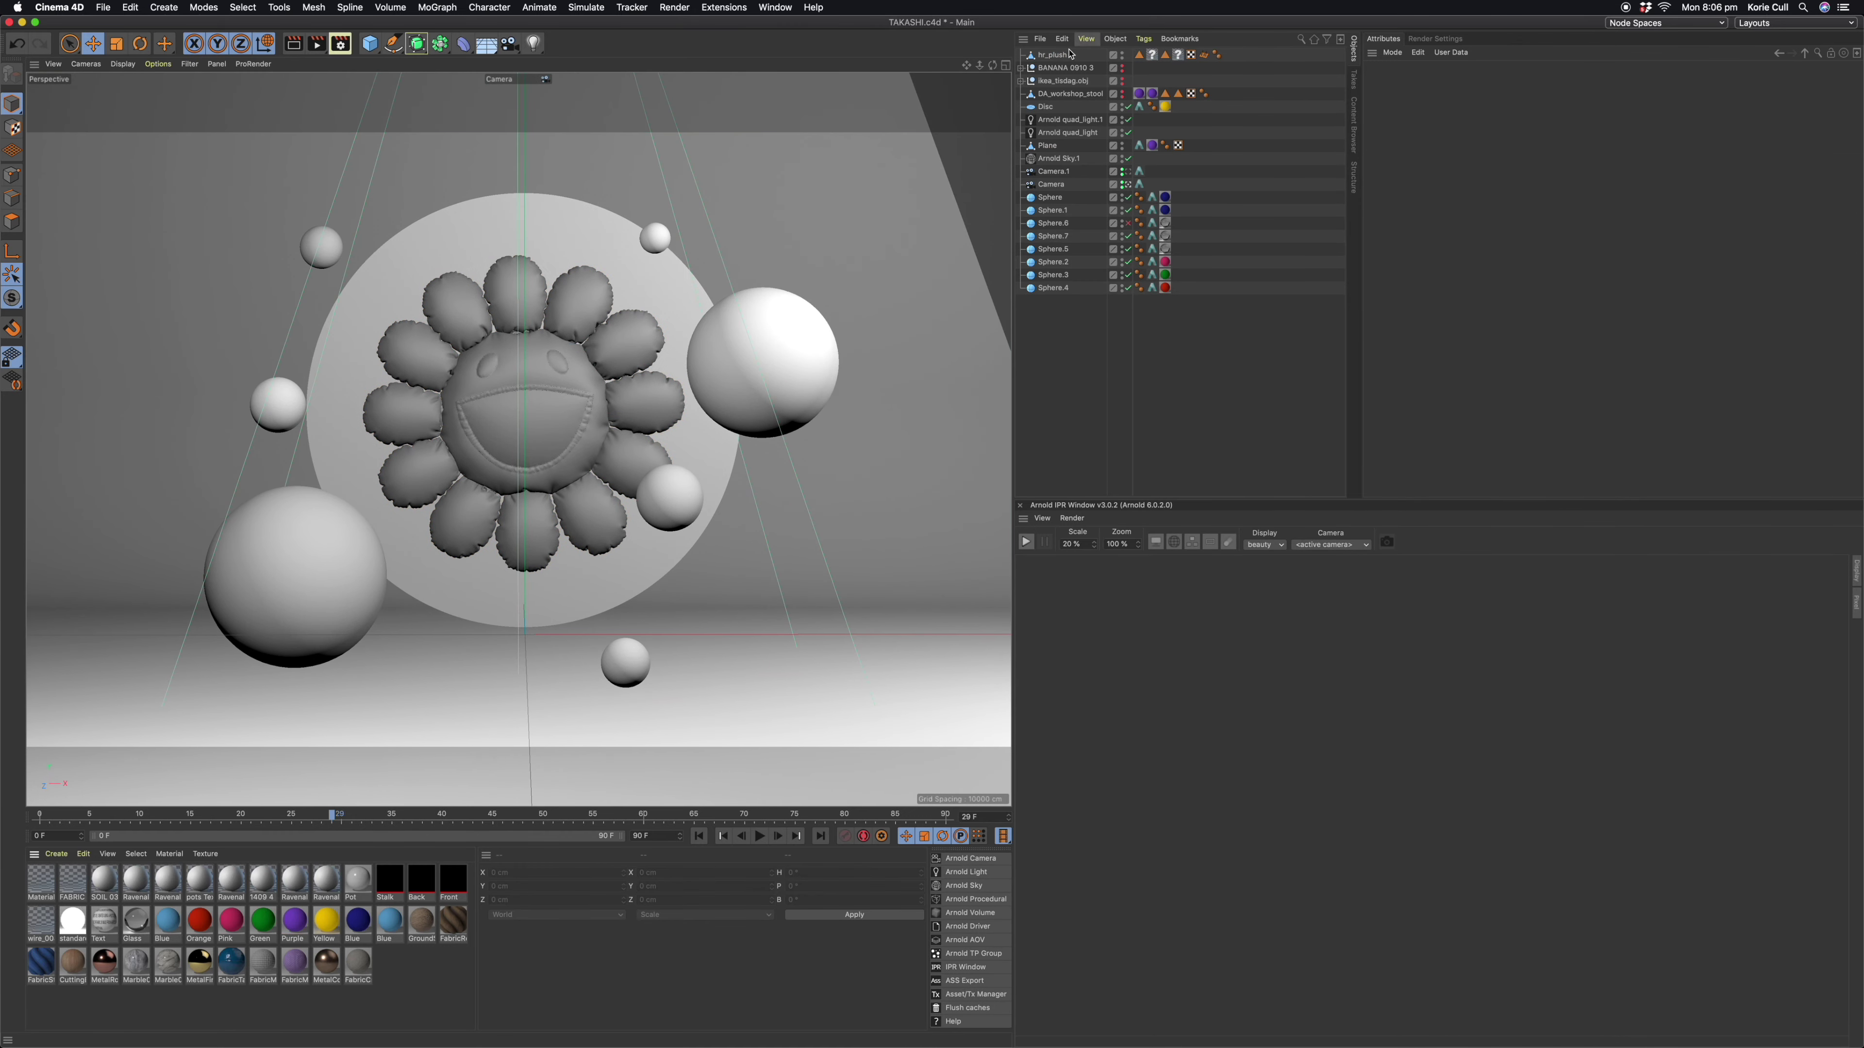
Step: Start the Arnold IPR render of the flower plush and save the scene
click(1078, 55)
click(1026, 542)
key(super+s)
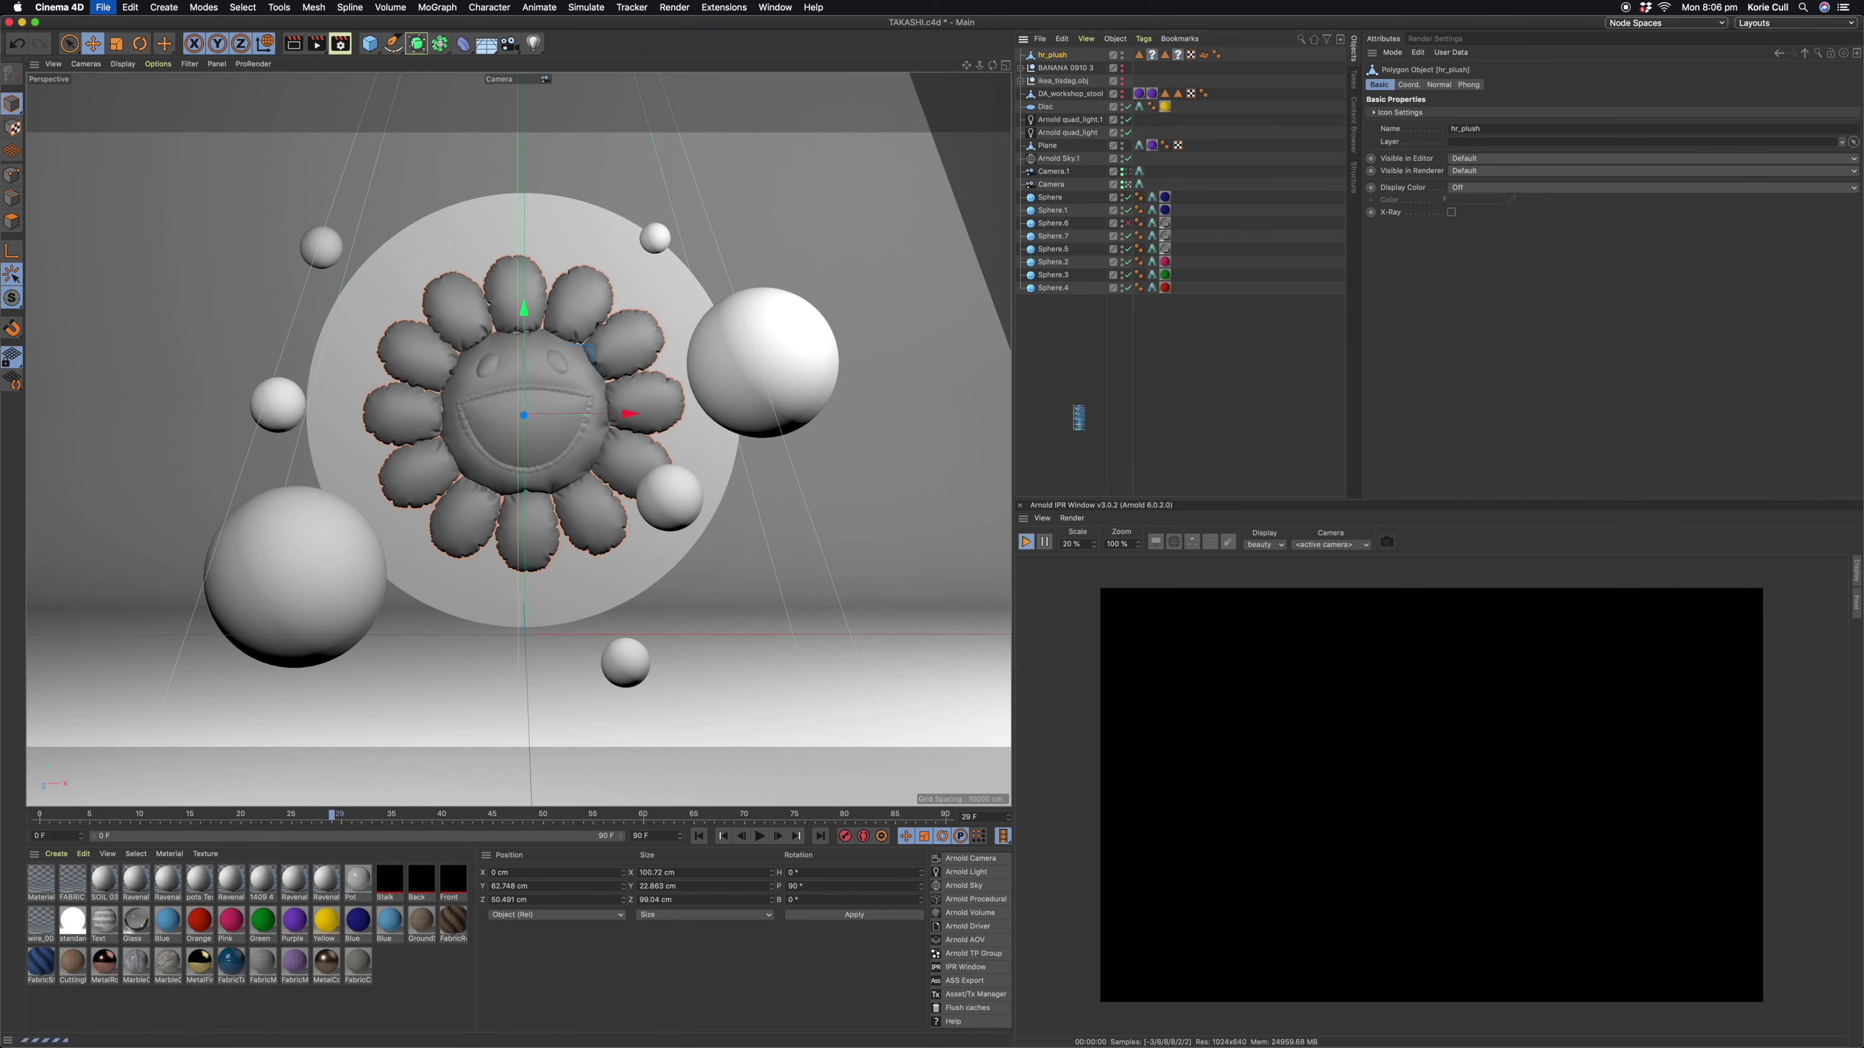
Step: Delete the Stalk, Back, Front, Text and twelve other unused materials, then save
click(1076, 404)
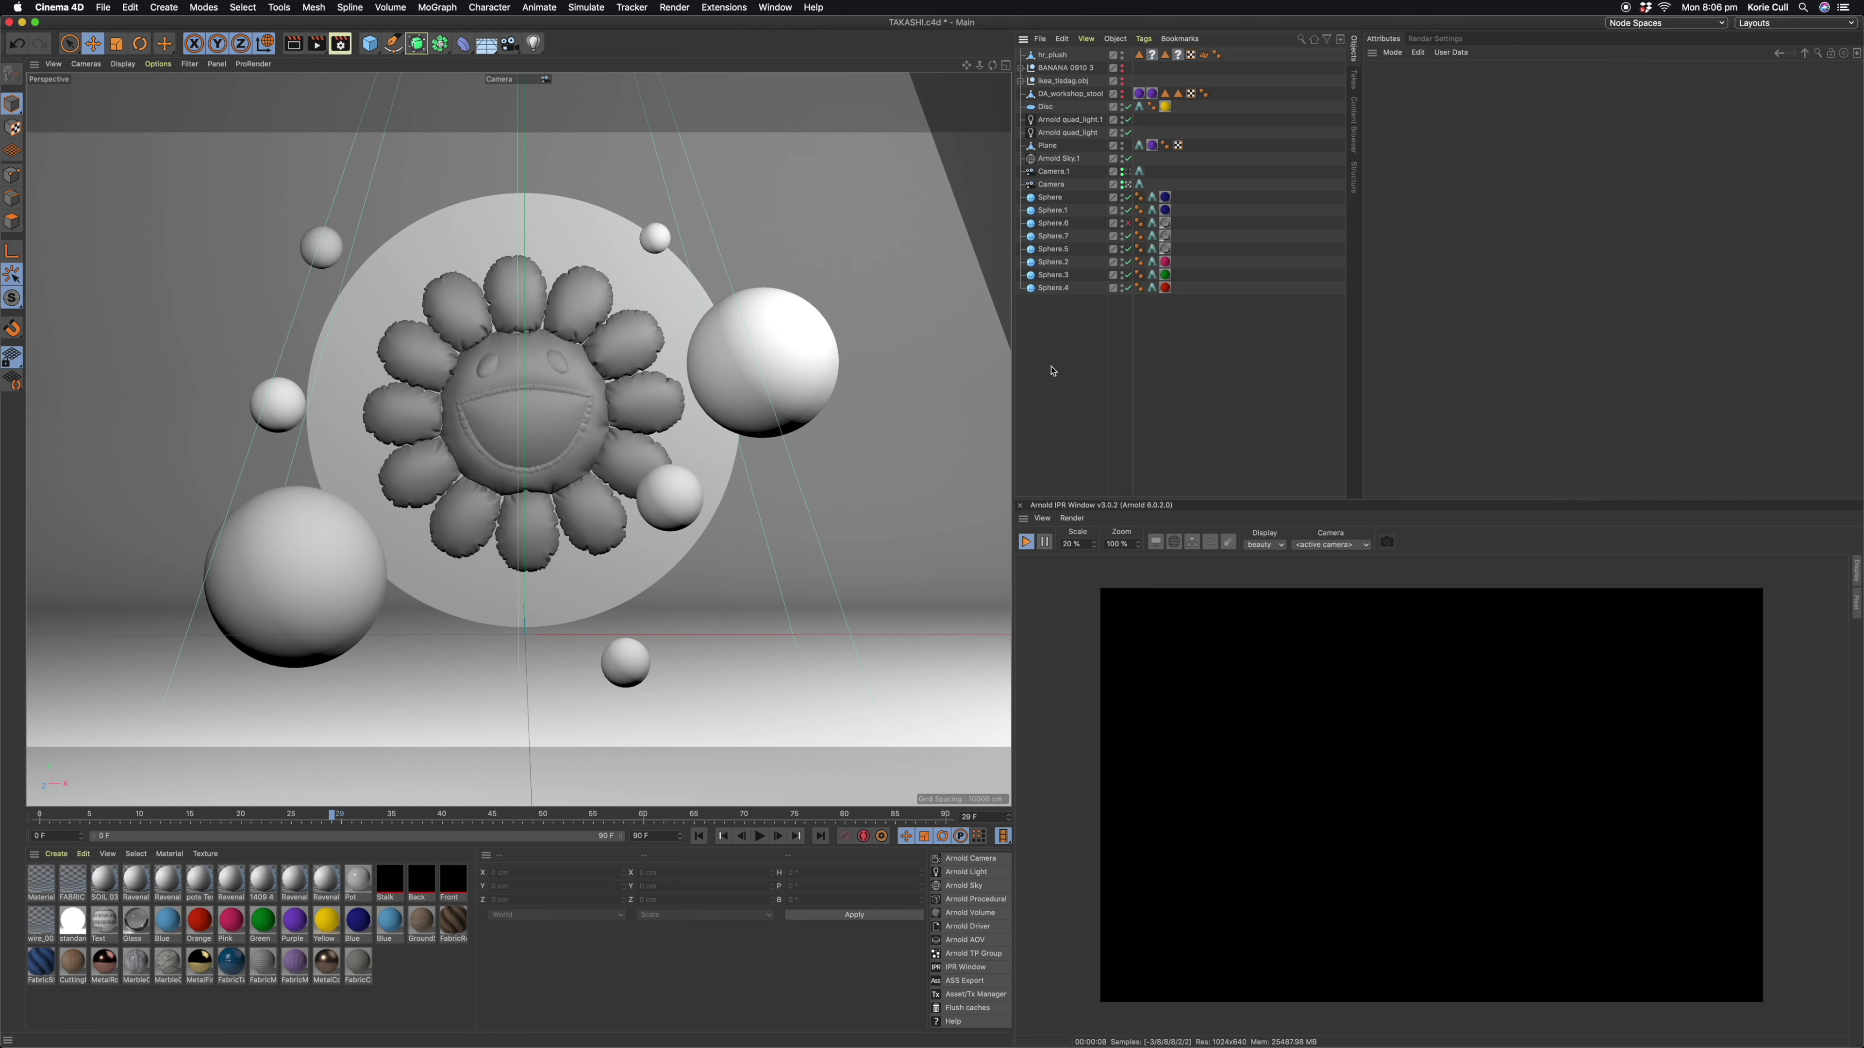
click(404, 885)
key(Delete)
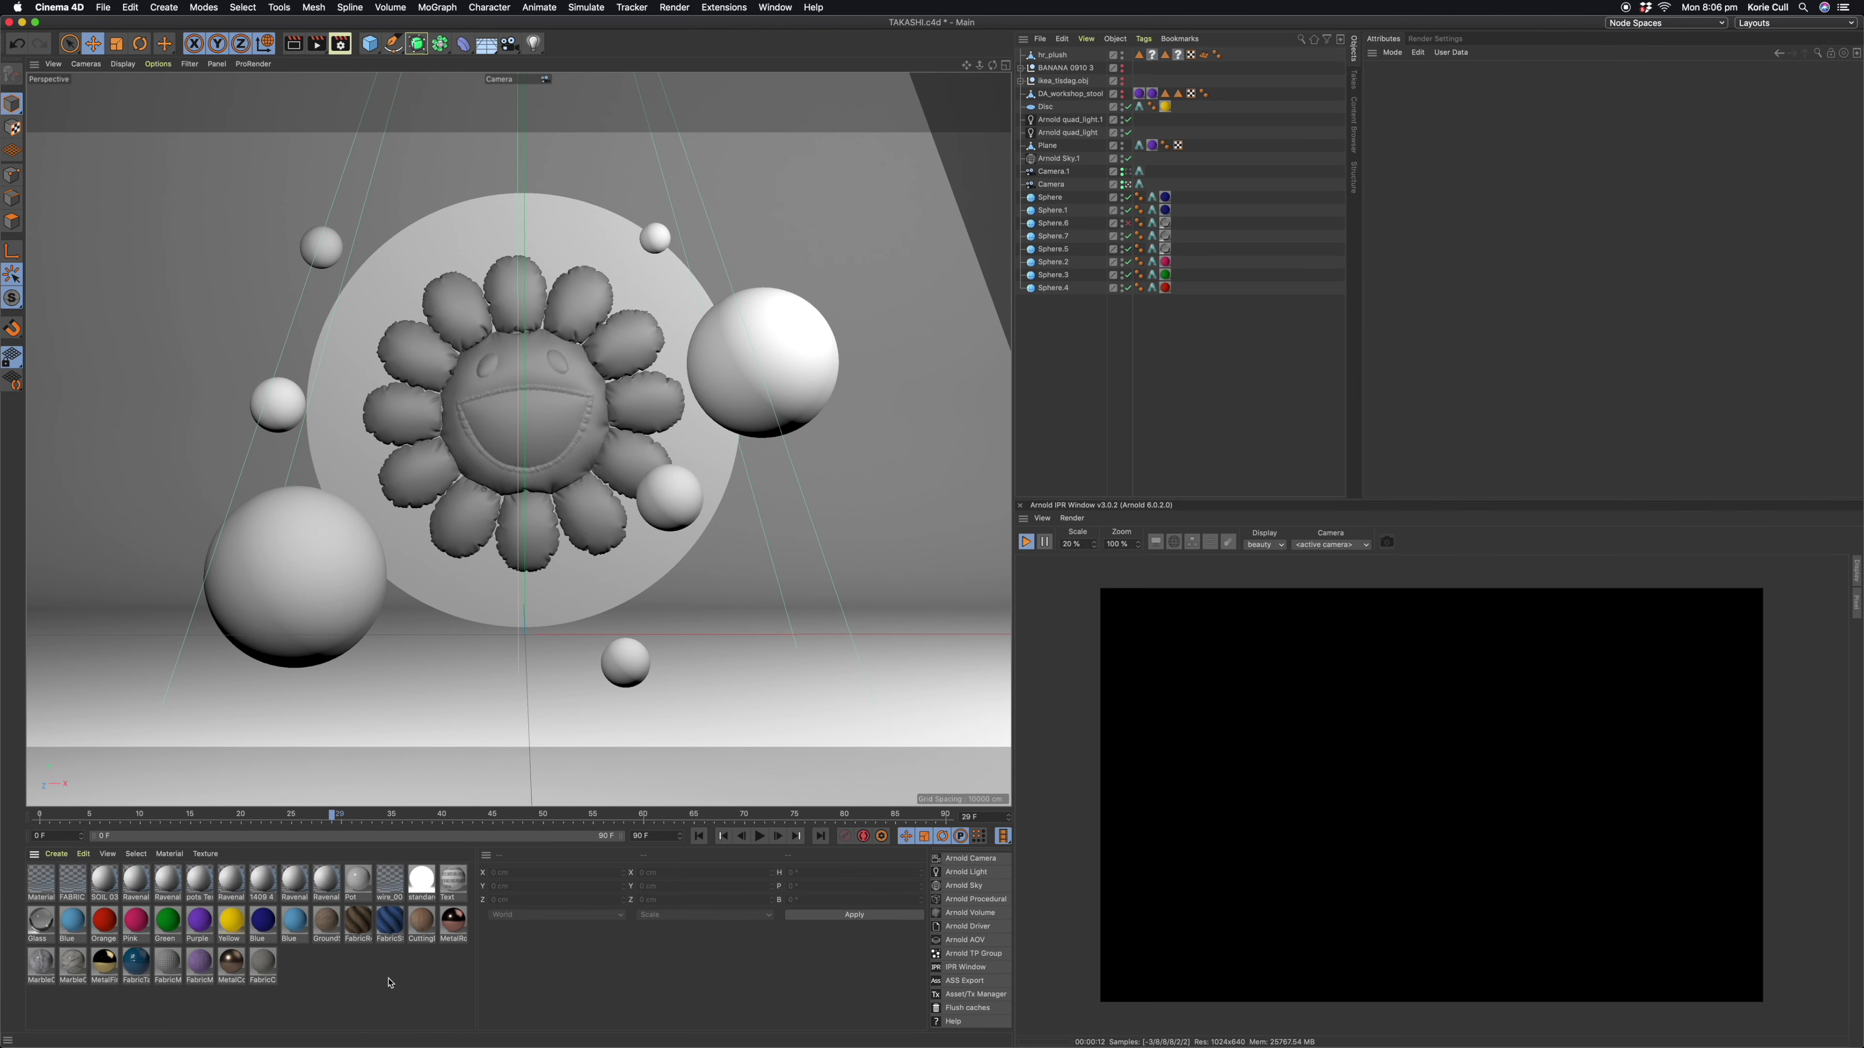
click(41, 881)
shift+click(390, 881)
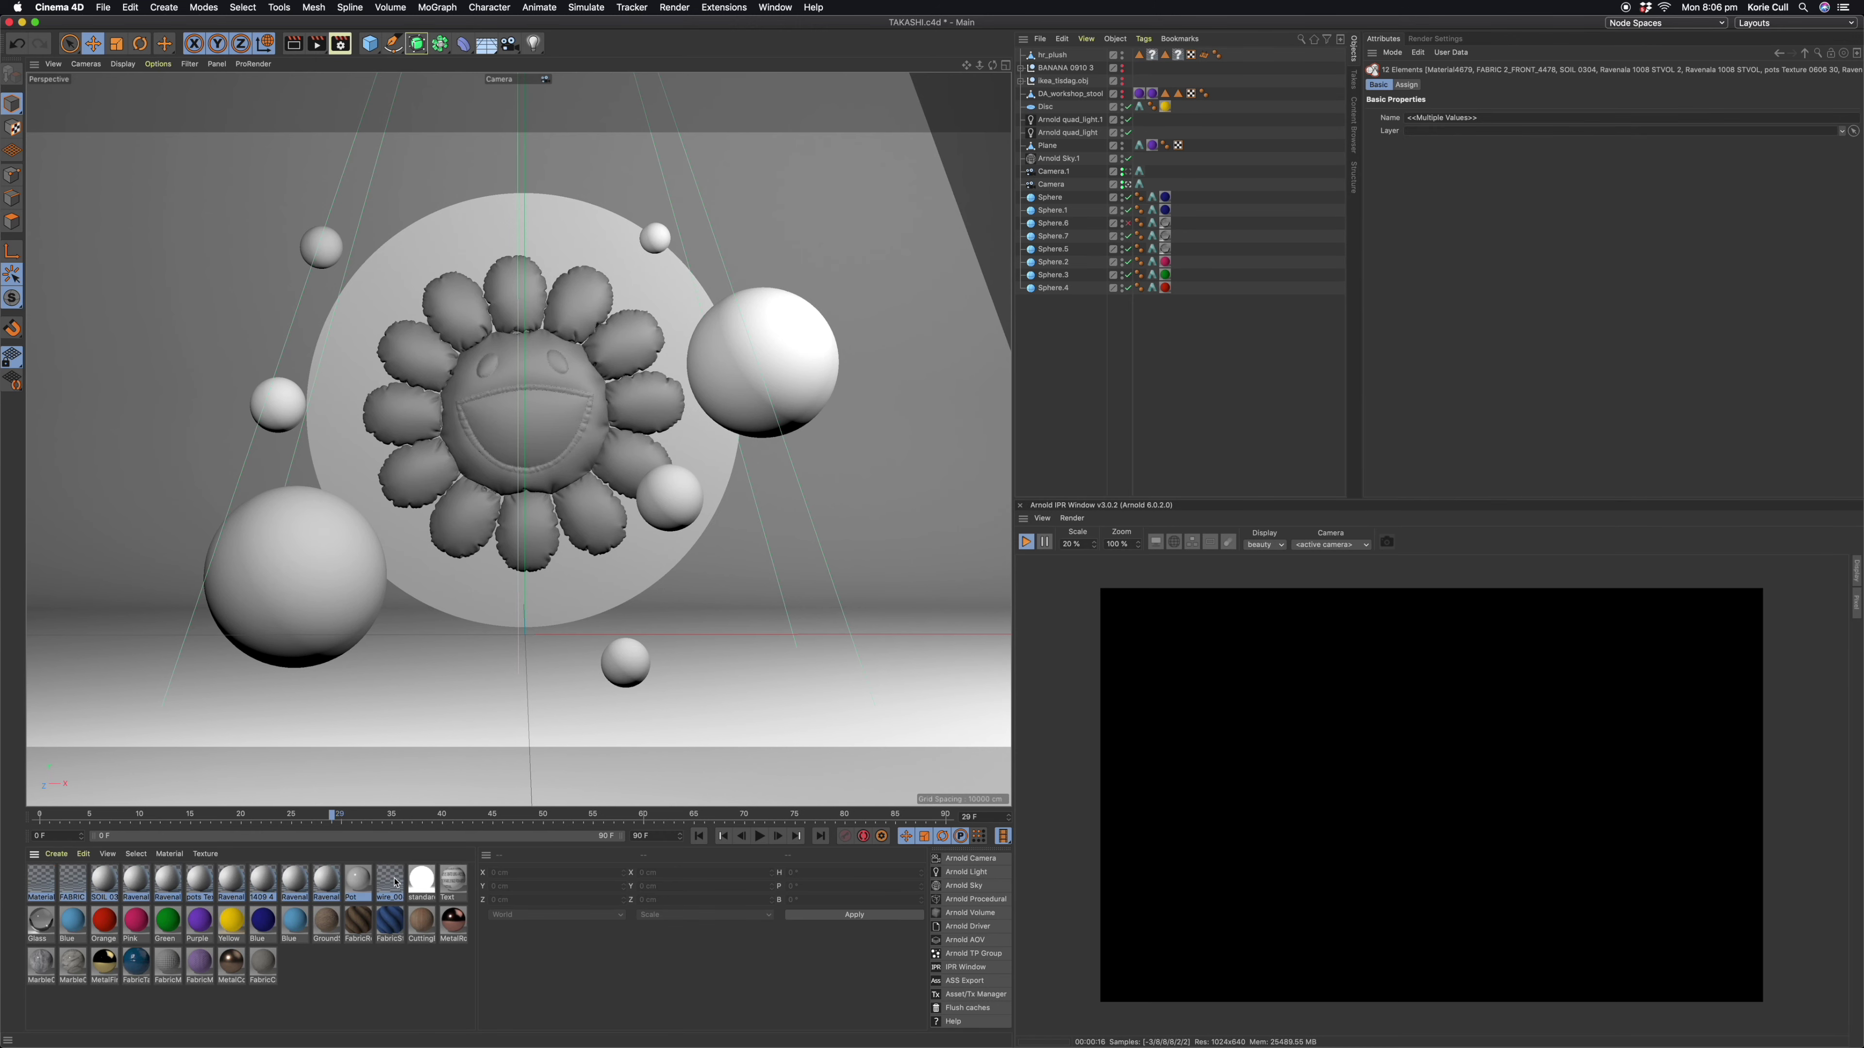
key(Delete)
click(72, 881)
key(Delete)
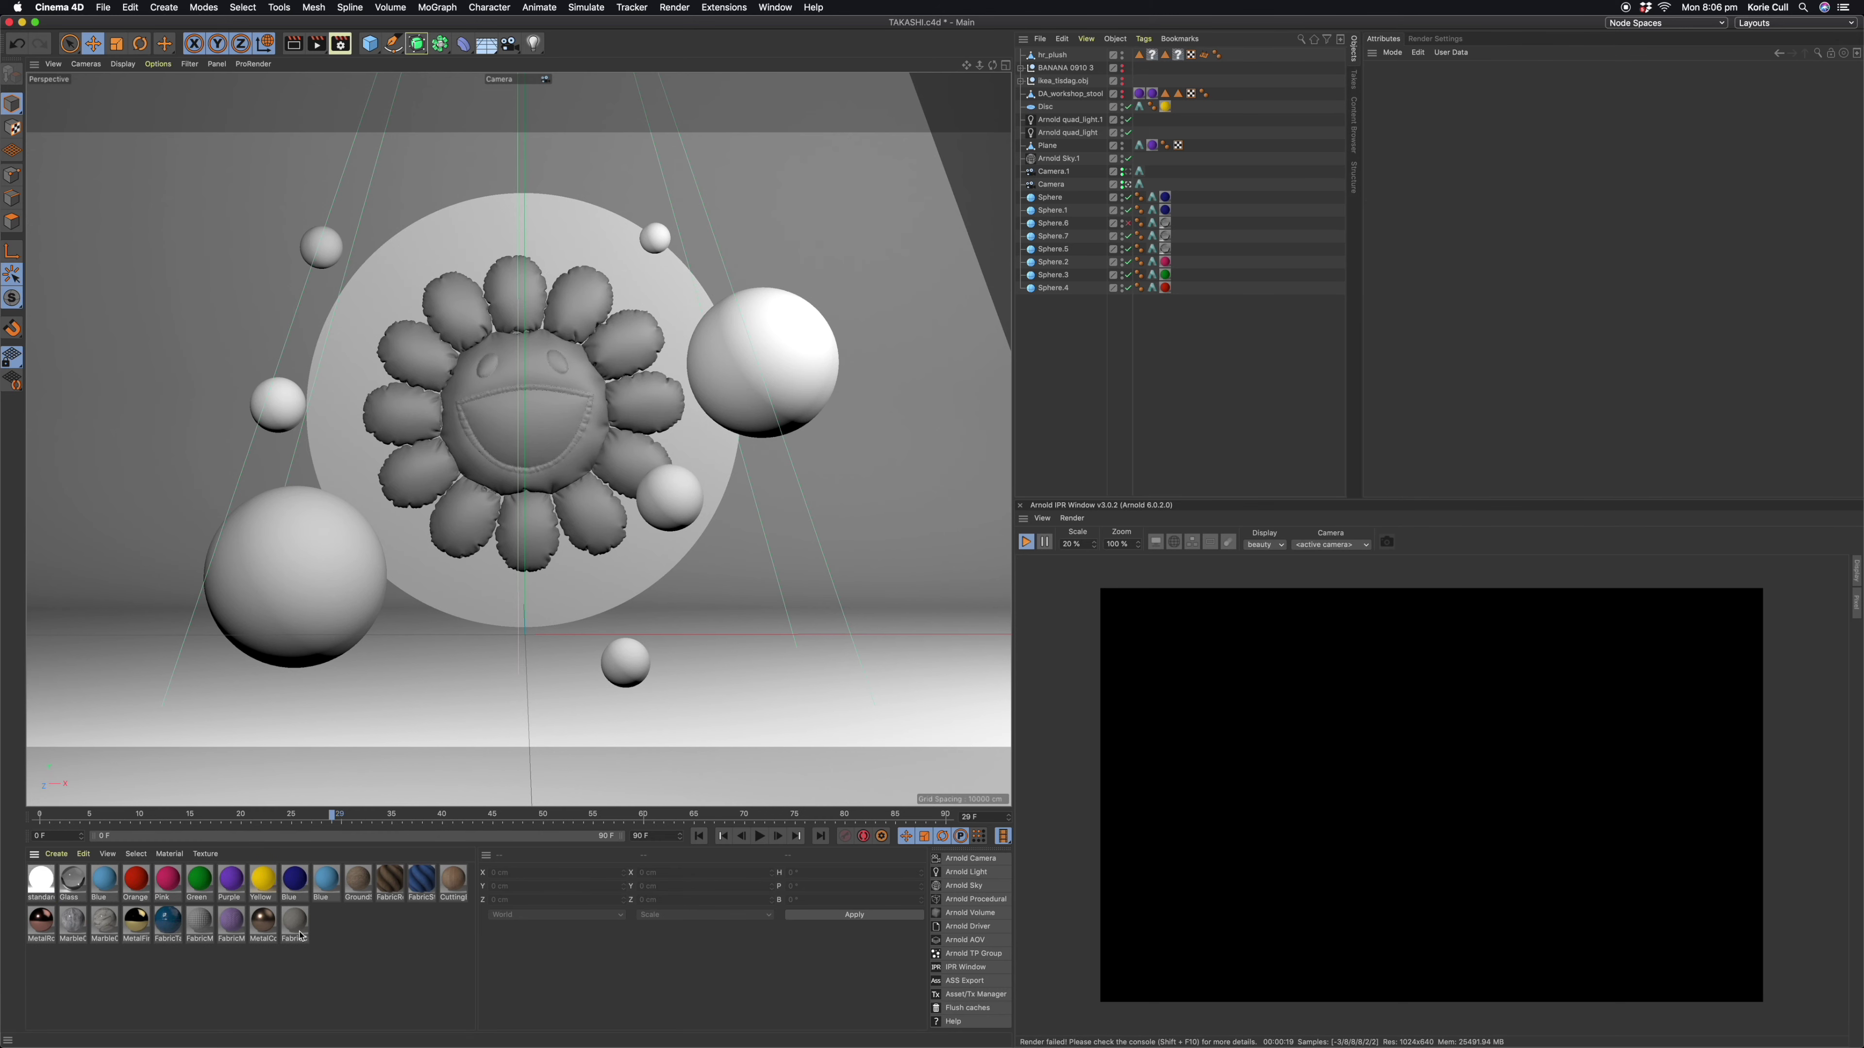
key(super+s)
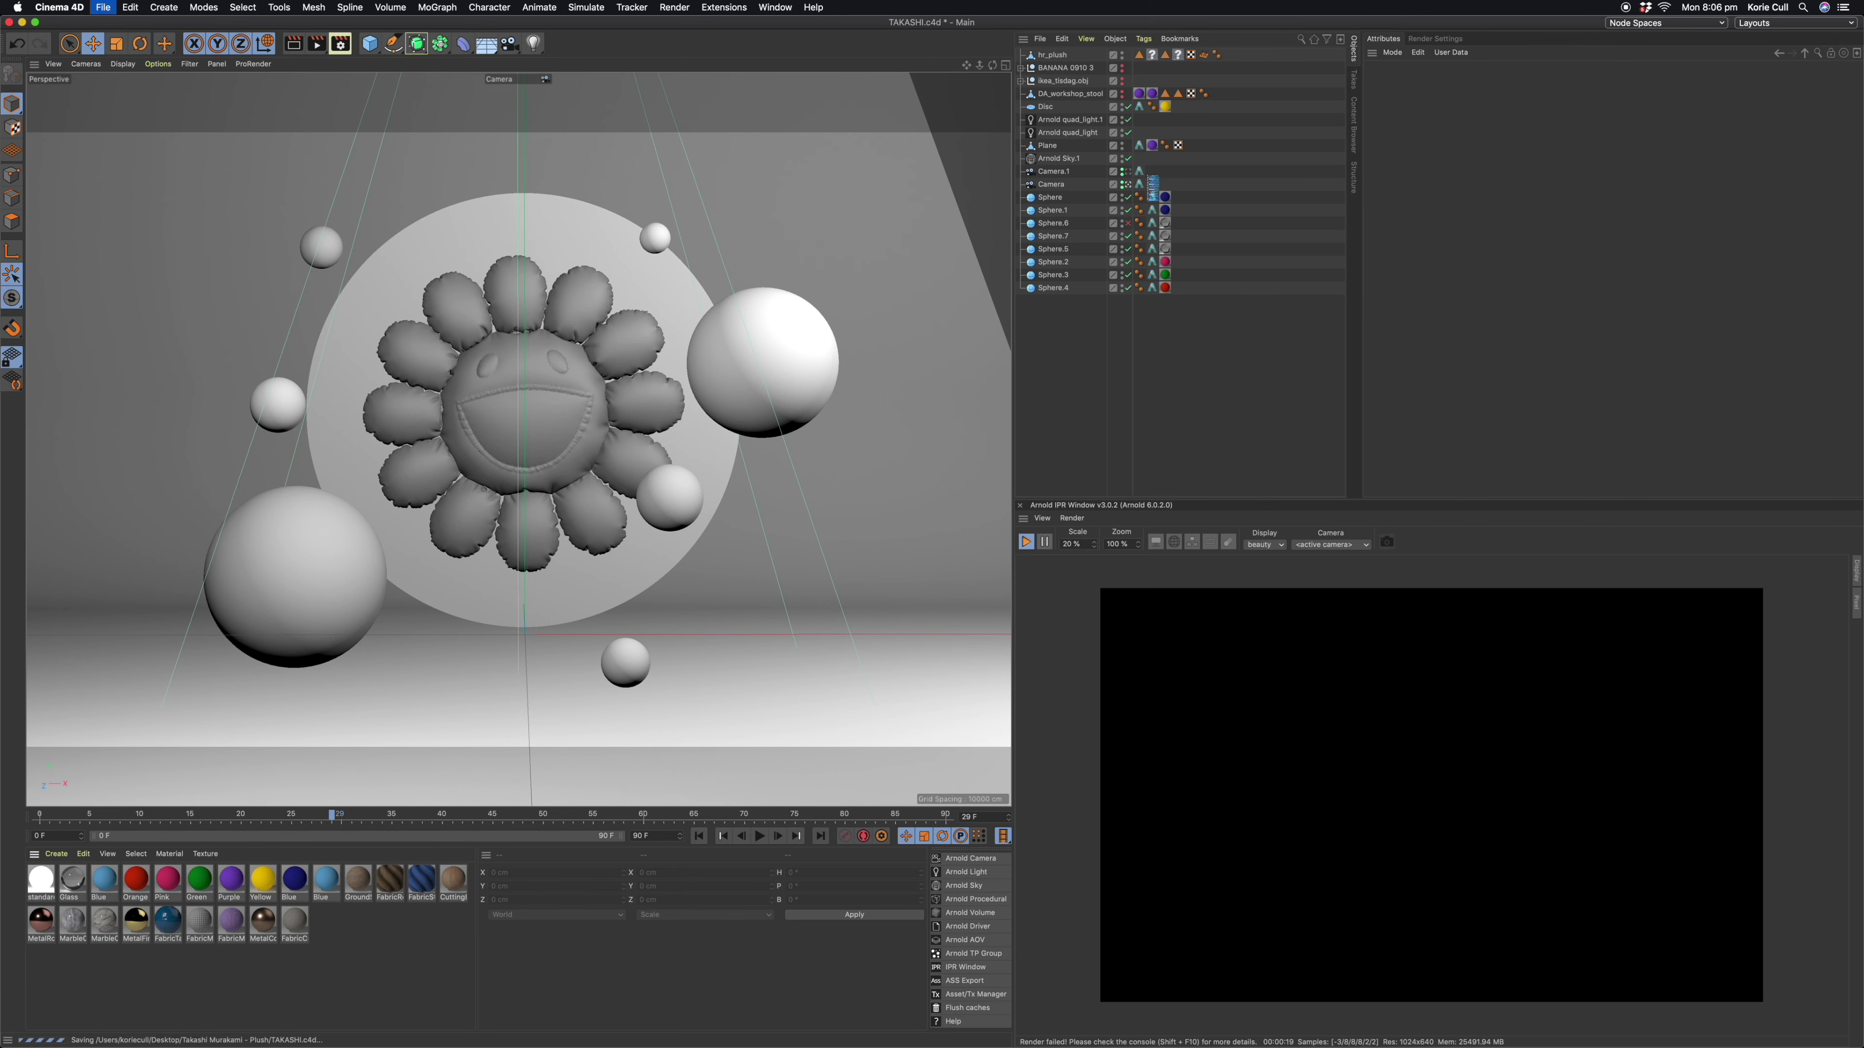
Step: Apply the Yellow material to hr_plush
click(199, 881)
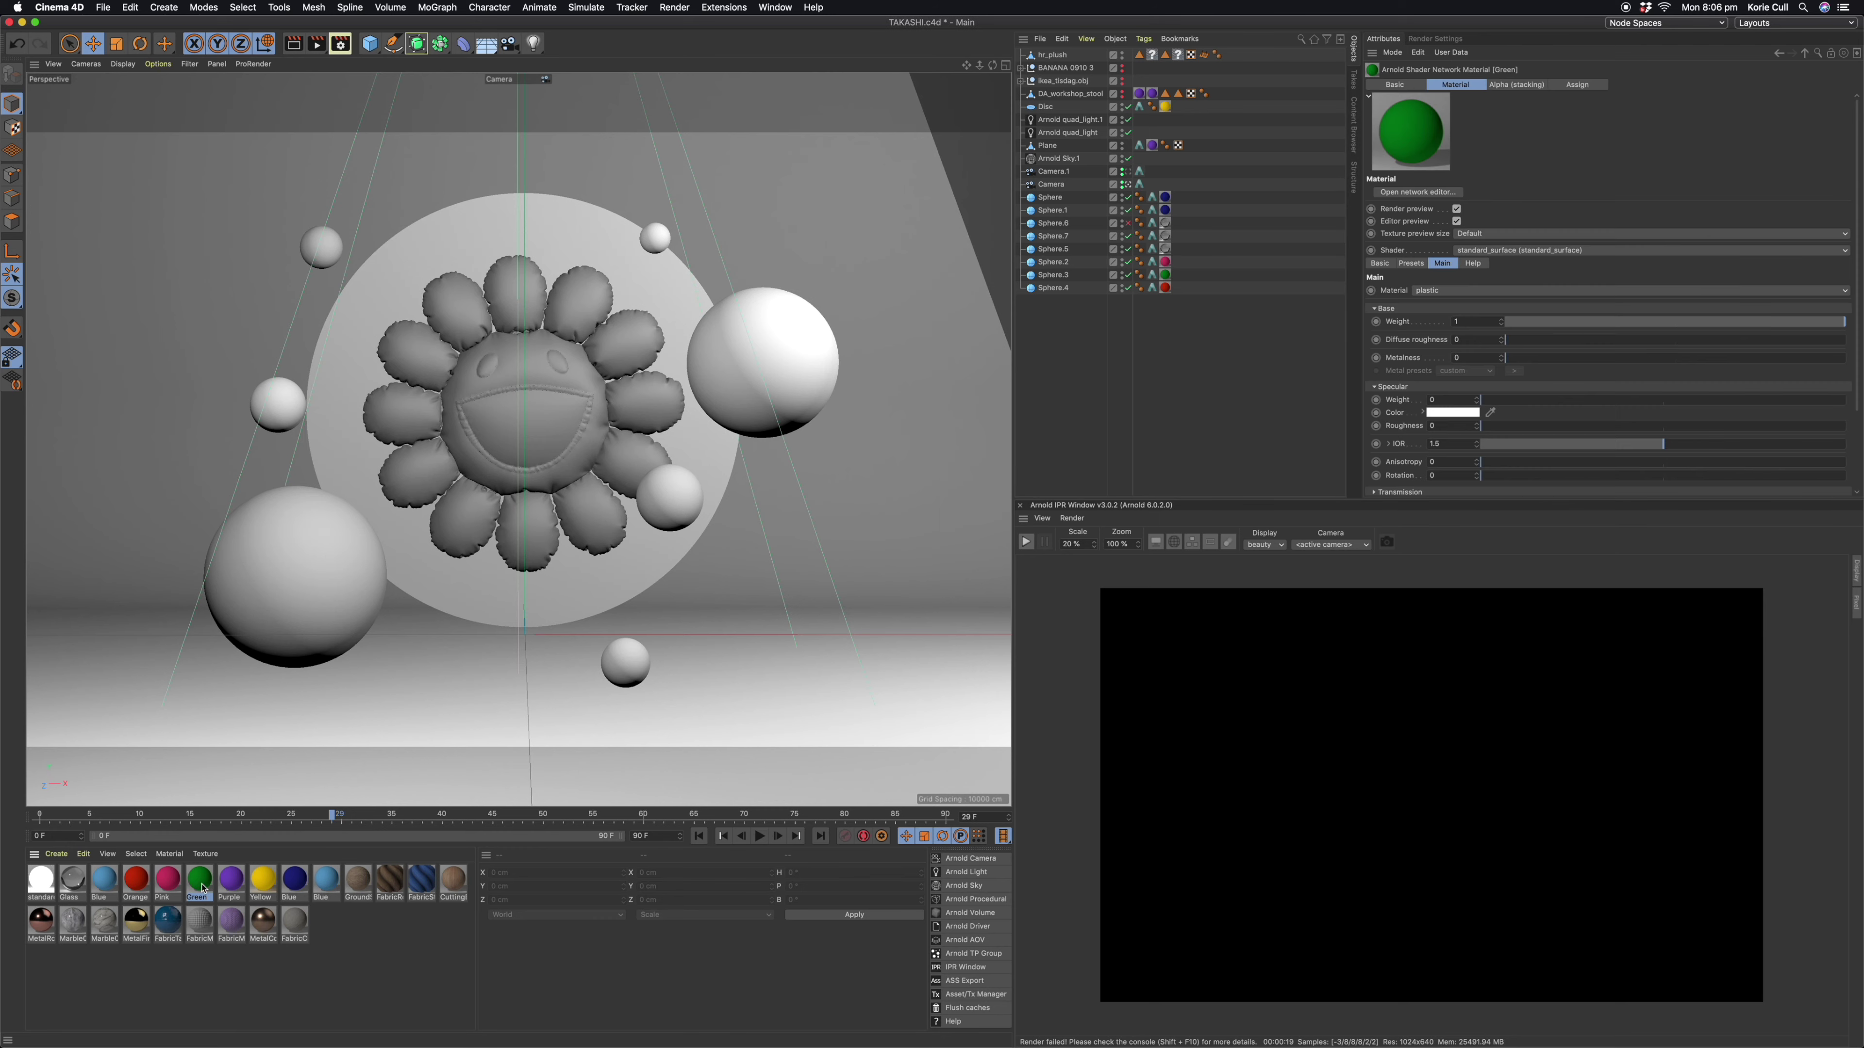
drag(263, 881, 1056, 223)
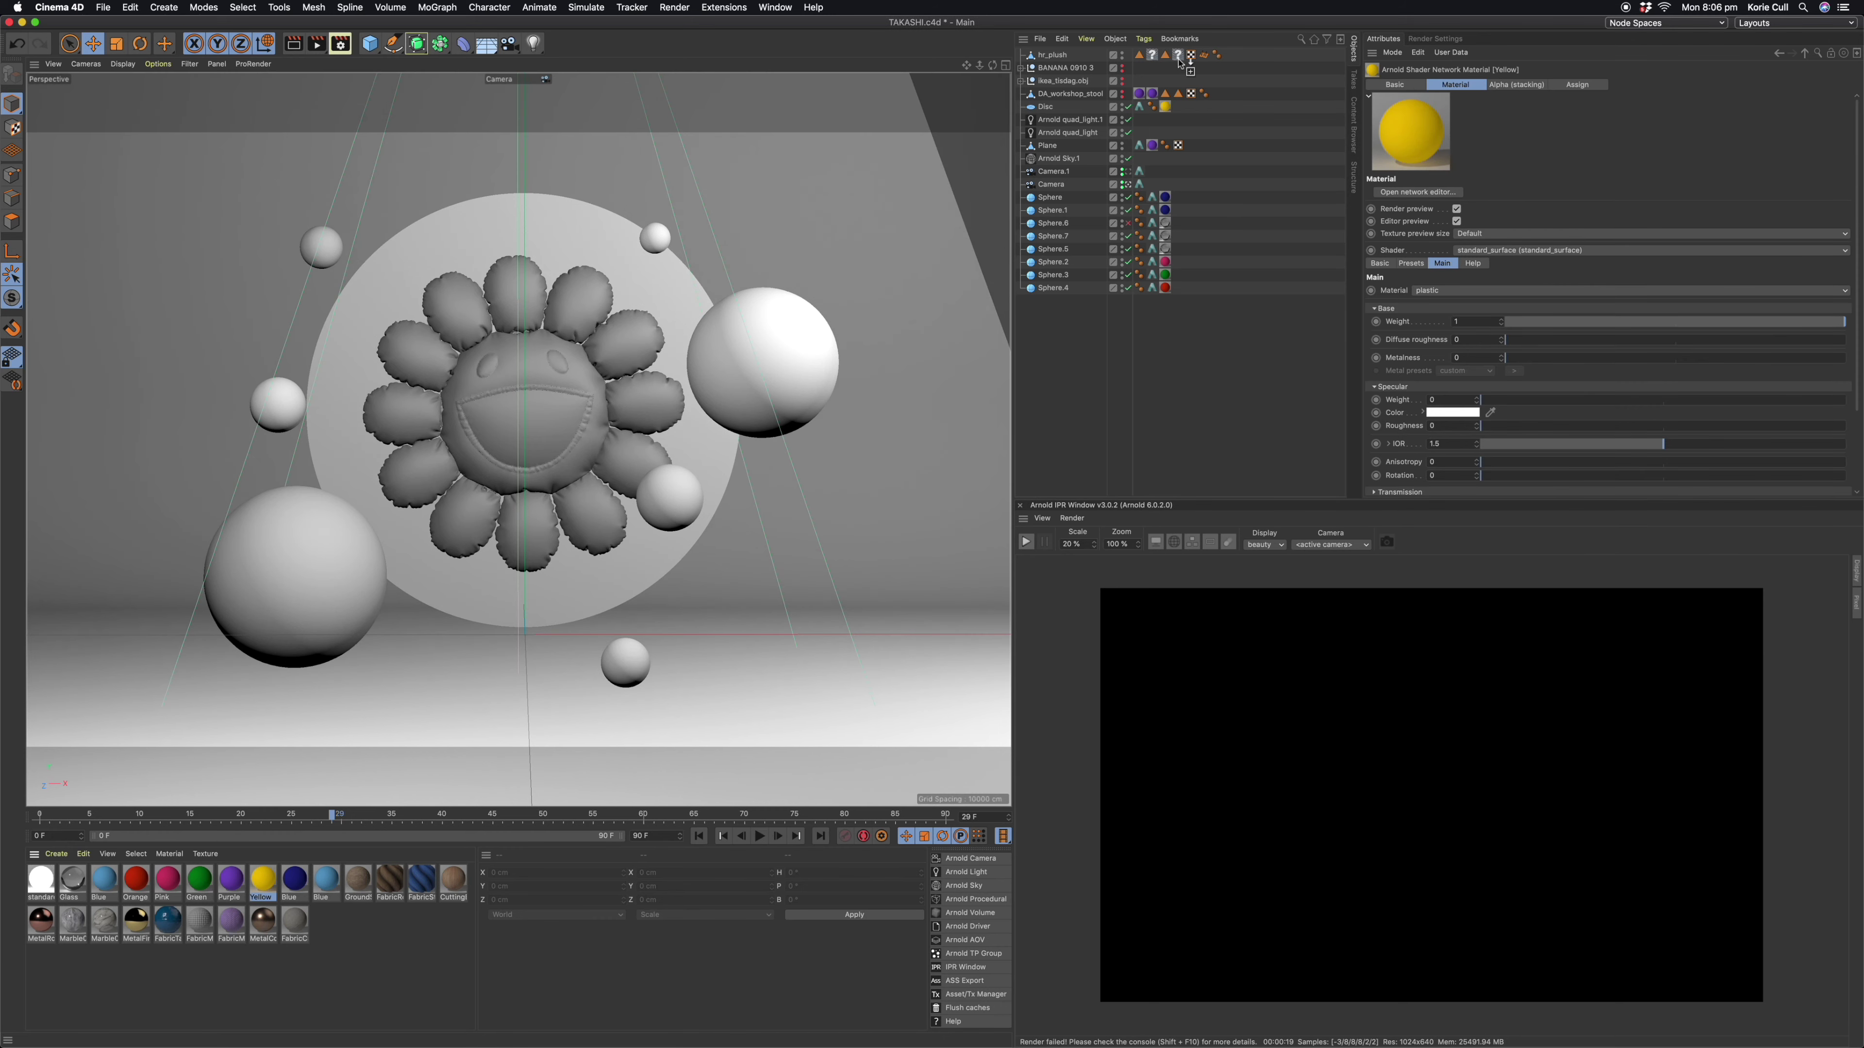
drag(1072, 96, 1178, 55)
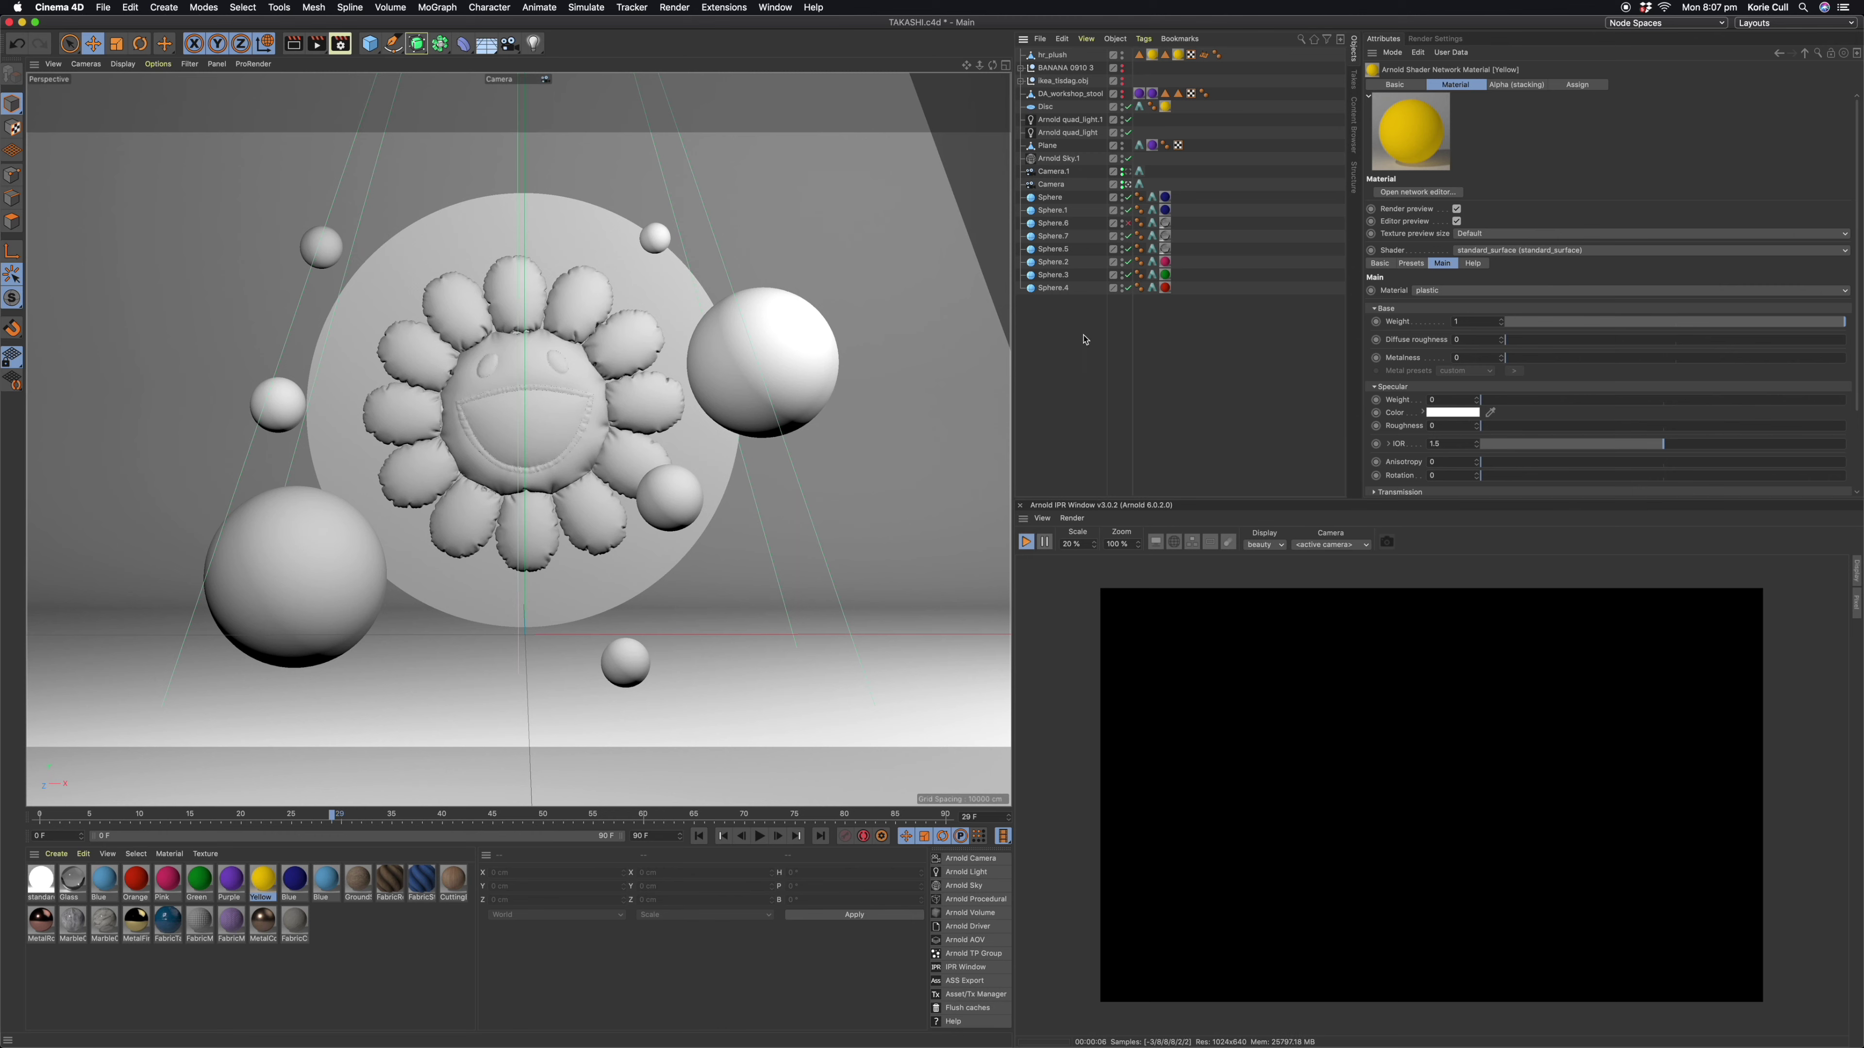
Step: Expand and collapse the workshop stool's ikea_tisdag.obj group to inspect it
click(1069, 93)
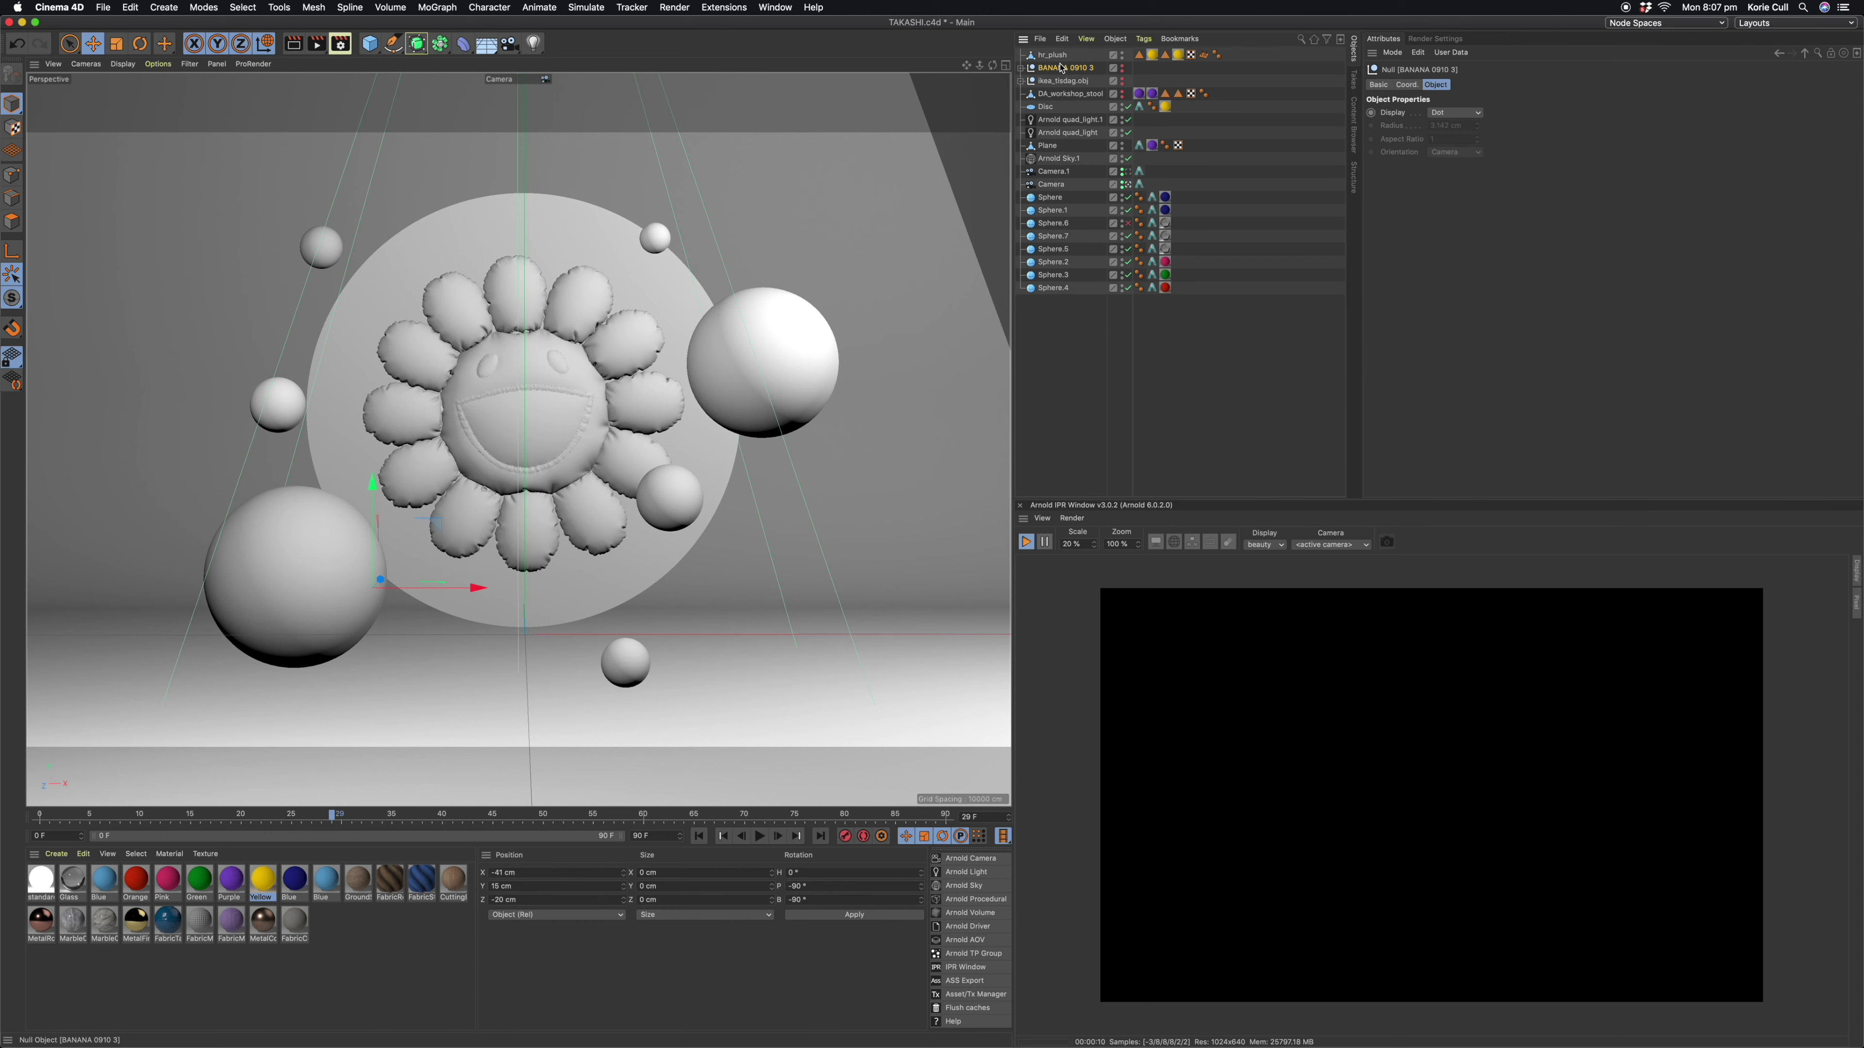
click(1020, 81)
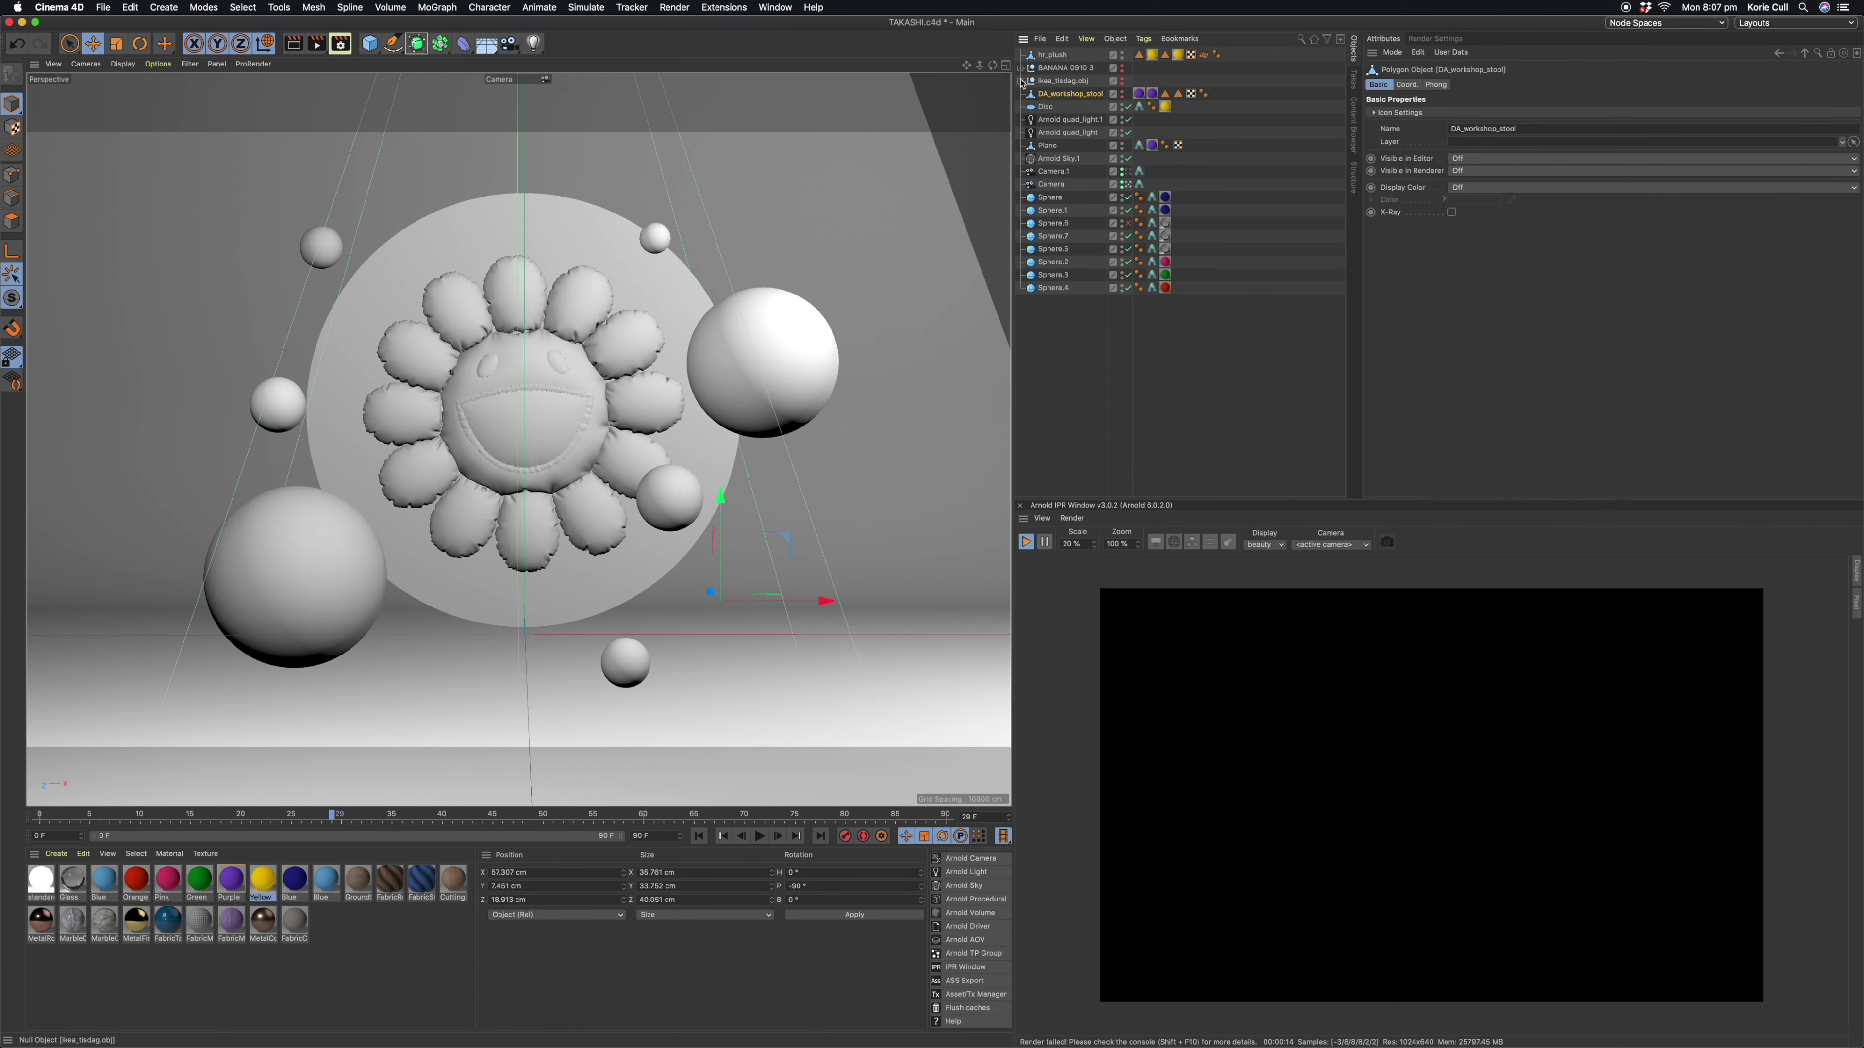
click(1020, 83)
click(1020, 83)
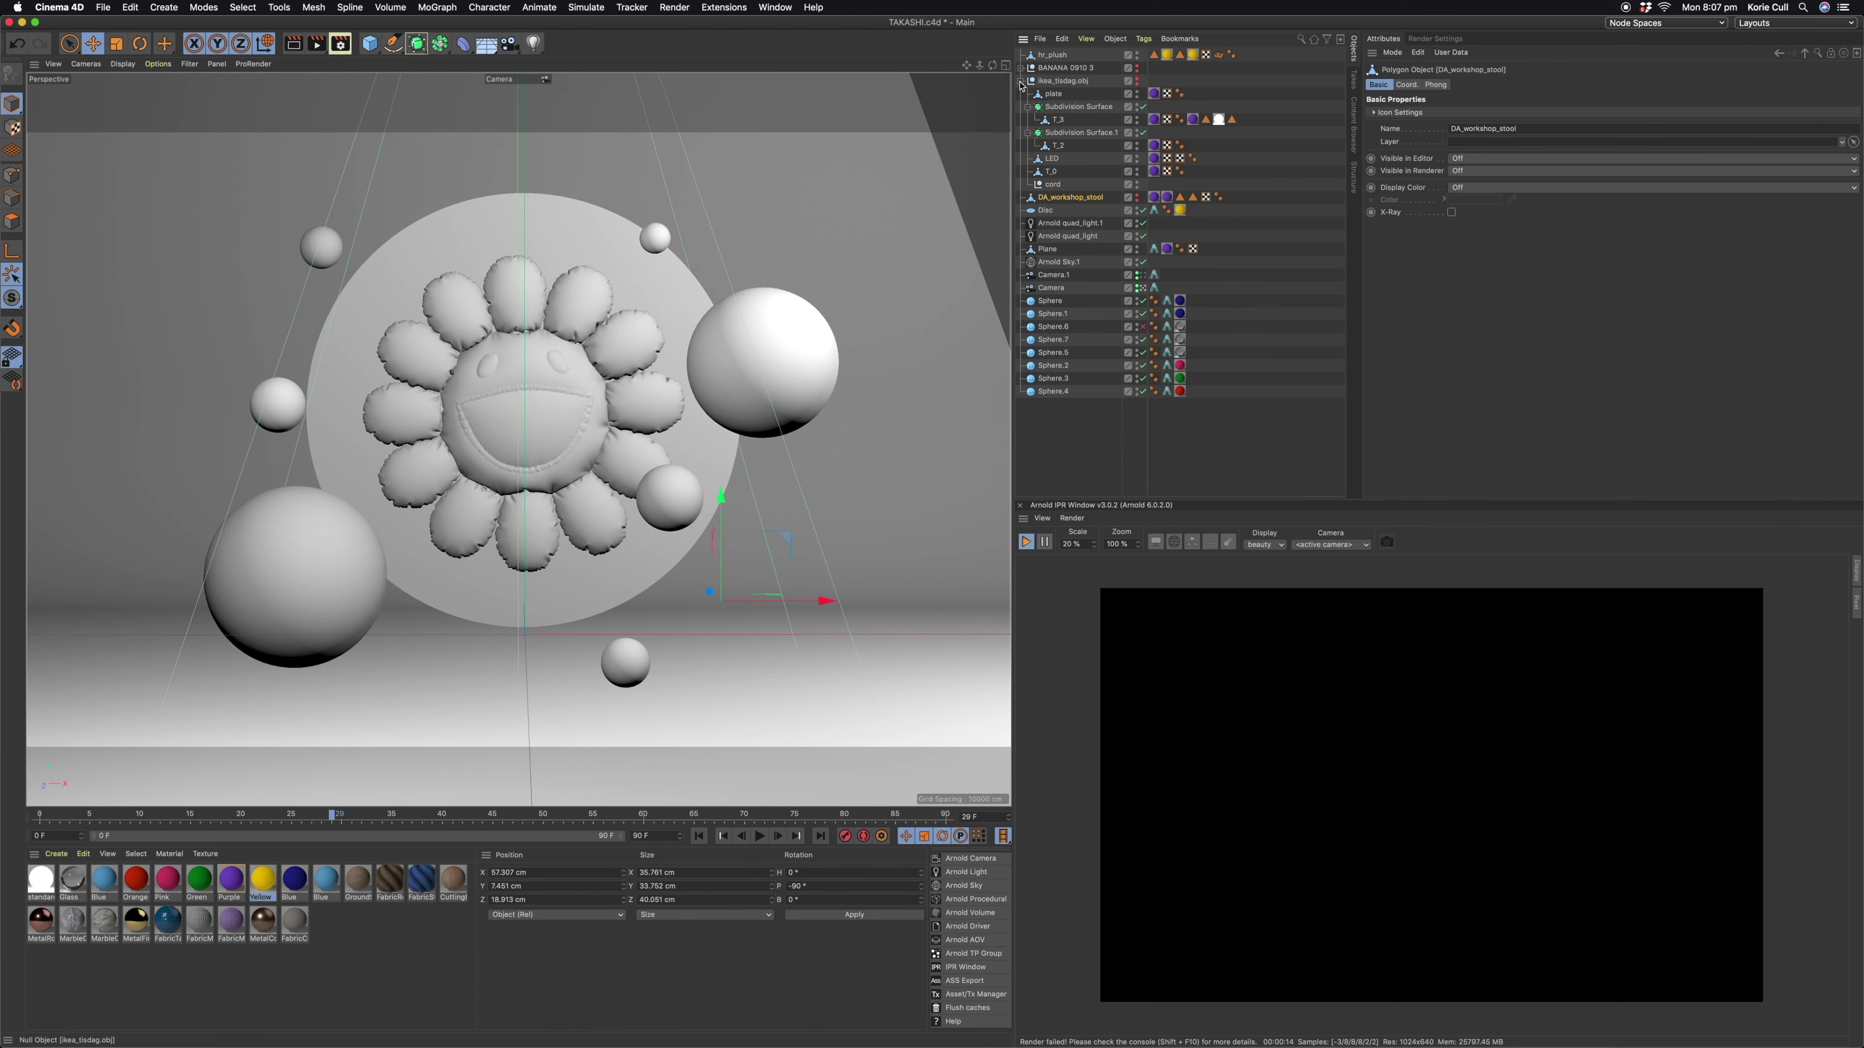
click(1043, 429)
Step: Check the Blue, marble and purple cotton materials, delete leftover unused ones, and restart the IPR
click(91, 883)
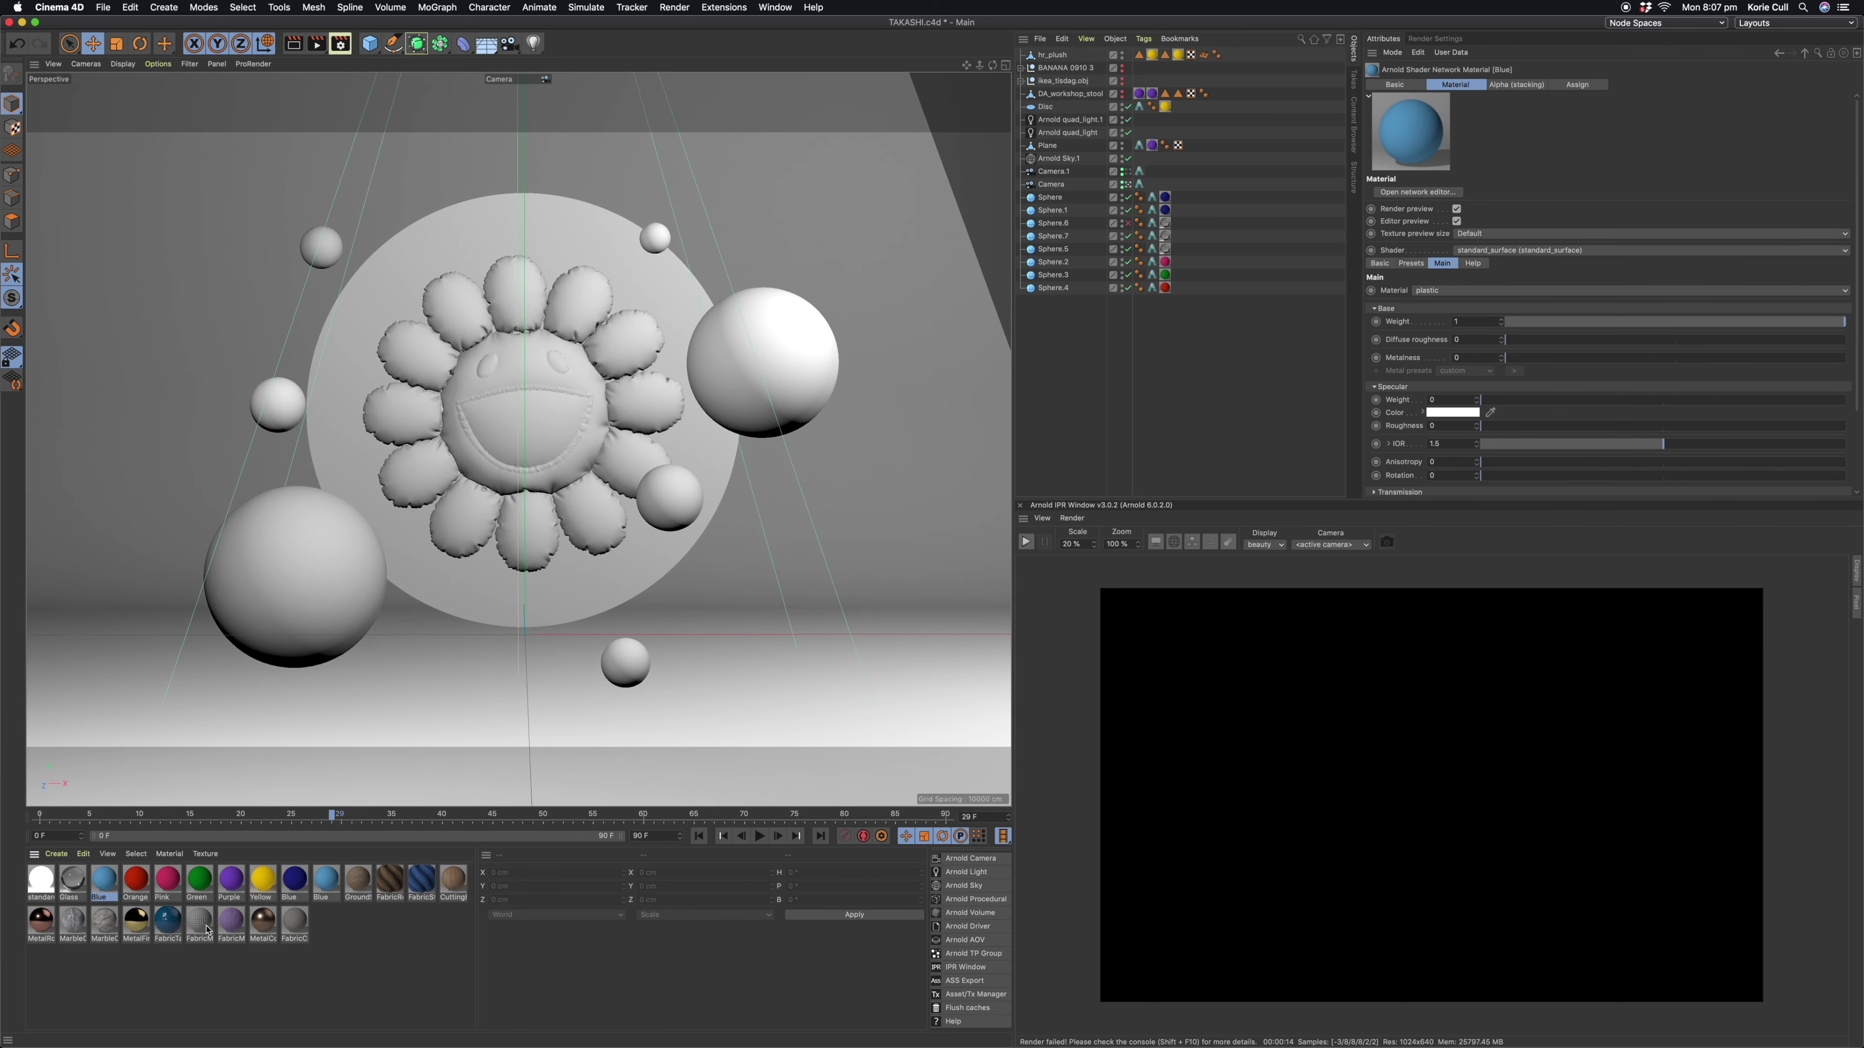
click(98, 935)
shift+click(76, 928)
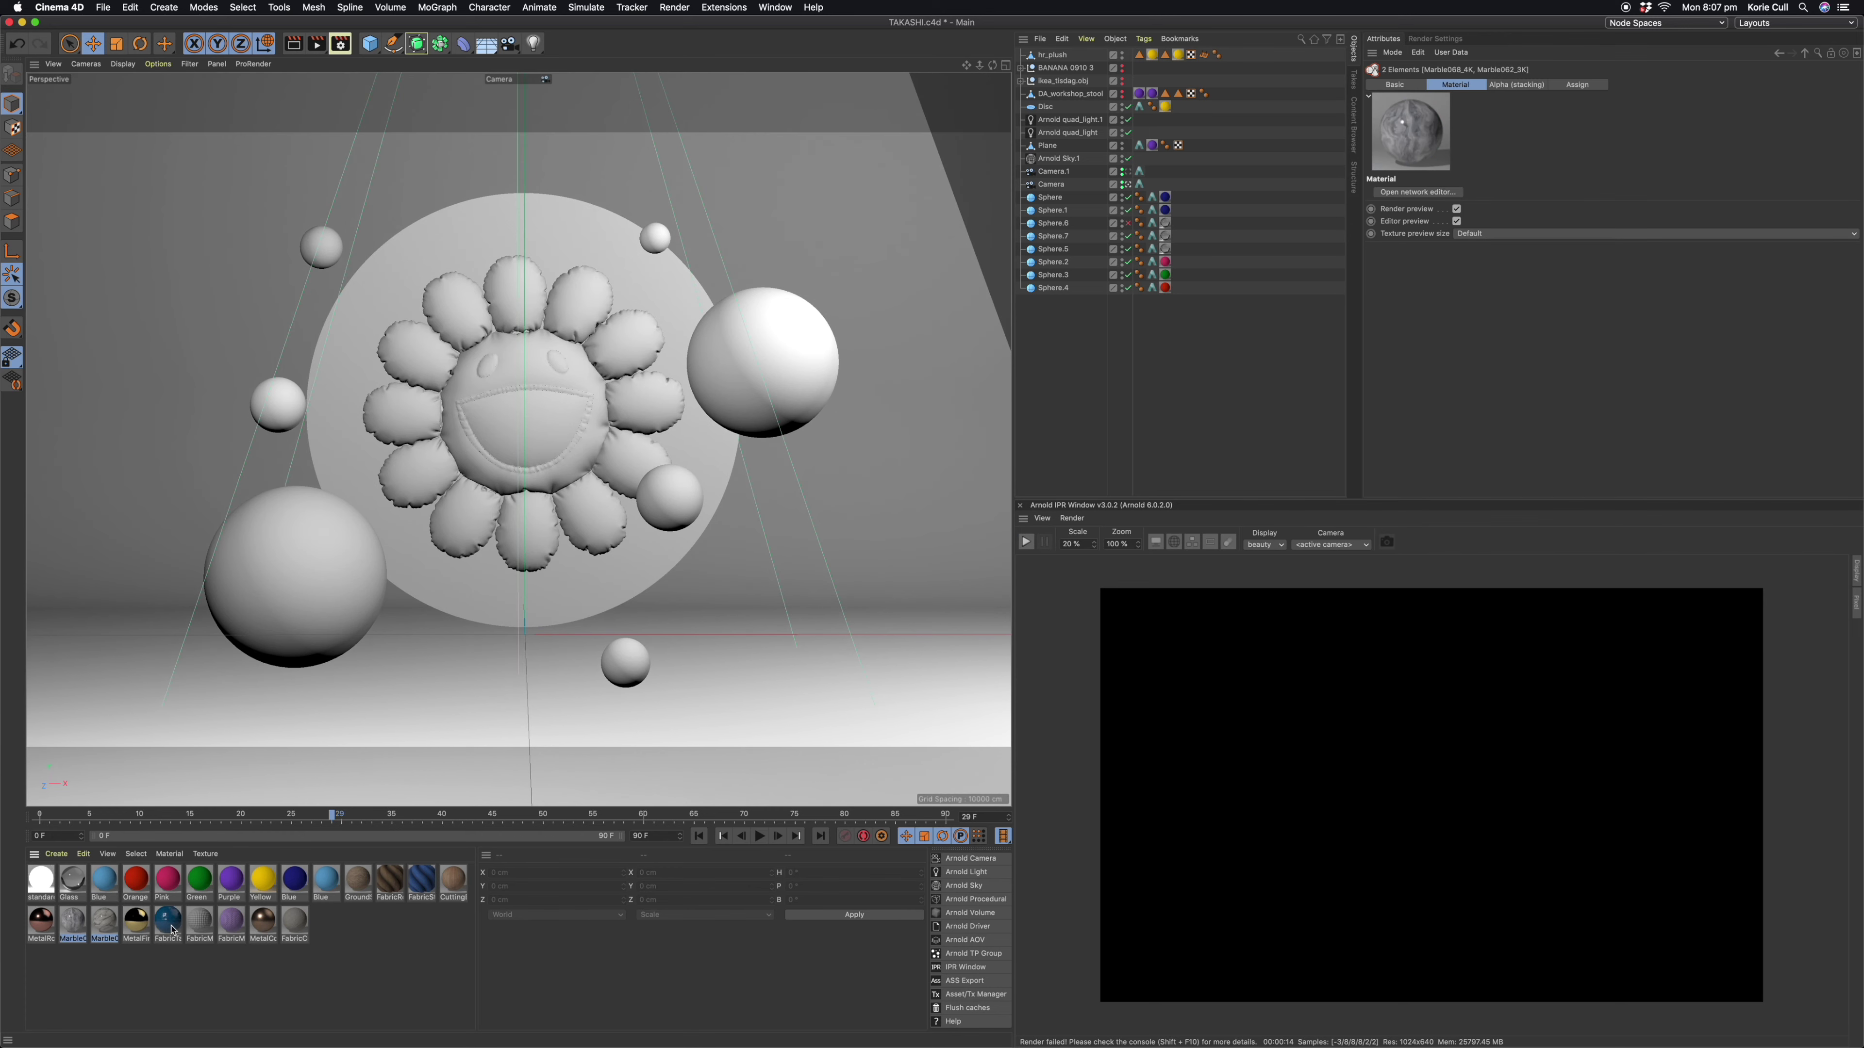
click(232, 939)
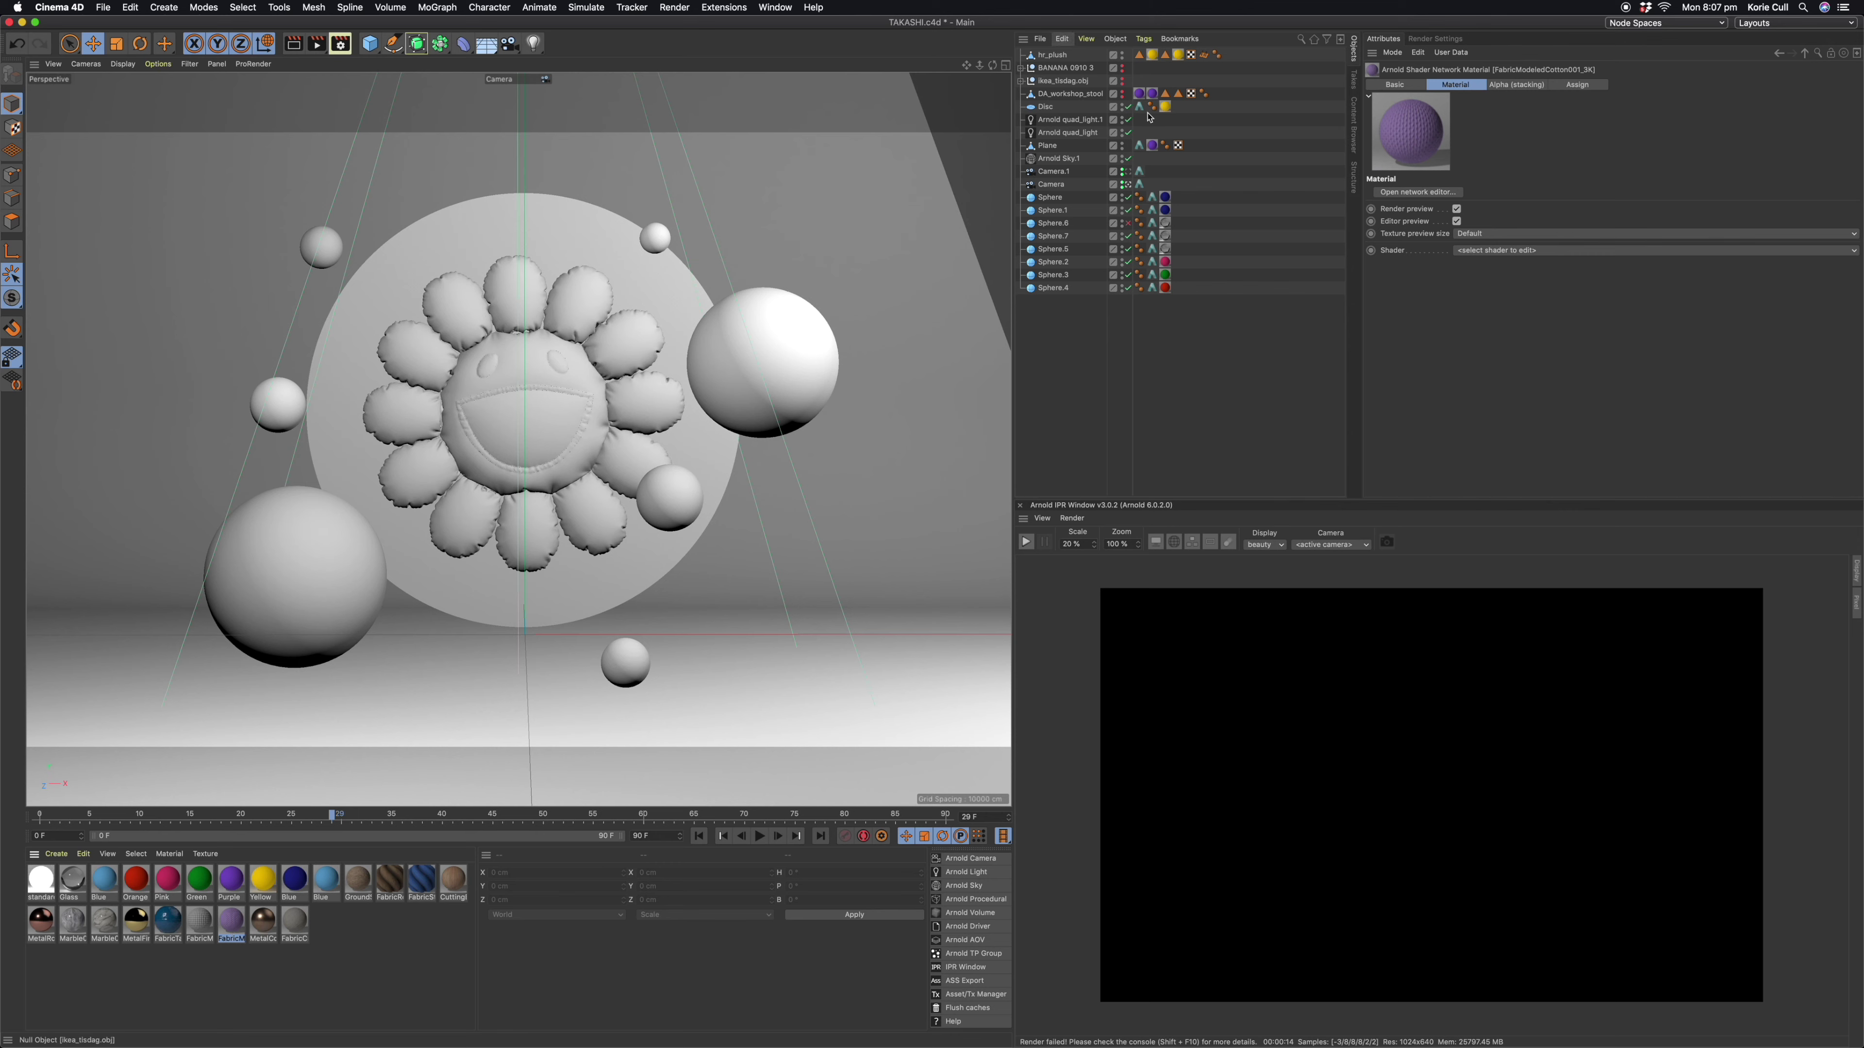
click(1099, 96)
click(226, 933)
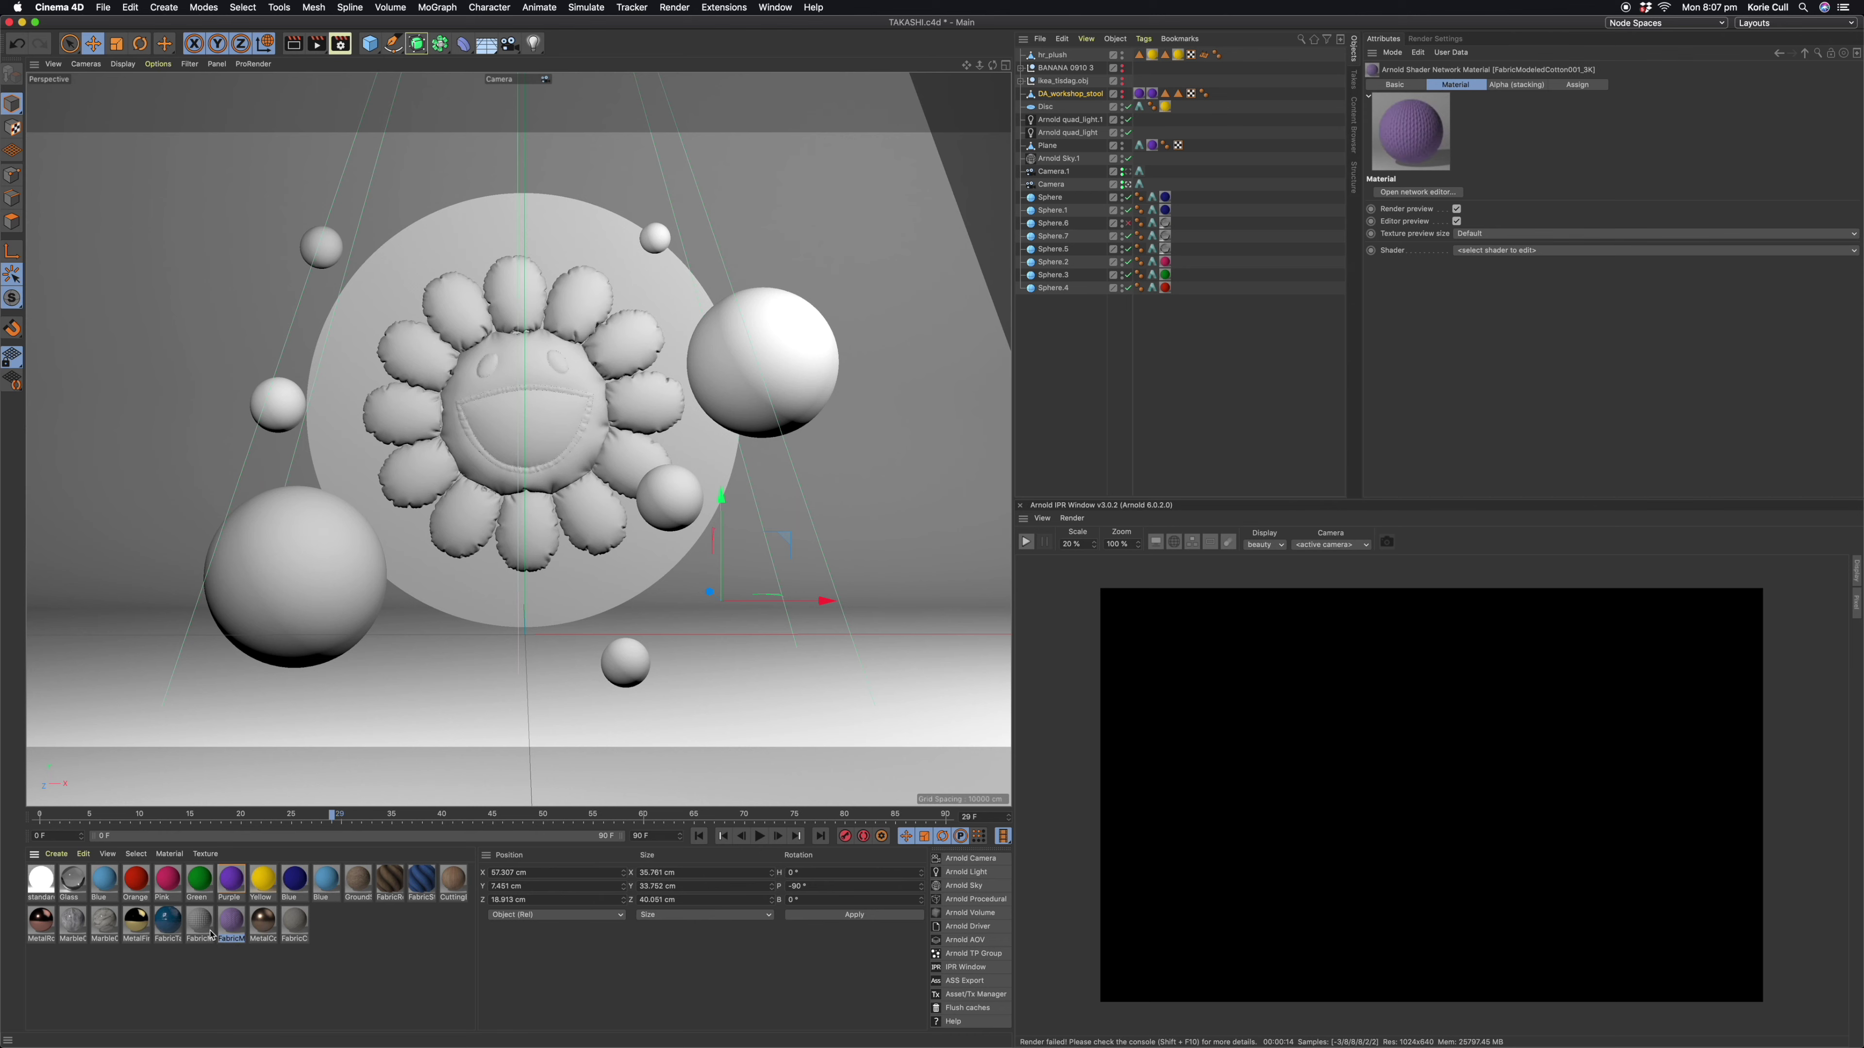
click(452, 885)
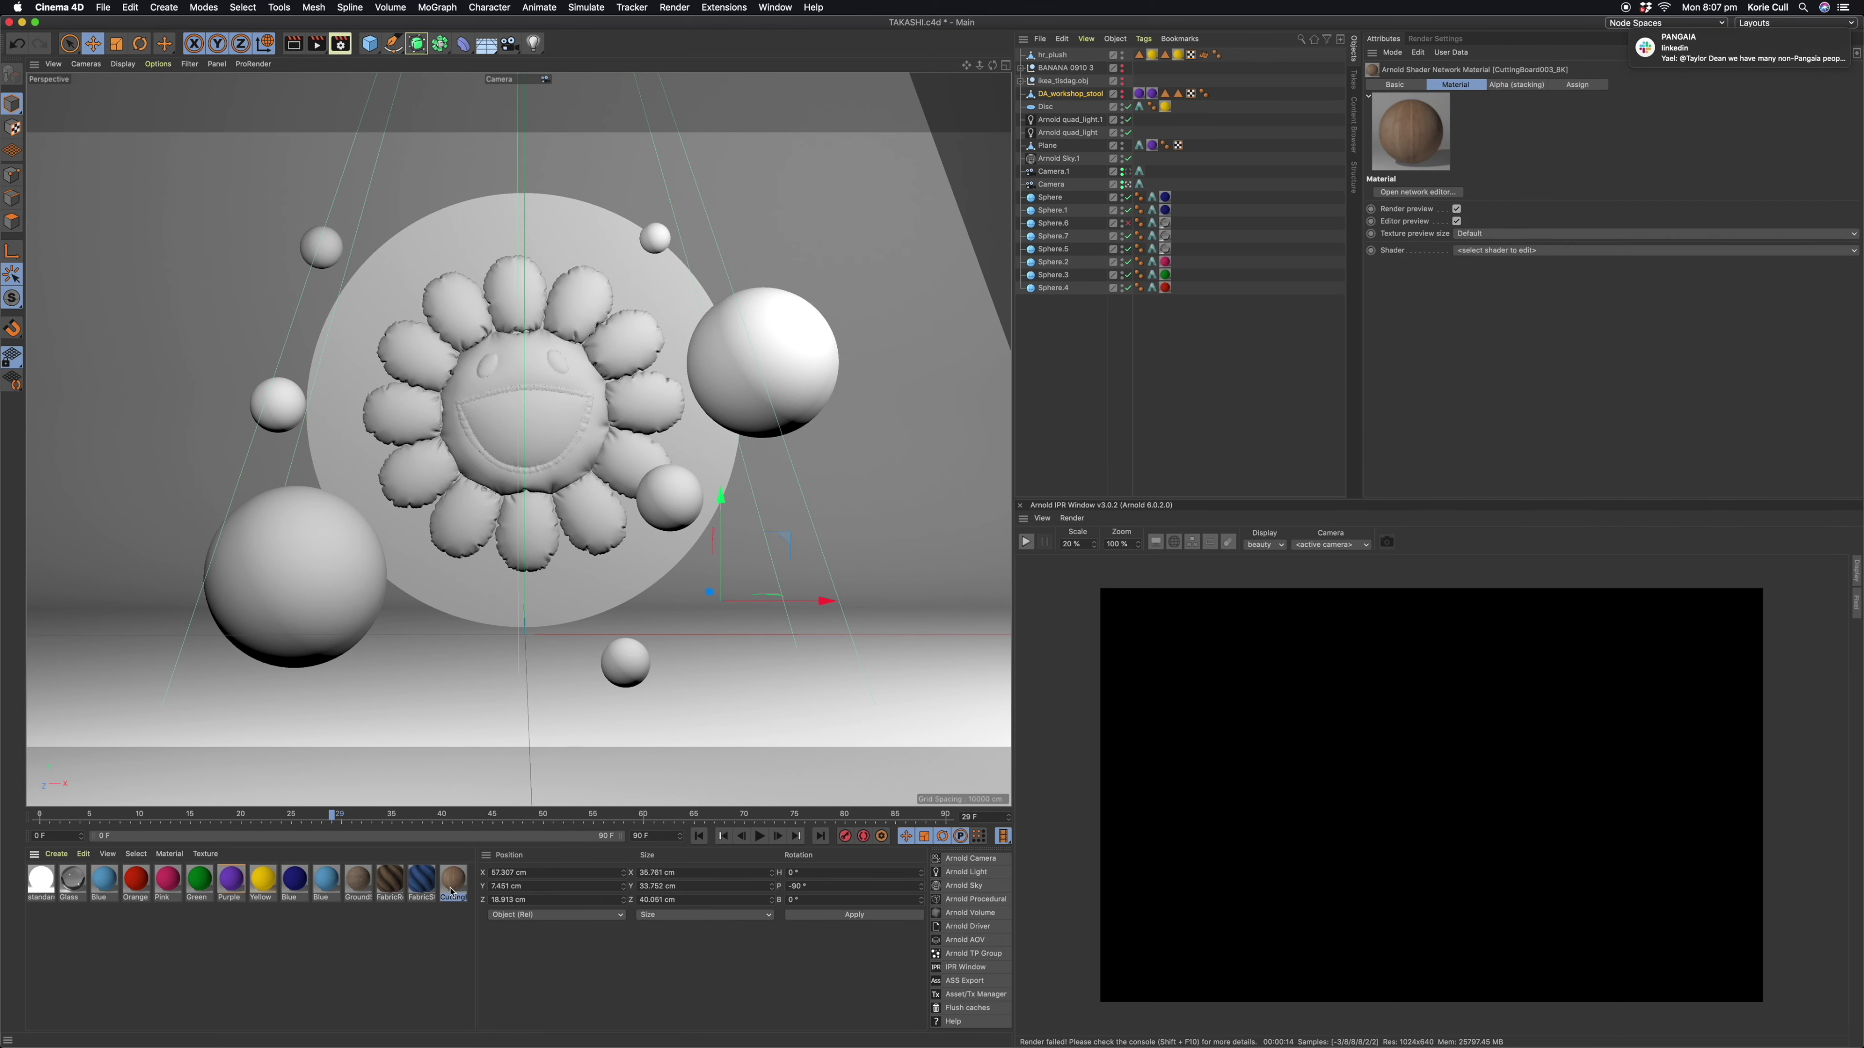
key(Delete)
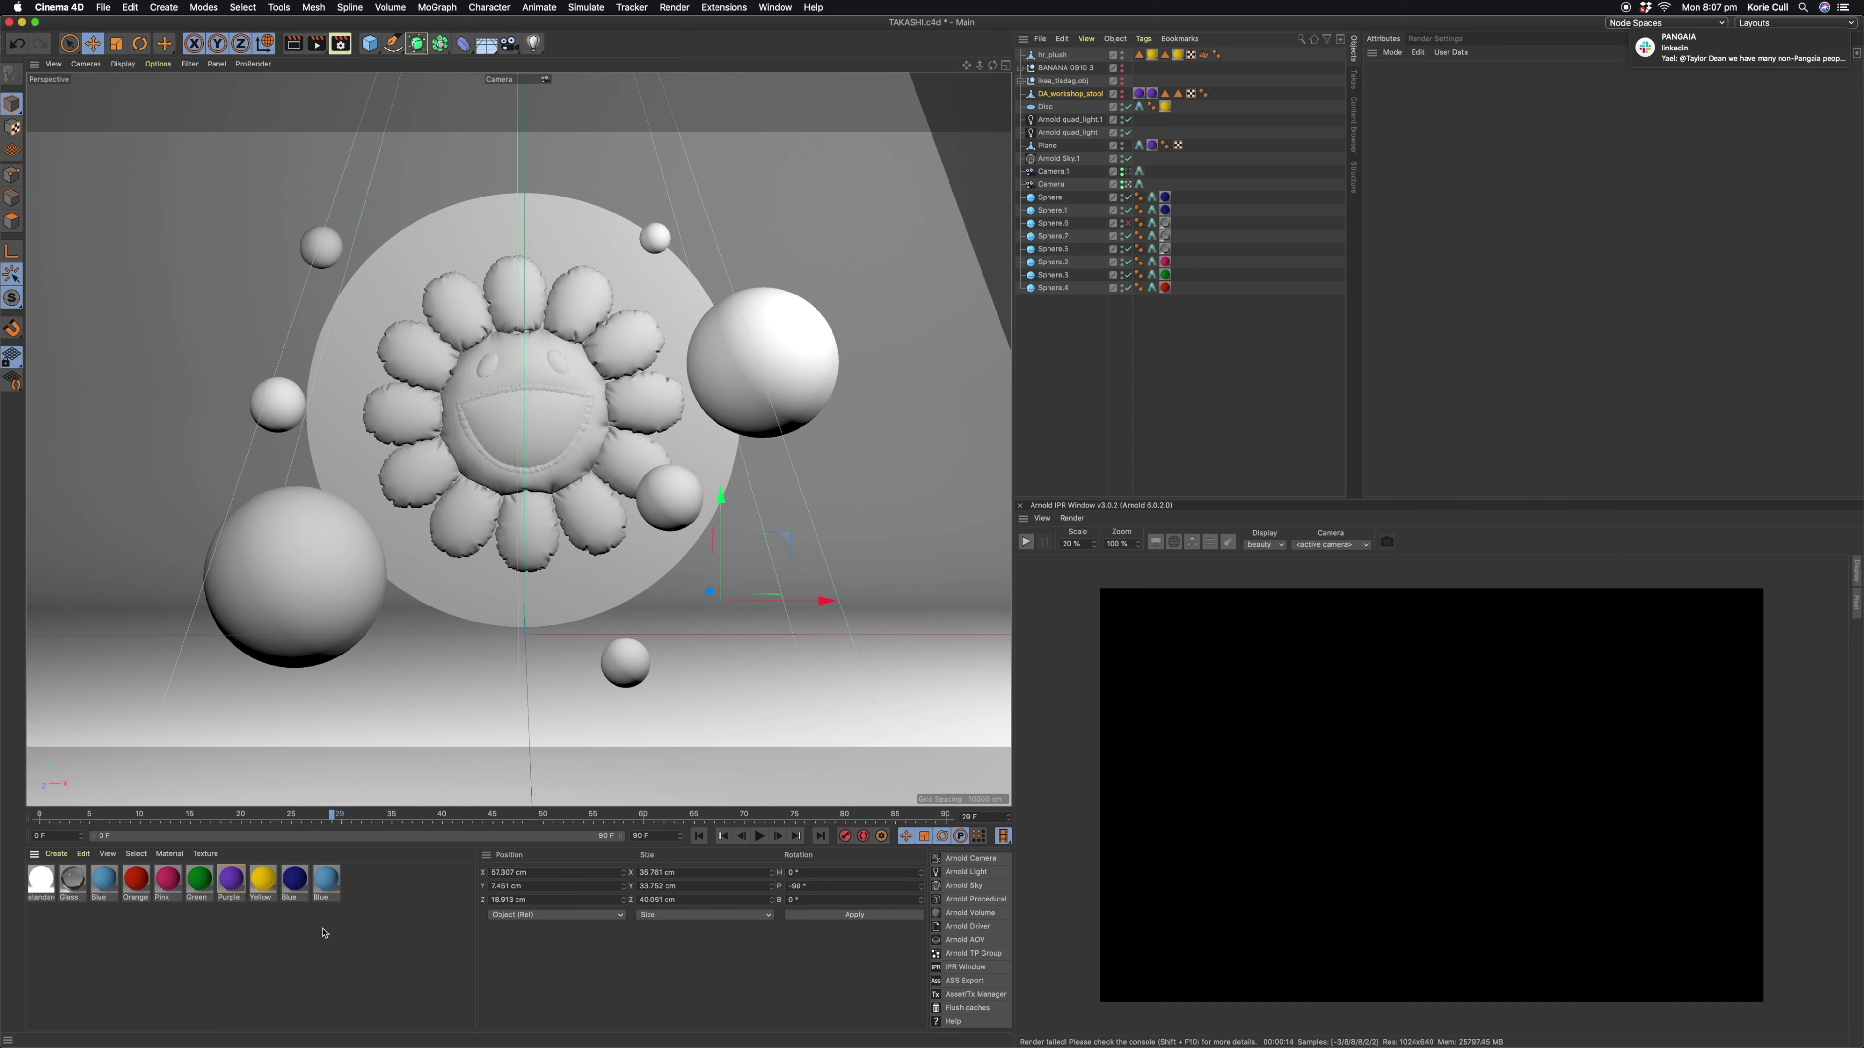
click(1026, 543)
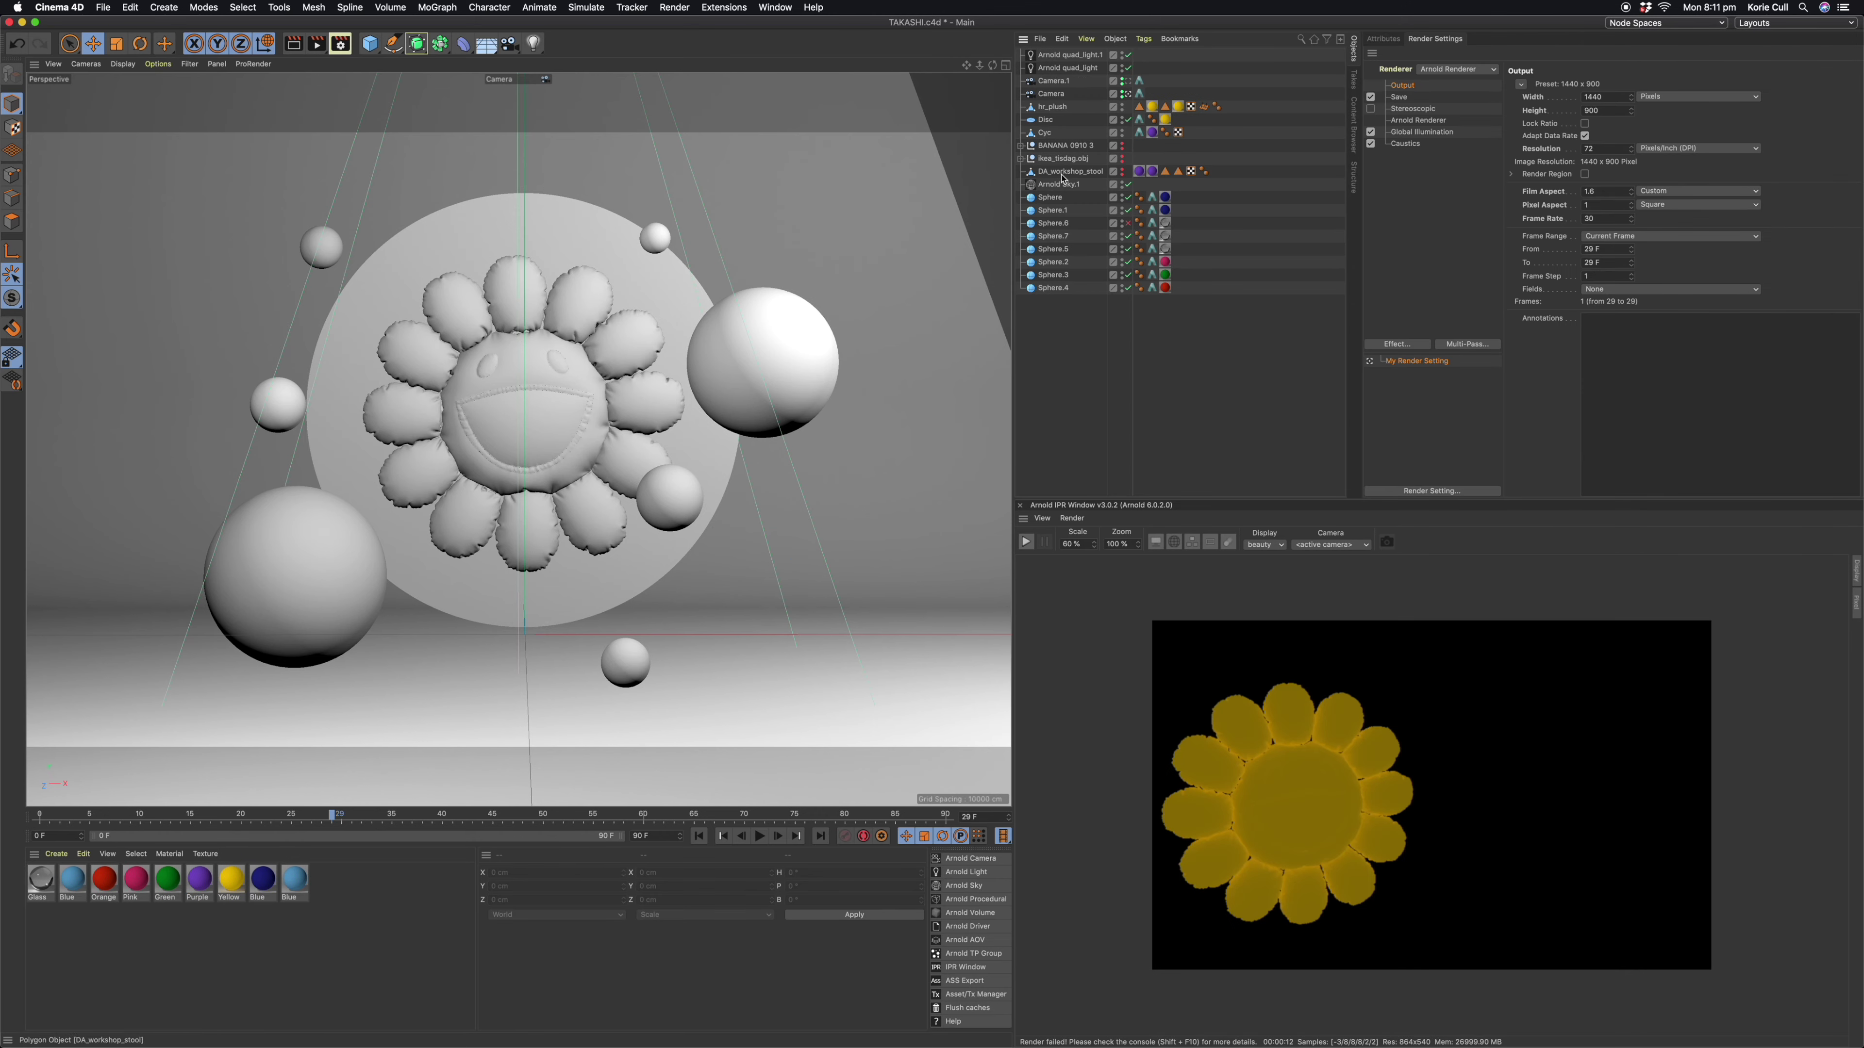
Step: Relink the Arnold Sky's Bitmap Shader to the studio HDRI image in the HDRI folder
click(1730, 139)
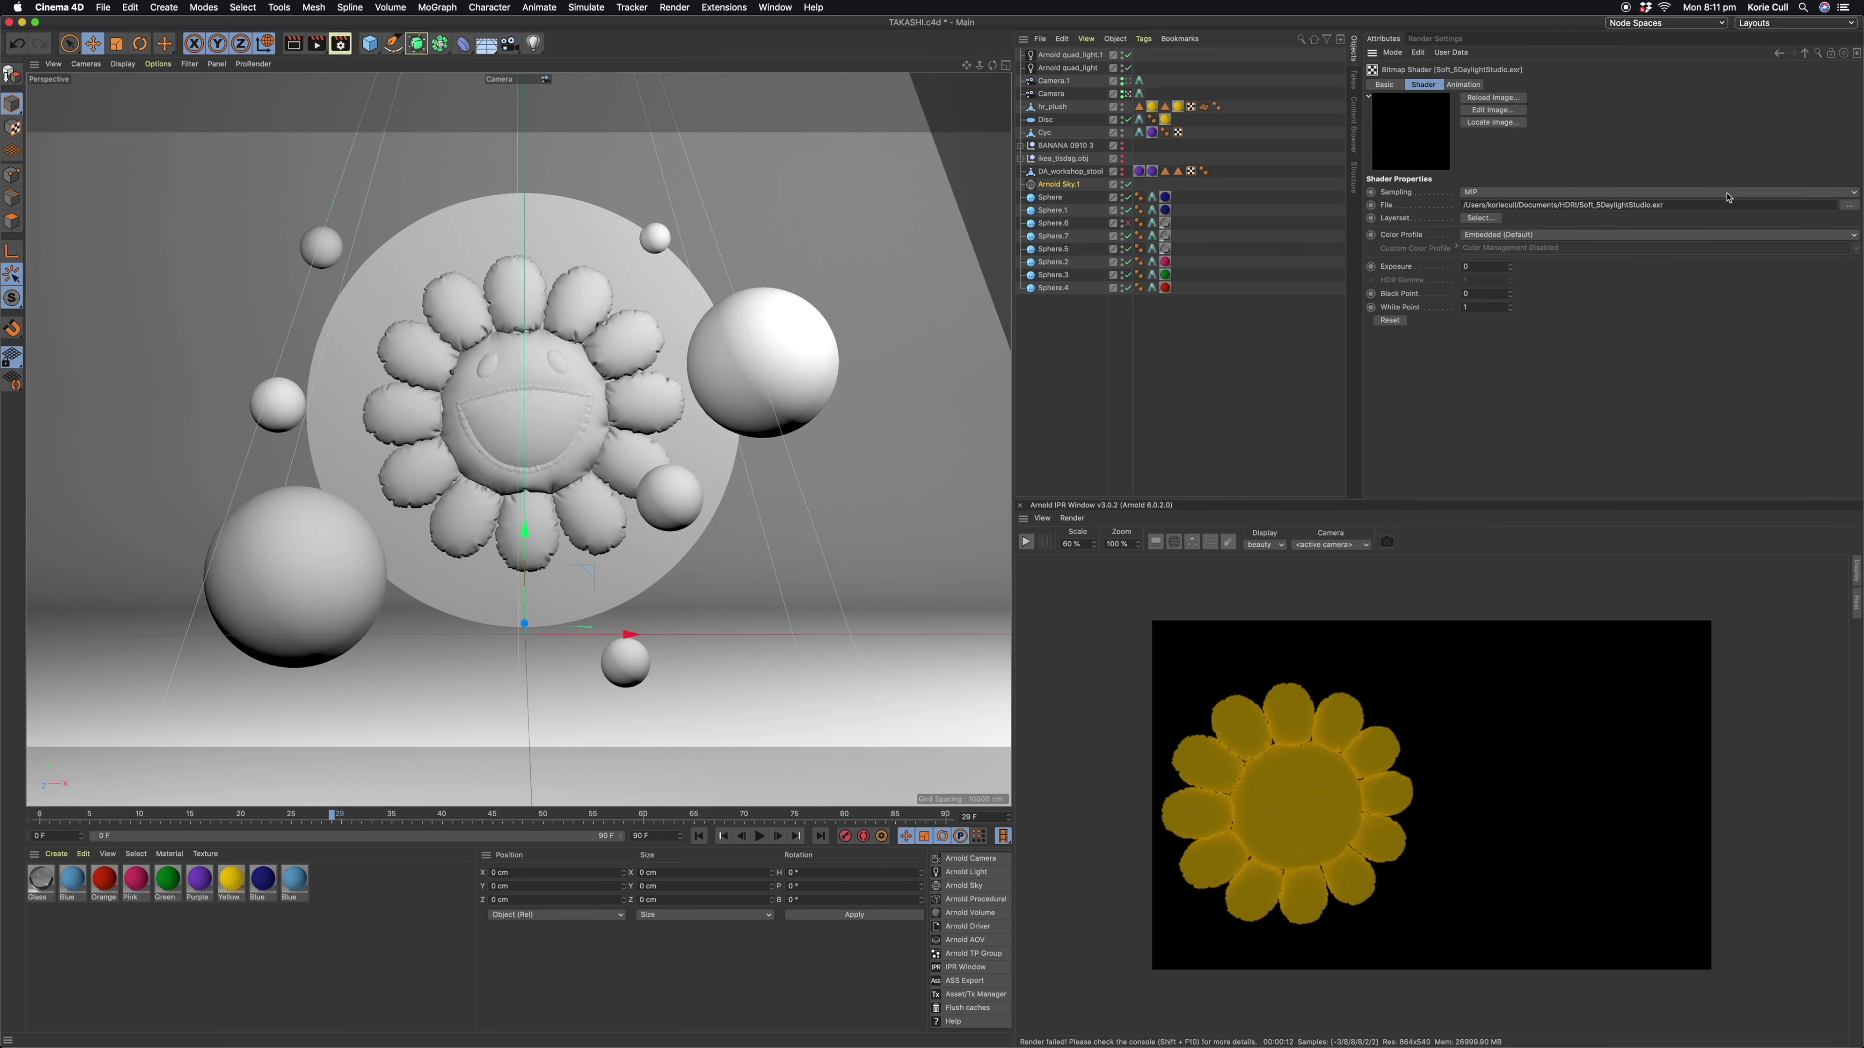
click(1850, 205)
scroll(965, 344, down, 3)
scroll(965, 344, down, 5)
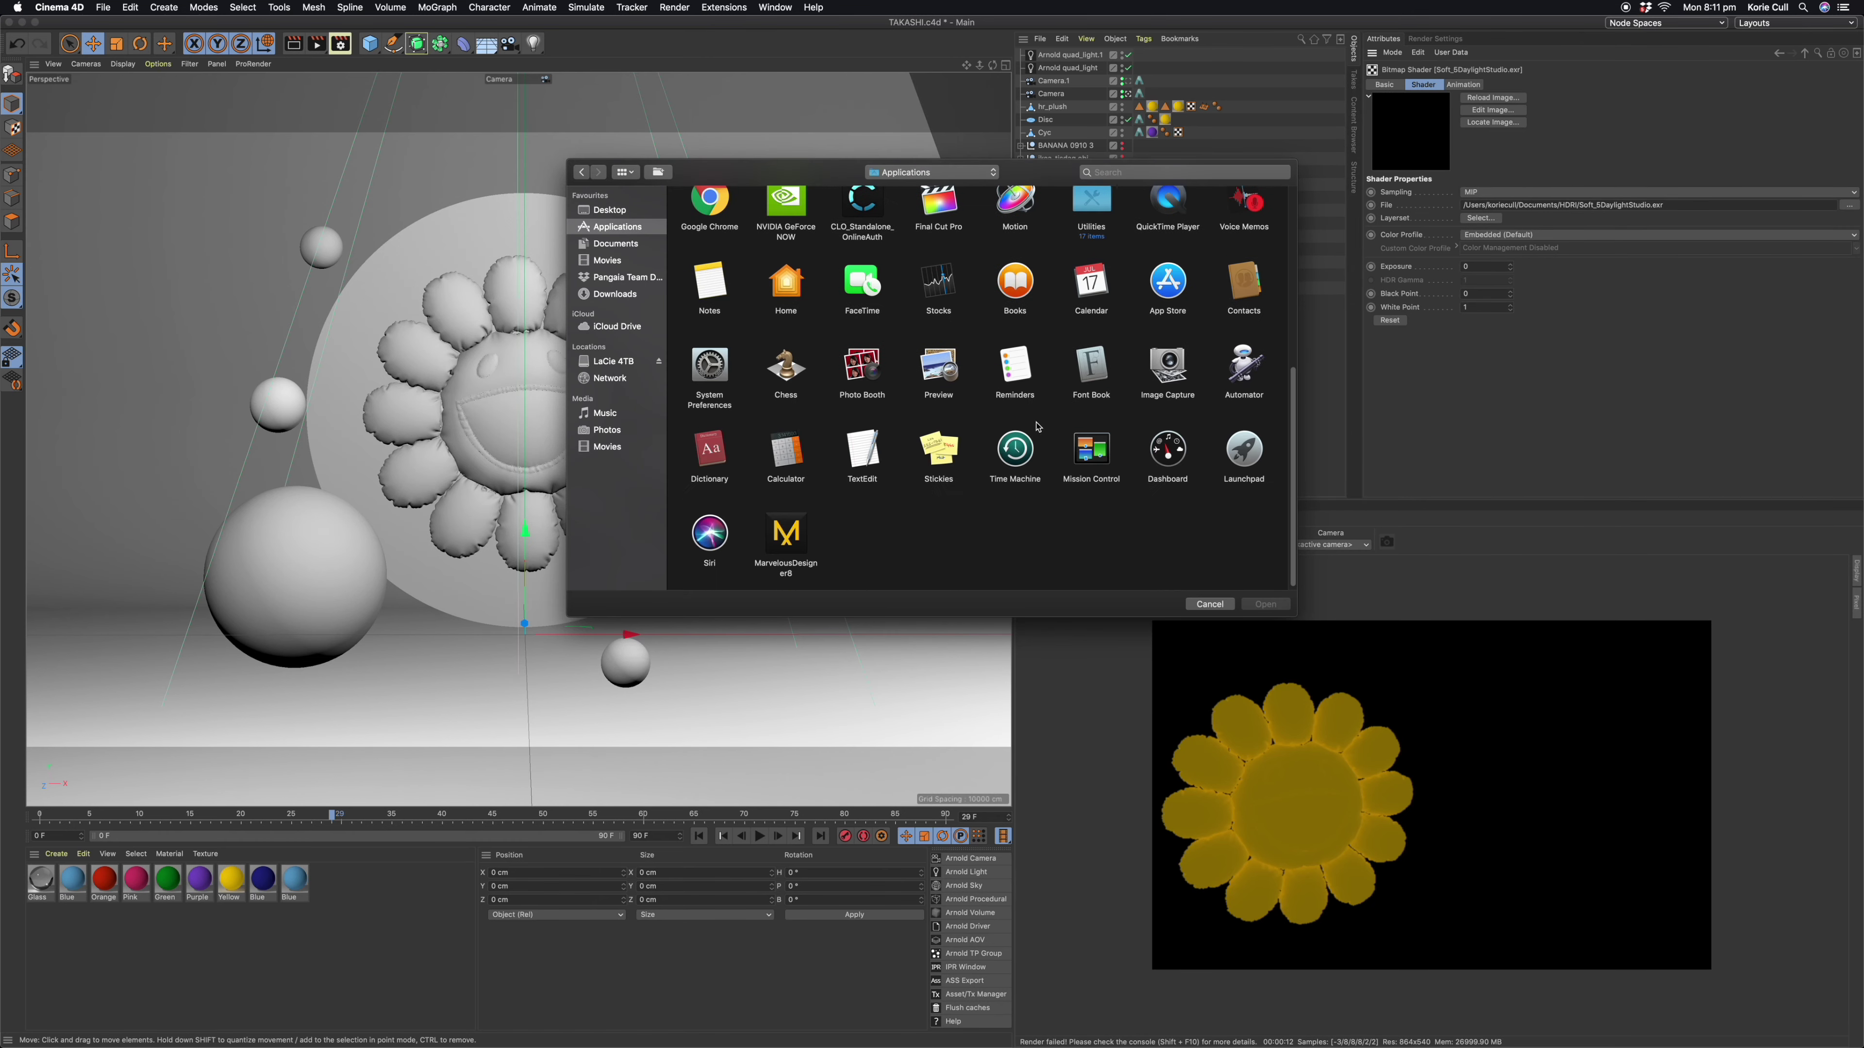
scroll(965, 344, up, 10)
double_click(709, 221)
double_click(806, 218)
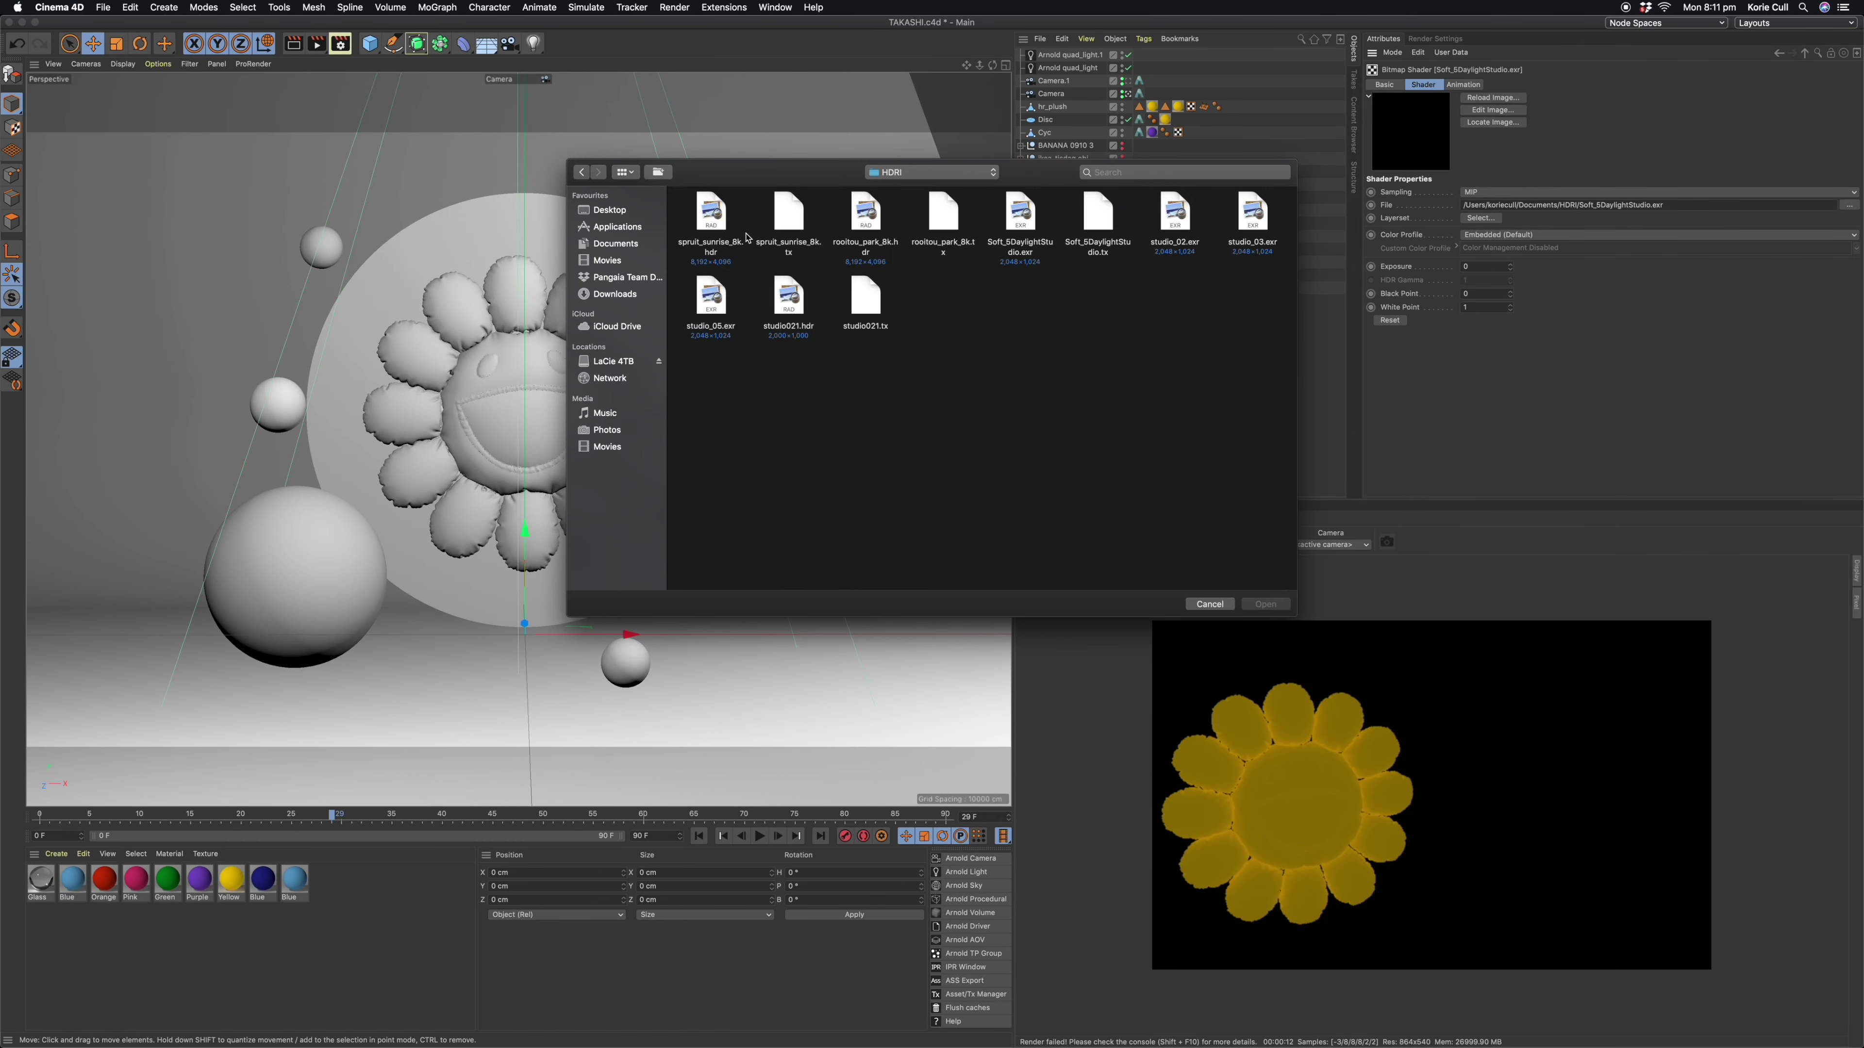
click(803, 301)
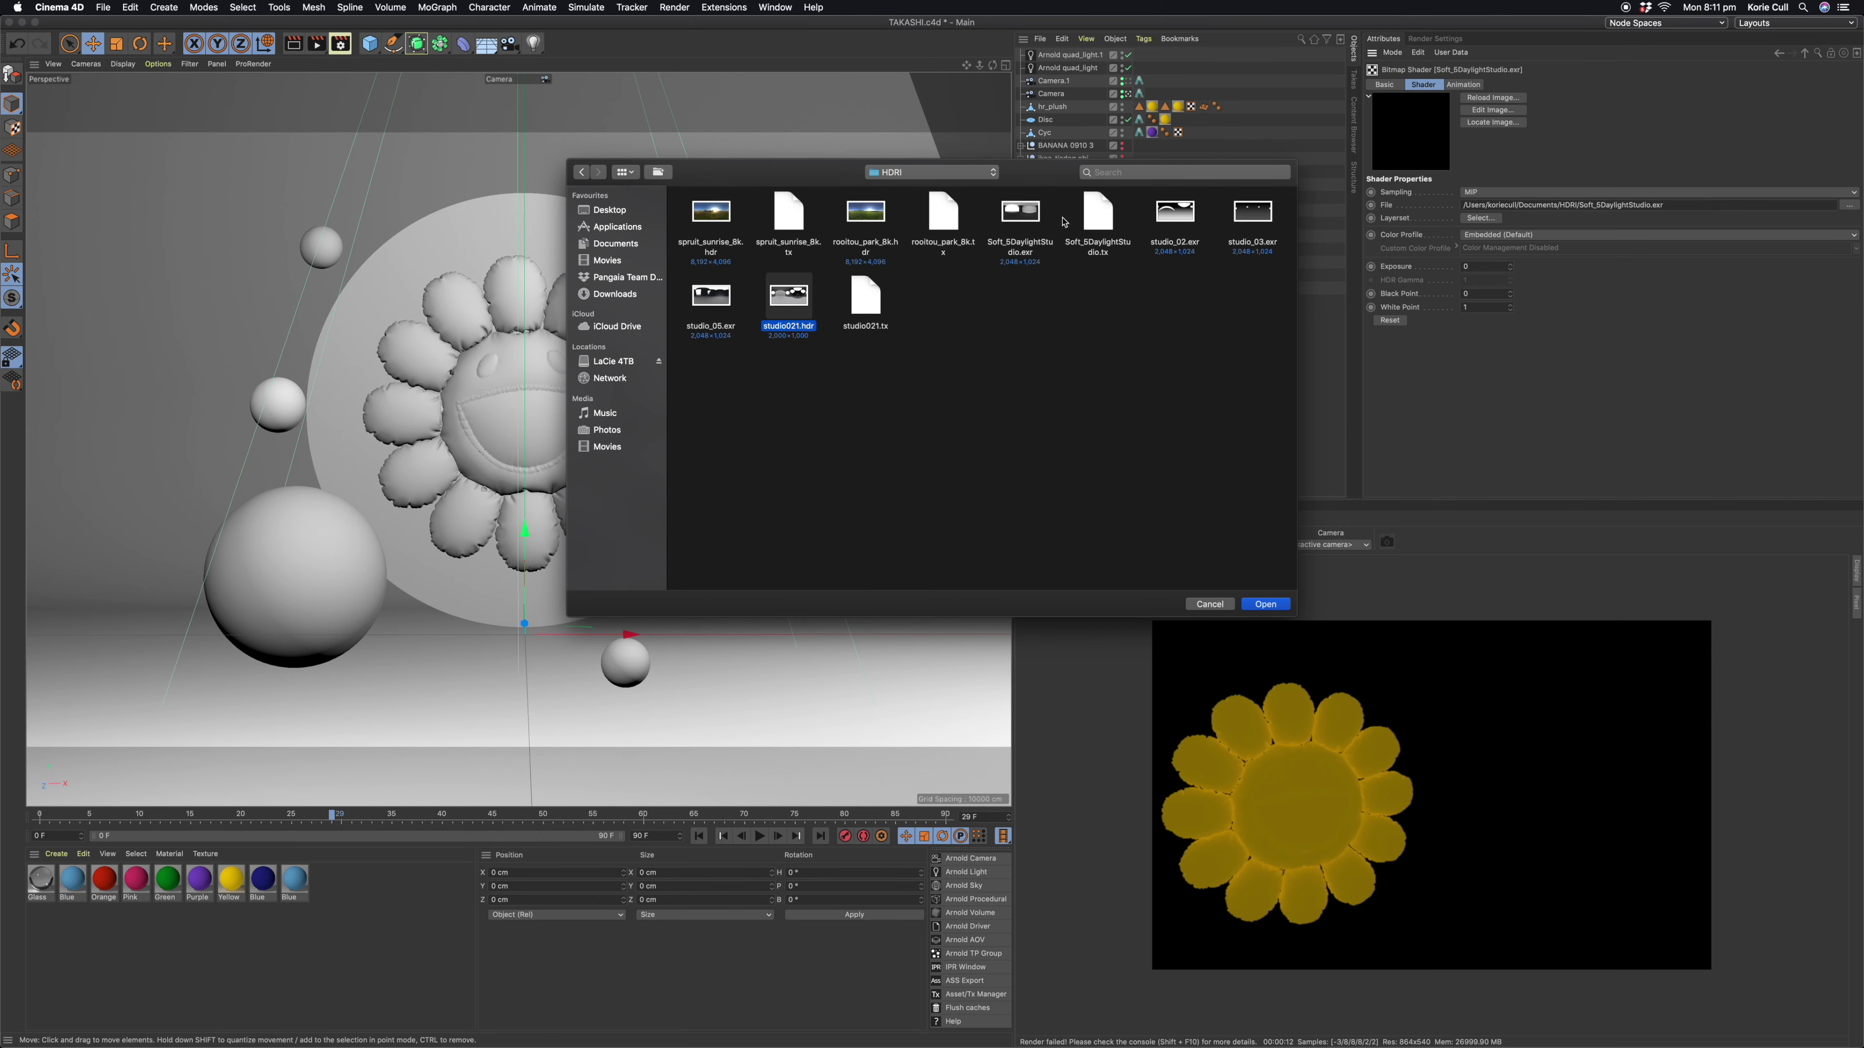
click(1021, 215)
click(1265, 603)
click(983, 342)
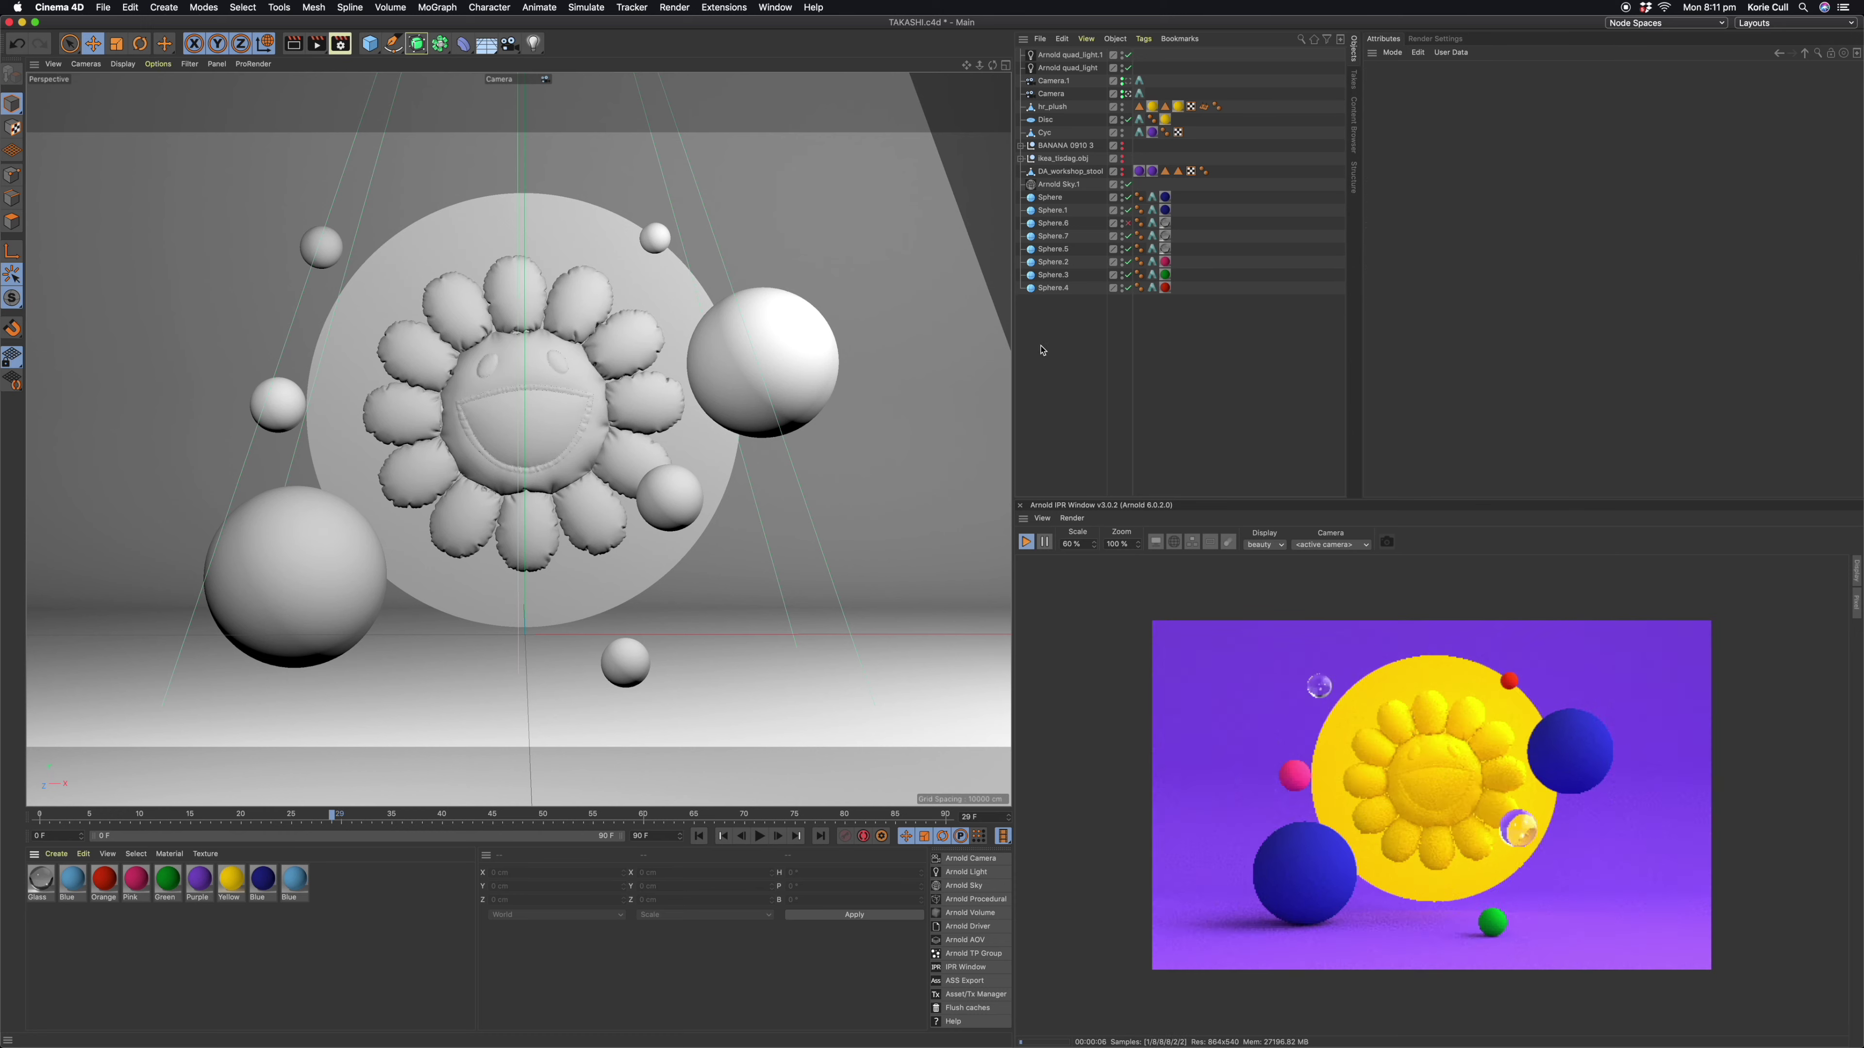
Step: Rename the first Blue material to Cyc
click(264, 885)
drag(88, 862, 282, 937)
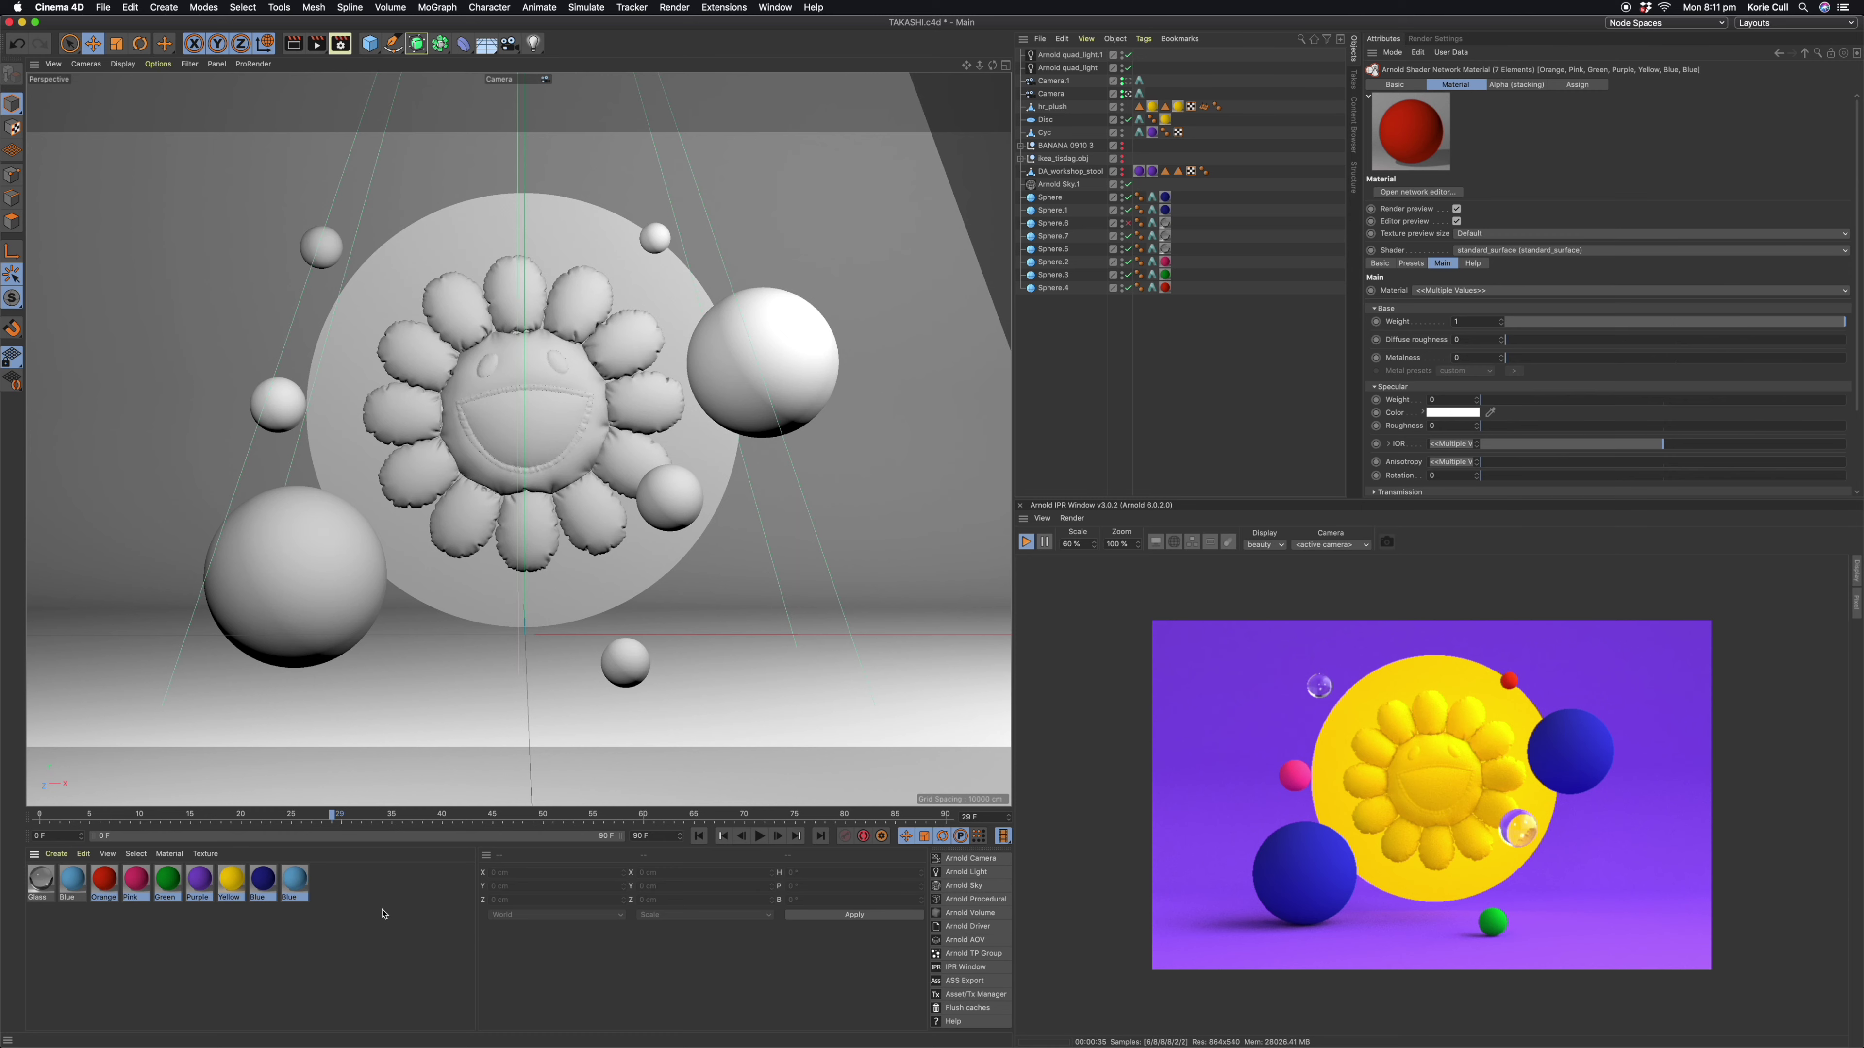
click(79, 897)
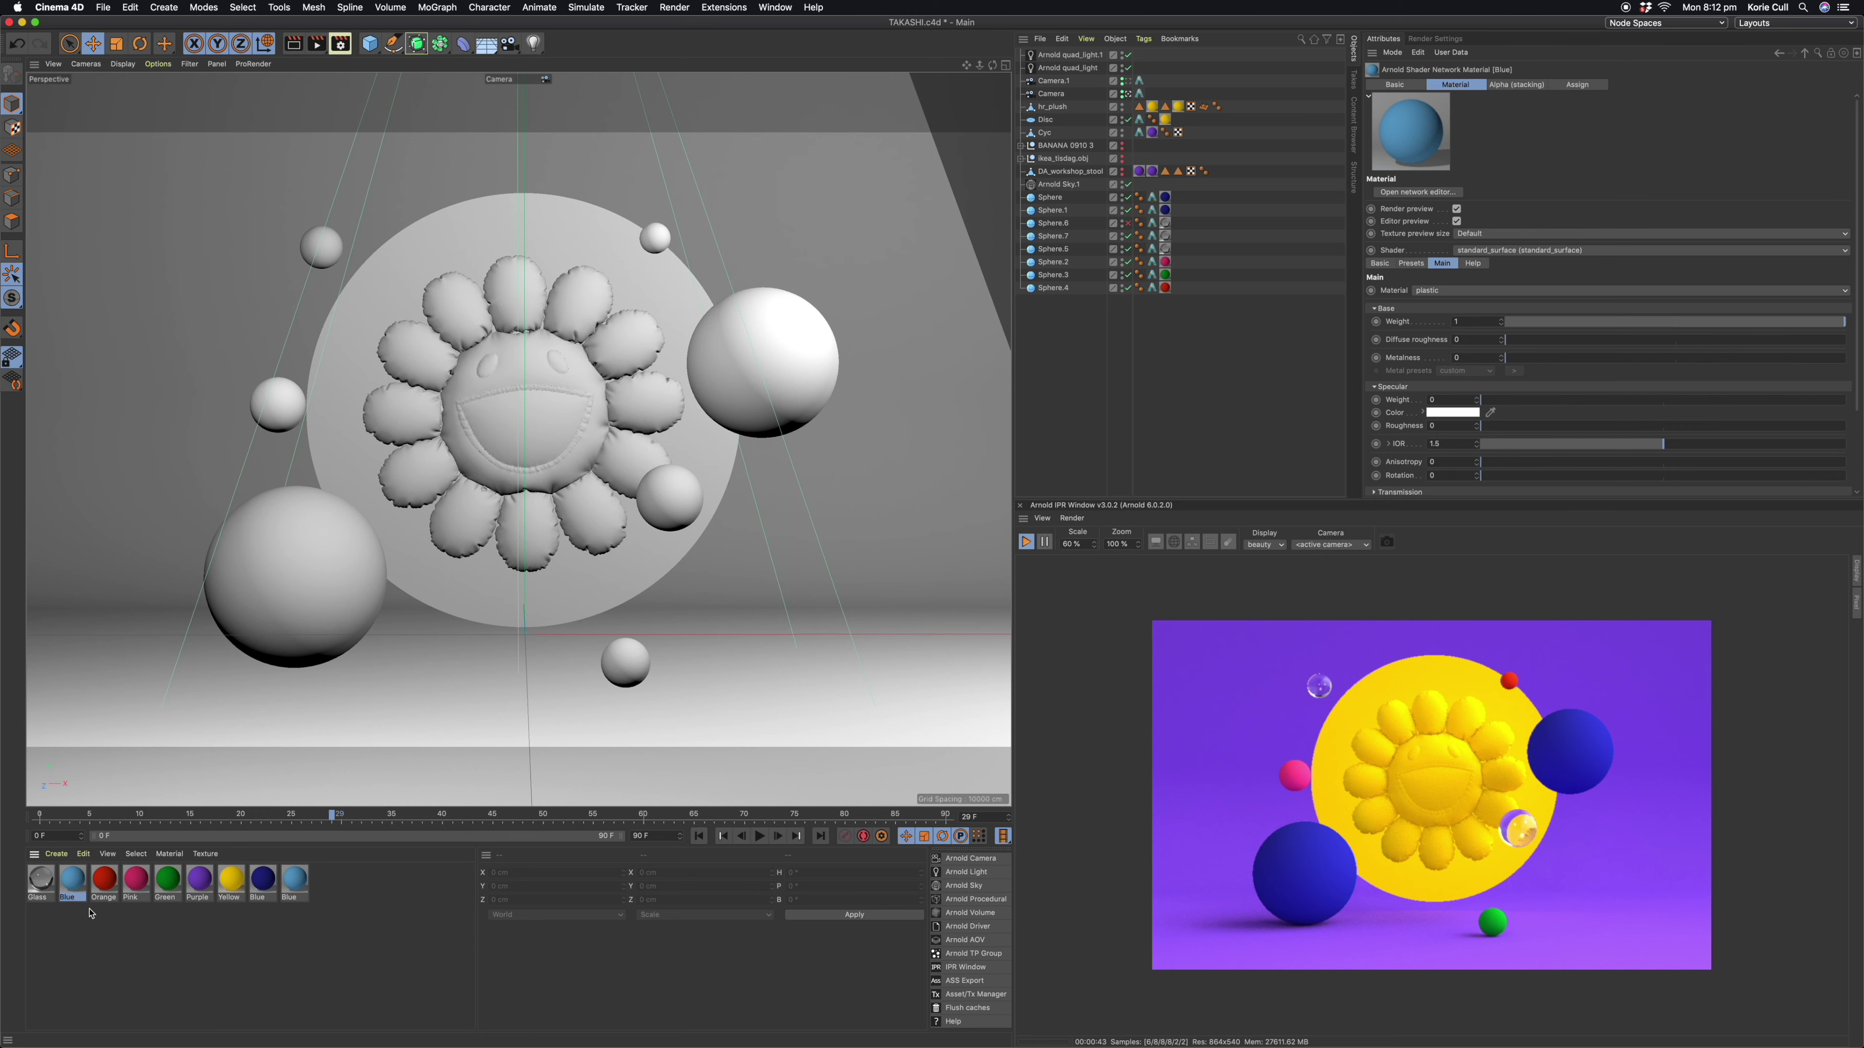
click(297, 889)
click(73, 892)
text(Cyc)
key(Return)
Step: Duplicate the Yellow material to create the new Face material
click(38, 887)
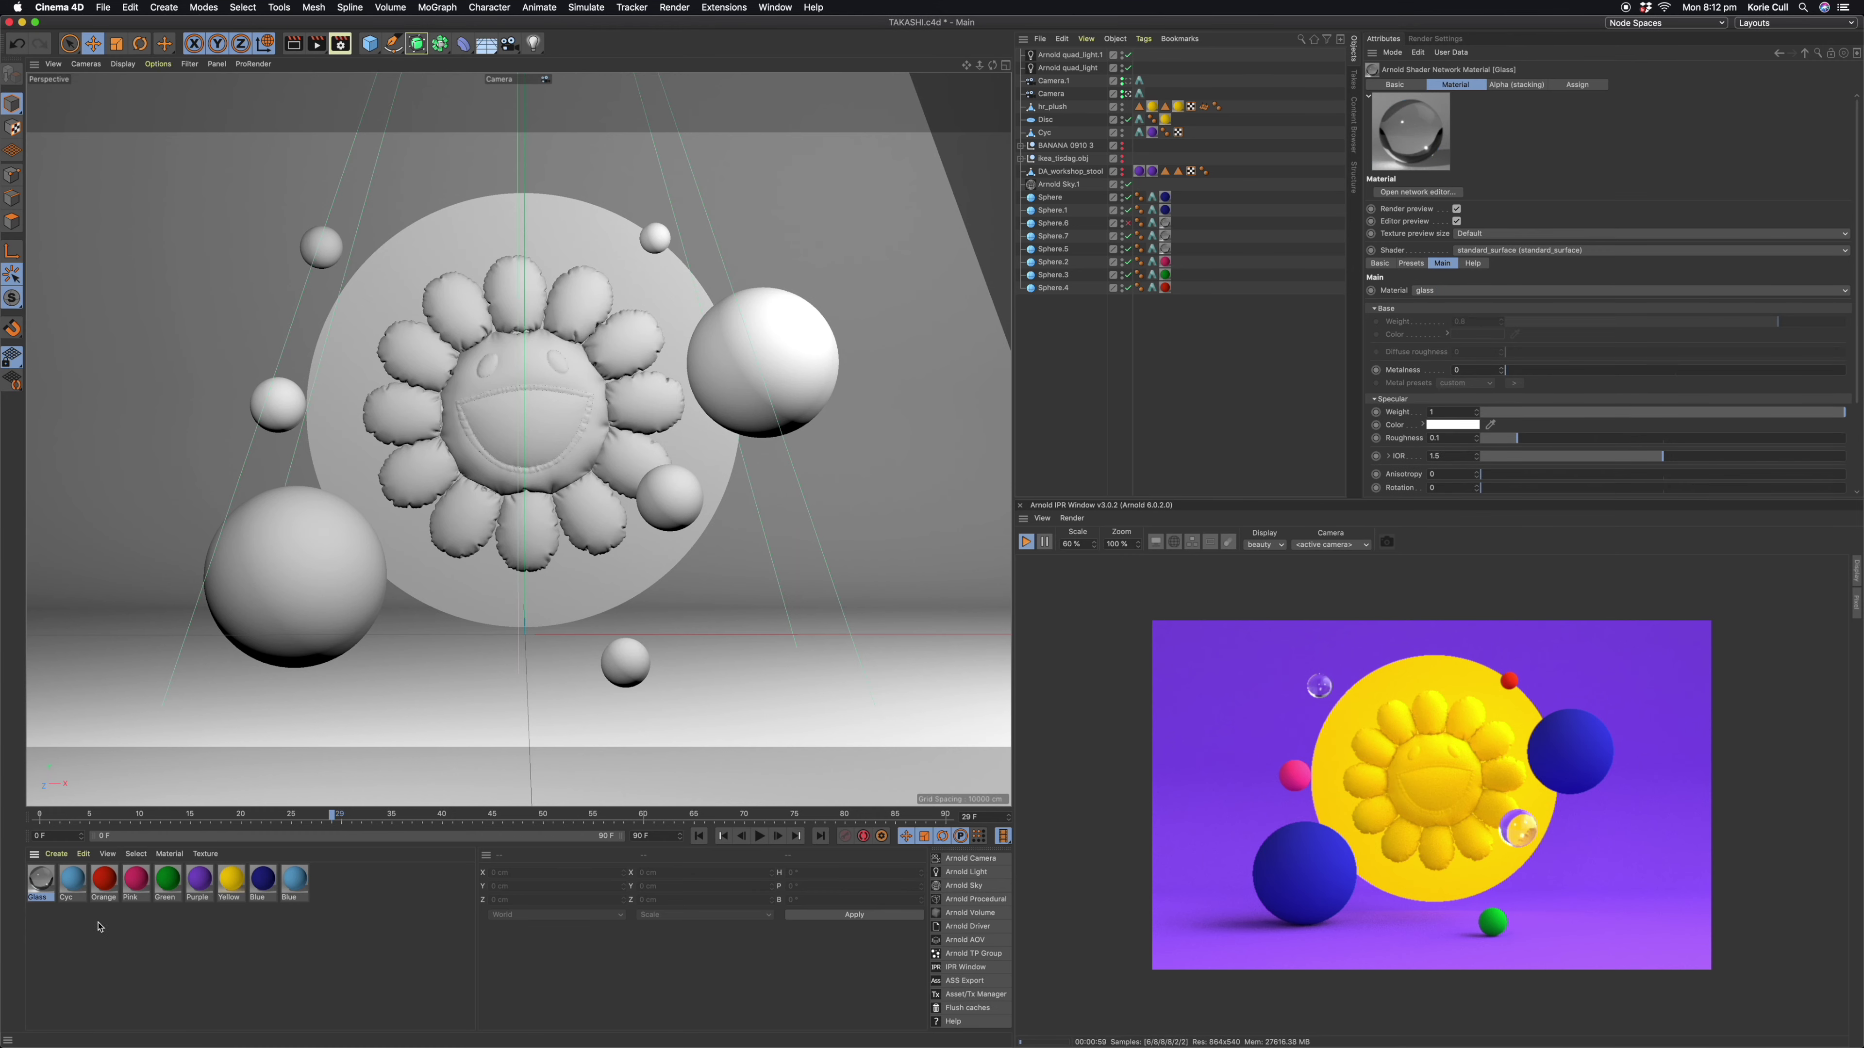
click(239, 934)
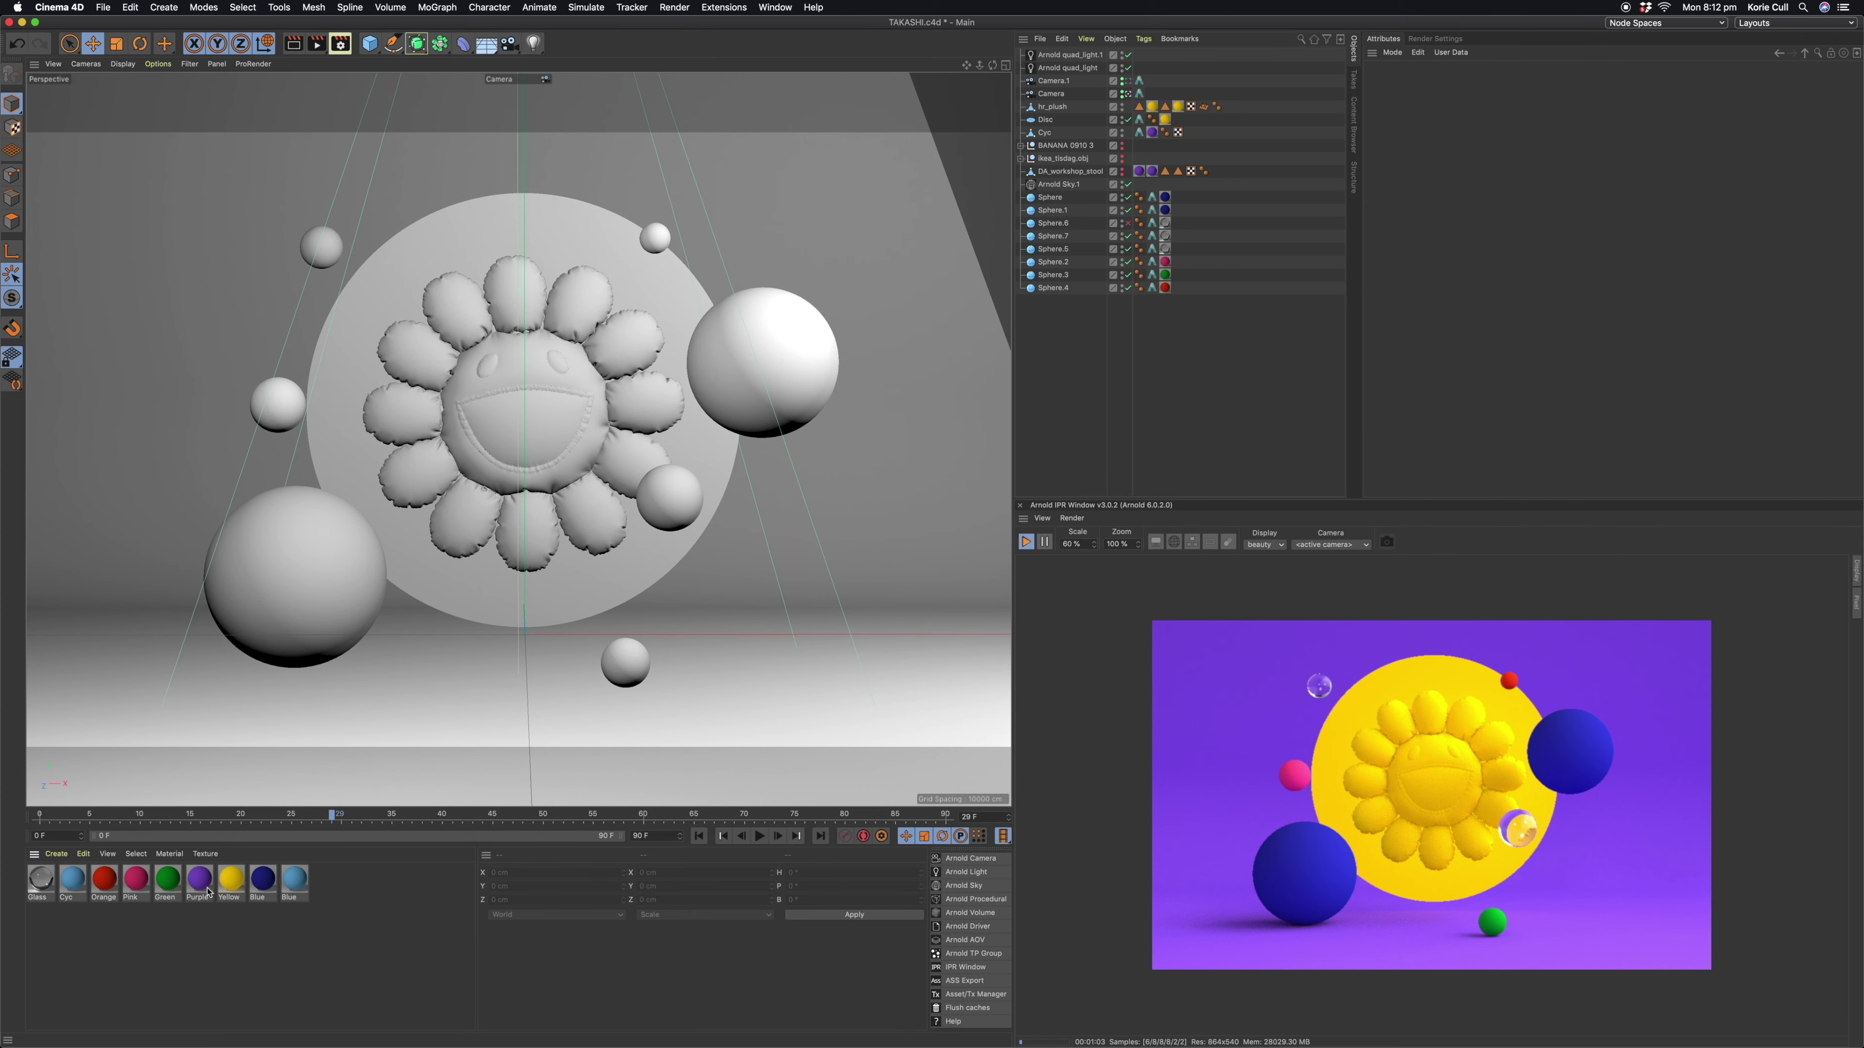
click(209, 892)
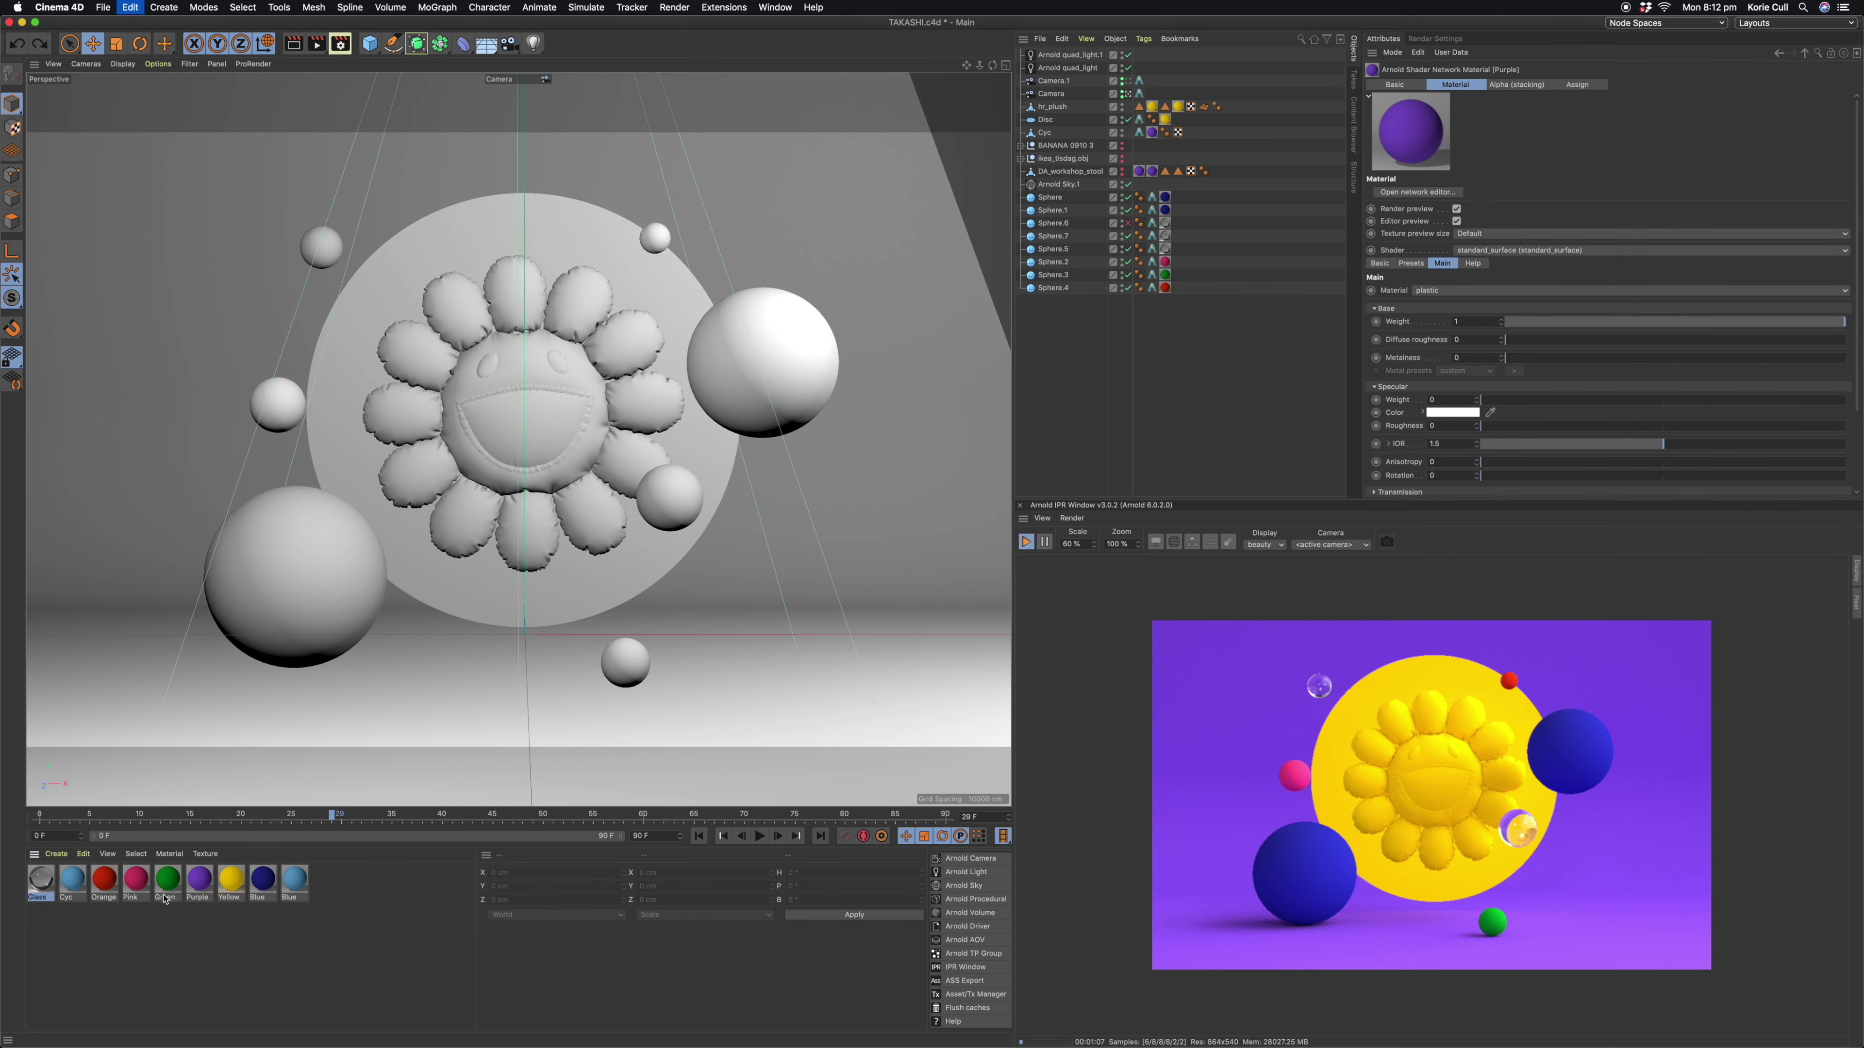
click(230, 881)
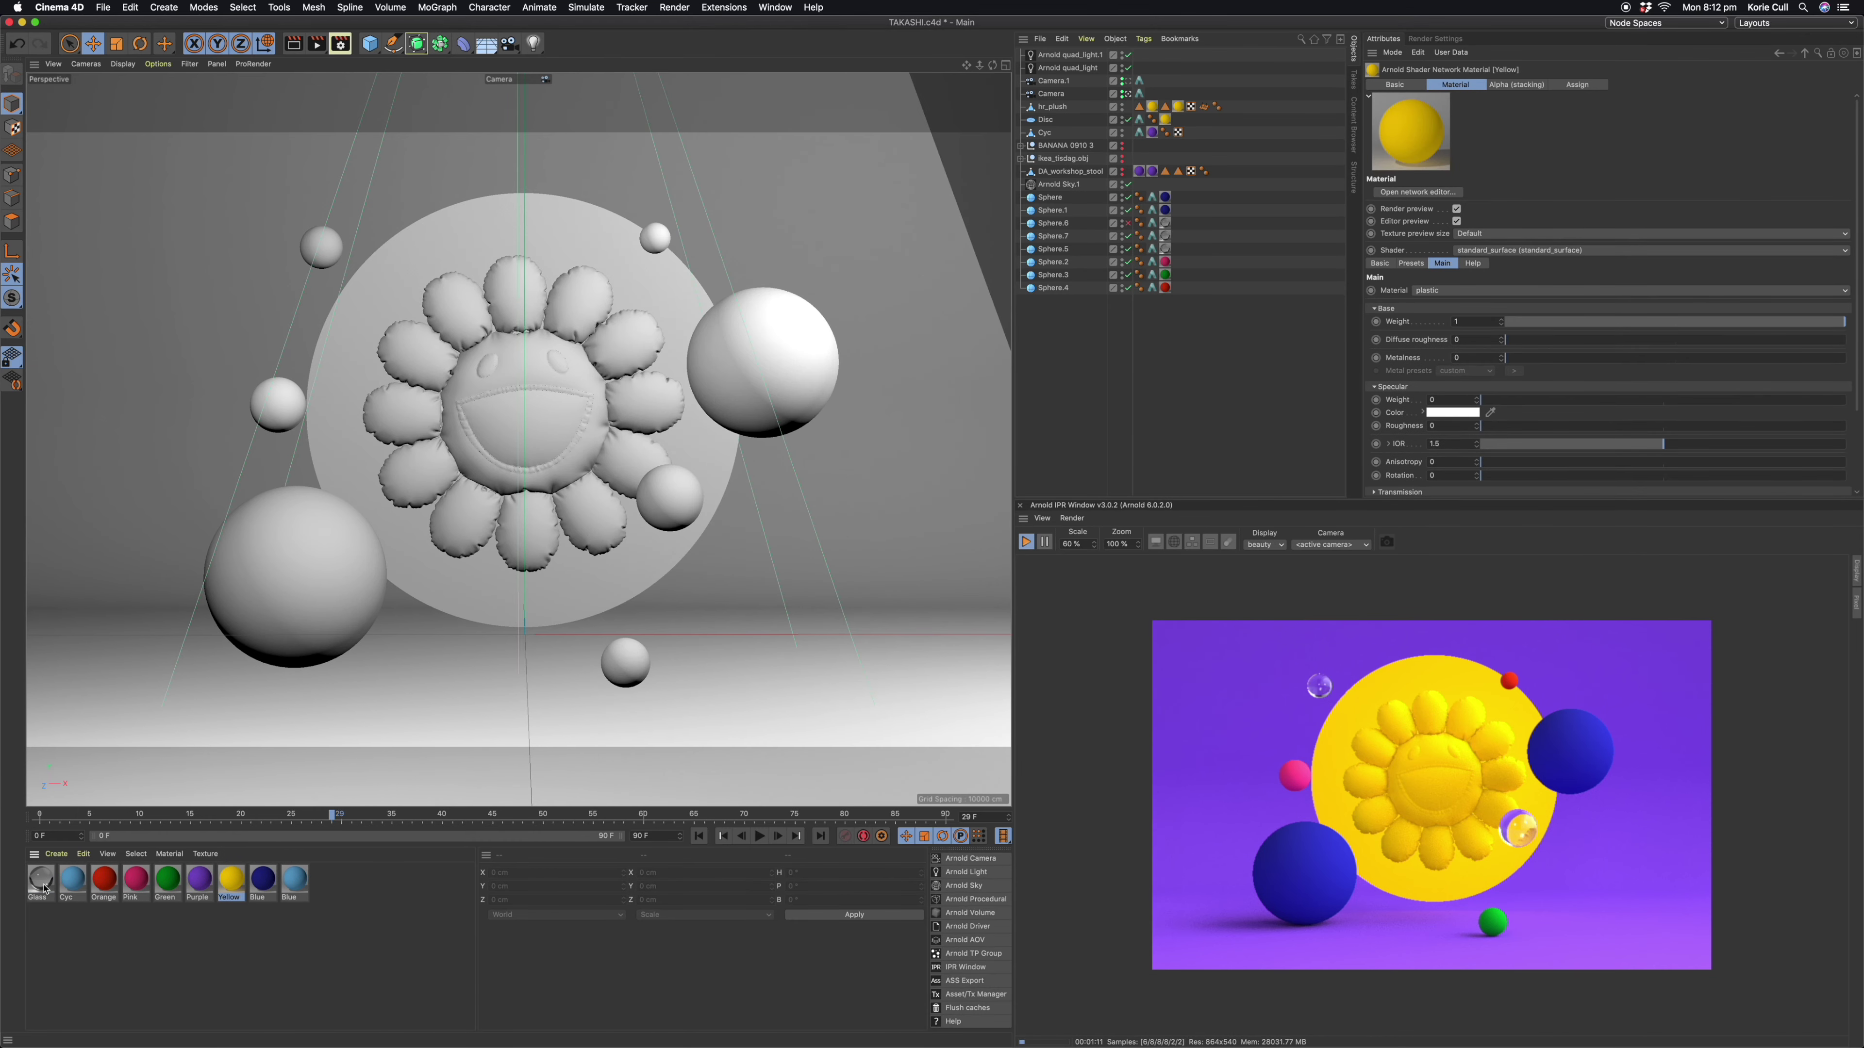
key(super+v)
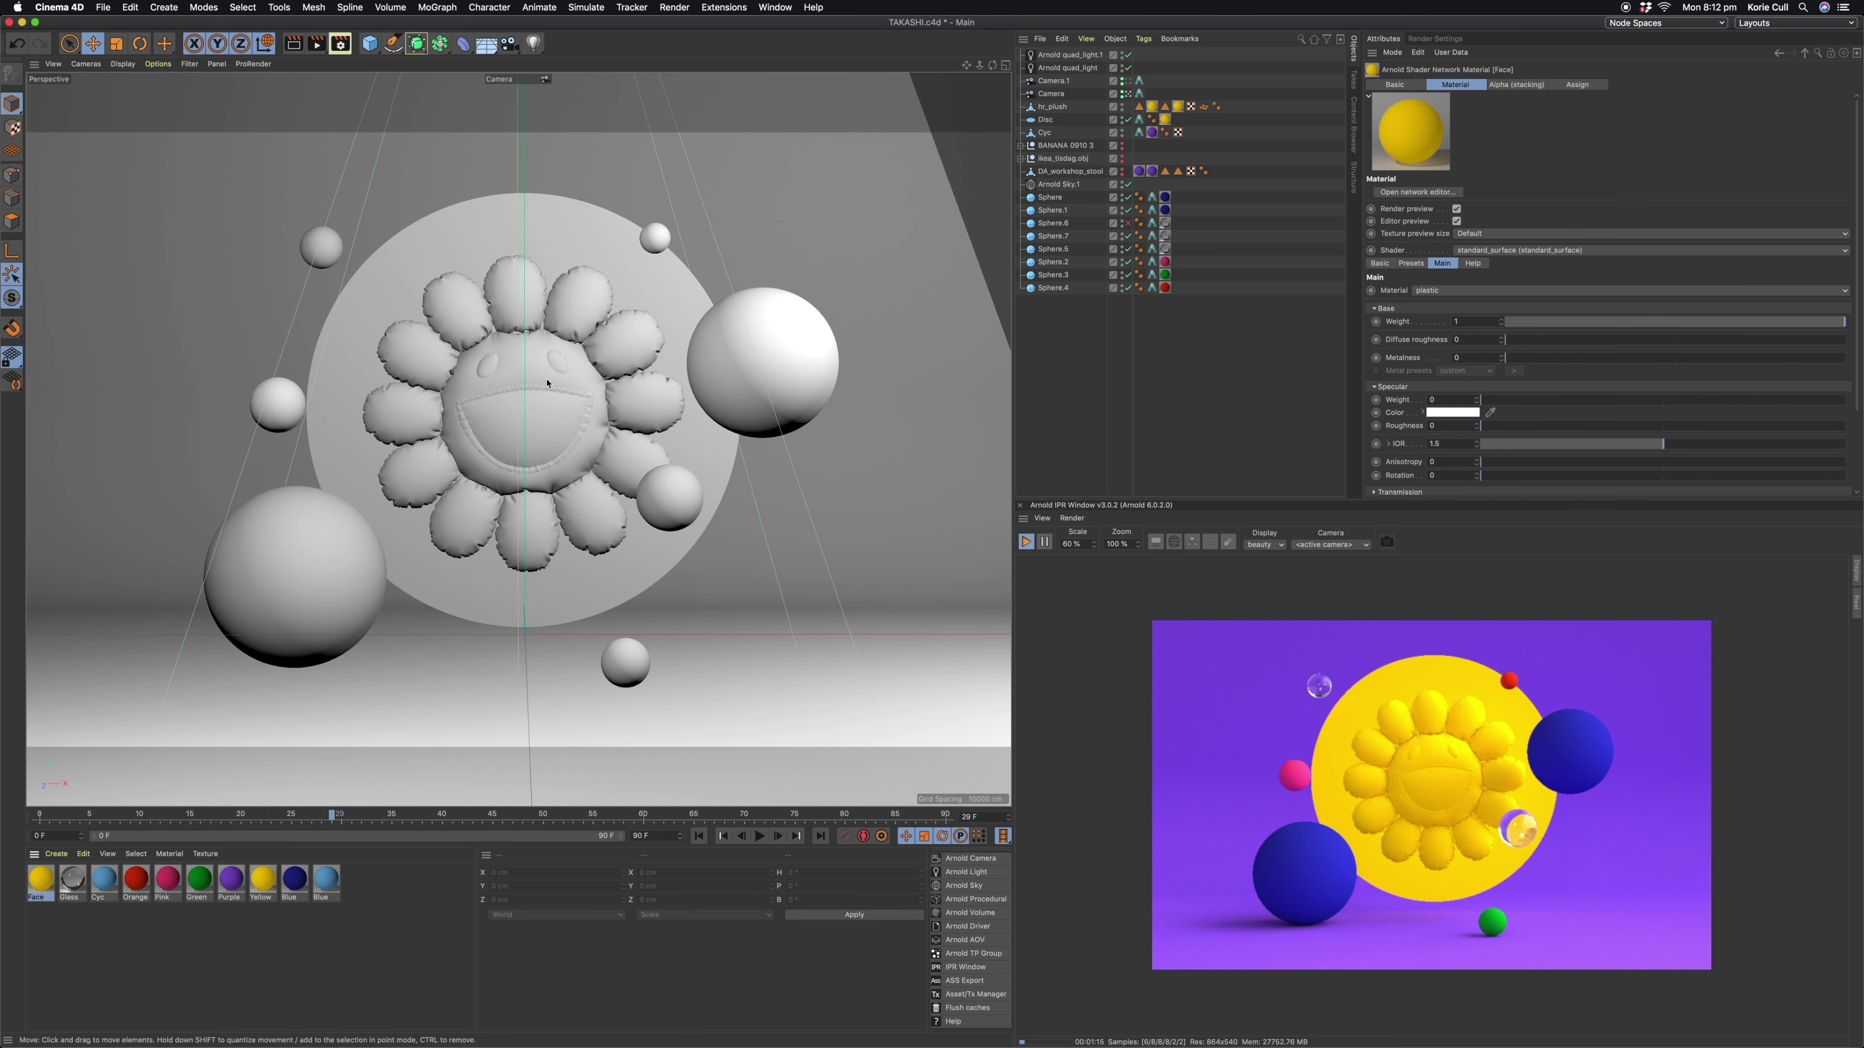
Step: Put the Blue material on hr_plush's material tag and set the IPR scale to 80%
click(1153, 106)
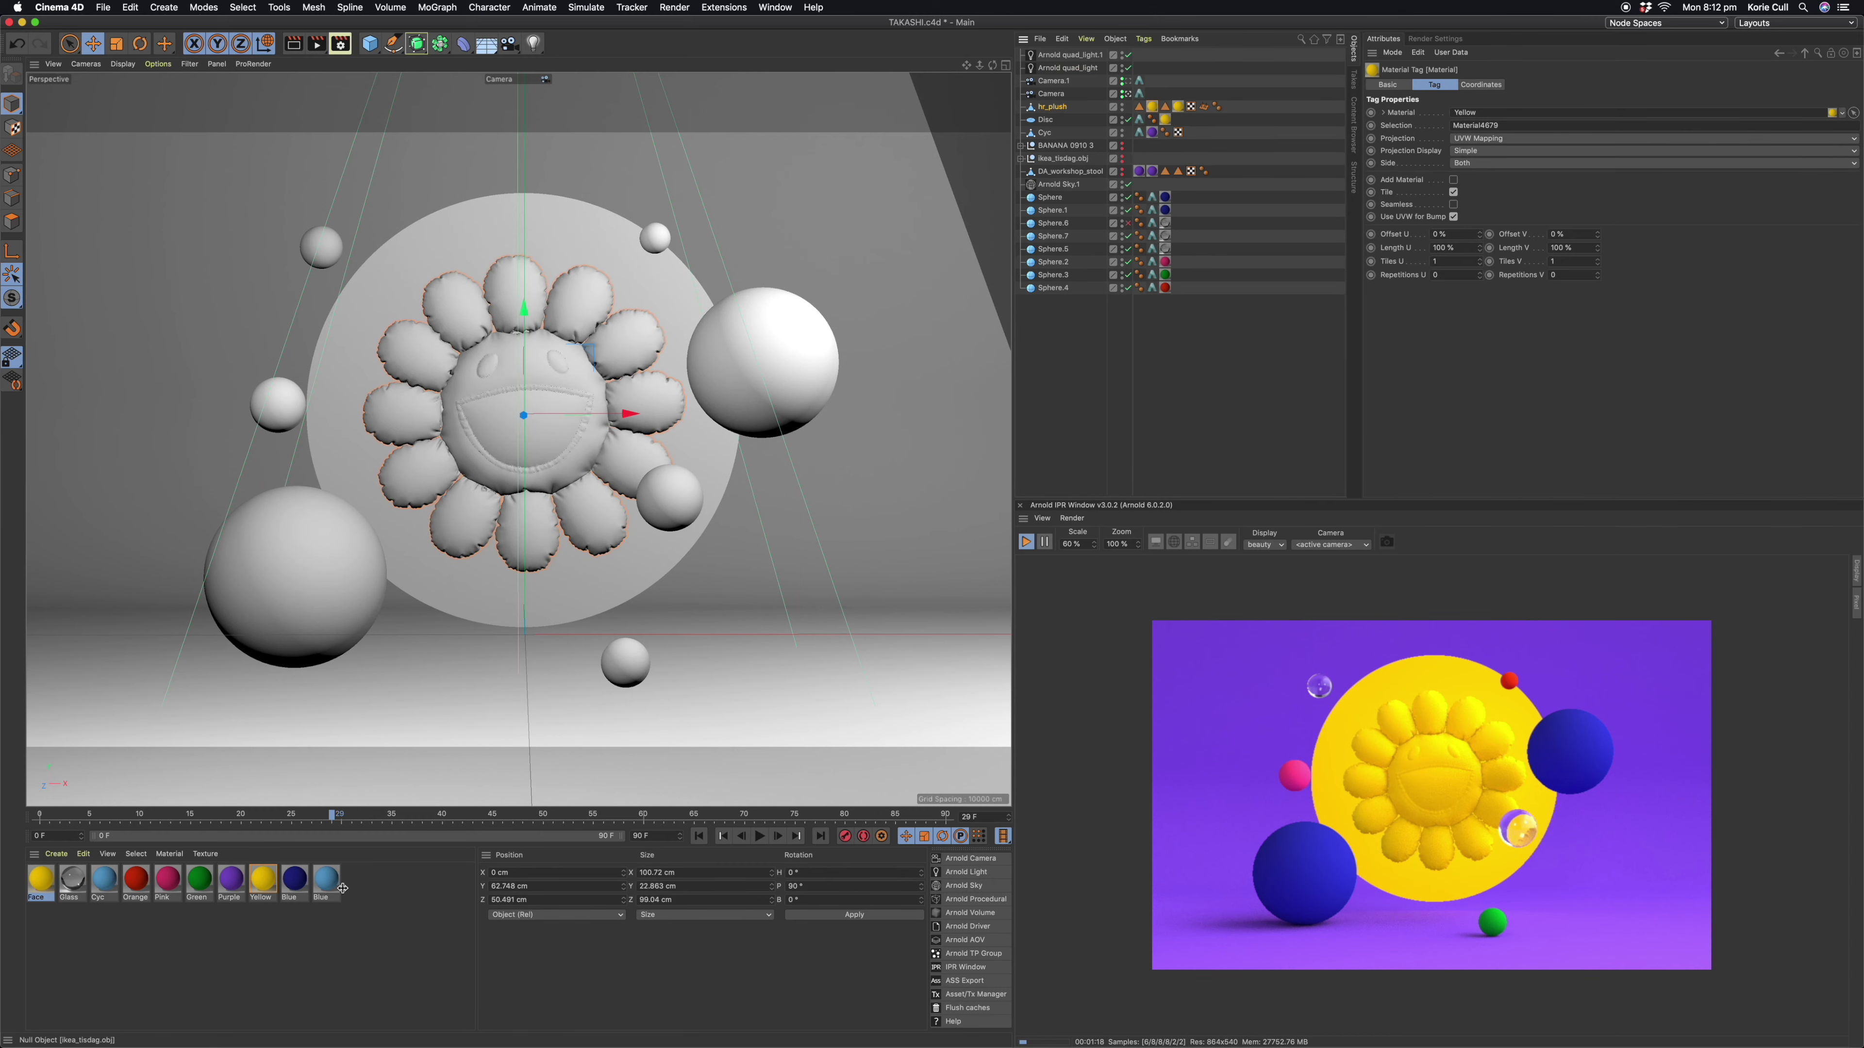
click(330, 876)
drag(1158, 130, 1152, 106)
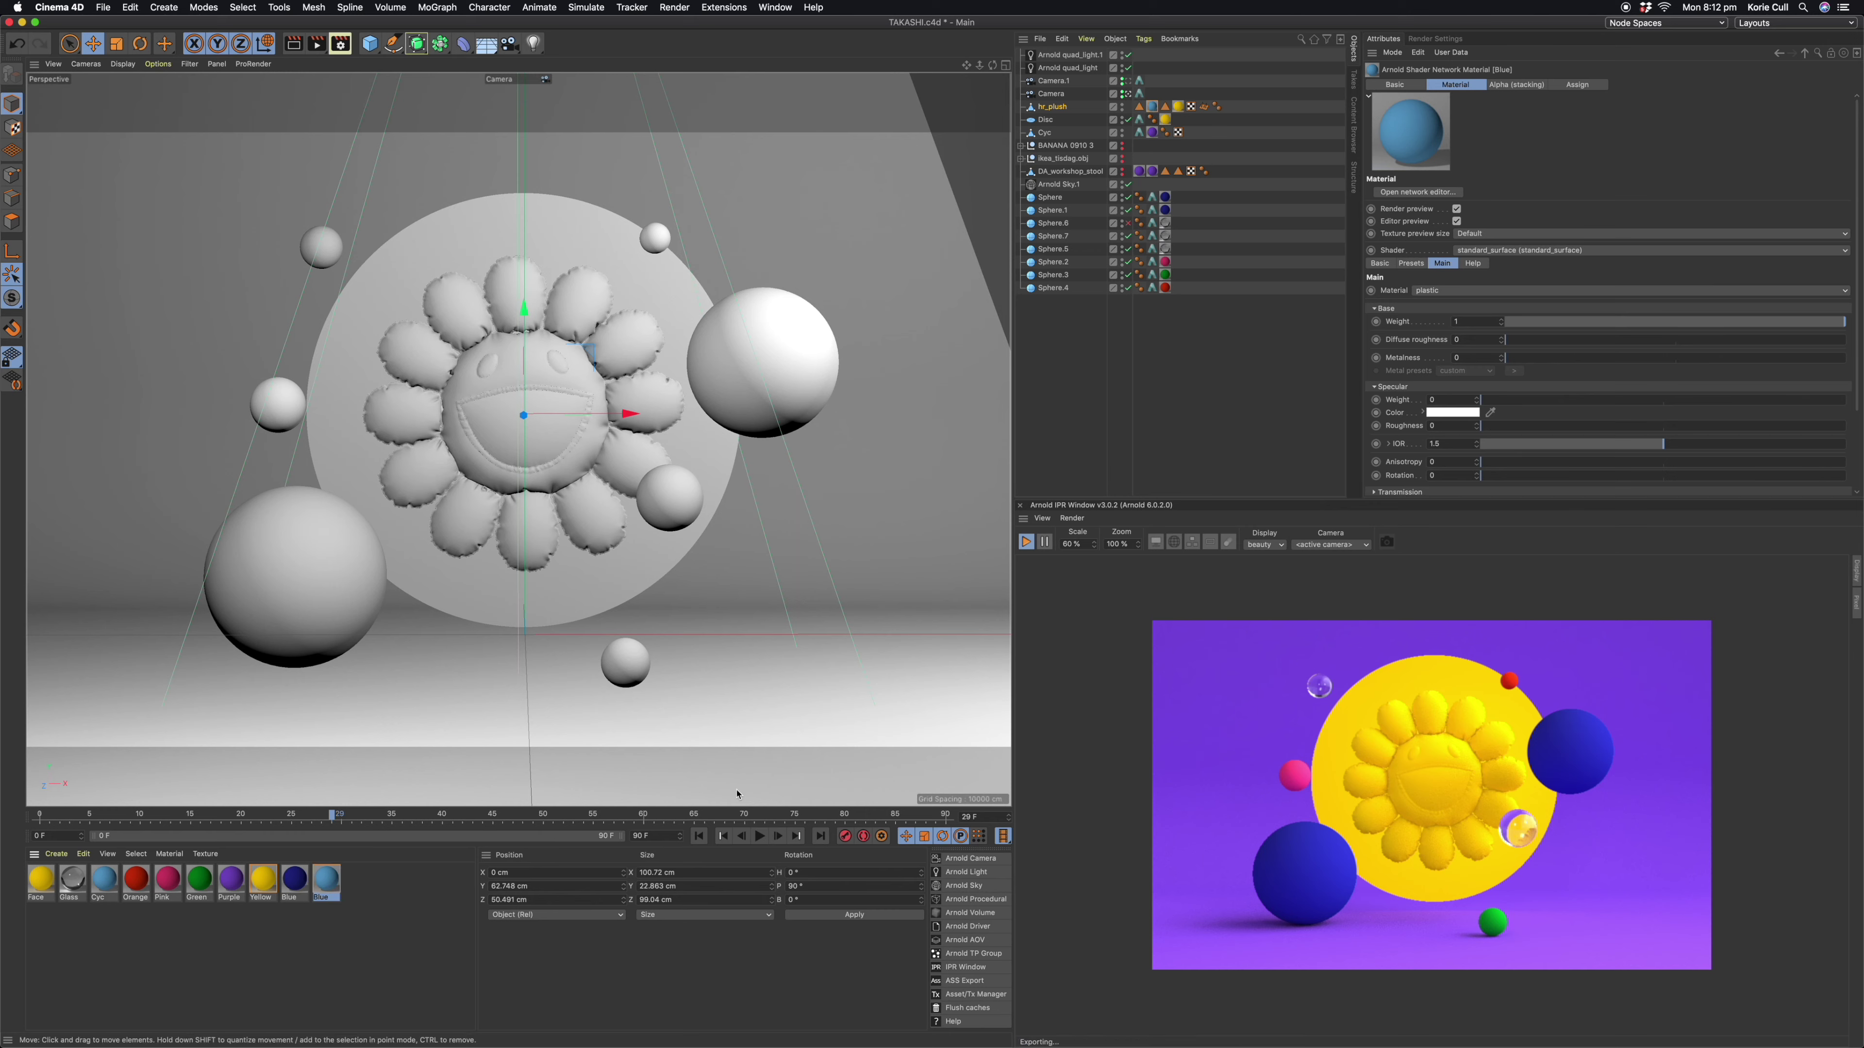
click(1082, 537)
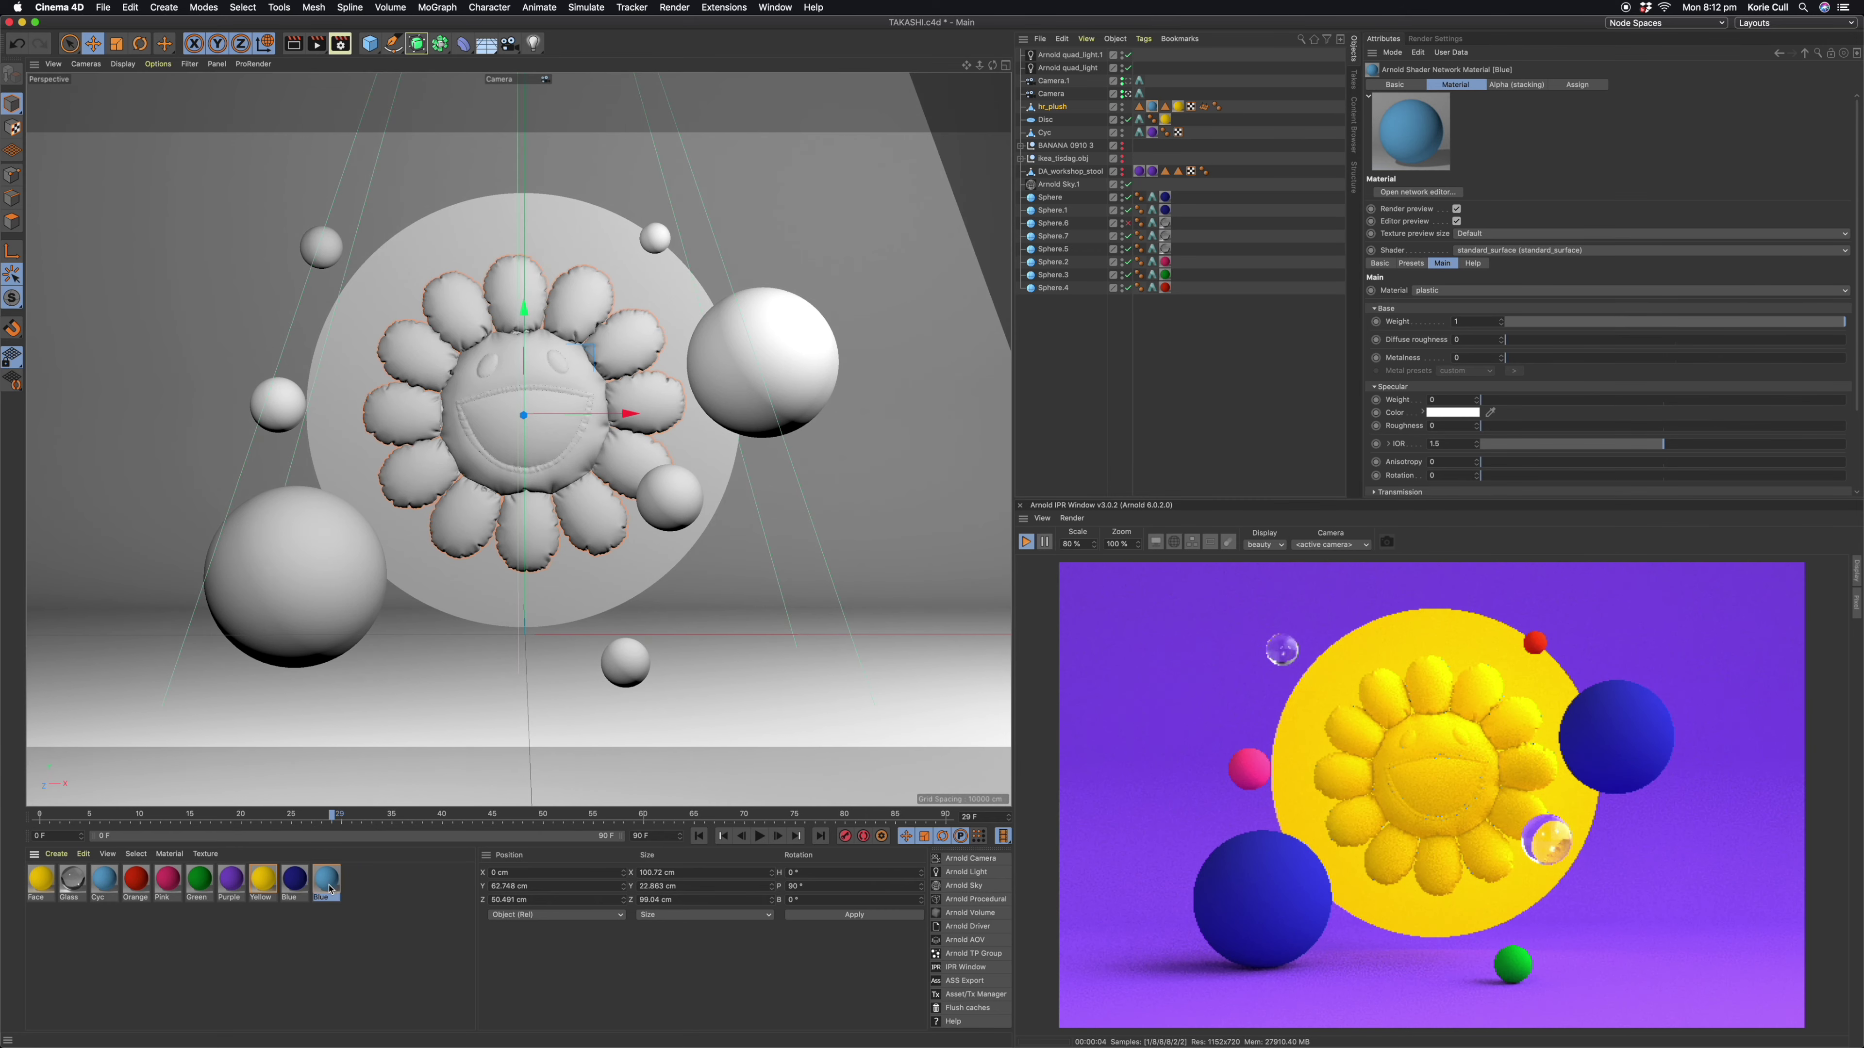
drag(335, 885, 1177, 106)
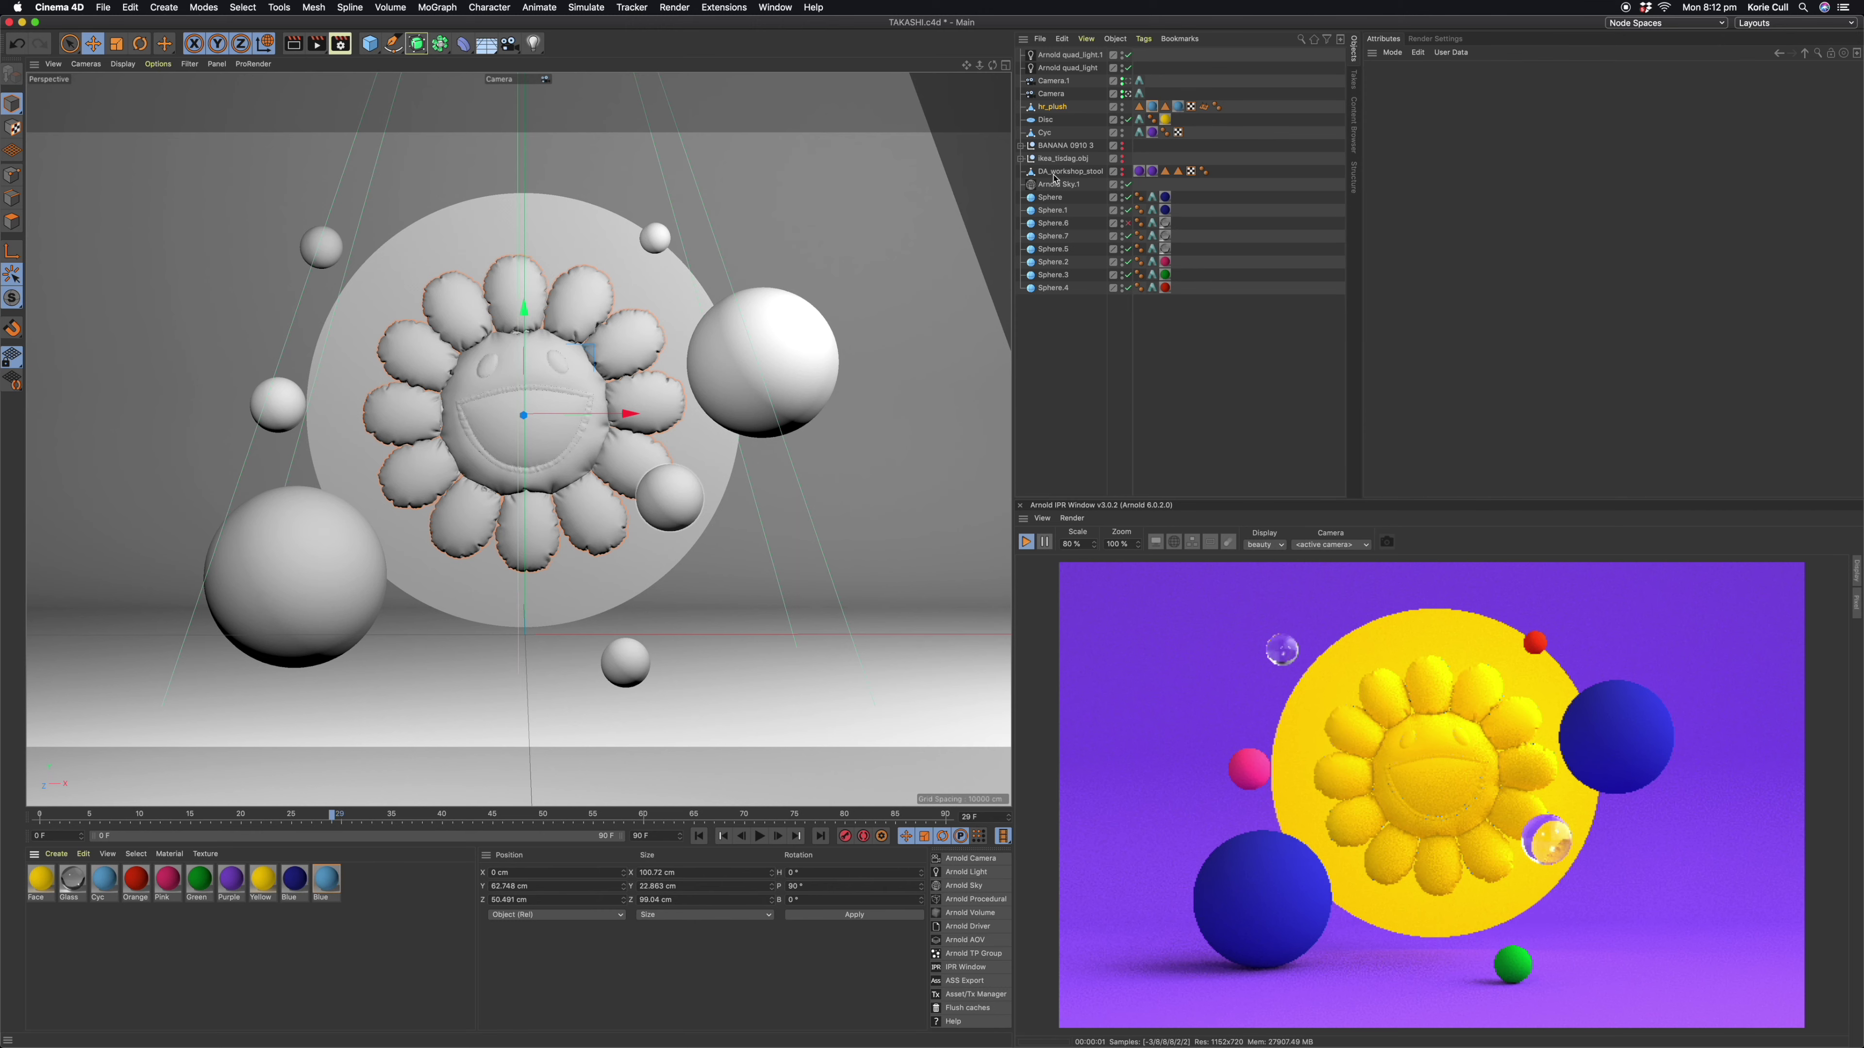
Step: Inspect hr_plush's FABRIC 2_FRONT and Material4679 selection tags and reassign Yellow to one tag
click(1164, 108)
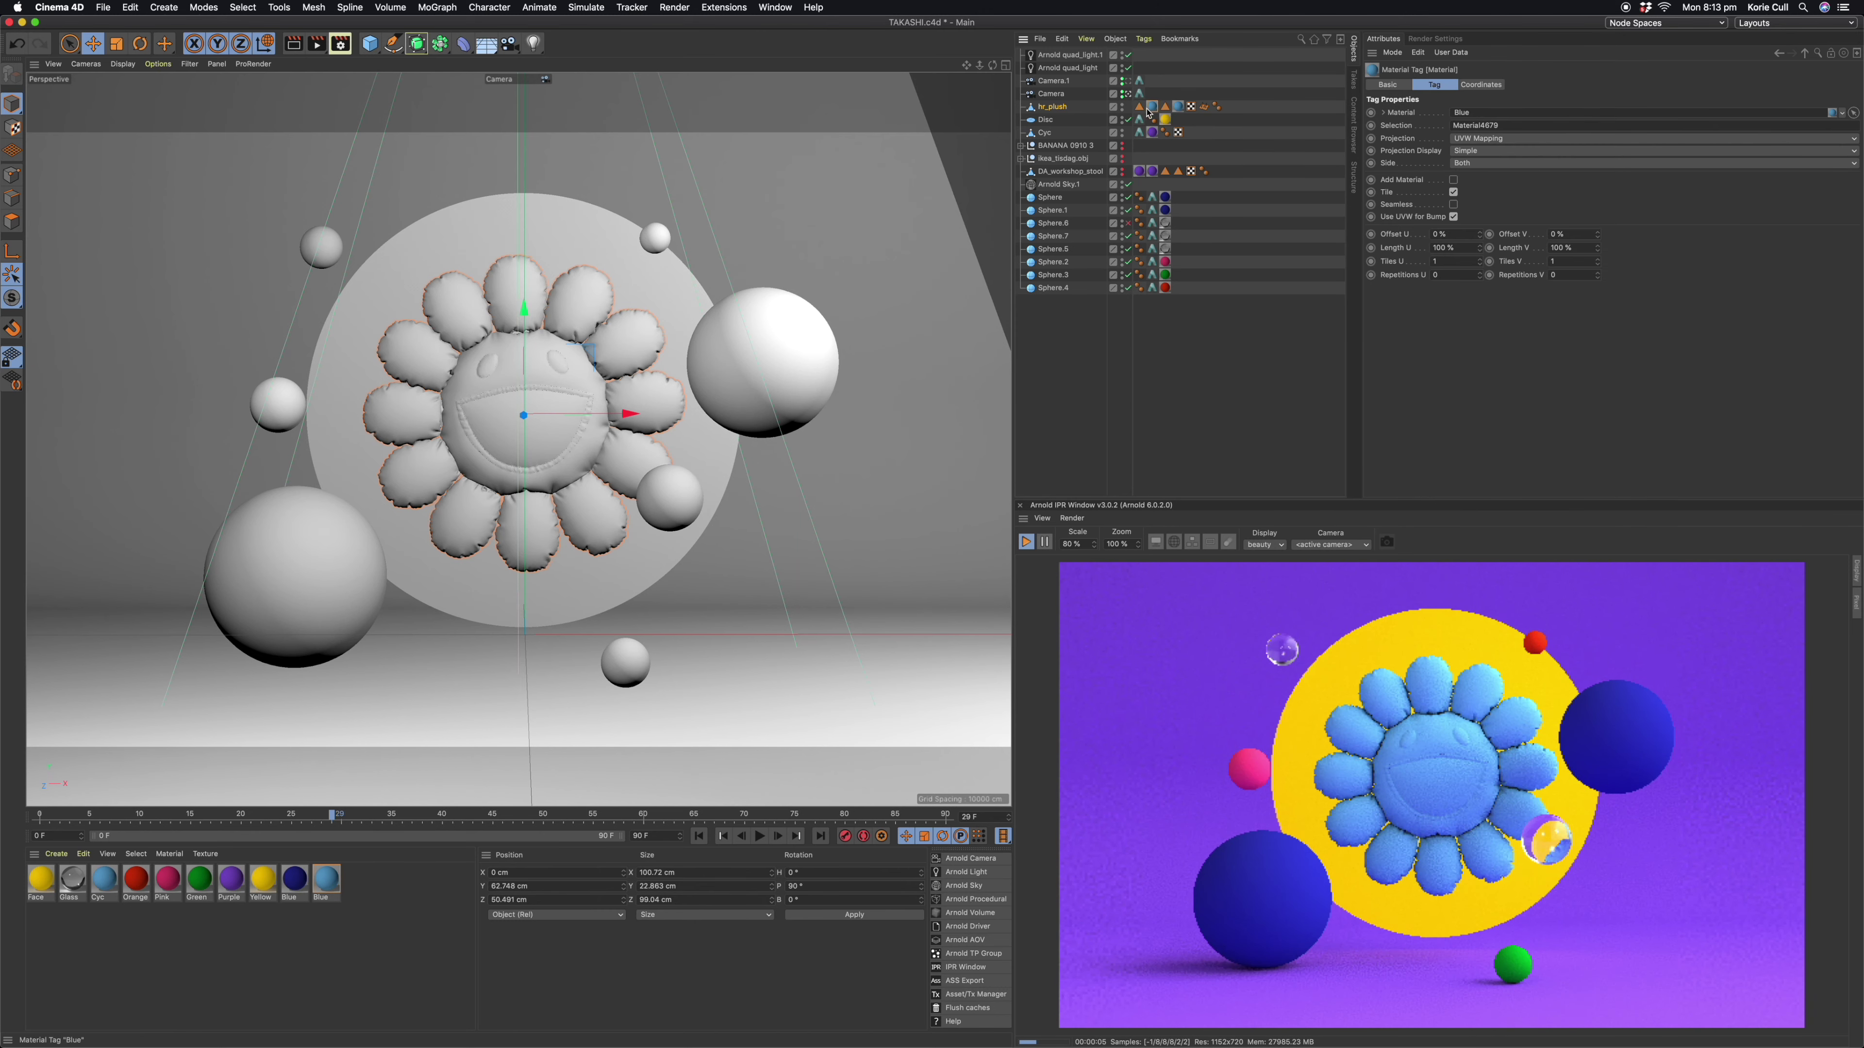
shift+click(1152, 132)
click(1139, 106)
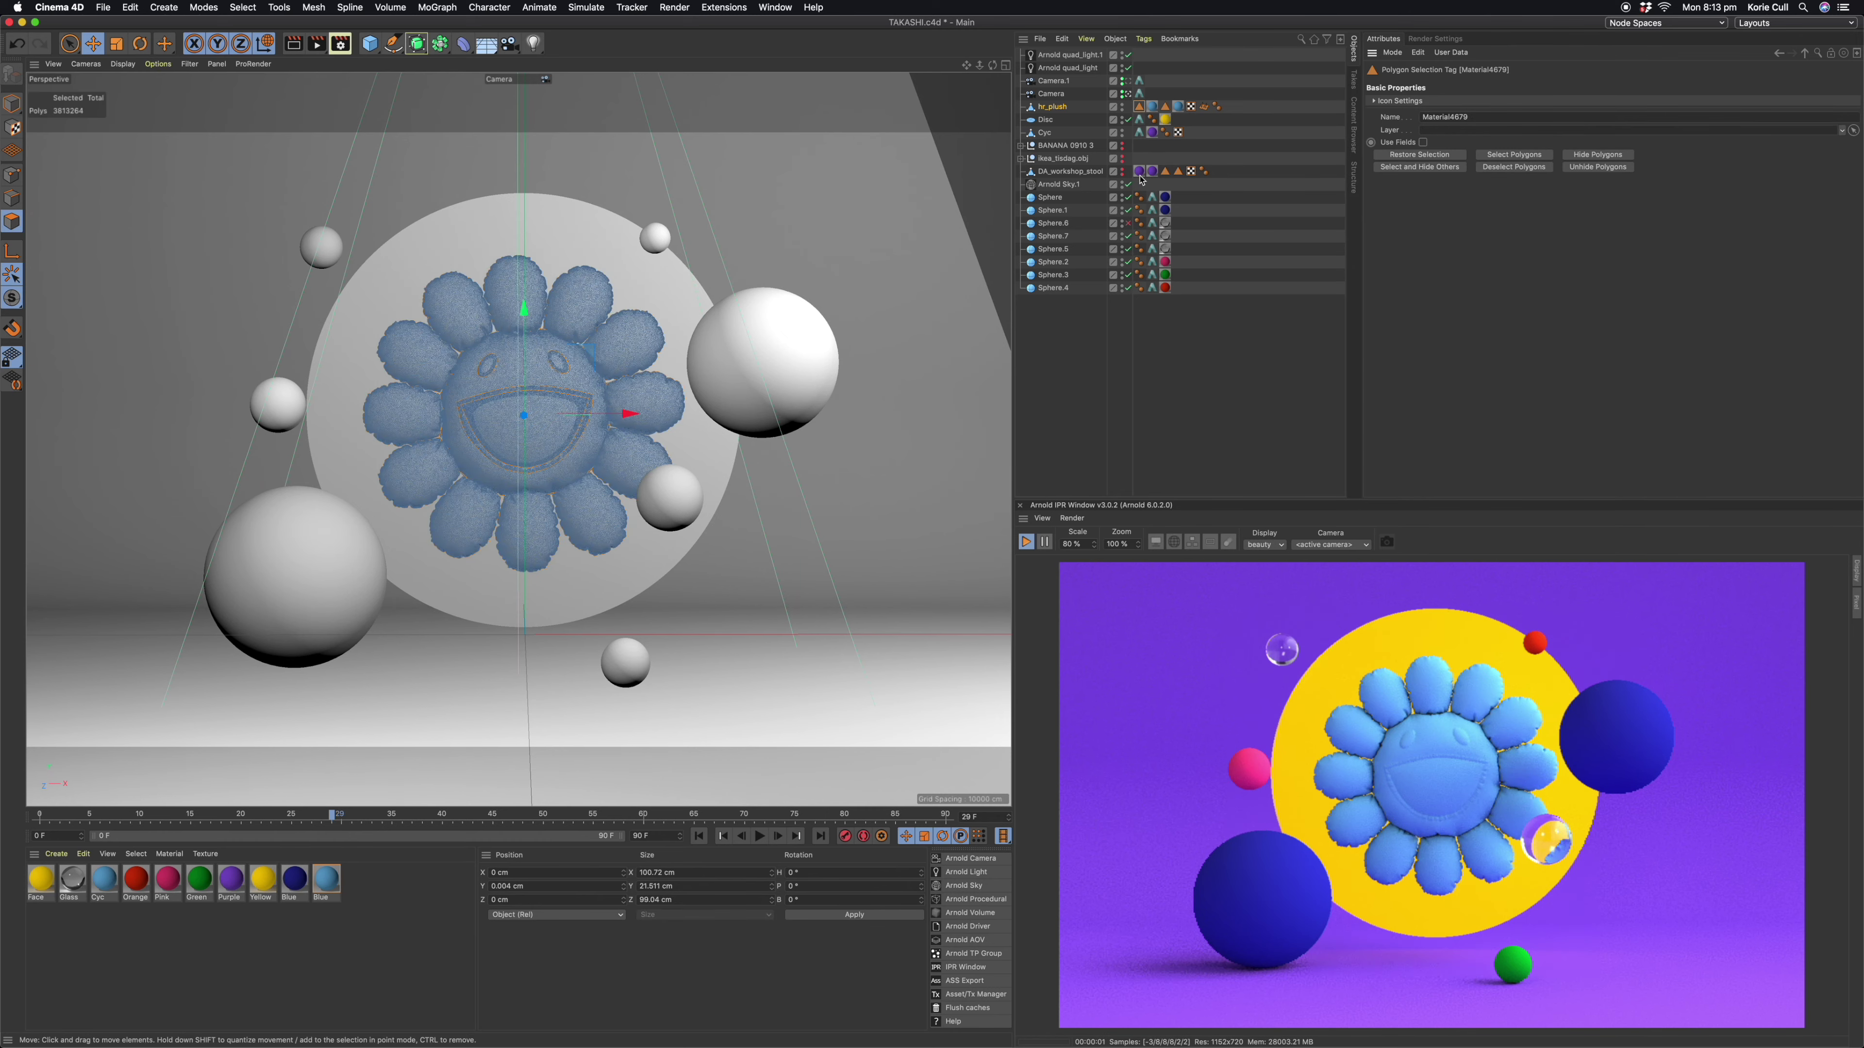
scroll(243, 417, up, 3)
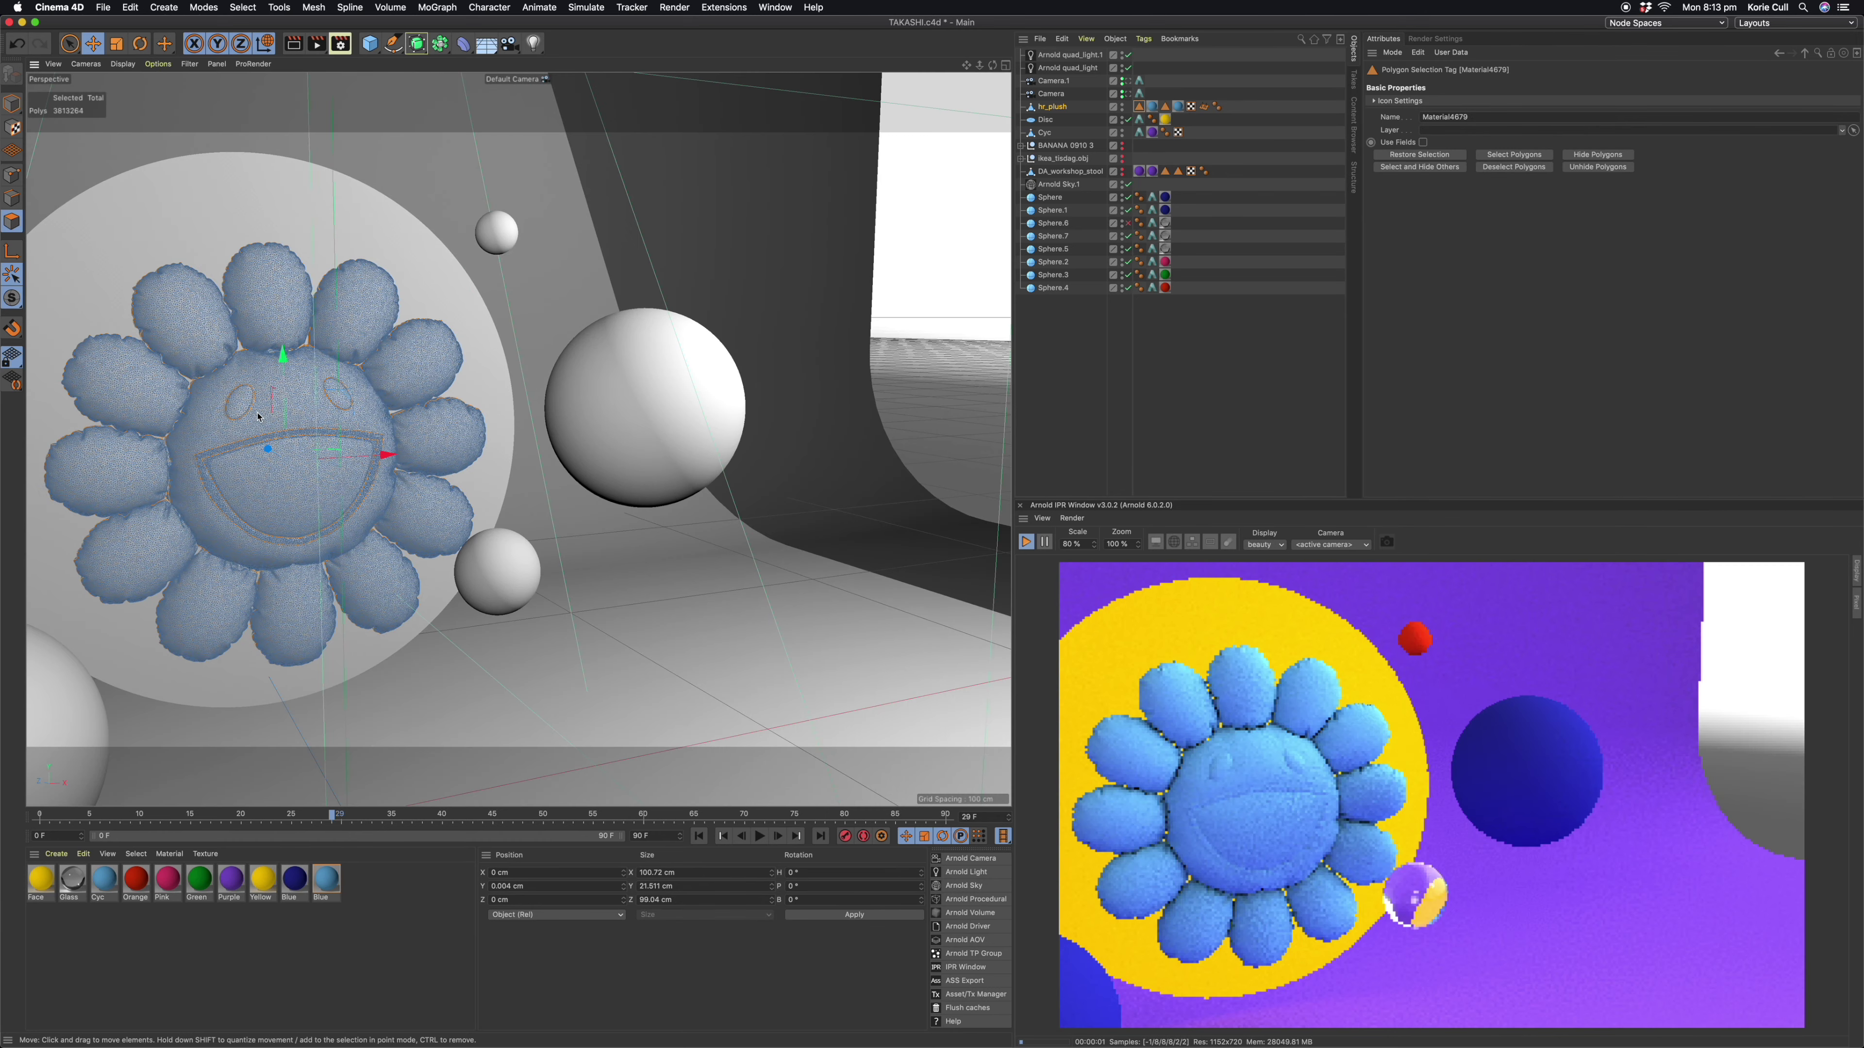
mouse_move(243, 417)
alt+mouse_down()
mouse_move(674, 434)
mouse_move(638, 448)
alt+mouse_up()
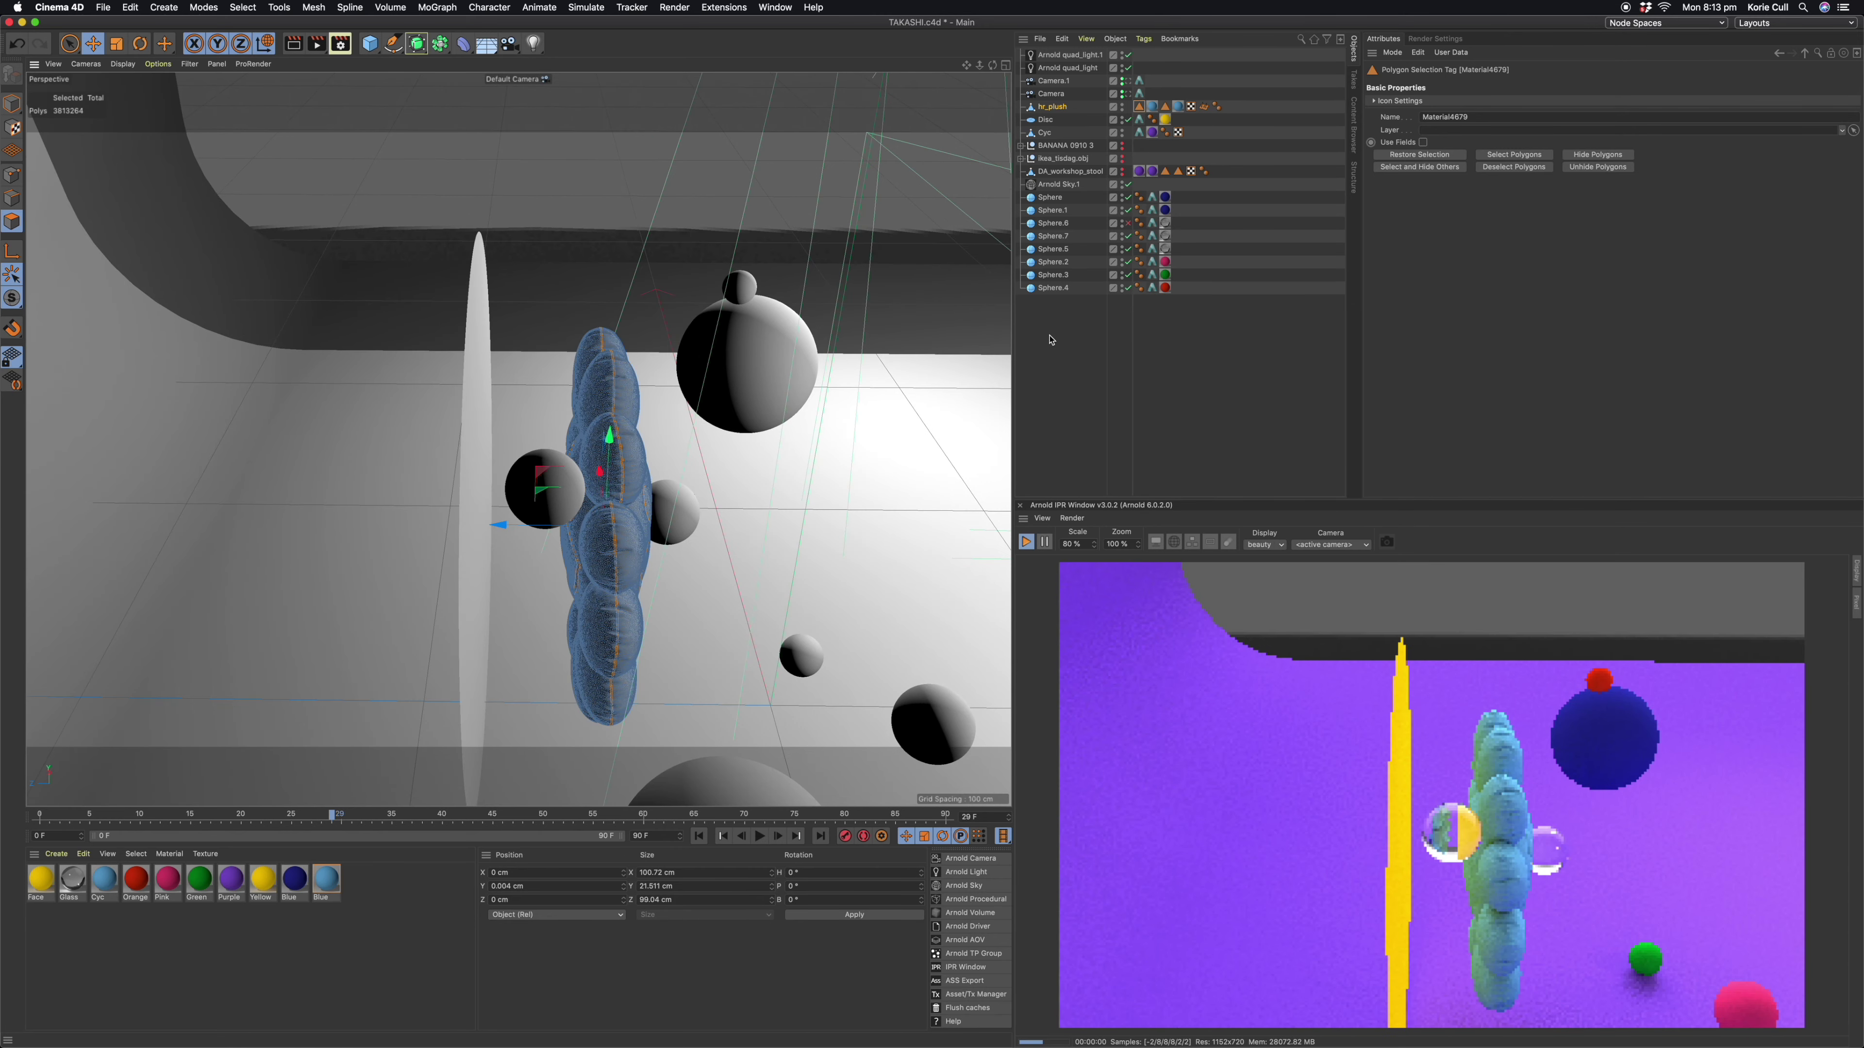
click(1152, 106)
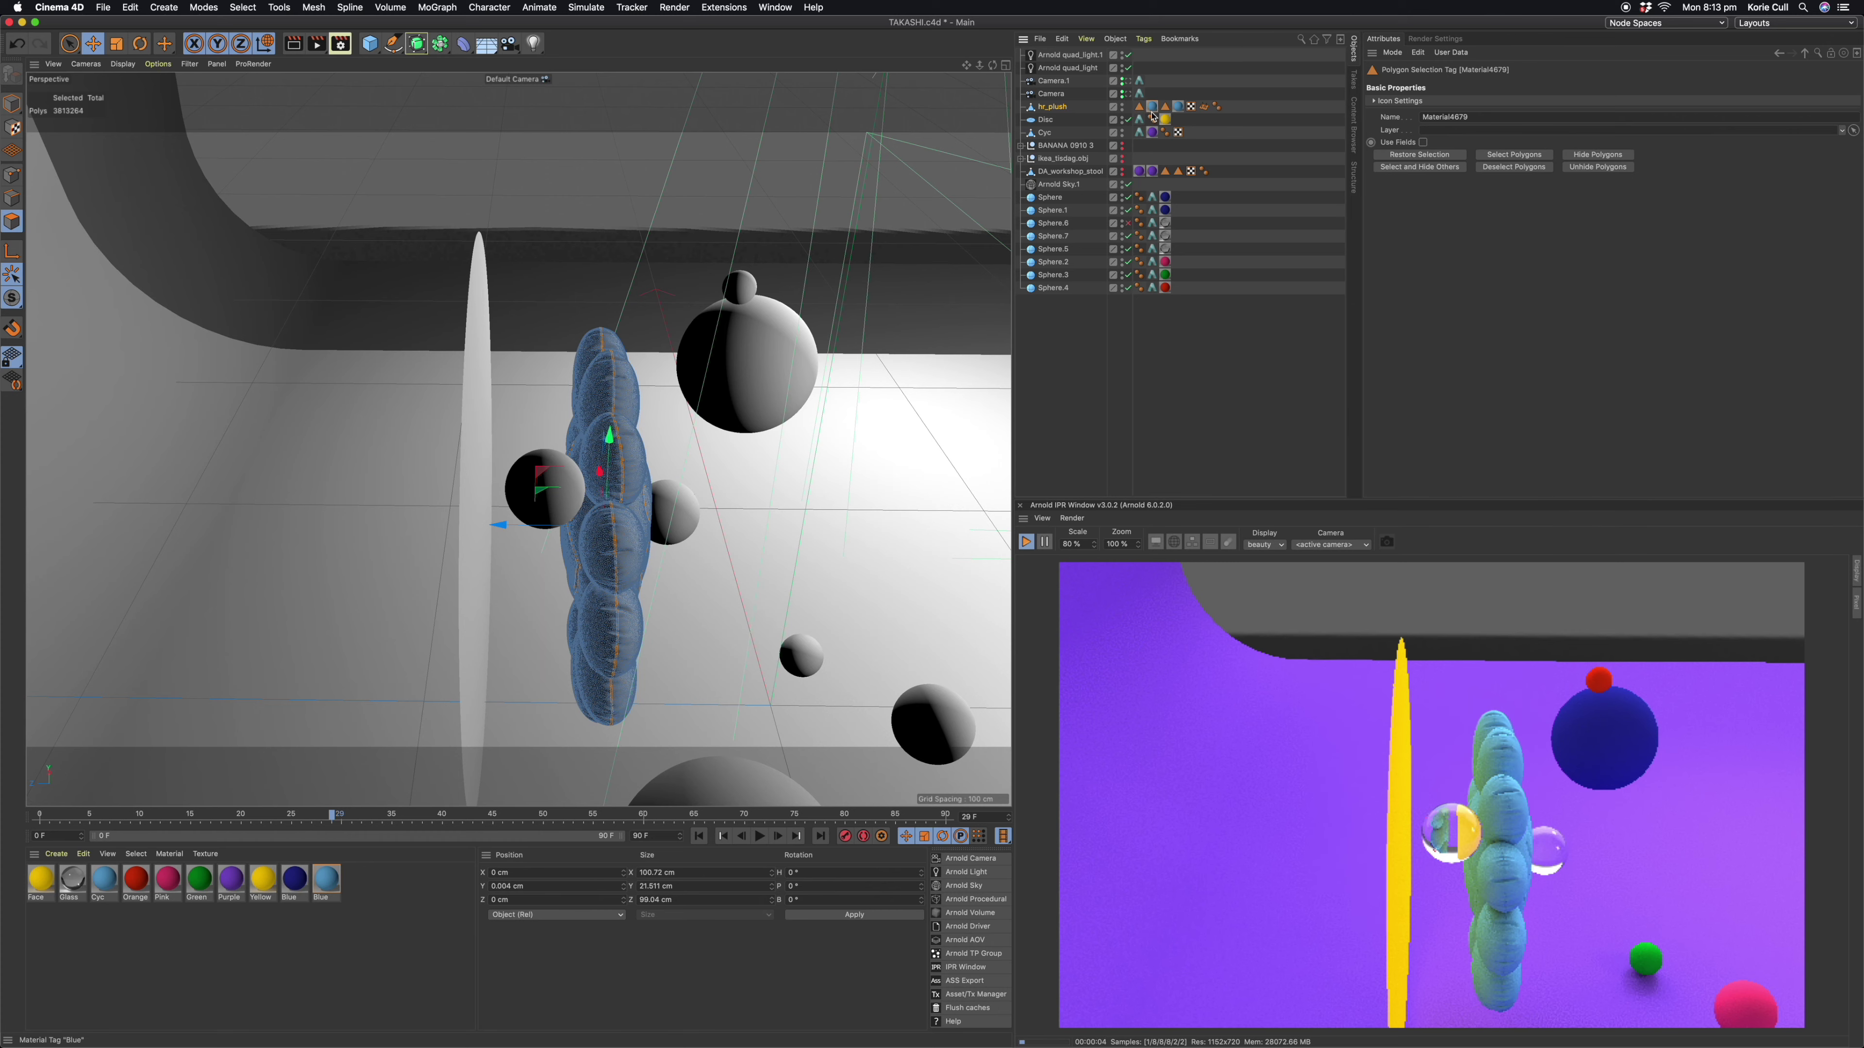
drag(262, 879, 1152, 107)
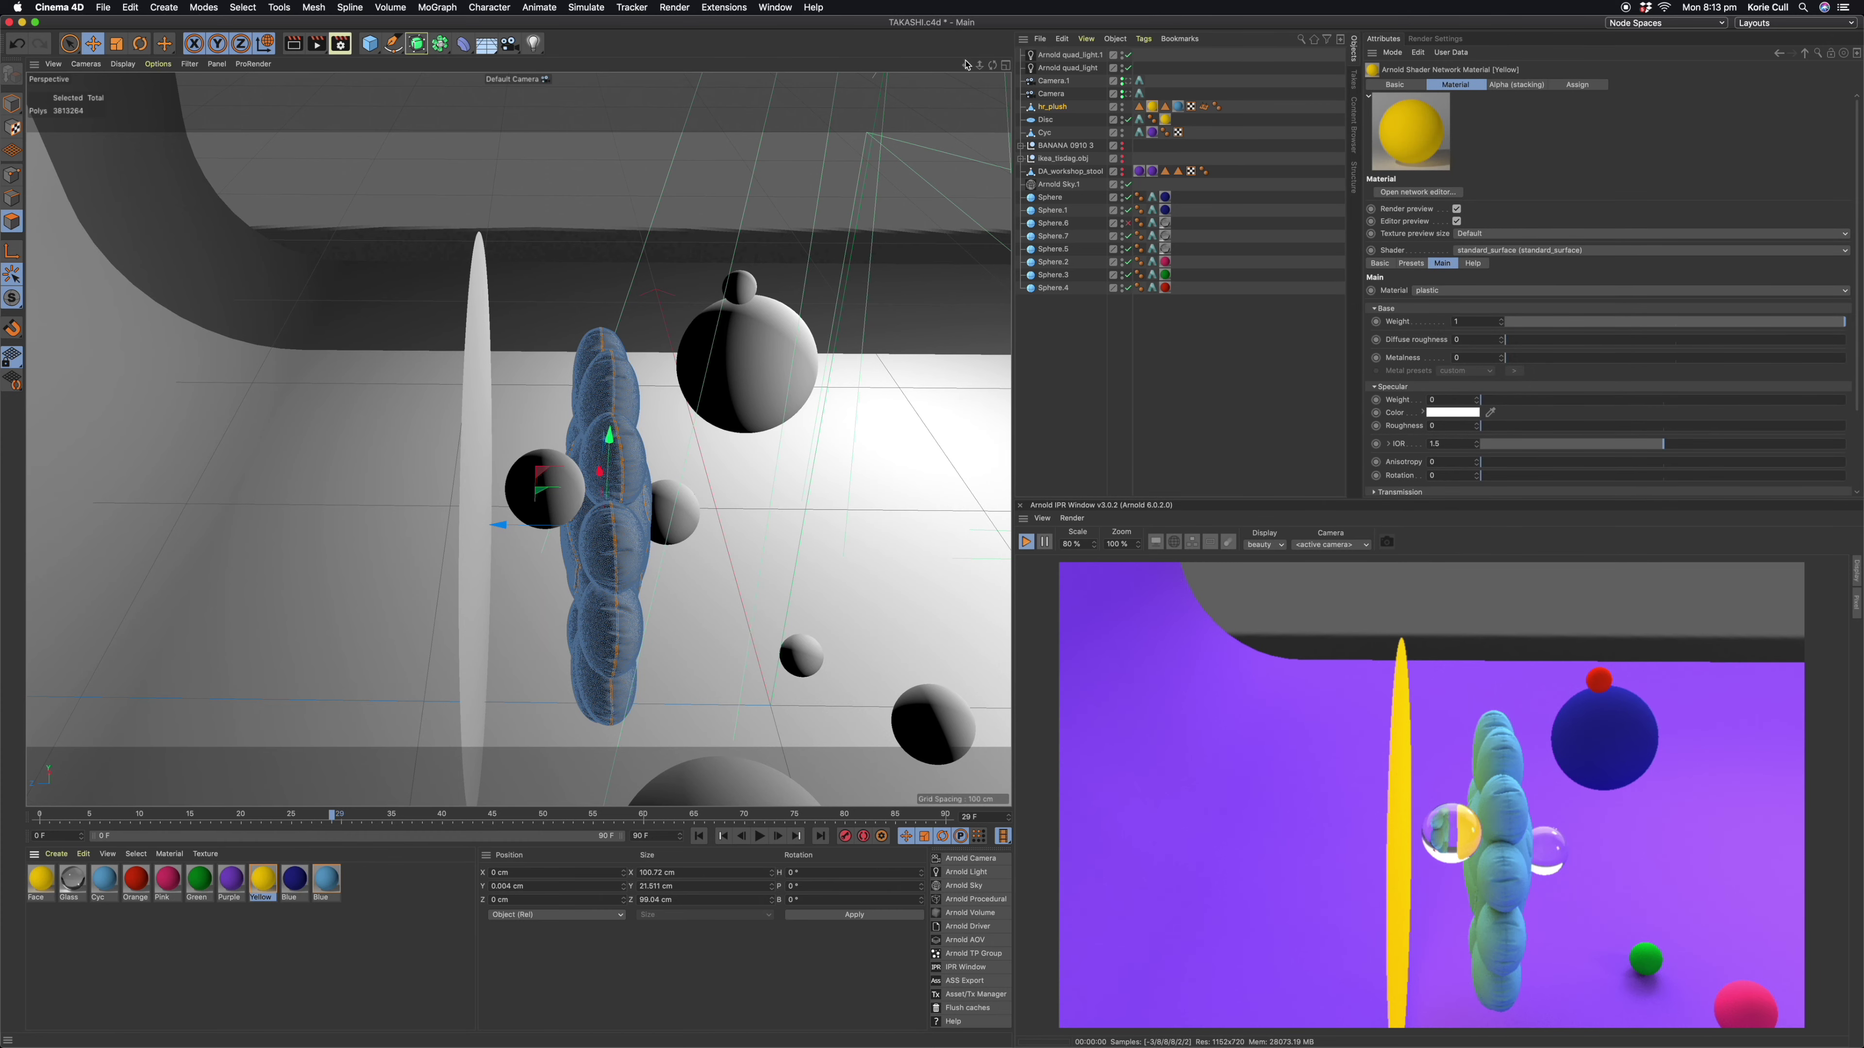
Step: Move in close on the petal seams, then return to the scene camera framing
mouse_move(966, 65)
mouse_down()
mouse_move(968, 111)
mouse_move(962, 79)
mouse_up()
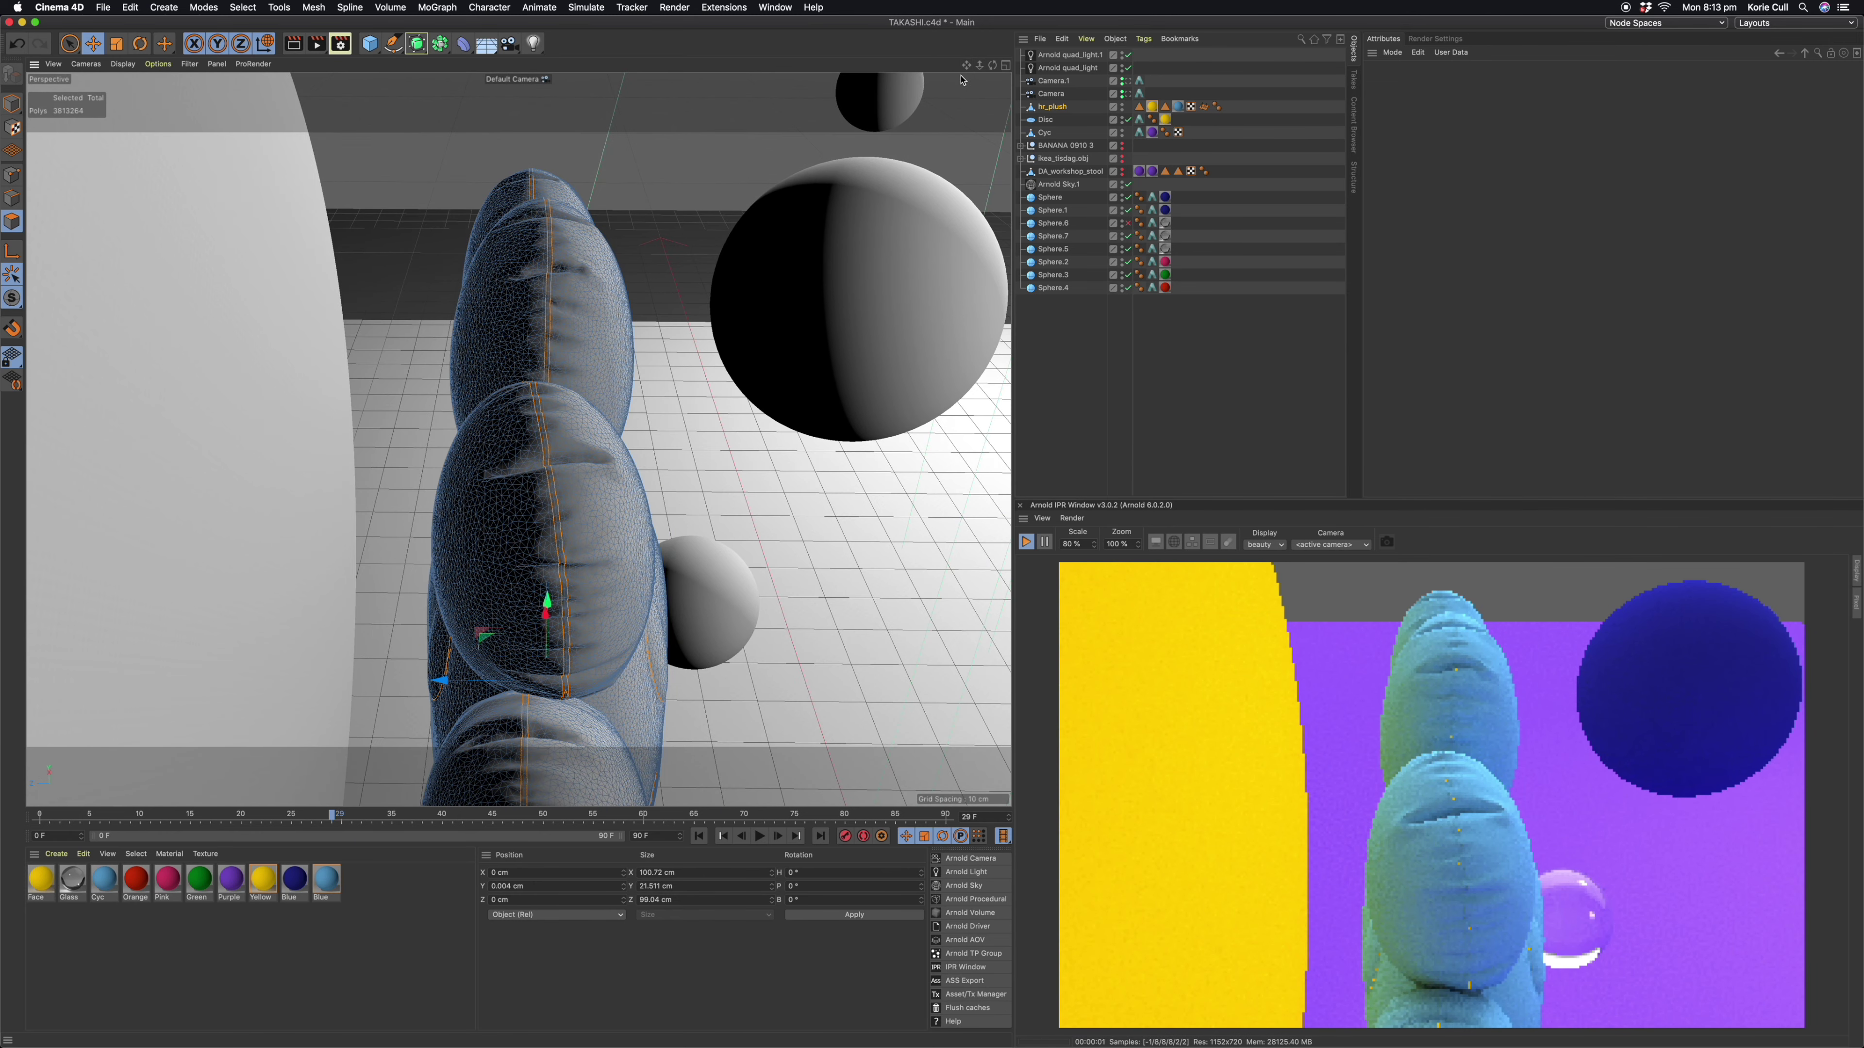
drag(979, 64, 984, 96)
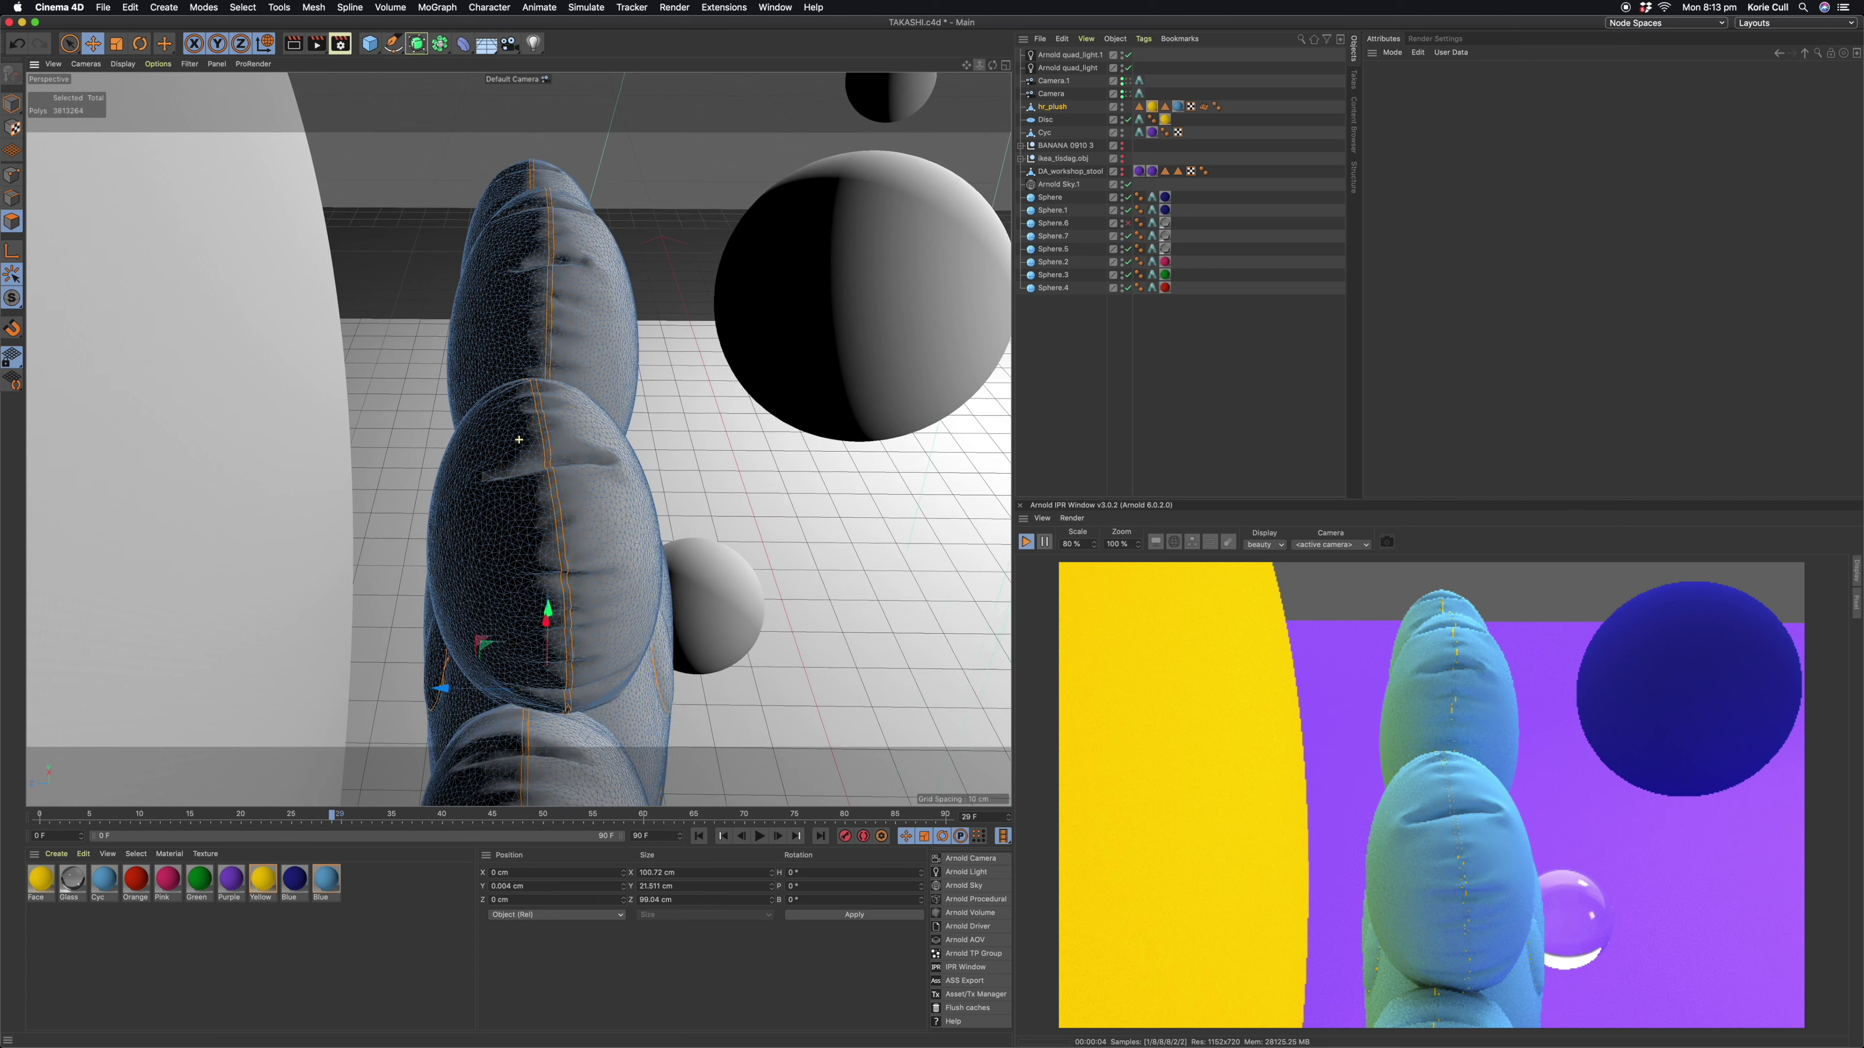
alt+right_drag(519, 439, 857, 433)
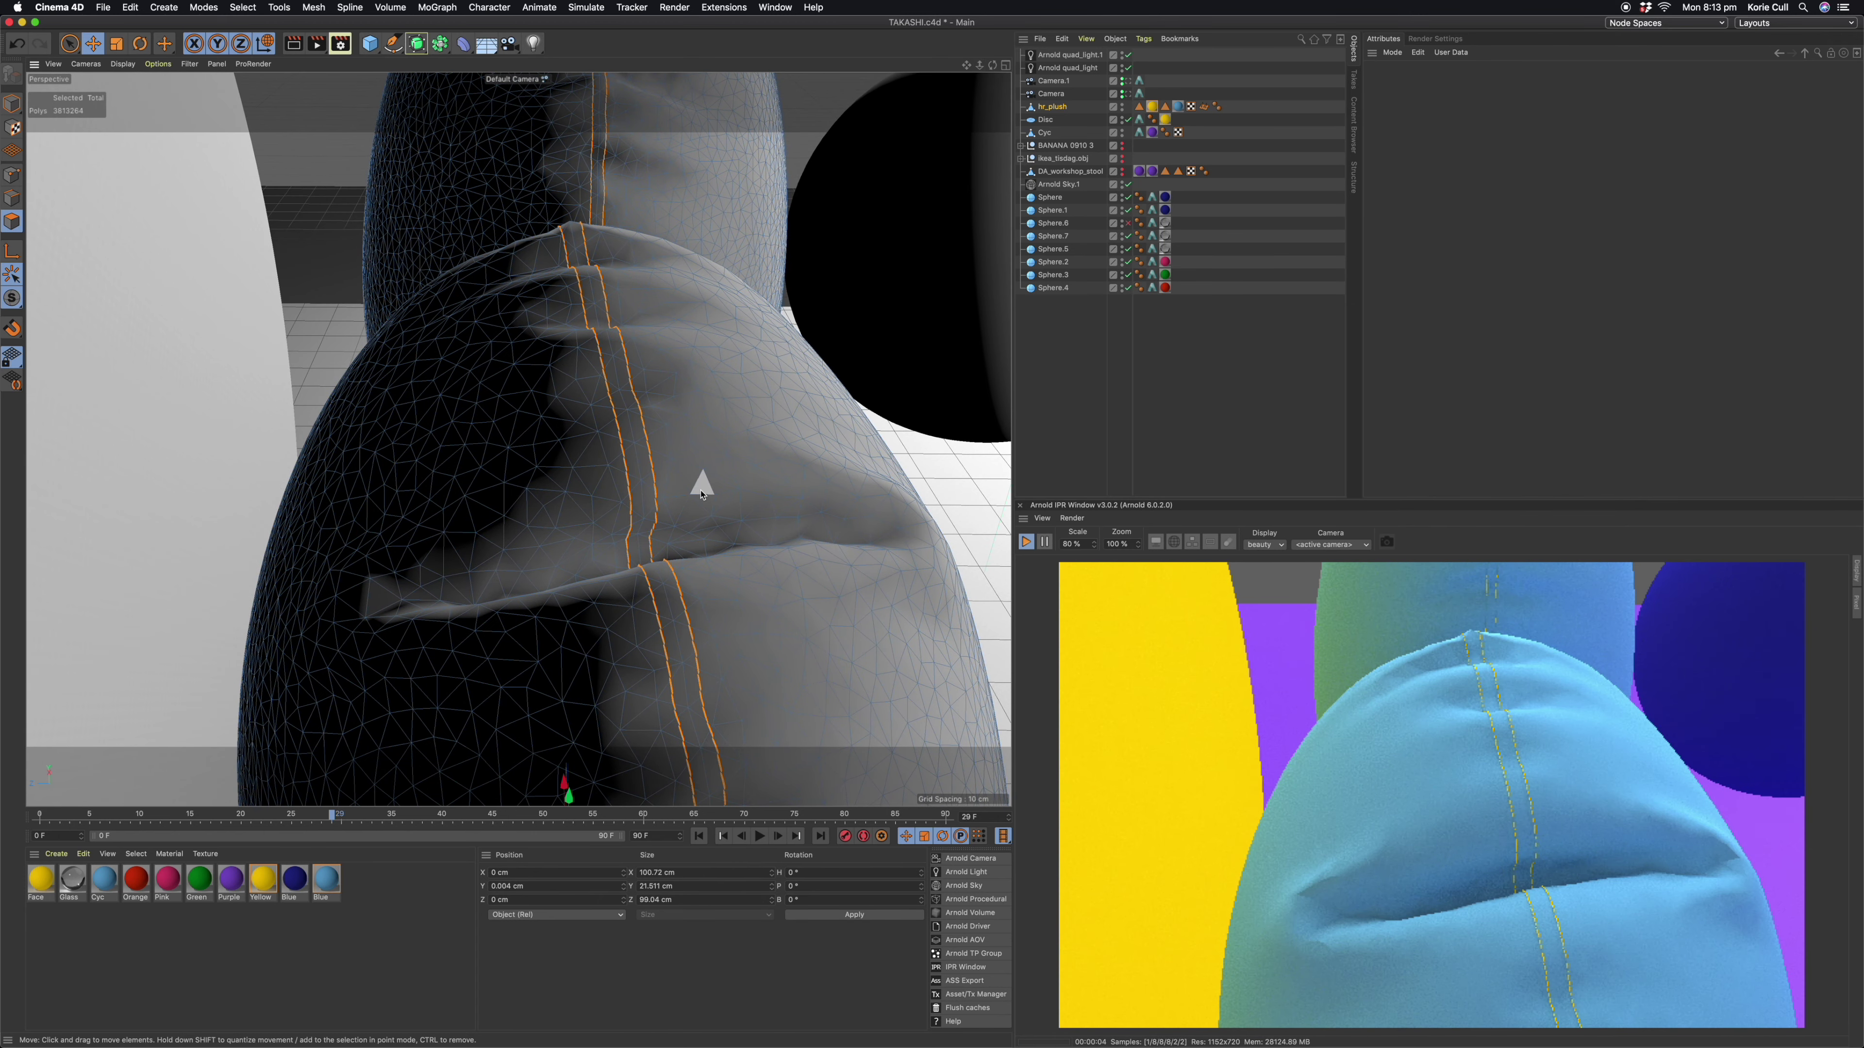
click(1127, 94)
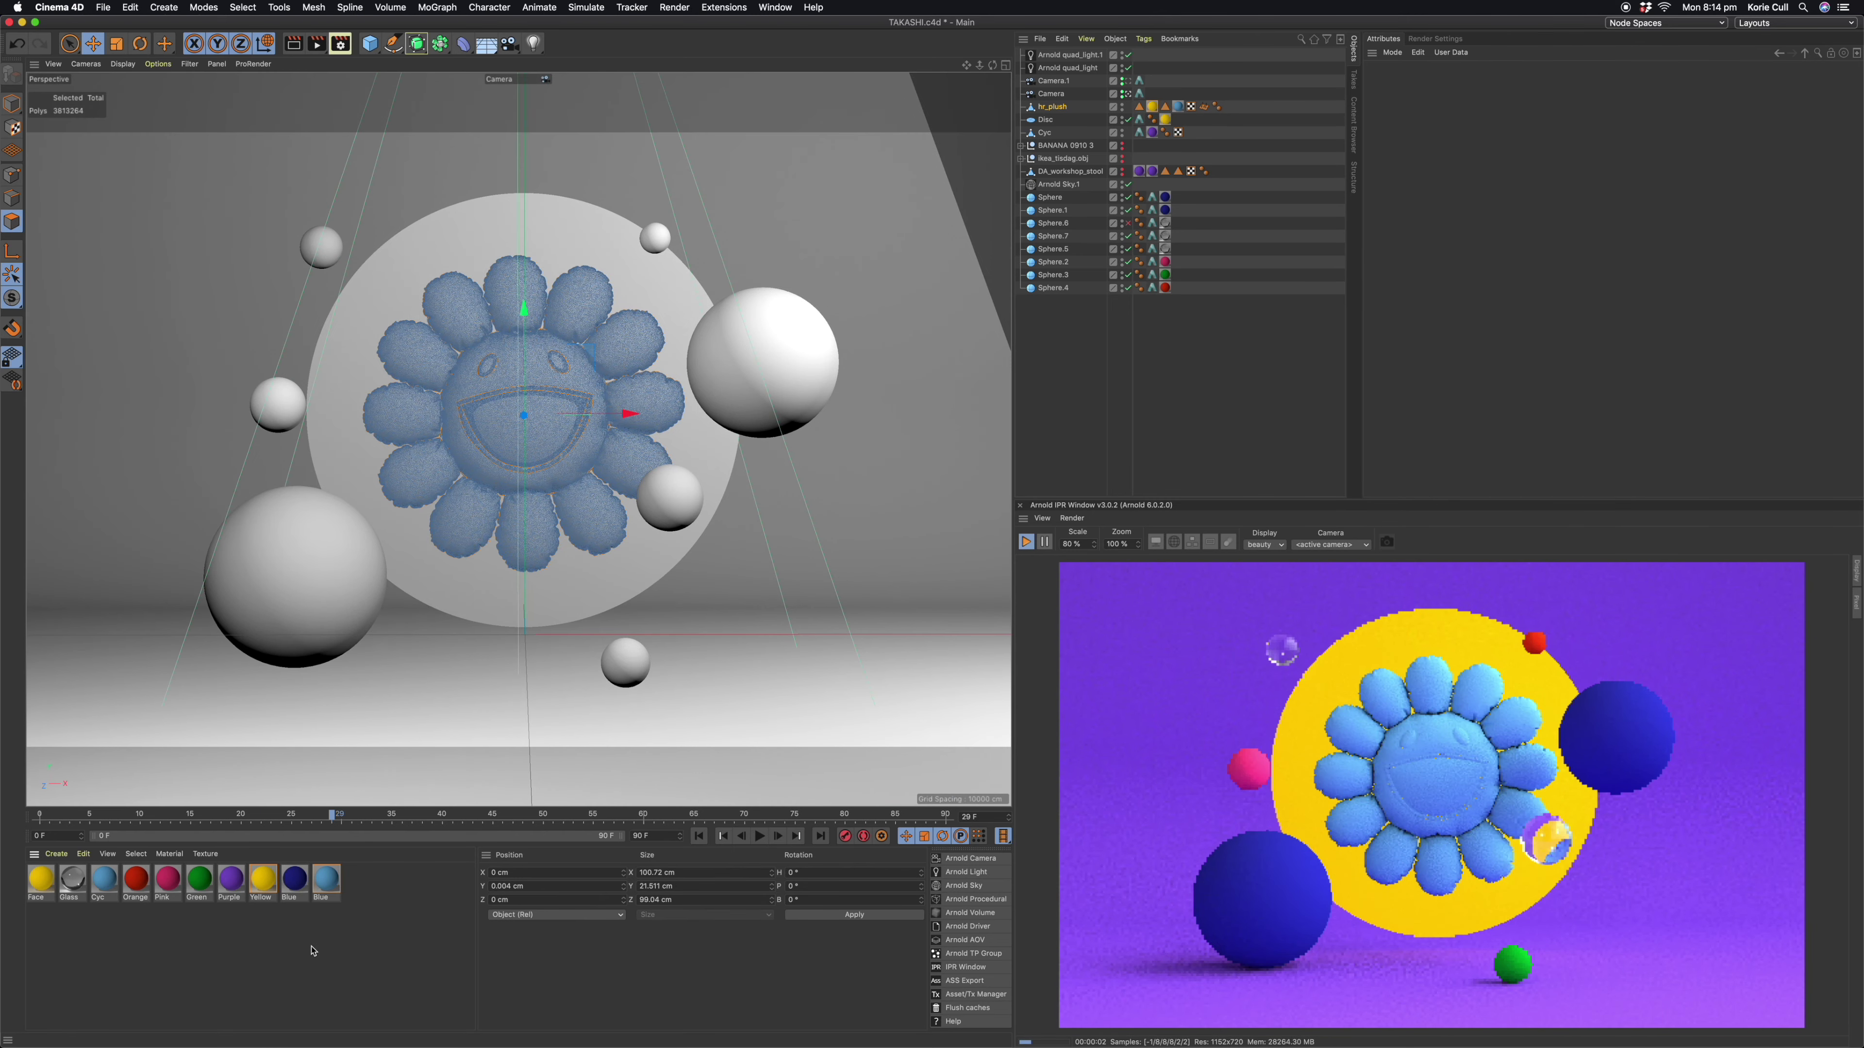
Step: Stop the Arnold IPR, discard a duplicated Purple material and save the TAKASHI project
click(326, 881)
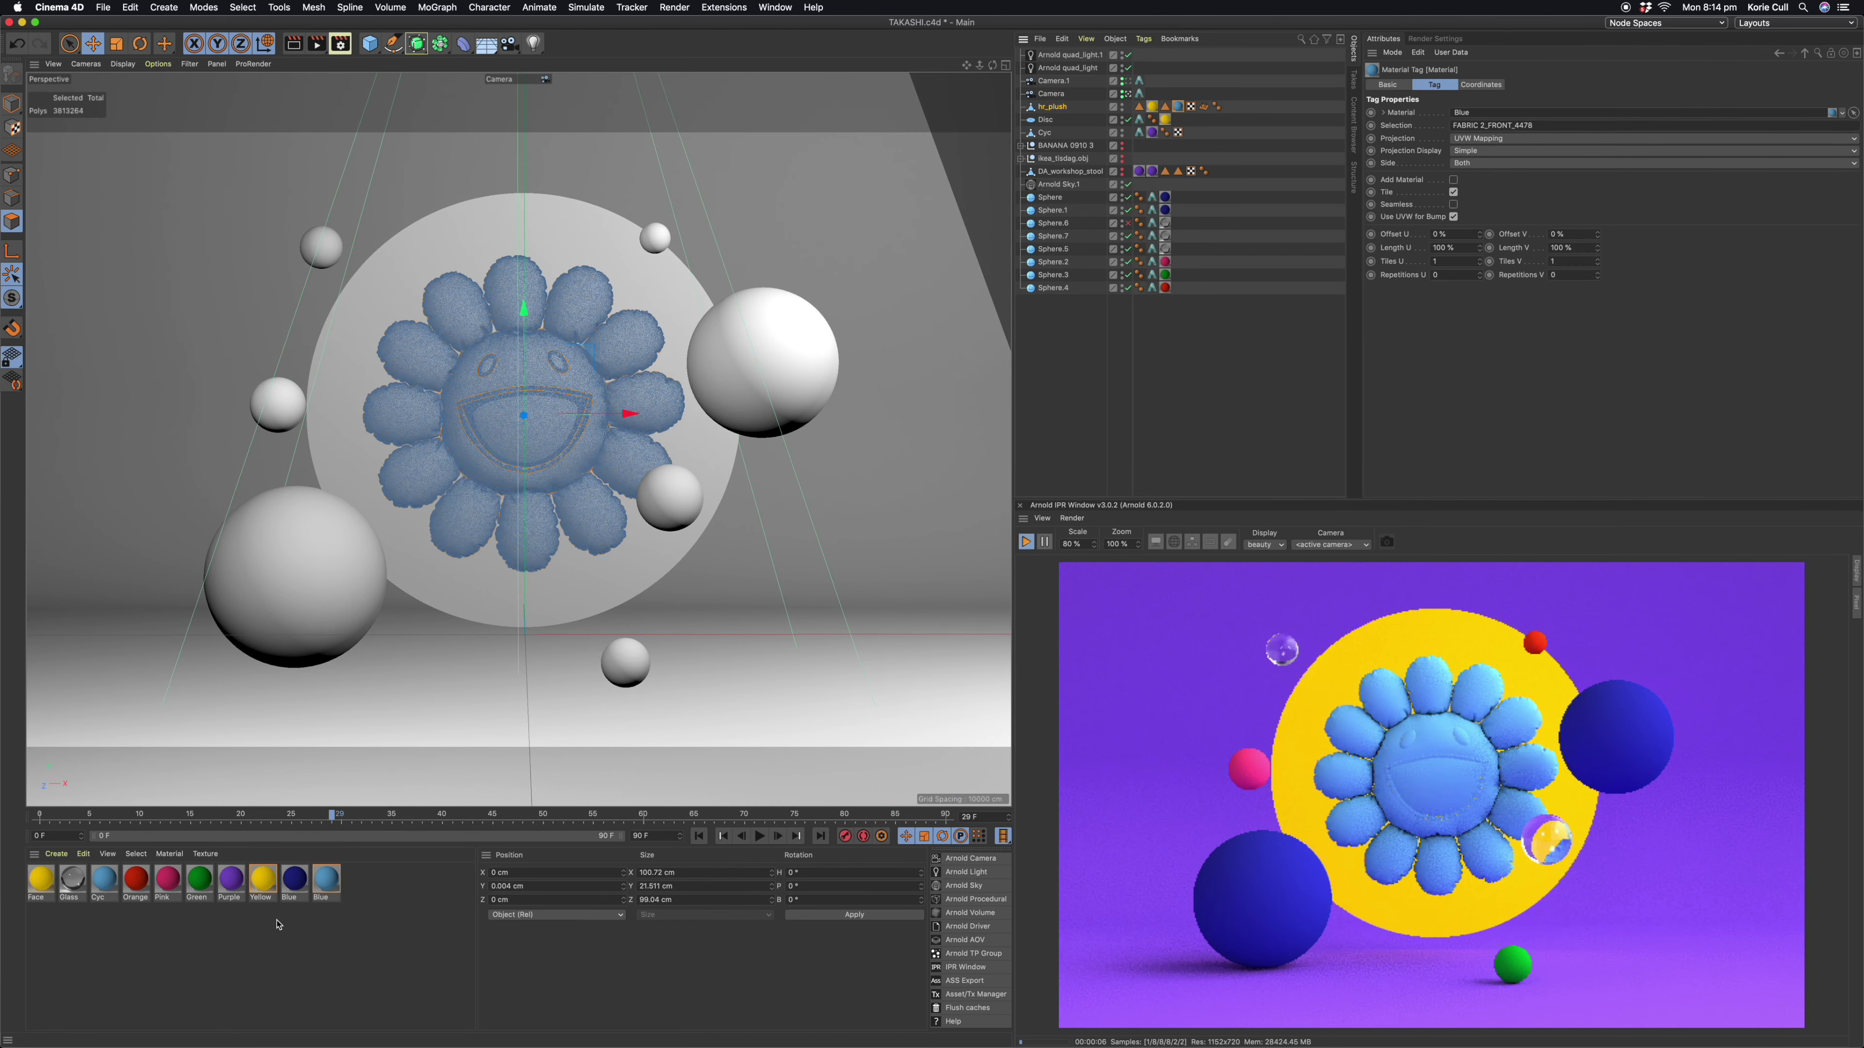
key(space)
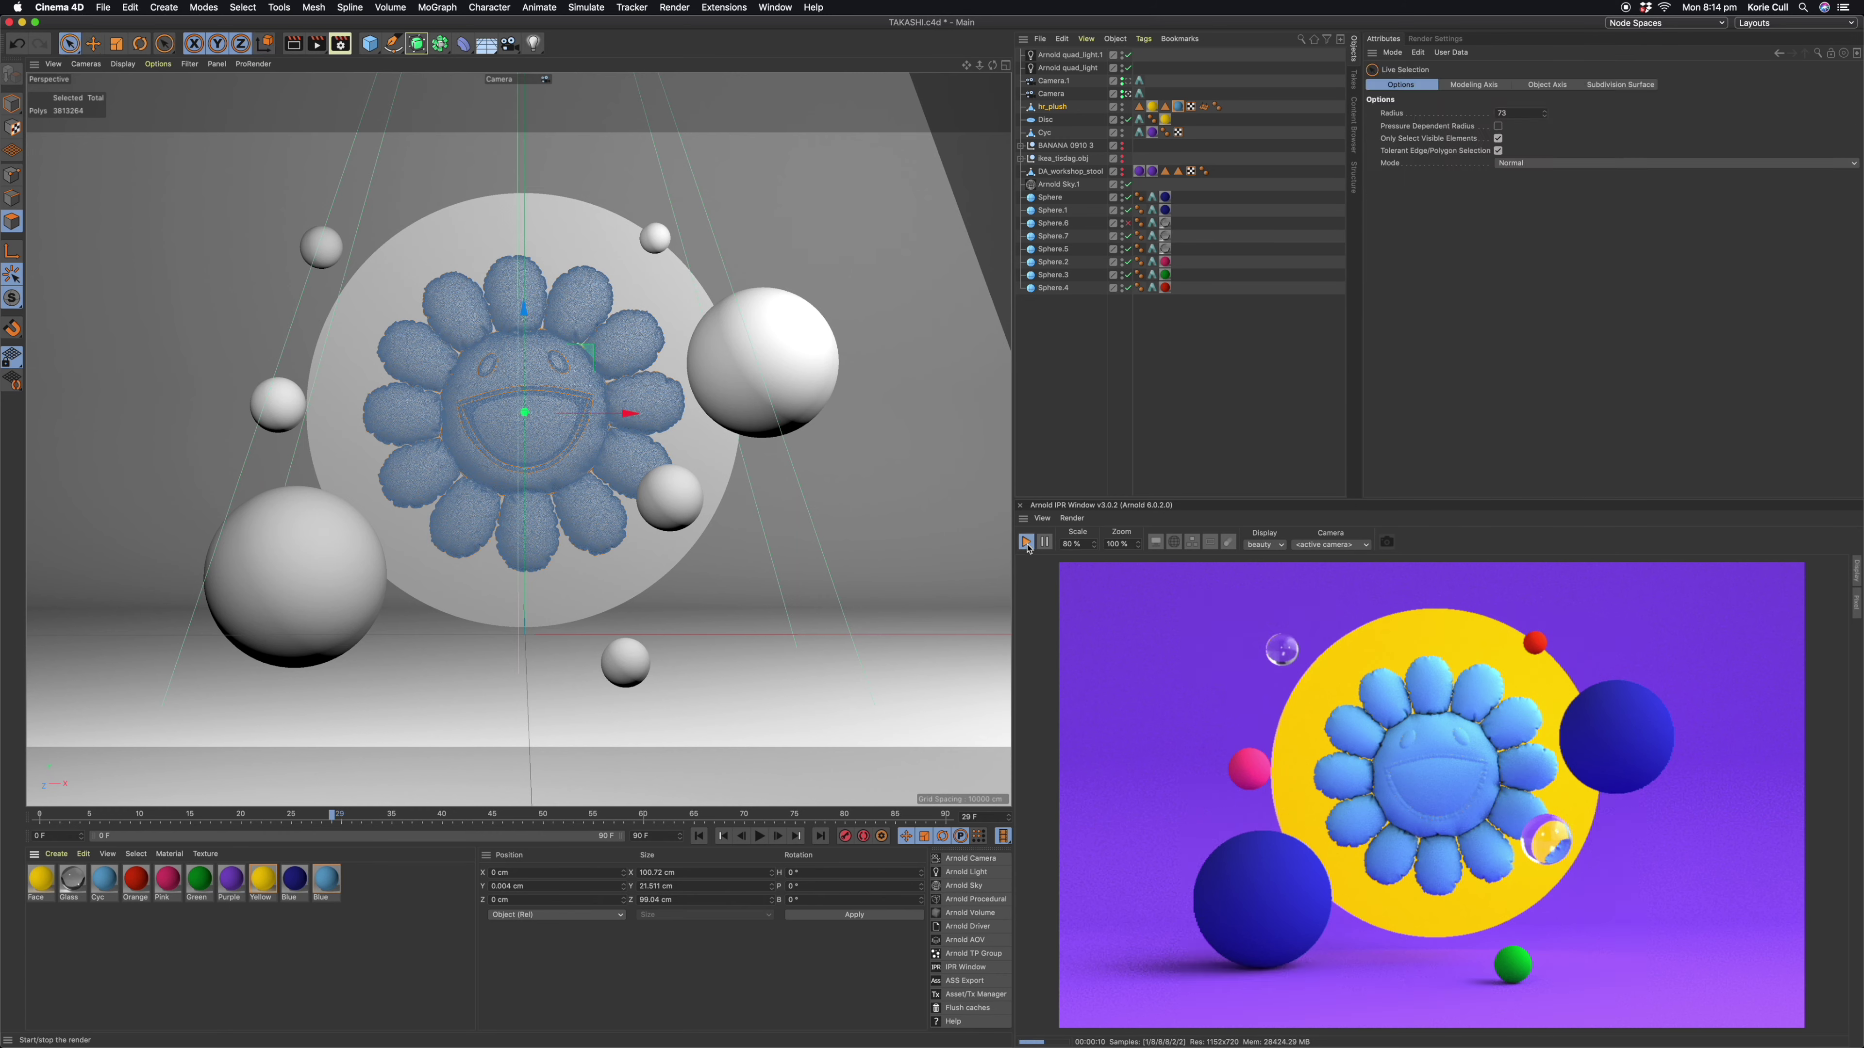
click(1026, 543)
click(231, 881)
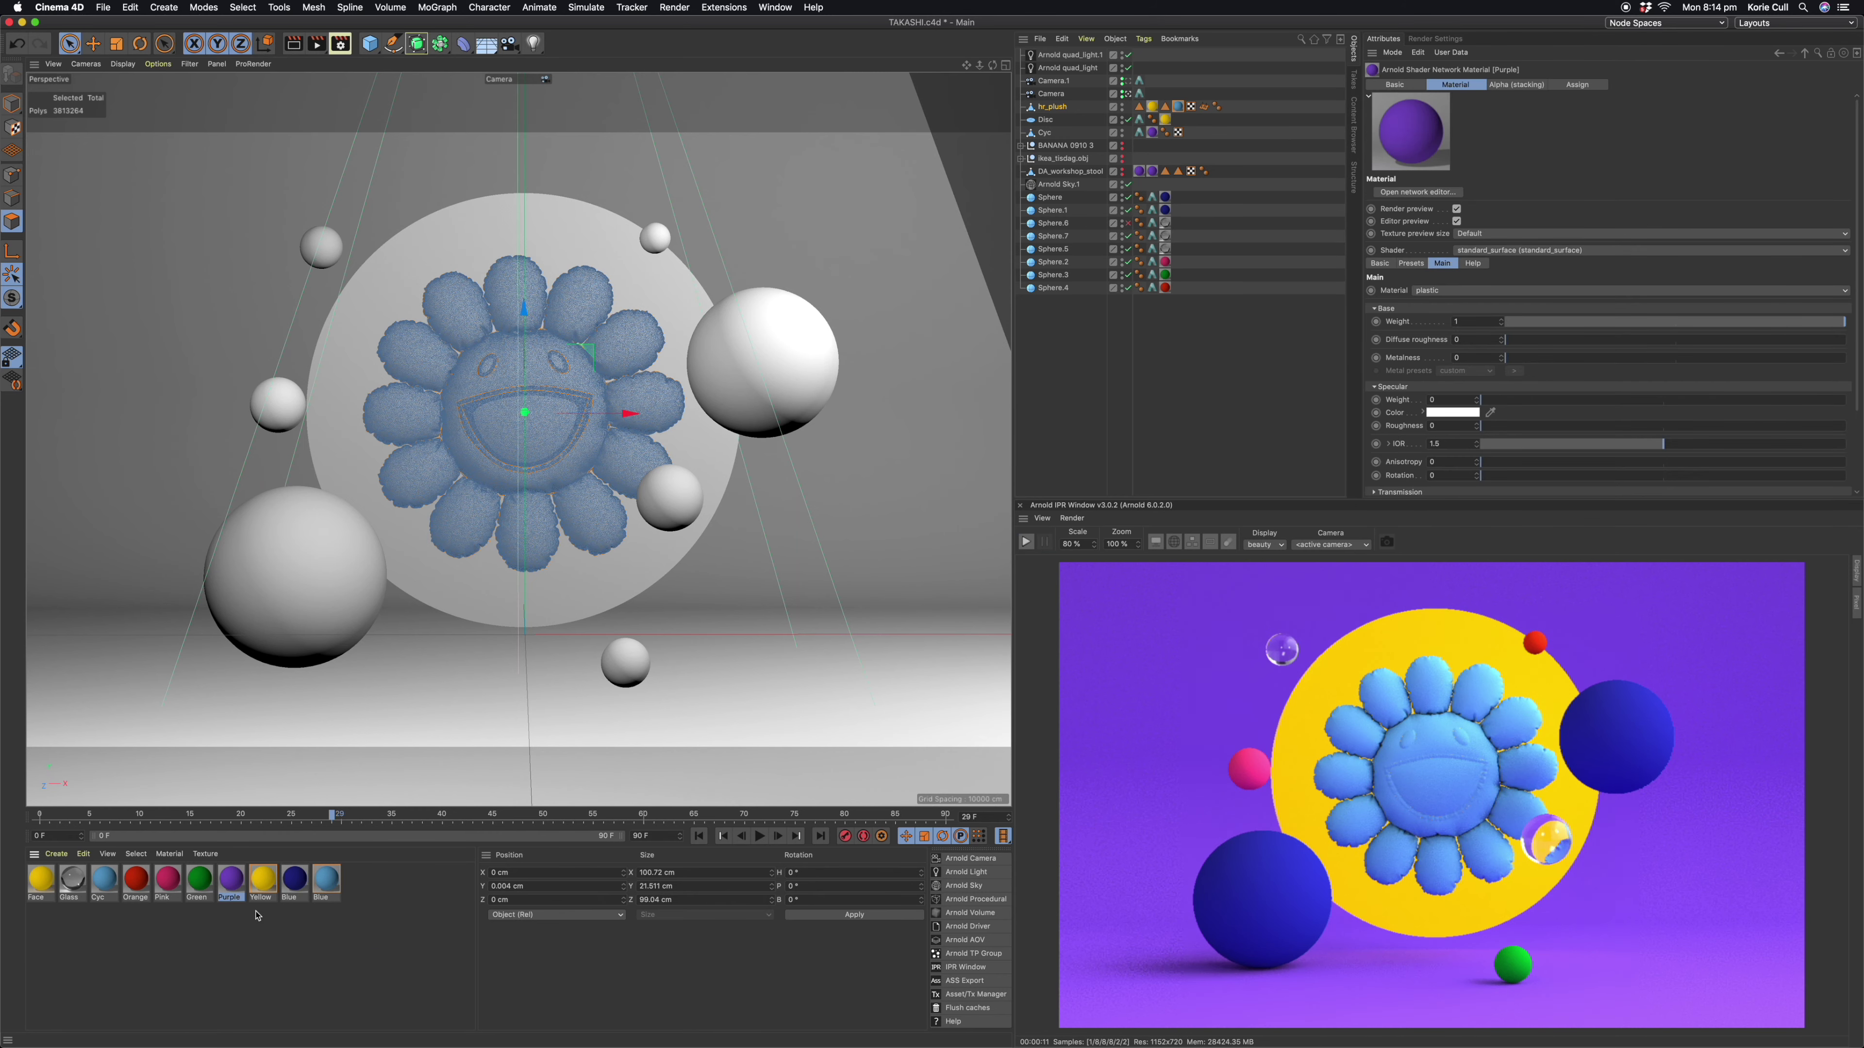
ctrl+drag(230, 881, 41, 885)
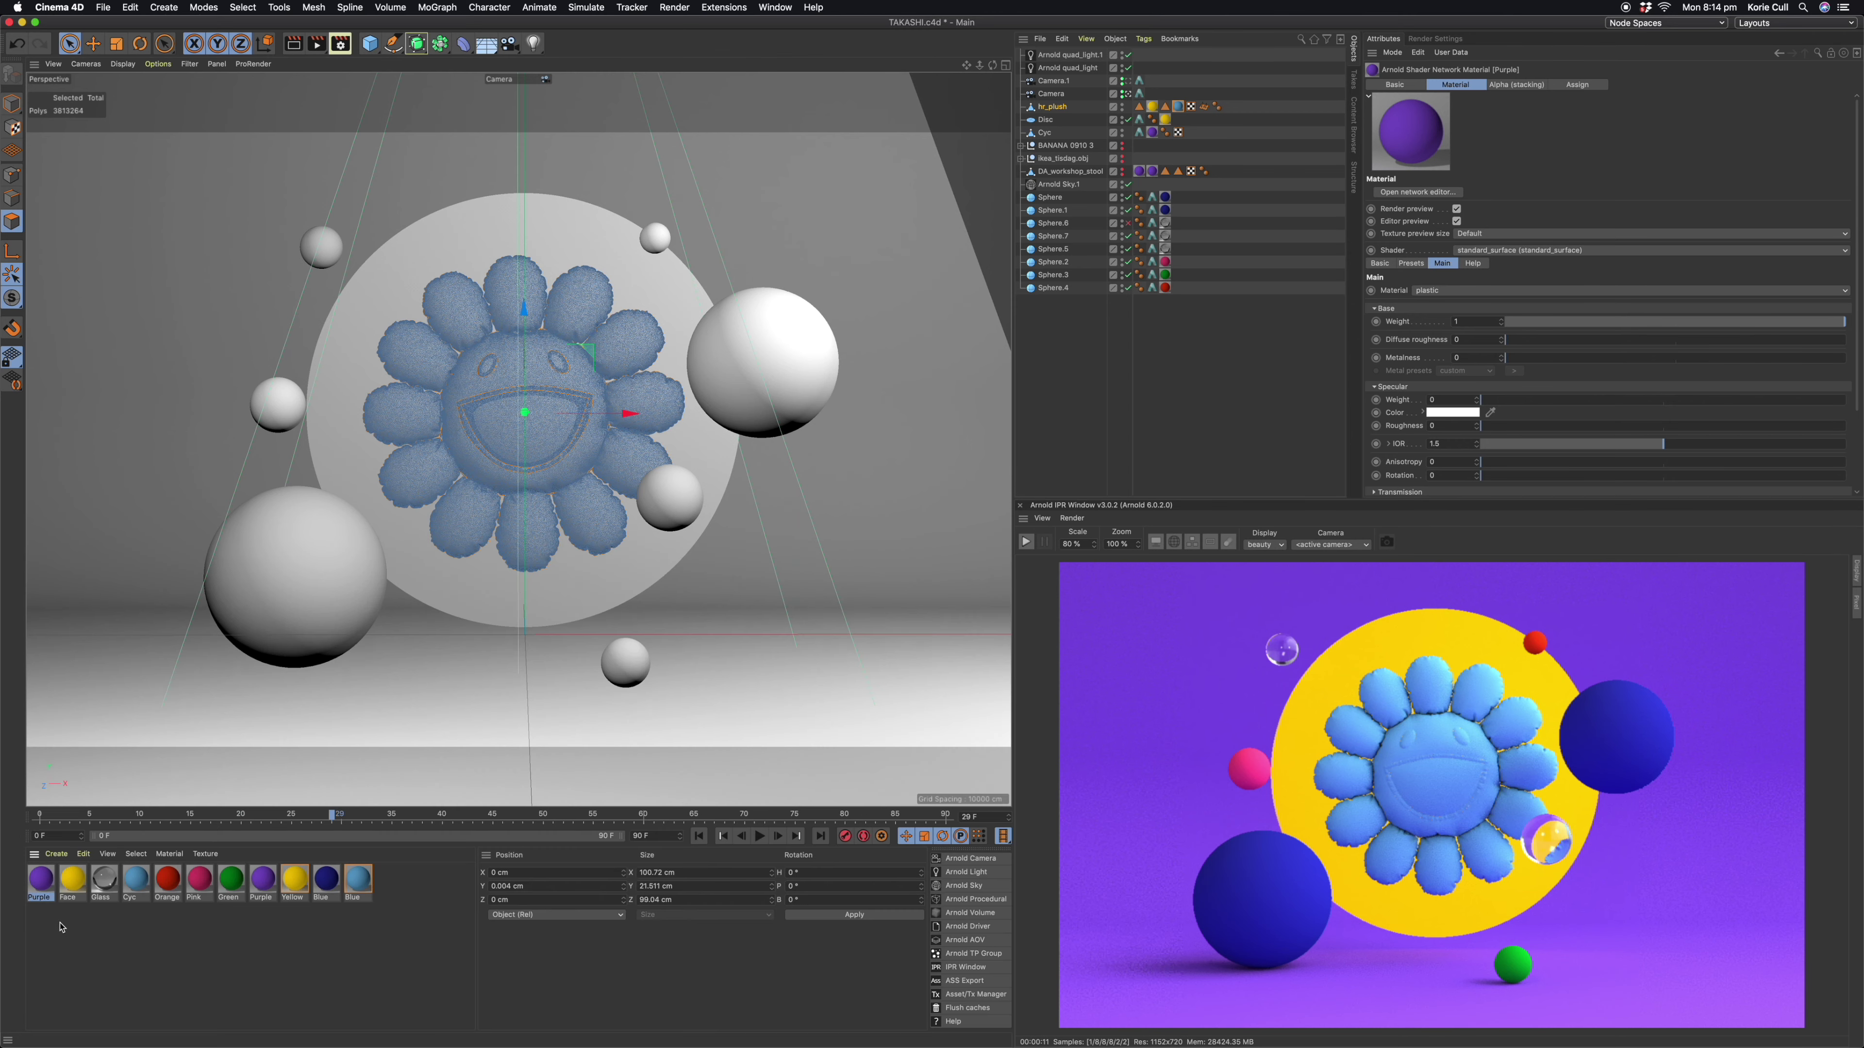
key(Delete)
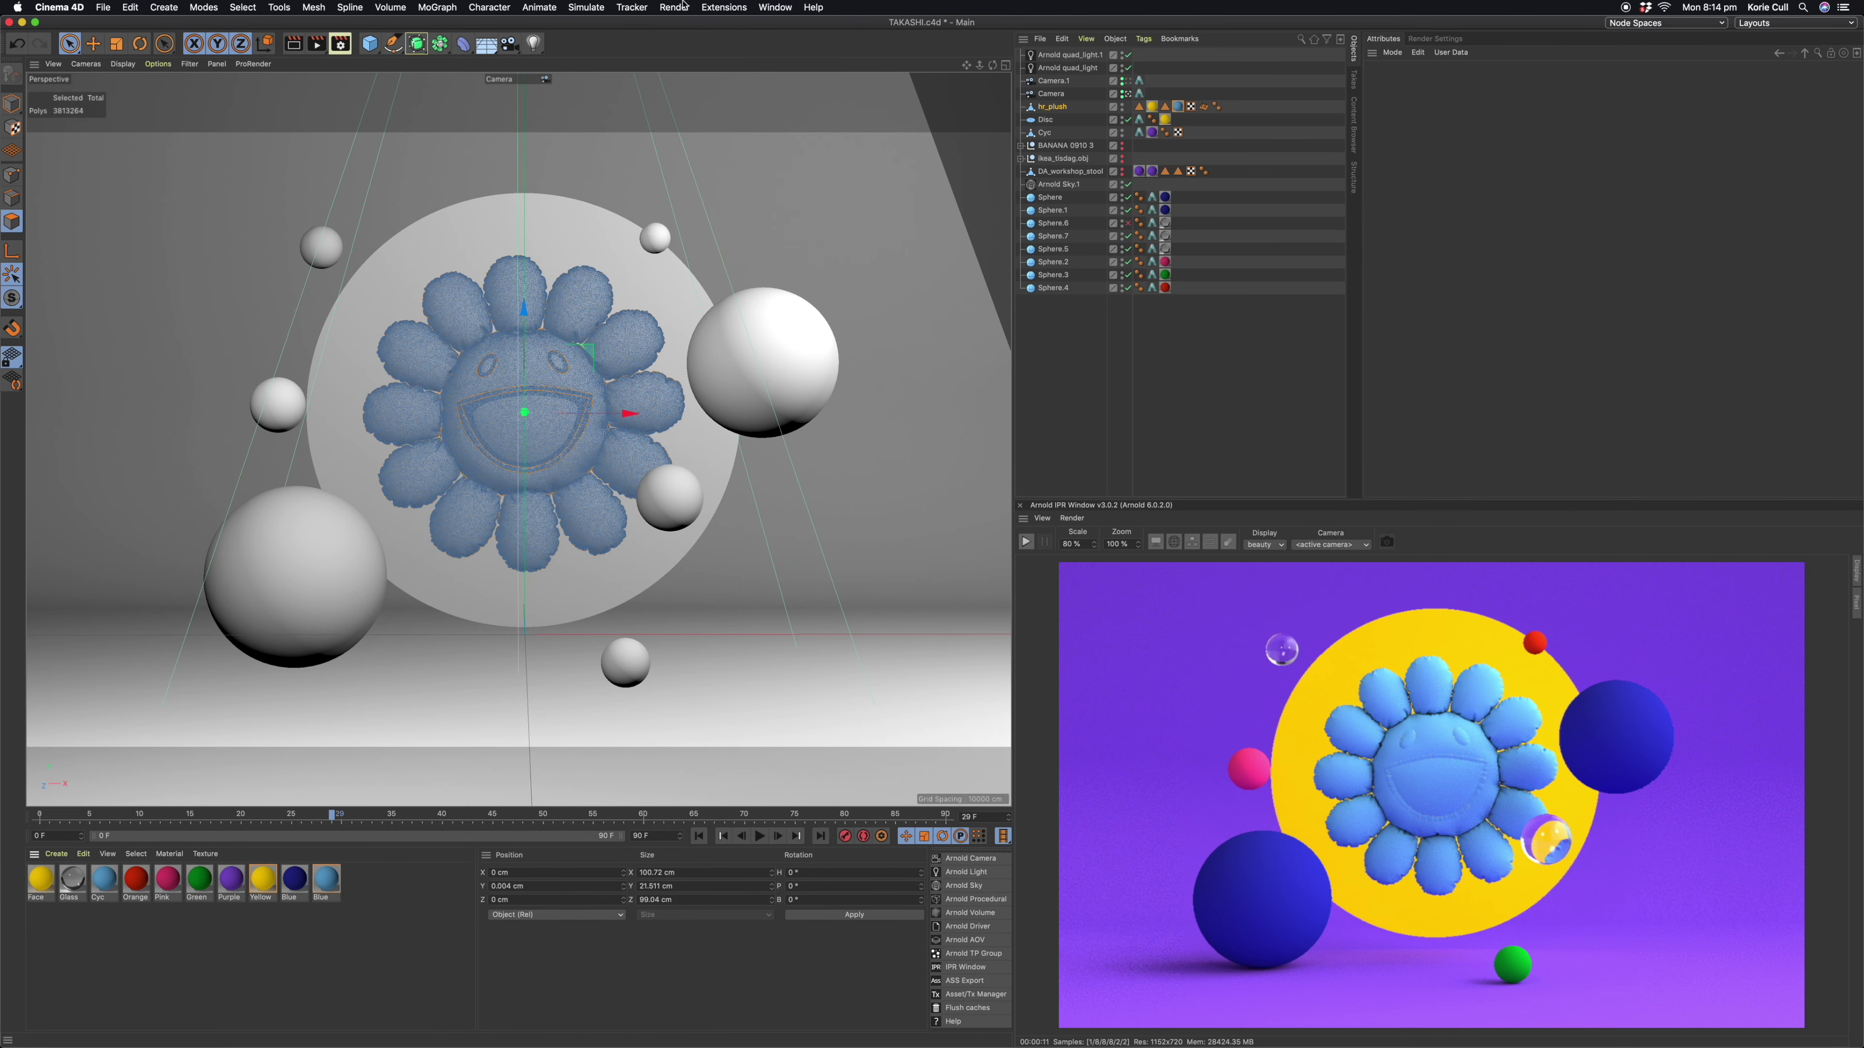
click(683, 3)
key(super+s)
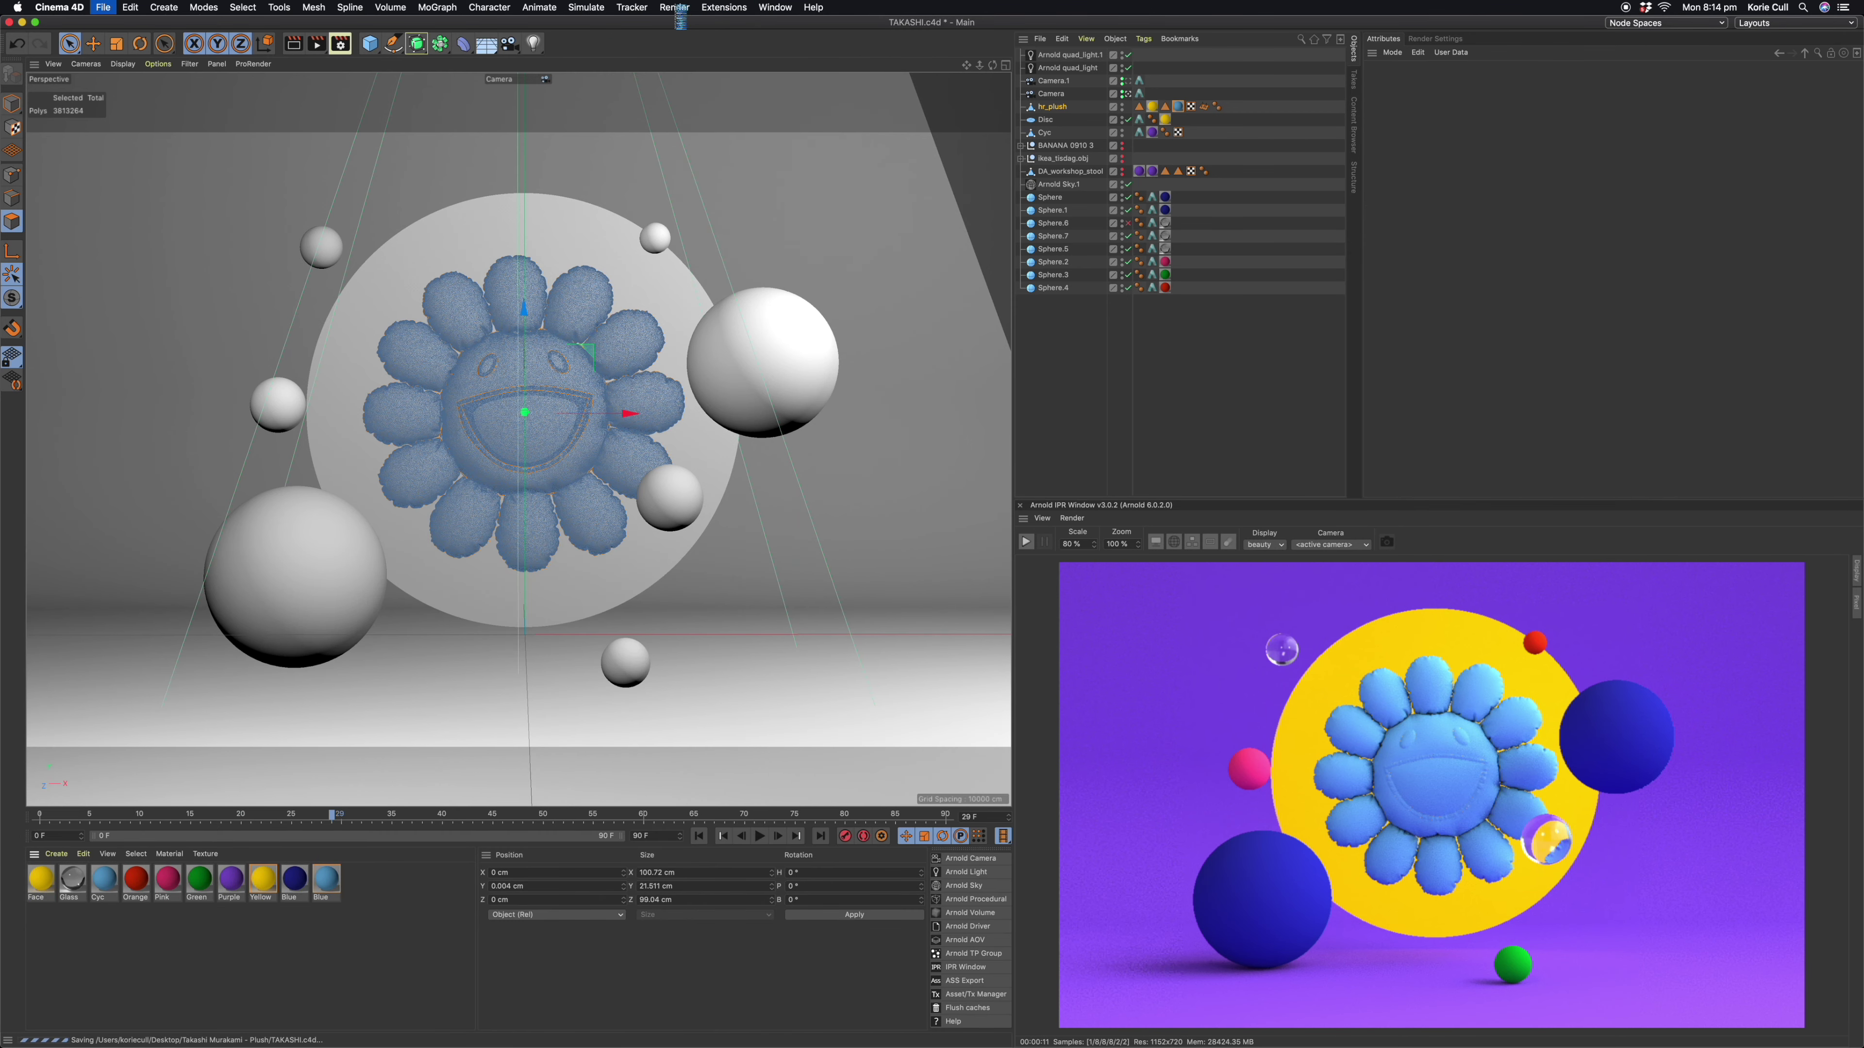
Step: Try the Poliigon Material Converter's textures-folder browser, then cancel and close it
click(680, 7)
click(807, 248)
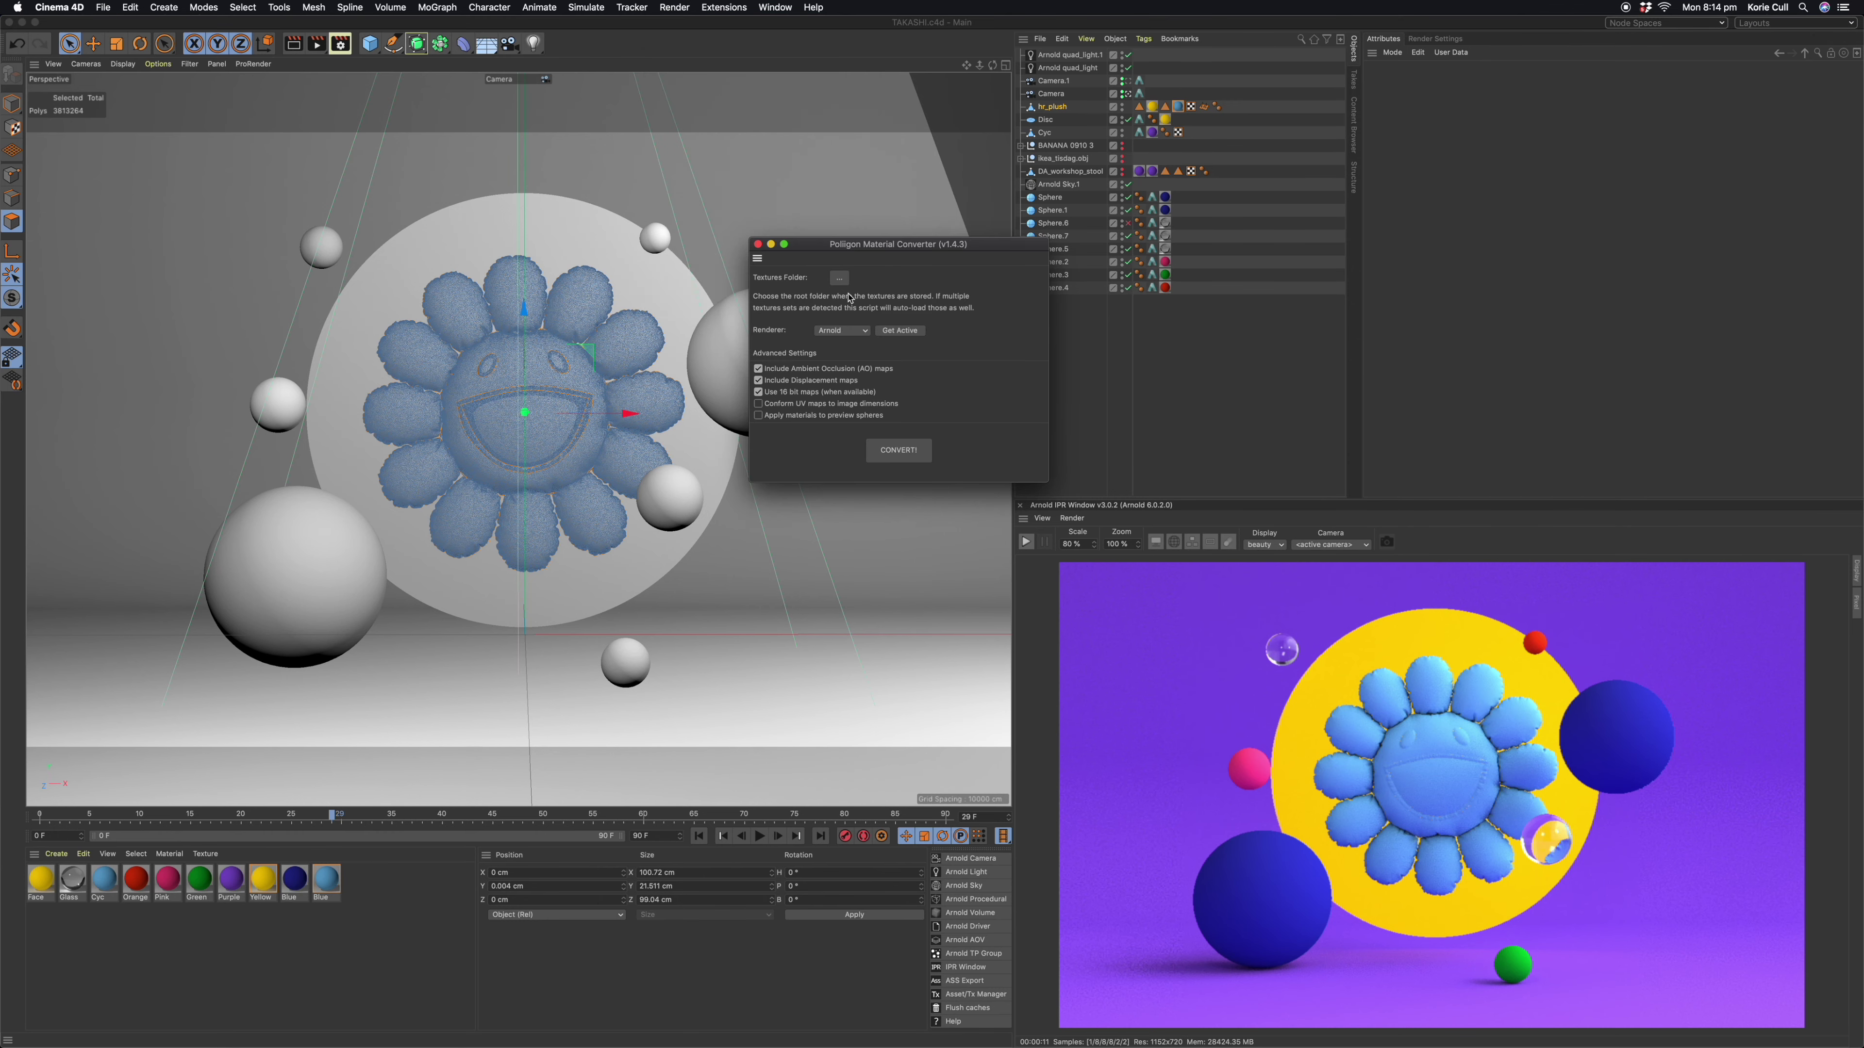
click(842, 330)
click(836, 338)
click(840, 278)
click(917, 174)
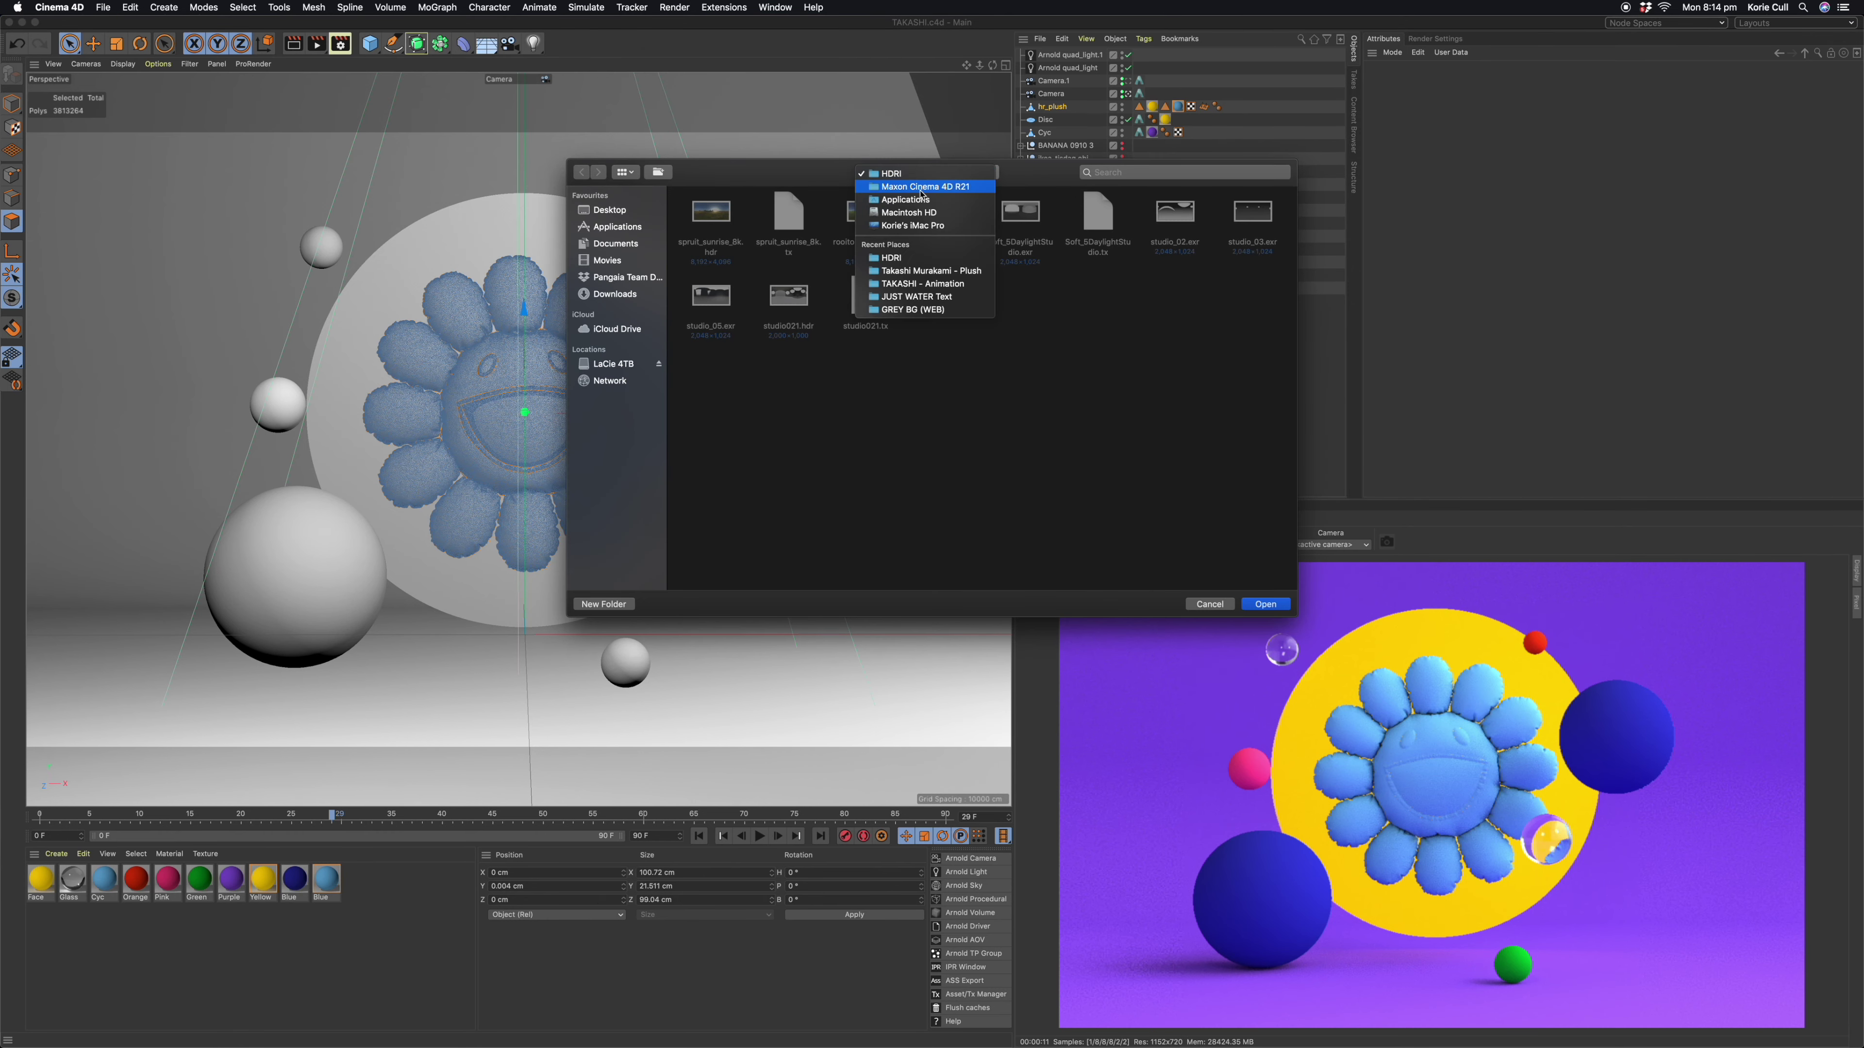
click(921, 197)
click(1209, 604)
click(760, 245)
Step: Close the lr.obj document and move to the Untitled 1 studio scene
click(776, 7)
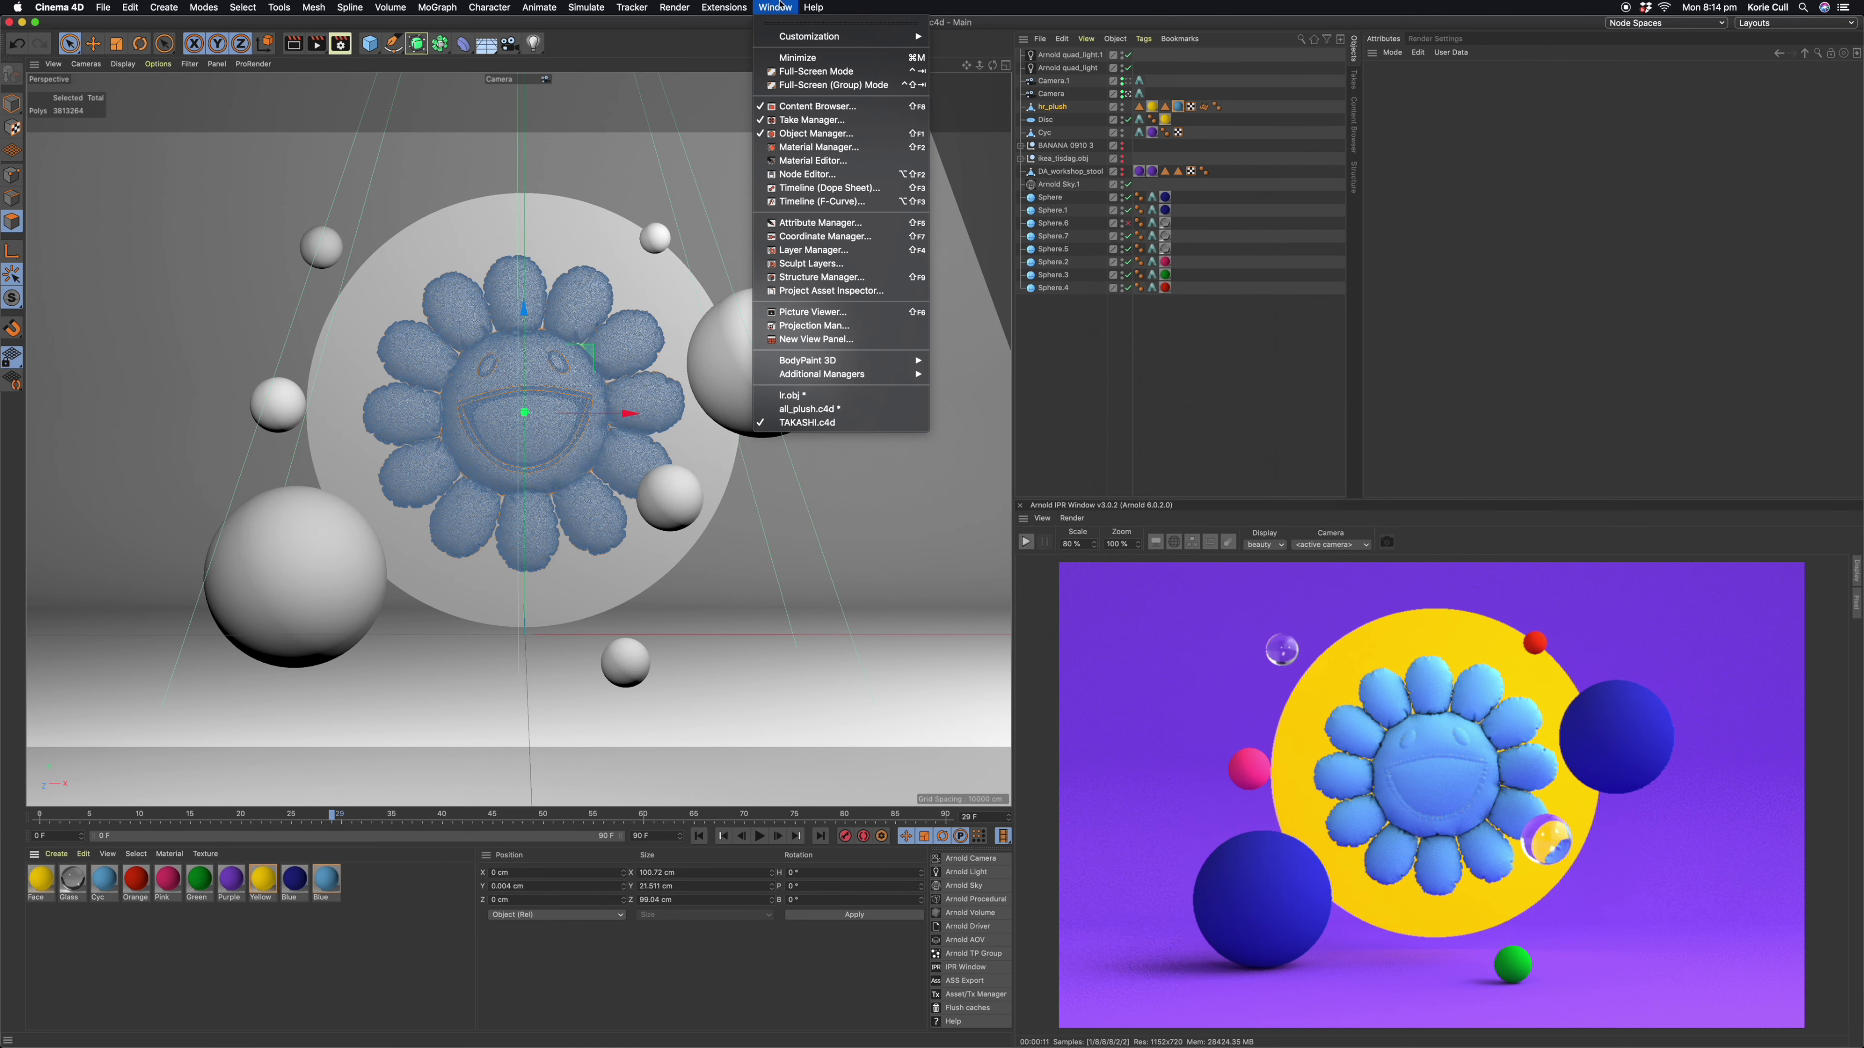
click(808, 415)
click(776, 7)
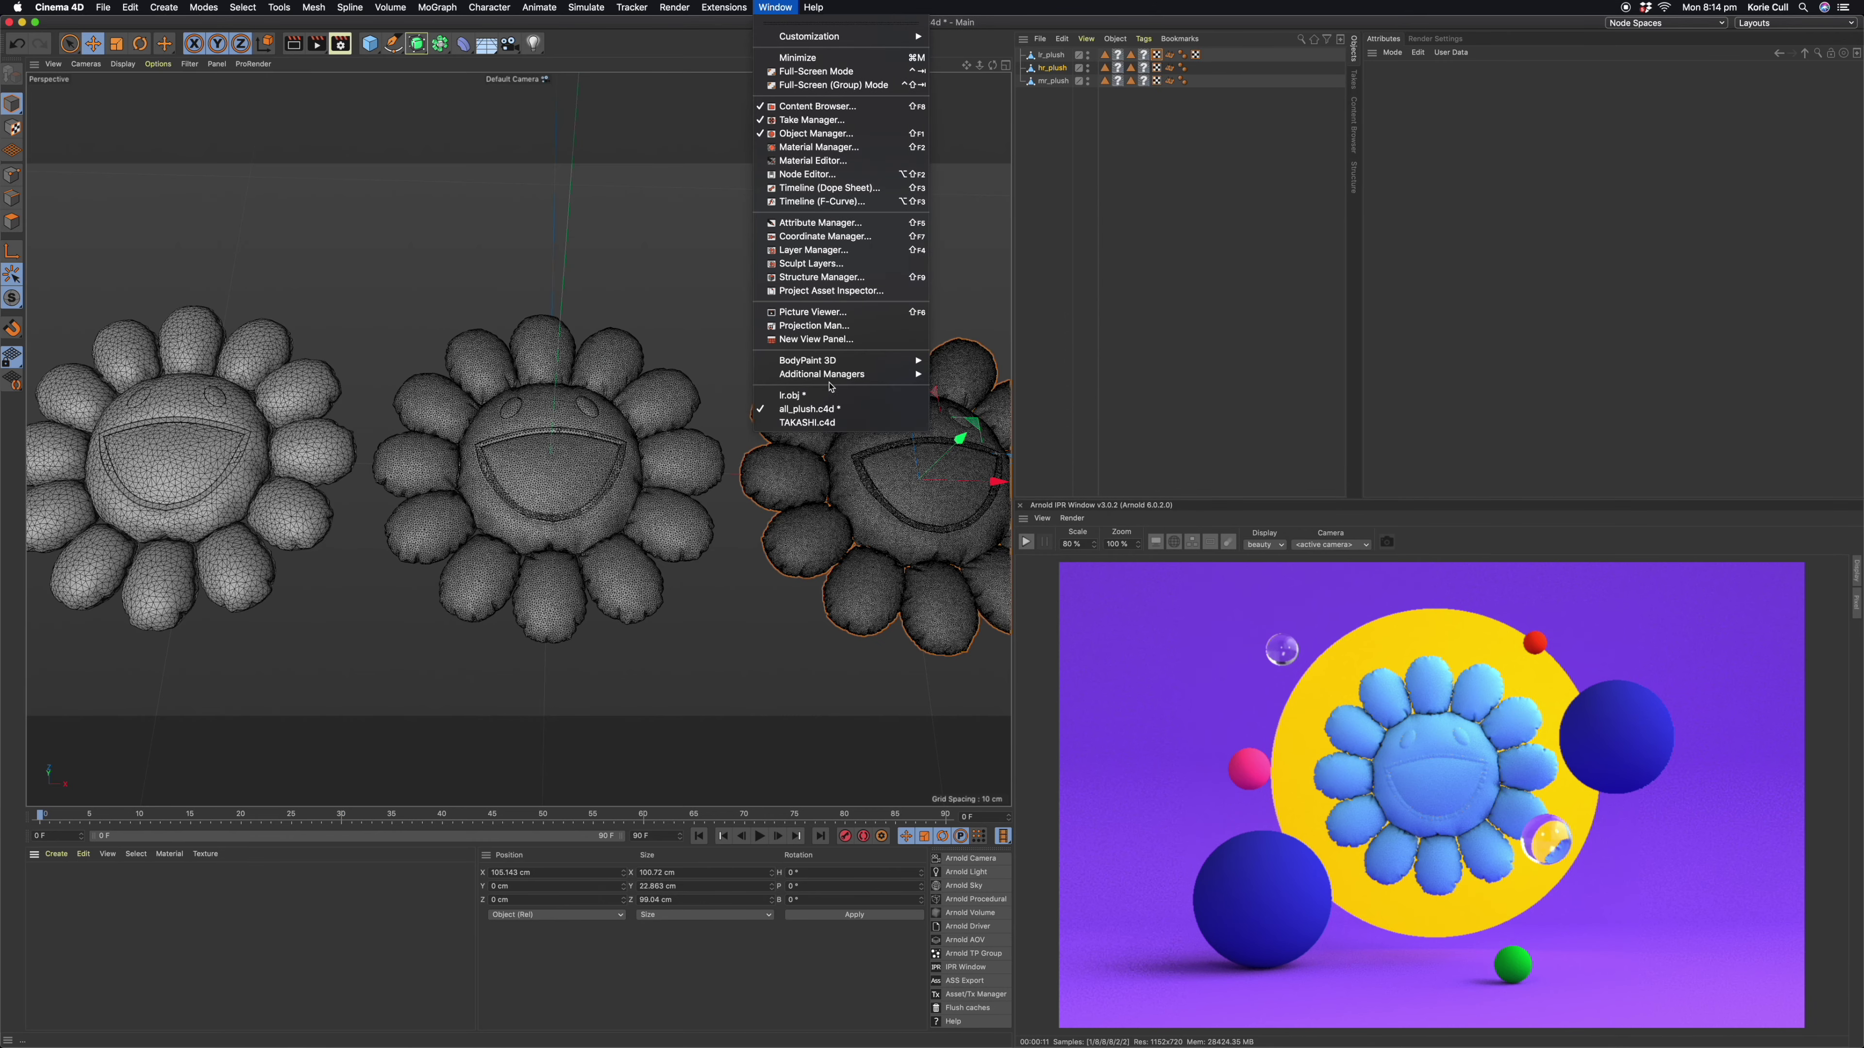
click(793, 395)
click(9, 22)
click(885, 325)
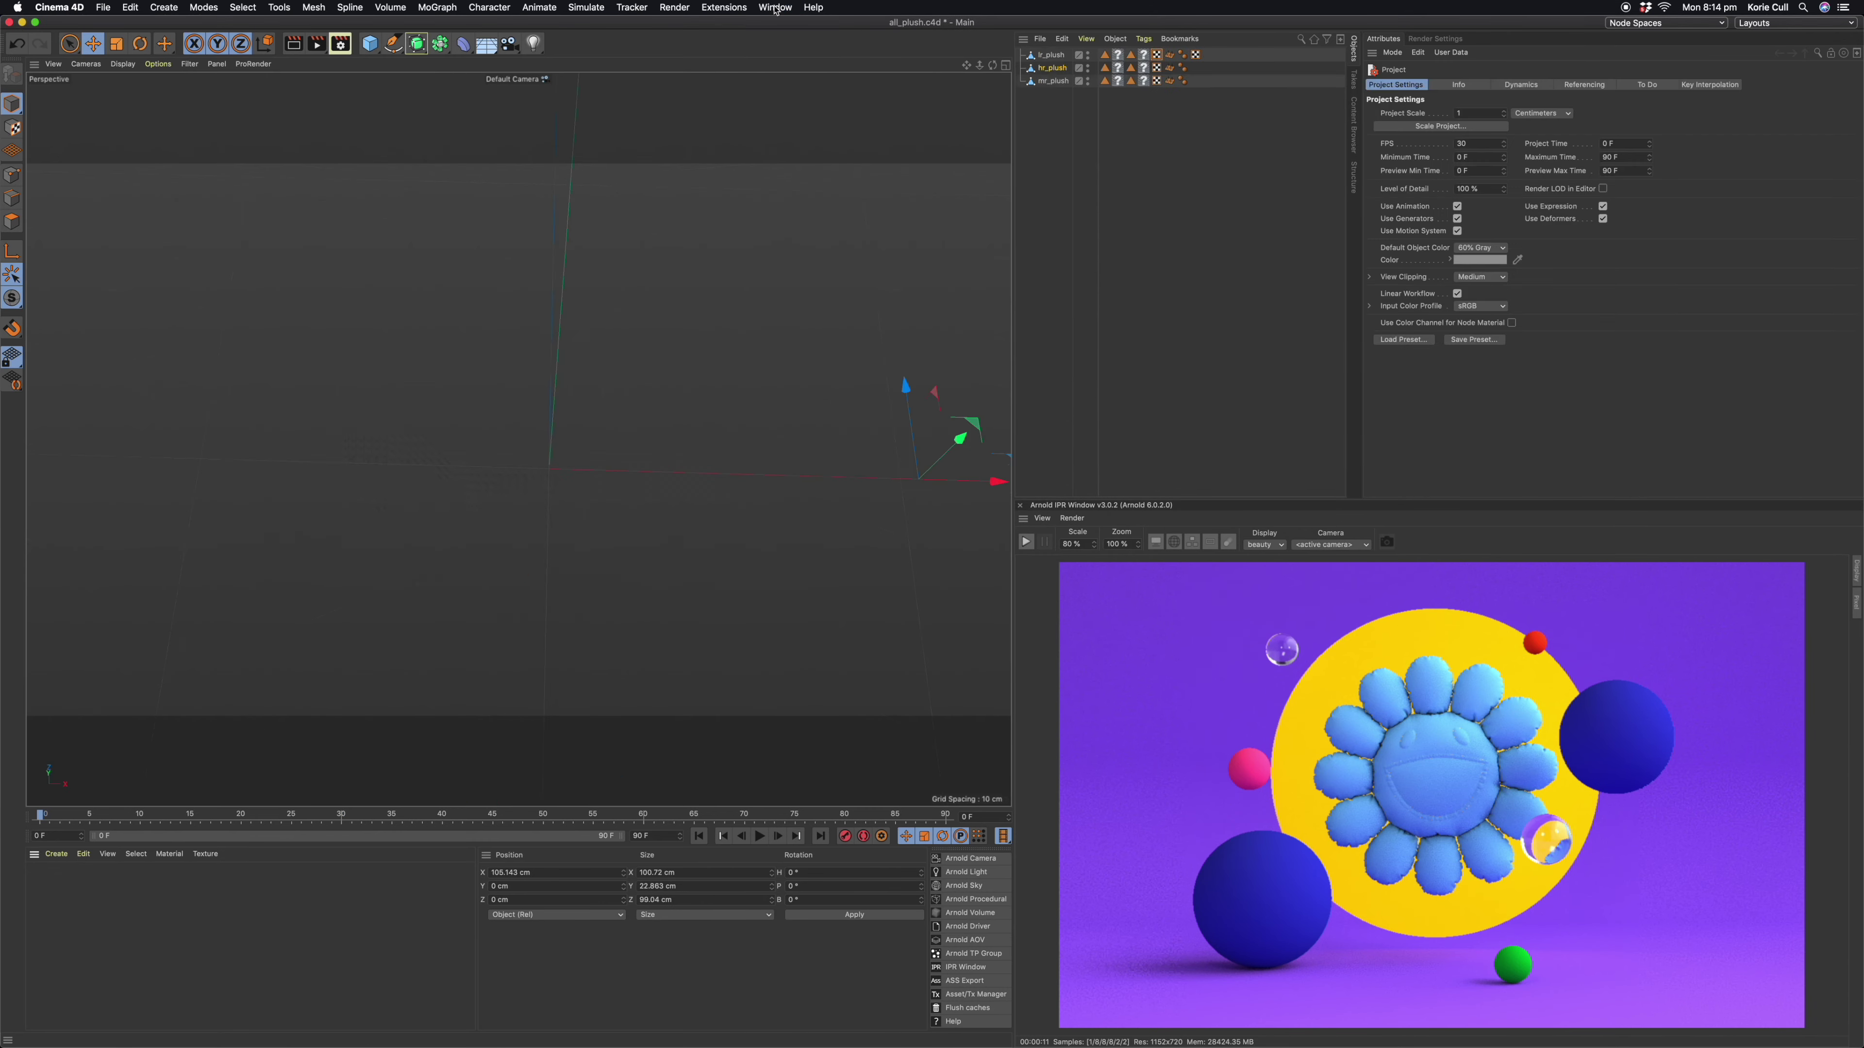
click(776, 7)
click(832, 404)
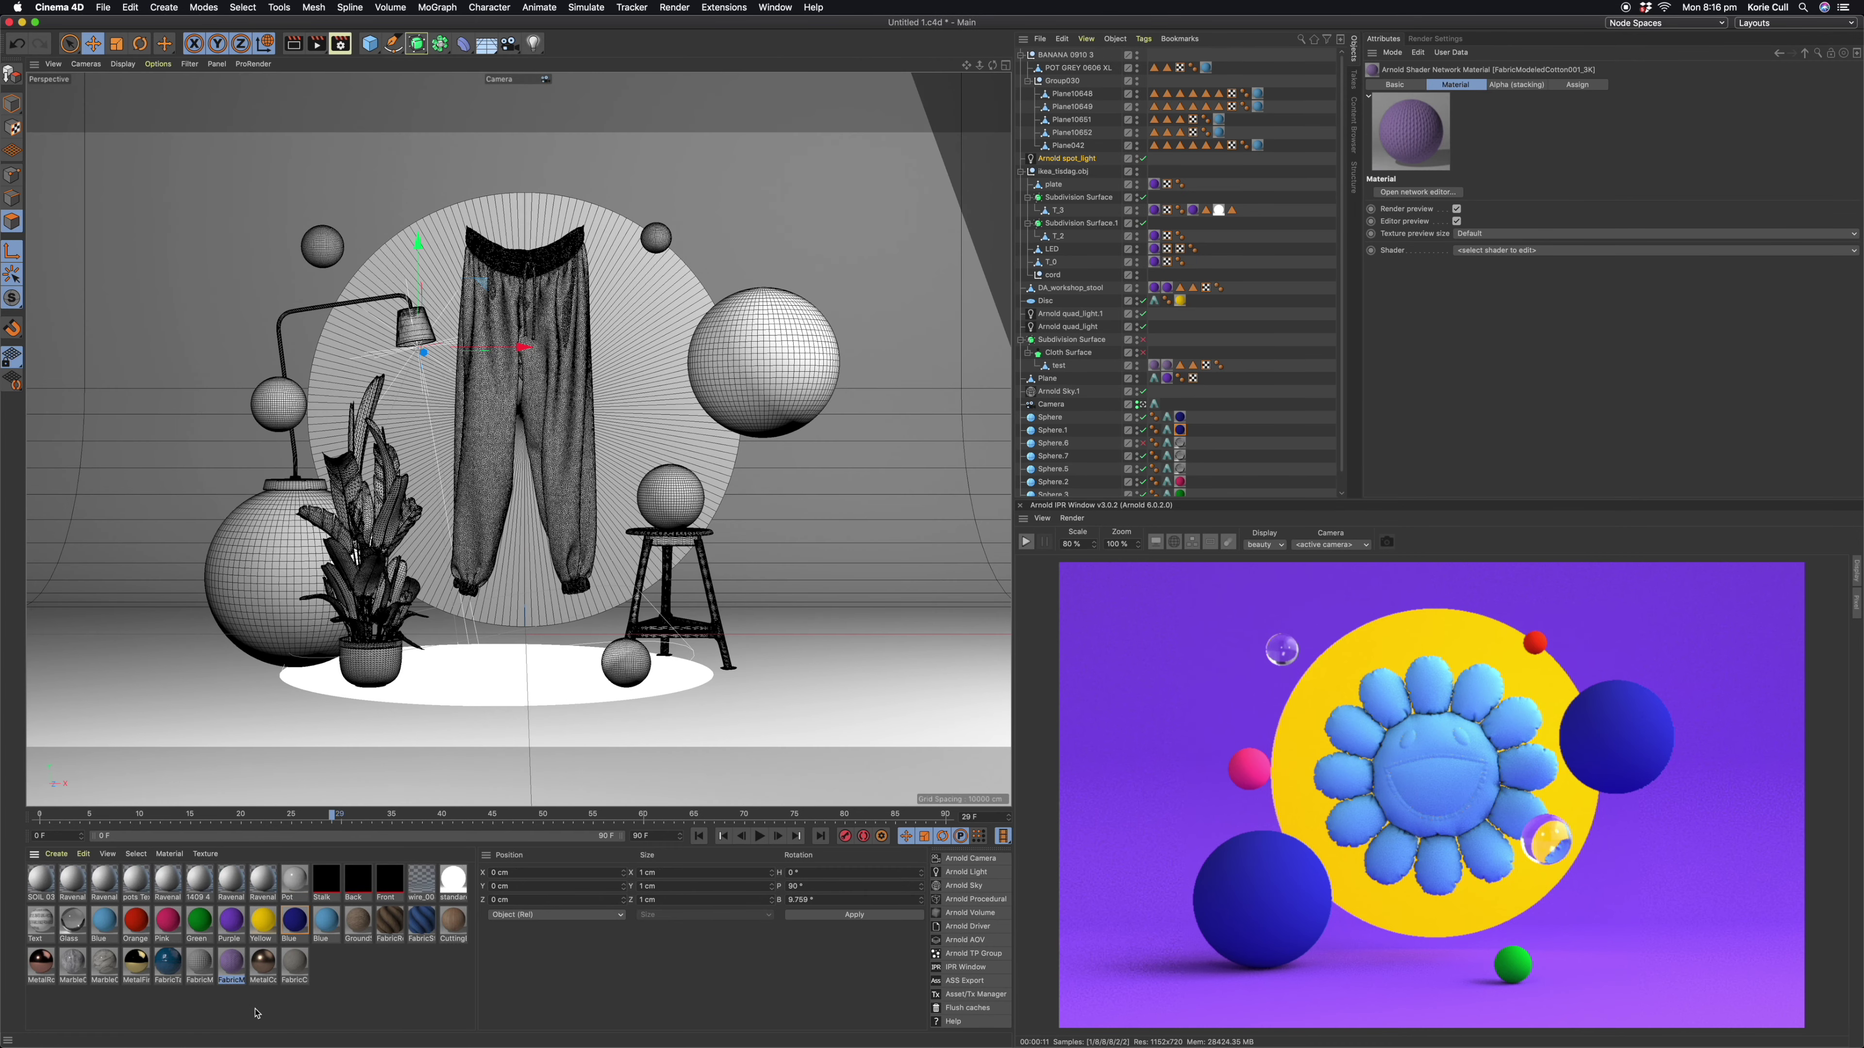
click(776, 7)
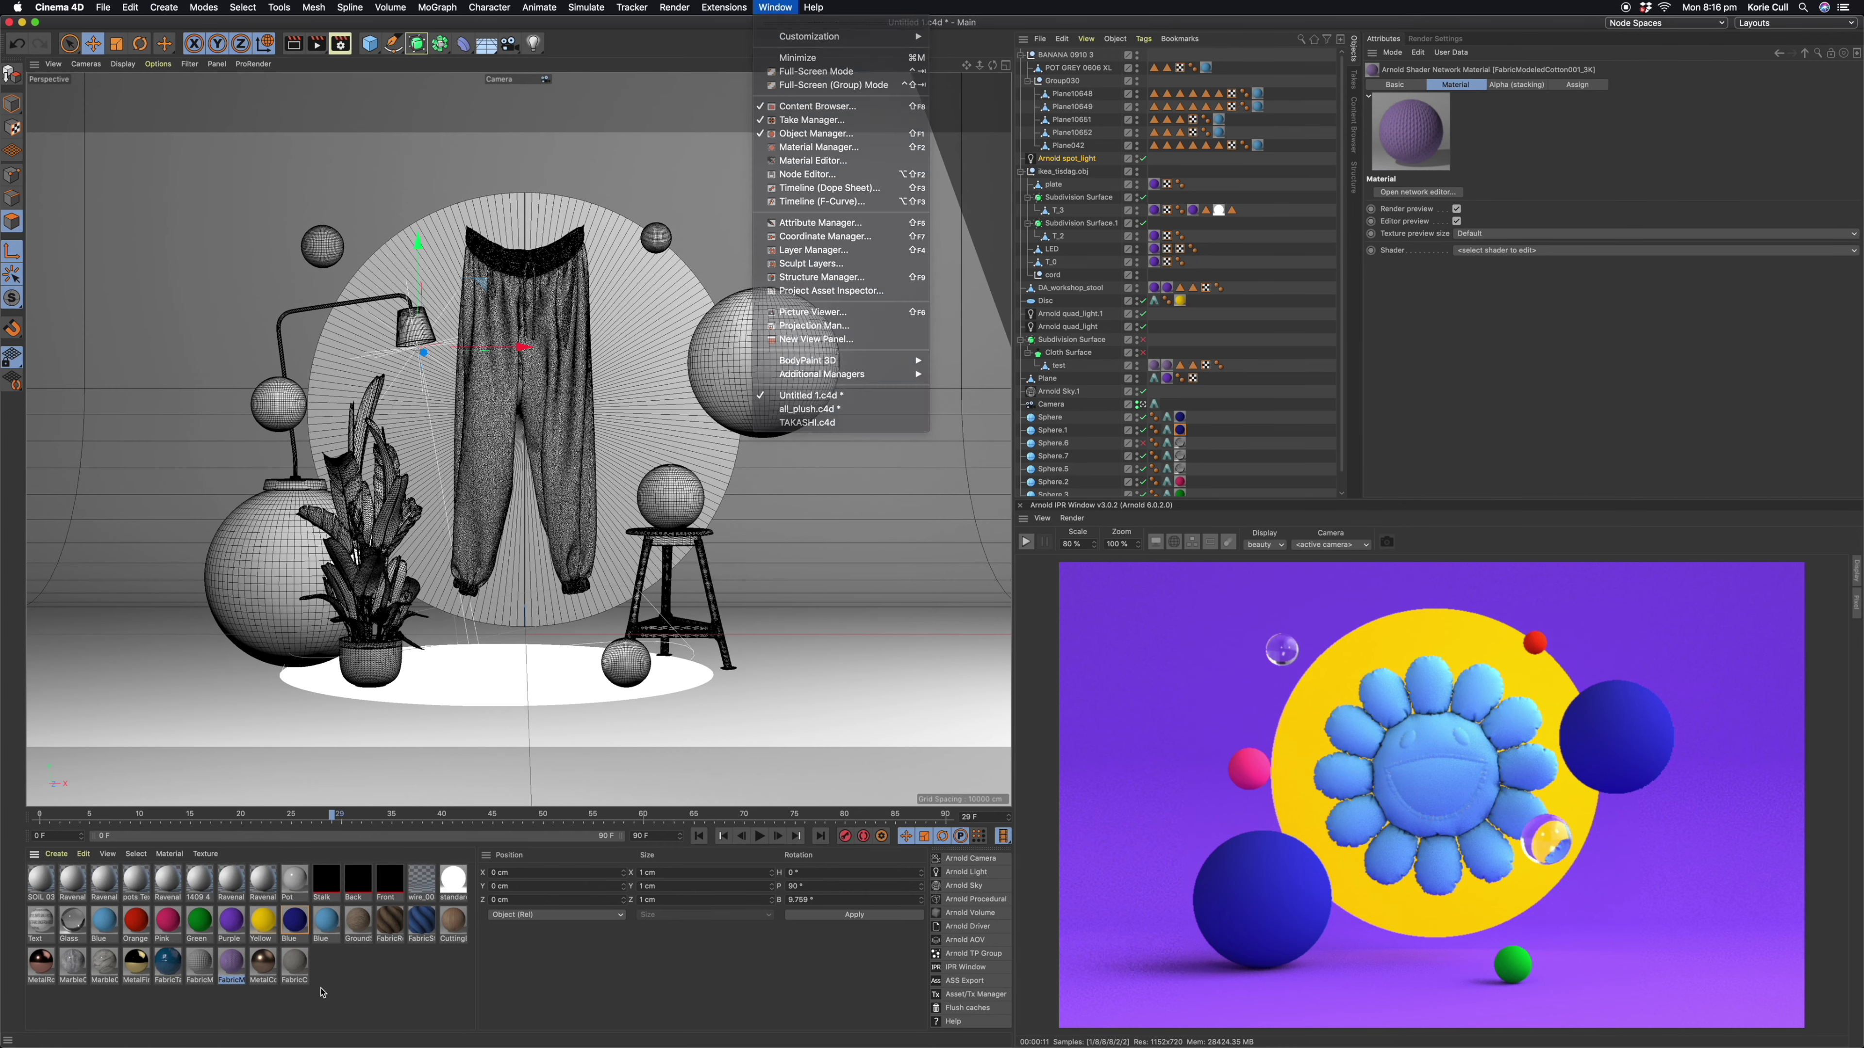
click(831, 405)
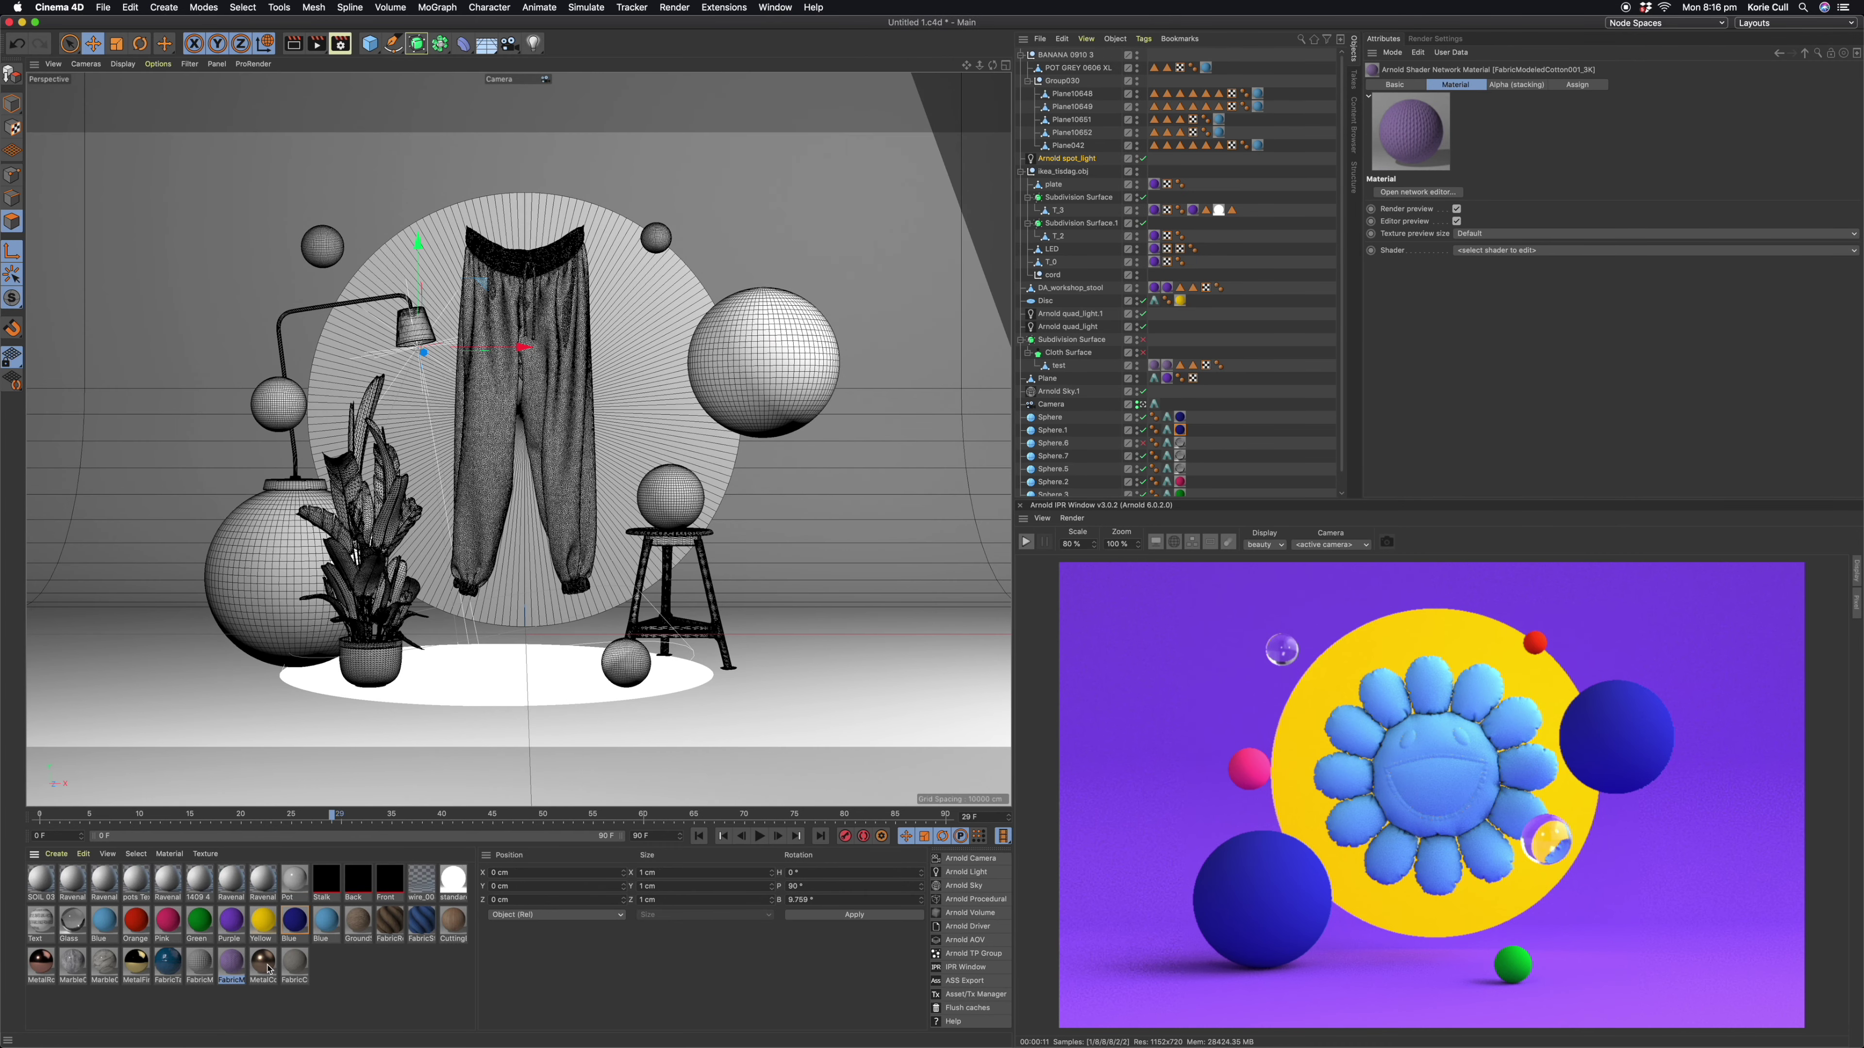
Step: Copy the four fabric materials and switch to the TAKASHI scene
shift+click(199, 962)
shift+click(390, 923)
shift+click(425, 928)
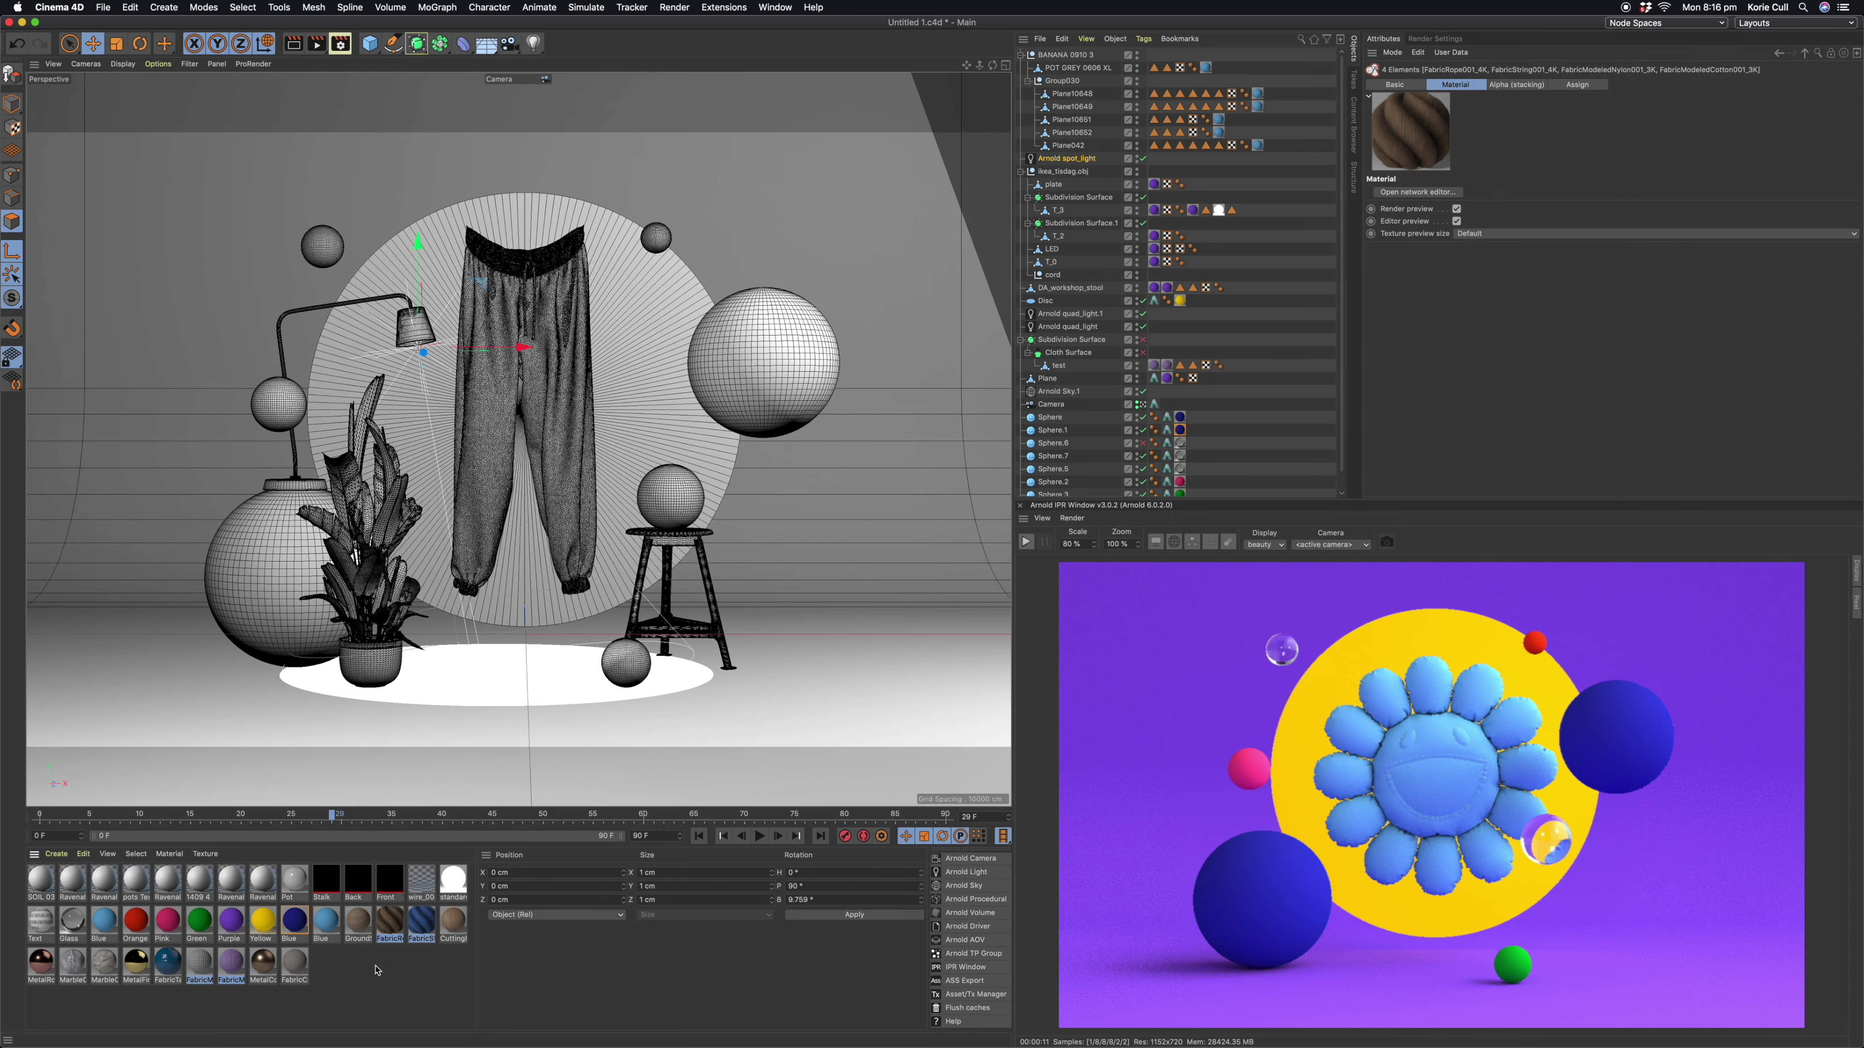
click(775, 7)
click(829, 416)
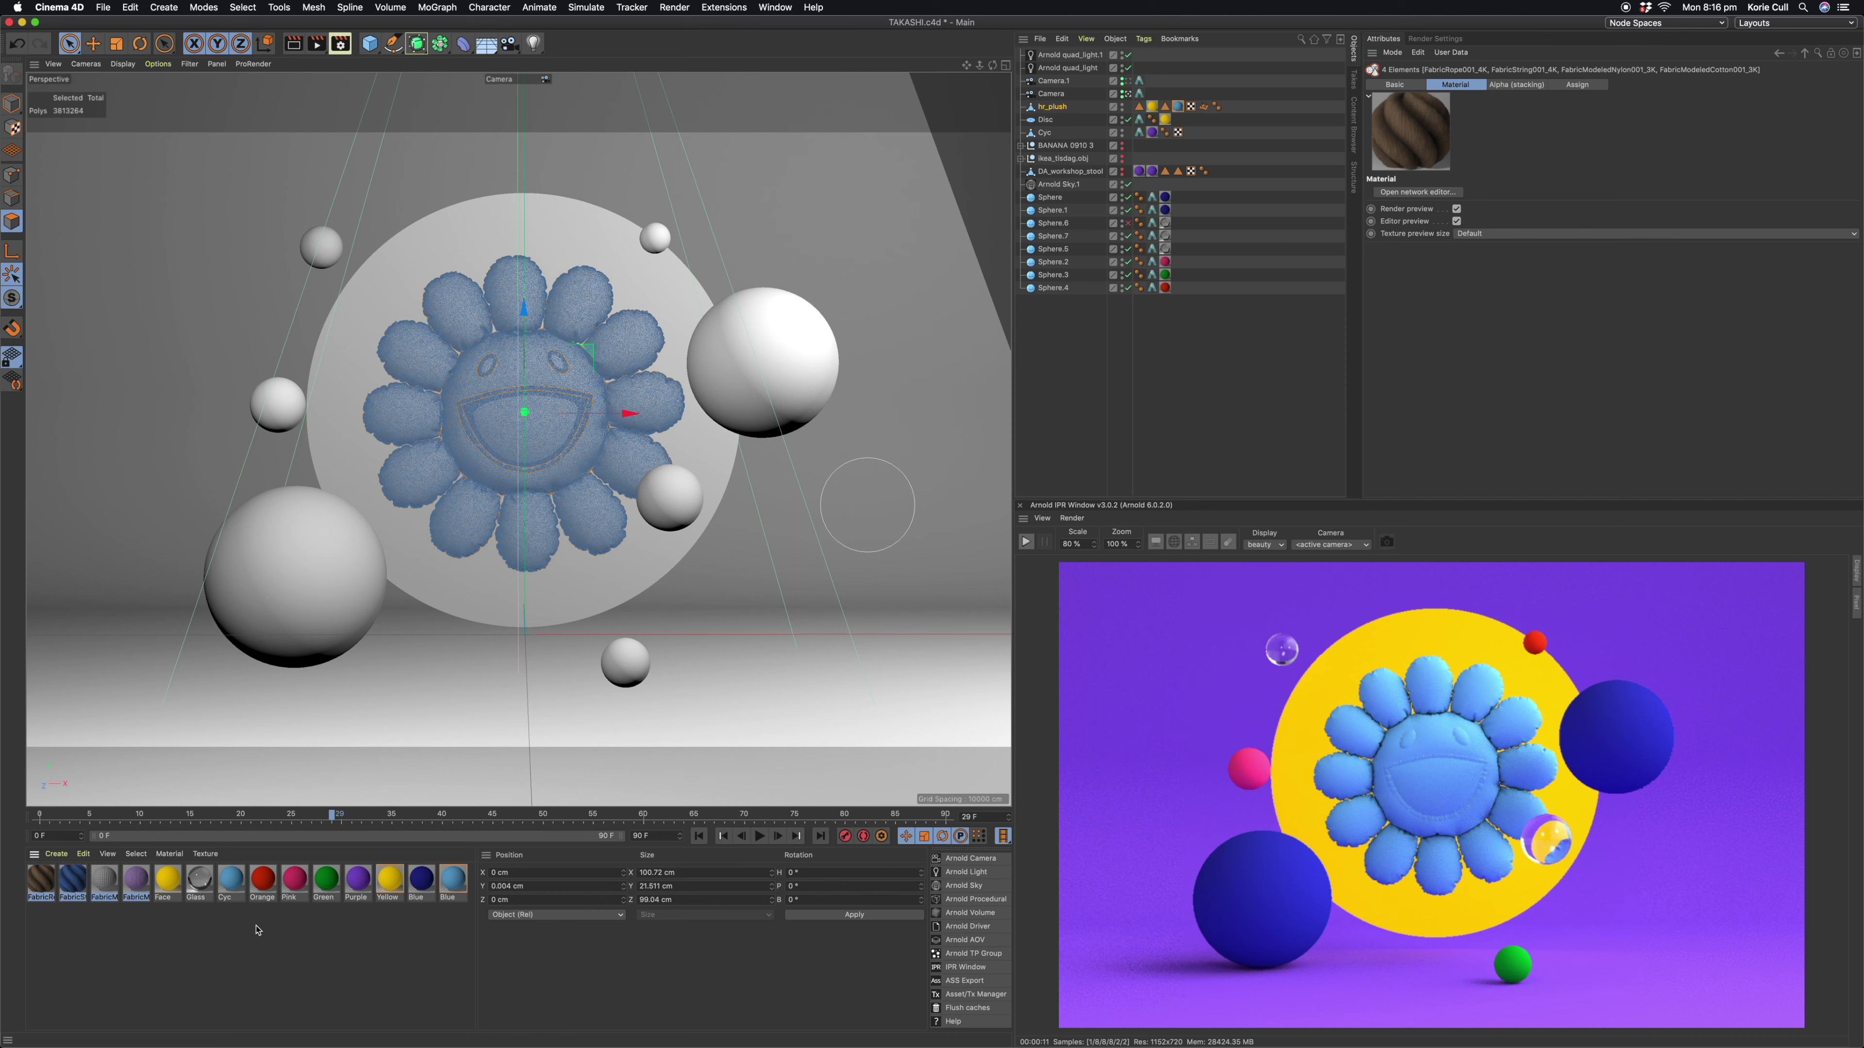
Step: Put FabricModeledCotton on hr_plush's material tag and restart the Arnold IPR render
click(136, 880)
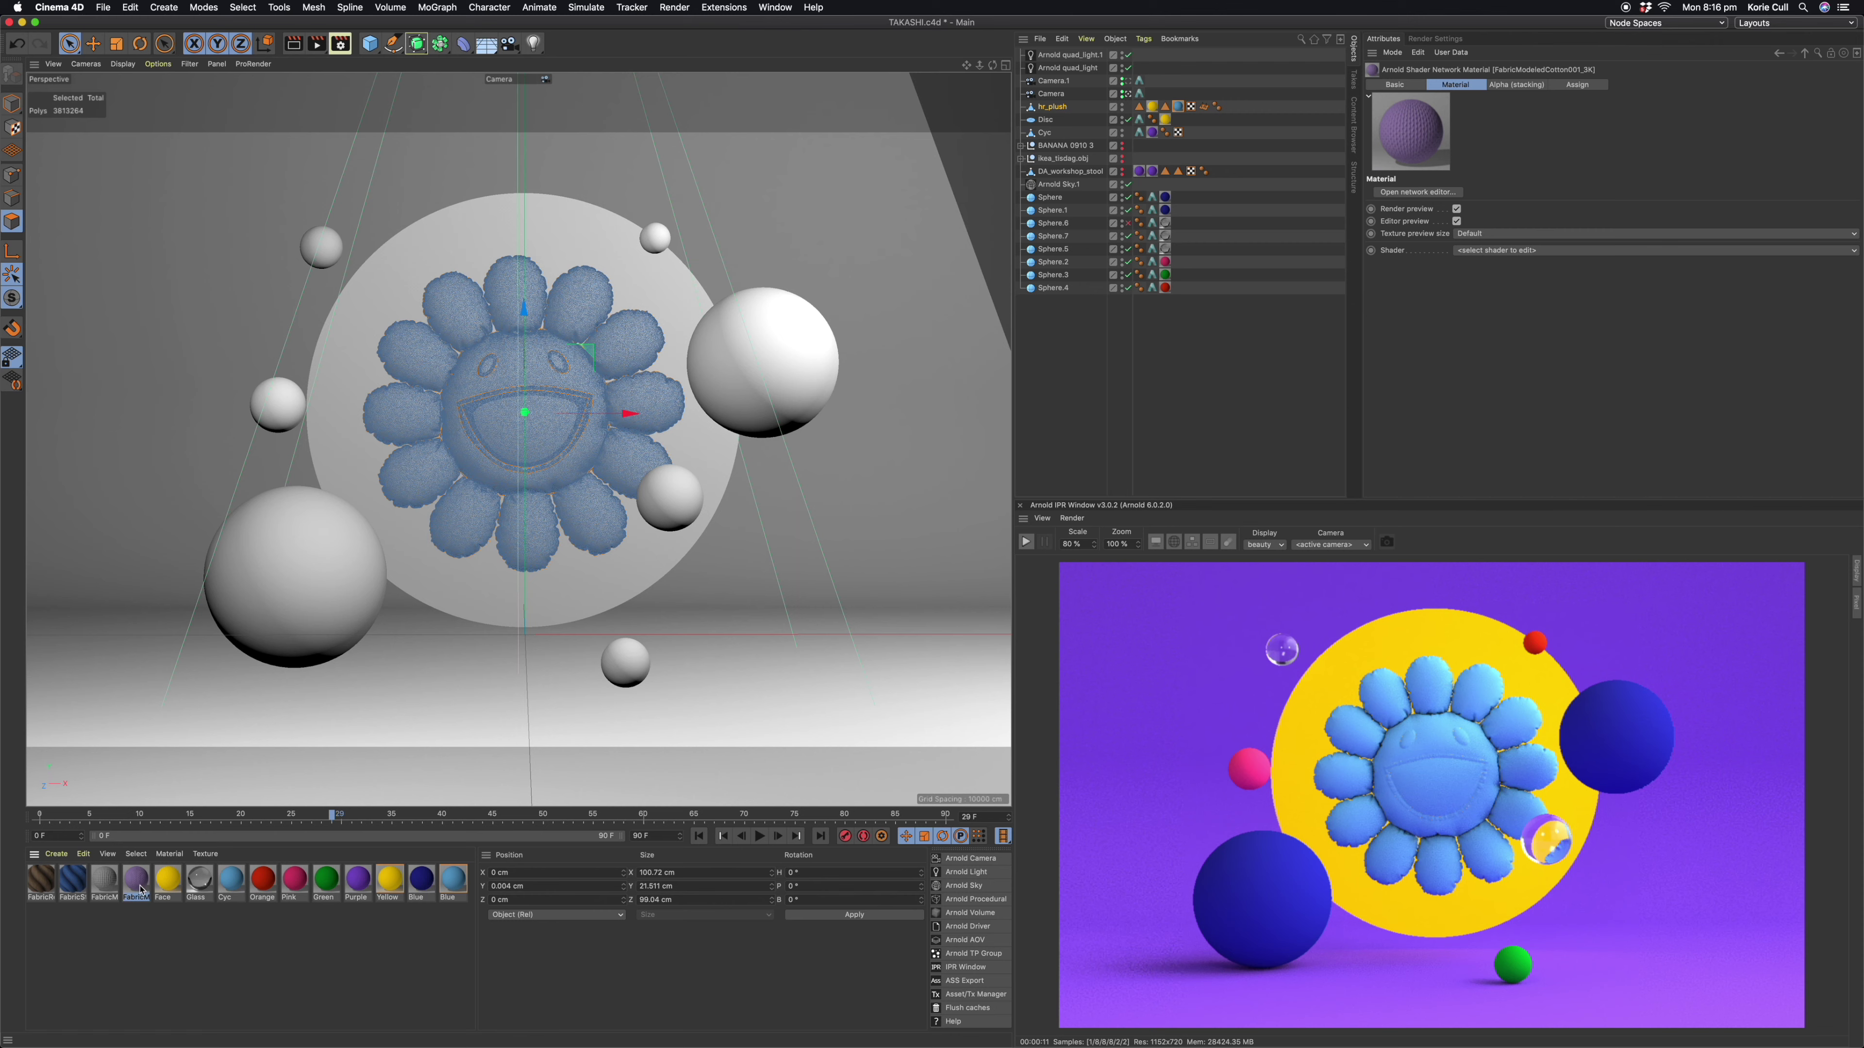
click(478, 859)
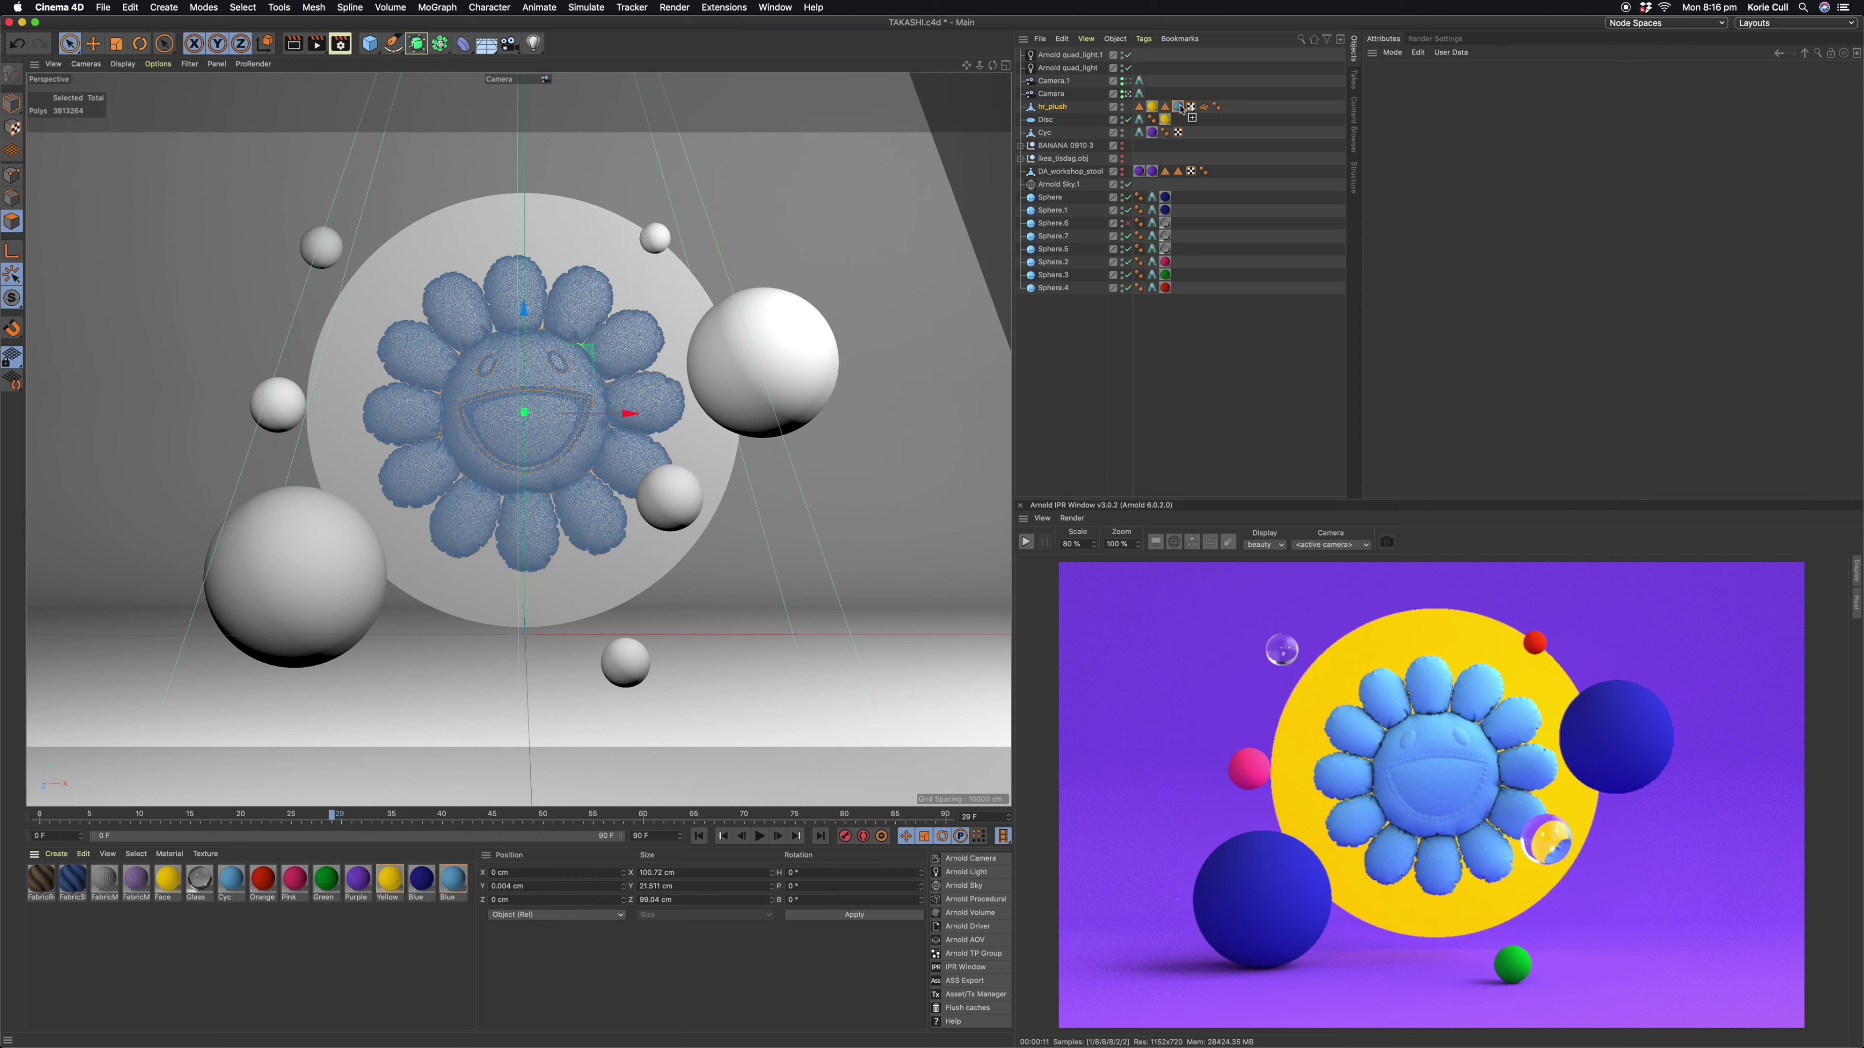
drag(1181, 108, 1180, 108)
click(1081, 372)
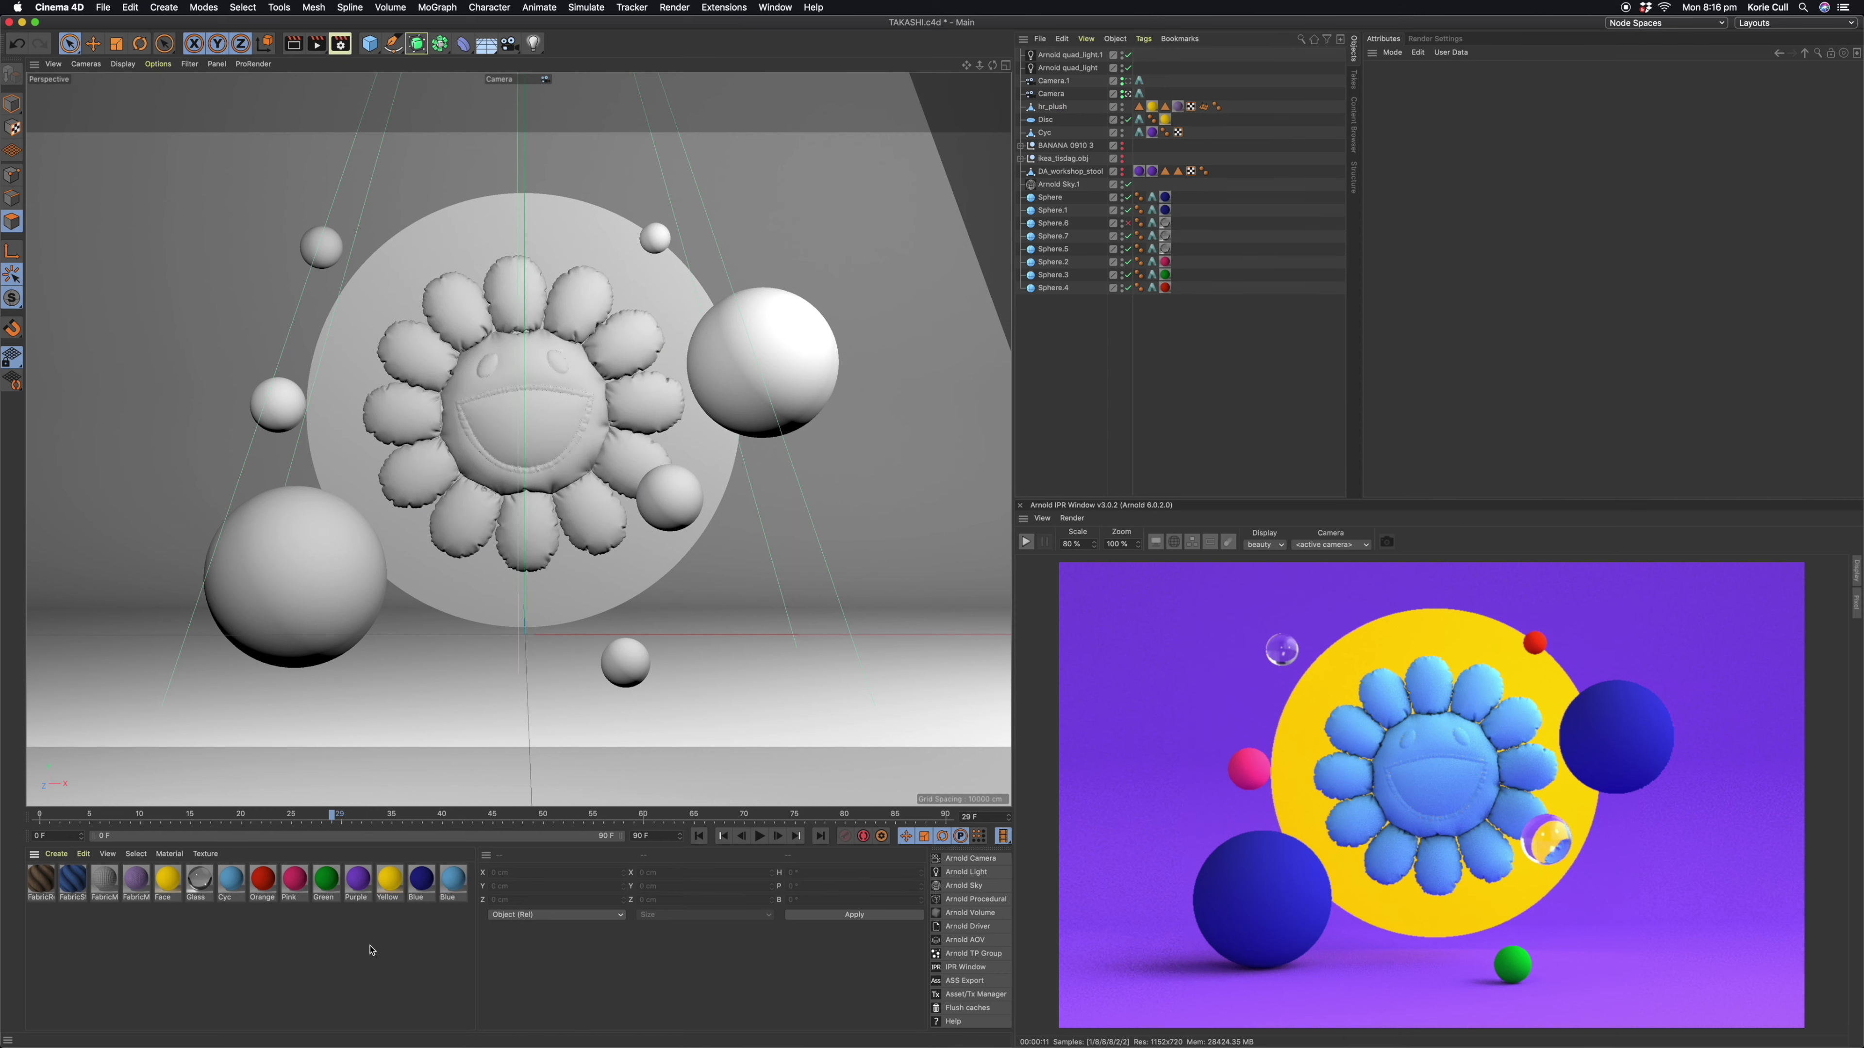
click(1027, 545)
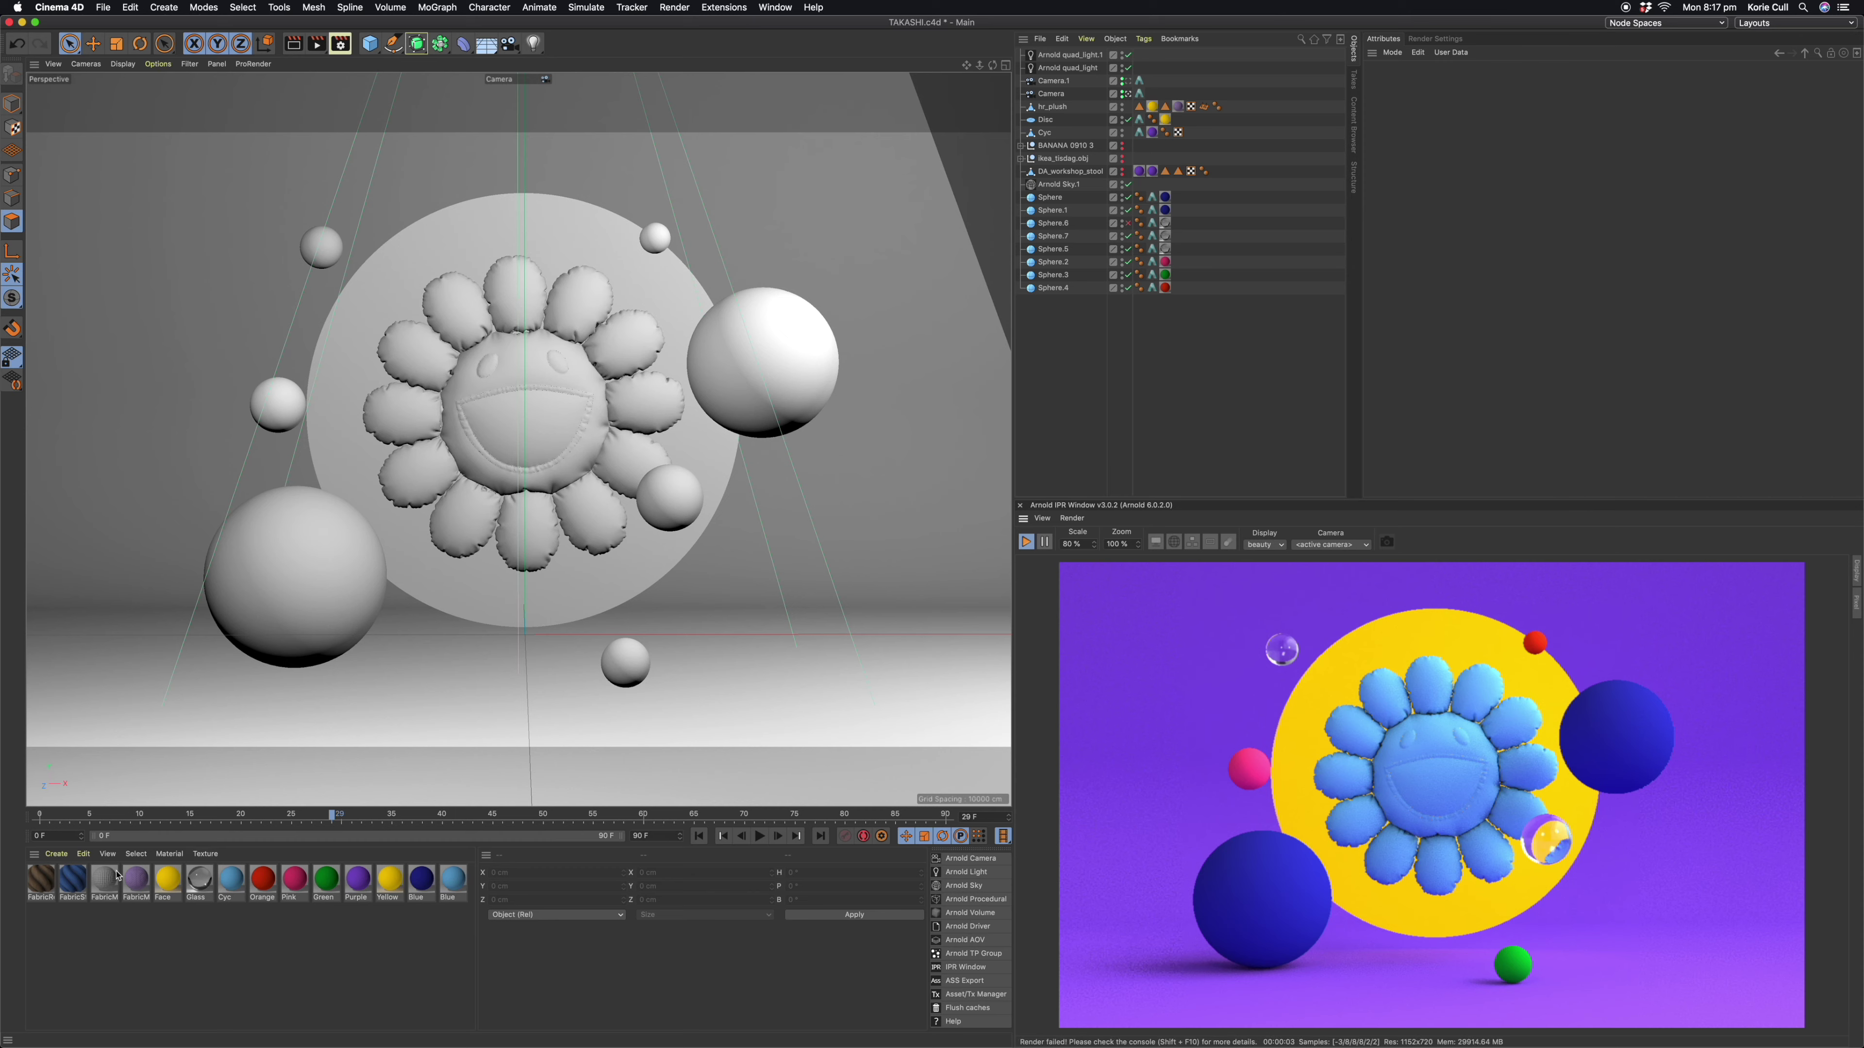
Step: Launch the Poliigon Material Converter and browse to the Cinema 4D R21 Textures folder
click(136, 879)
click(724, 7)
click(749, 249)
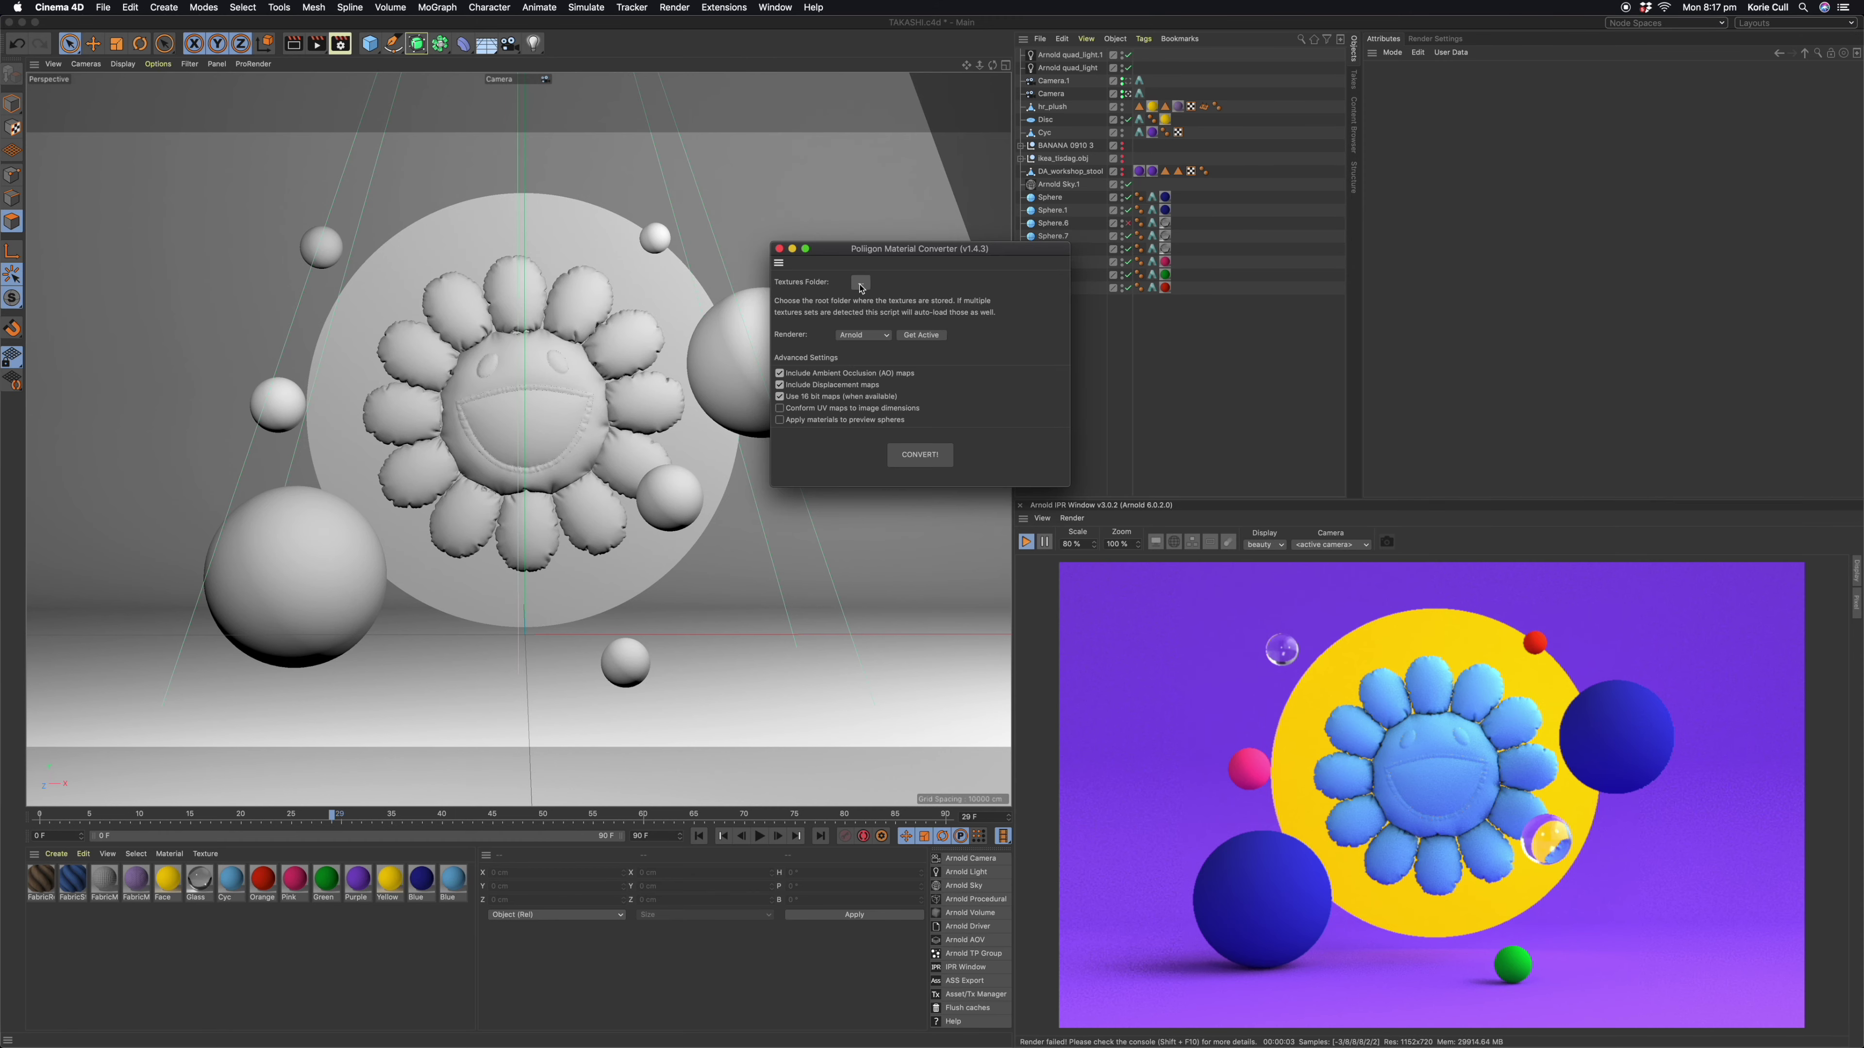
click(904, 179)
click(932, 189)
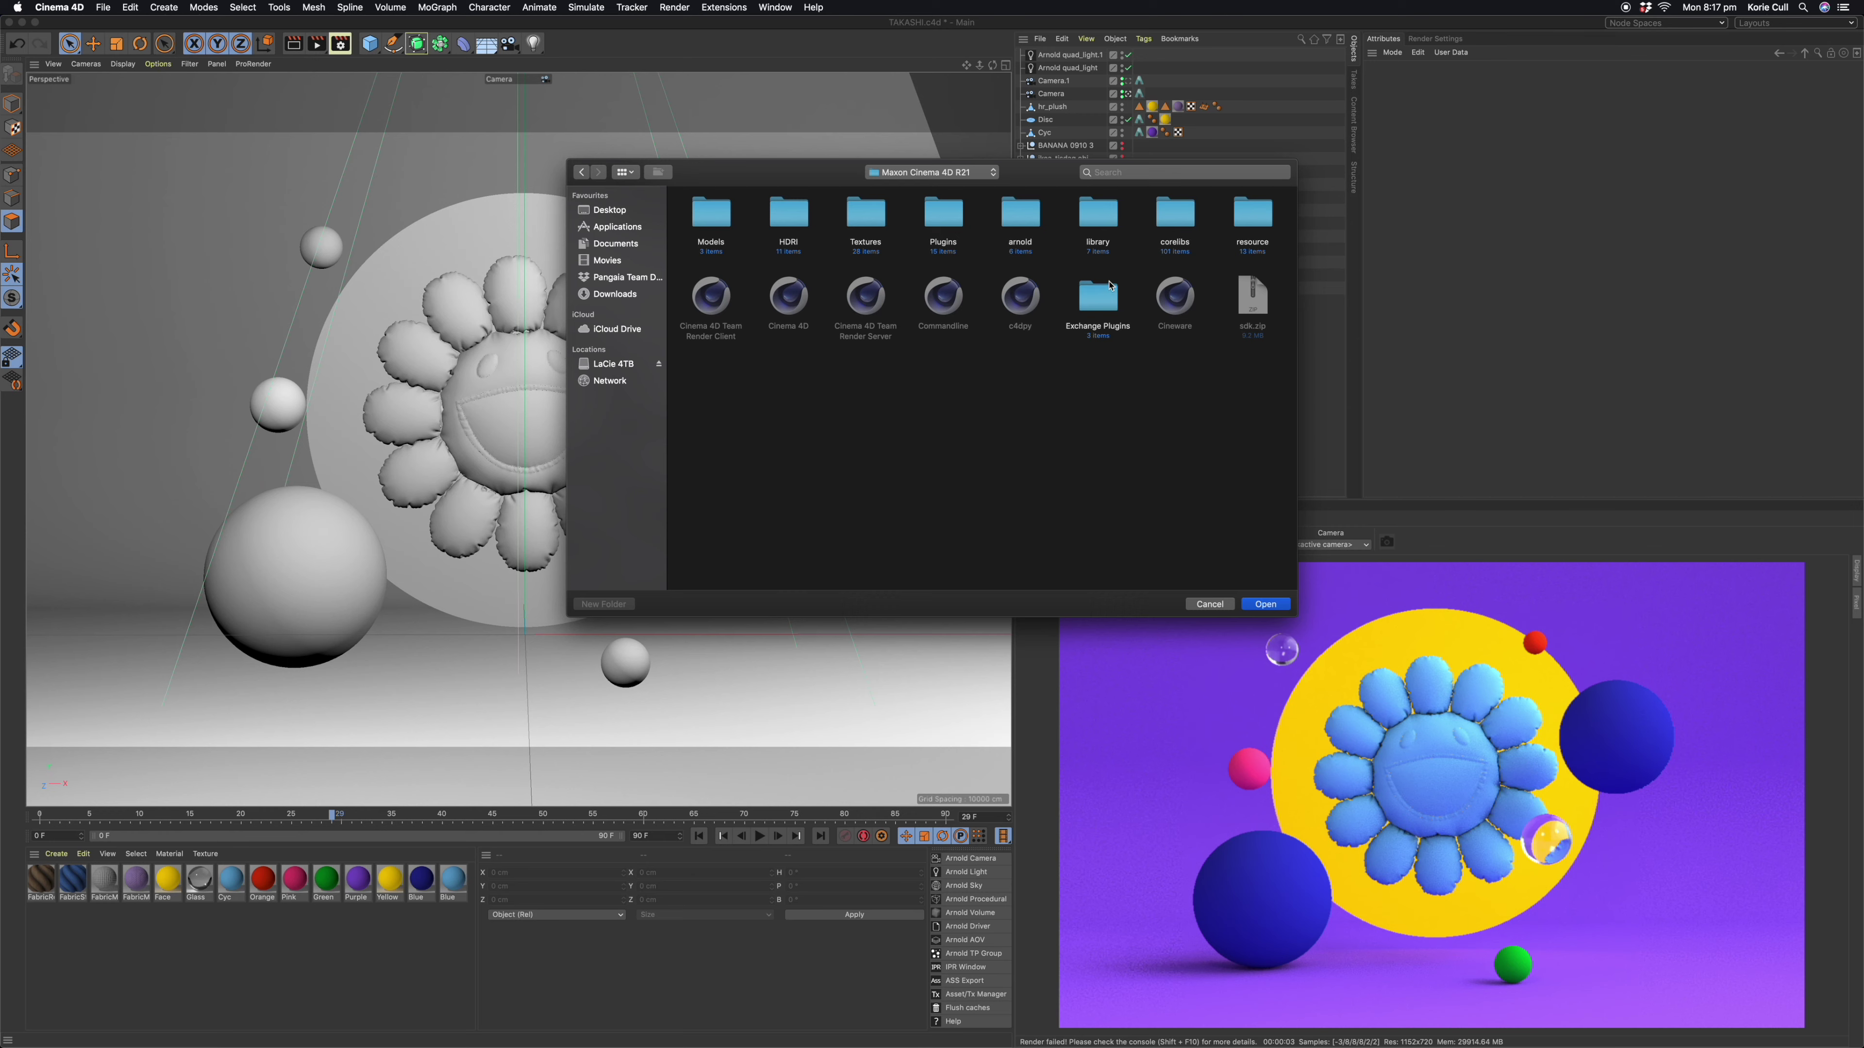
double_click(845, 214)
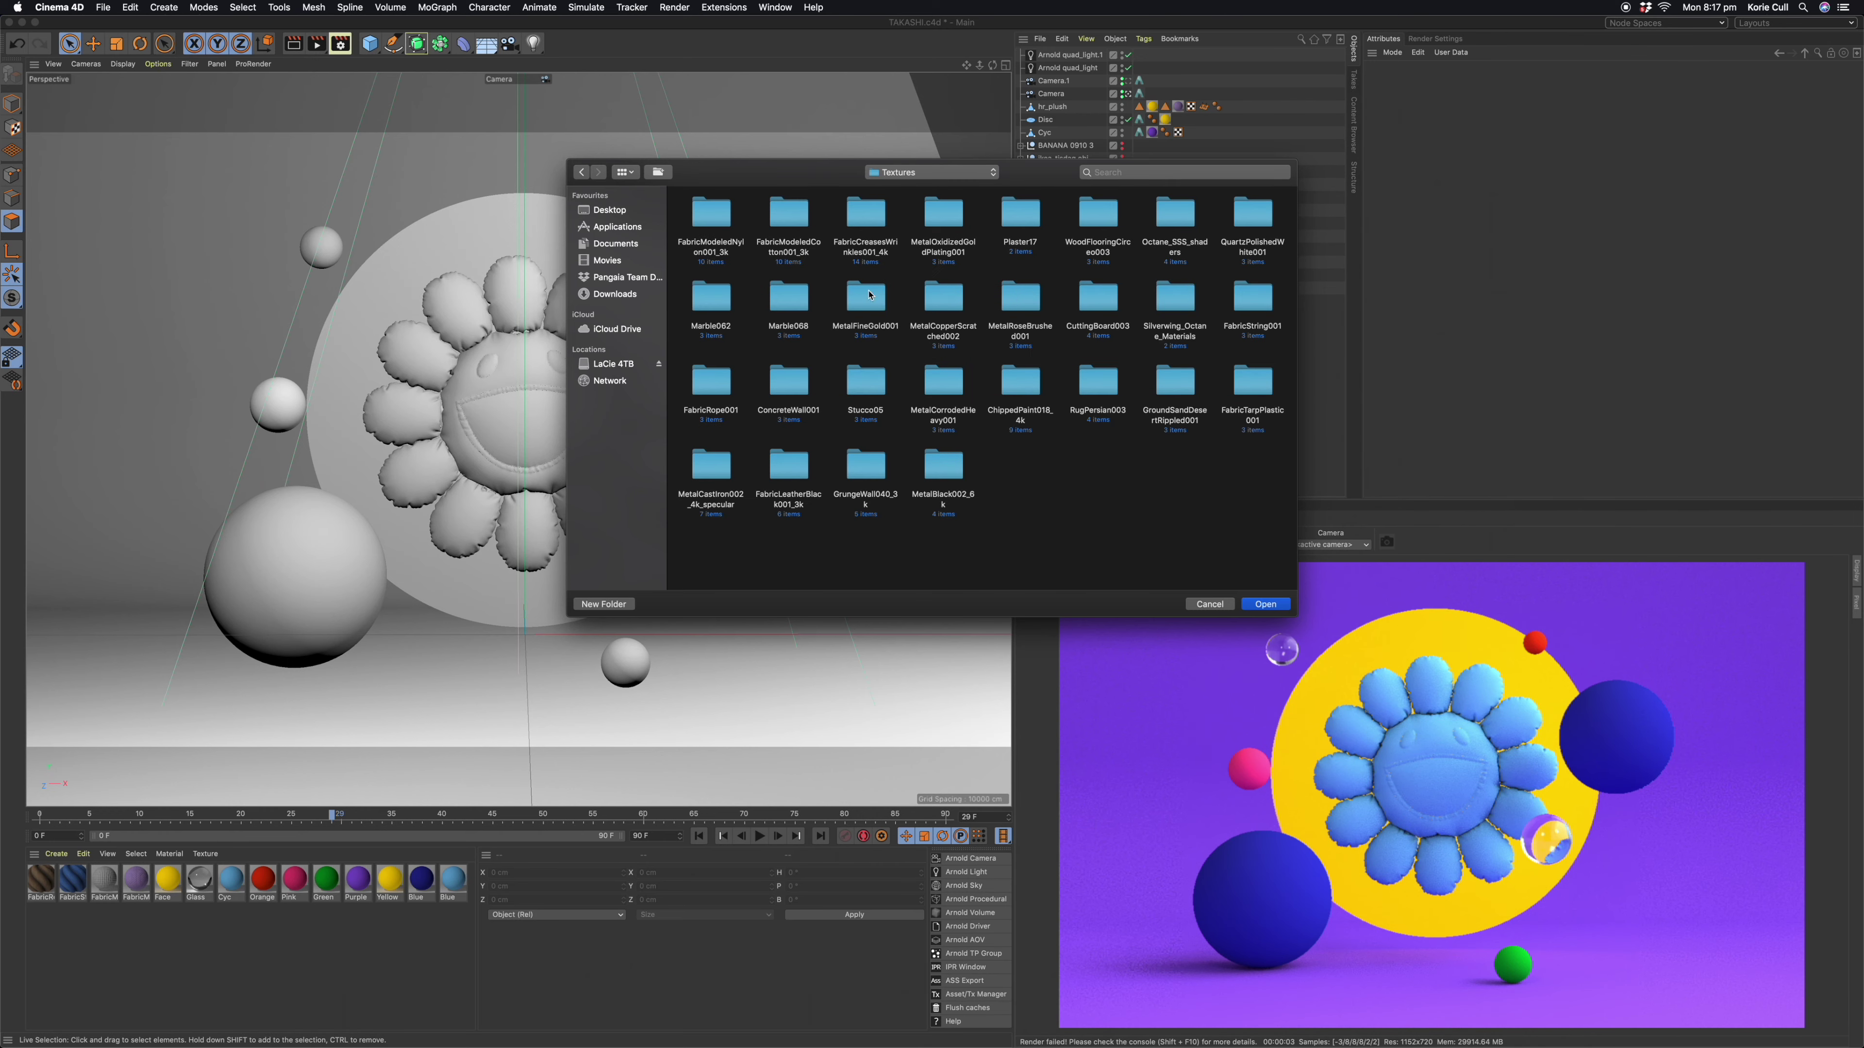
Step: Look through the texture folders and pick FabricModeledCotton001_3k
click(868, 295)
click(1062, 267)
click(898, 286)
click(981, 279)
click(1262, 391)
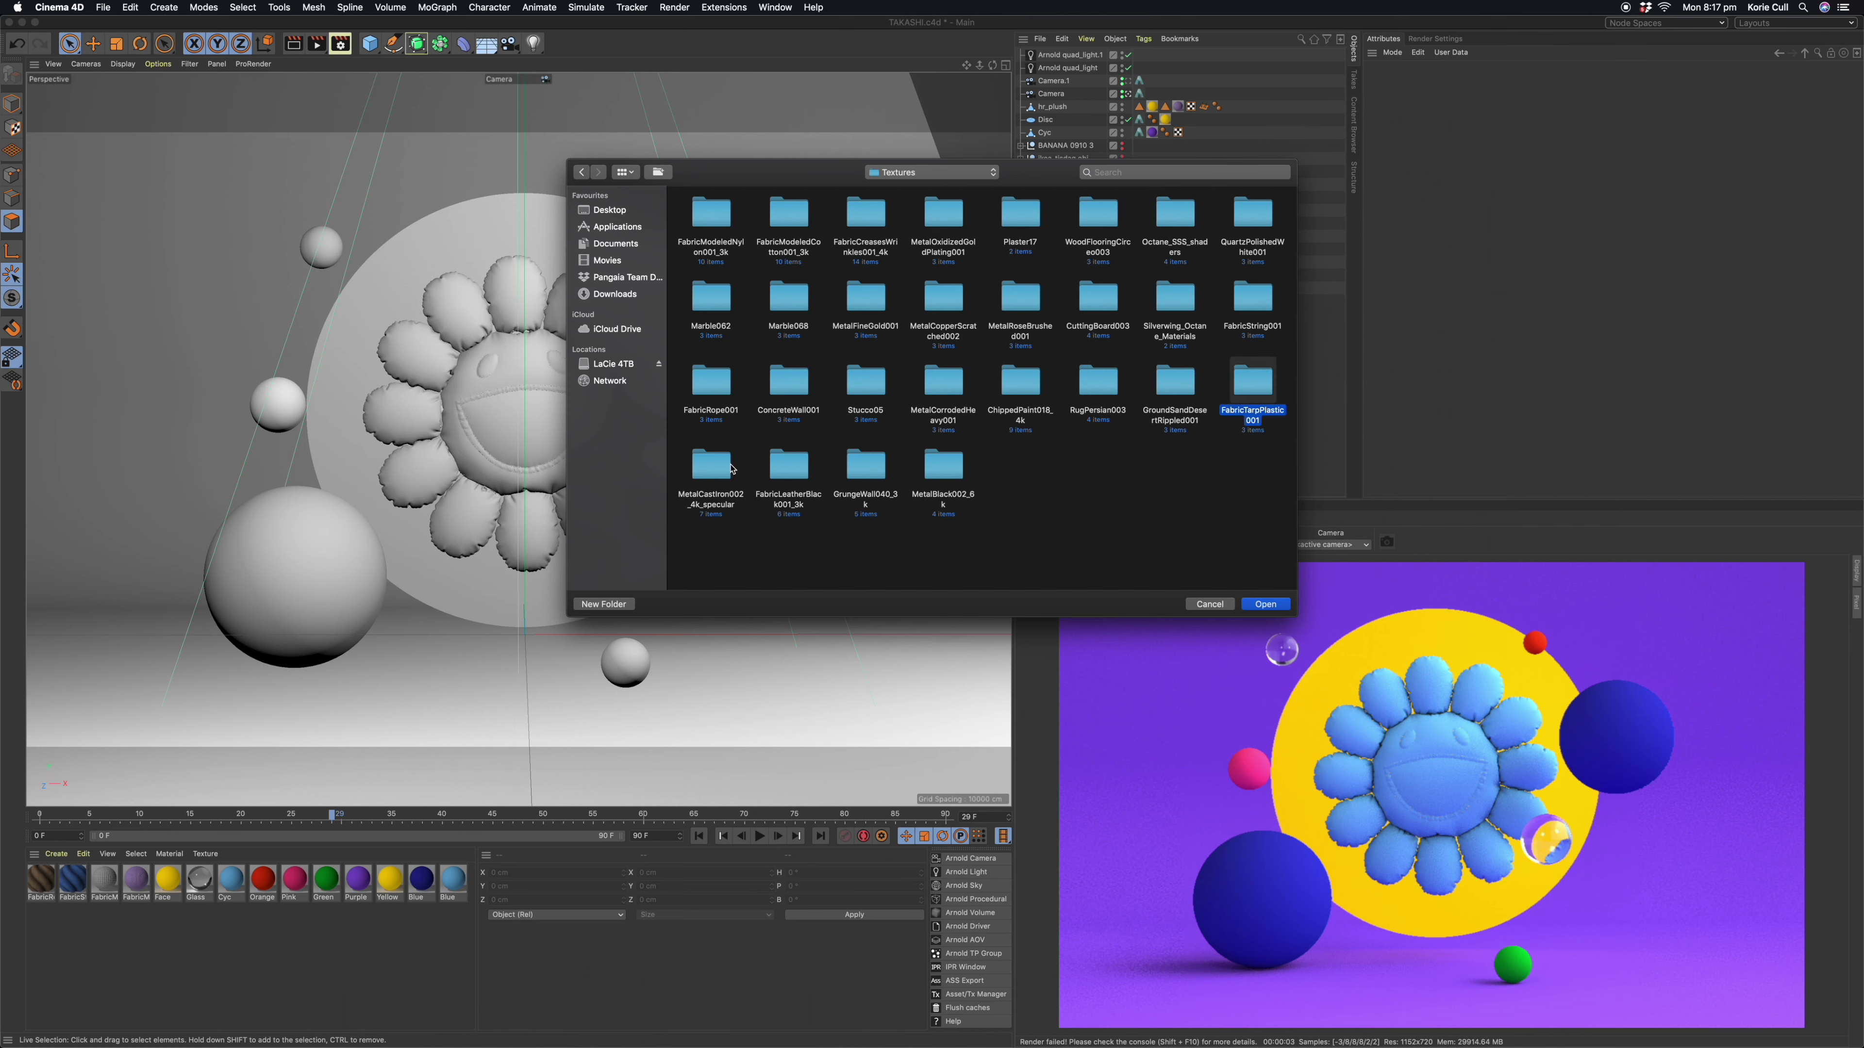
key(Right)
key(Right)
key(Right)
key(Right)
click(795, 472)
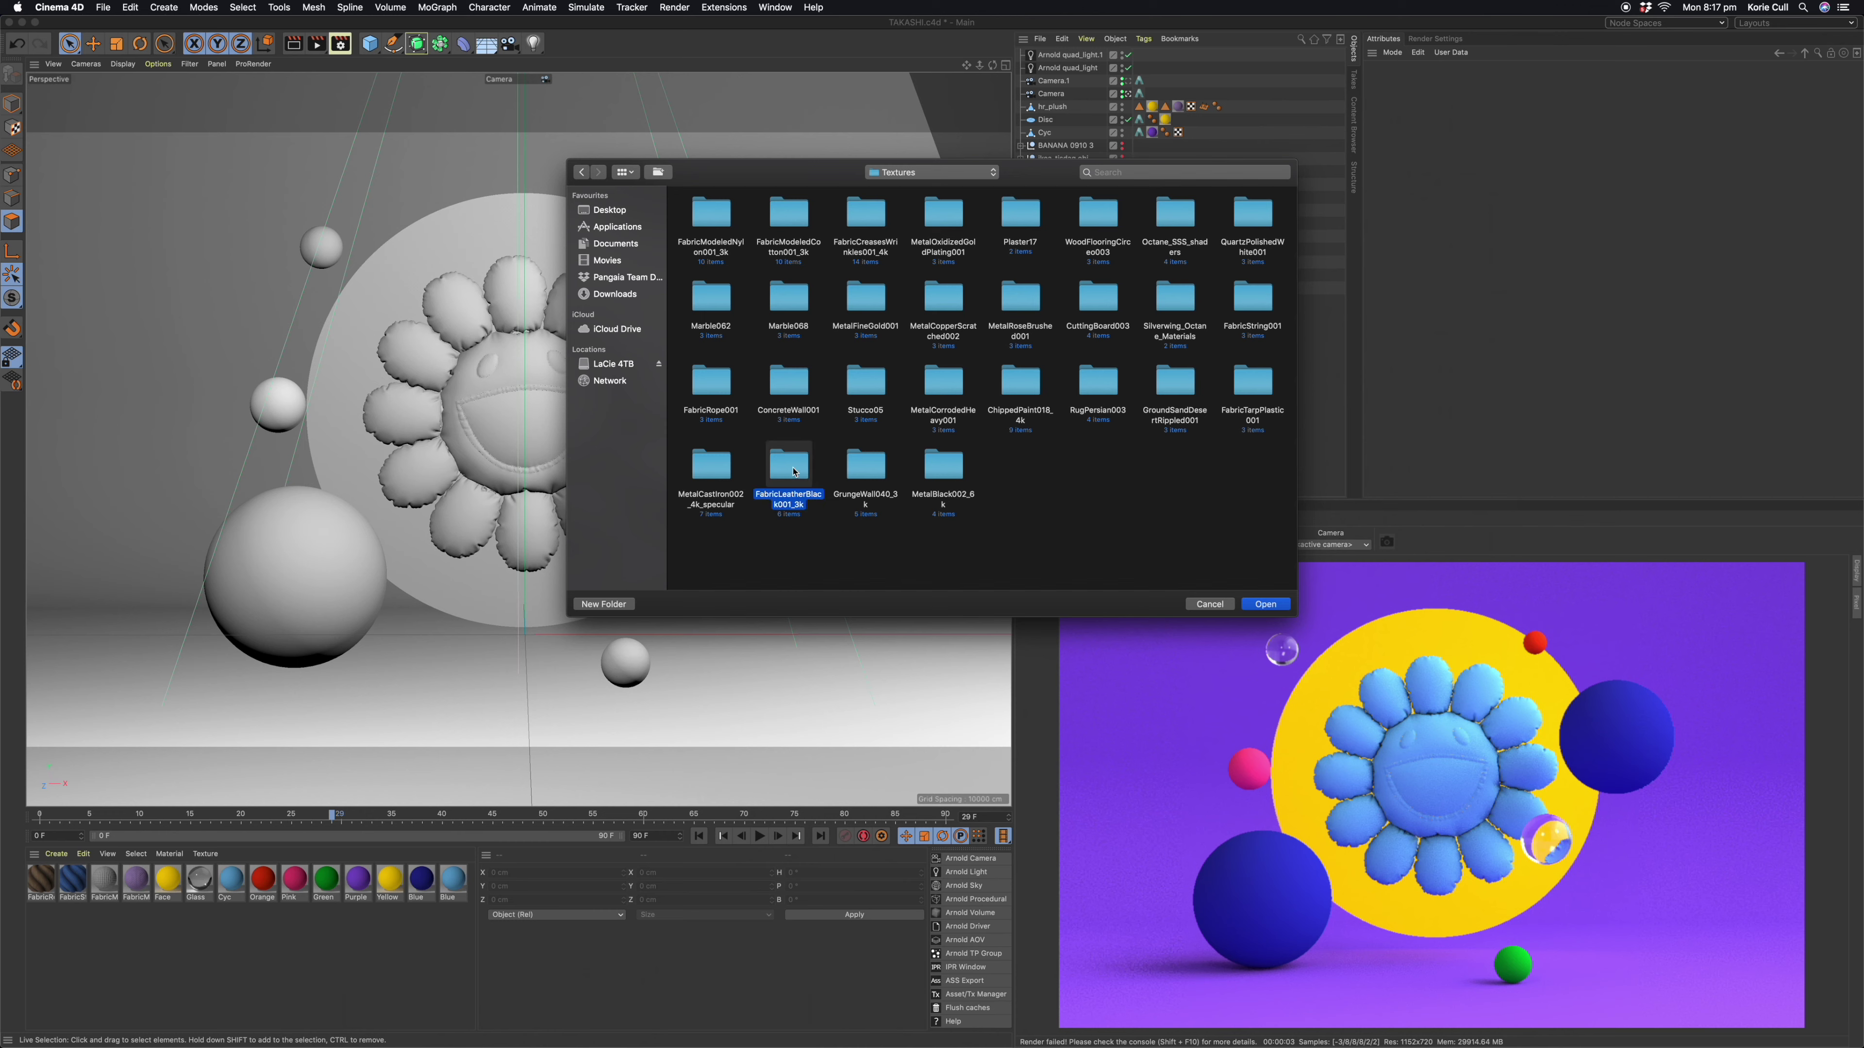
click(734, 468)
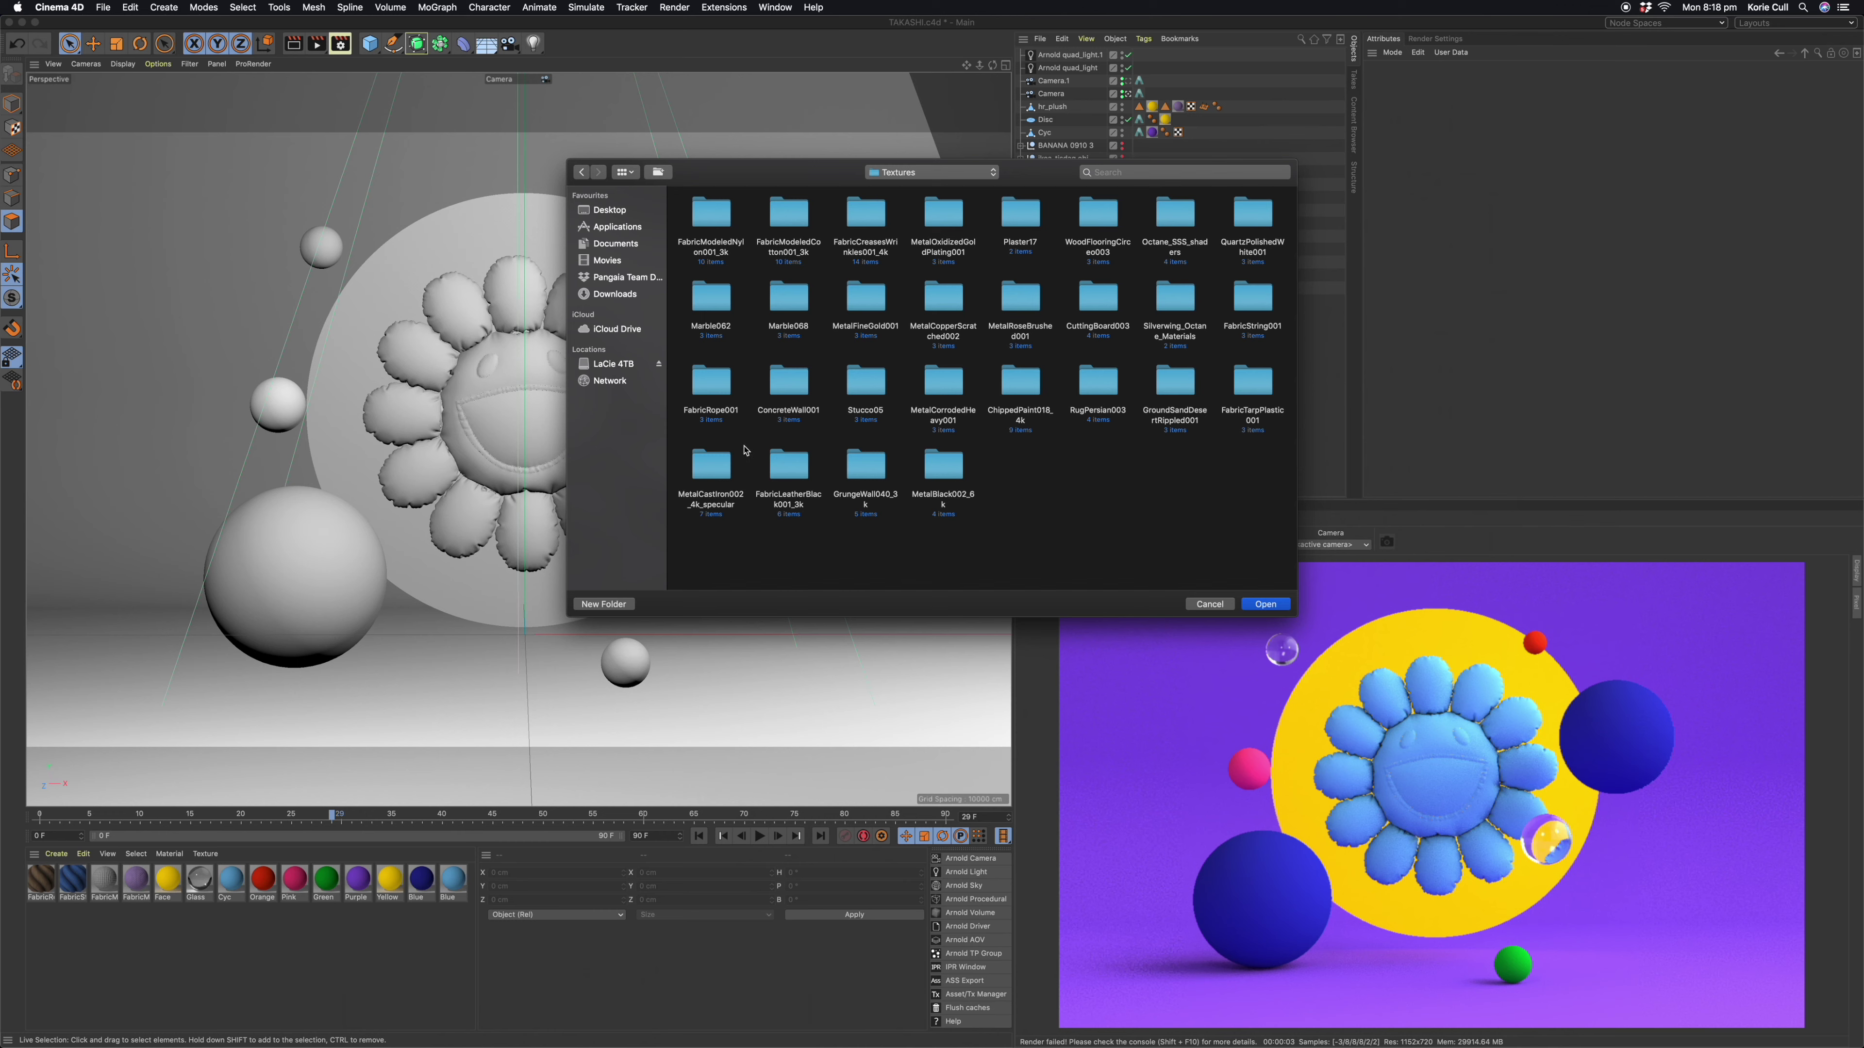
click(723, 385)
click(789, 384)
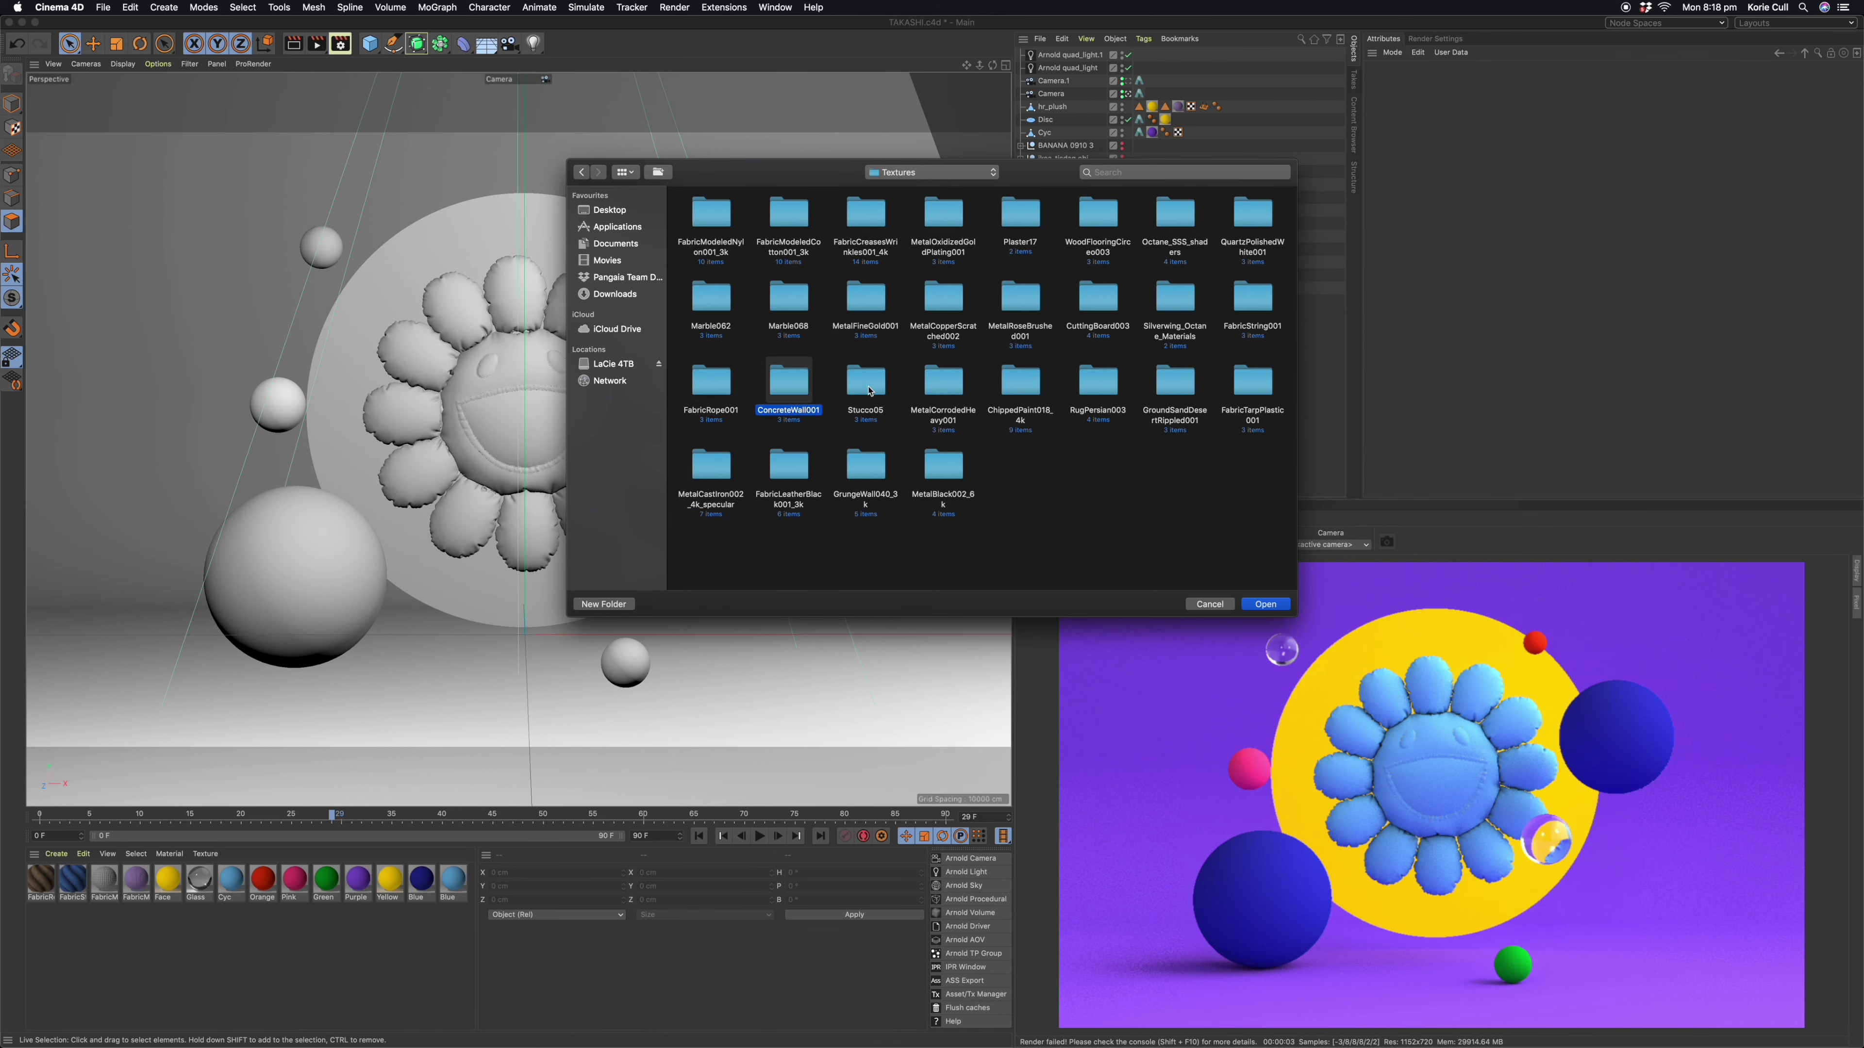
click(793, 473)
click(711, 470)
Step: Confirm FabricModeledCotton001_3k and convert it into an Arnold material
click(788, 221)
key(Return)
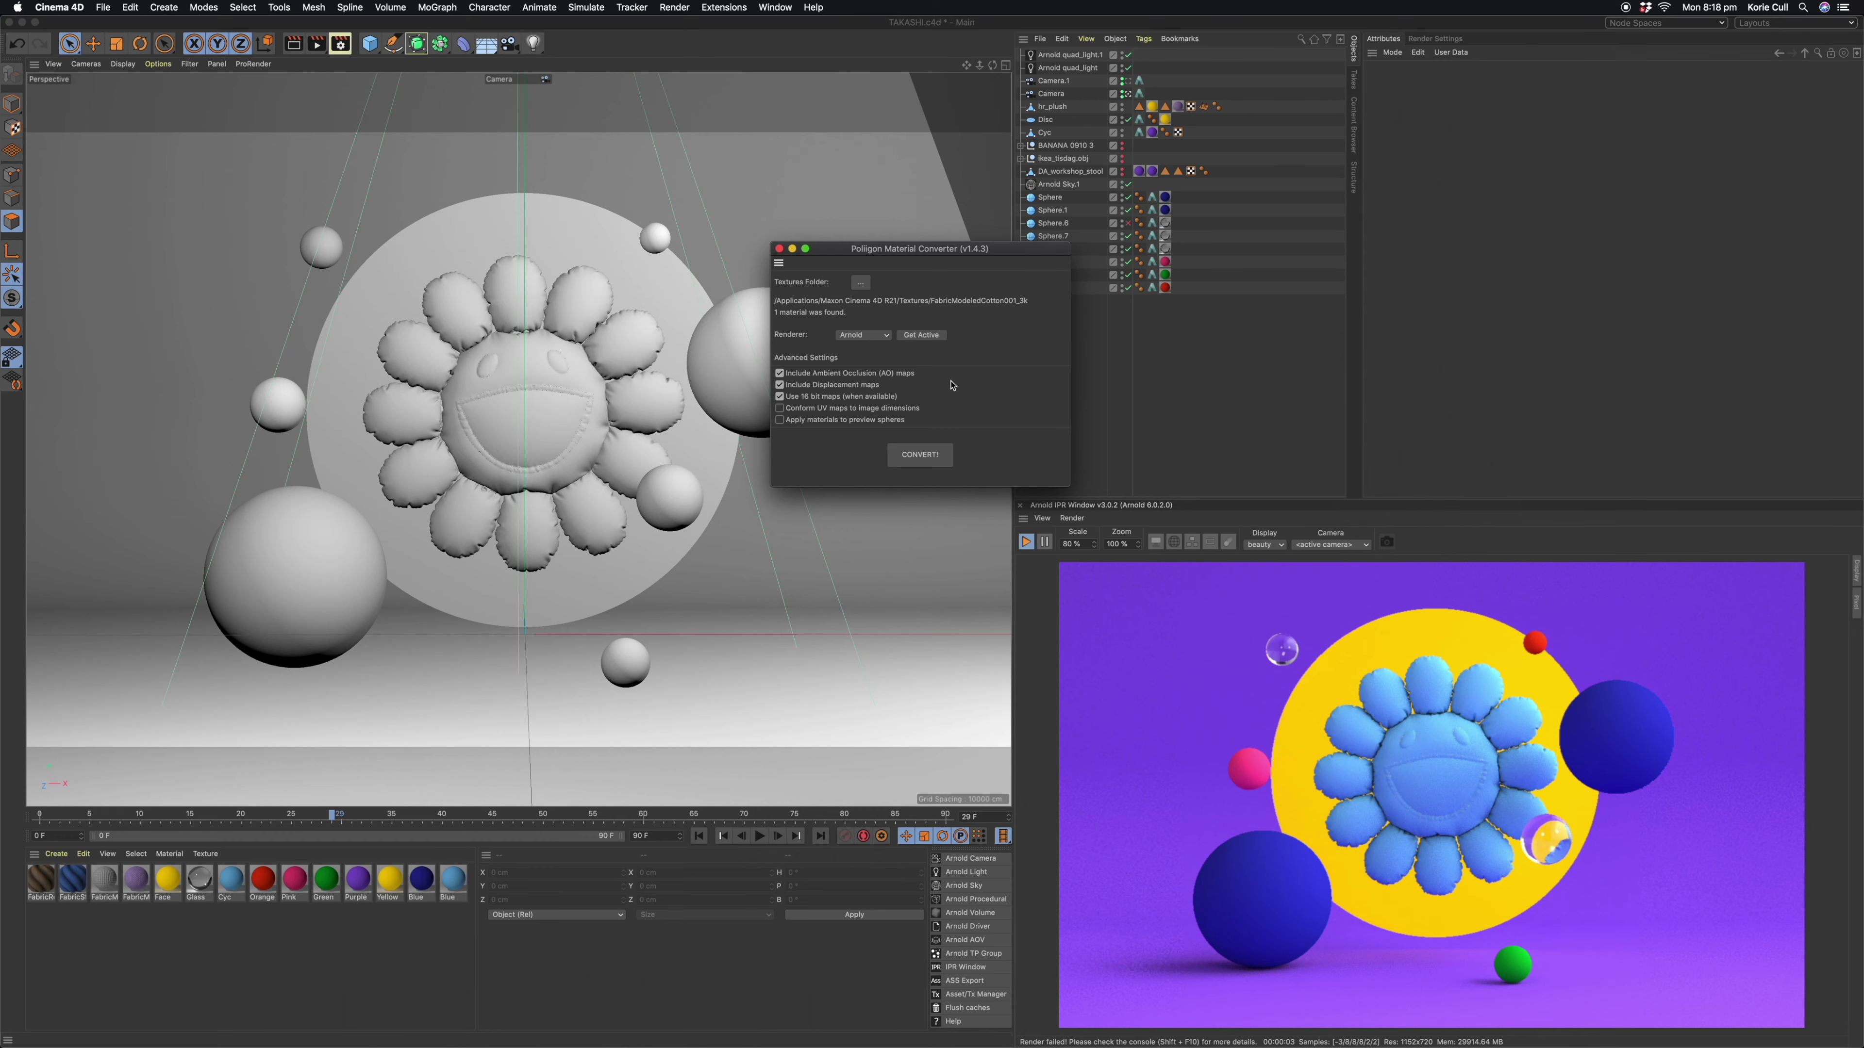
click(929, 457)
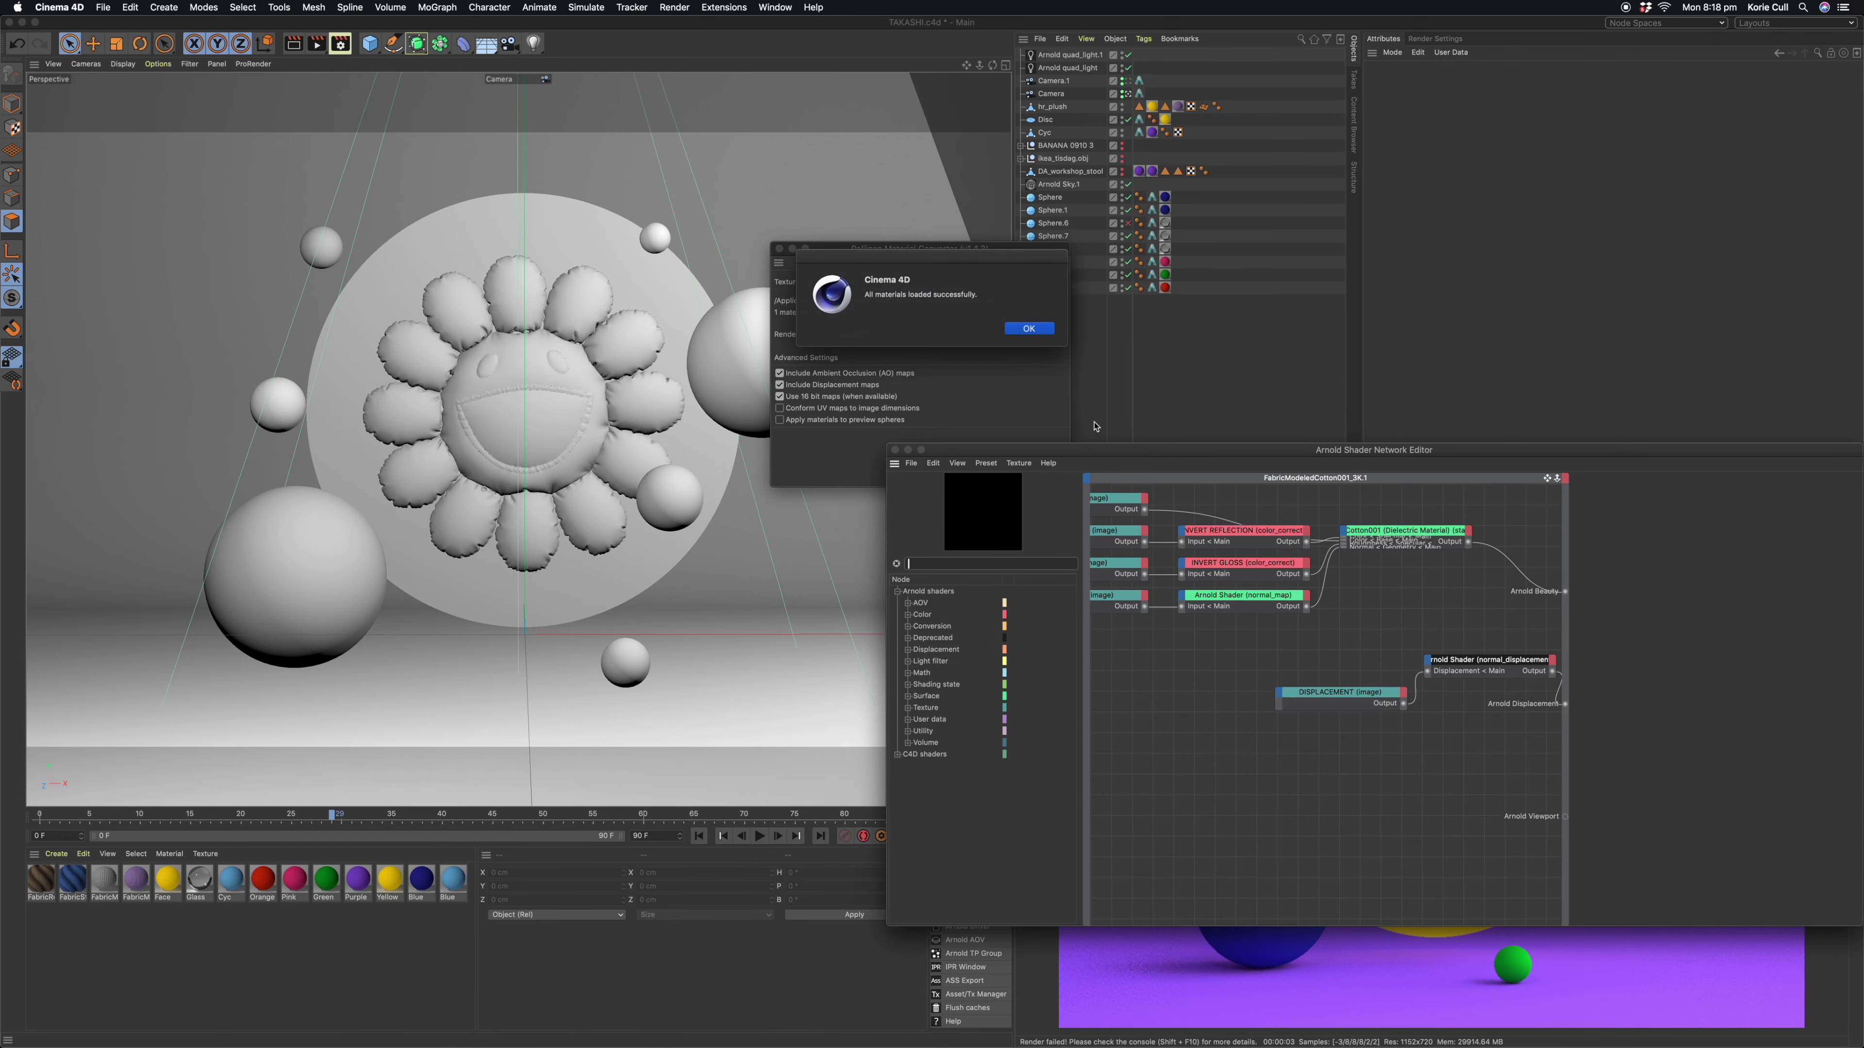
click(895, 450)
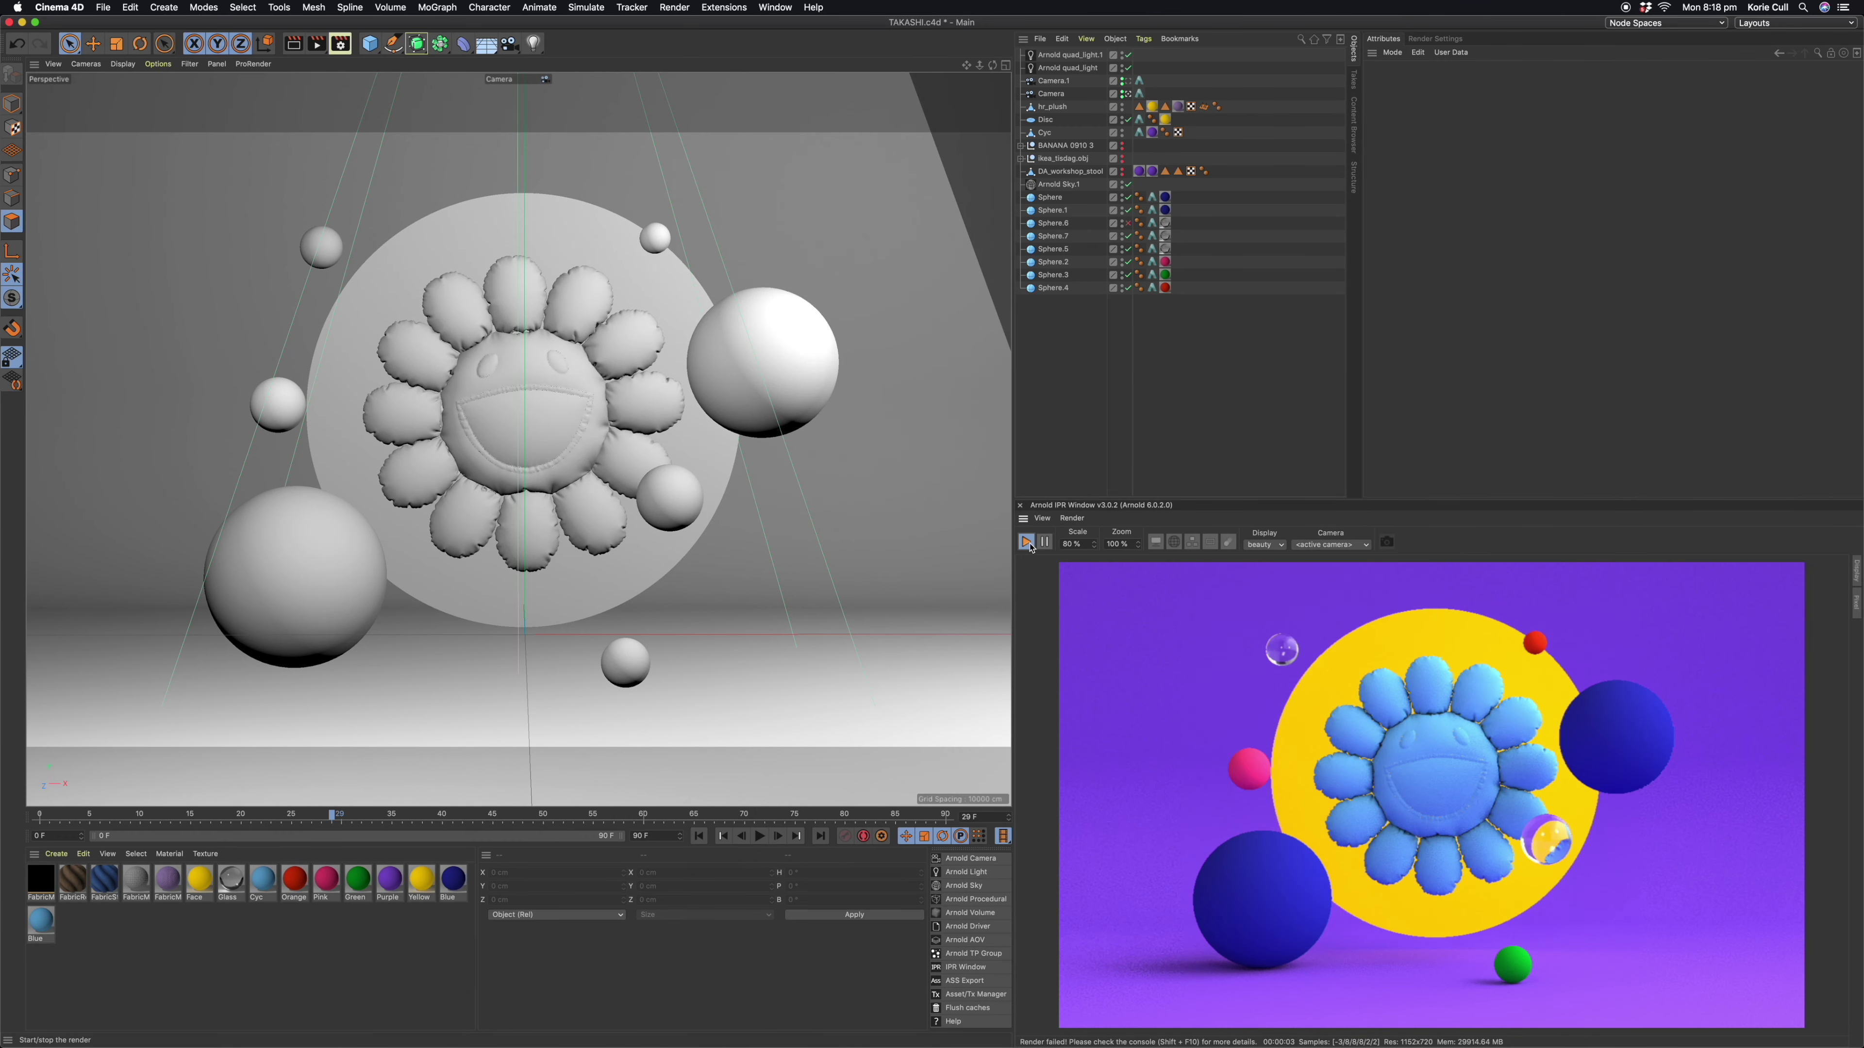
Step: Apply the new knit cotton material to the plush and open its shader network
click(43, 881)
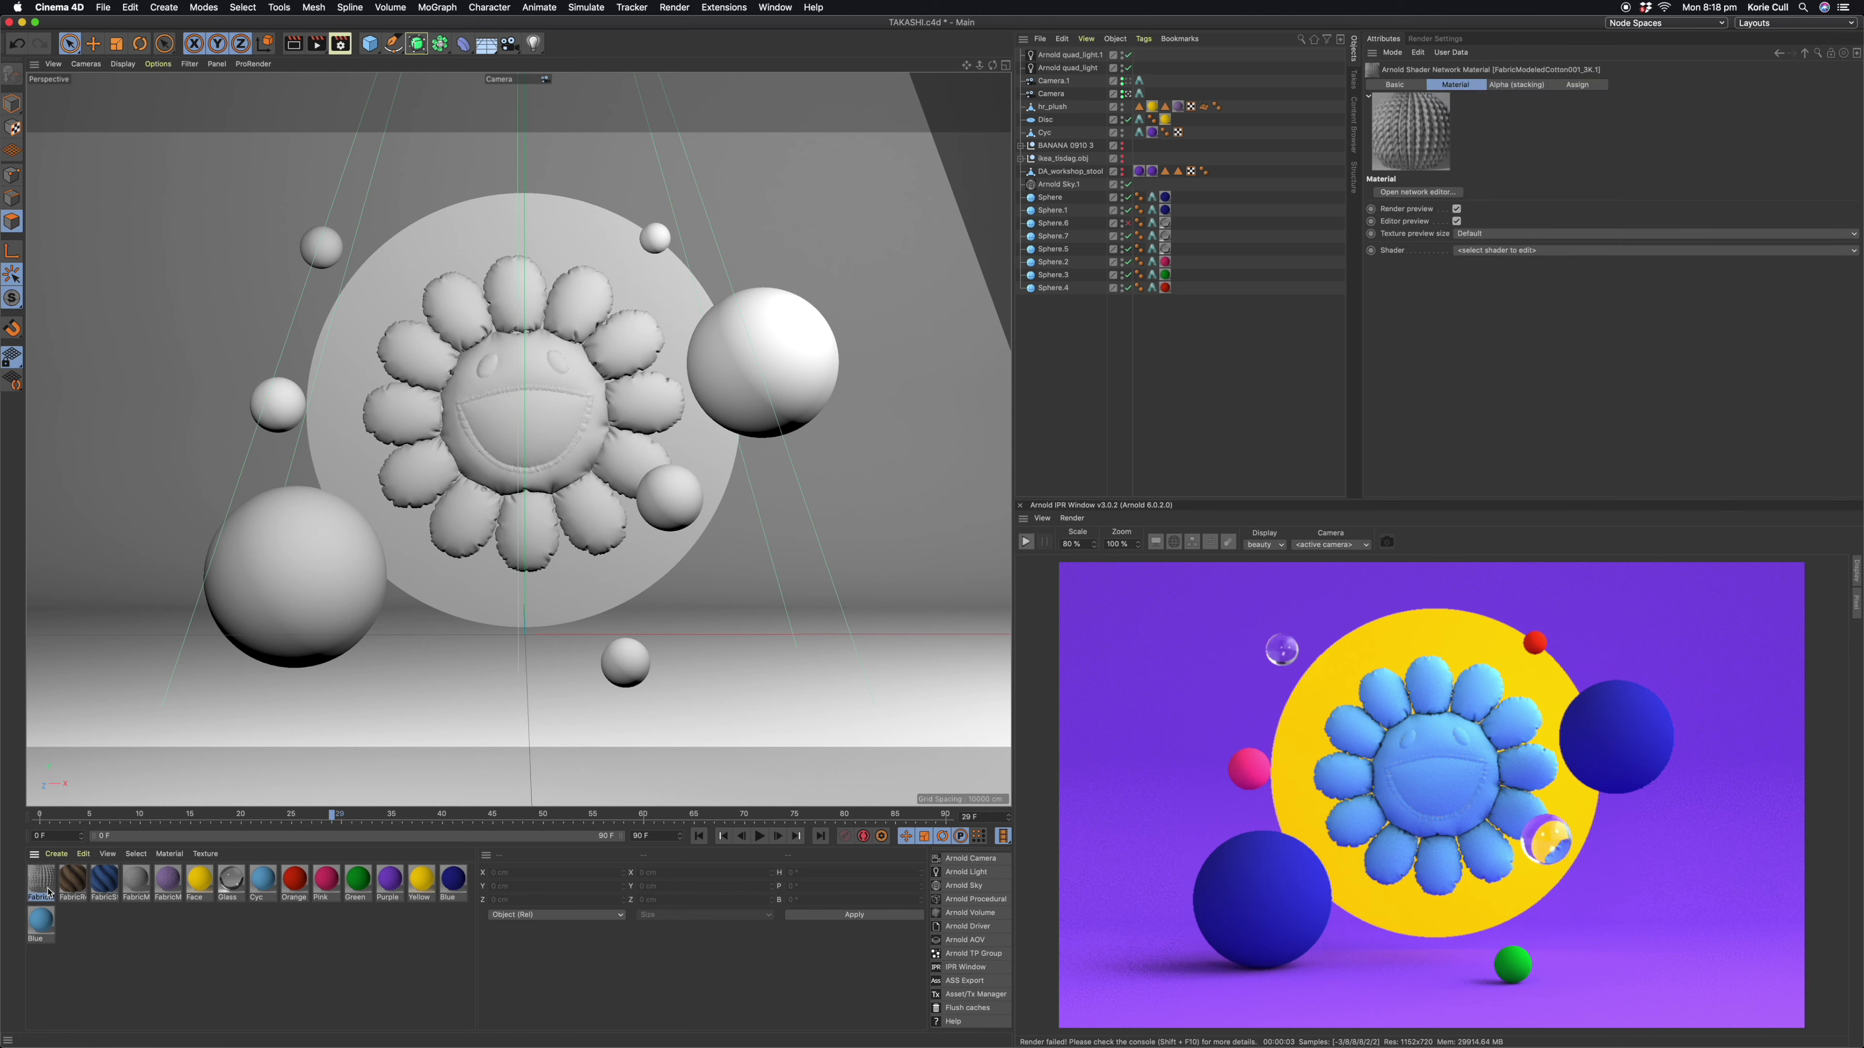
click(167, 885)
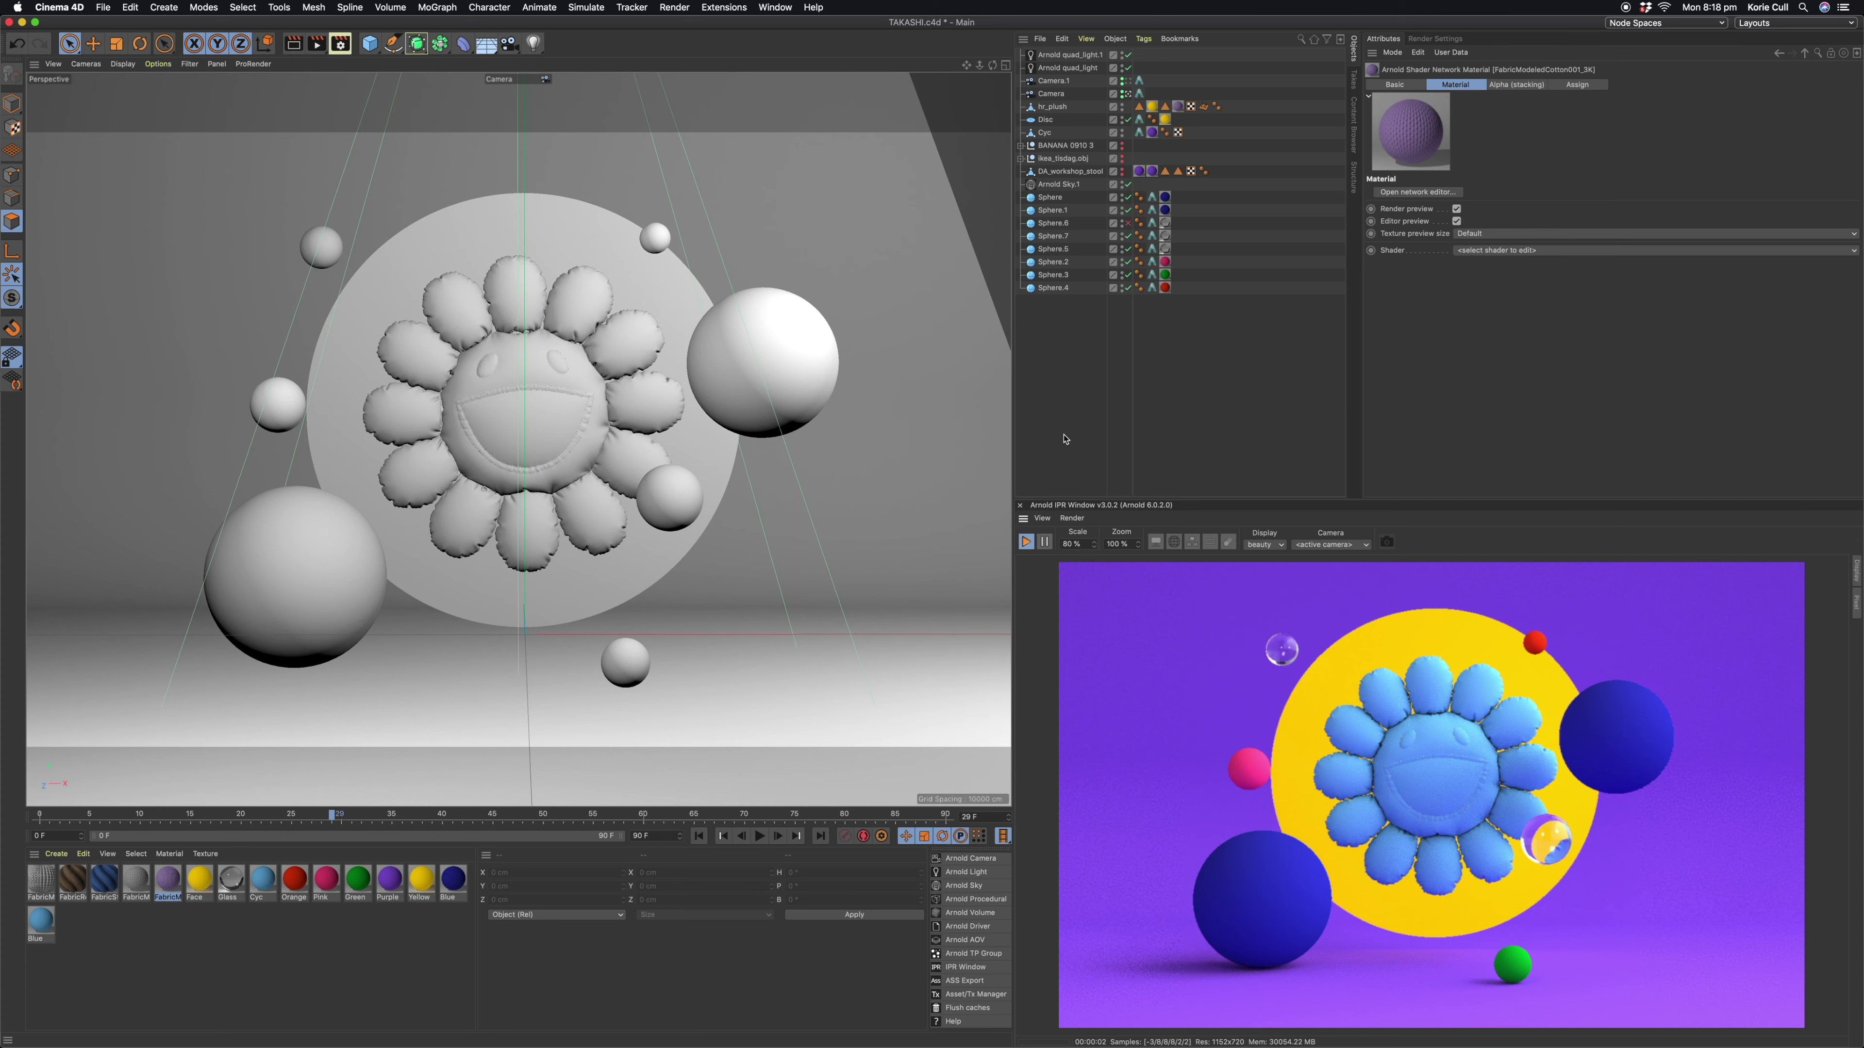
drag(39, 878, 1178, 106)
double_click(42, 881)
mouse_move(718, 817)
mouse_down()
mouse_move(433, 768)
mouse_move(414, 846)
mouse_up()
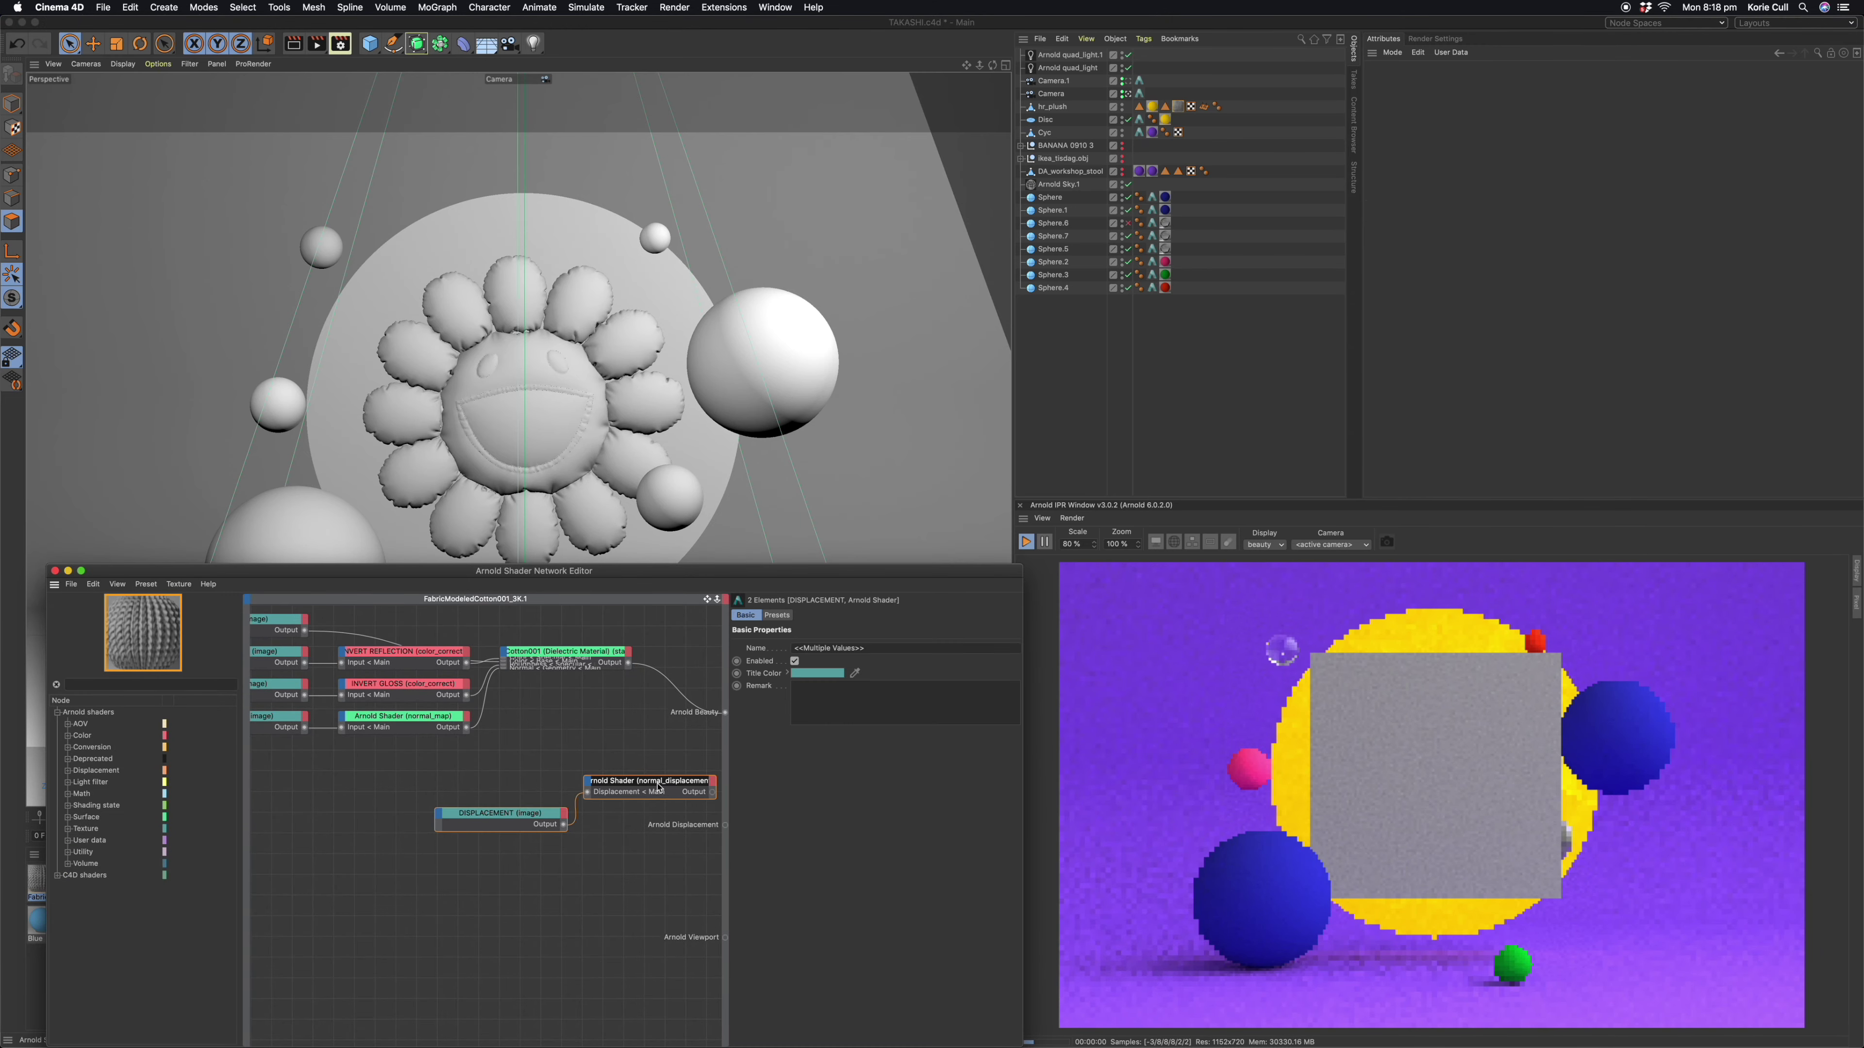
mouse_move(638, 576)
mouse_down()
mouse_move(637, 258)
mouse_move(671, 238)
mouse_up()
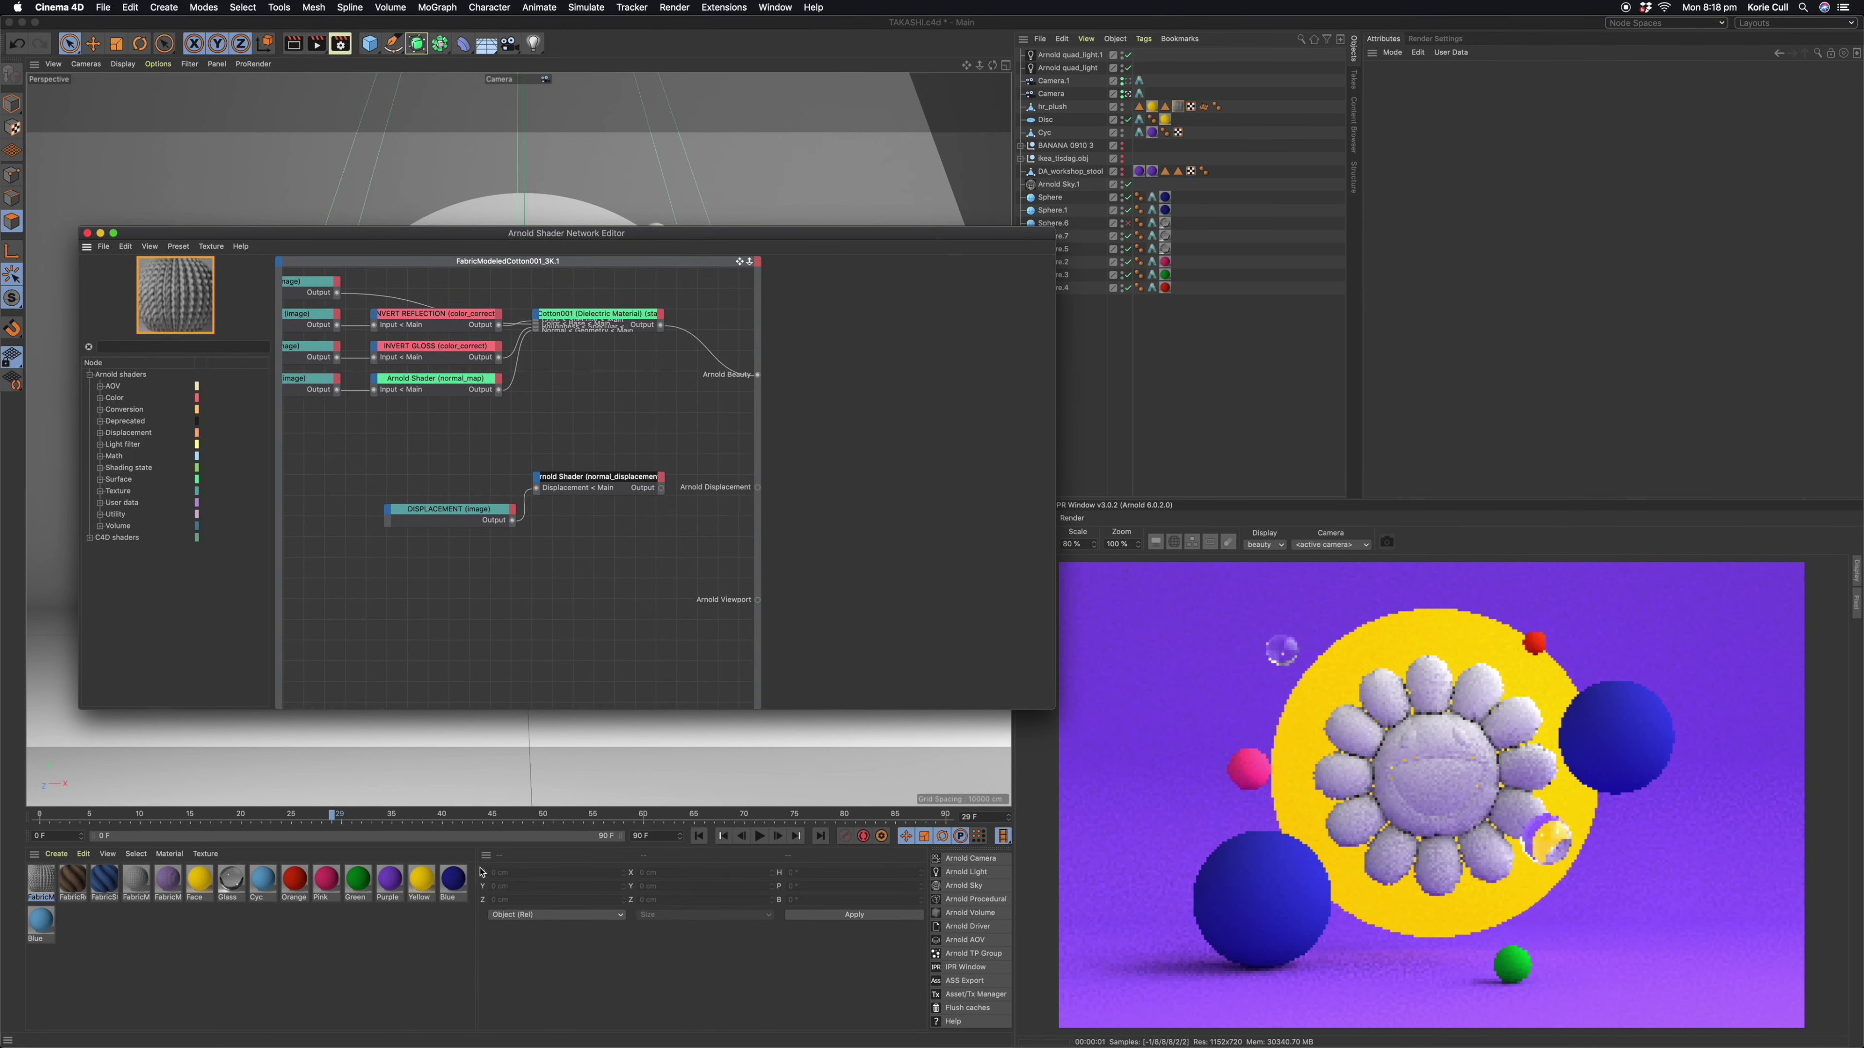
Step: Wire color_convert's output into the Cotton001 base colour of FabricModeledCotton001_3K.1
click(177, 885)
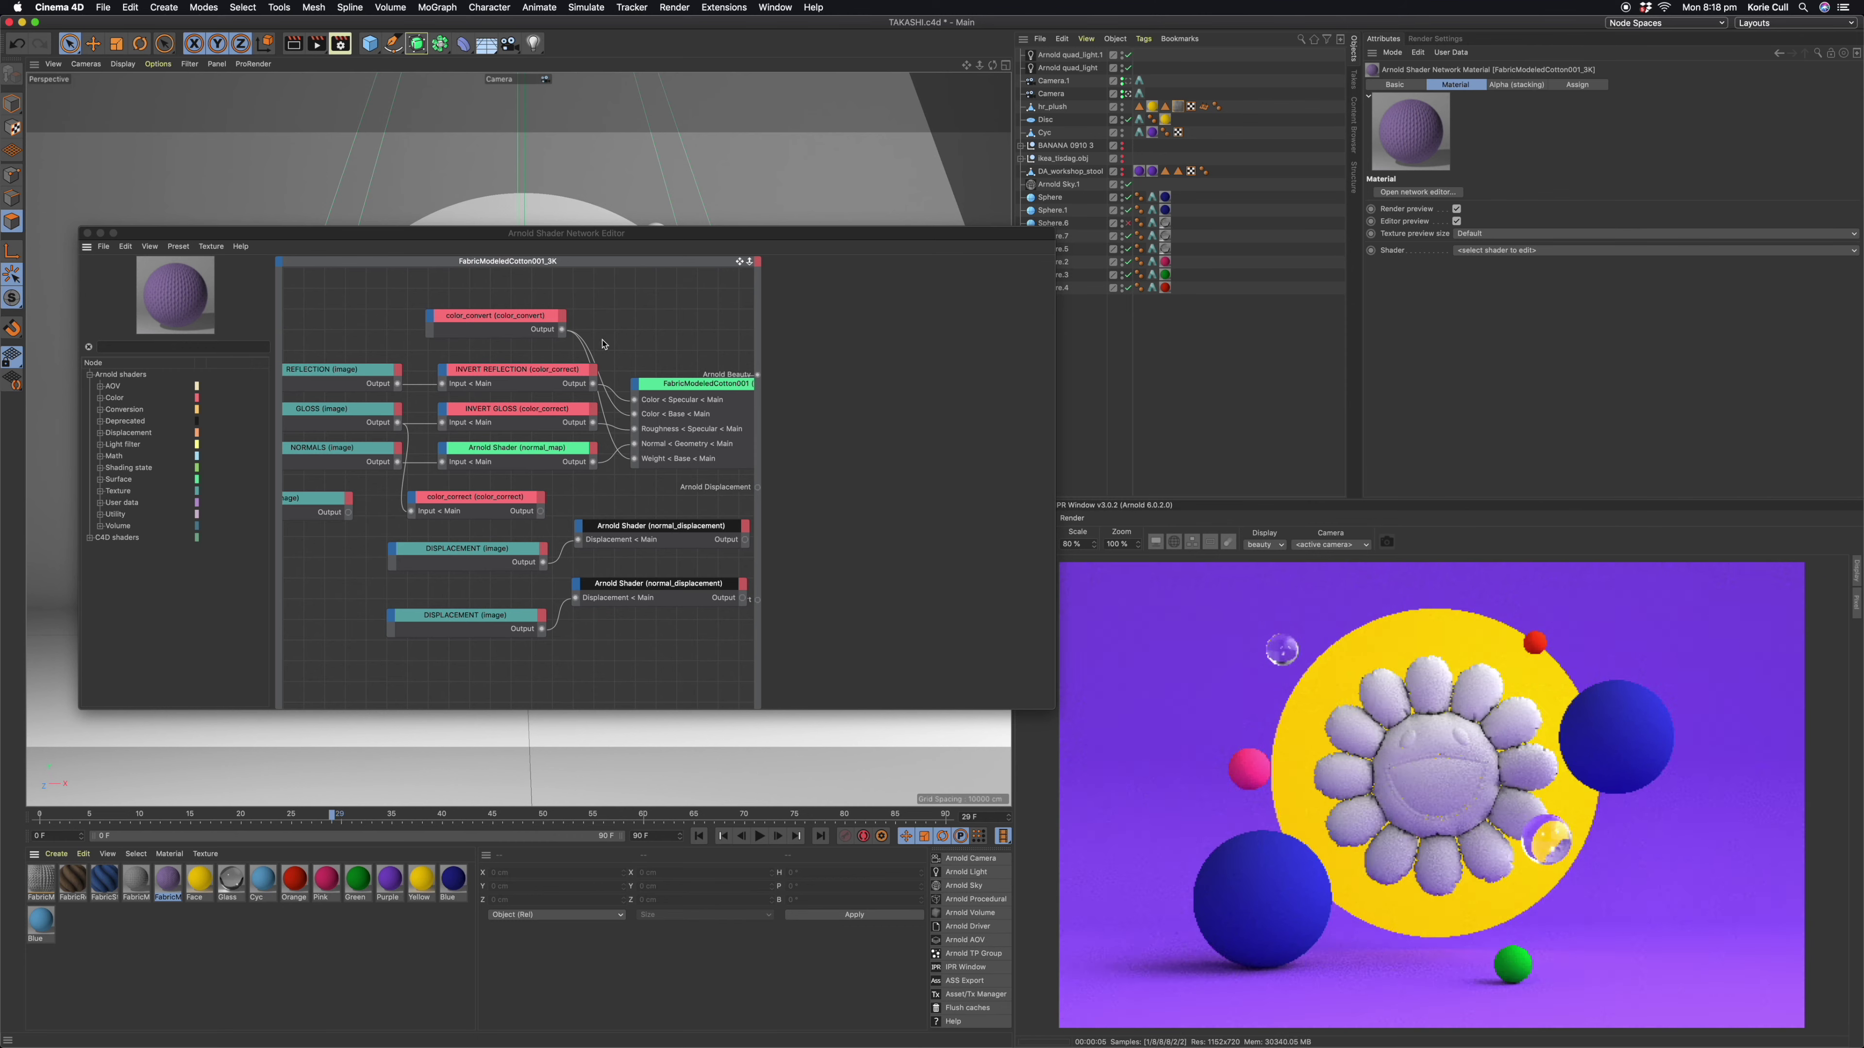
click(40, 881)
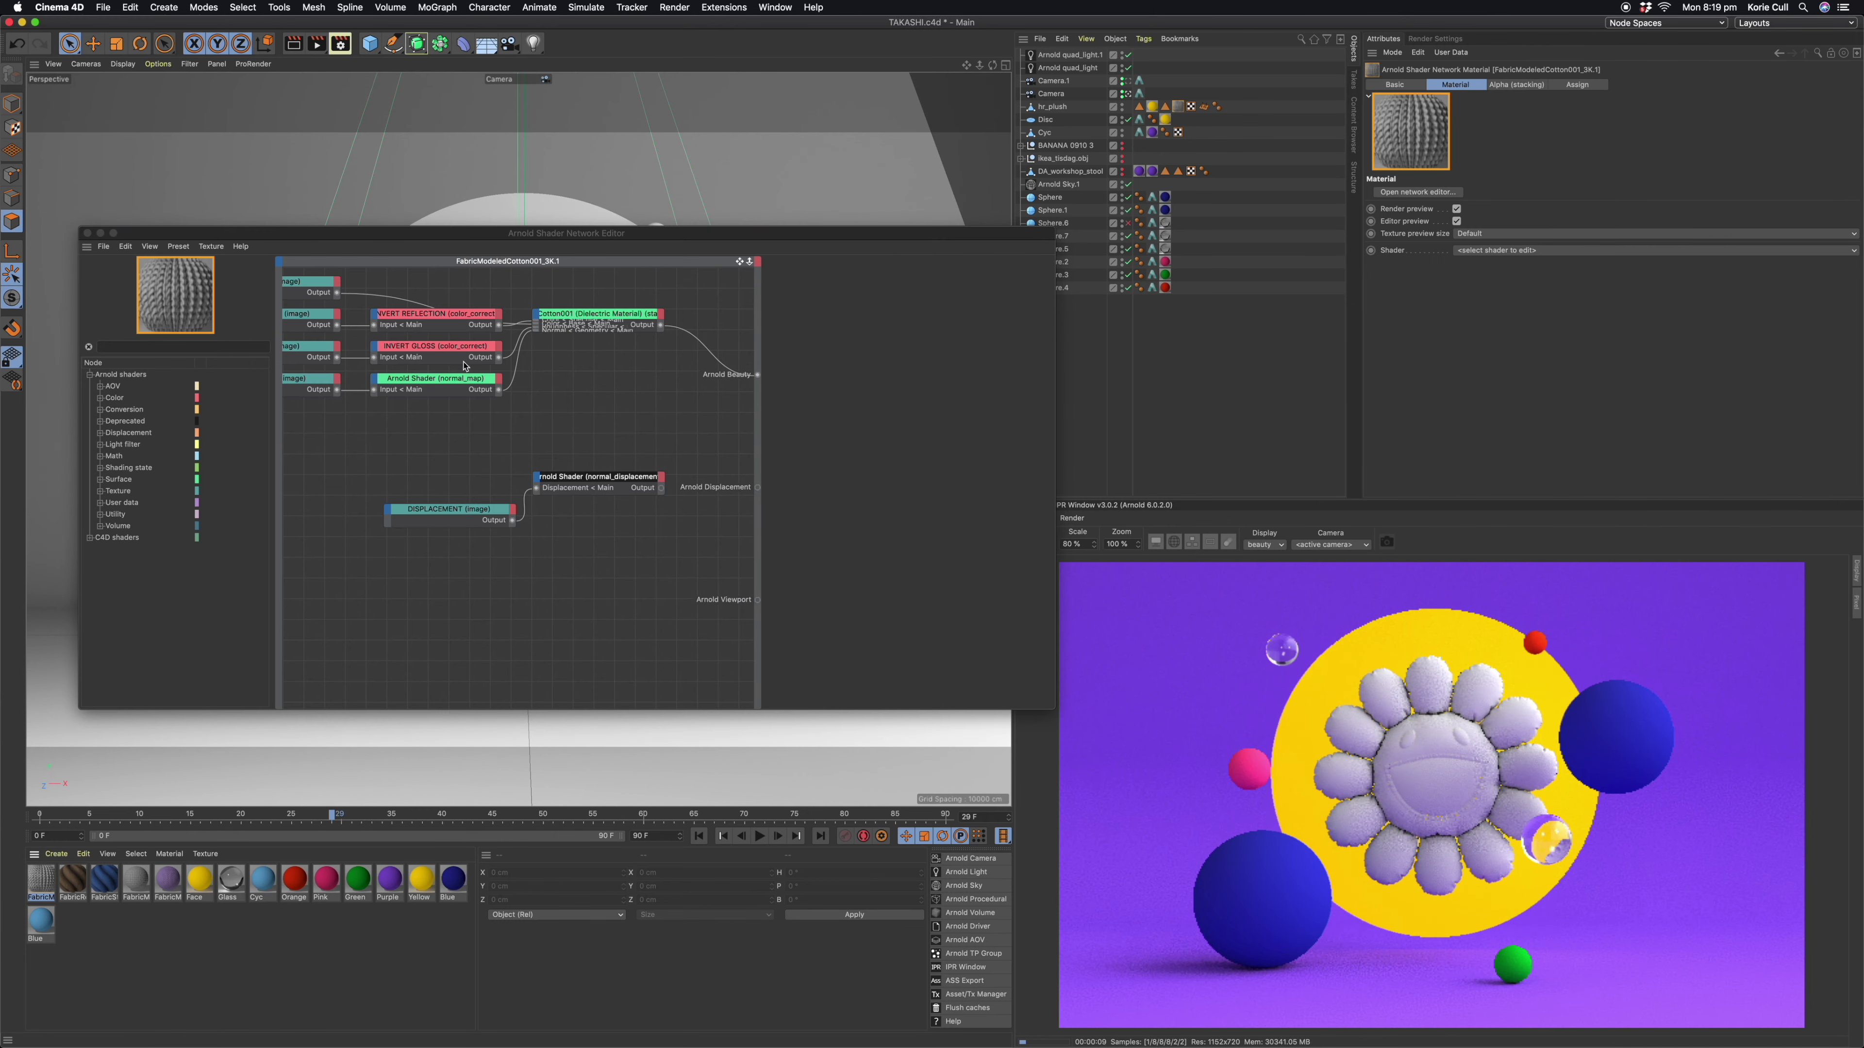
middle_drag(602, 398, 725, 533)
mouse_move(554, 487)
mouse_down()
mouse_move(604, 361)
mouse_move(668, 456)
mouse_up()
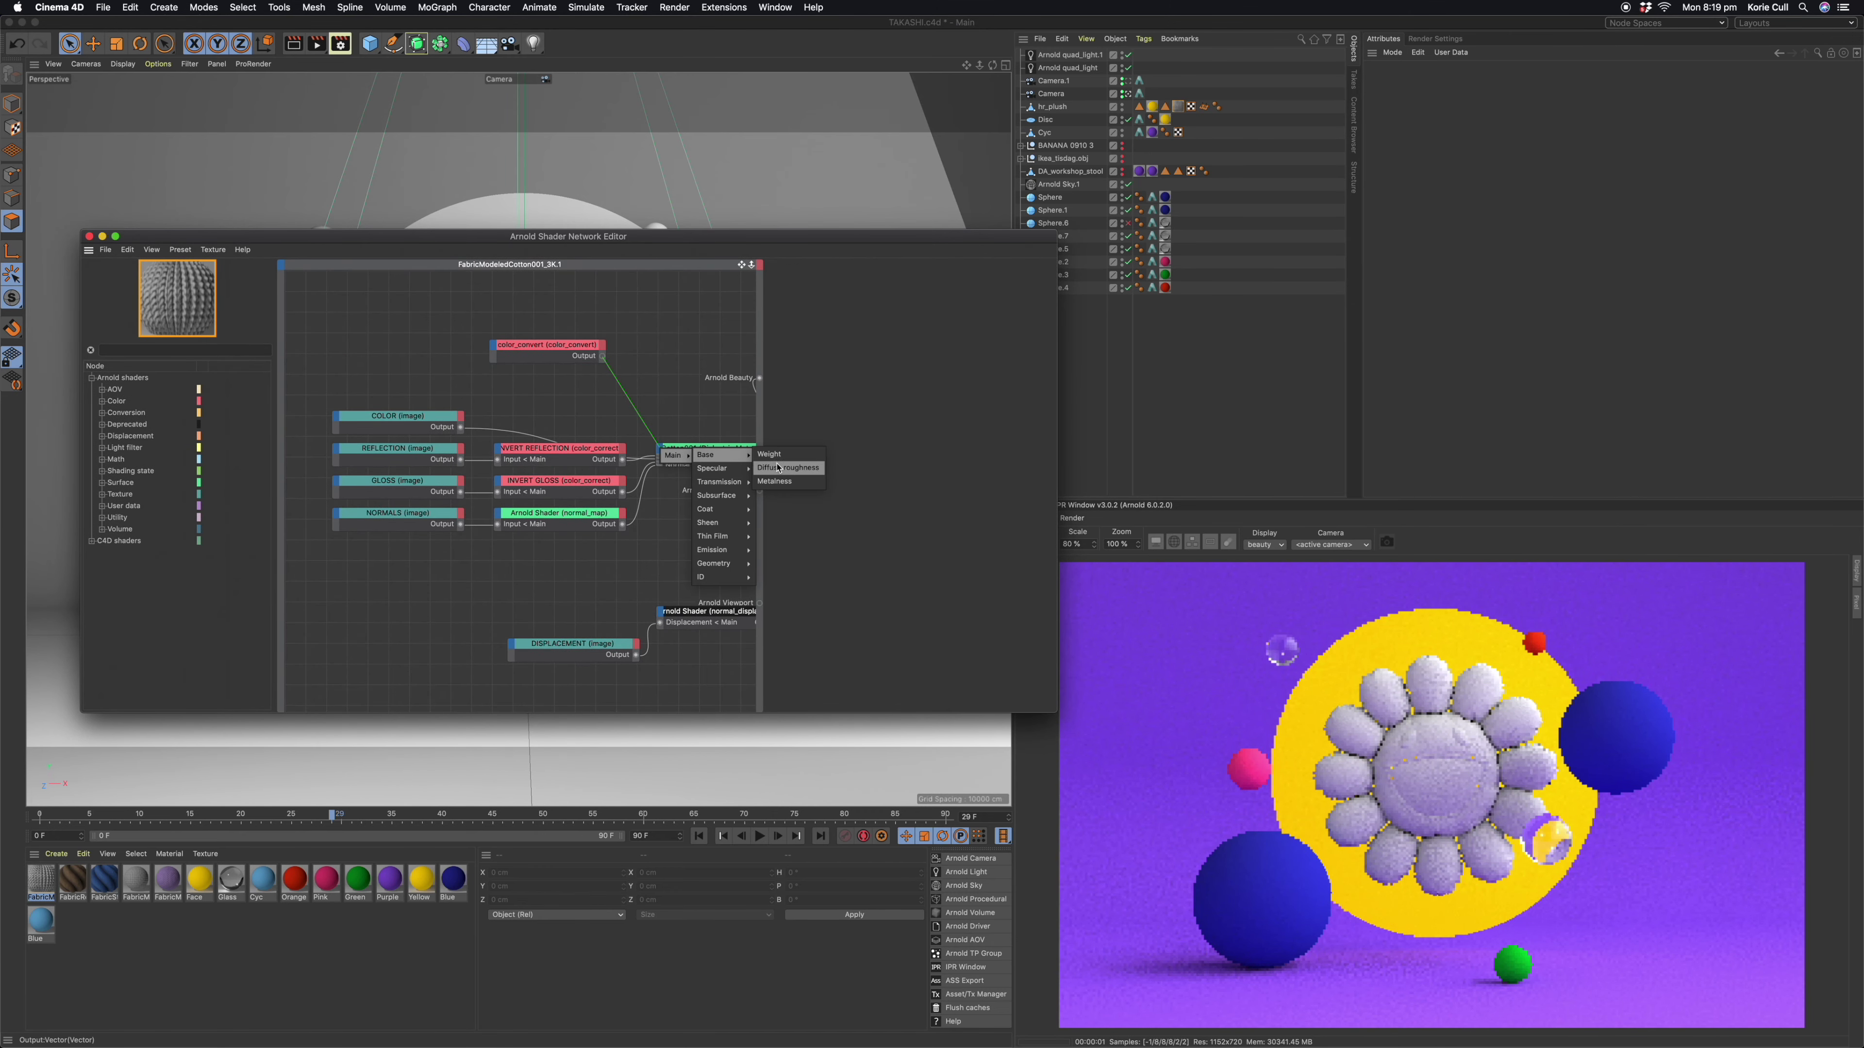
click(668, 455)
mouse_move(602, 357)
mouse_down()
mouse_move(670, 499)
mouse_move(659, 473)
mouse_up()
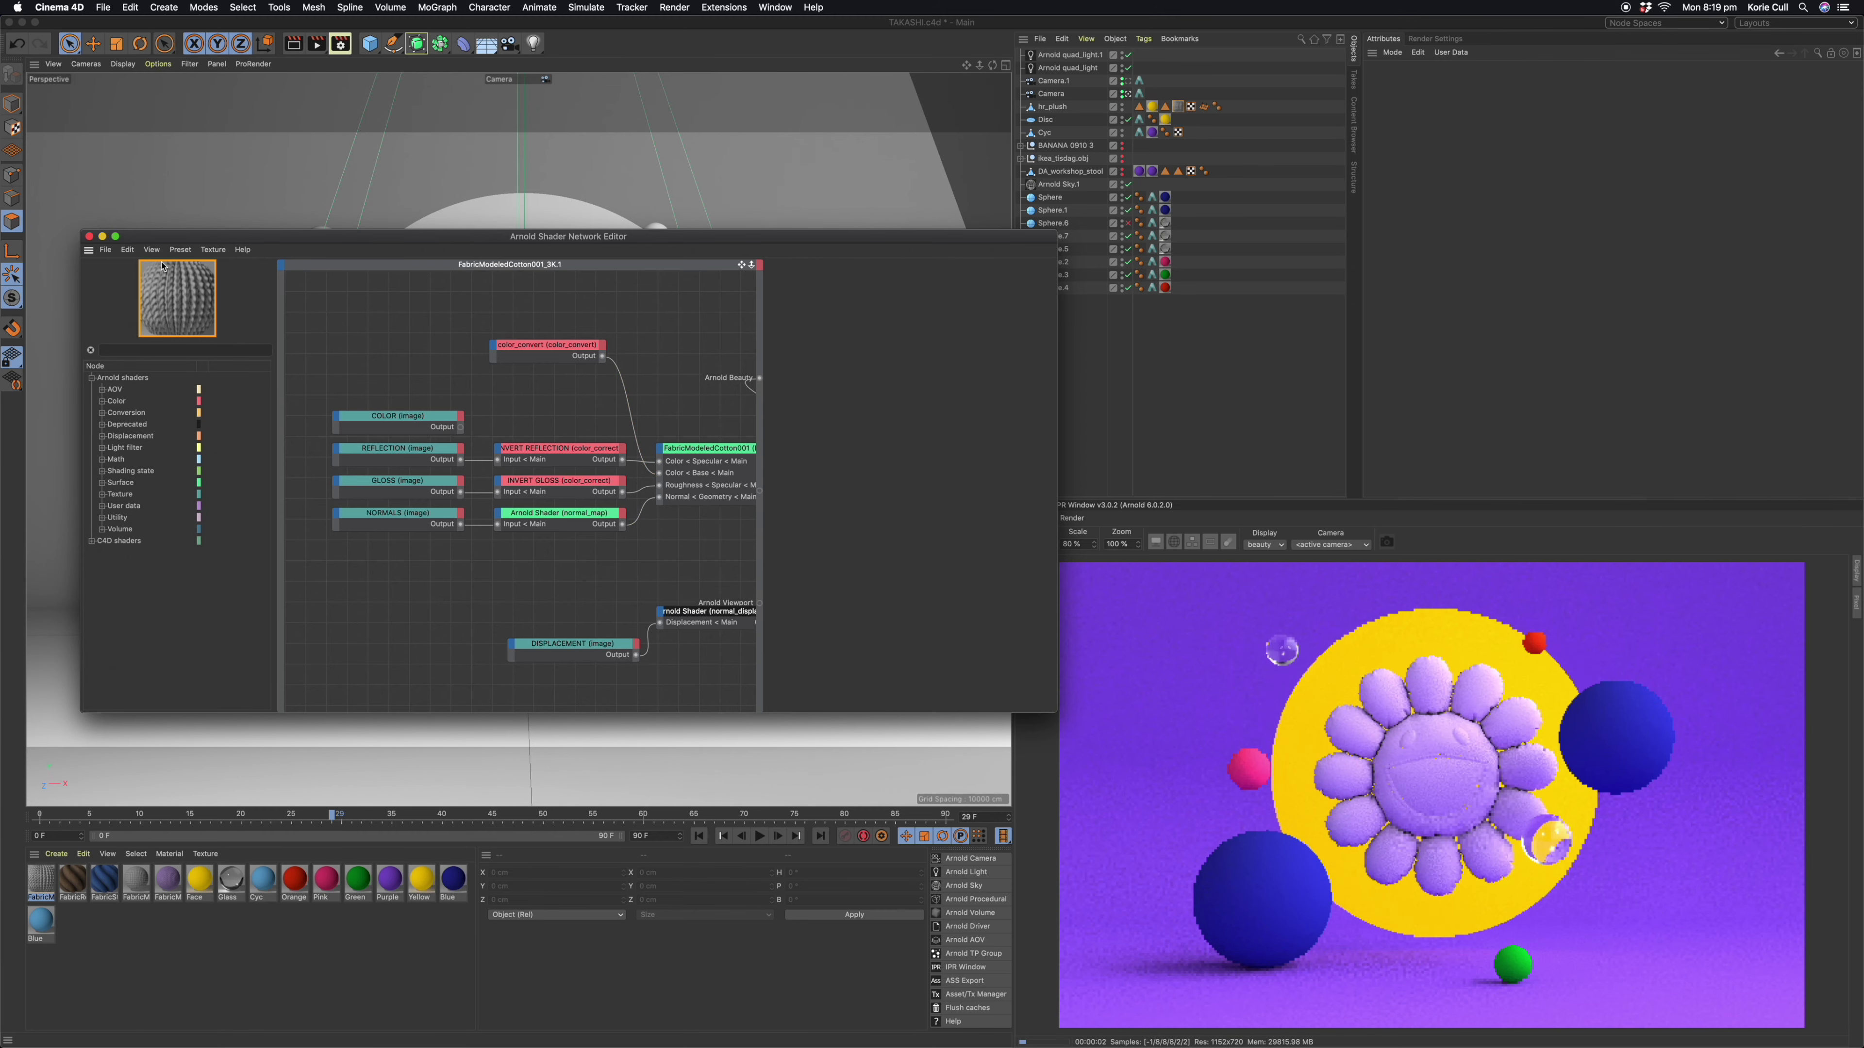
click(89, 236)
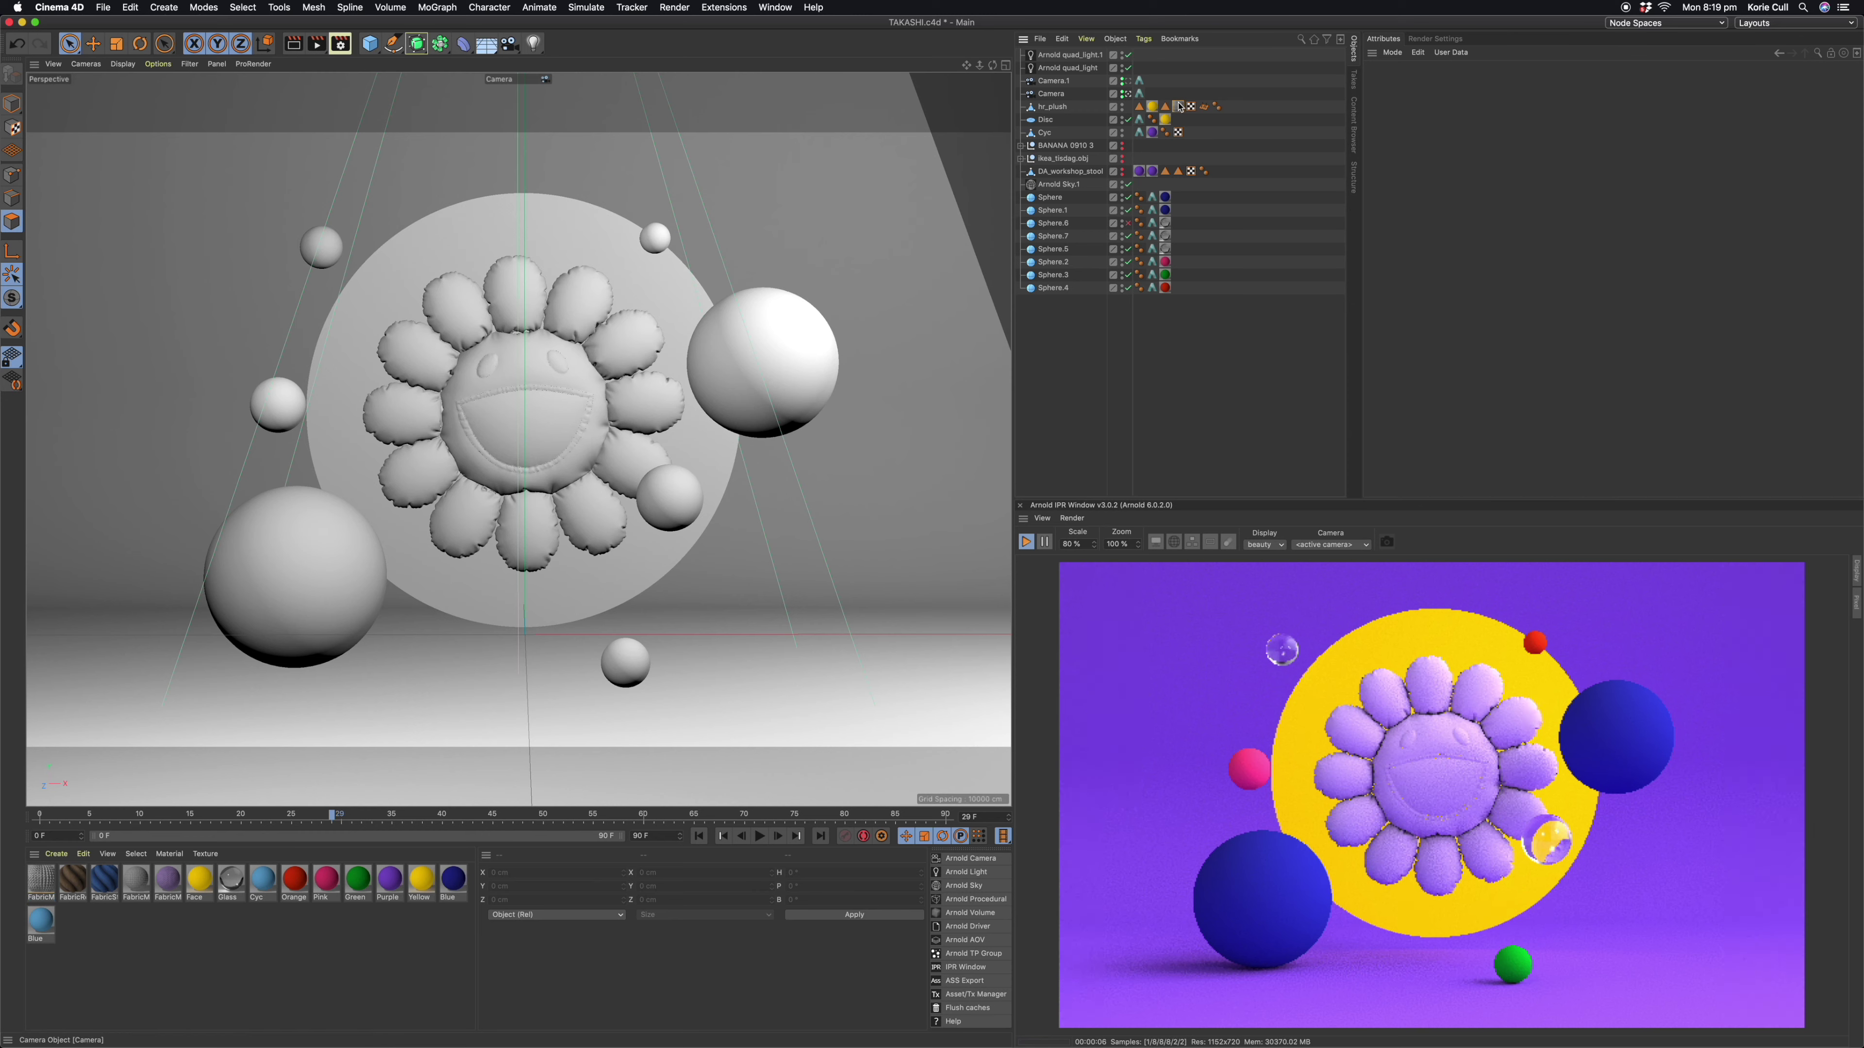
Step: Set the plush material tag's Tiles U and V to 12, after briefly trying 8
click(1179, 107)
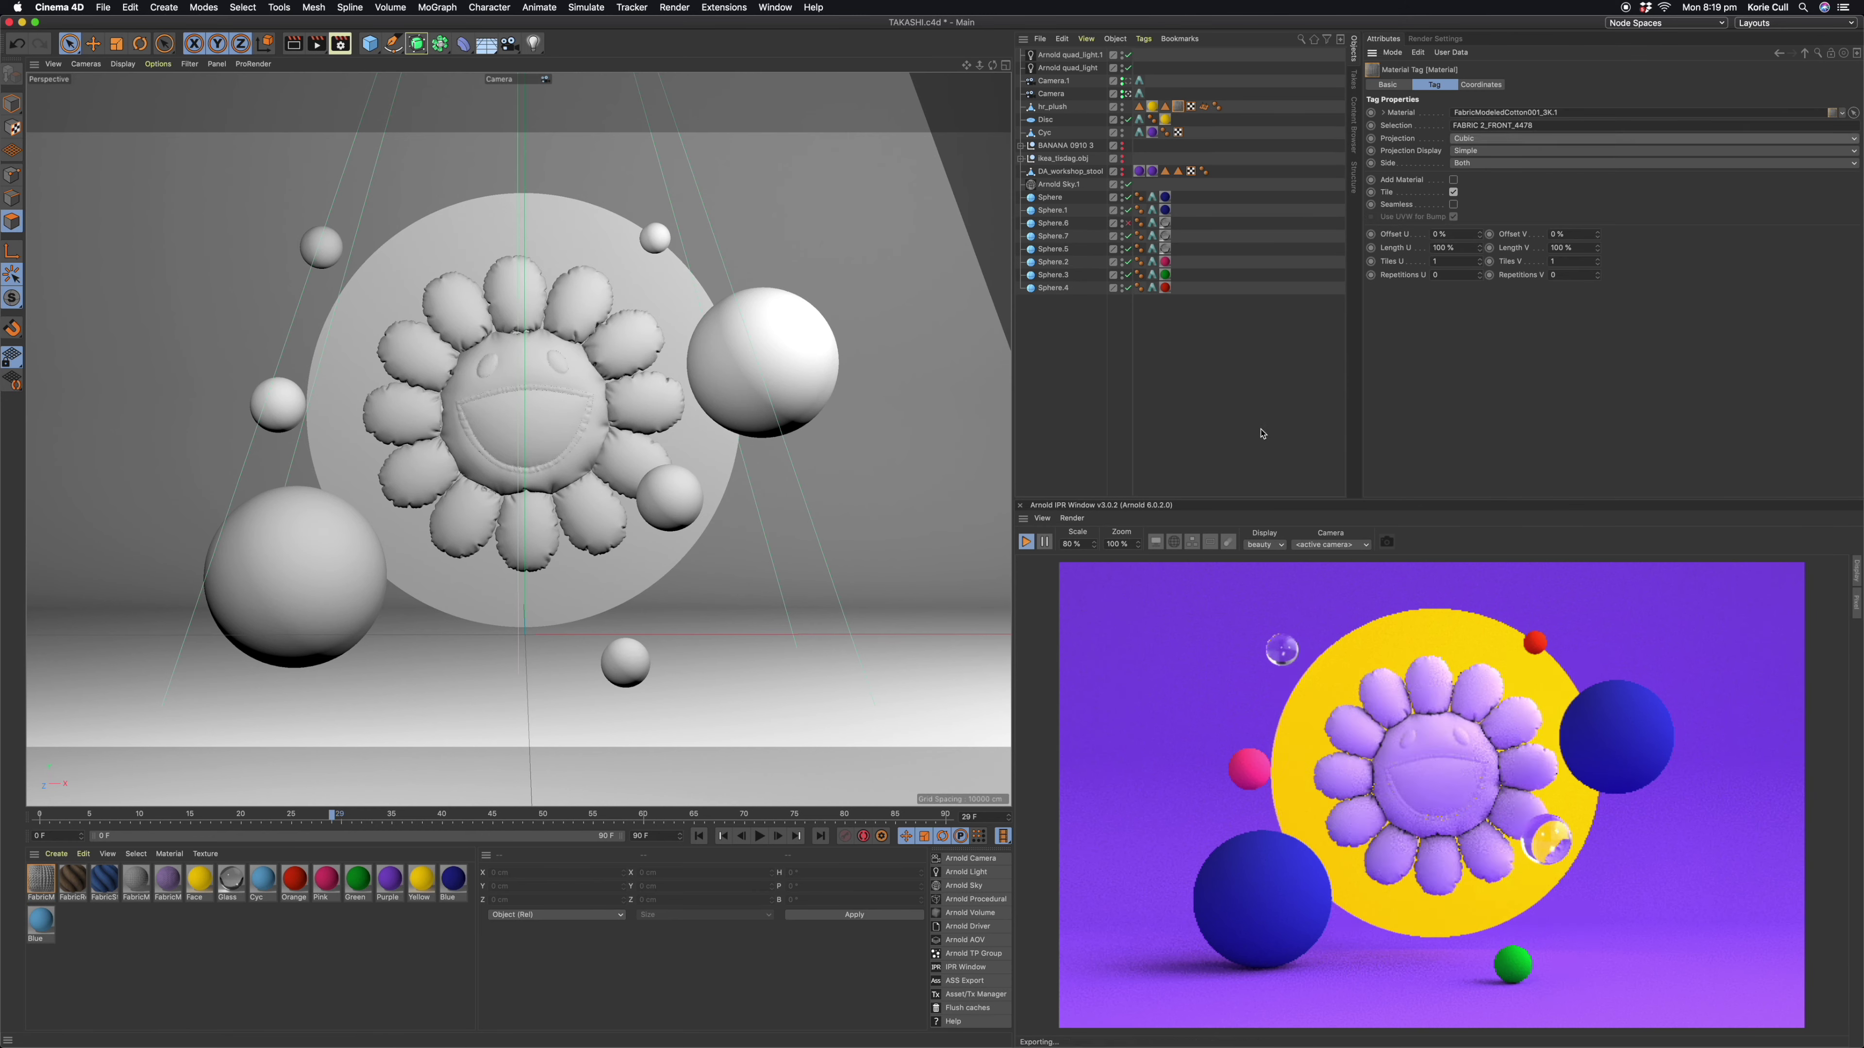
click(1064, 371)
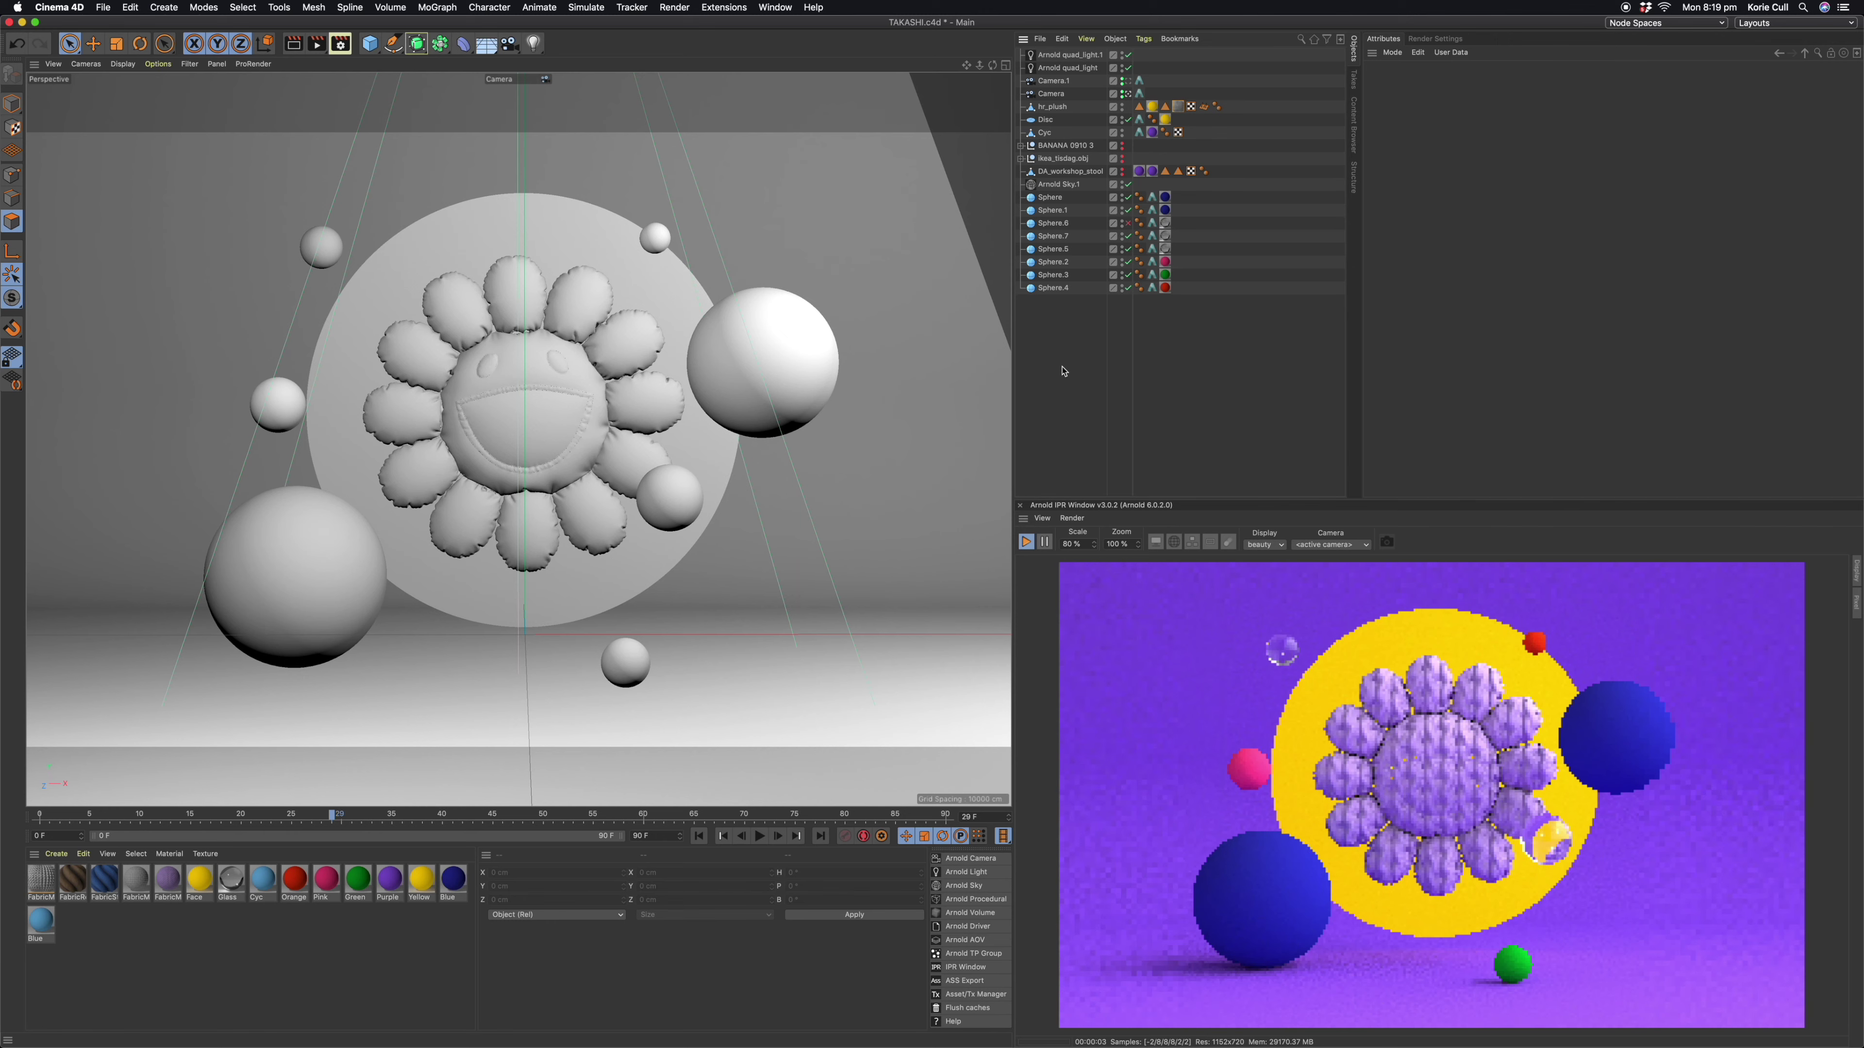
key(ctrl+z)
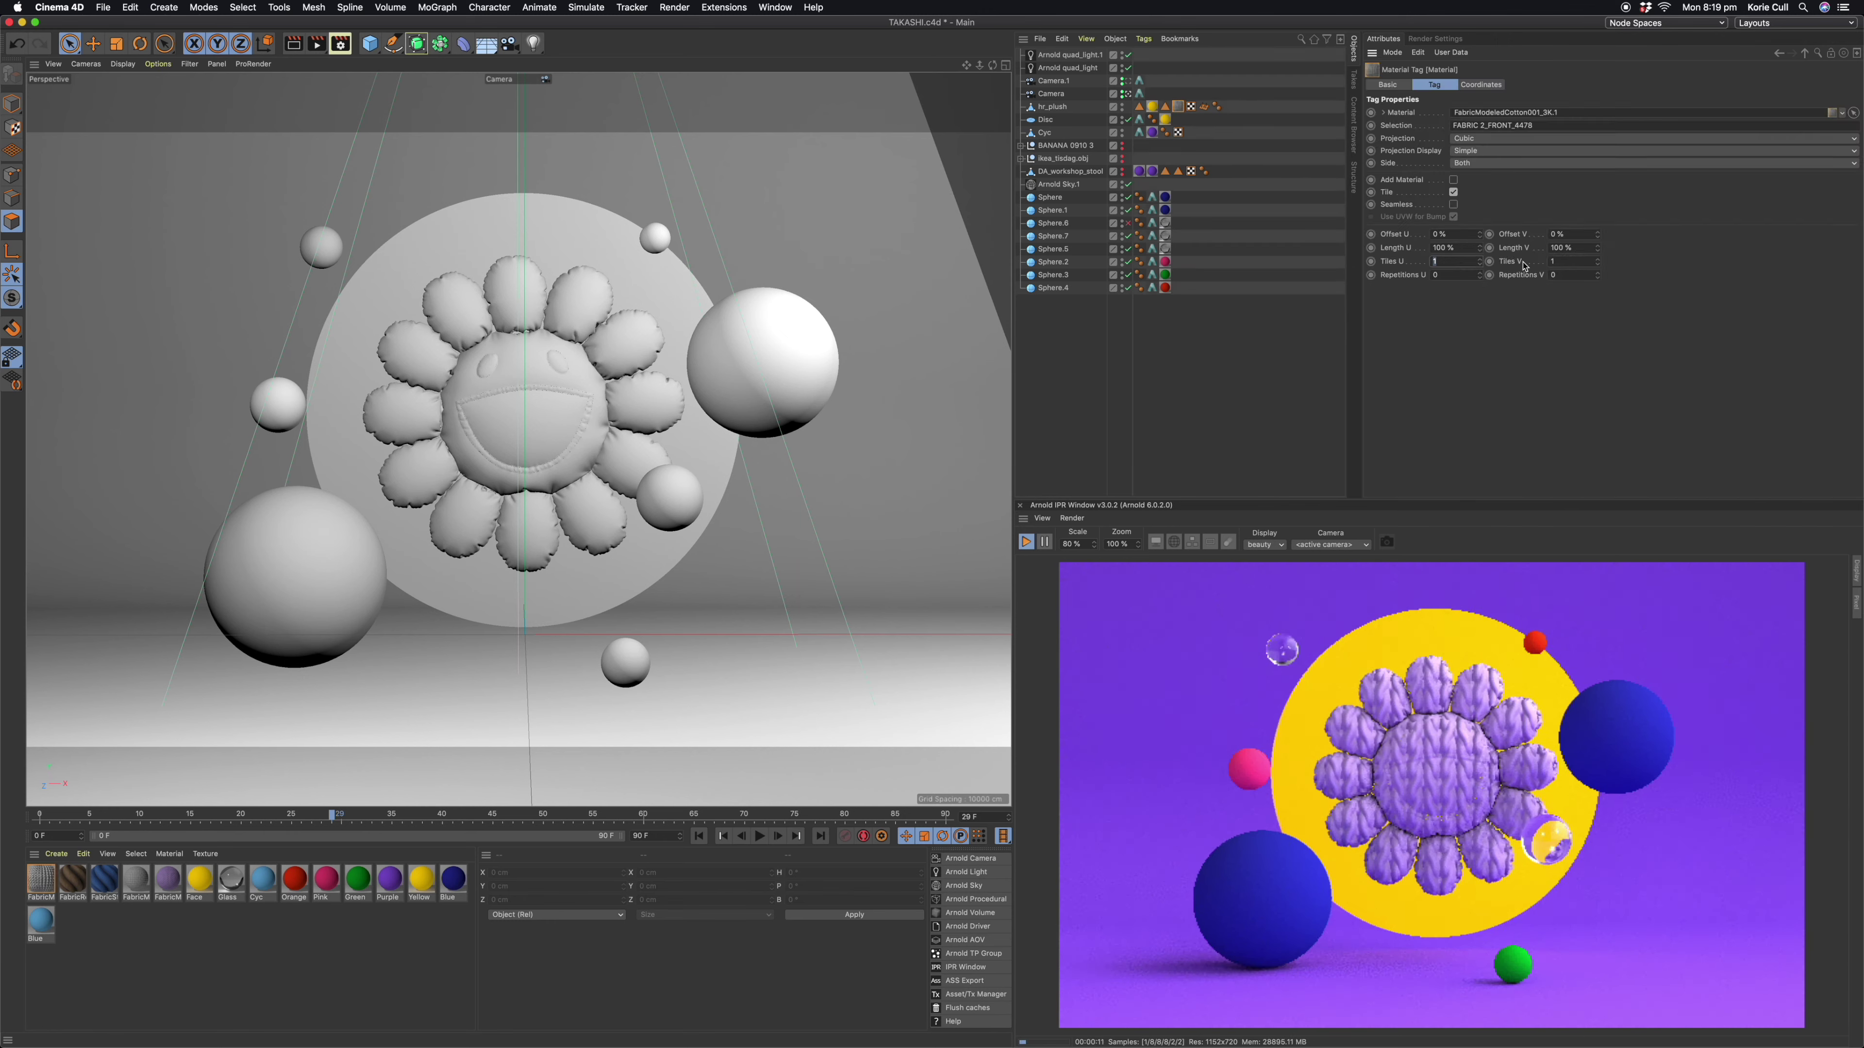
text(8)
key(Return)
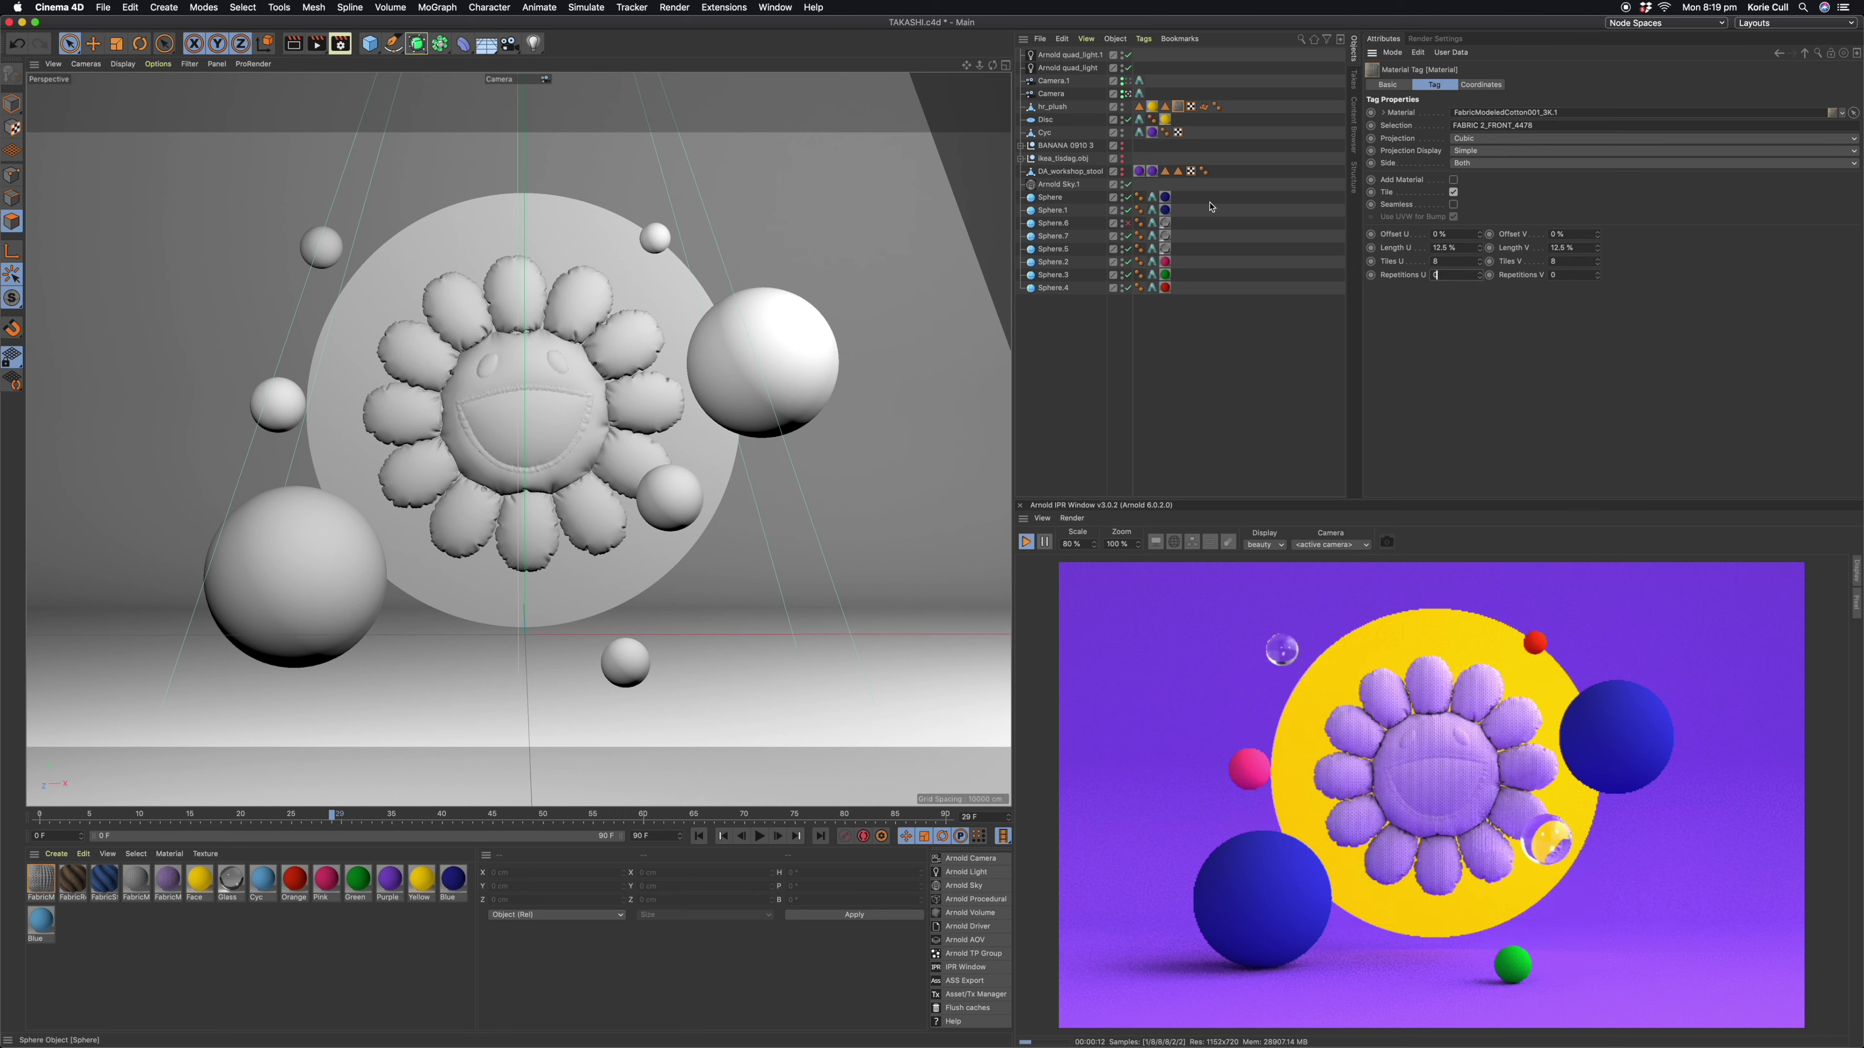
click(1455, 269)
click(1578, 261)
text(12)
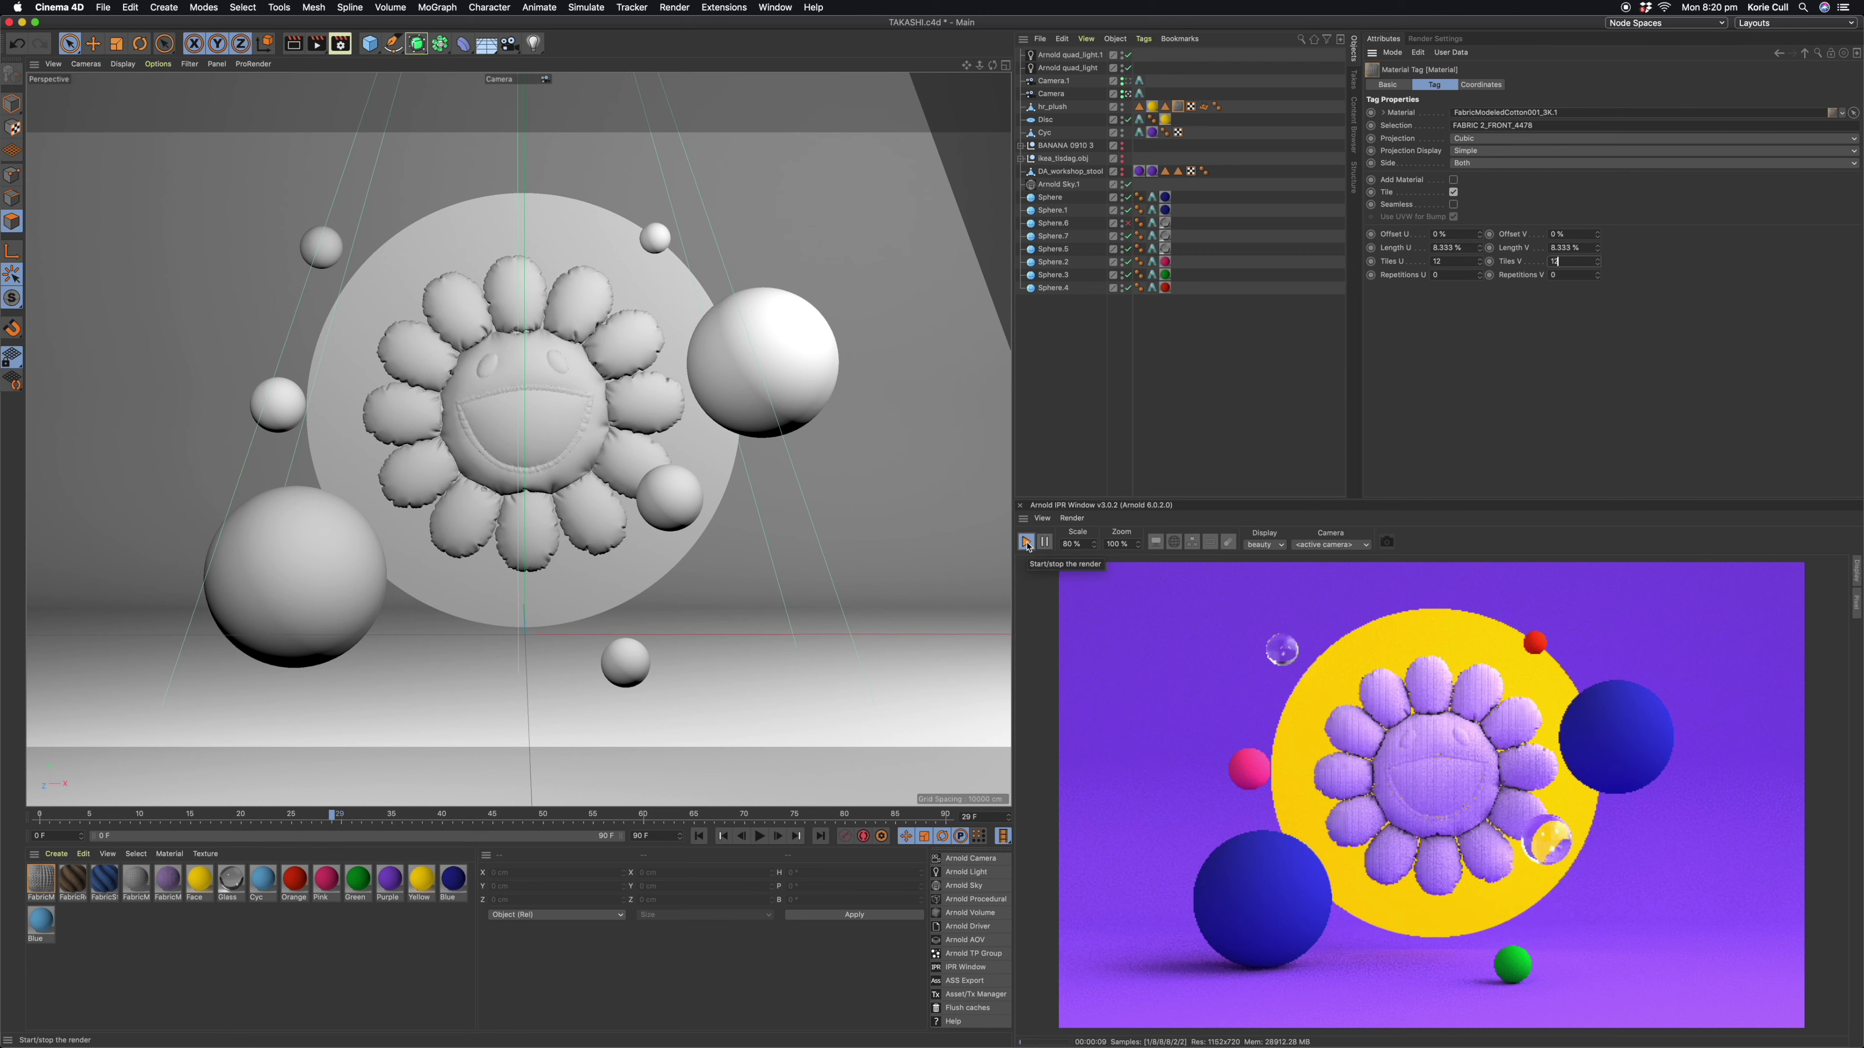
Step: Add a new camera and zoom in close on the flower
click(1060, 402)
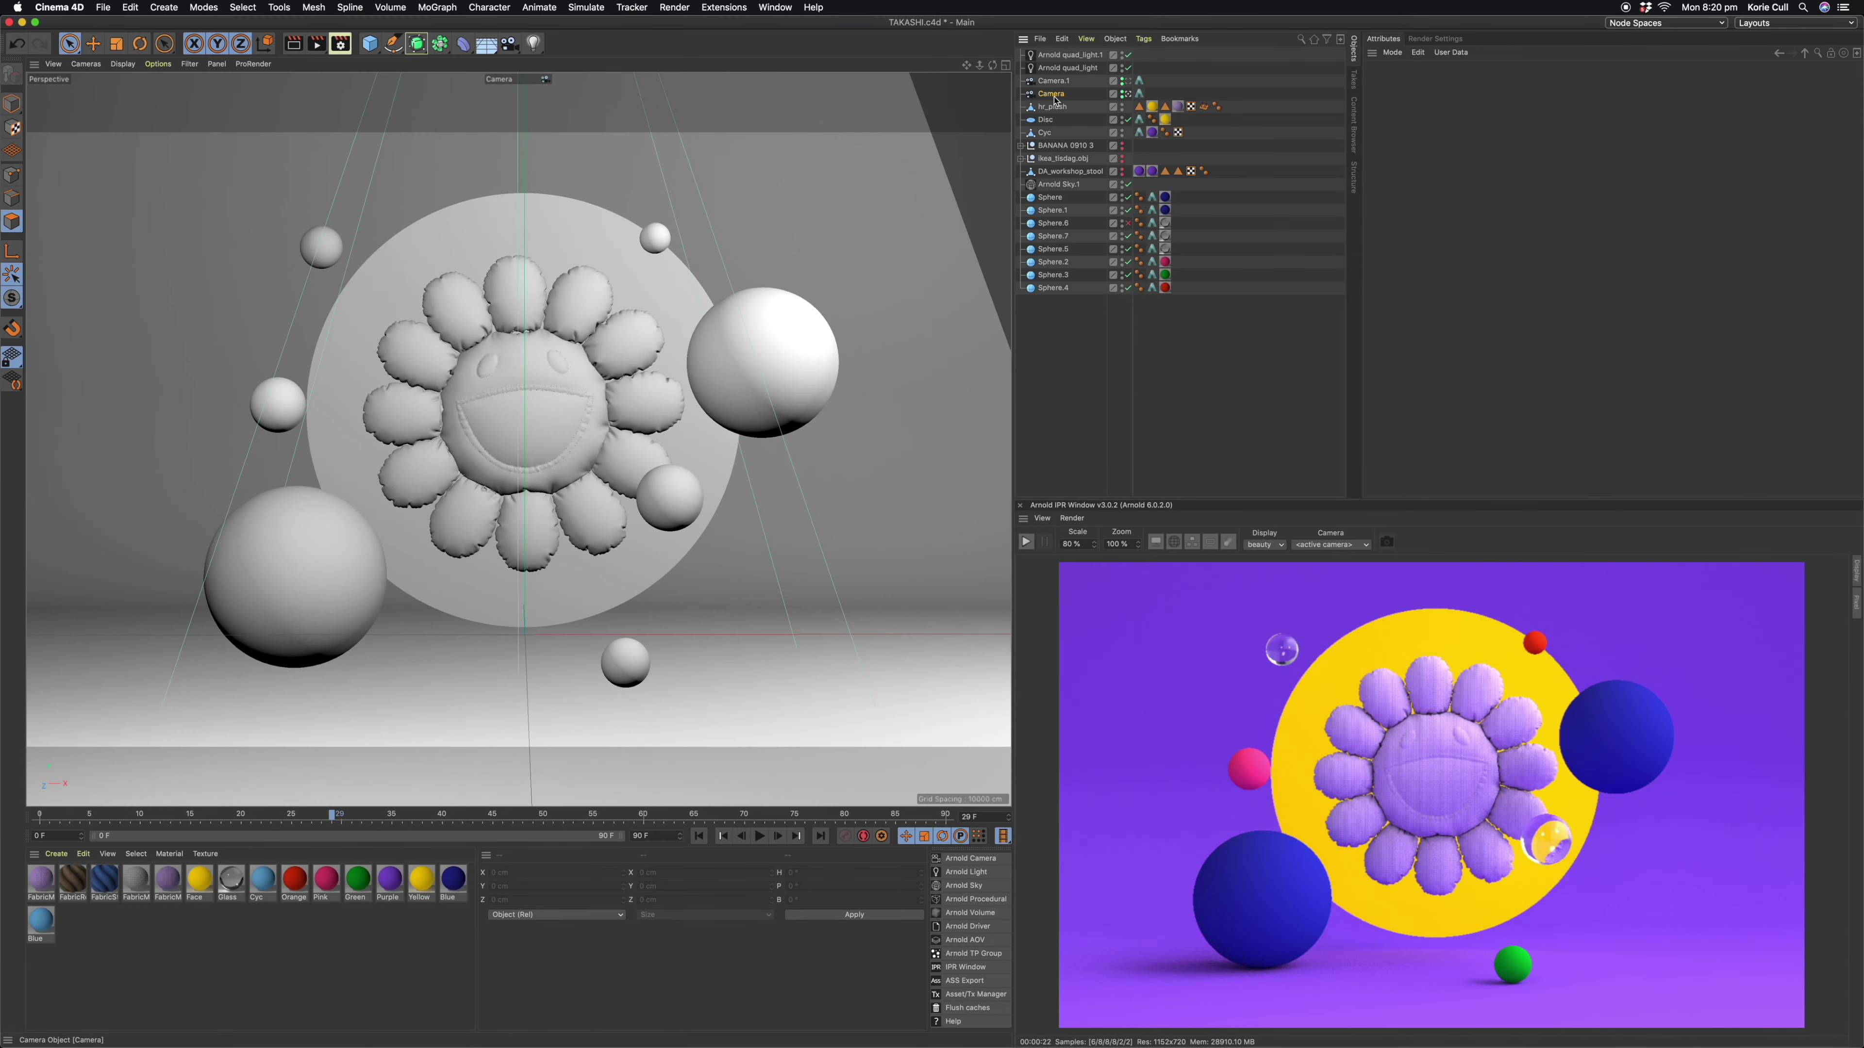
mouse_move(1129, 97)
ctrl+mouse_down()
mouse_move(1131, 57)
mouse_move(1079, 108)
ctrl+mouse_up()
drag(979, 65, 986, 117)
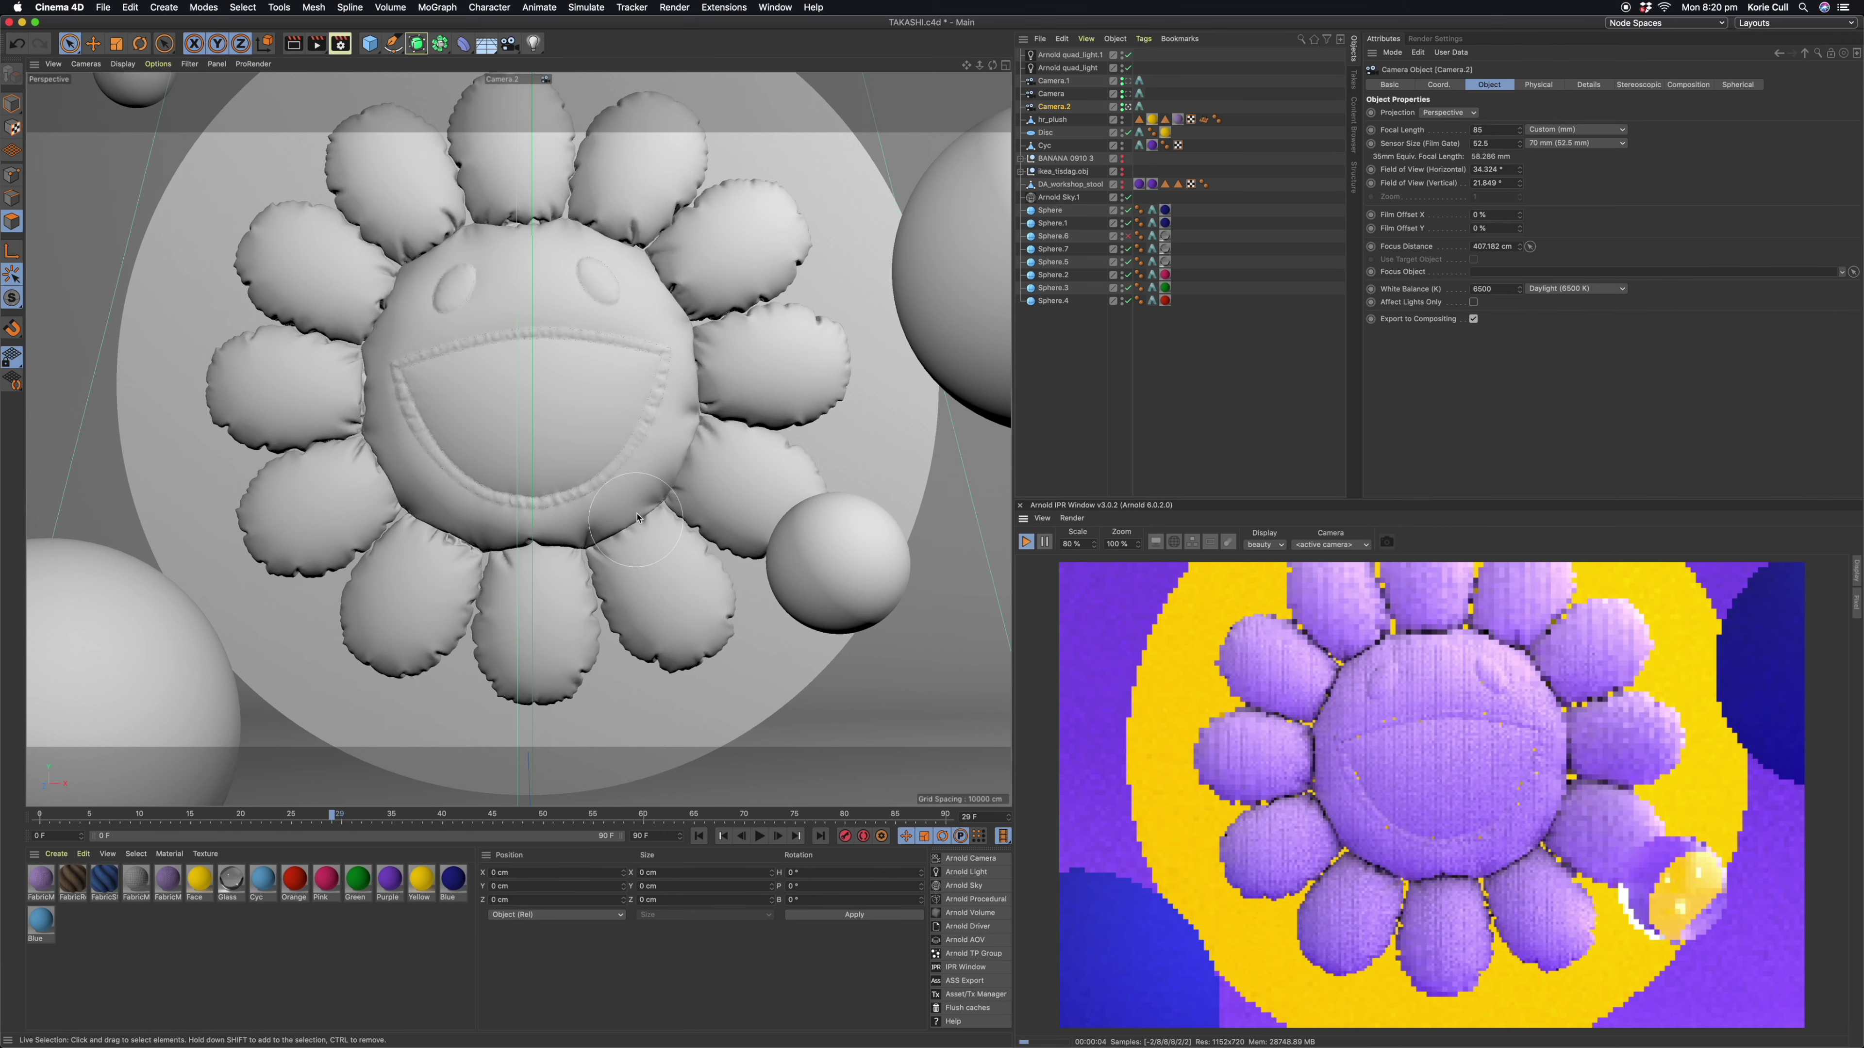
Step: Set the plush material tag's Tiles U and Tiles V to 20 for a finer knit
alt+drag(519, 440, 557, 397)
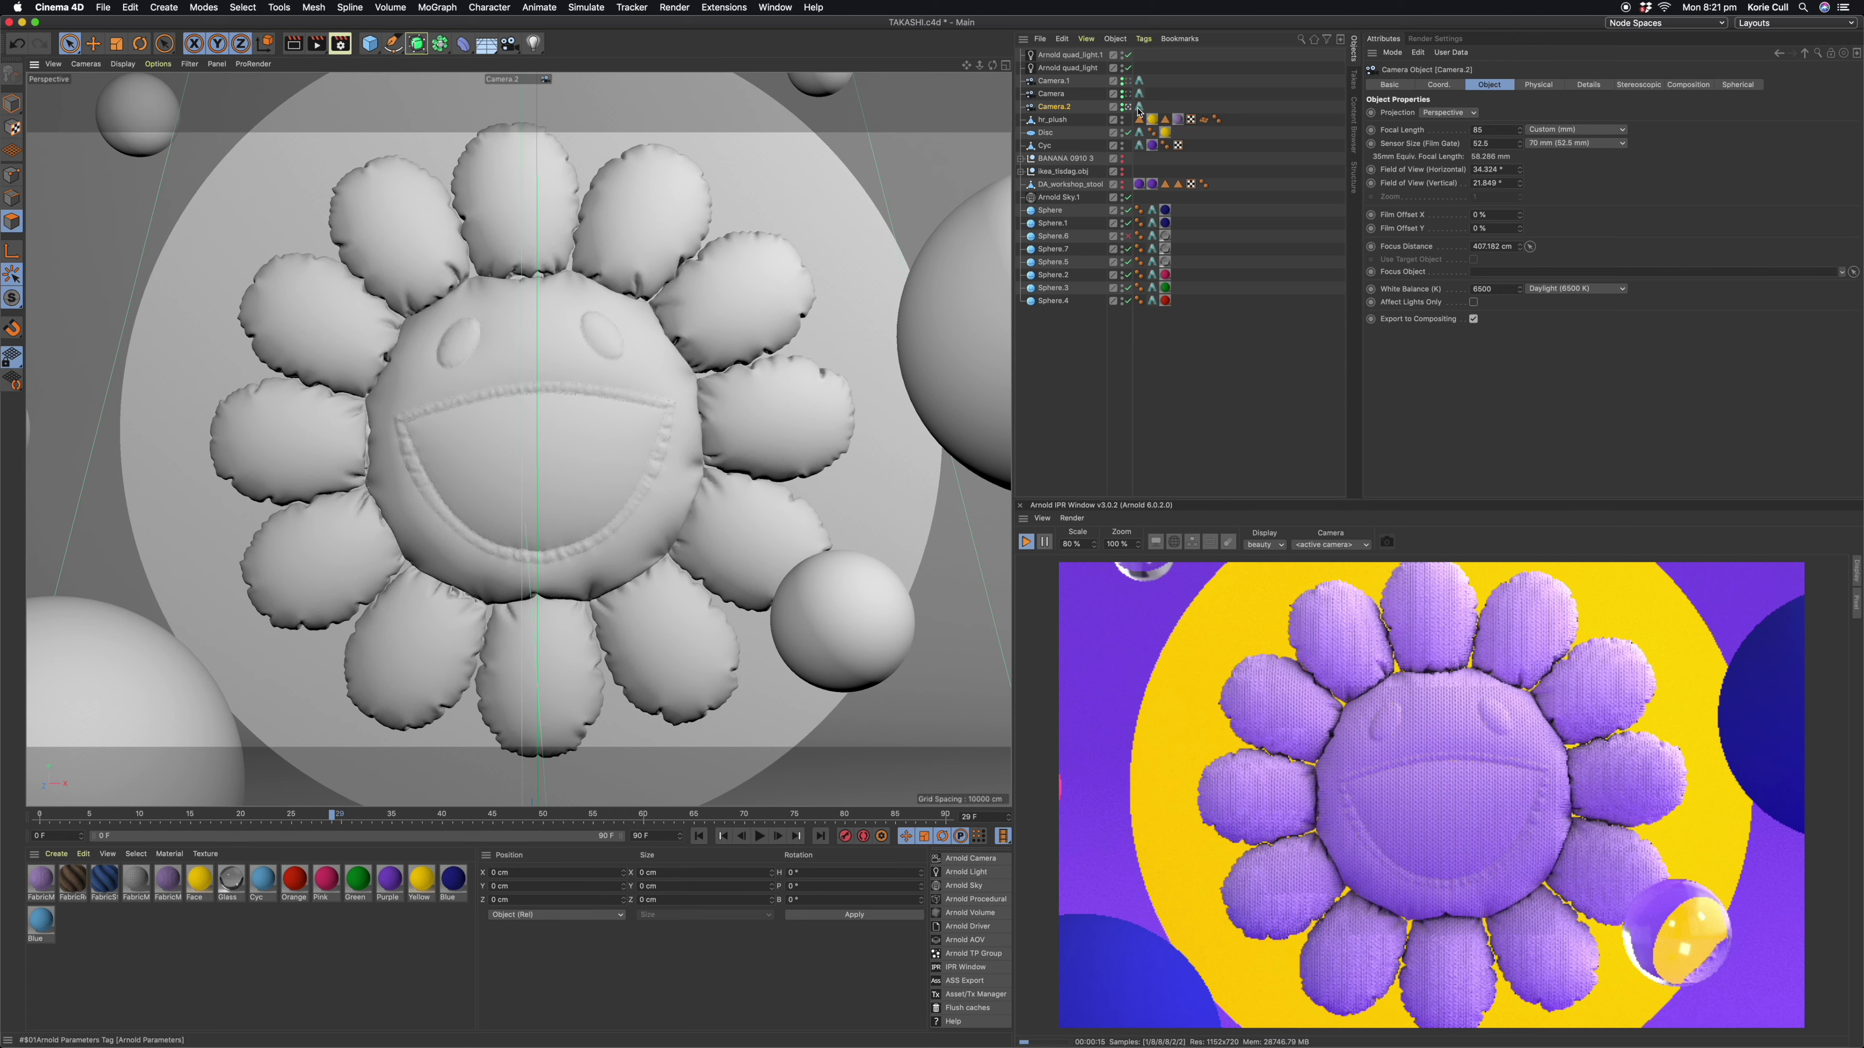
click(1178, 119)
text(20)
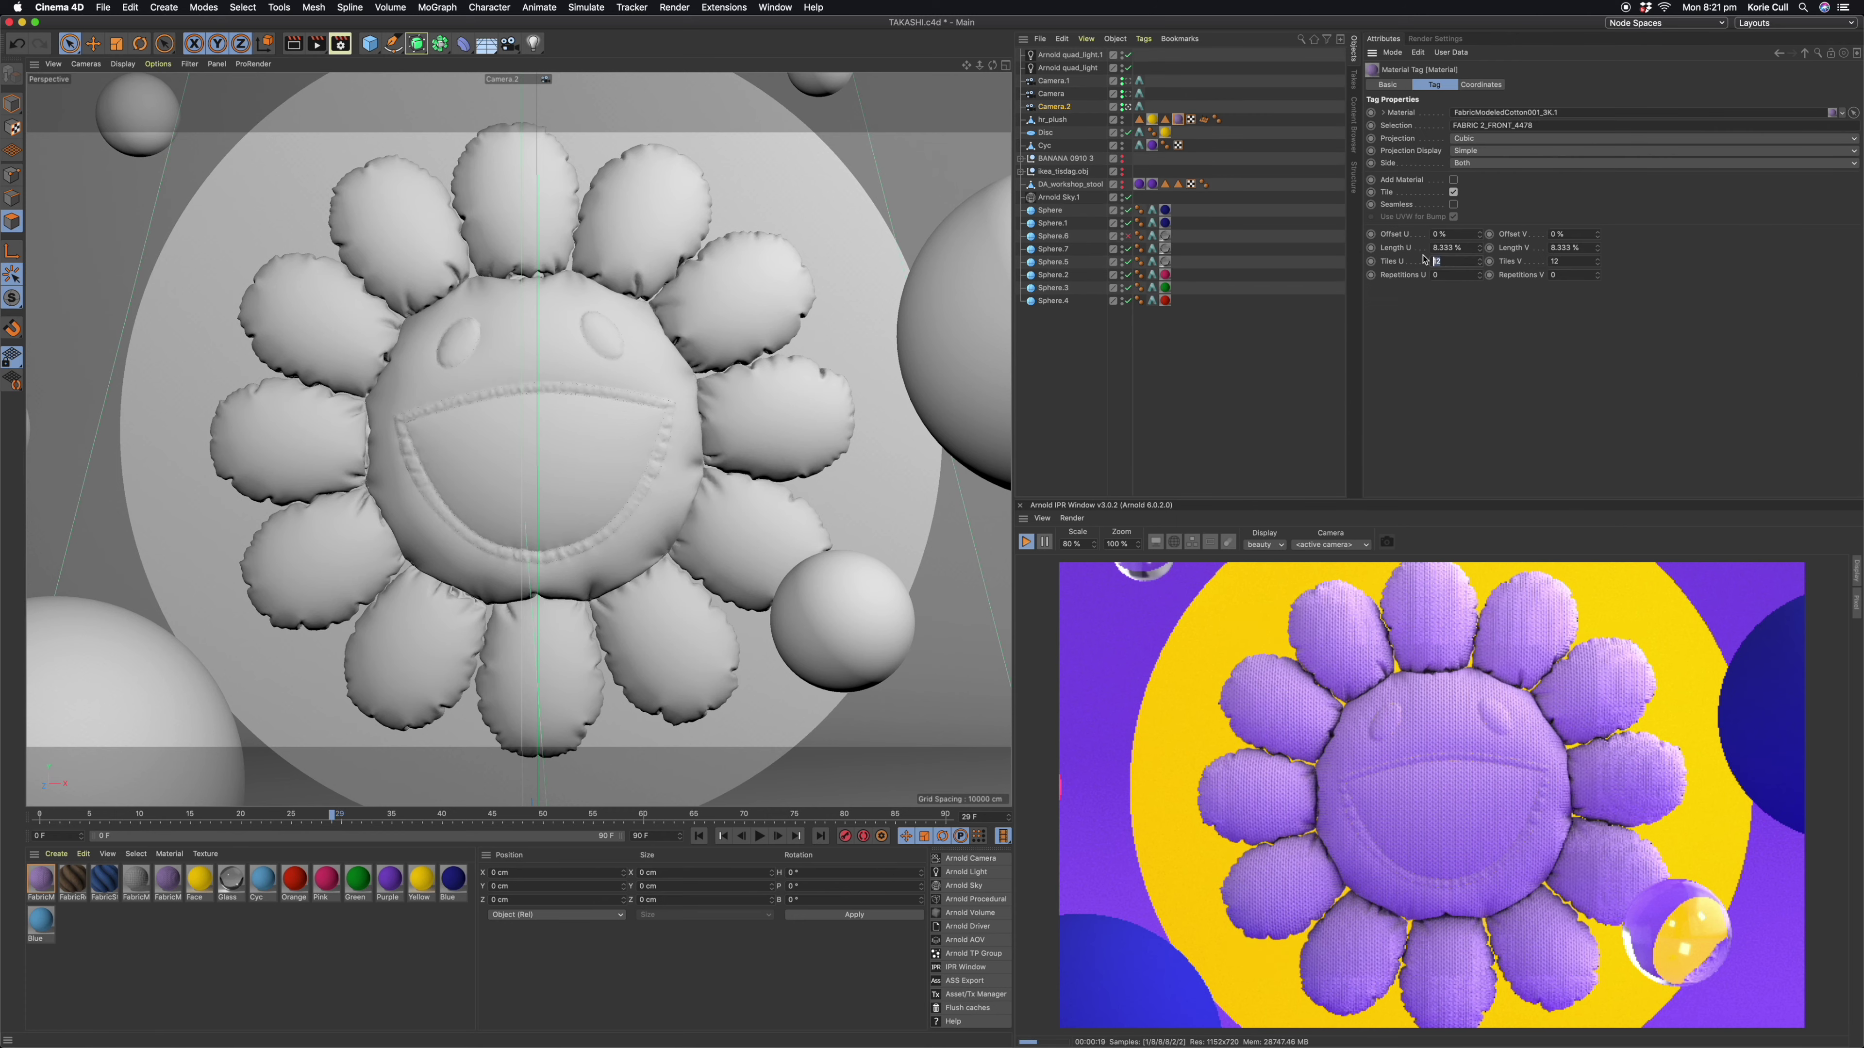
key(Tab)
text(20)
key(Return)
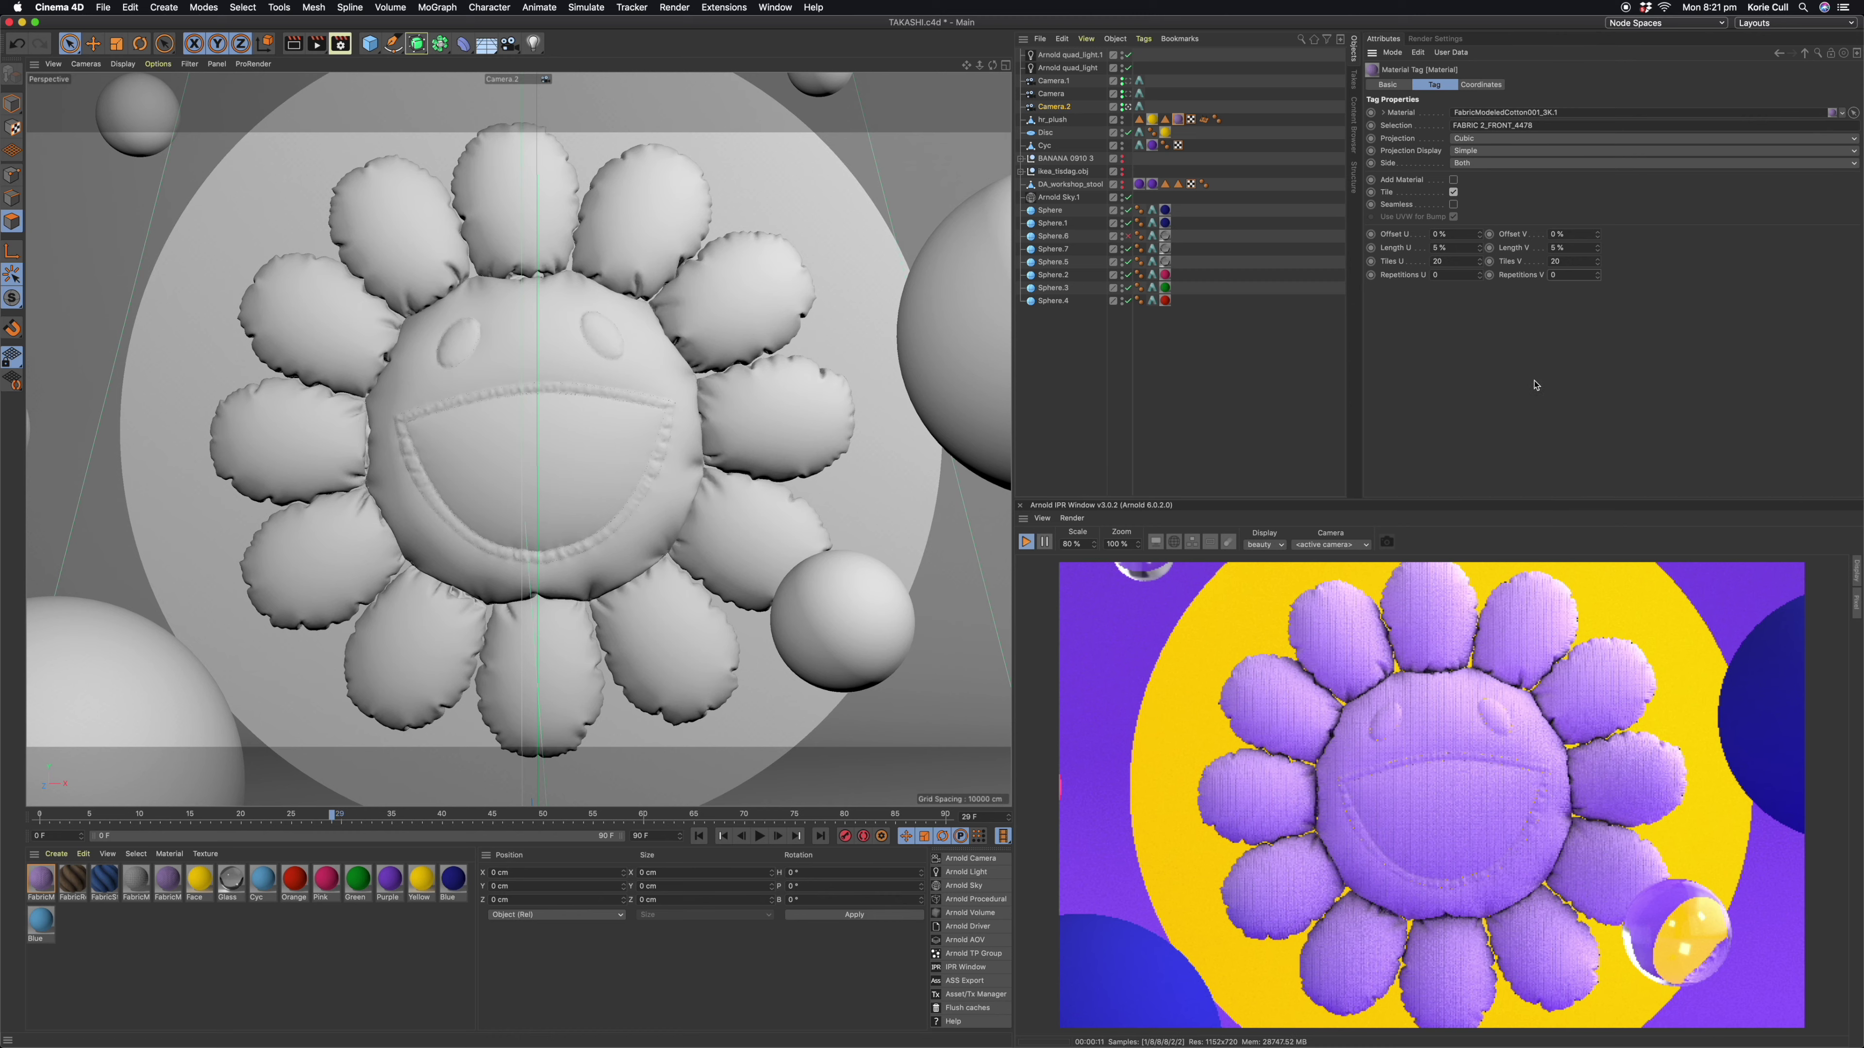
click(44, 891)
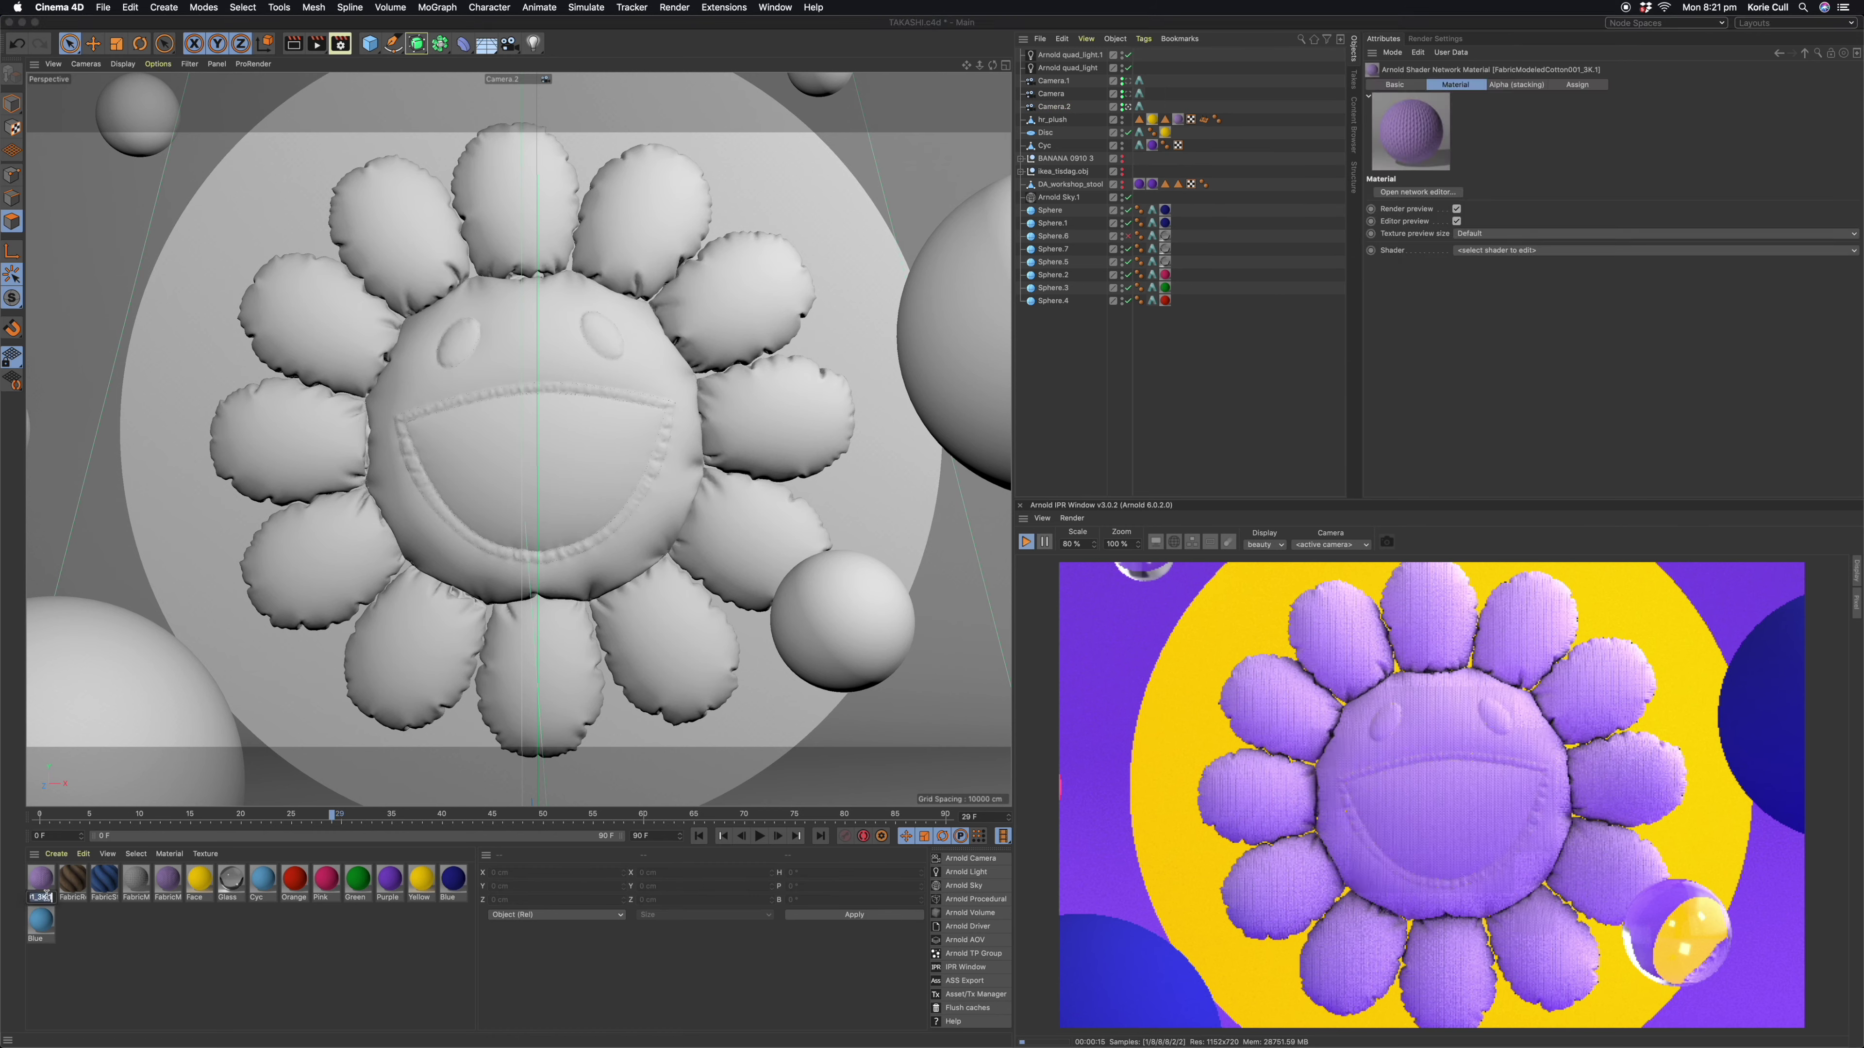
Step: Rename the first fabric material to Yellow and check its color_convert colour input
text(Yellow)
key(Return)
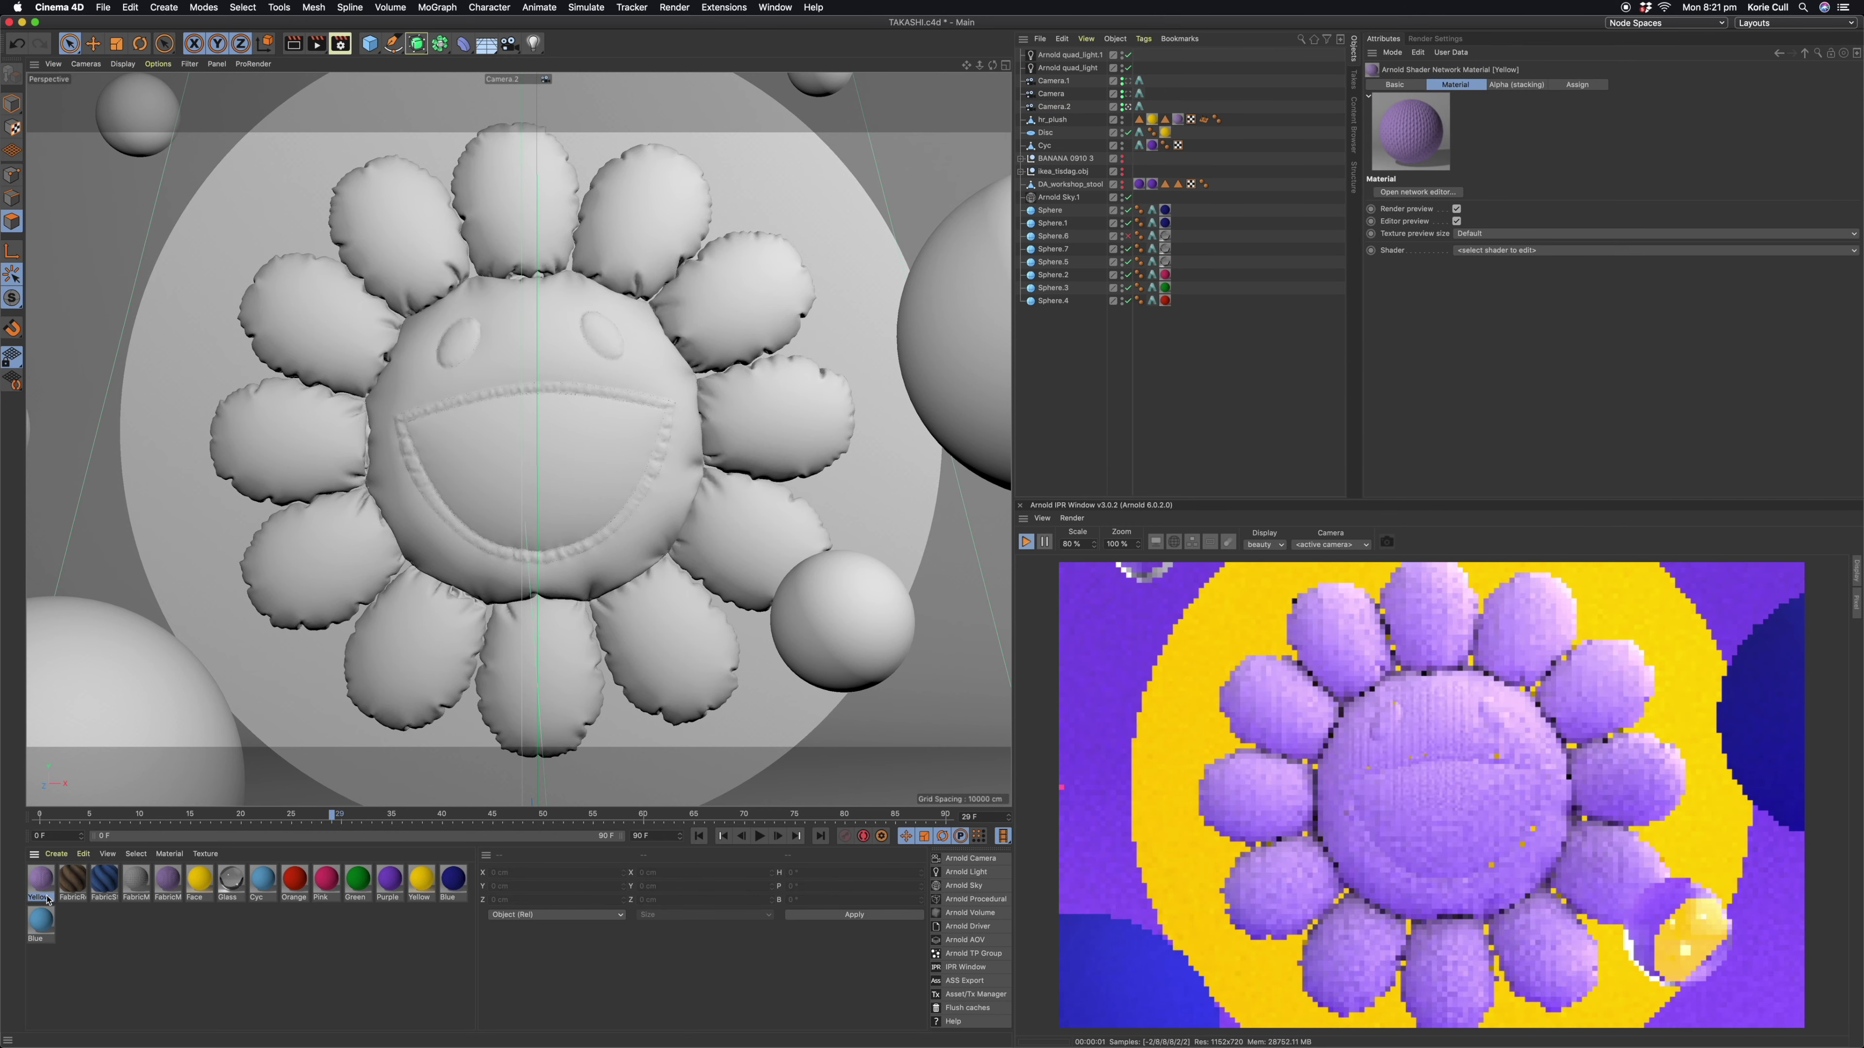
double_click(42, 881)
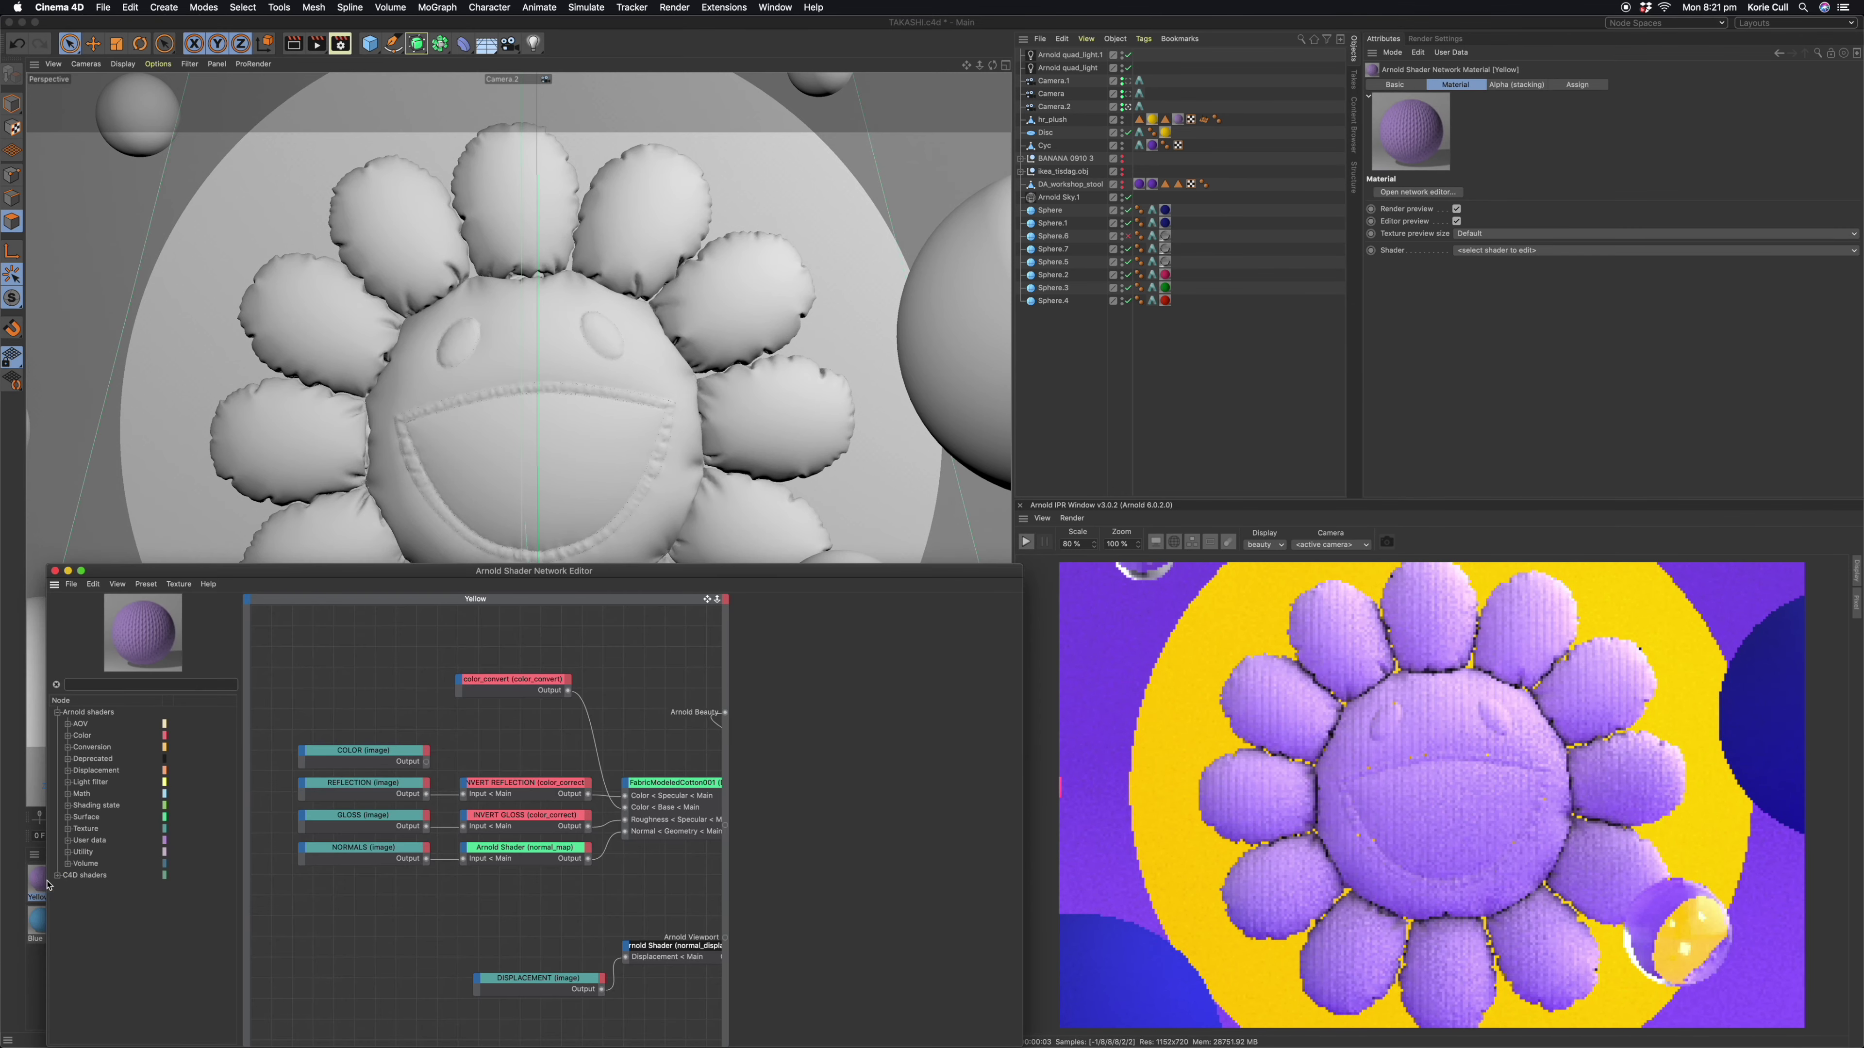
click(548, 671)
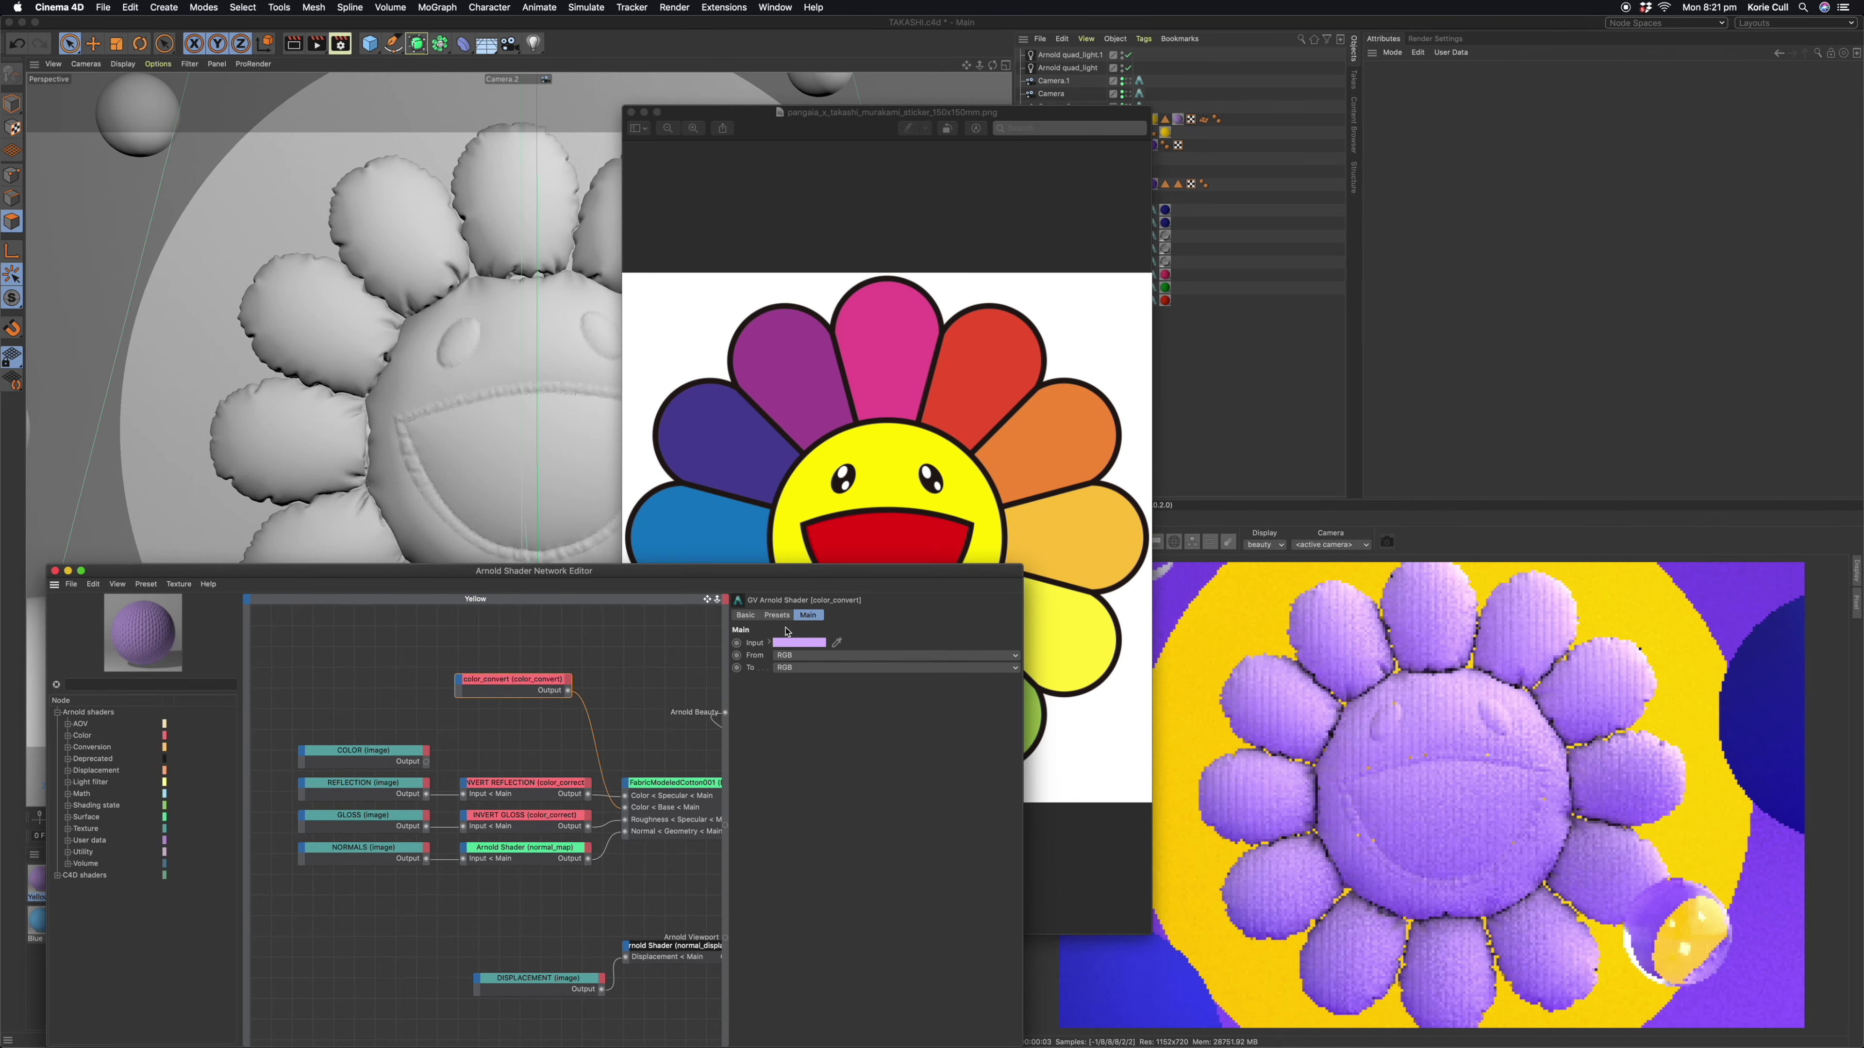
click(54, 572)
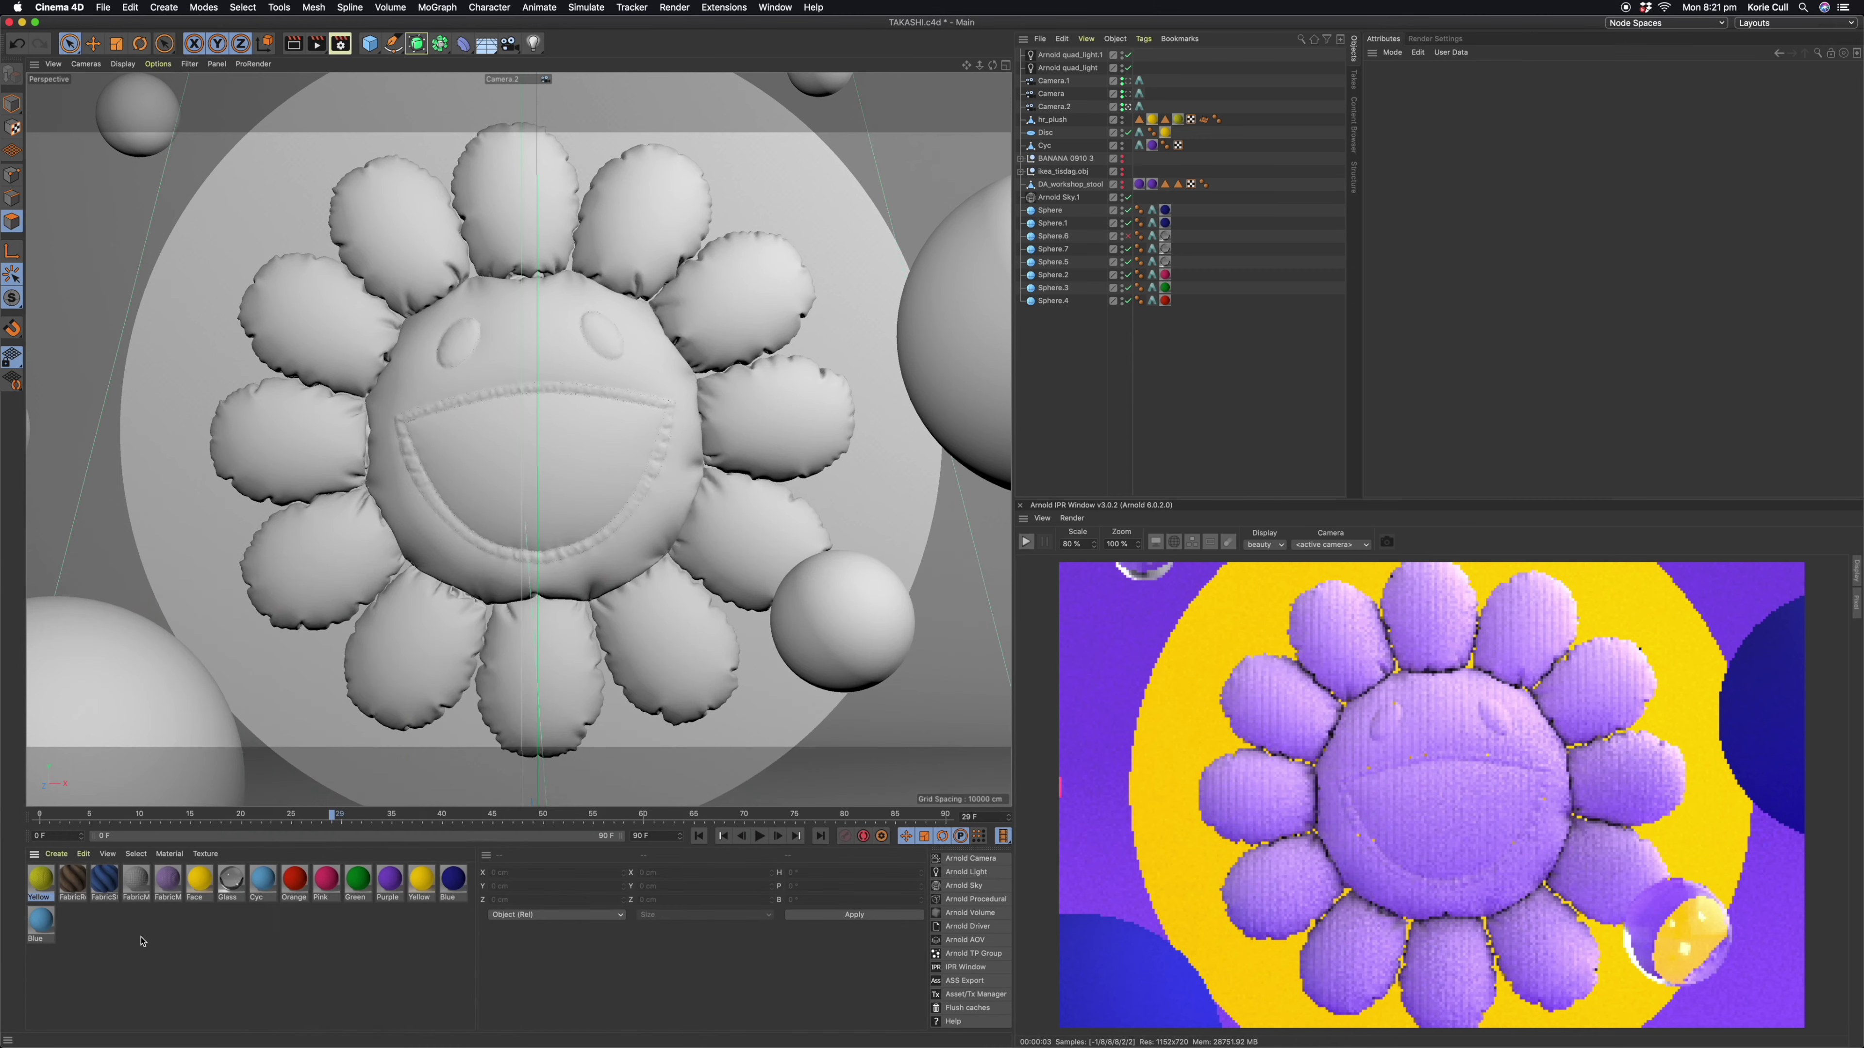
Step: Select hr_plush's mouth region and the whole face disc polygons
click(202, 884)
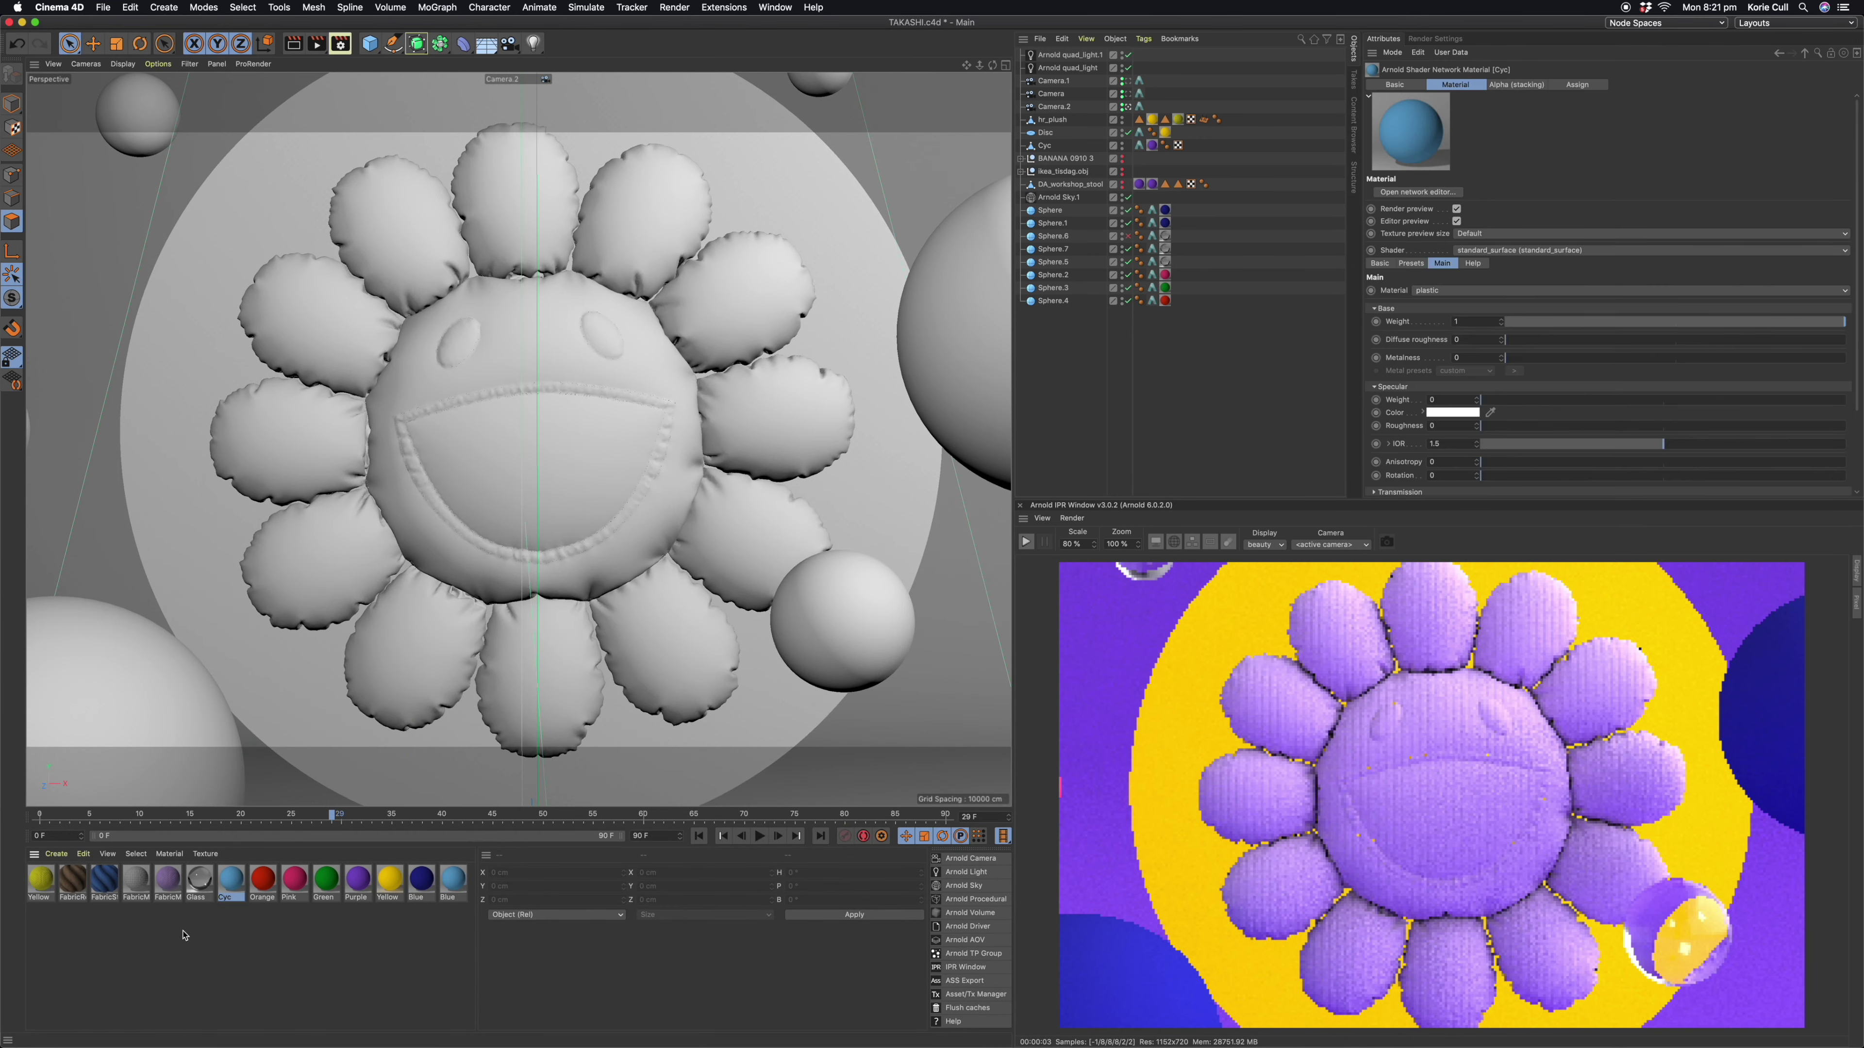
click(44, 890)
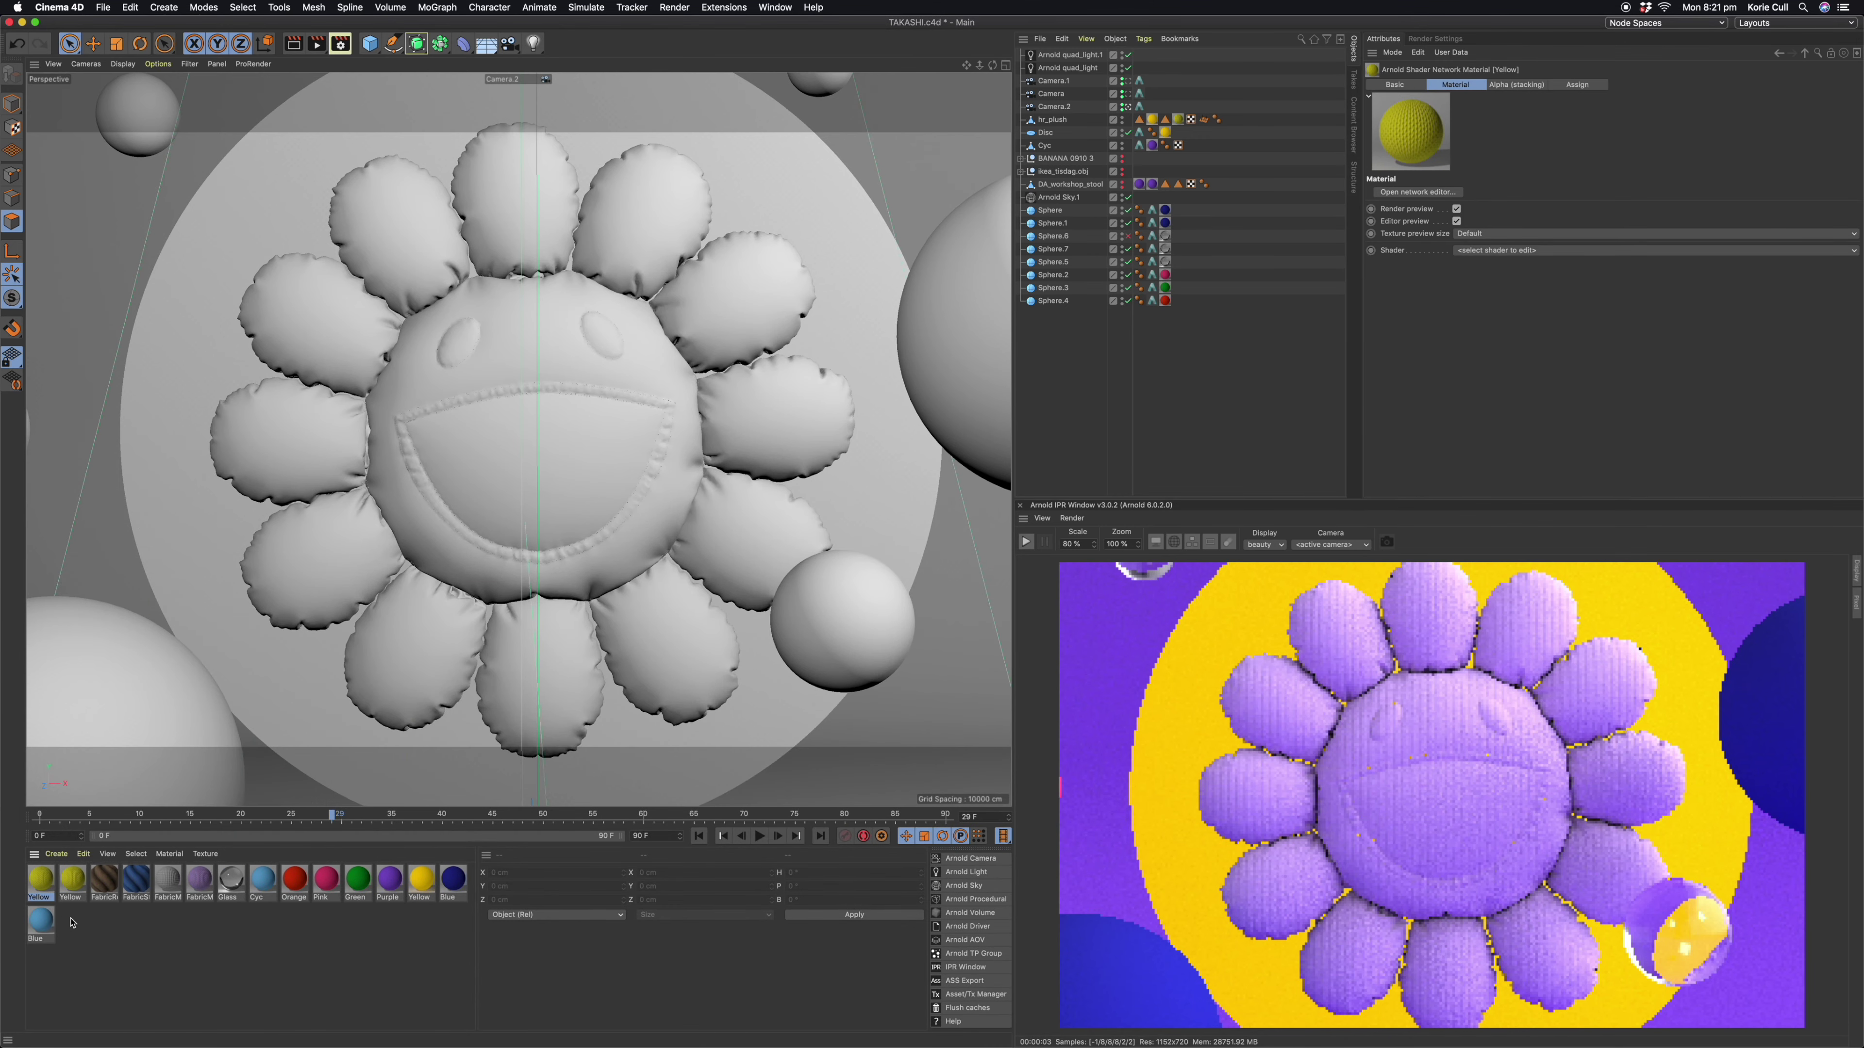
click(117, 947)
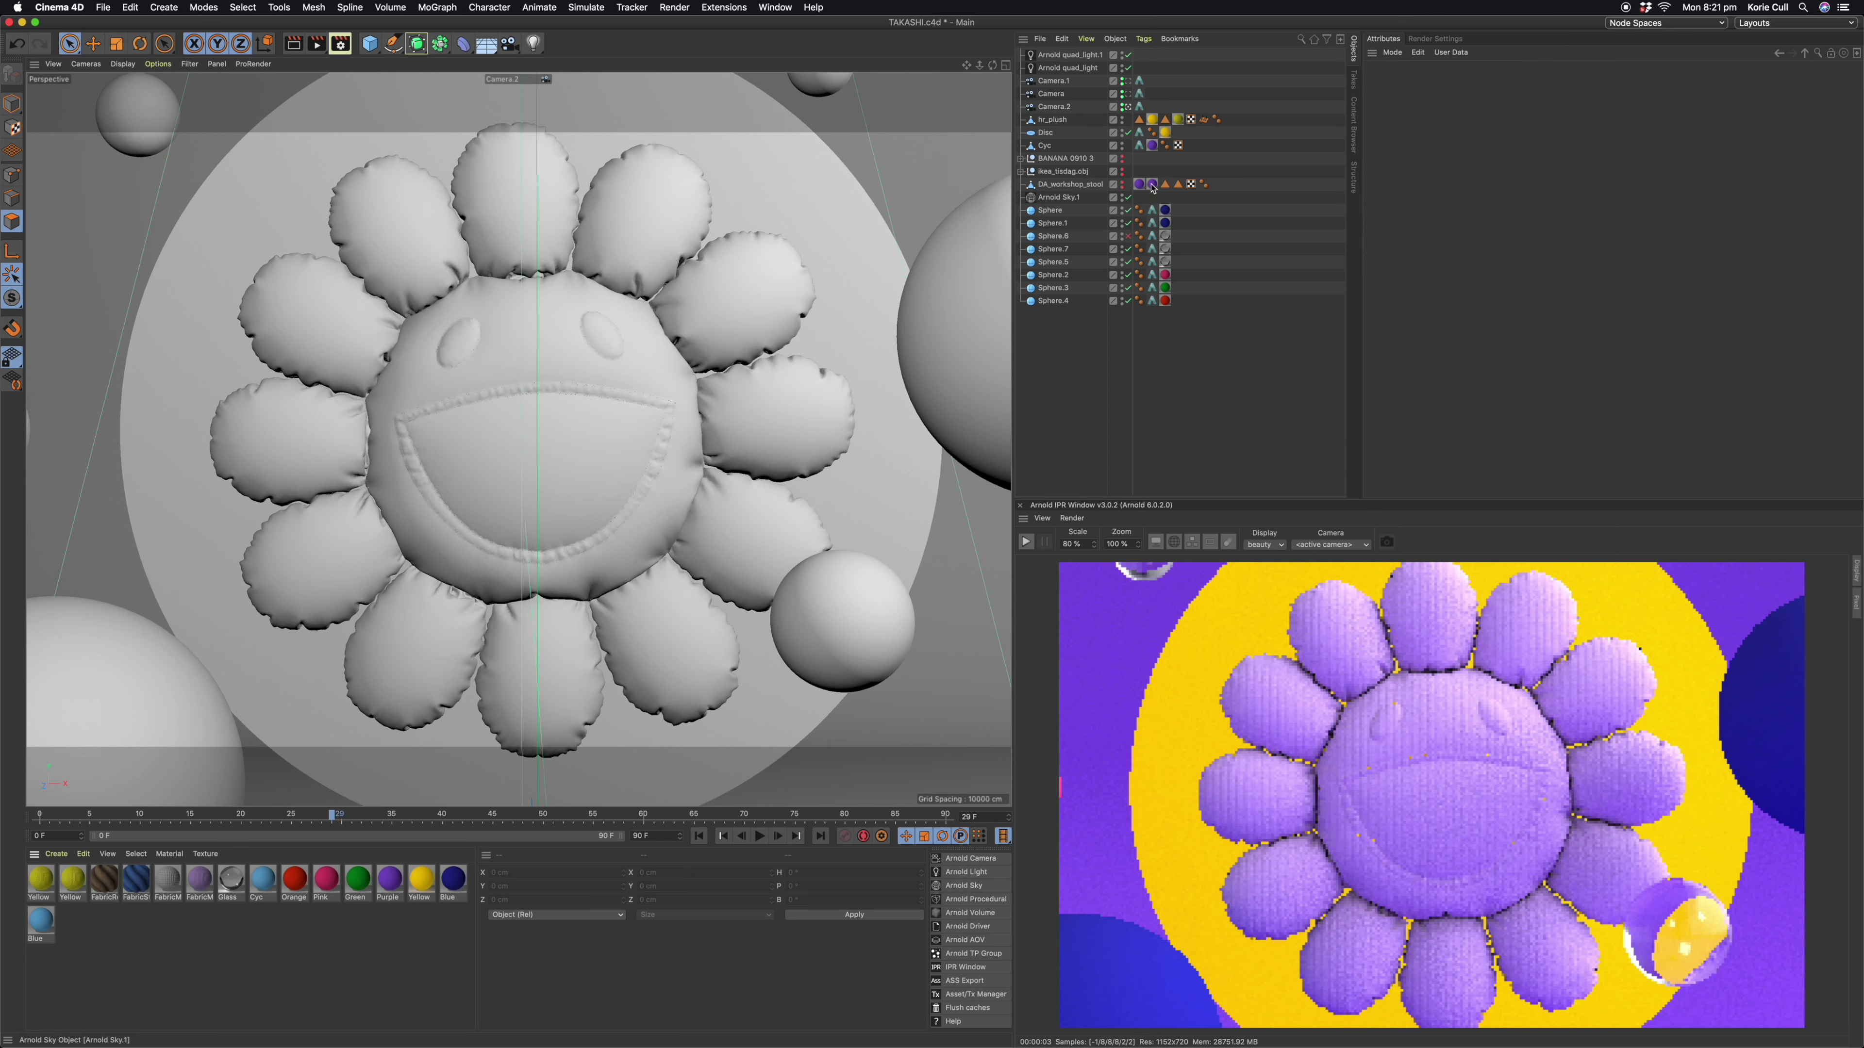
click(1052, 119)
click(93, 43)
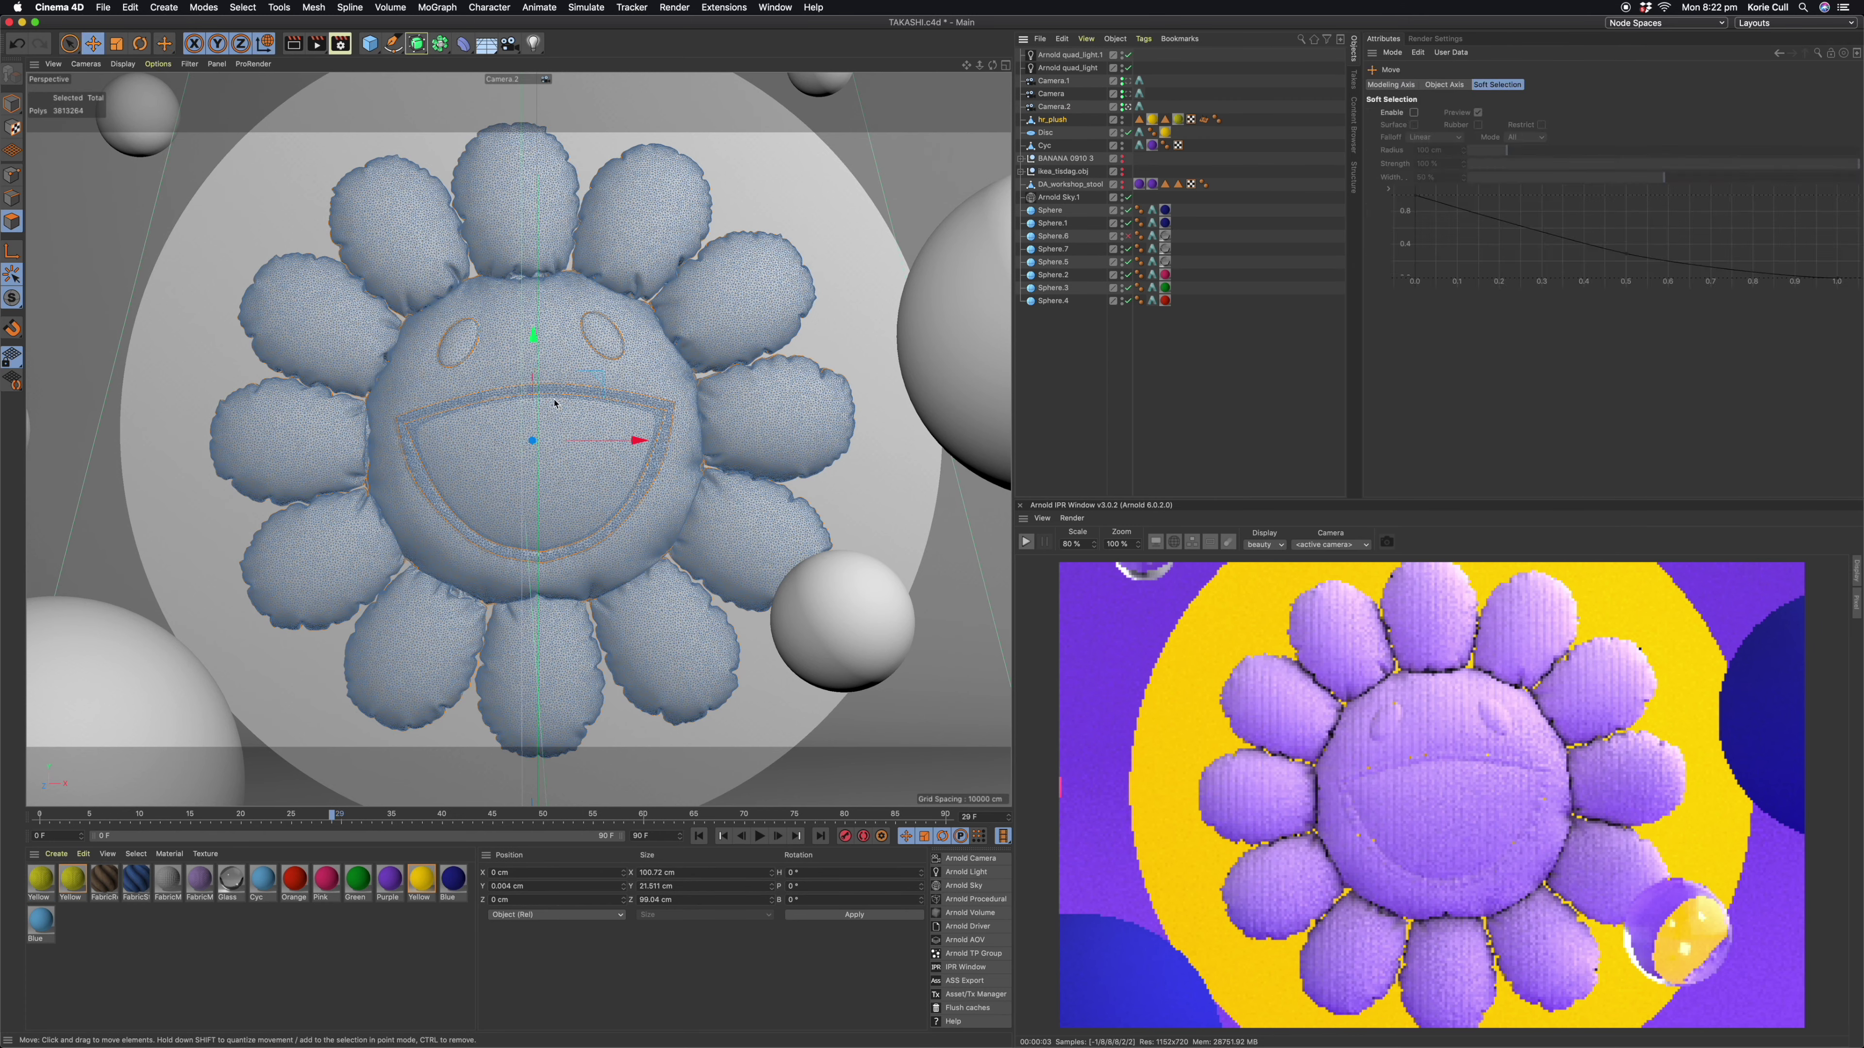
click(562, 371)
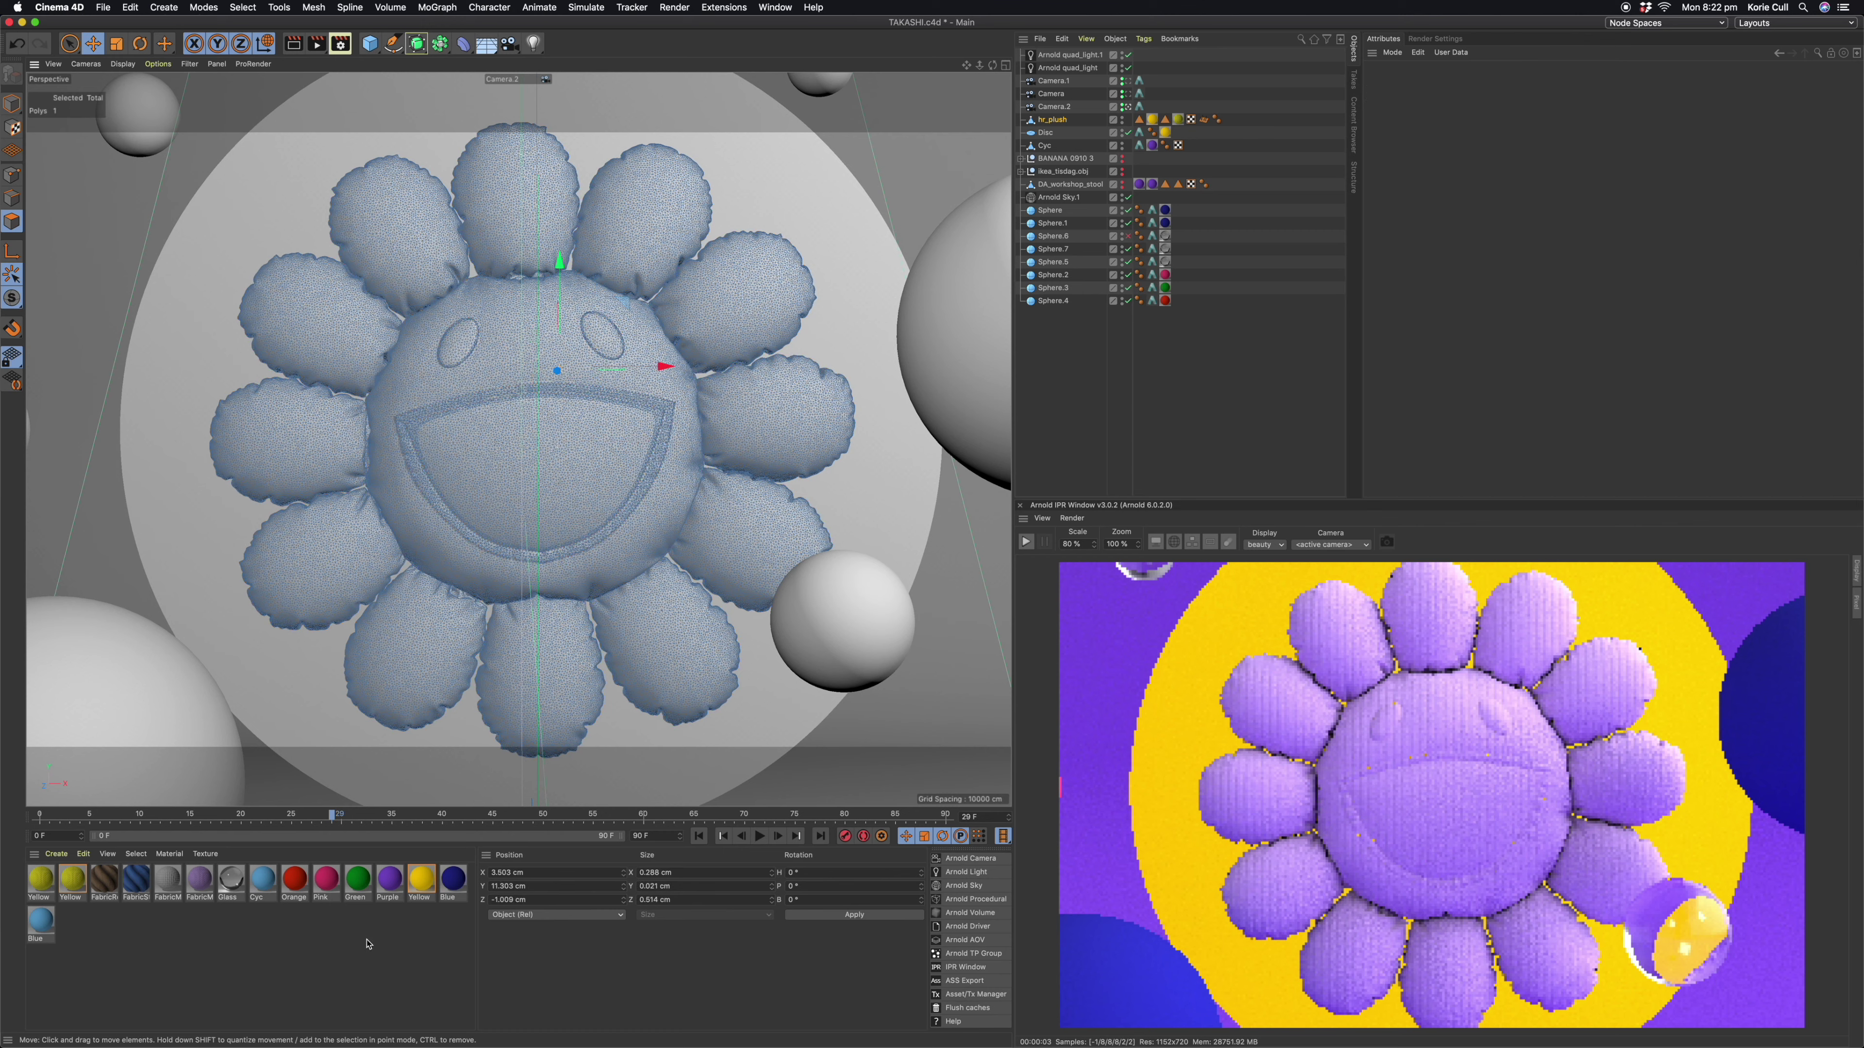
double_click(602, 398)
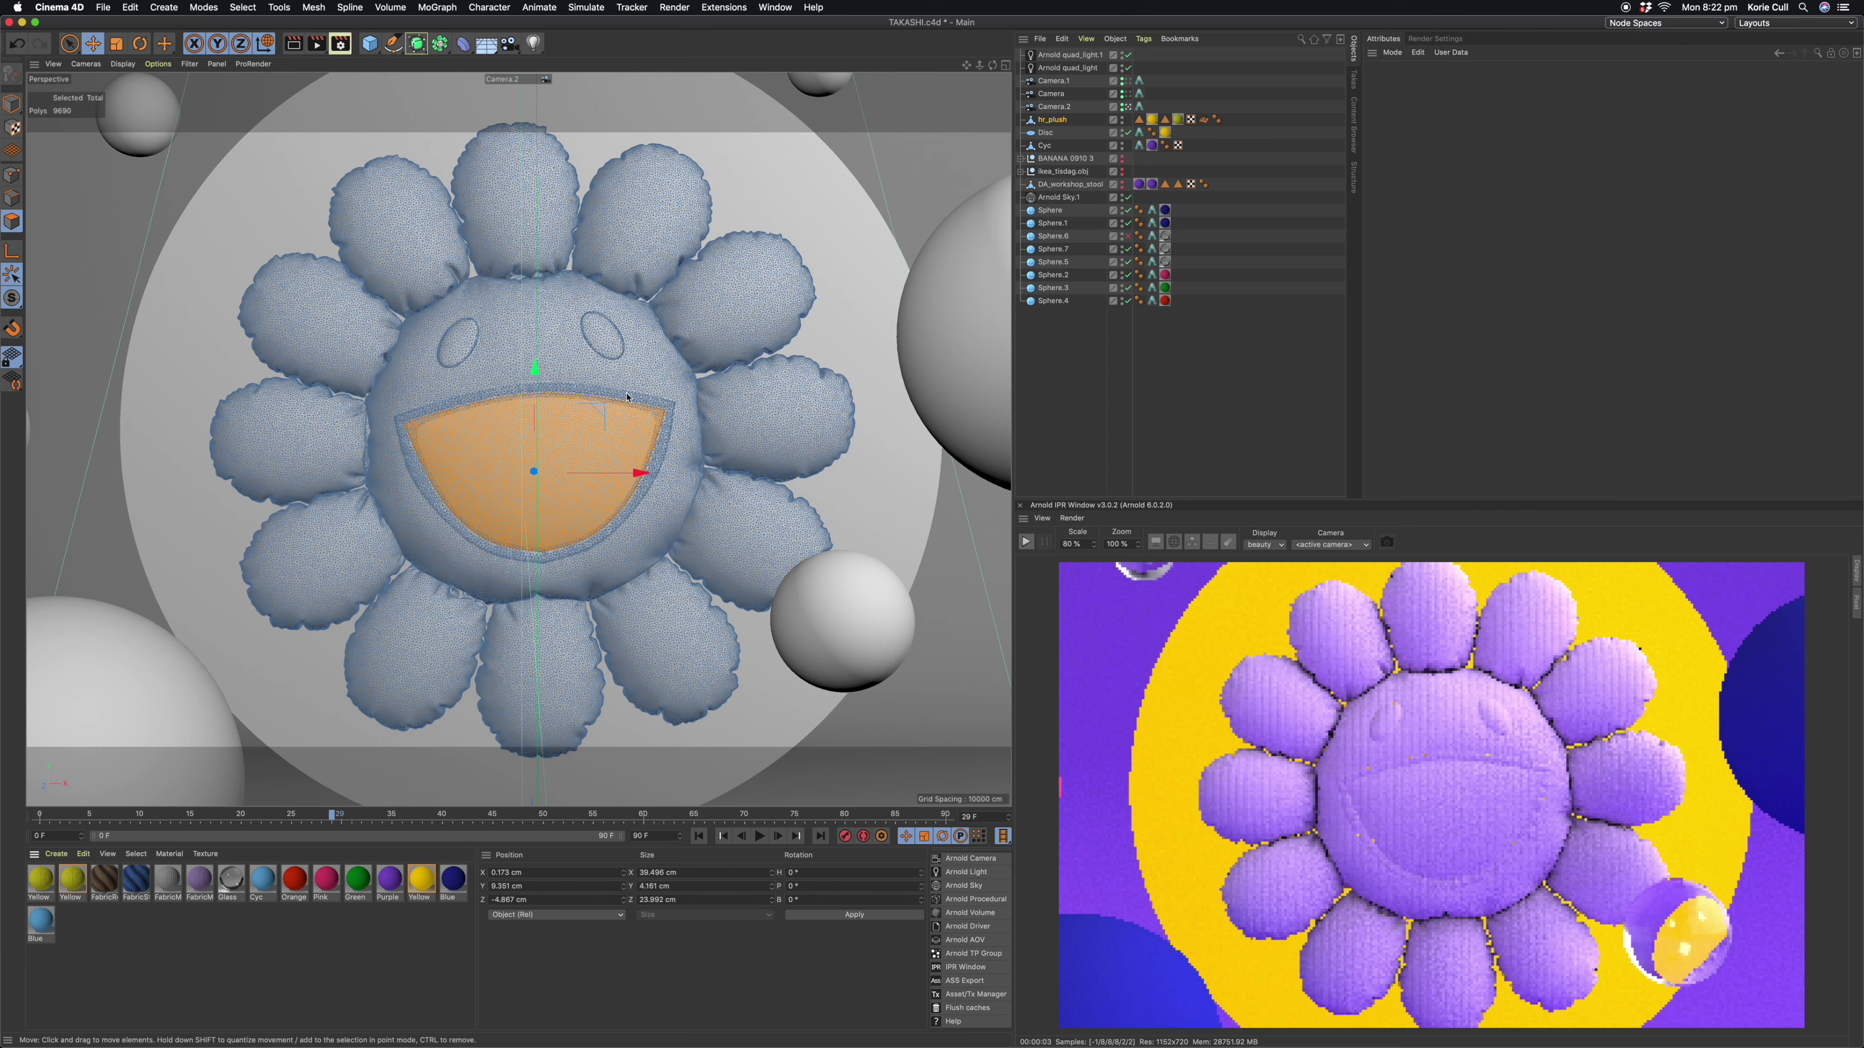
double_click(646, 372)
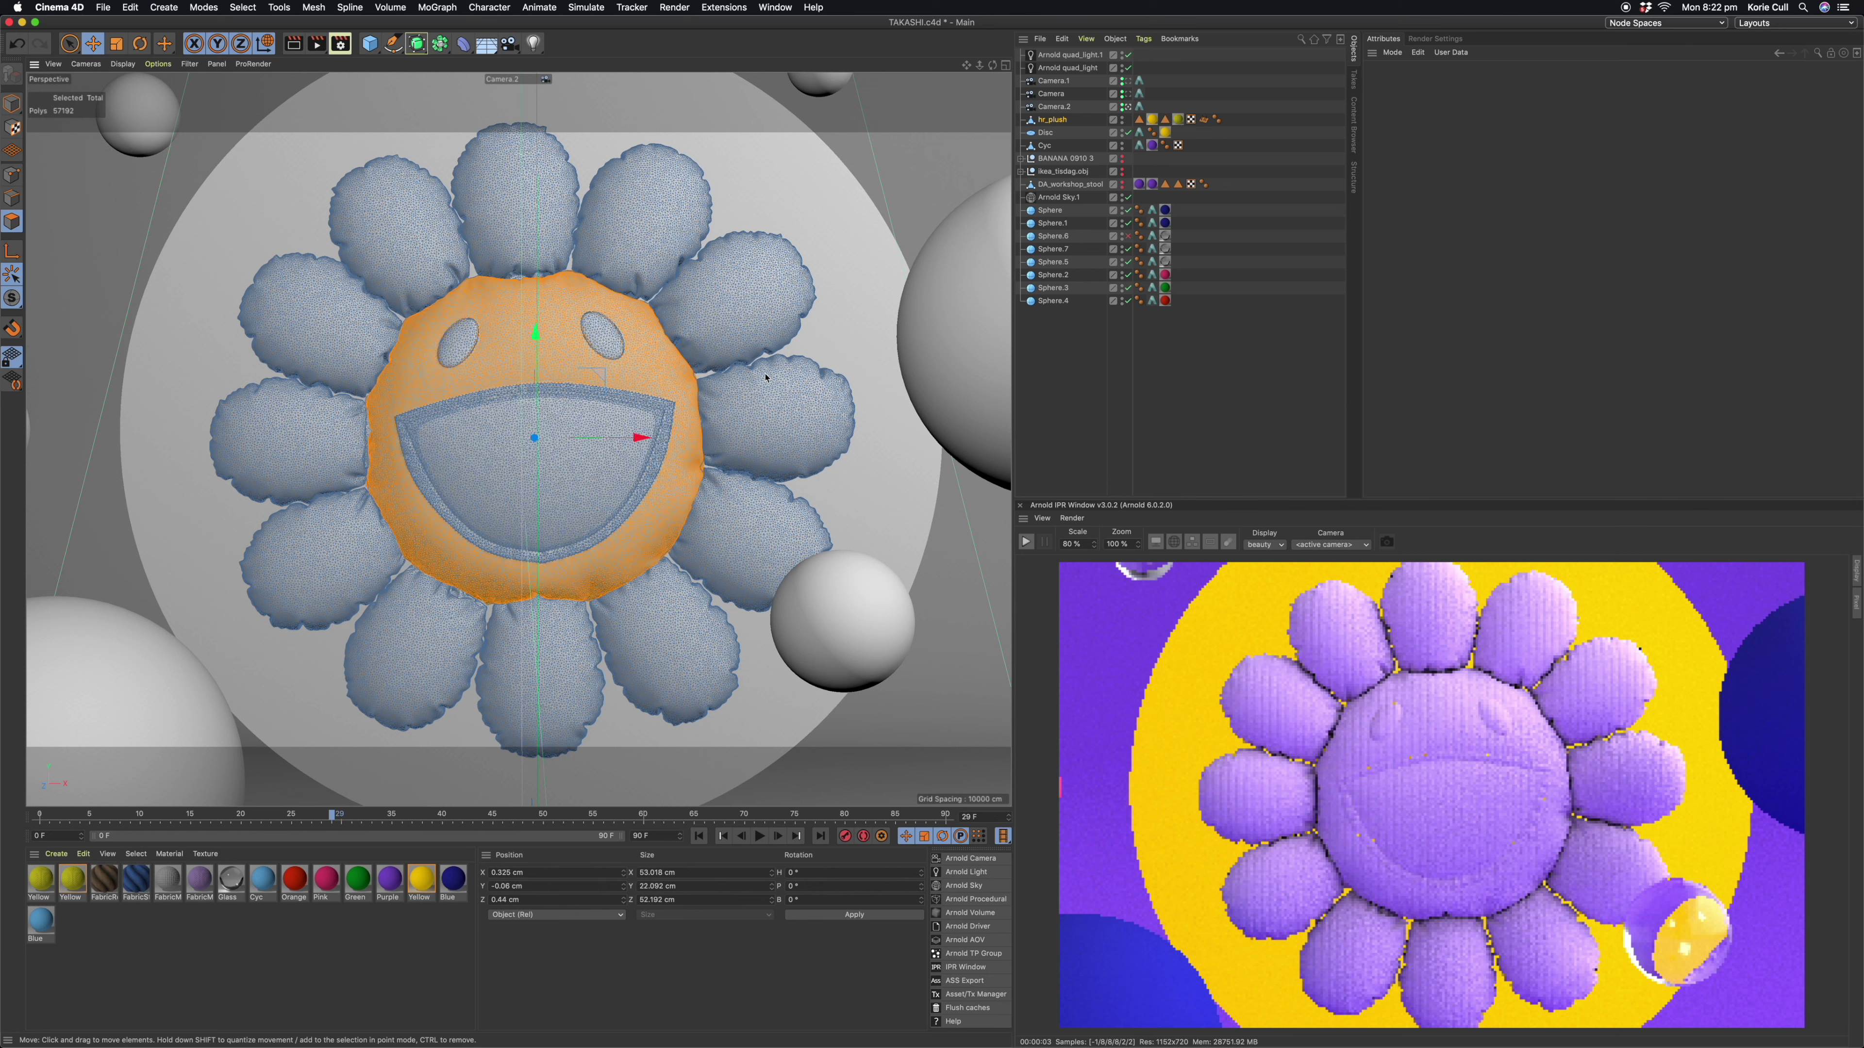
Step: Delete the duplicate Yellow, restrict the Yellow tag to Polygon Selection.1, and show the flower reference
click(66, 891)
key(Delete)
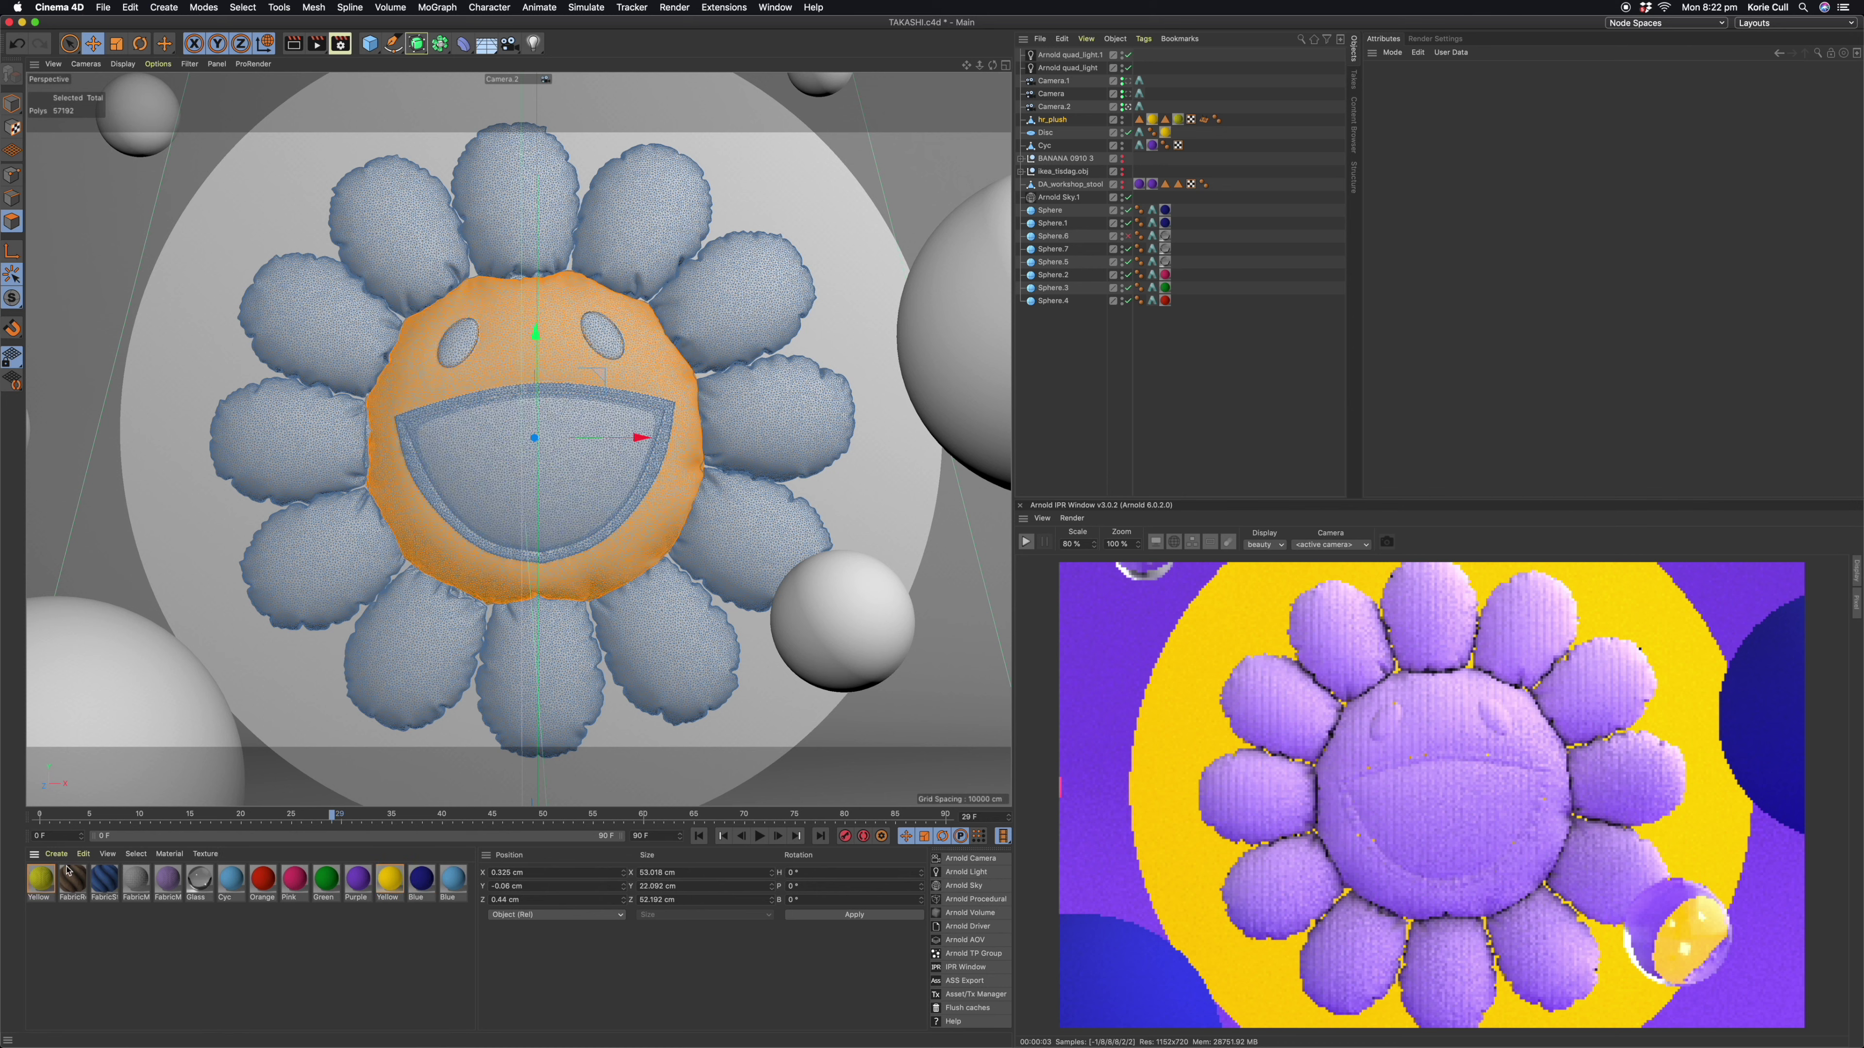
click(1178, 120)
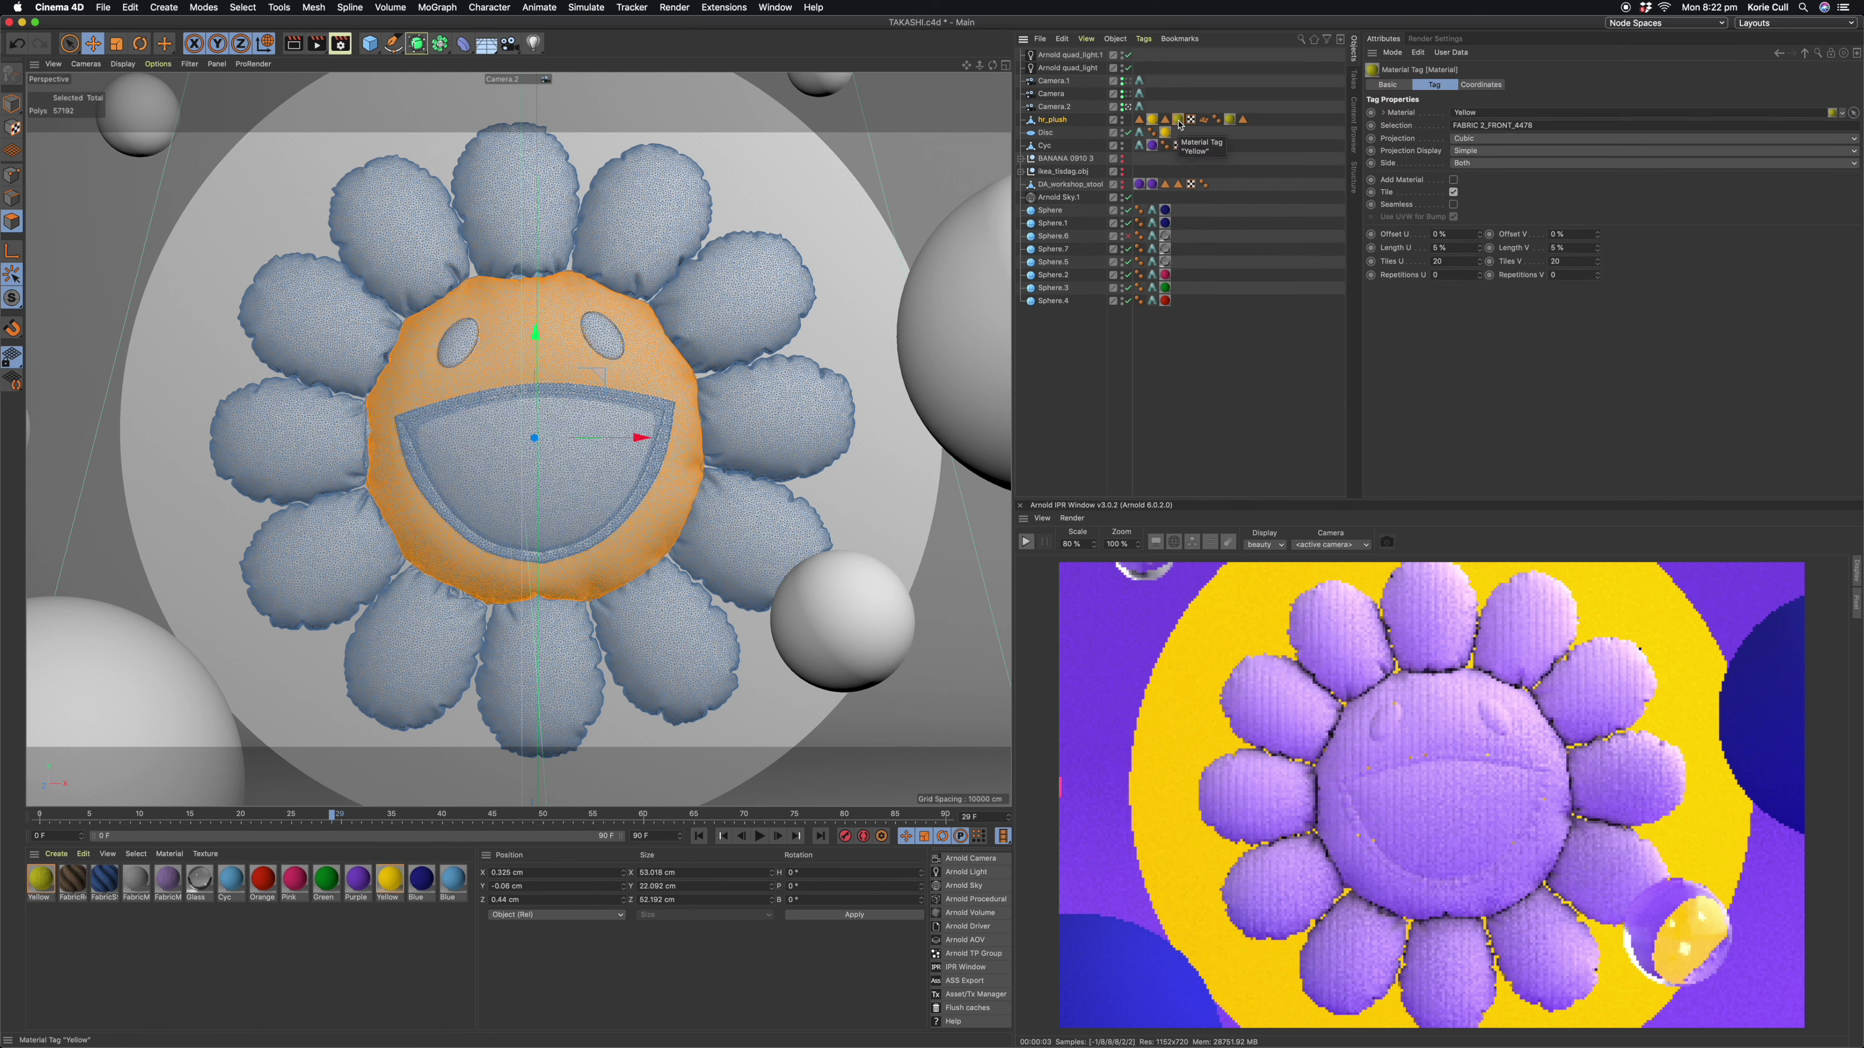
shift+click(1152, 120)
key(Delete)
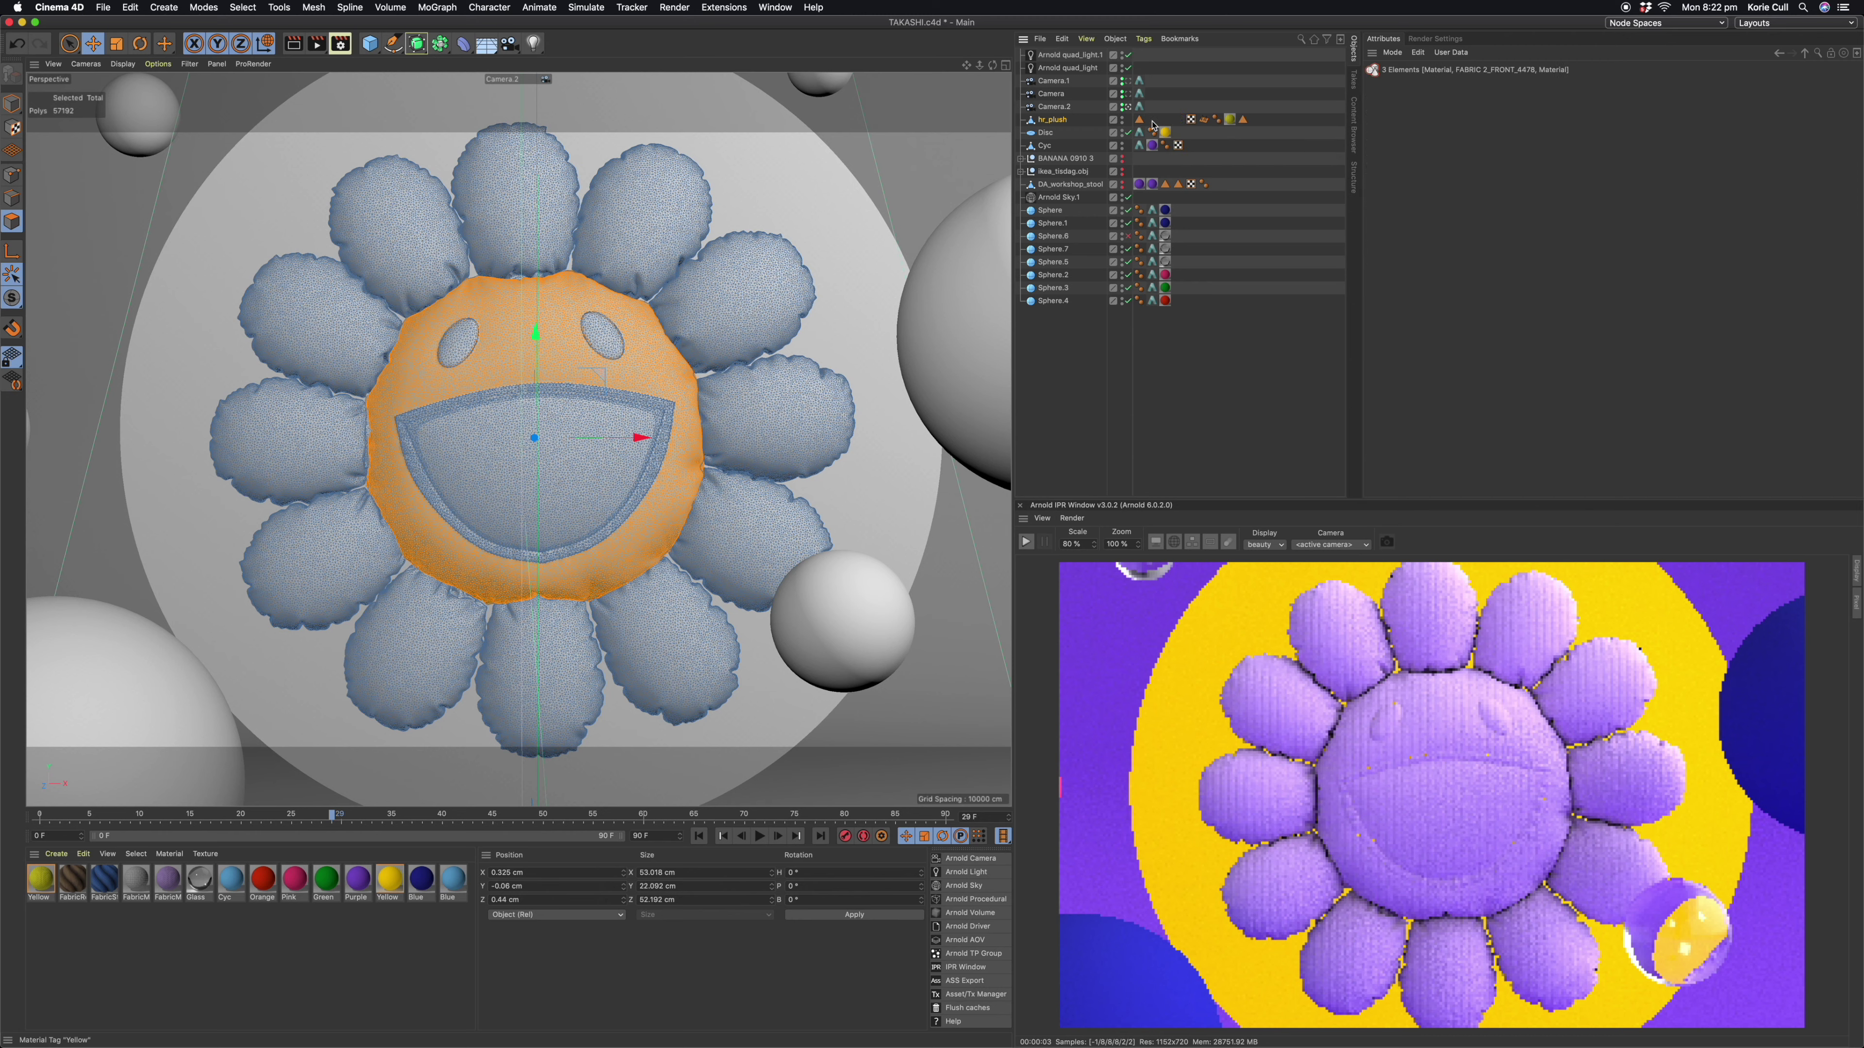
key(ctrl+z)
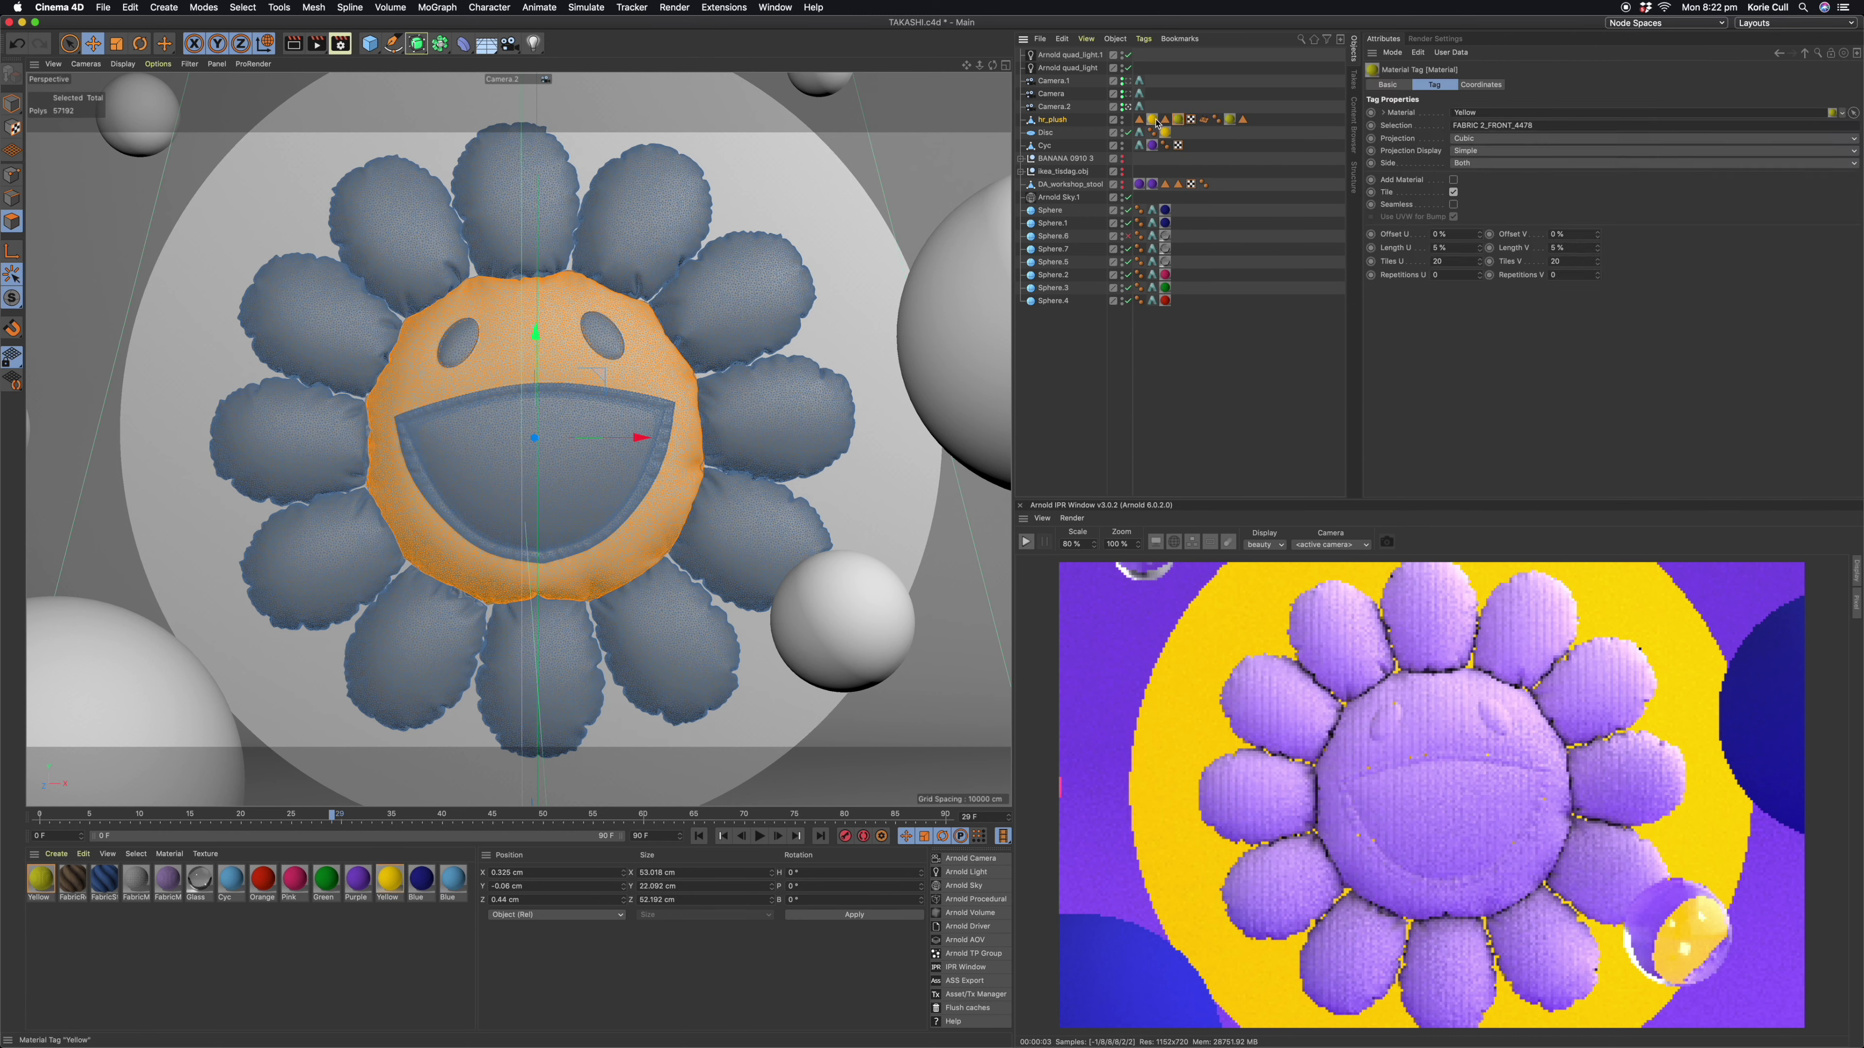
key(Delete)
key(ctrl+z)
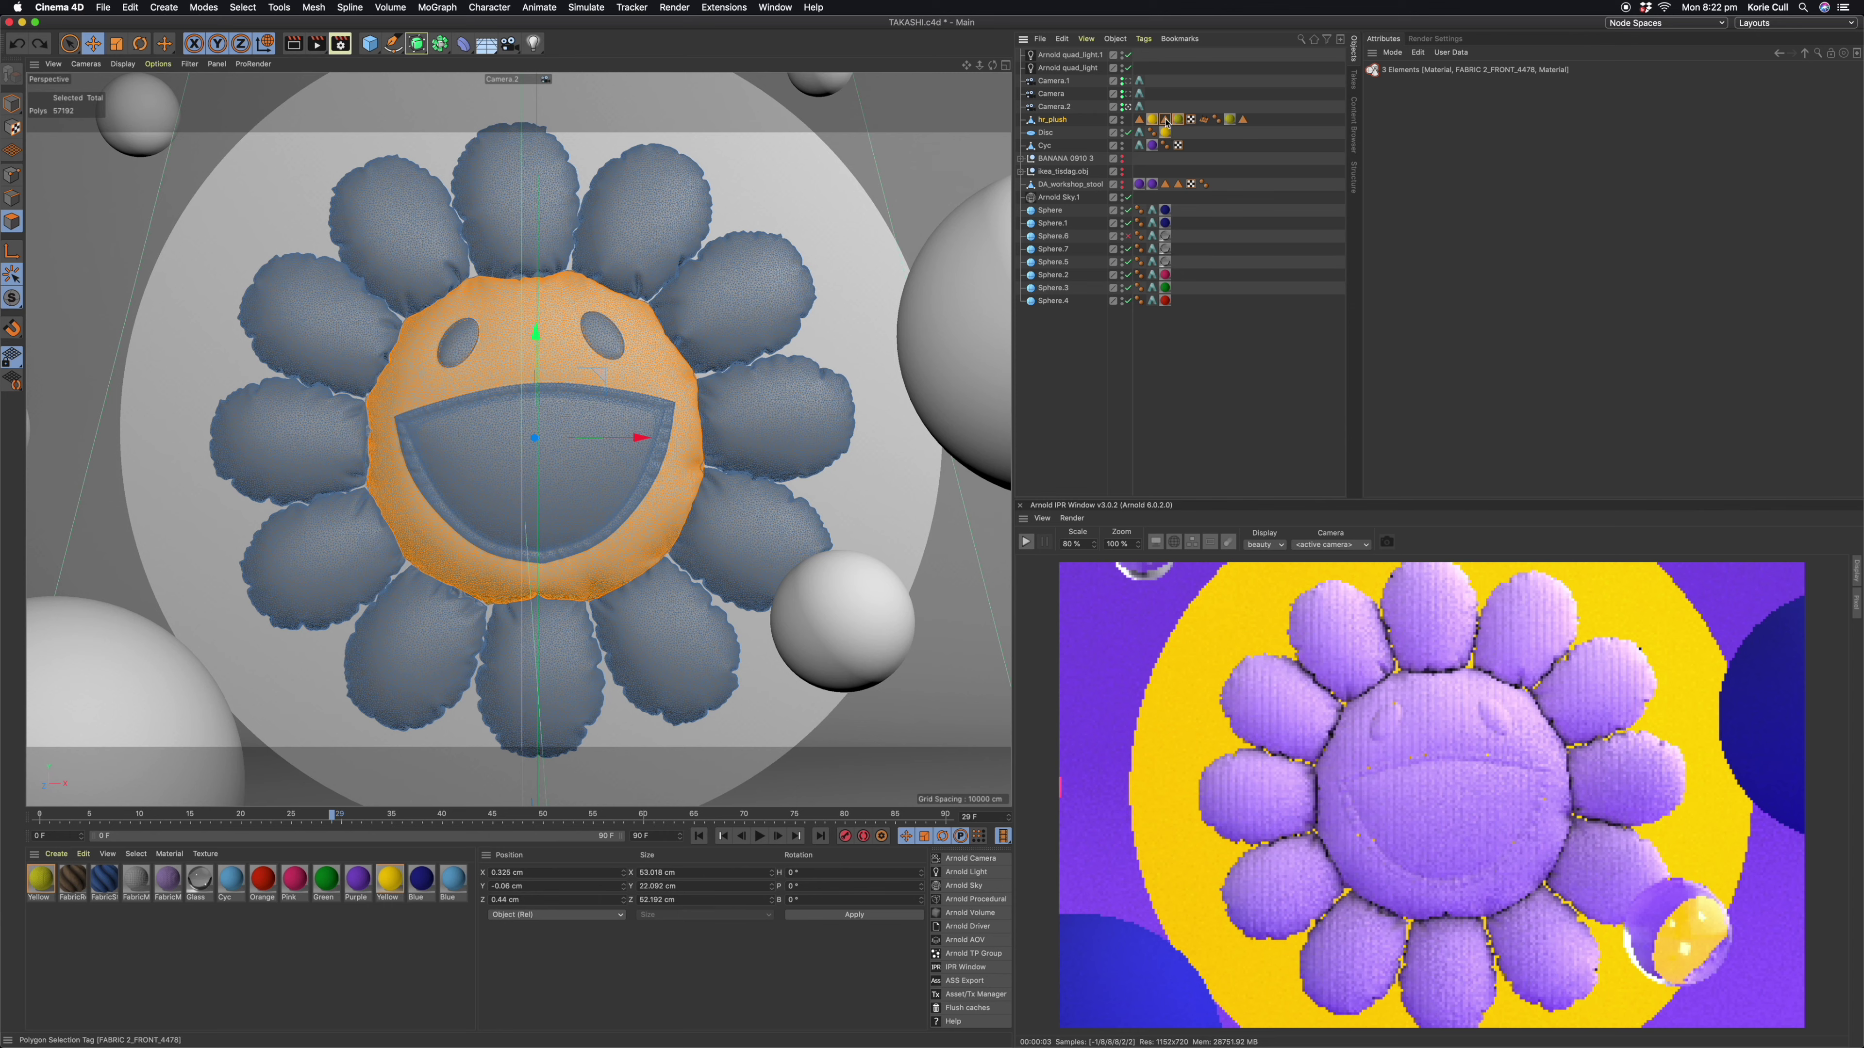
click(1172, 133)
drag(1170, 125, 1218, 125)
shift+click(1218, 122)
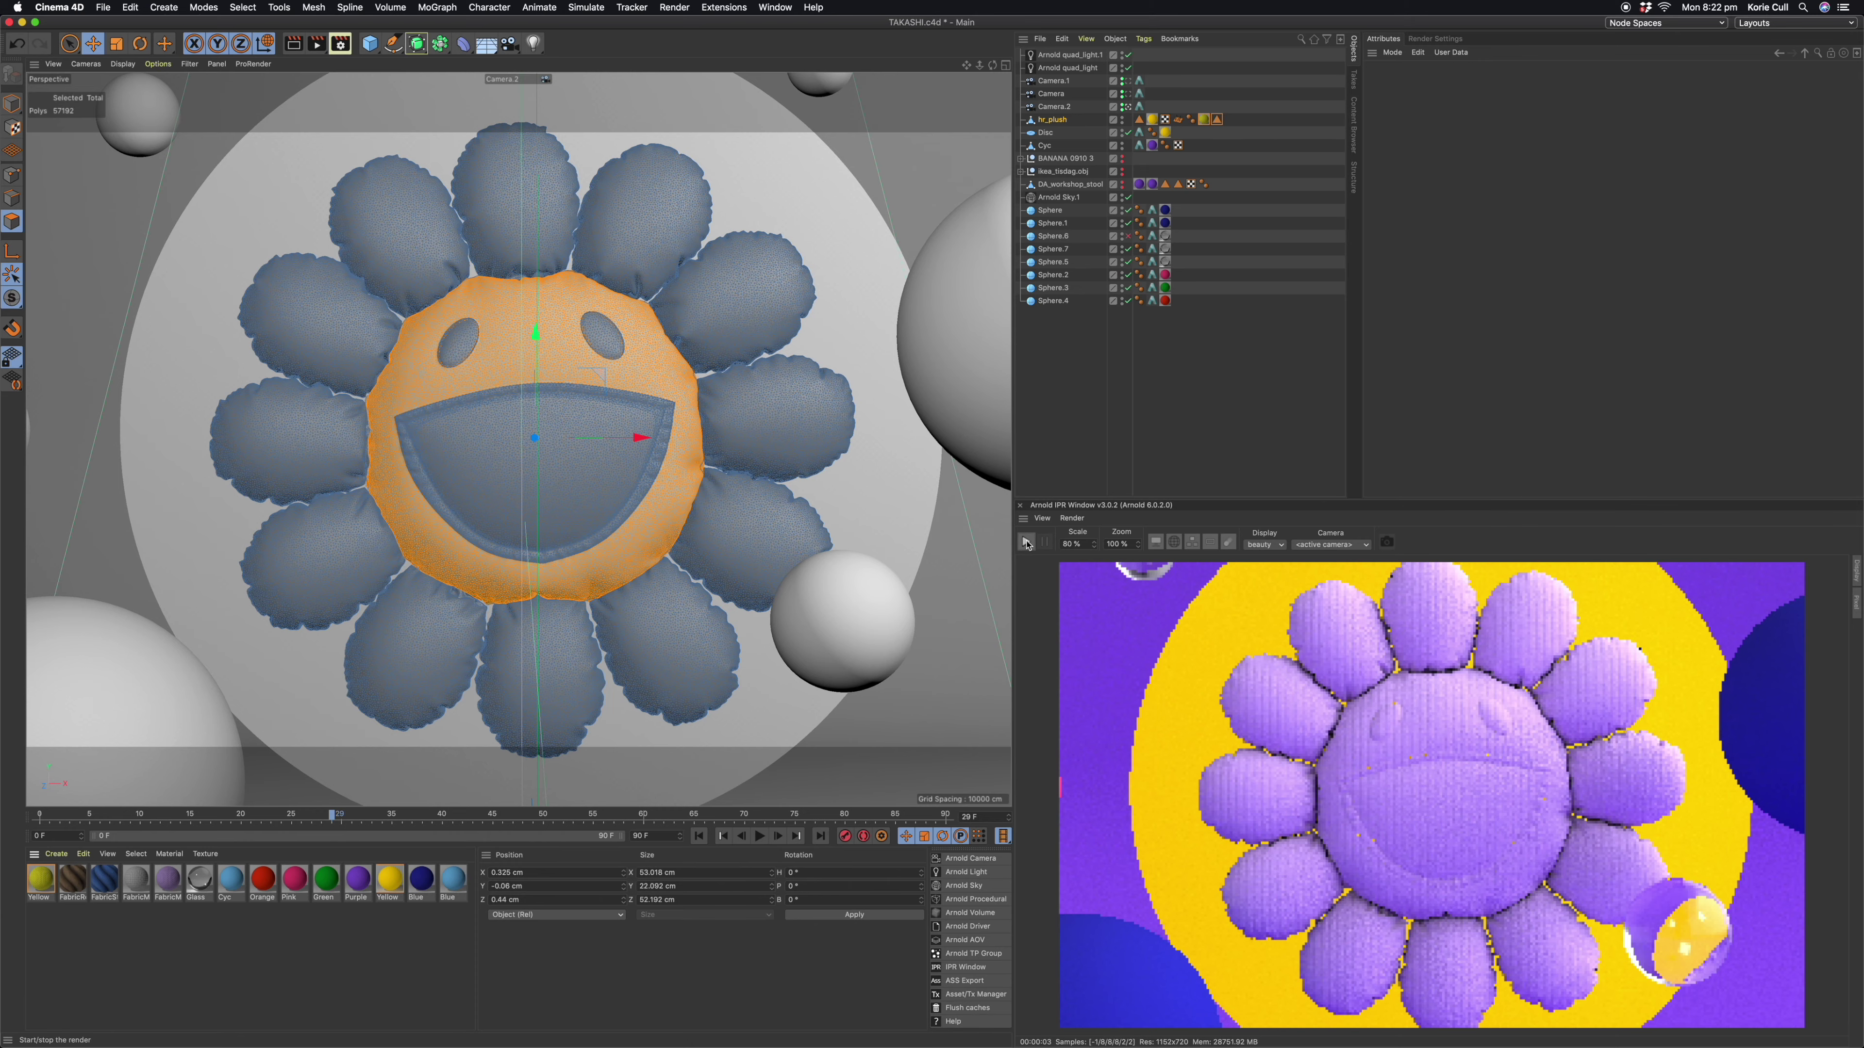
key(super+Tab)
mouse_move(985, 30)
mouse_down()
mouse_move(884, 601)
mouse_move(1167, 358)
mouse_up()
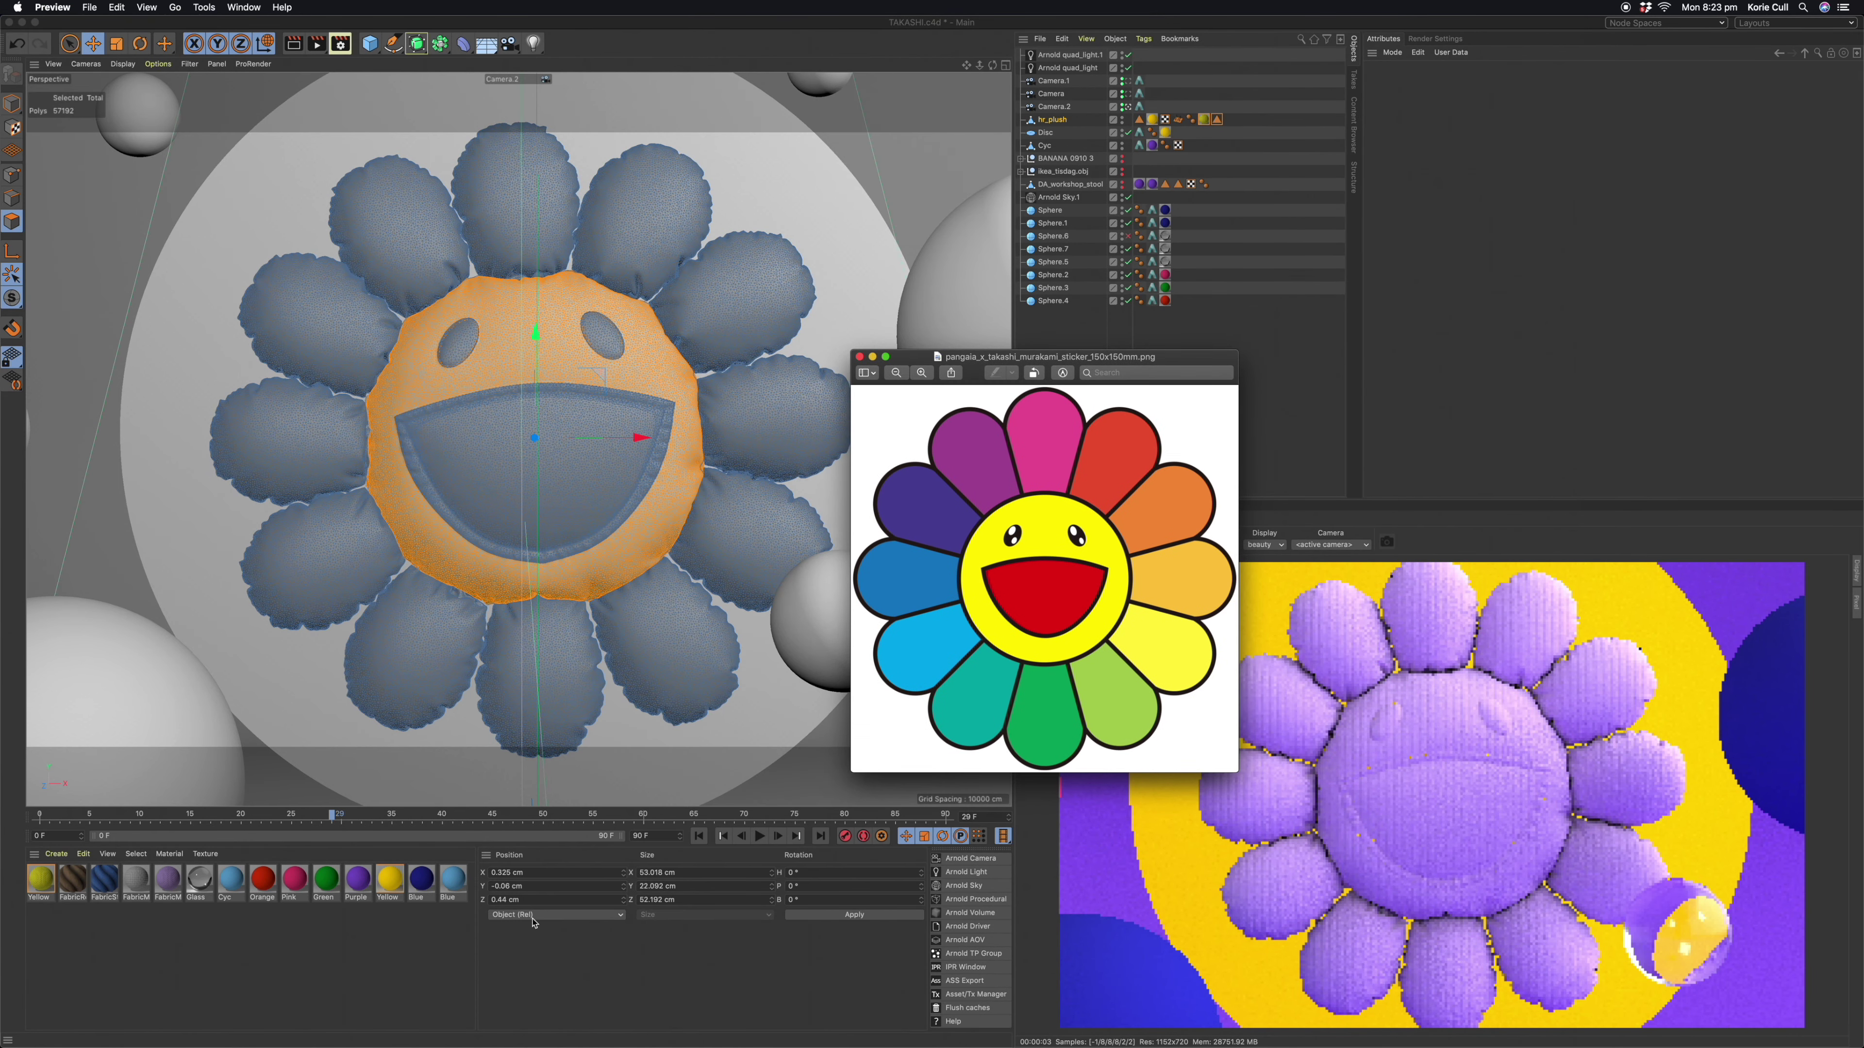
Step: Duplicate Yellow as a Red Mouth material coloured red
click(42, 881)
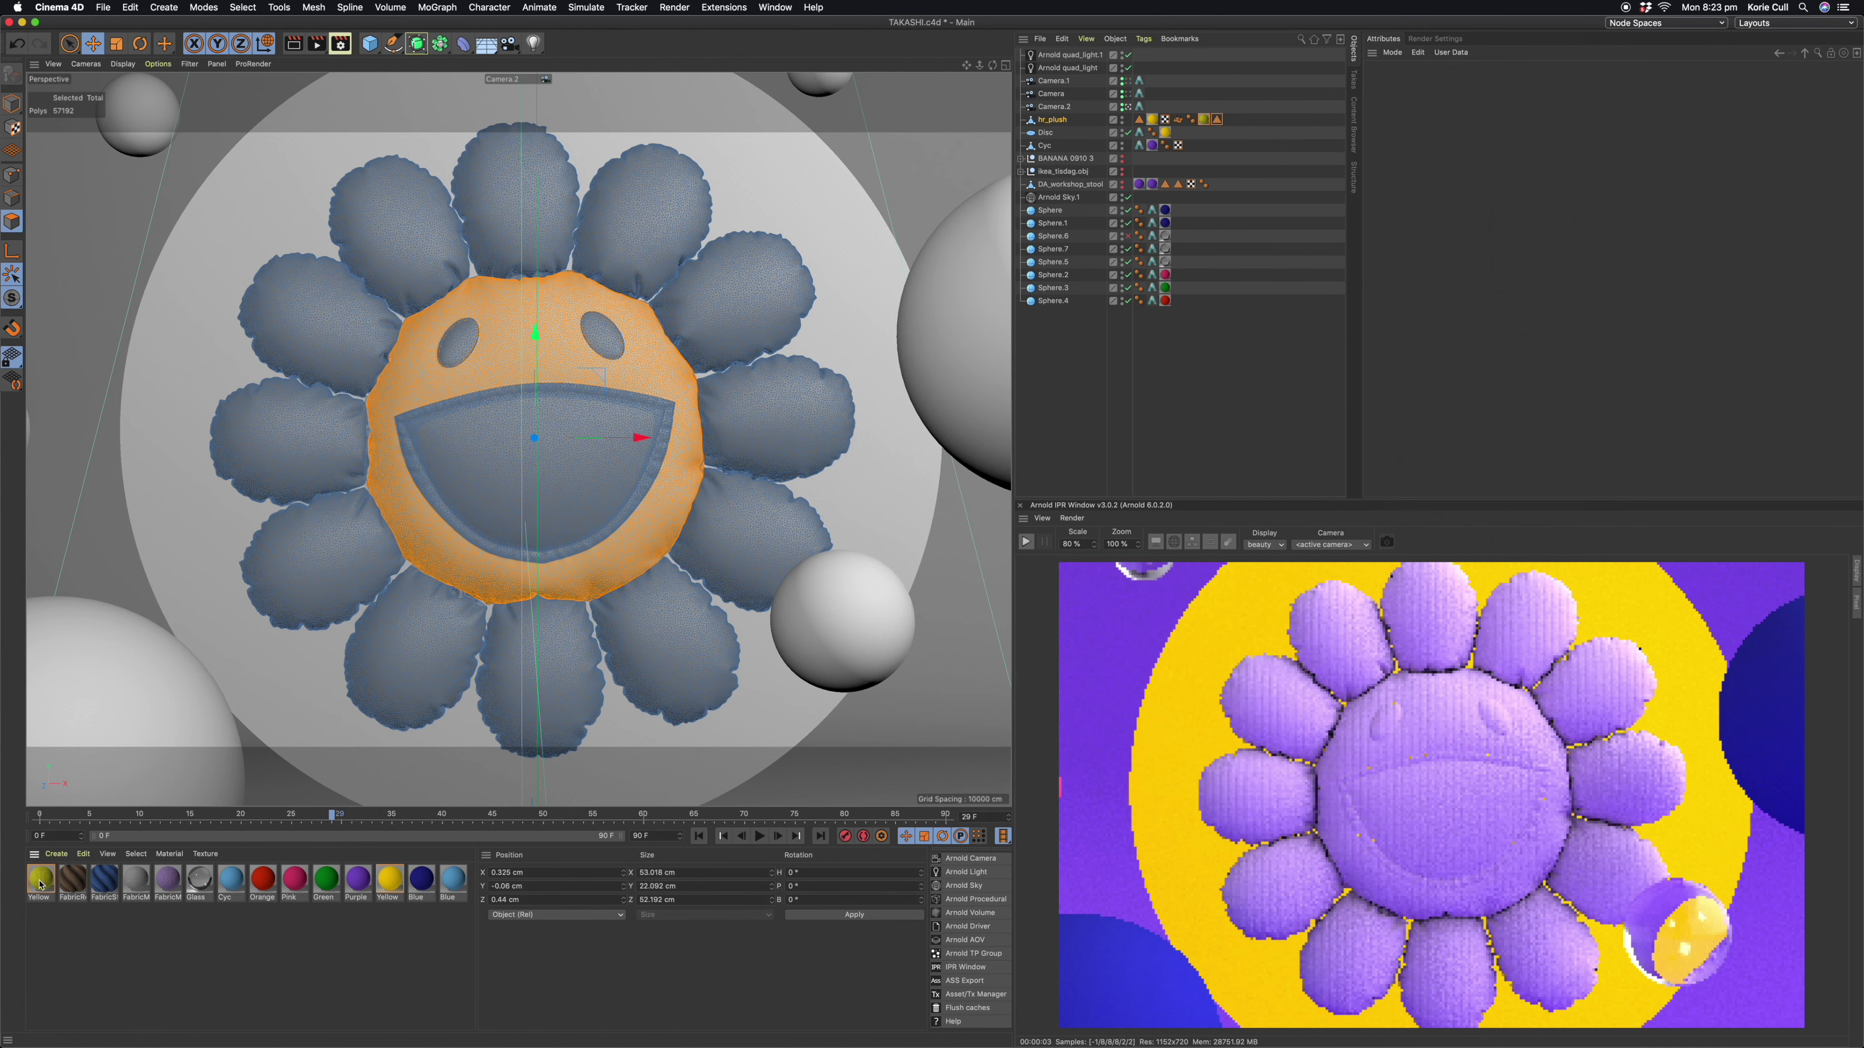
ctrl+drag(44, 881, 50, 892)
double_click(46, 896)
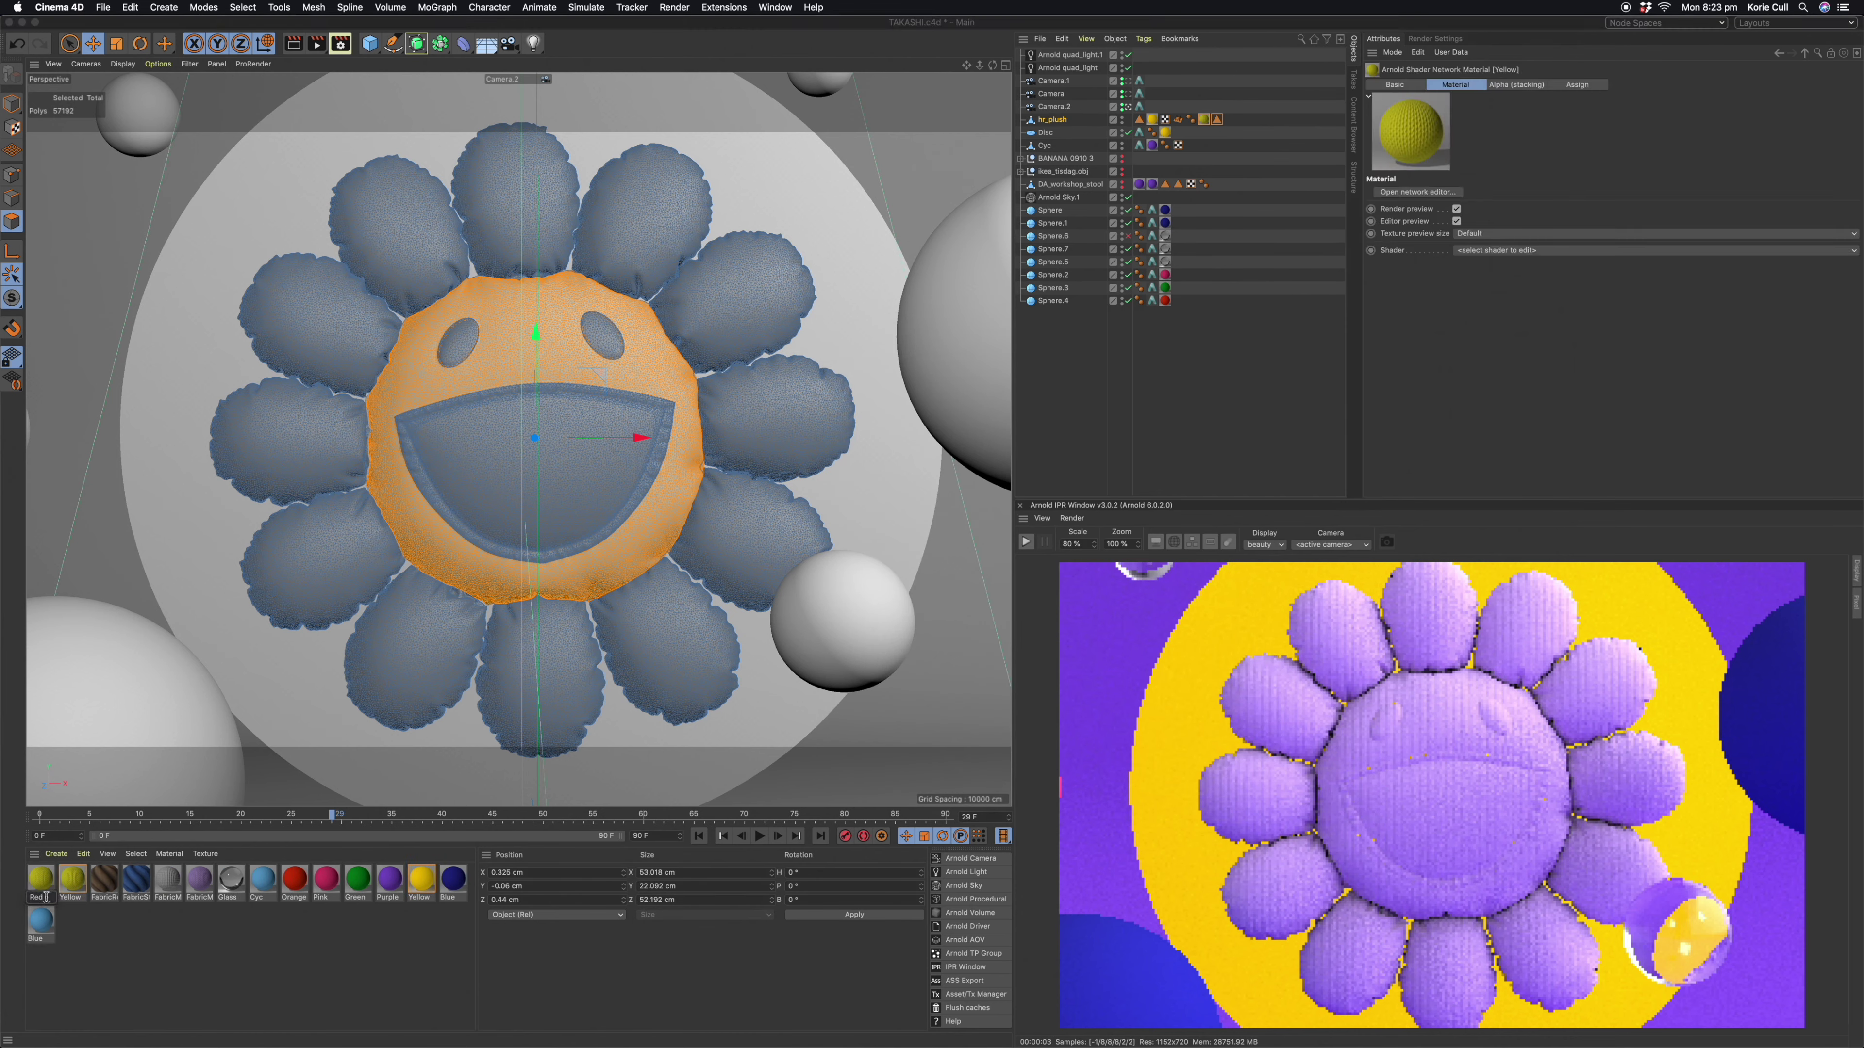
key(Return)
double_click(40, 896)
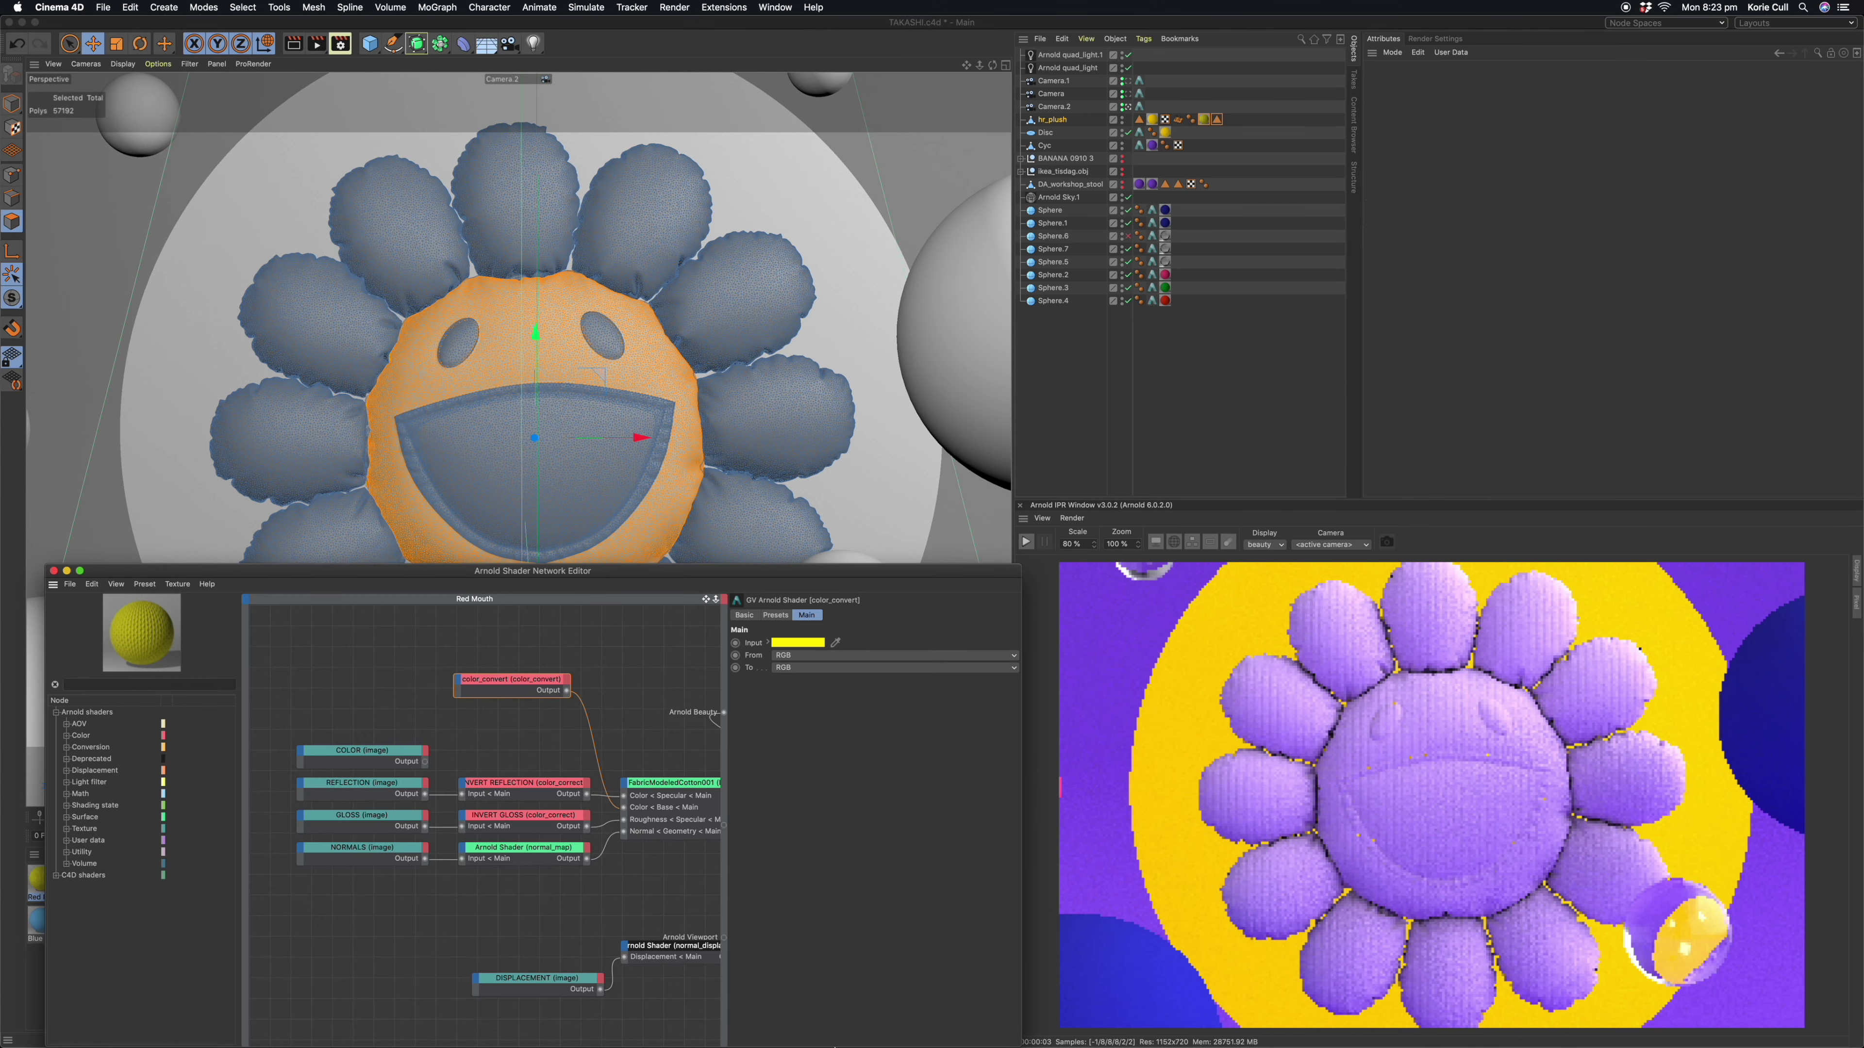
click(835, 642)
click(1072, 562)
click(163, 544)
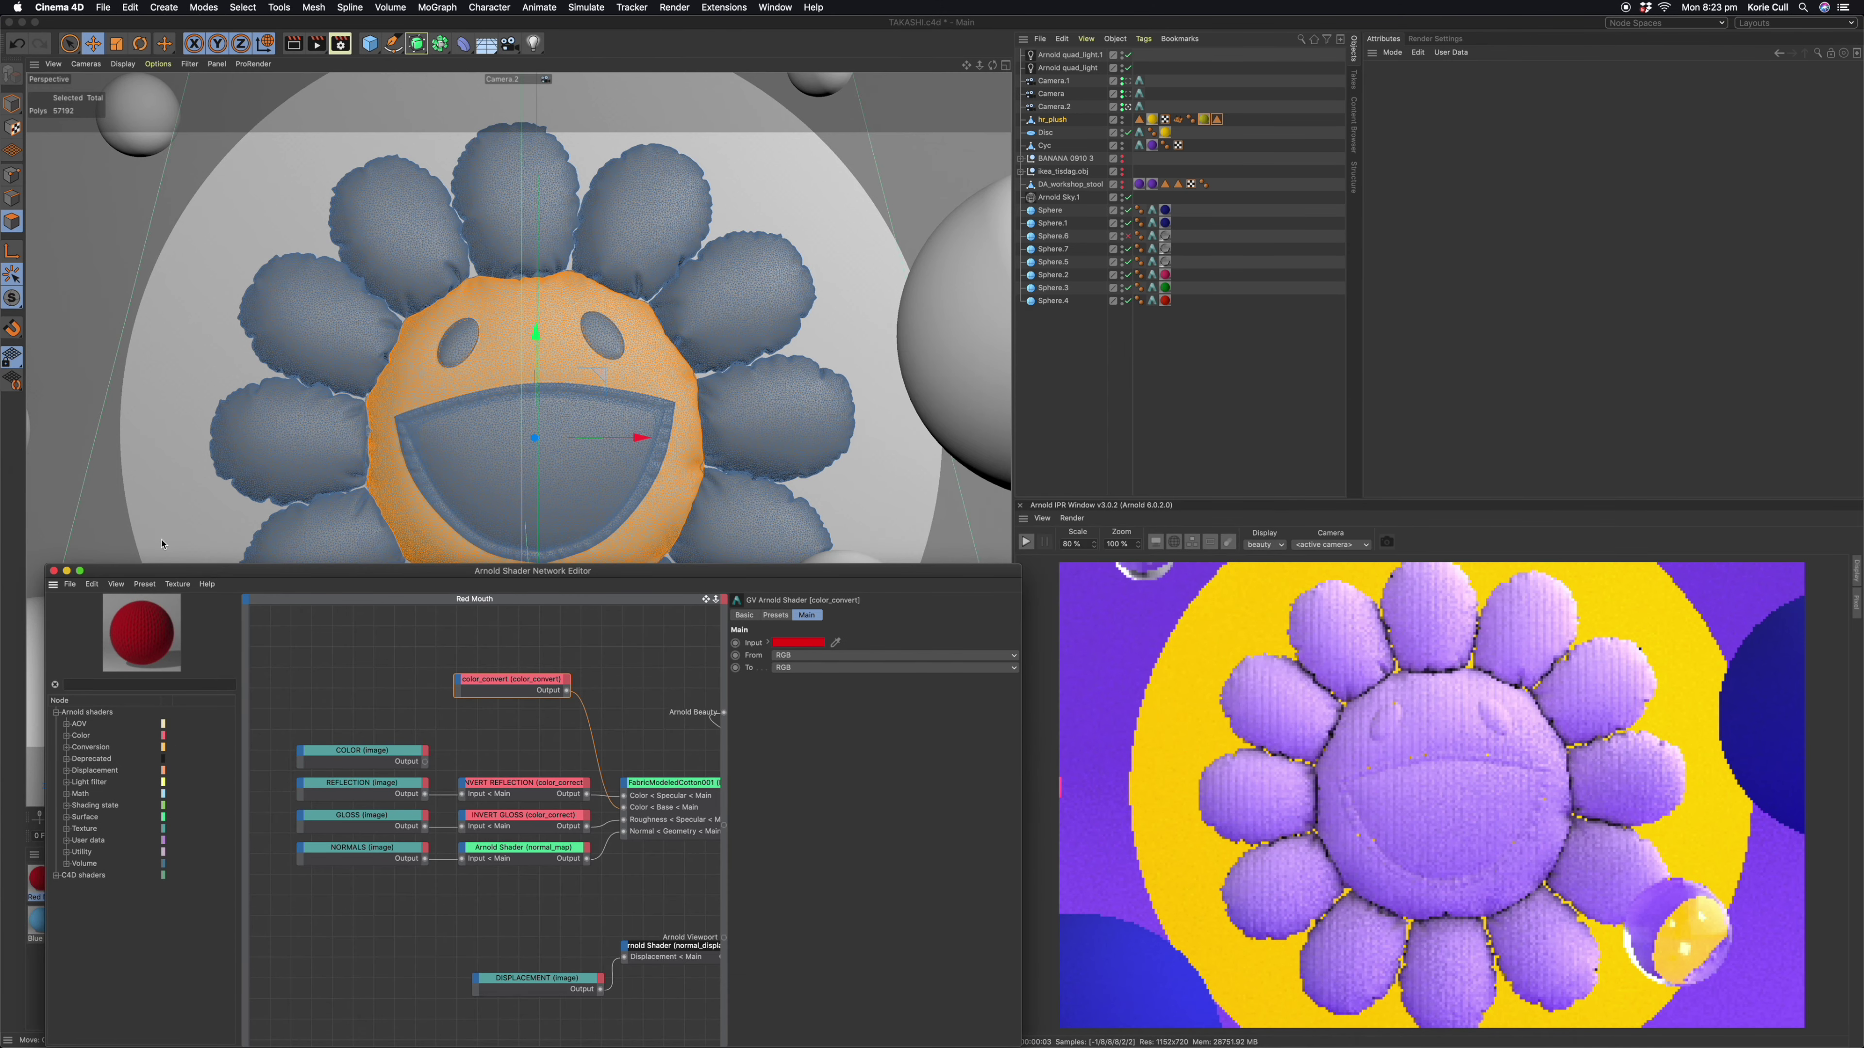
Step: Apply Red Mouth to the plush's mouth interior polygons
click(616, 411)
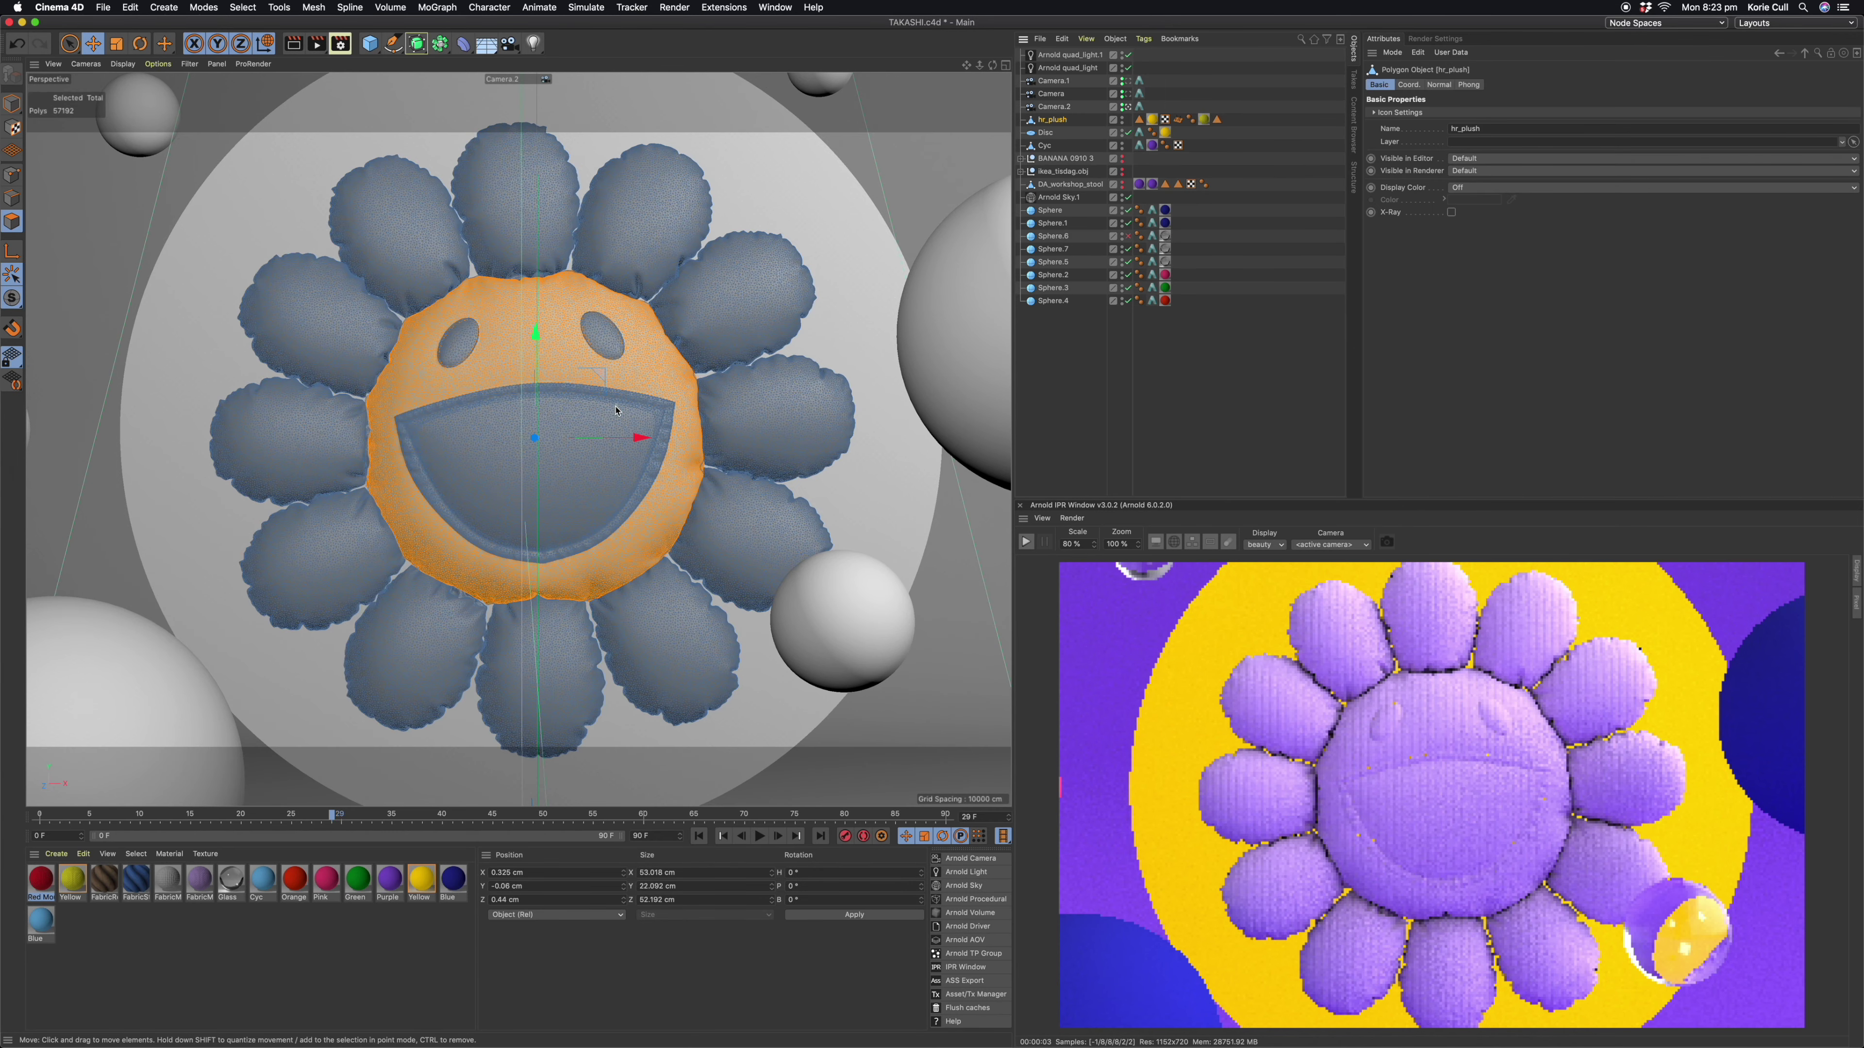
double_click(624, 448)
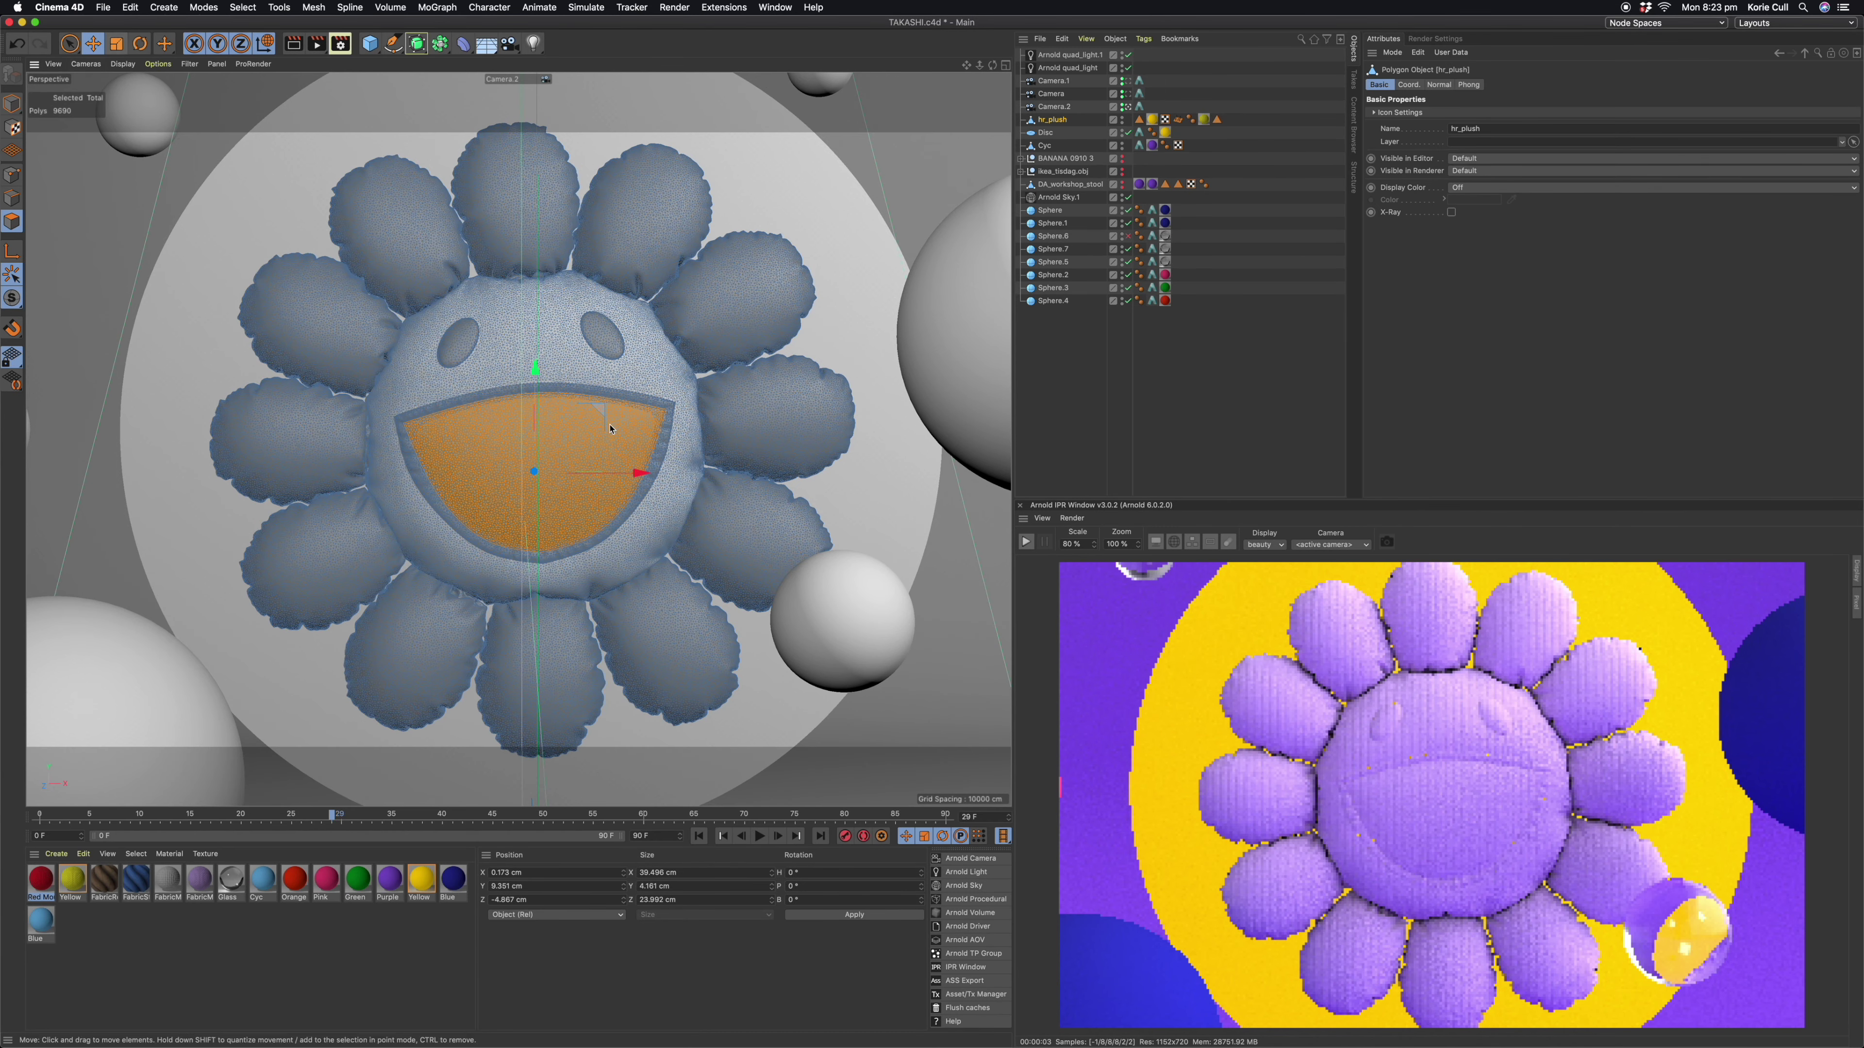
drag(1155, 211, 559, 451)
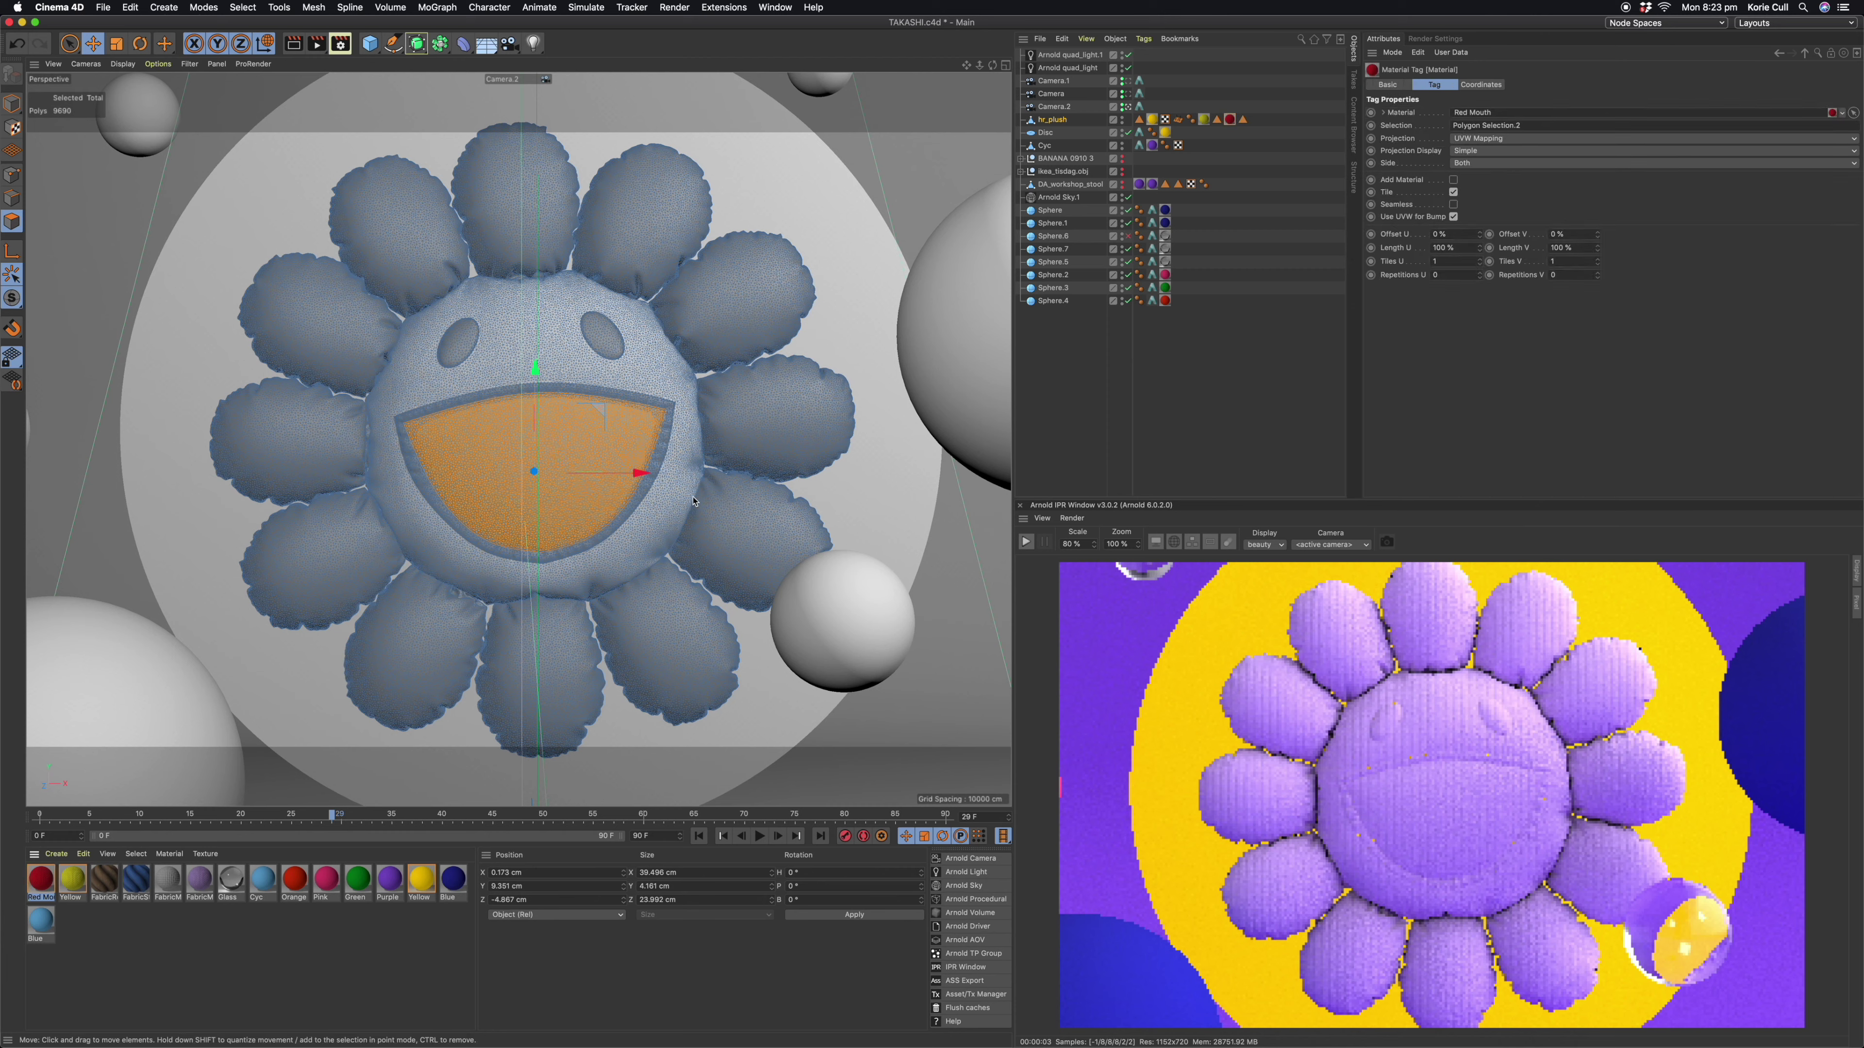
Step: Create a dark Lined material and apply it to the ring around the mouth
click(321, 938)
click(156, 64)
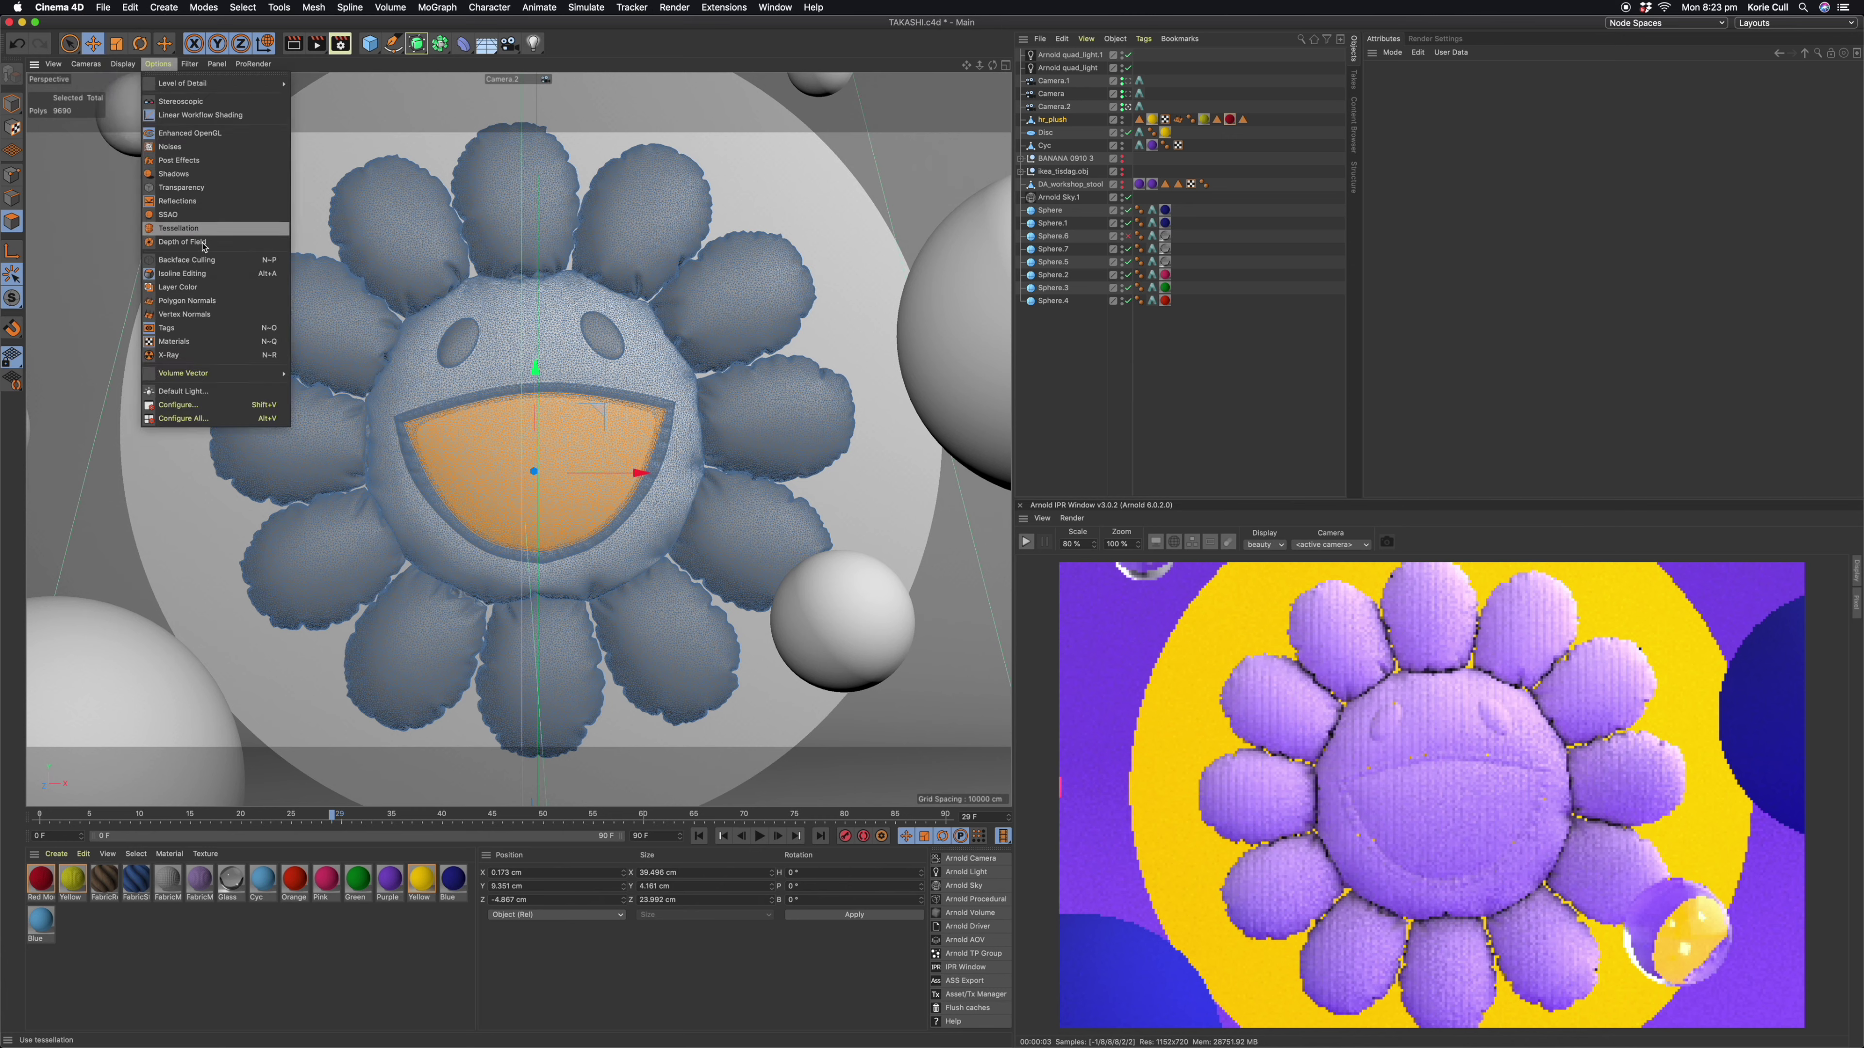
key(Return)
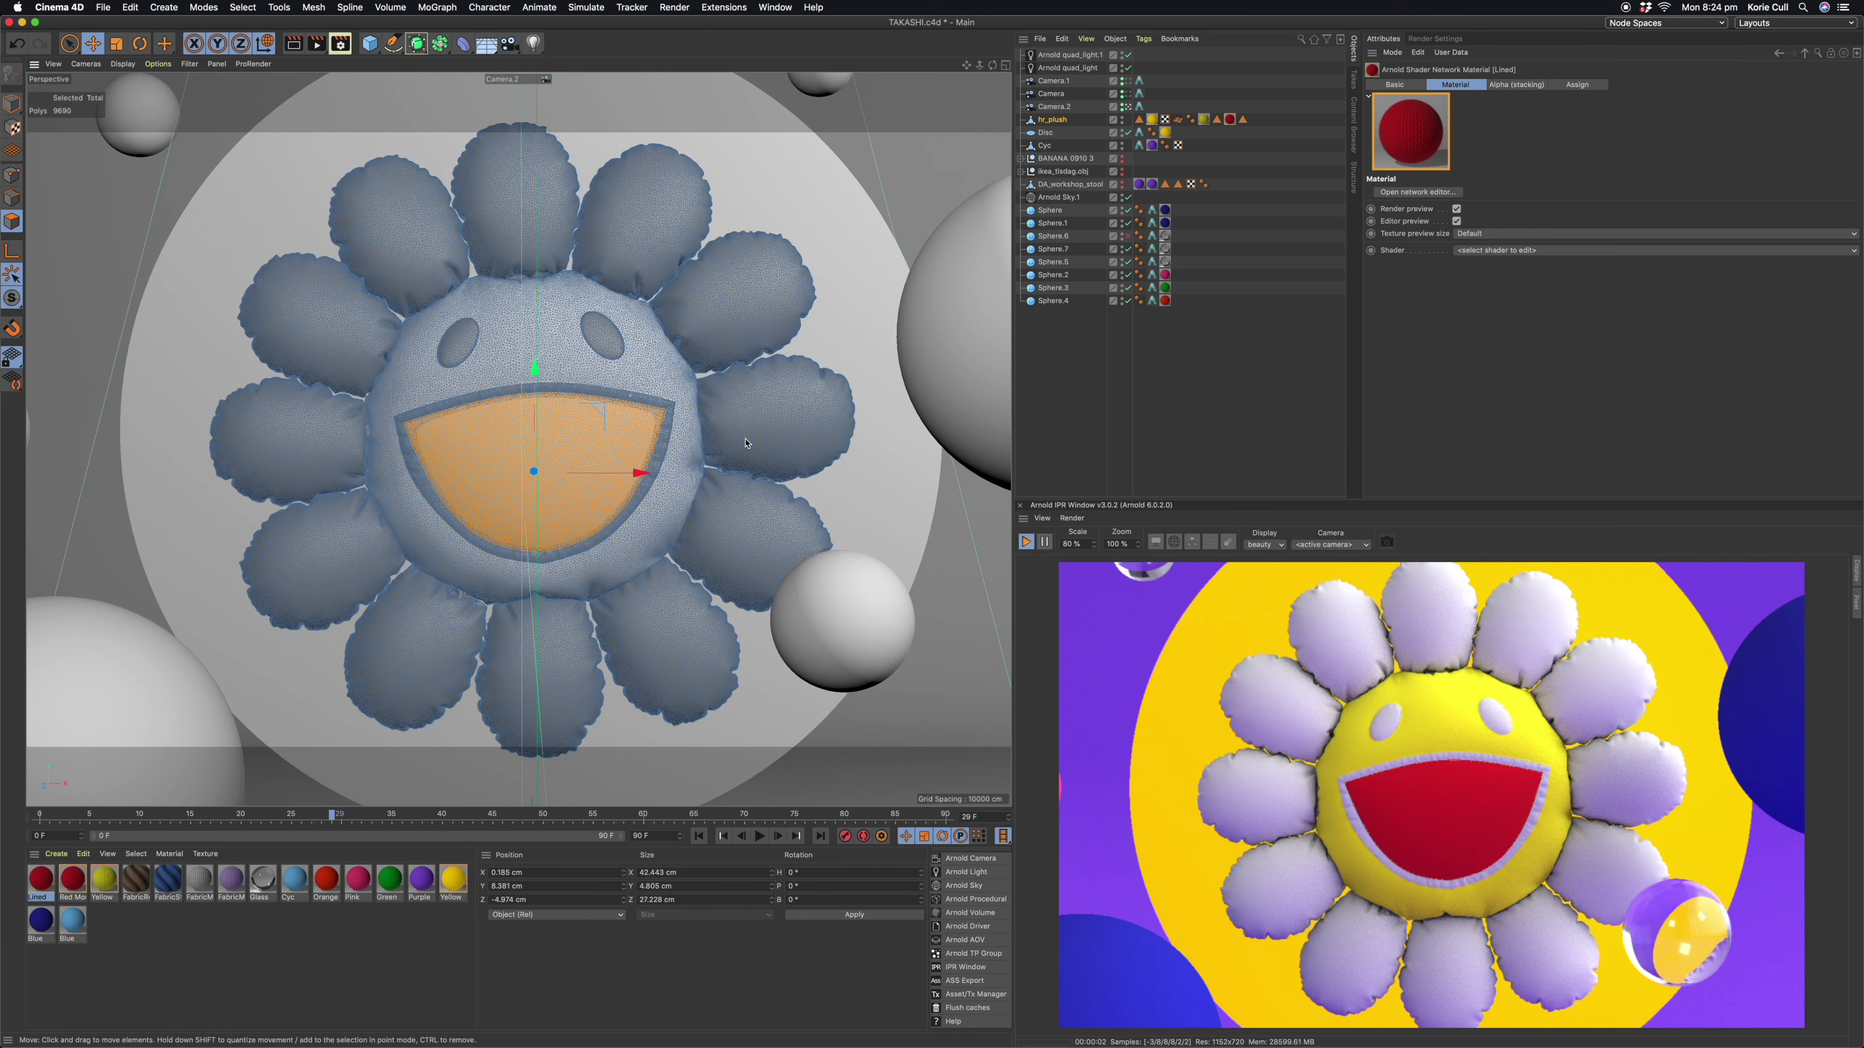
key(ctrl+z)
drag(40, 883, 628, 404)
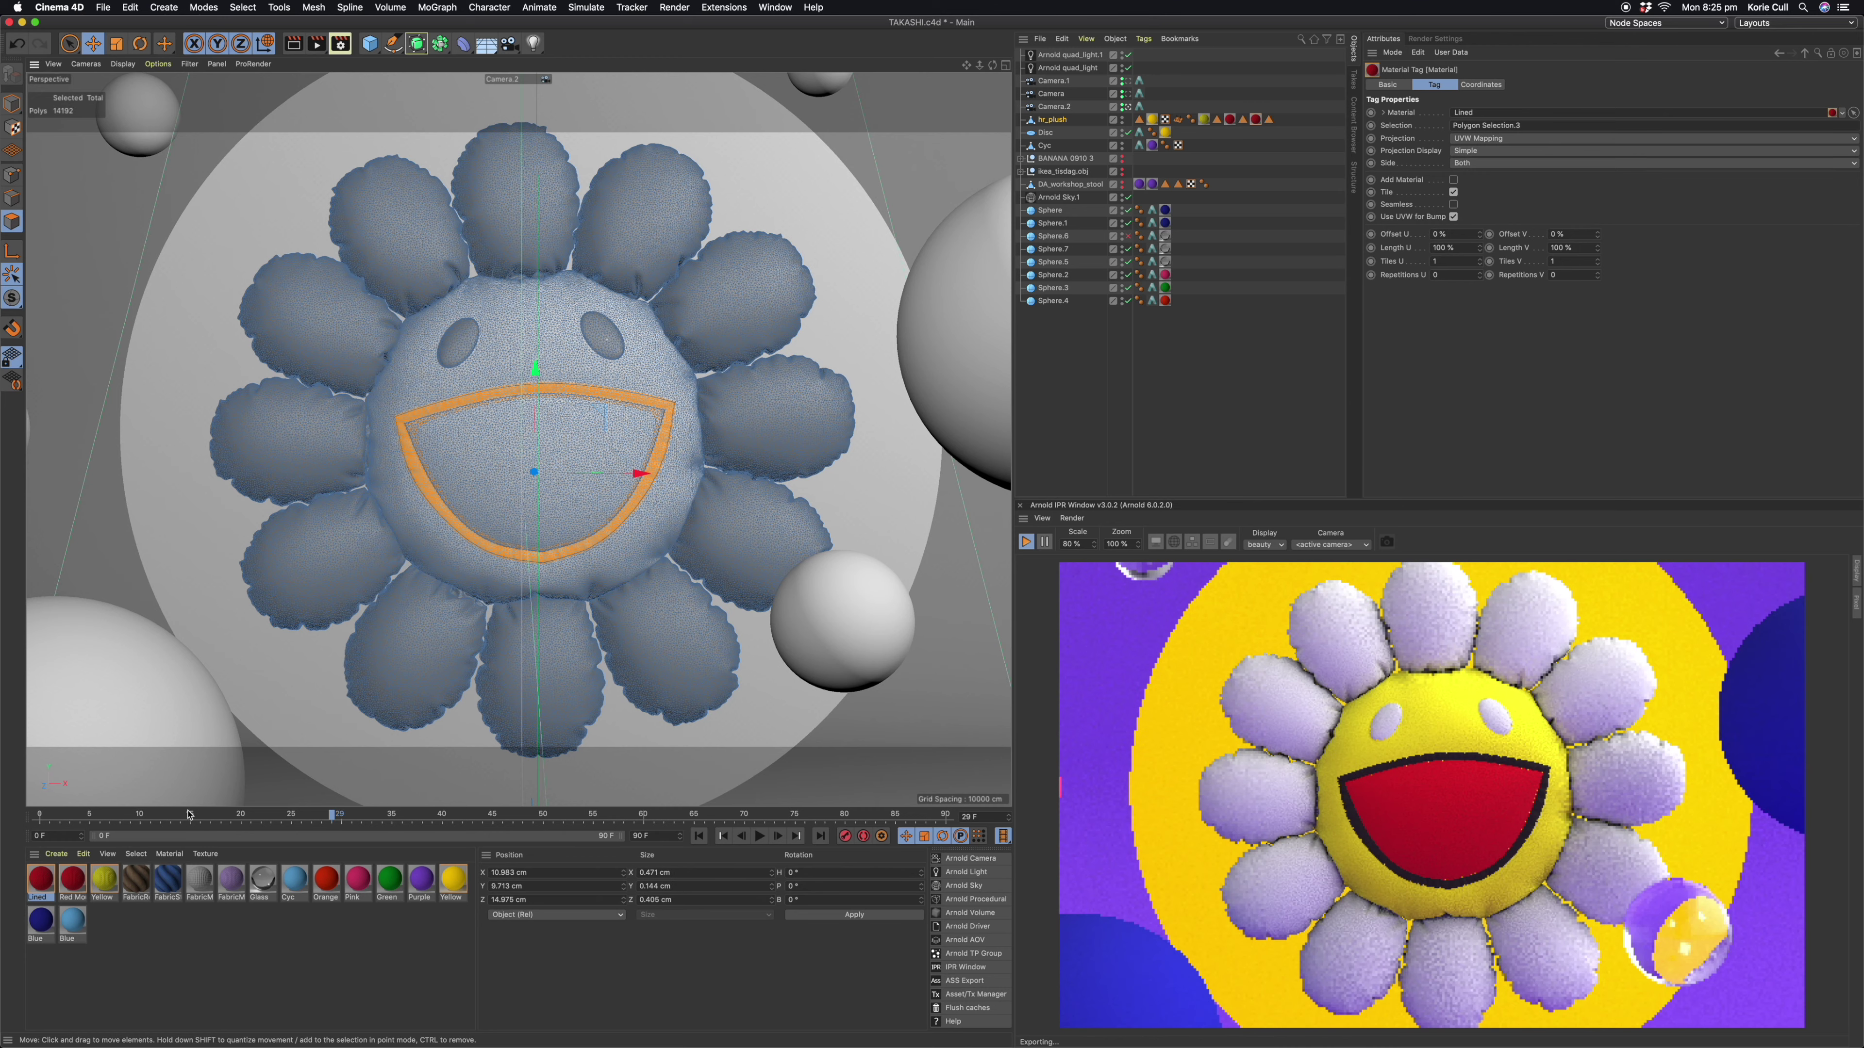
click(607, 348)
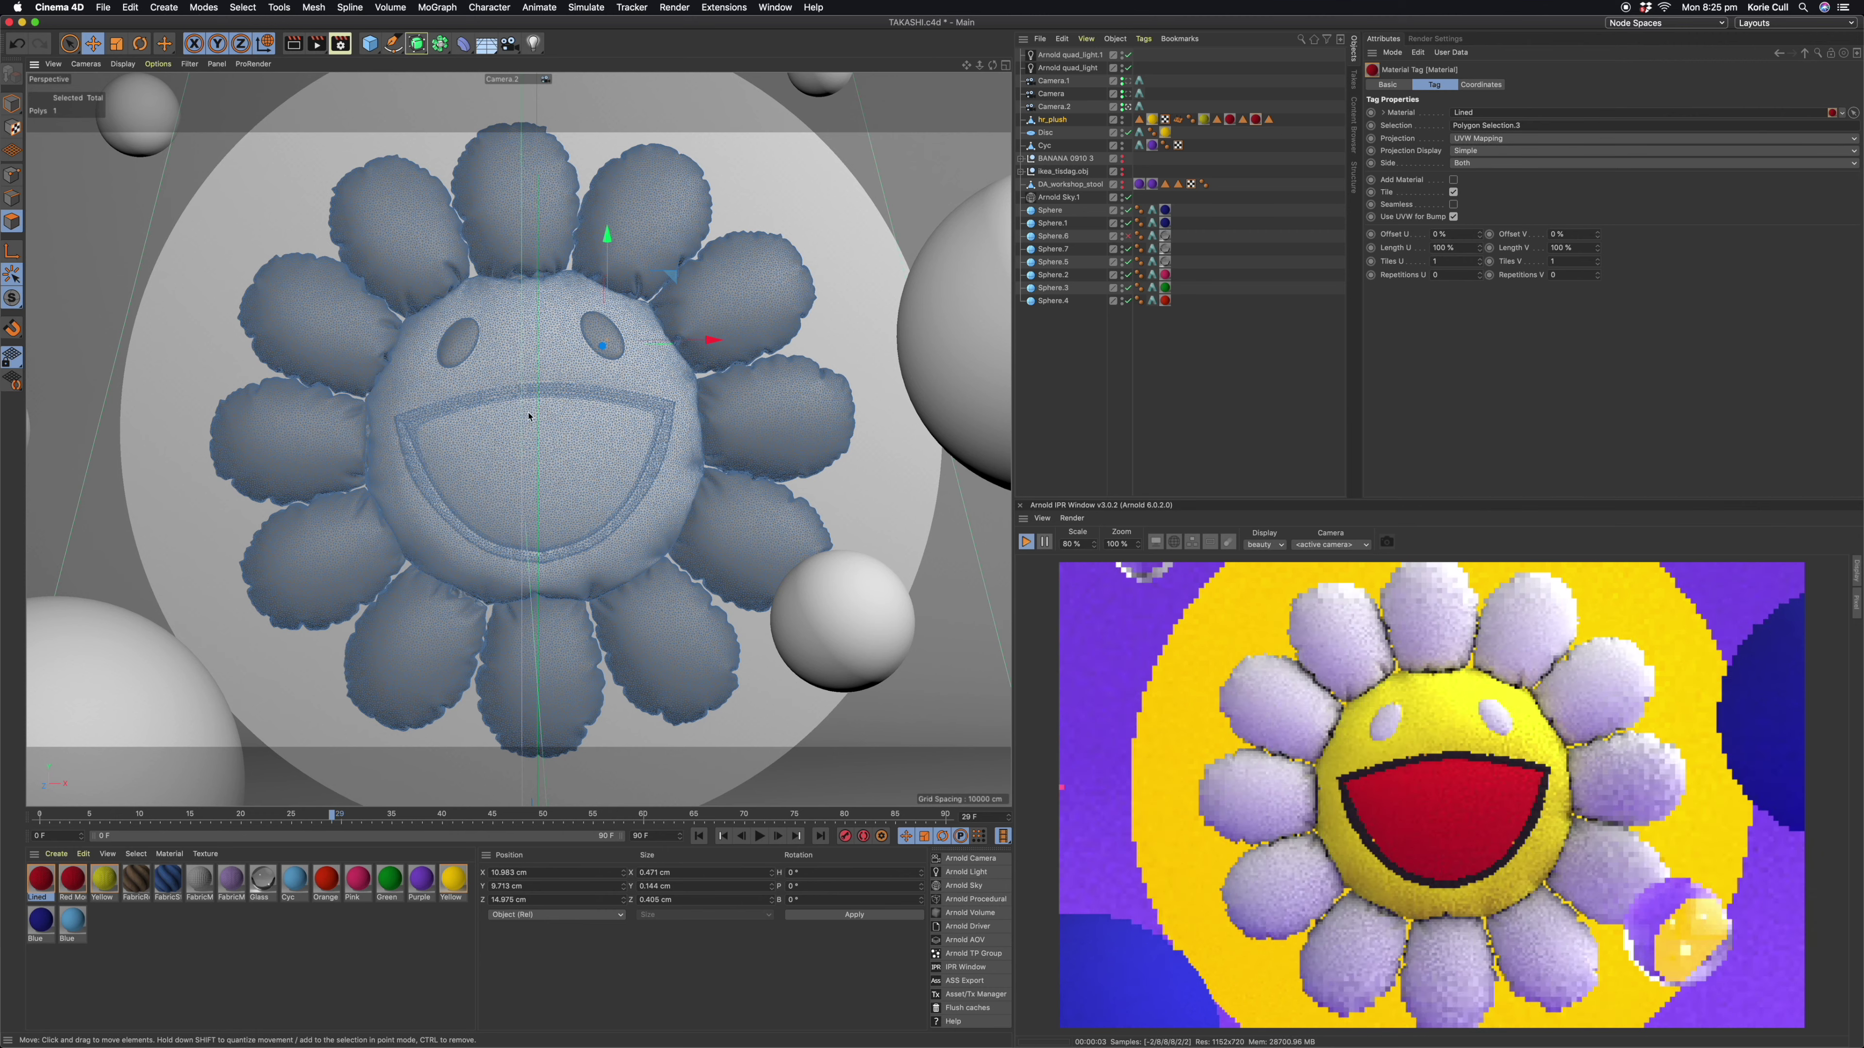
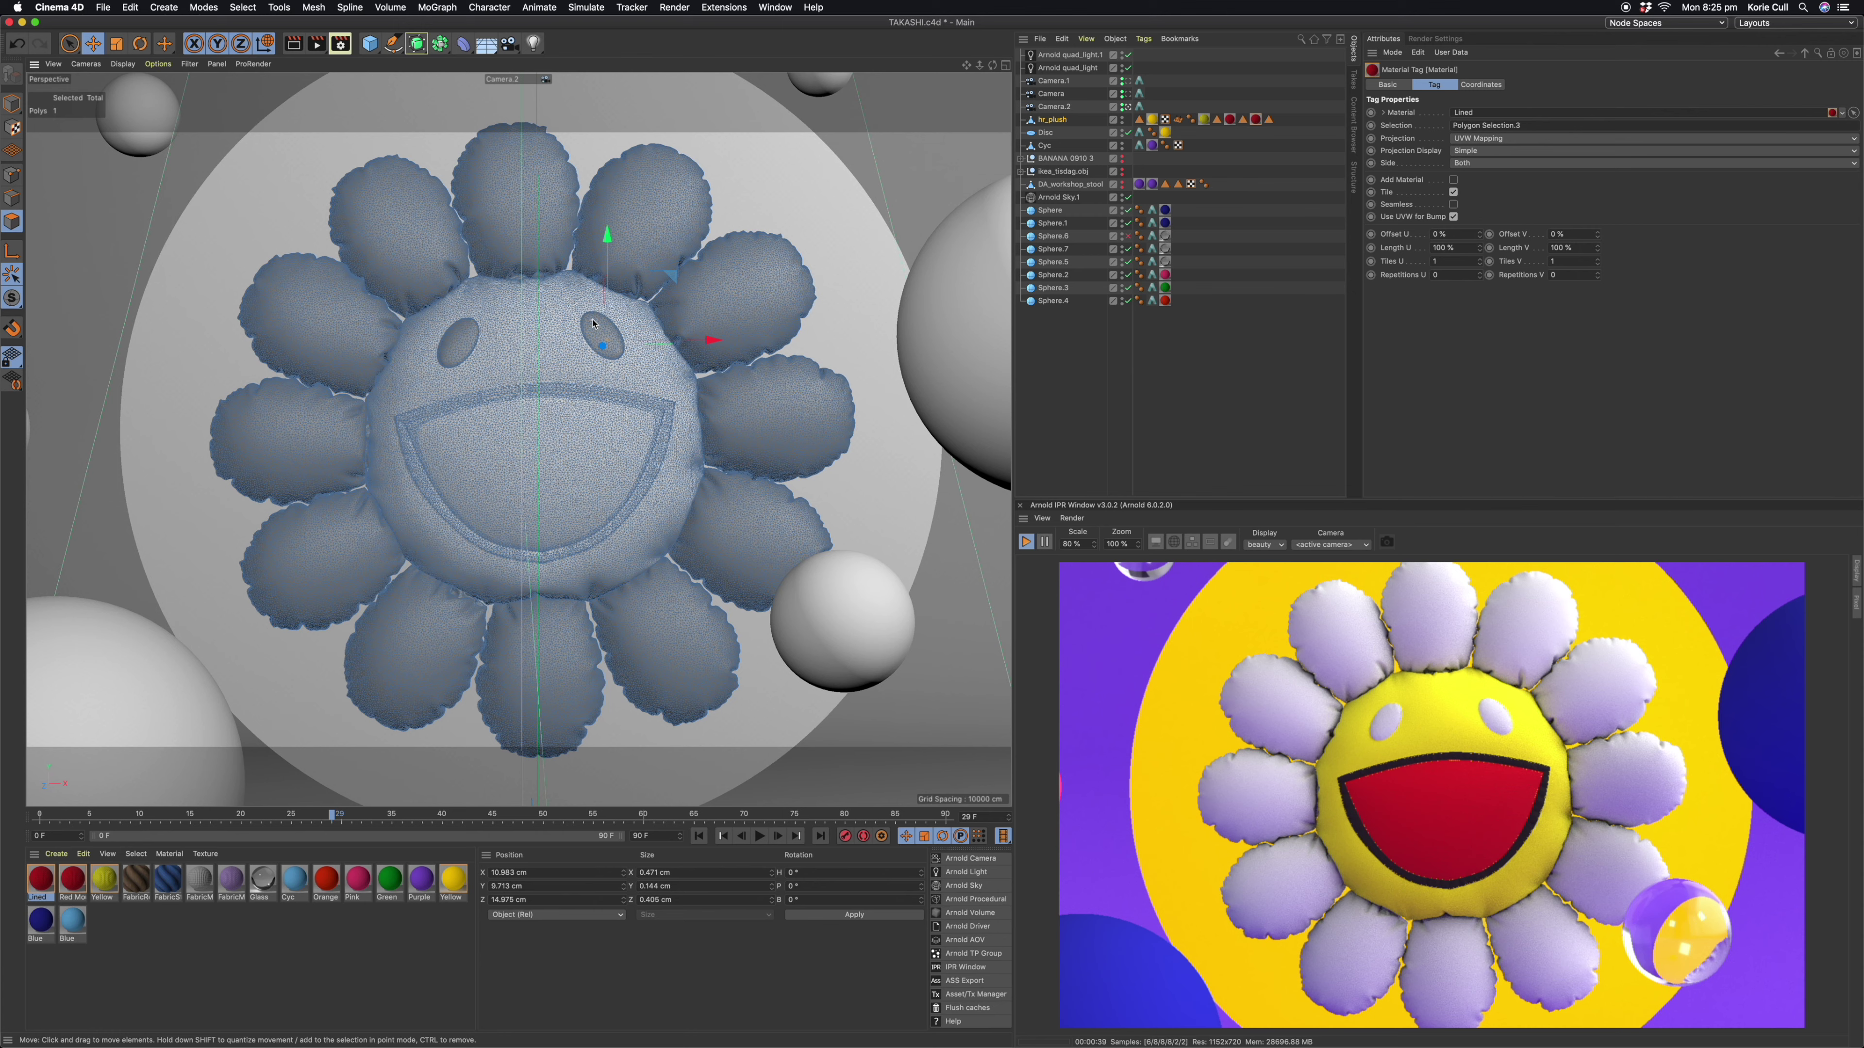
Step: Select the flower's left eye polygons and apply the Lined material to them
click(585, 283)
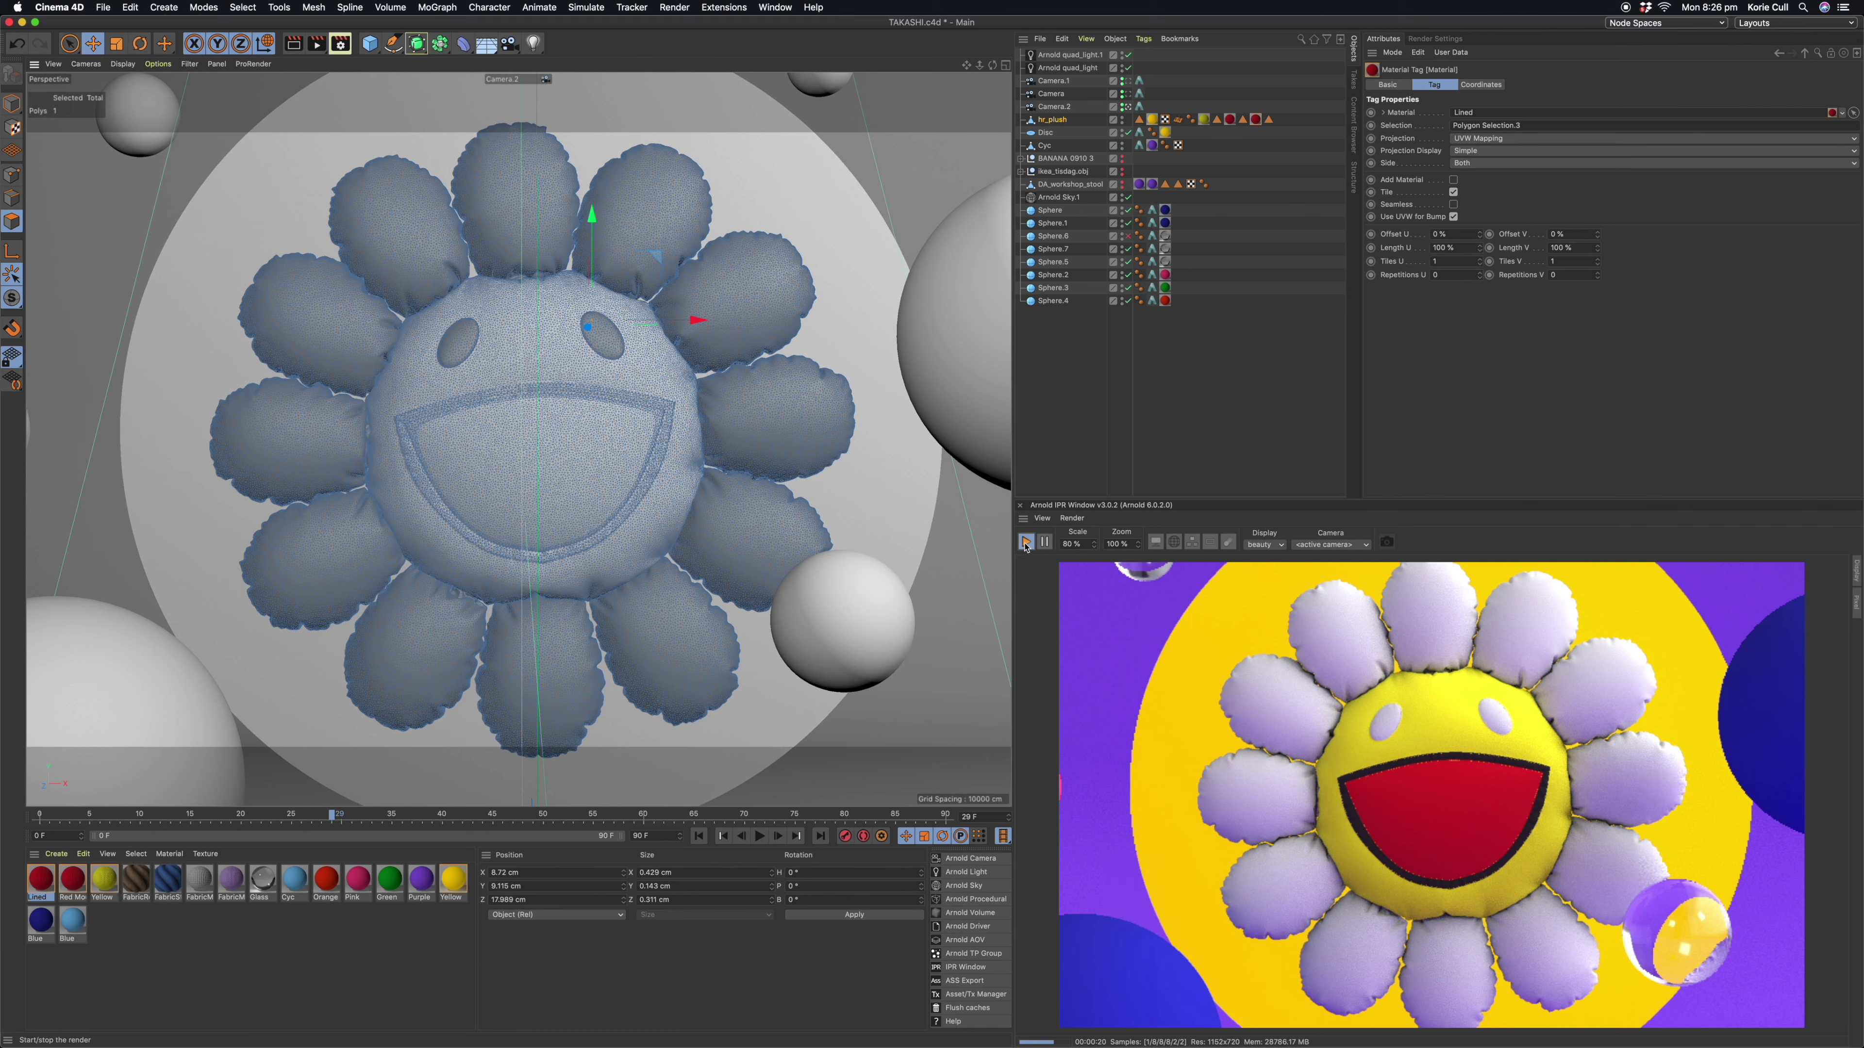
click(607, 341)
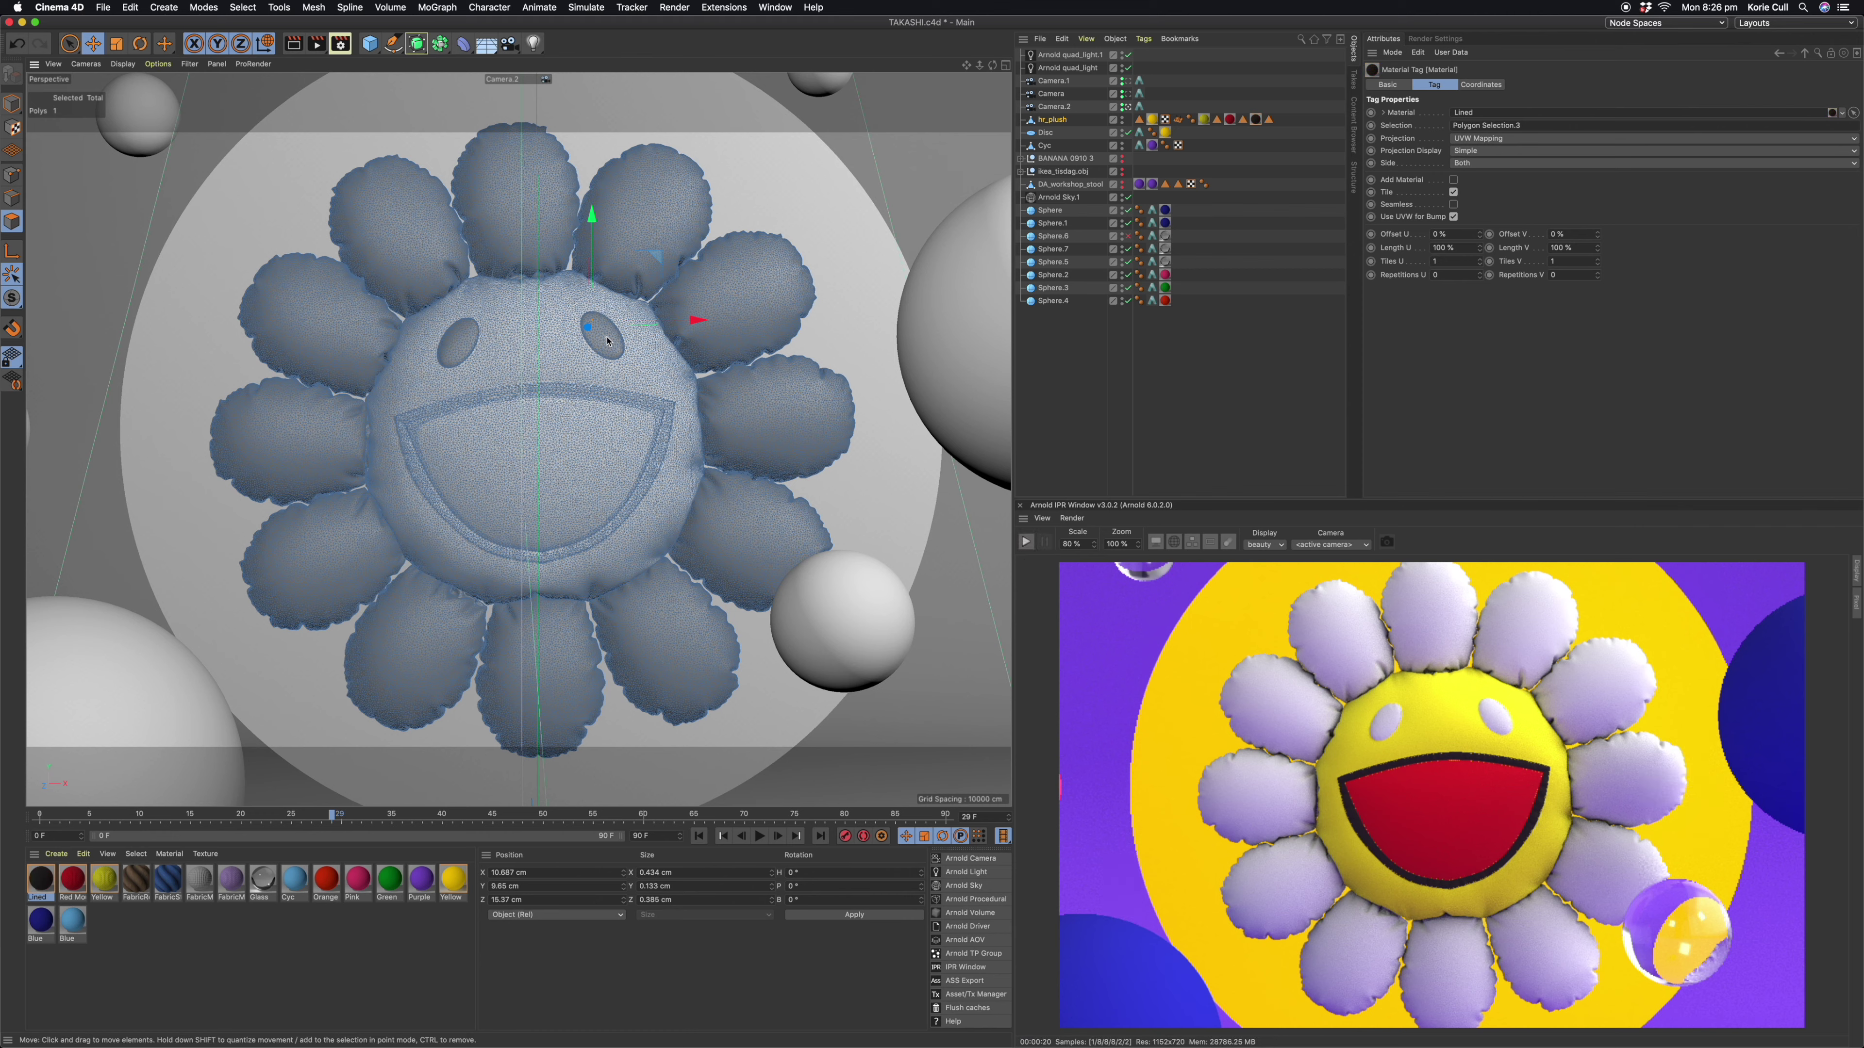
double_click(607, 341)
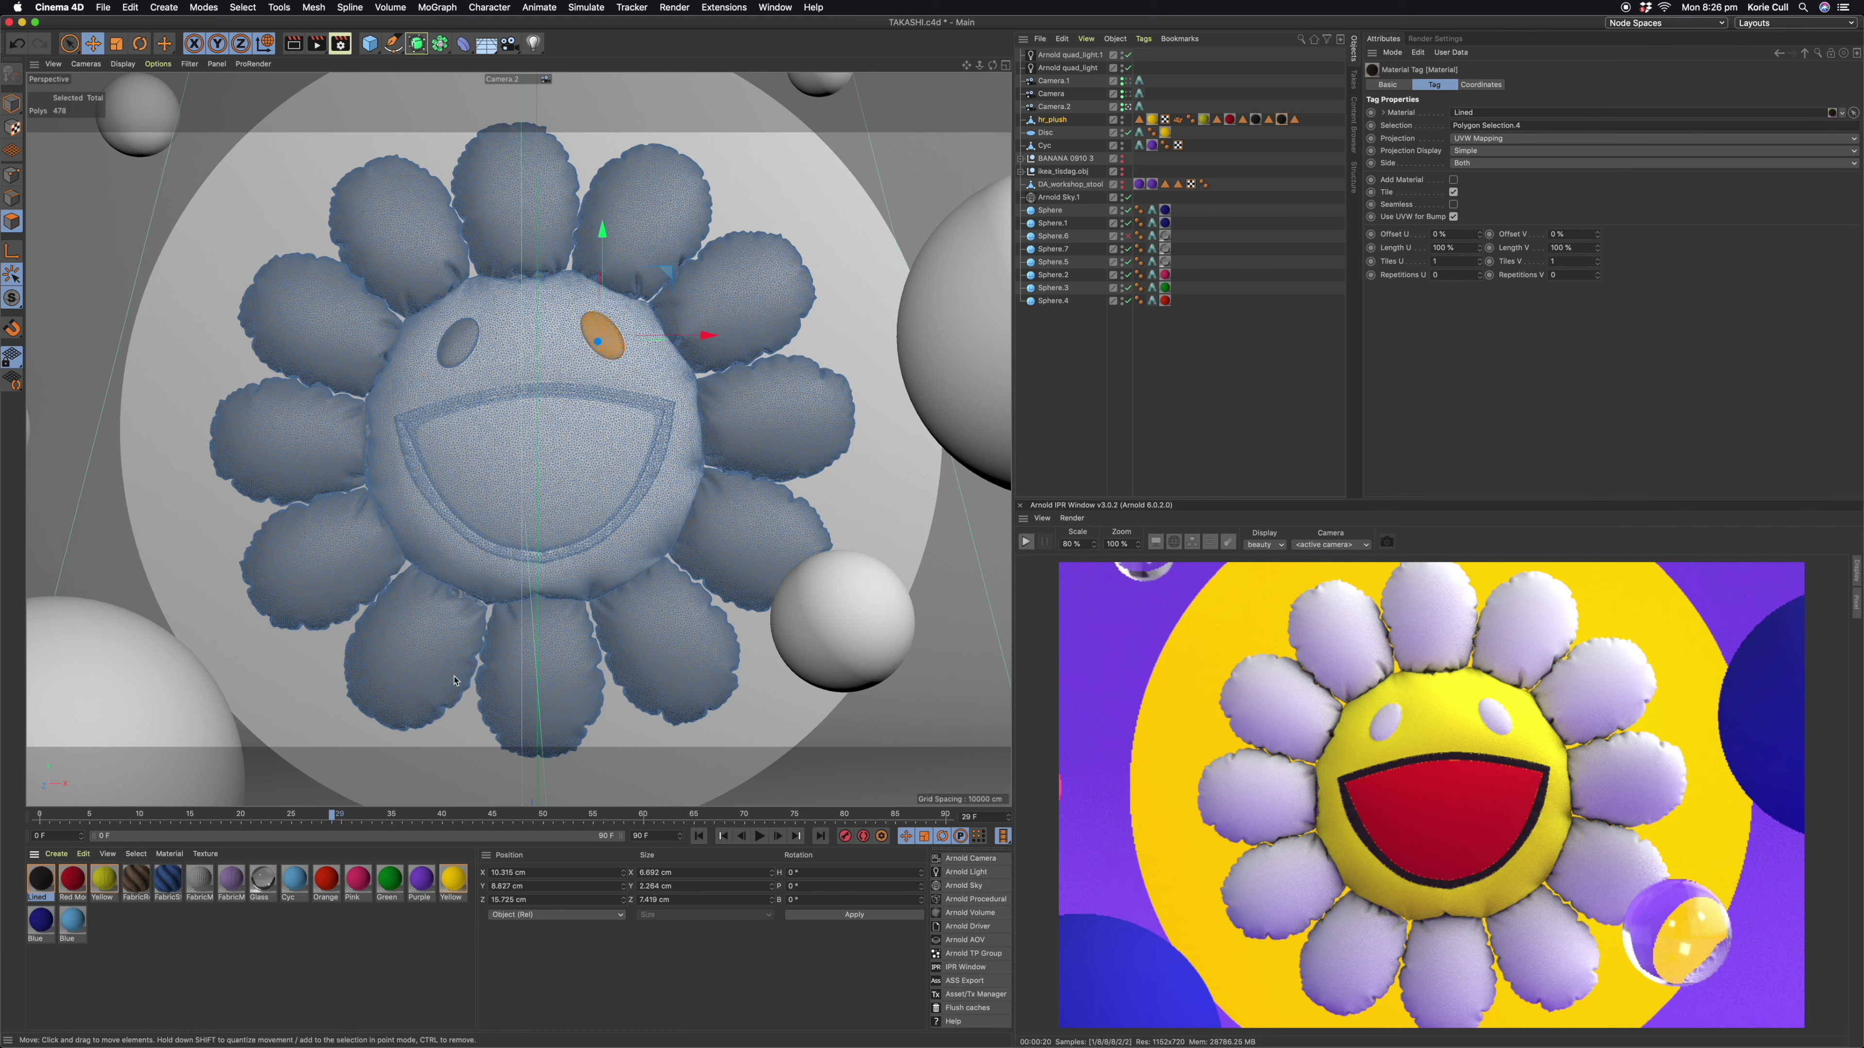
double_click(462, 344)
drag(42, 886, 458, 346)
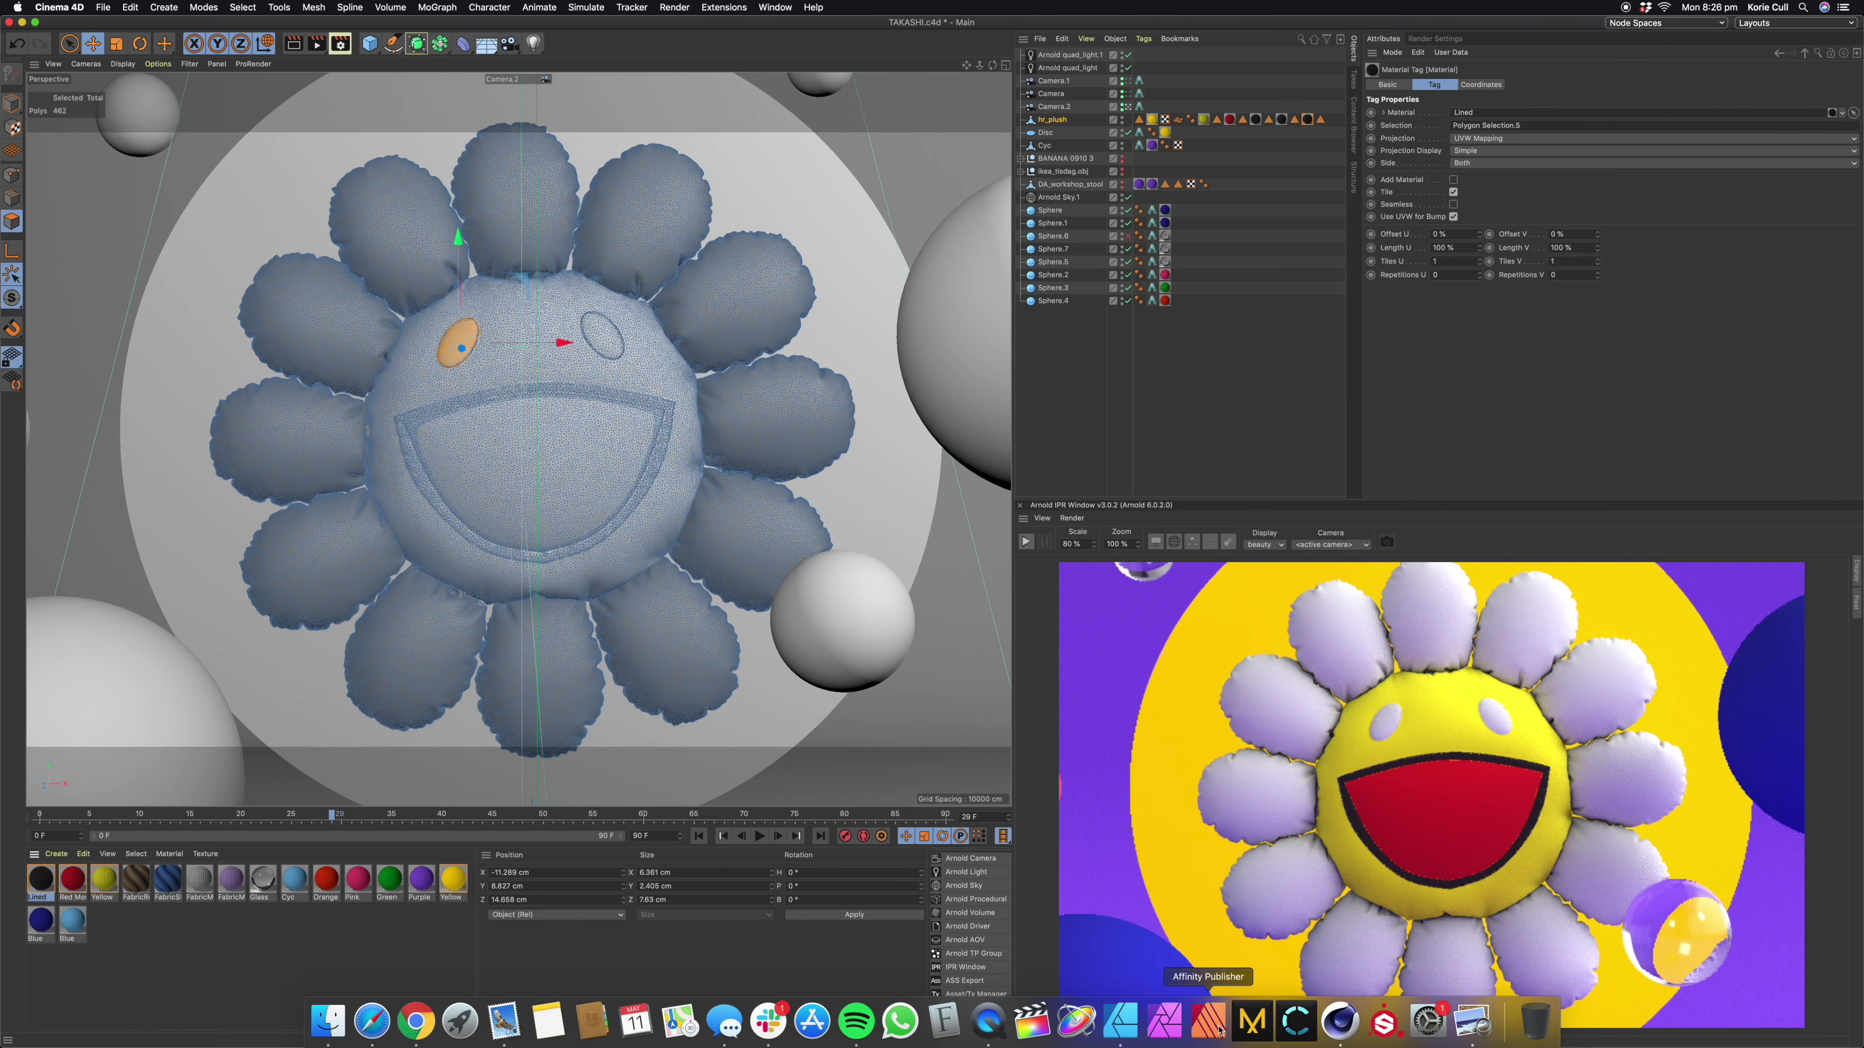
mouse_move(1340, 1021)
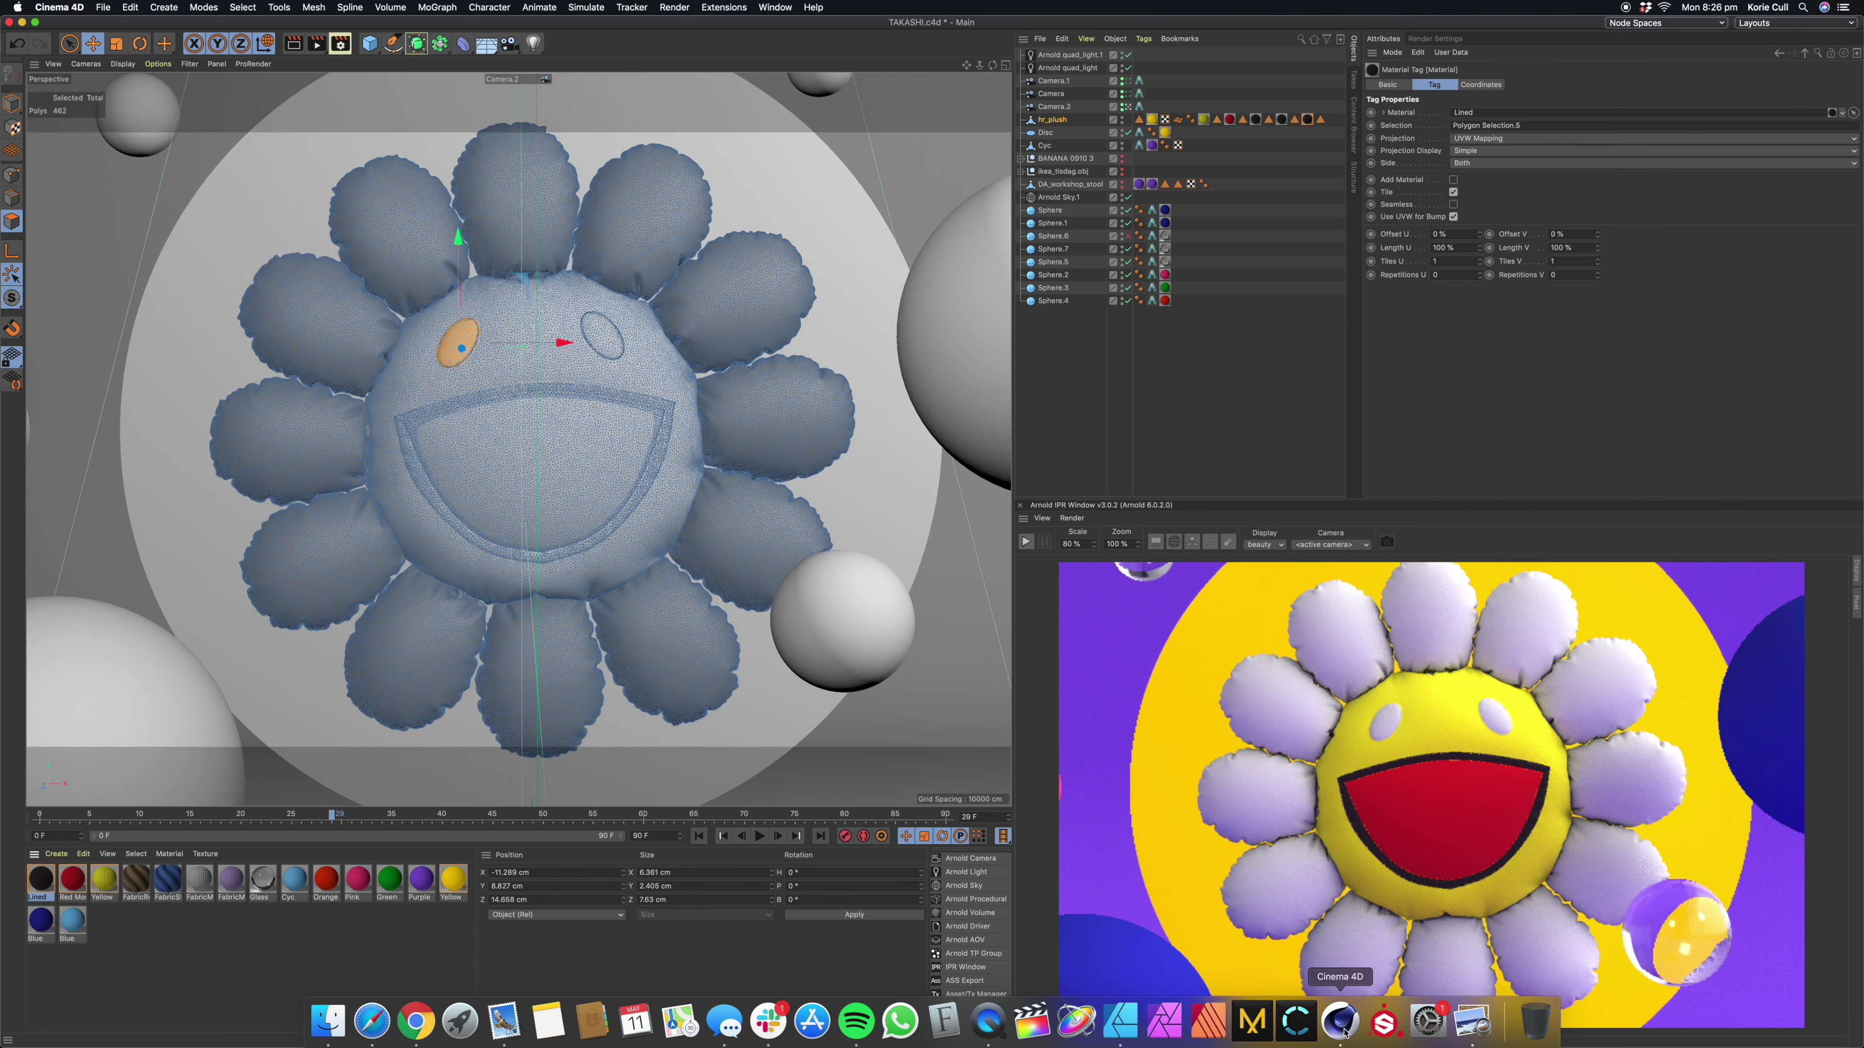
Step: Glance at the Murakami sticker reference, then open the Lined material's shader network
click(1472, 1021)
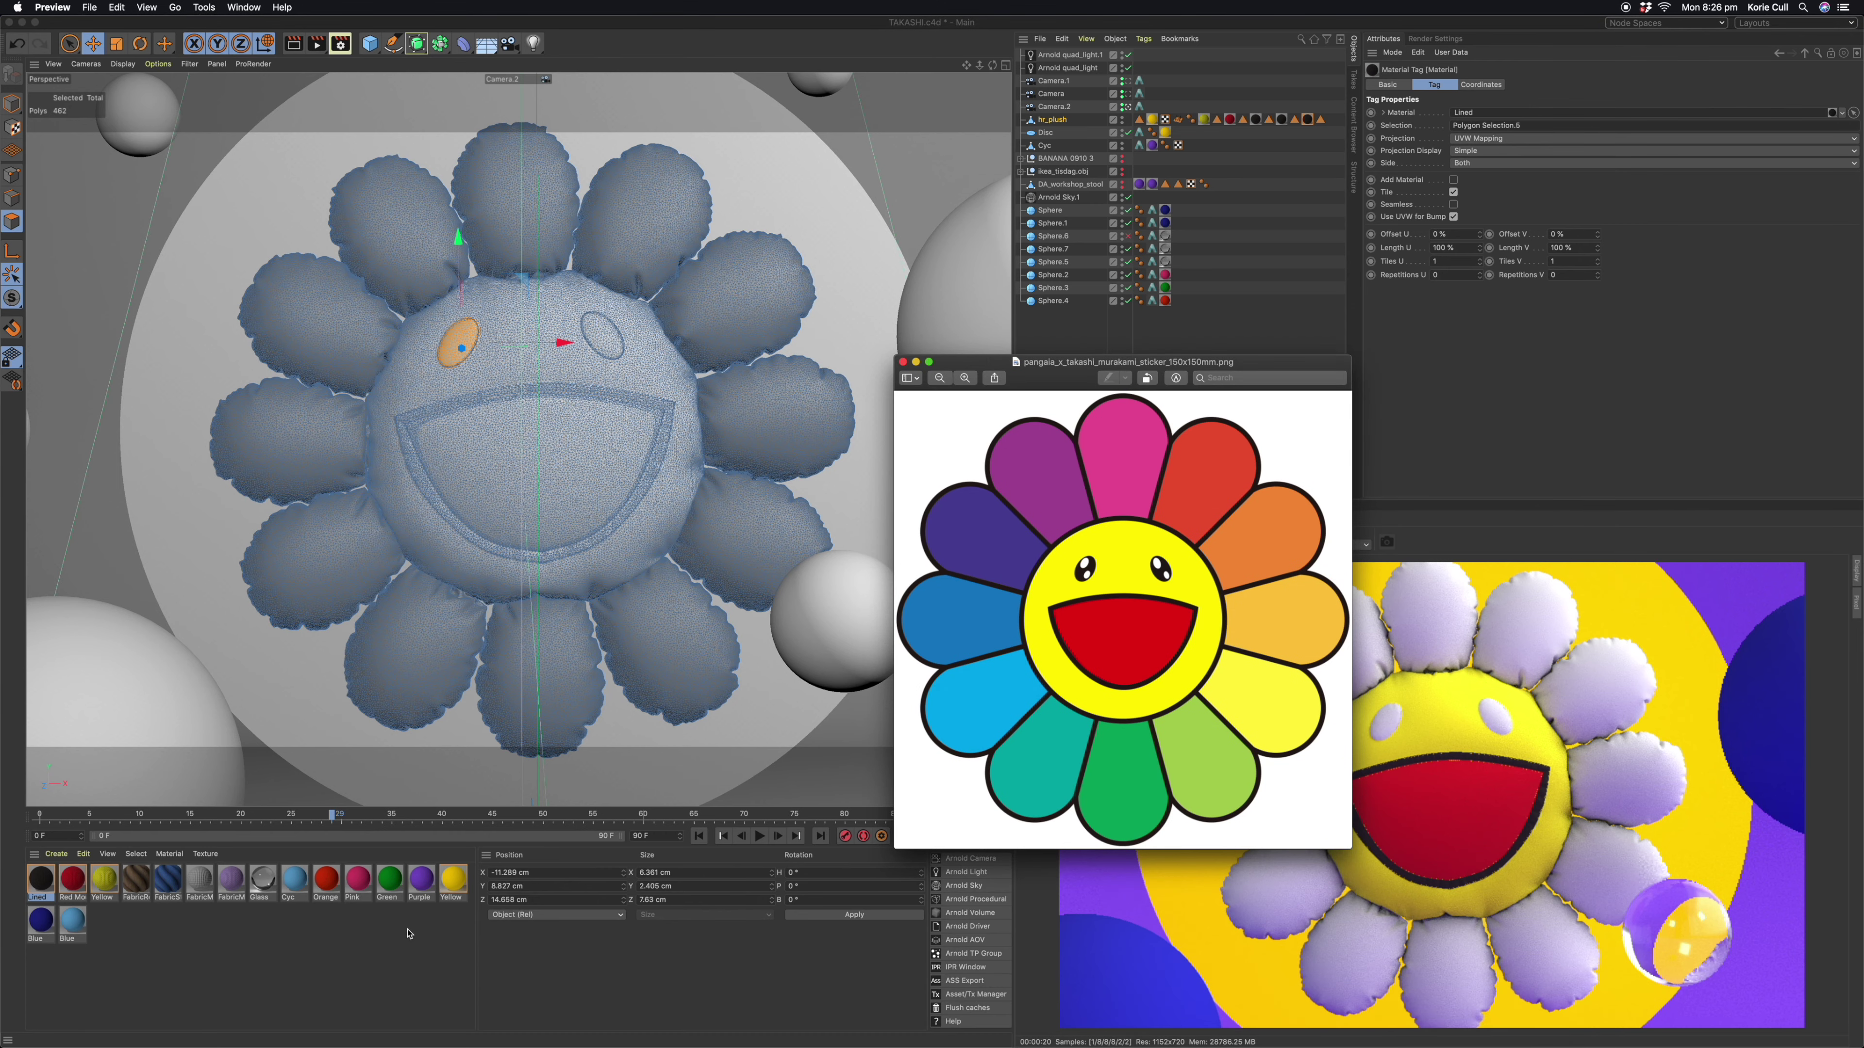
click(905, 362)
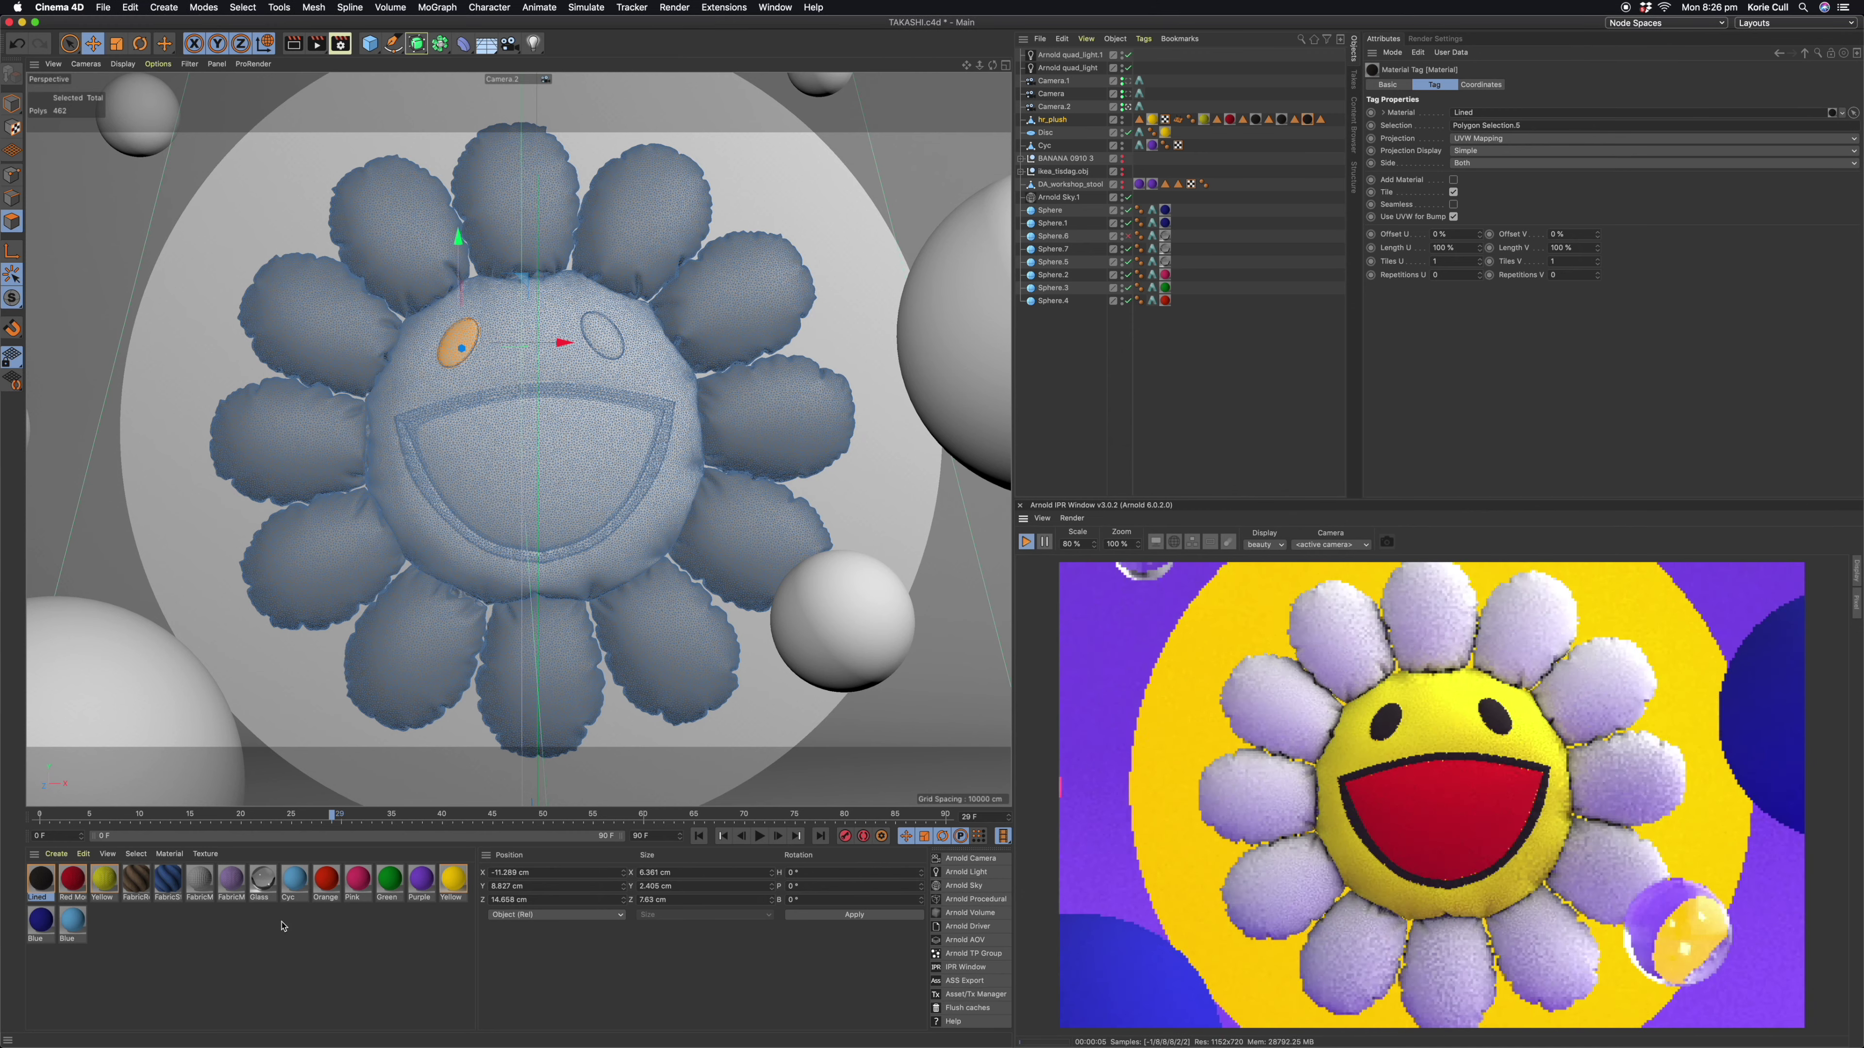
double_click(41, 892)
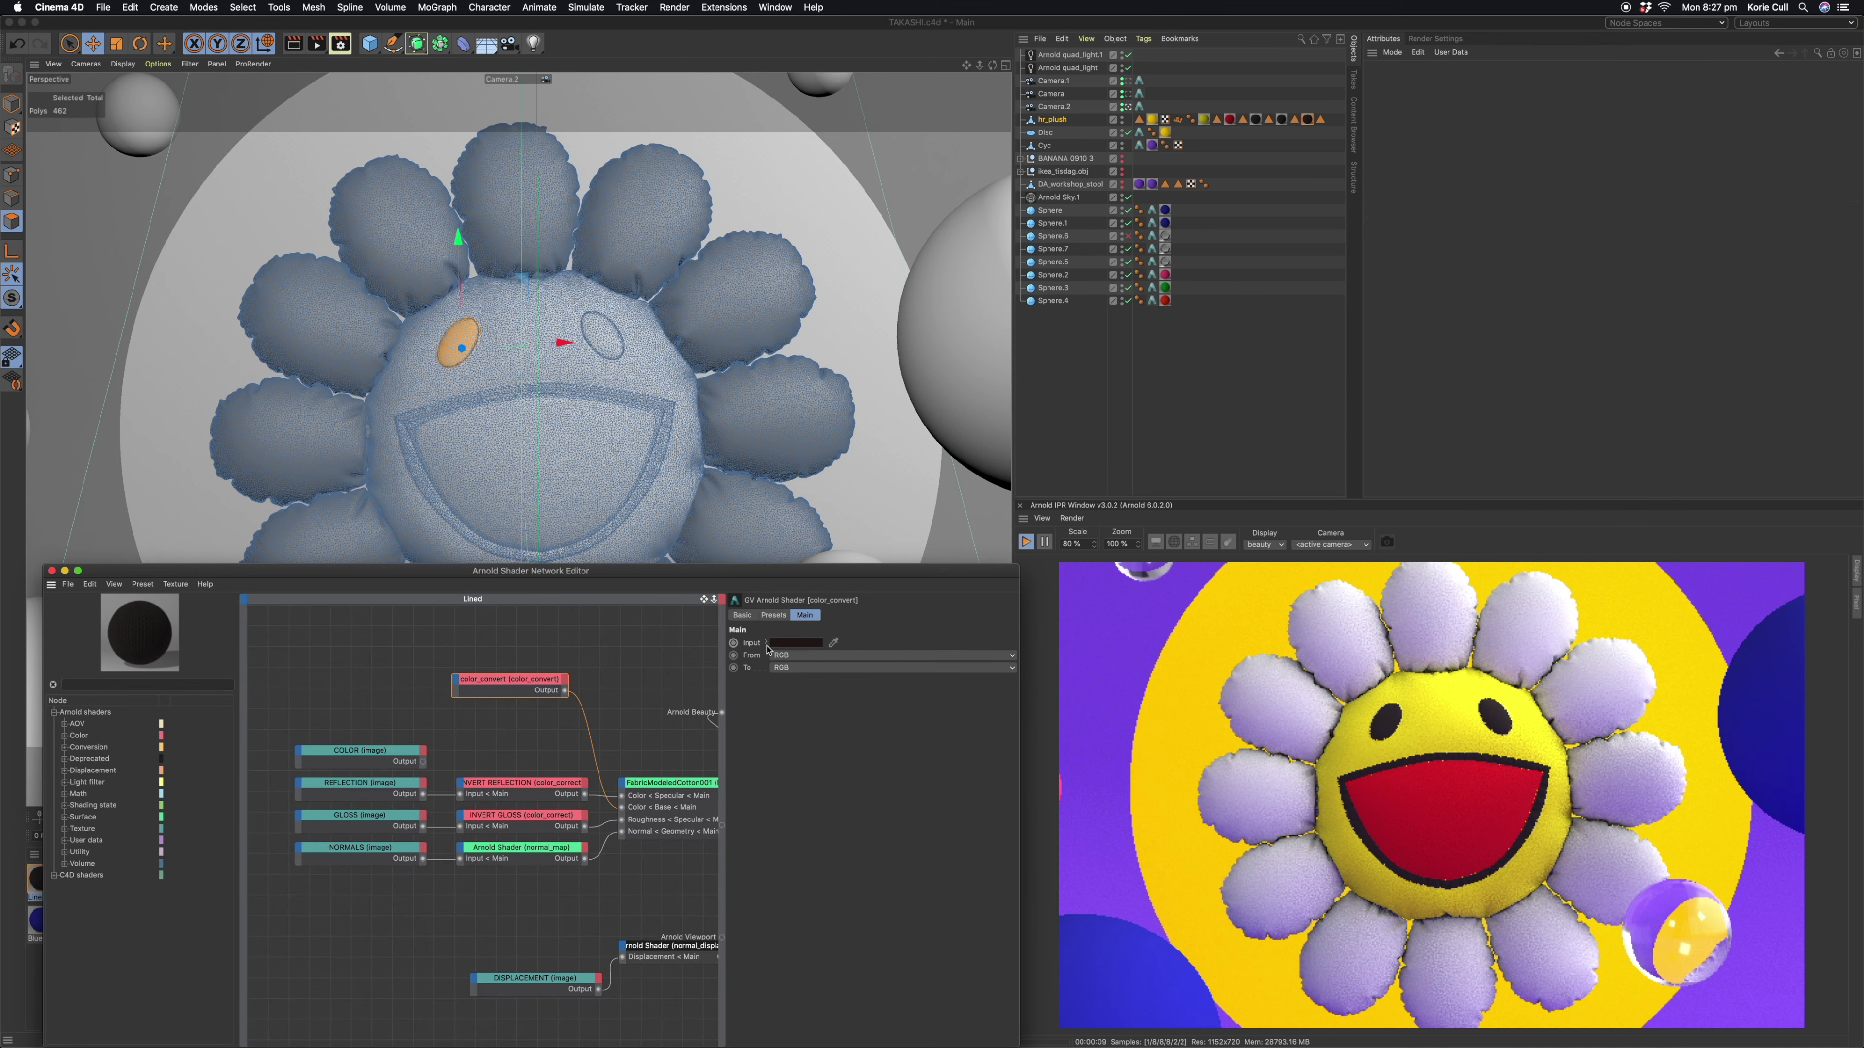
Step: Set the color_convert input colour to black (V 0%) and close the Shader Network Editor
click(807, 643)
click(819, 690)
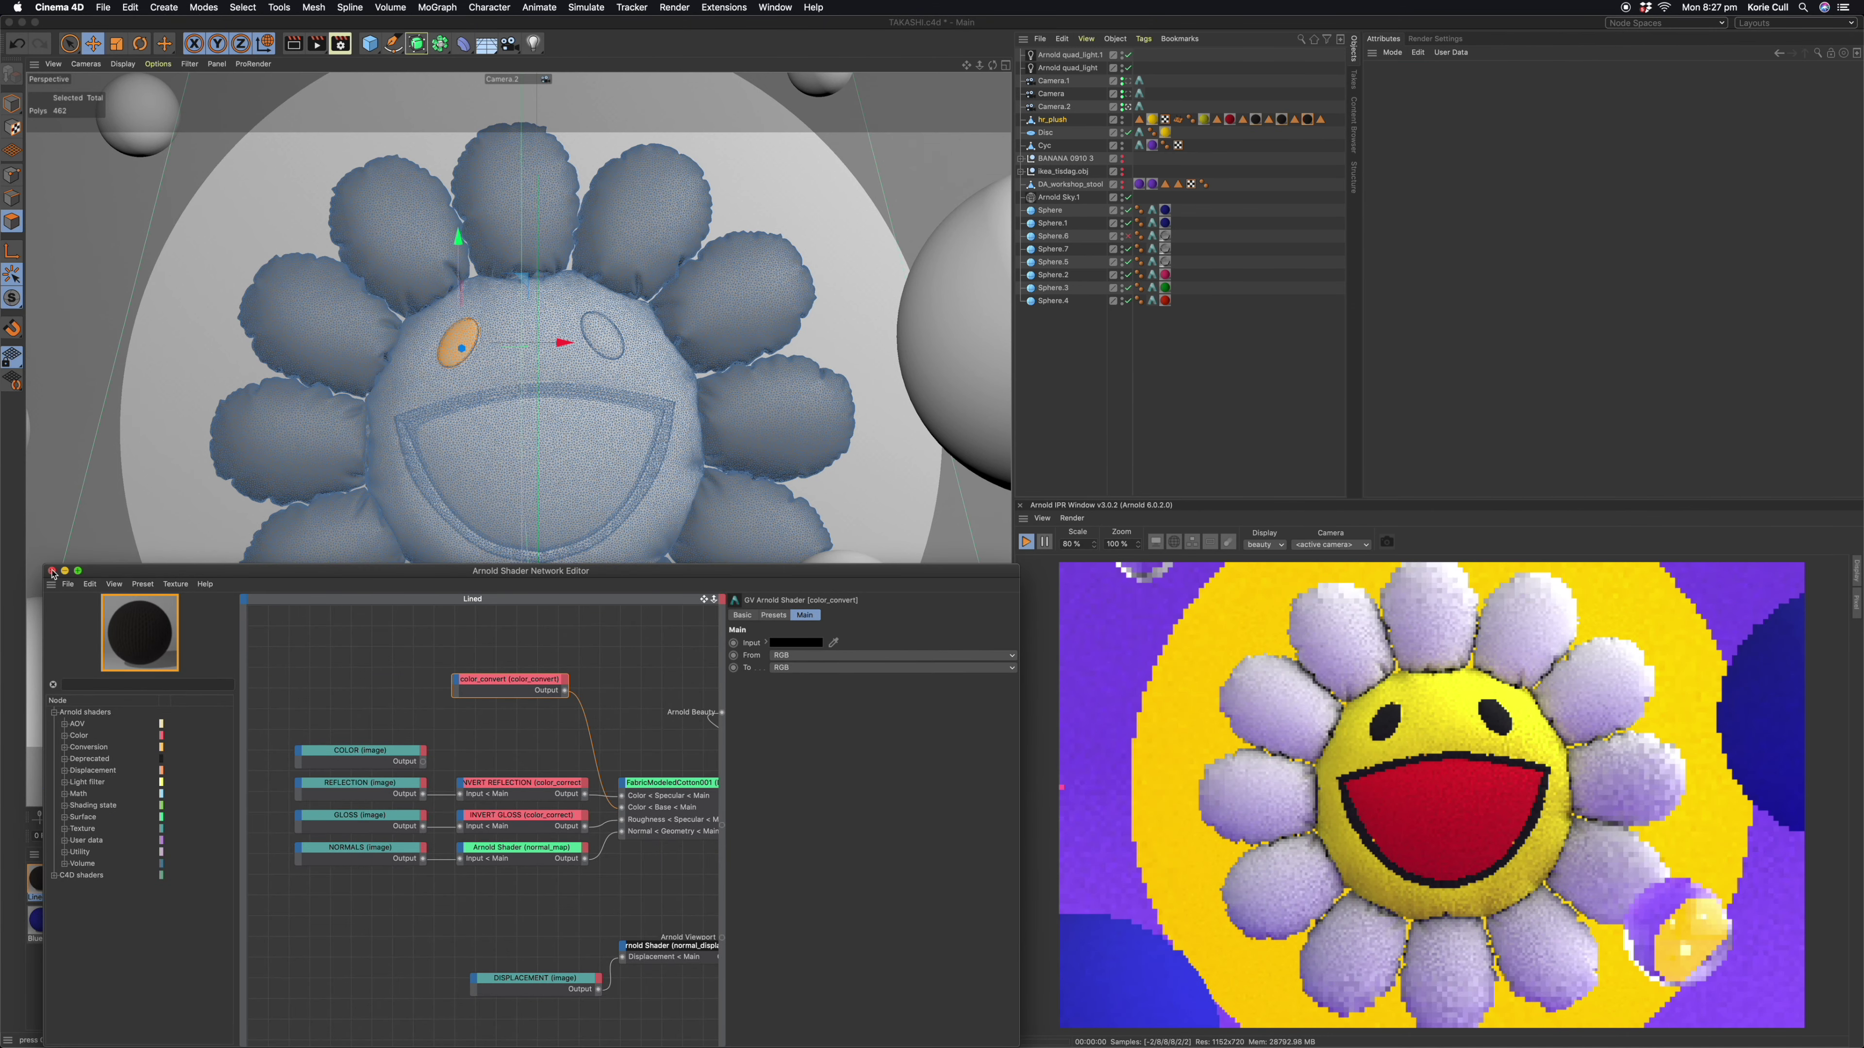
key(super+w)
Step: Compare the Yellow and Orange materials against the sticker reference, then deselect the flower polygons
click(455, 880)
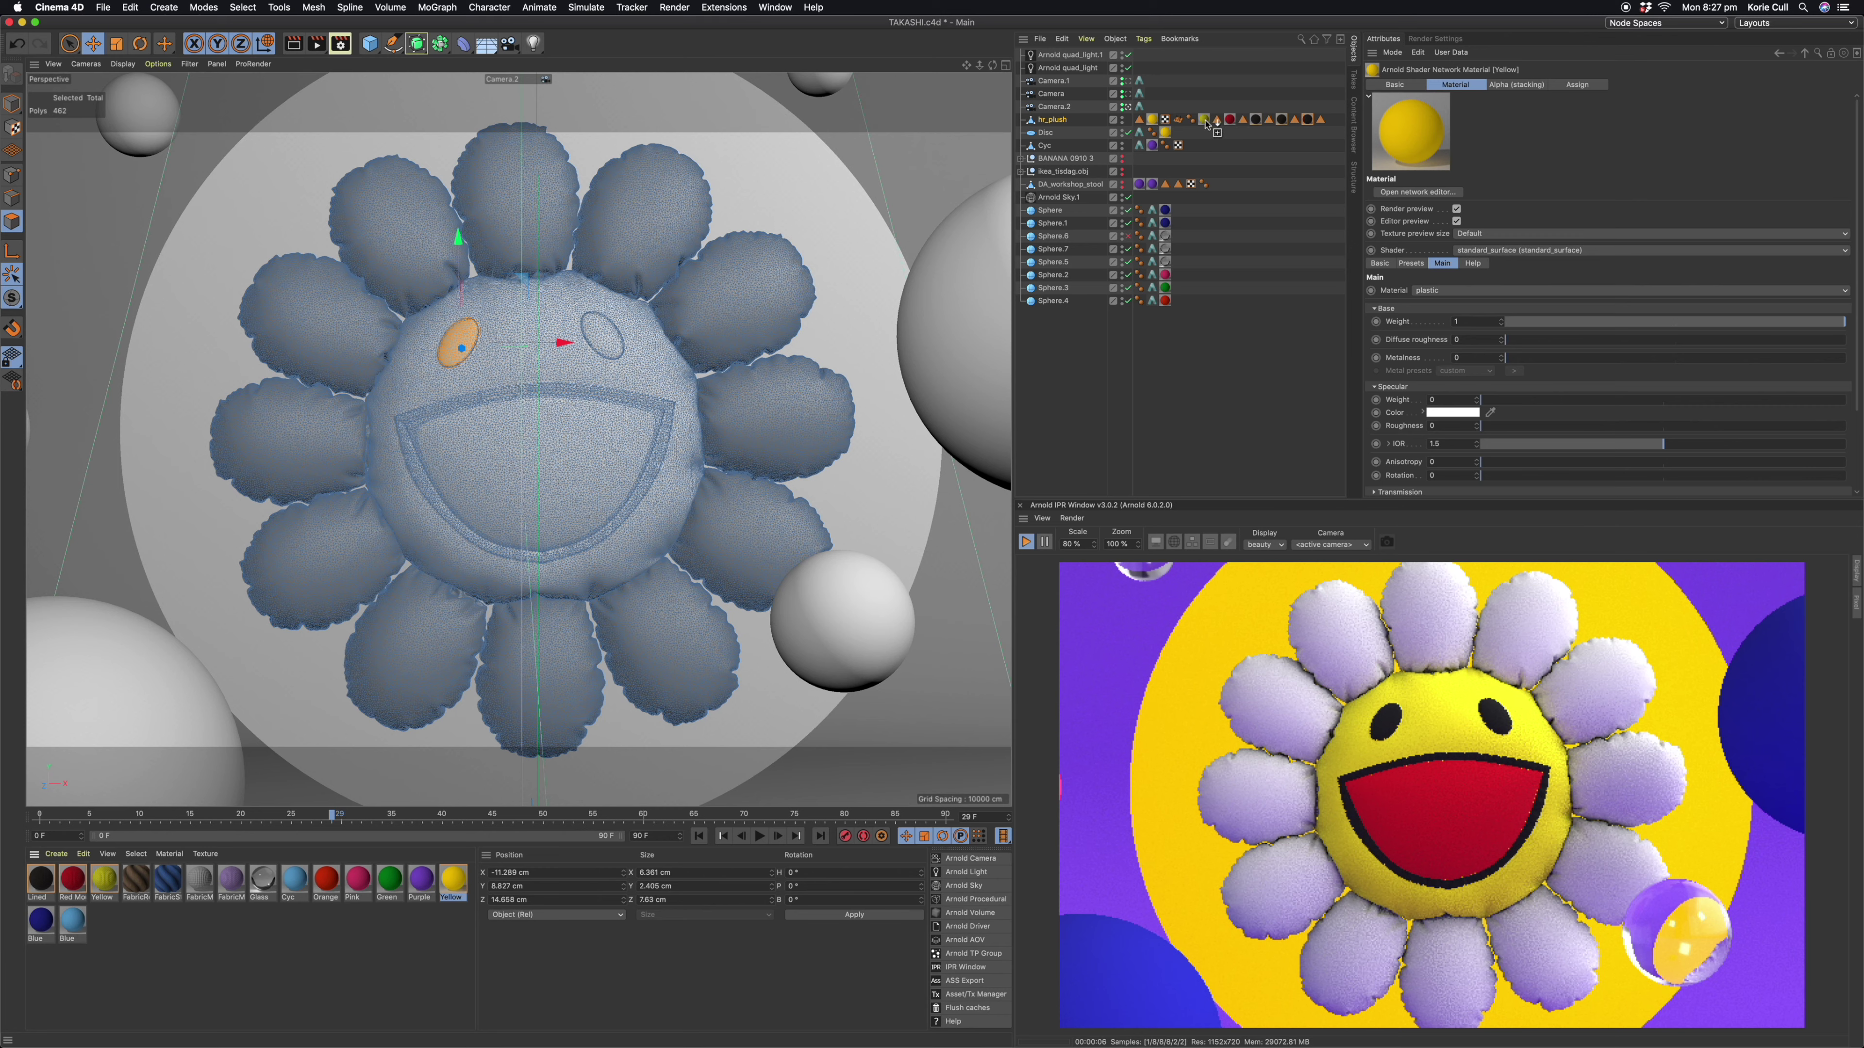
click(325, 880)
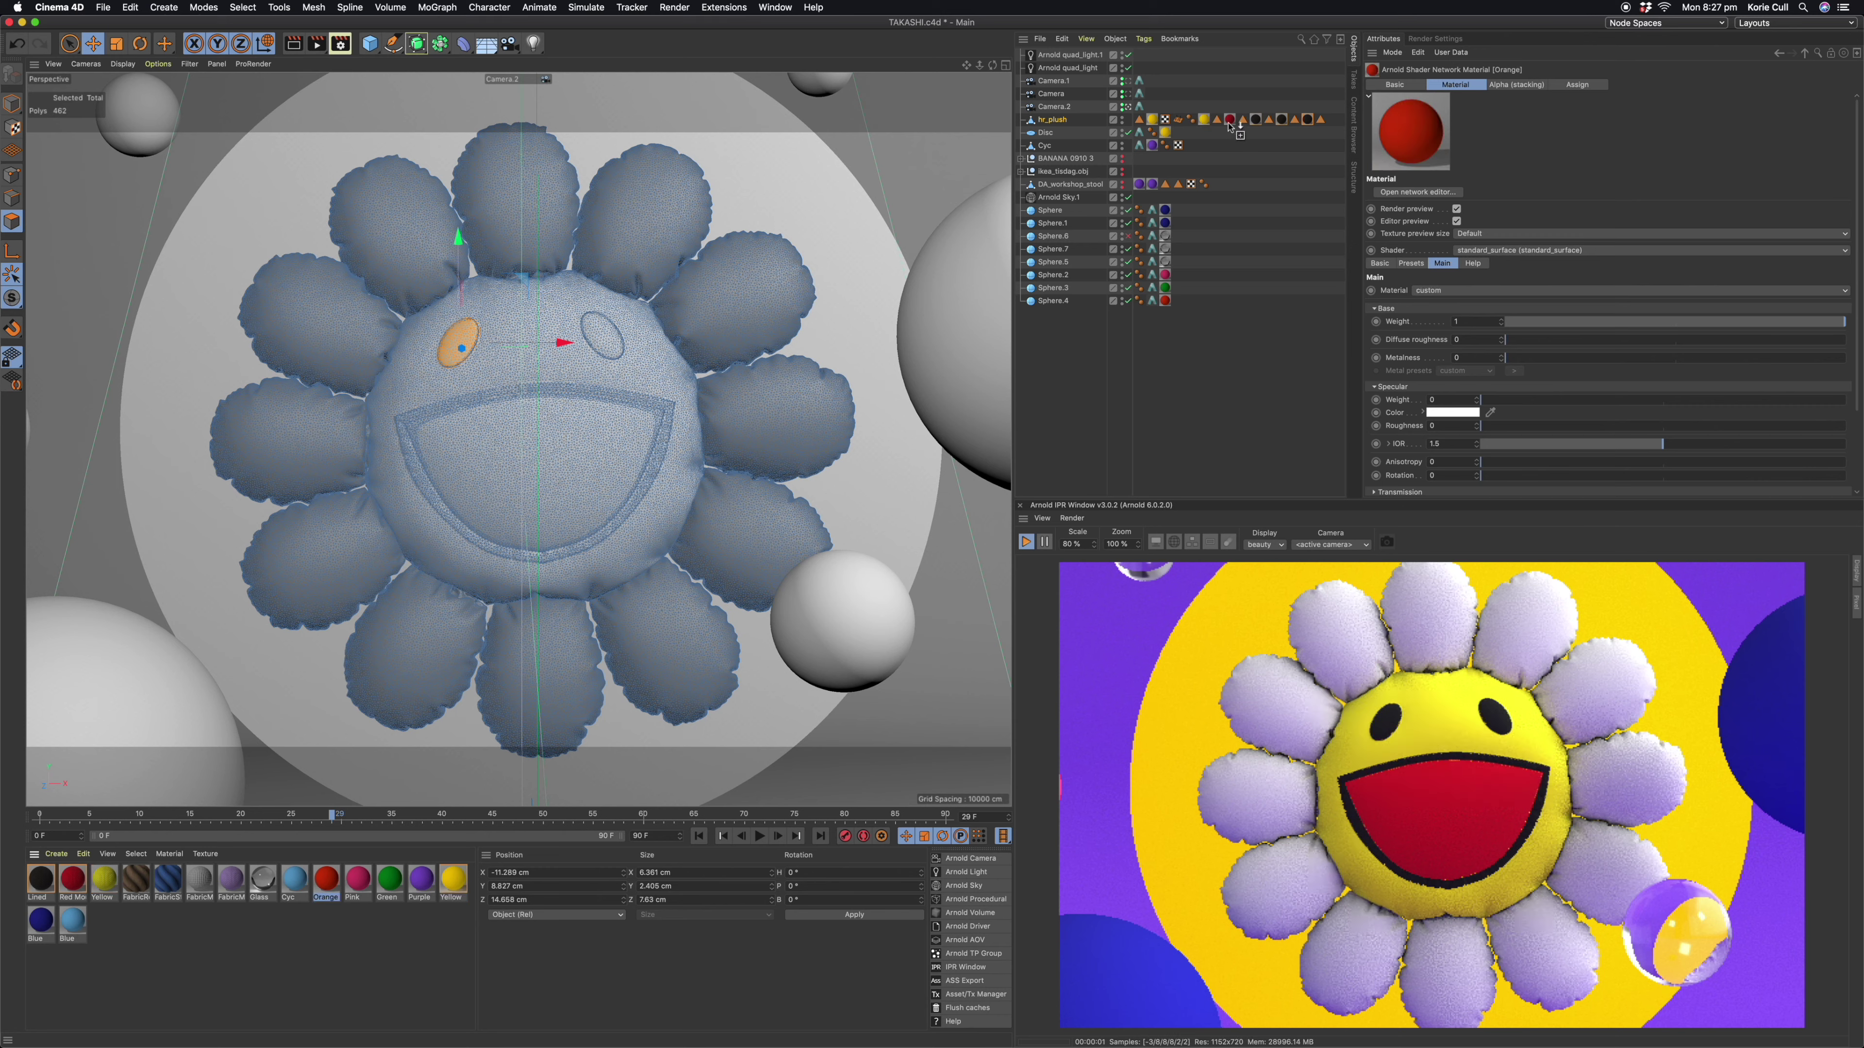
click(209, 933)
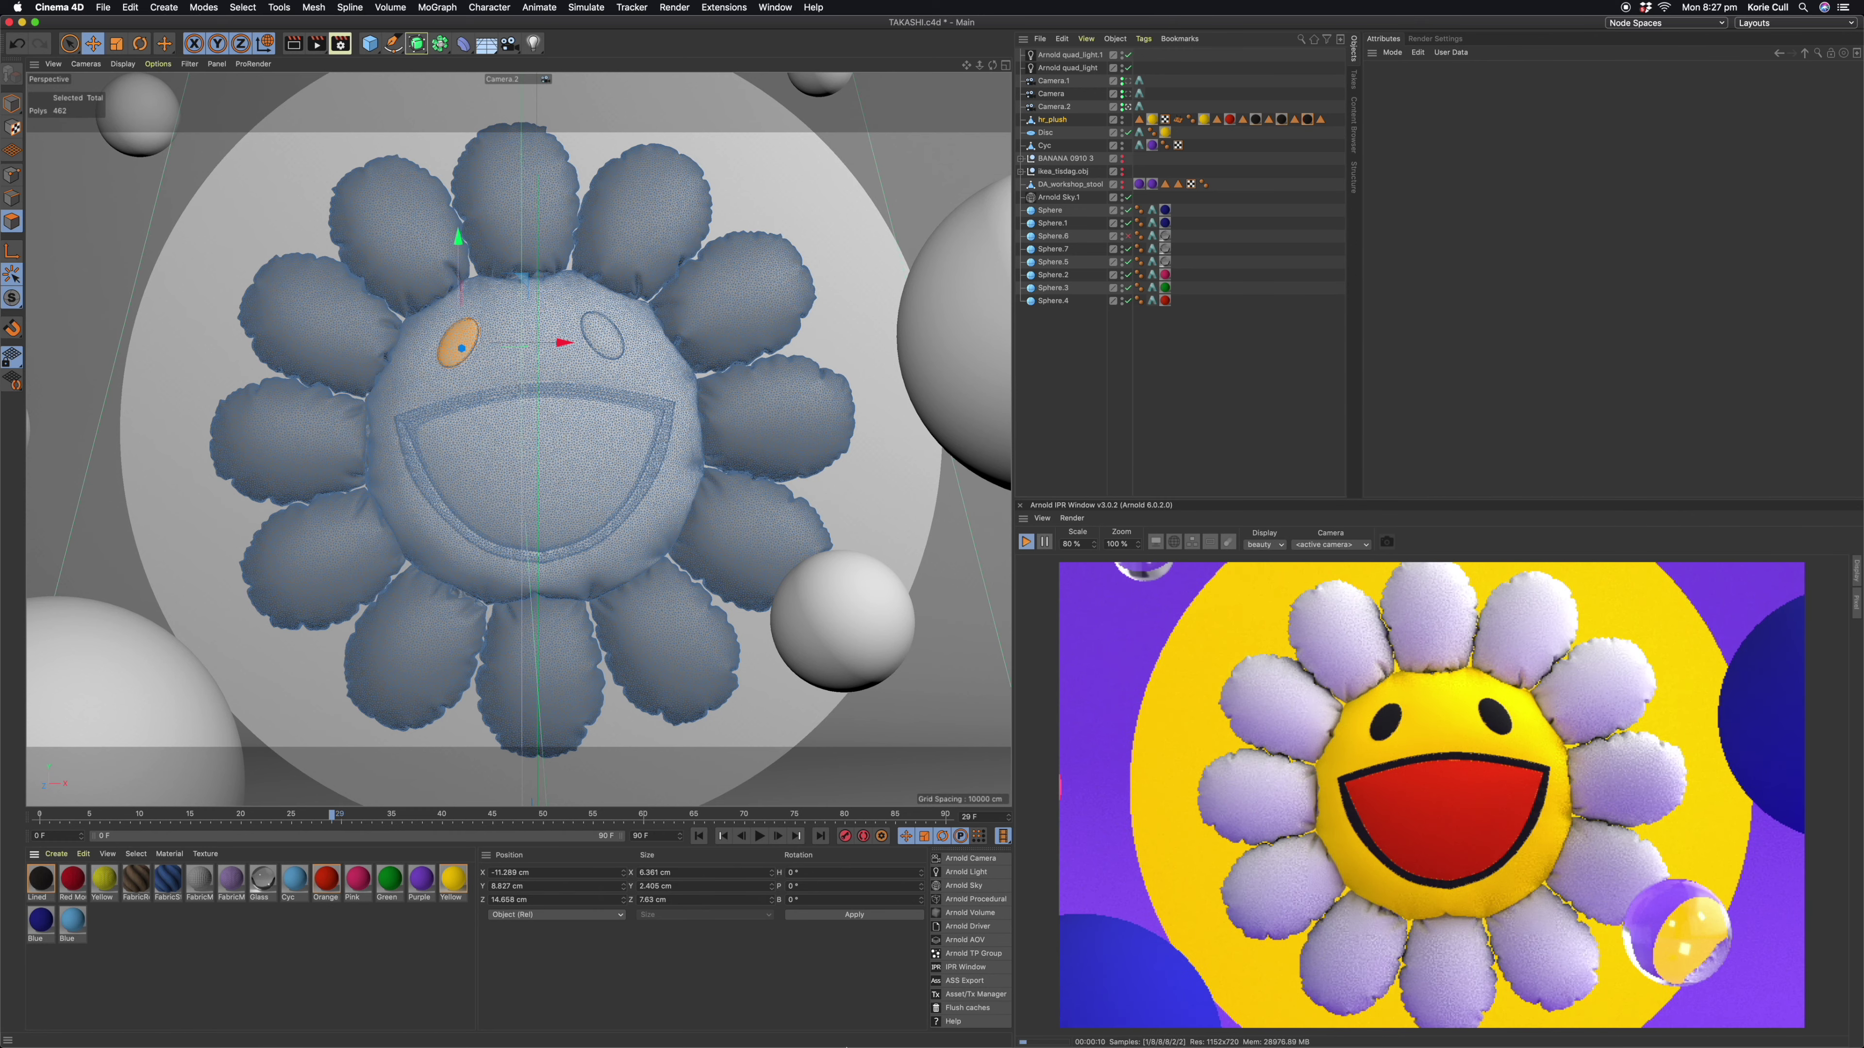
click(453, 881)
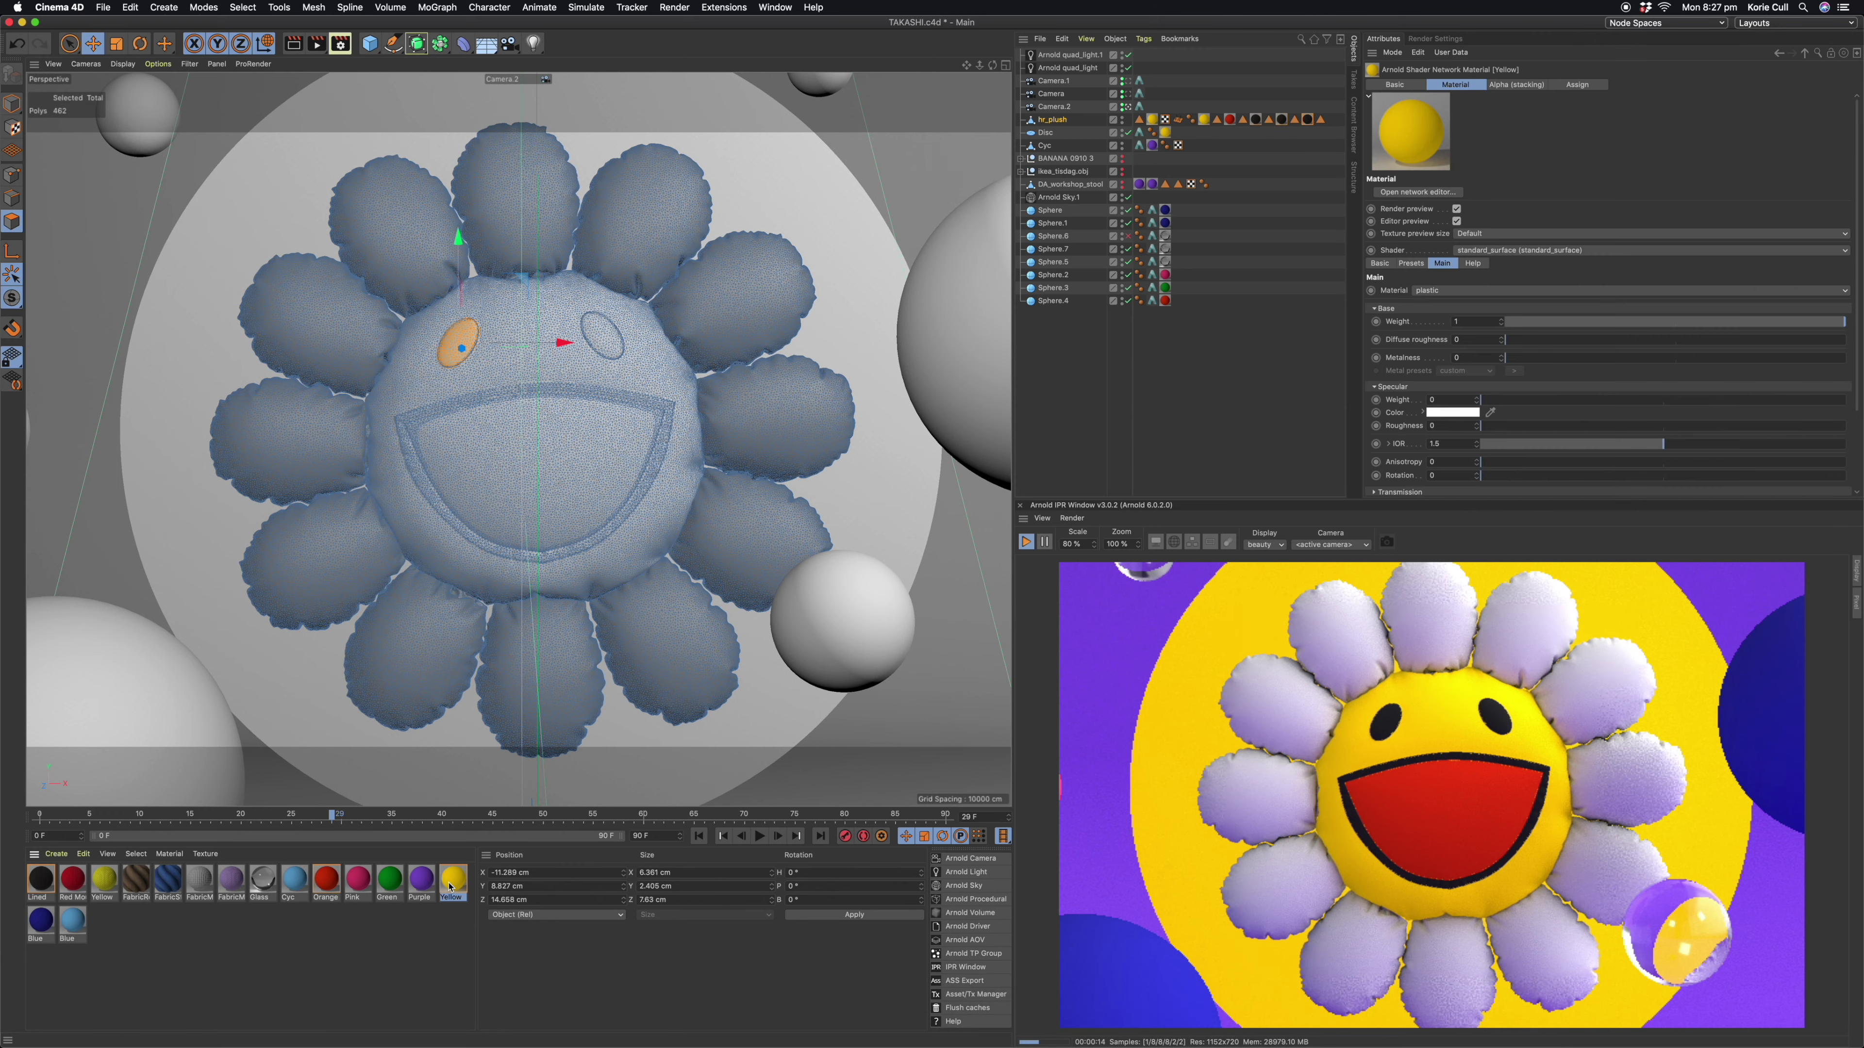
key(super+Tab)
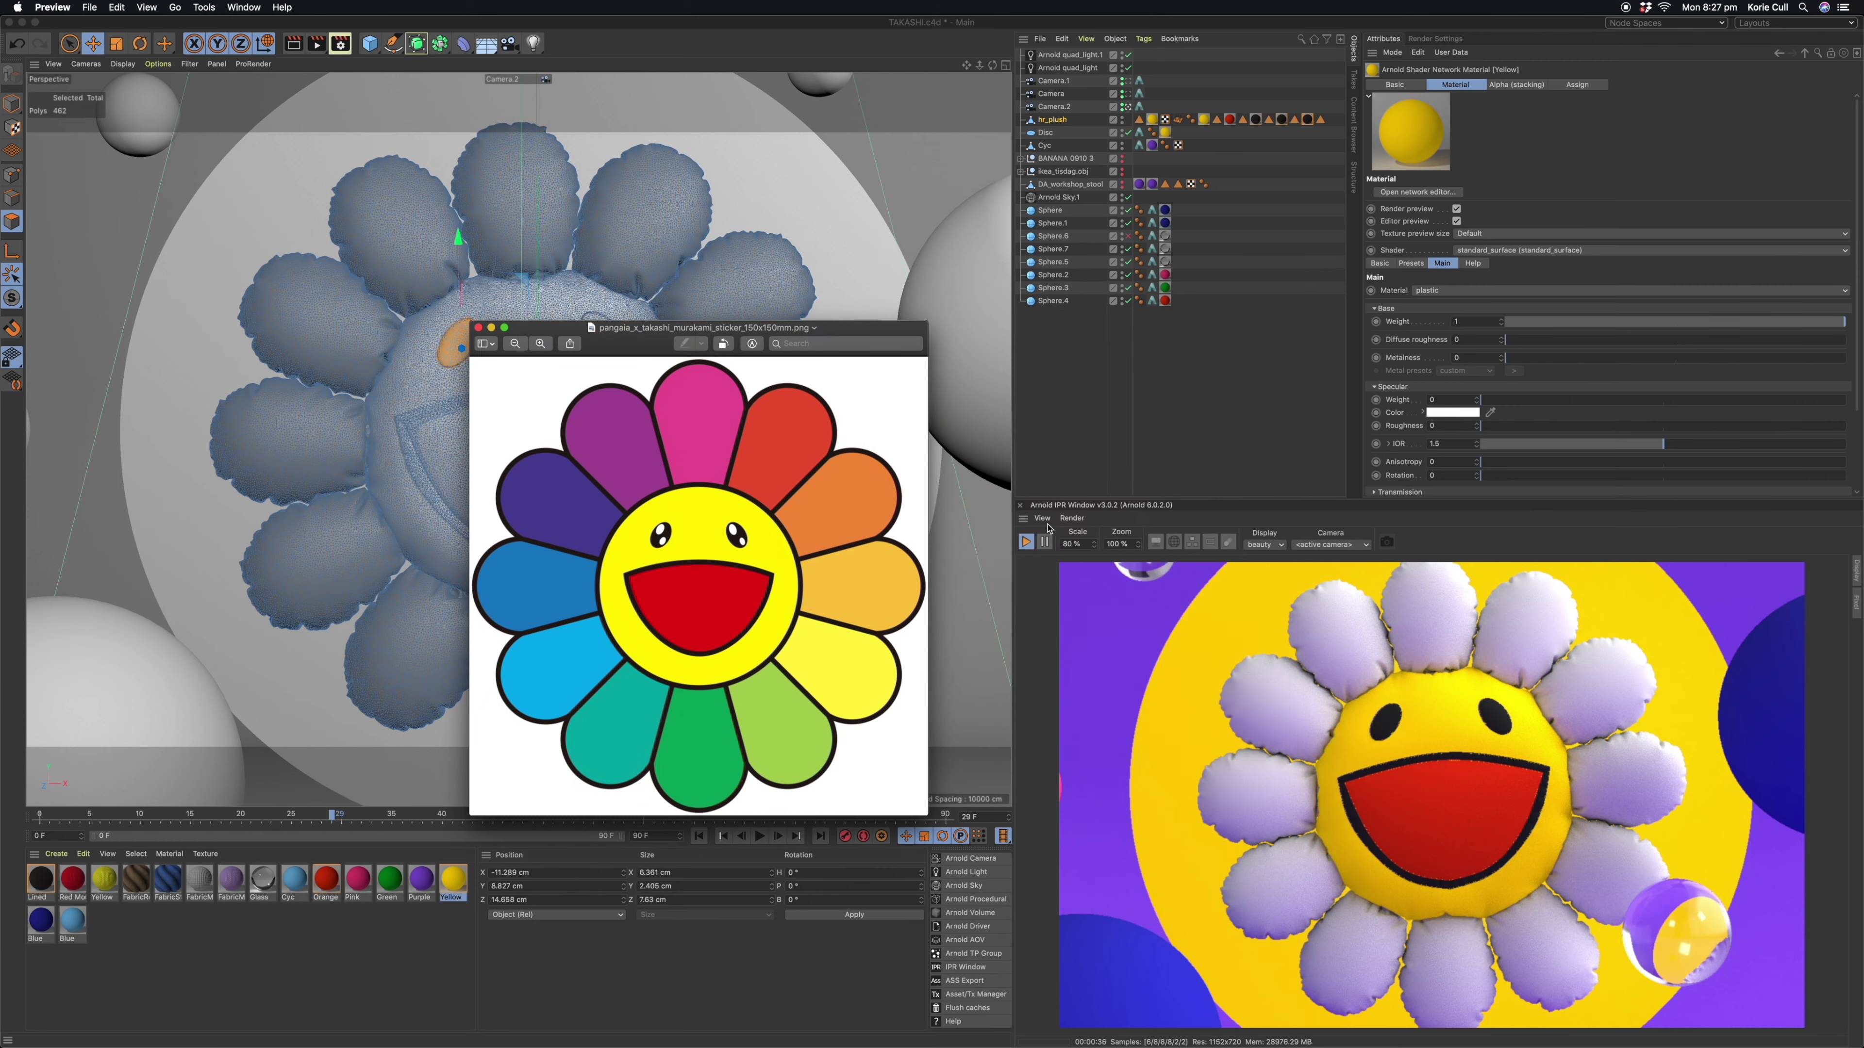
key(super+Tab)
click(80, 149)
Step: Select the flower's top petal and apply the Pink material
key(super+z)
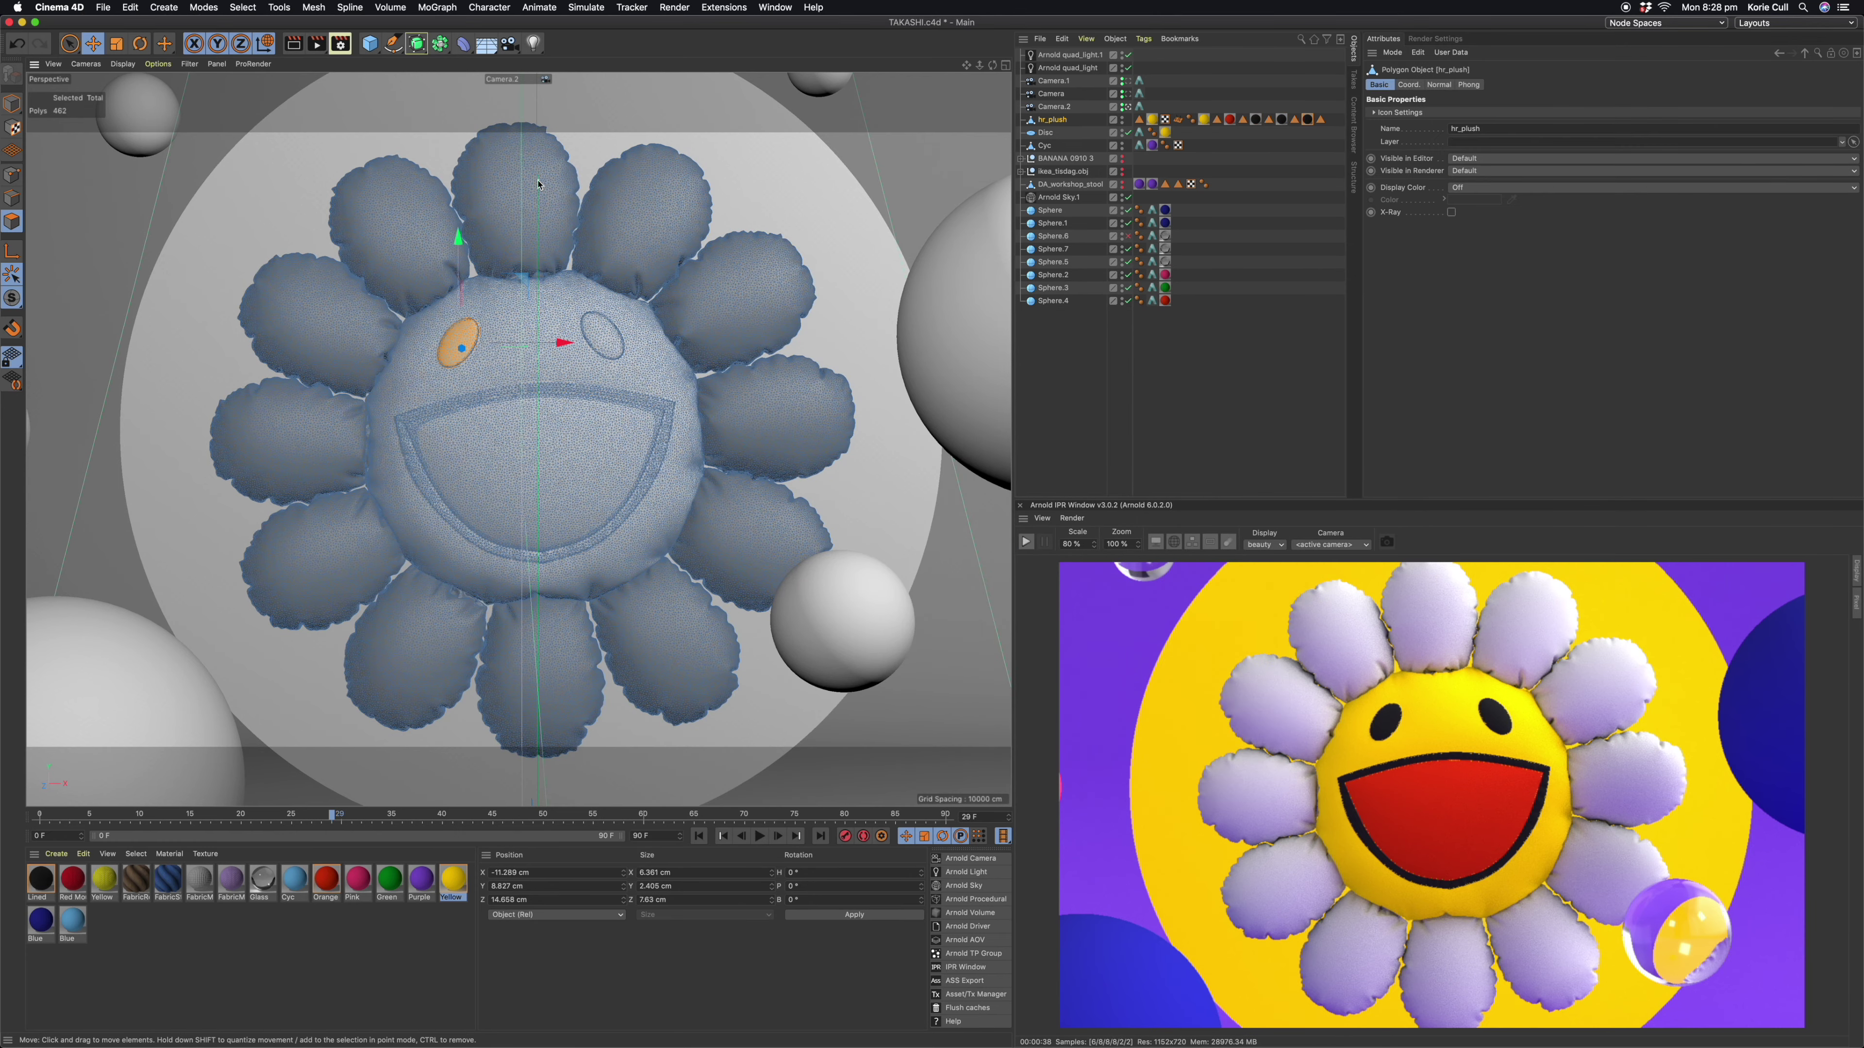
key(super+z)
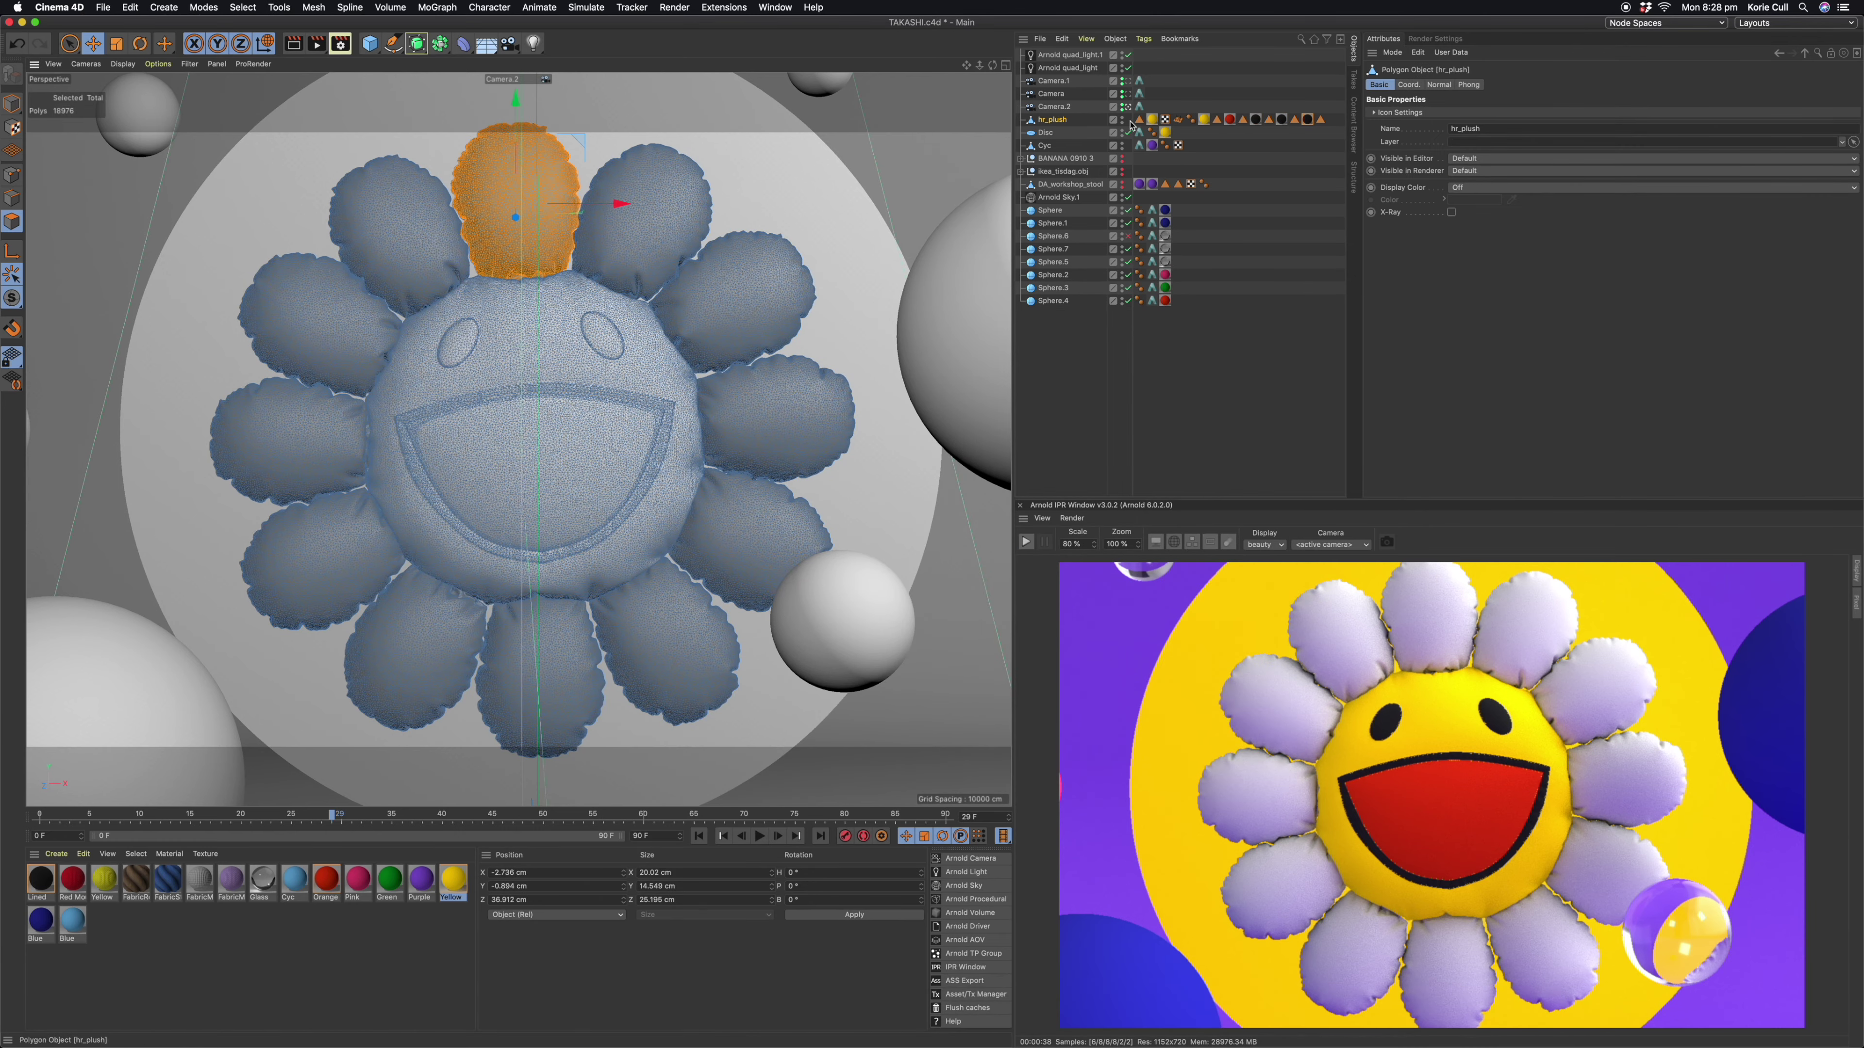
click(1127, 107)
key(super+z)
mouse_move(1457, 1020)
mouse_down()
mouse_move(360, 878)
mouse_move(529, 198)
mouse_up()
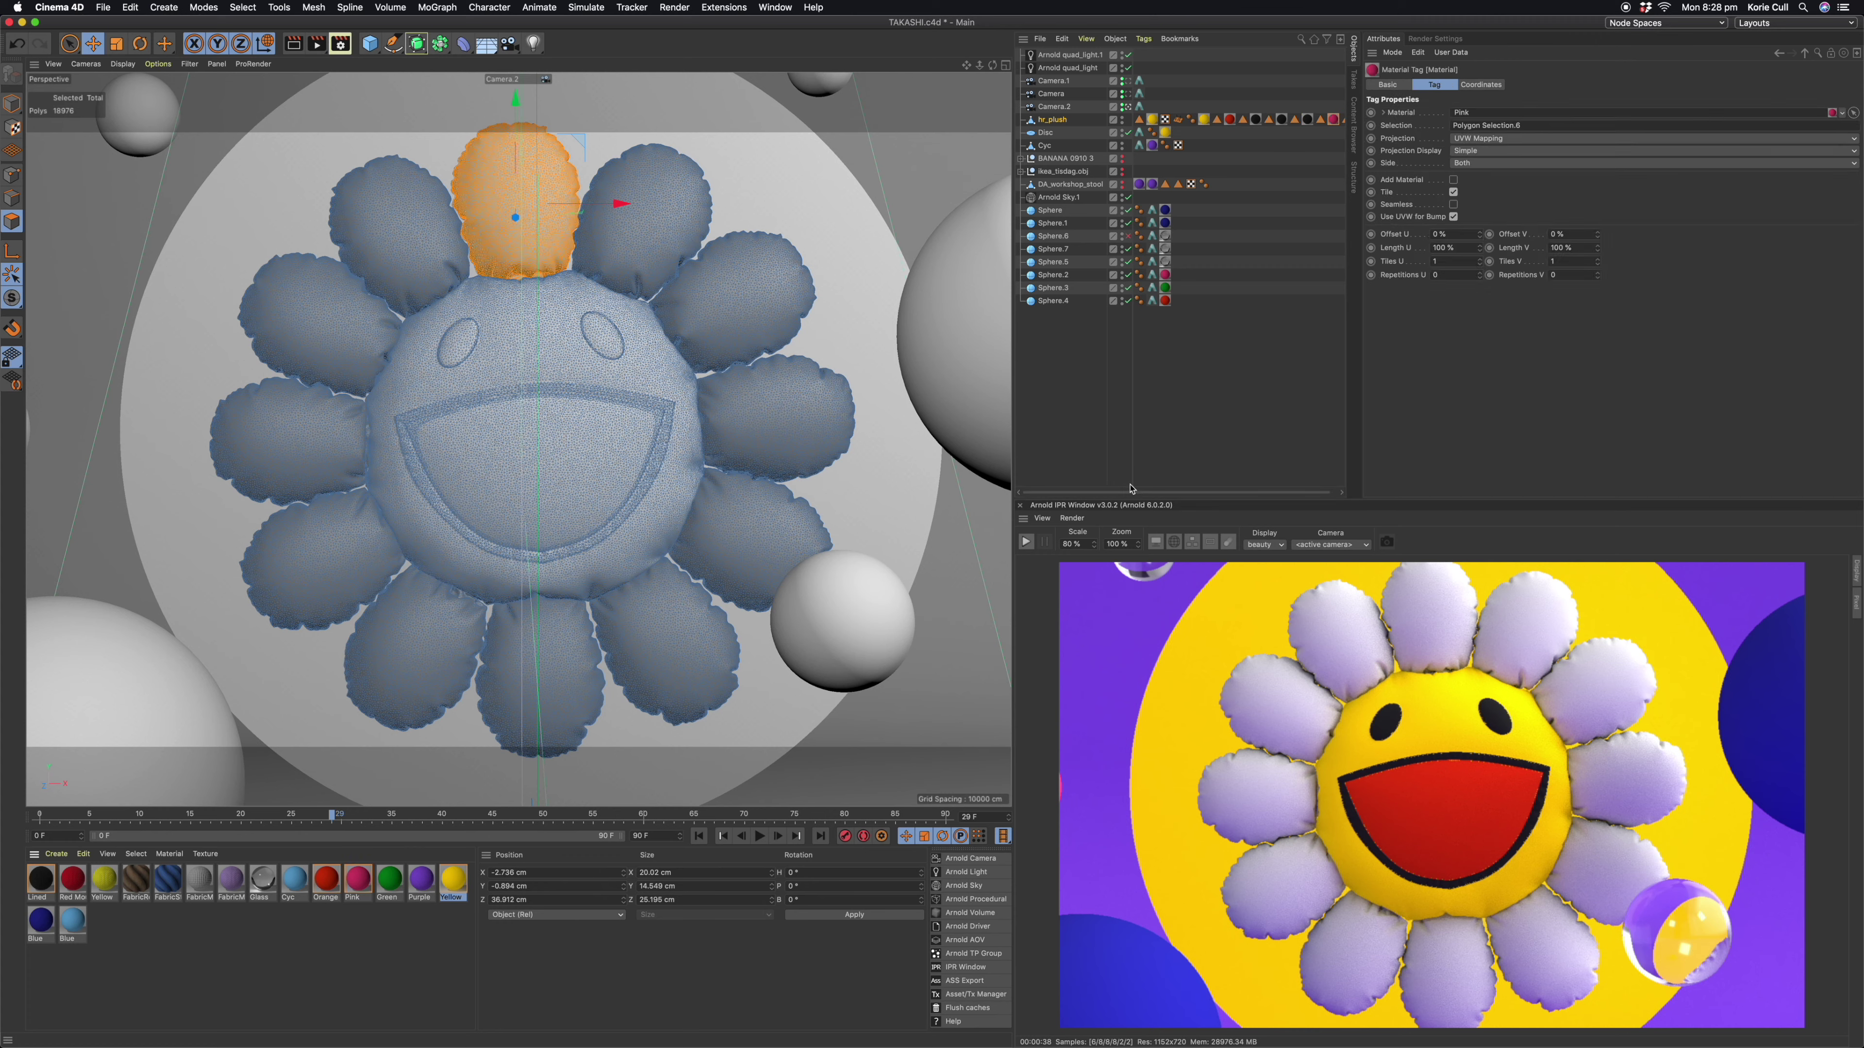
Step: Position the sticker reference aside and select the bottom petal for the Green material
click(1476, 1027)
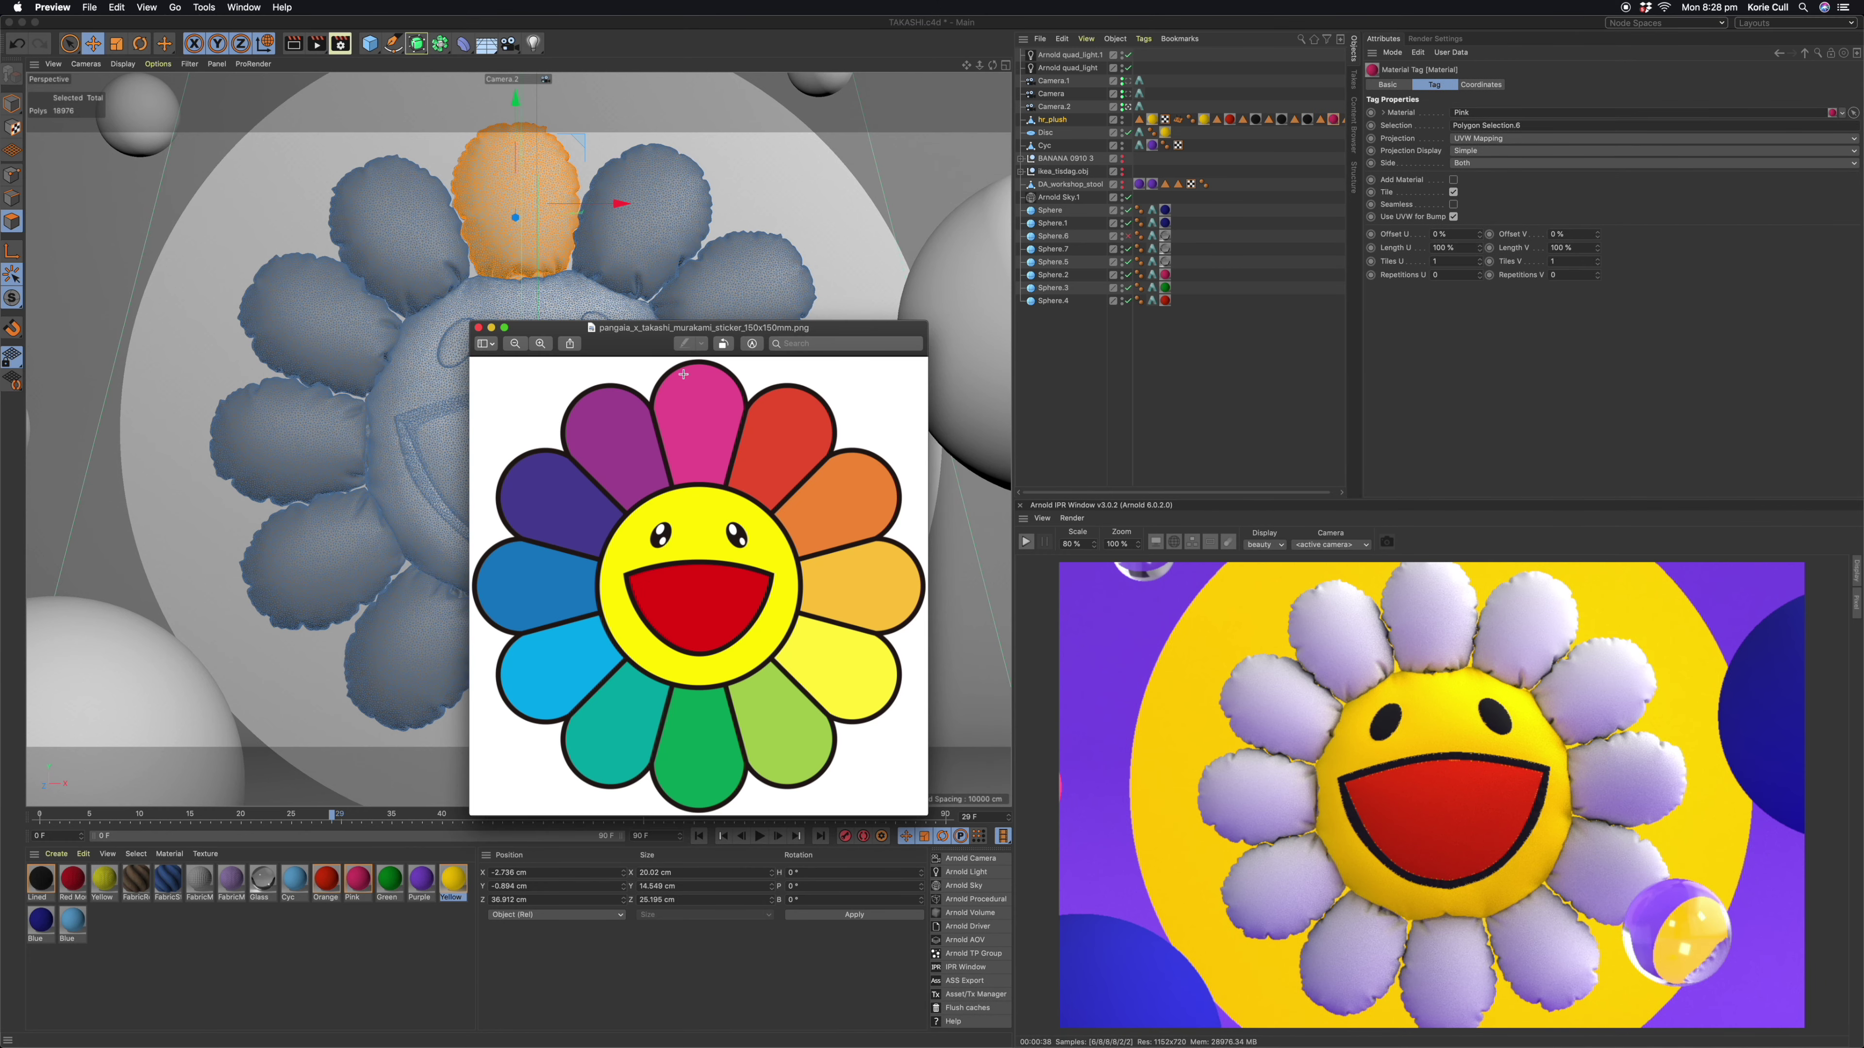
click(387, 894)
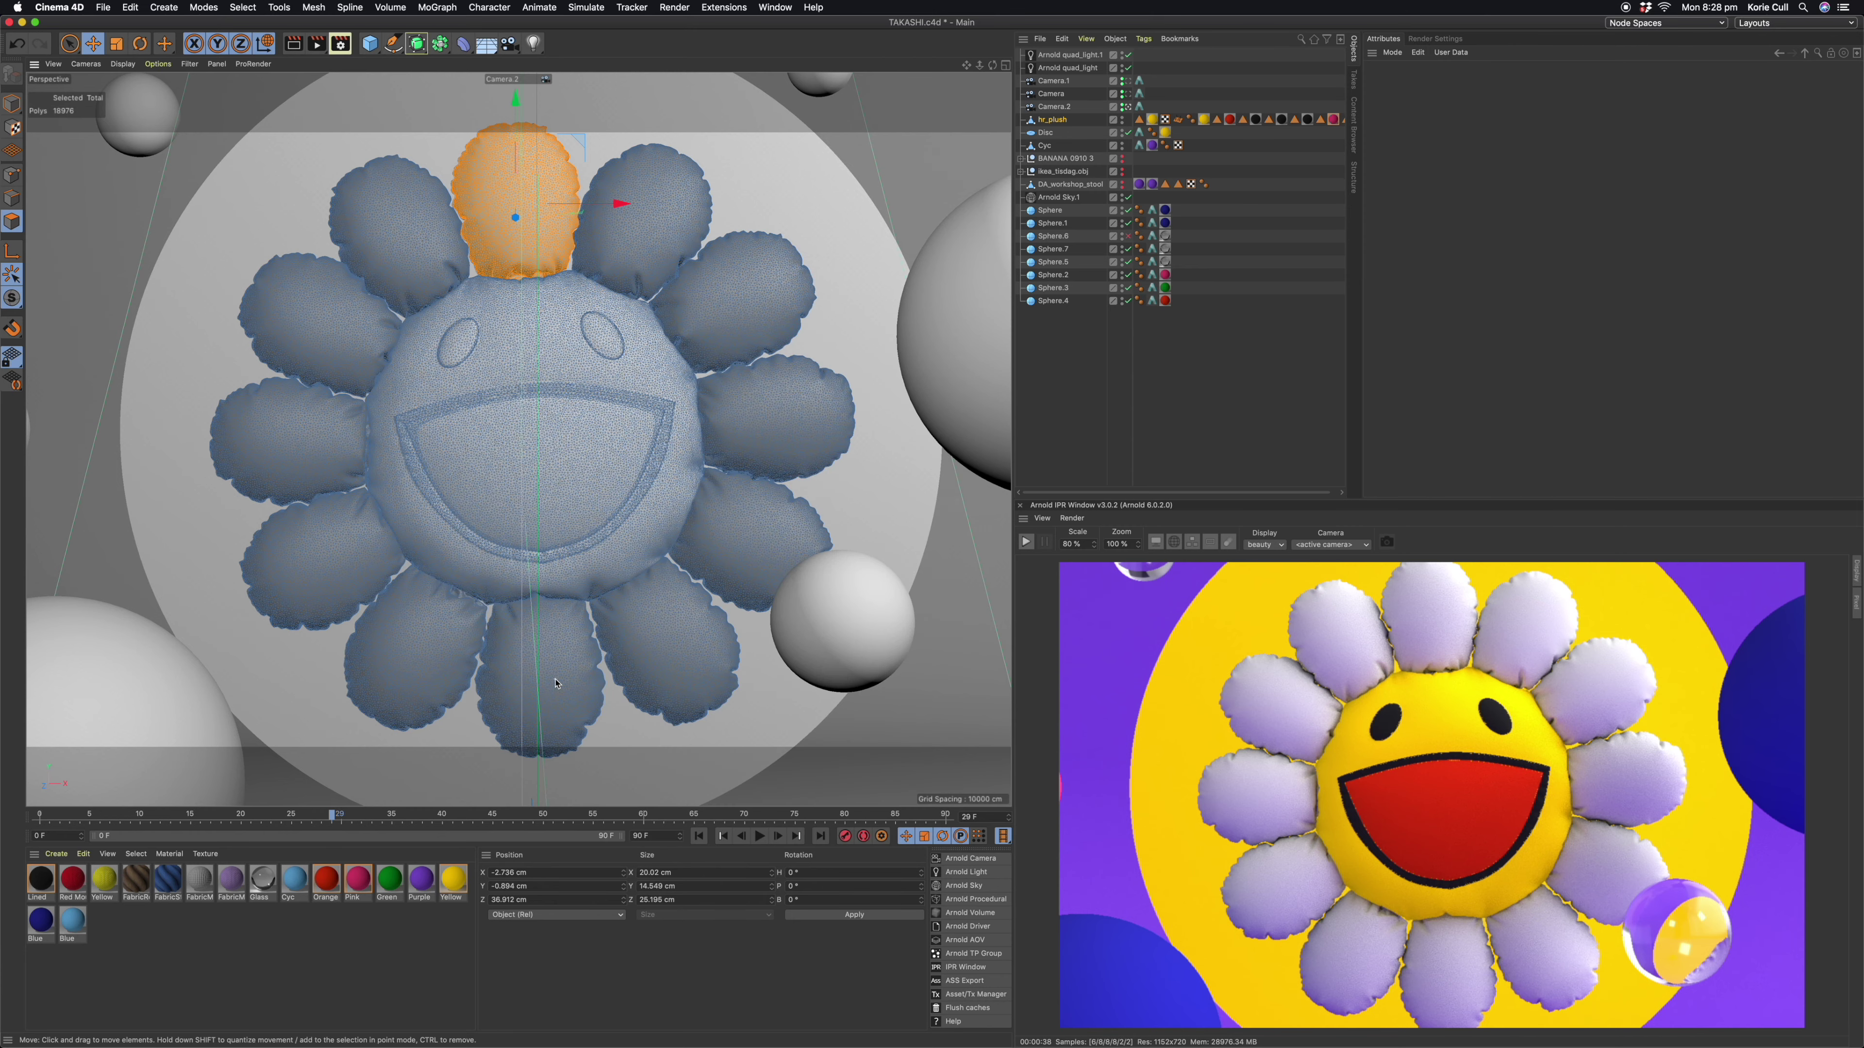
click(1476, 1027)
mouse_move(814, 333)
mouse_down()
mouse_move(1280, 284)
mouse_move(1196, 272)
mouse_up()
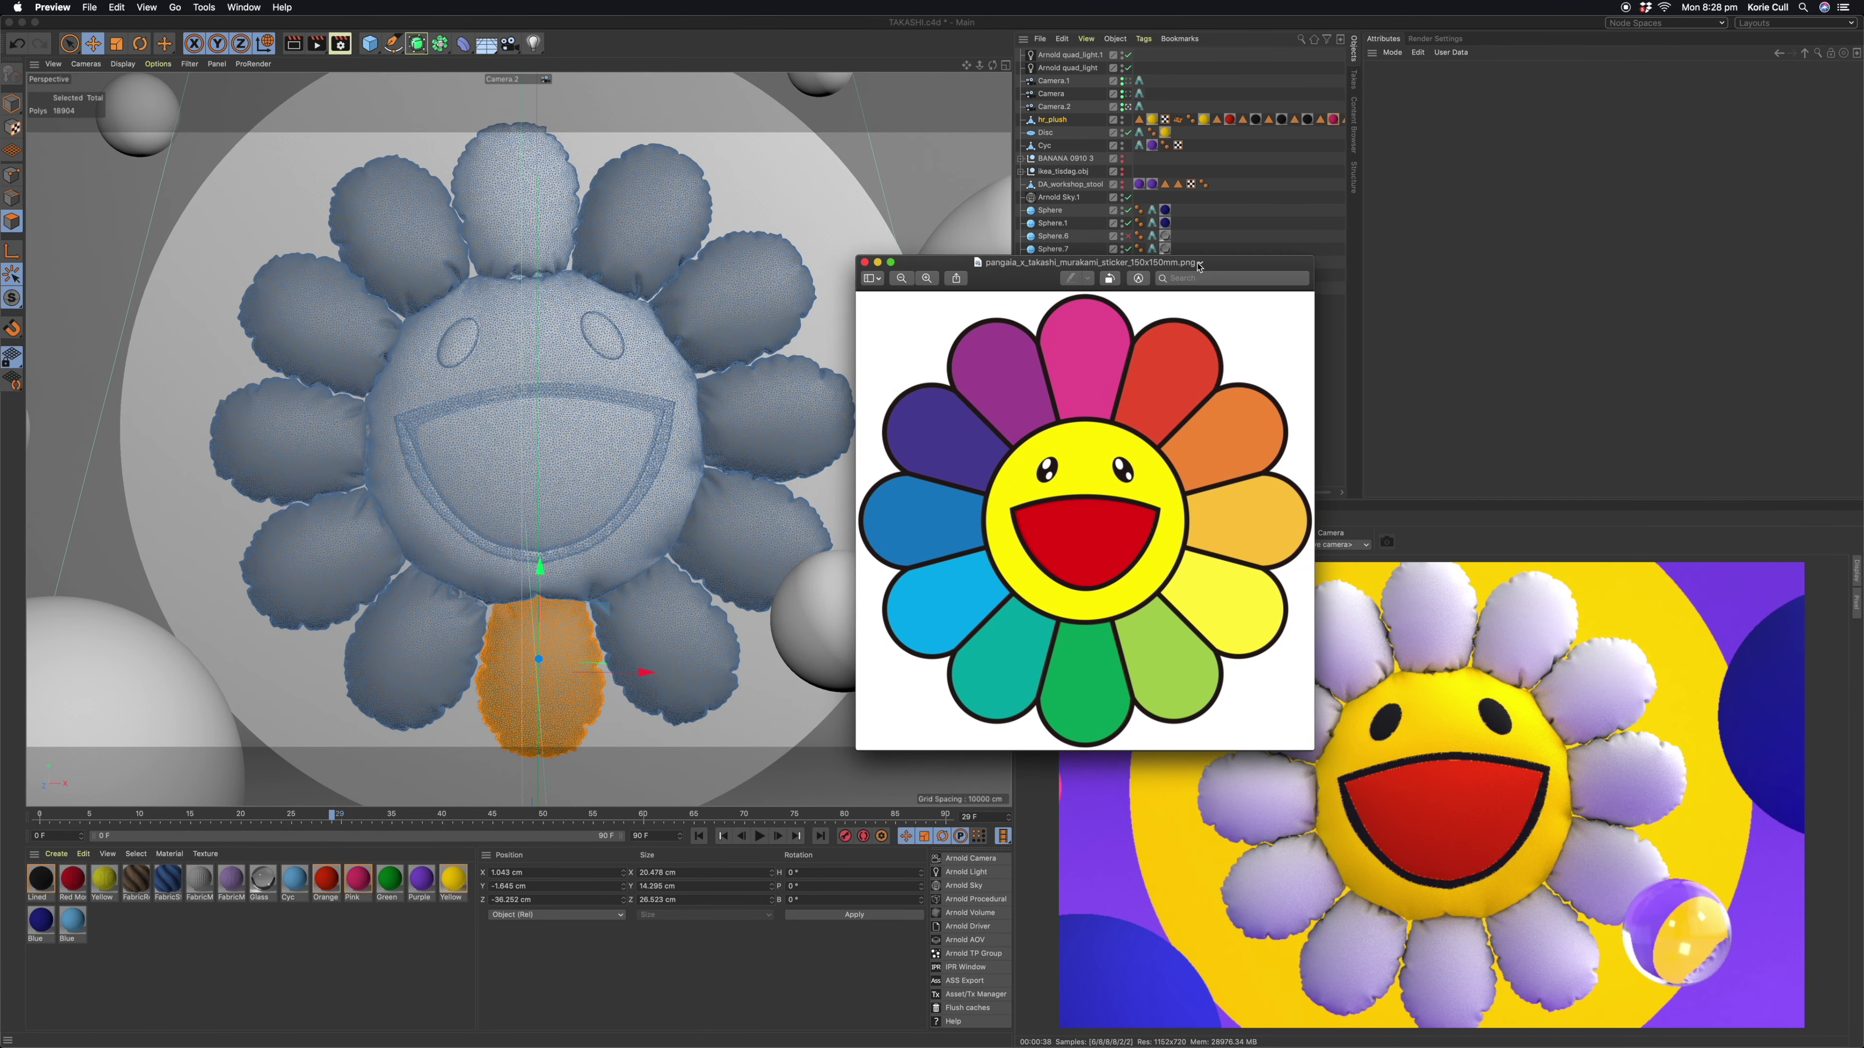
click(524, 703)
mouse_move(1186, 1041)
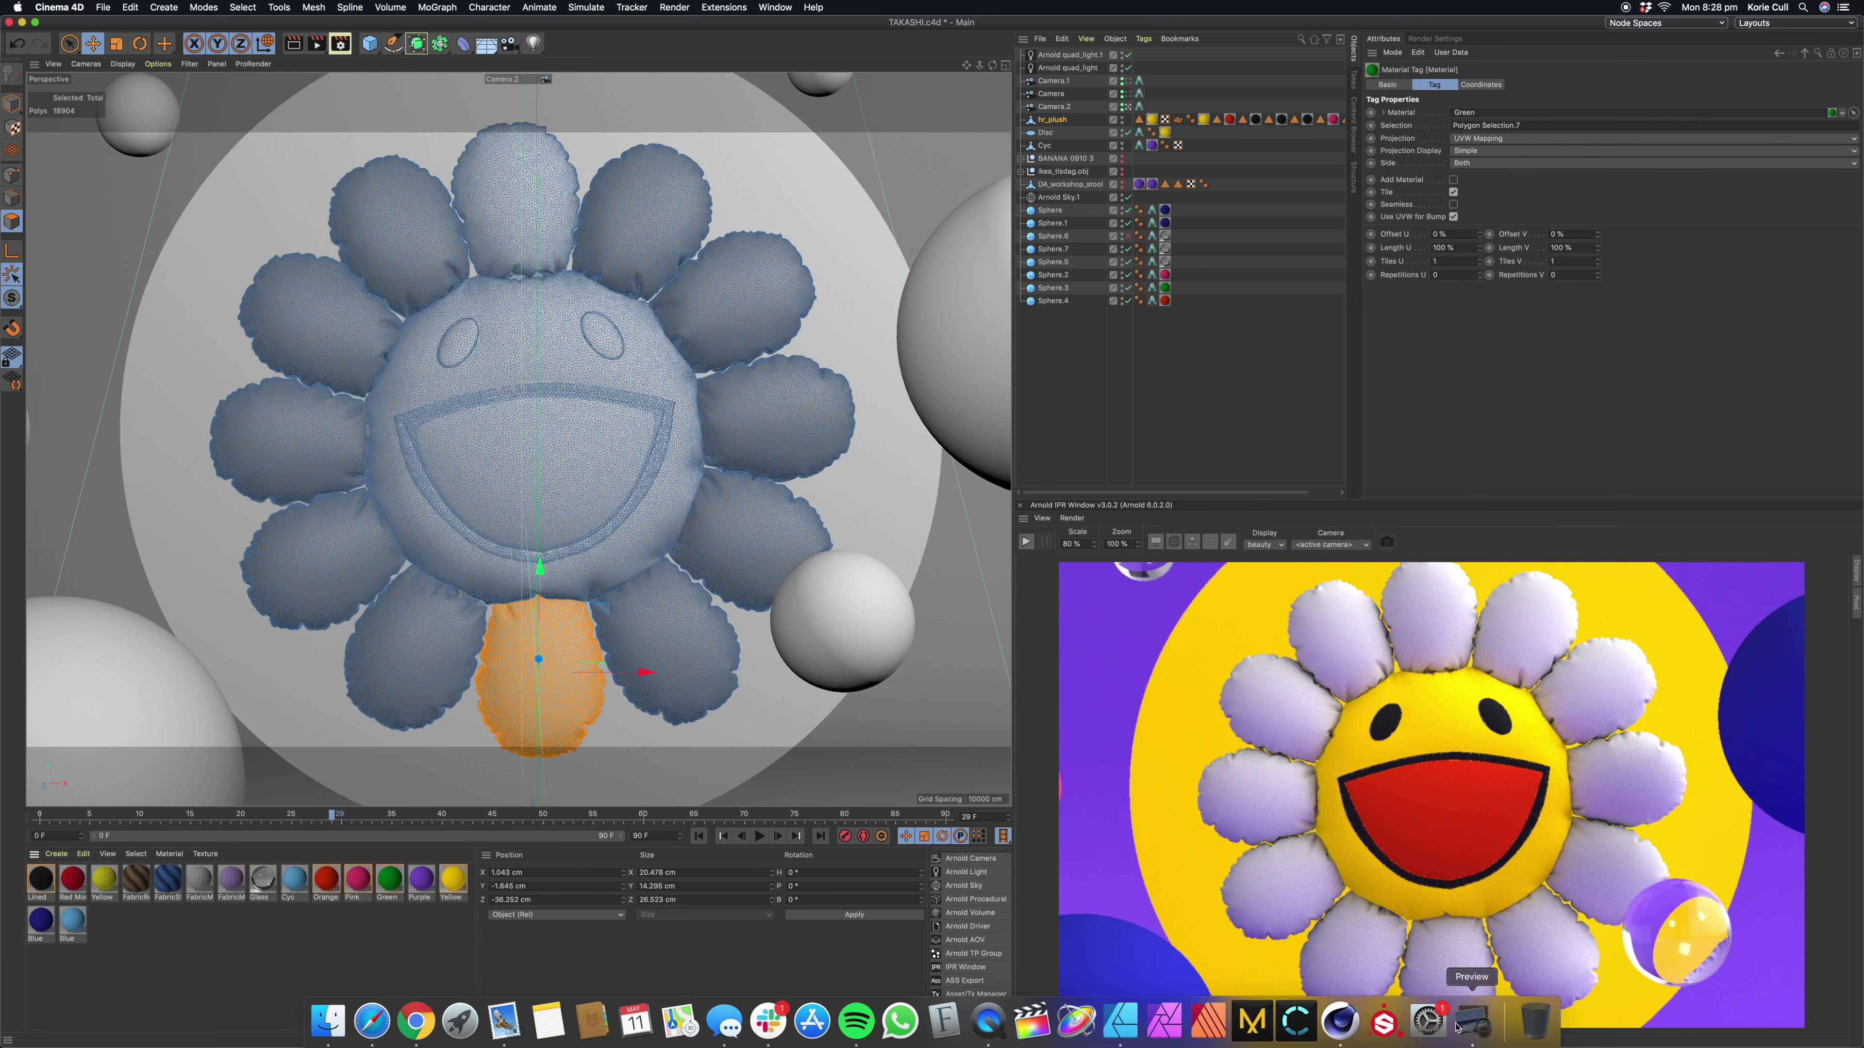
click(1472, 1022)
click(281, 554)
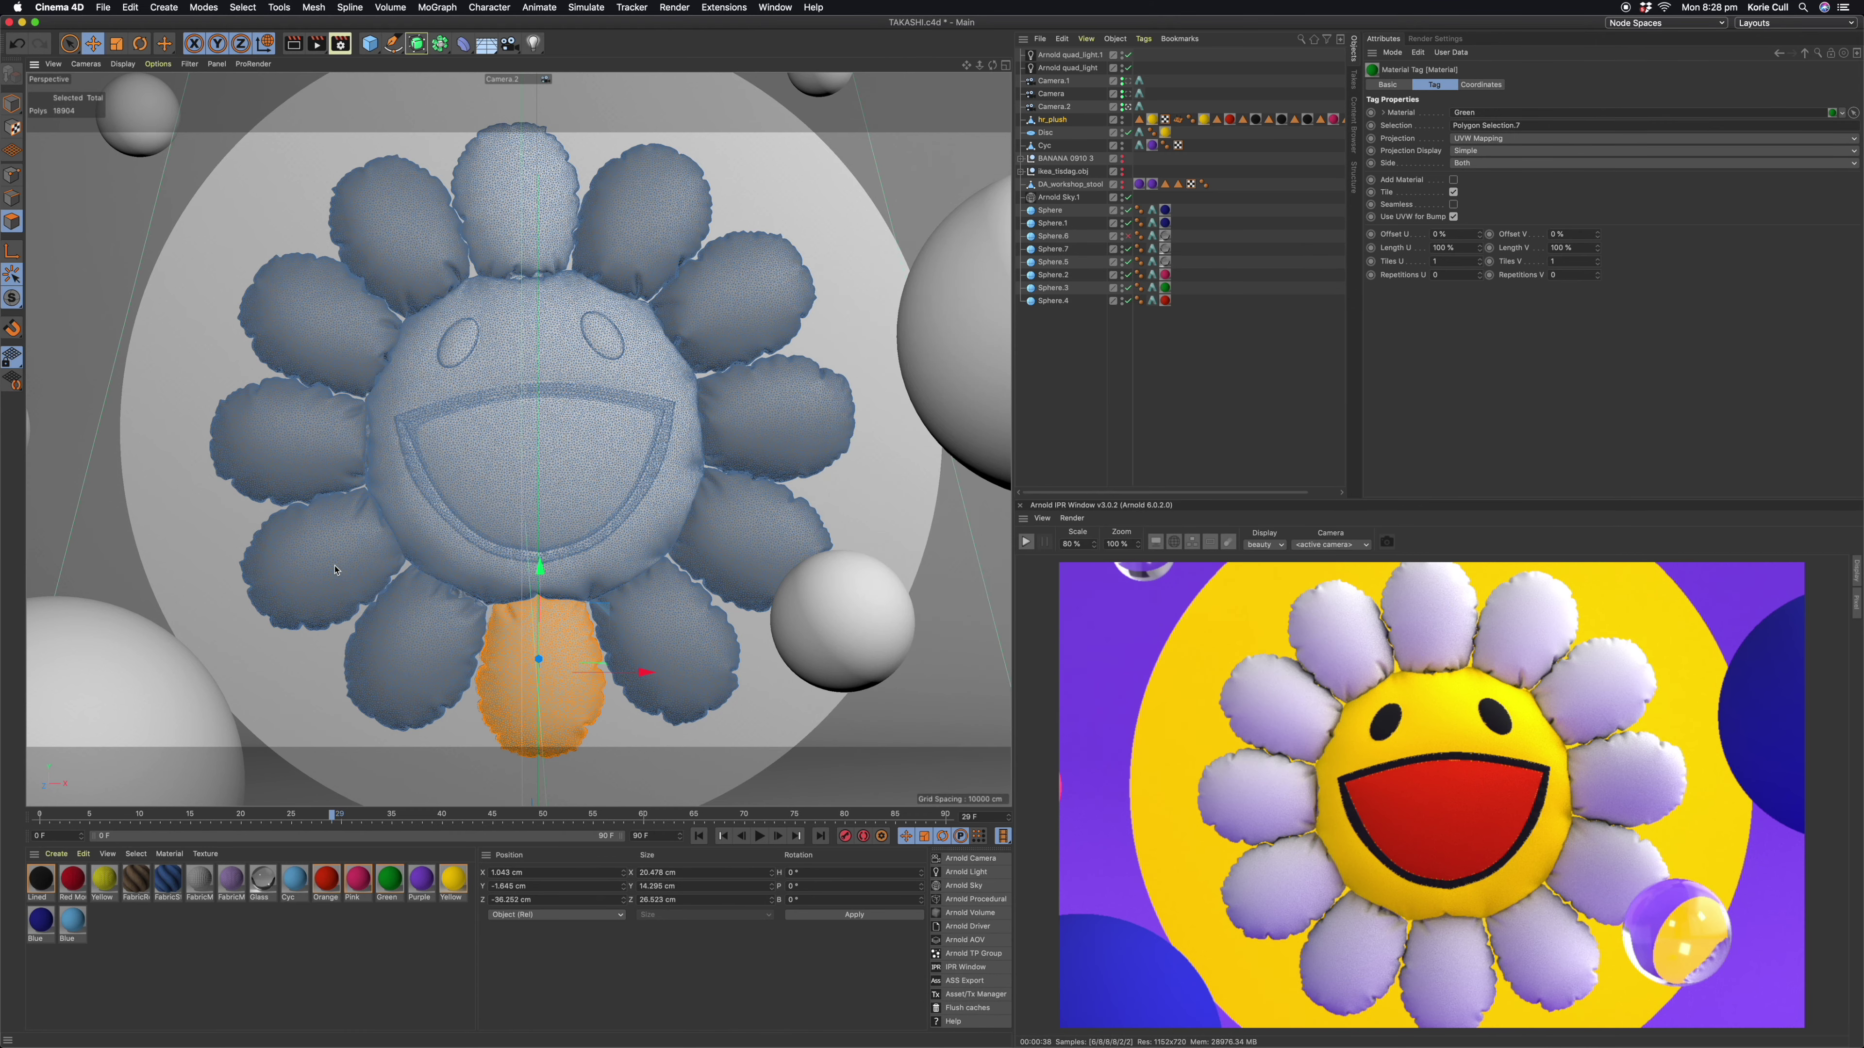
click(336, 567)
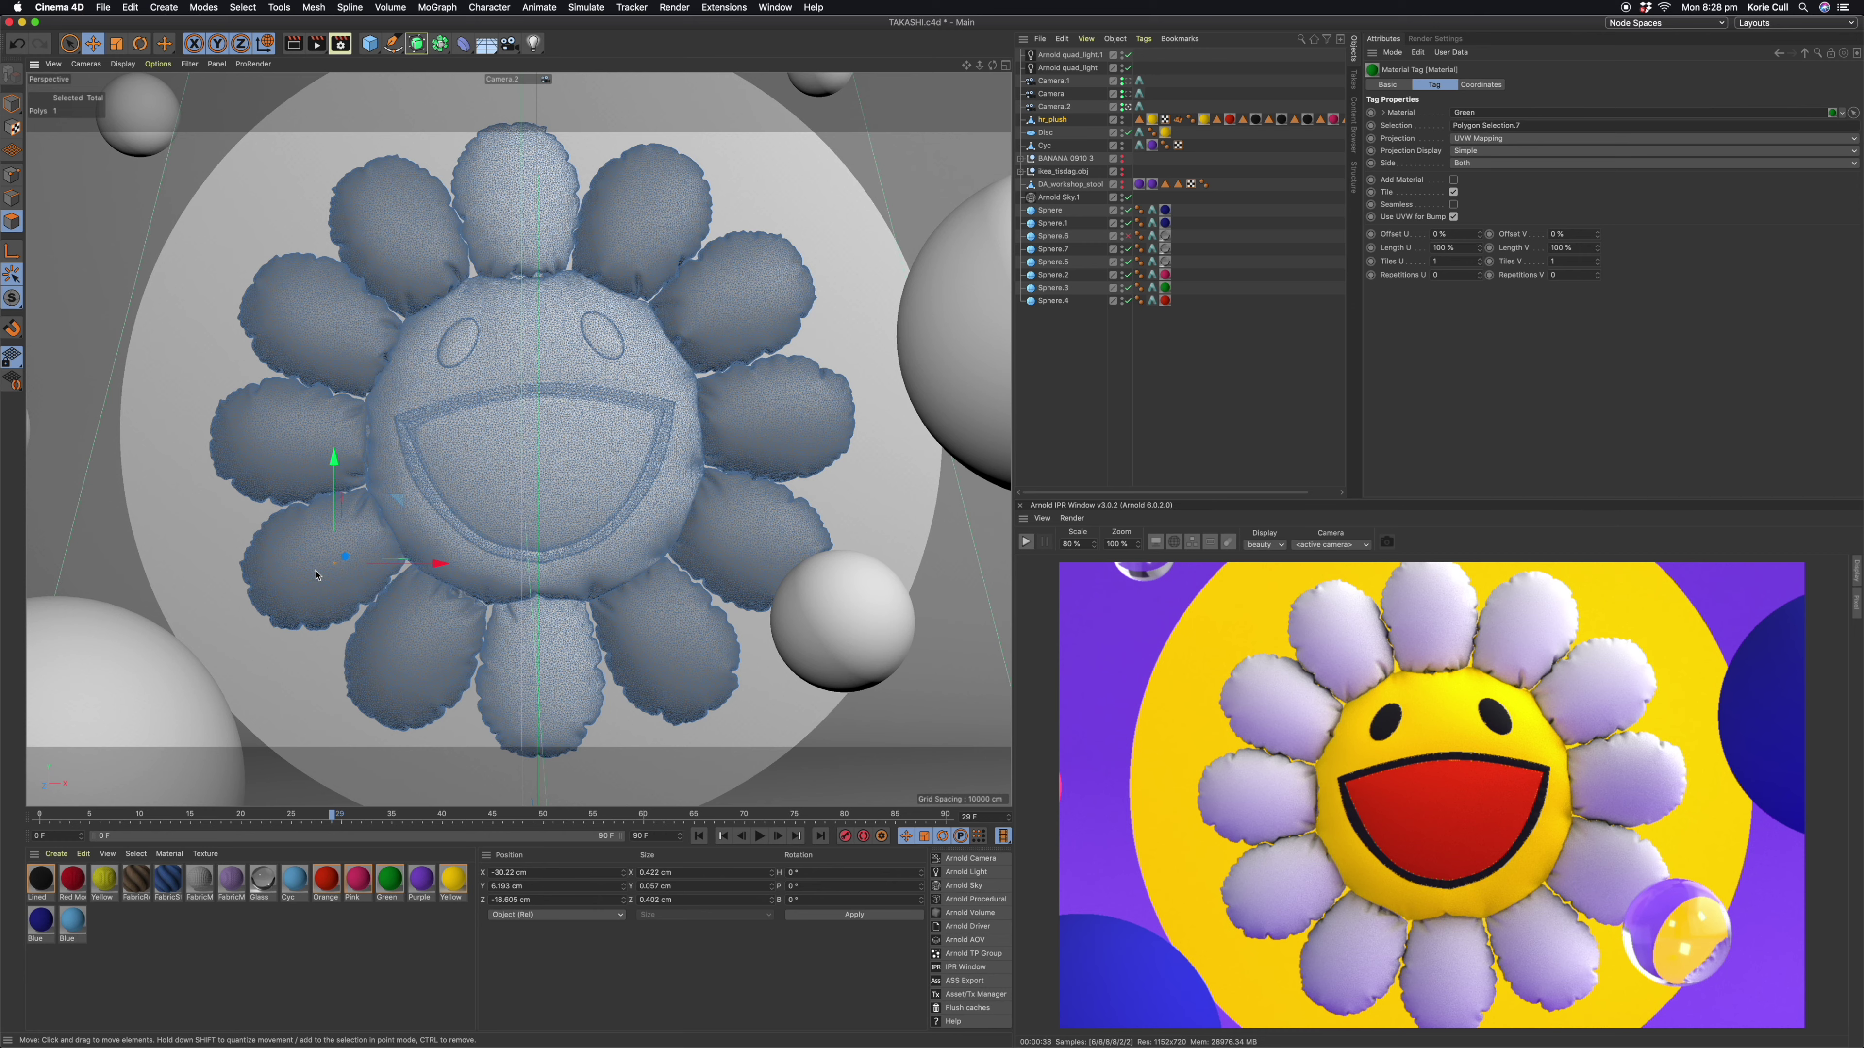
Step: Select the whole left petal, apply the Blue material, then reselect hr_plush
mouse_move(932, 1042)
click(1472, 1022)
double_click(323, 558)
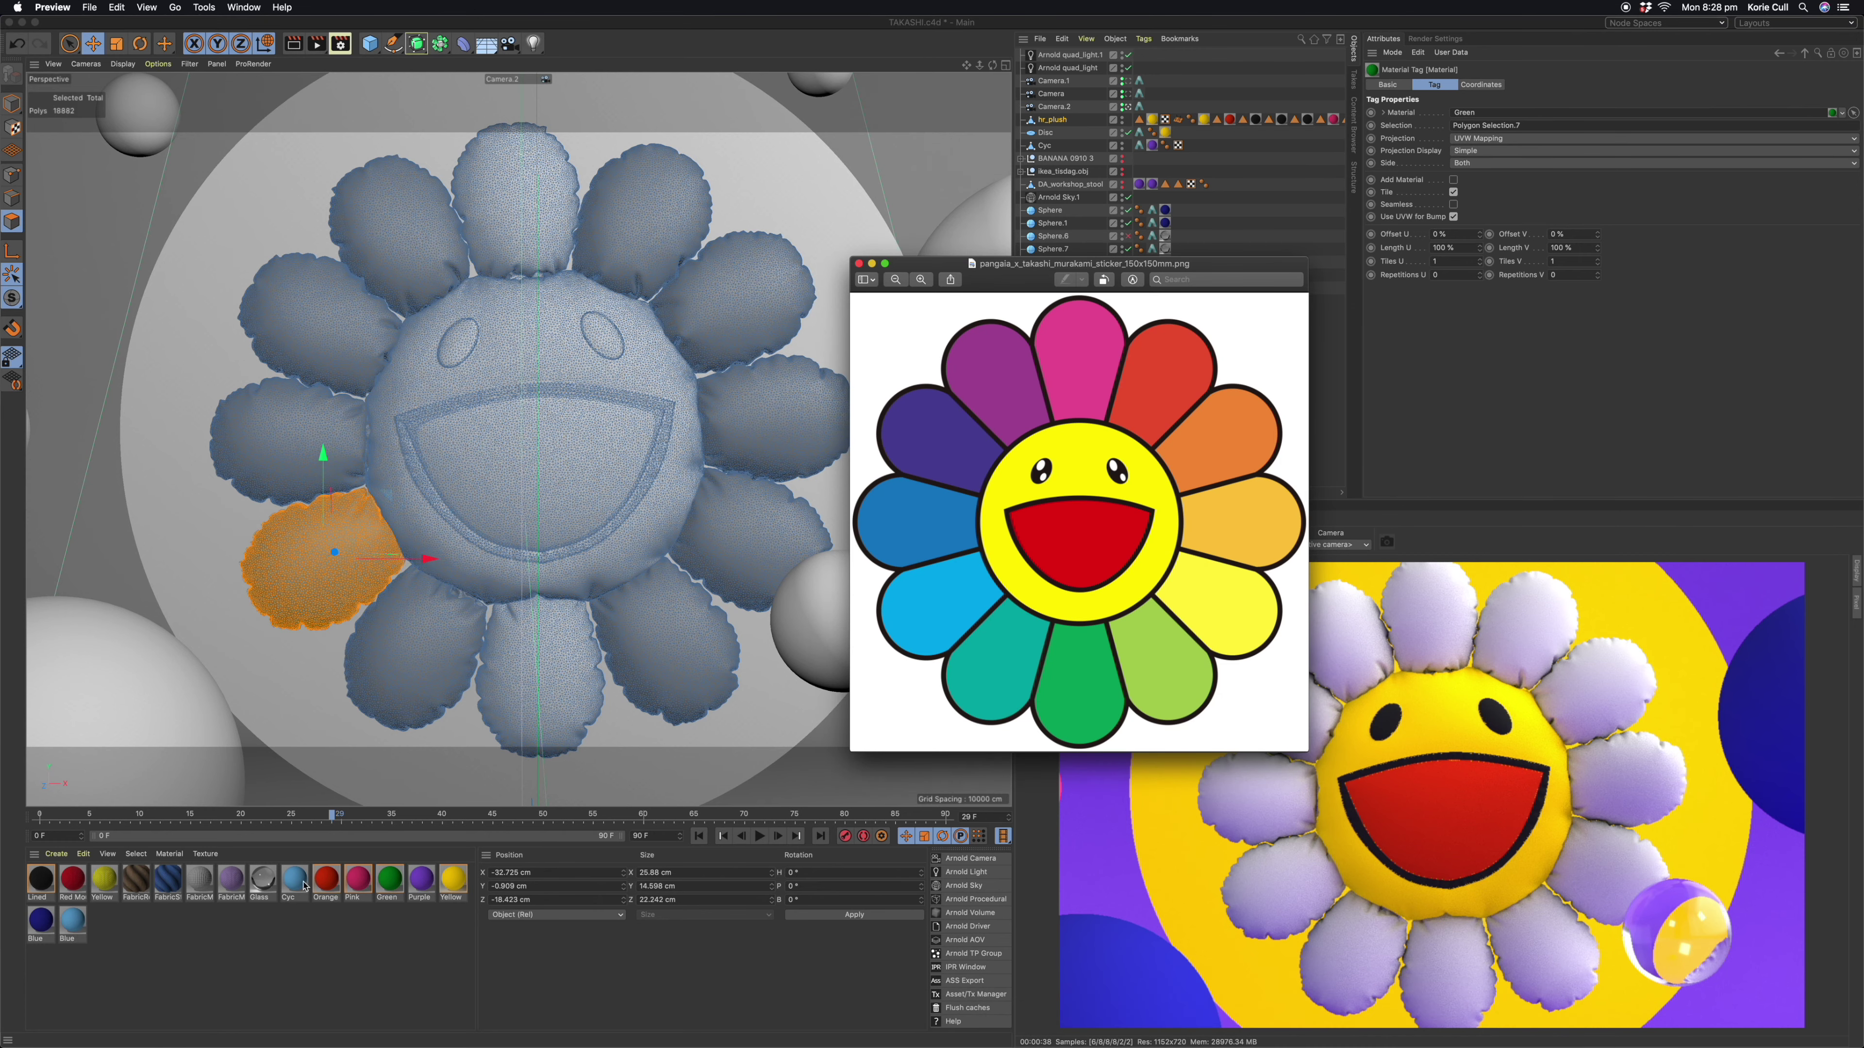
drag(283, 577, 285, 580)
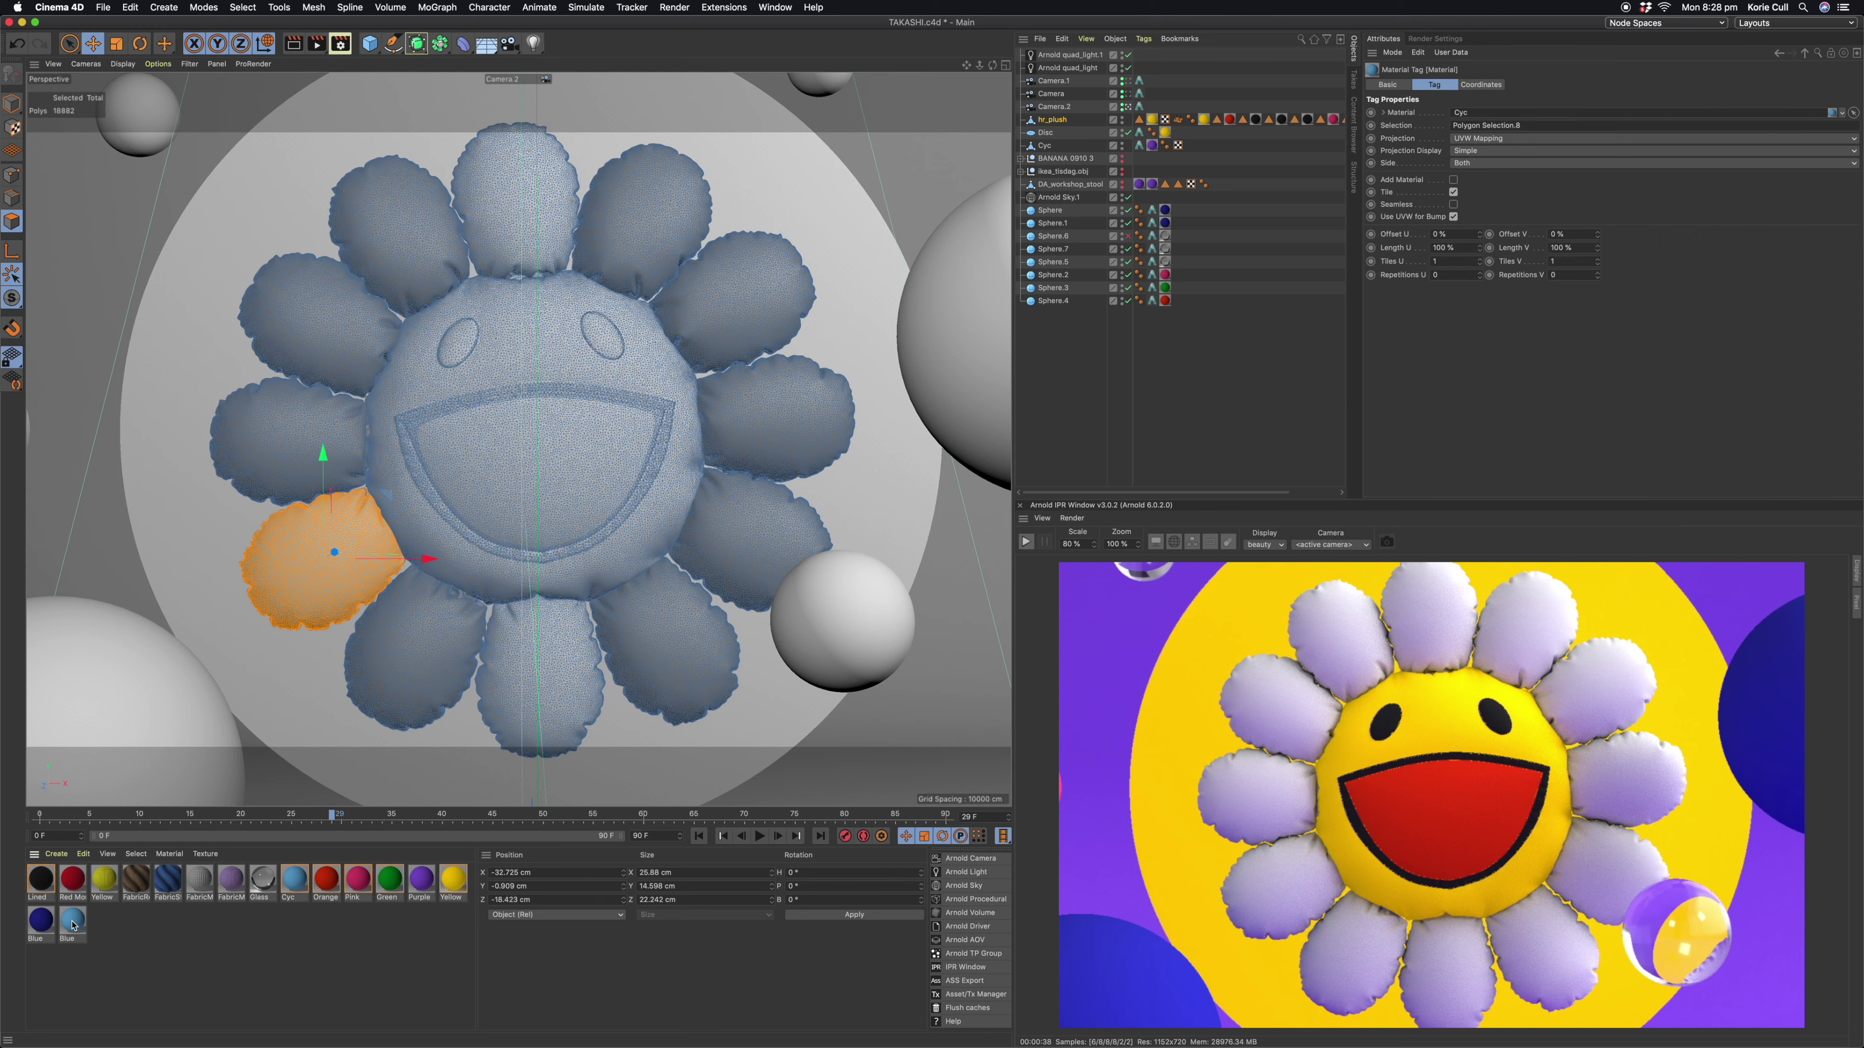
scroll(1202, 502, right, 3)
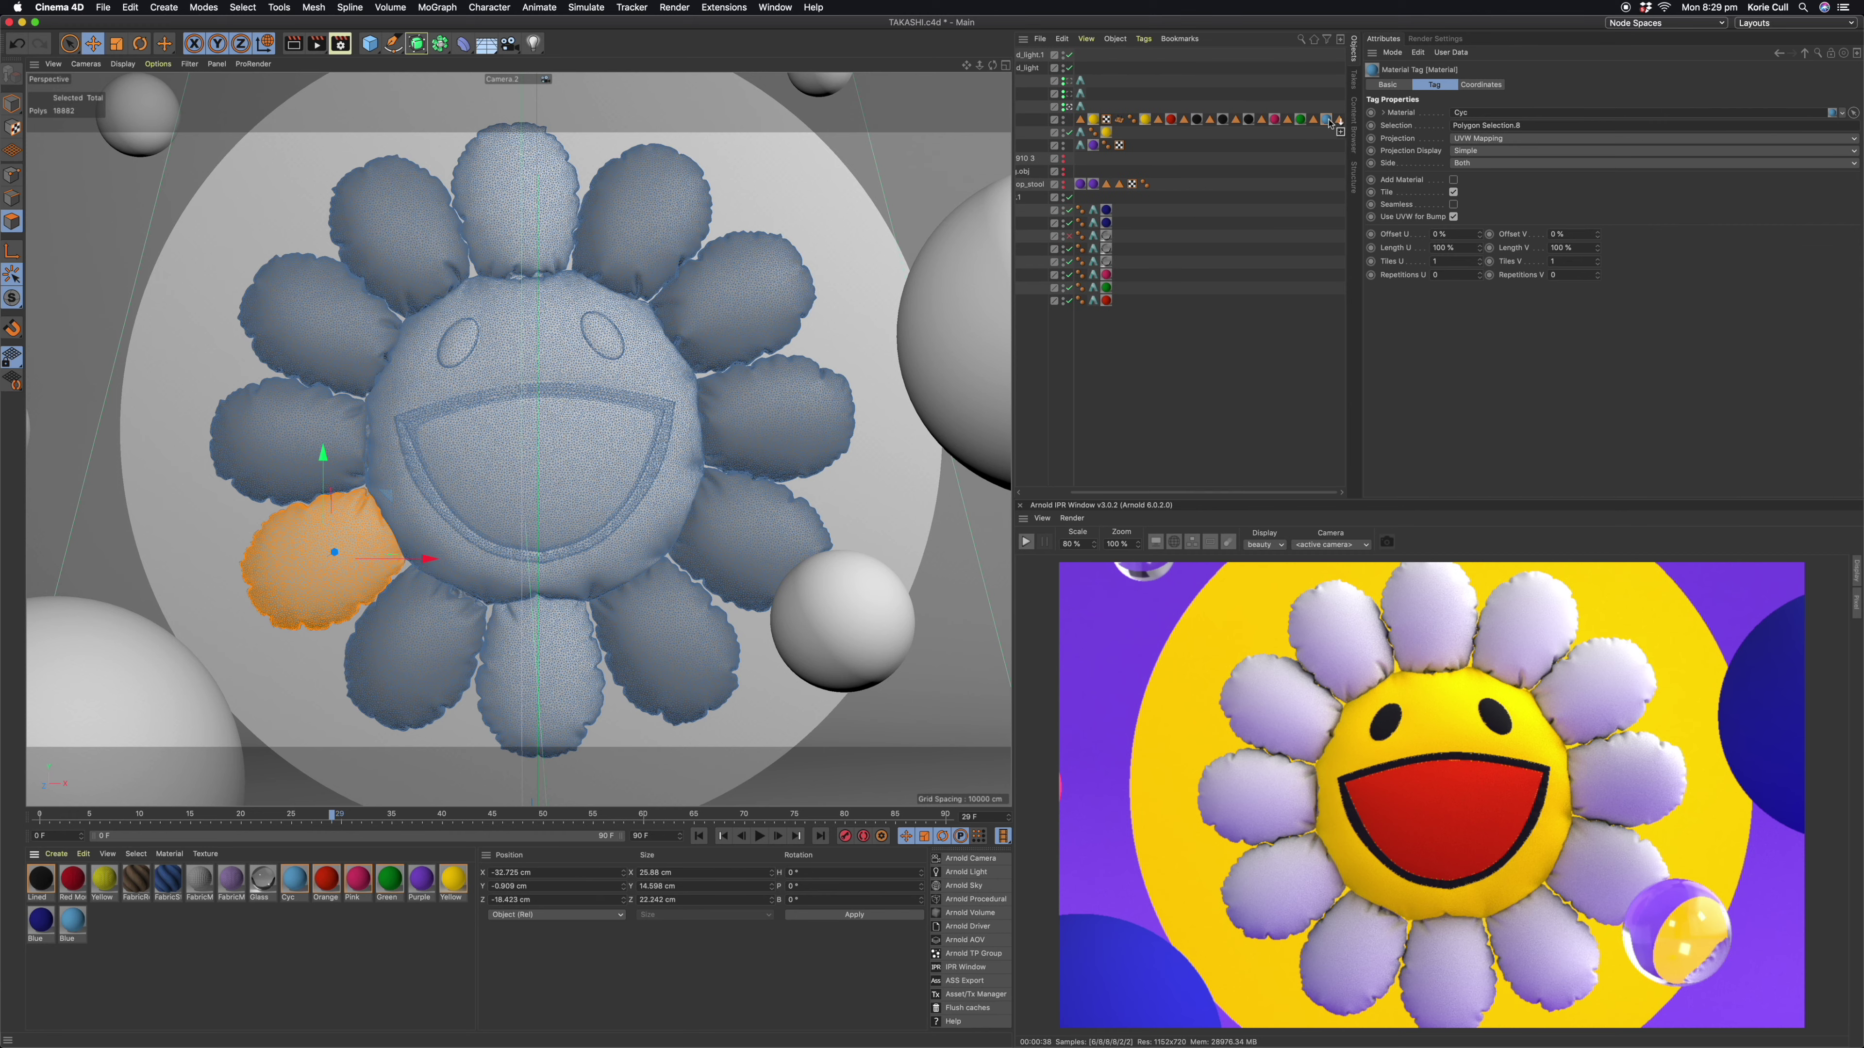
mouse_move(932, 1044)
click(1472, 1023)
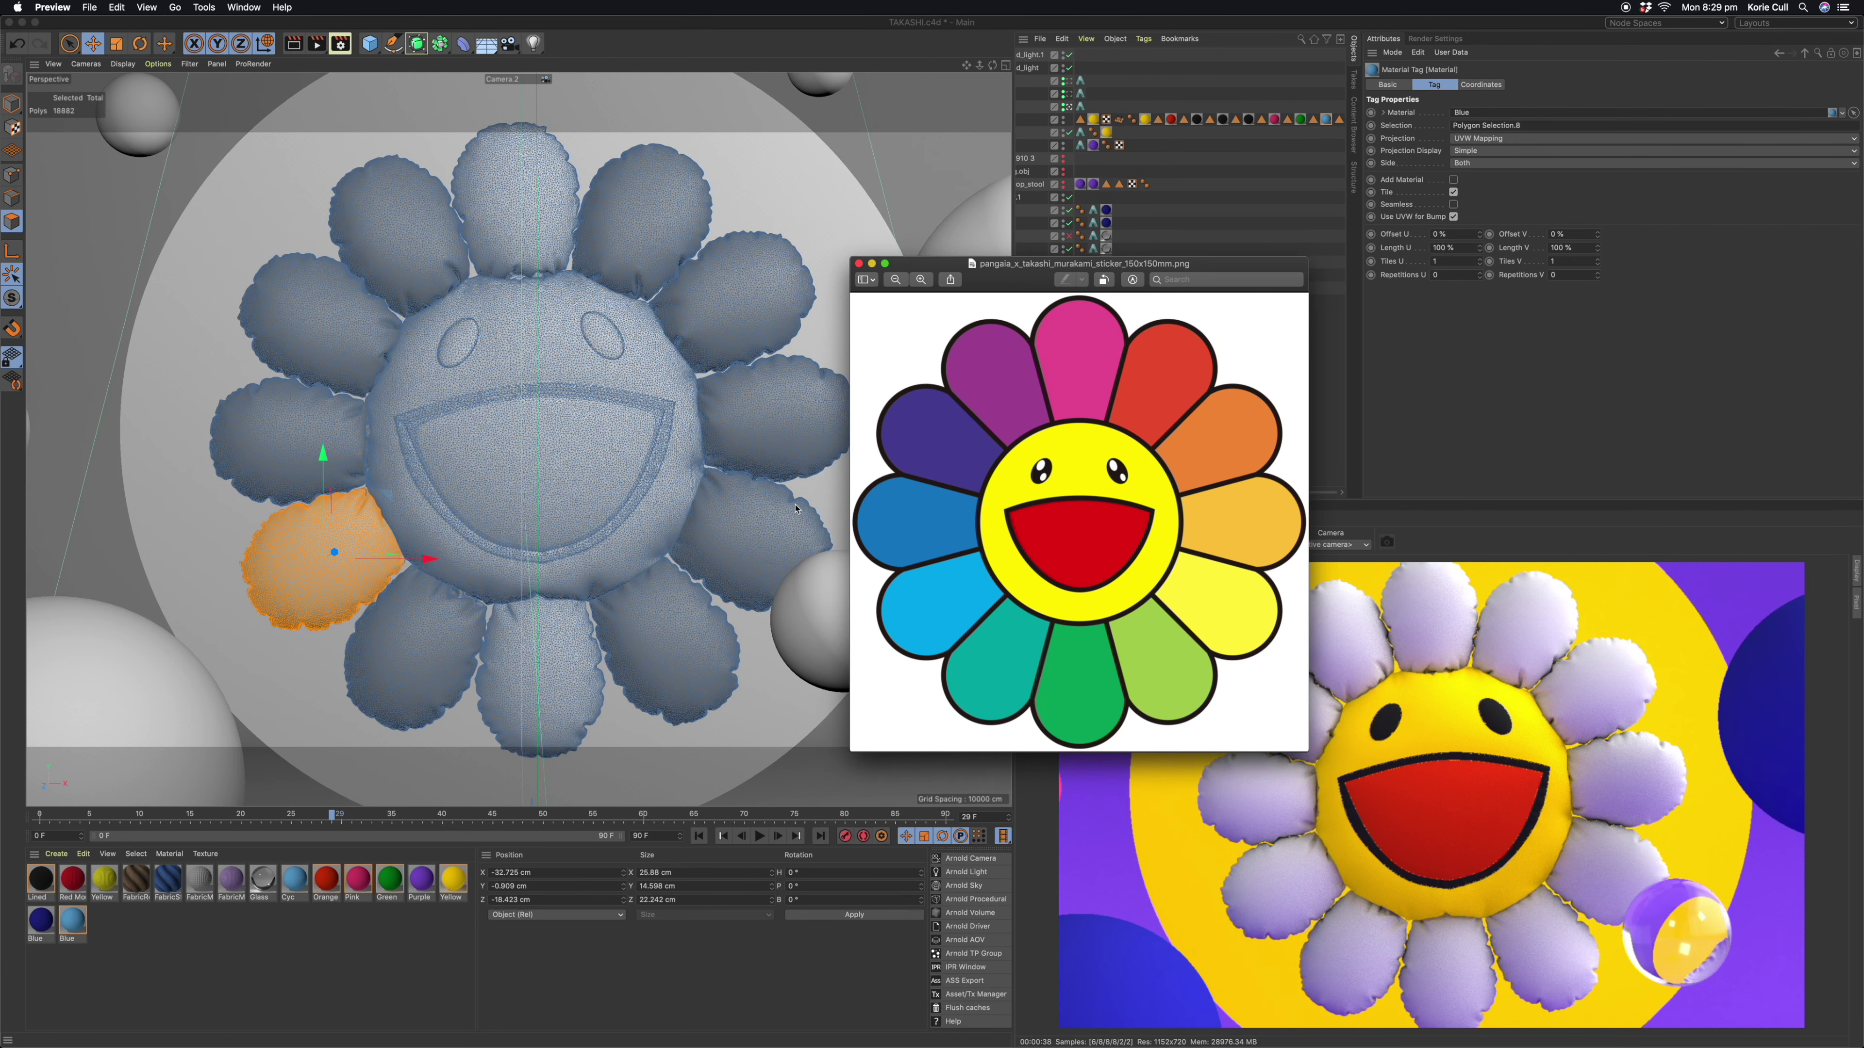
click(747, 538)
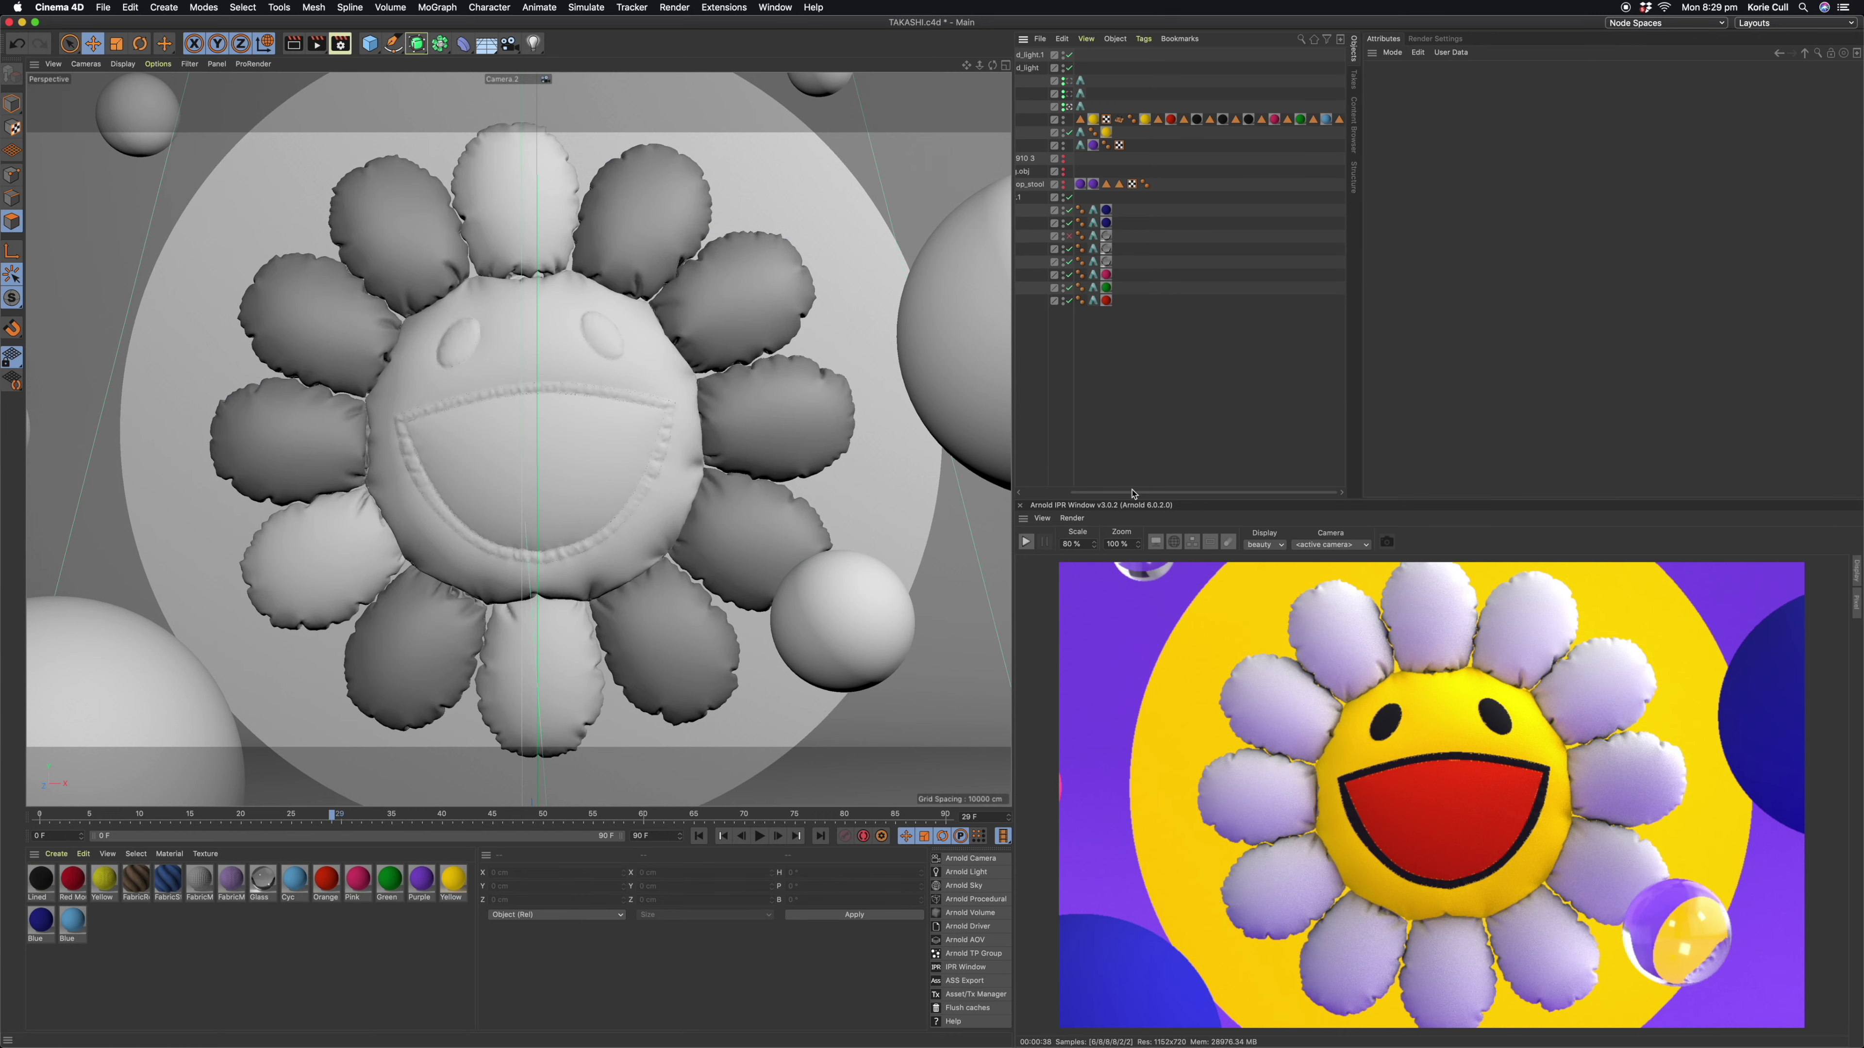
scroll(1061, 486, left, 3)
click(786, 561)
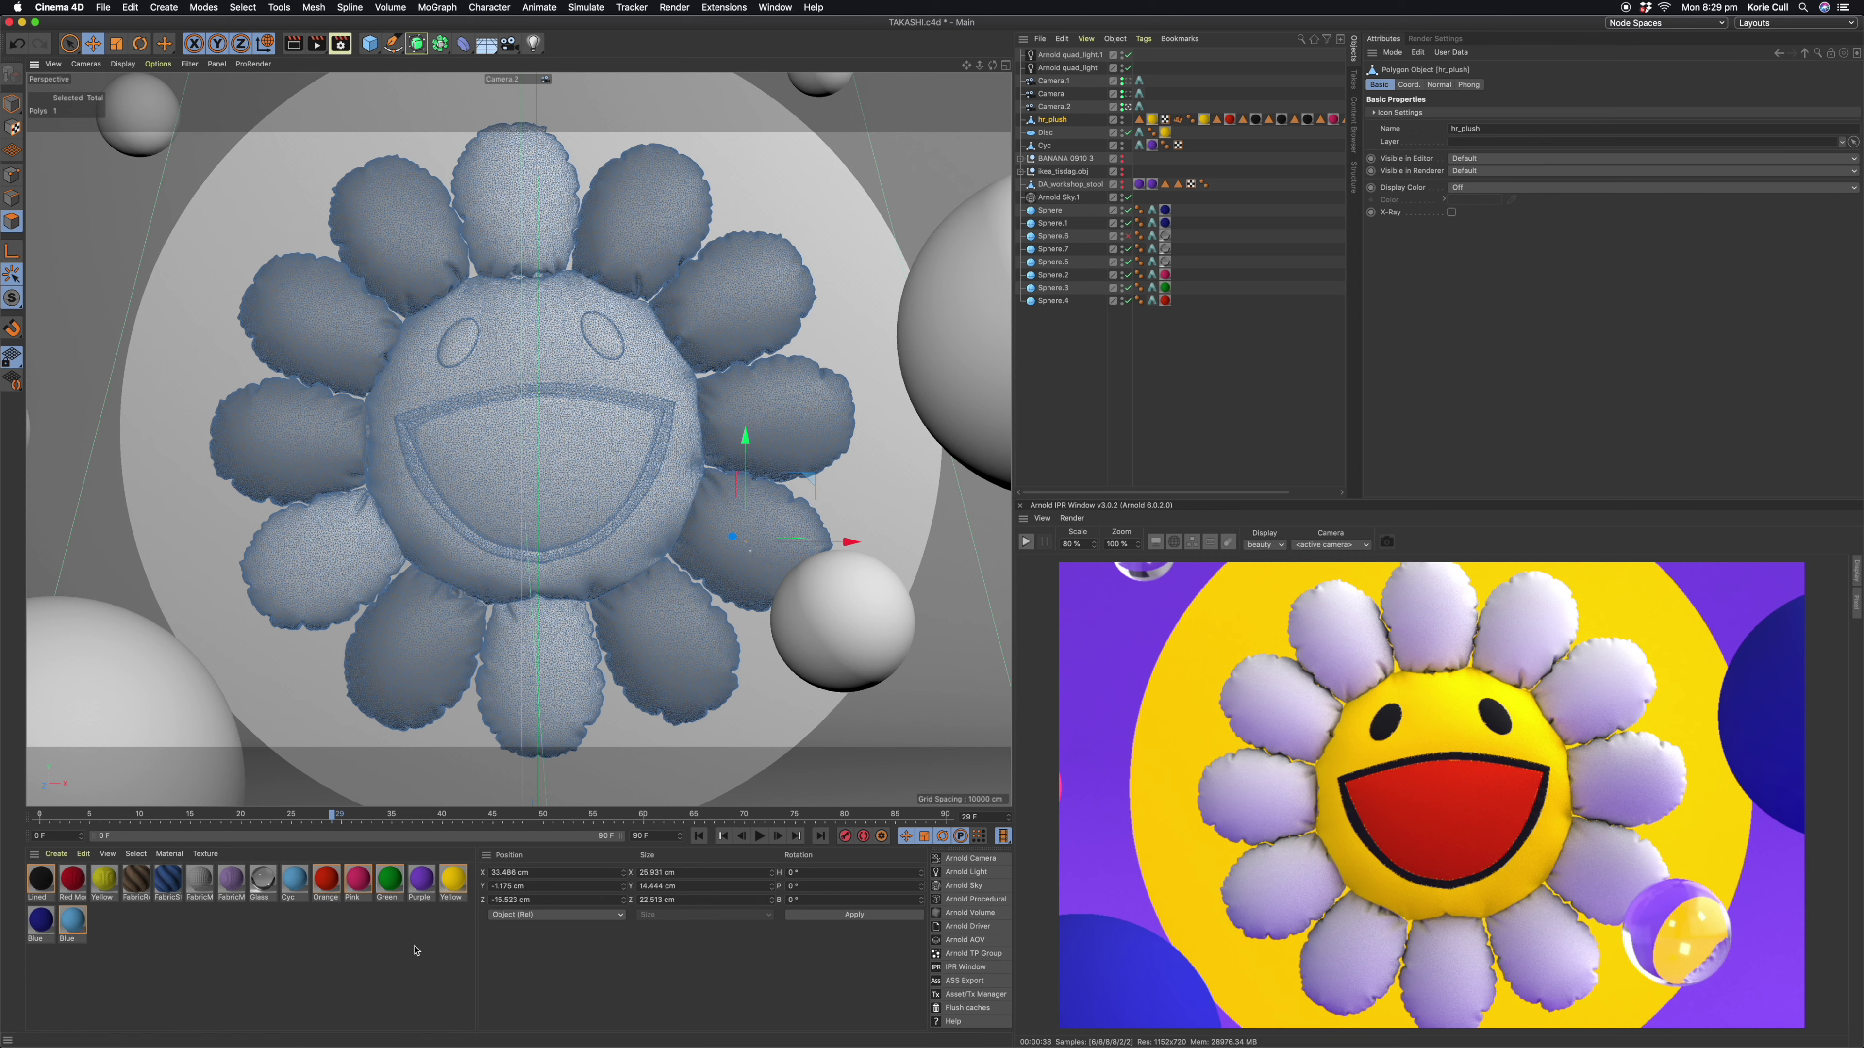
Step: Grow the selection over the petal beside the white sphere and apply Yellow
key(u)
key(w)
drag(749, 556, 749, 556)
Step: Compare the Orange material's color_convert input colour with the sticker reference
click(1340, 1017)
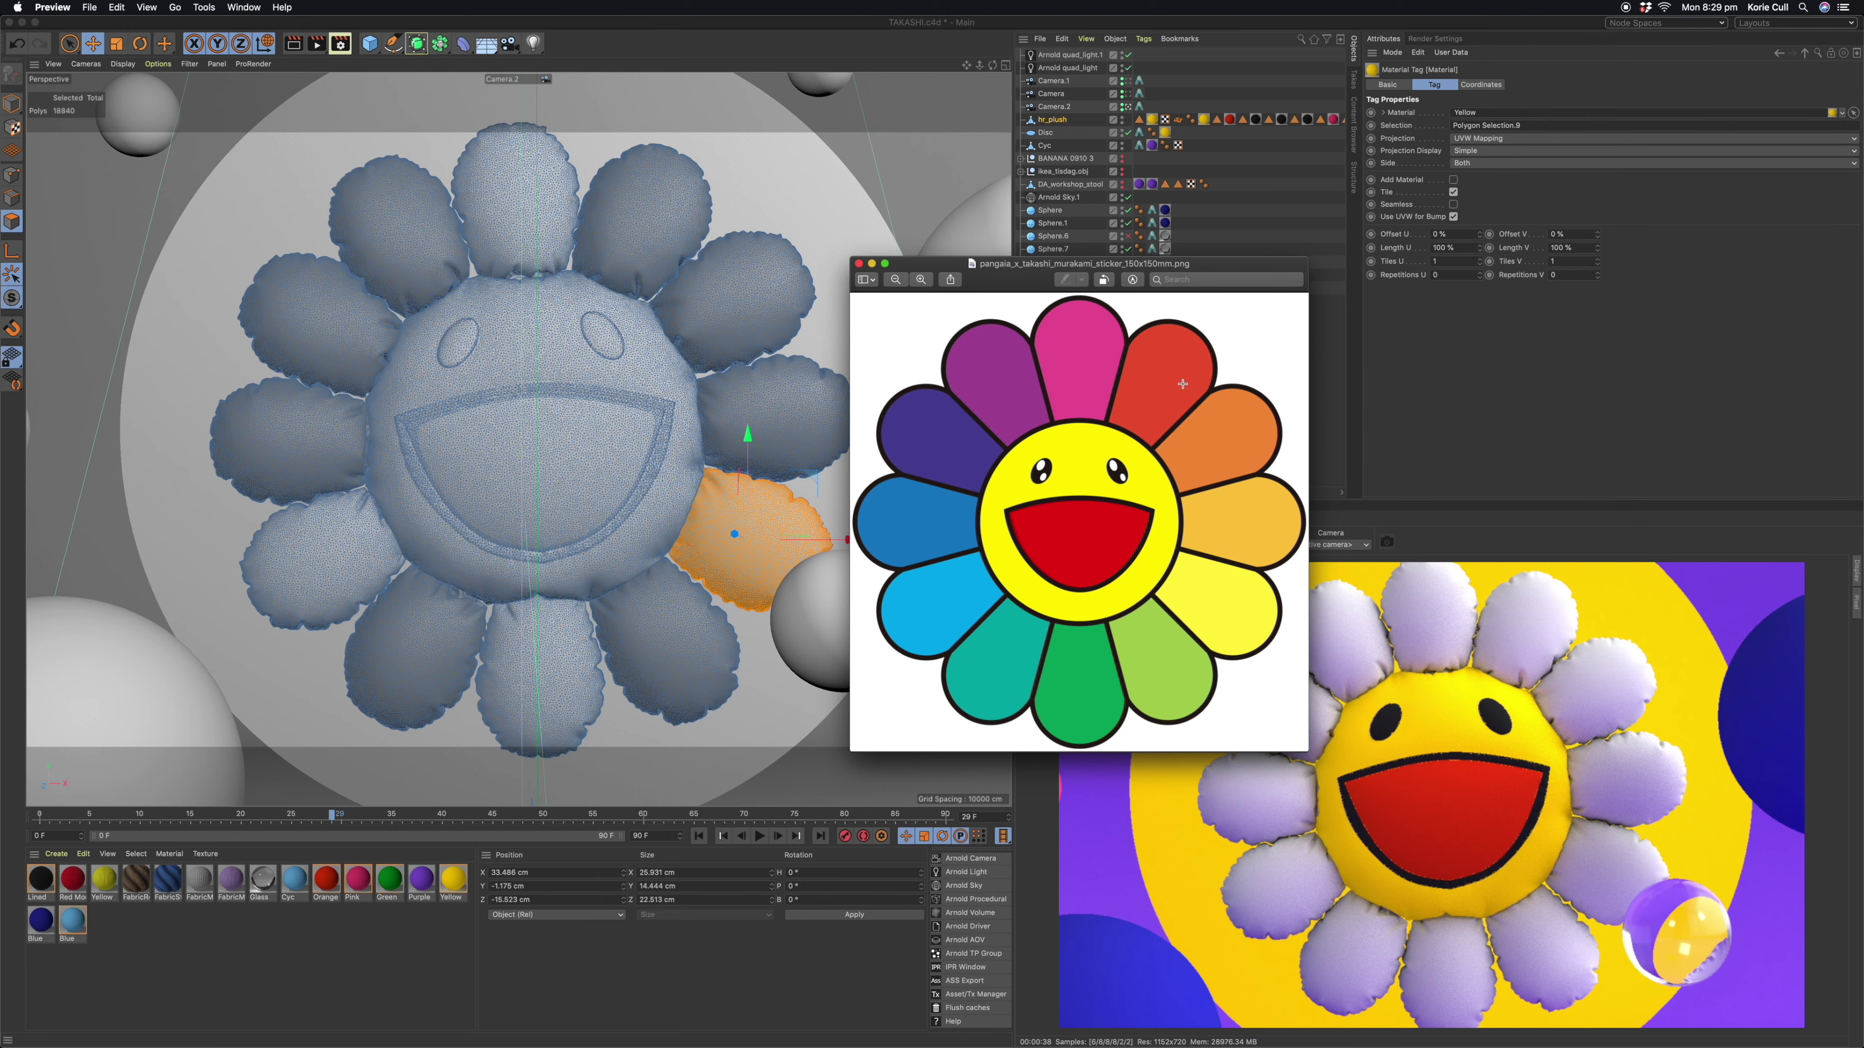
double_click(330, 884)
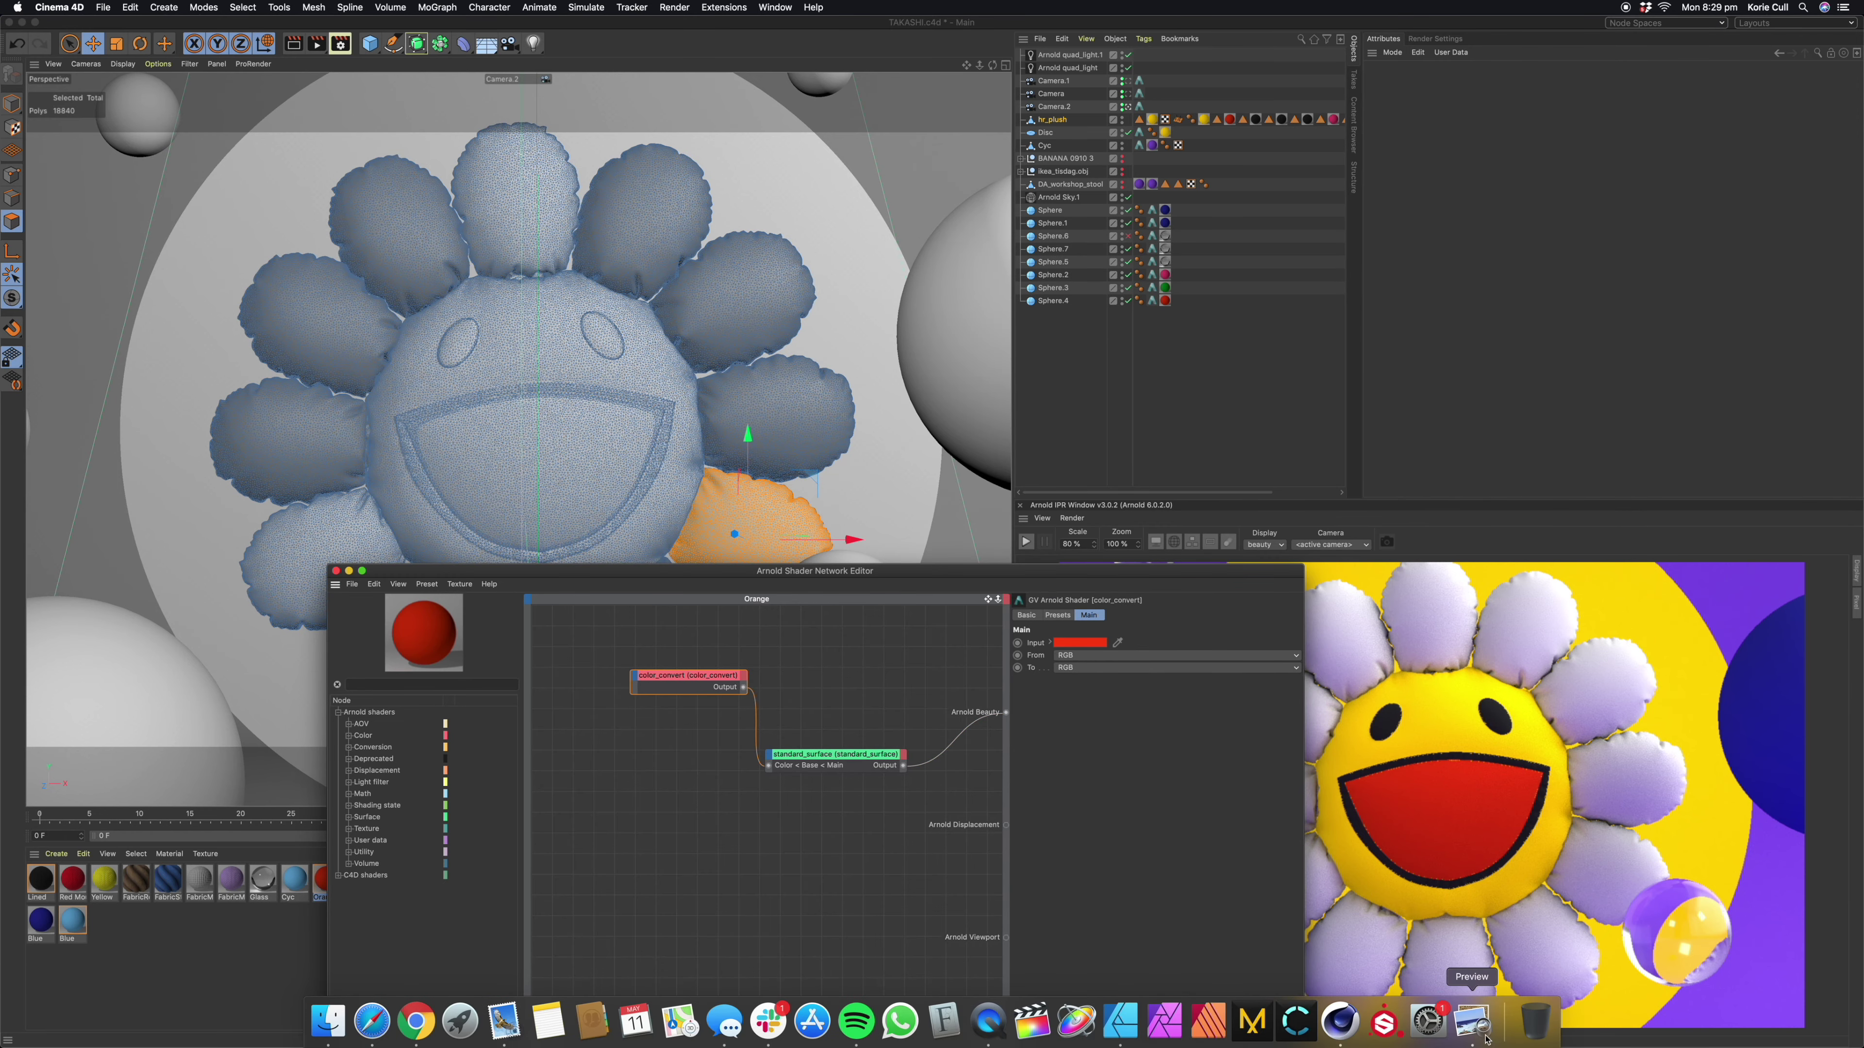
click(1252, 1022)
drag(1082, 291, 1544, 364)
click(1119, 642)
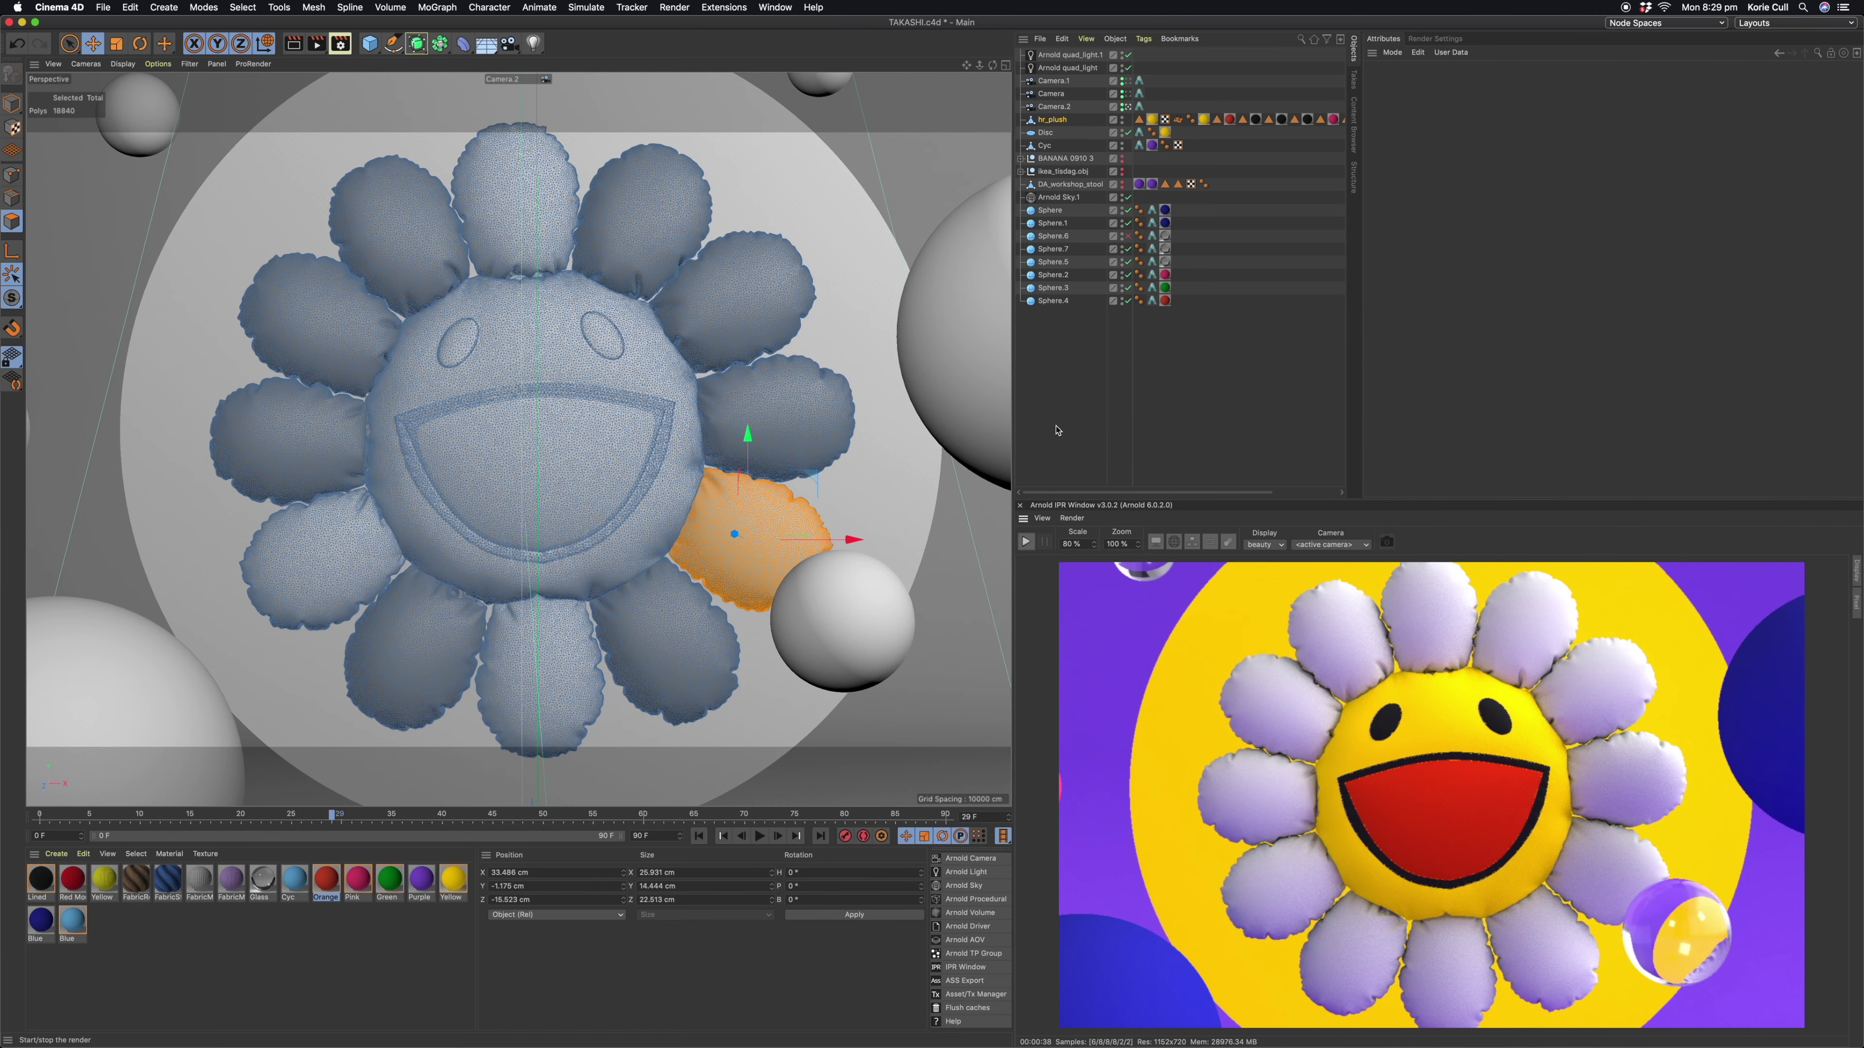
Step: Deselect to check the clean render against the sticker, then reselect hr_plush
key(super+shift+a)
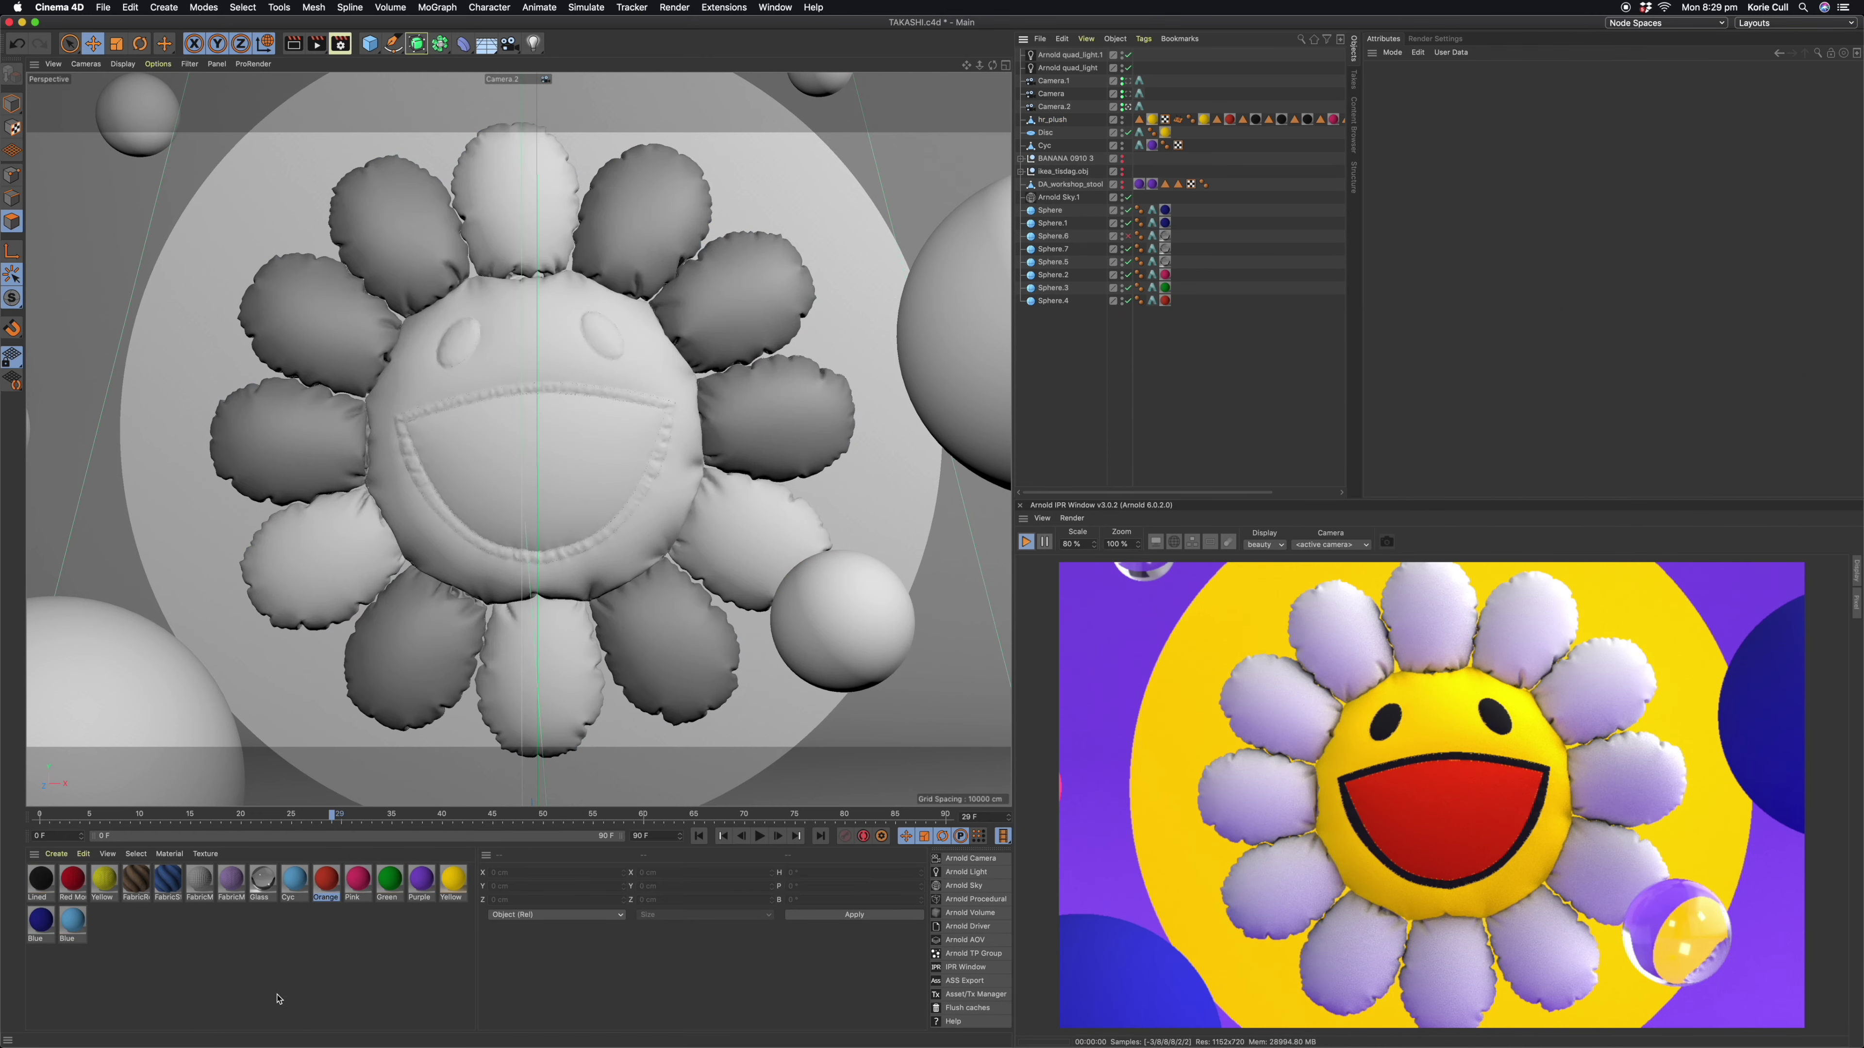
mouse_move(932, 1041)
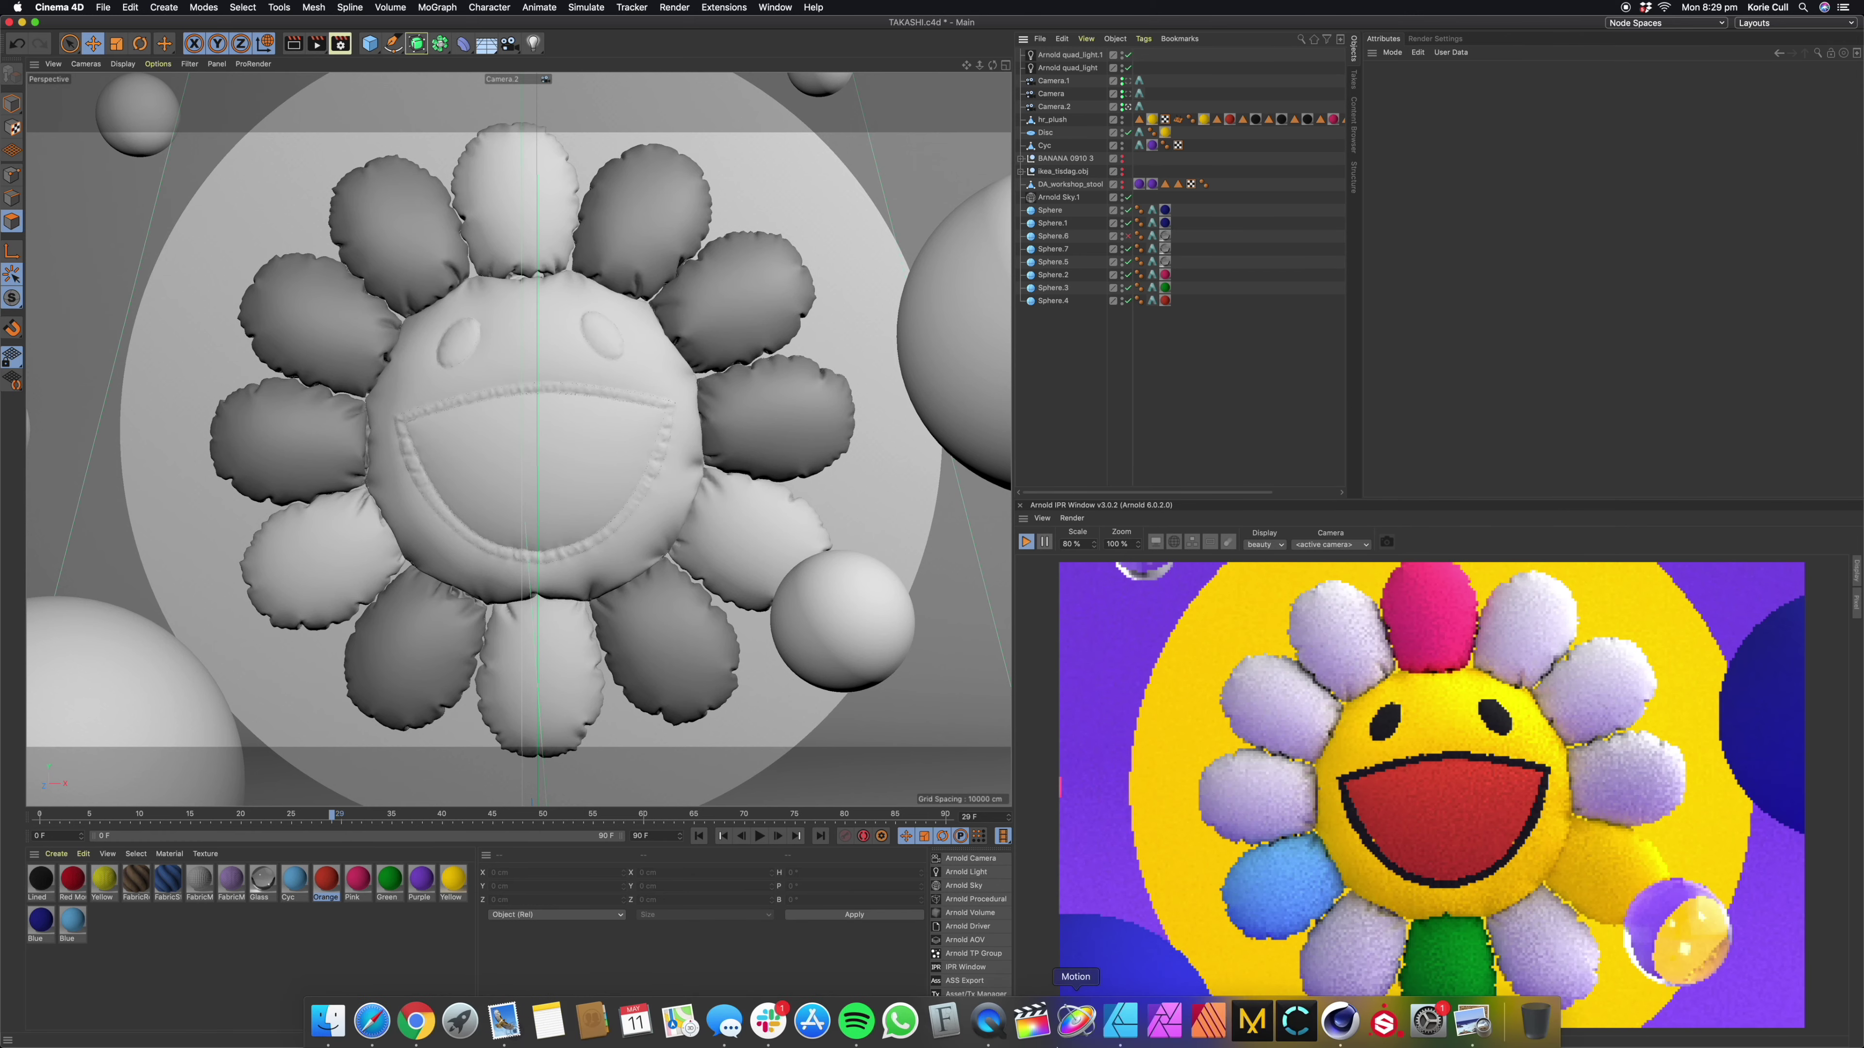
click(1468, 1020)
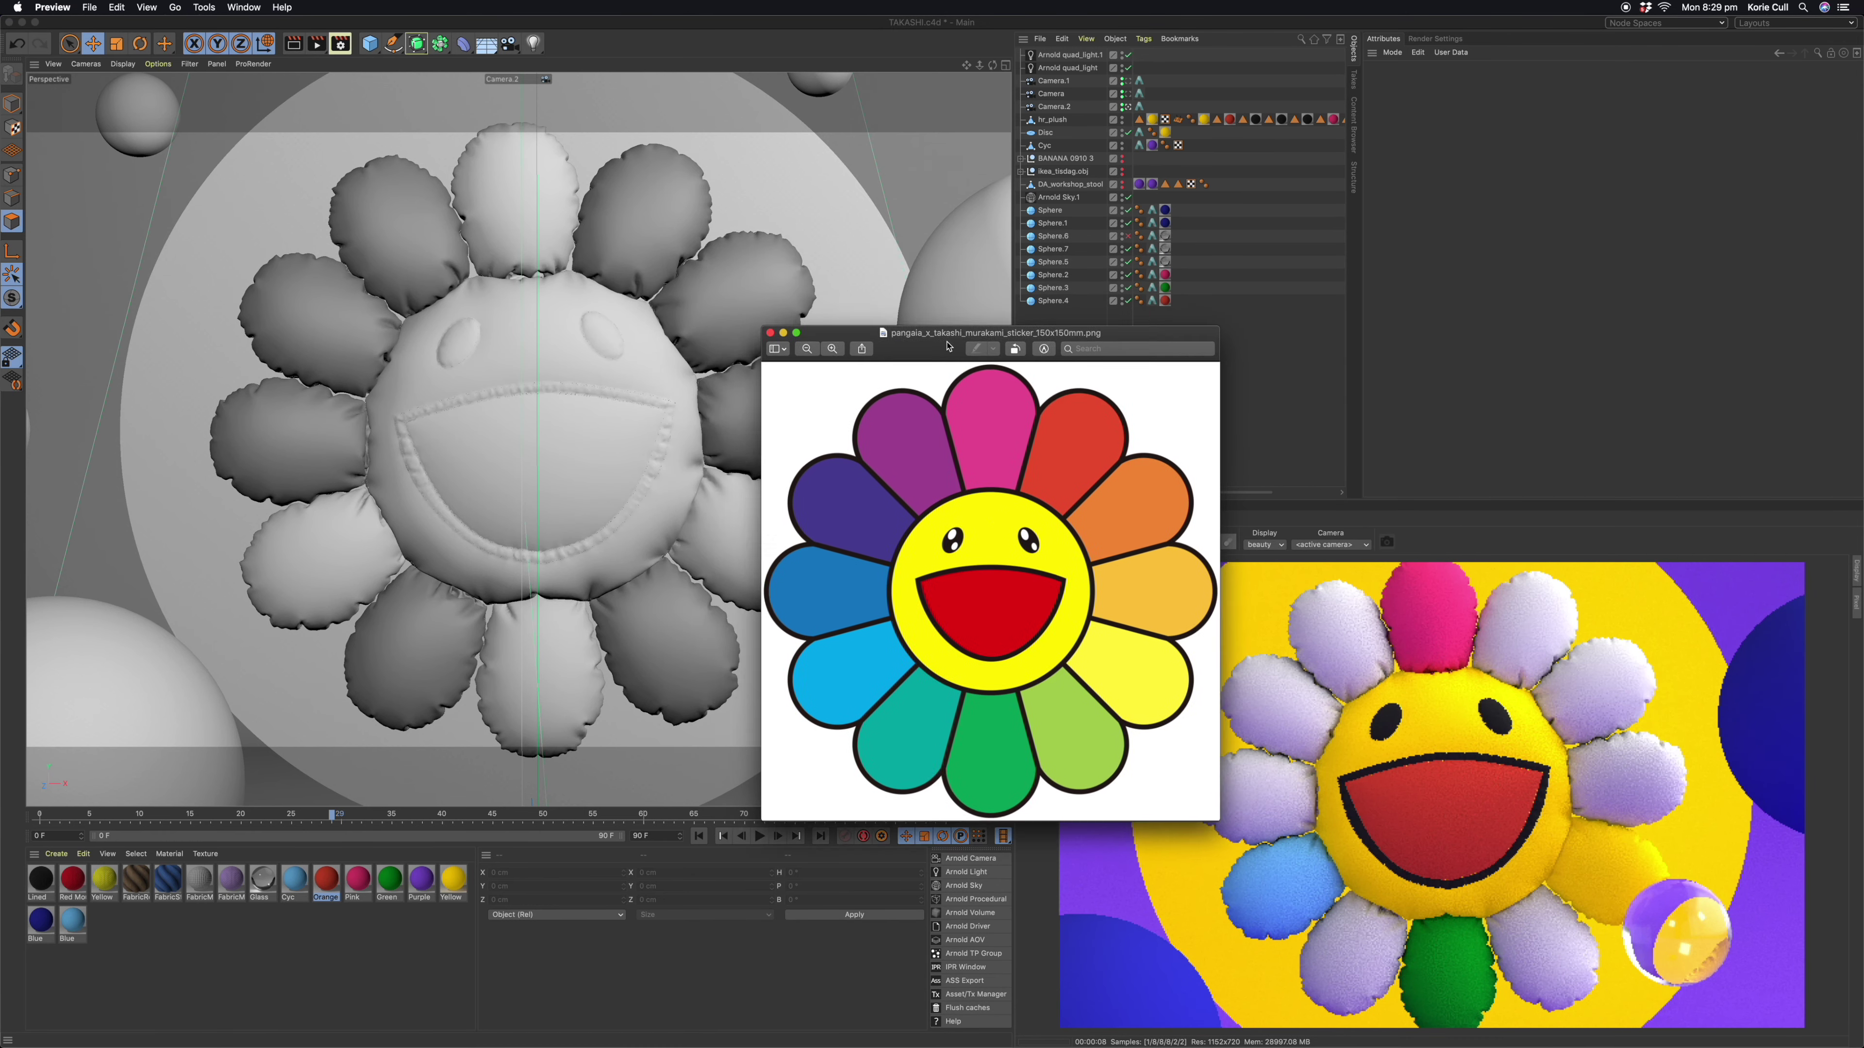
drag(1497, 349, 945, 301)
click(1143, 161)
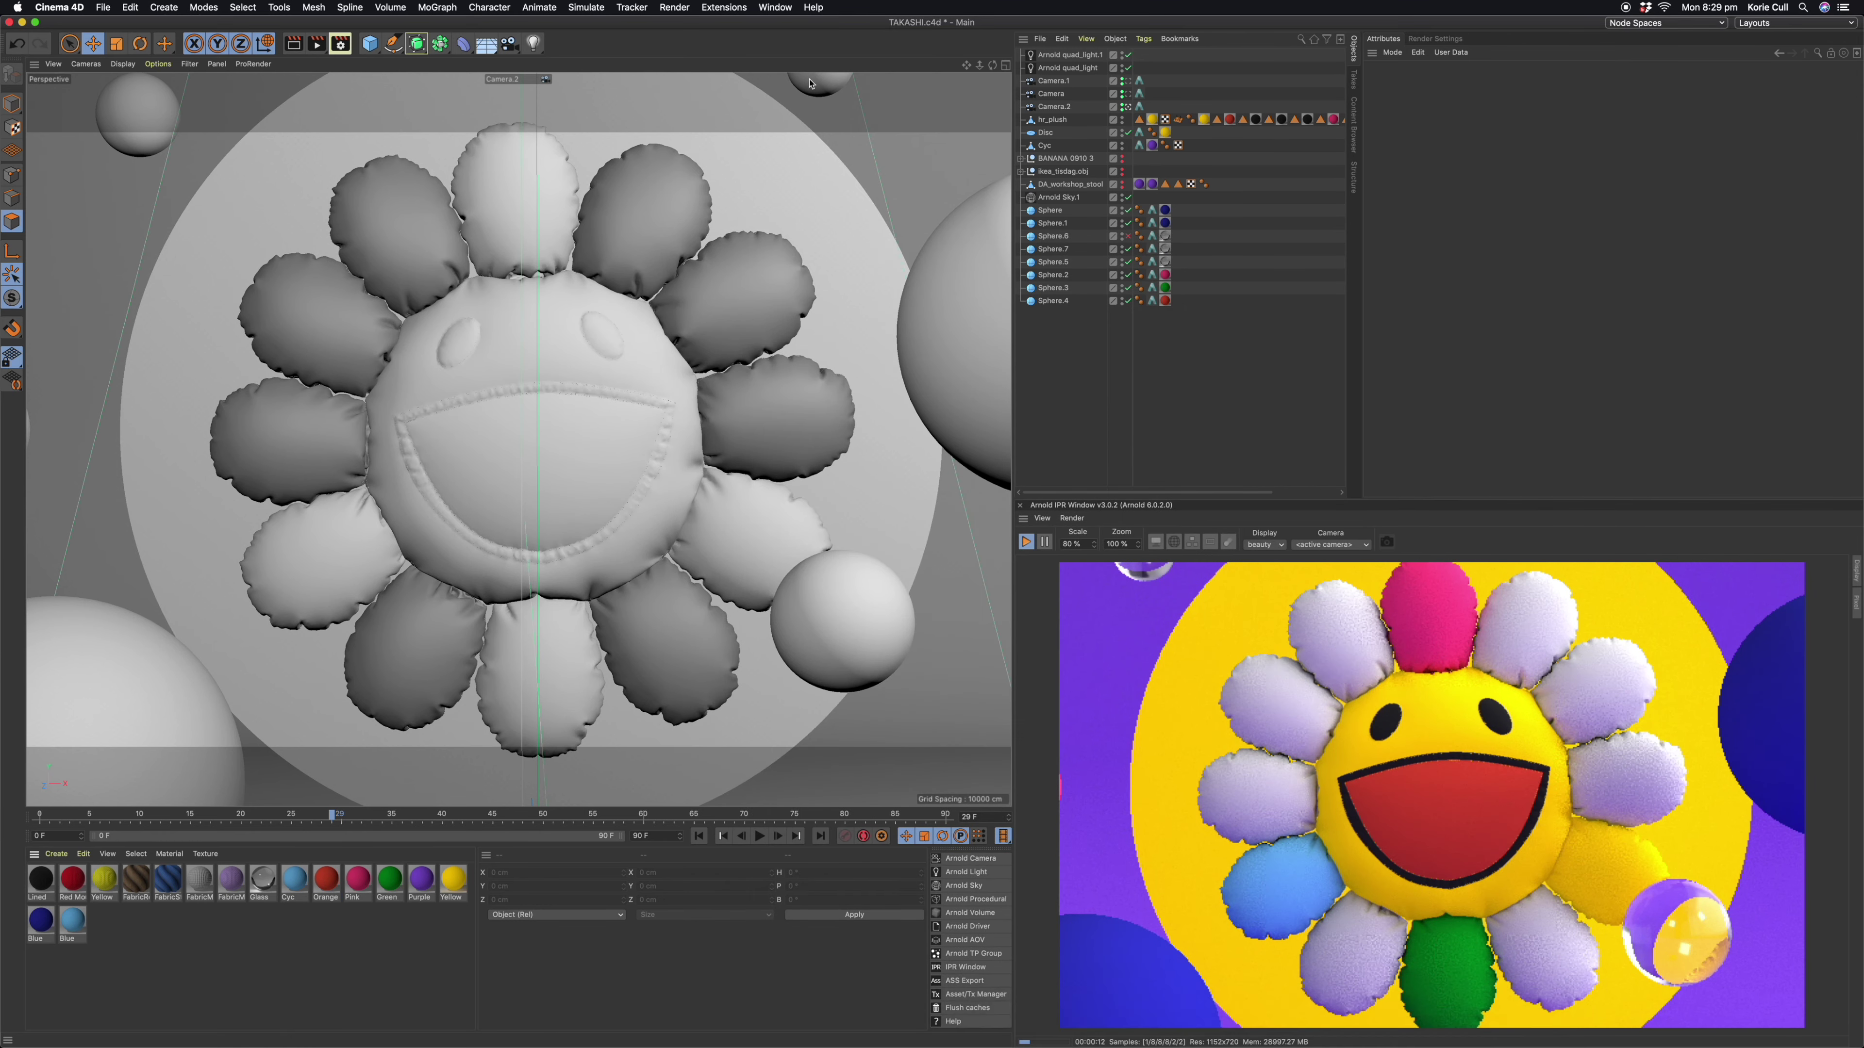
click(653, 213)
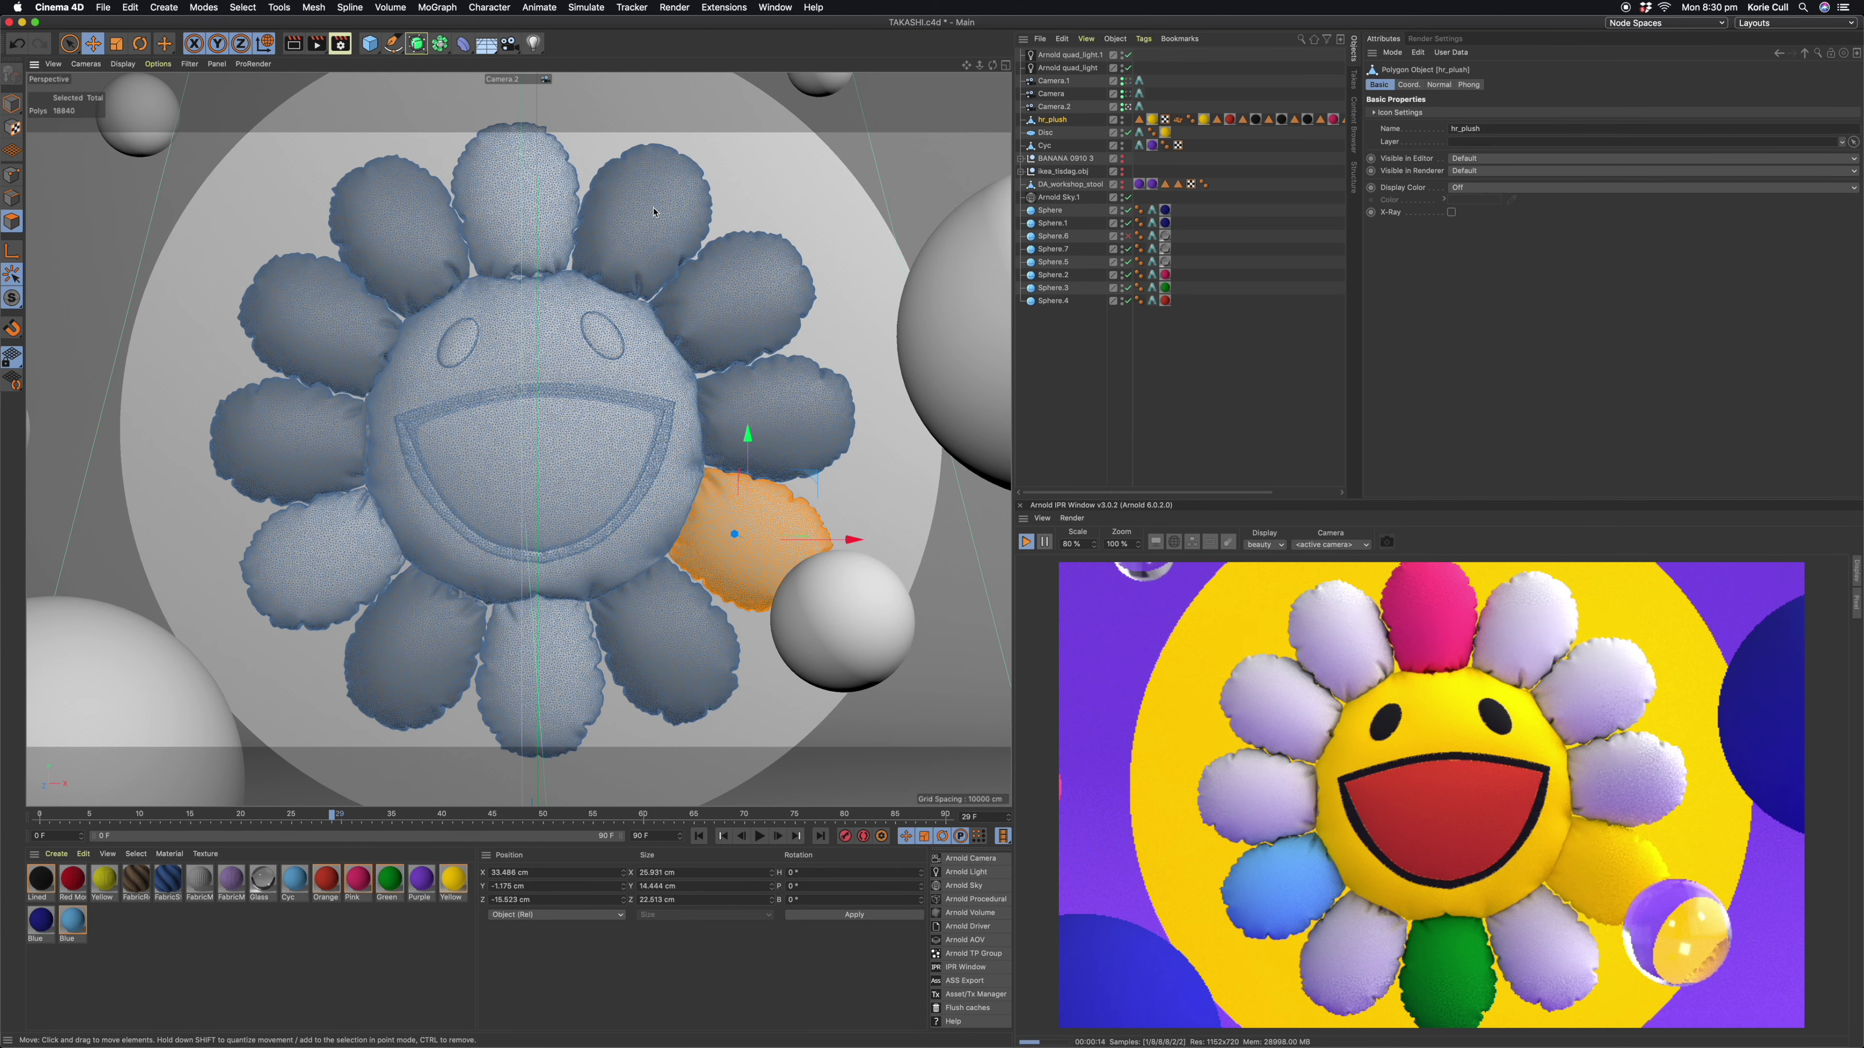
Step: Select and grow the upper-right petal, then apply the Orange material
click(658, 208)
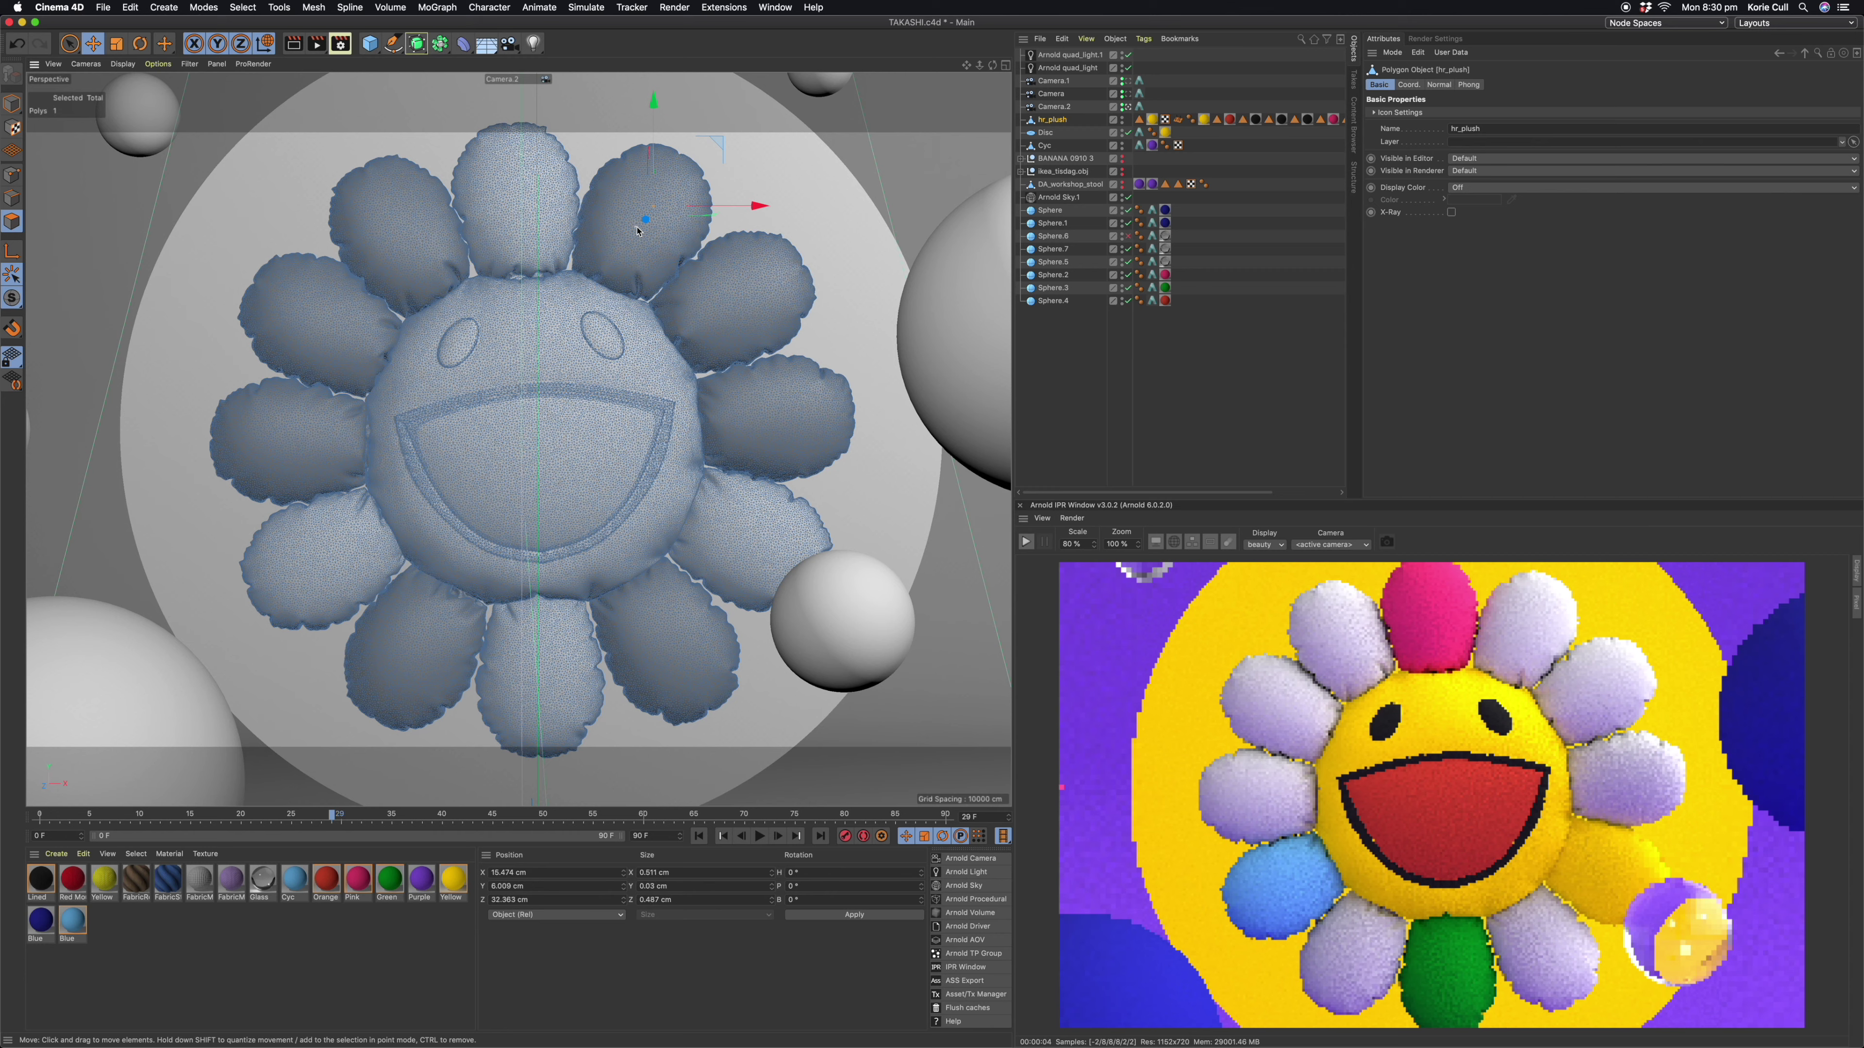
key(u)
key(w)
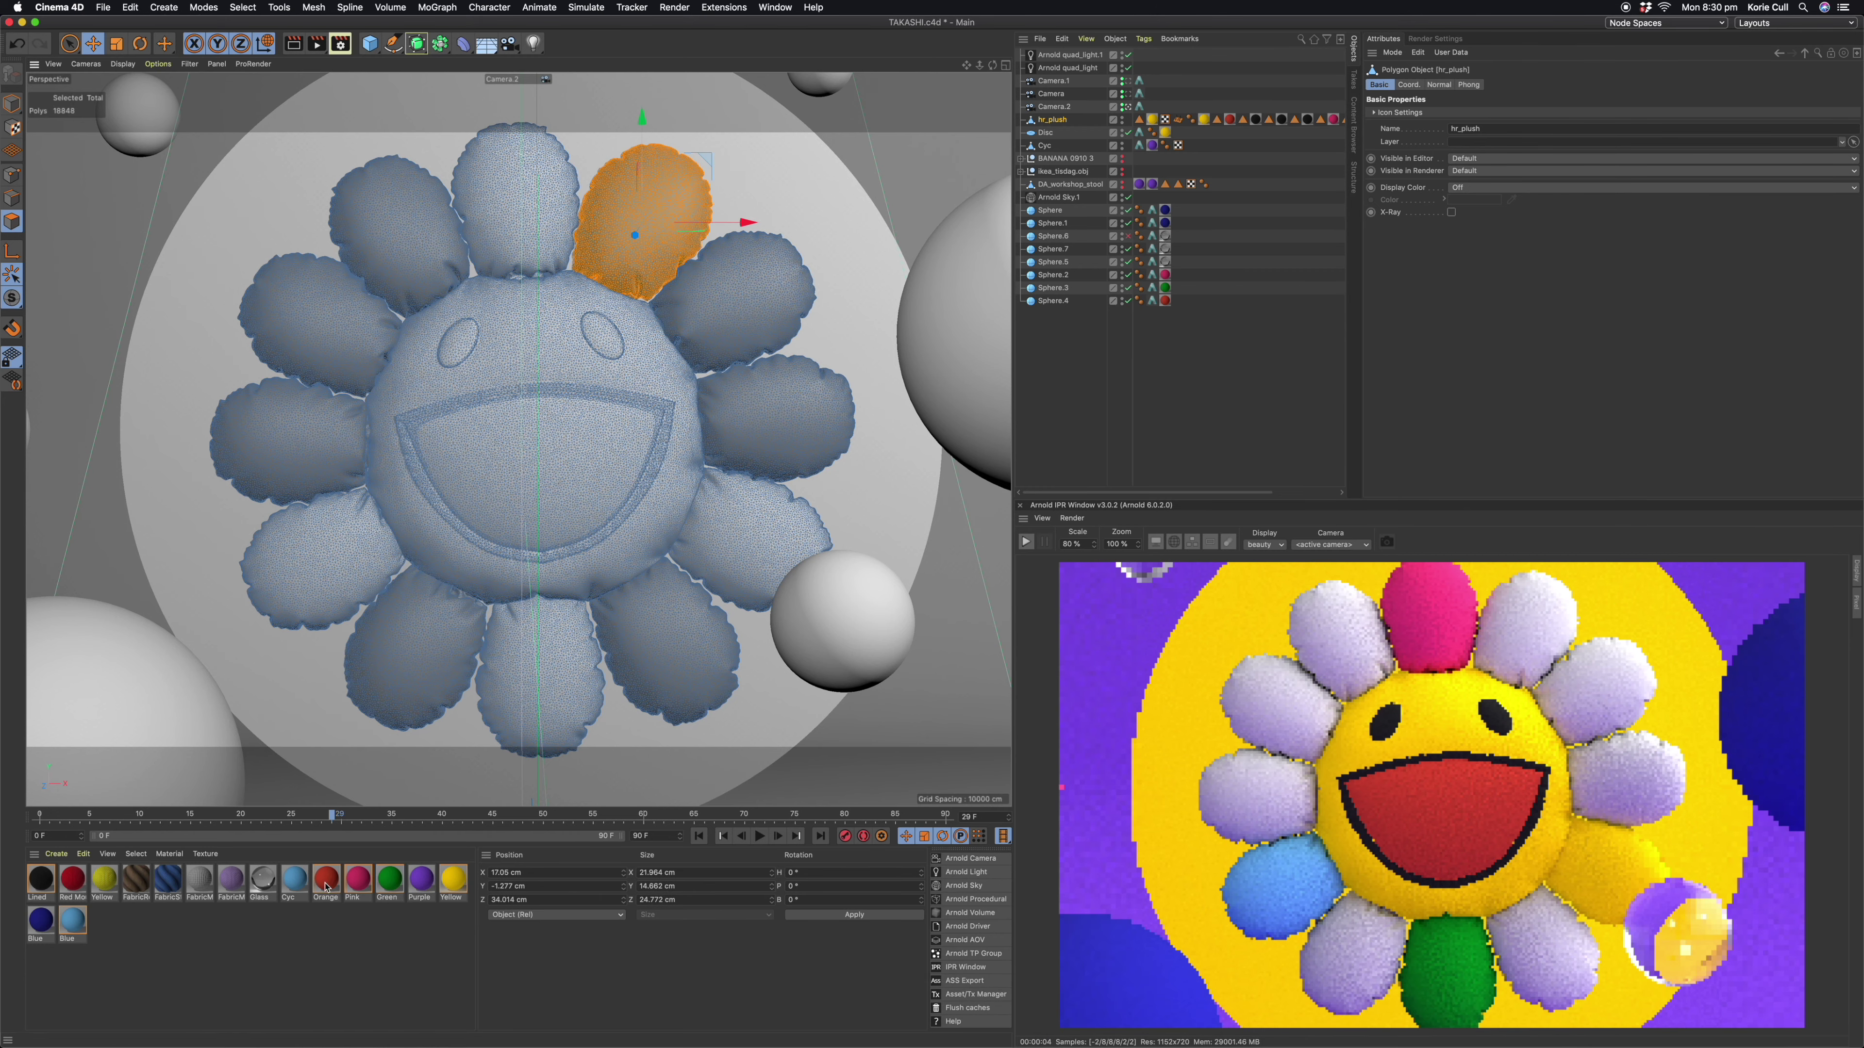
mouse_move(1471, 1042)
click(1471, 1034)
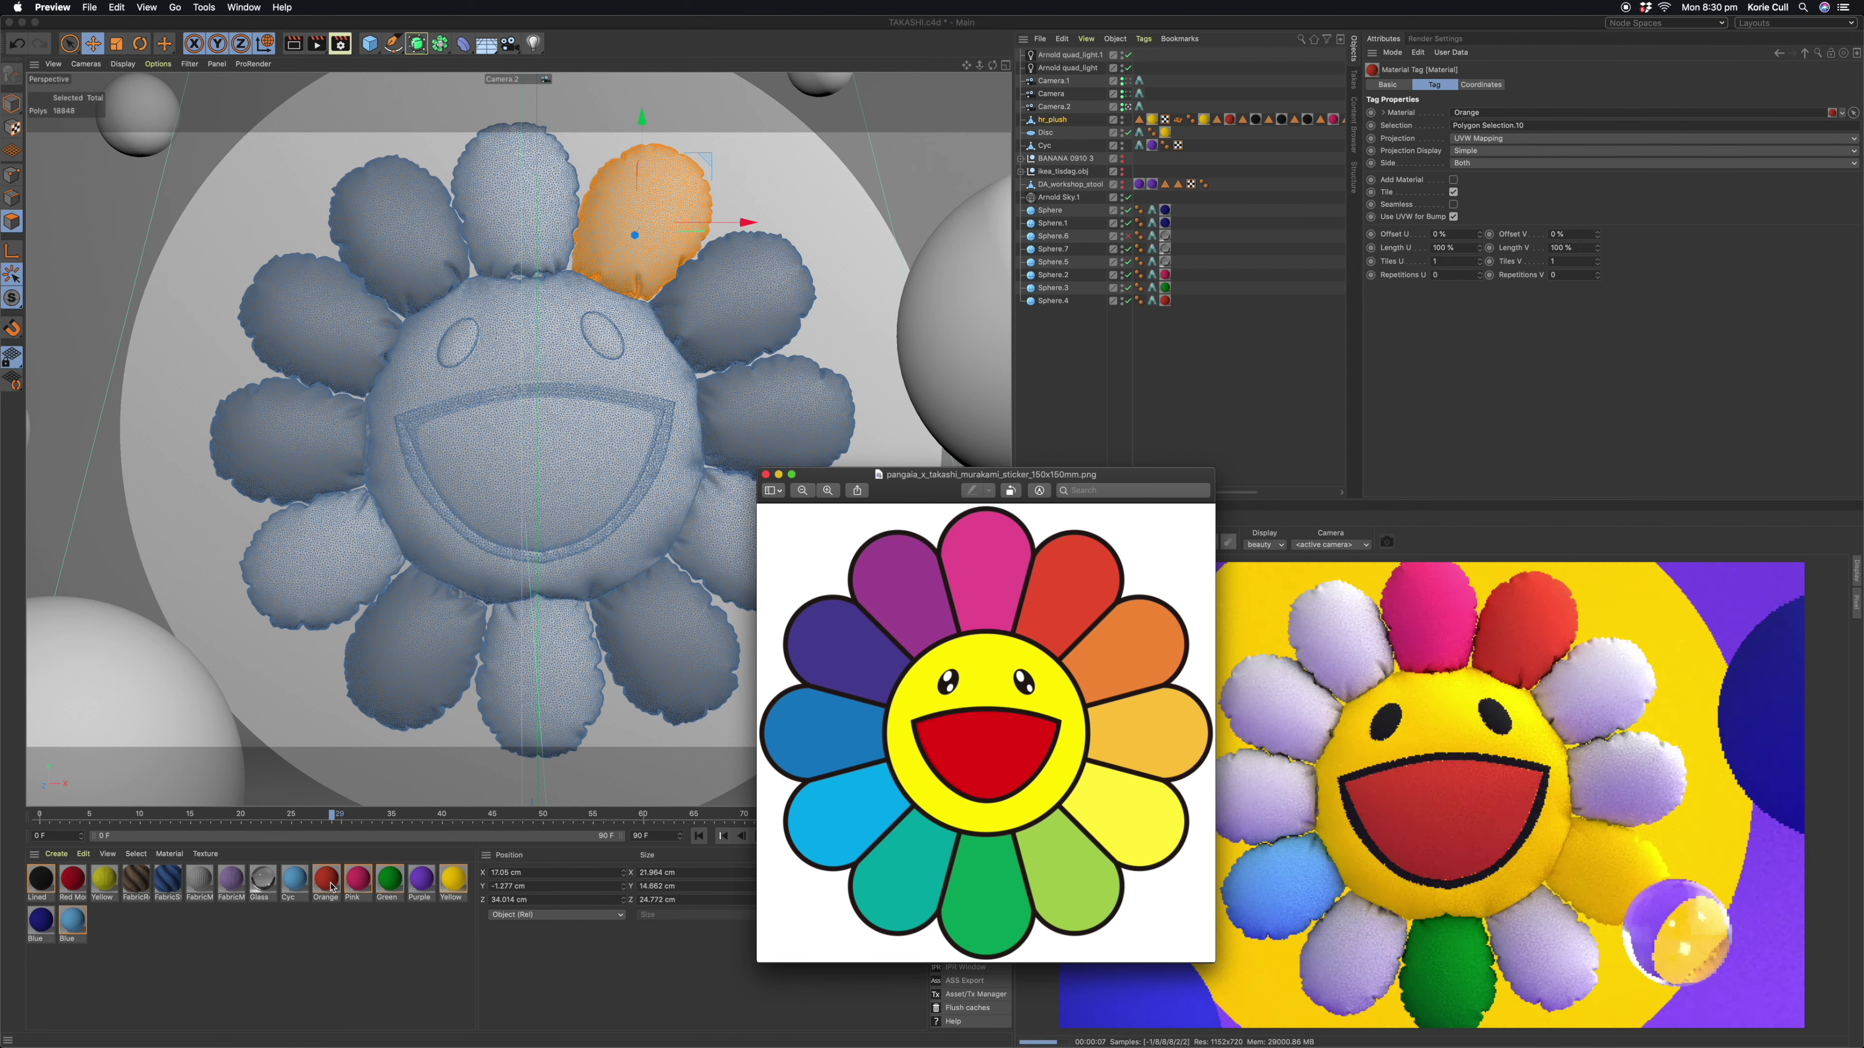
Step: Open the Pink and Purple shader networks arranged beside the sticker reference image
click(359, 880)
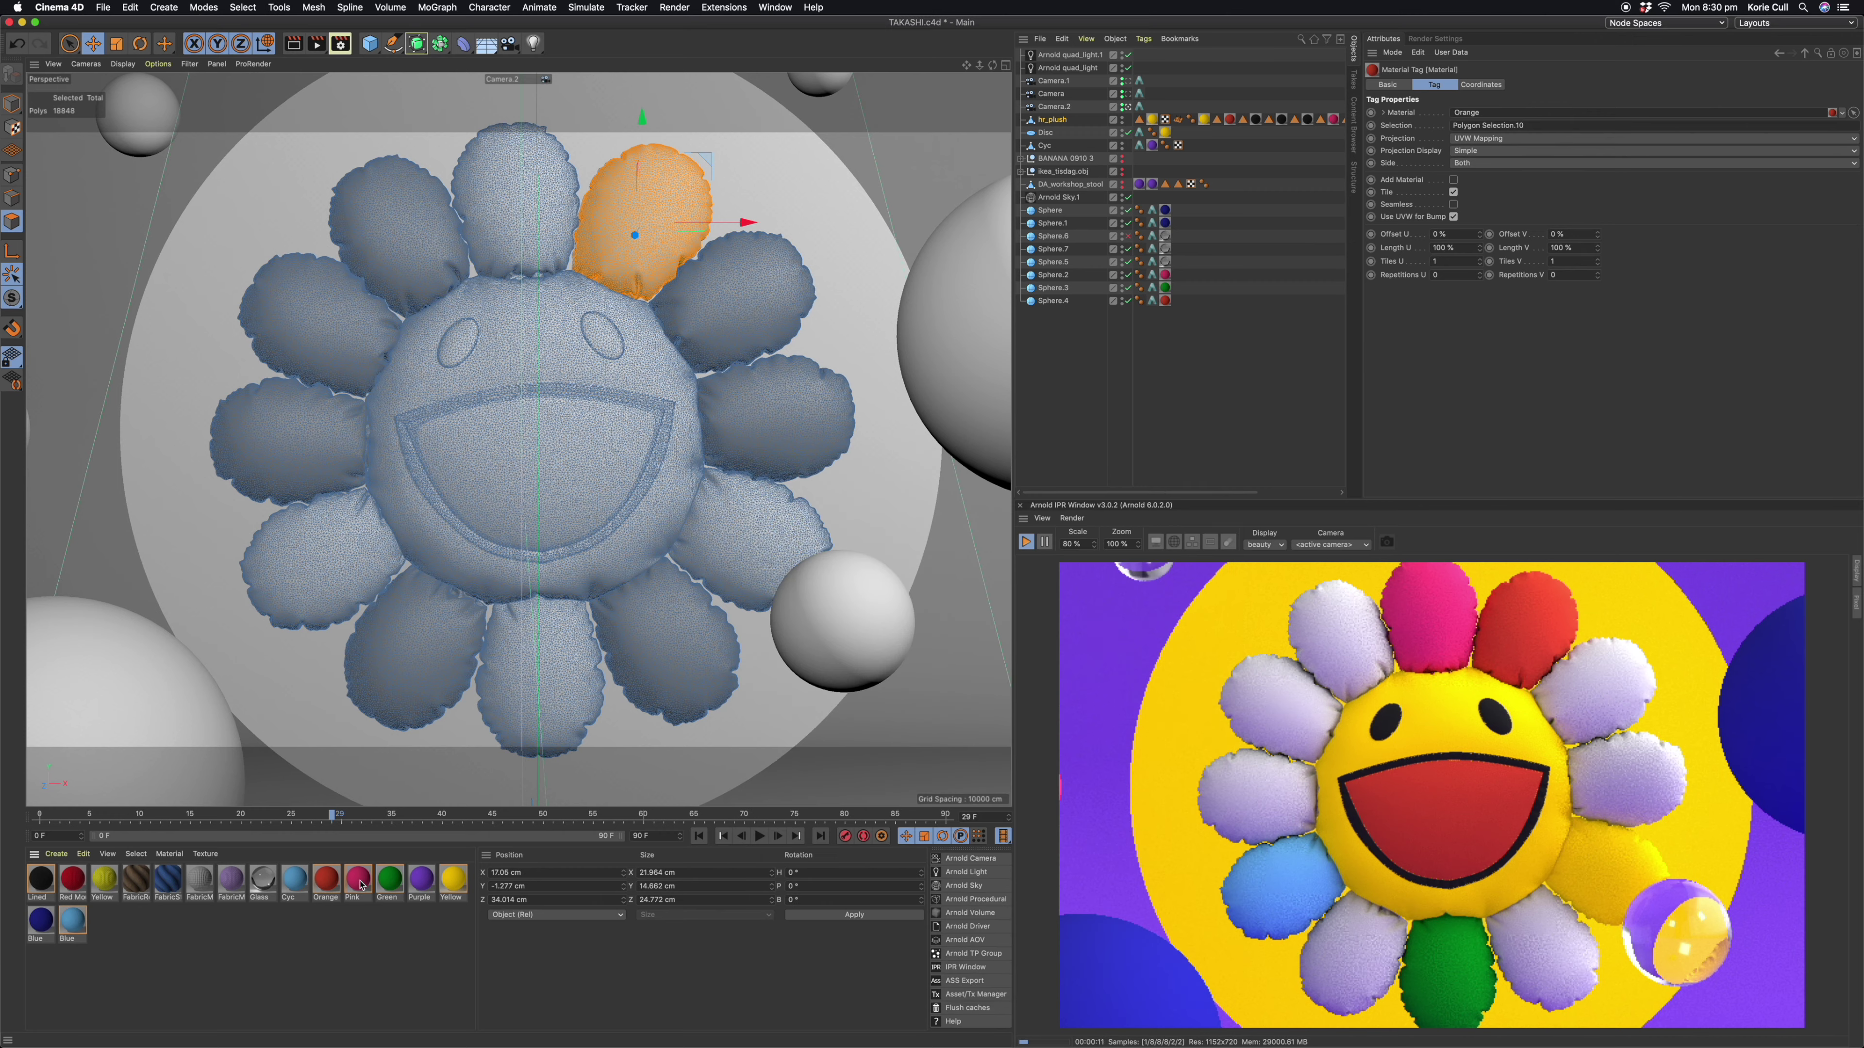
double_click(358, 879)
drag(763, 571, 485, 480)
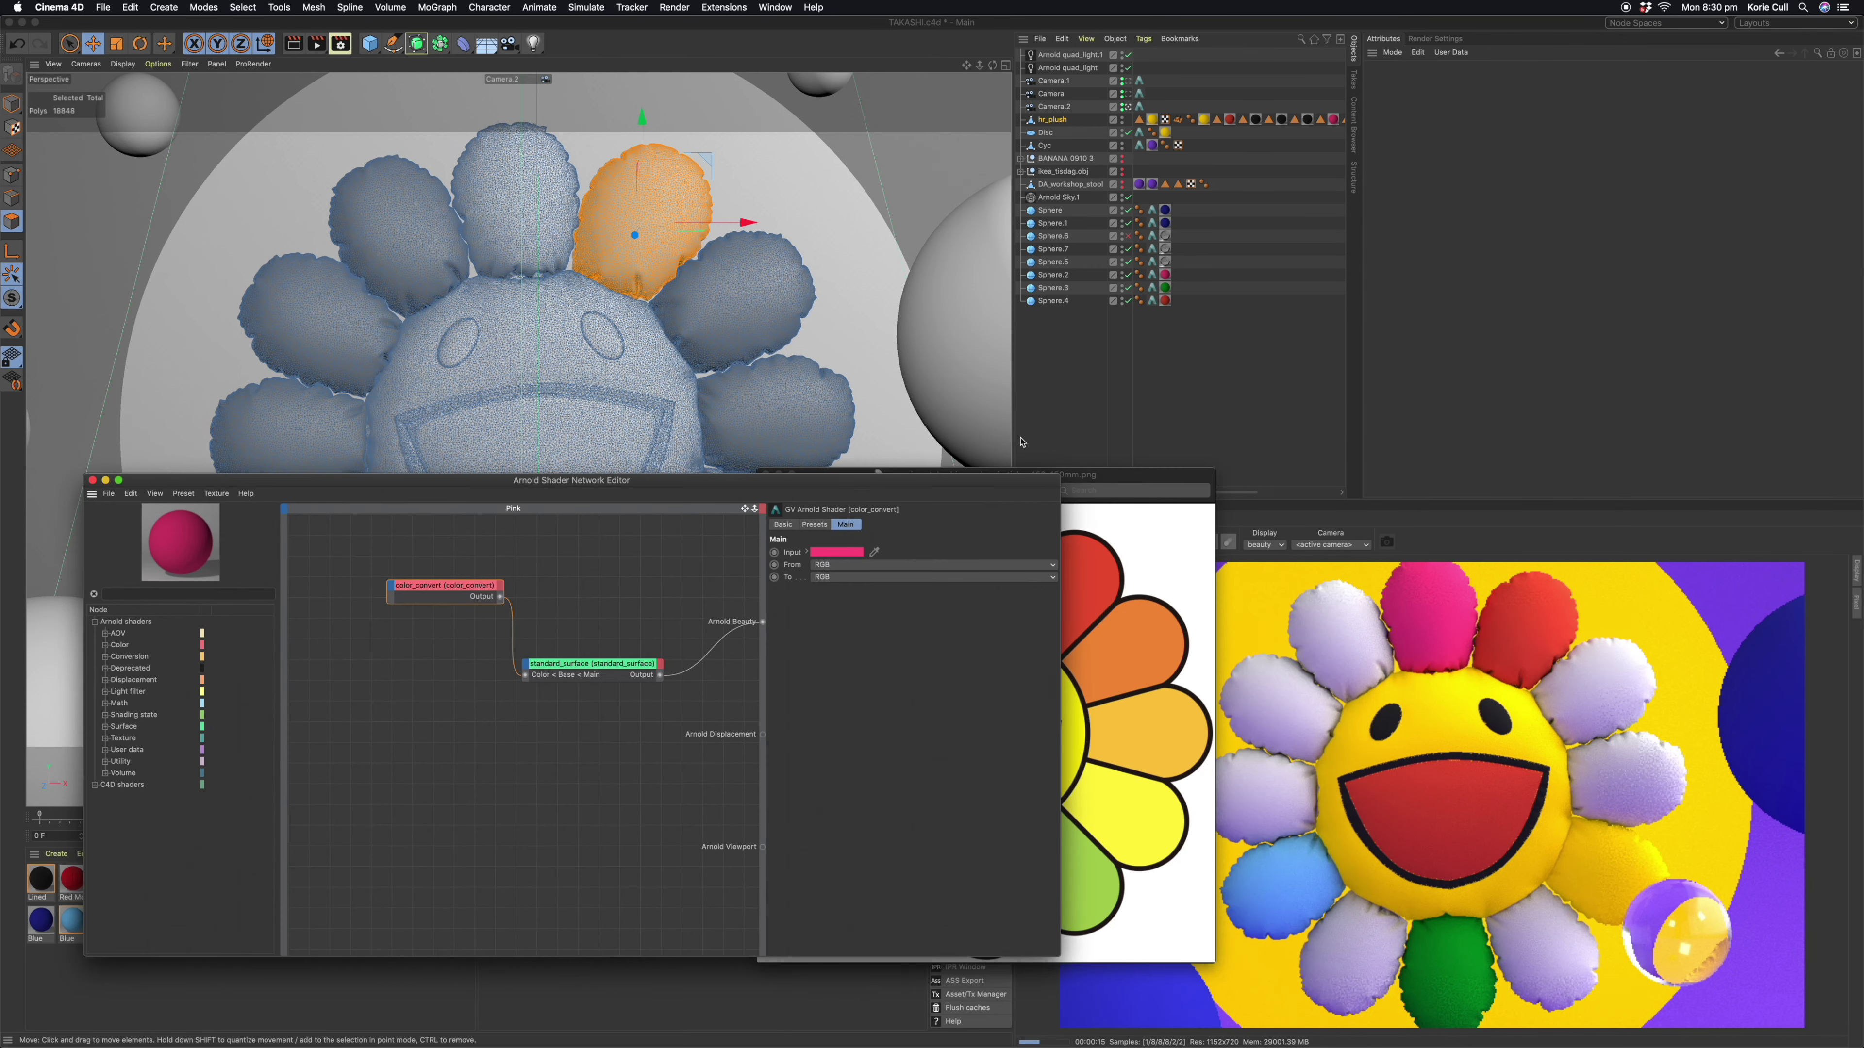
drag(1144, 474, 1371, 323)
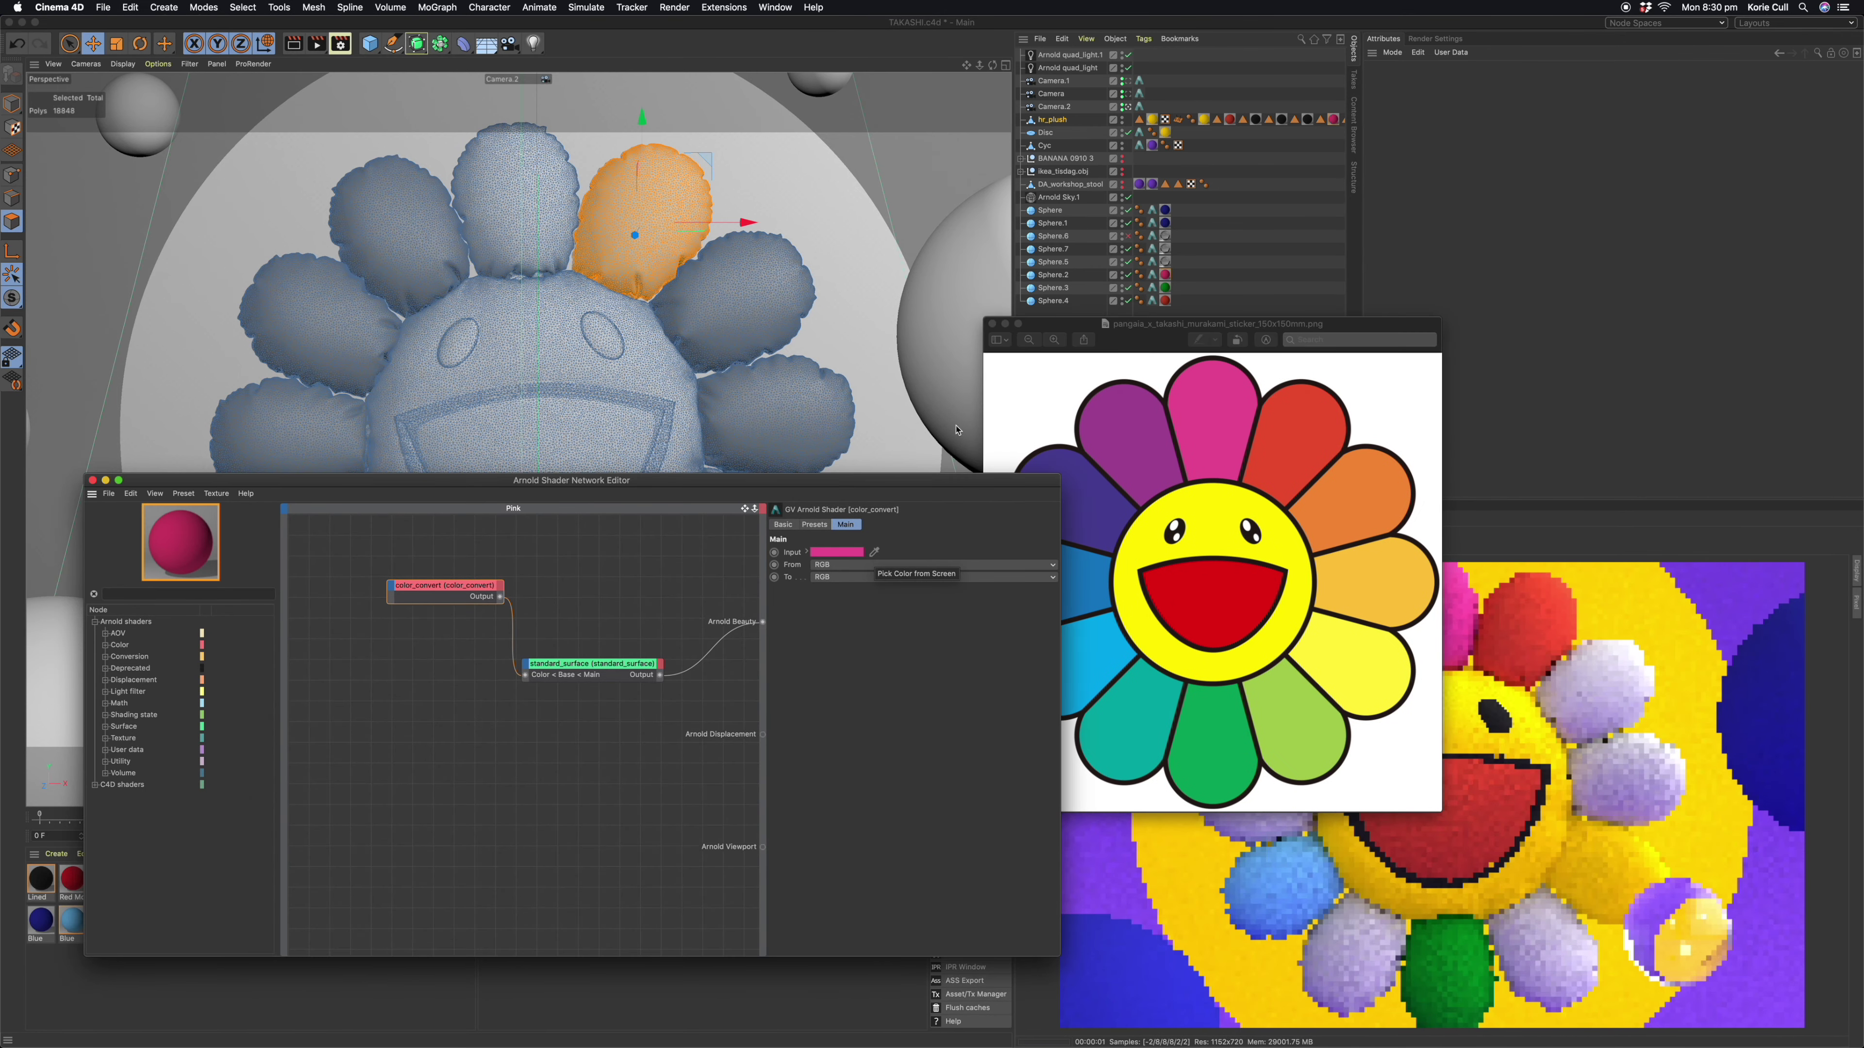
drag(573, 480, 545, 266)
click(421, 879)
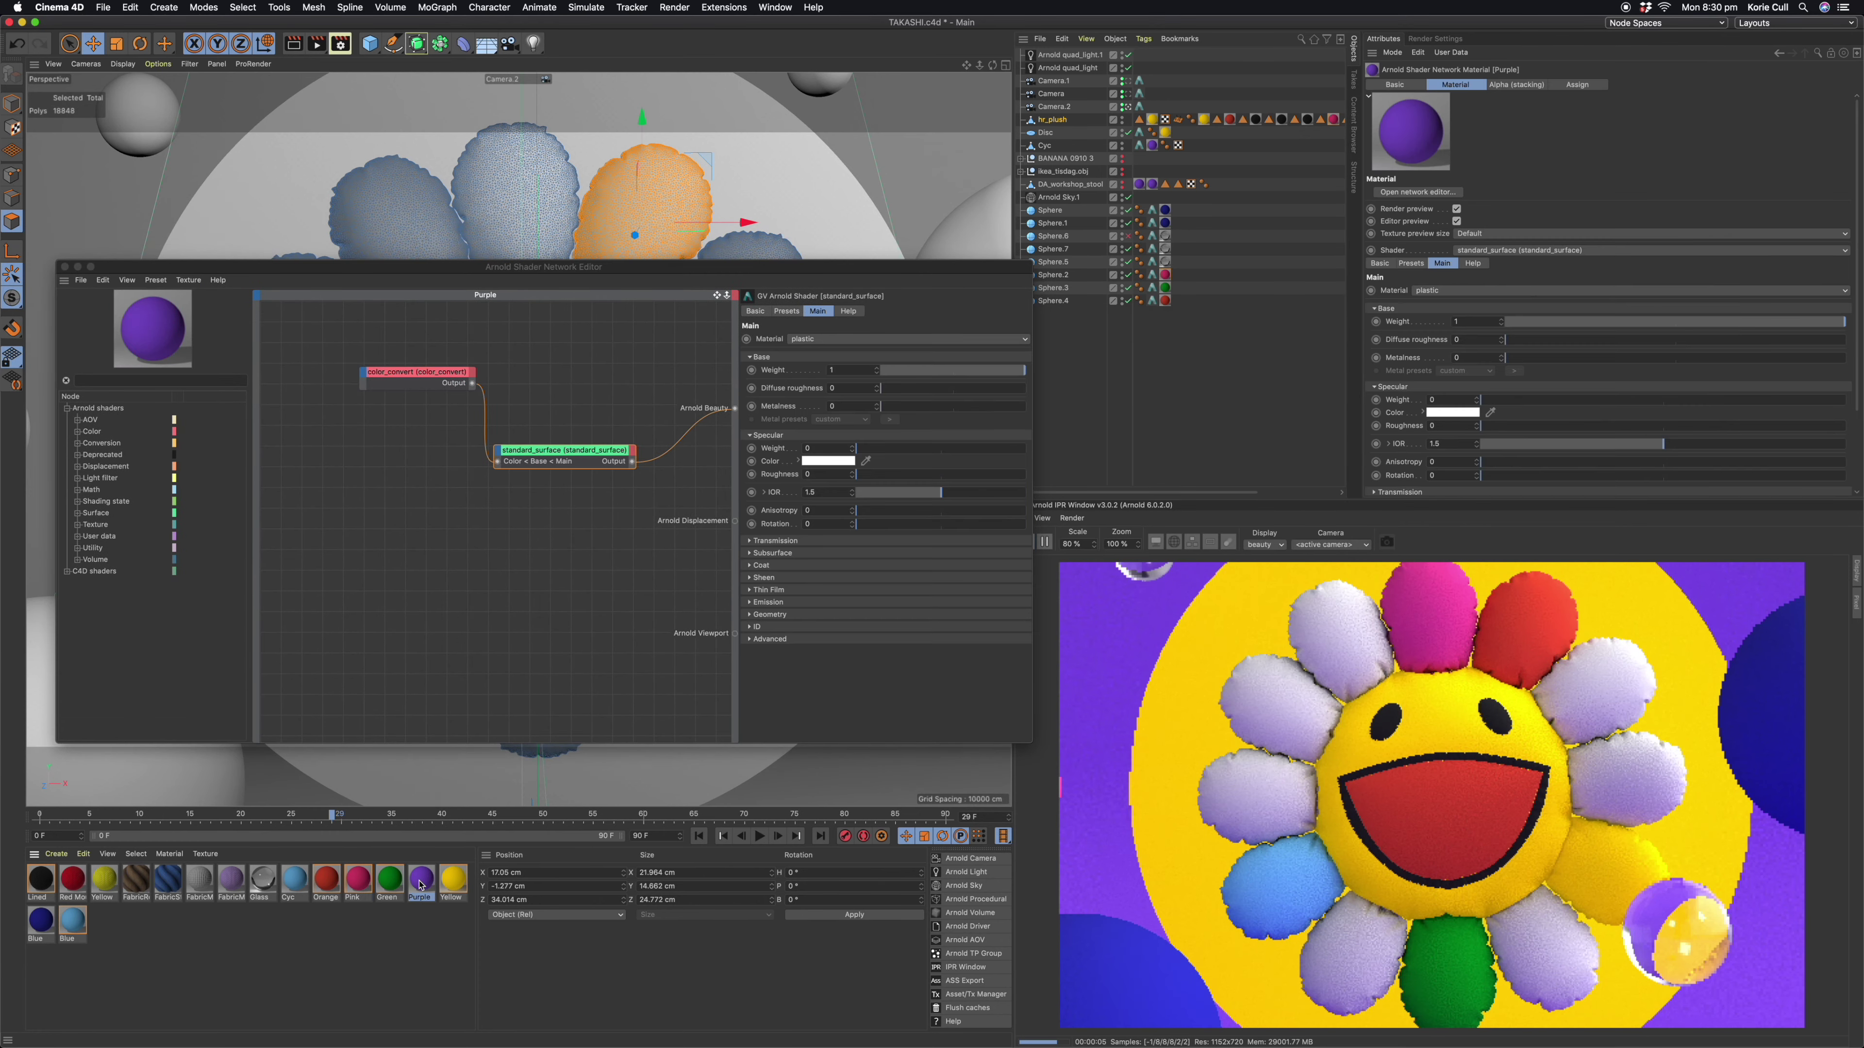
click(867, 459)
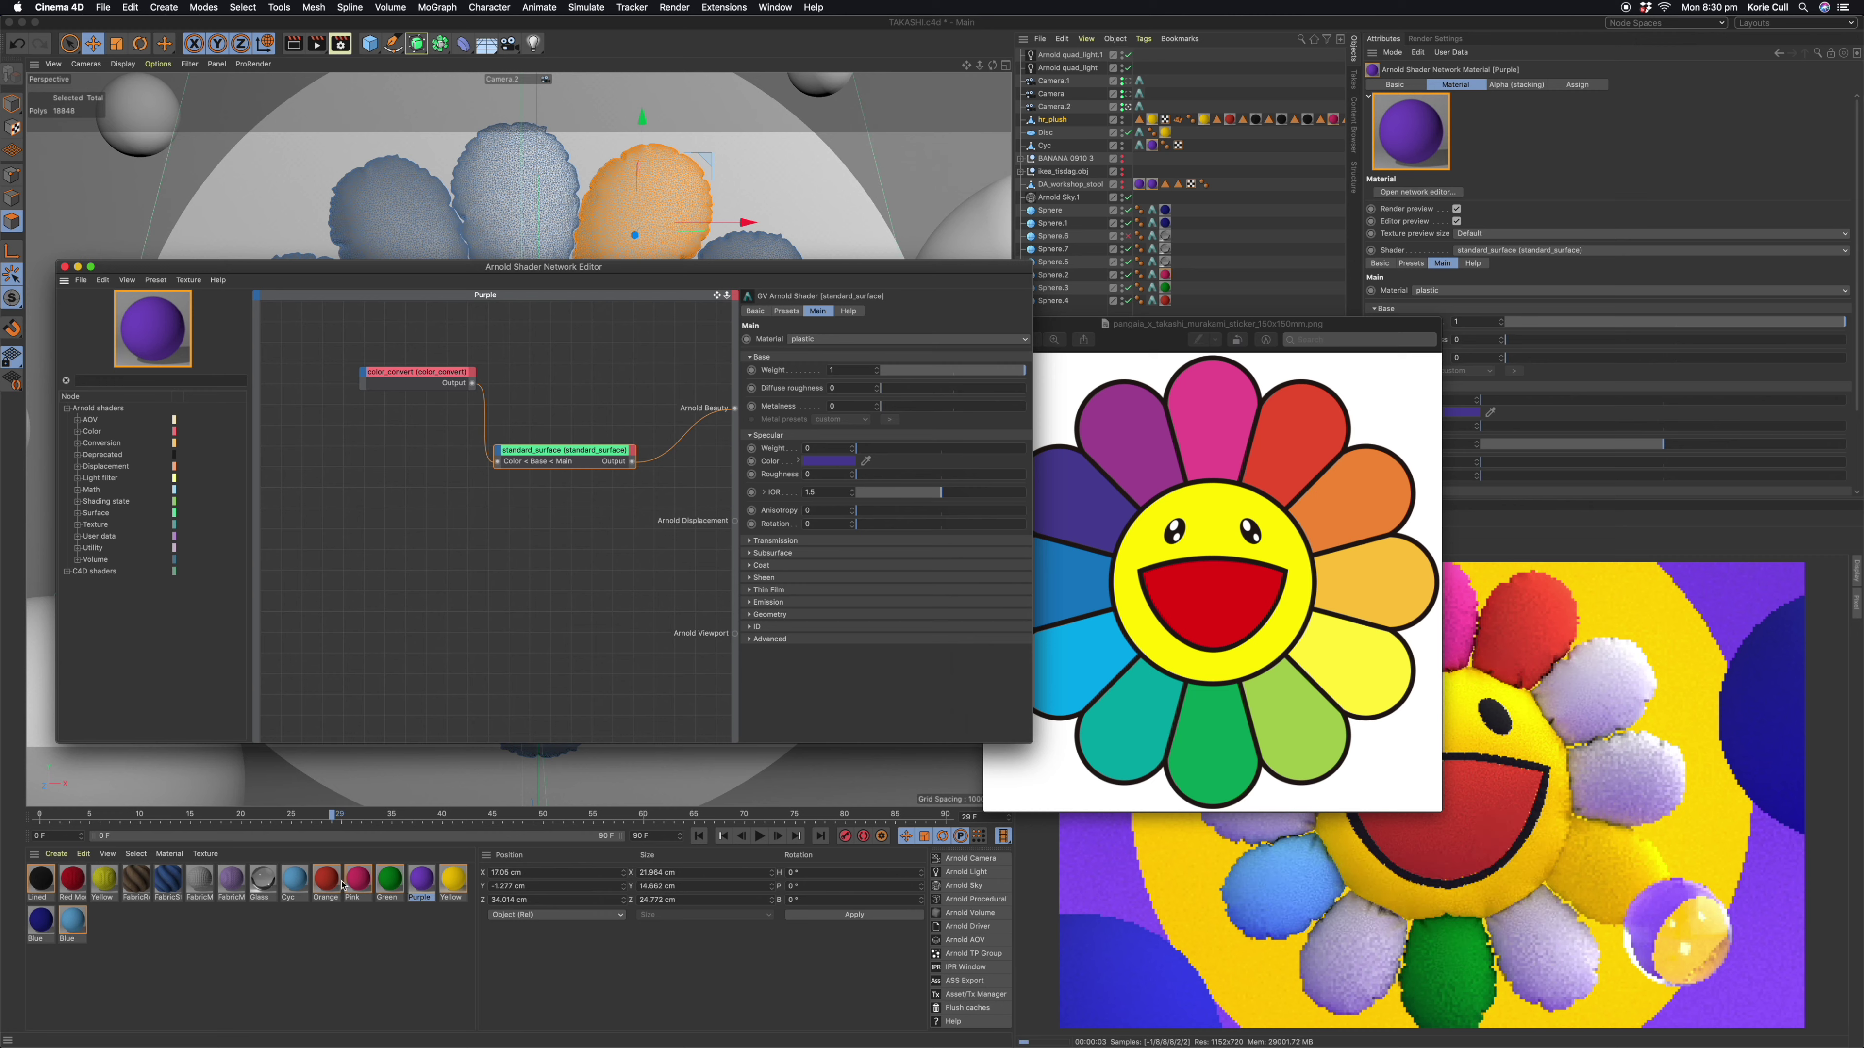
click(364, 883)
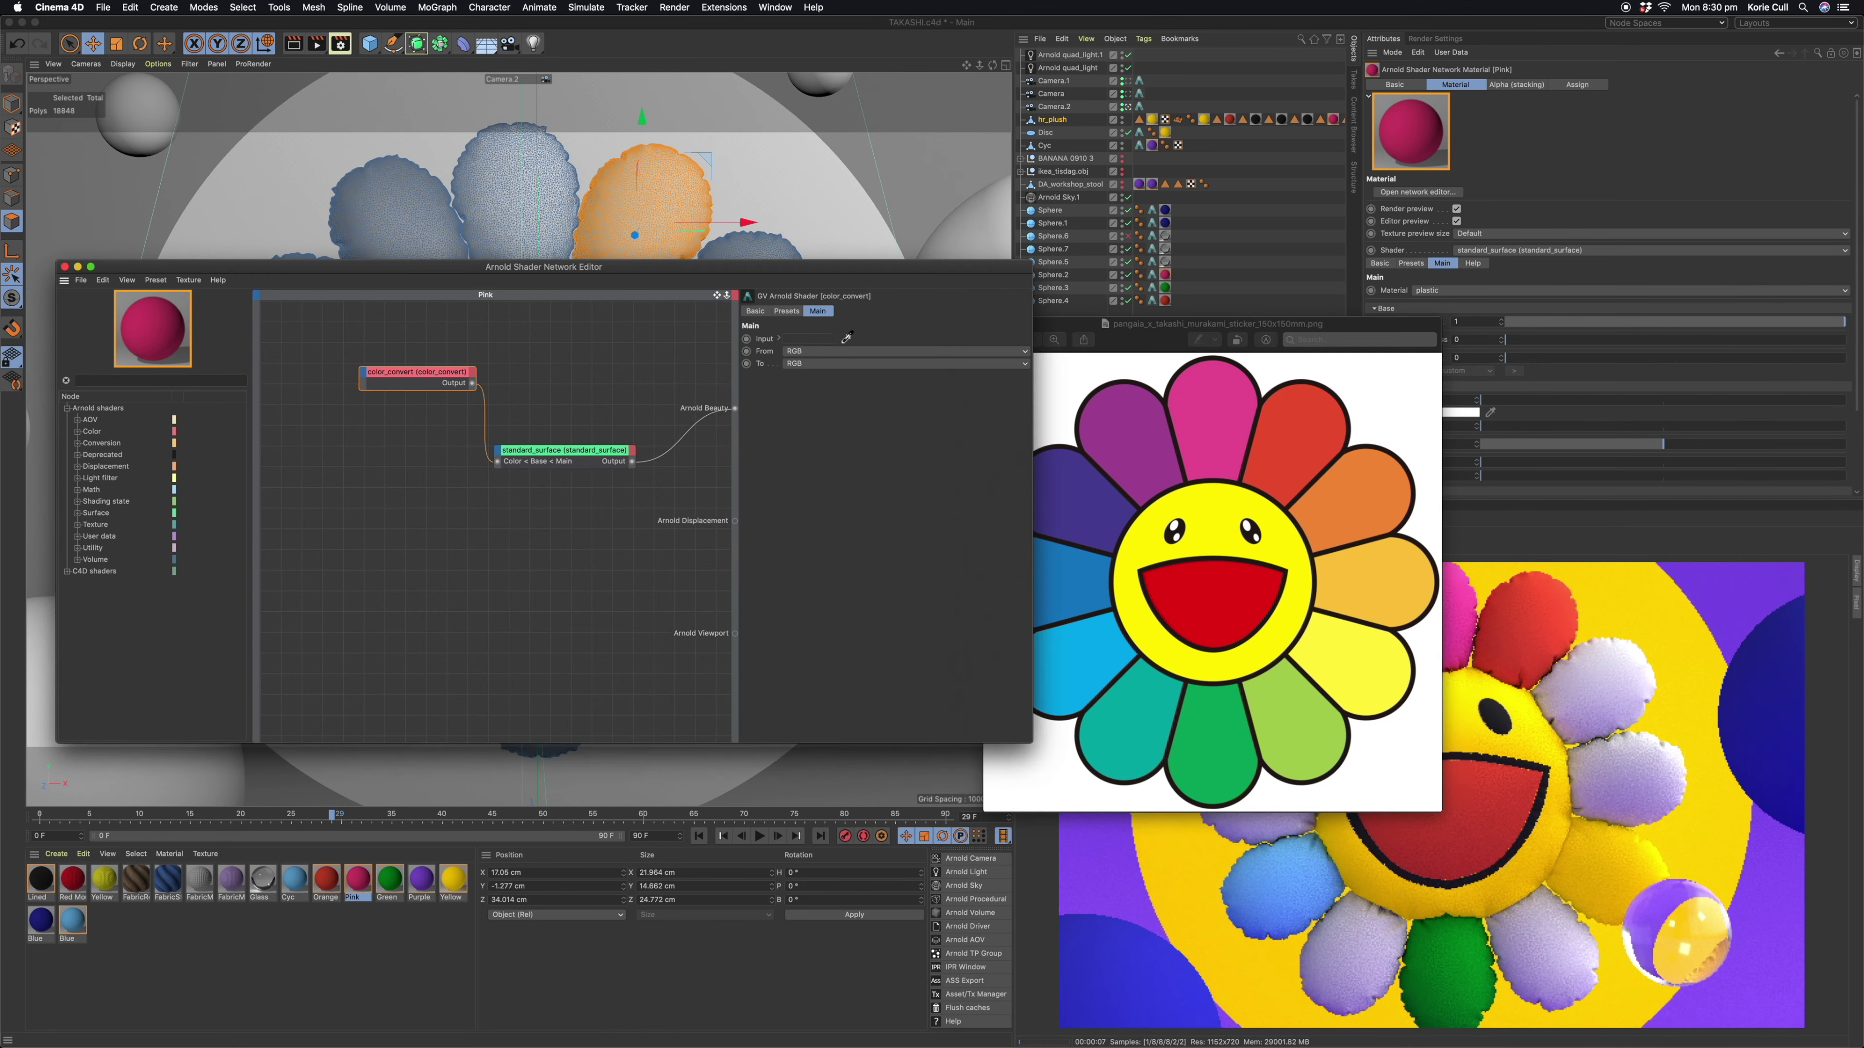
Step: Eyedropper a lighter sky blue from the sticker into the Blue material's input colour
click(46, 926)
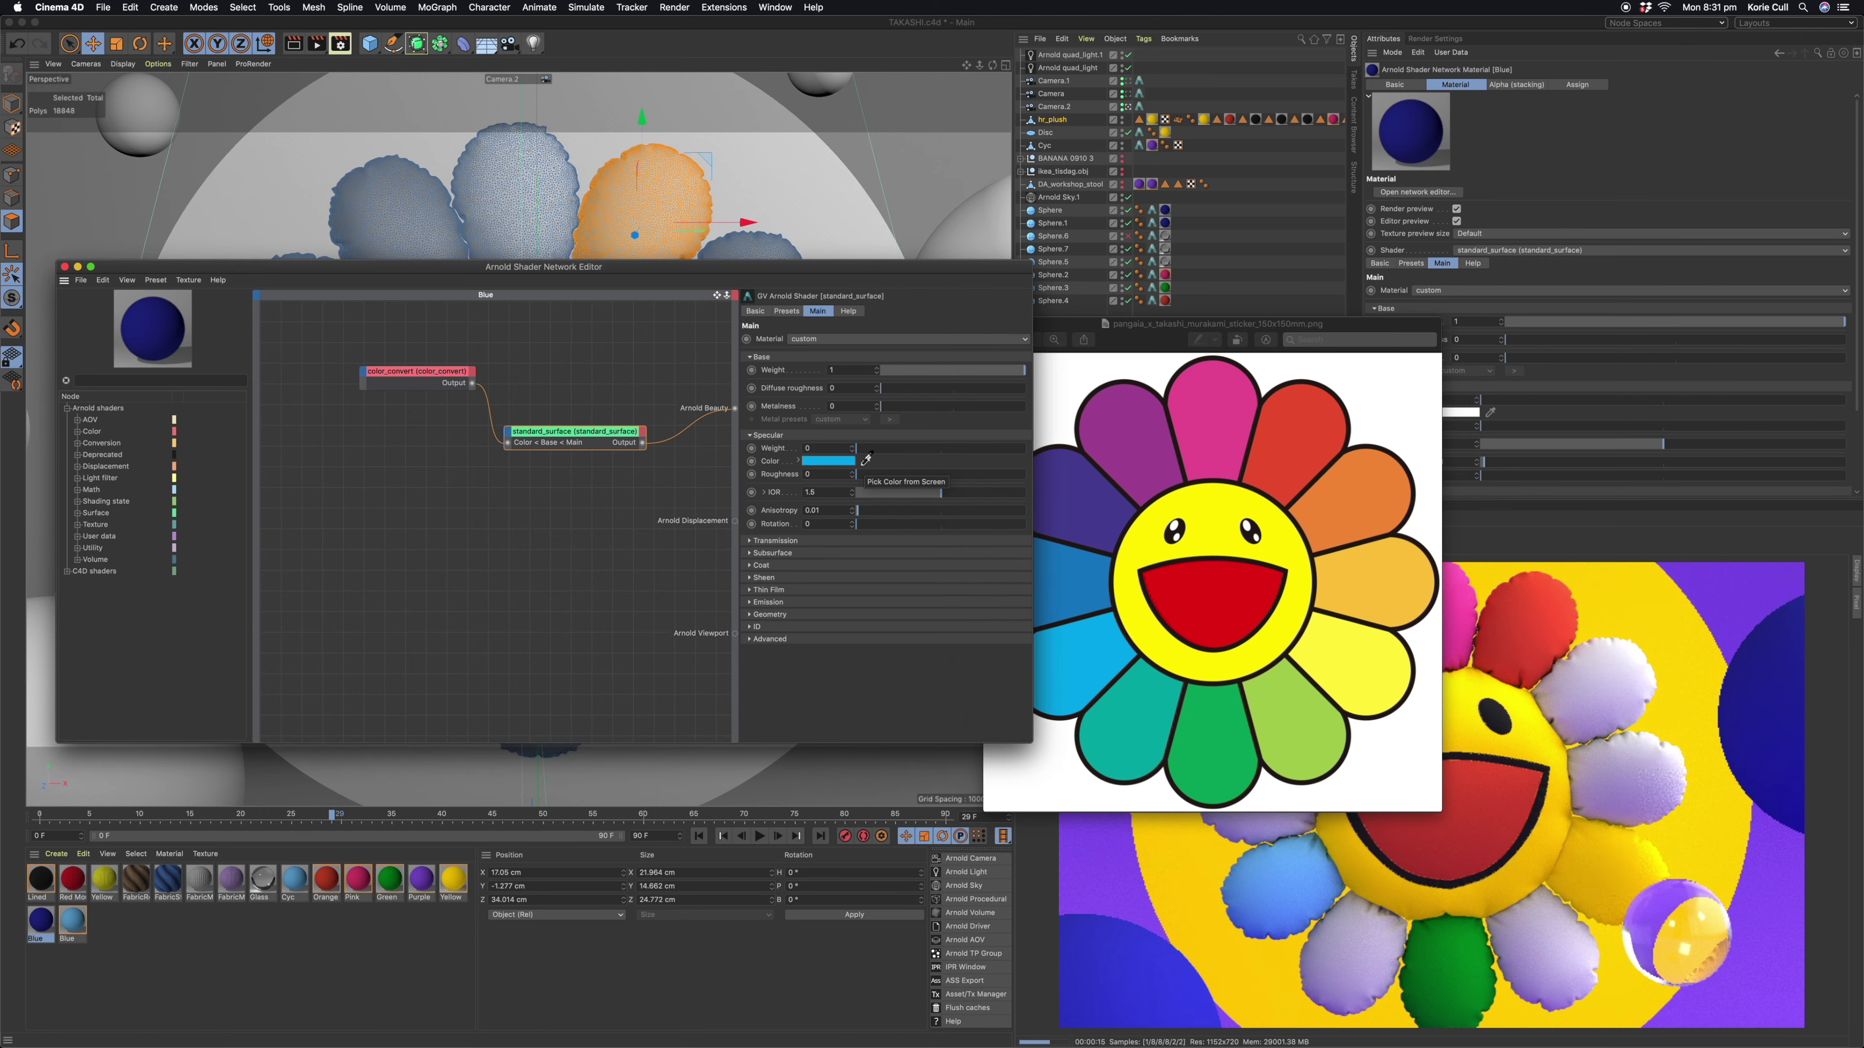
click(420, 880)
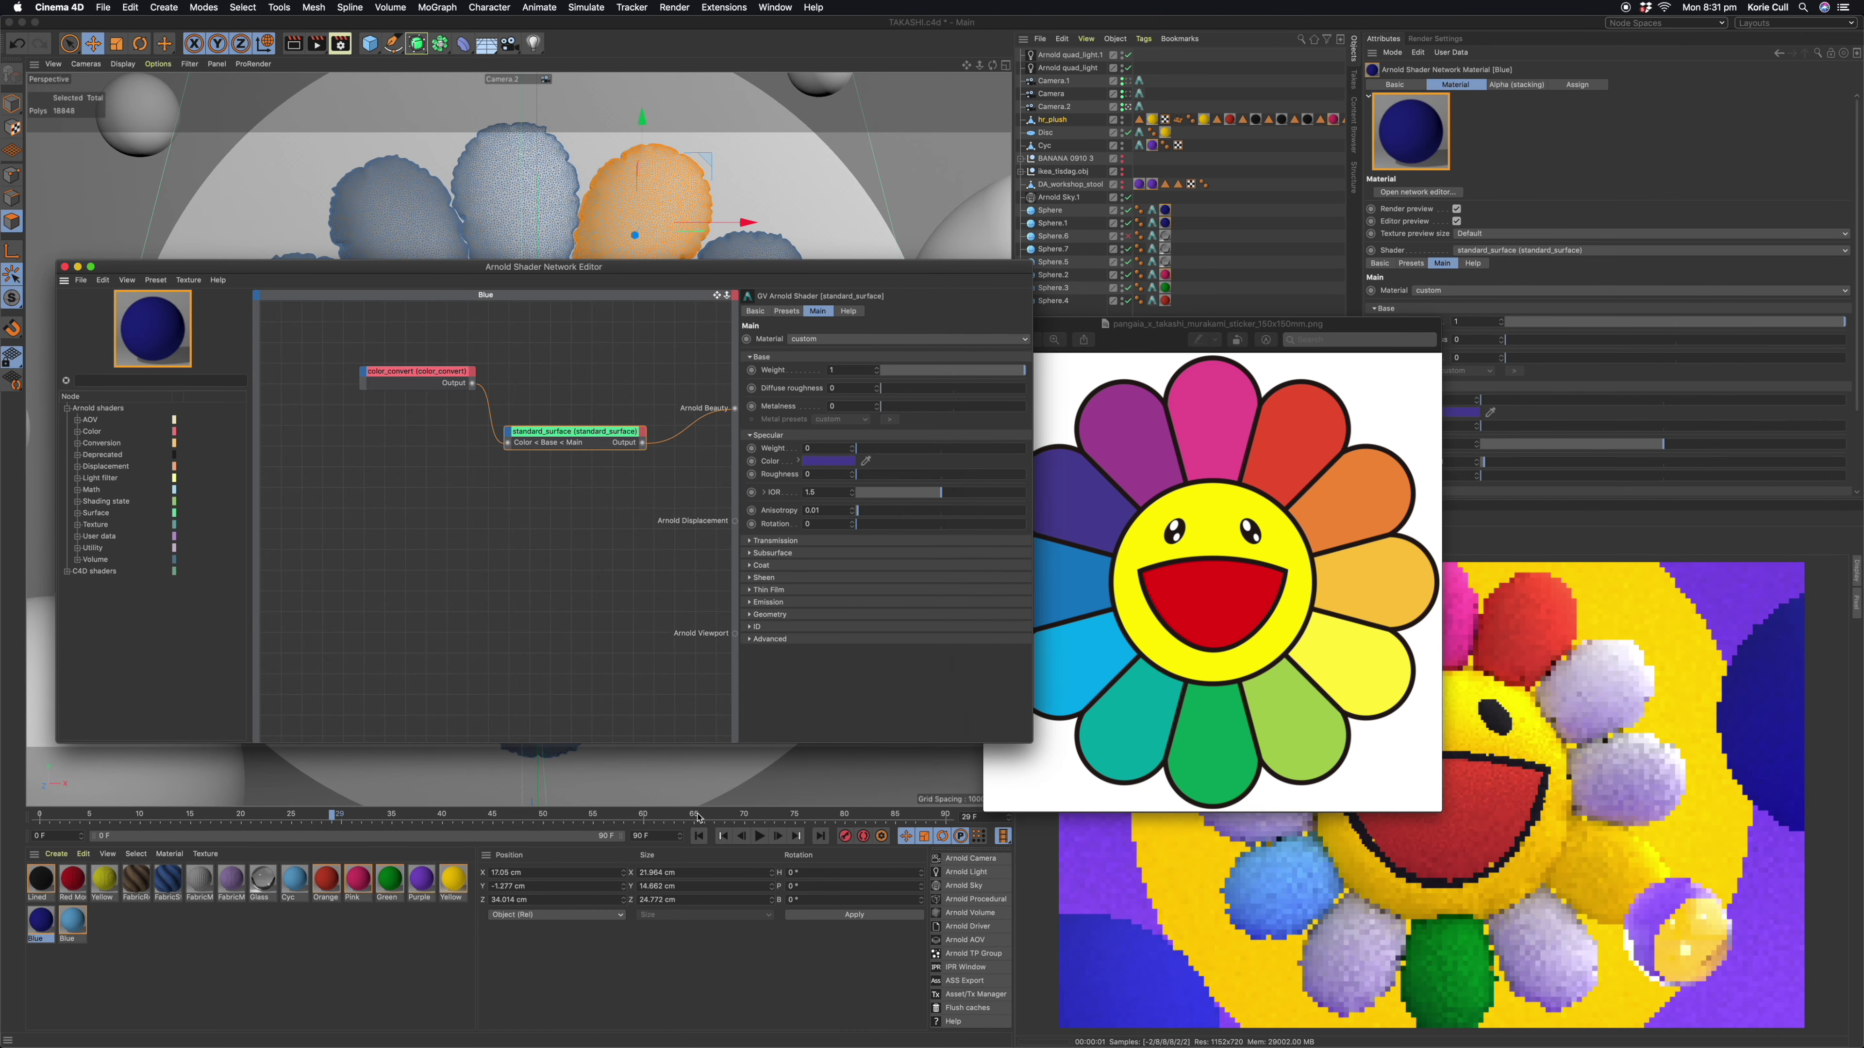
click(71, 929)
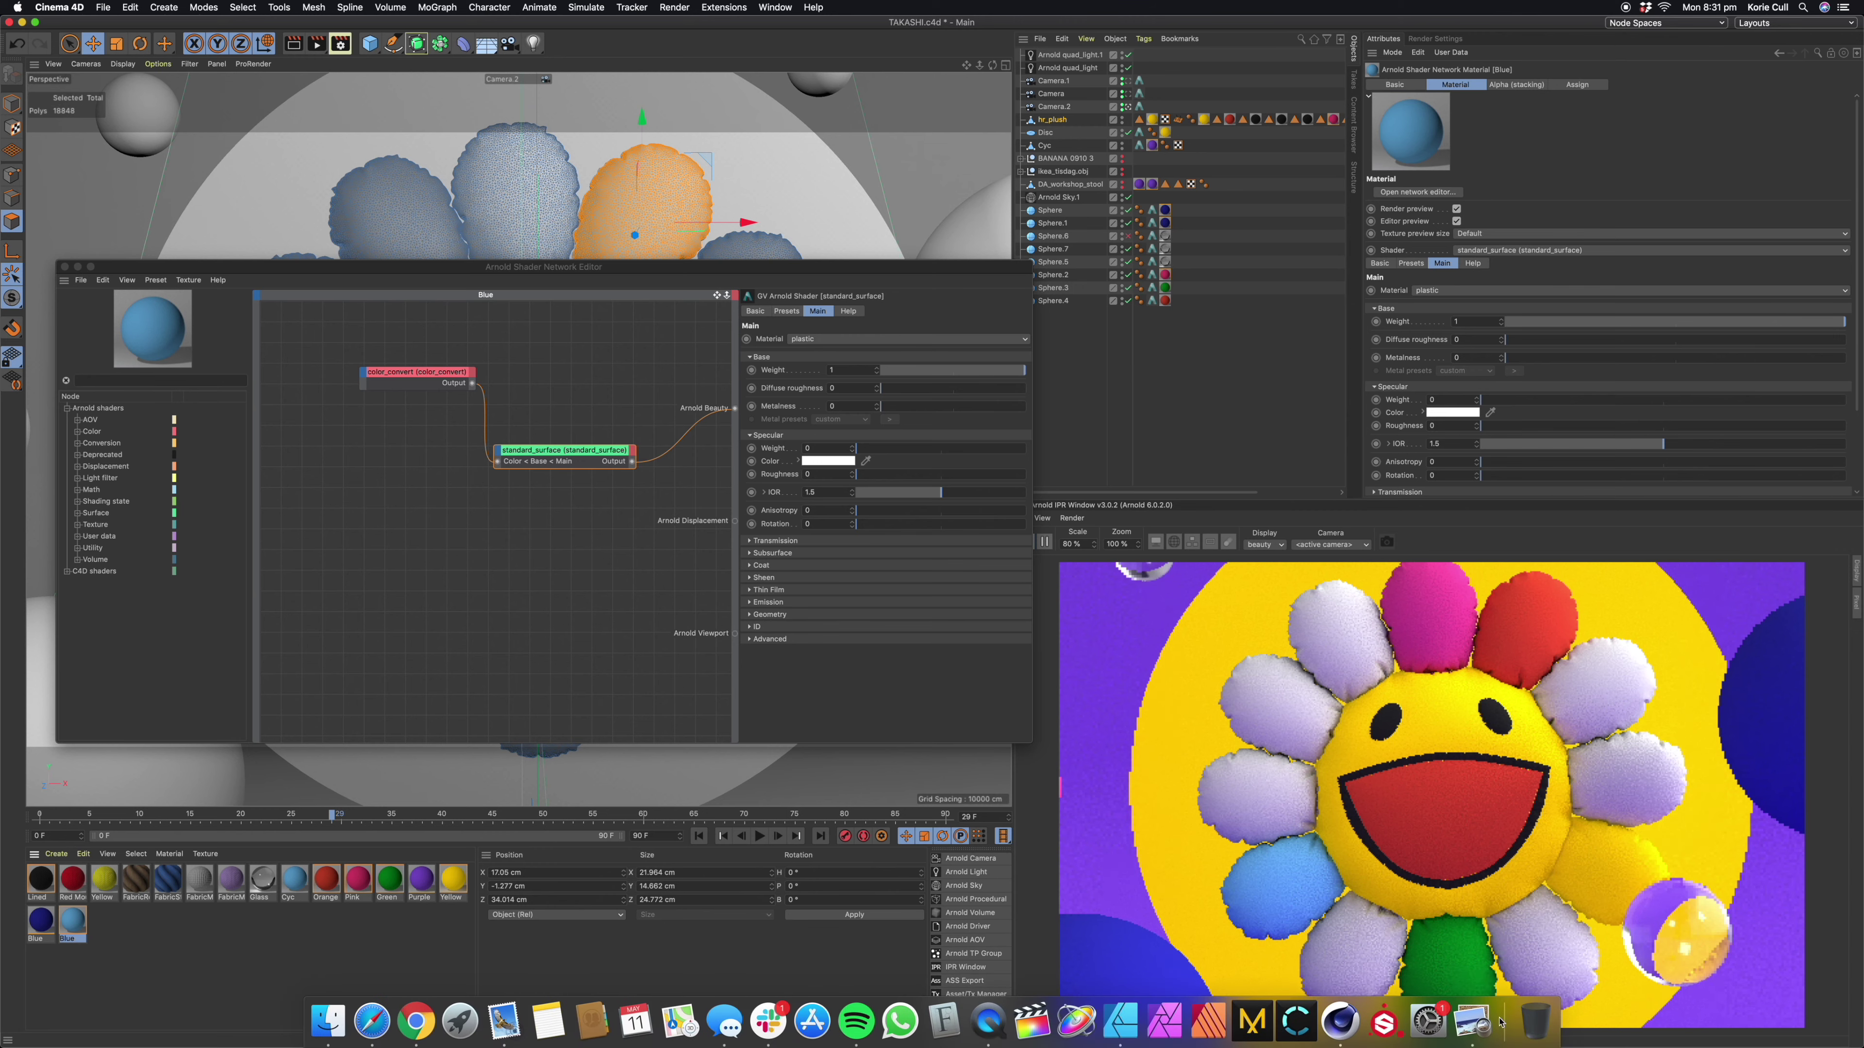
click(432, 382)
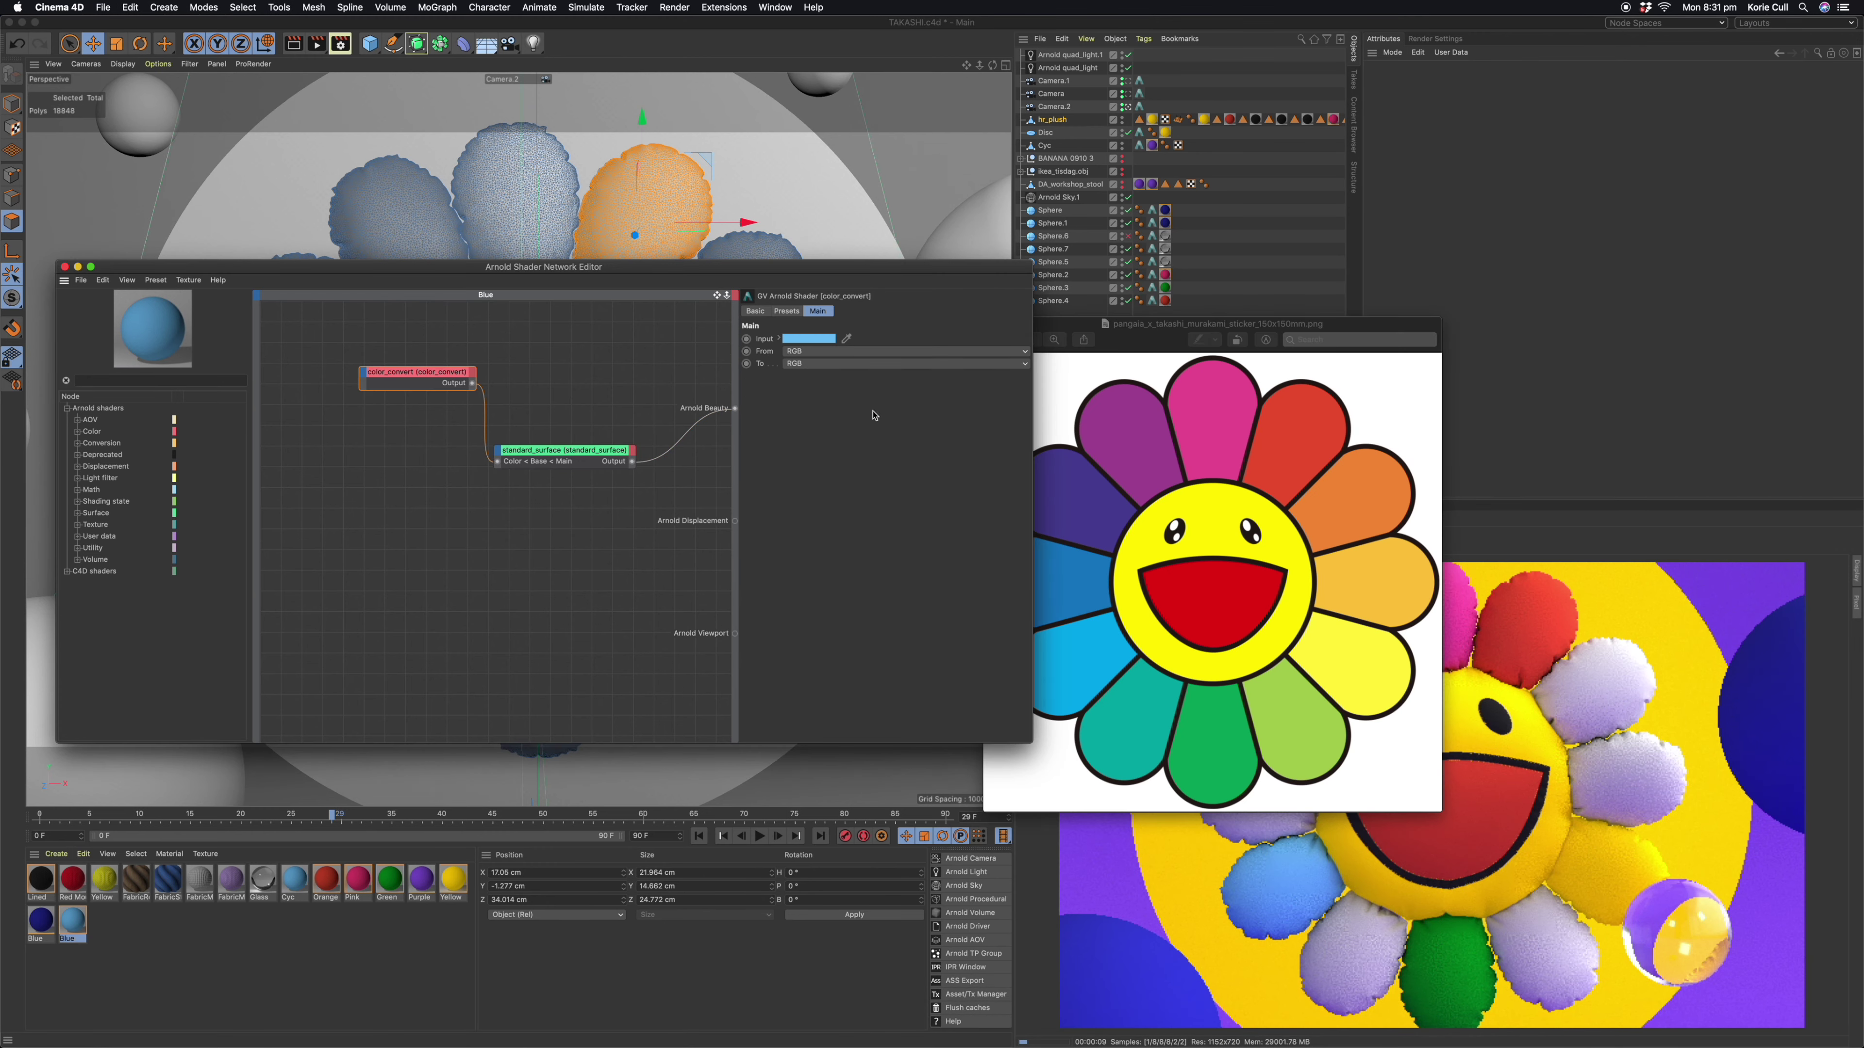
click(846, 338)
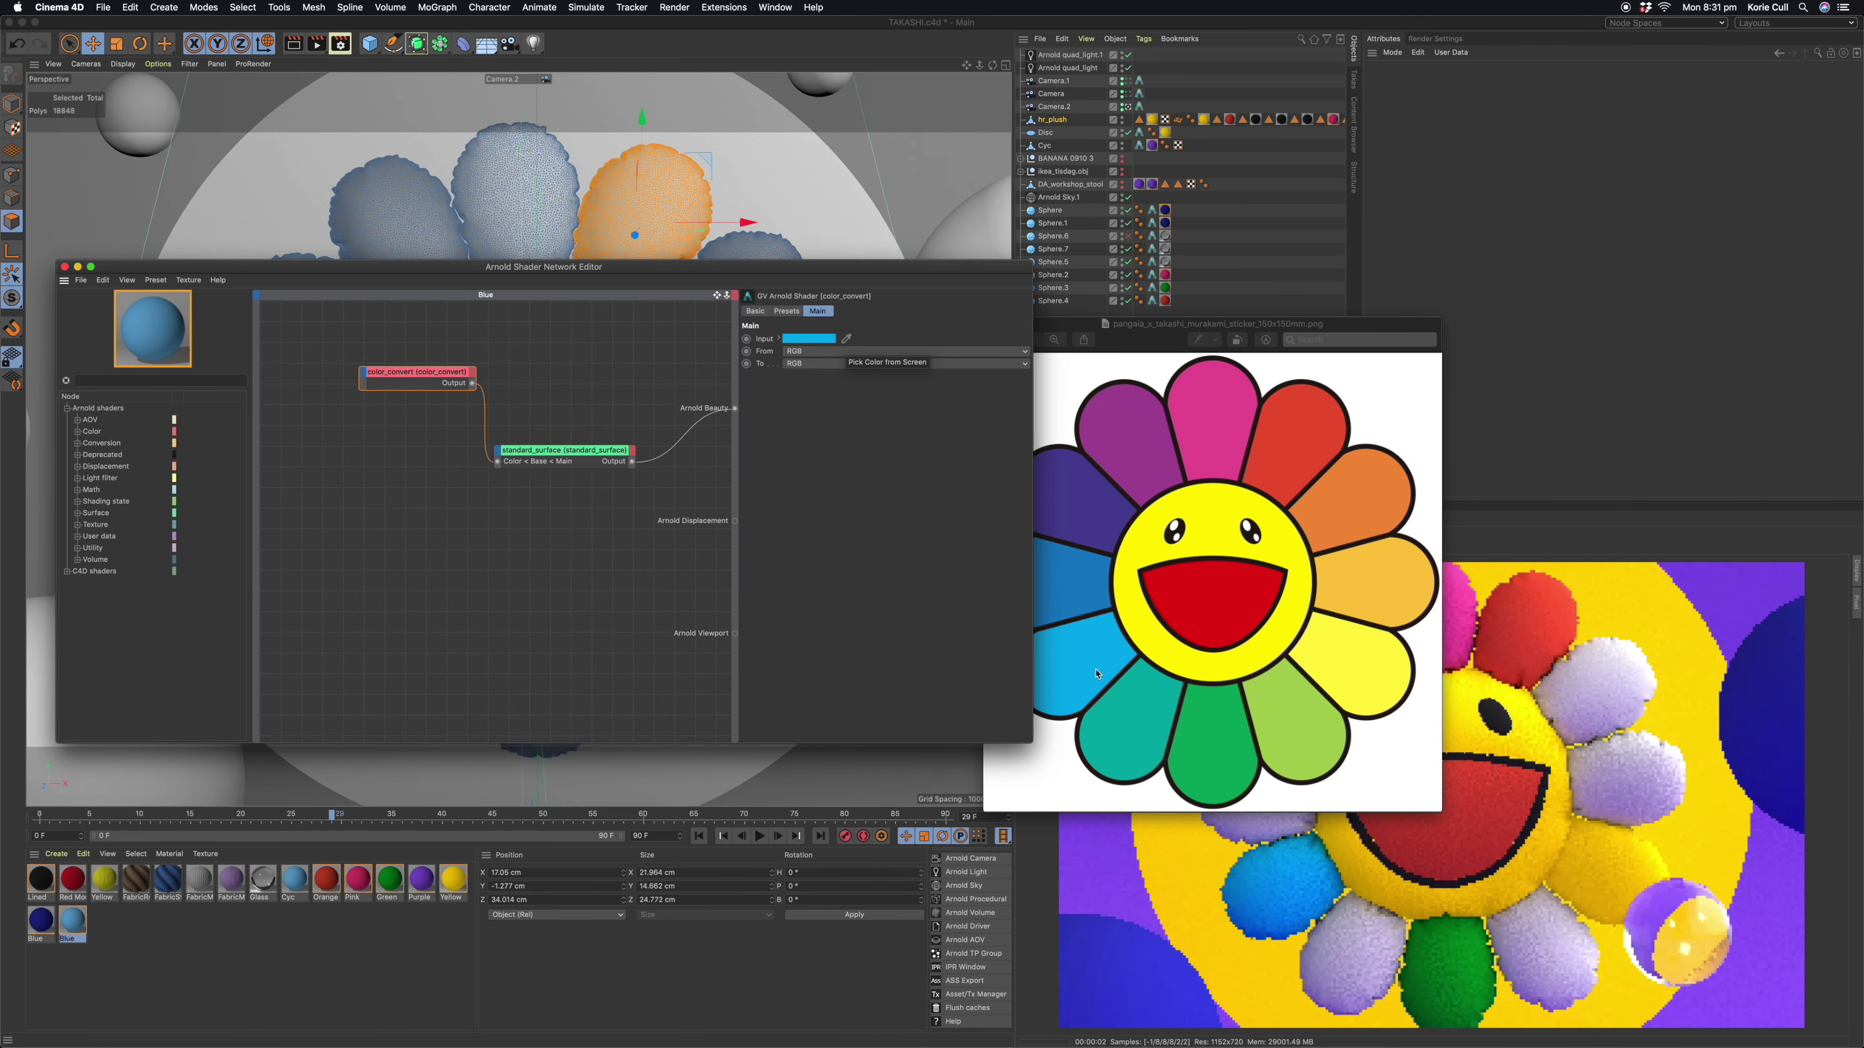
Step: Sample the sticker's green petal colour into the Green material and close the editors
click(390, 879)
click(426, 376)
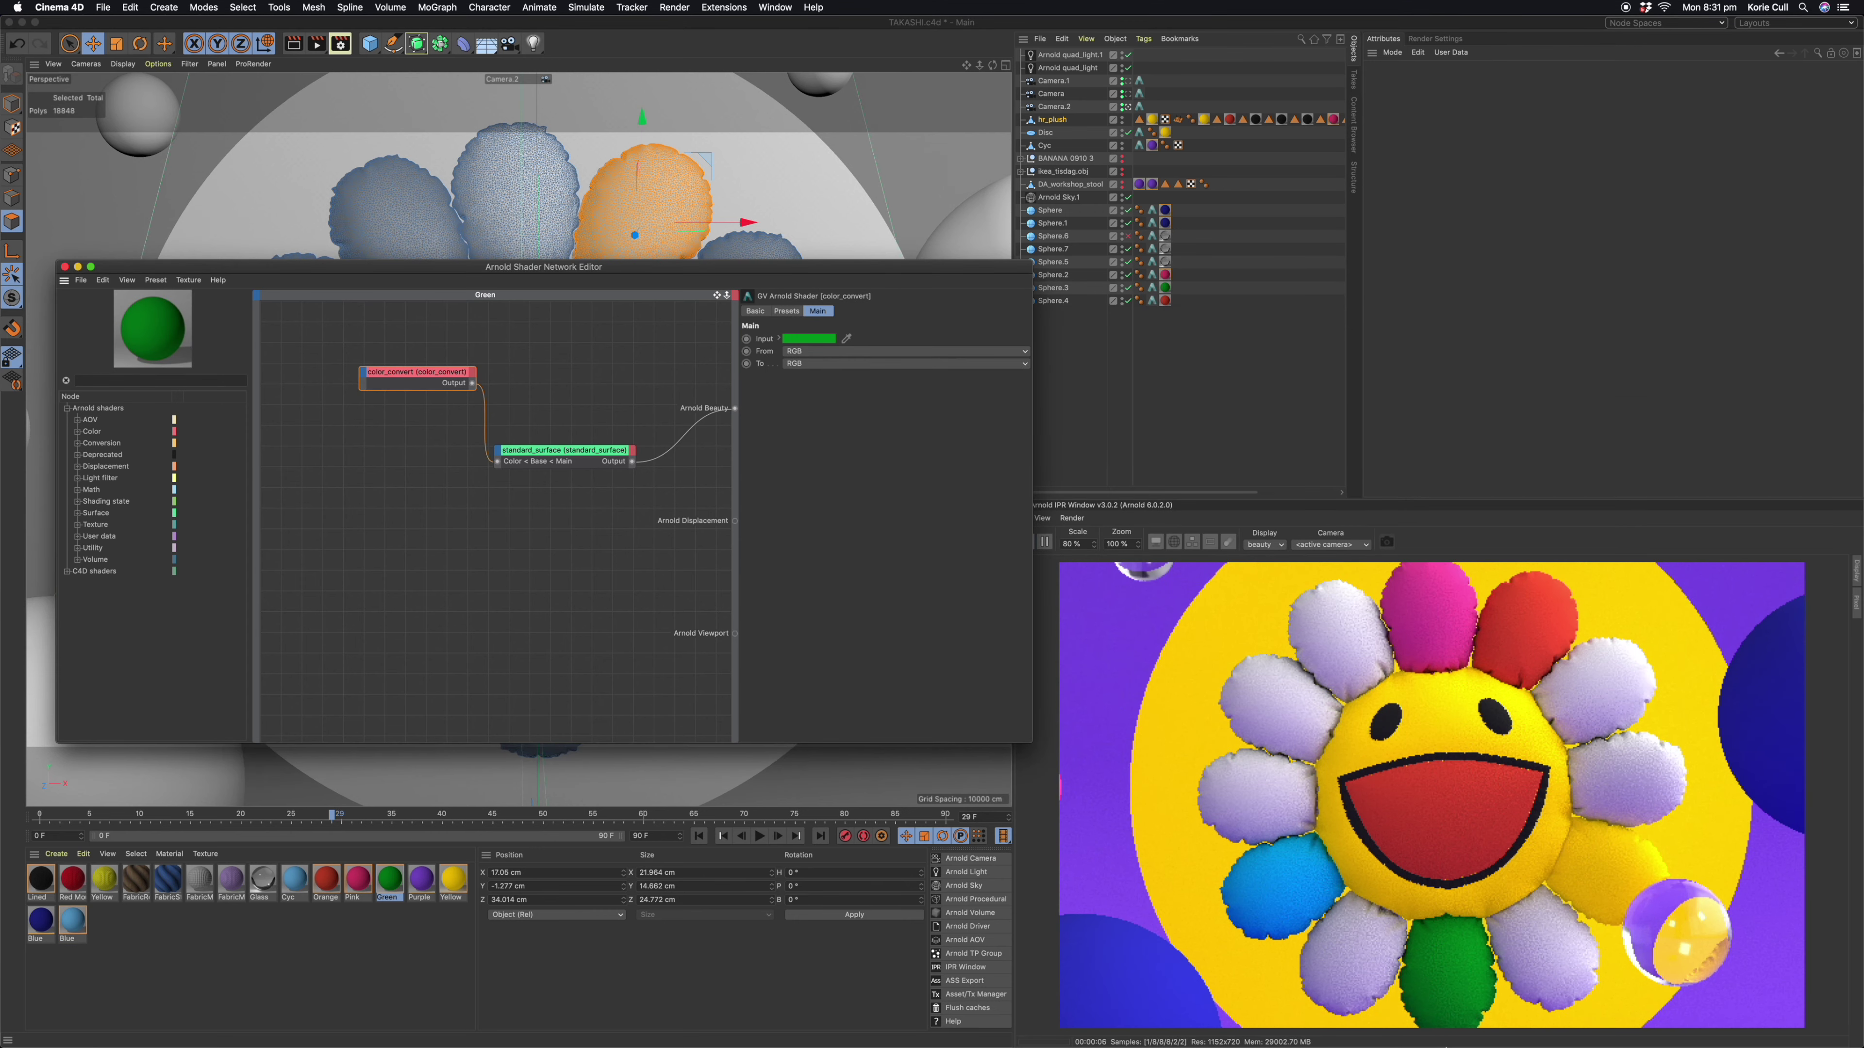
click(846, 338)
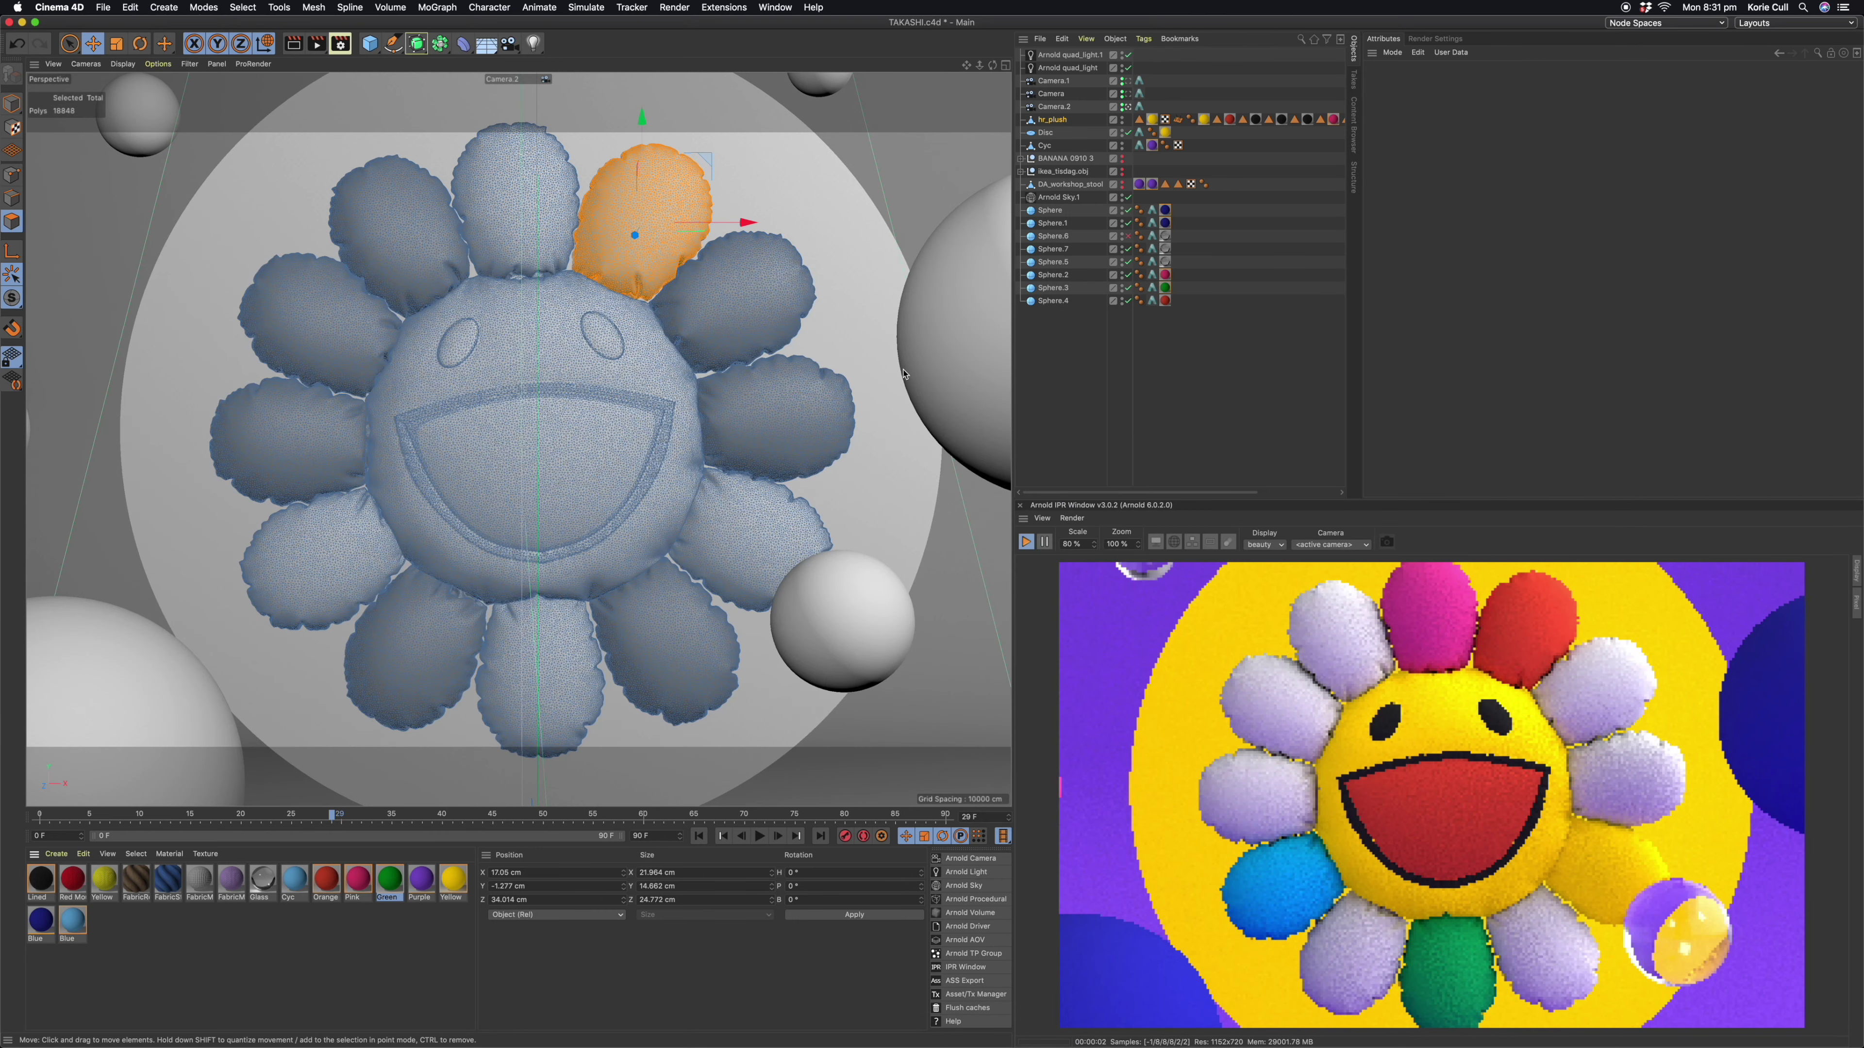
click(1175, 411)
click(1026, 541)
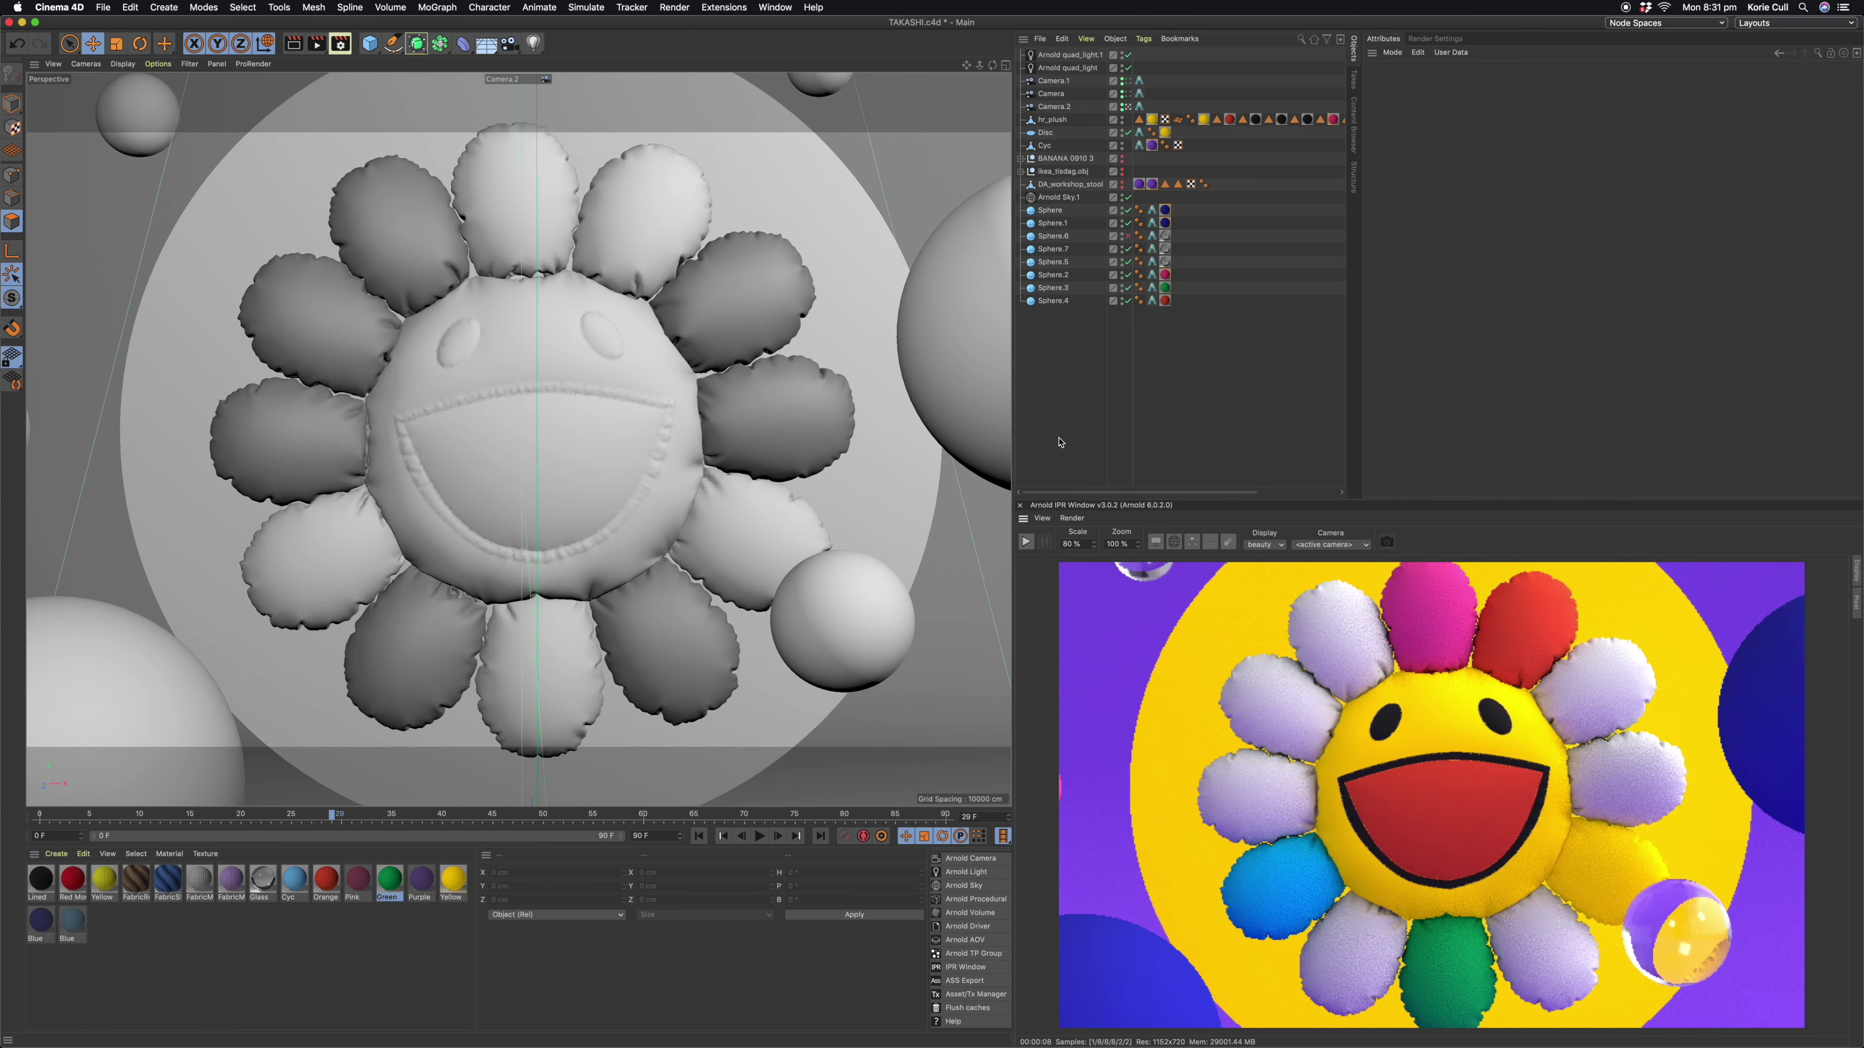
Step: Sample the brighter sticker yellow into the Yellow material's color_convert input
click(453, 879)
double_click(453, 879)
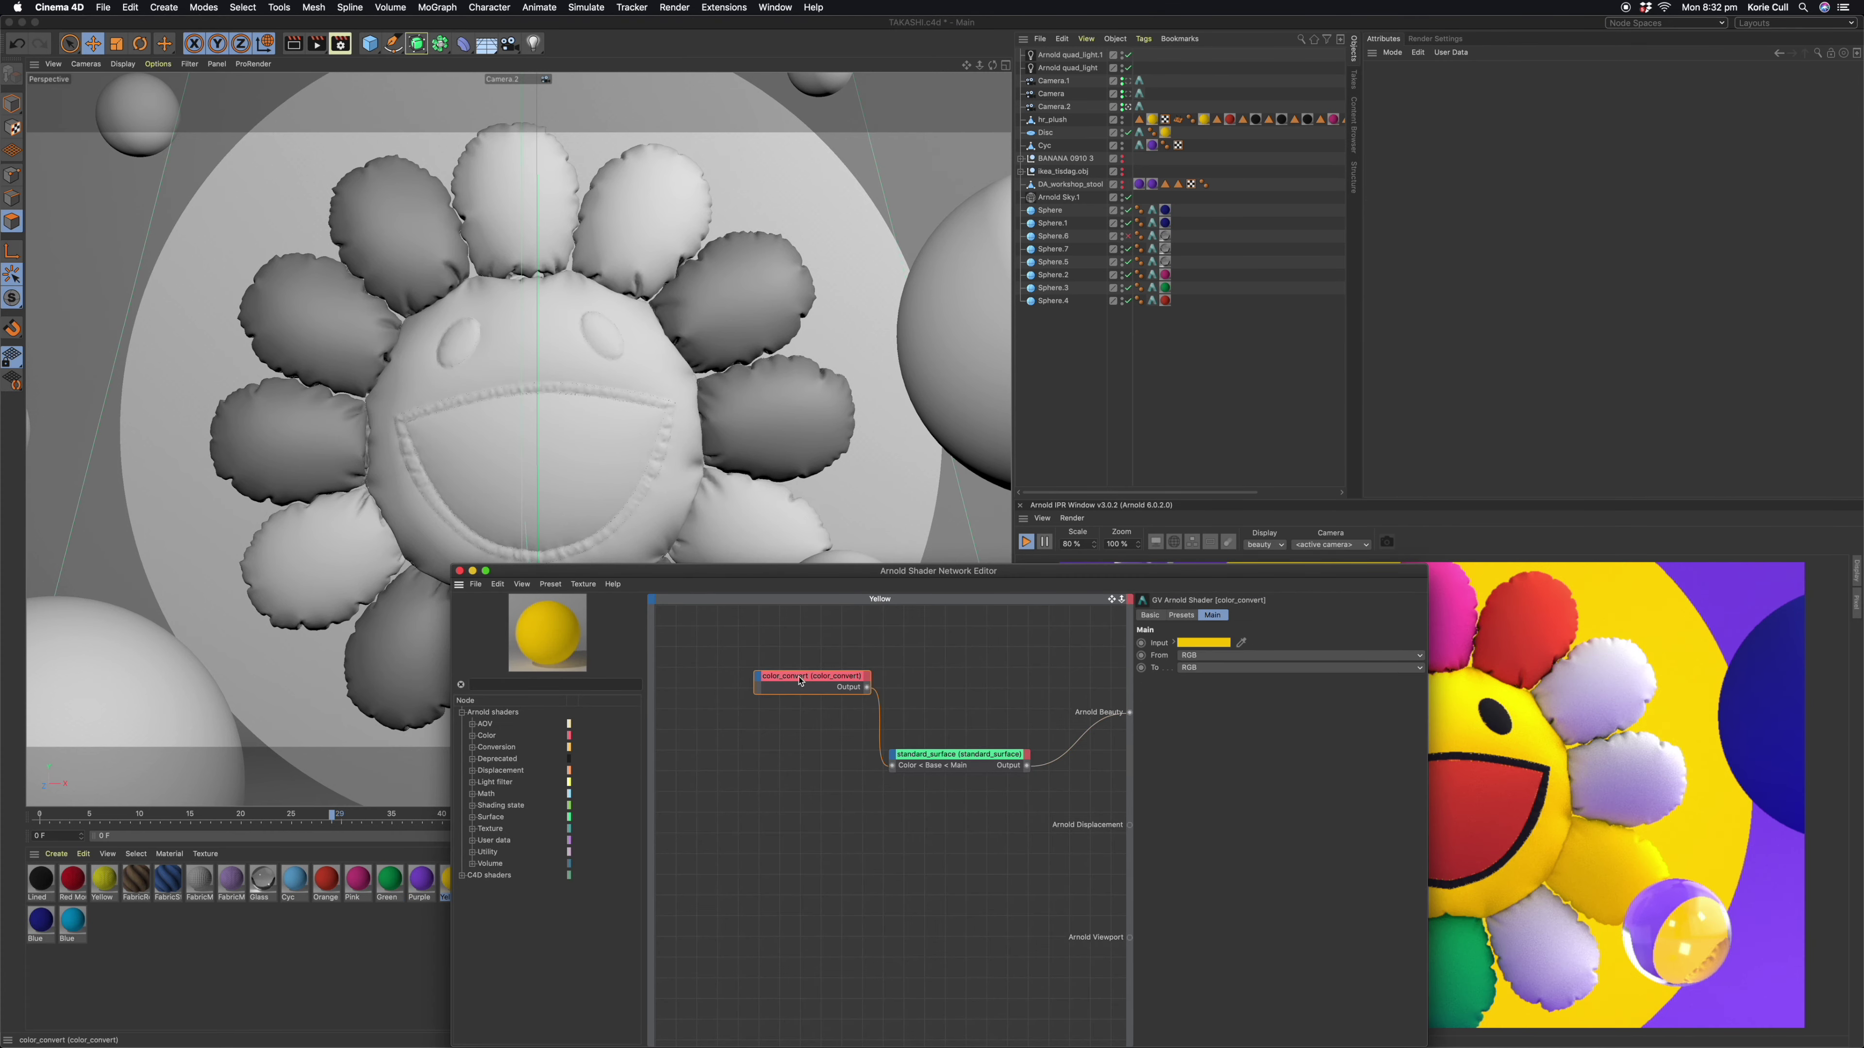
click(1475, 1025)
click(1240, 643)
click(800, 330)
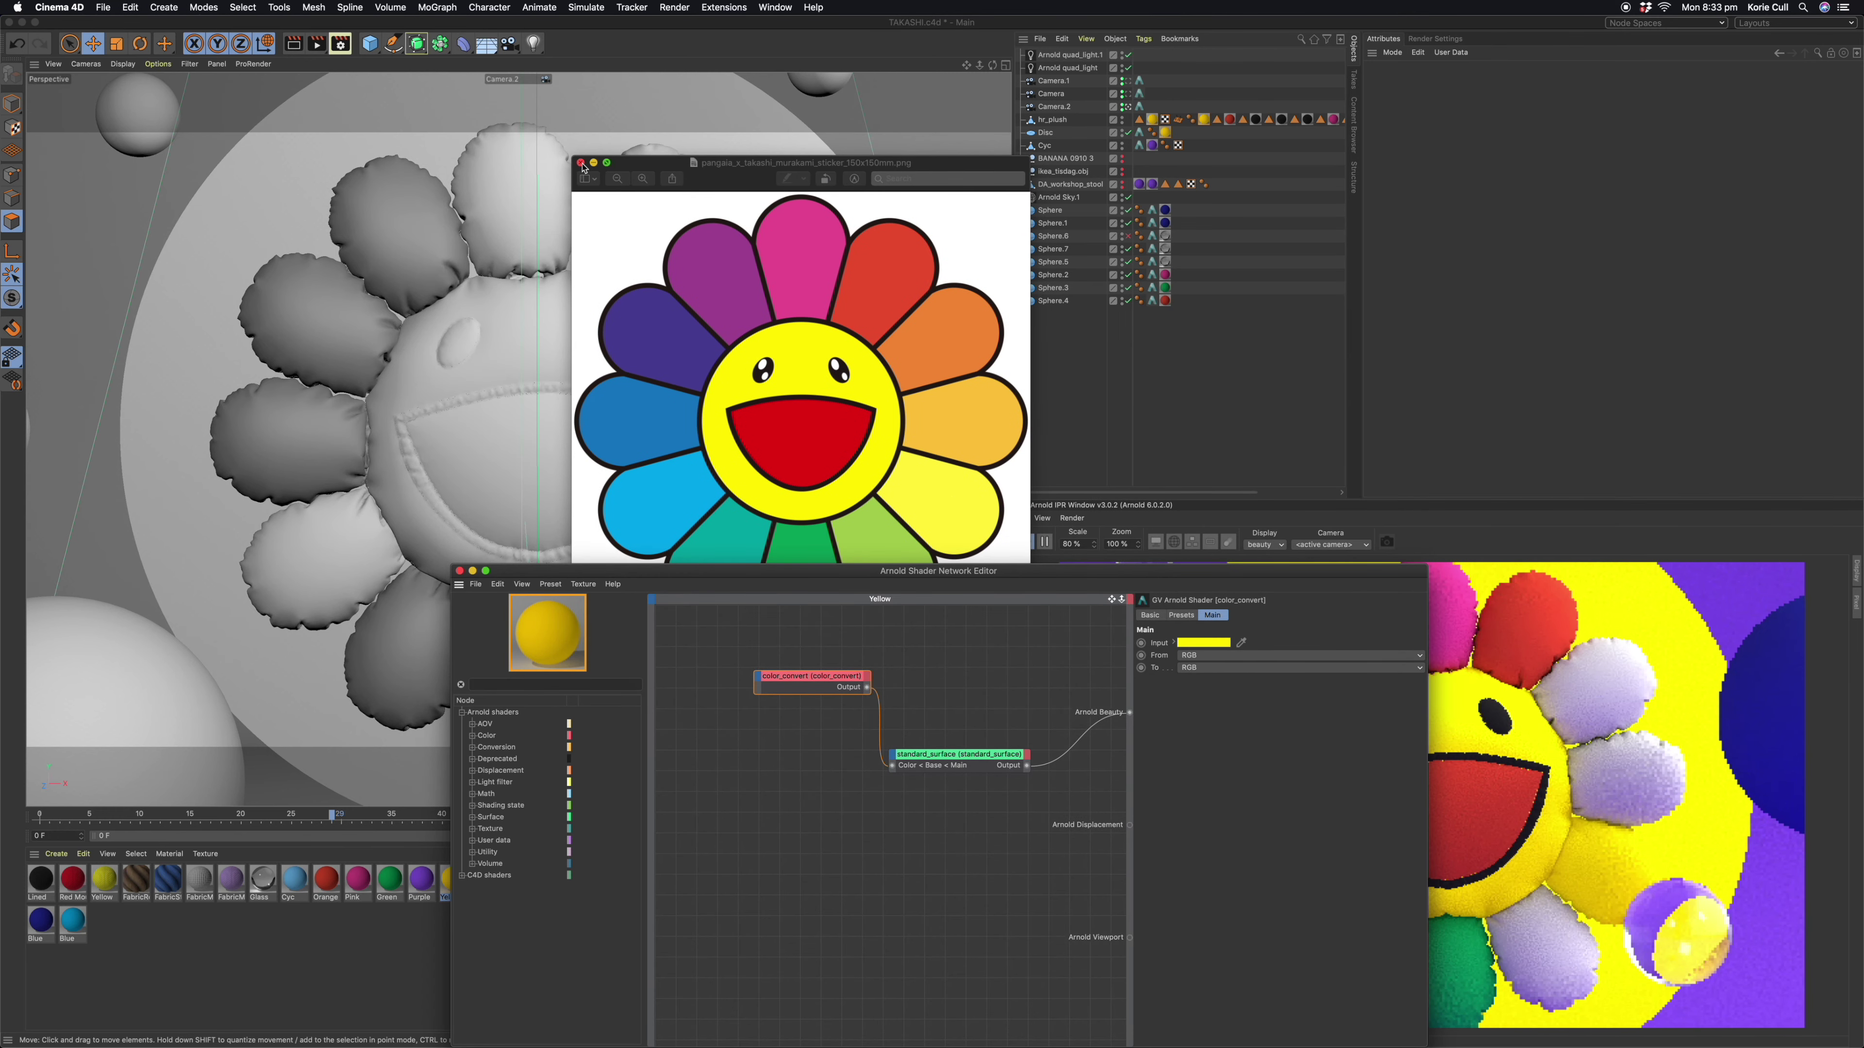
drag(699, 571, 484, 429)
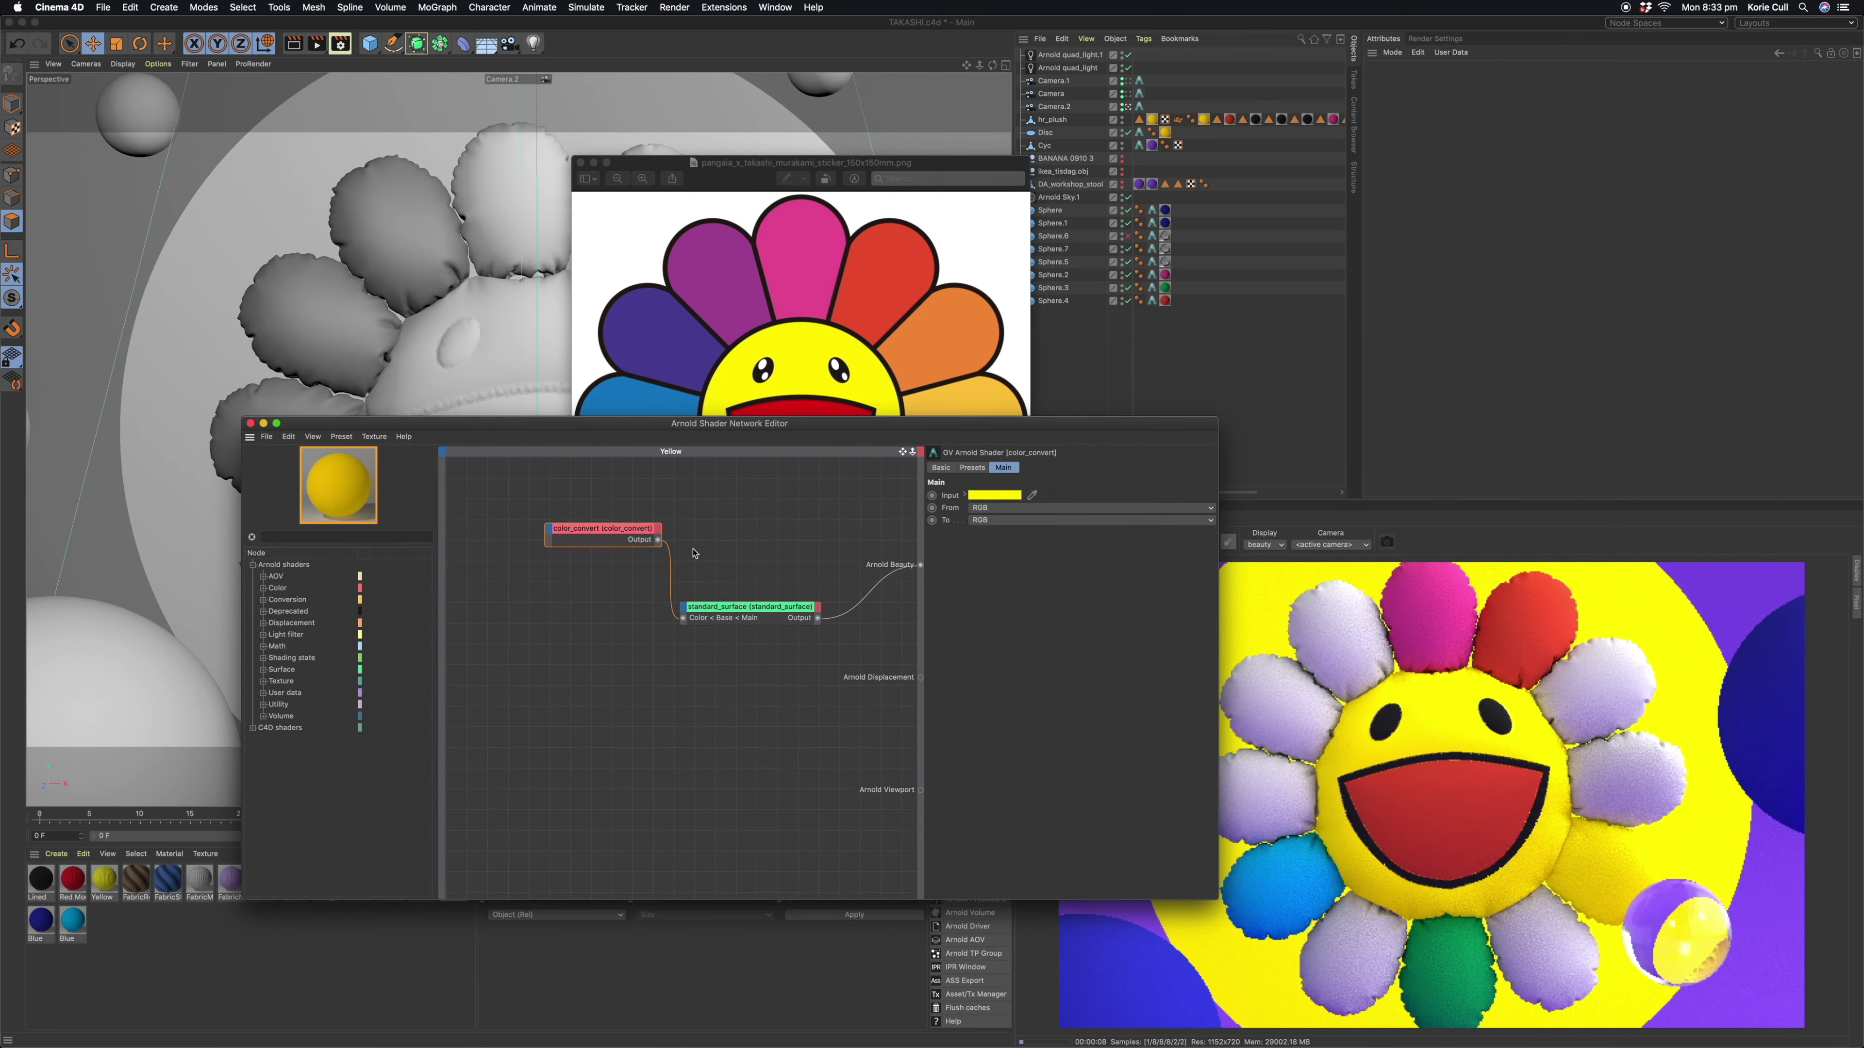
click(366, 973)
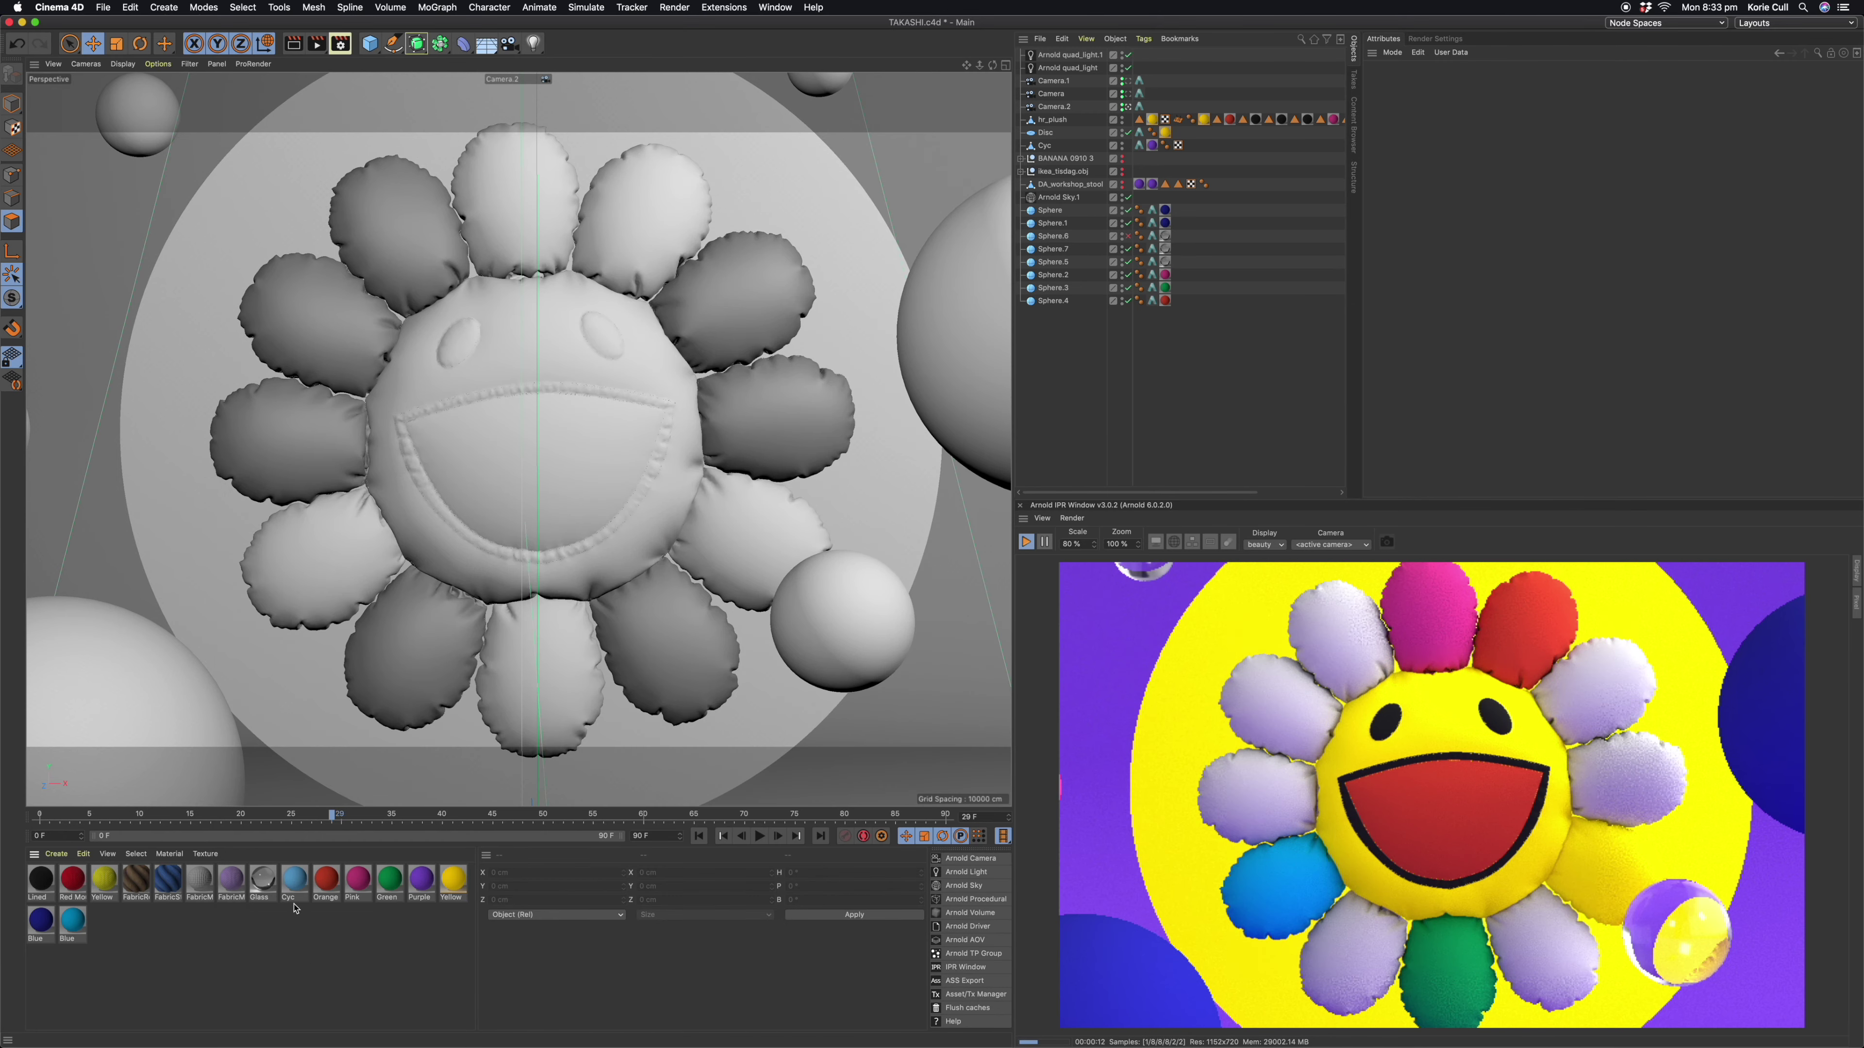
Step: Select the lower-left petal of hr_plush and apply the Blue material
click(73, 922)
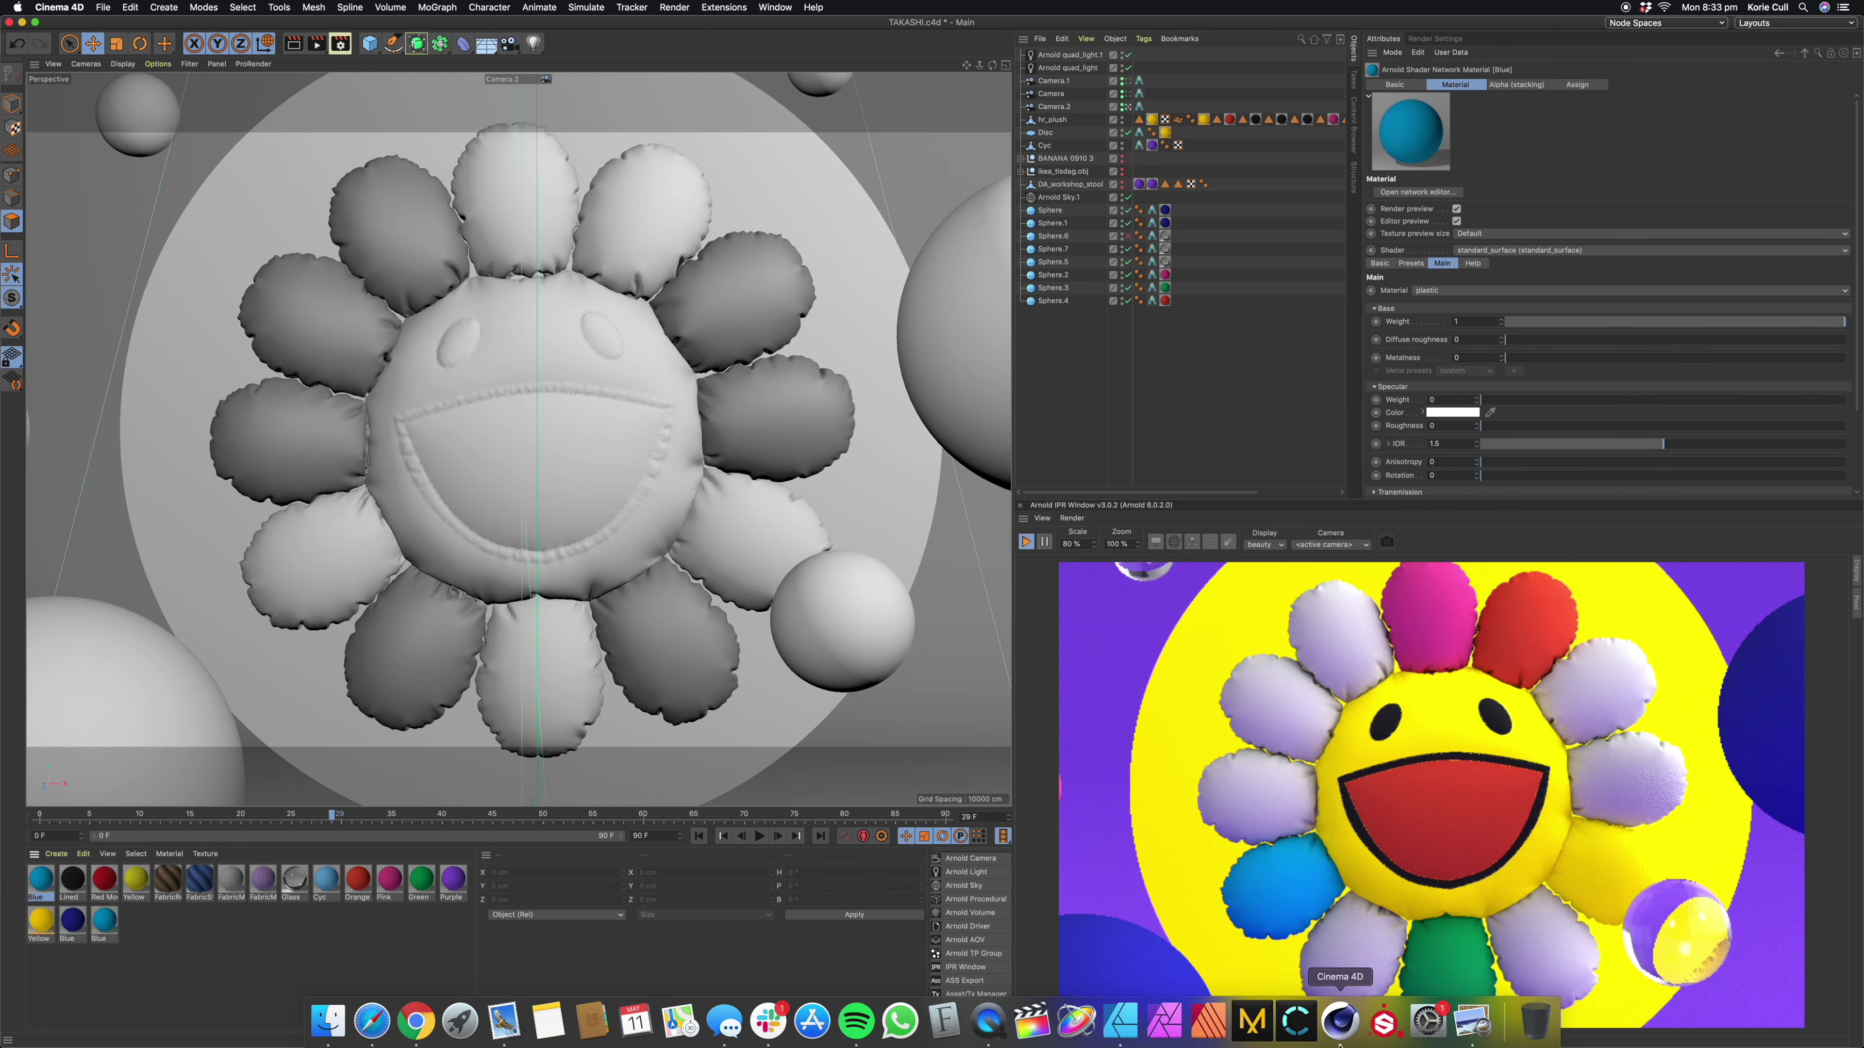
click(1341, 1026)
click(579, 163)
click(1313, 888)
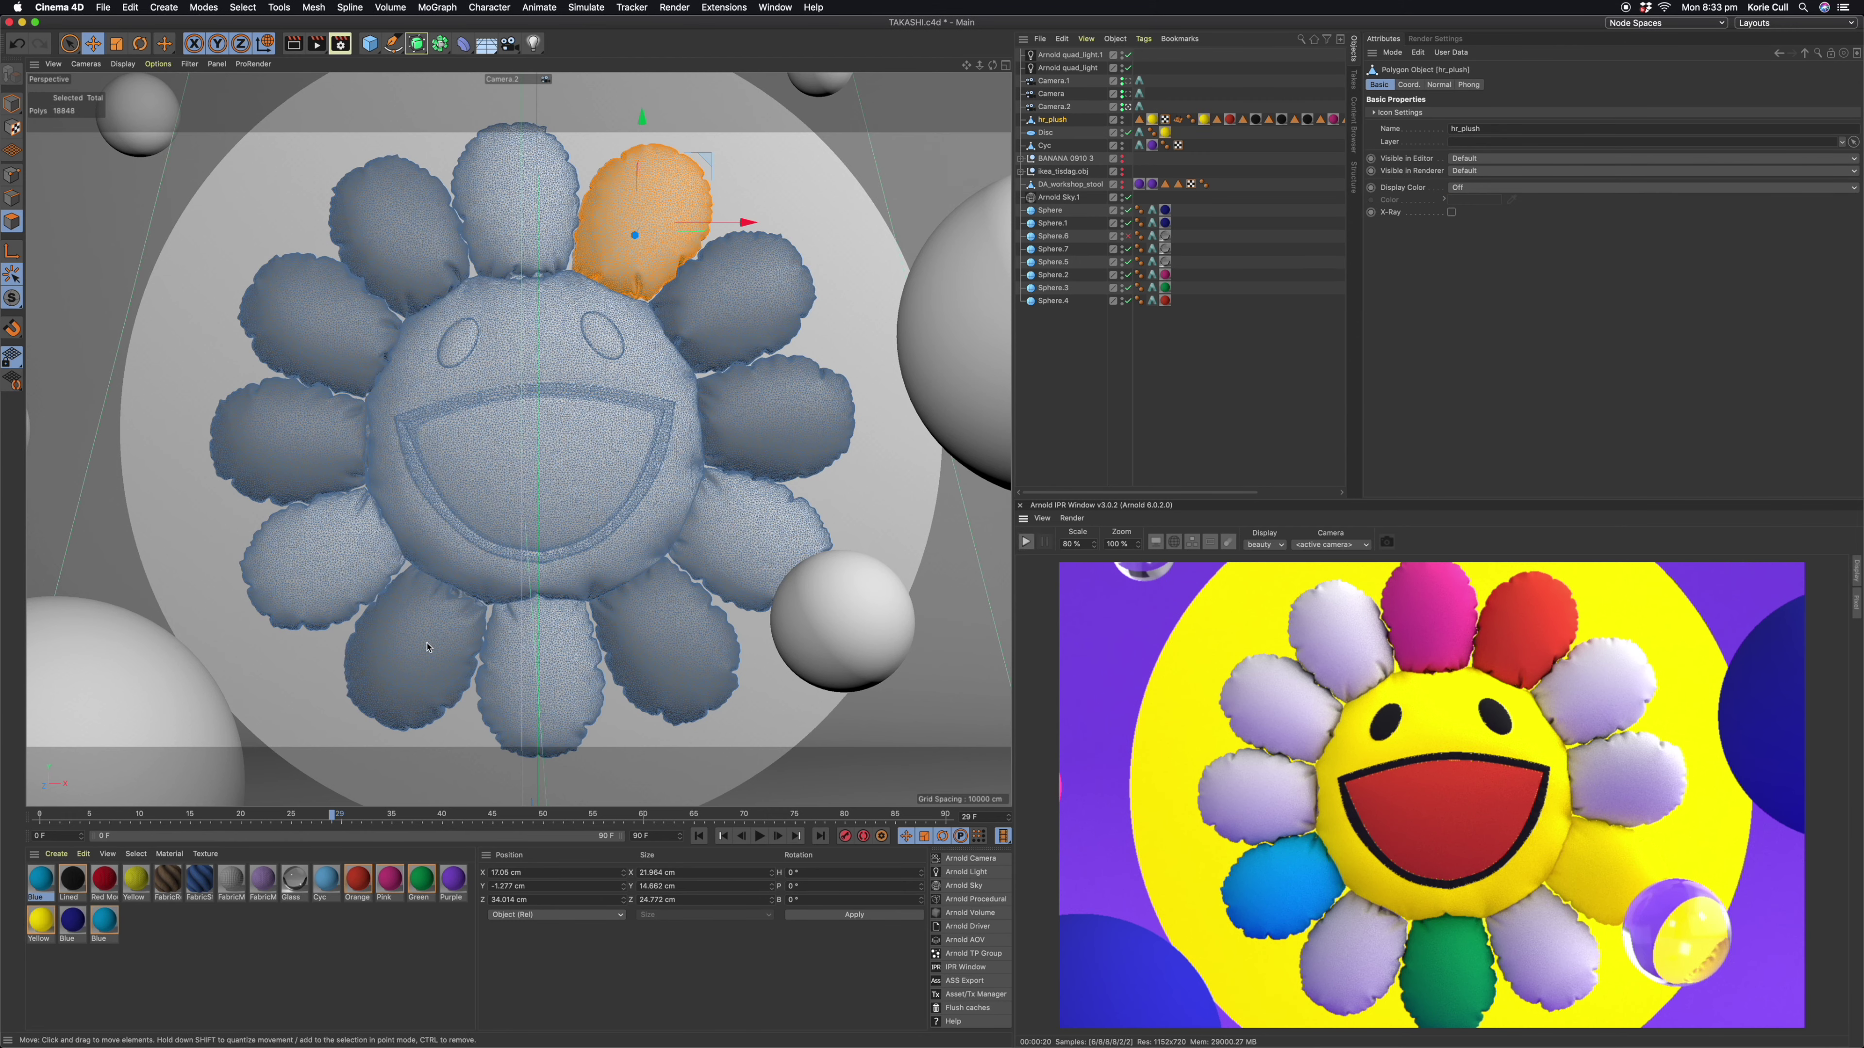
click(442, 619)
double_click(442, 619)
drag(38, 878, 381, 683)
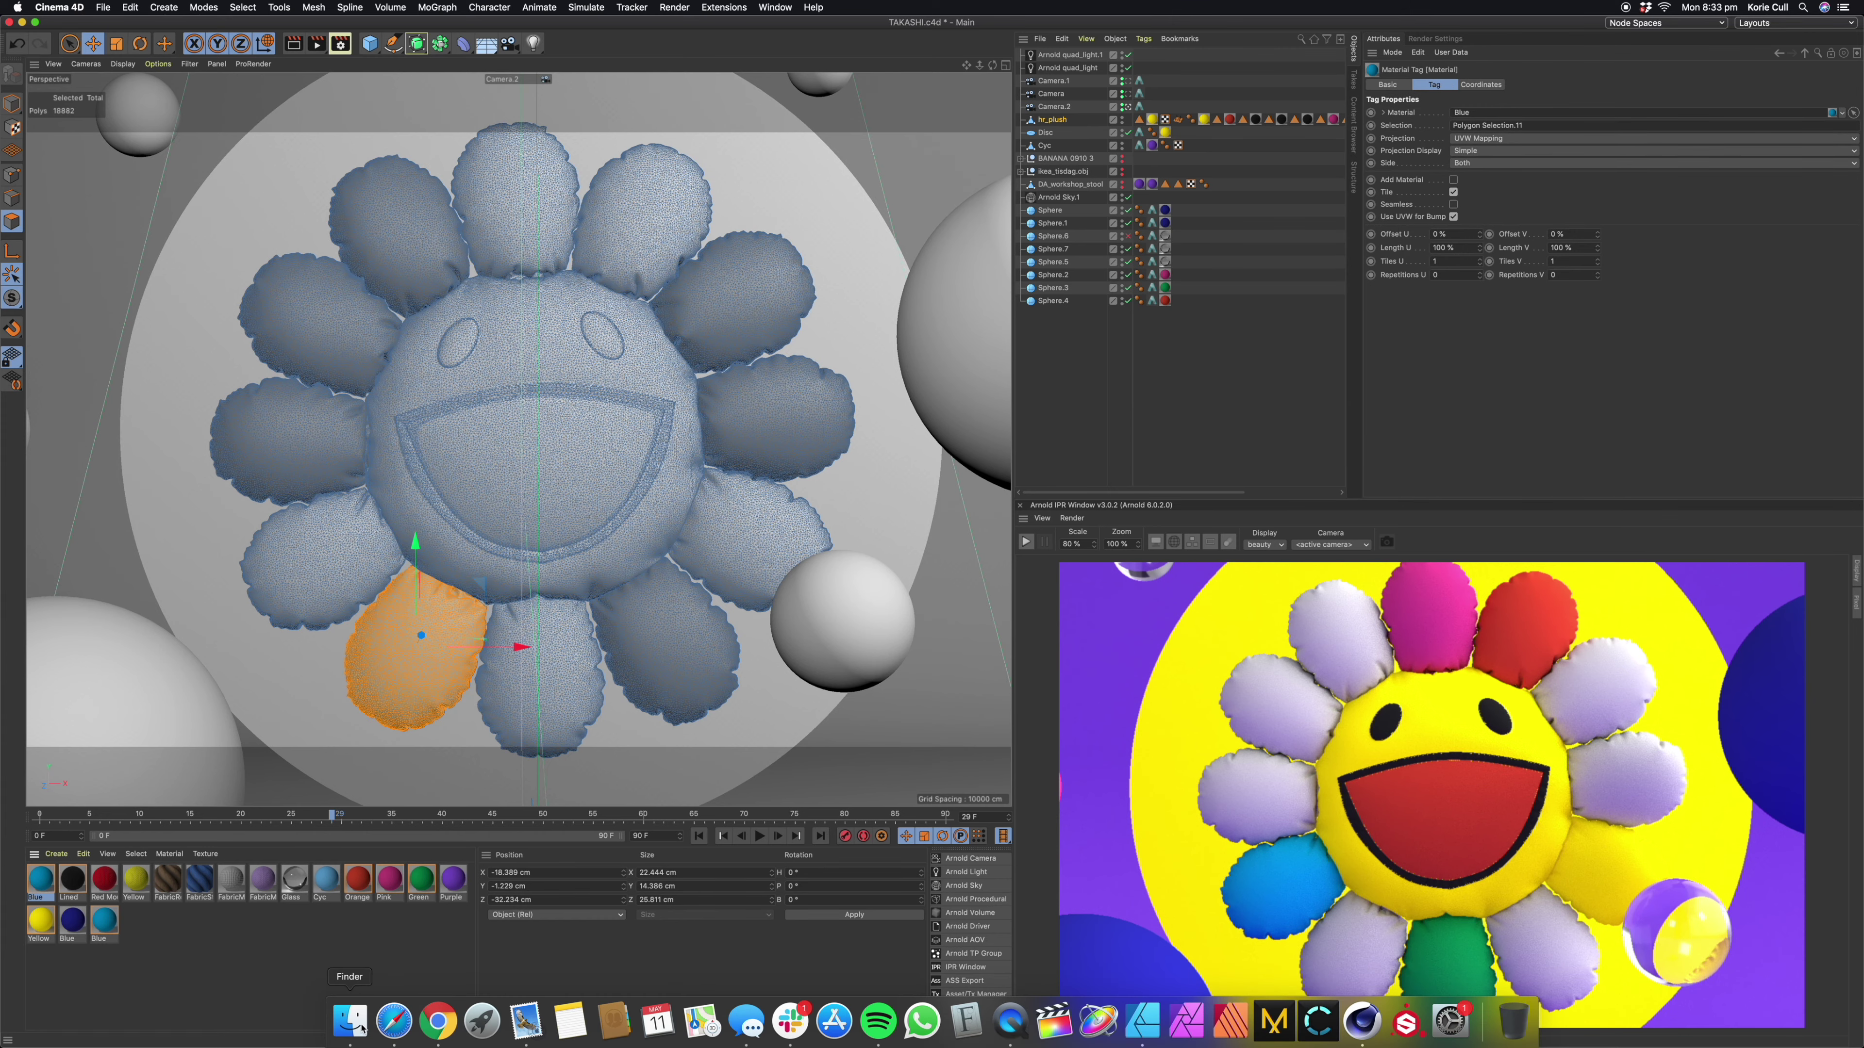
Step: Open the sticker image and set the Blue material's teal colour against it
click(351, 1021)
double_click(506, 304)
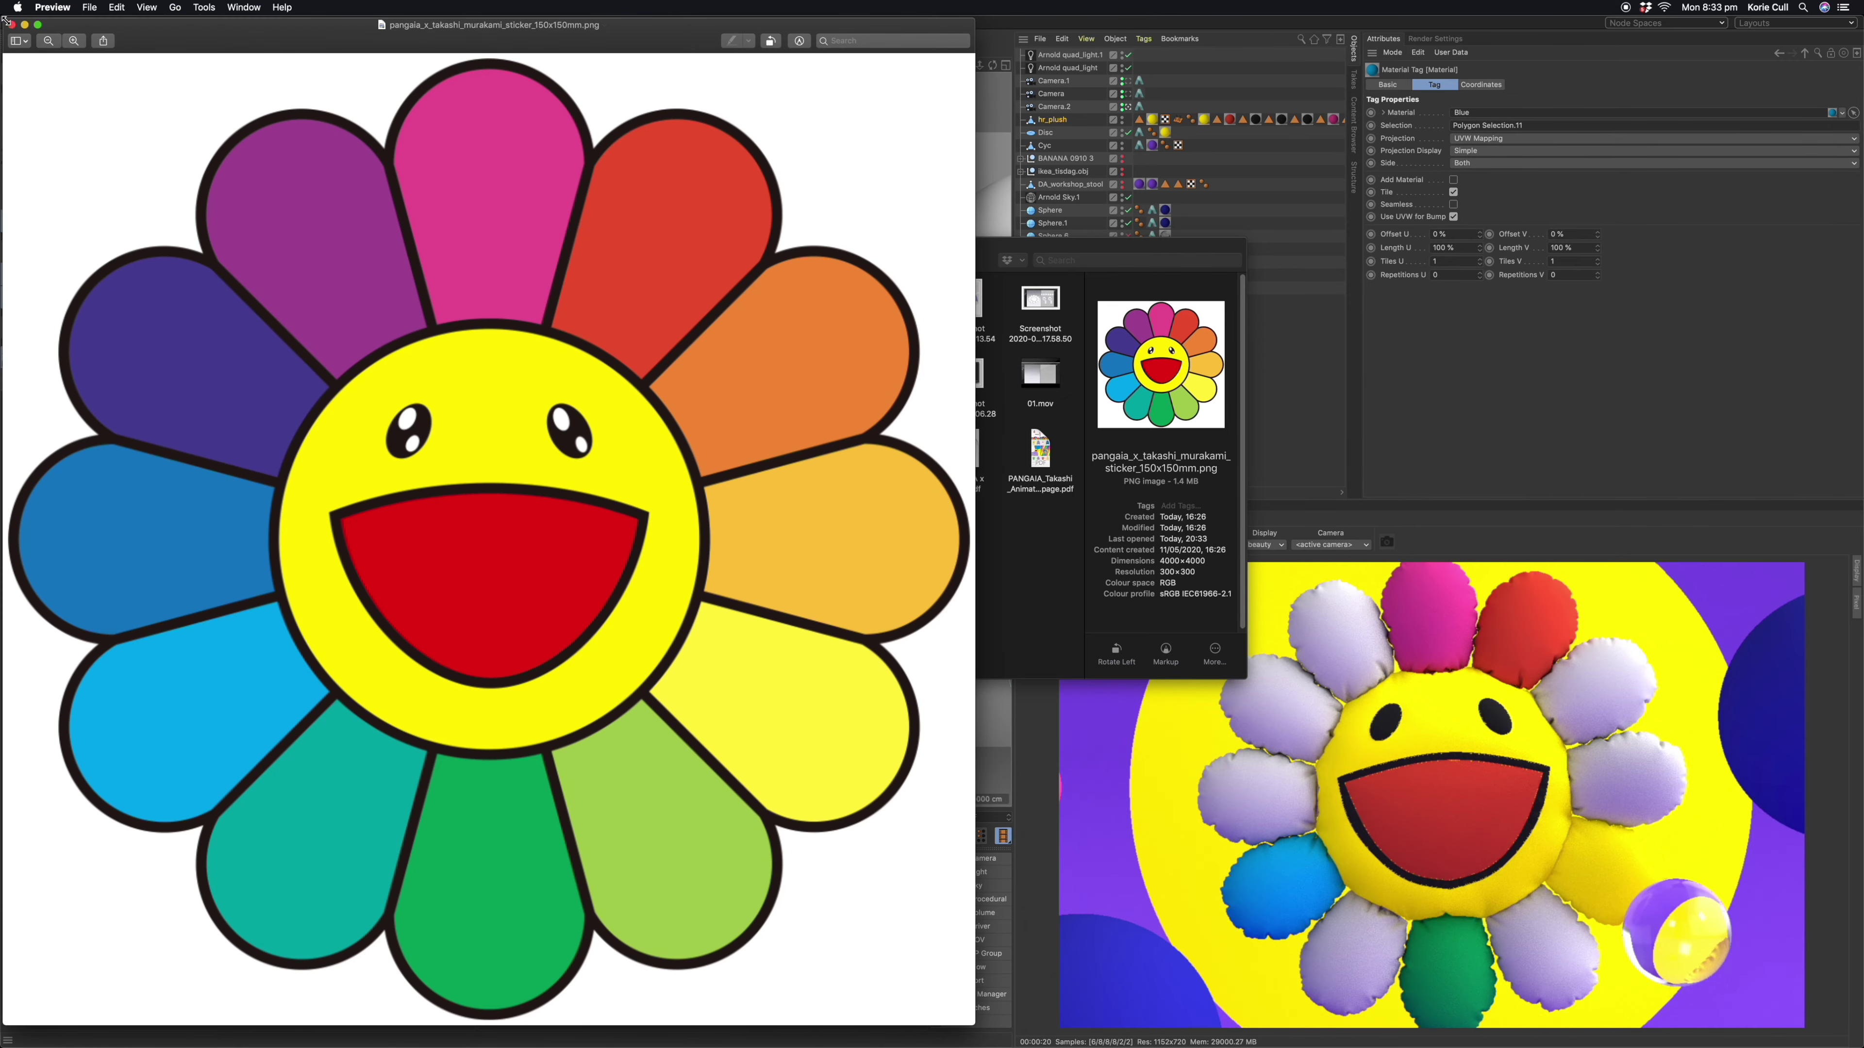
click(10, 23)
click(271, 693)
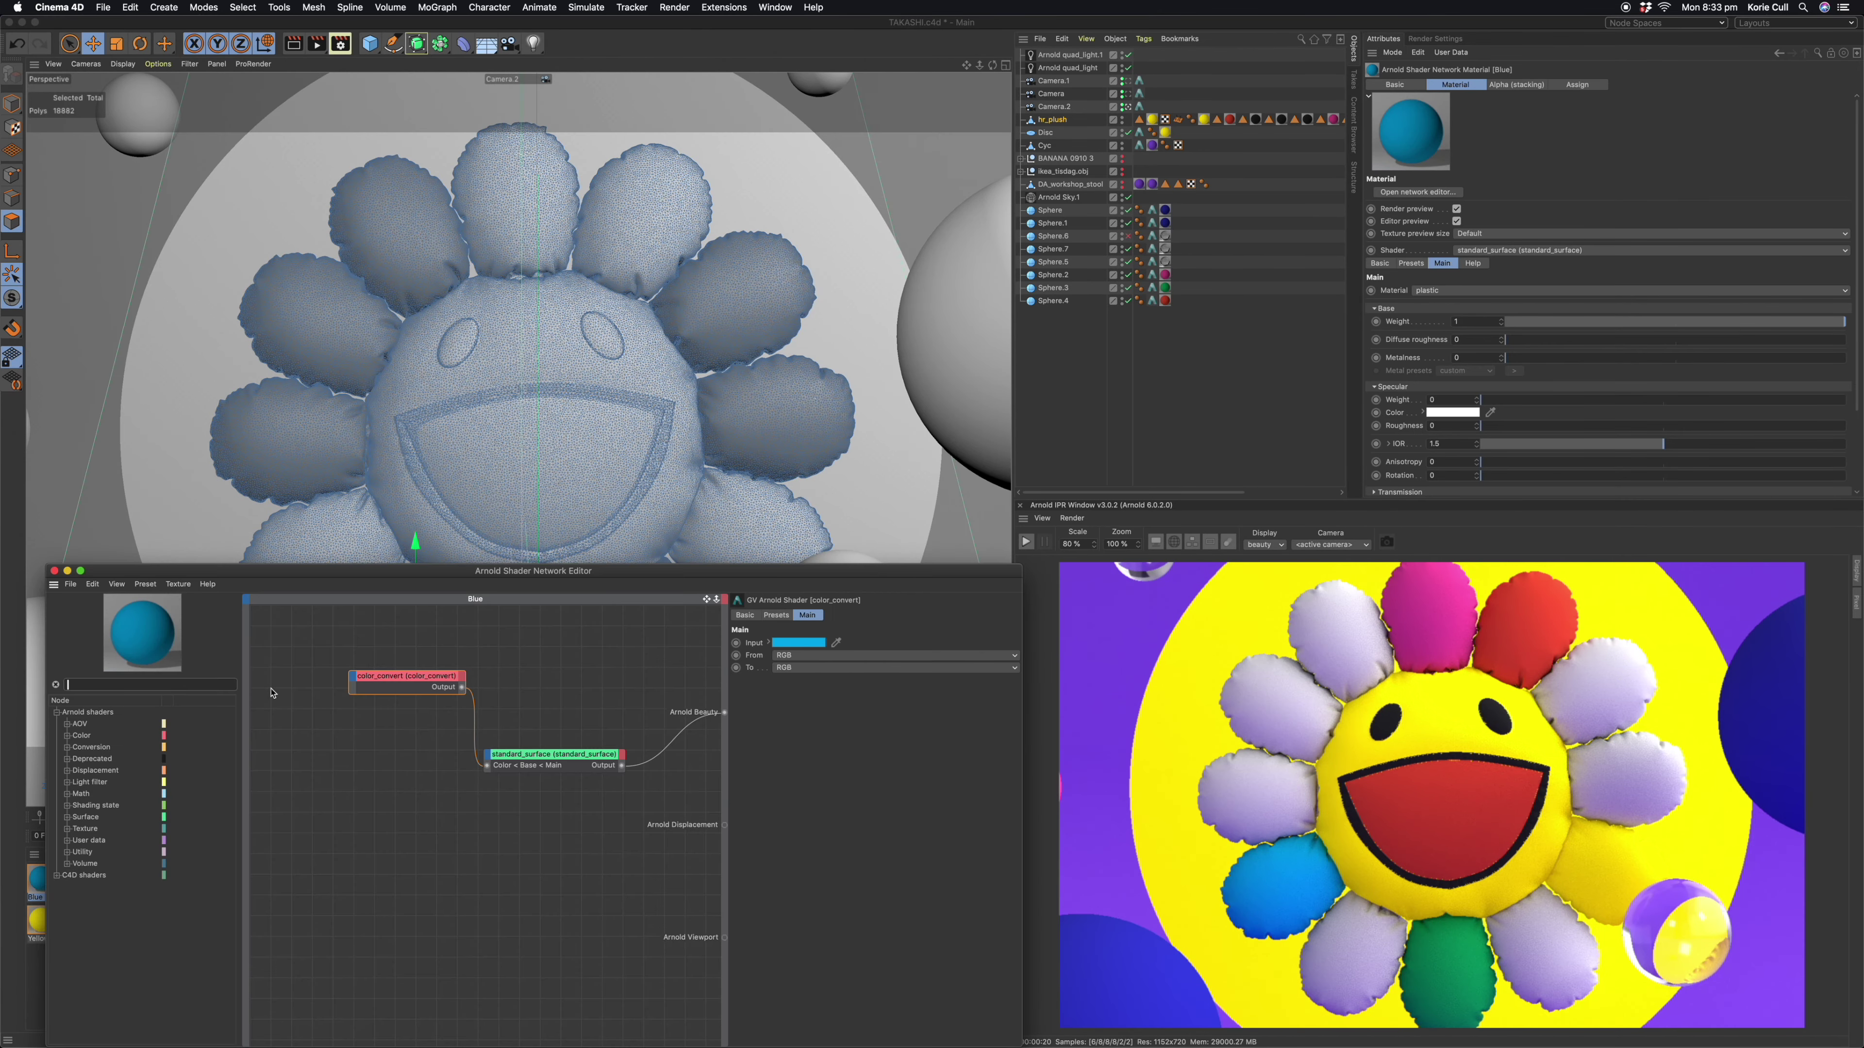
click(1341, 1020)
drag(534, 570, 400, 534)
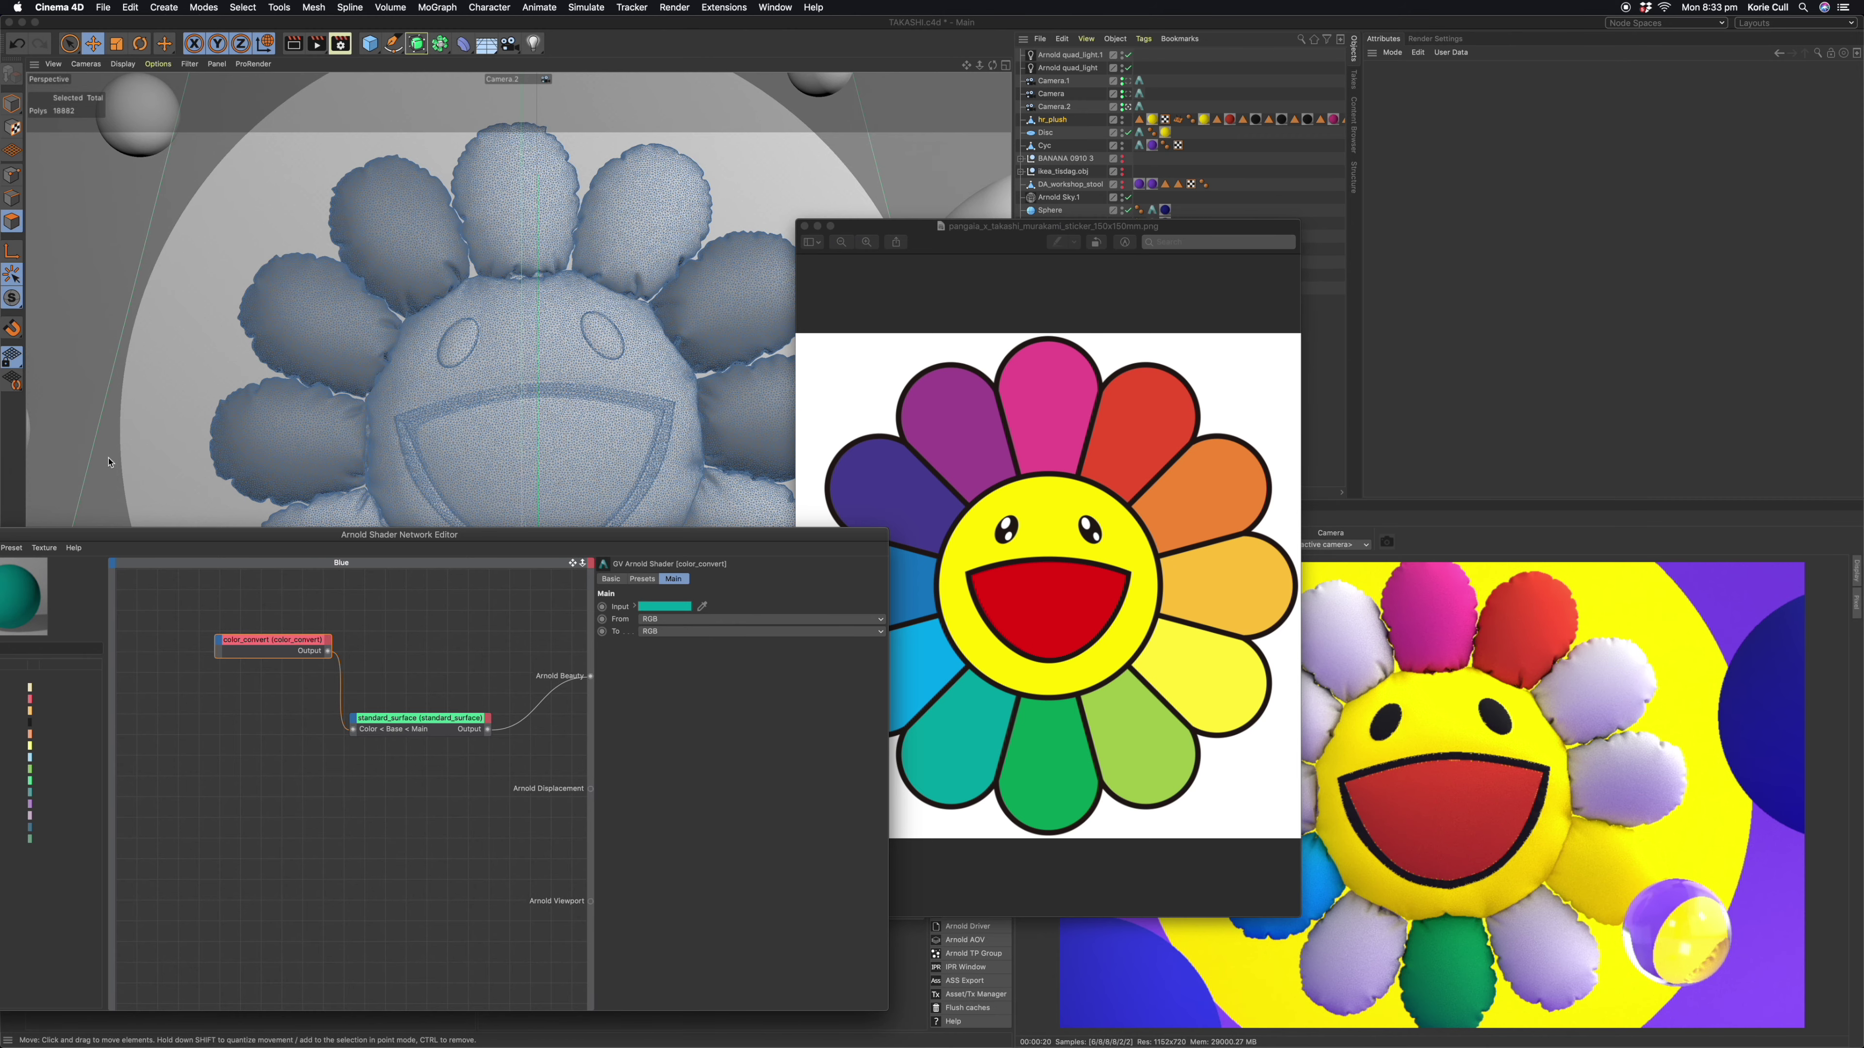
click(502, 975)
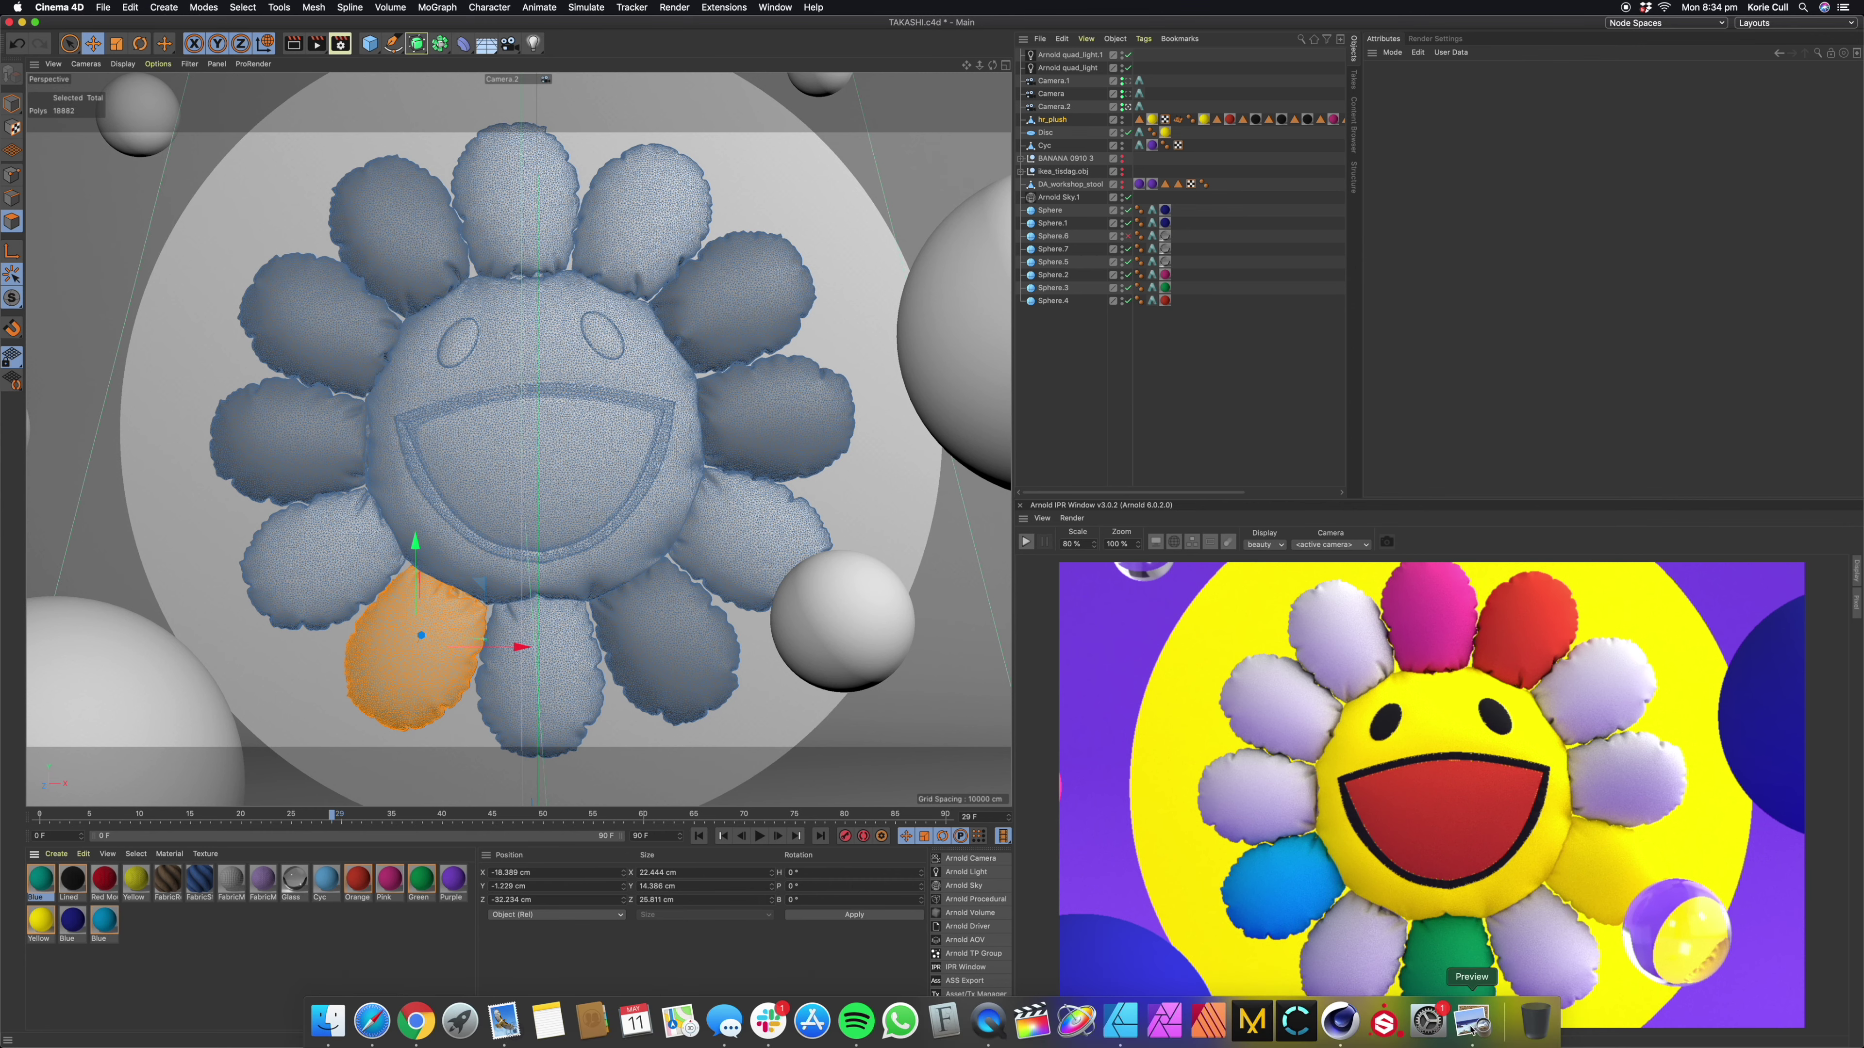
click(1470, 1022)
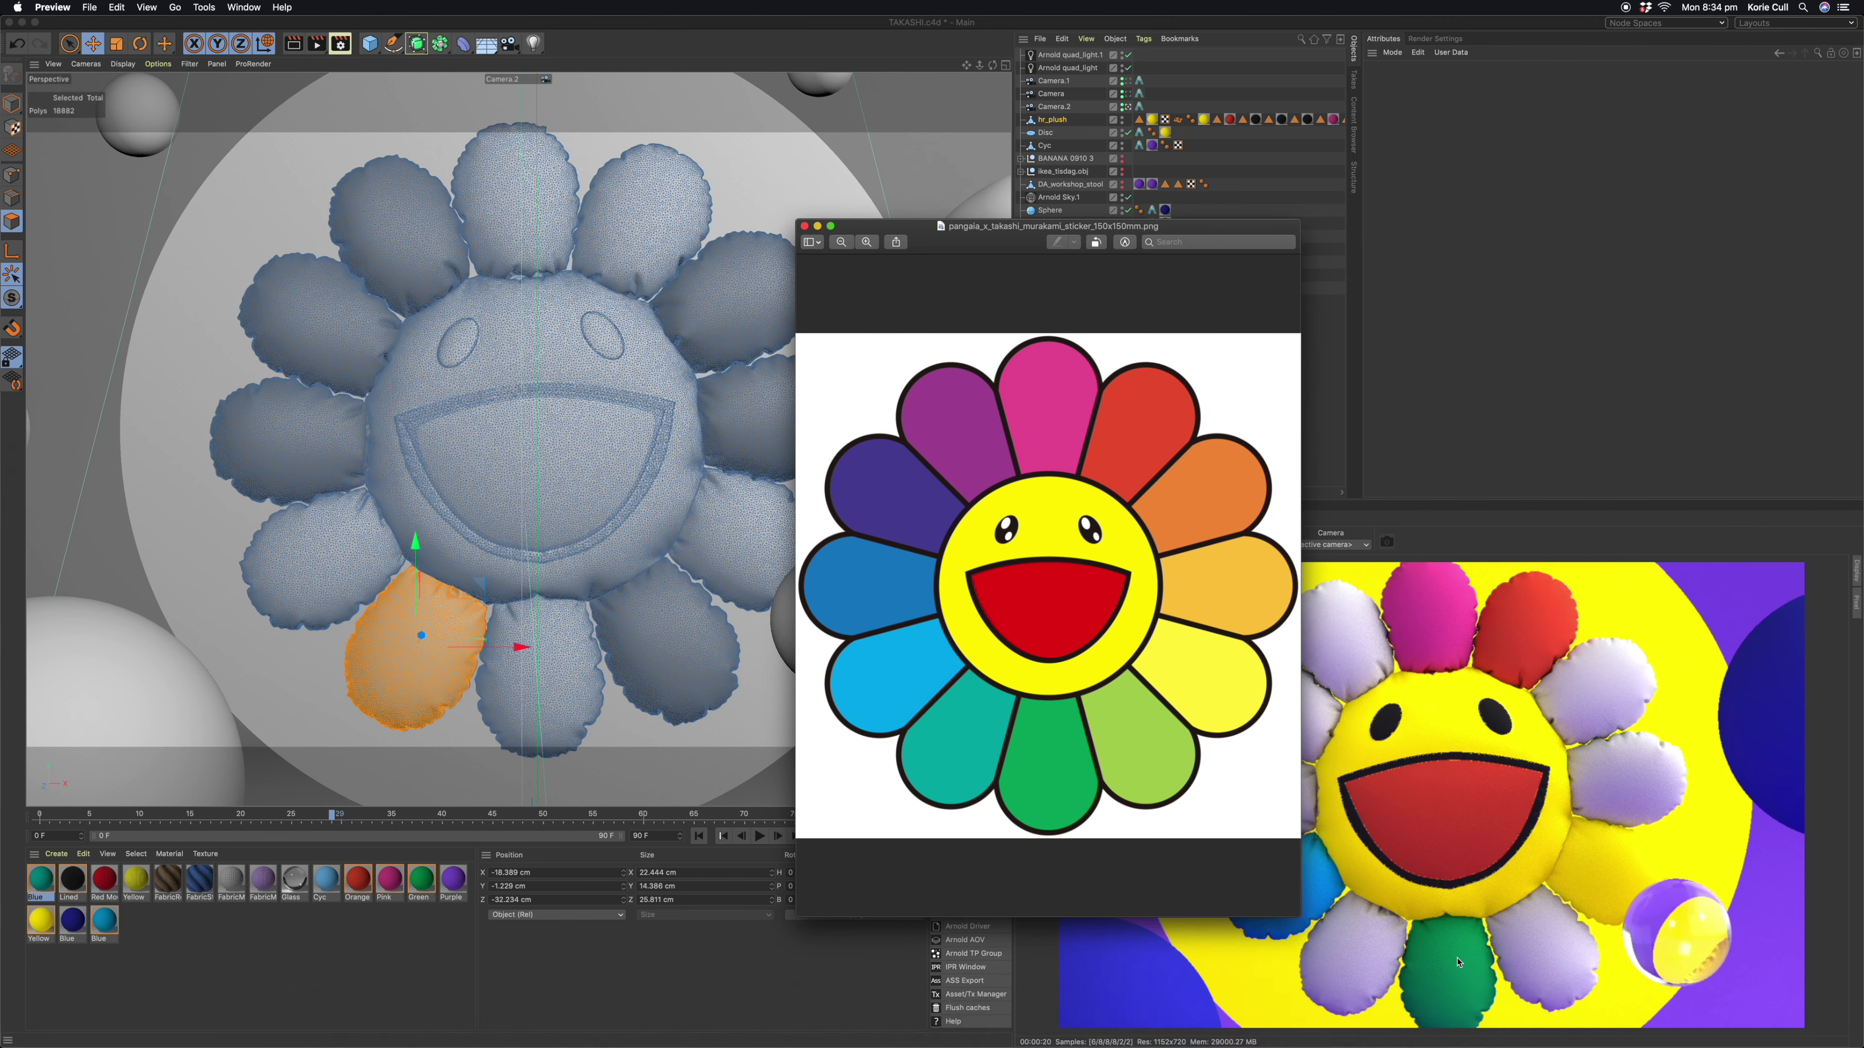
key(super+q)
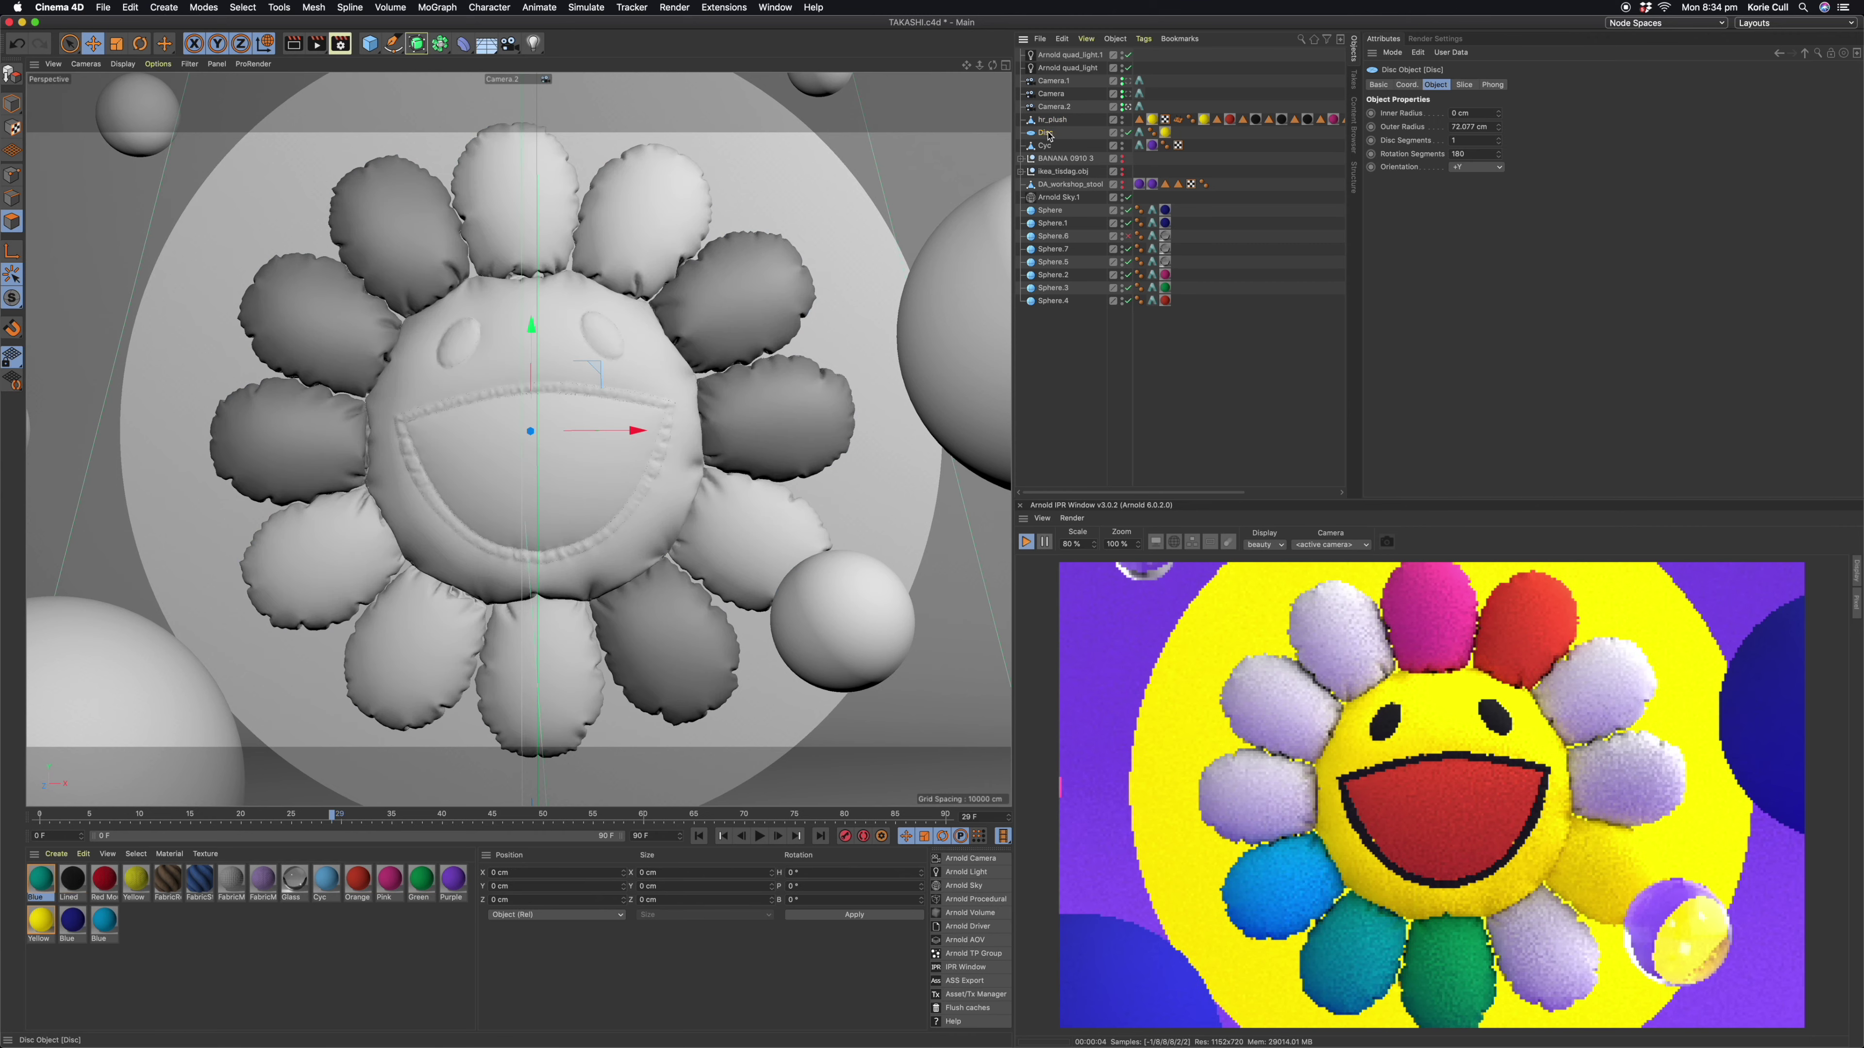
Step: Apply Purple to the backdrop disc, then swap it for the light-blue Cyc material
click(880, 514)
drag(453, 881, 444, 911)
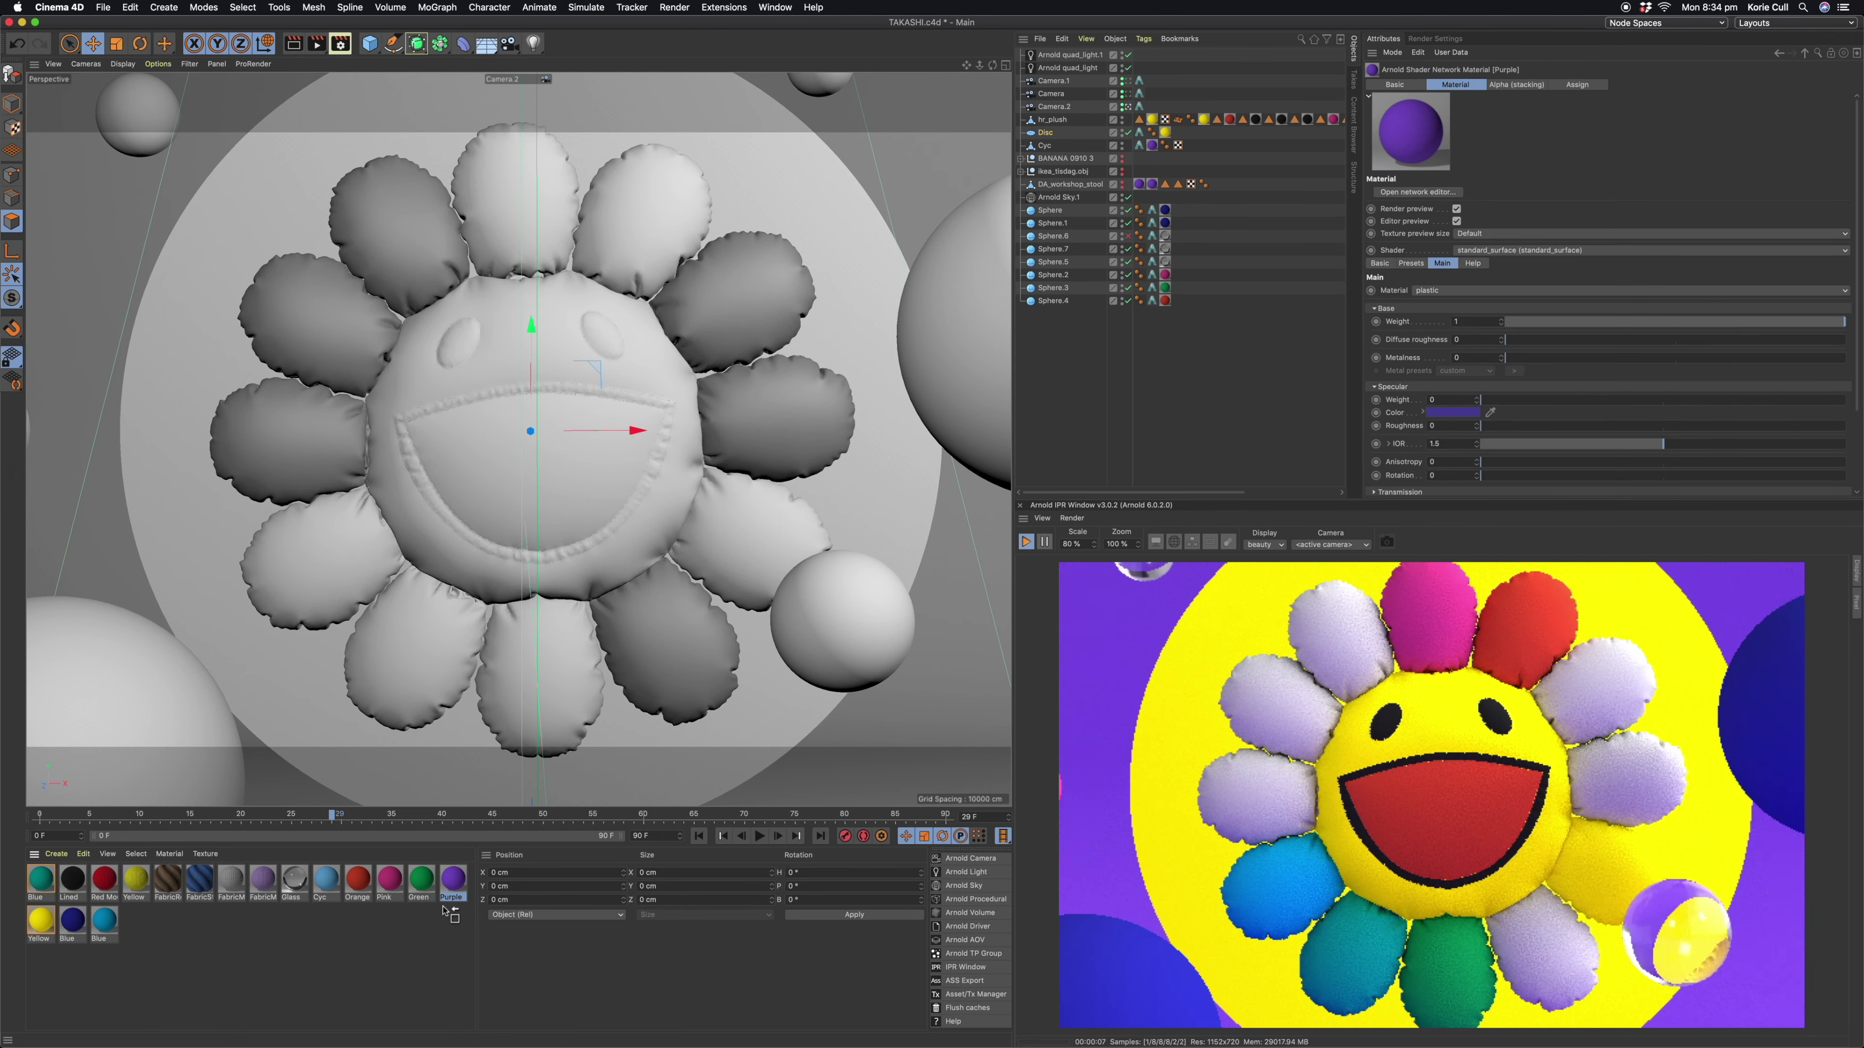
drag(1165, 136, 1164, 134)
click(327, 881)
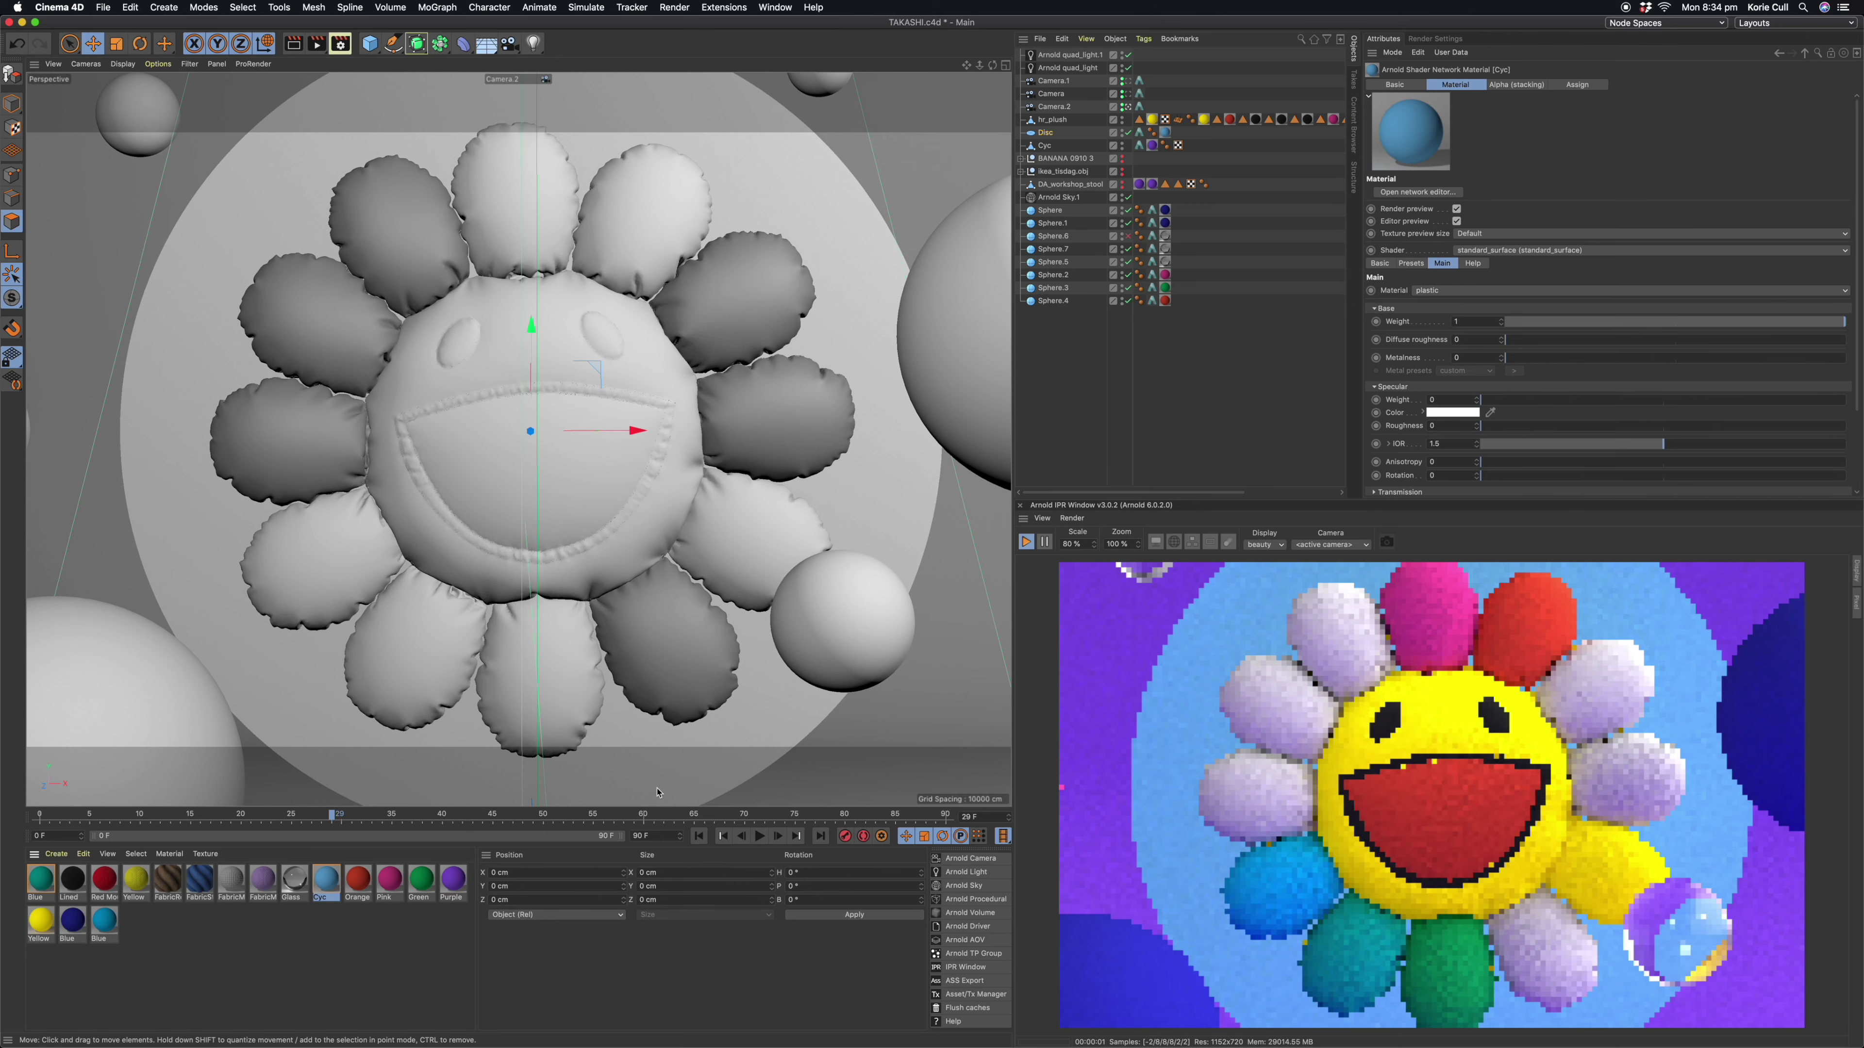
click(236, 937)
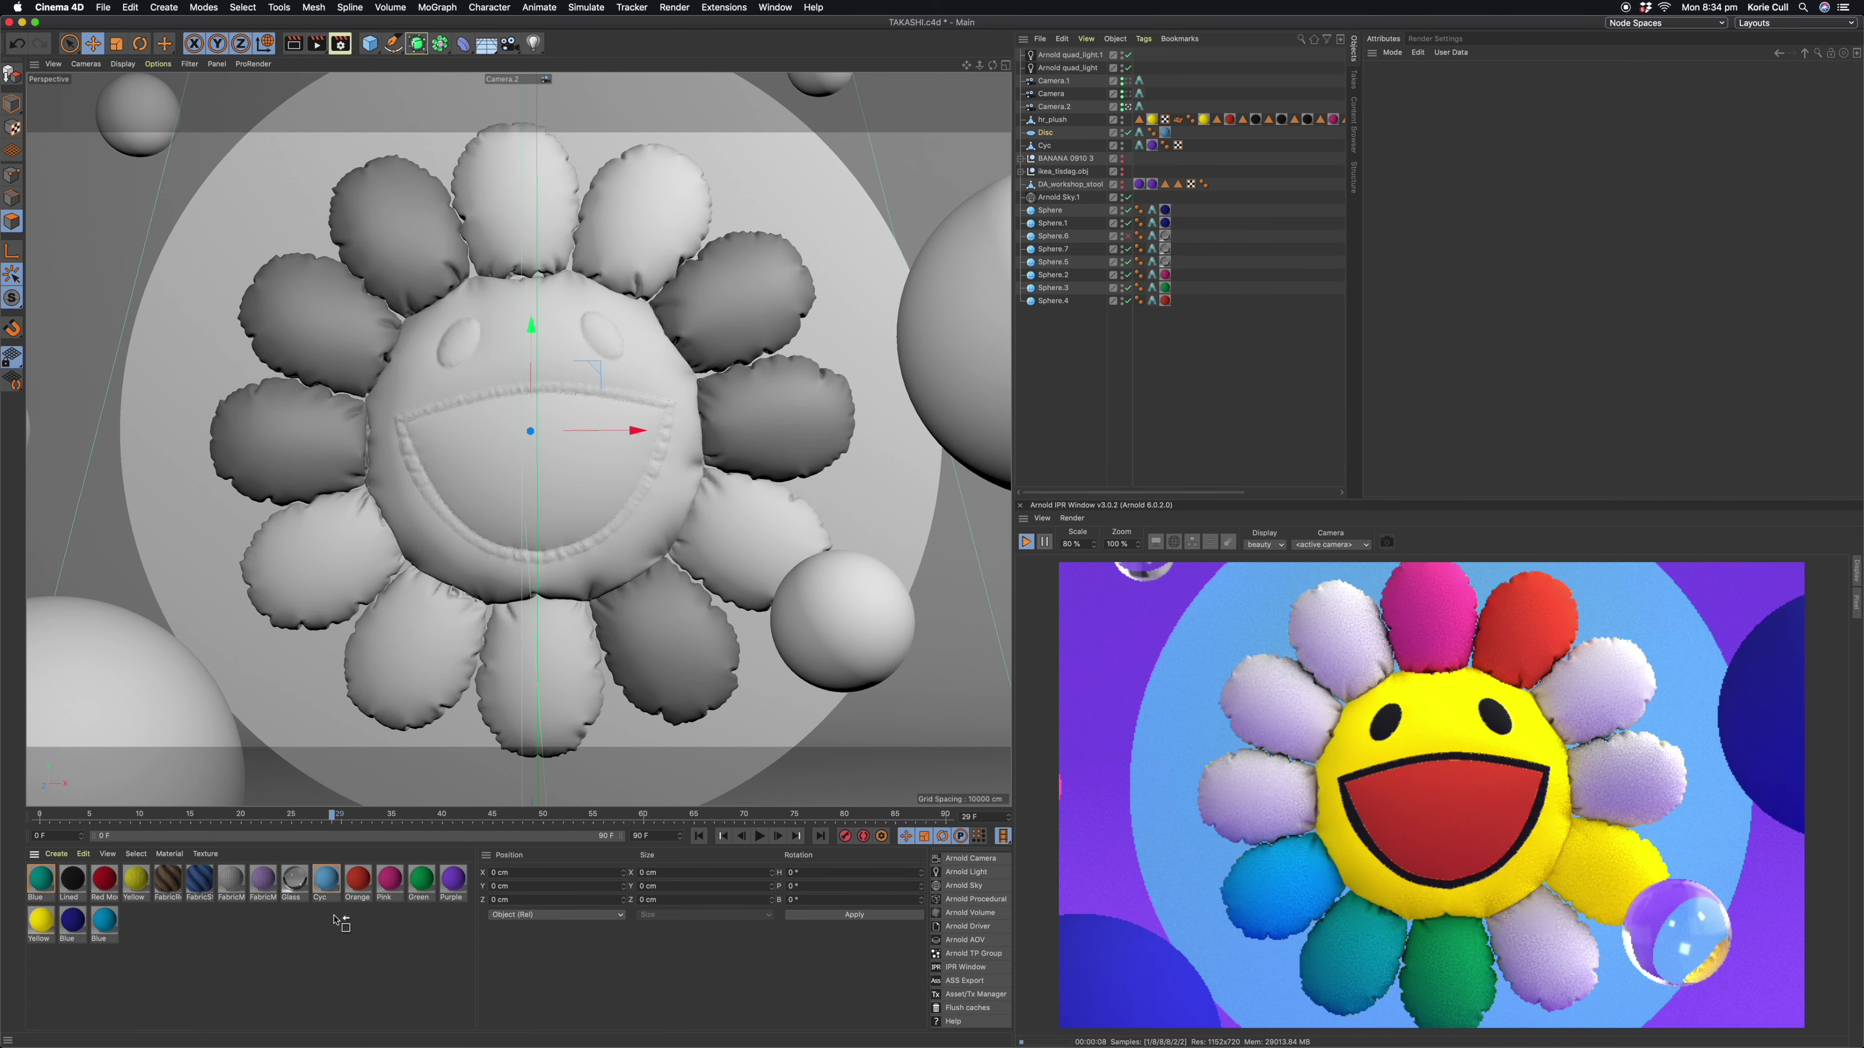
Step: Move the teal Blue material to the list end and open a Blue shader network beside the reference
drag(141, 941, 139, 924)
key(super+Tab)
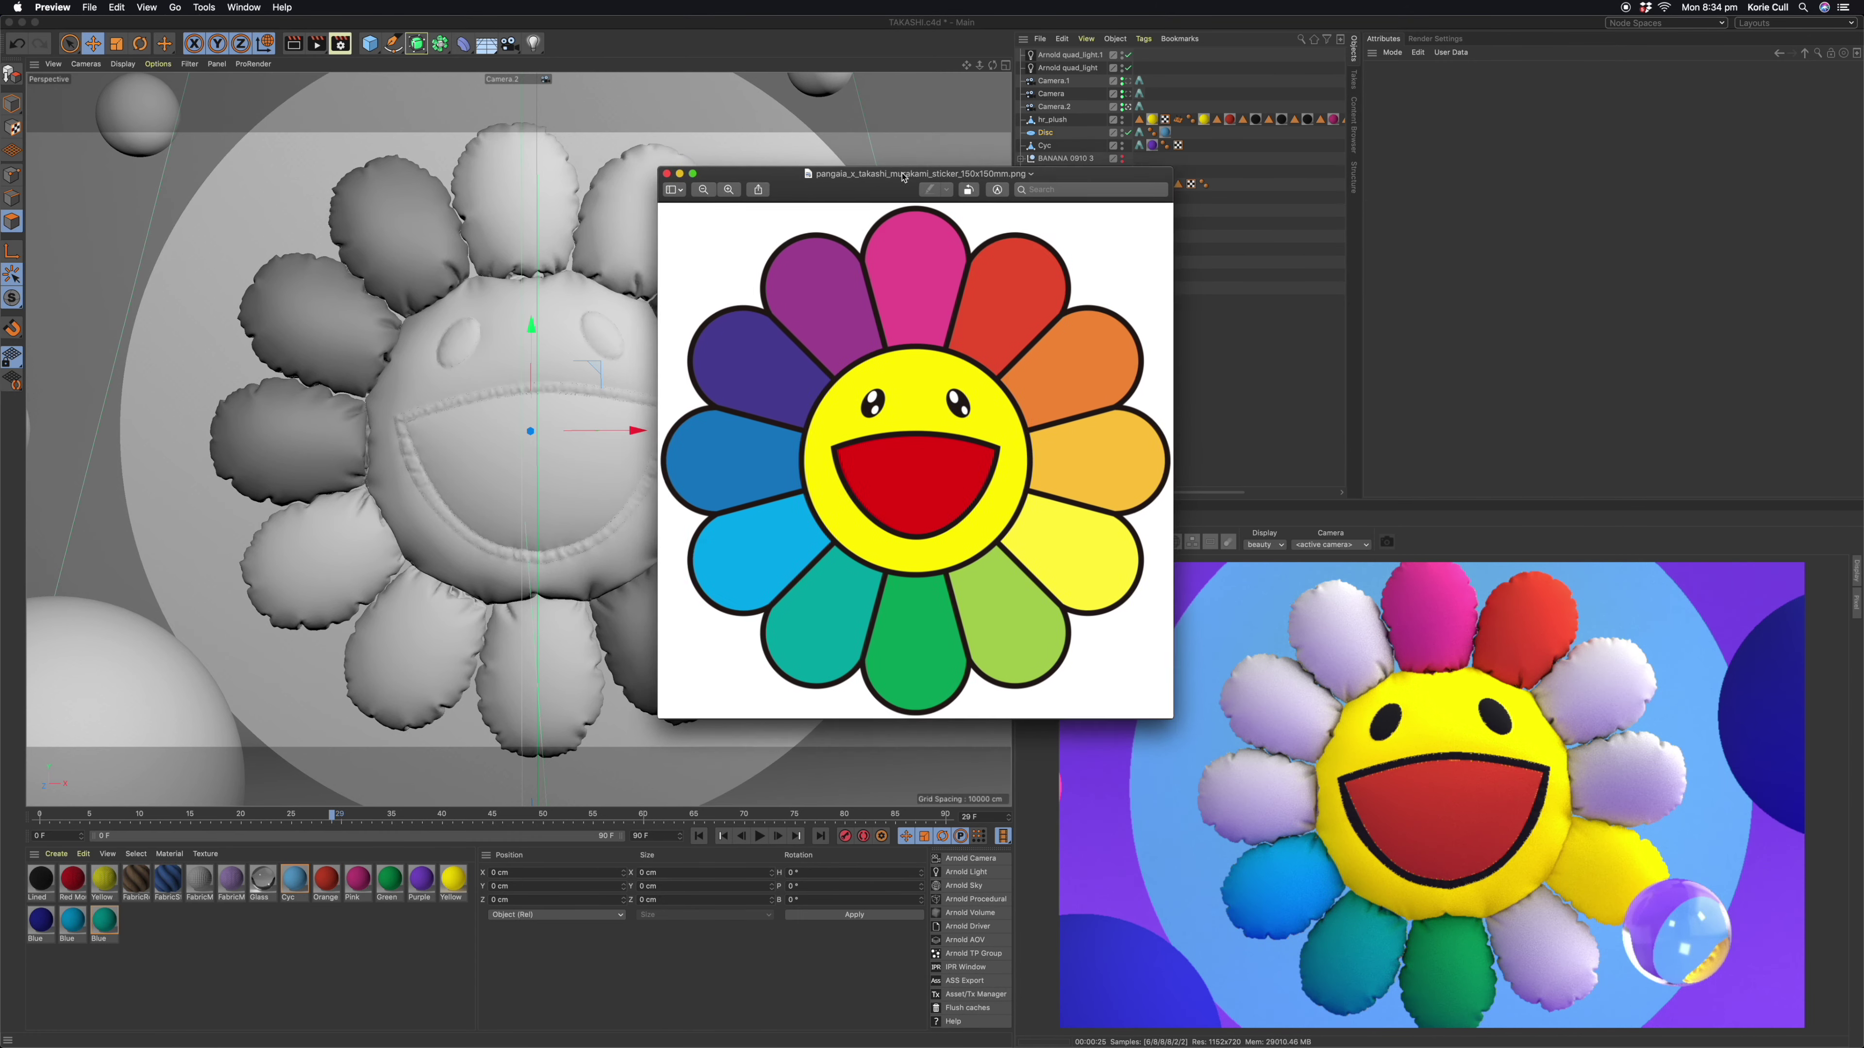
click(90, 929)
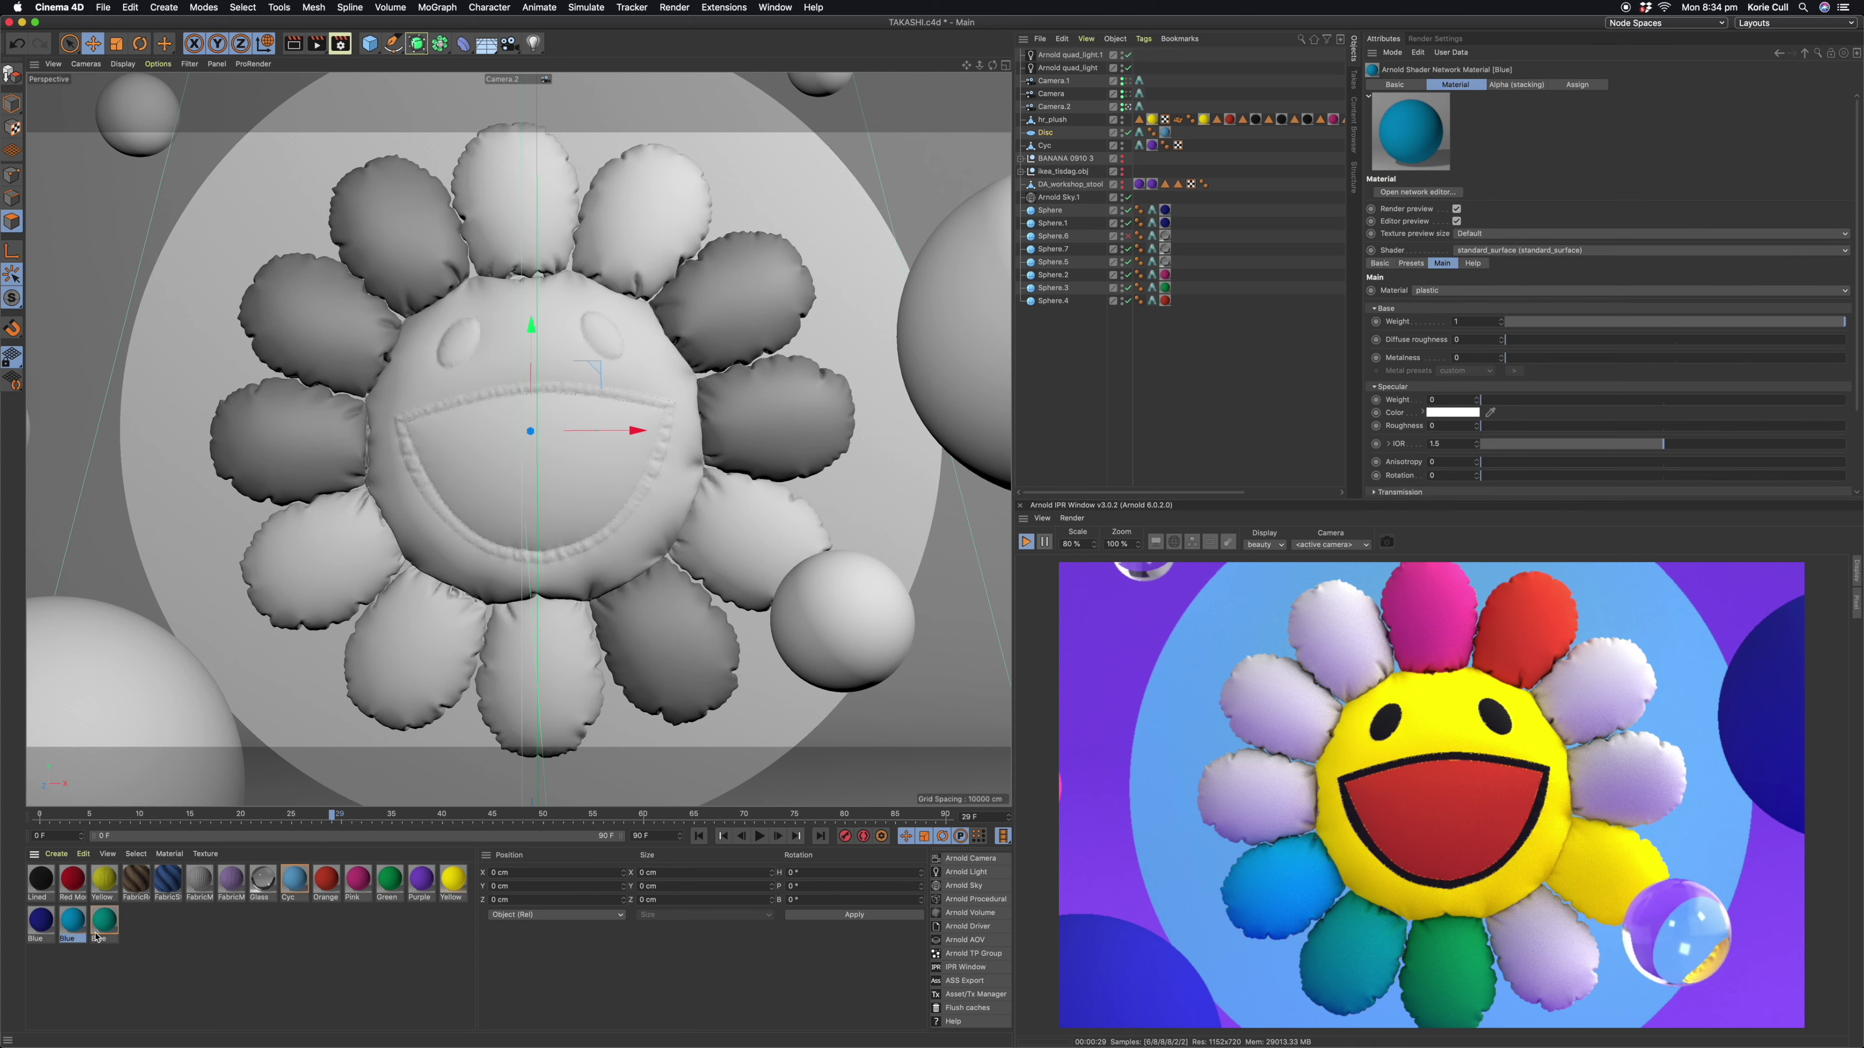
double_click(92, 924)
click(1472, 1021)
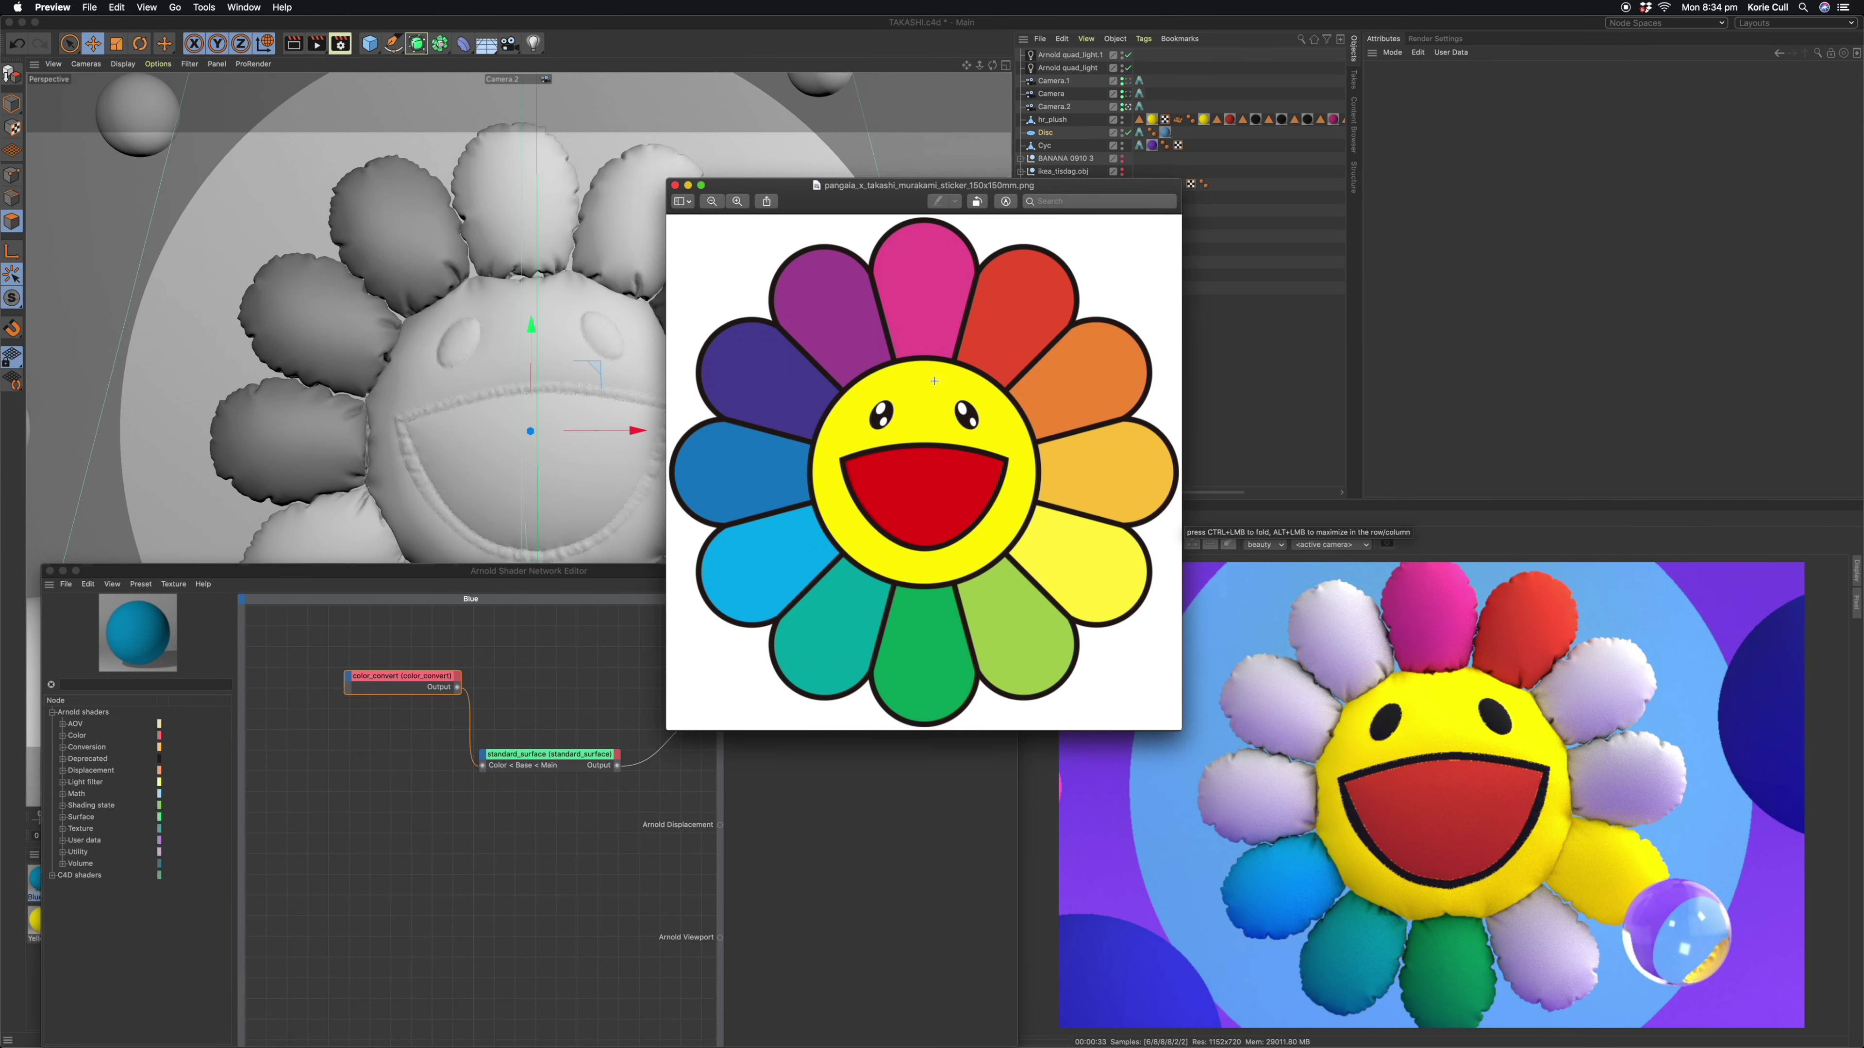
drag(590, 576, 413, 539)
click(658, 600)
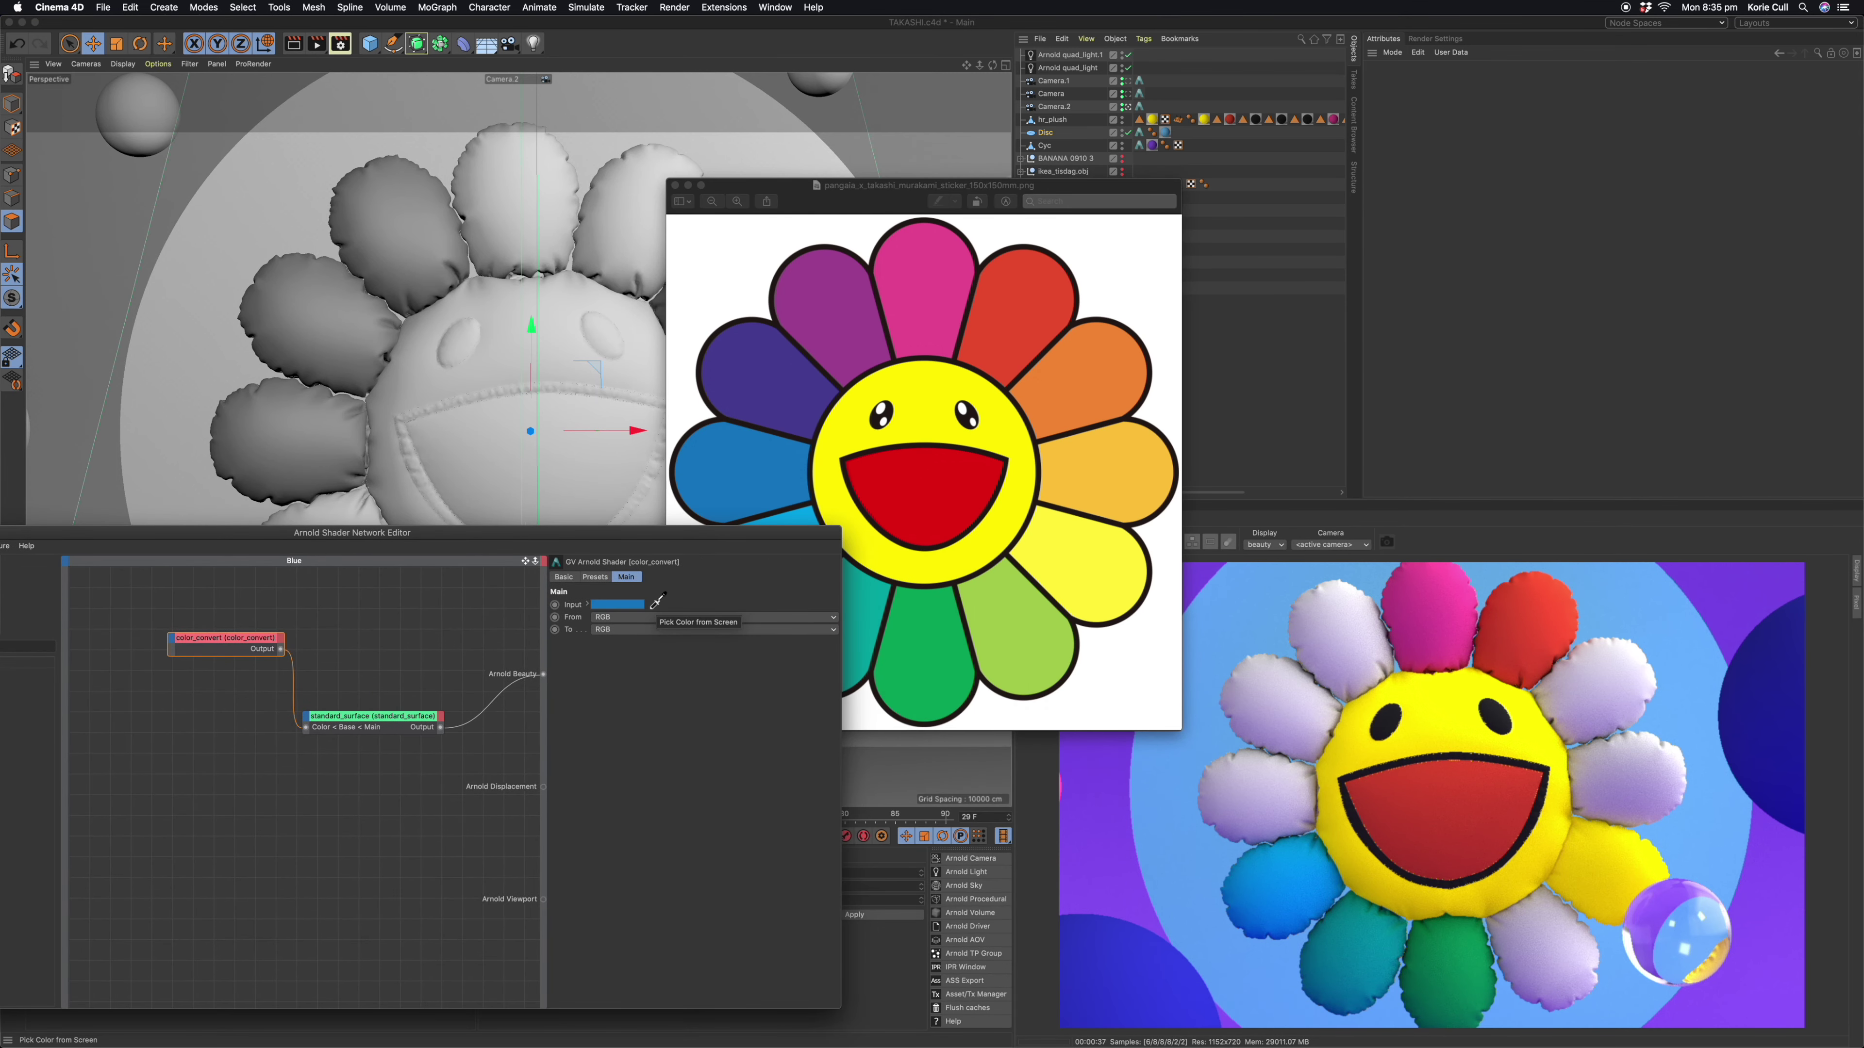
drag(658, 533, 1064, 587)
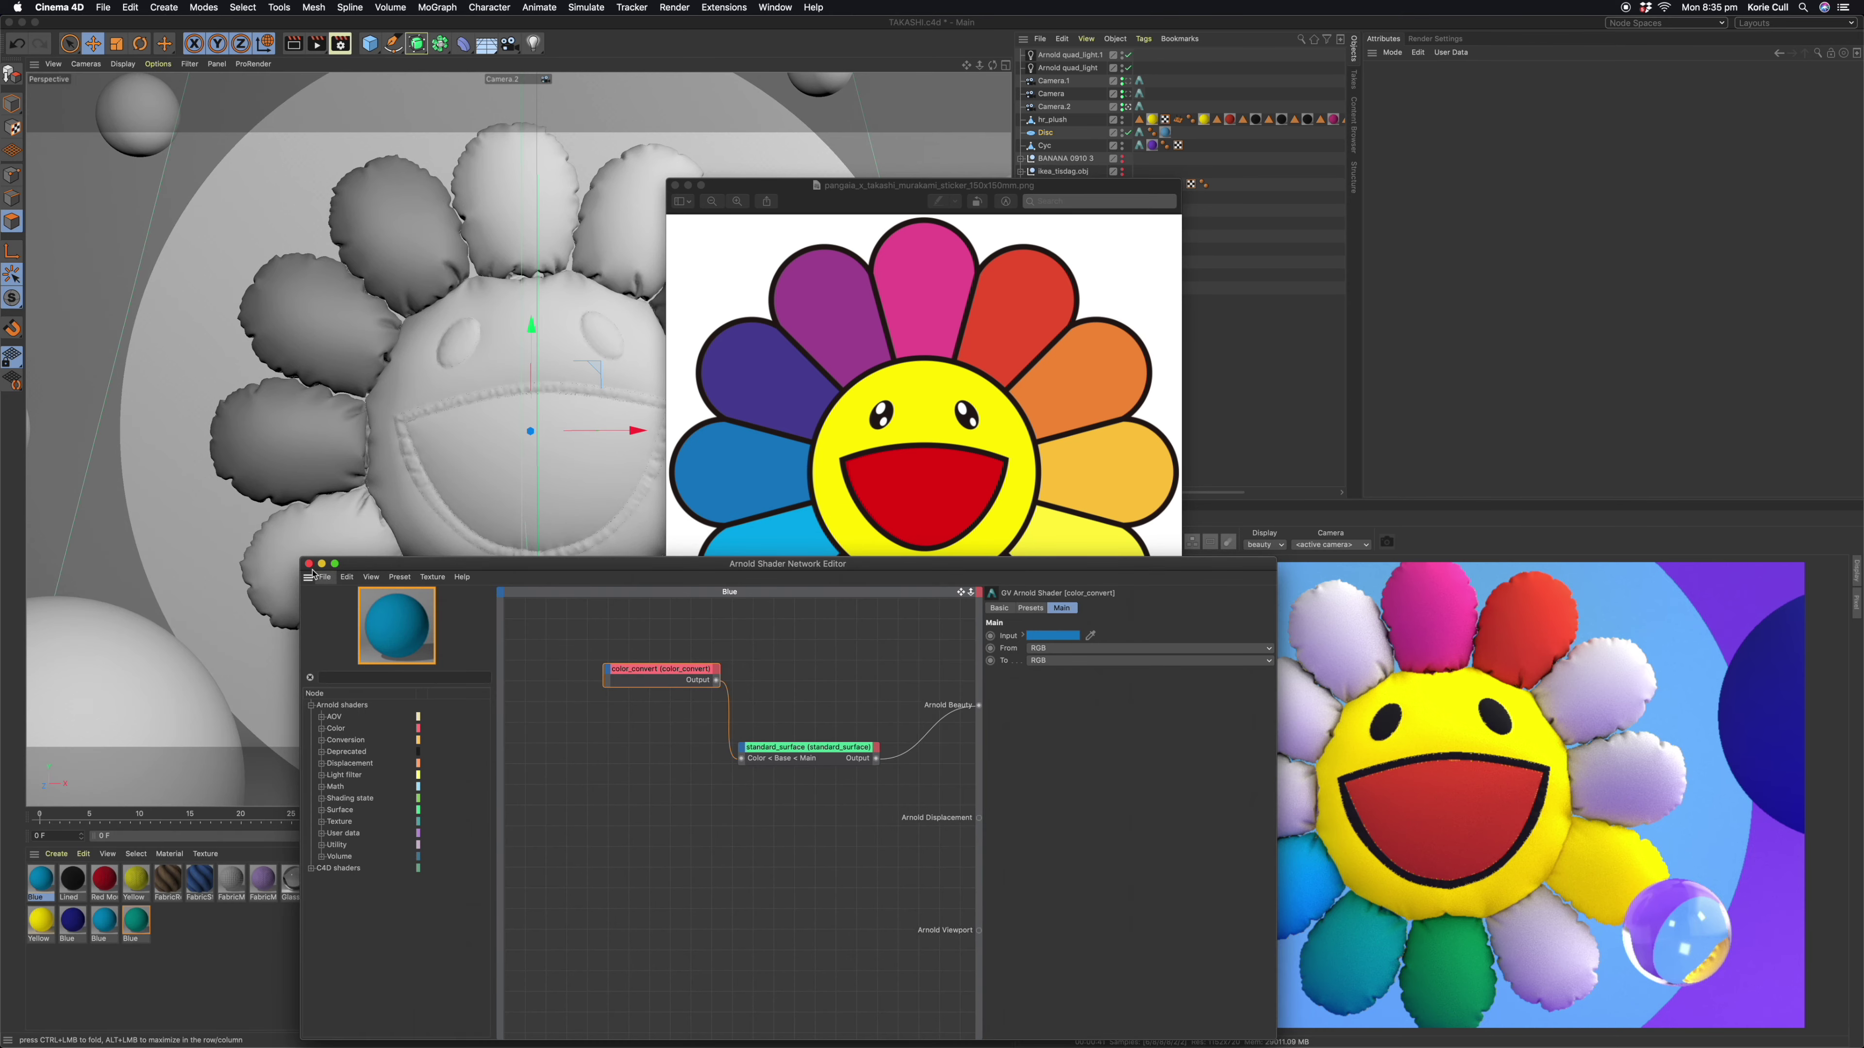
Step: Sample a deep indigo from the sticker's upper-left petal into the other Blue material
click(45, 885)
mouse_move(932, 1042)
double_click(46, 885)
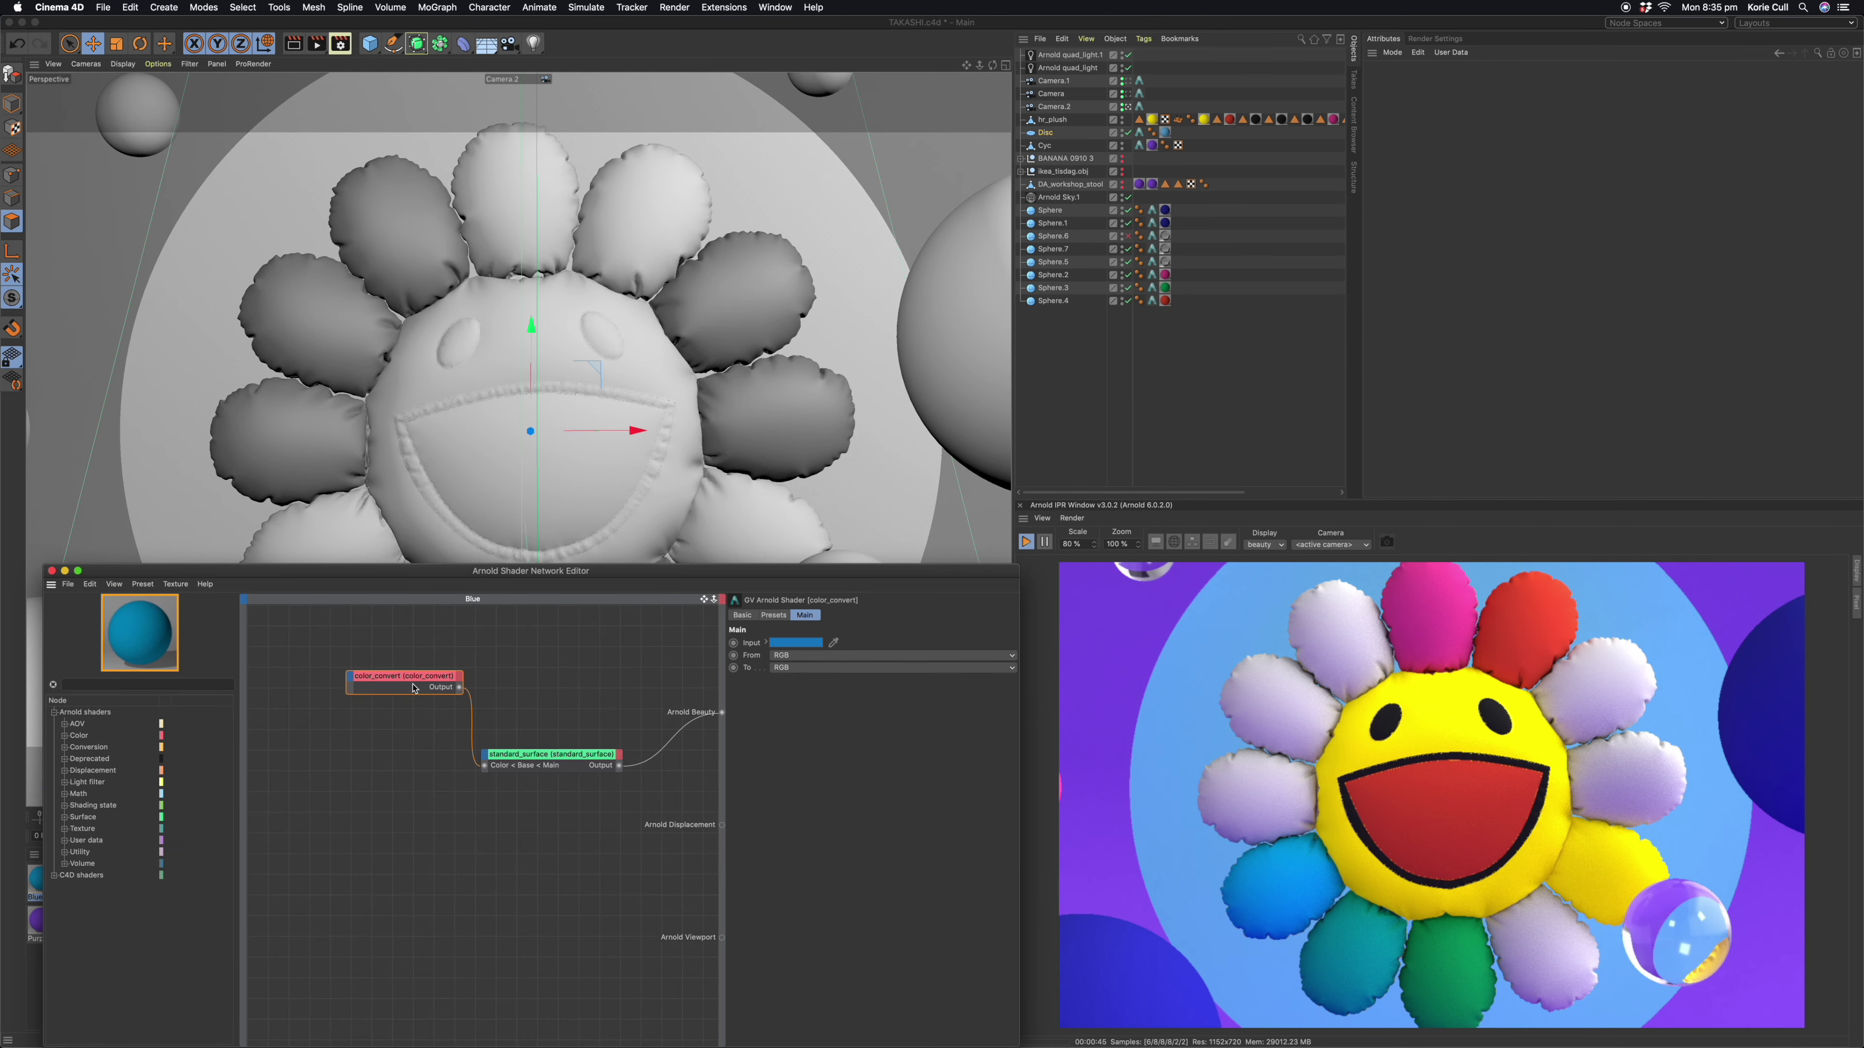
click(1472, 1021)
drag(903, 208, 1248, 137)
click(57, 573)
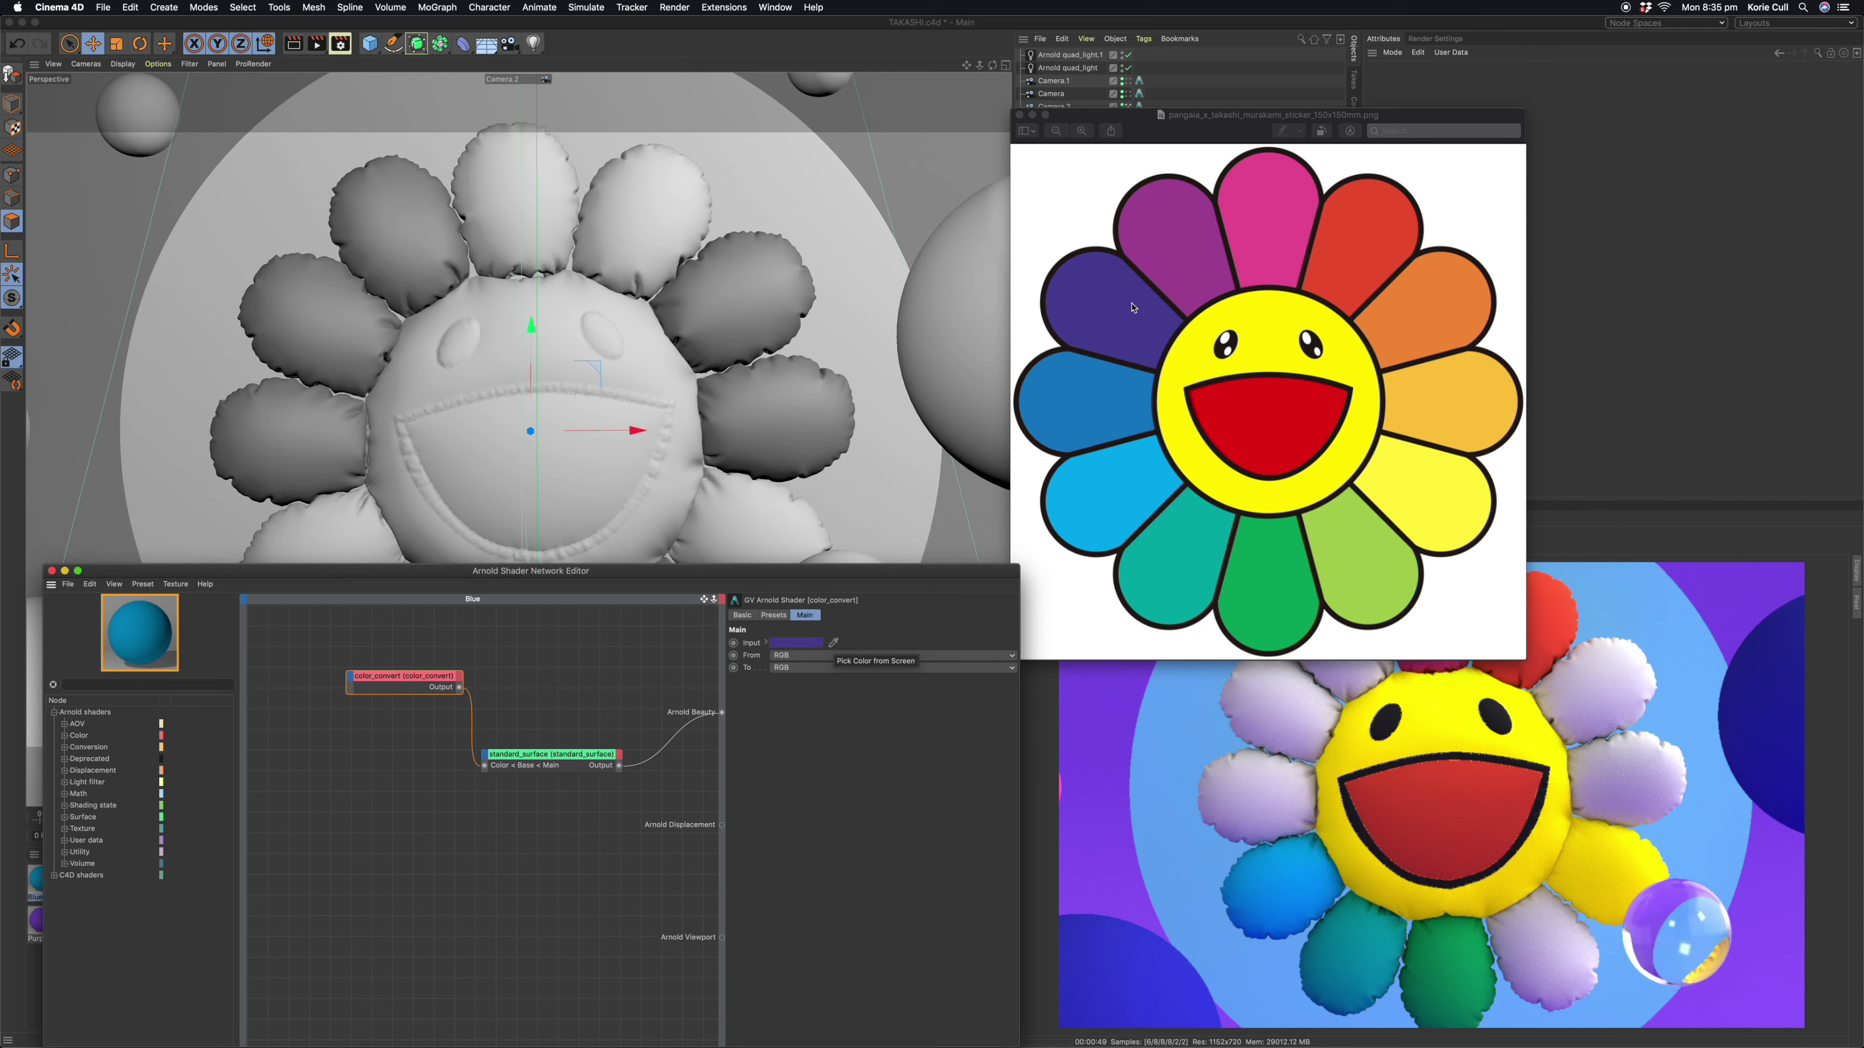
click(52, 571)
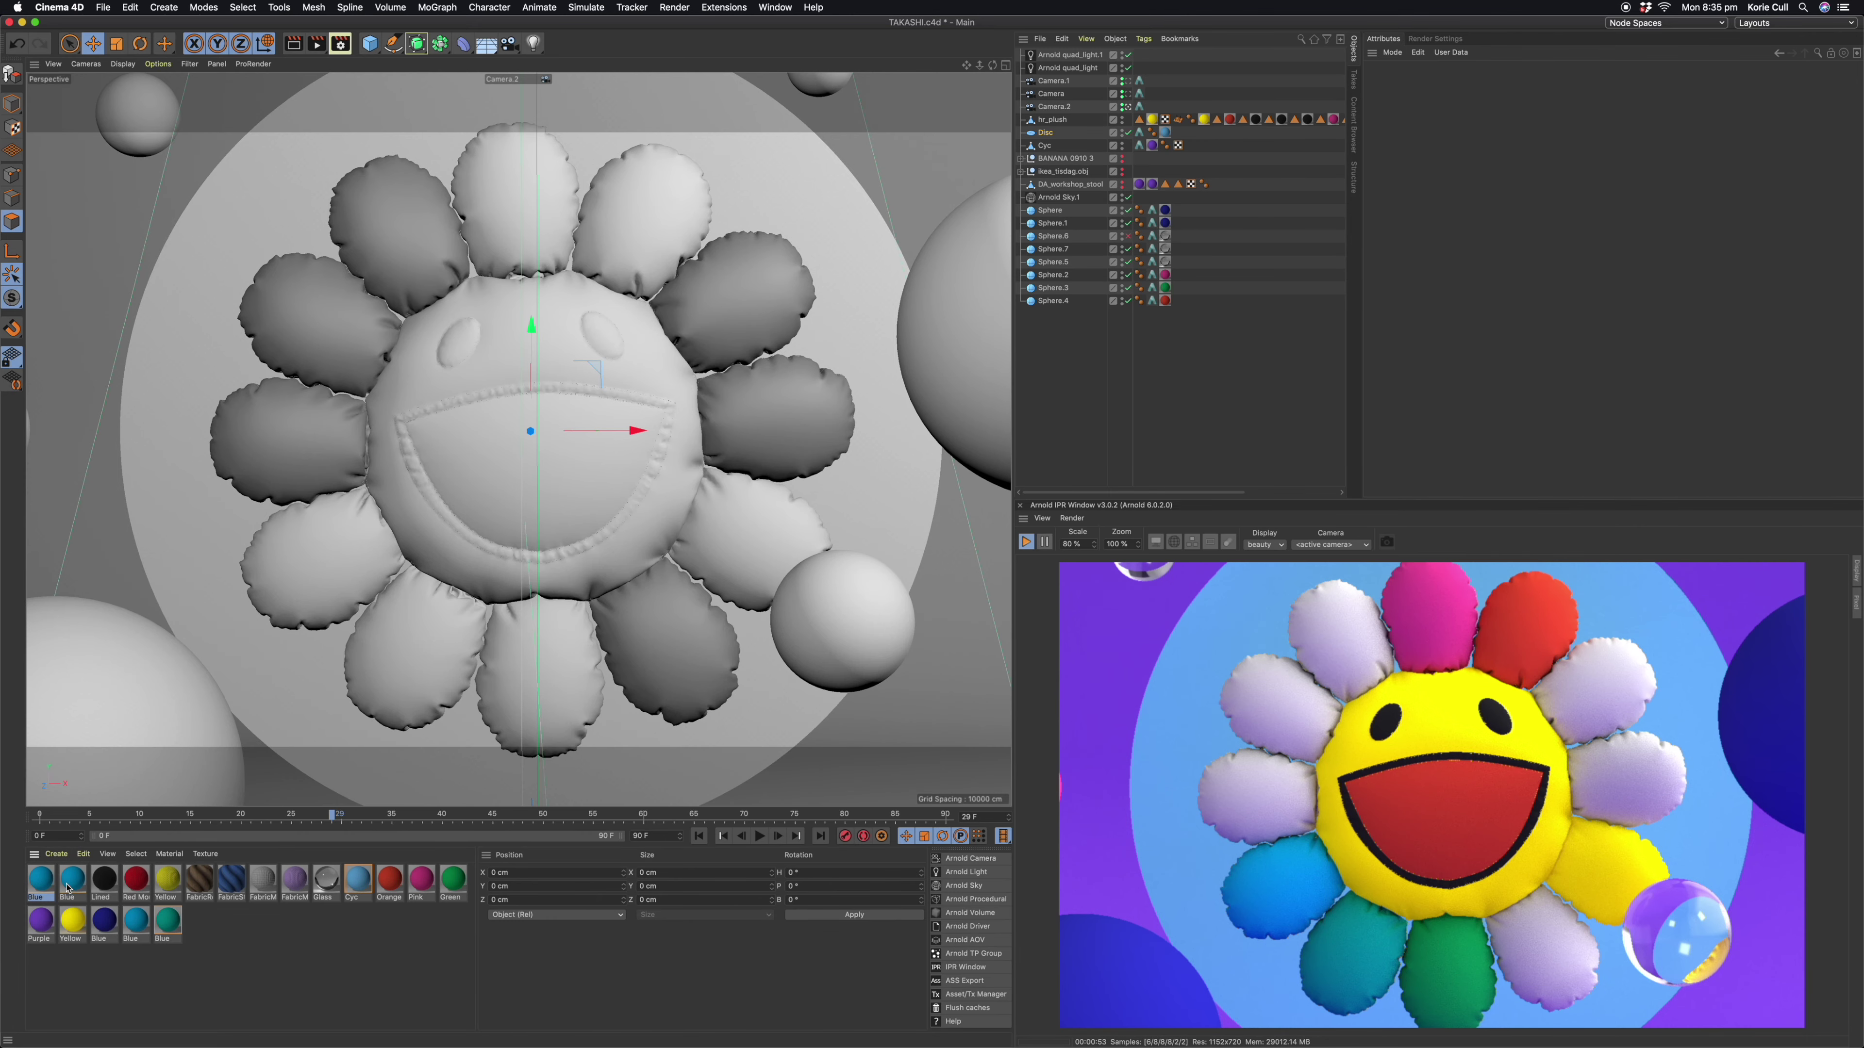
Step: Select the plush flower's upper-left petal and apply the Purple material to it
click(72, 891)
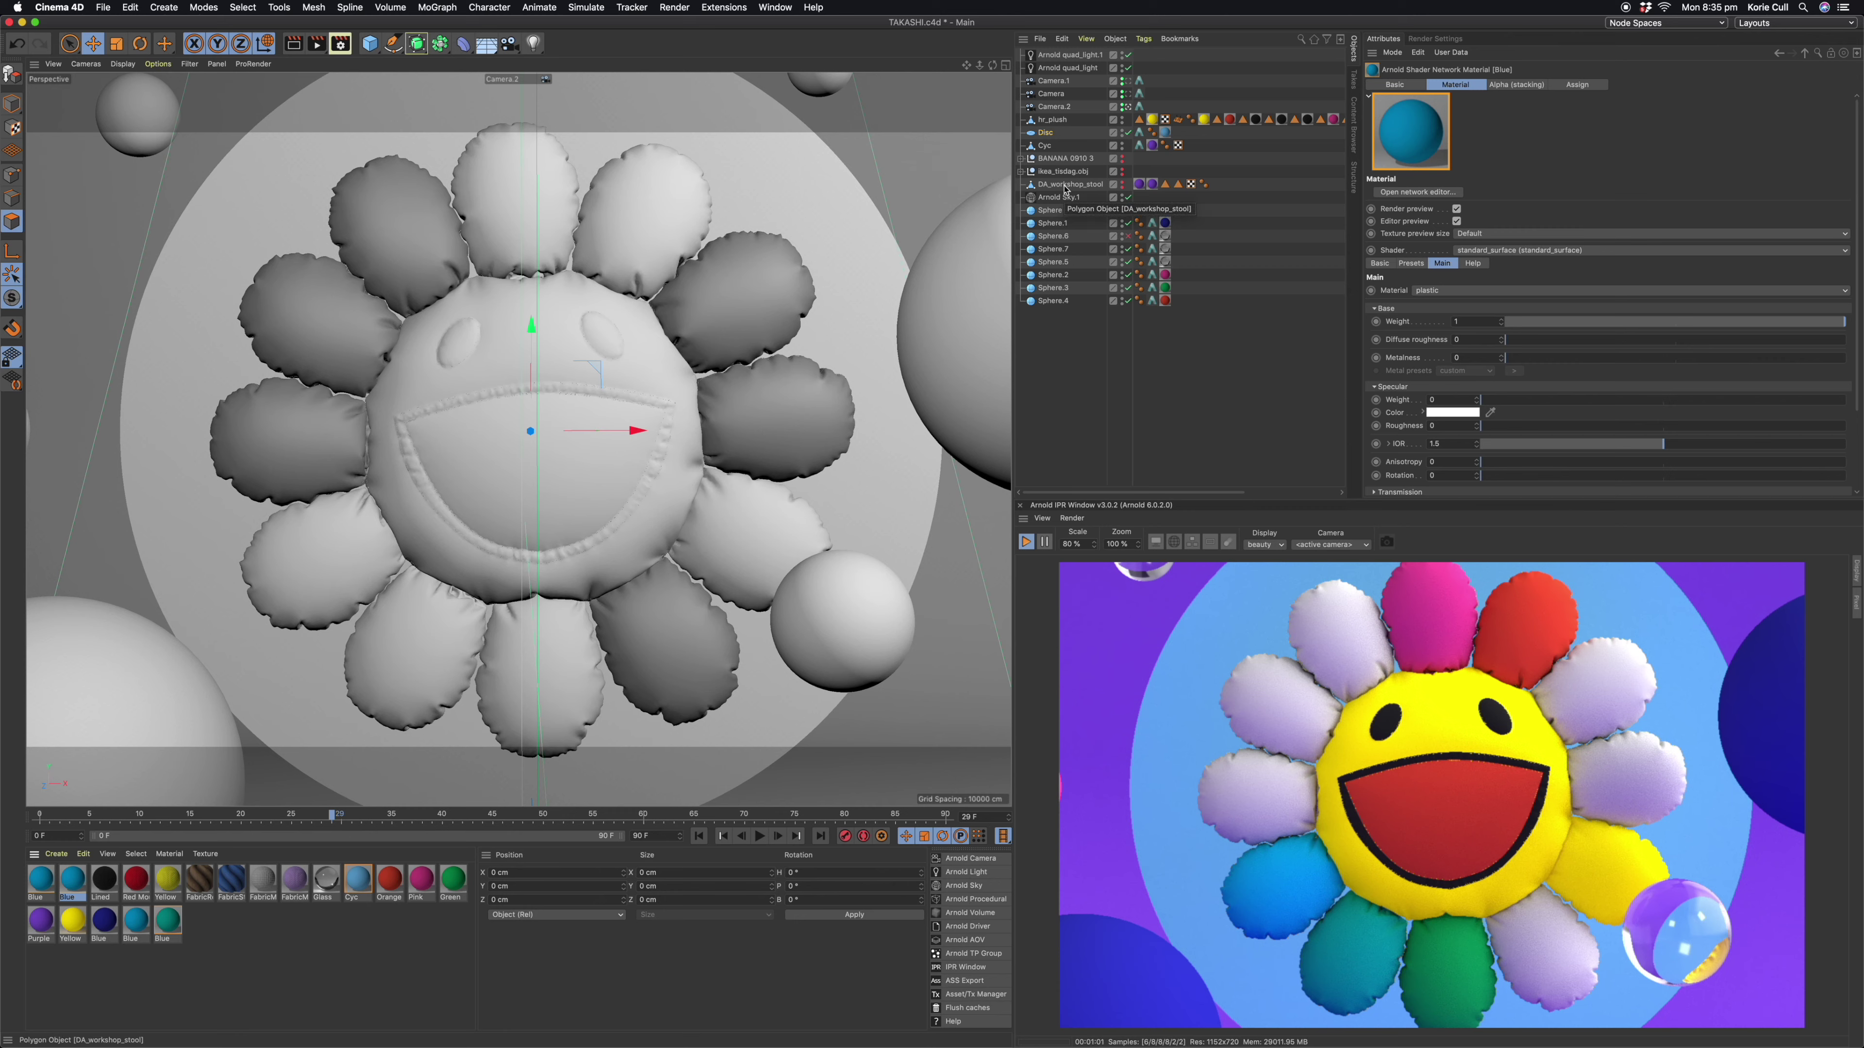
click(1053, 120)
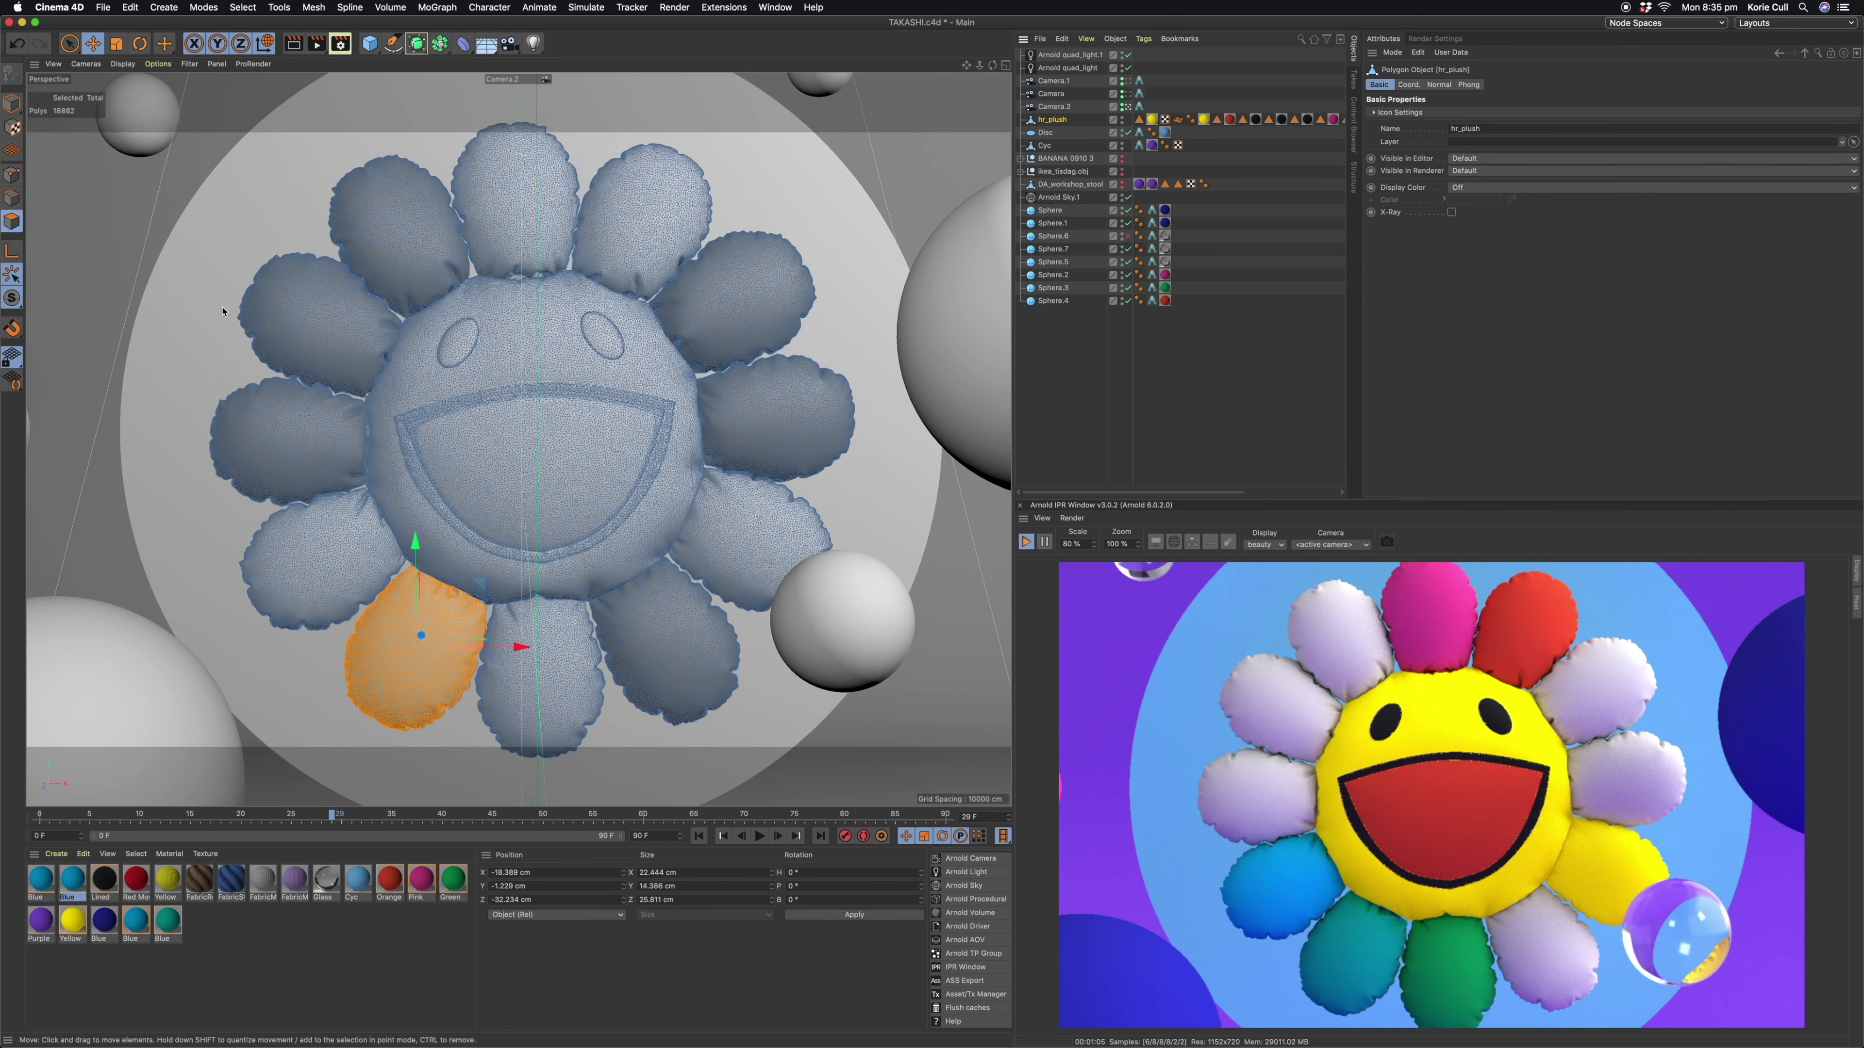
click(294, 456)
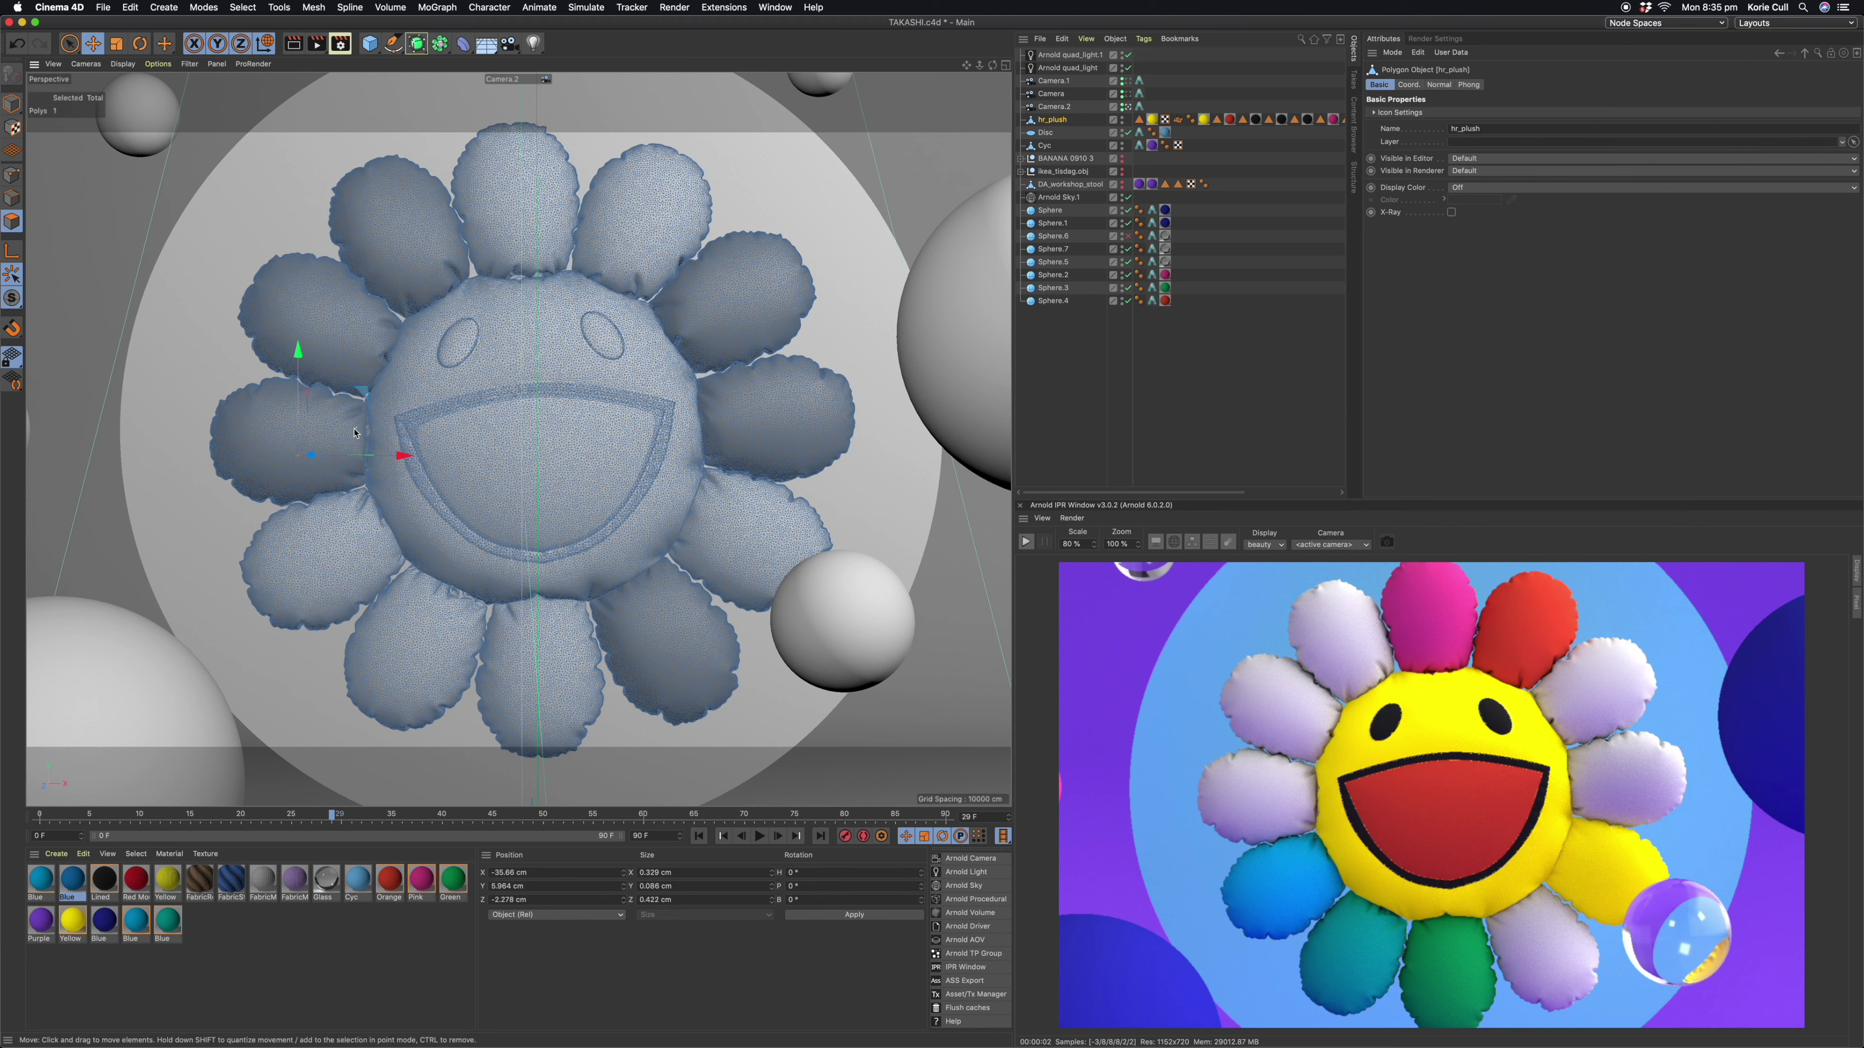
double_click(327, 432)
click(1173, 147)
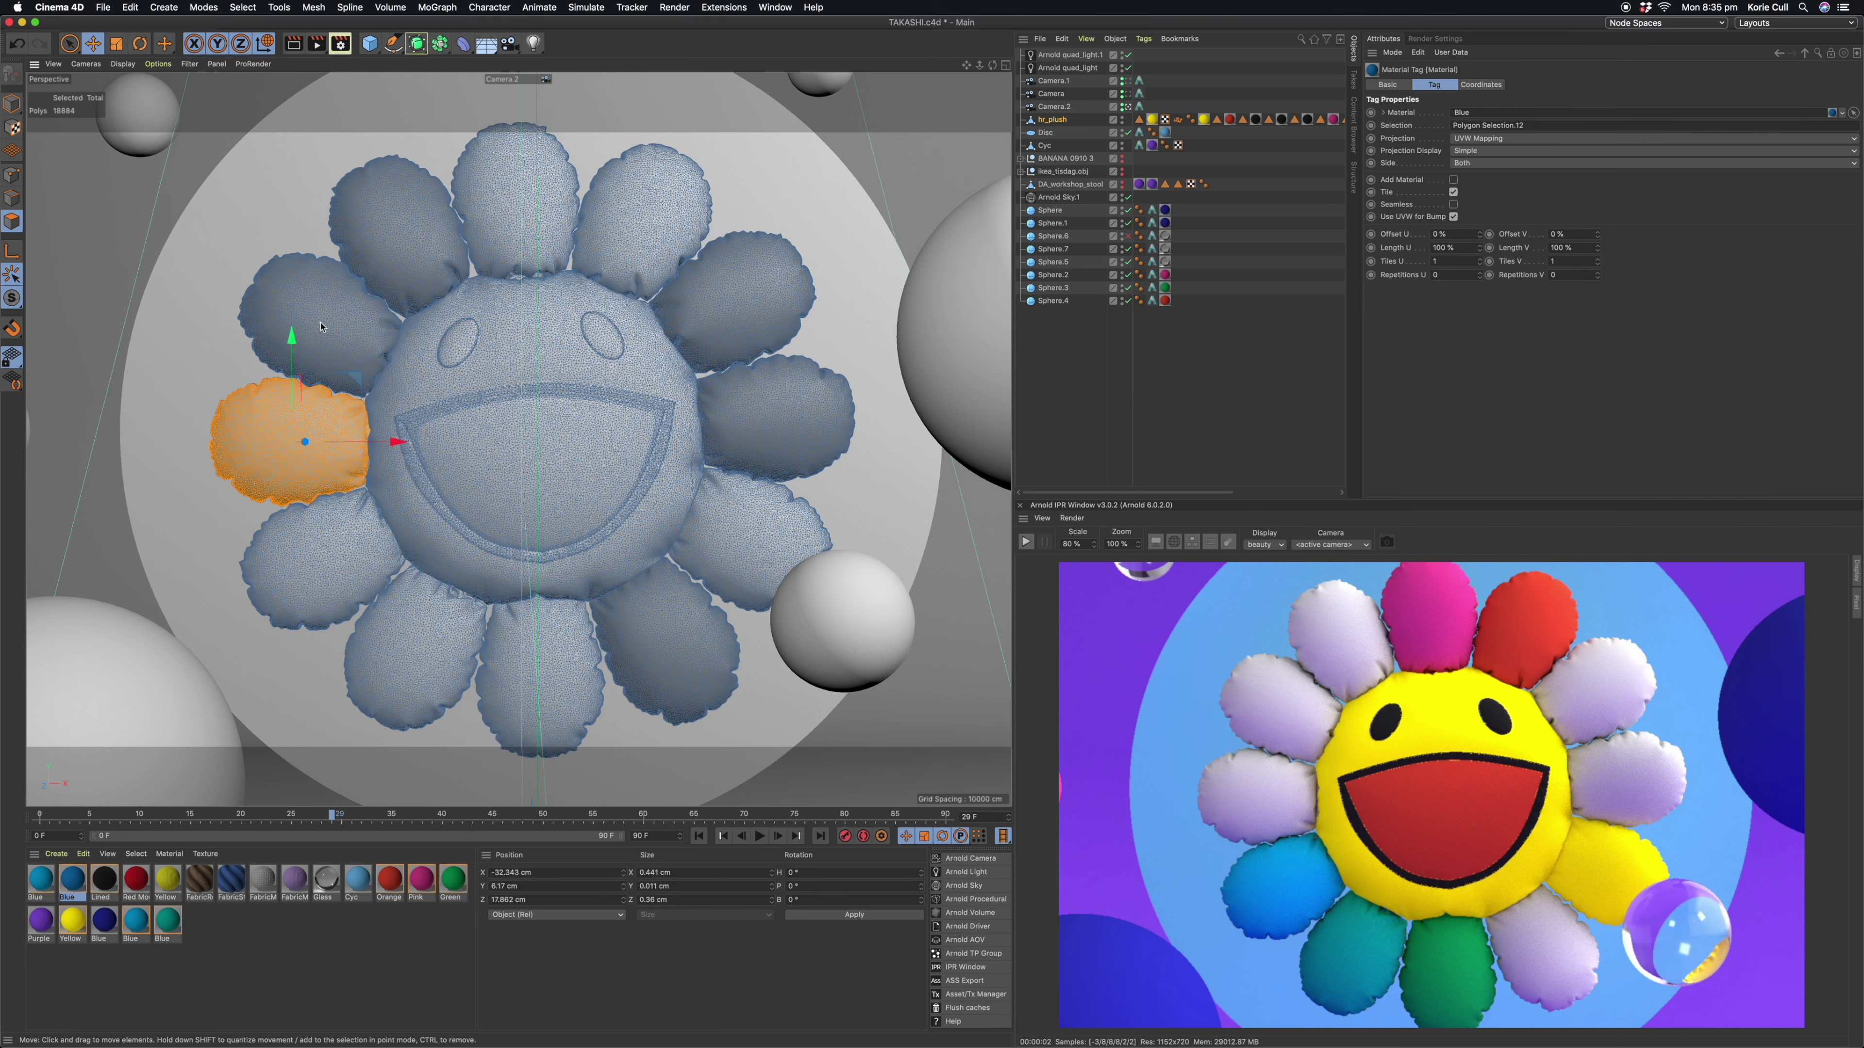
double_click(305, 353)
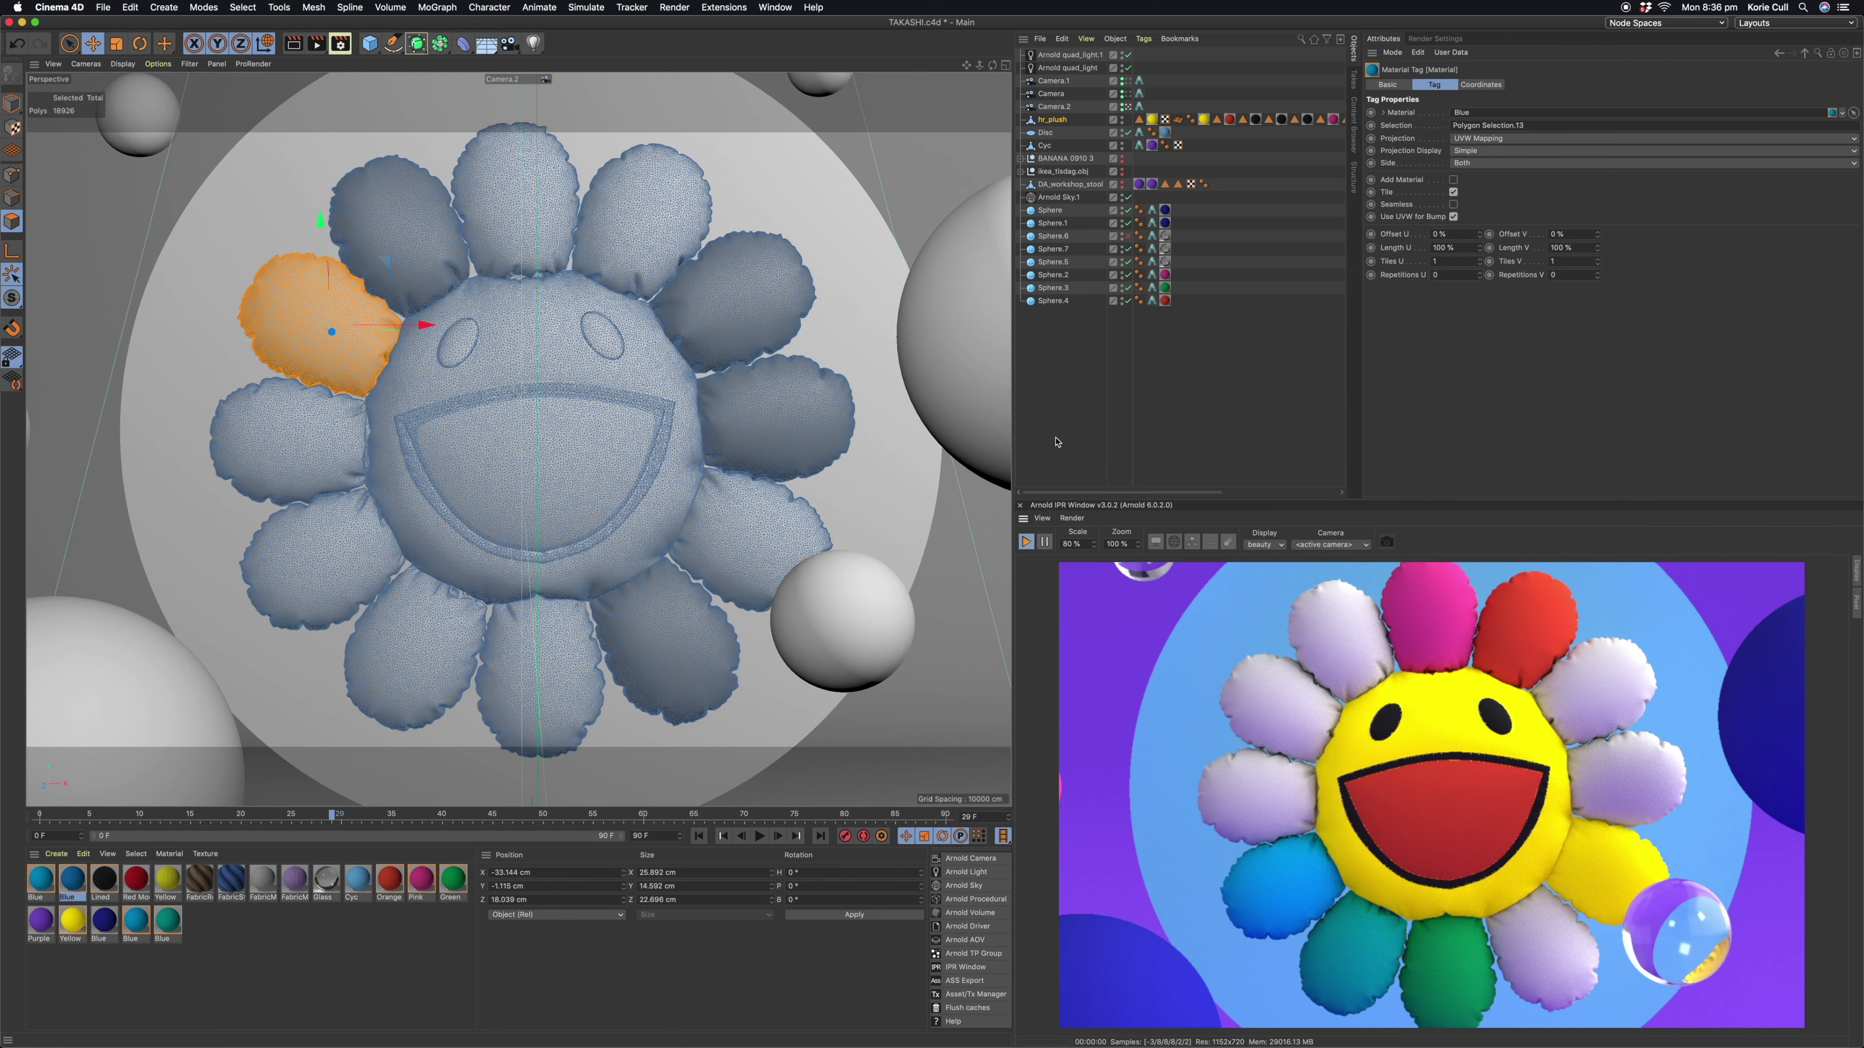
mouse_move(932, 1042)
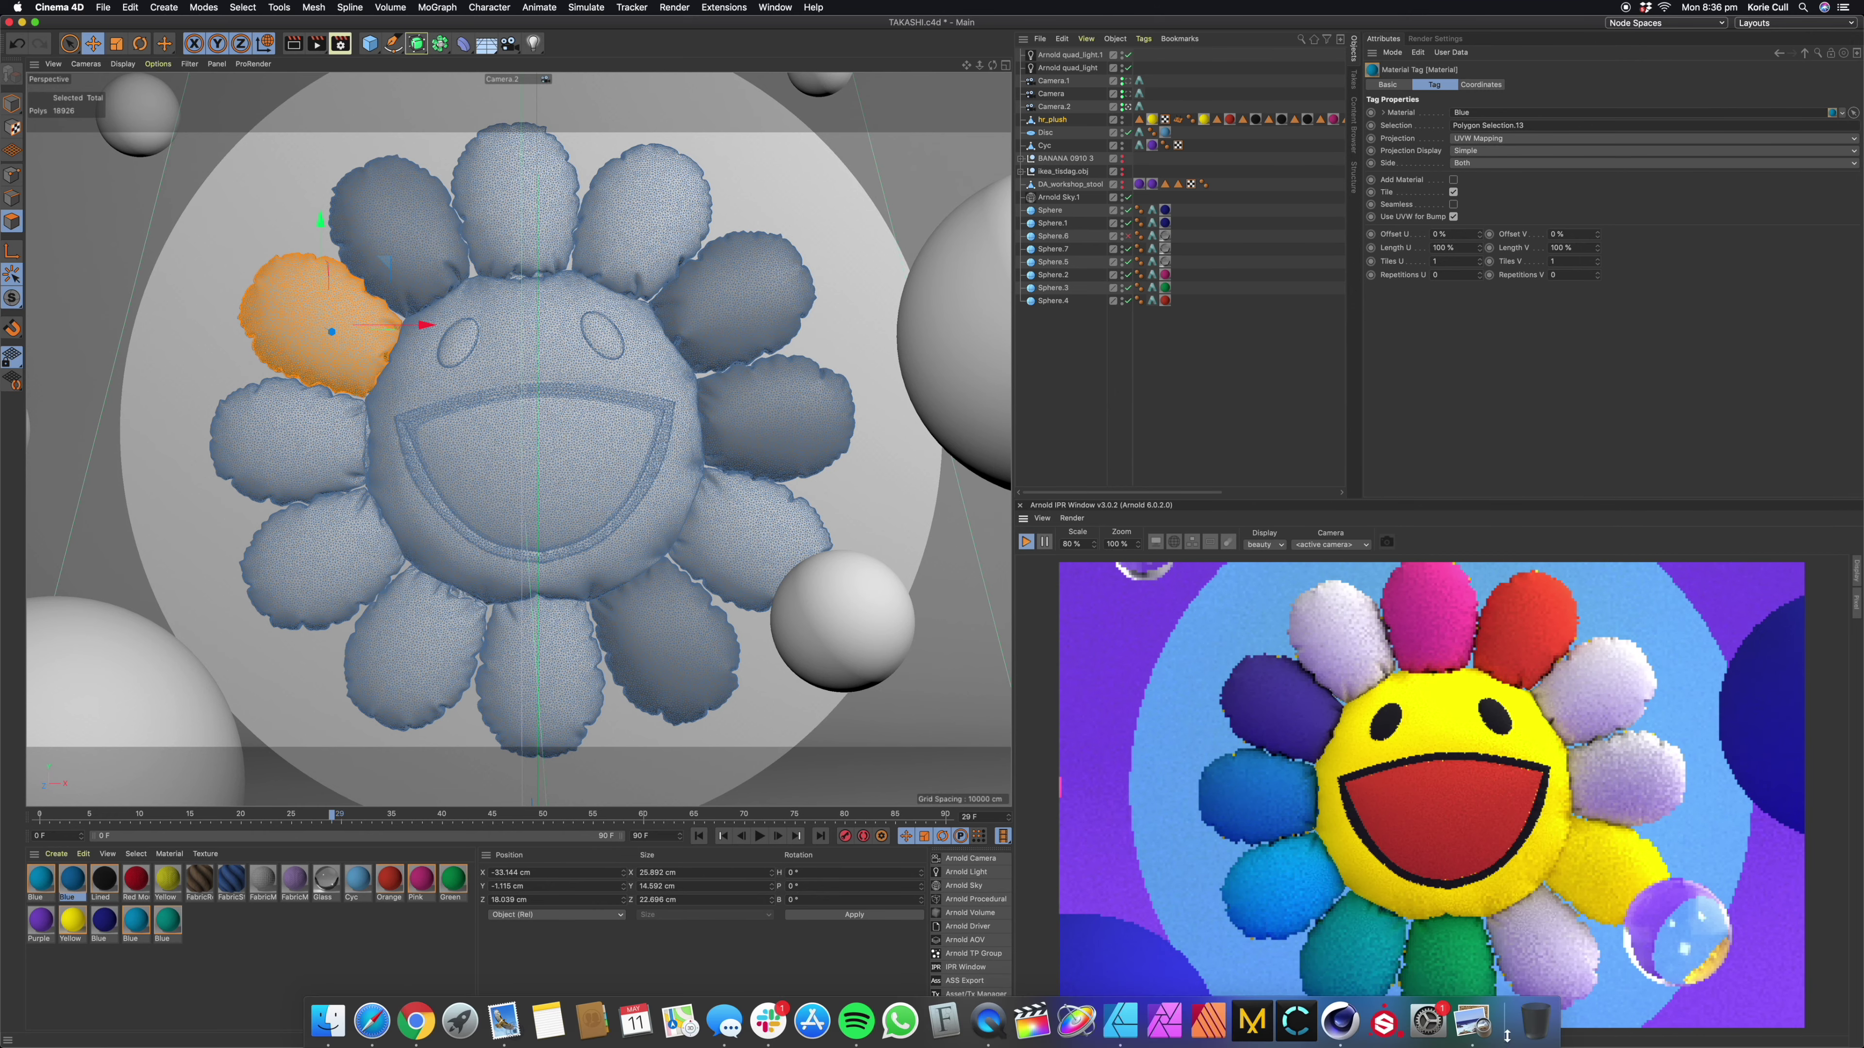
click(1471, 1036)
click(40, 925)
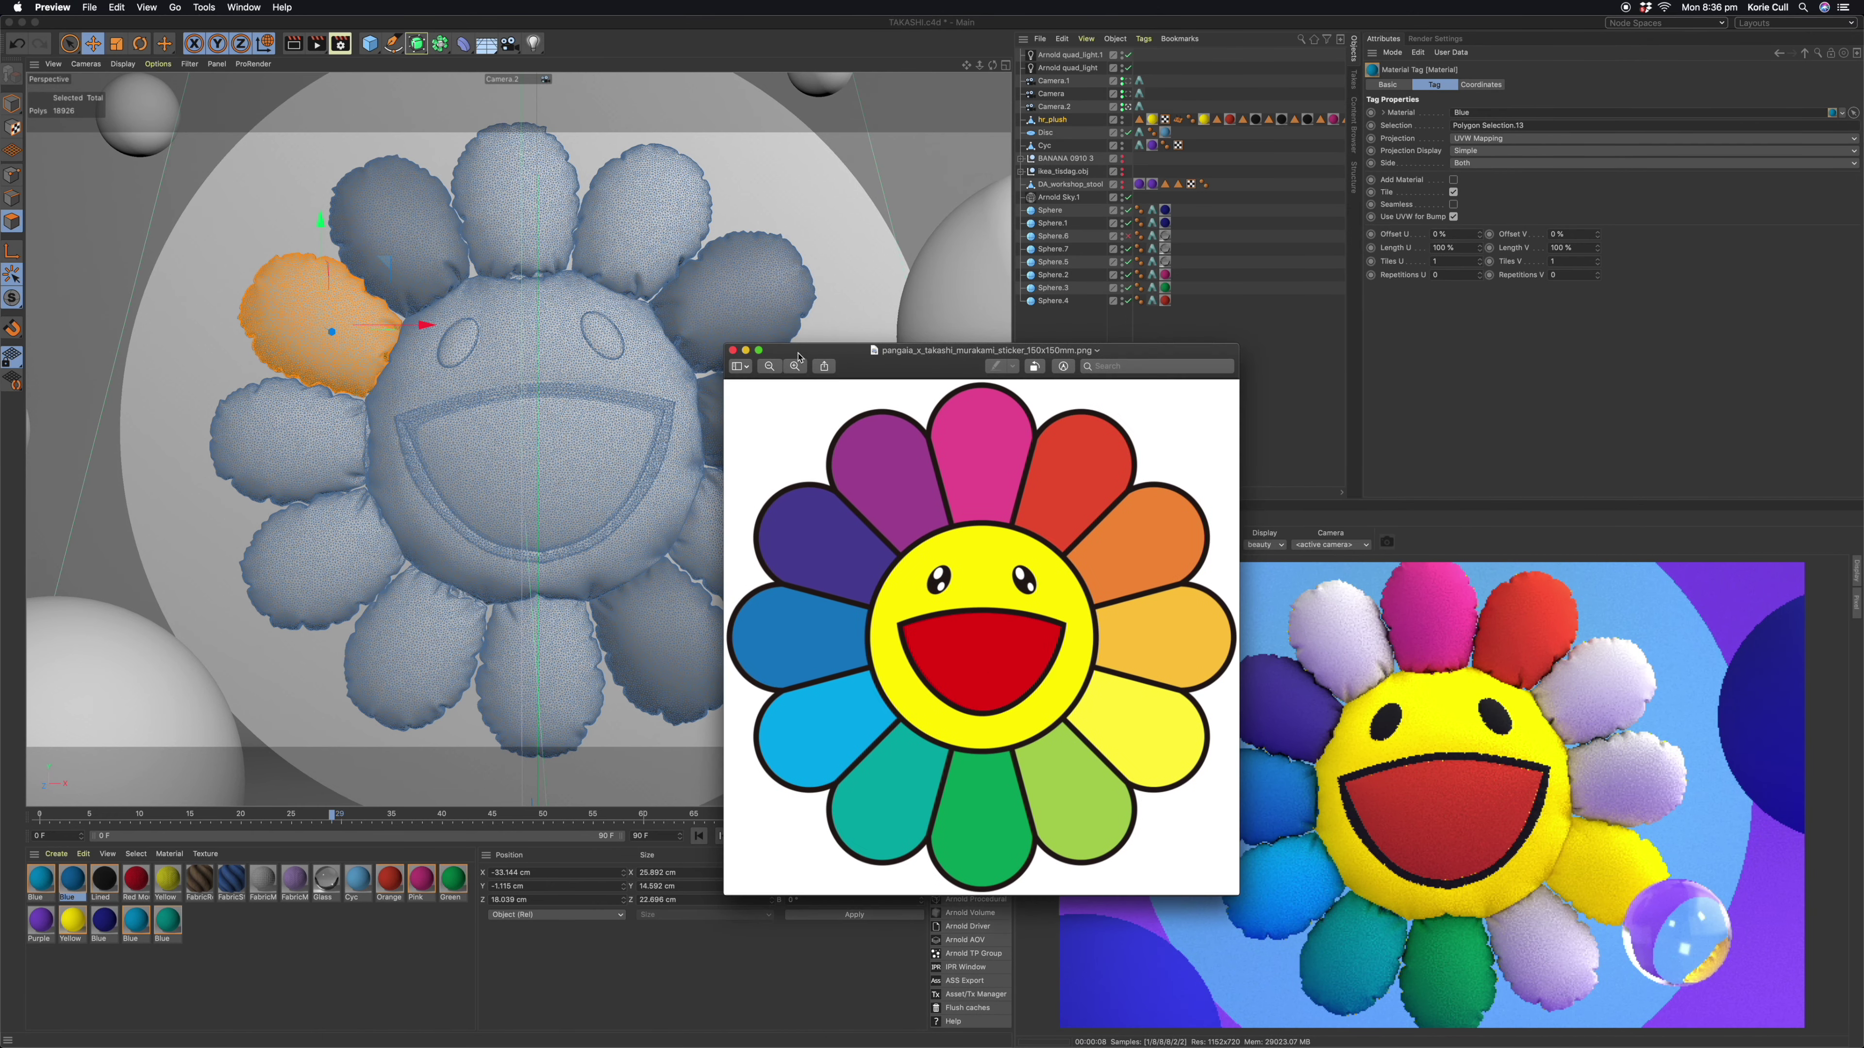
click(40, 925)
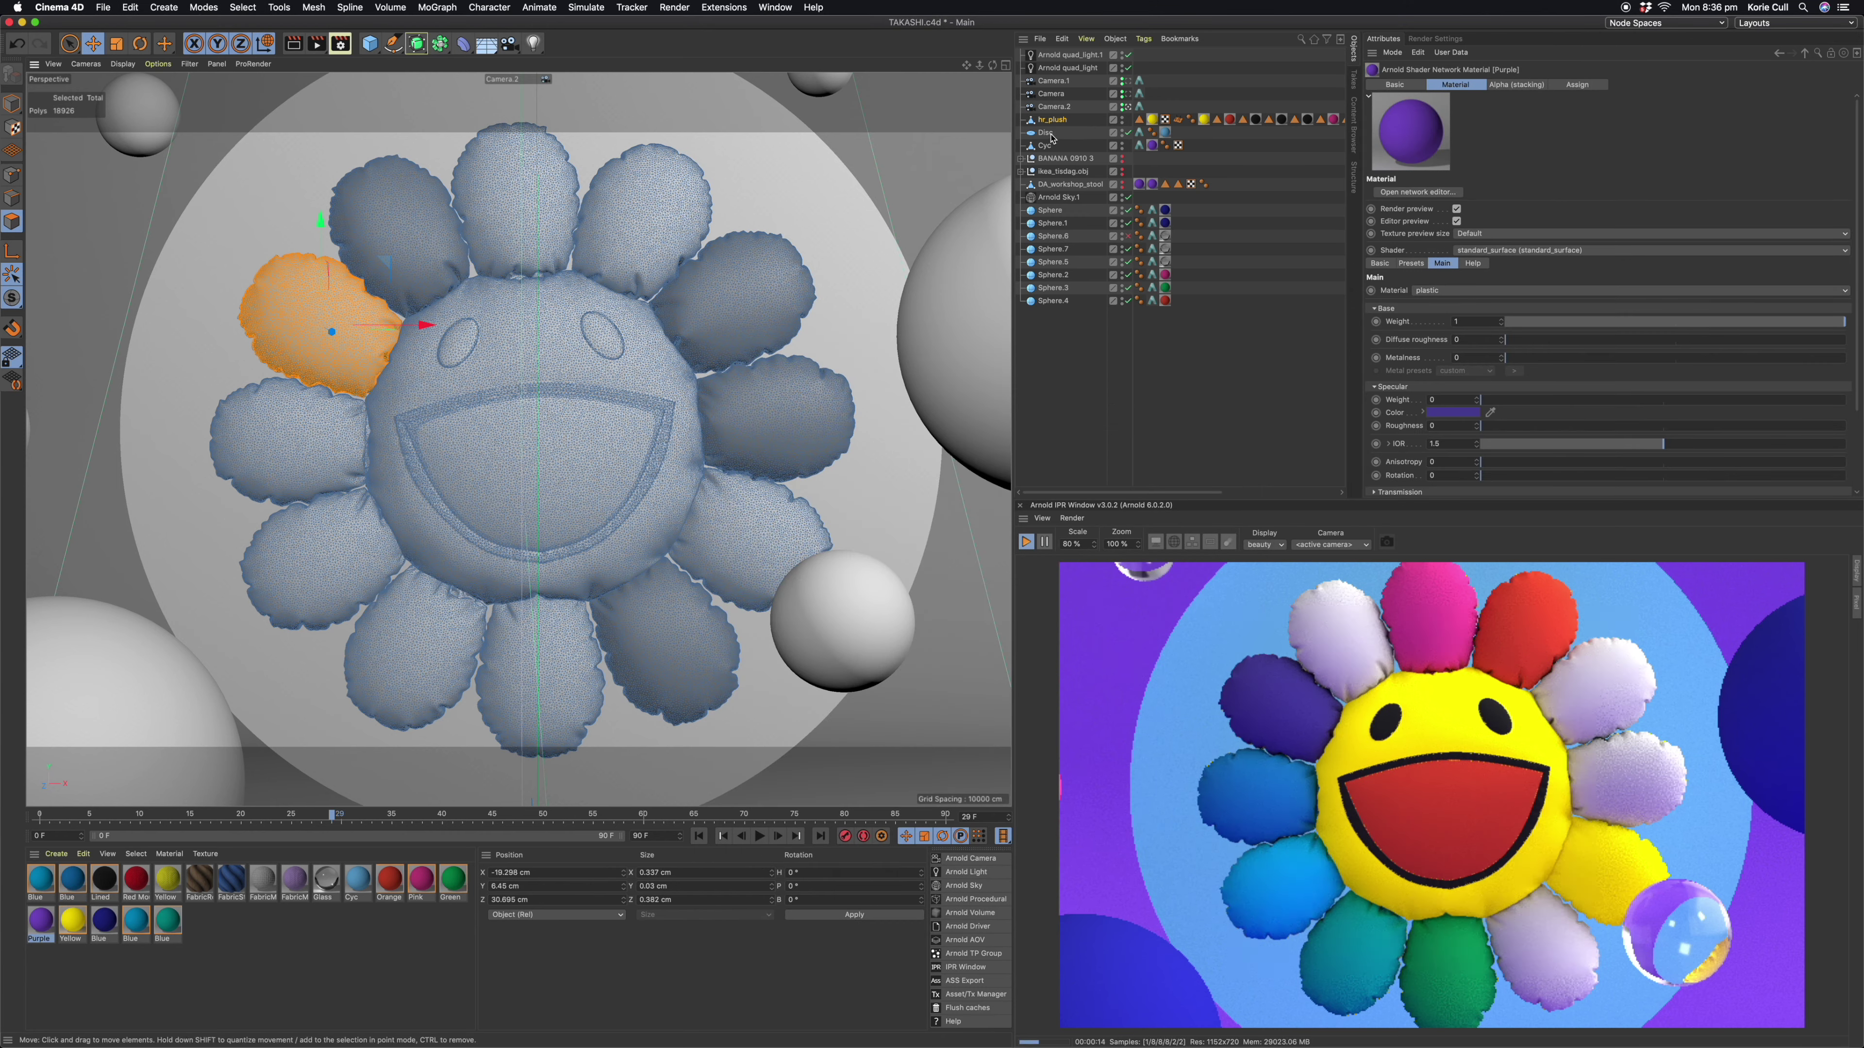
click(377, 239)
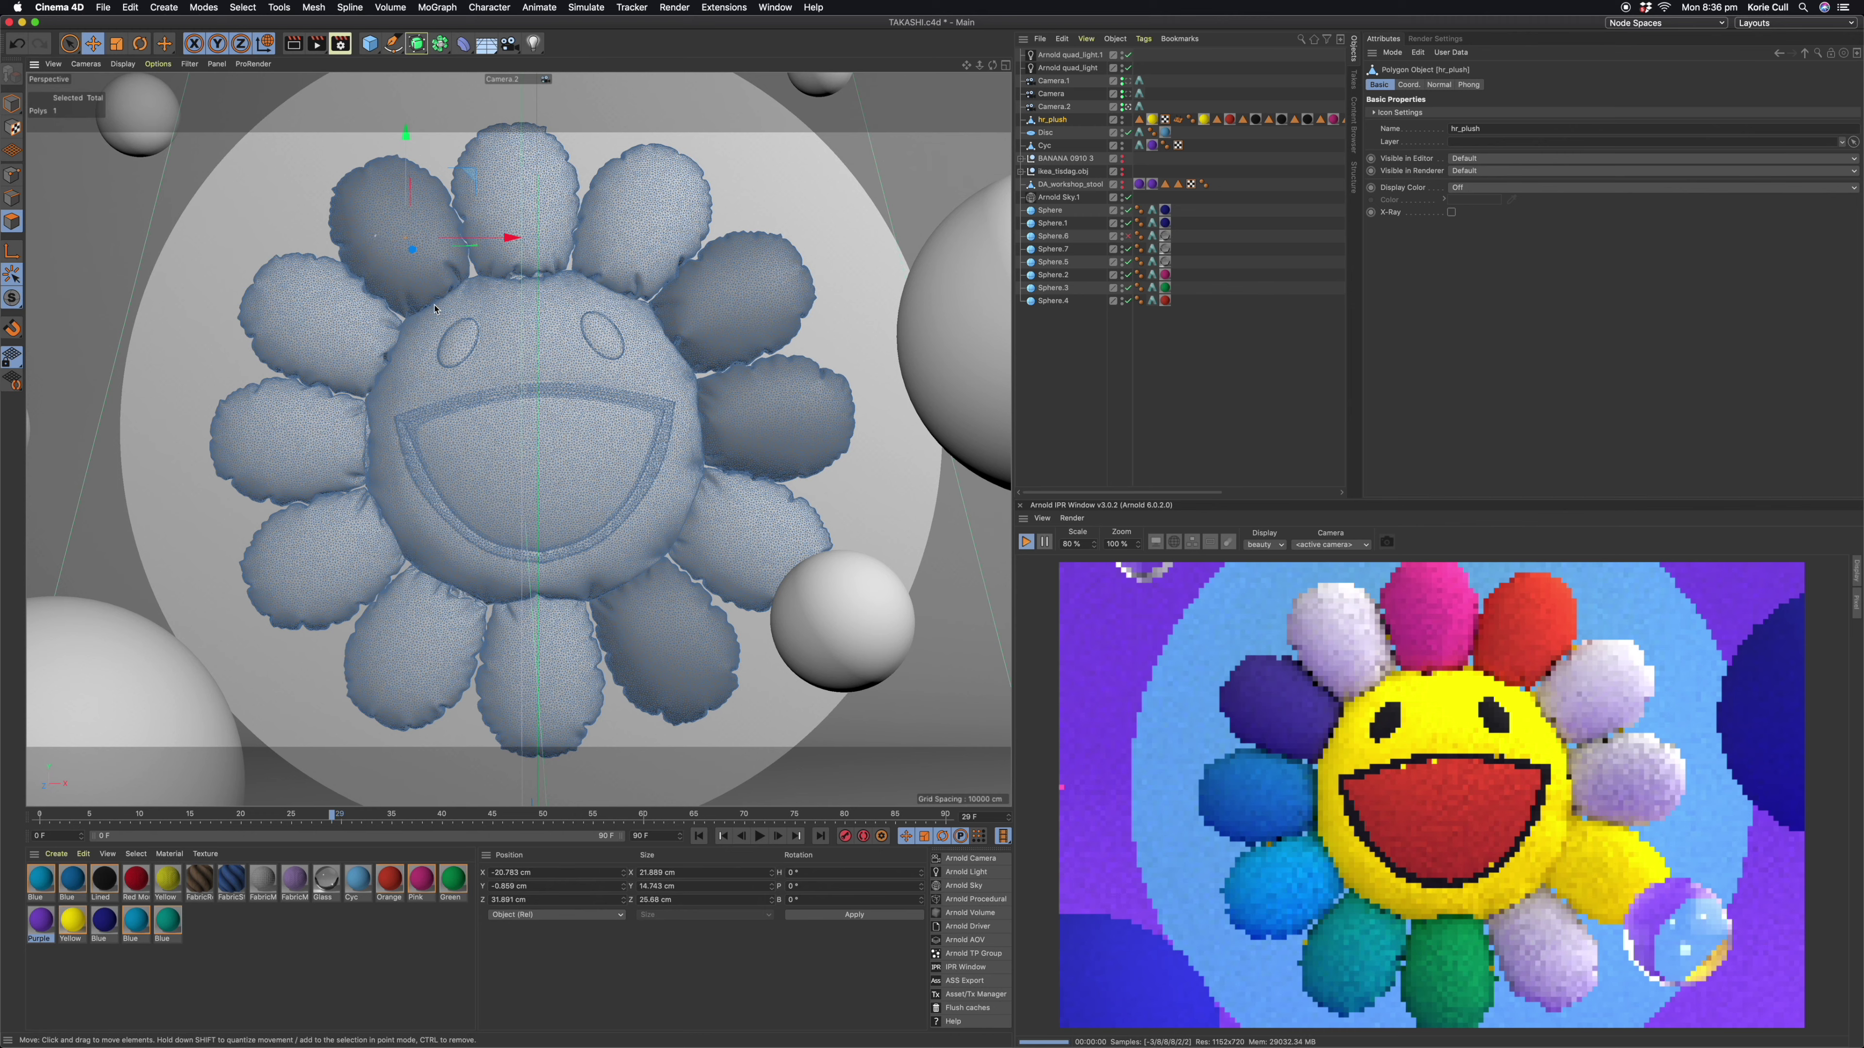
double_click(386, 267)
drag(42, 930, 767, 271)
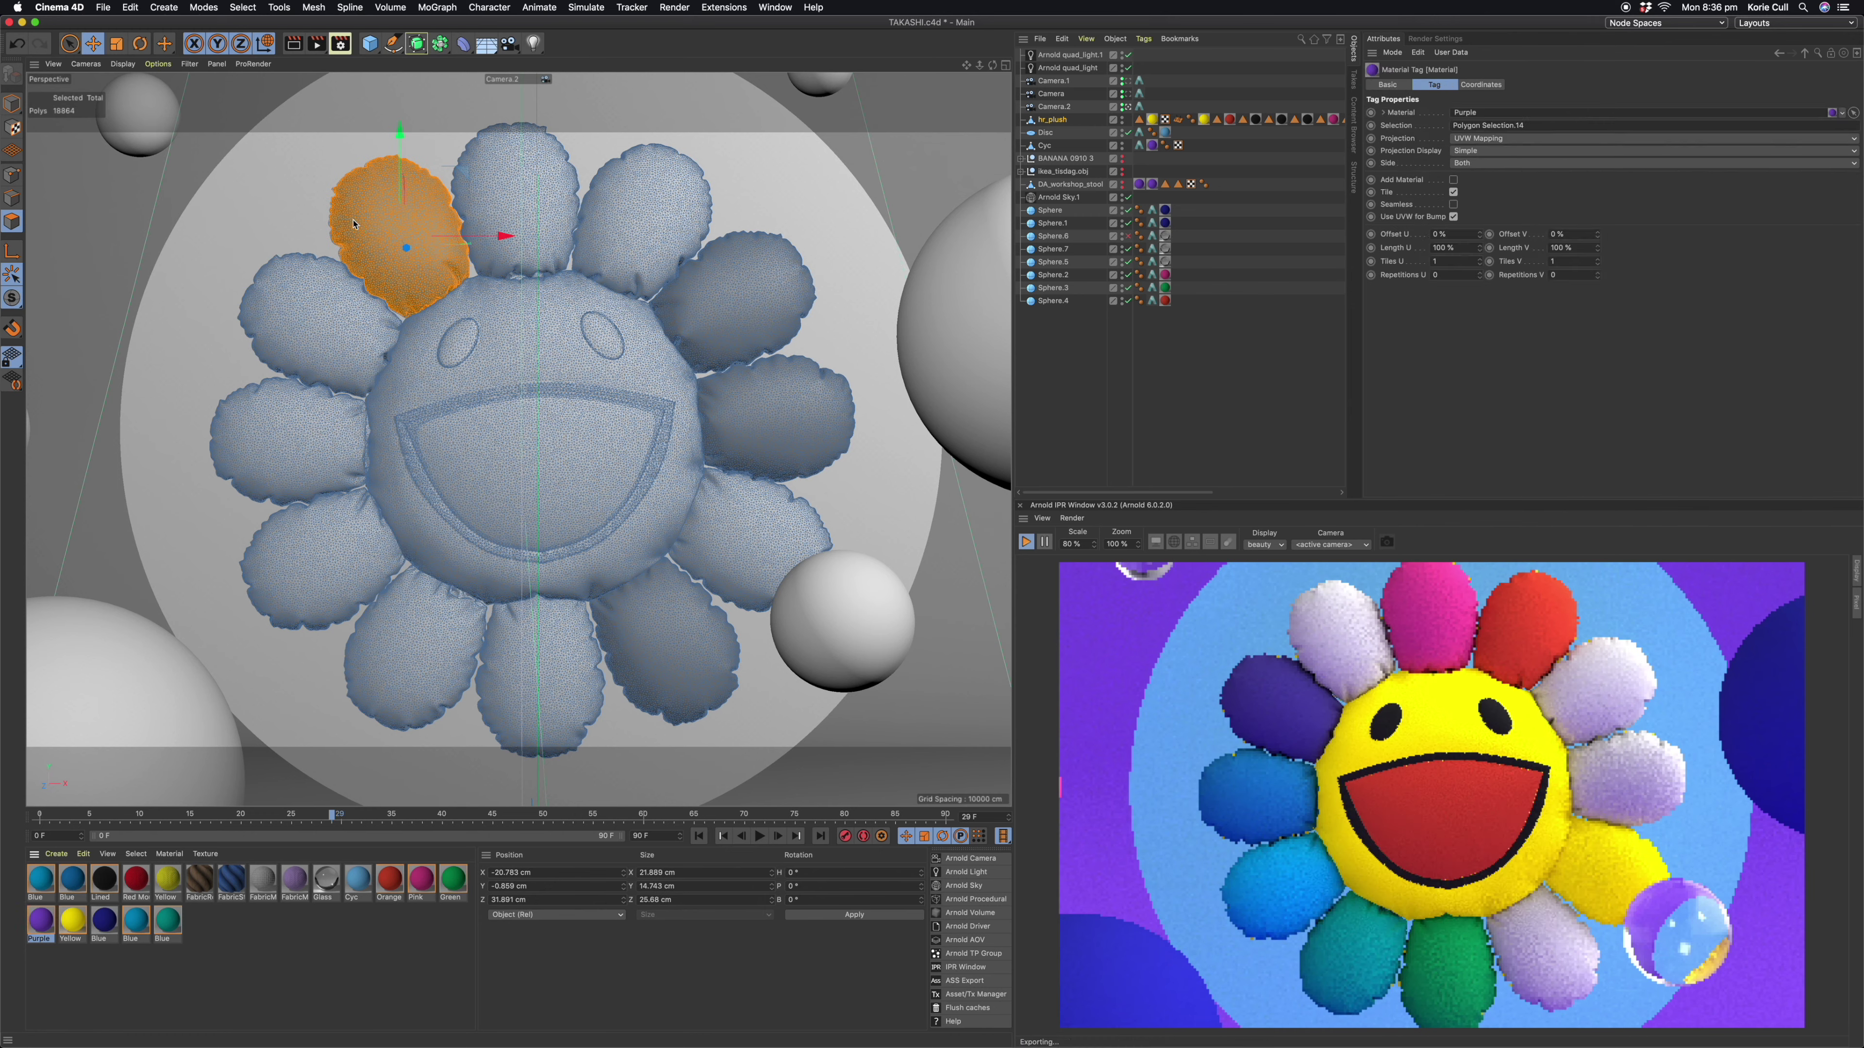
Step: Sample the Purple material's colour from the sticker's purple petal and reorder the blue materials
mouse_move(932, 1037)
click(1358, 1035)
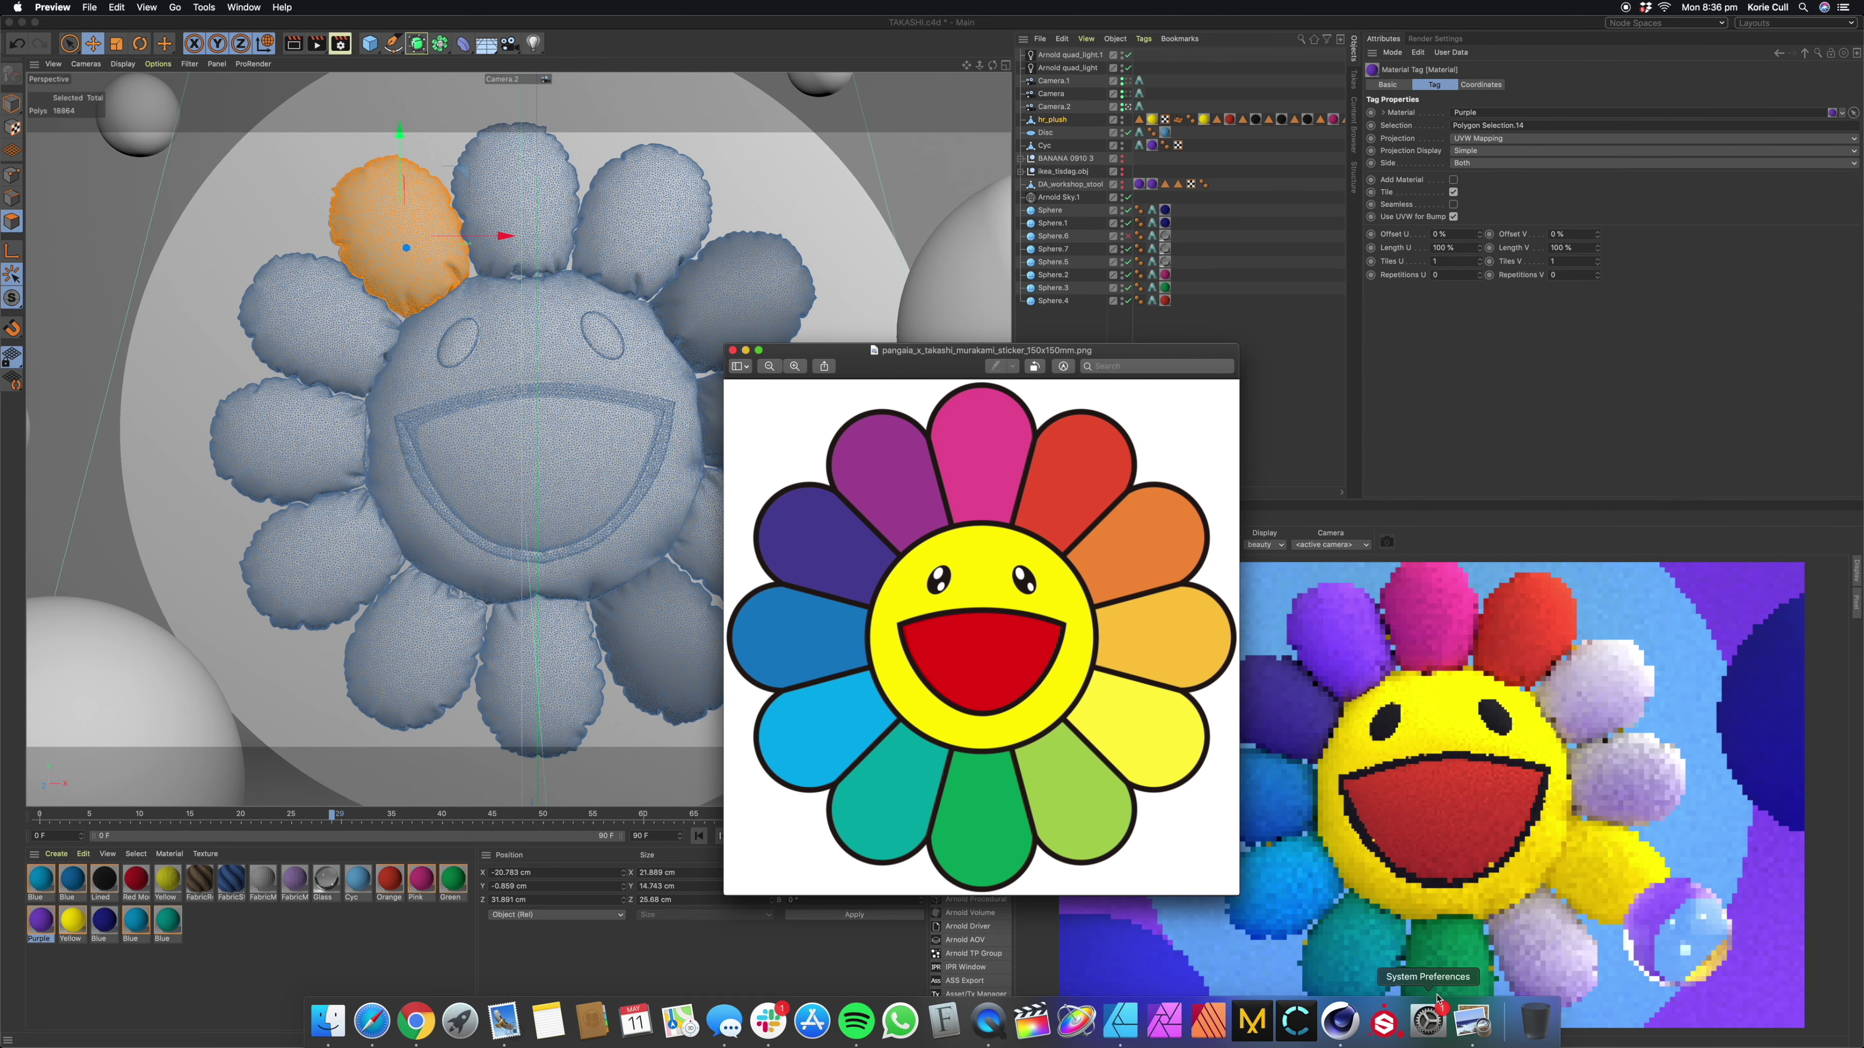
double_click(41, 927)
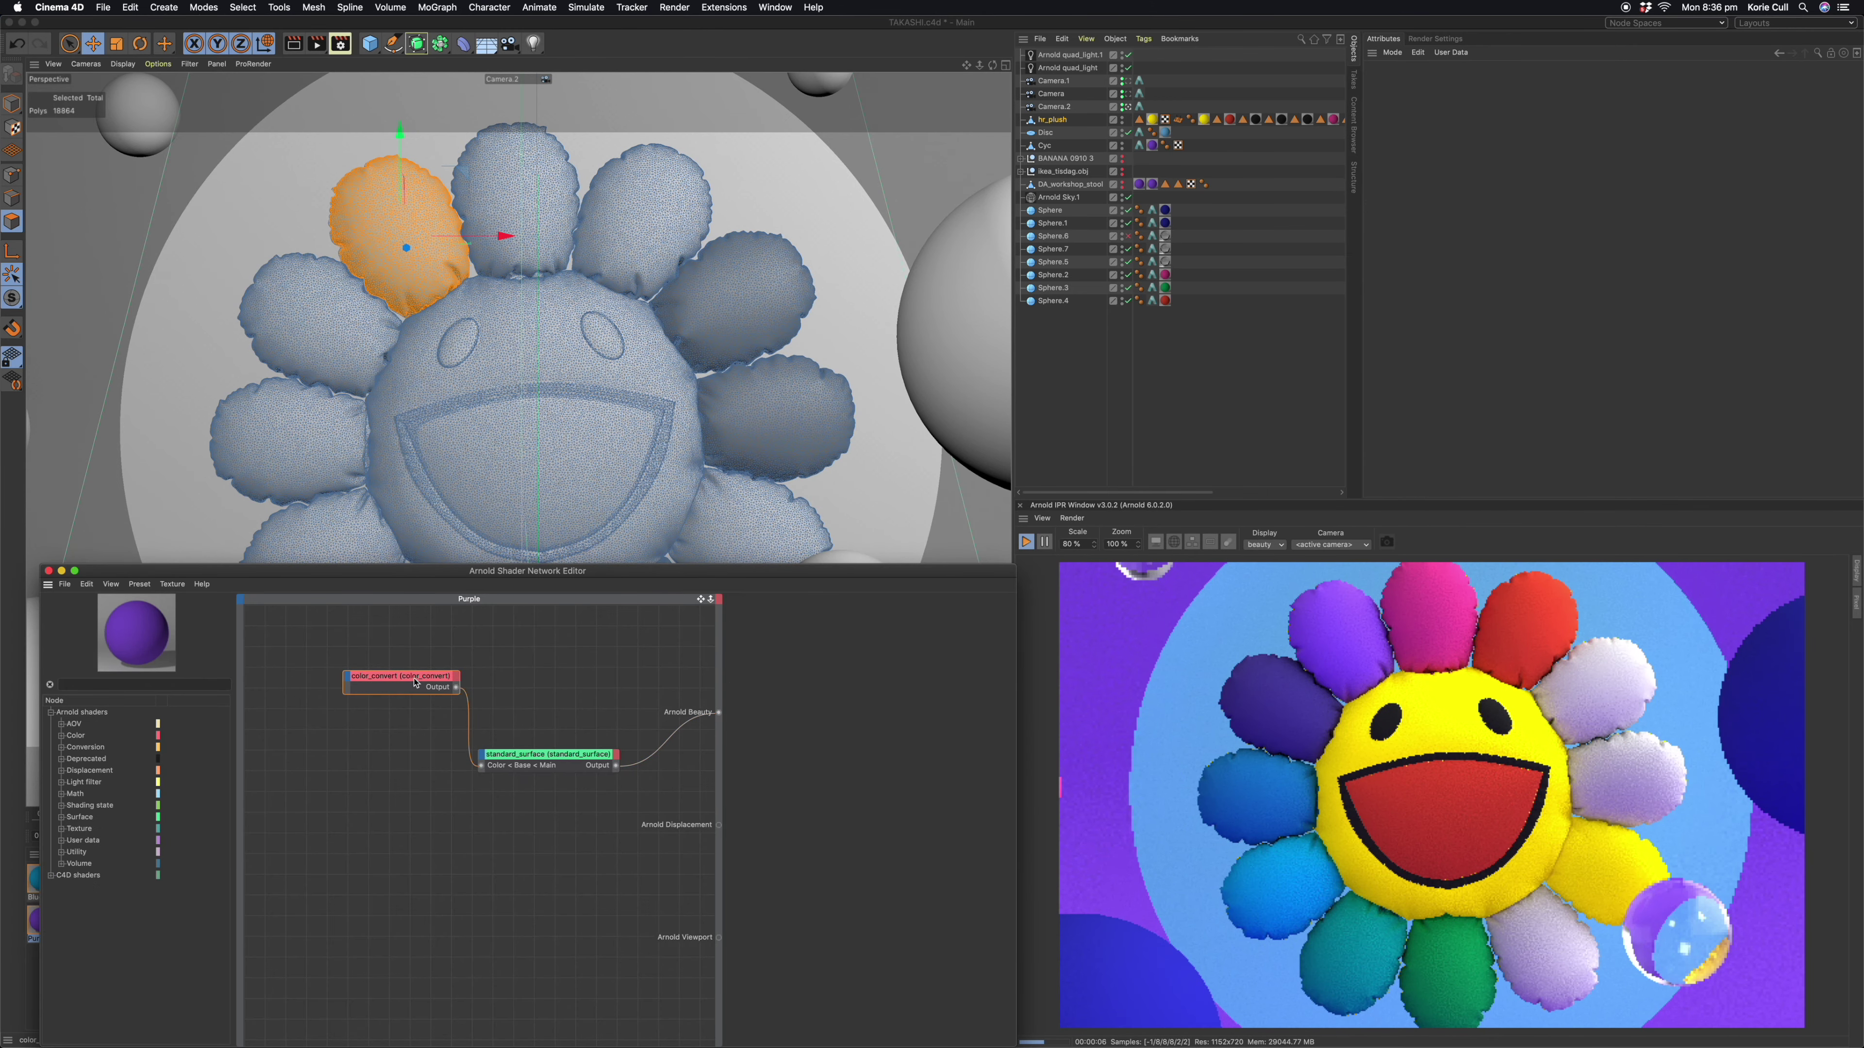
click(1358, 1035)
drag(865, 360, 1118, 358)
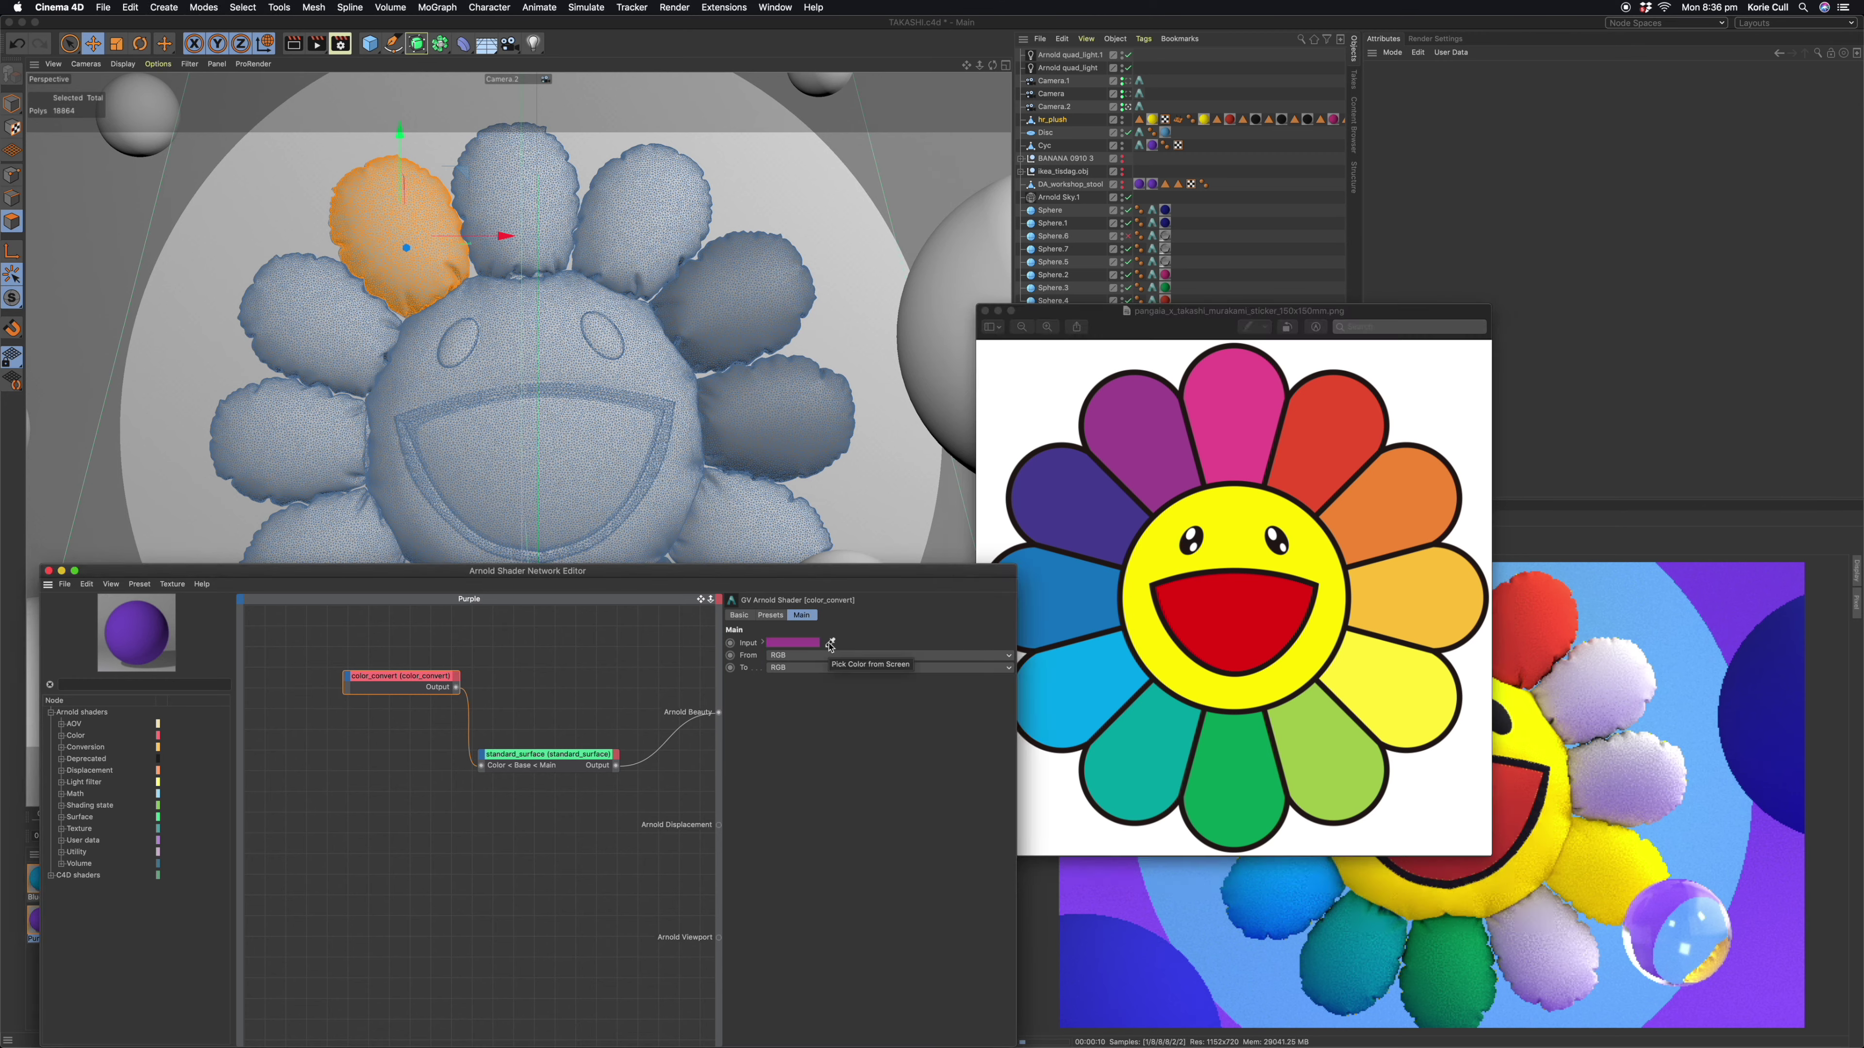
click(986, 674)
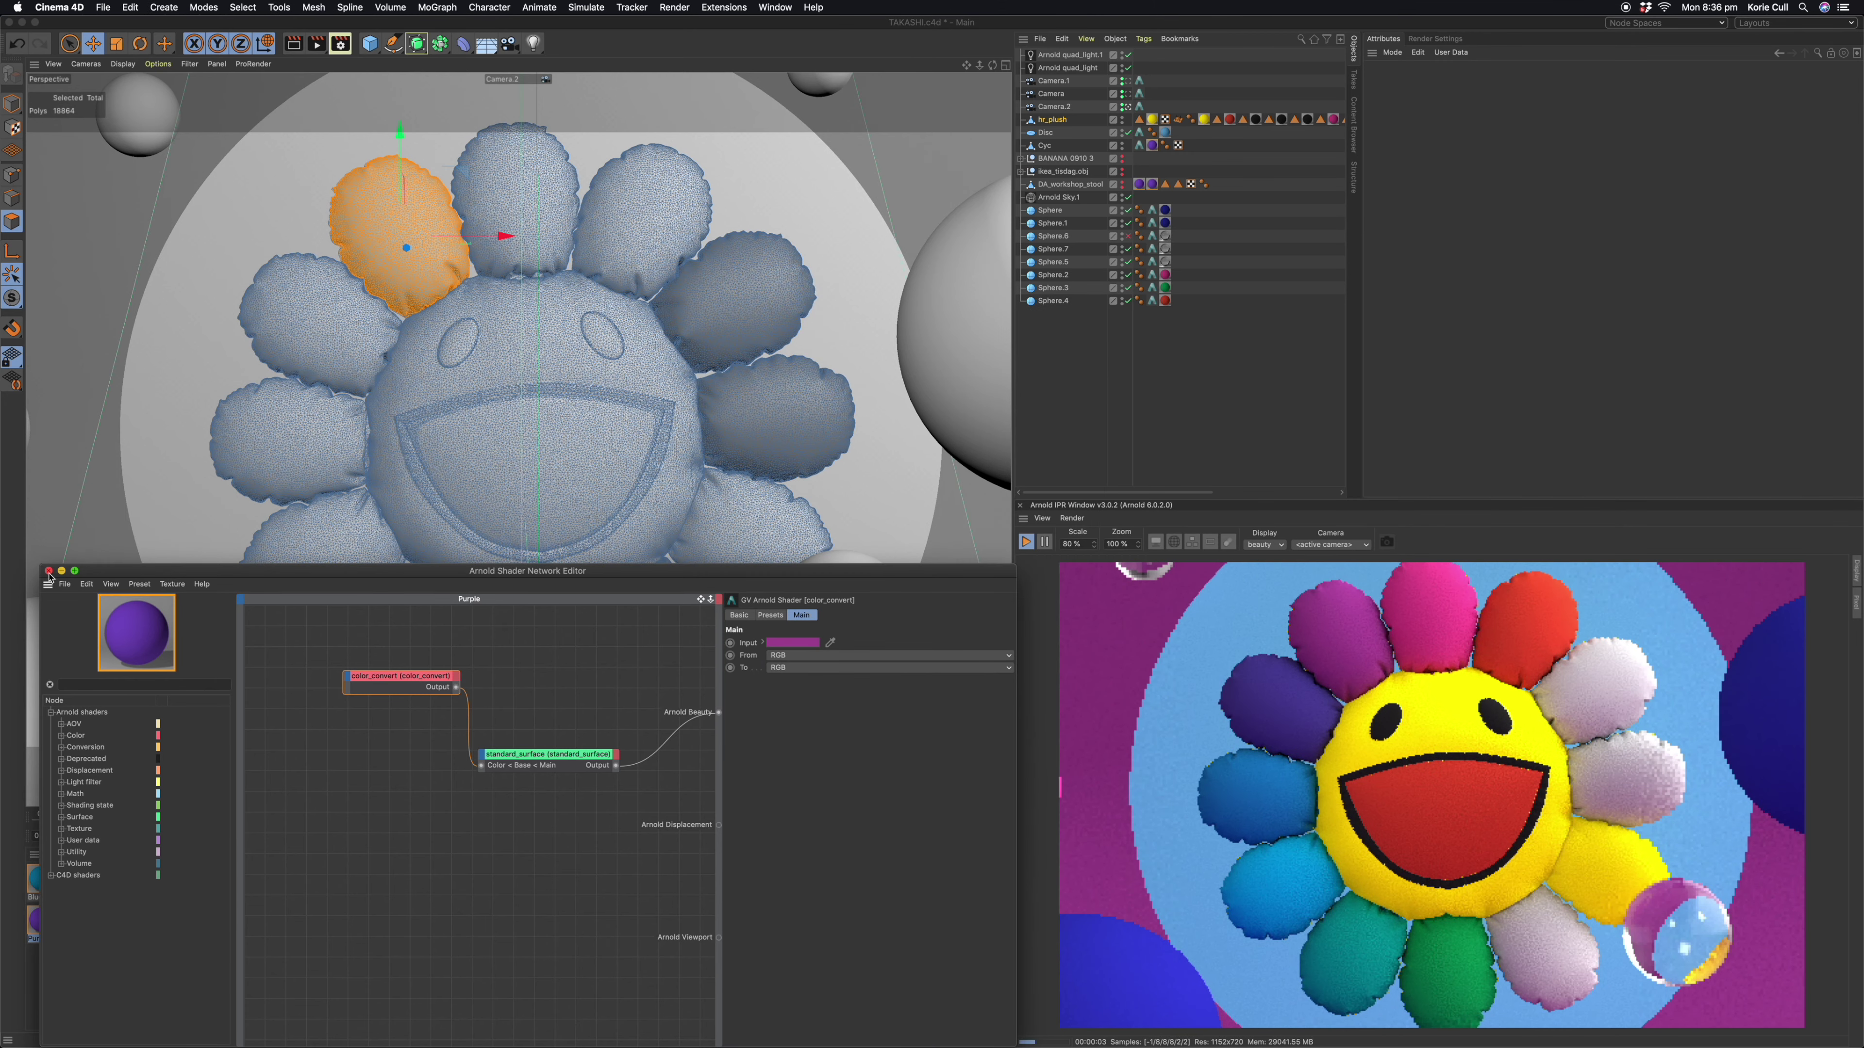
click(48, 570)
drag(81, 887, 169, 925)
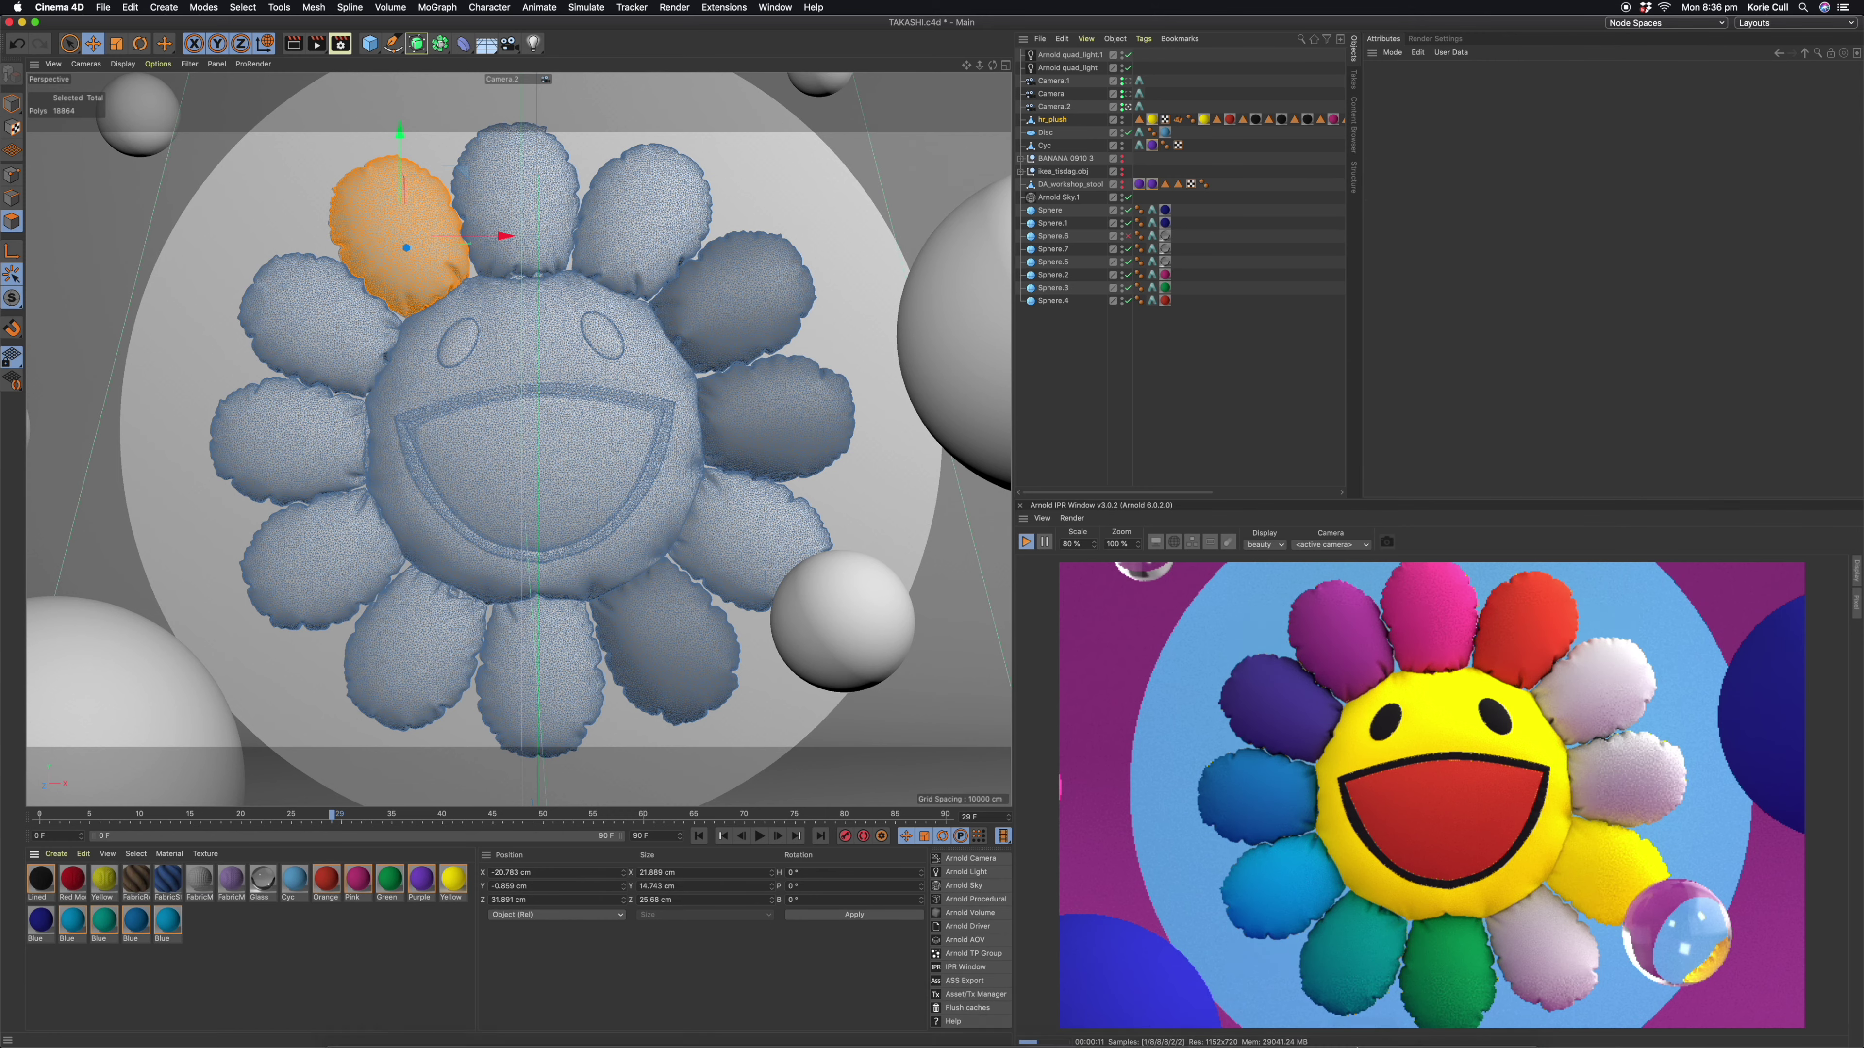
Step: Sample the sticker's green petal colour into the last material's color_convert input
click(350, 1021)
double_click(956, 299)
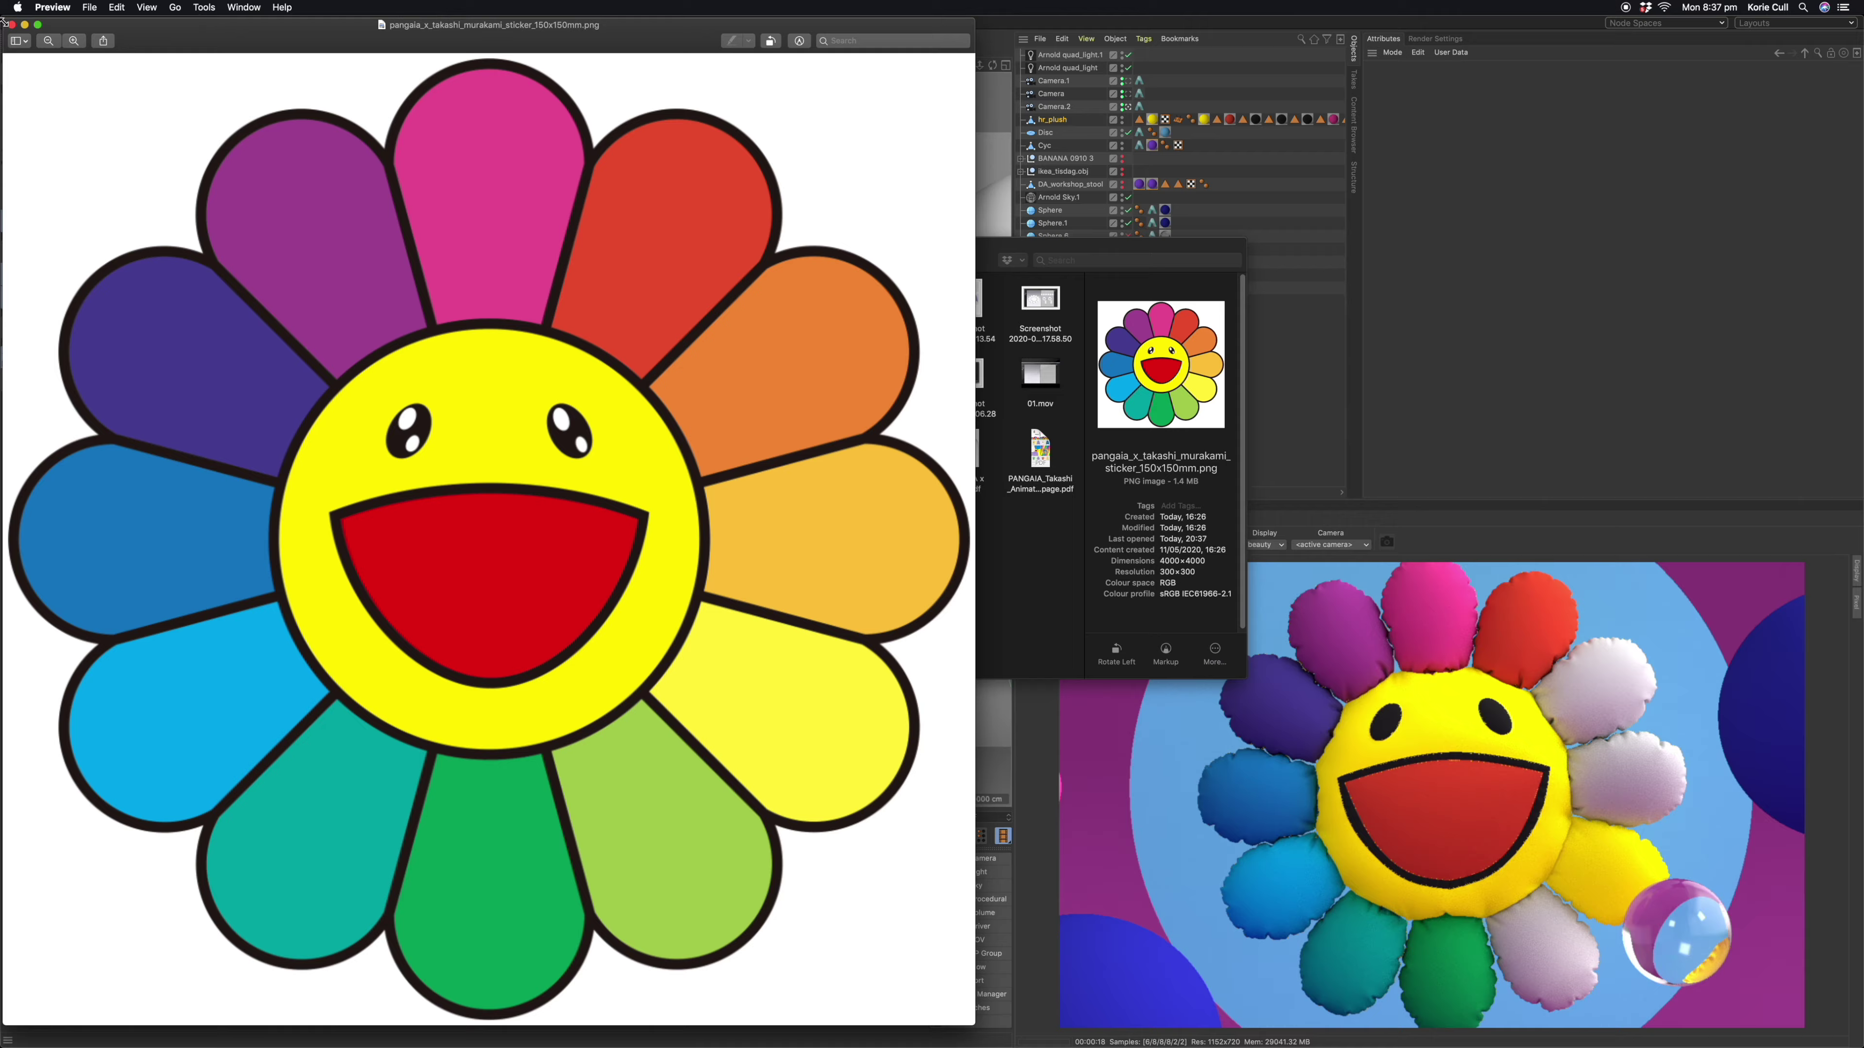
click(38, 25)
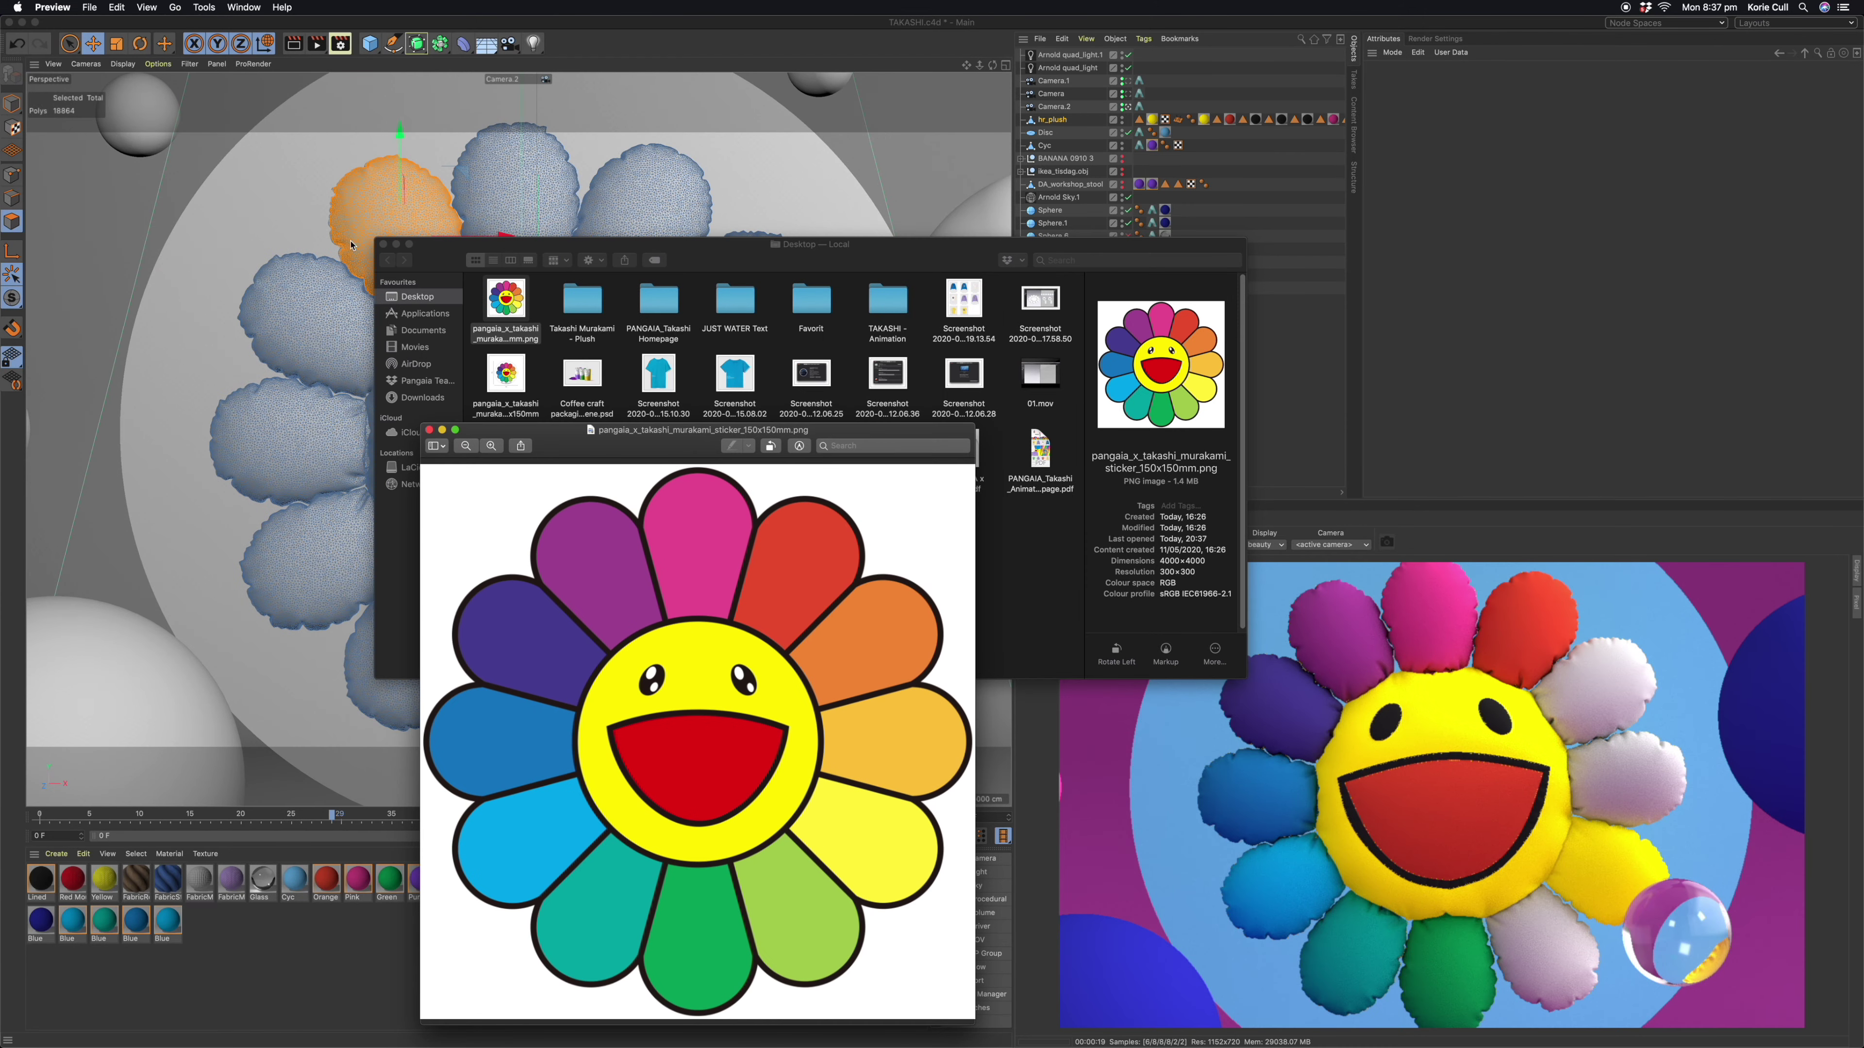
click(182, 923)
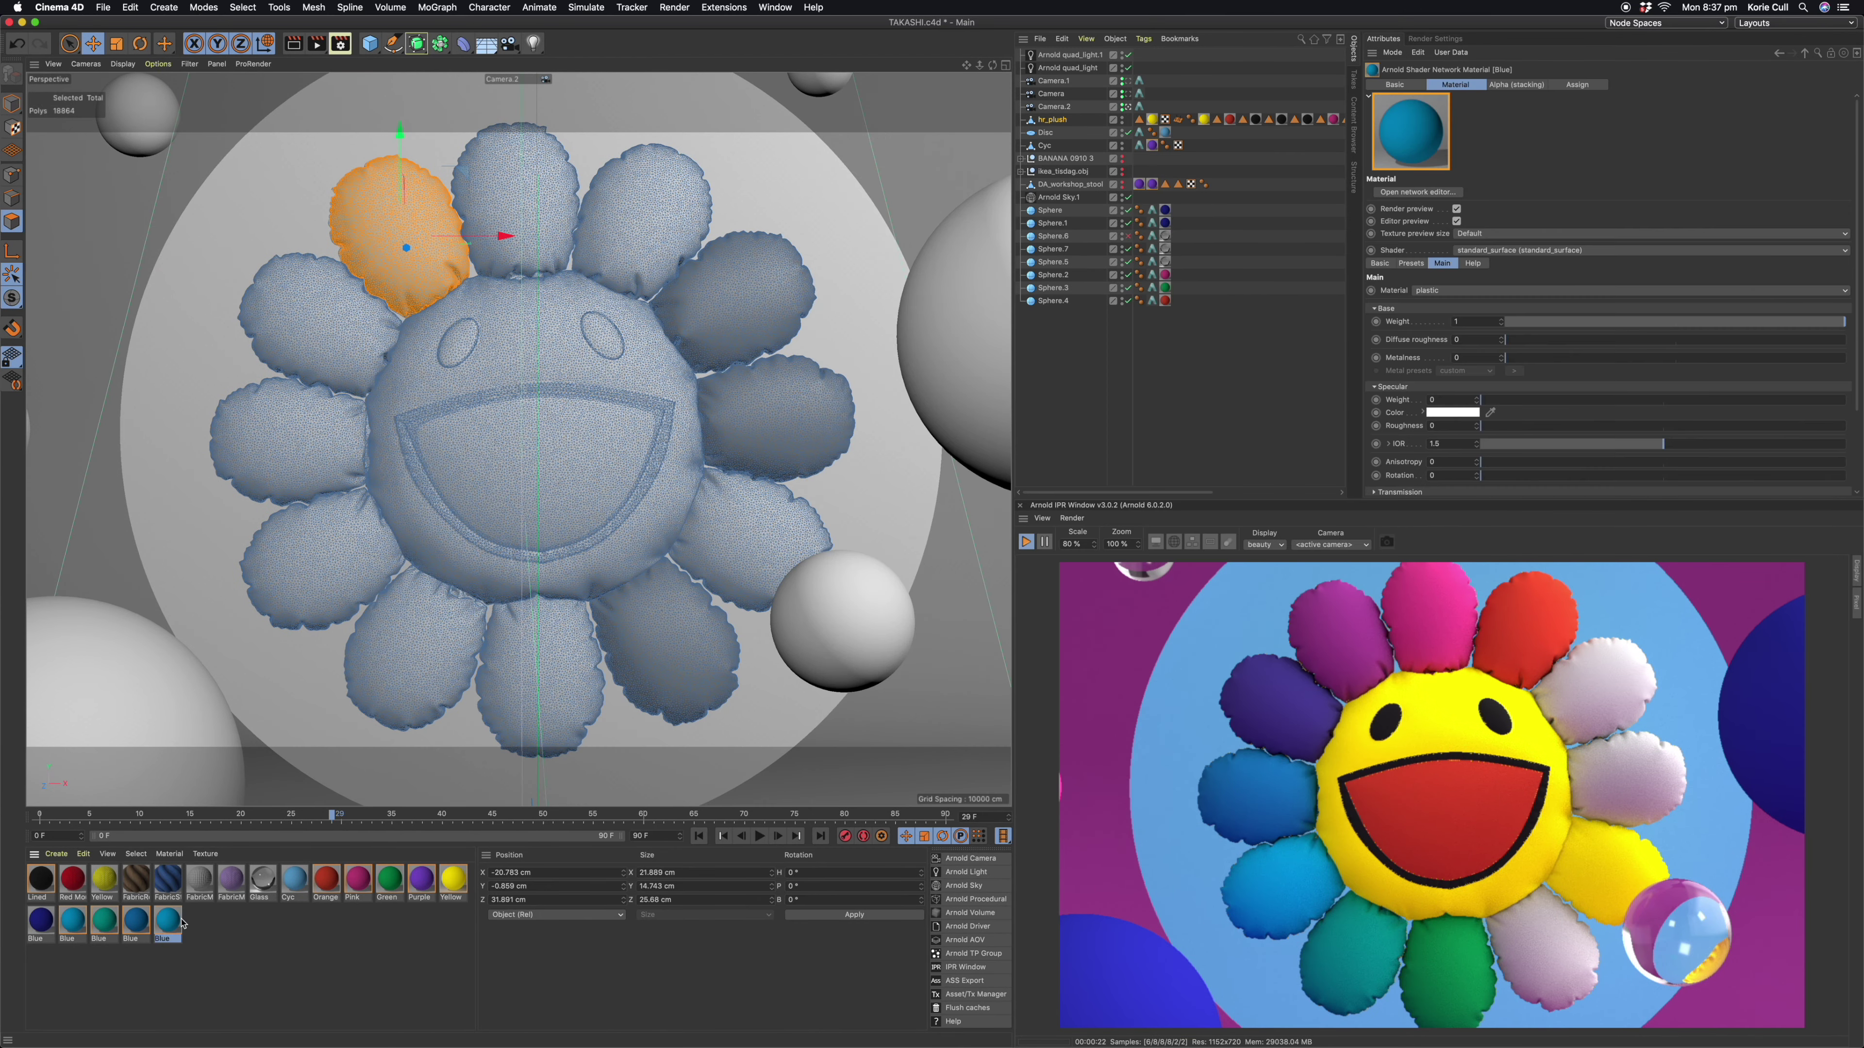
double_click(454, 880)
key(super+Tab)
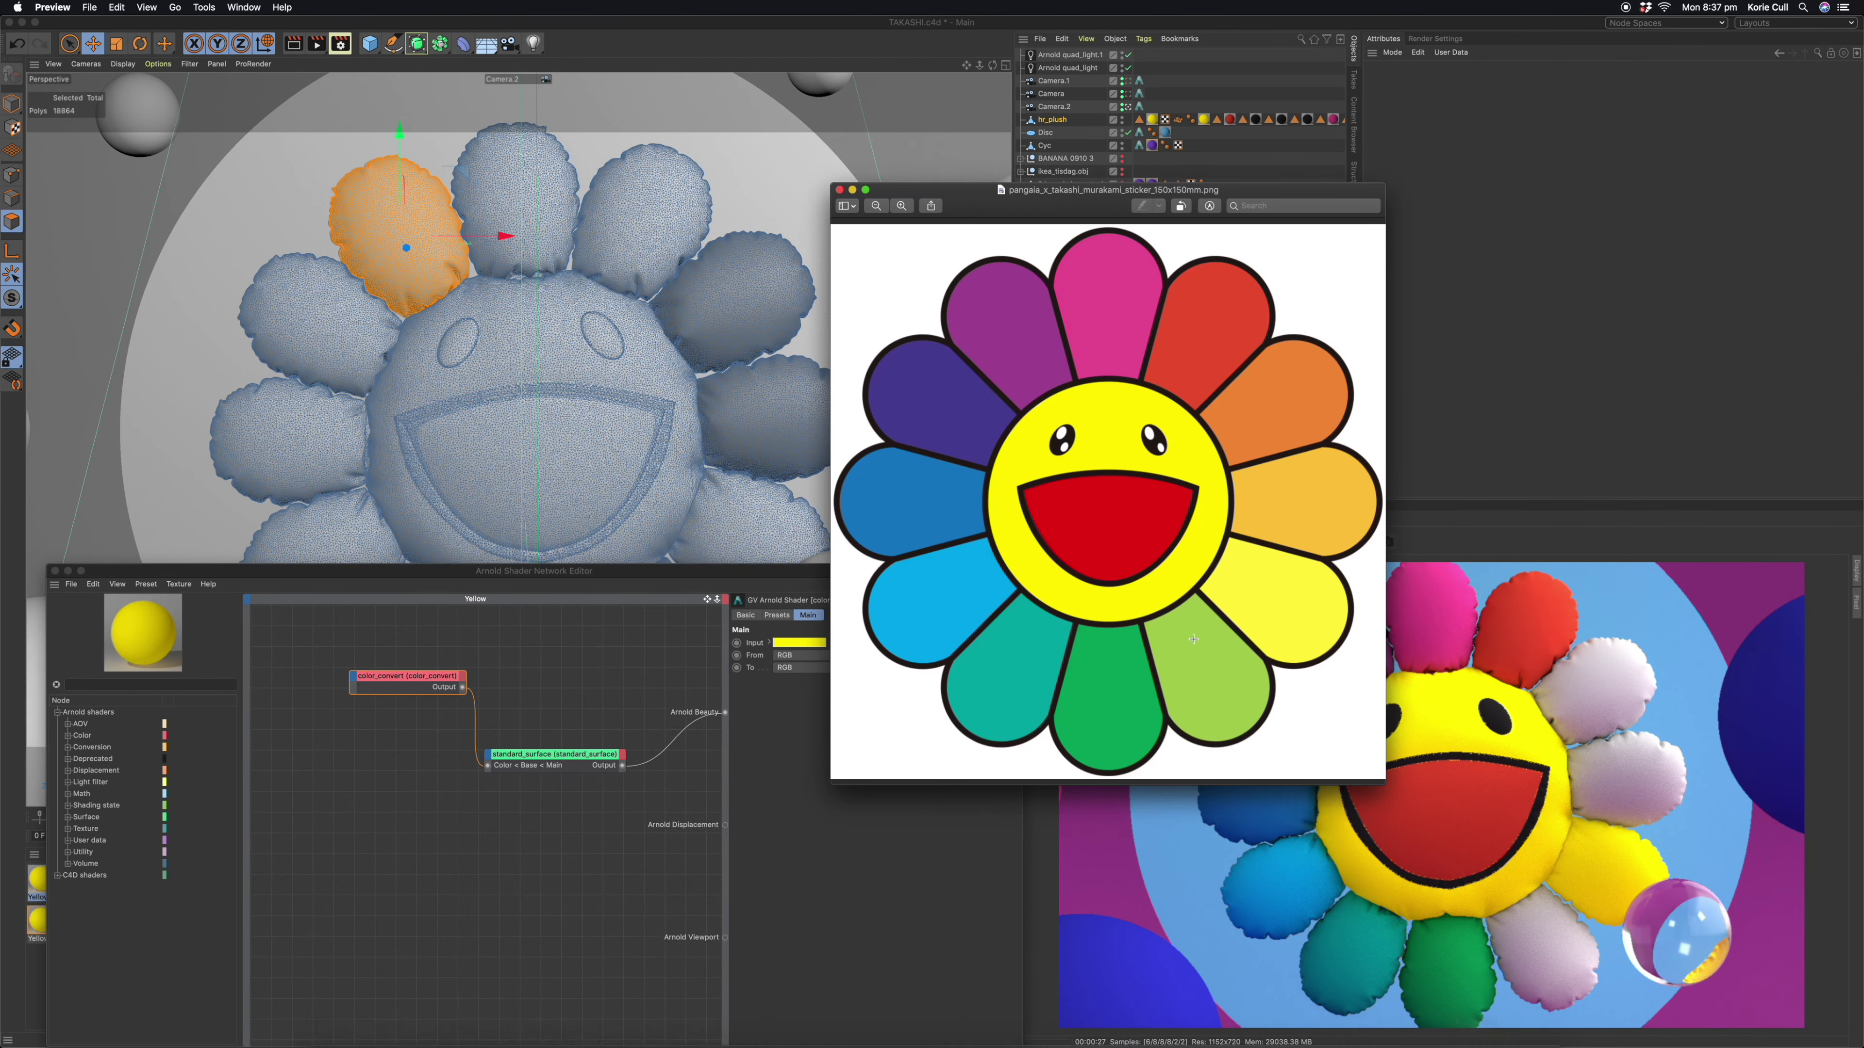
click(799, 643)
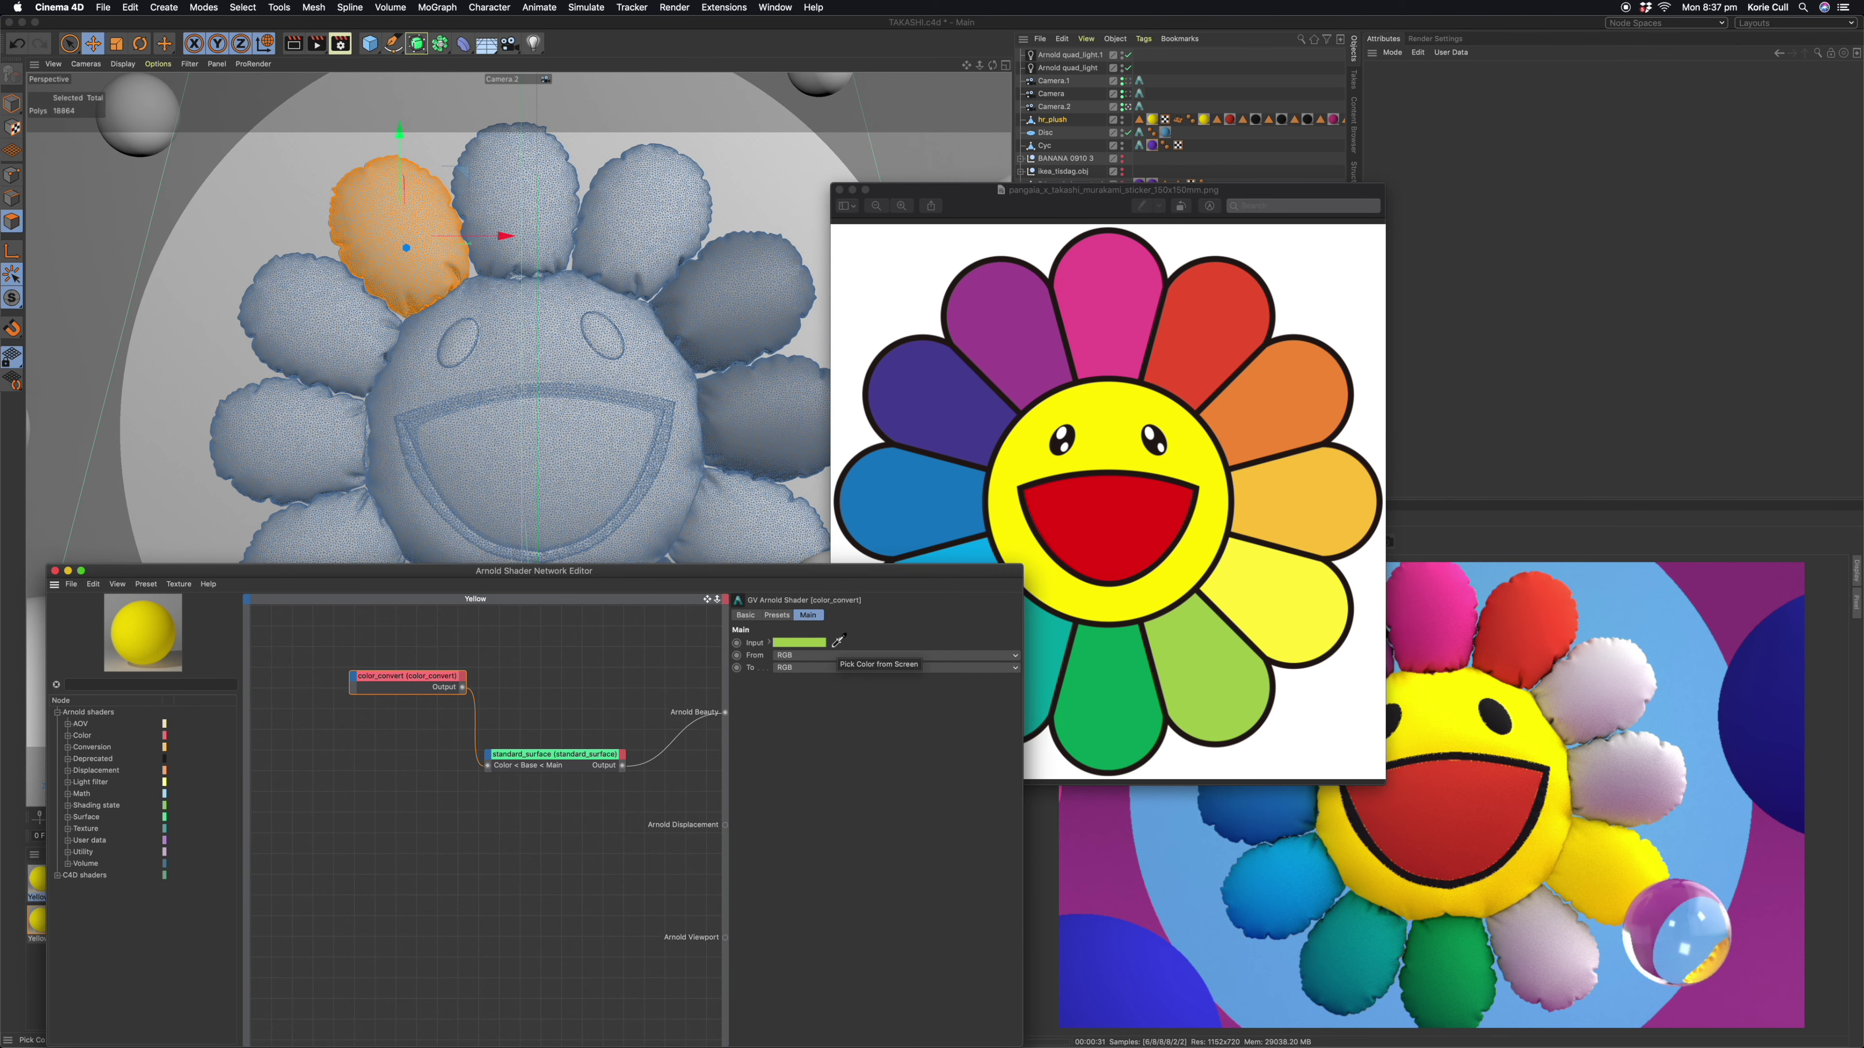
click(54, 570)
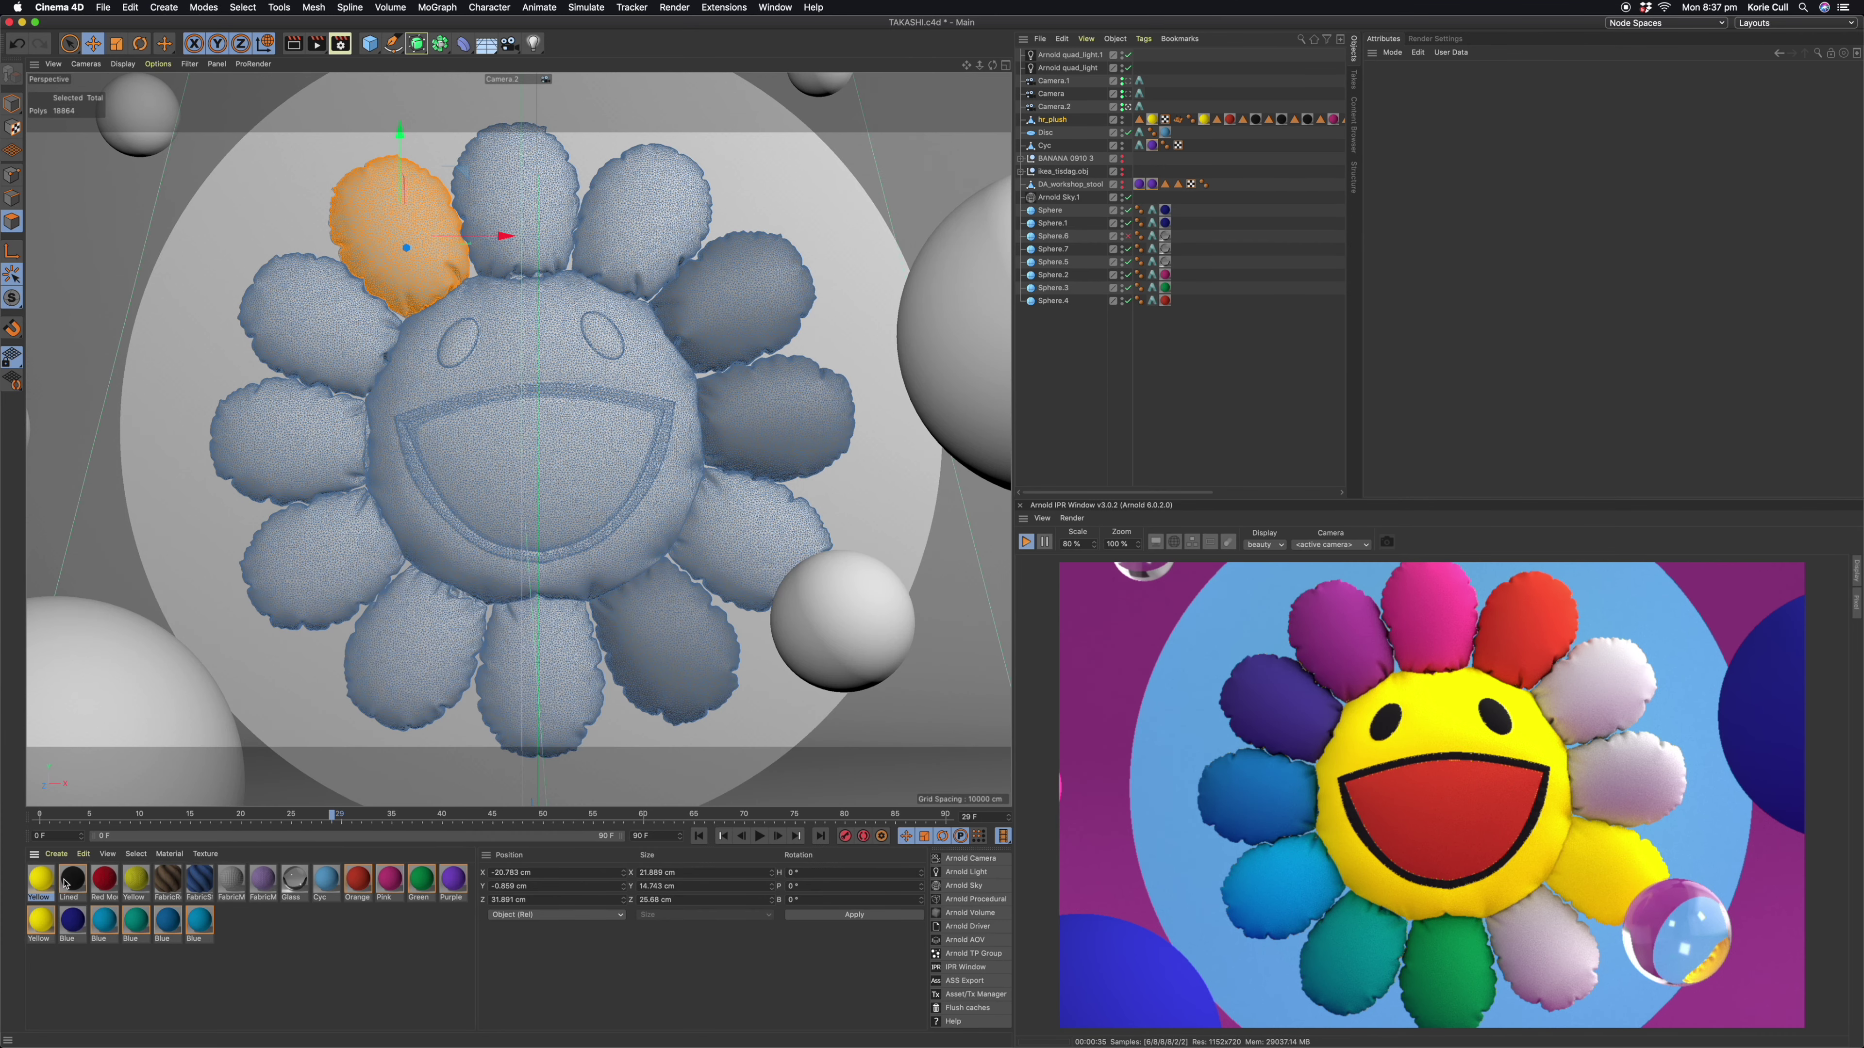
Step: Match the Yellow material to the sticker's yellow-orange petal colour
click(45, 883)
double_click(45, 883)
key(super+Tab)
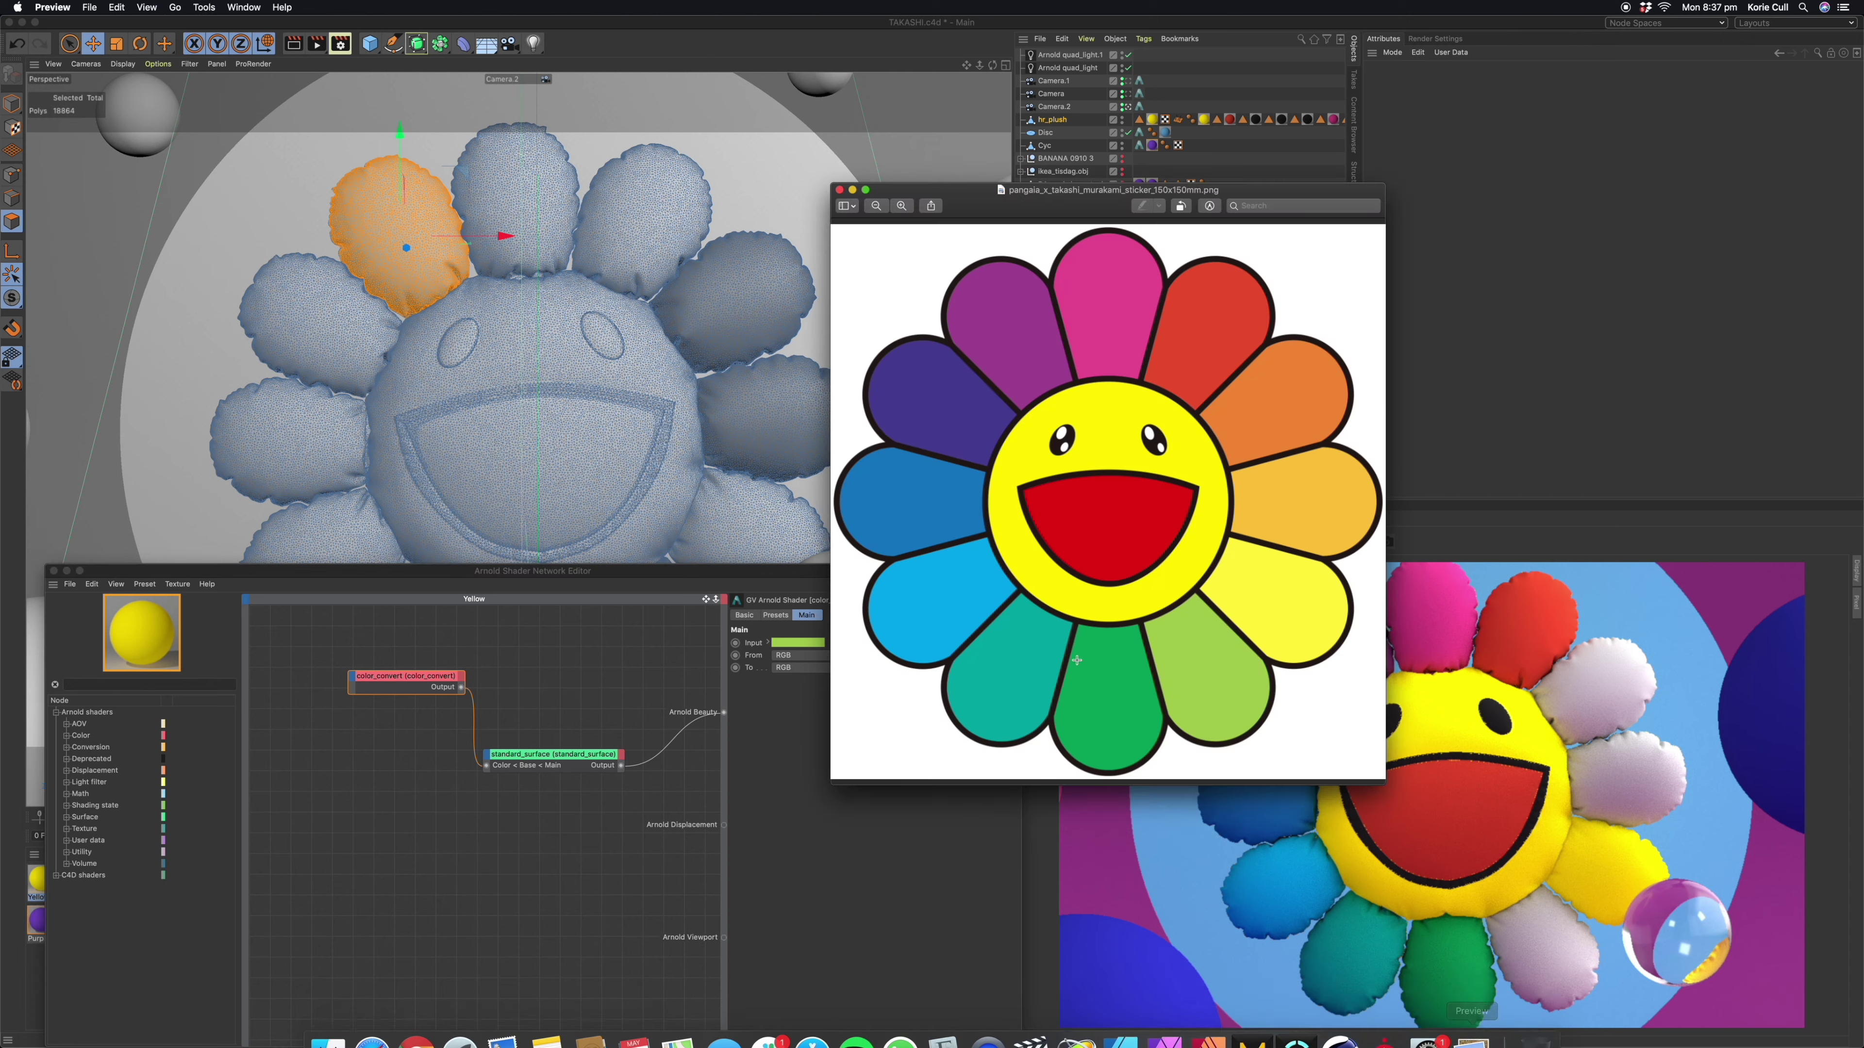
click(754, 575)
mouse_move(754, 574)
mouse_down()
mouse_move(667, 556)
mouse_move(879, 626)
mouse_up()
click(751, 624)
click(44, 889)
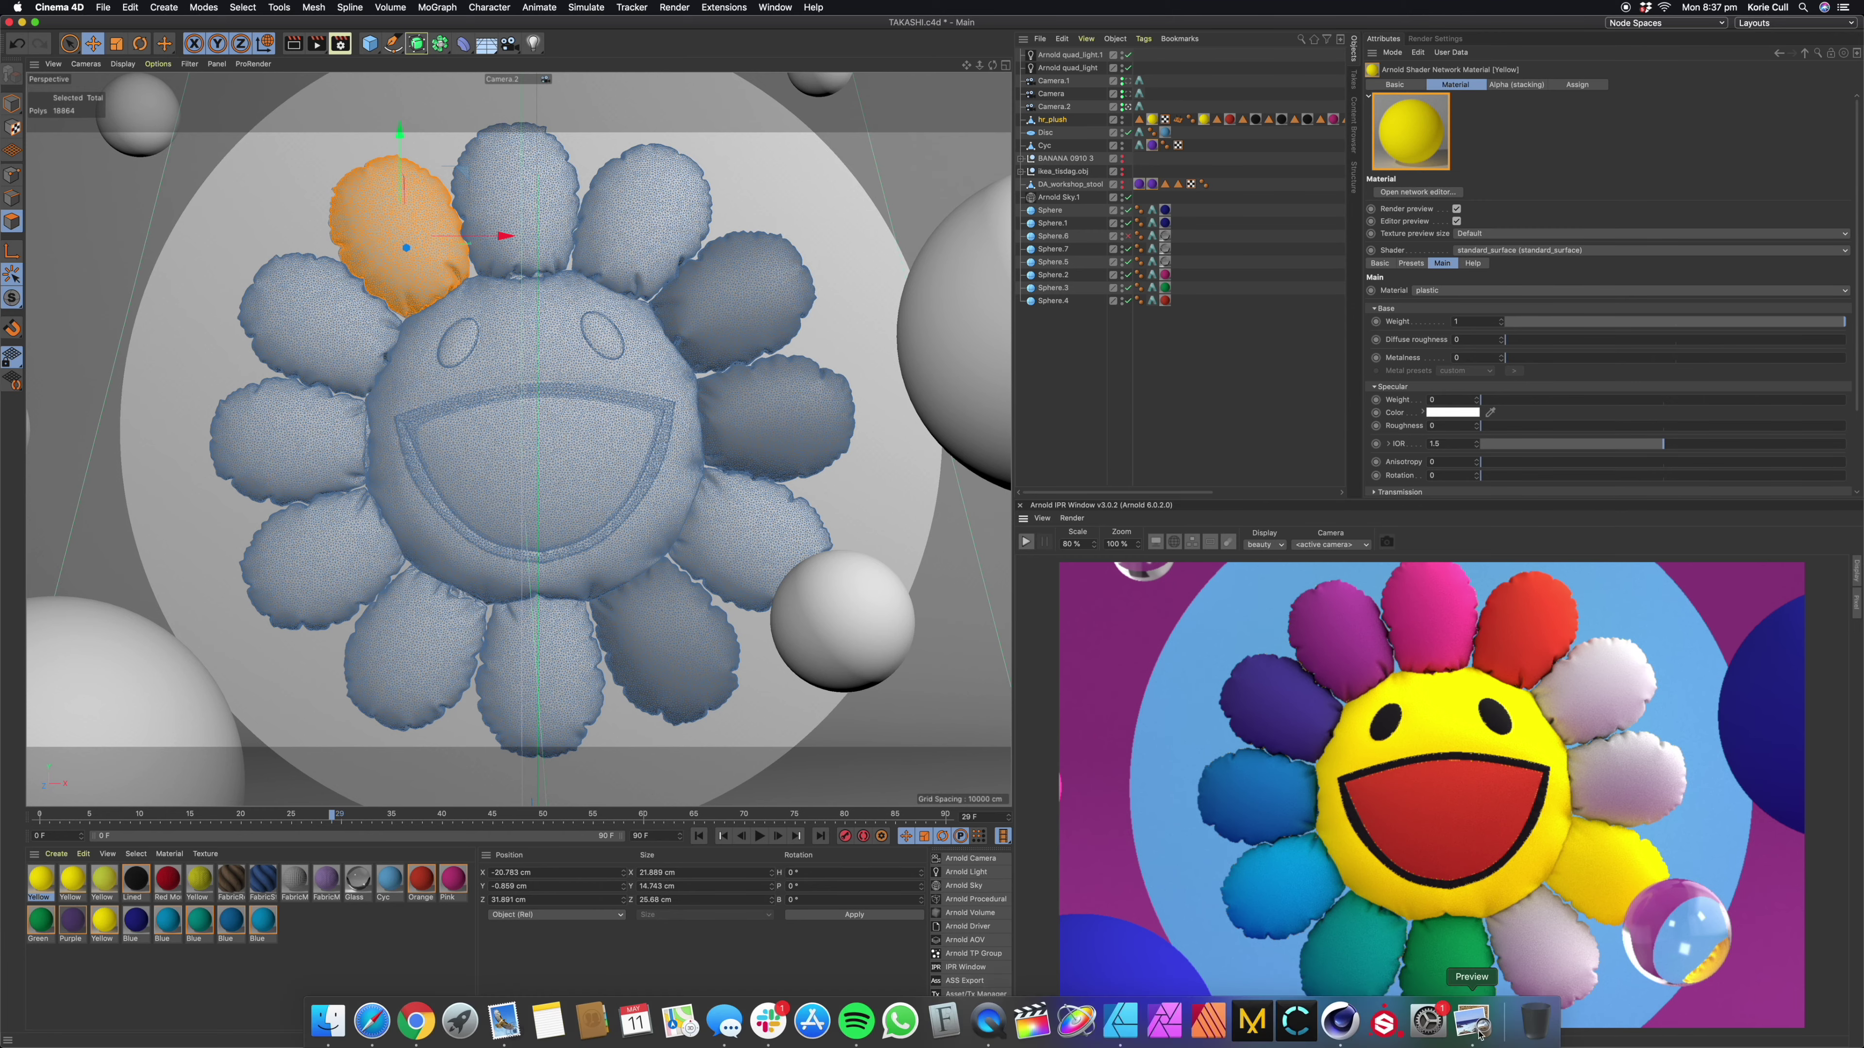
Step: Sample the sticker's orange petal colour into another Yellow material
click(932, 1028)
click(68, 886)
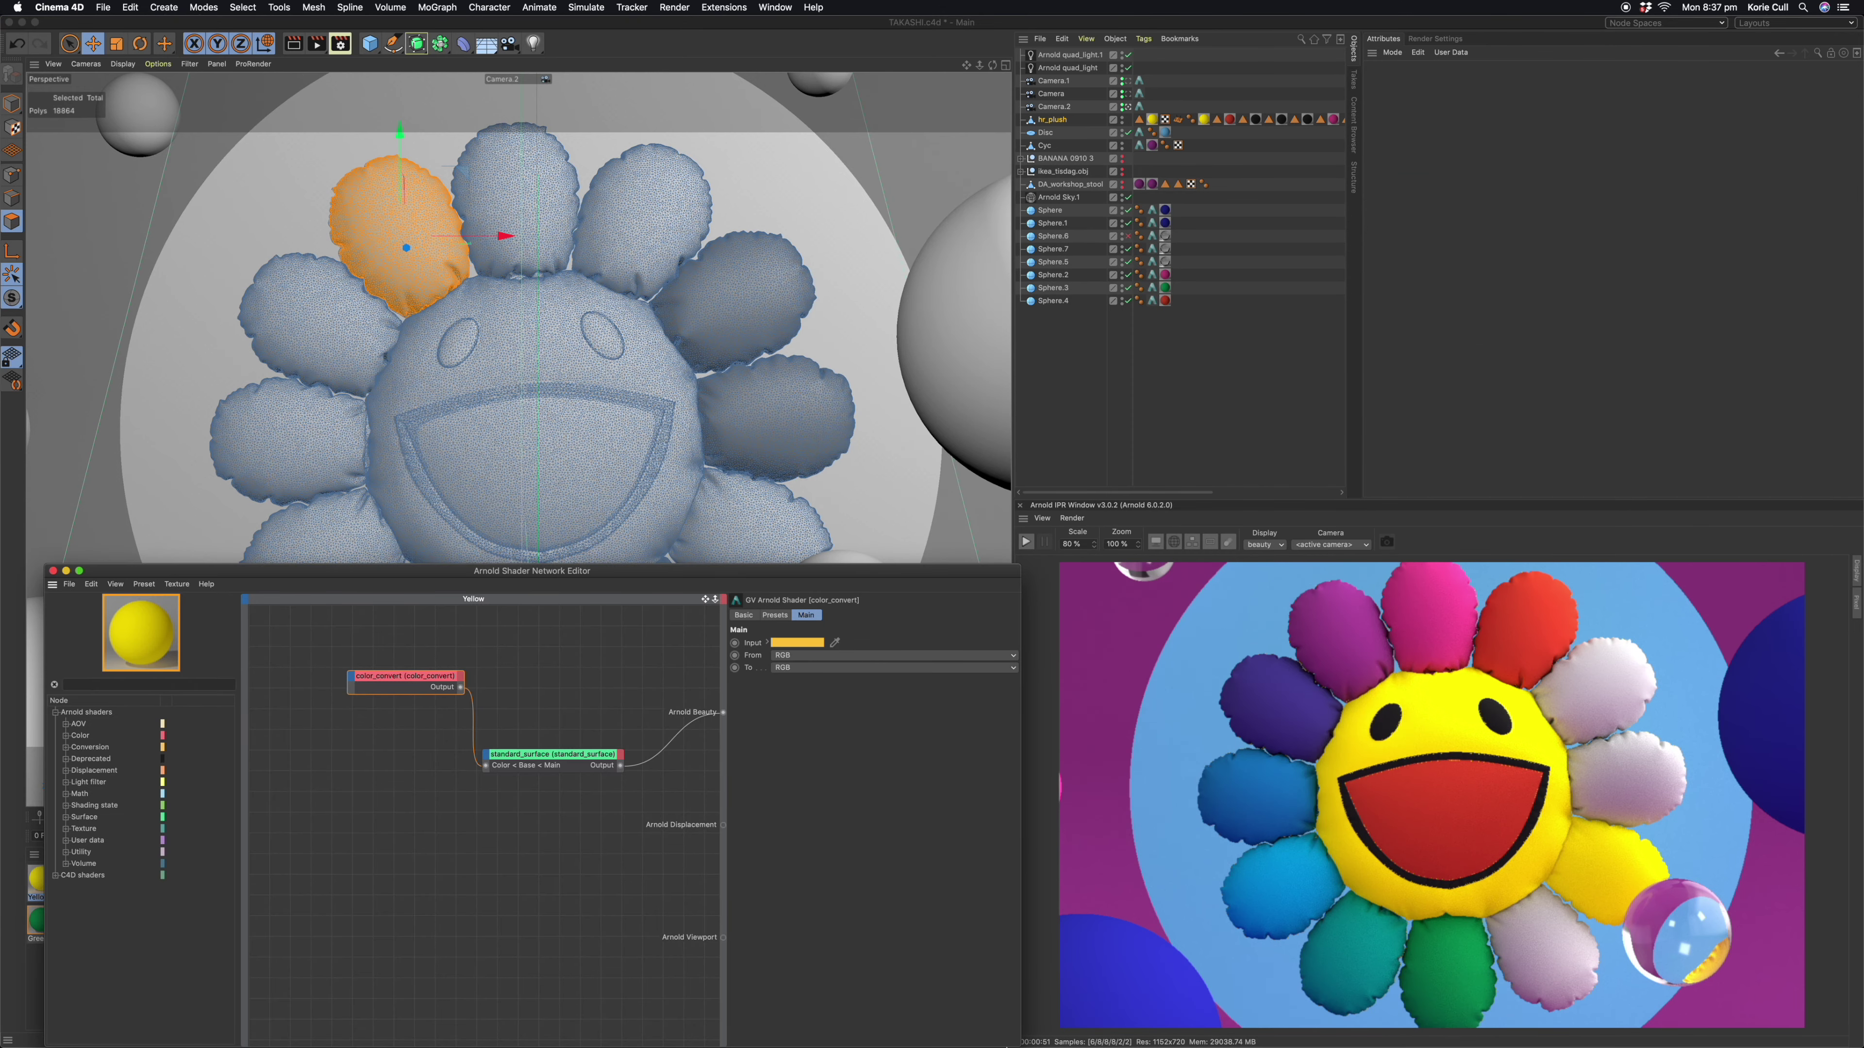
click(931, 1028)
drag(740, 576, 628, 558)
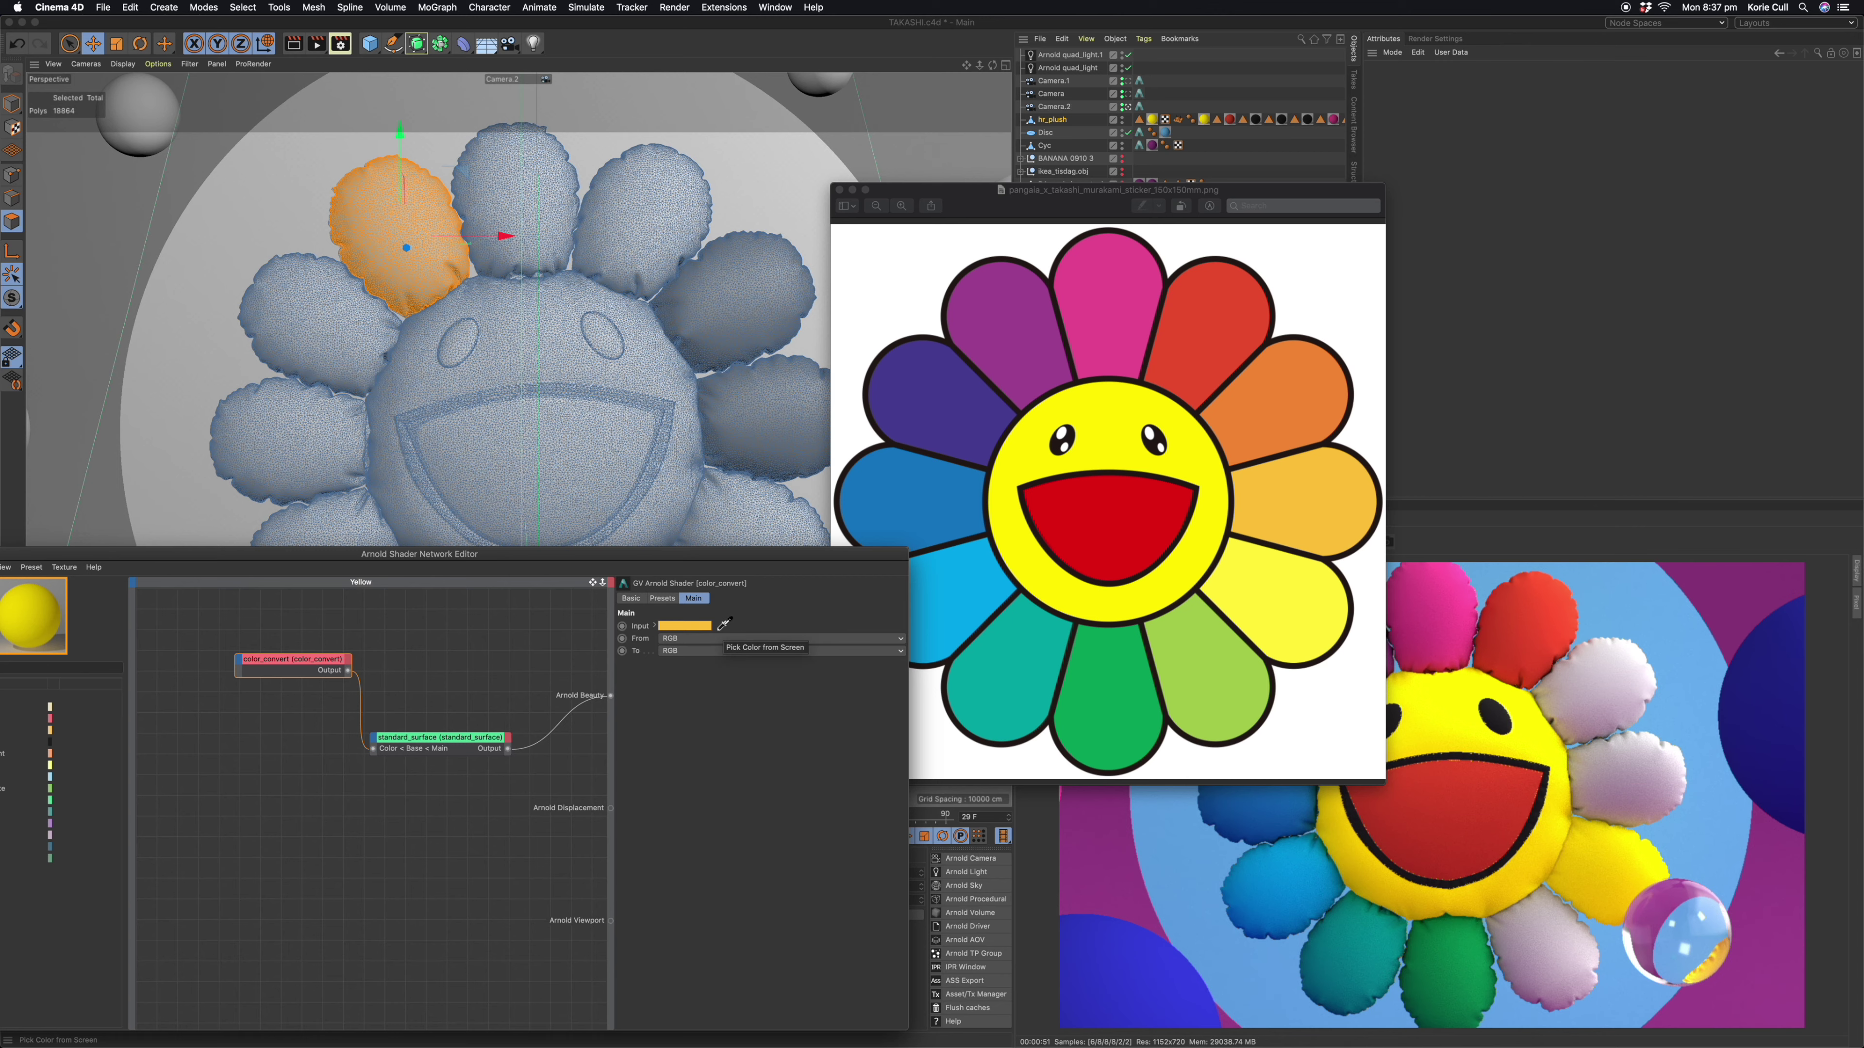
click(77, 892)
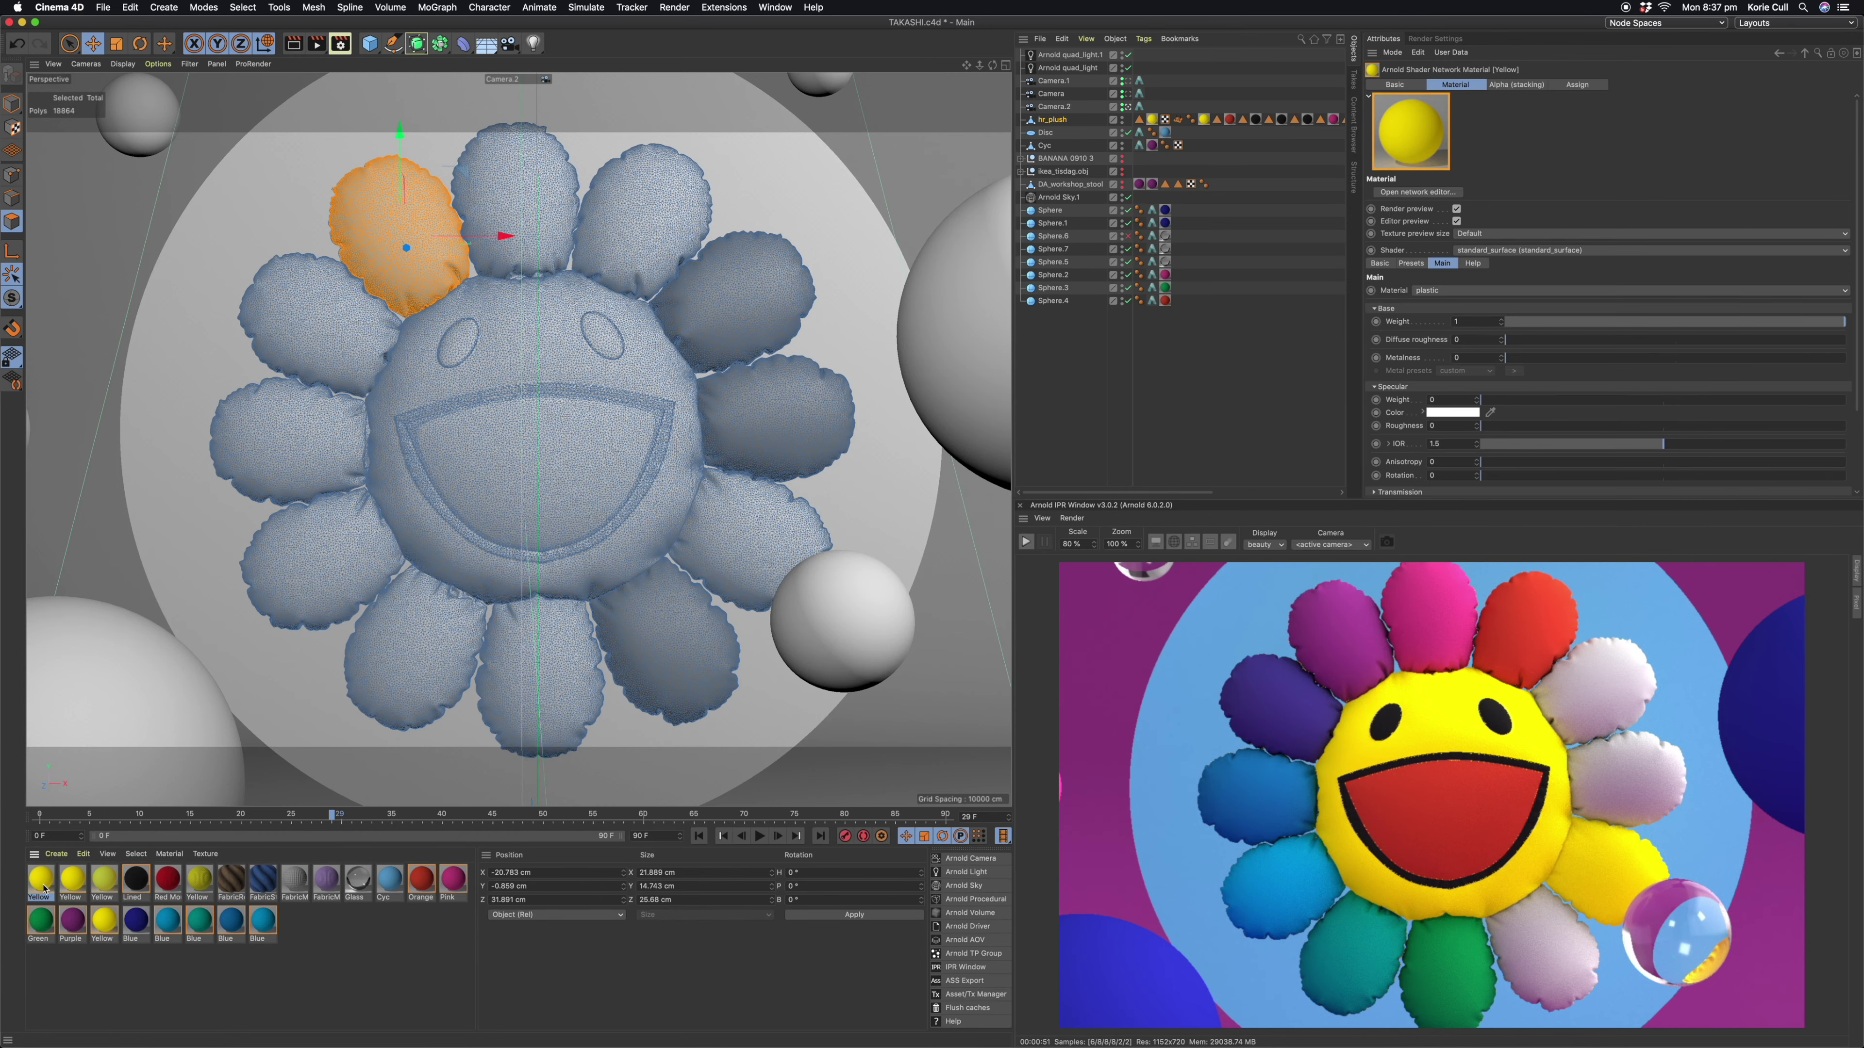
double_click(49, 886)
click(932, 1028)
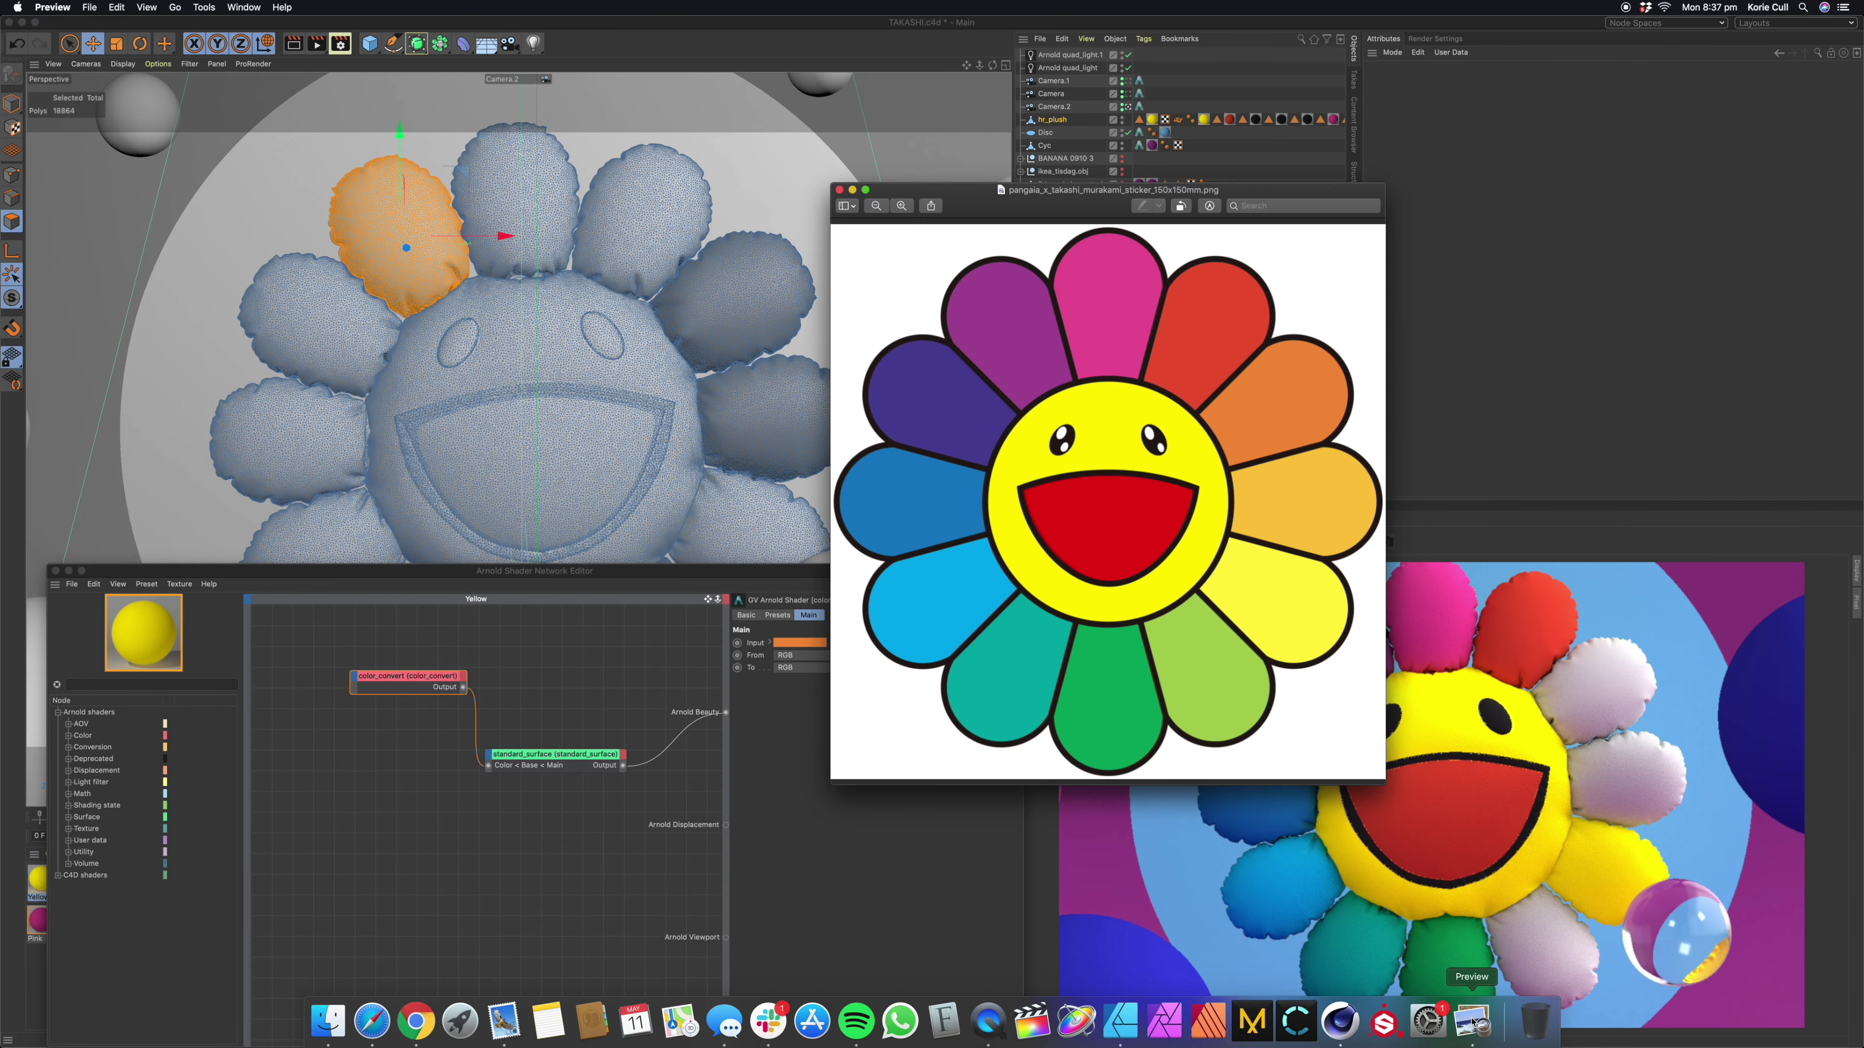
click(624, 631)
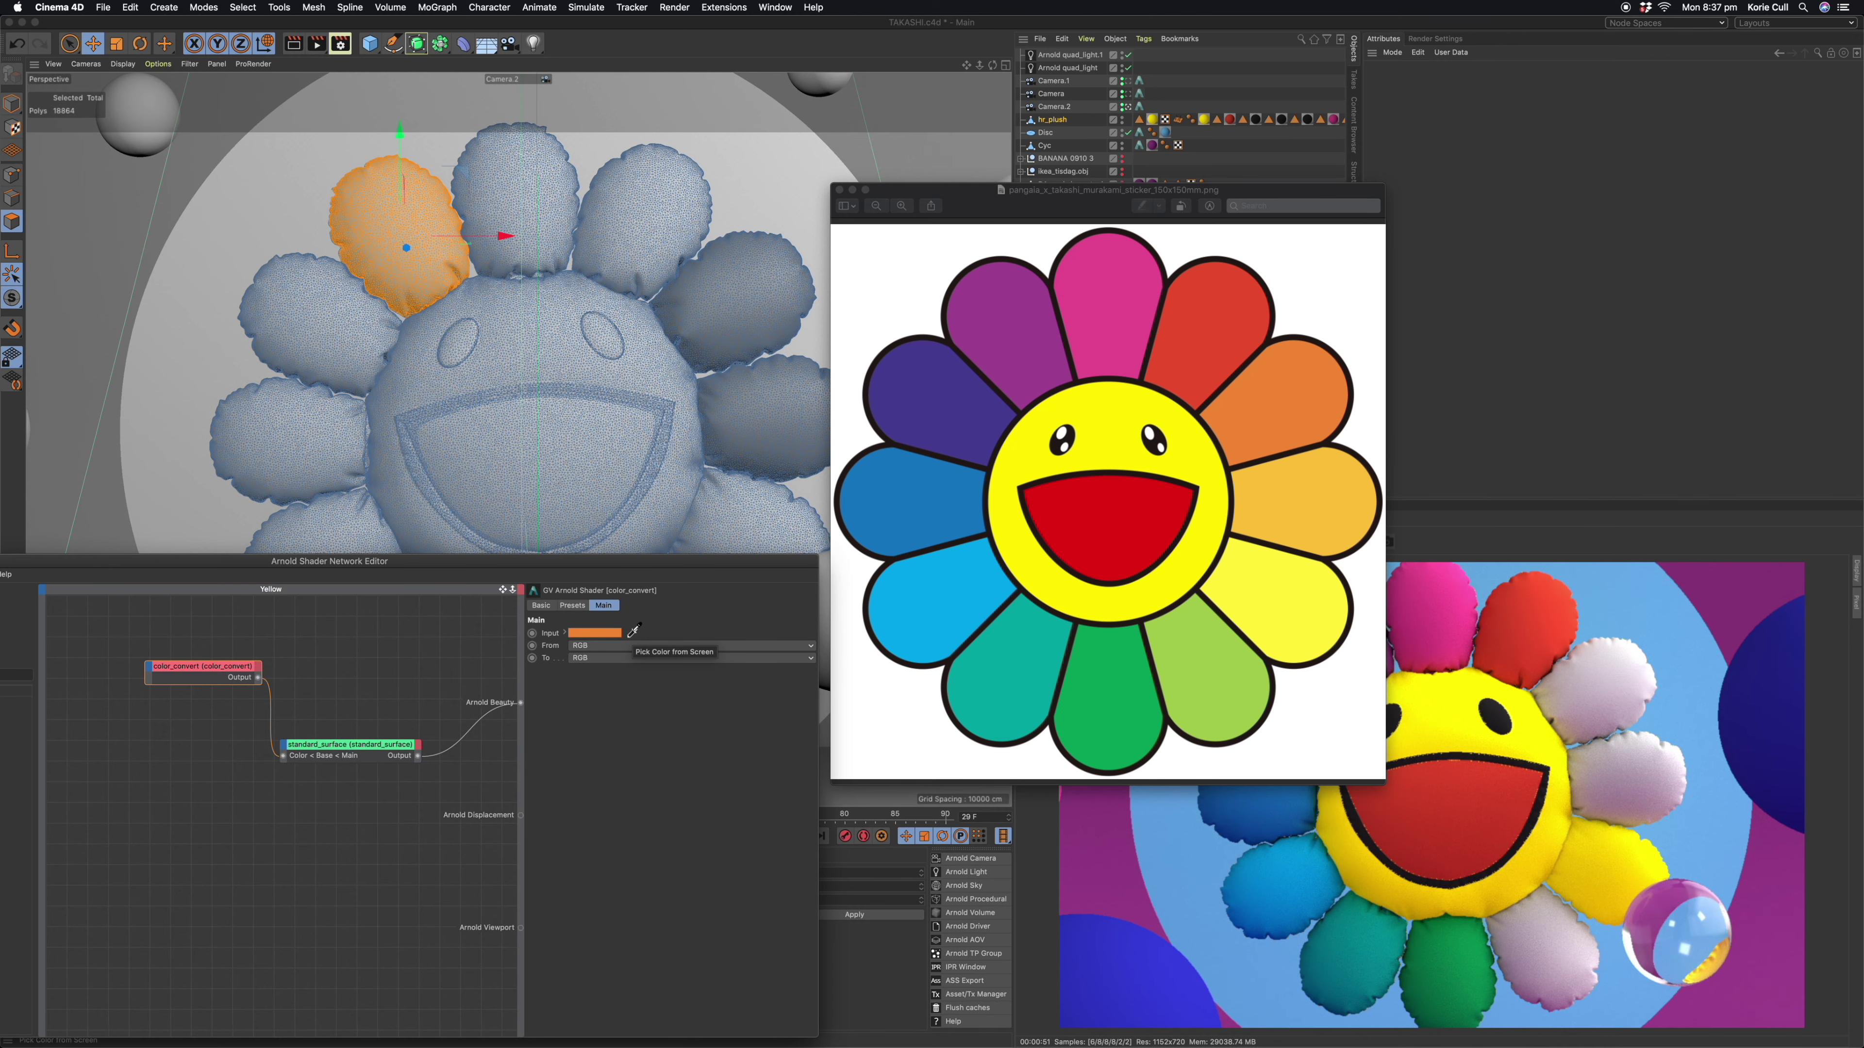
click(1094, 250)
Step: Give another Yellow material a golden yellow sampled from the sticker, replacing its orange
click(56, 892)
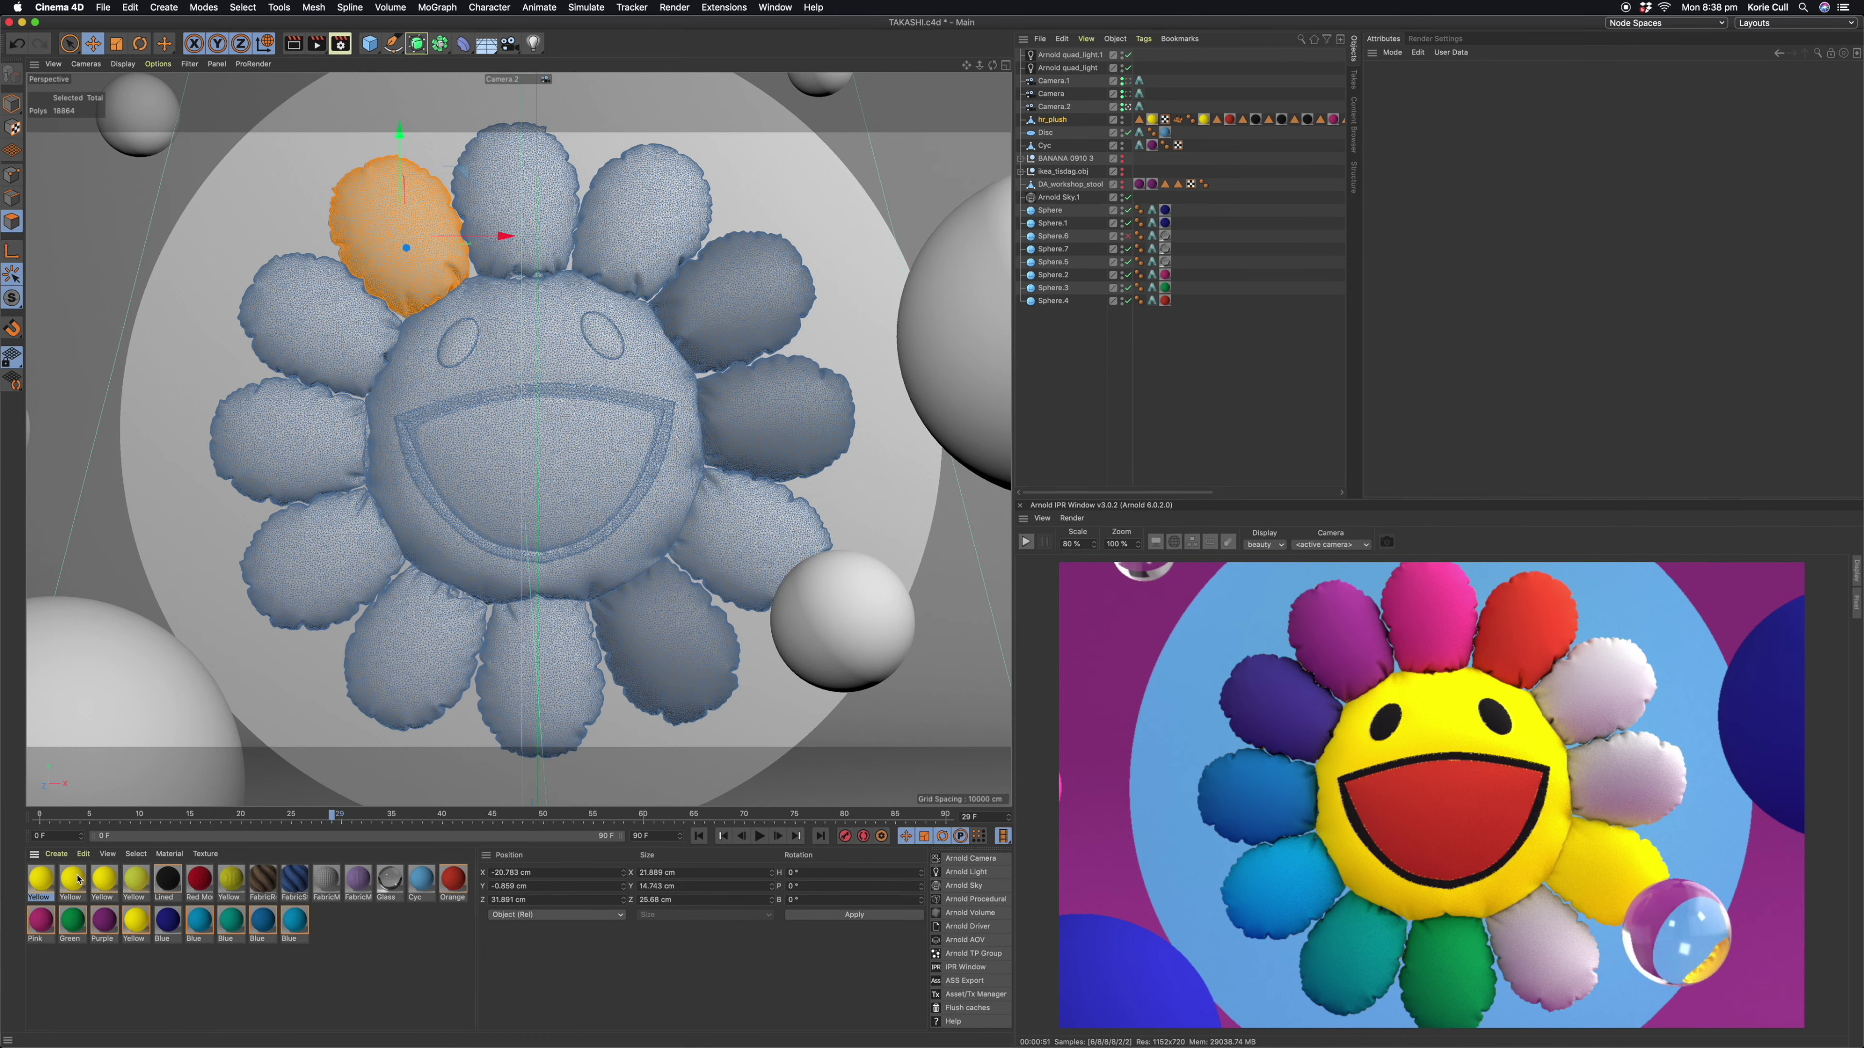
double_click(55, 892)
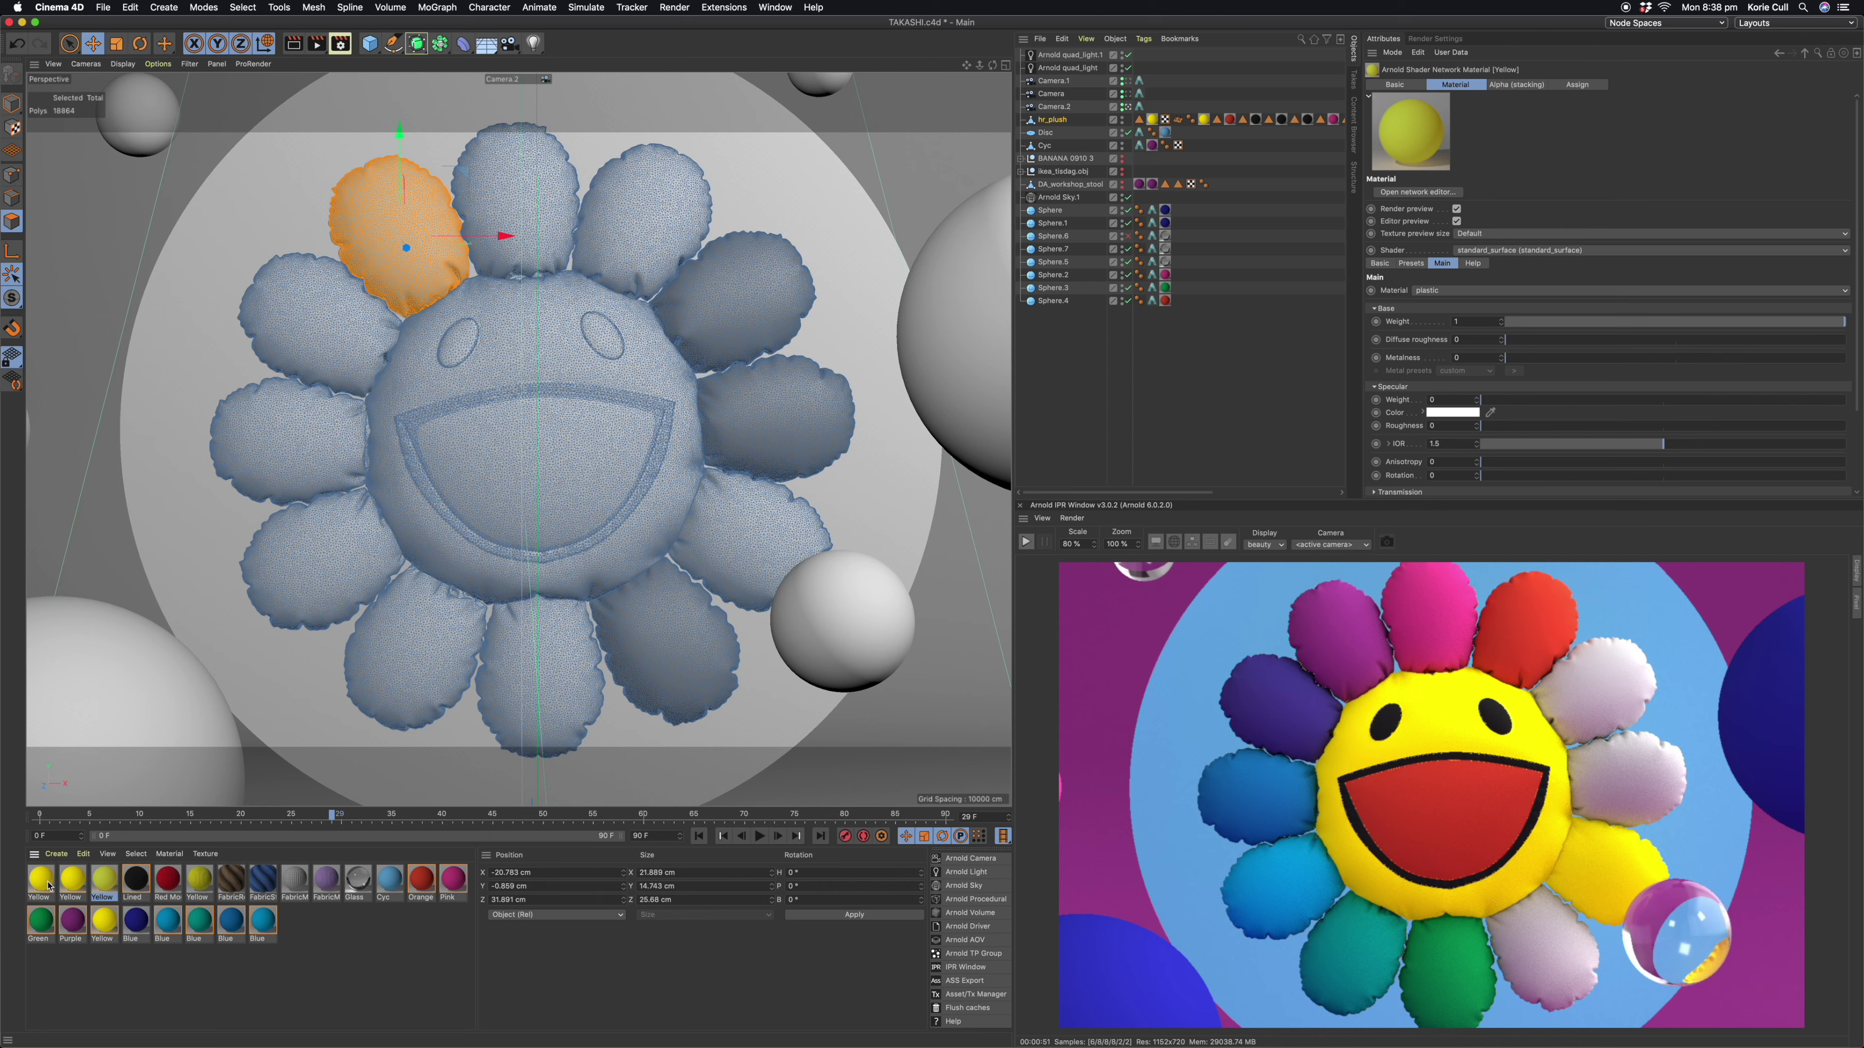
drag(477, 570, 607, 523)
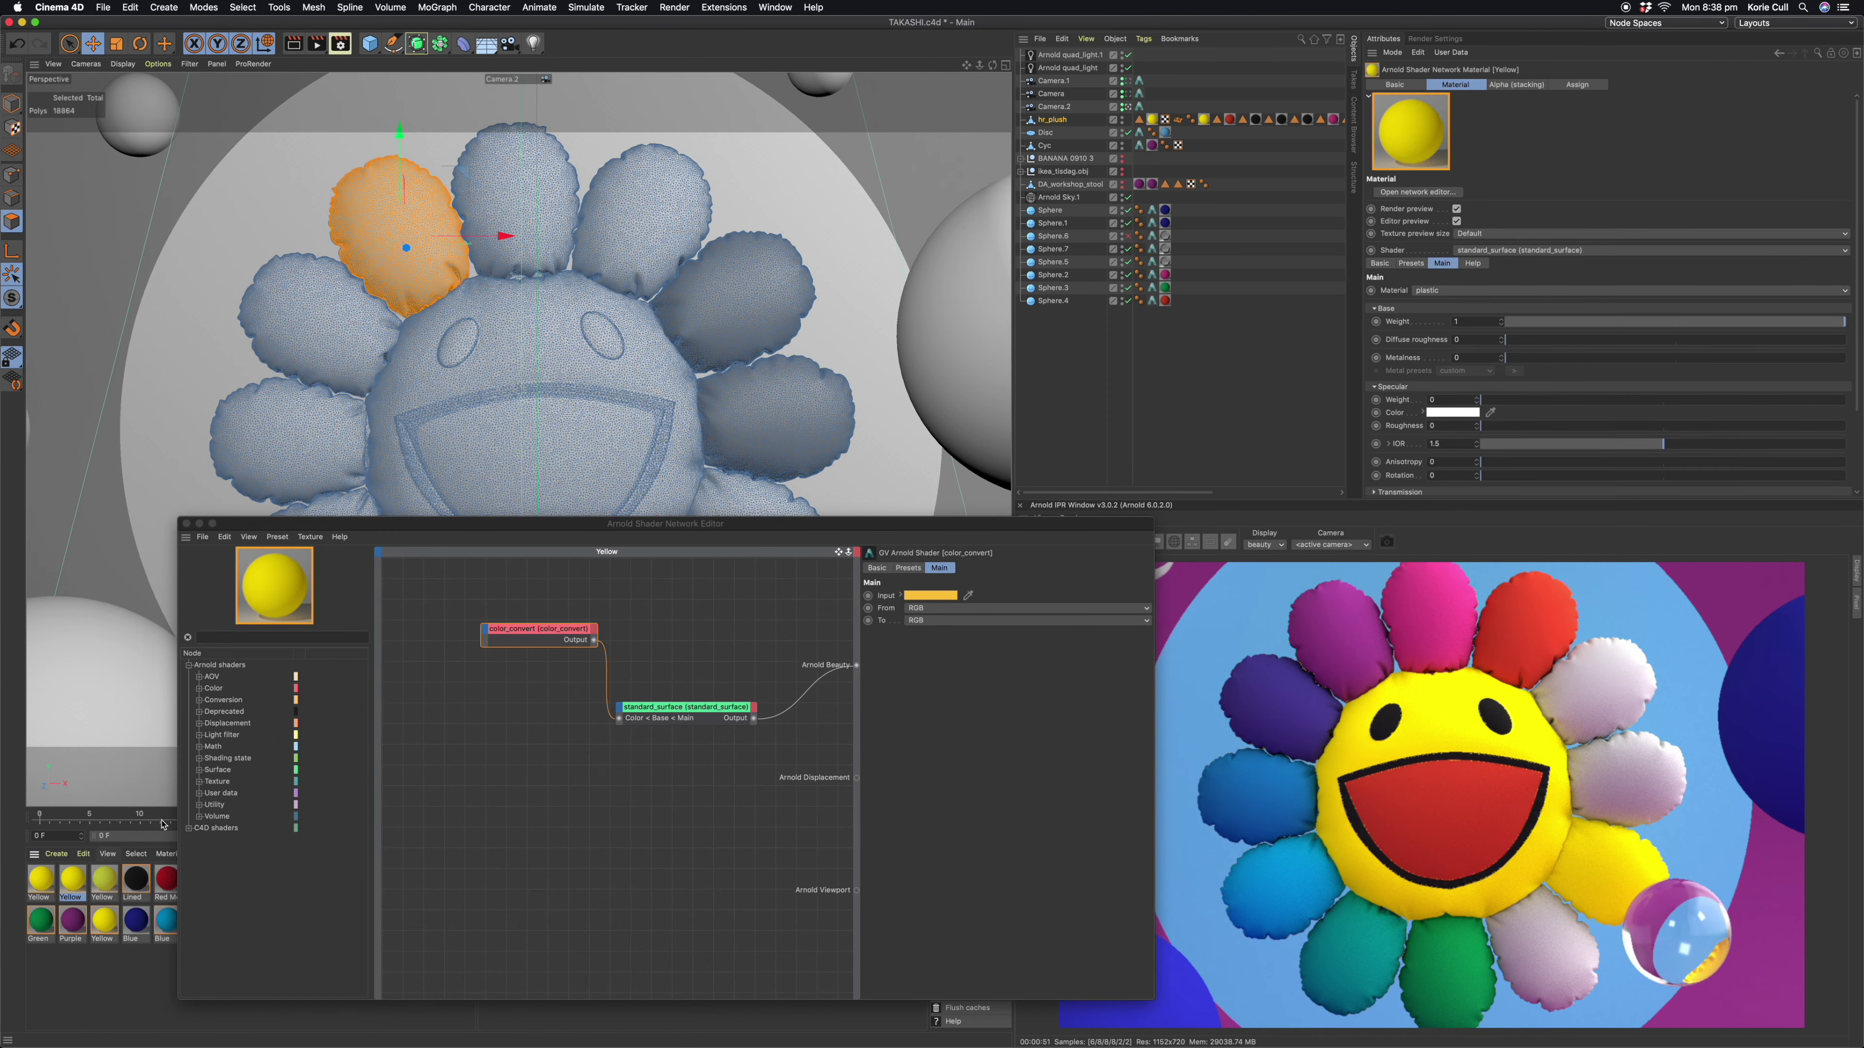
key(super+w)
click(314, 943)
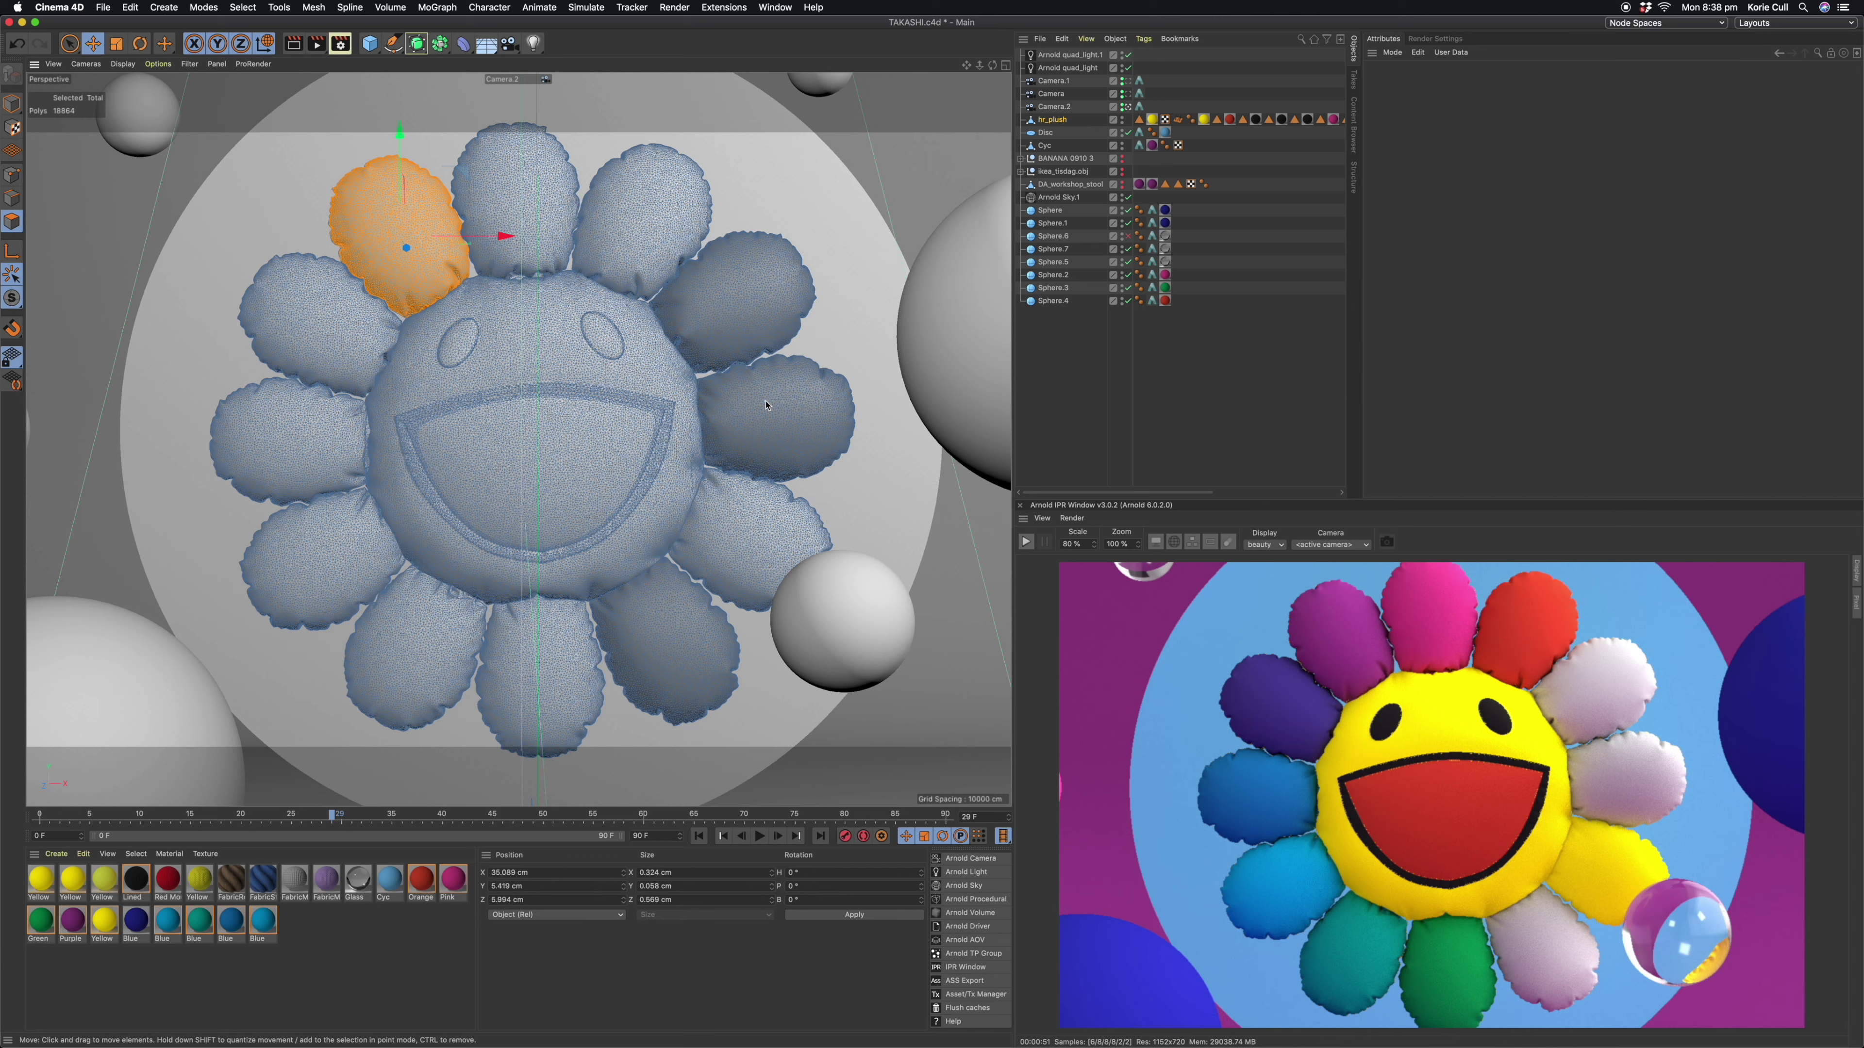
Step: Apply Yellow-family materials to the right and upper-right petals, then select the lower-right petal
click(79, 888)
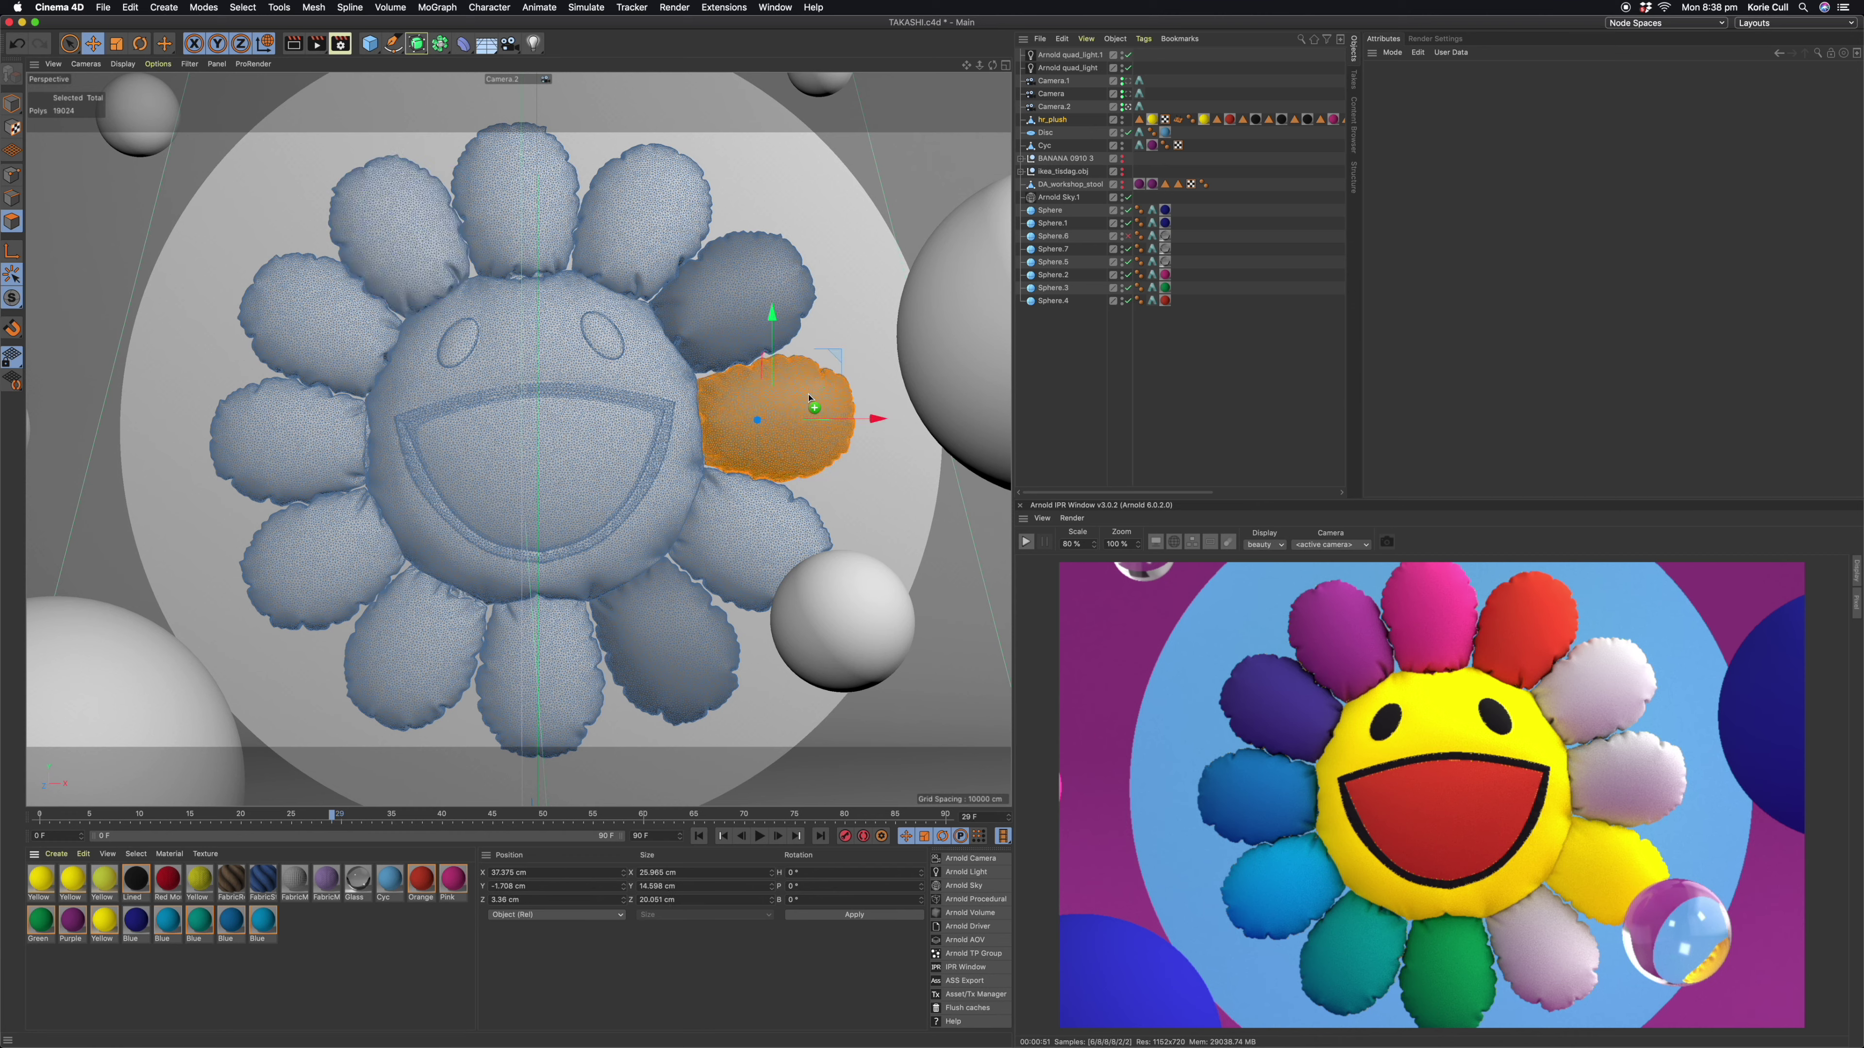
drag(810, 399, 811, 402)
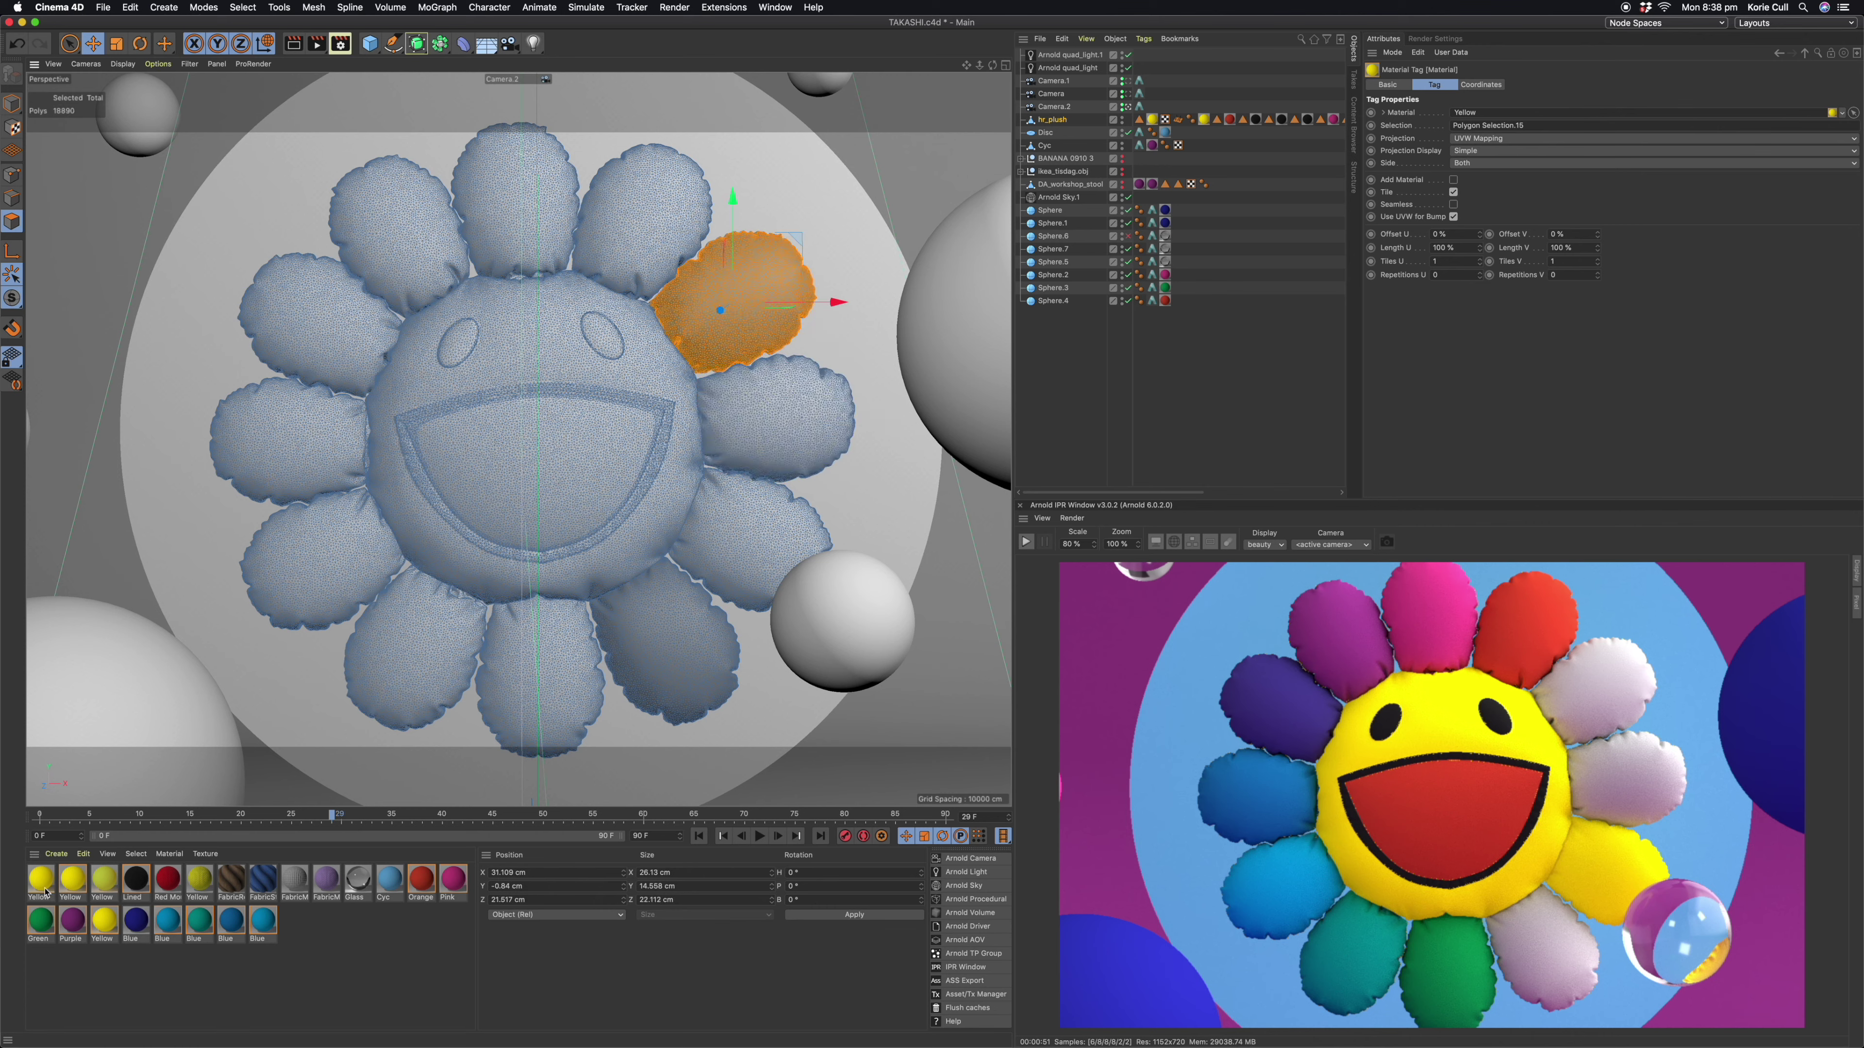
click(76, 886)
drag(44, 889, 653, 646)
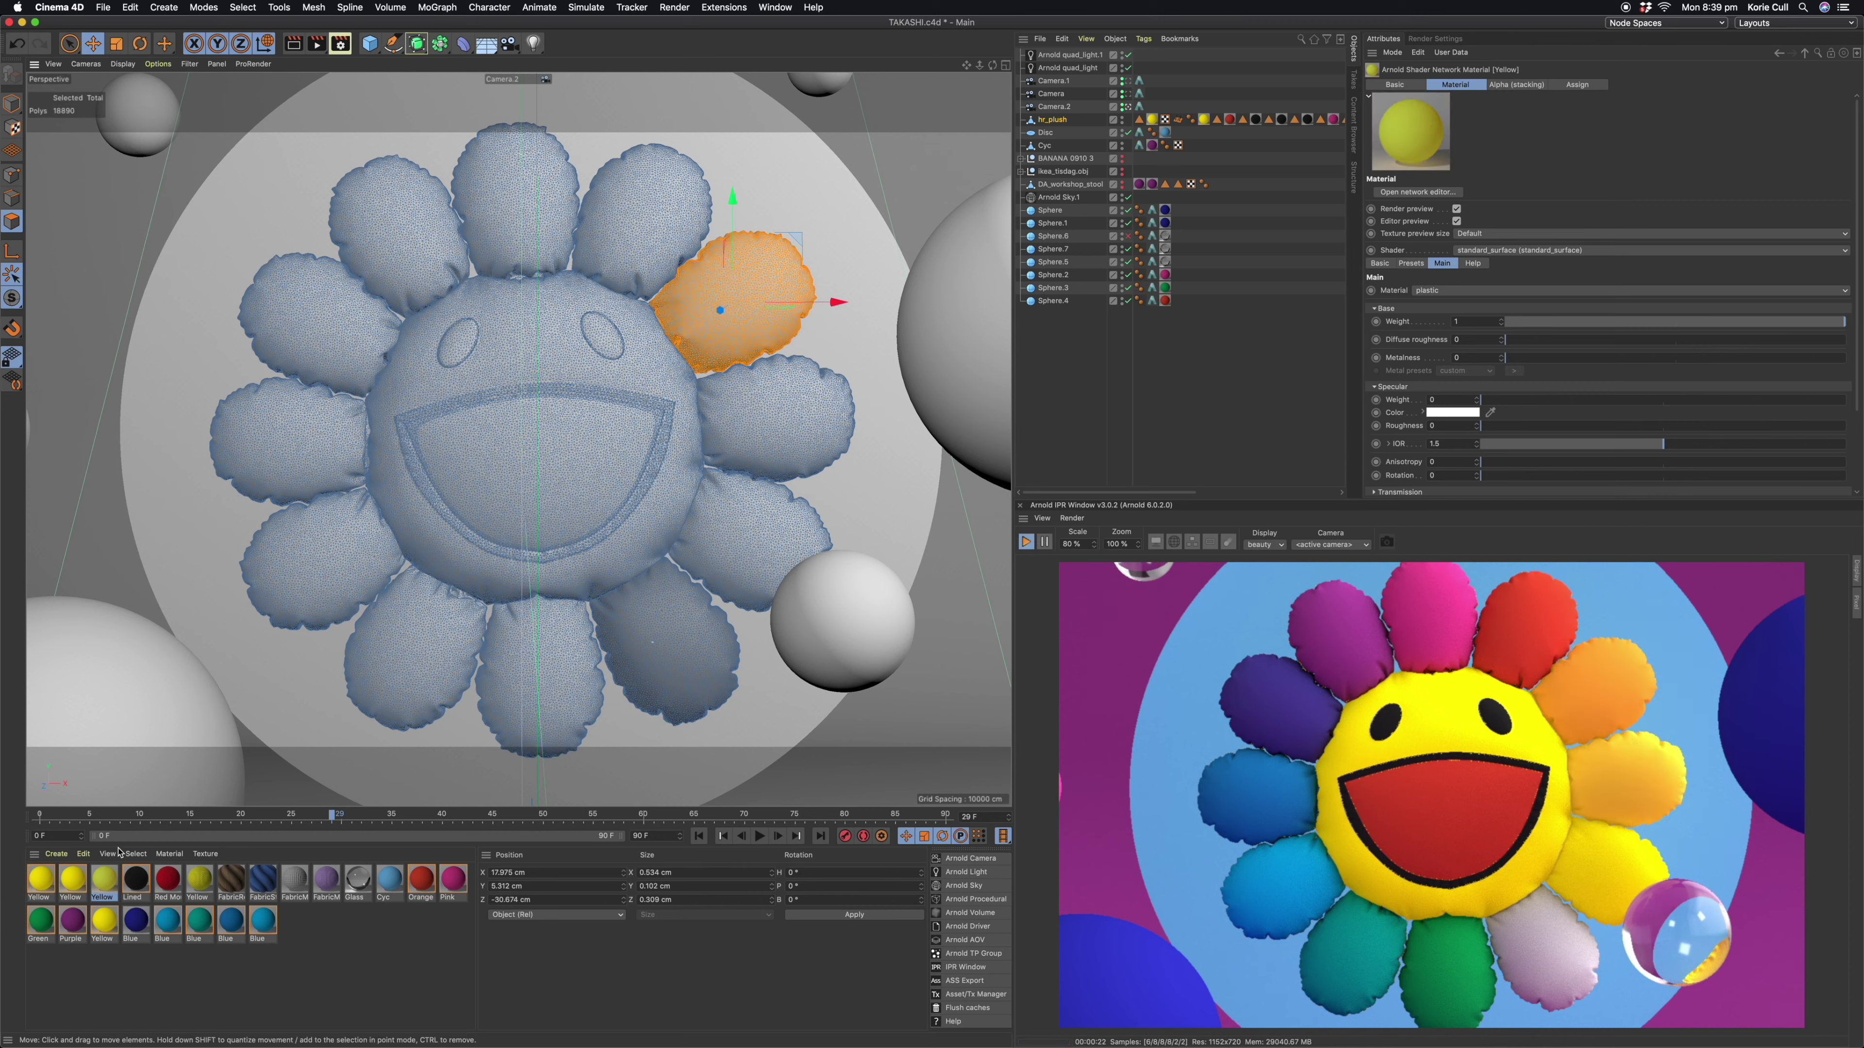
click(645, 633)
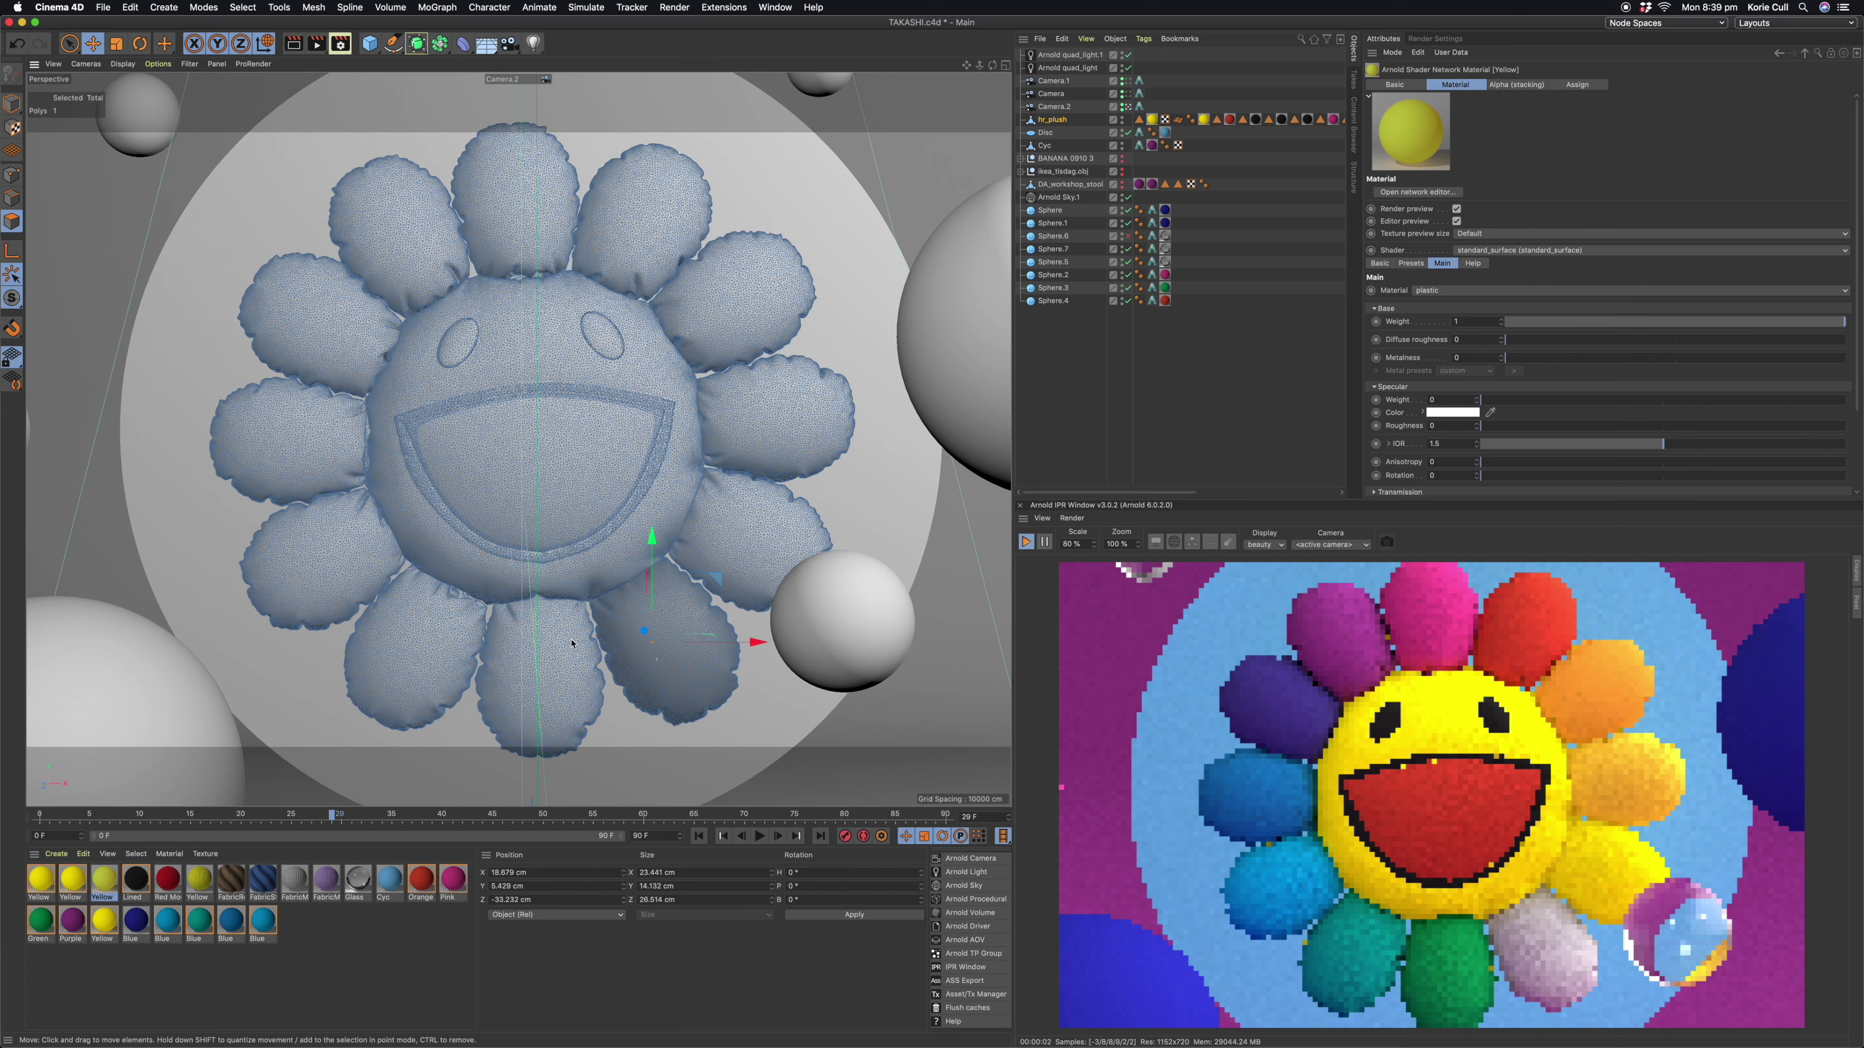
double_click(591, 652)
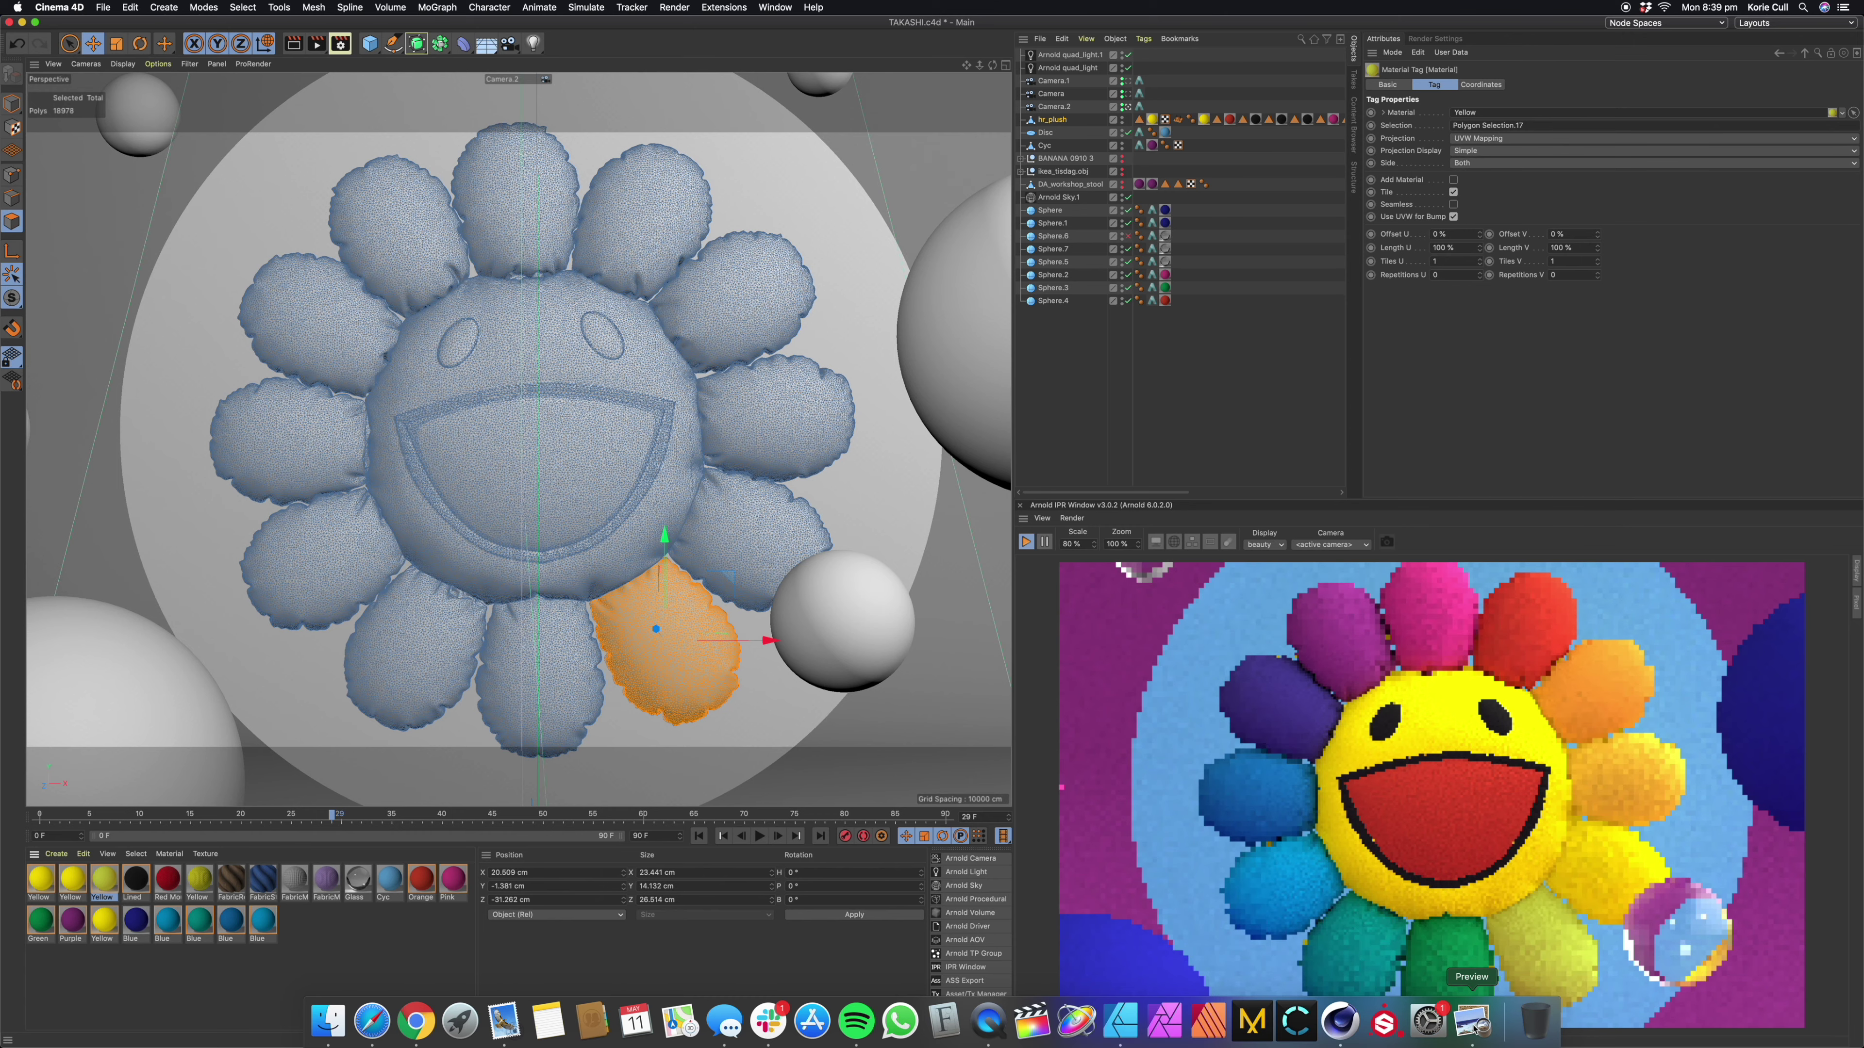
Step: Compare the Yellow material's shader network against the sticker reference image
click(1473, 1022)
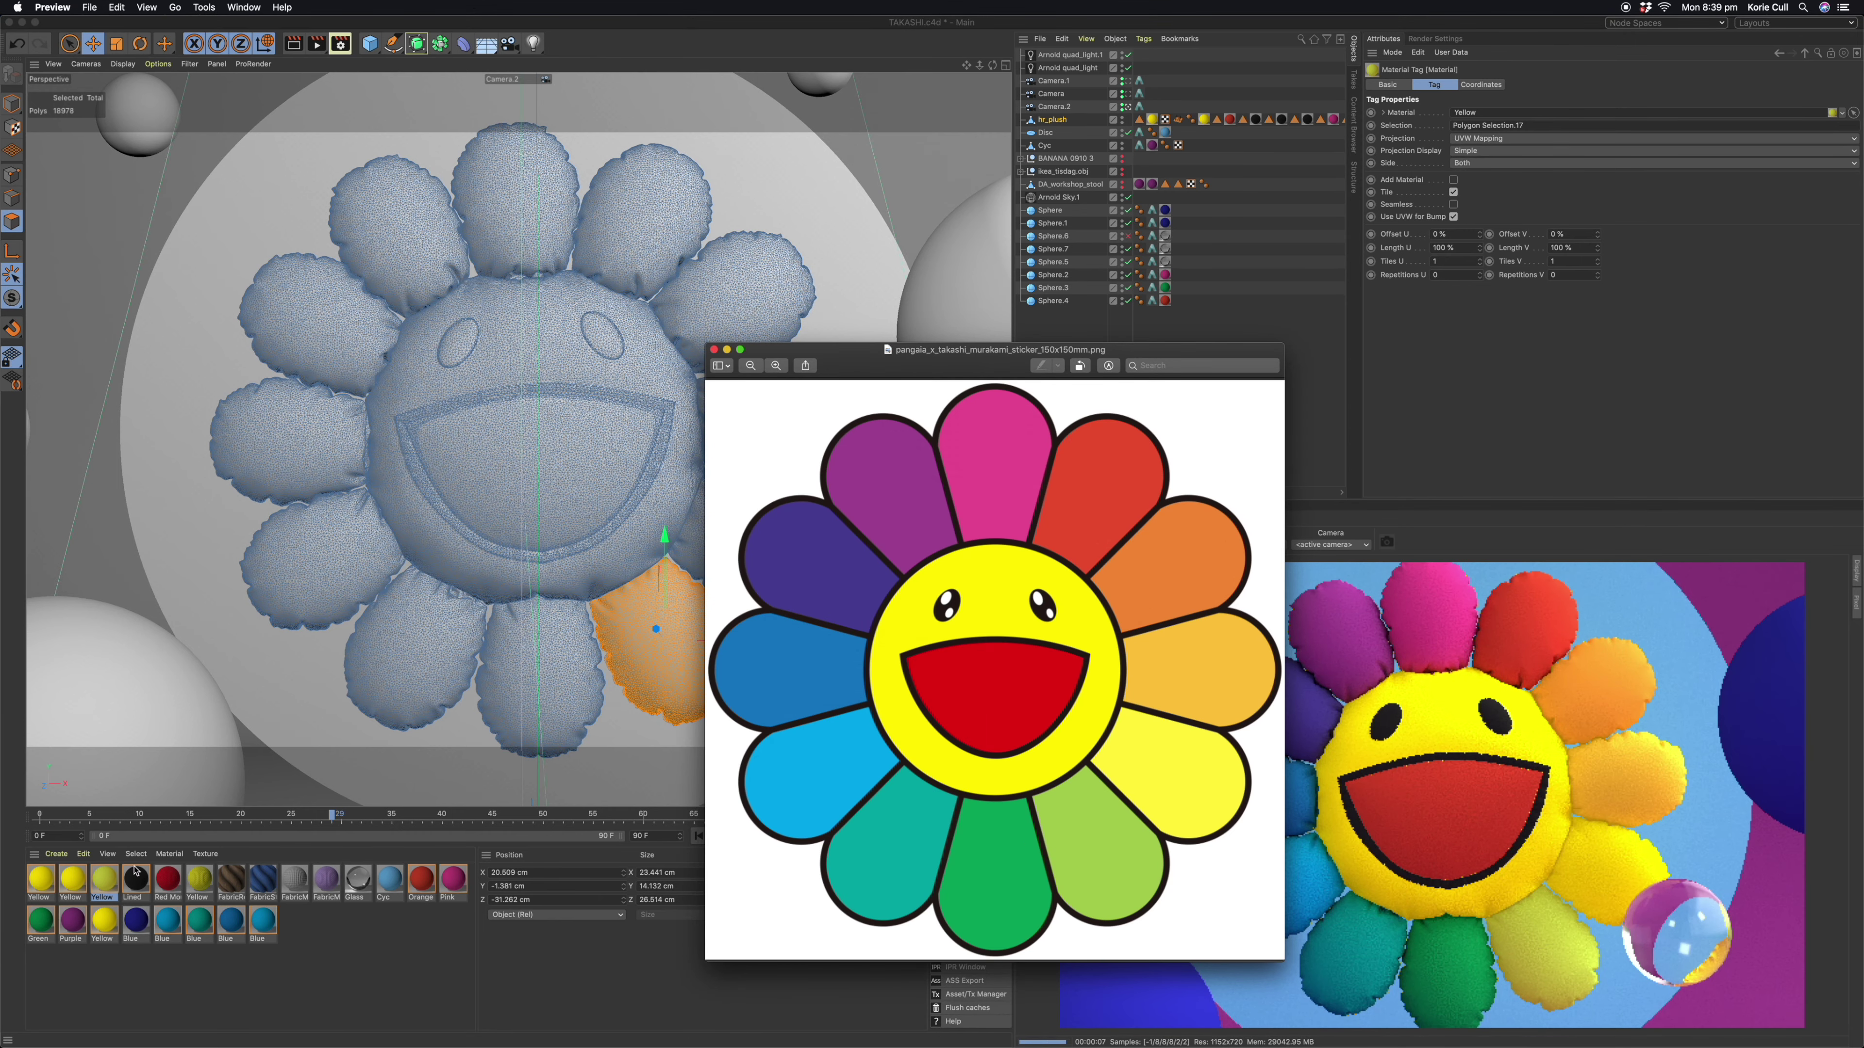
double_click(104, 877)
click(1473, 1022)
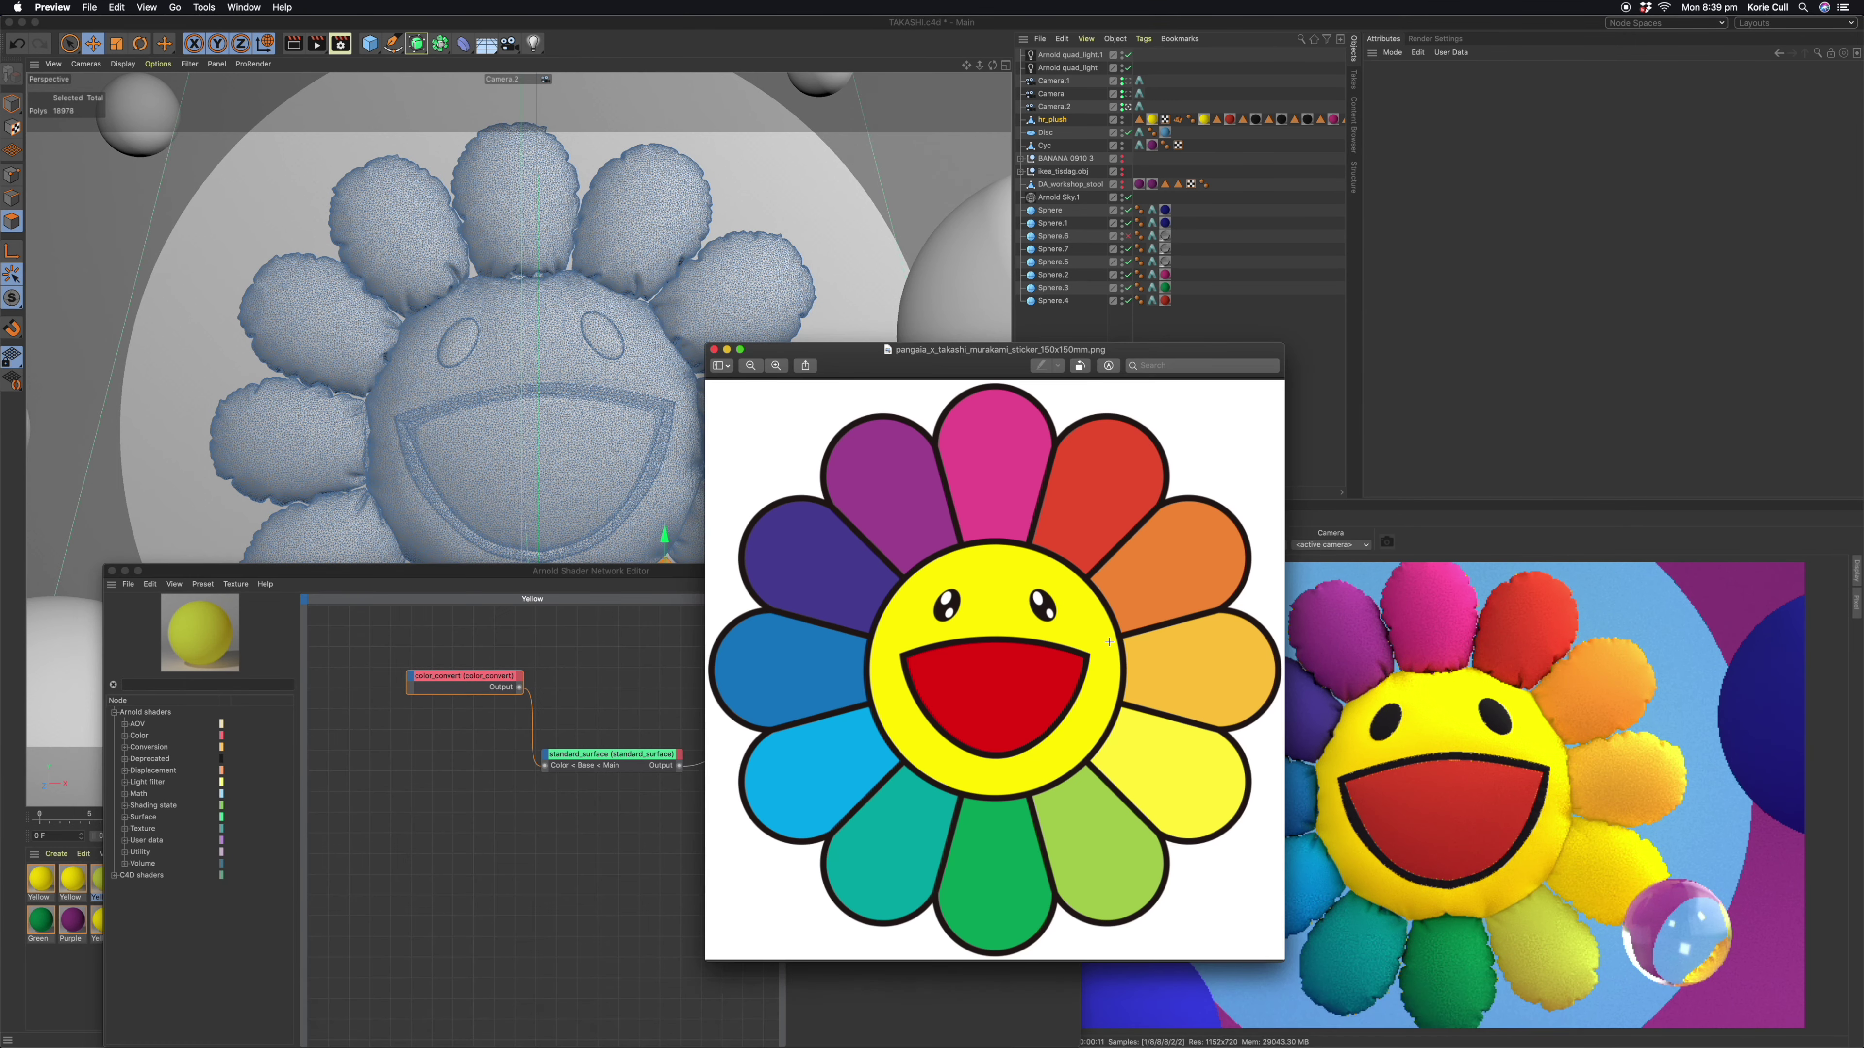
drag(886, 375, 703, 328)
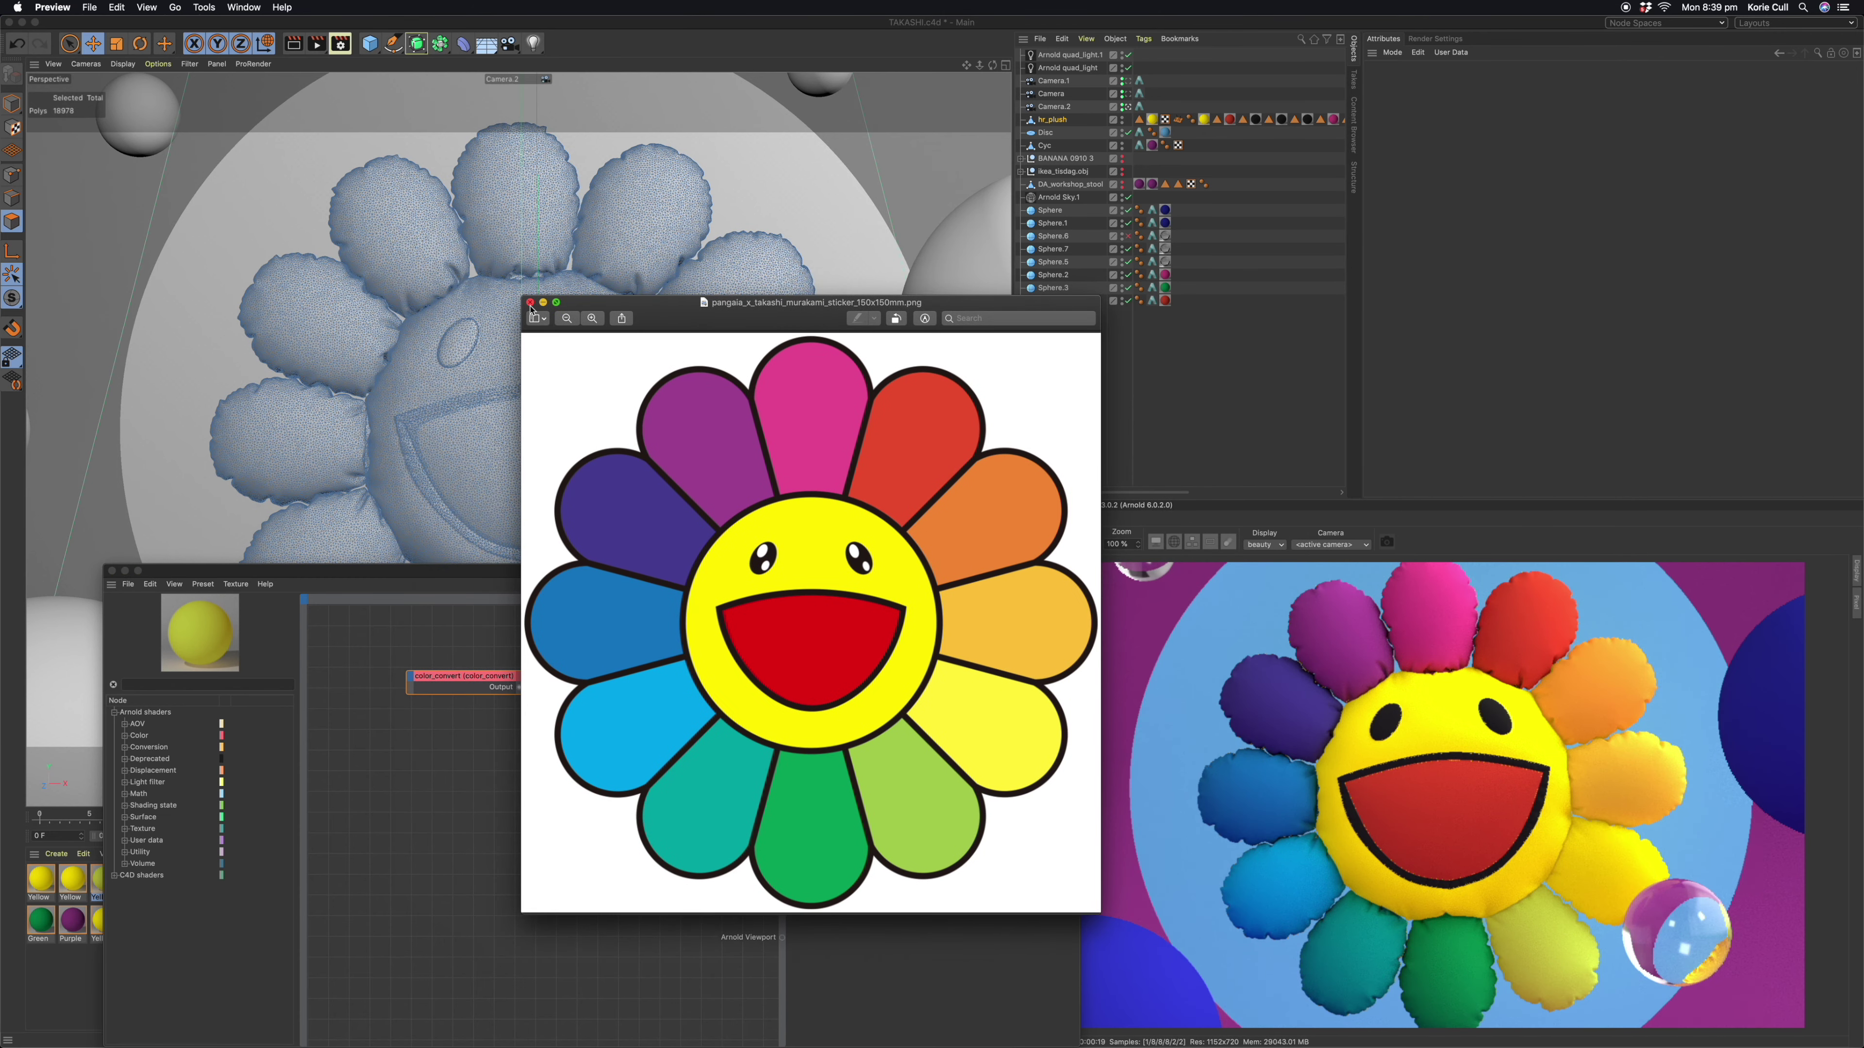
click(530, 303)
click(112, 571)
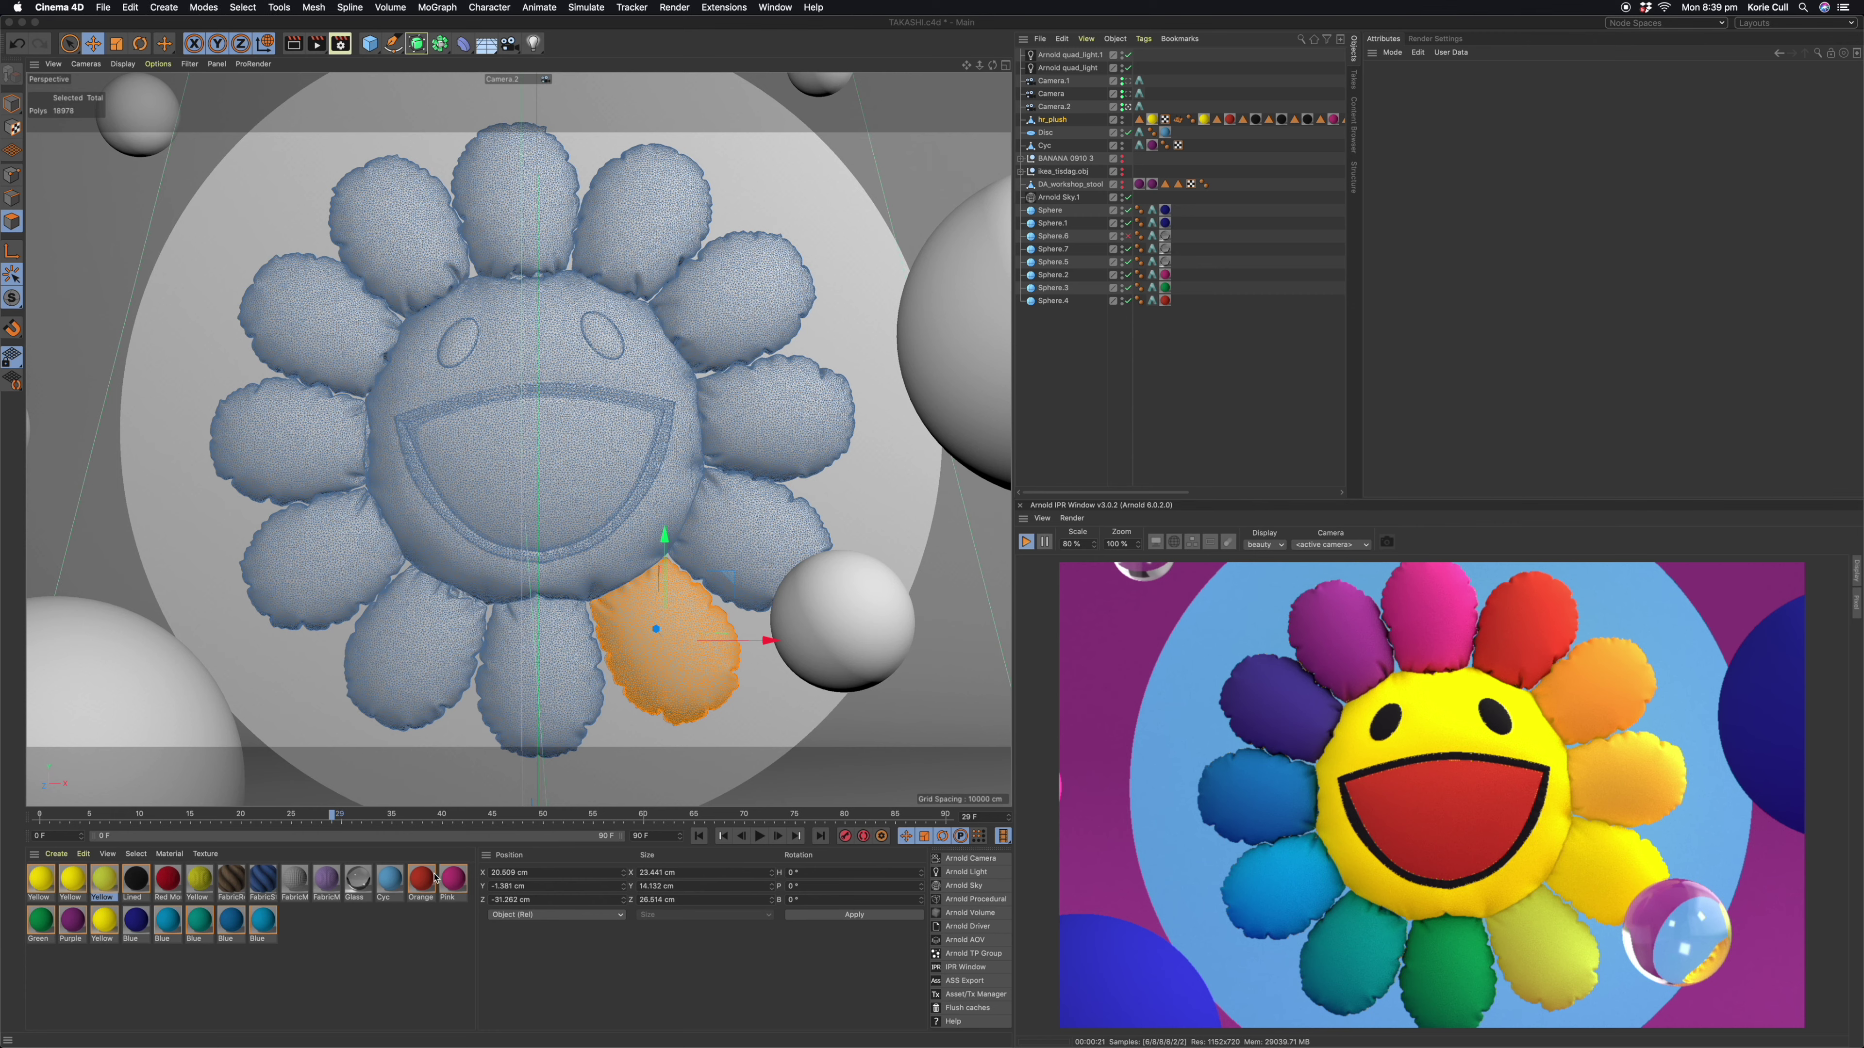
Step: Apply the Yellow material to hr_plush and view the scene through the main Camera
click(106, 923)
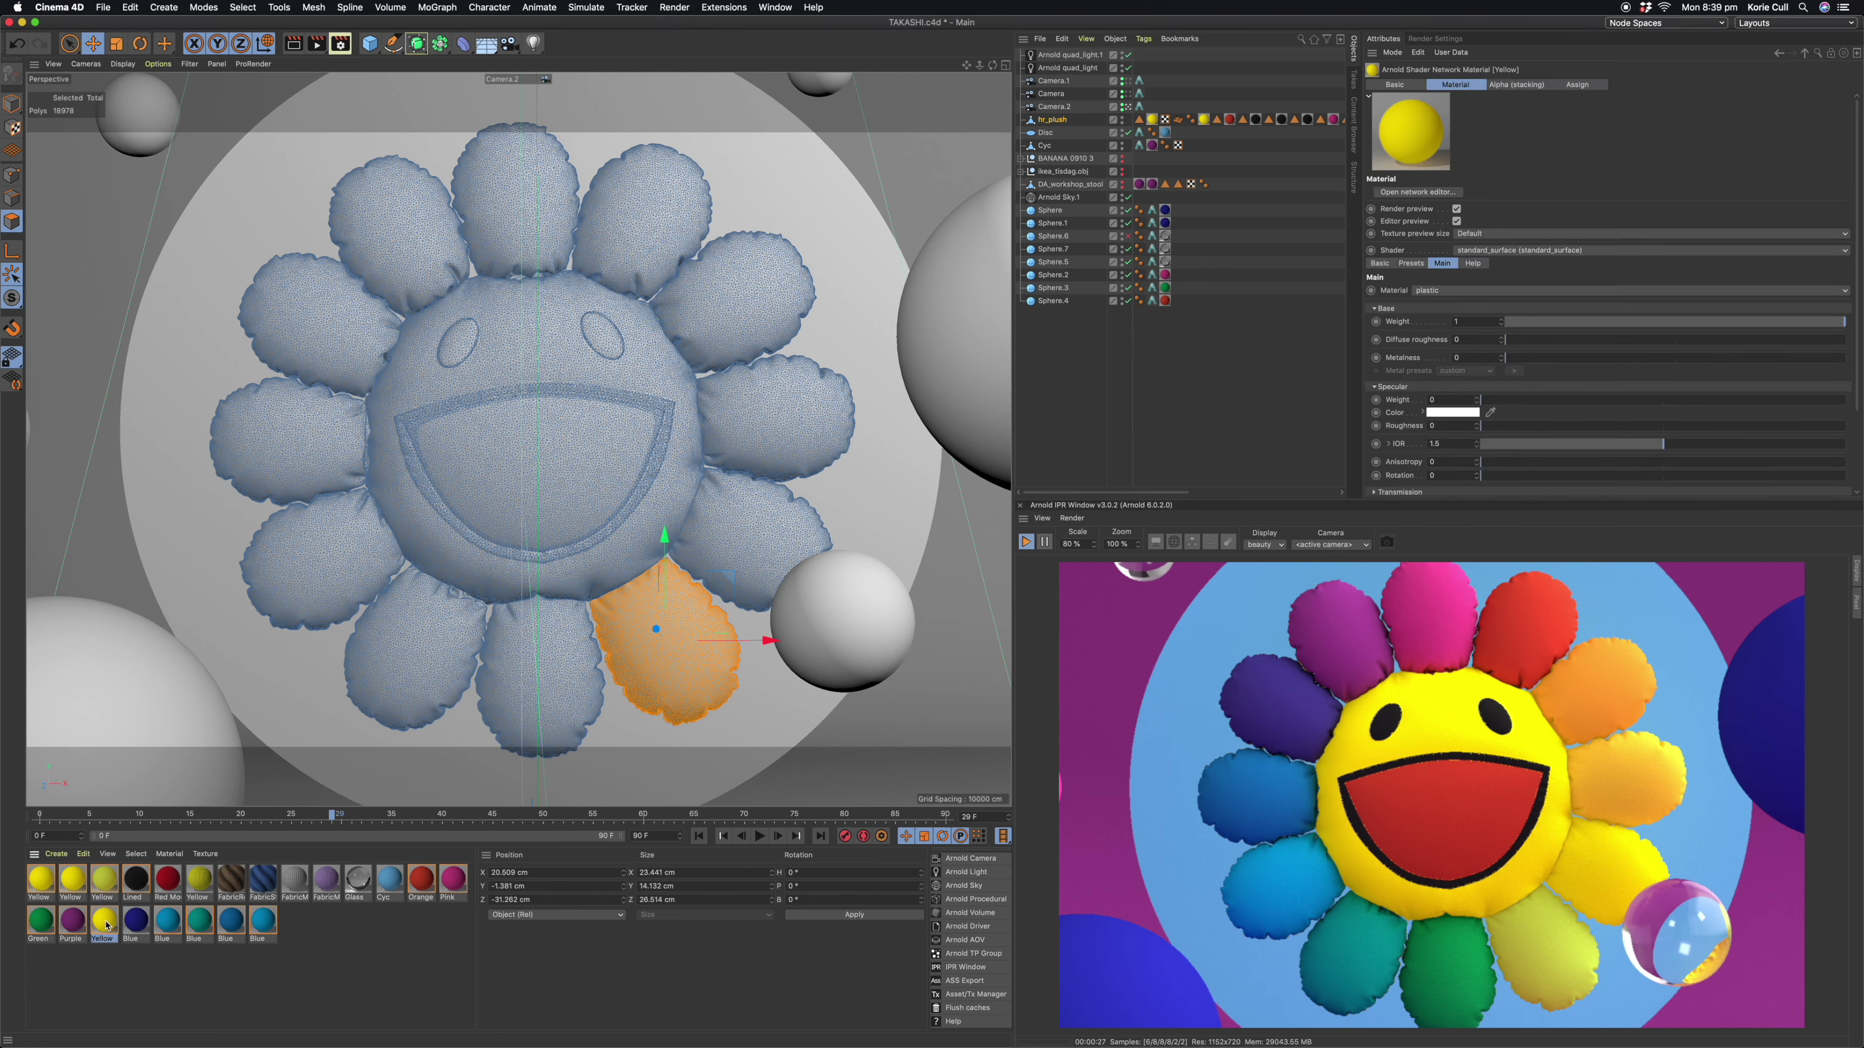
drag(1310, 123, 1308, 122)
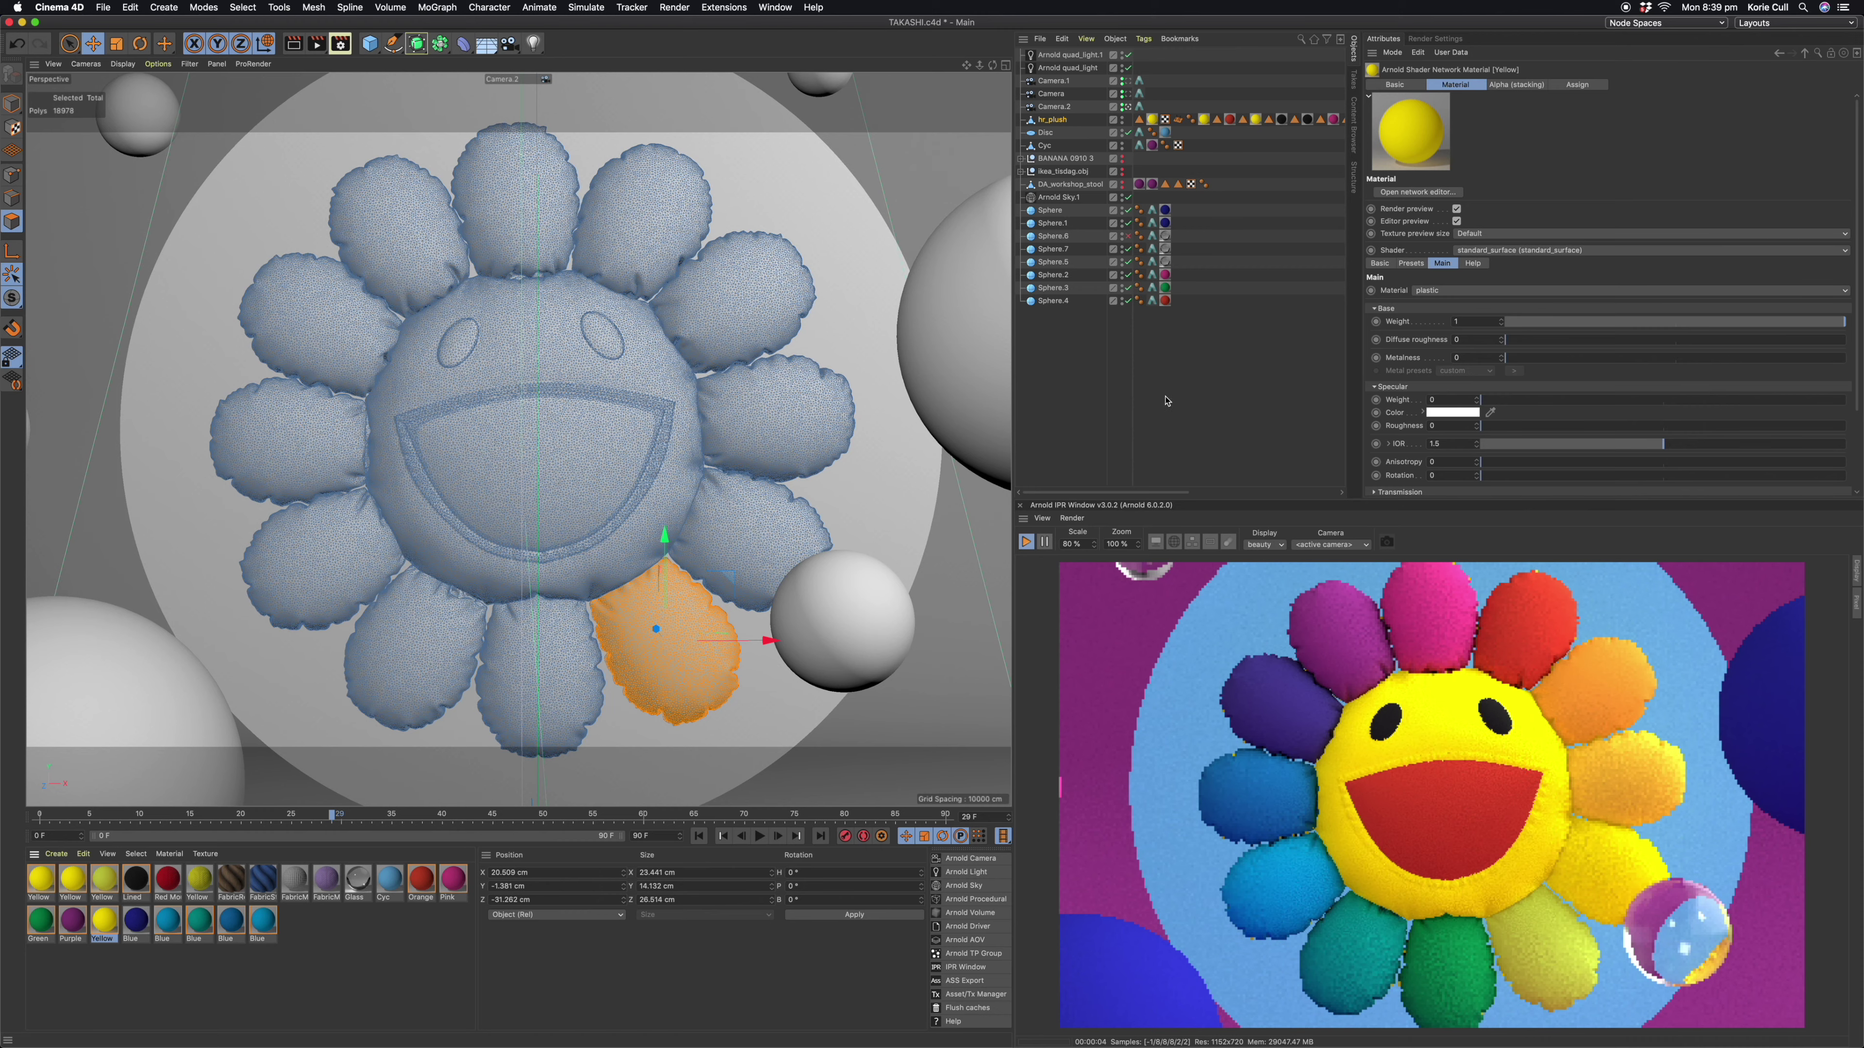
click(1127, 94)
click(317, 981)
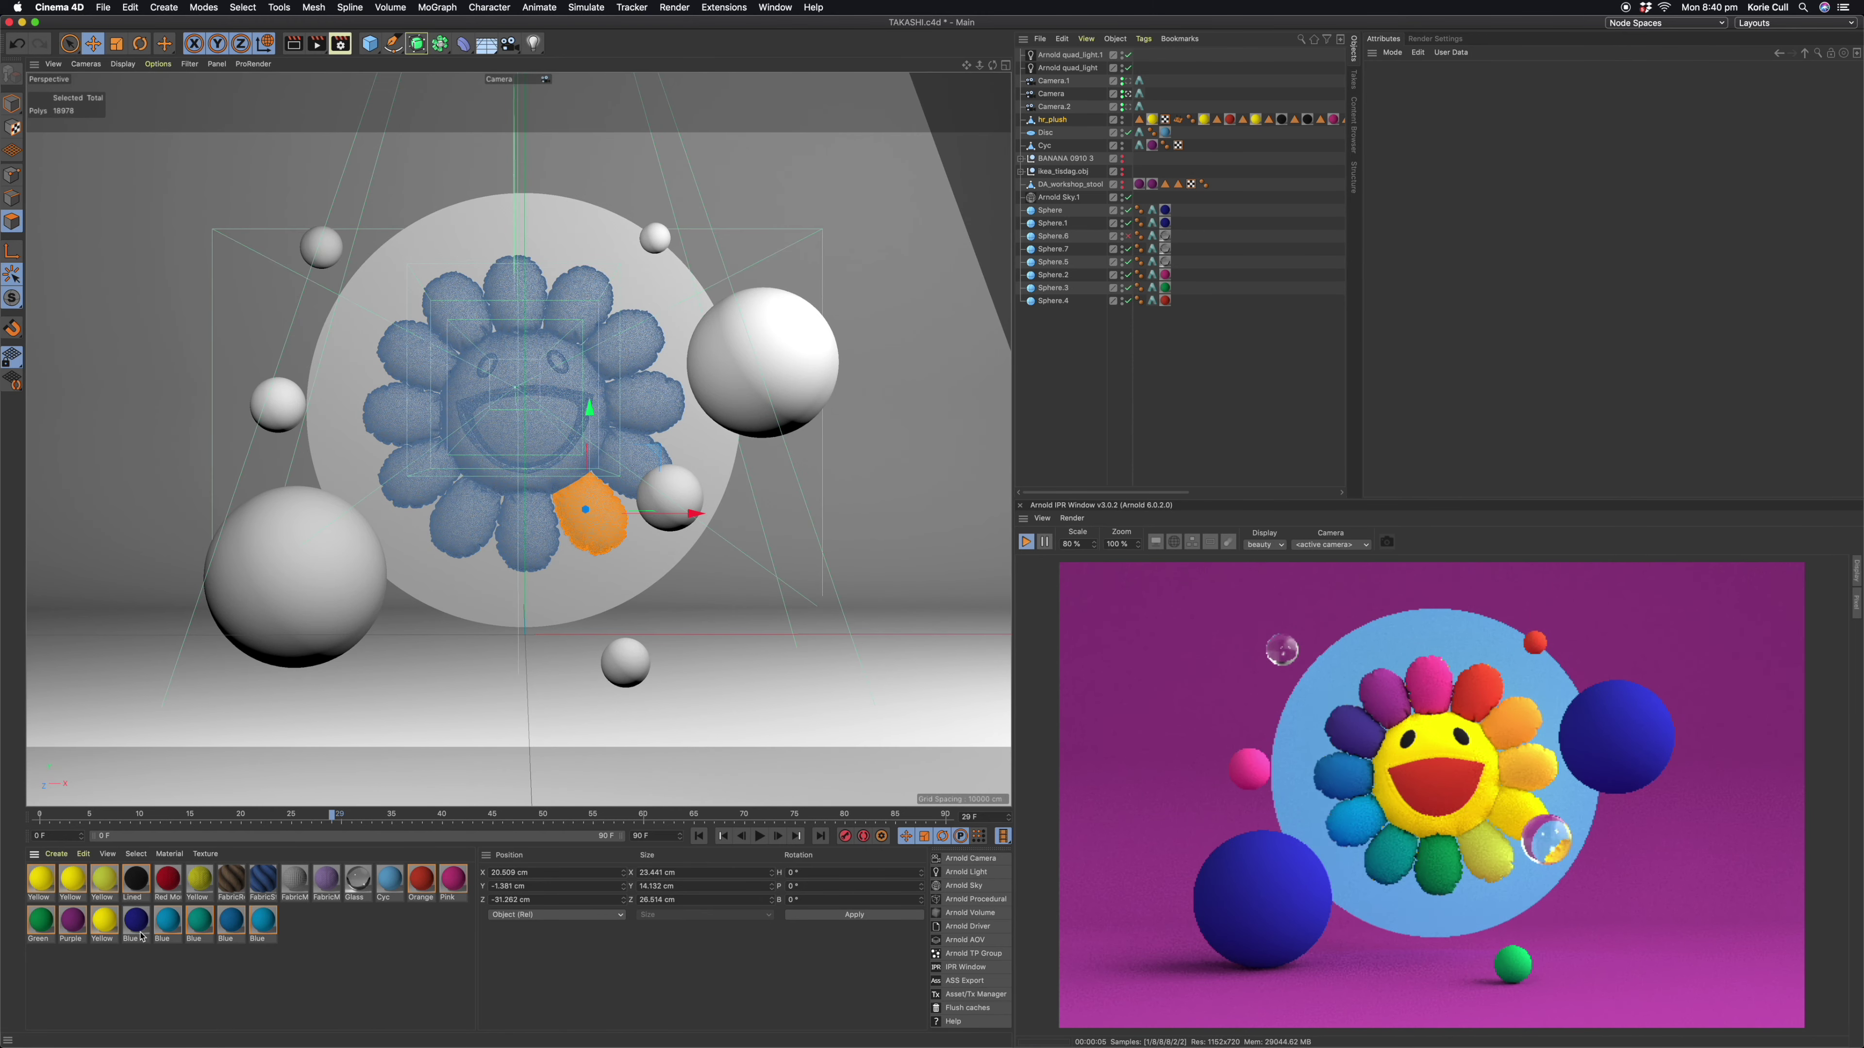
Step: Give the Yellow material specular weight 0.5 and roughness about 0.2
drag(979, 65, 979, 69)
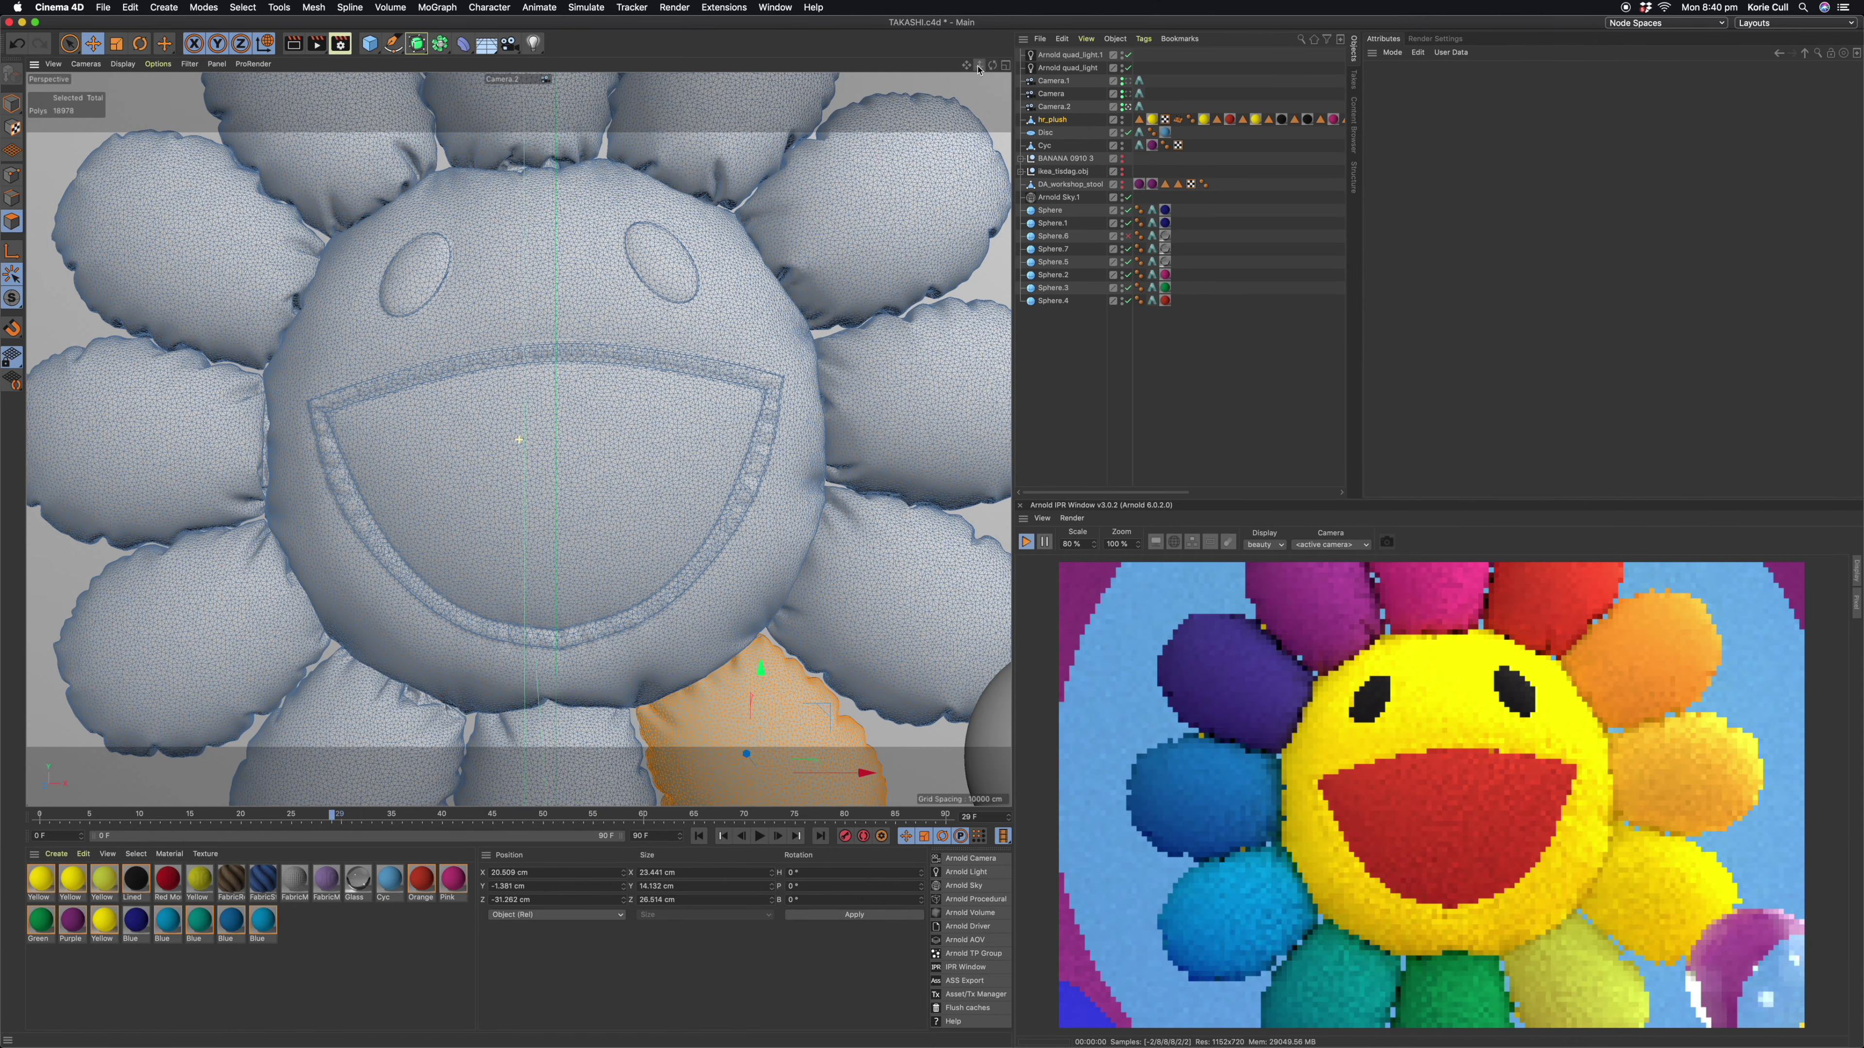
double_click(104, 921)
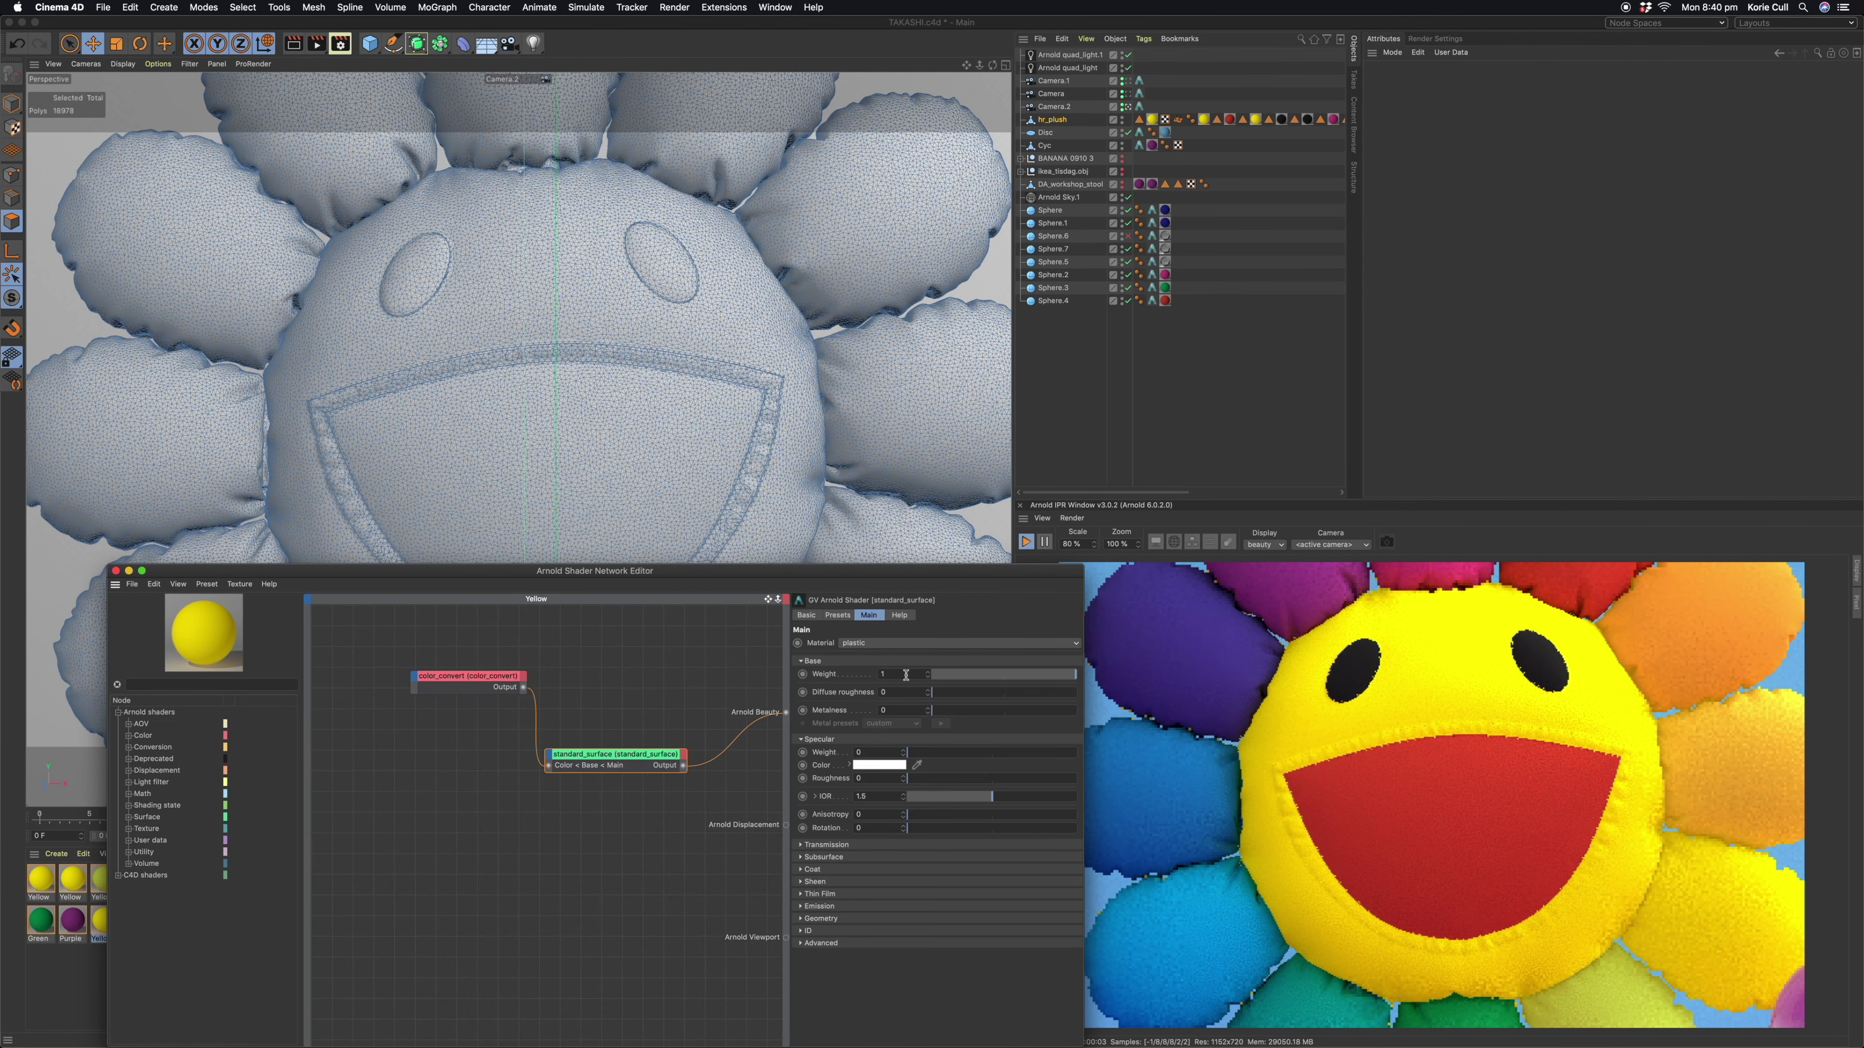
click(991, 753)
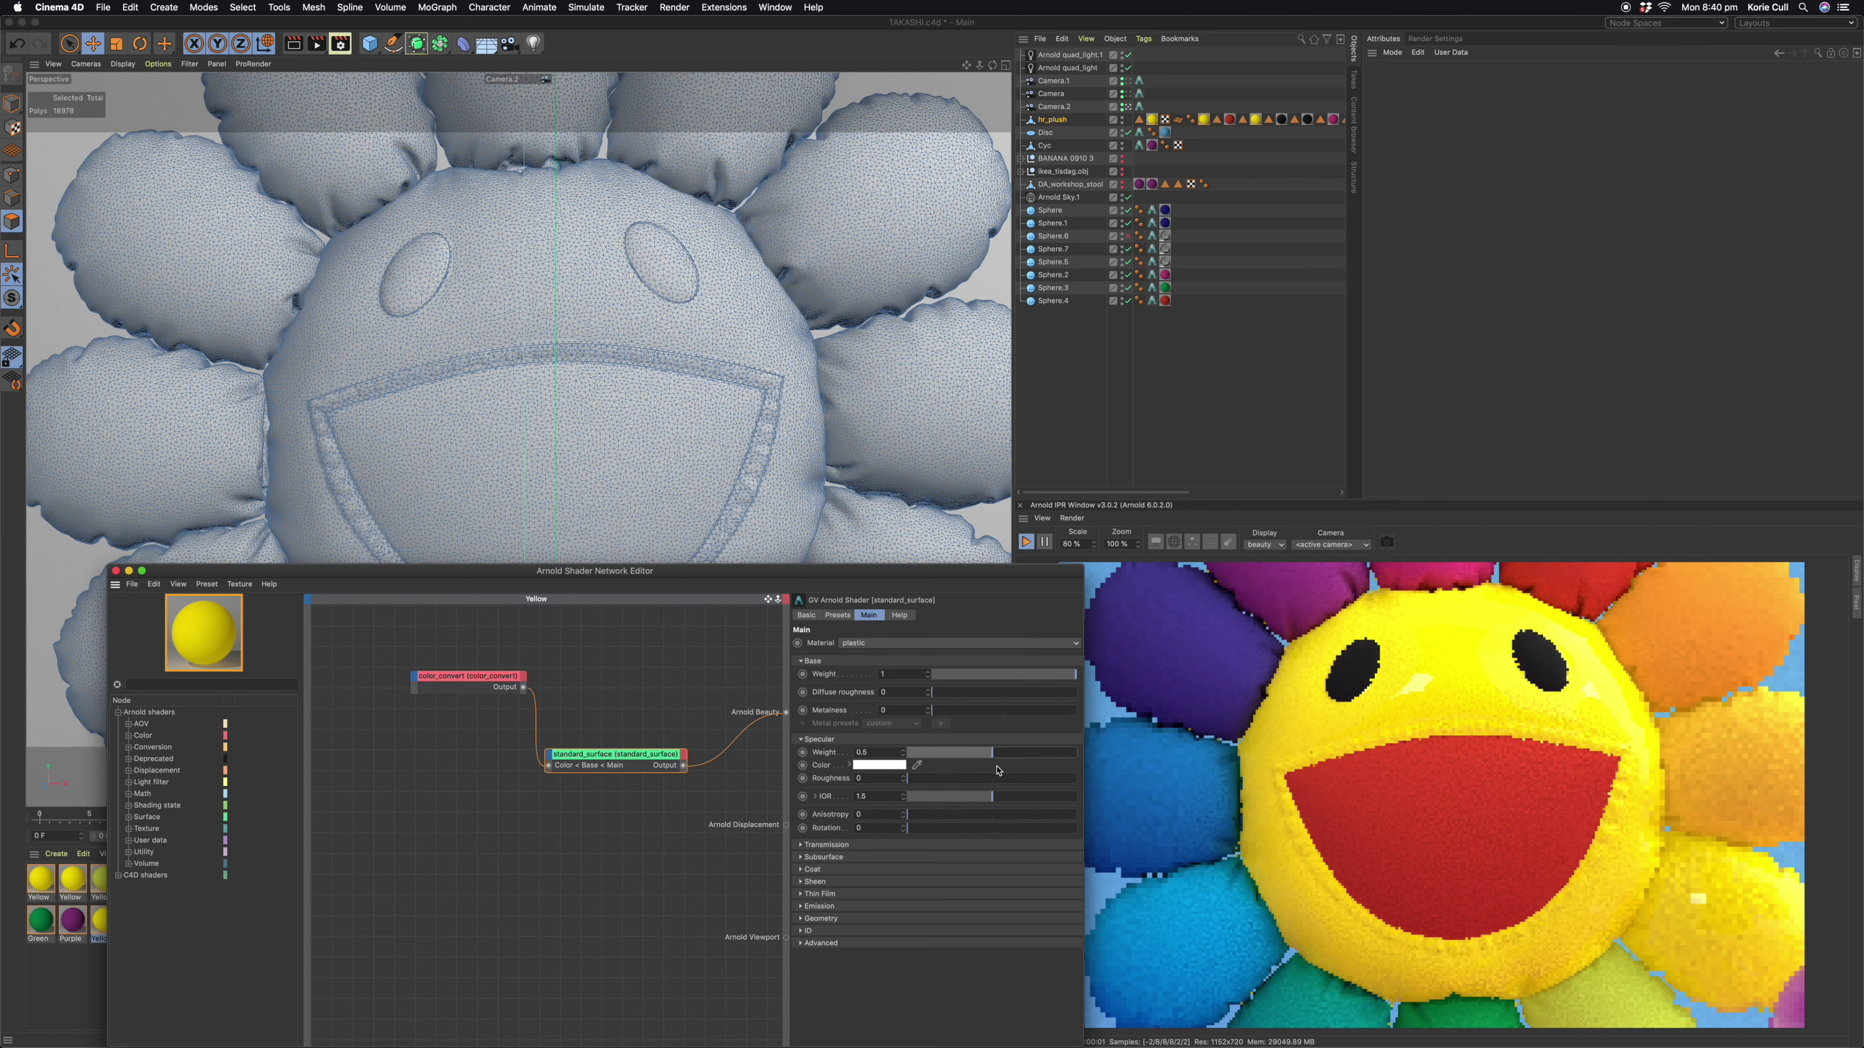
click(934, 778)
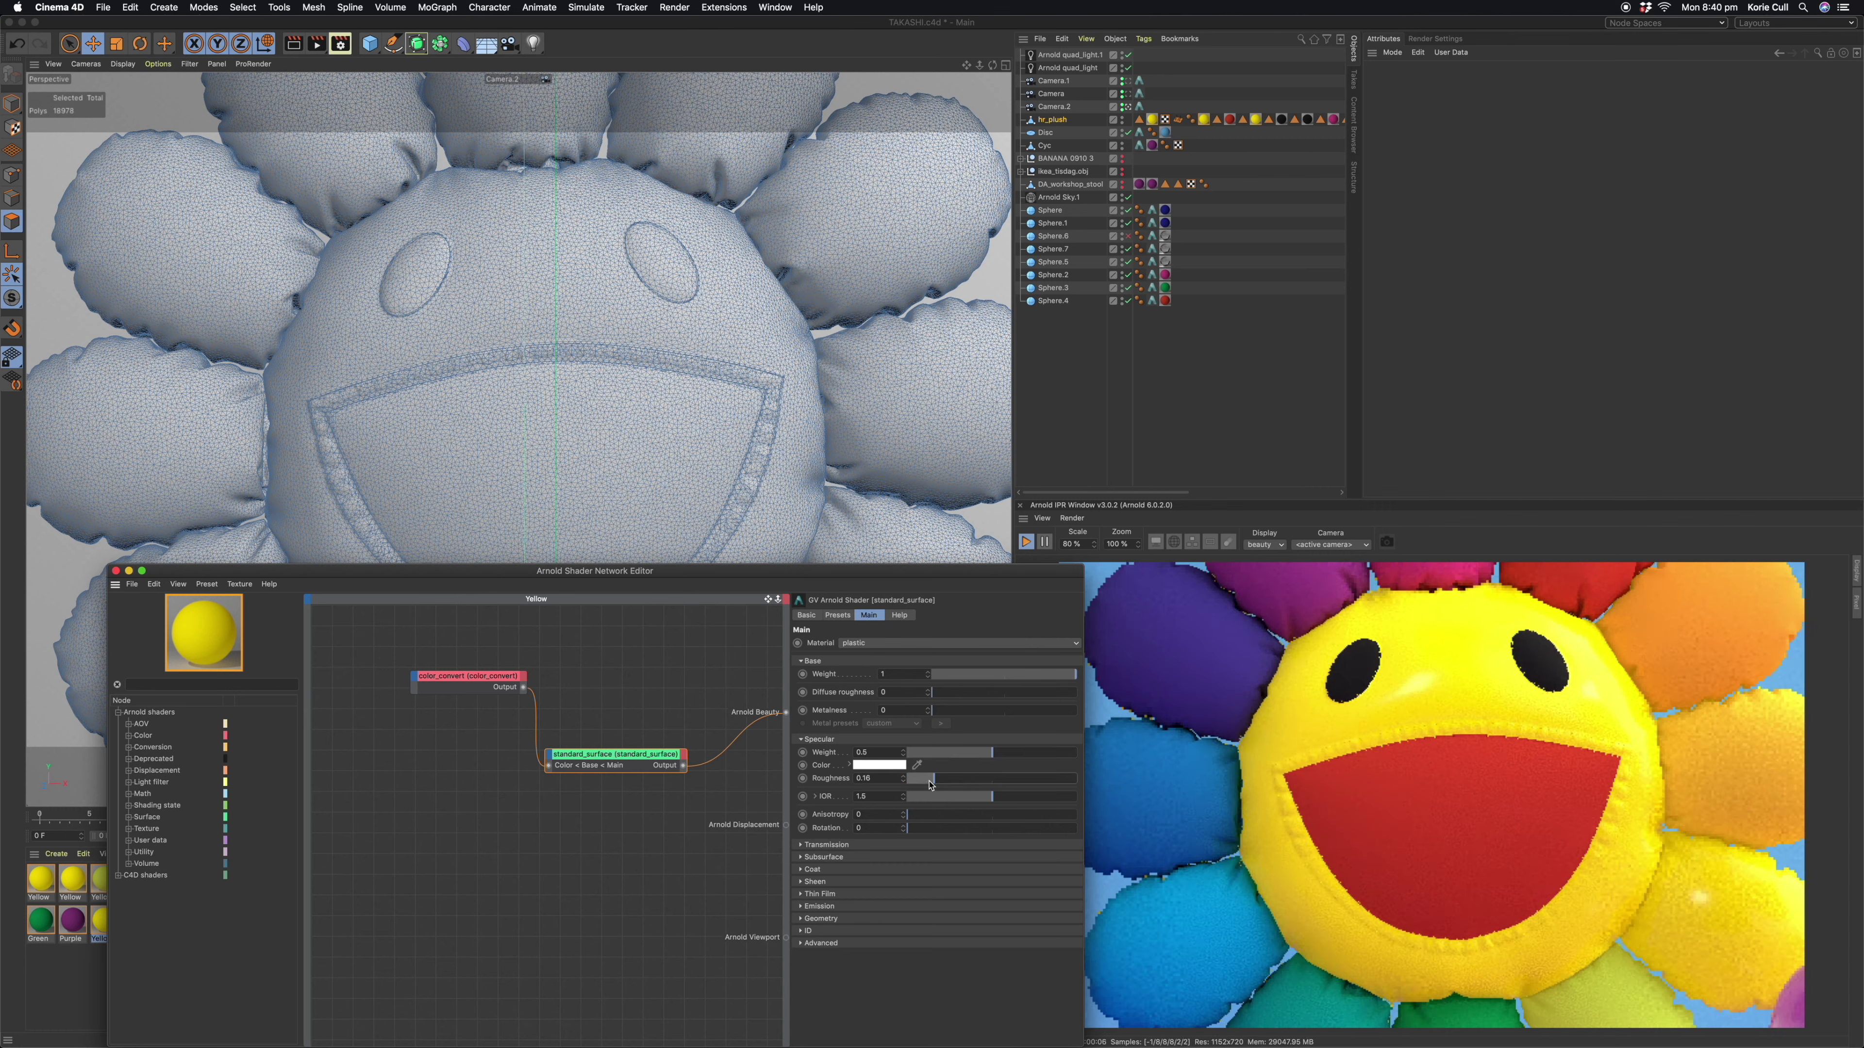
drag(929, 784, 942, 786)
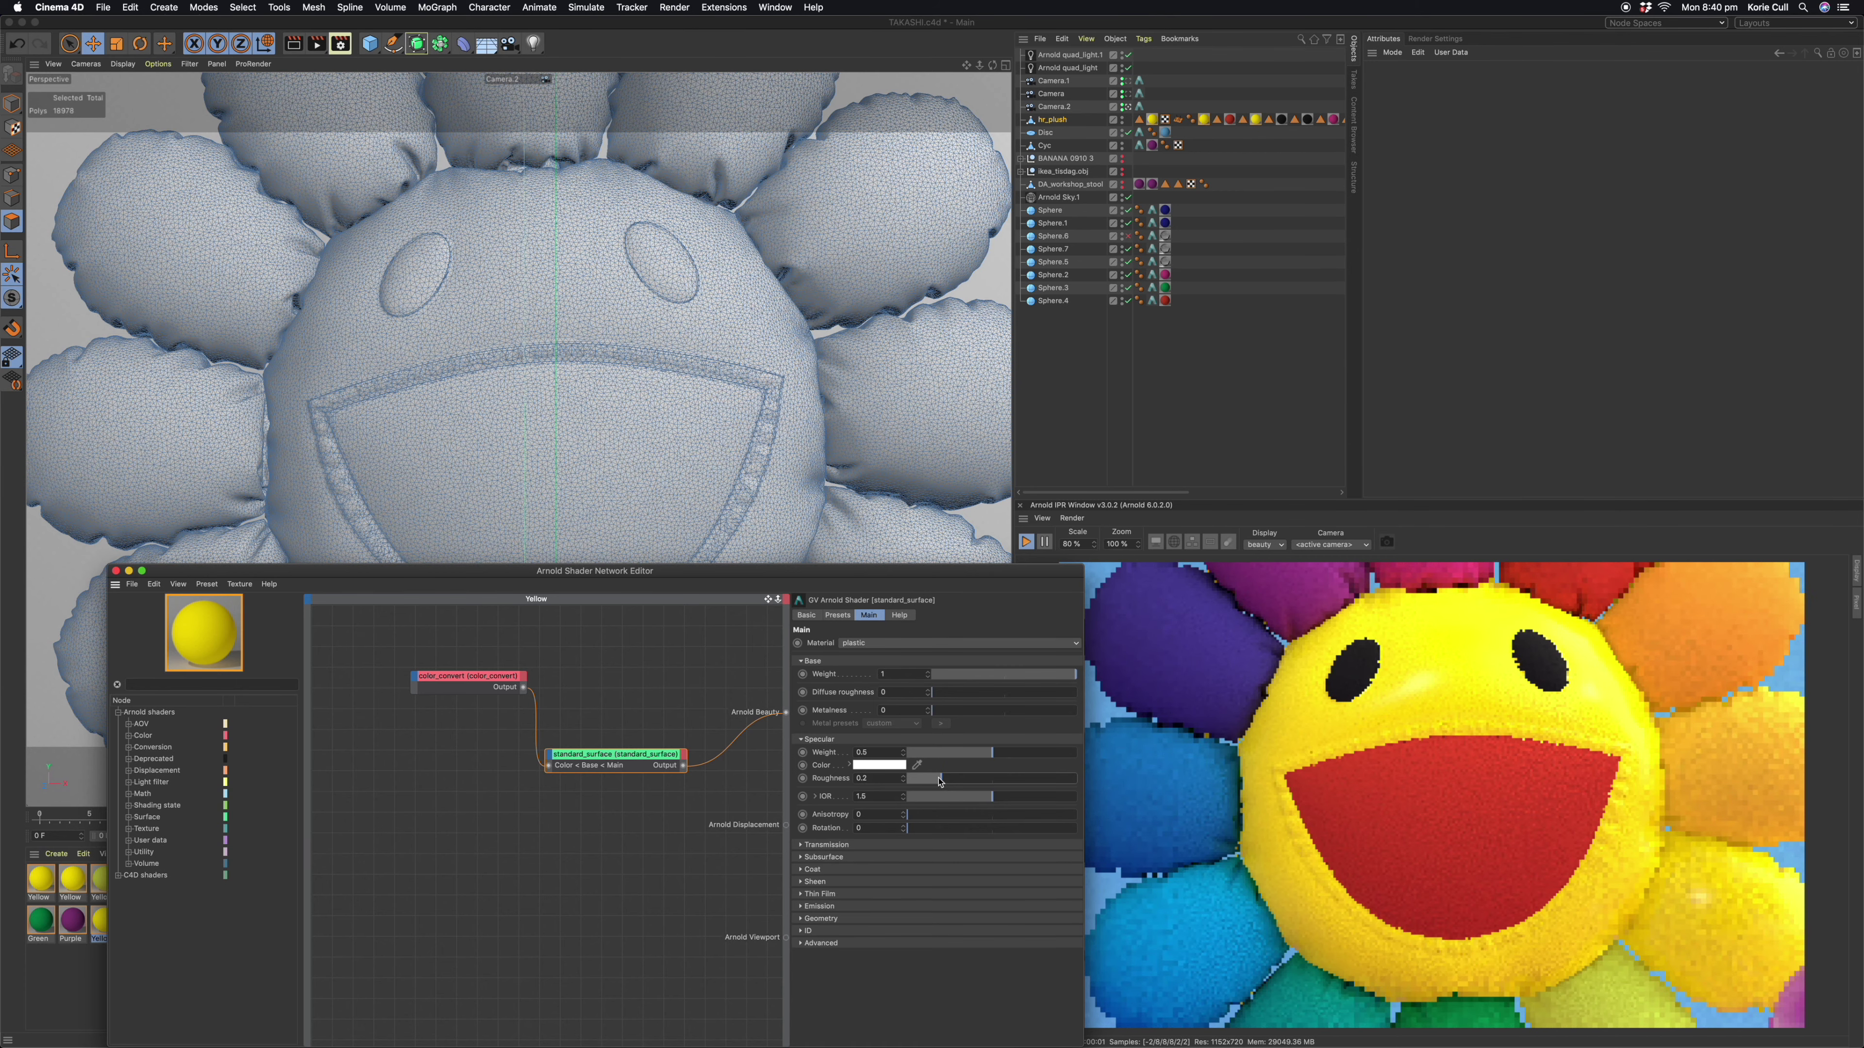
click(115, 570)
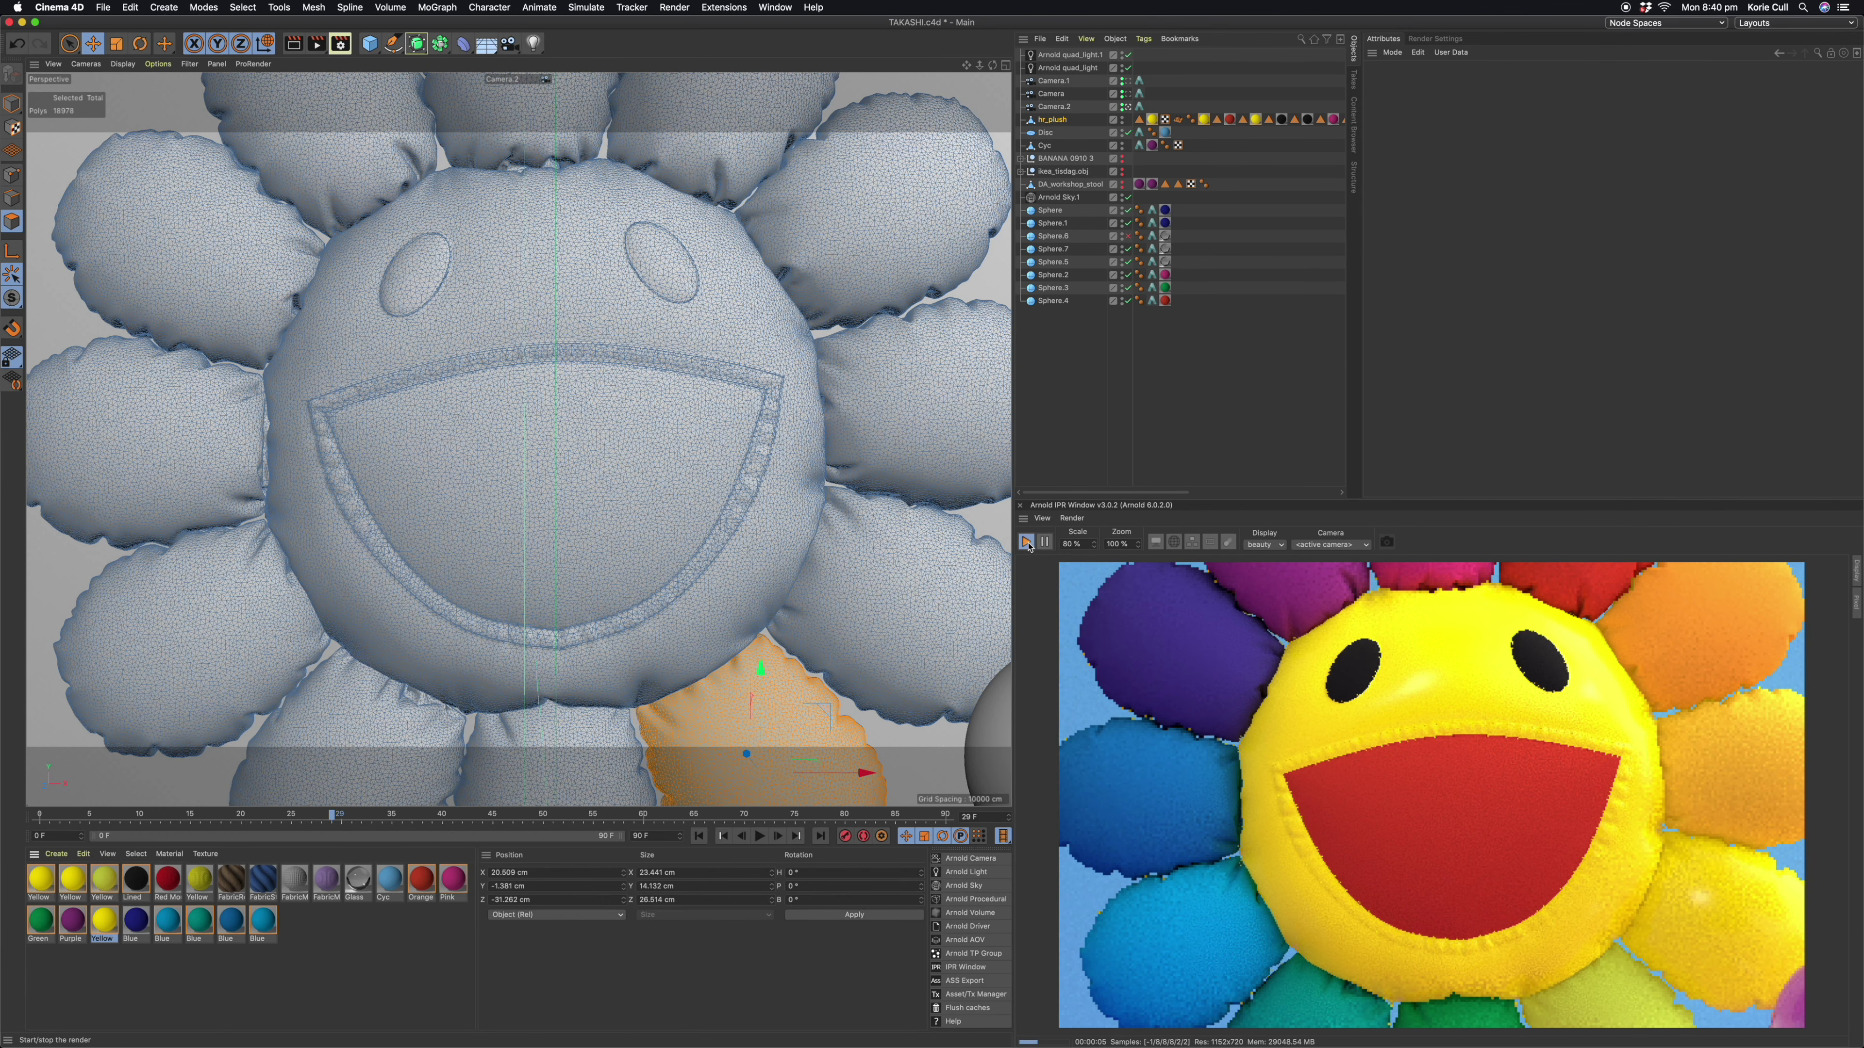
Step: Rename the duplicated Yellow material to Black
click(142, 886)
double_click(142, 886)
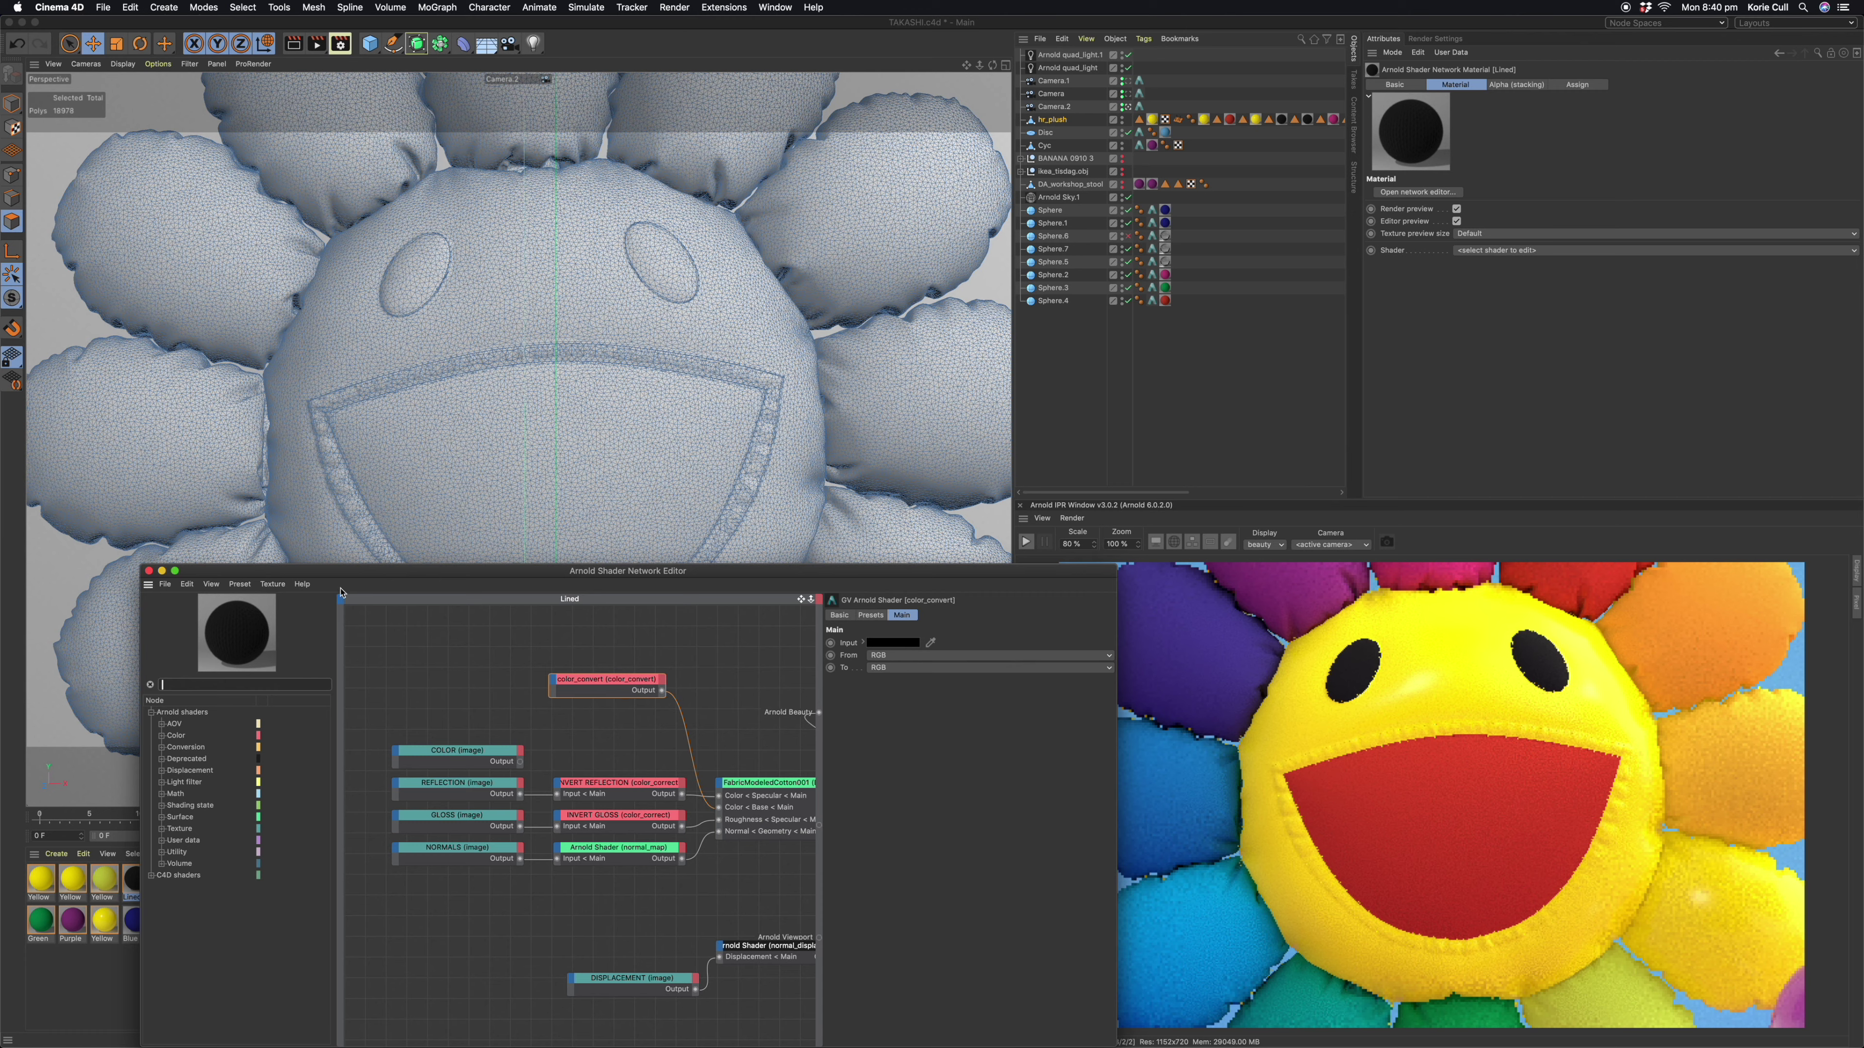
click(148, 570)
click(42, 885)
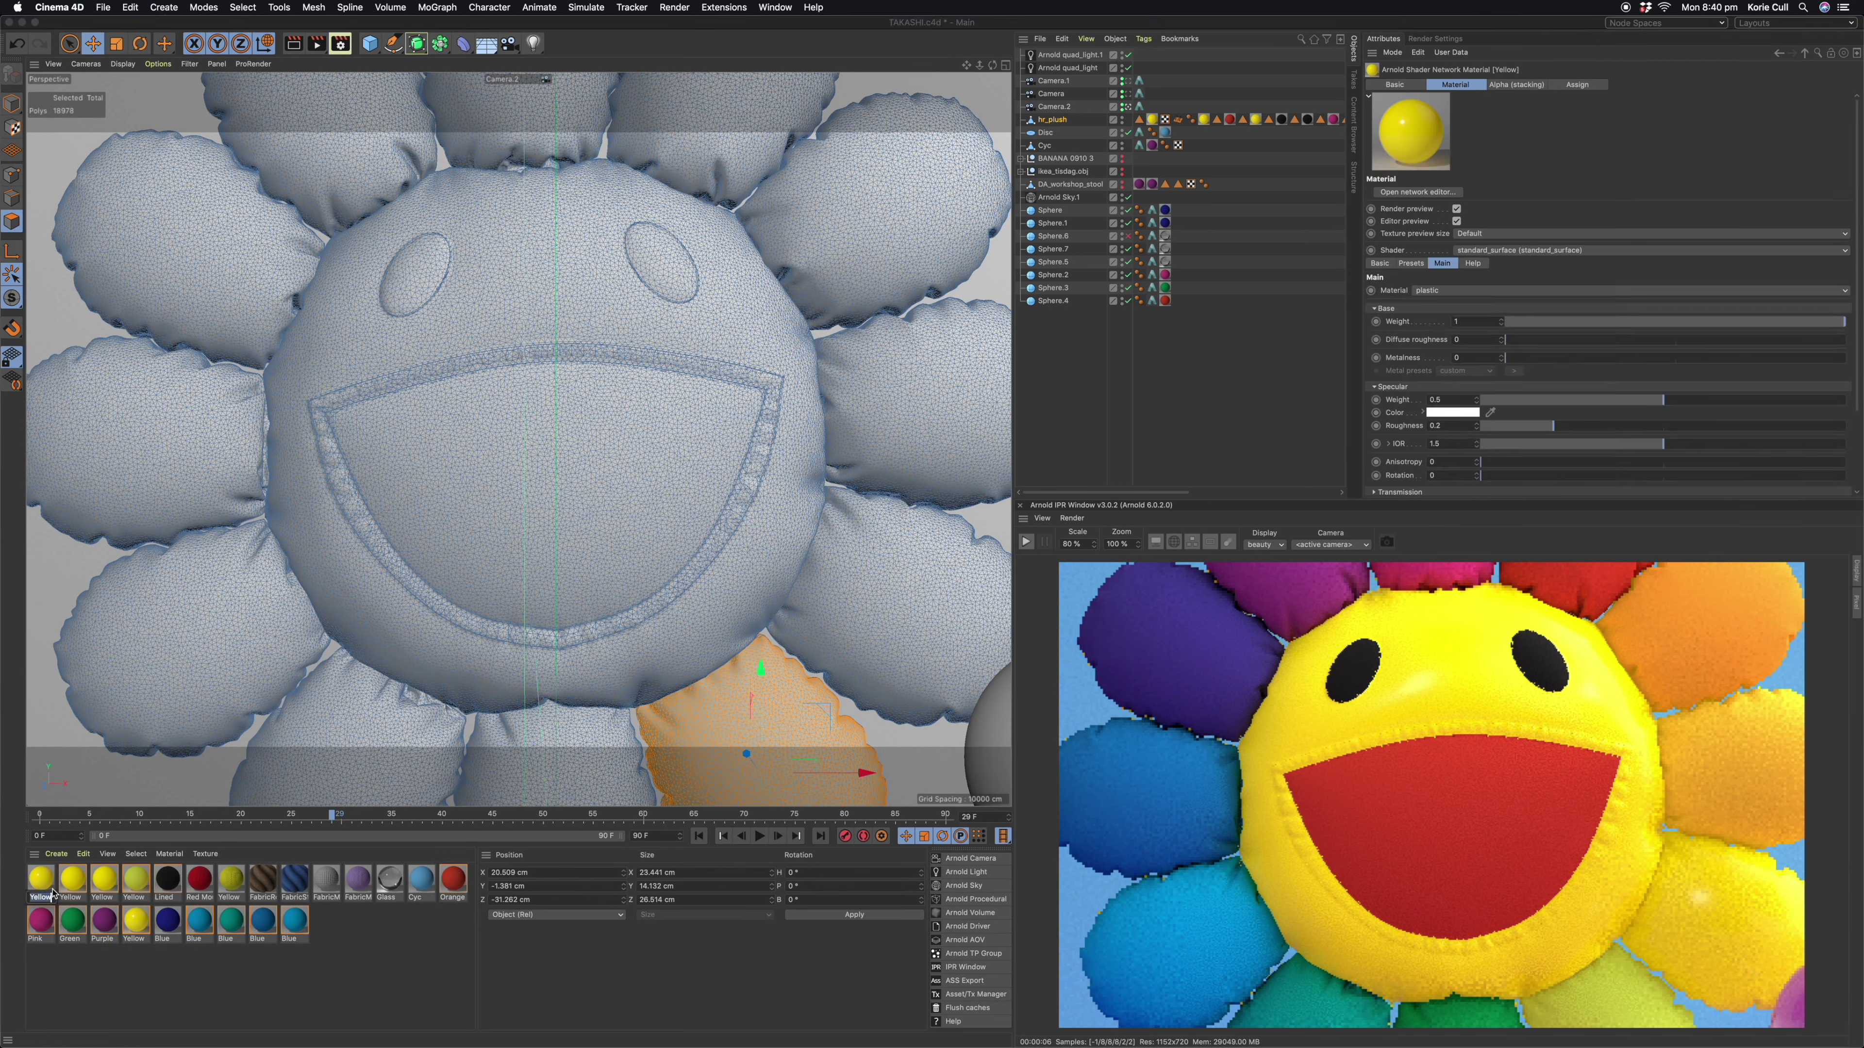
text(Black)
key(Return)
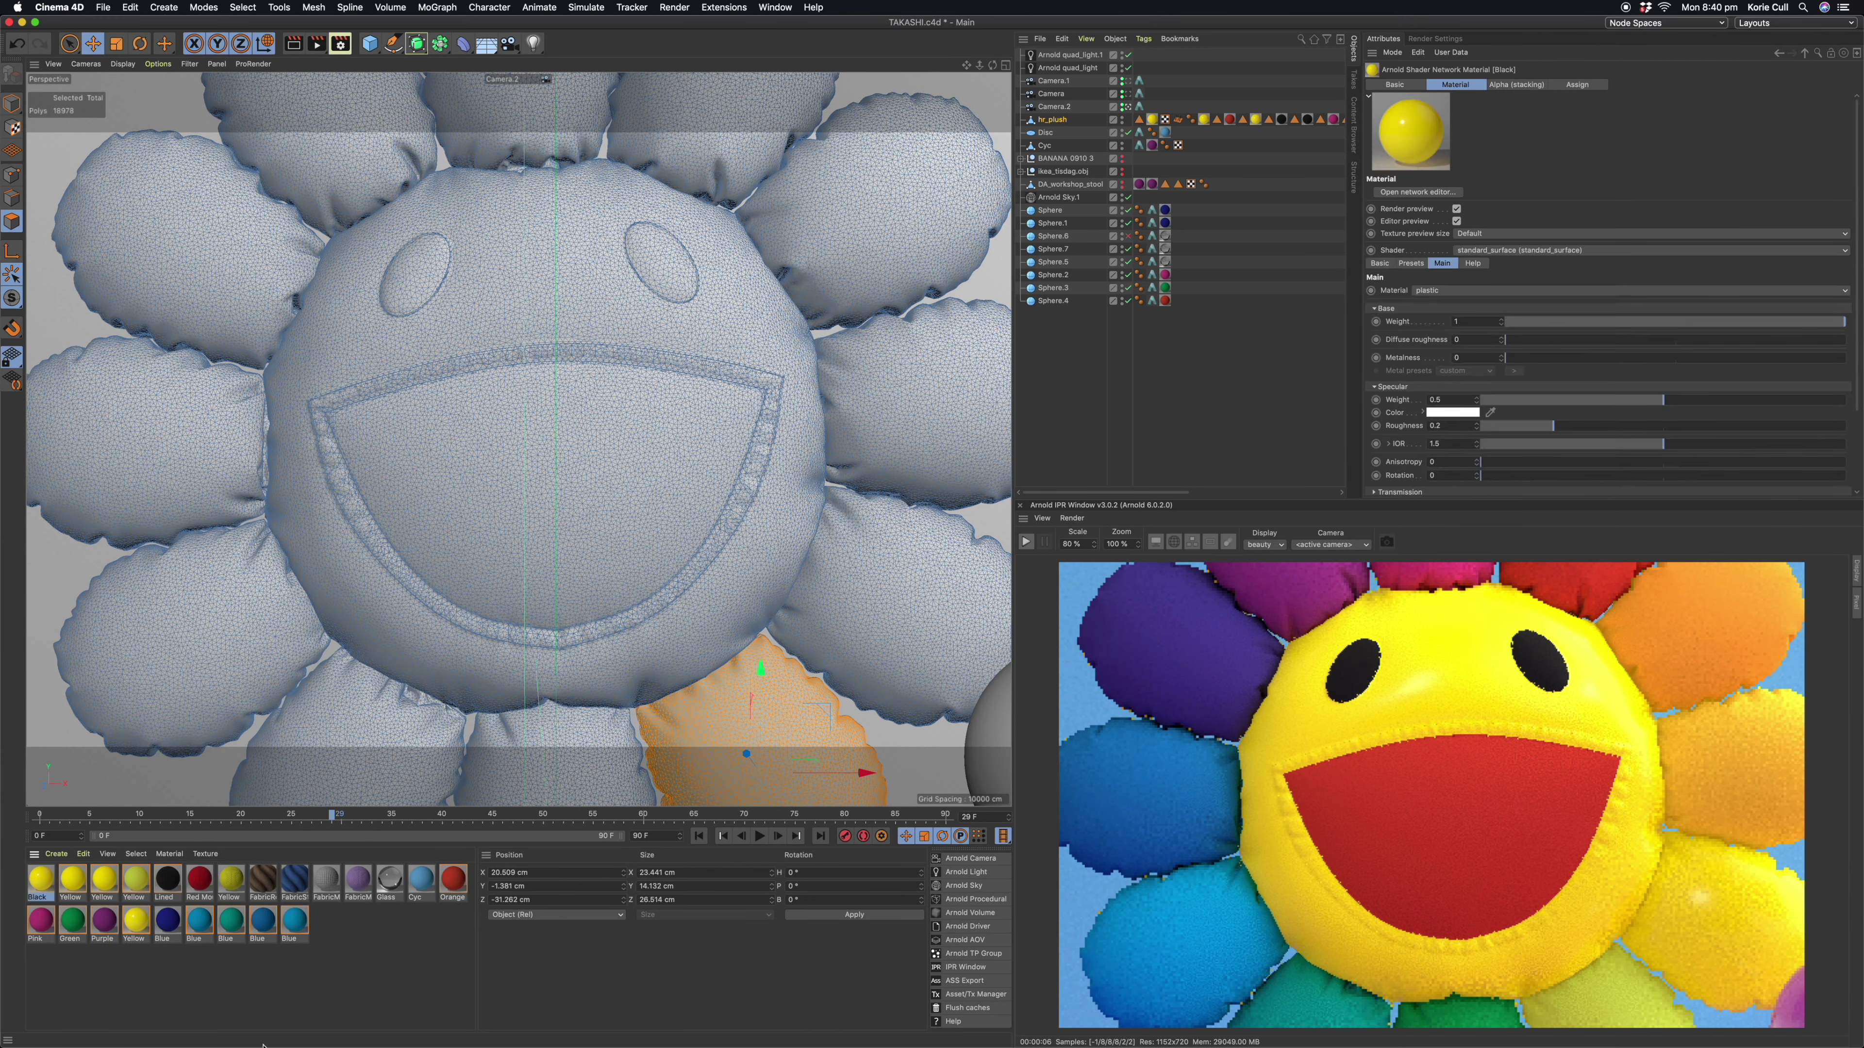
Step: Set the Black material's base colour and emission colour to black
double_click(42, 881)
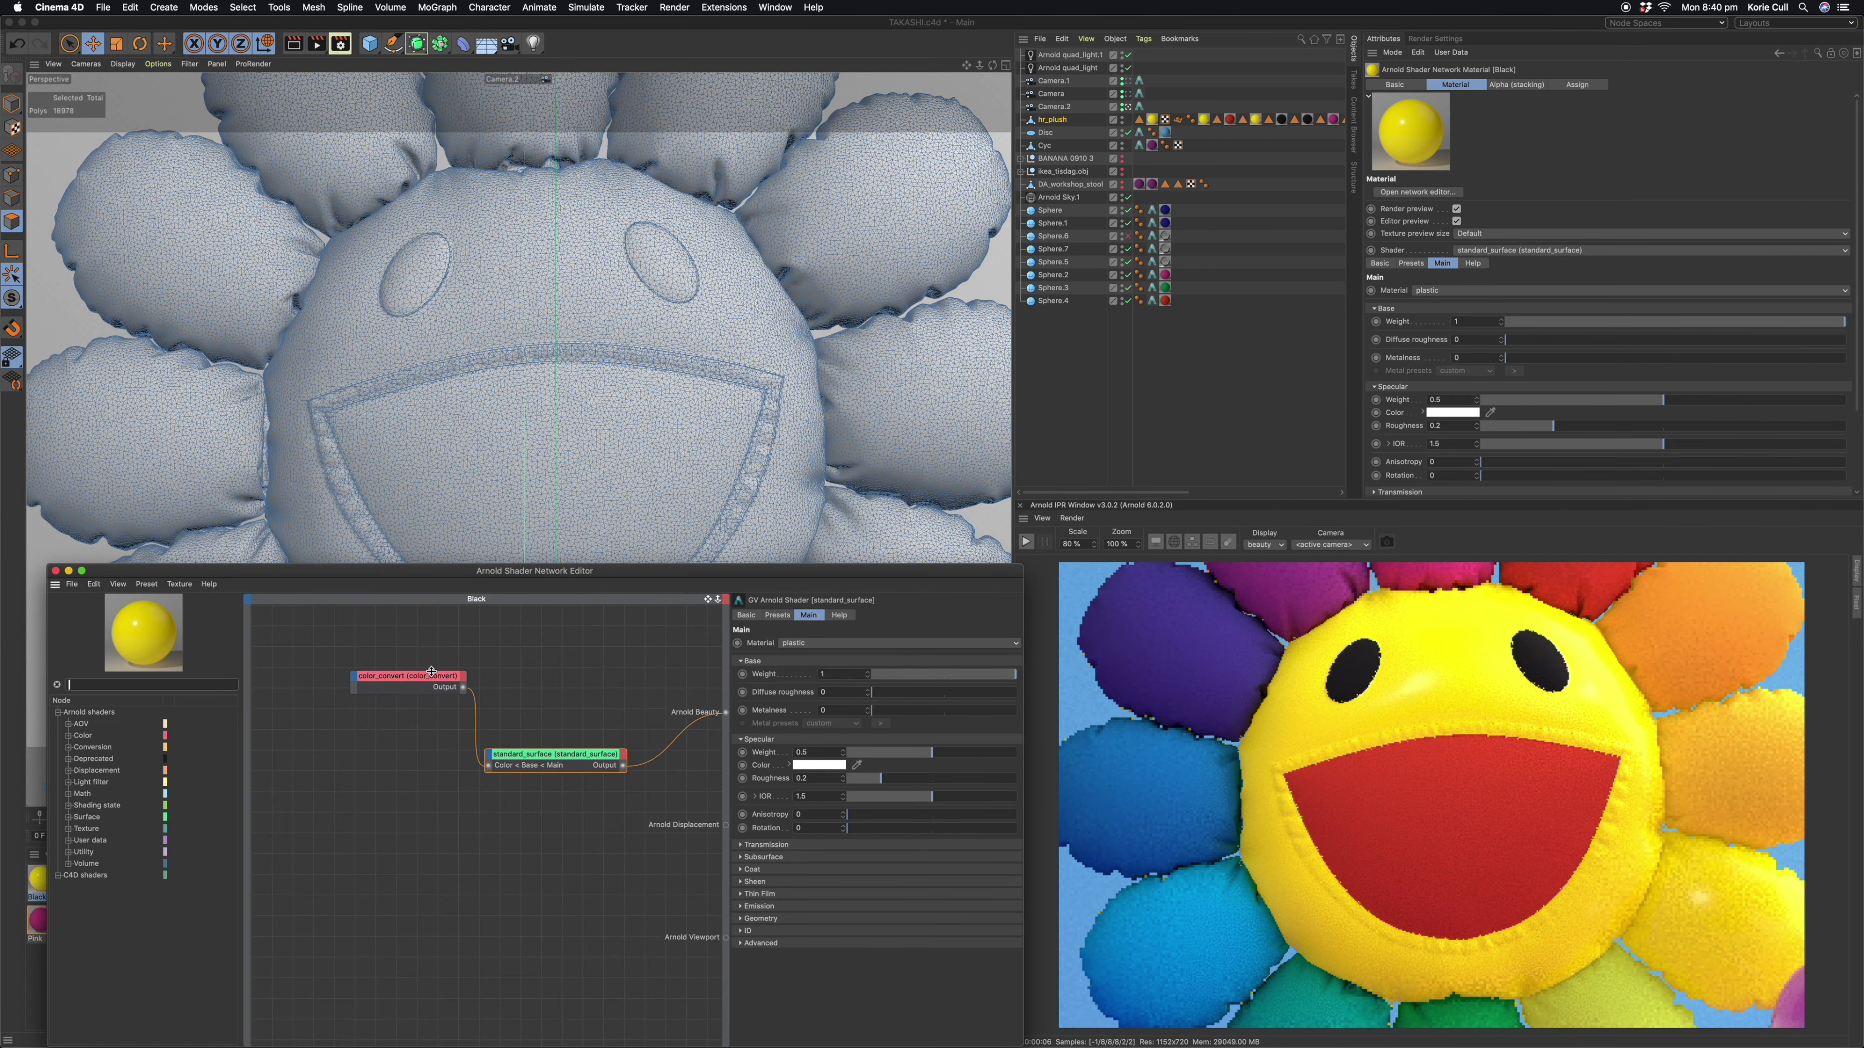
click(793, 647)
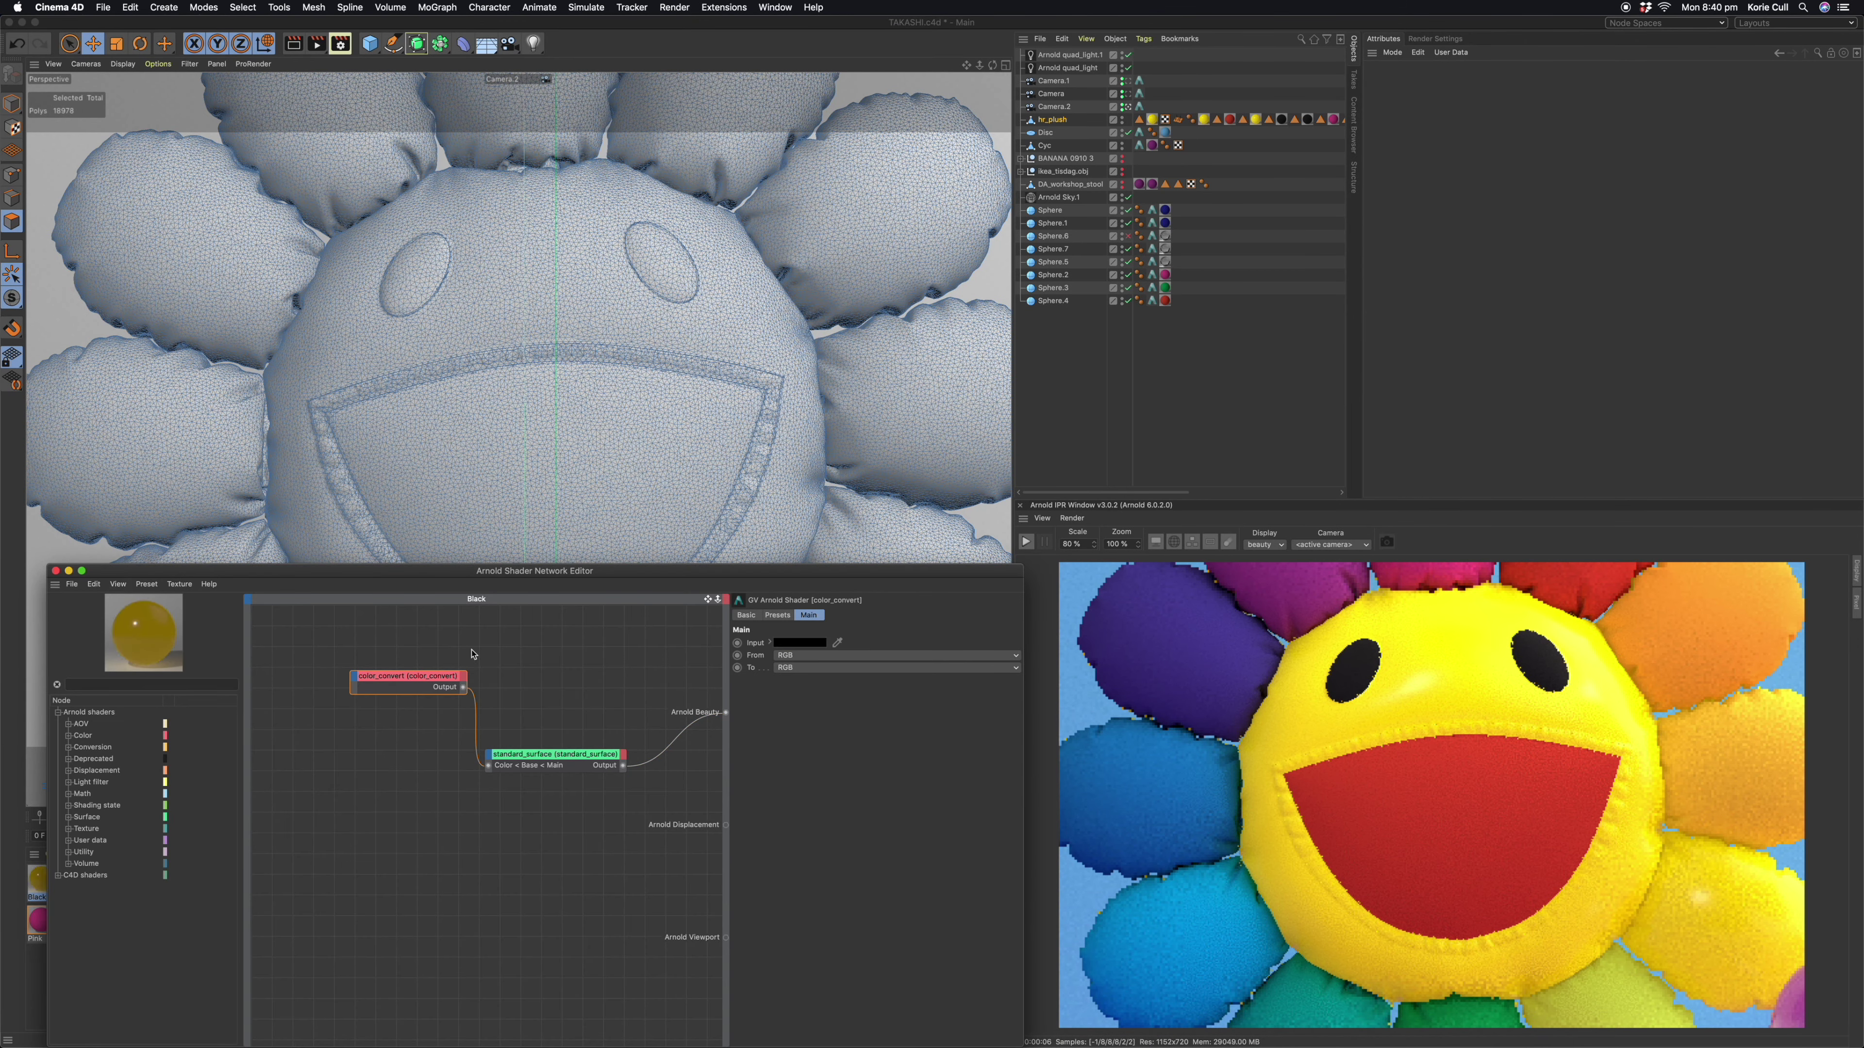
click(555, 756)
click(747, 909)
click(809, 933)
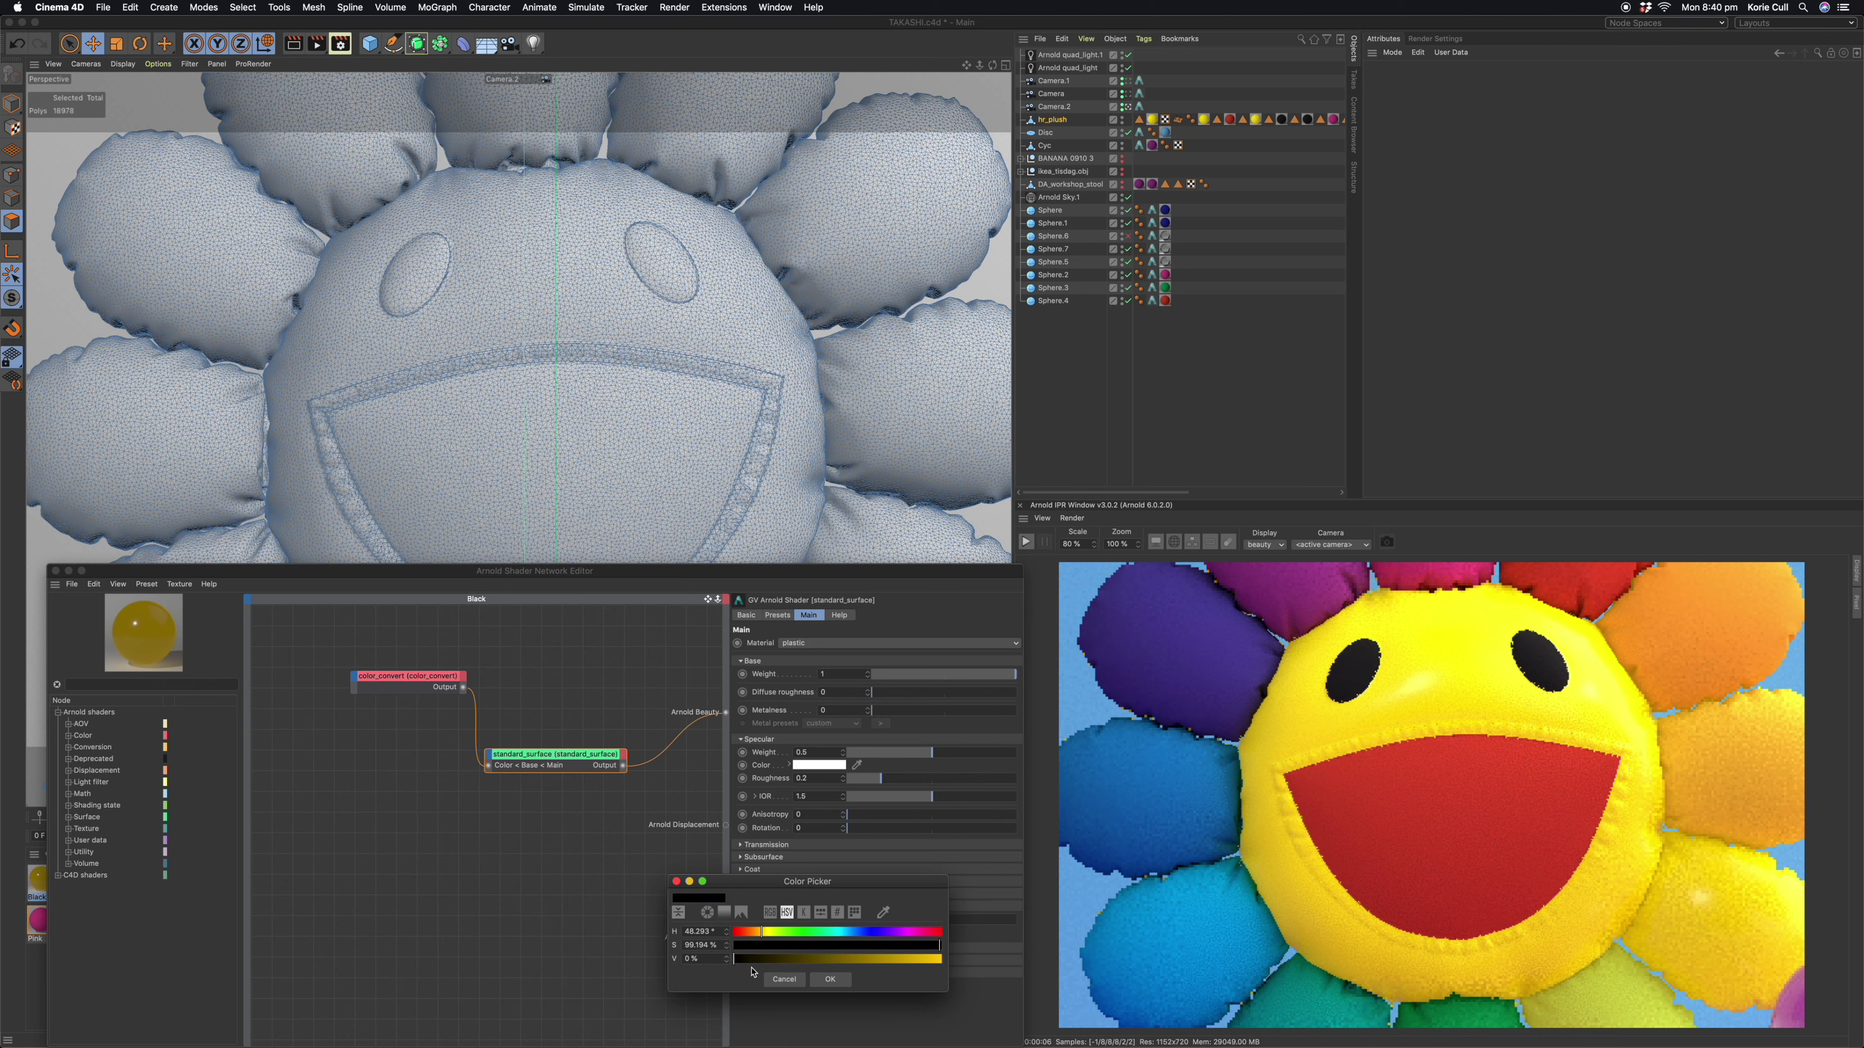
click(55, 571)
Step: Apply Black to the plush flower's tag and save the scene as TAKASHI.c4d
click(44, 885)
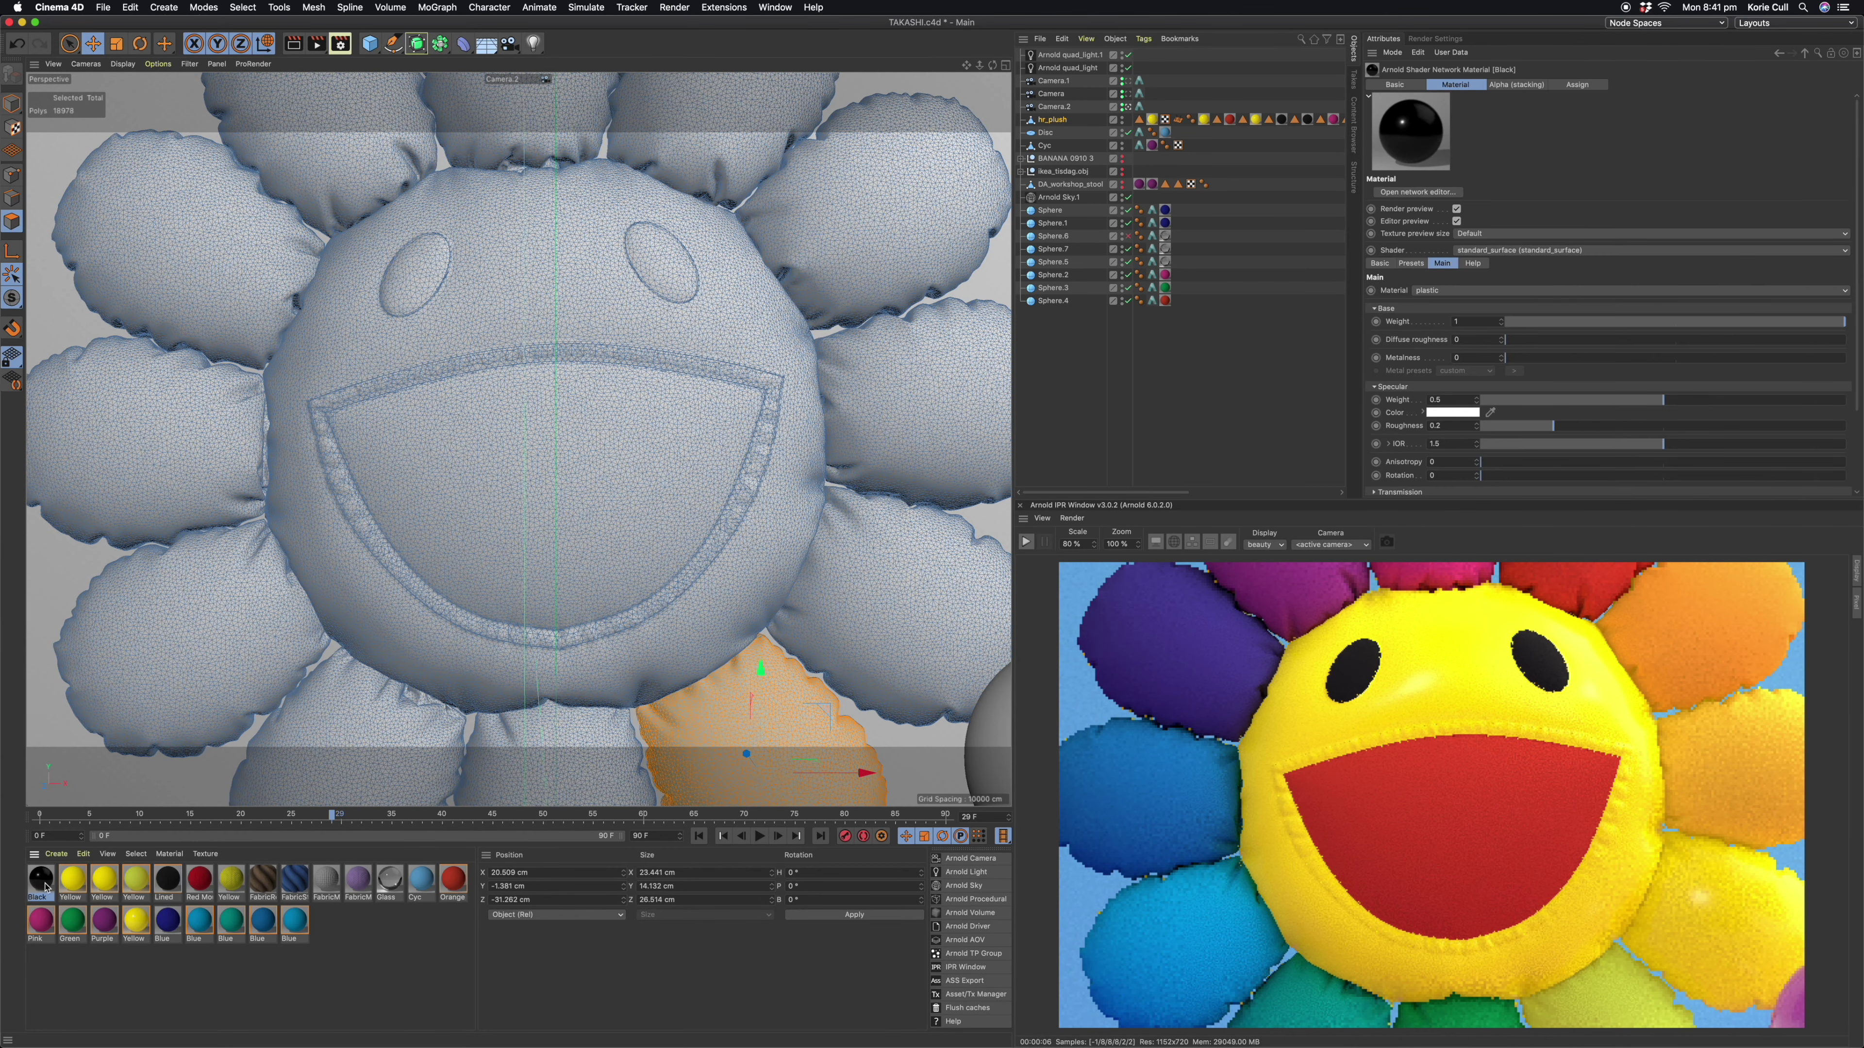
drag(1283, 125, 1283, 122)
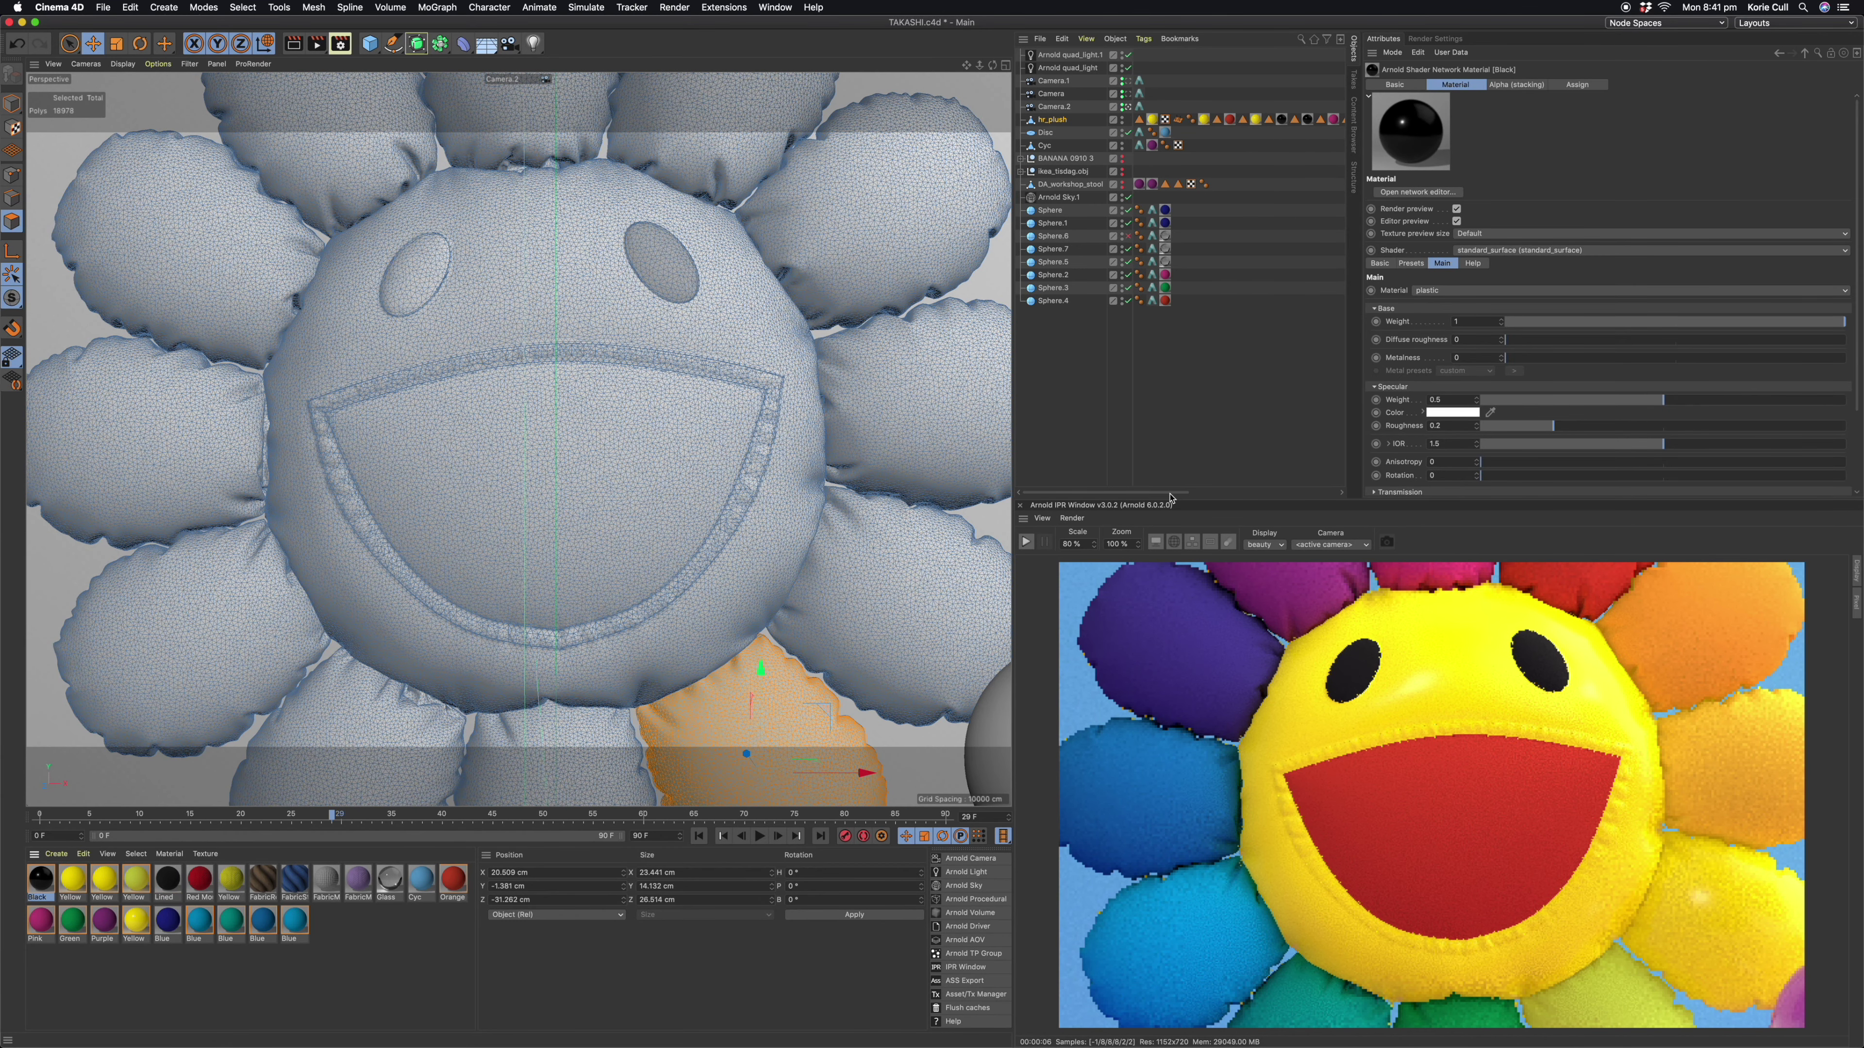
key(super+s)
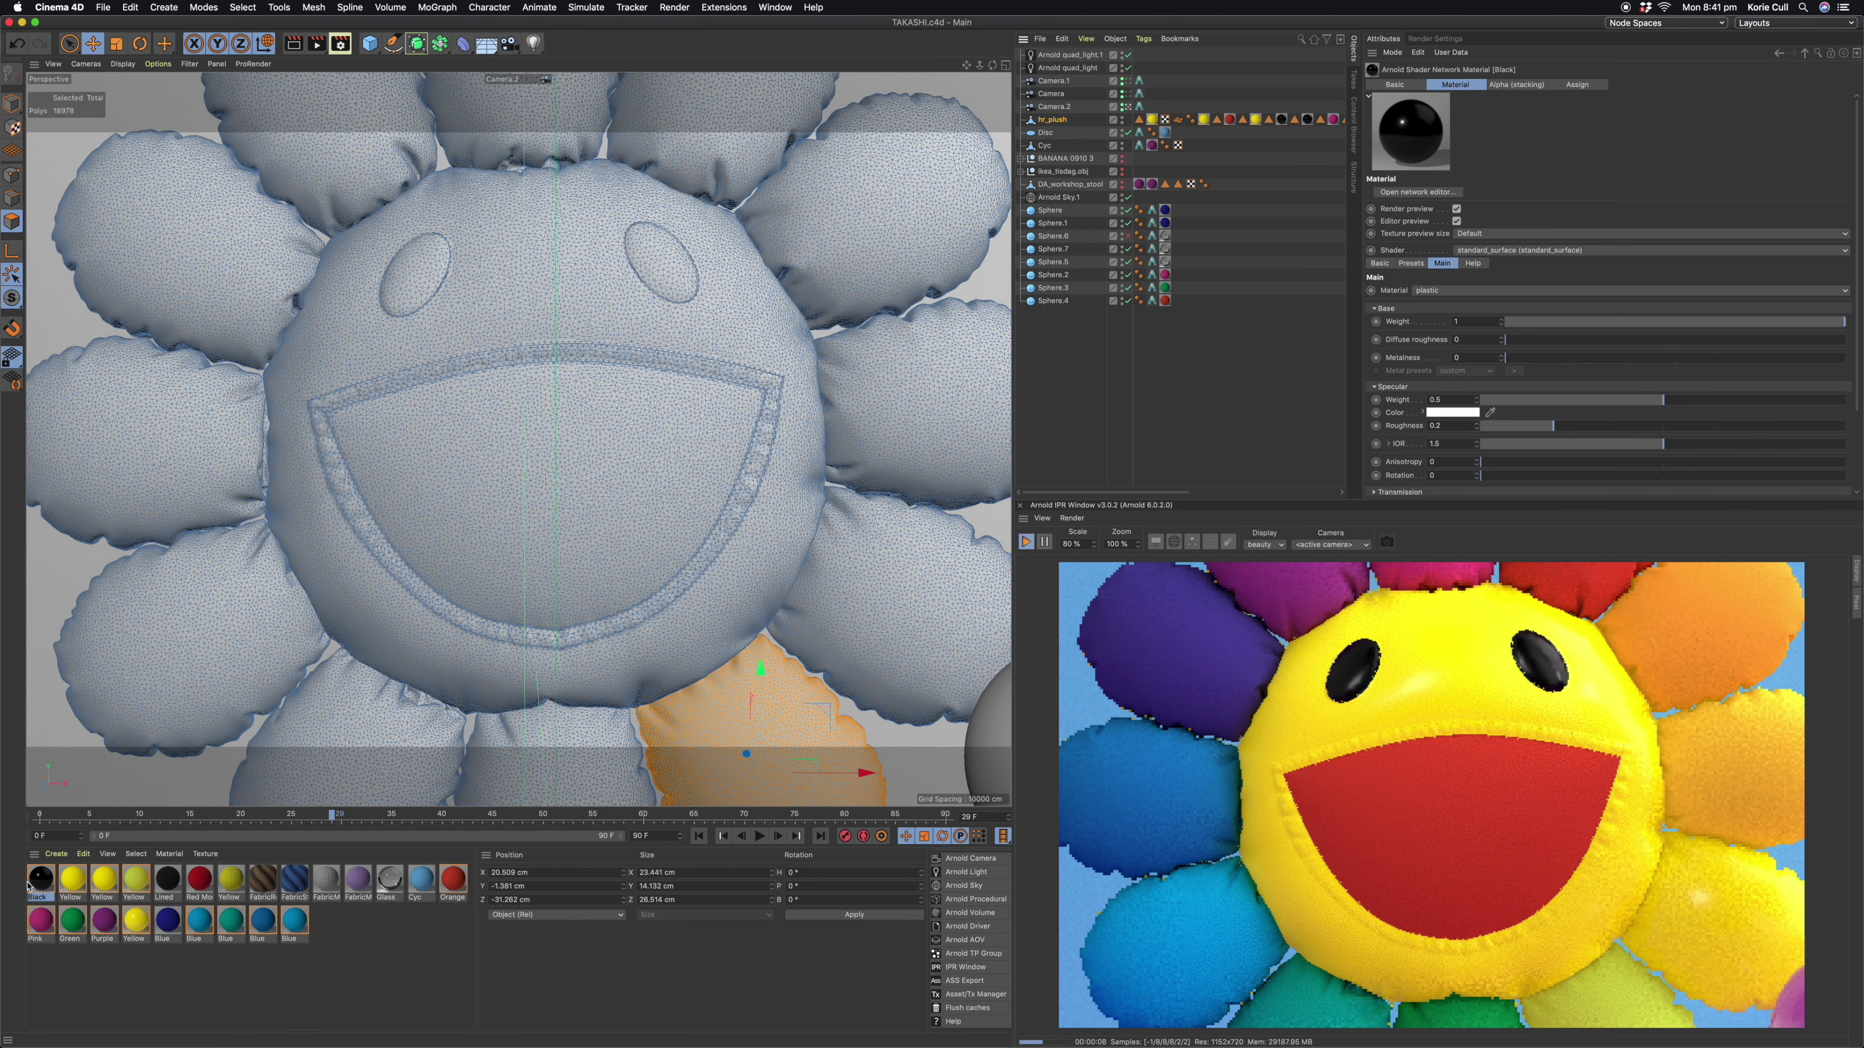
drag(1180, 71, 1153, 119)
click(326, 966)
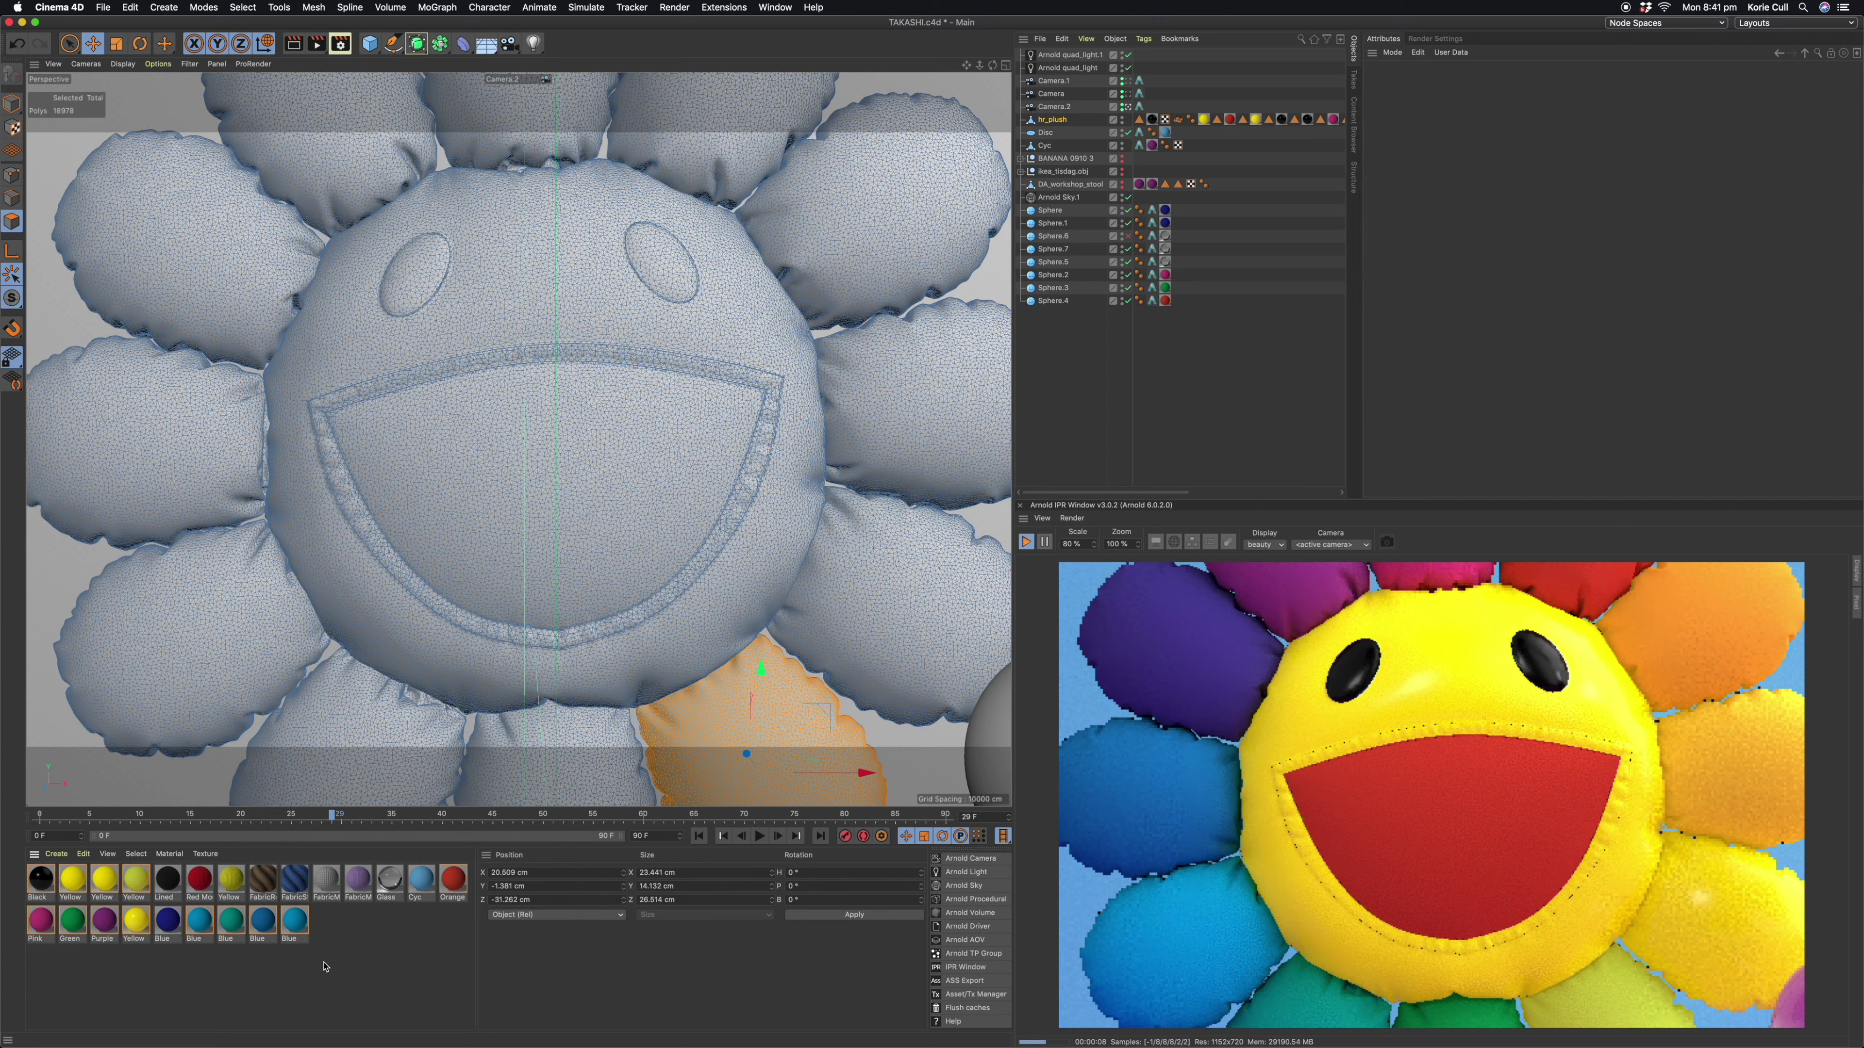
Step: Set specular weight 0.5 with white specular colour on the first two Blue materials
double_click(167, 920)
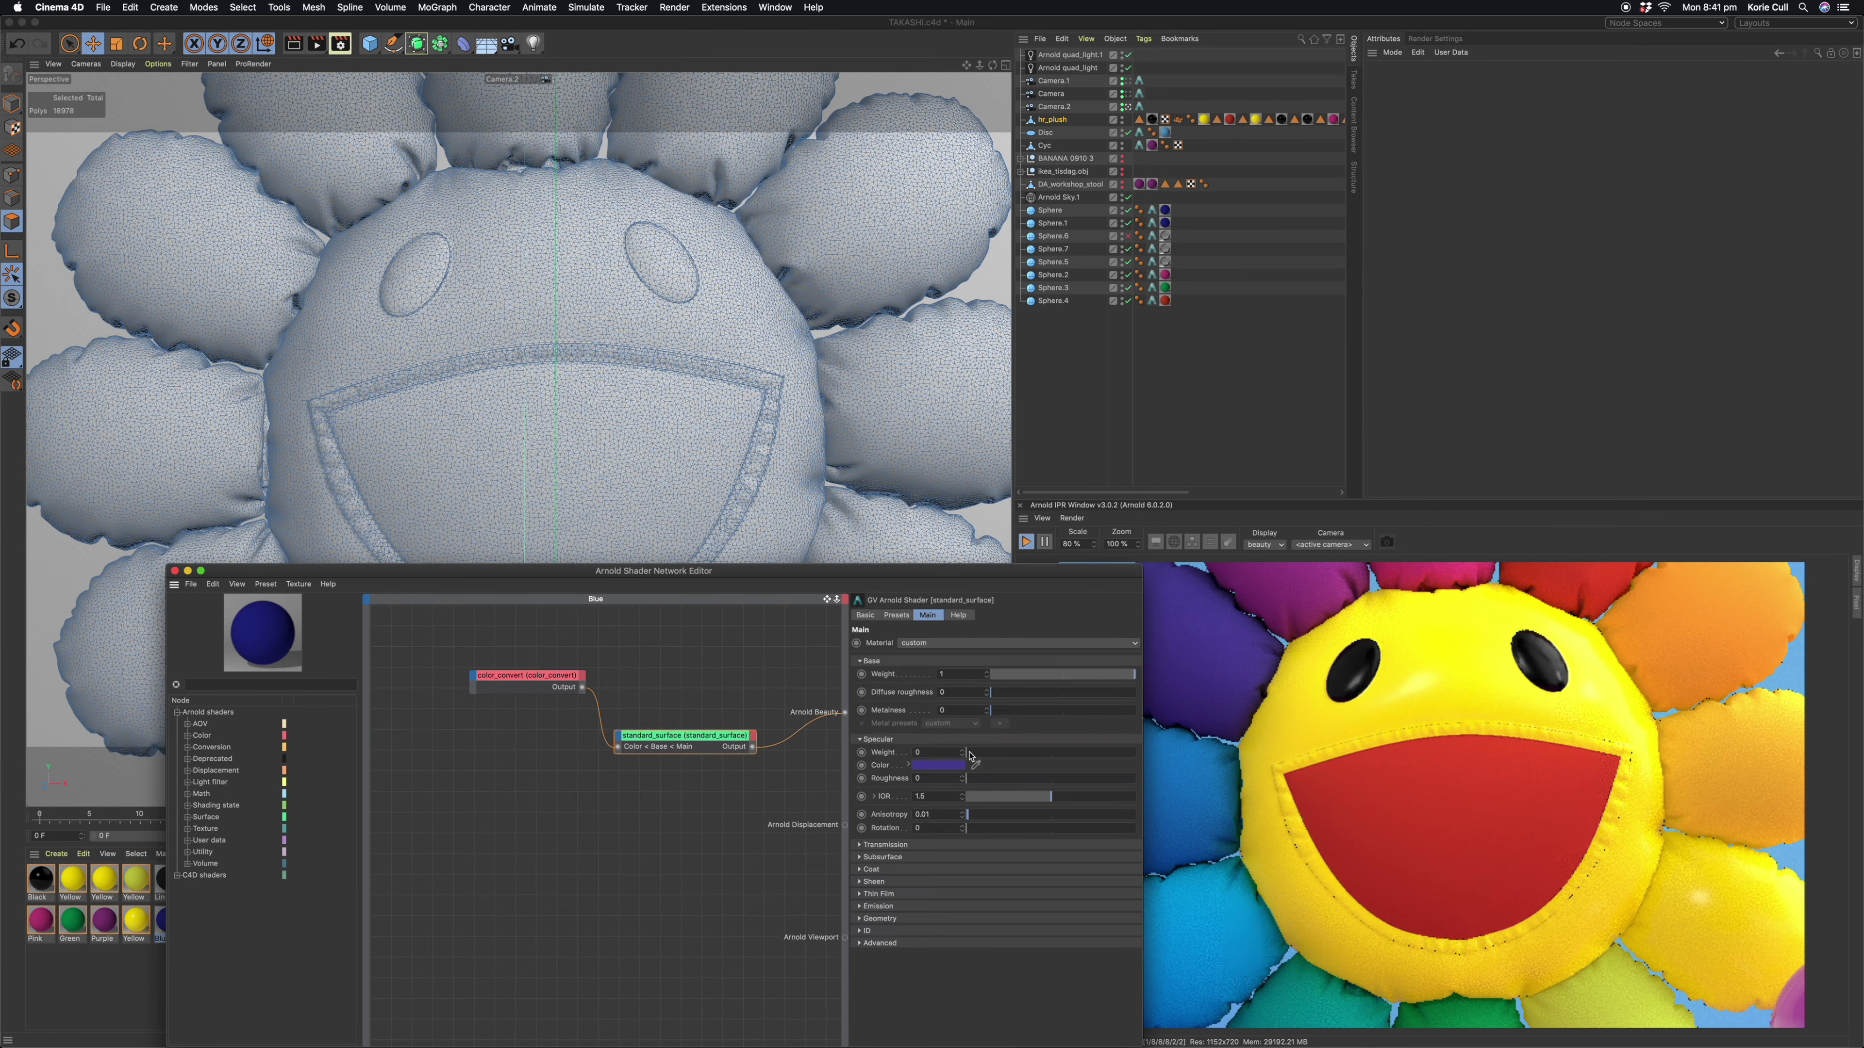
drag(970, 753, 1050, 752)
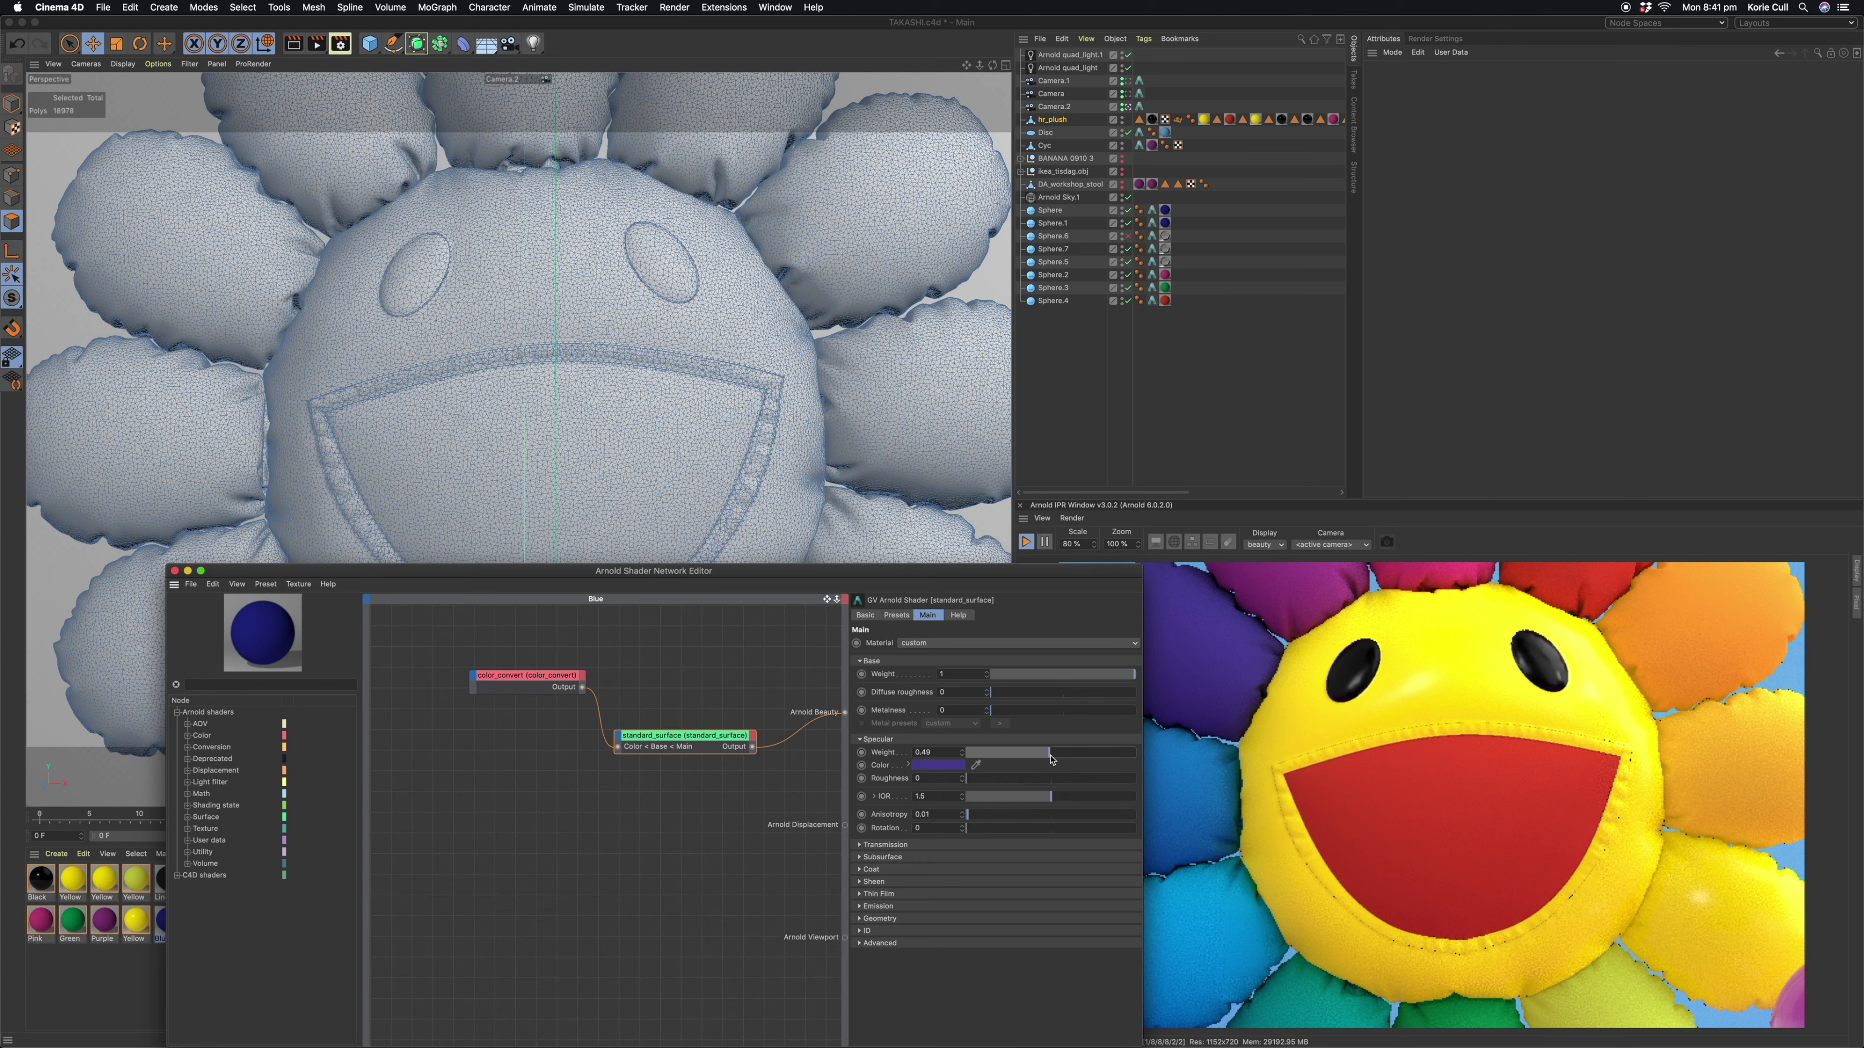
click(949, 767)
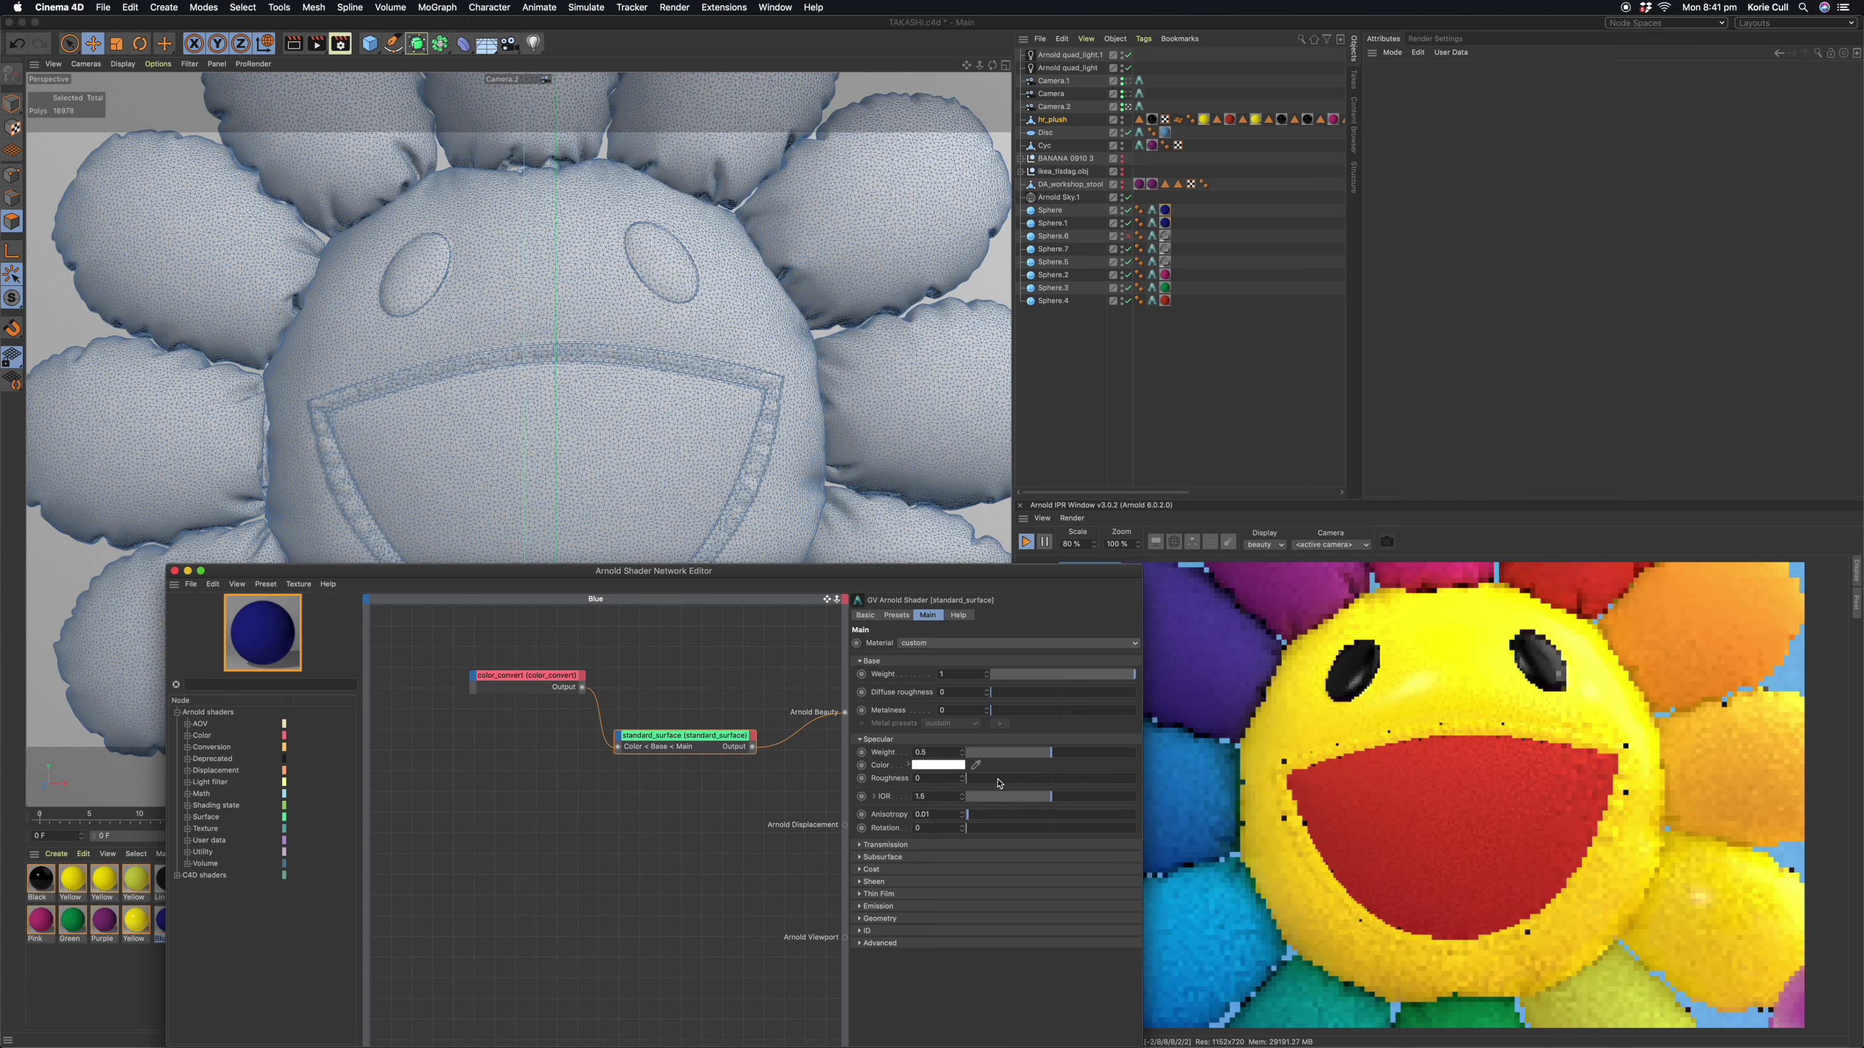
click(173, 570)
click(201, 925)
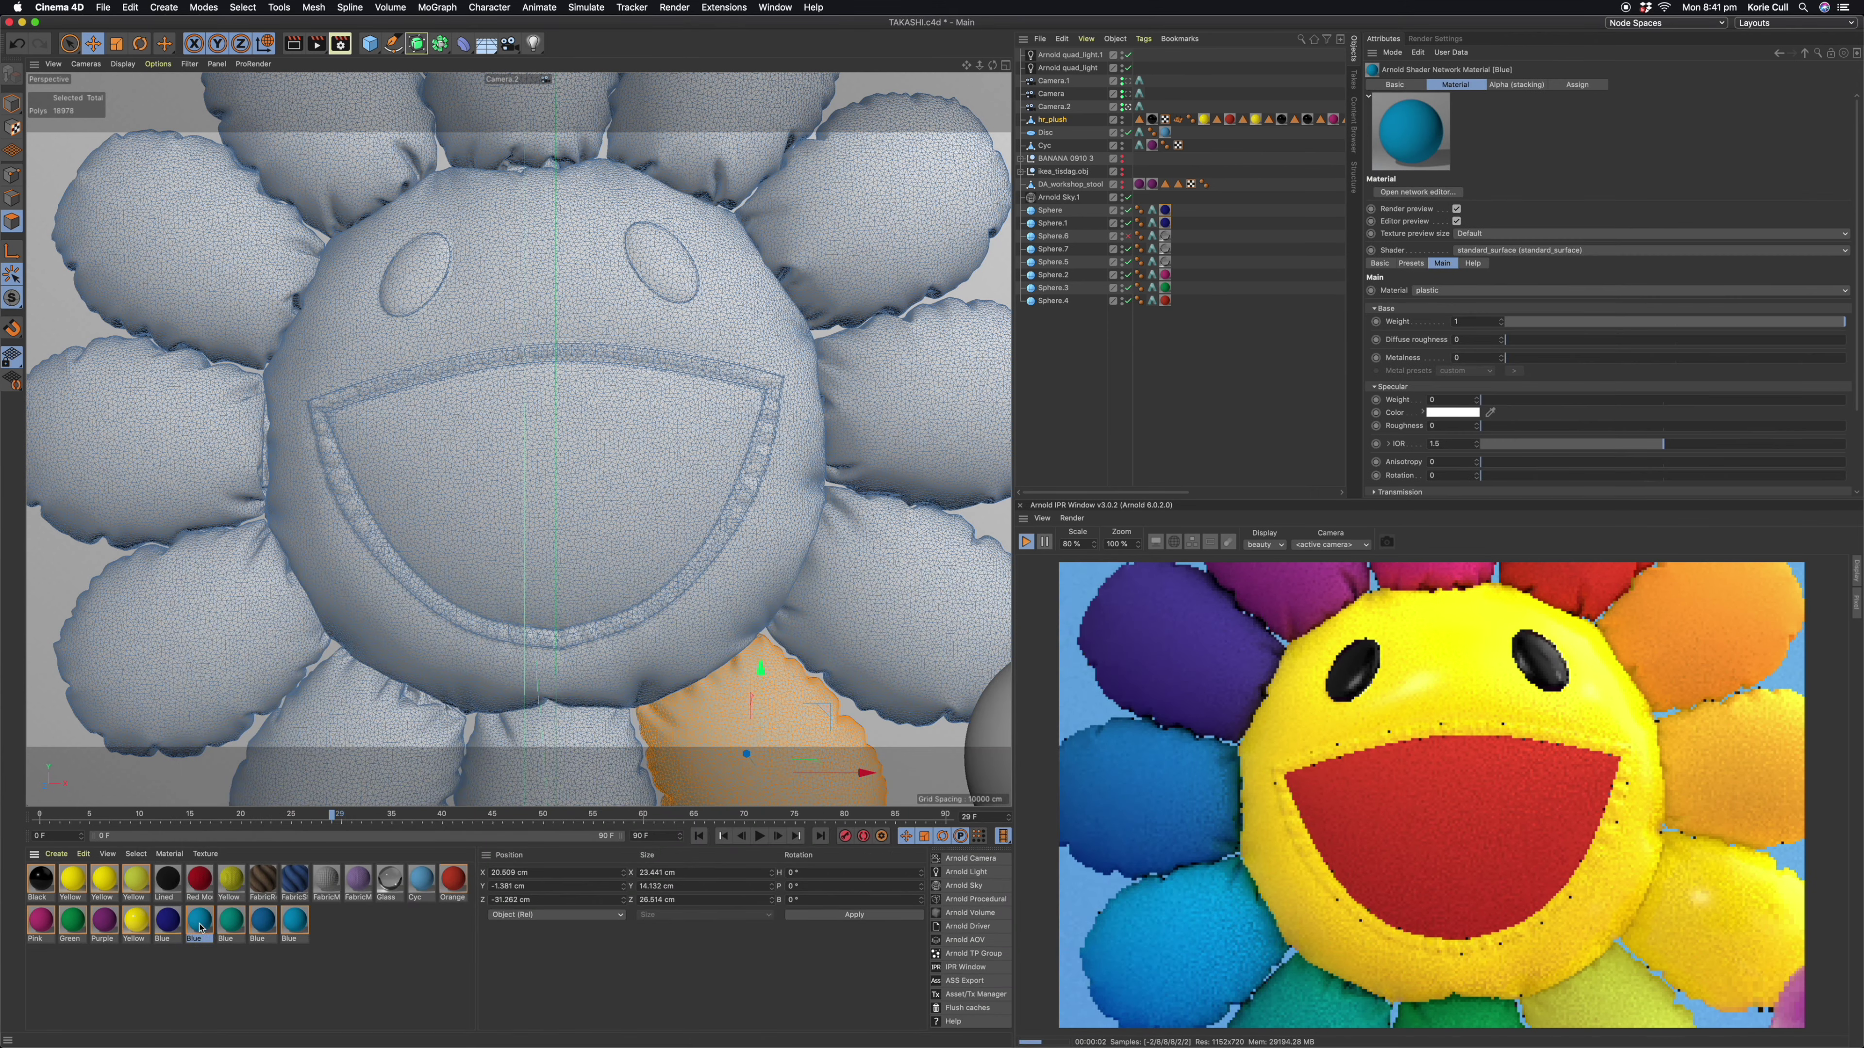
double_click(200, 927)
mouse_move(1002, 752)
mouse_down()
mouse_move(1086, 758)
mouse_move(1032, 786)
mouse_up()
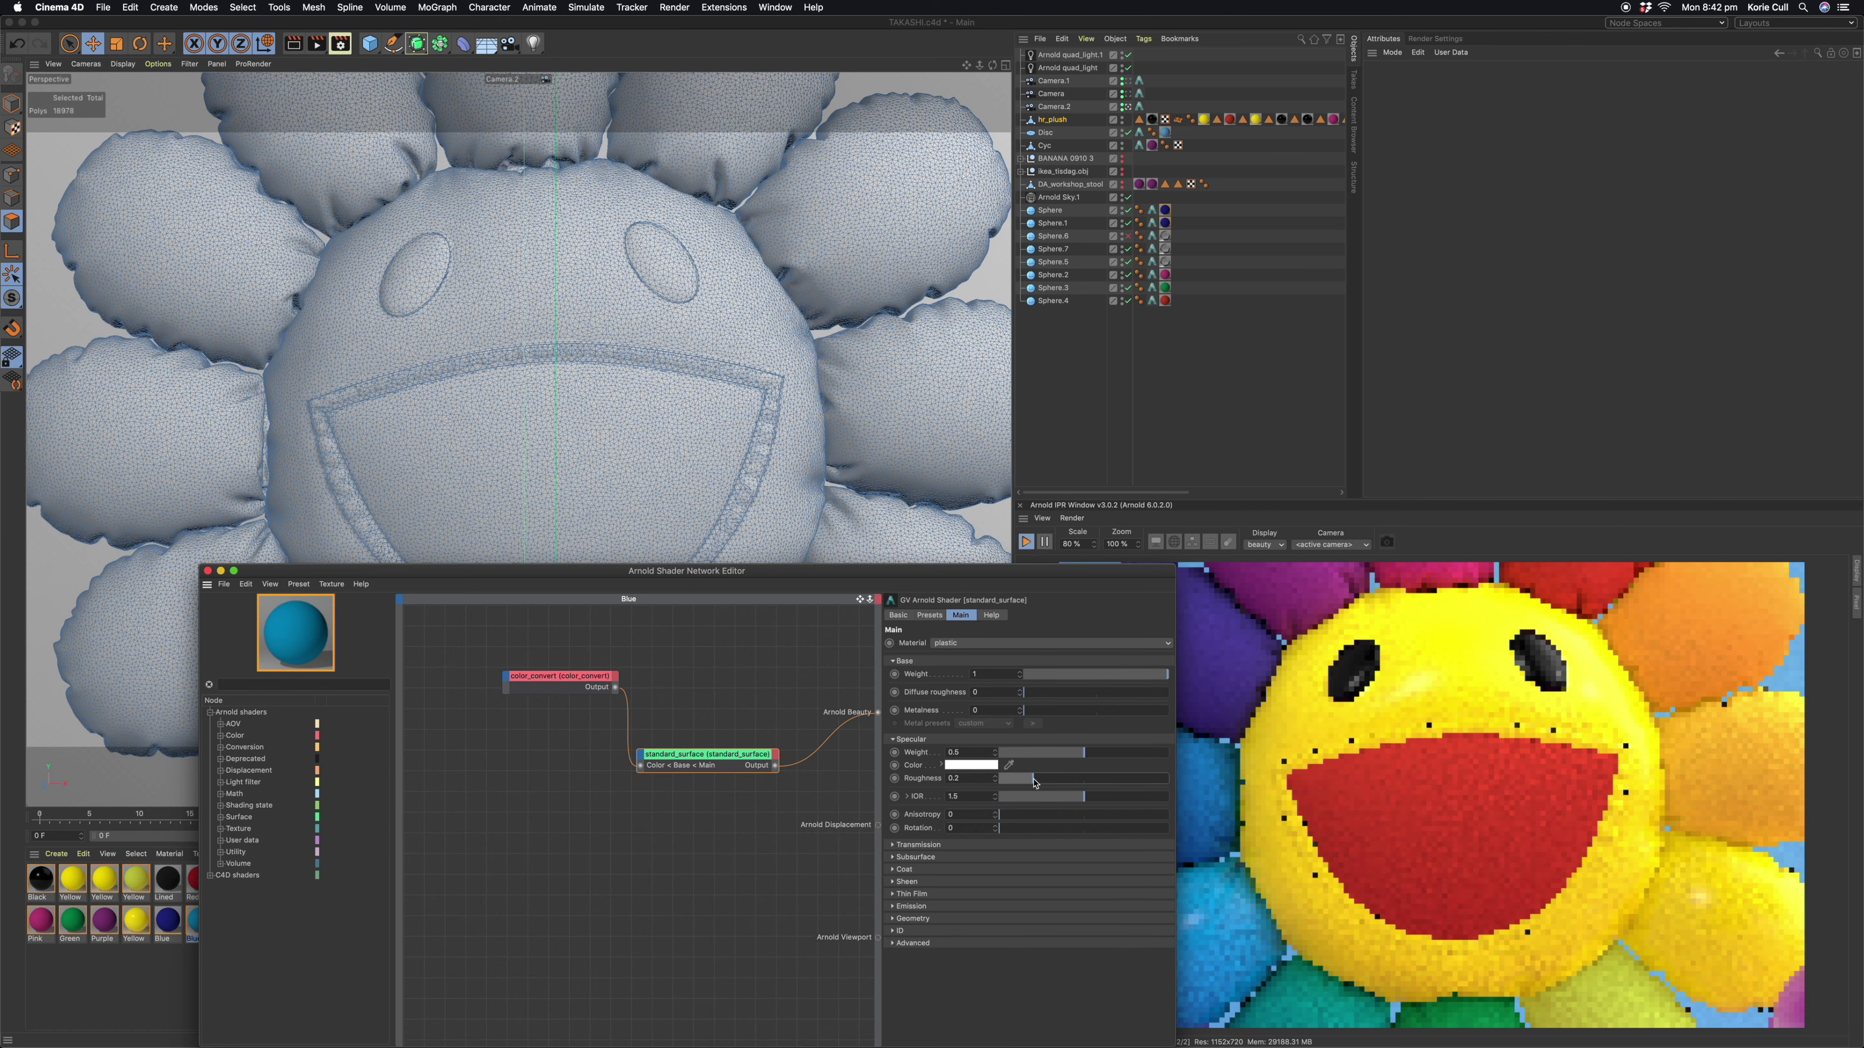
Step: Set specular weight 0.5 on three more Blue materials, roughness 0.2 on the last
click(208, 570)
click(234, 923)
double_click(234, 923)
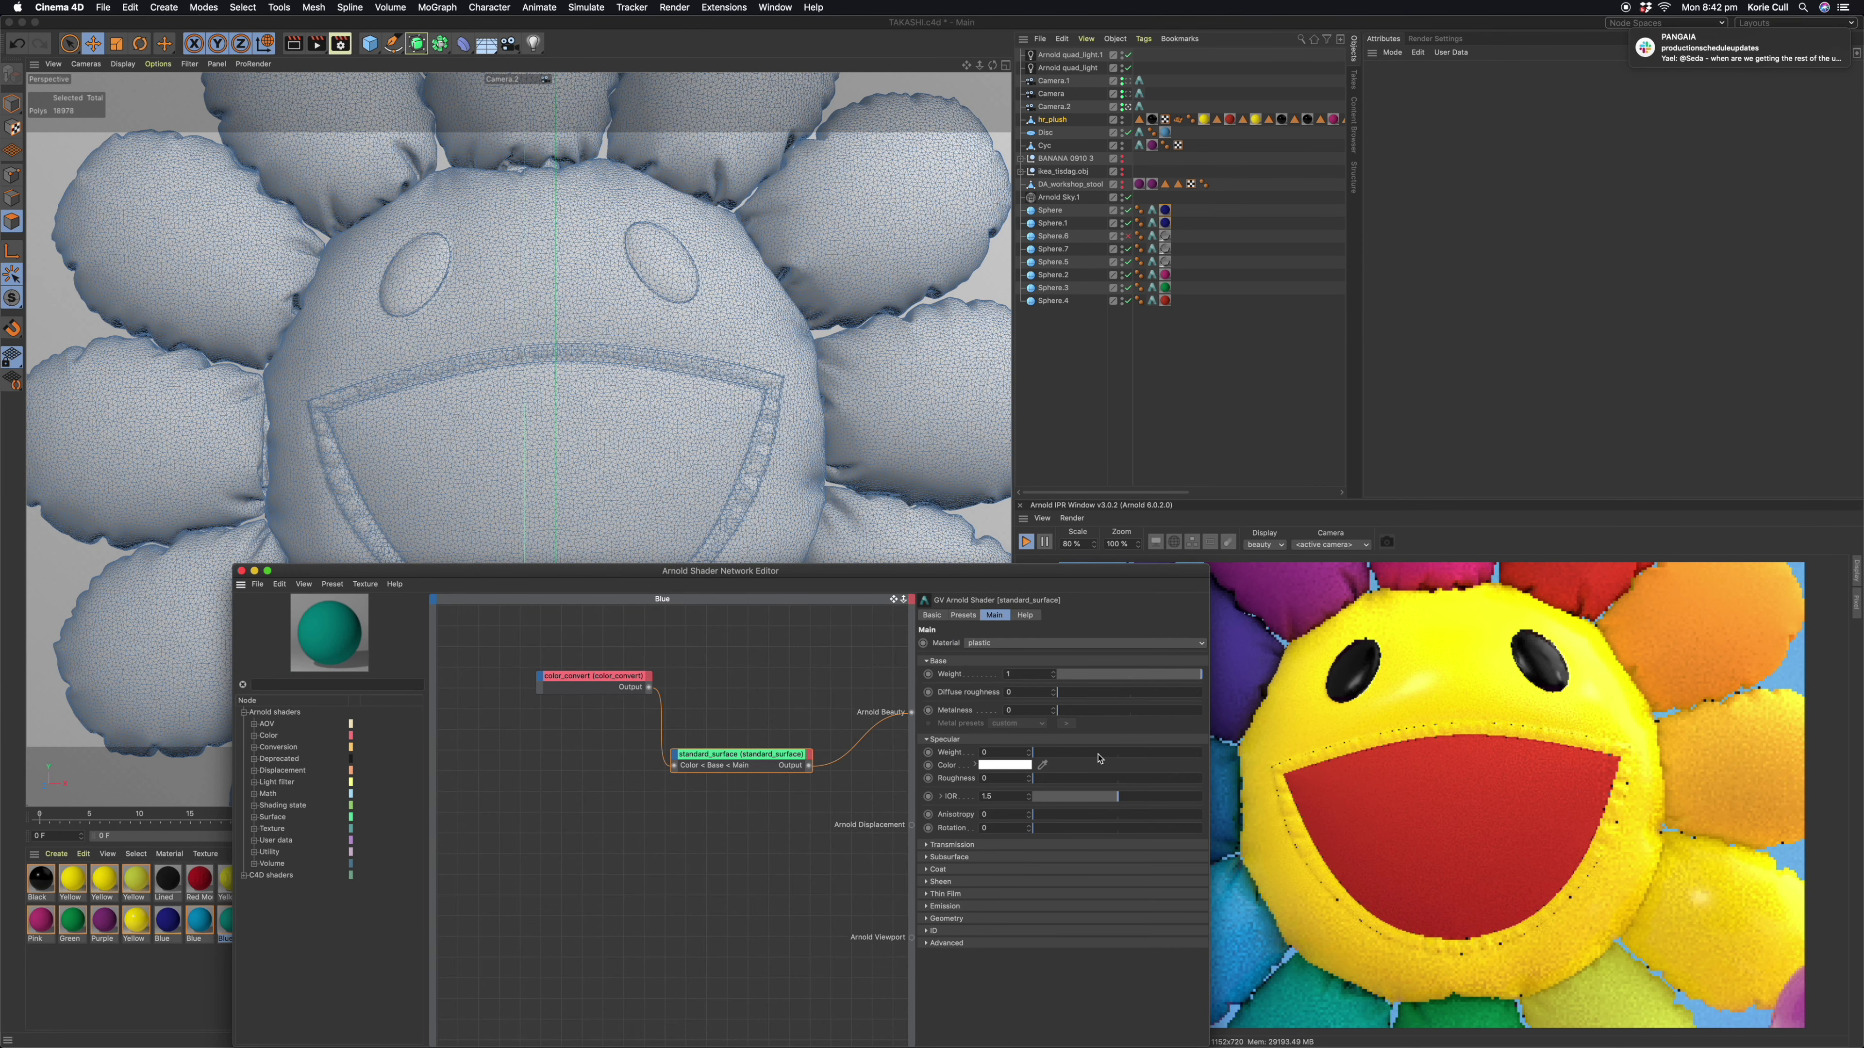
mouse_move(1101, 759)
mouse_down()
mouse_move(1118, 758)
mouse_move(1064, 782)
mouse_up()
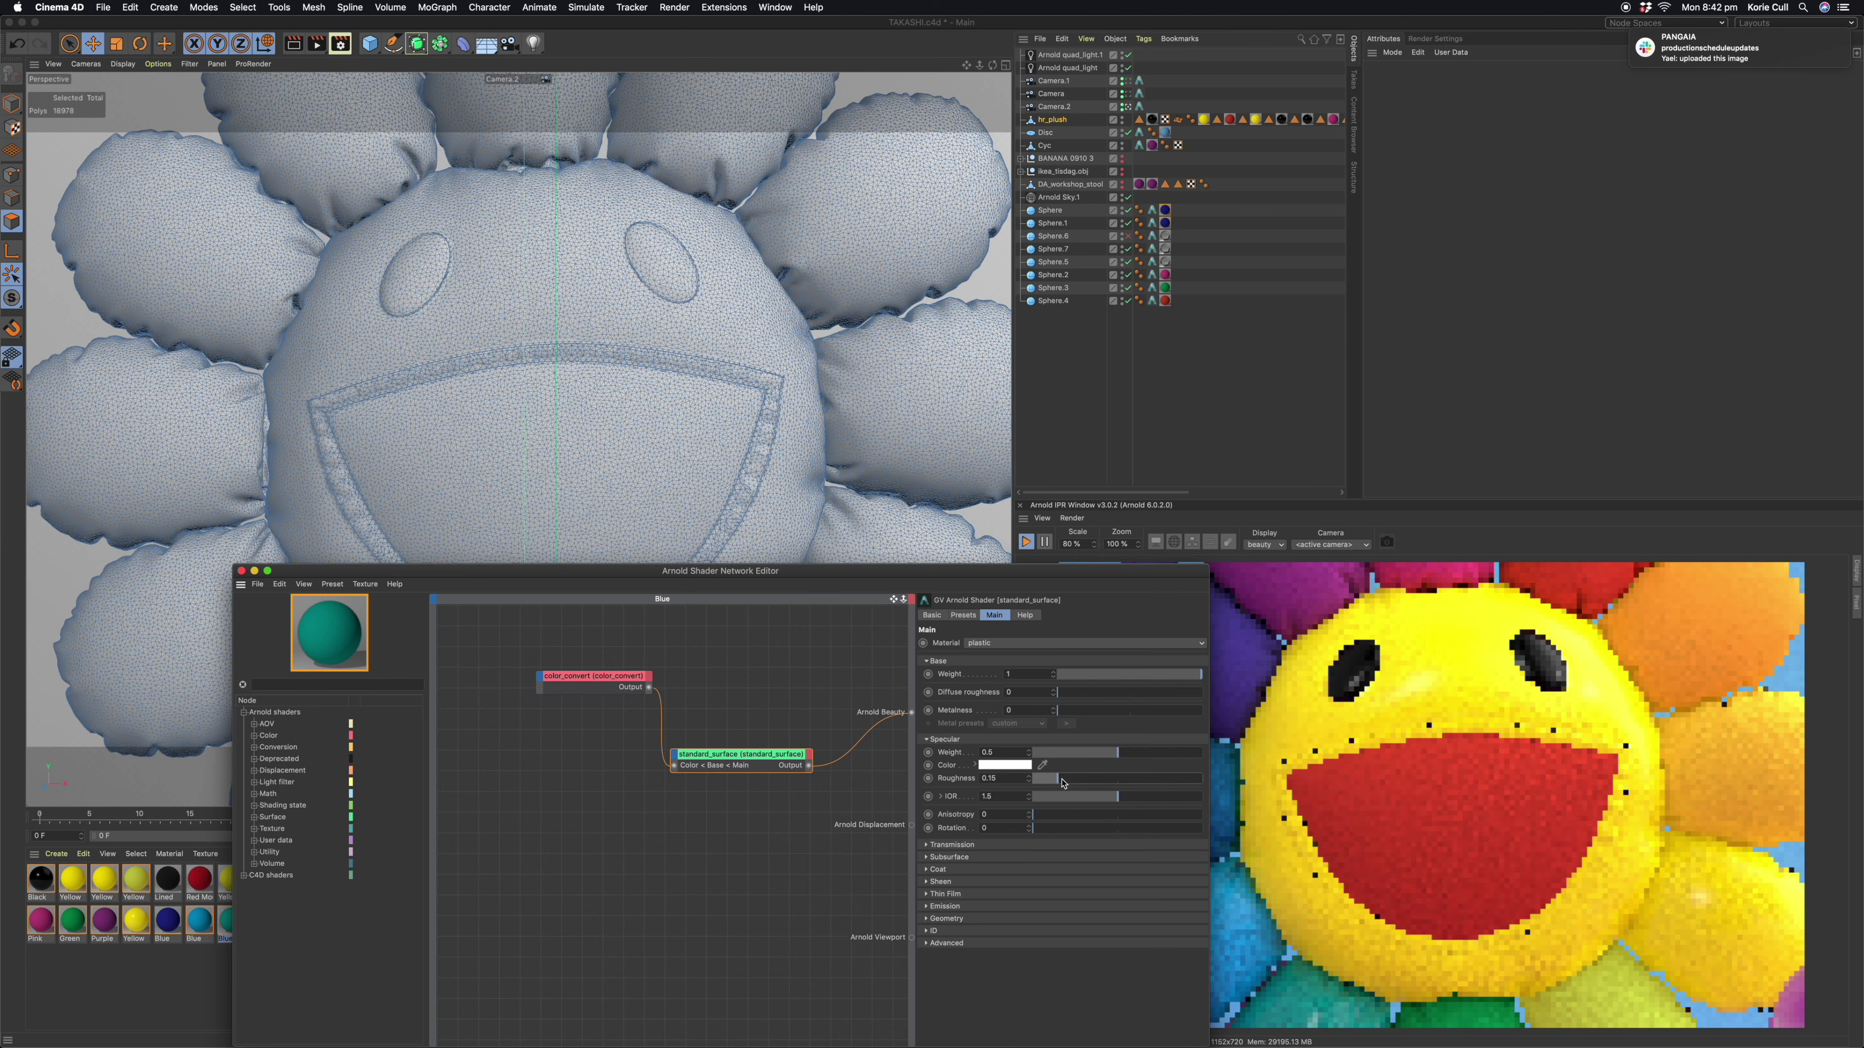
click(241, 570)
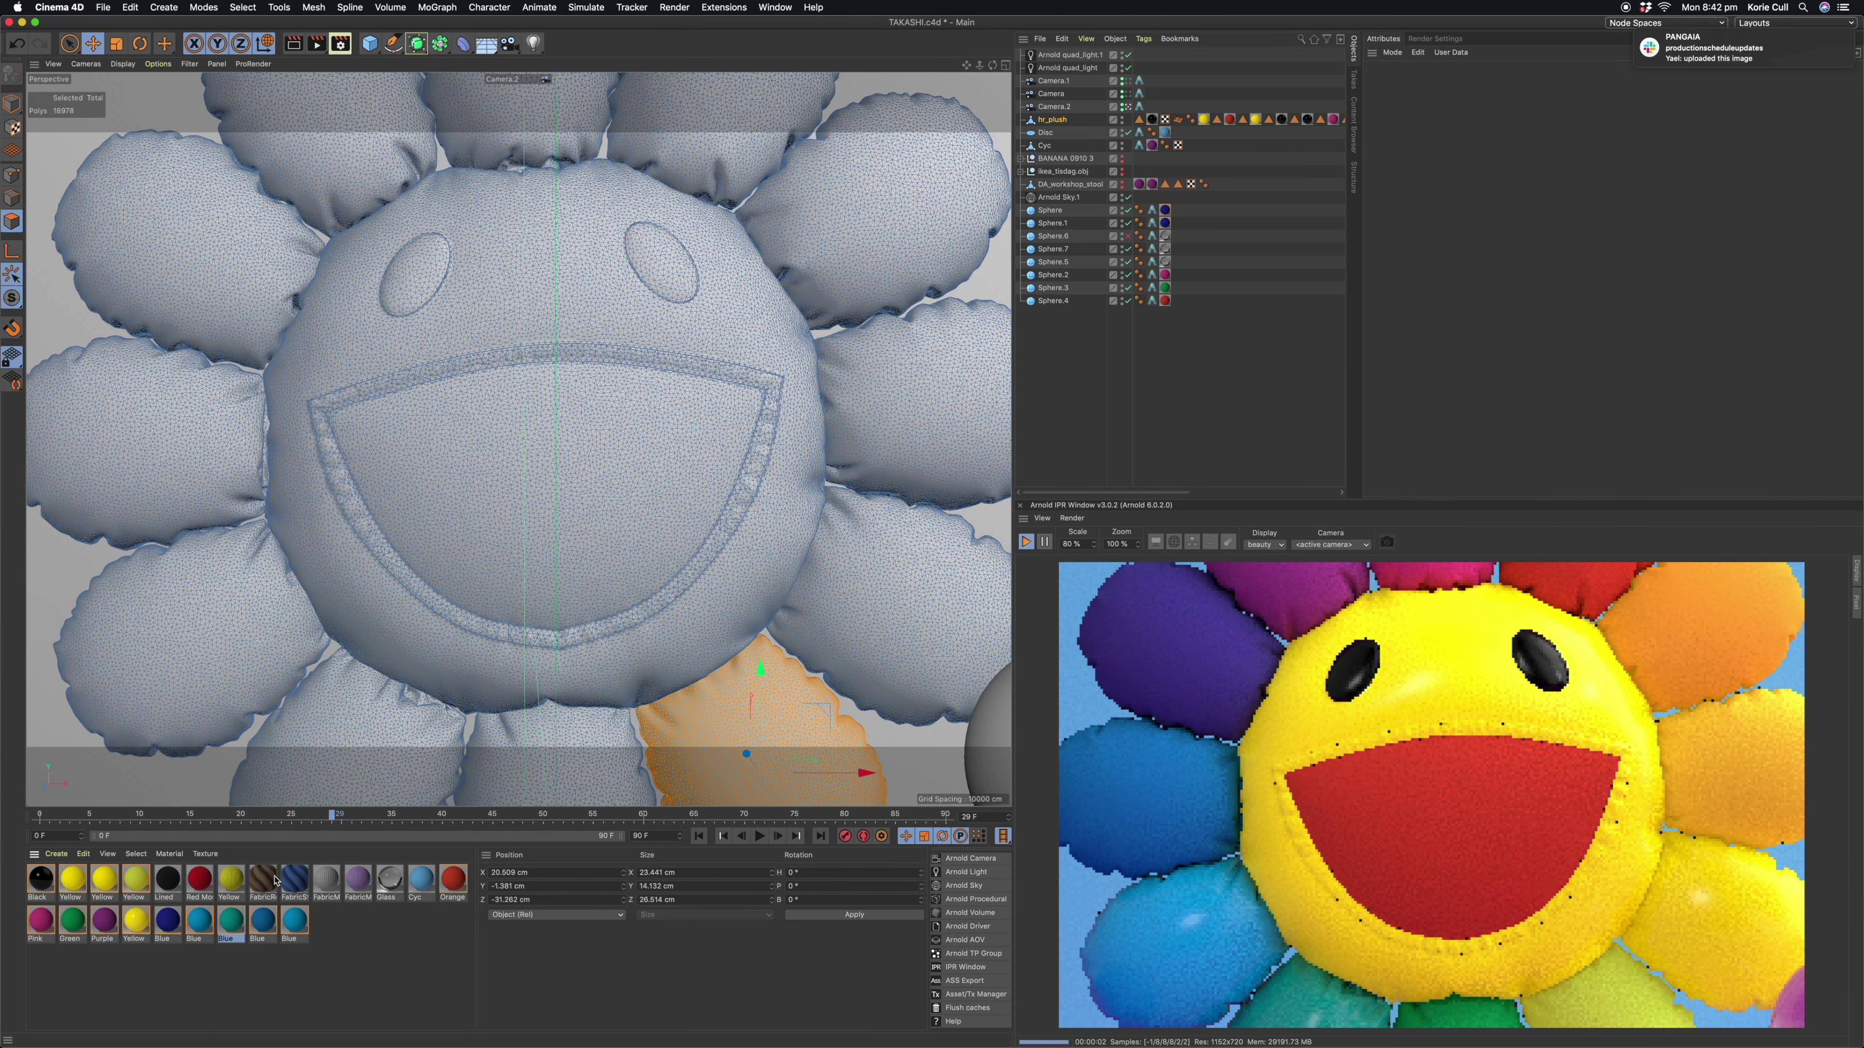
click(260, 921)
double_click(260, 921)
click(778, 754)
mouse_move(1075, 752)
mouse_down()
mouse_move(1158, 761)
mouse_move(1110, 782)
mouse_up()
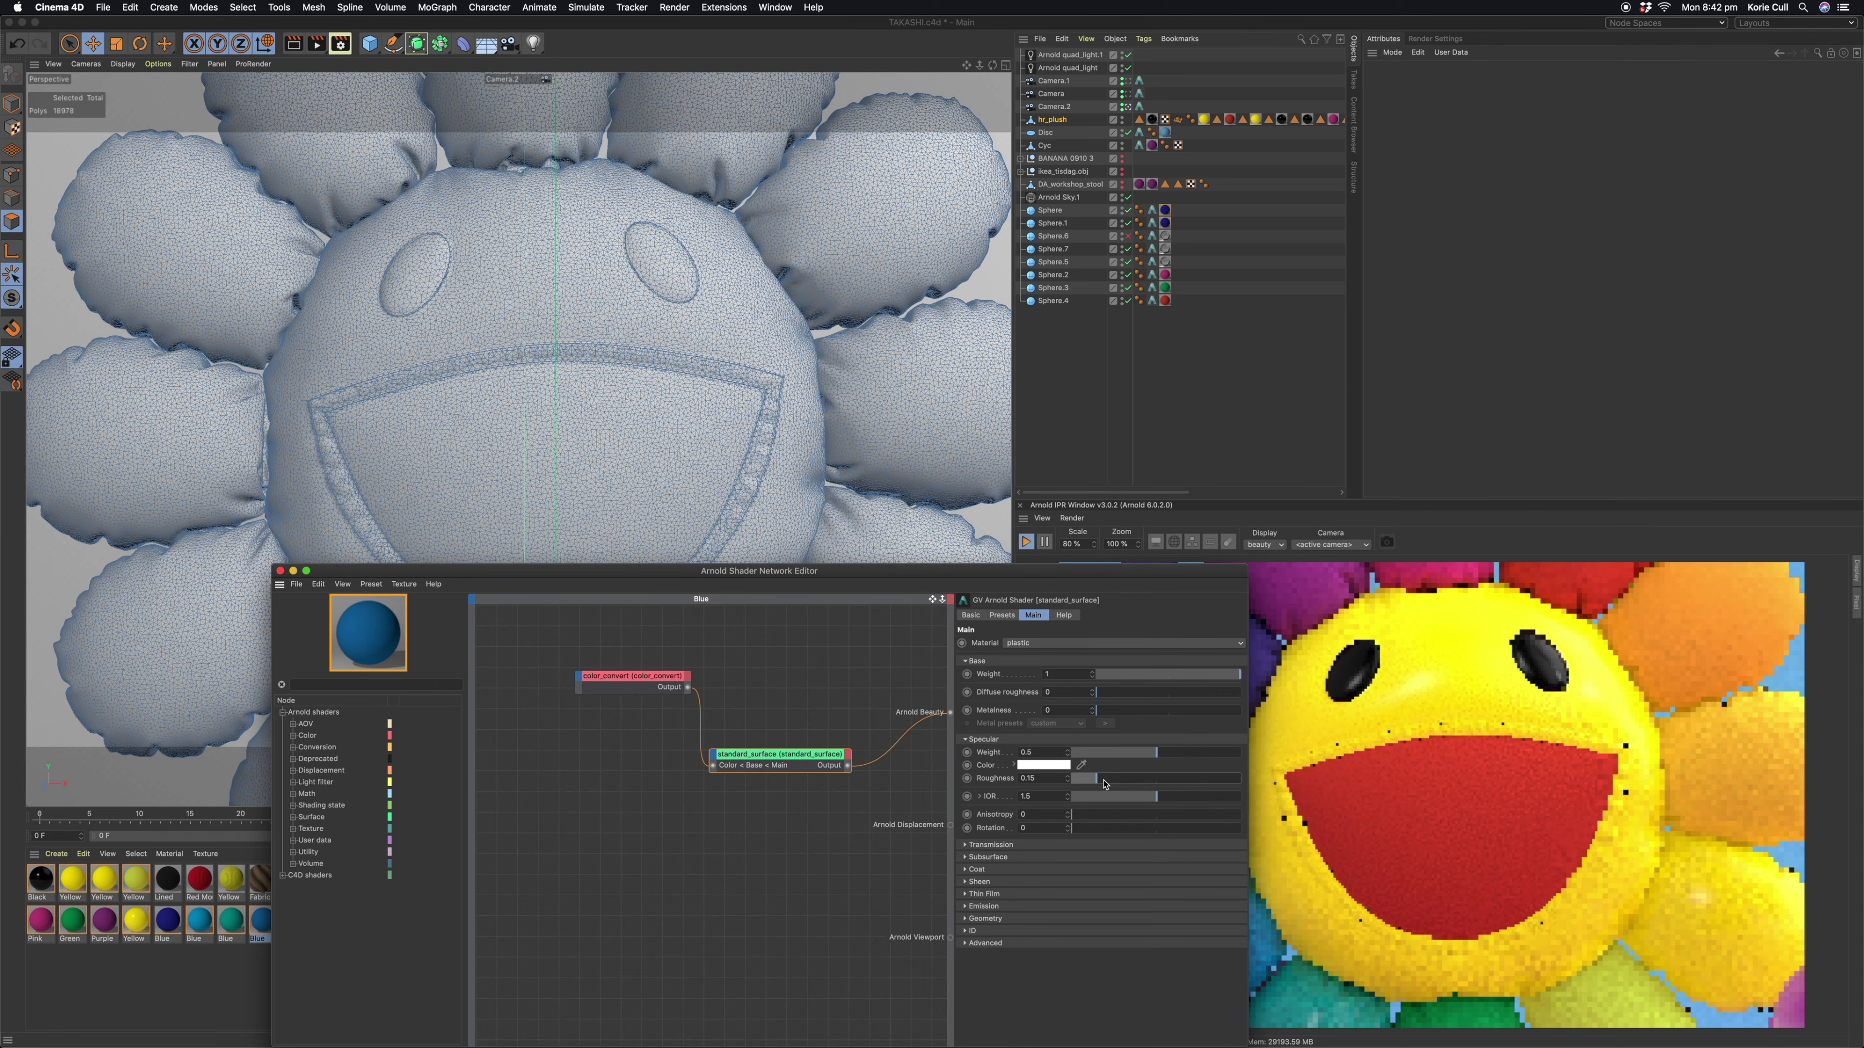
click(280, 571)
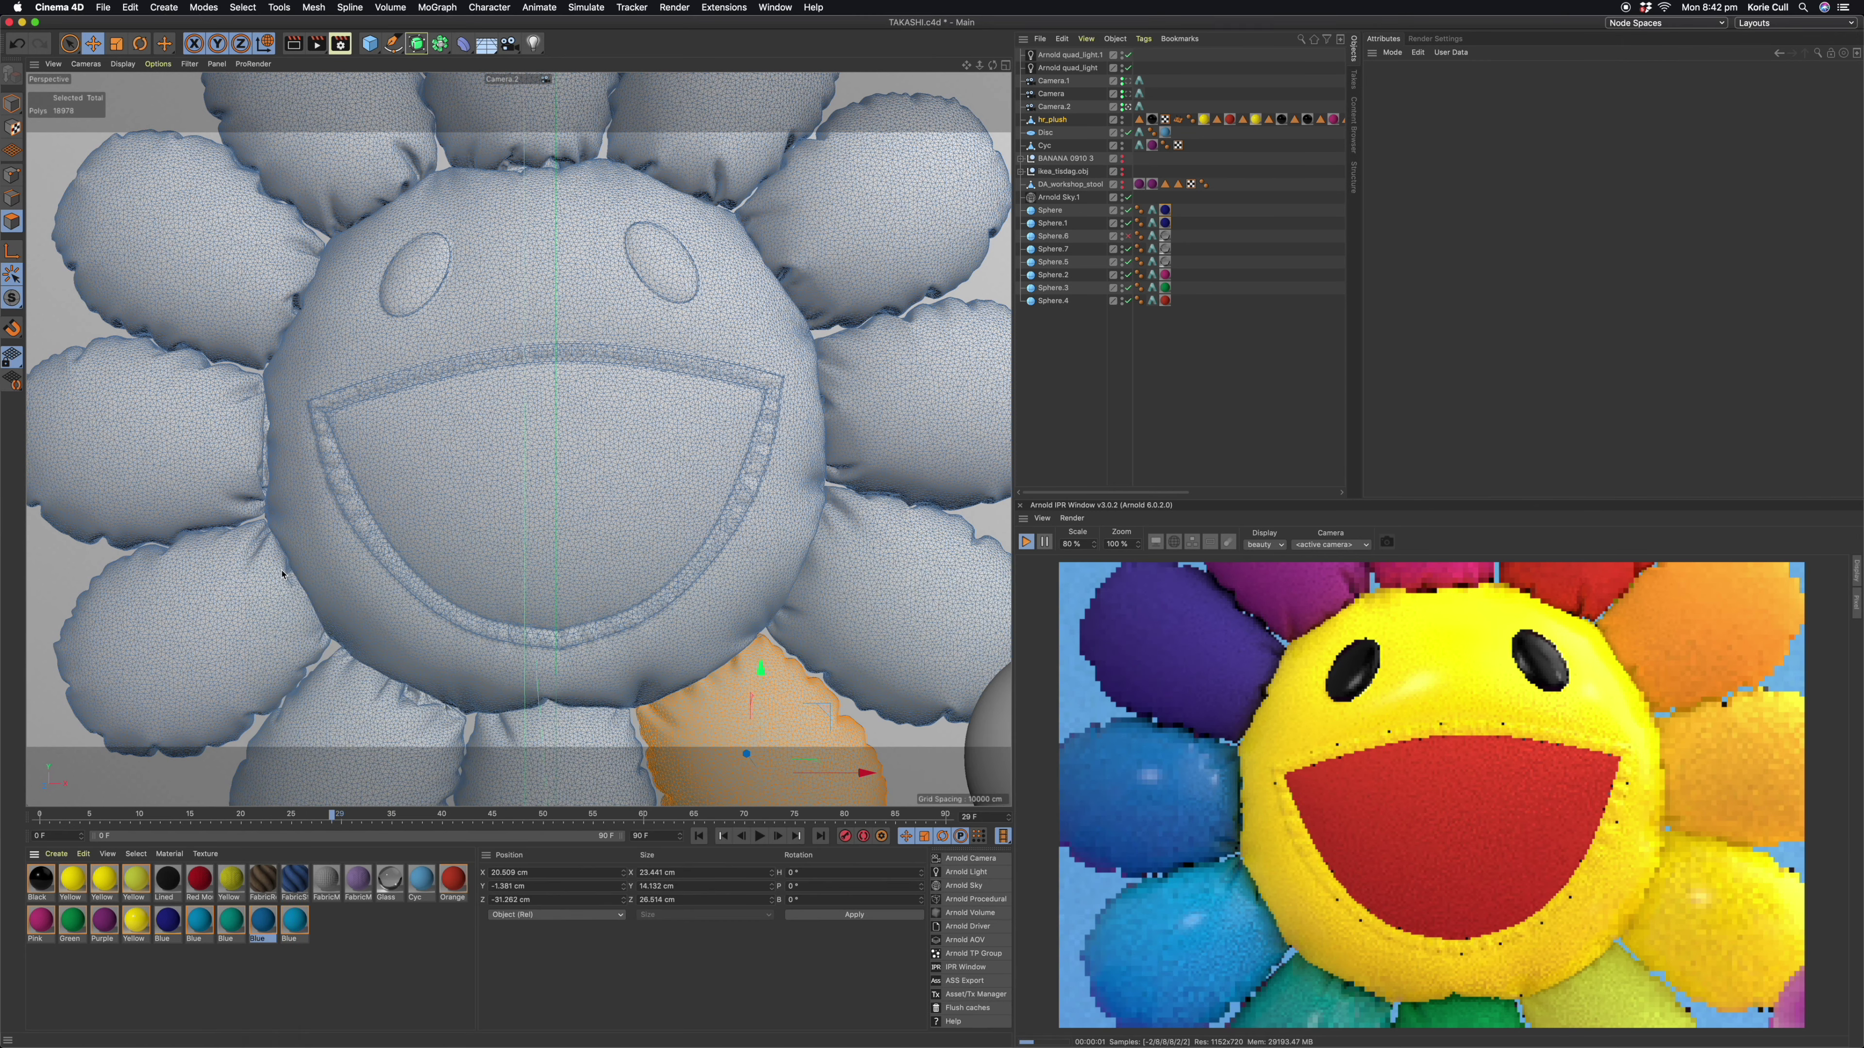
double_click(288, 921)
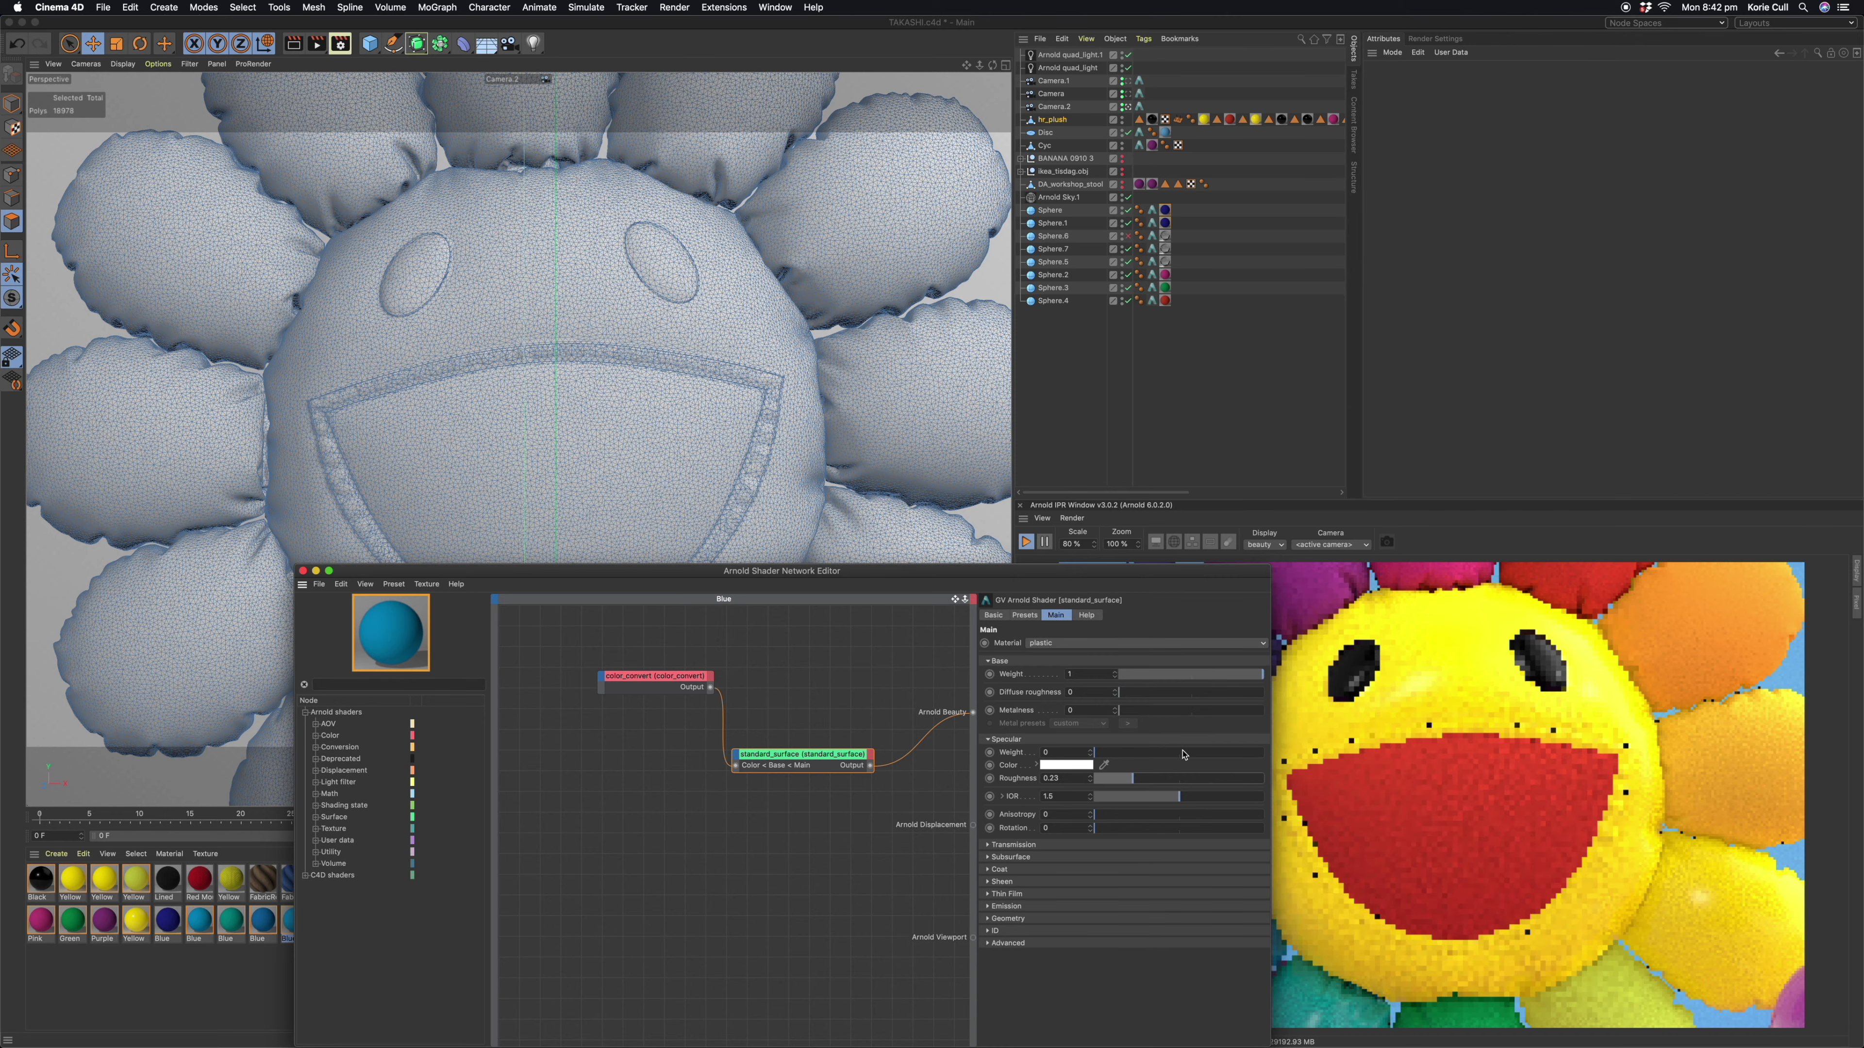
mouse_move(1093, 753)
mouse_down()
mouse_move(1178, 752)
mouse_move(1130, 782)
mouse_up()
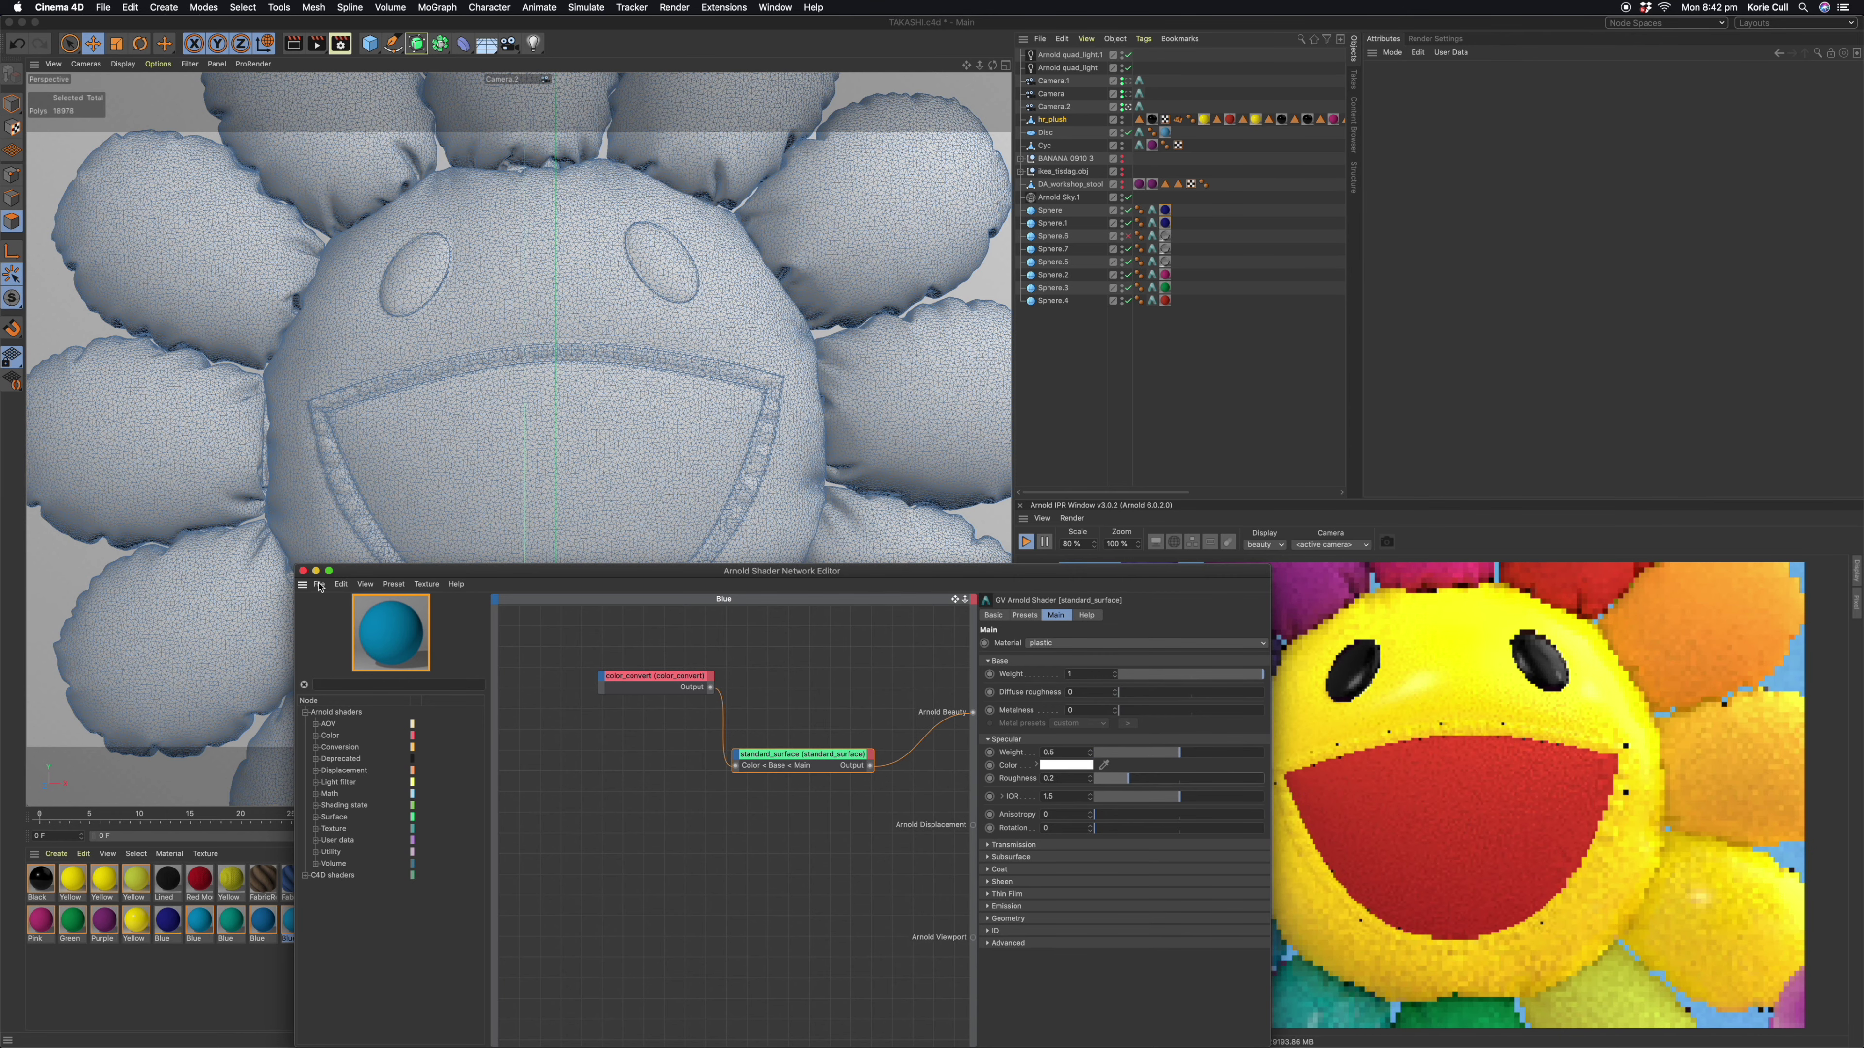
Step: Give the Purple material specular weight 0.5 and roughness 0.2
click(302, 571)
double_click(104, 922)
click(609, 754)
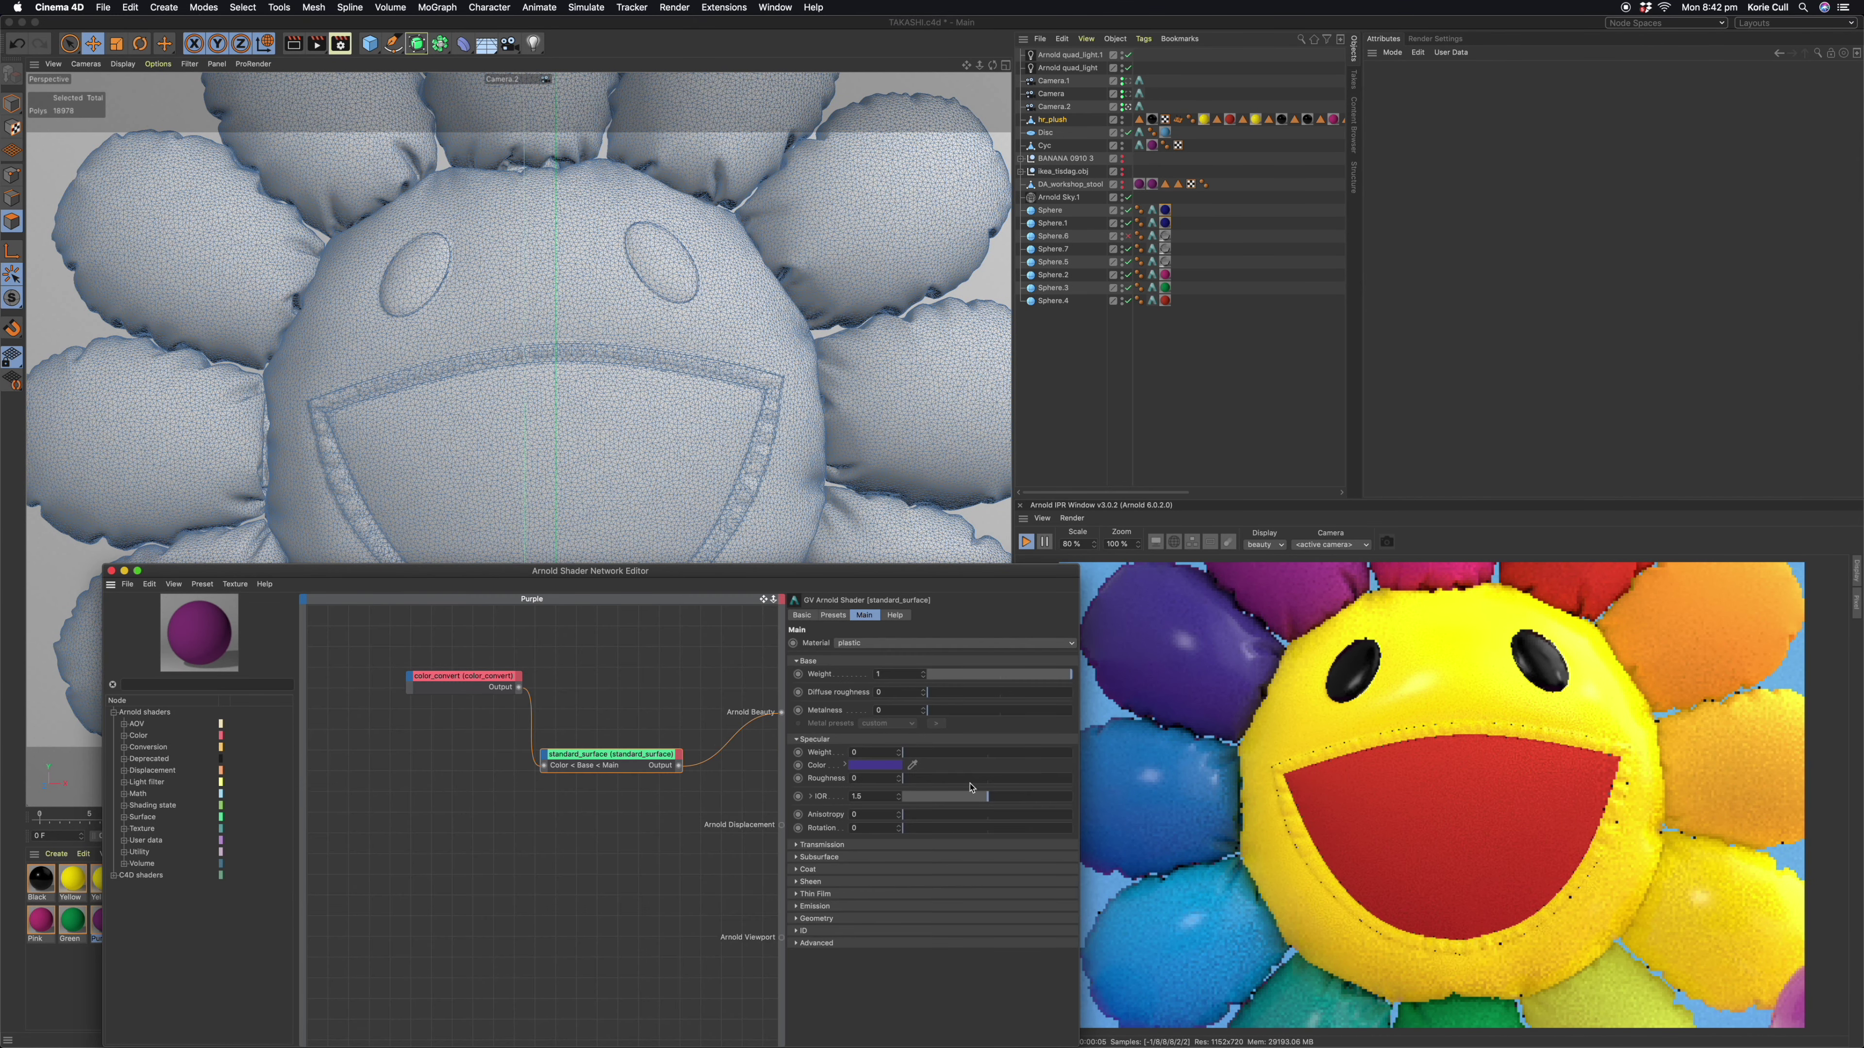
click(987, 752)
click(936, 778)
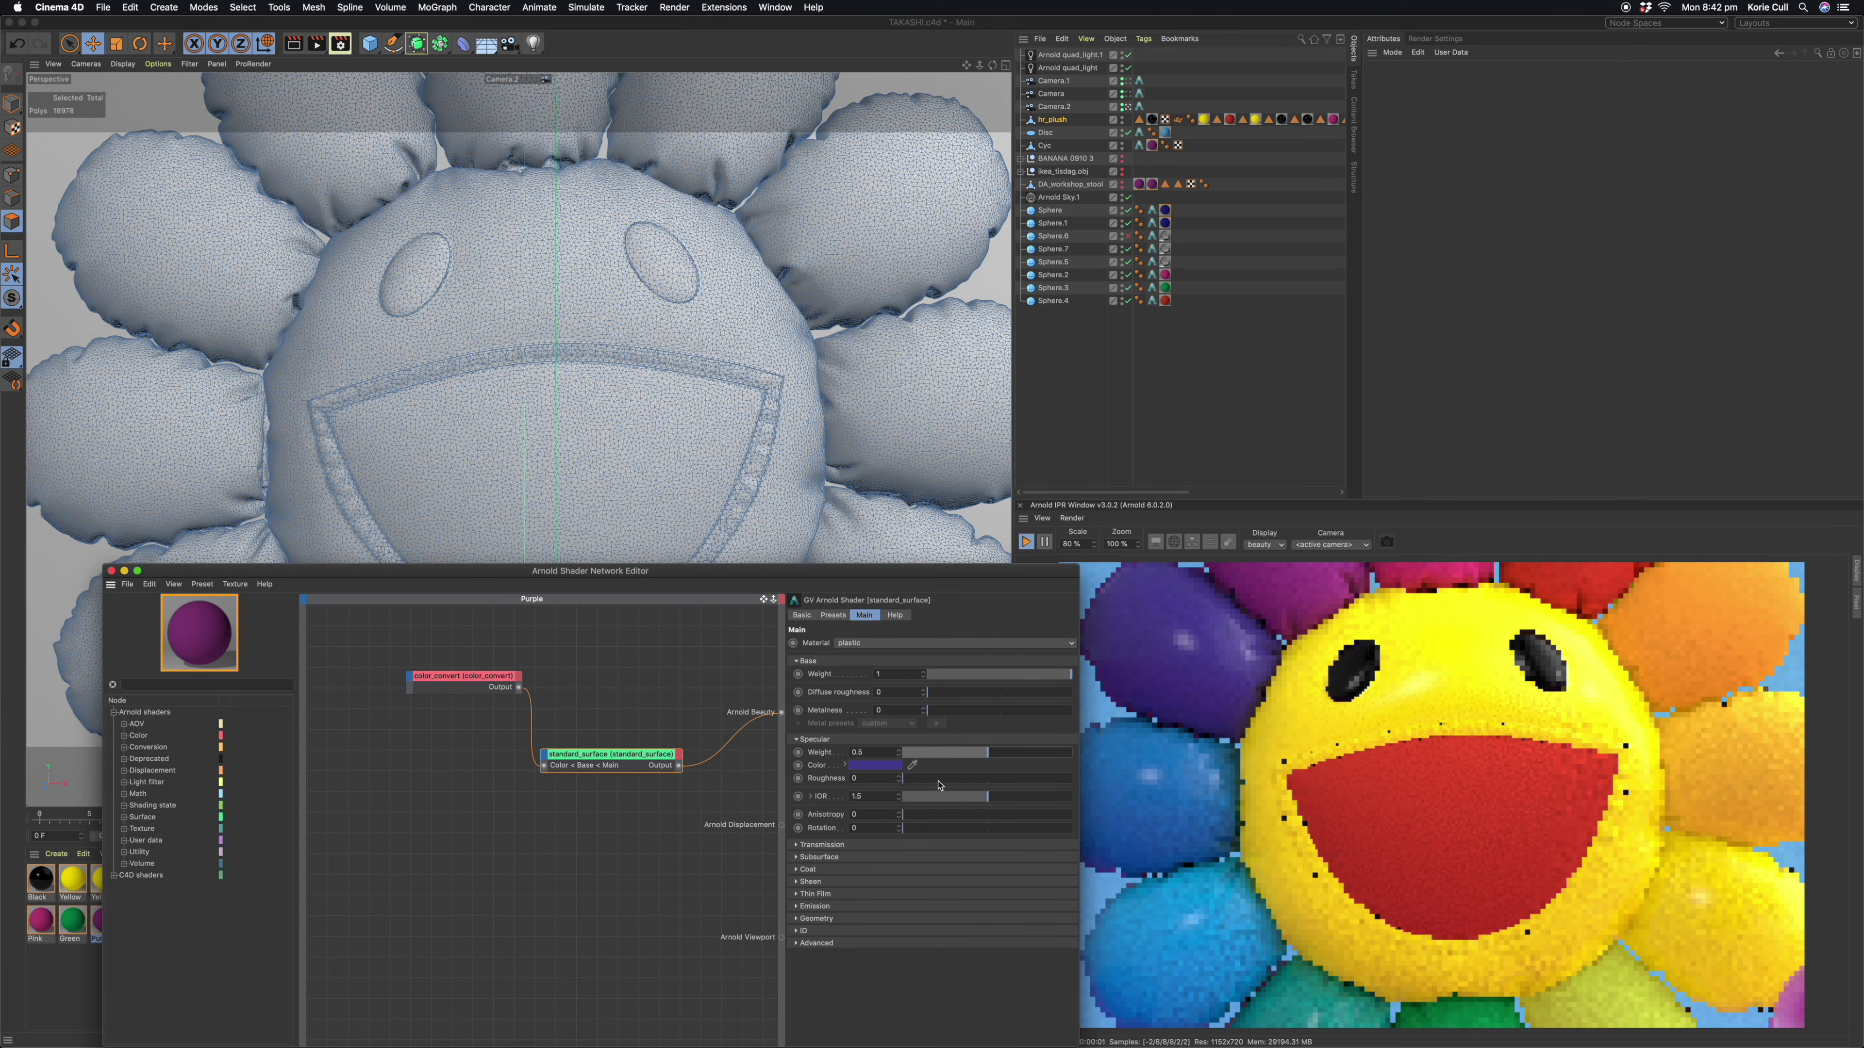
Step: Apply the 0.5 specular setting to the Green and Pink materials' standard_surface nodes
click(111, 570)
double_click(72, 920)
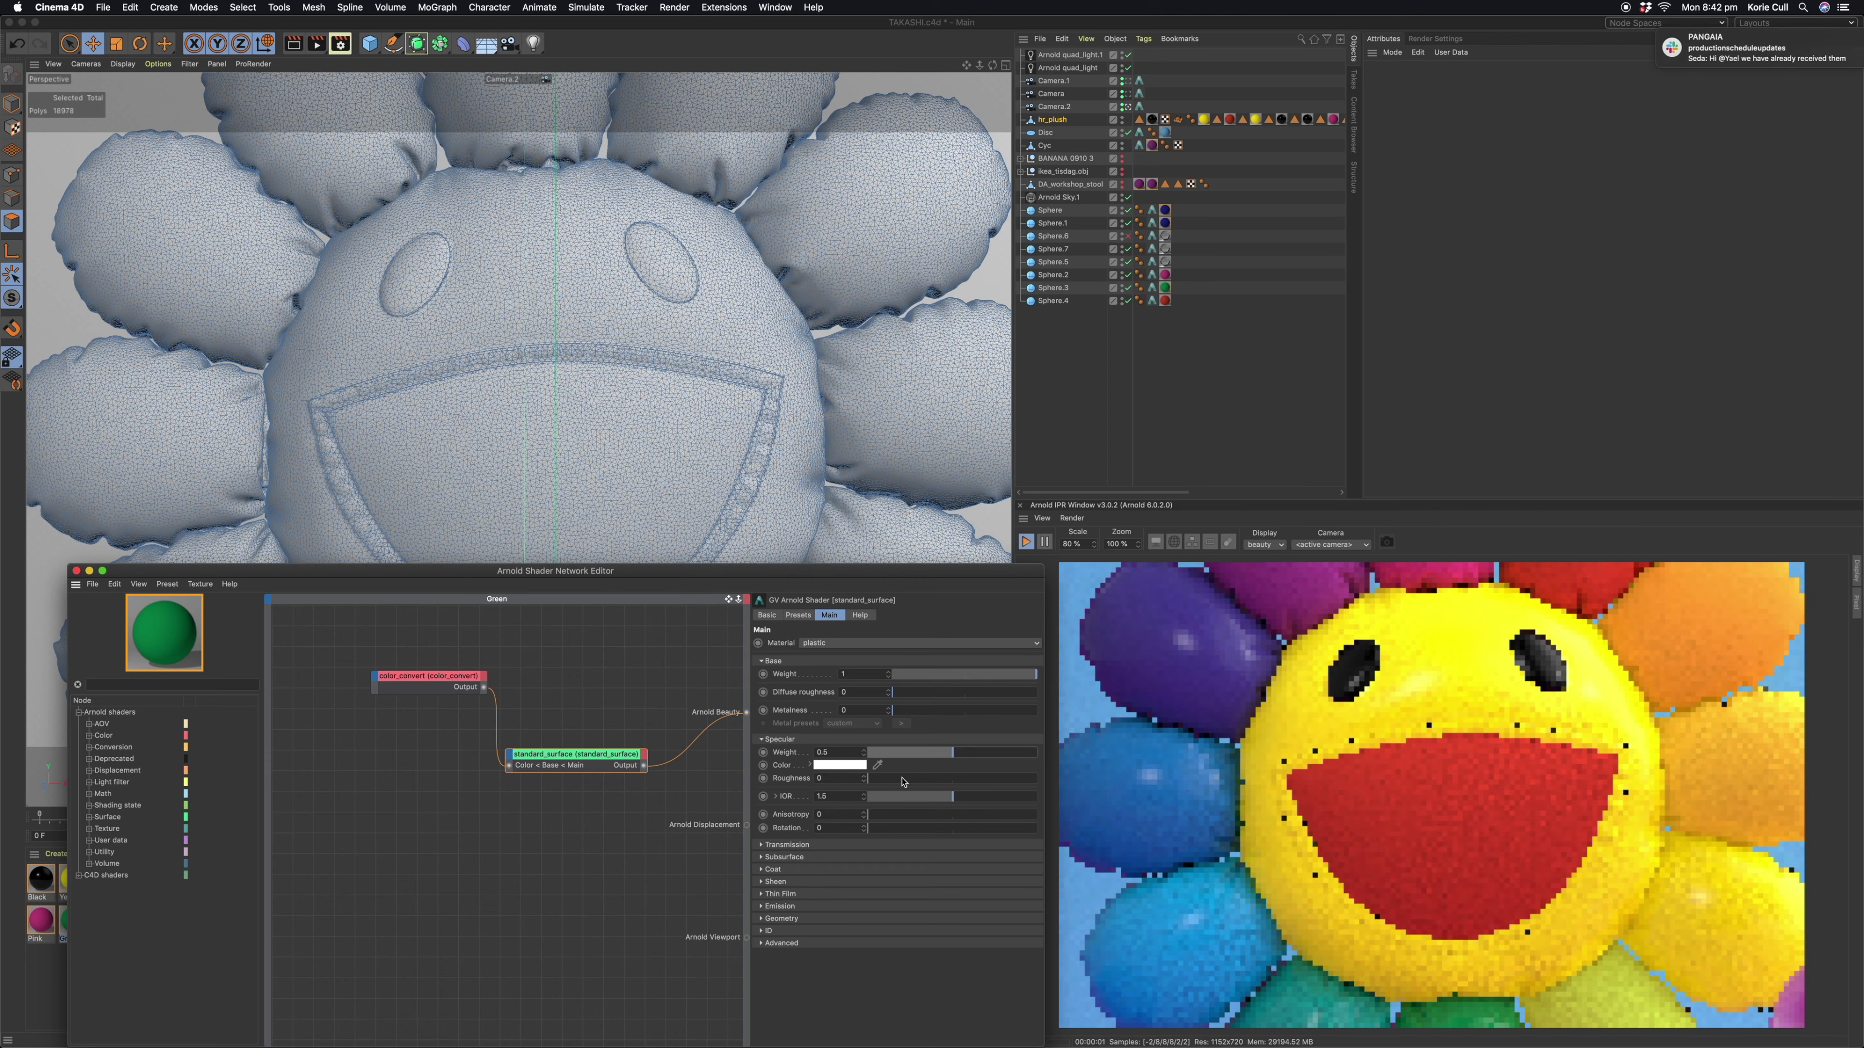
click(76, 570)
click(42, 917)
double_click(41, 918)
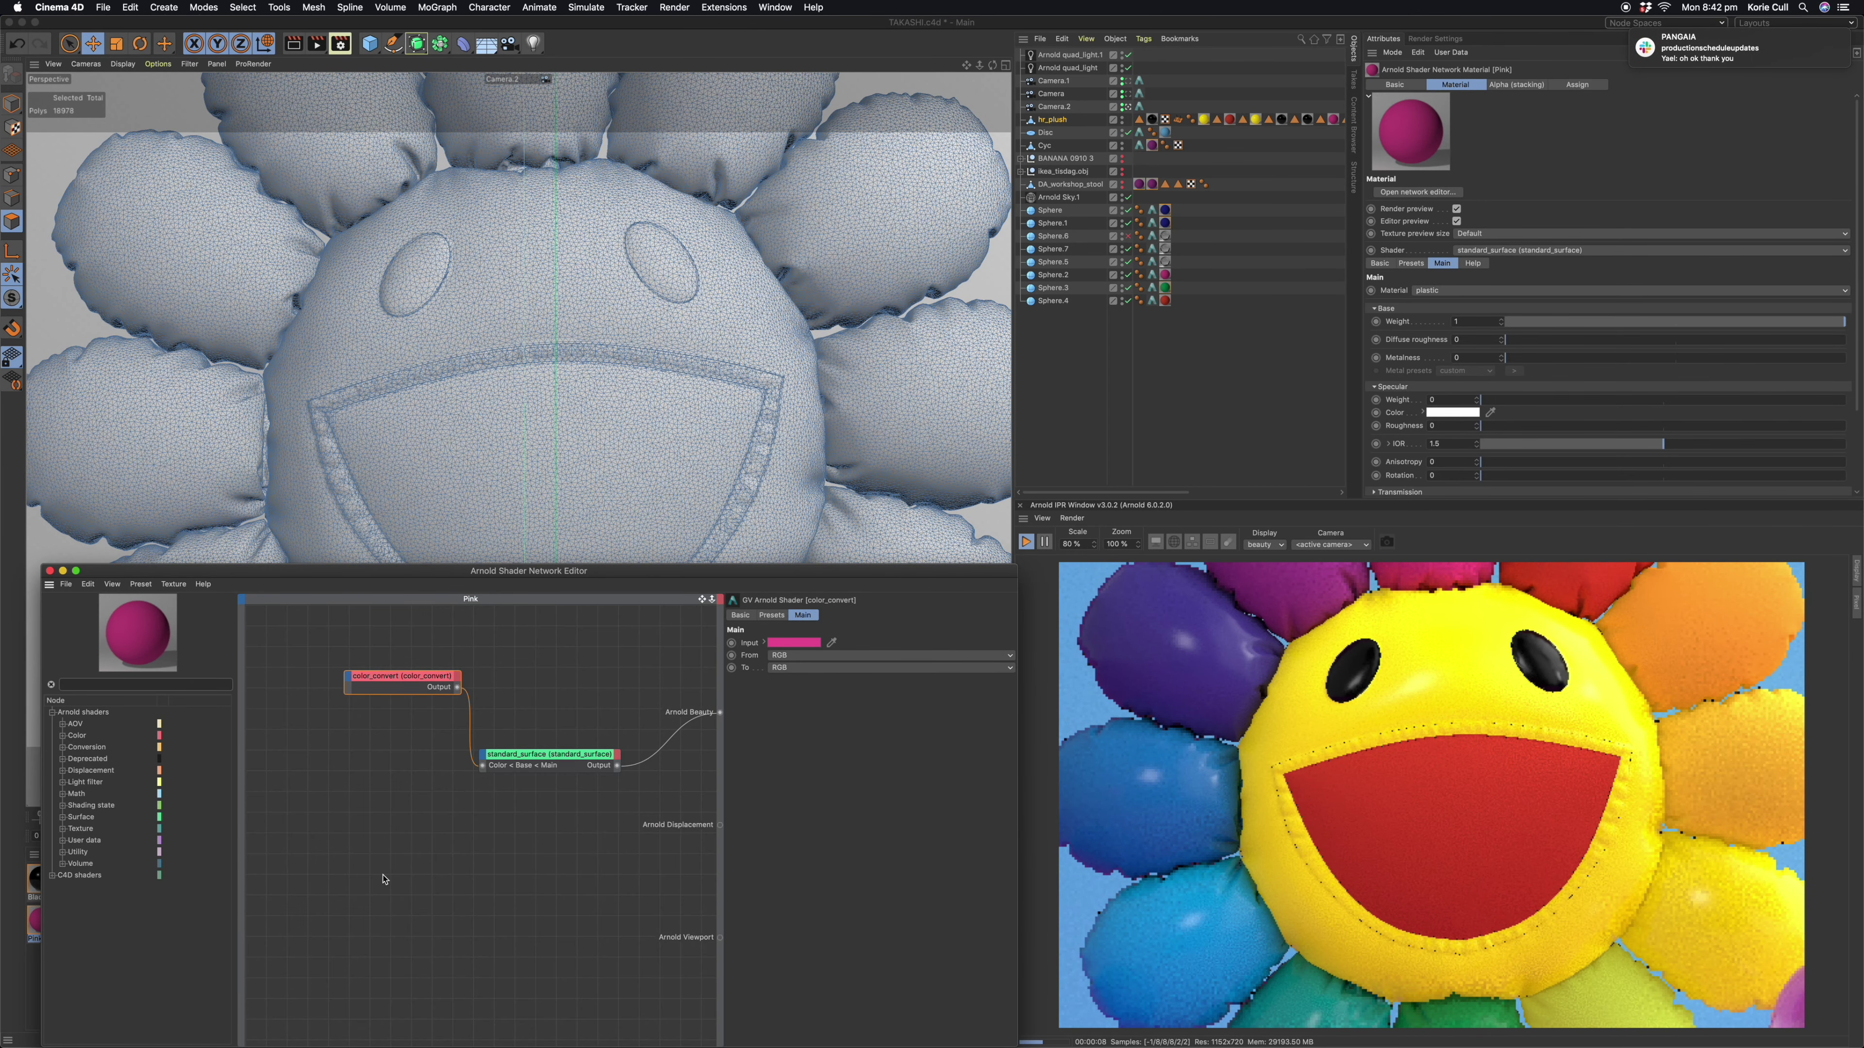
click(549, 756)
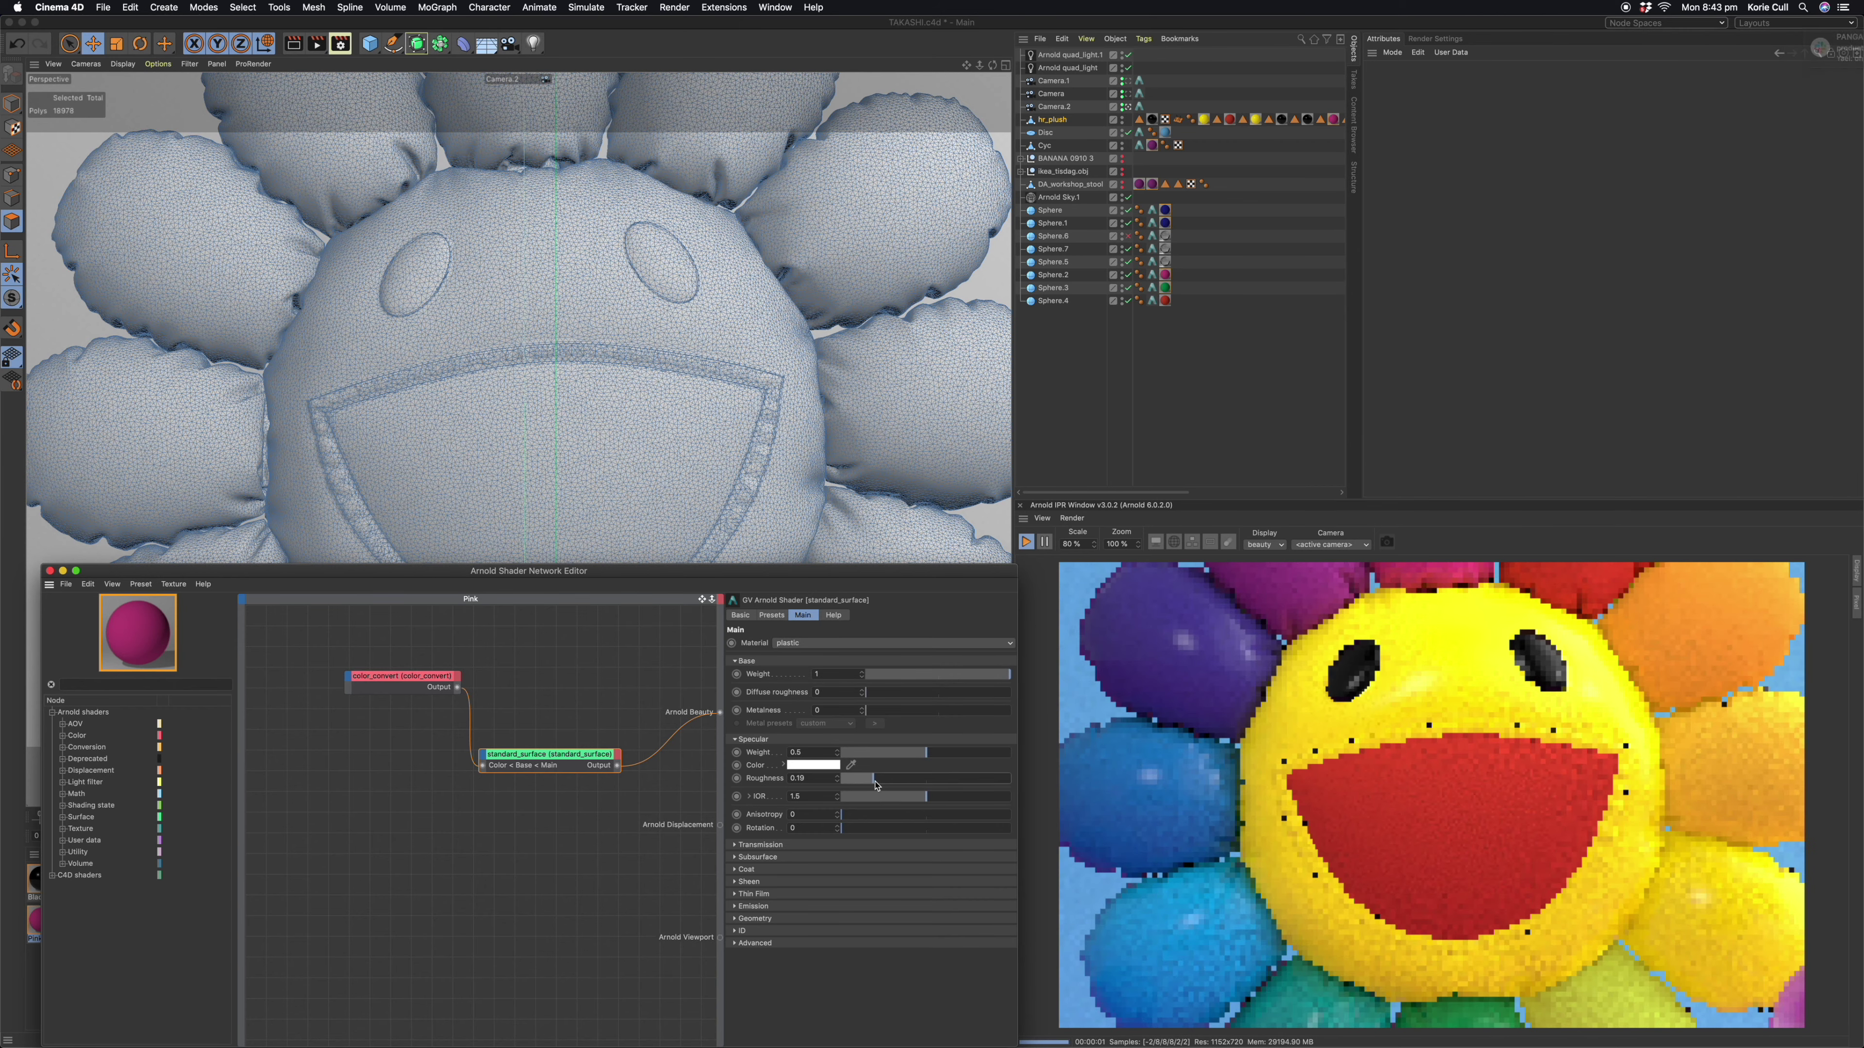
click(49, 571)
Step: Give Orange specular weight 0.5 and roughness 0.2, then view through the main Camera
double_click(452, 881)
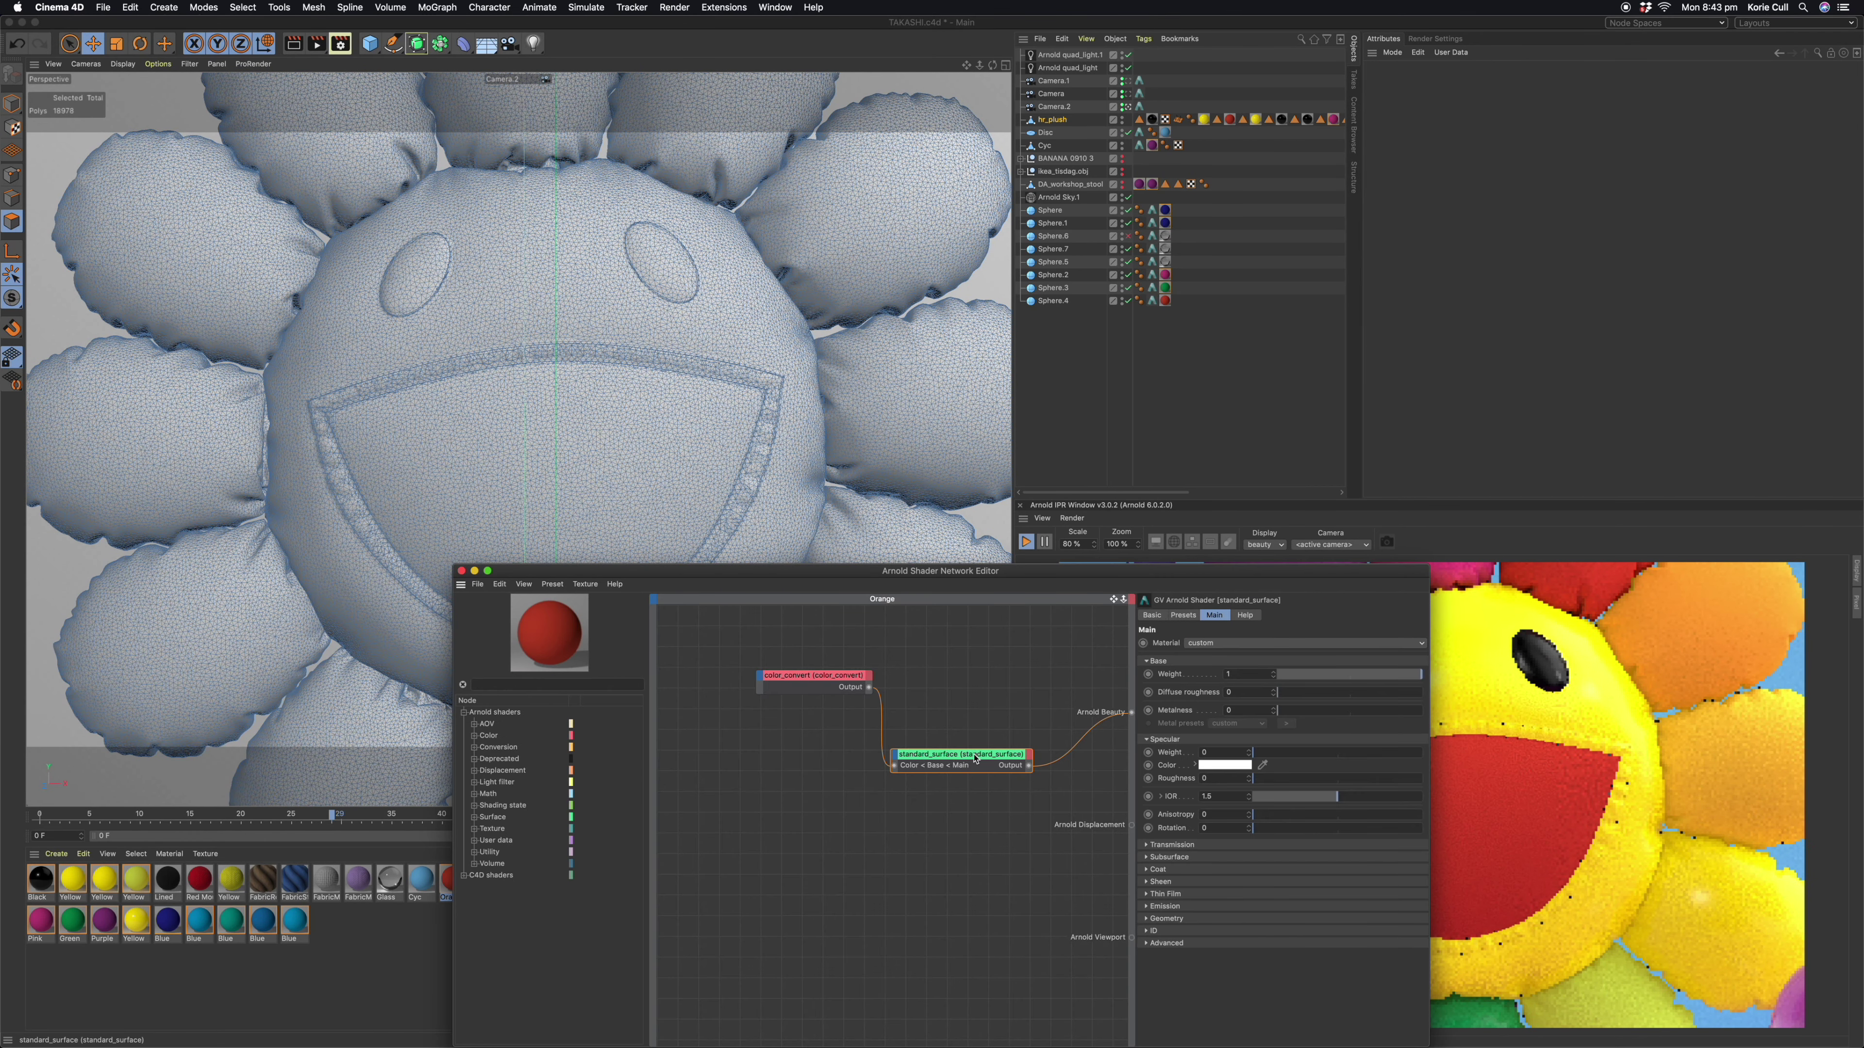
click(1337, 752)
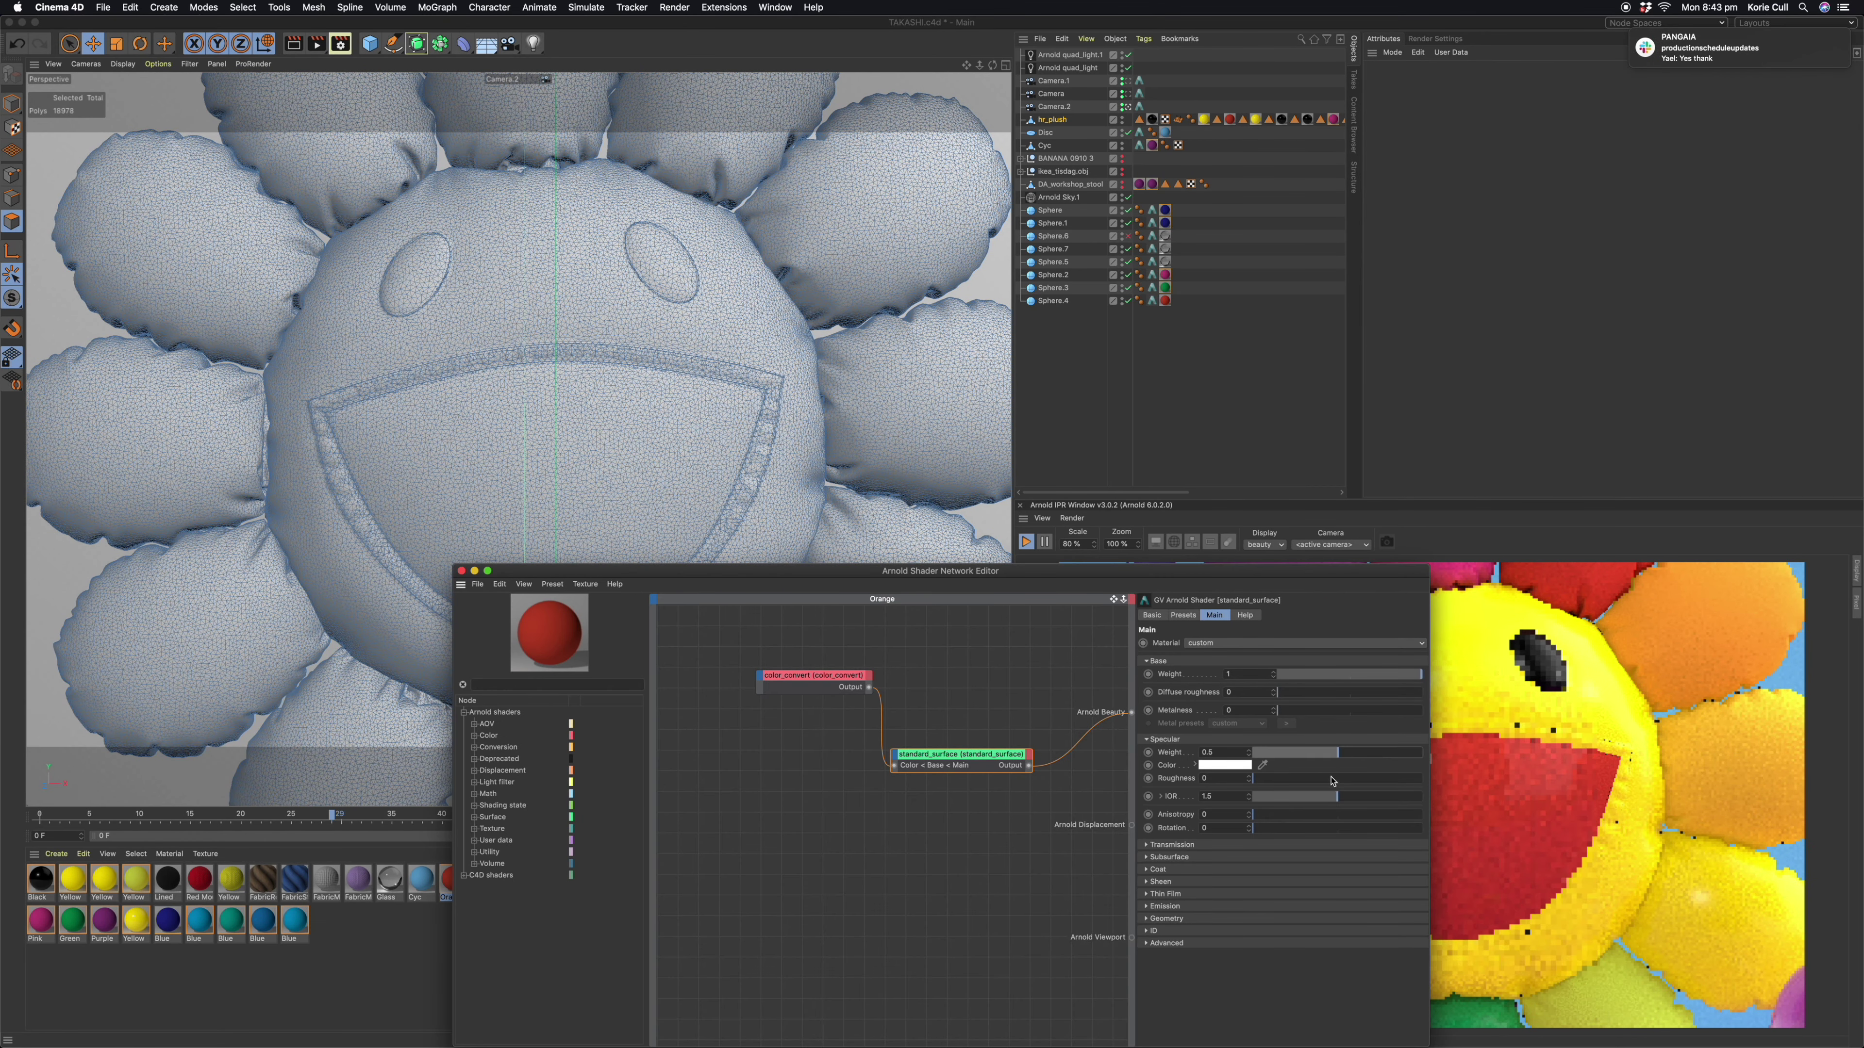
click(1286, 778)
key(super+w)
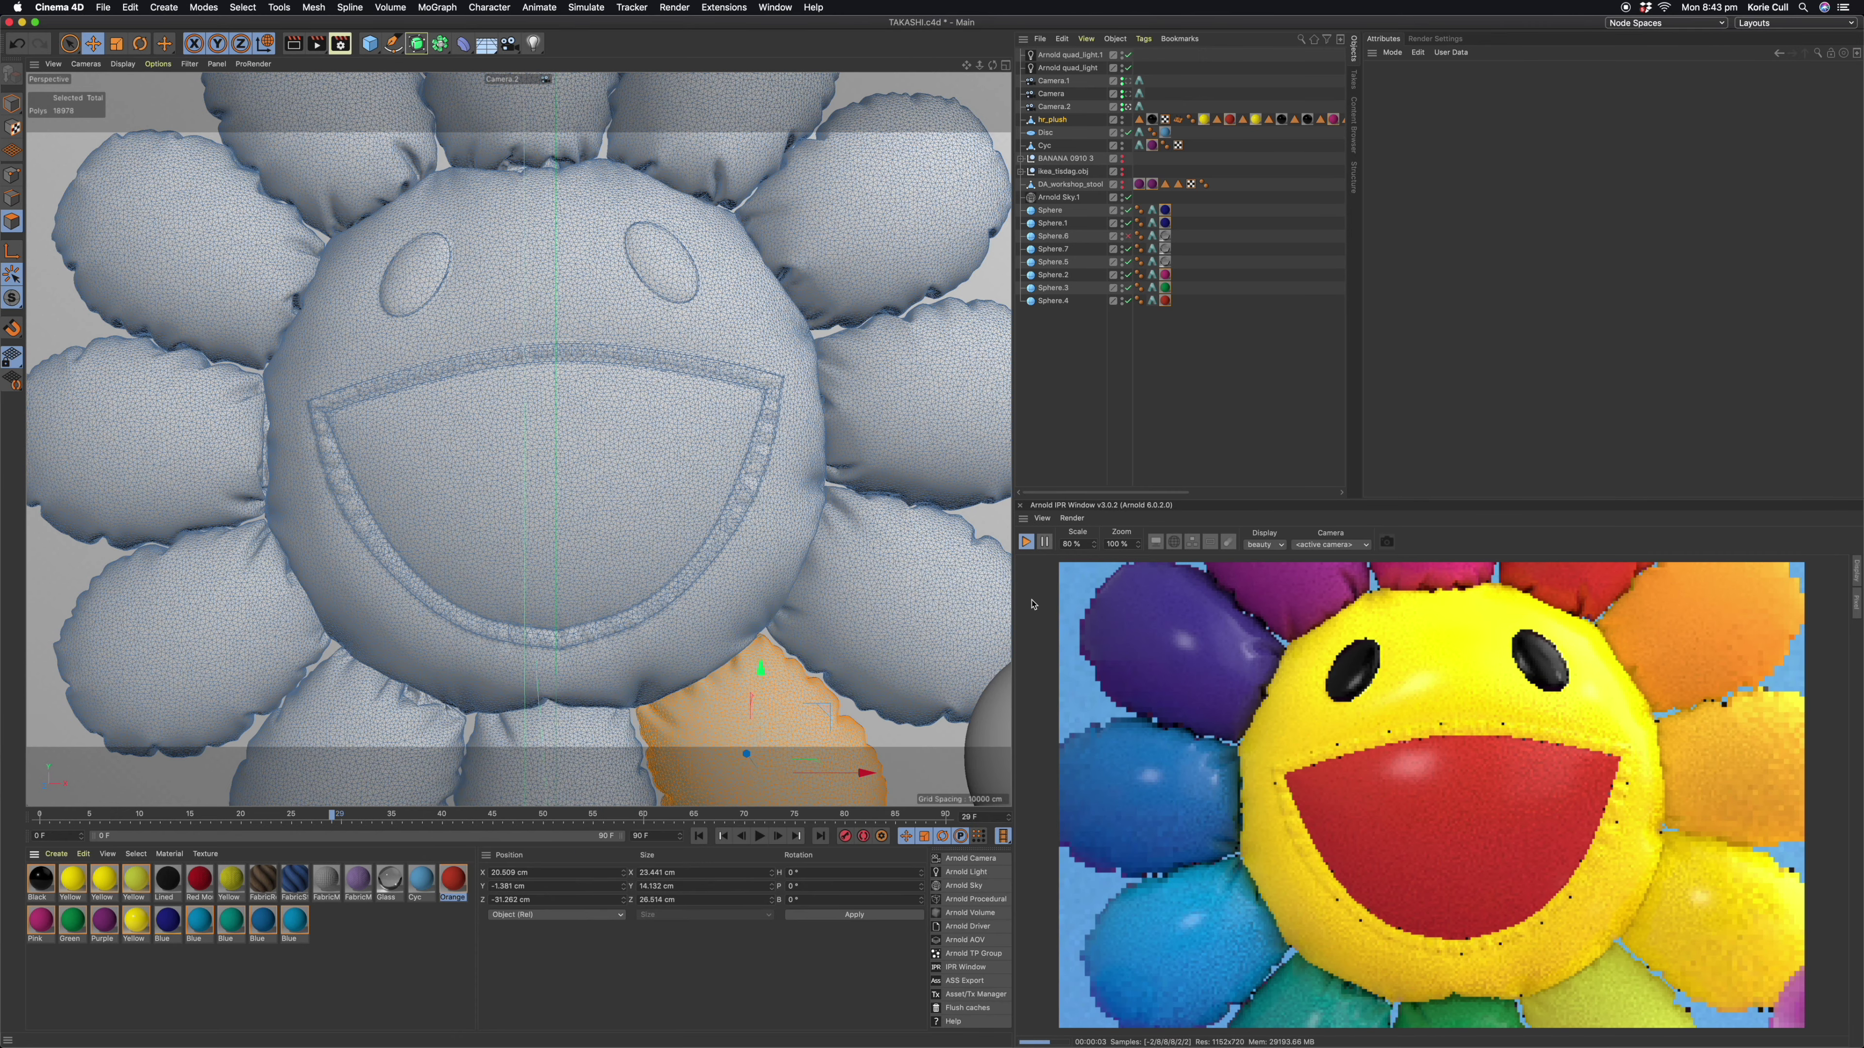
click(1125, 96)
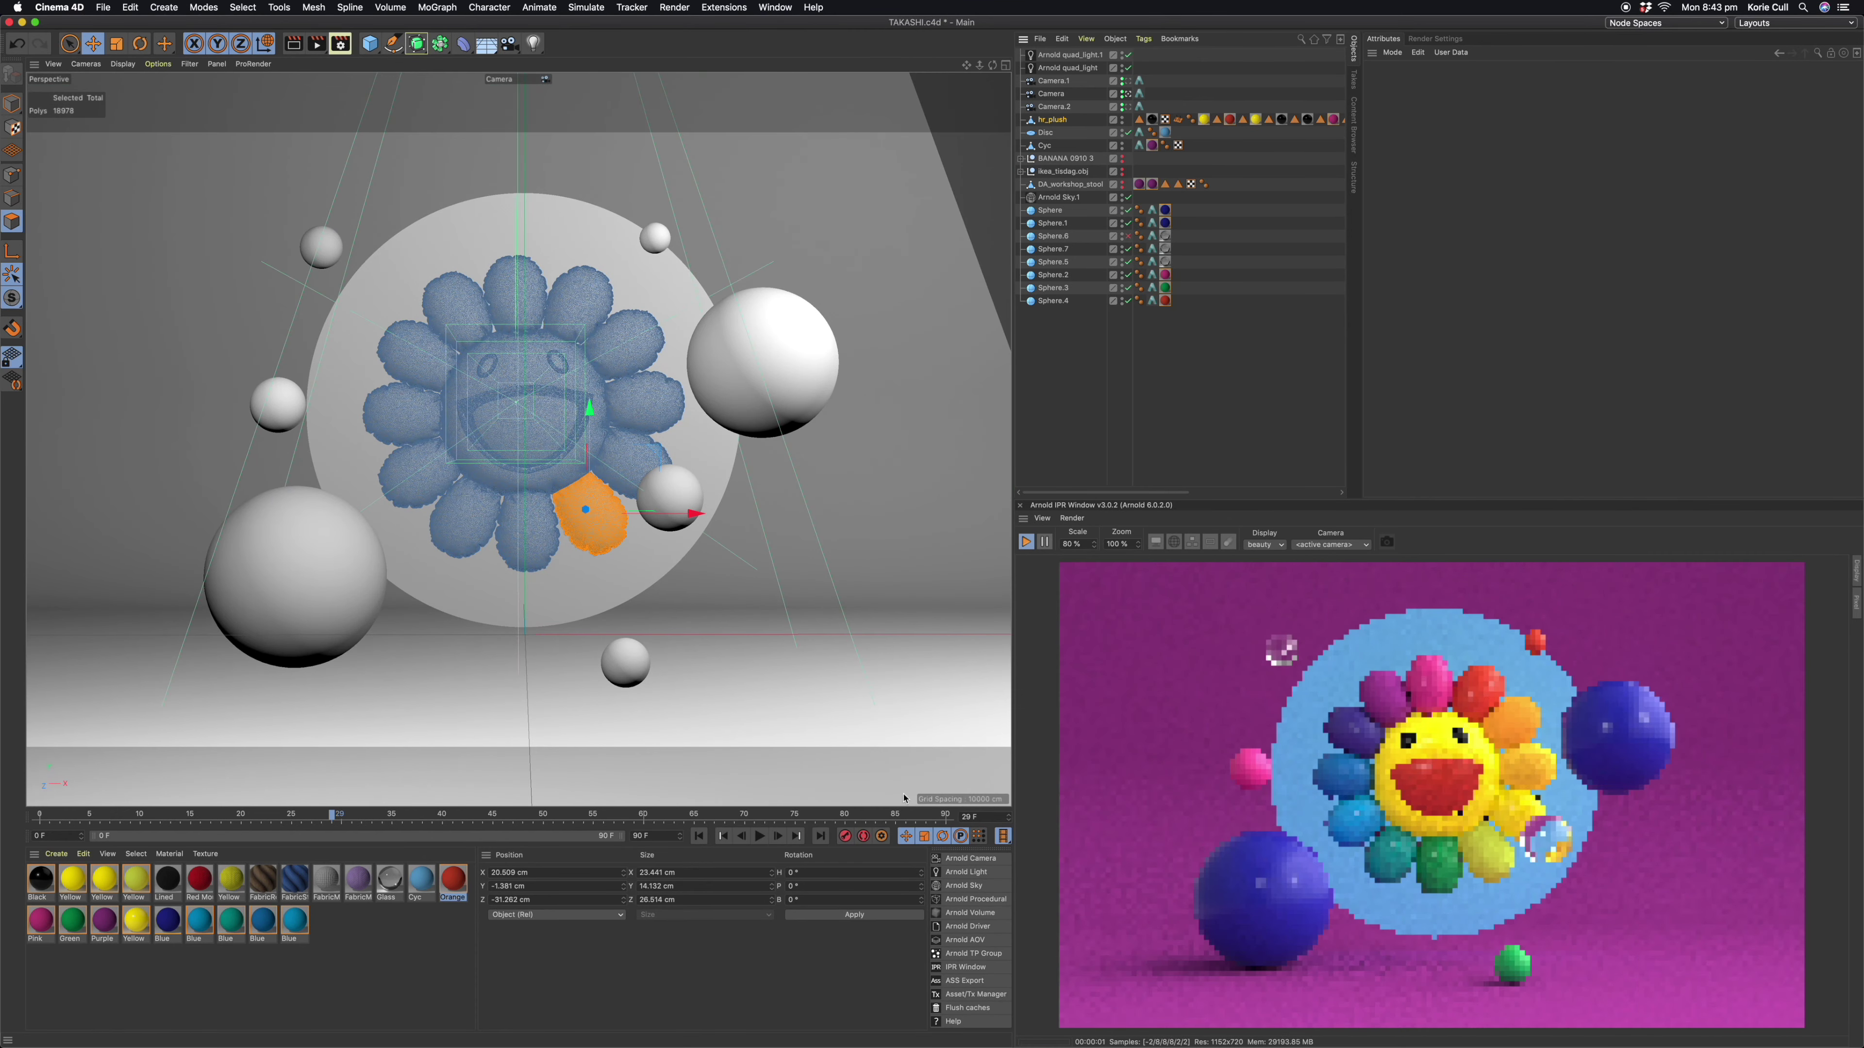
Step: Apply the Purple material to the small sphere Sphere.6
click(1057, 236)
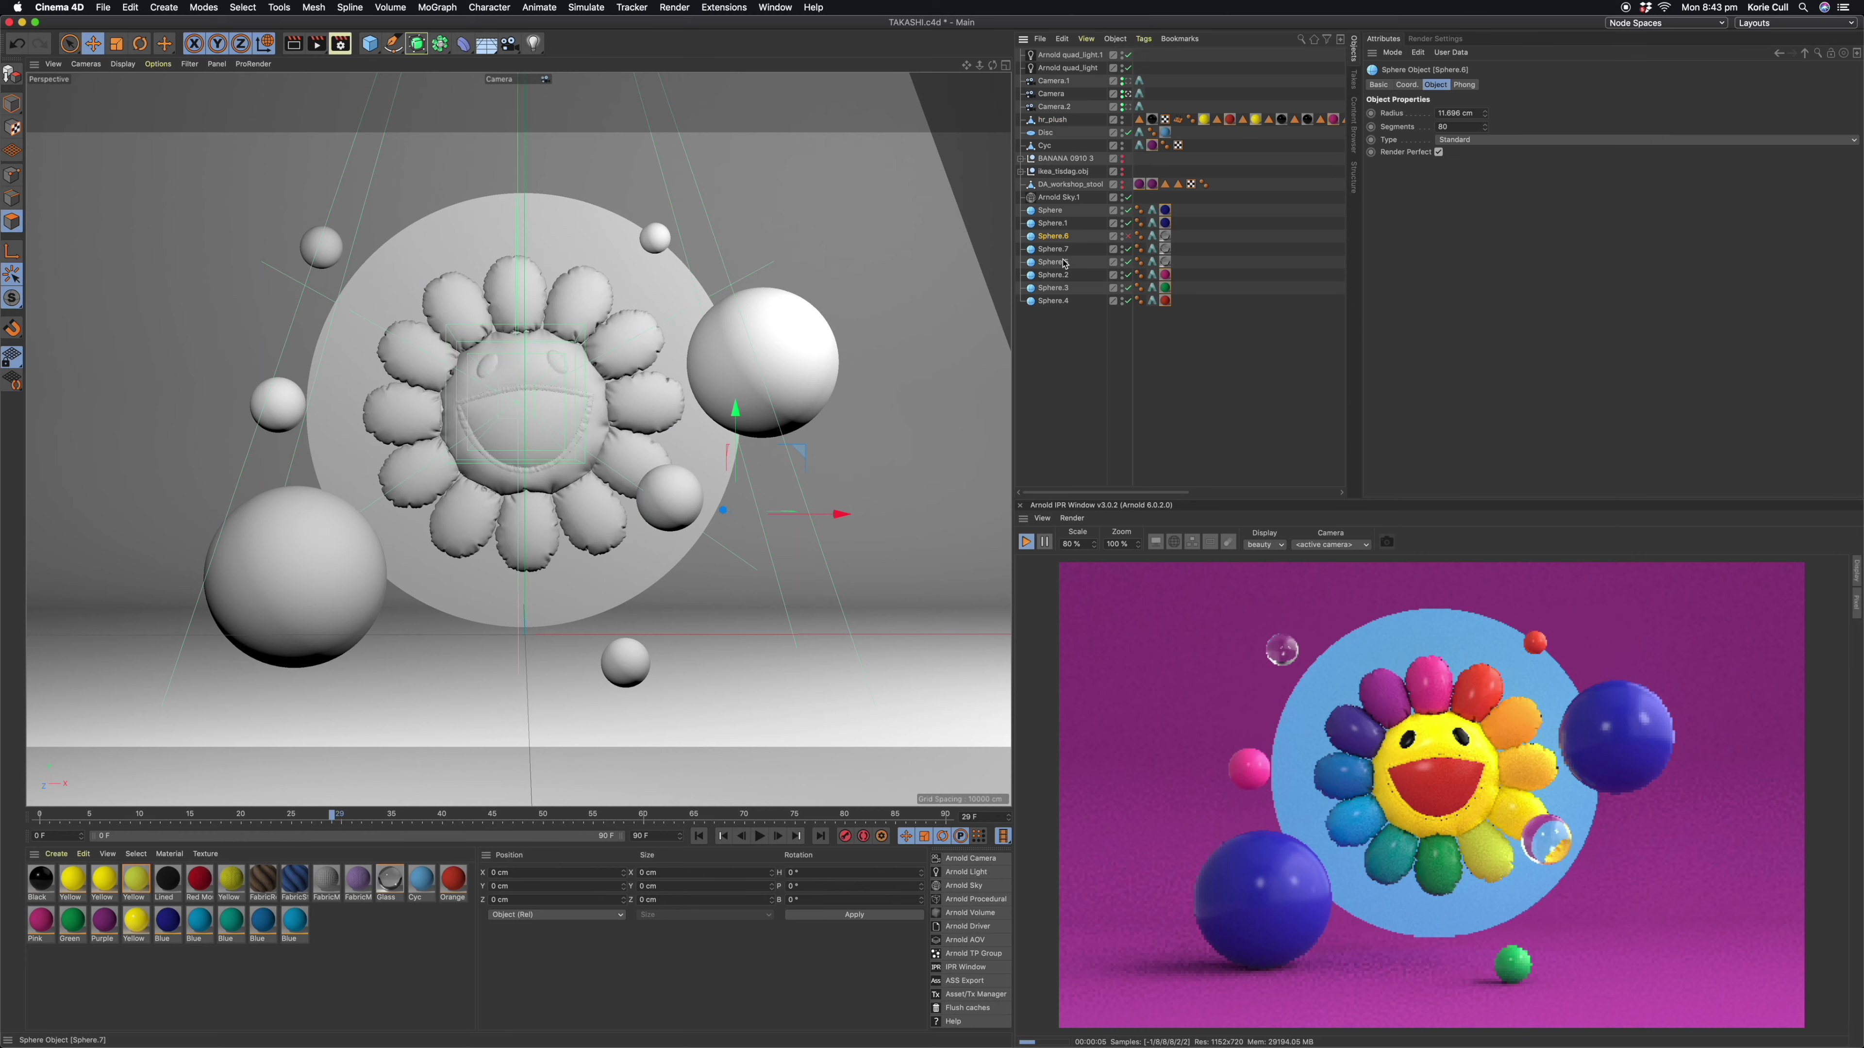
click(373, 960)
click(103, 921)
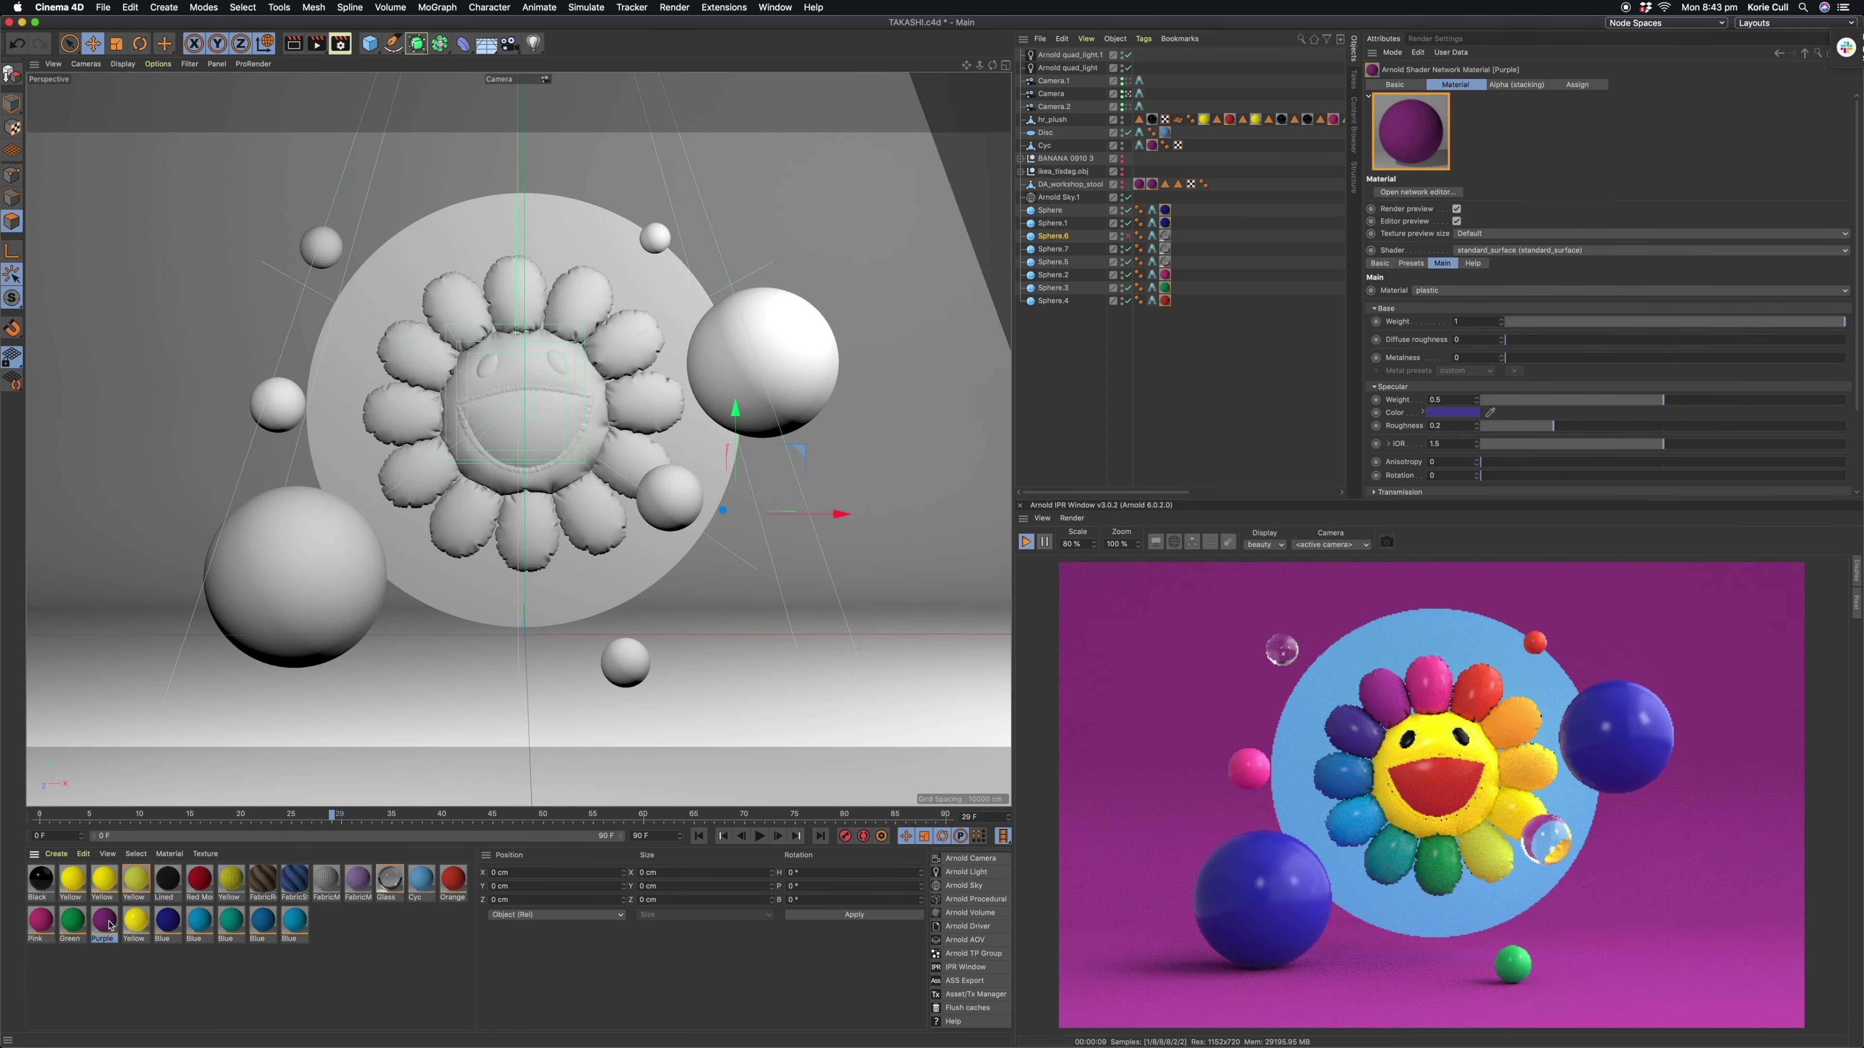
drag(104, 921, 1169, 236)
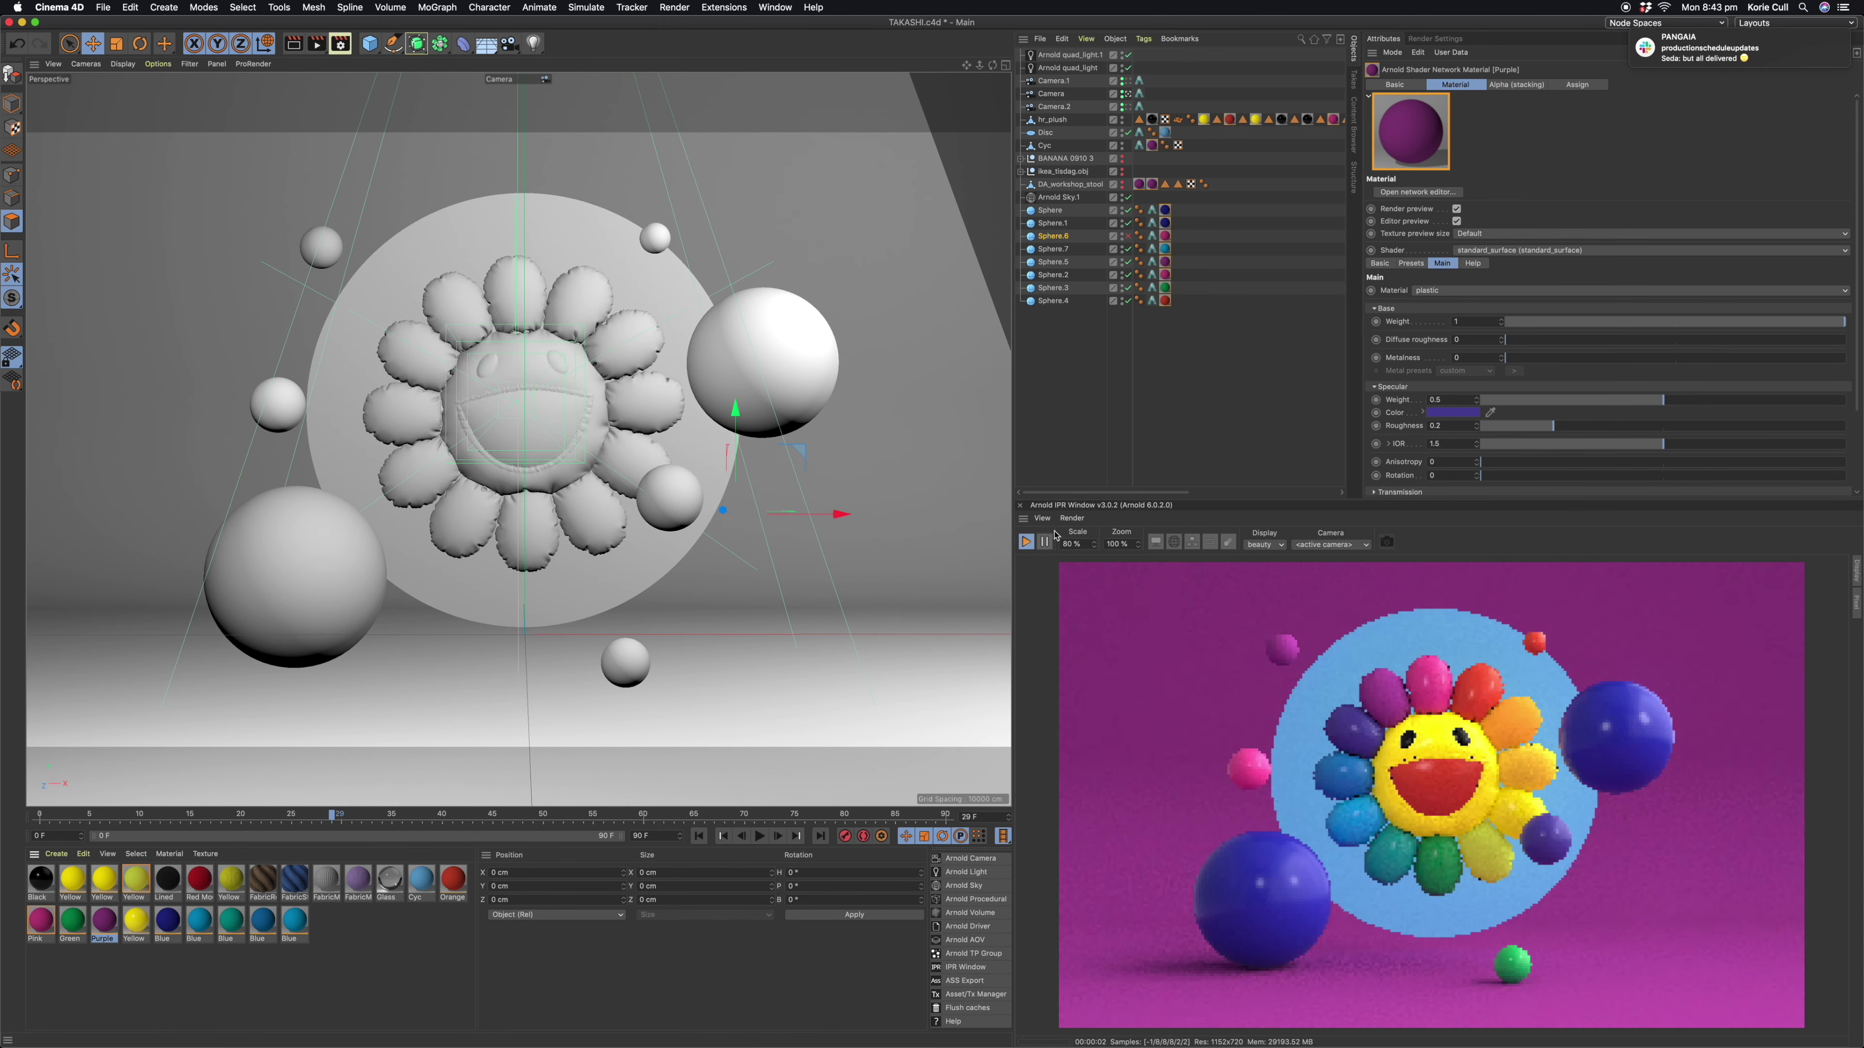
Step: Change the Cyc backdrop material's color_convert input to hot pink
click(422, 884)
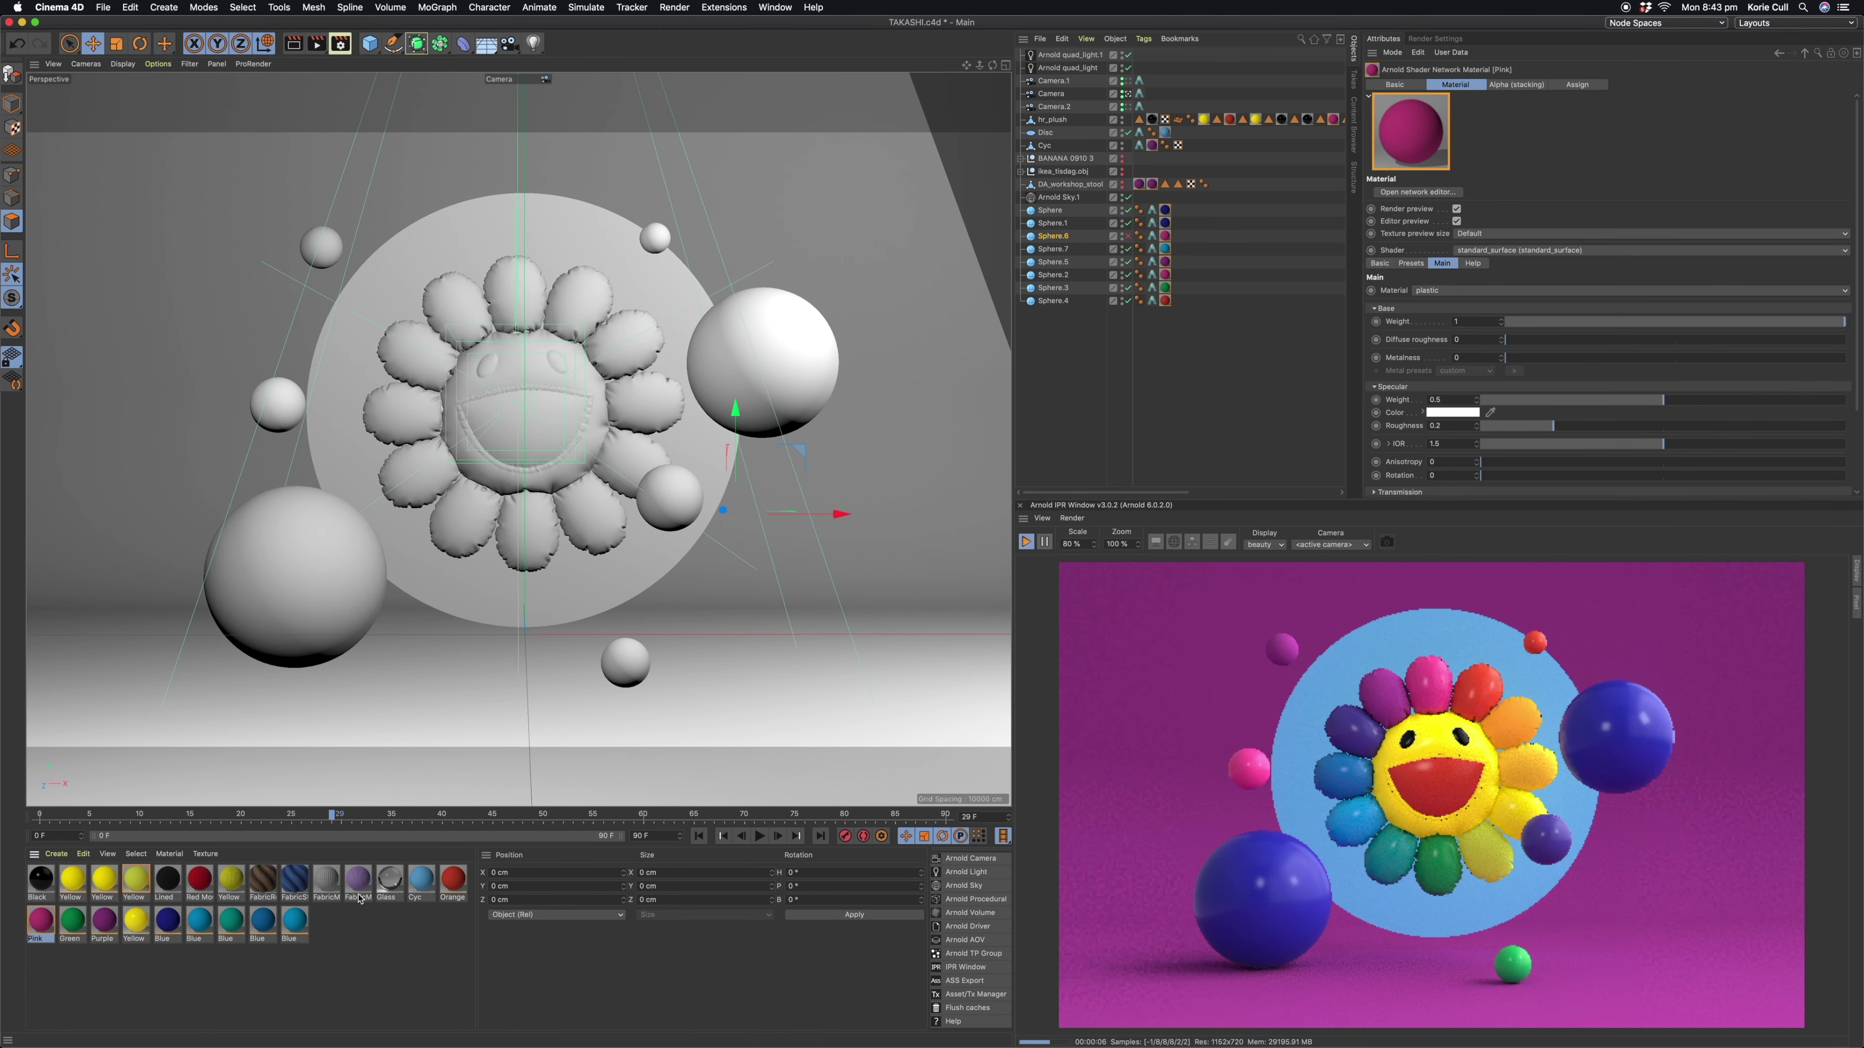
drag(1154, 164, 1151, 145)
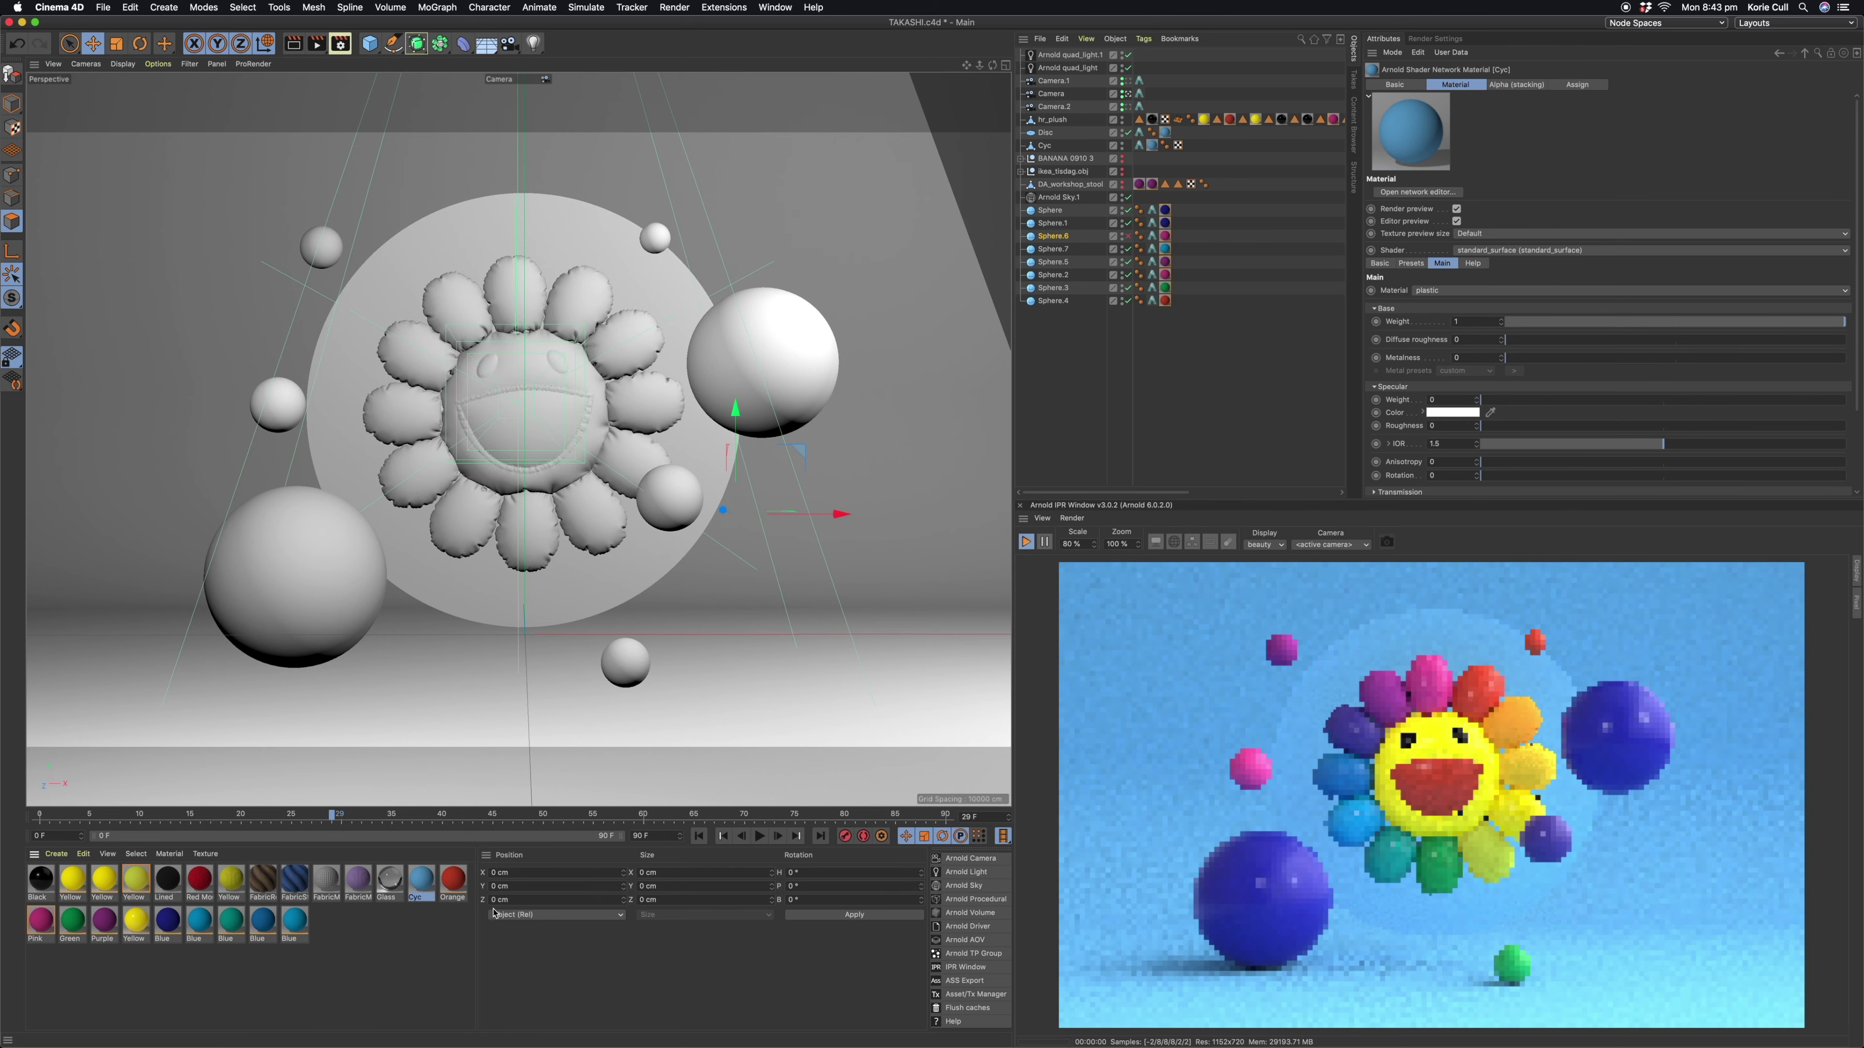
click(1418, 192)
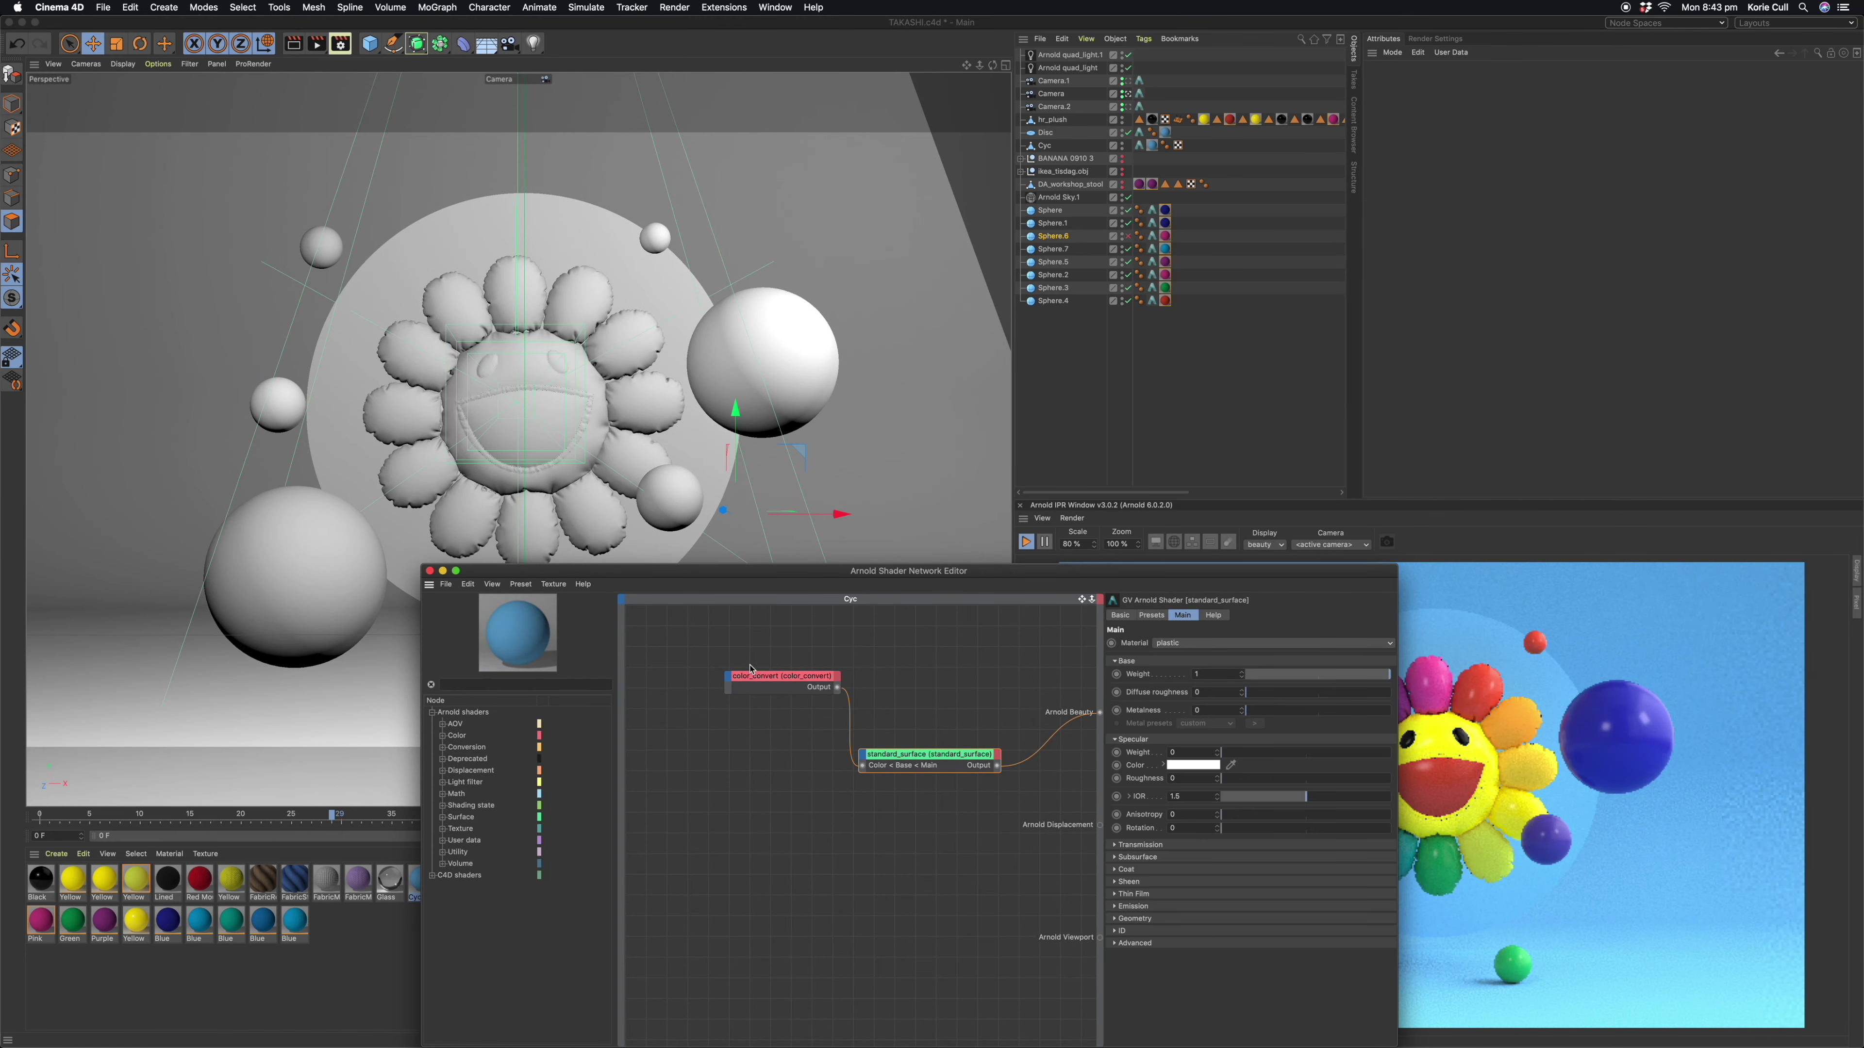
click(1438, 735)
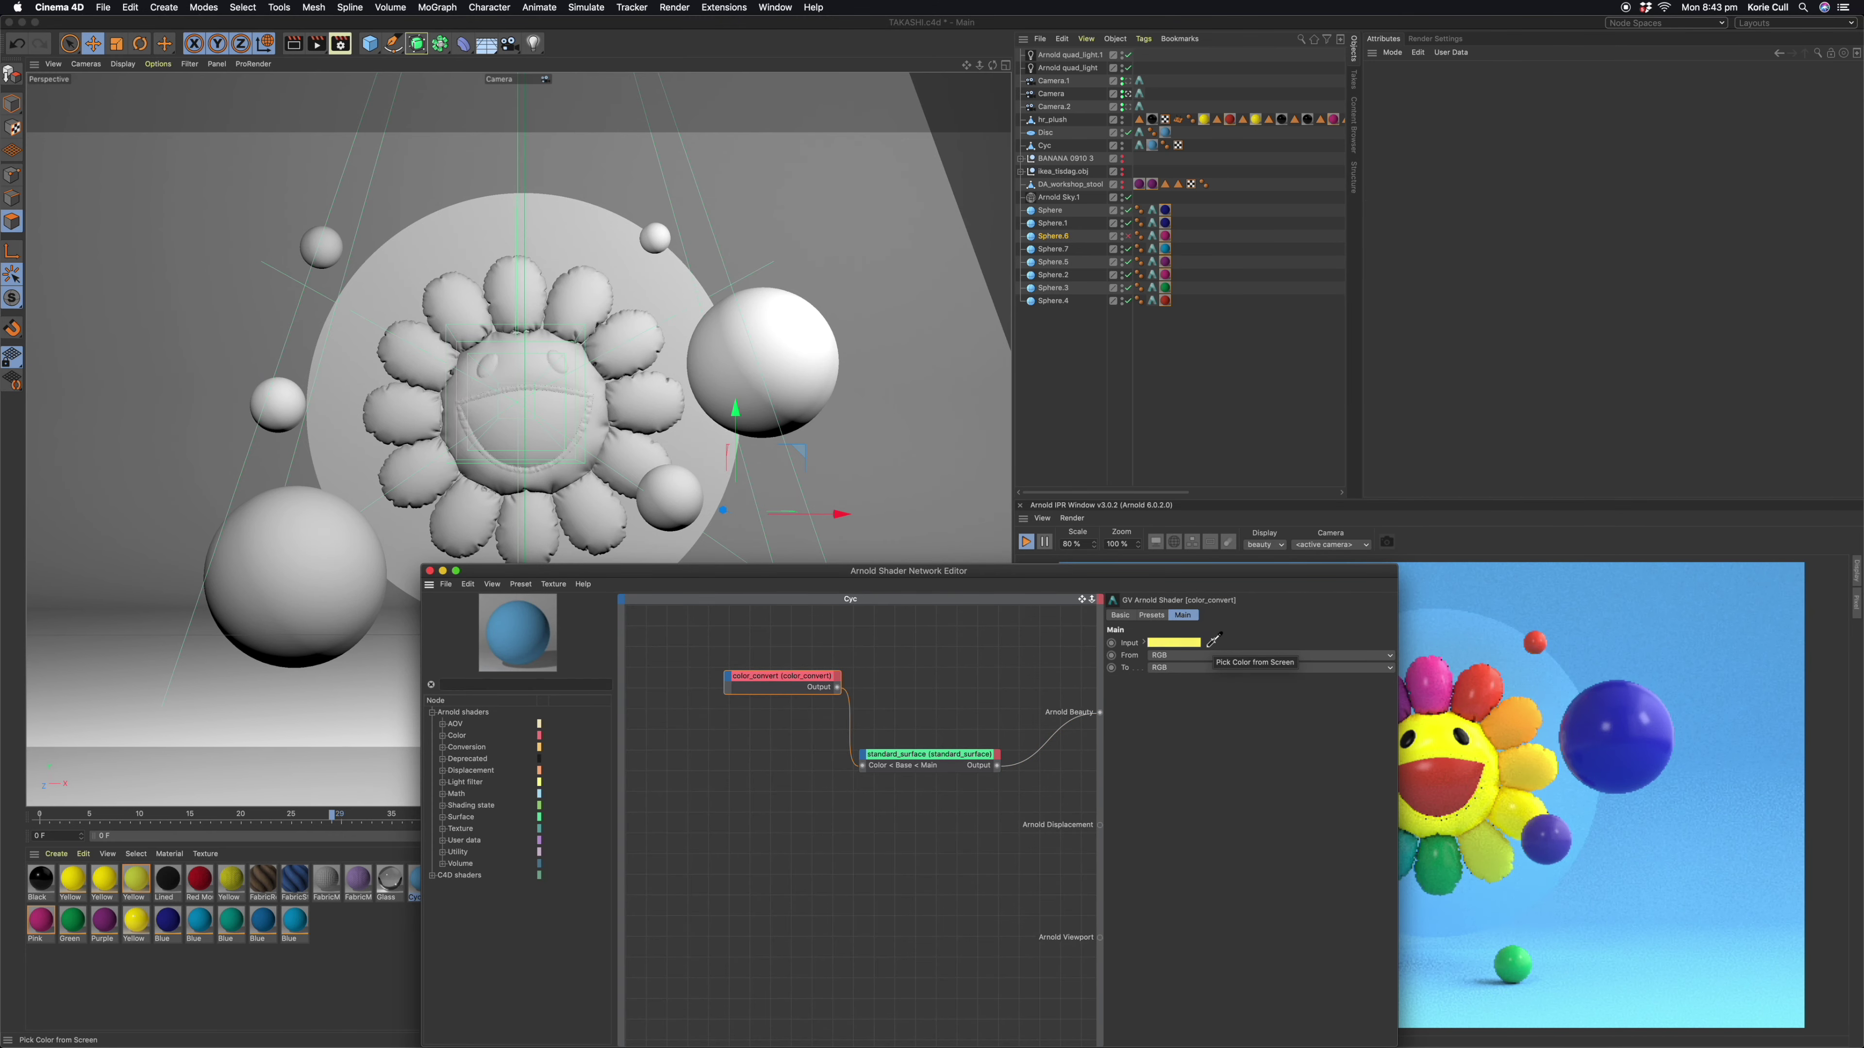
mouse_move(1007, 579)
mouse_down()
mouse_move(771, 468)
mouse_move(833, 470)
mouse_up()
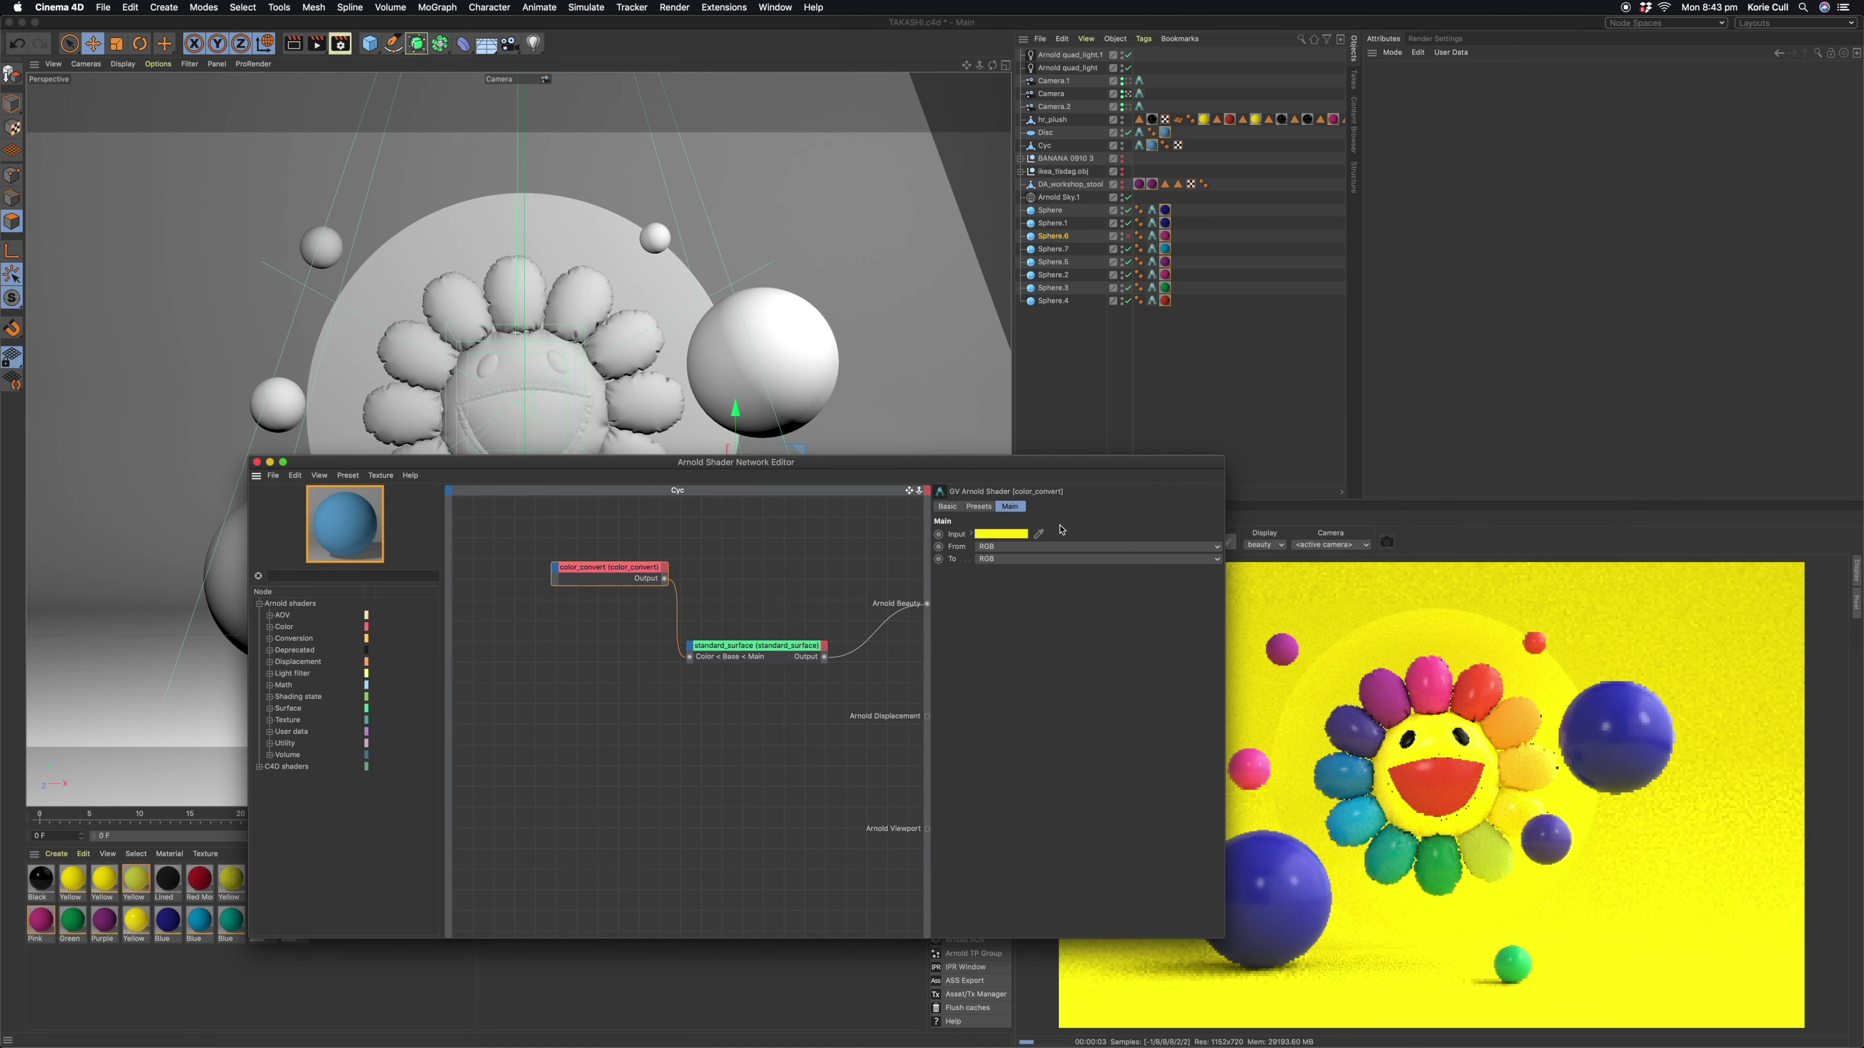
click(1440, 665)
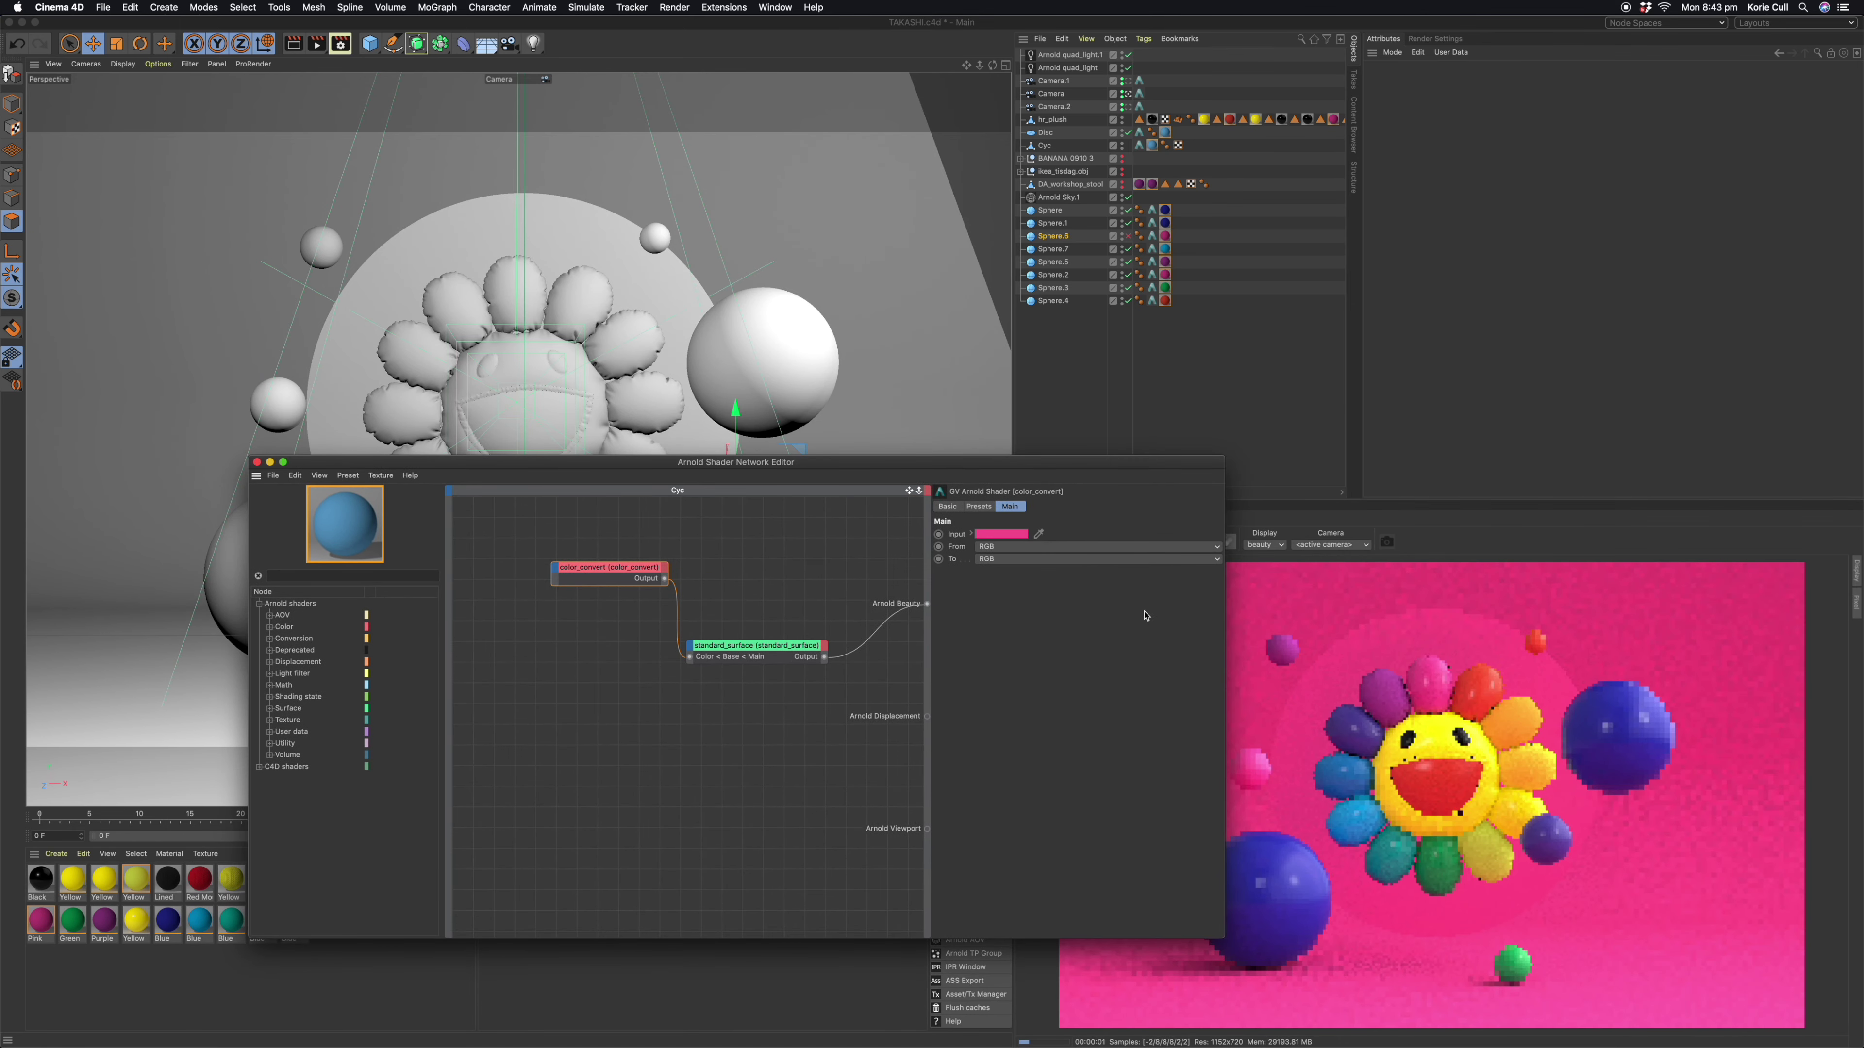
click(426, 891)
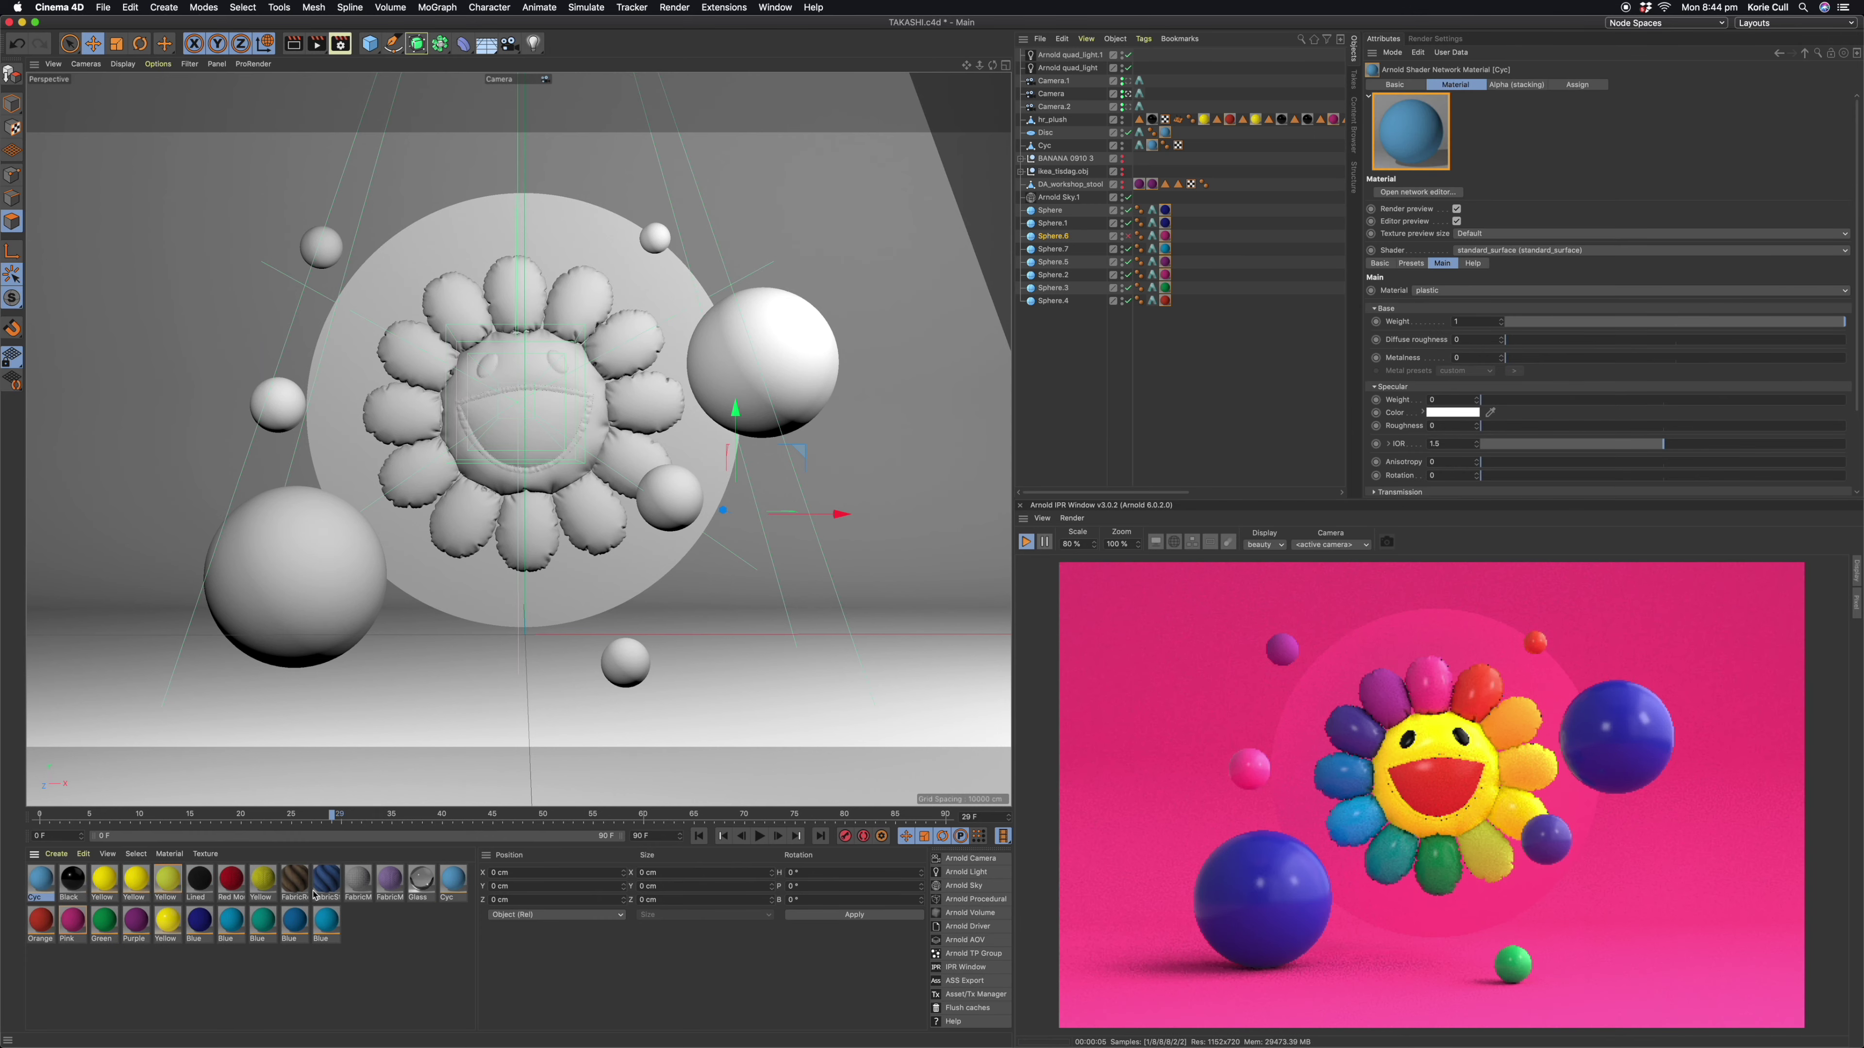
Step: Duplicate the Cyc material as Circle, move it to the list end, and open it
ctrl+drag(427, 891, 41, 879)
double_click(41, 896)
text(le)
key(Return)
drag(384, 953, 351, 938)
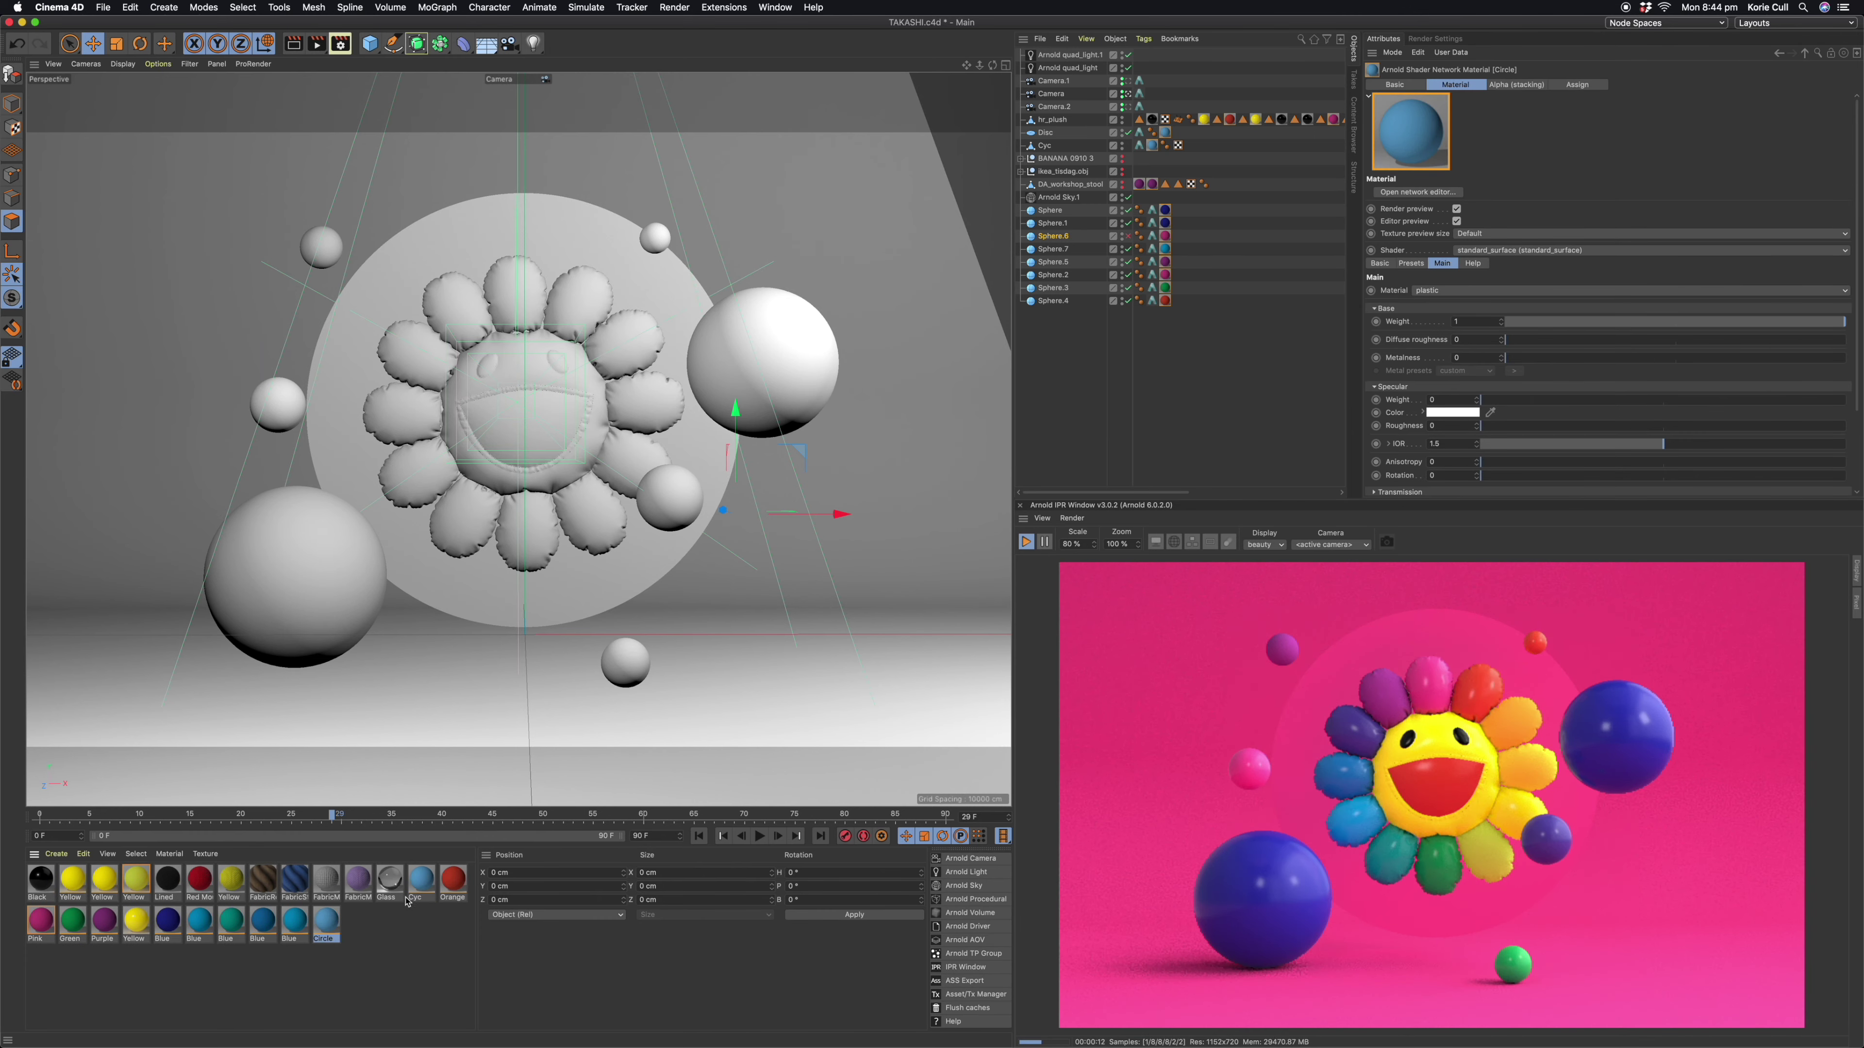
double_click(294, 921)
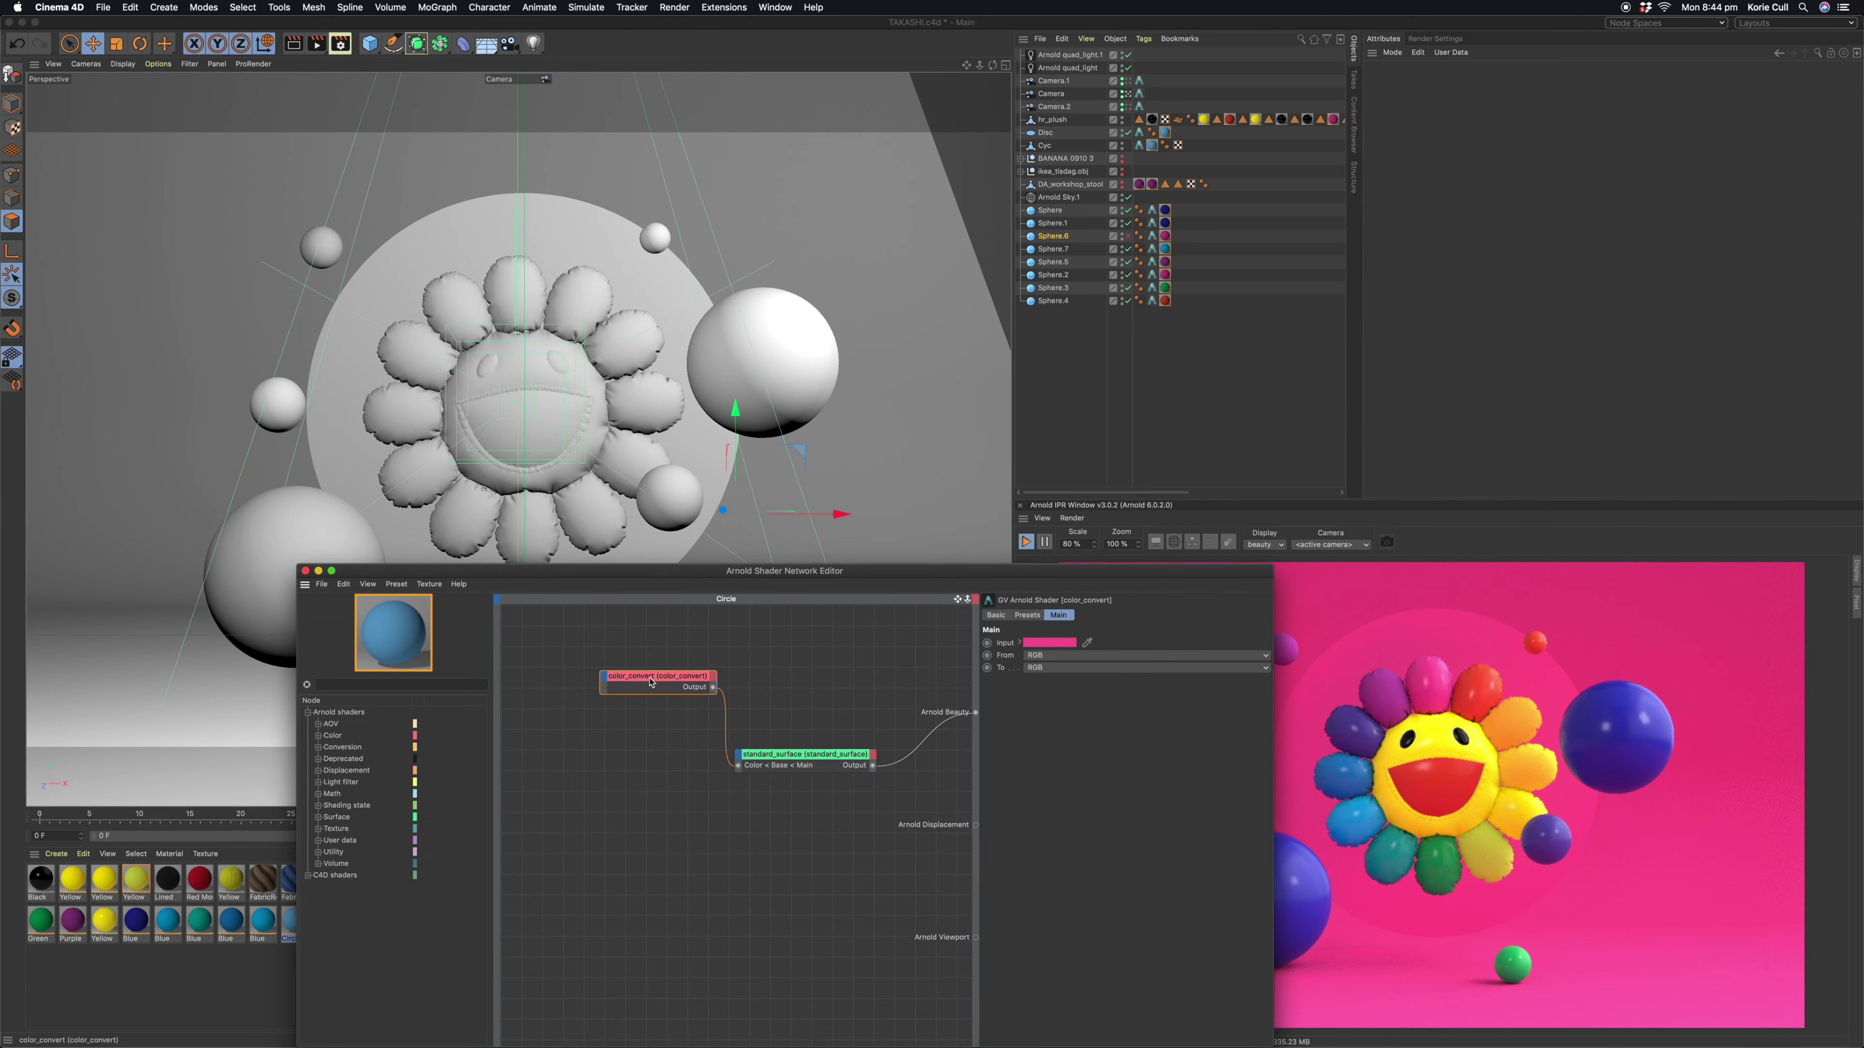
Step: Change the Circle material's color_convert input colour to green
click(306, 571)
double_click(293, 921)
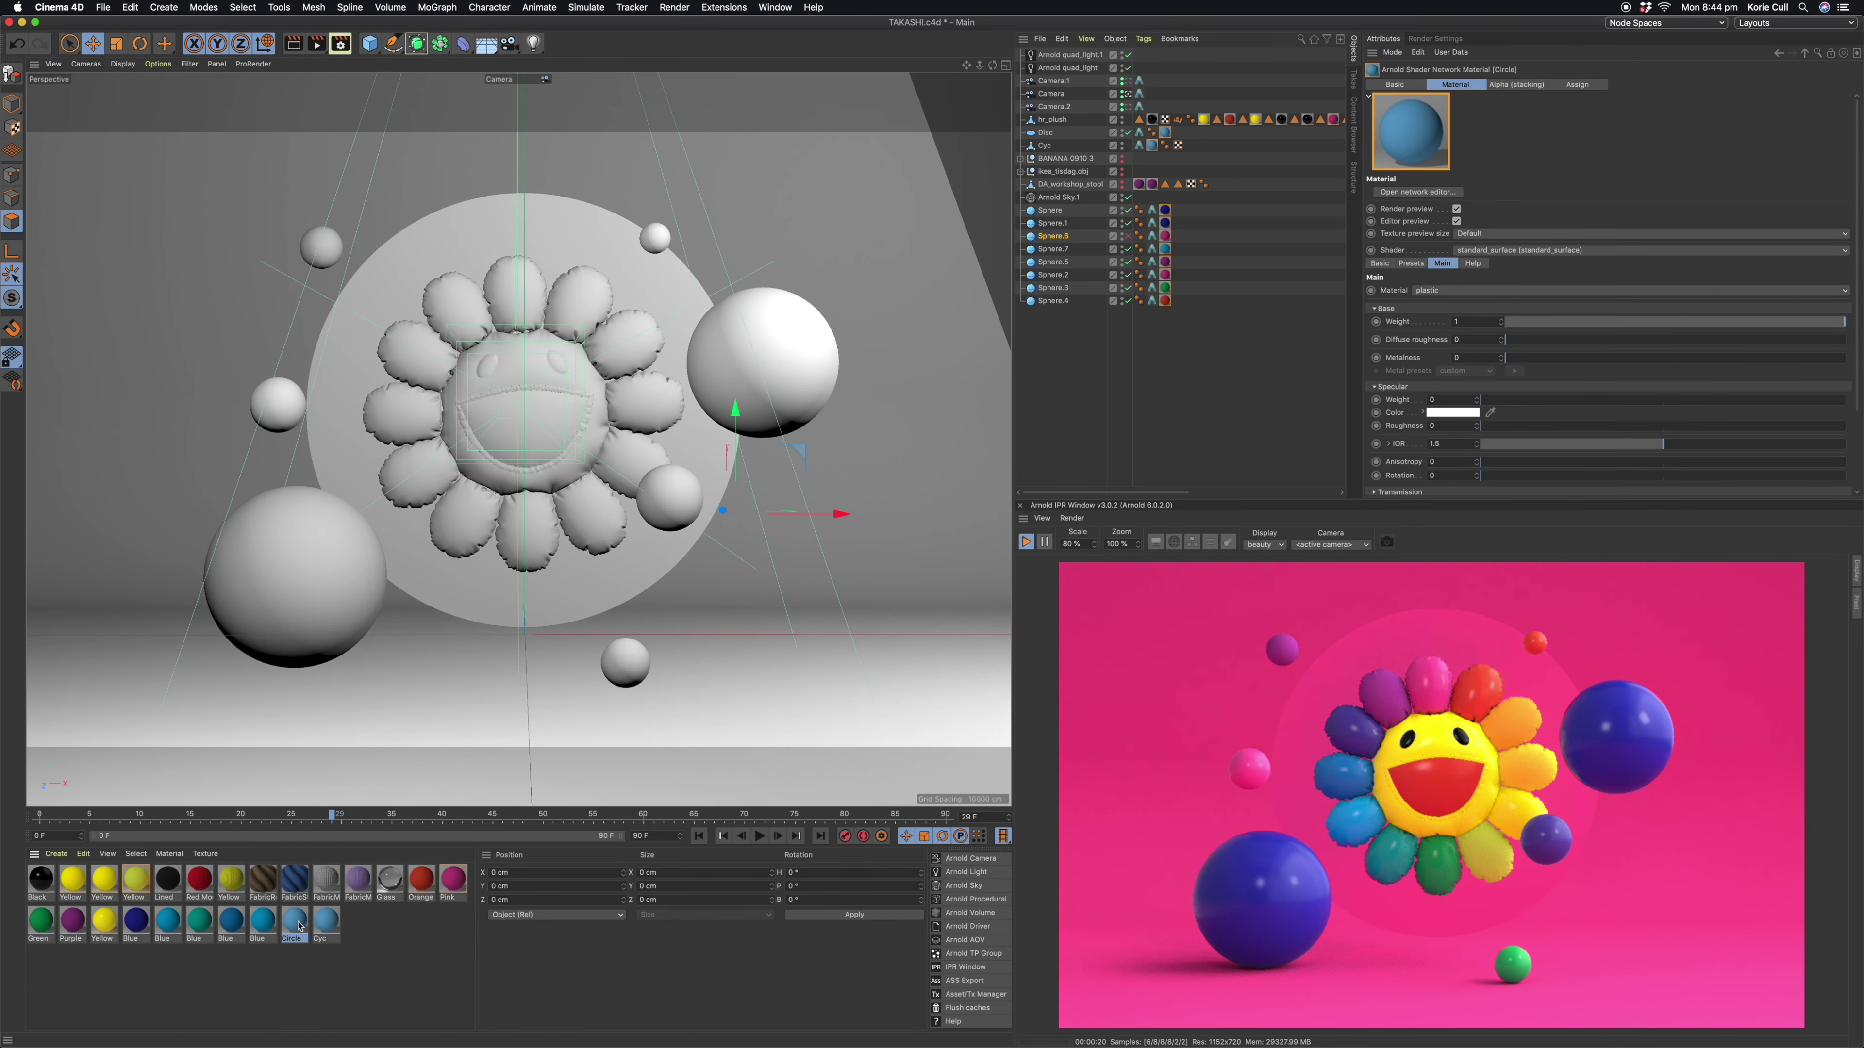
click(658, 676)
click(1065, 644)
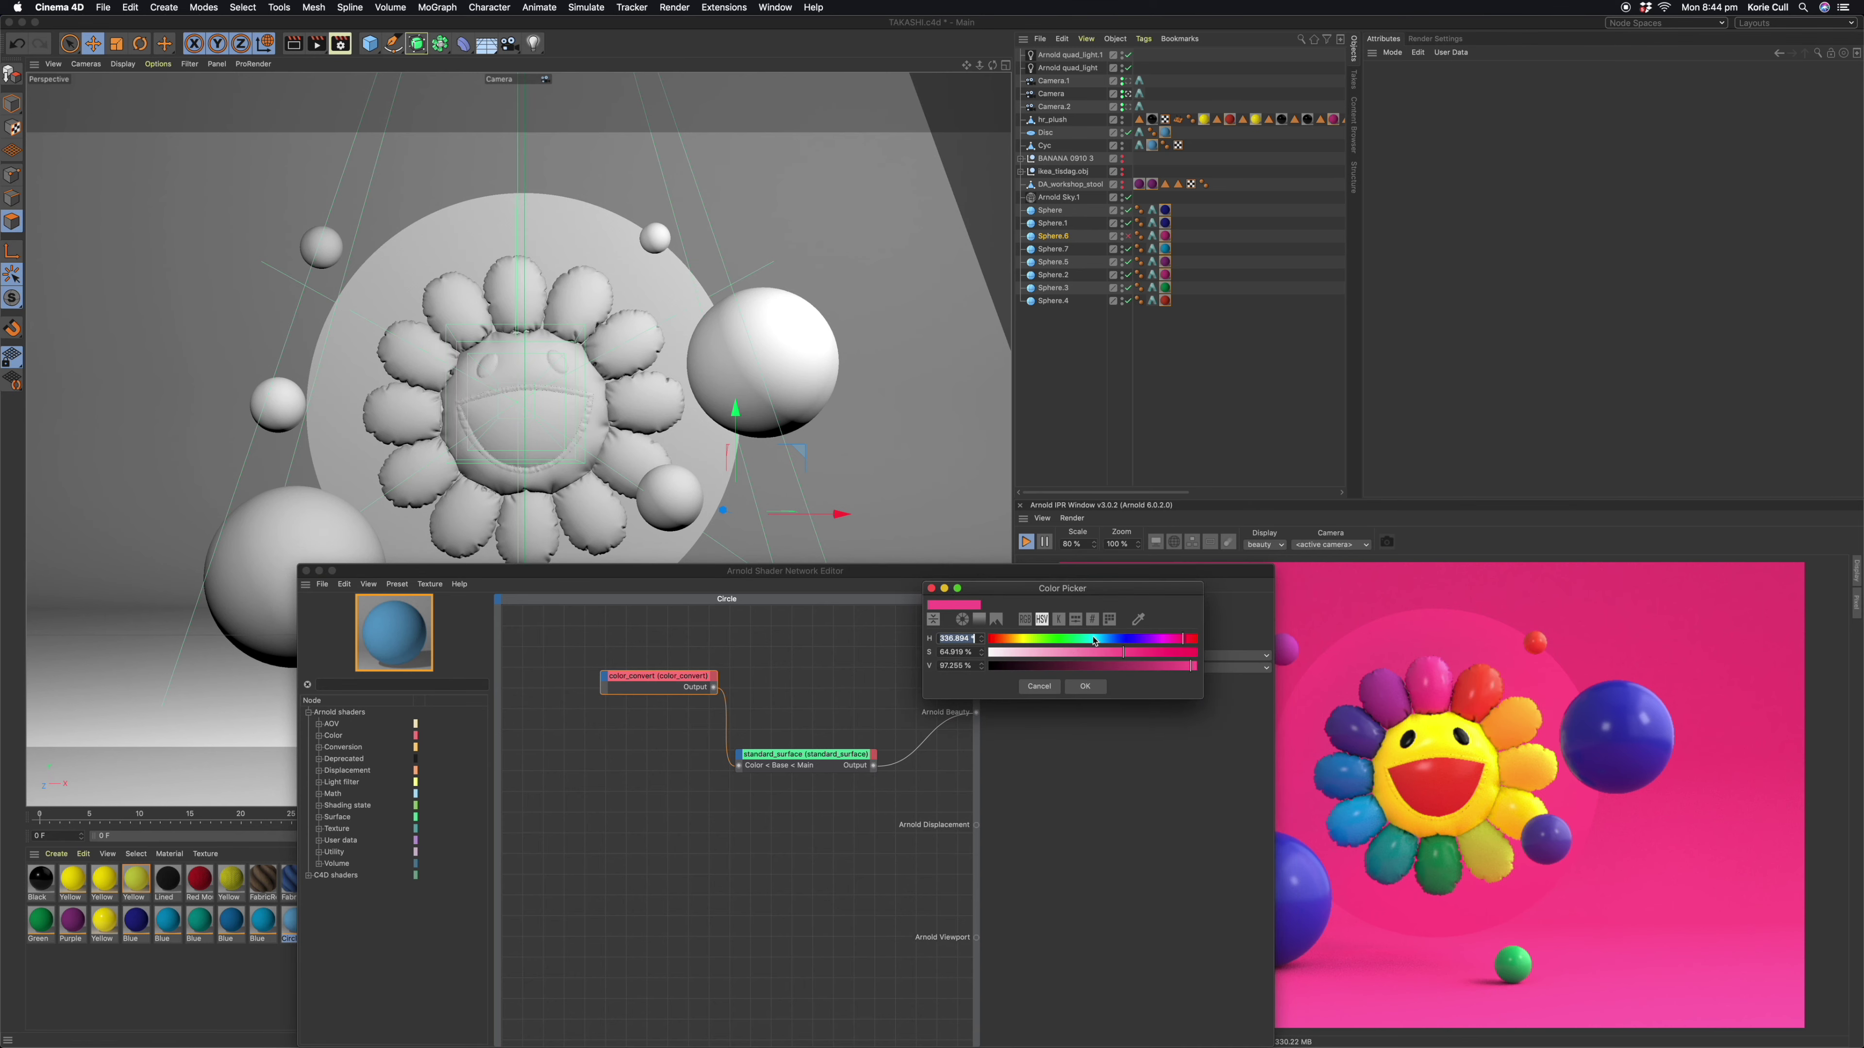
key(Return)
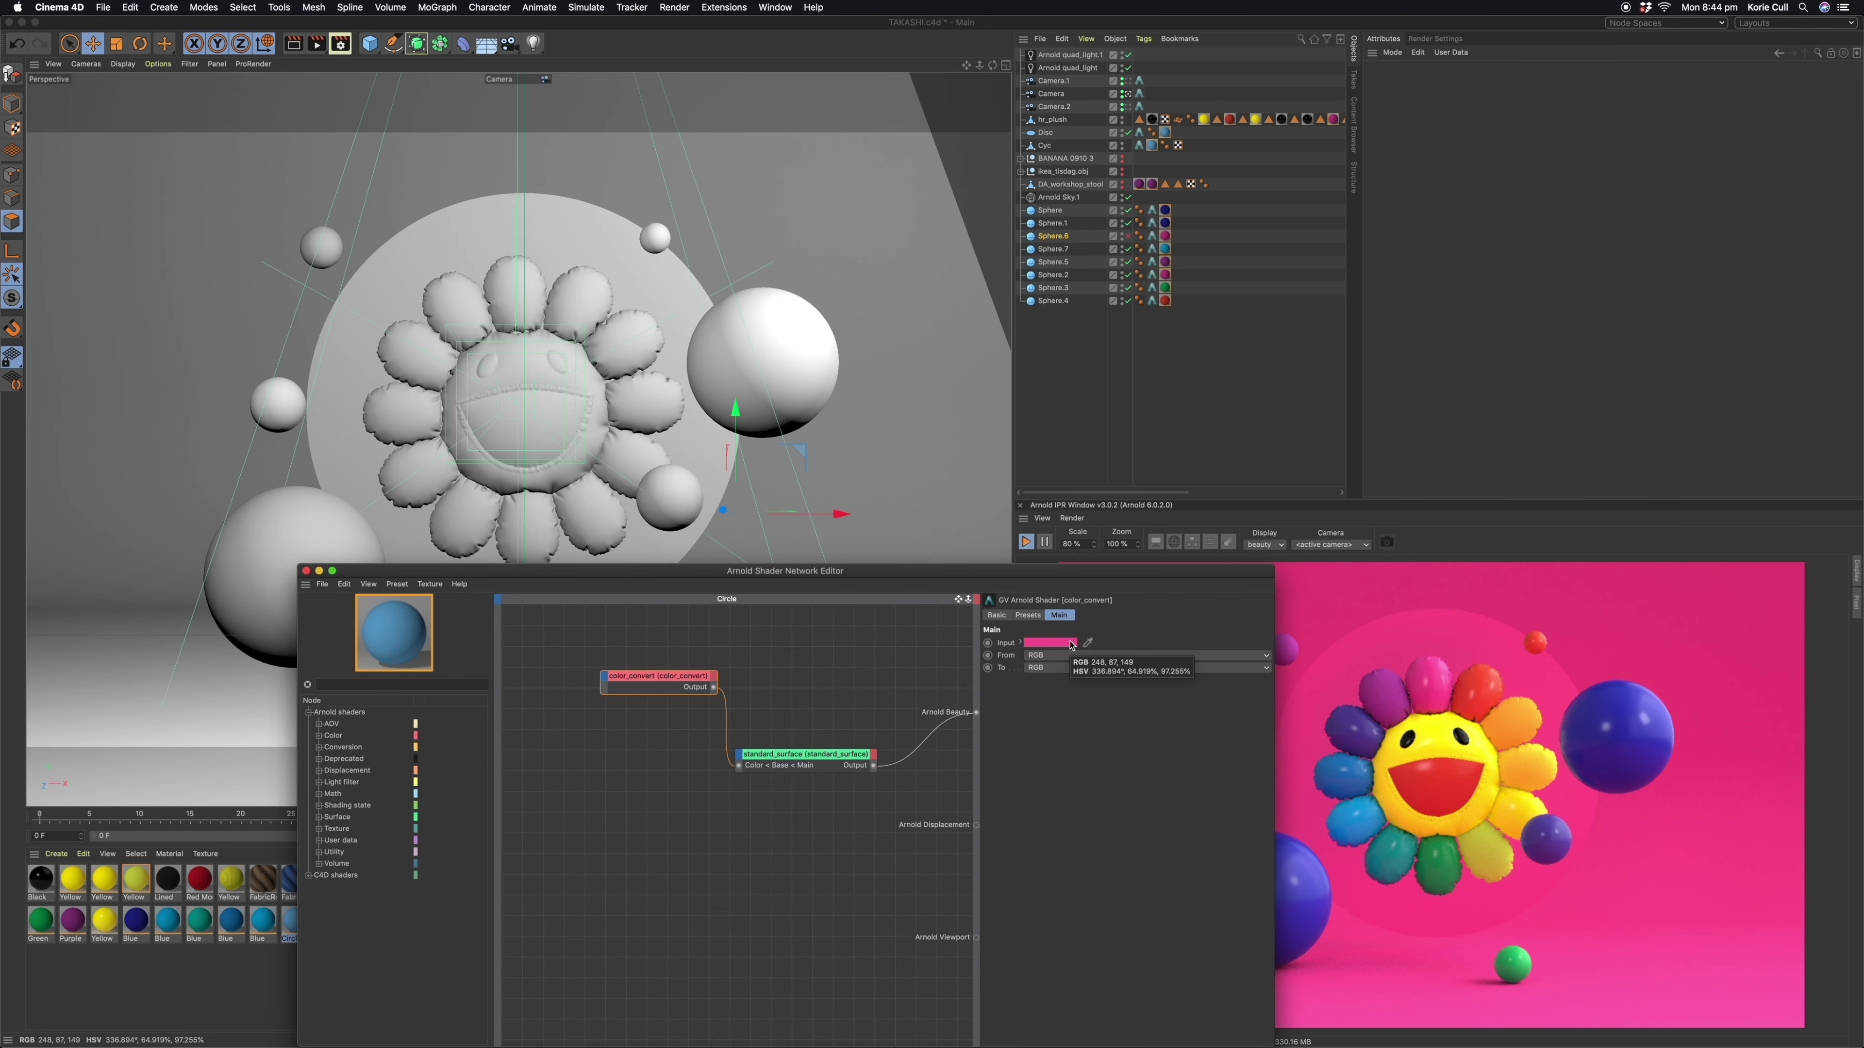
click(1088, 642)
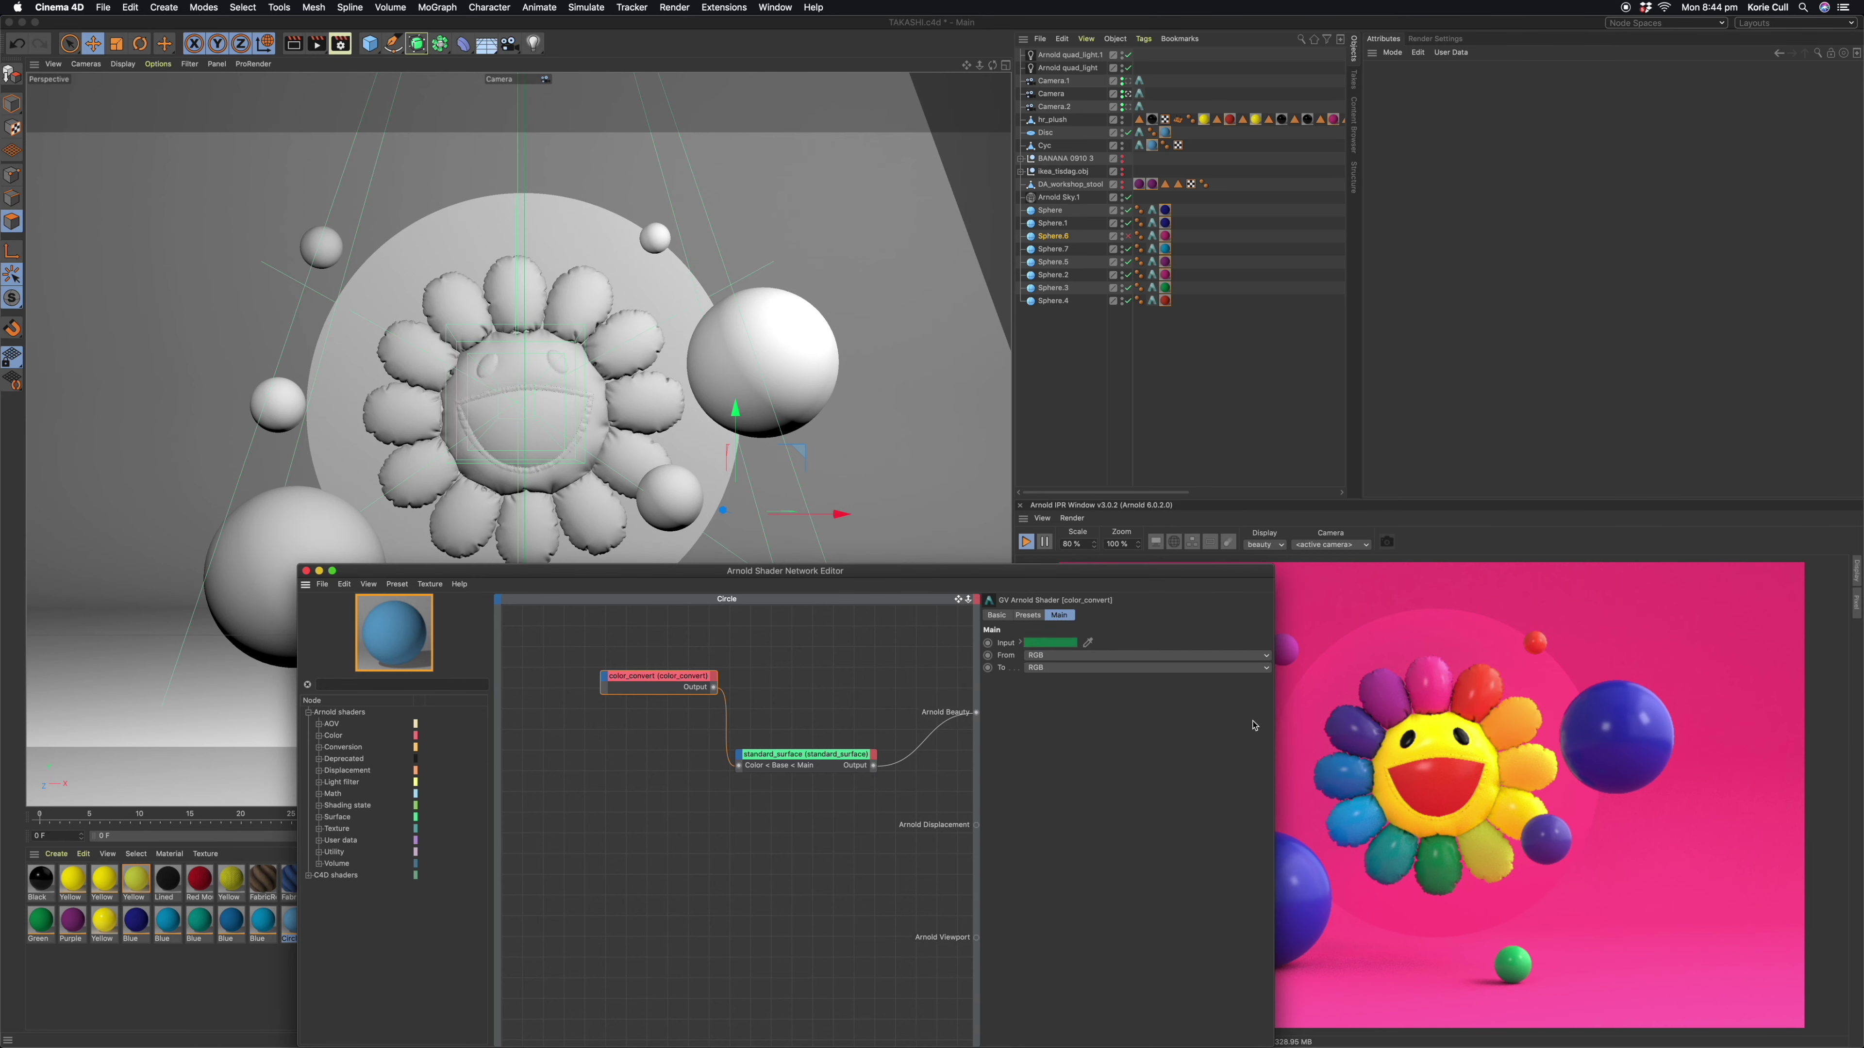
Step: Apply the green Circle material to the Disc and reopen its shader network
click(305, 570)
click(294, 922)
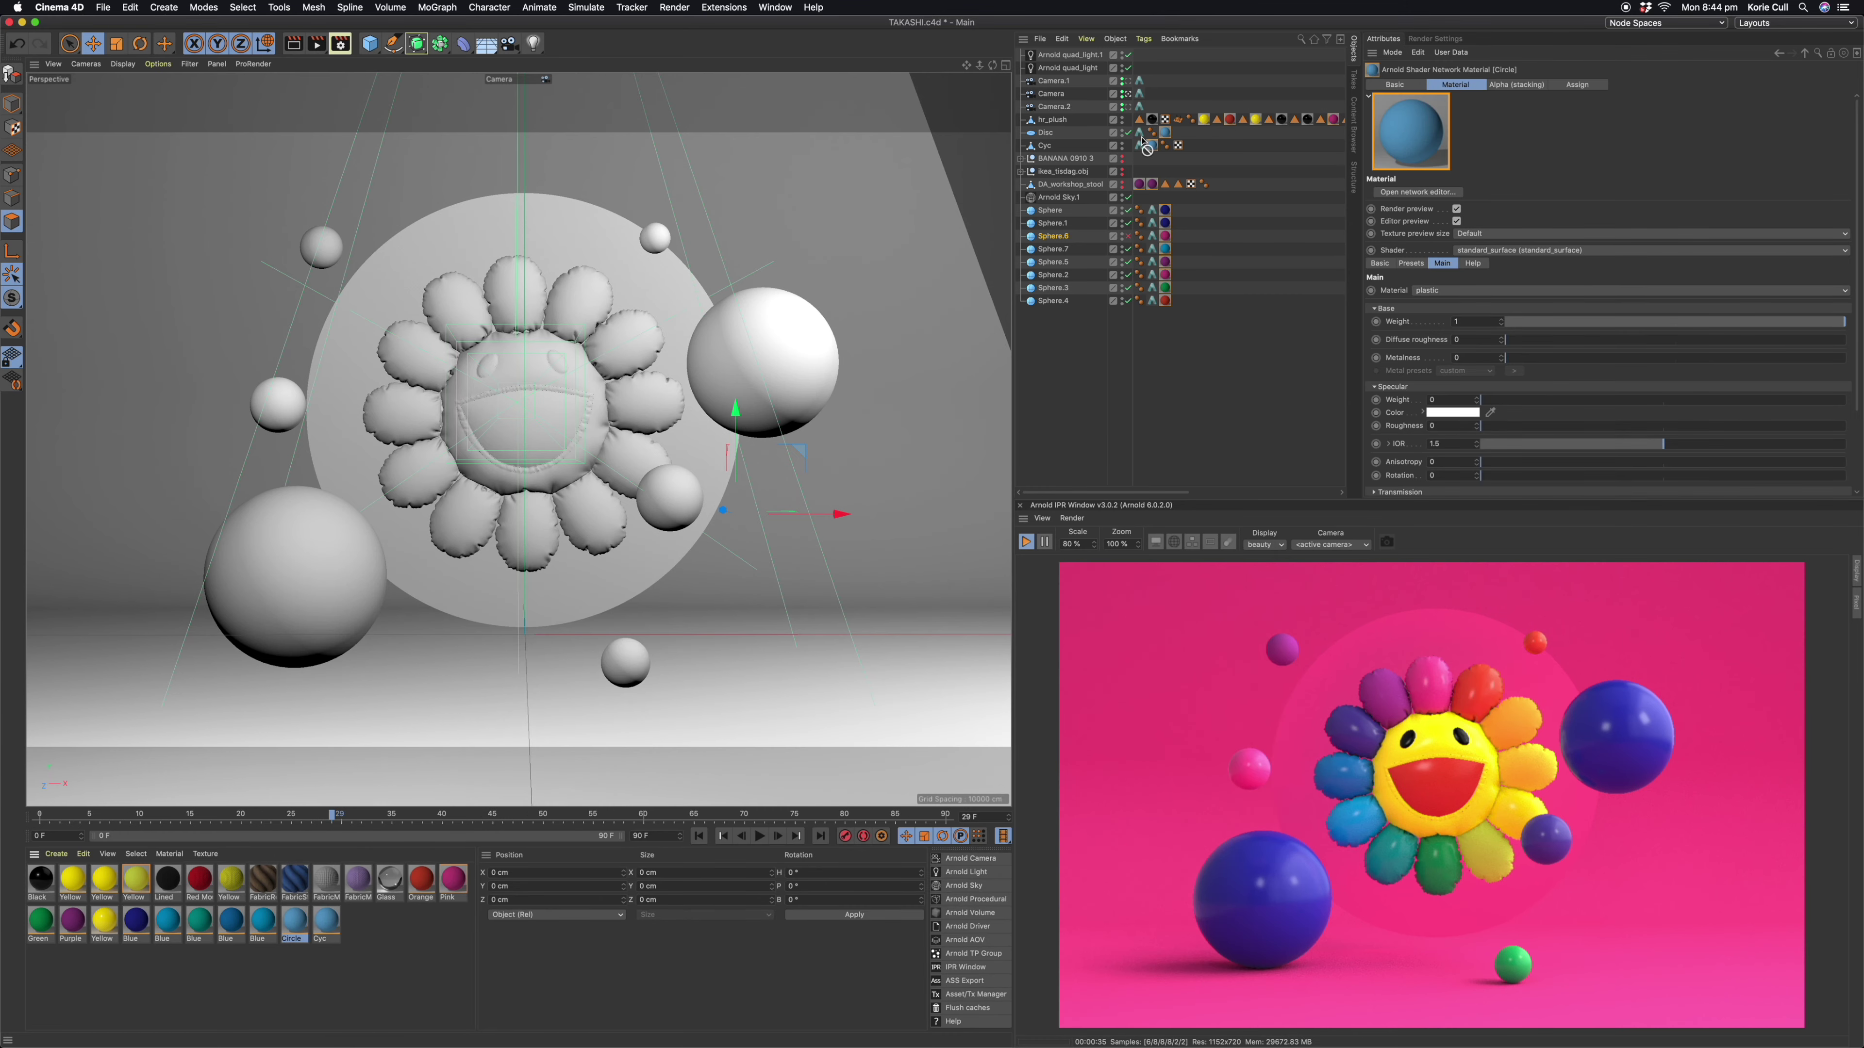
drag(298, 927, 1163, 134)
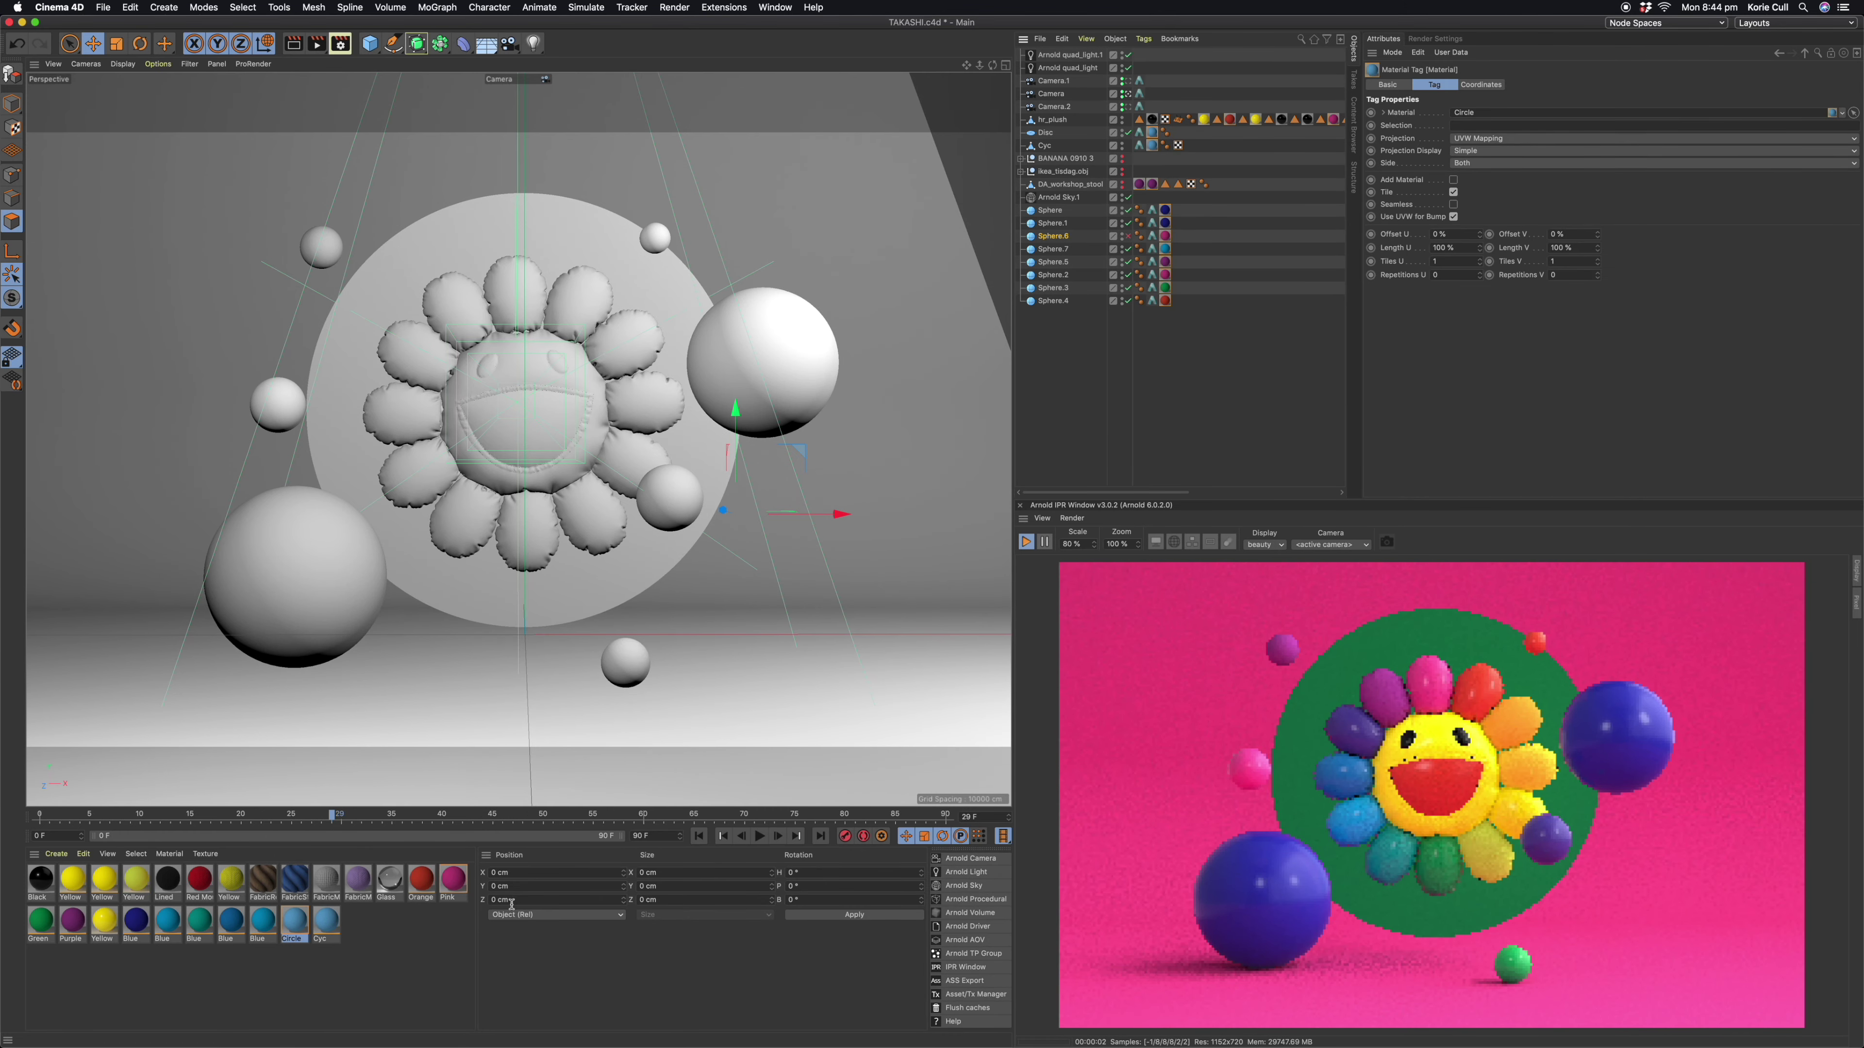
click(1382, 113)
double_click(1415, 136)
Step: Eyedrop the flower's yellow face from the reference image into the Circle material's colour
click(1473, 1021)
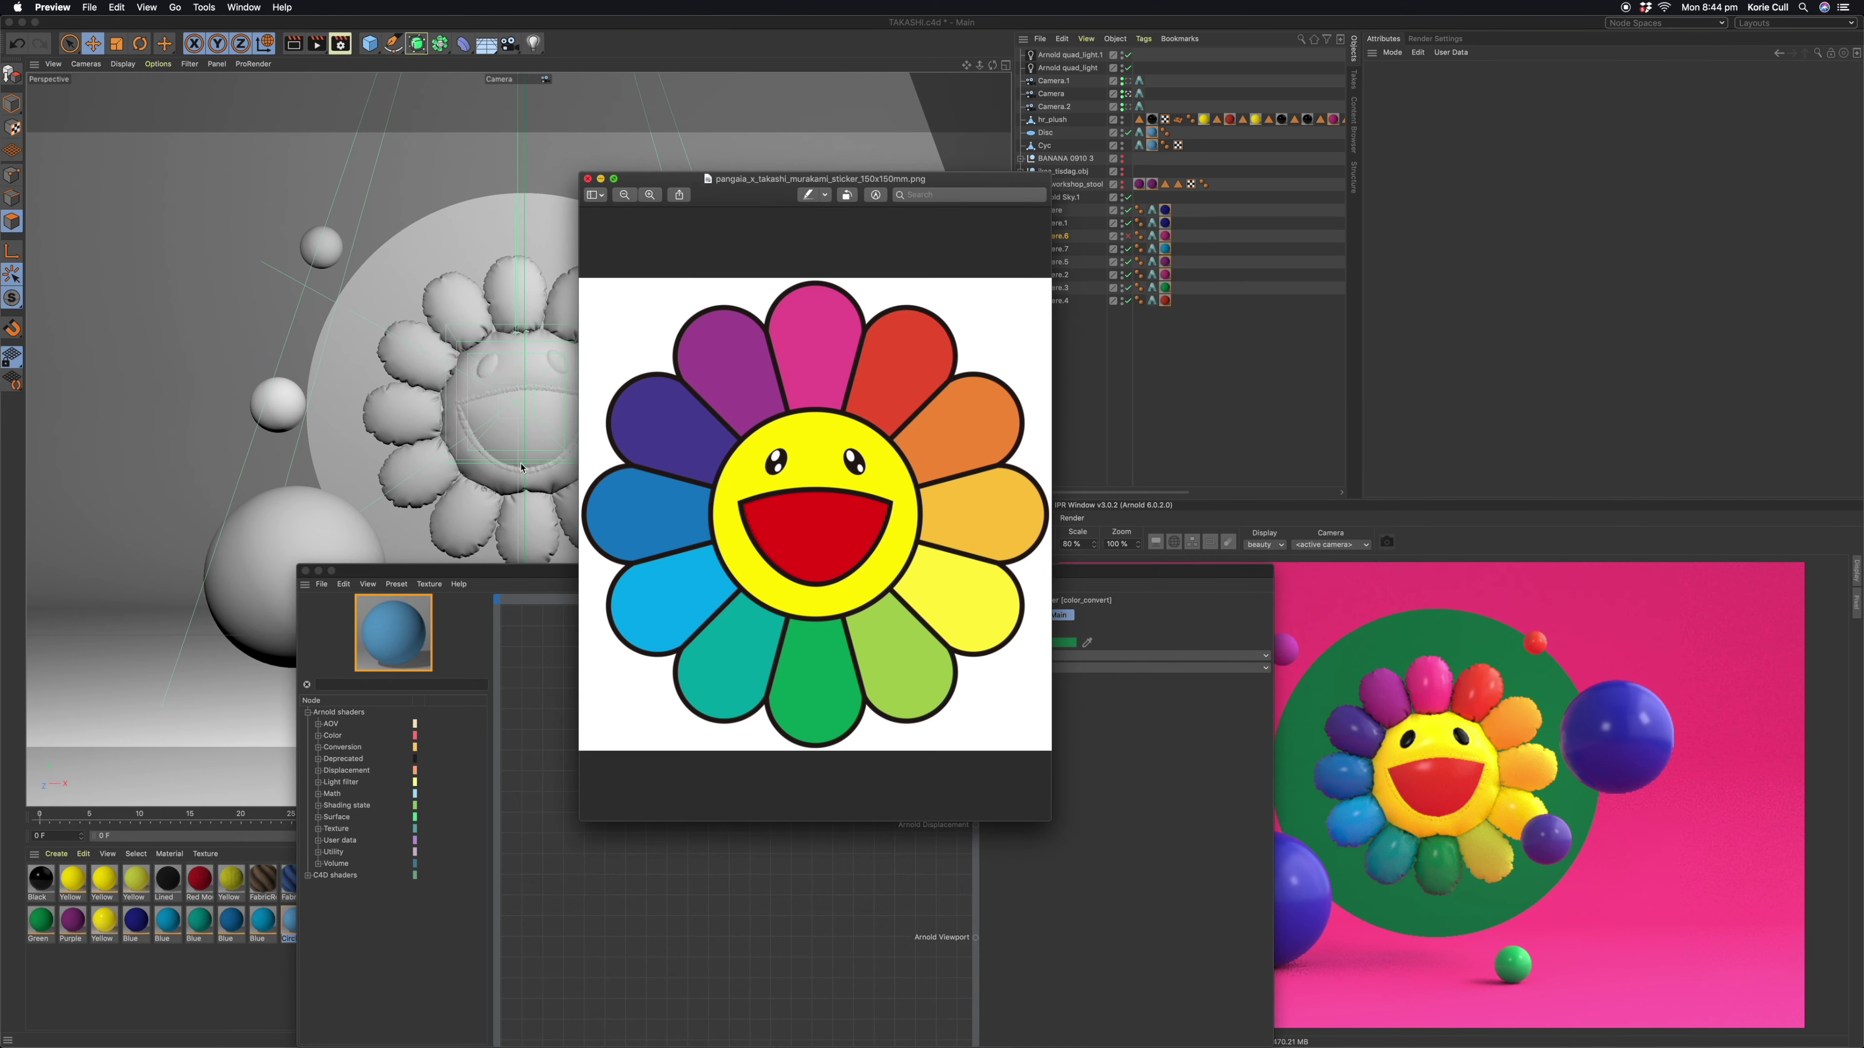
drag(784, 571, 521, 529)
drag(826, 600, 814, 441)
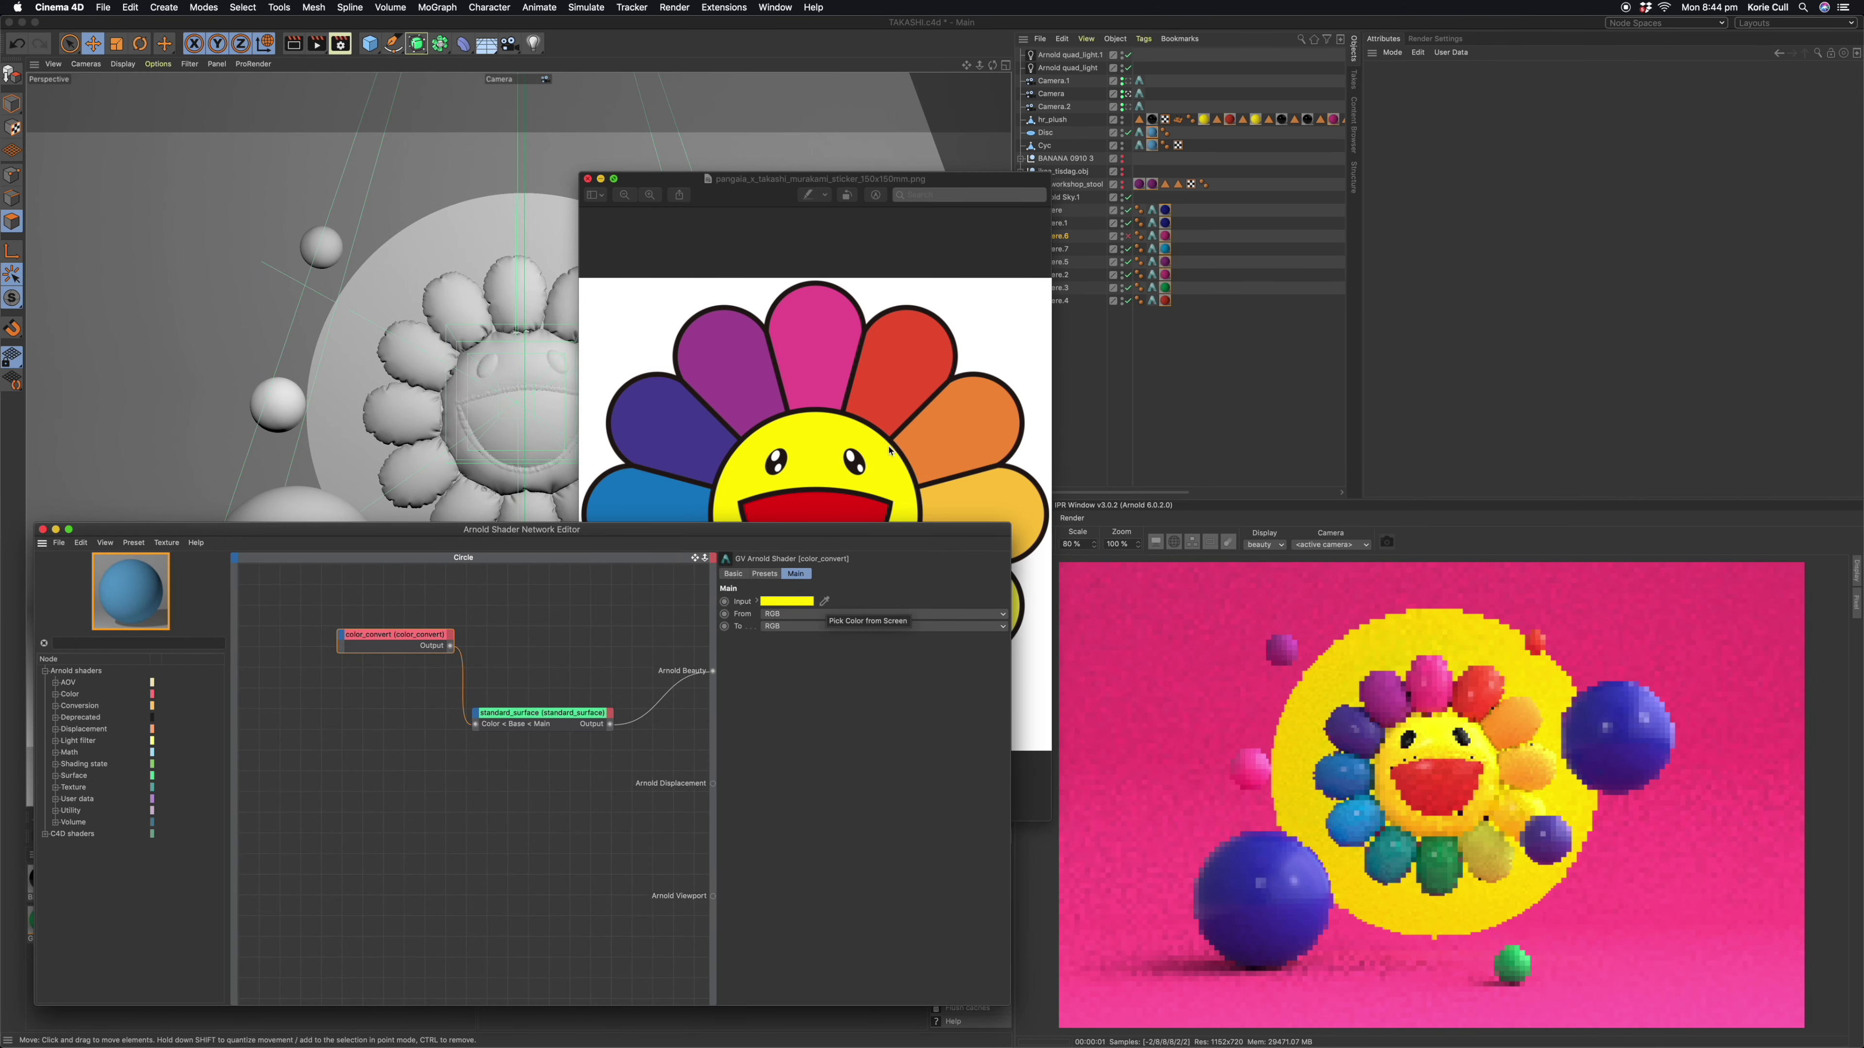
mouse_move(825, 601)
mouse_down()
mouse_move(920, 503)
mouse_move(808, 602)
mouse_move(638, 426)
mouse_up()
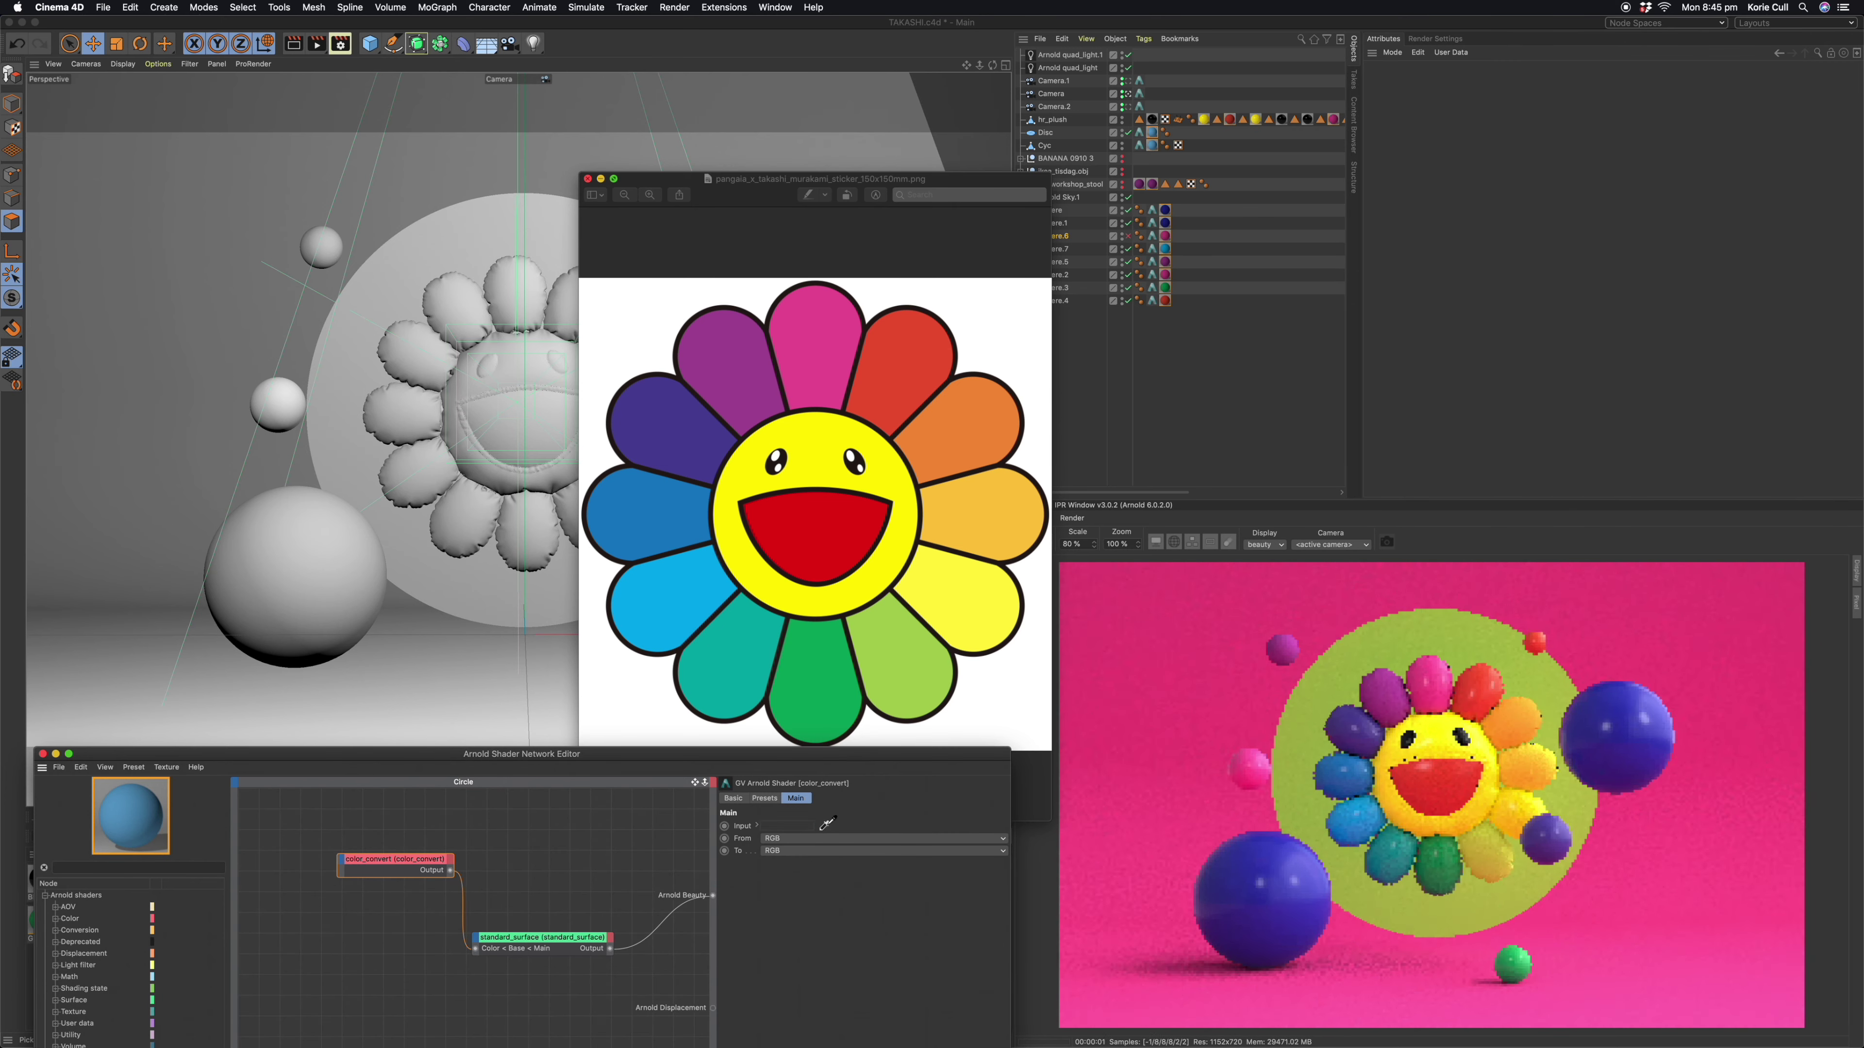
drag(827, 828, 976, 617)
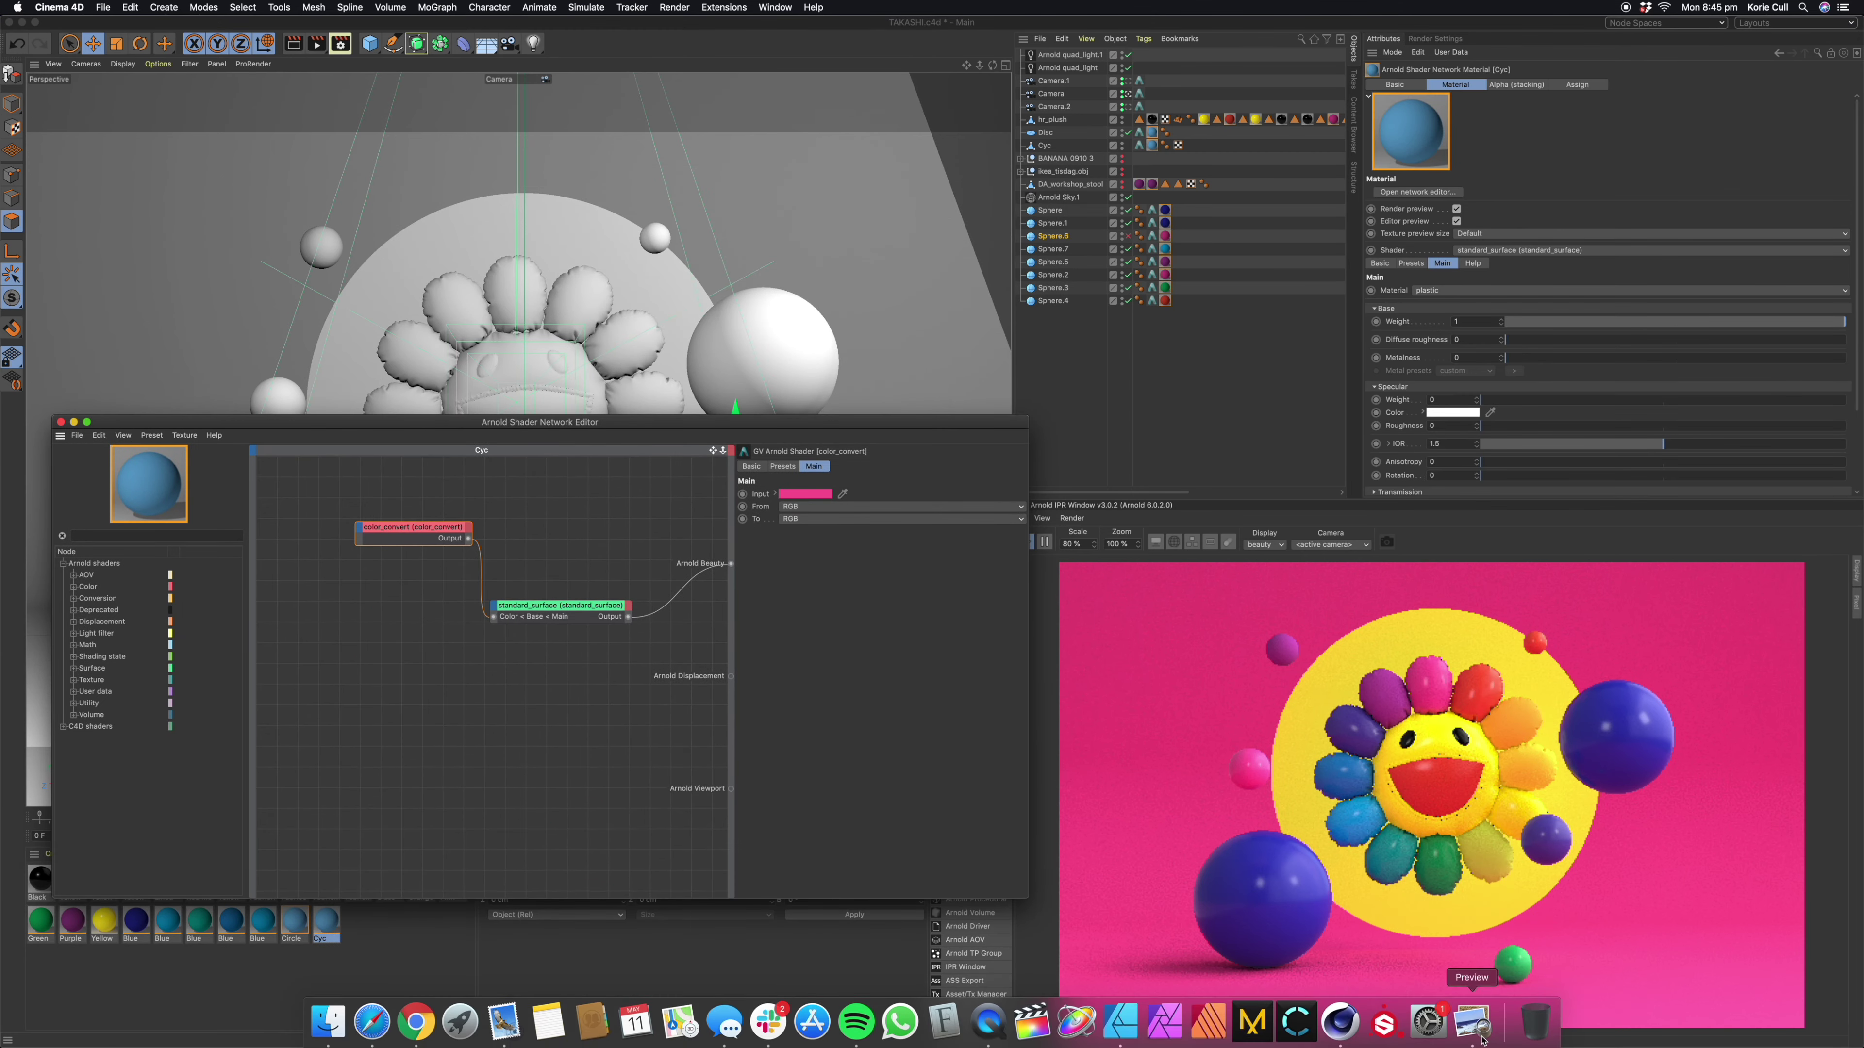
Step: Pick a colour from the reference image for the Cyc backdrop material
click(1426, 1020)
drag(367, 563, 352, 584)
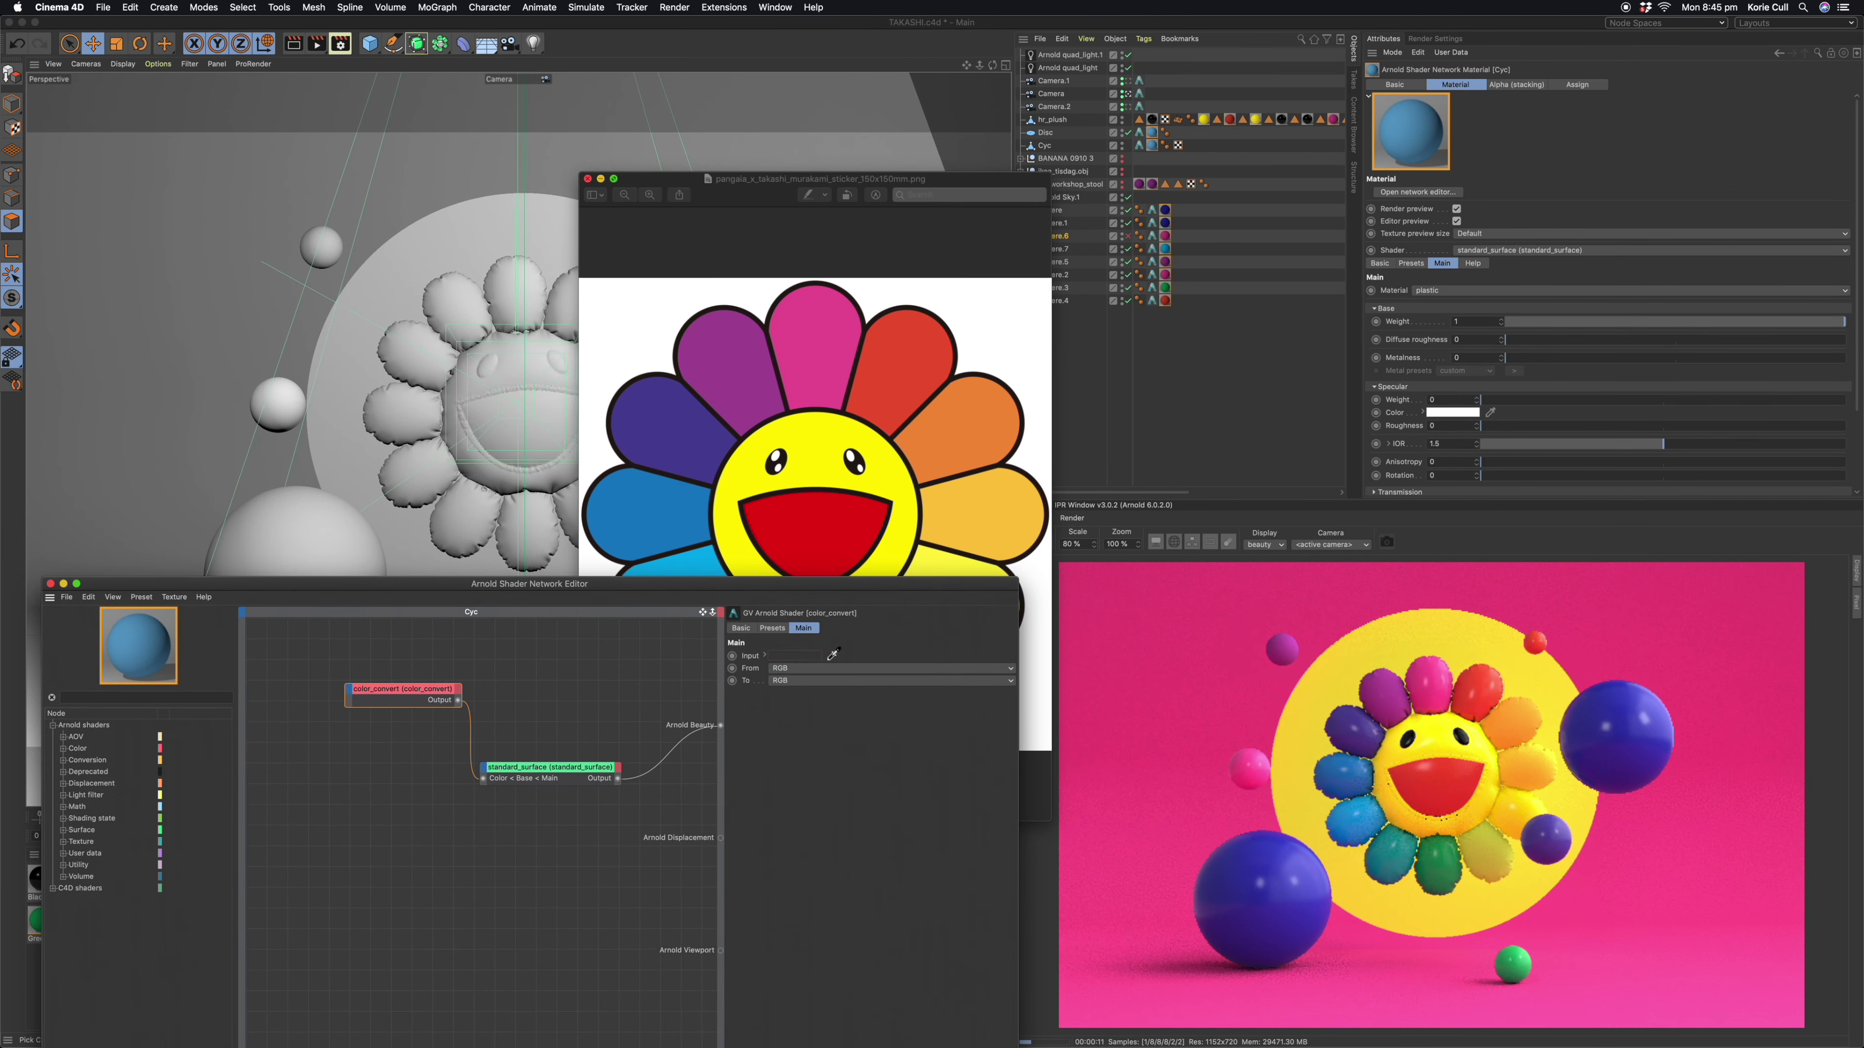
click(833, 654)
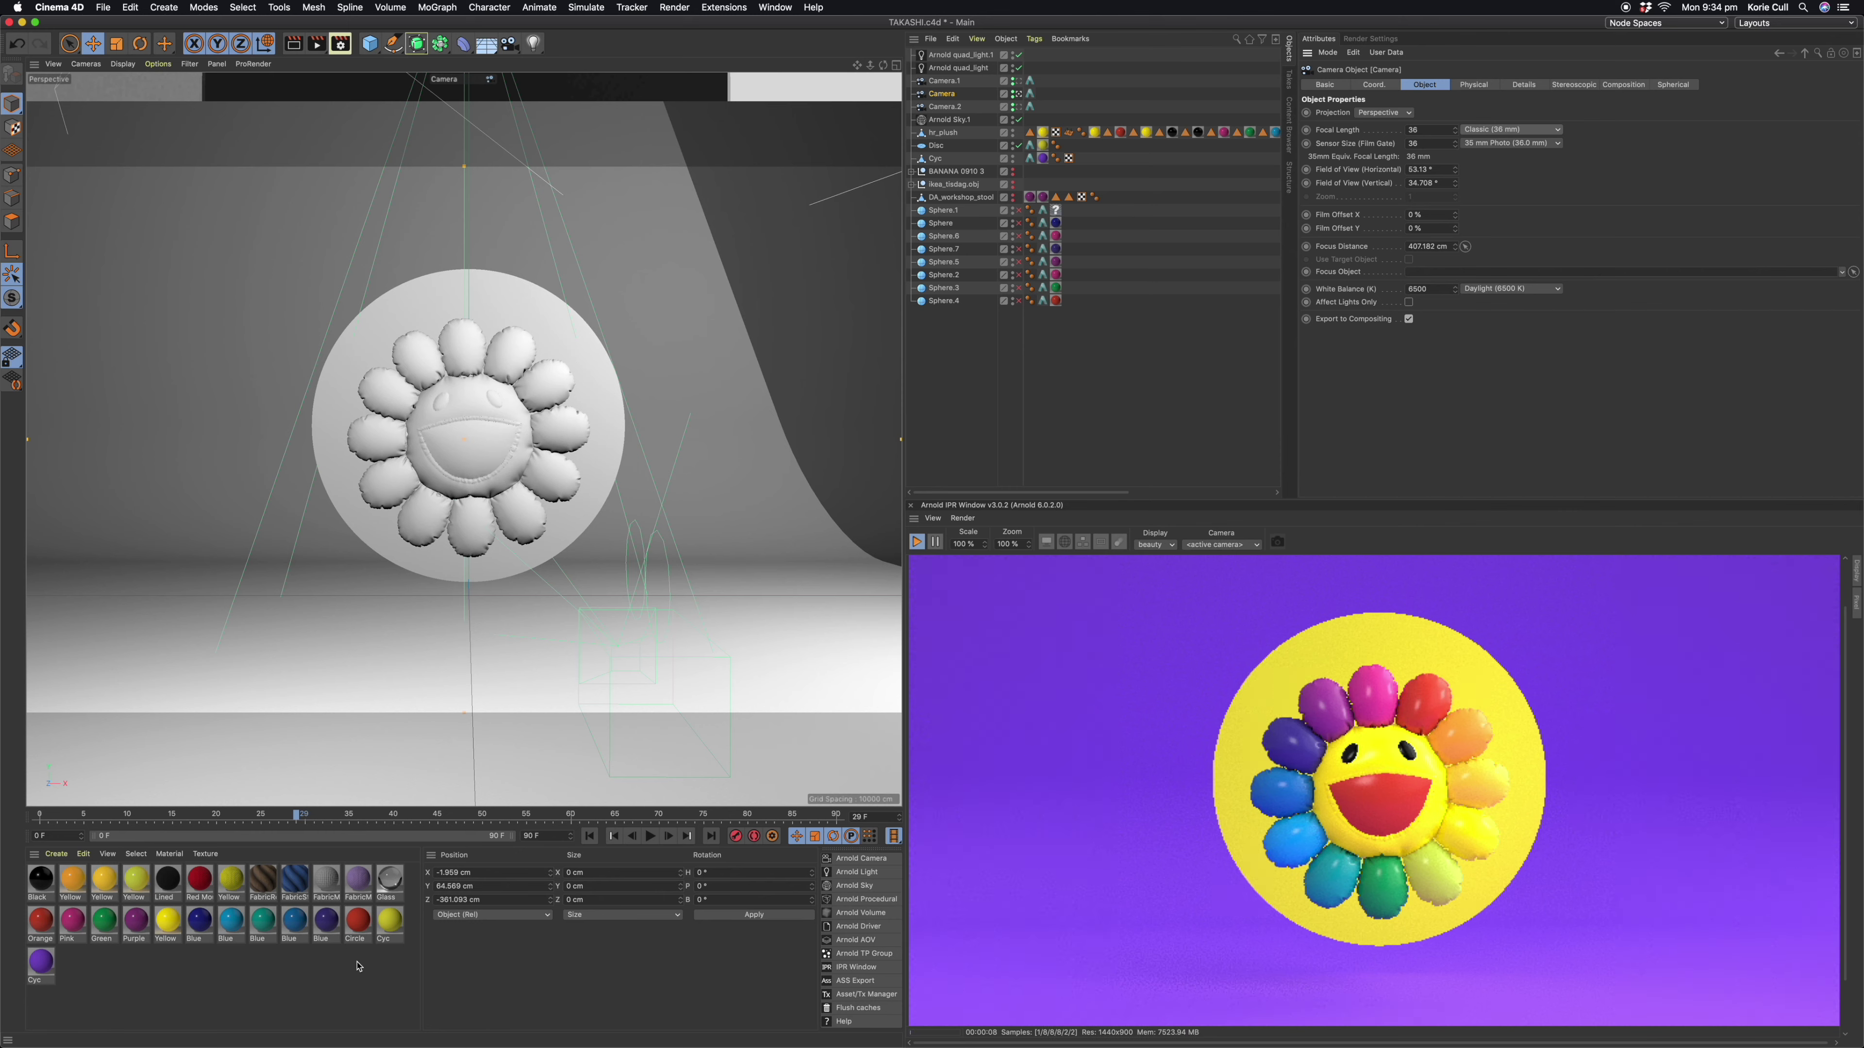
click(1110, 417)
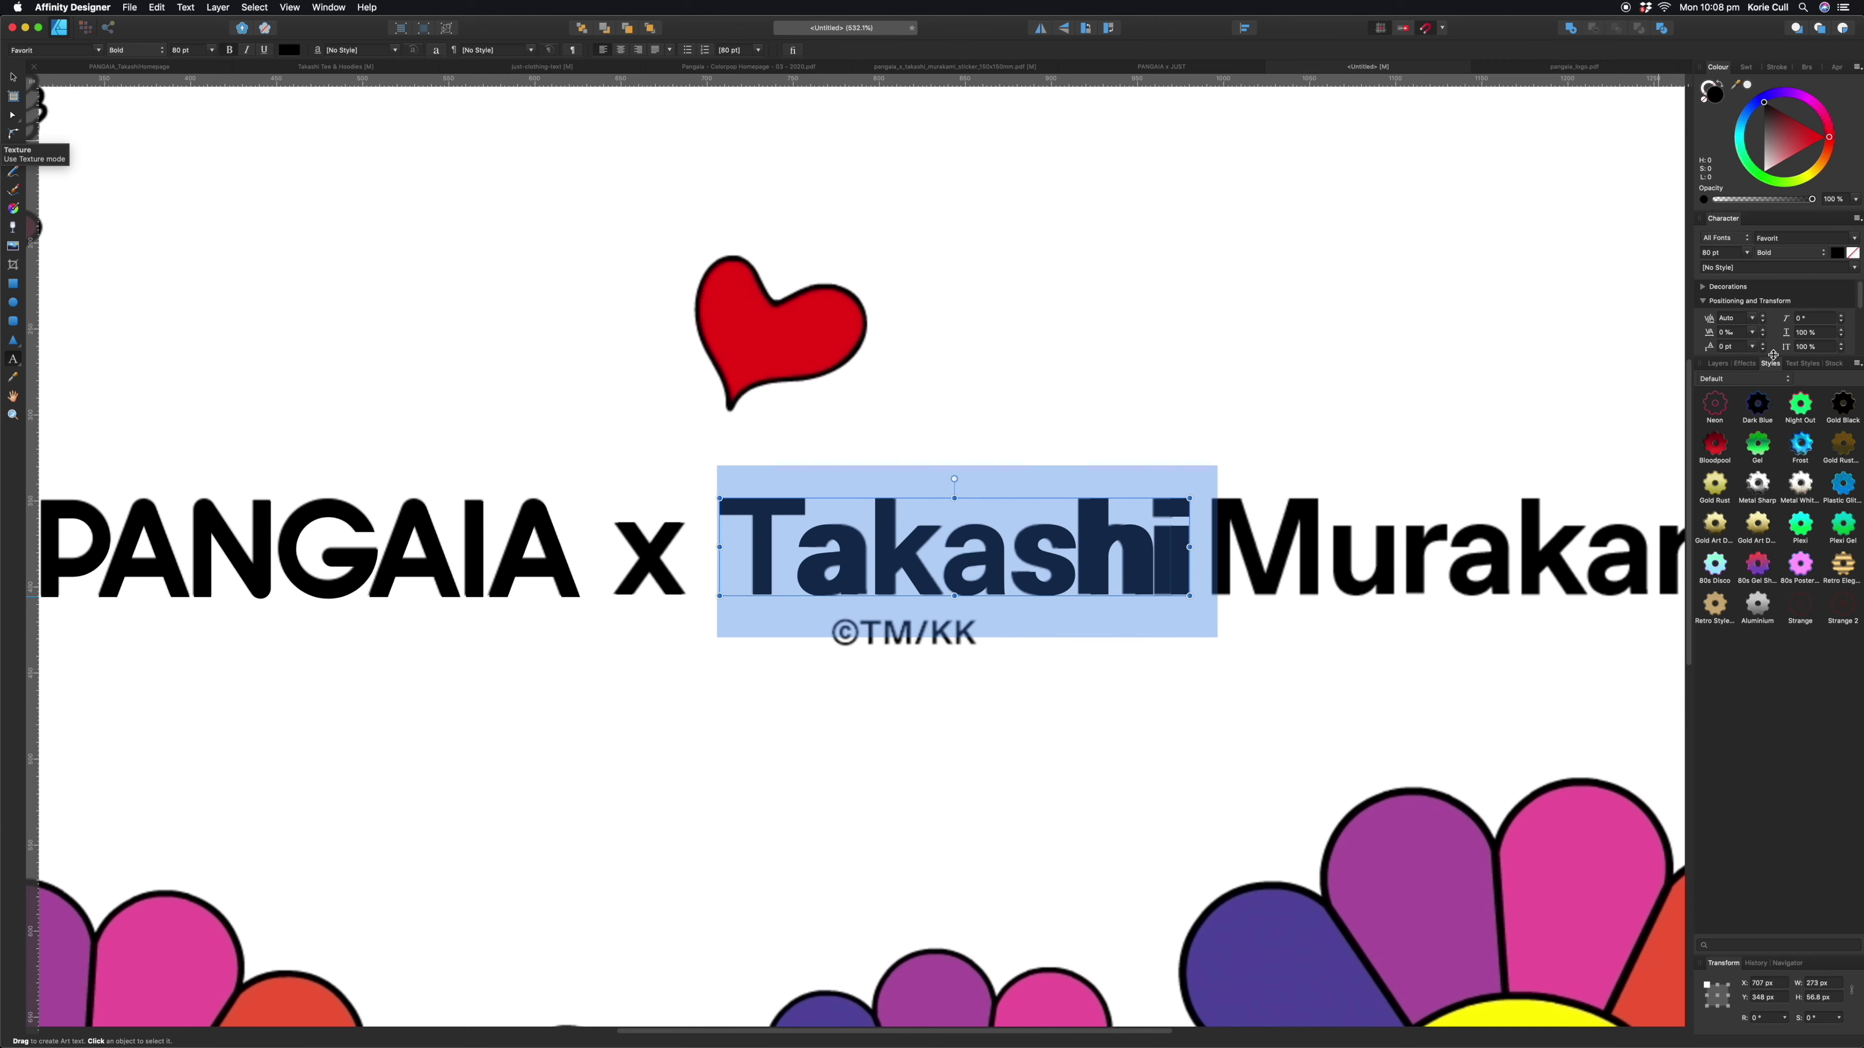
Step: Tighten the letter tracking of 'Takashi' to -45%
drag(1771, 633, 1770, 507)
click(1717, 515)
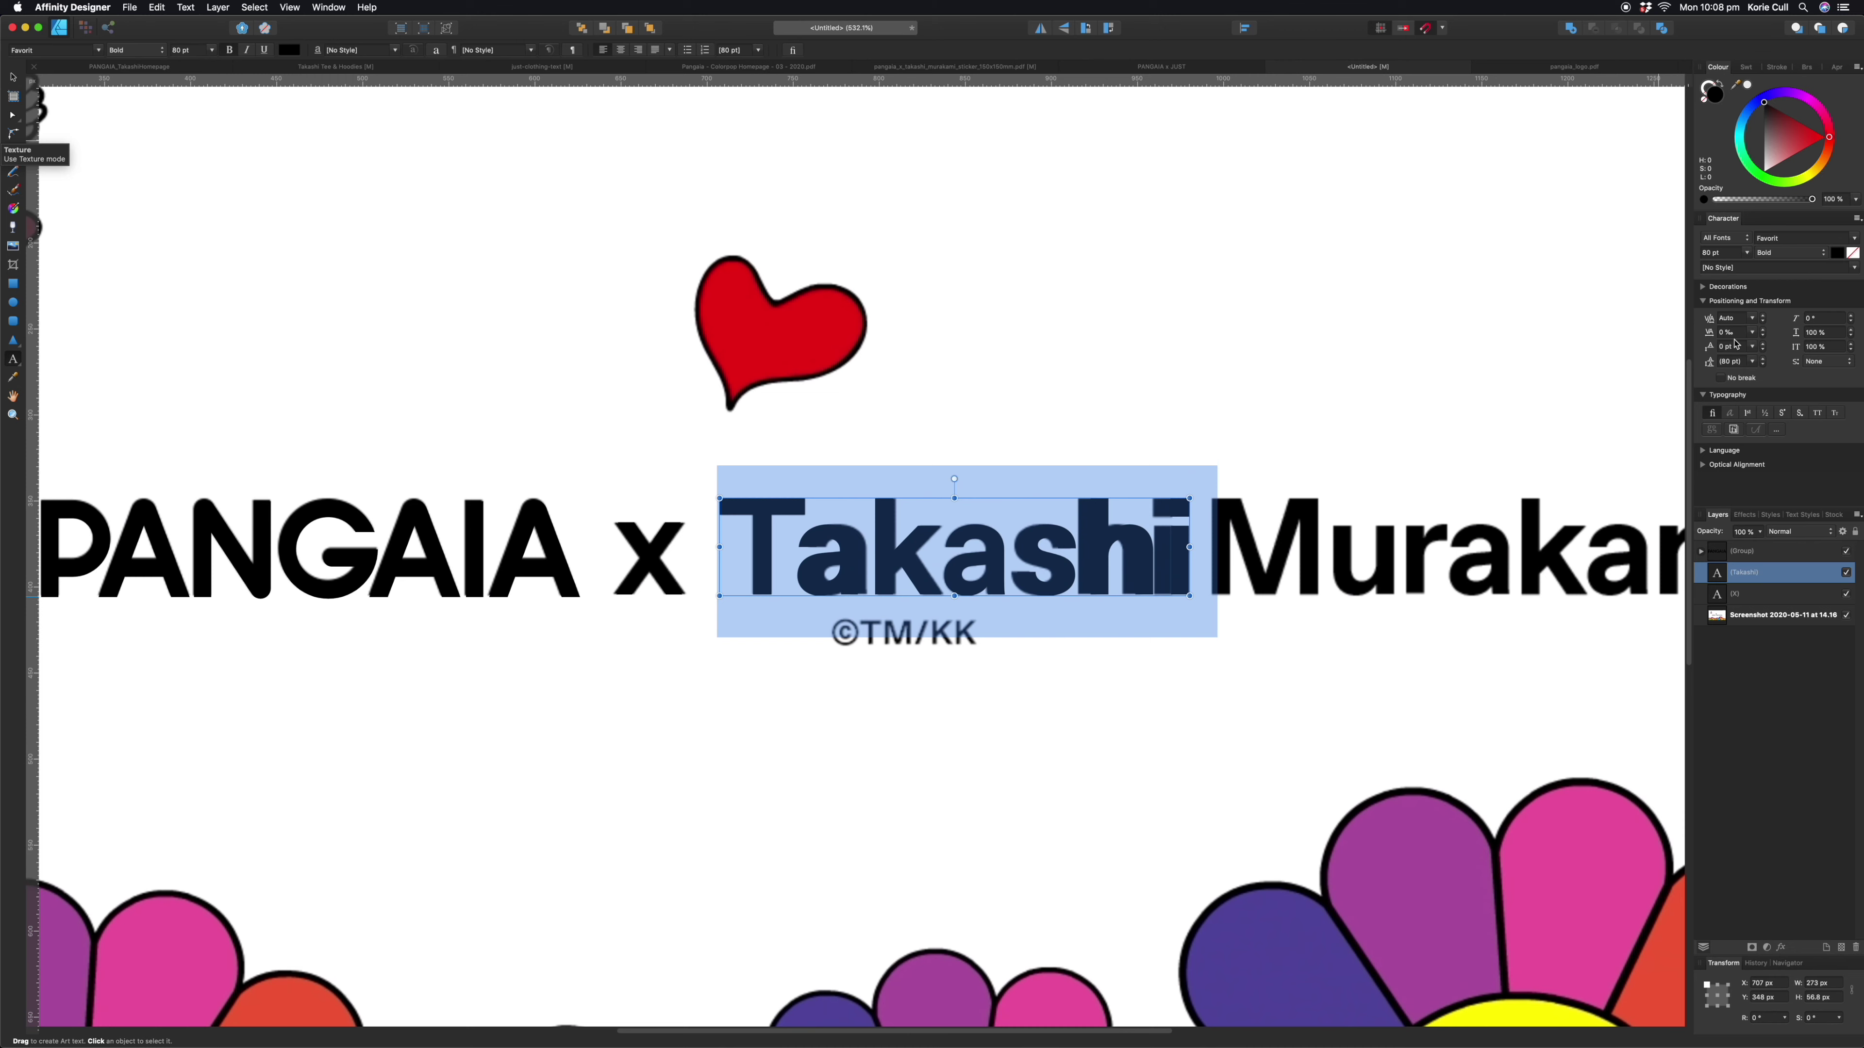
click(1731, 332)
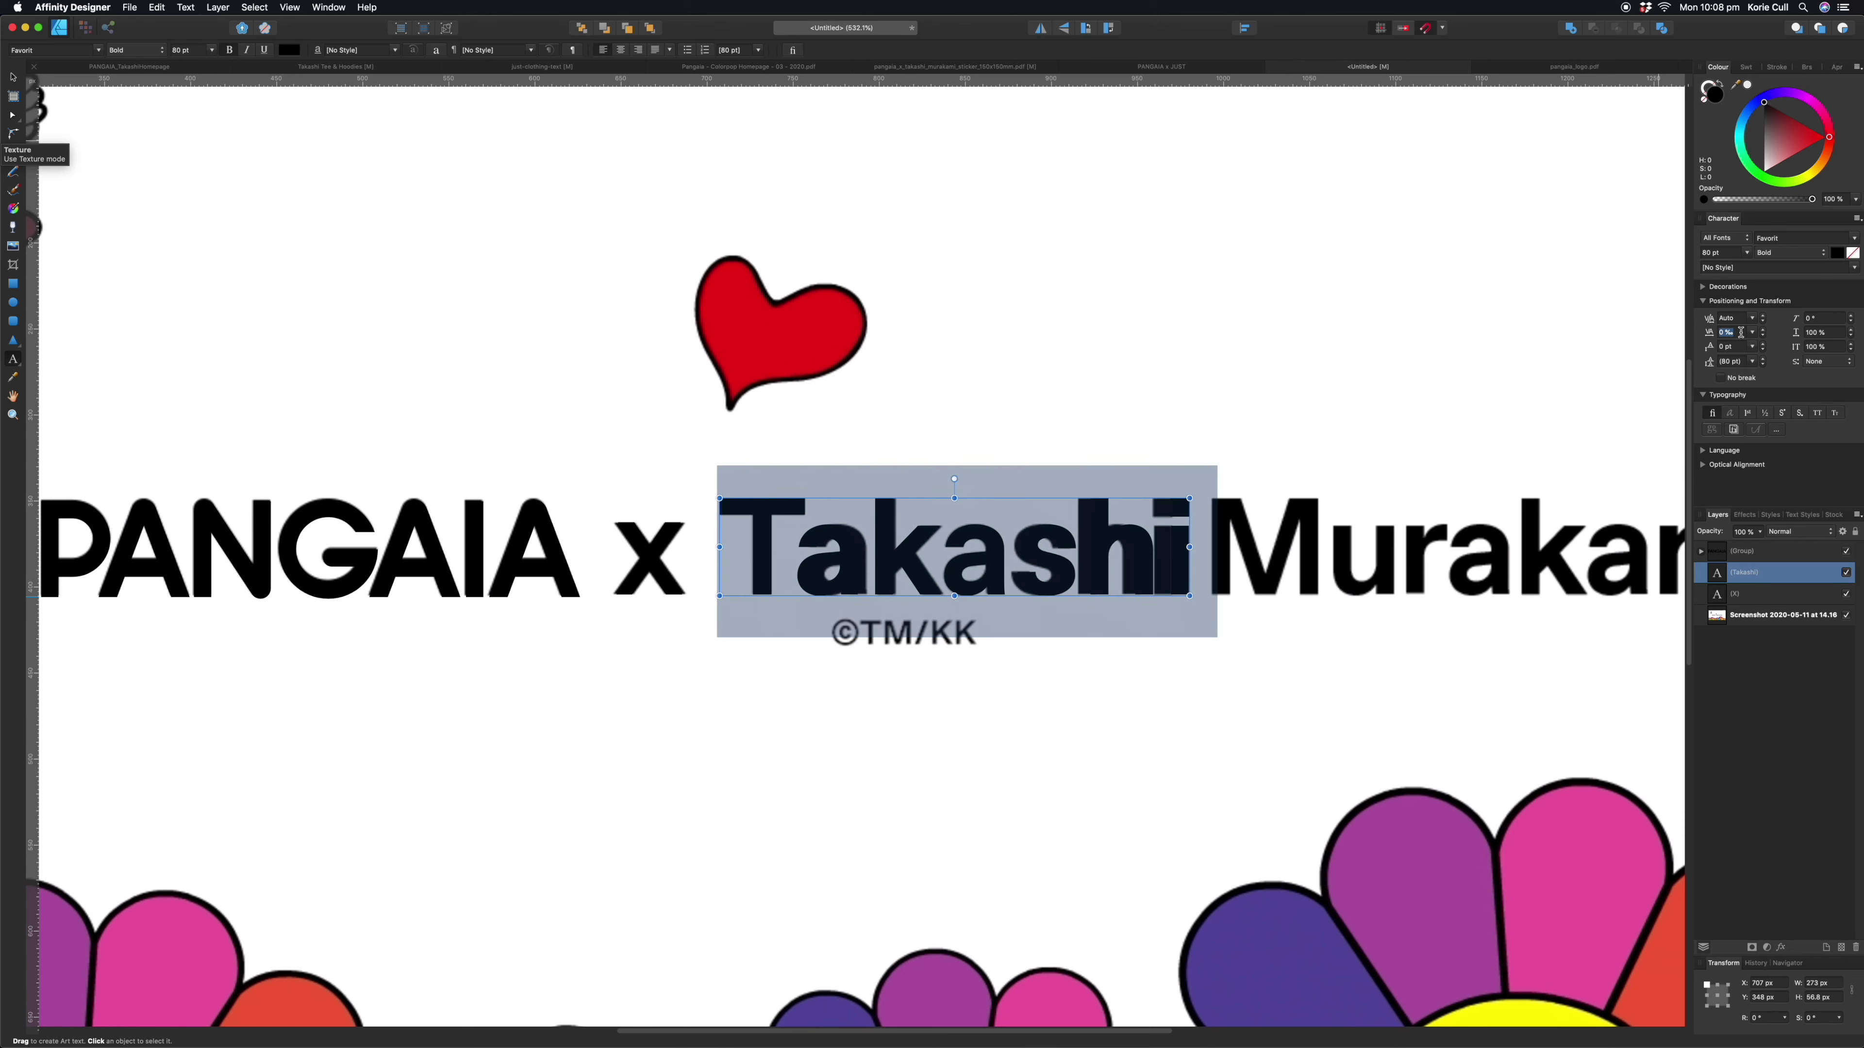
text(-45)
key(Return)
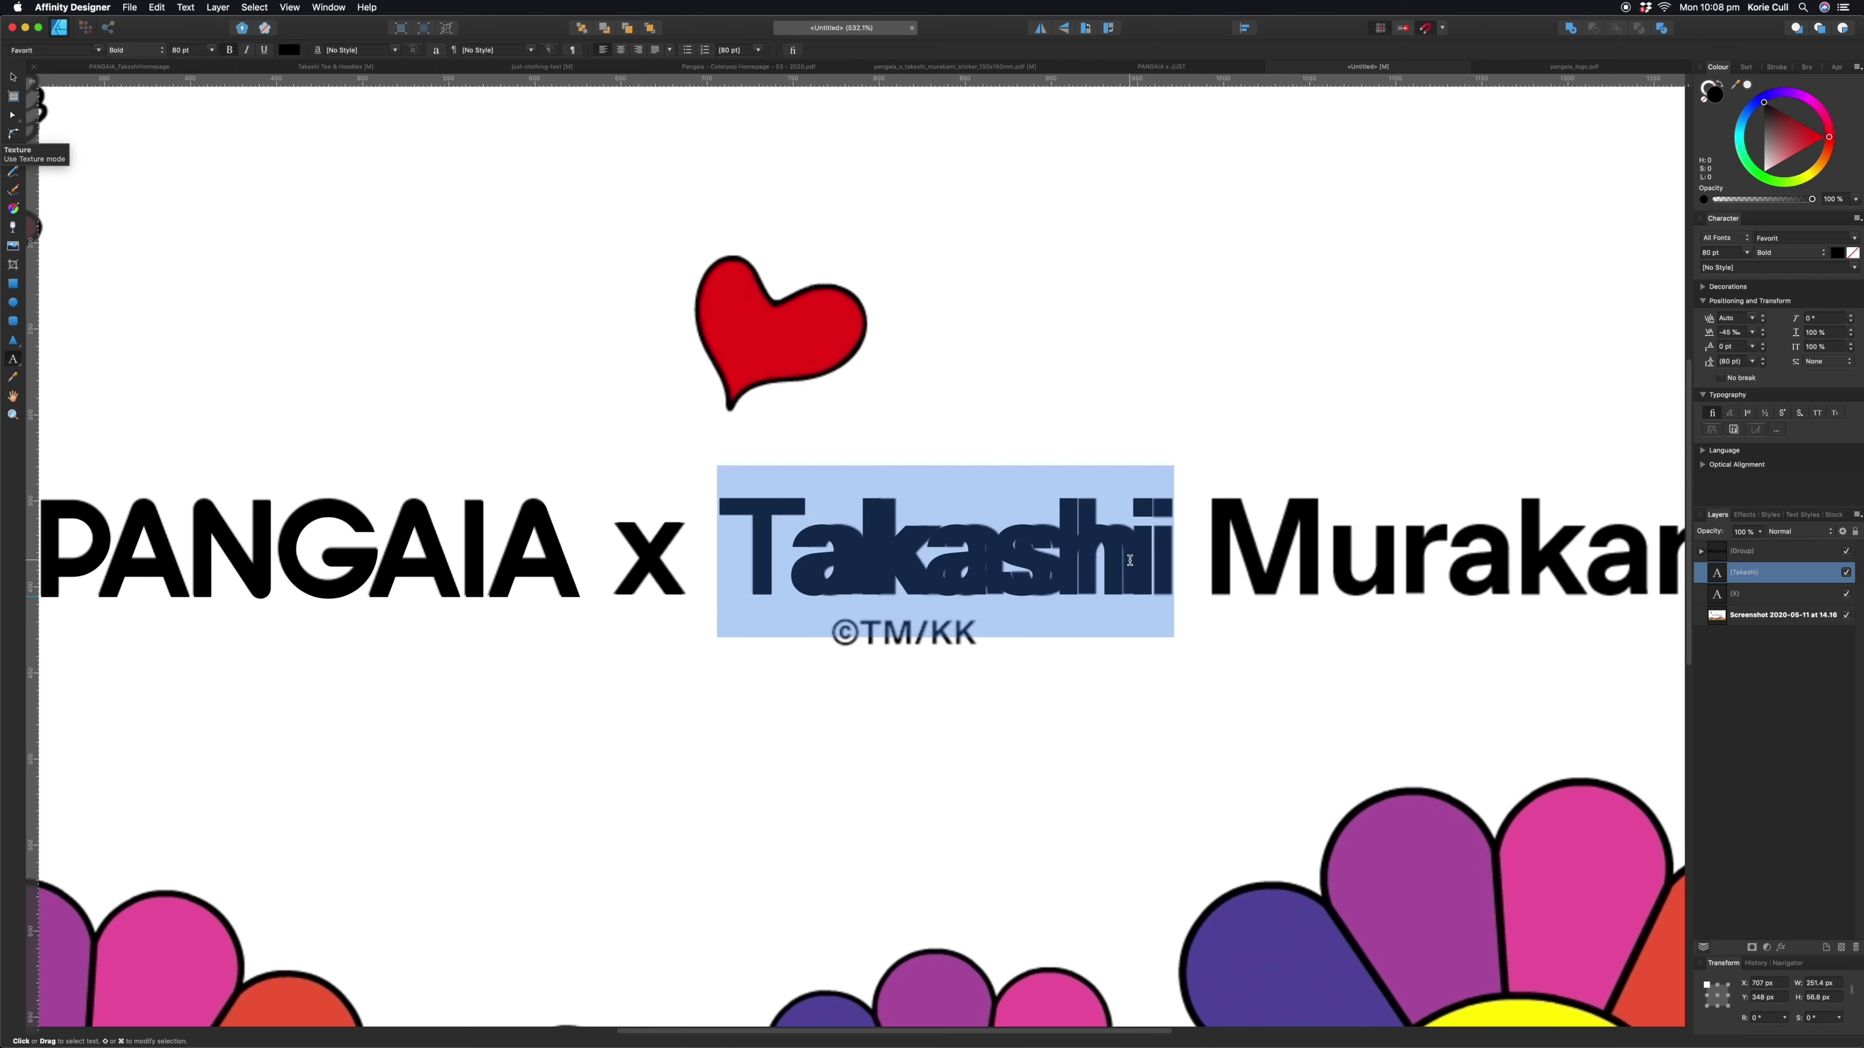
Step: Extend the title by typing 'Murakami' after 'Takashi'
click(1129, 559)
text(Murakami)
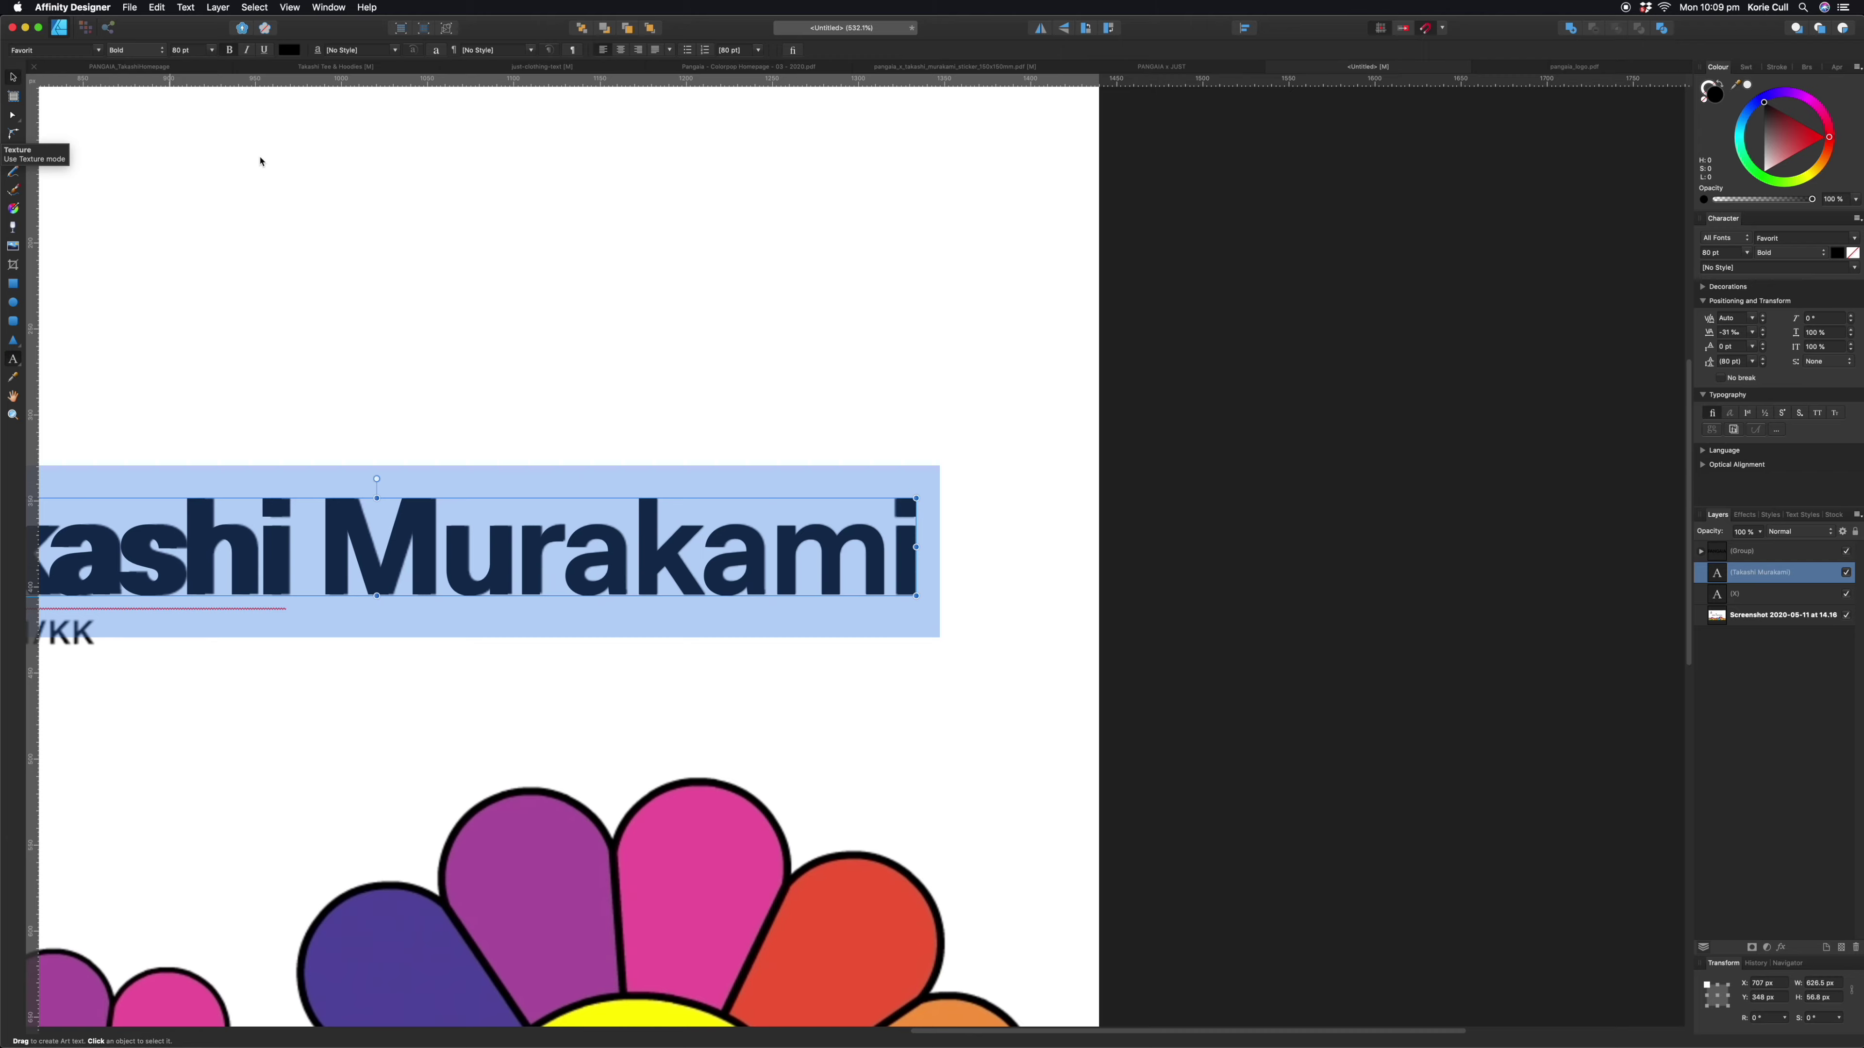
key(Escape)
scroll(739, 452, down, 3)
click(738, 453)
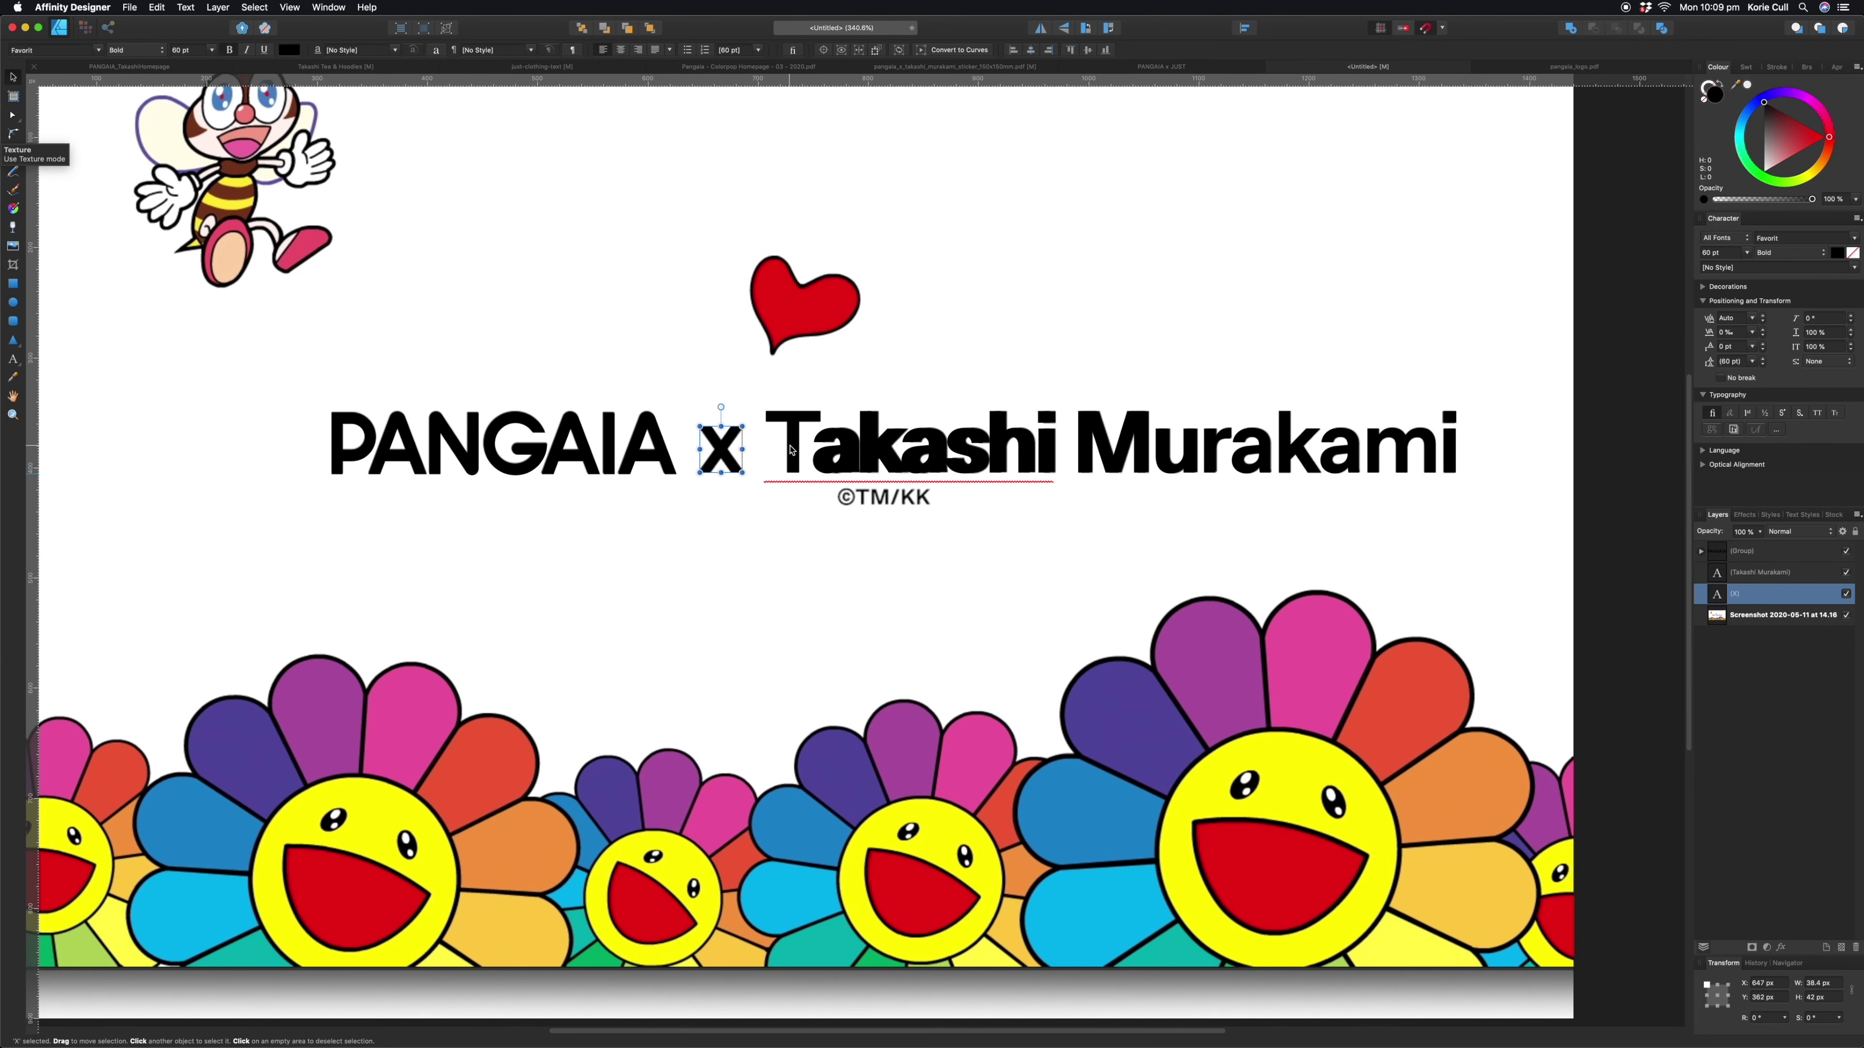
Step: Delete the reference screenshot and try aligning the three title pieces
key(Delete)
shift+click(725, 460)
key(super+a)
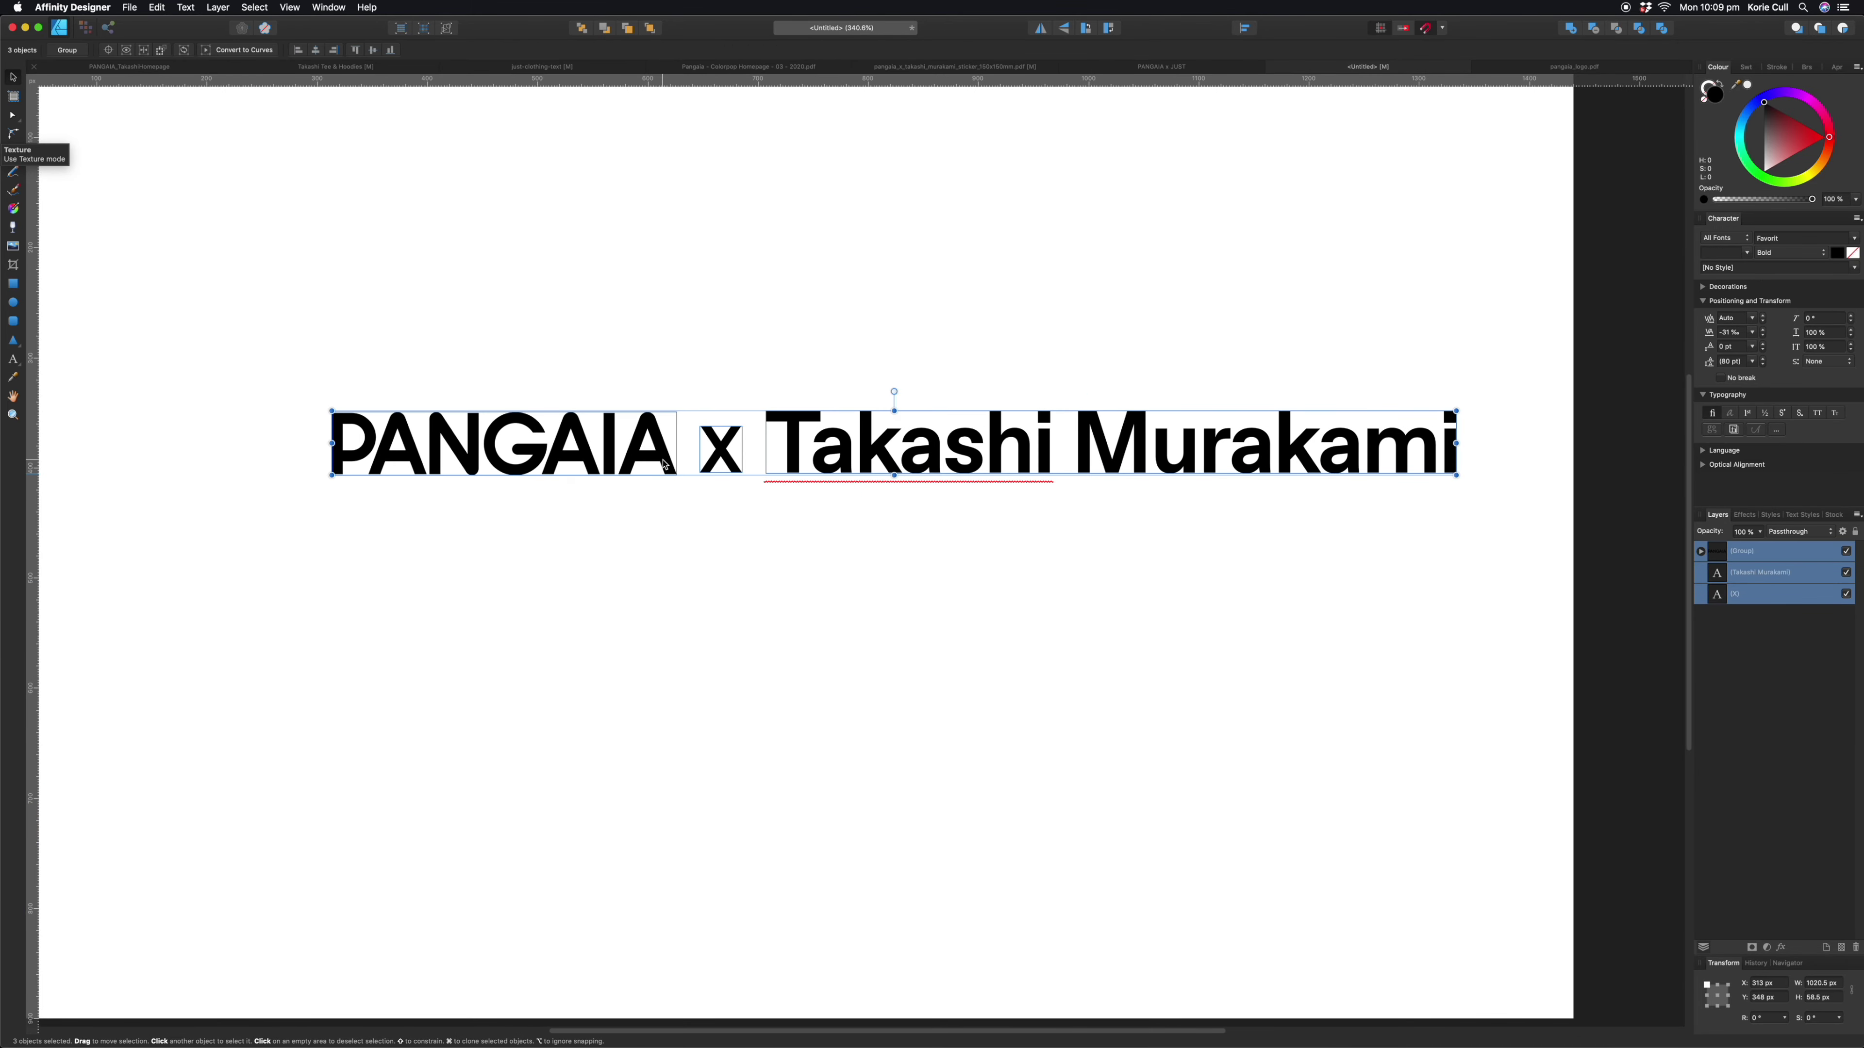
click(1245, 28)
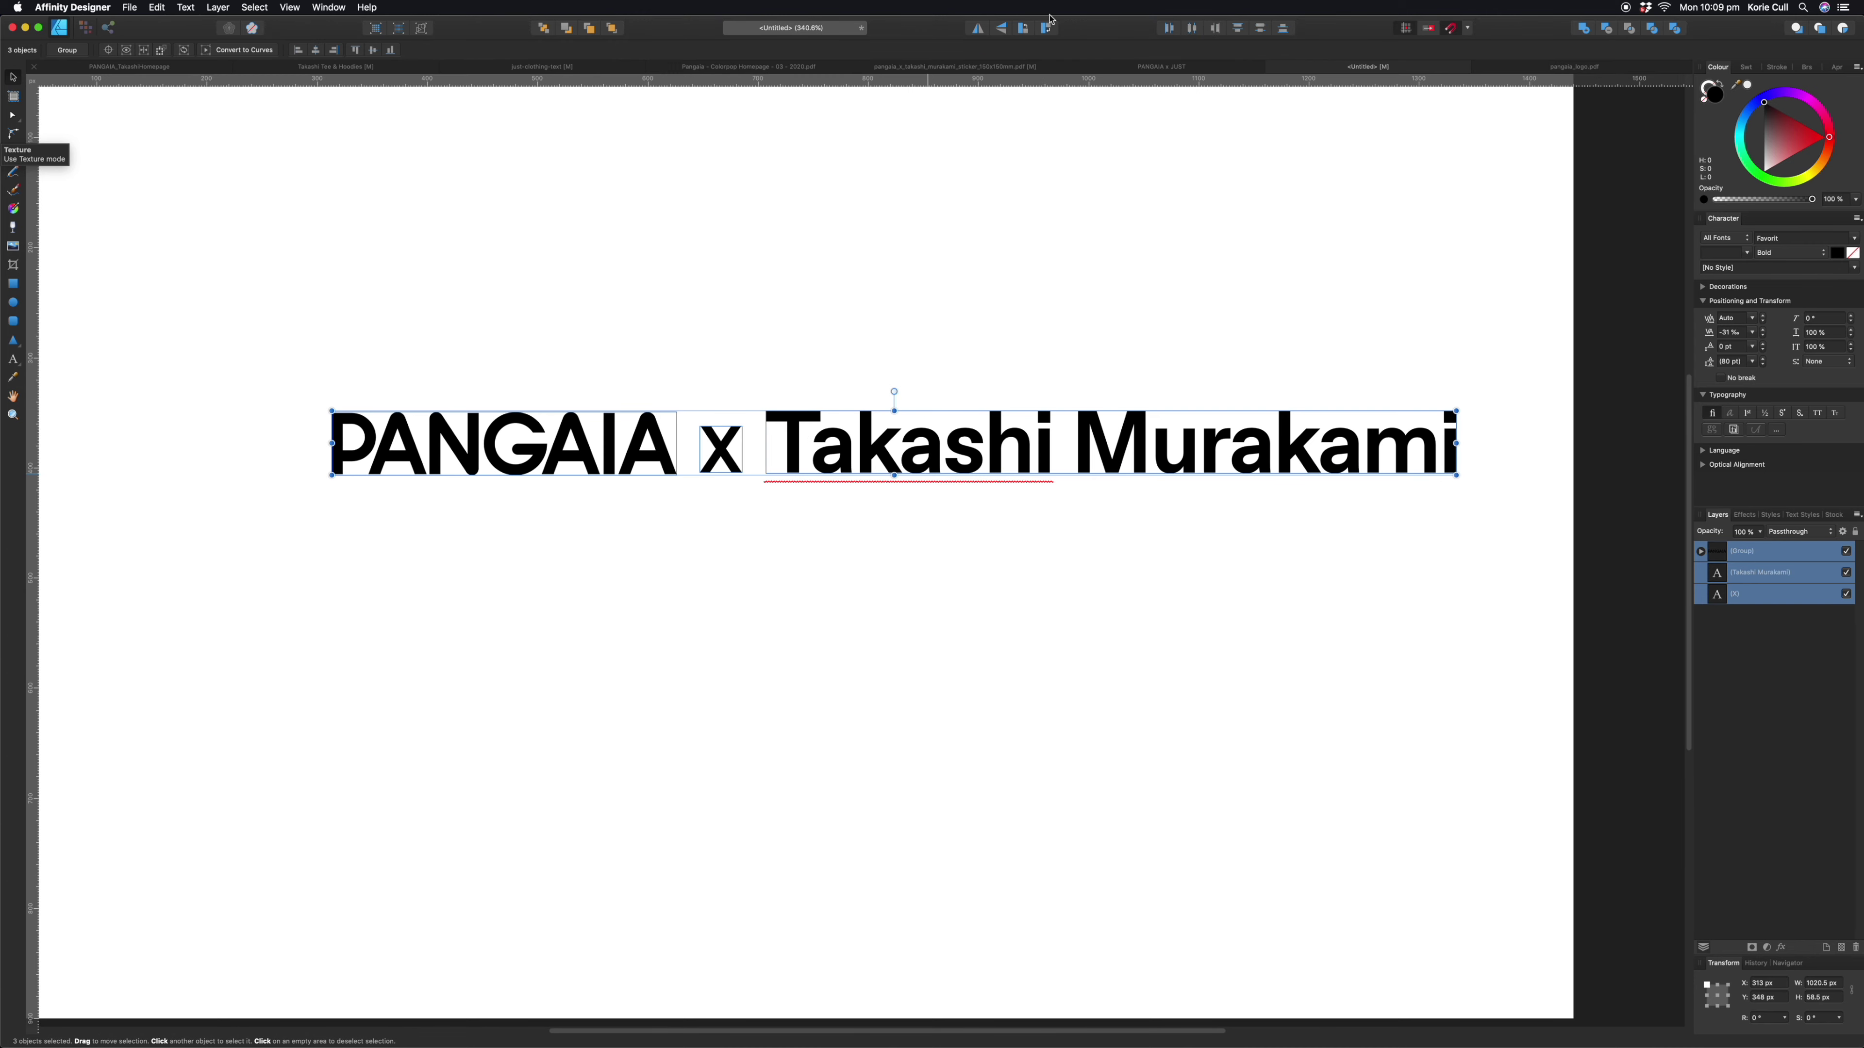
click(1409, 502)
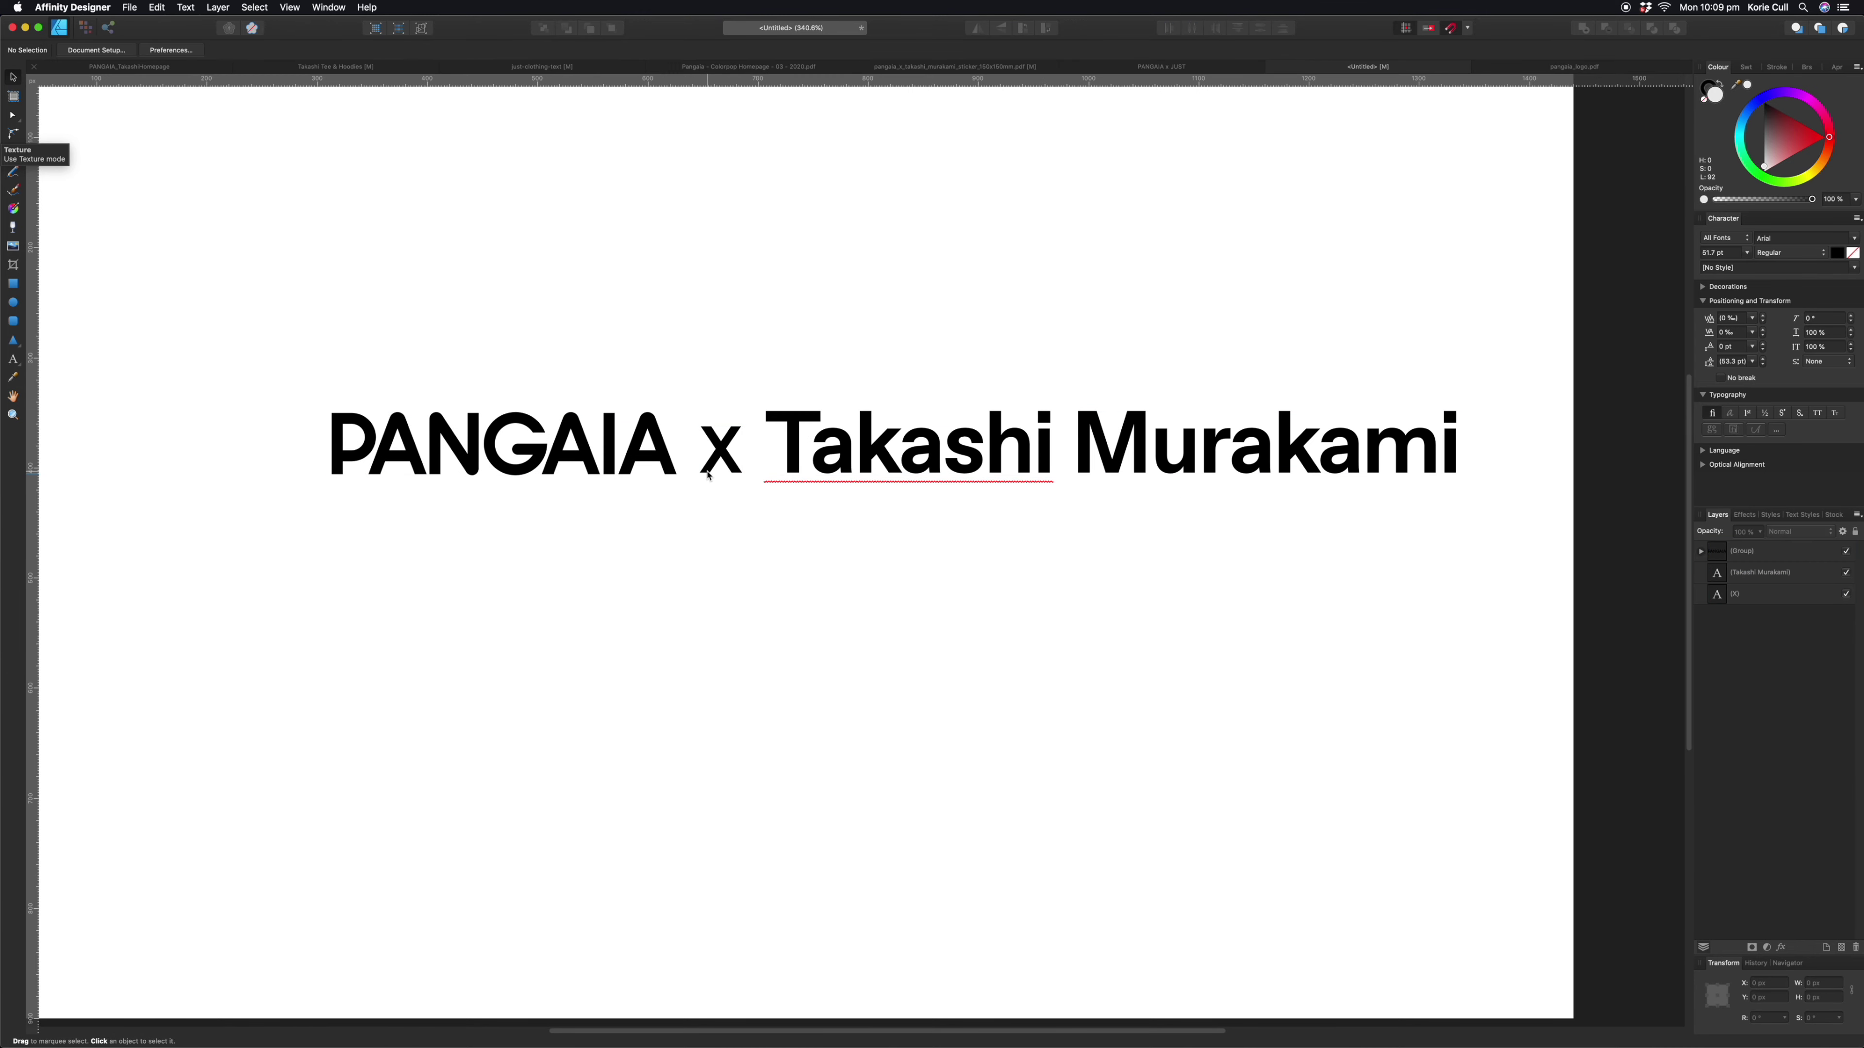
Step: Group all pieces of the title into one object
click(713, 445)
ctrl+scroll(713, 445, up, 5)
key(ctrl+a)
key(ctrl+g)
ctrl+scroll(832, 424, down, 5)
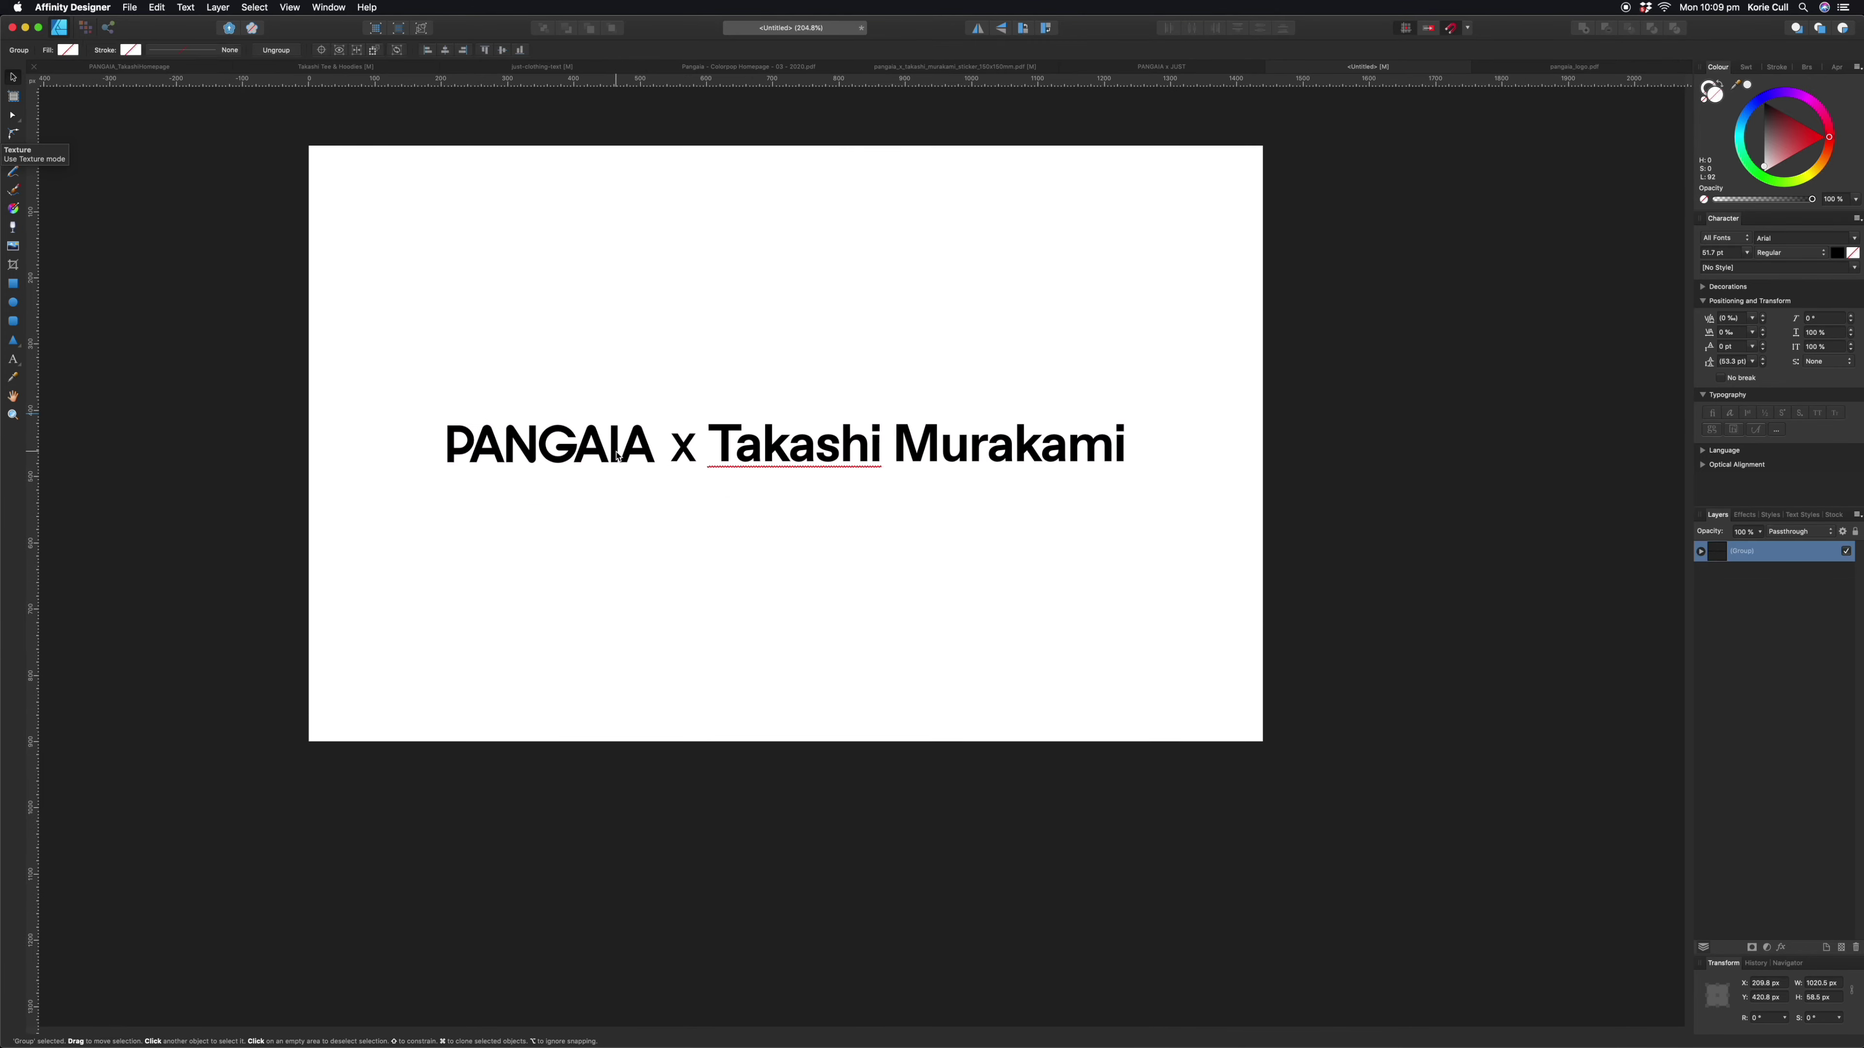
ctrl+scroll(712, 451, up, 2)
Step: Convert the 'Takashi Murakami' text and the 'x' into curves
double_click(793, 448)
right_click(793, 476)
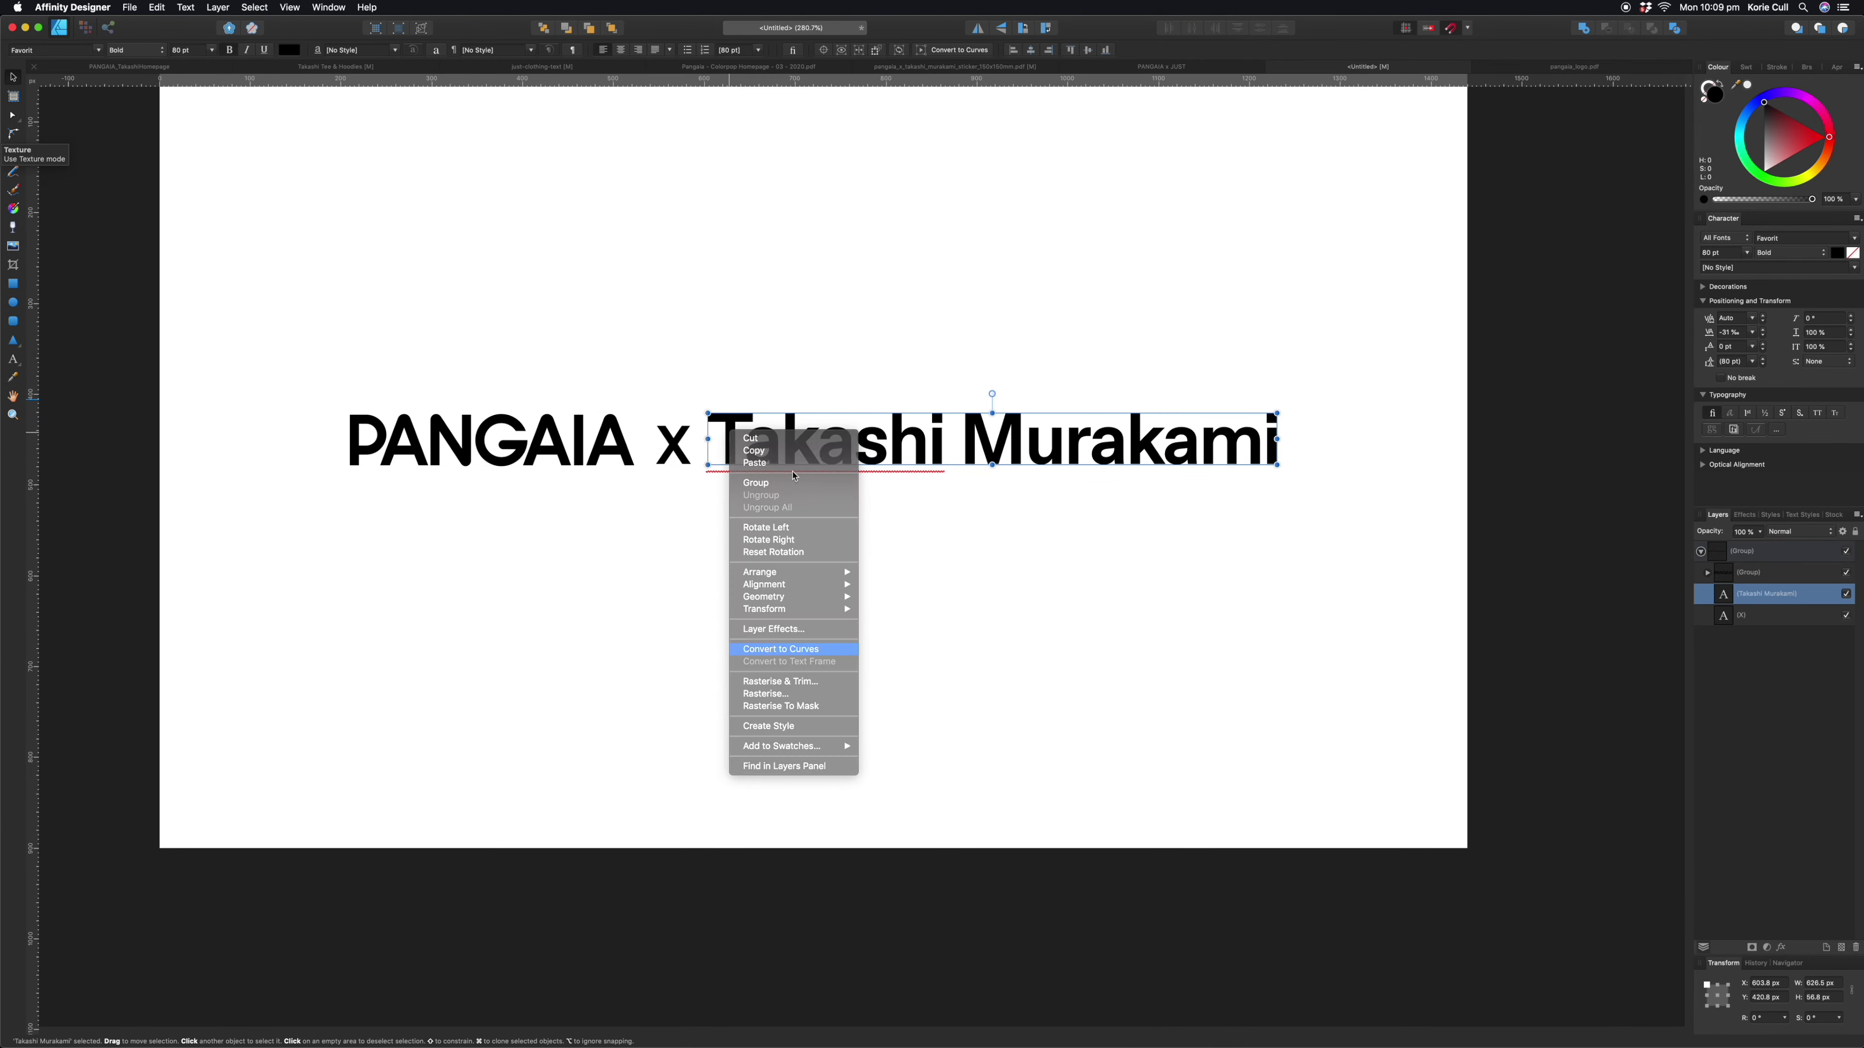
click(781, 649)
right_click(673, 448)
click(726, 663)
click(510, 447)
ctrl+scroll(511, 447, up, 4)
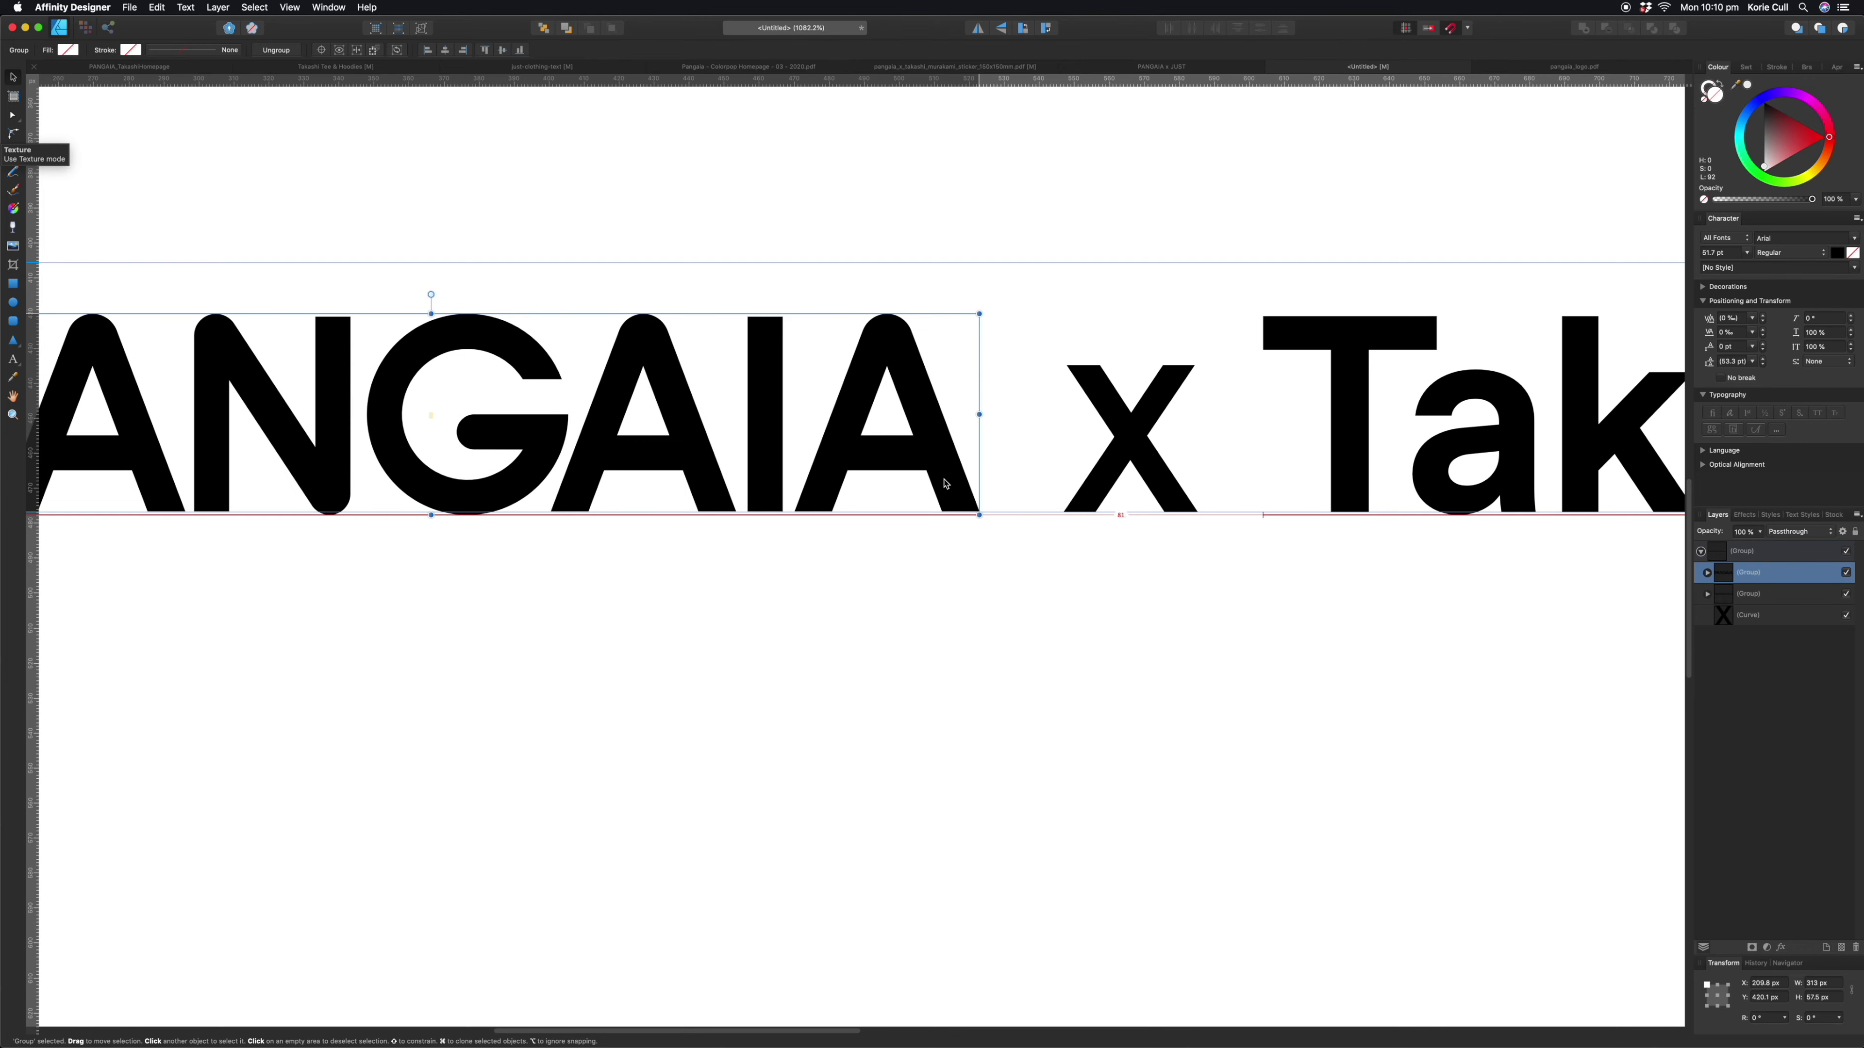
ctrl+scroll(945, 484, down, 2)
Step: Add a horizontal guide along PANGAIA's top and centre the title group on the page
drag(1051, 81, 1231, 394)
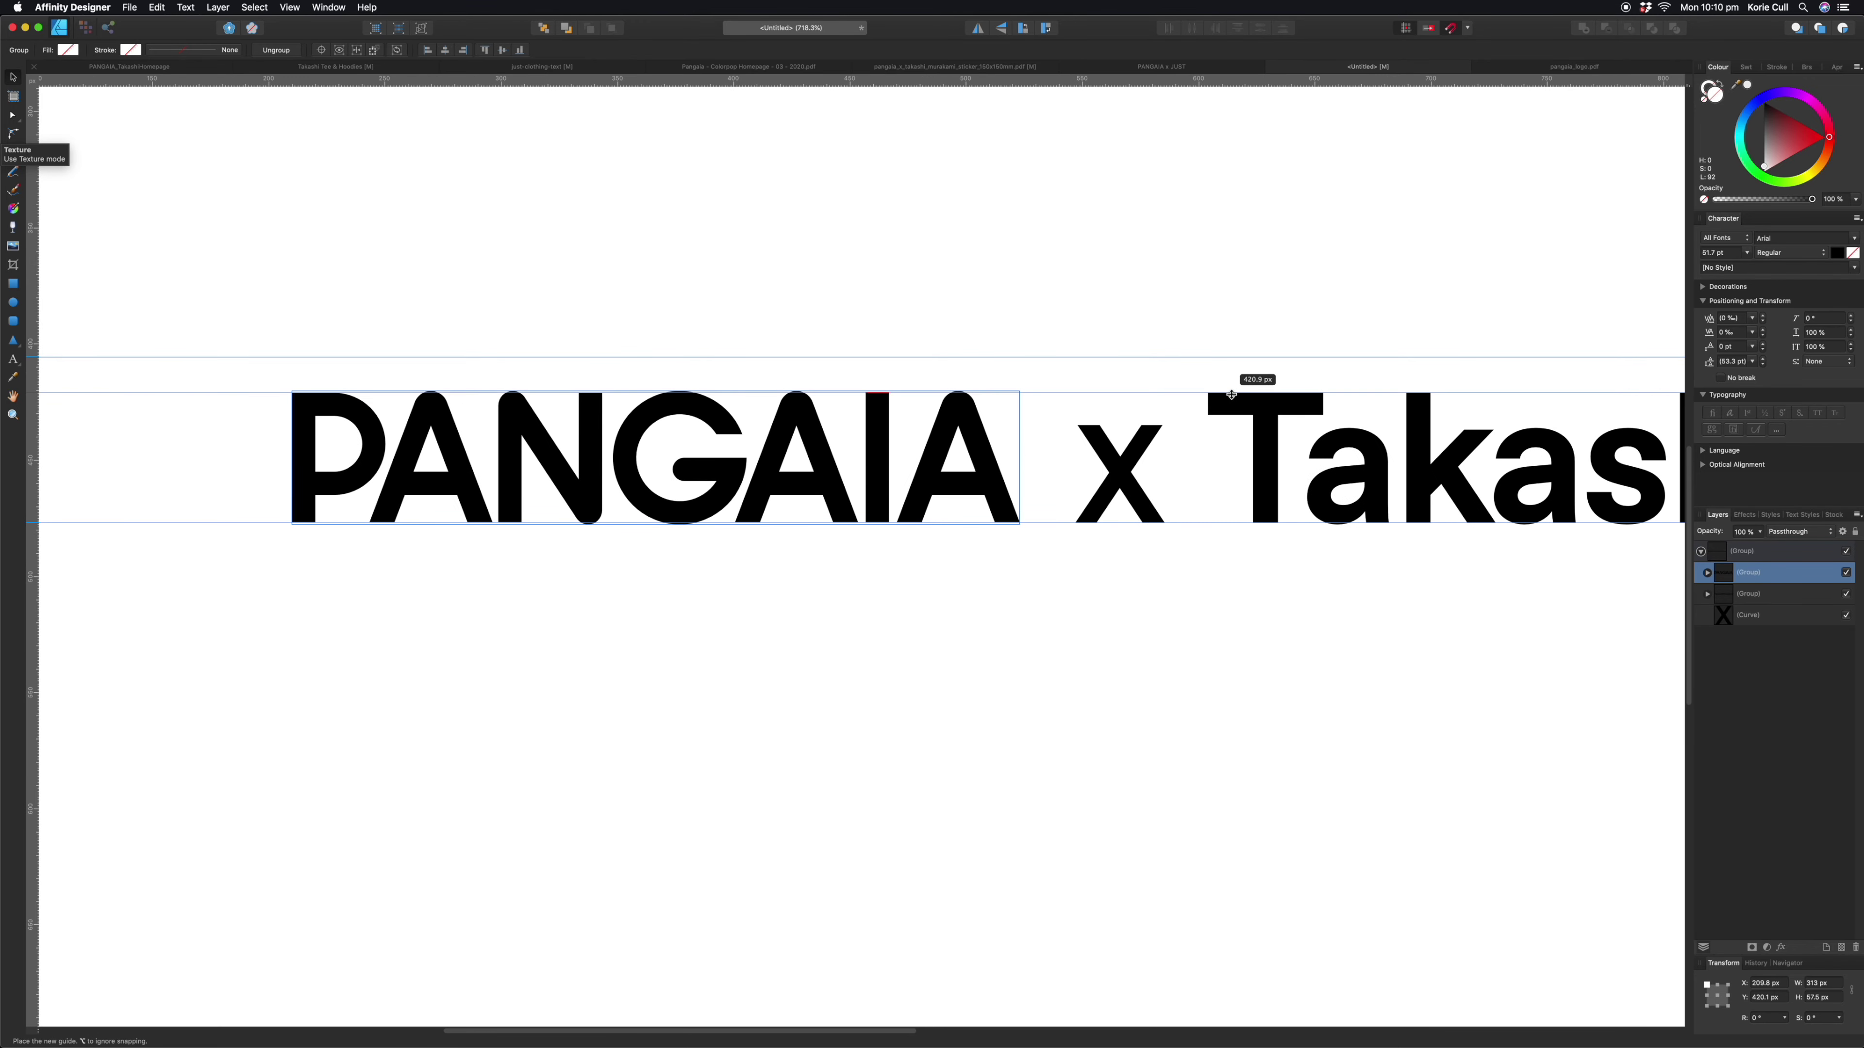
ctrl+scroll(213, 425, up, 2)
click(771, 309)
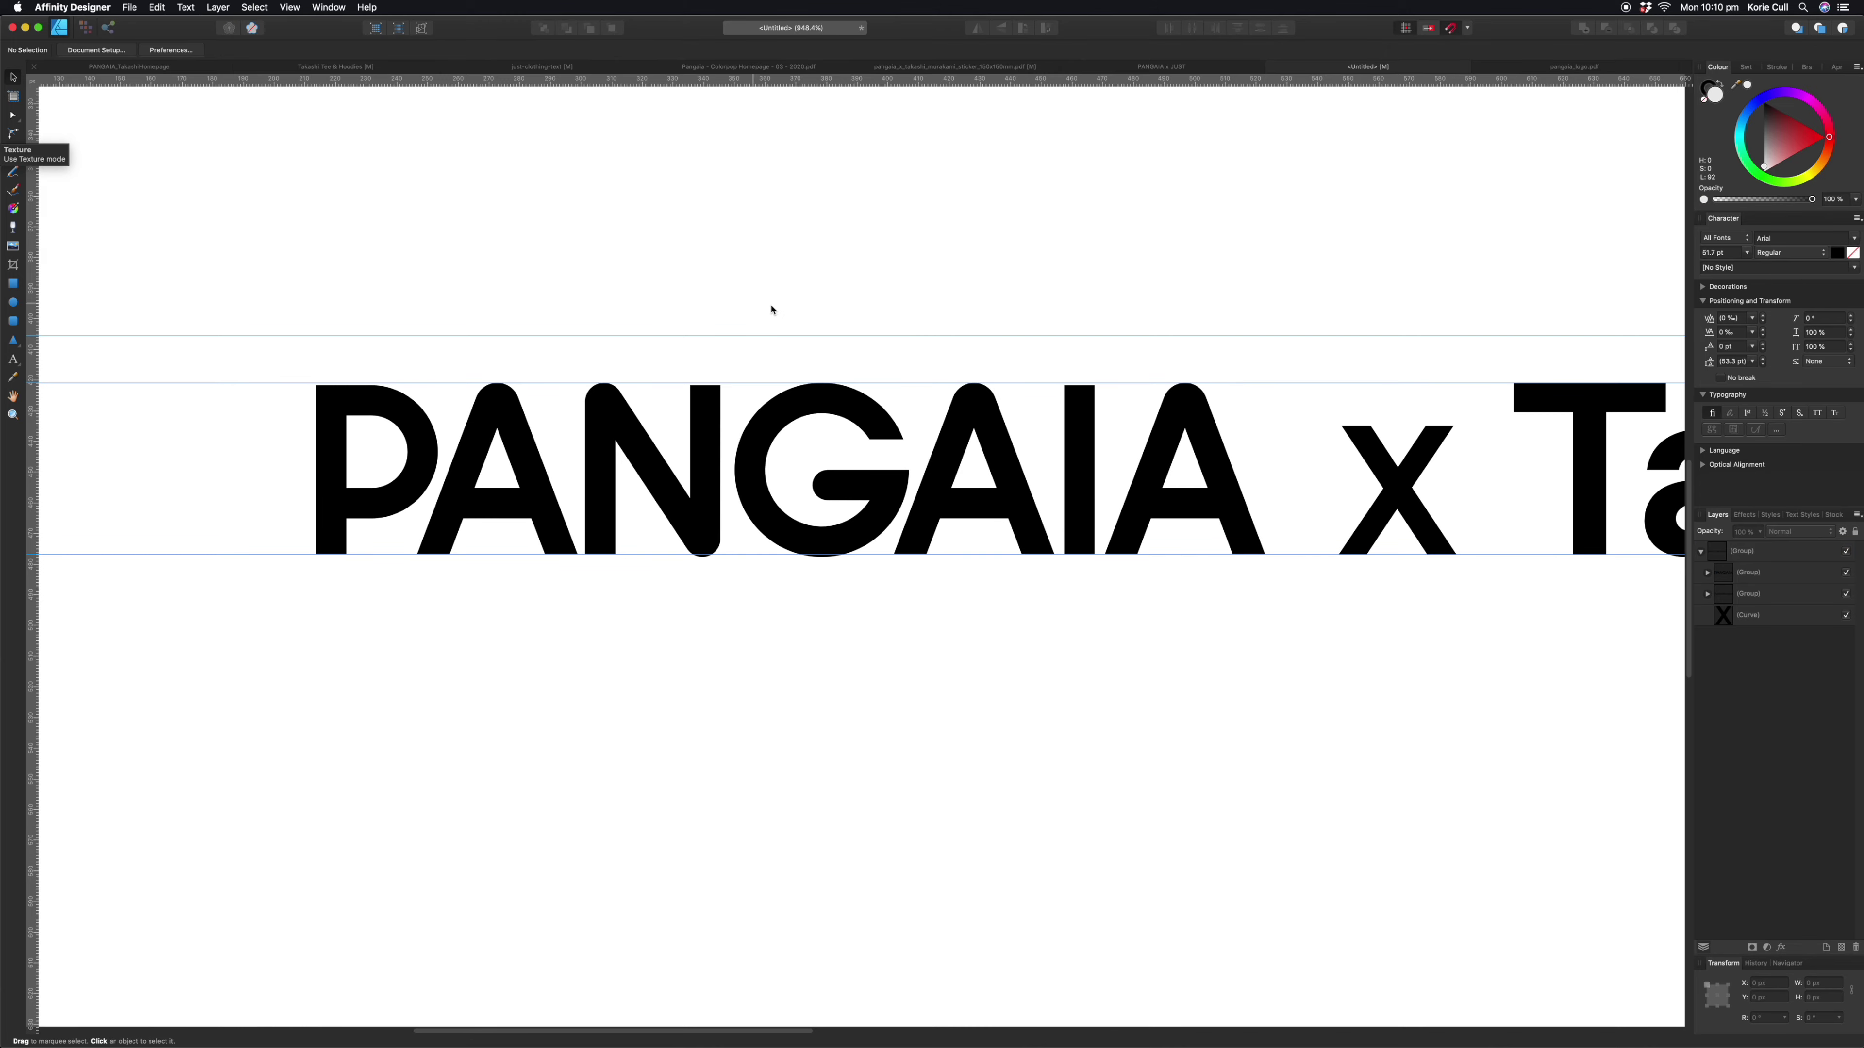
ctrl+scroll(719, 483, down, 5)
drag(405, 326, 1283, 552)
drag(873, 441, 878, 450)
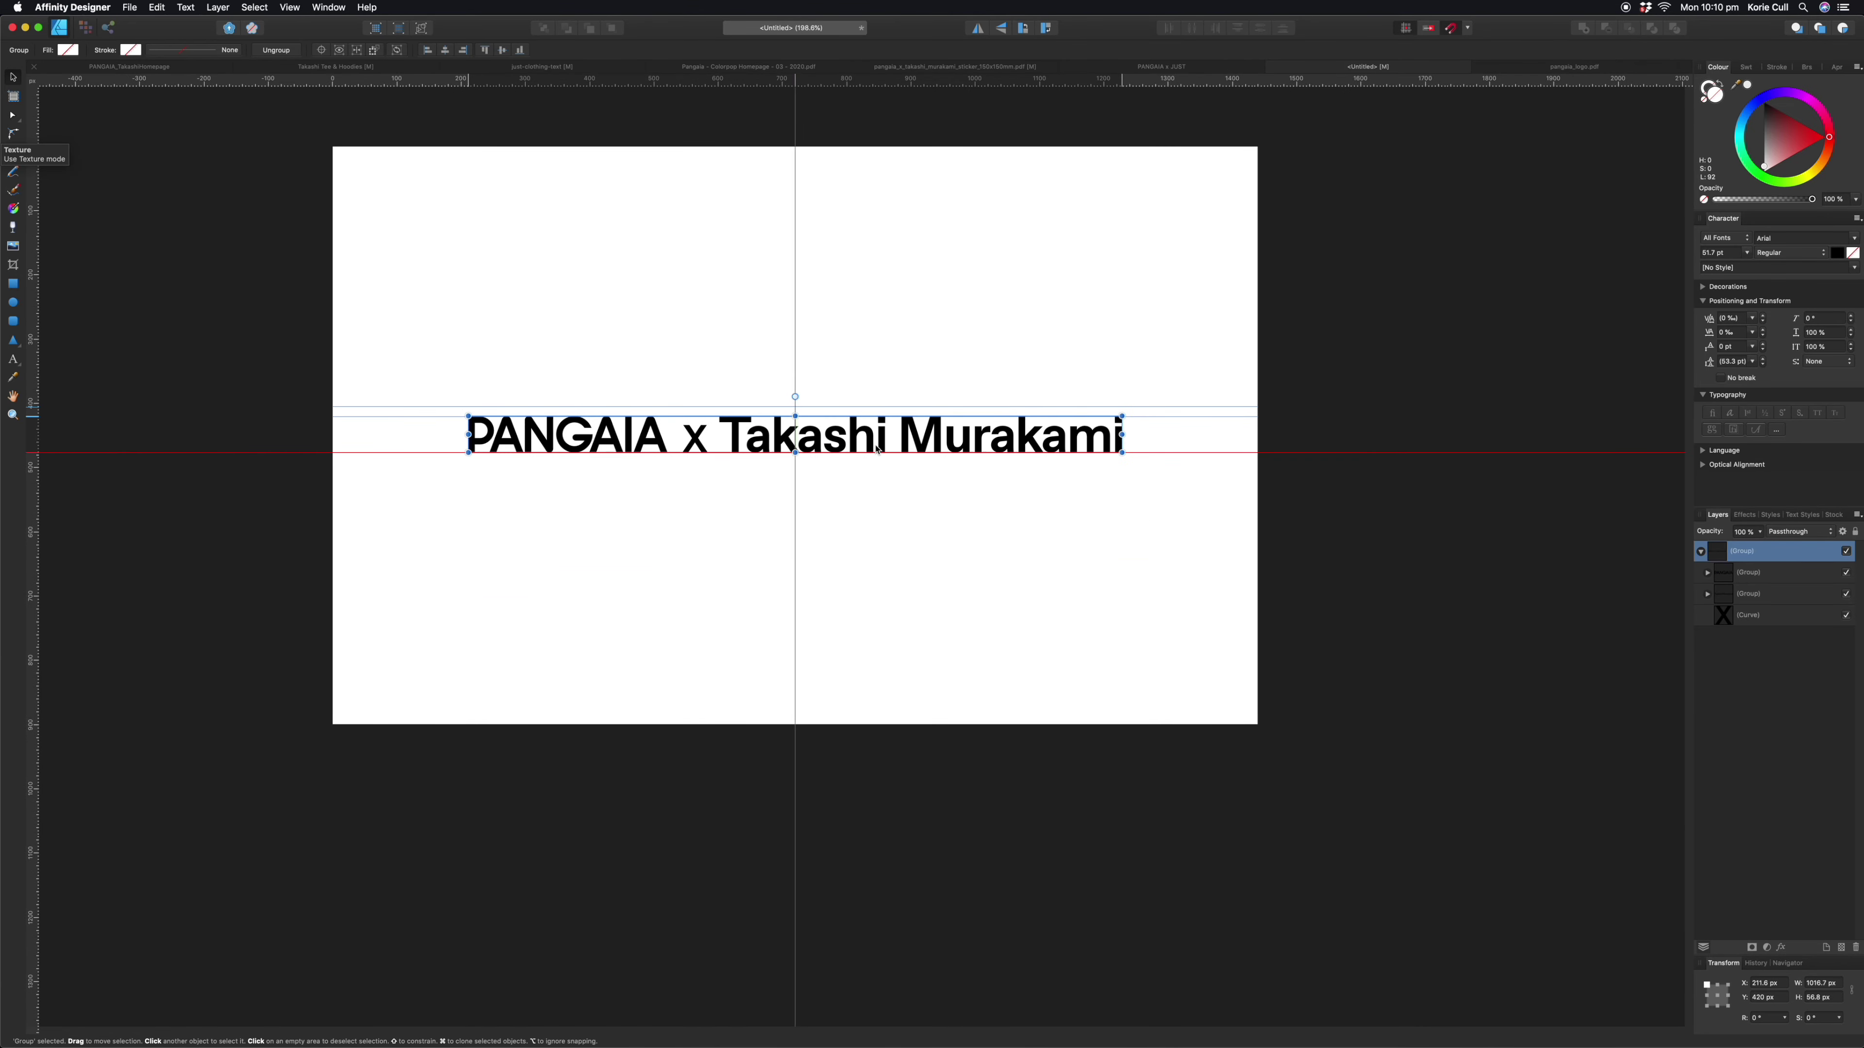
Step: Turn the page into an artboard cropped tightly around the title
click(198, 50)
drag(795, 147, 806, 293)
key(ctrl+z)
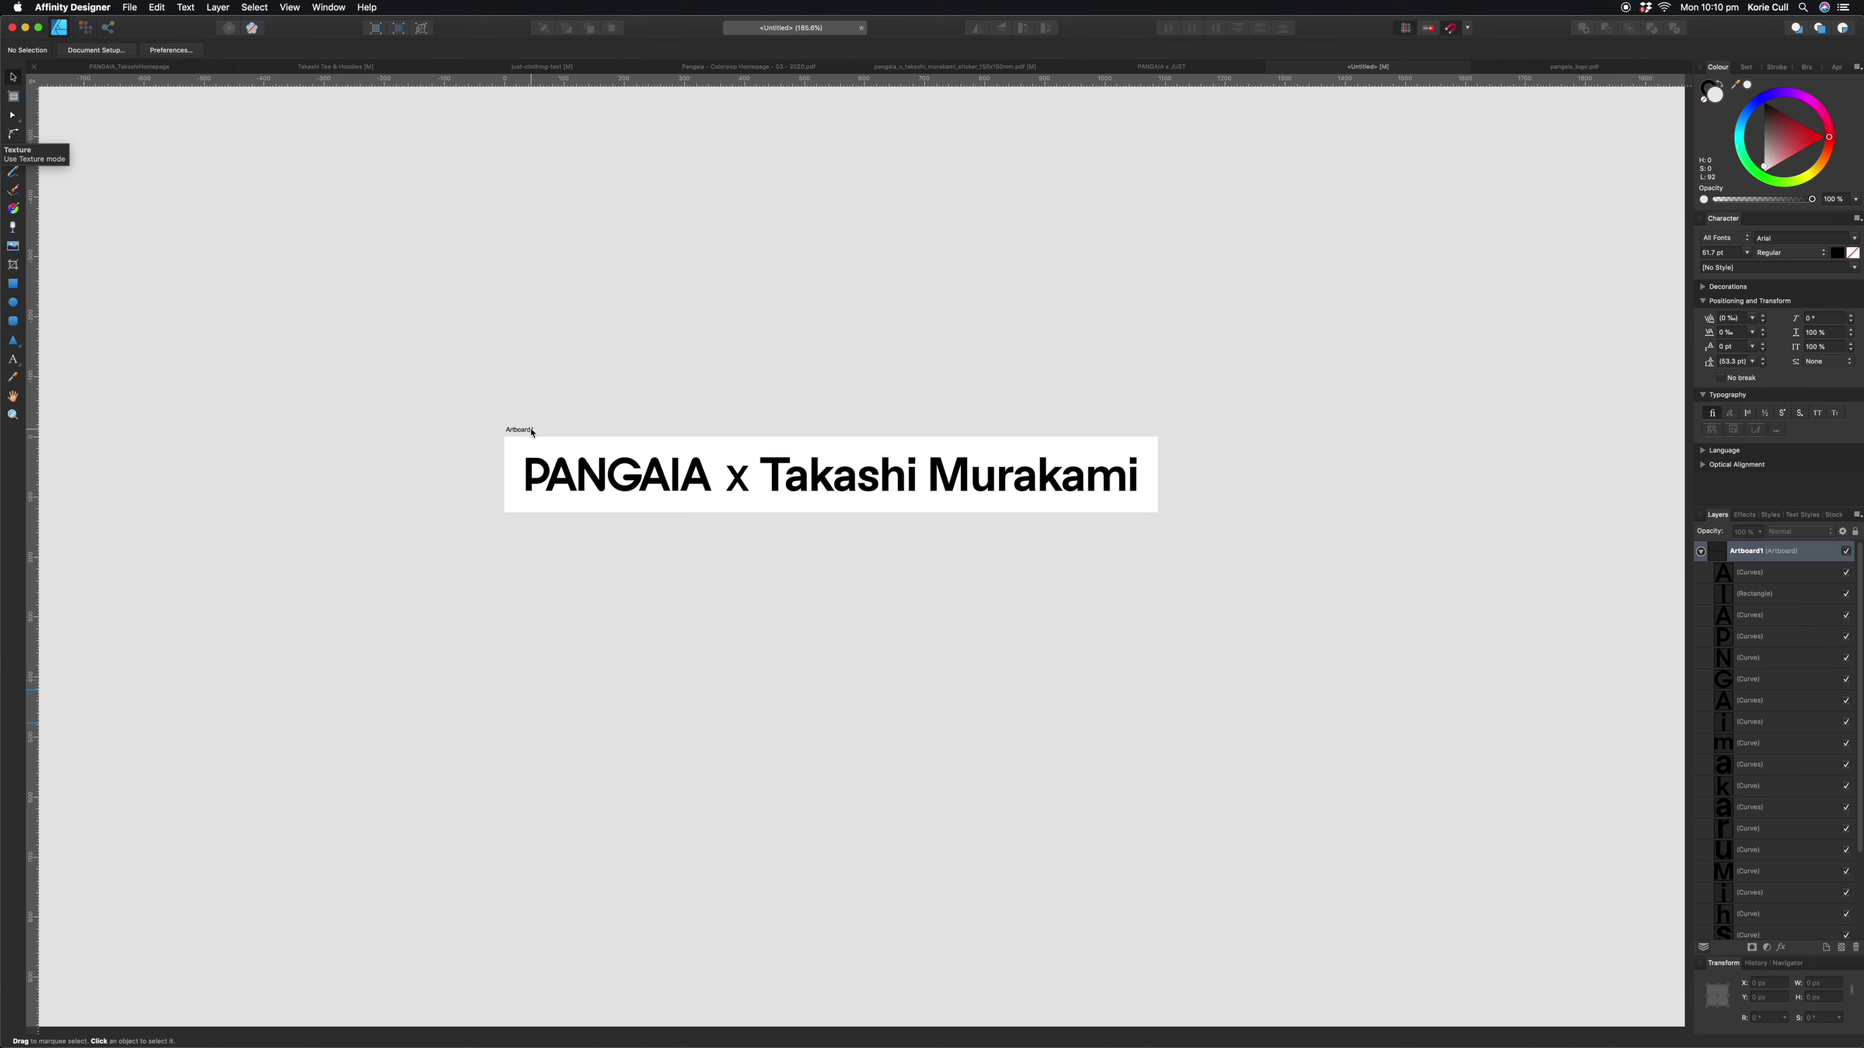
Step: Try an EPS export of the title artboard, check the area options, then cancel
click(532, 431)
click(129, 7)
click(150, 246)
click(924, 223)
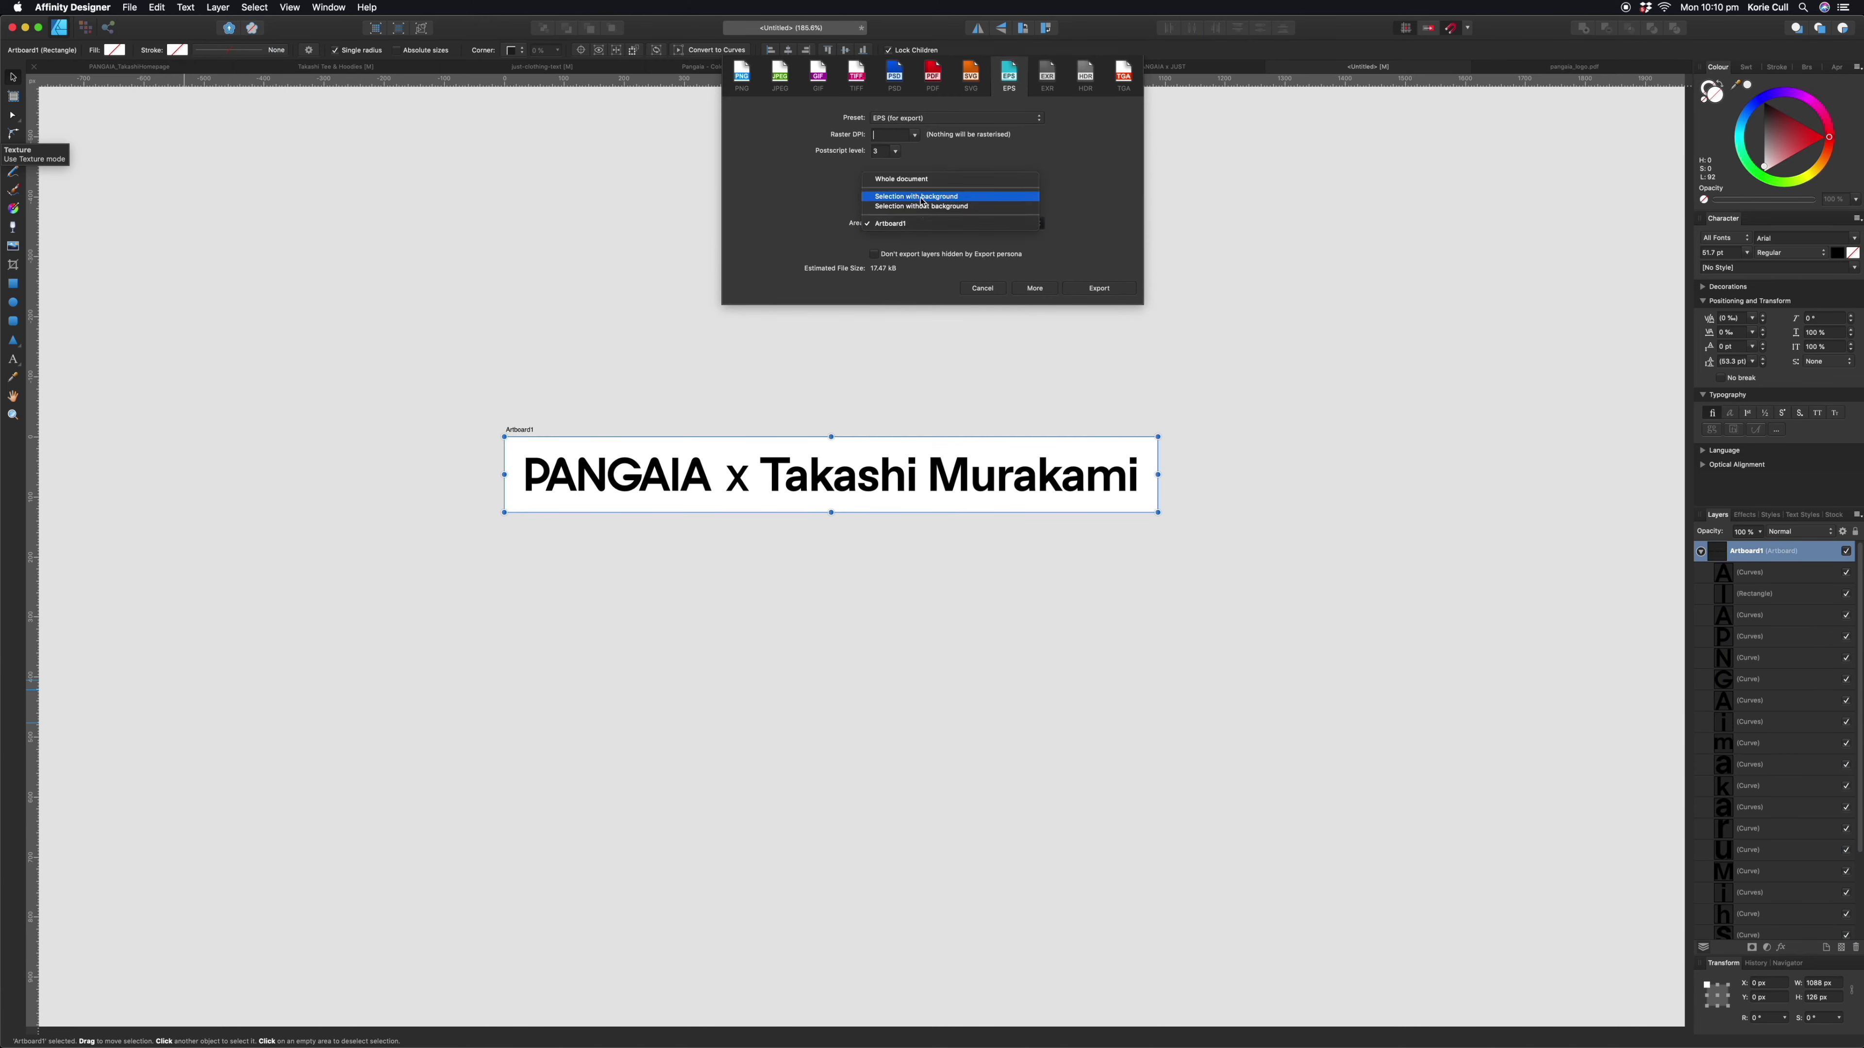
click(983, 288)
Step: Export the selected letter curves as EPS: selection without background, 400 DPI
drag(418, 439, 1233, 515)
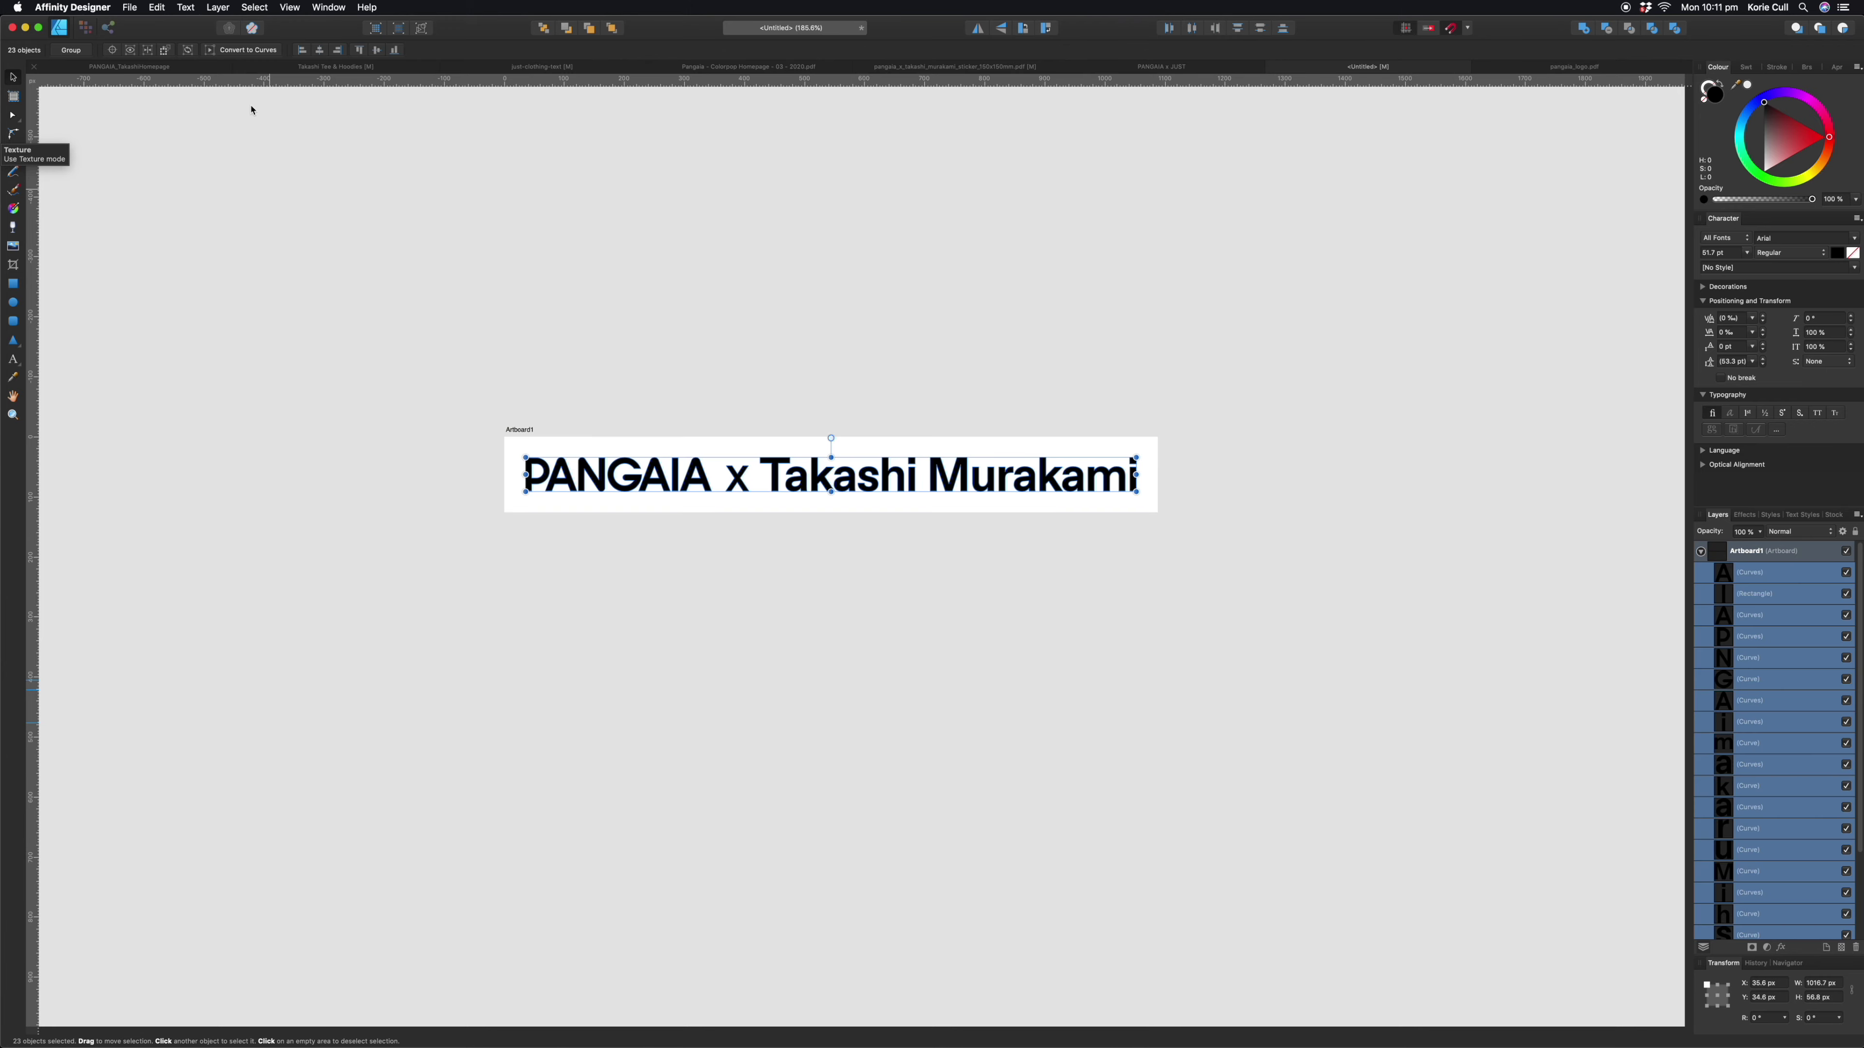
click(129, 7)
click(150, 239)
click(954, 224)
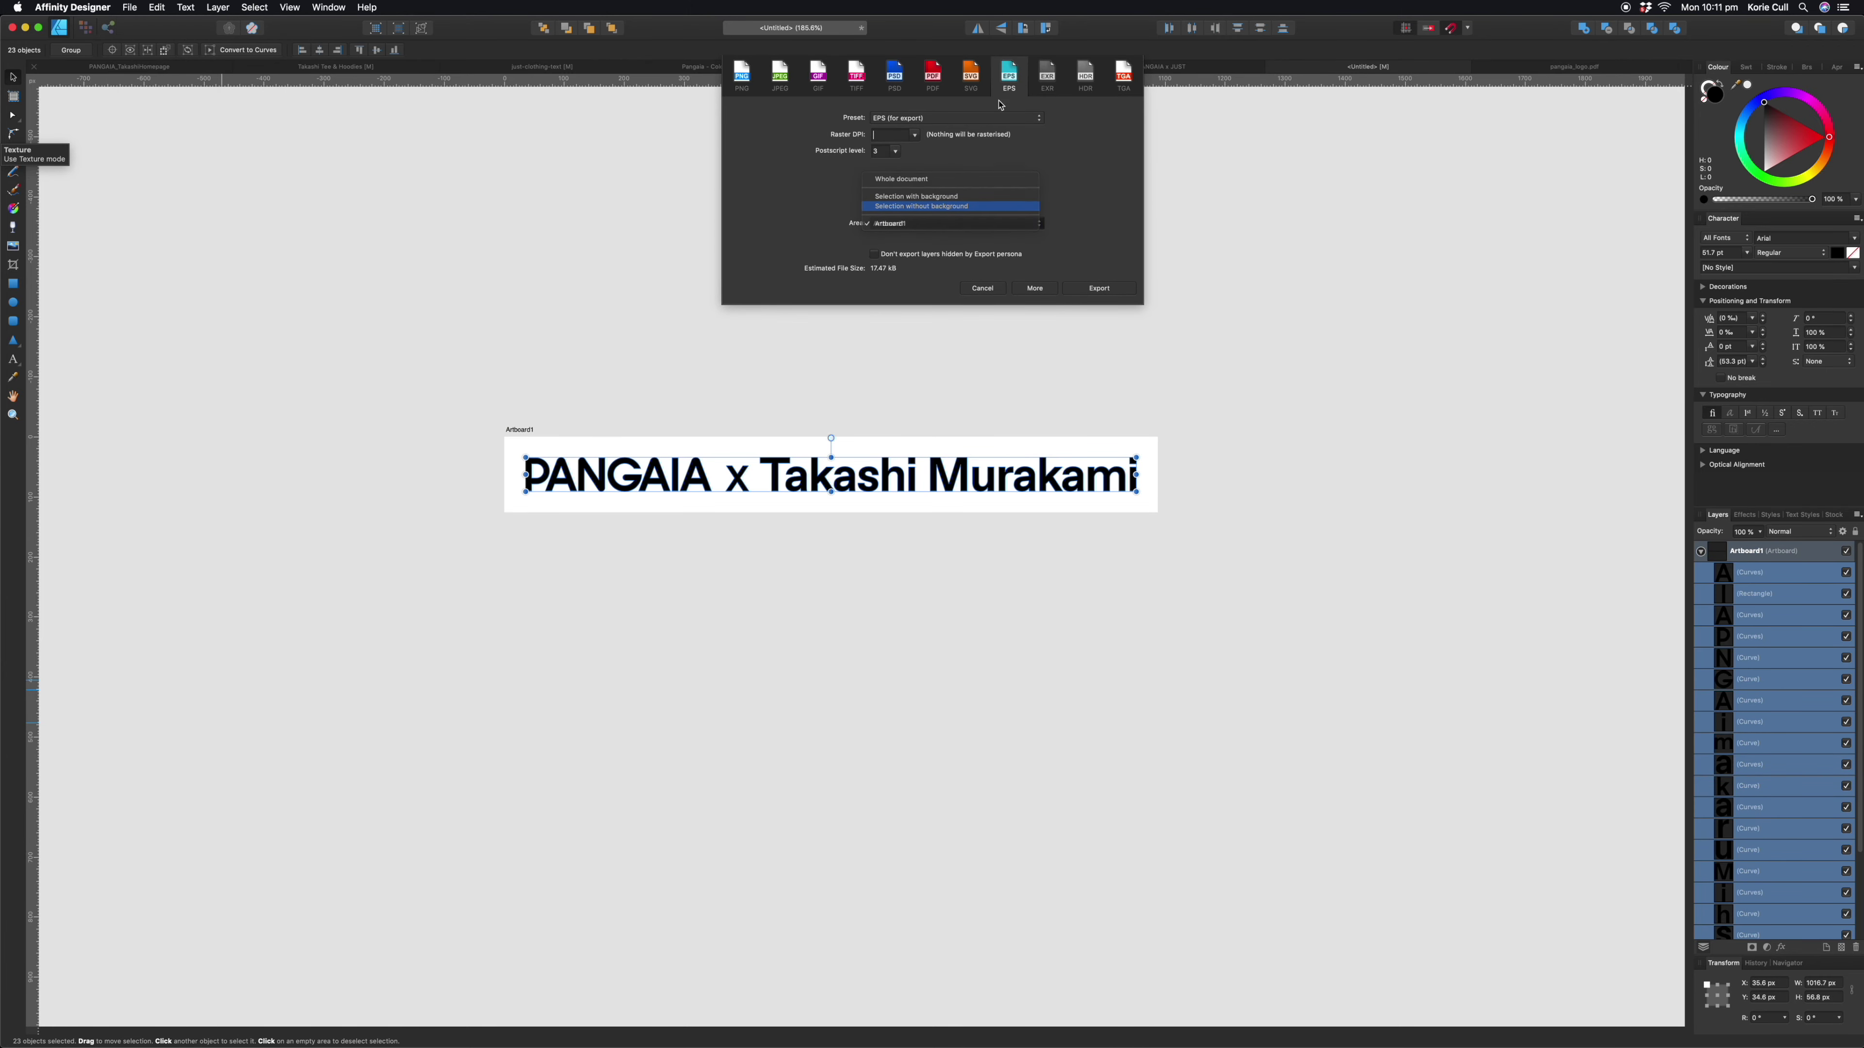
key(Return)
click(916, 135)
click(883, 211)
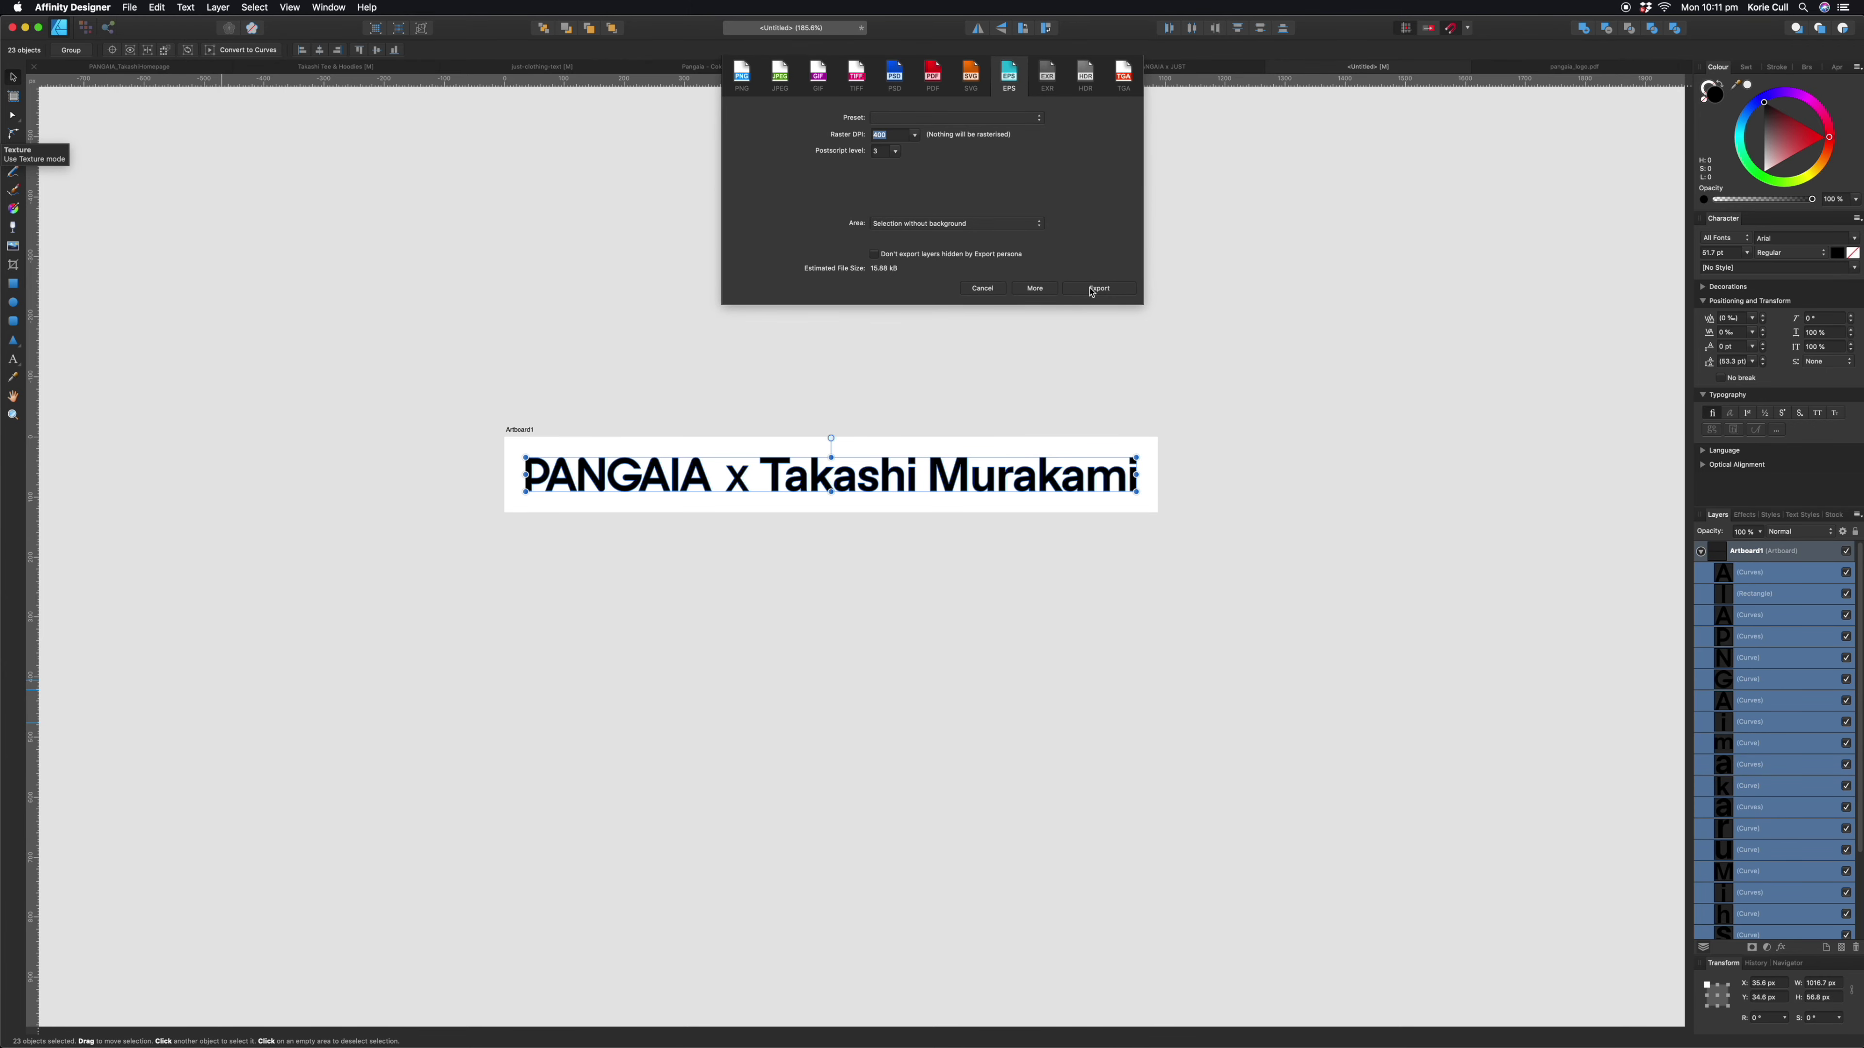
click(1099, 288)
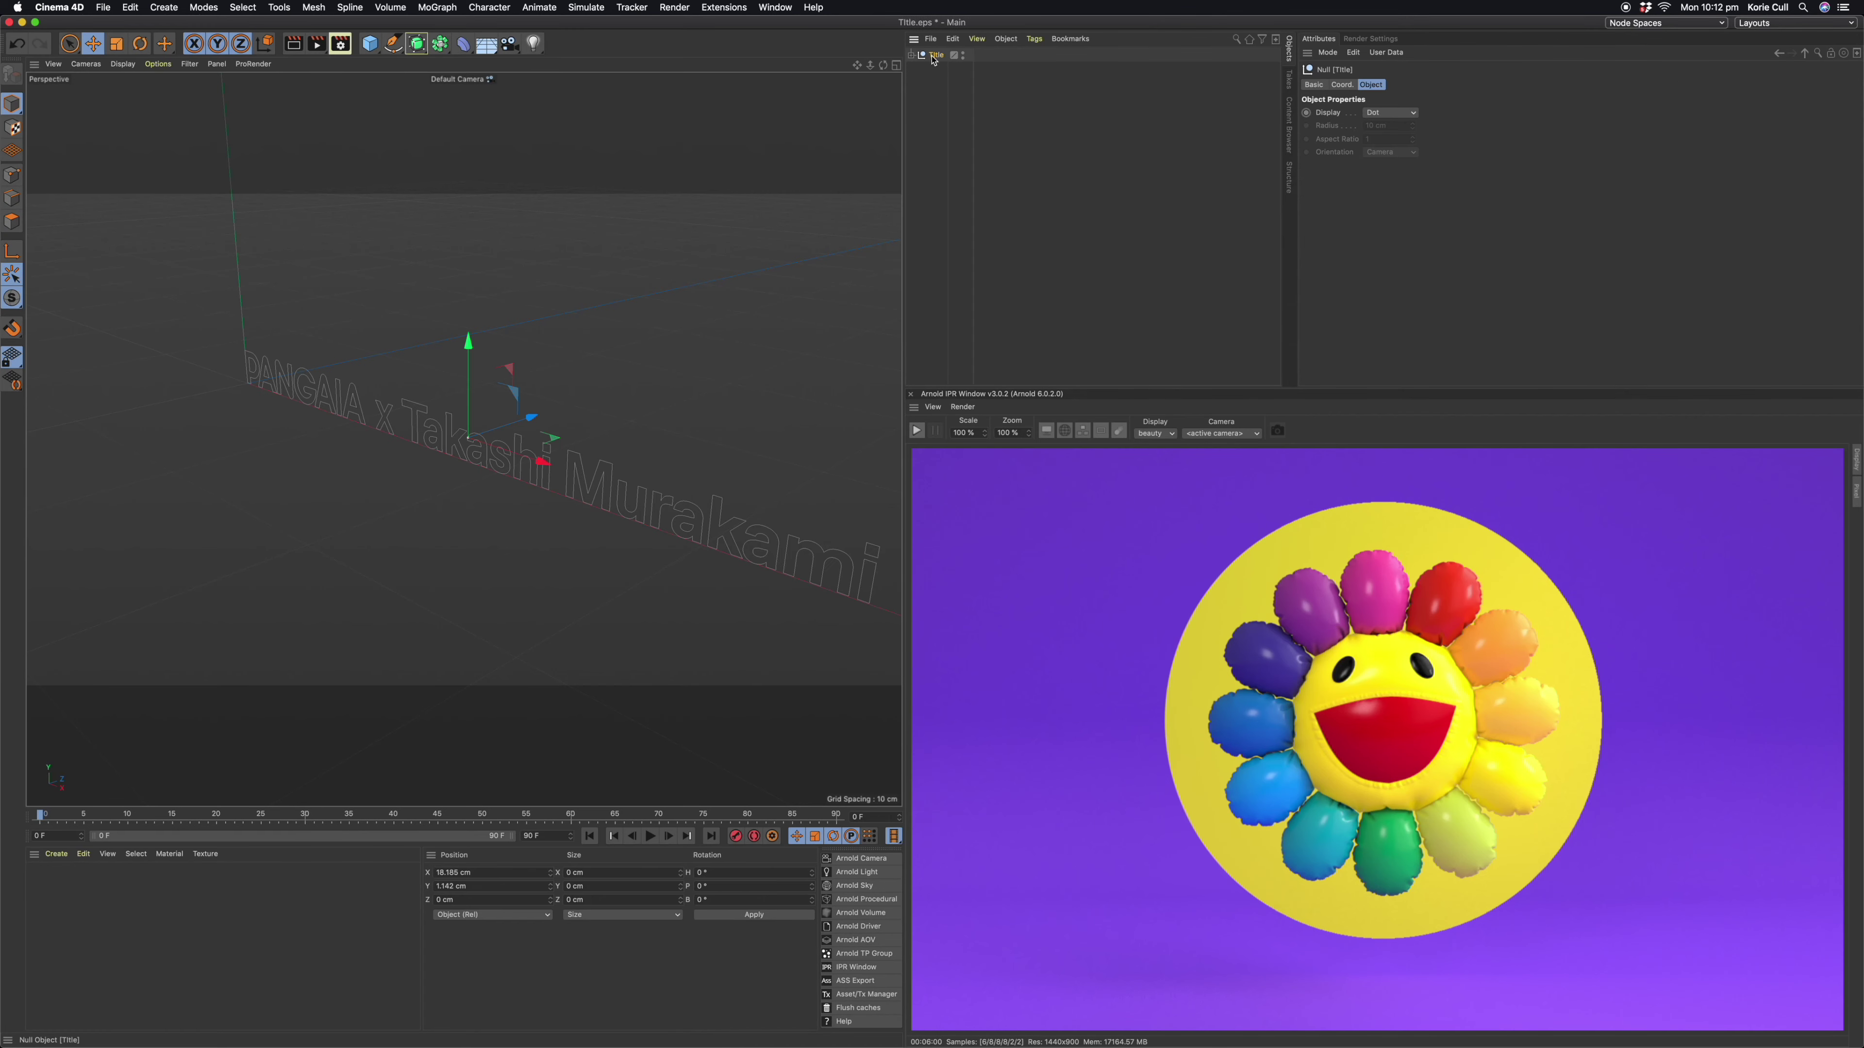
Step: Switch to the TAKASHI.c4d scene and reset the title's position to 0, 0, 0
click(763, 9)
click(829, 411)
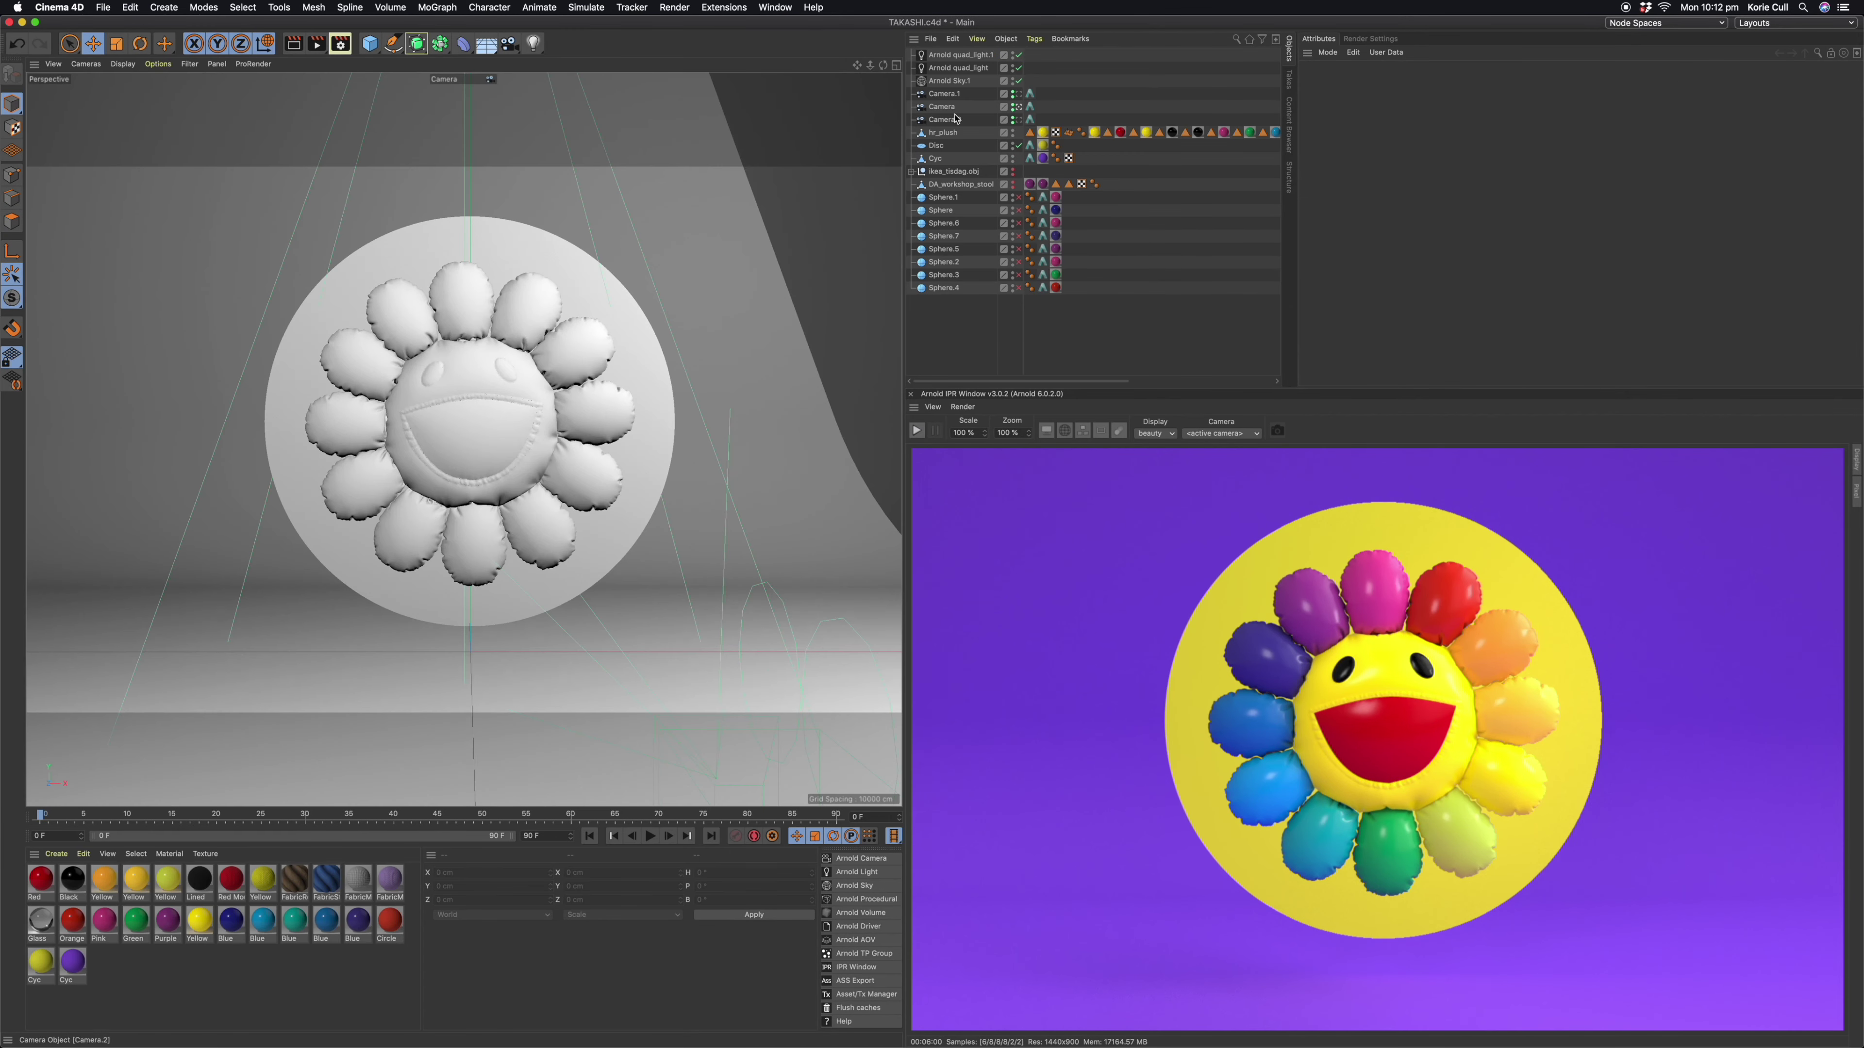
drag(530, 552, 555, 310)
click(490, 872)
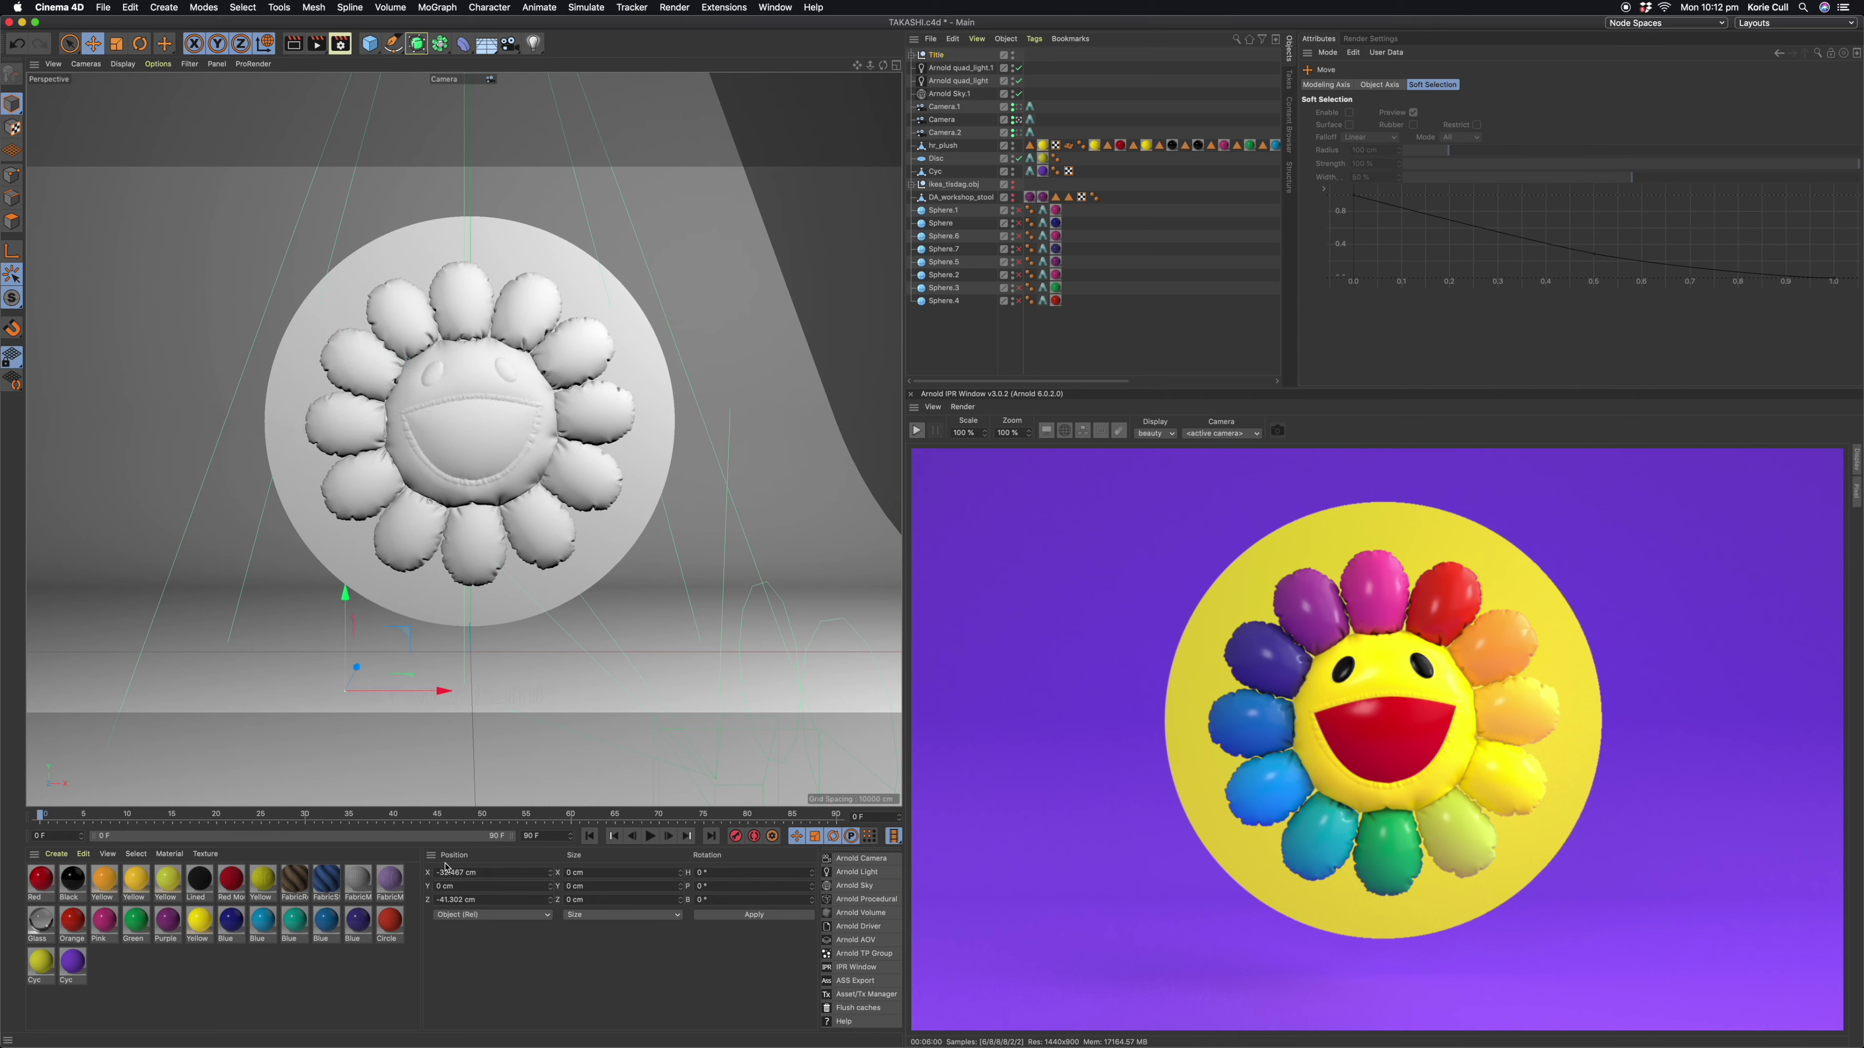
text(0)
key(Tab)
text(0)
key(Tab)
text(0)
key(Return)
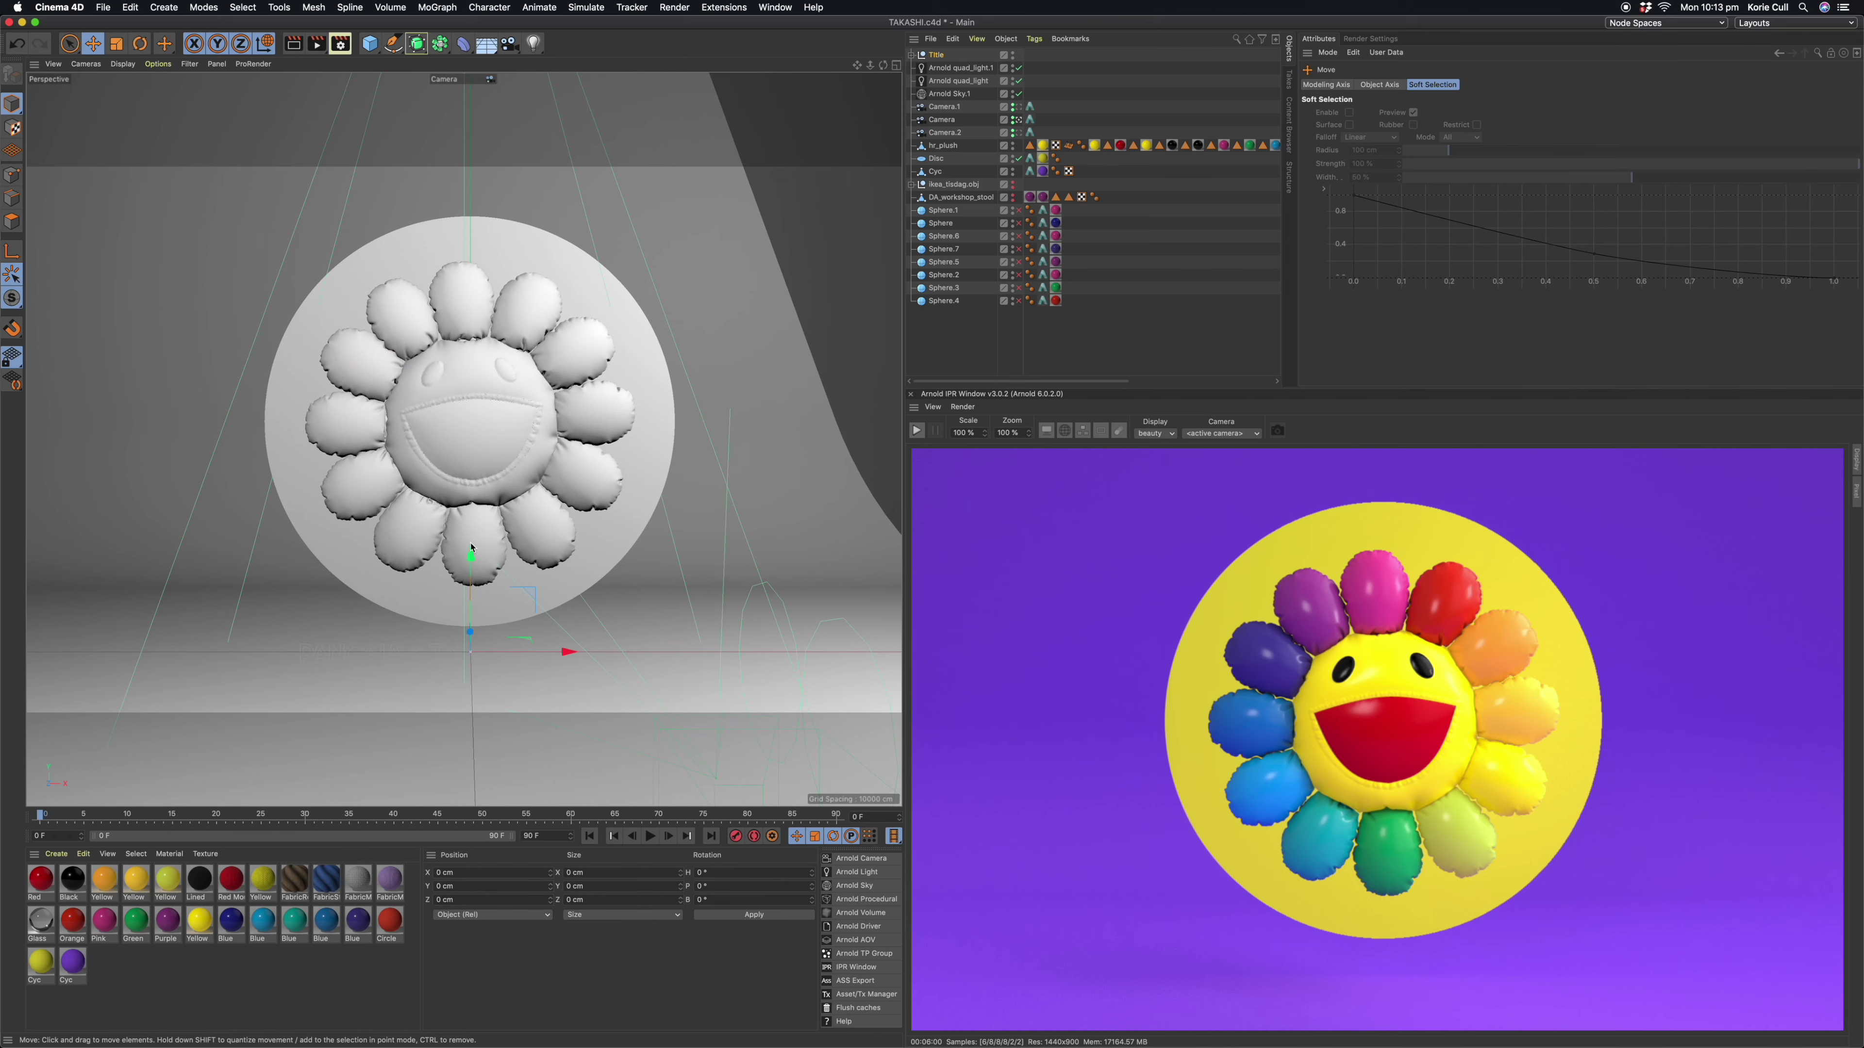
Step: Place the title over the flower's face and enlarge it to about 157%
mouse_move(487, 603)
mouse_down()
mouse_move(487, 357)
mouse_move(990, 250)
mouse_up()
click(1014, 119)
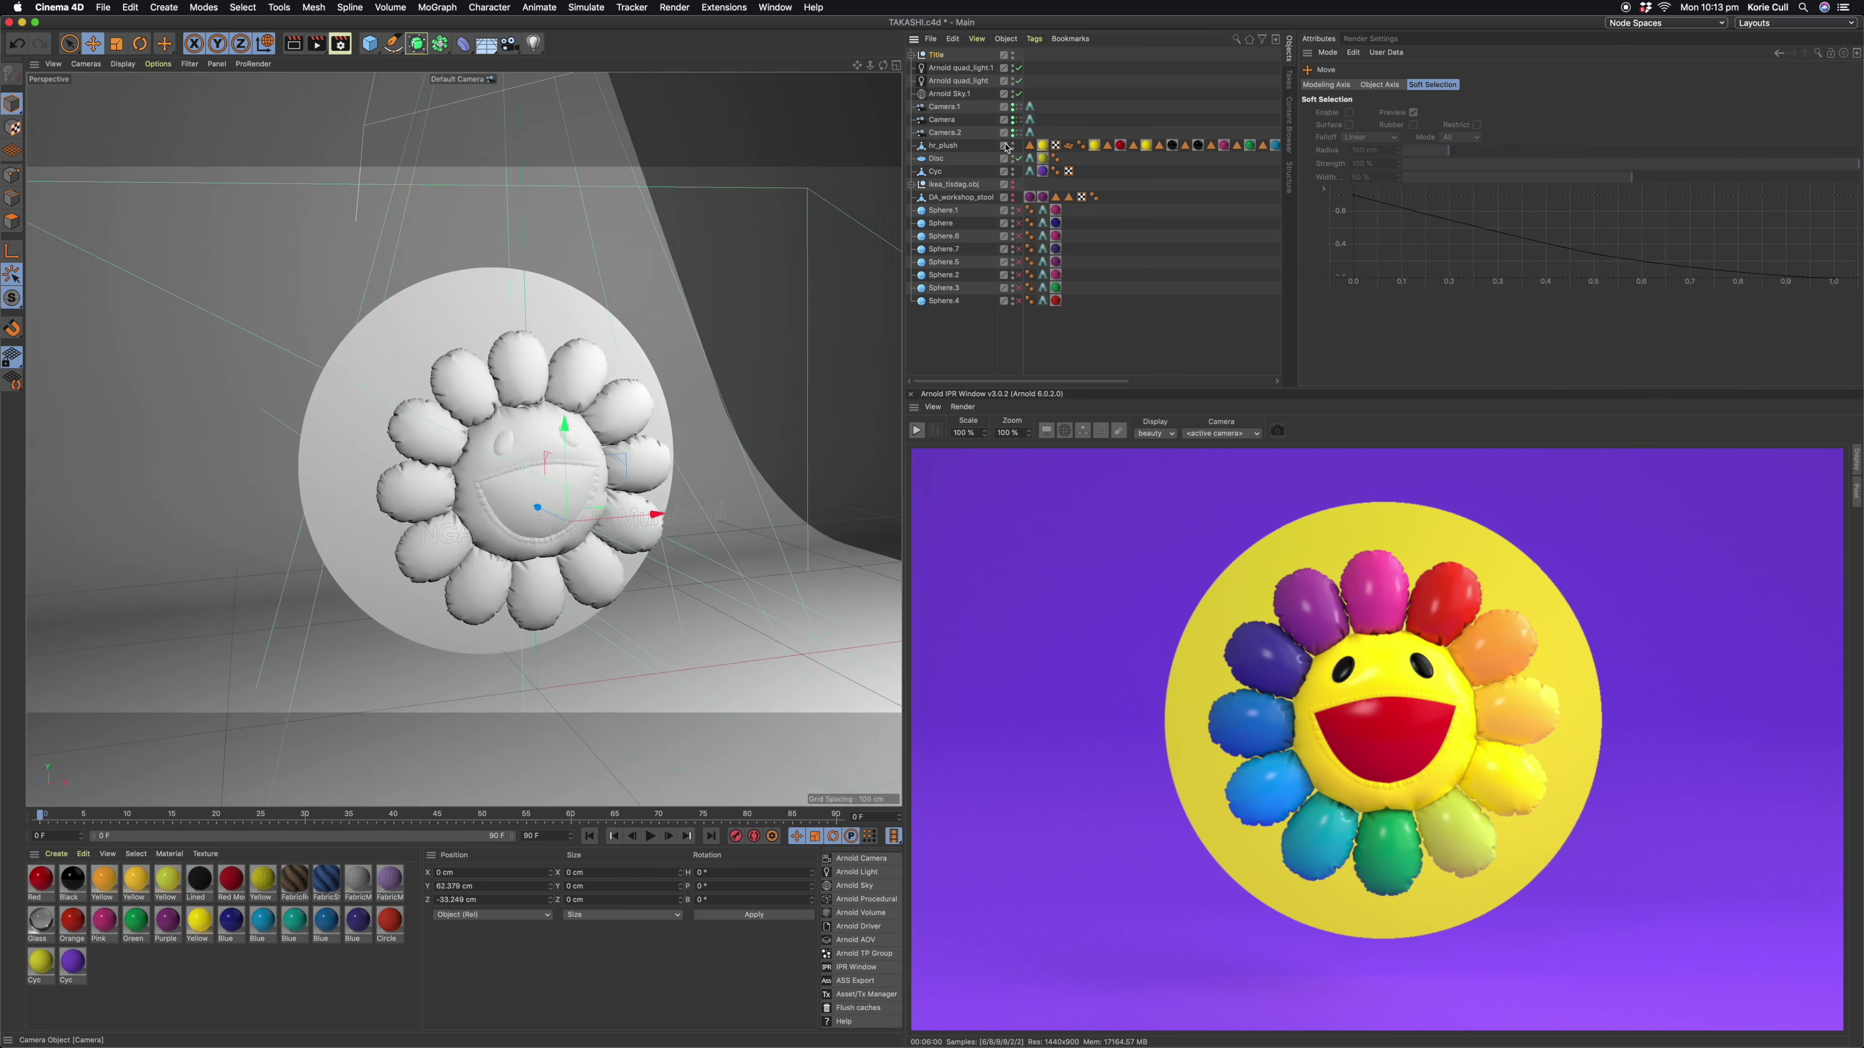
key(t)
drag(558, 183, 659, 178)
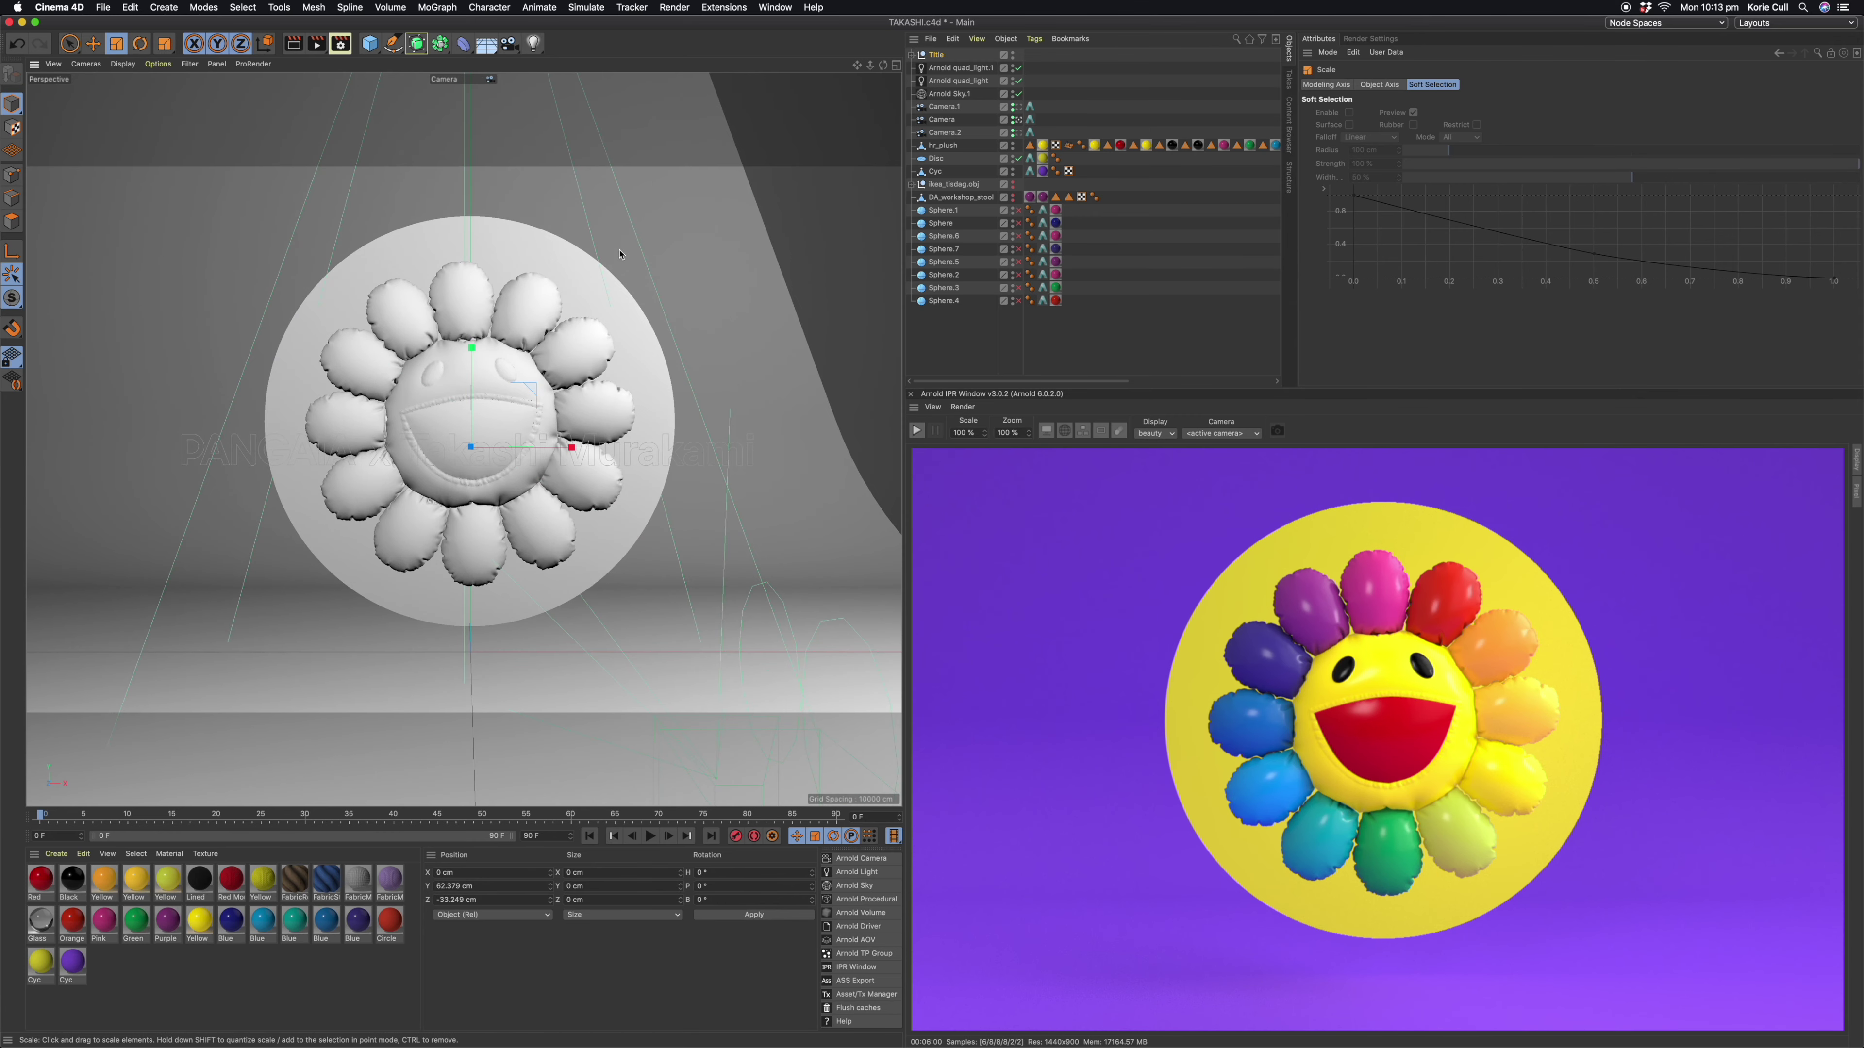
key(e)
drag(473, 345, 475, 333)
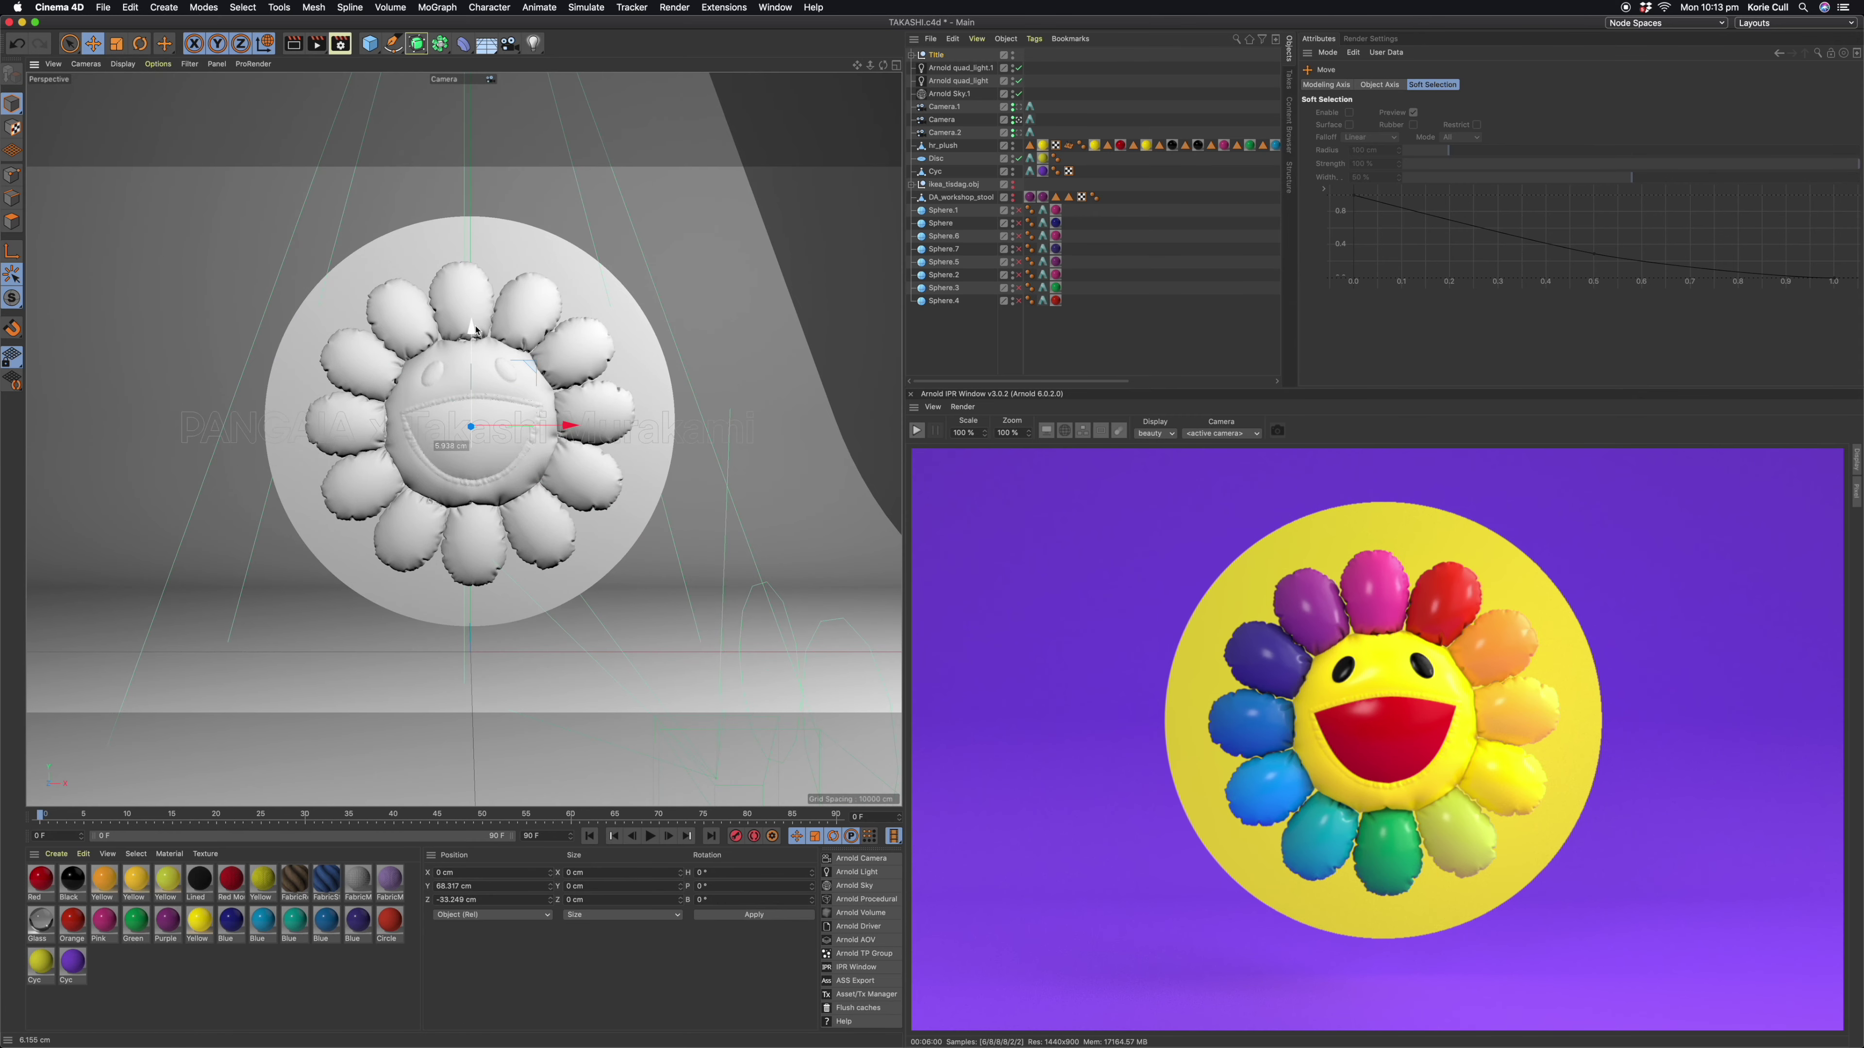
click(931, 58)
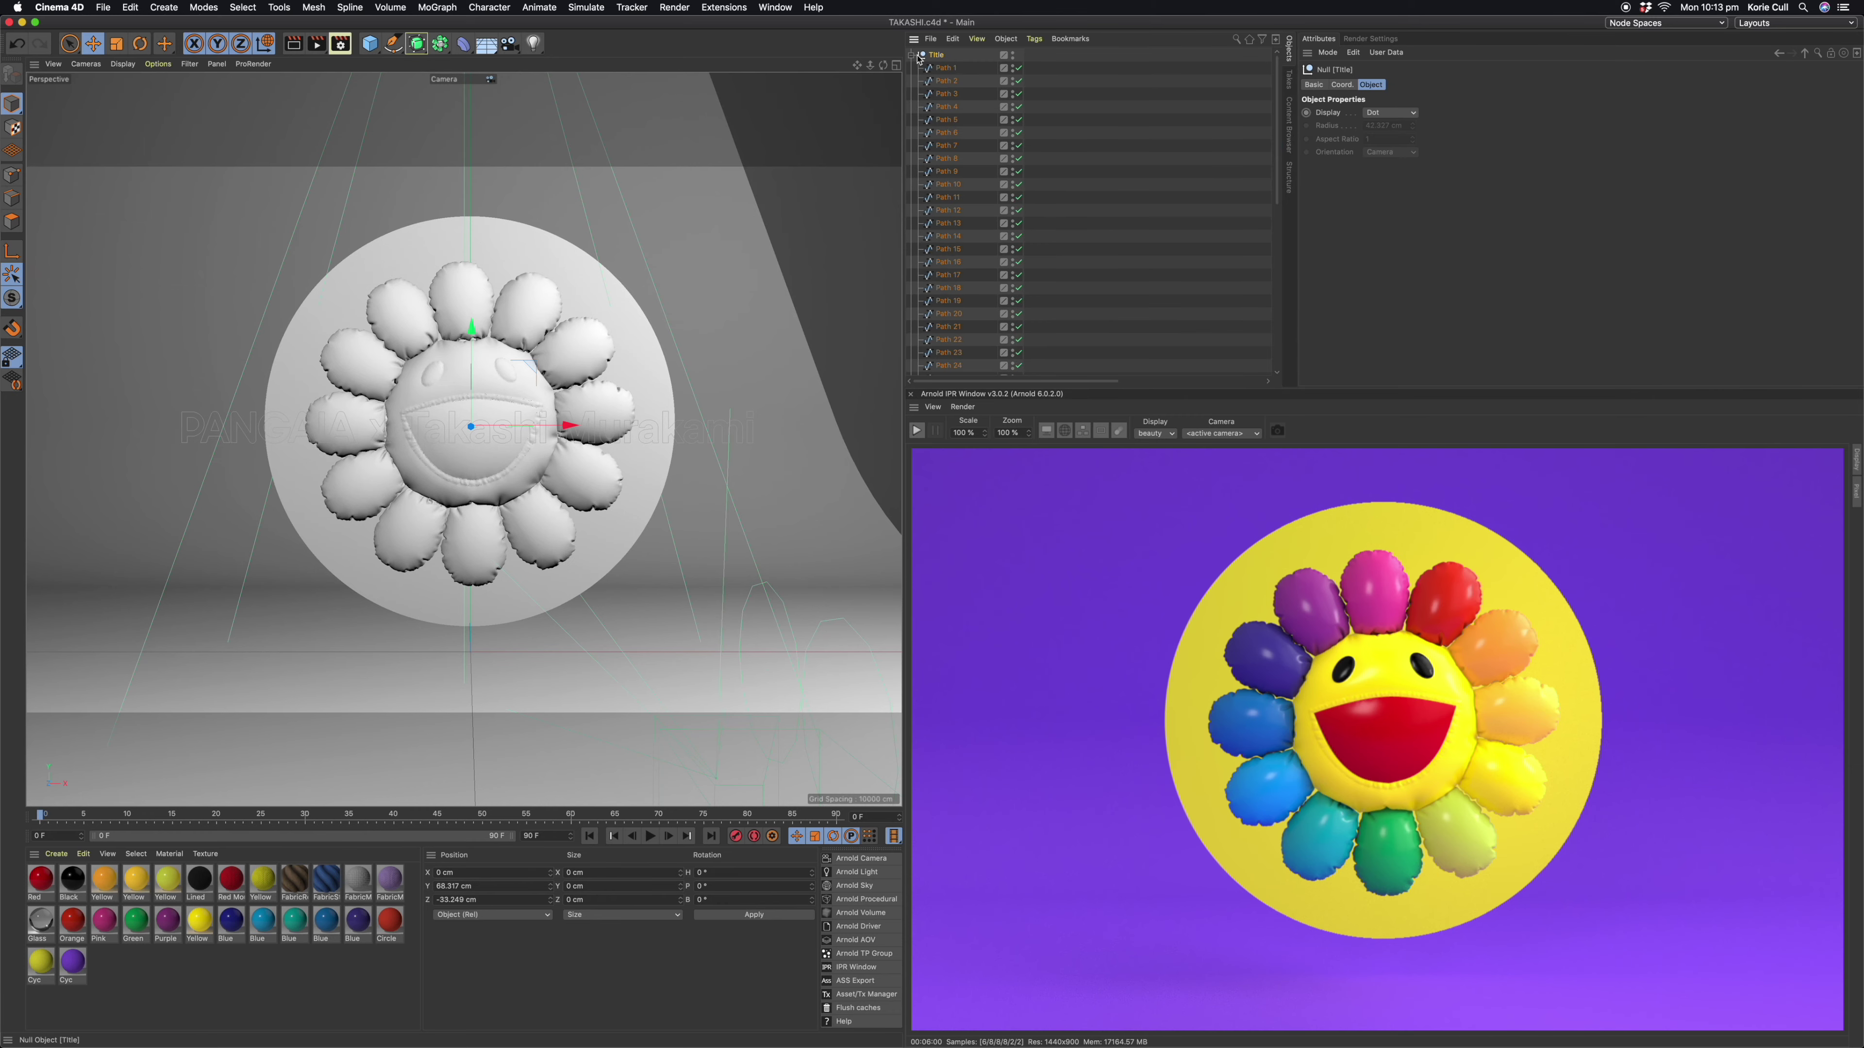
click(462, 78)
Step: Add an Extrude generator and make Title its child
click(416, 43)
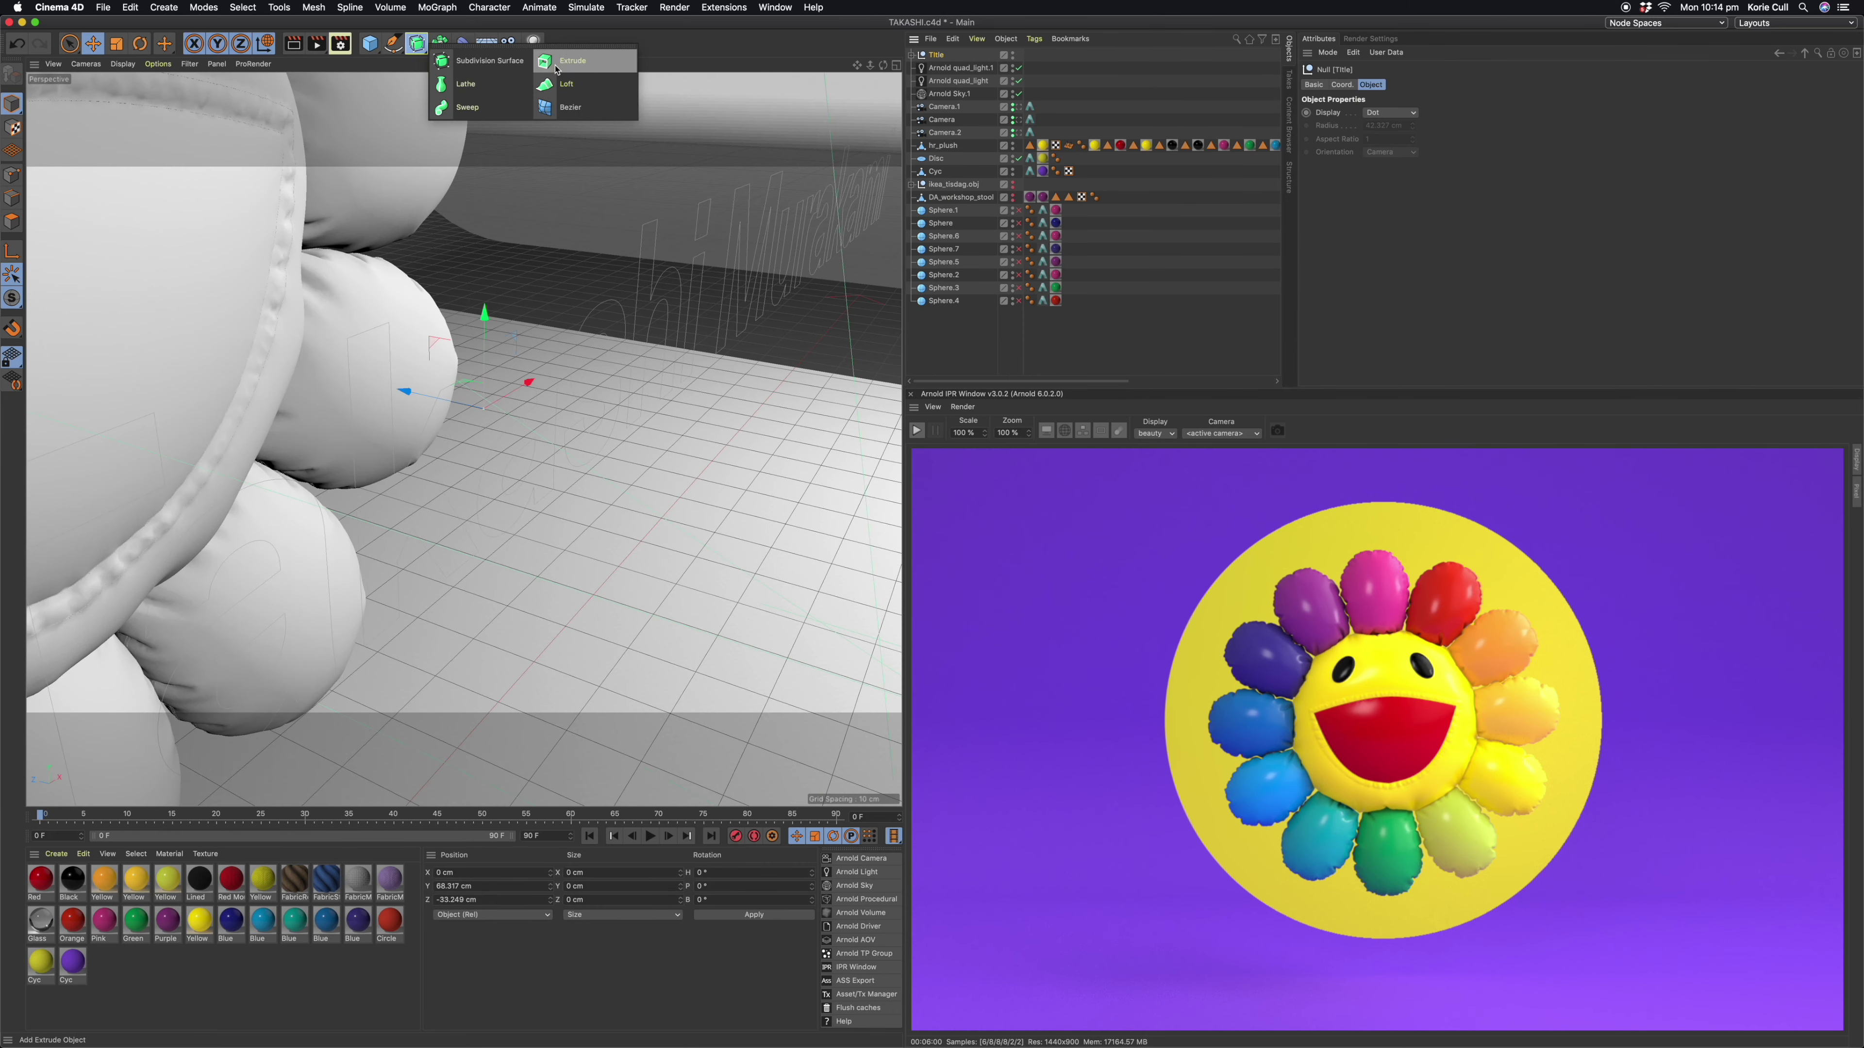
click(447, 73)
drag(936, 68, 941, 56)
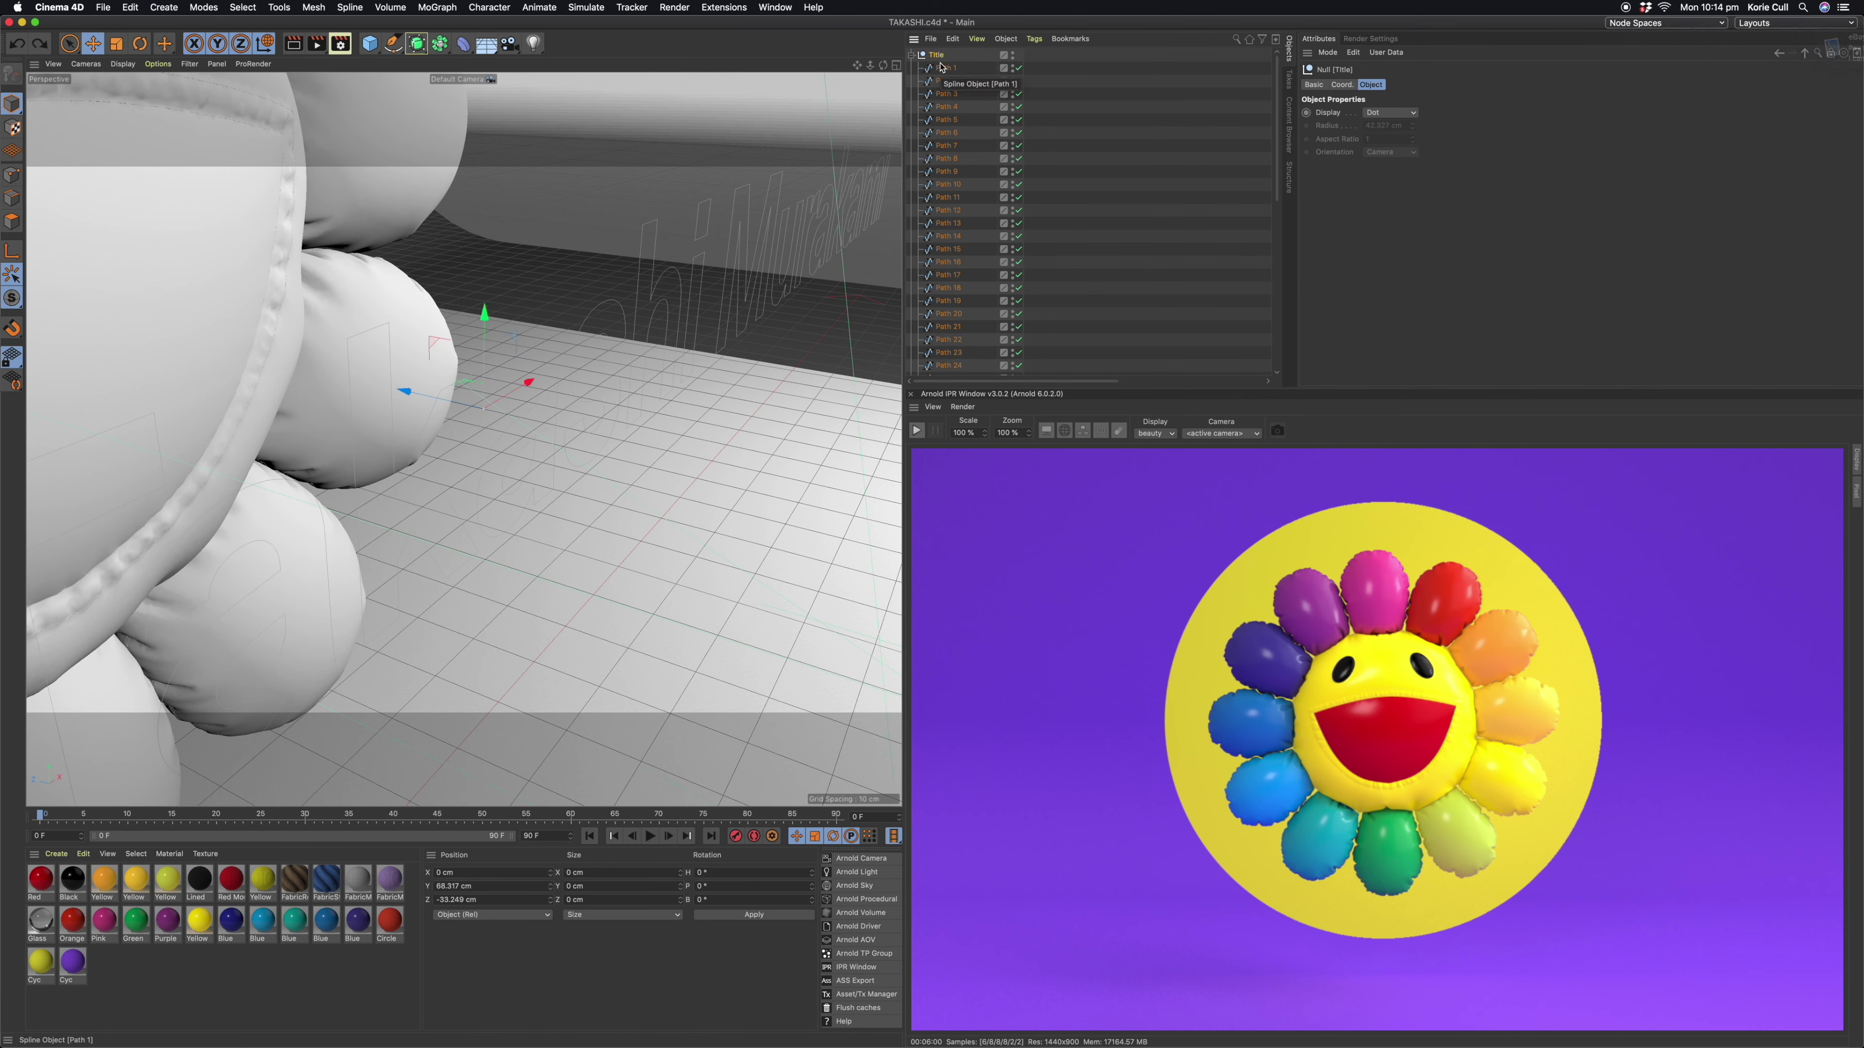
click(940, 57)
drag(941, 68, 939, 59)
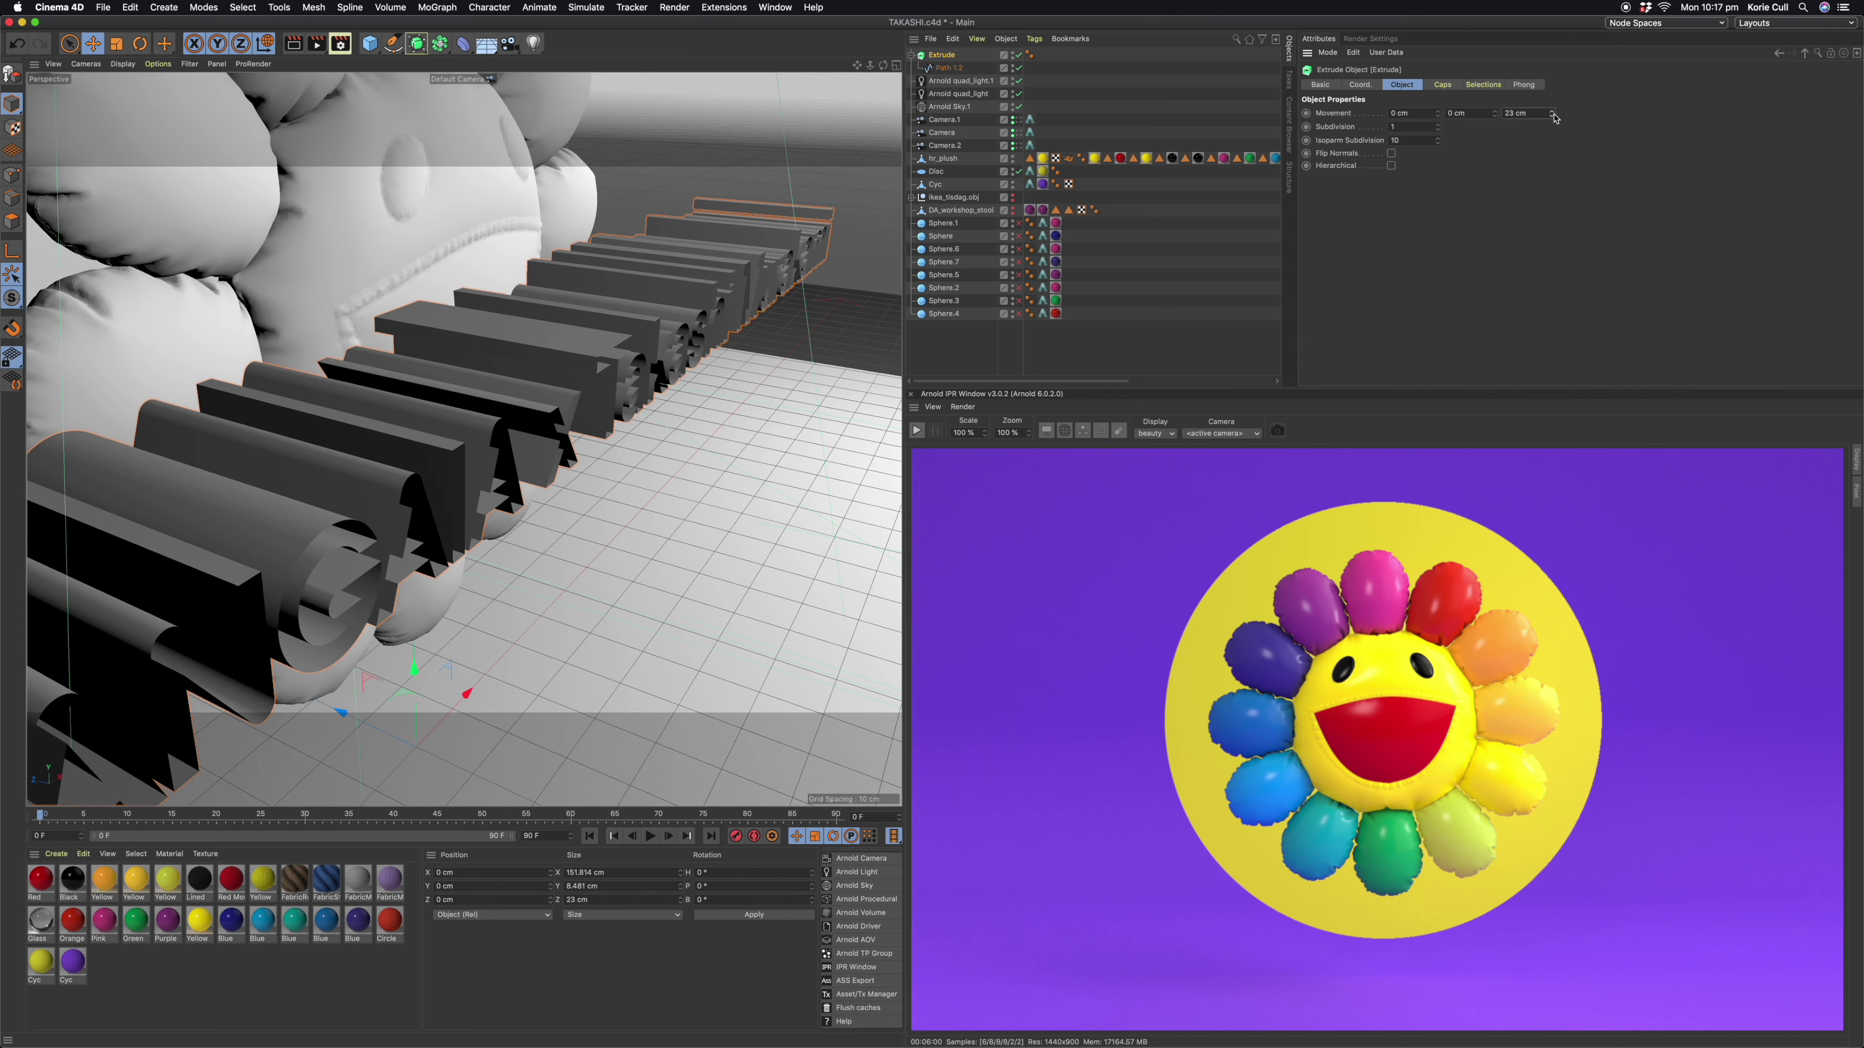
Step: Set the Extrude depth to 1 cm and turn off Bevel Outside in Caps
drag(1551, 113, 1556, 121)
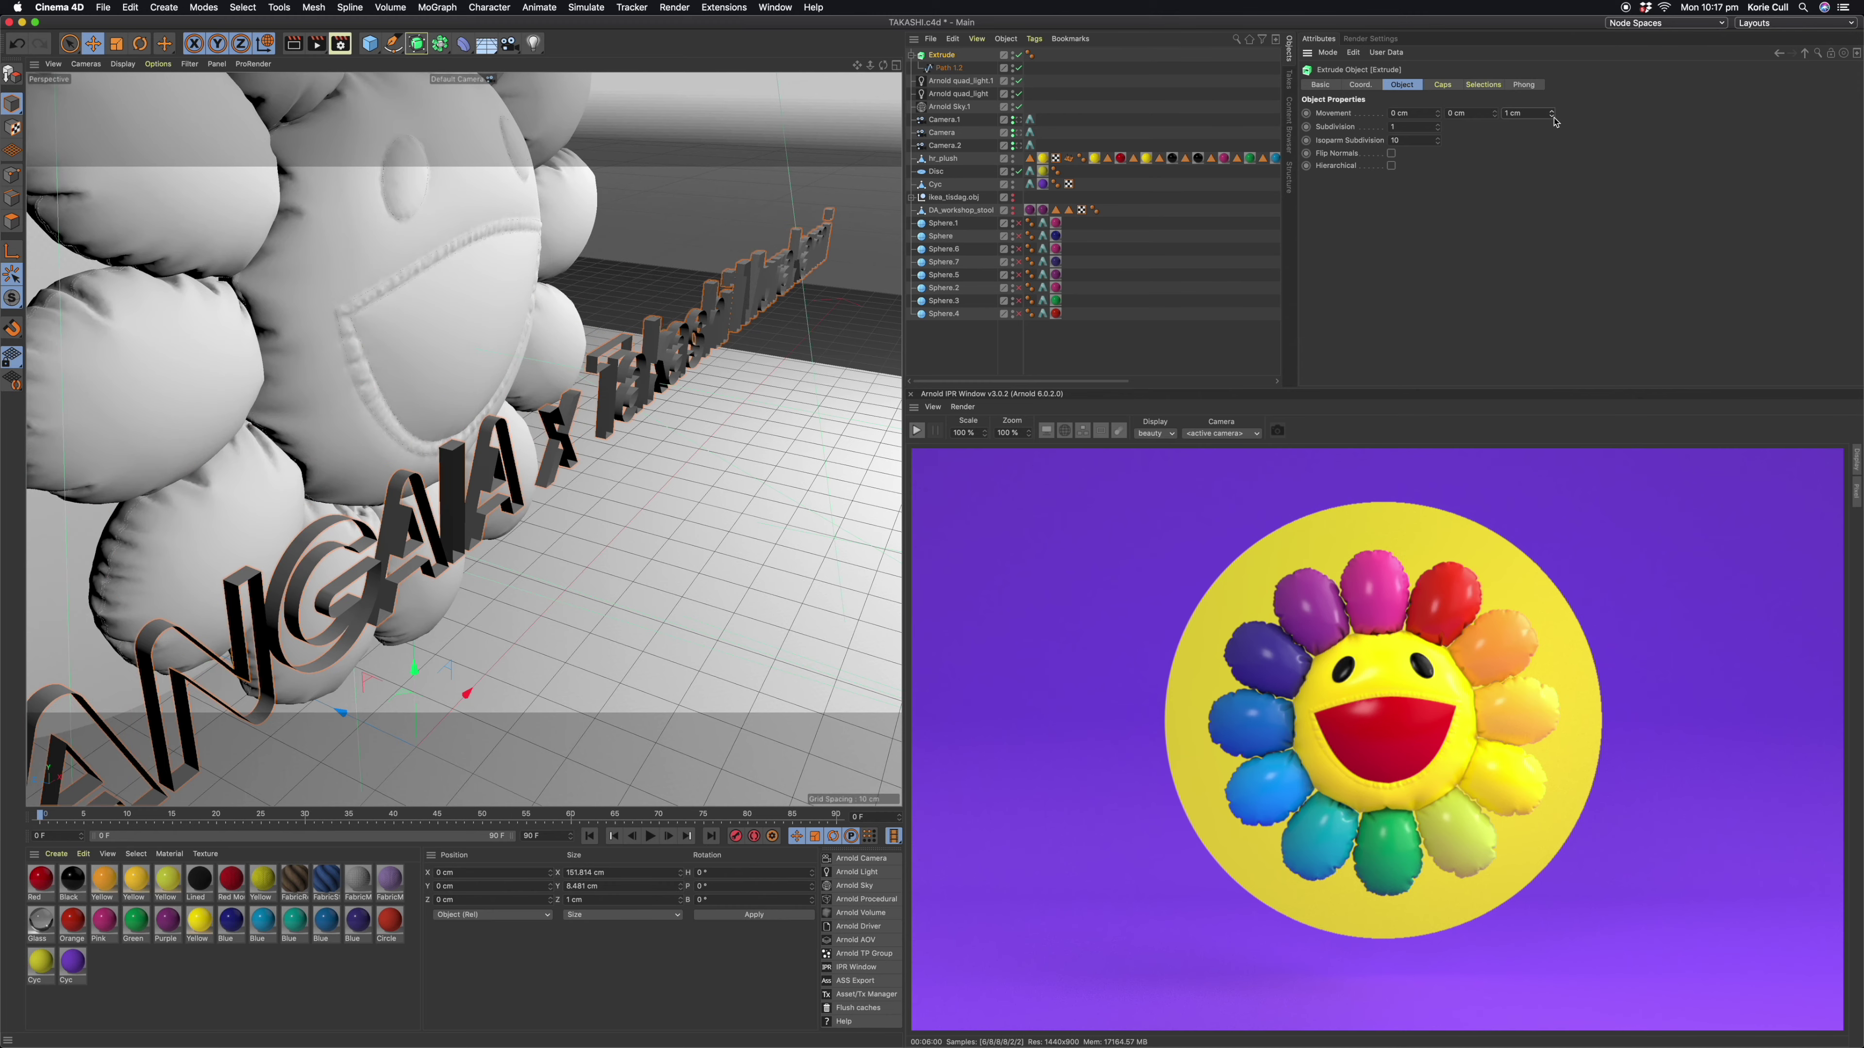
click(1014, 132)
click(1442, 85)
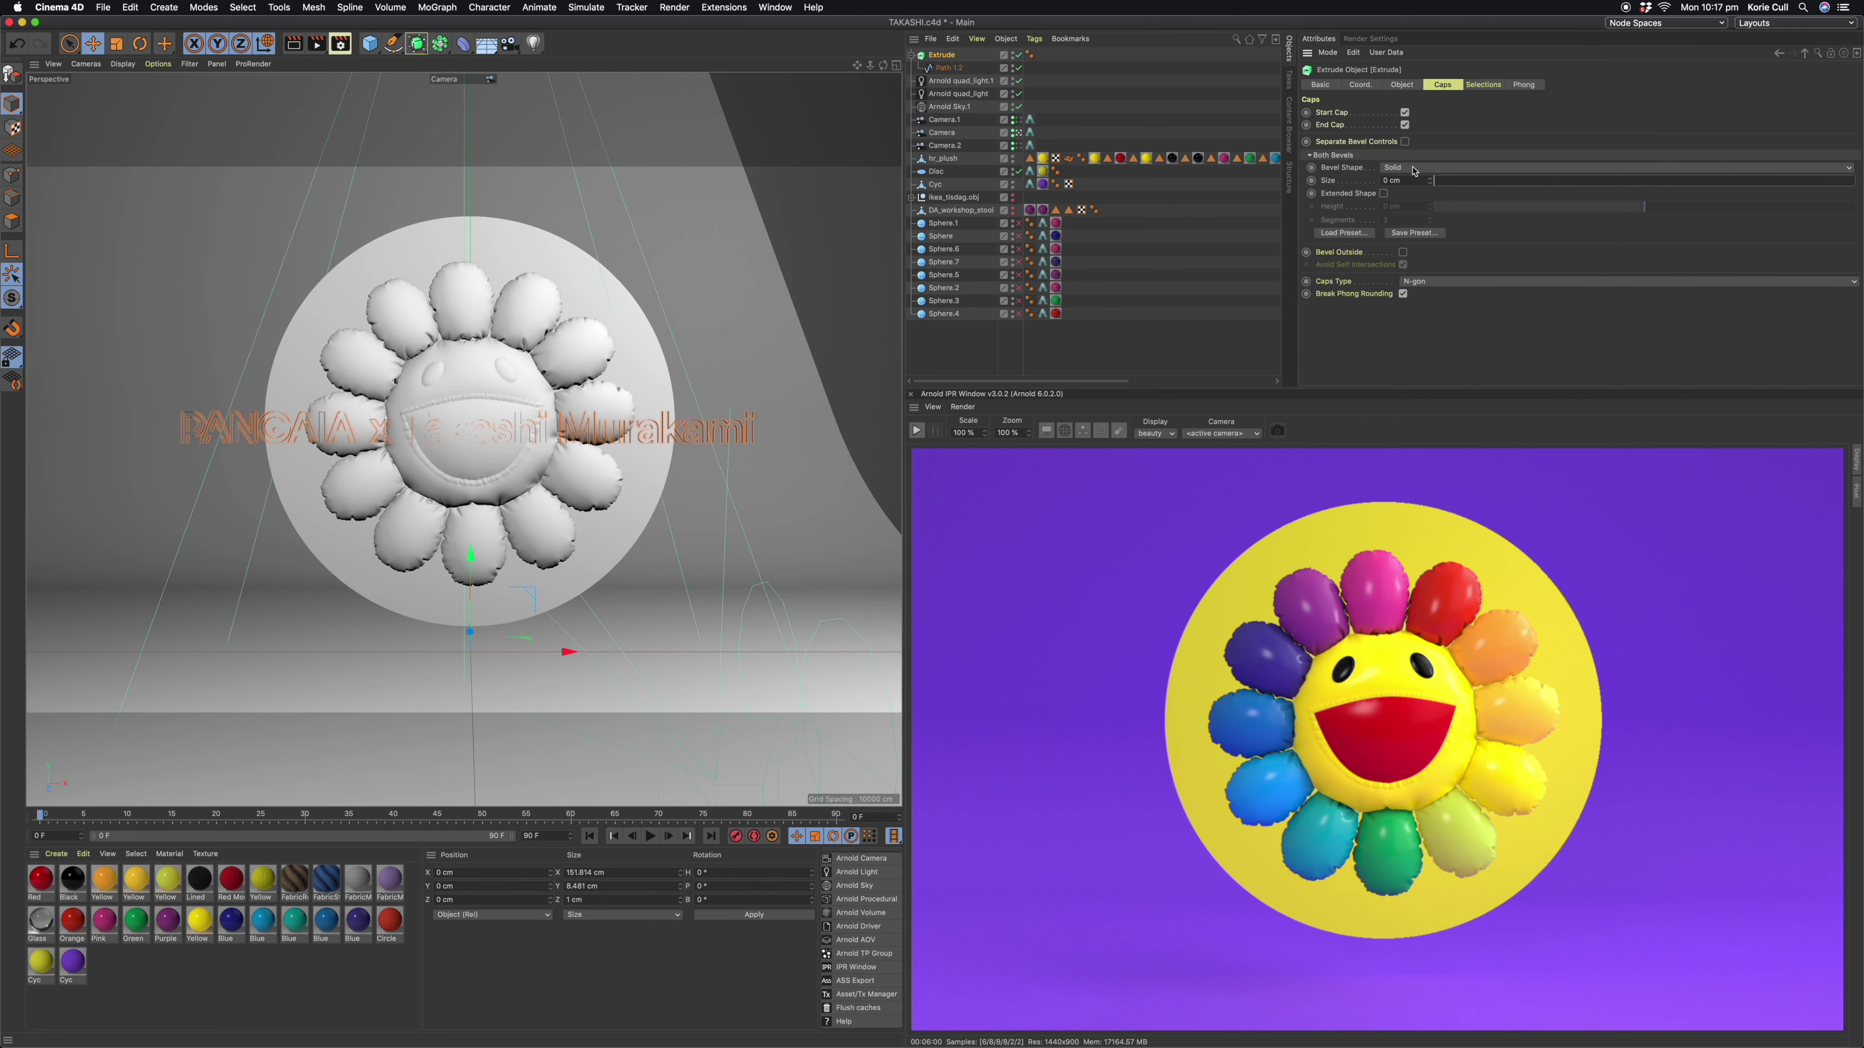
click(1403, 252)
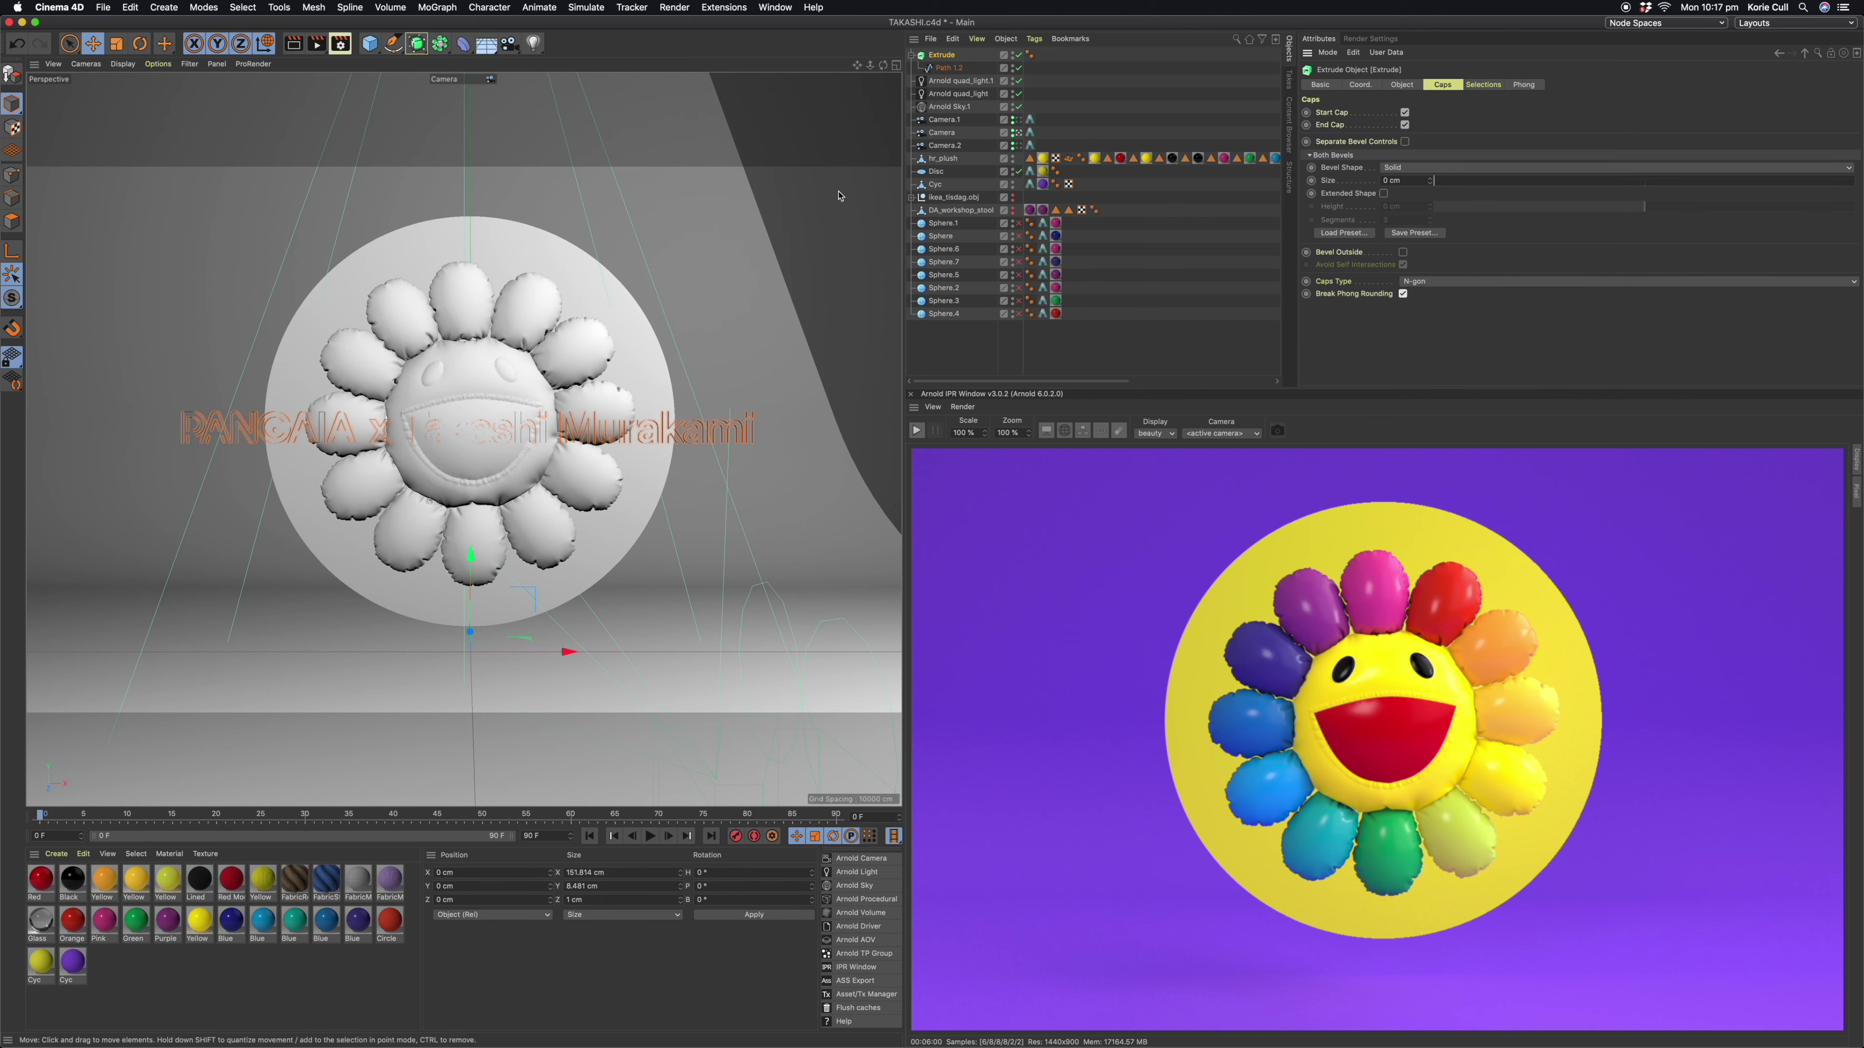
Step: Orbit the perspective view round the letters and select the Path 1.2 spline
key(ctrl+shift+z)
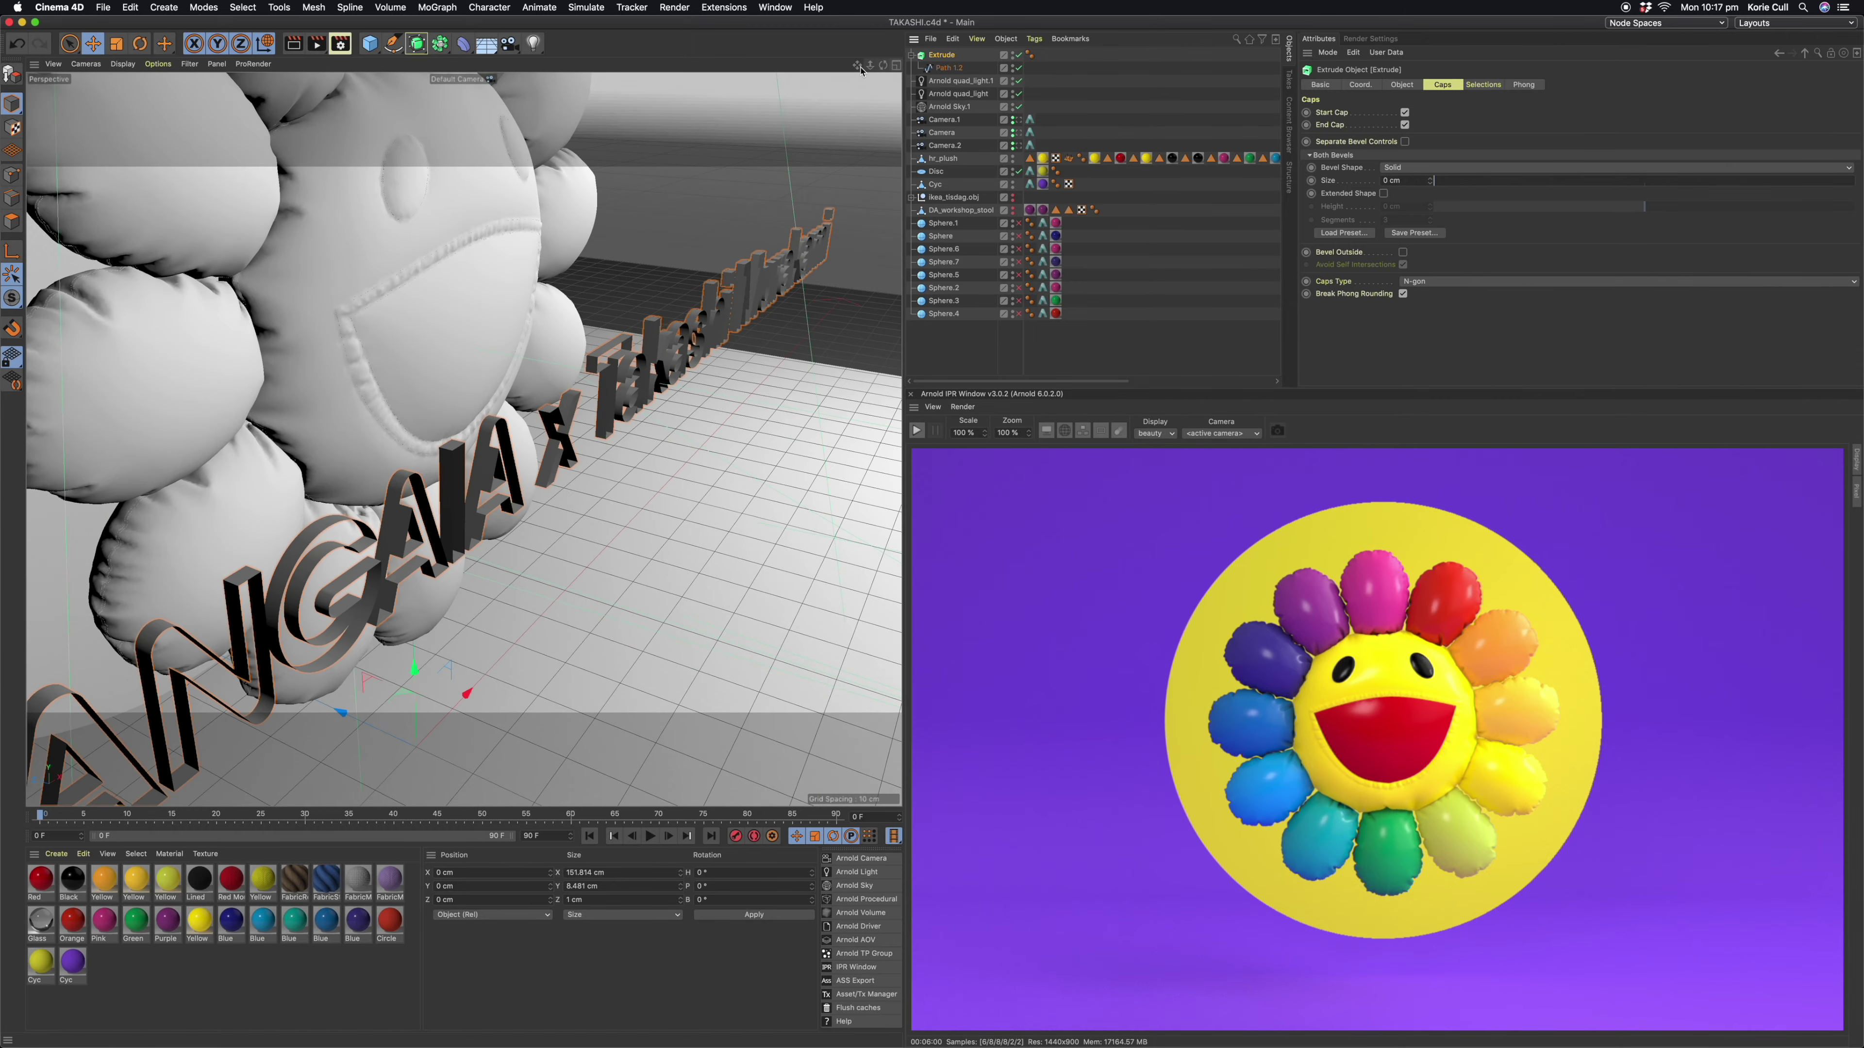
mouse_move(862, 70)
alt+mouse_down()
mouse_move(463, 438)
mouse_move(480, 430)
alt+mouse_up()
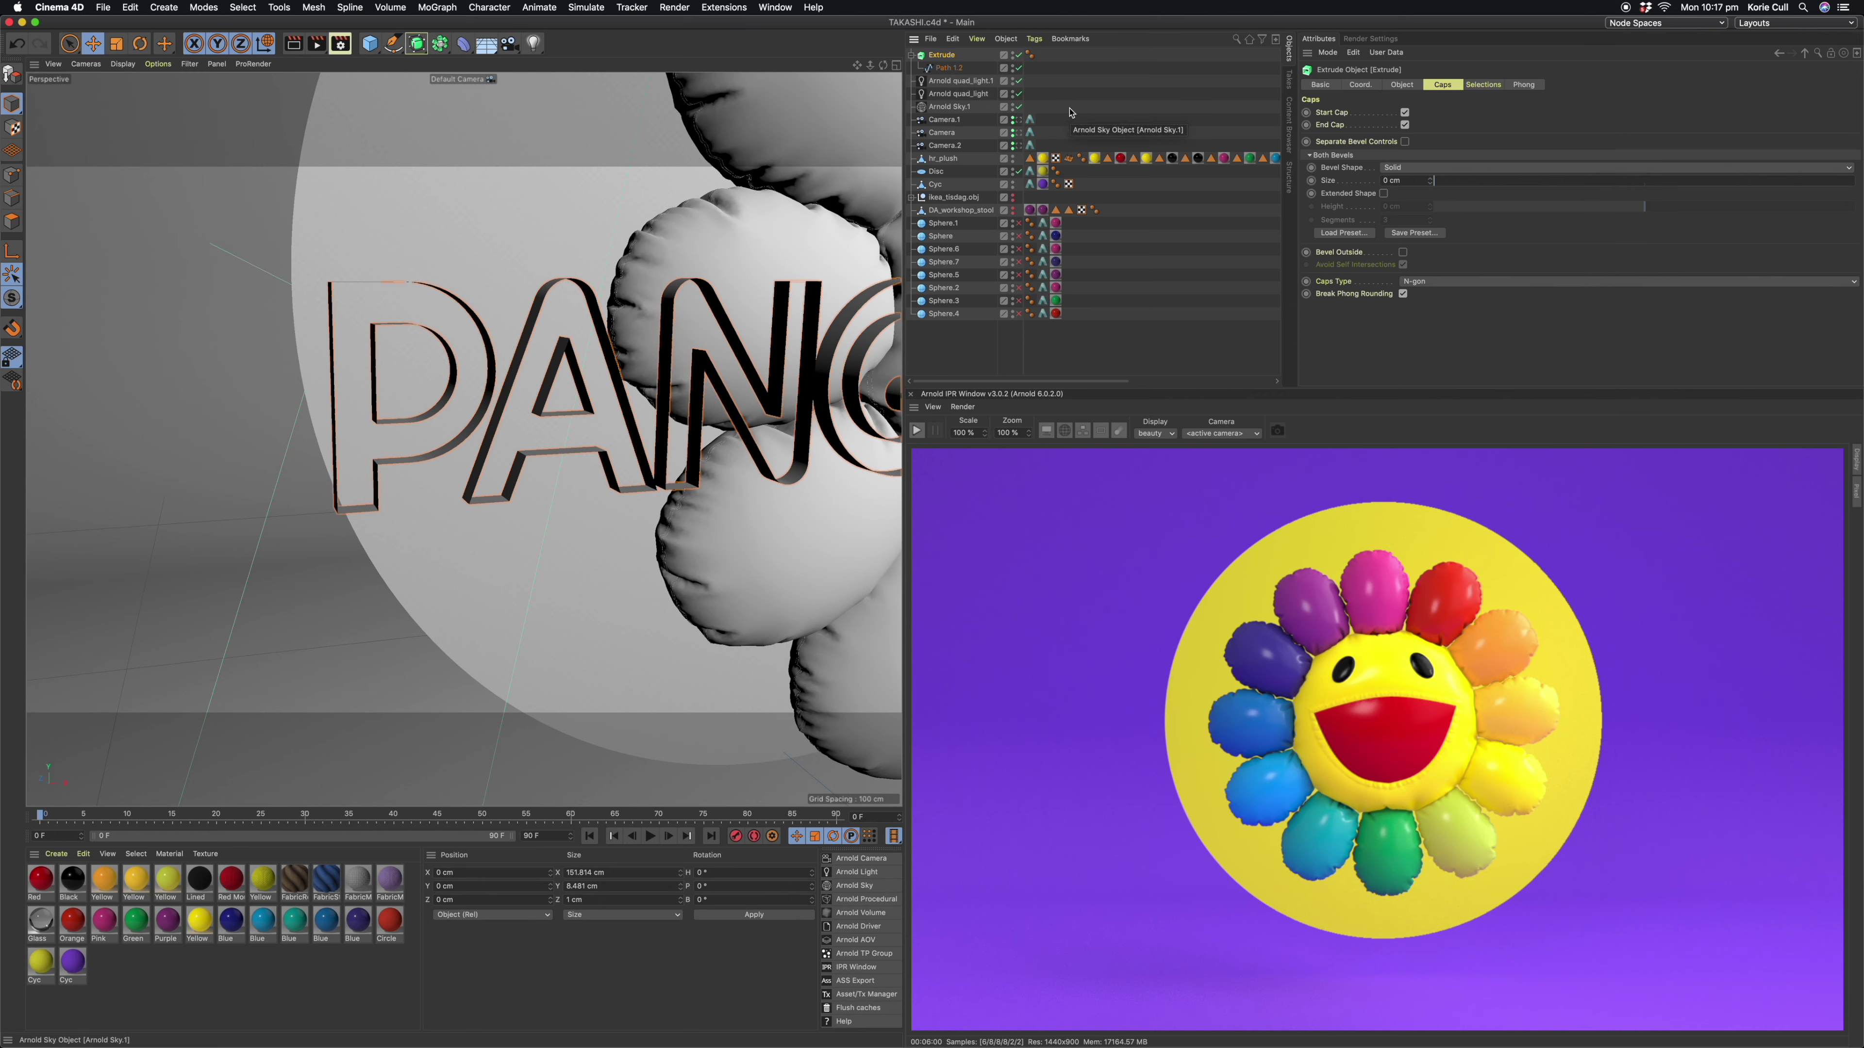
click(947, 69)
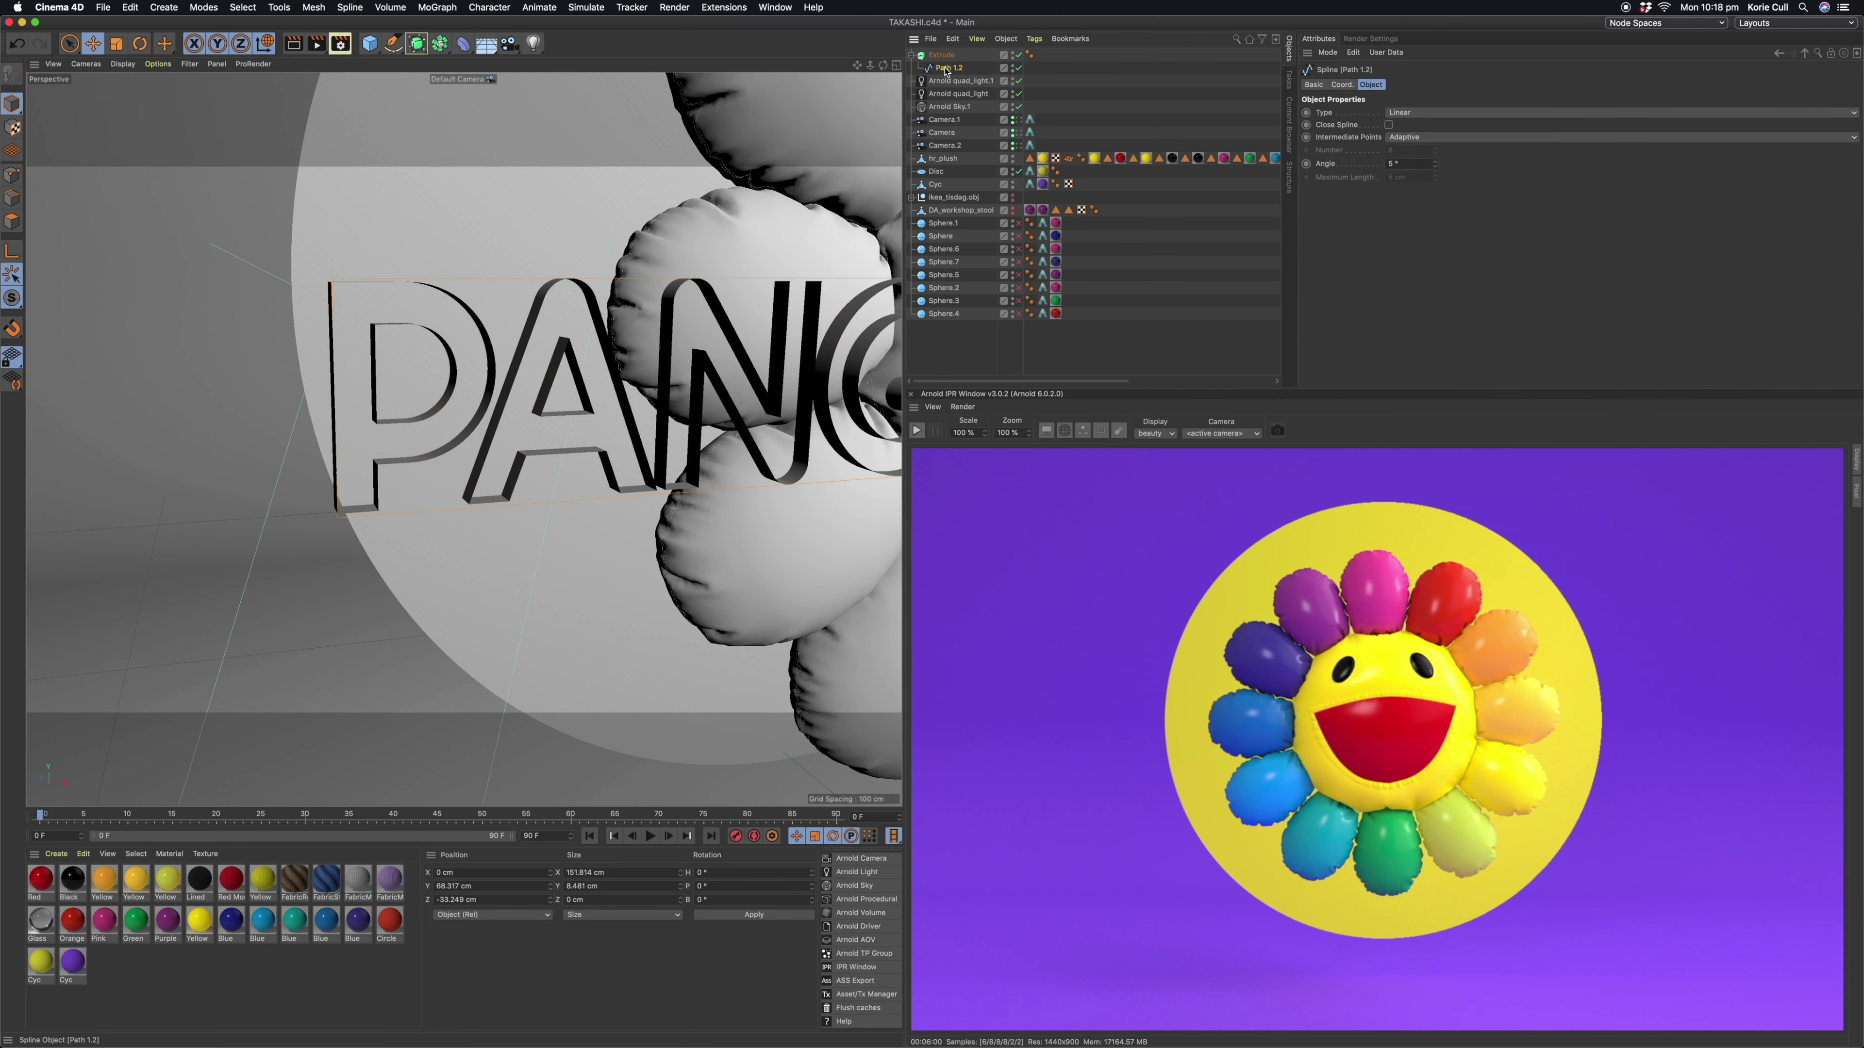
Step: Add a Lathe generator with Path 1.2 as its profile
alt+drag(416, 43, 469, 69)
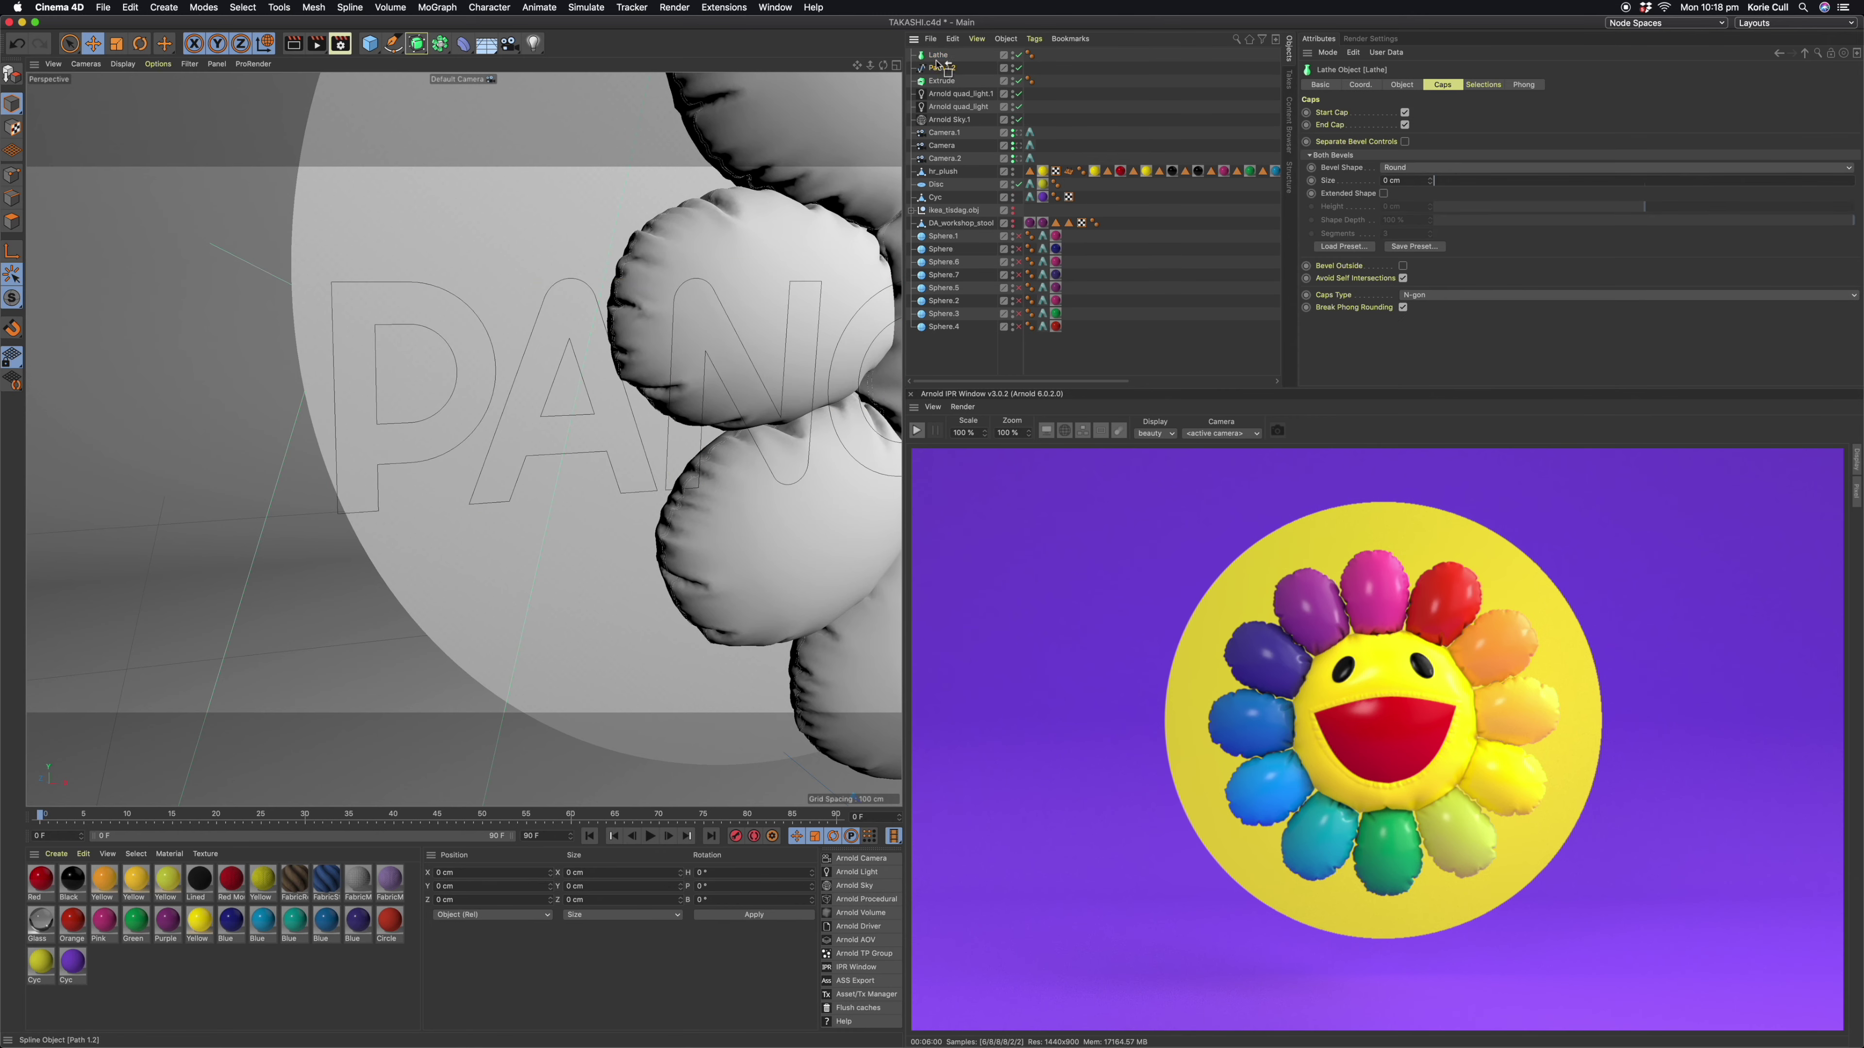
drag(938, 64, 939, 56)
scroll(463, 440, up, 5)
scroll(463, 439, up, 3)
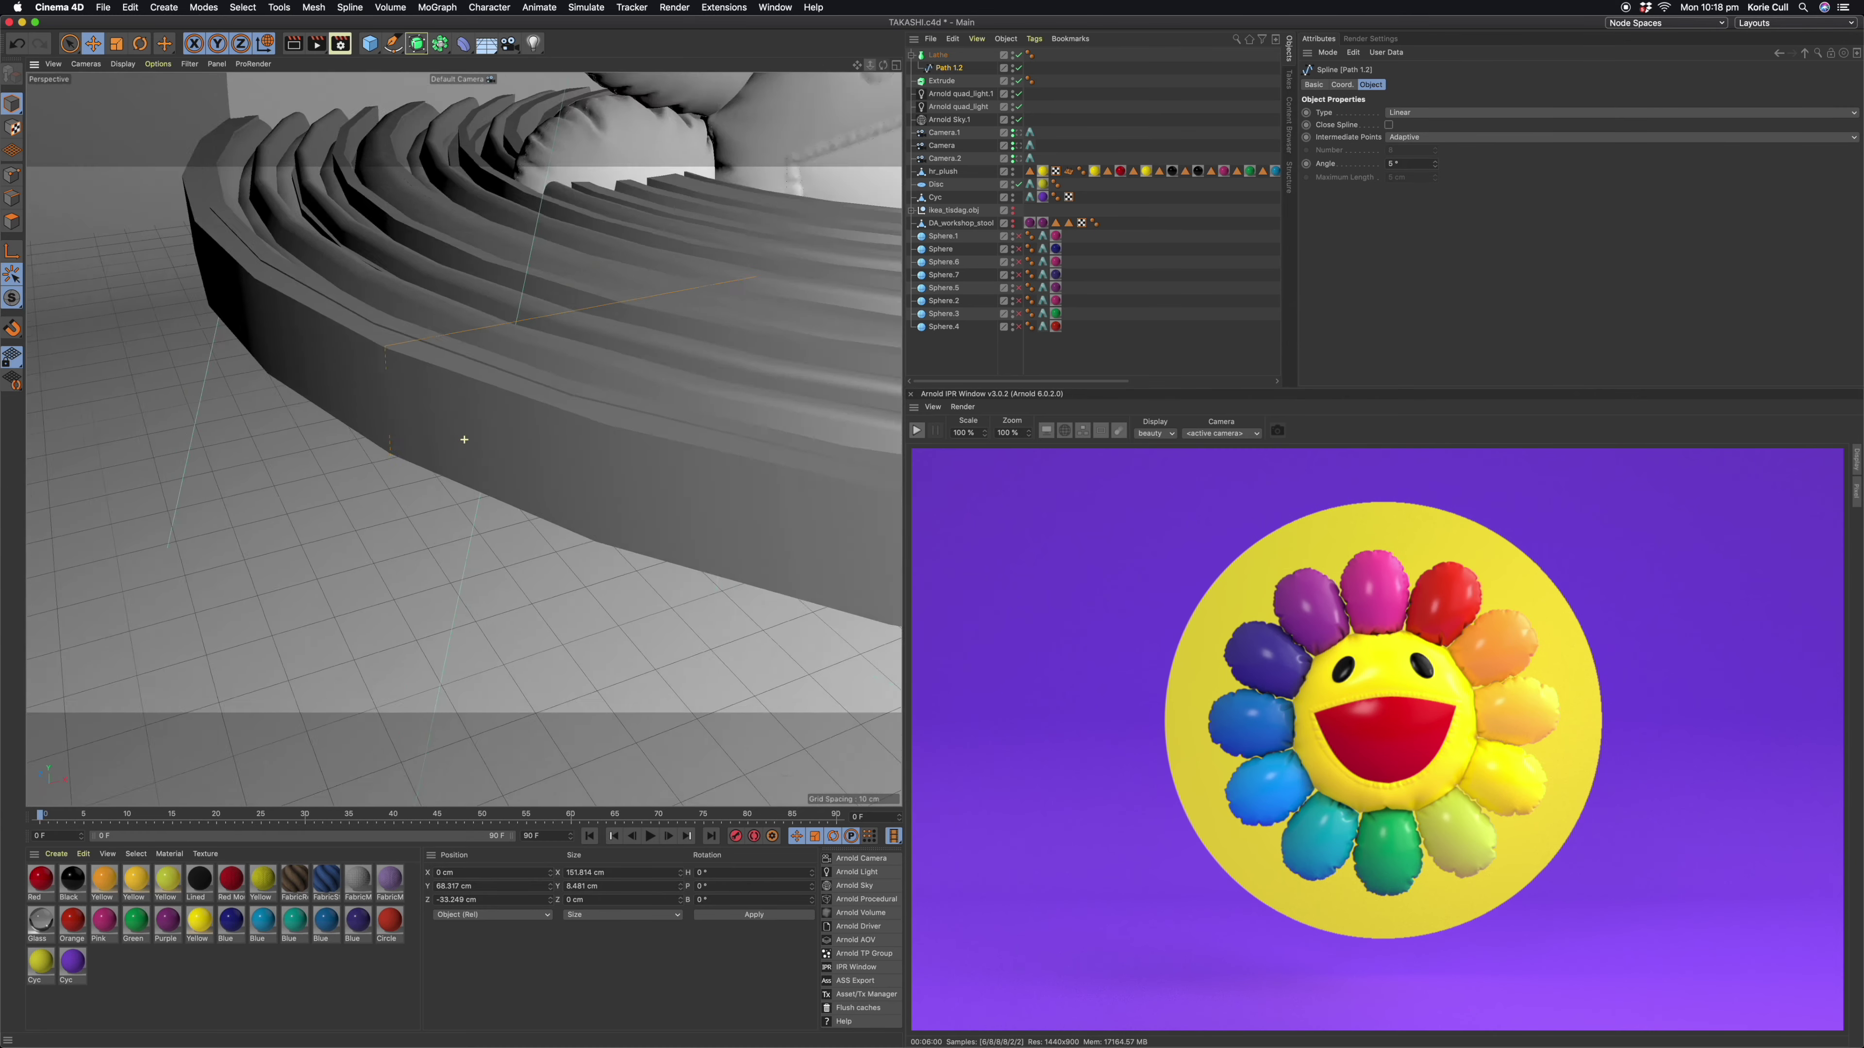
scroll(463, 440, down, 4)
click(464, 440)
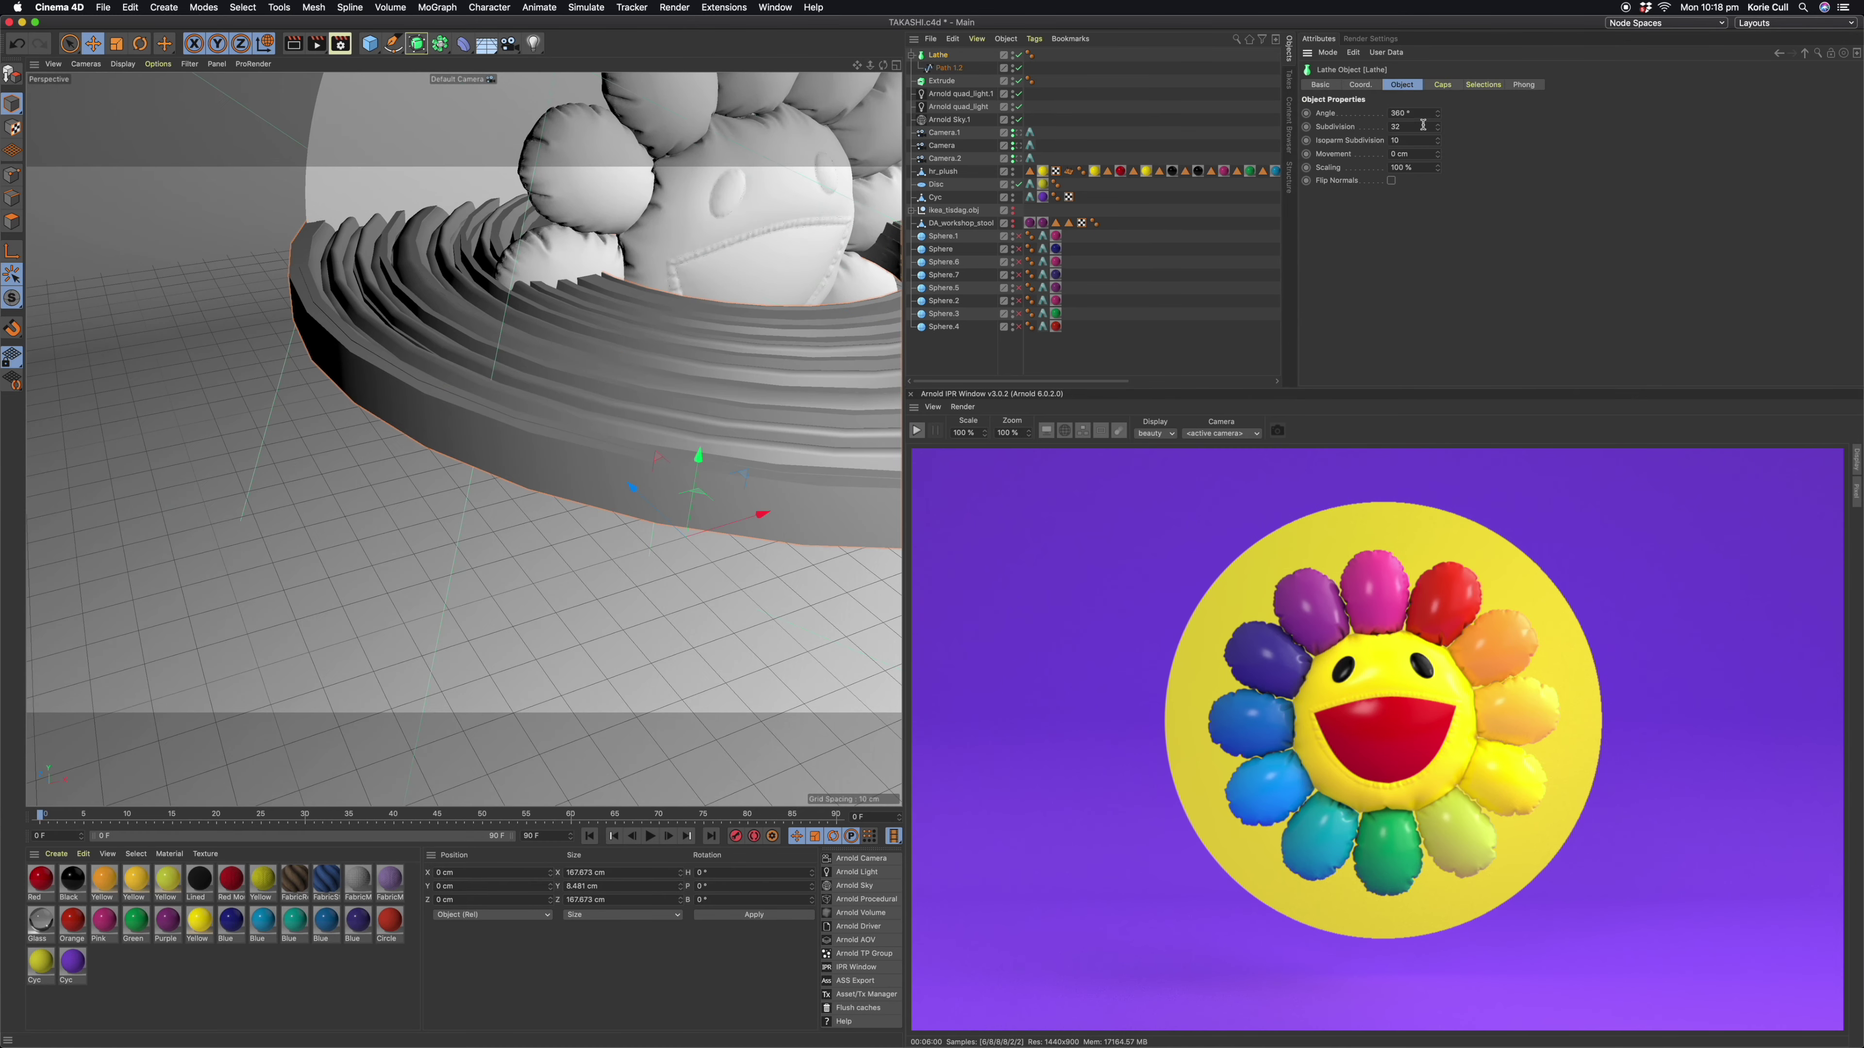
Step: Create a second lathe with Path 1 as its profile
click(1483, 84)
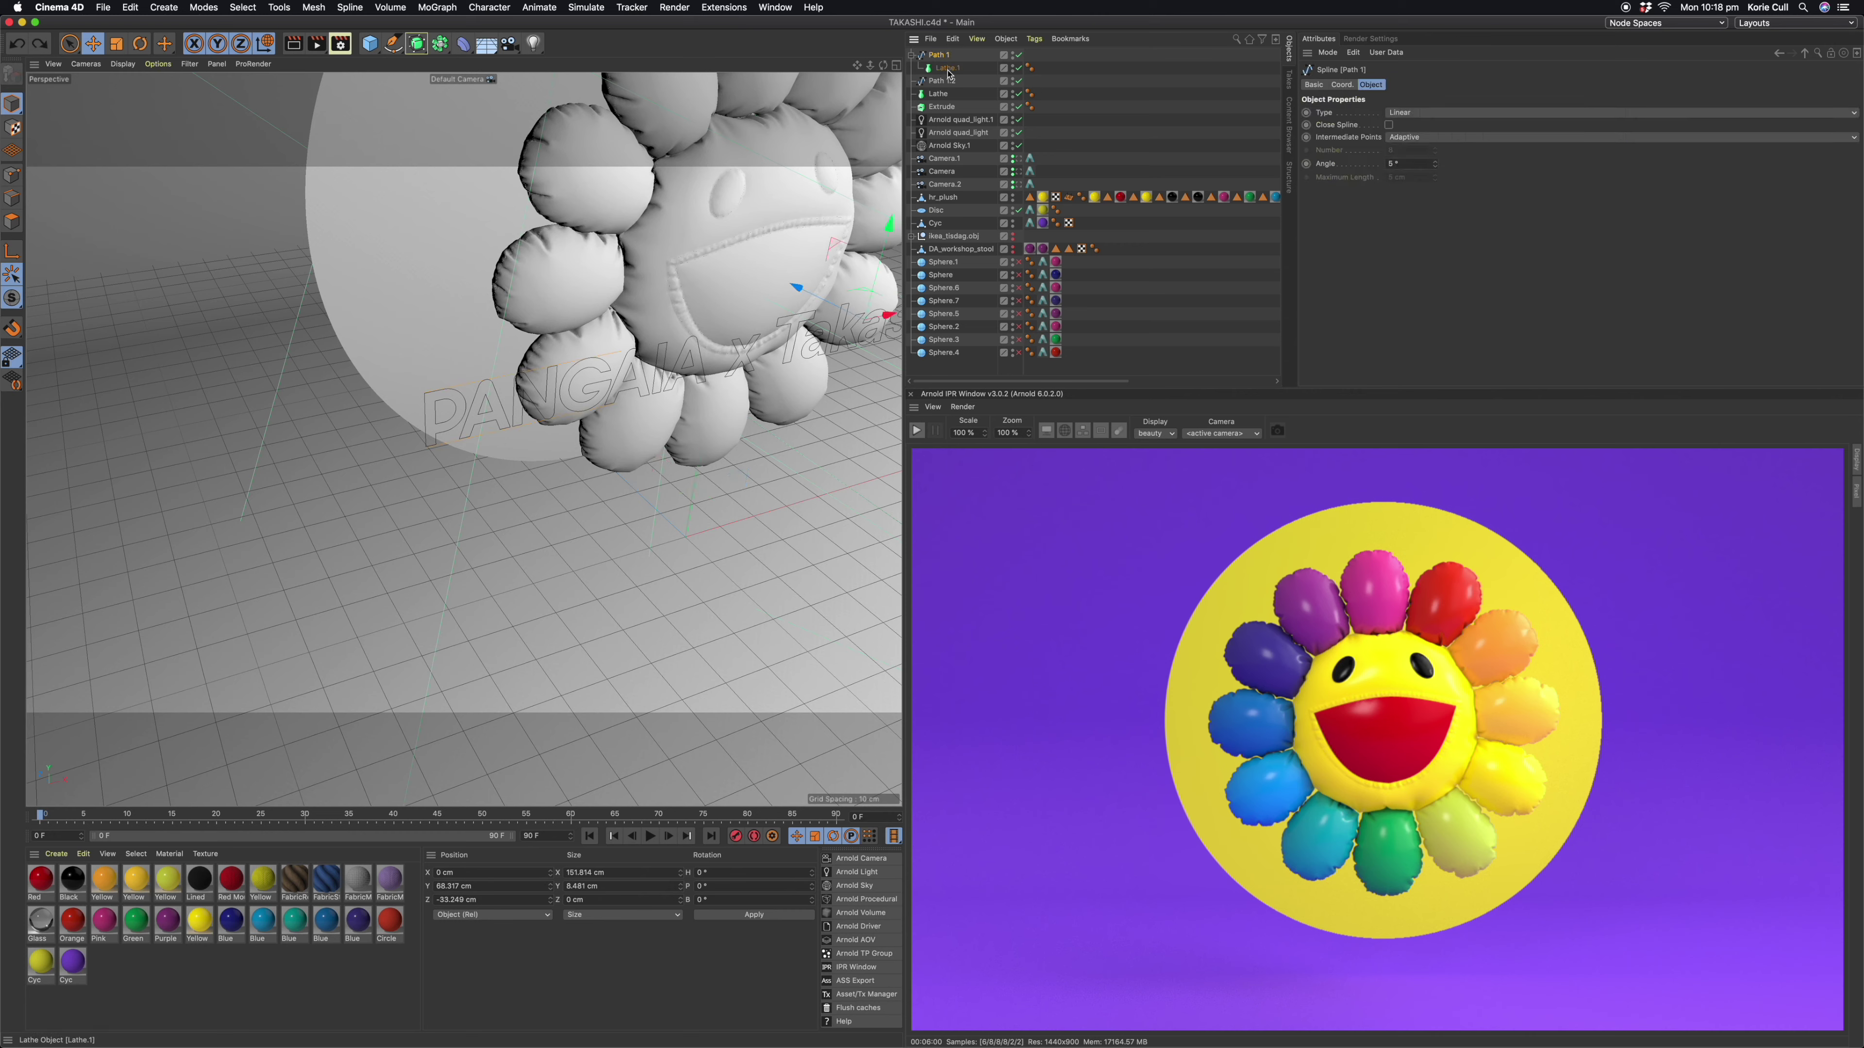
click(942, 70)
drag(939, 55, 952, 69)
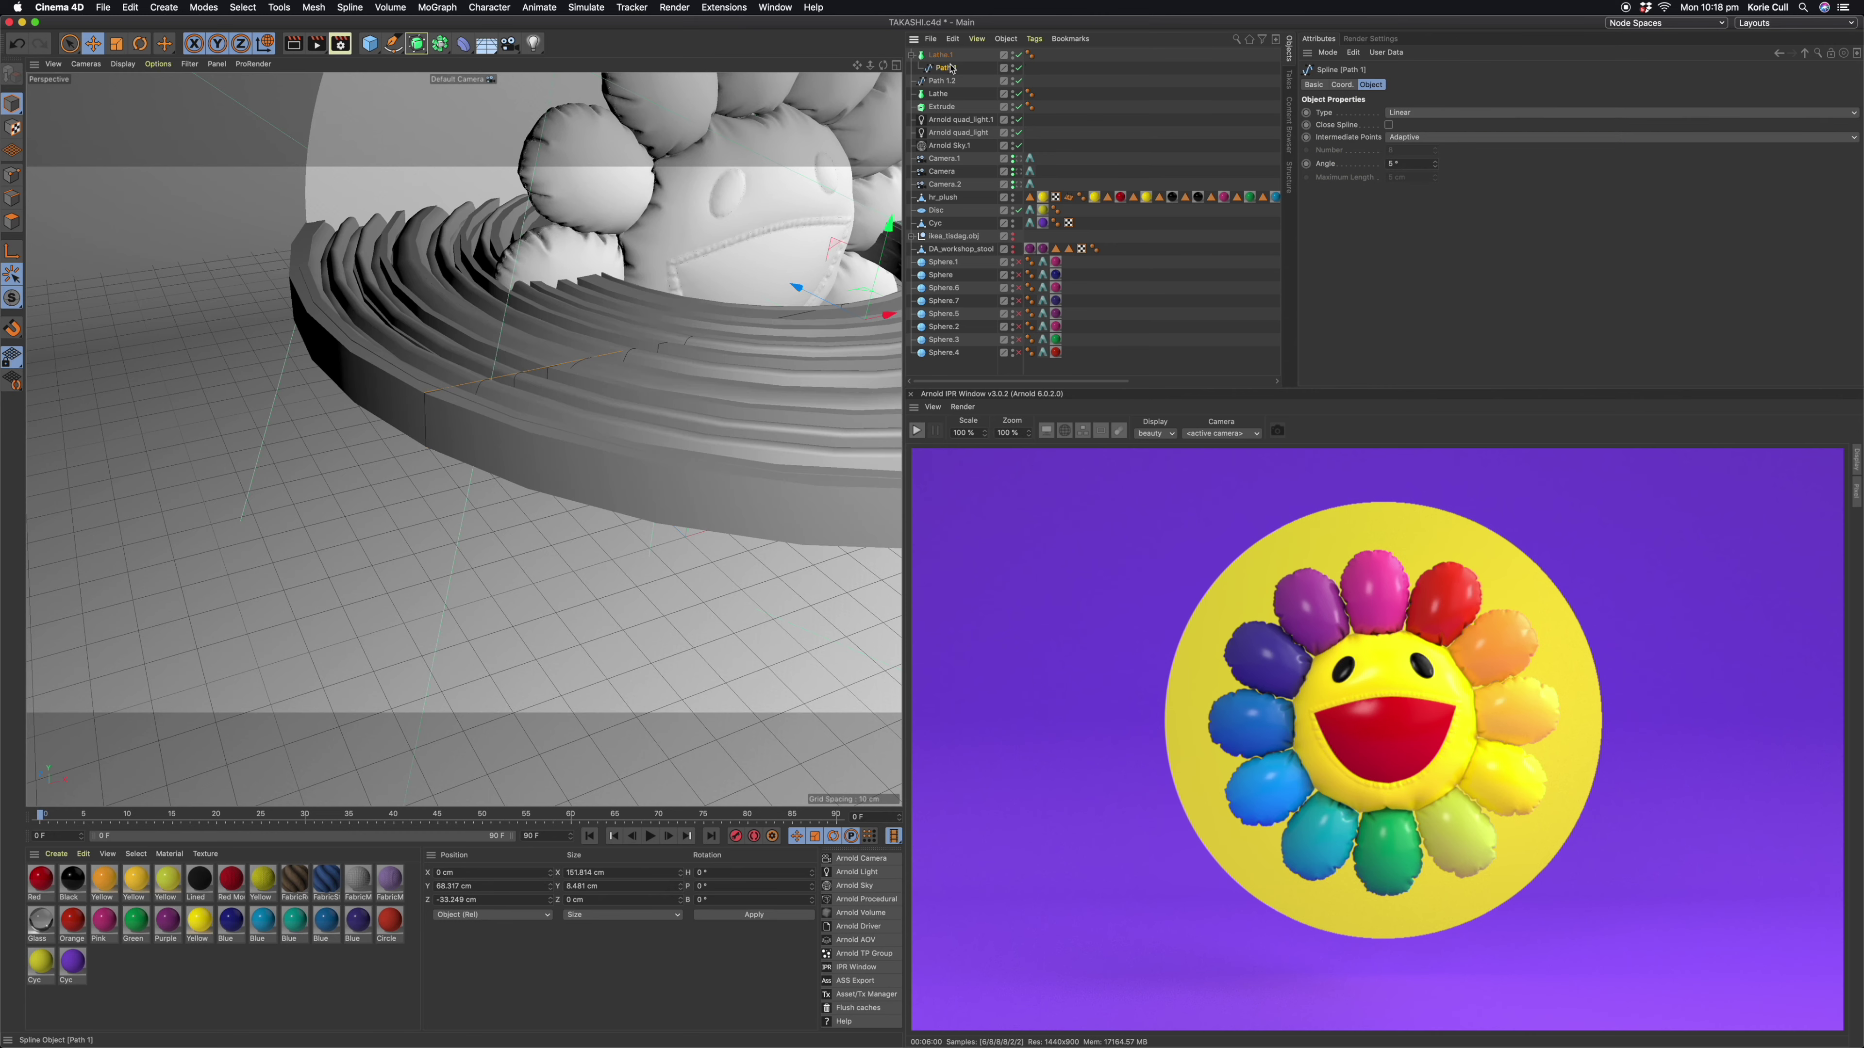
click(941, 55)
Step: Rotate the second lathe ring upright to 90° and lower it slightly
key(r)
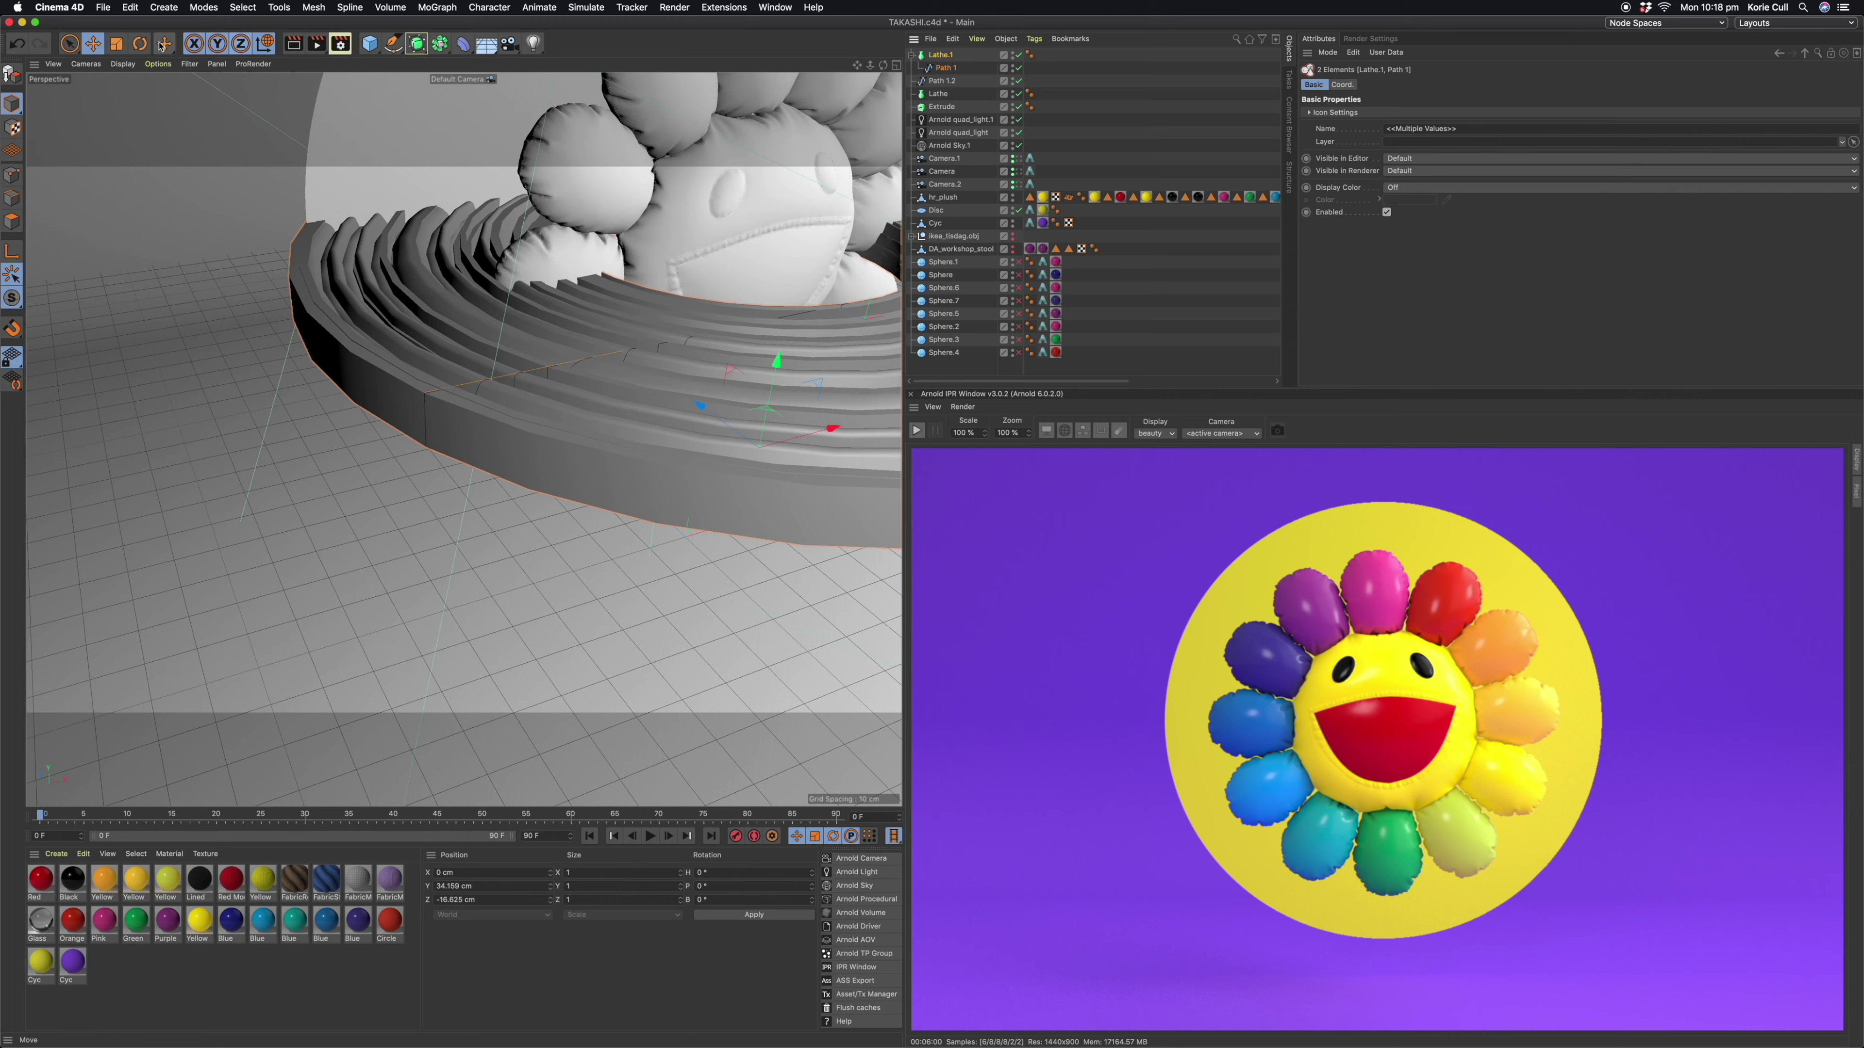
drag(782, 414, 811, 500)
drag(811, 507, 814, 500)
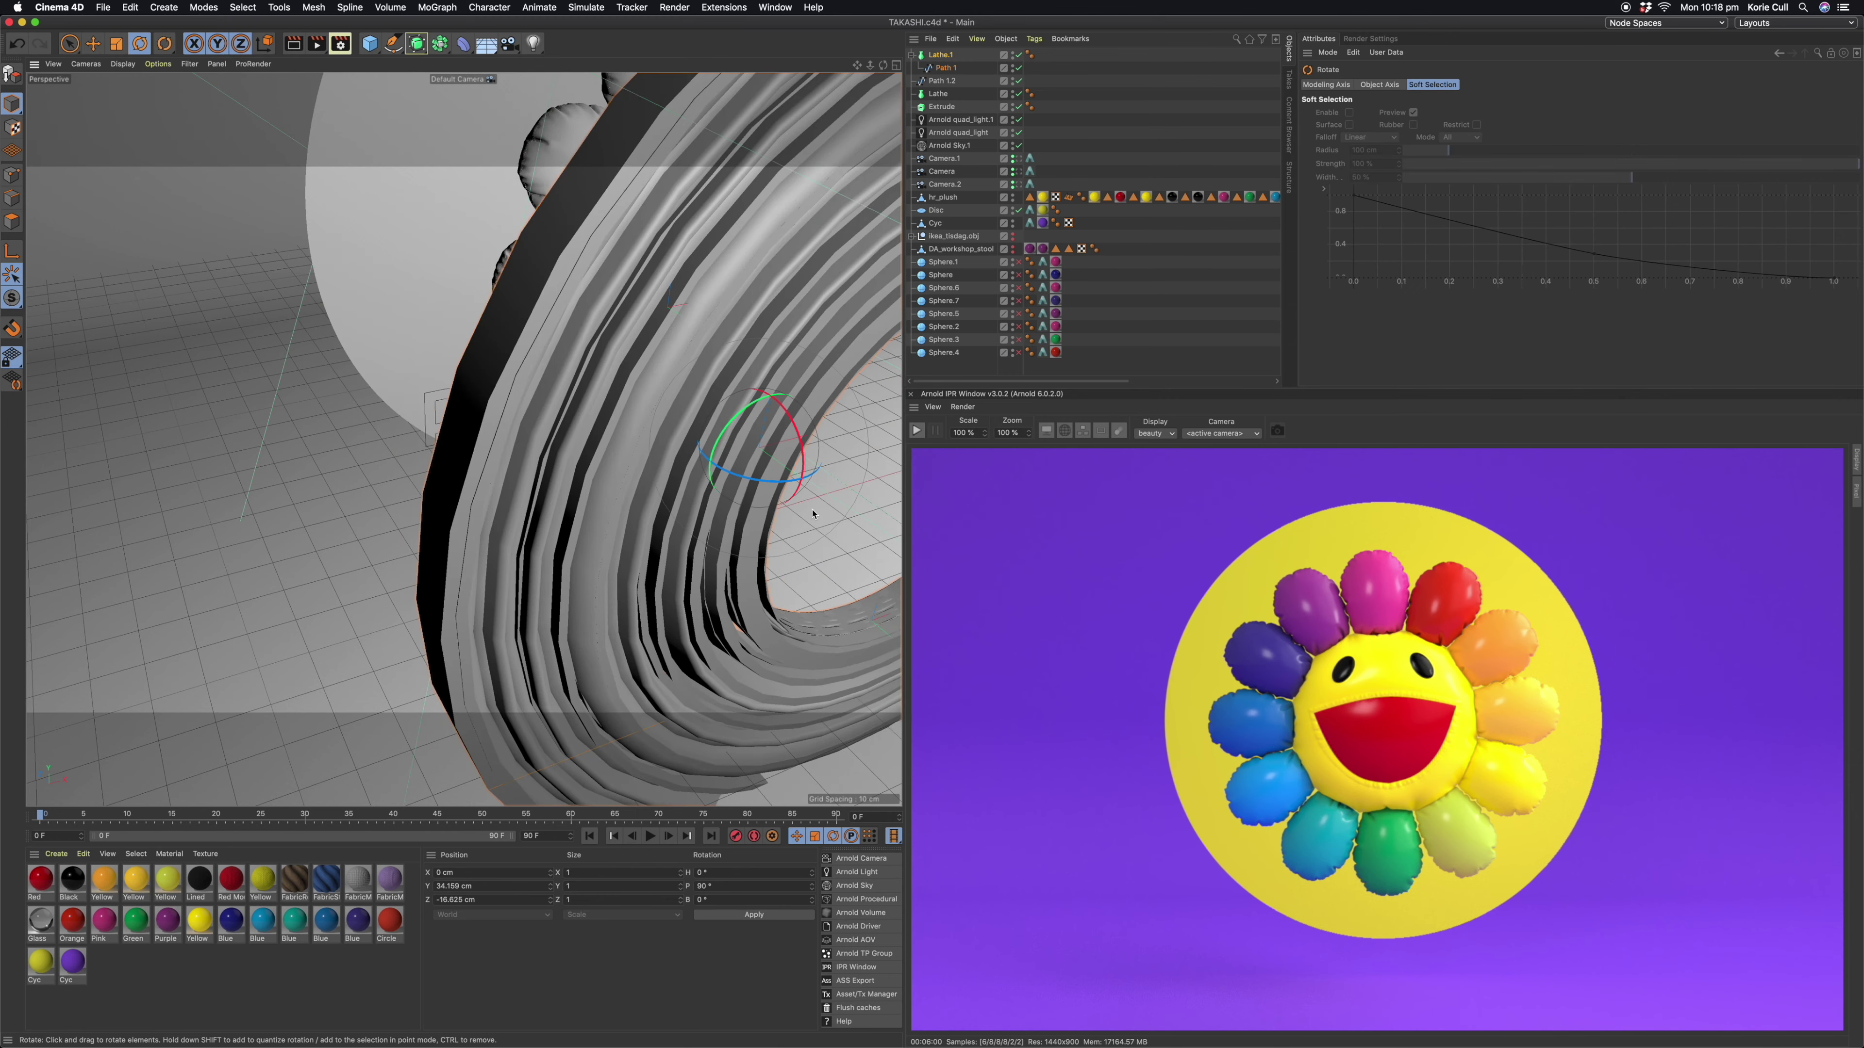
key(e)
scroll(557, 396, down, 5)
alt+drag(558, 397, 826, 149)
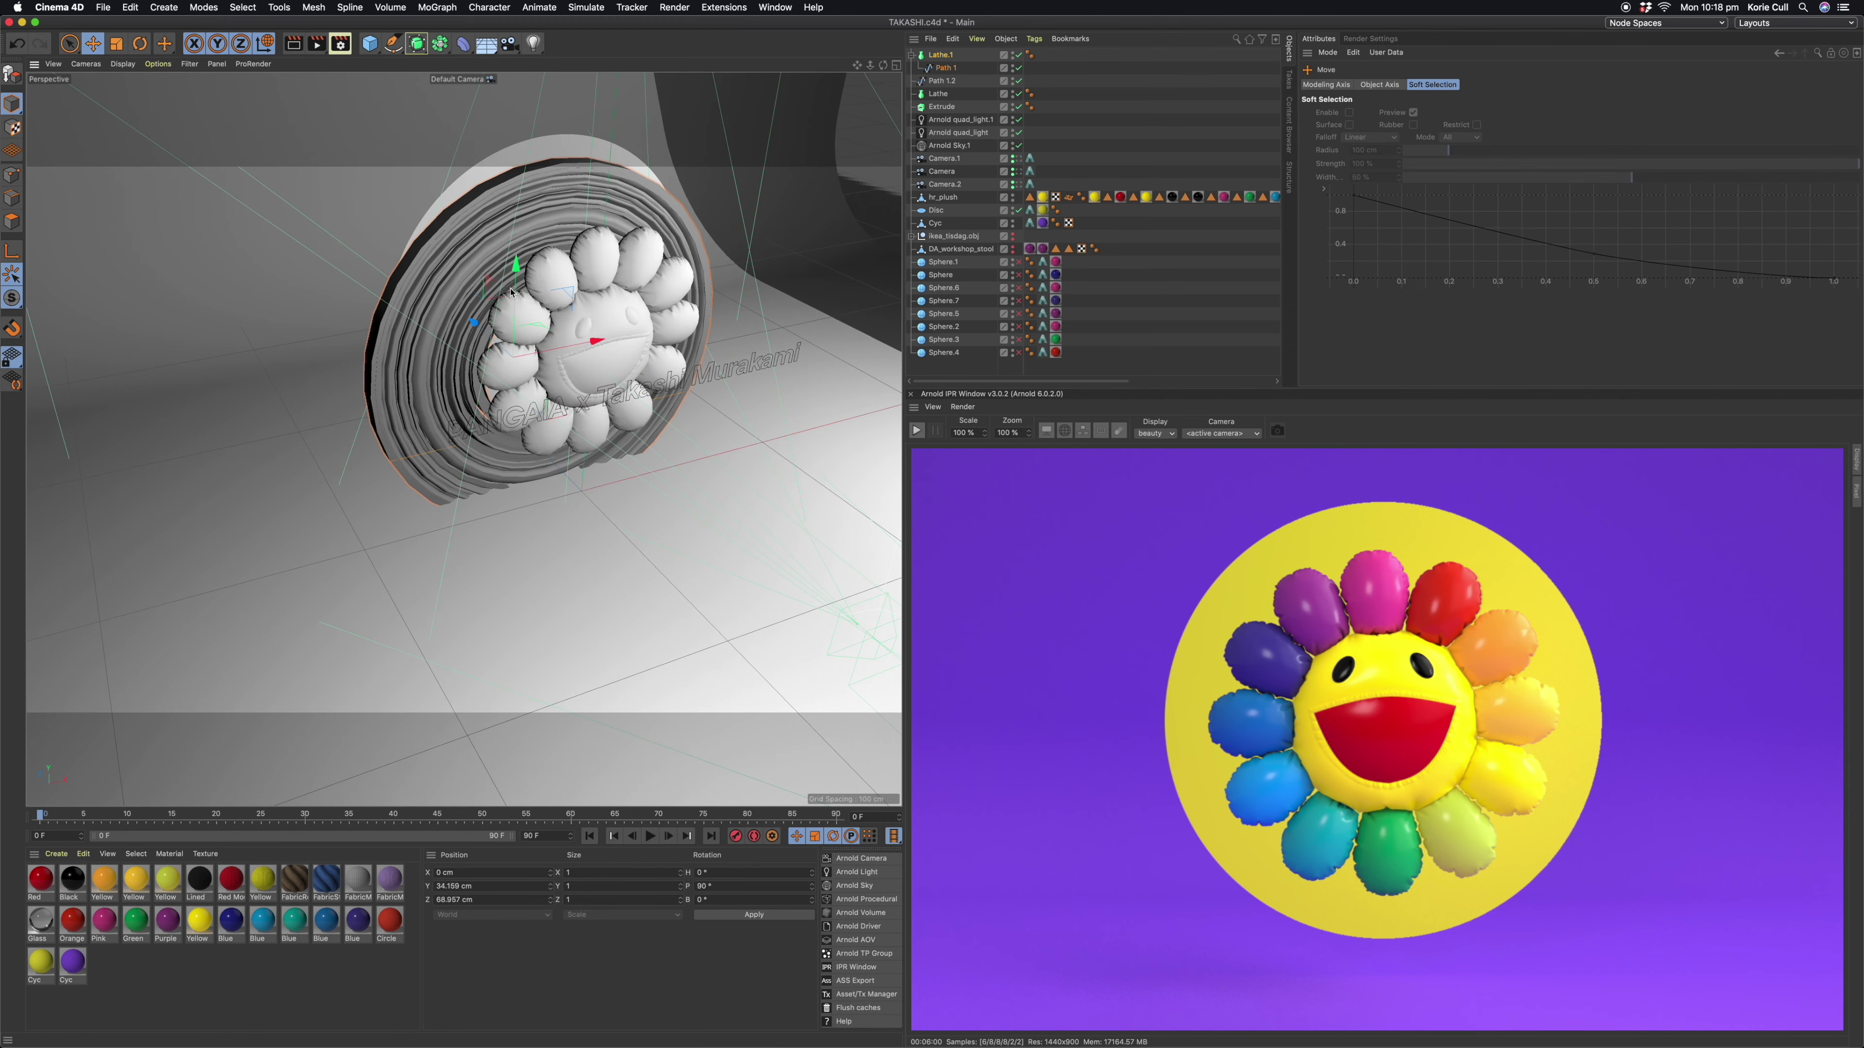
drag(470, 359, 478, 369)
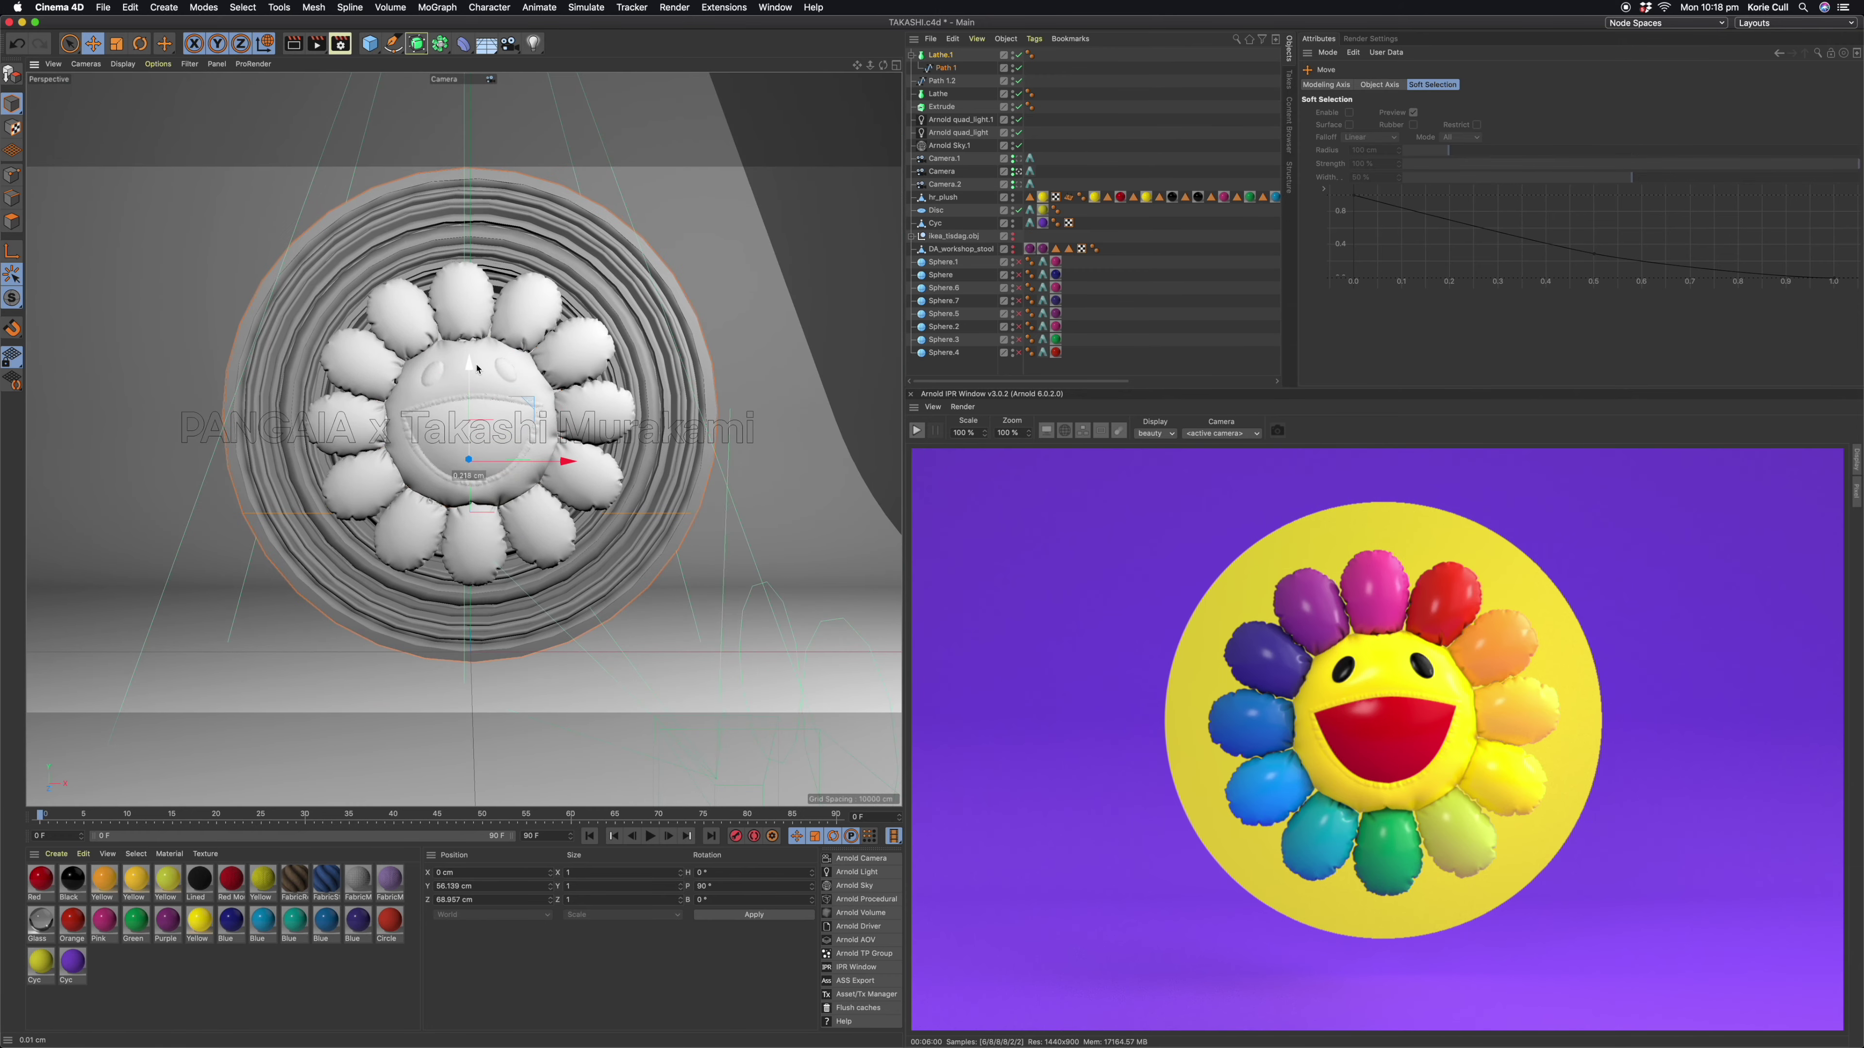
Step: Save the scene and remove the spare lathe object
click(943, 54)
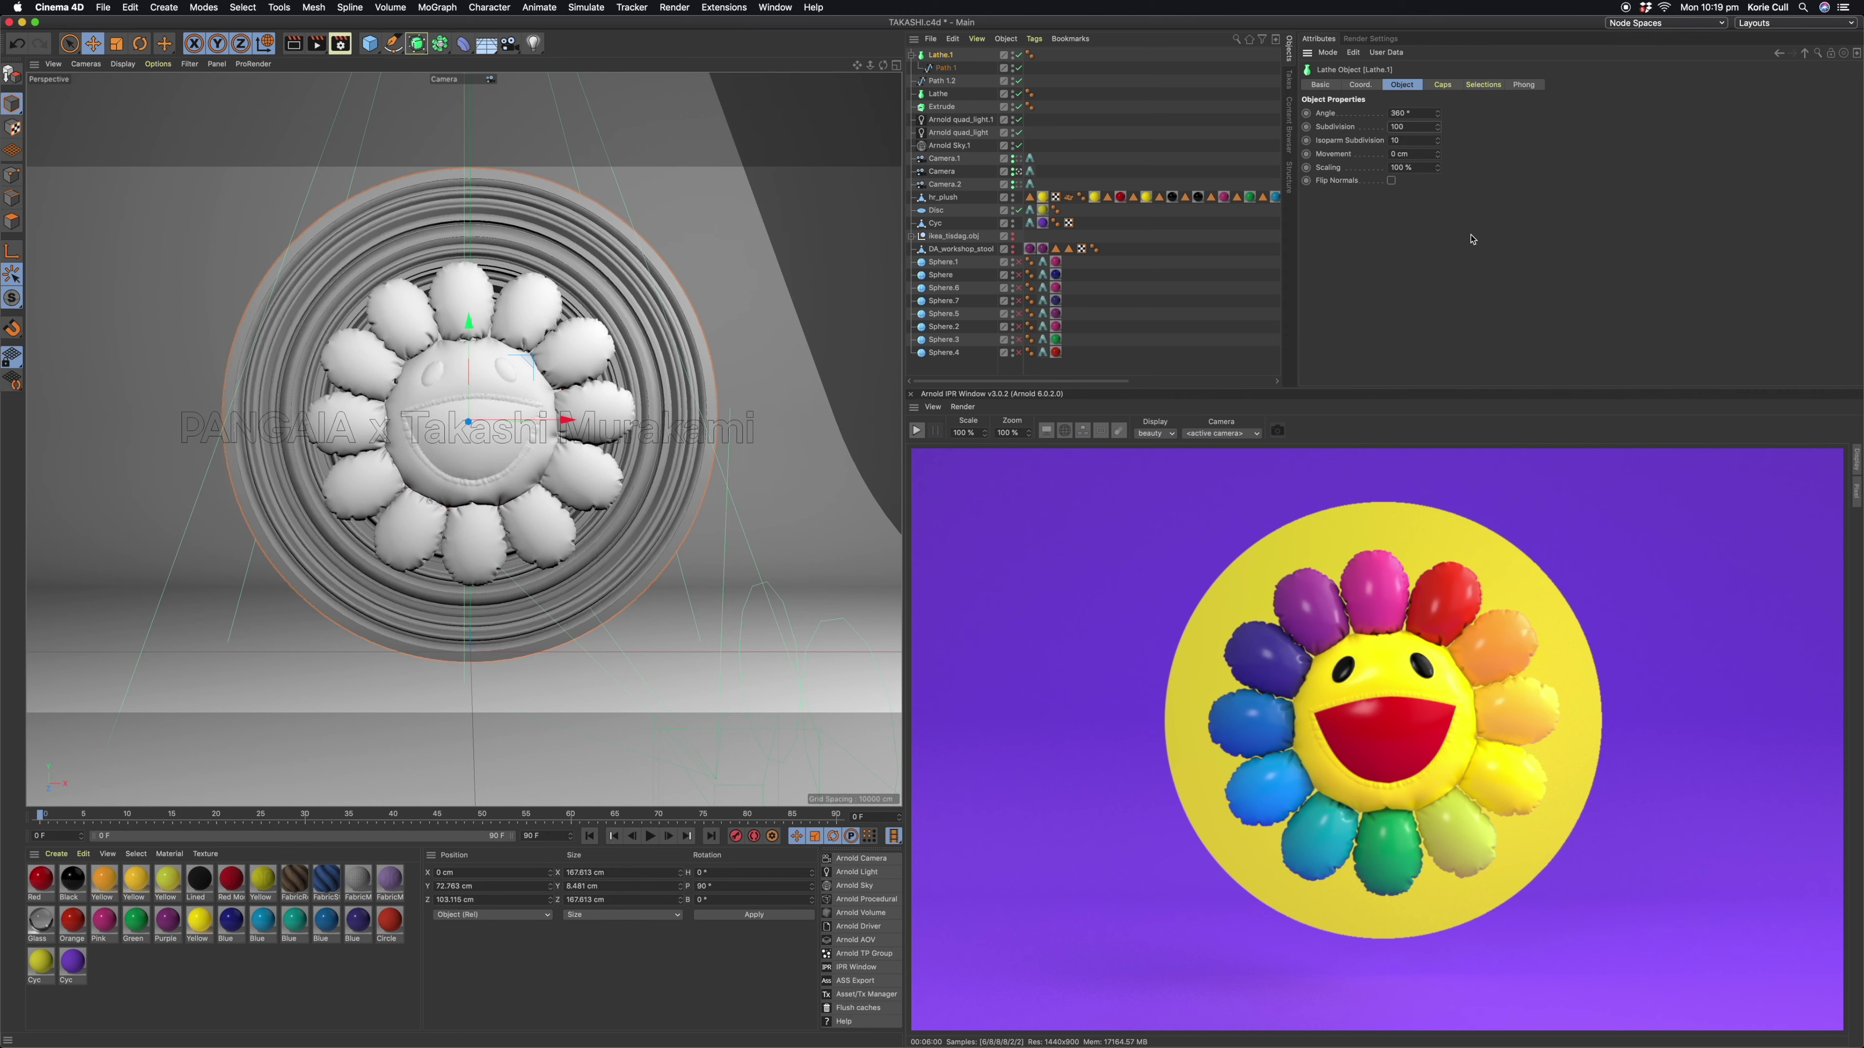
click(946, 382)
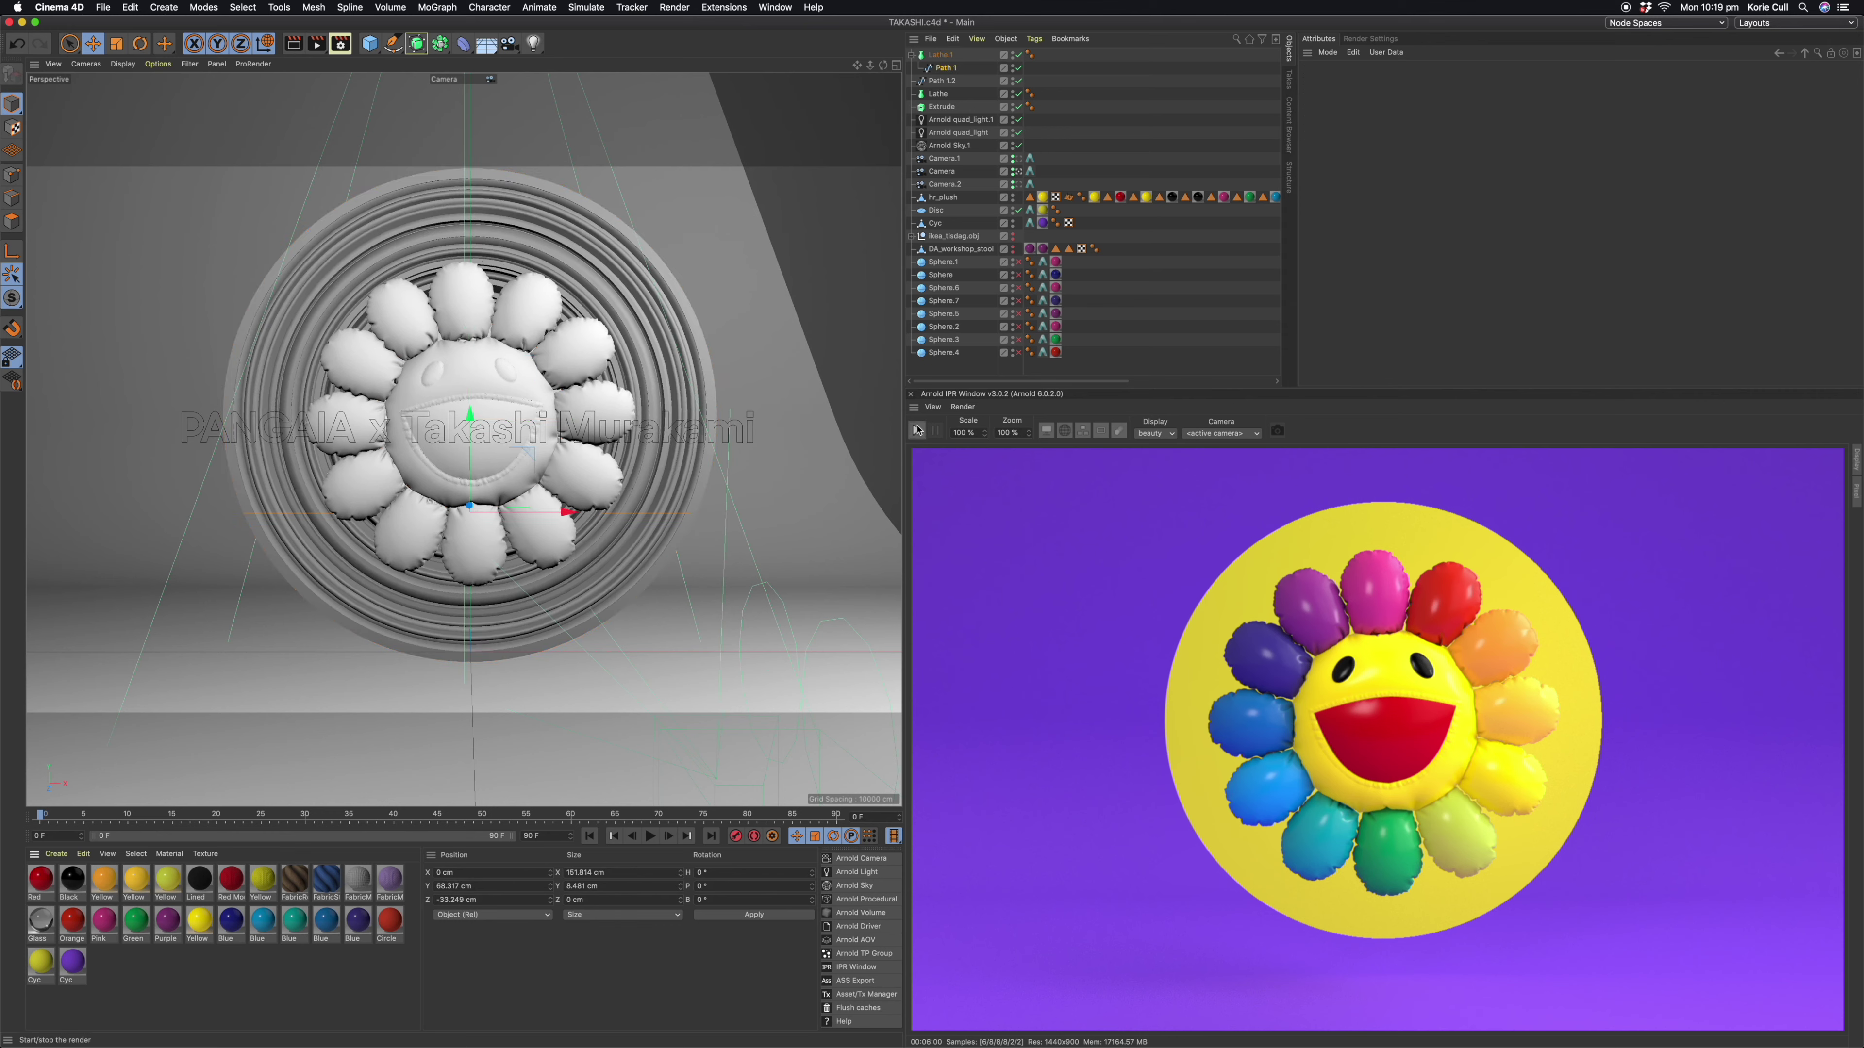
key(ctrl+s)
click(942, 106)
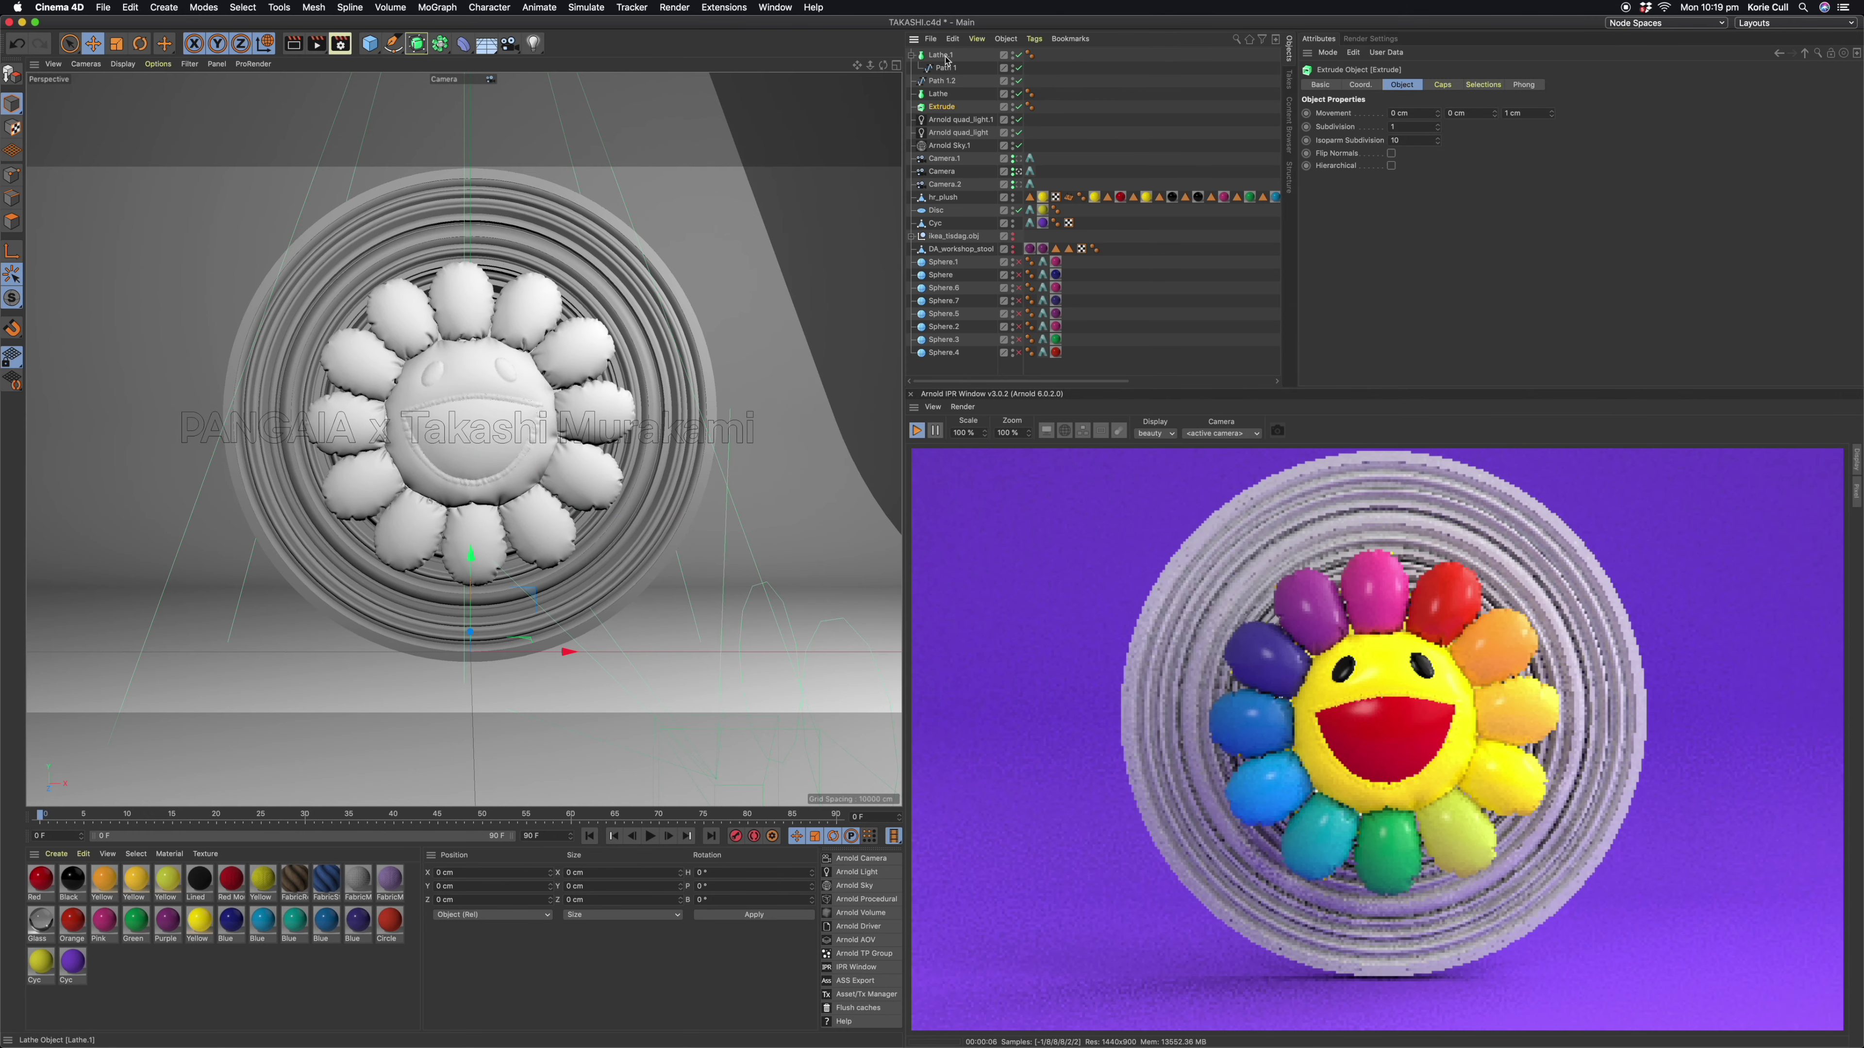
key(ctrl+z)
key(ctrl+z)
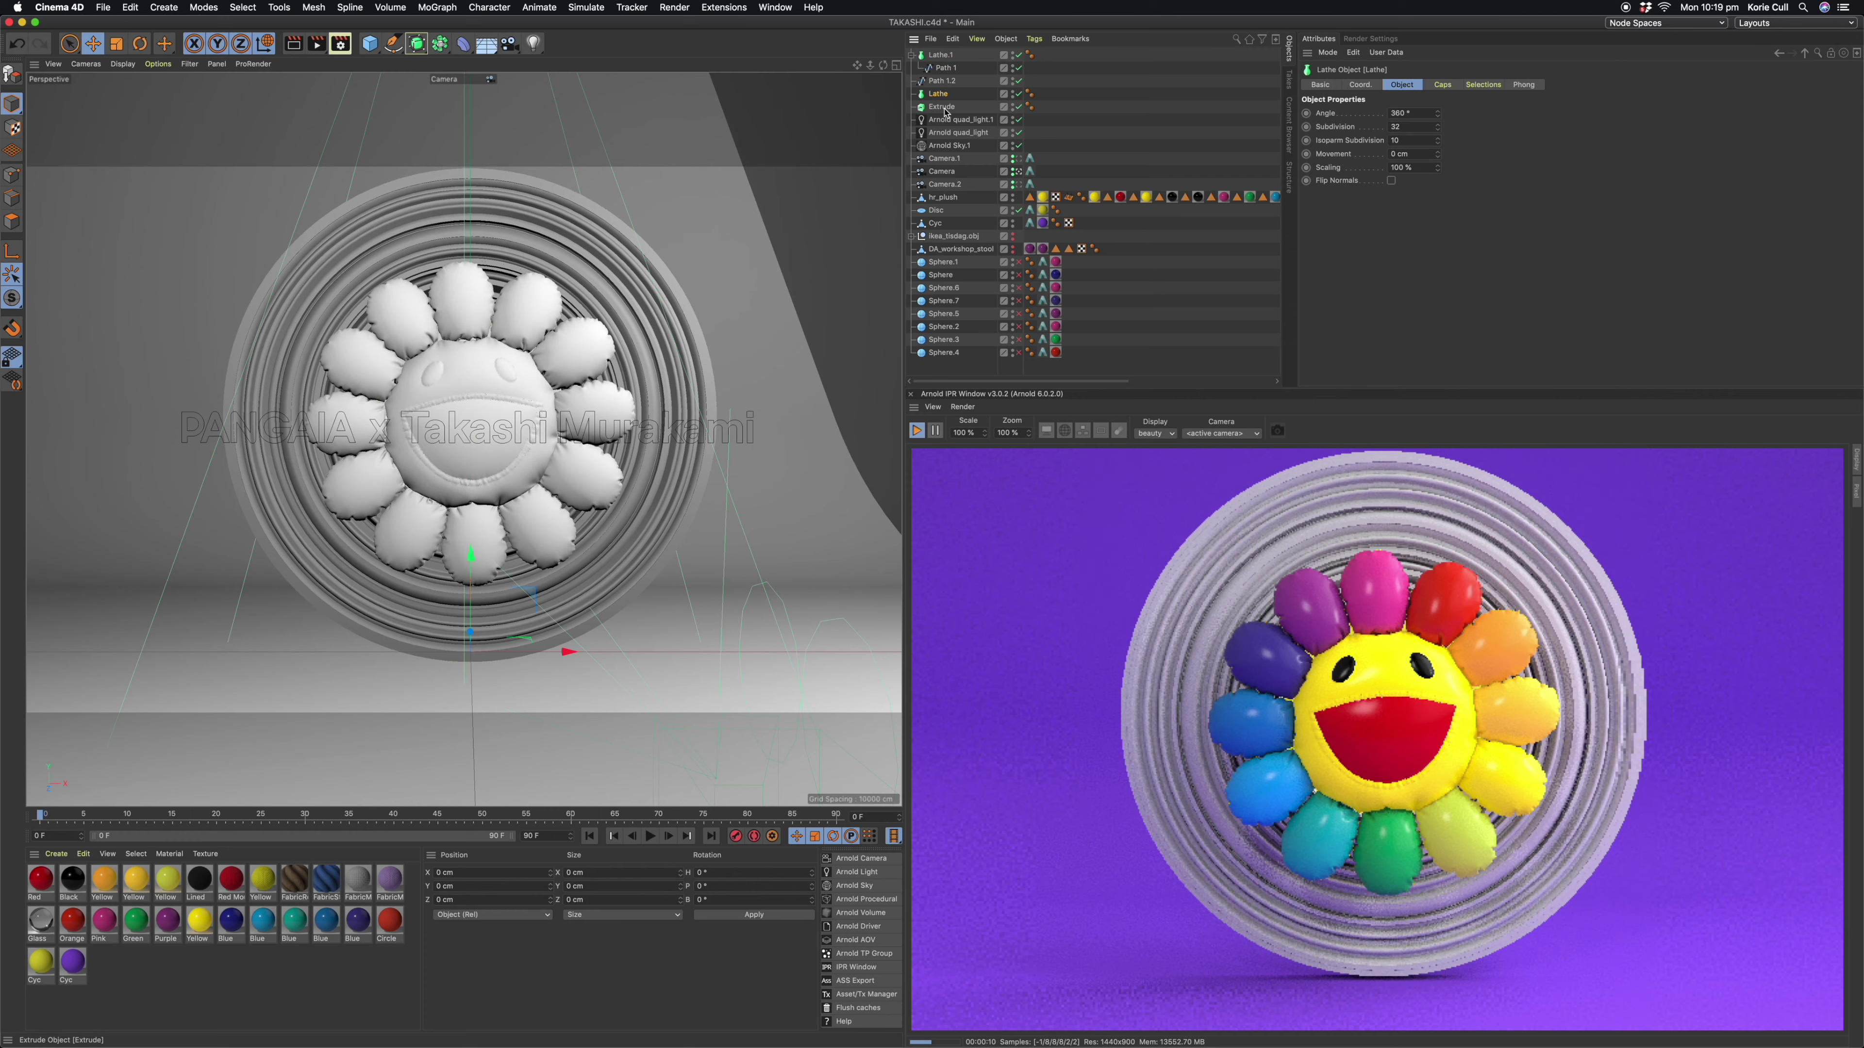
key(ctrl+z)
click(944, 94)
Step: Enable Close Spline on the title outline spline Path 1.2 so the letters form closed shapes
mouse_move(883, 65)
mouse_down()
mouse_move(859, 69)
mouse_move(945, 365)
mouse_up()
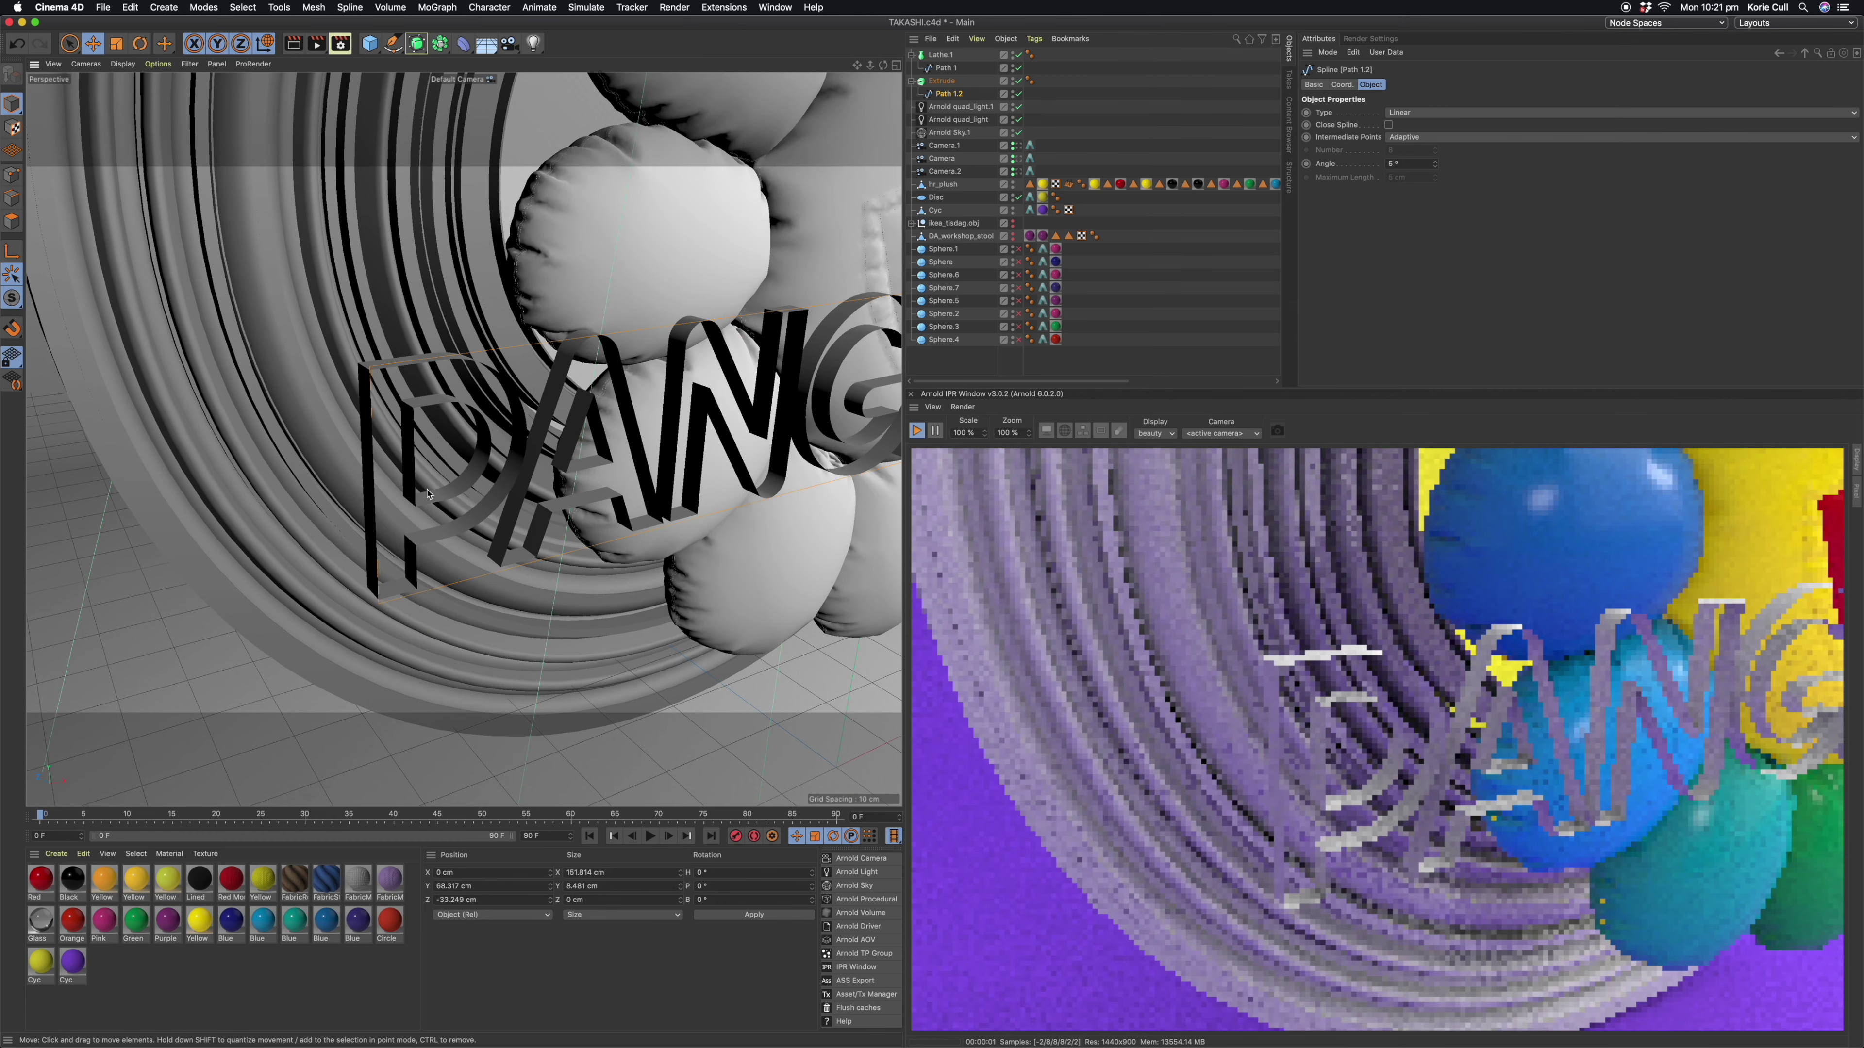
click(948, 82)
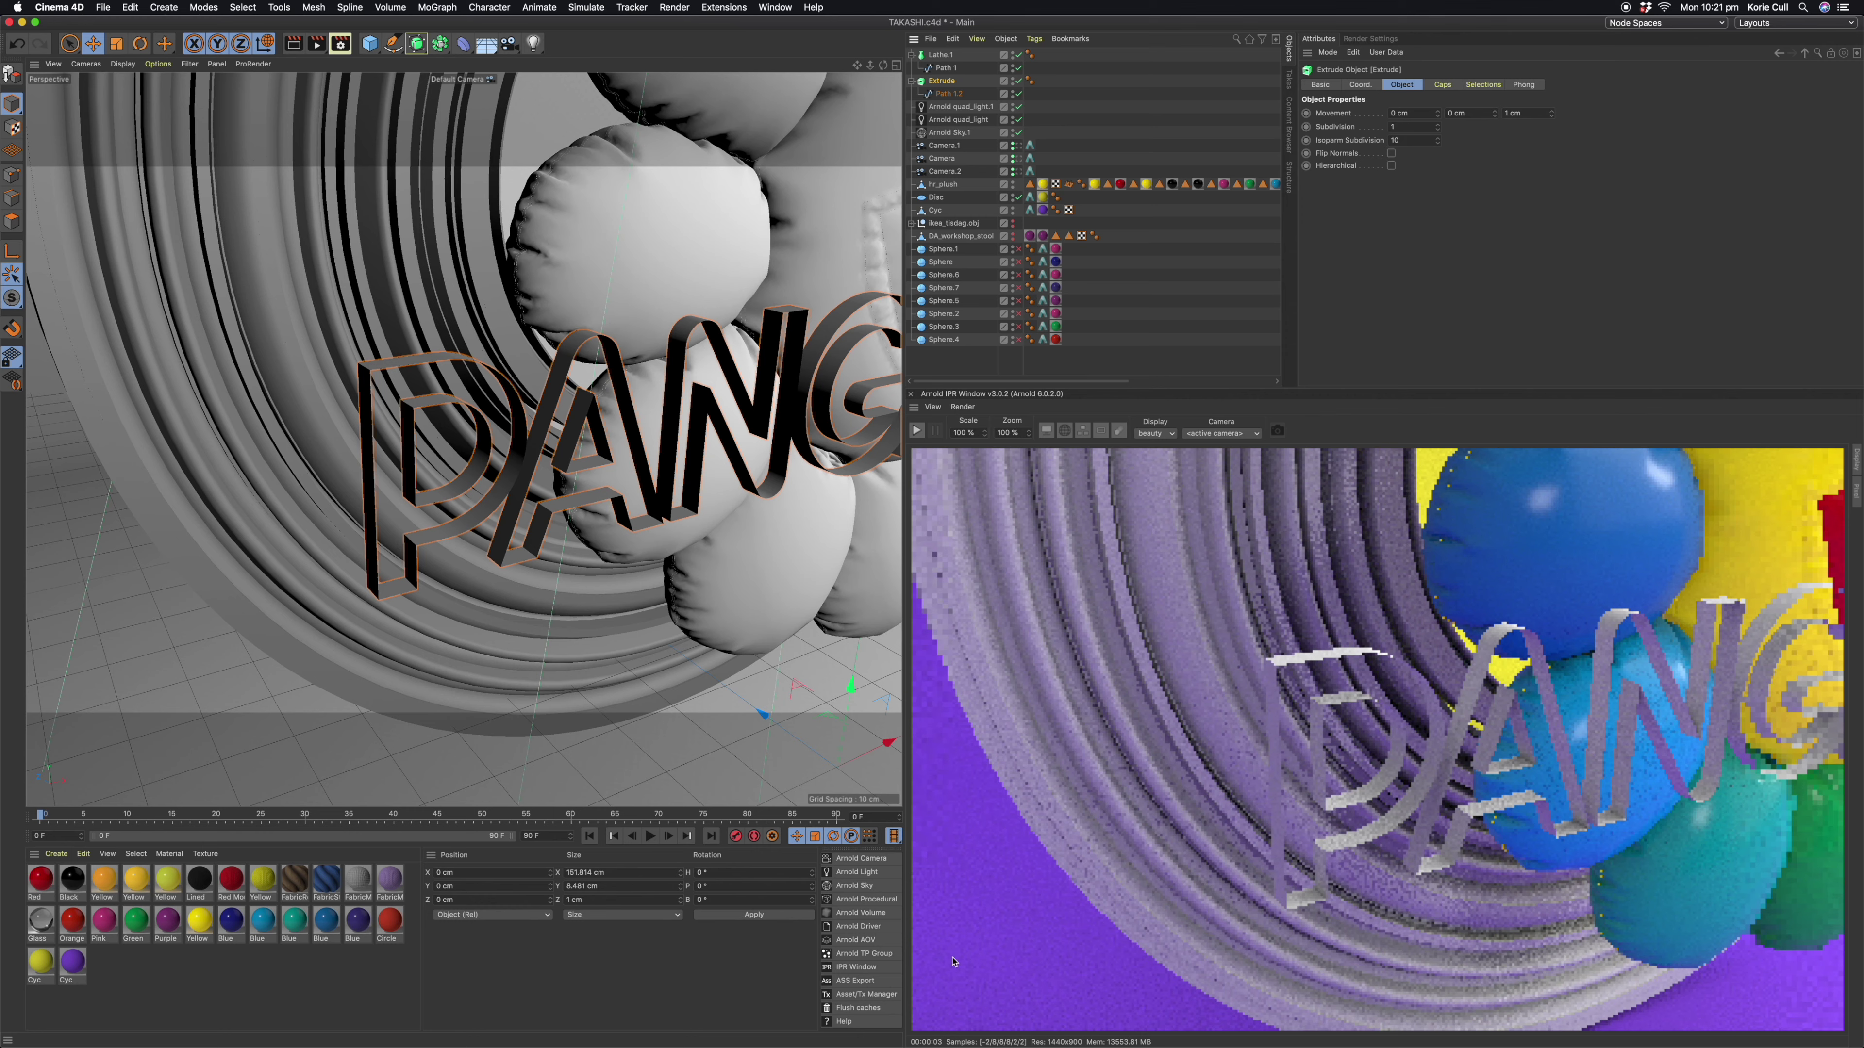
click(984, 94)
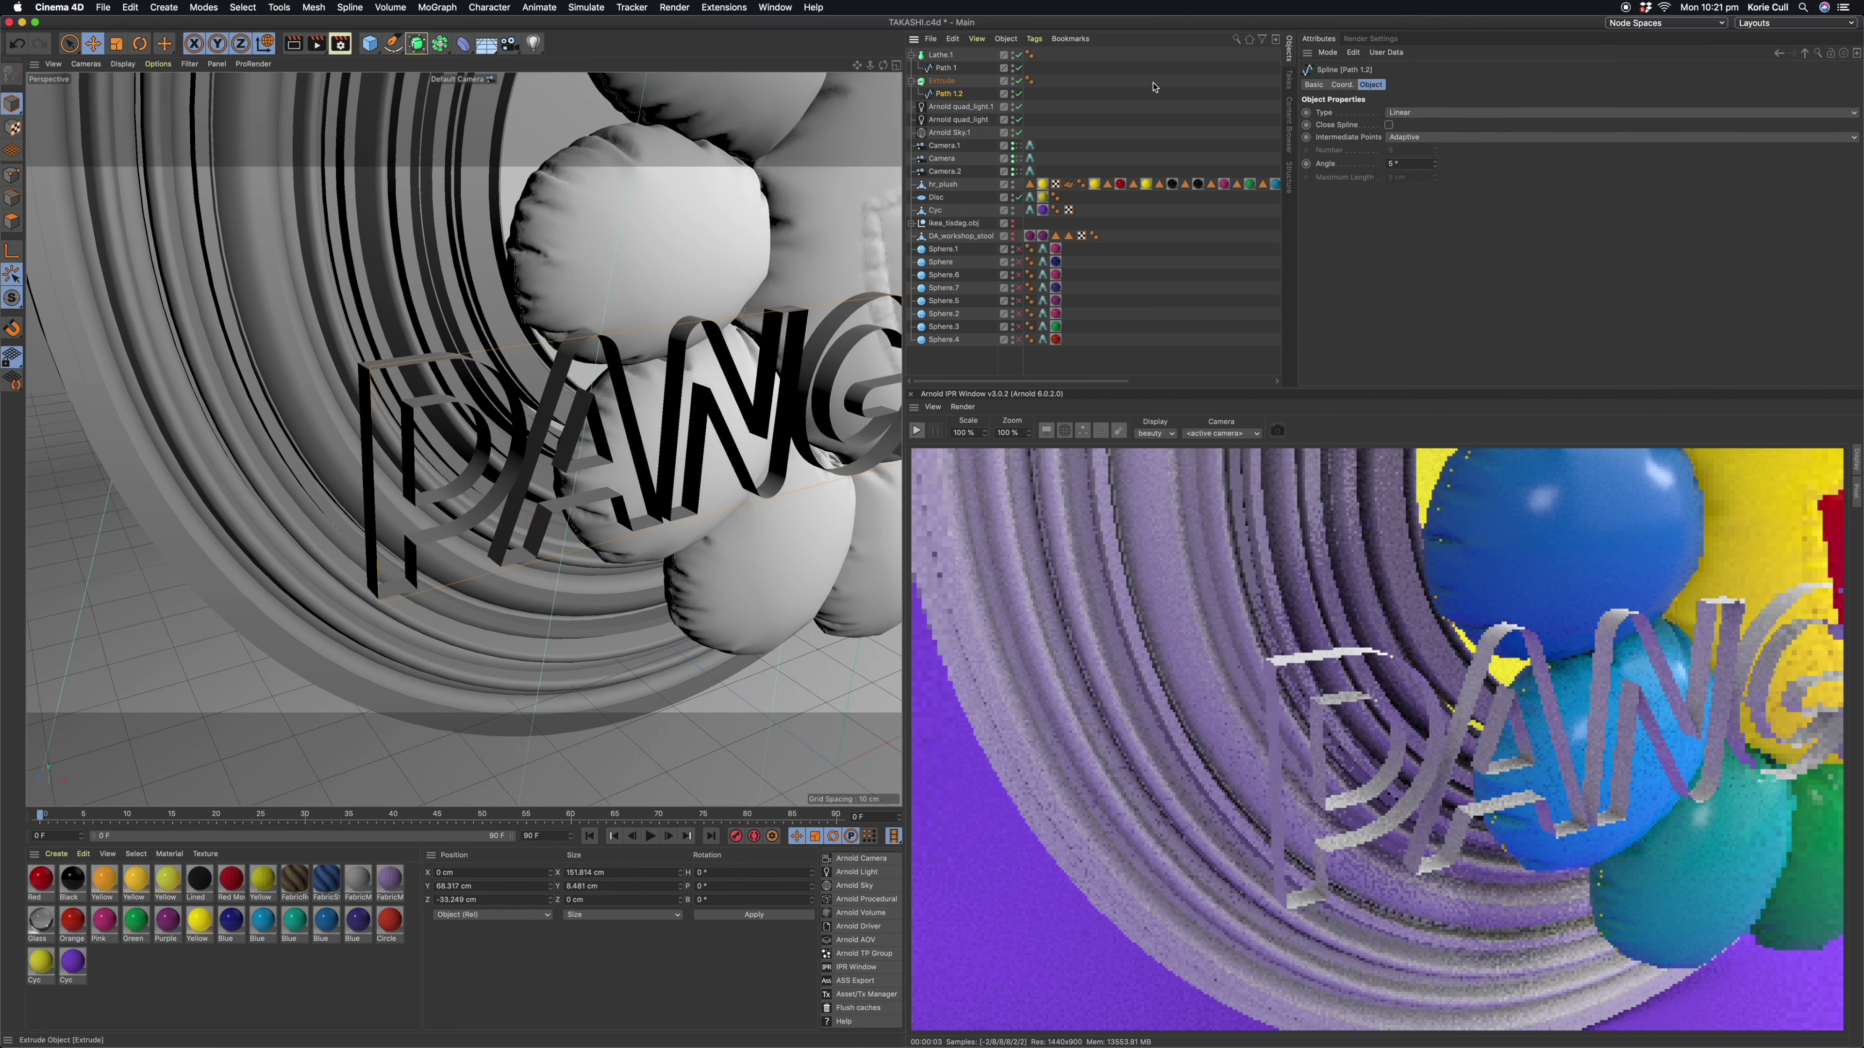
click(1387, 125)
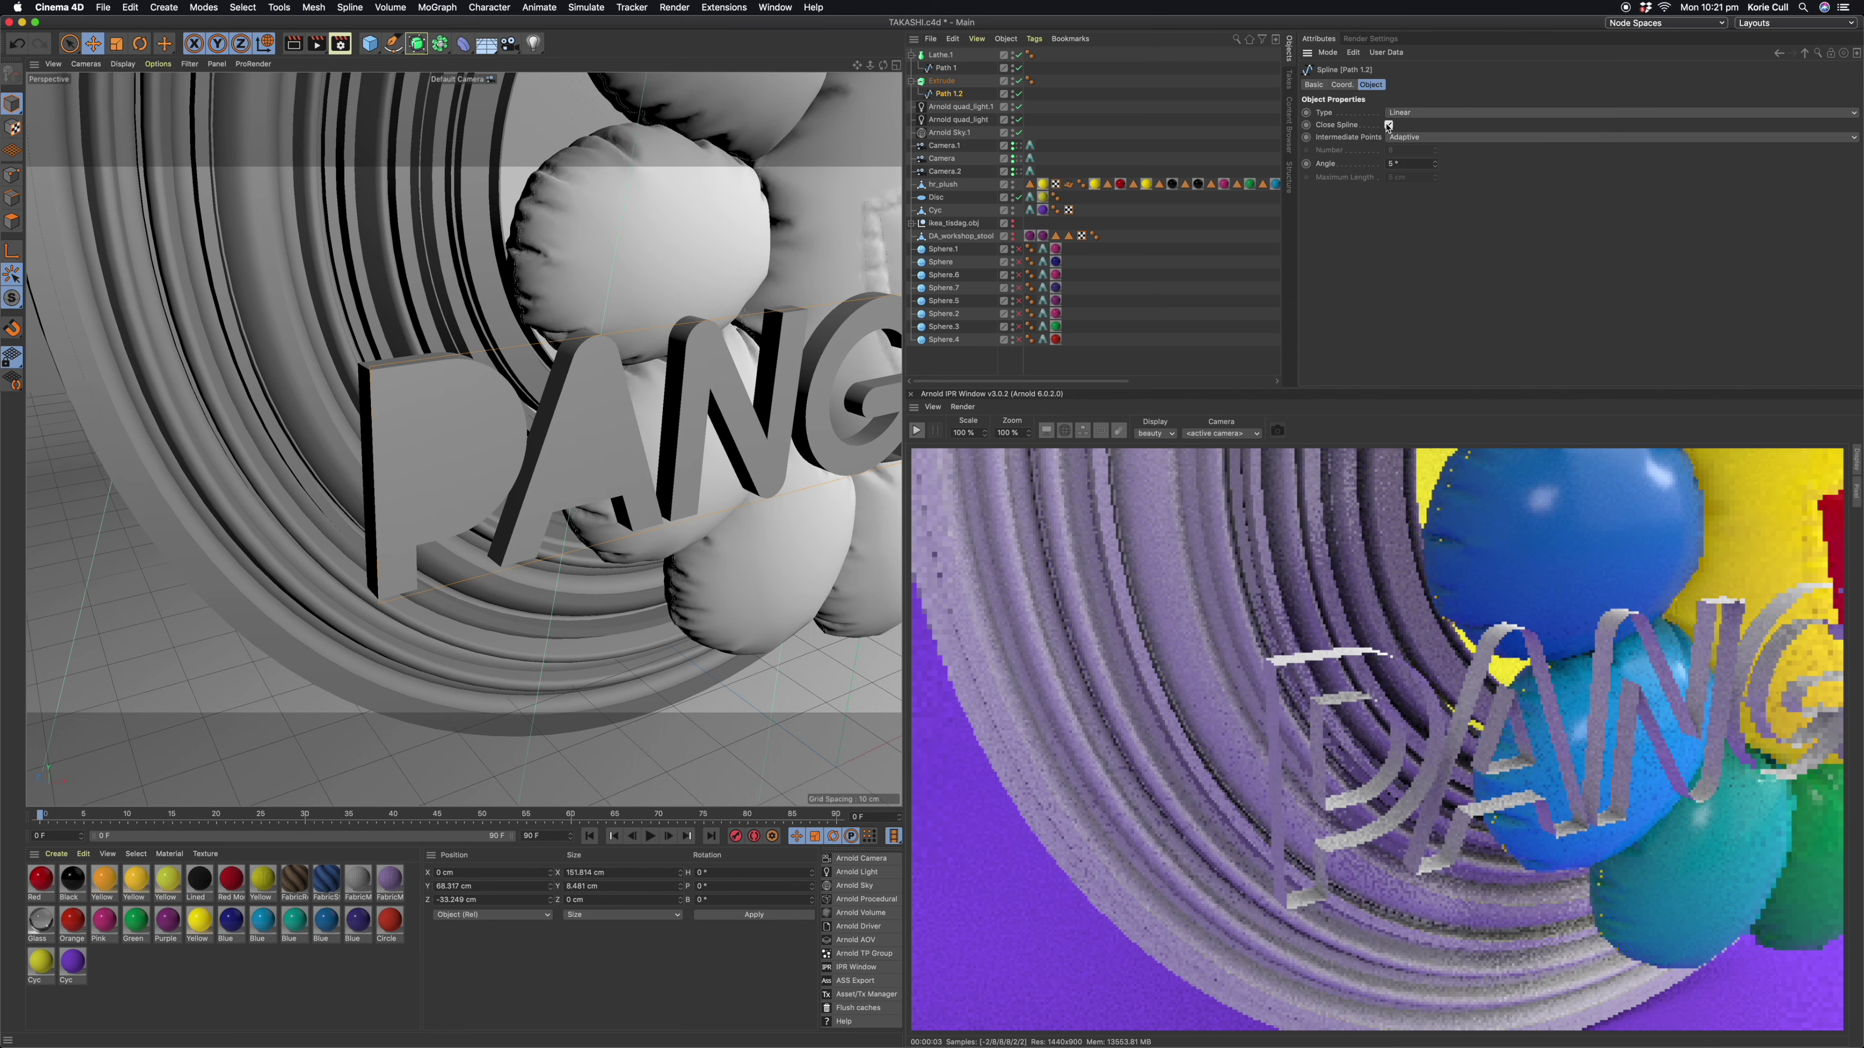
click(1388, 125)
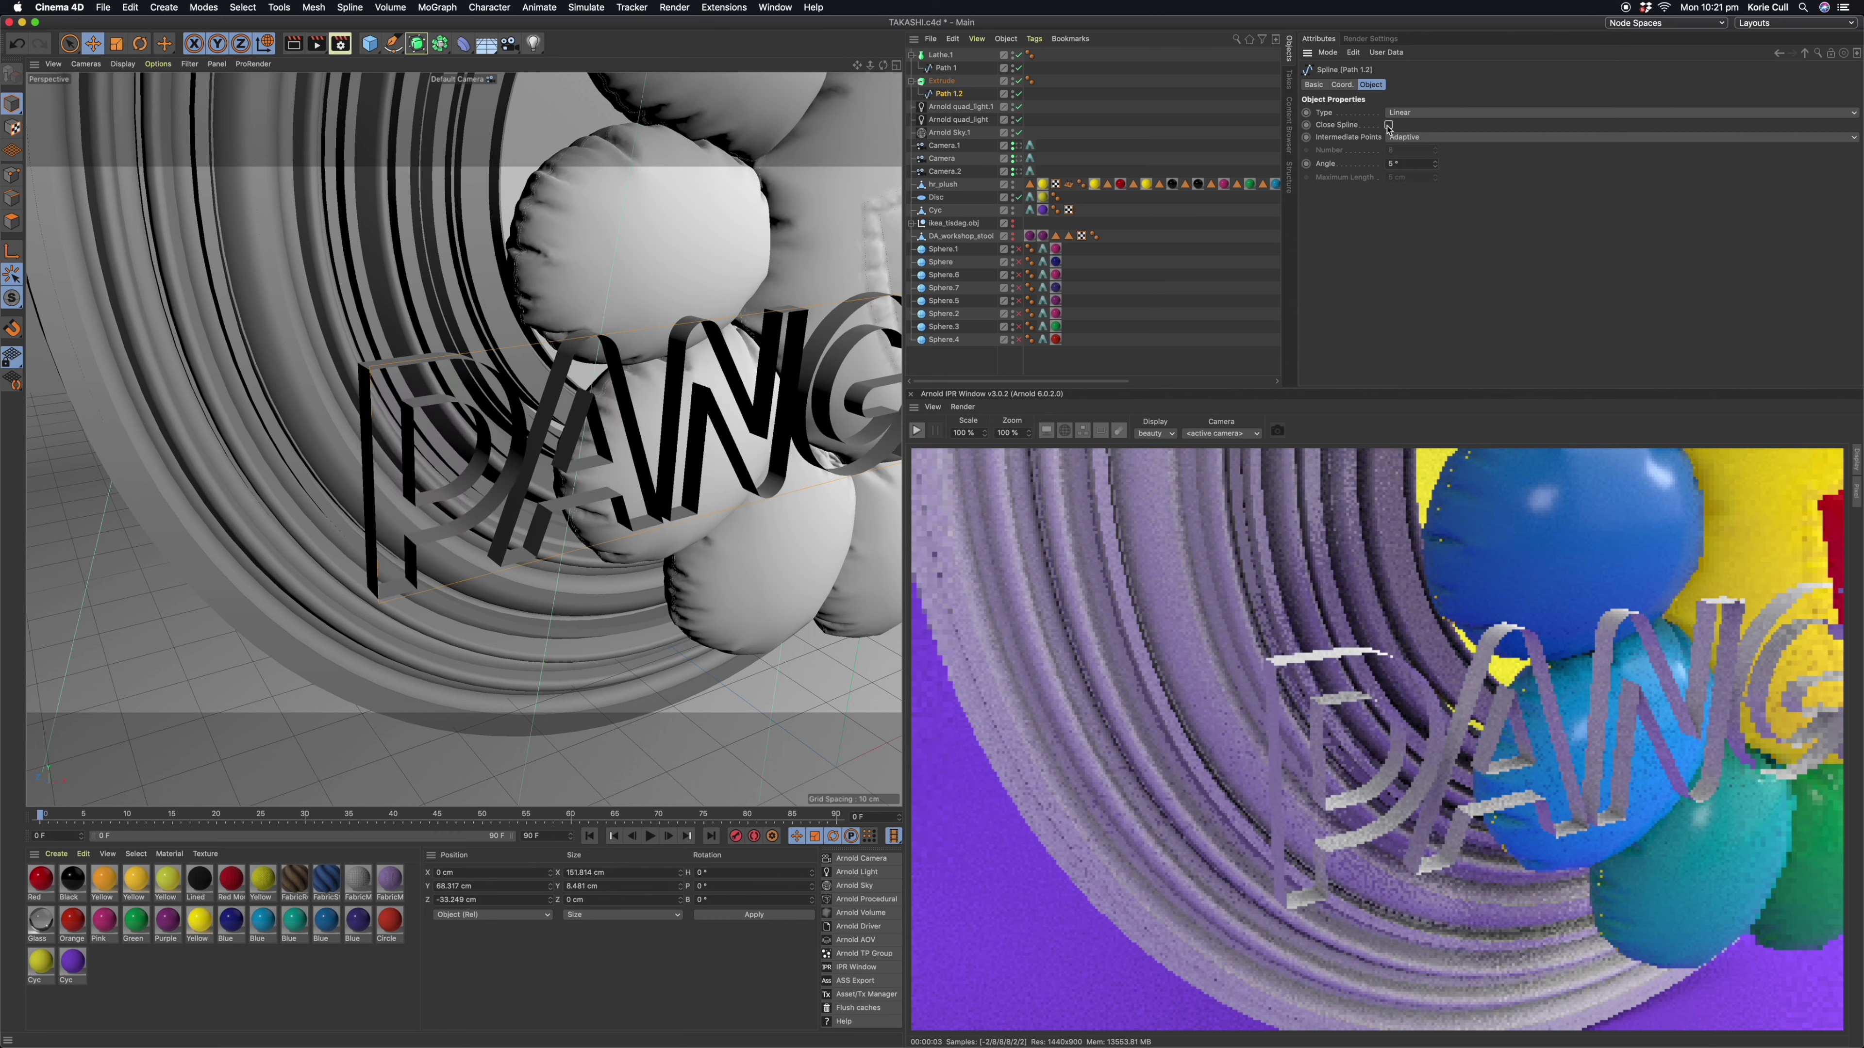
click(1388, 126)
Step: Try other intermediate points and a Cubic spline type on the outlines, then revert to Linear
click(1438, 138)
click(1403, 162)
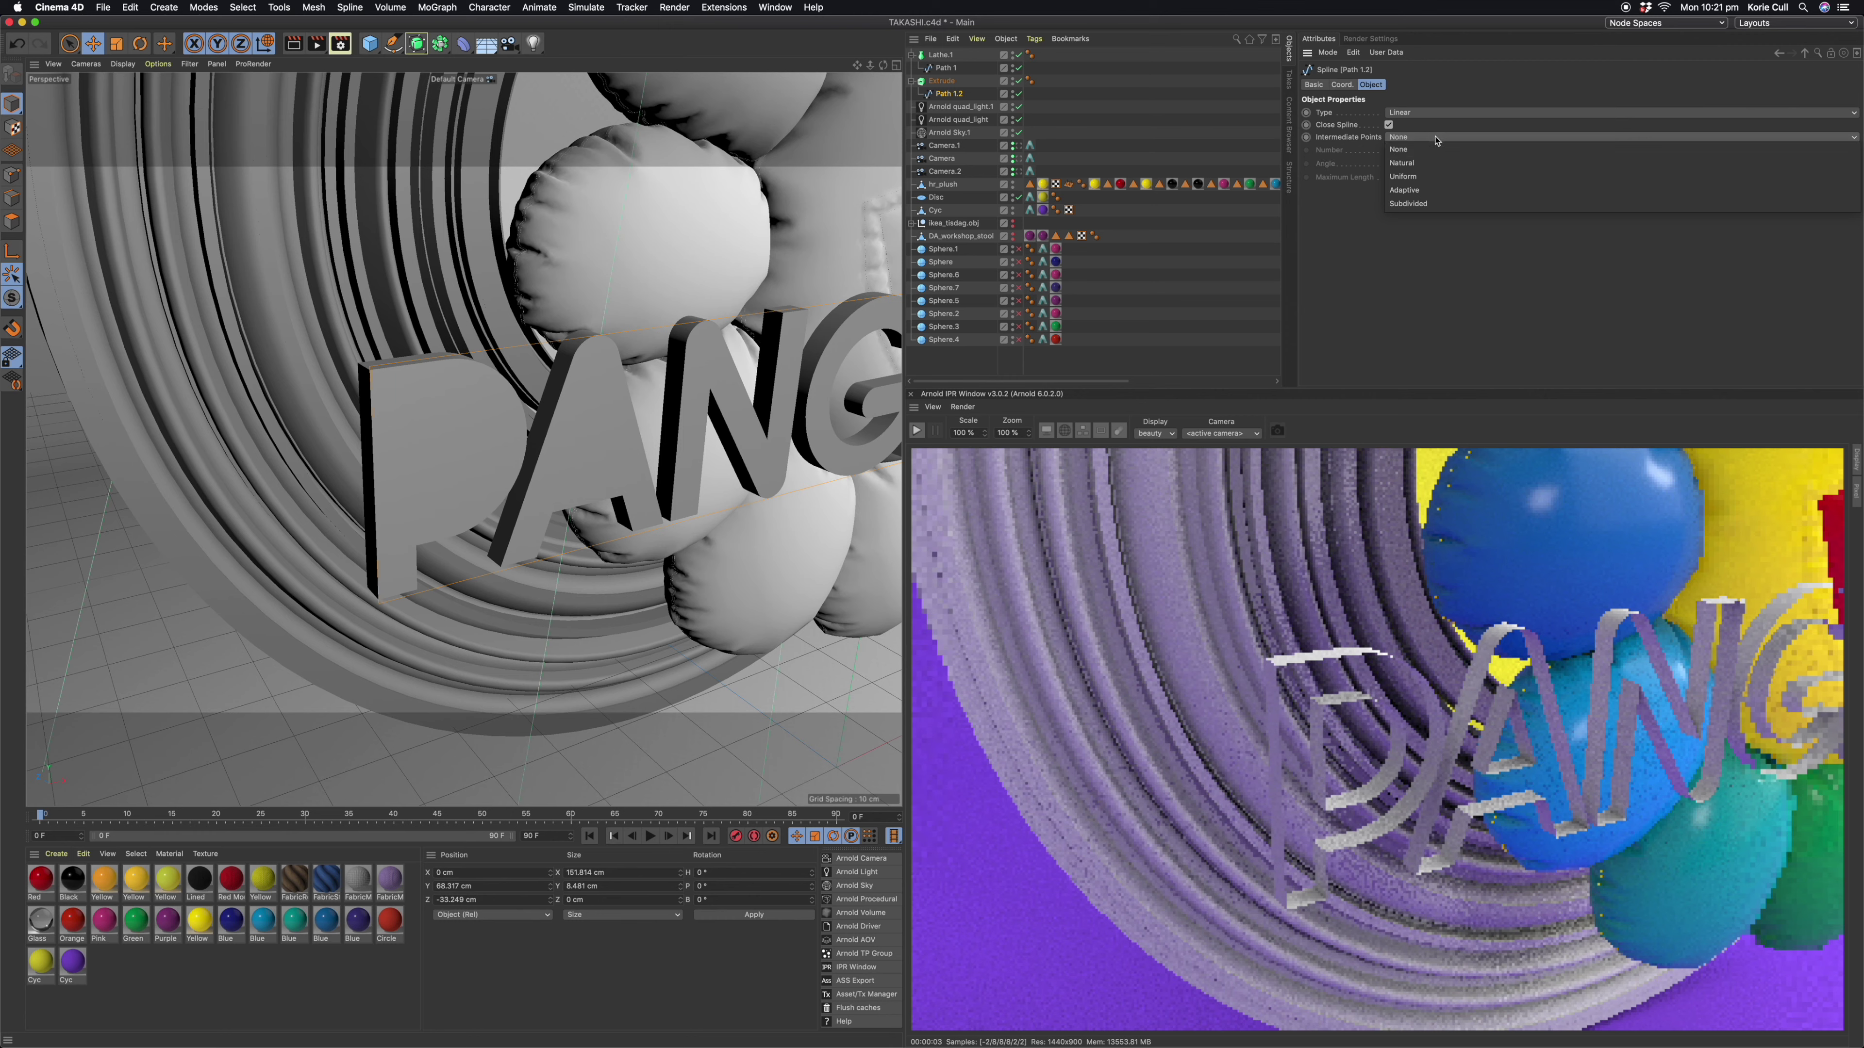
click(1429, 190)
click(1438, 112)
click(1402, 138)
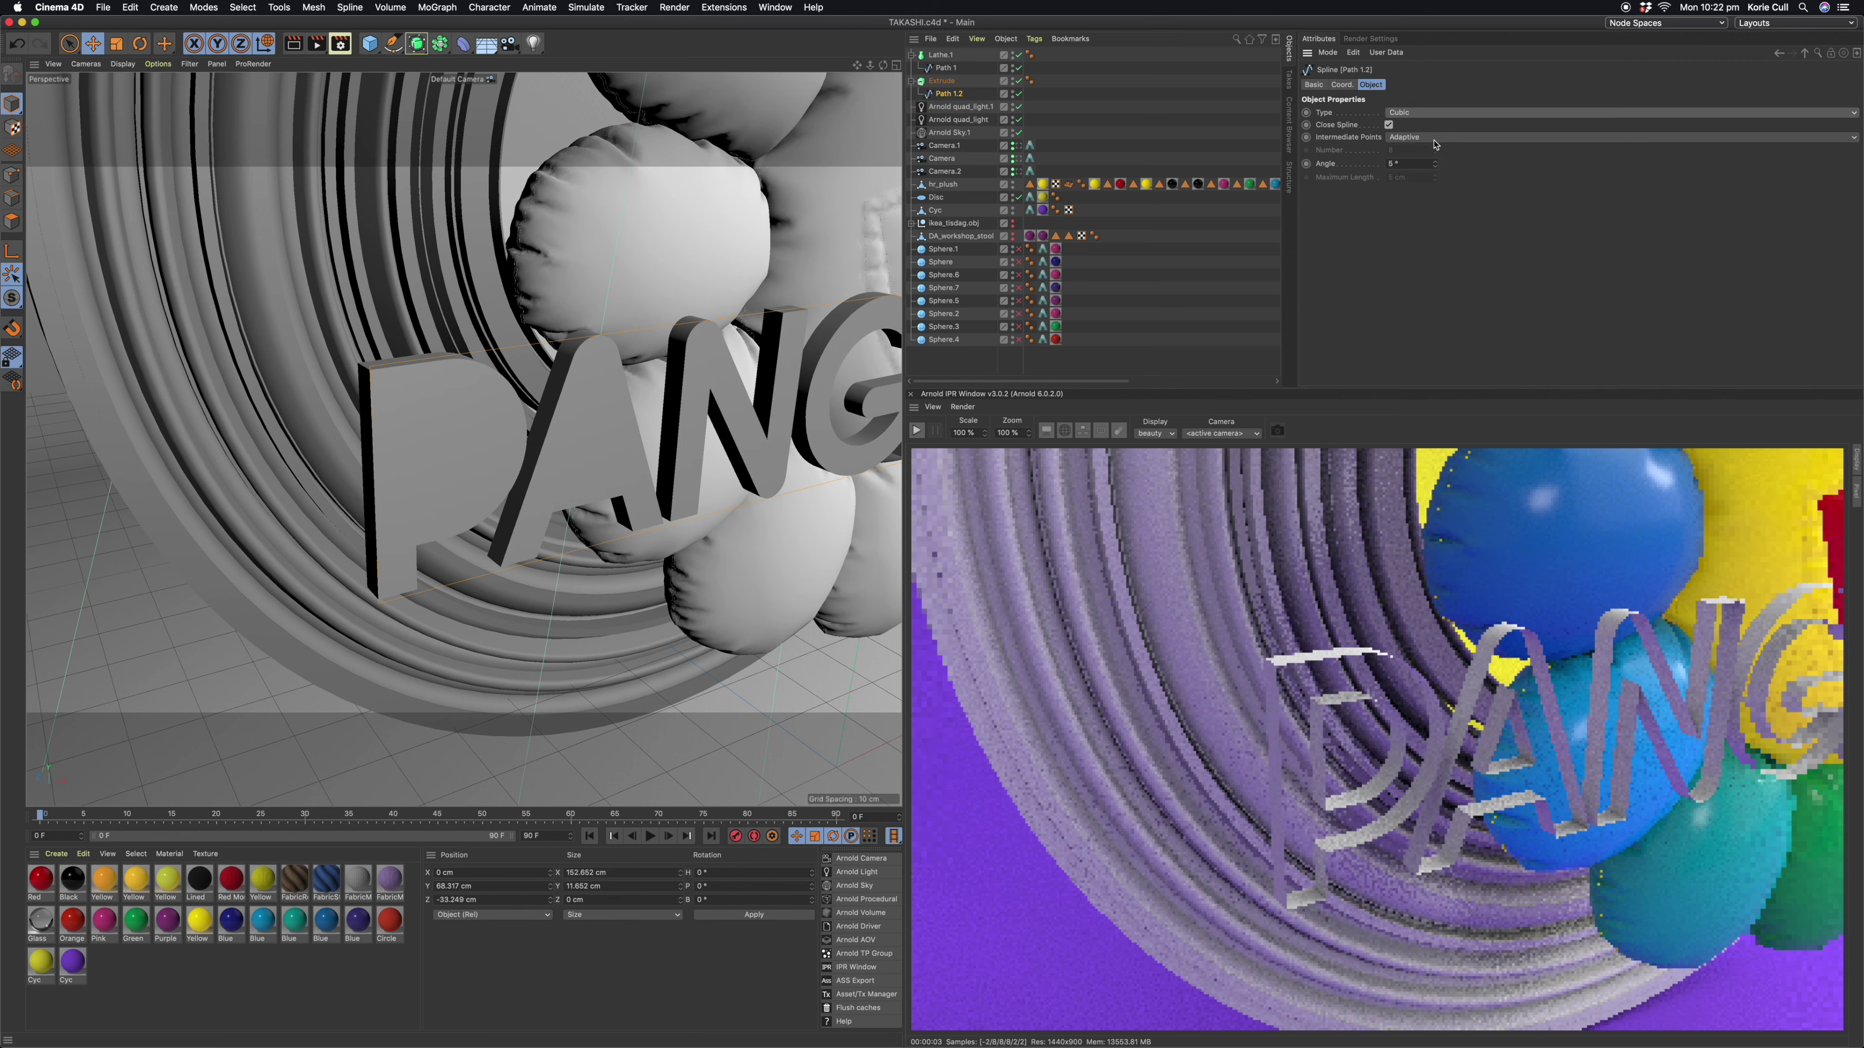
click(1438, 112)
click(1438, 124)
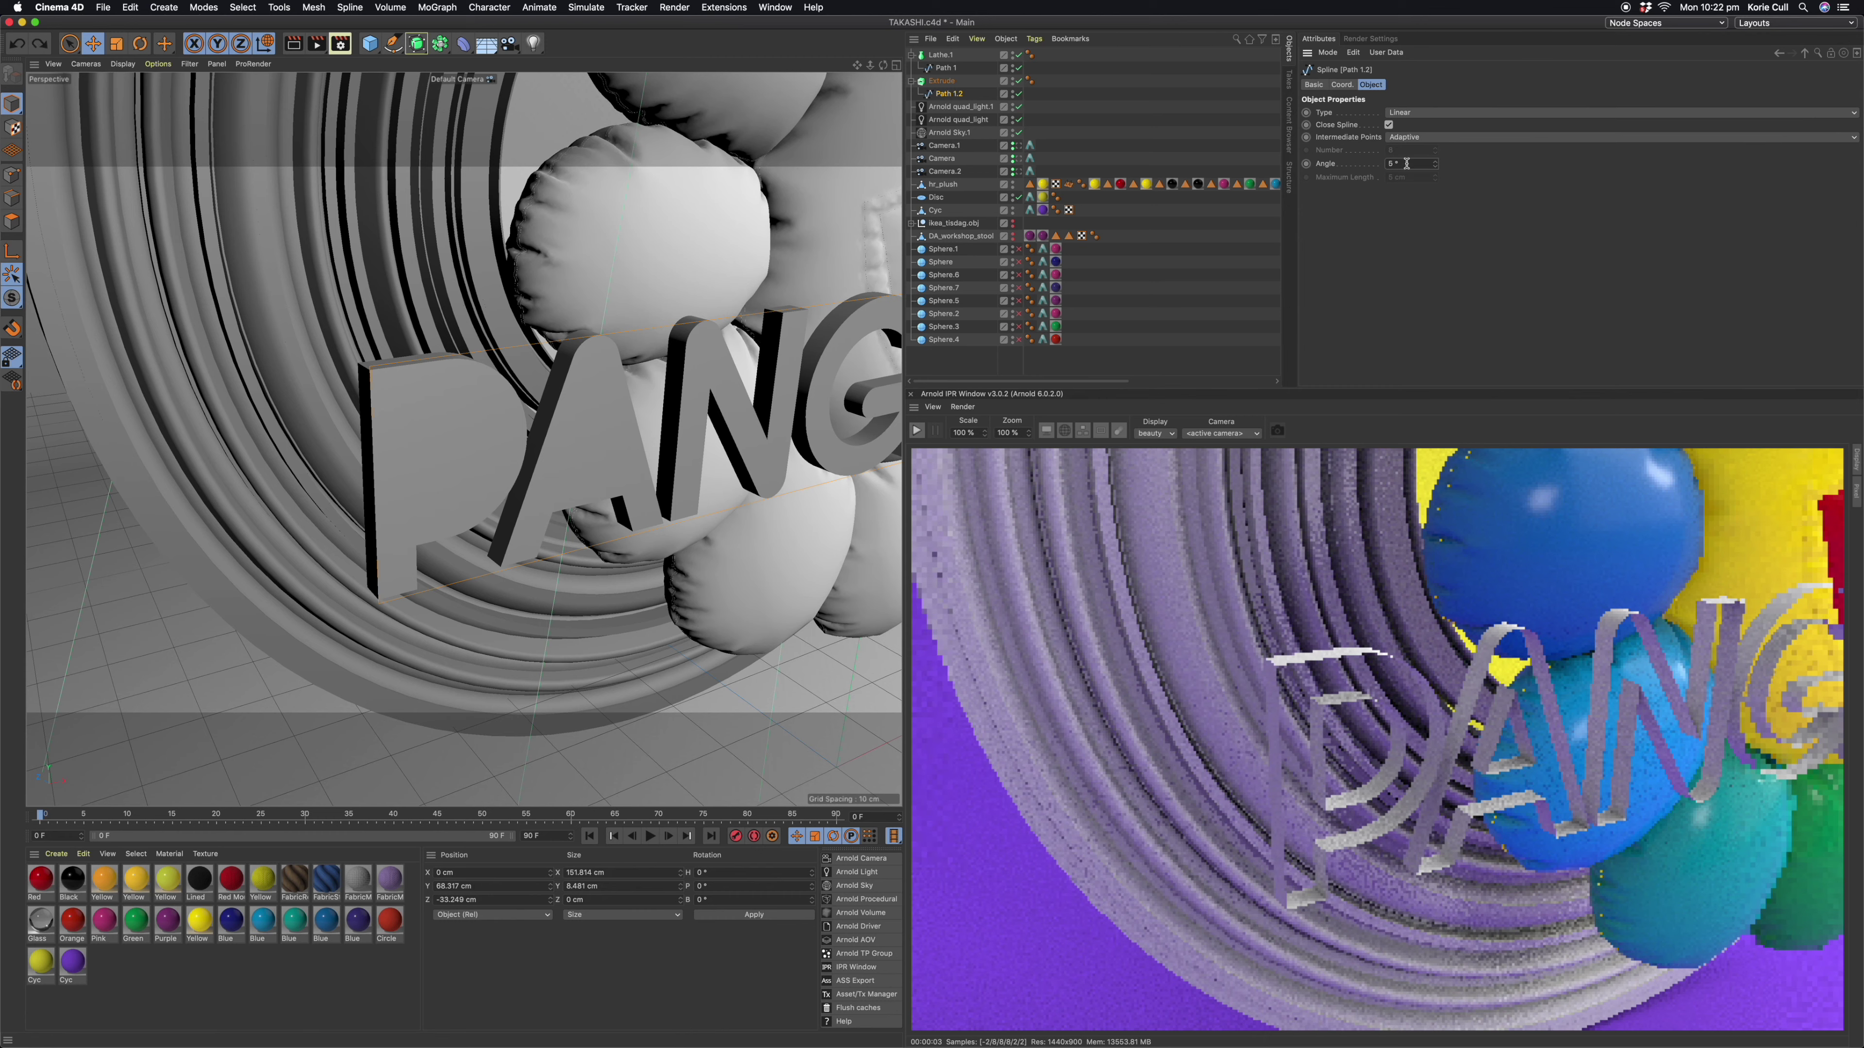
Step: Toggle the Extrude caps to compare the letters and set the bevel shape to Round
click(1344, 85)
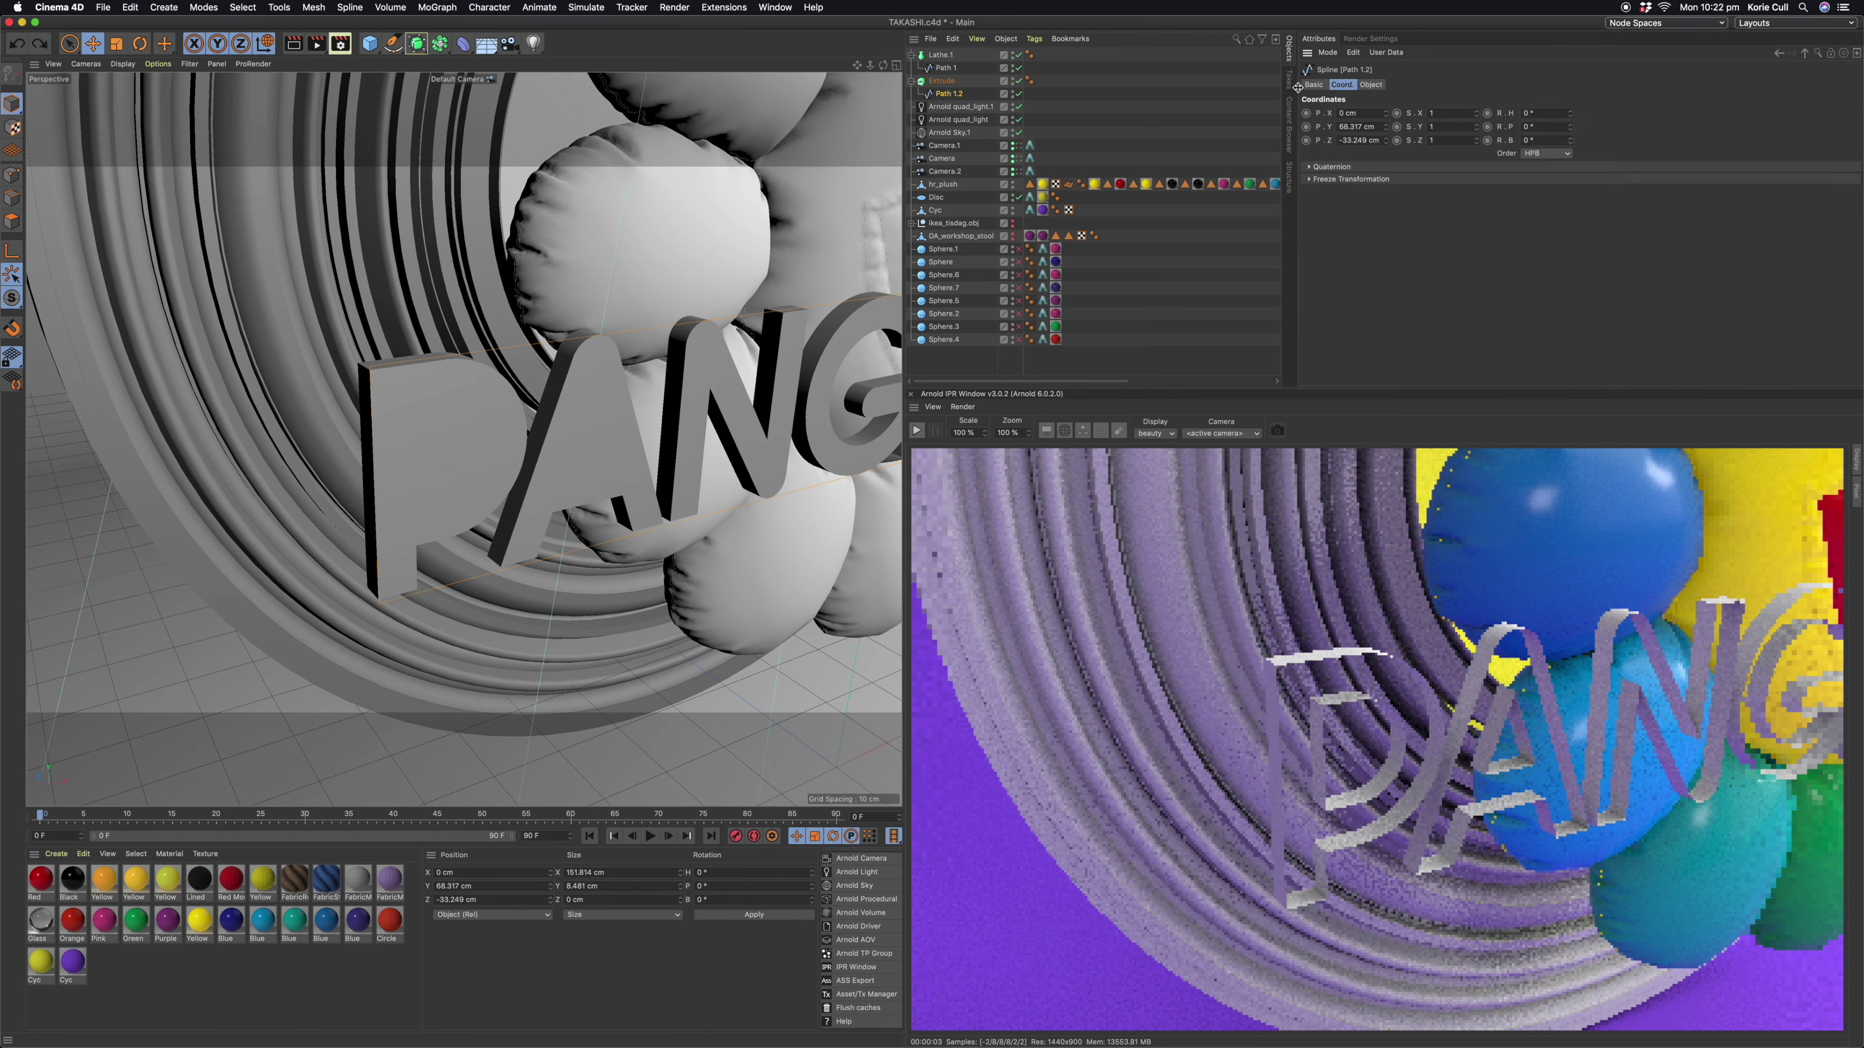
click(947, 80)
click(1447, 85)
click(1404, 112)
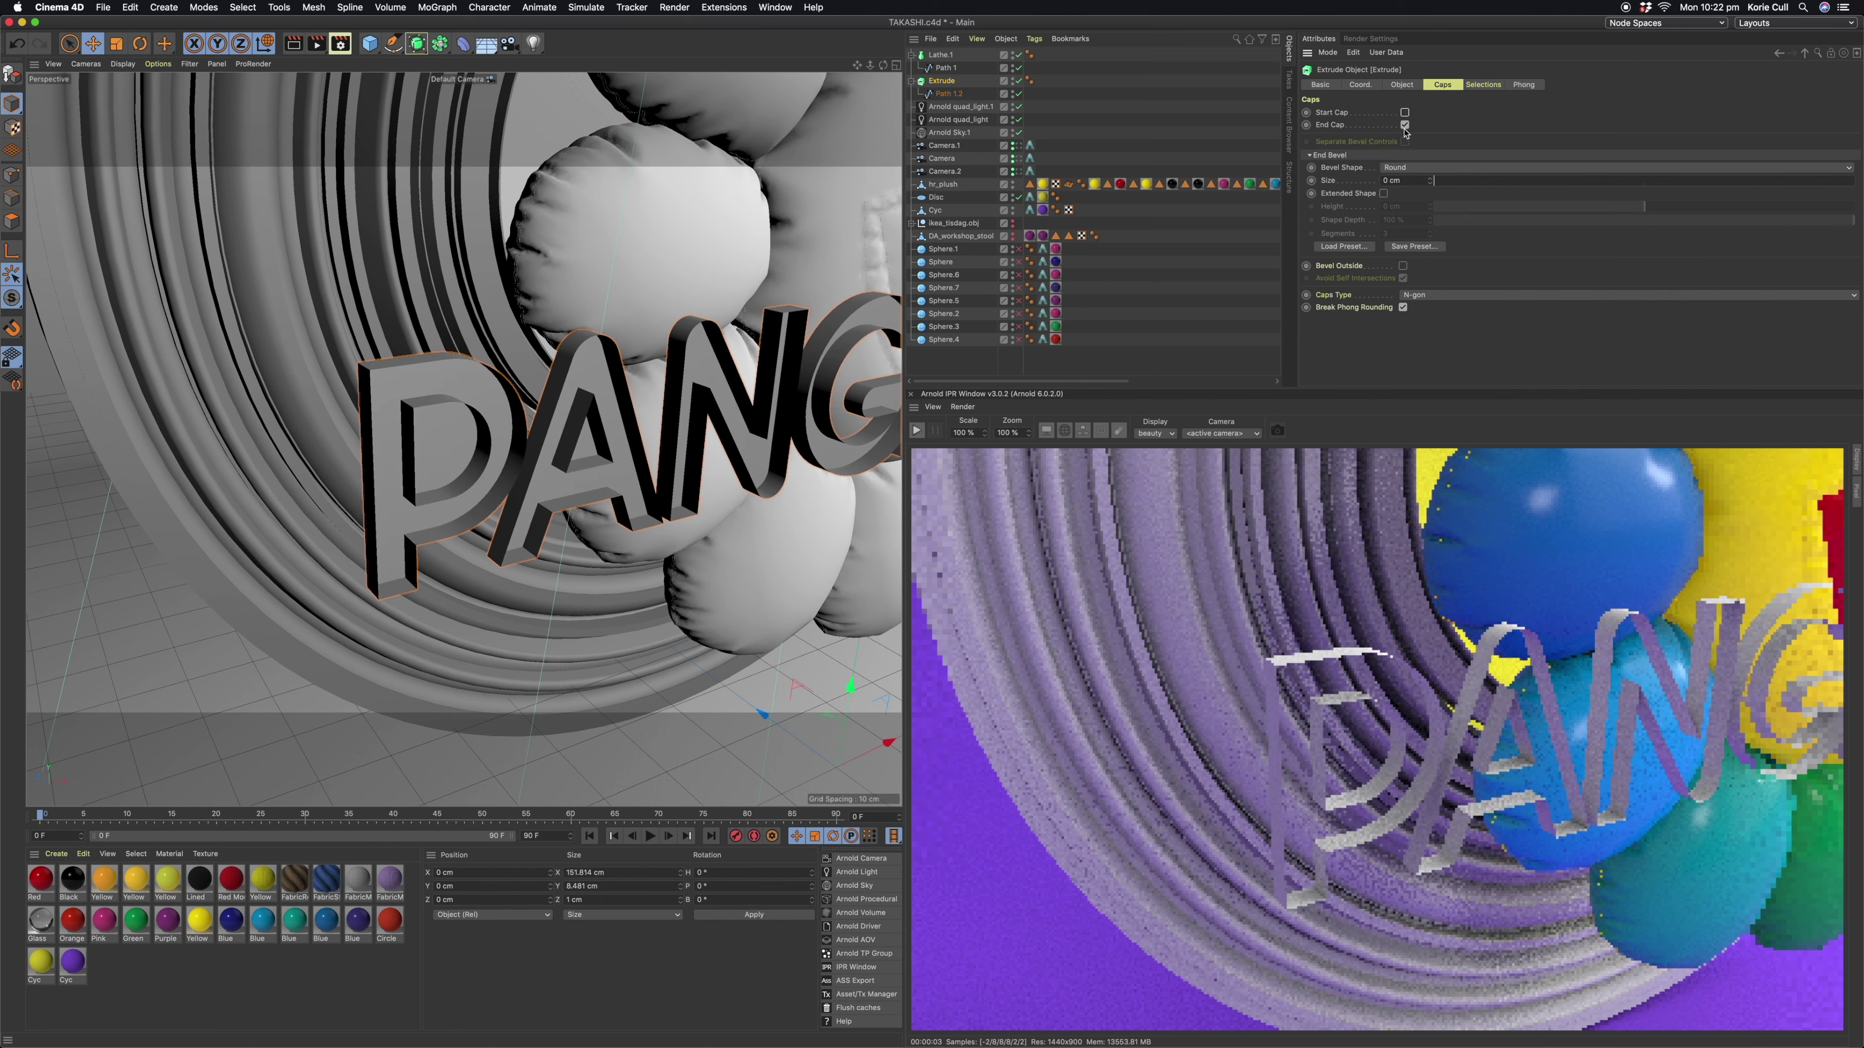
click(1404, 112)
click(1404, 124)
click(1405, 125)
click(1398, 167)
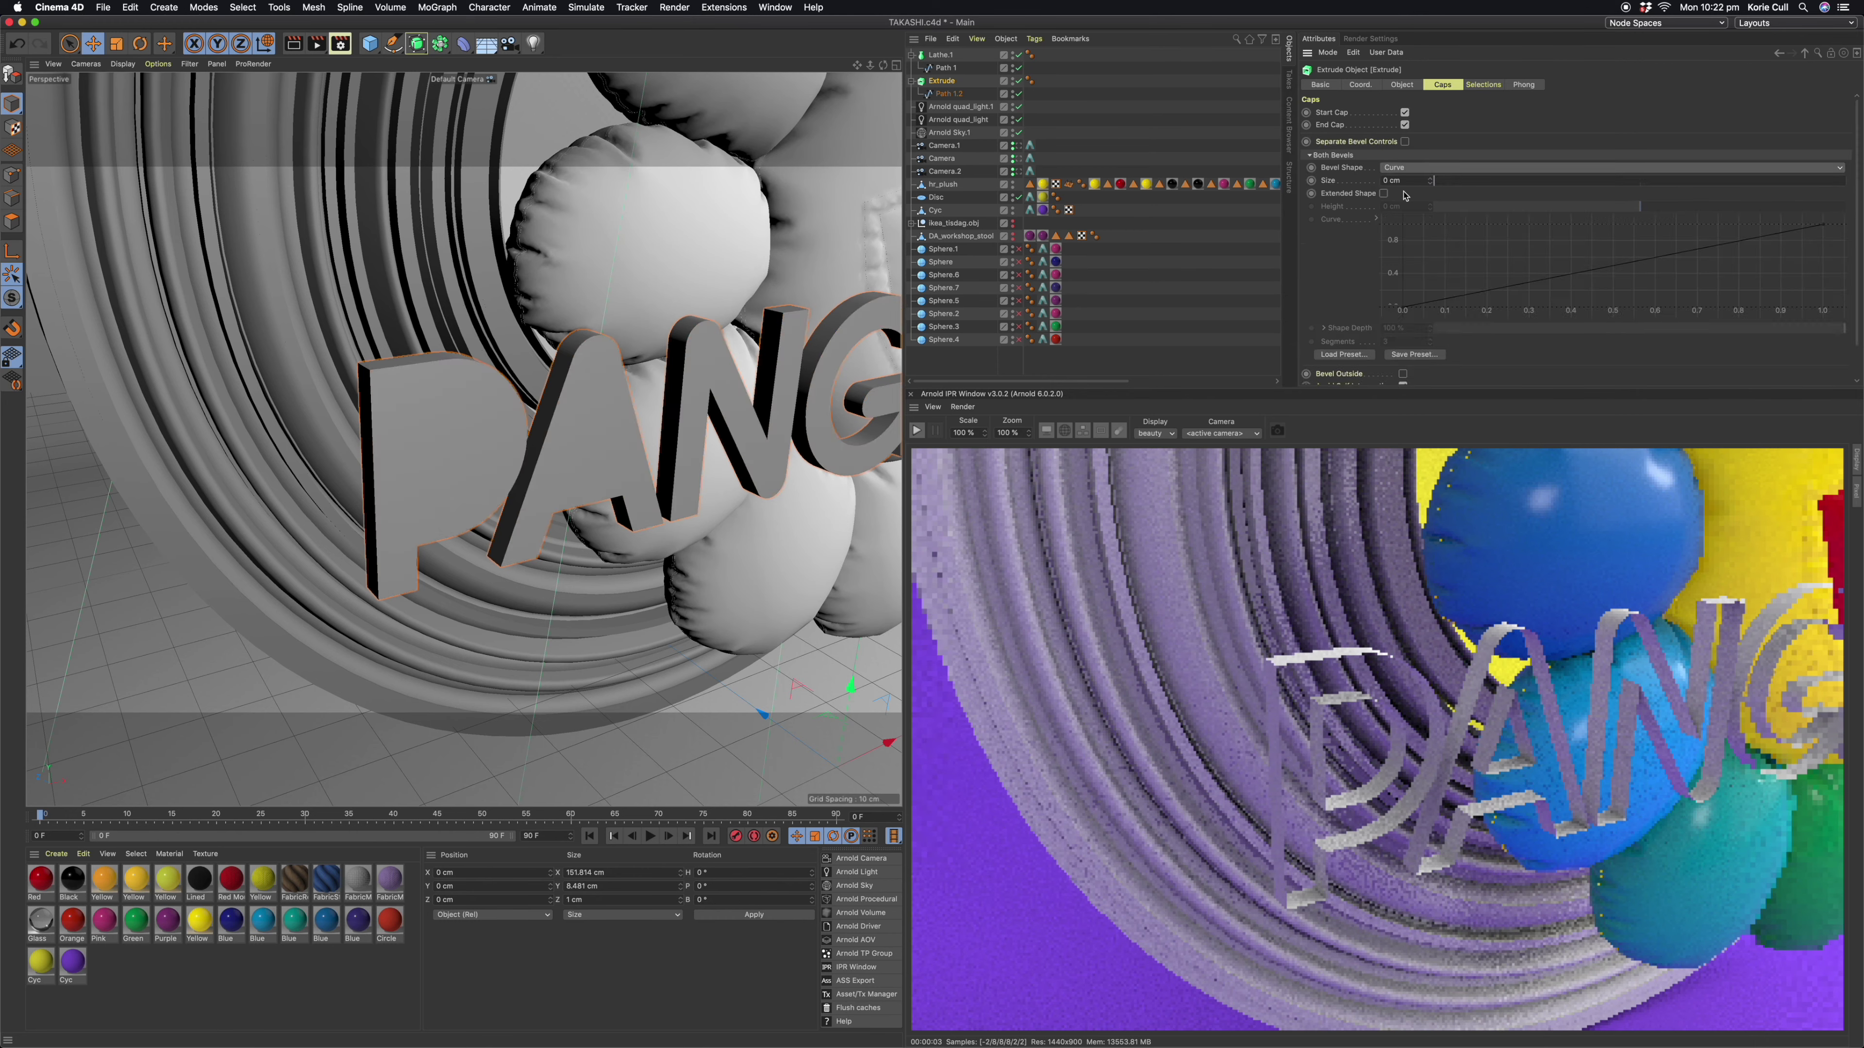
click(1398, 167)
click(1384, 181)
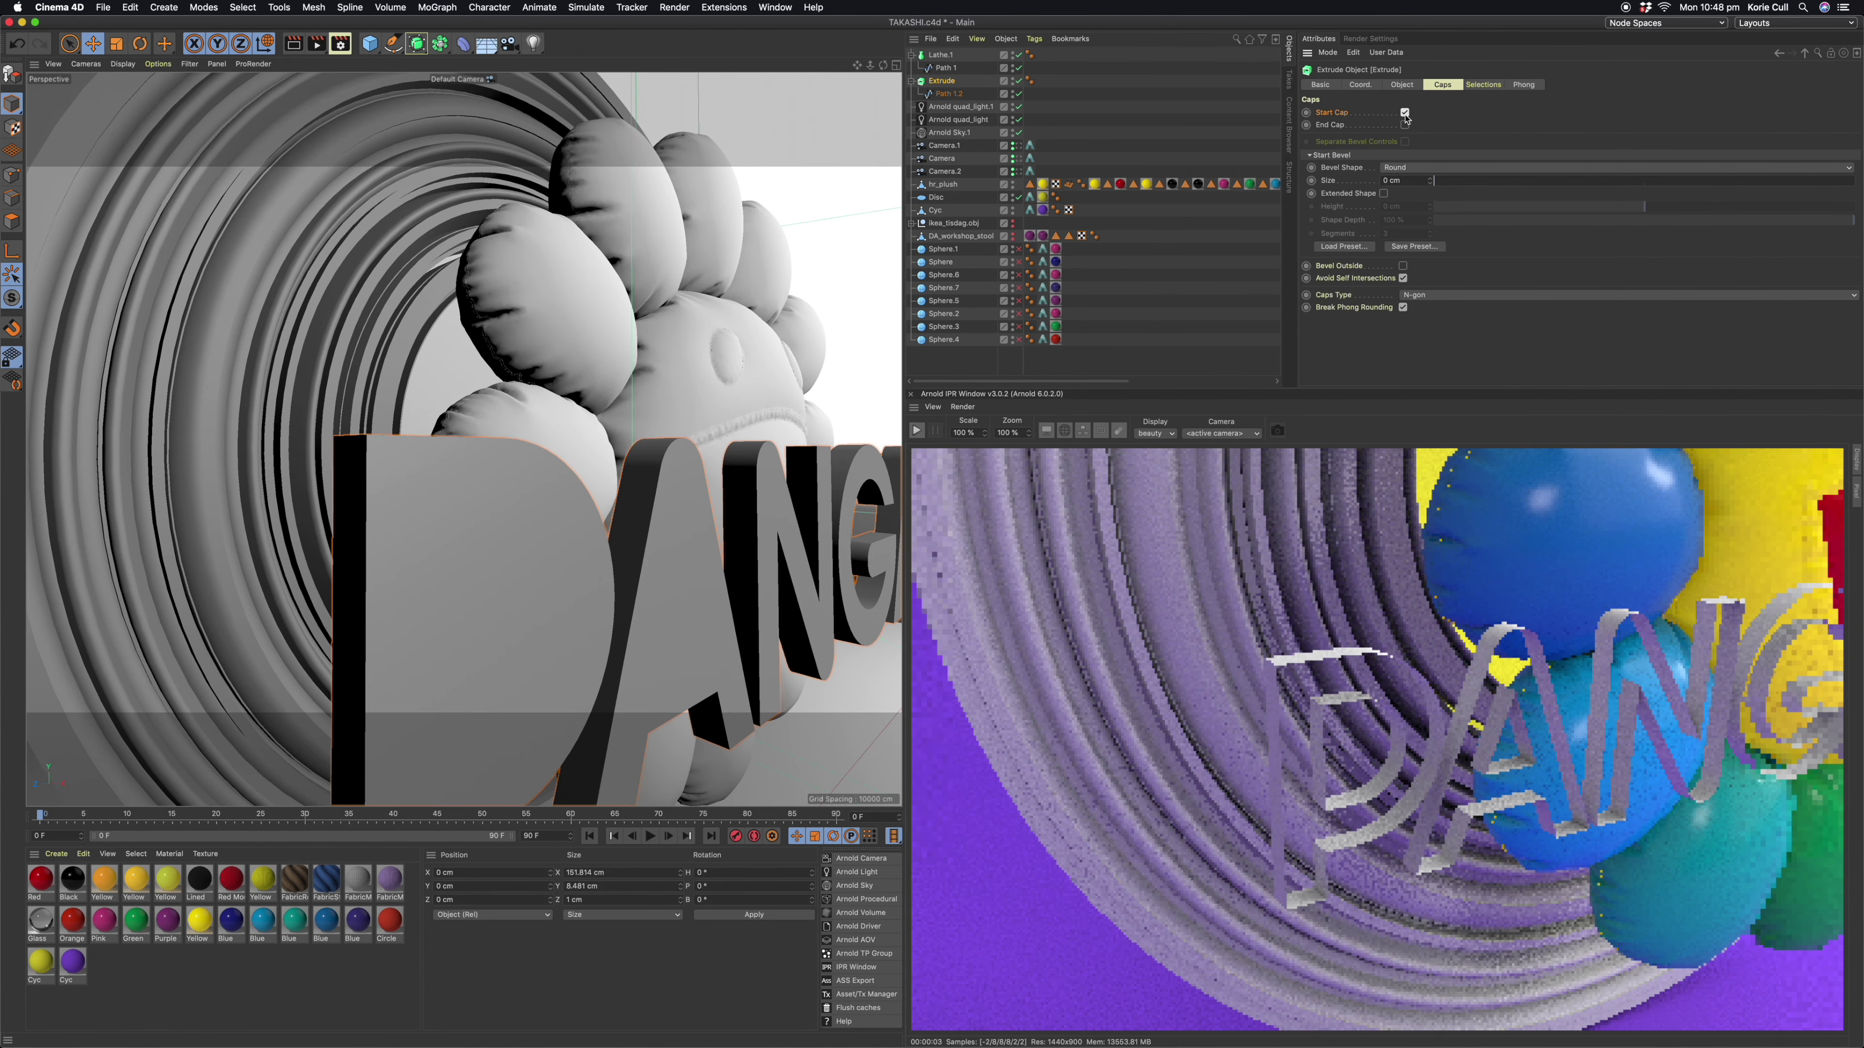
Step: Turn off both Start Cap and End Cap on the Extrude, leaving hollow letter ribbons
click(1405, 112)
click(1405, 124)
click(1405, 126)
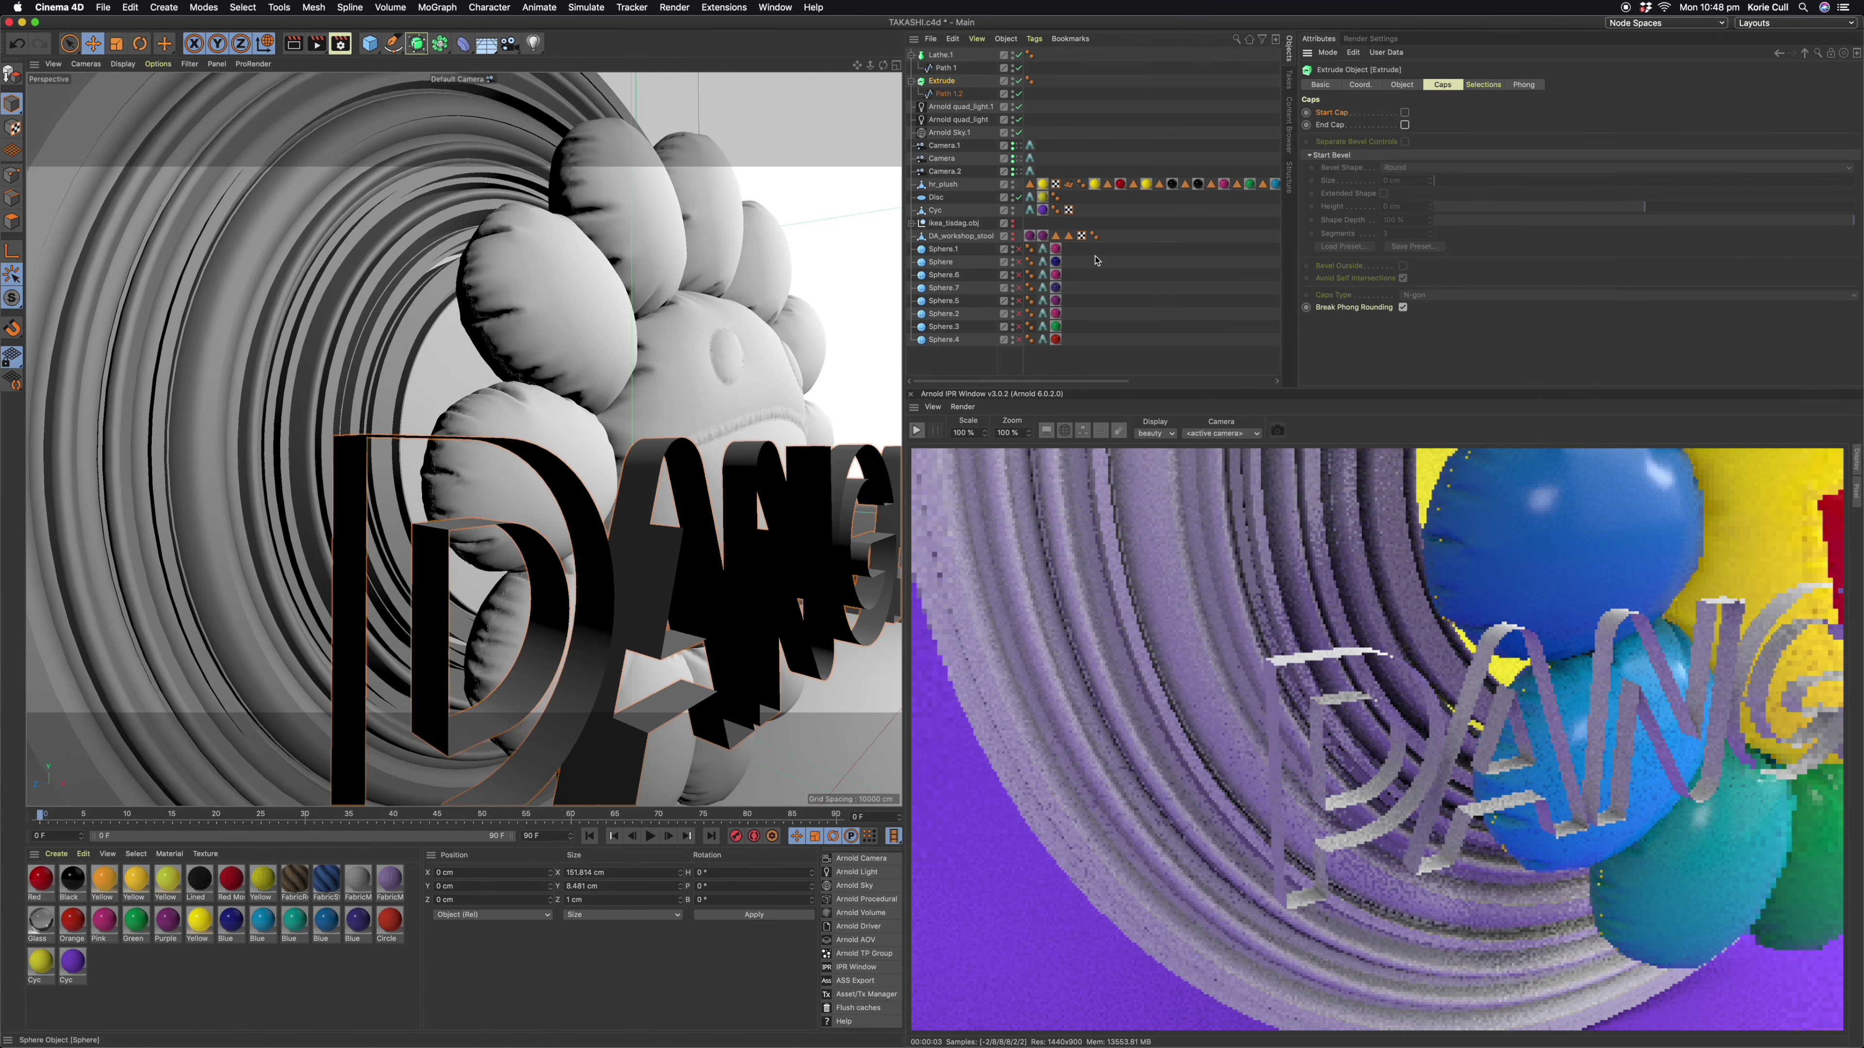
click(941, 55)
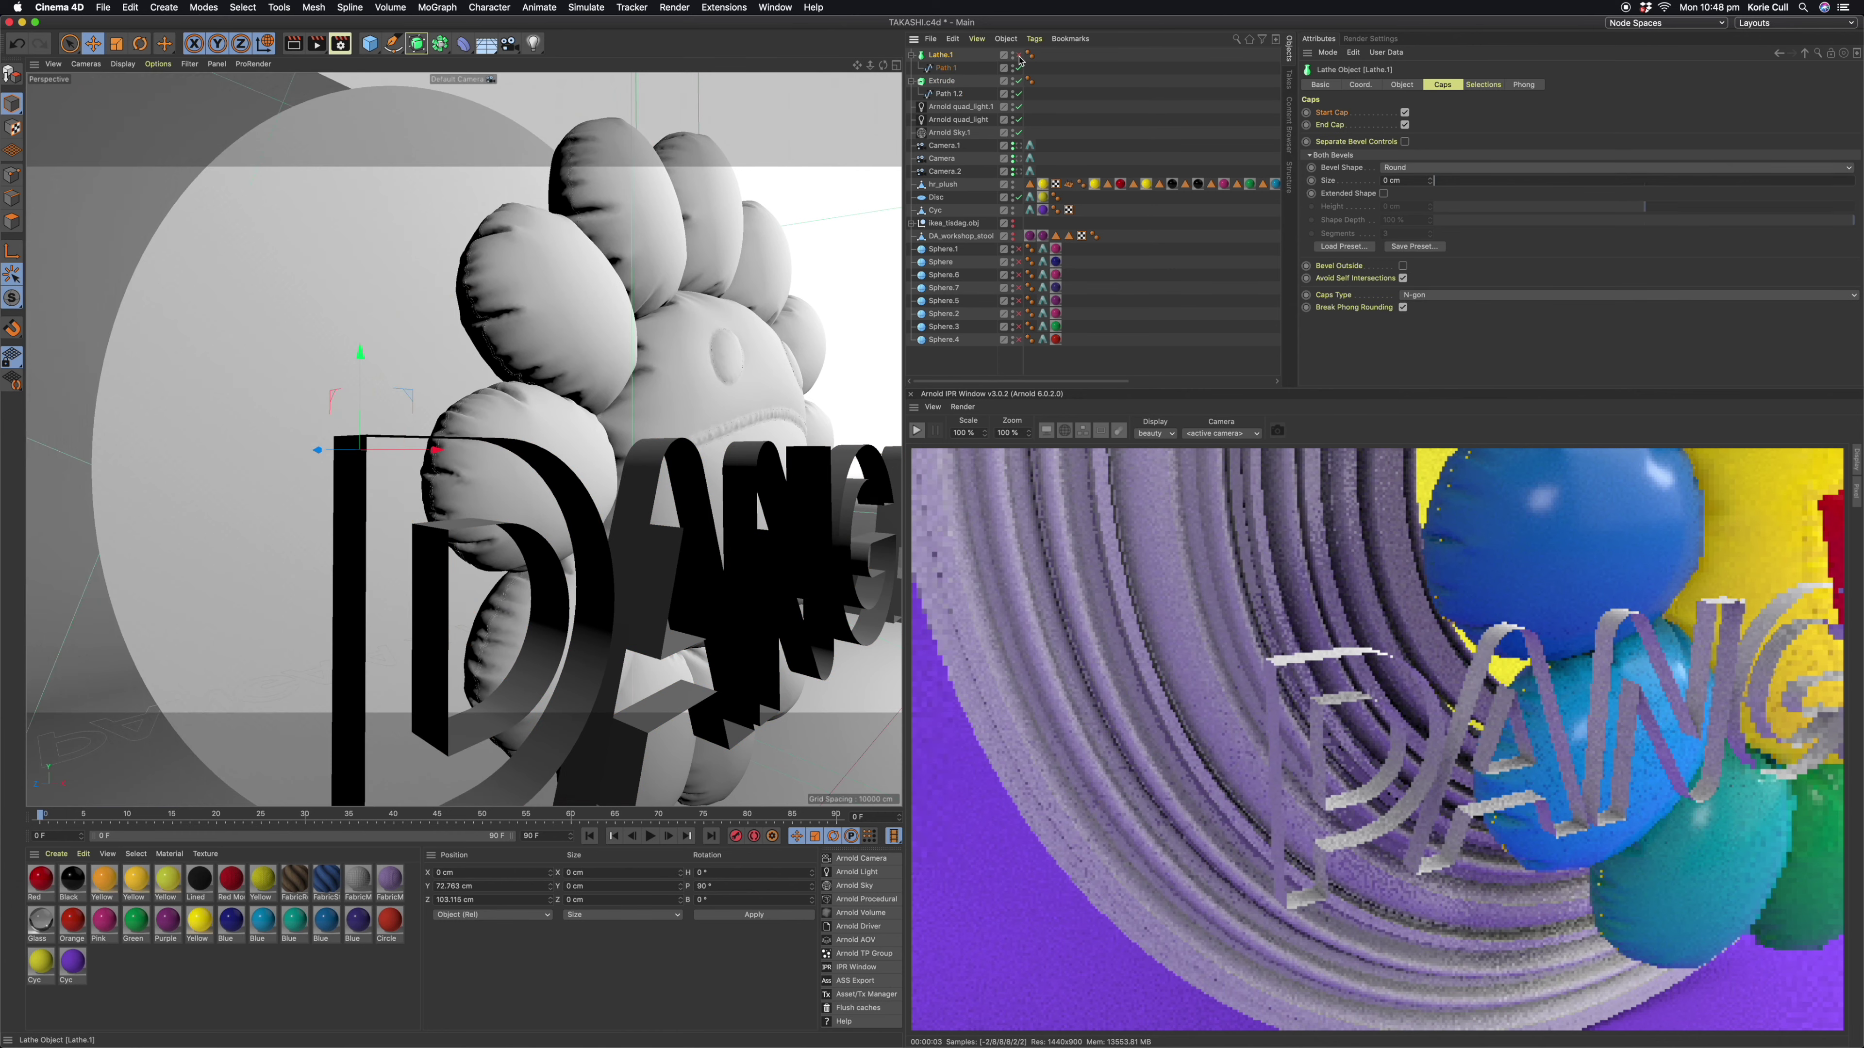
click(933, 82)
Step: Merge the Extrude into a single polygon object with Connect Objects and select it
right_click(936, 81)
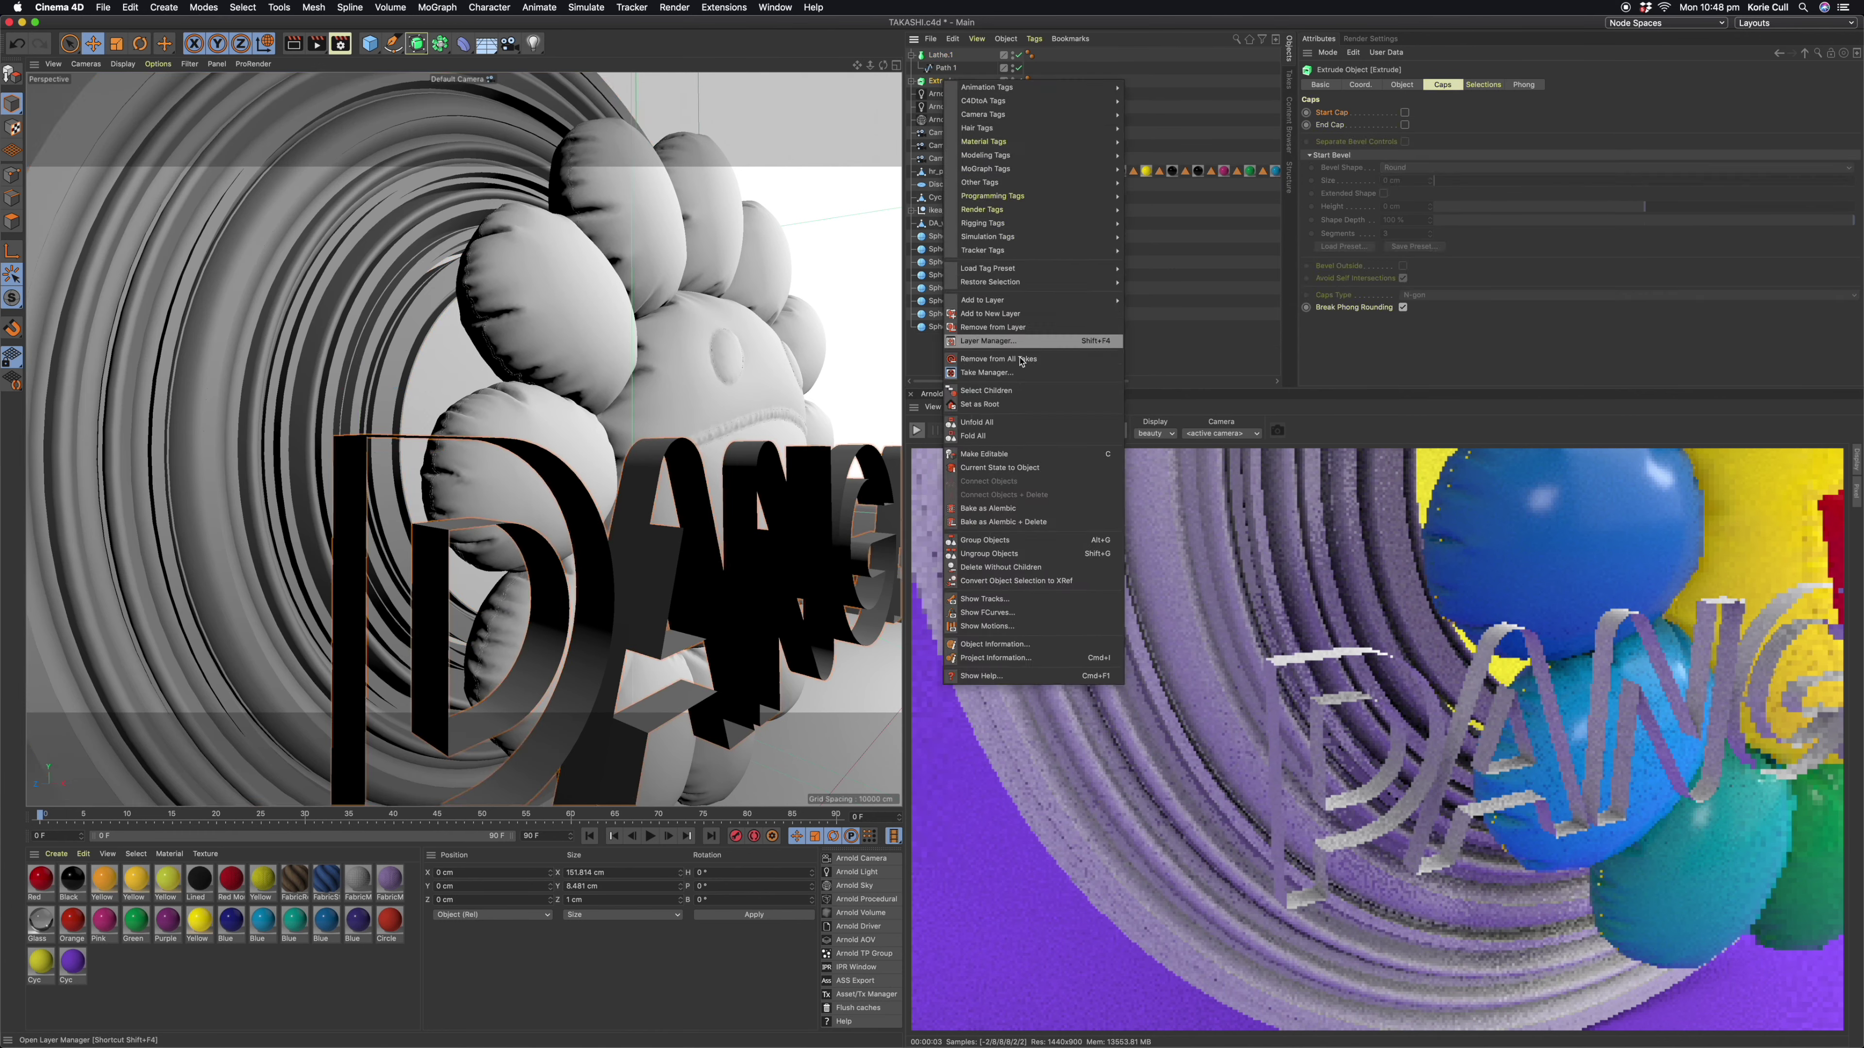
click(1016, 482)
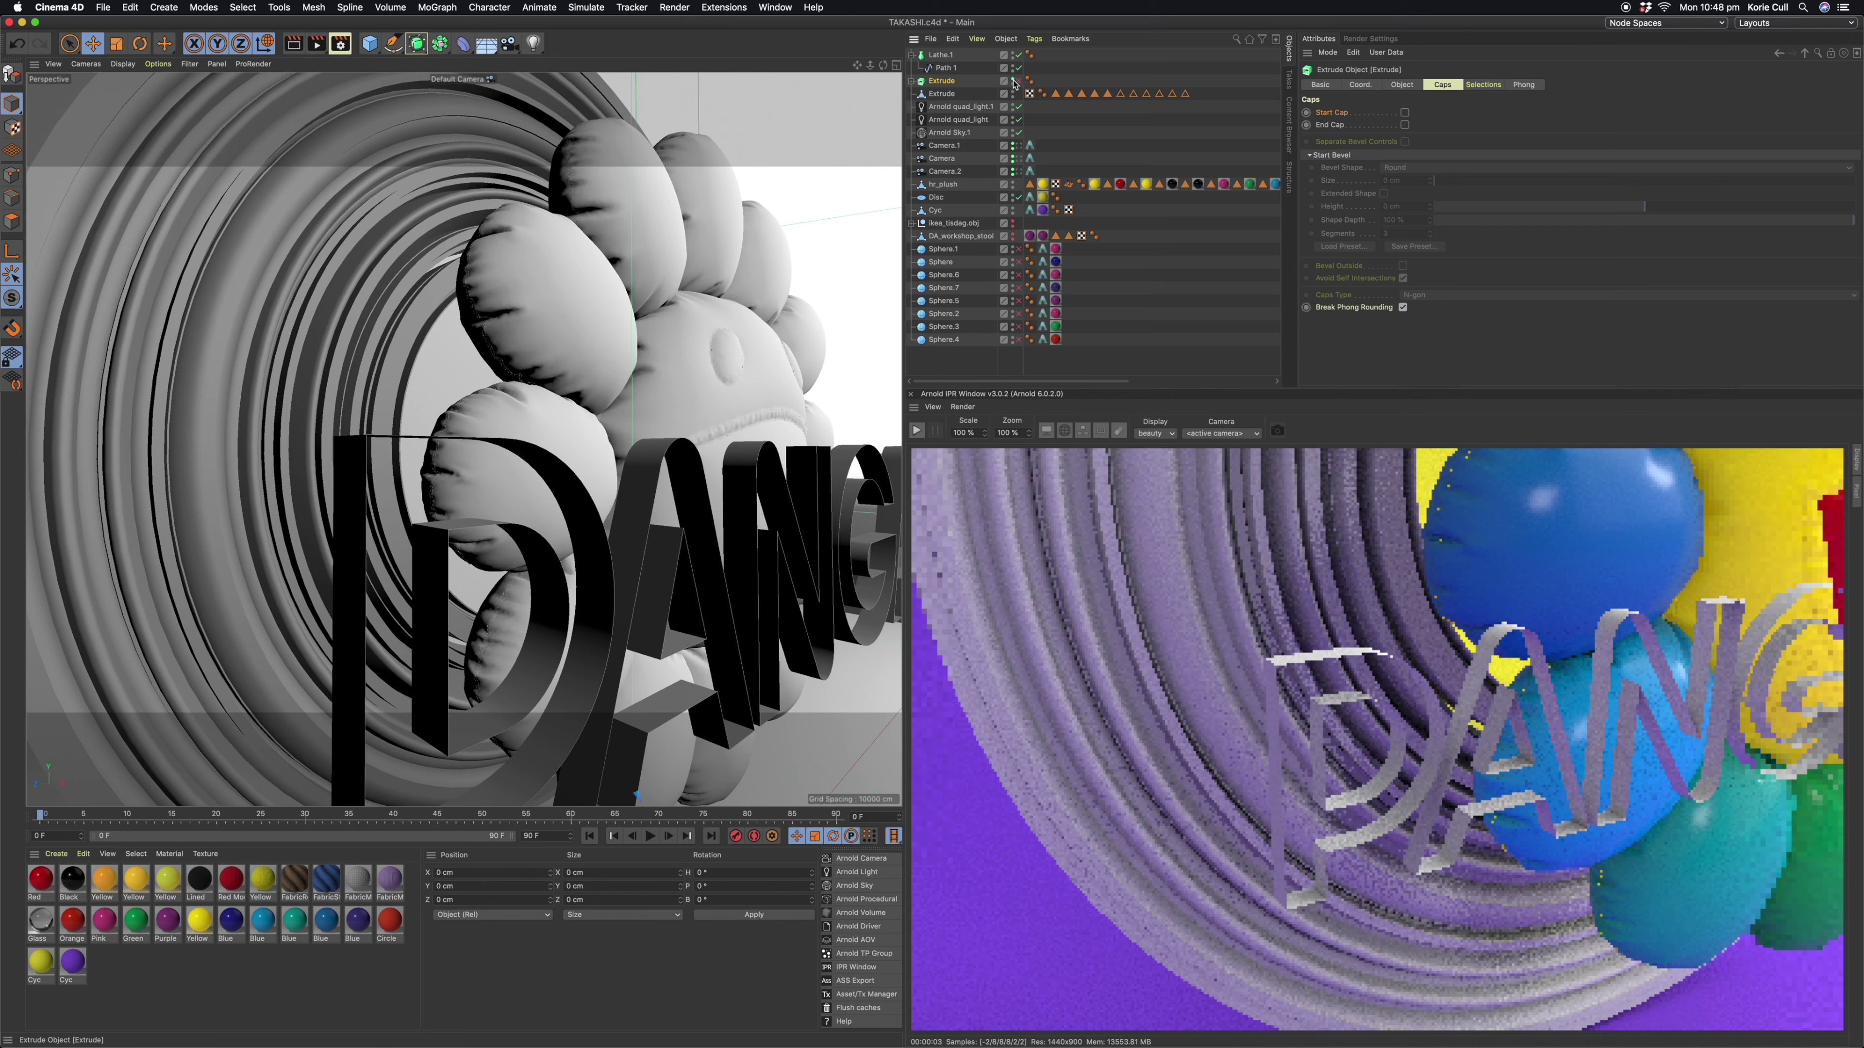
click(1003, 99)
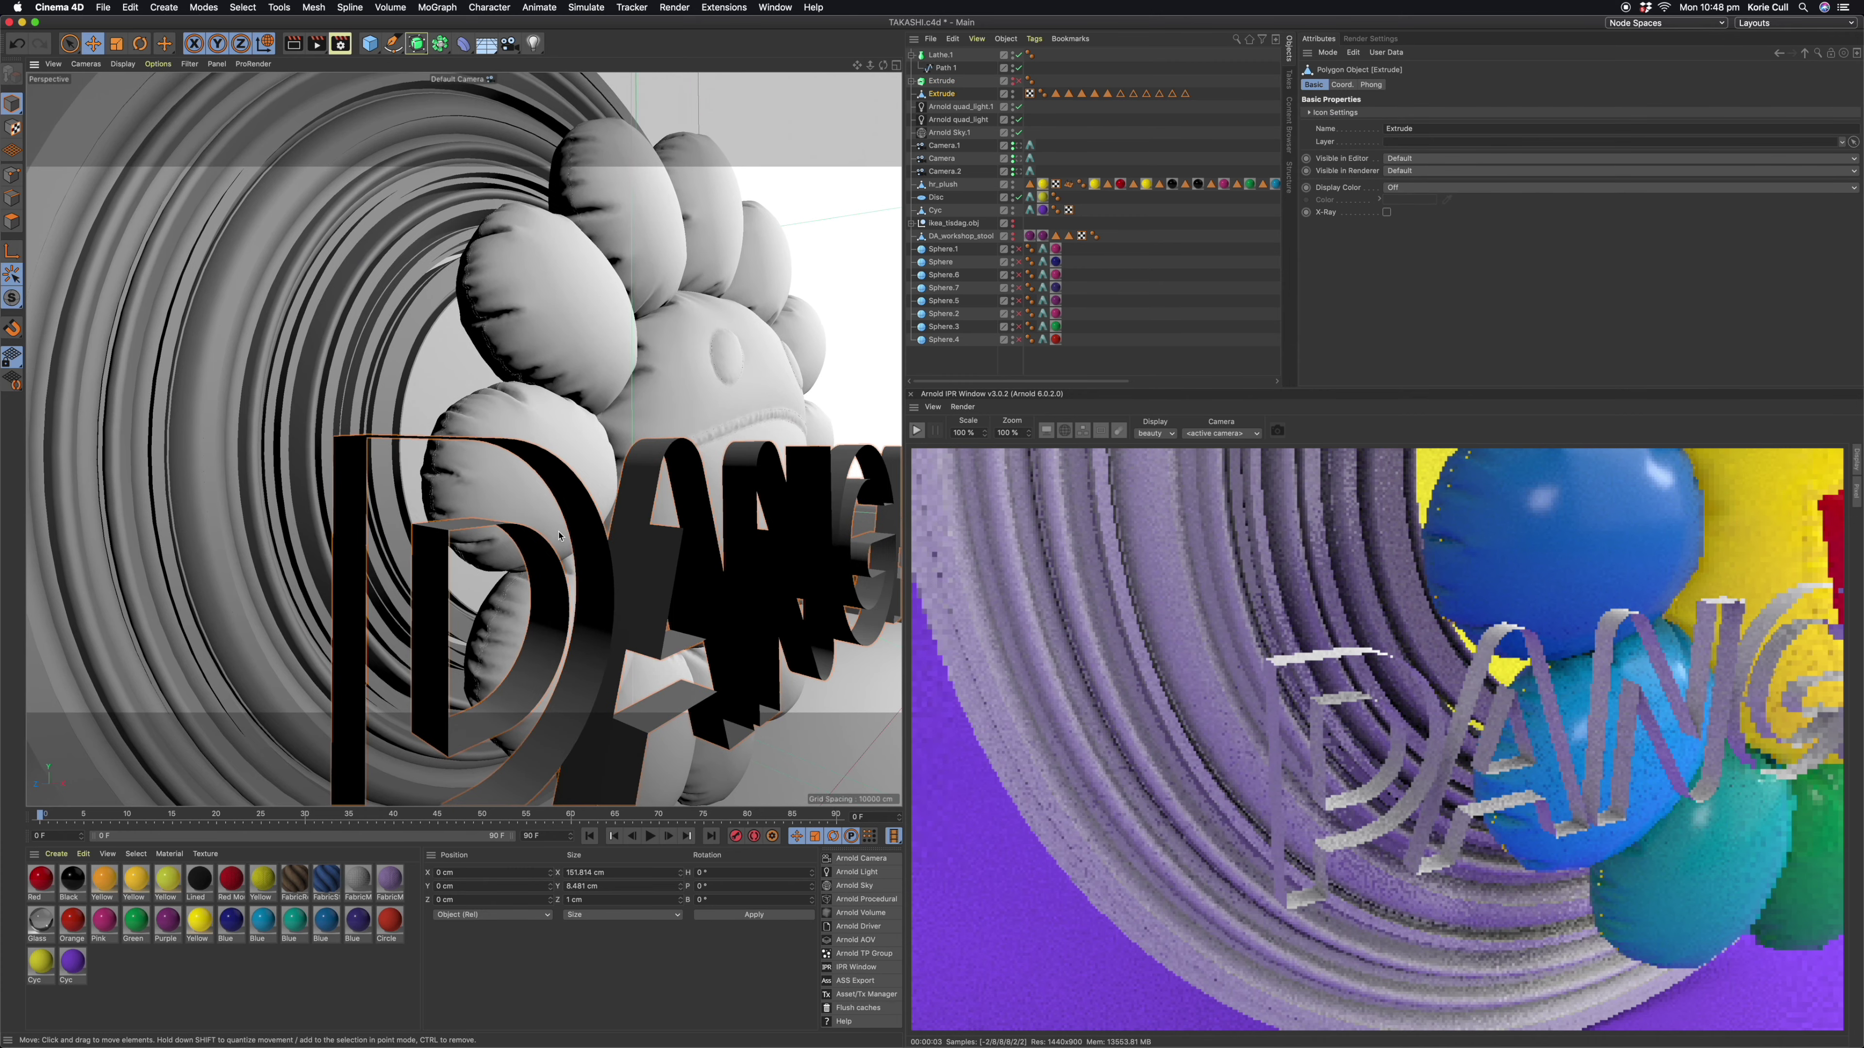
scroll(585, 570, up, 3)
scroll(658, 483, up, 3)
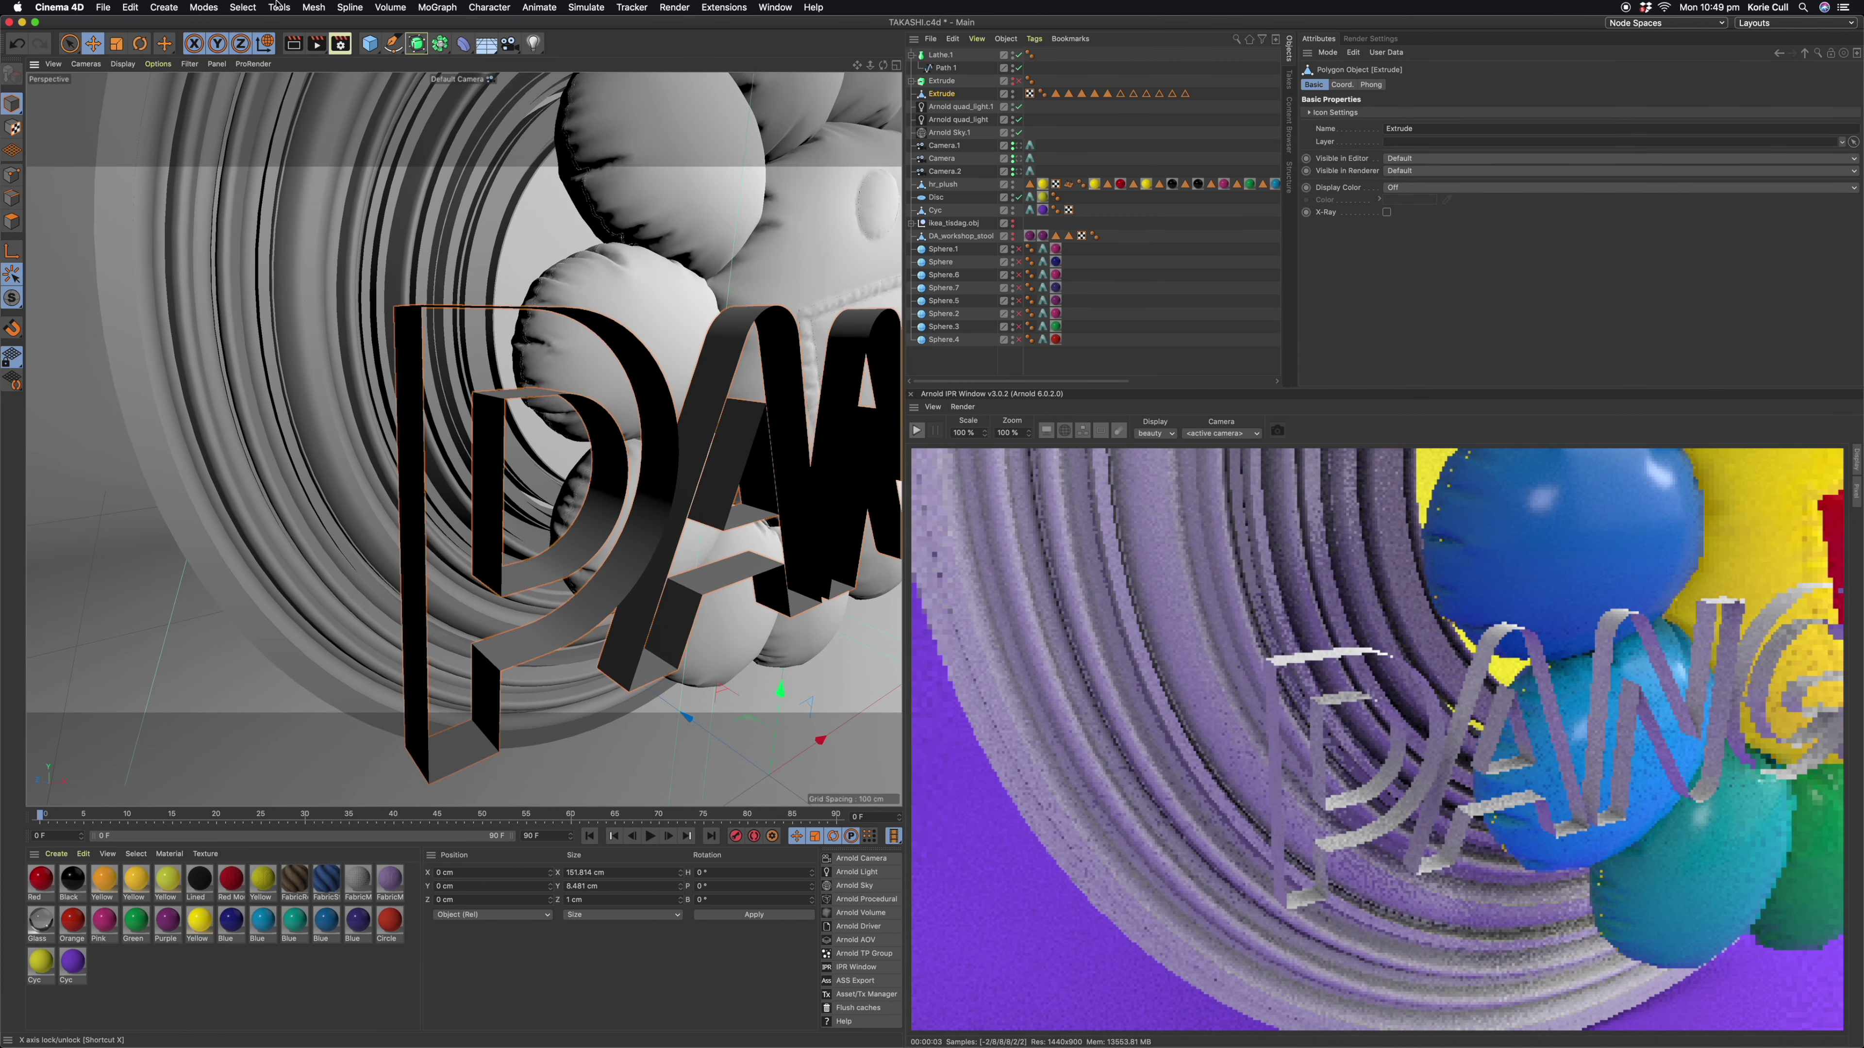
click(203, 8)
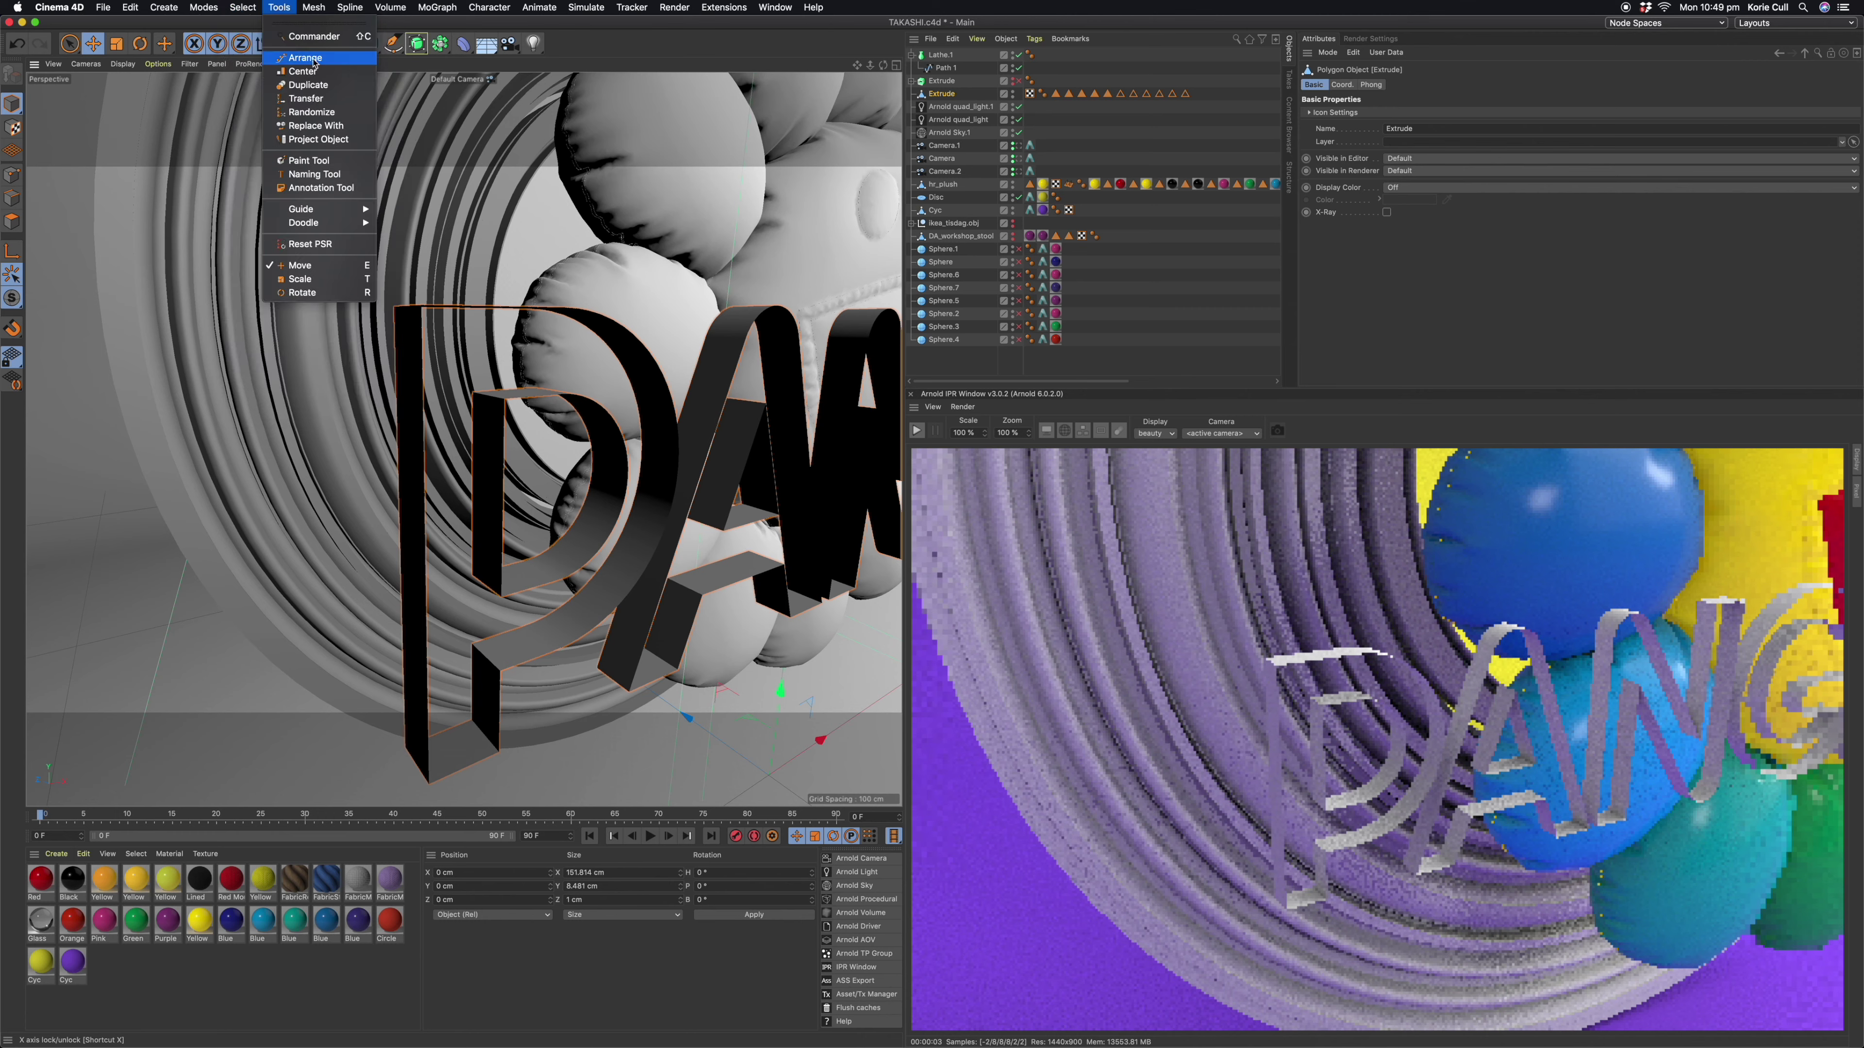
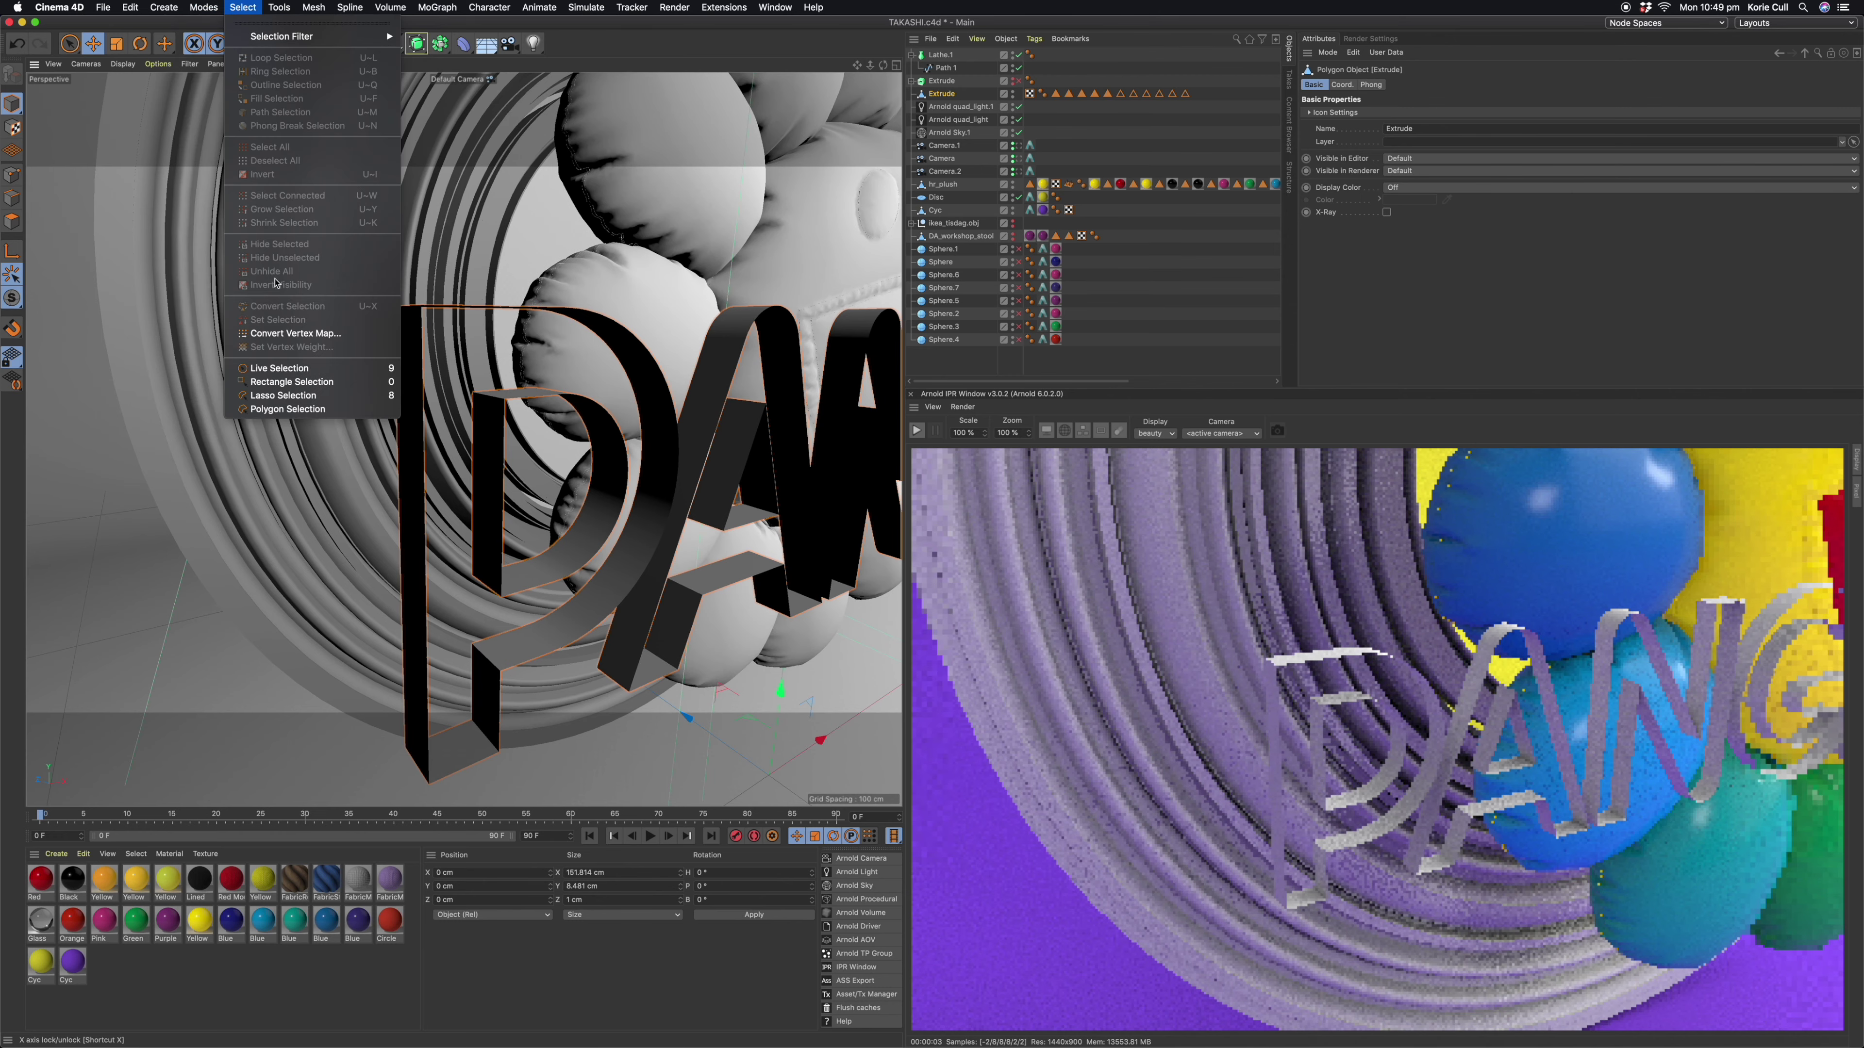
Step: Bridge the open gap across the P's stem between its opposite edges
click(12, 222)
key(m)
key(d)
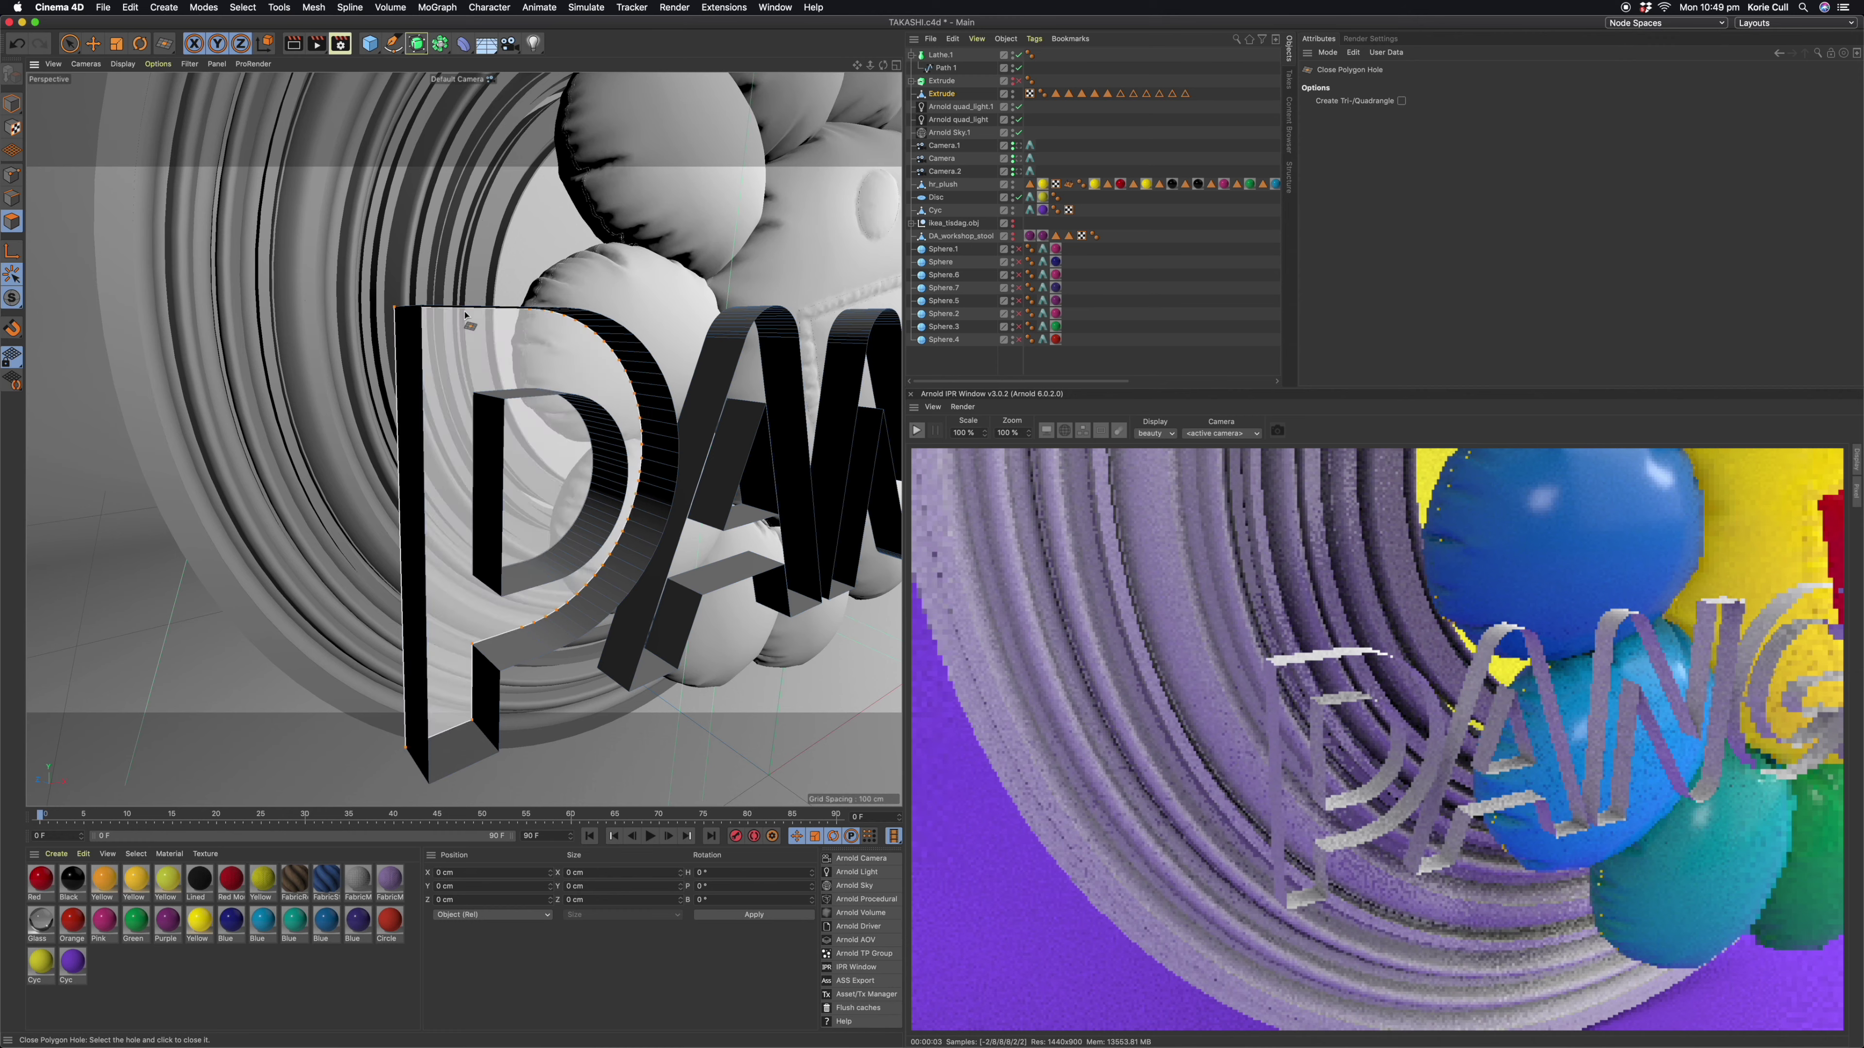
key(m)
click(446, 414)
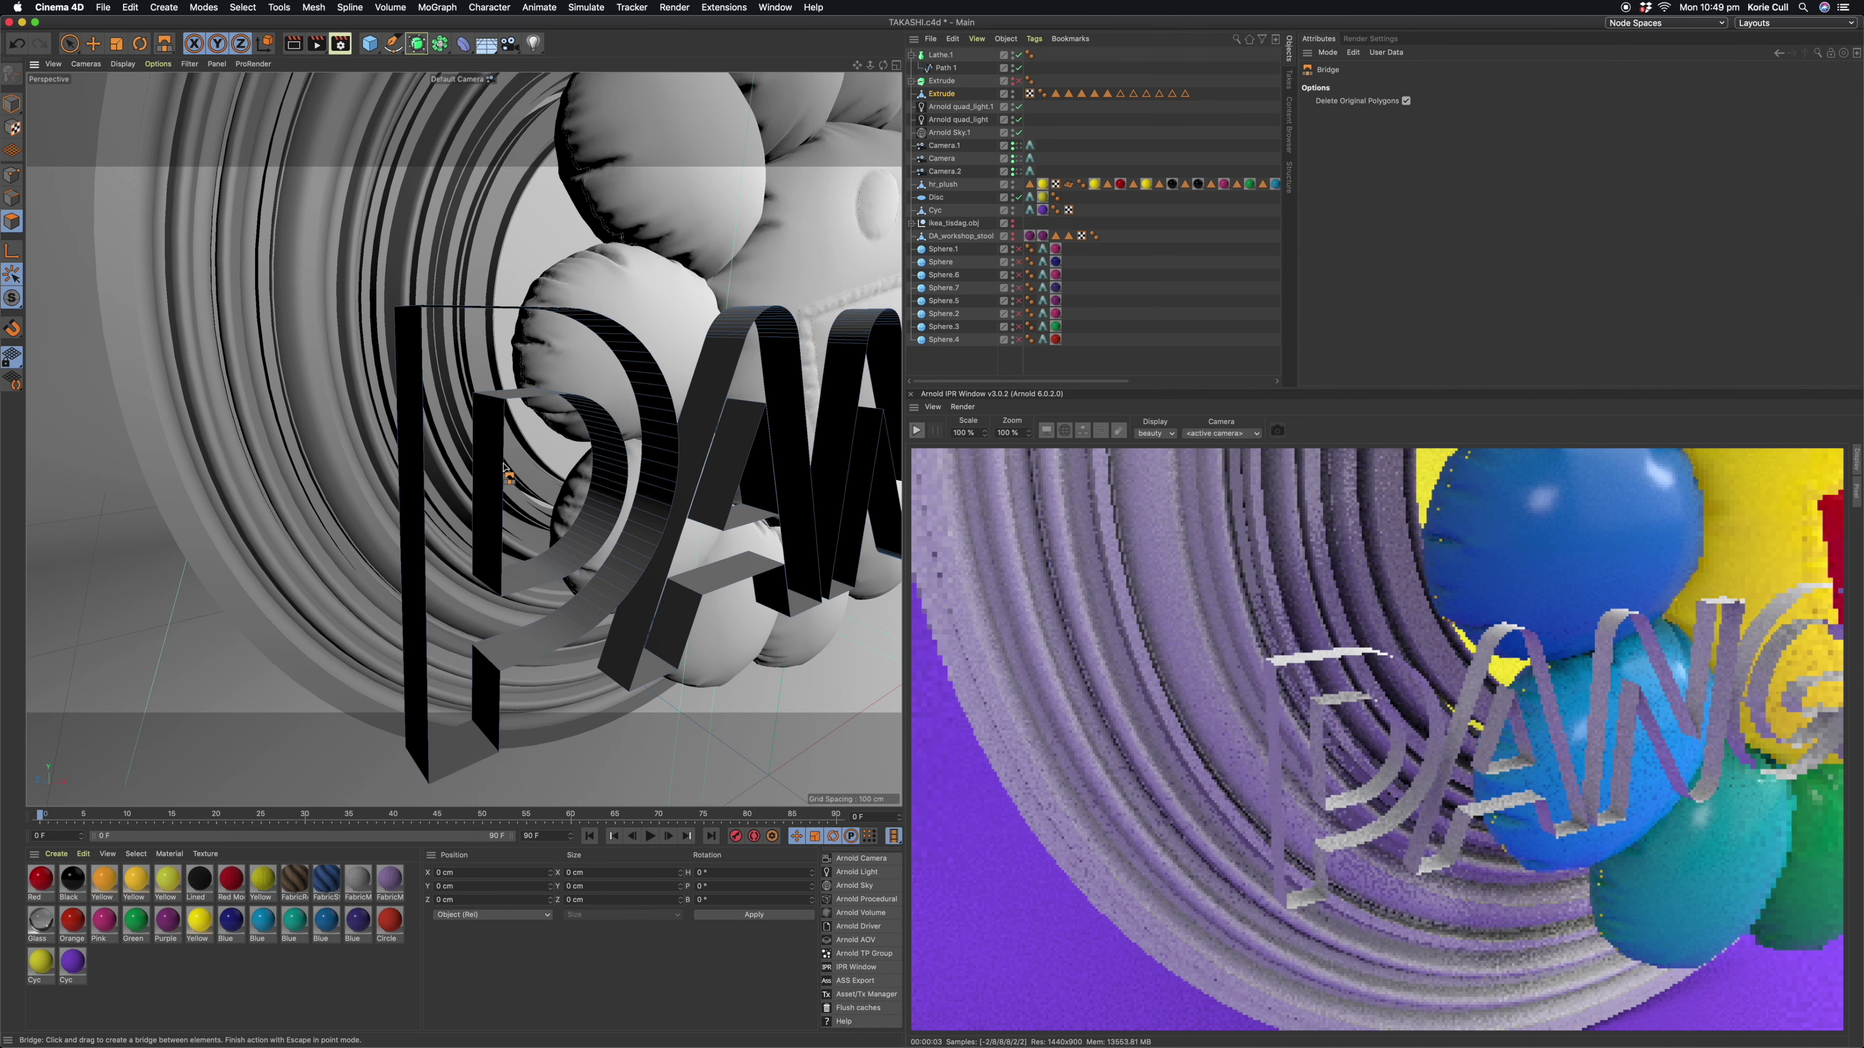
key(Return)
key(ctrl+a)
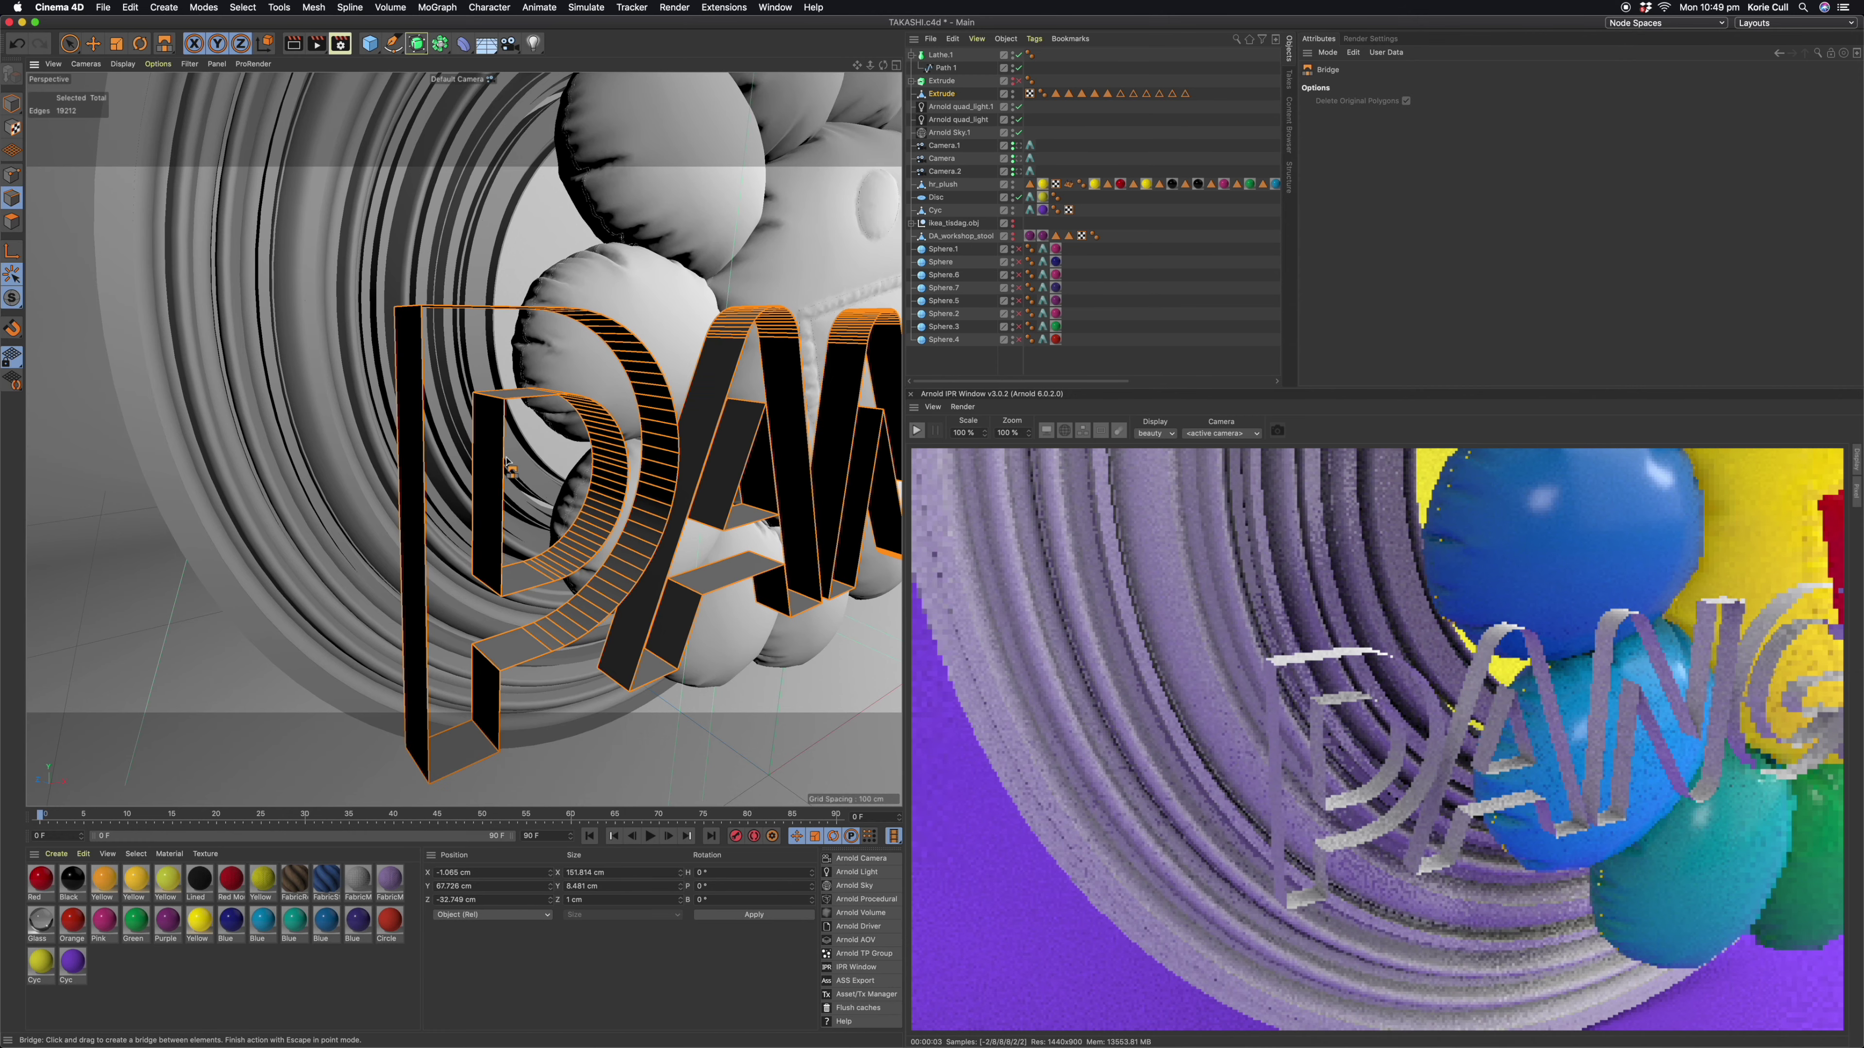
drag(478, 475, 424, 479)
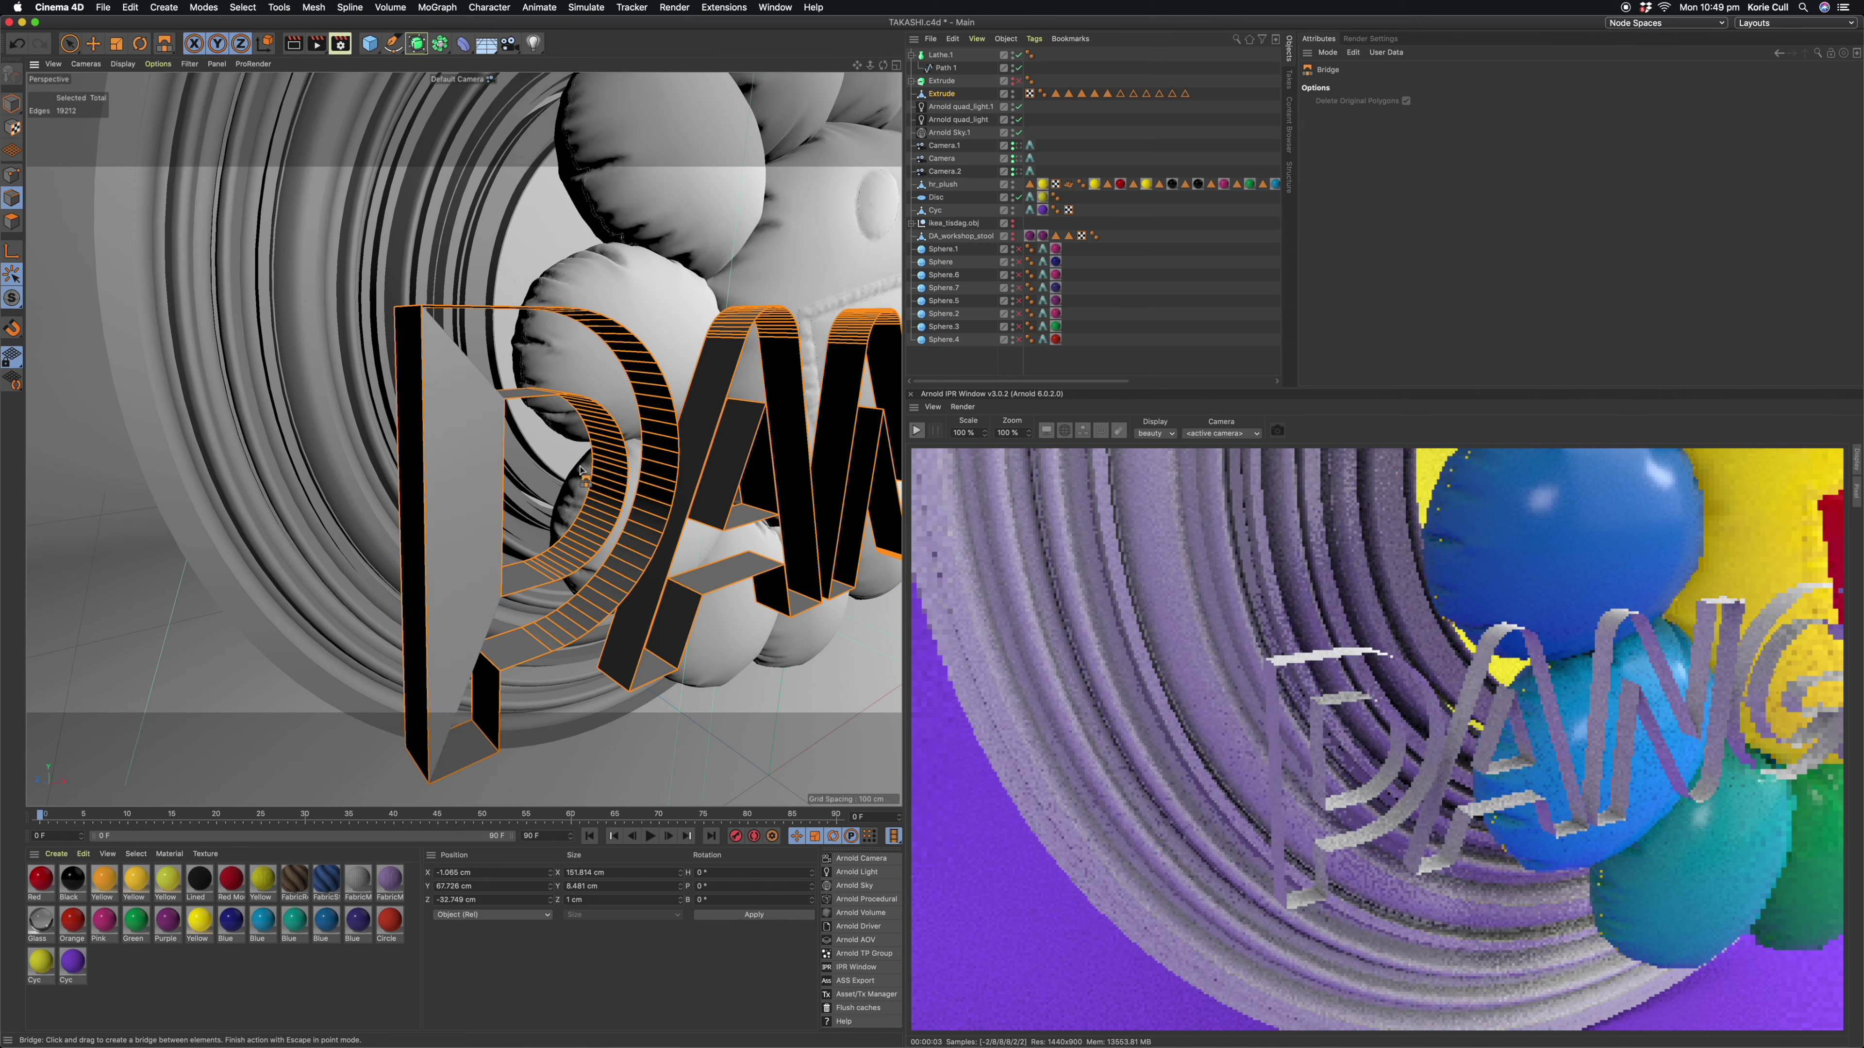
Step: Return to object mode, select Path 1 then the Extrude, and orbit the title
click(12, 103)
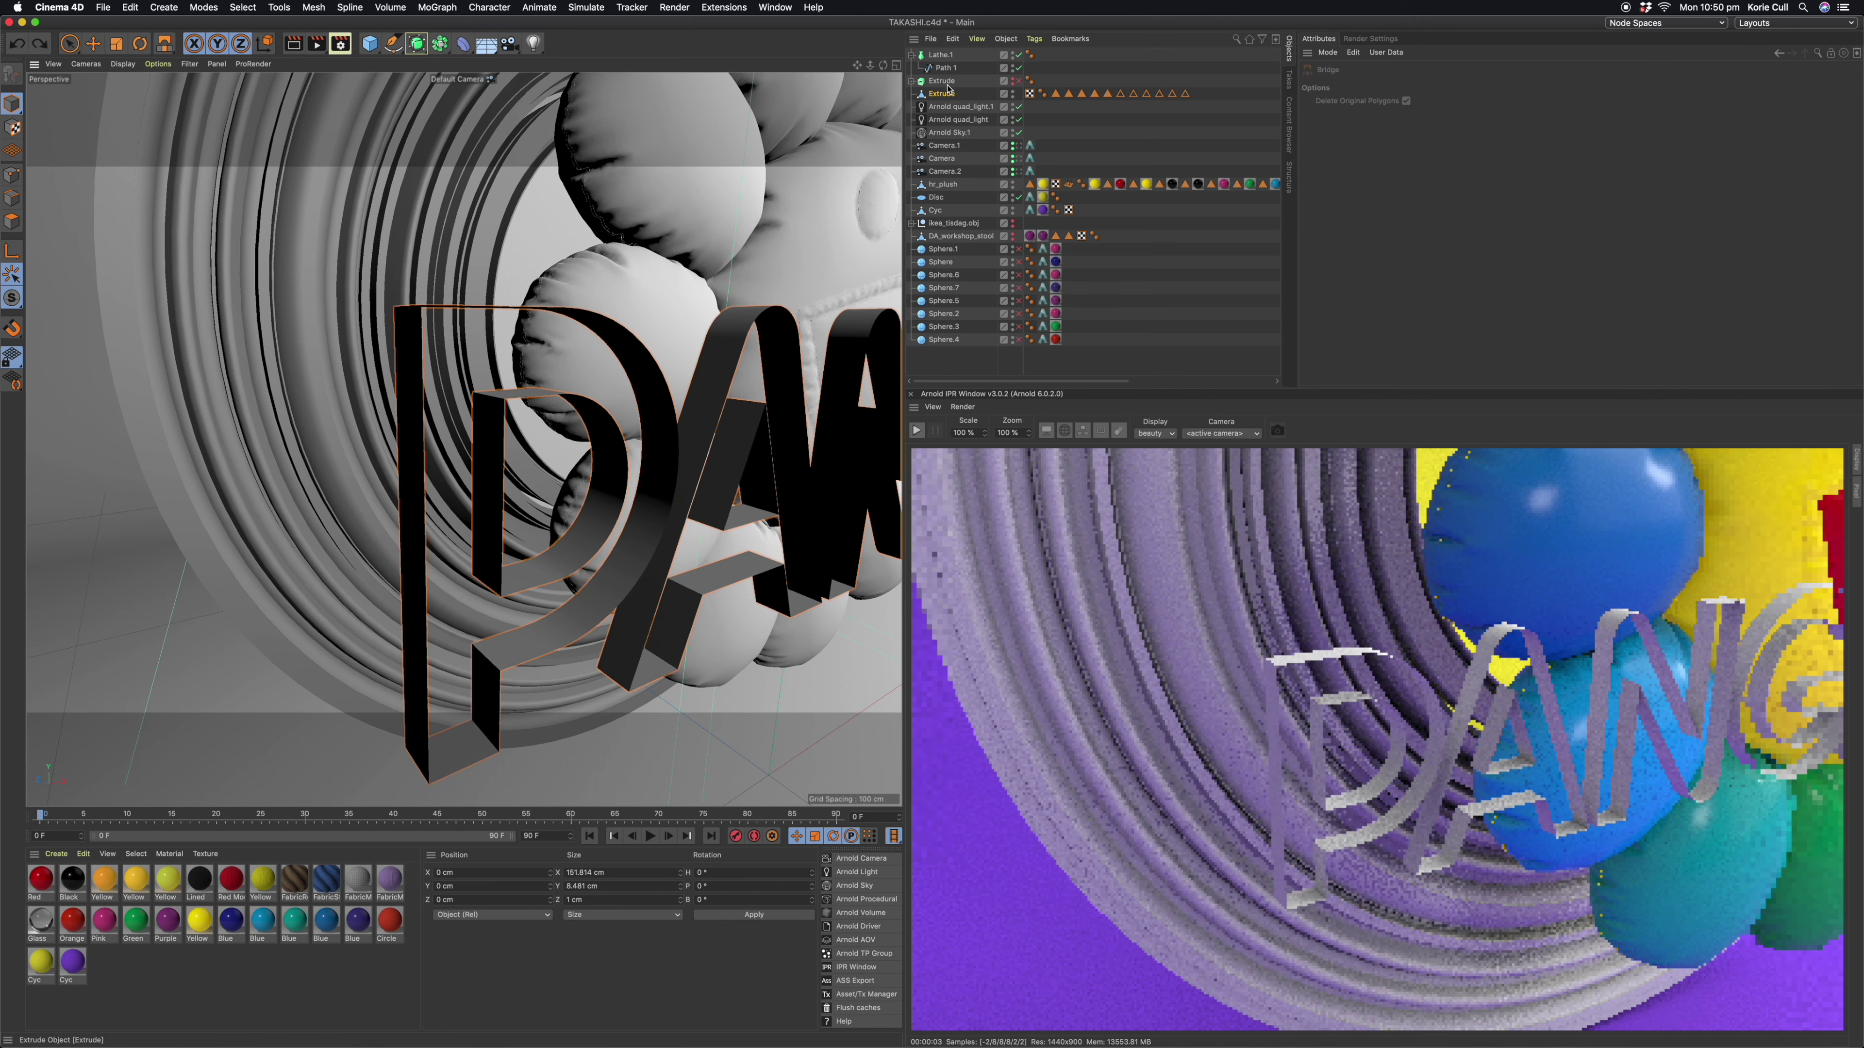
click(481, 382)
key(Return)
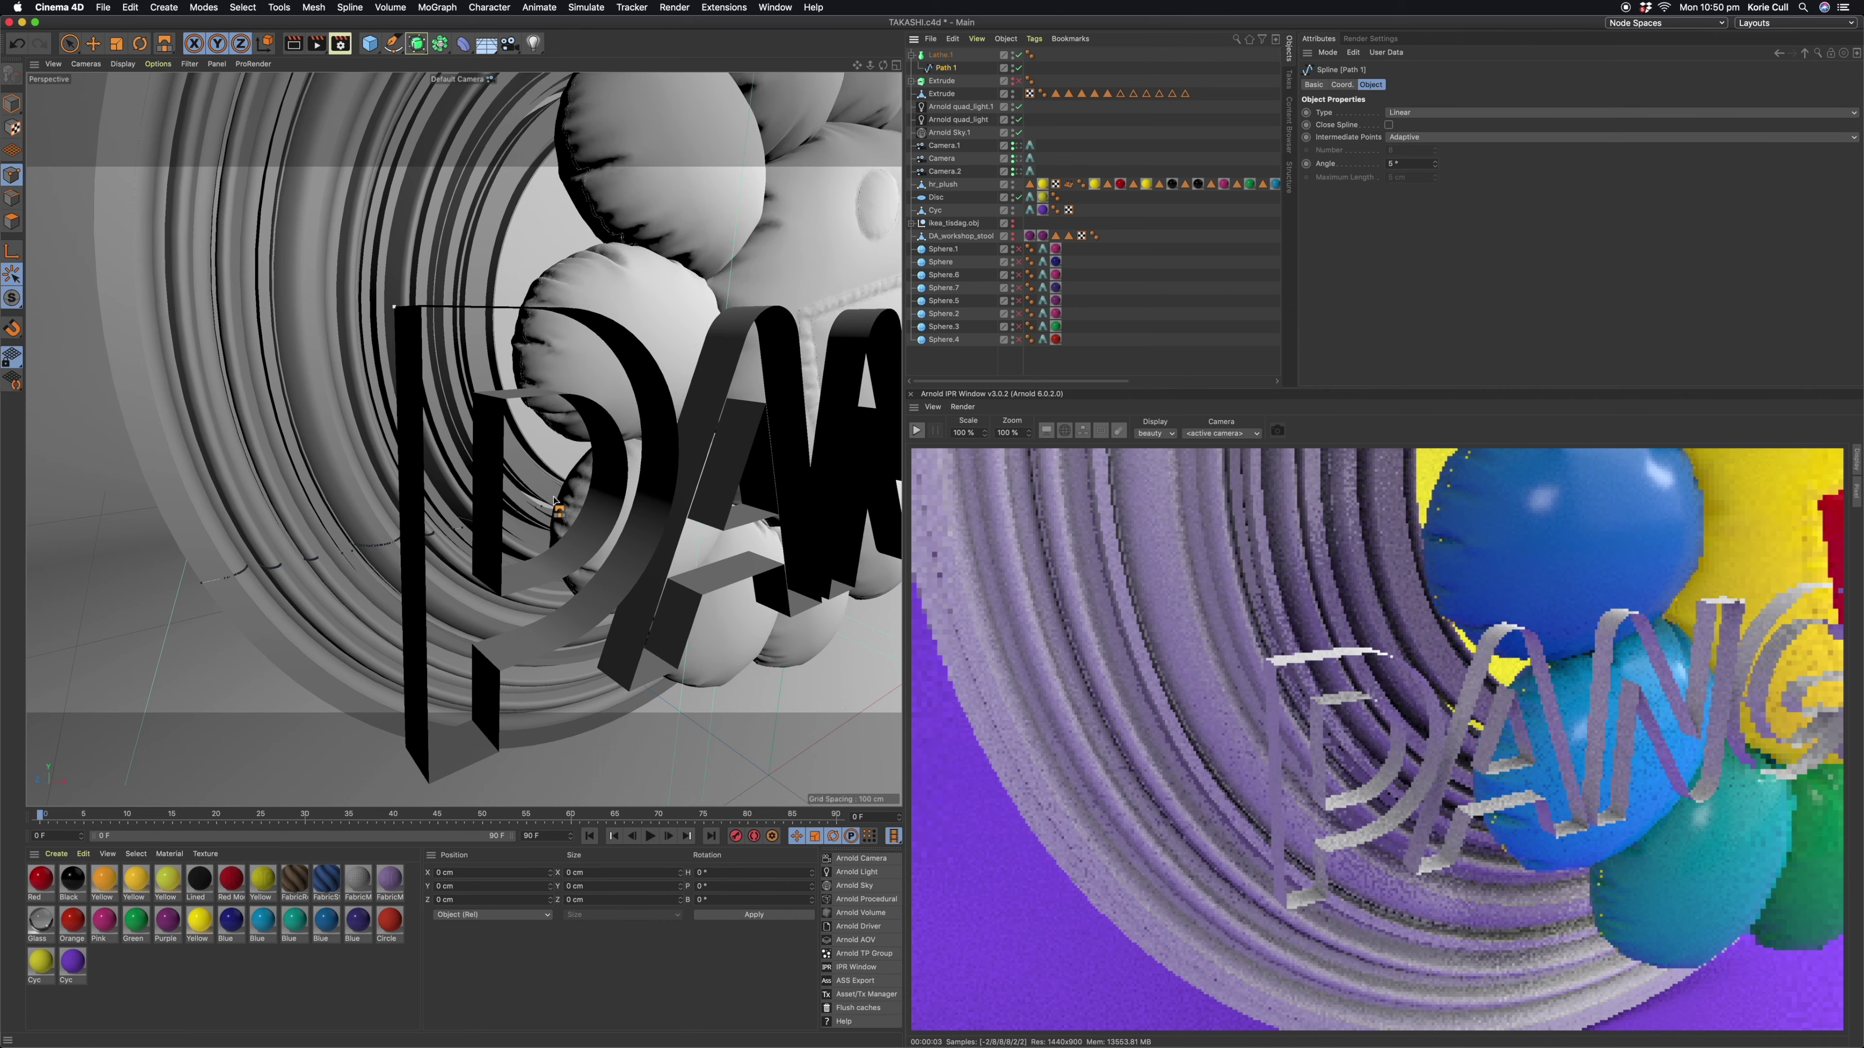
click(946, 91)
alt+drag(514, 382, 579, 407)
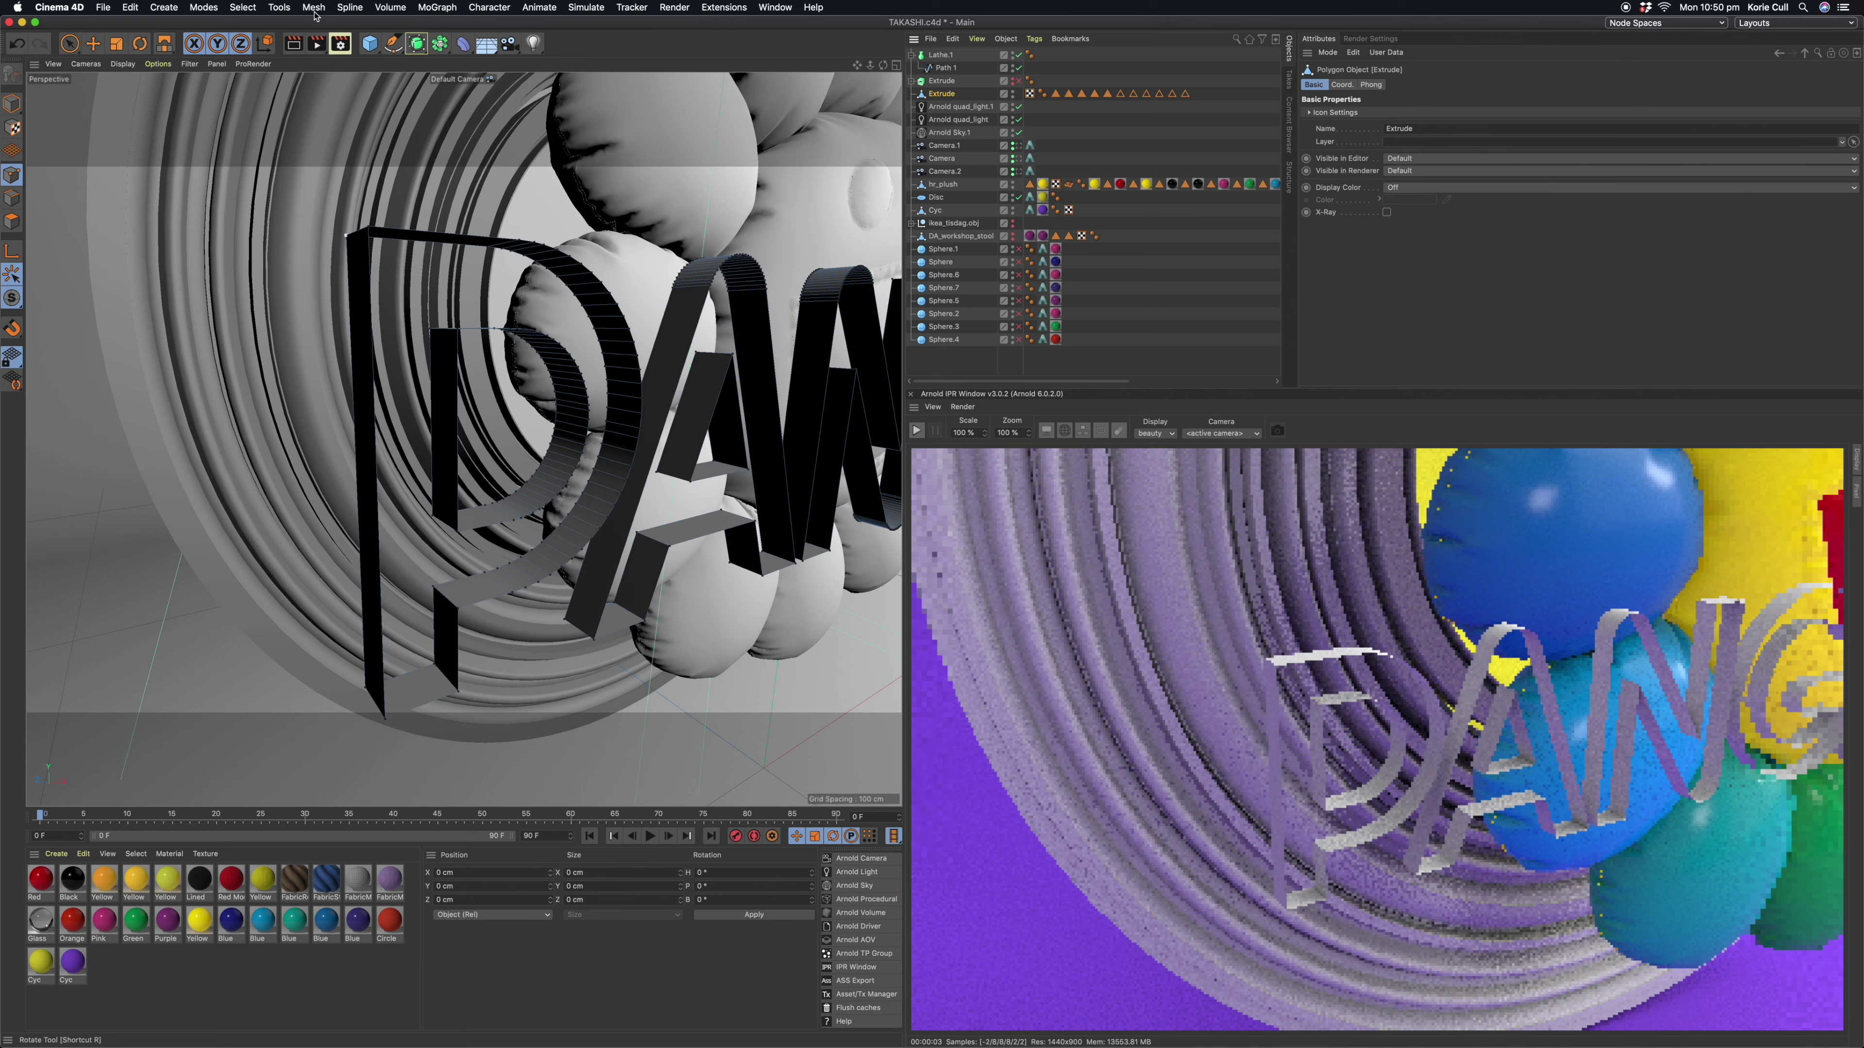
Step: Fill the P's open front with a face using Close Polygon Hole
key(Return)
right_click(495, 243)
click(98, 42)
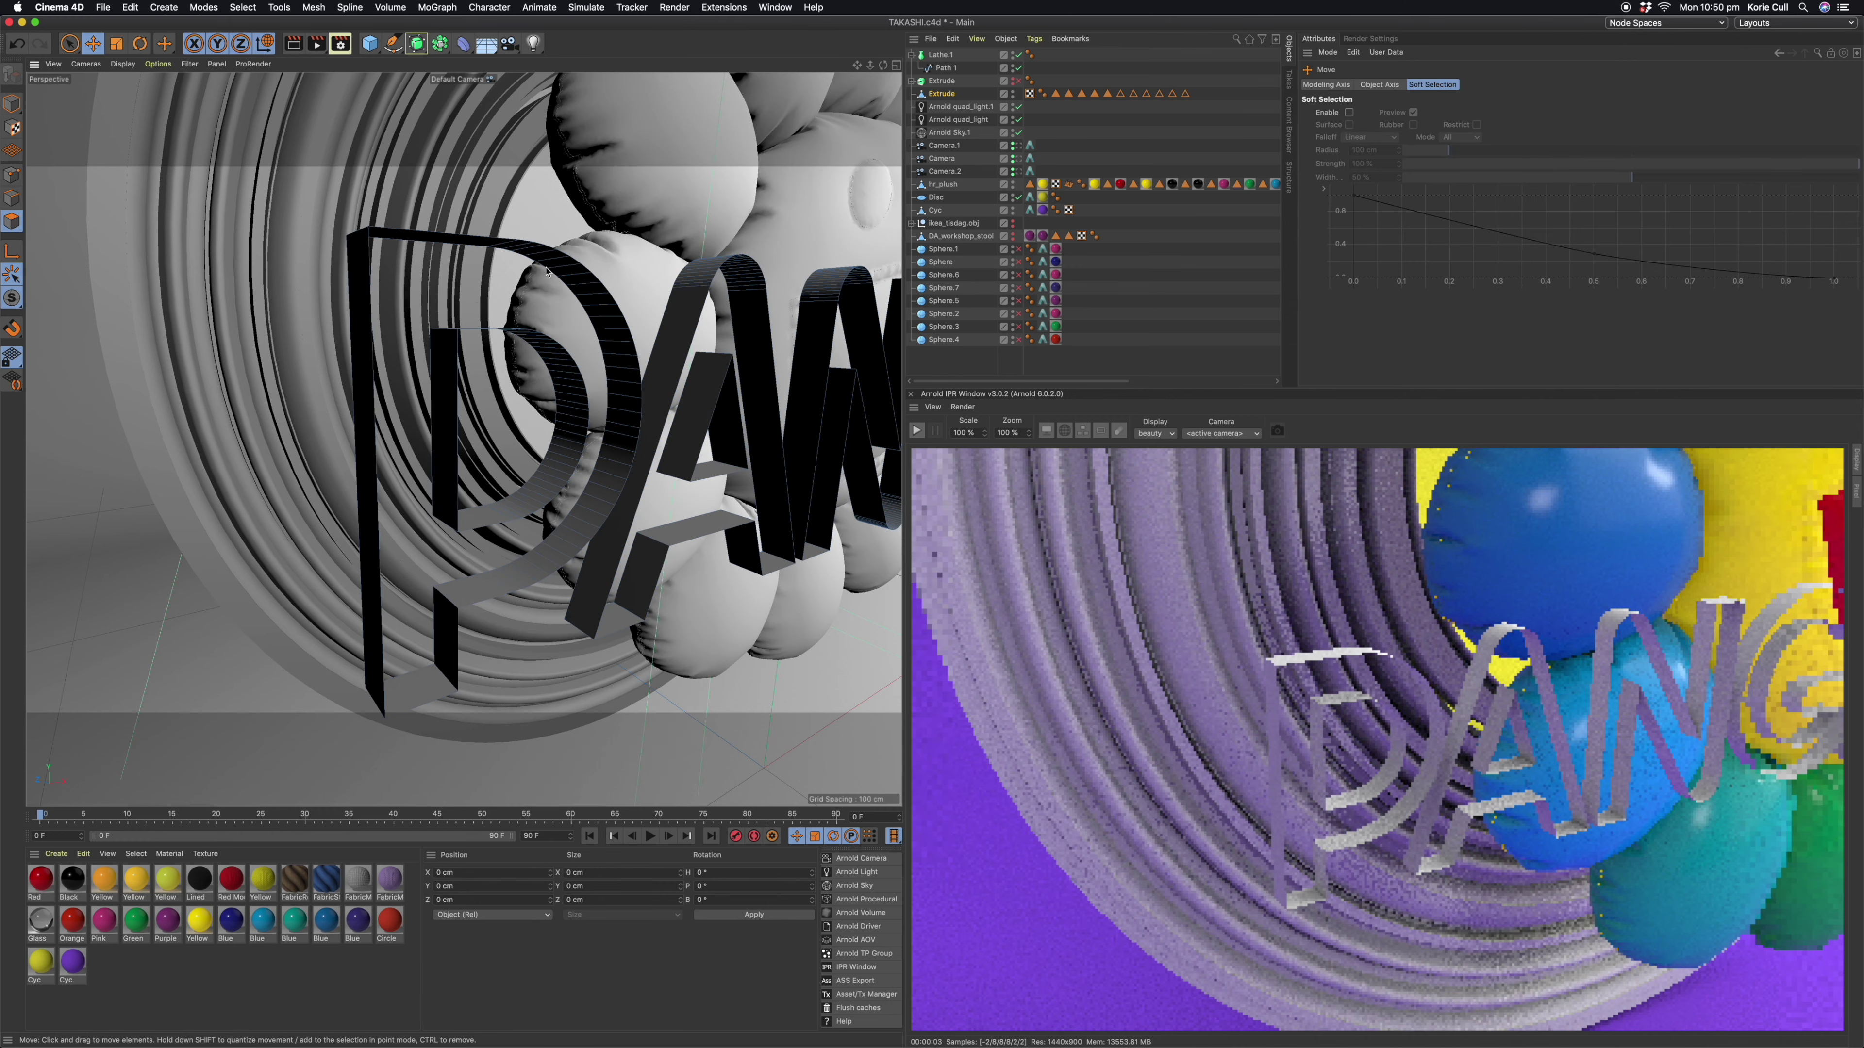
click(547, 256)
right_click(550, 254)
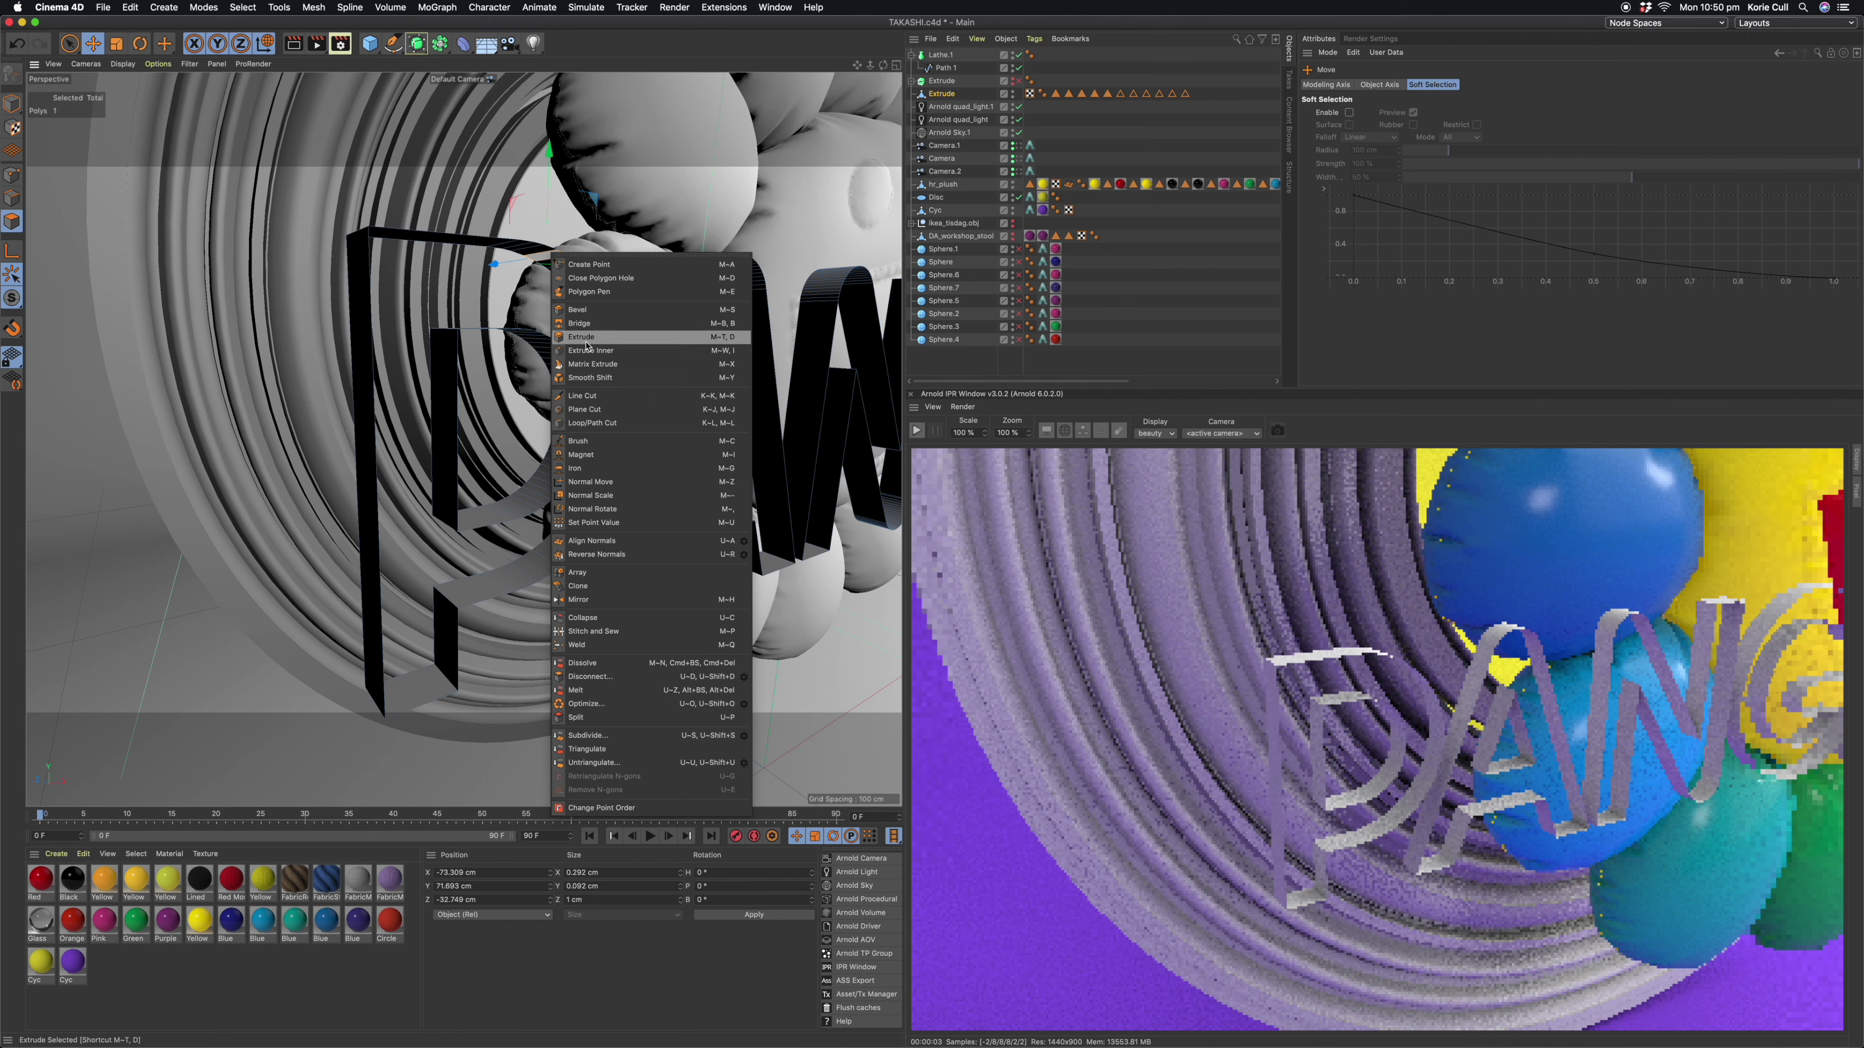
click(587, 278)
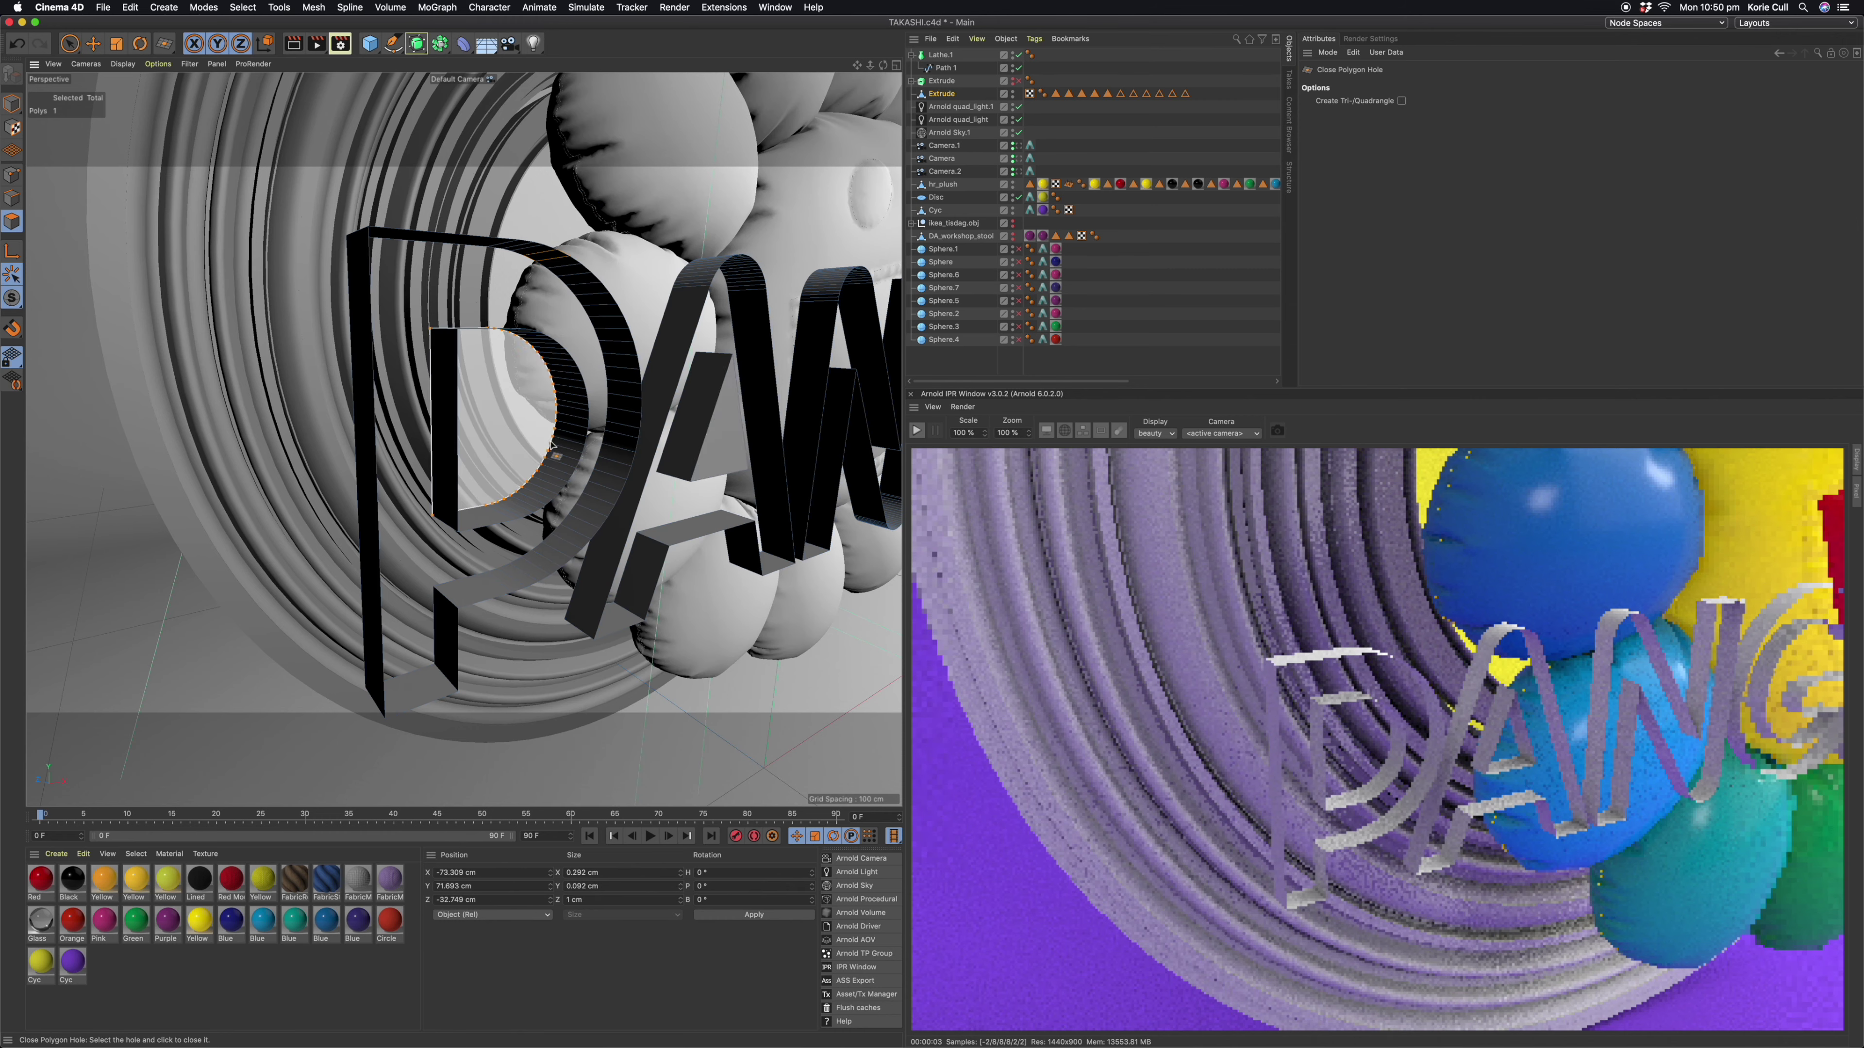
click(628, 487)
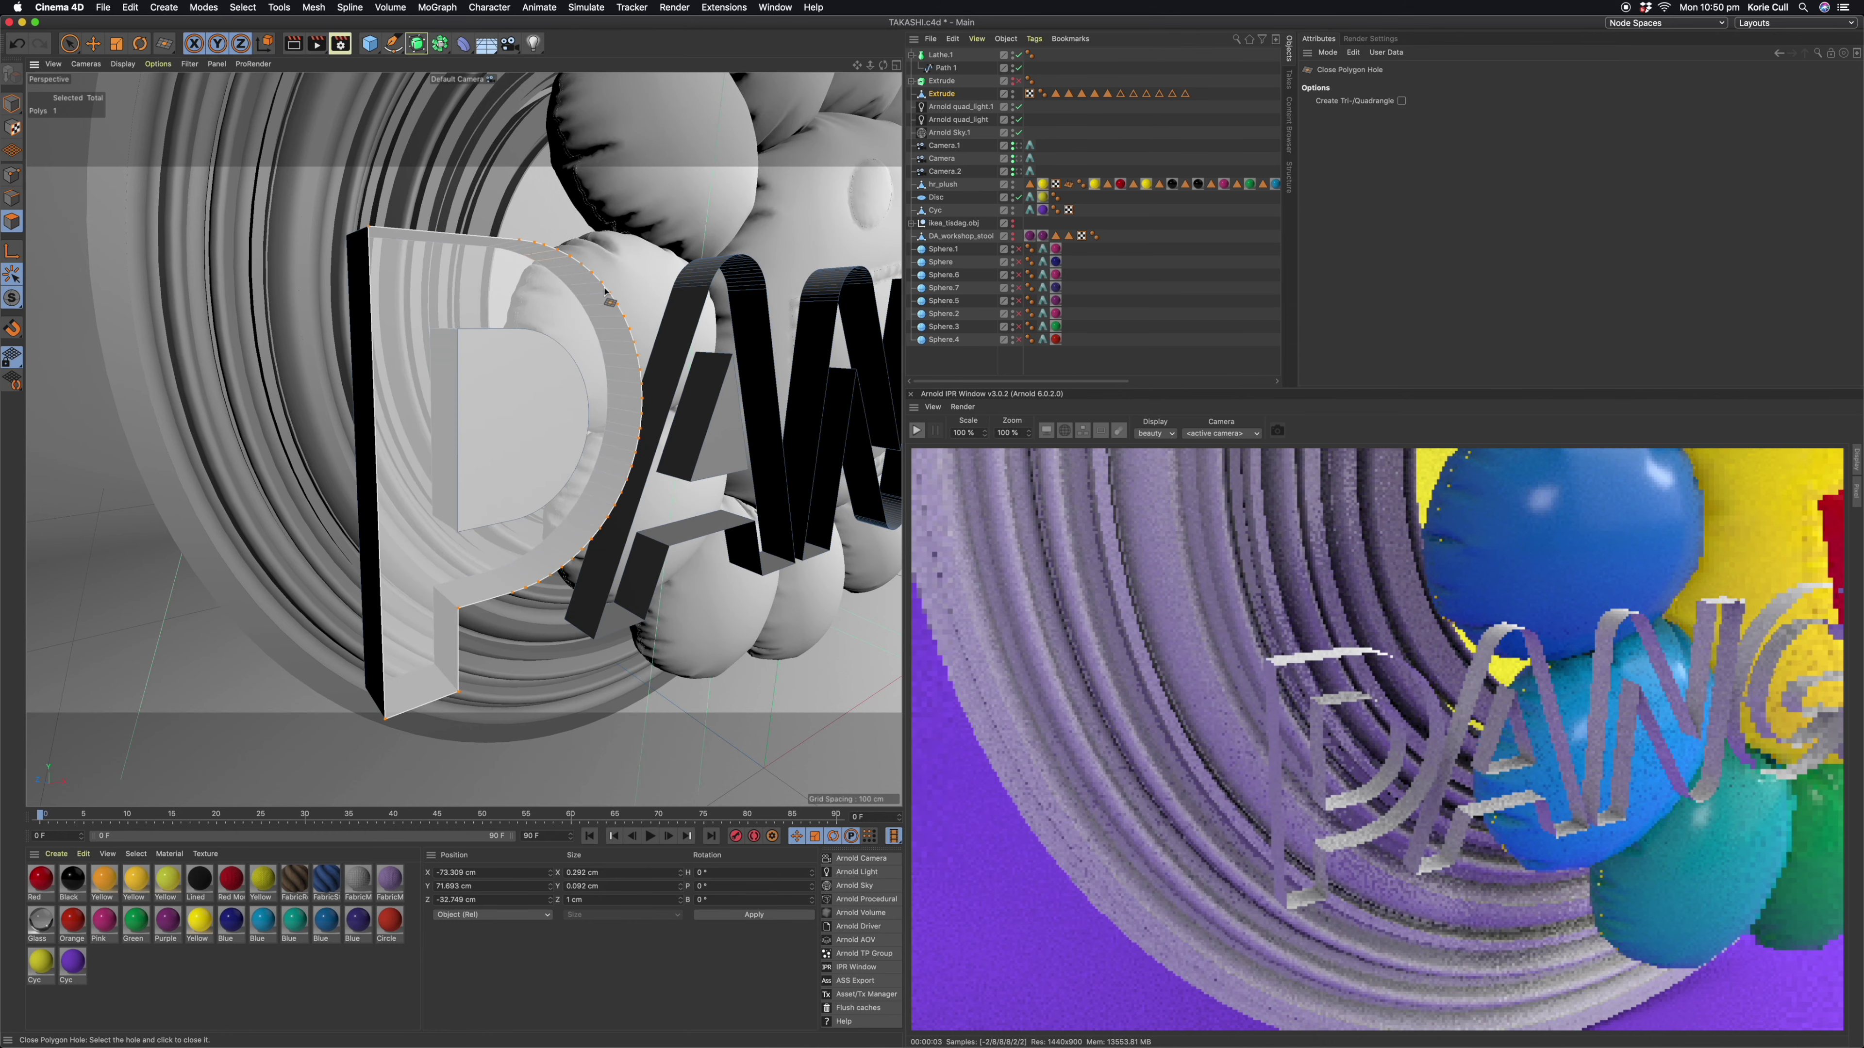
click(12, 103)
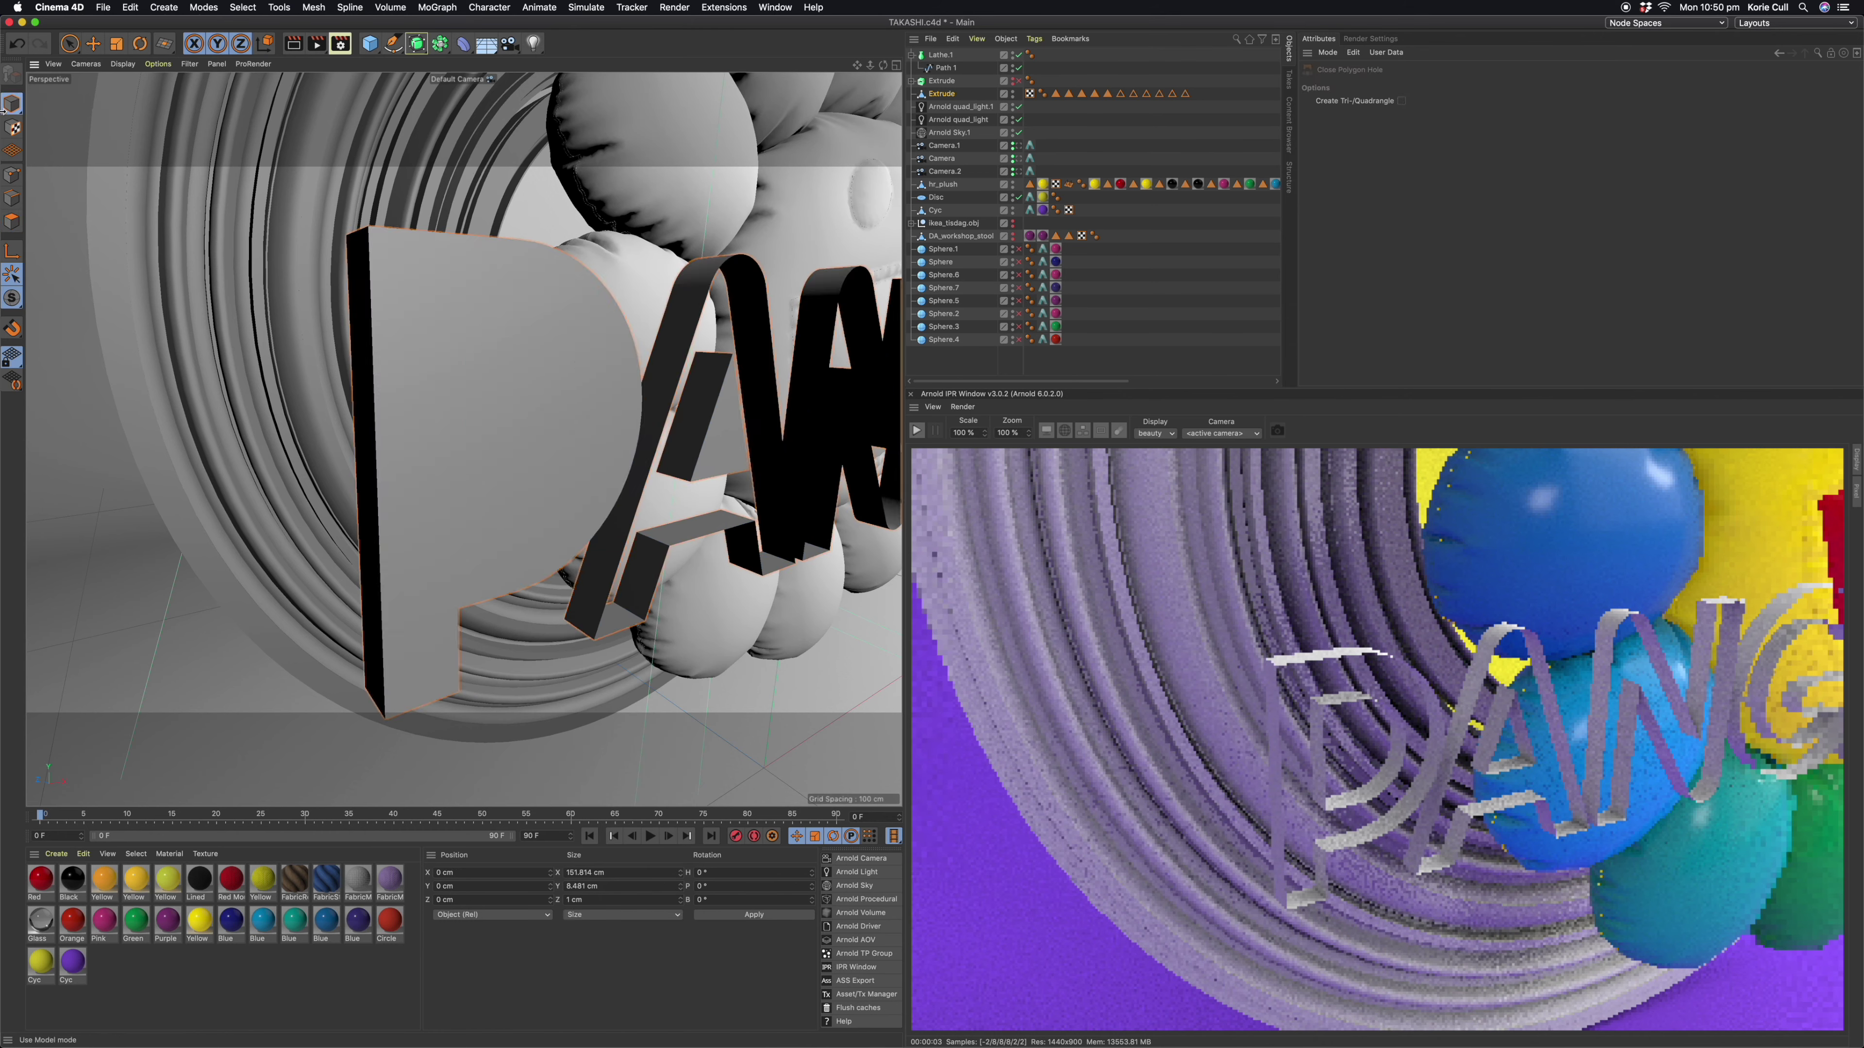
Step: Undo the cap, reselect the Extrude and close a small hole in the letter
key(e)
key(ctrl+z)
key(ctrl+z)
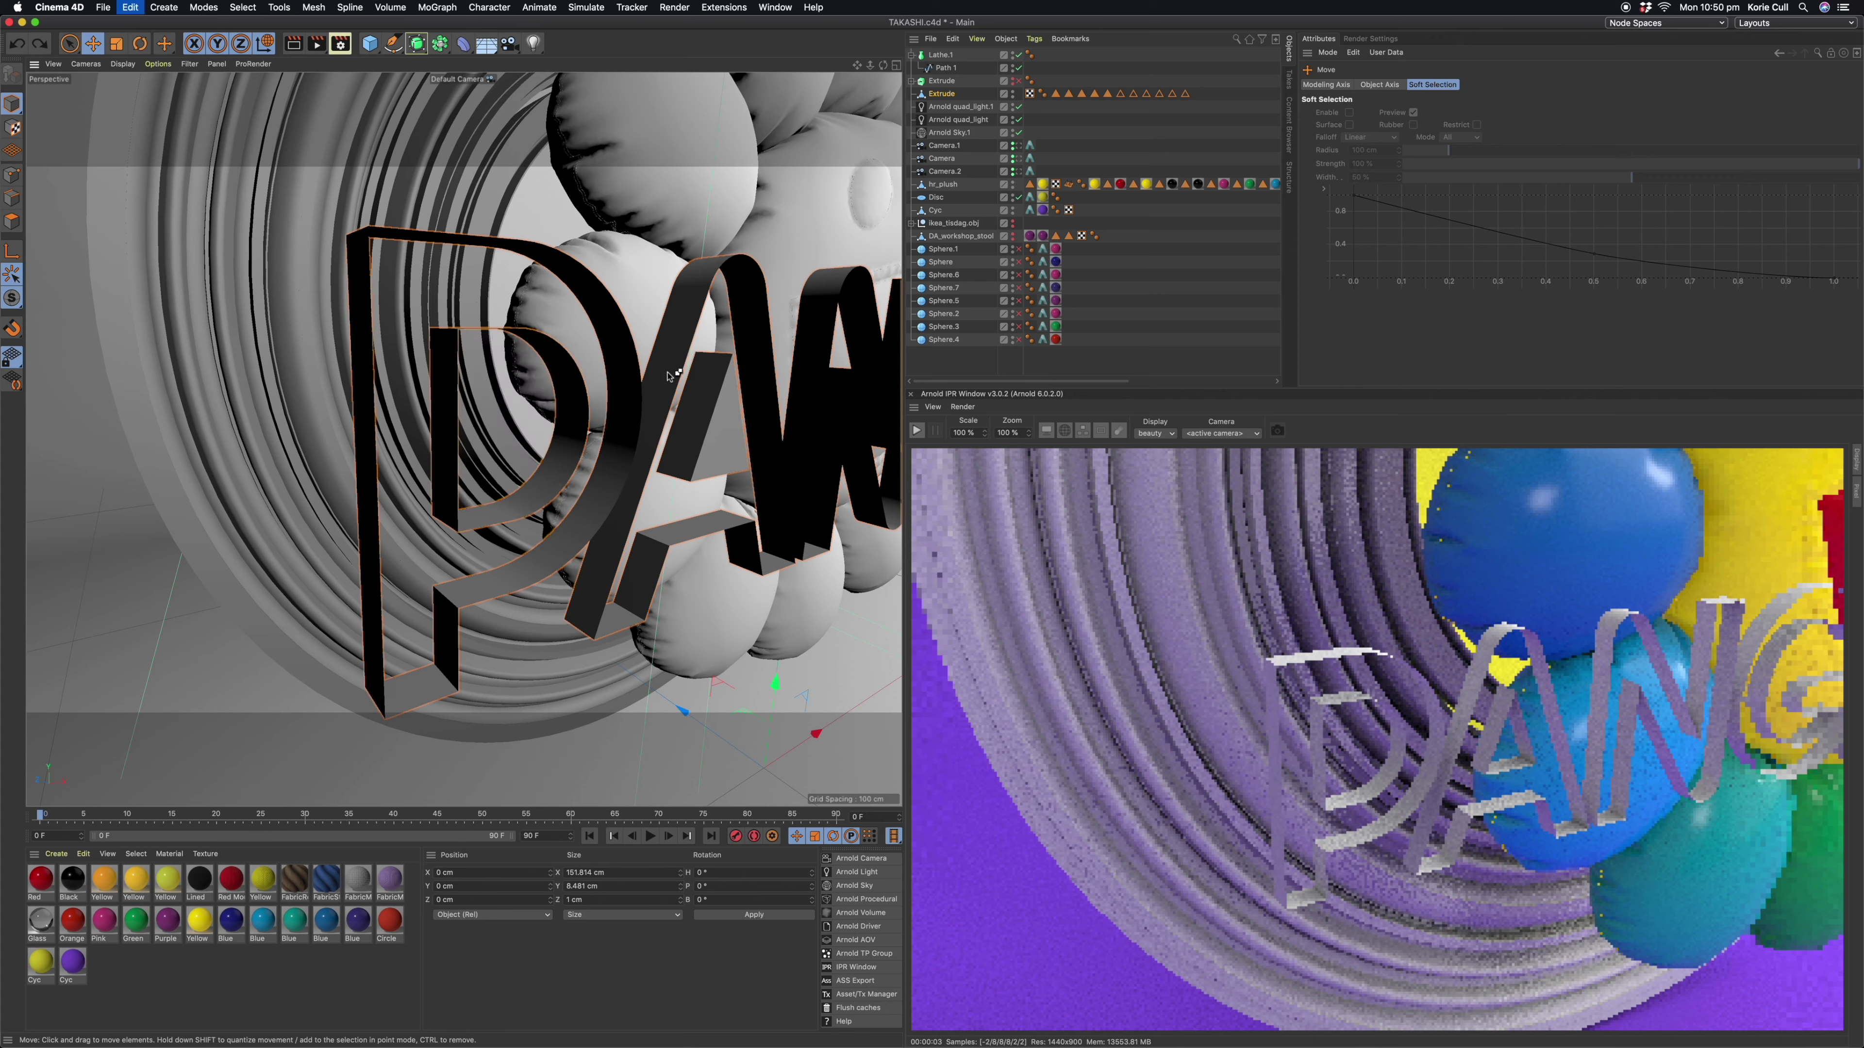
key(ctrl+z)
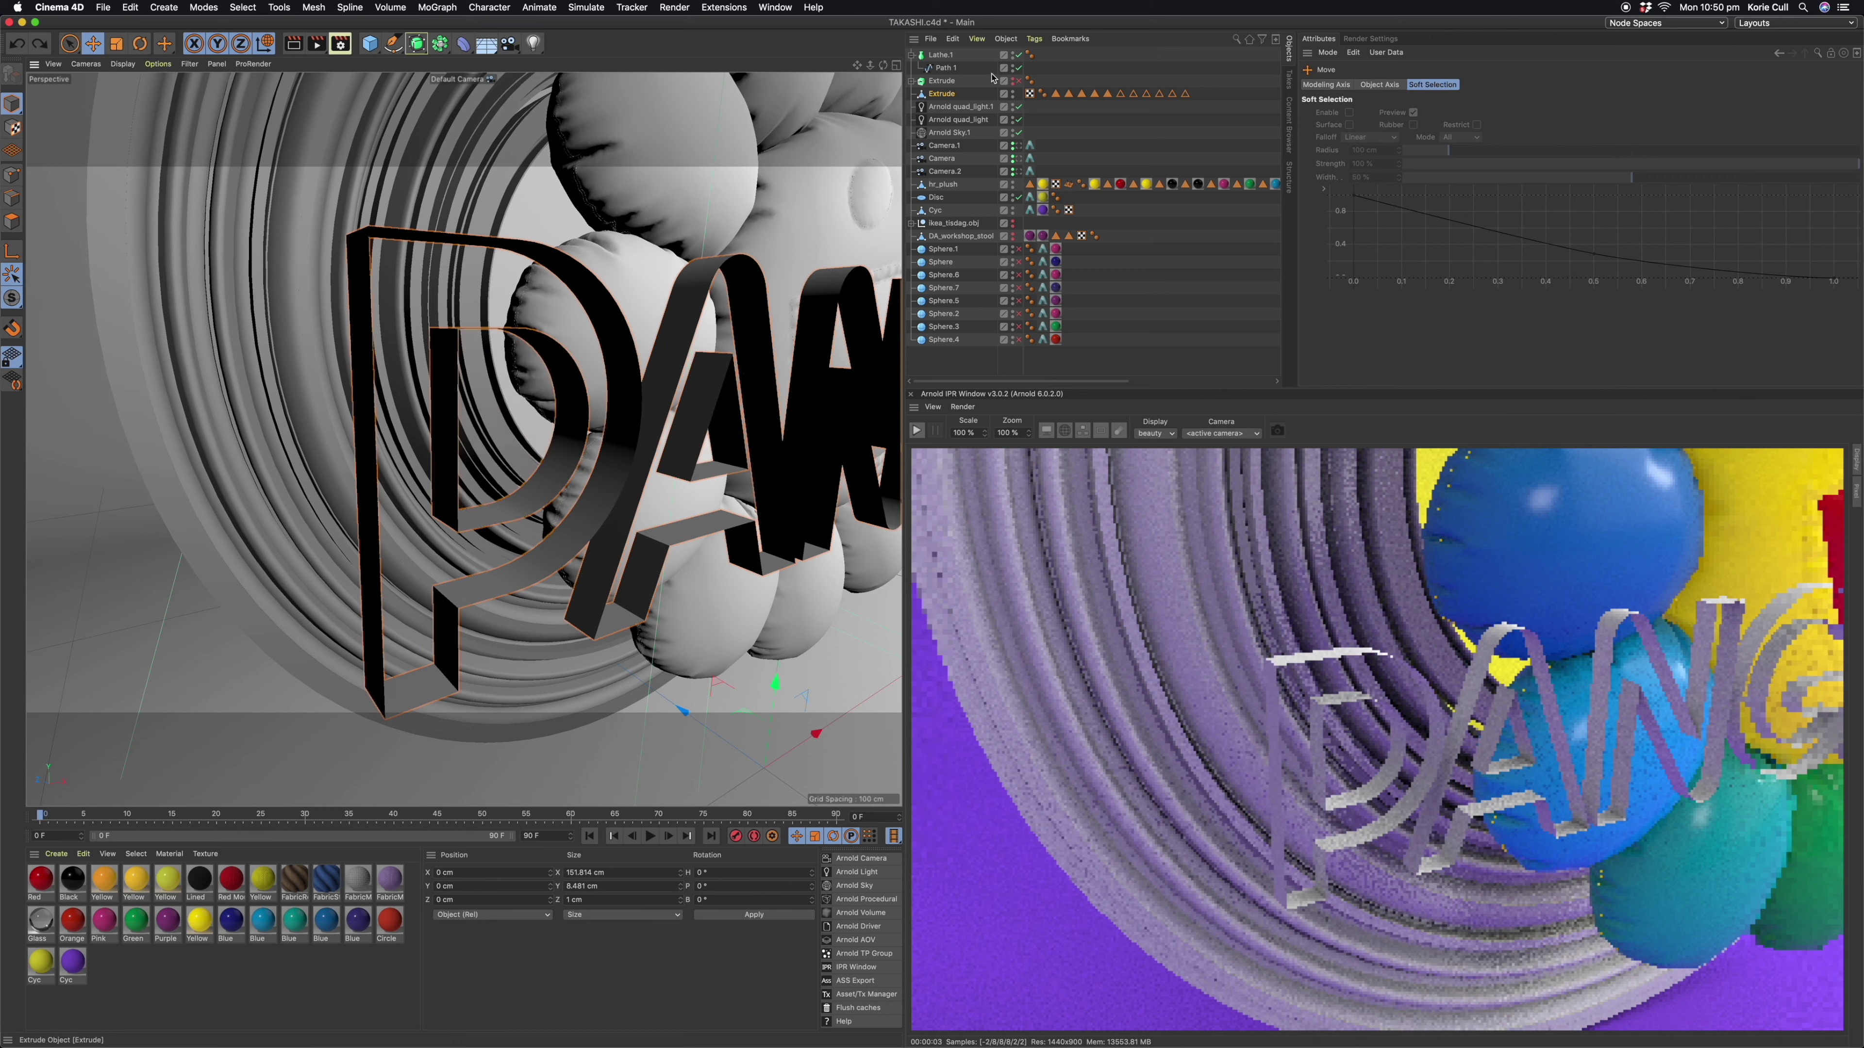
click(433, 299)
key(Return)
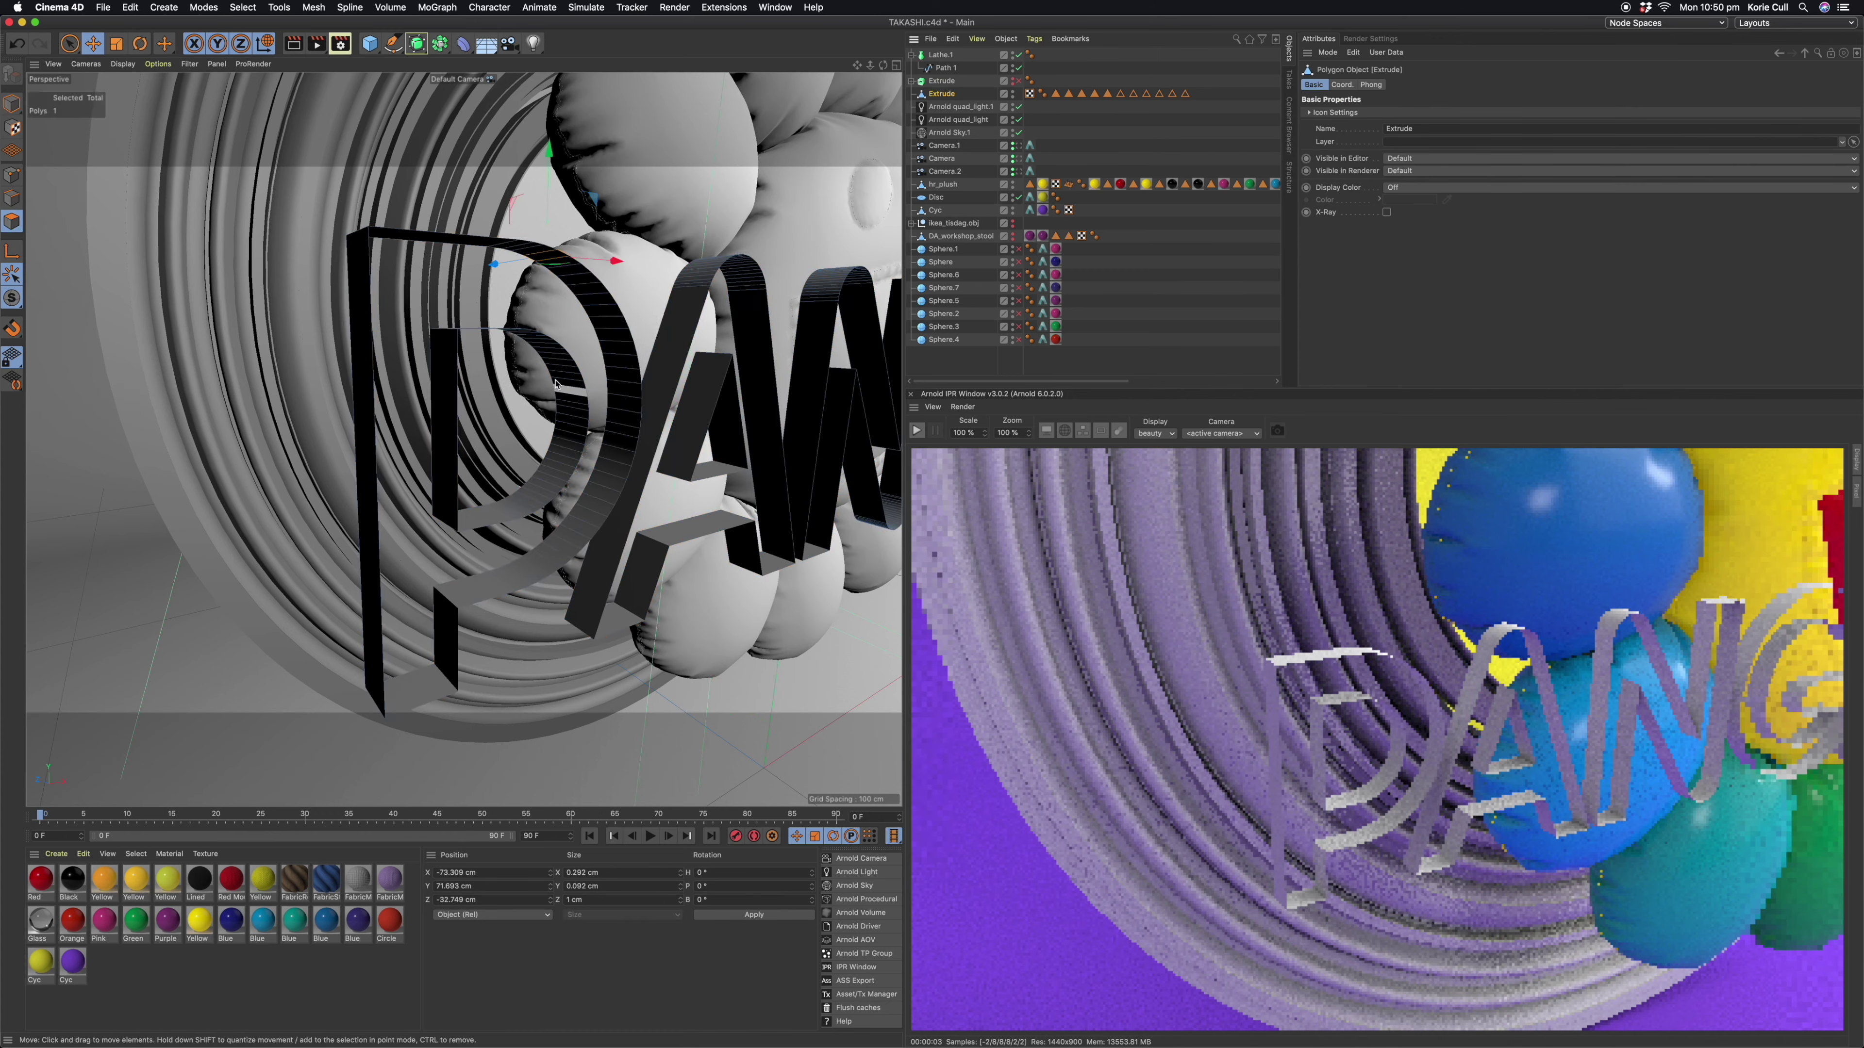
right_click(558, 348)
click(624, 379)
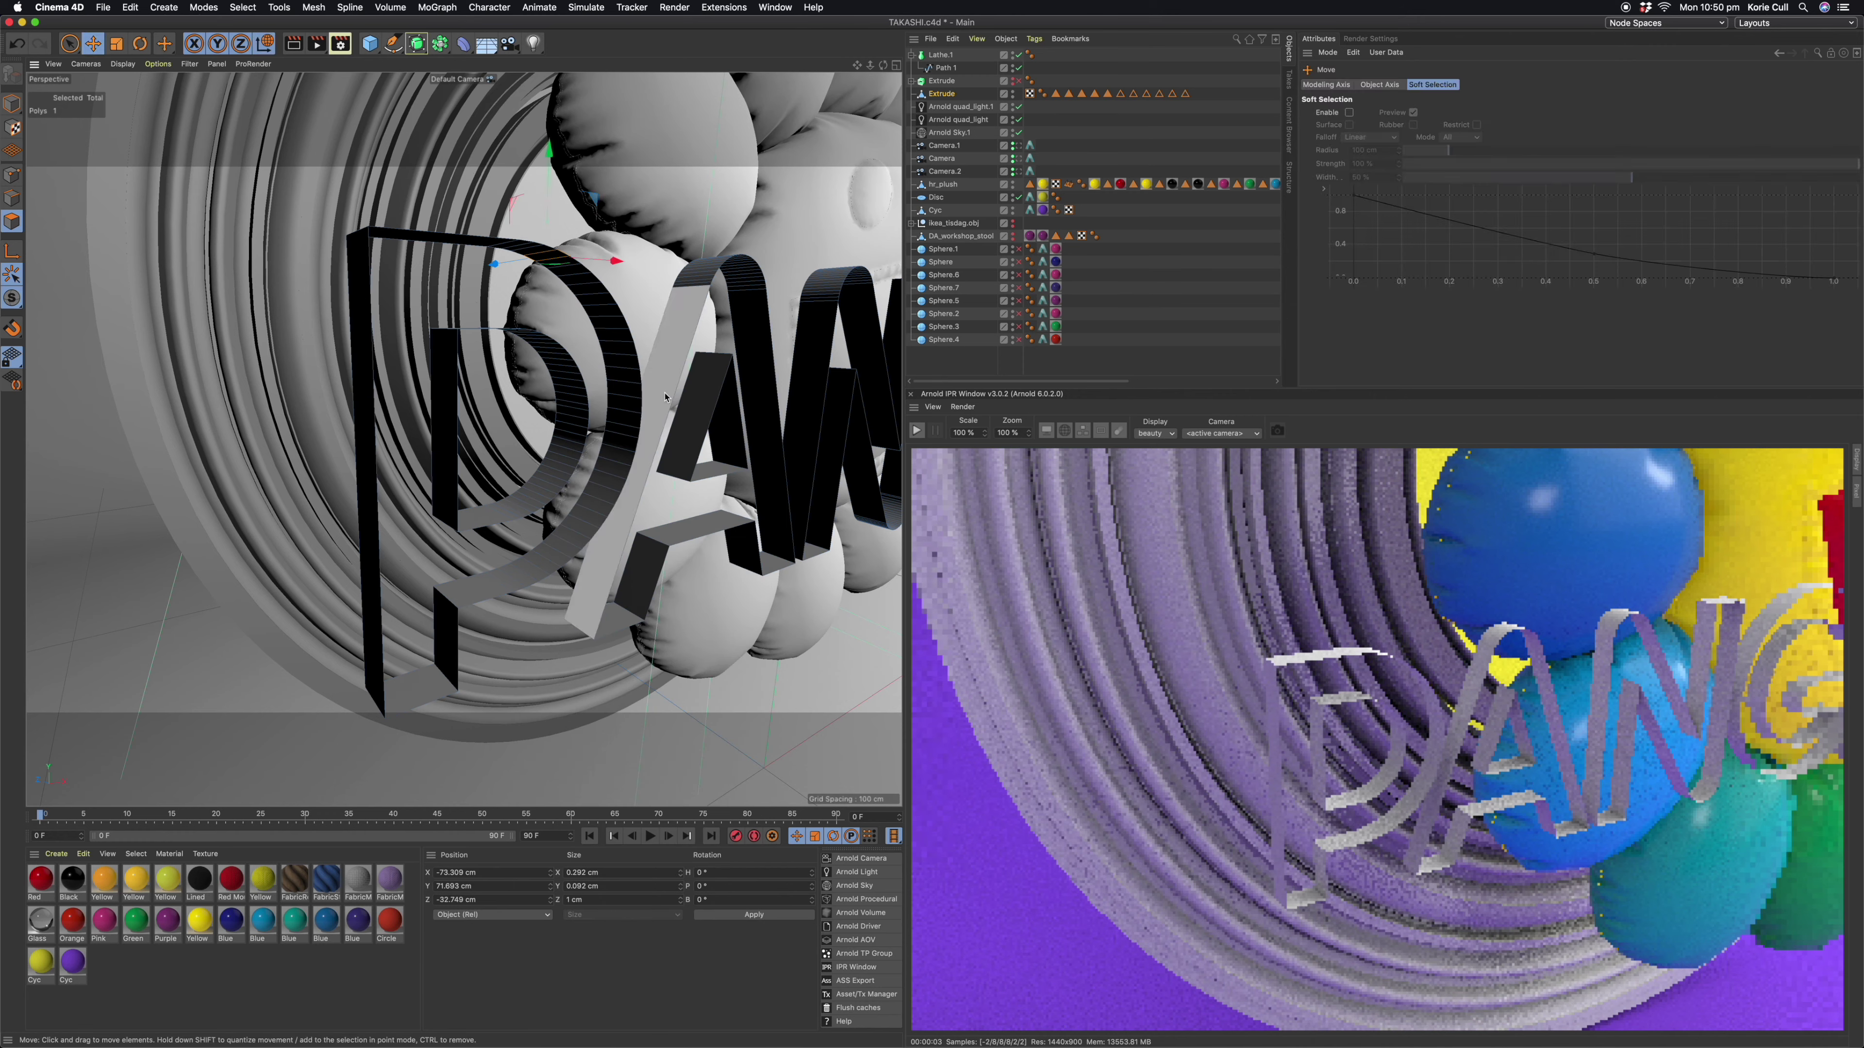
click(571, 371)
Step: Fill the first letter's open front with a solid face
key(e)
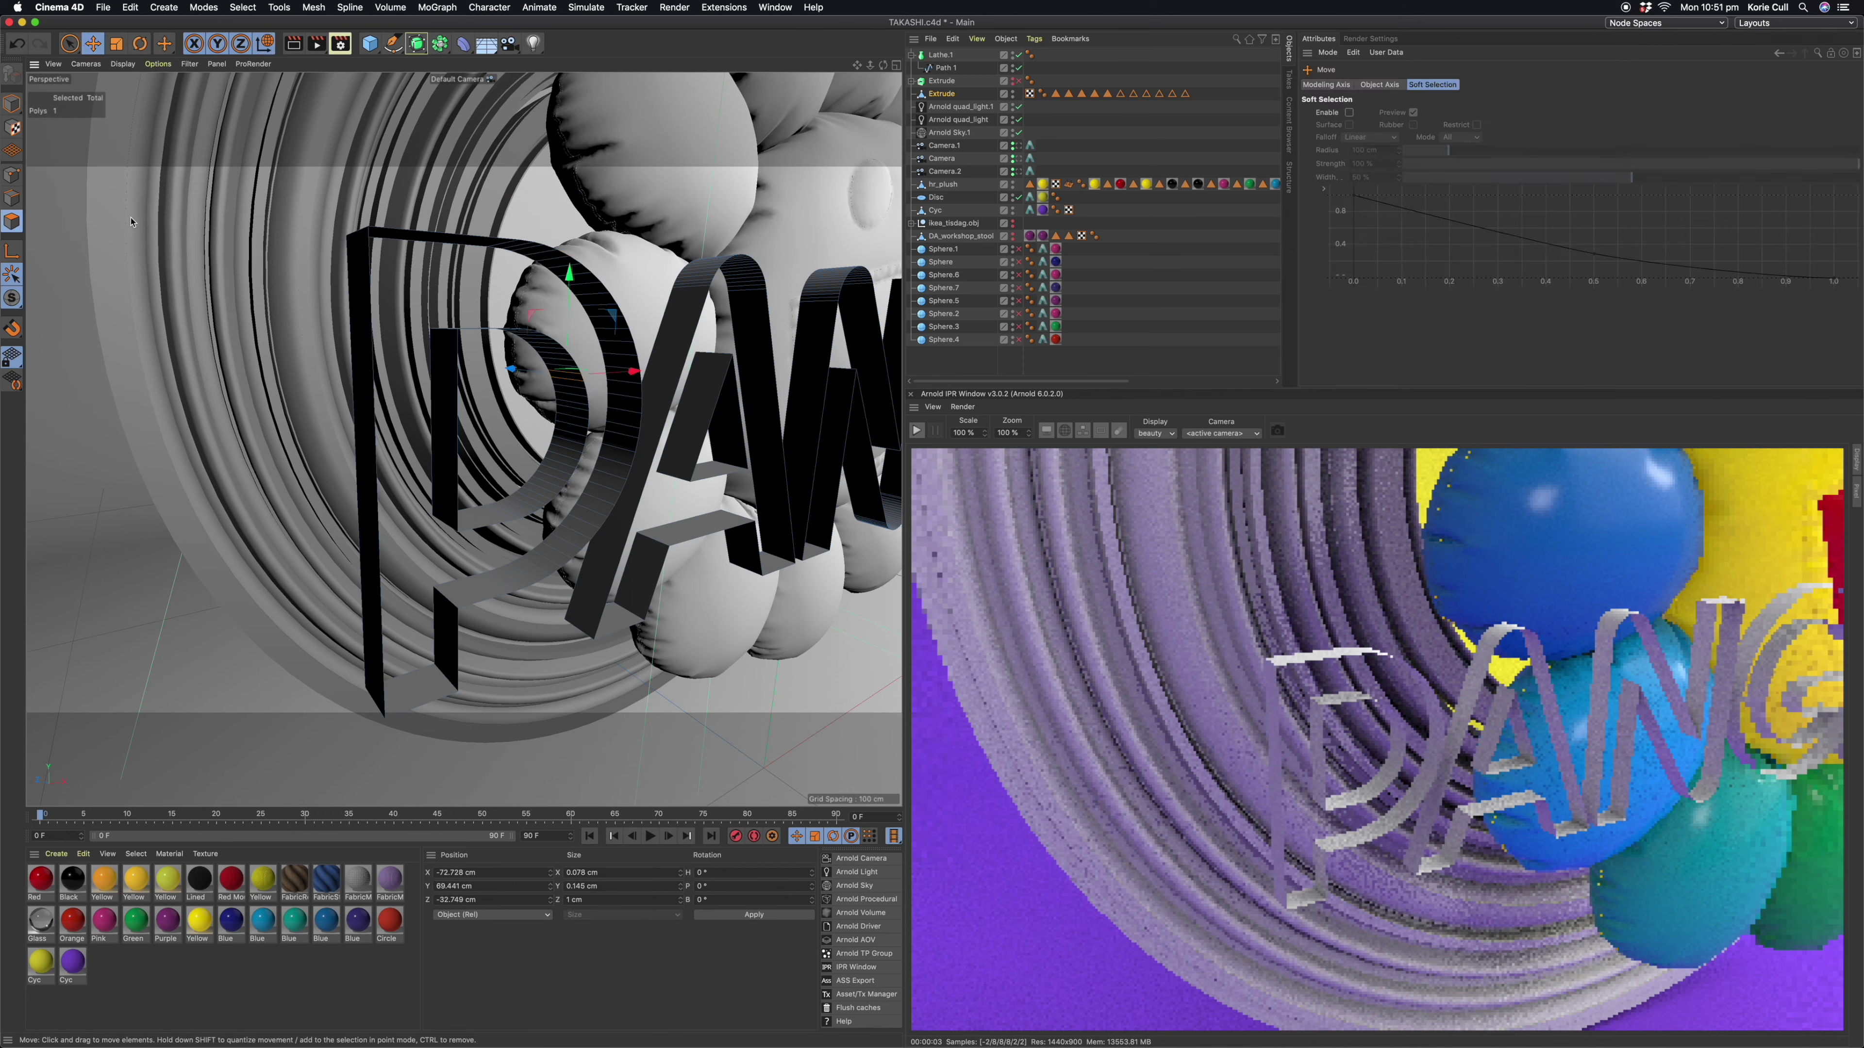
right_click(513, 328)
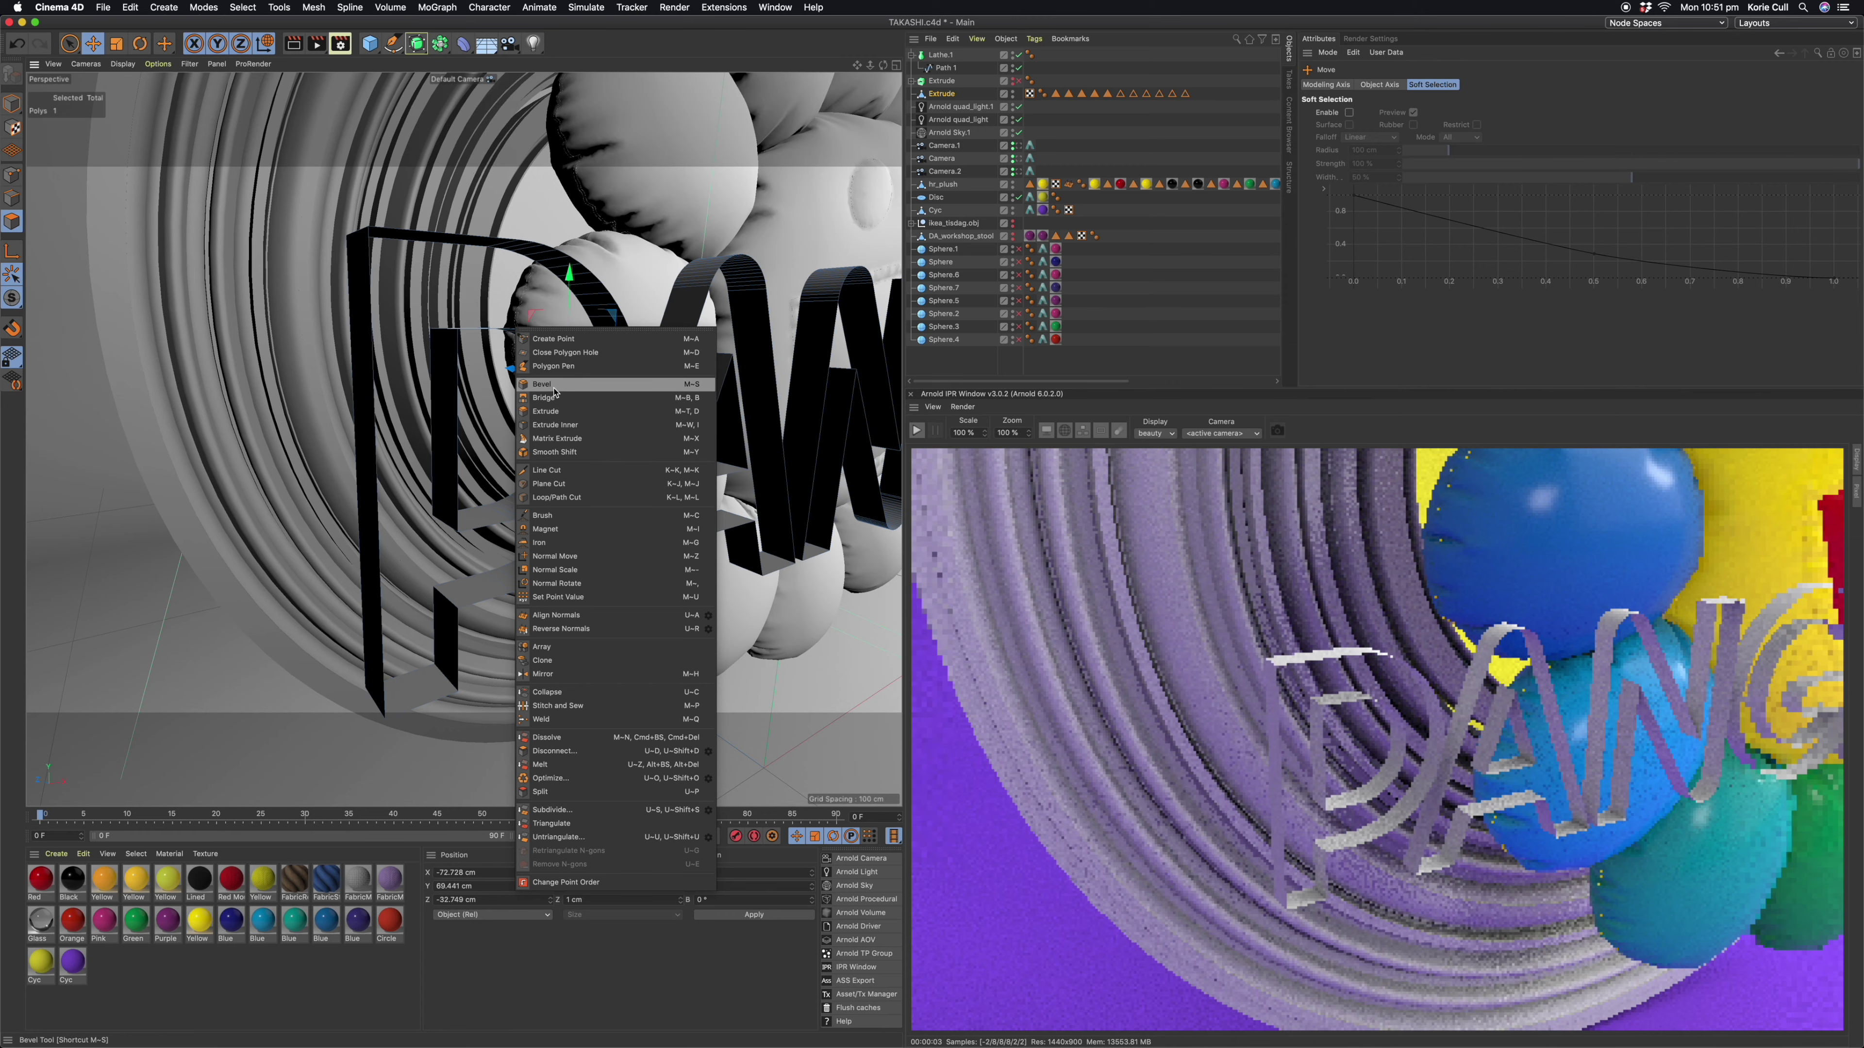
click(561, 353)
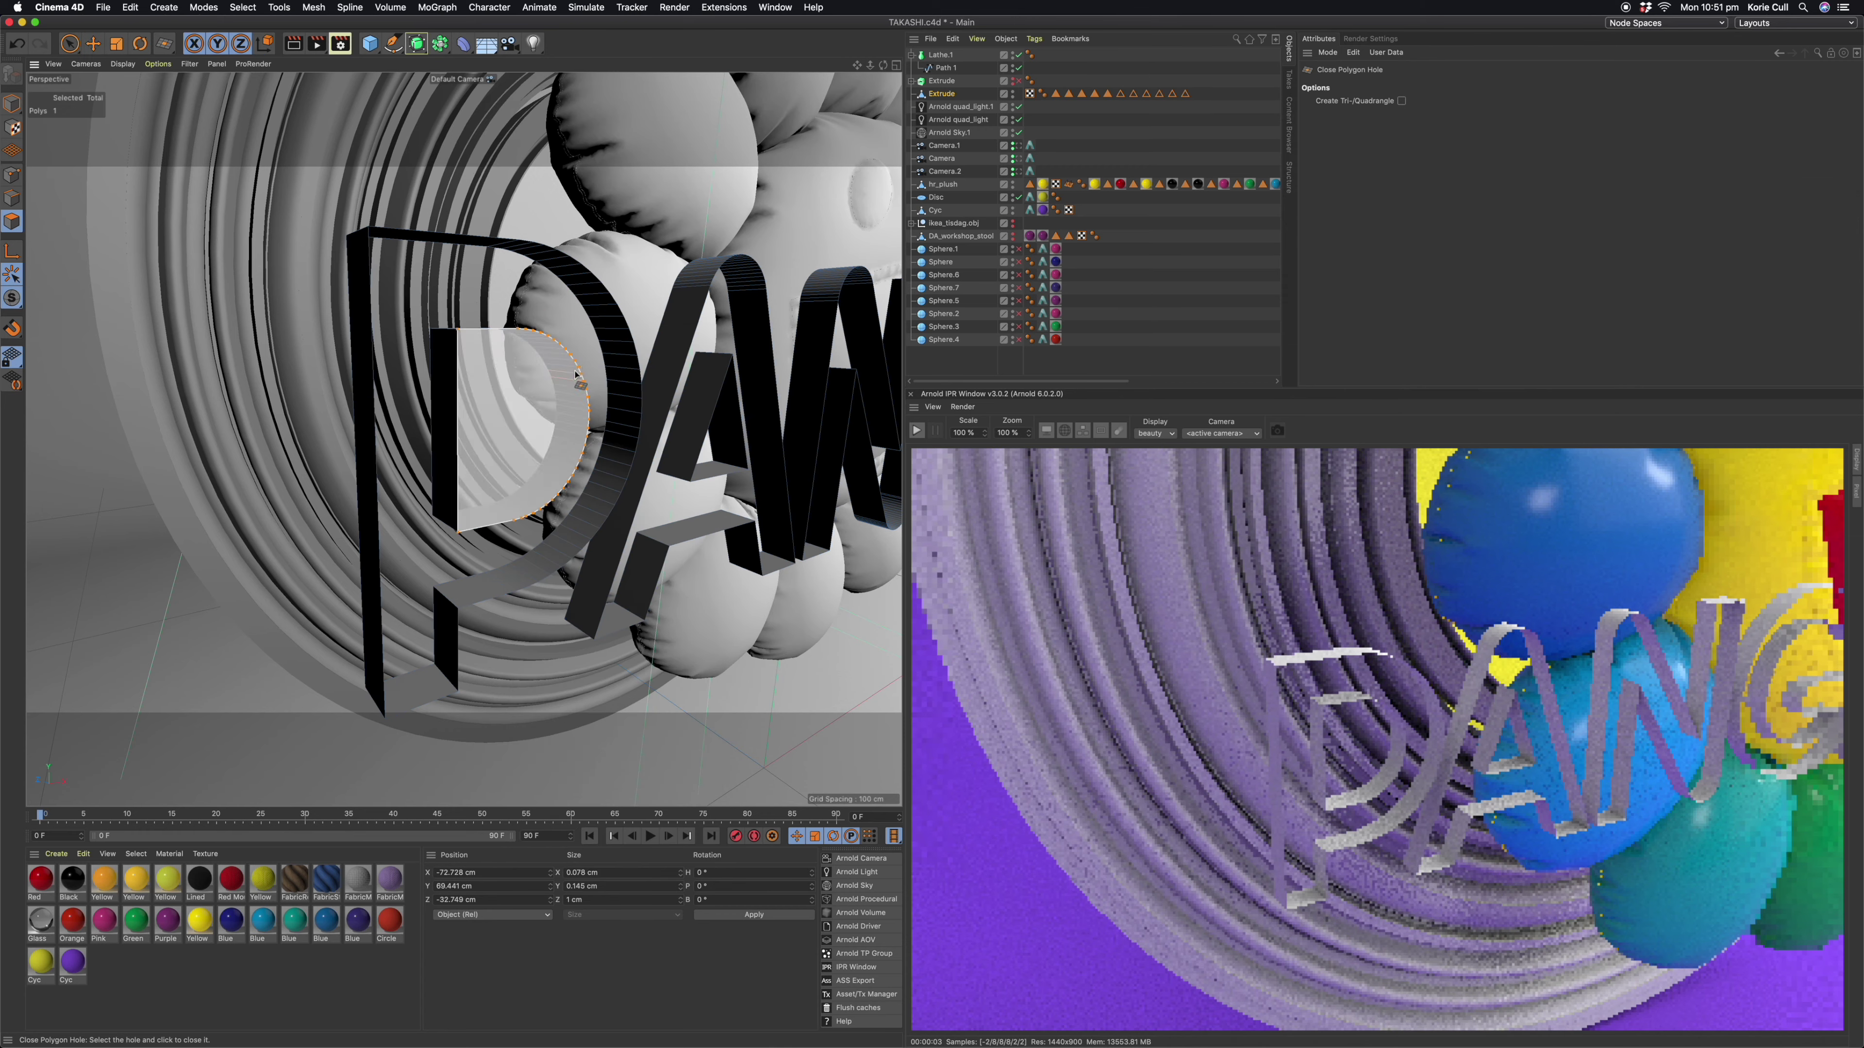
click(547, 371)
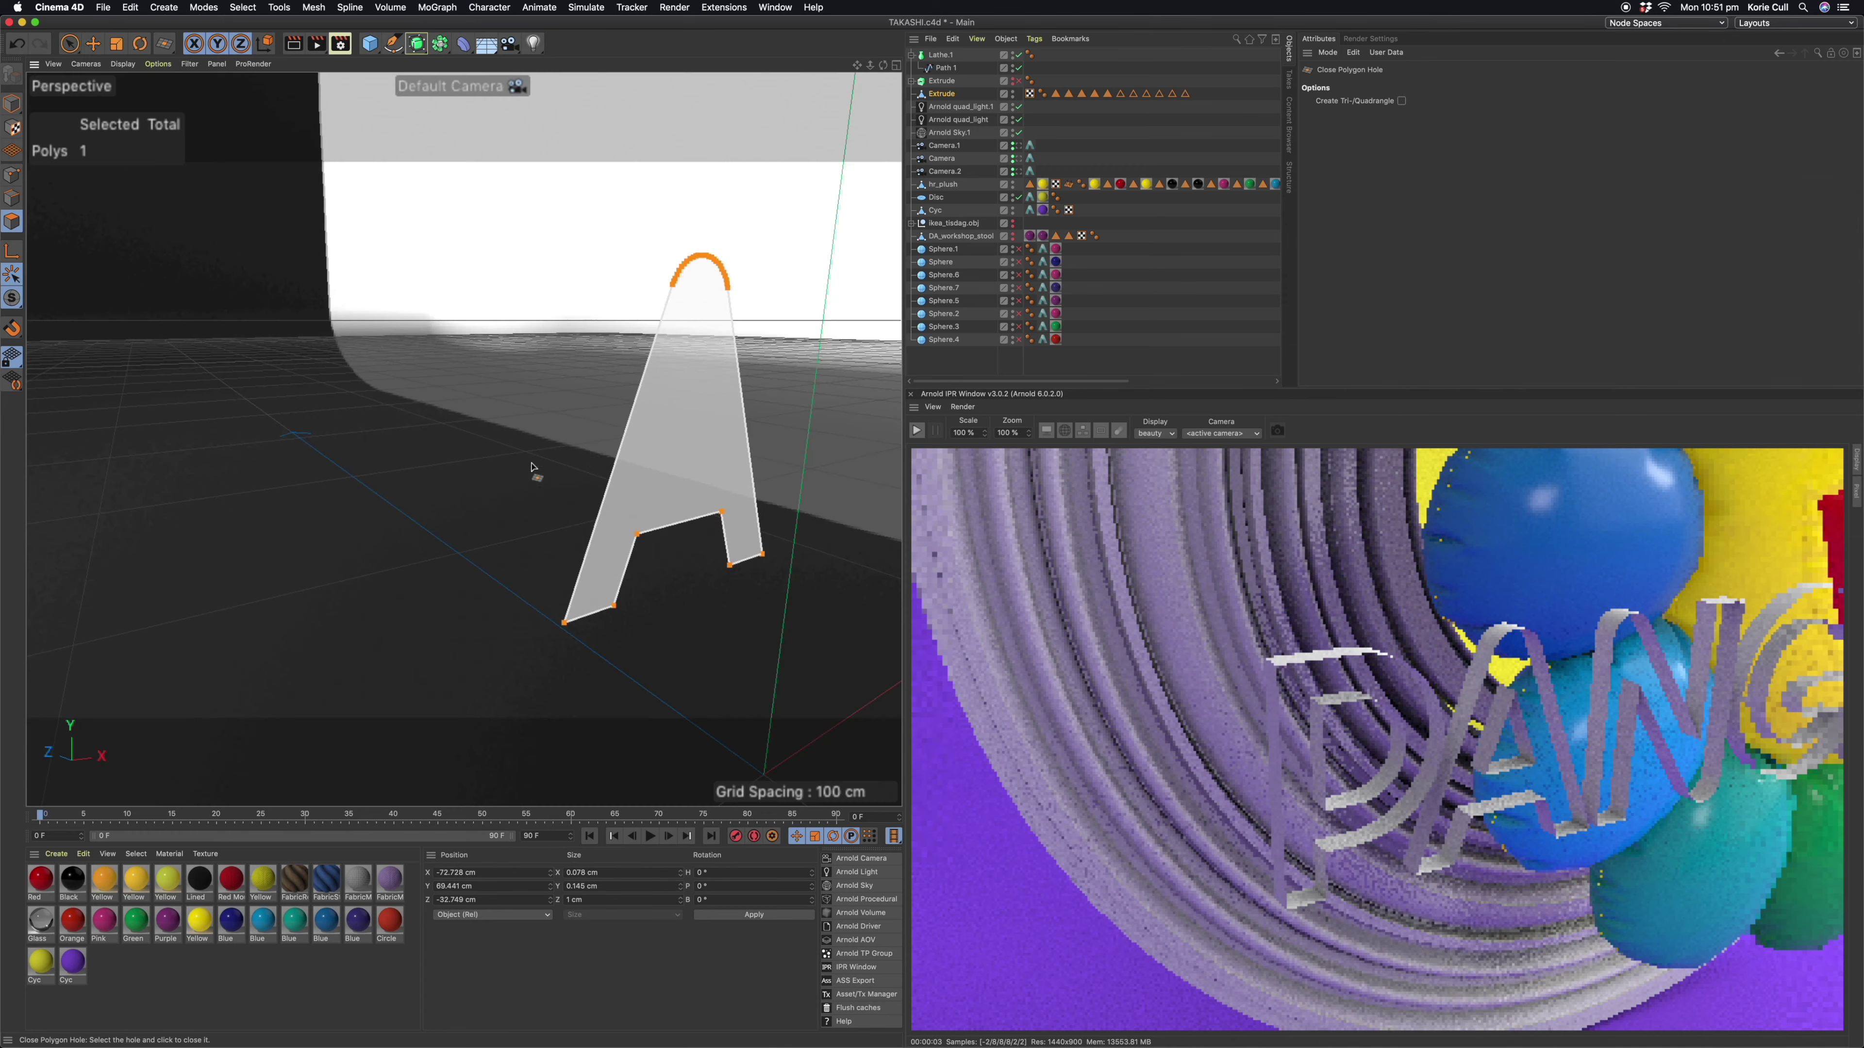
middle_click(397, 364)
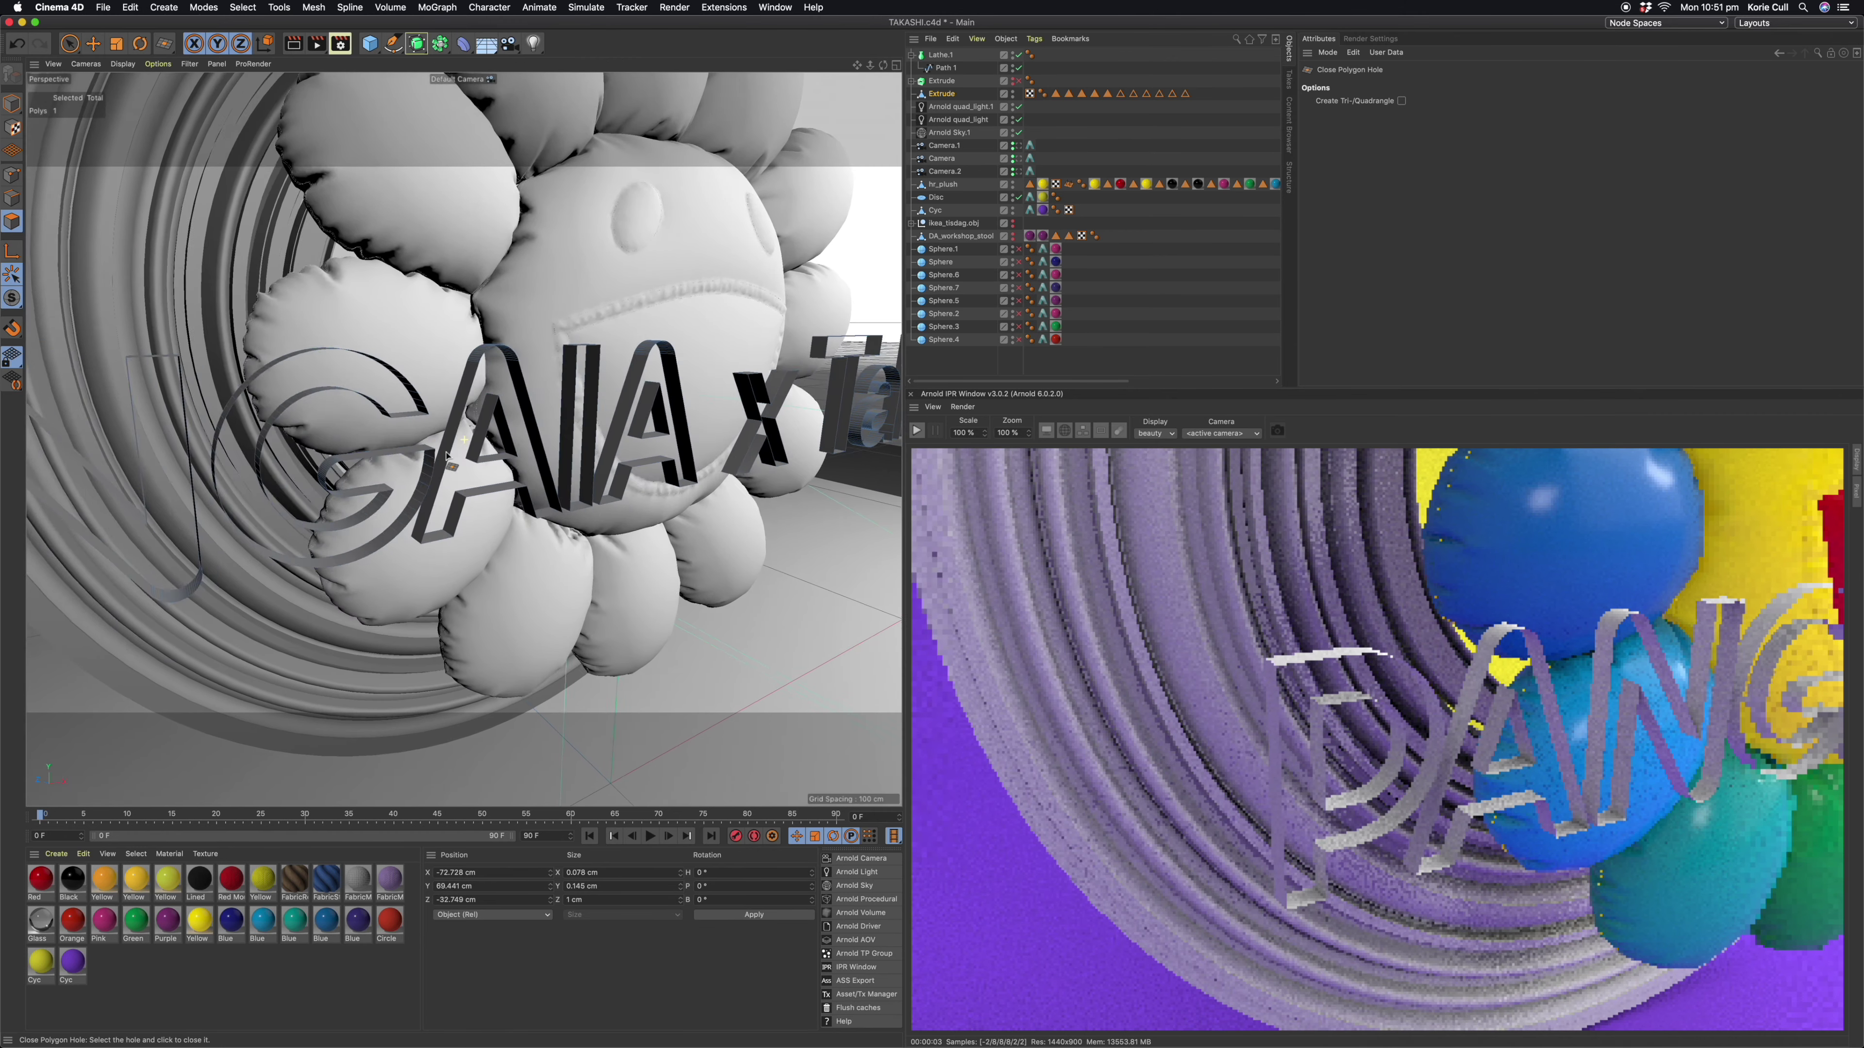
Step: Fill the open fronts of the G, x, T and k, undoing the last fill
click(352, 405)
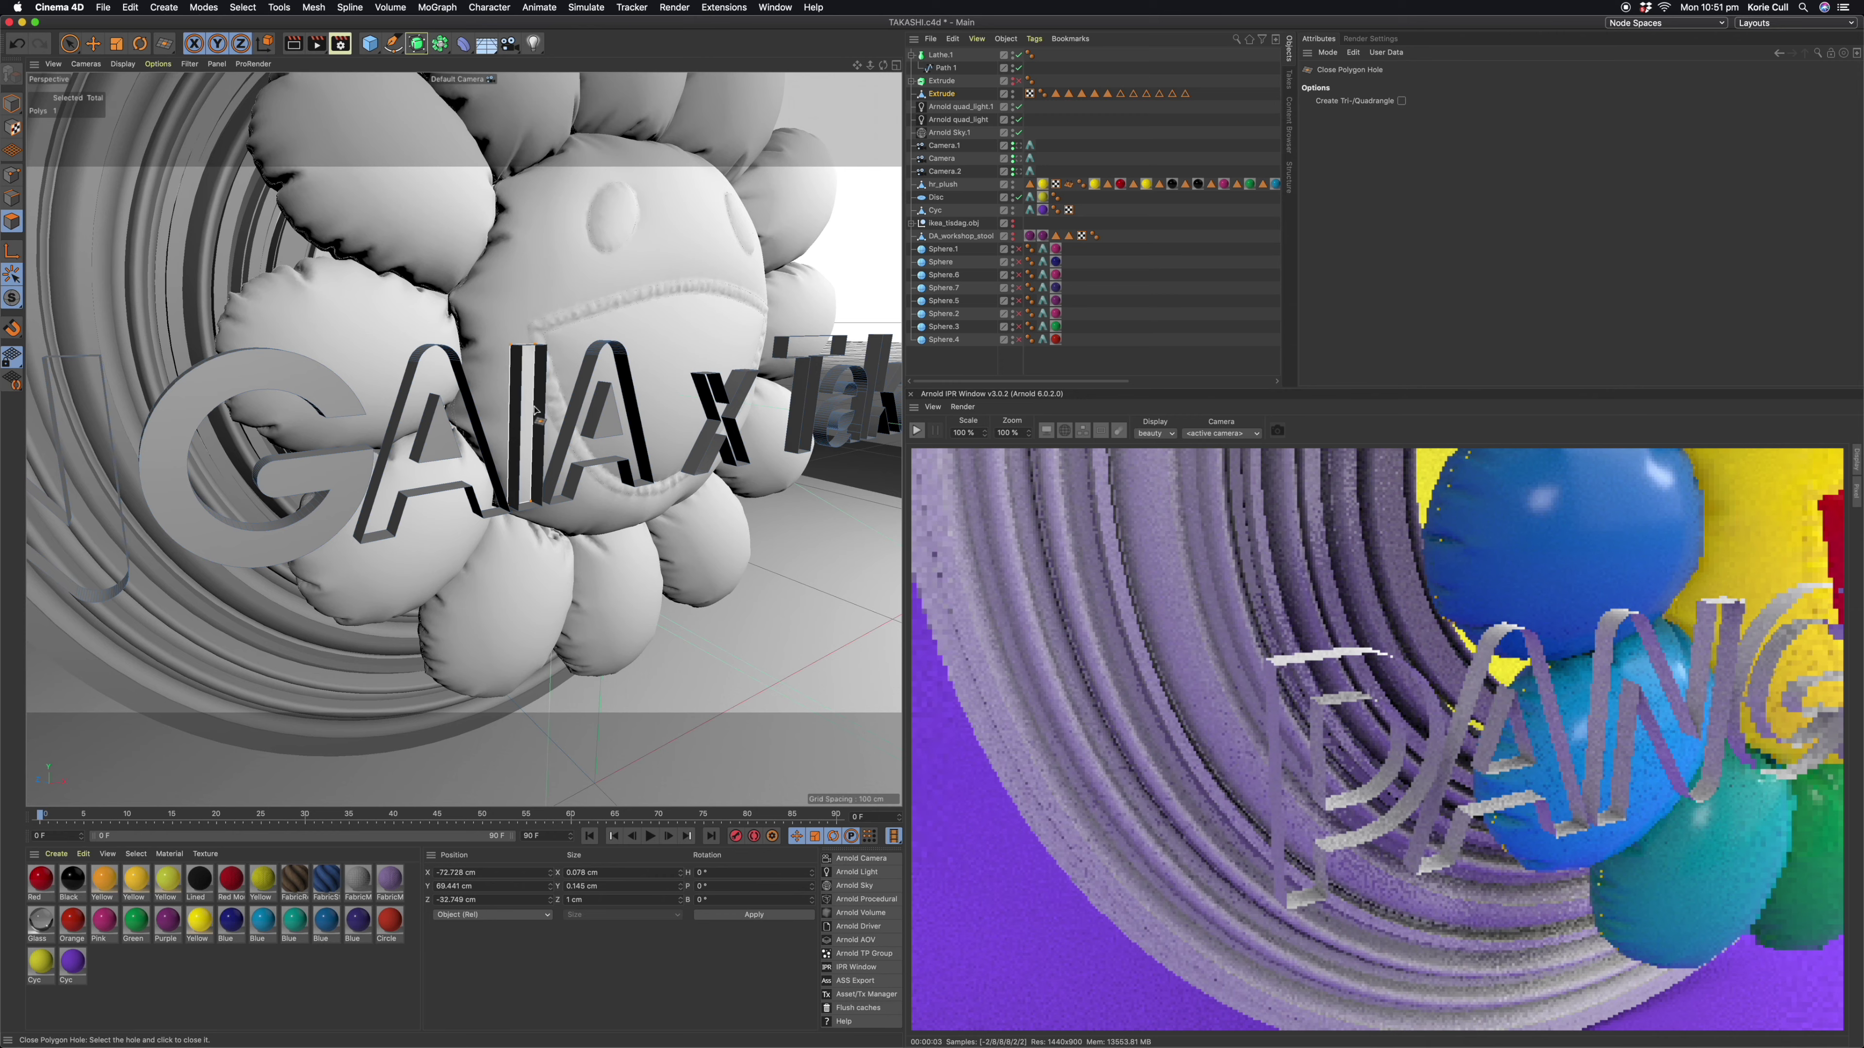
alt+middle_drag(617, 422, 314, 455)
click(314, 455)
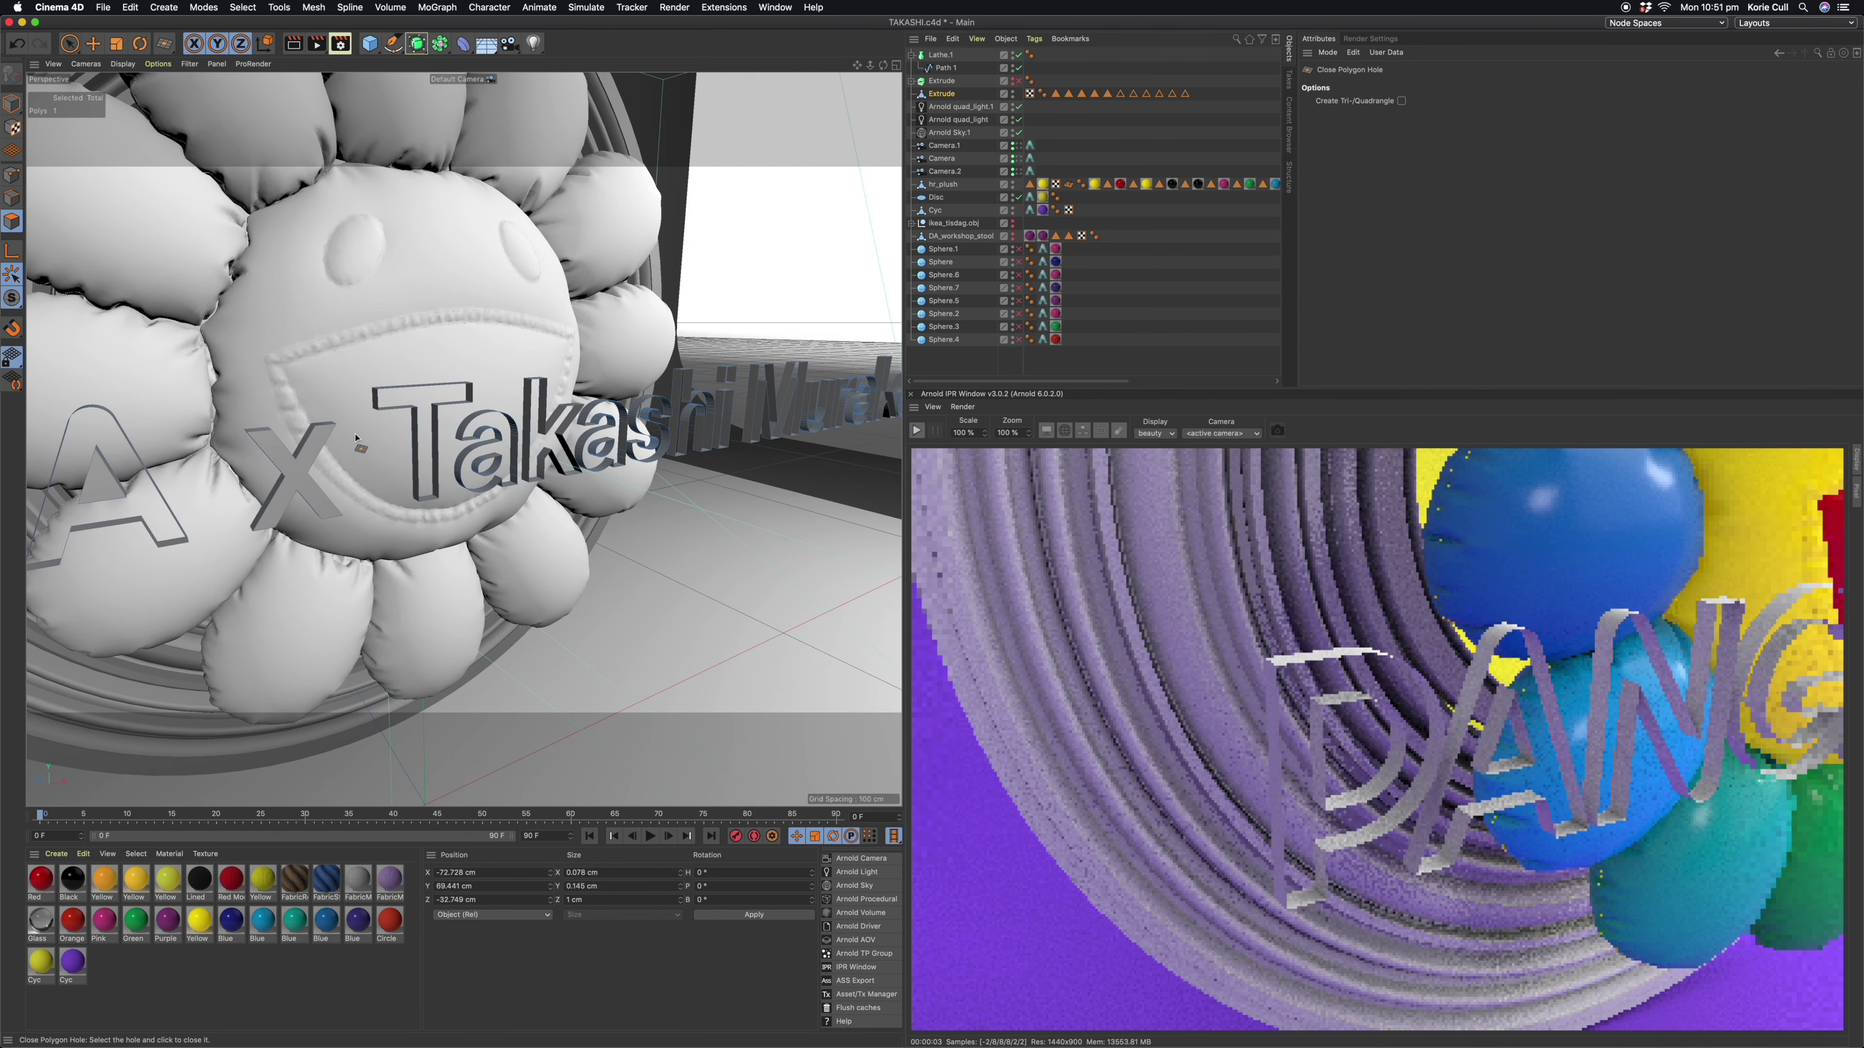
click(470, 397)
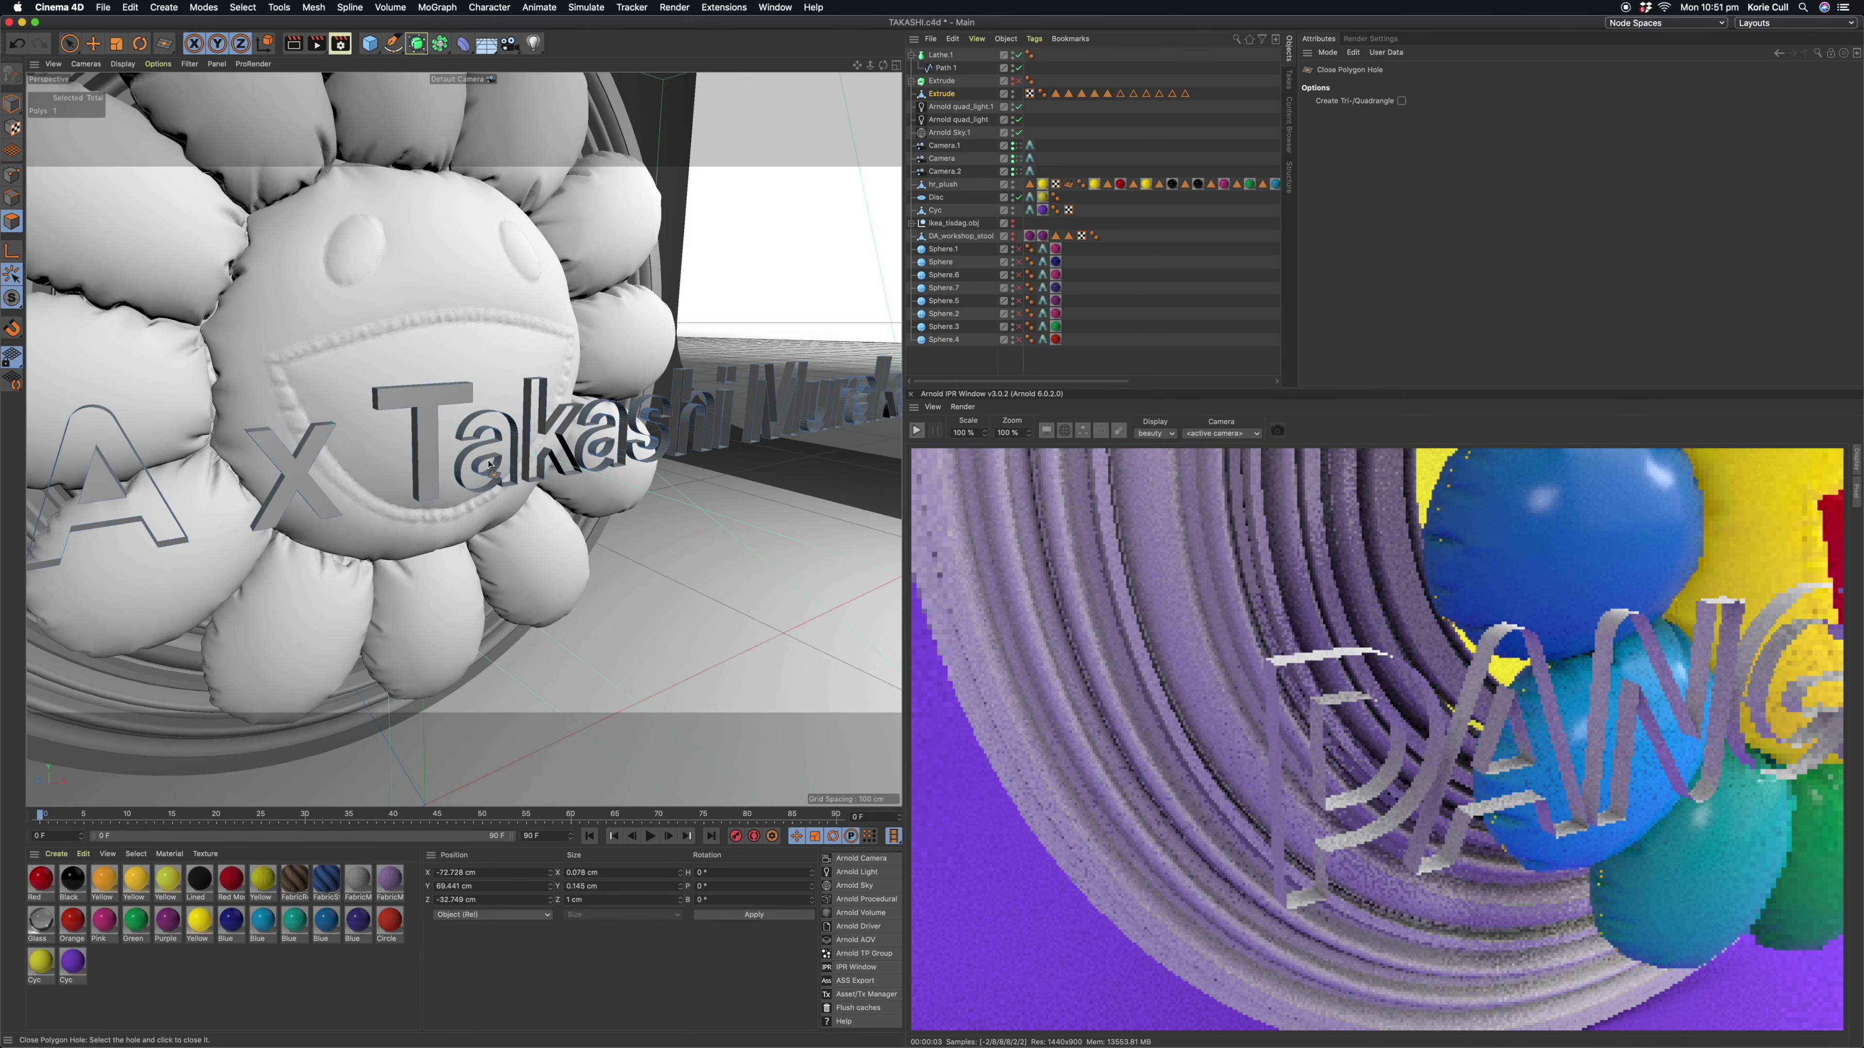
click(540, 418)
scroll(587, 426, up, 5)
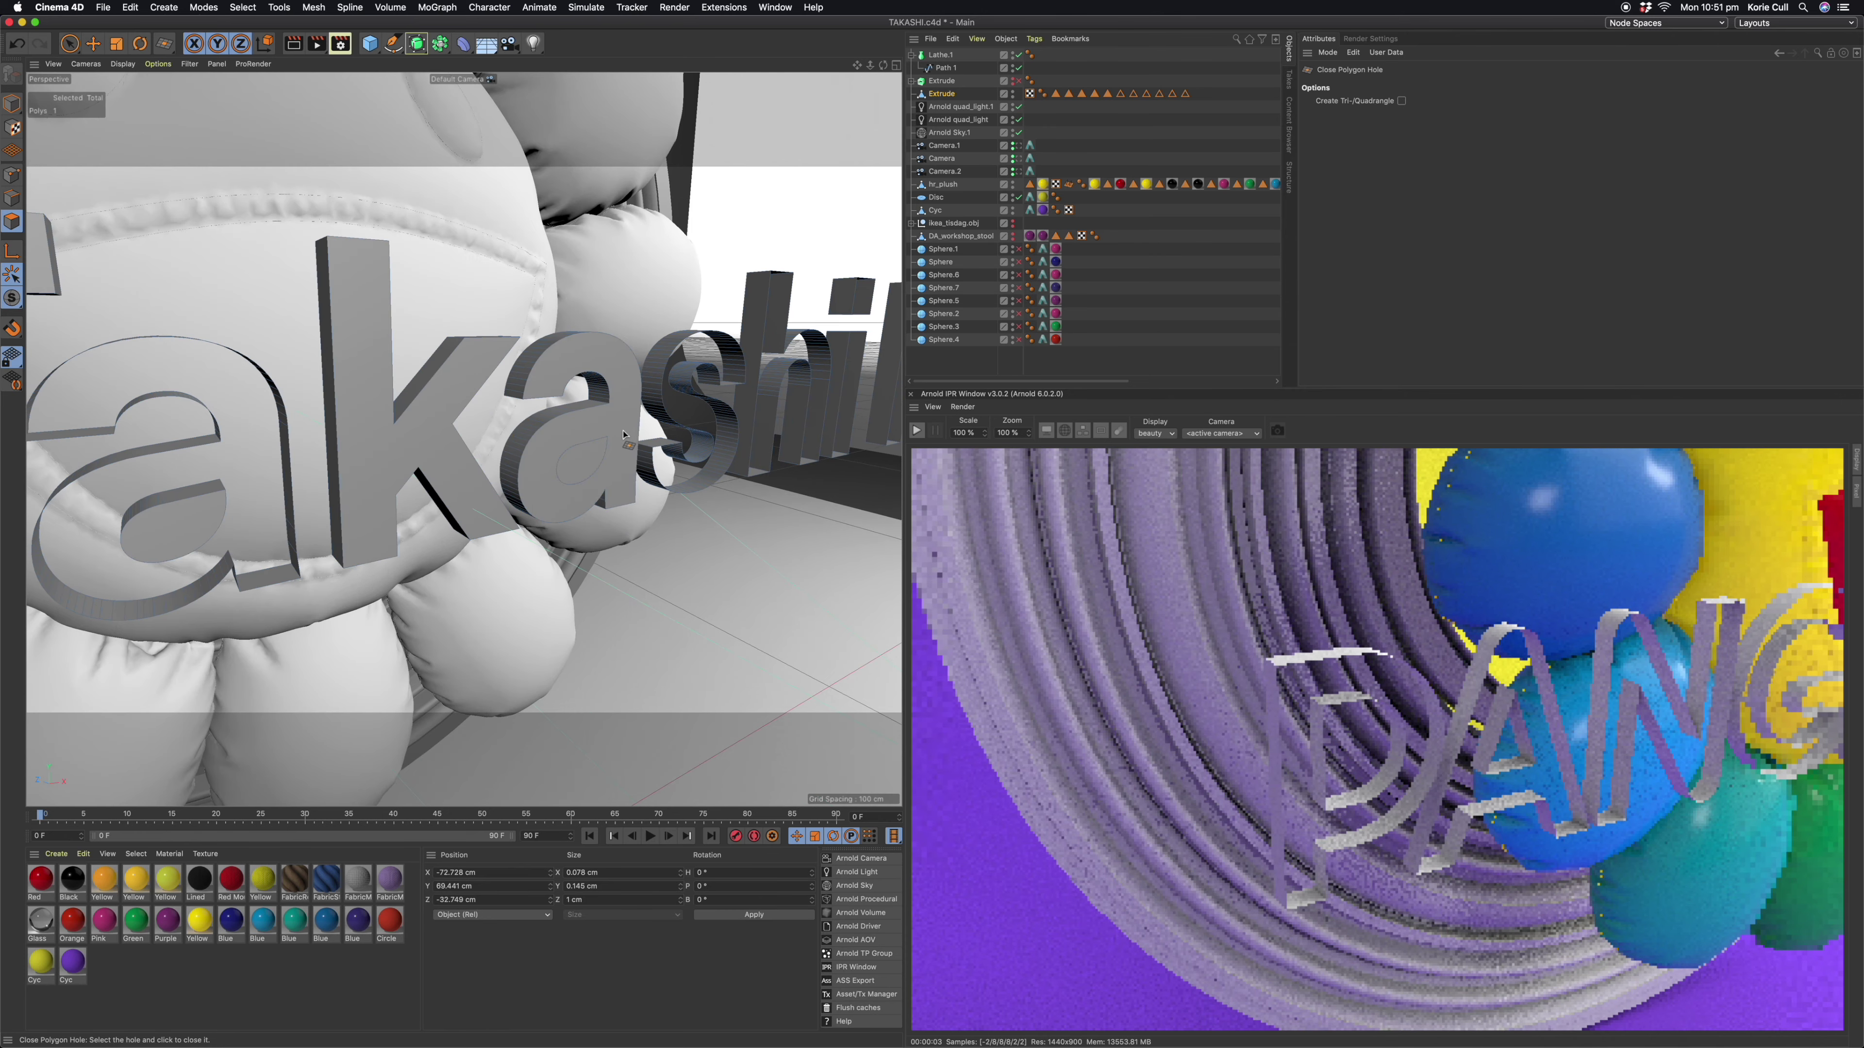
key(ctrl+z)
Step: Cap the open fronts of the h, M, u and r letters
mouse_move(598, 463)
alt+mouse_down()
mouse_move(639, 437)
mouse_move(447, 415)
alt+mouse_up()
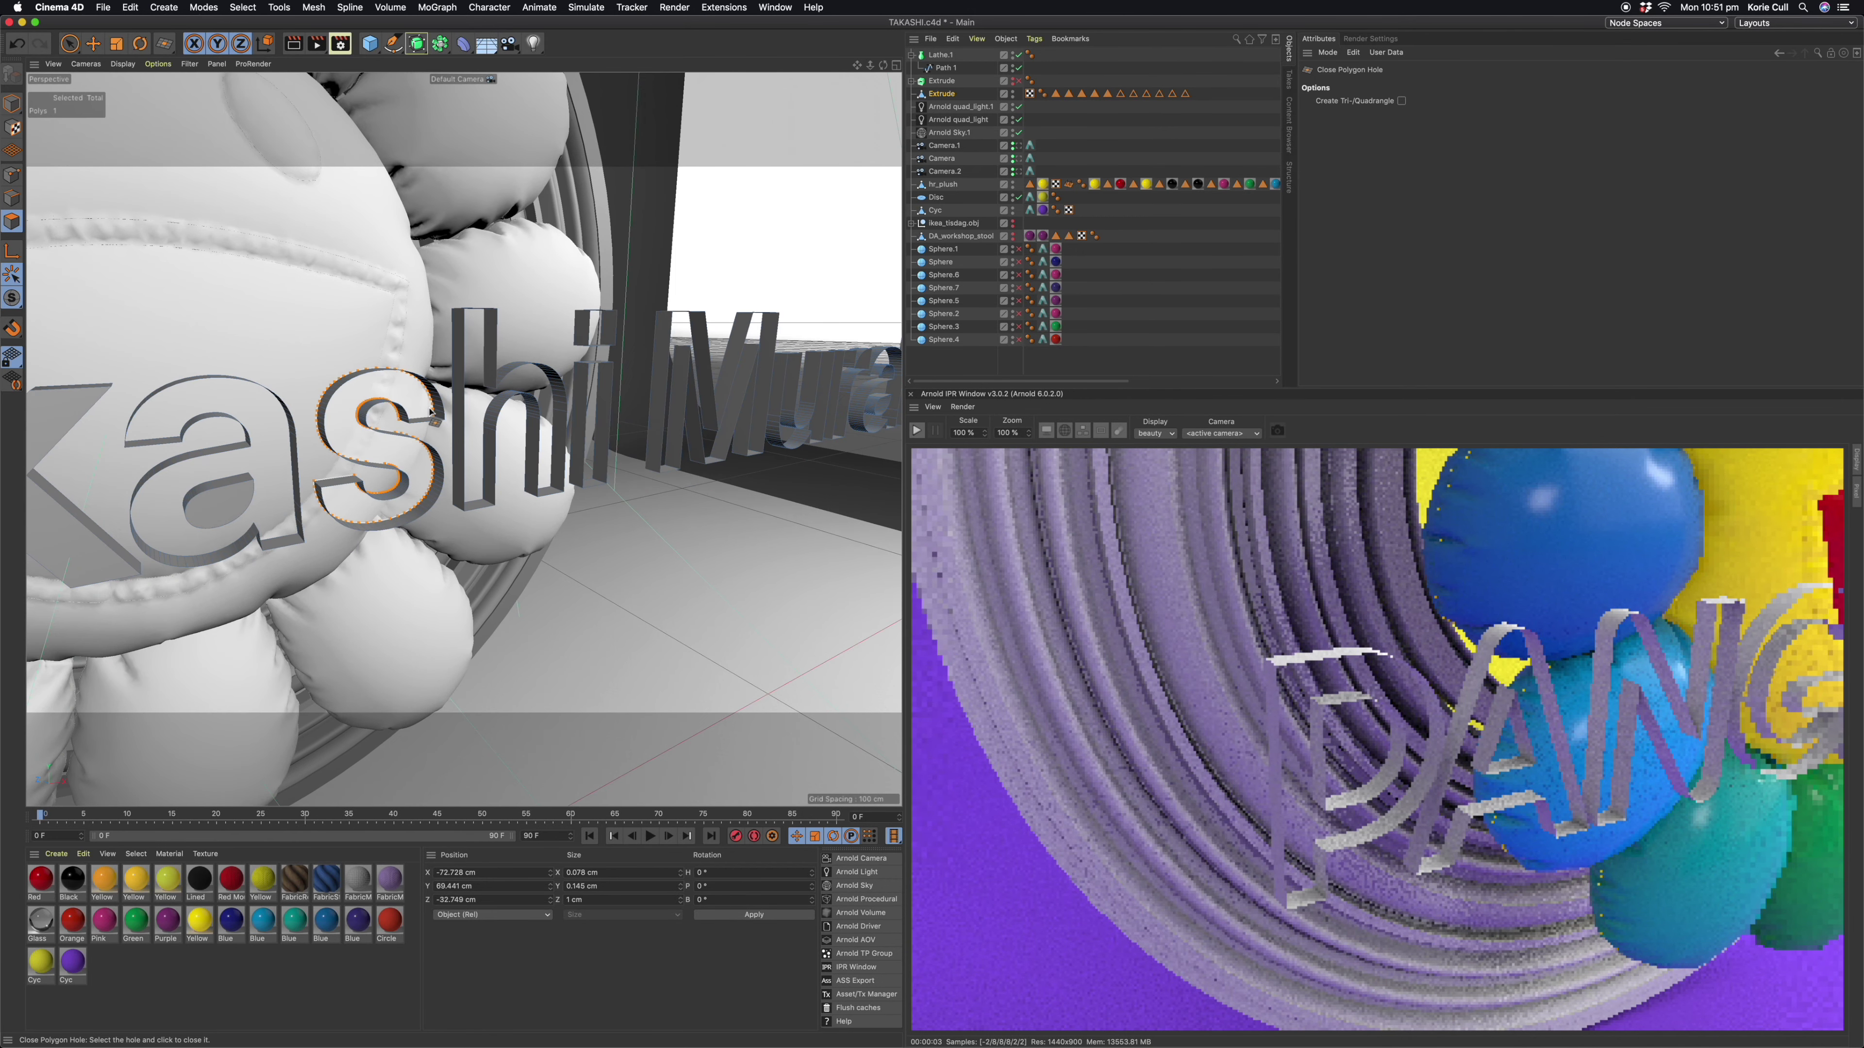
click(466, 411)
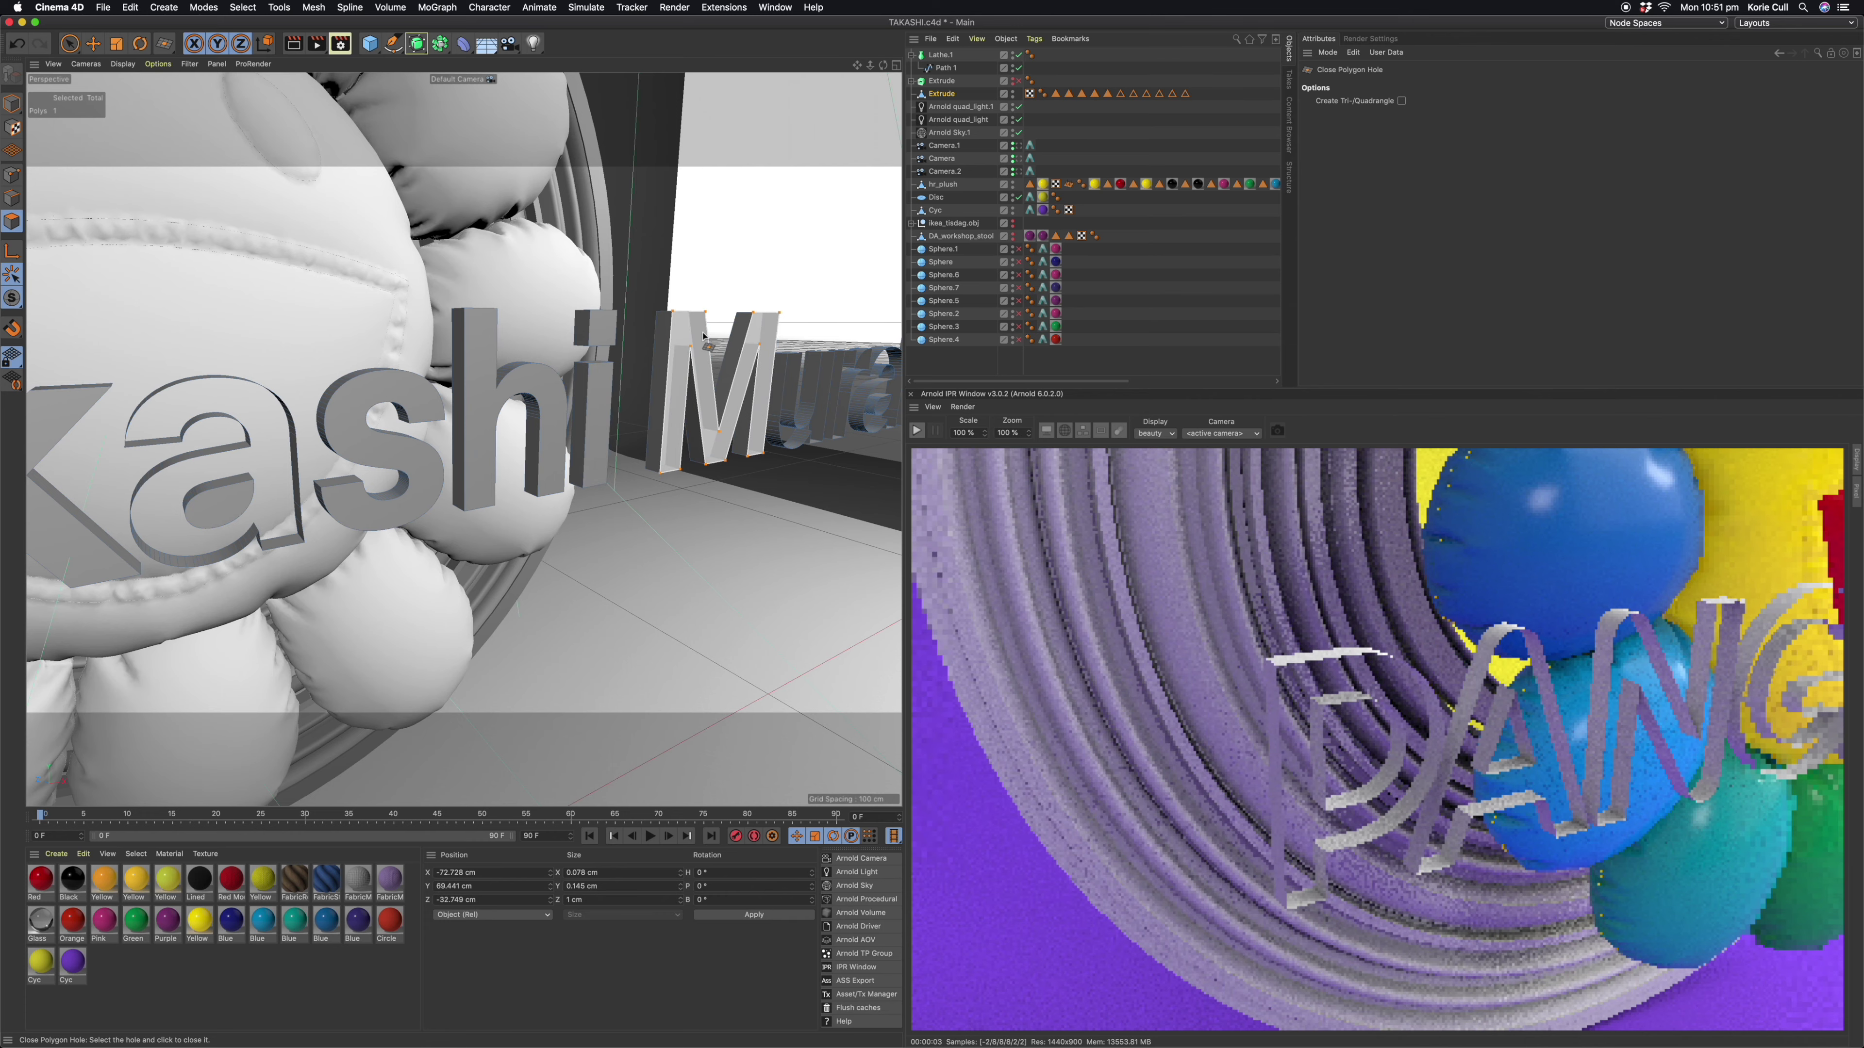
click(737, 387)
alt+drag(737, 386, 433, 405)
click(443, 408)
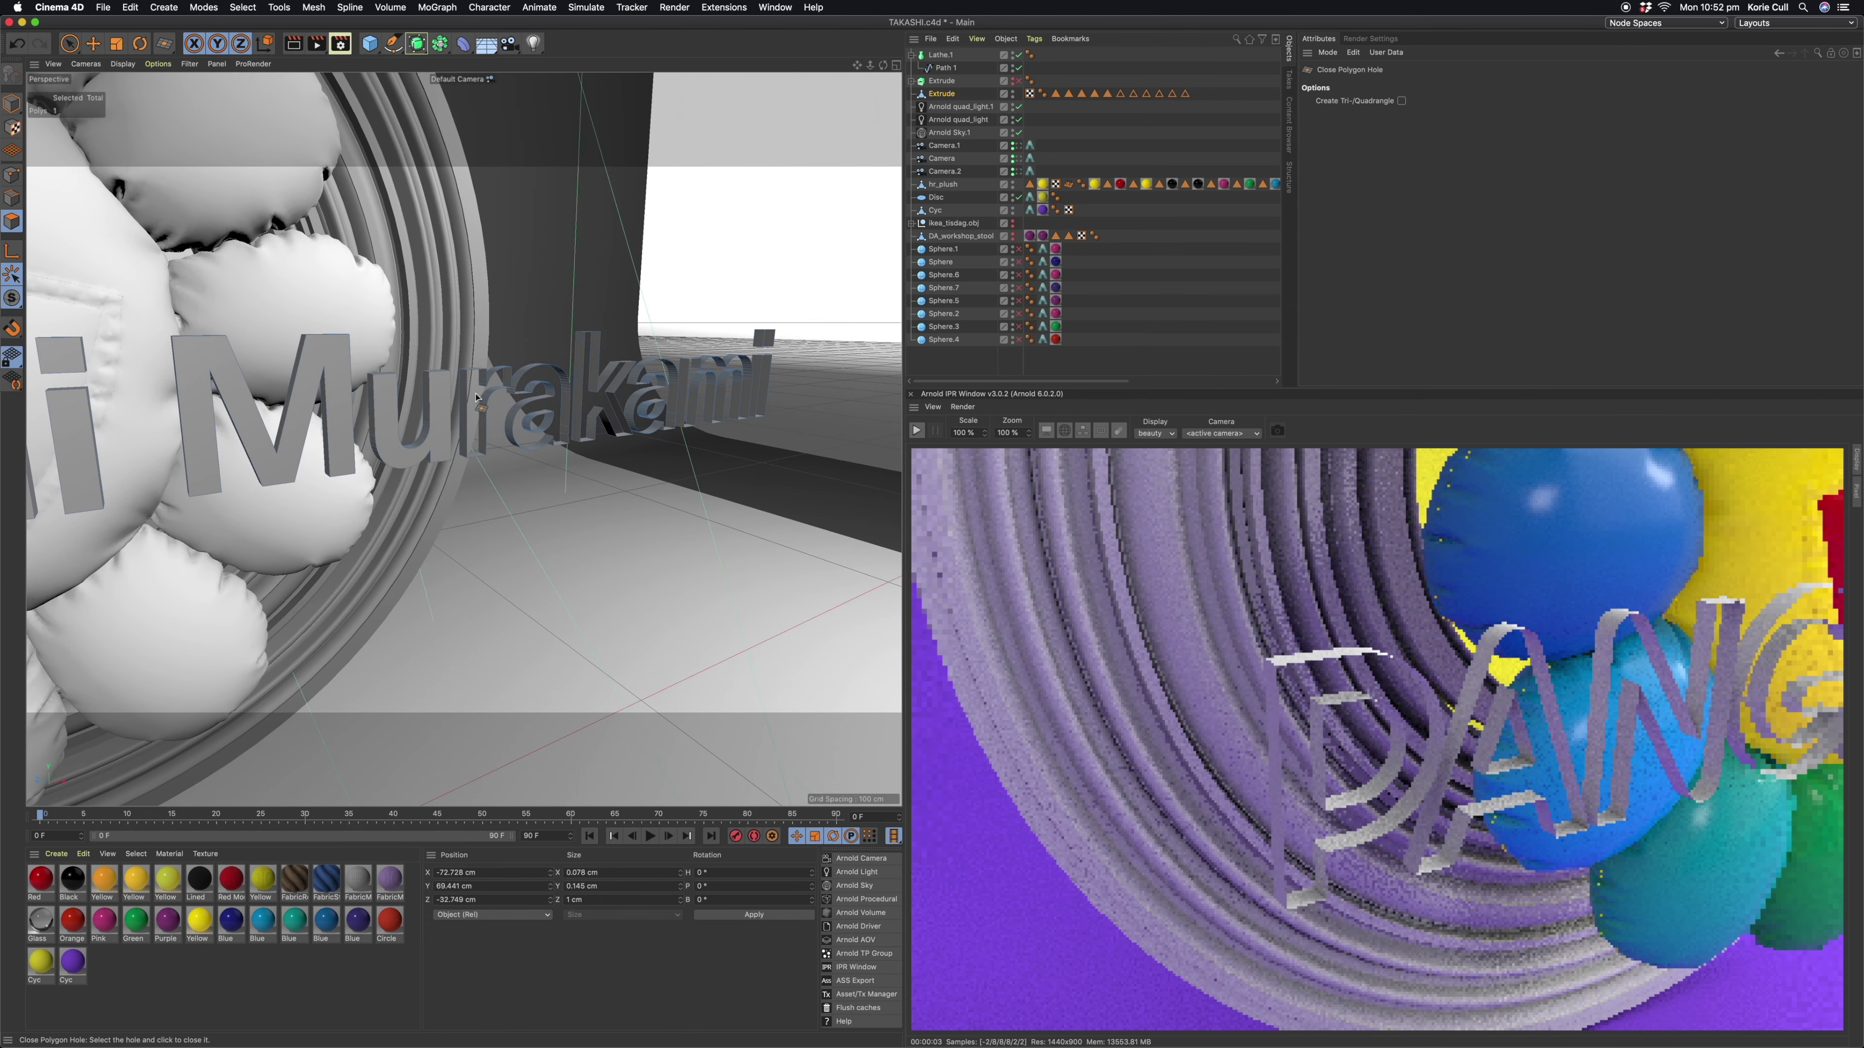
click(505, 390)
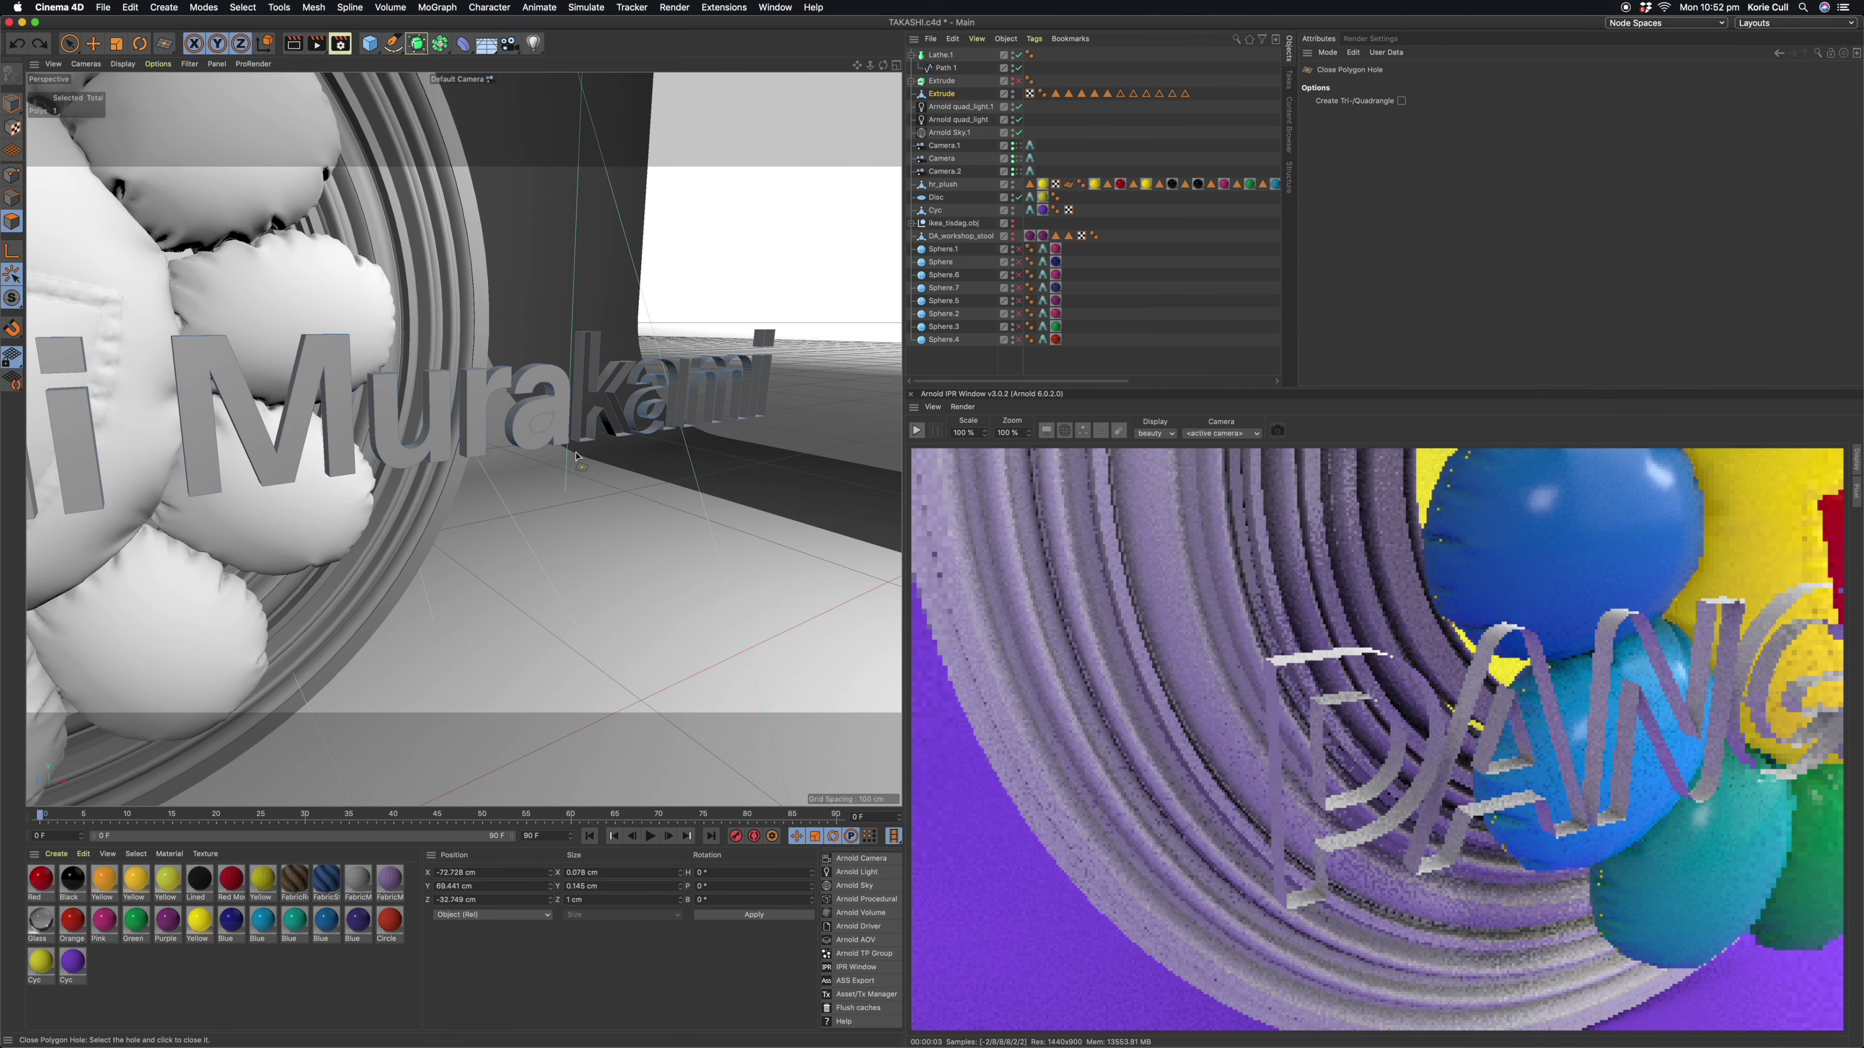
Step: Fill the open front faces of the k and m, then view the letters frontally
scroll(572, 452, up, 3)
scroll(557, 441, up, 3)
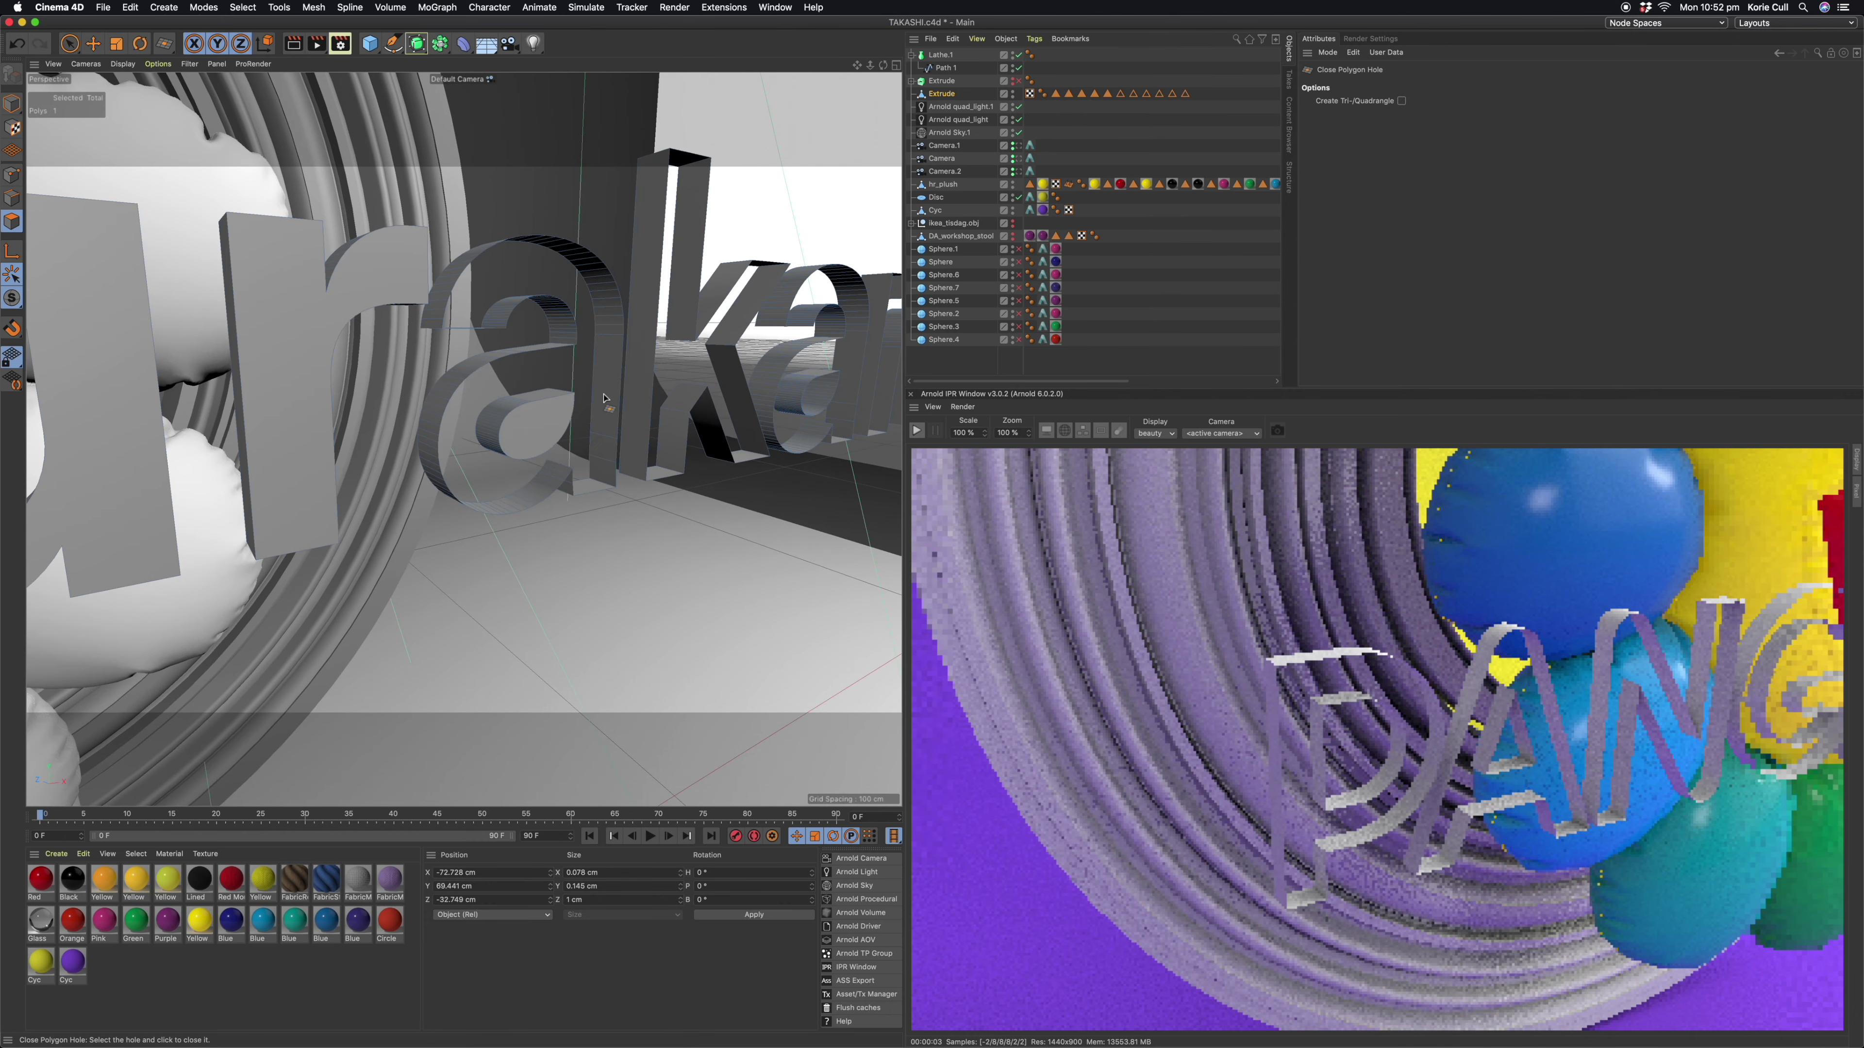
alt+middle_drag(605, 399, 554, 378)
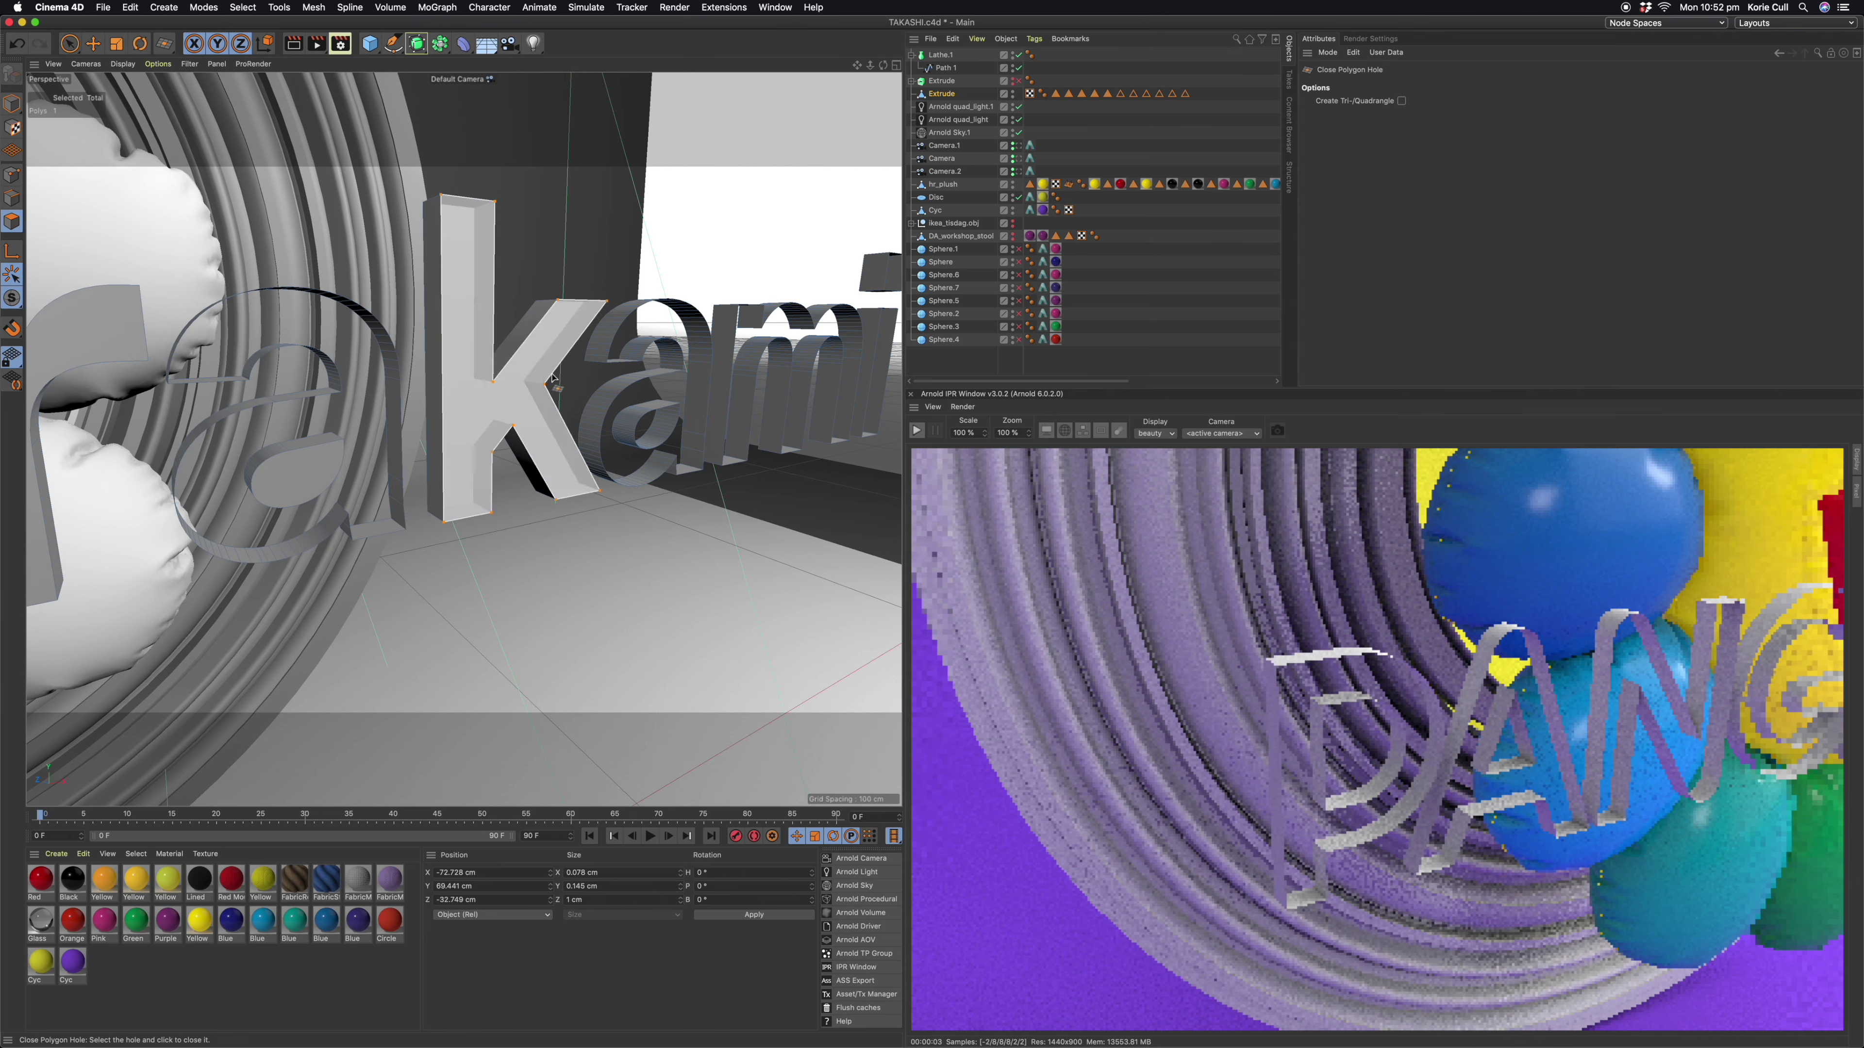
click(553, 378)
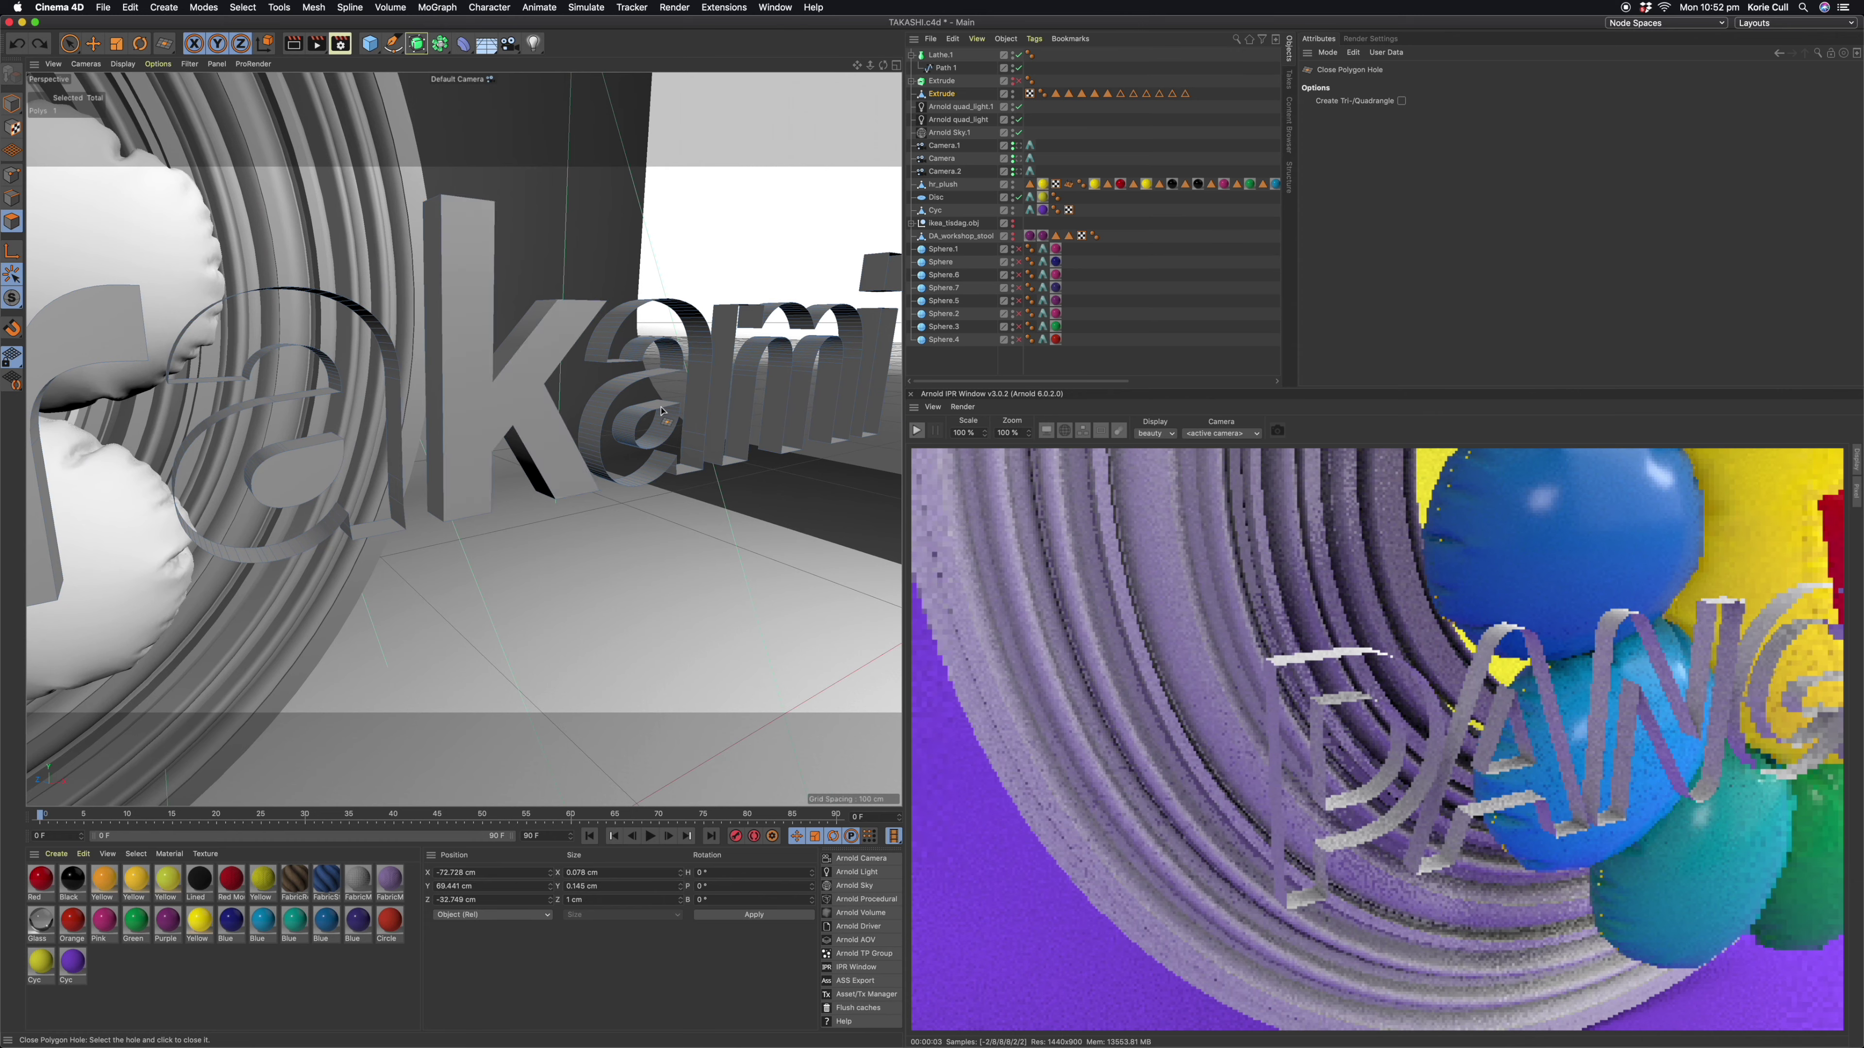
click(741, 405)
mouse_move(741, 406)
alt+mouse_down()
mouse_move(620, 350)
mouse_move(427, 464)
mouse_move(636, 417)
mouse_move(374, 310)
alt+mouse_up()
scroll(636, 416, up, 3)
scroll(635, 416, down, 5)
Step: Save the scene with Cmd+S
key(t)
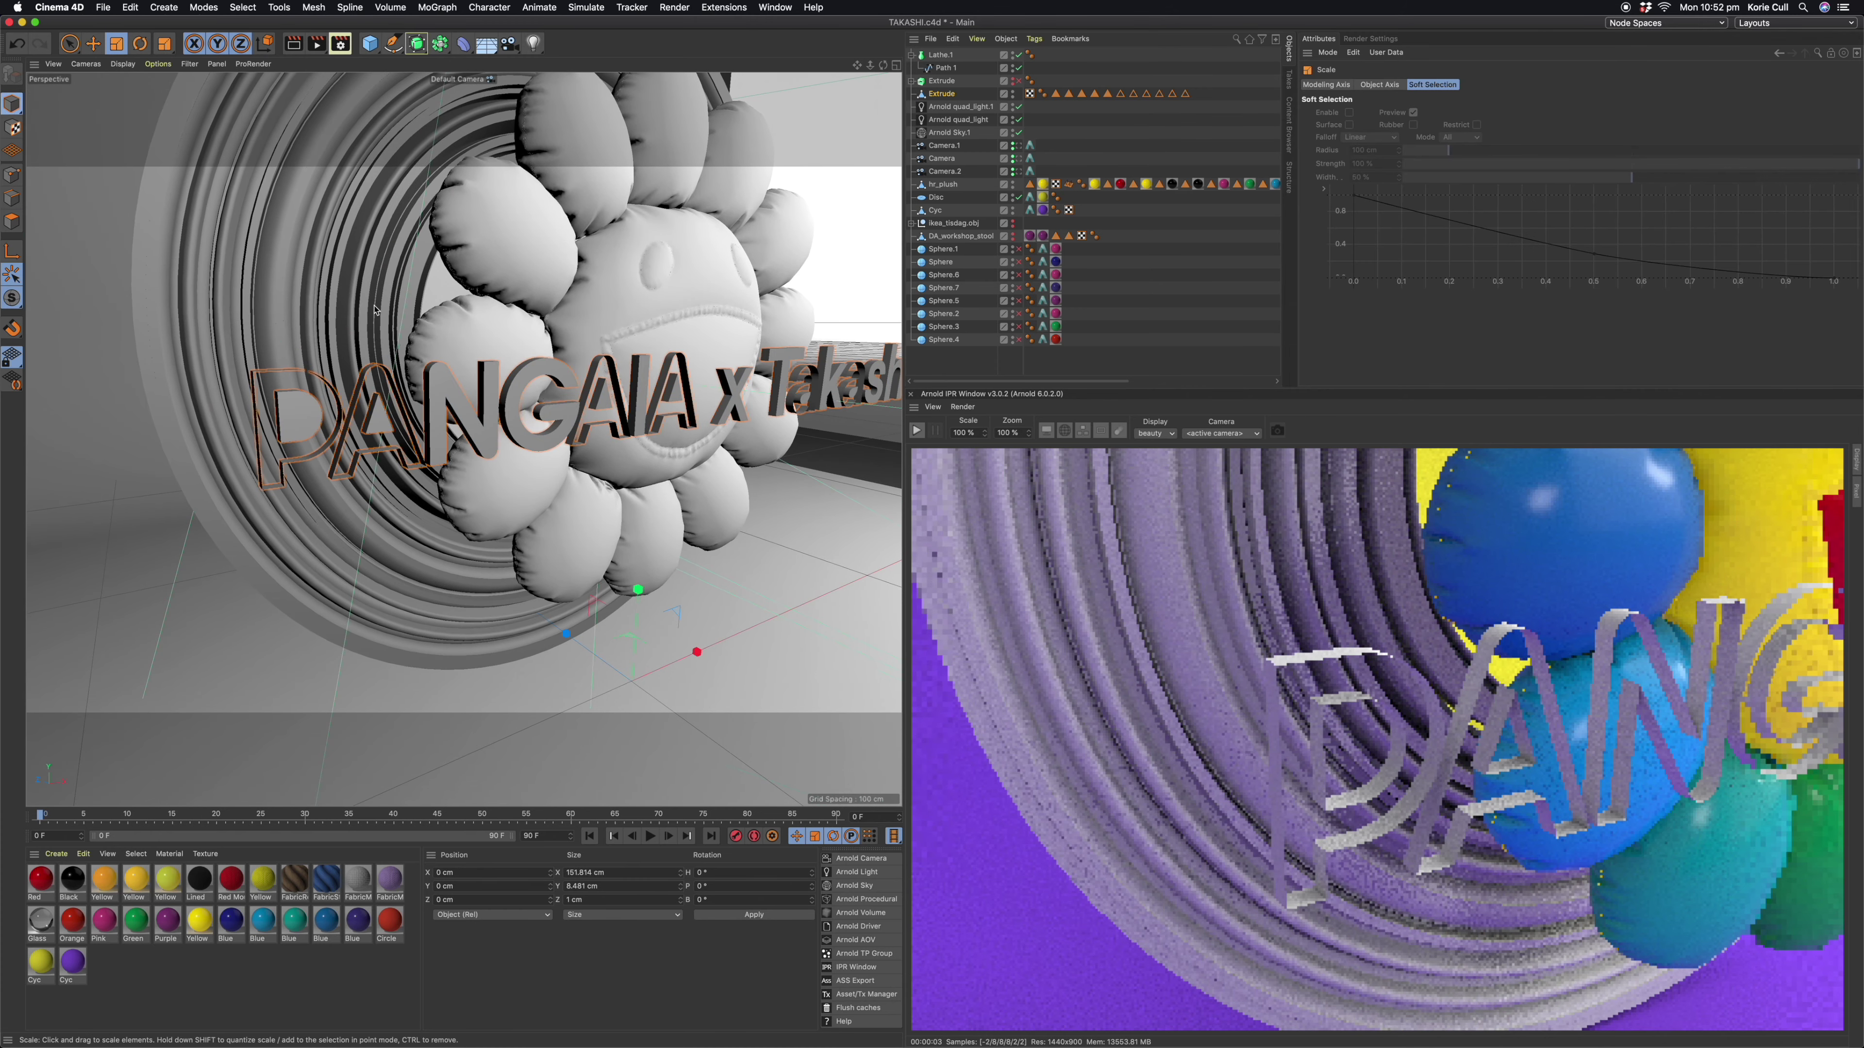
click(946, 67)
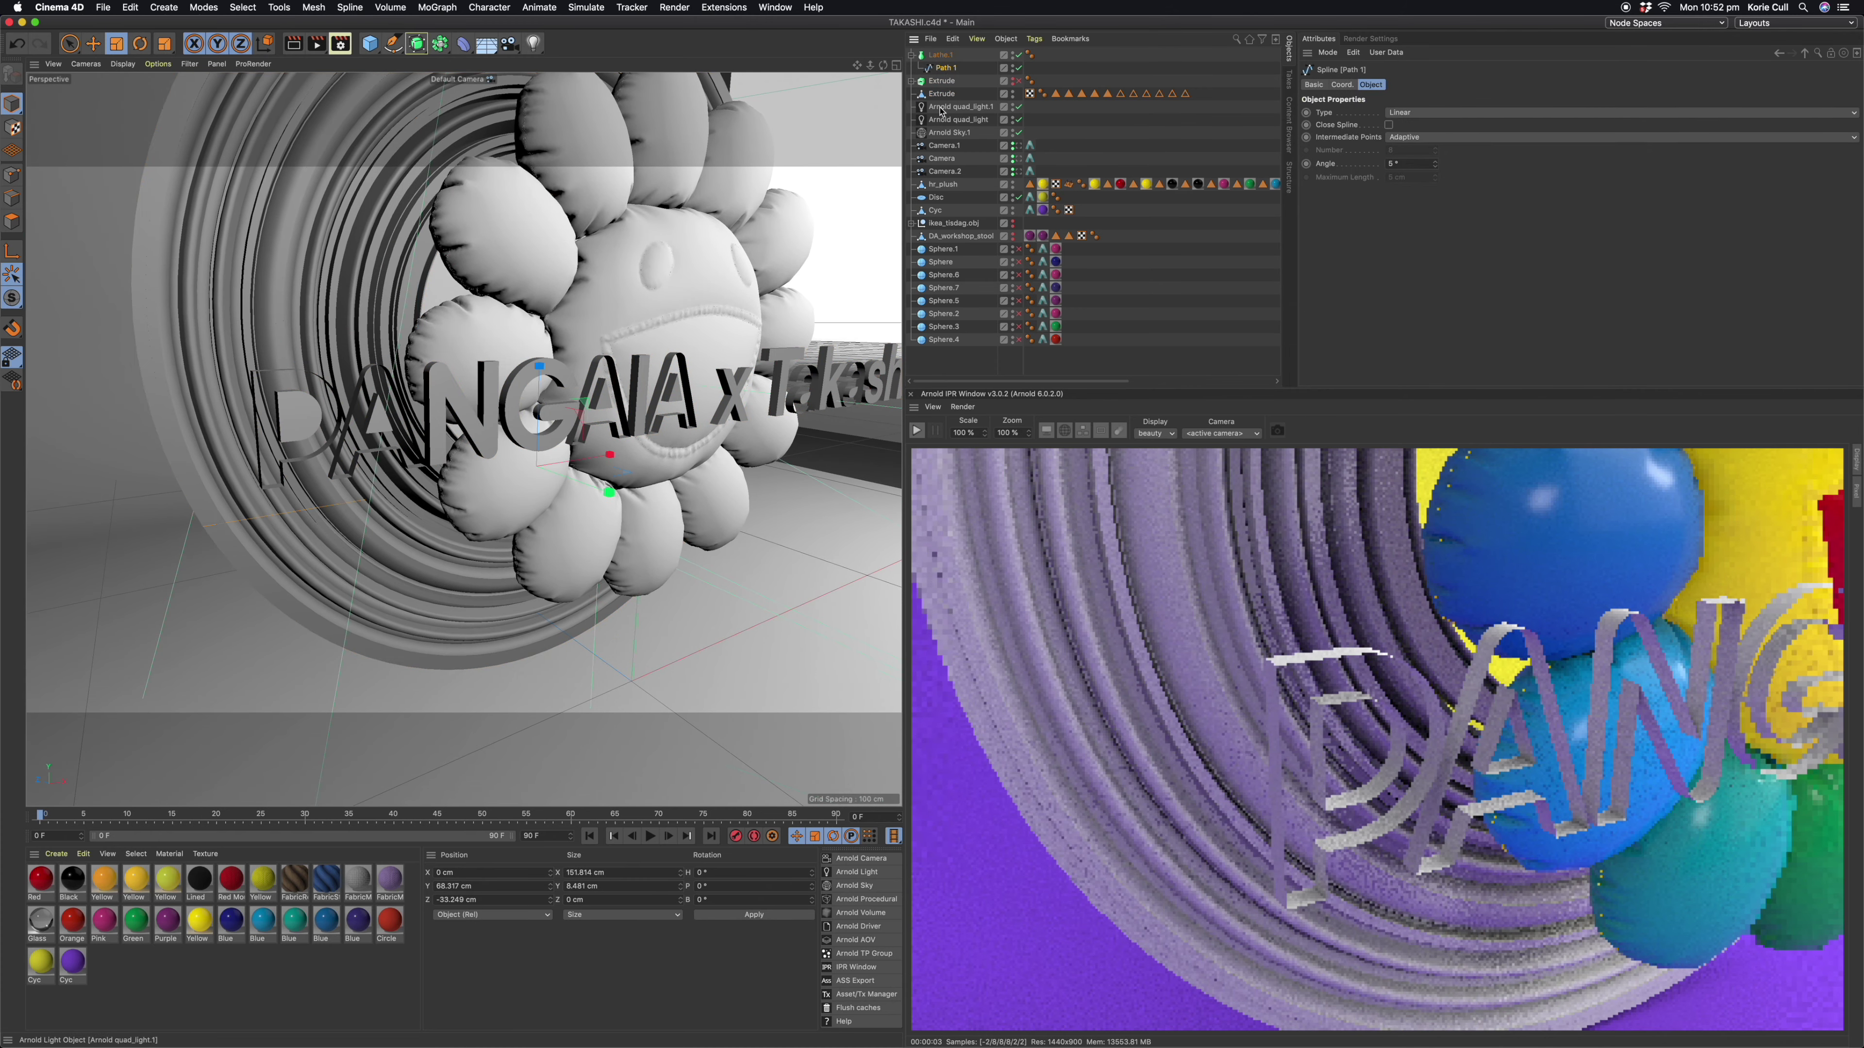
scroll(628, 321, up, 2)
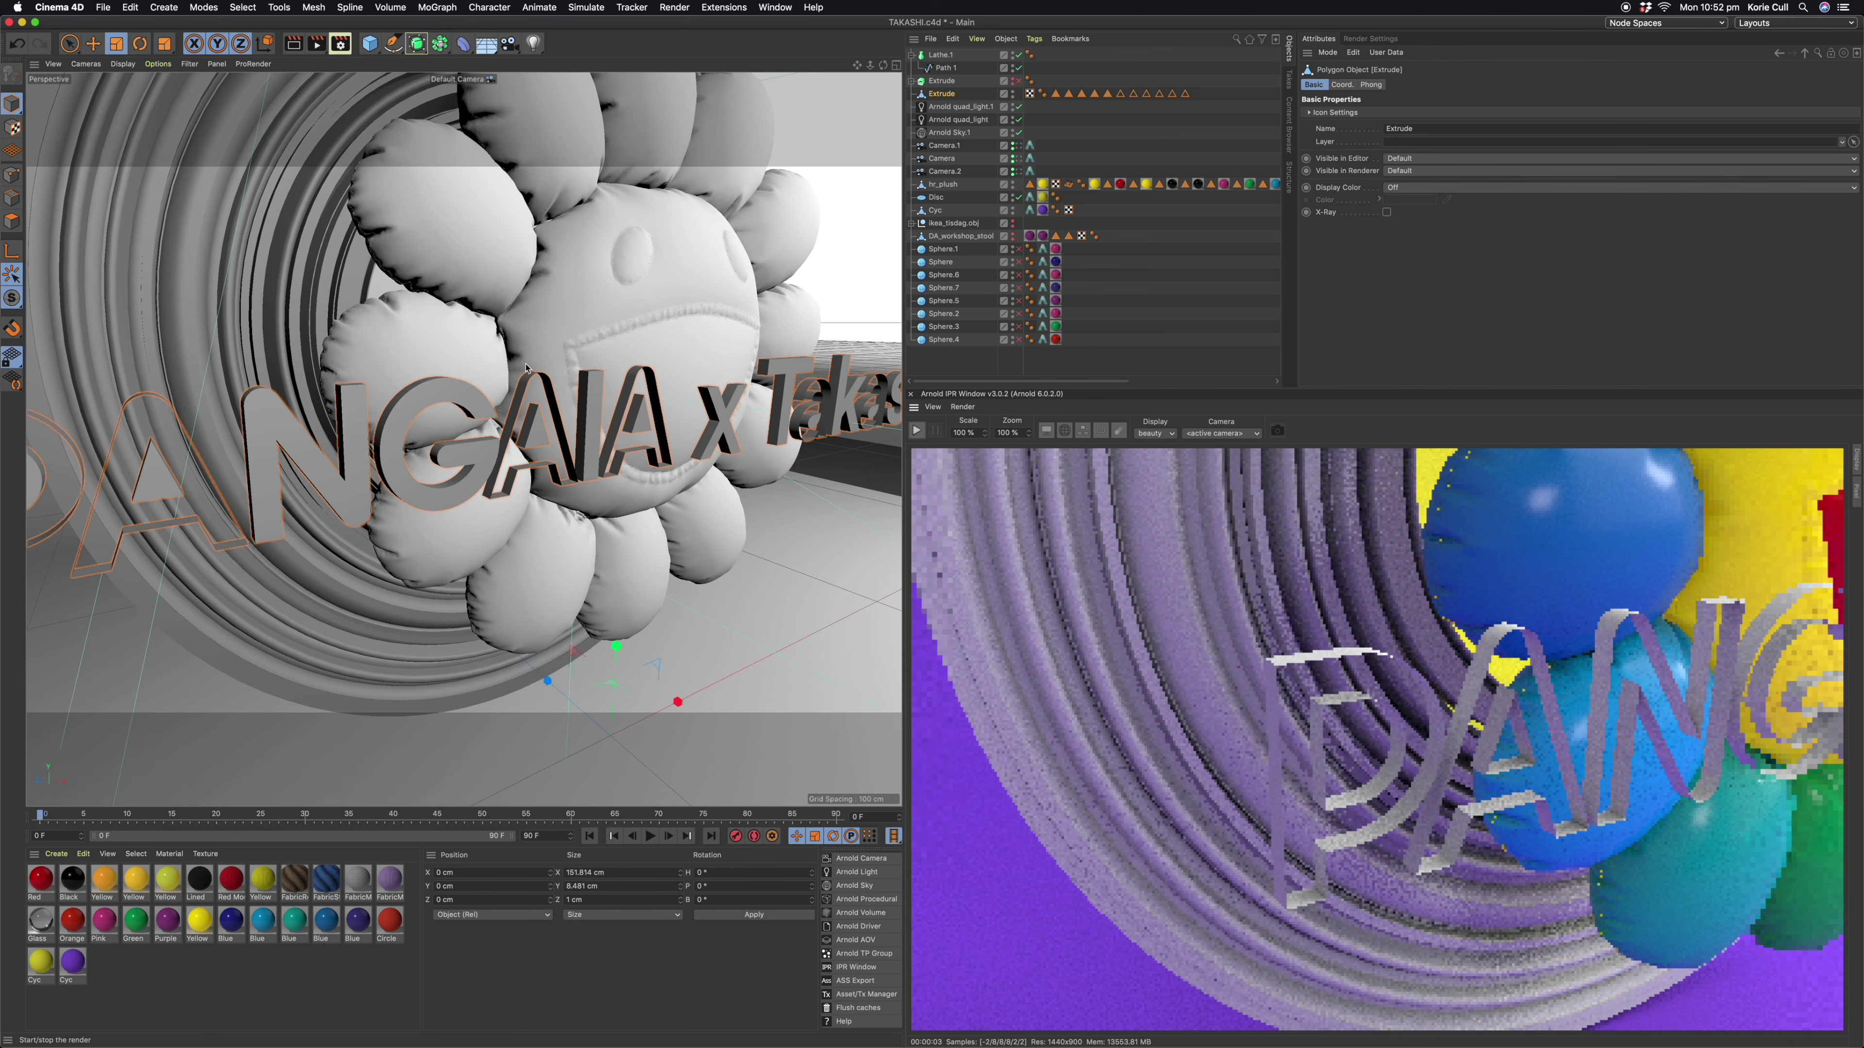
key(super+s)
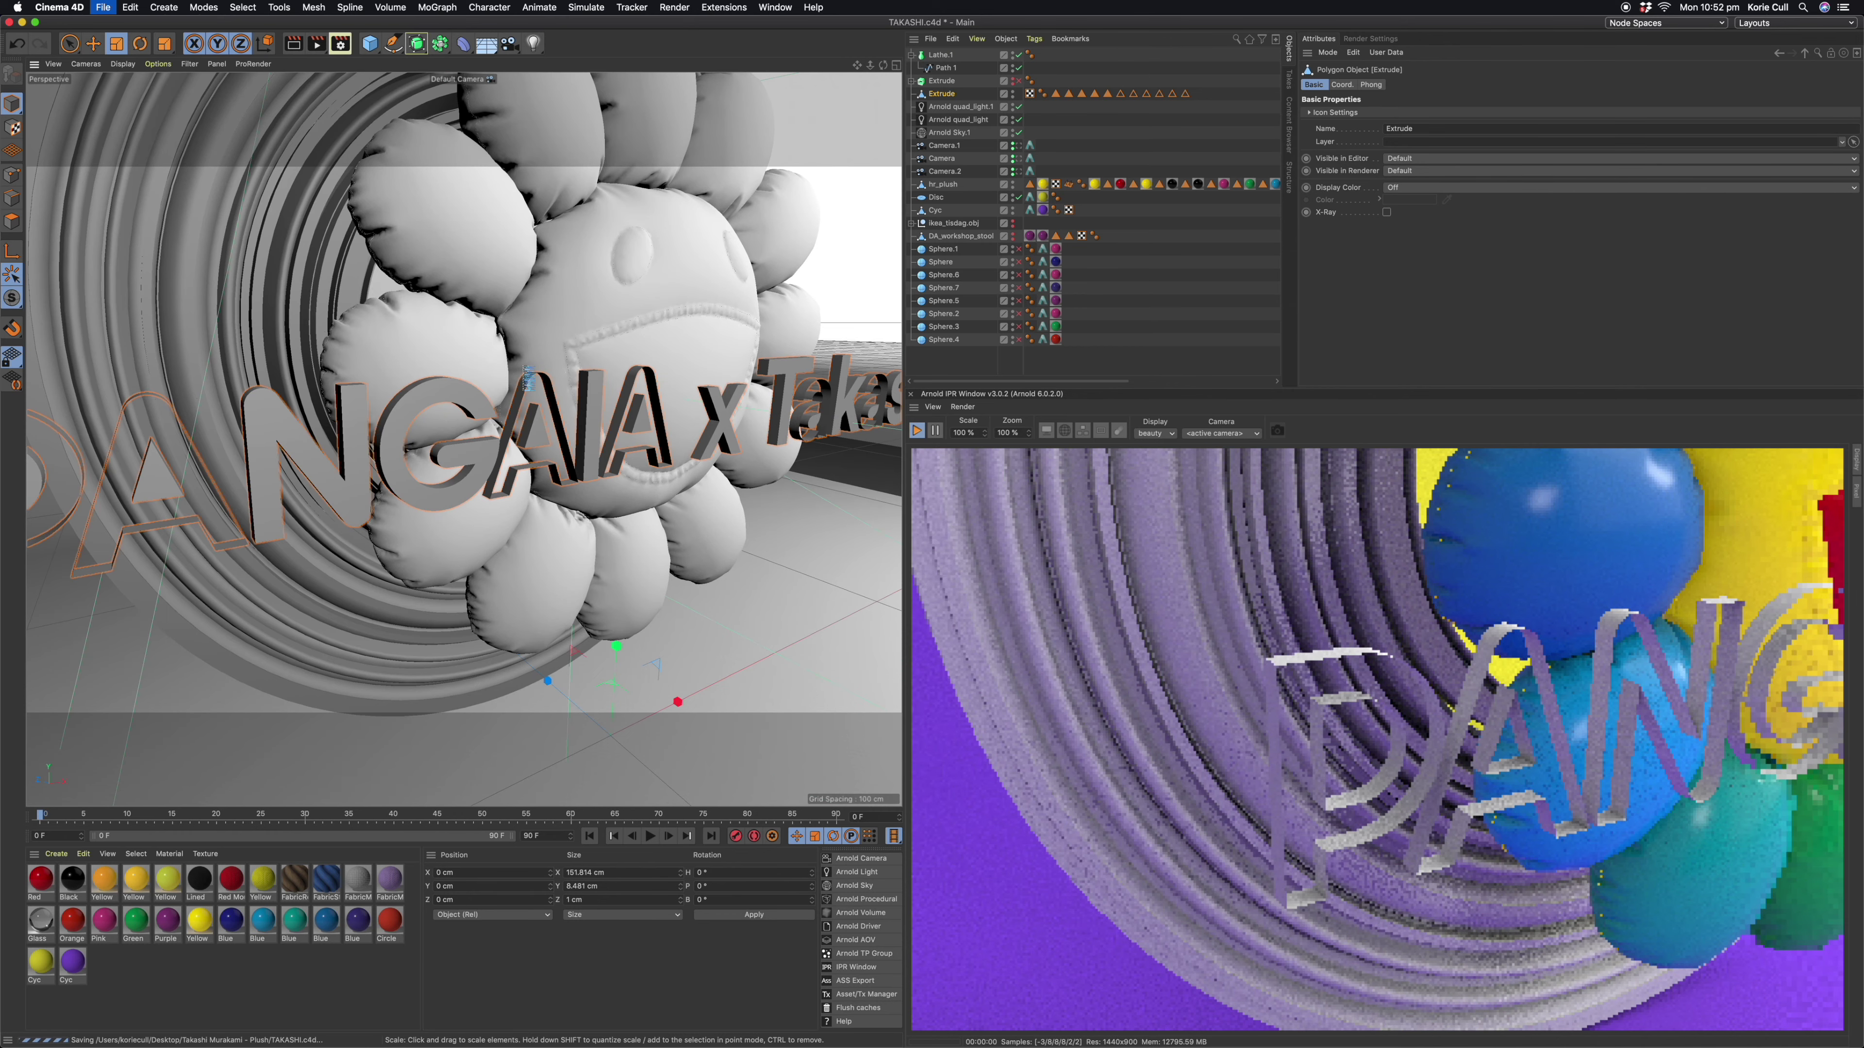
Step: Apply the Yellow material to Lathe.1 and disable it to hide the rings
click(946, 67)
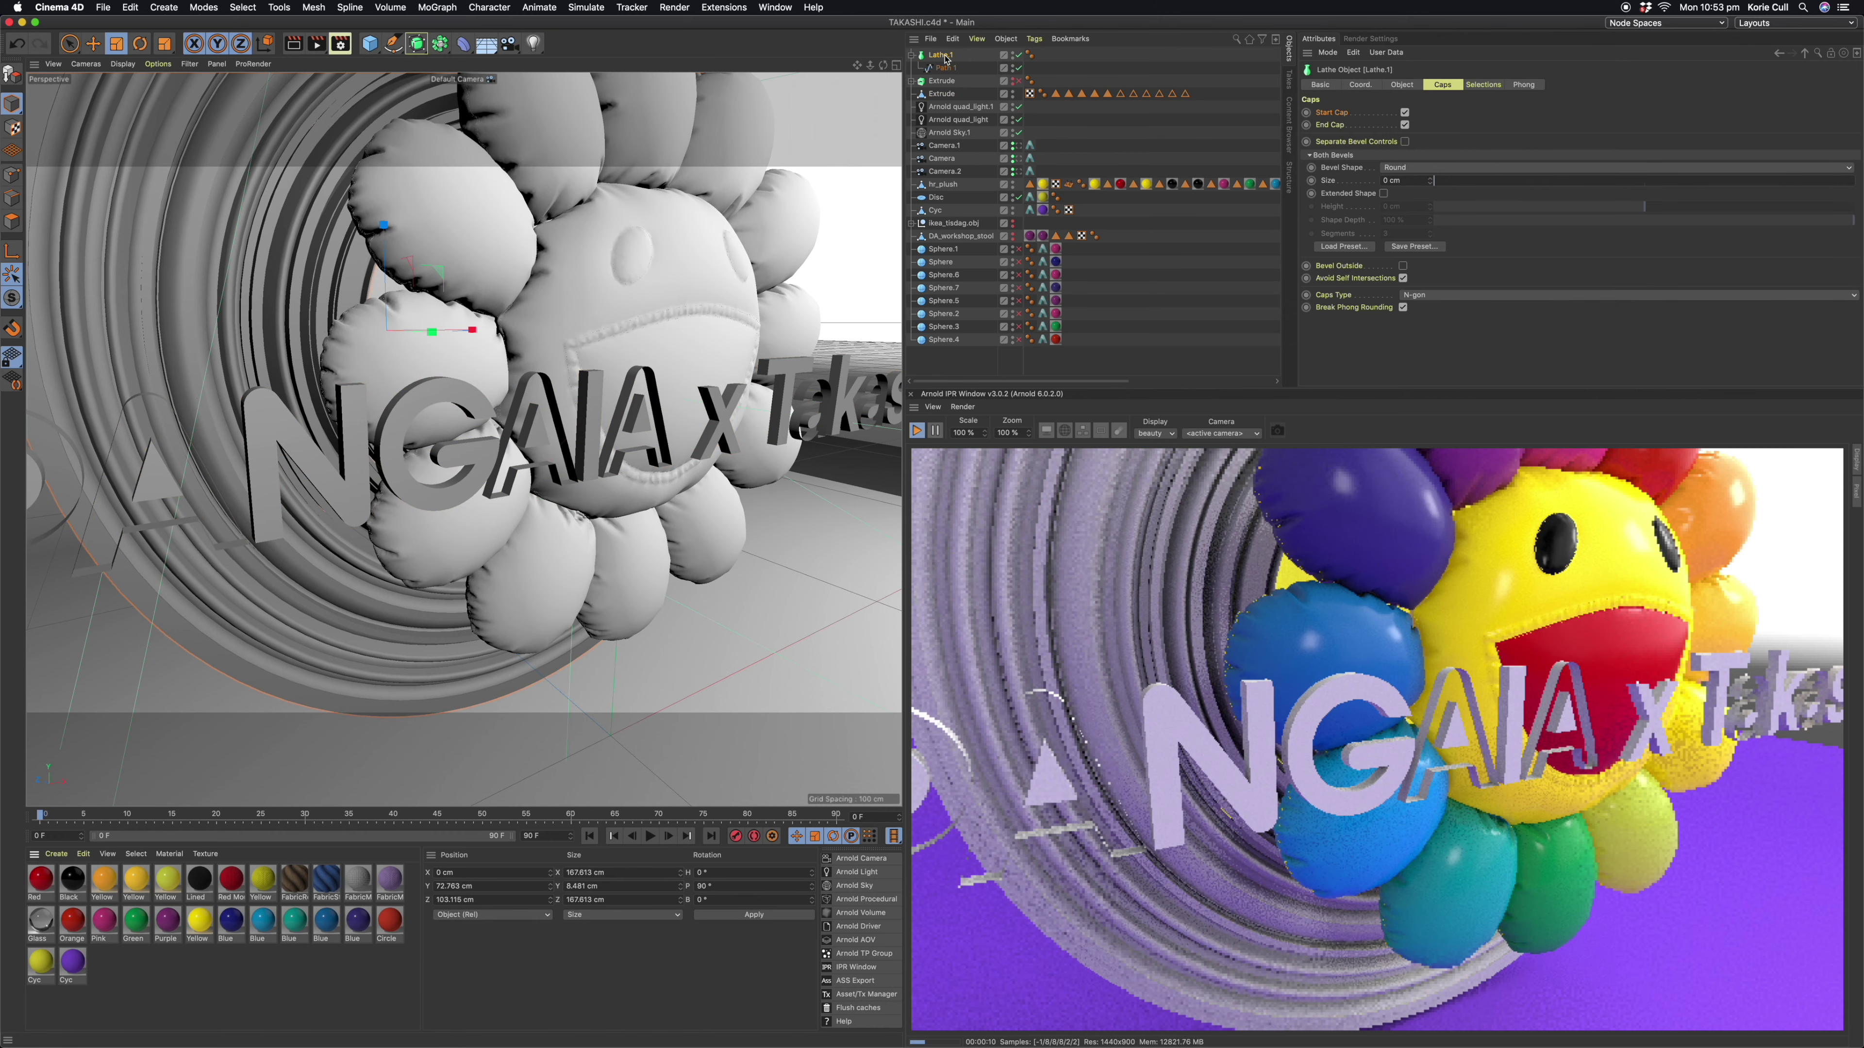
drag(946, 59, 946, 58)
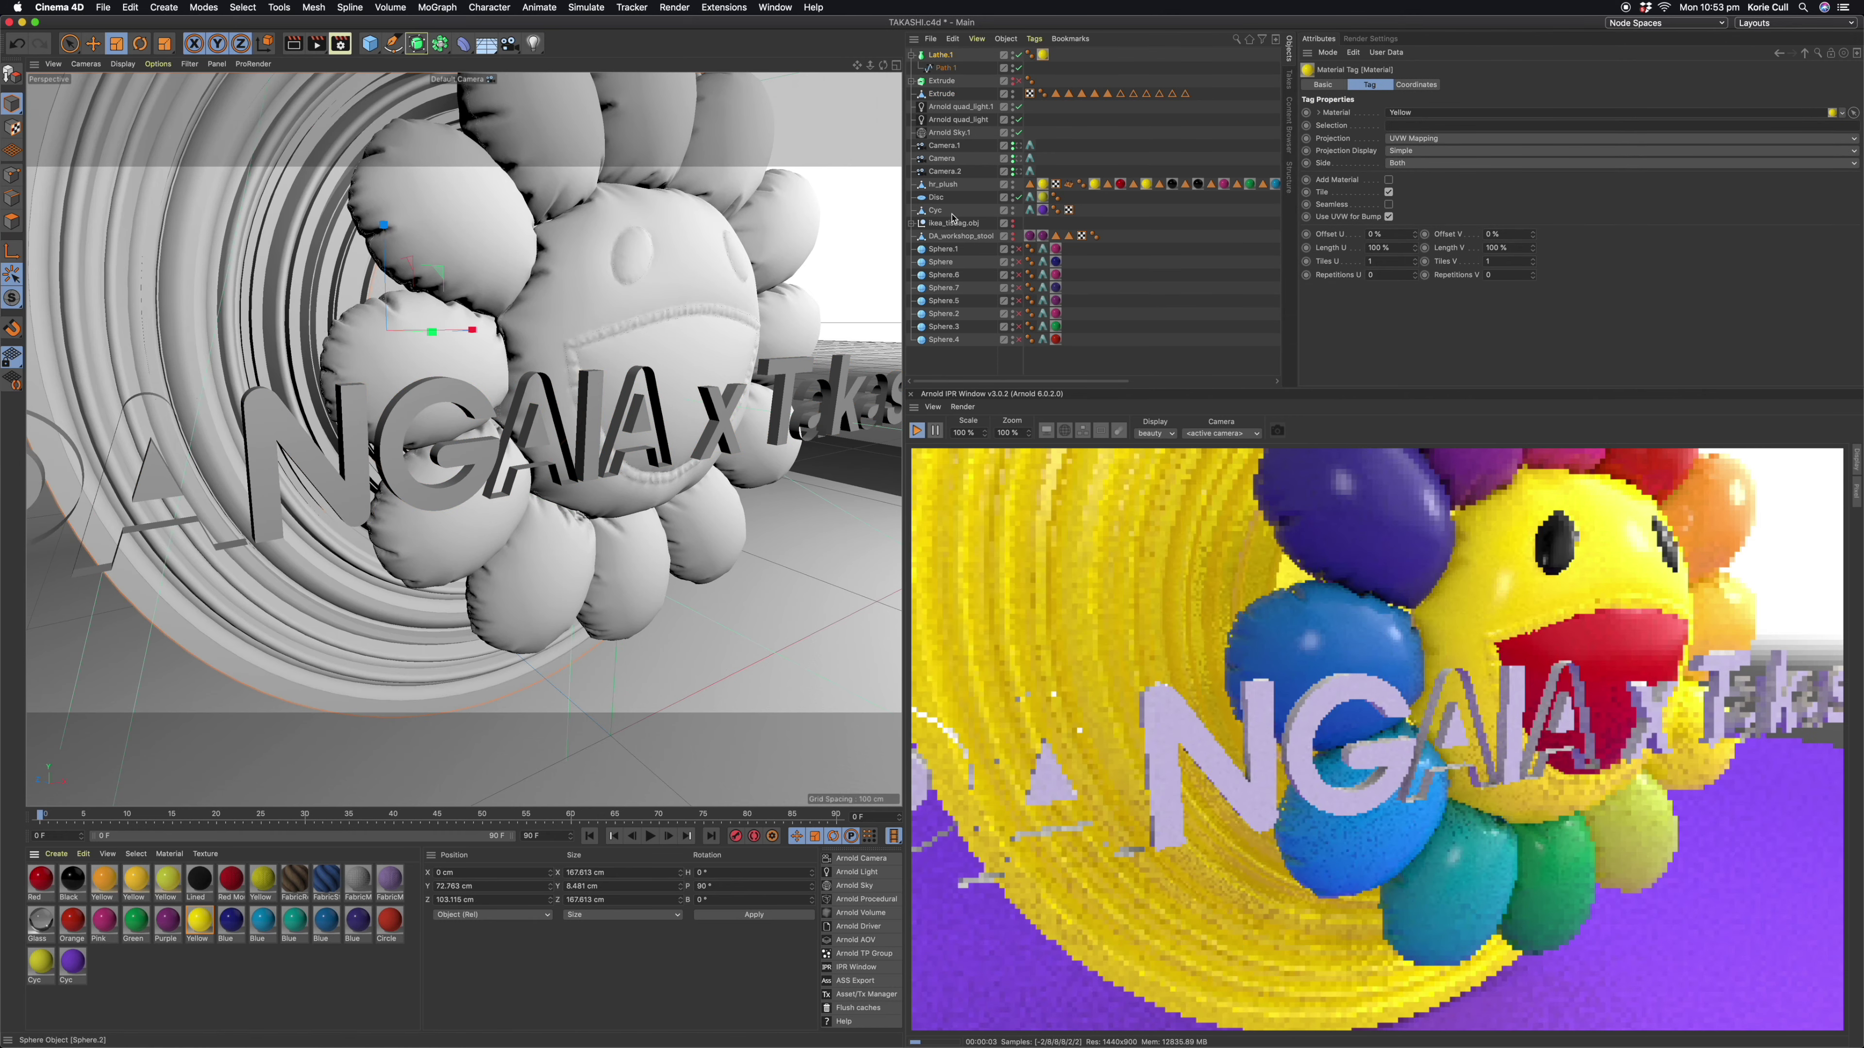
click(1018, 54)
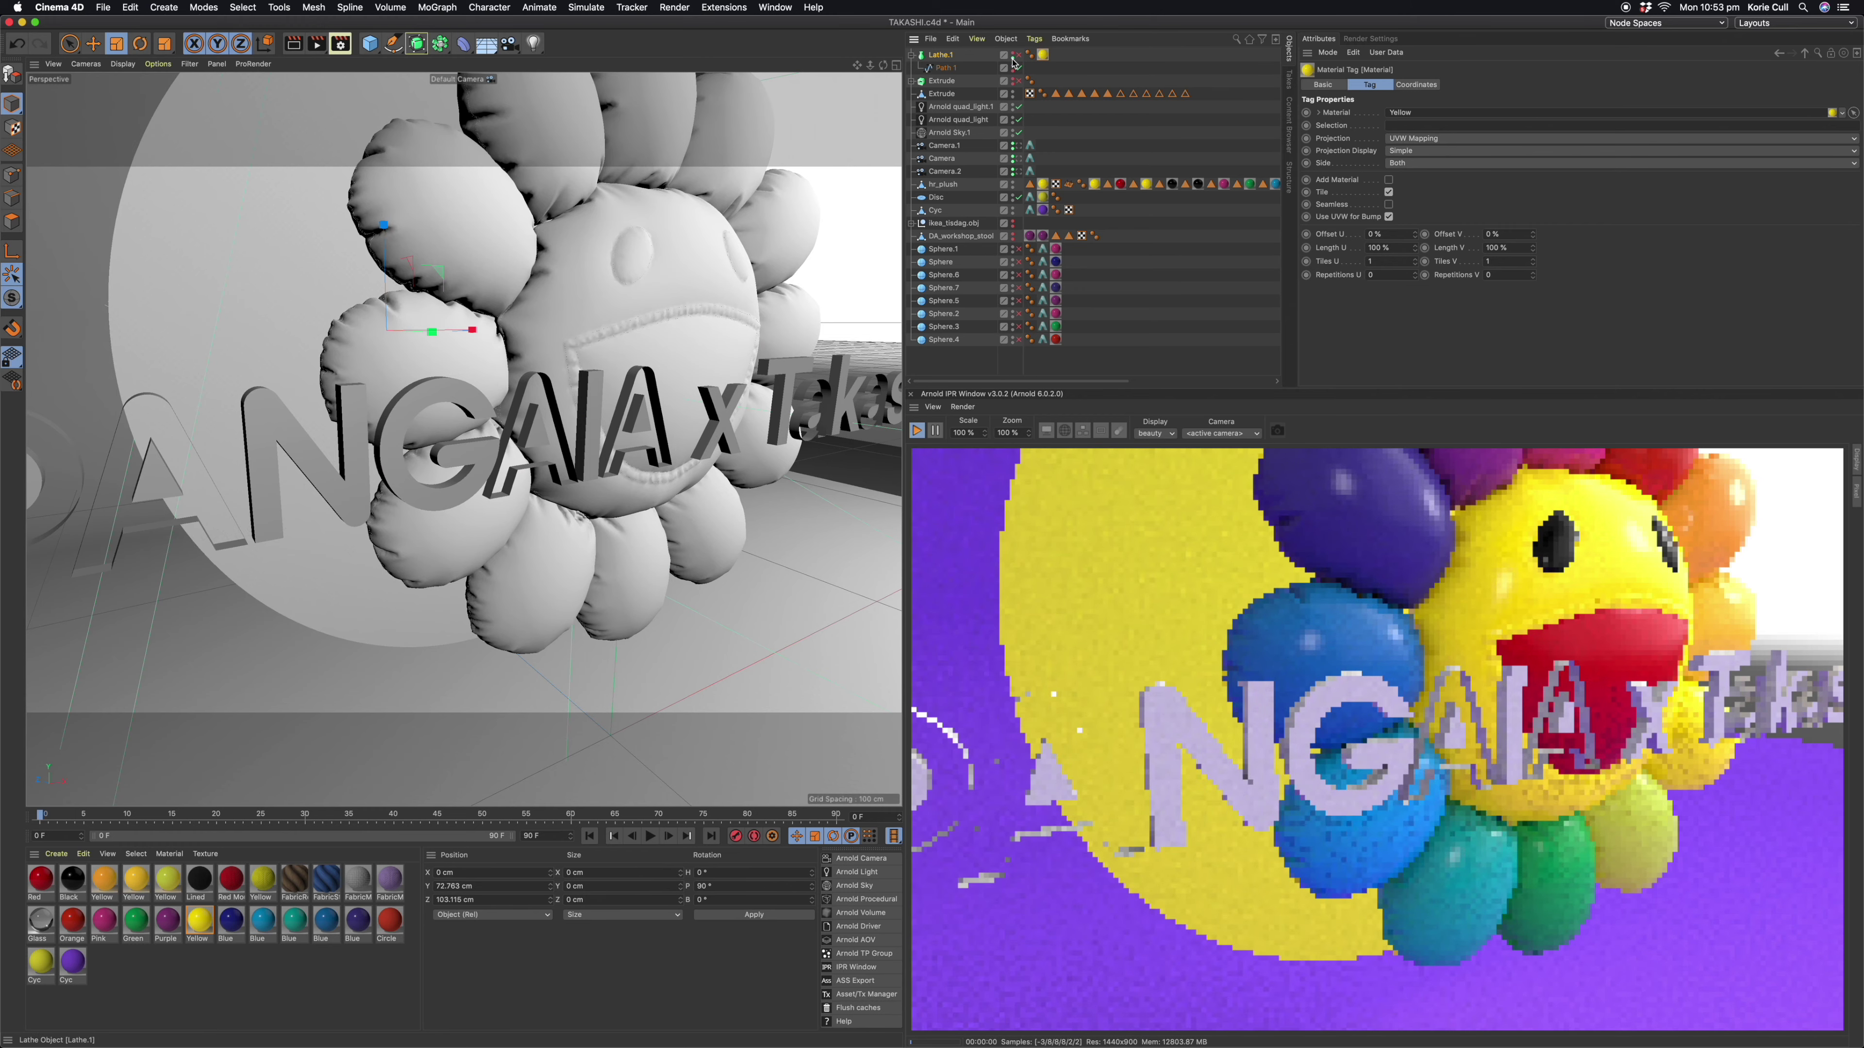
Step: Select the D letter's points on the Extrude and switch to Scale
mouse_move(411, 470)
alt+mouse_down()
mouse_move(470, 467)
mouse_move(384, 469)
mouse_move(433, 484)
mouse_move(147, 132)
alt+mouse_up()
click(436, 487)
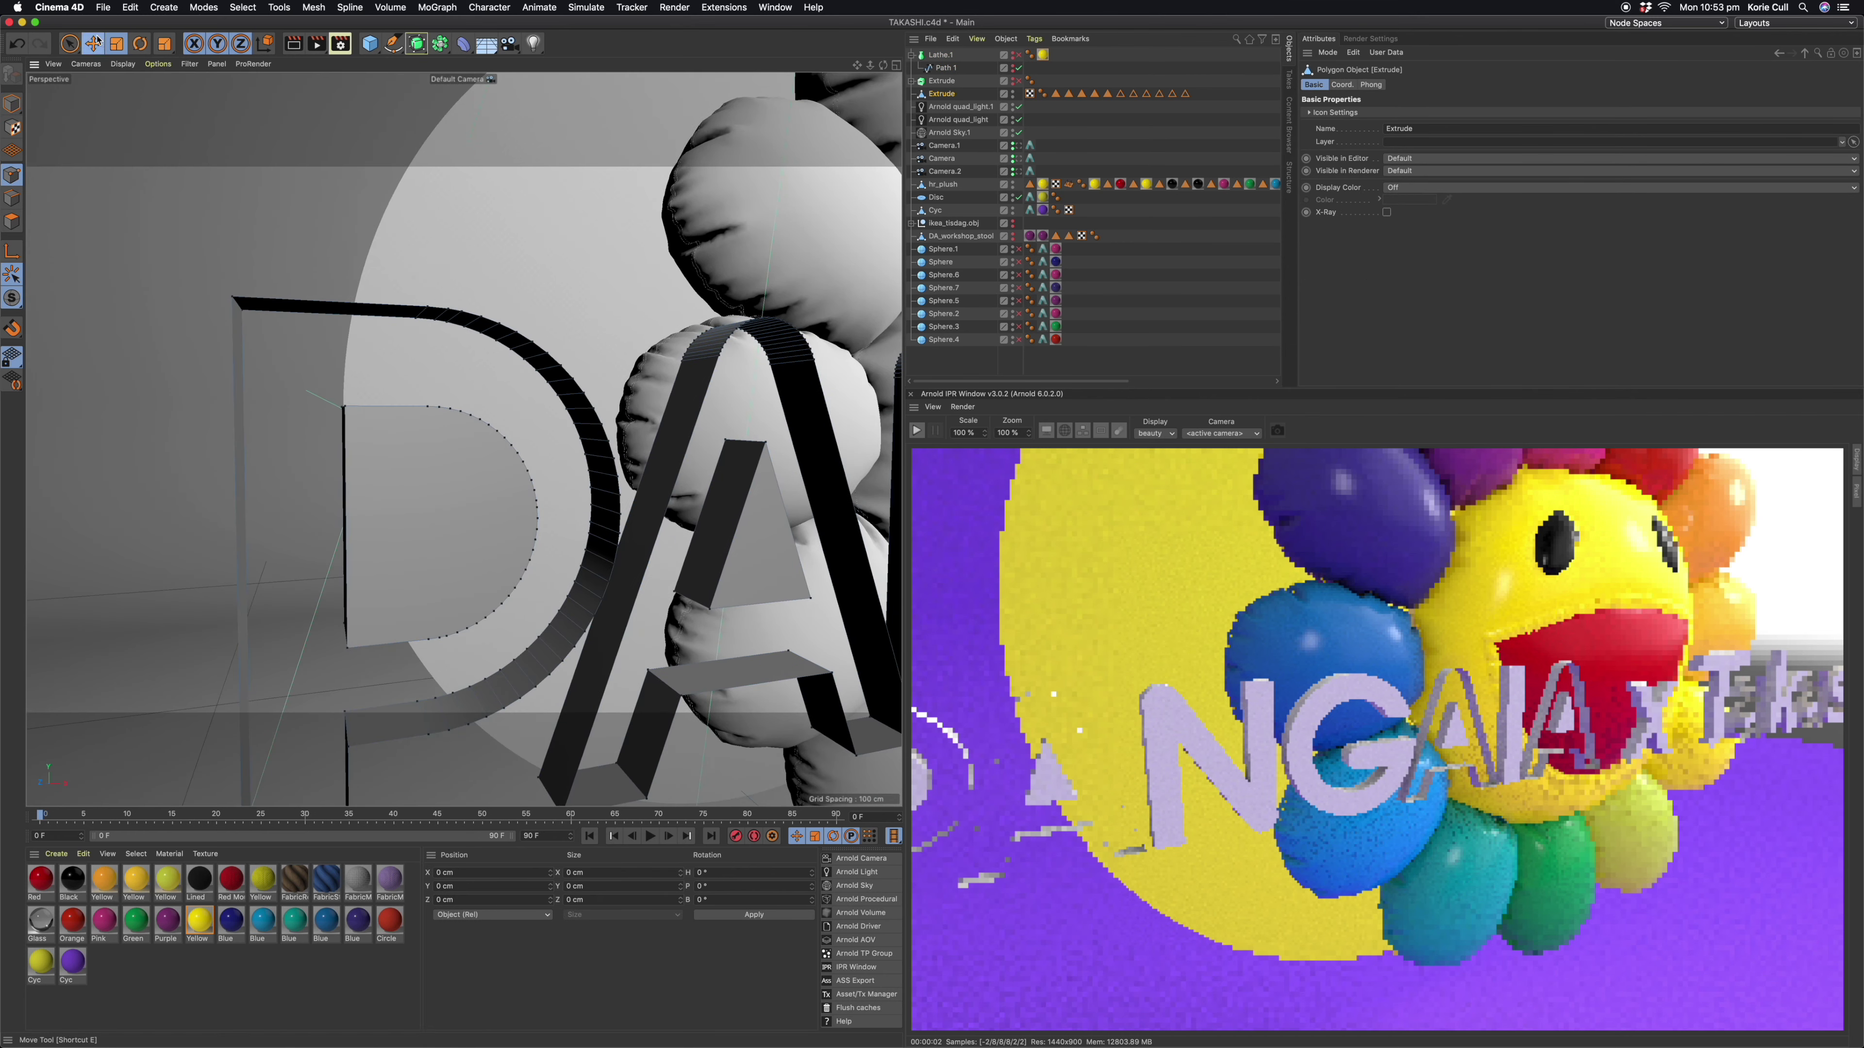
drag(71, 43, 132, 85)
mouse_move(314, 371)
mouse_down()
mouse_move(535, 660)
mouse_move(441, 514)
mouse_move(558, 661)
mouse_move(420, 437)
mouse_move(533, 565)
mouse_move(412, 477)
mouse_move(334, 467)
mouse_up()
key(t)
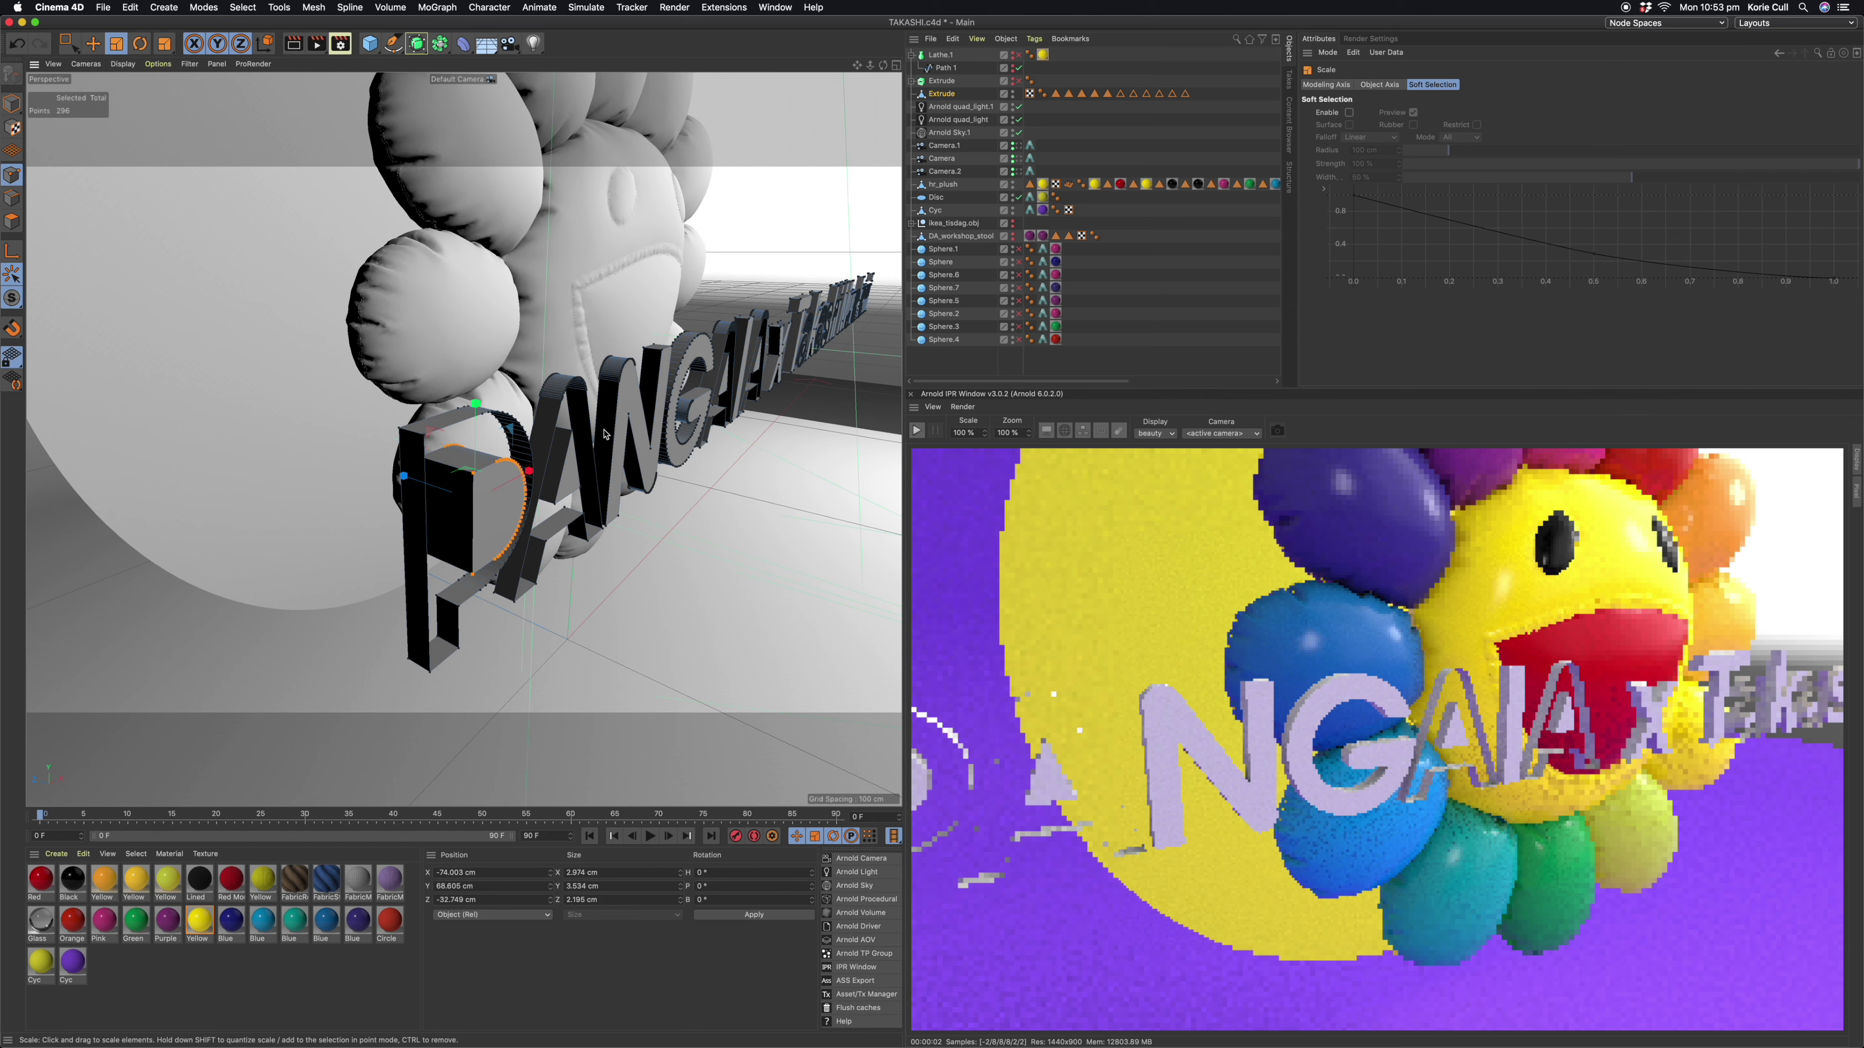
alt+drag(605, 434, 367, 352)
click(70, 43)
Step: Lasso the first A's inner triangle and delete it
click(132, 136)
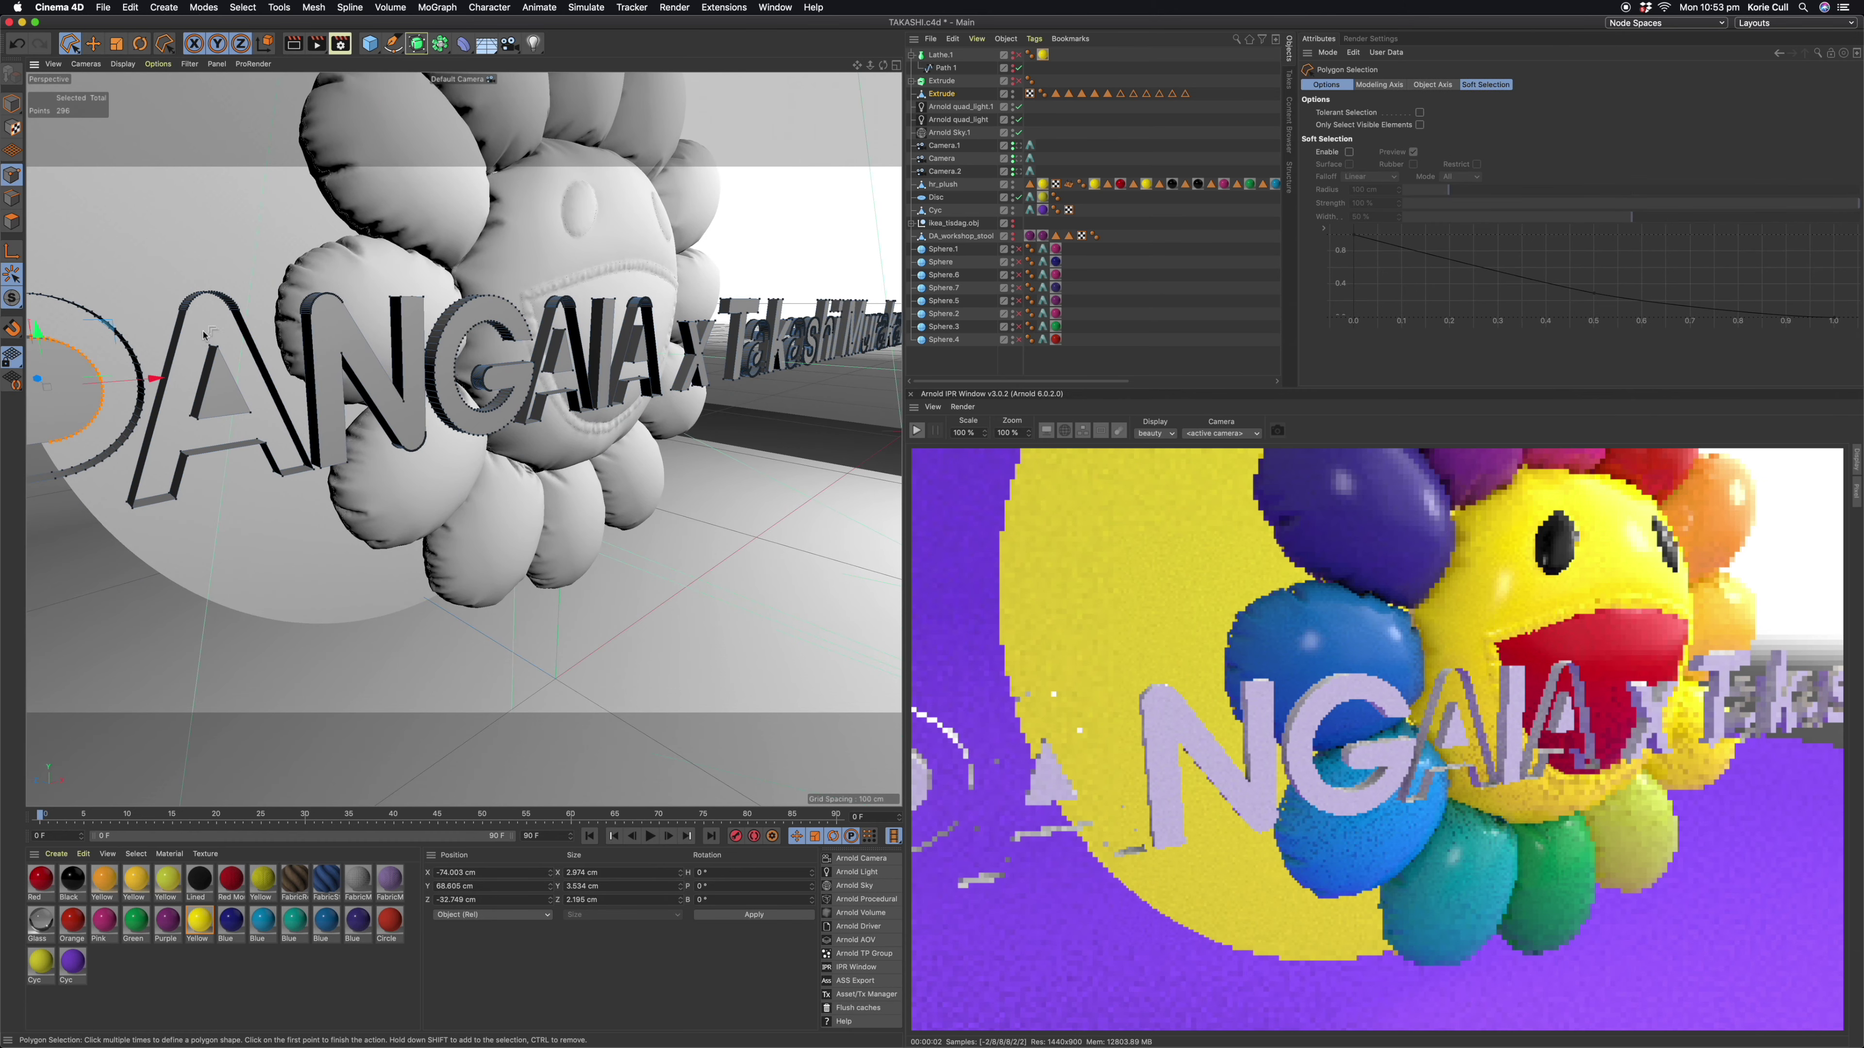
click(215, 325)
click(175, 431)
click(207, 324)
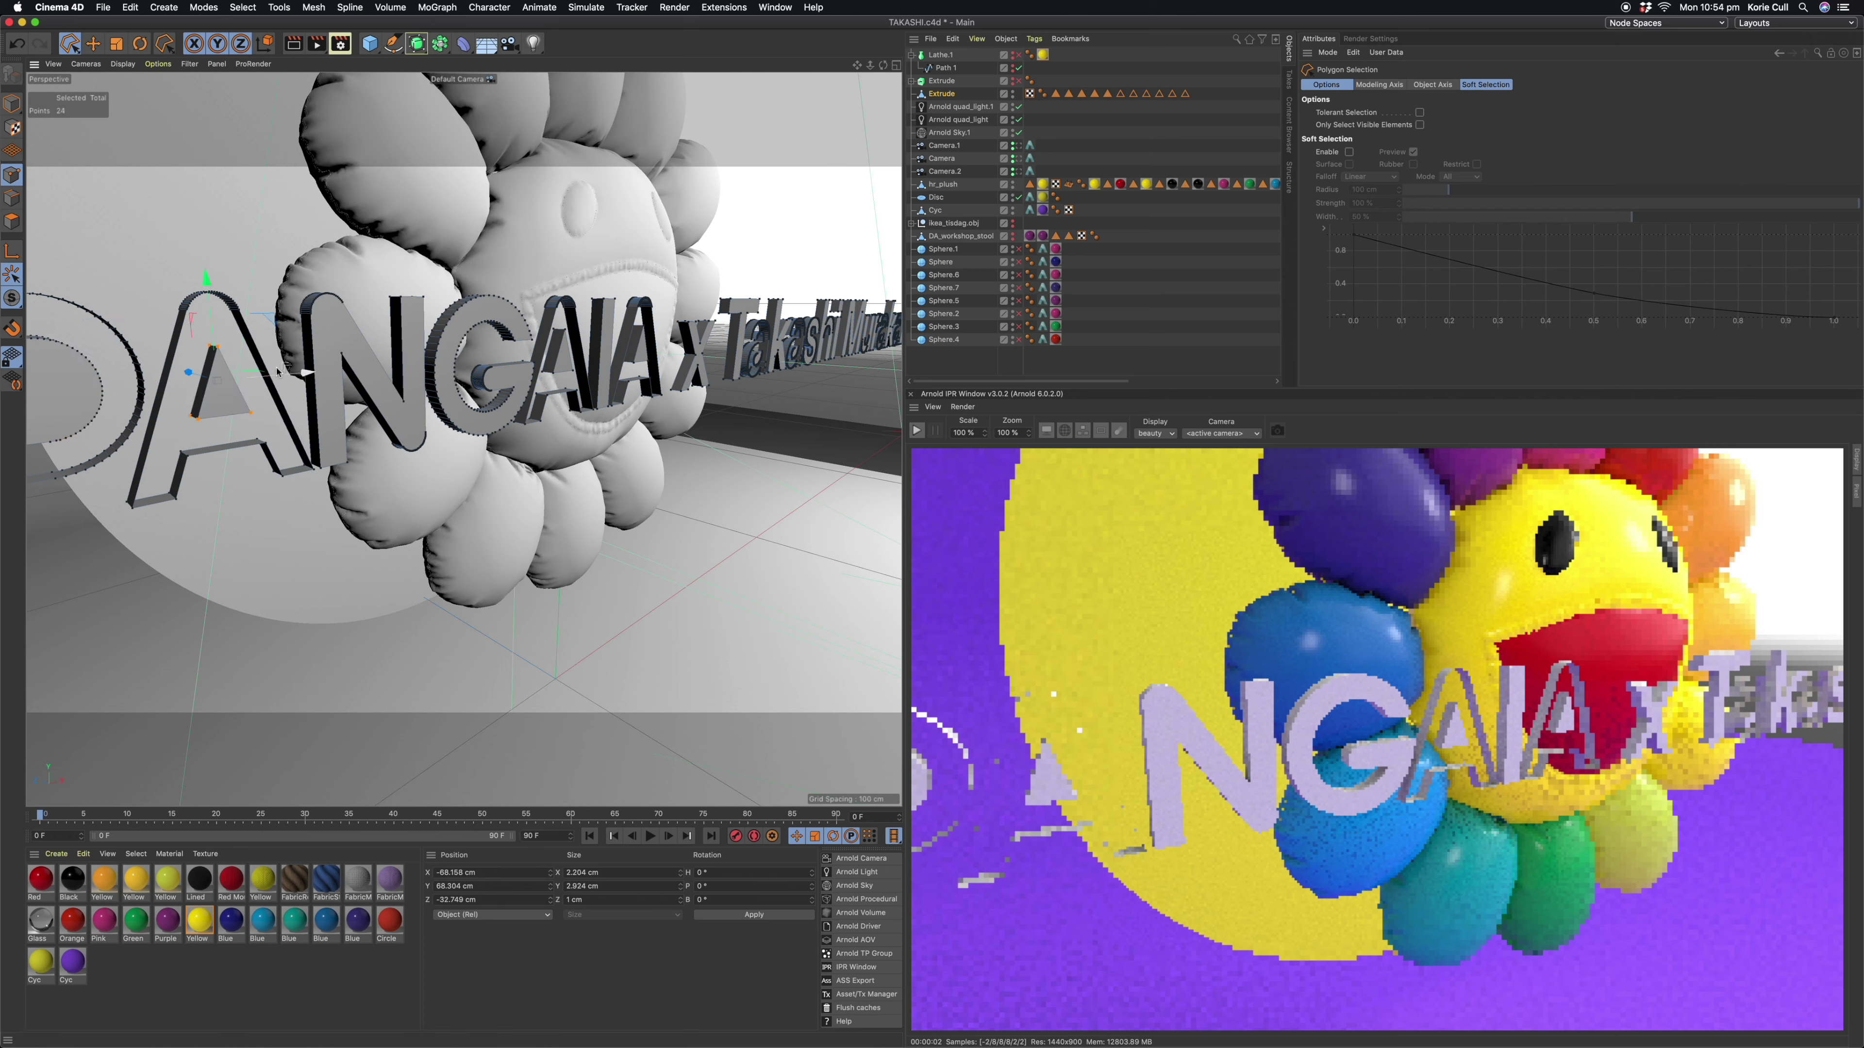
click(116, 44)
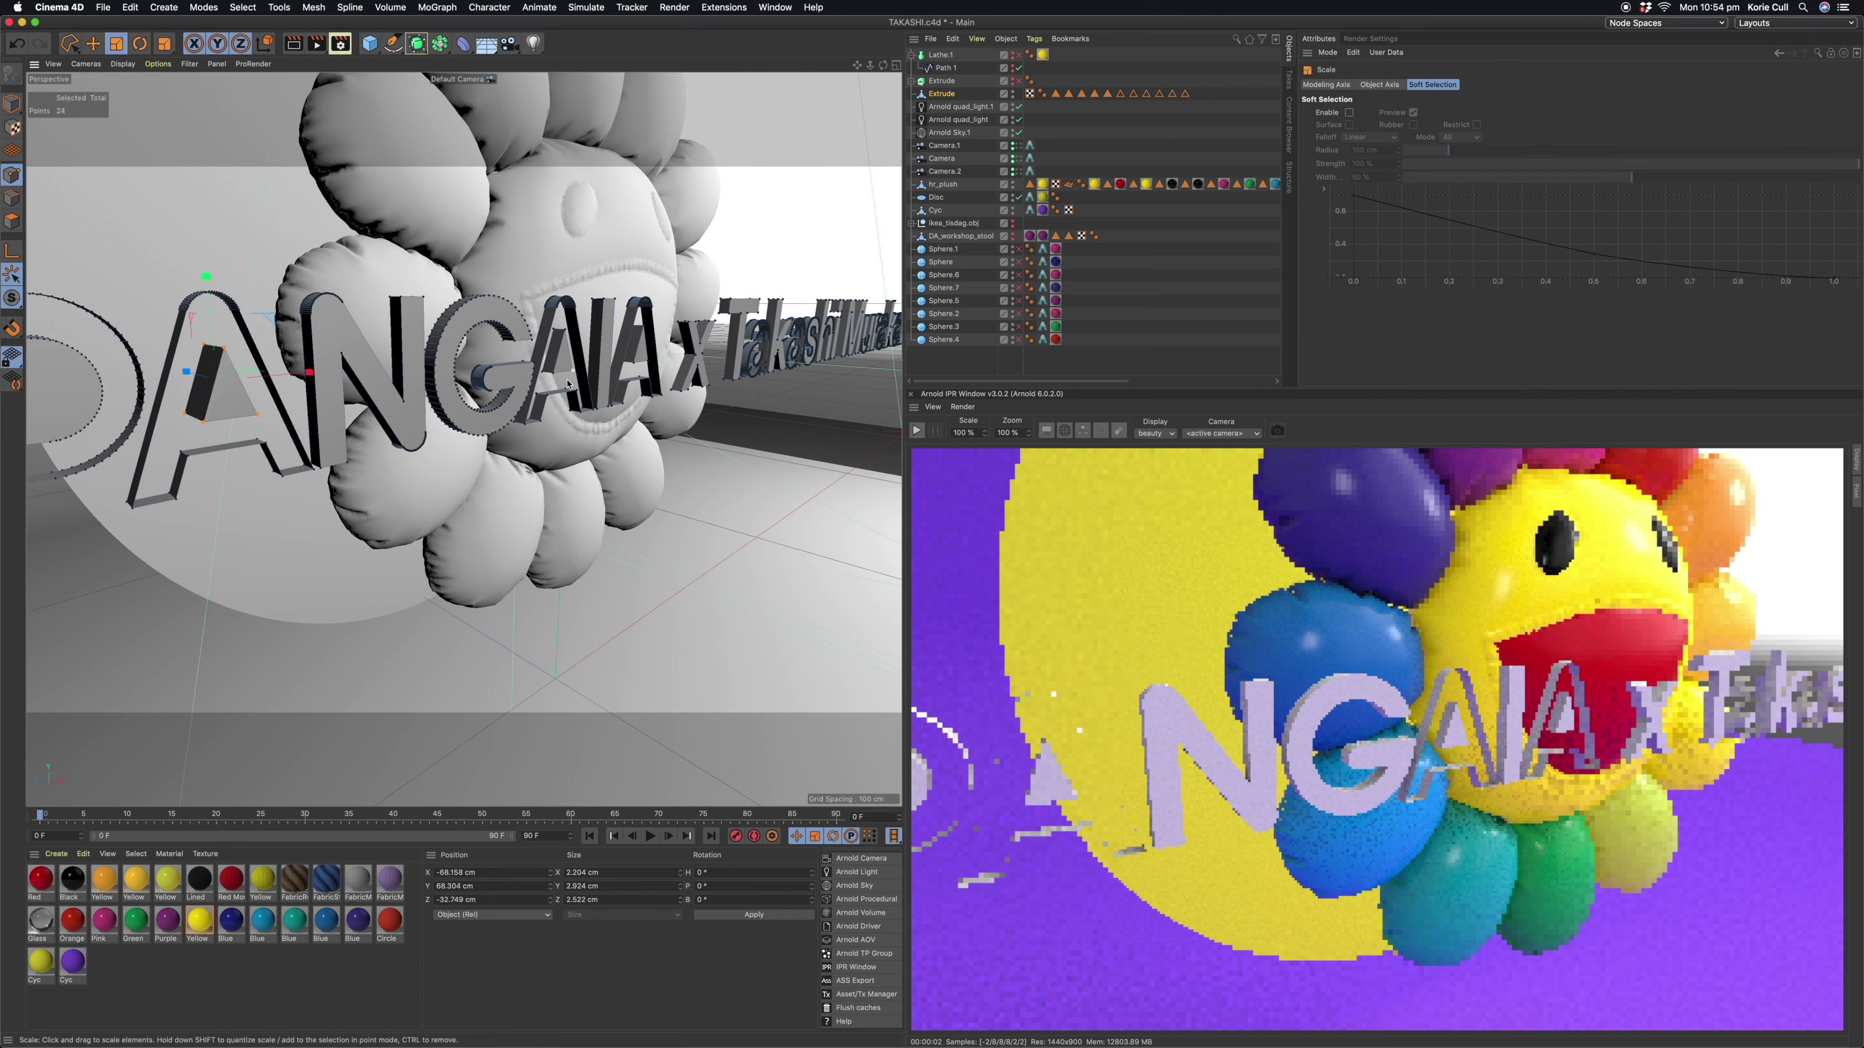
key(BackSpace)
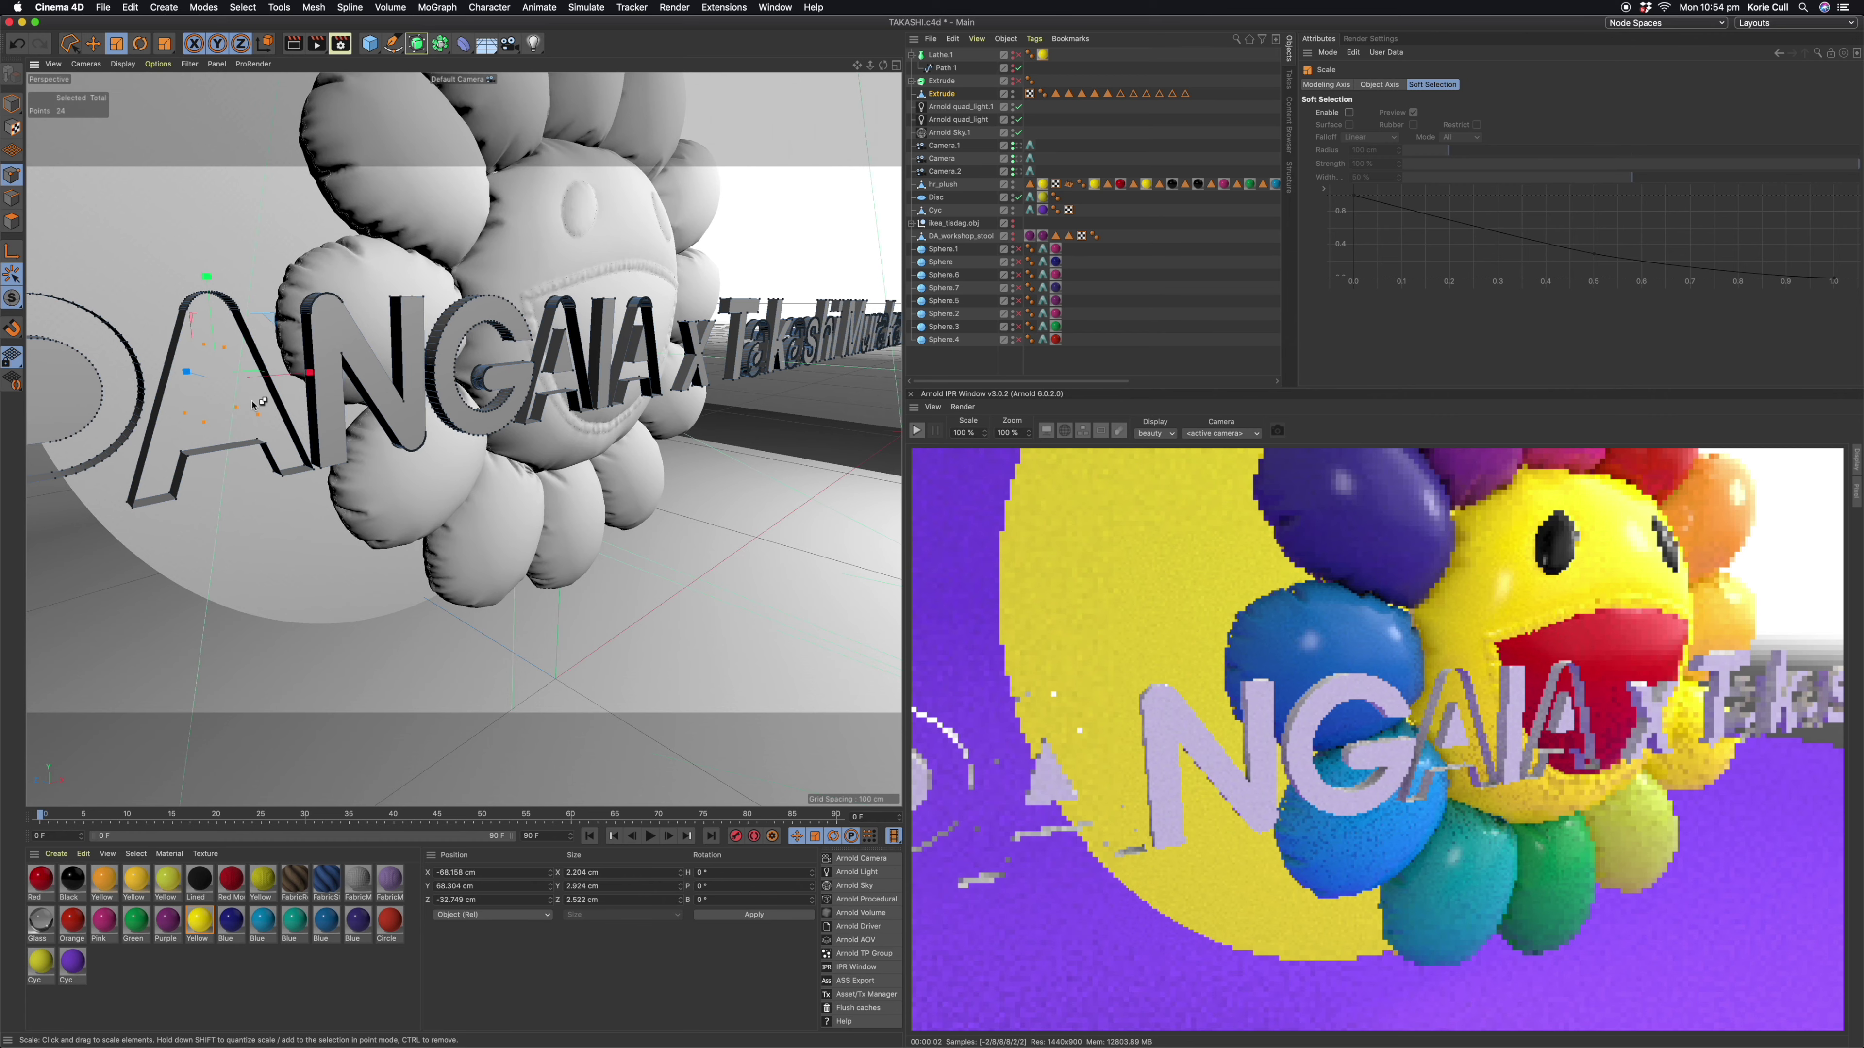
Step: Lasso-select the inner triangles of the two A letters in GAIA
scroll(641, 400, up, 3)
scroll(641, 400, up, 2)
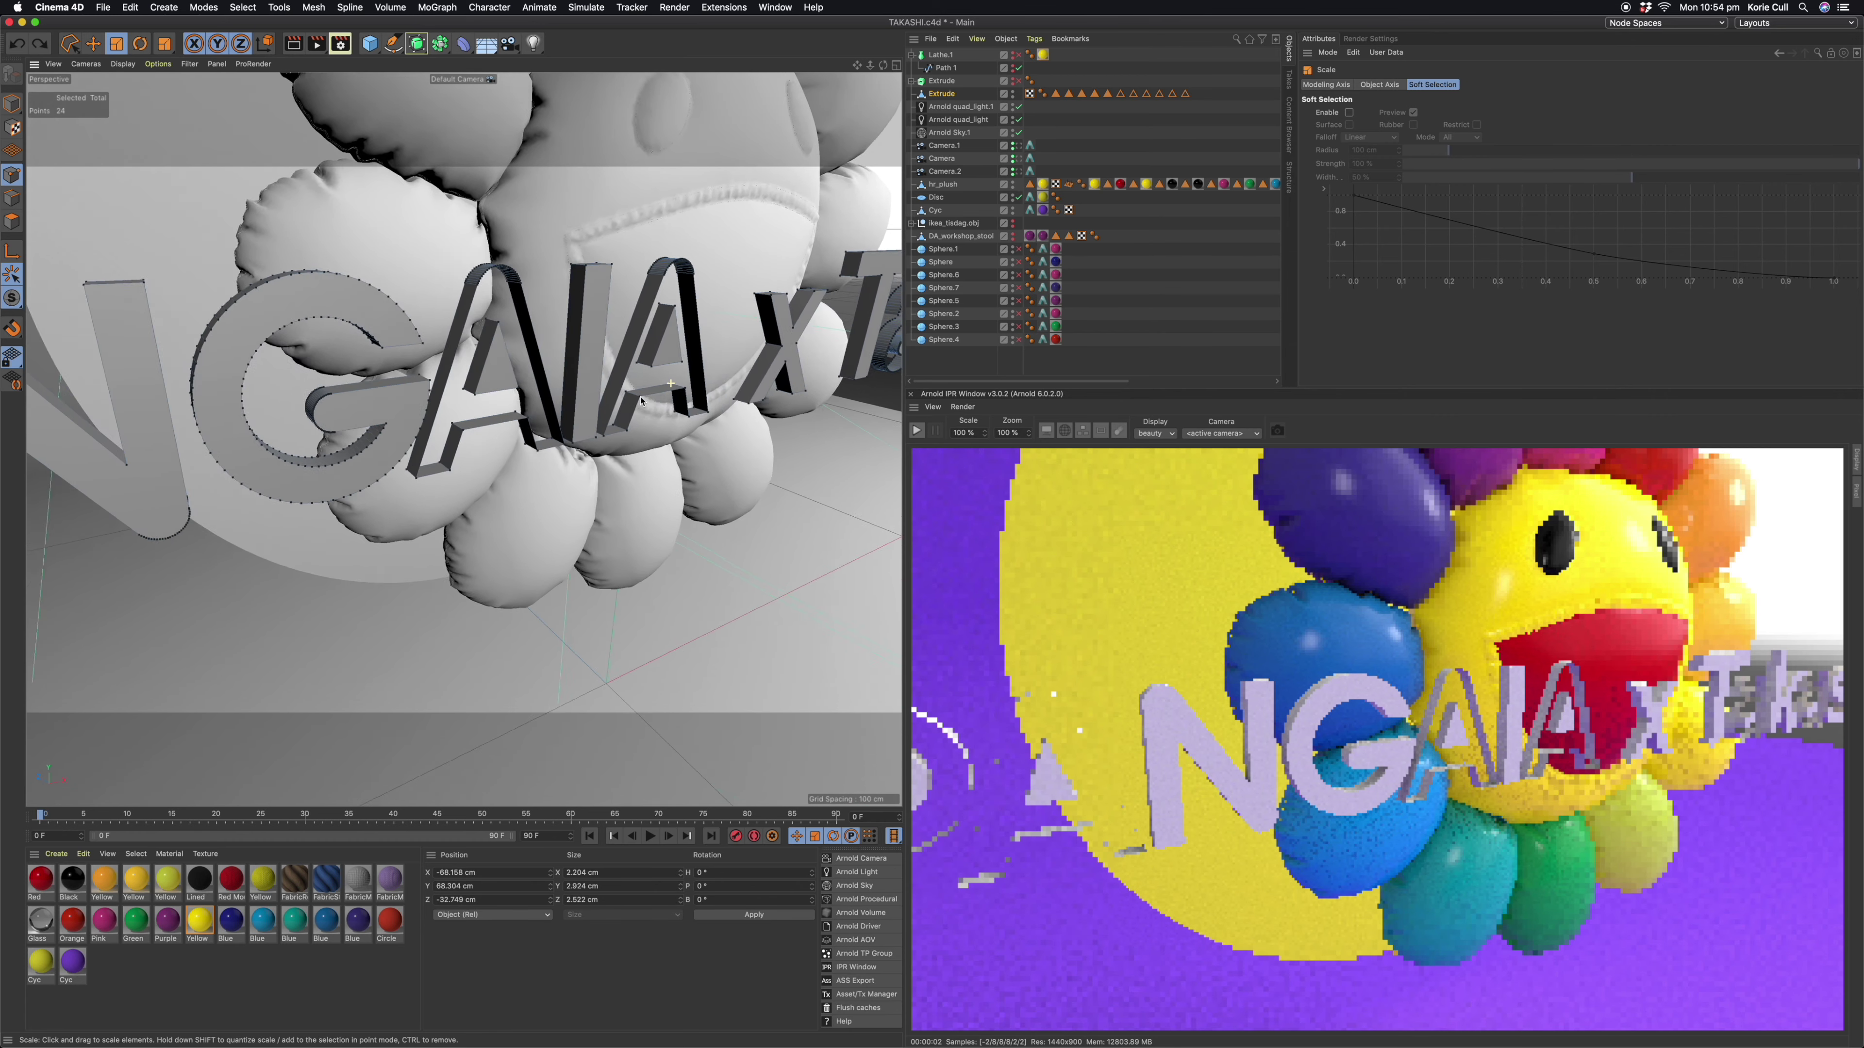
alt+drag(640, 400, 465, 301)
click(72, 44)
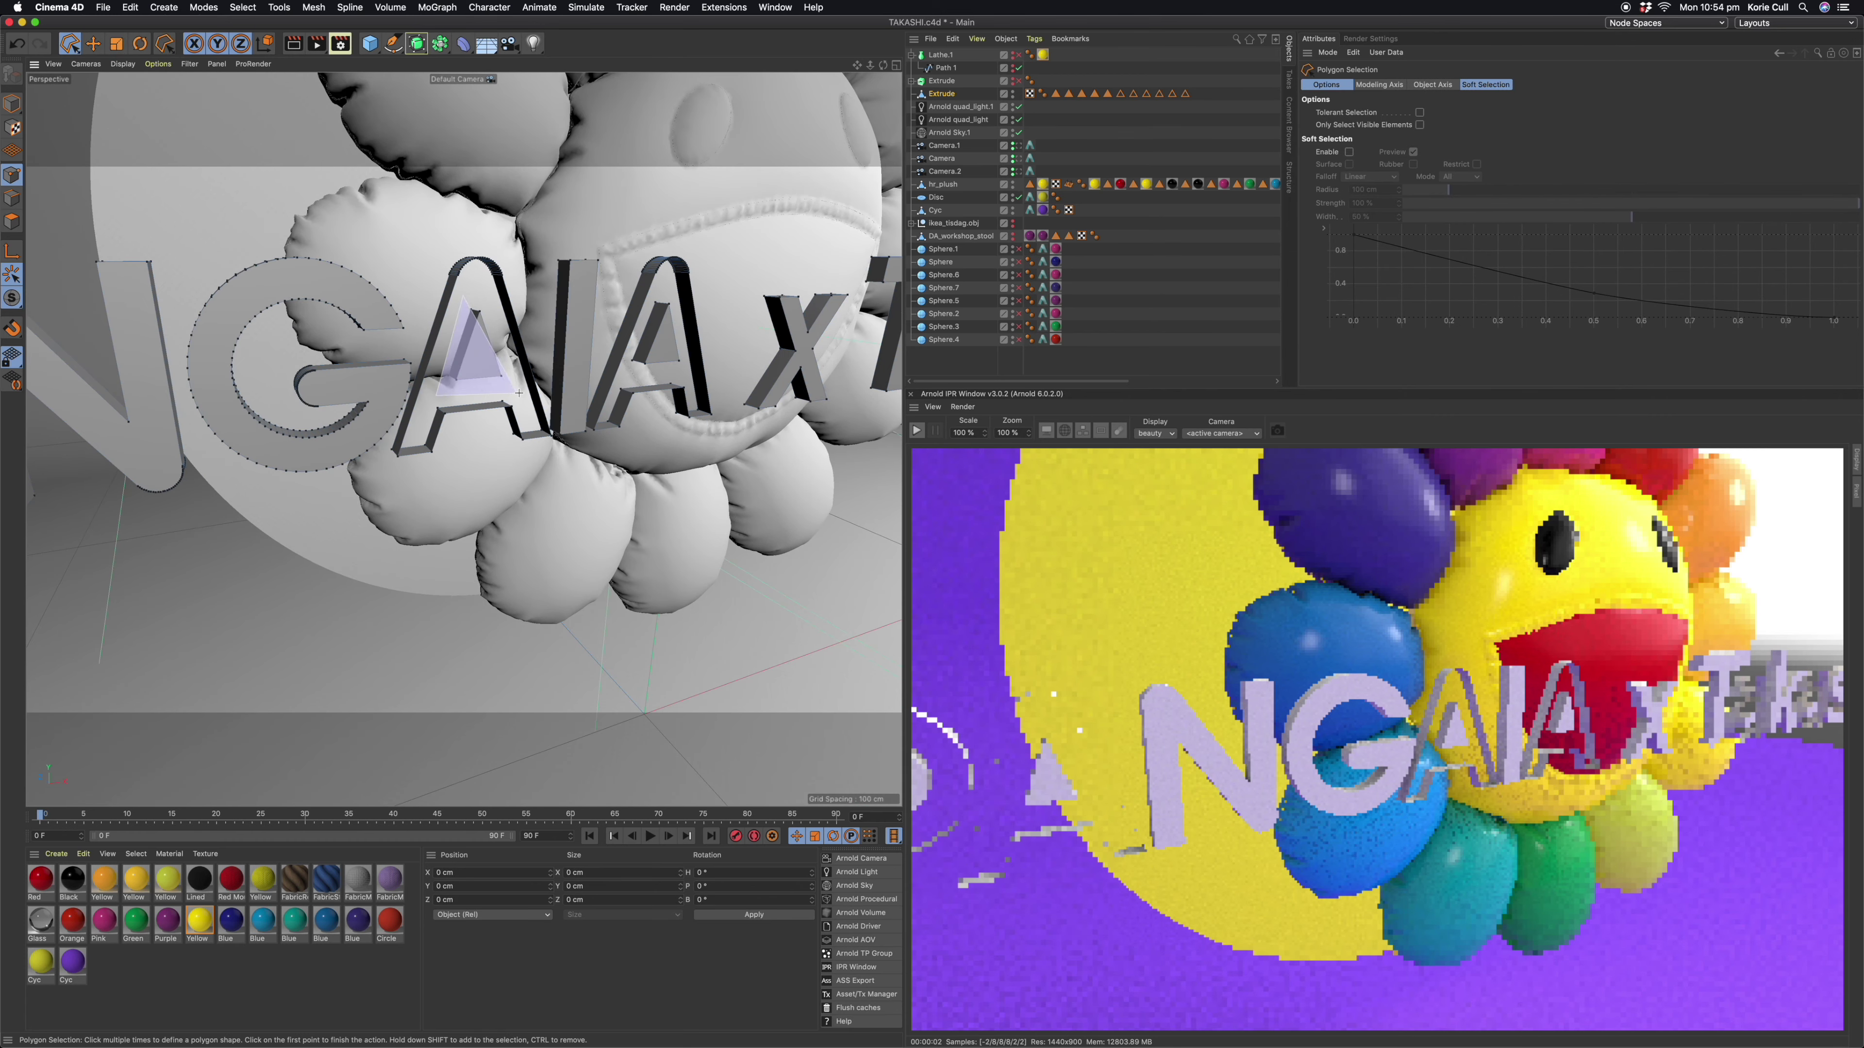
click(478, 296)
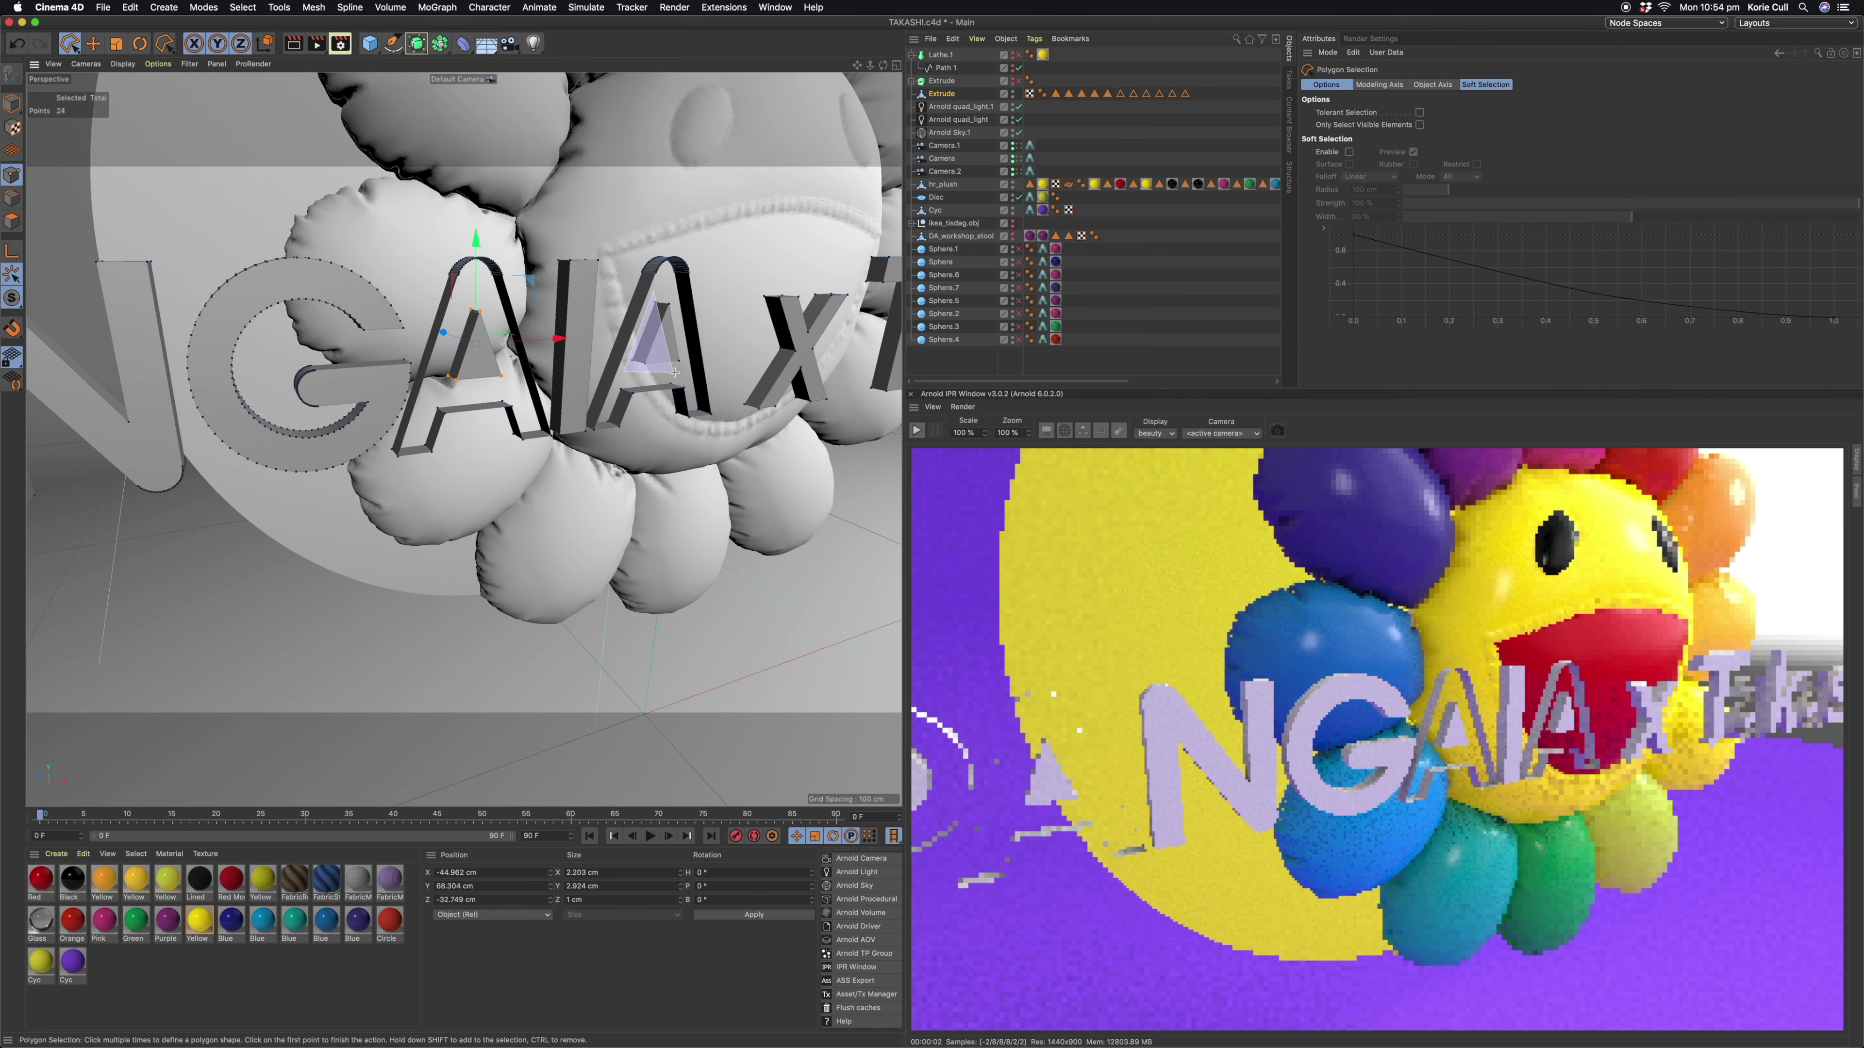
shift+click(654, 290)
Step: Add the inner loops of the a letters in Takashi to the selection
alt+middle_drag(654, 290, 538, 346)
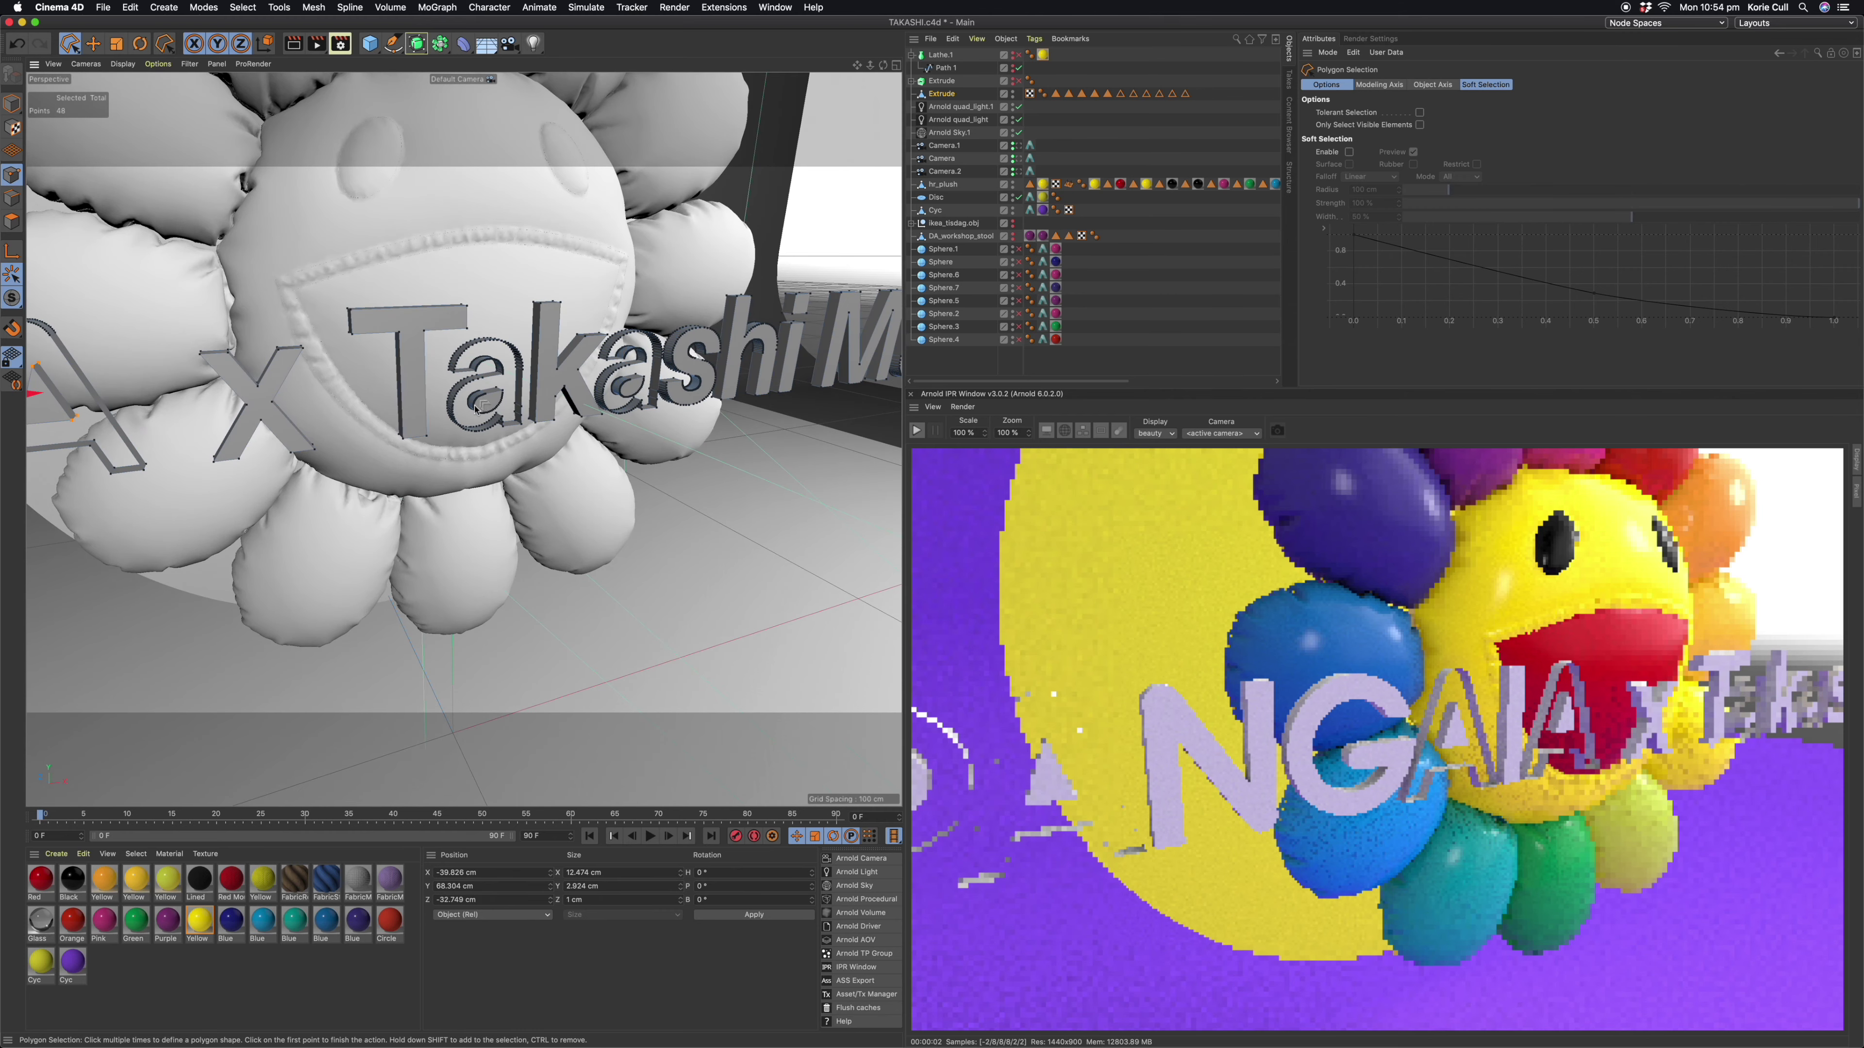
scroll(538, 346, up, 5)
click(432, 436)
click(473, 450)
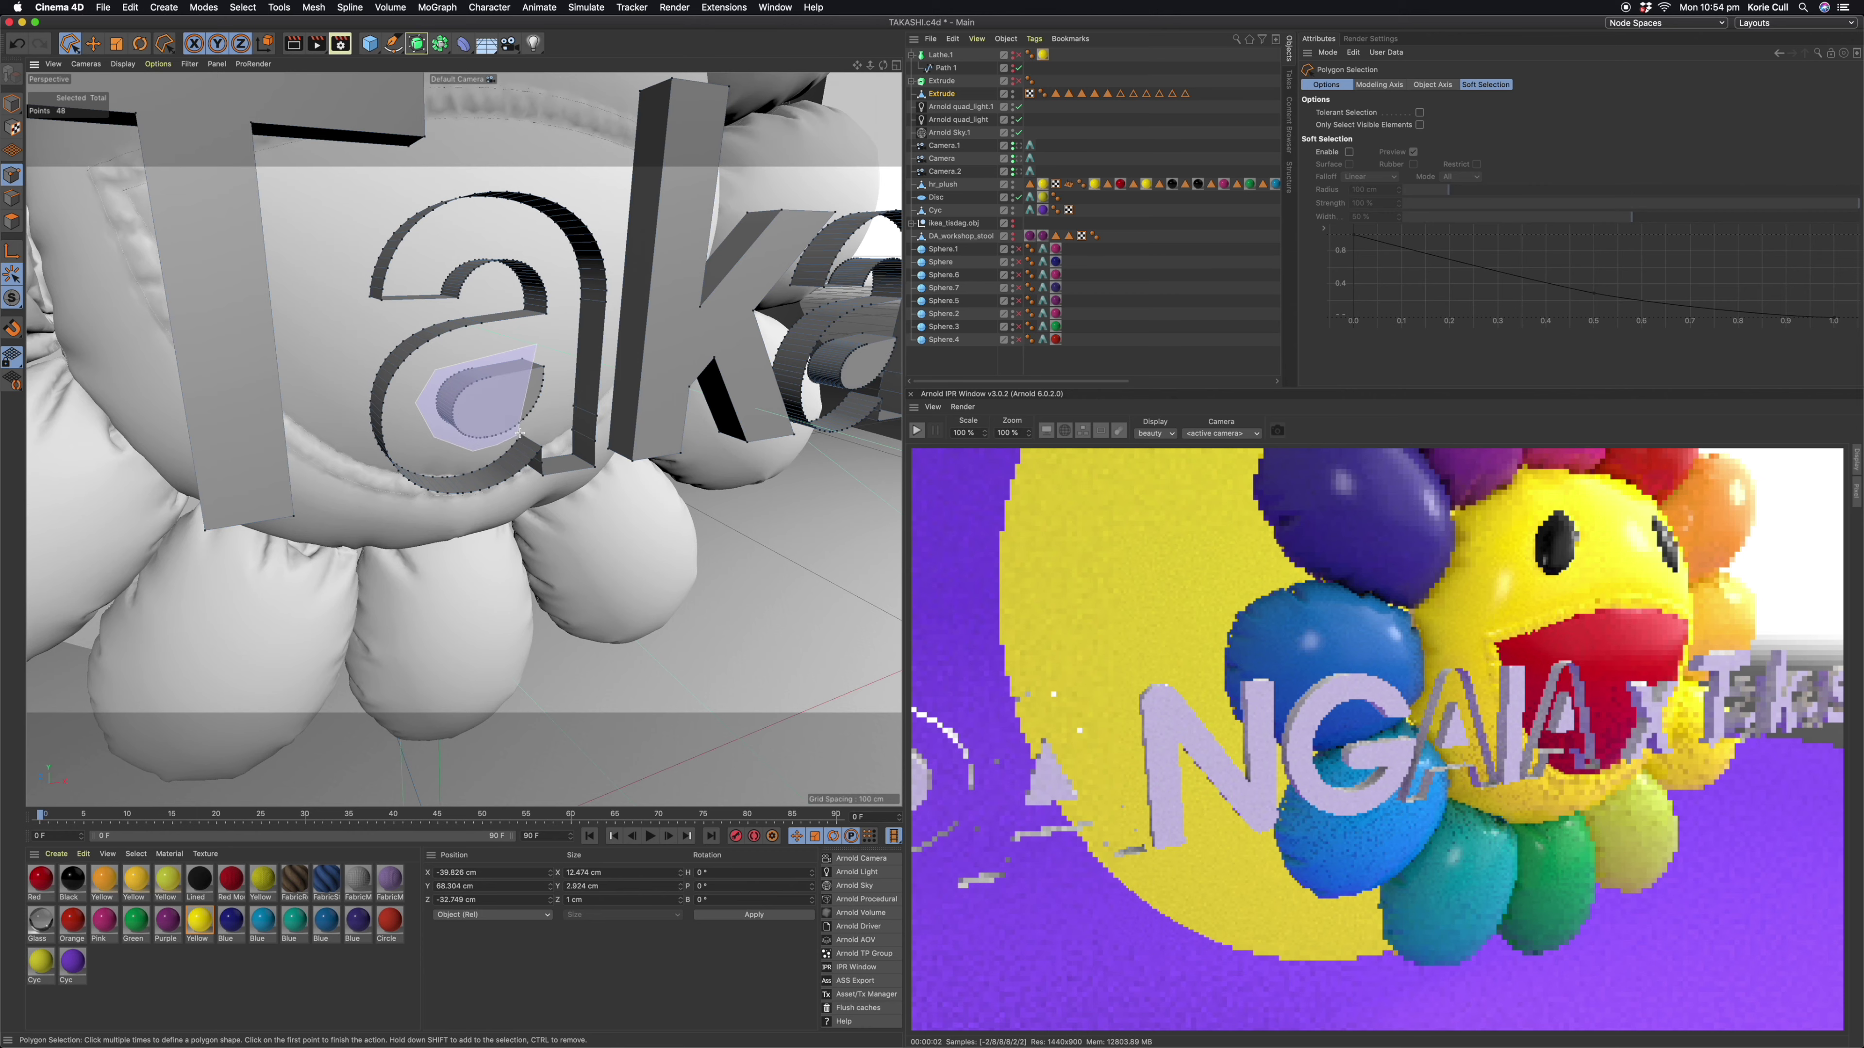
click(552, 365)
alt+middle_drag(552, 365, 457, 337)
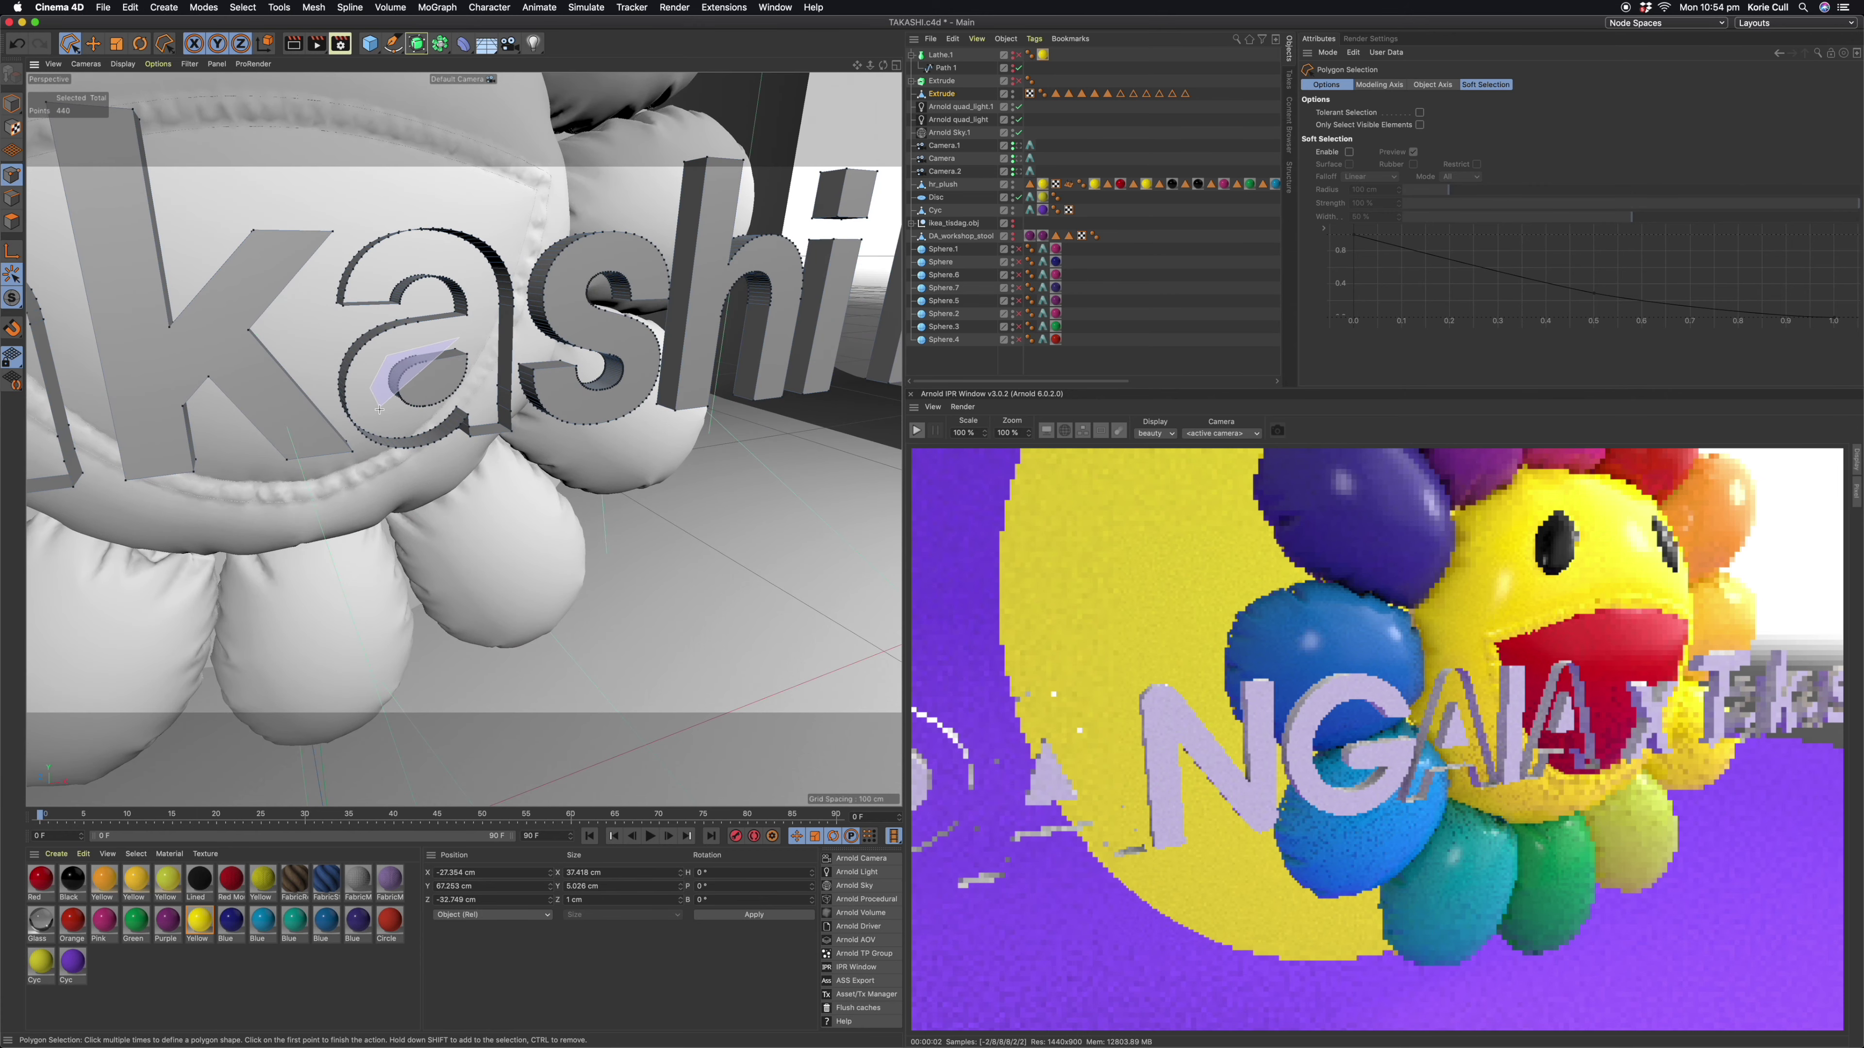
click(469, 333)
Step: Add the remaining a inner loops in Murakami to the selection
alt+middle_drag(468, 333, 392, 378)
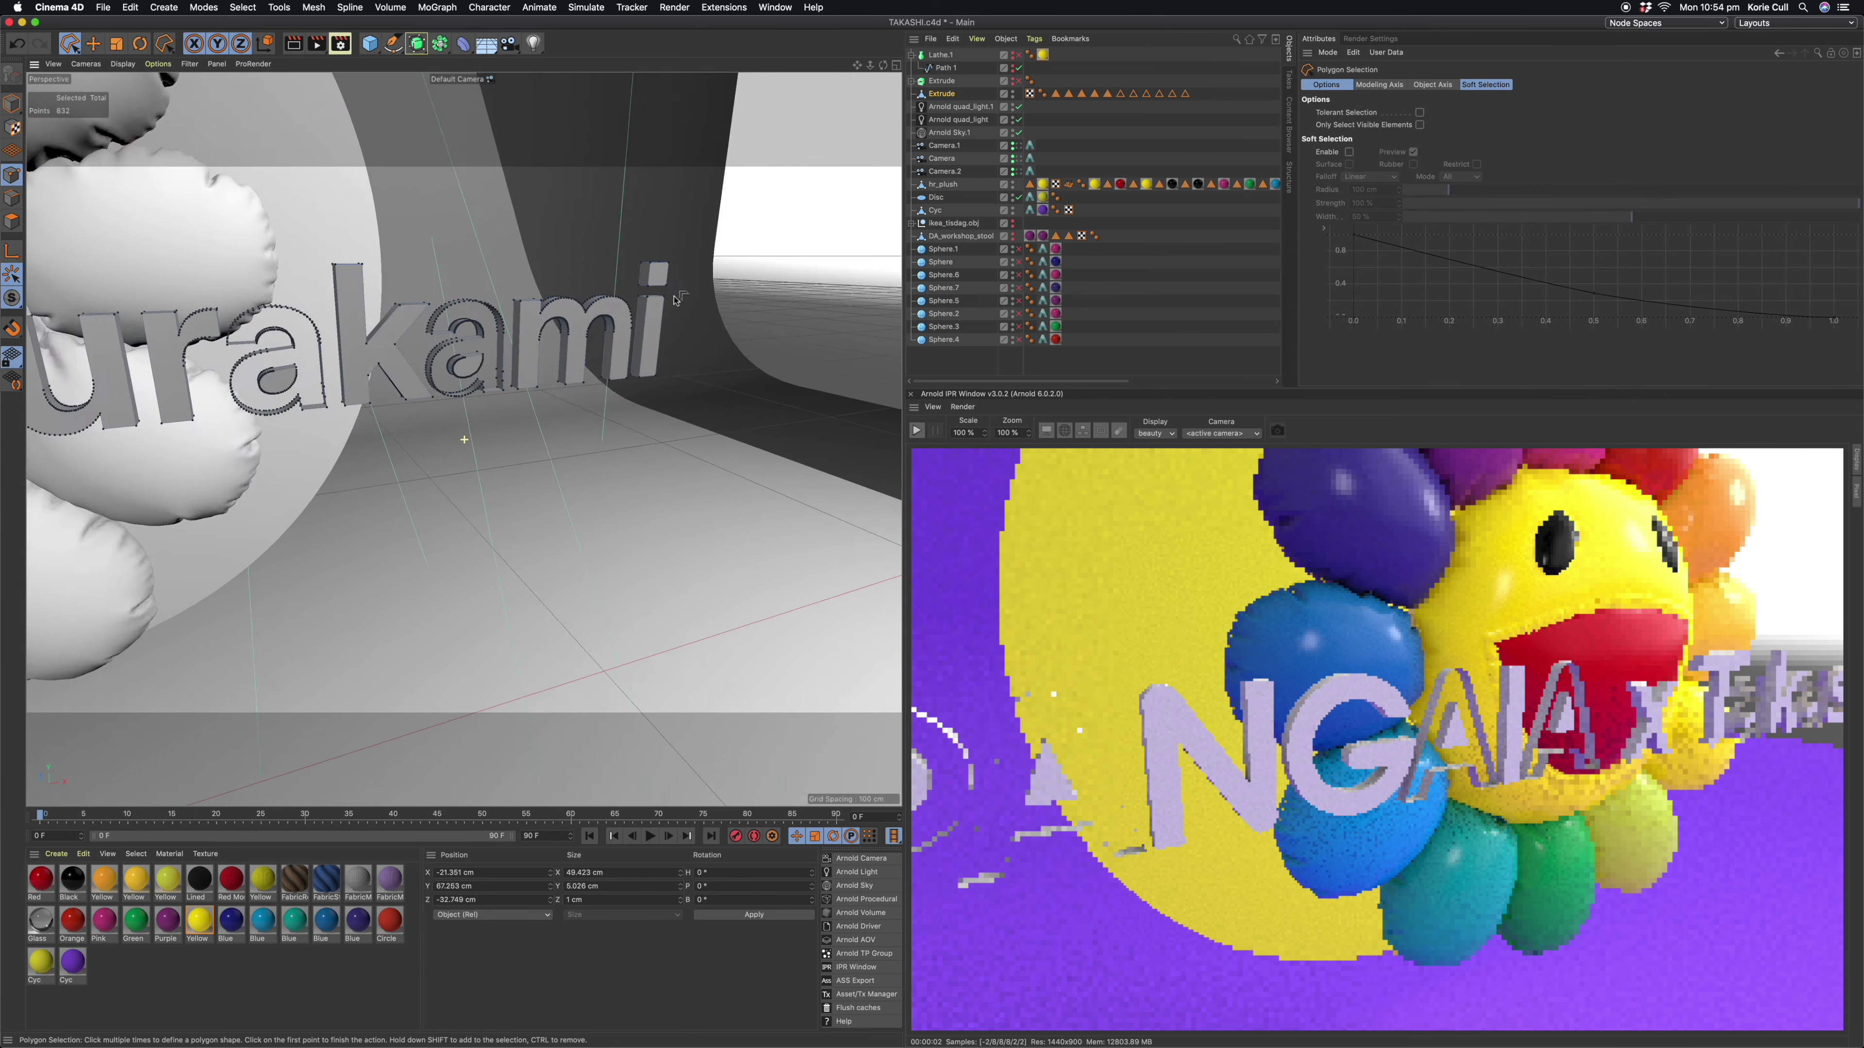
scroll(392, 378, up, 3)
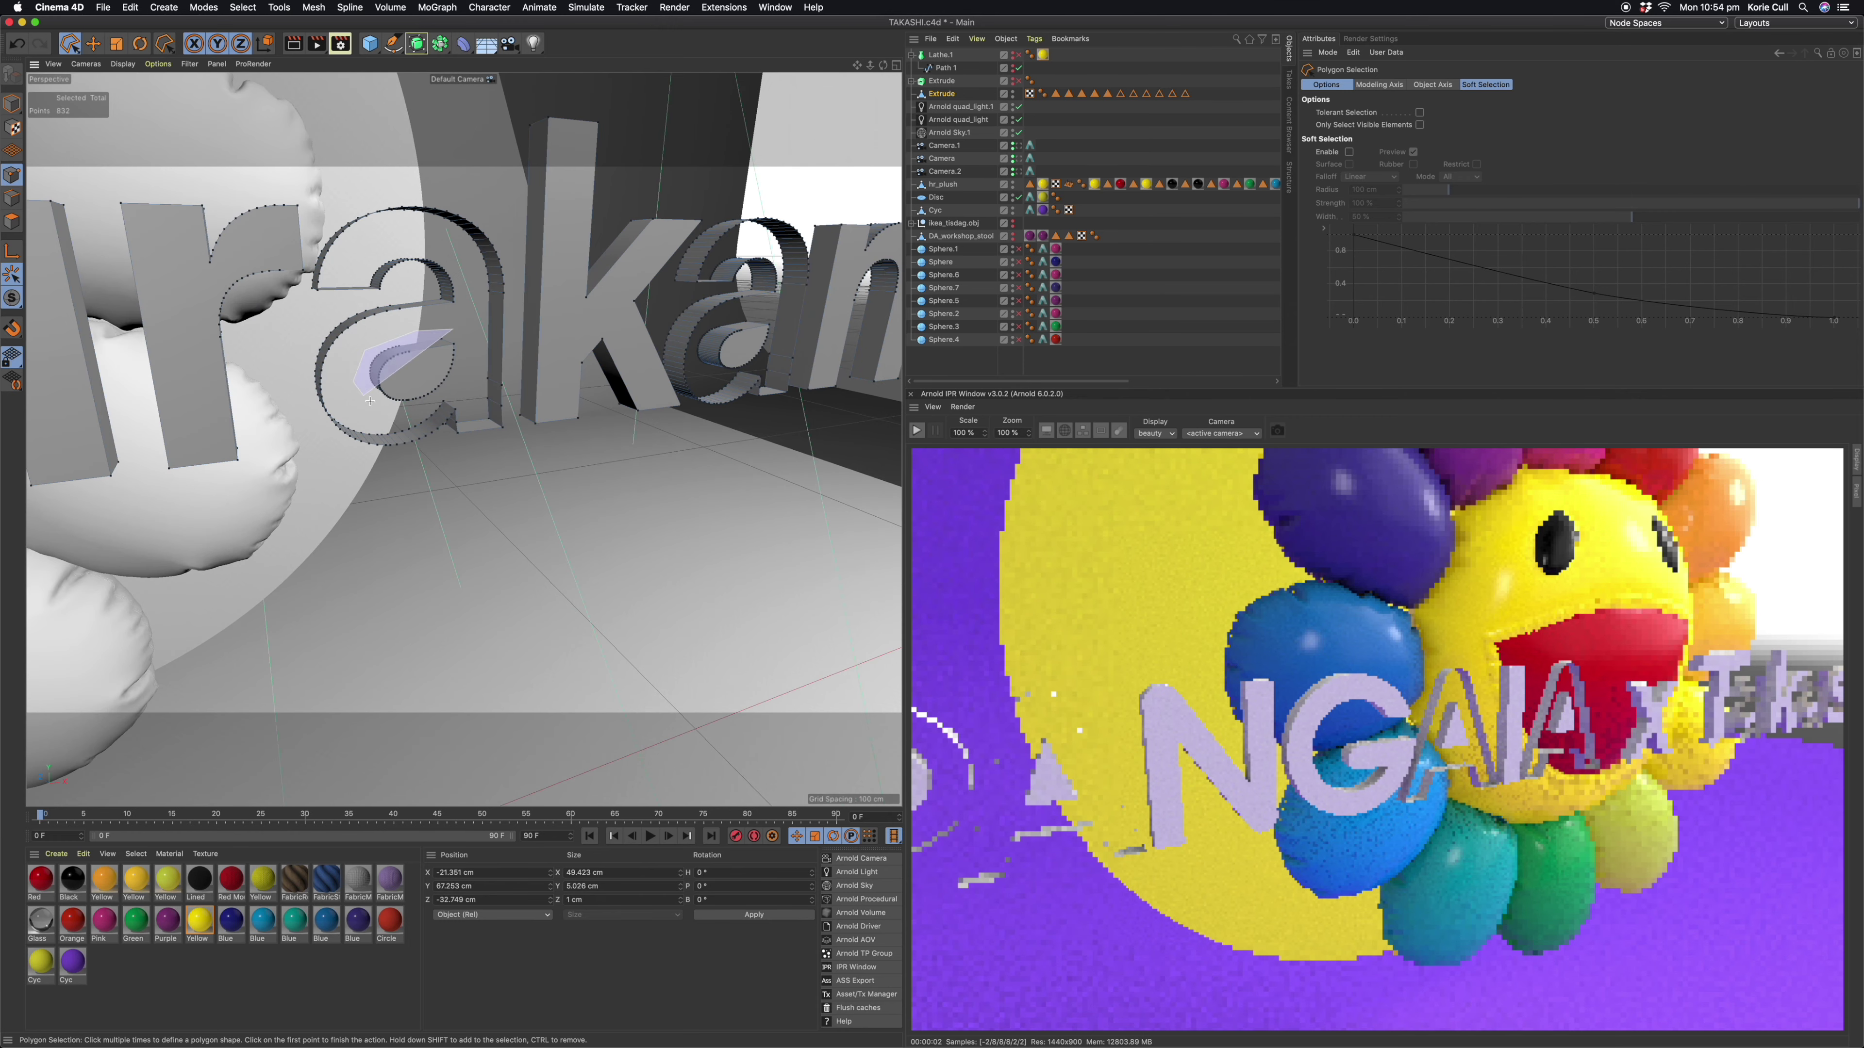
click(454, 332)
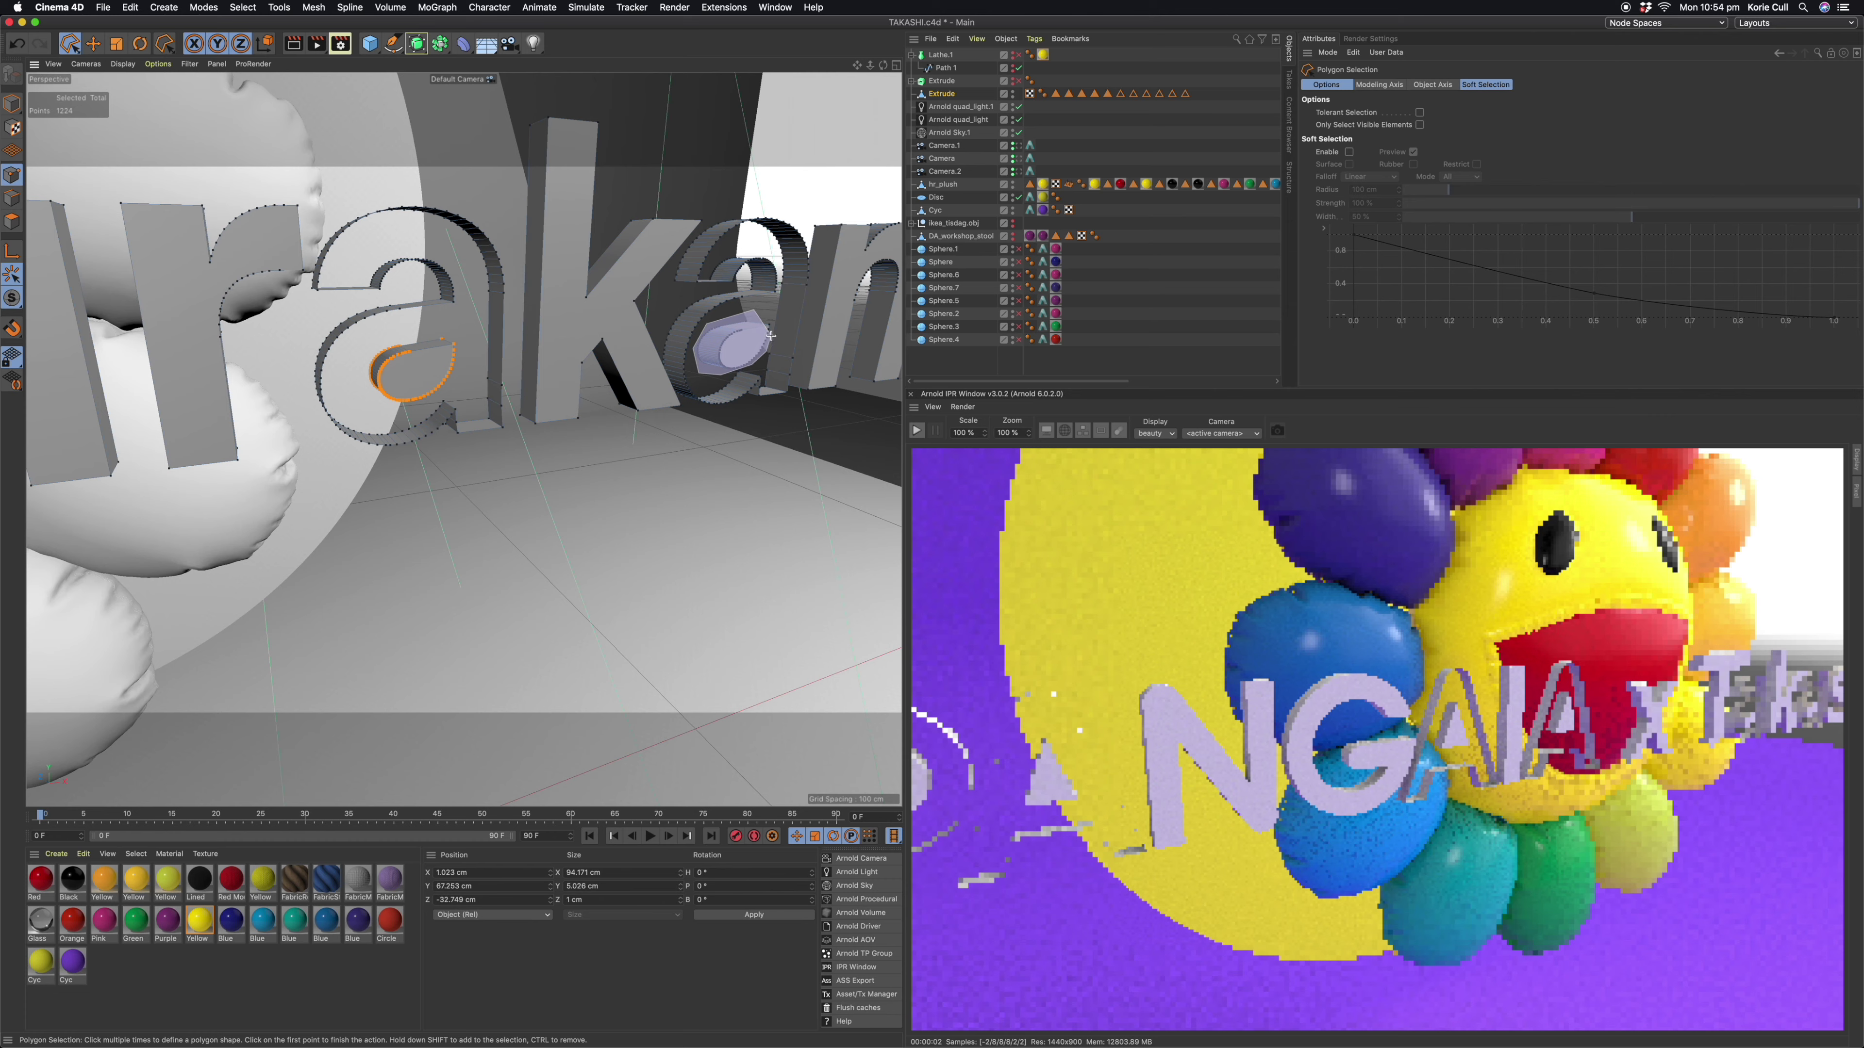
click(754, 309)
alt+middle_drag(753, 310, 459, 162)
Step: Scale the selected inner loops to about 4.384 cm depth
key(t)
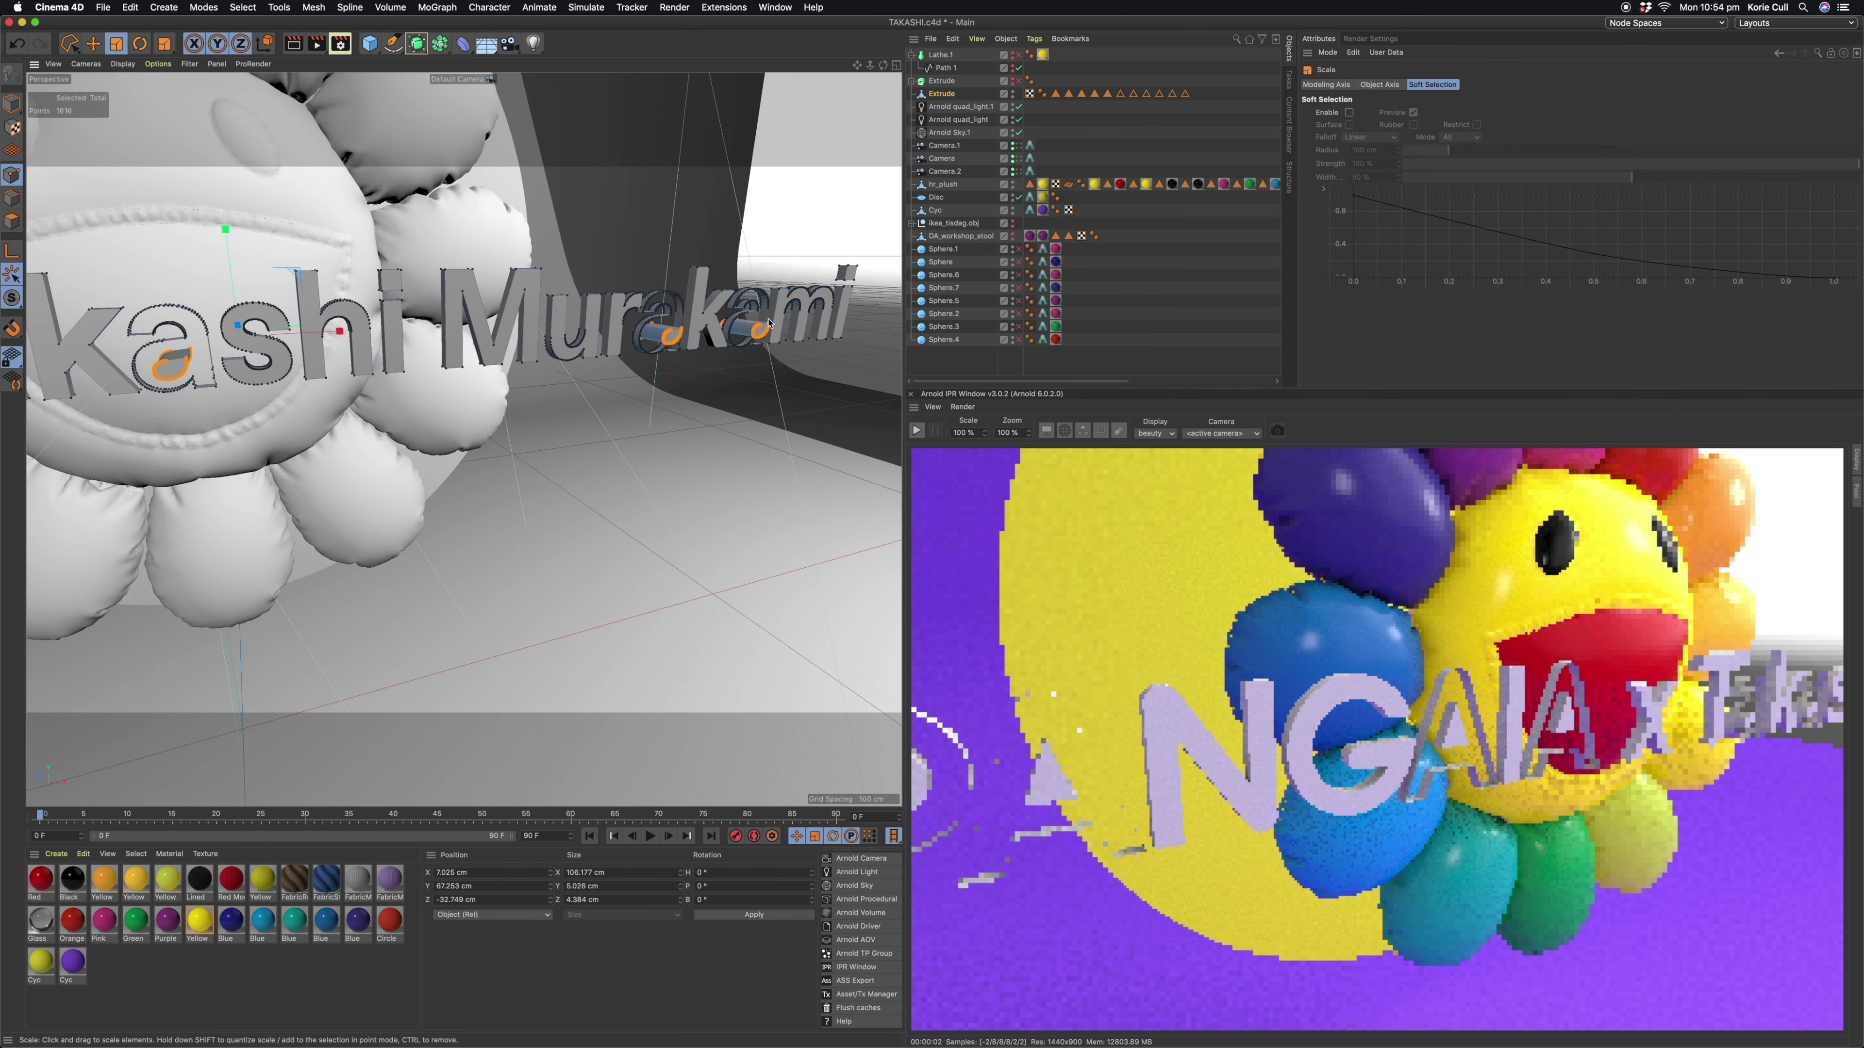
scroll(769, 324, down, 3)
scroll(514, 353, down, 3)
middle_click(298, 389)
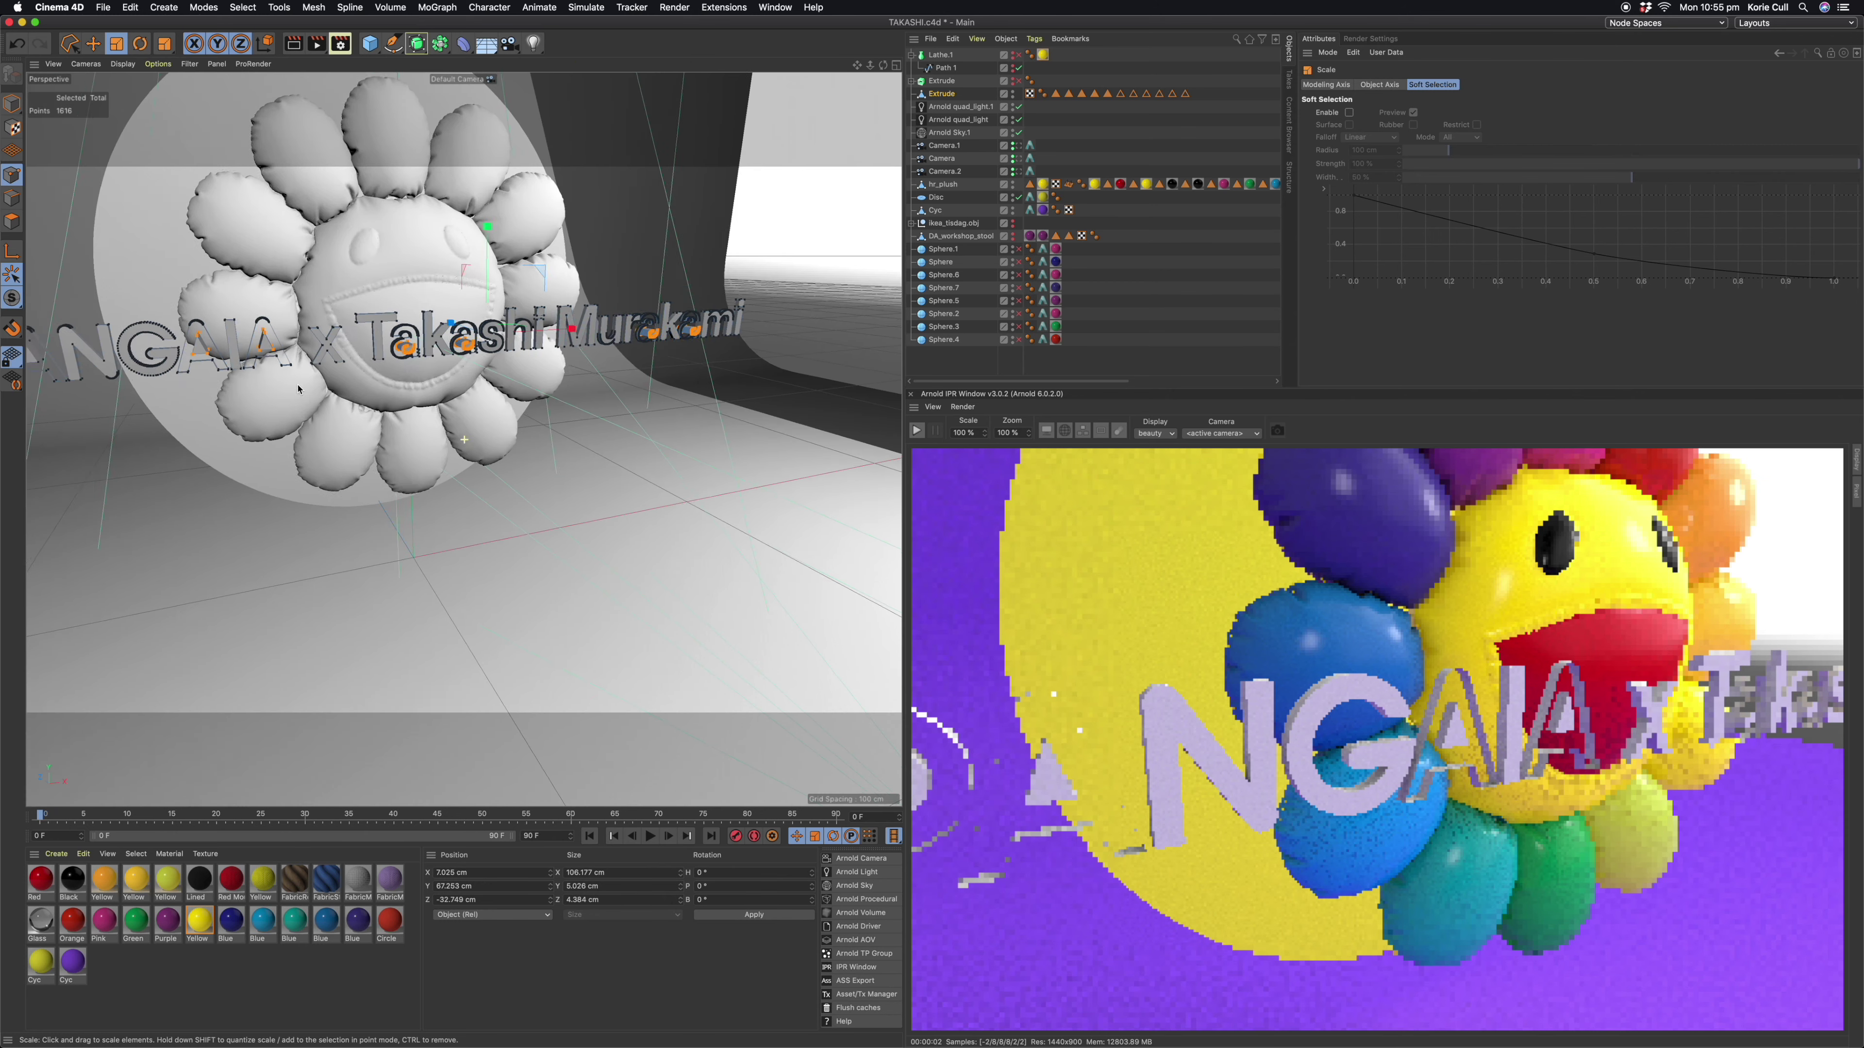
scroll(298, 389, up, 5)
scroll(298, 389, up, 5)
scroll(298, 389, up, 5)
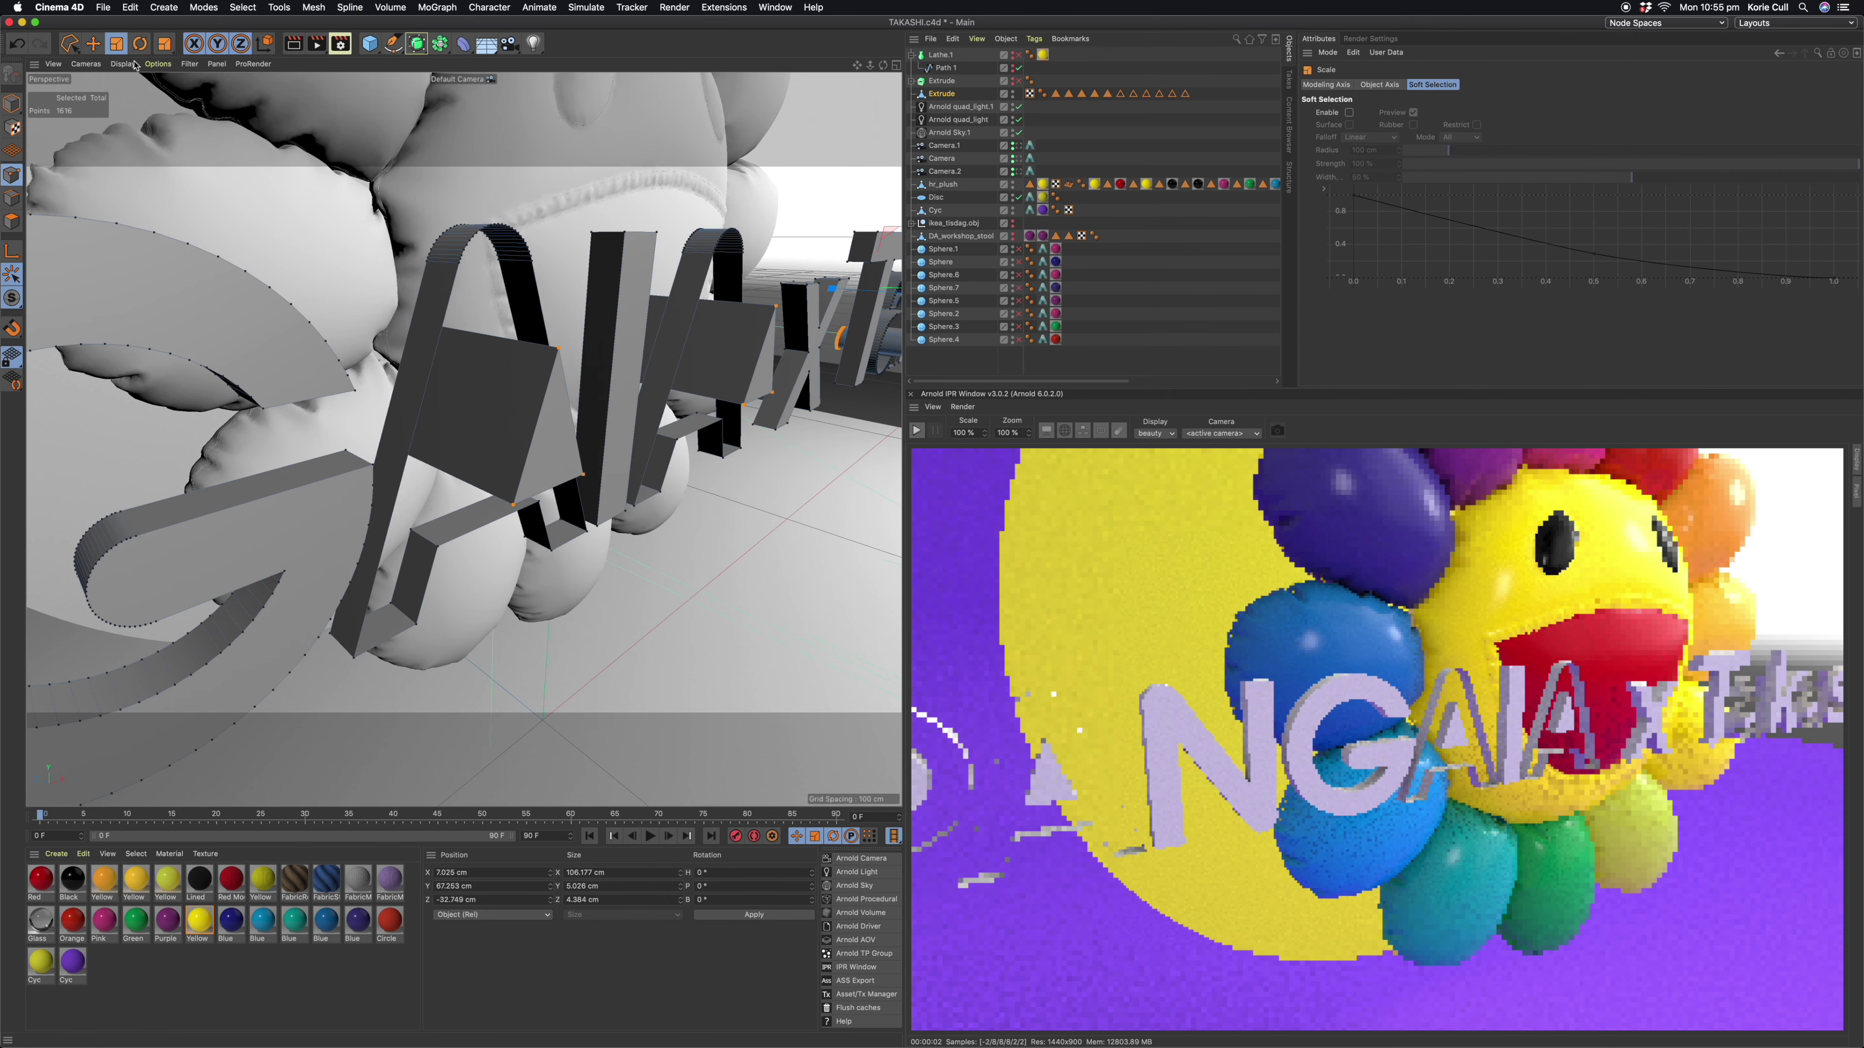
Step: Enter polygon mode and start Close Polygon Hole while viewing the Takashi letters
click(11, 221)
key(e)
right_click(449, 279)
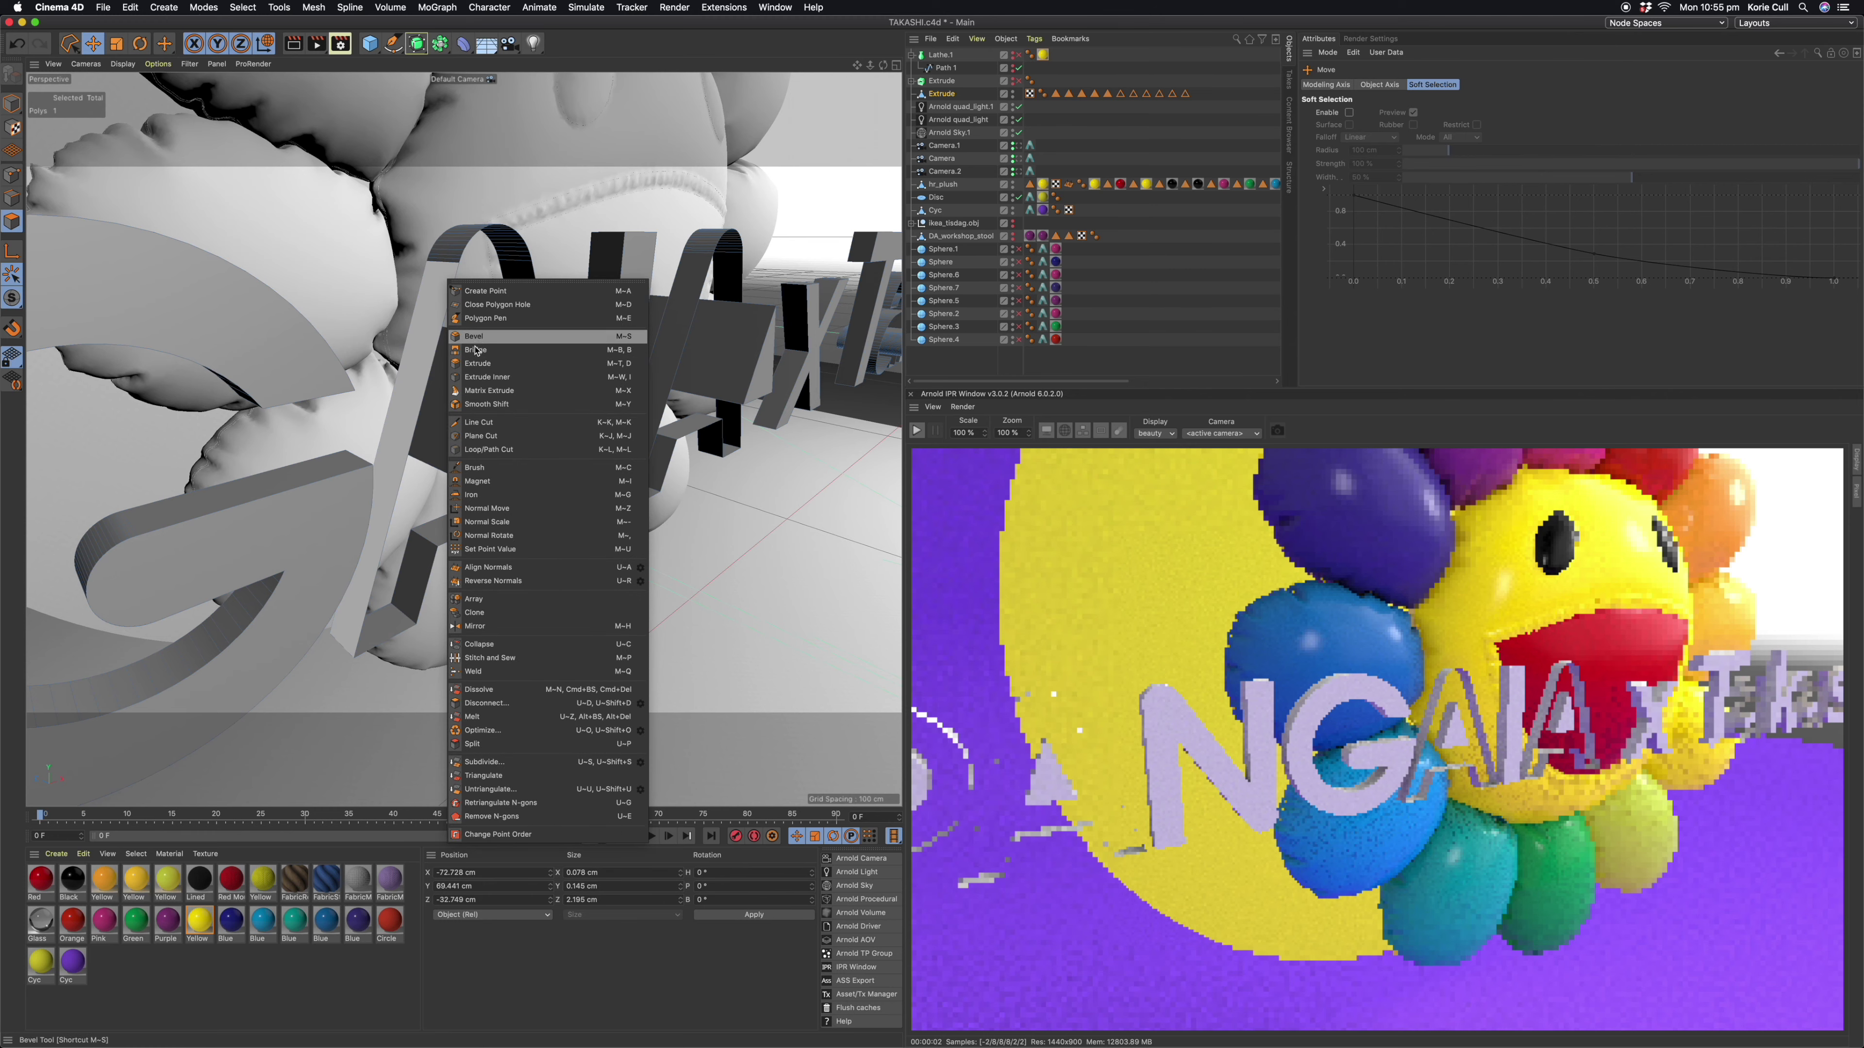
click(492, 303)
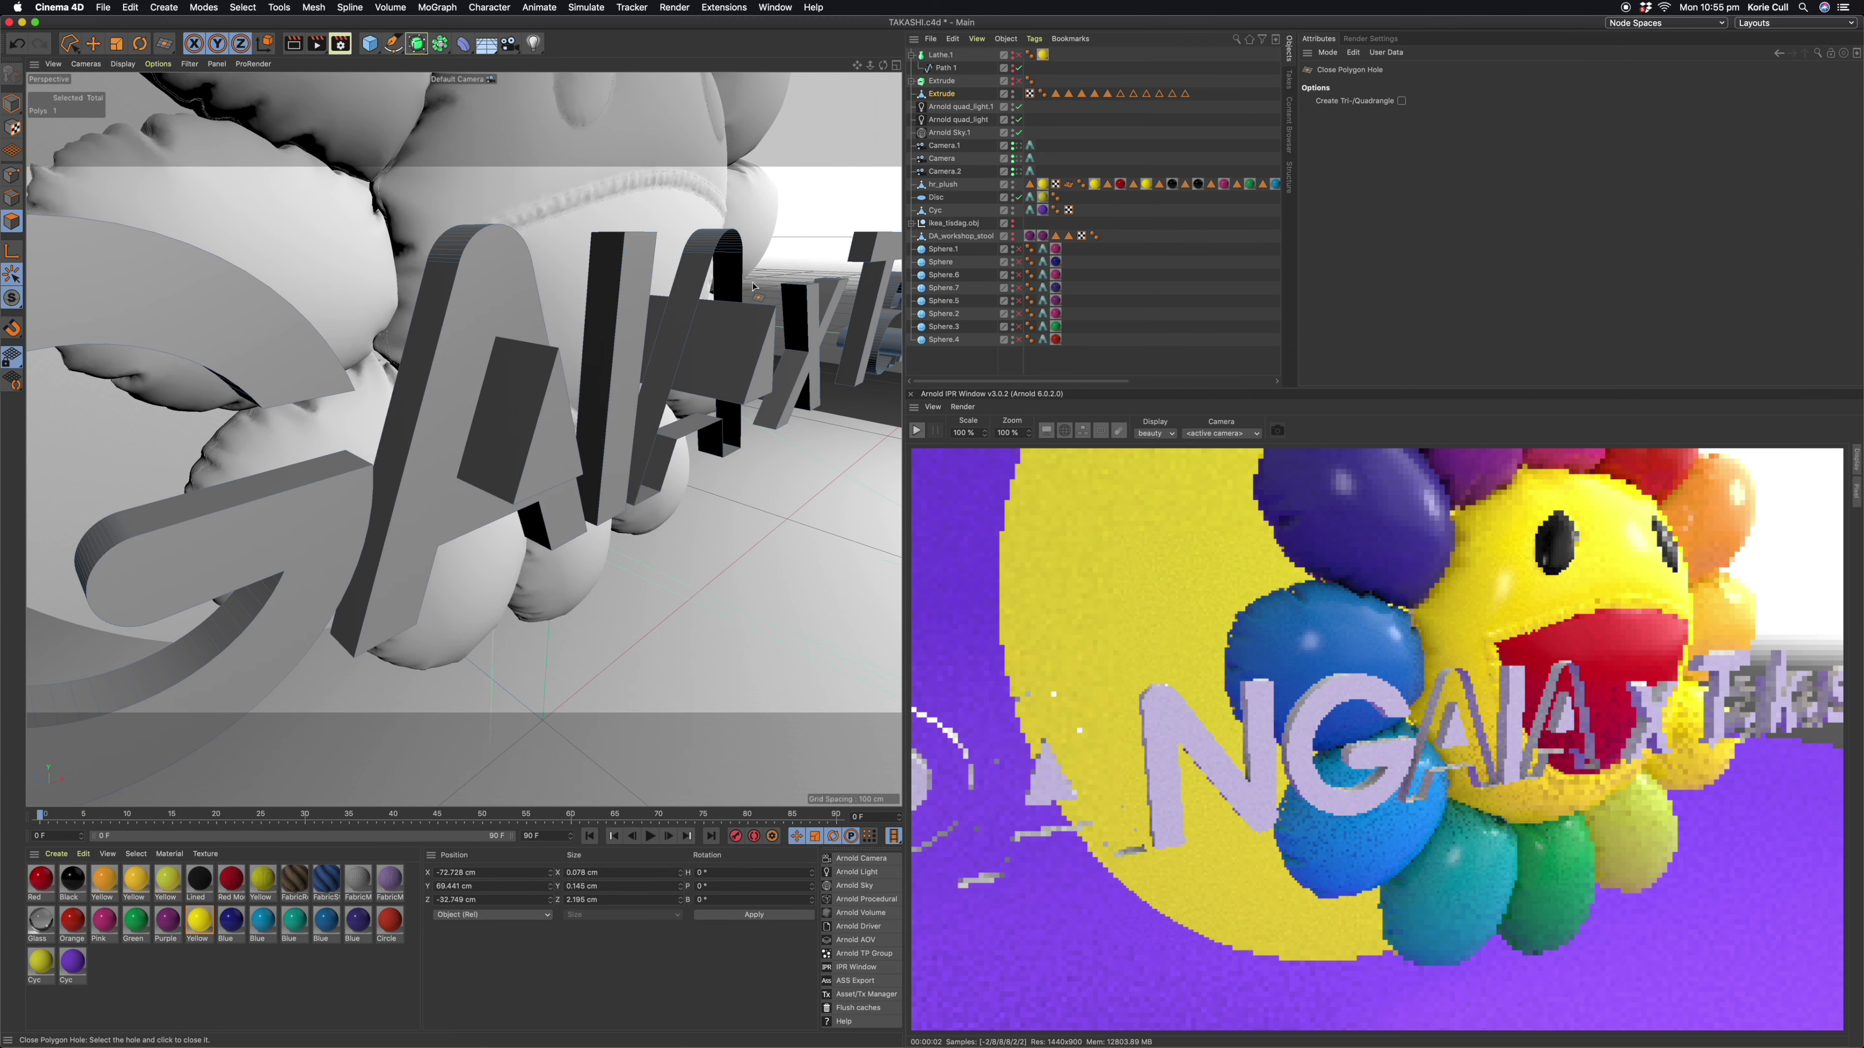
middle_click(558, 308)
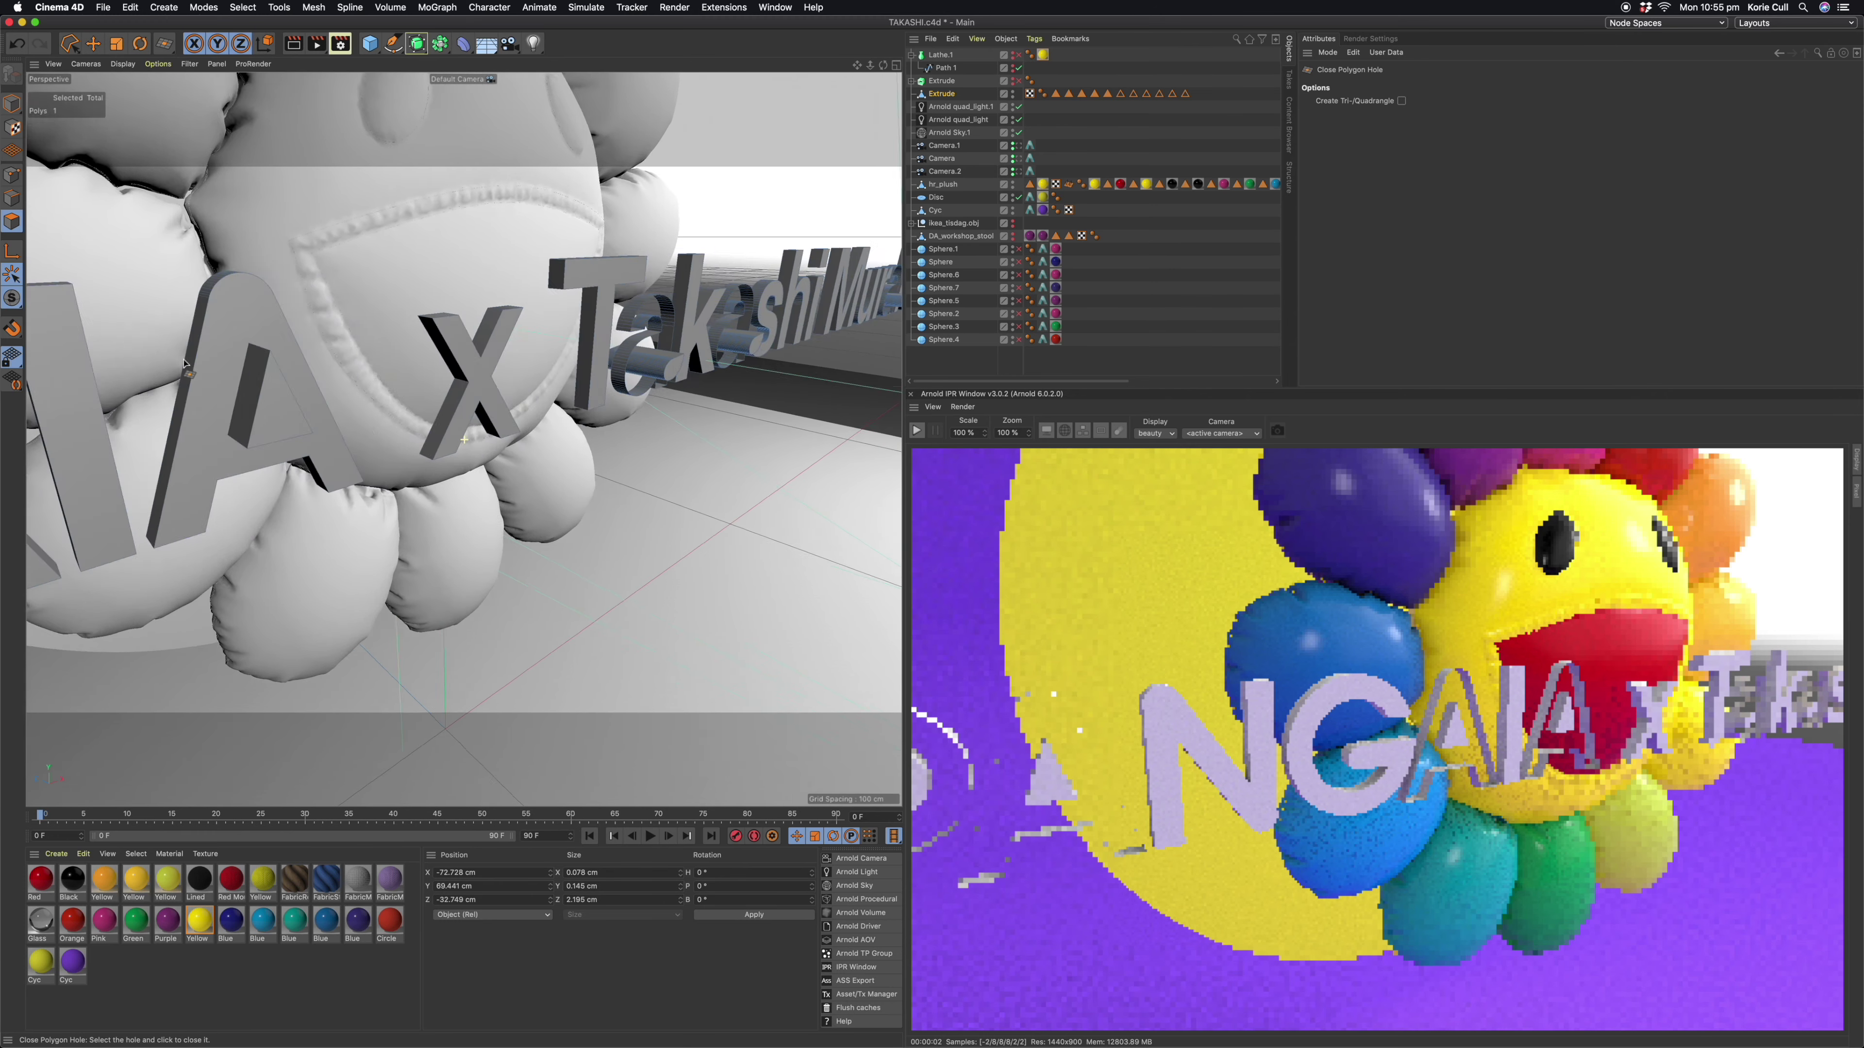
mouse_move(558, 308)
alt+mouse_down()
mouse_move(608, 309)
mouse_move(596, 330)
alt+mouse_up()
scroll(596, 335, up, 3)
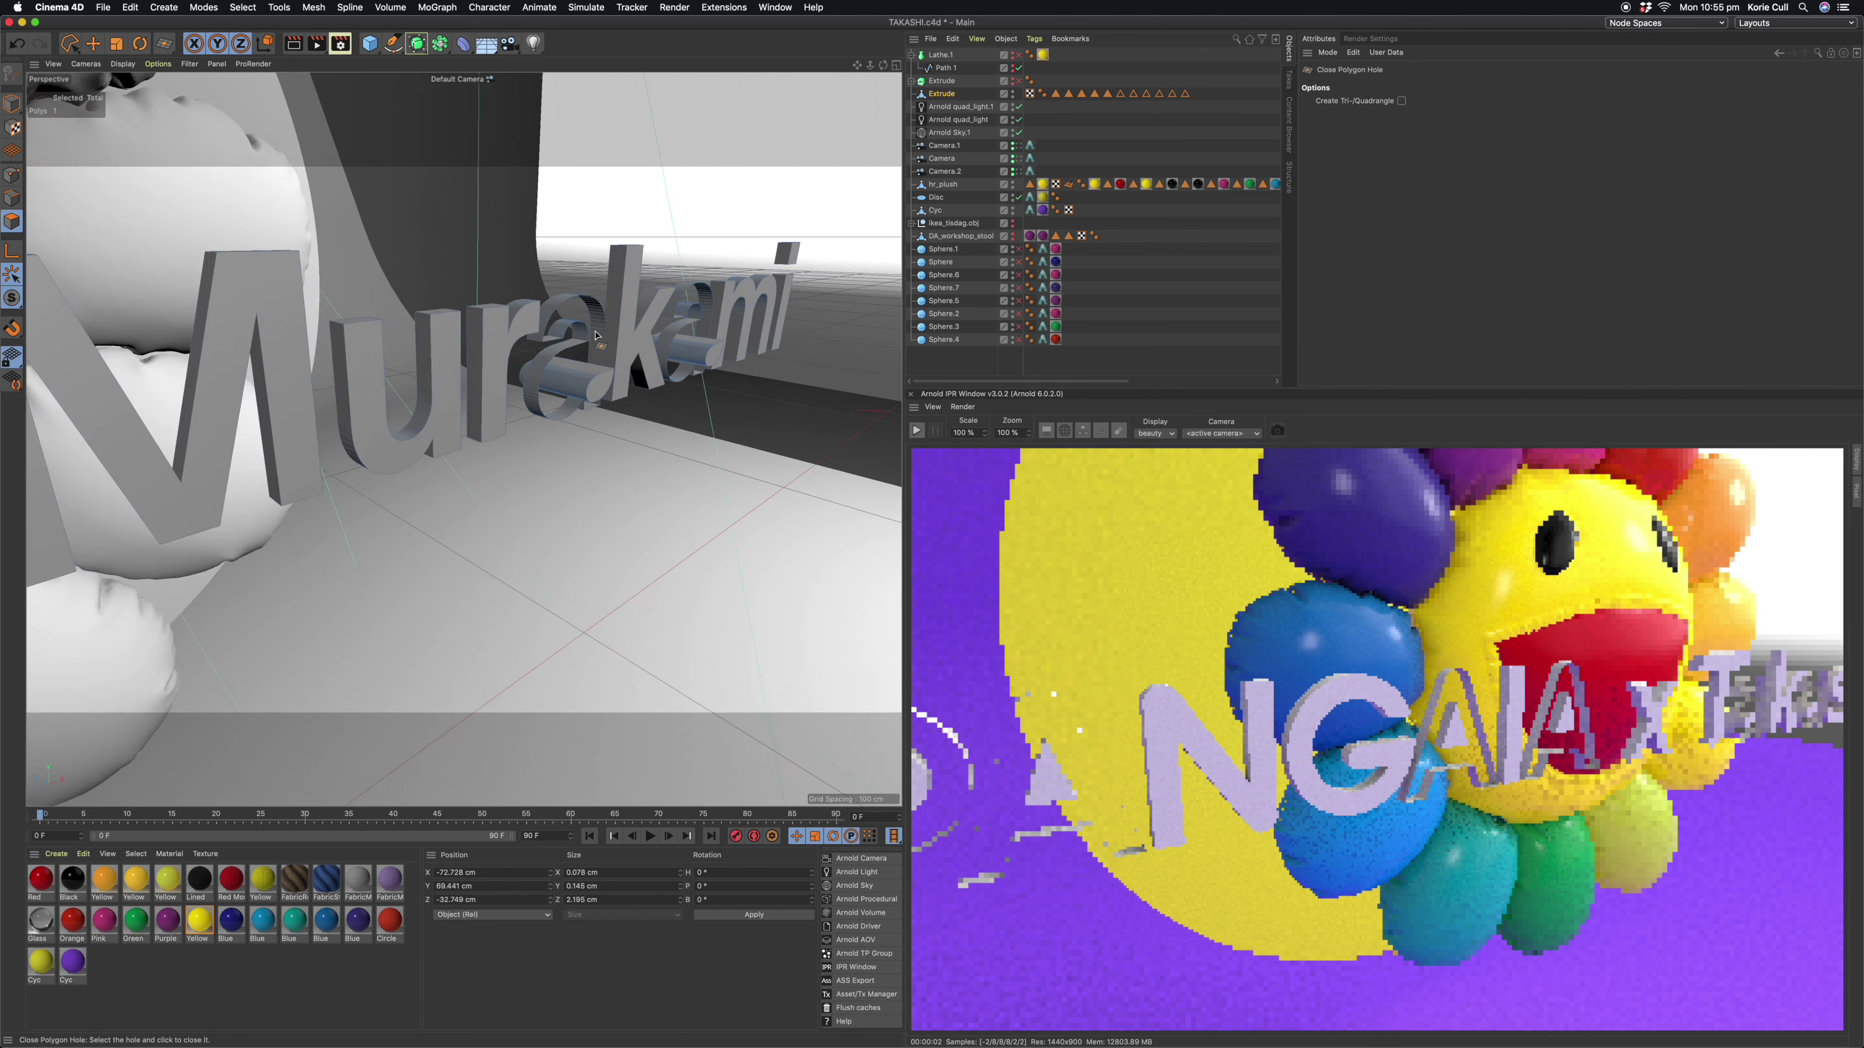
scroll(596, 335, up, 3)
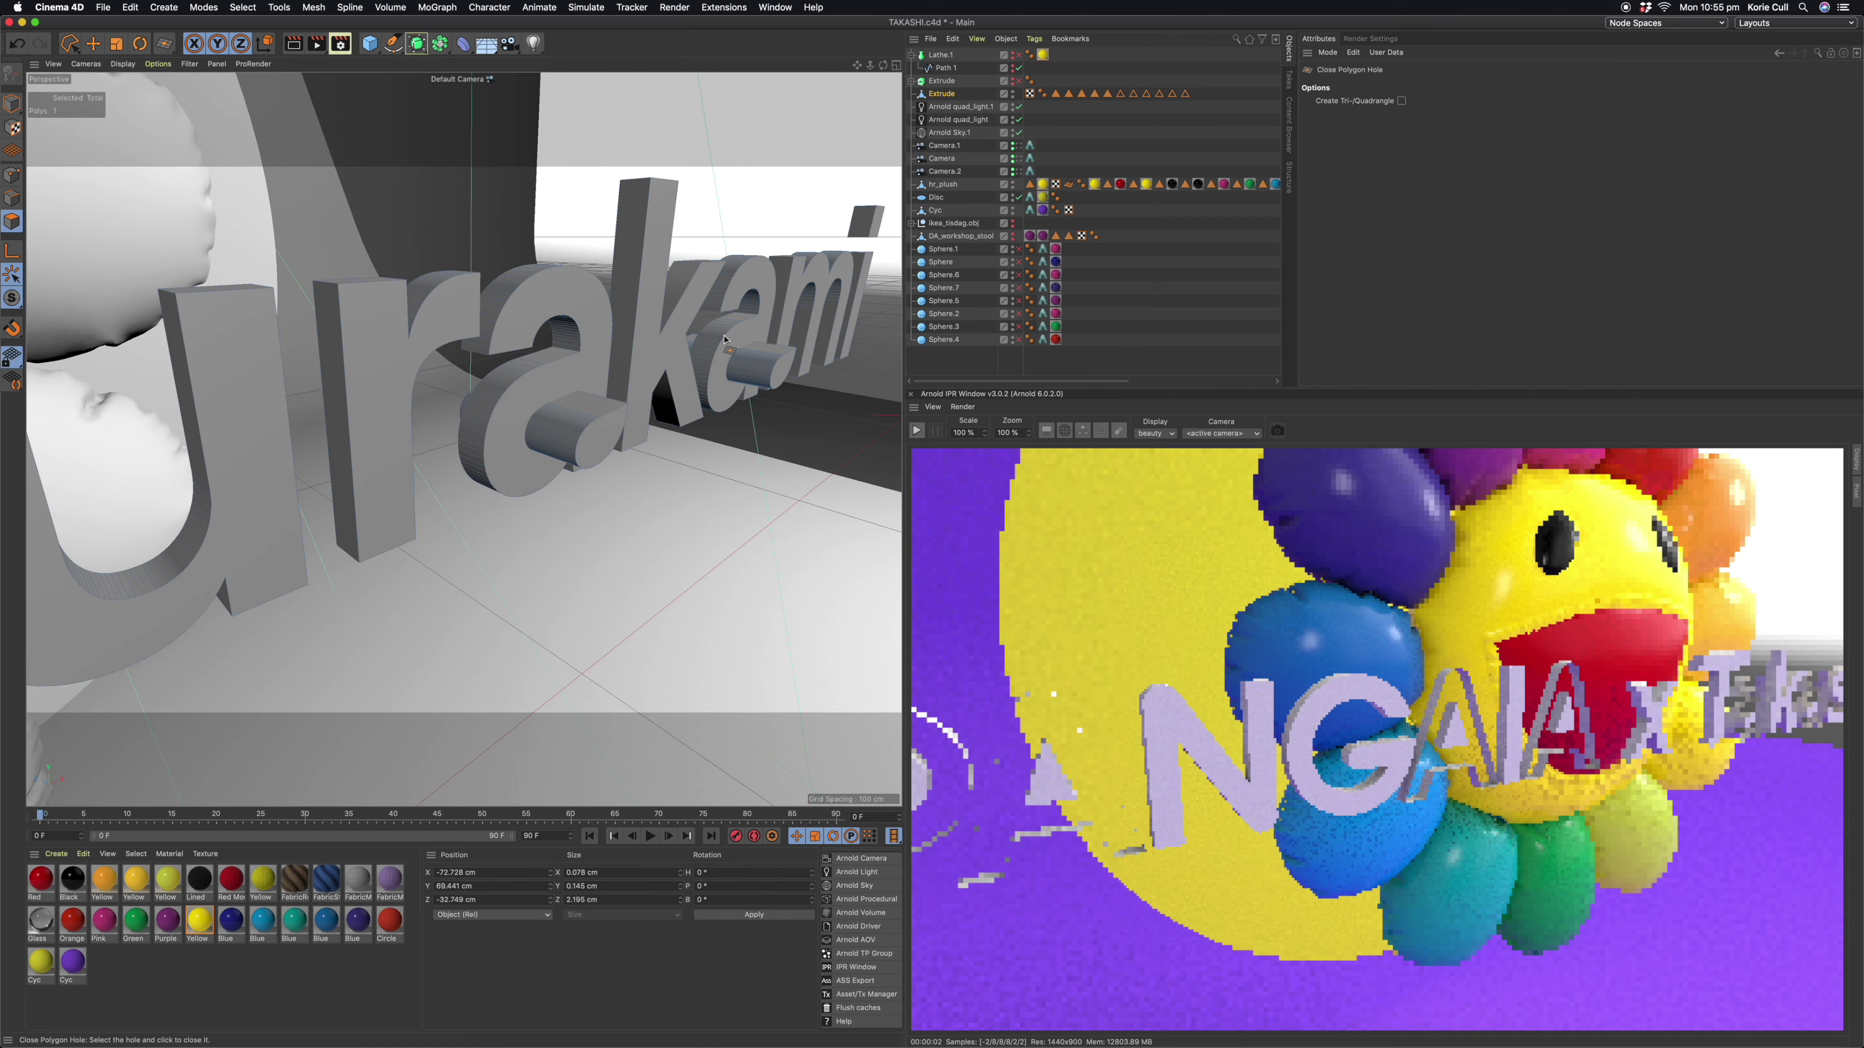
scroll(751, 275, down, 3)
scroll(755, 315, down, 2)
key(e)
Step: Orbit to PANGAIA and select the cap polygon inside the D with Move
alt+drag(763, 356, 411, 323)
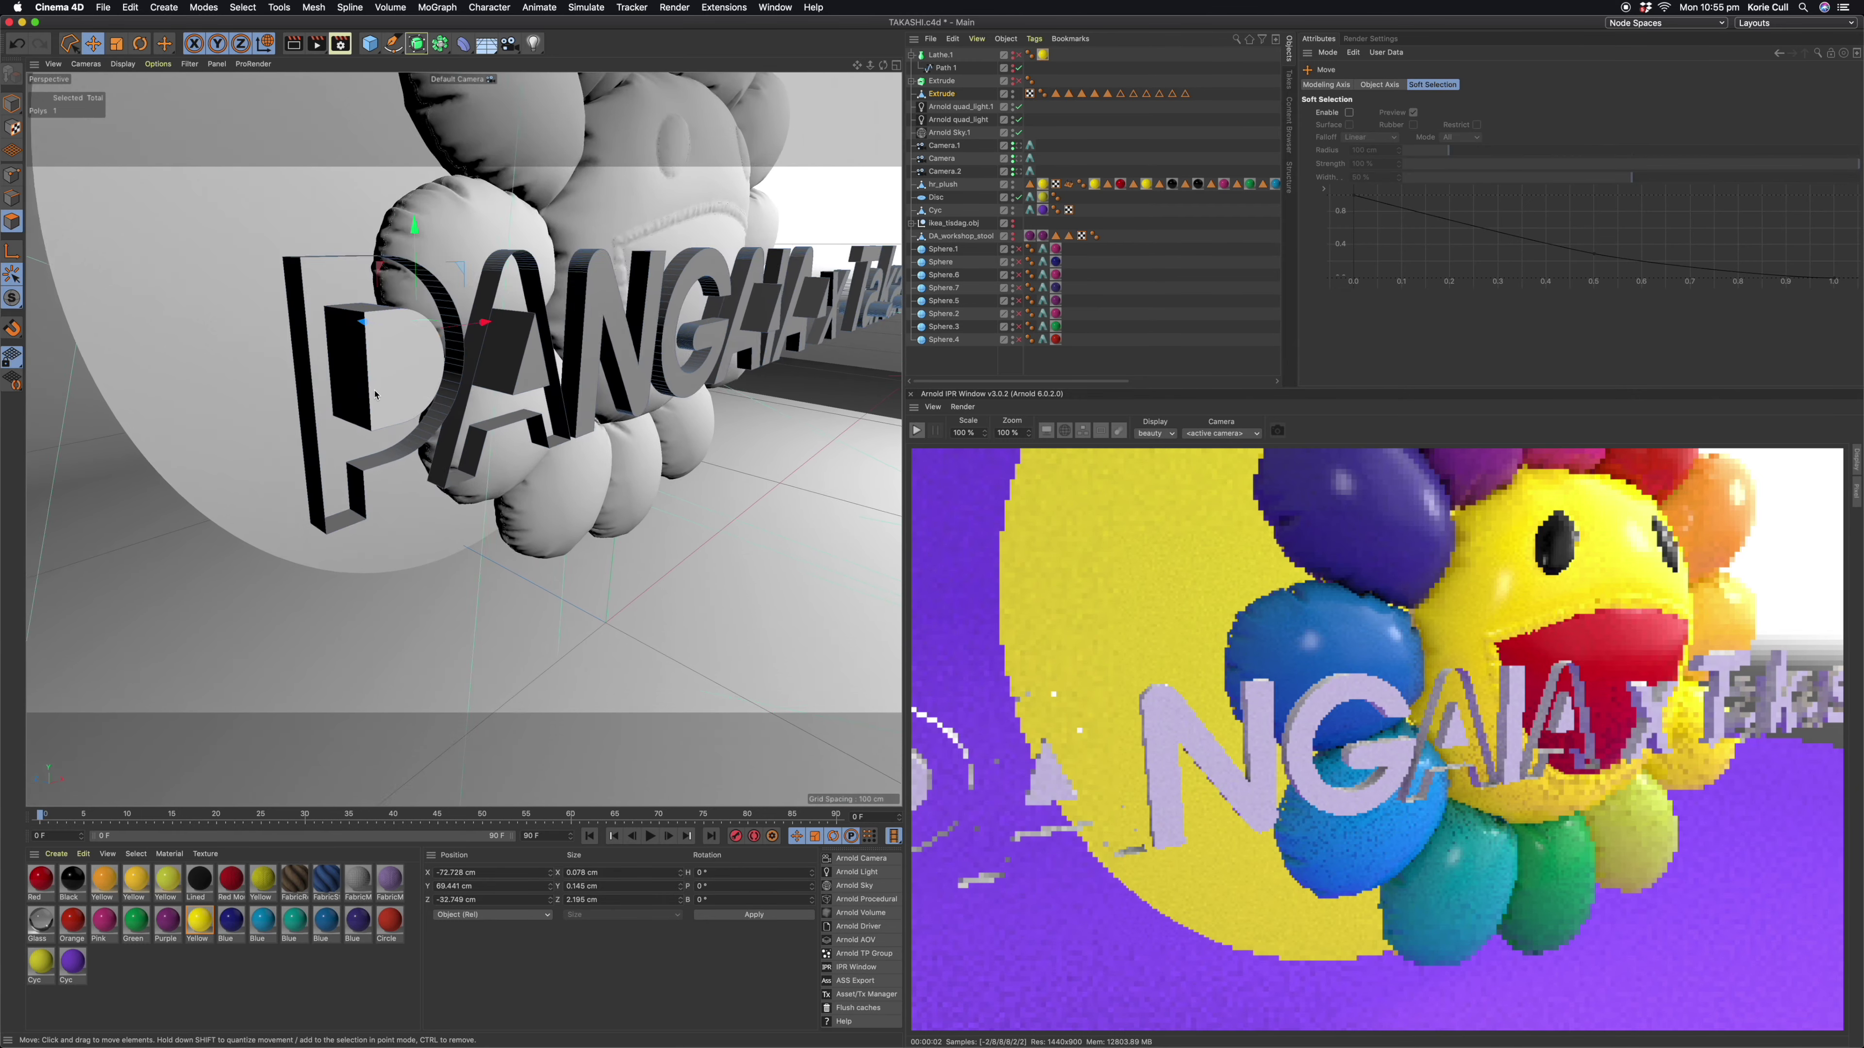
right_click(378, 326)
click(424, 348)
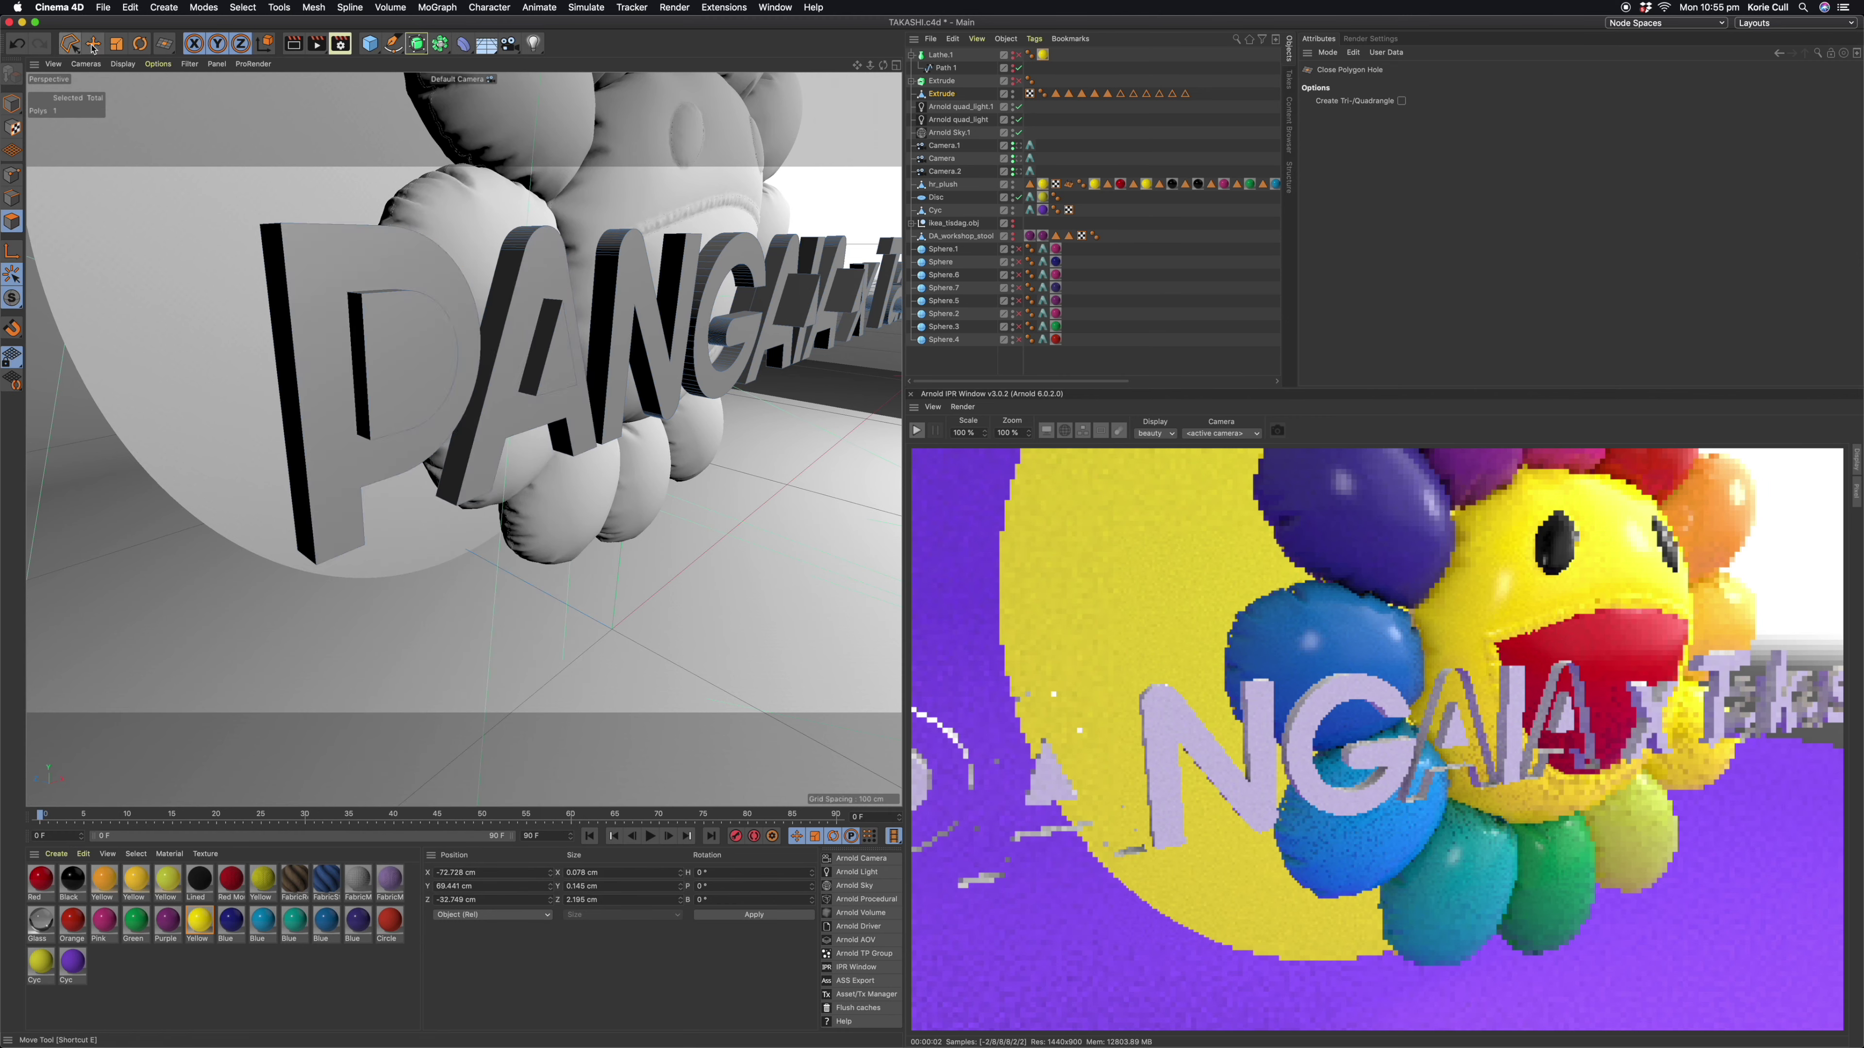
click(92, 47)
click(369, 359)
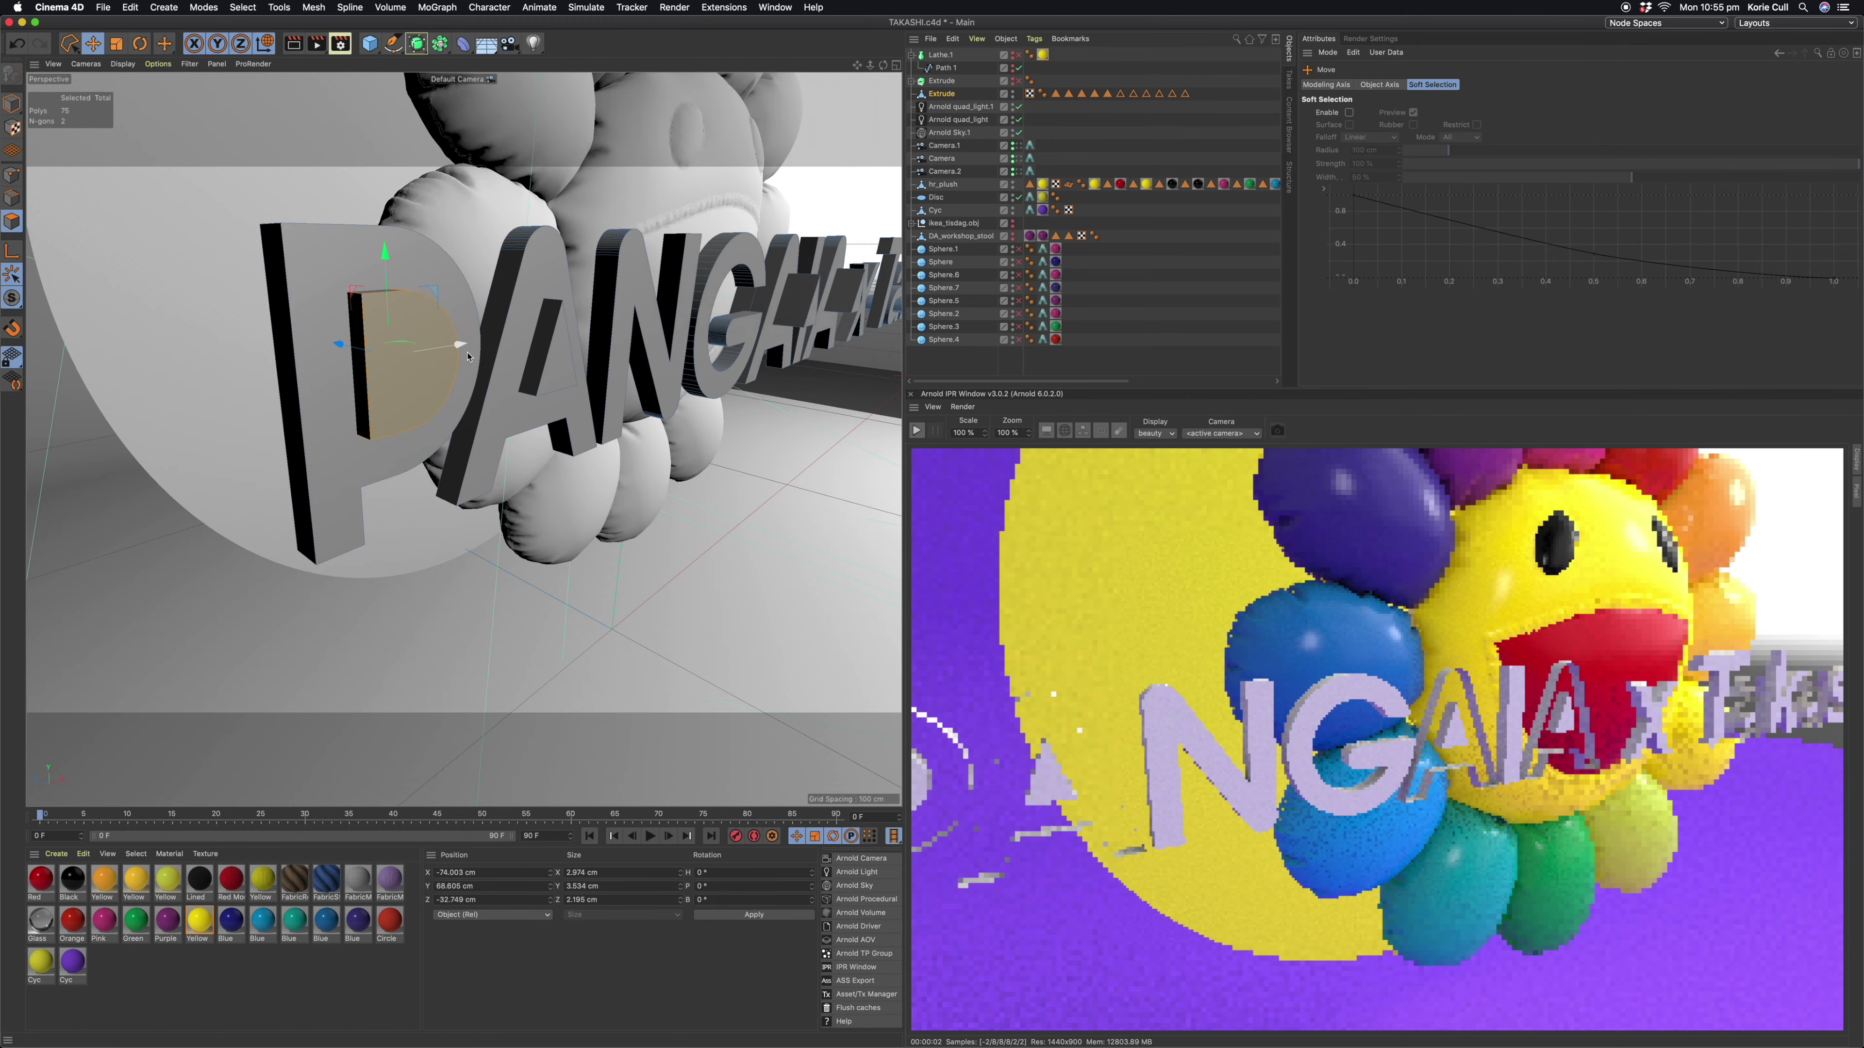
Step: Try shifting the D cap out of its letter, undoing each attempt
drag(468, 357, 587, 420)
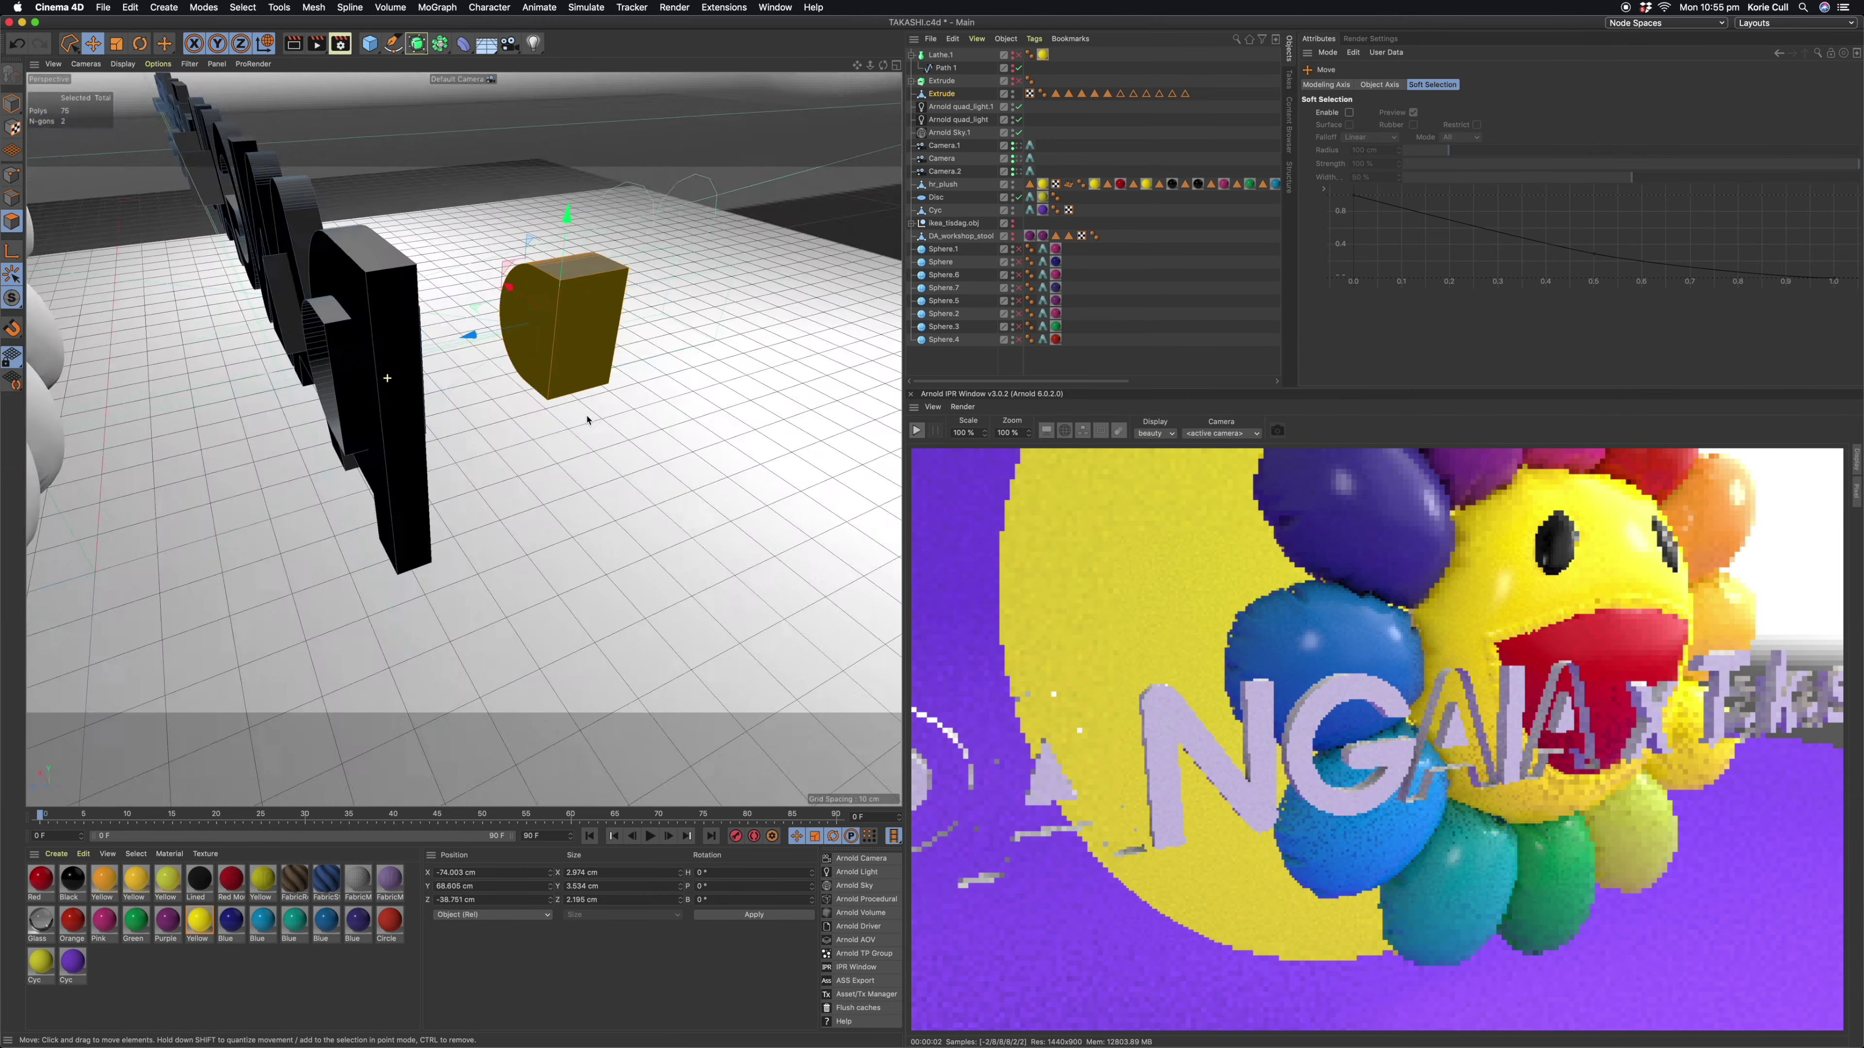
key(ctrl+shift+z)
key(ctrl+z)
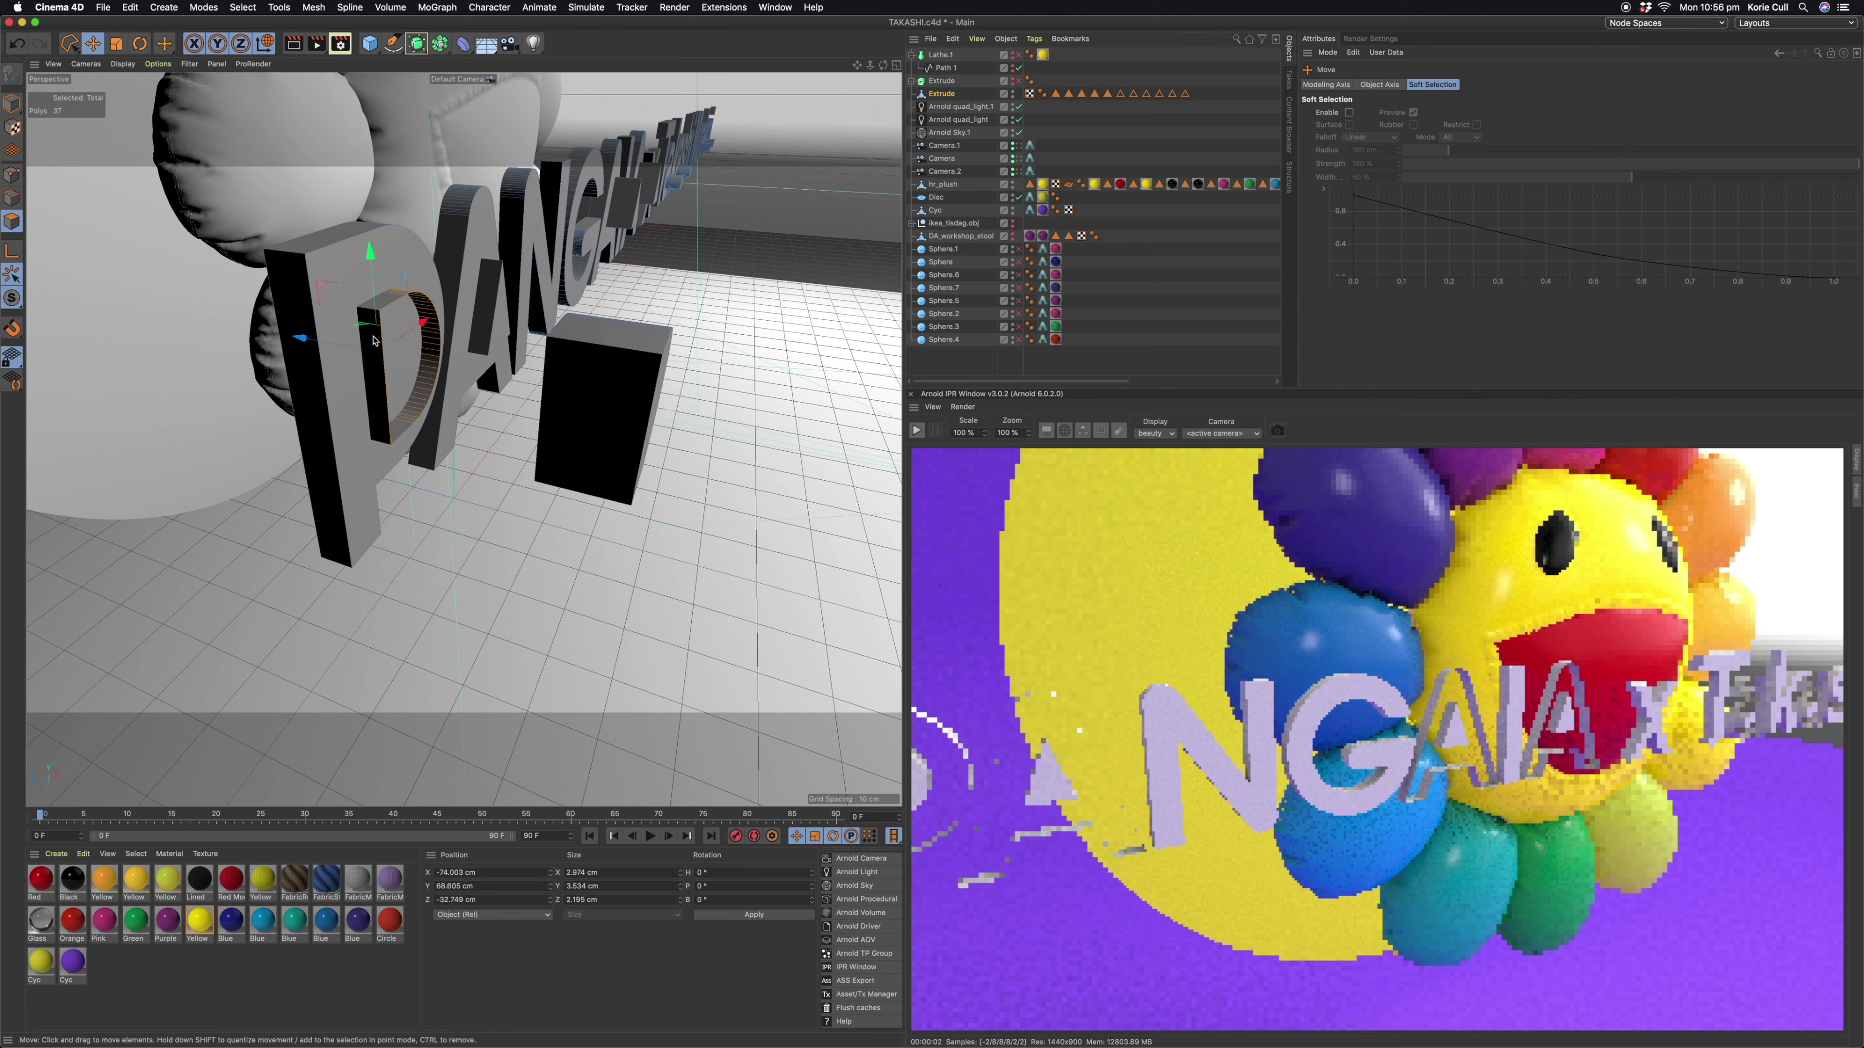
click(569, 400)
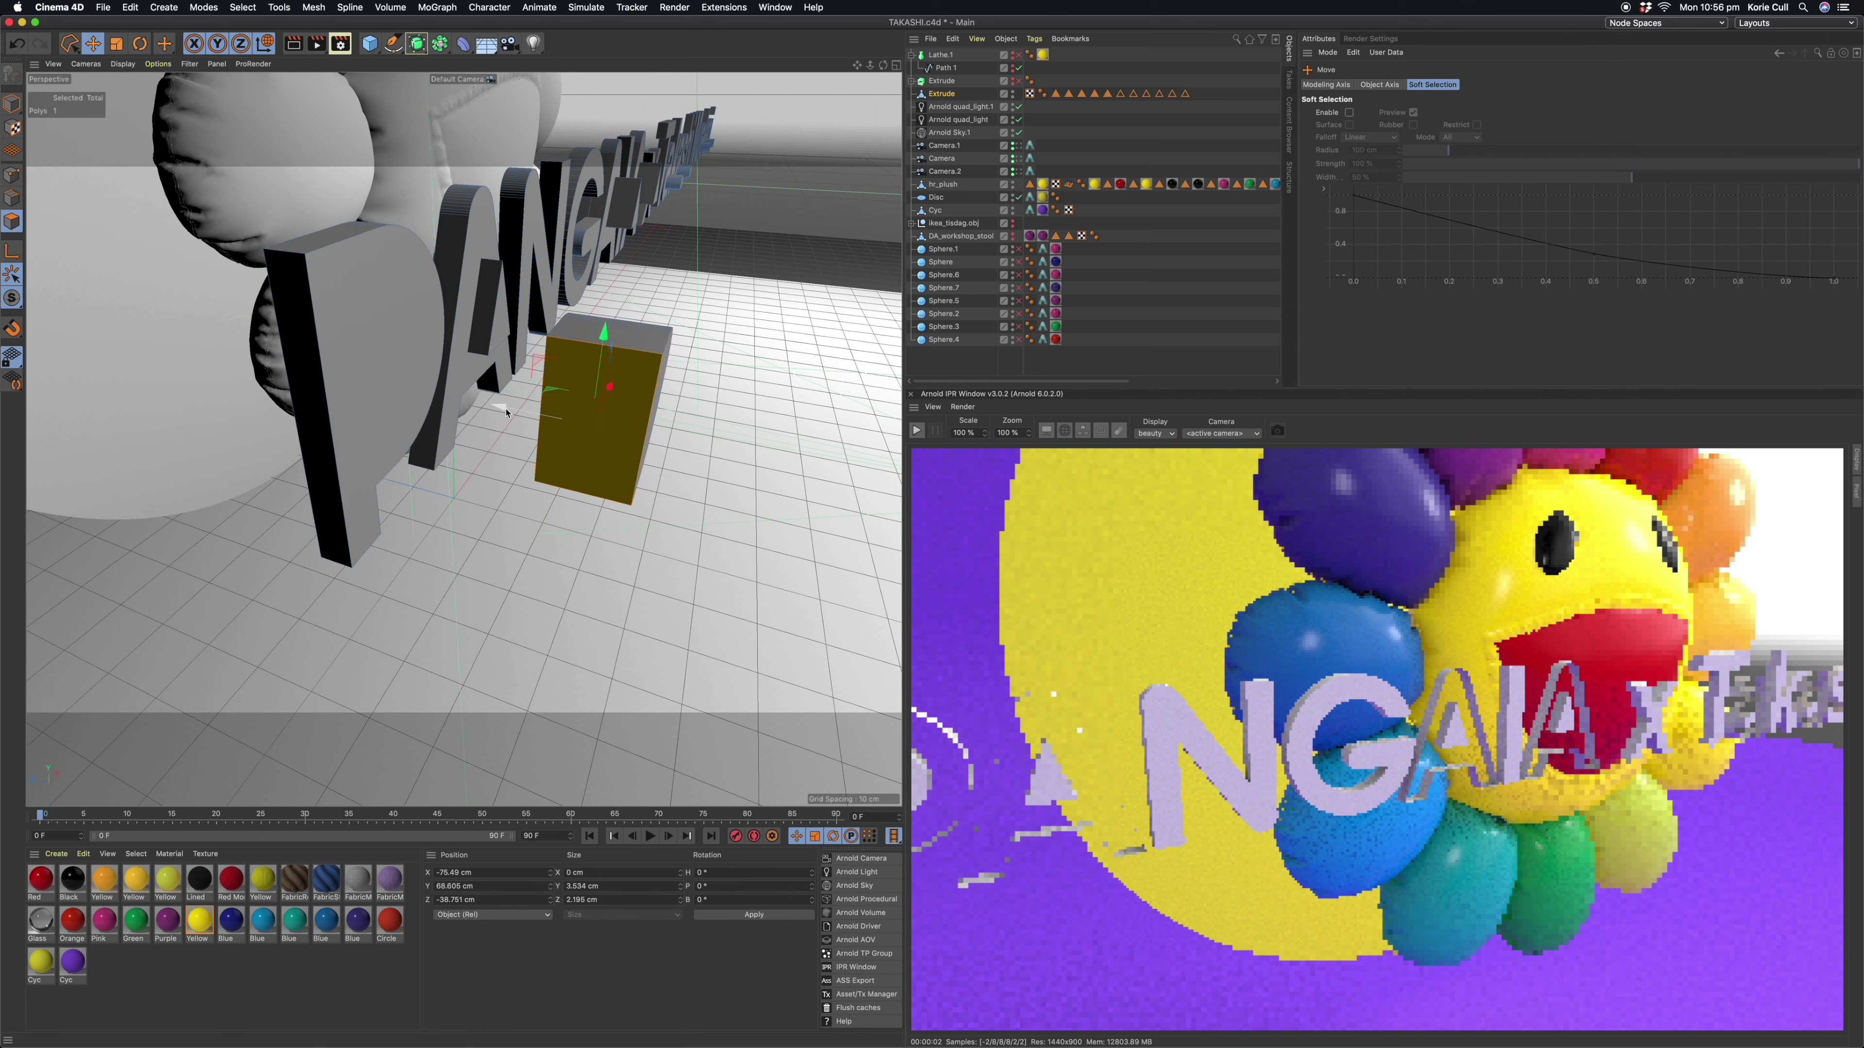
key(ctrl+z)
drag(396, 345, 288, 352)
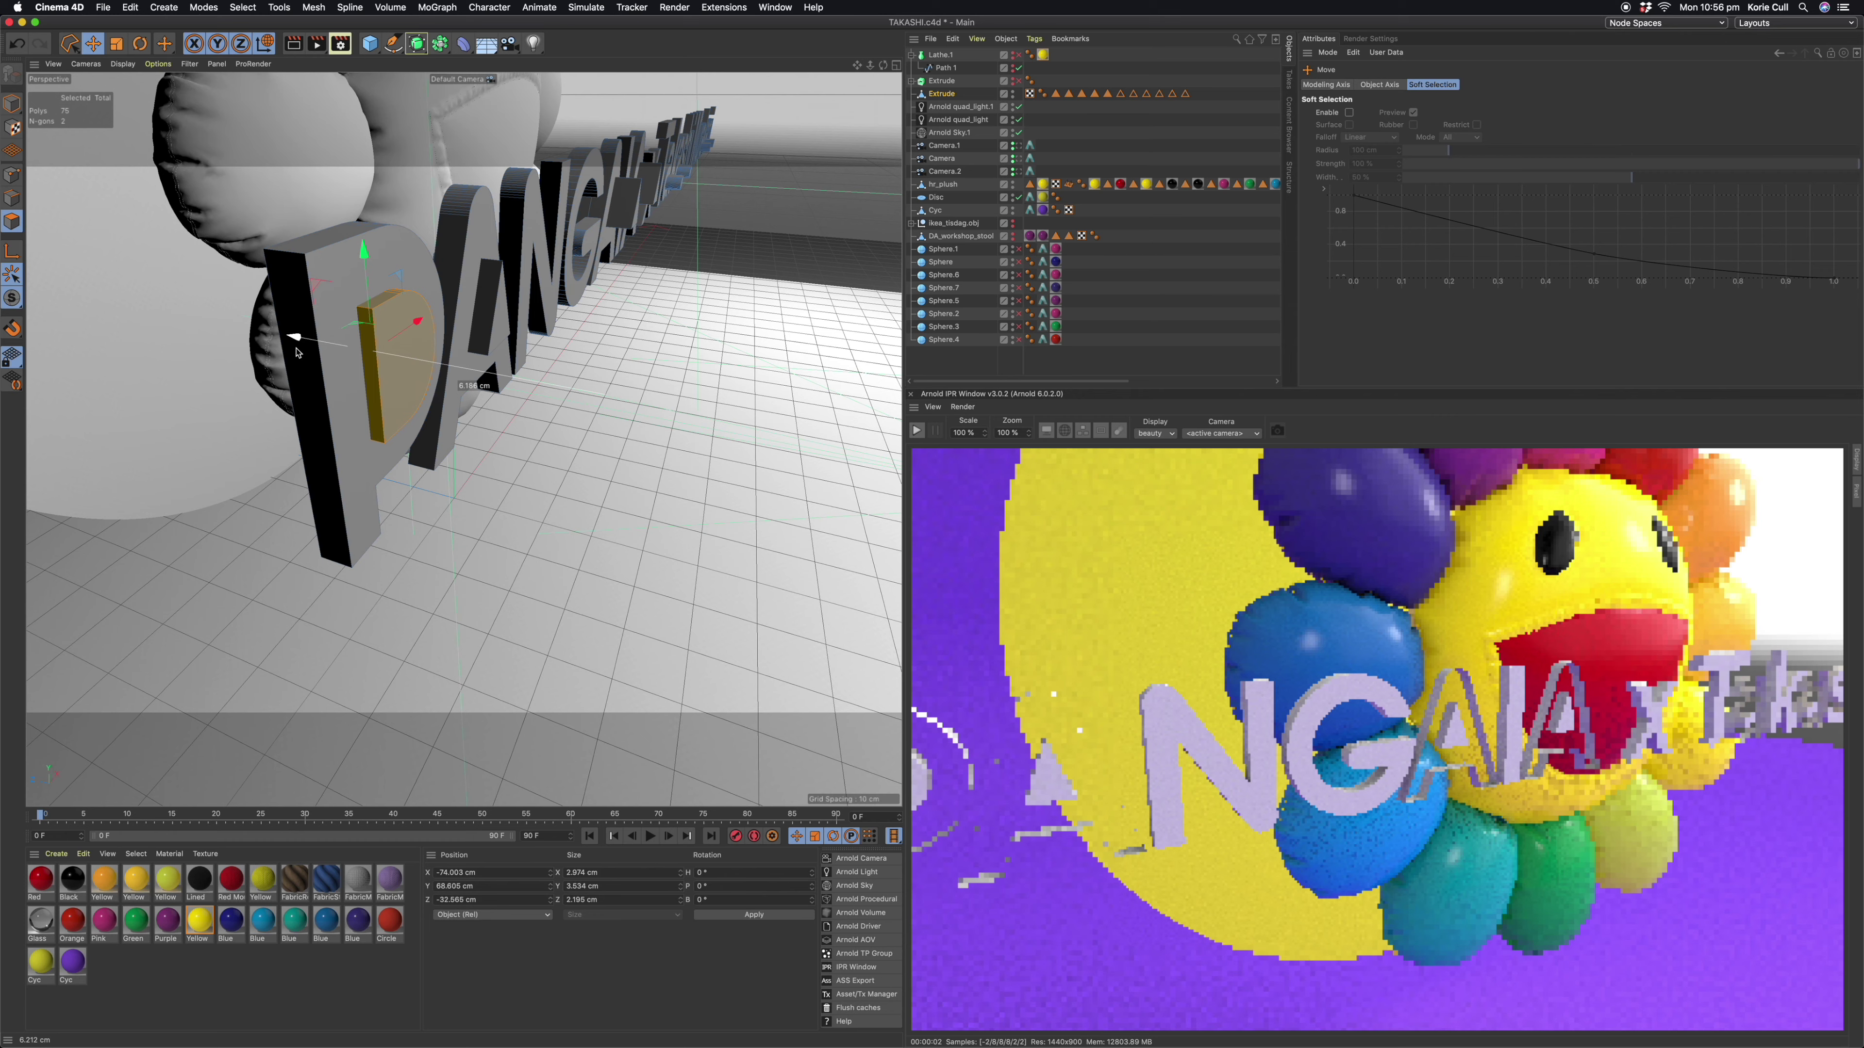
key(ctrl+shift+z)
key(ctrl+z)
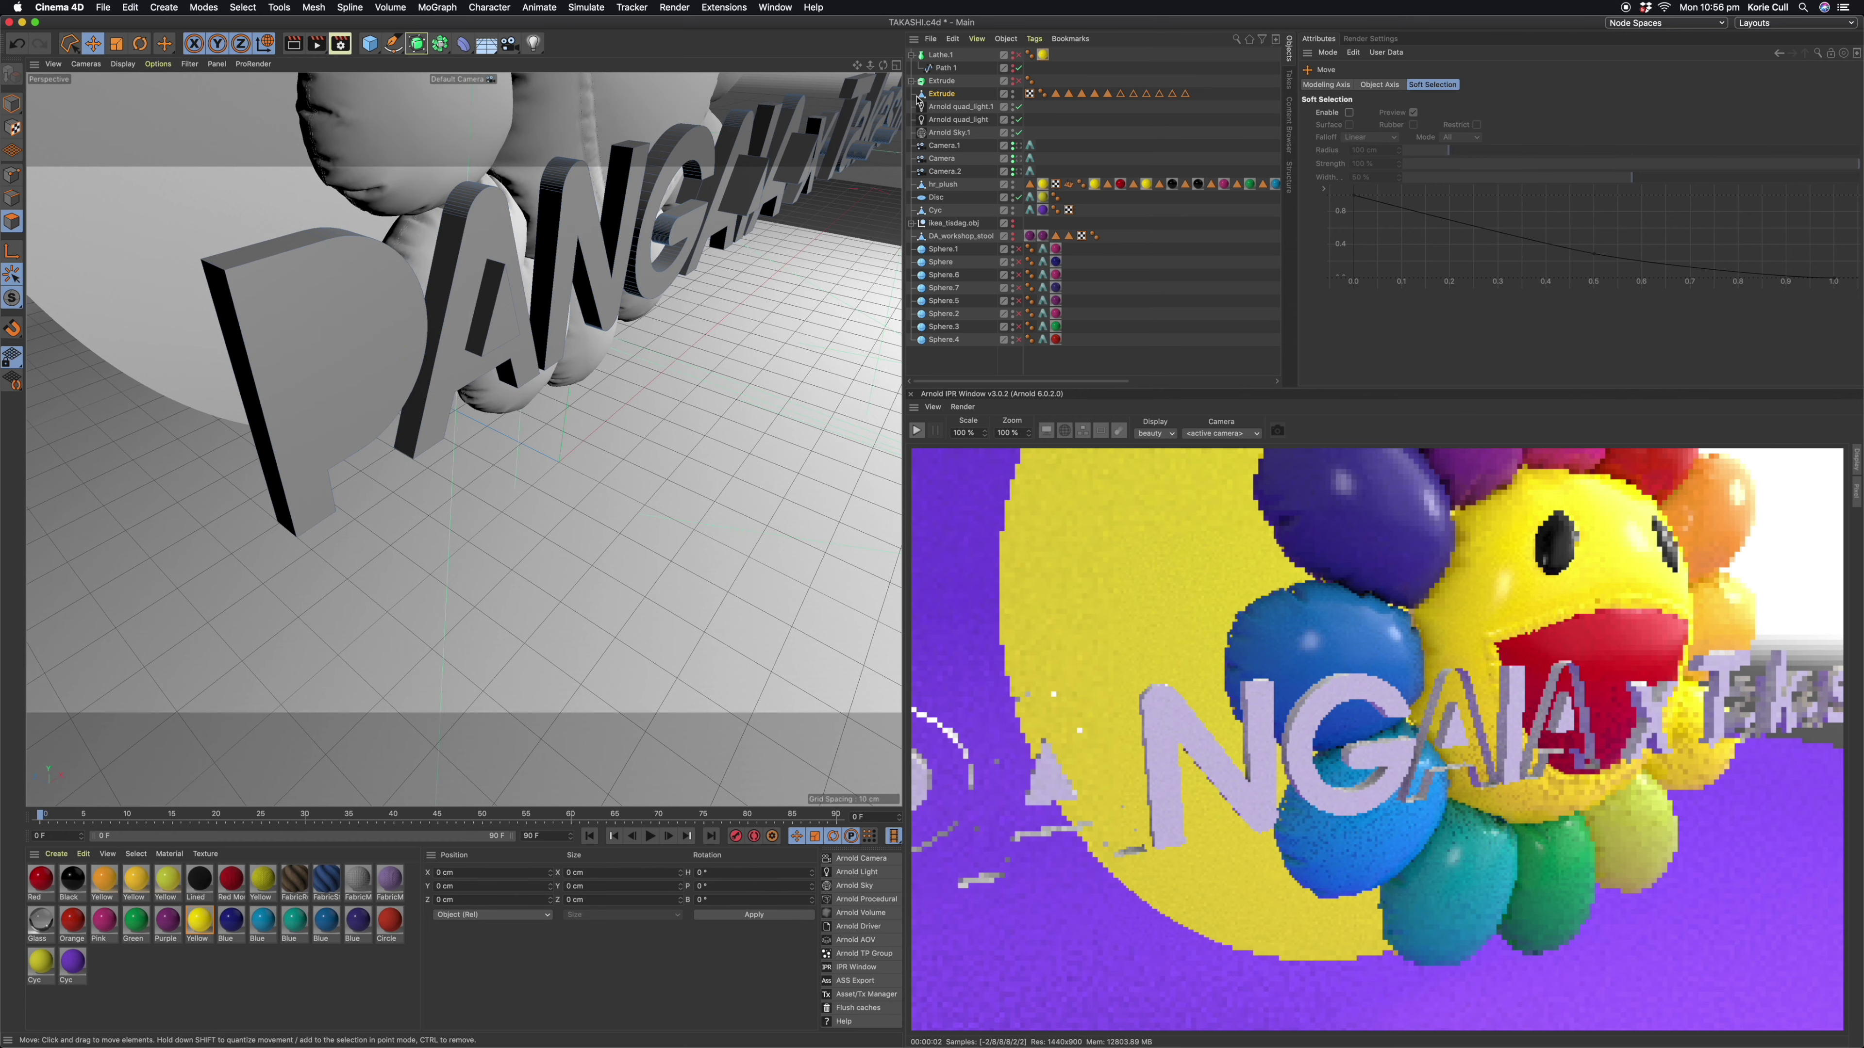
Step: Push the small five-polygon block and the prism block back against the letter A
drag(477, 298, 579, 318)
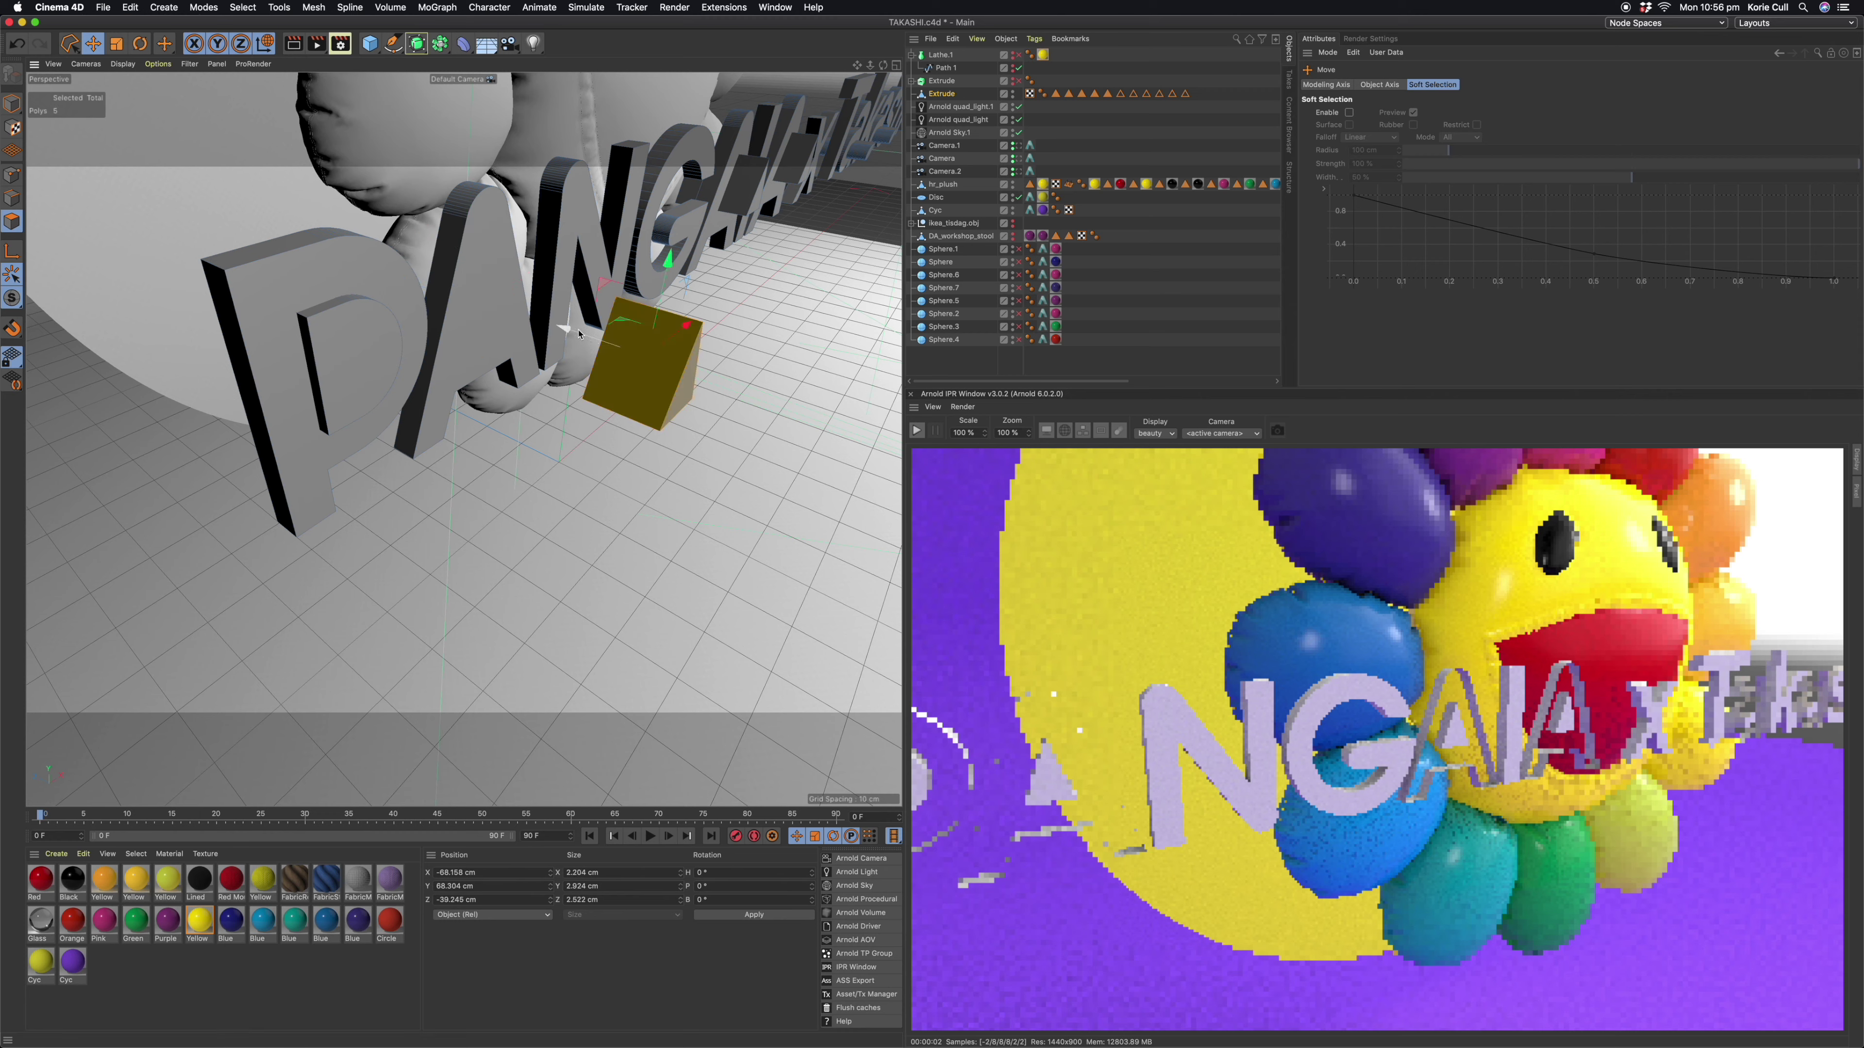
drag(572, 334, 473, 293)
click(857, 128)
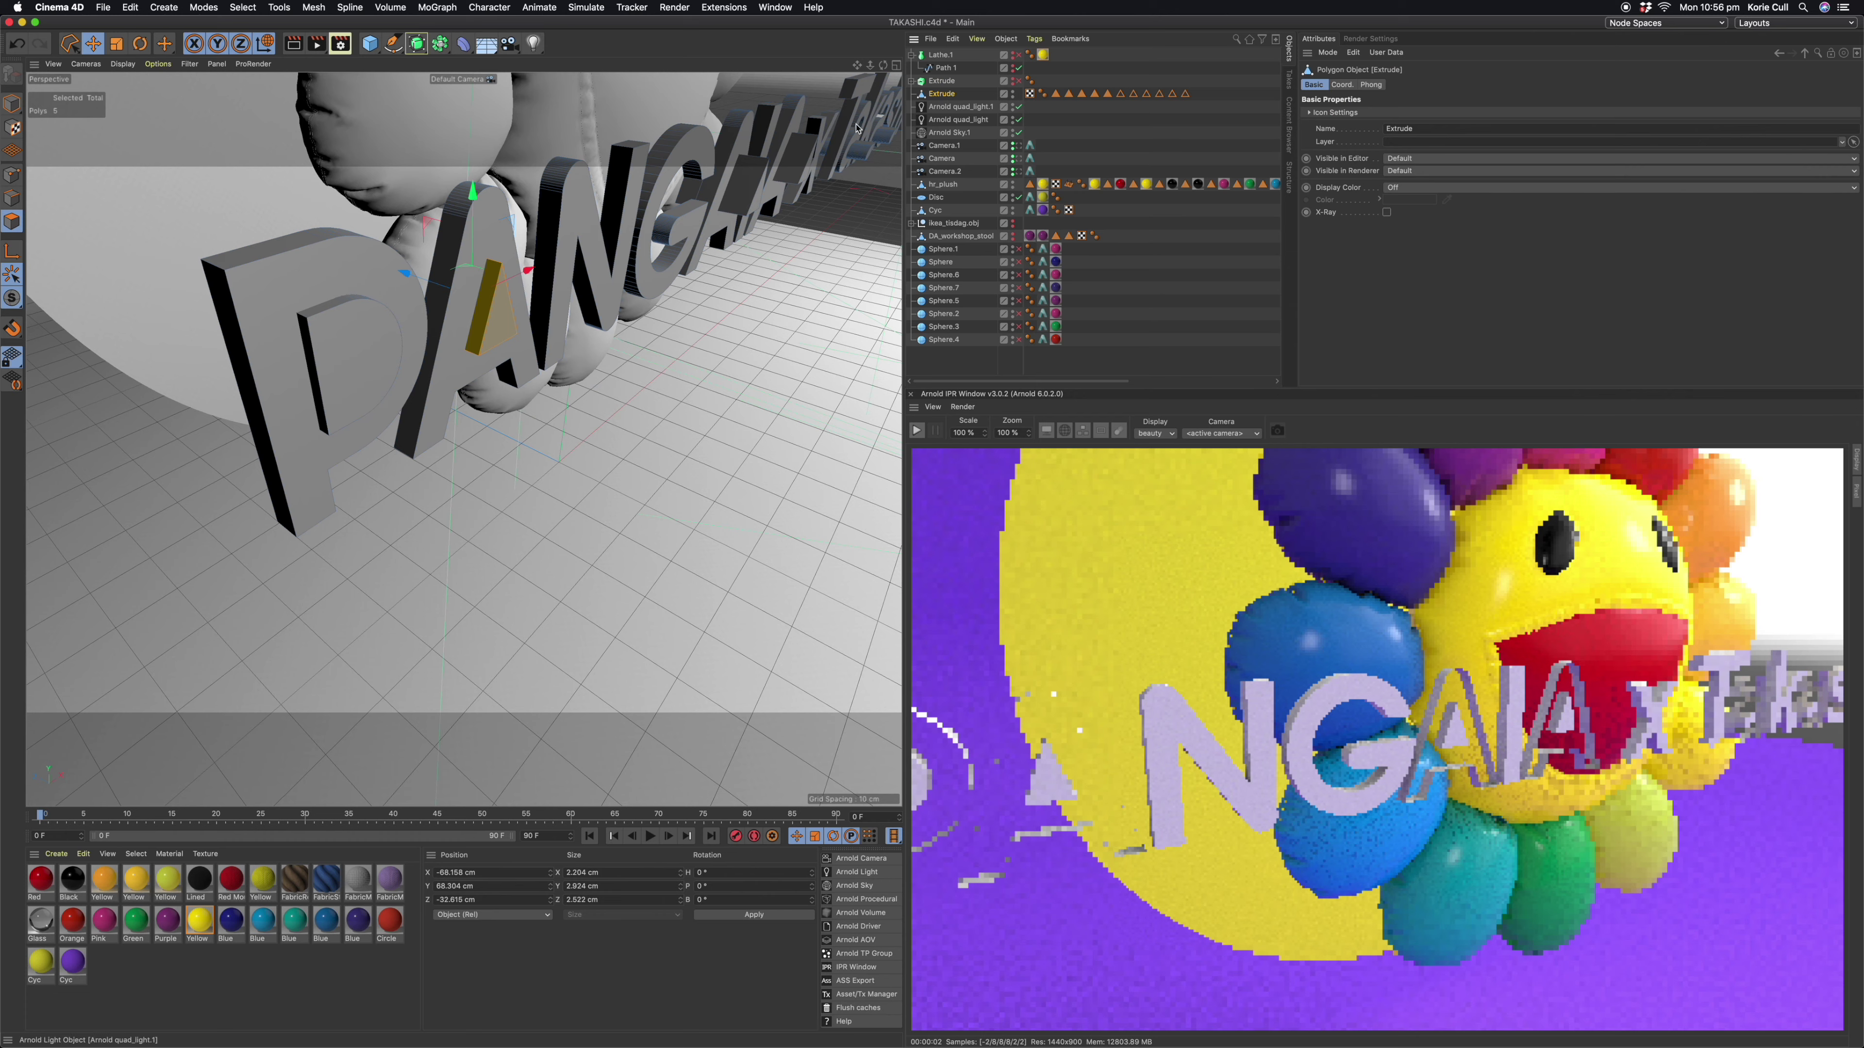
alt+drag(775, 205, 513, 271)
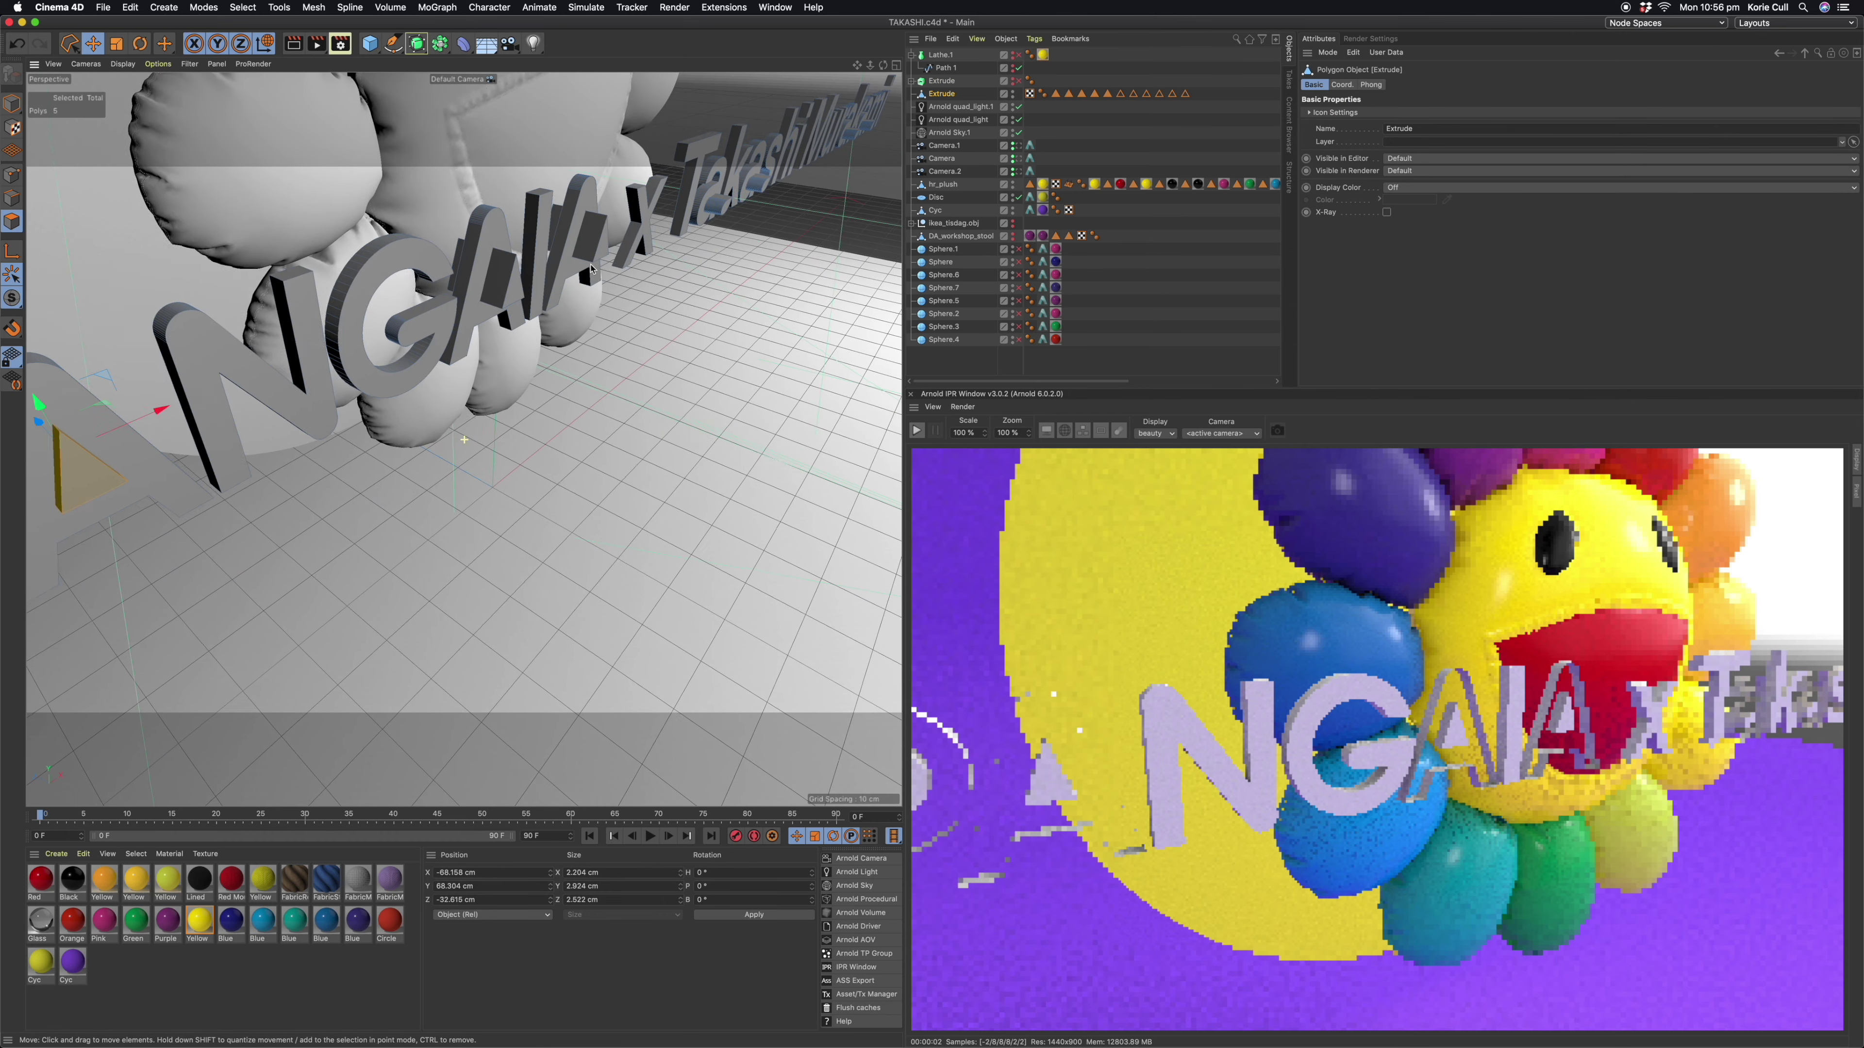
click(504, 267)
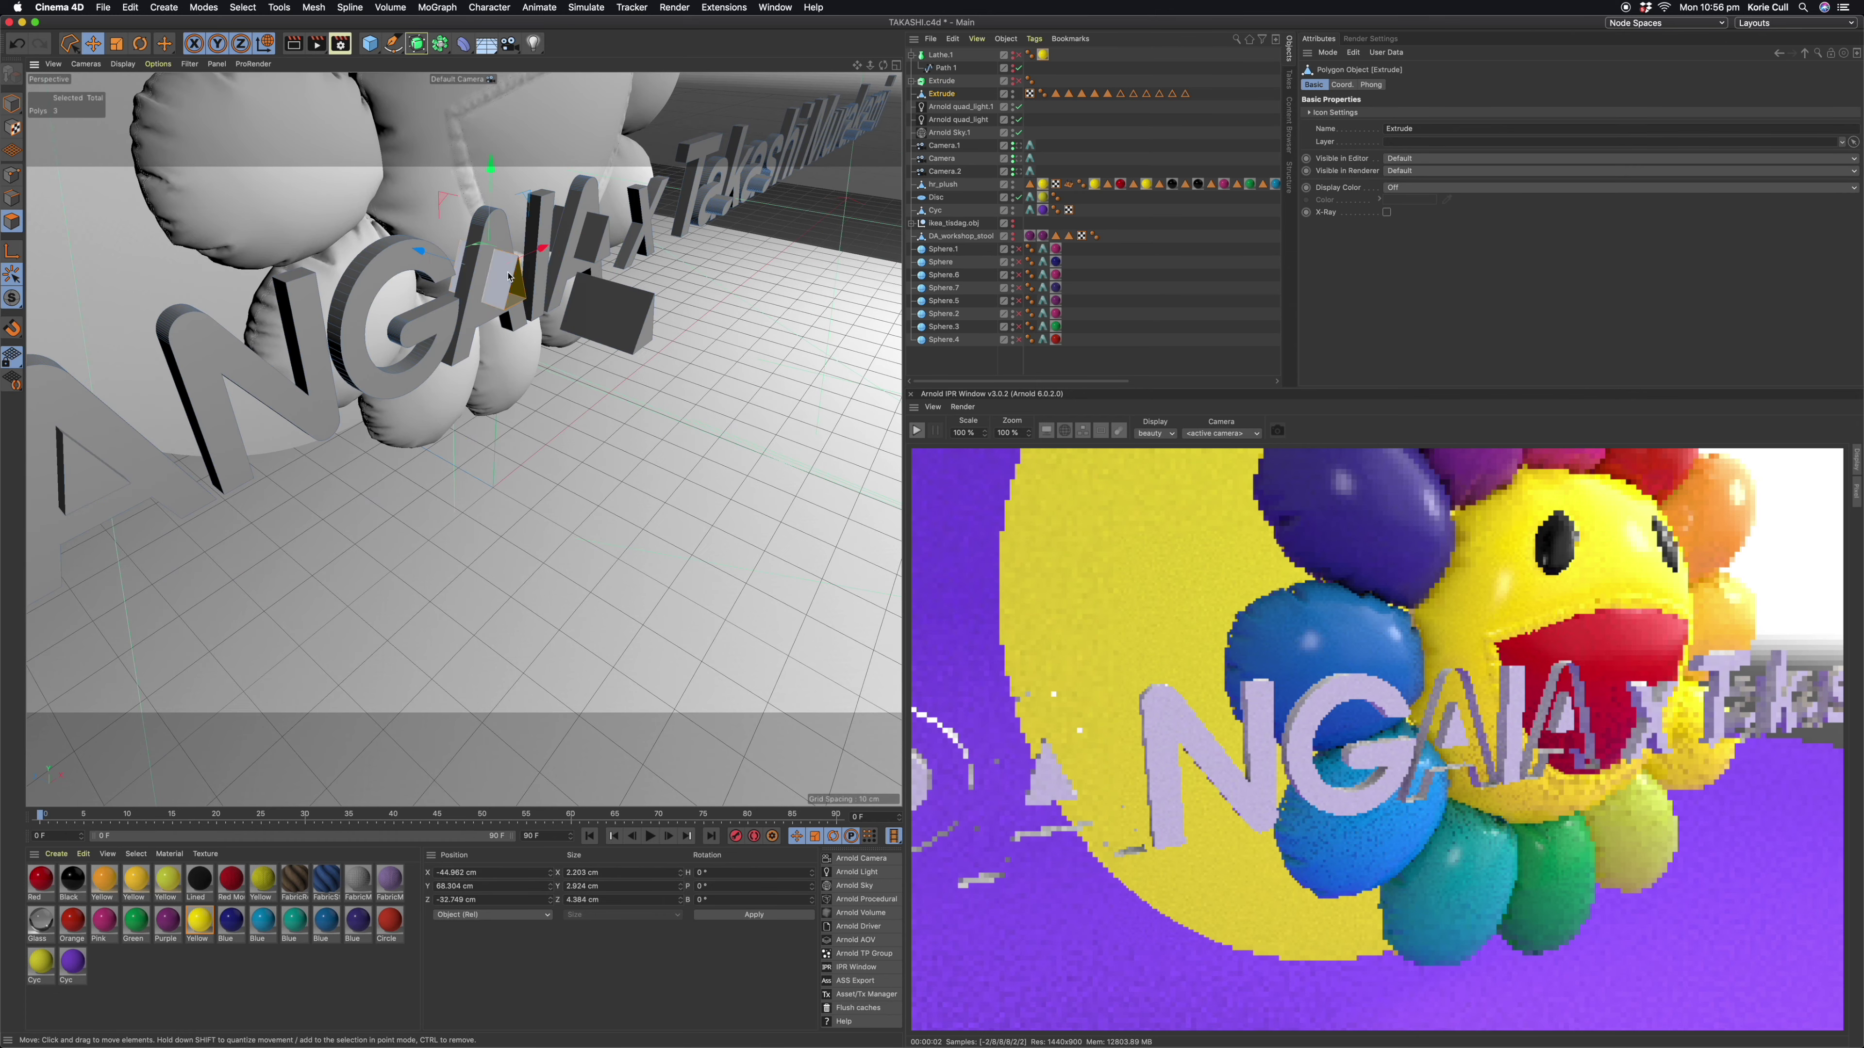
drag(509, 277, 460, 269)
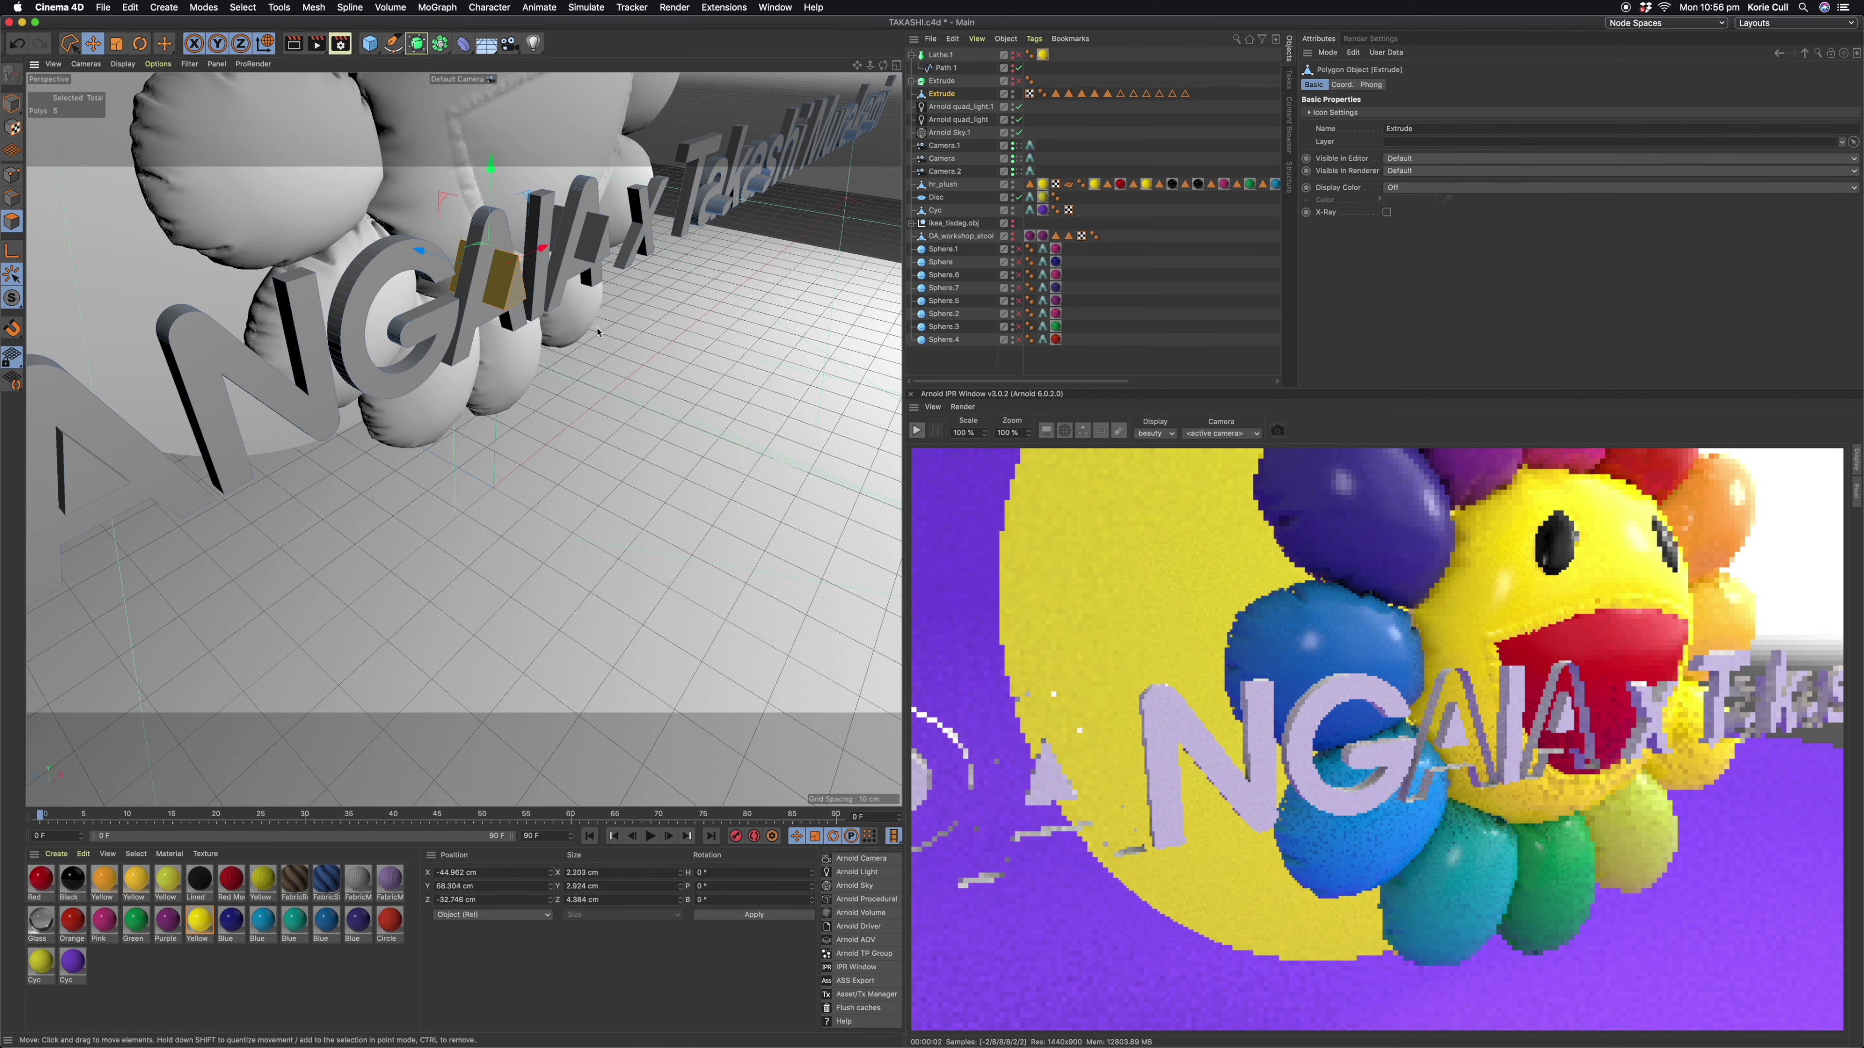
mouse_move(594, 235)
alt+mouse_down()
mouse_move(424, 279)
mouse_move(525, 314)
mouse_move(411, 282)
alt+mouse_up()
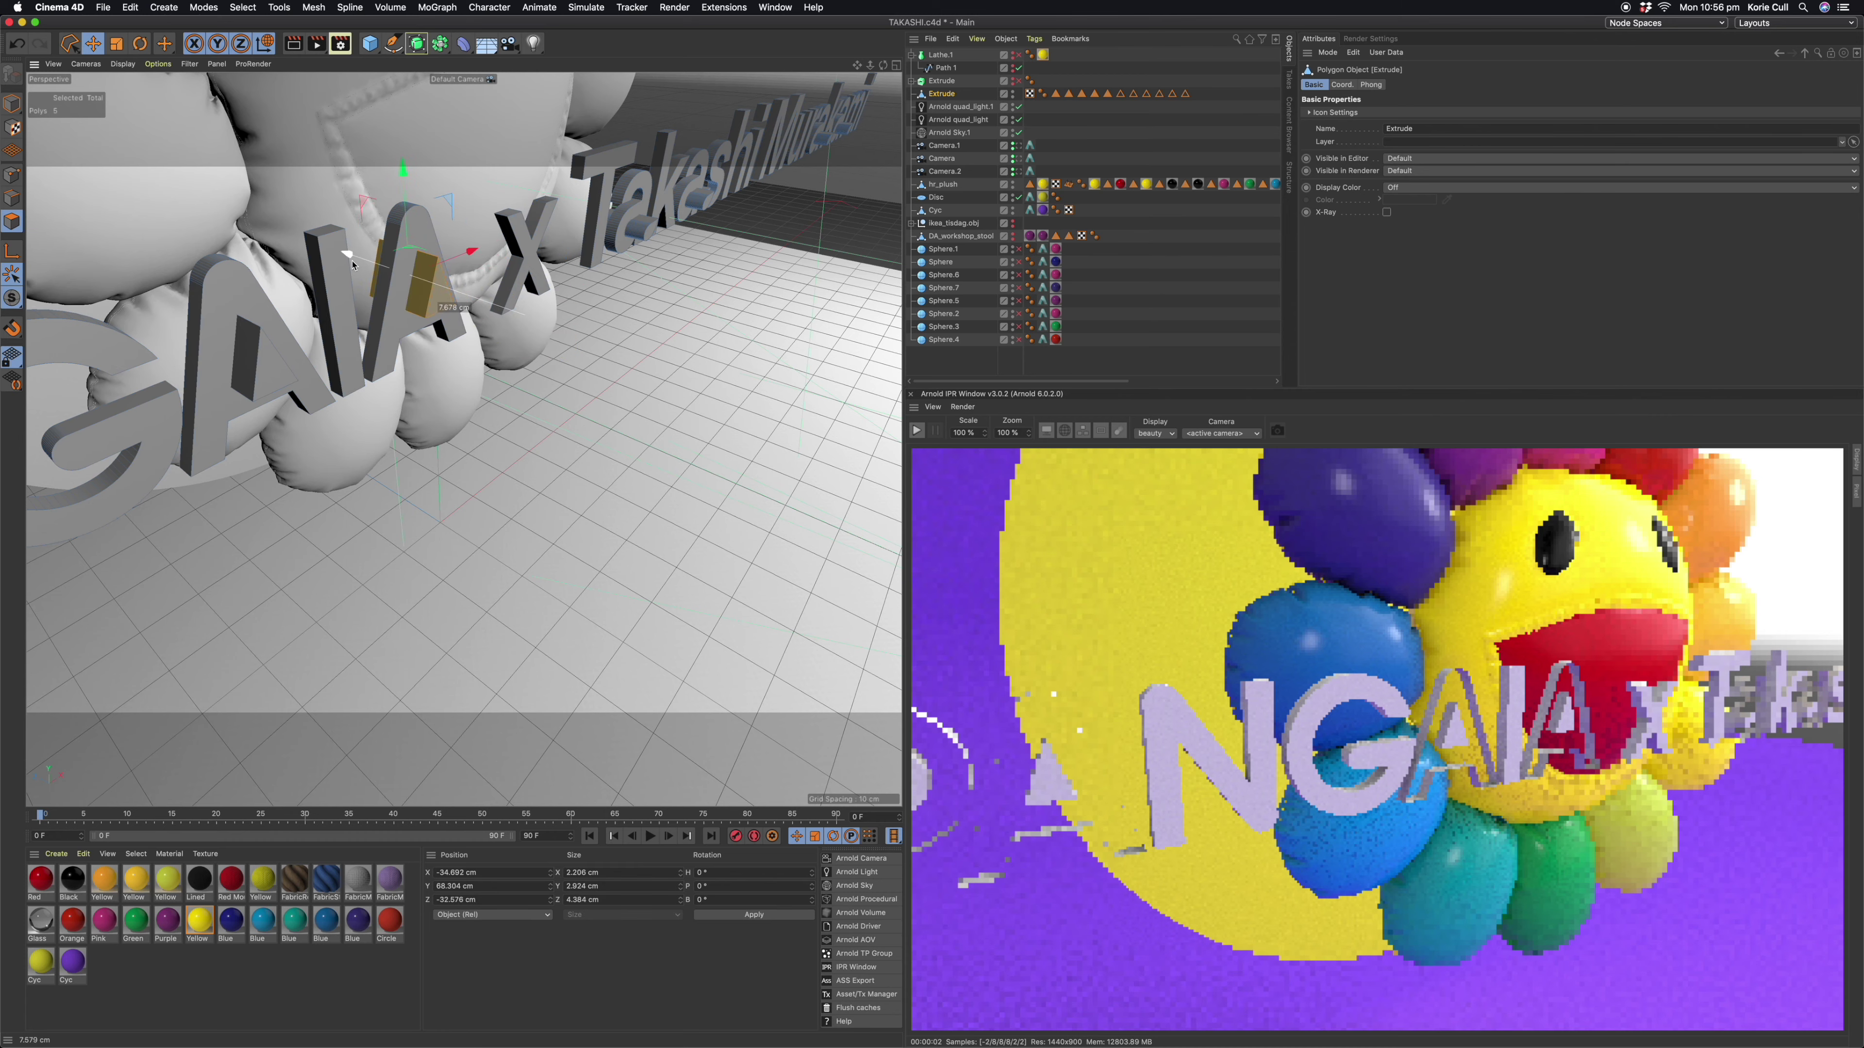
alt+right_drag(464, 439, 644, 218)
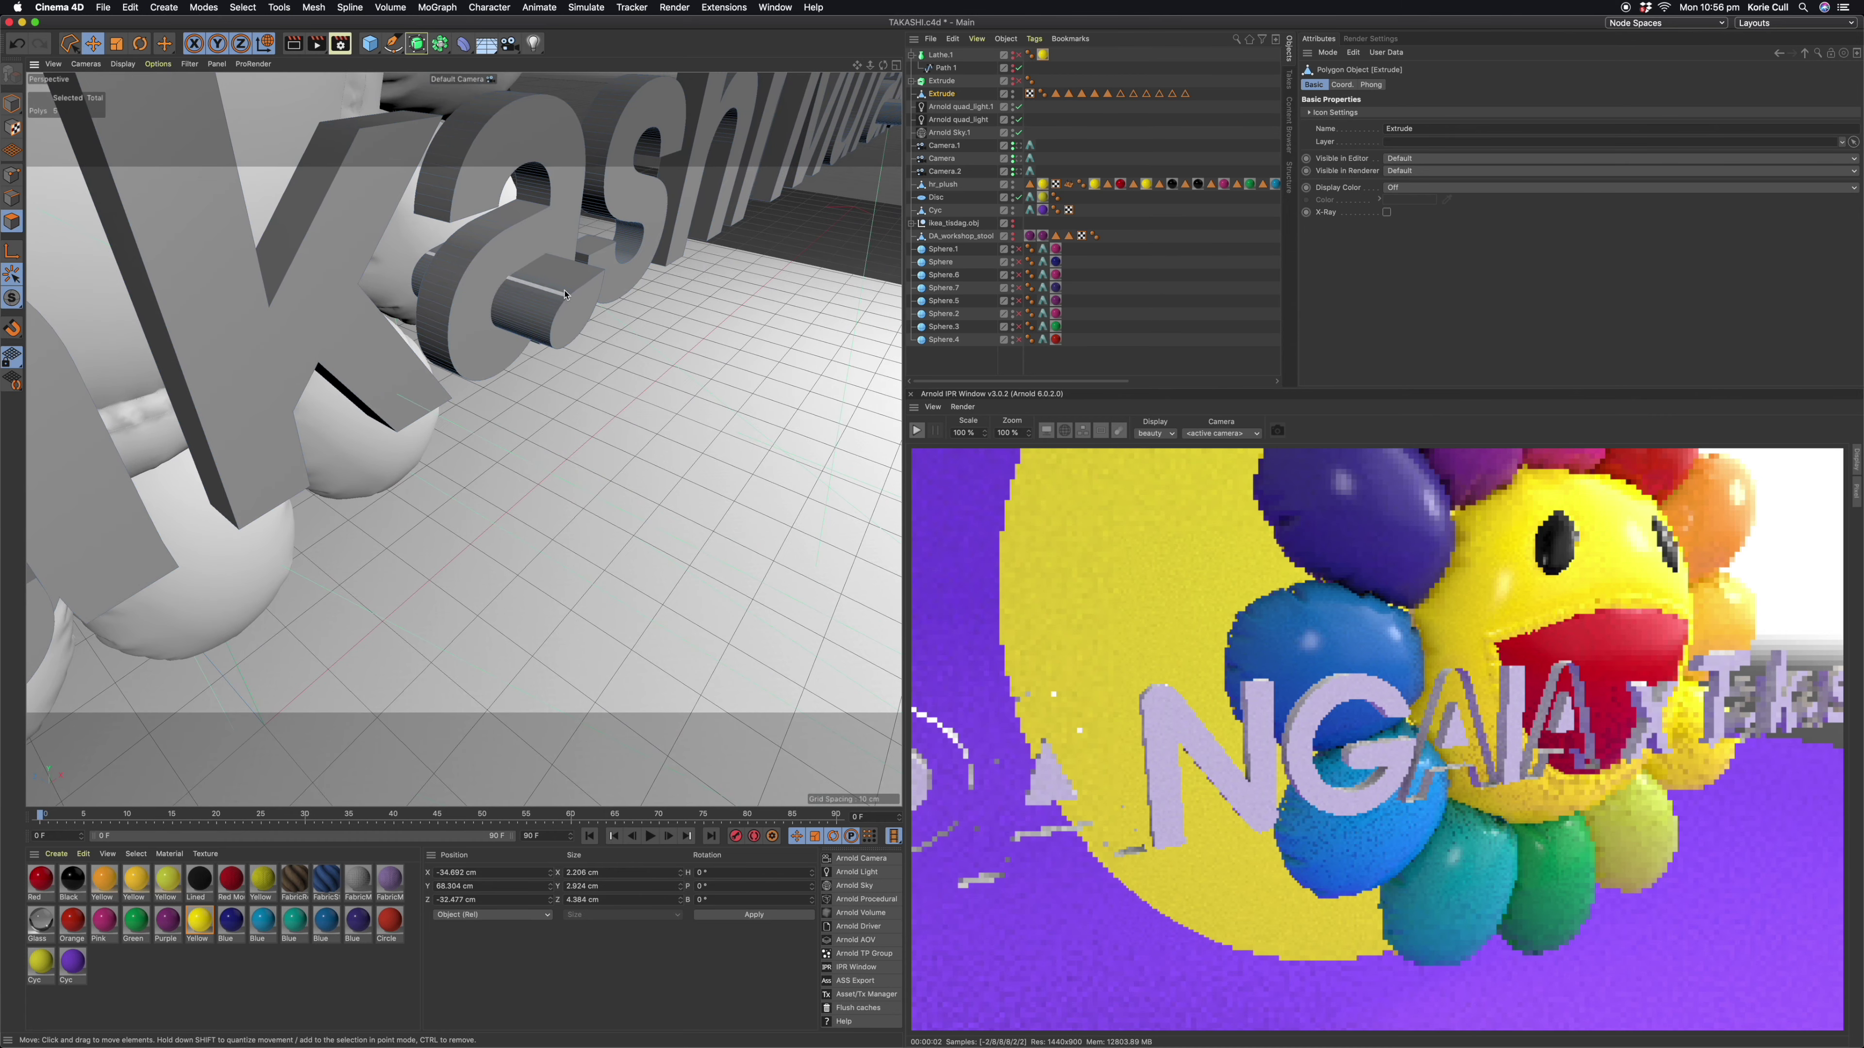
Step: Slide the long protruding block back and fit it against the letter a of Murakami
click(567, 286)
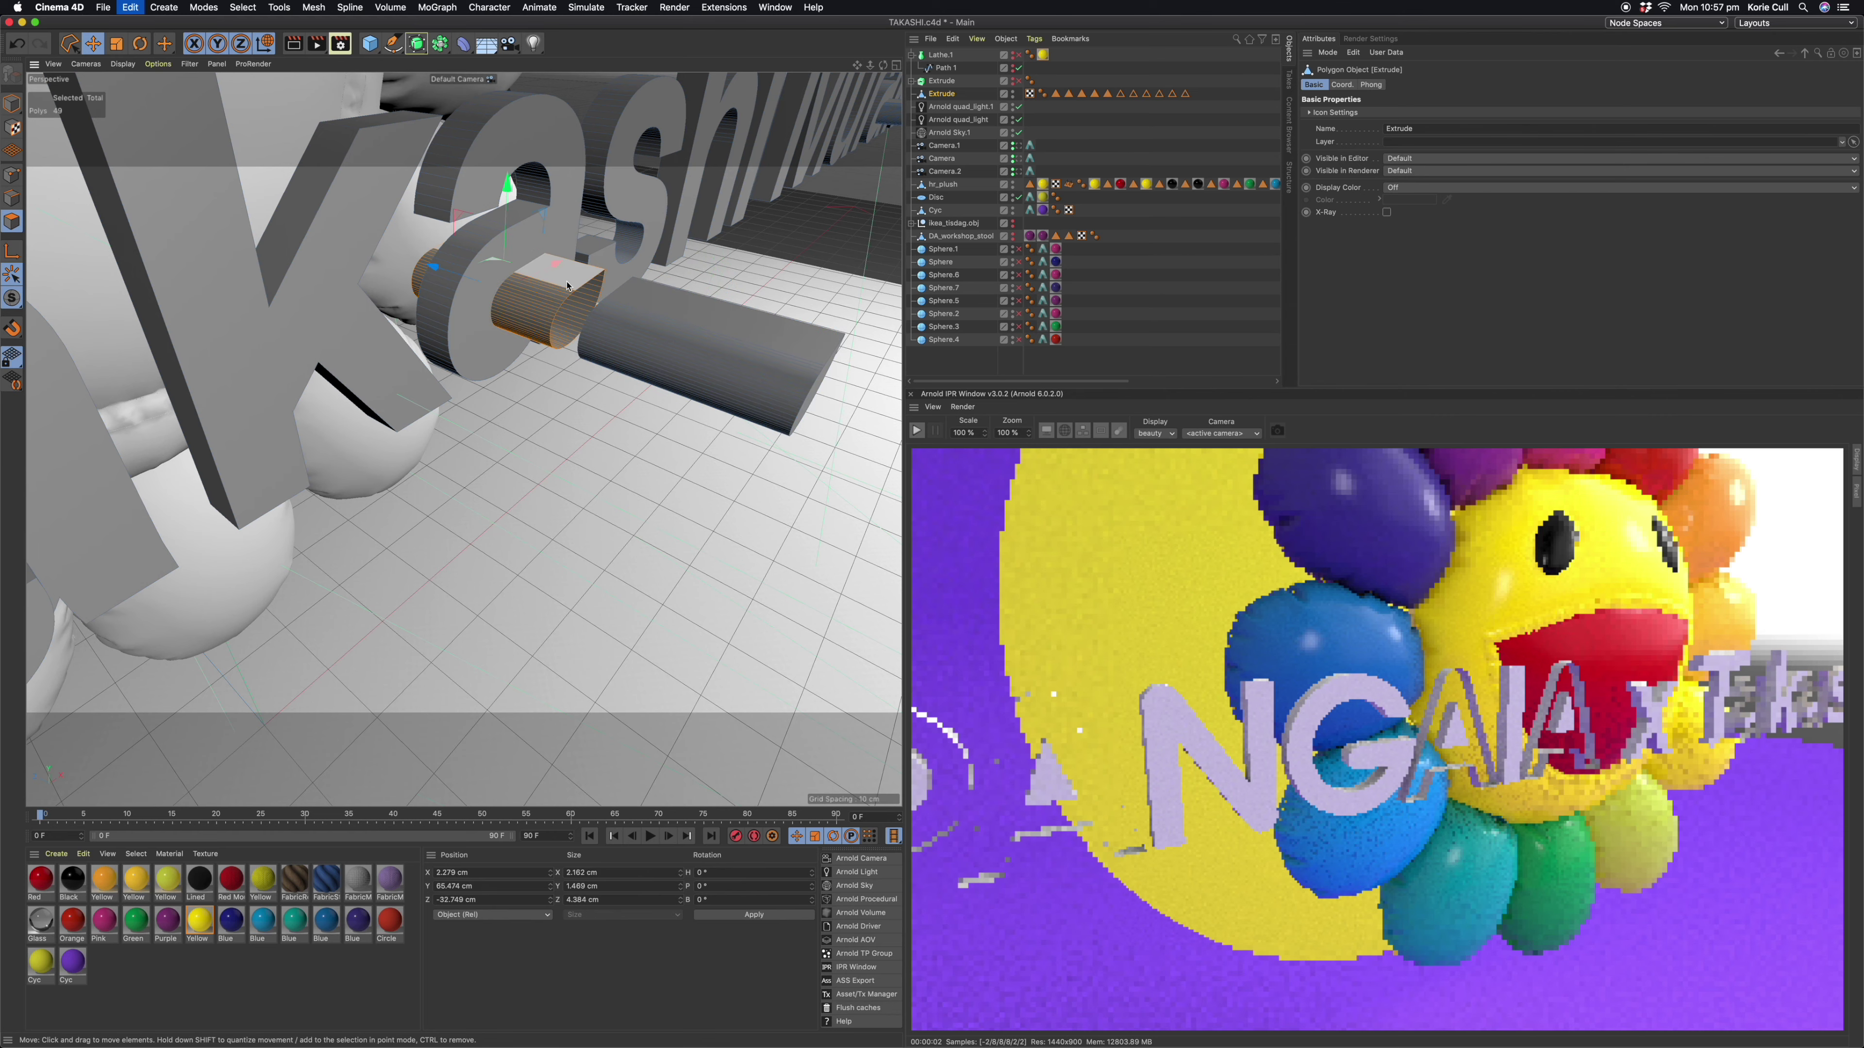
drag(716, 323, 683, 214)
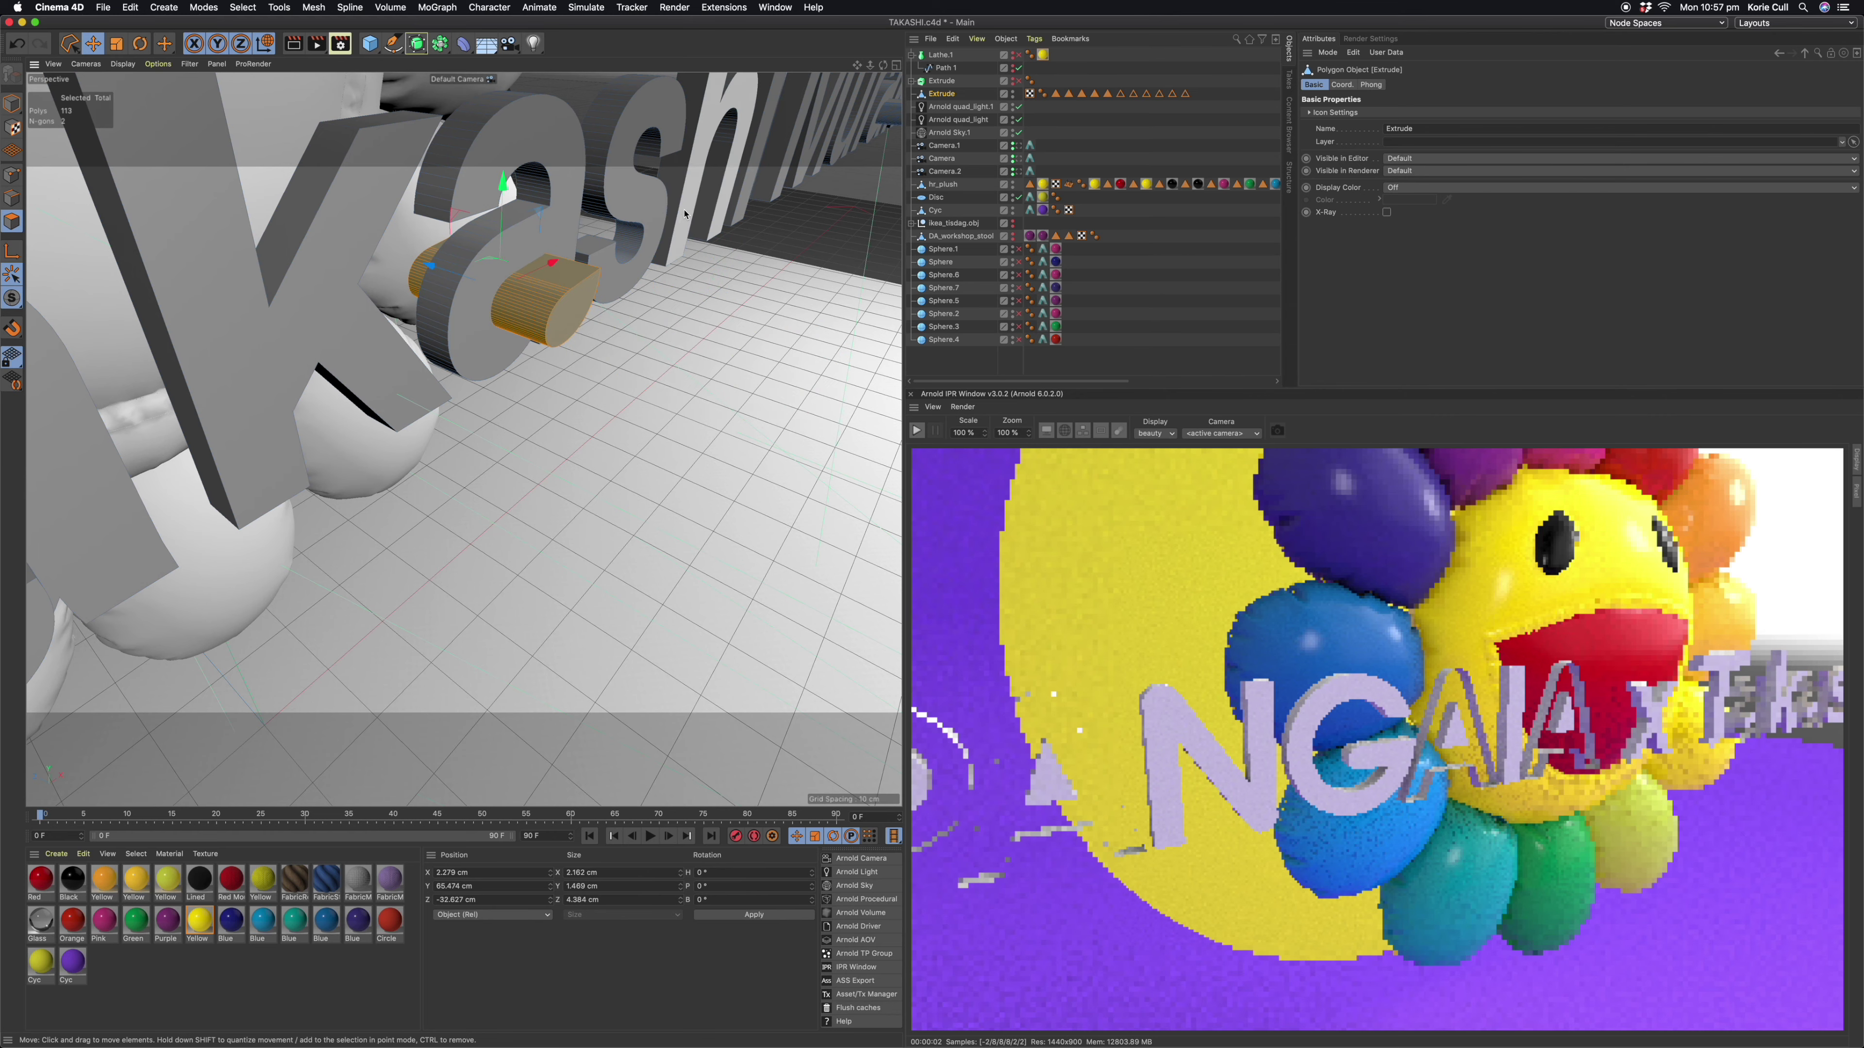
alt+right_drag(684, 214, 514, 331)
drag(477, 294, 573, 321)
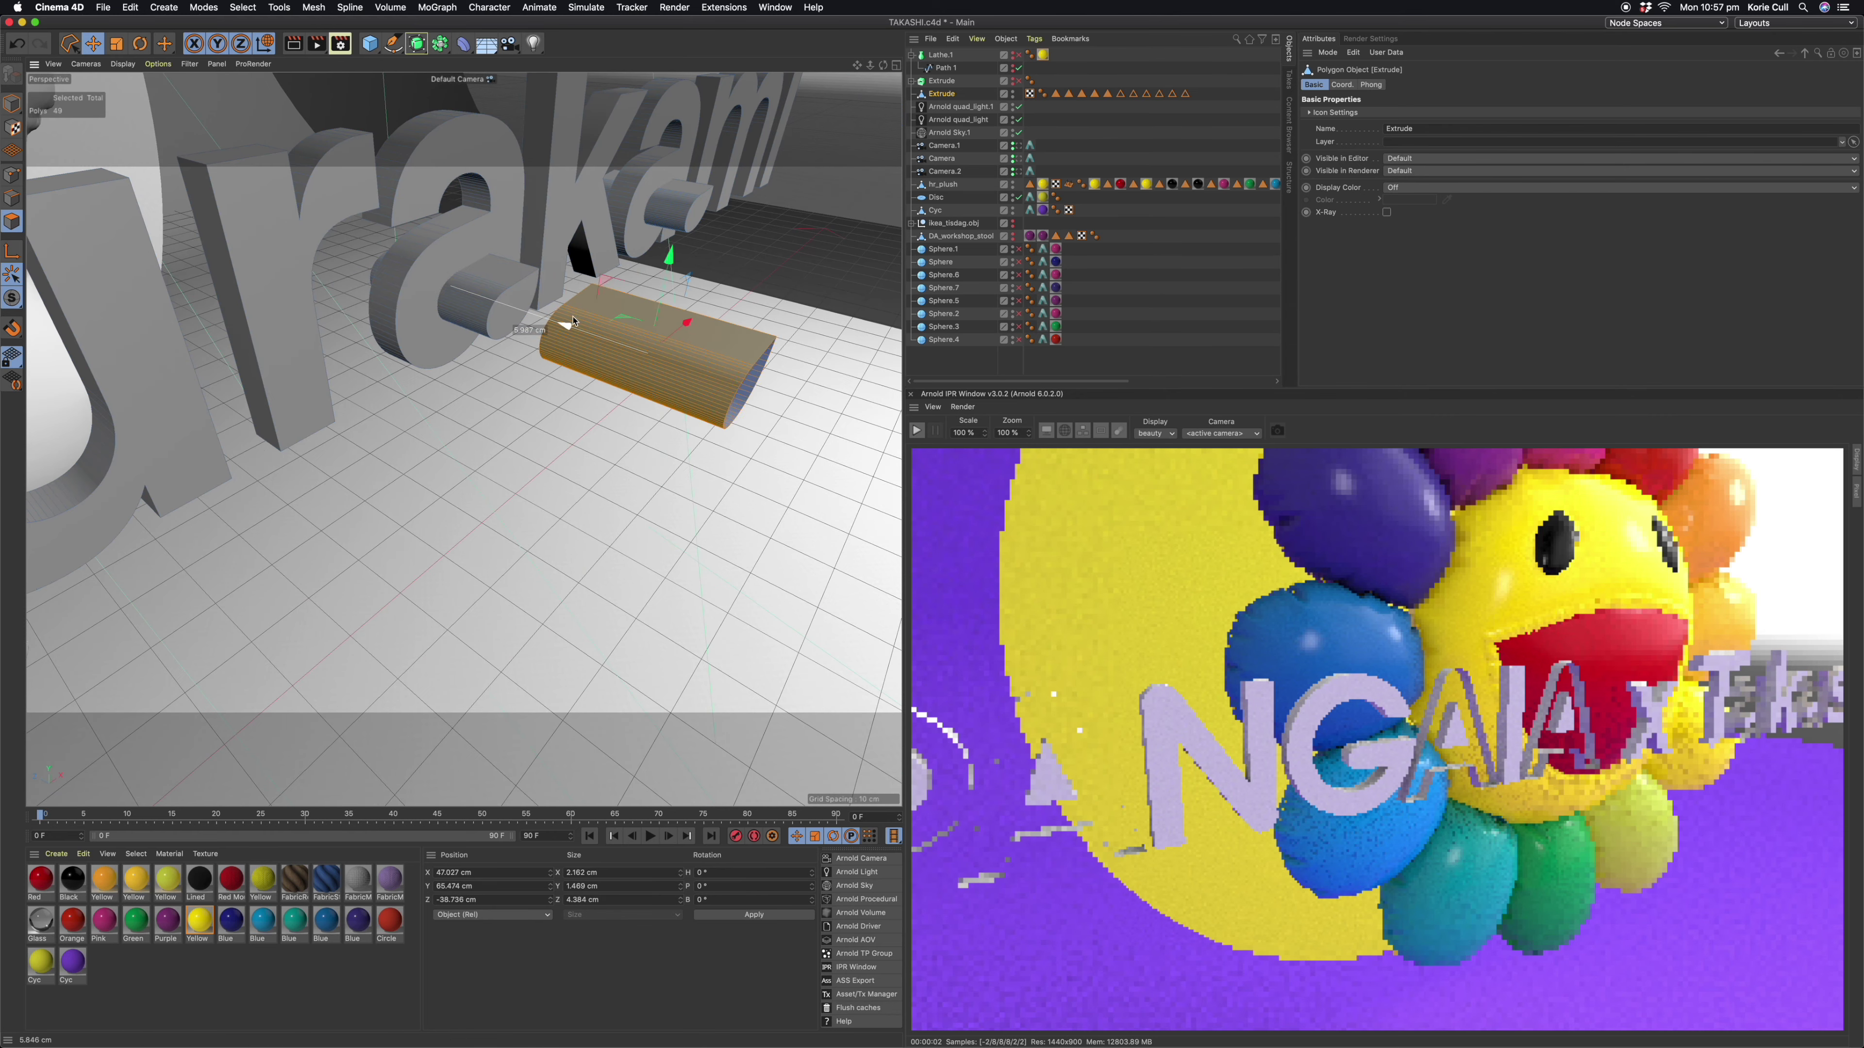
click(503, 278)
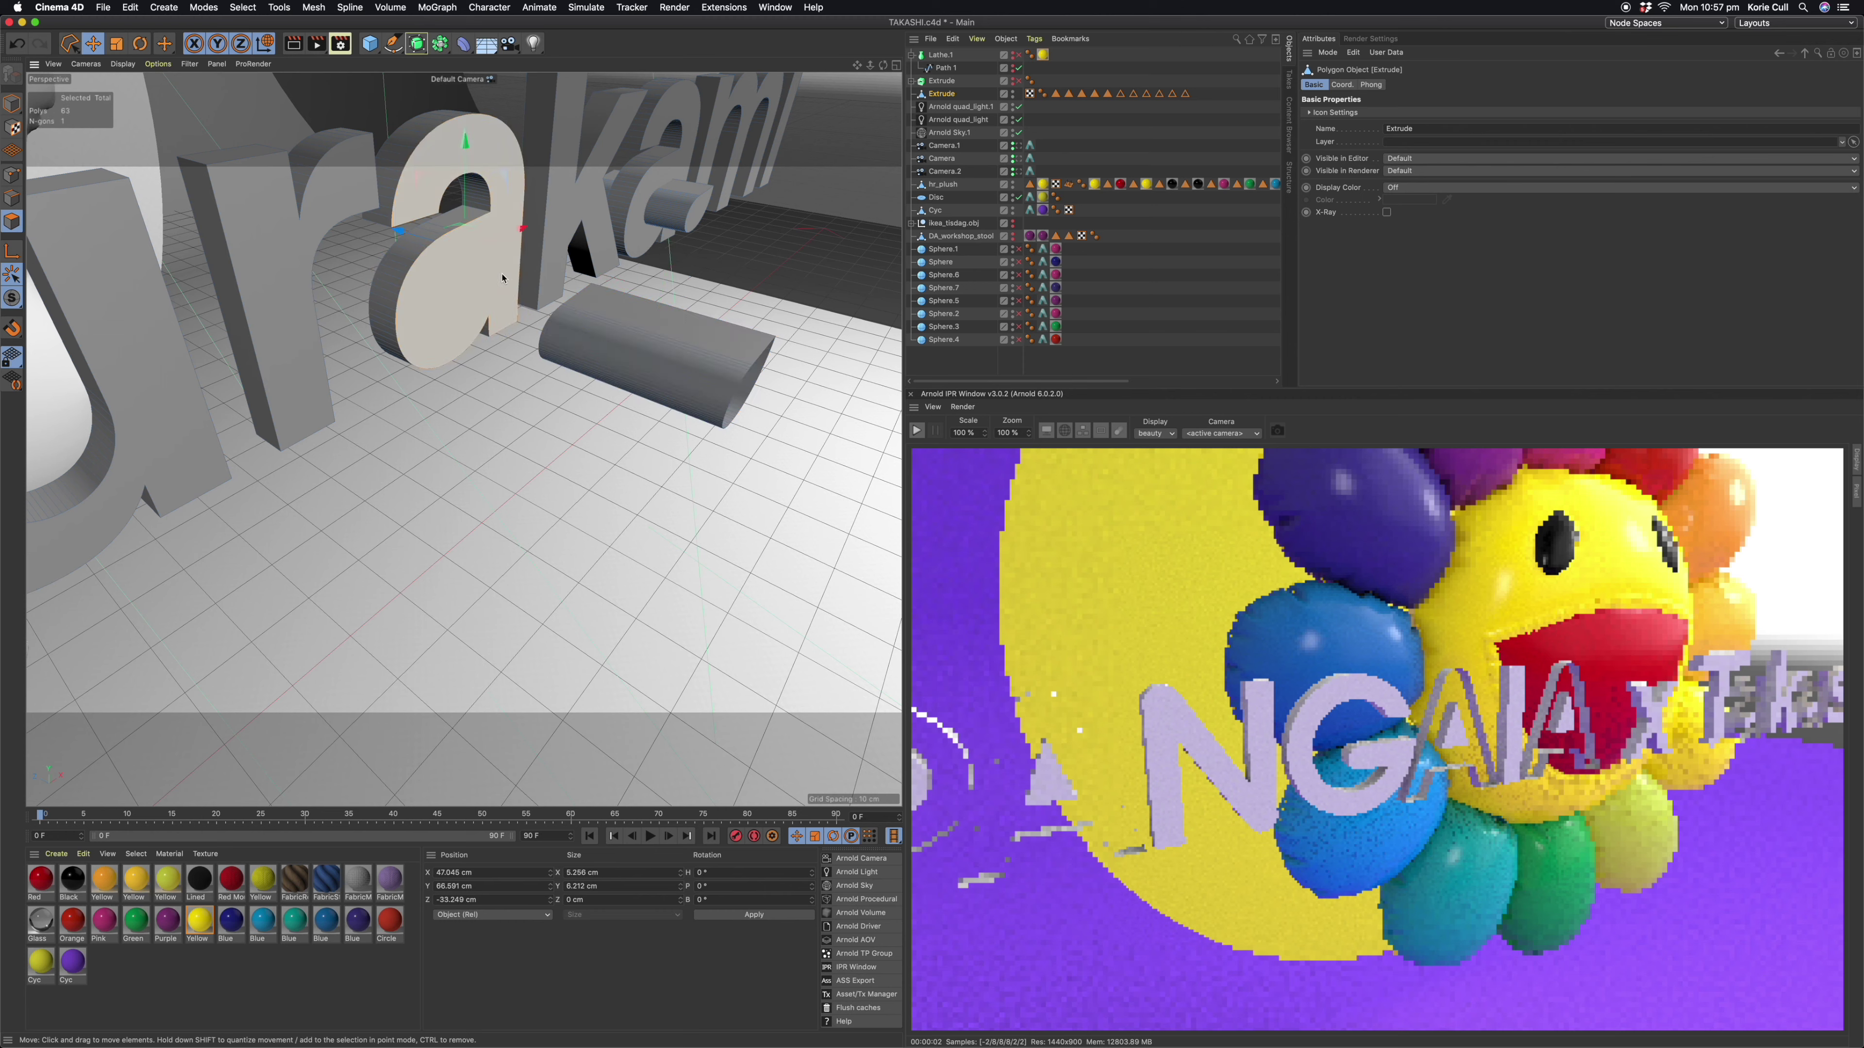
drag(503, 278, 382, 278)
drag(632, 217, 683, 205)
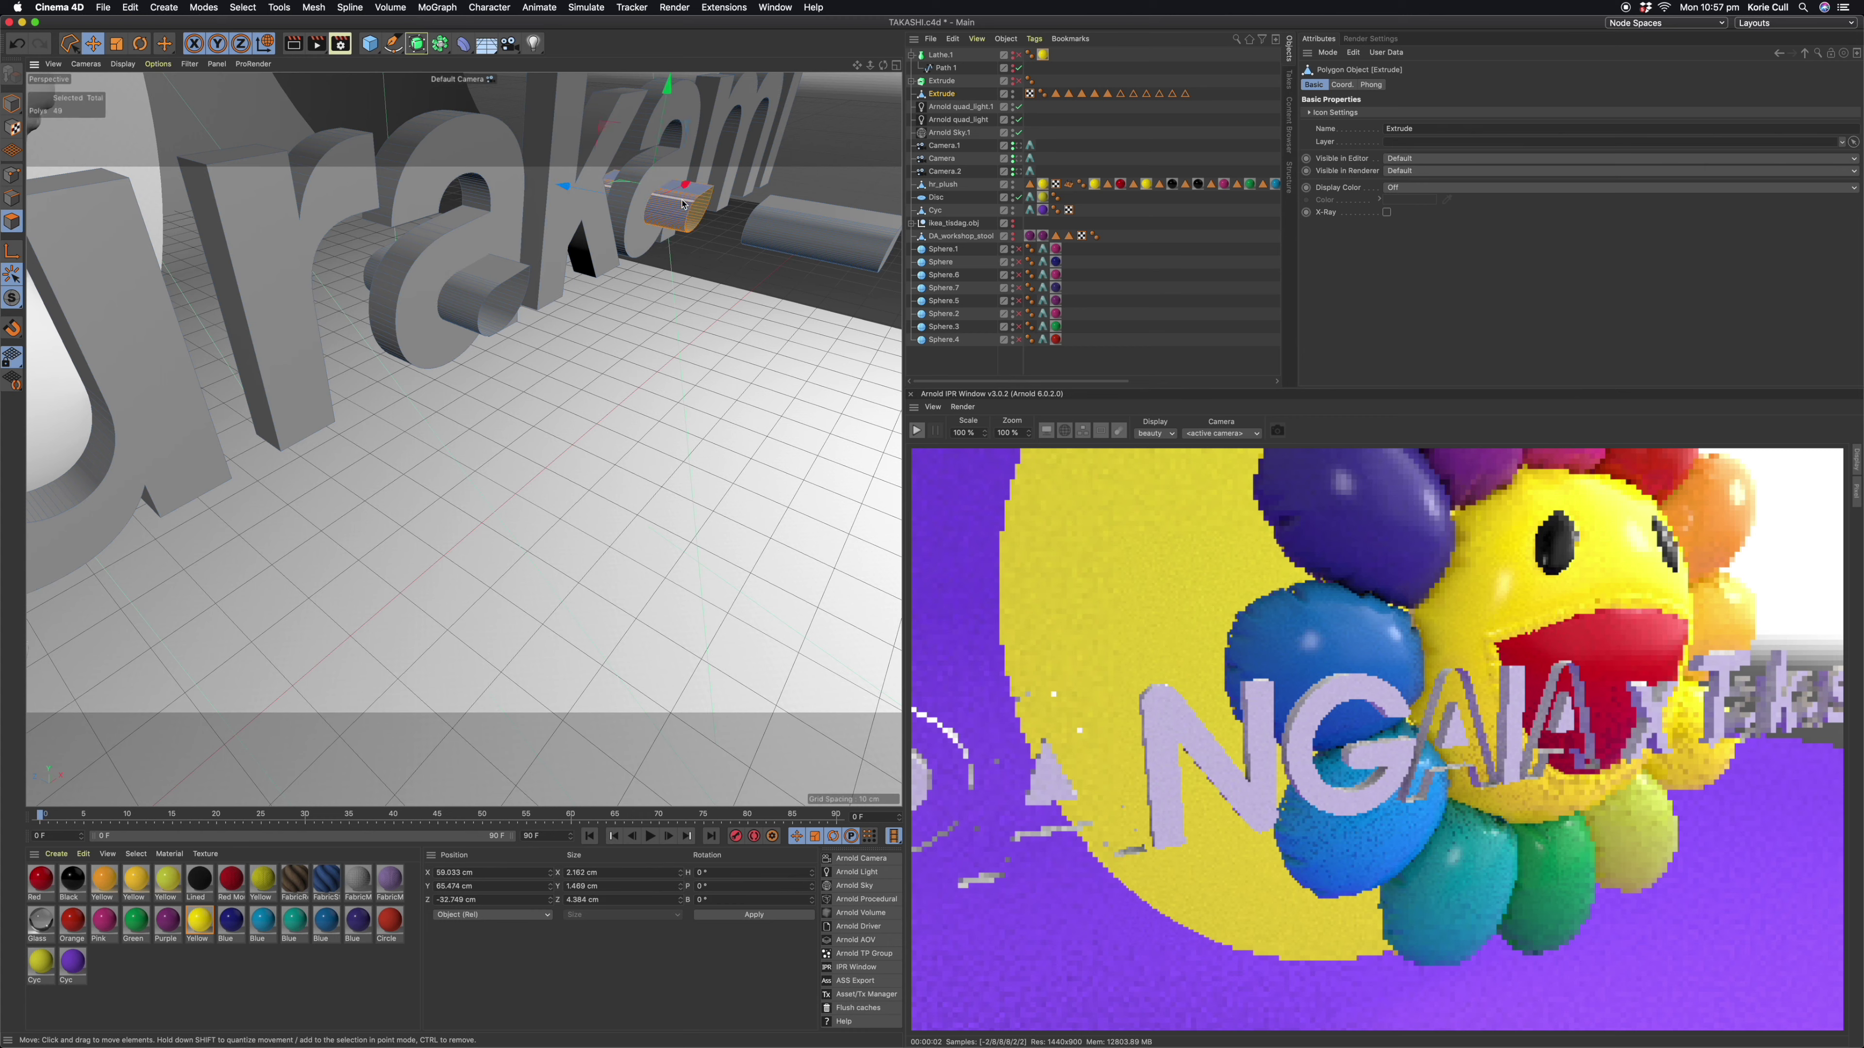
key(super+z)
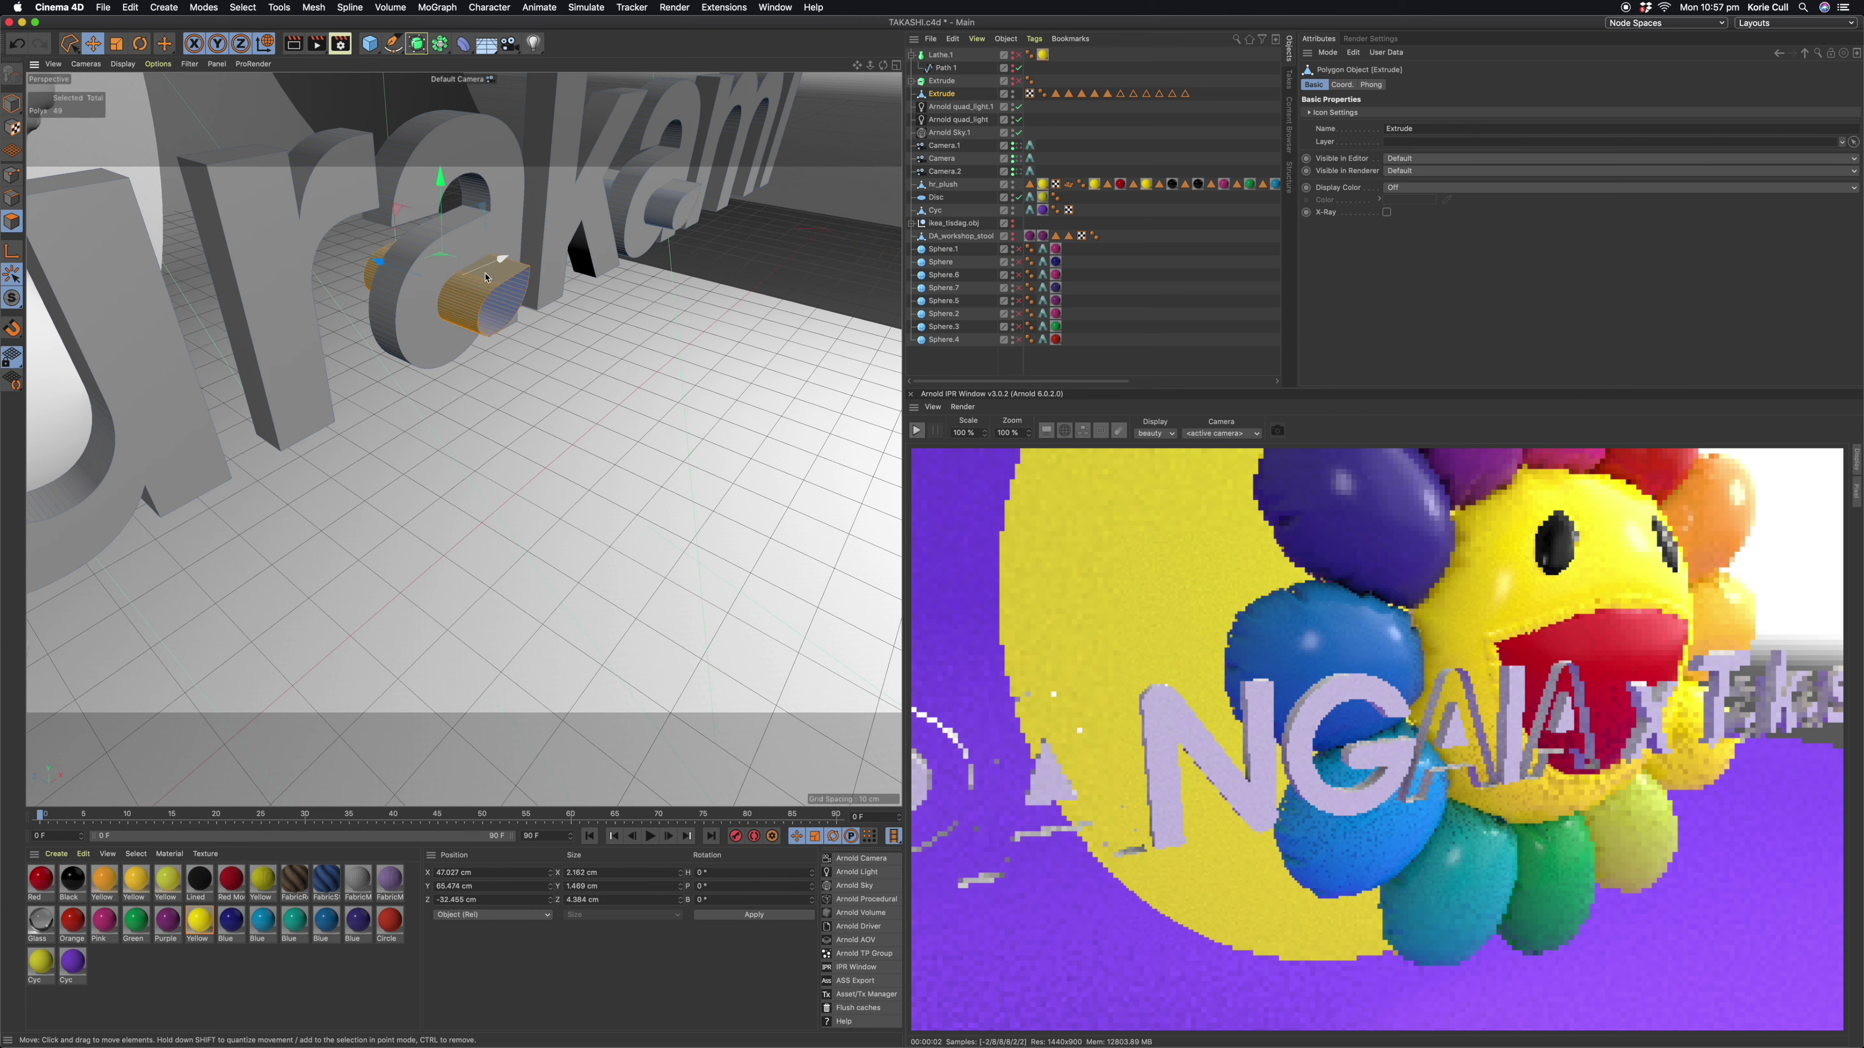
Step: Try Close Polygon Hole on the letters, then return to the Move tool near PANGAIA
right_click(488, 281)
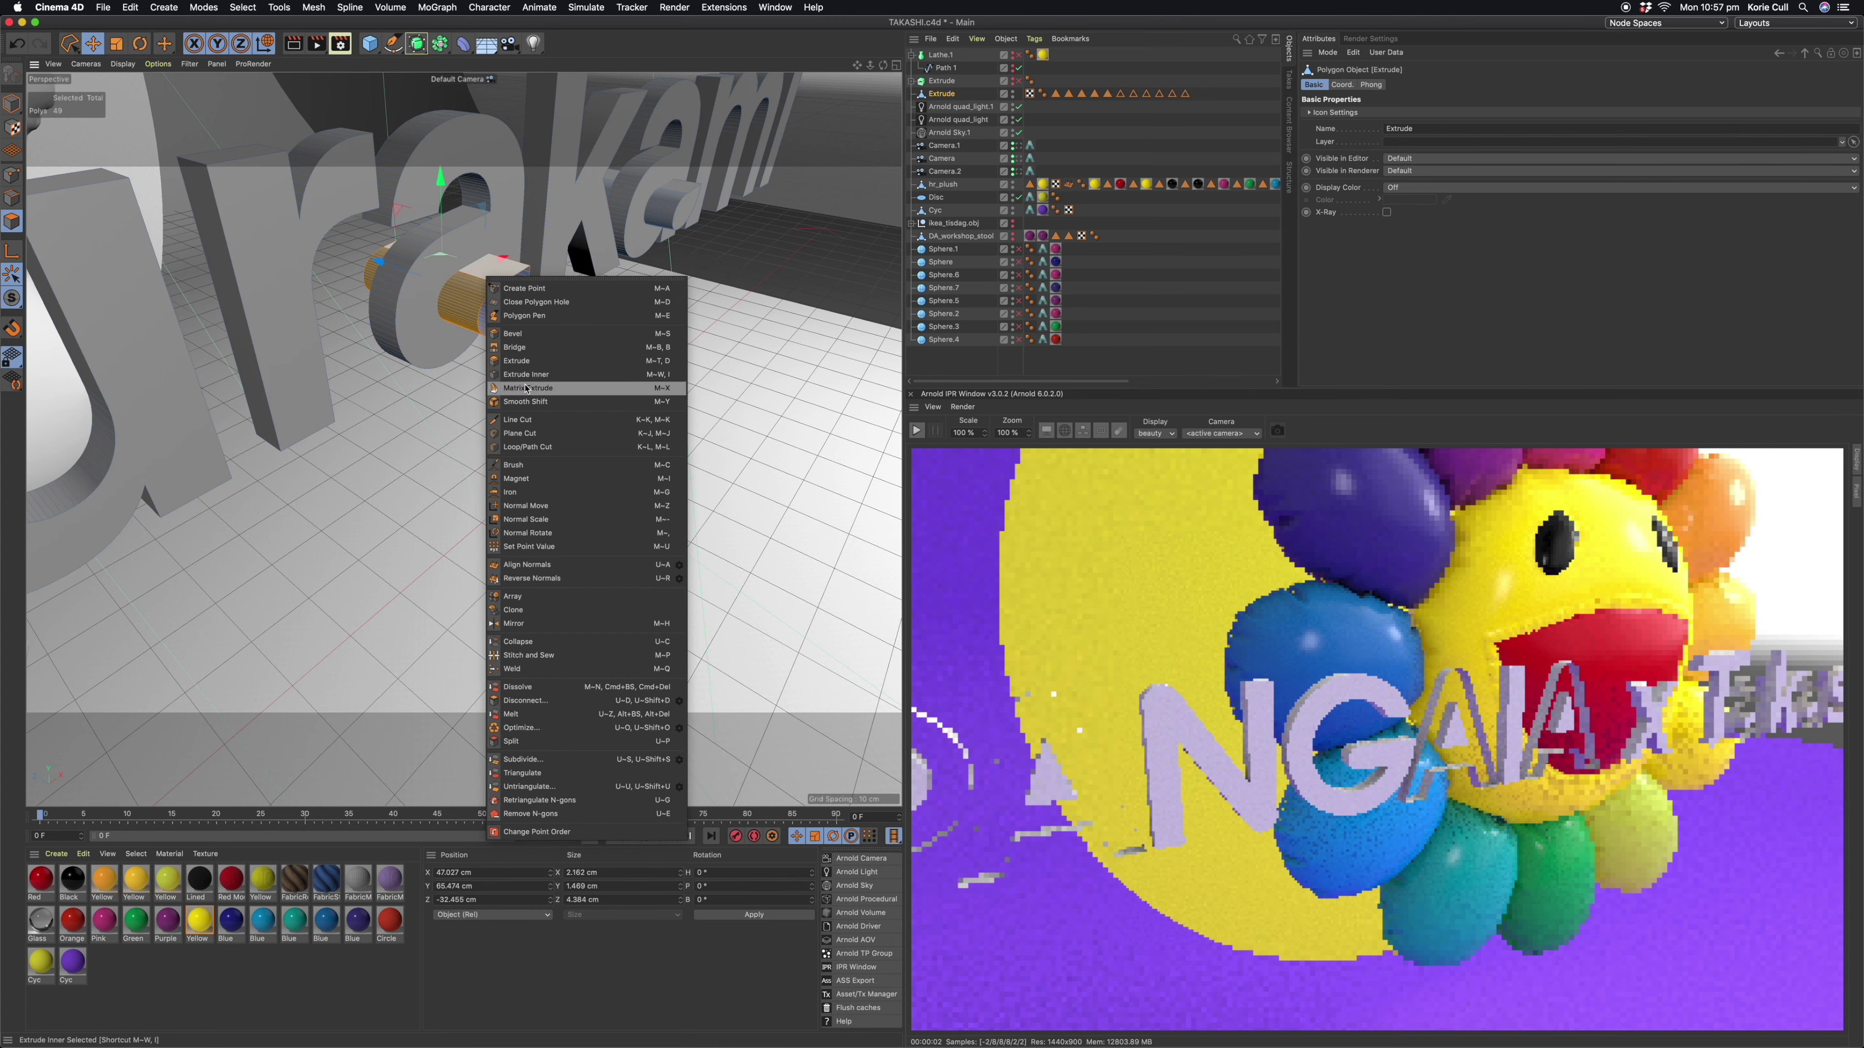
click(535, 302)
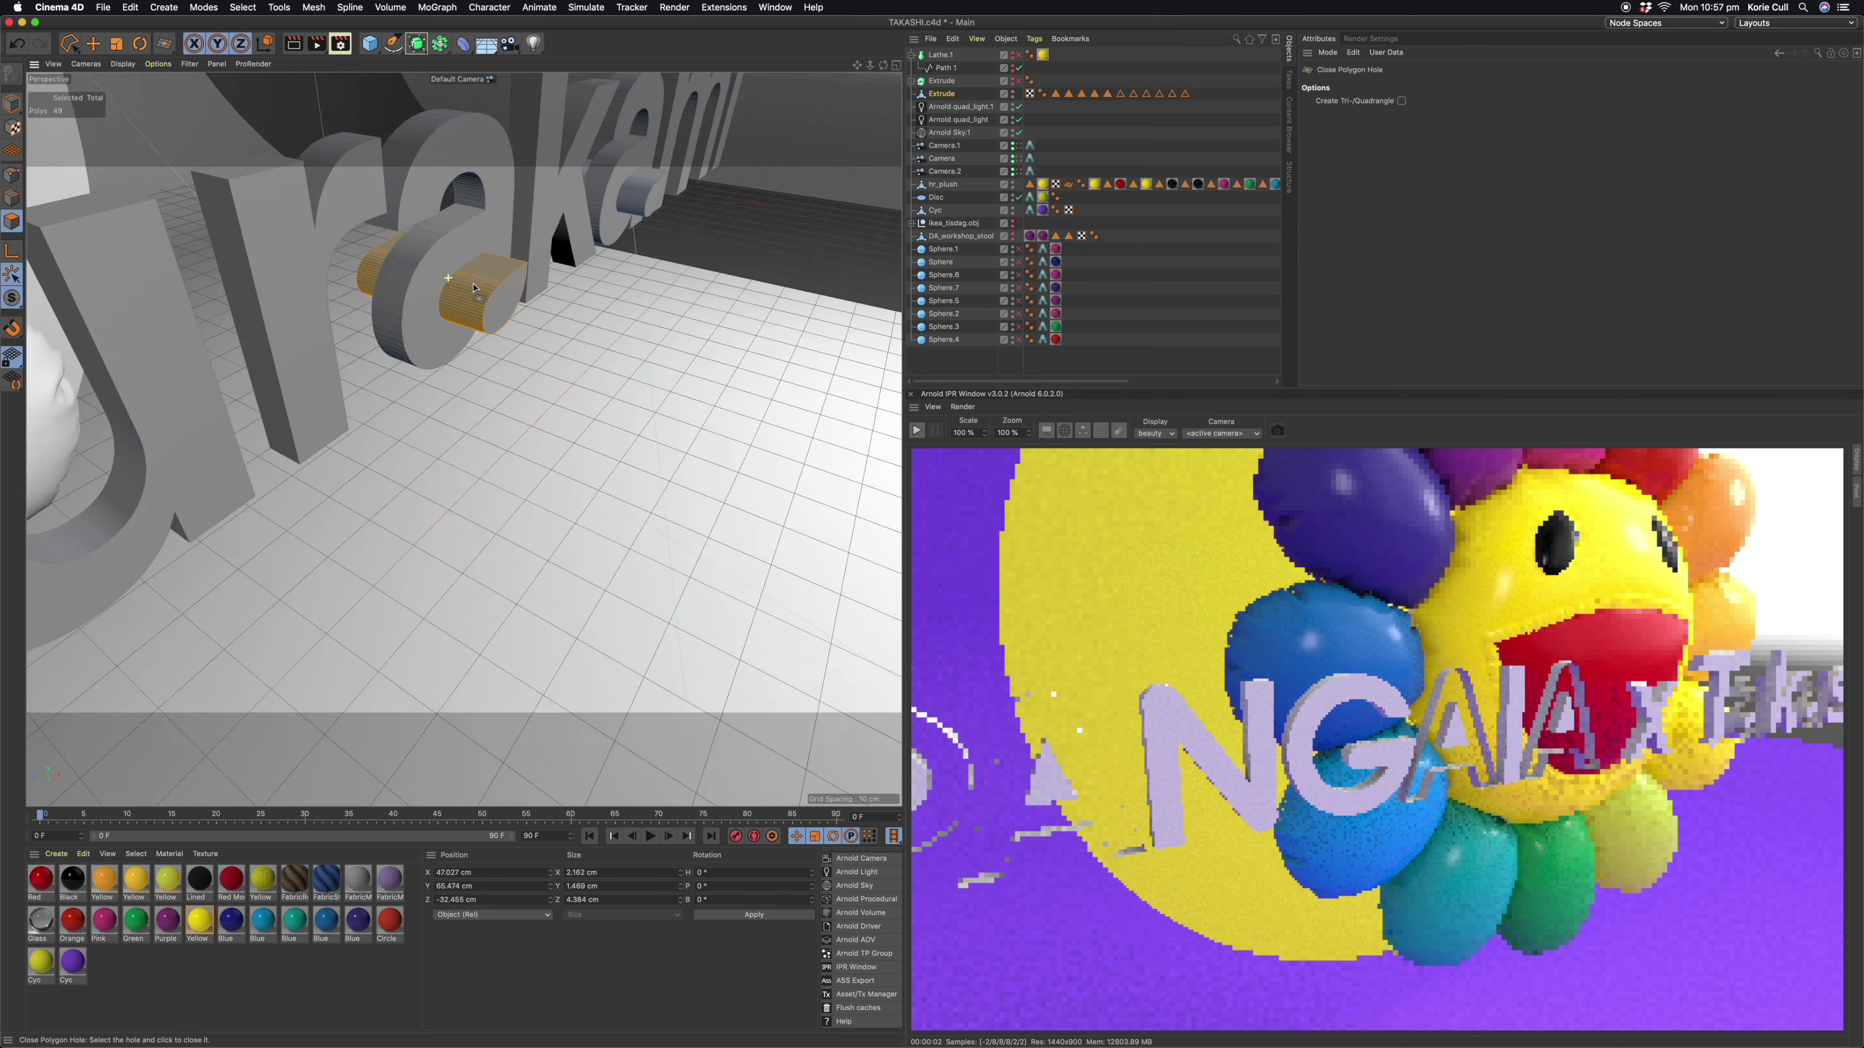
alt+drag(535, 302, 370, 328)
key(e)
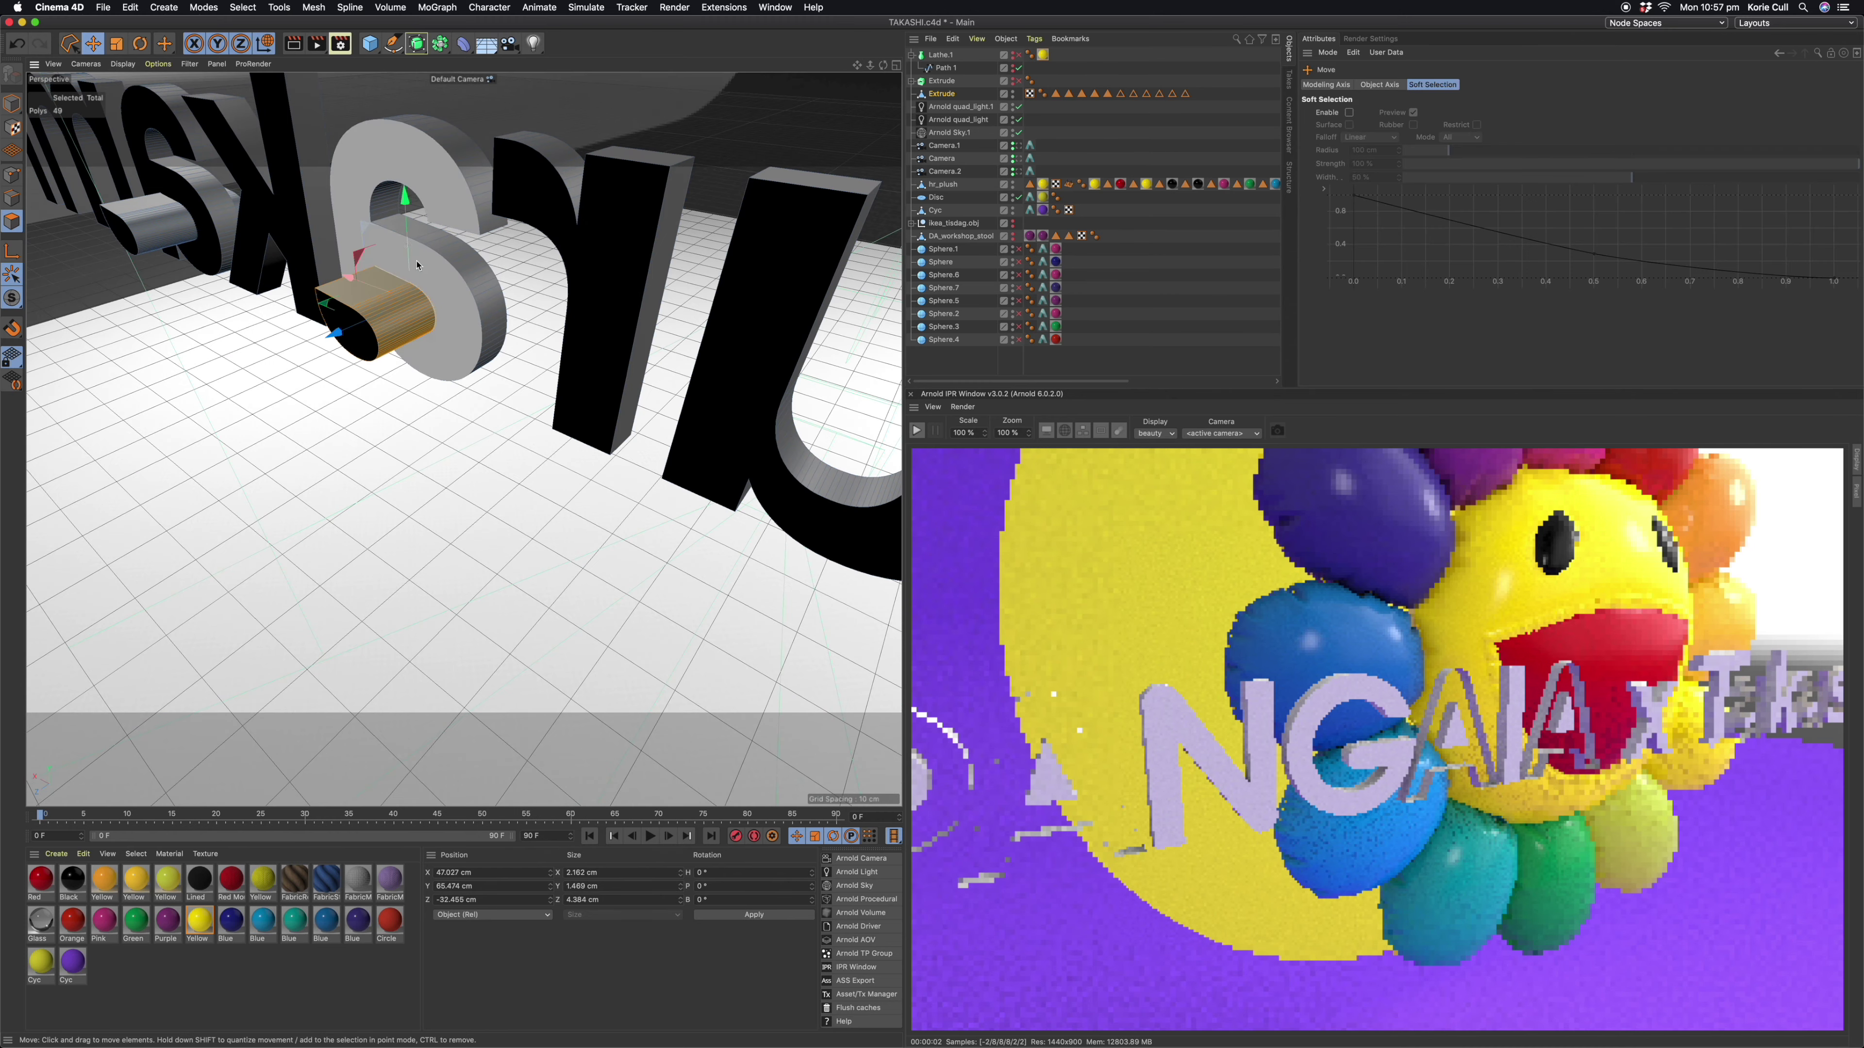
scroll(366, 289, down, 5)
scroll(440, 298, down, 5)
scroll(587, 214, up, 3)
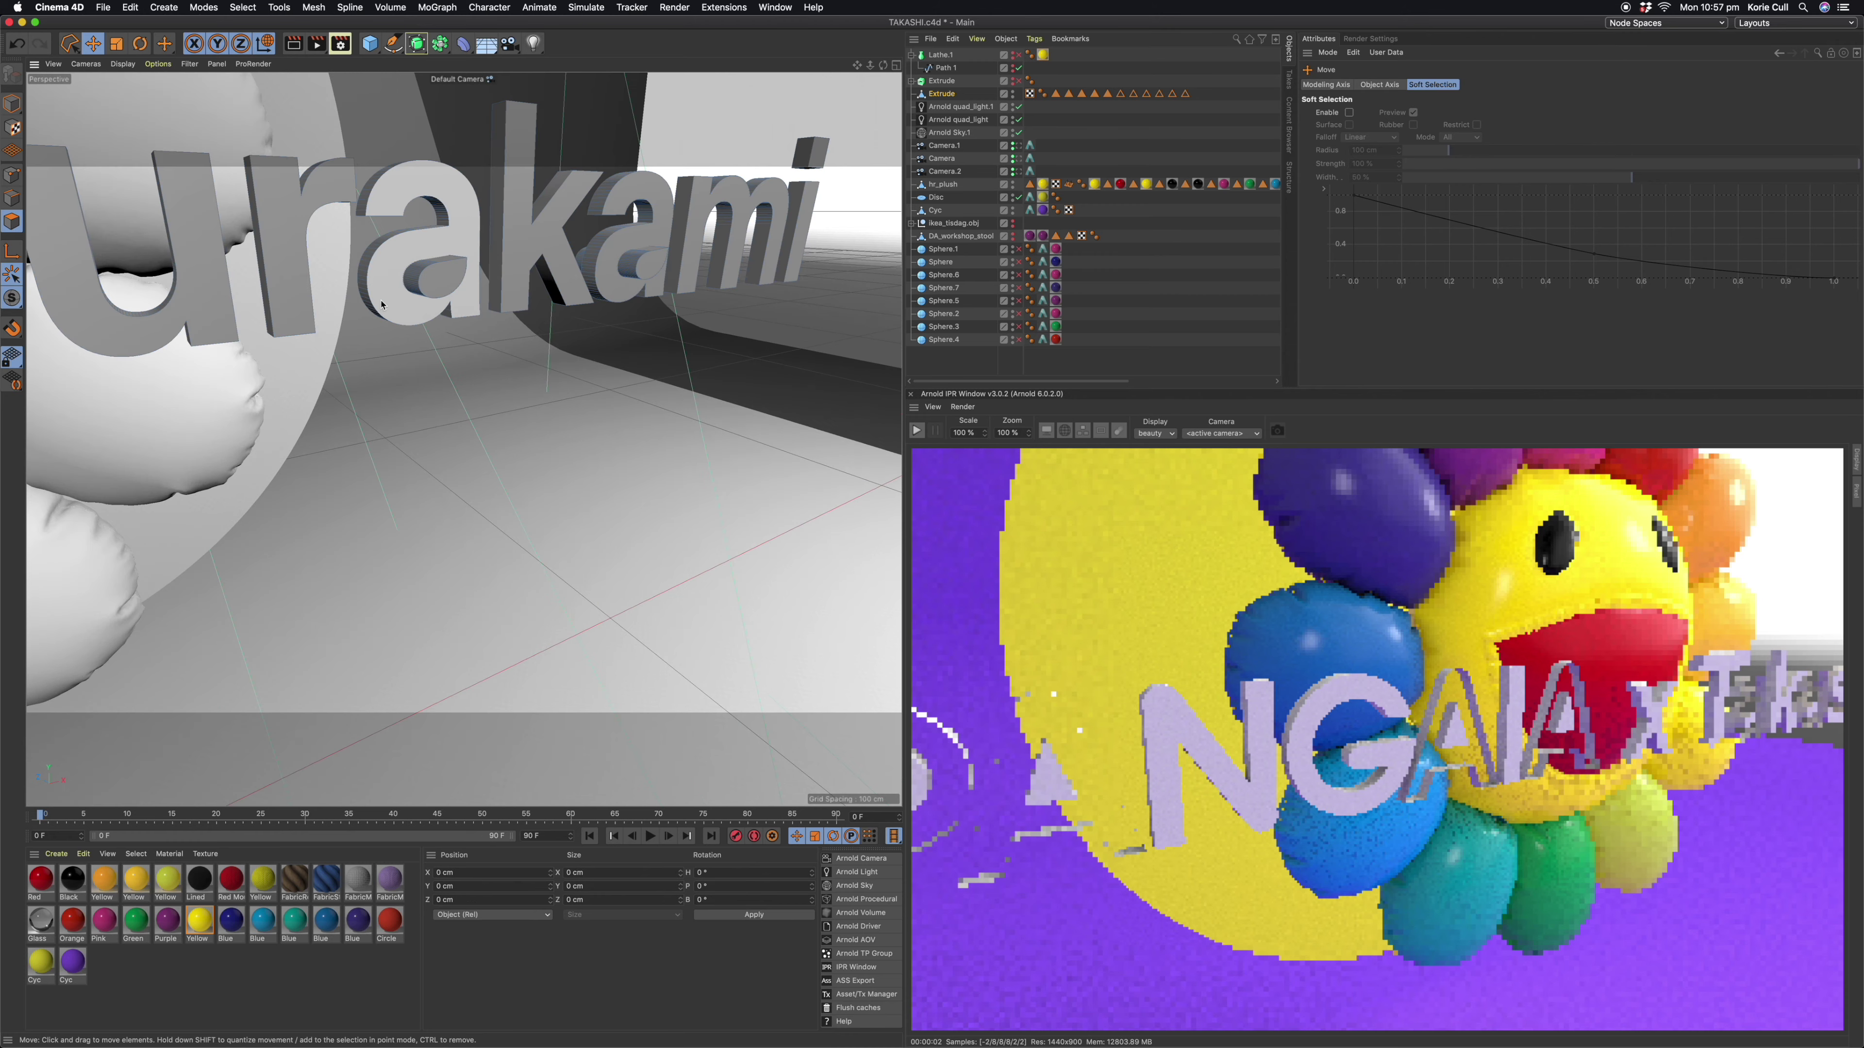
scroll(588, 221, down, 2)
middle_click(408, 317)
middle_click(625, 294)
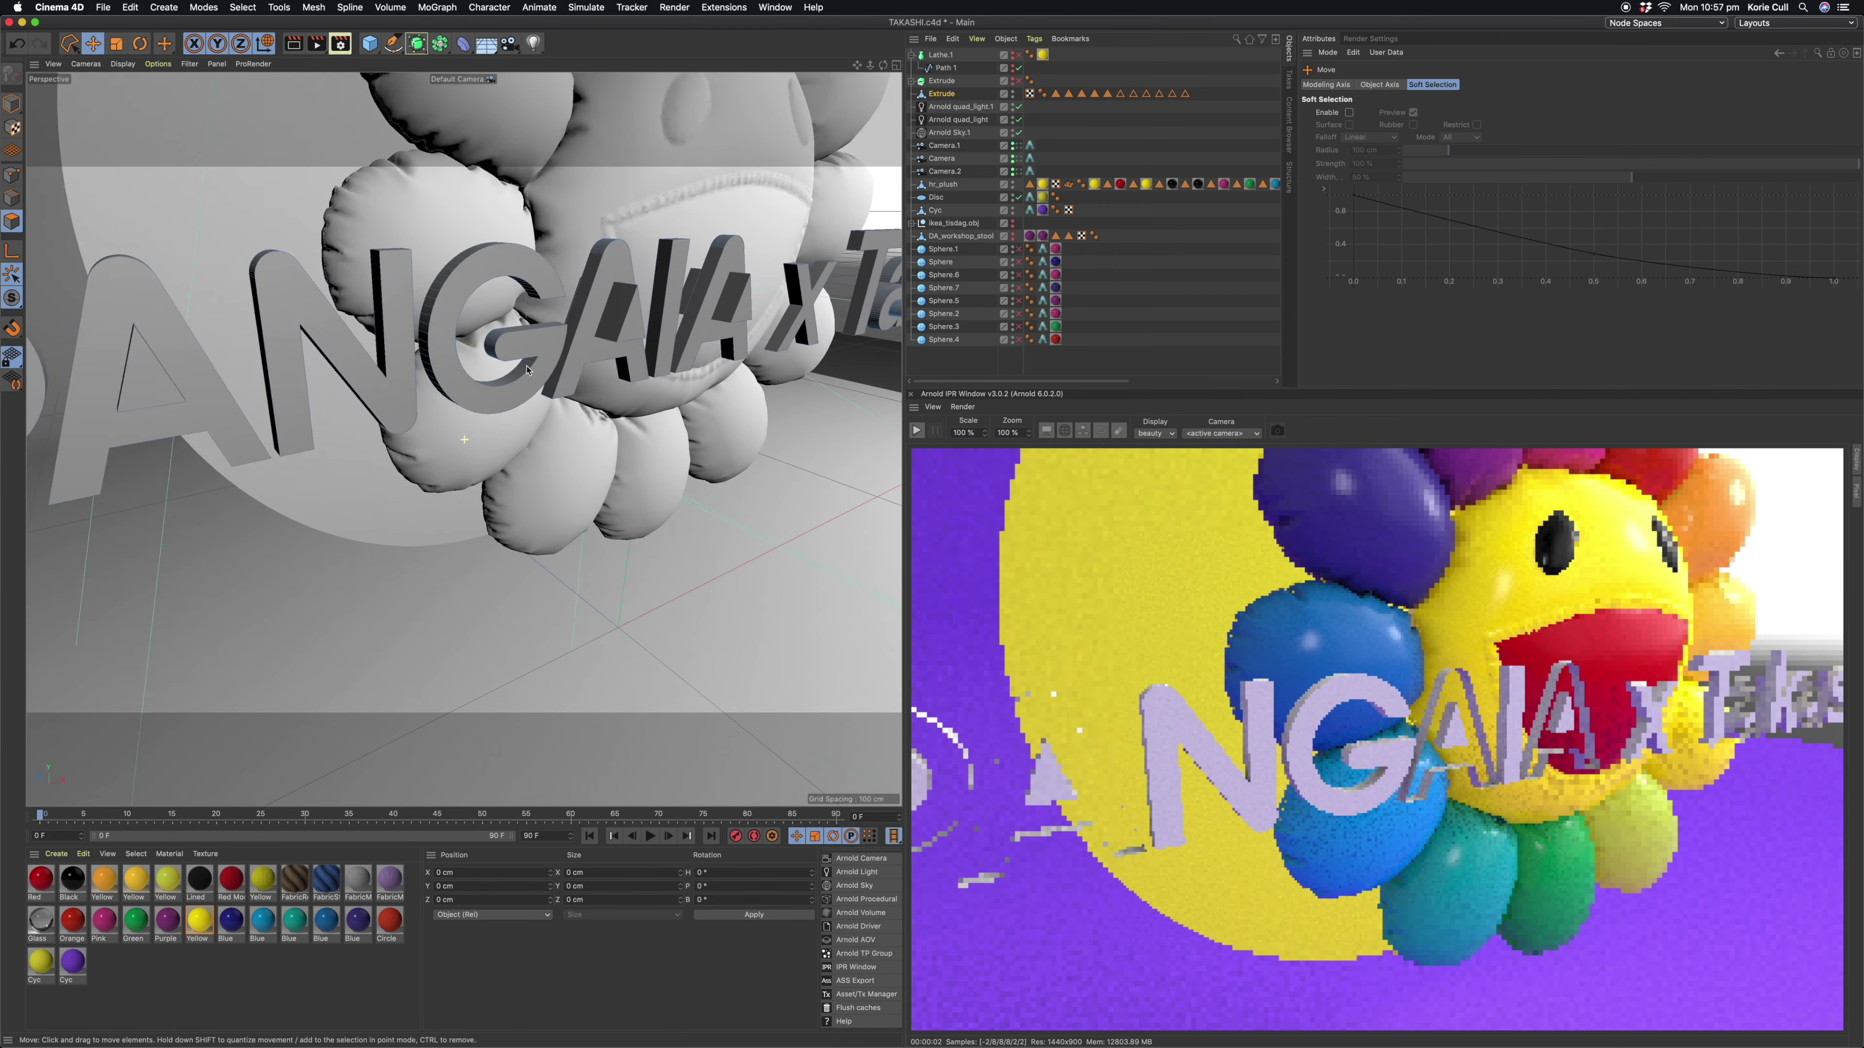
alt+drag(625, 294, 440, 309)
Step: Bake the Extrude title into an editable copy and ungroup its objects
click(13, 175)
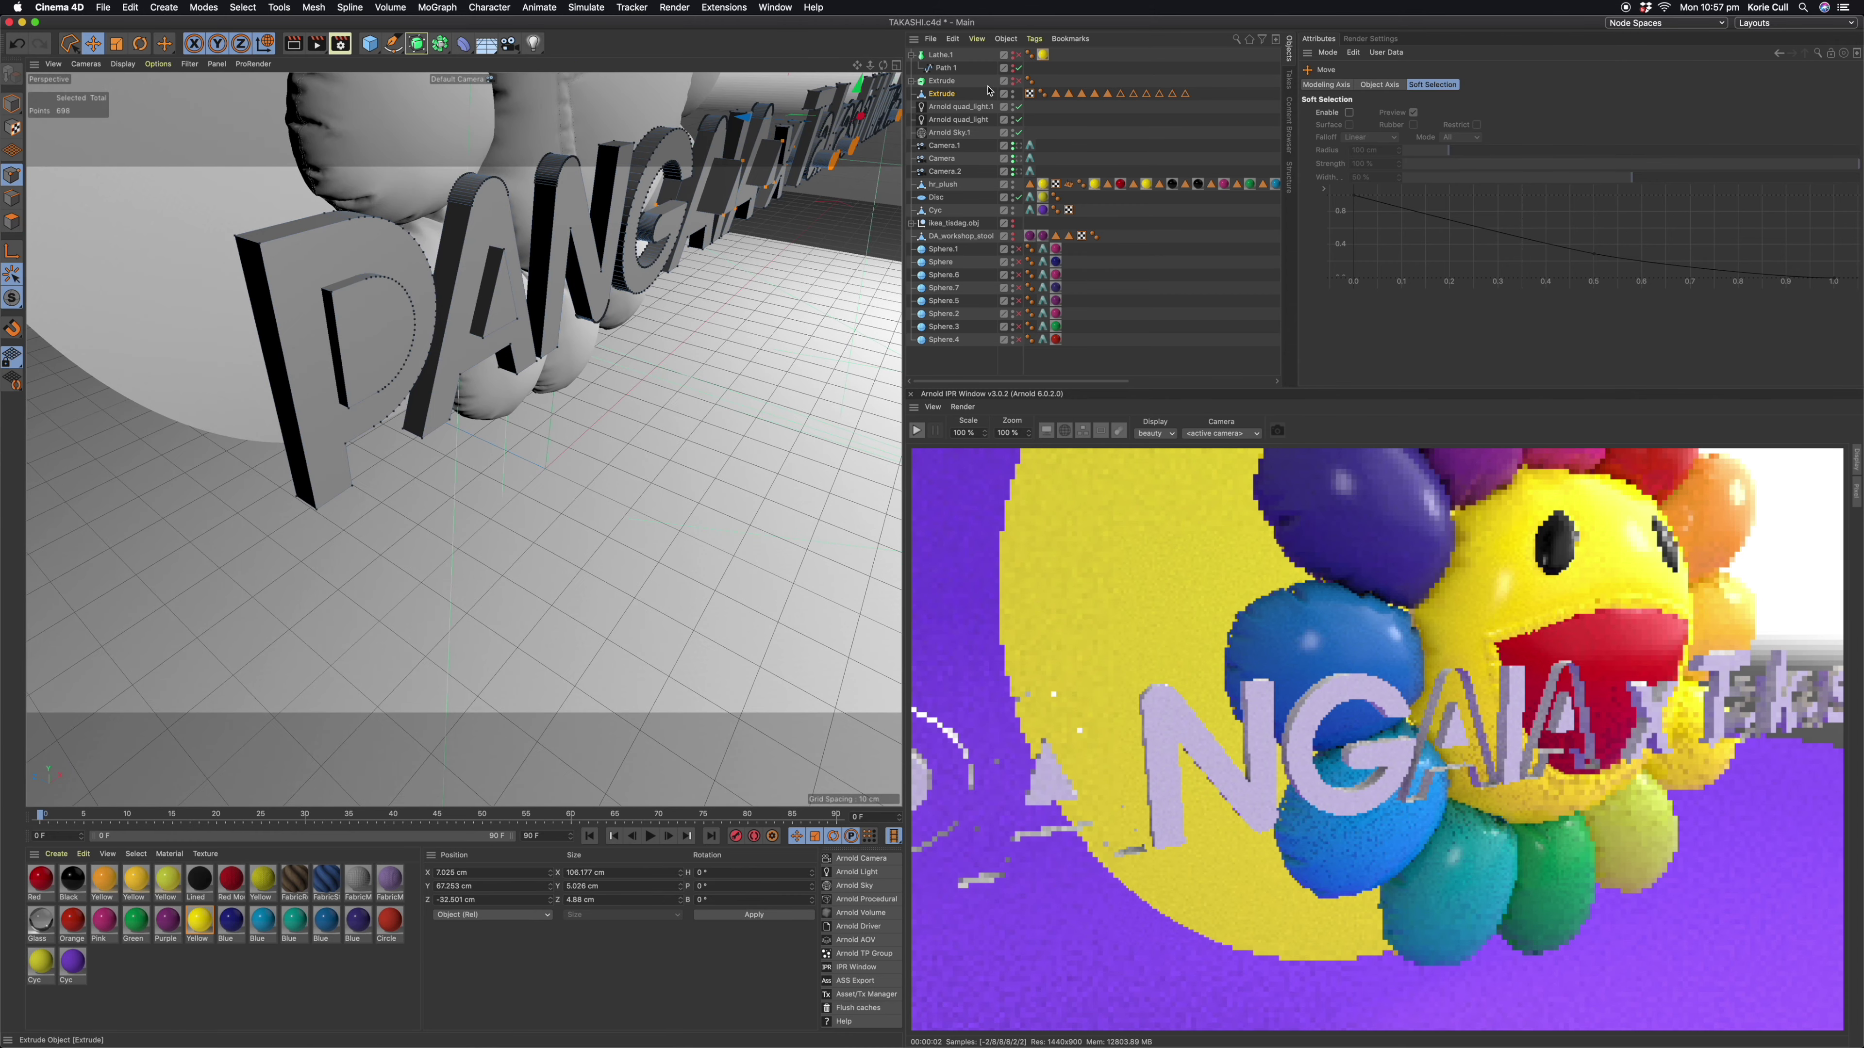
click(10, 221)
right_click(939, 94)
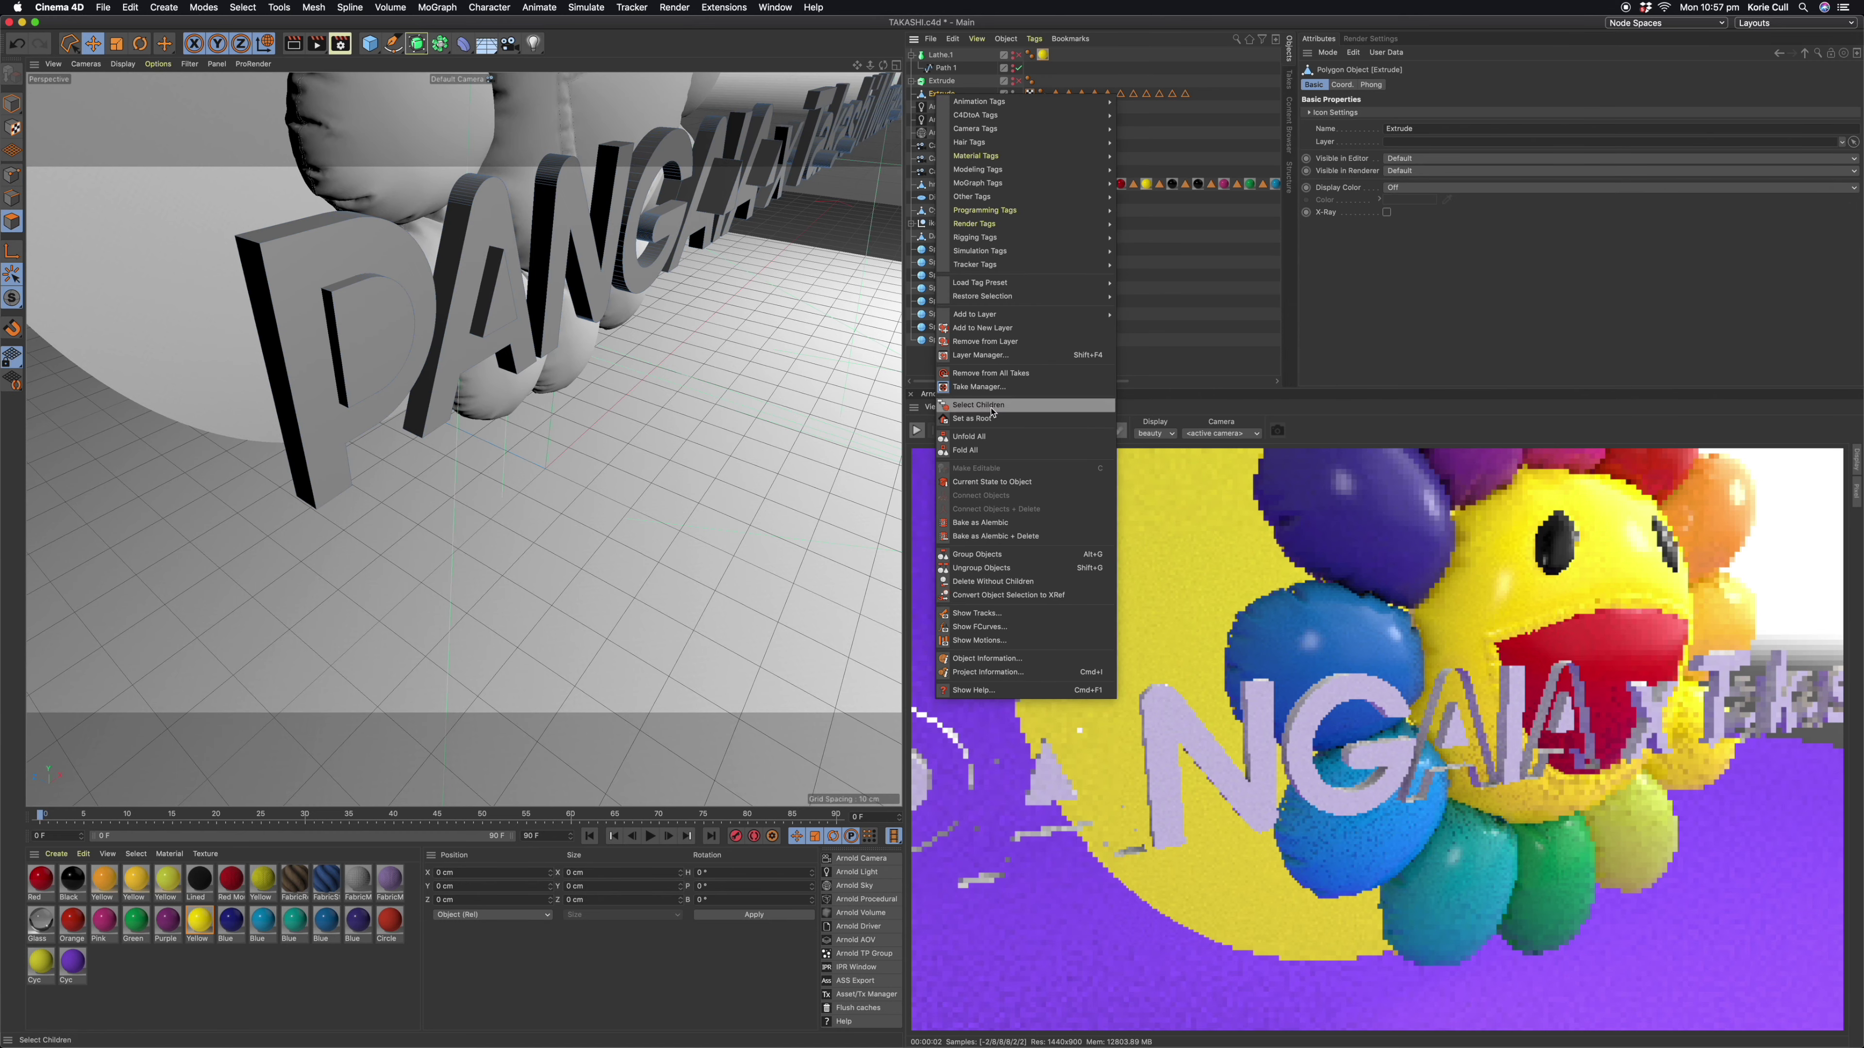
click(1030, 483)
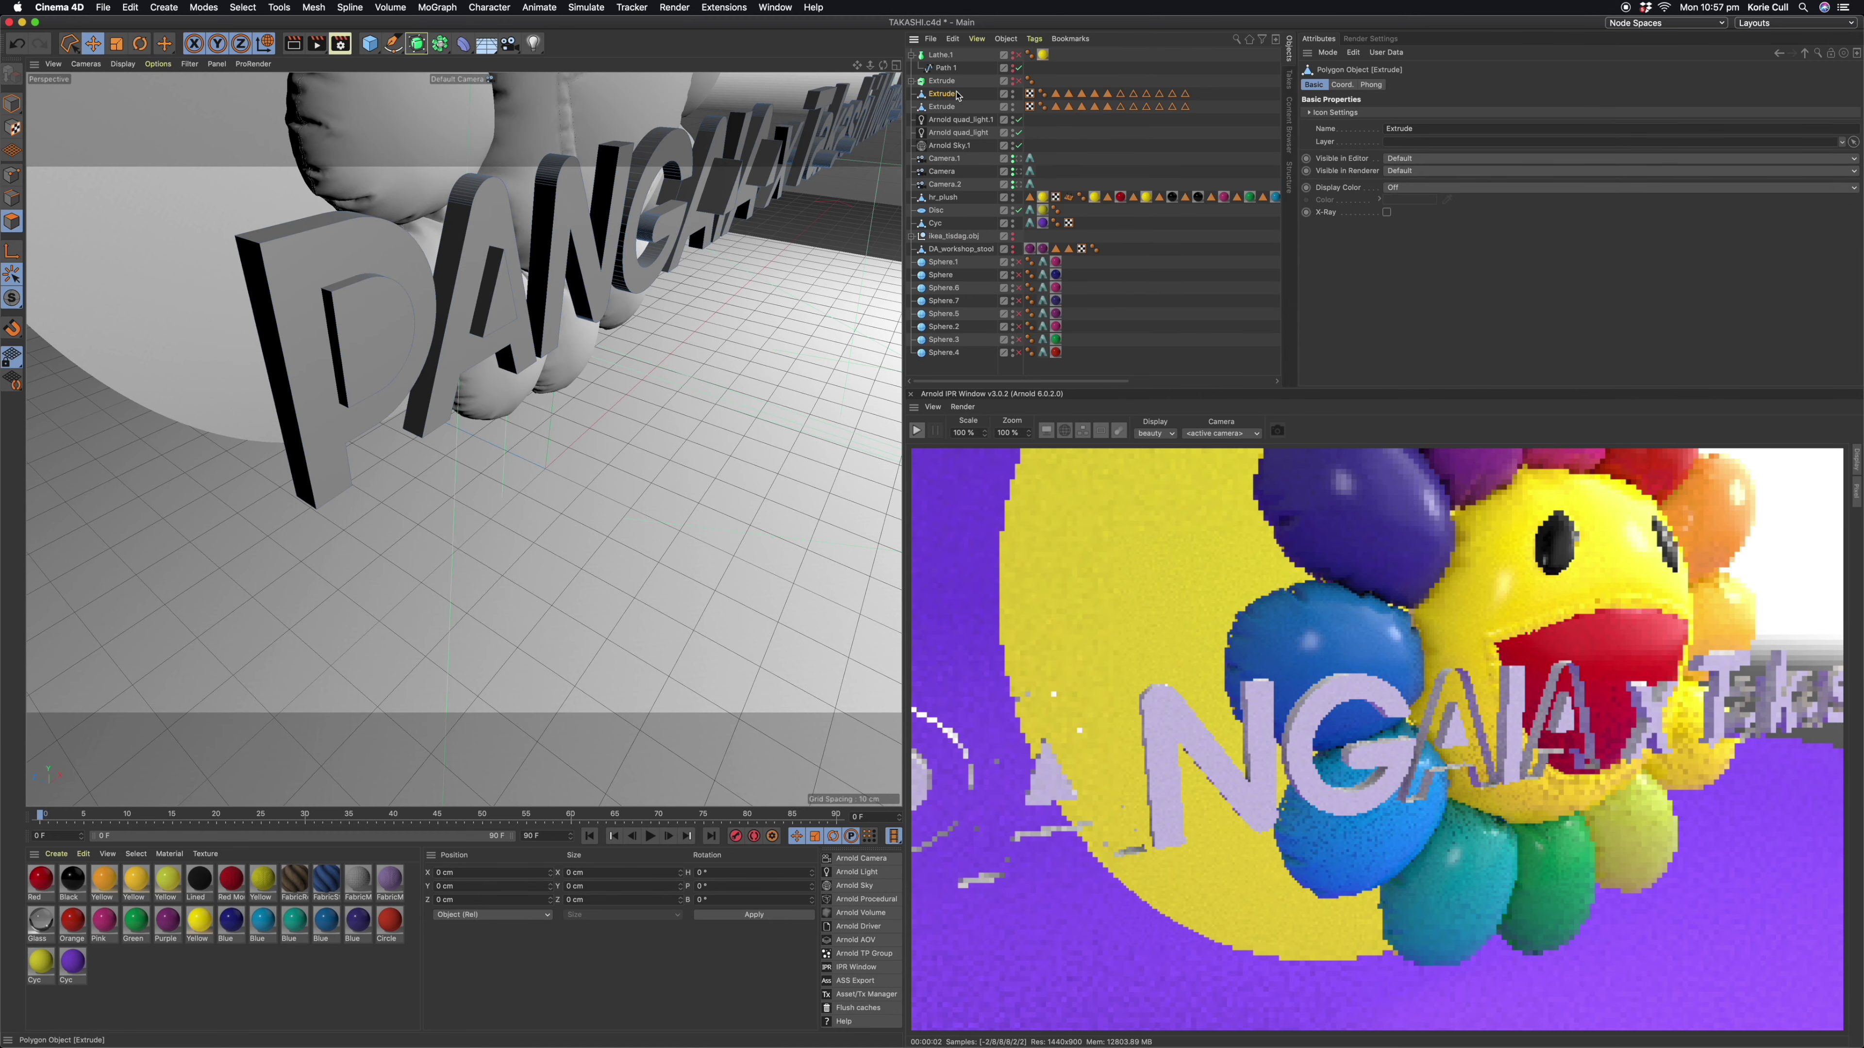
right_click(942, 96)
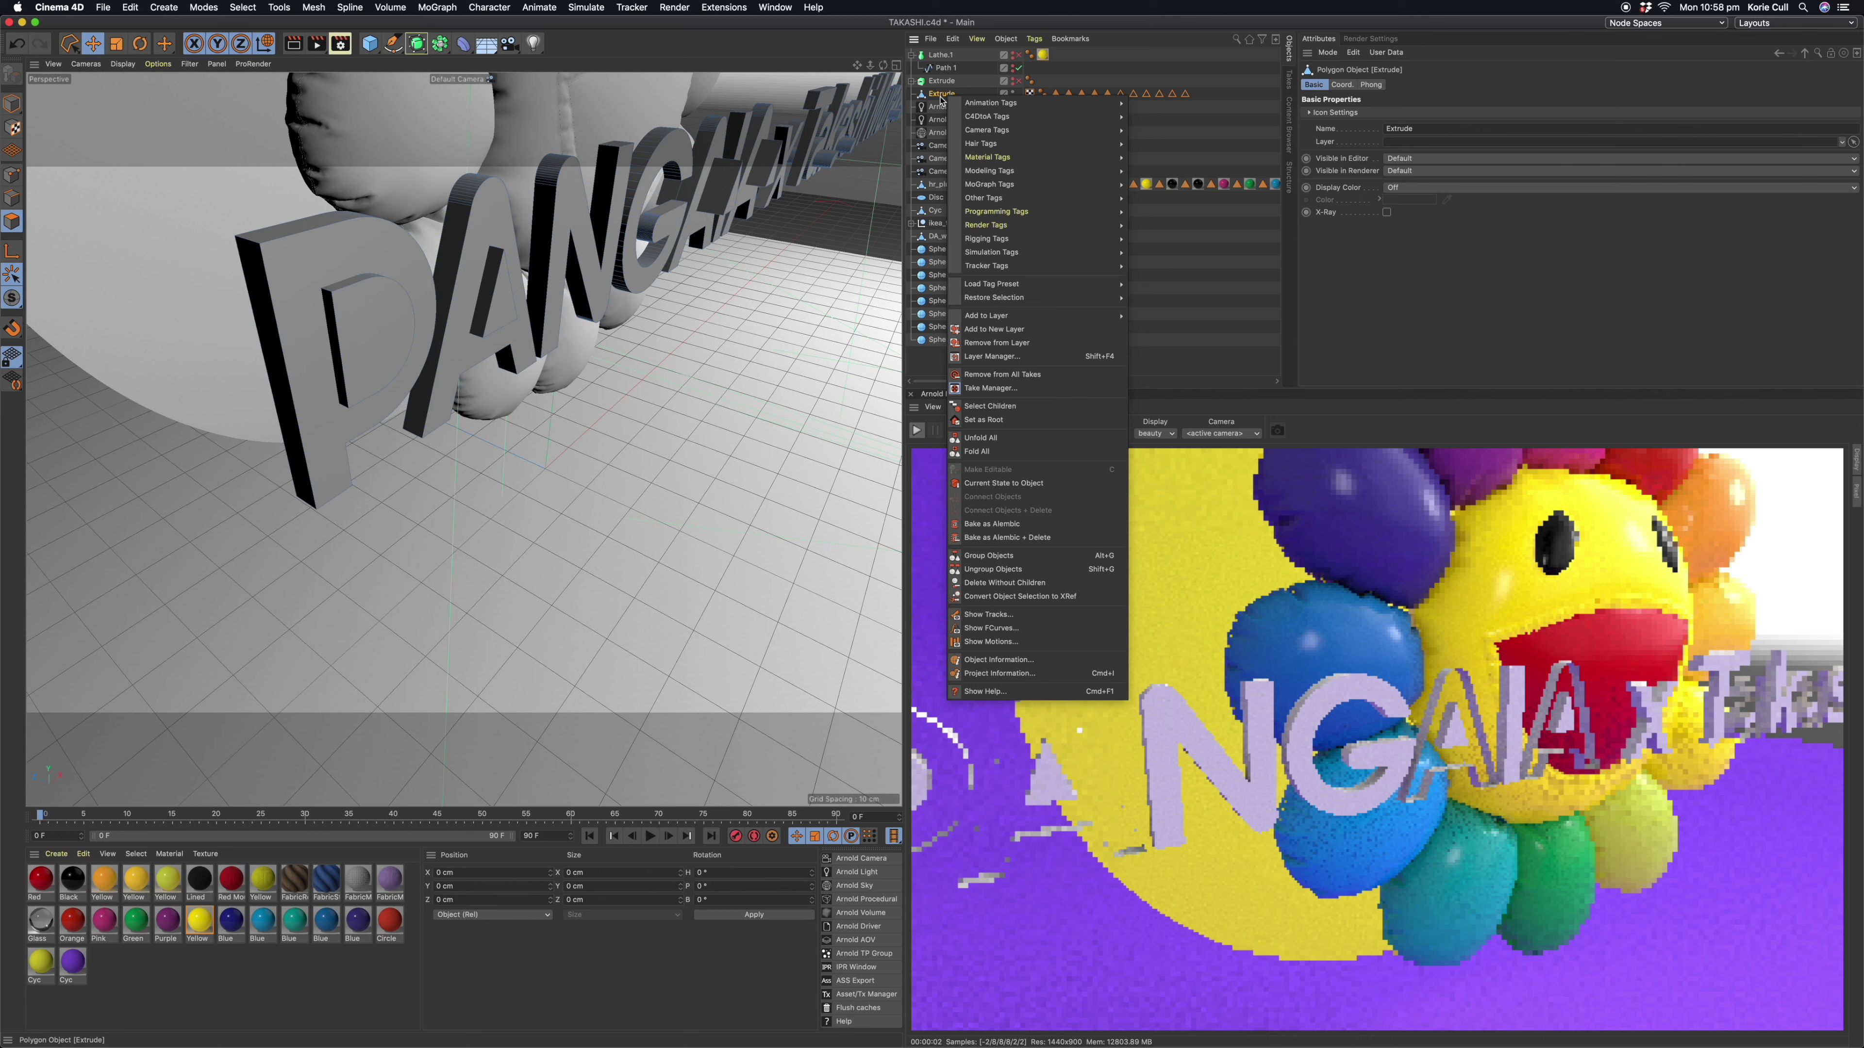
click(1015, 571)
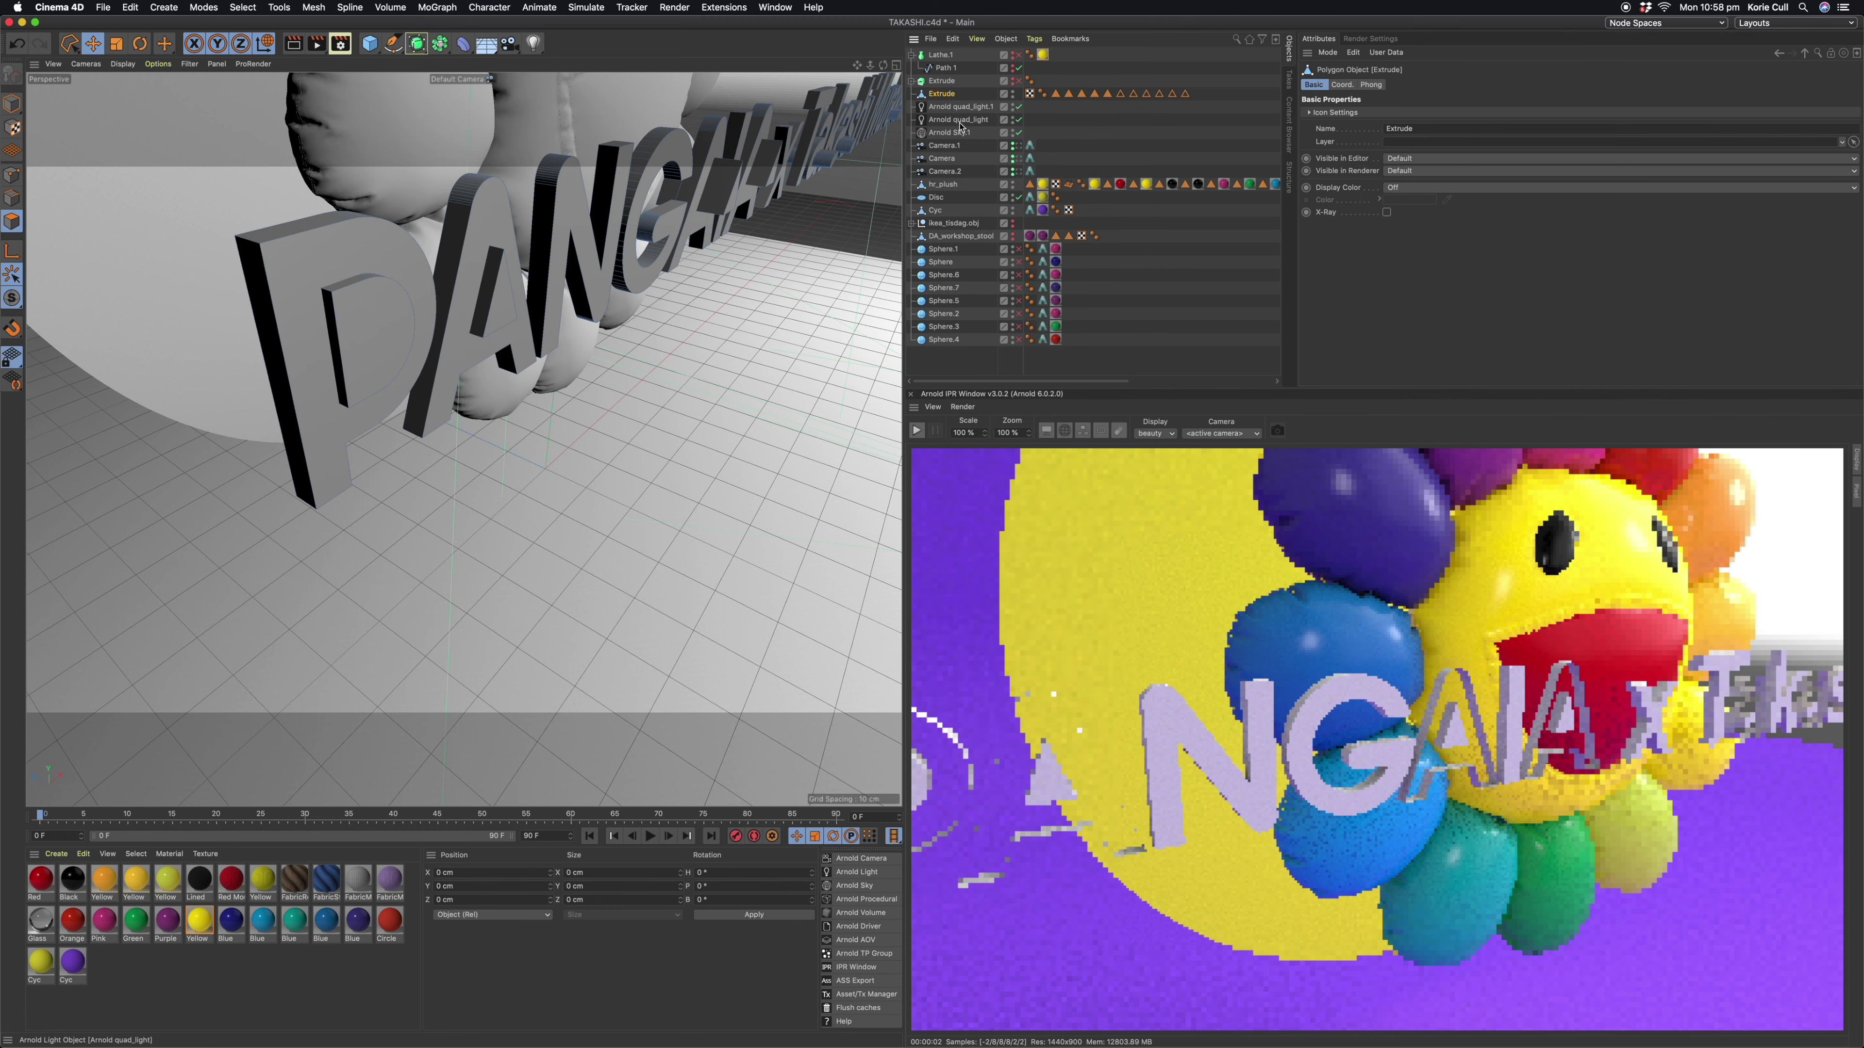
right_click(944, 99)
click(1010, 571)
Step: Add a Boole generator, parent it under Extrude, then delete the Boole again
drag(419, 46, 641, 42)
click(442, 44)
key(super+z)
click(464, 44)
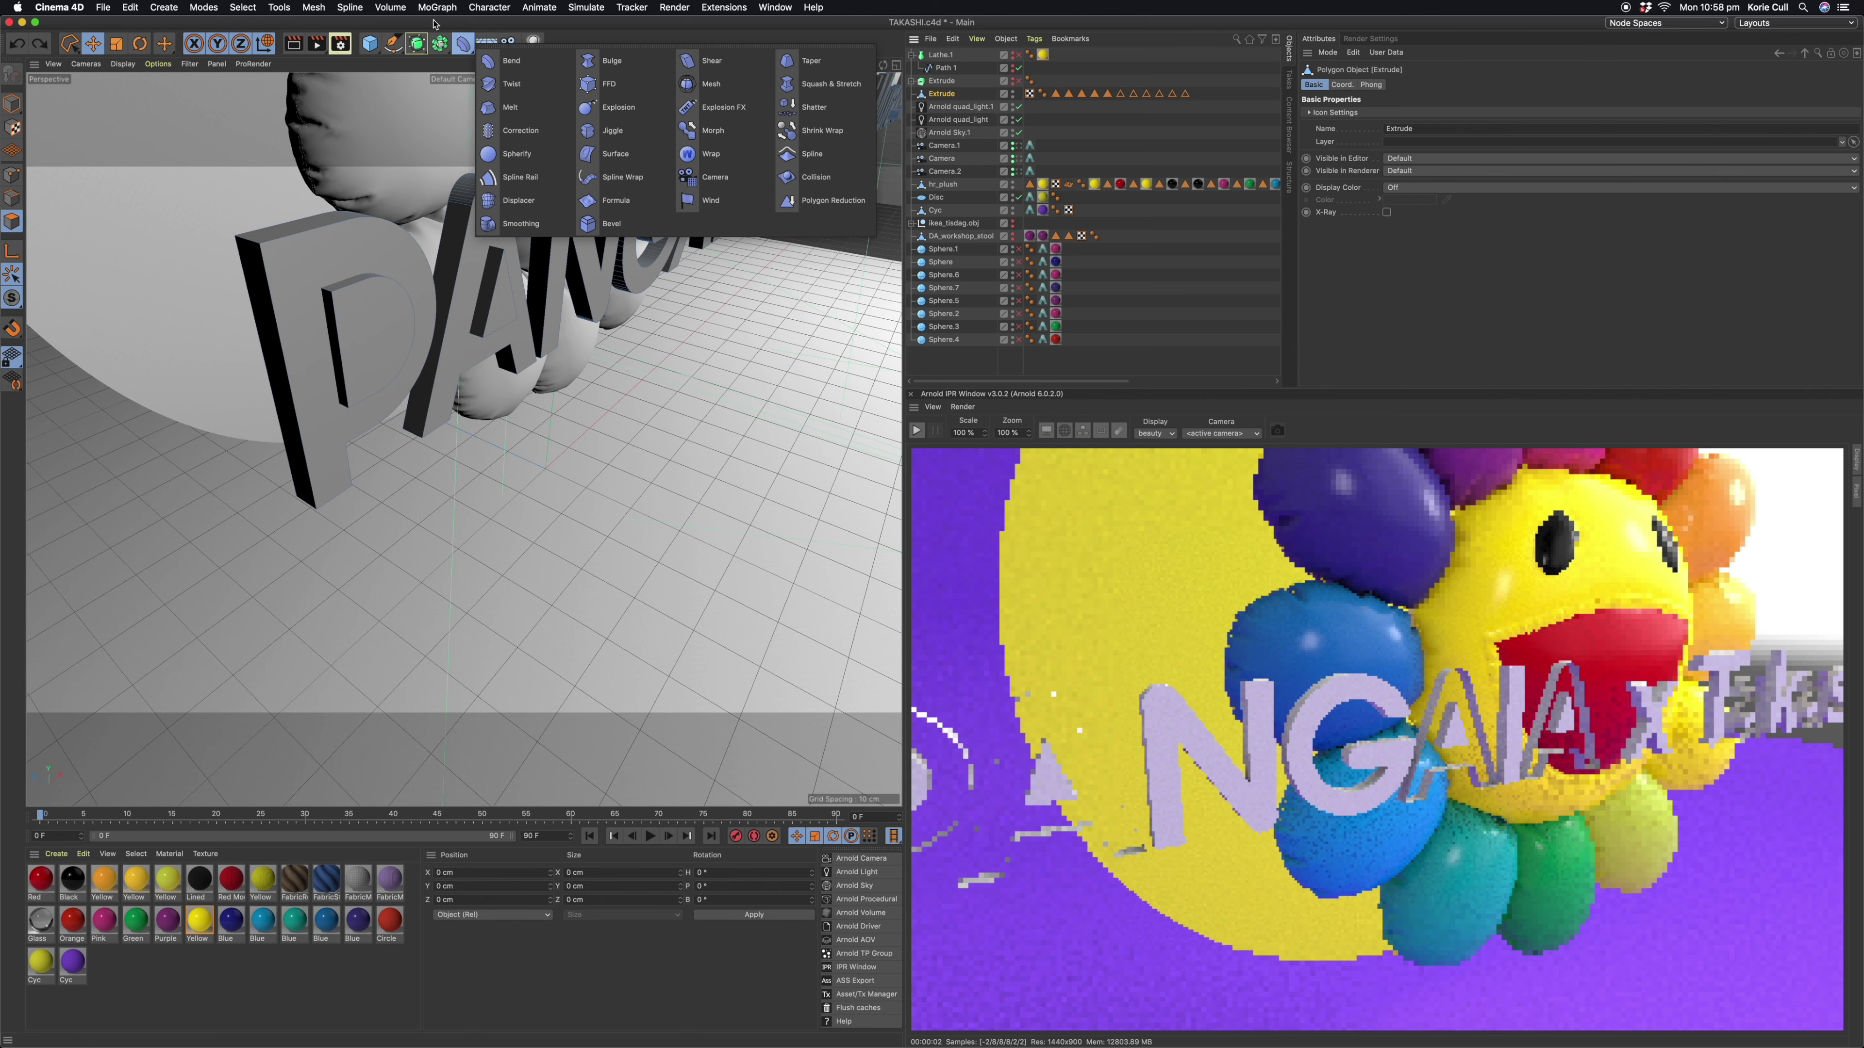
click(438, 46)
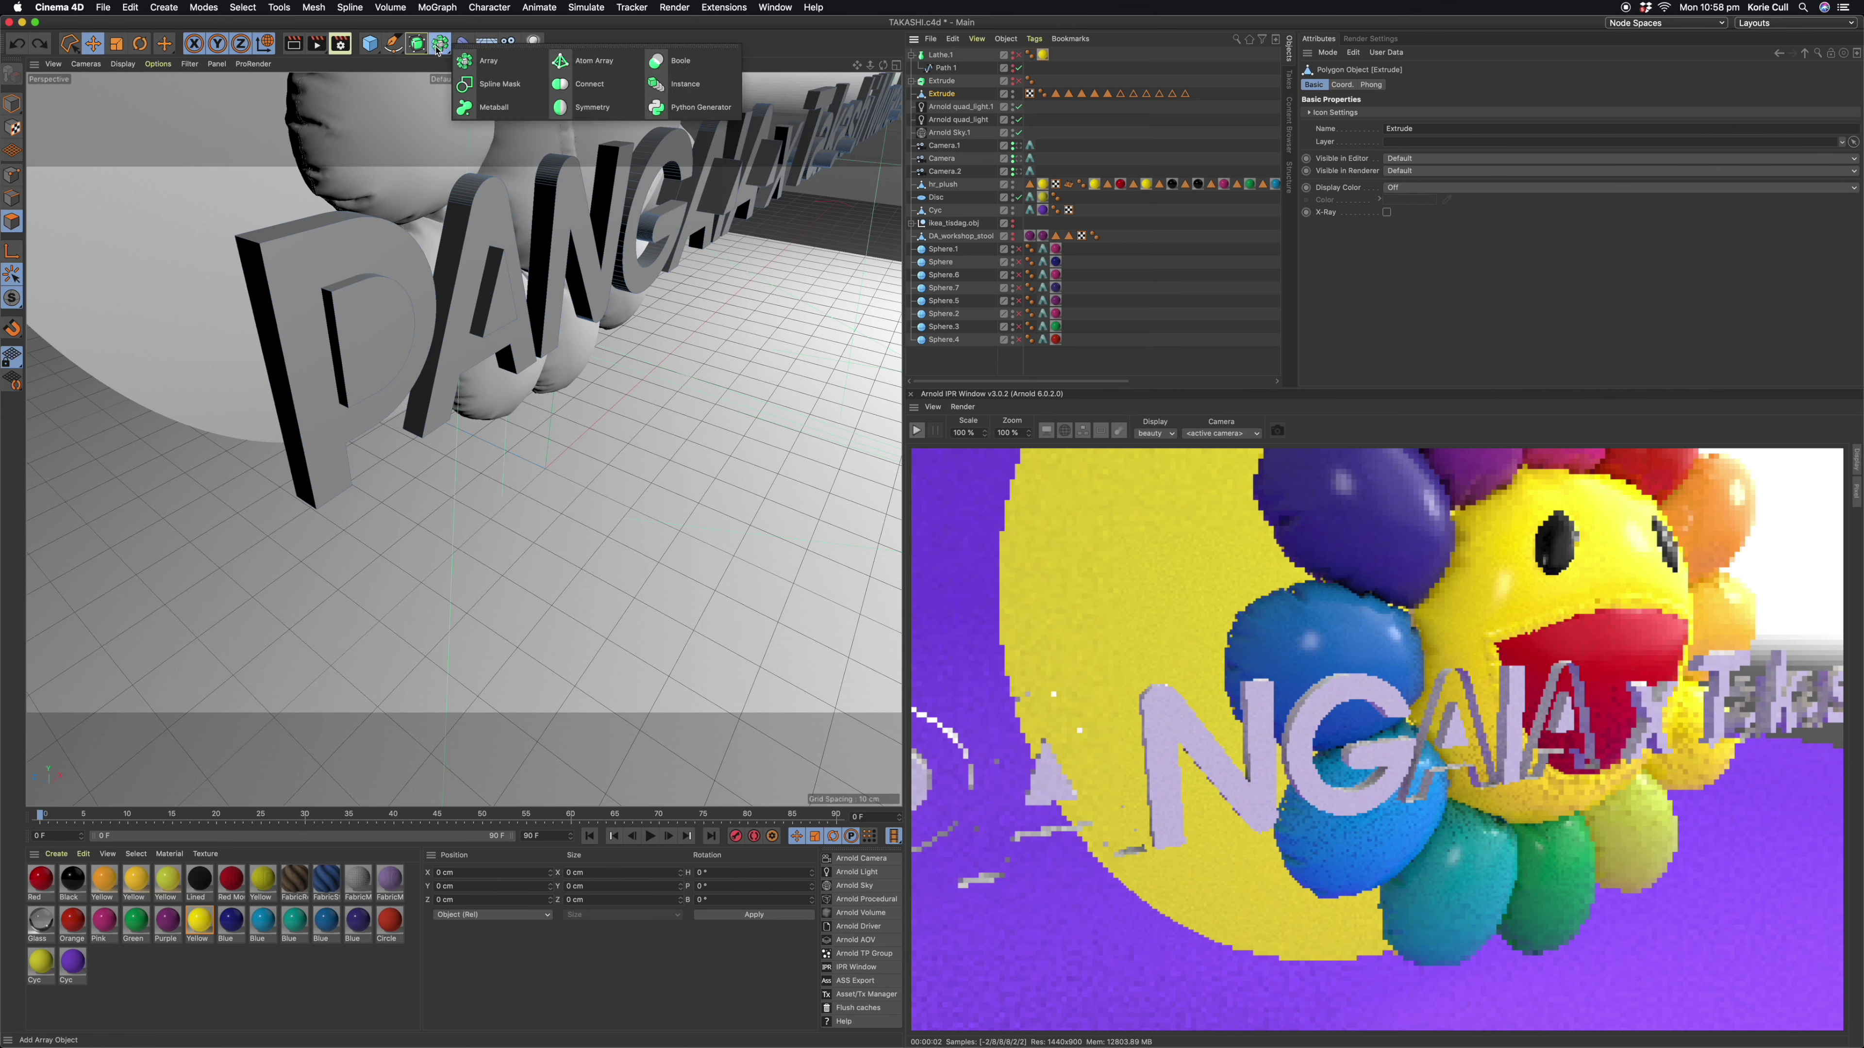
alt+click(658, 66)
click(954, 106)
drag(939, 109, 939, 99)
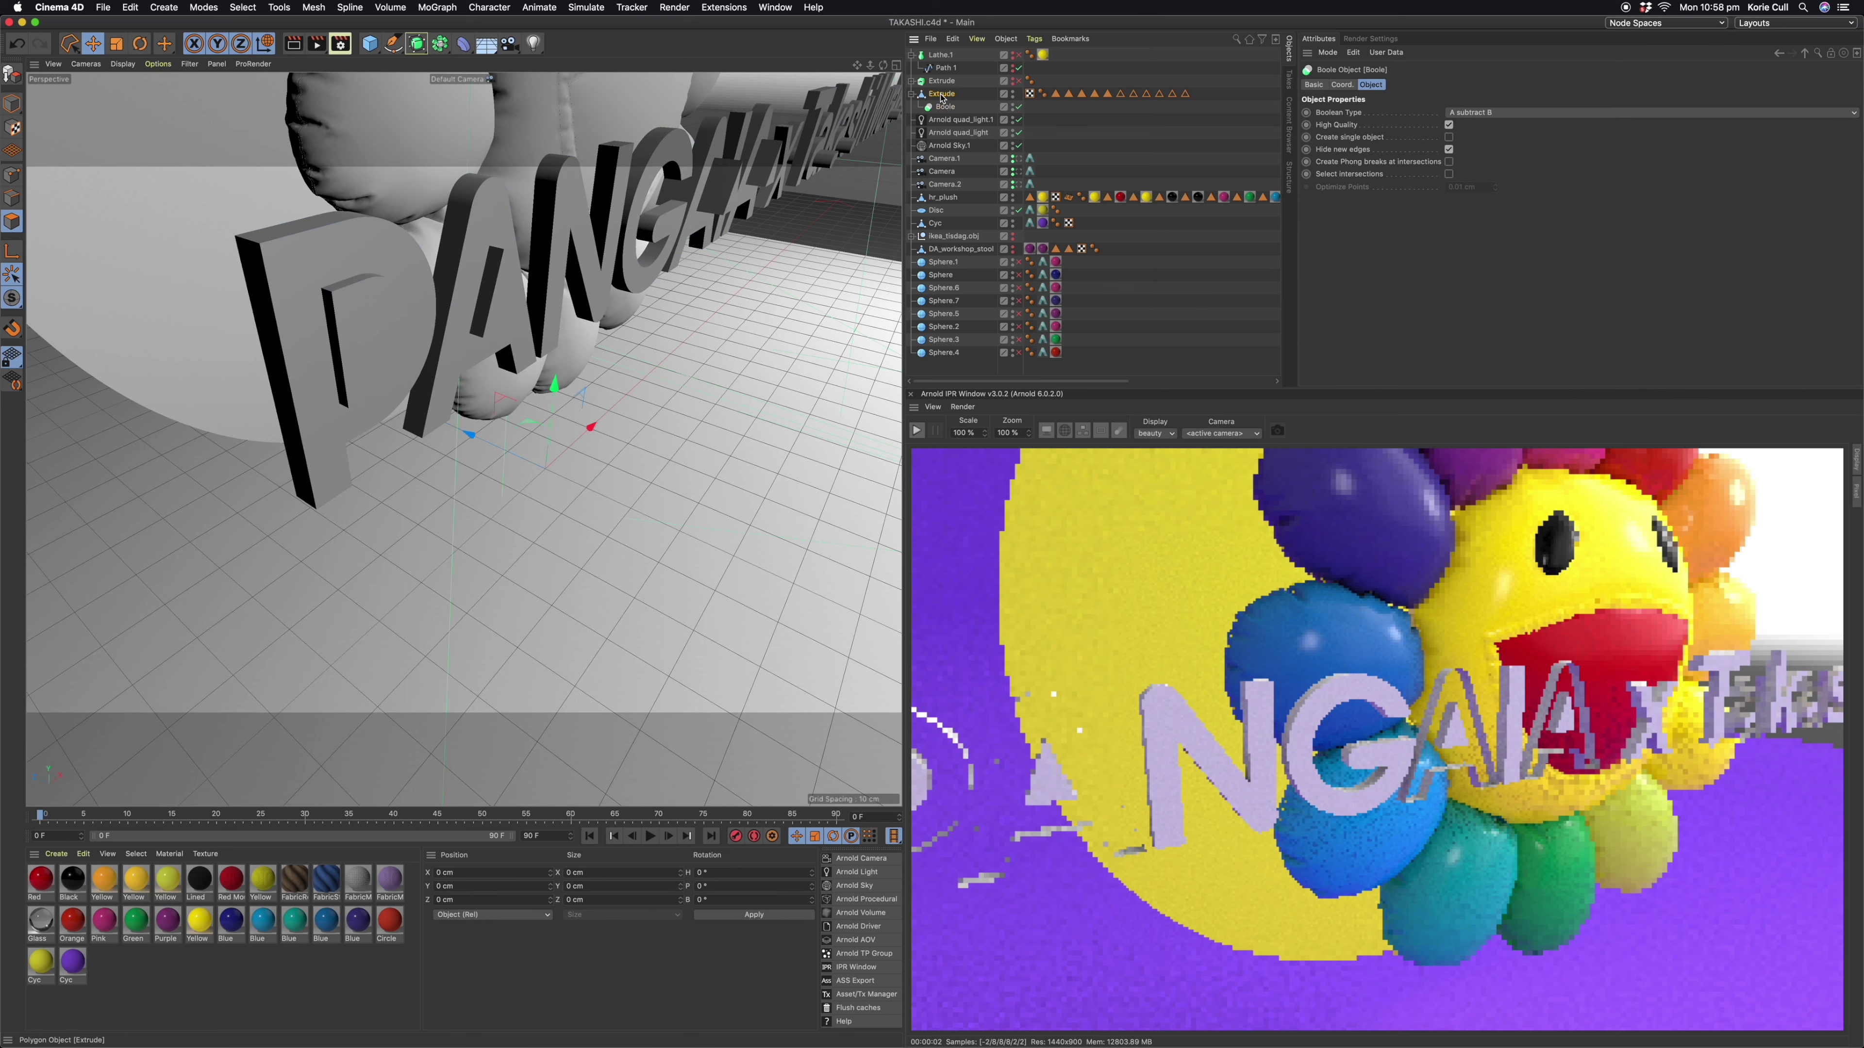
click(1057, 94)
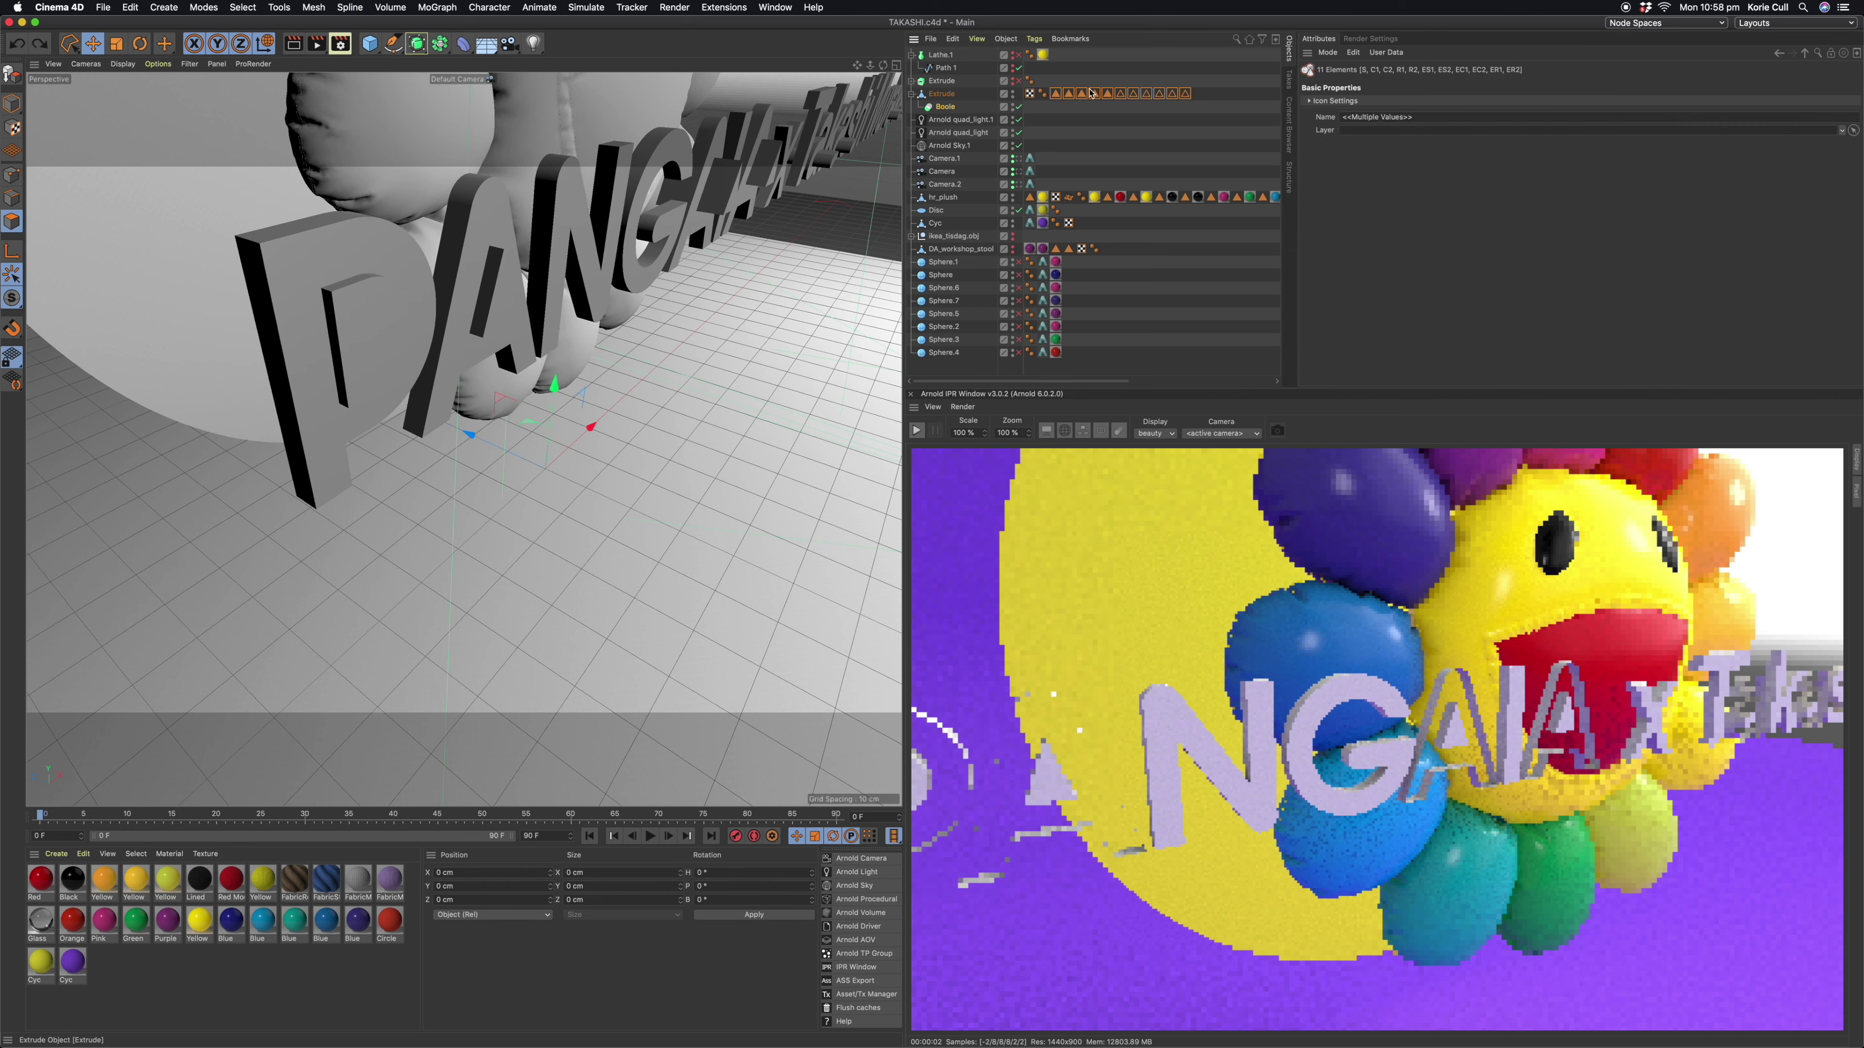
click(944, 107)
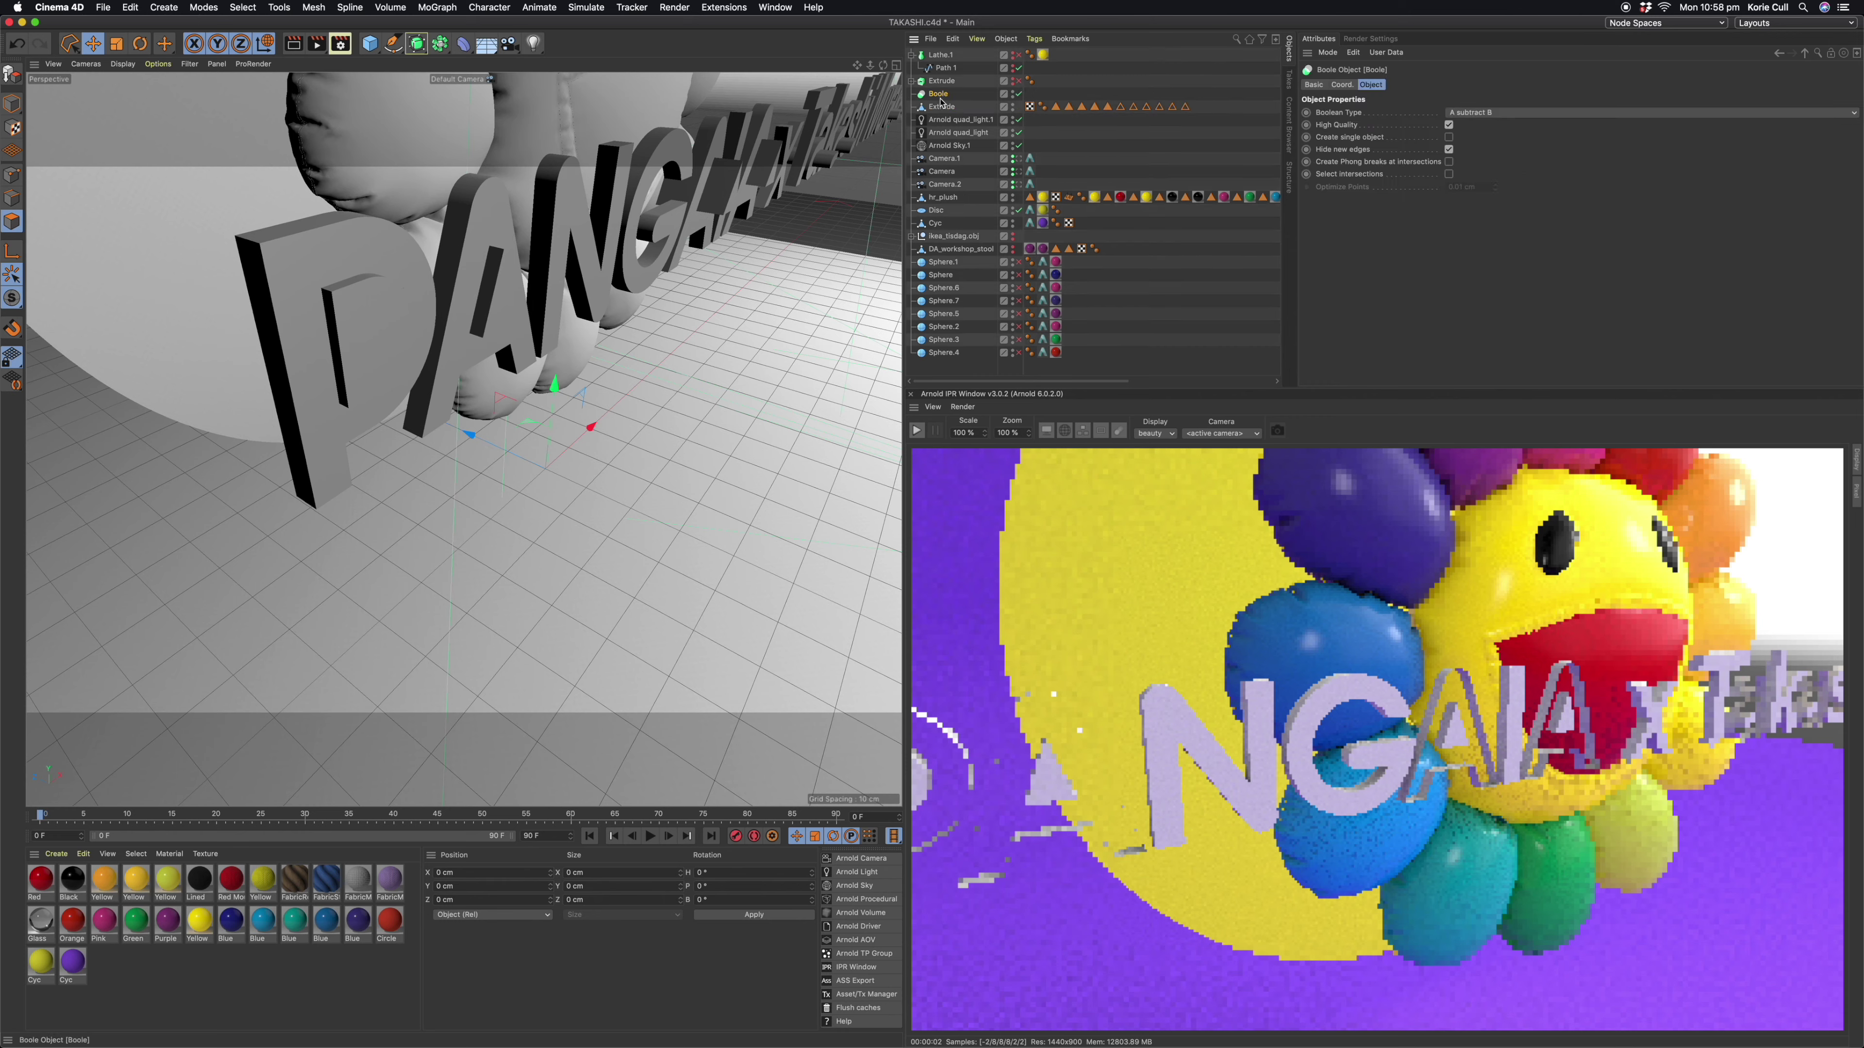
key(Delete)
Step: Pull the D's face out into a block and duplicate it to the left
ctrl+drag(370, 299, 366, 296)
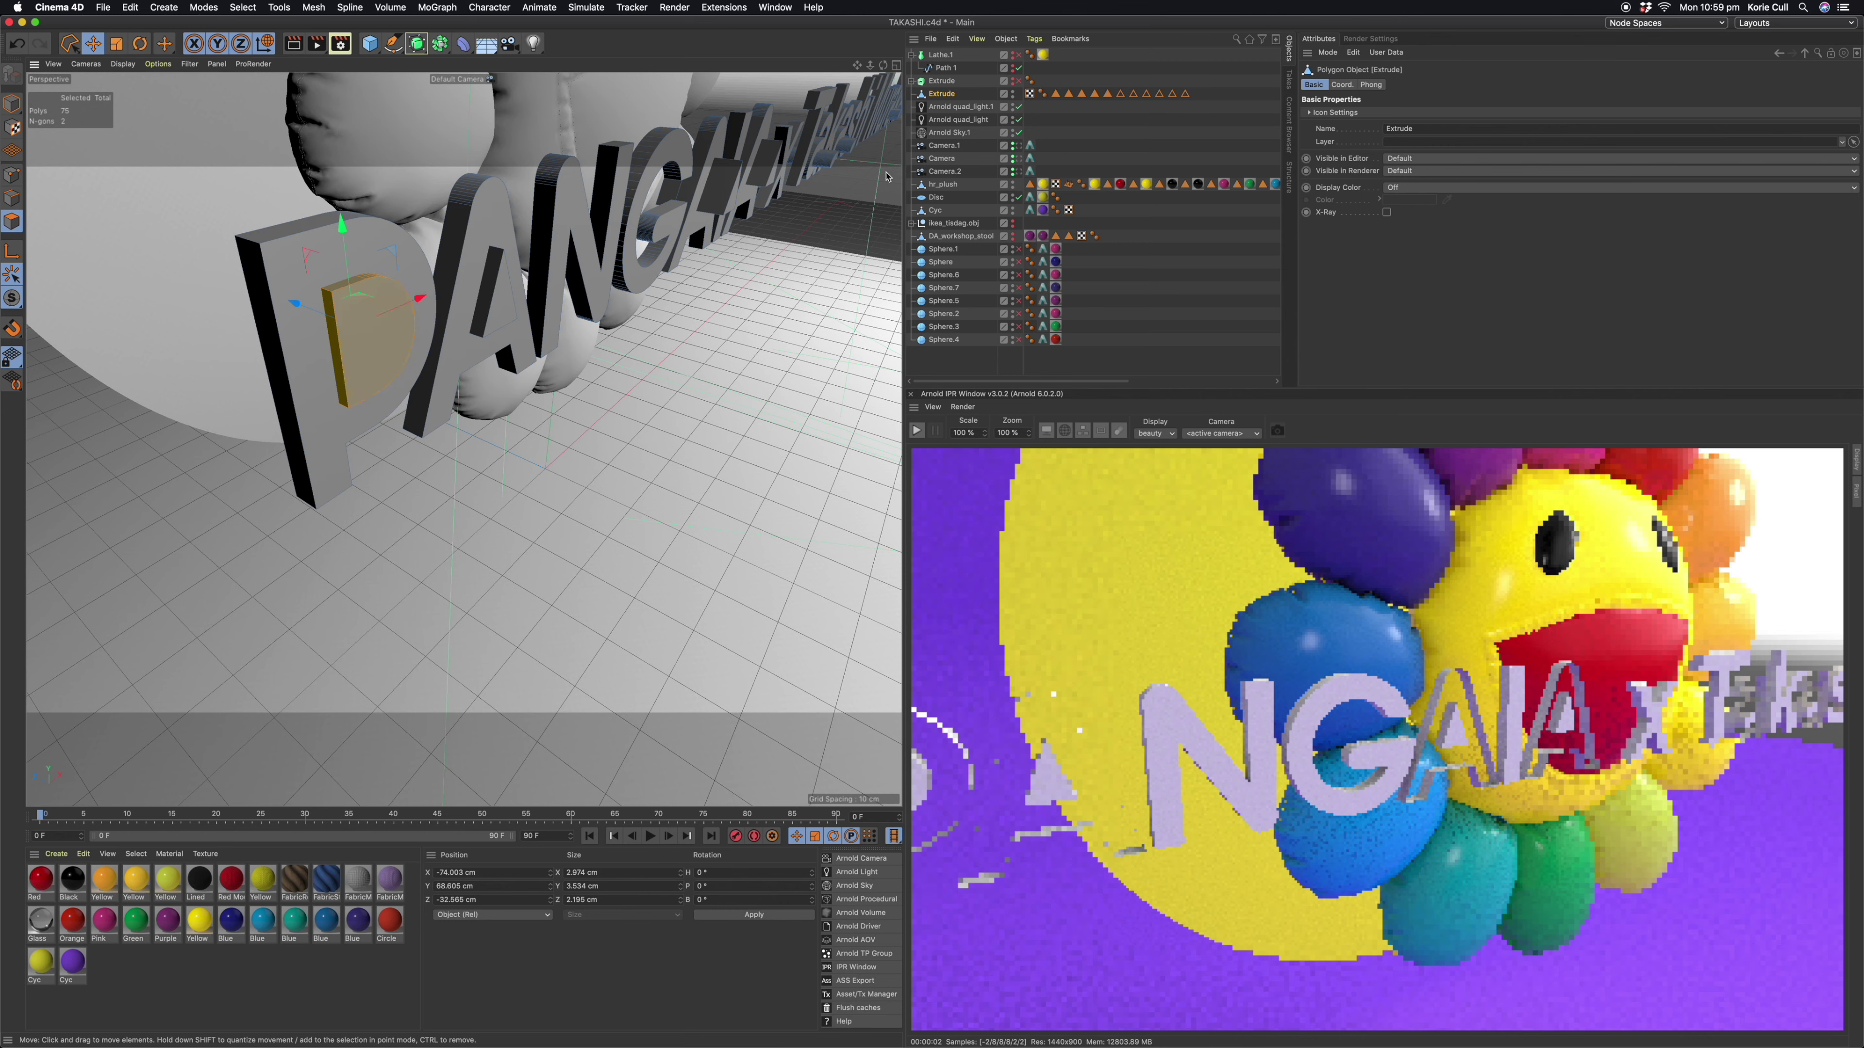
key(ctrl+v)
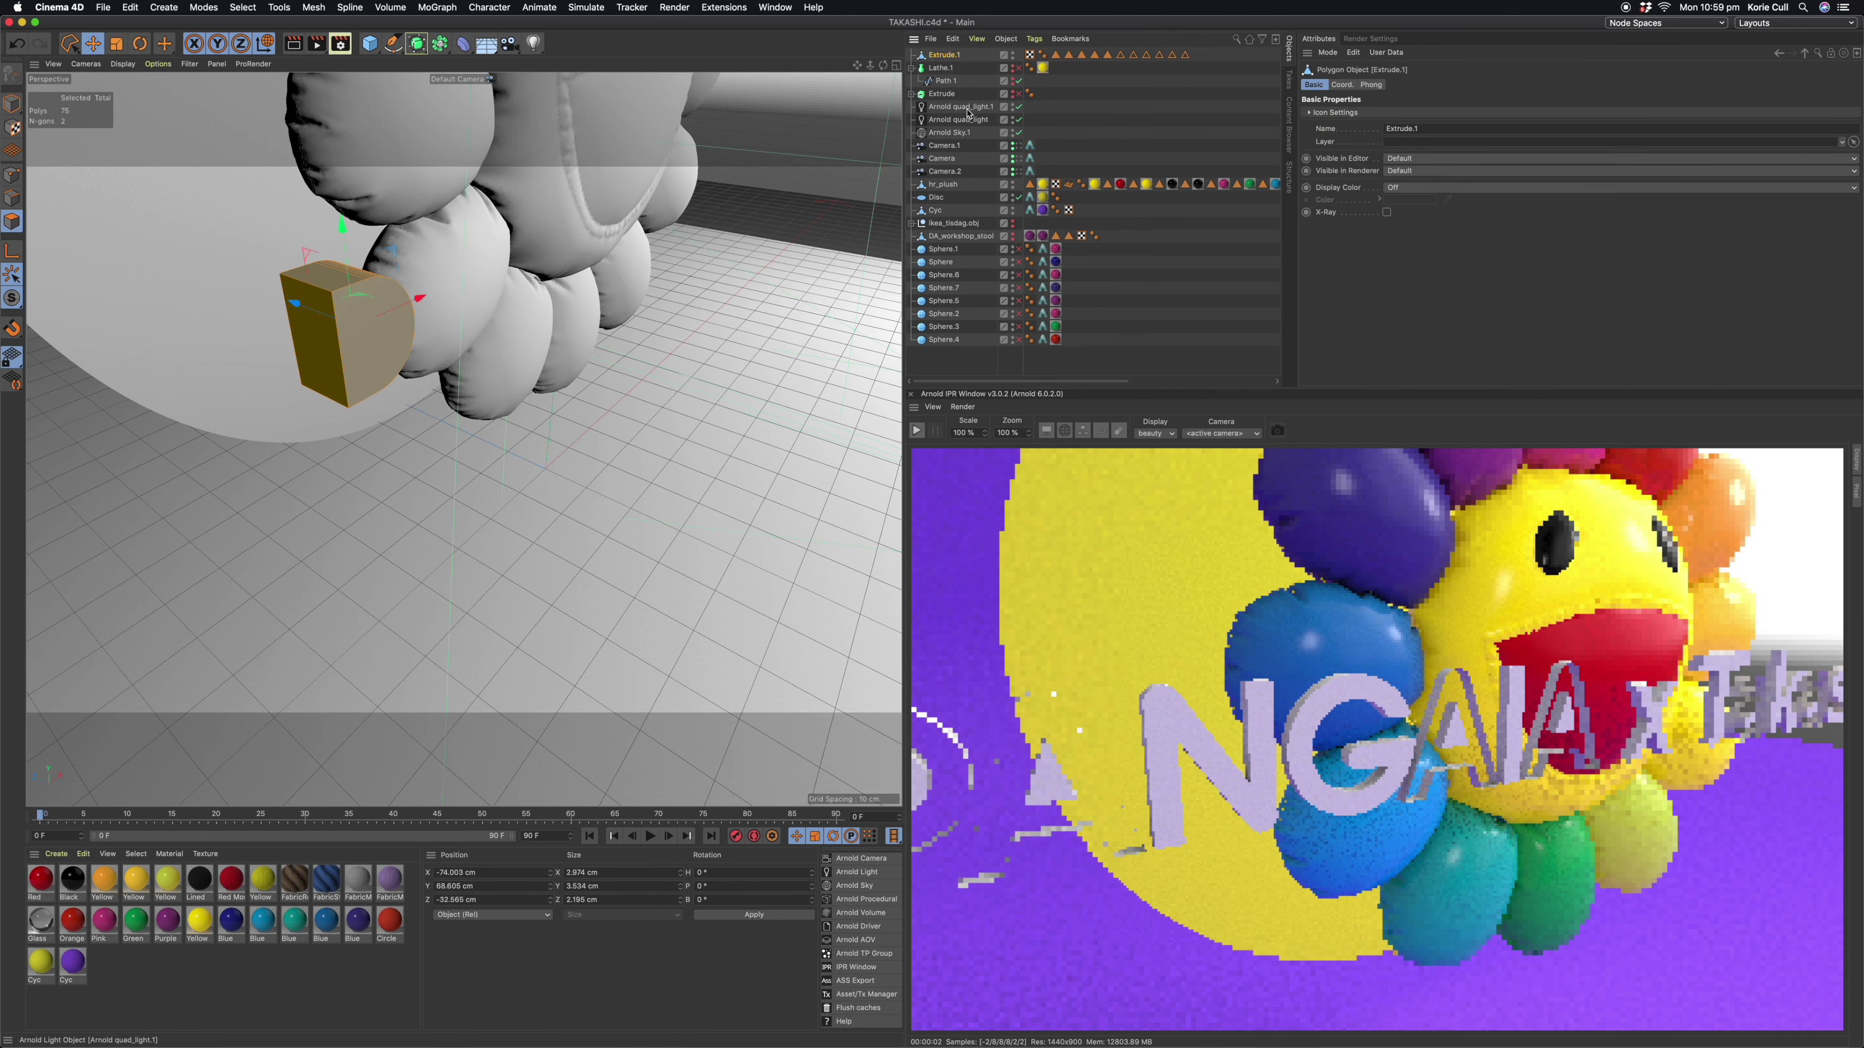
key(ctrl+z)
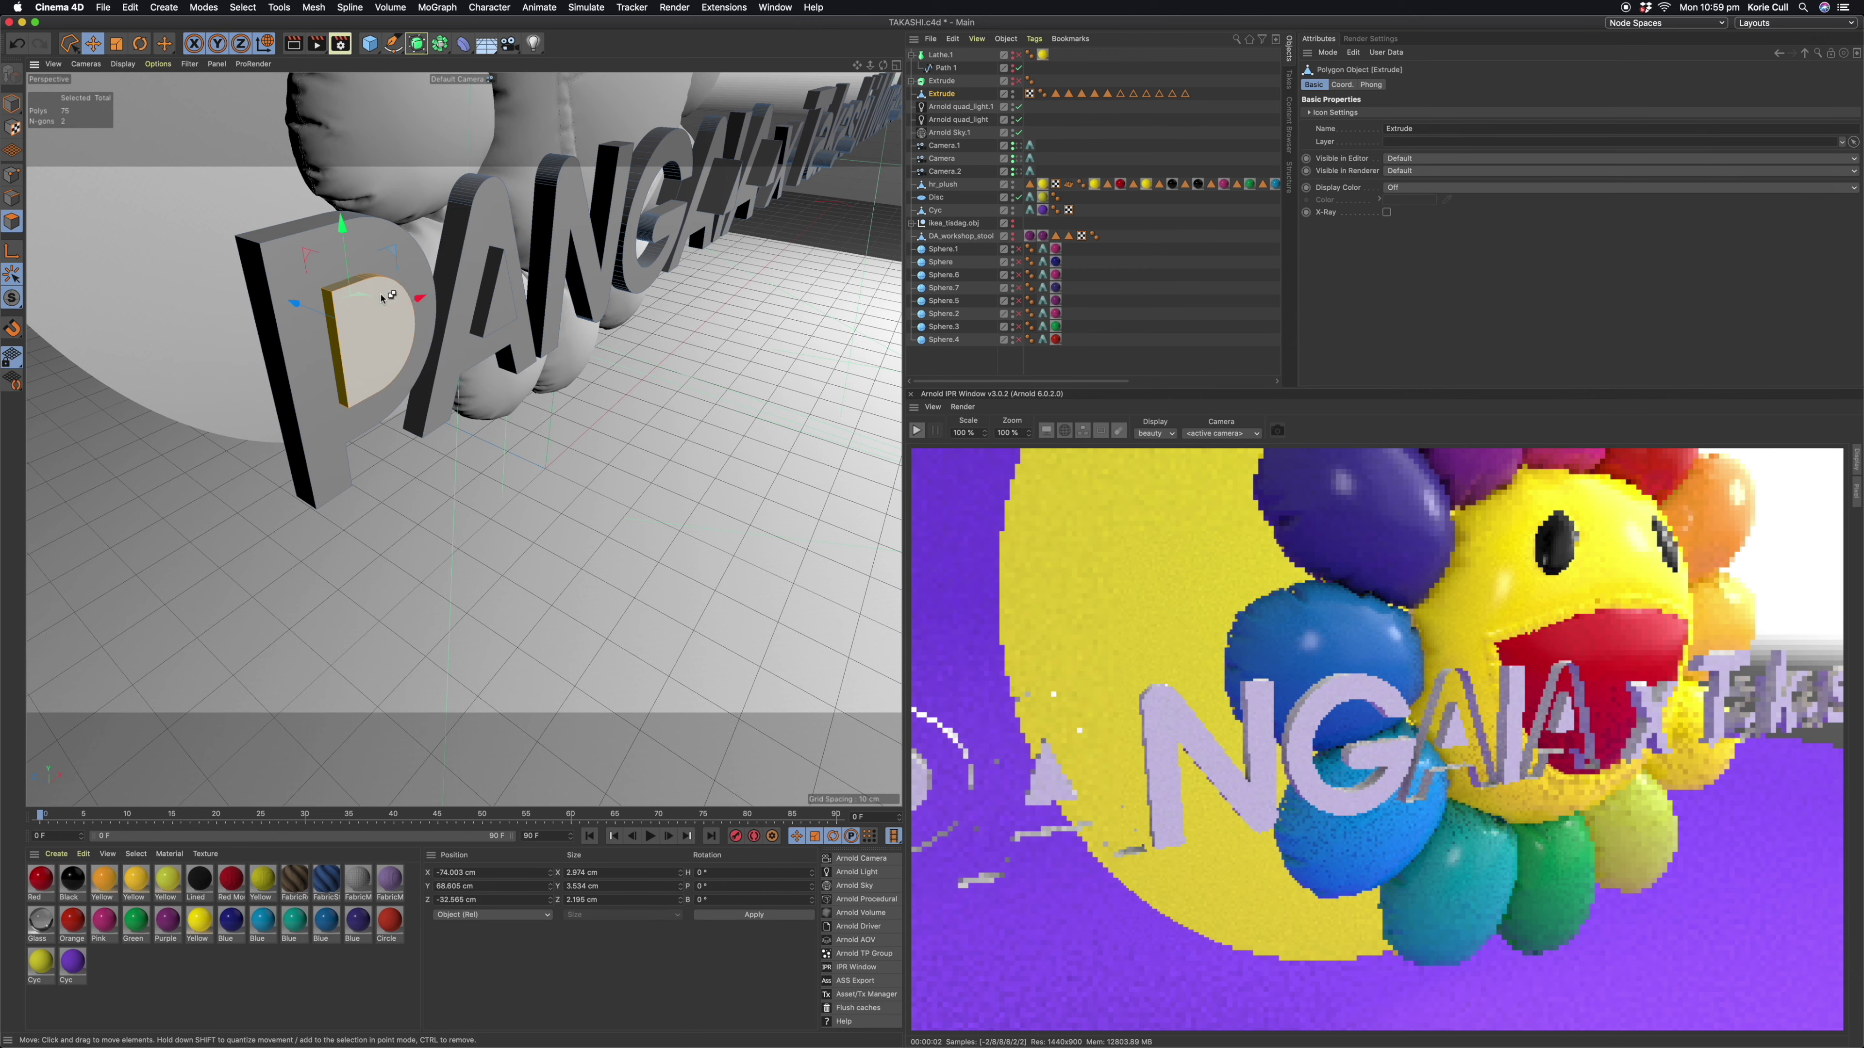
drag(381, 299, 658, 443)
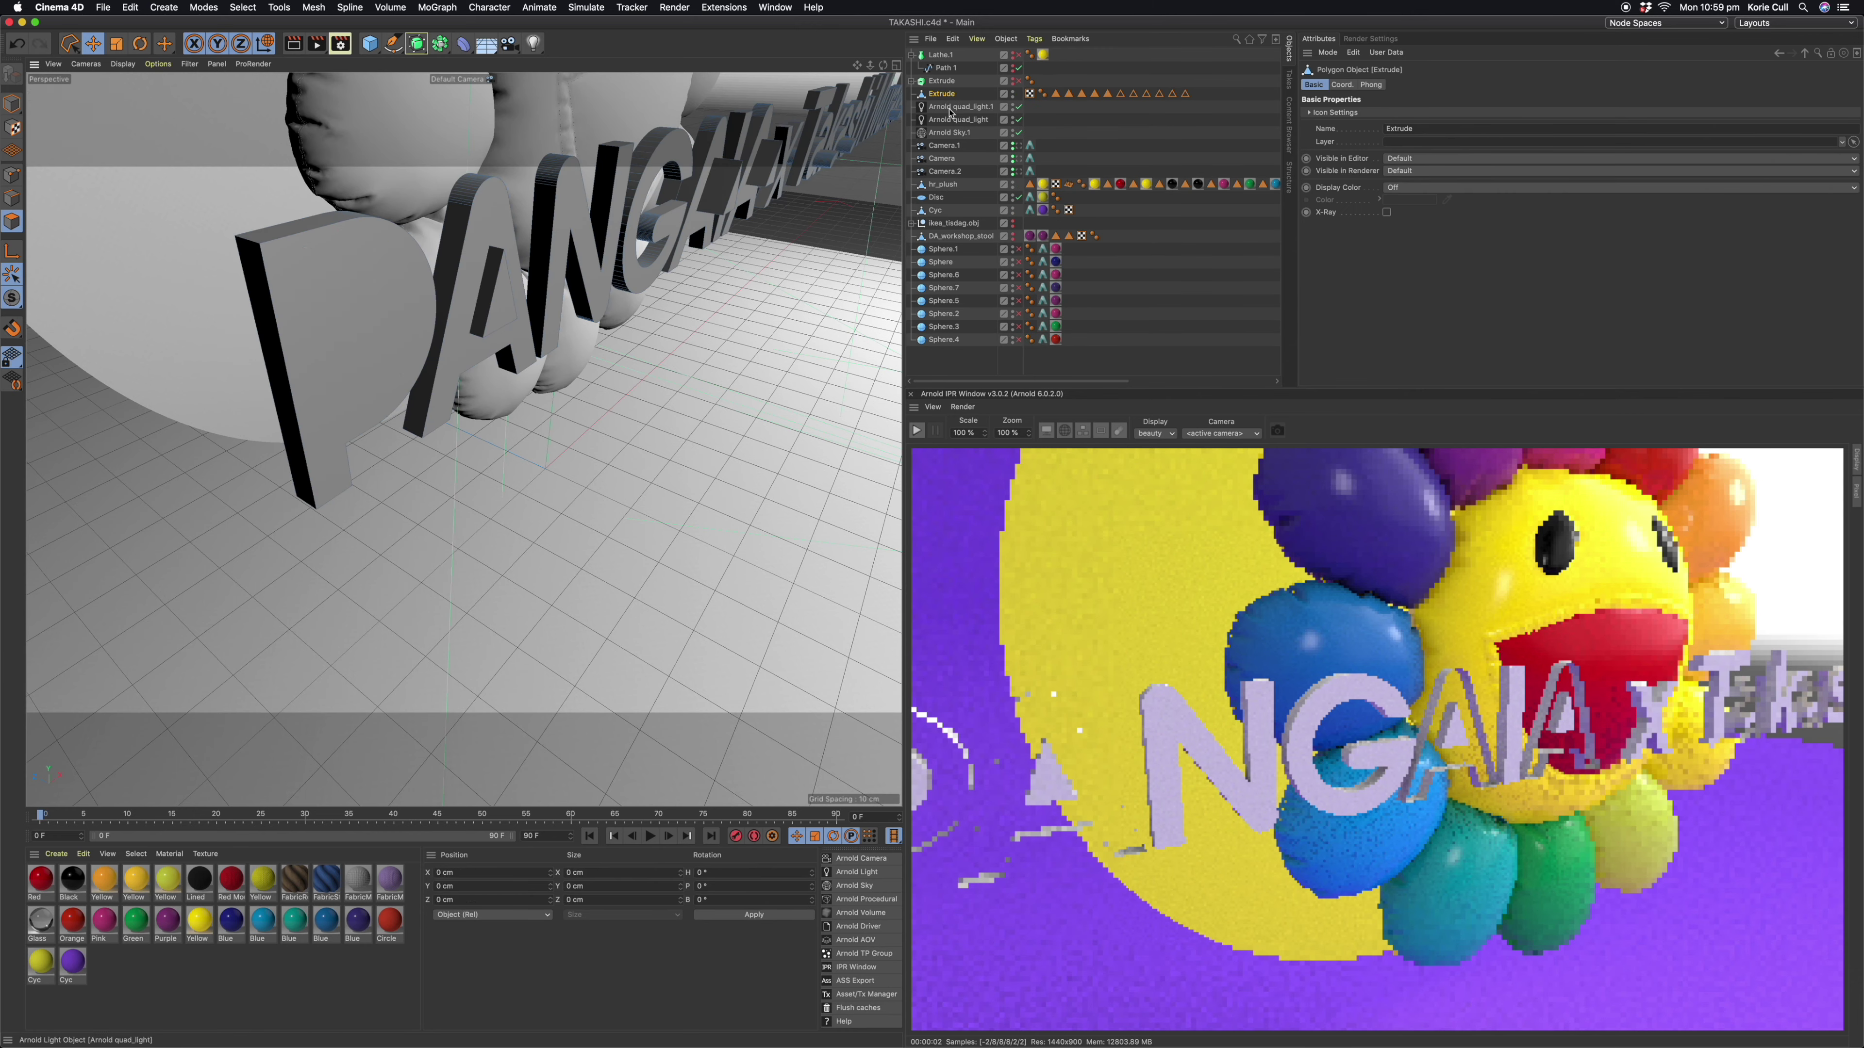
ctrl+drag(559, 389, 300, 322)
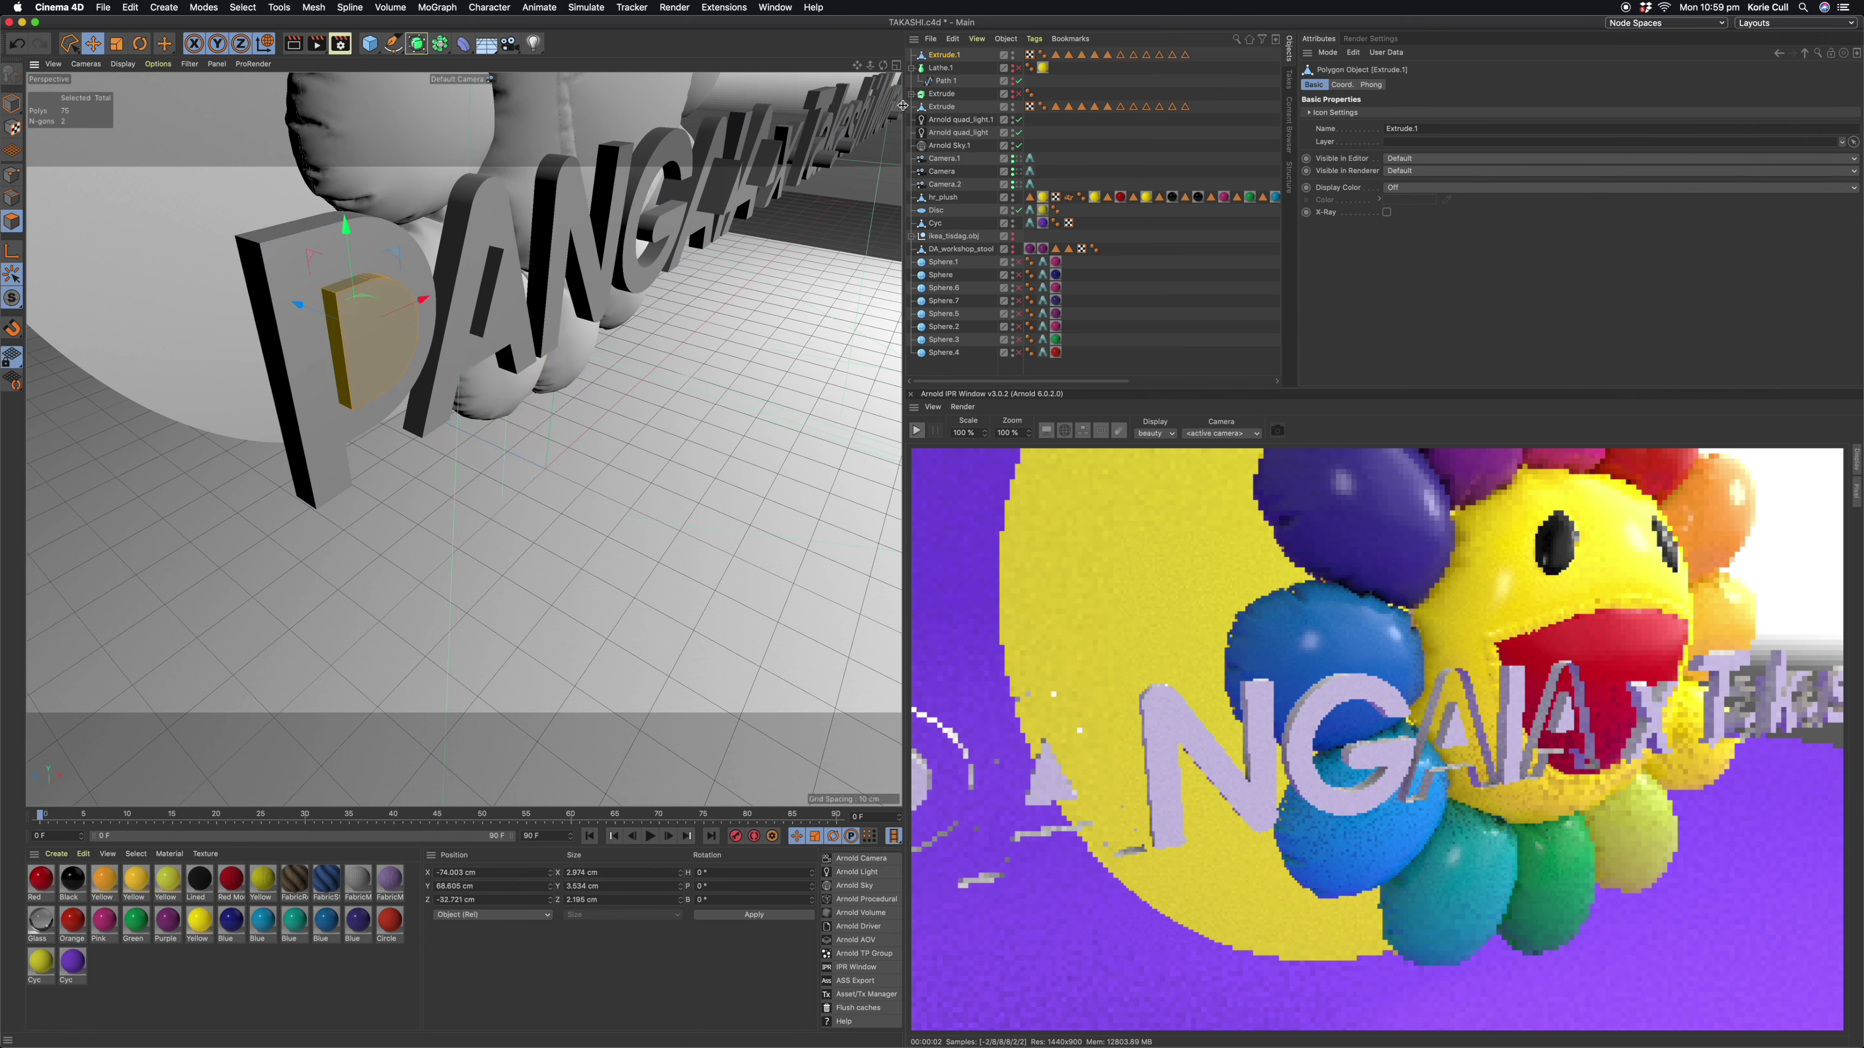
Step: Select the Extrude.1 block and move it onto the letter A
click(601, 254)
click(961, 54)
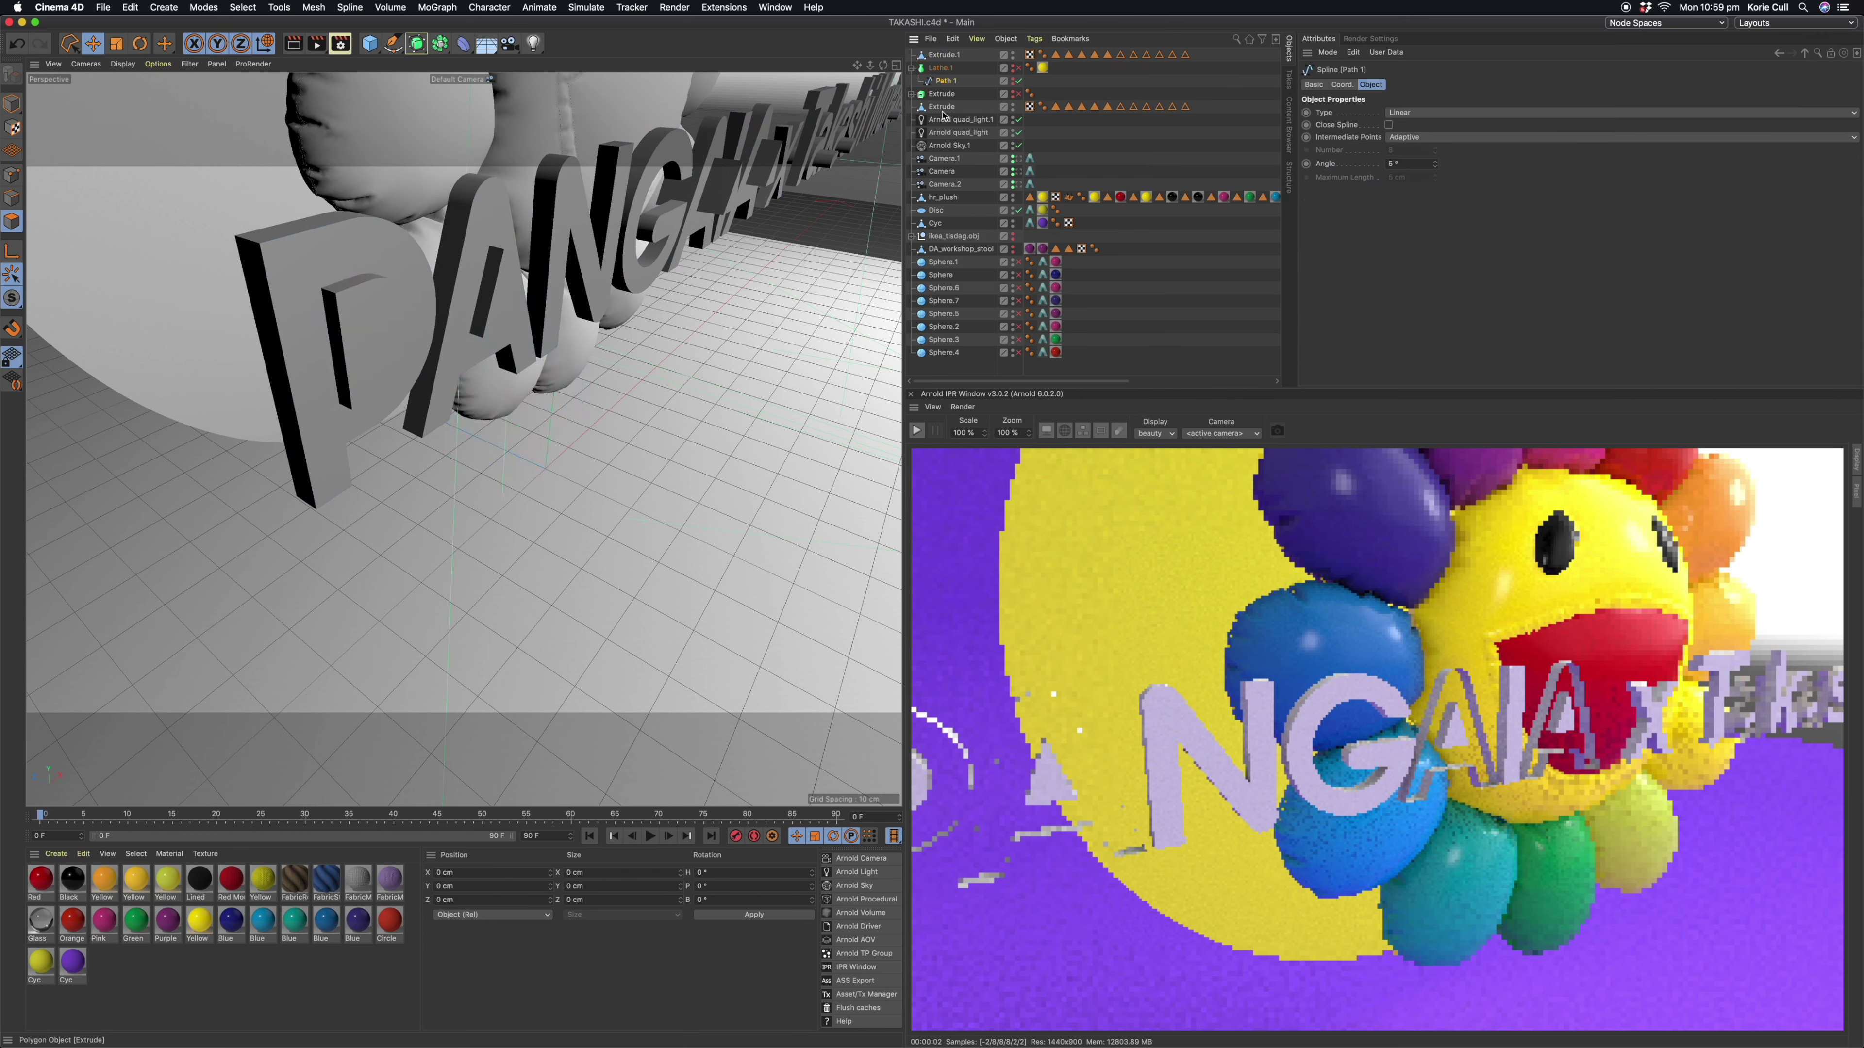
click(947, 107)
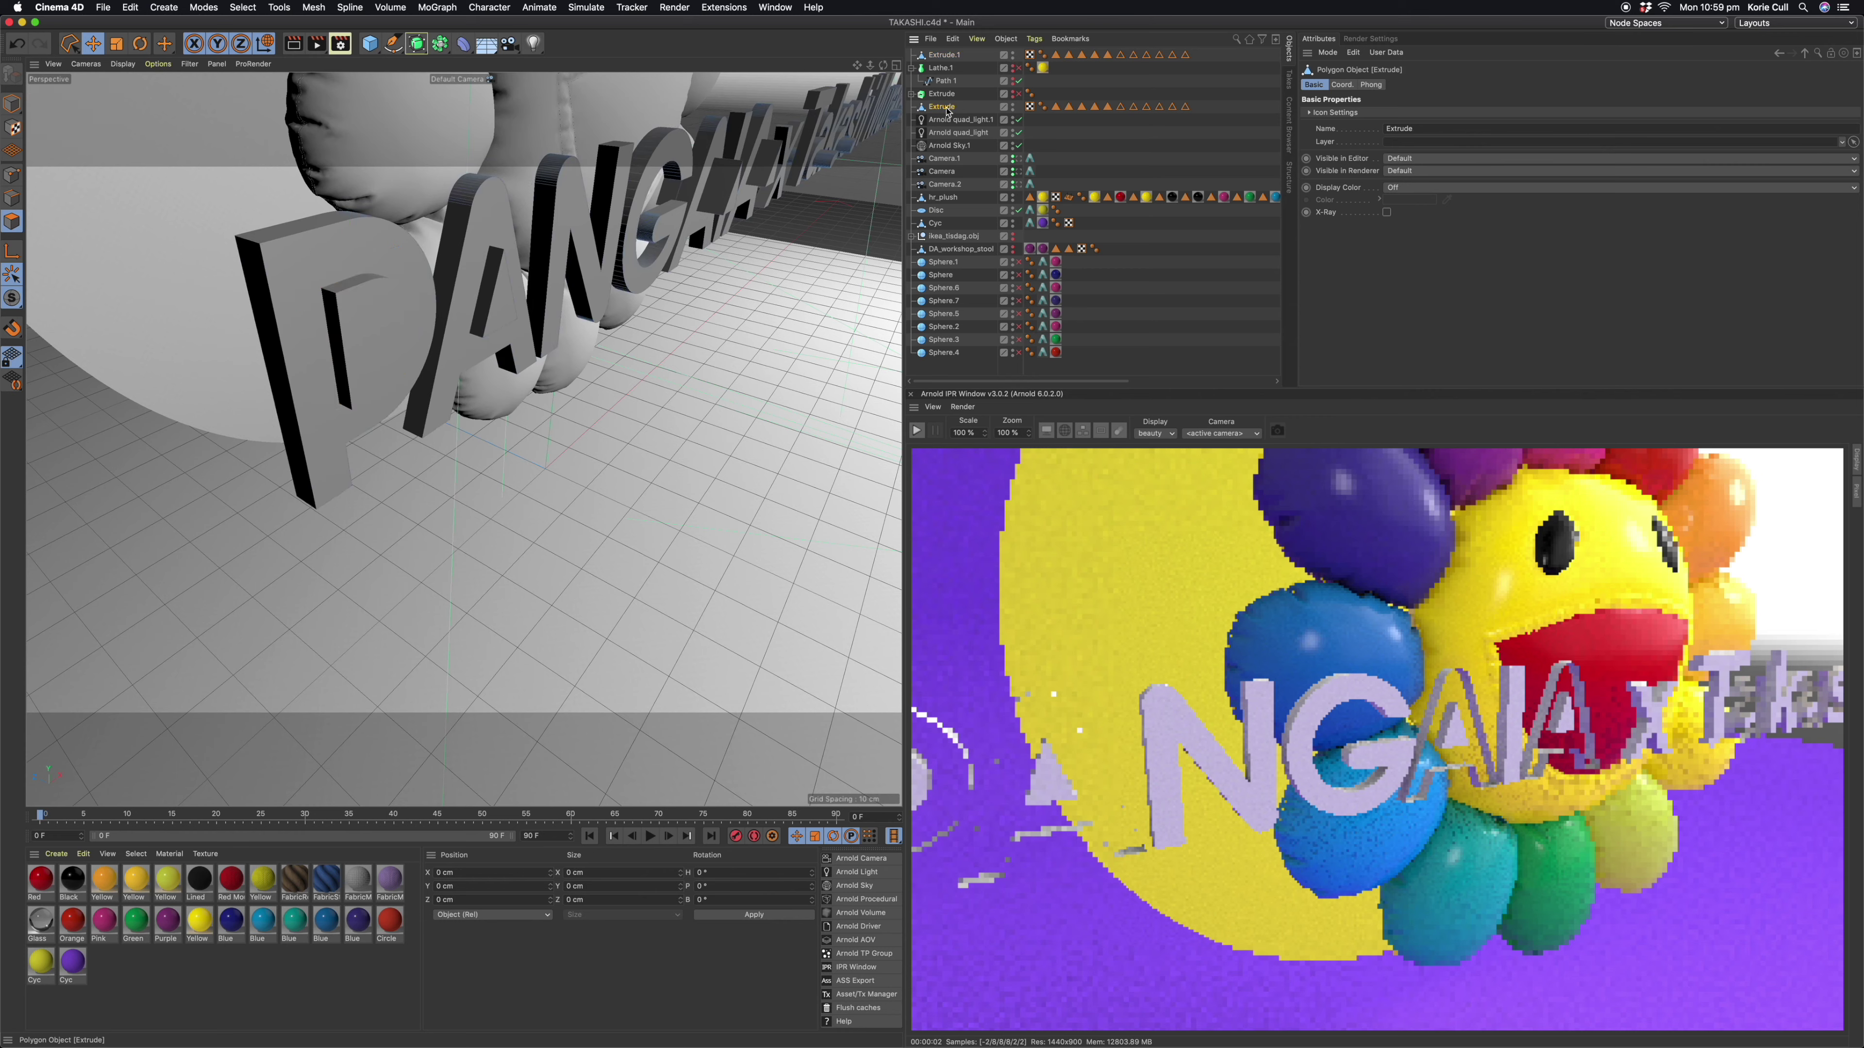
click(502, 303)
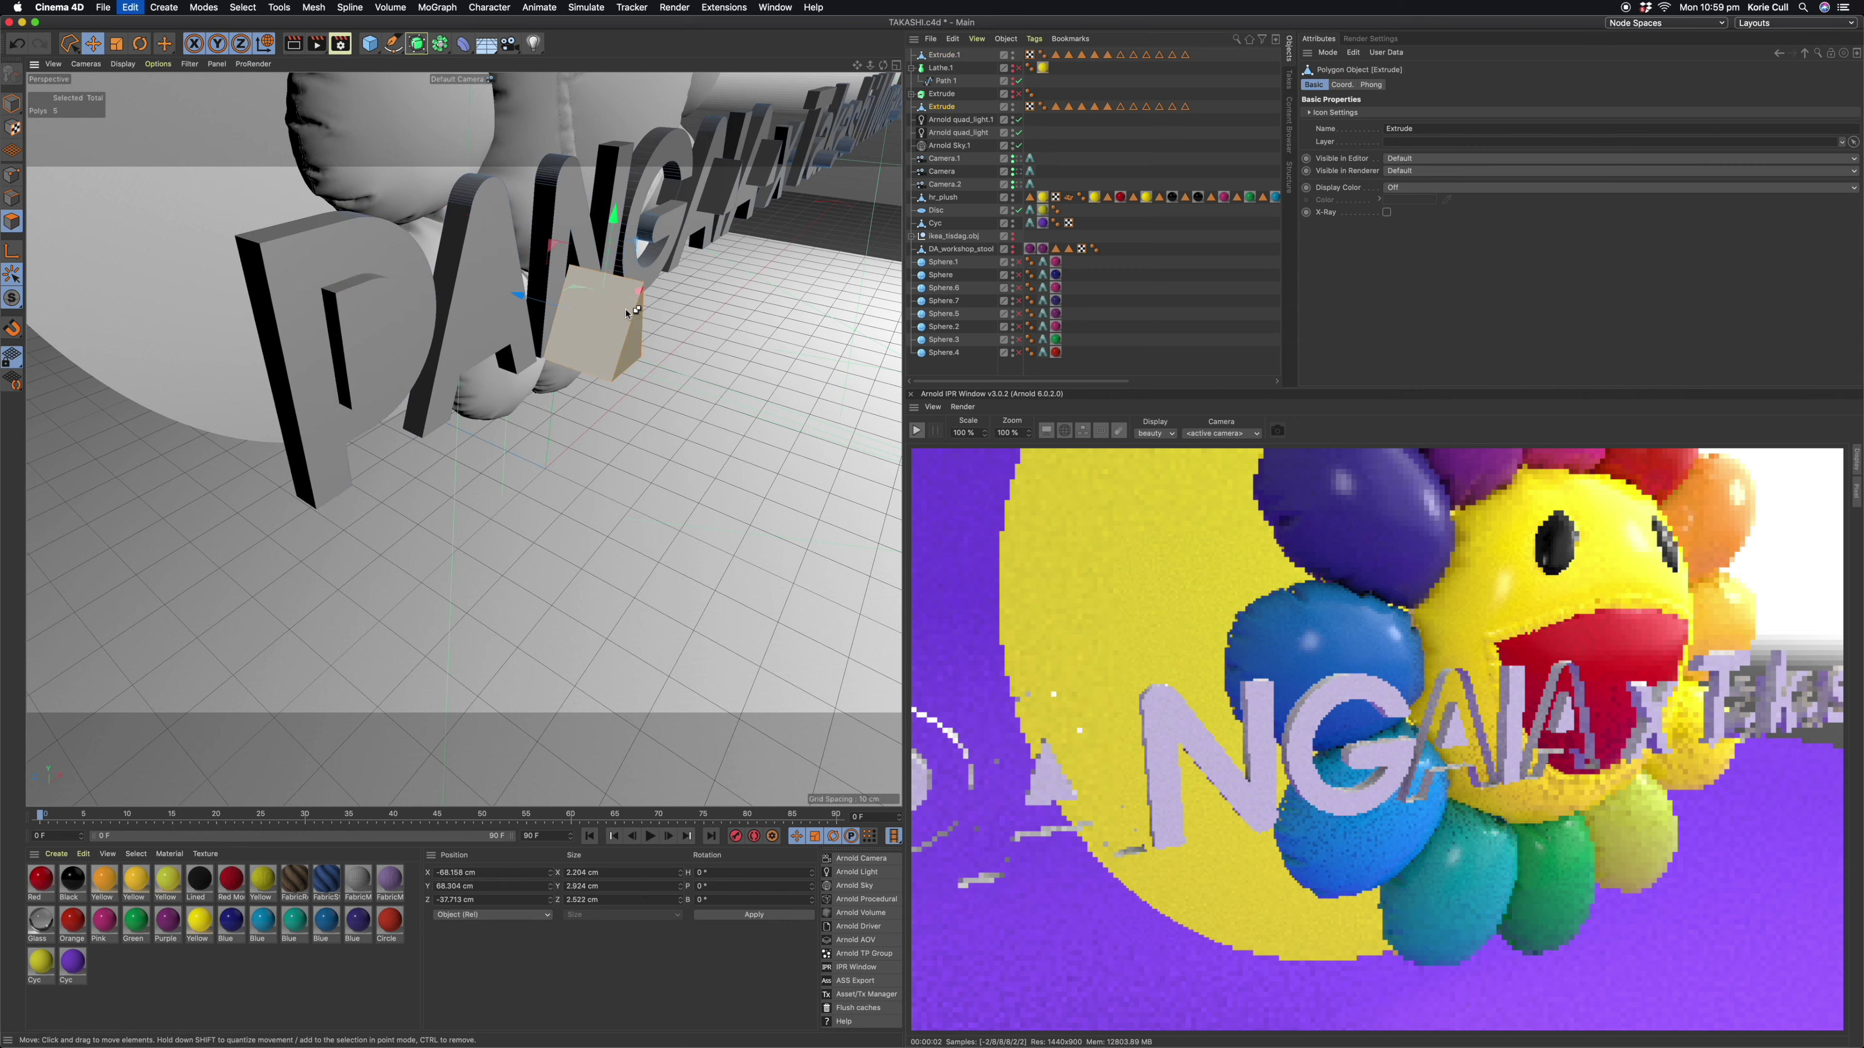
click(959, 55)
drag(600, 320, 411, 277)
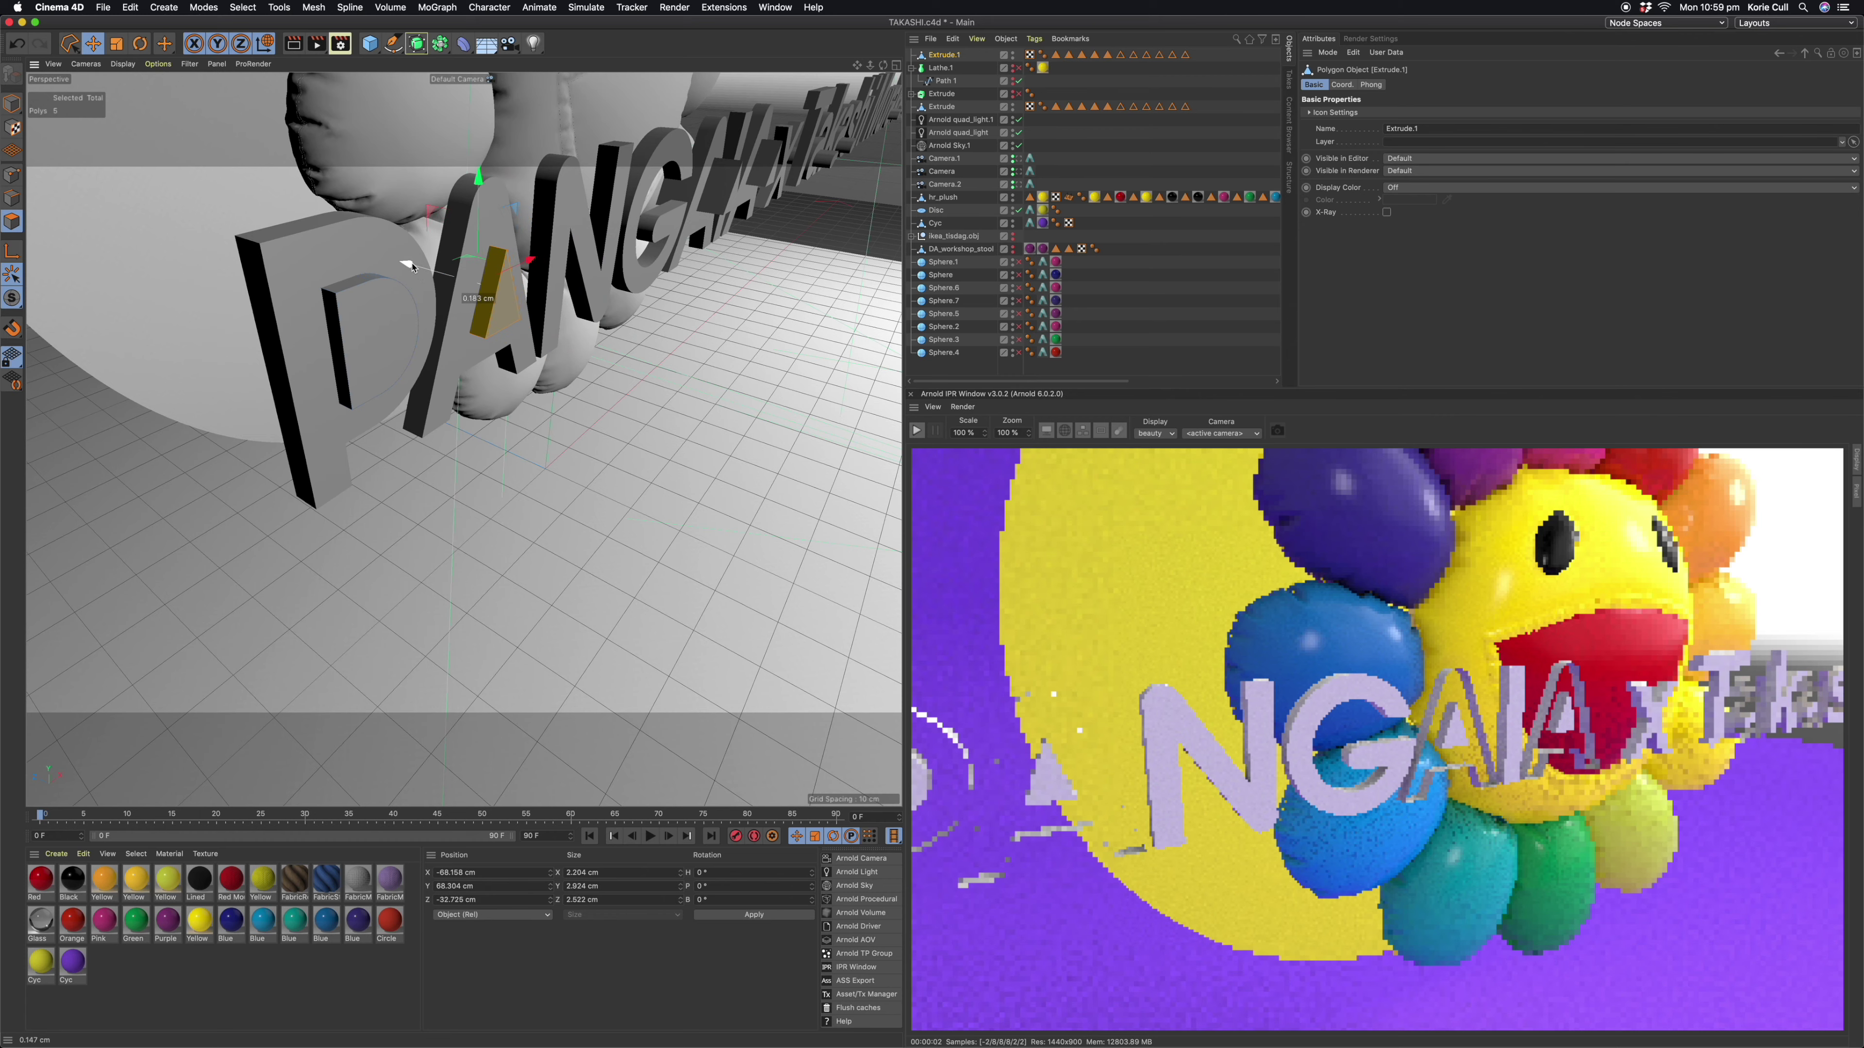
Step: Pull a face block out of the A, then undo it
alt+drag(411, 268, 558, 272)
click(584, 271)
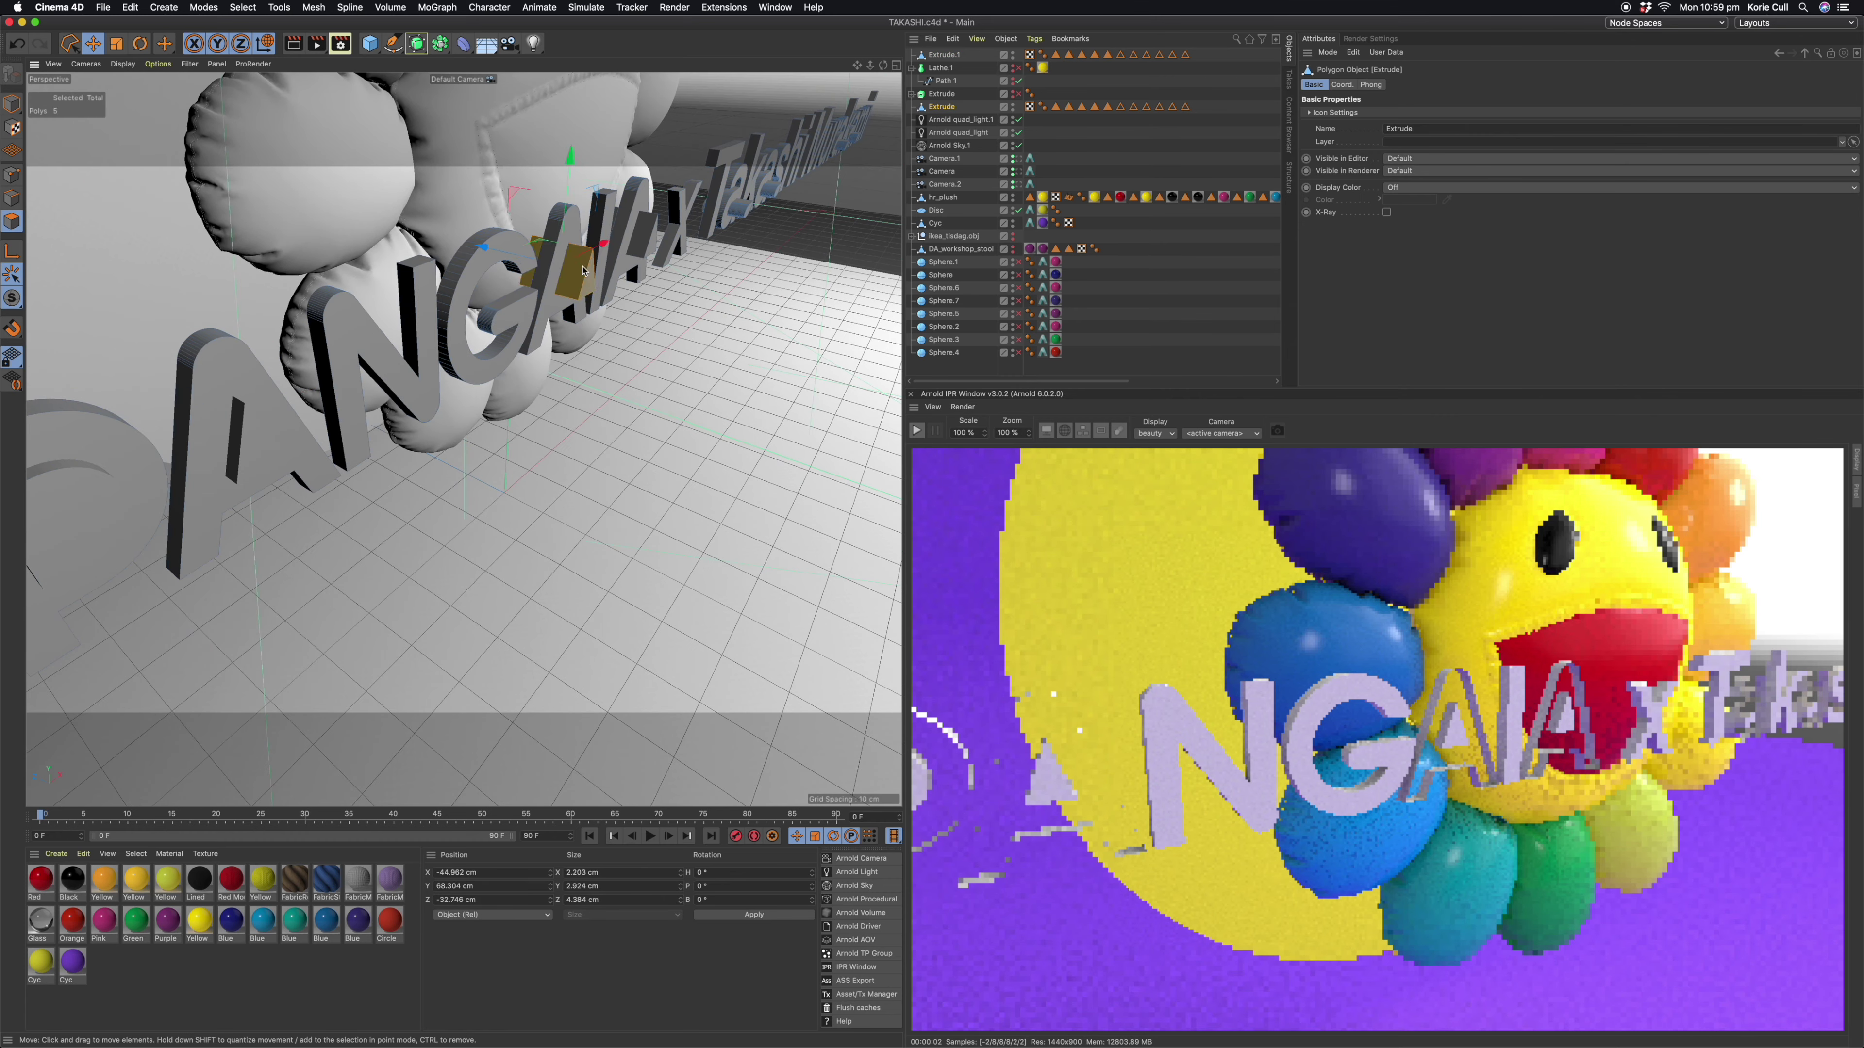
click(570, 277)
drag(569, 267, 654, 283)
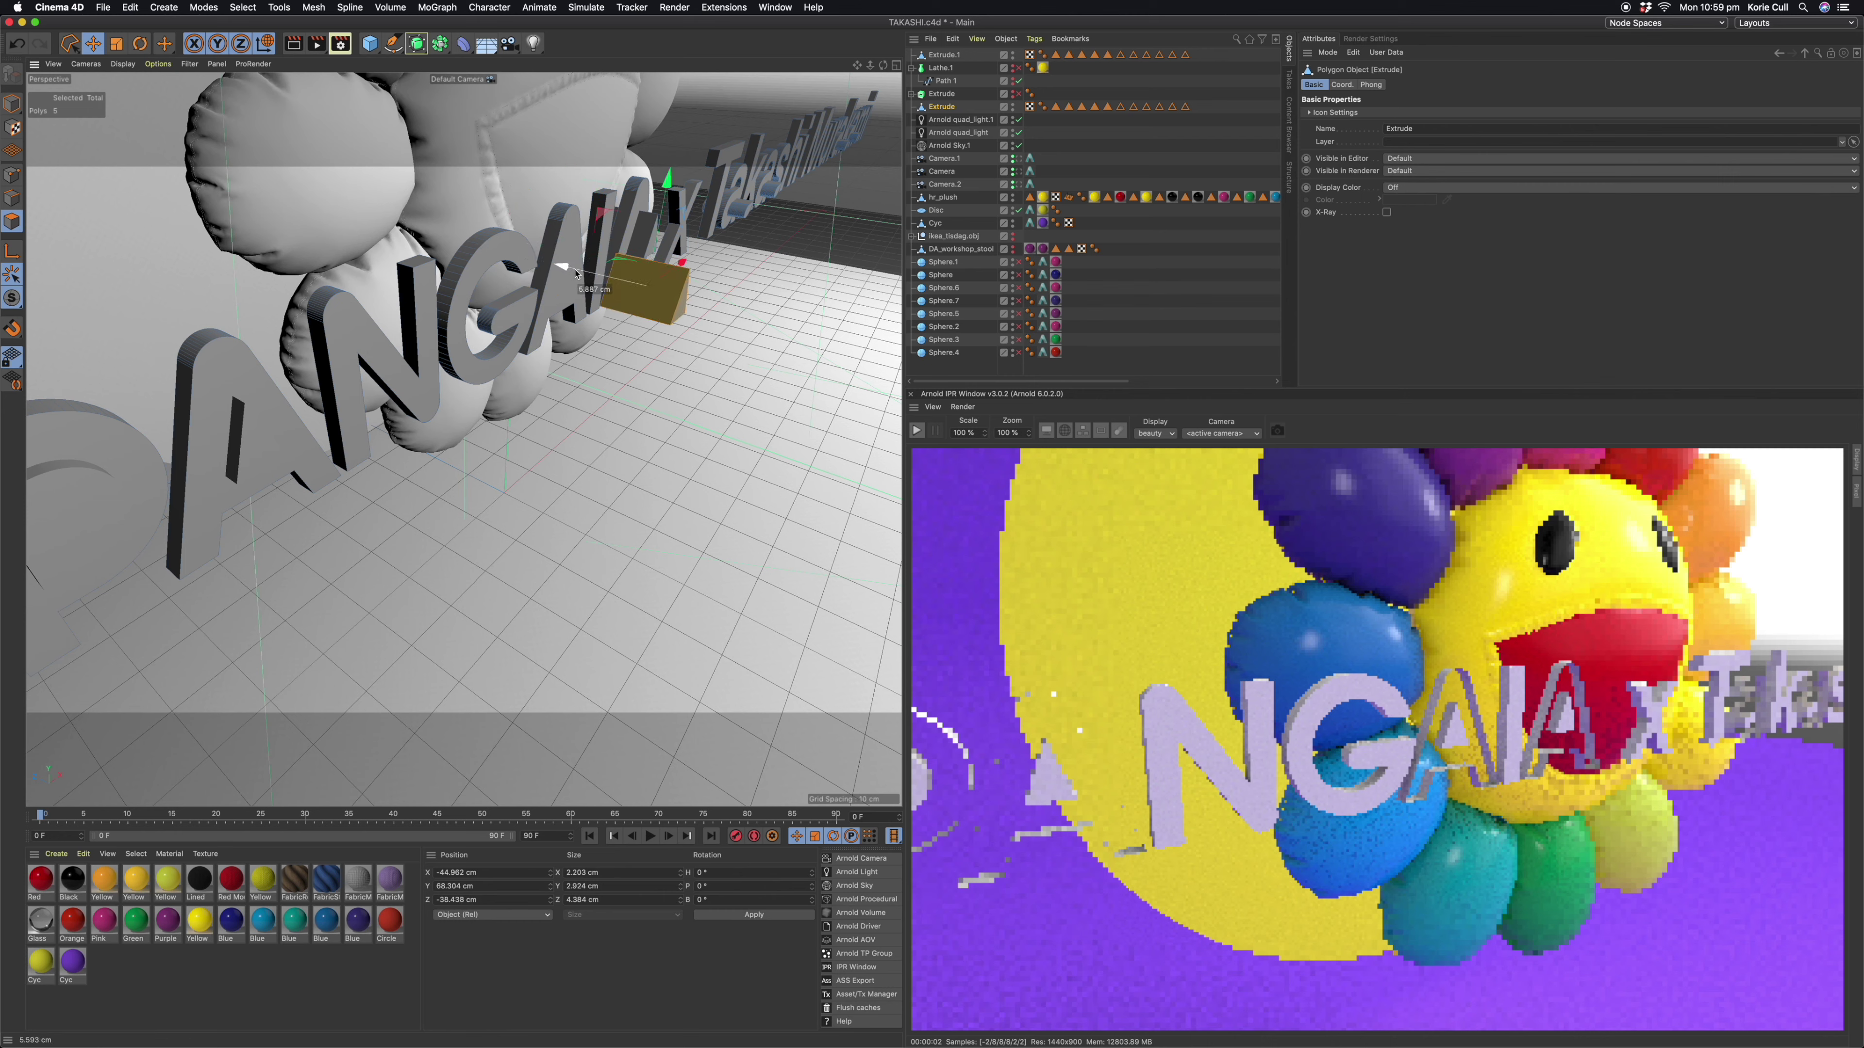
key(ctrl+z)
key(ctrl+z)
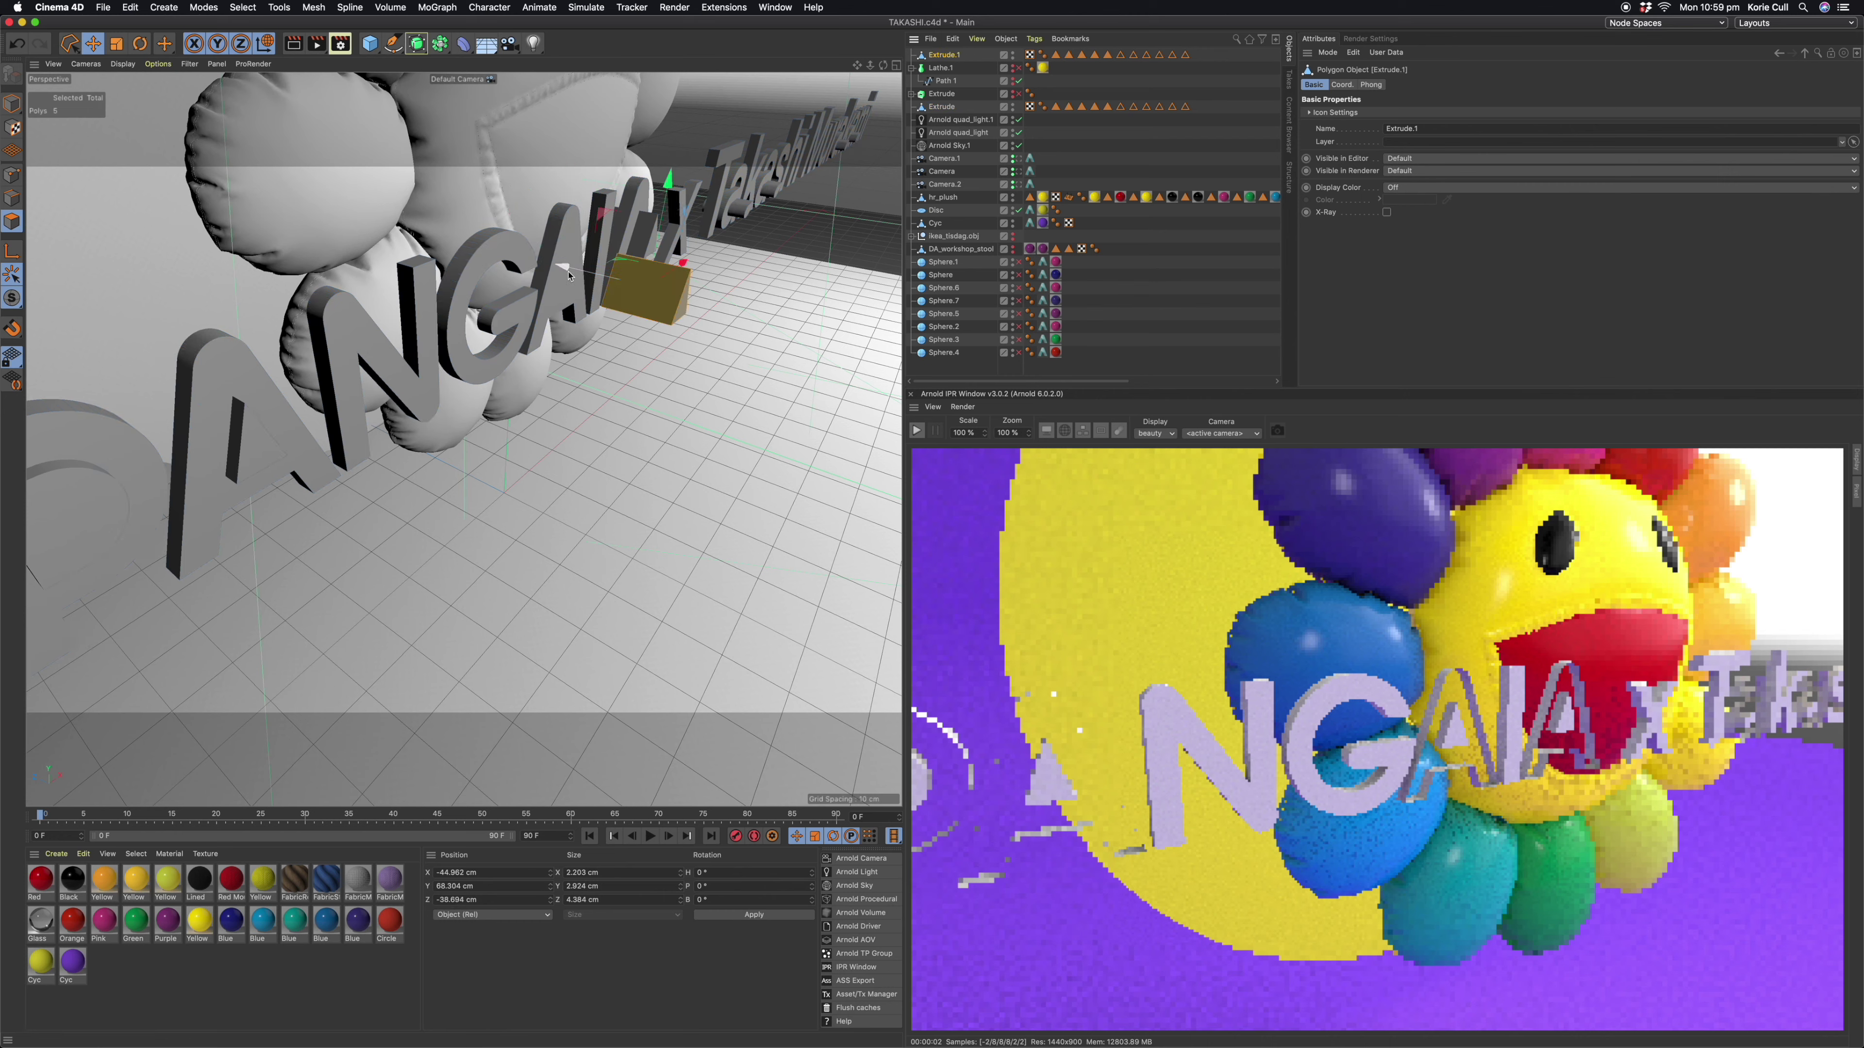
key(ctrl+z)
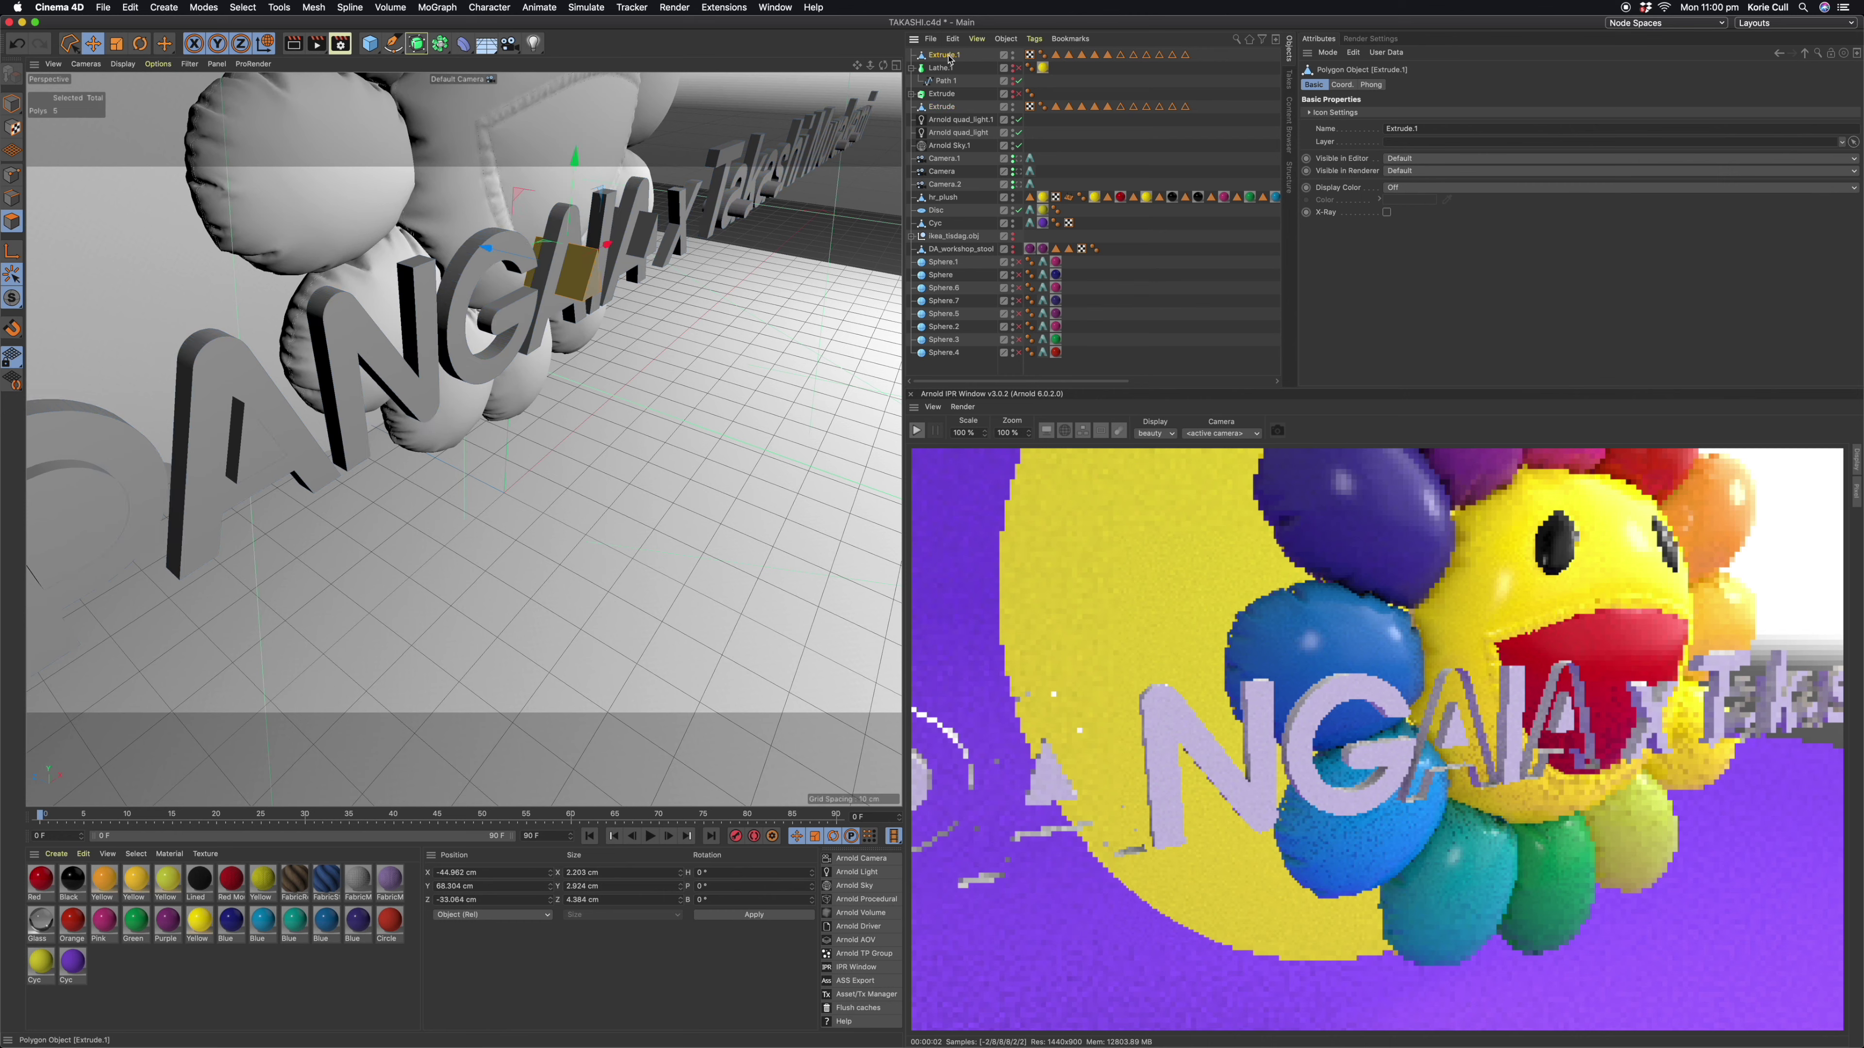
Step: Select a group of faces on the Extrude title and slide them back along Z
click(942, 107)
click(952, 65)
click(739, 206)
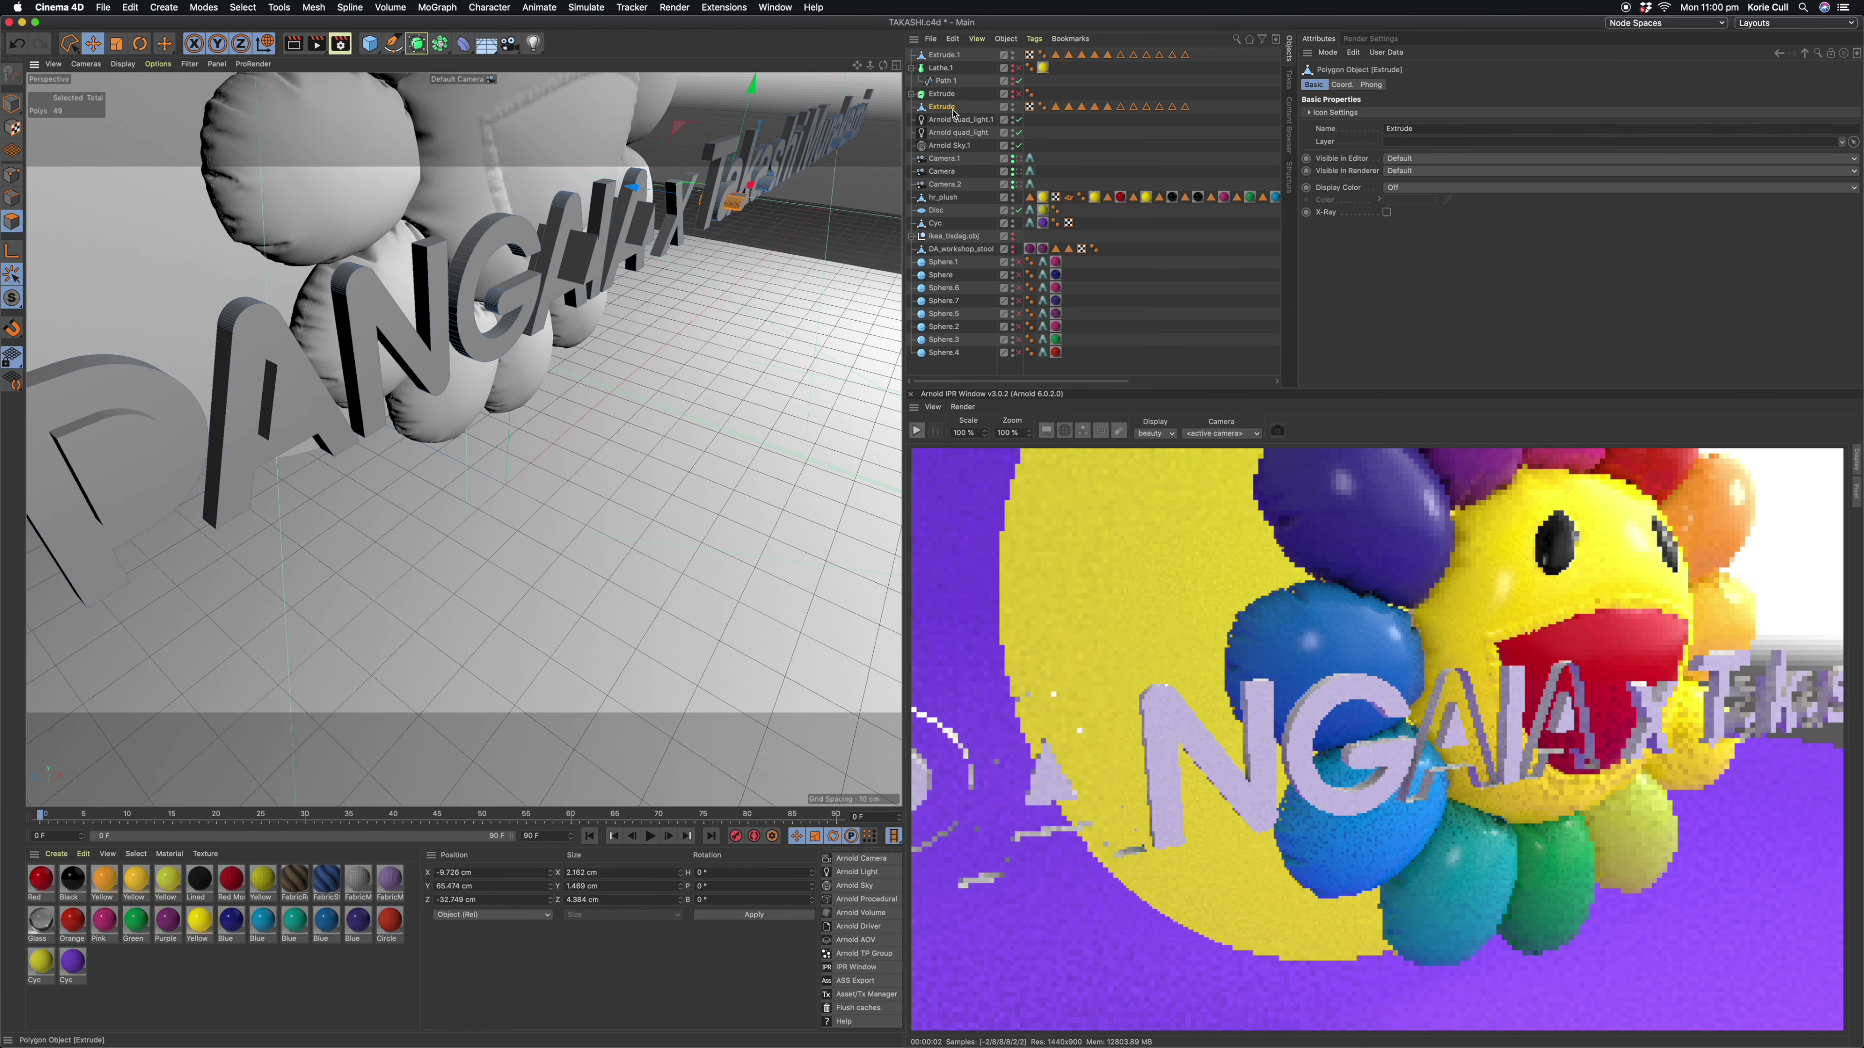
click(741, 206)
click(679, 199)
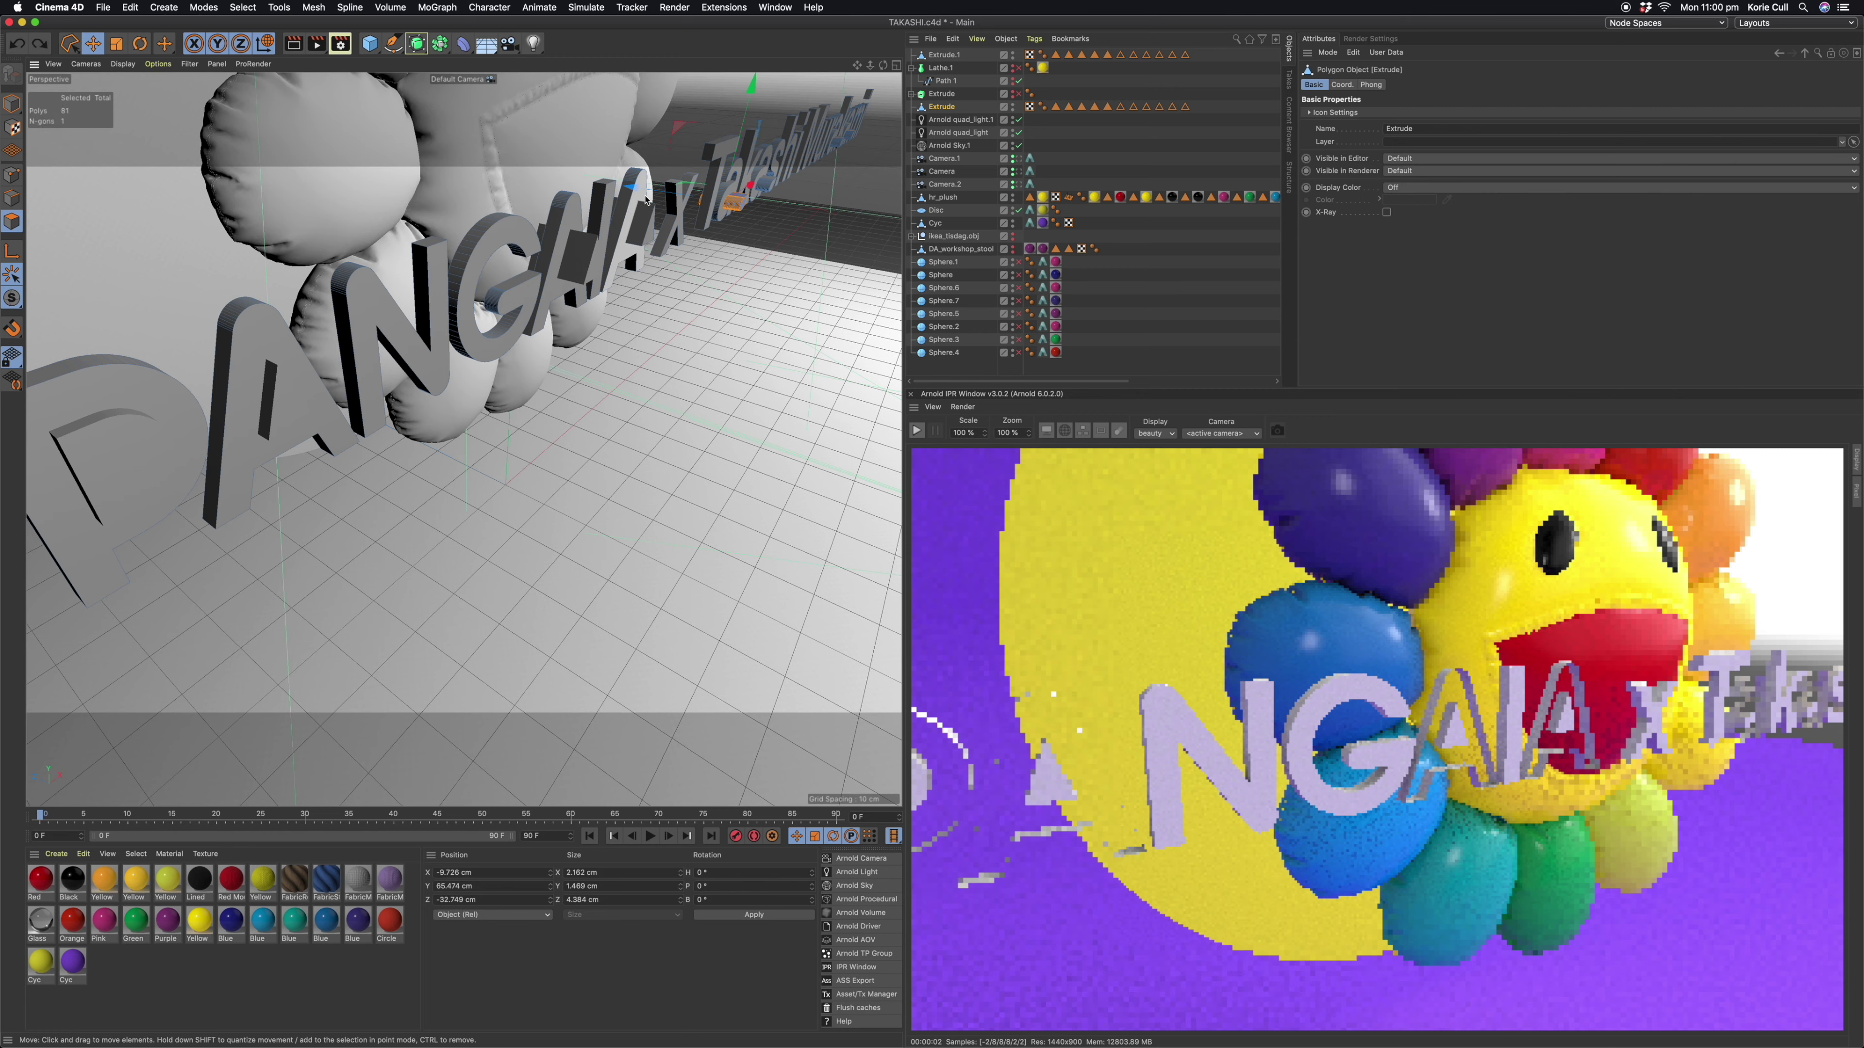
drag(679, 199, 778, 237)
Step: Restore the five-face selection via redo and slide those faces forward along Z
key(super+z)
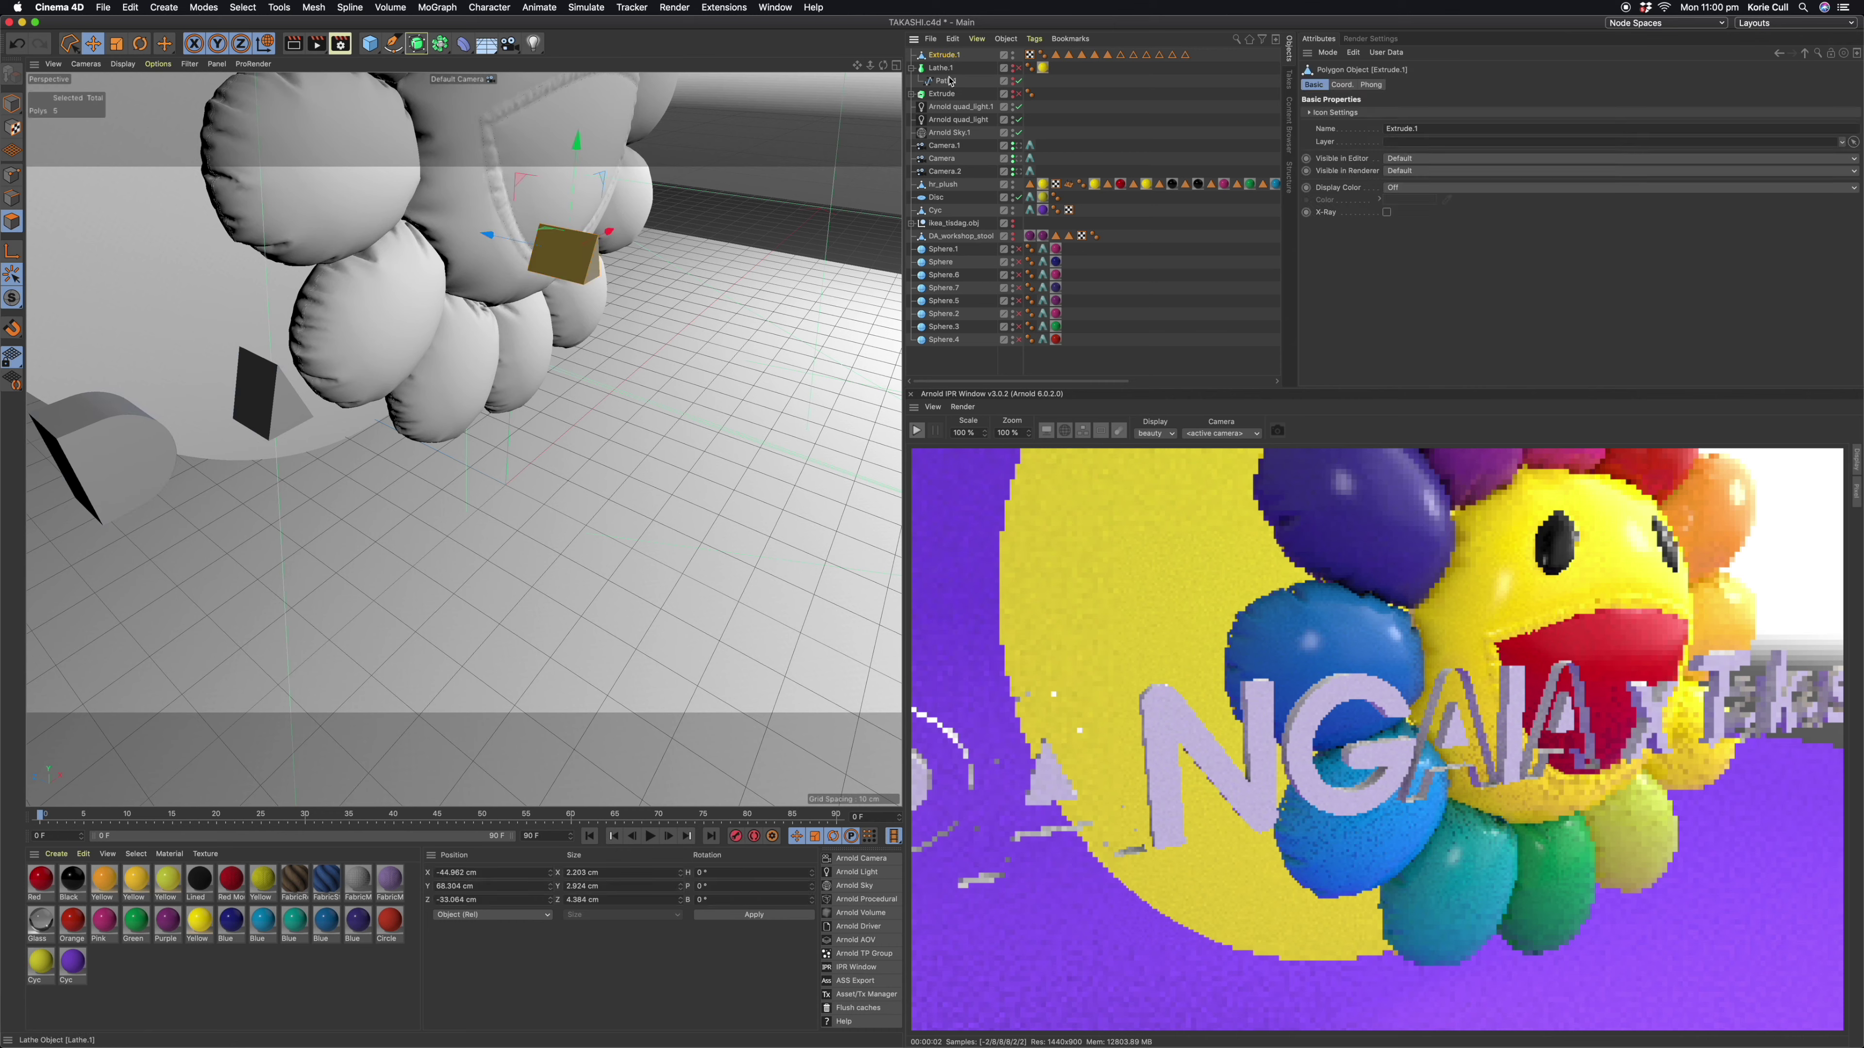
key(super+shift+z)
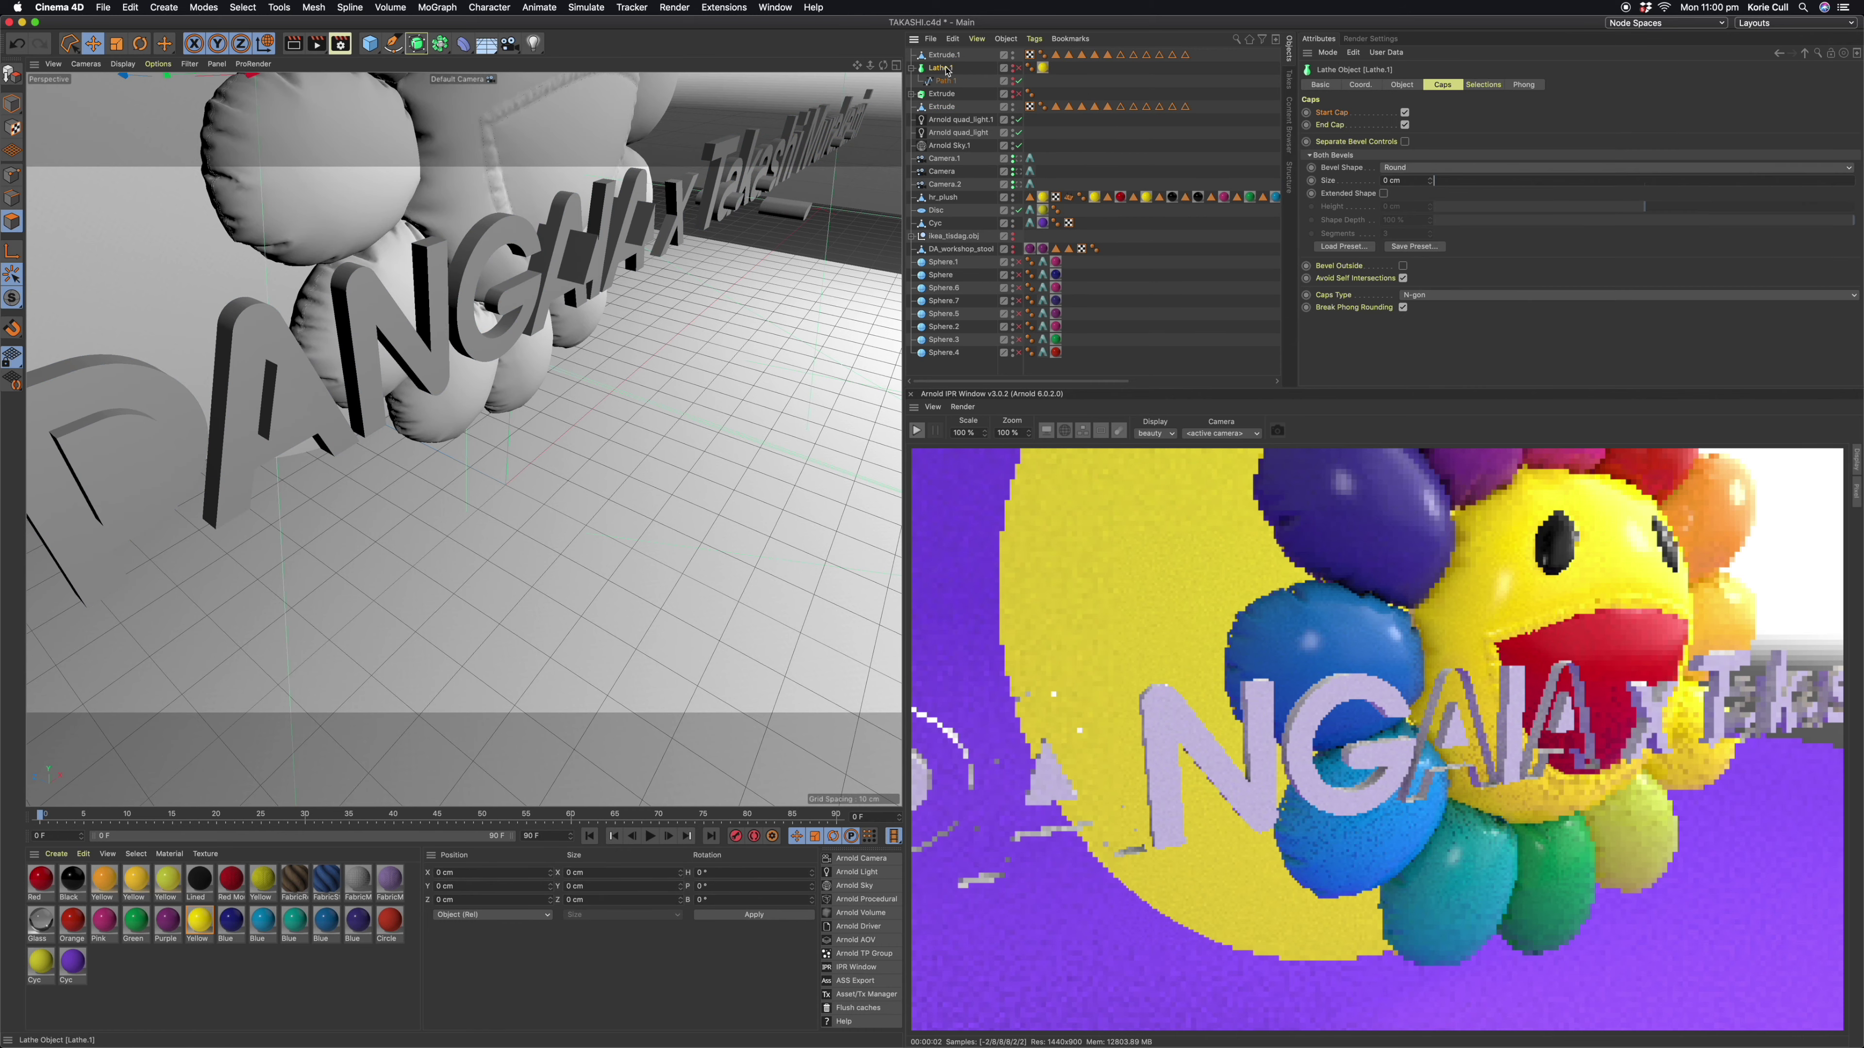
key(super+shift+z)
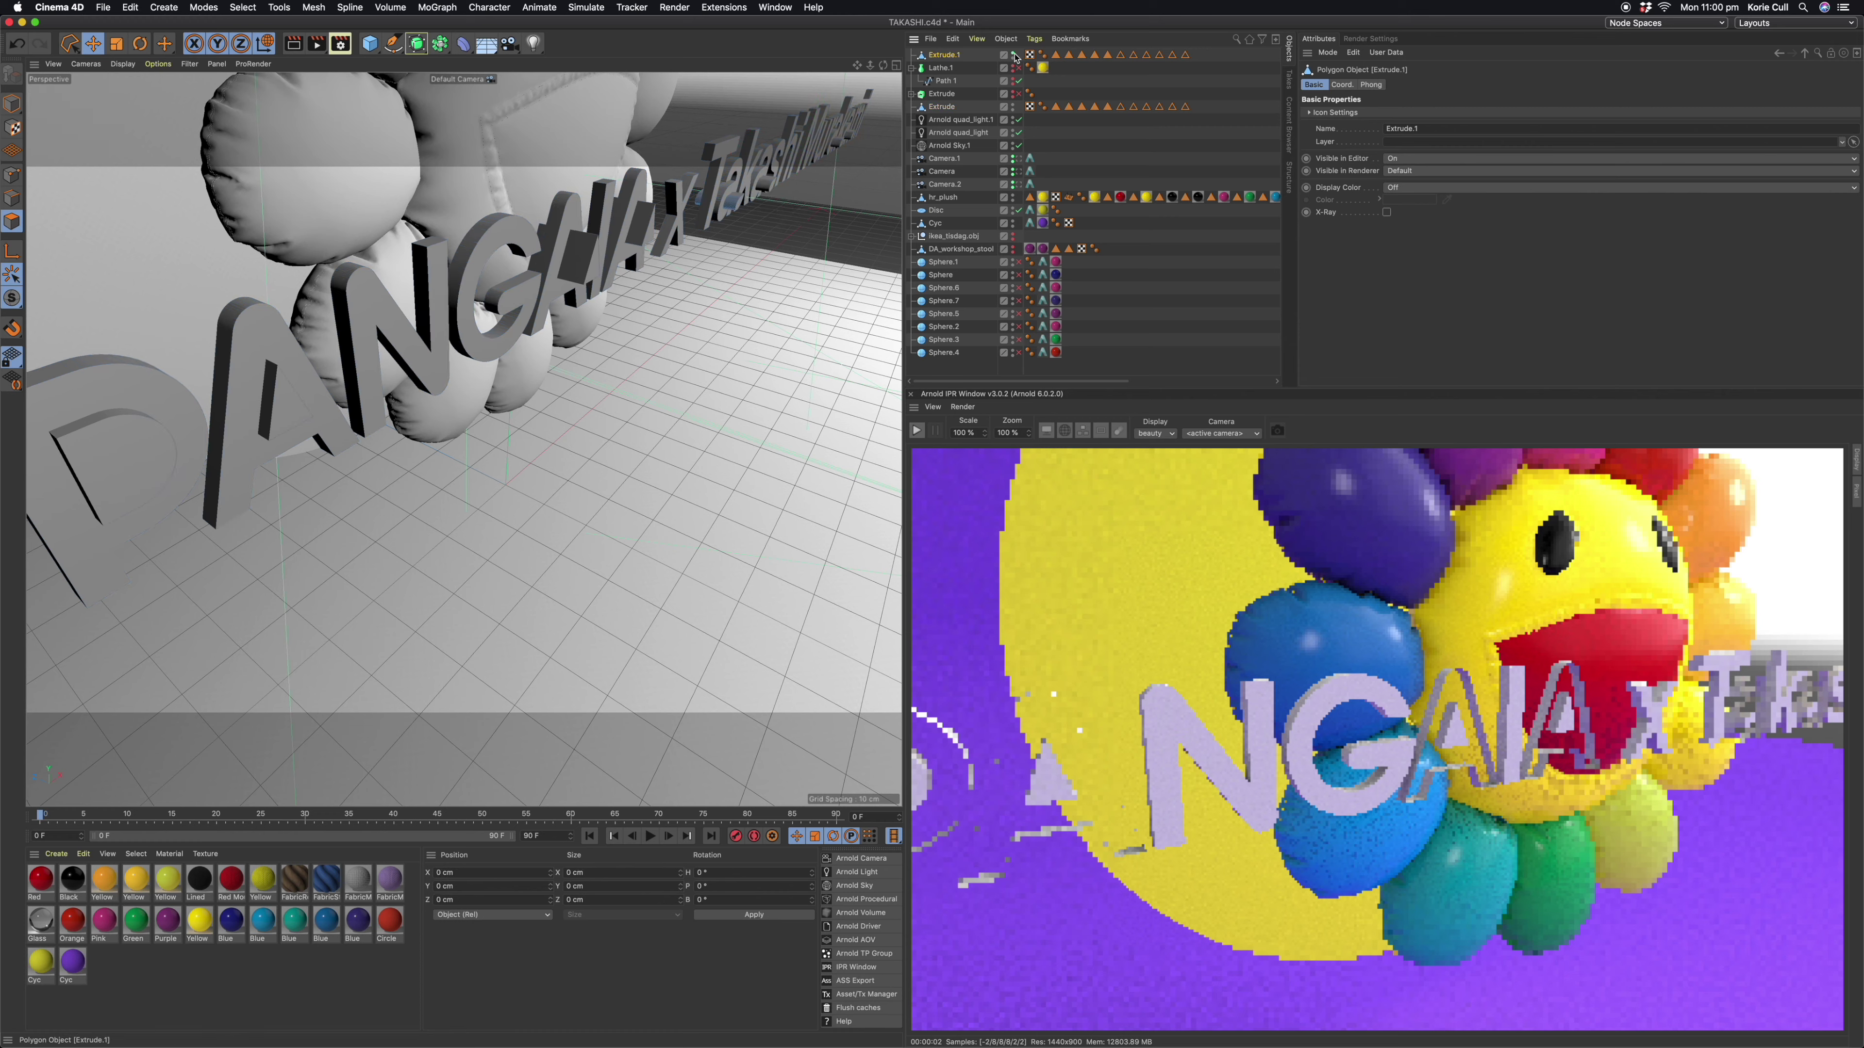
key(super+shift+z)
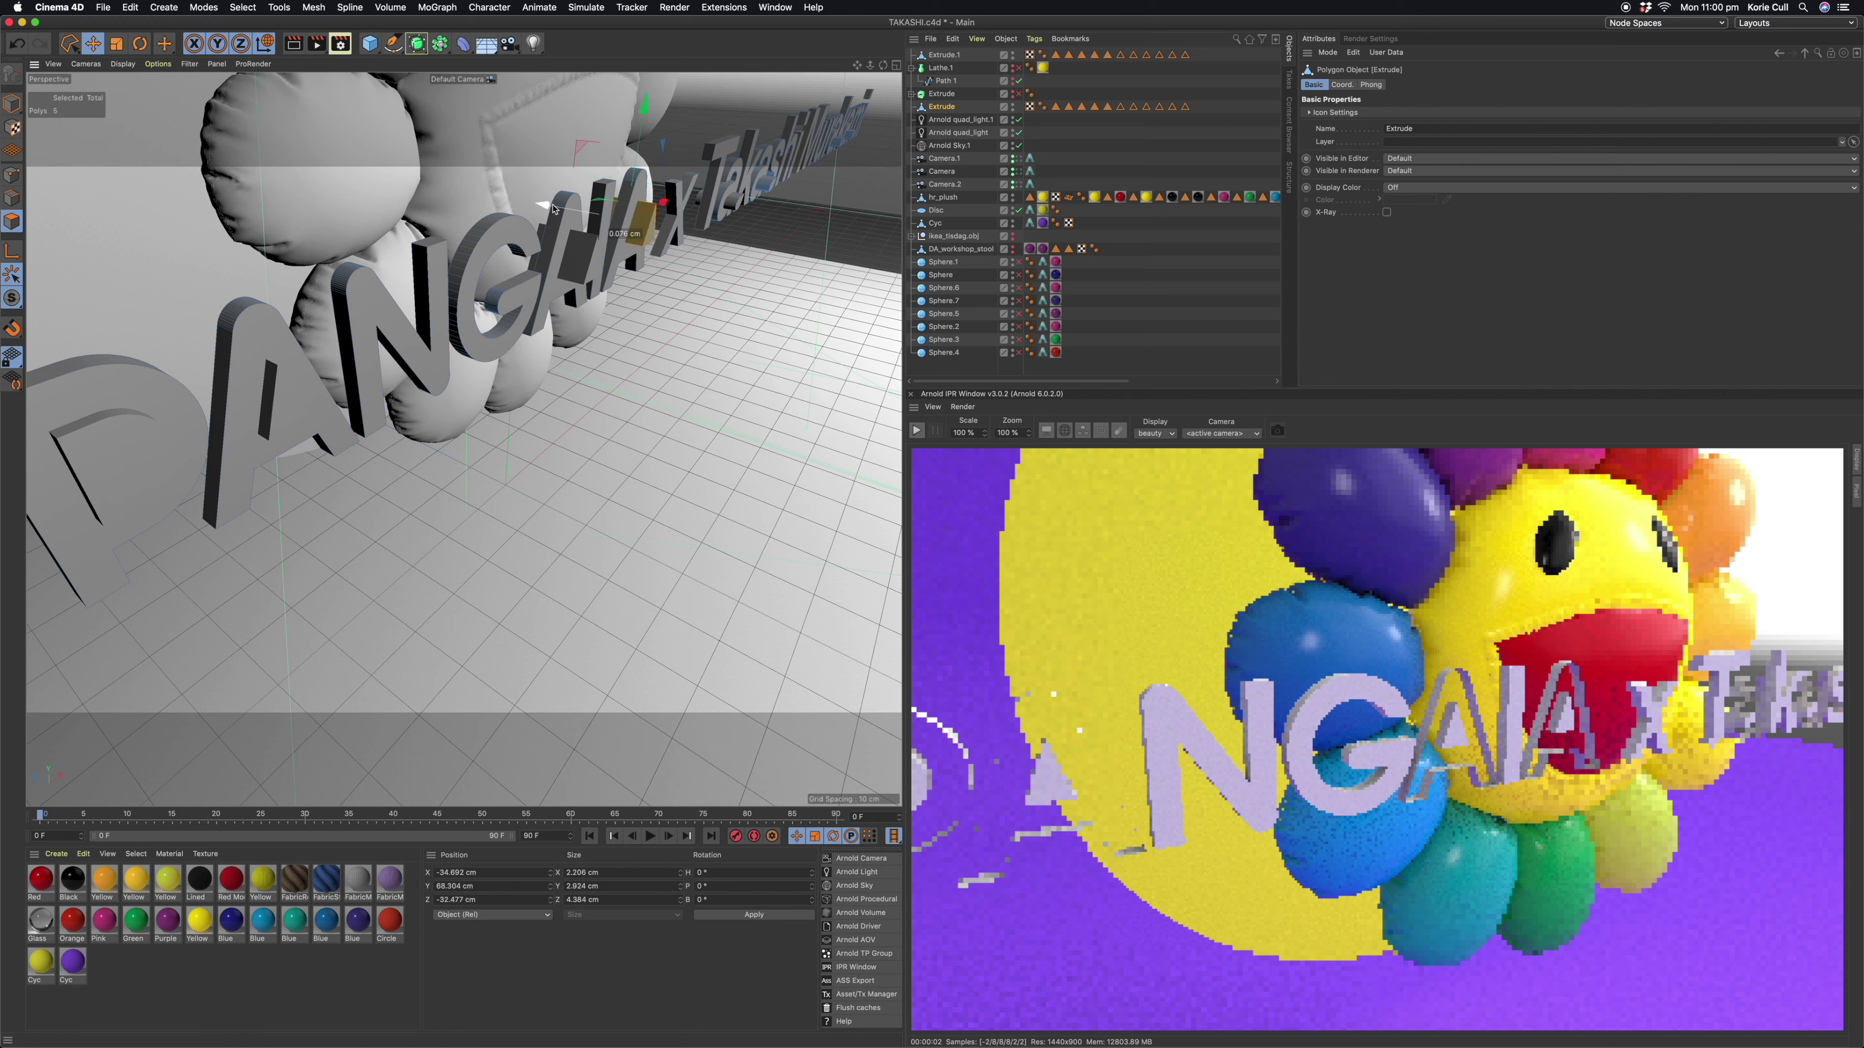
drag(554, 209, 741, 173)
key(super+shift+z)
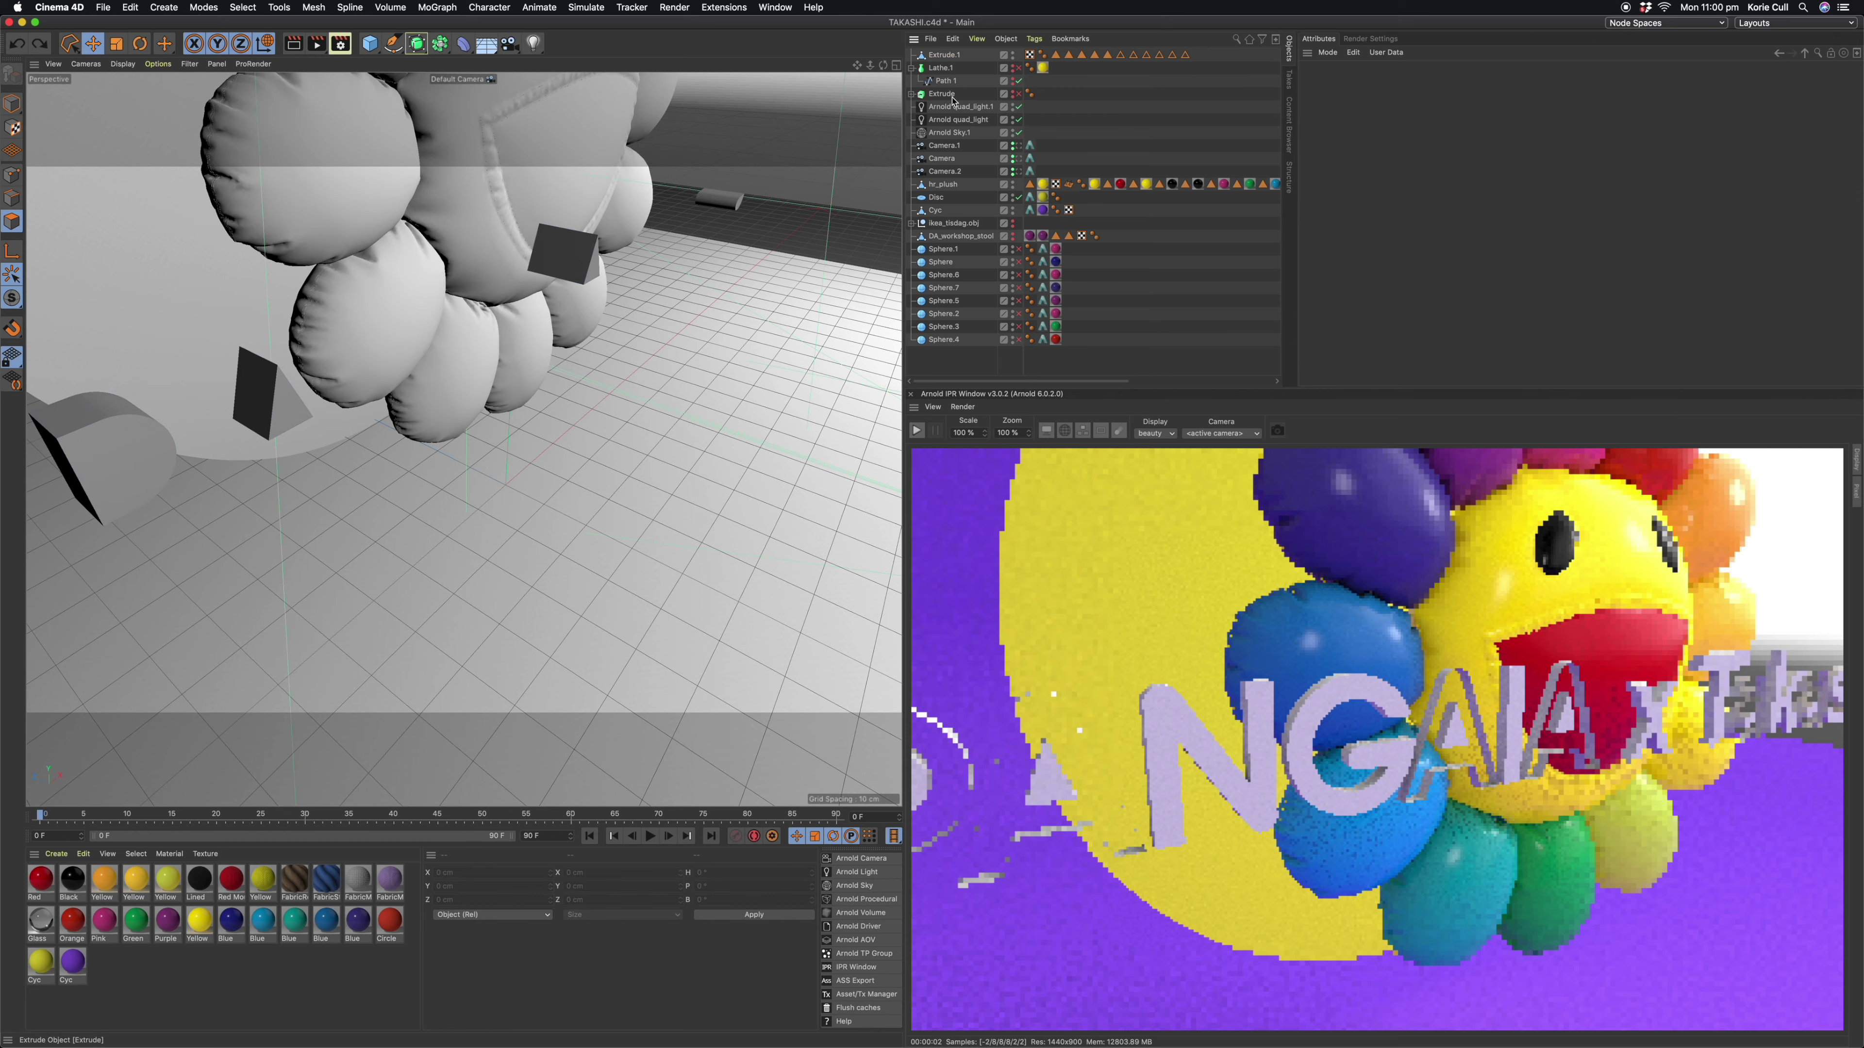
key(super+shift+y)
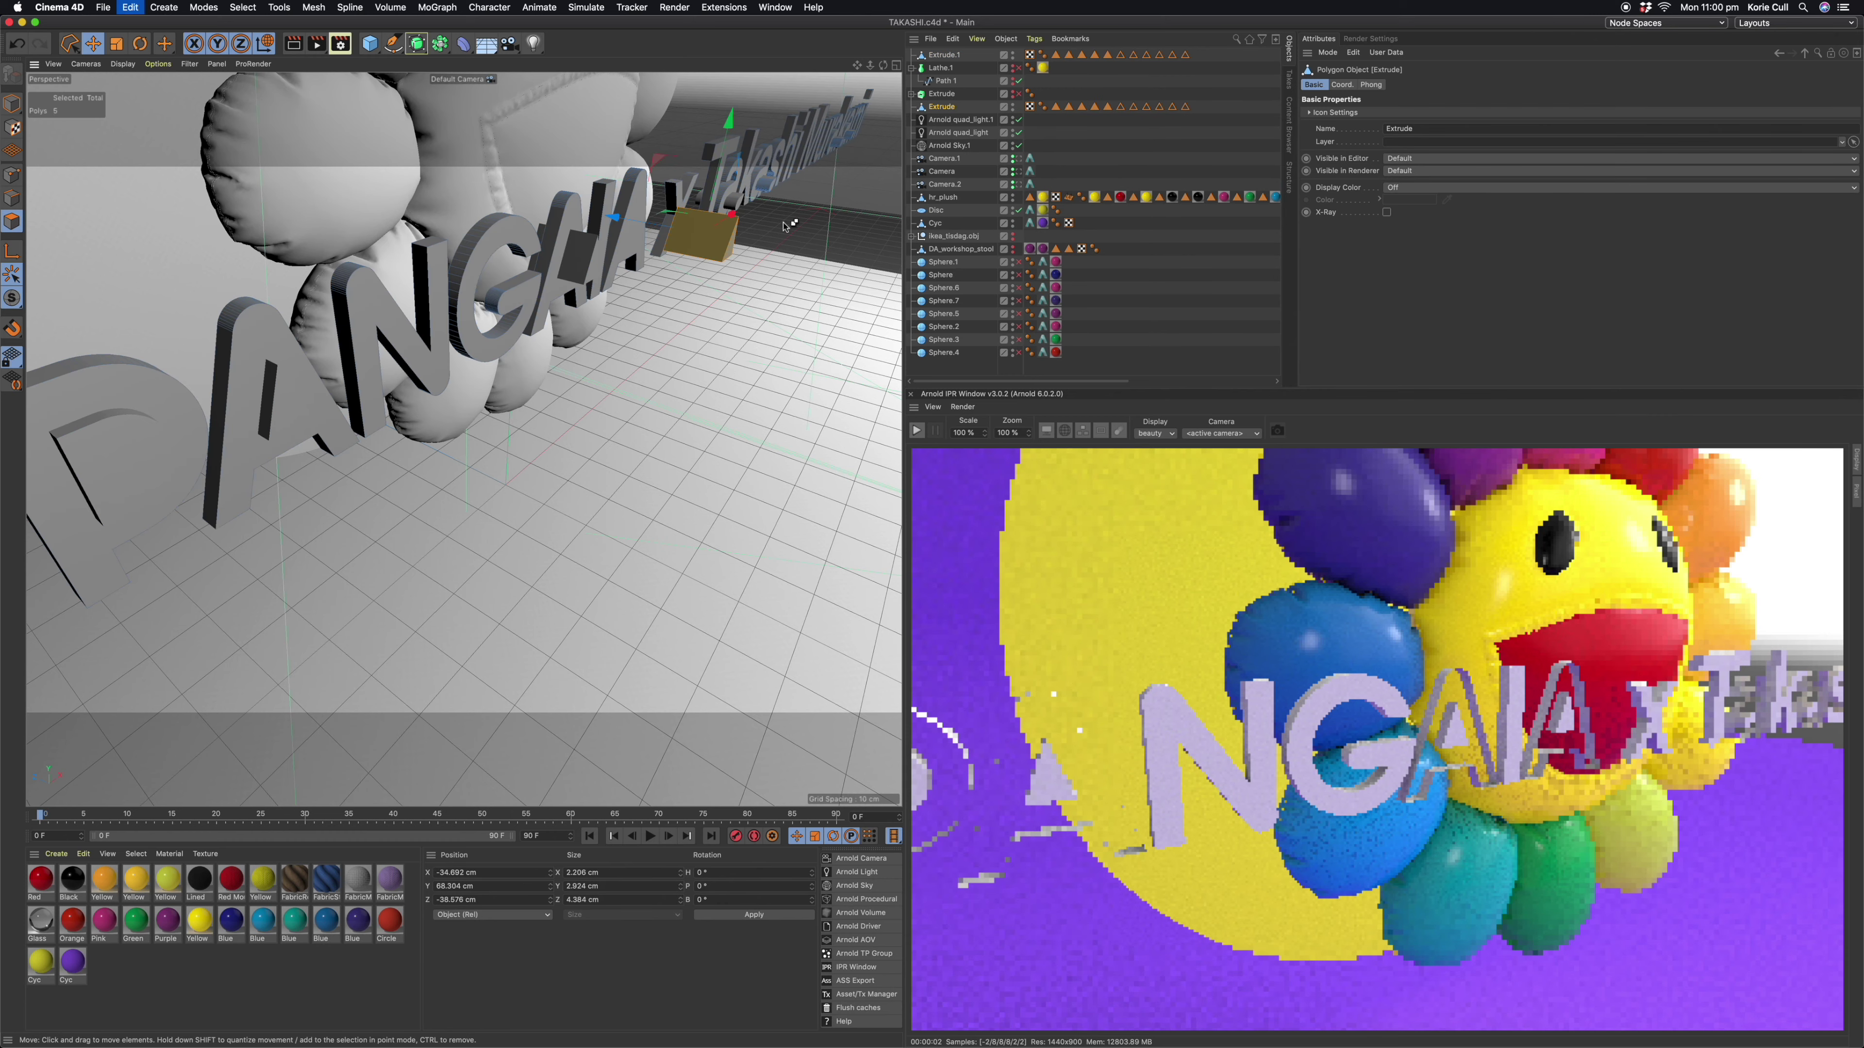
key(super+z)
key(super+z)
key(super+shift+z)
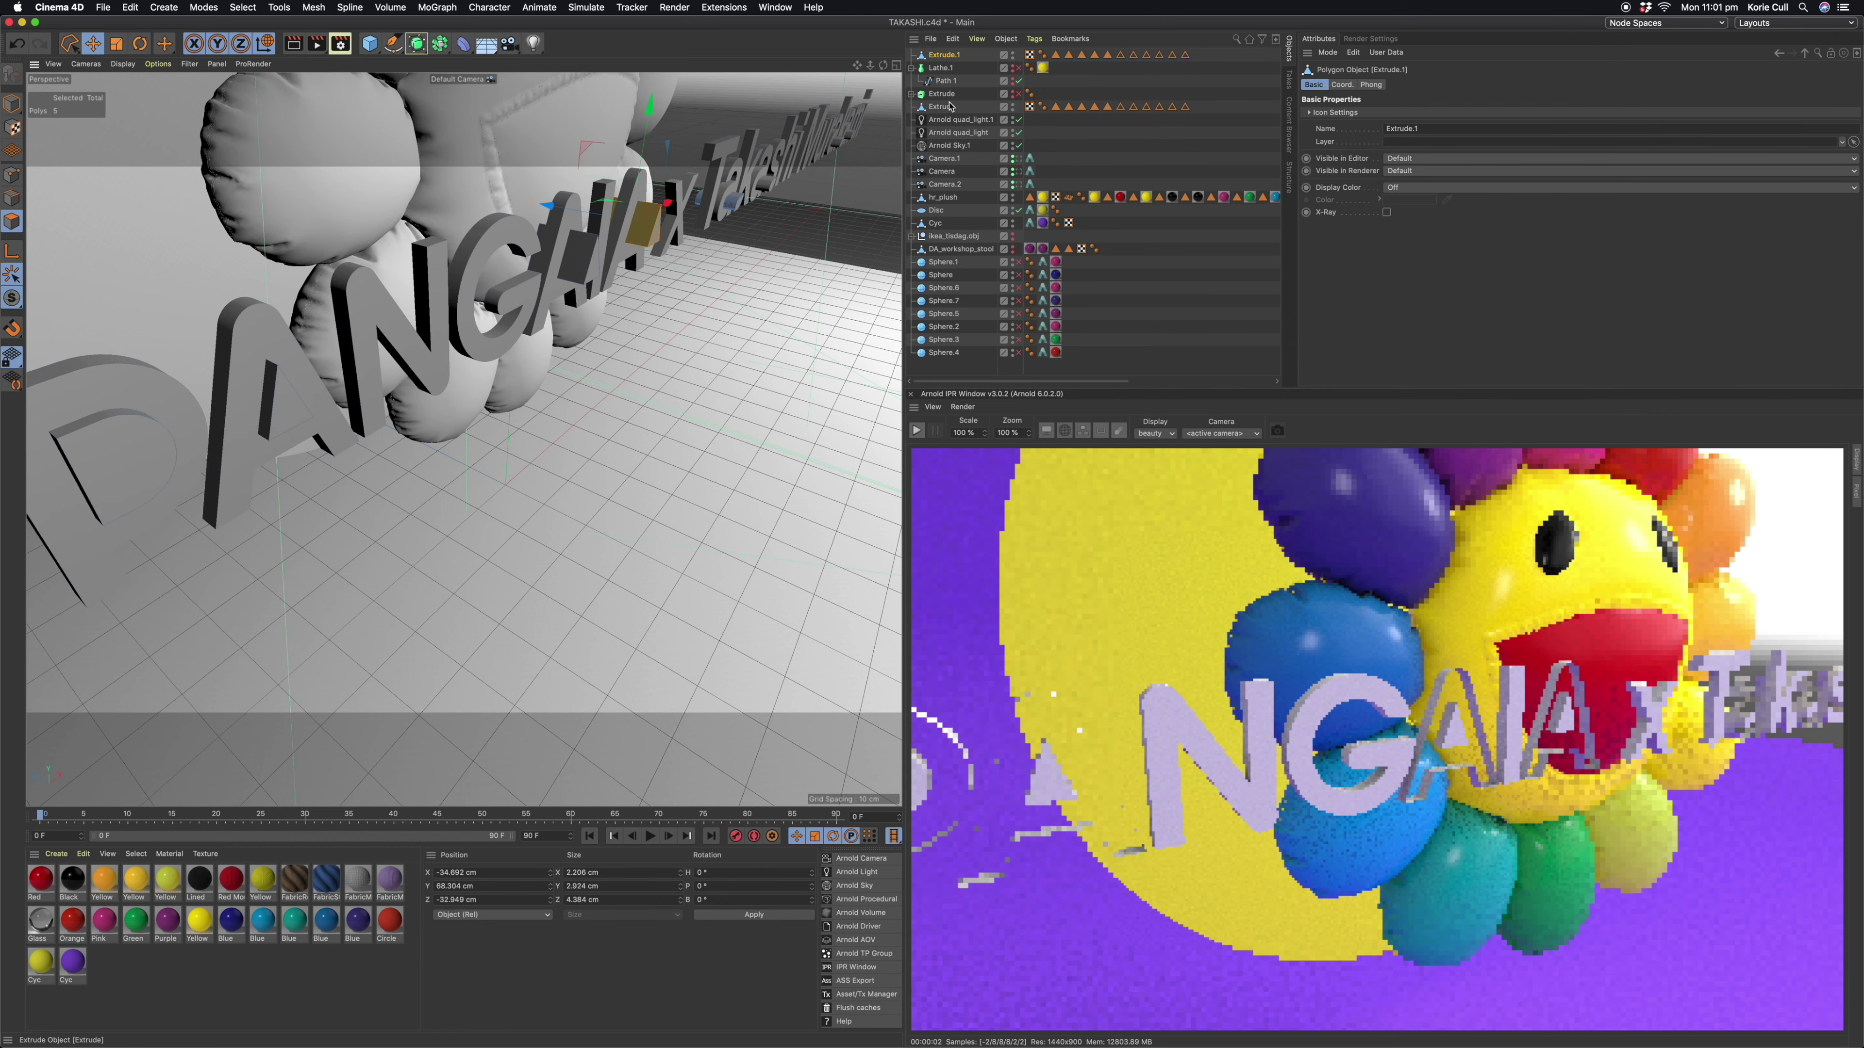
key(super+shift+z)
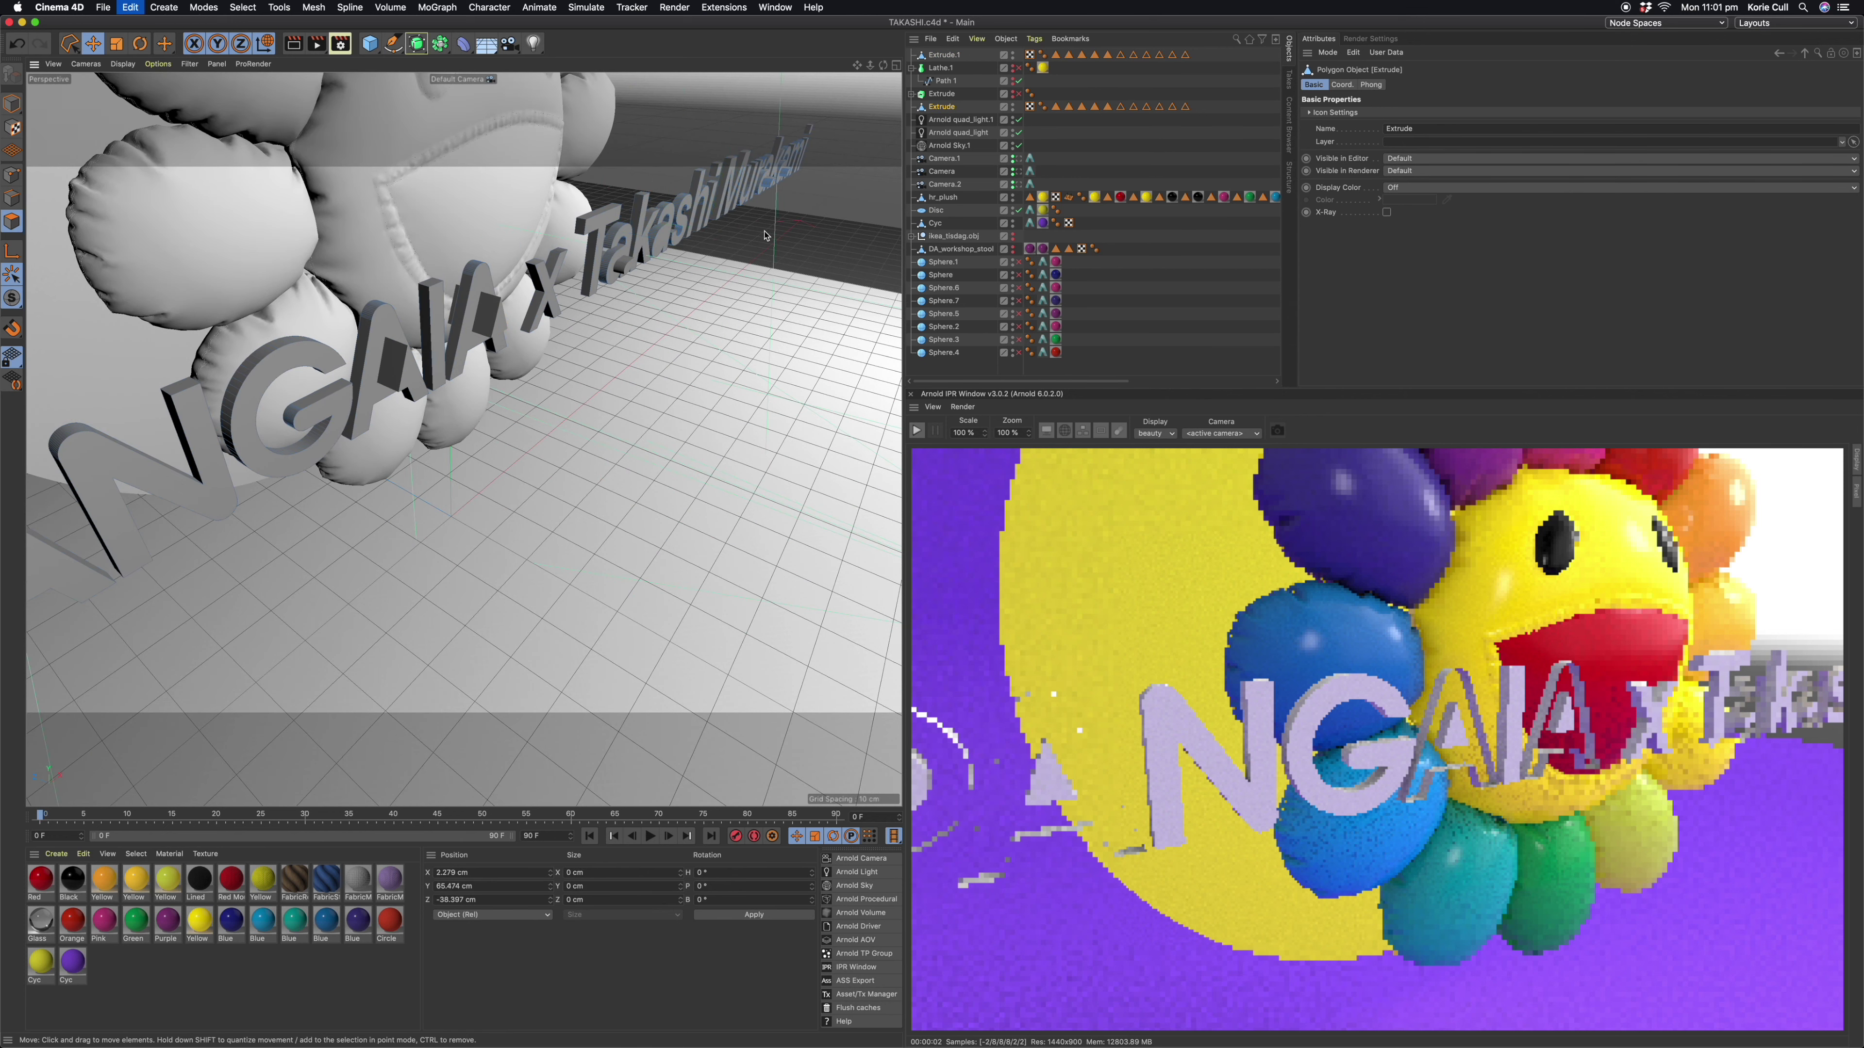
Step: Move the Extrude.1 block to about X 59 cm beside the Murakami letters
click(702, 213)
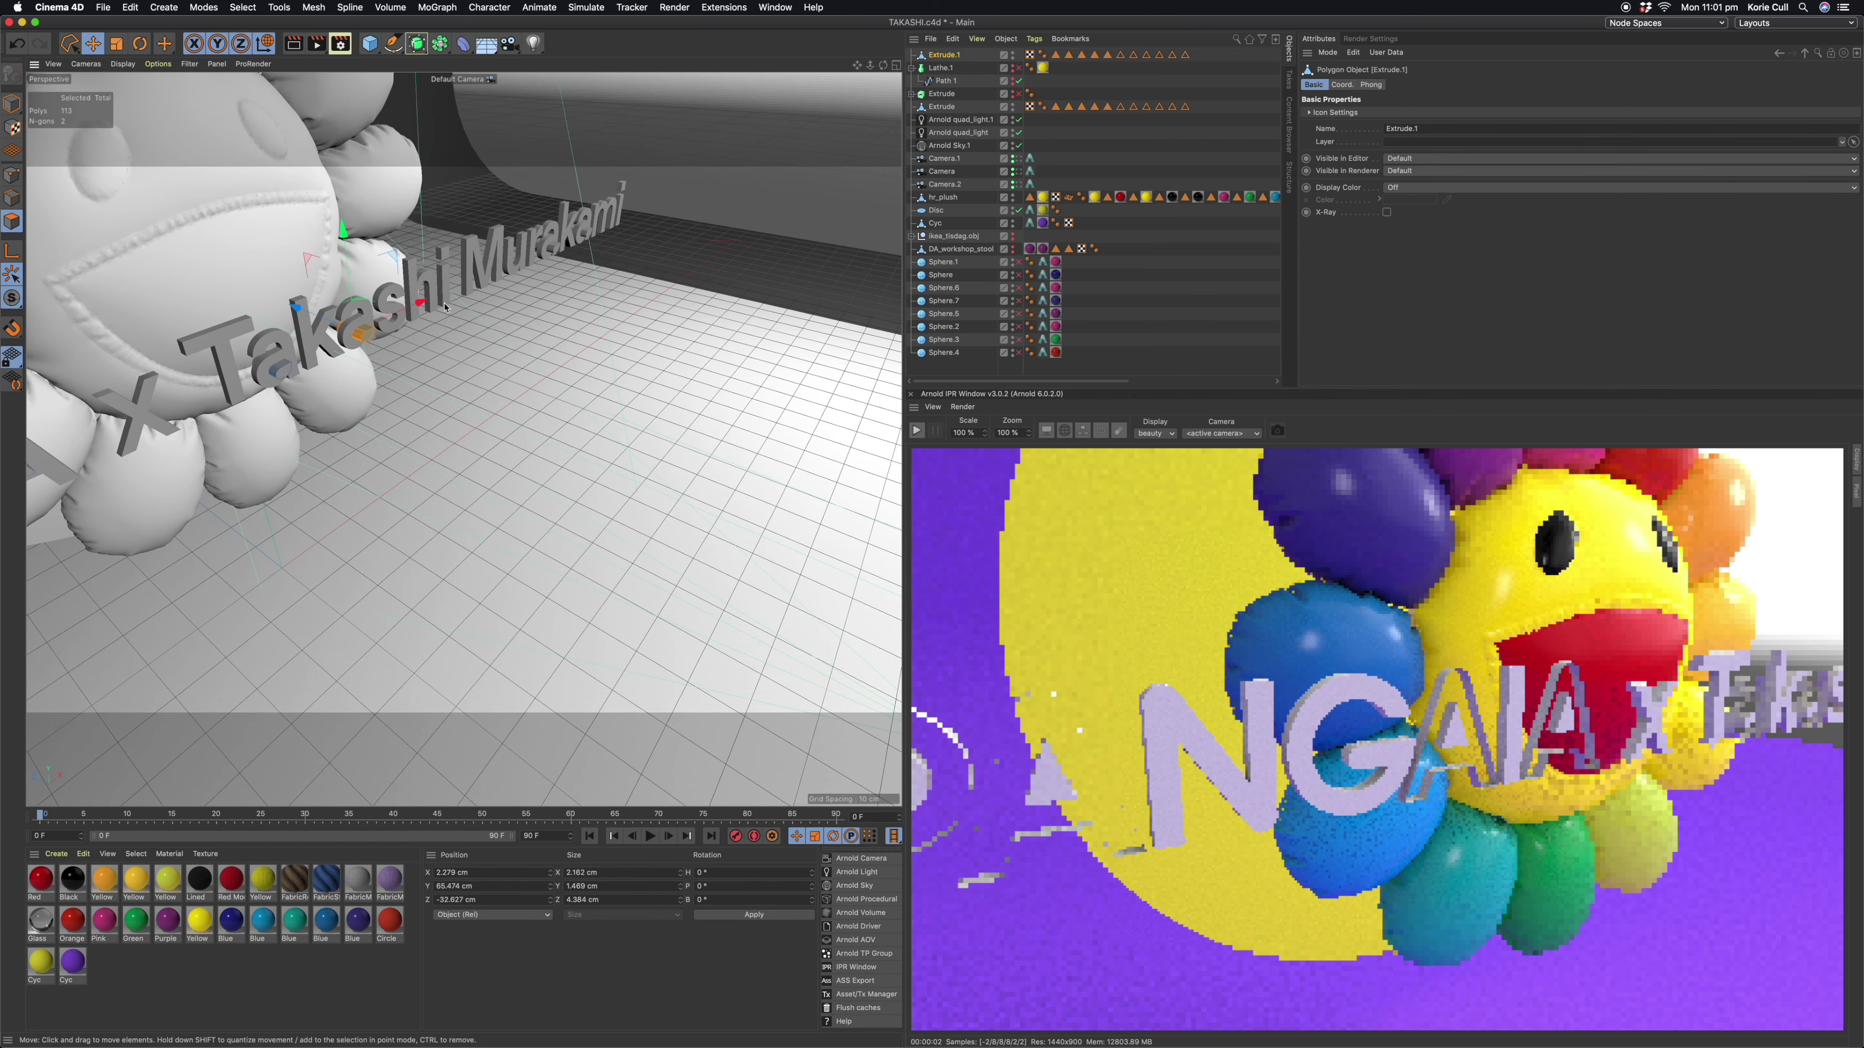
mouse_move(707, 213)
alt+mouse_down()
mouse_move(554, 275)
mouse_move(631, 268)
mouse_move(472, 267)
alt+mouse_up()
click(554, 274)
click(629, 290)
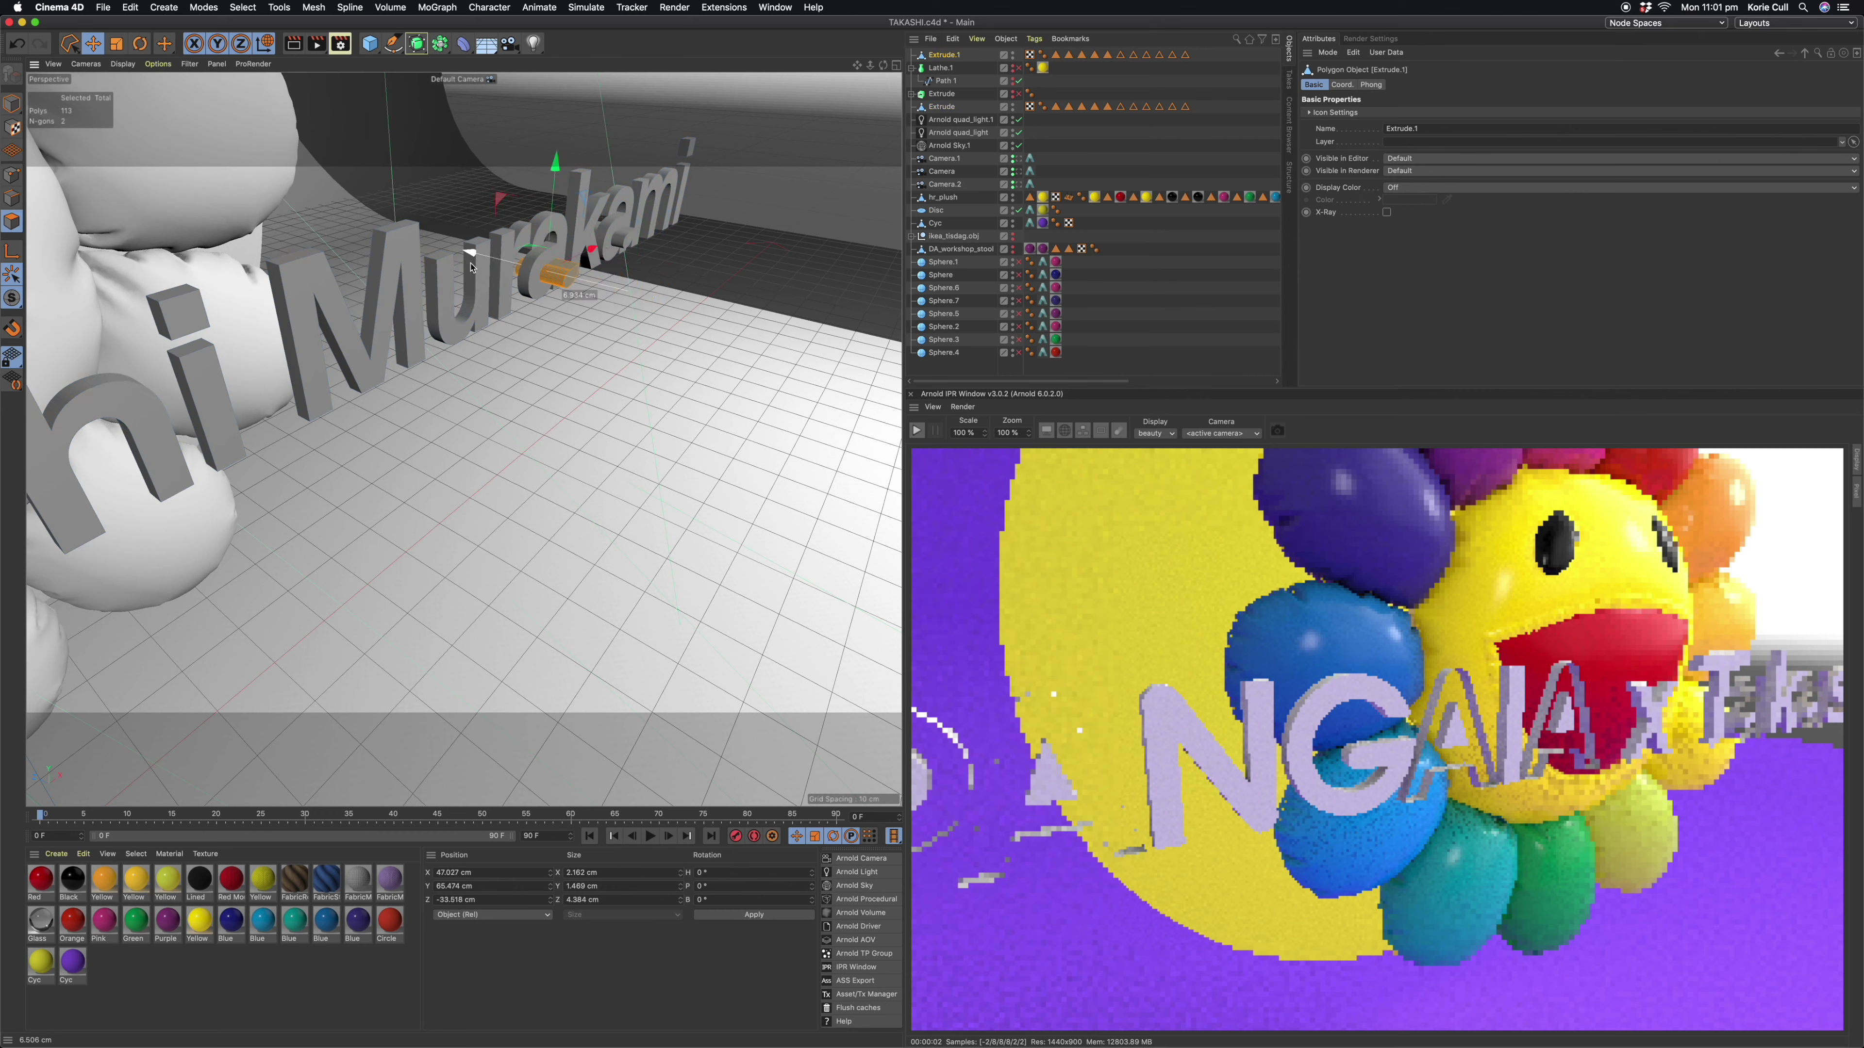
click(932, 106)
click(624, 241)
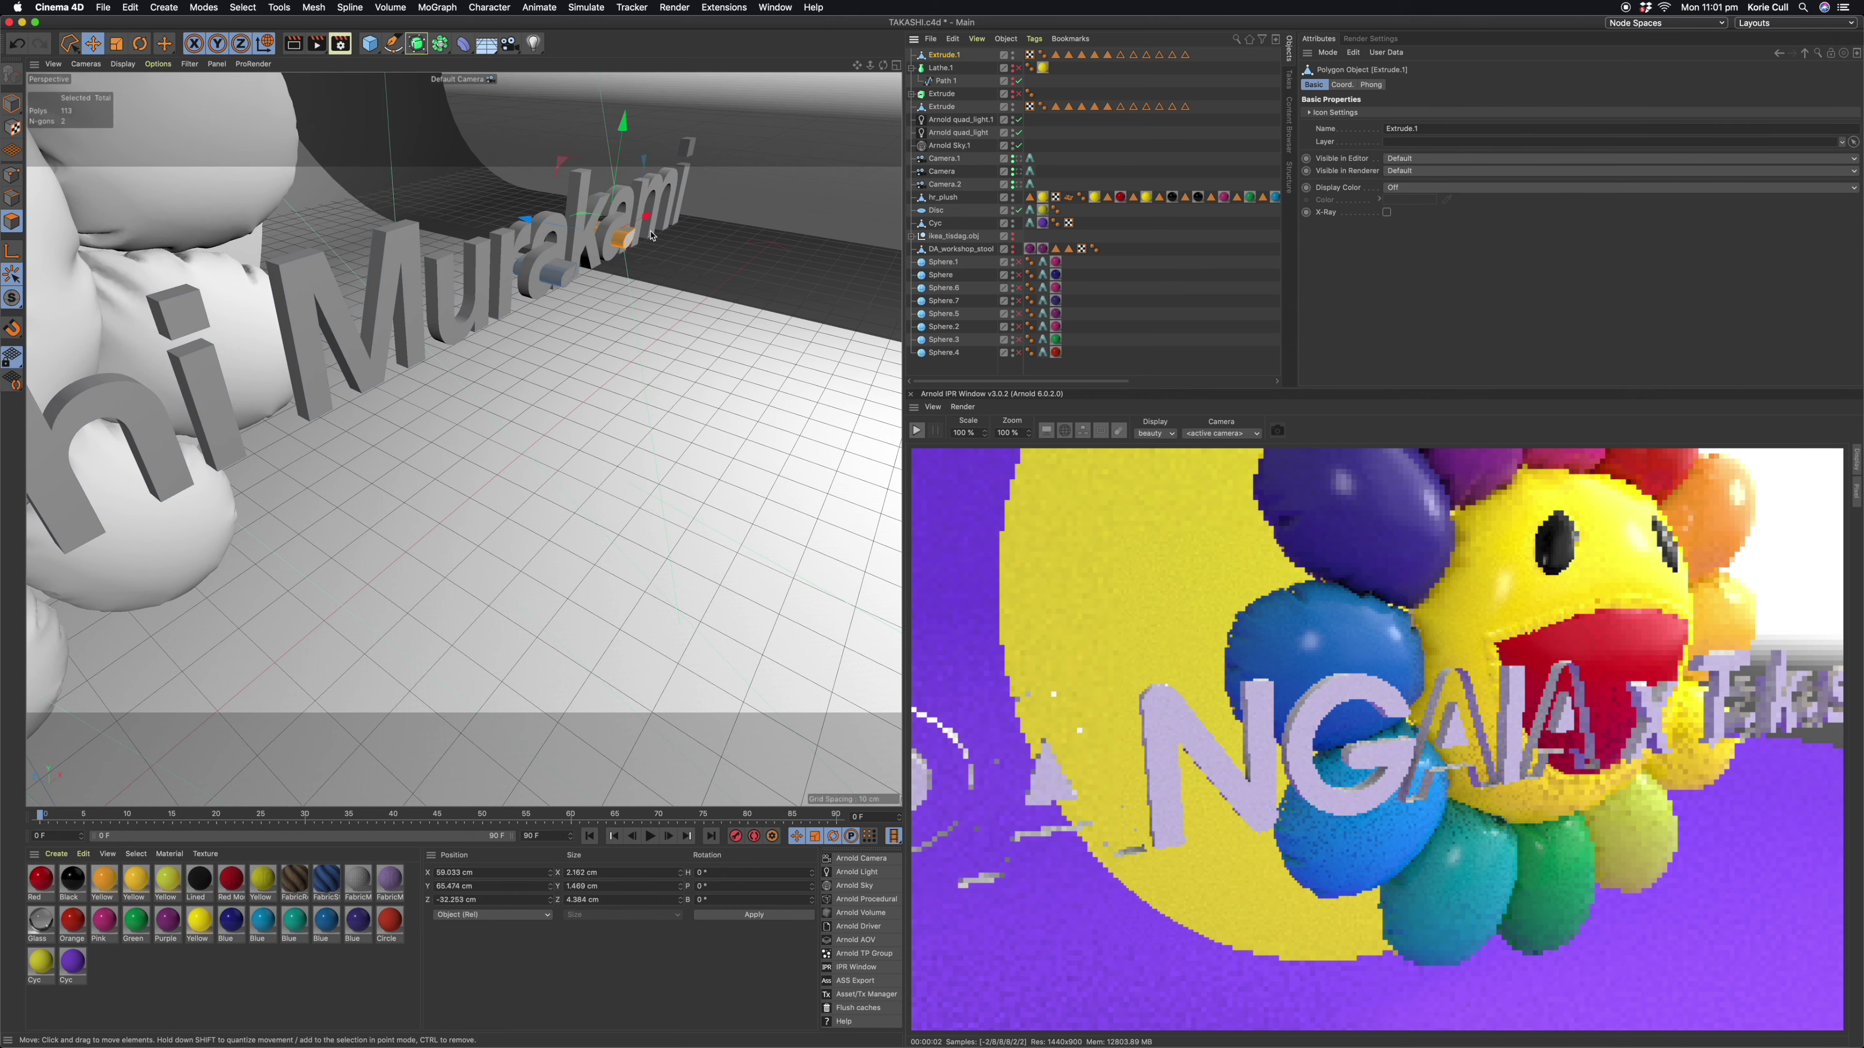
click(952, 57)
click(931, 94)
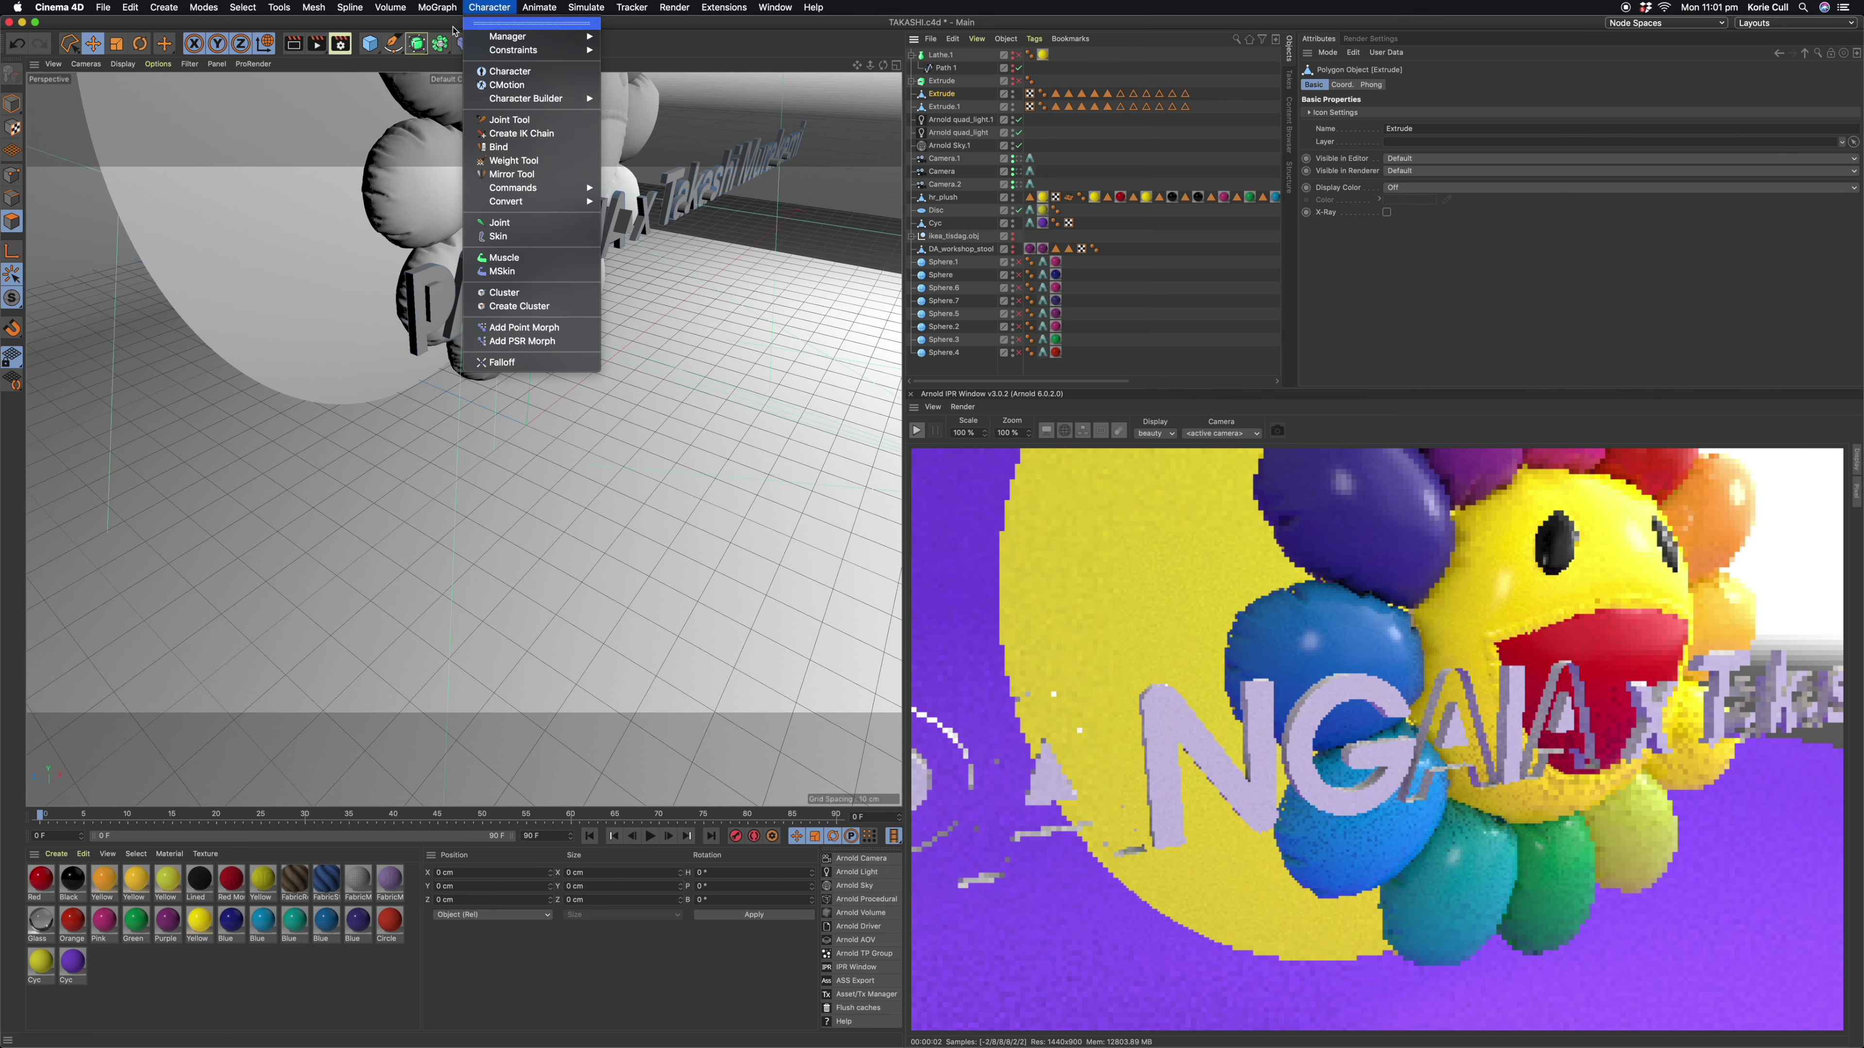
Step: Add a Boole, place Extrude and Extrude.1 inside it, and save TAKASHI.c4d
click(440, 45)
click(654, 72)
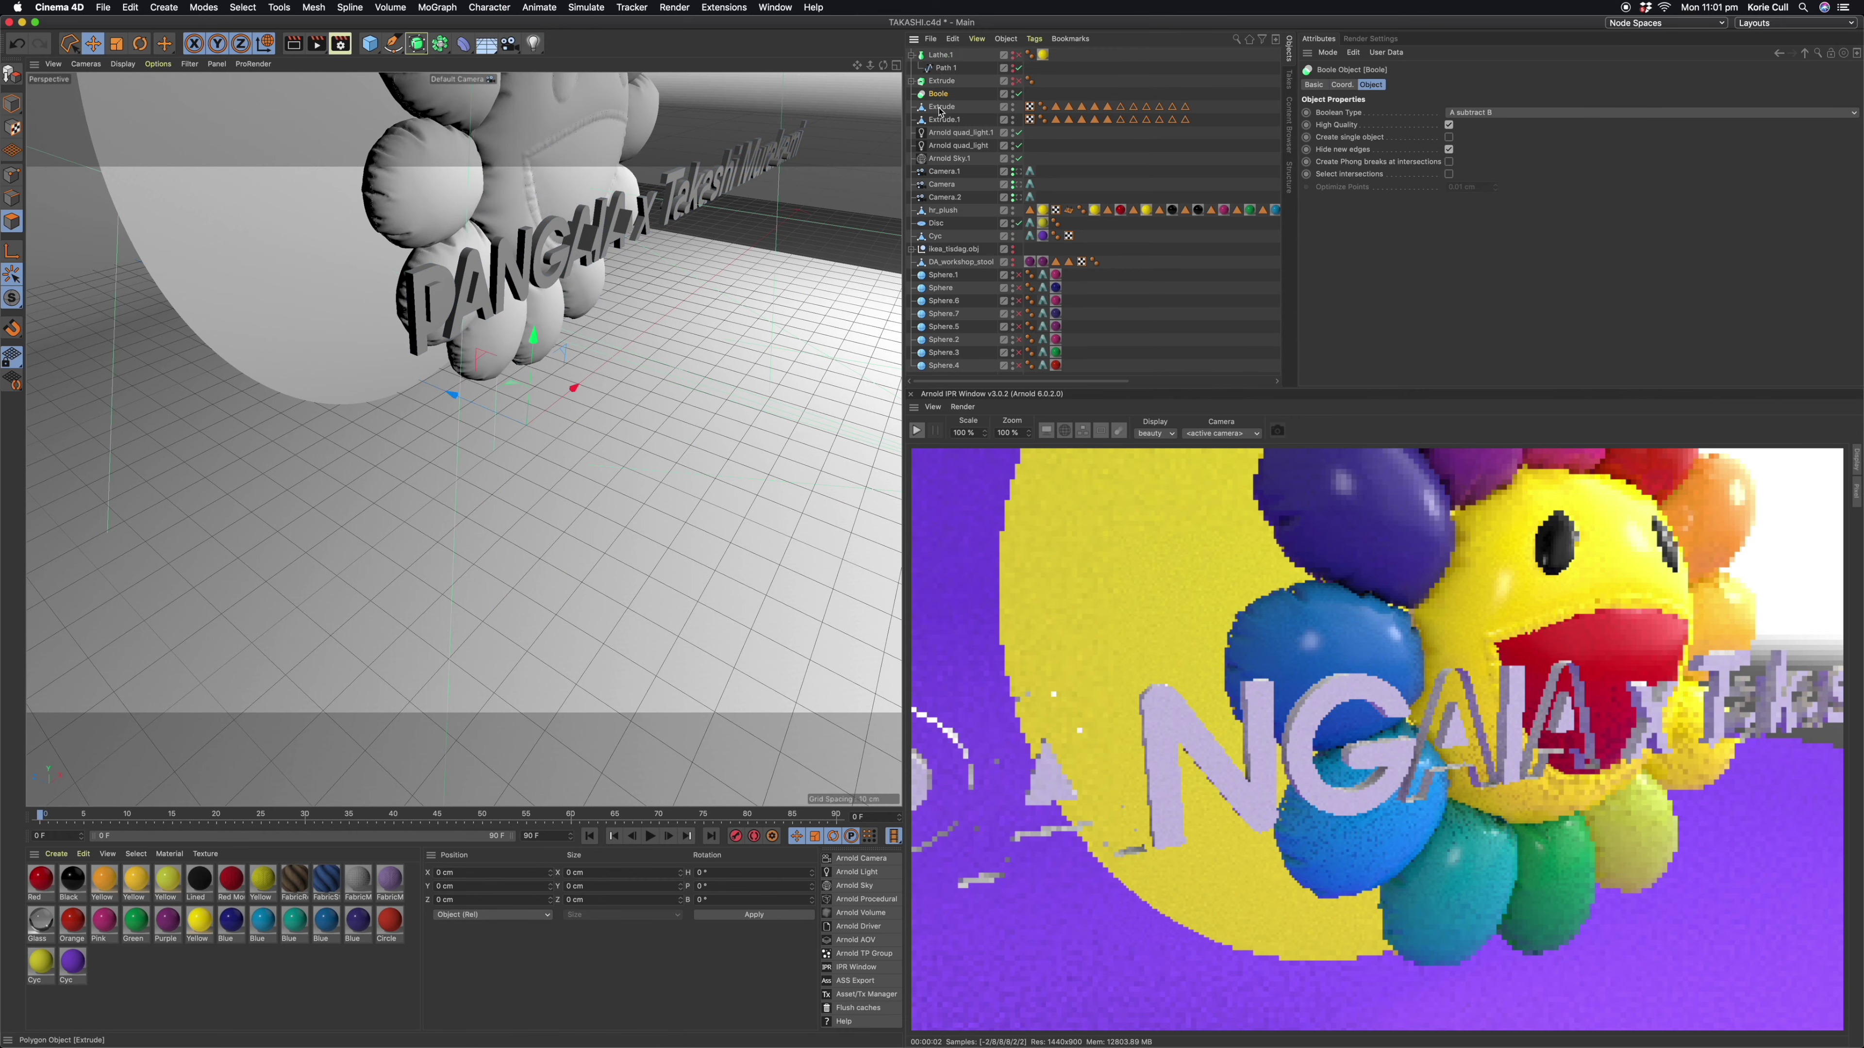
drag(940, 111, 931, 98)
shift+click(930, 120)
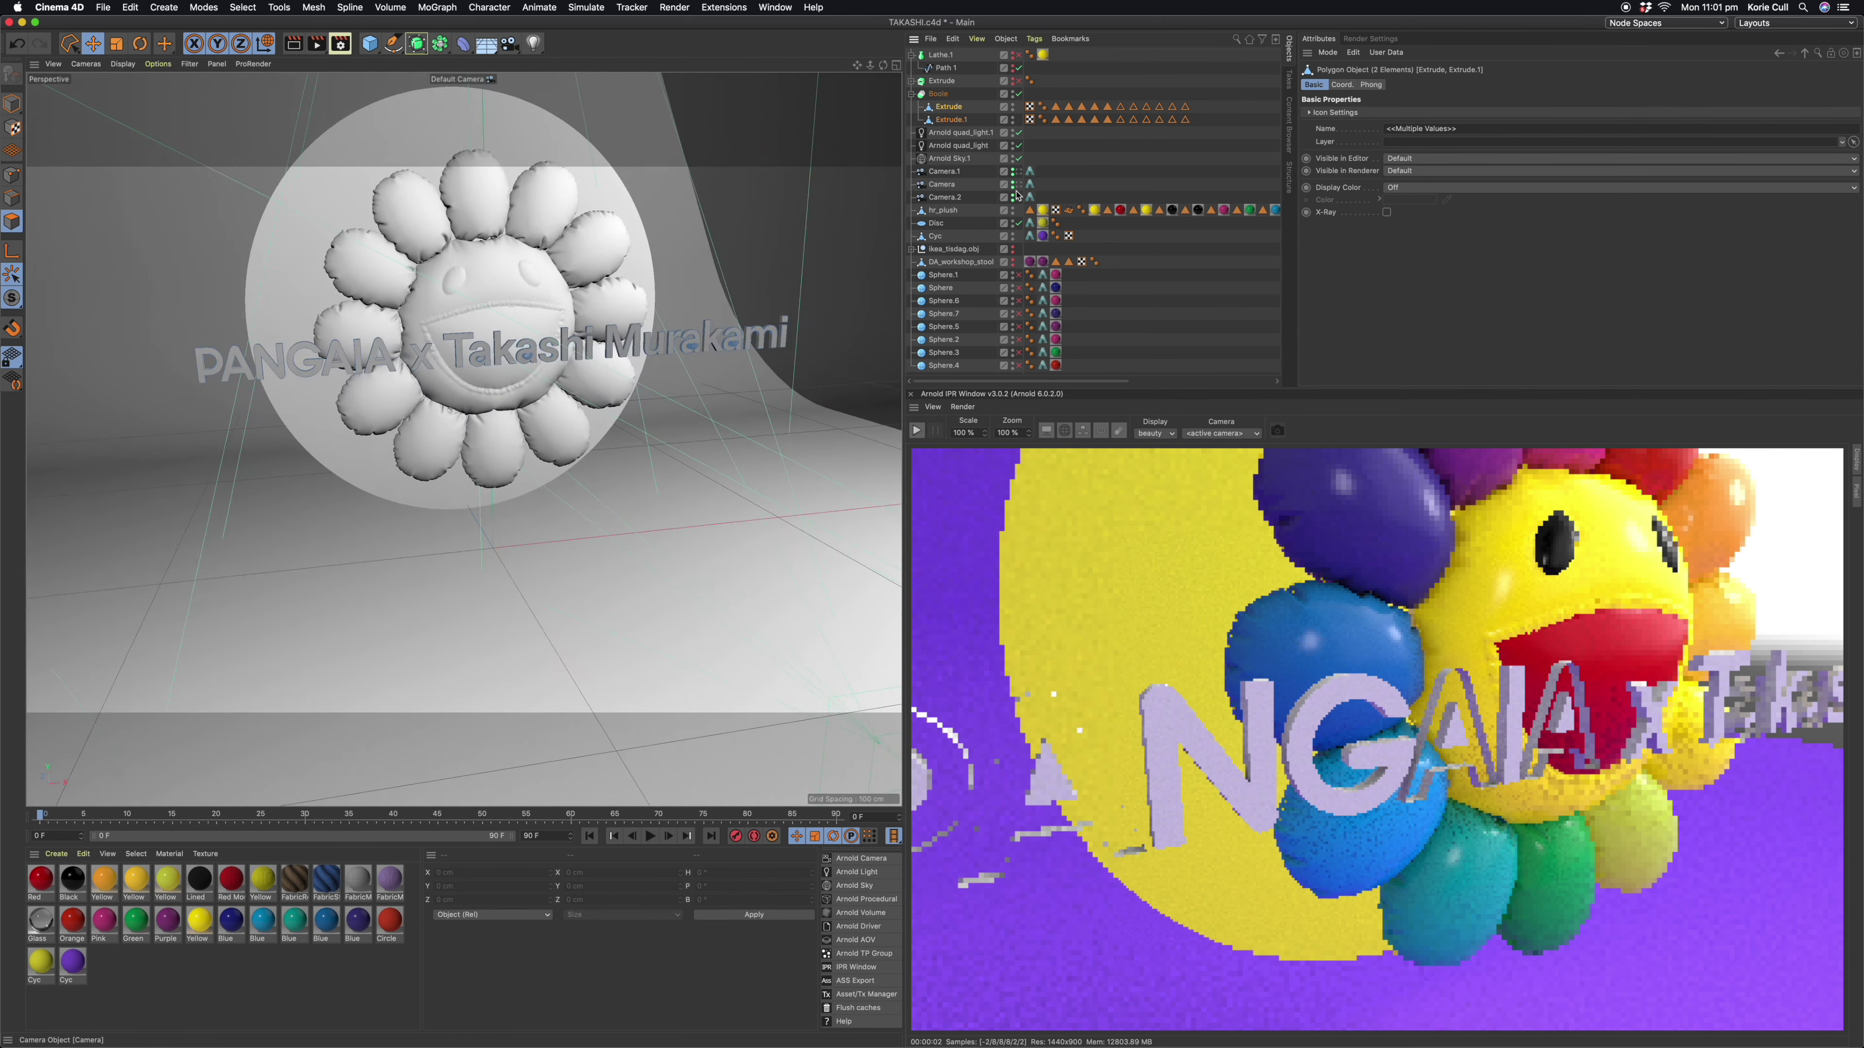
key(super+s)
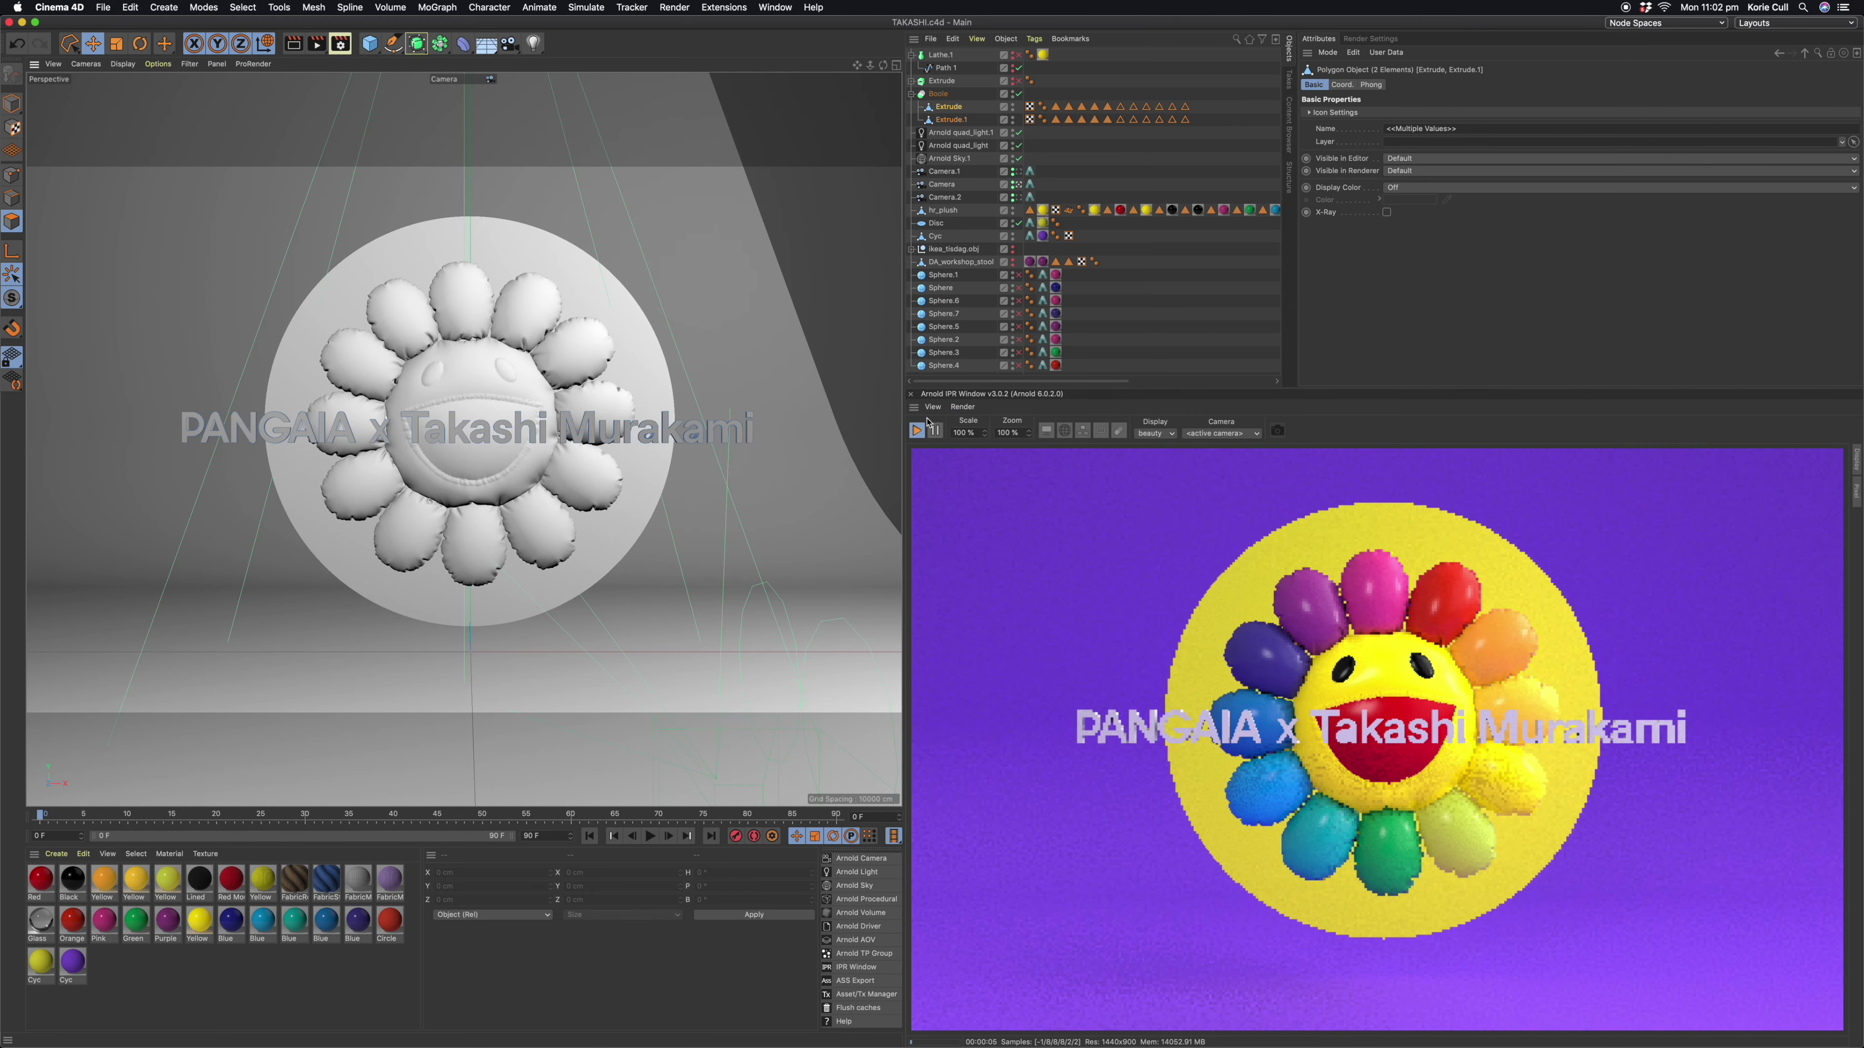
Step: Select only the Extrude title and frame the letters in the view
key(super+z)
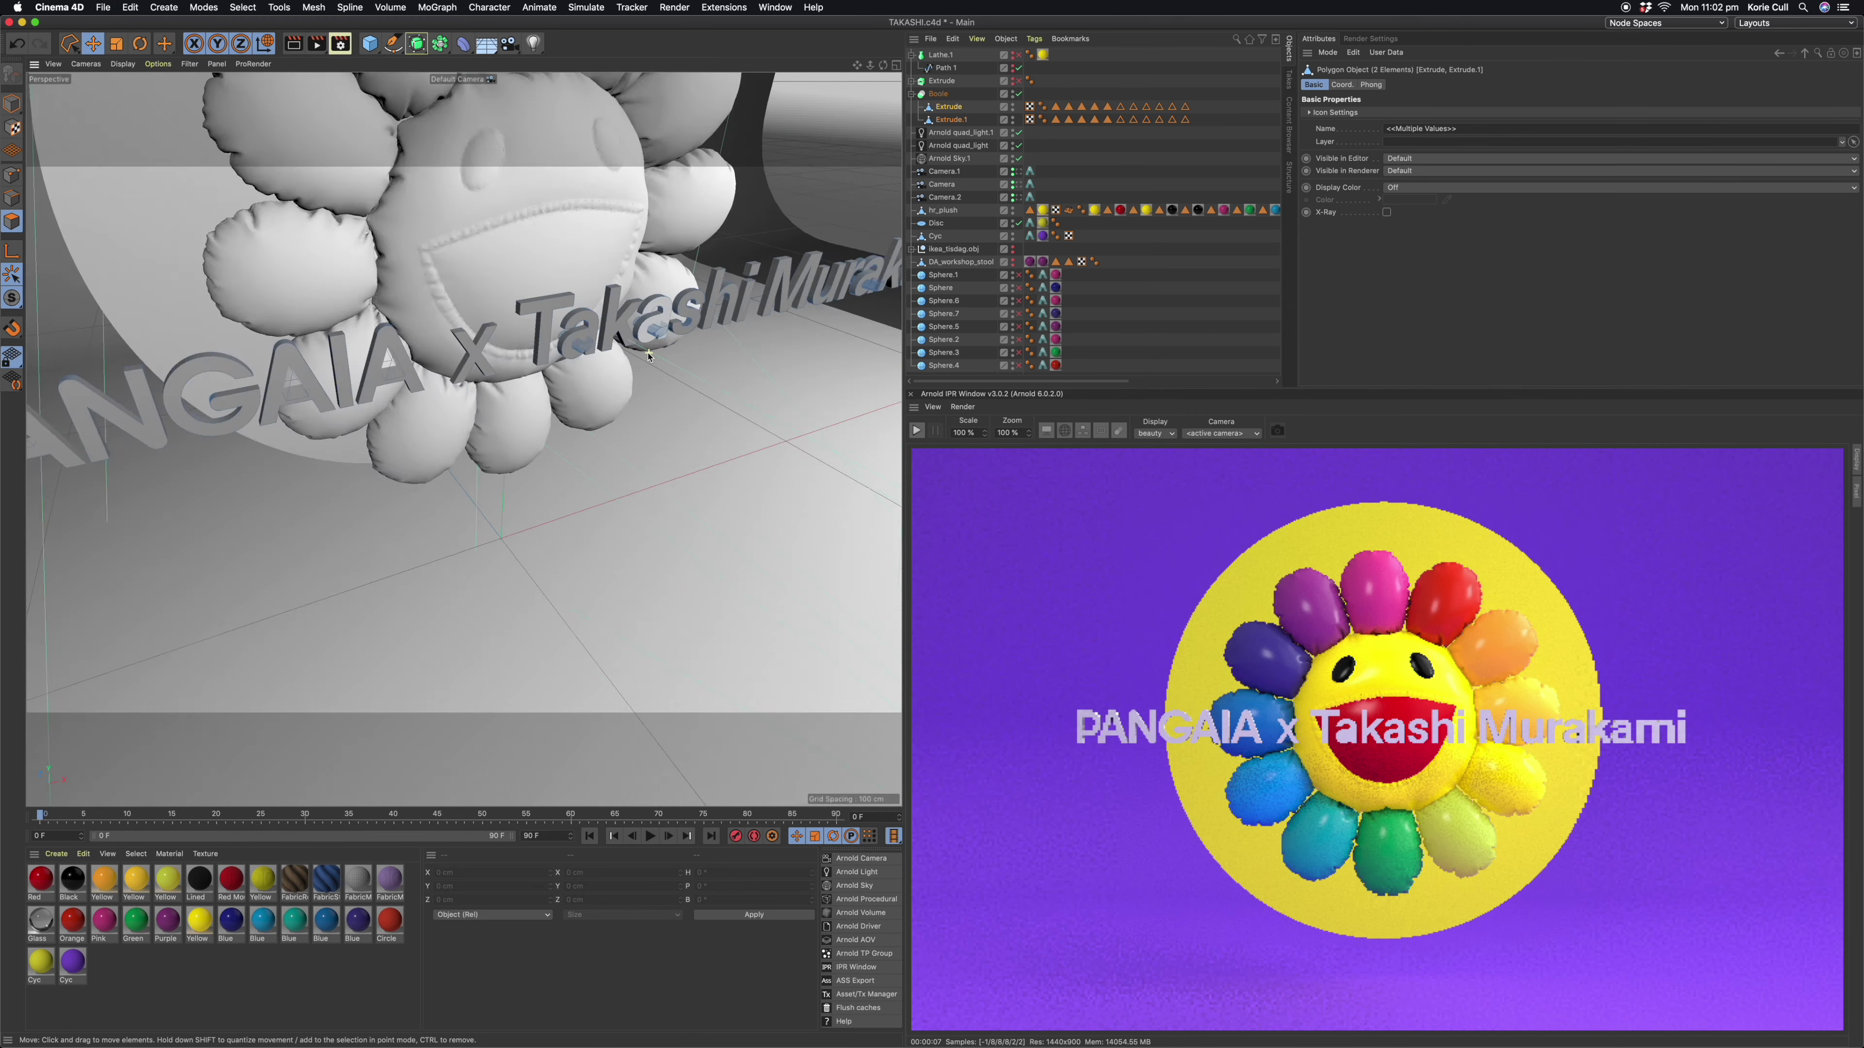
click(951, 108)
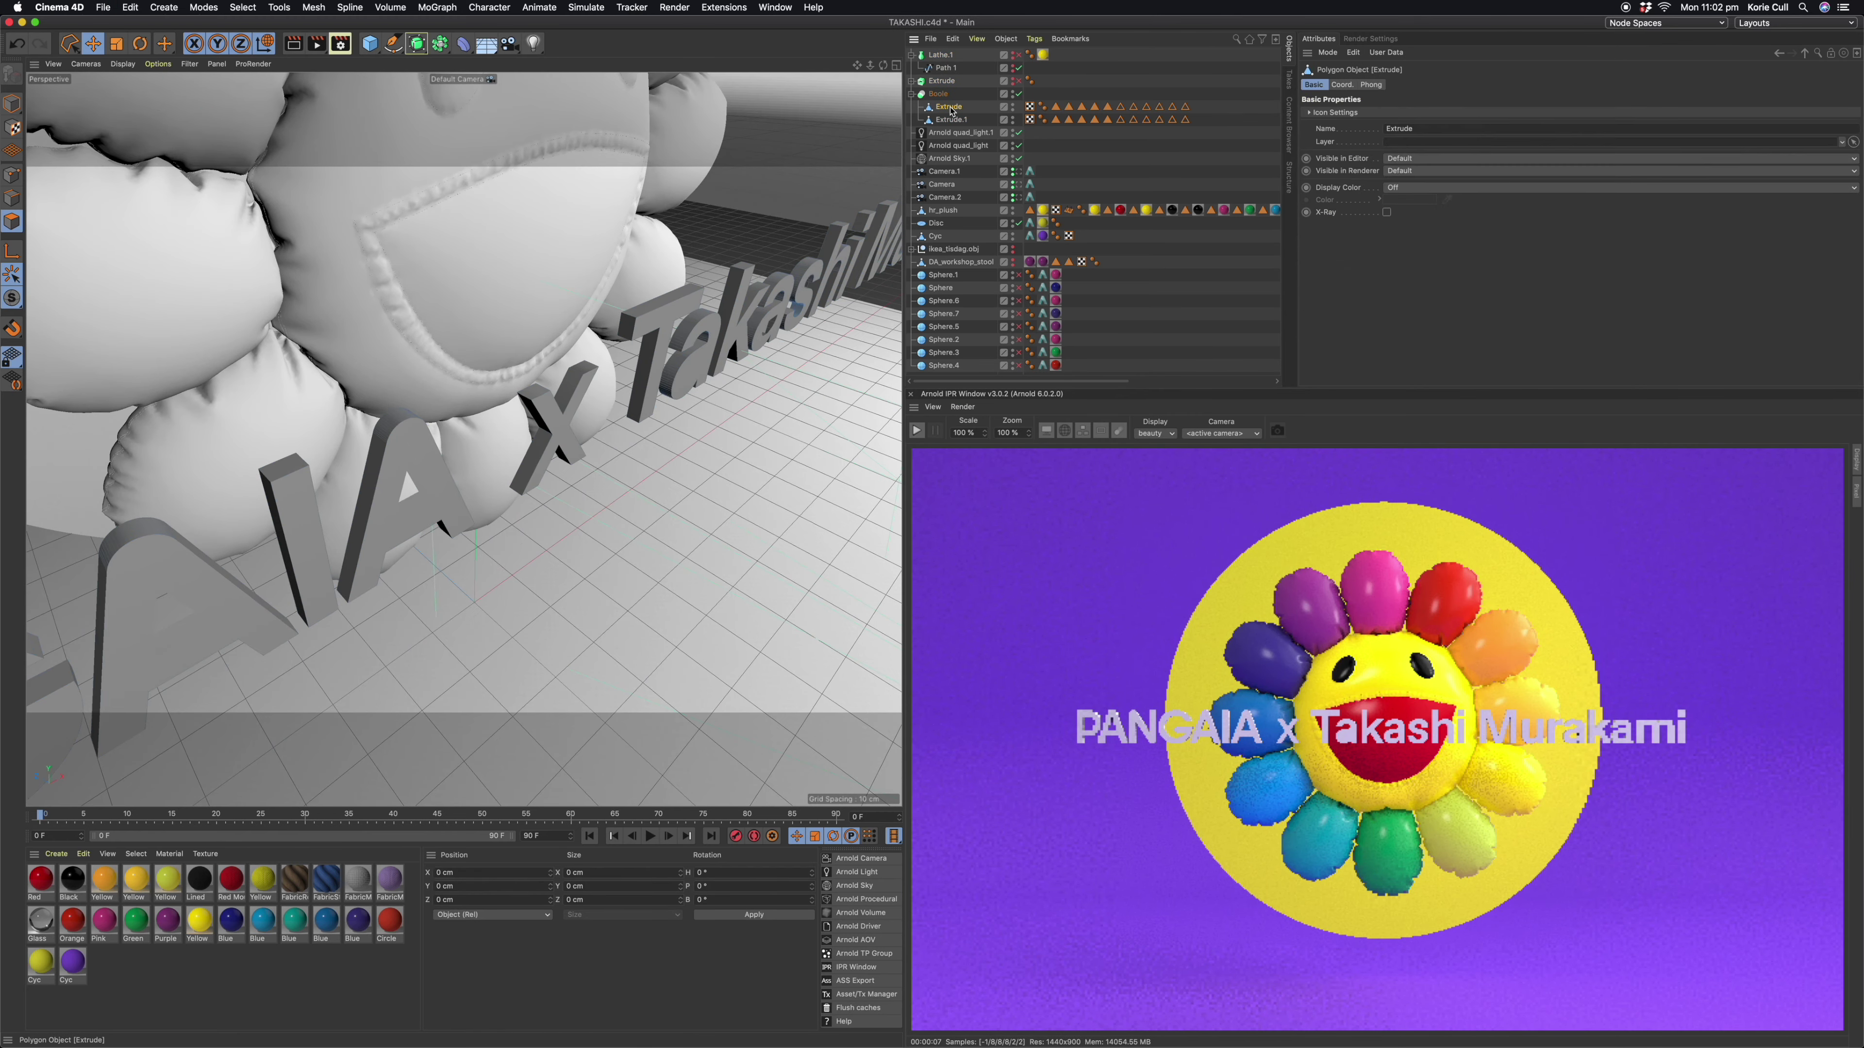
key(o)
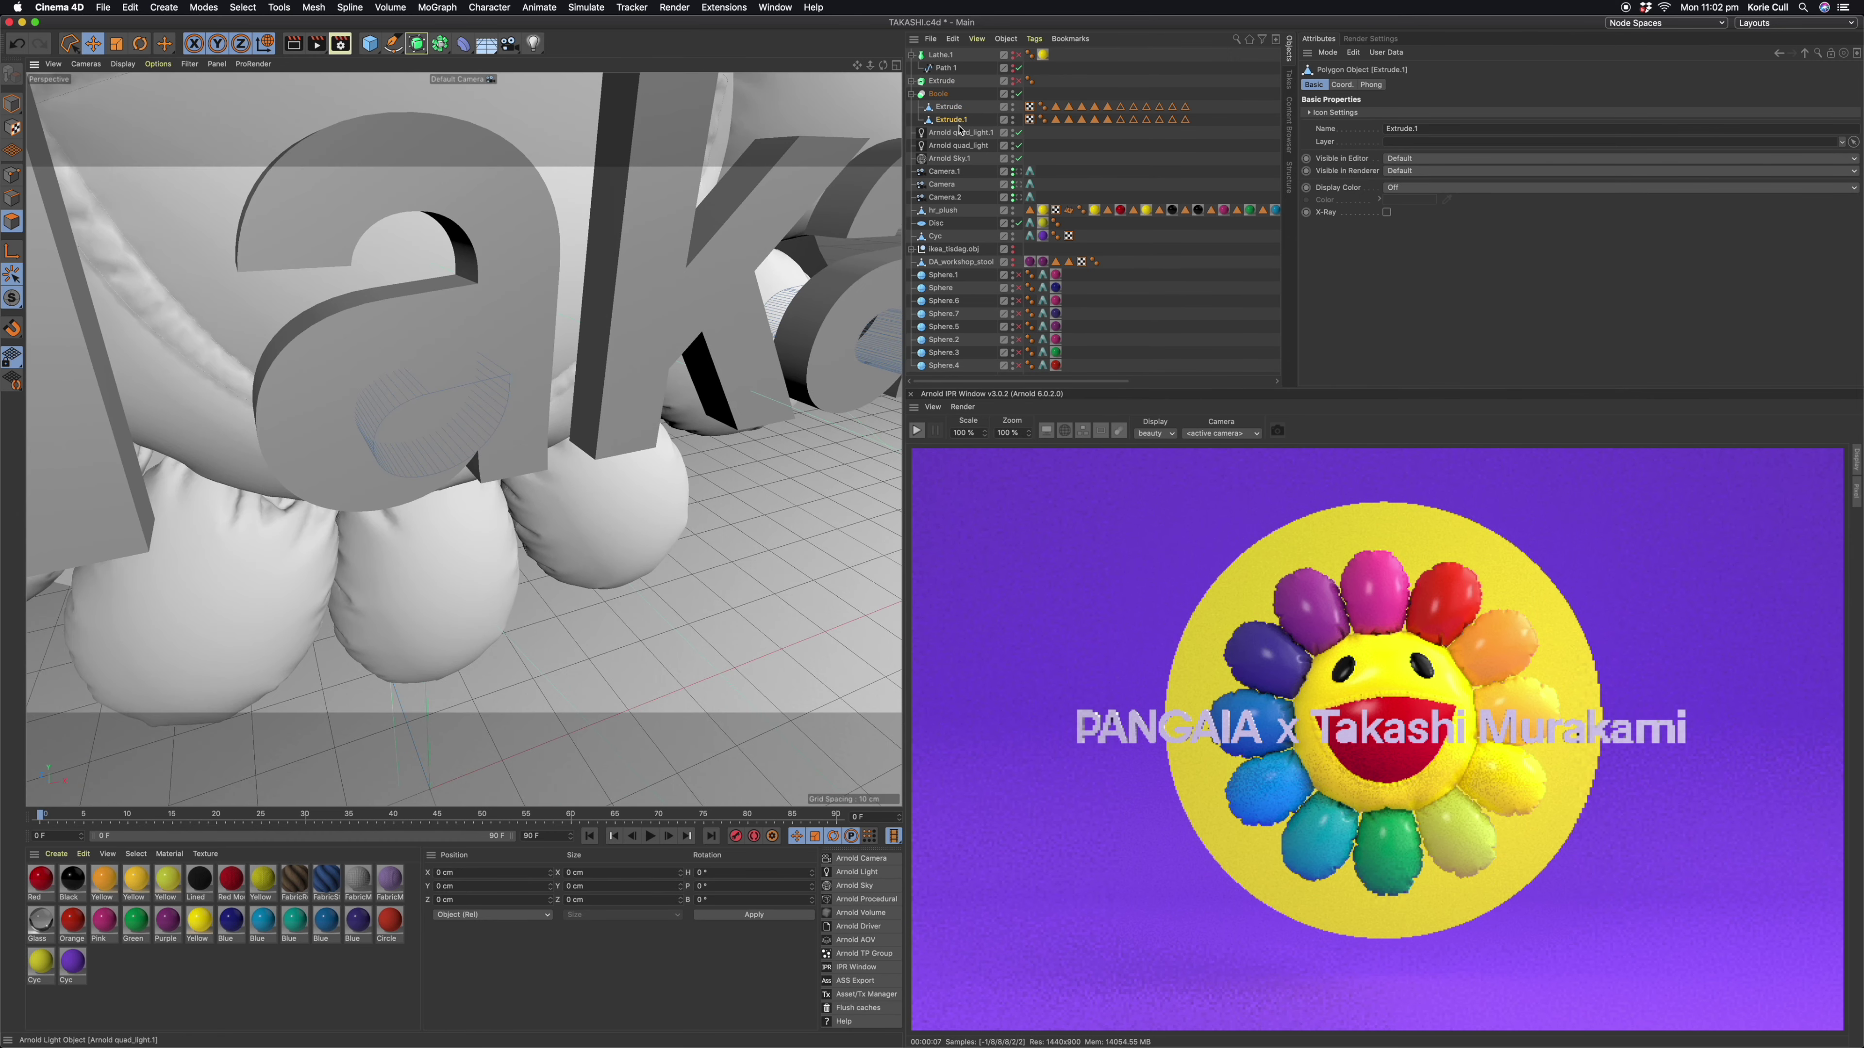
Step: Nudge the Extrude.1 cutter along its depth and keep it under Boole below Extrude
click(443, 389)
drag(444, 390, 402, 383)
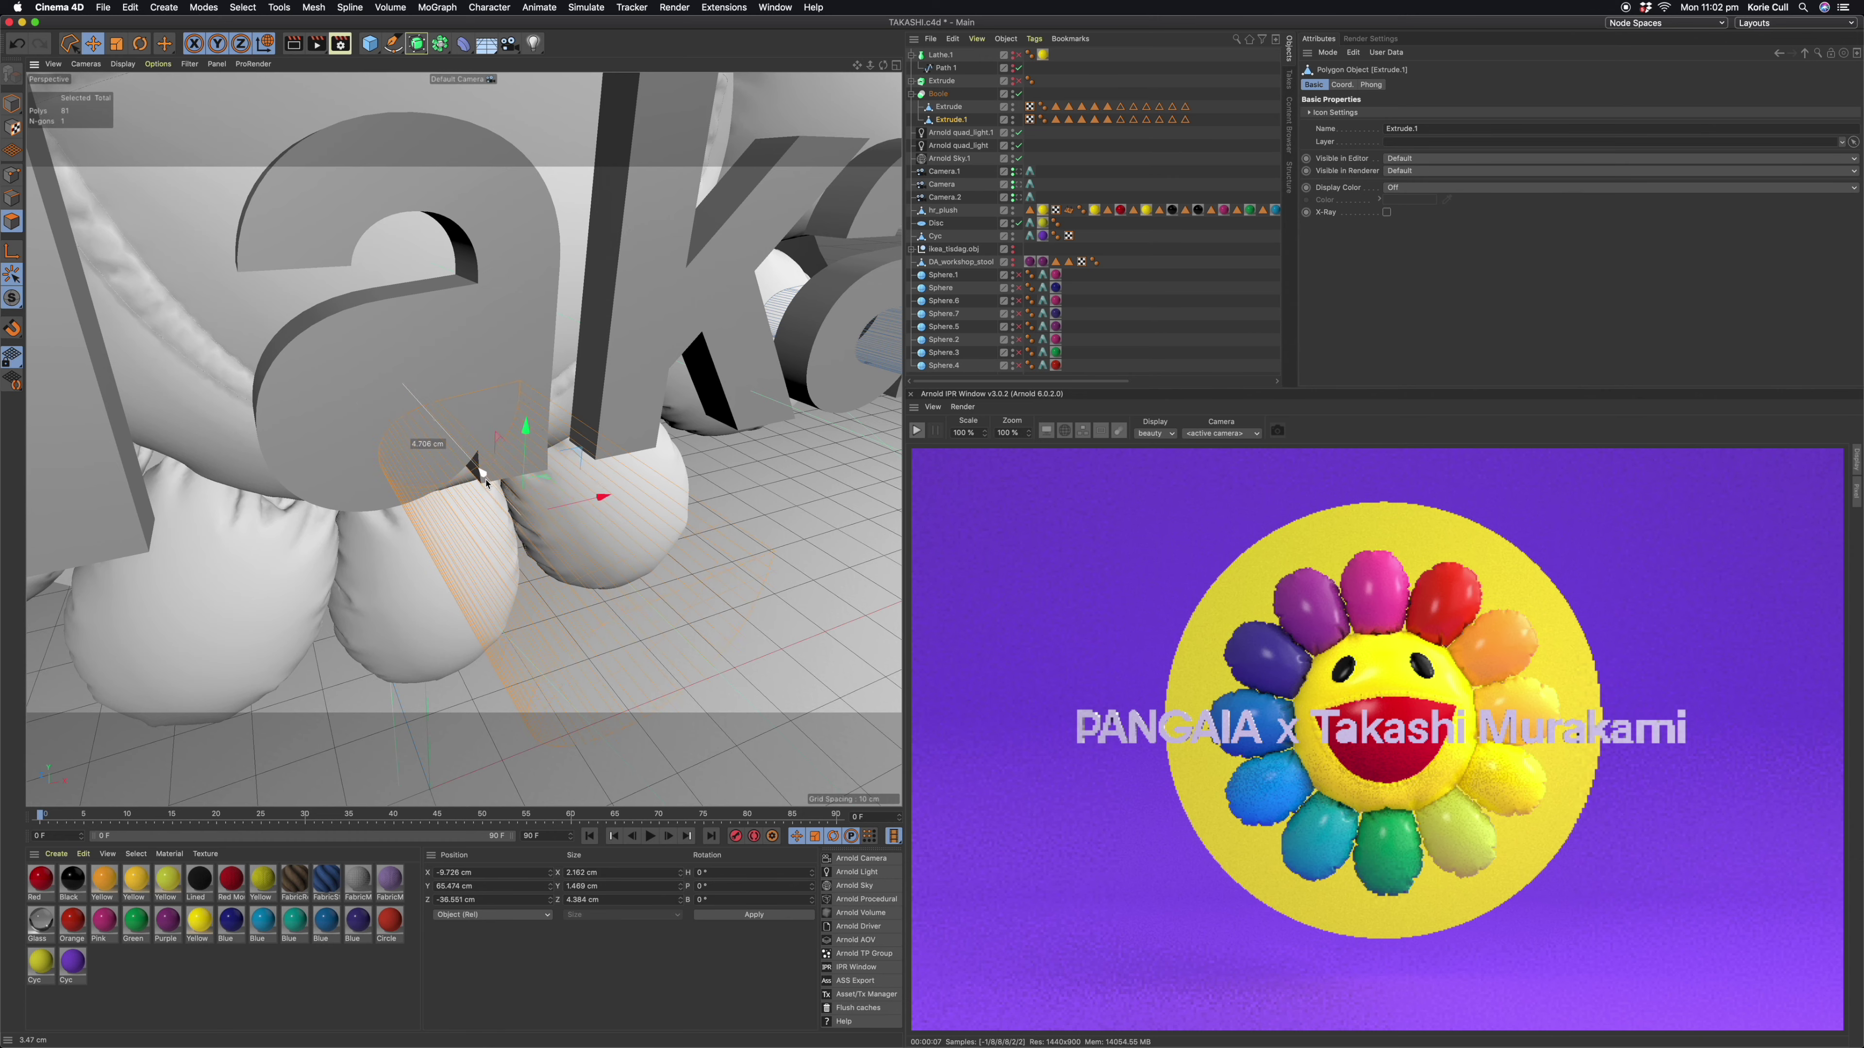
drag(929, 93, 929, 88)
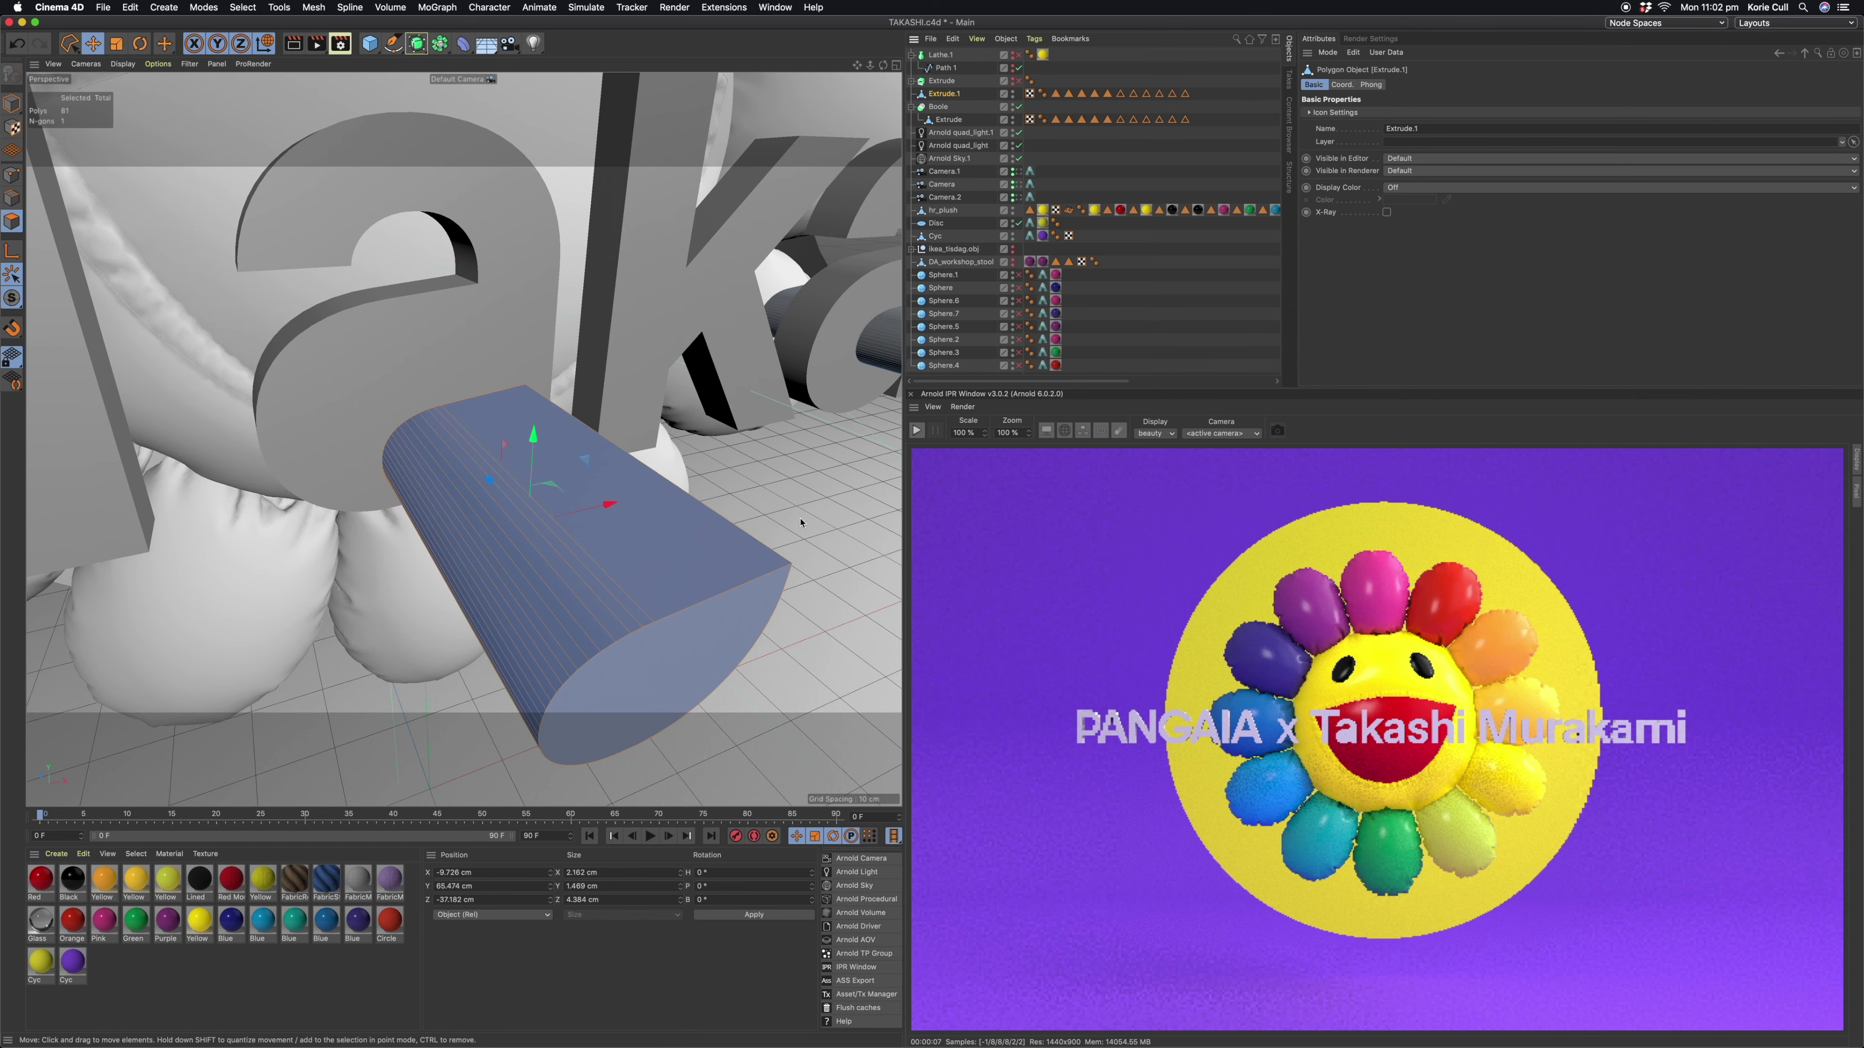
right_click(678, 554)
key(Escape)
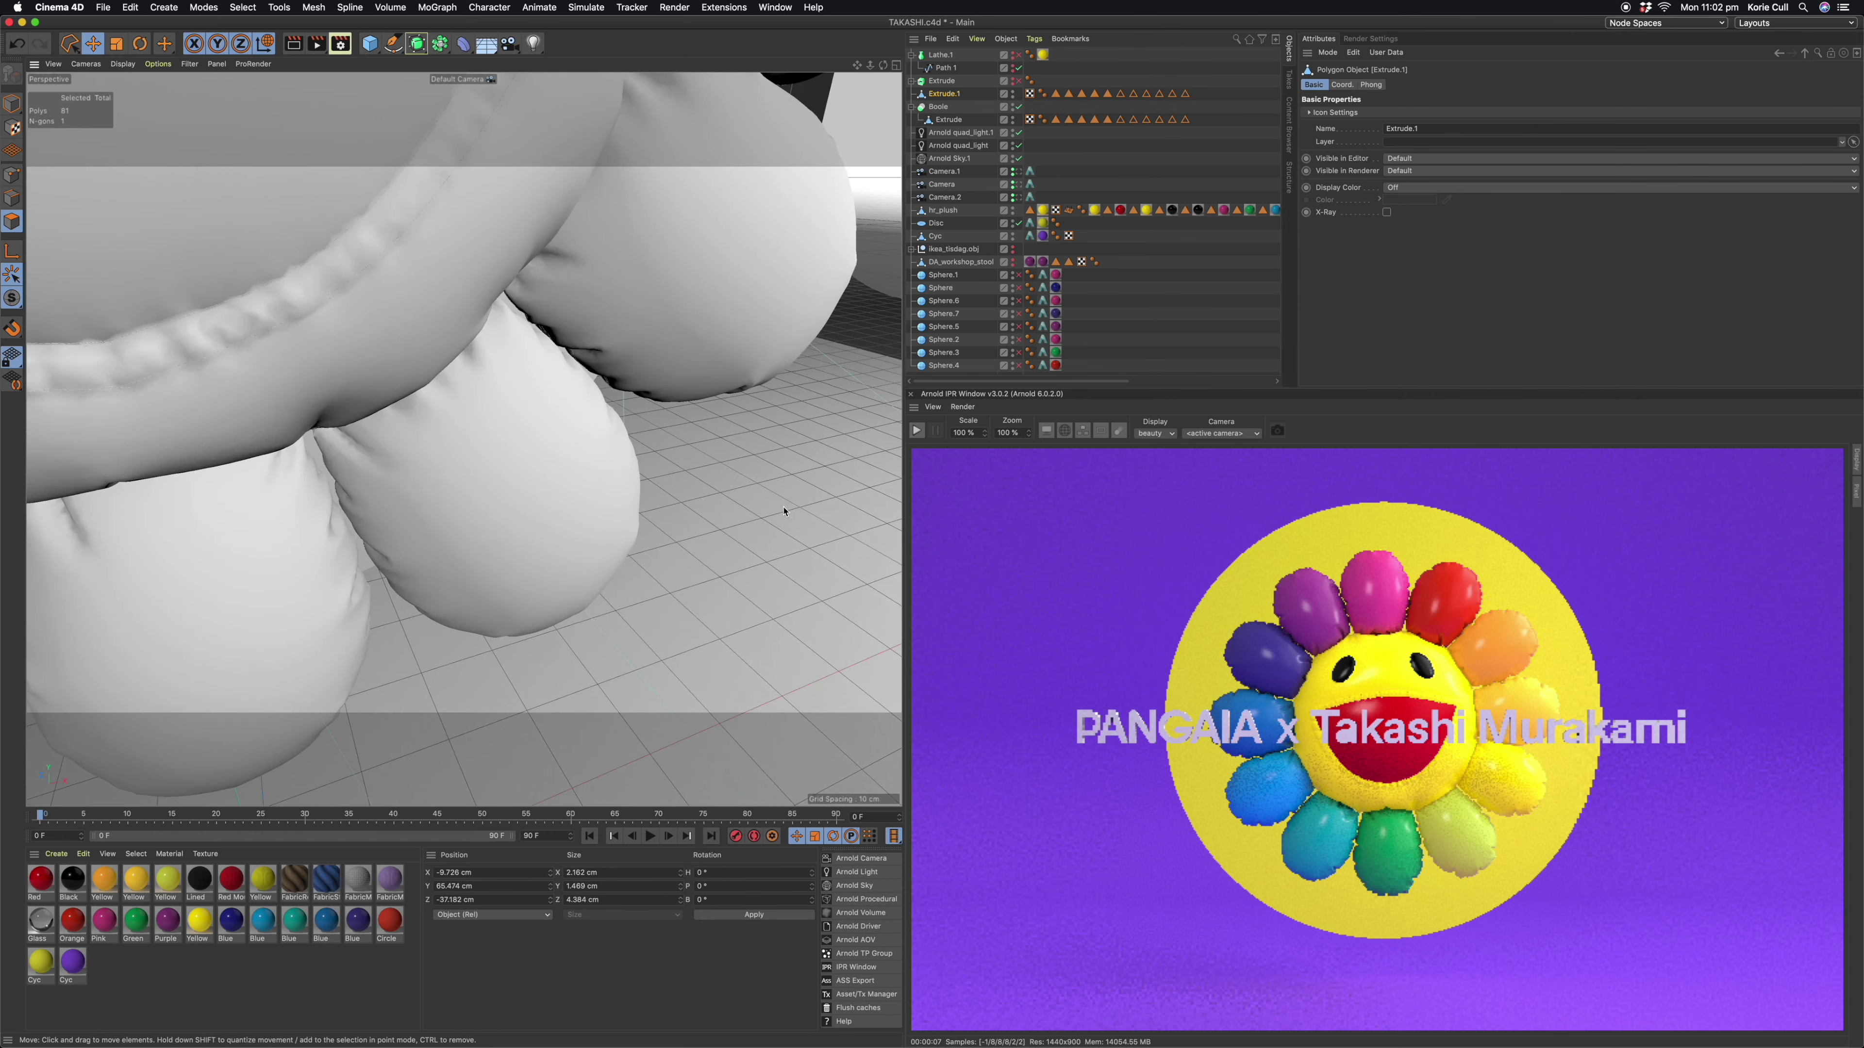
mouse_move(752, 682)
alt+mouse_down()
mouse_move(734, 370)
mouse_move(359, 488)
alt+mouse_up()
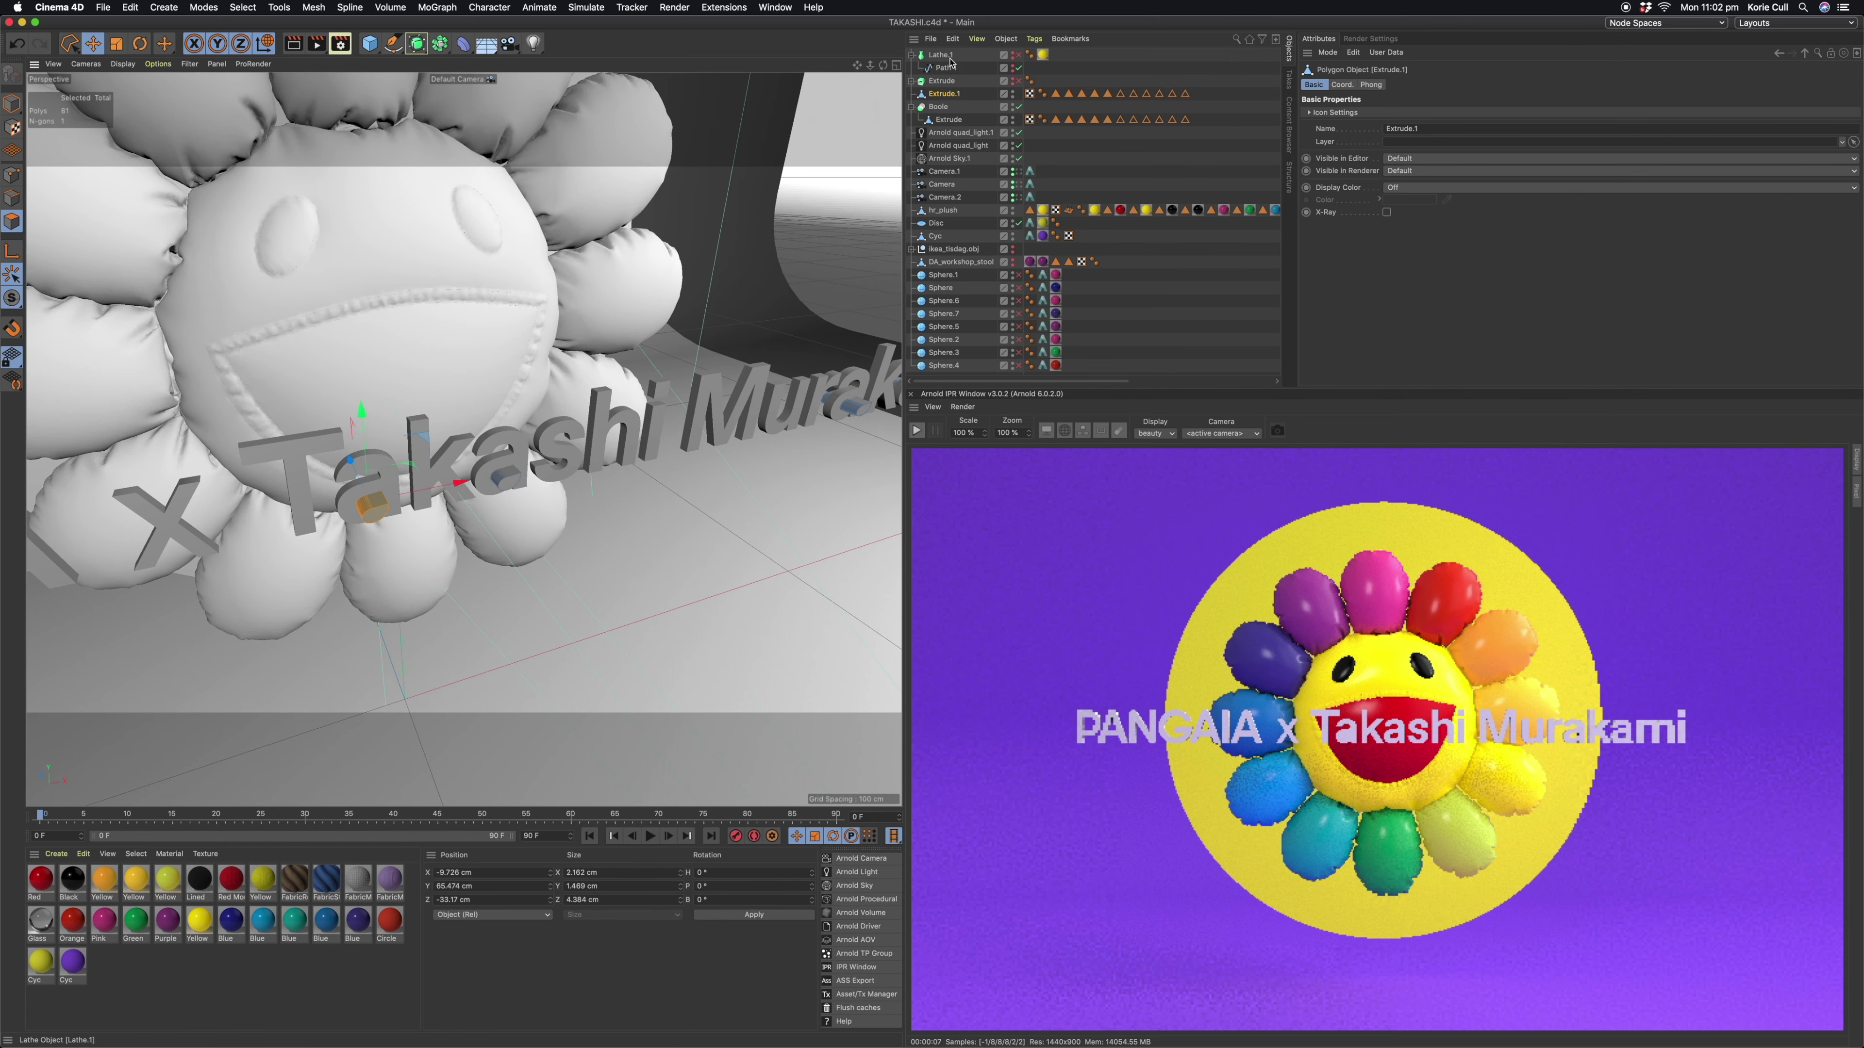
drag(939, 120, 942, 121)
key(super+z)
mouse_move(440, 469)
alt+mouse_down()
mouse_move(644, 484)
mouse_move(224, 451)
mouse_move(428, 419)
alt+mouse_up()
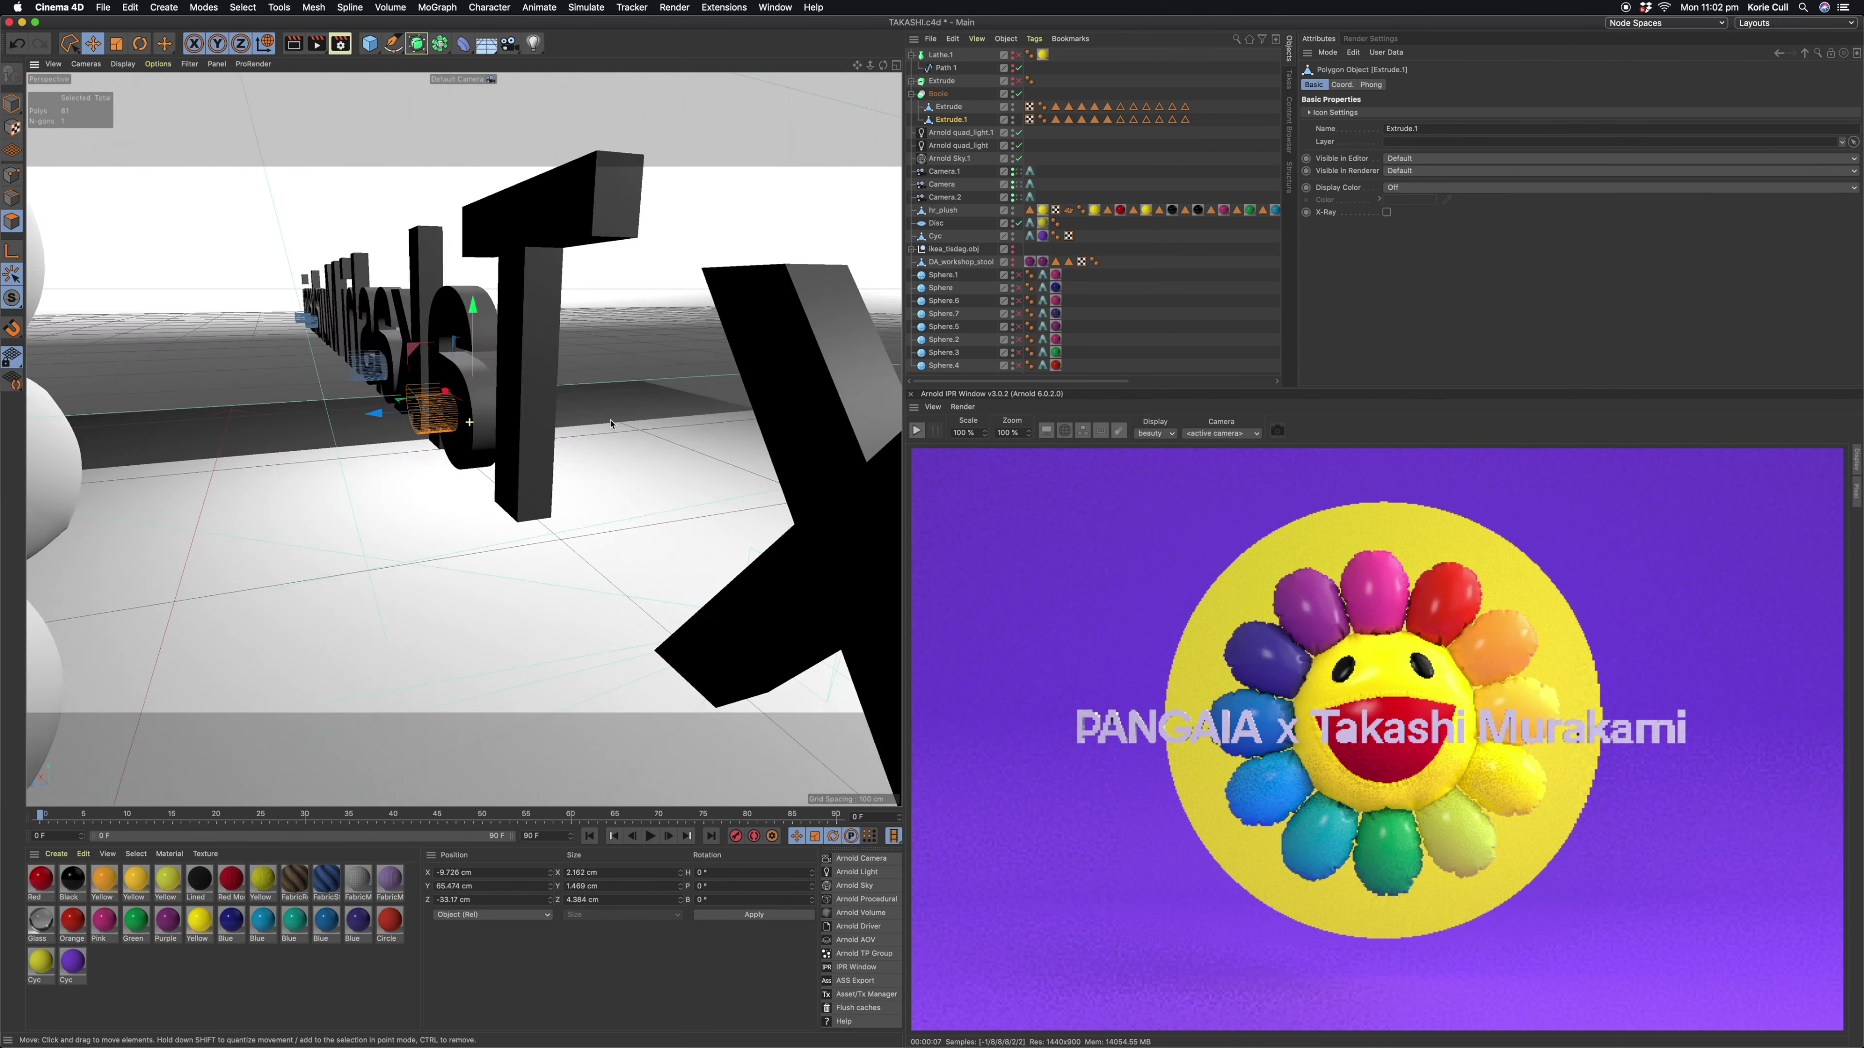
Step: Try Close Polygon Hole on the mesh, then save TAKASHI.c4d
right_click(416, 394)
click(437, 416)
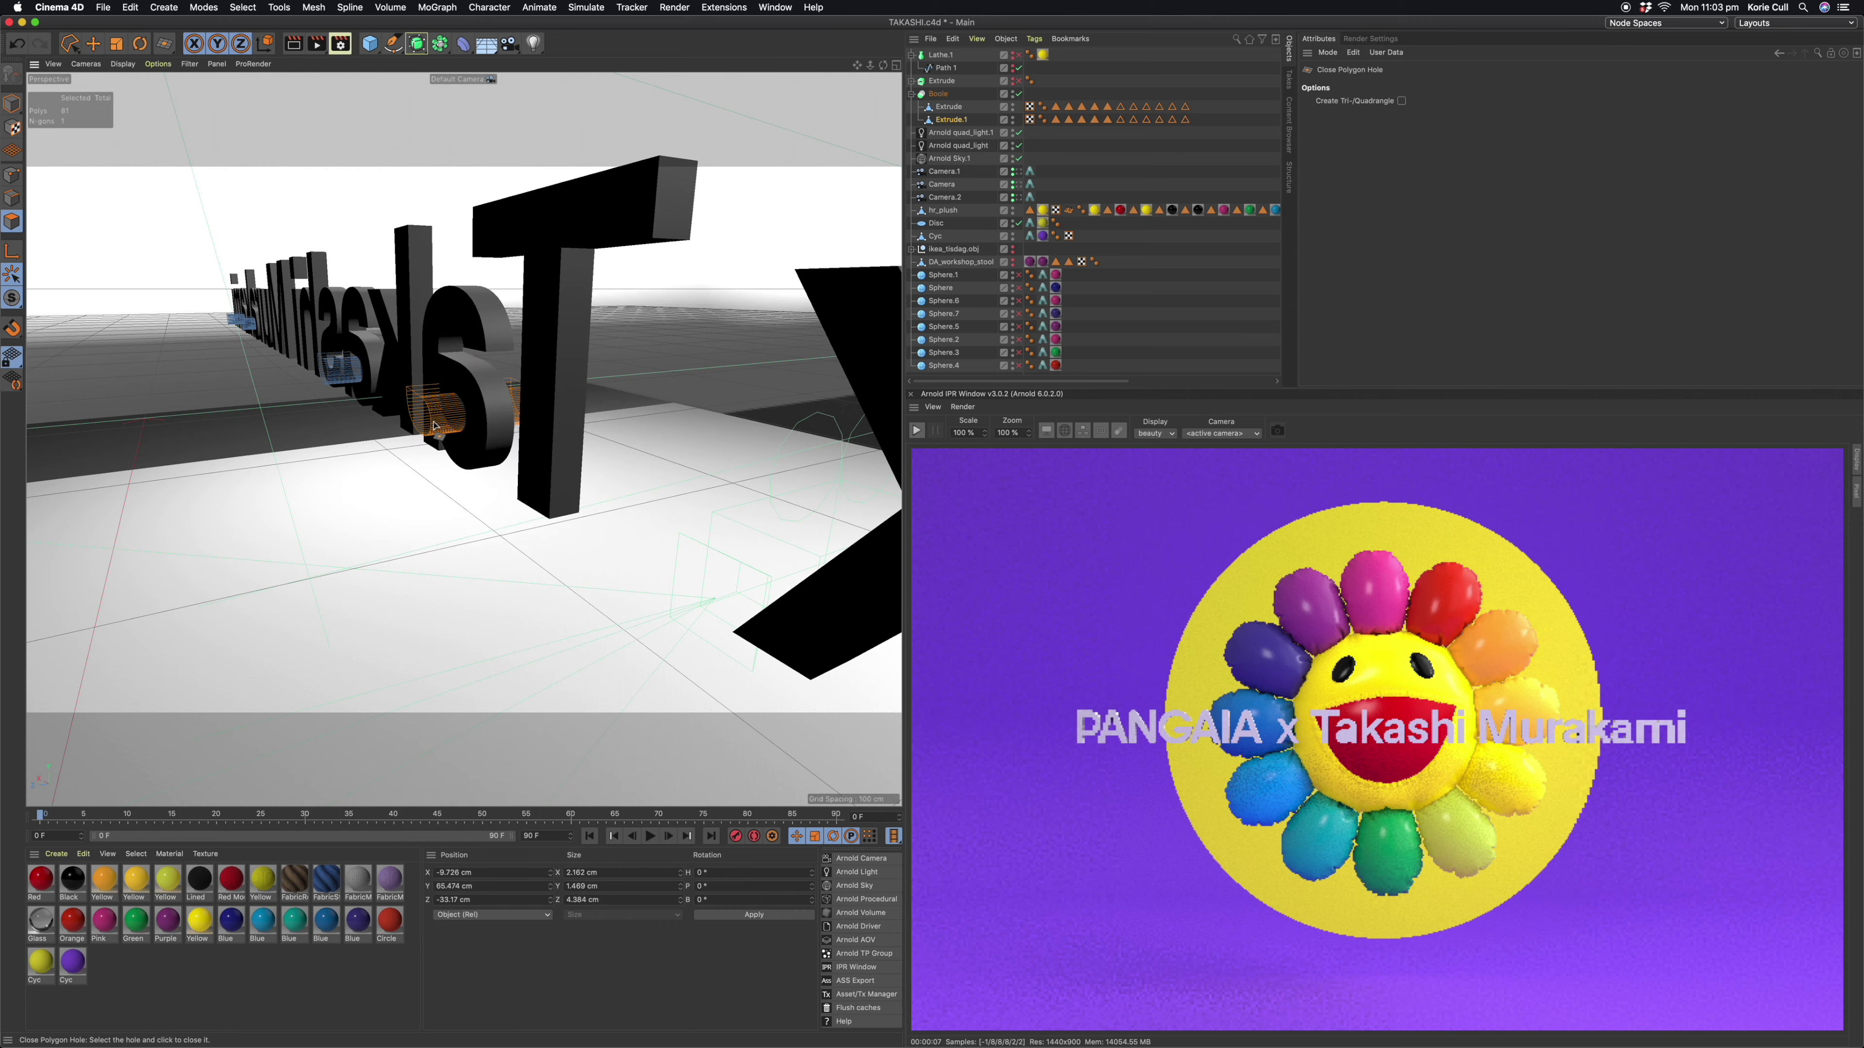
key(ctrl+shift+z)
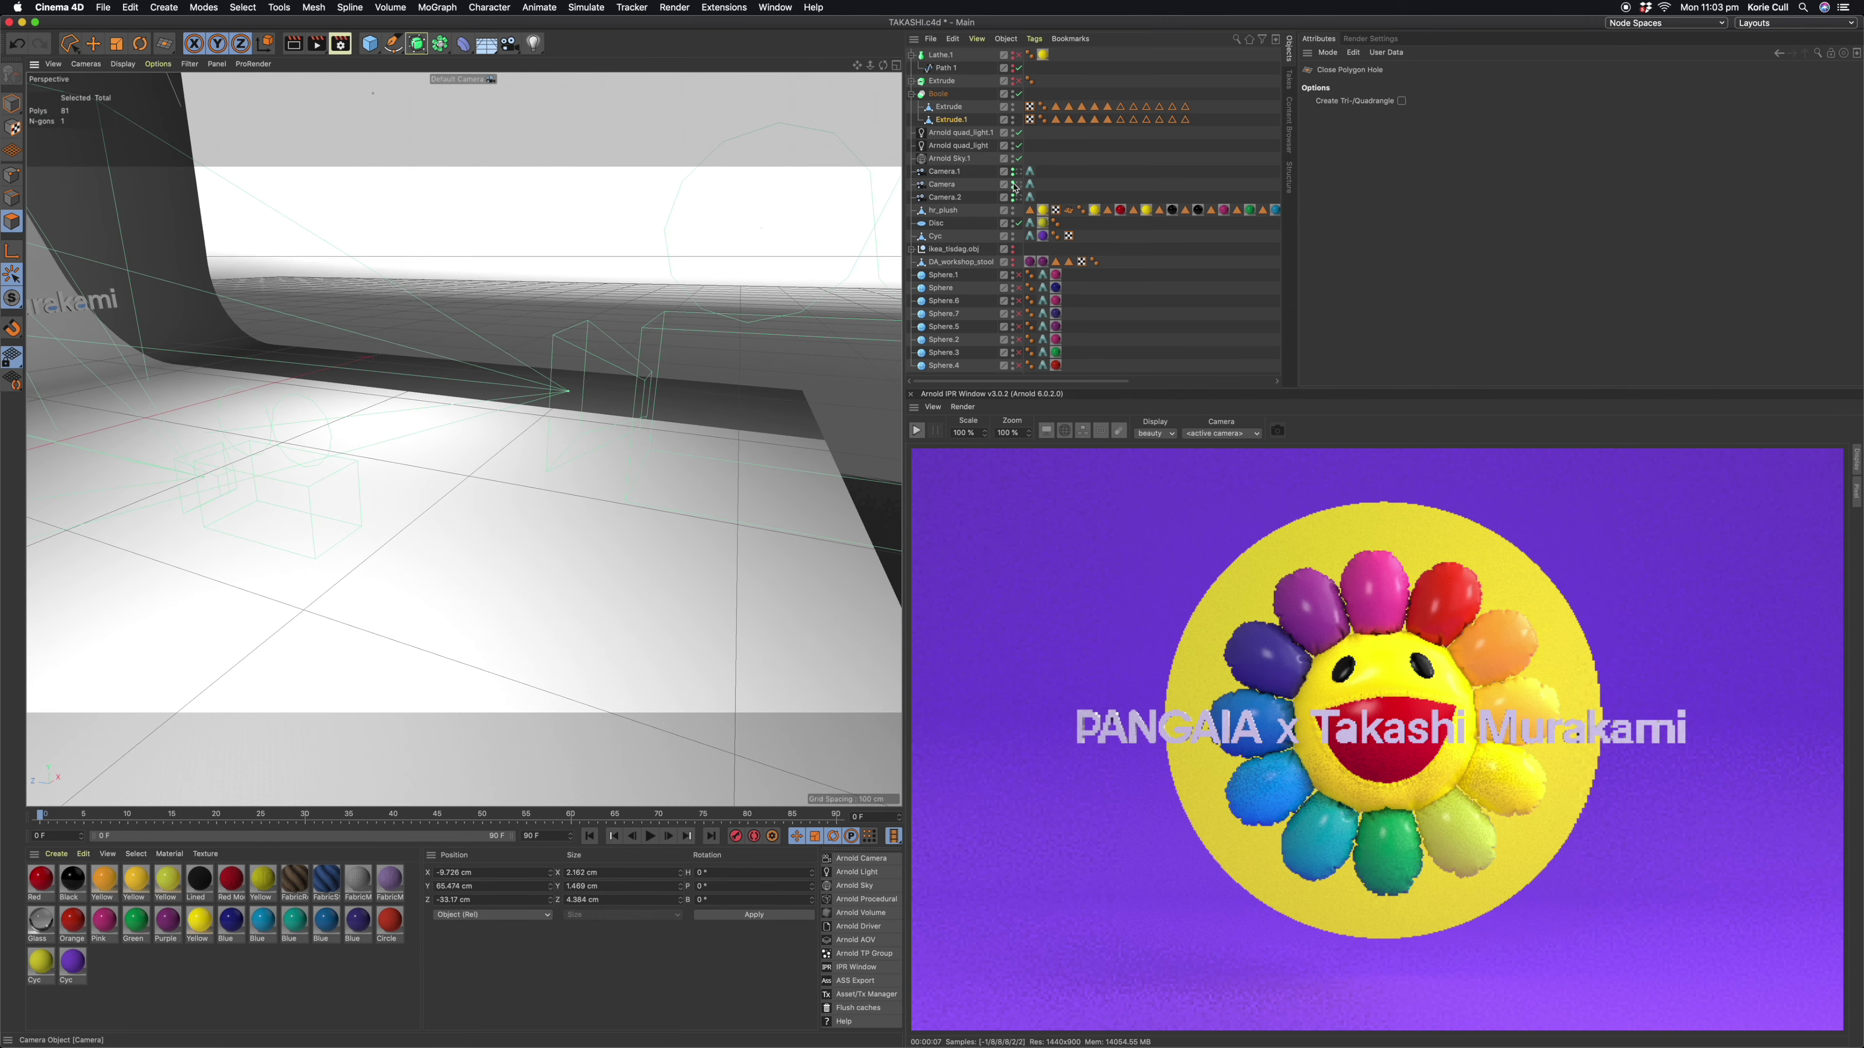
key(ctrl+s)
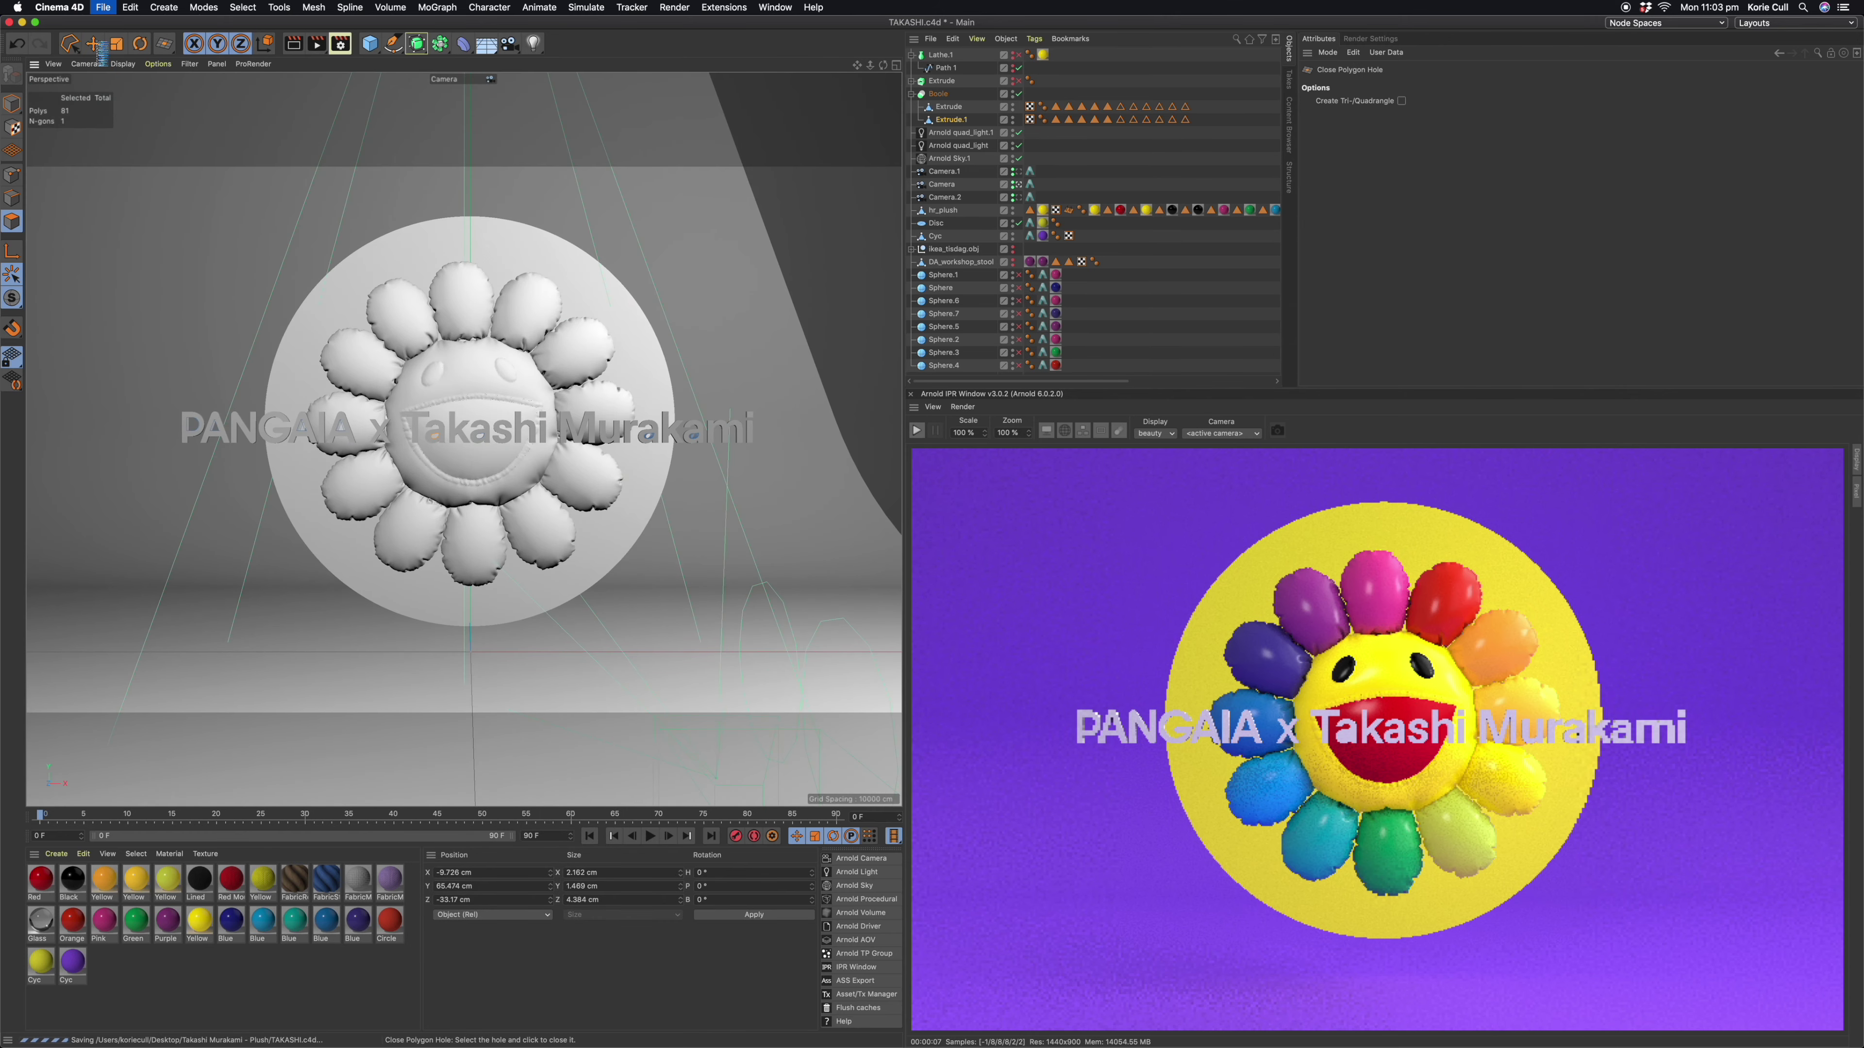
Step: Duplicate the Boole, disable the original, and bake the copy into one polygon object
click(939, 93)
key(o)
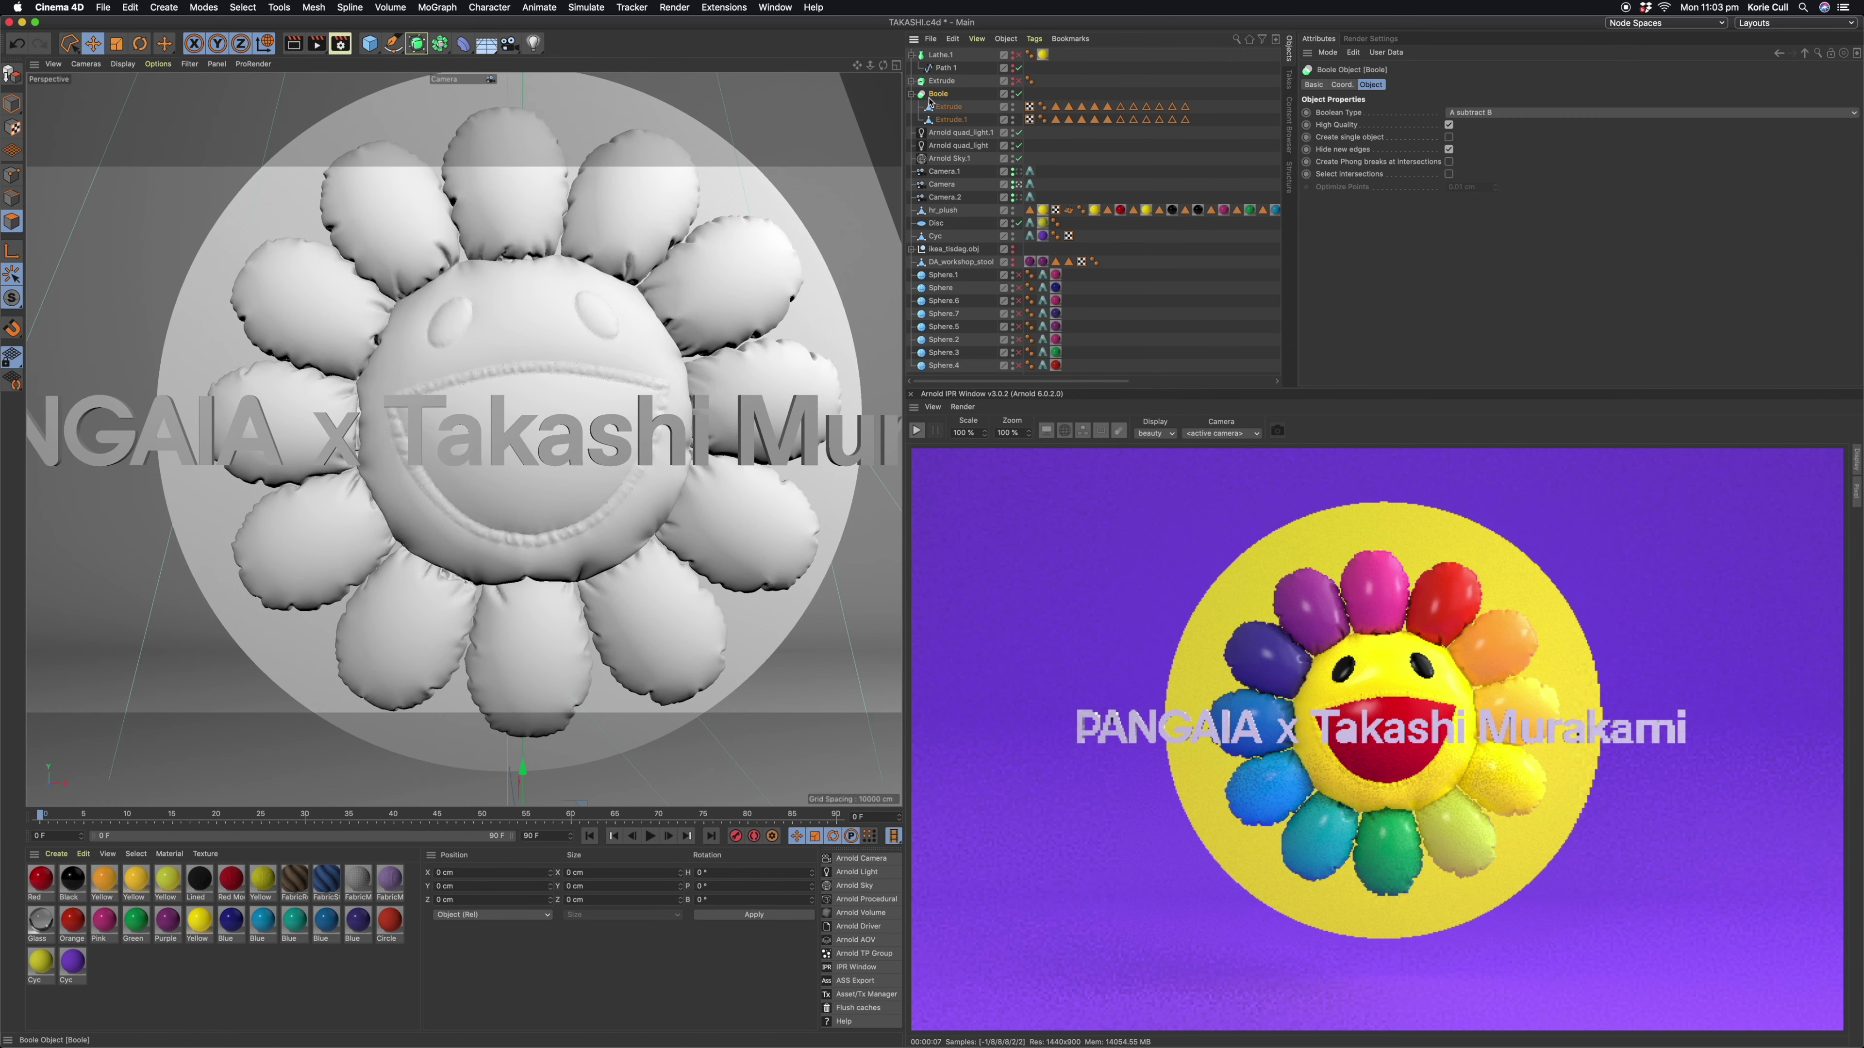
click(911, 94)
right_click(930, 95)
click(976, 484)
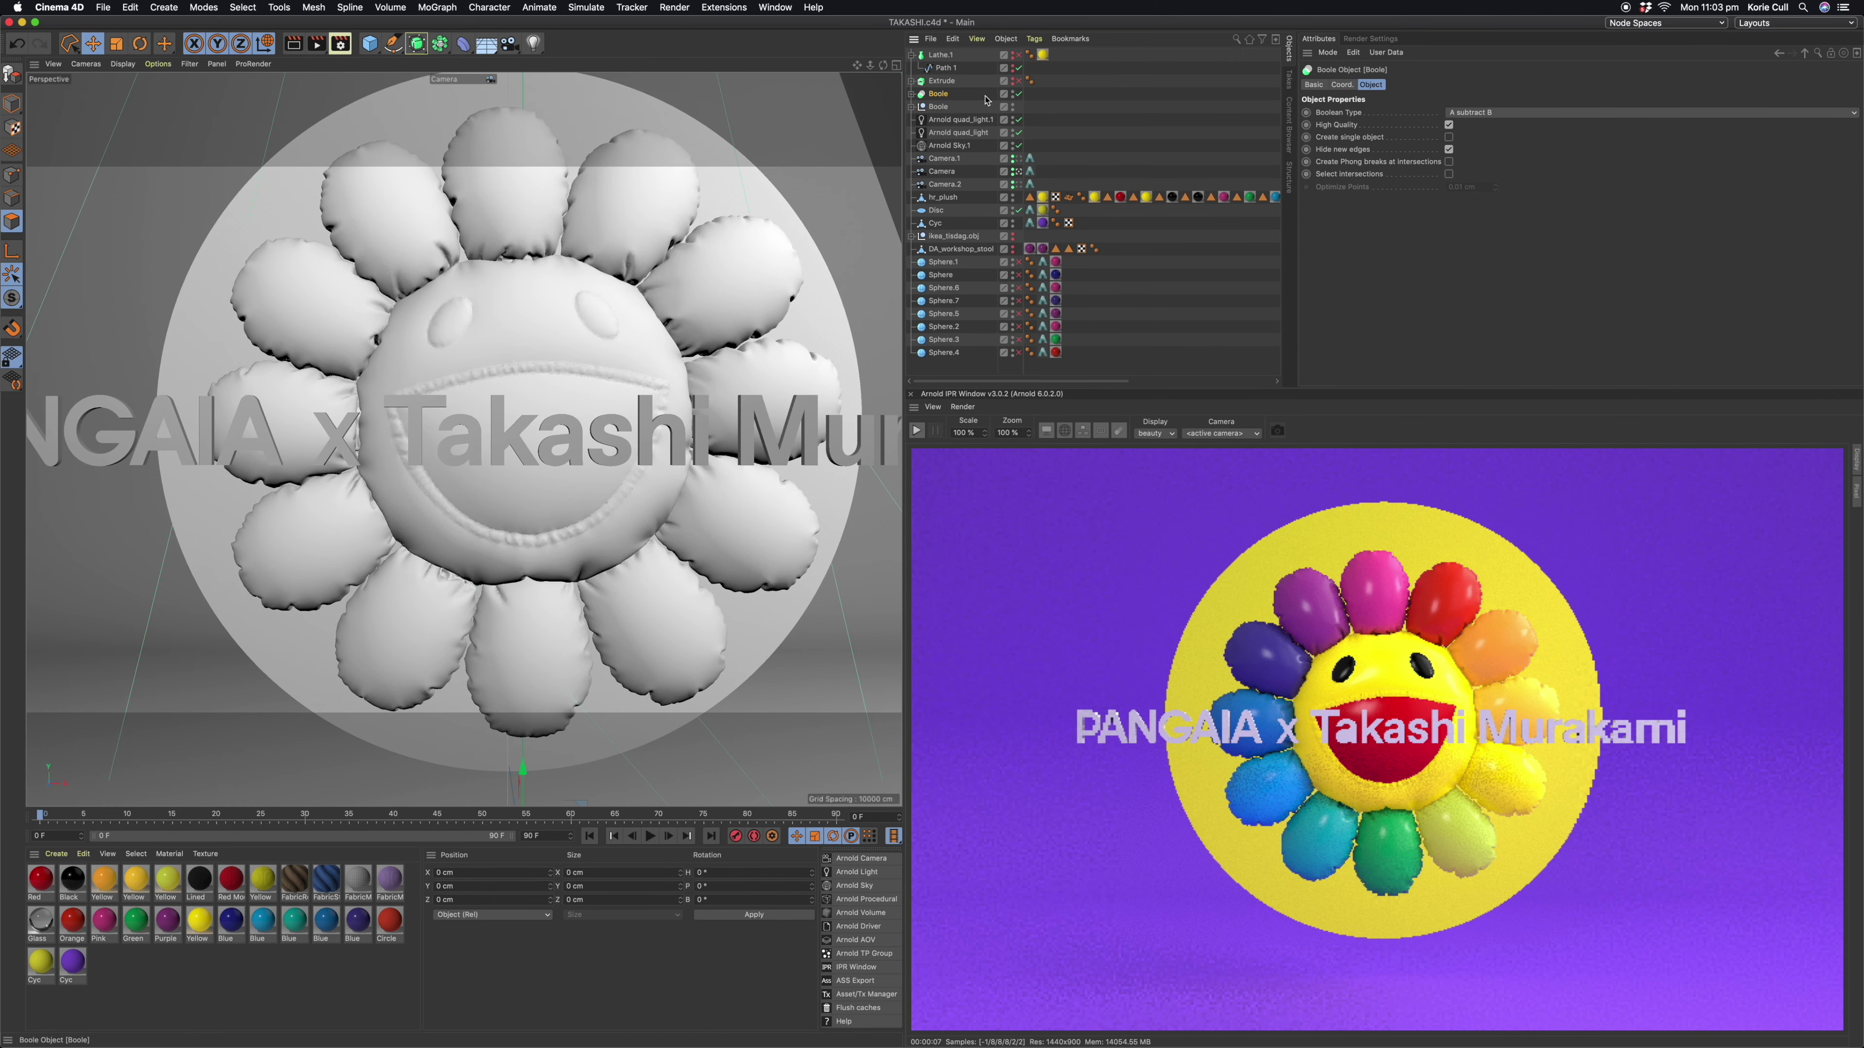
click(1016, 94)
click(911, 106)
click(949, 121)
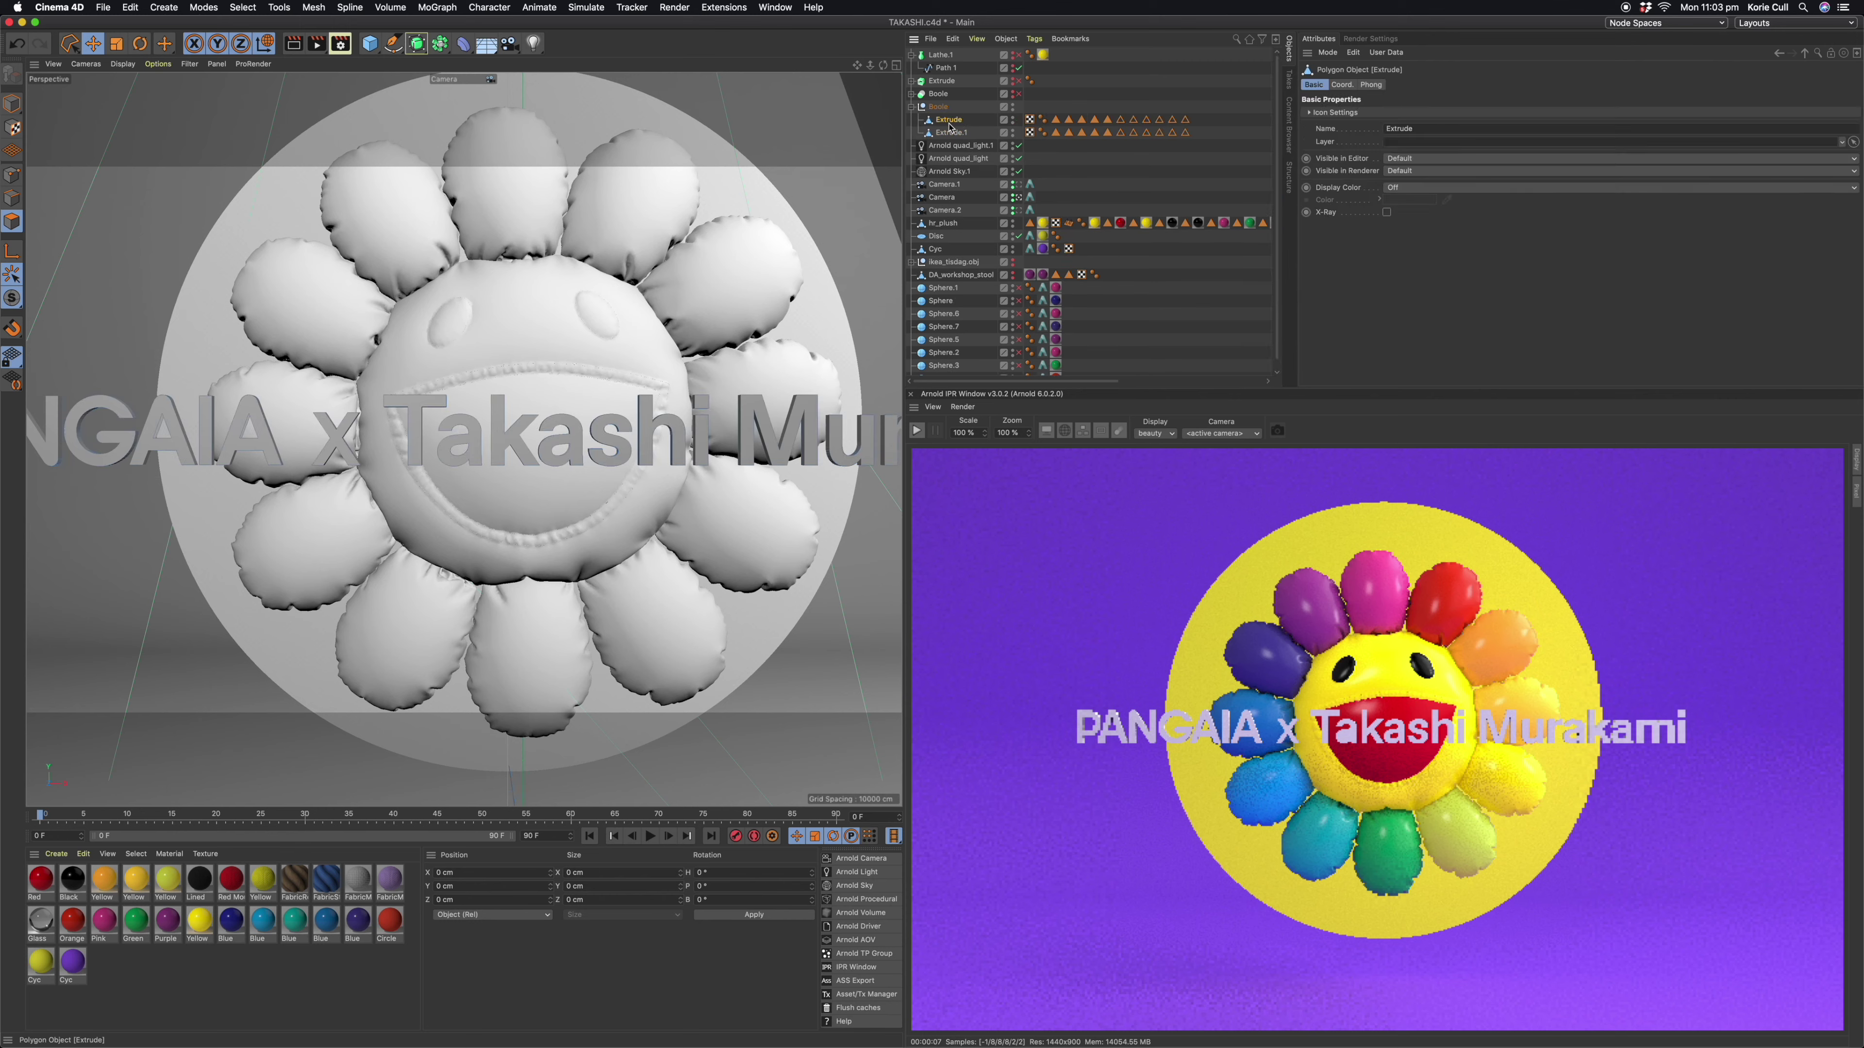
click(1013, 120)
click(943, 106)
key(c)
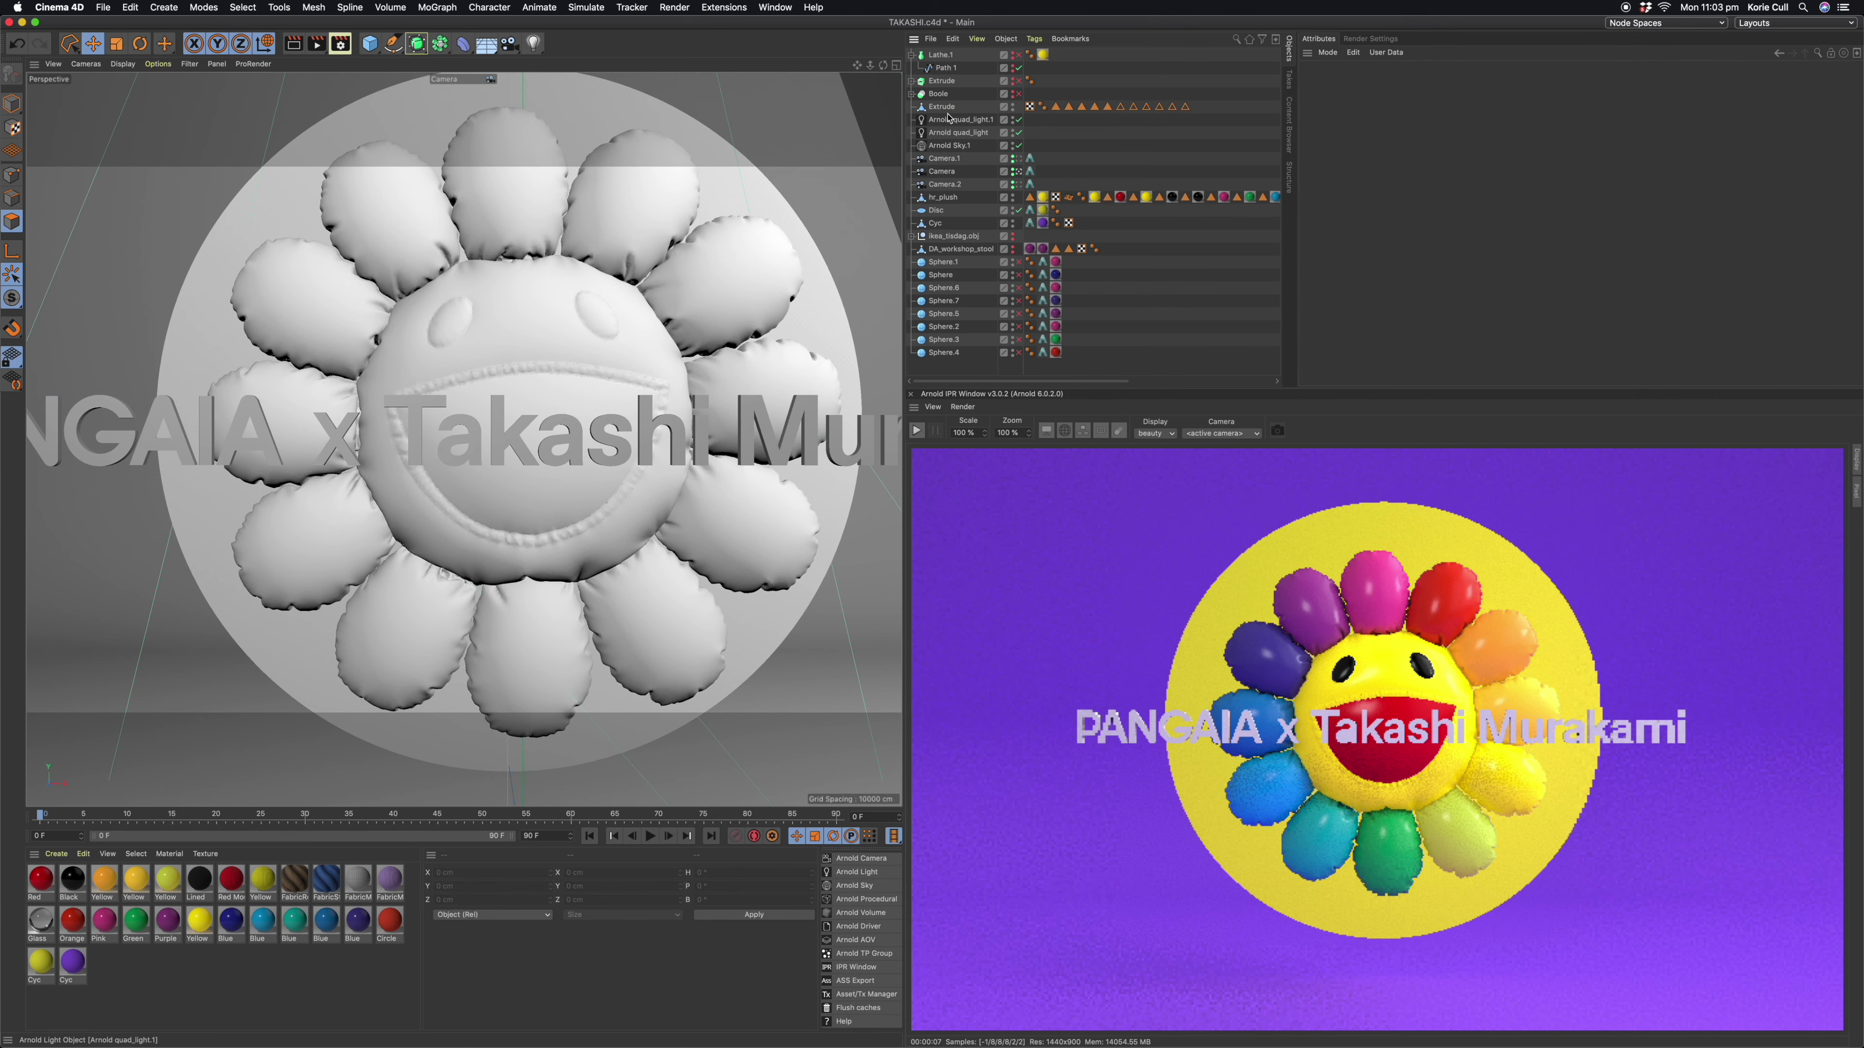
double_click(945, 108)
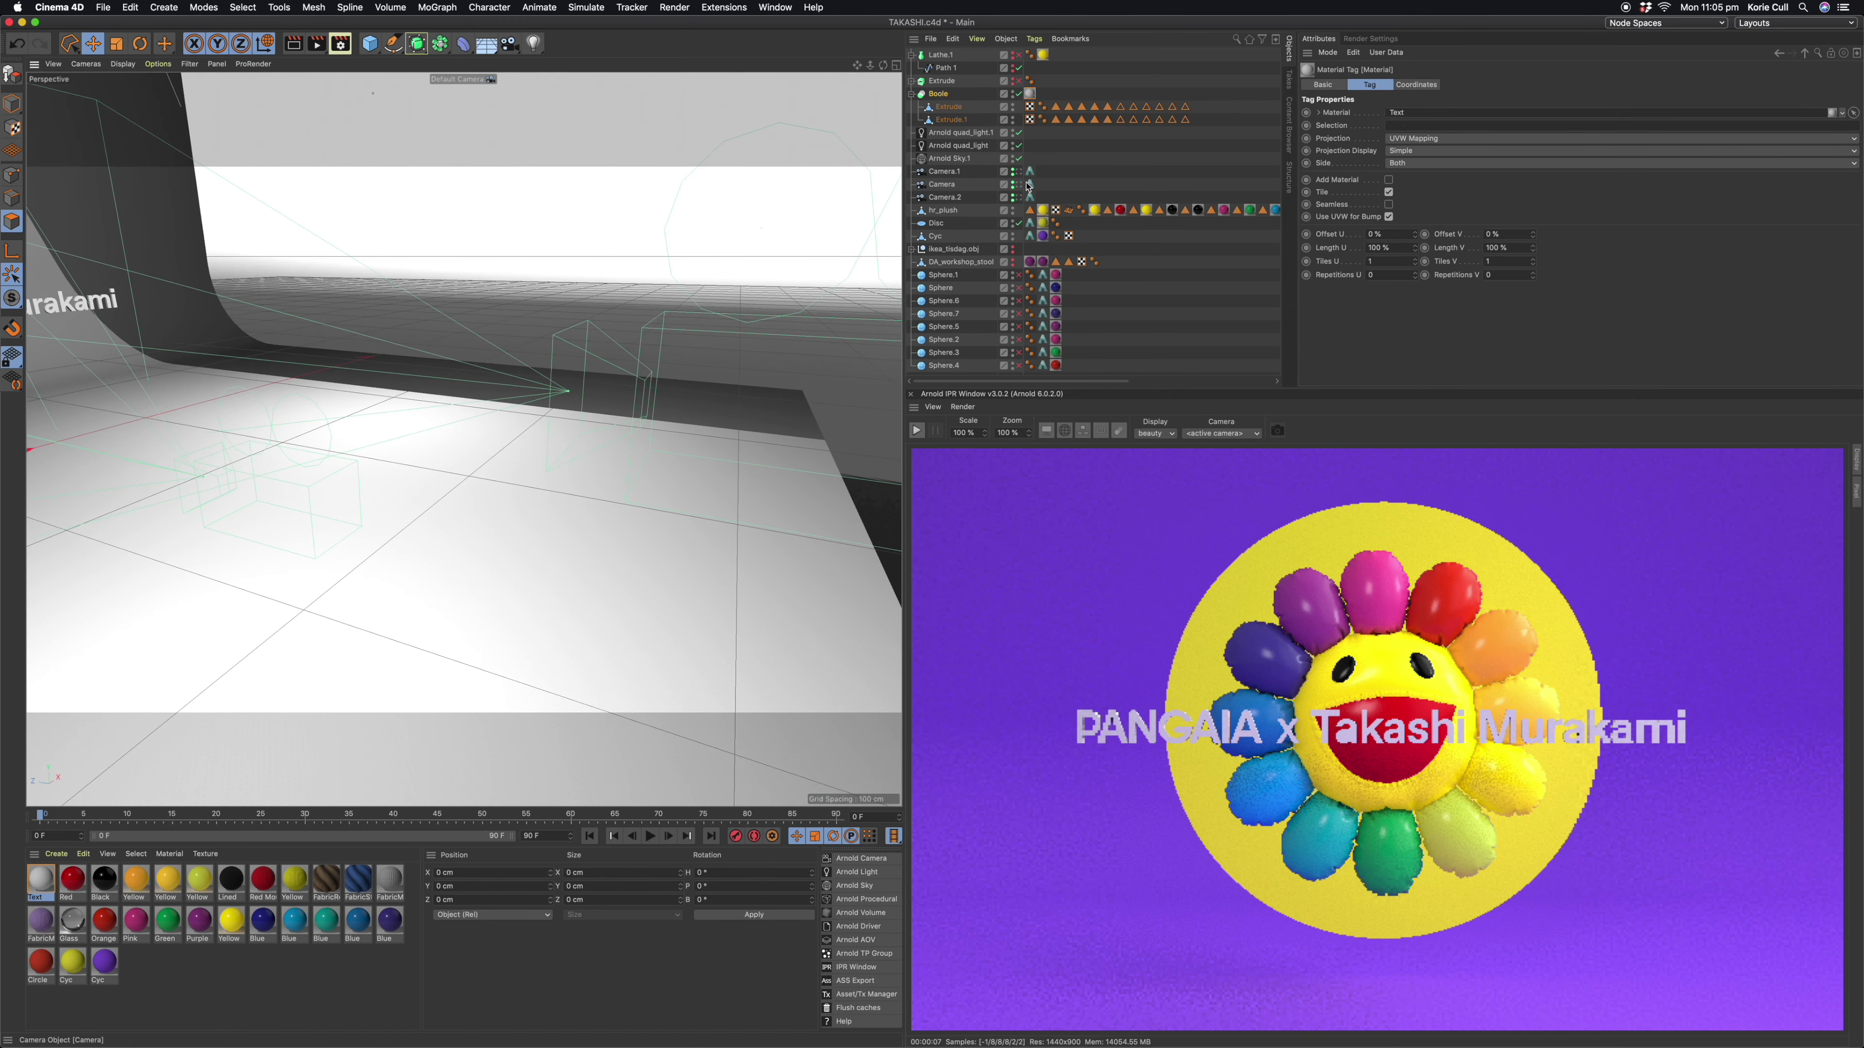
Step: Look through the scene camera, save the scene, and select the Camera
click(1016, 184)
key(super+s)
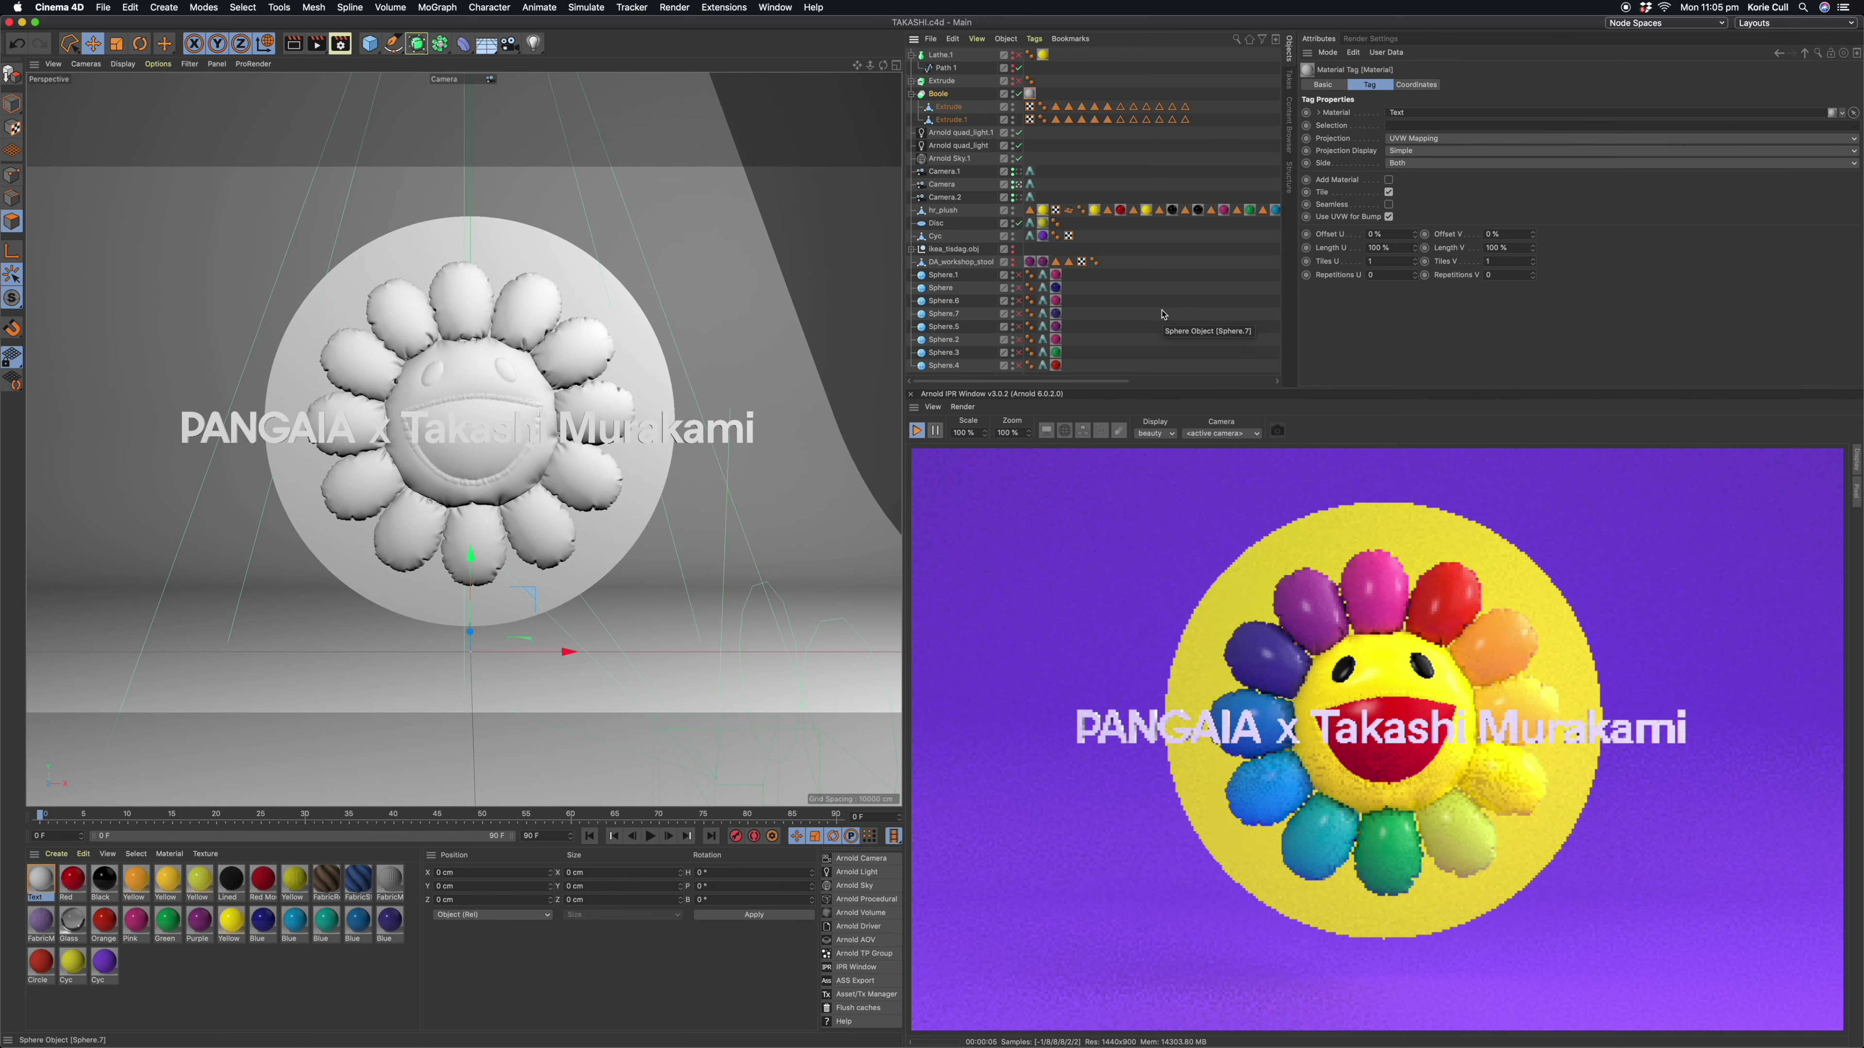
click(965, 187)
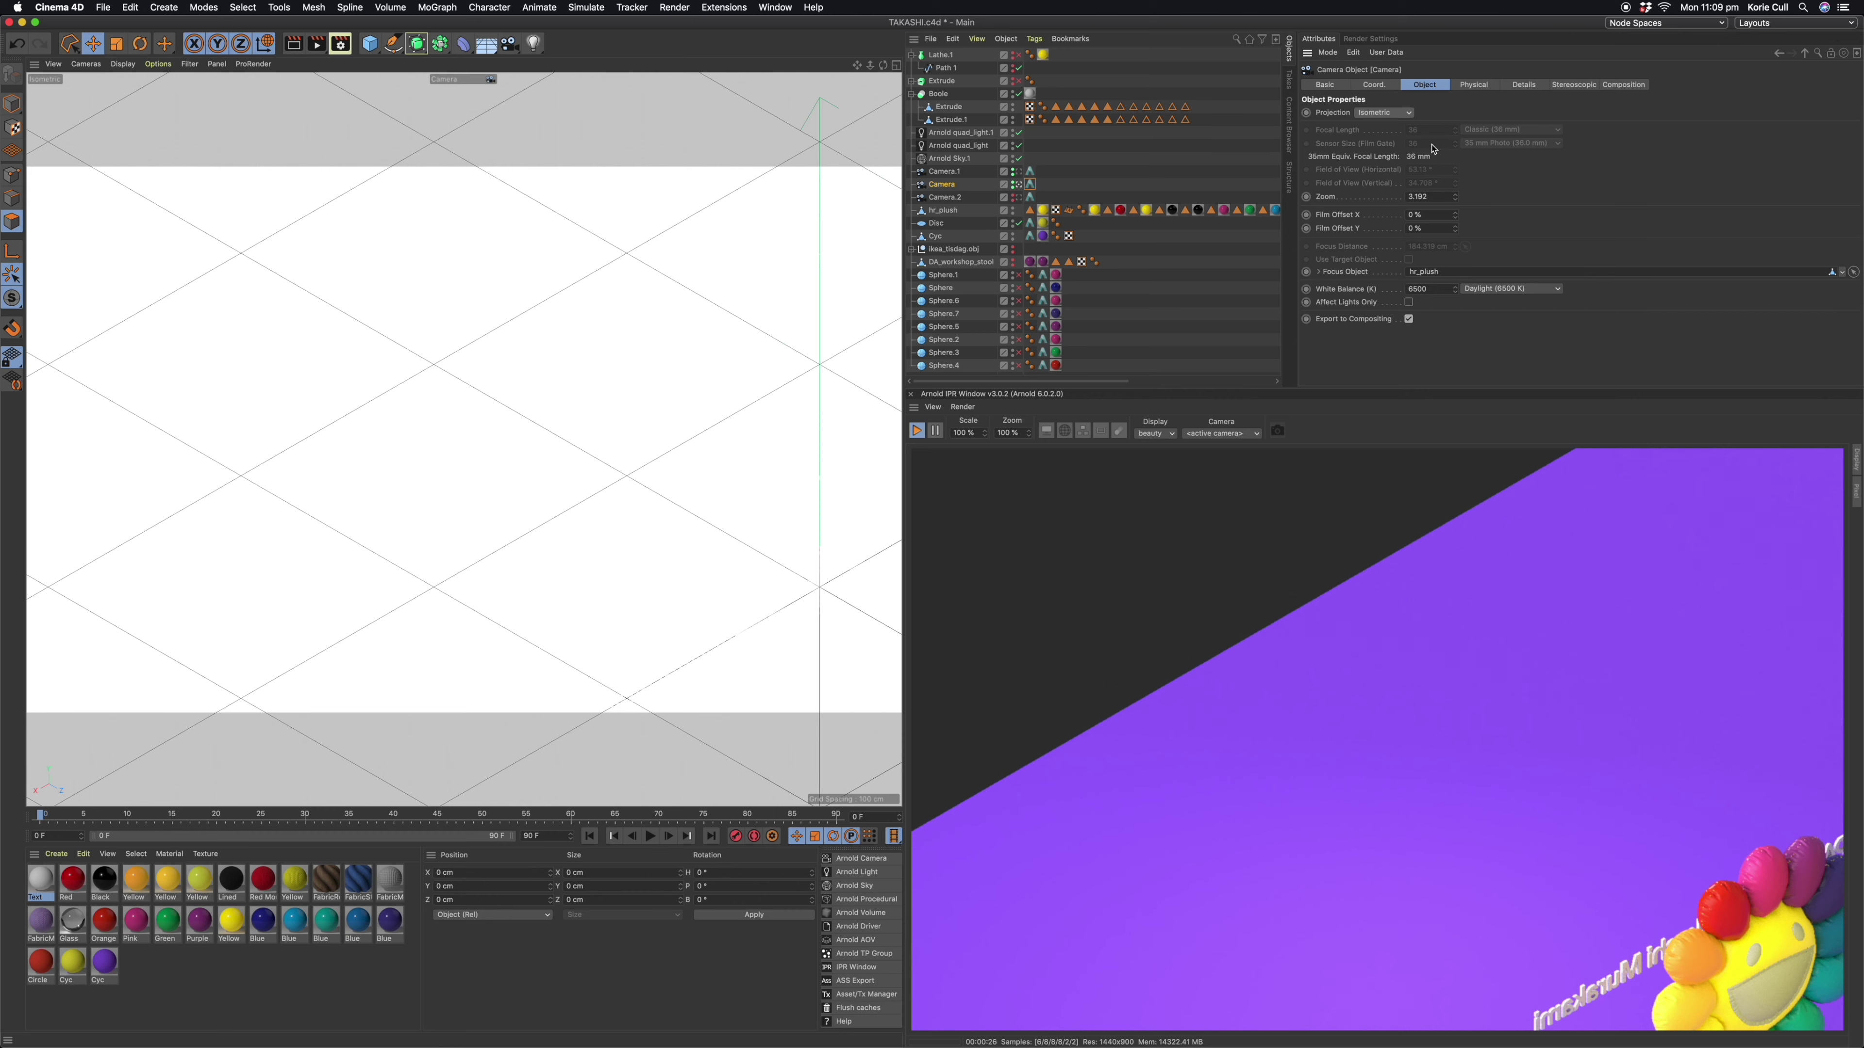
Step: Change the Camera projection from Isometric to Parallel and check the flat front view
click(1404, 115)
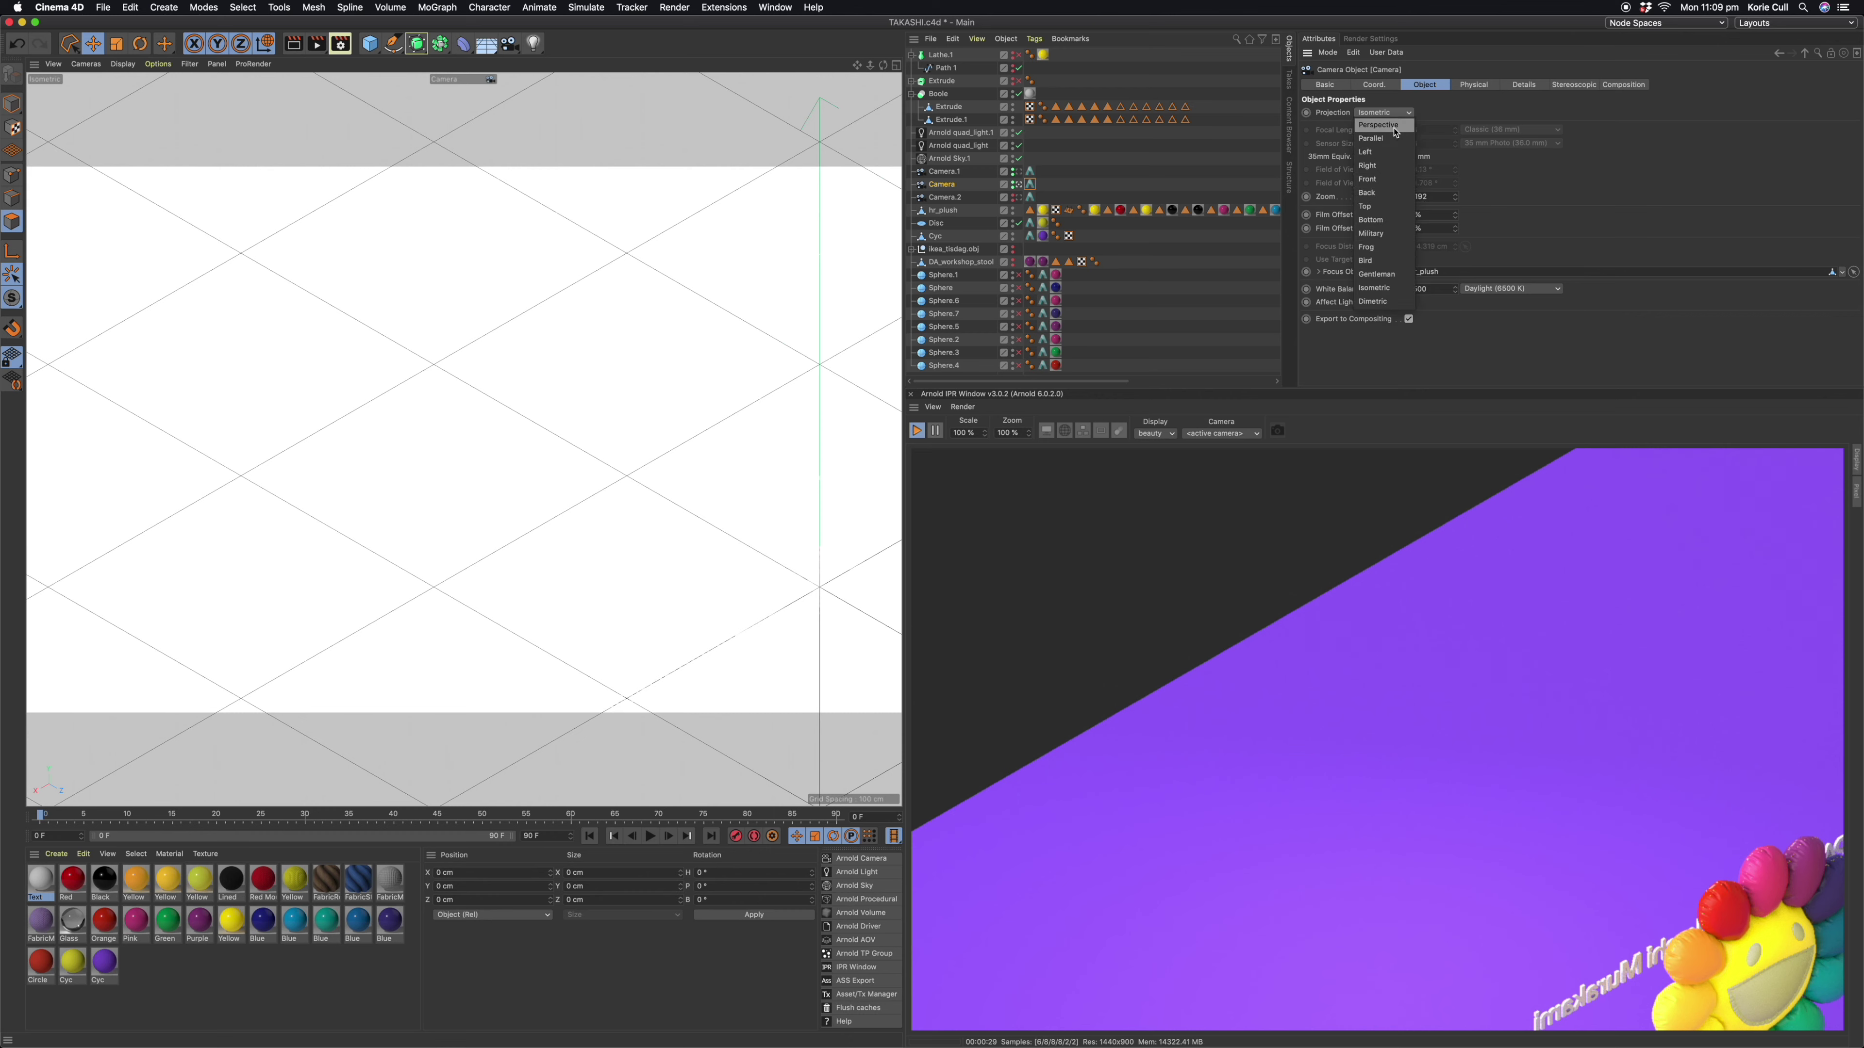
click(1391, 138)
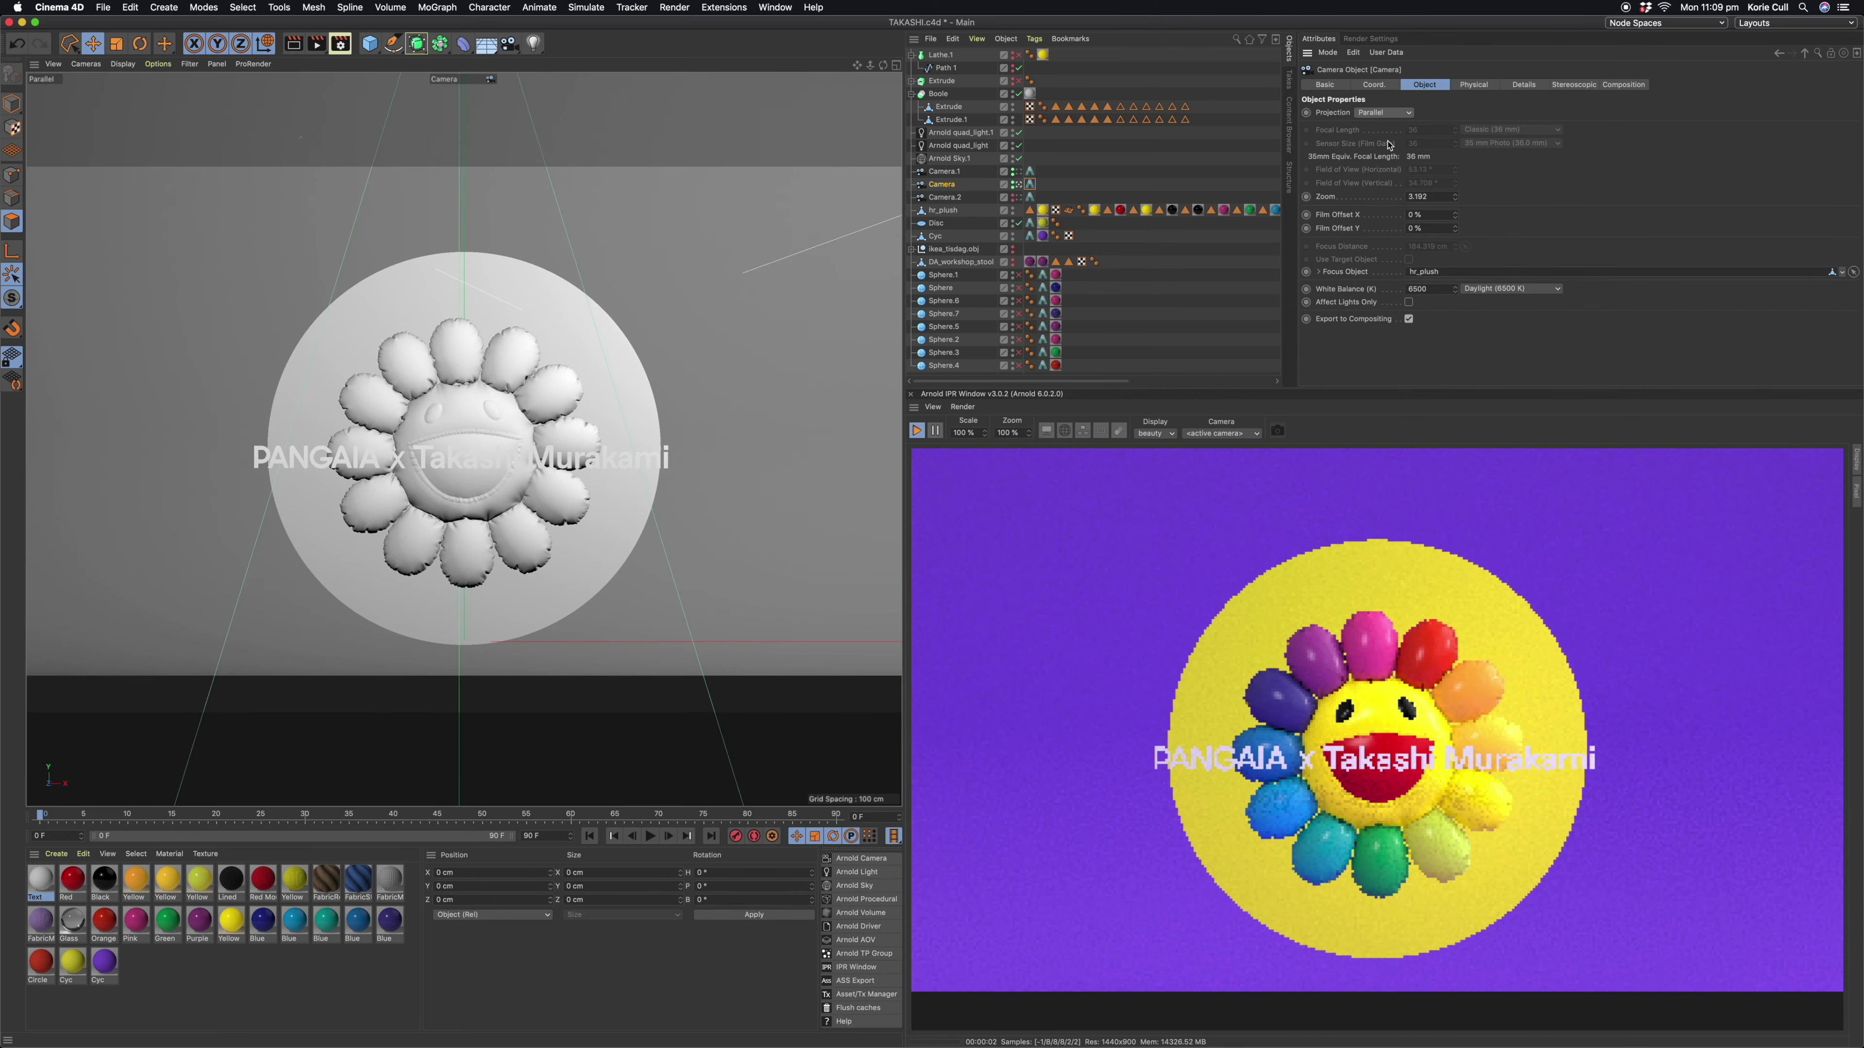
click(1015, 185)
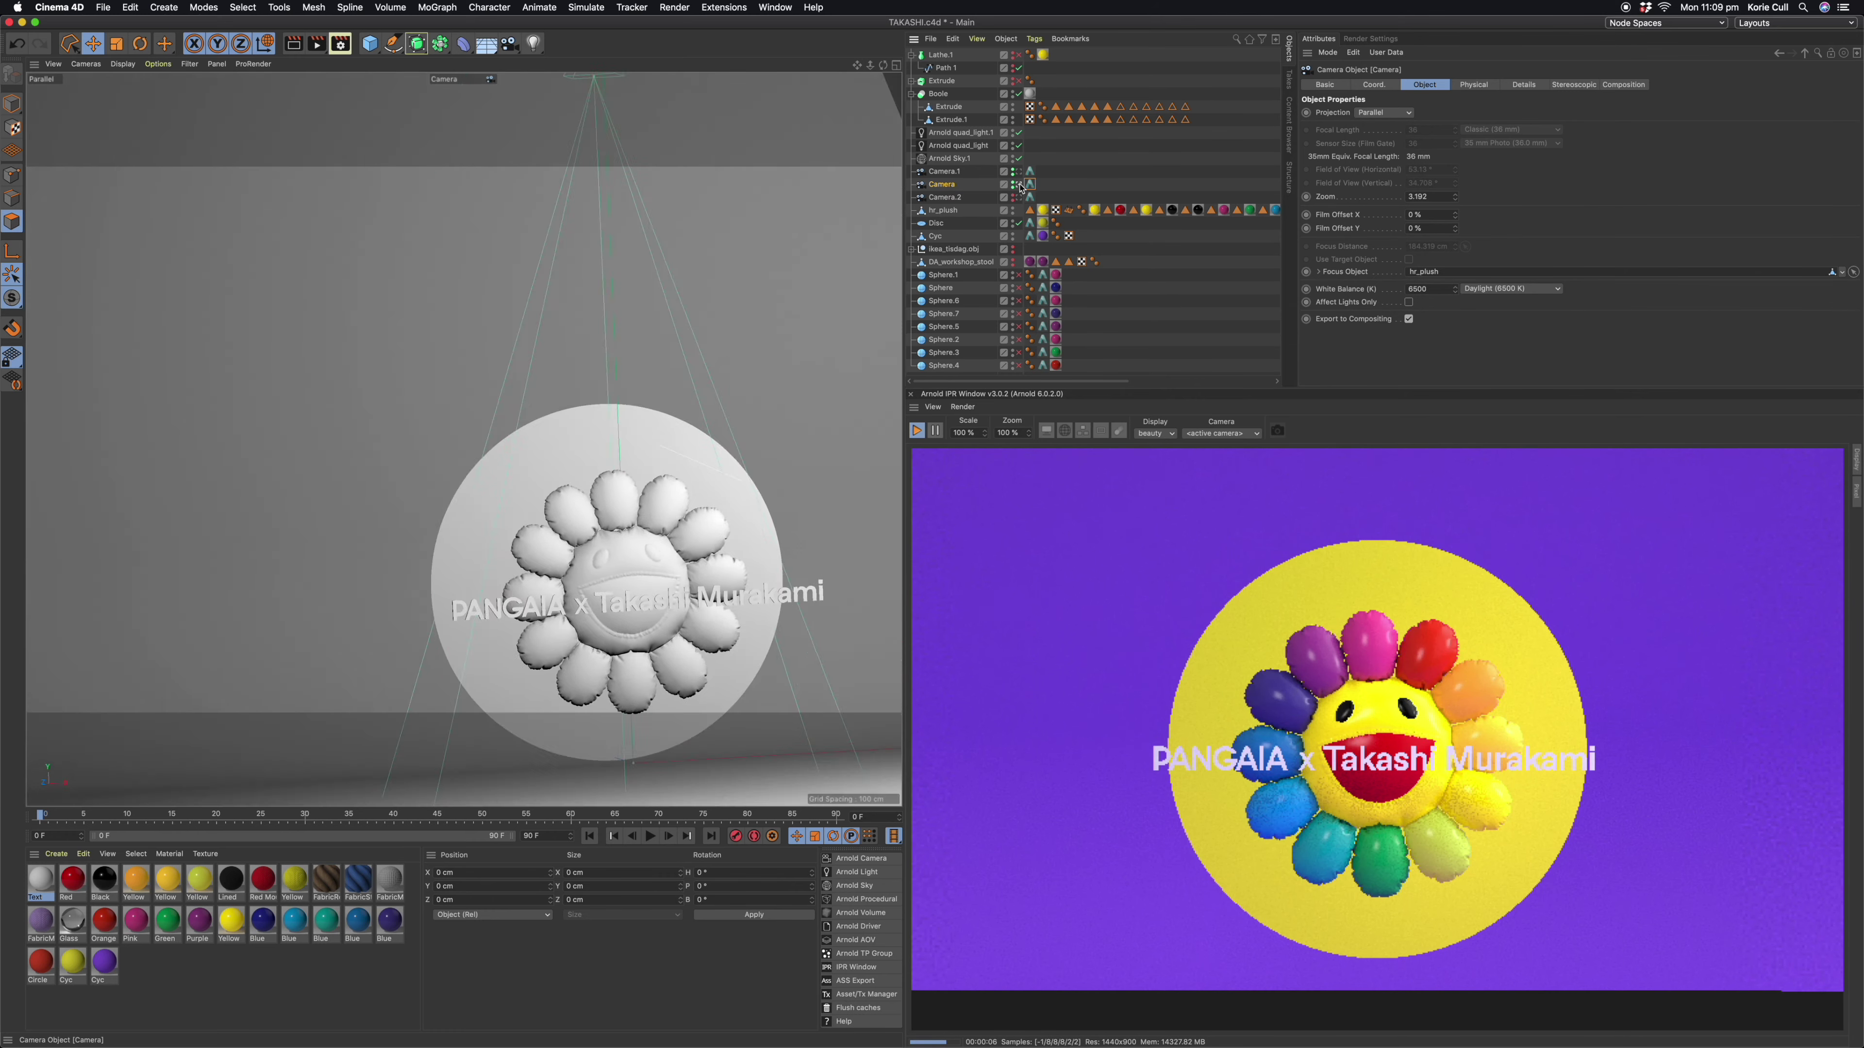
drag(870, 64, 869, 127)
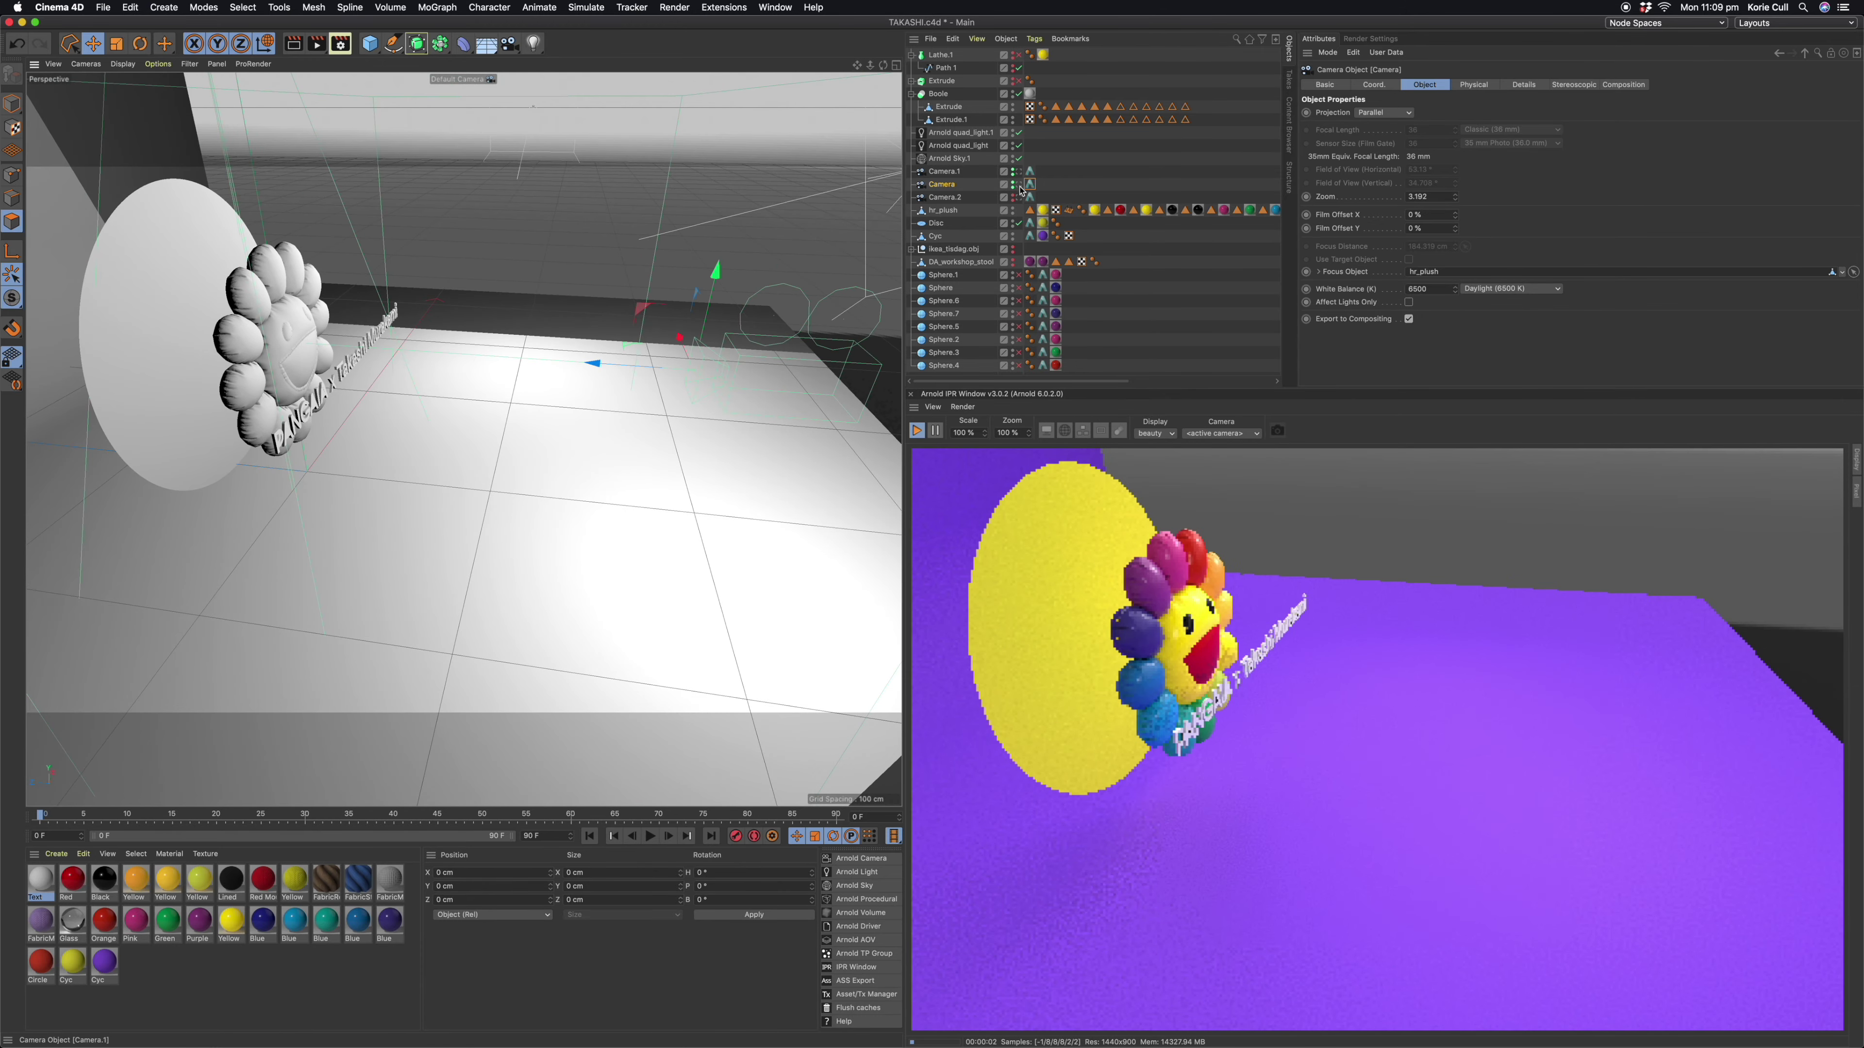
click(1016, 184)
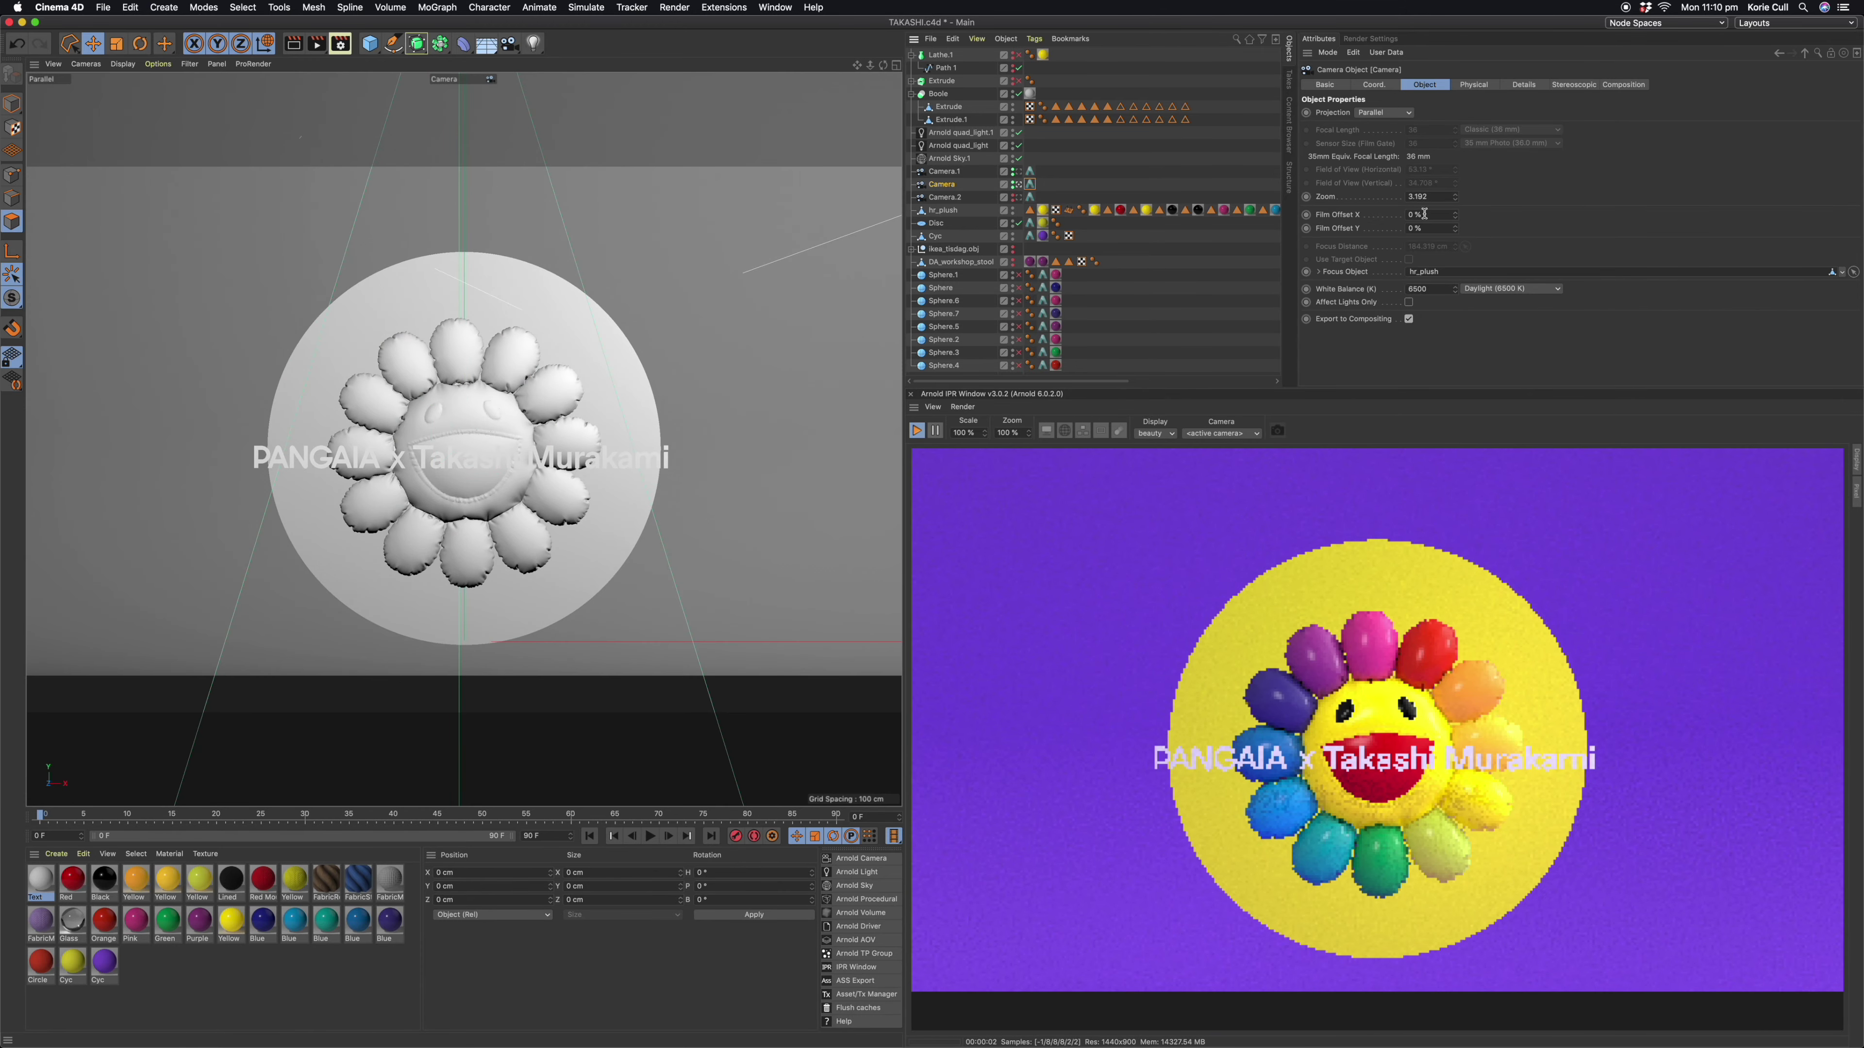
Step: Lift the Boole title, hr_plush flower and Disc upward together
drag(1455, 196, 1455, 242)
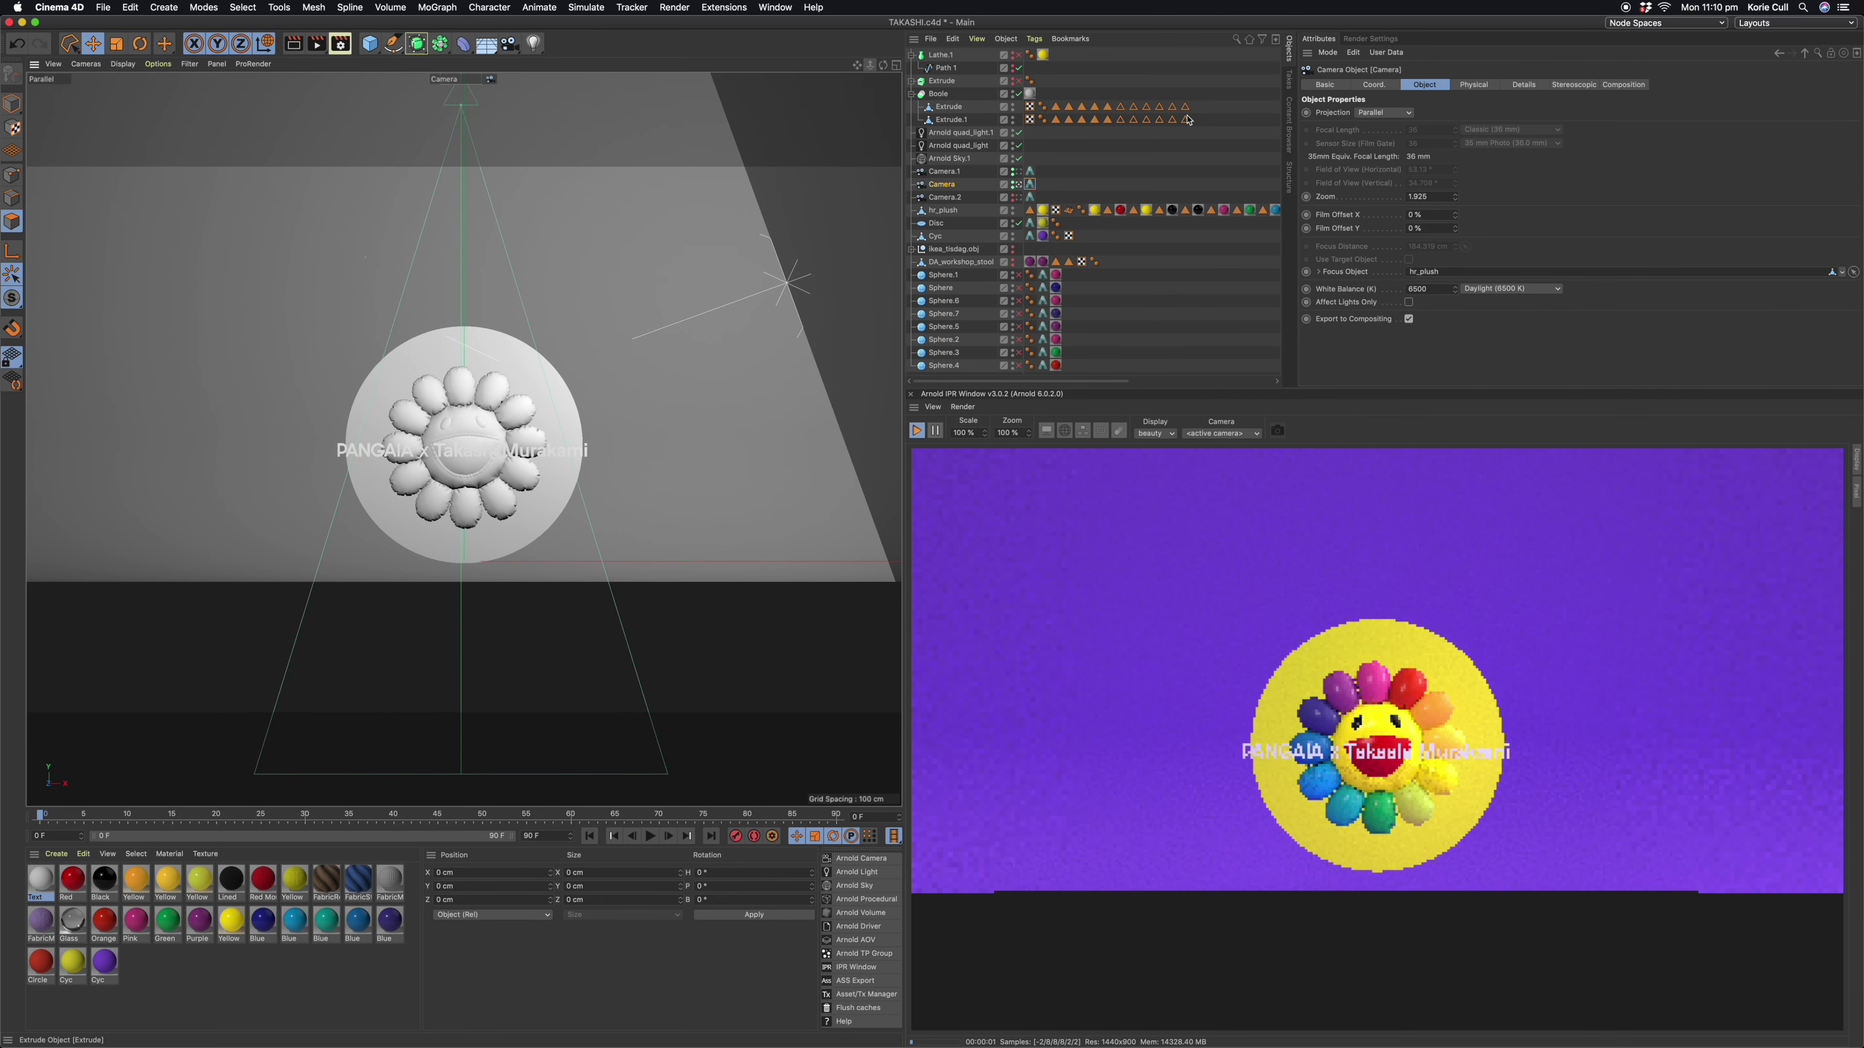
click(482, 390)
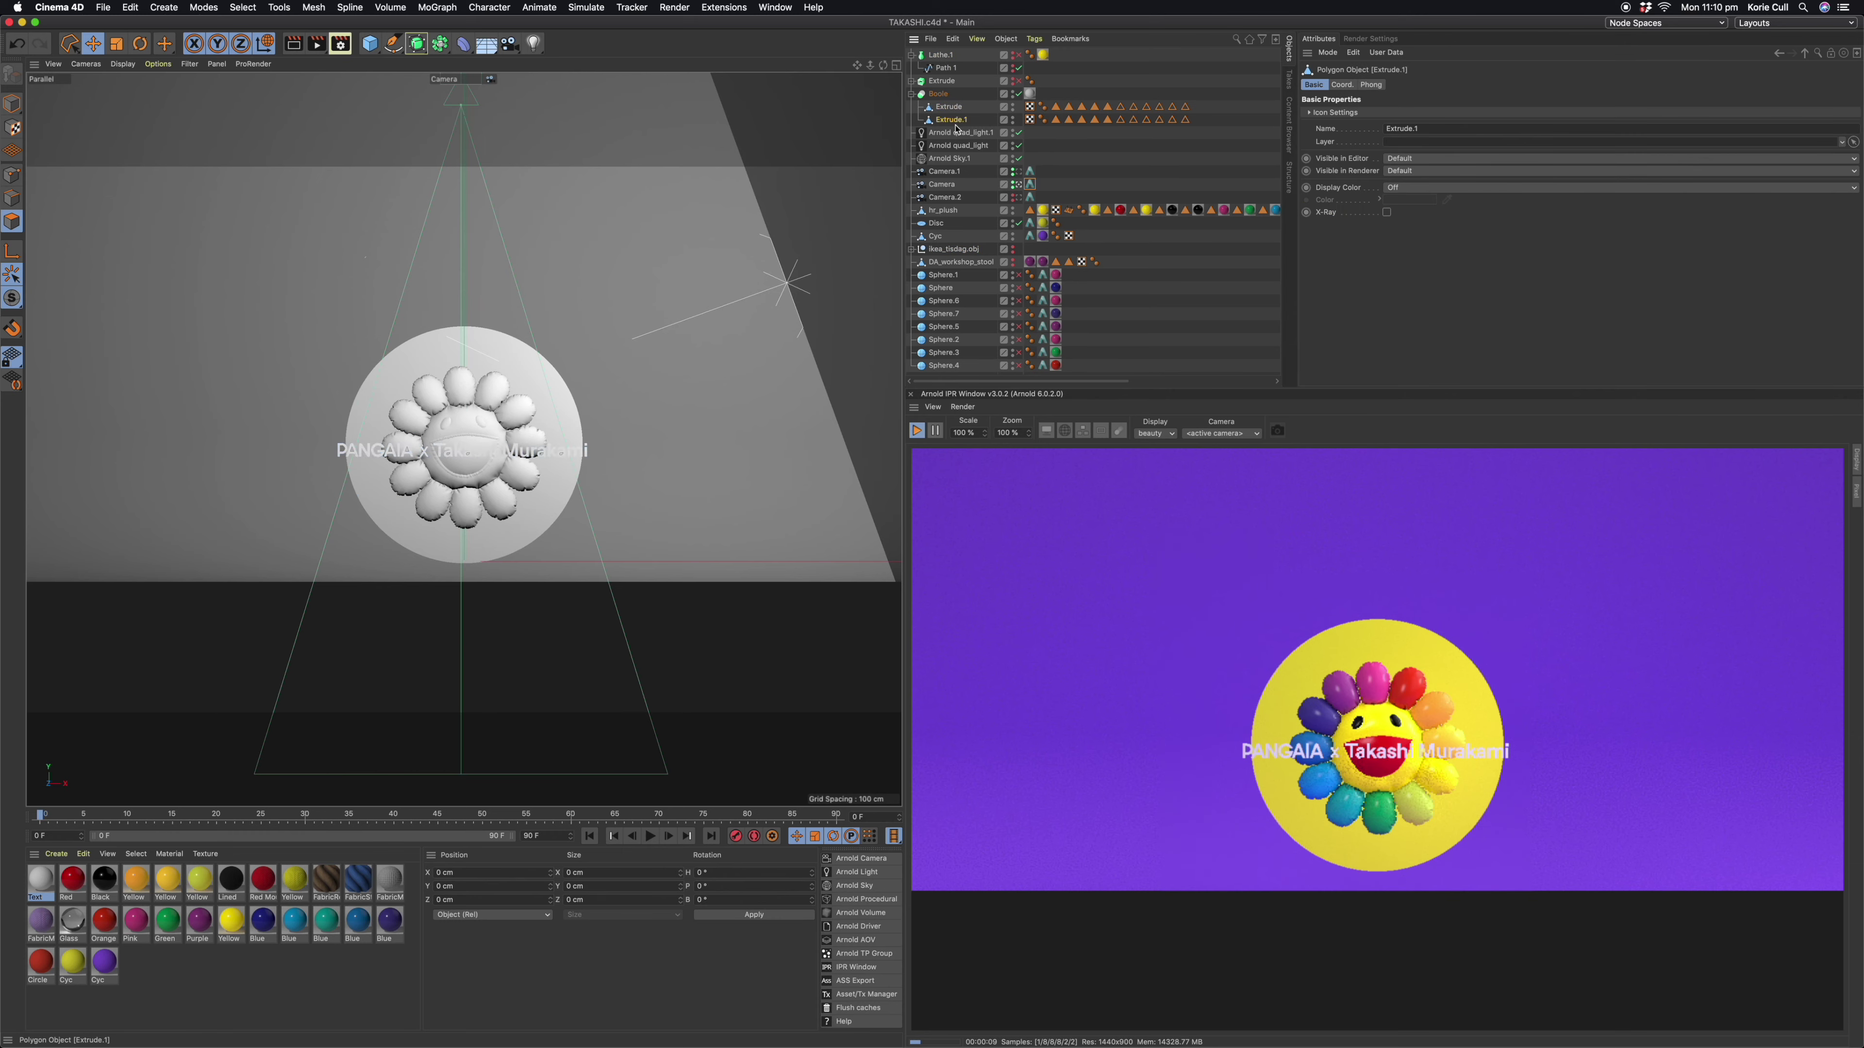
click(826, 258)
click(495, 389)
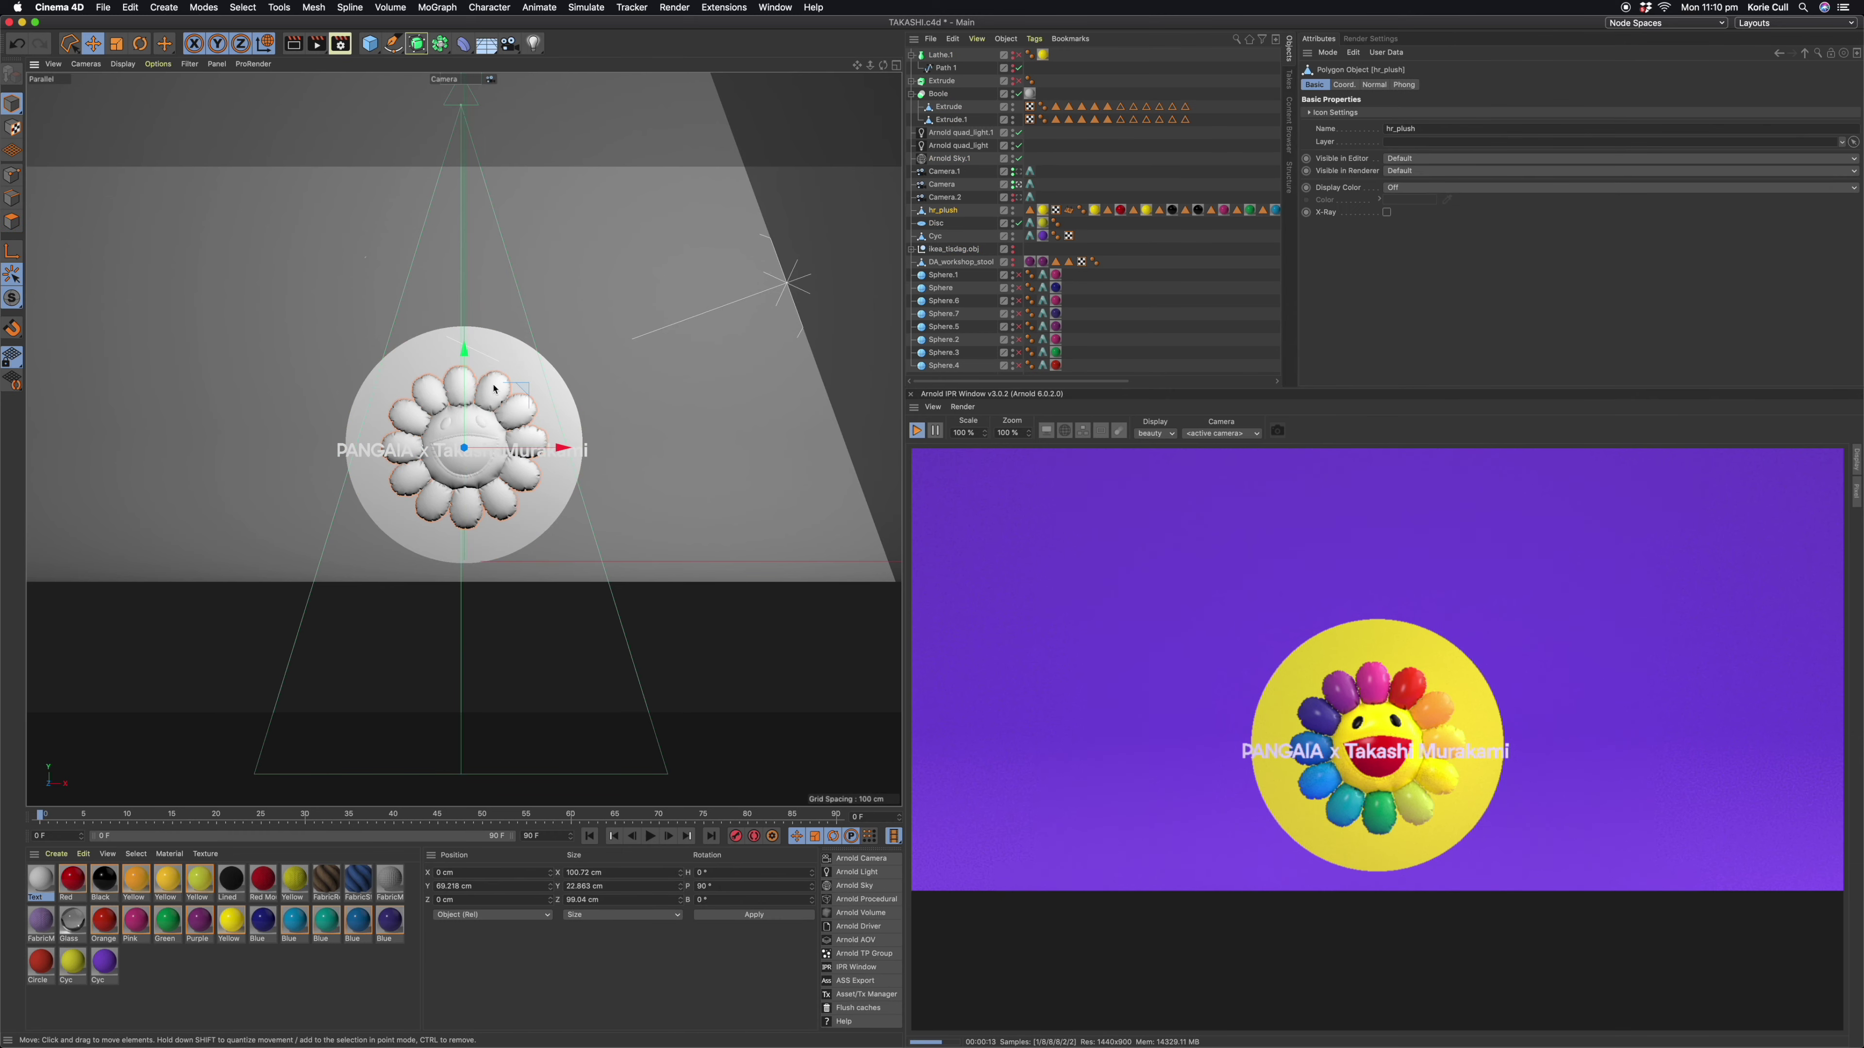
shift+click(376, 456)
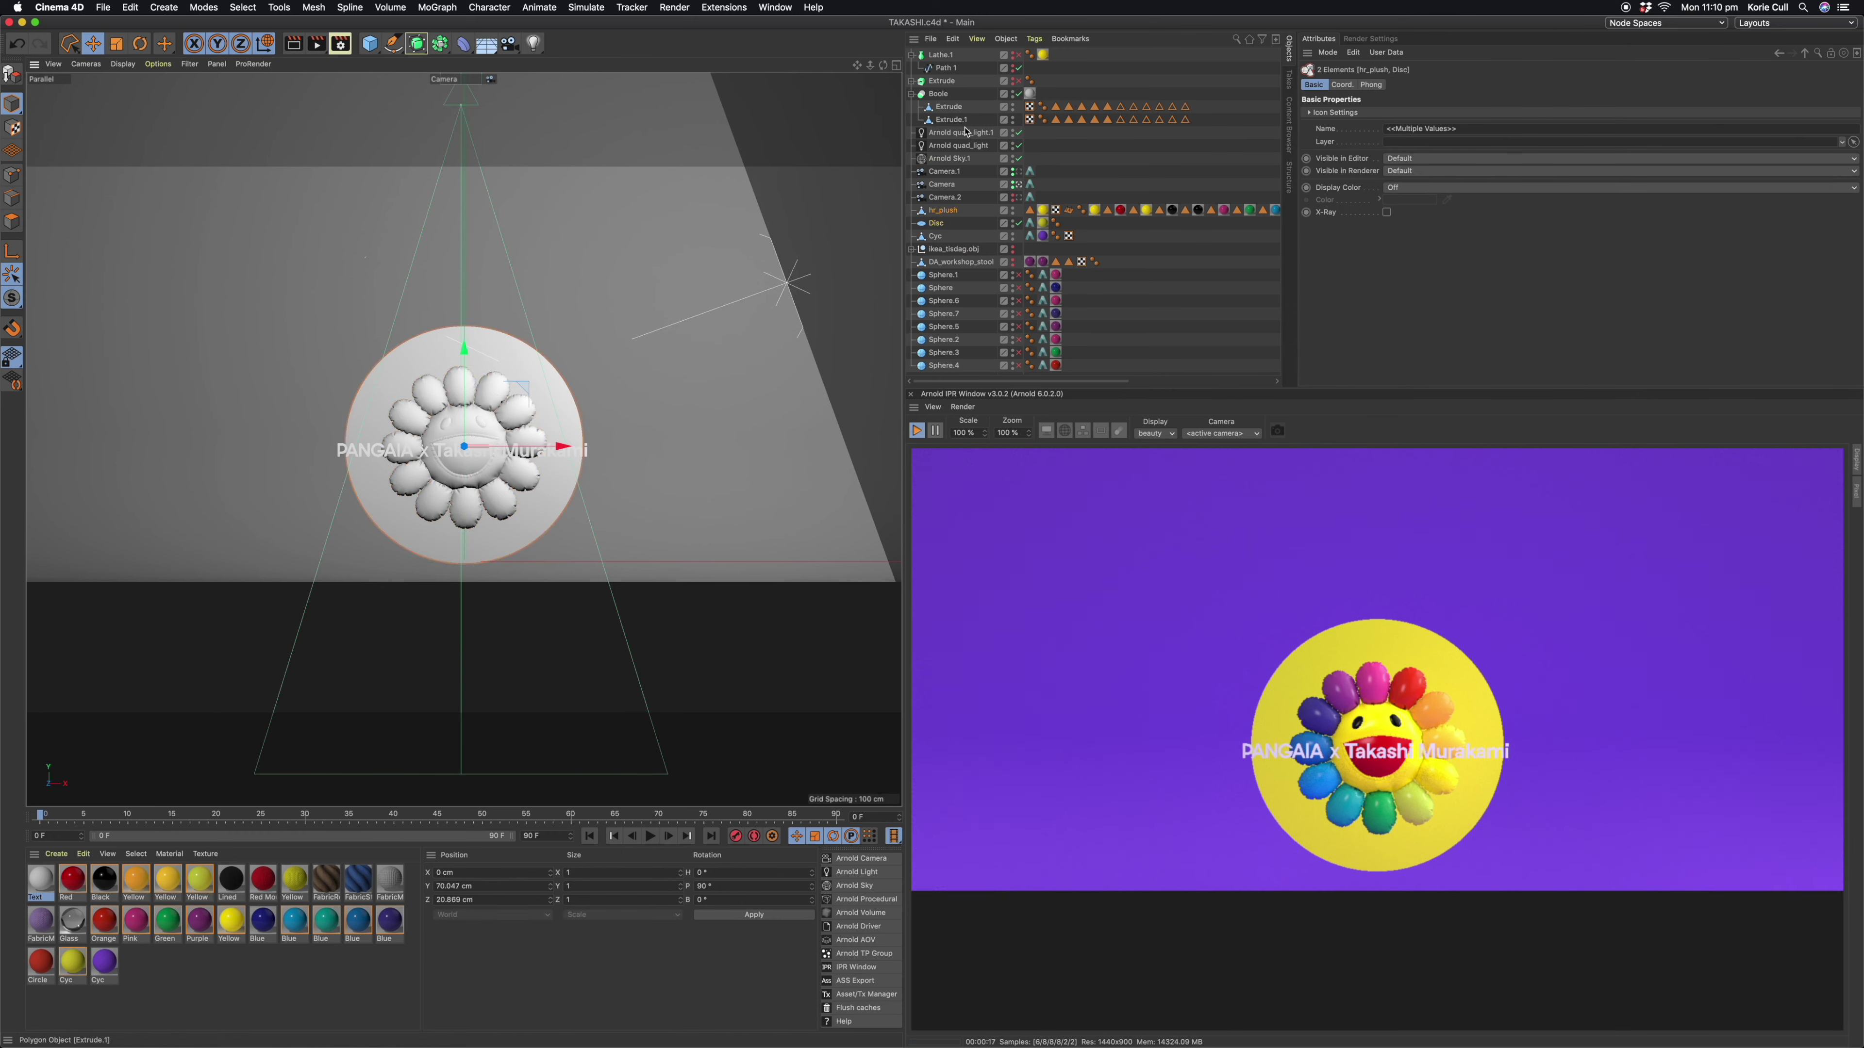
shift+click(377, 475)
drag(473, 413, 475, 340)
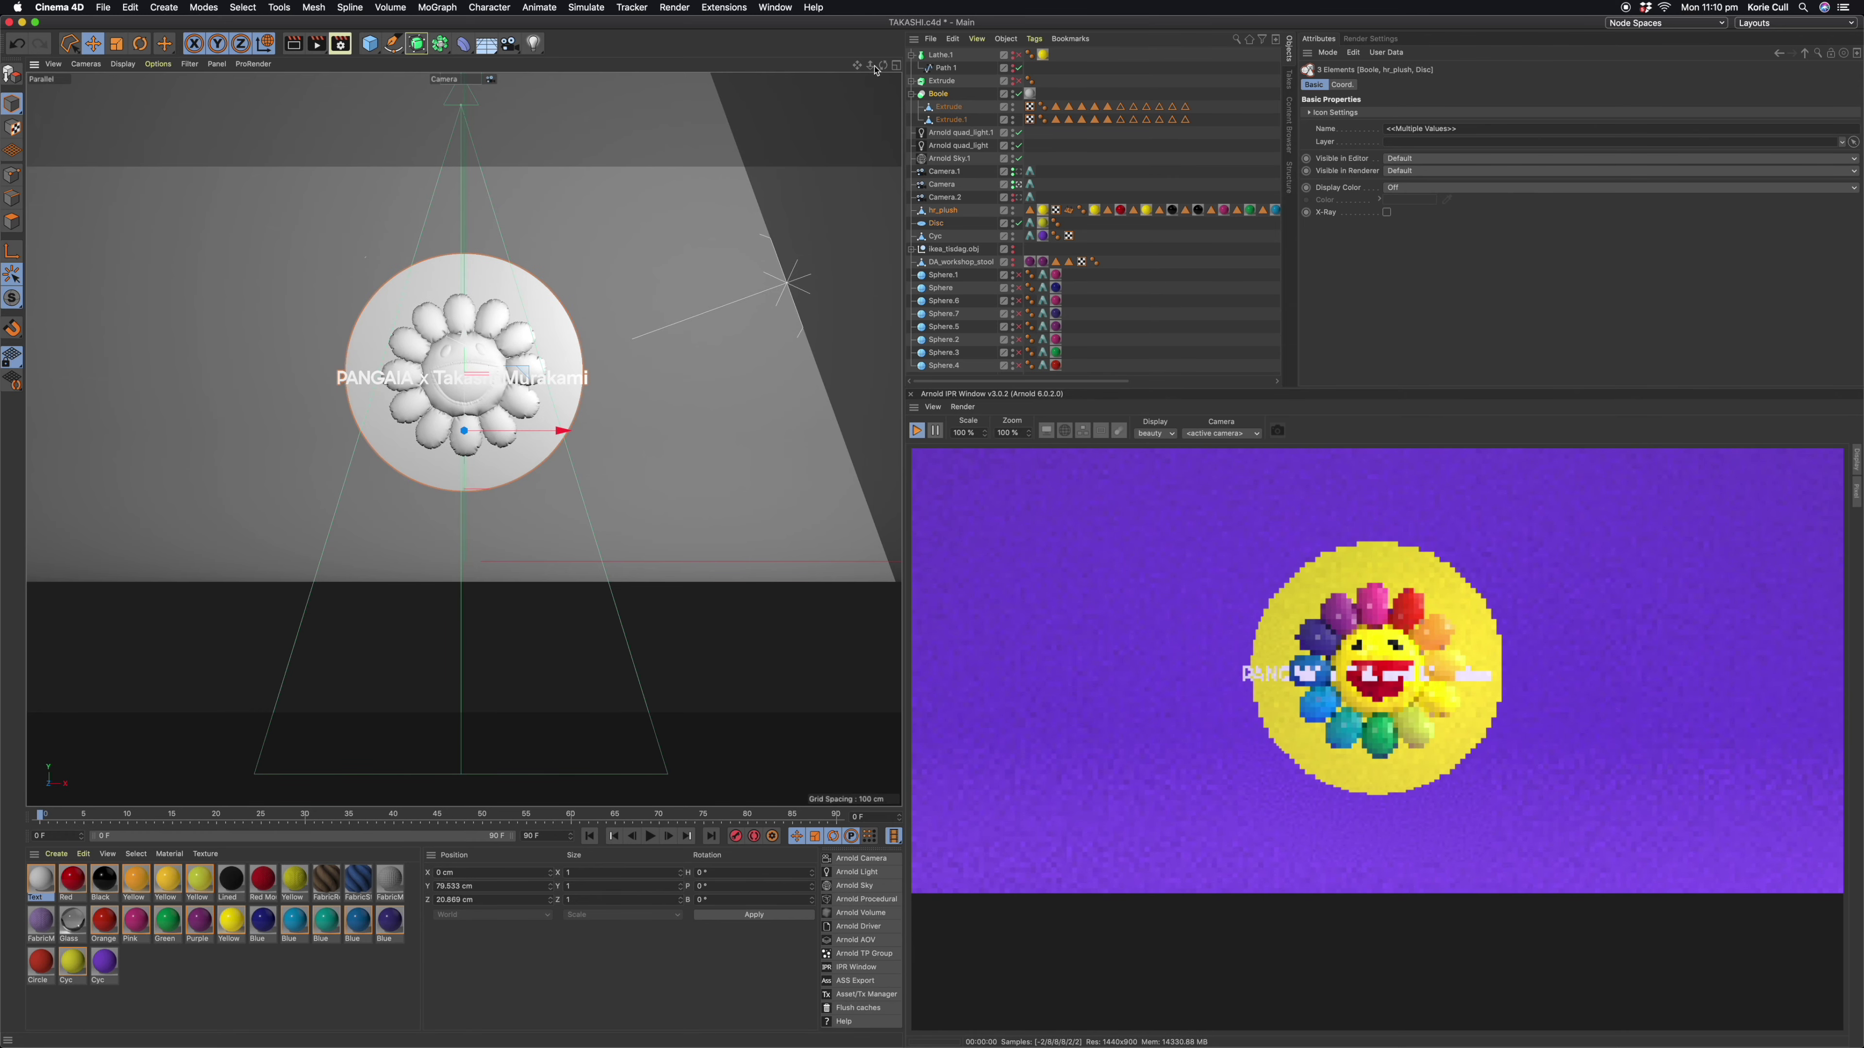
Step: Select the scene Camera and set its Z position to -190 cm
key(ctrl+shift+a)
drag(871, 66, 899, 97)
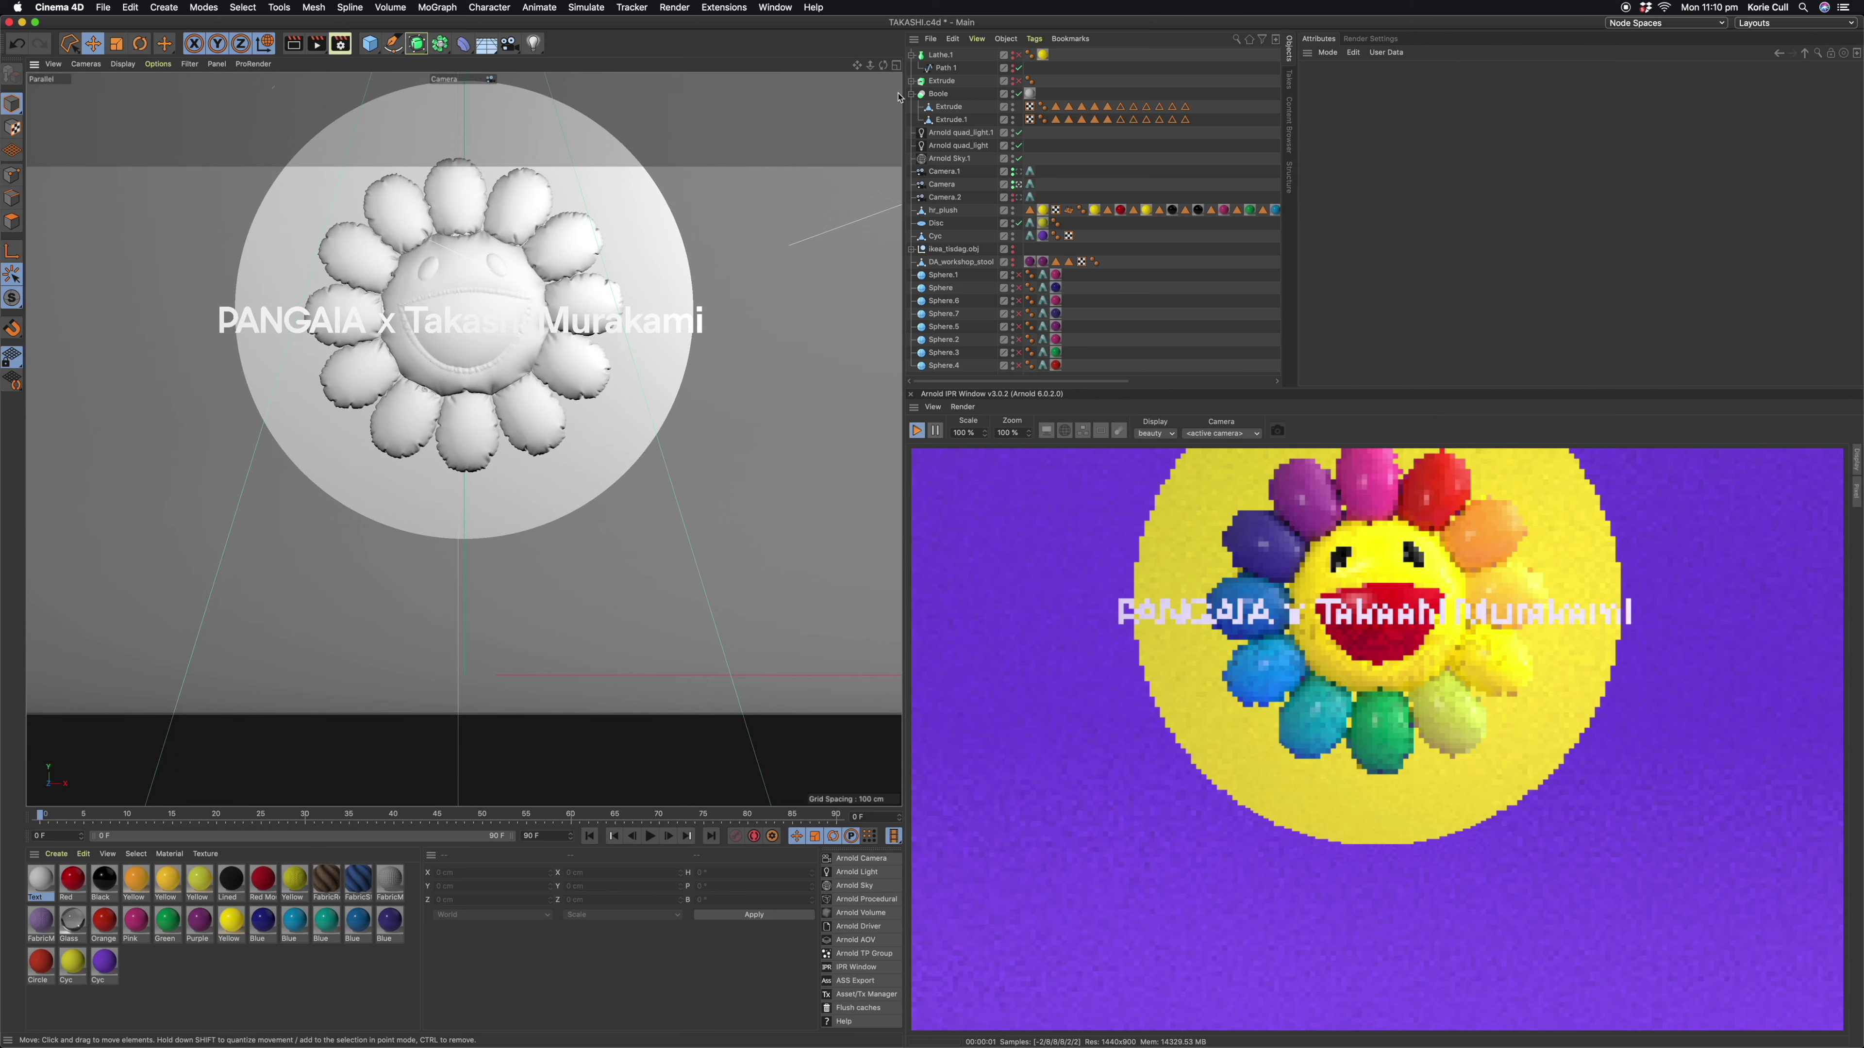
click(943, 184)
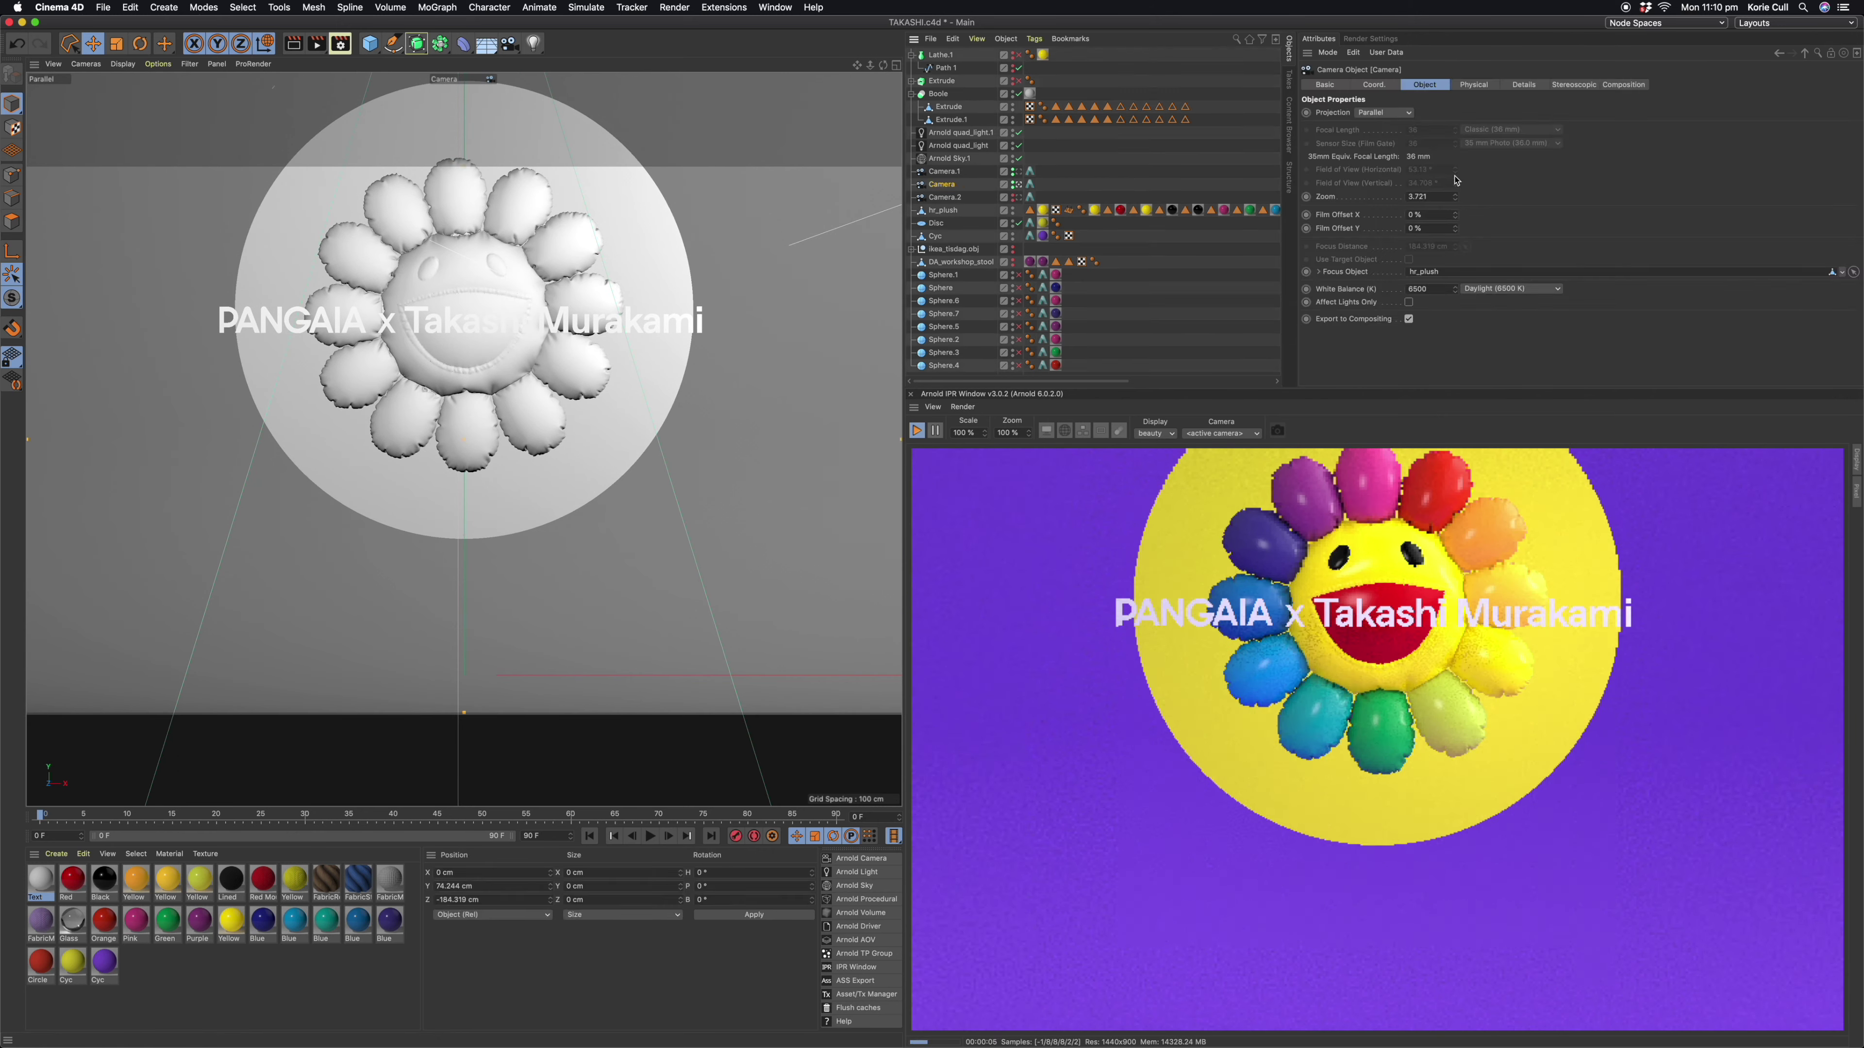
click(1373, 85)
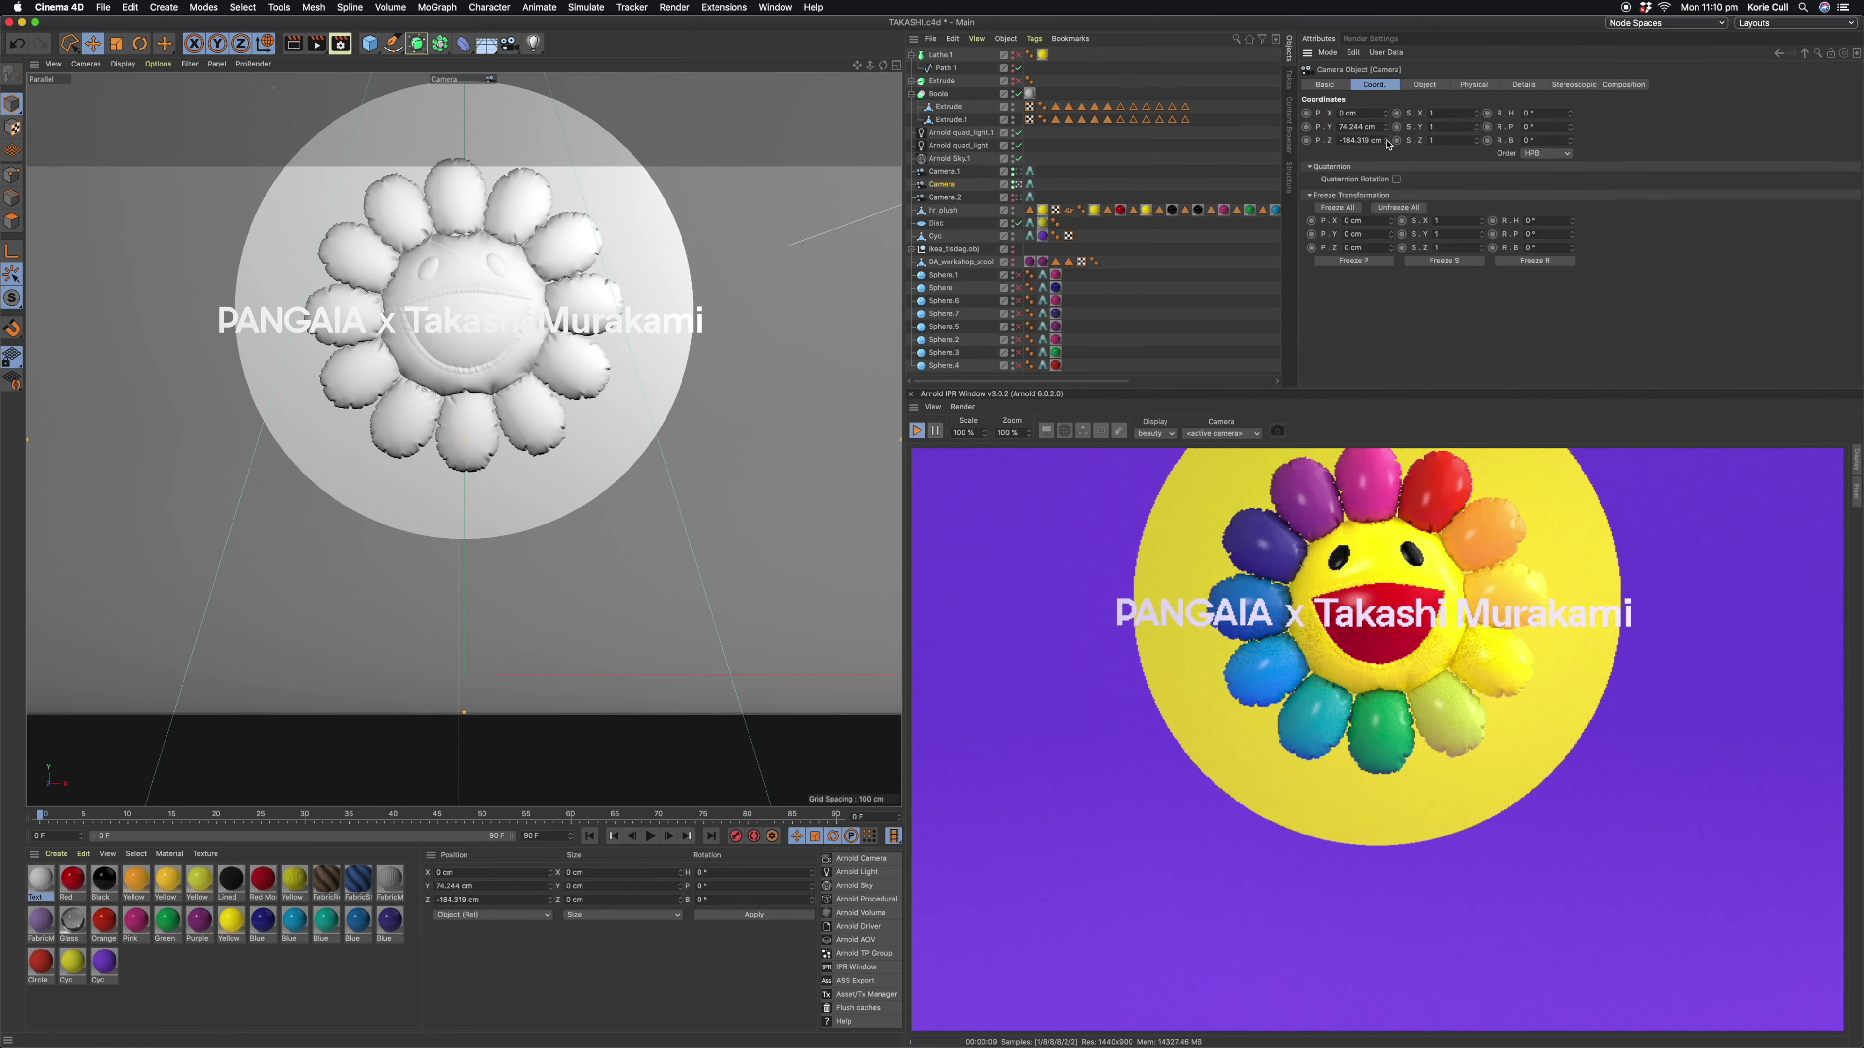
key(Return)
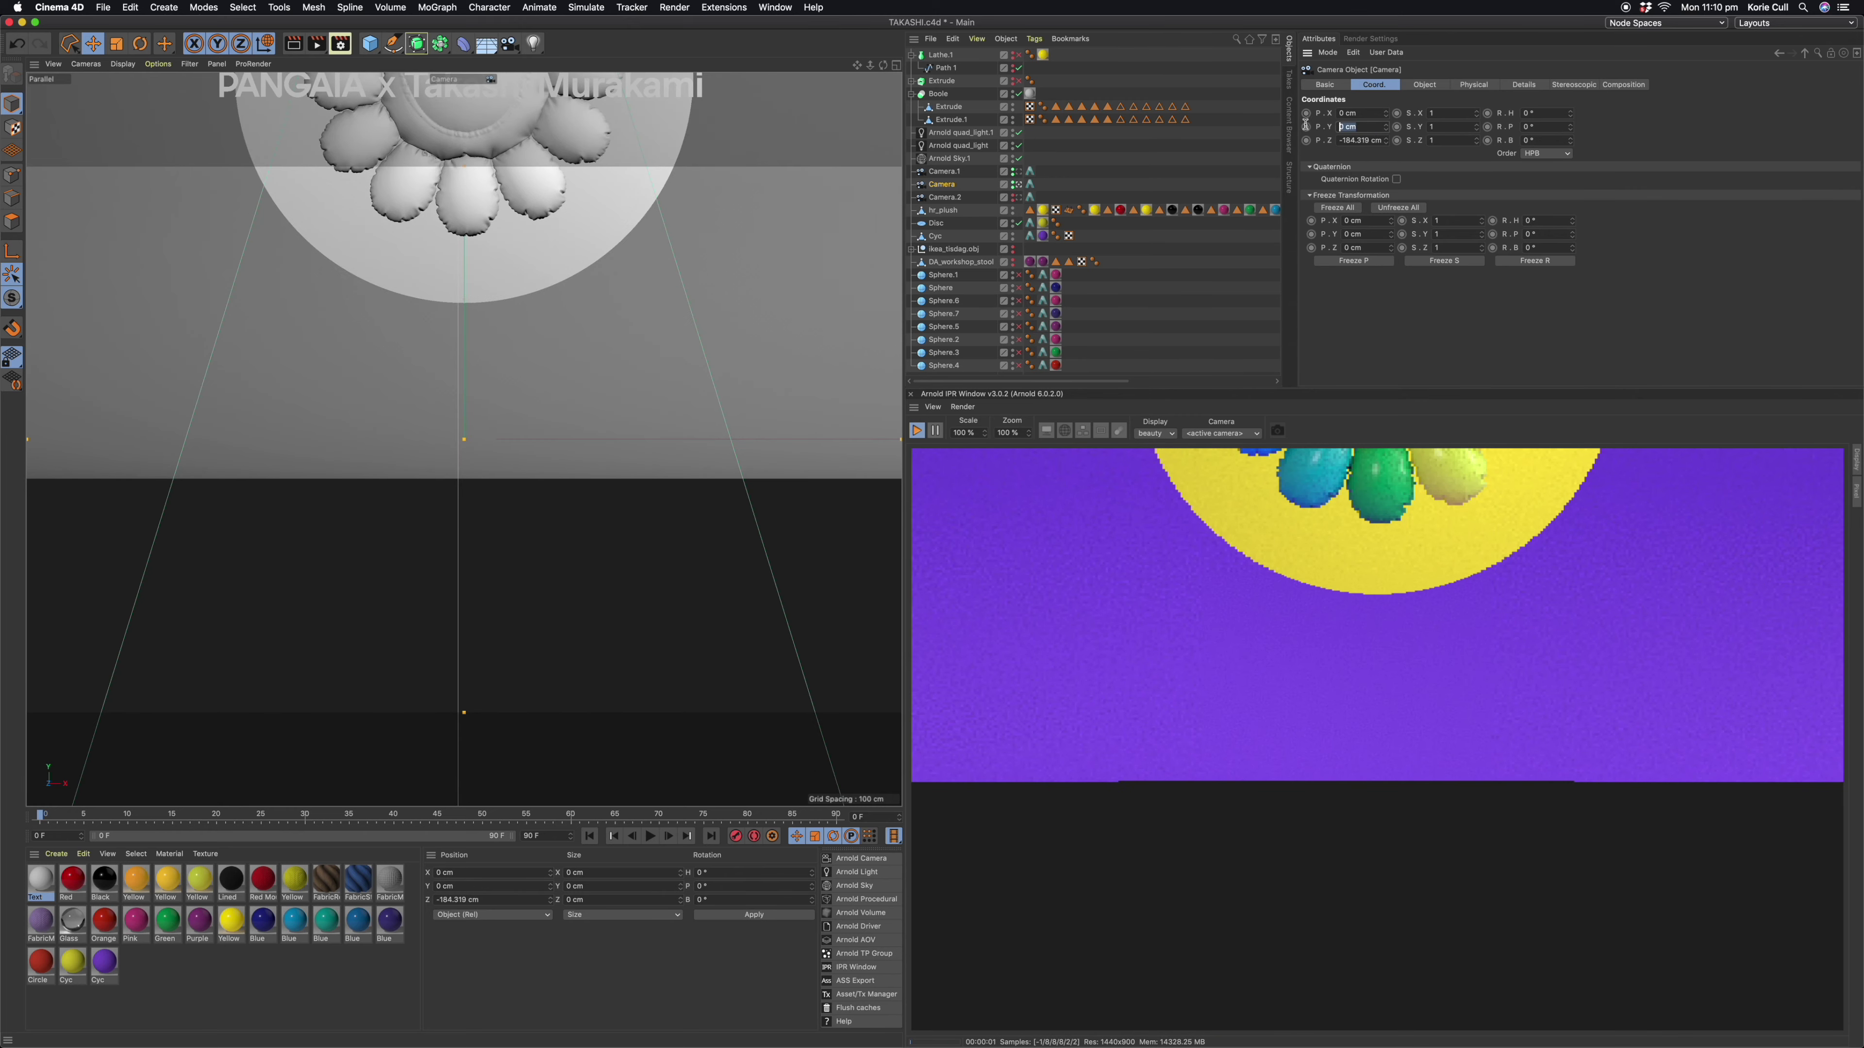
text(70)
key(Return)
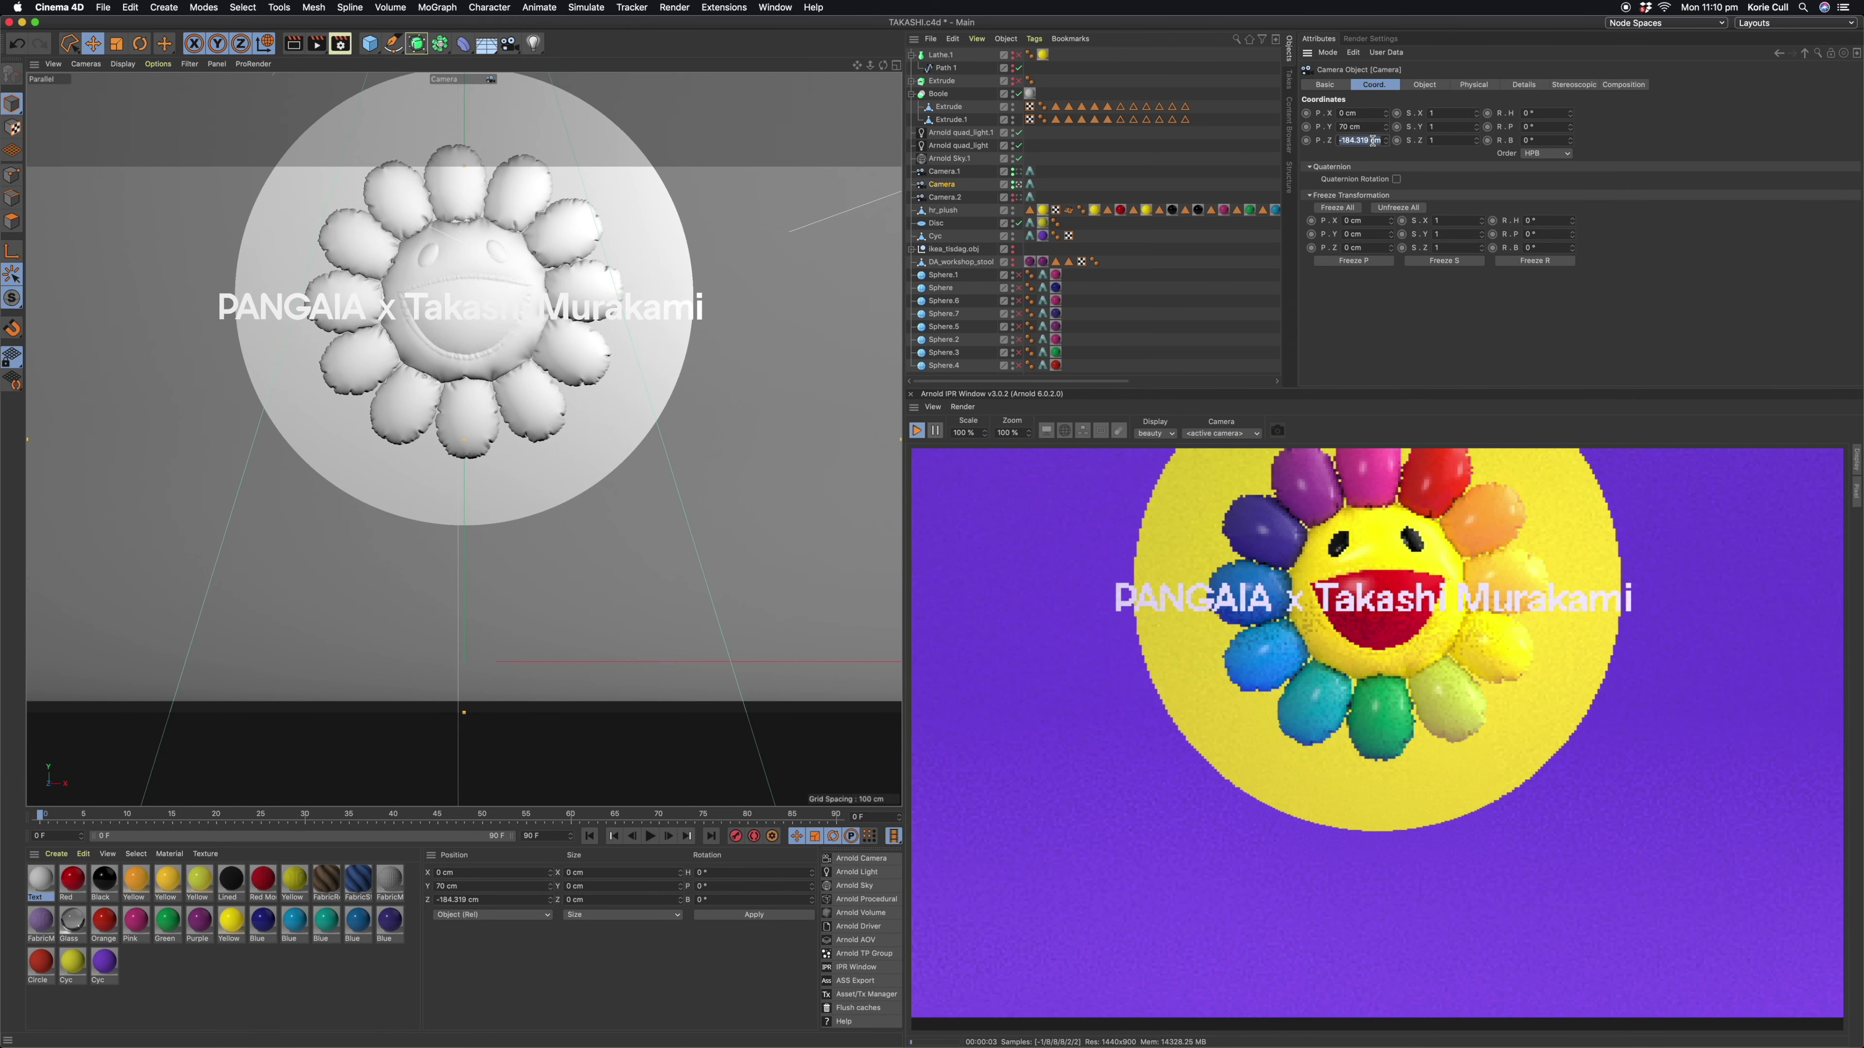
key(Return)
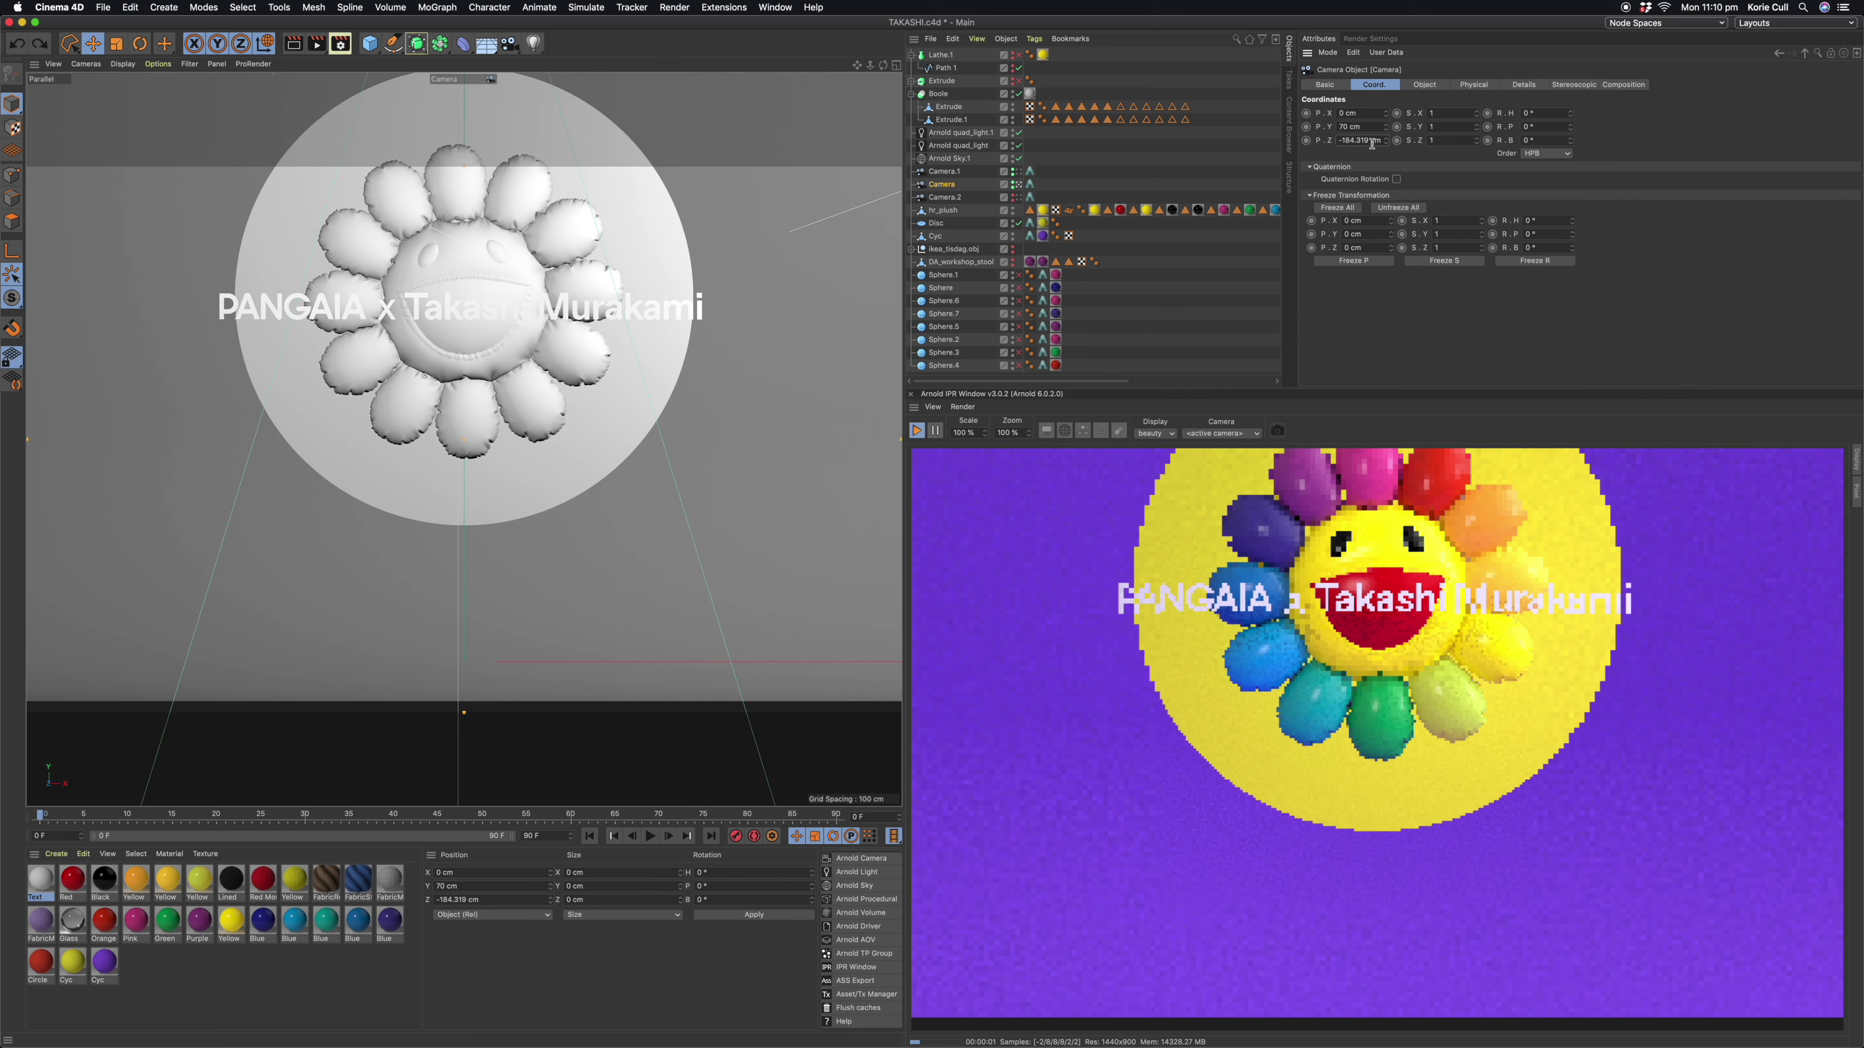
click(1371, 140)
key(BackSpace)
text(0)
key(Return)
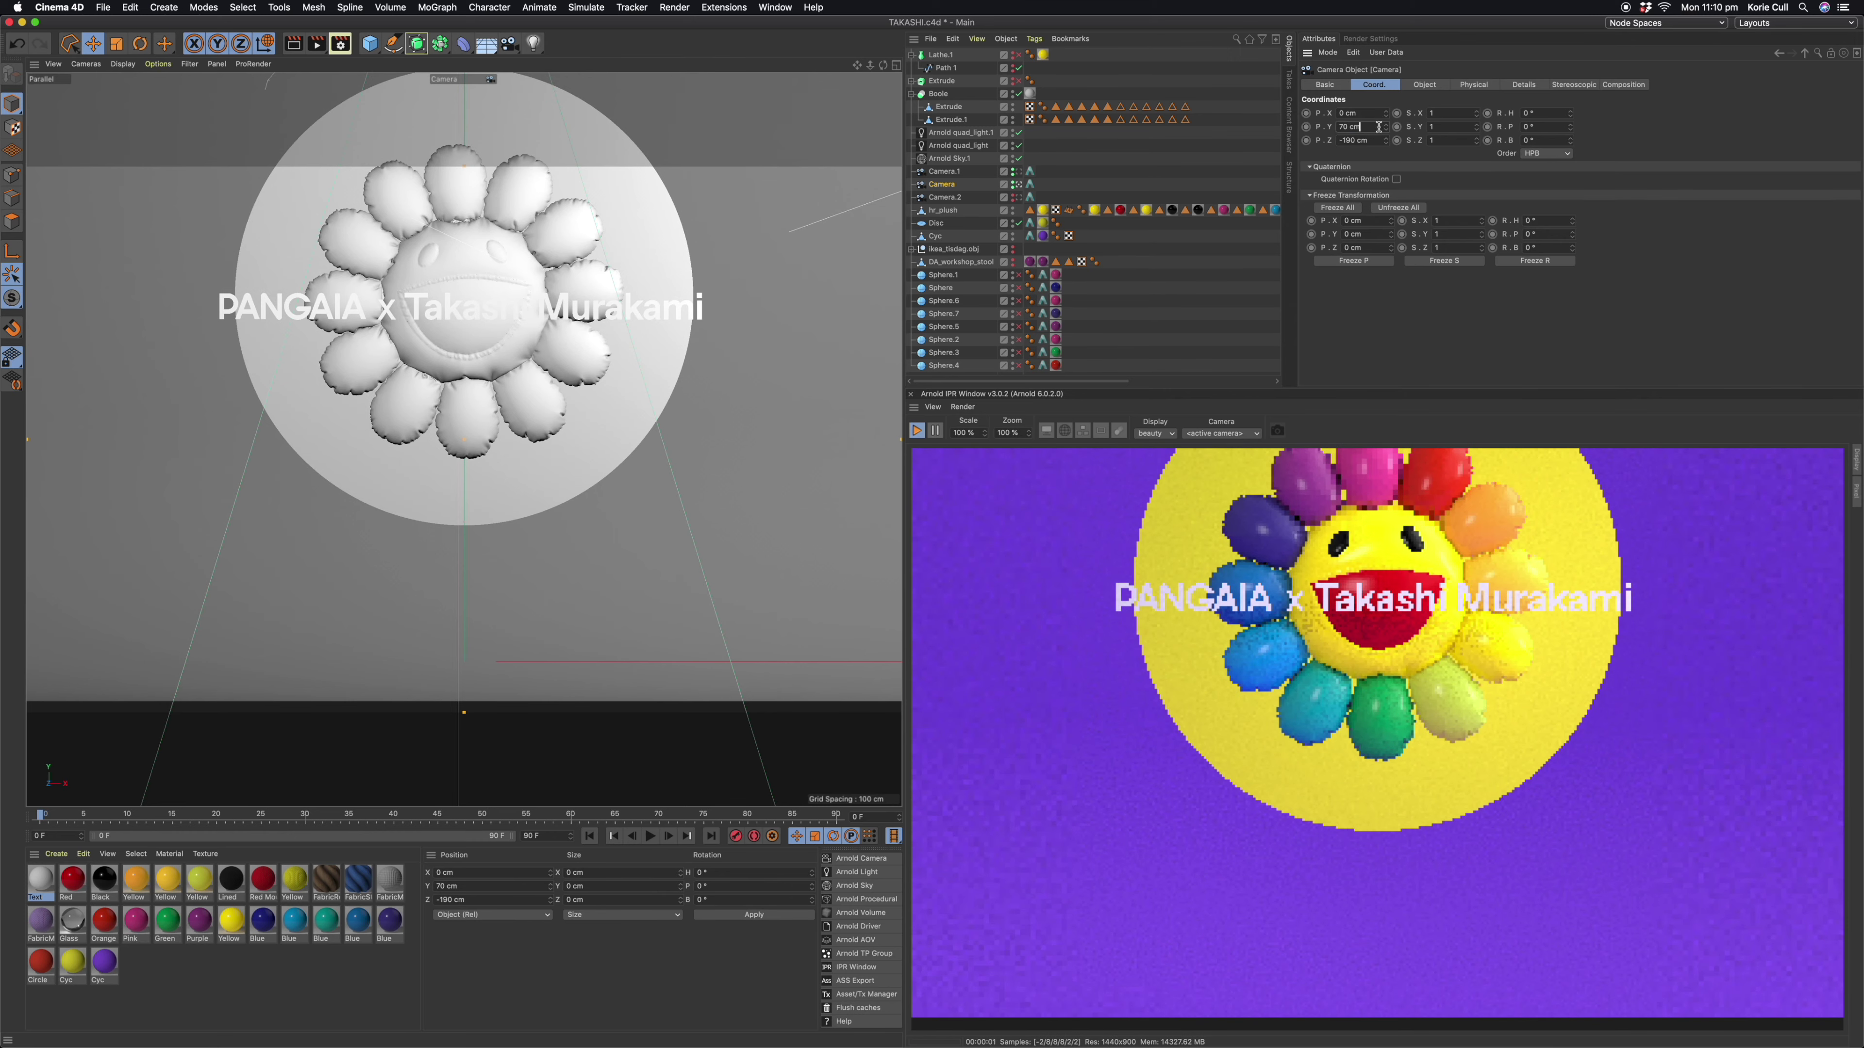
Step: Set the camera's Y position to 115 cm and save the scene
click(1358, 126)
text(110)
key(Return)
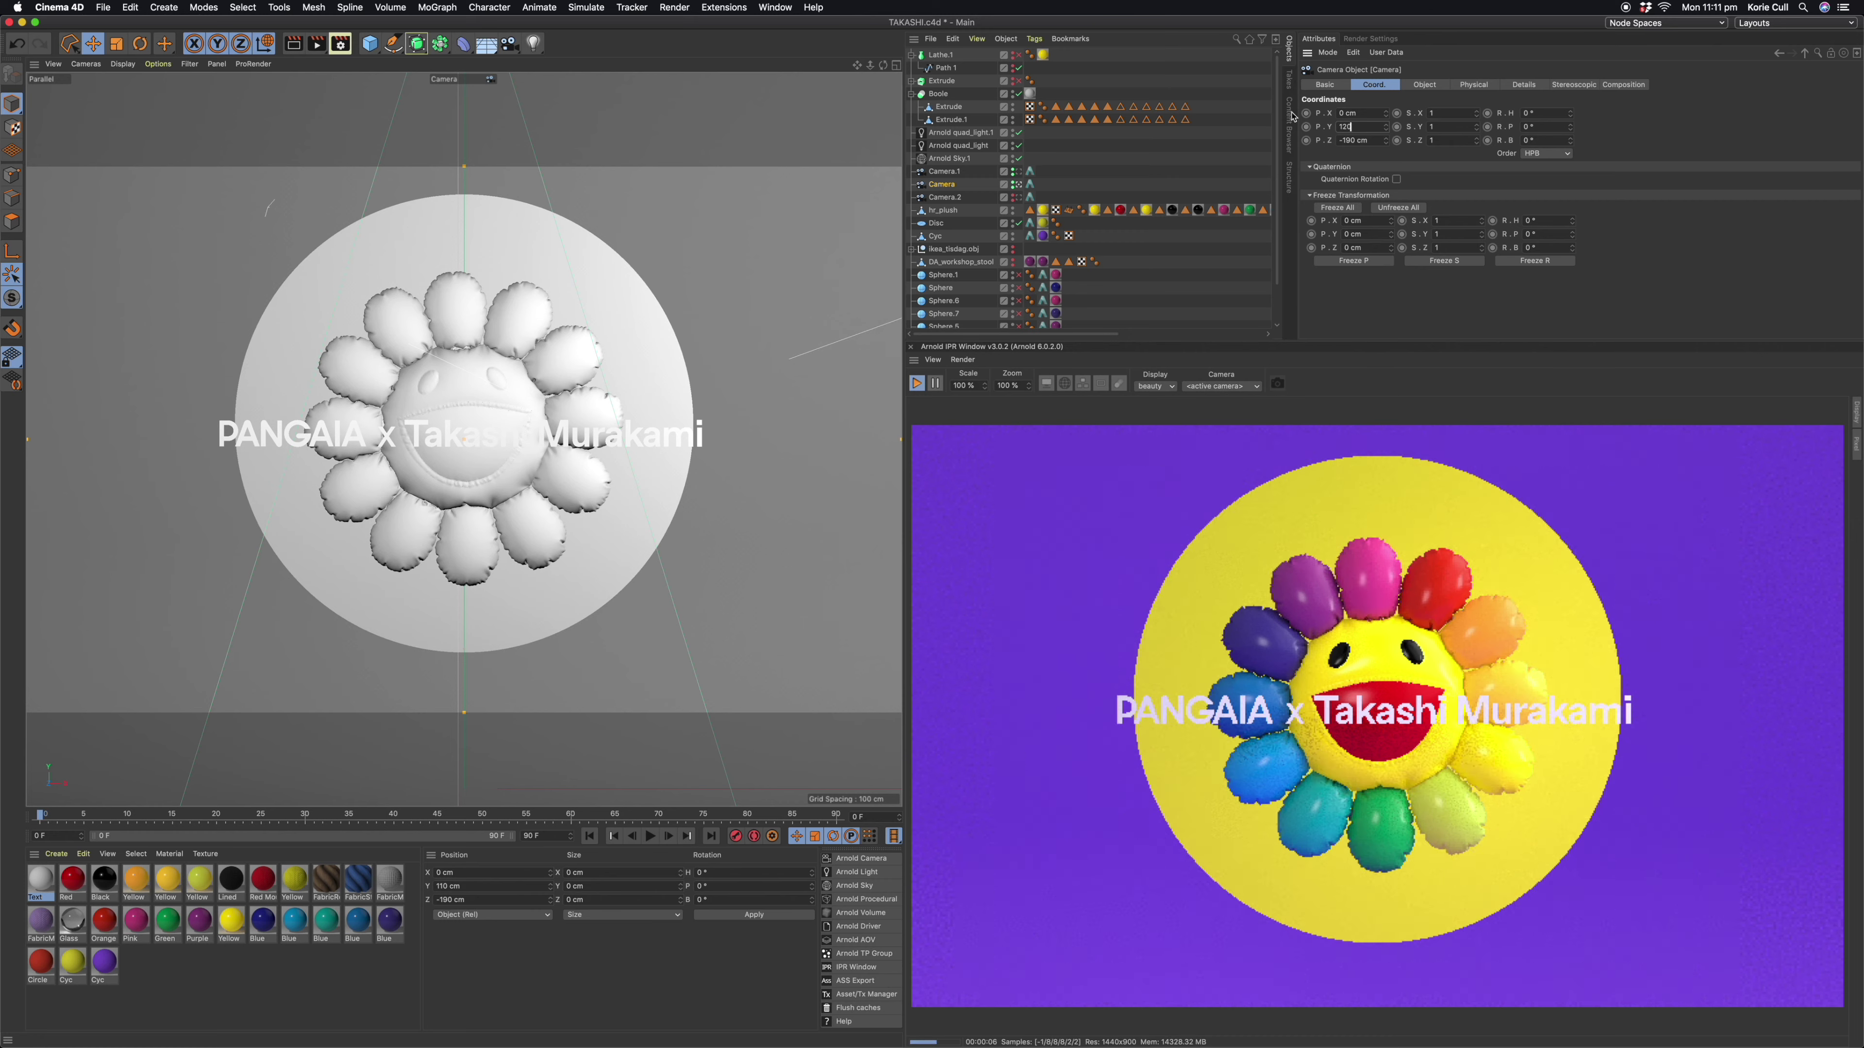
key(Return)
text(115)
key(Return)
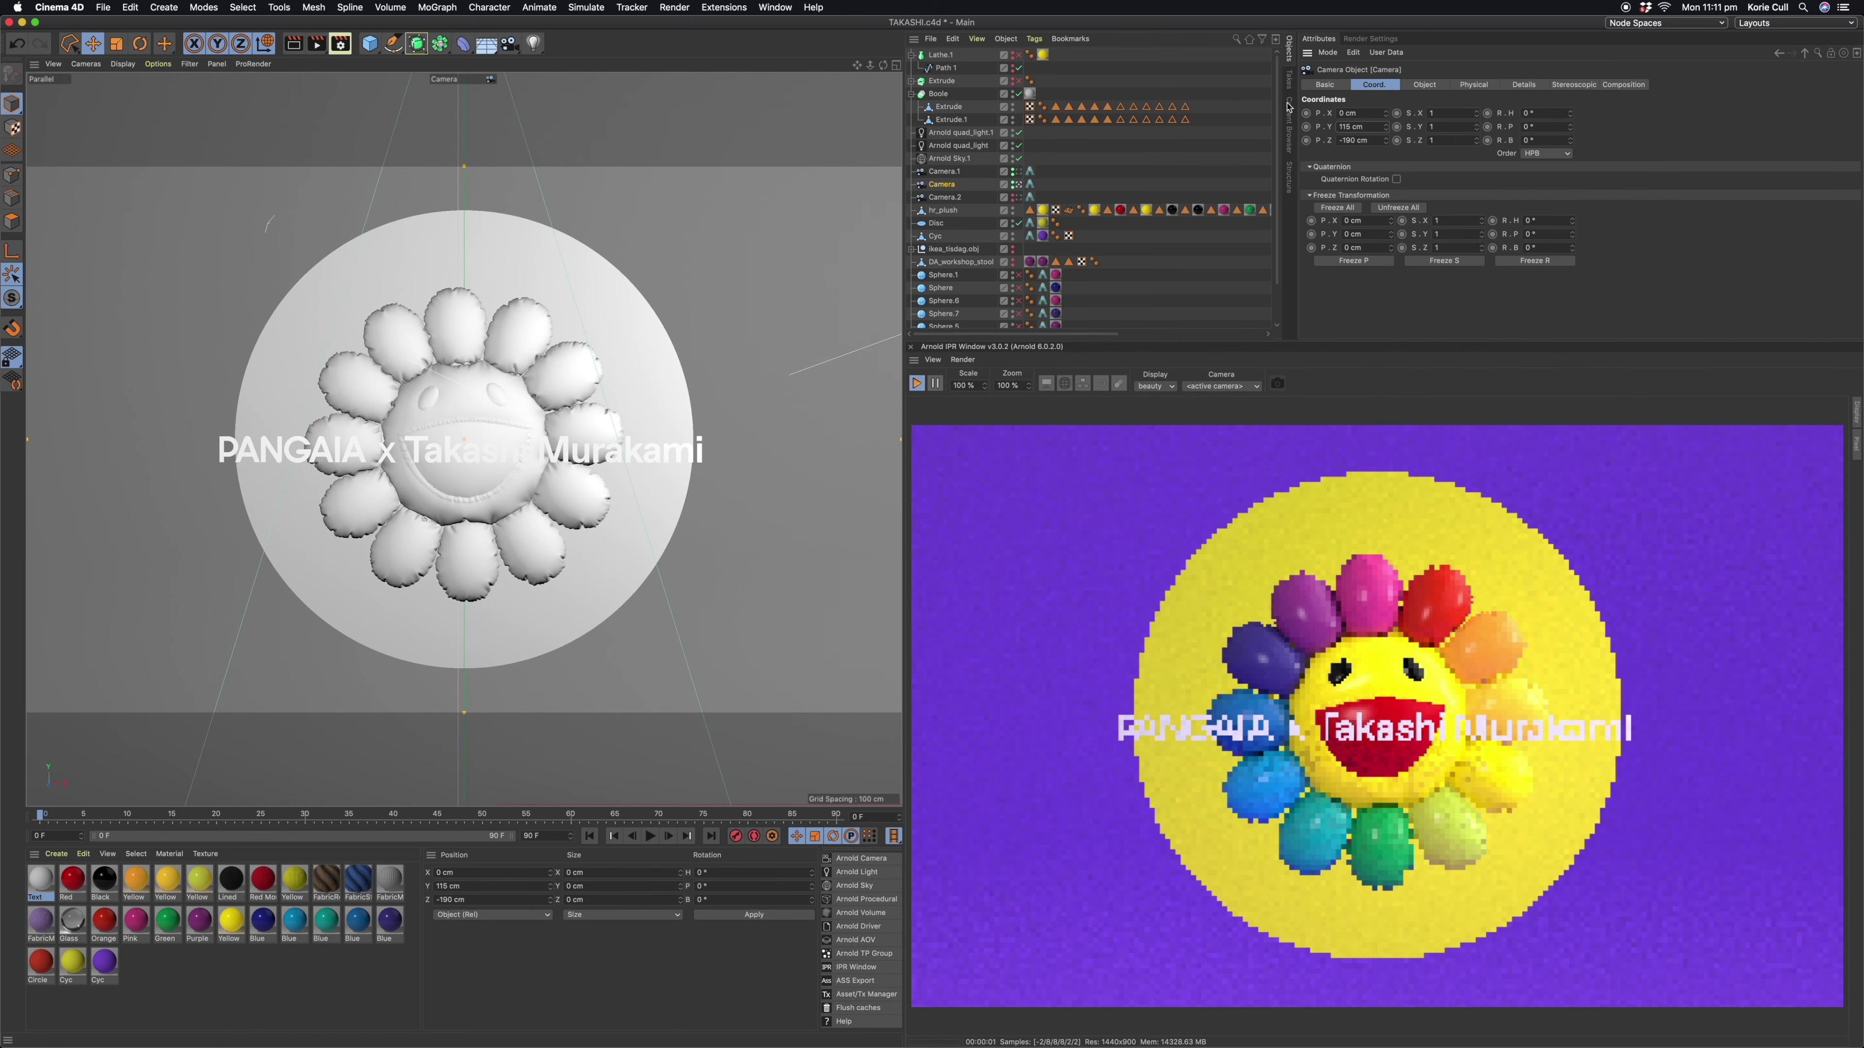
key(super+s)
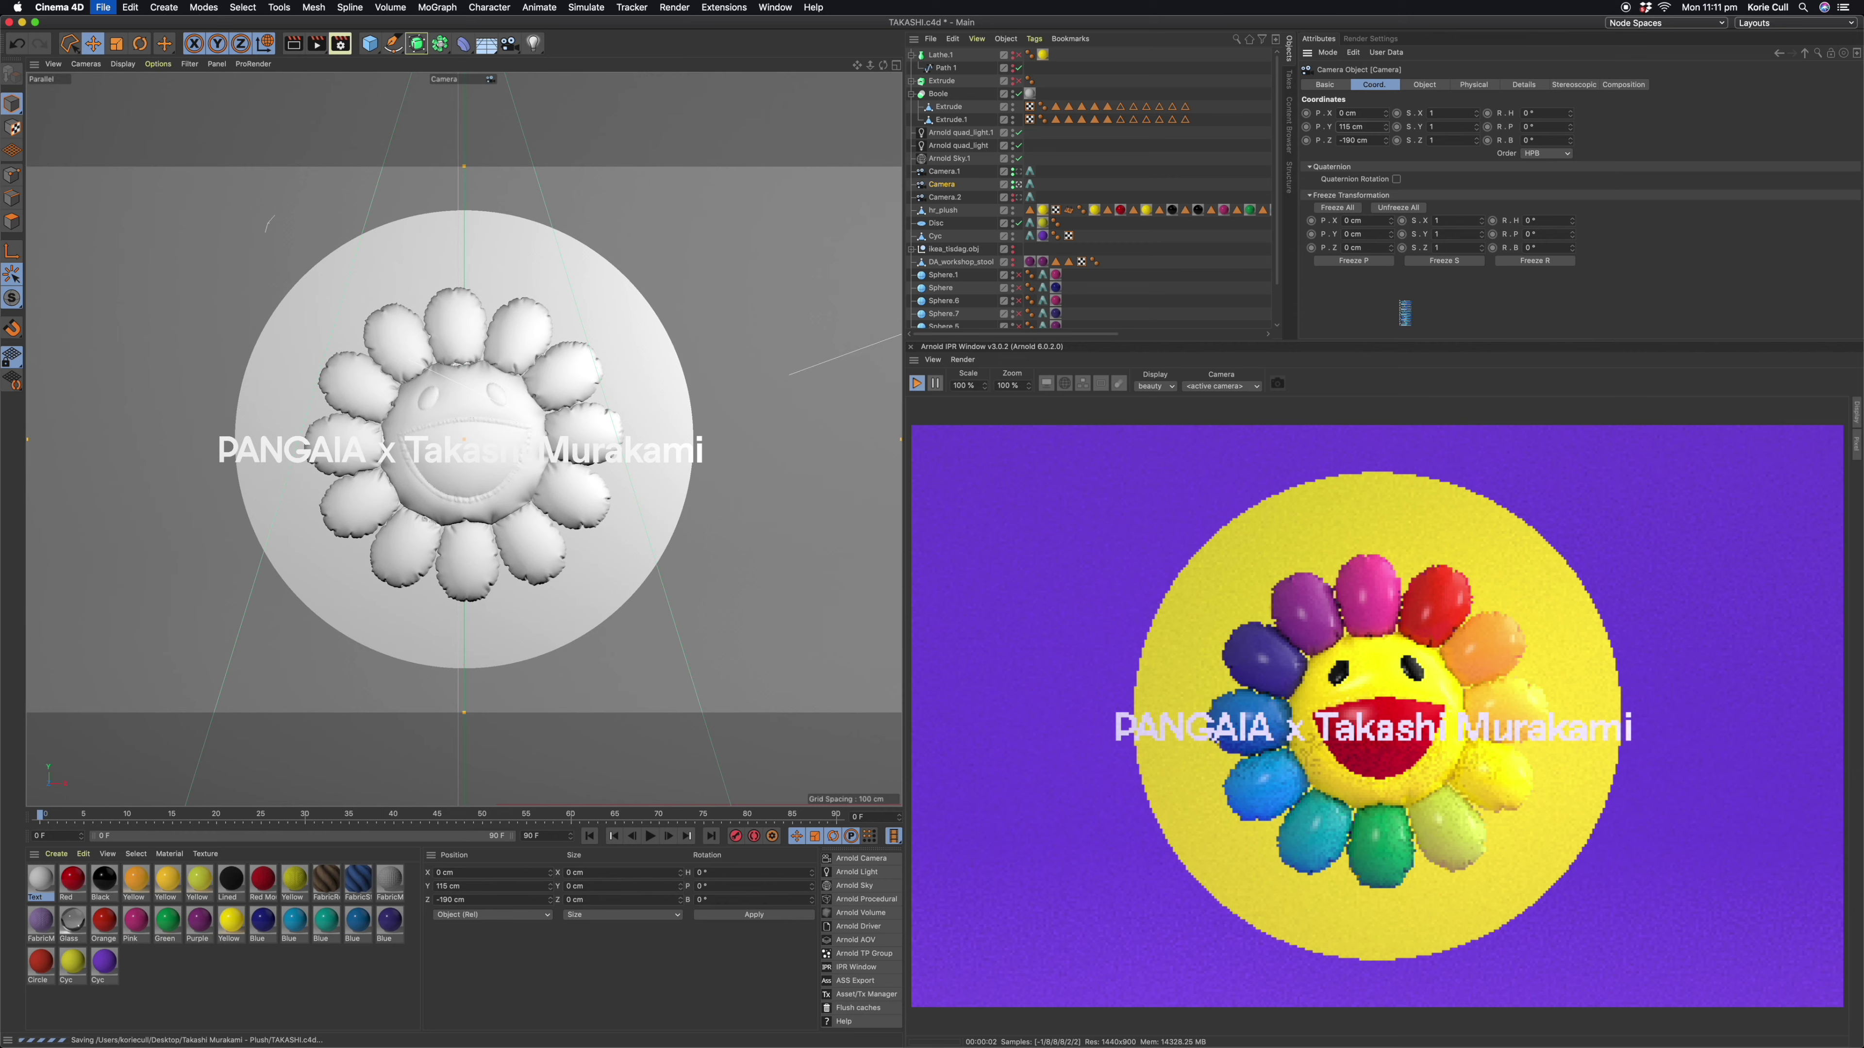
Step: Scale the Boole title wider along X to about 194 cm and save the scene
click(941, 95)
click(912, 95)
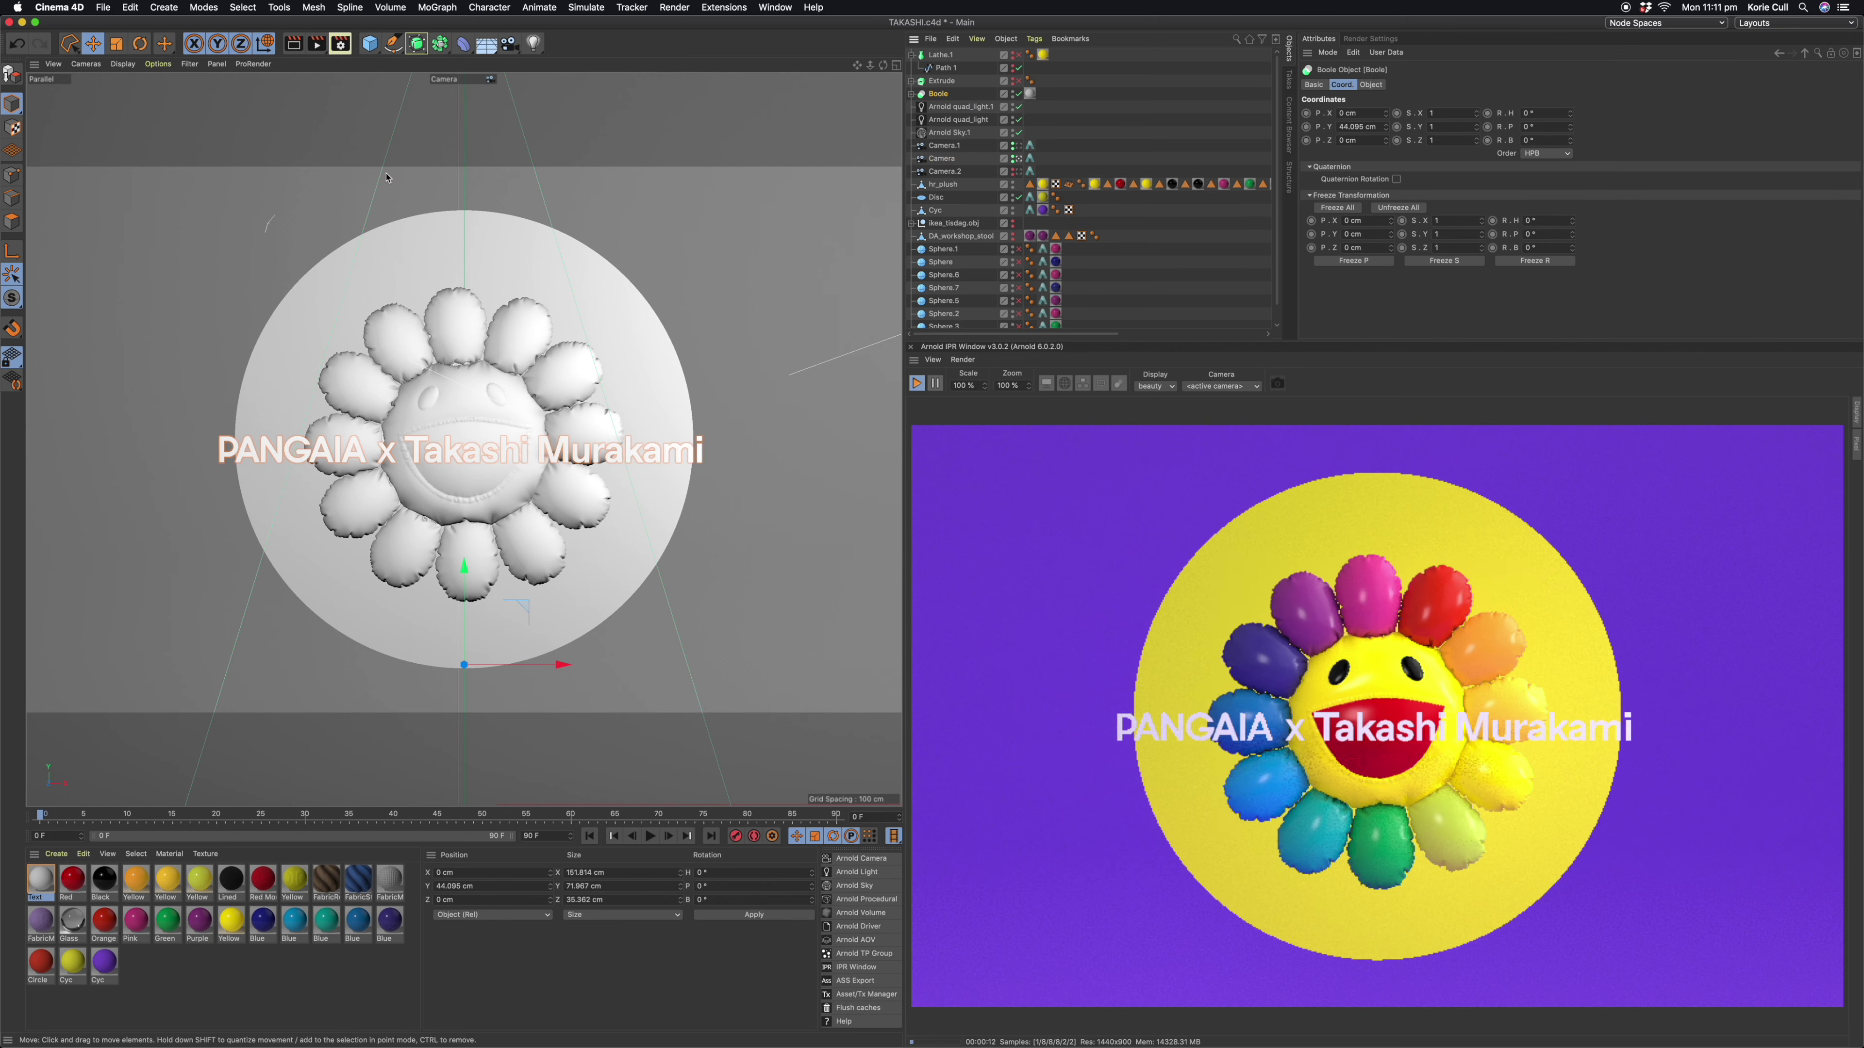
click(953, 108)
click(941, 95)
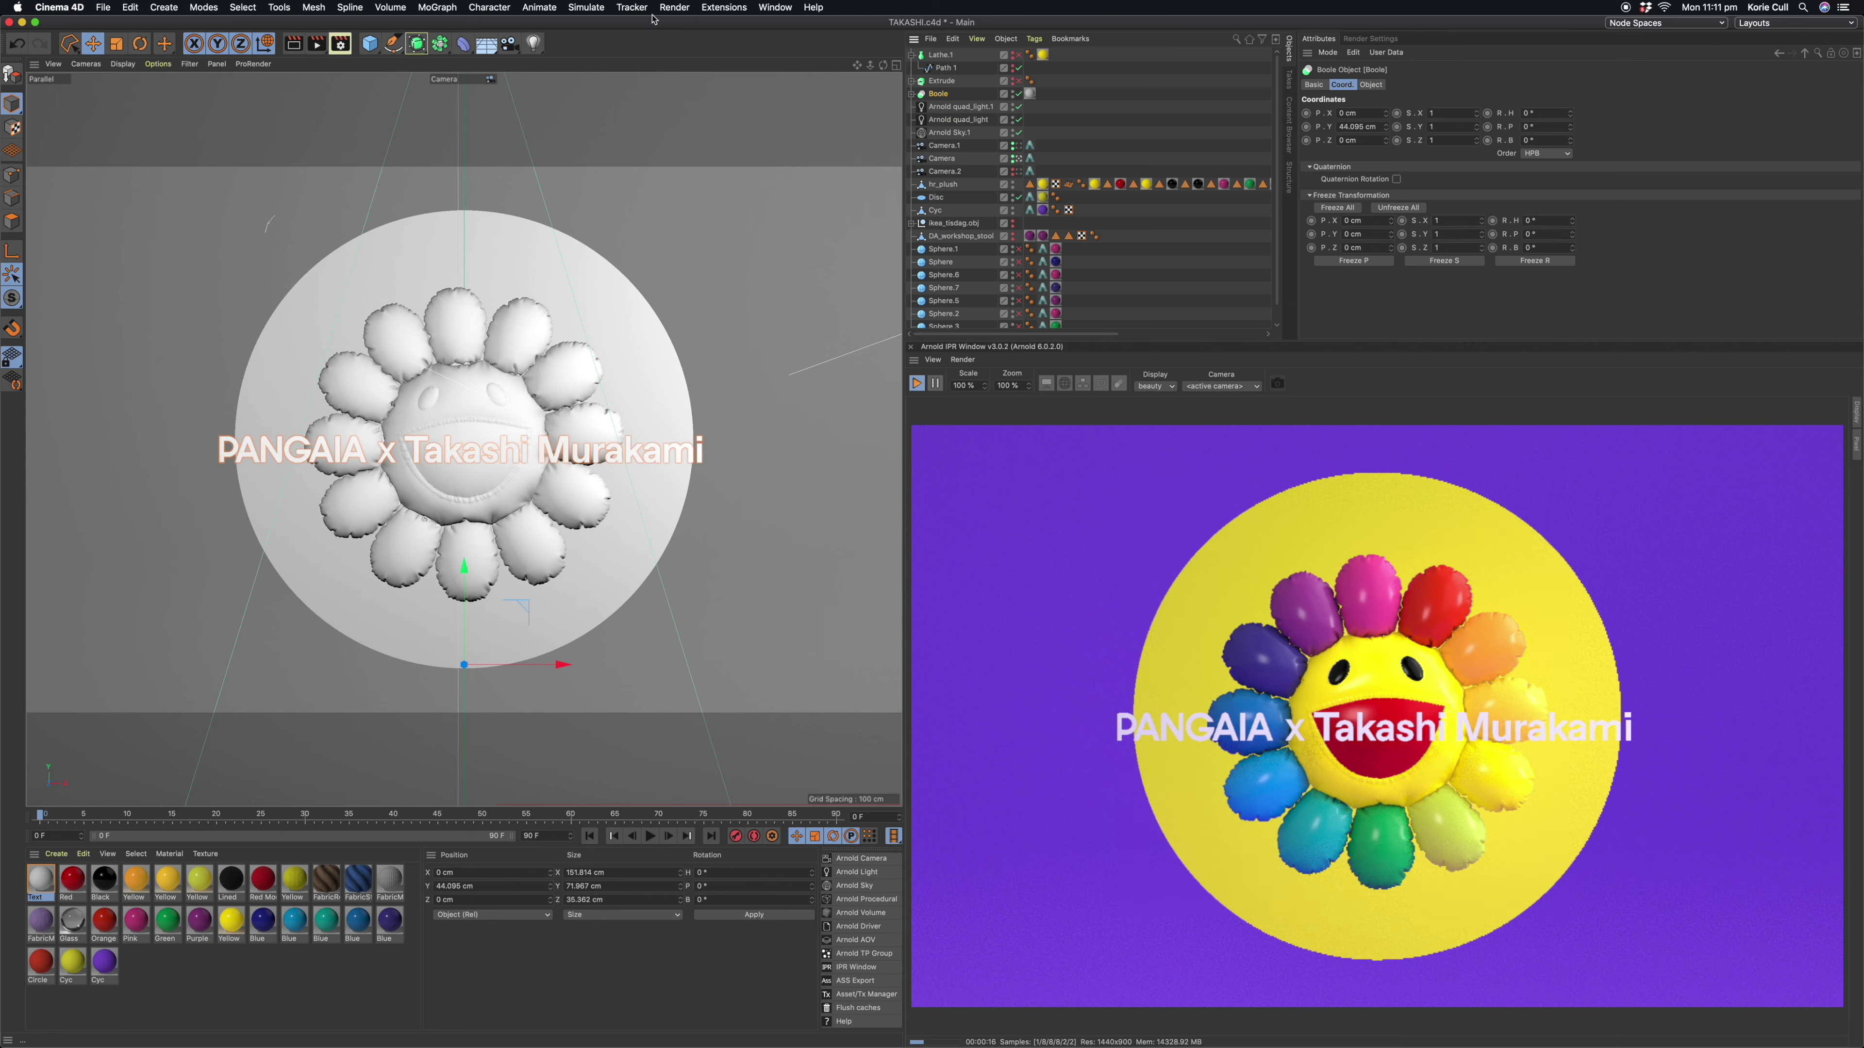
click(723, 7)
key(t)
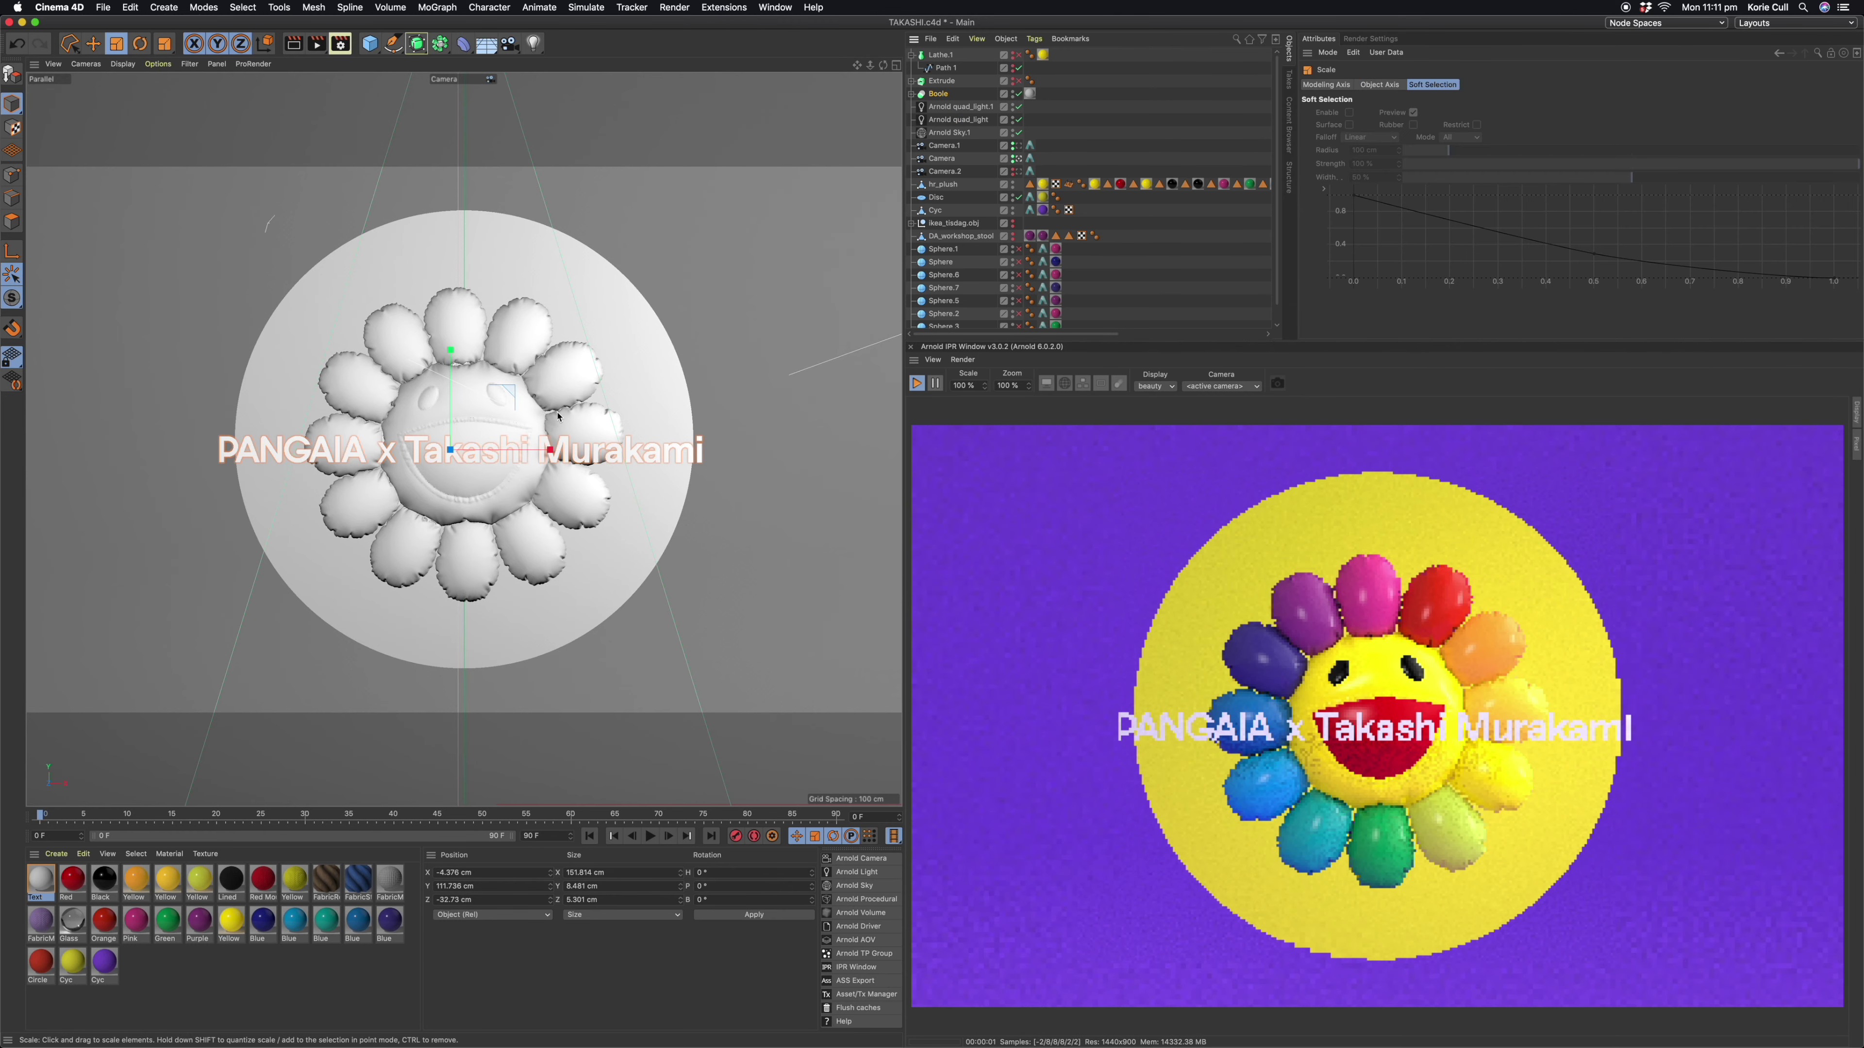
mouse_move(572, 338)
mouse_down()
mouse_move(659, 337)
mouse_move(646, 318)
mouse_up()
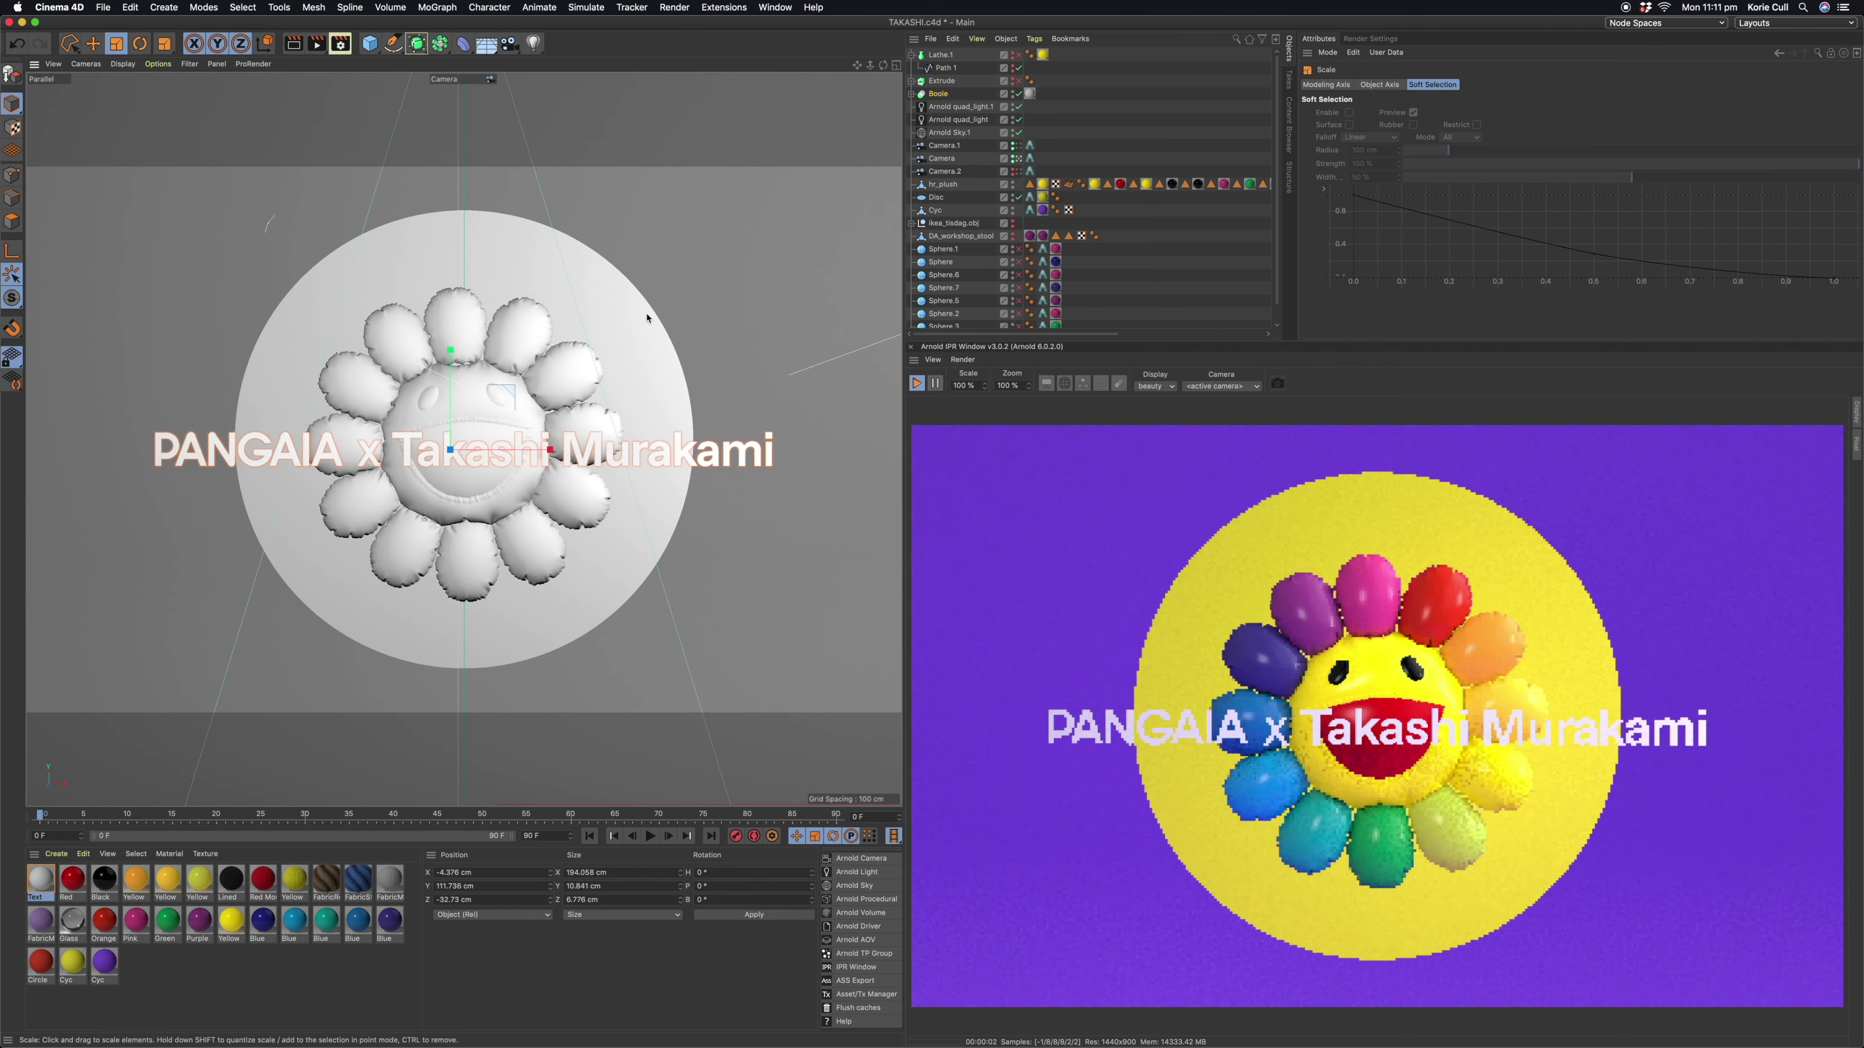
key(super+s)
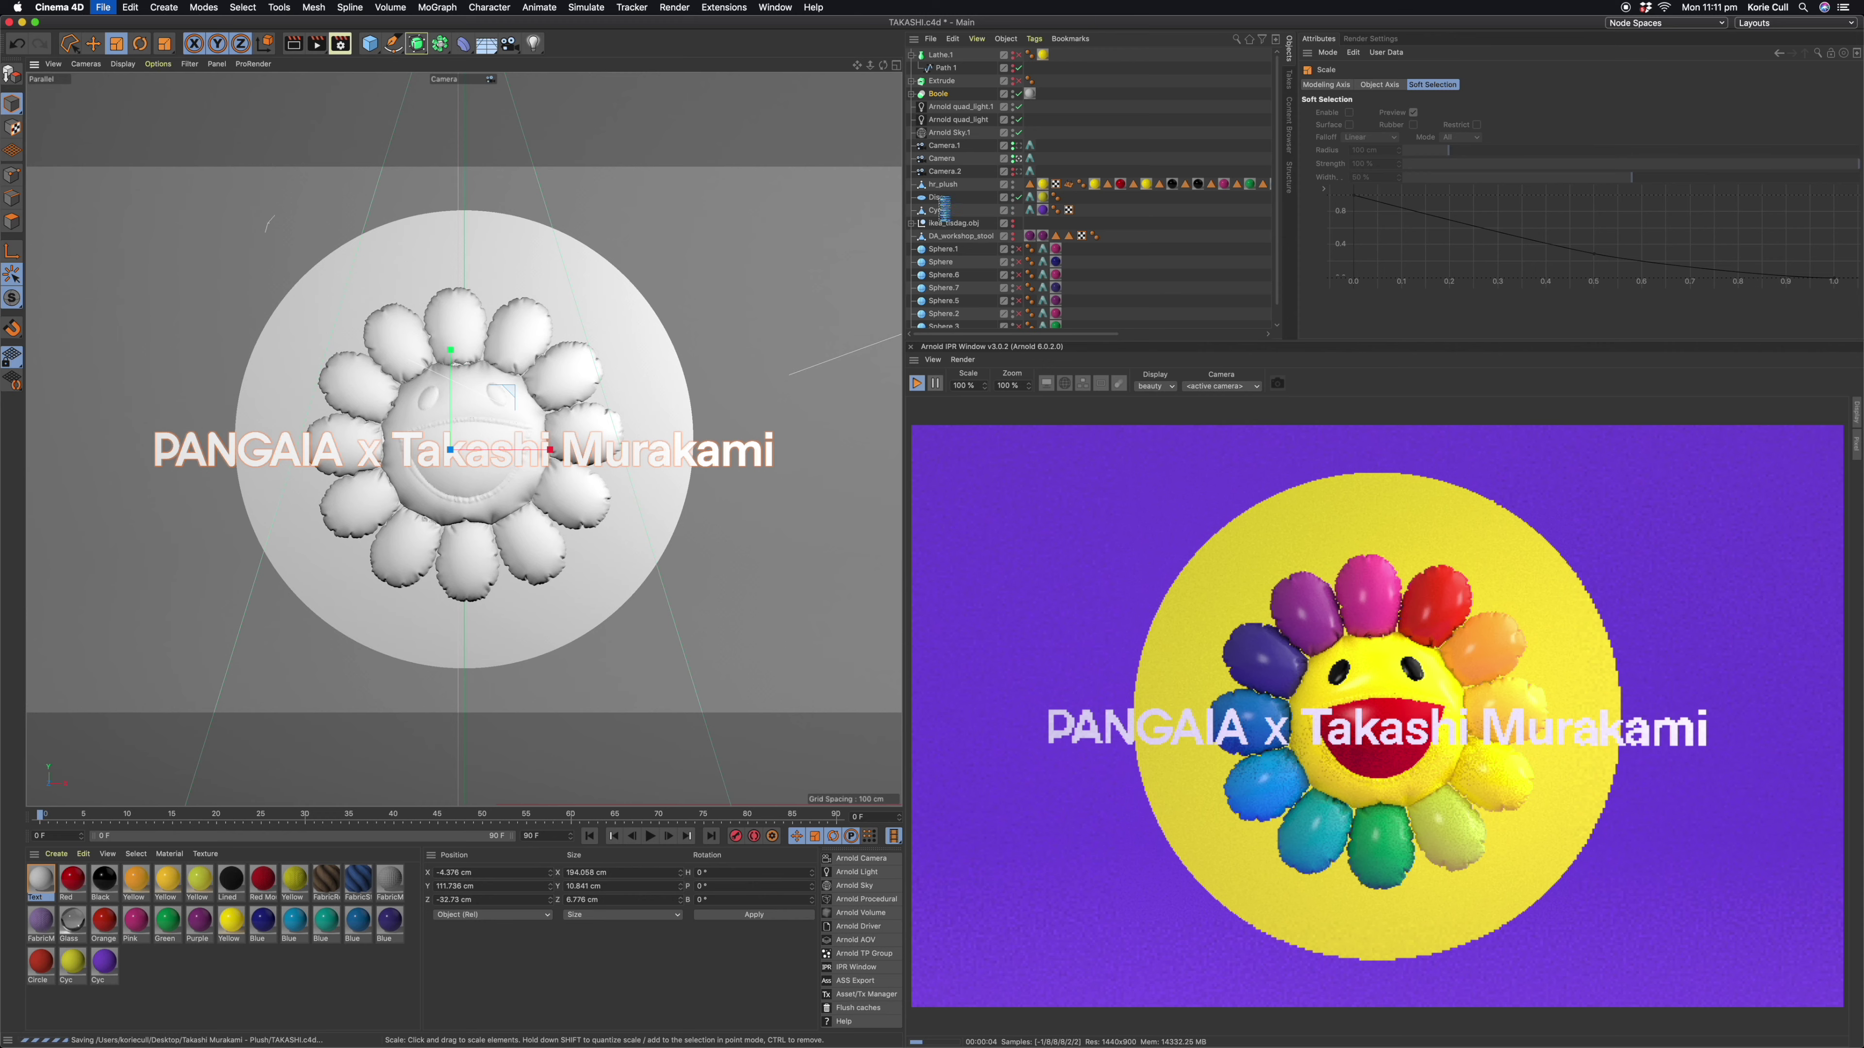
Step: Shrink the Disc to about 119 cm, hide it, and turn the Extrude object on
click(940, 198)
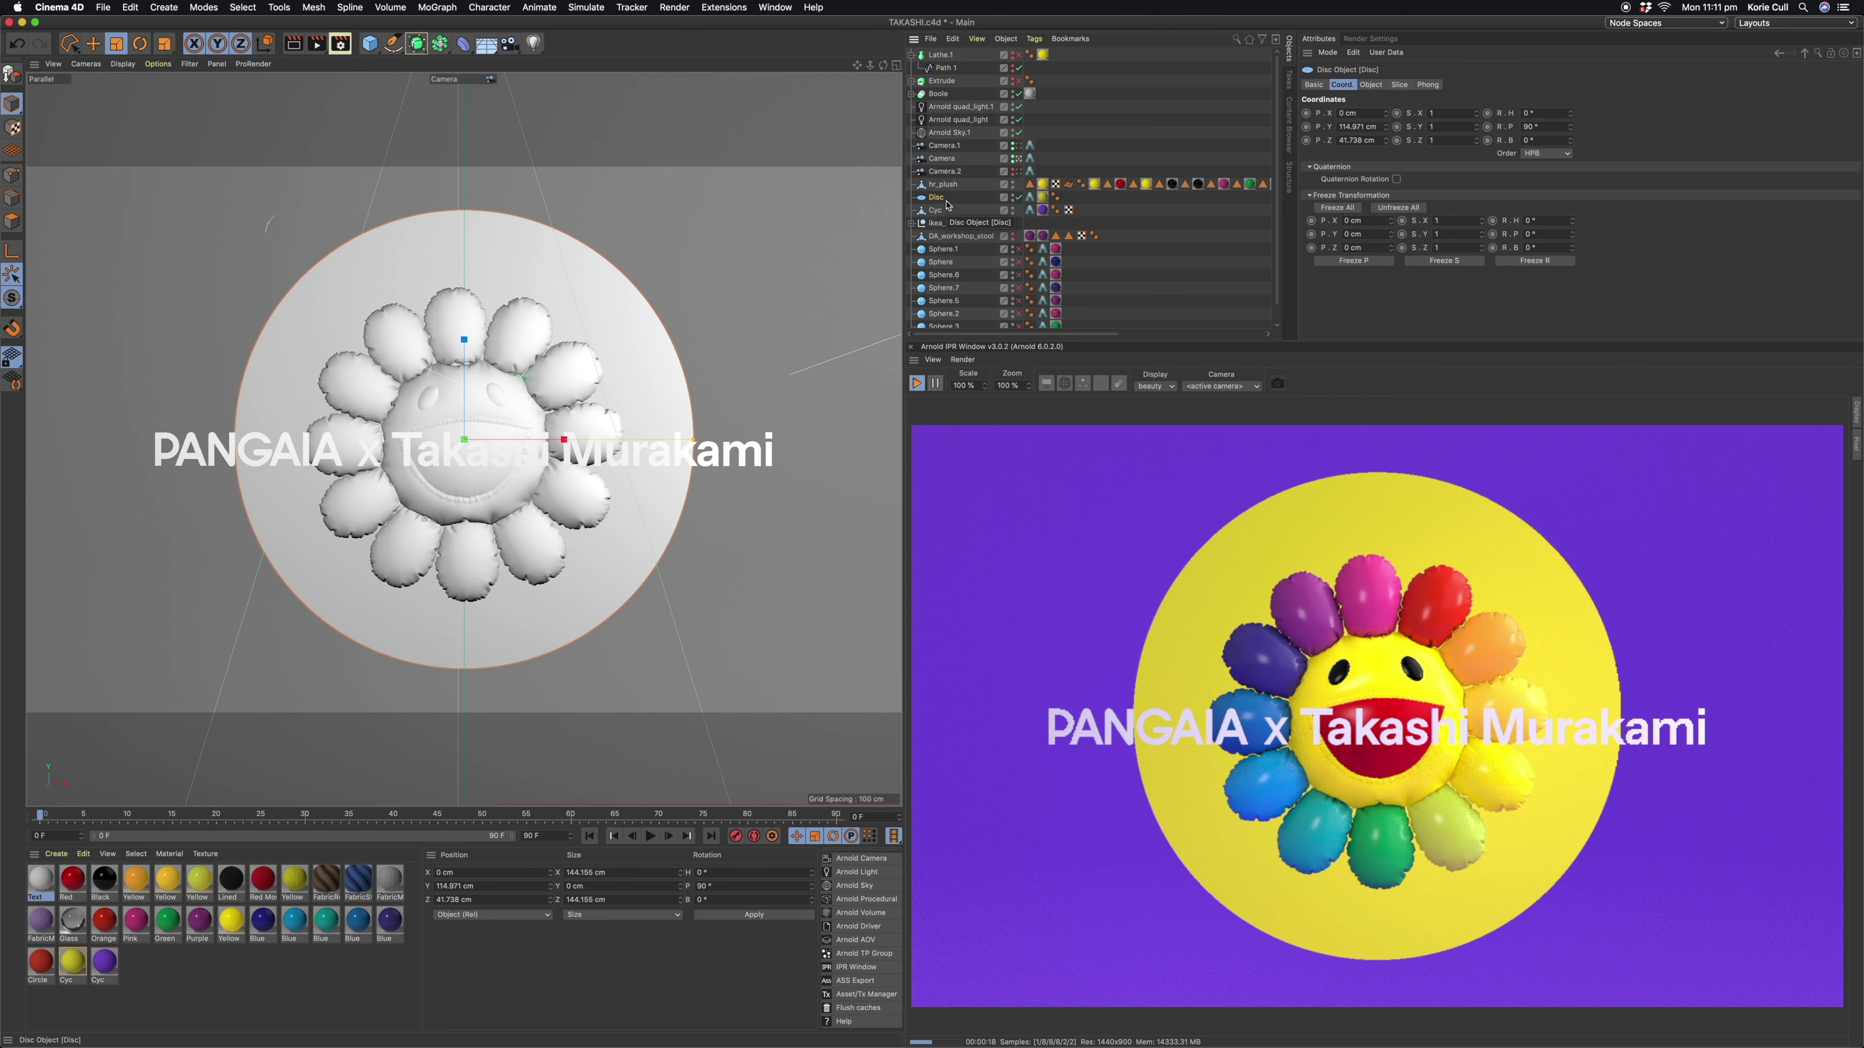
drag(799, 286, 737, 284)
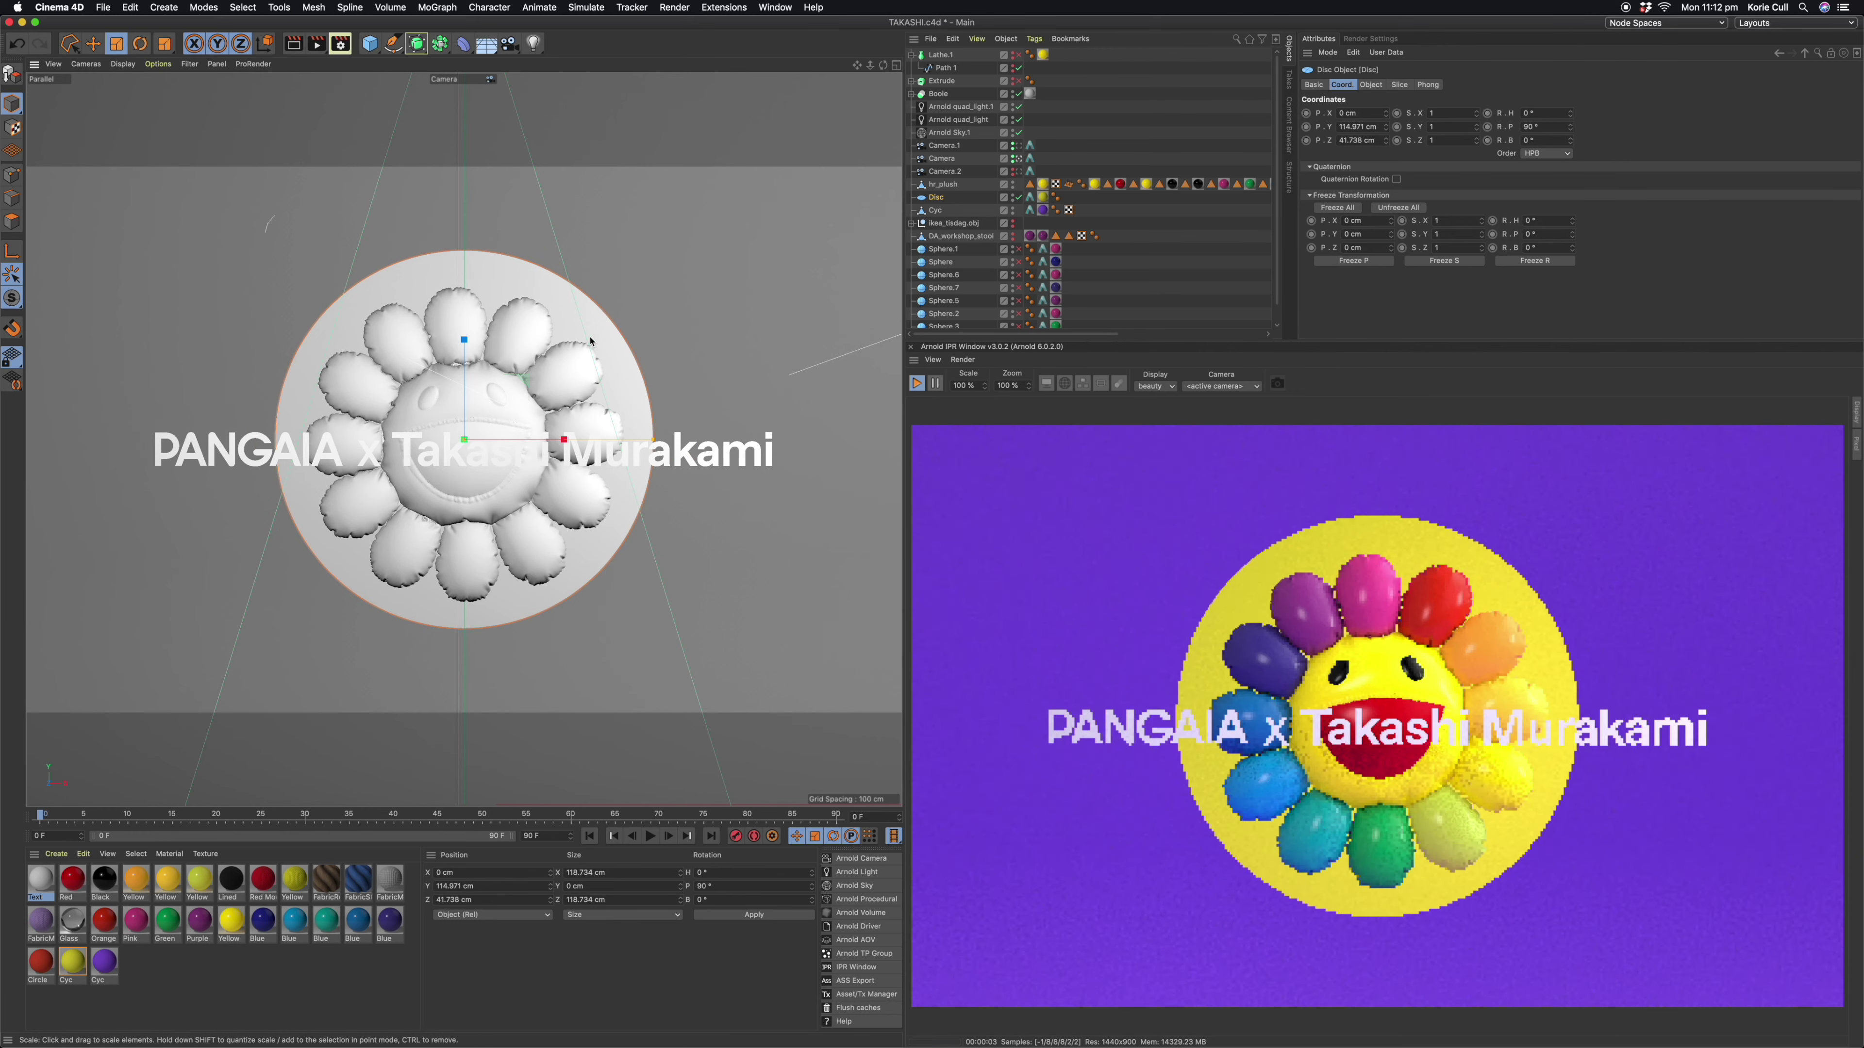
click(1014, 197)
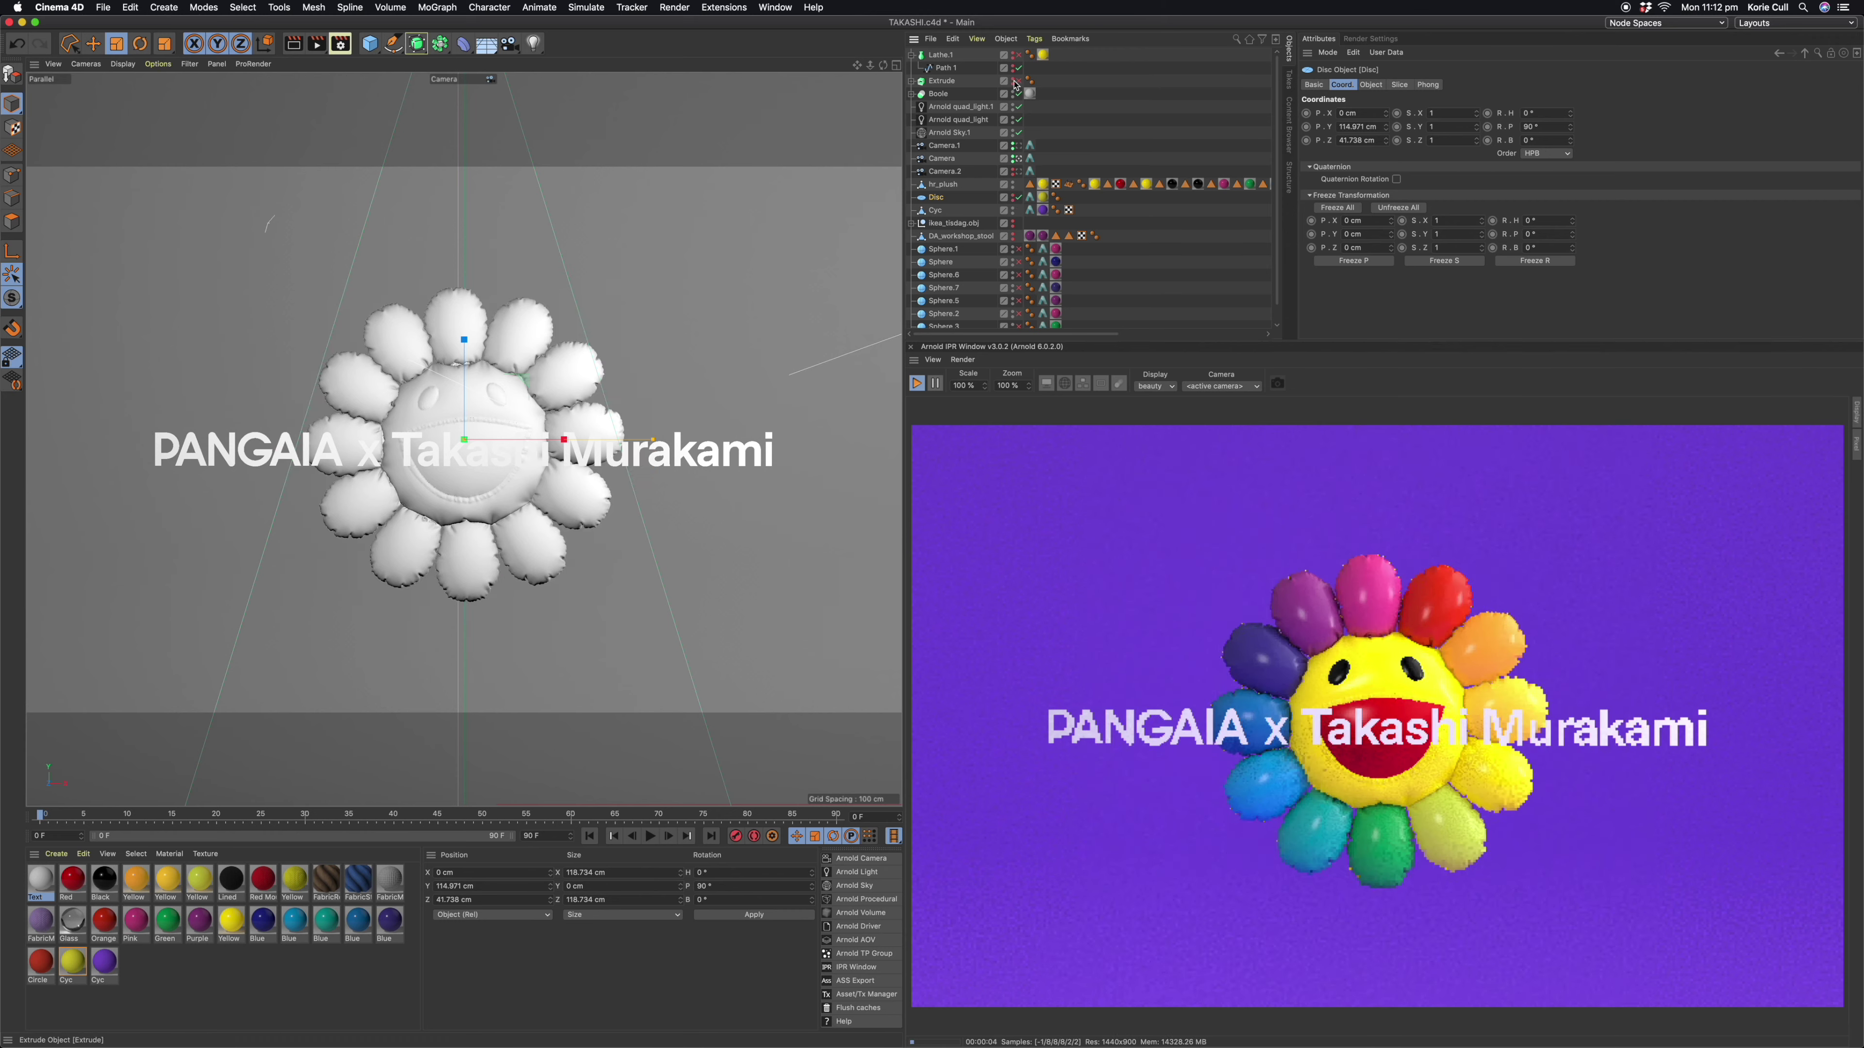
click(1017, 80)
click(967, 82)
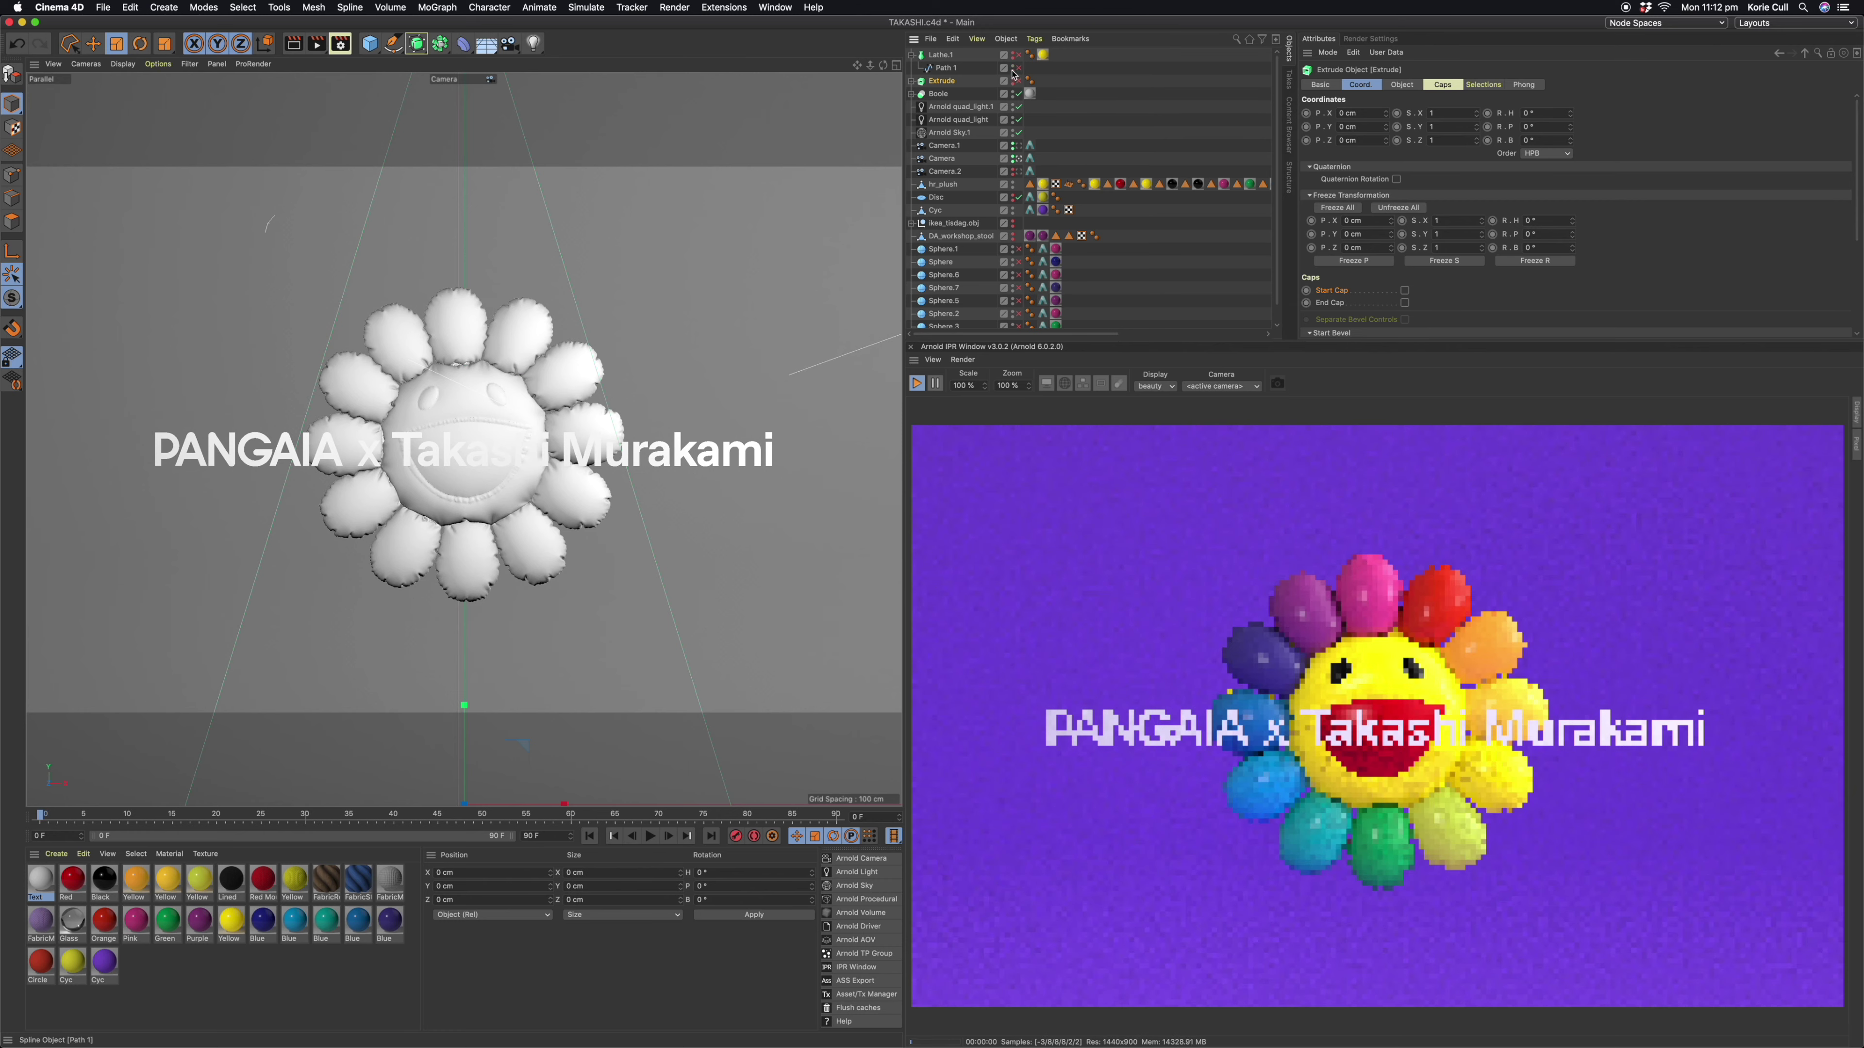
Step: Move Lathe.1 up behind the flower, scale it to about 140 cm, then hide it
click(941, 55)
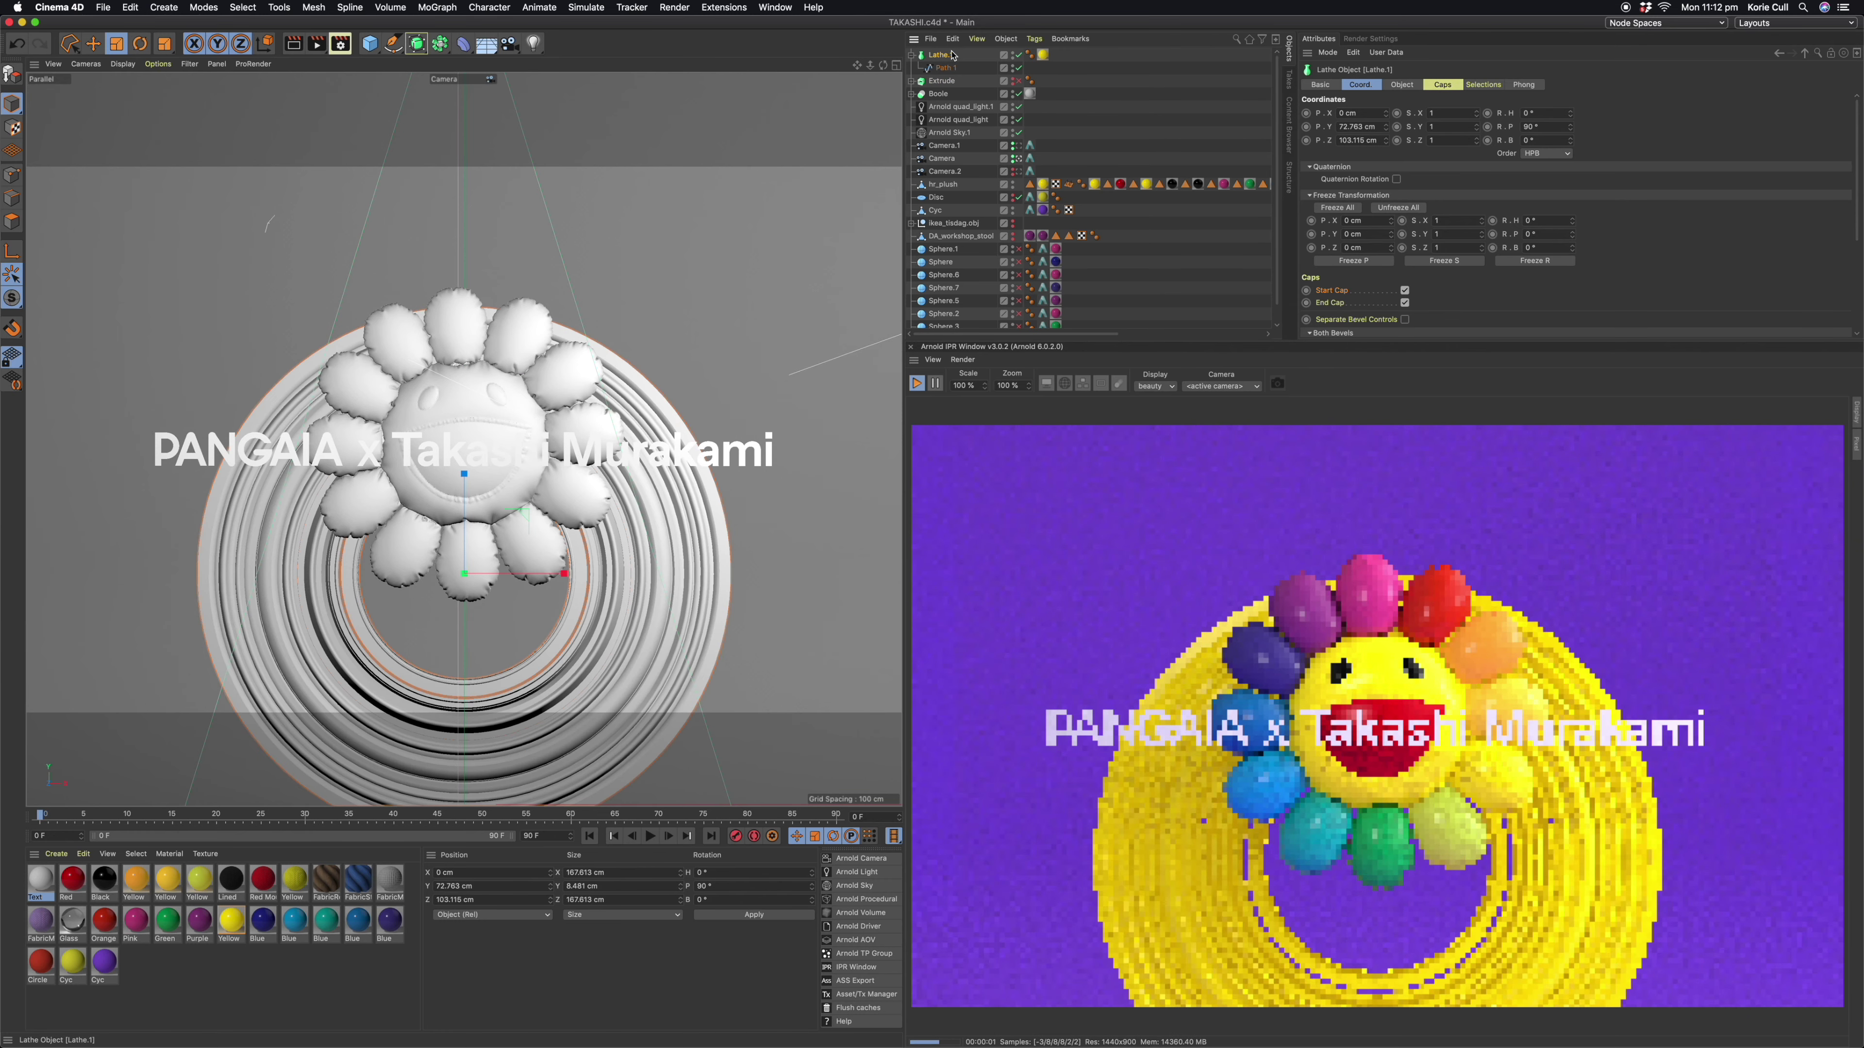
key(e)
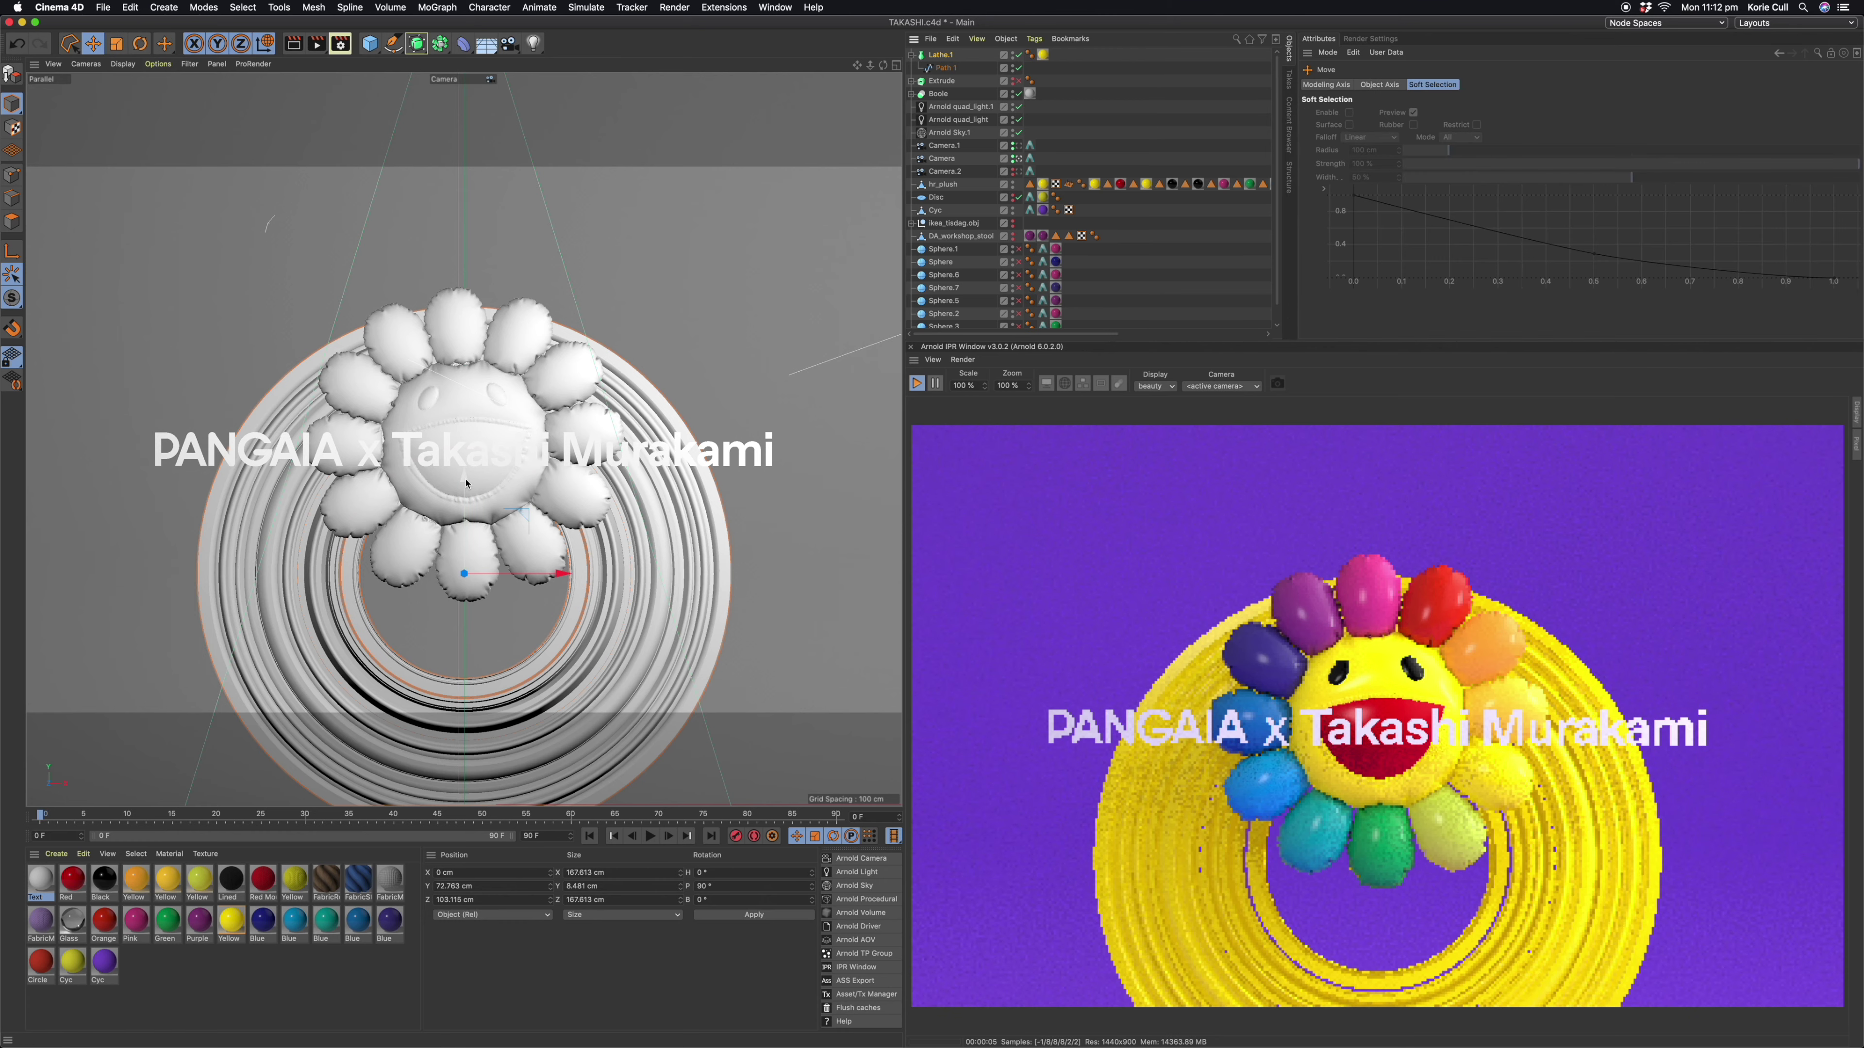
drag(470, 481, 472, 347)
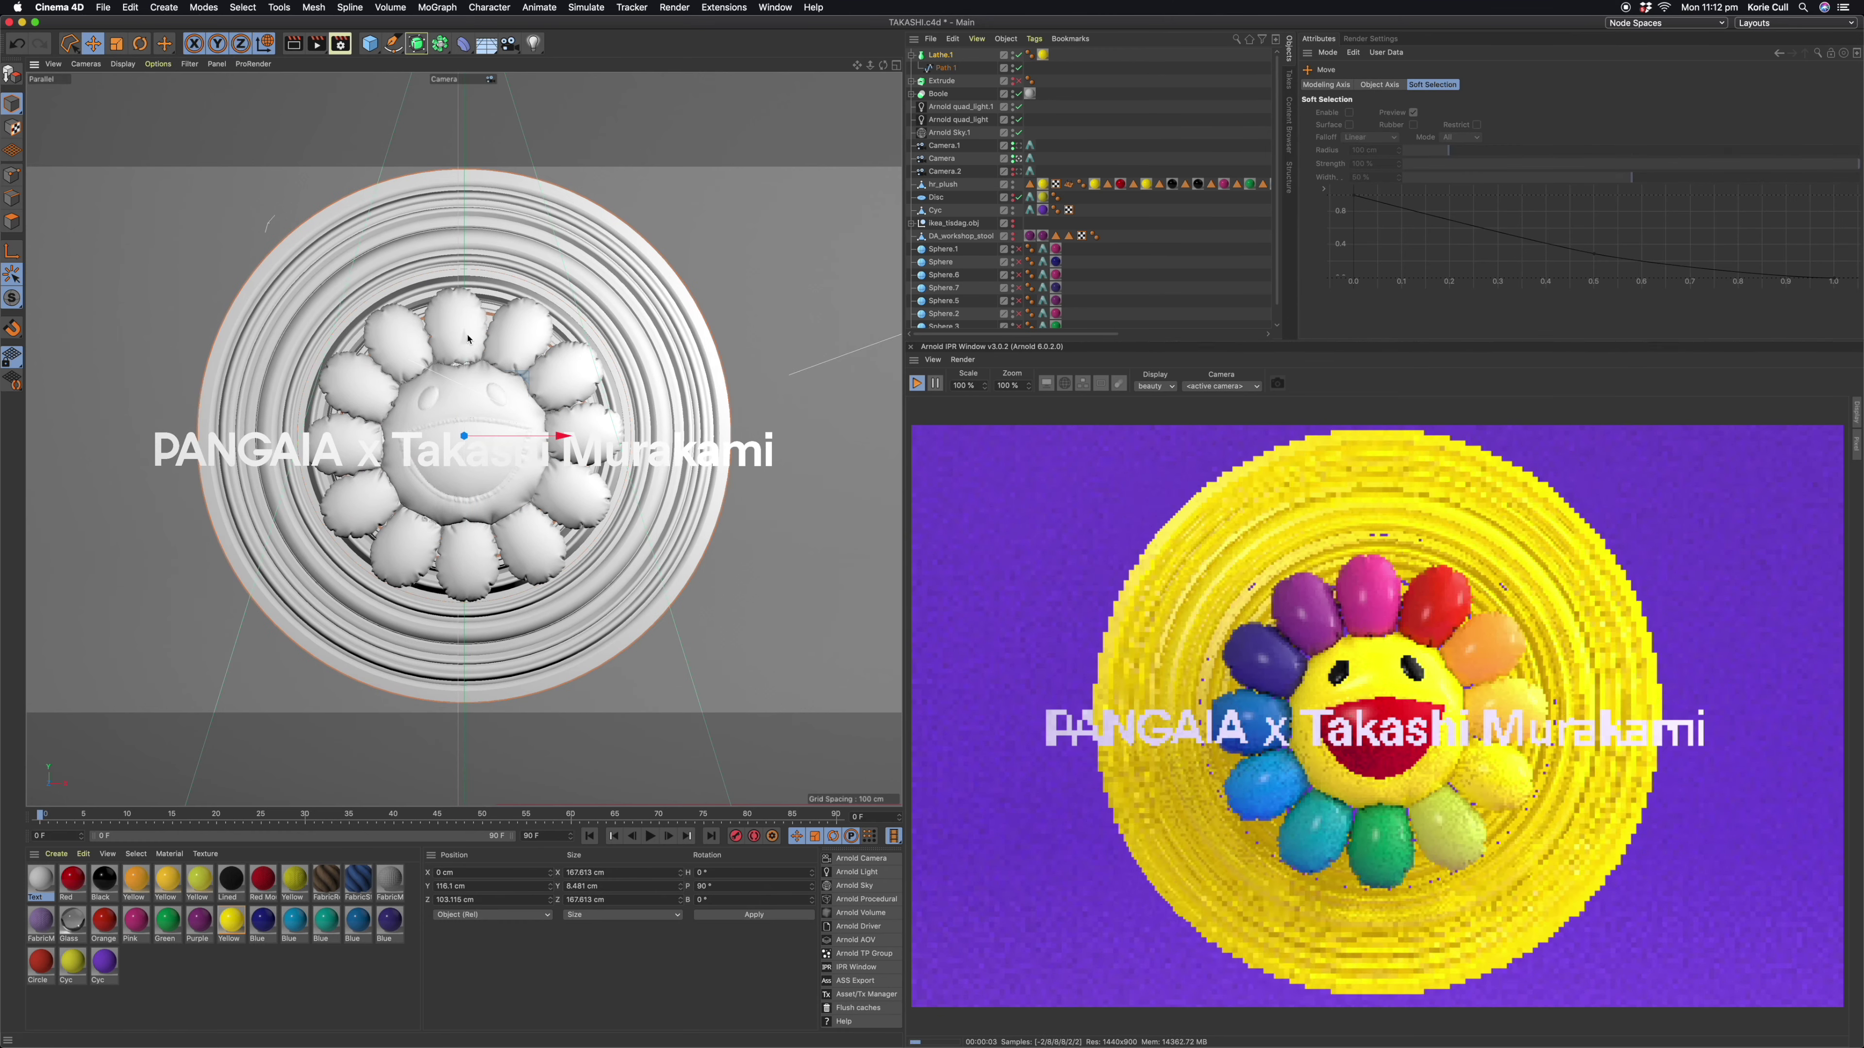
drag(472, 346, 469, 351)
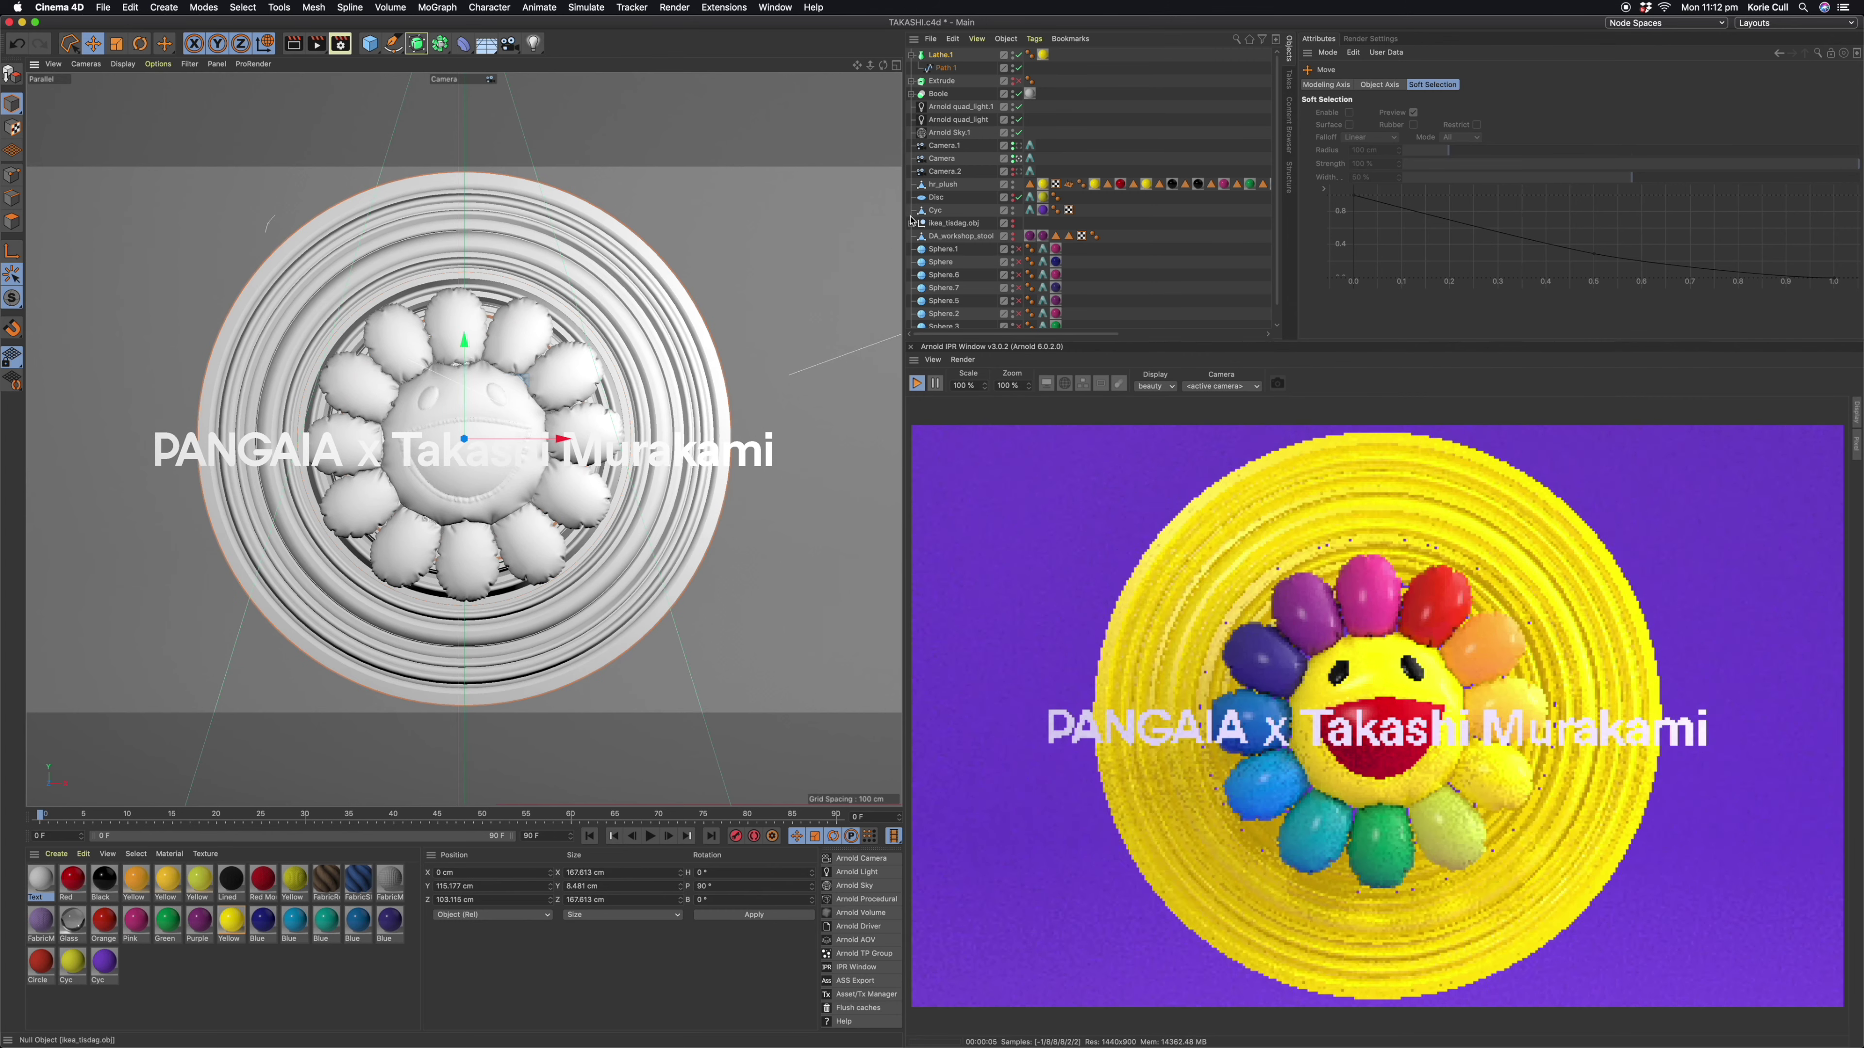
key(t)
drag(807, 169, 732, 160)
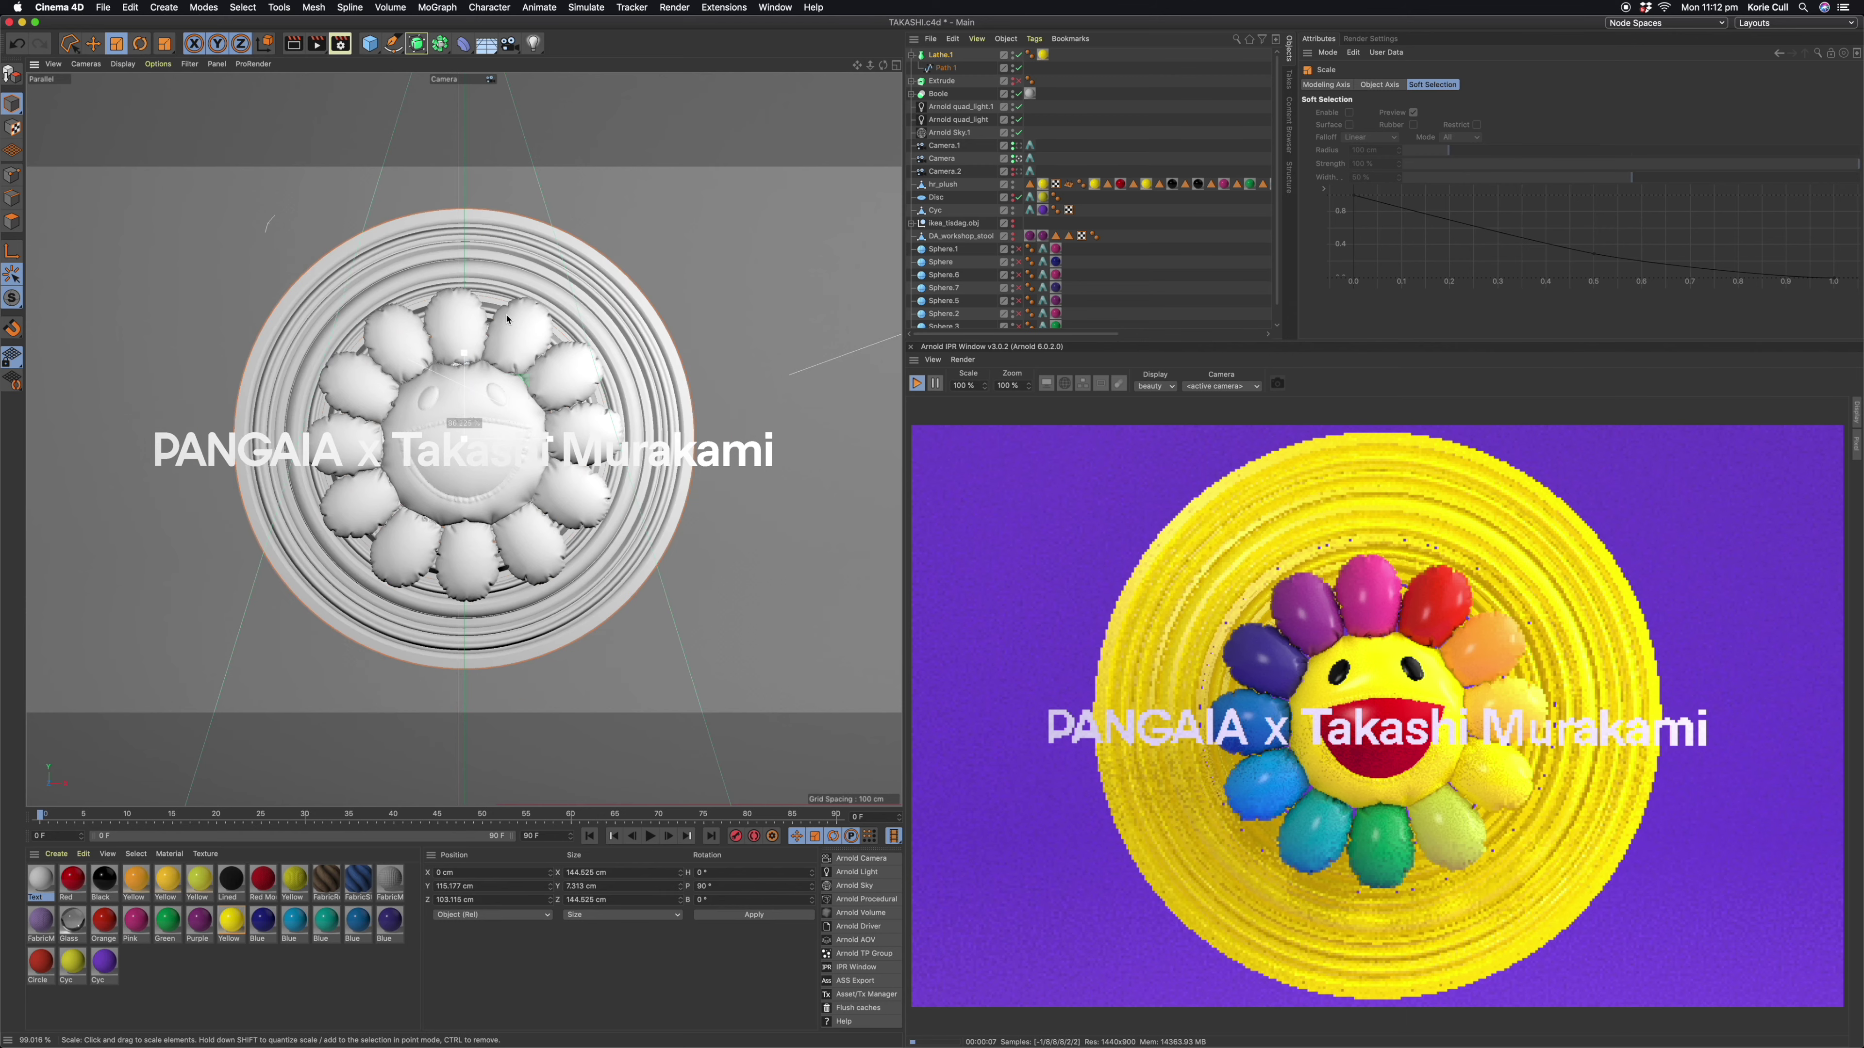
key(e)
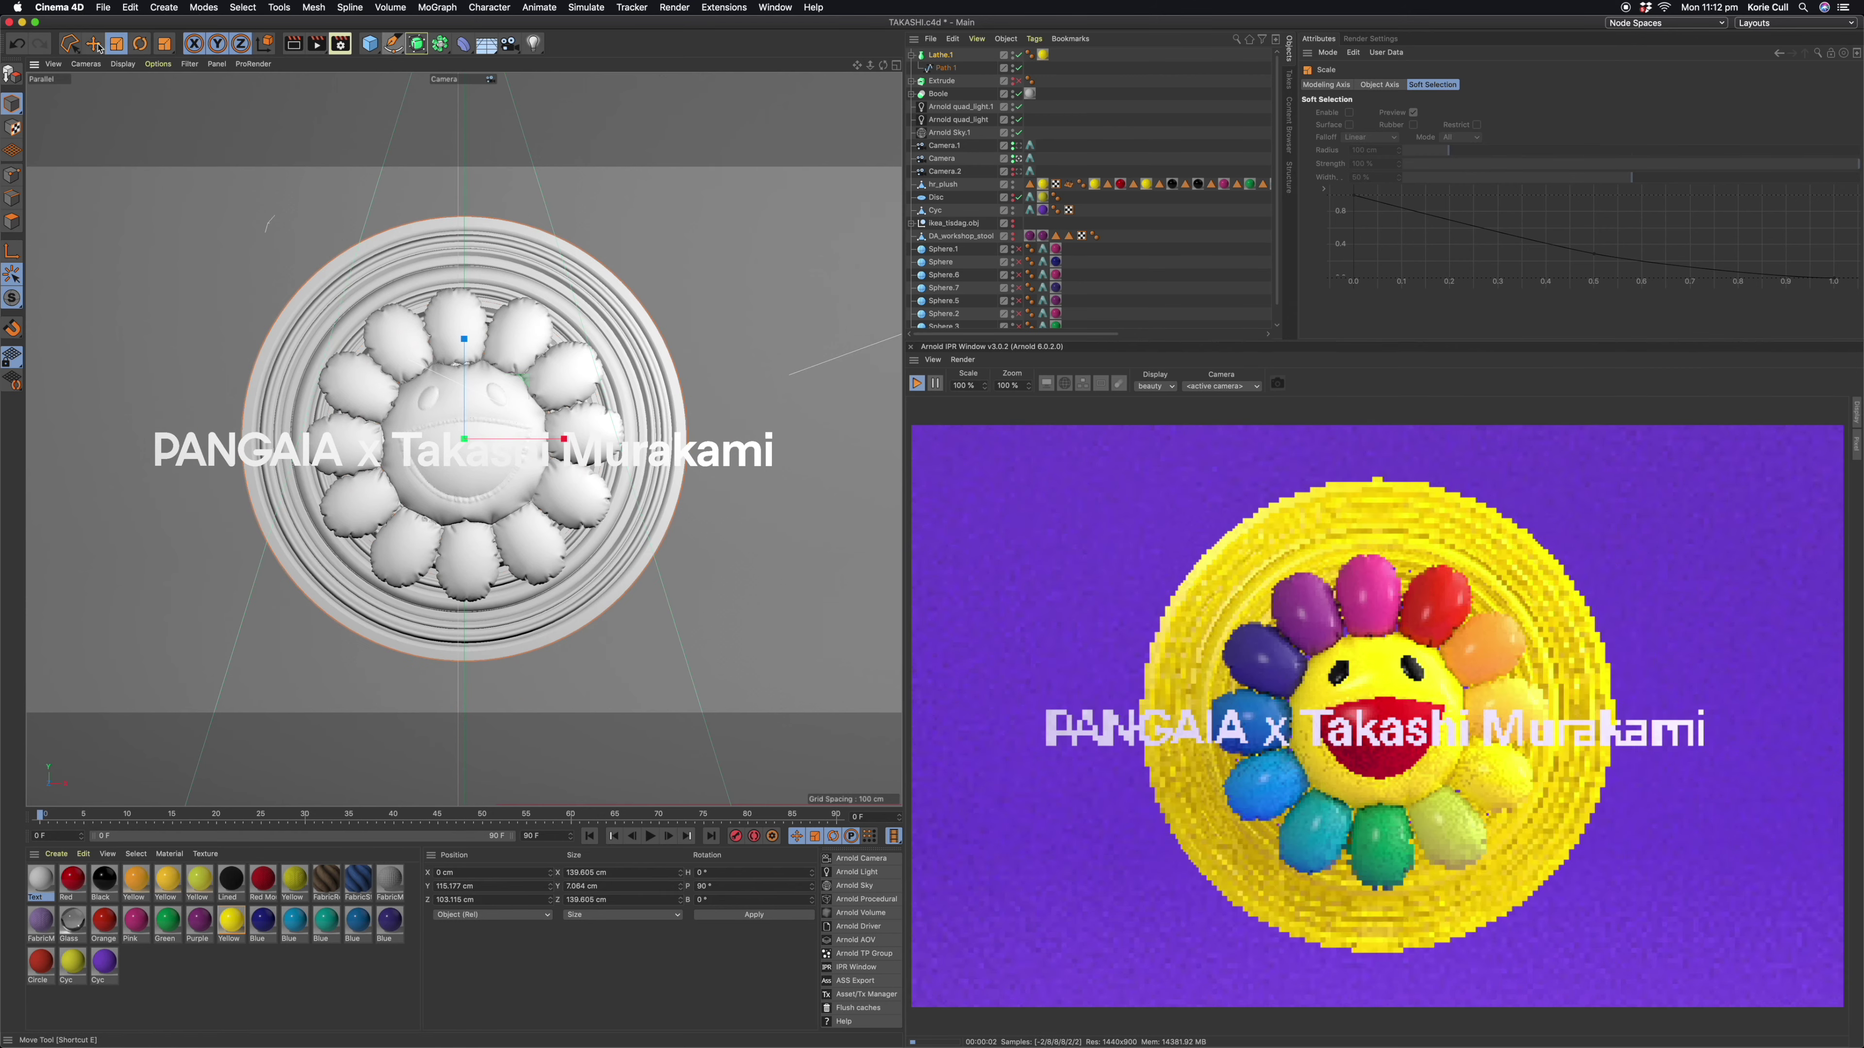
click(347, 984)
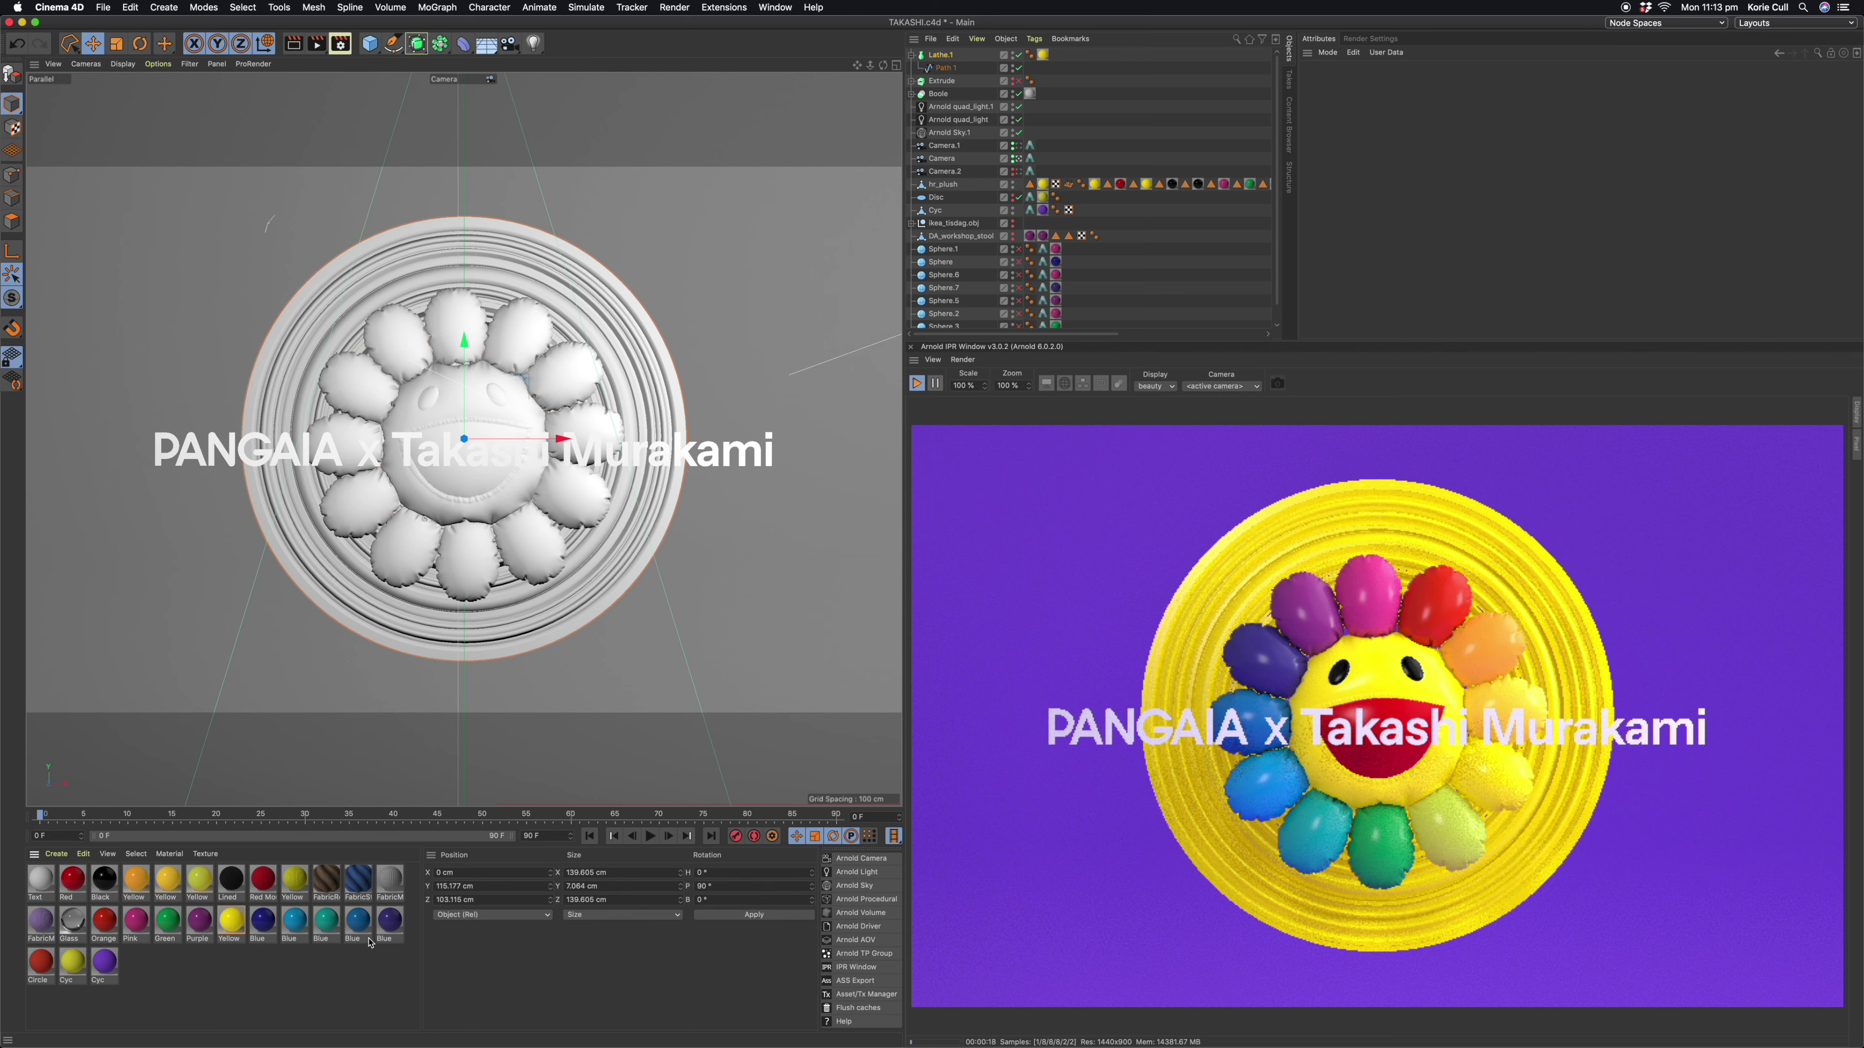
click(1013, 83)
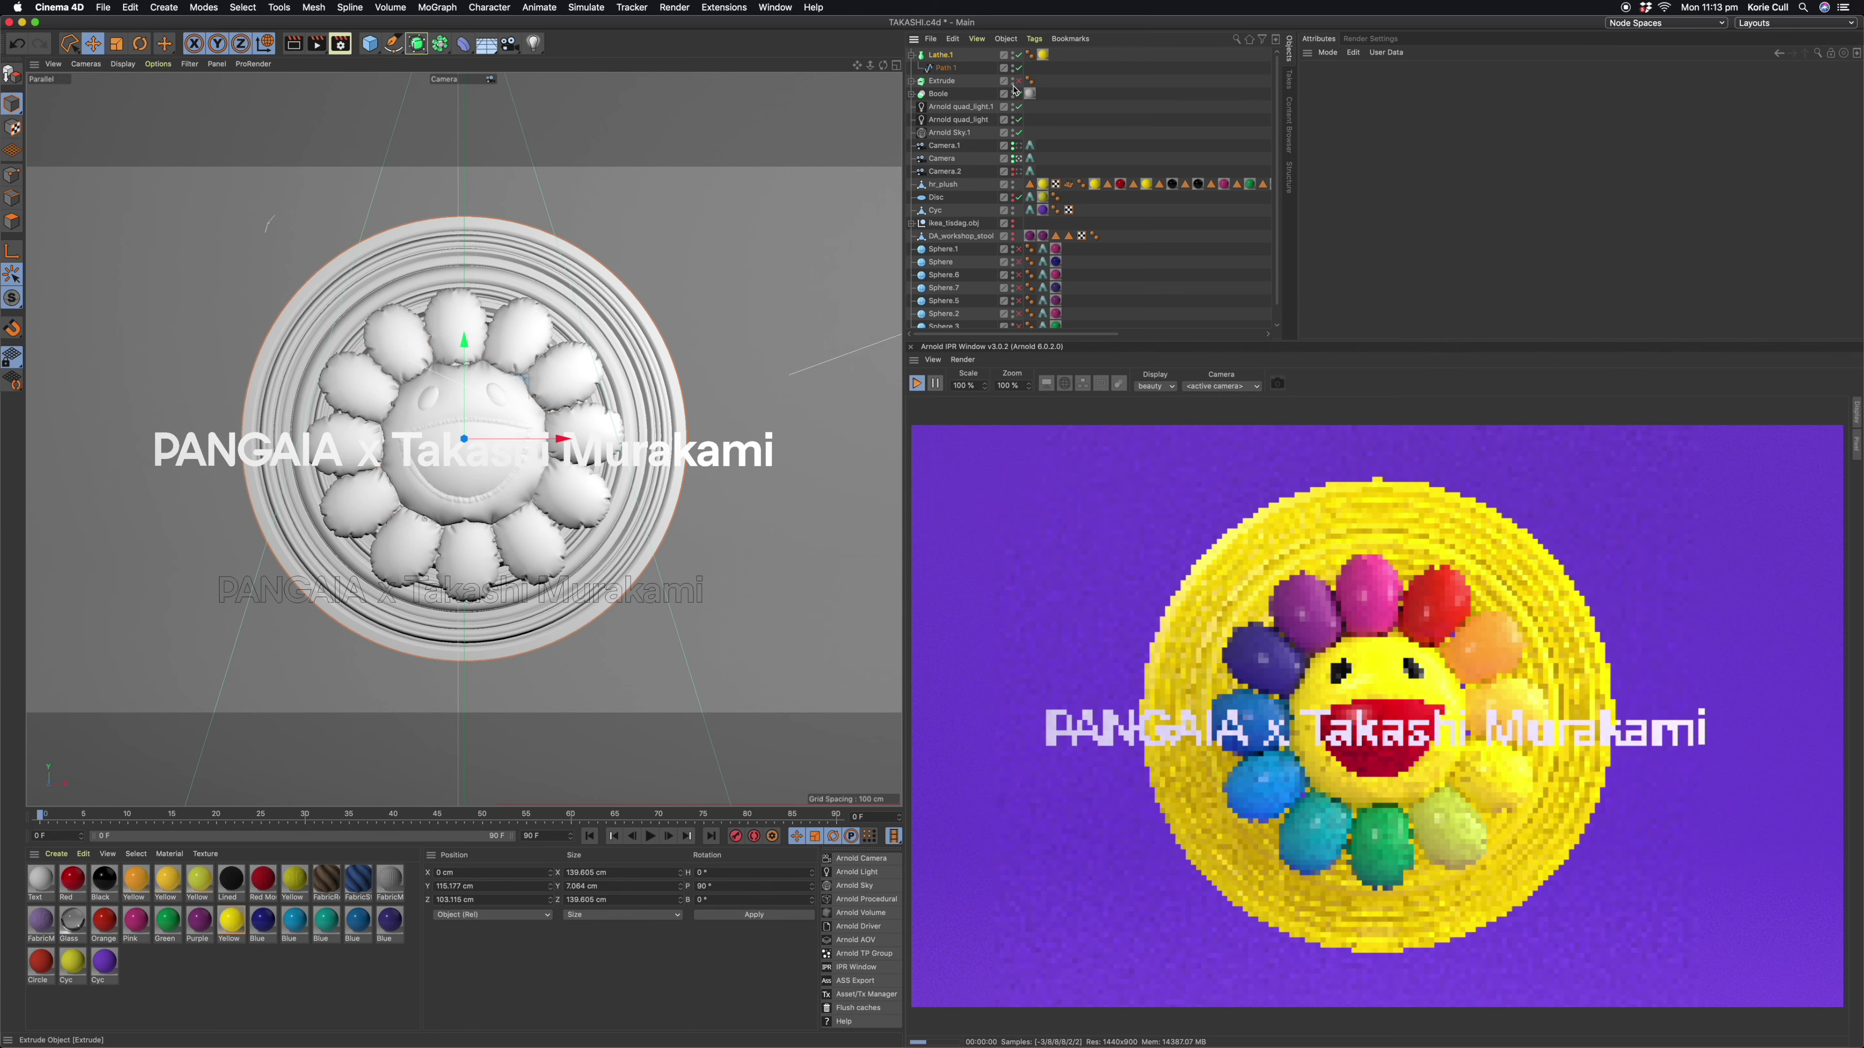
click(1013, 52)
Step: Hide the lathe plate, then show and enlarge the Disc behind the flower
click(1013, 57)
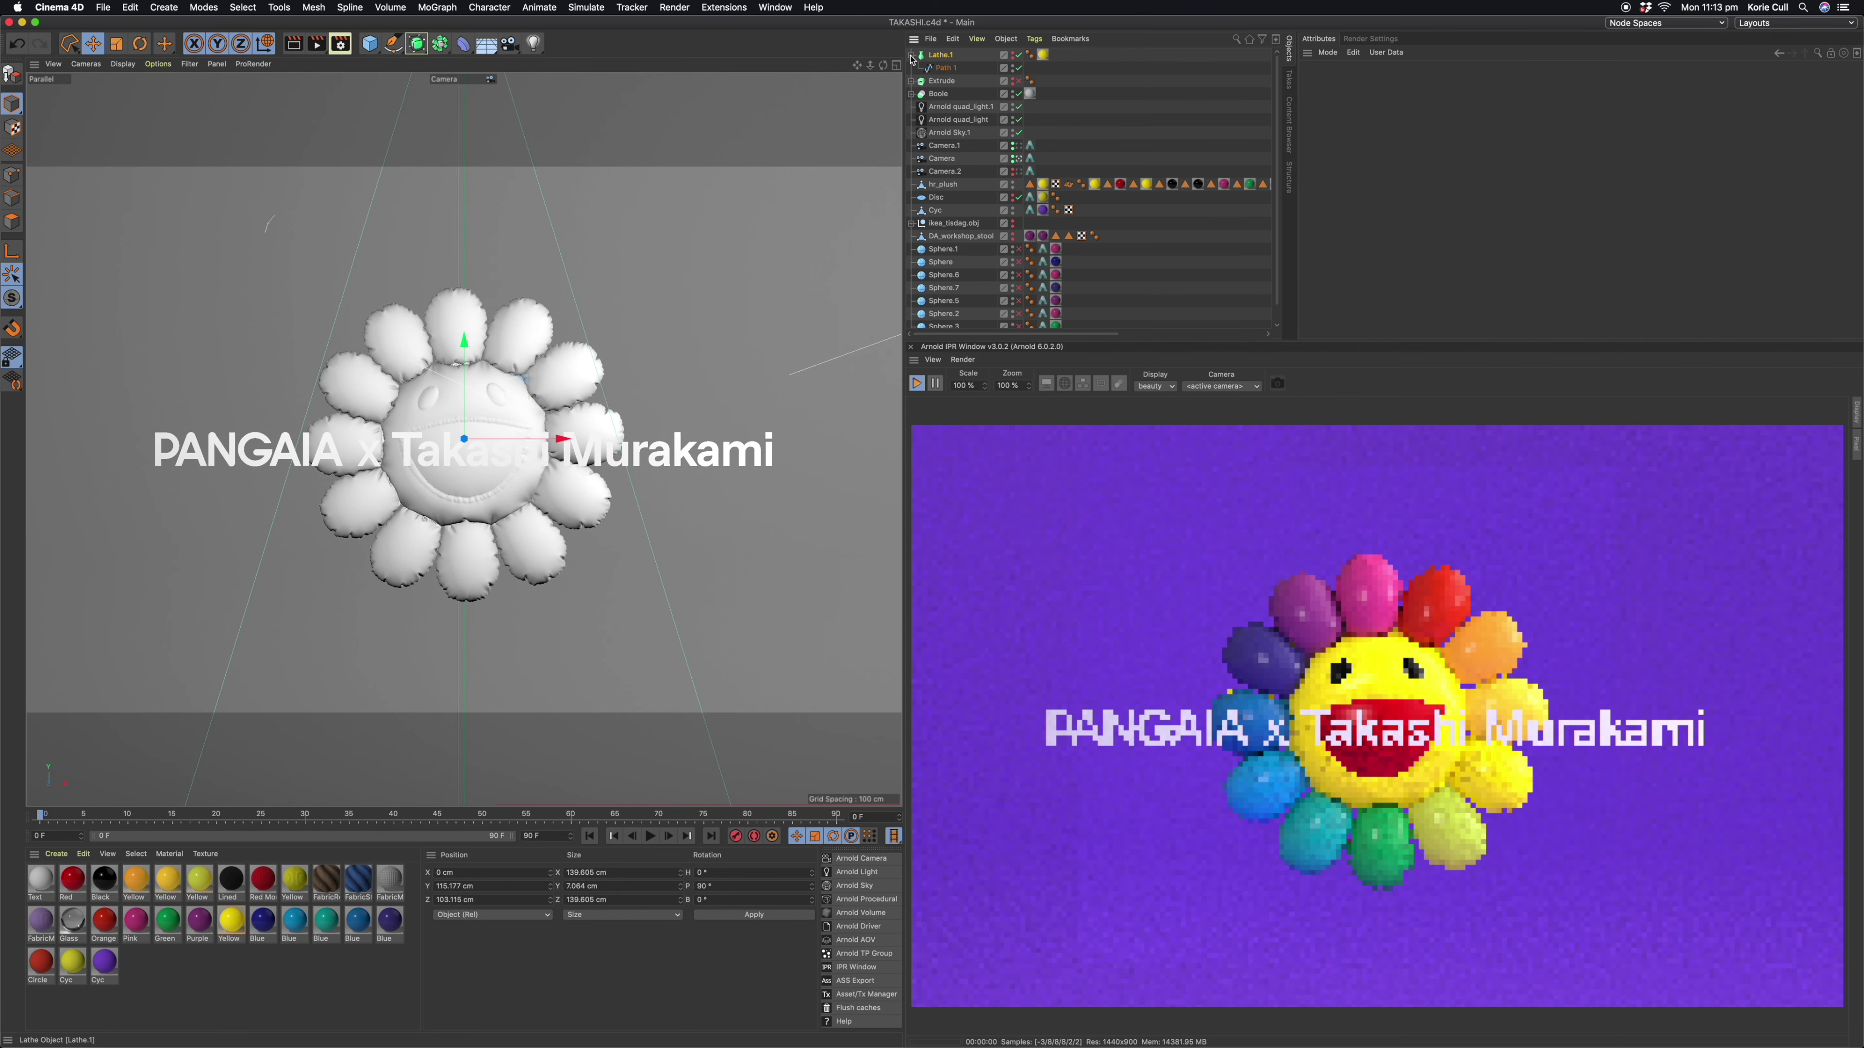
click(1013, 184)
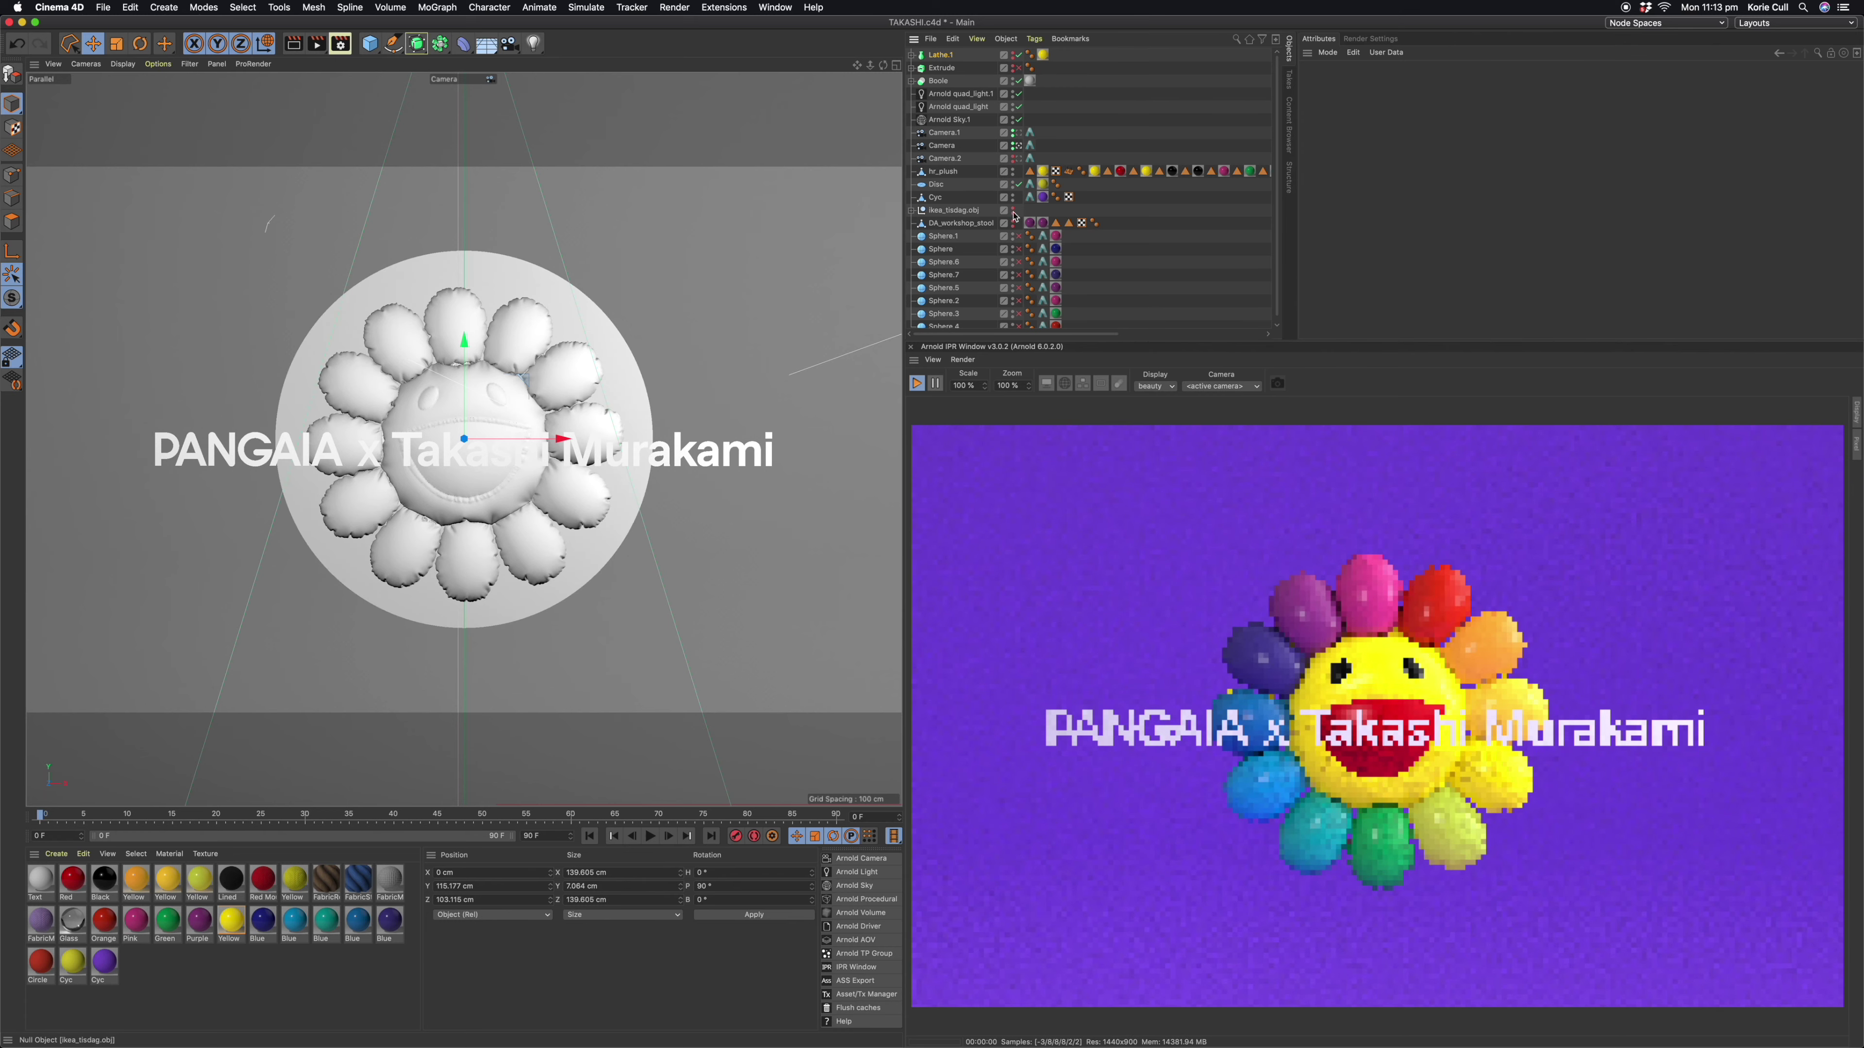
click(943, 170)
click(937, 184)
key(t)
drag(528, 265, 568, 263)
click(1018, 236)
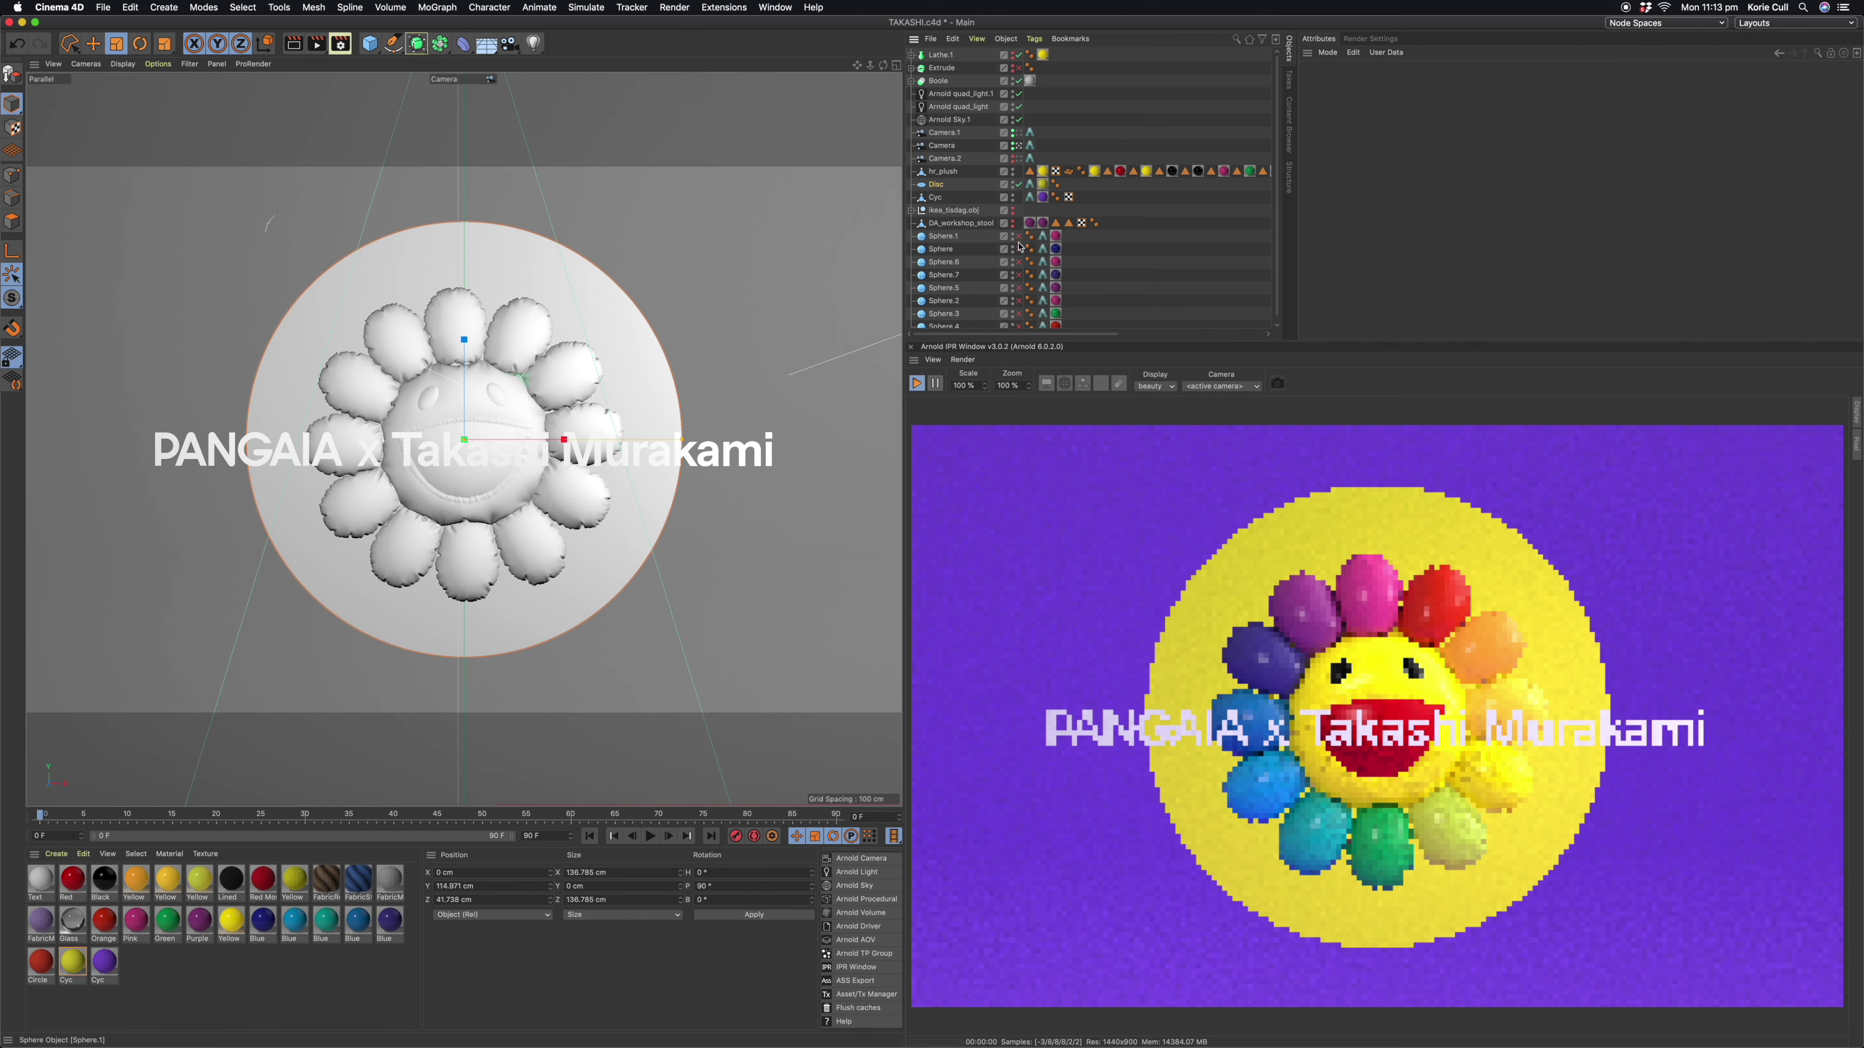
Step: Enable the large left sphere and Sphere.5 and apply the Glass material to both
click(1020, 249)
drag(72, 922, 954, 244)
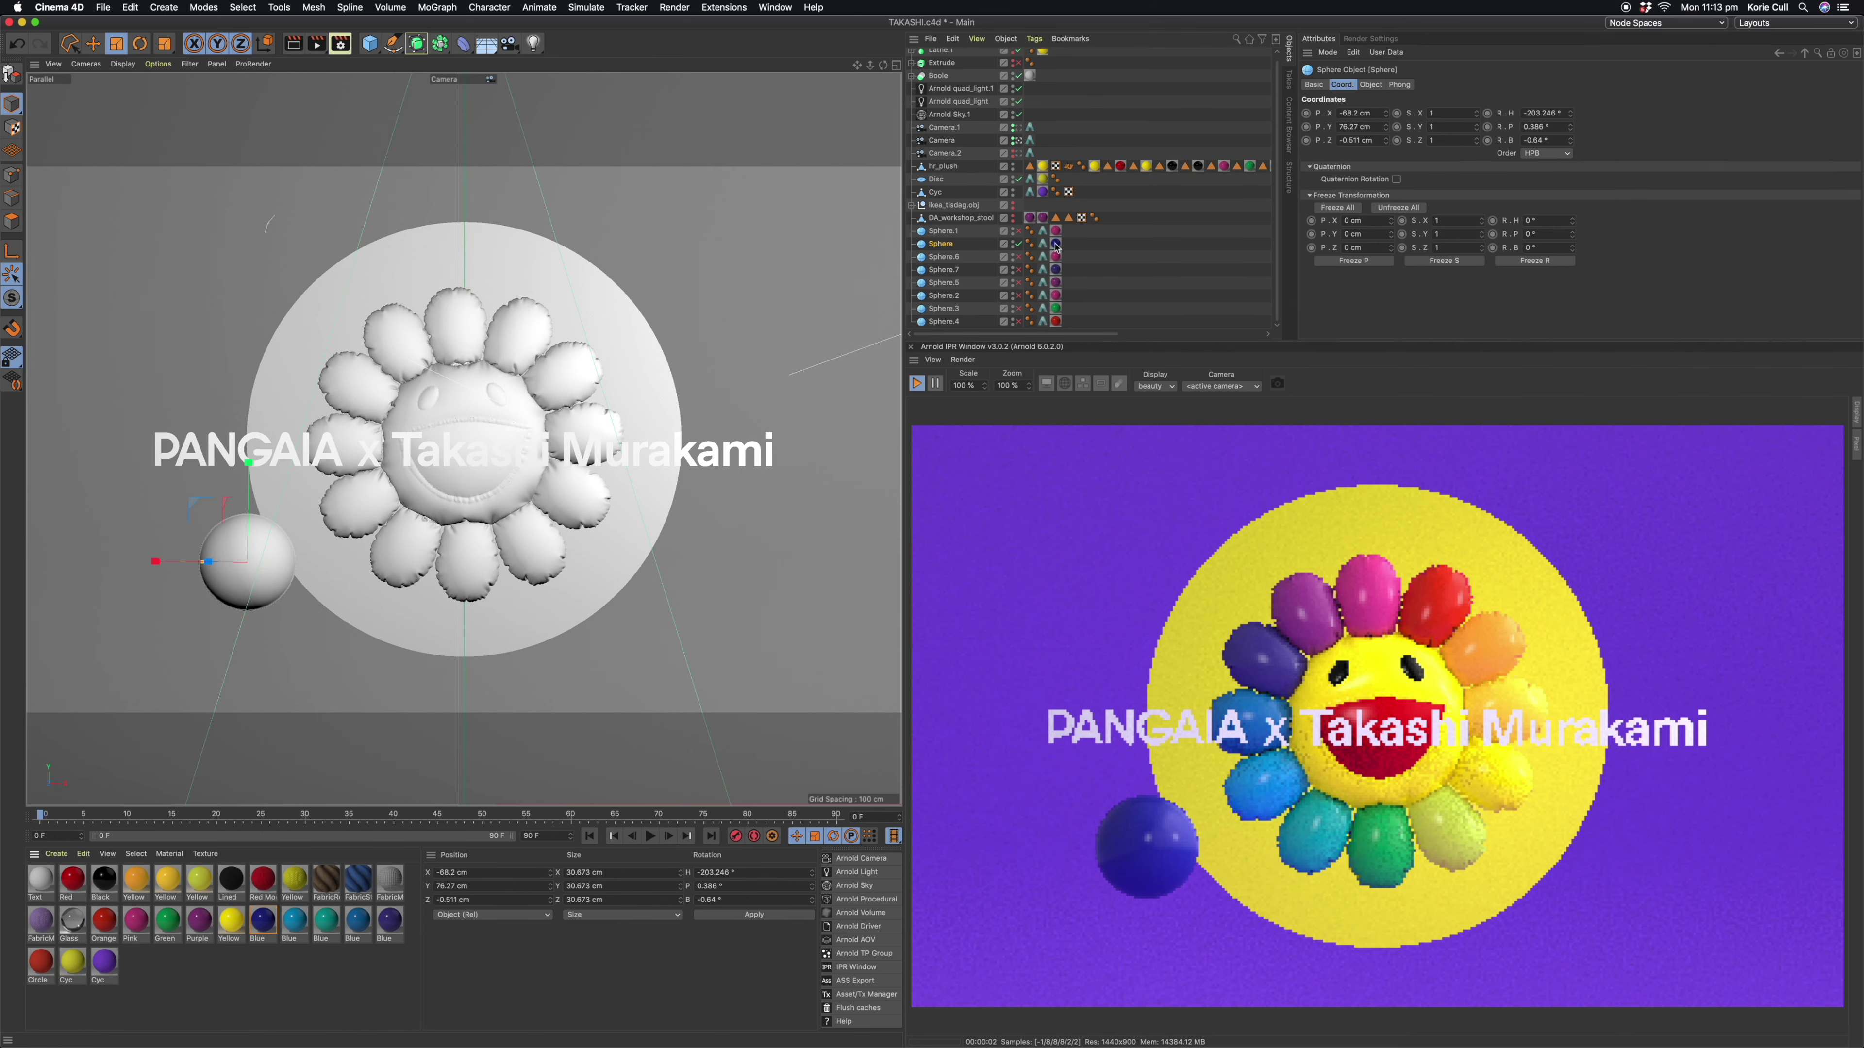
click(944, 257)
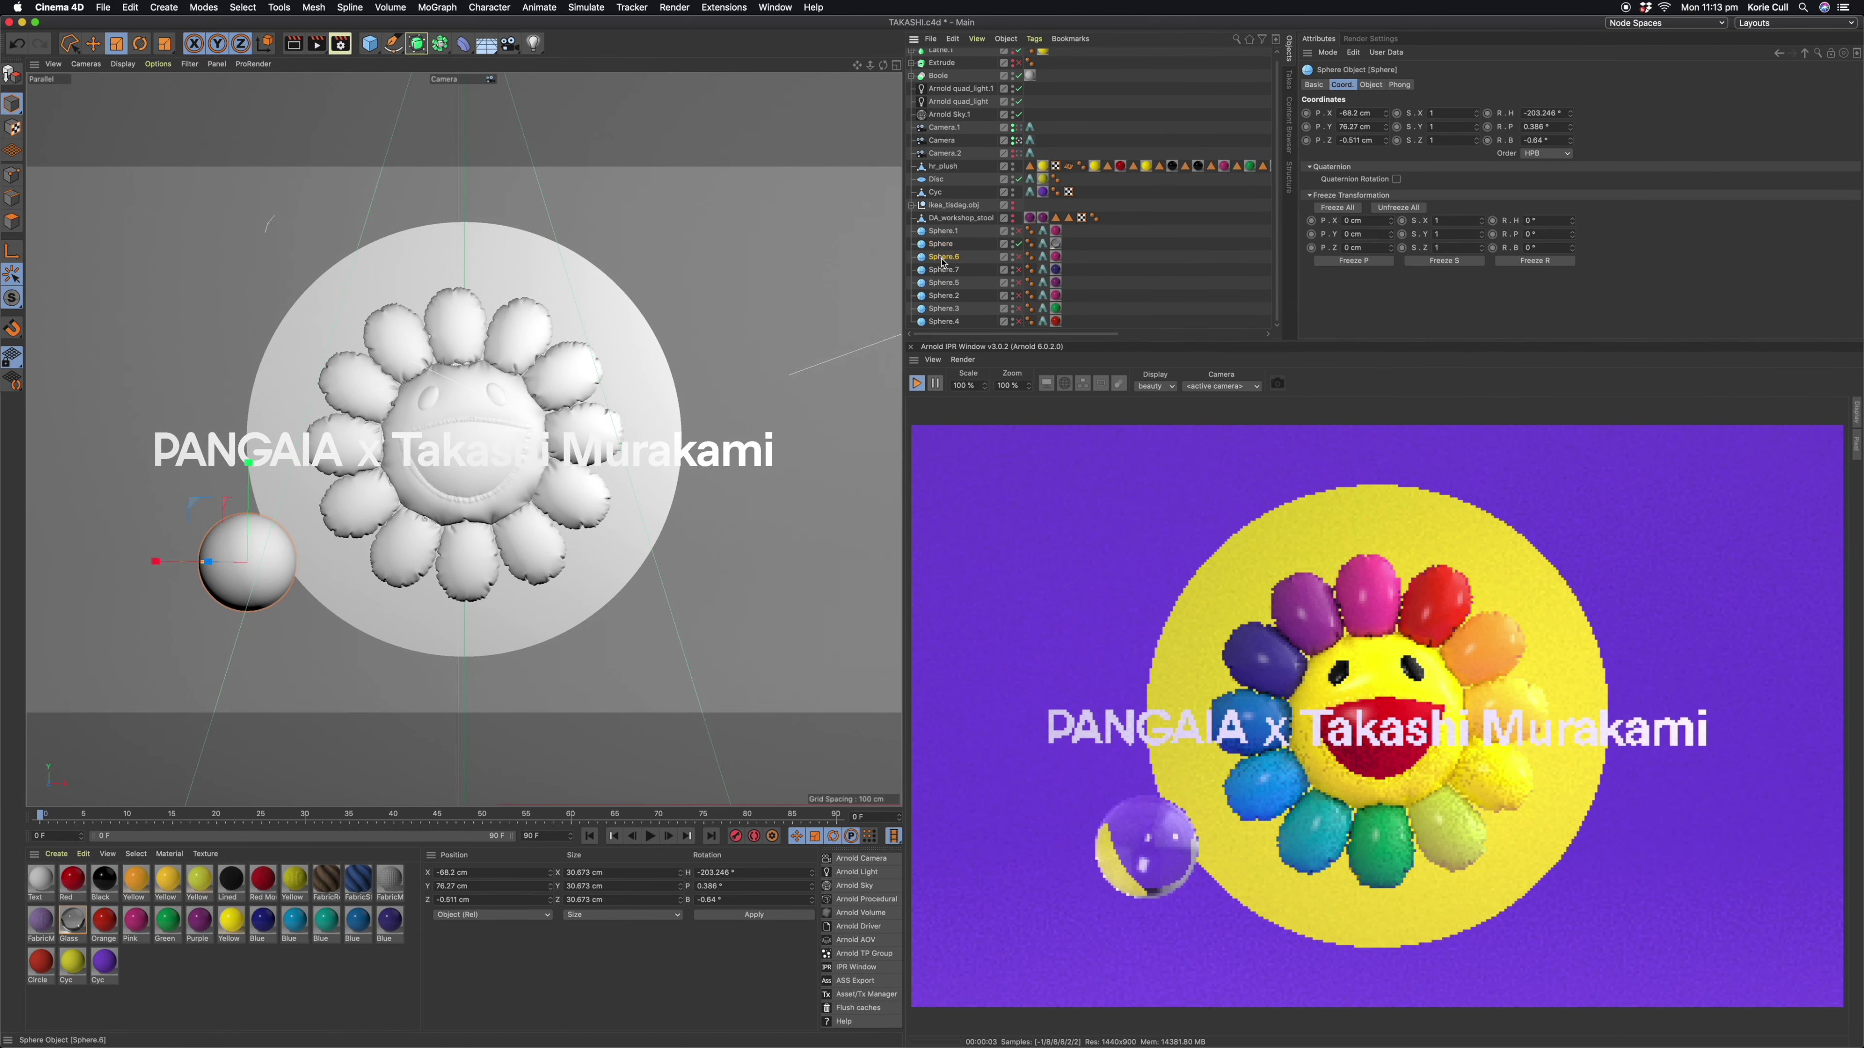
click(1019, 257)
click(943, 283)
click(1018, 282)
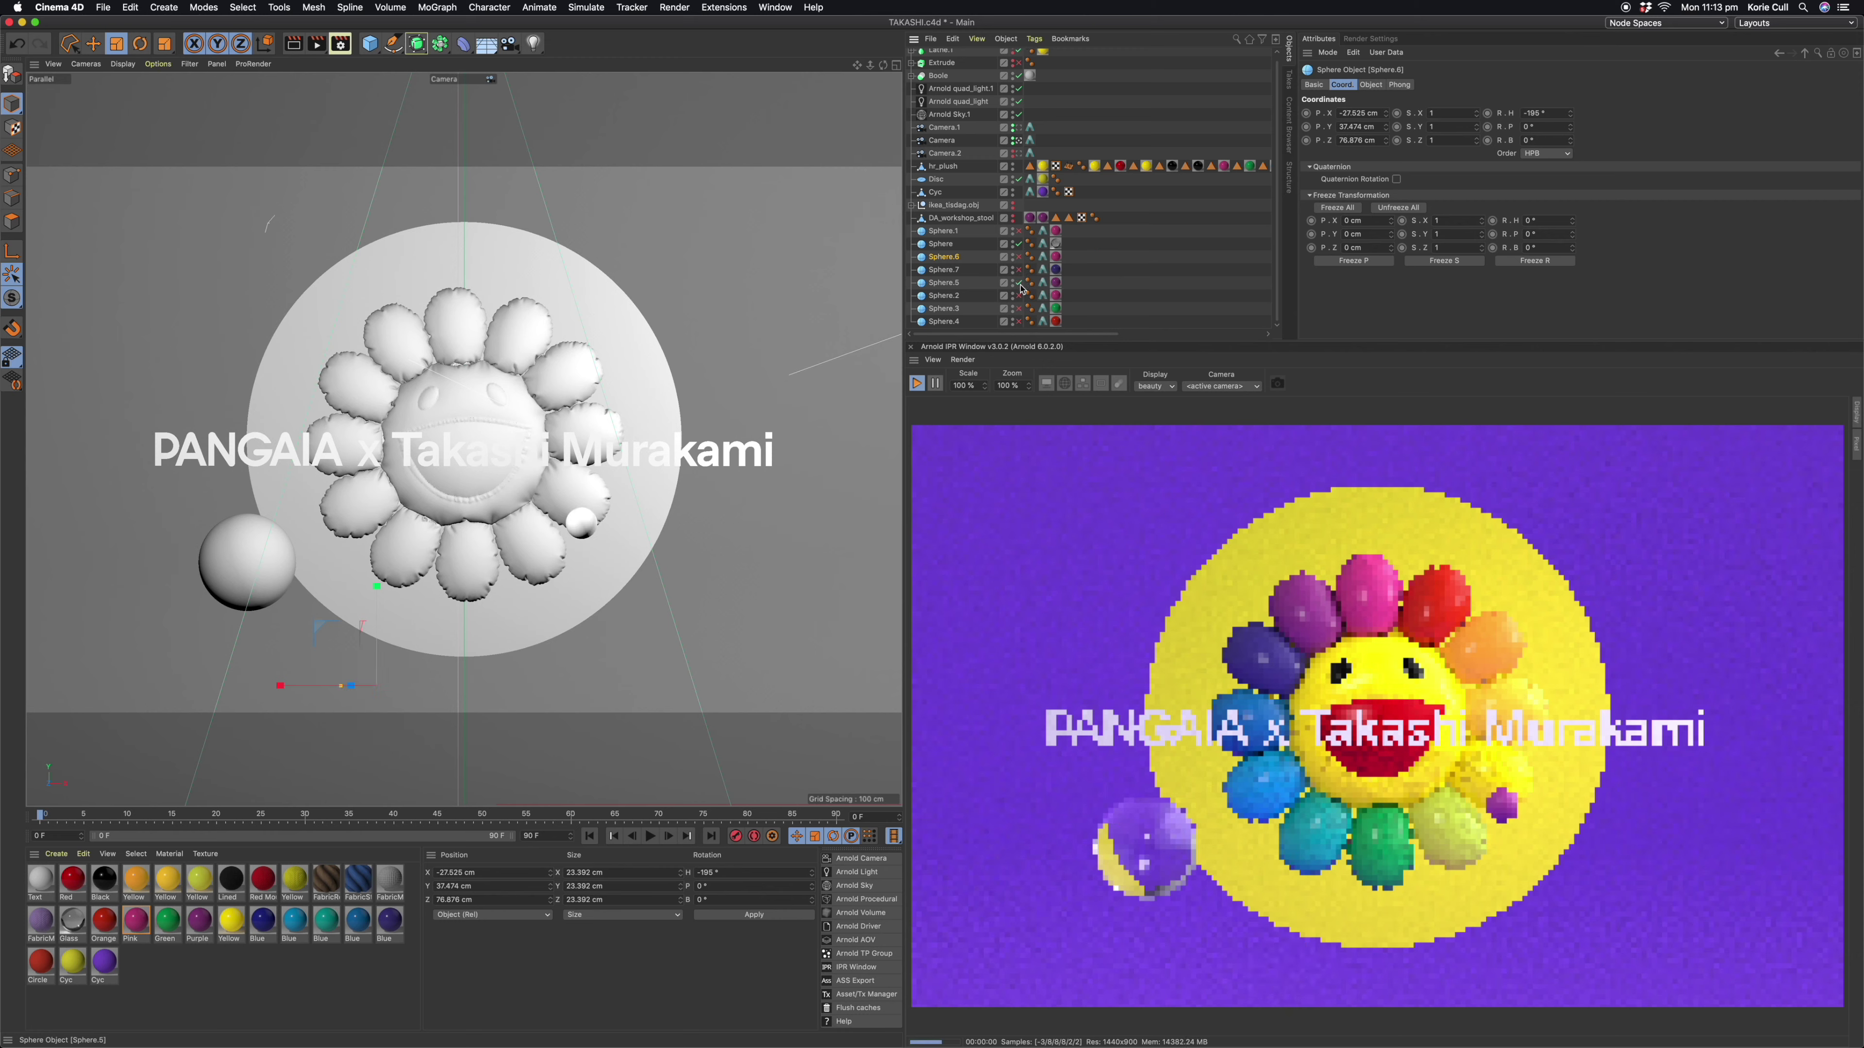
drag(72, 921, 954, 282)
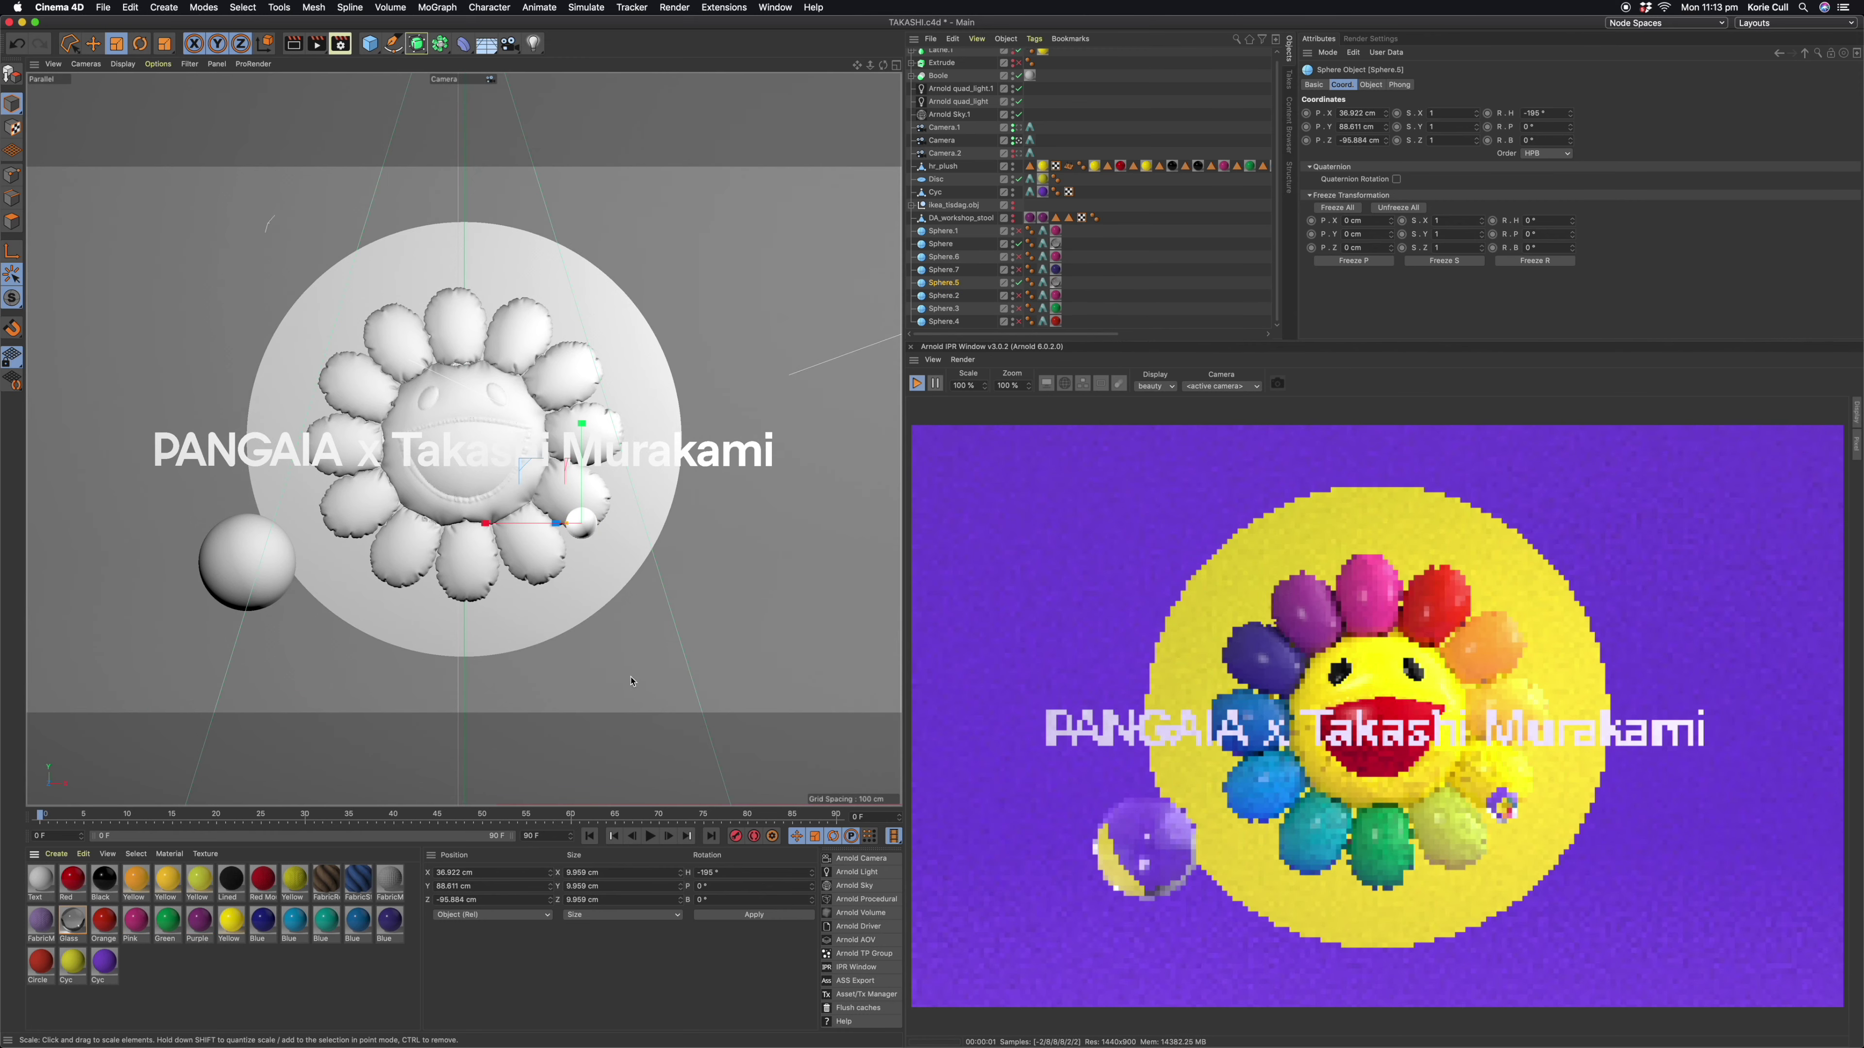
click(176, 974)
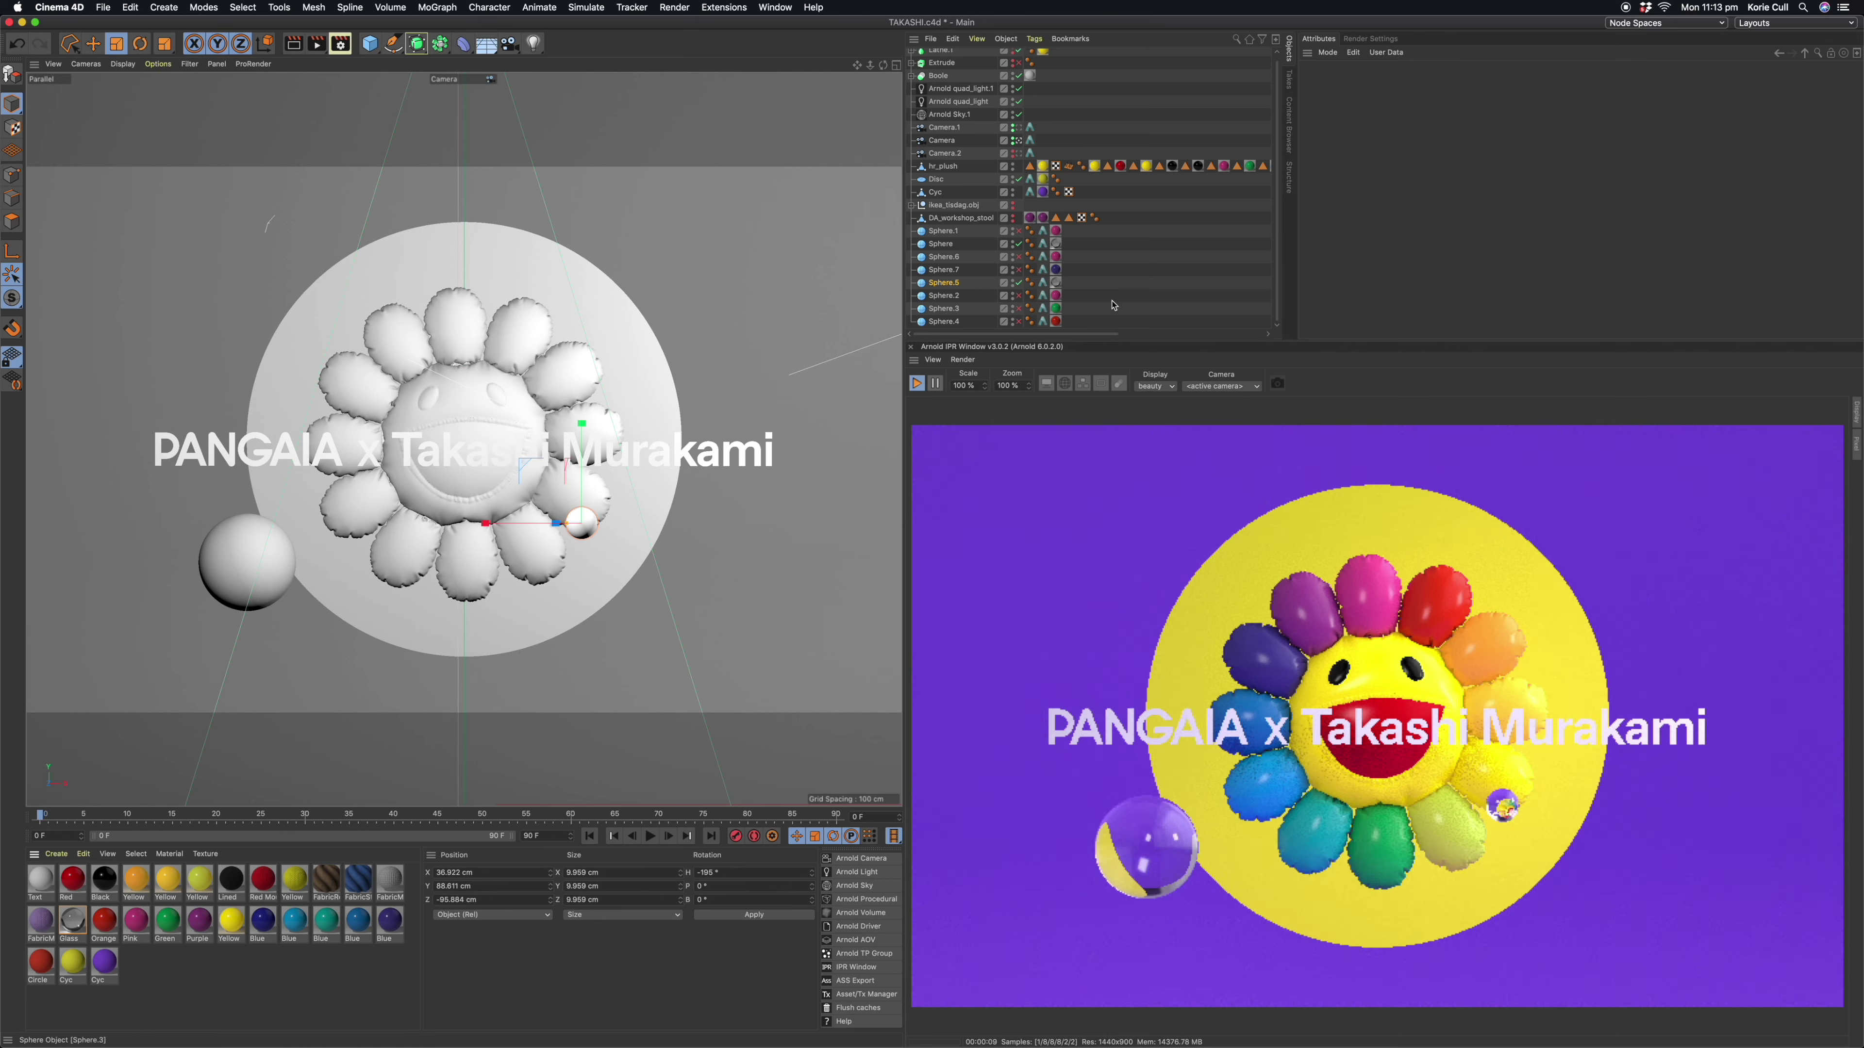
click(943, 166)
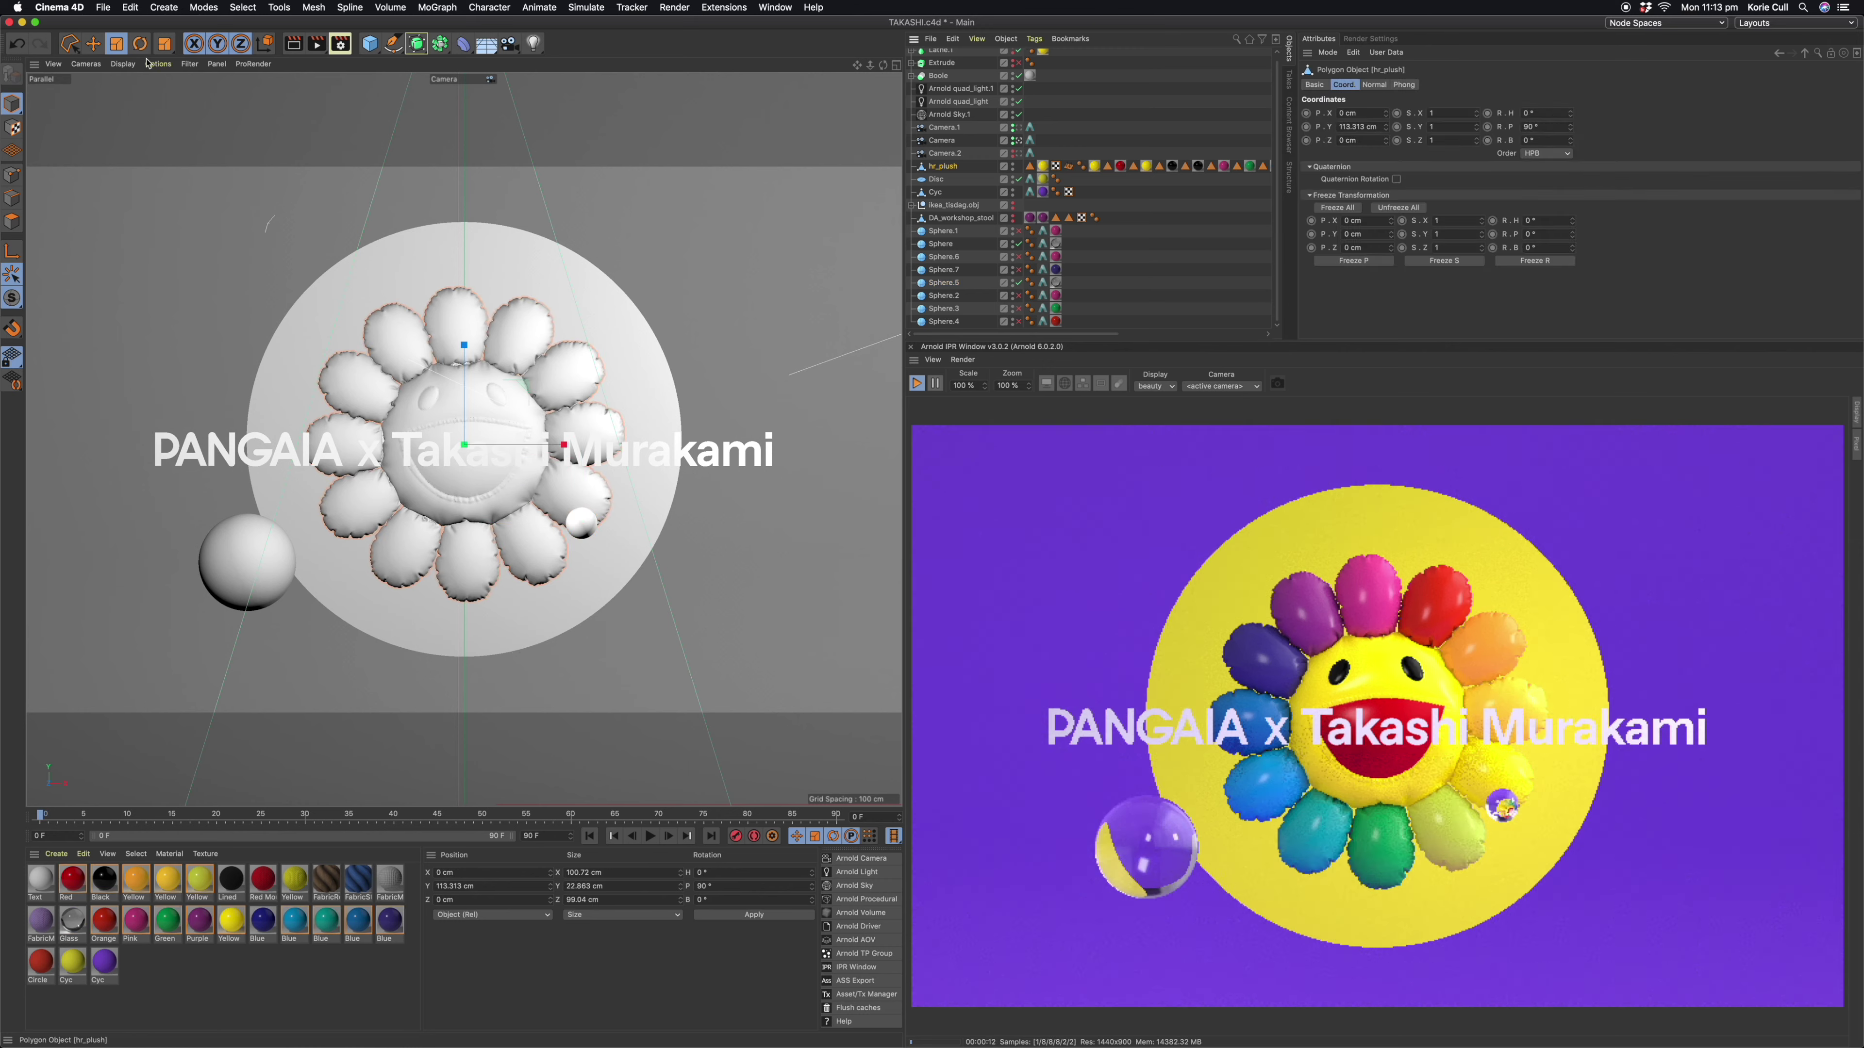
Step: Enlarge the flower slightly and place glass Sphere.7 at the disc's top left
drag(640, 268, 660, 247)
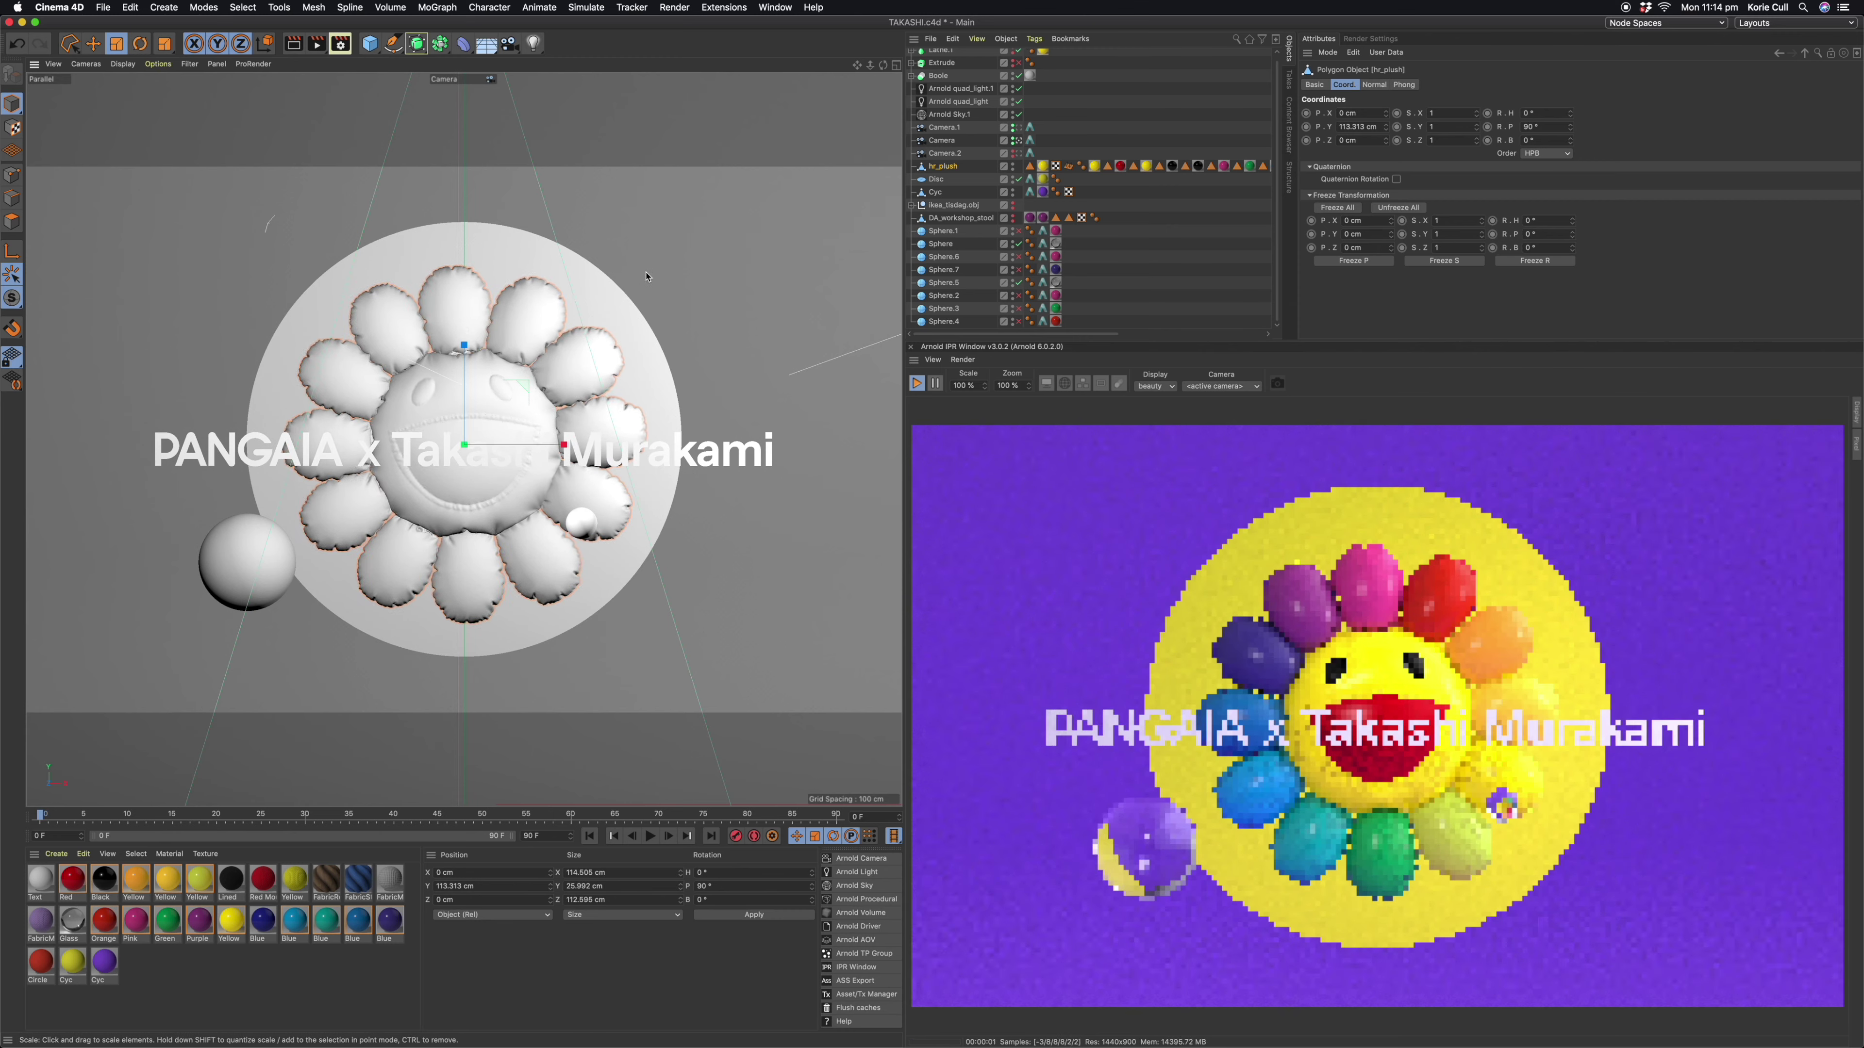
click(188, 959)
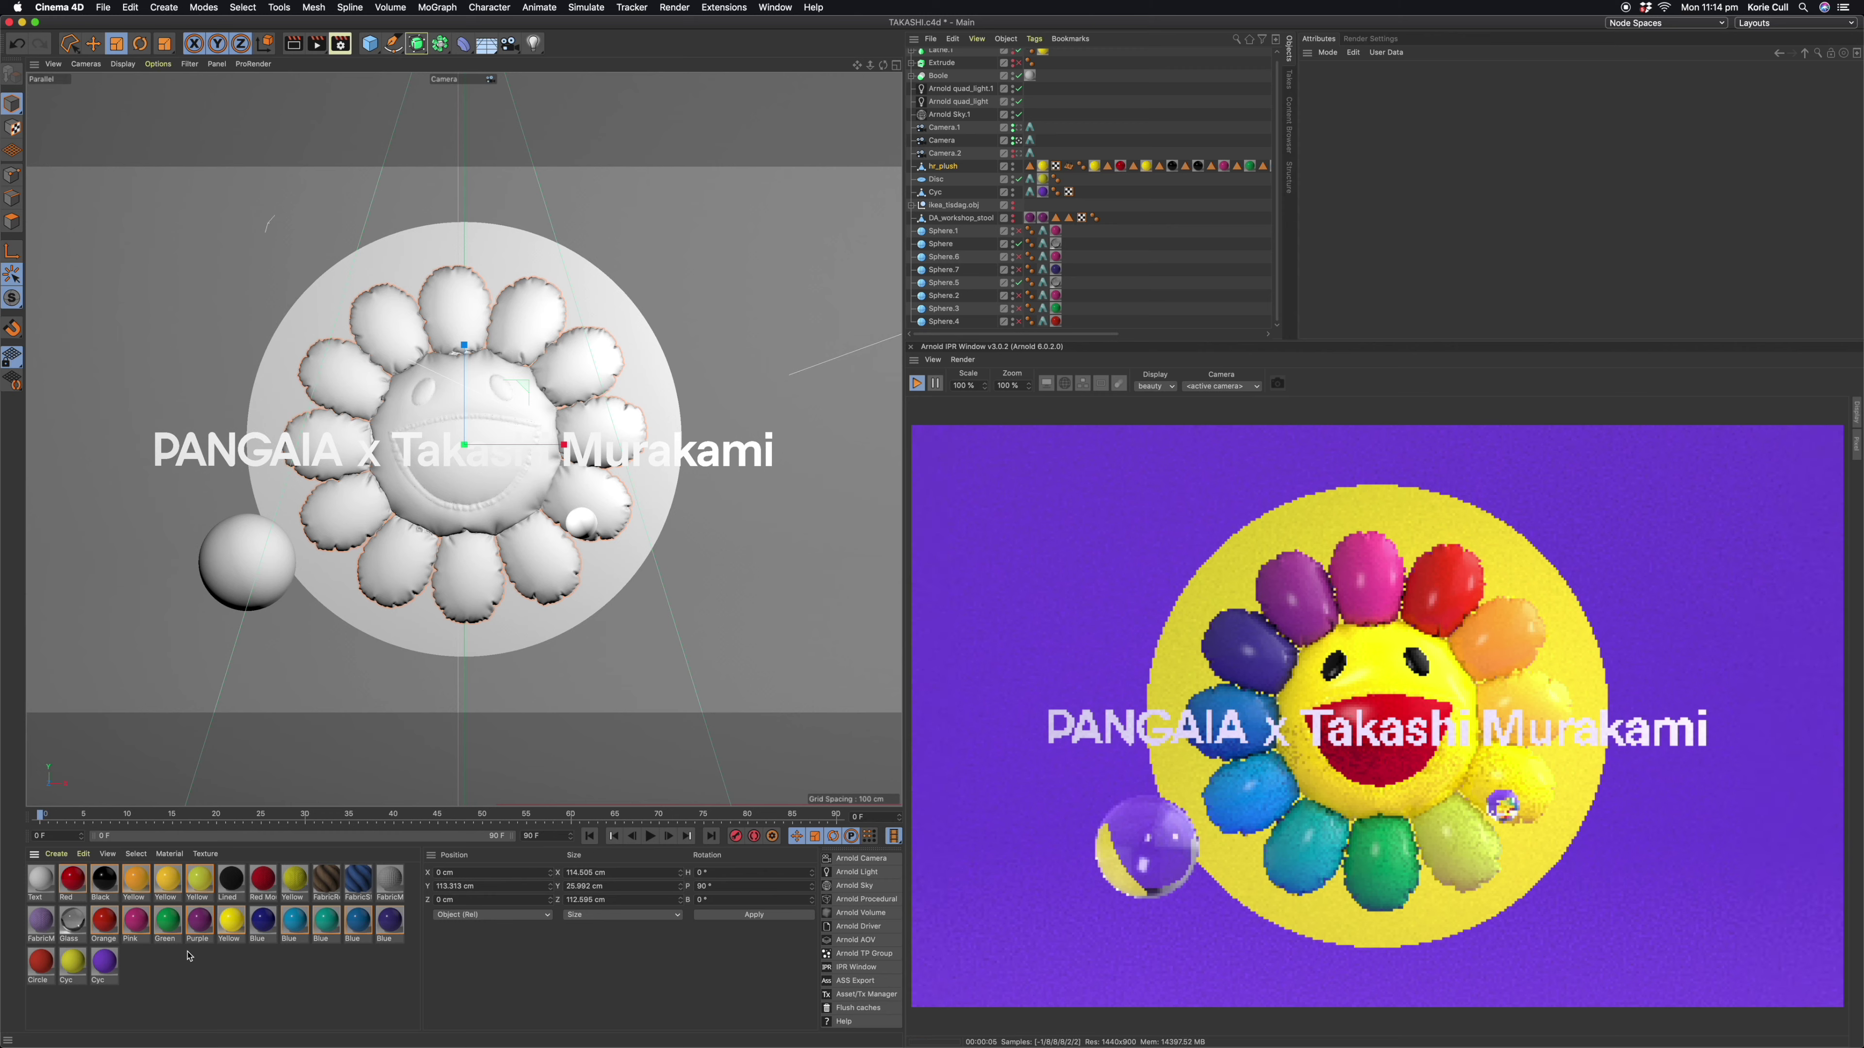
click(958, 309)
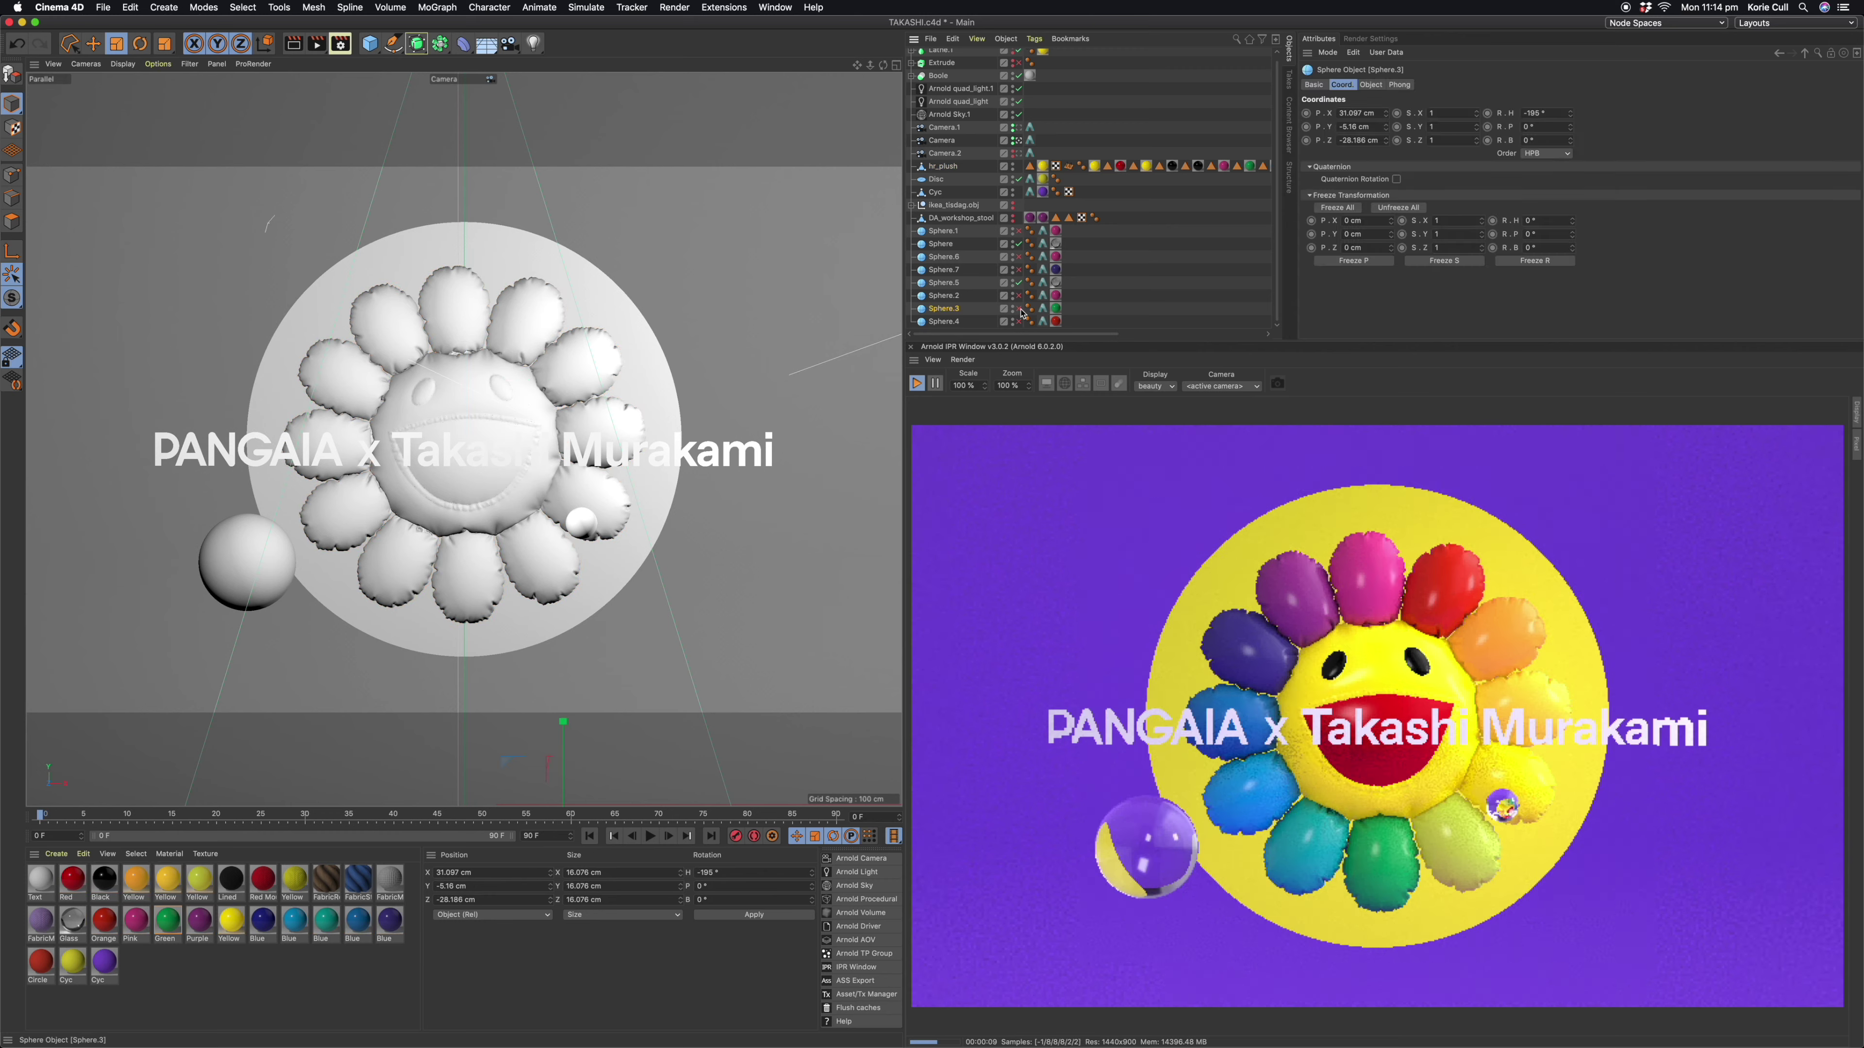
click(1019, 269)
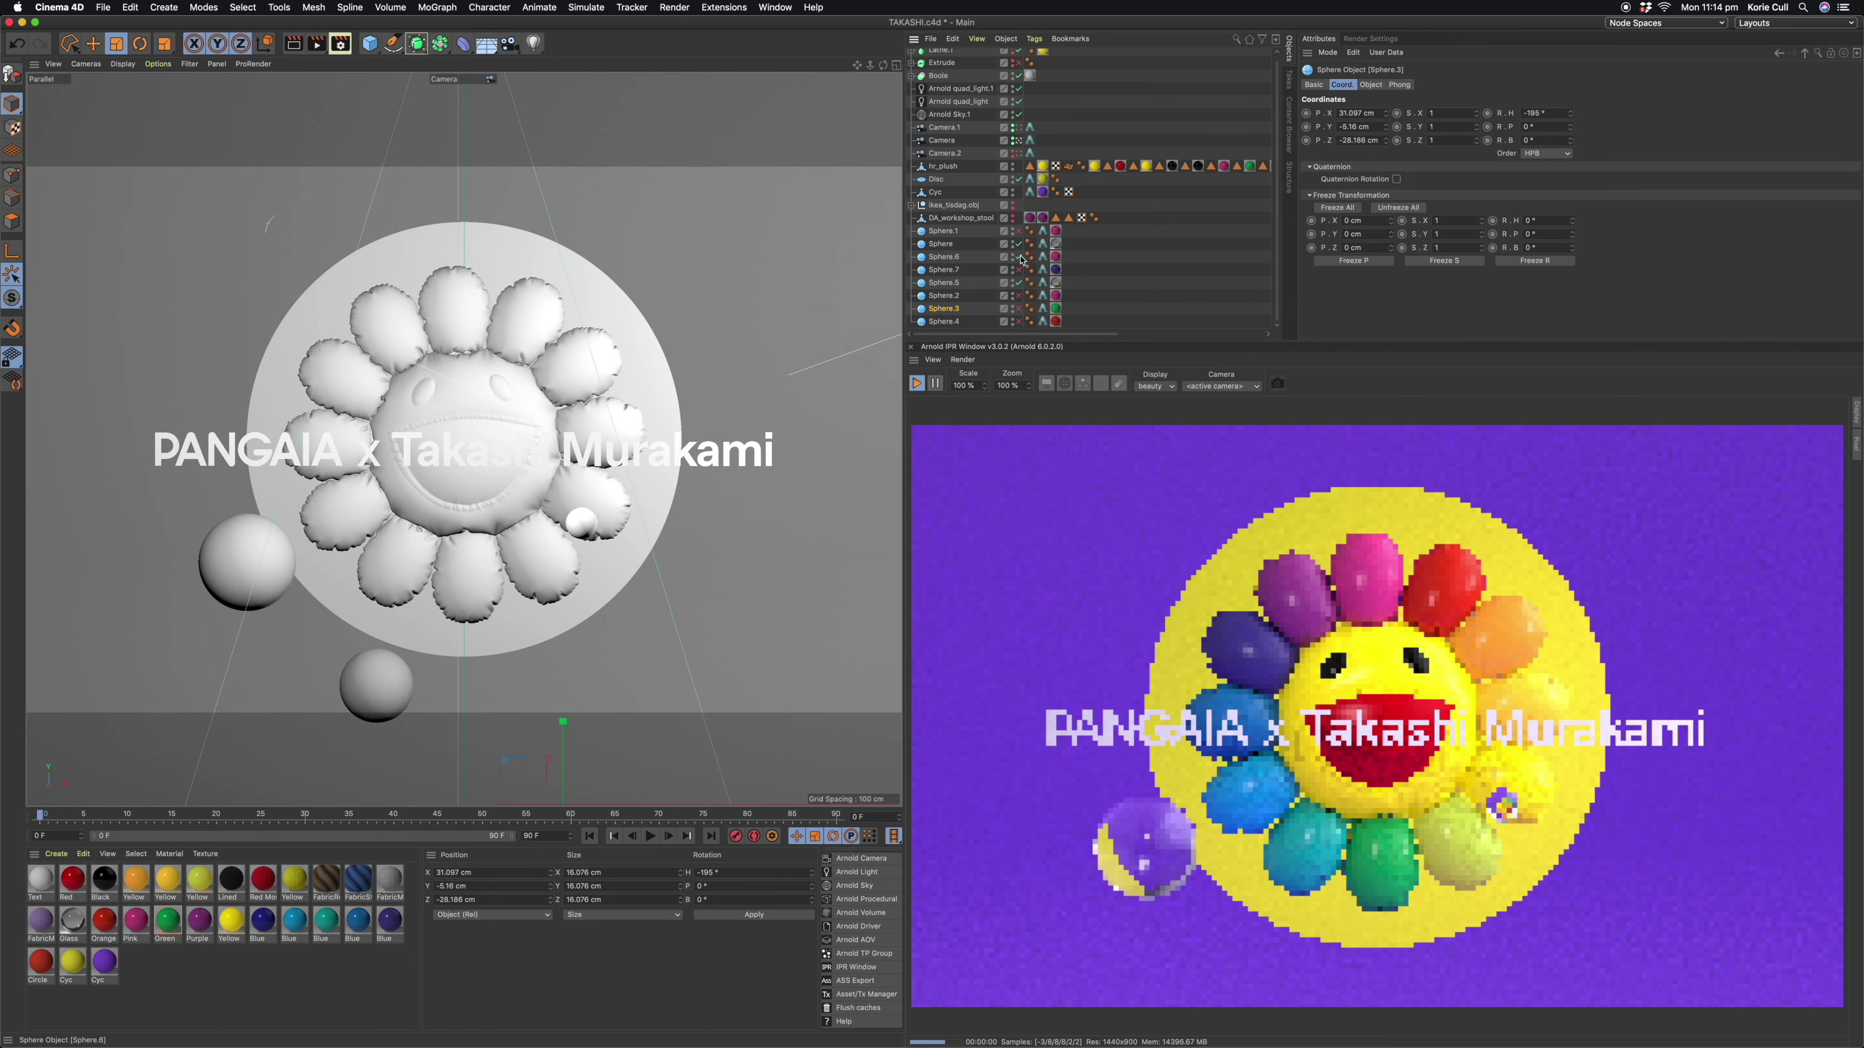
click(943, 269)
click(94, 46)
drag(301, 587, 301, 185)
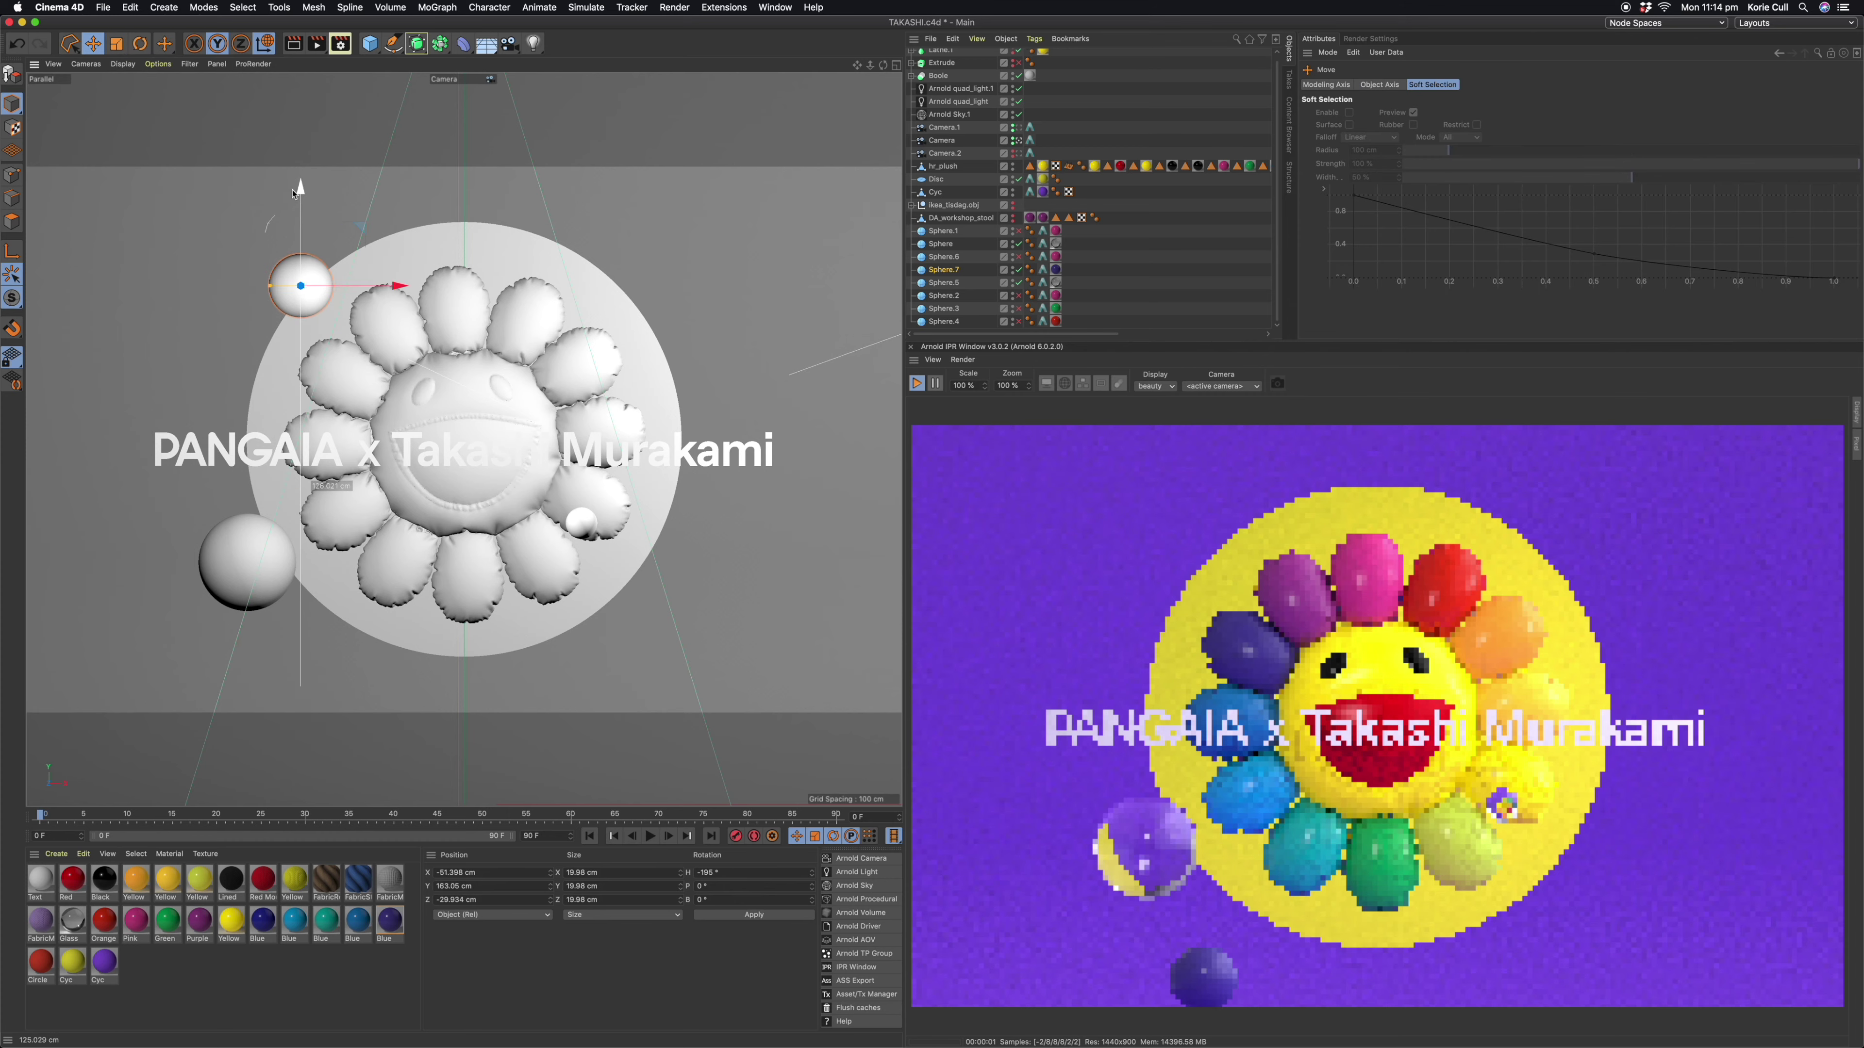
drag(1064, 275, 1056, 270)
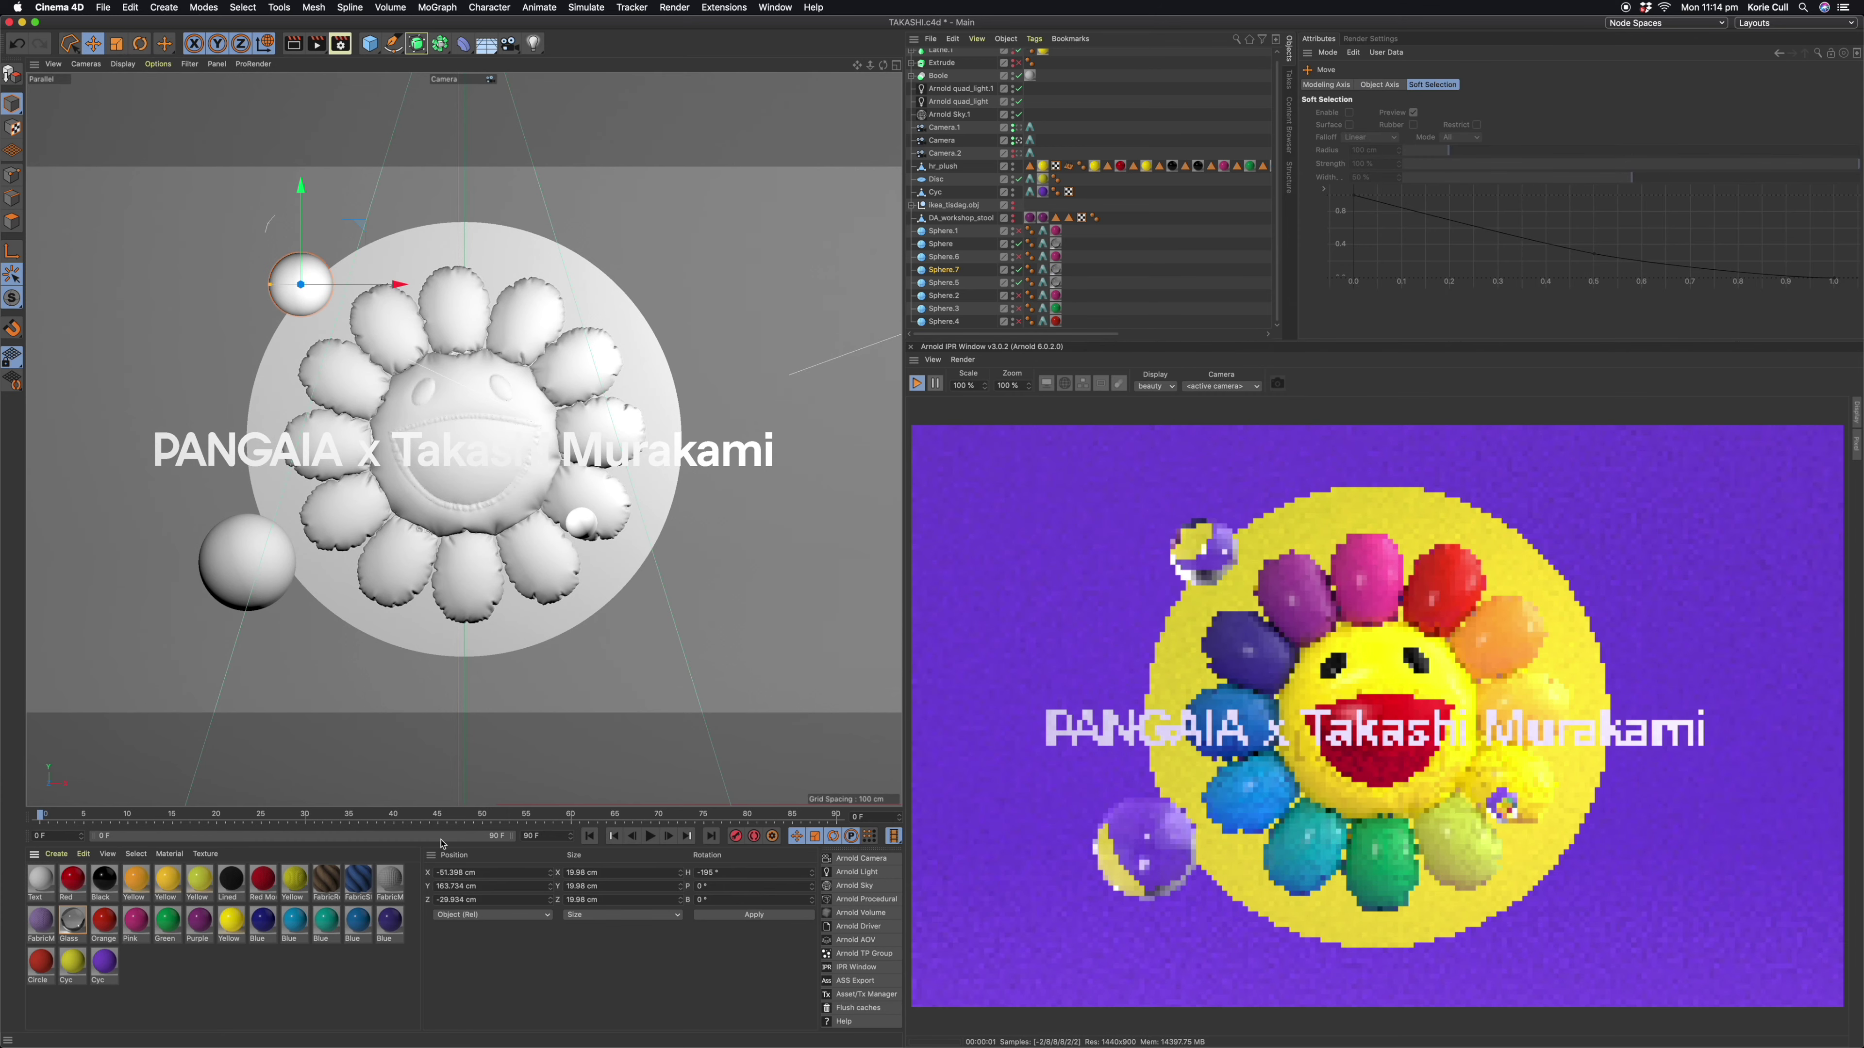
Step: Shift the small Sphere.5 down and to the right
click(943, 245)
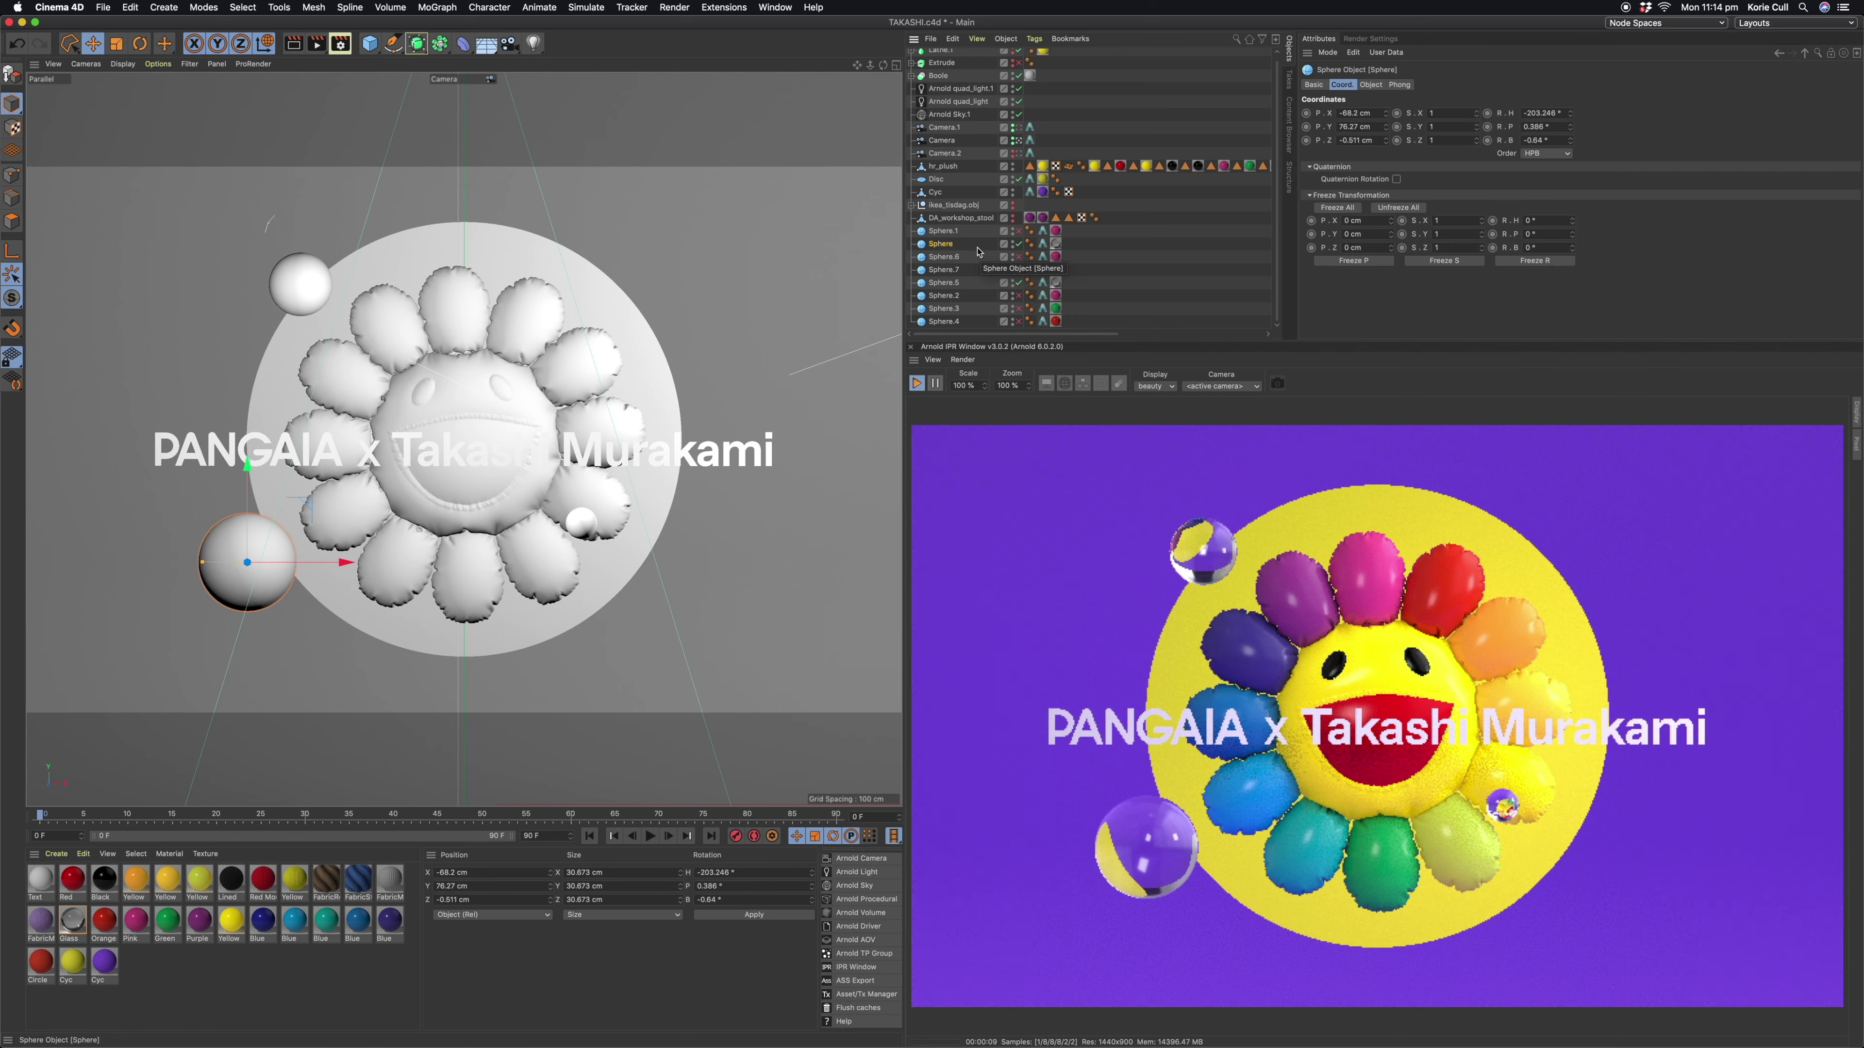
click(582, 523)
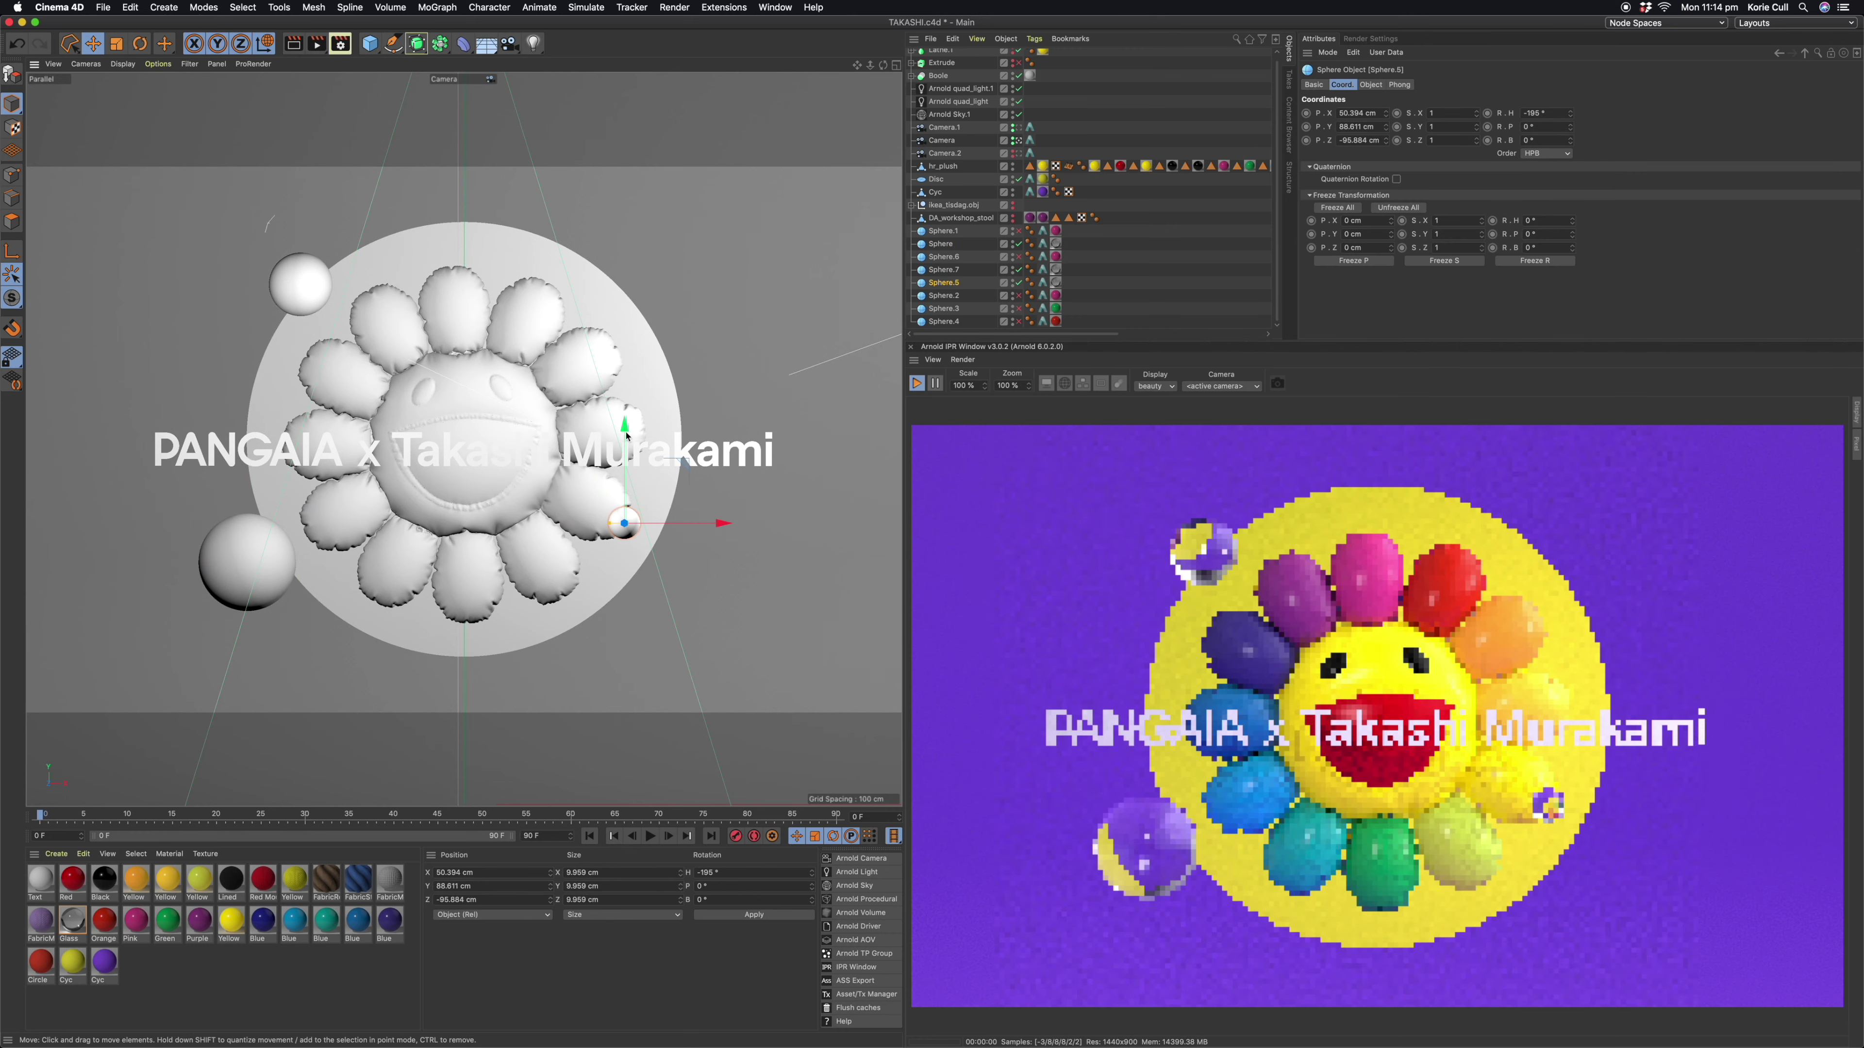
drag(582, 523, 625, 578)
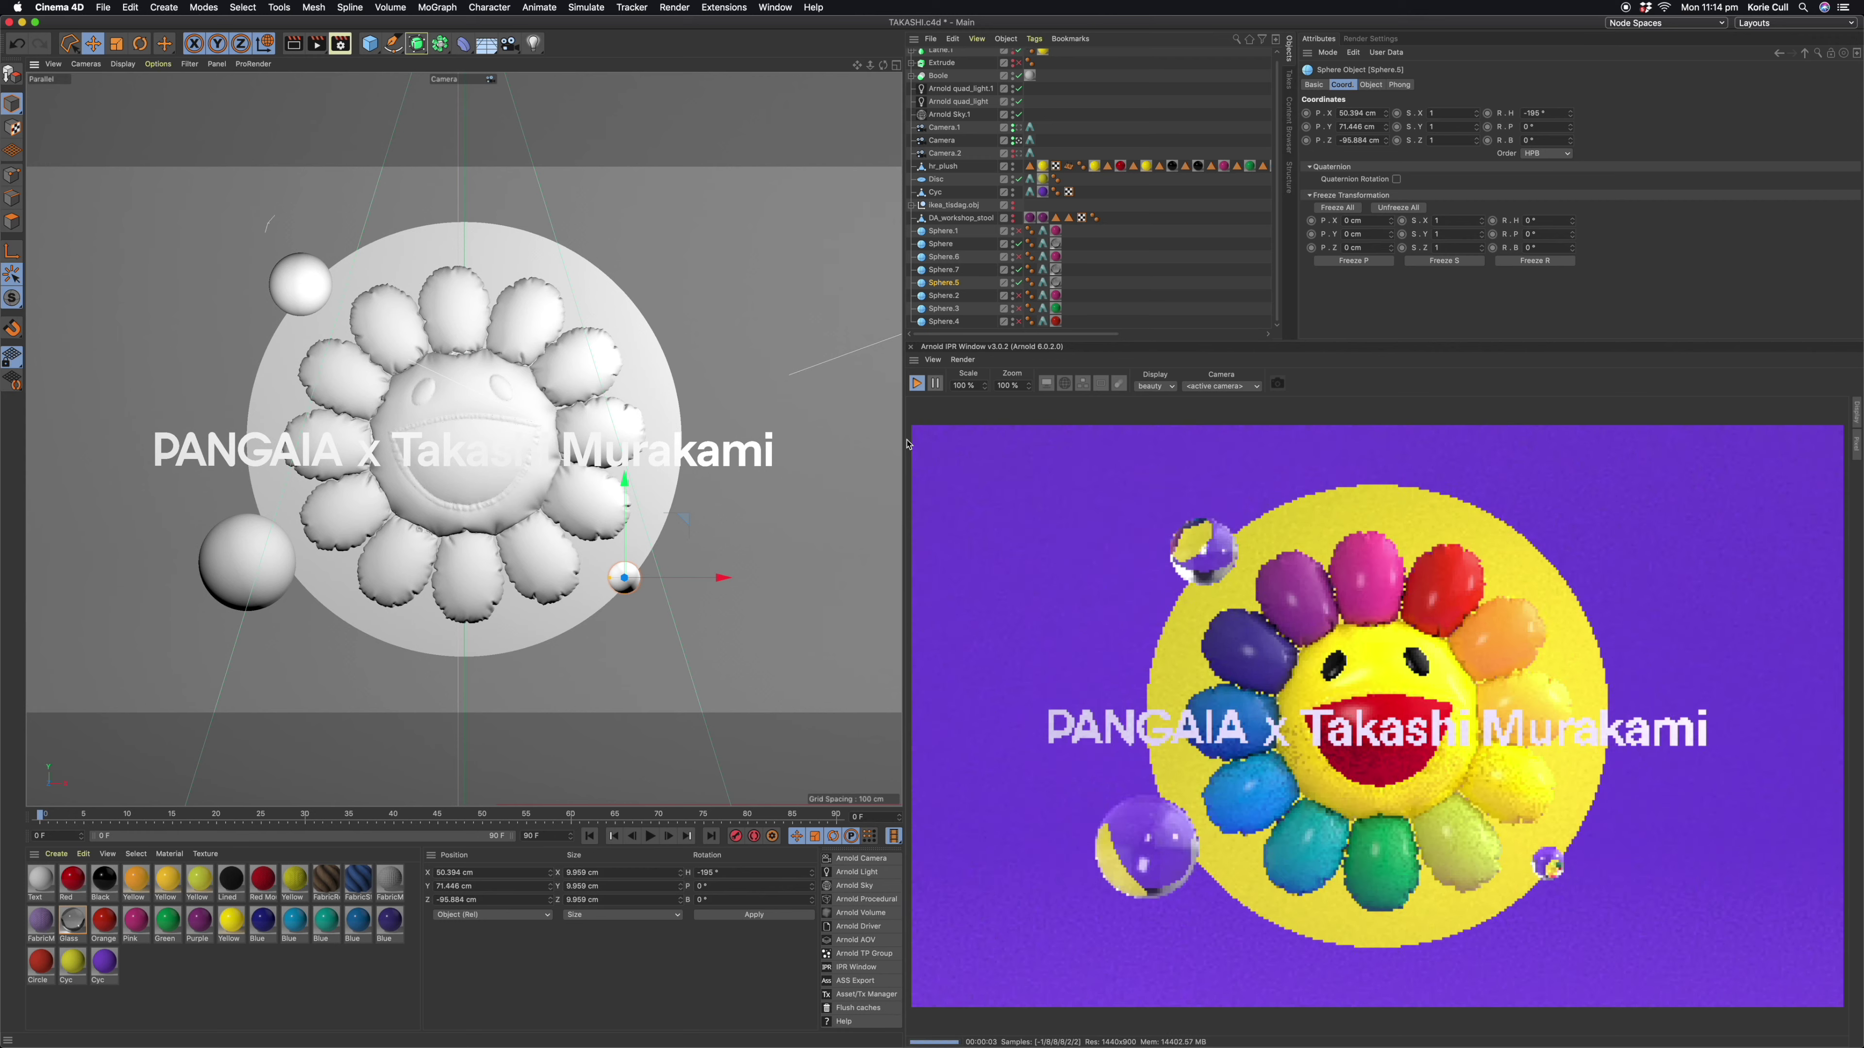
click(180, 922)
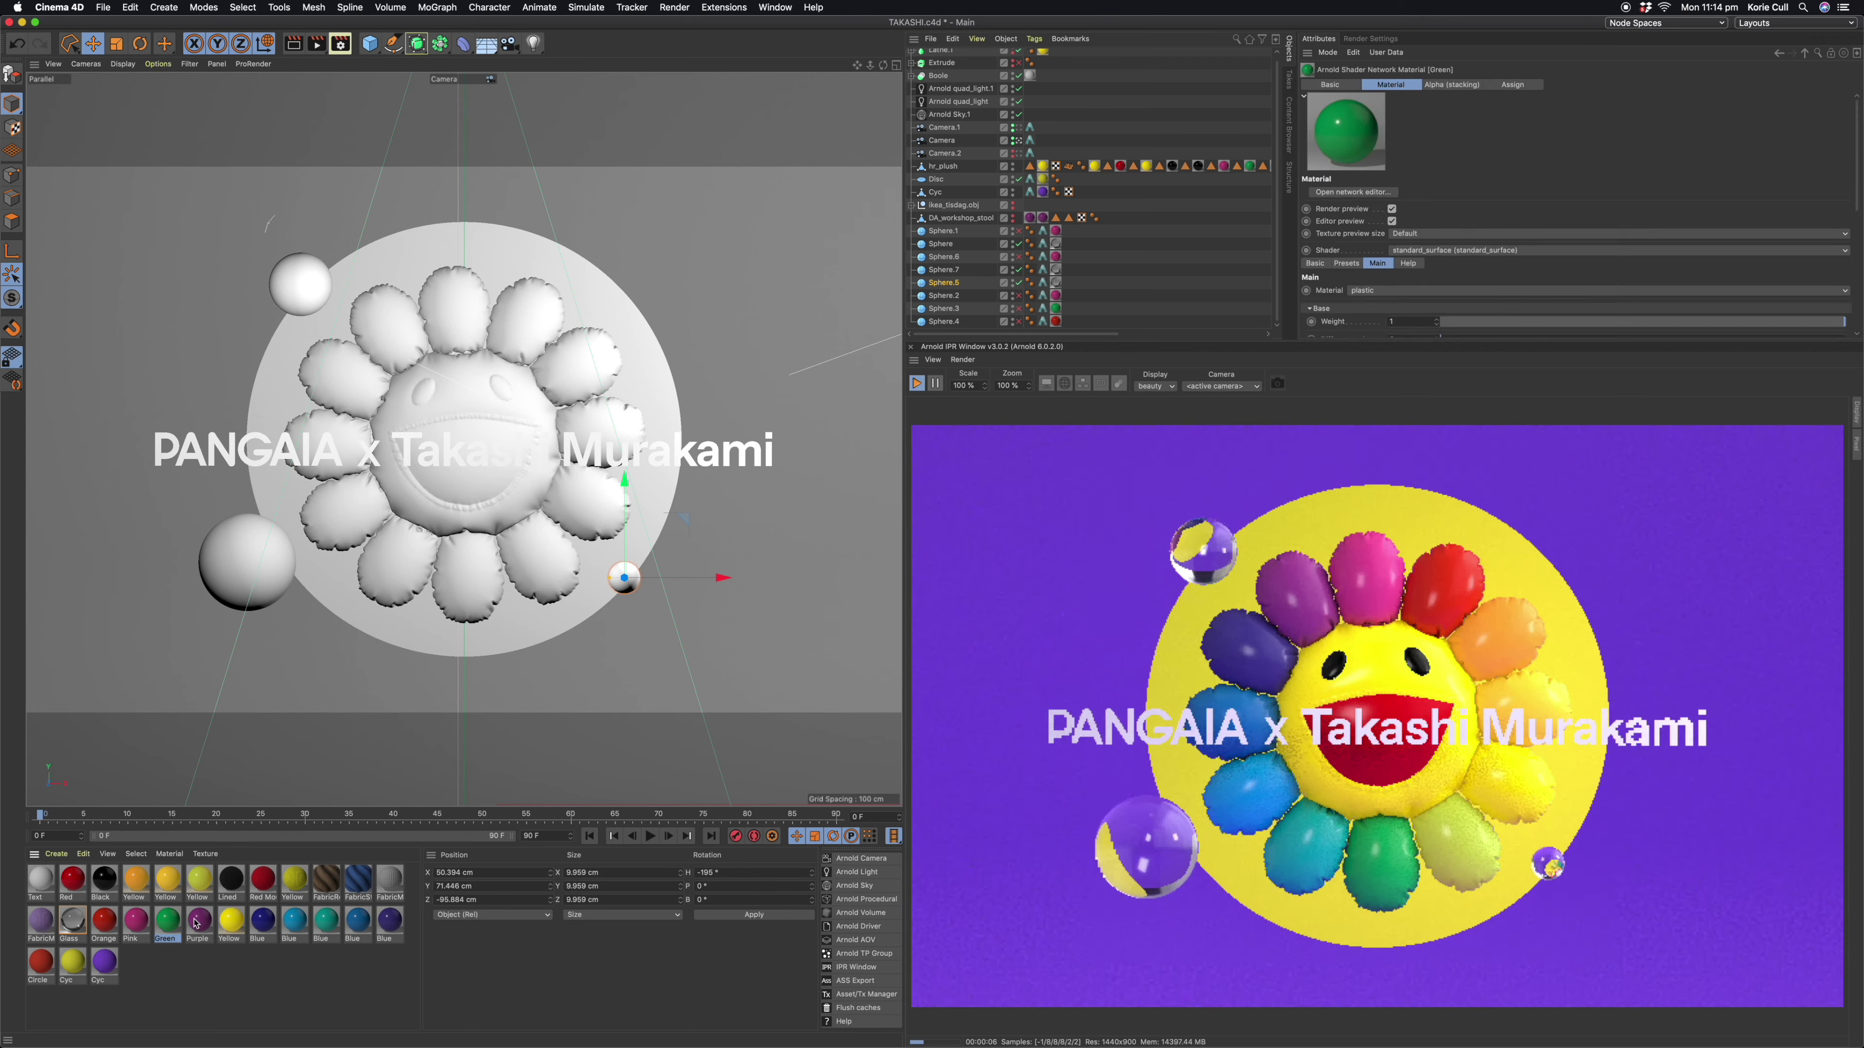
Step: Make the large lower-left sphere pink and the small lower-right sphere purple with Cyc
drag(136, 923, 245, 561)
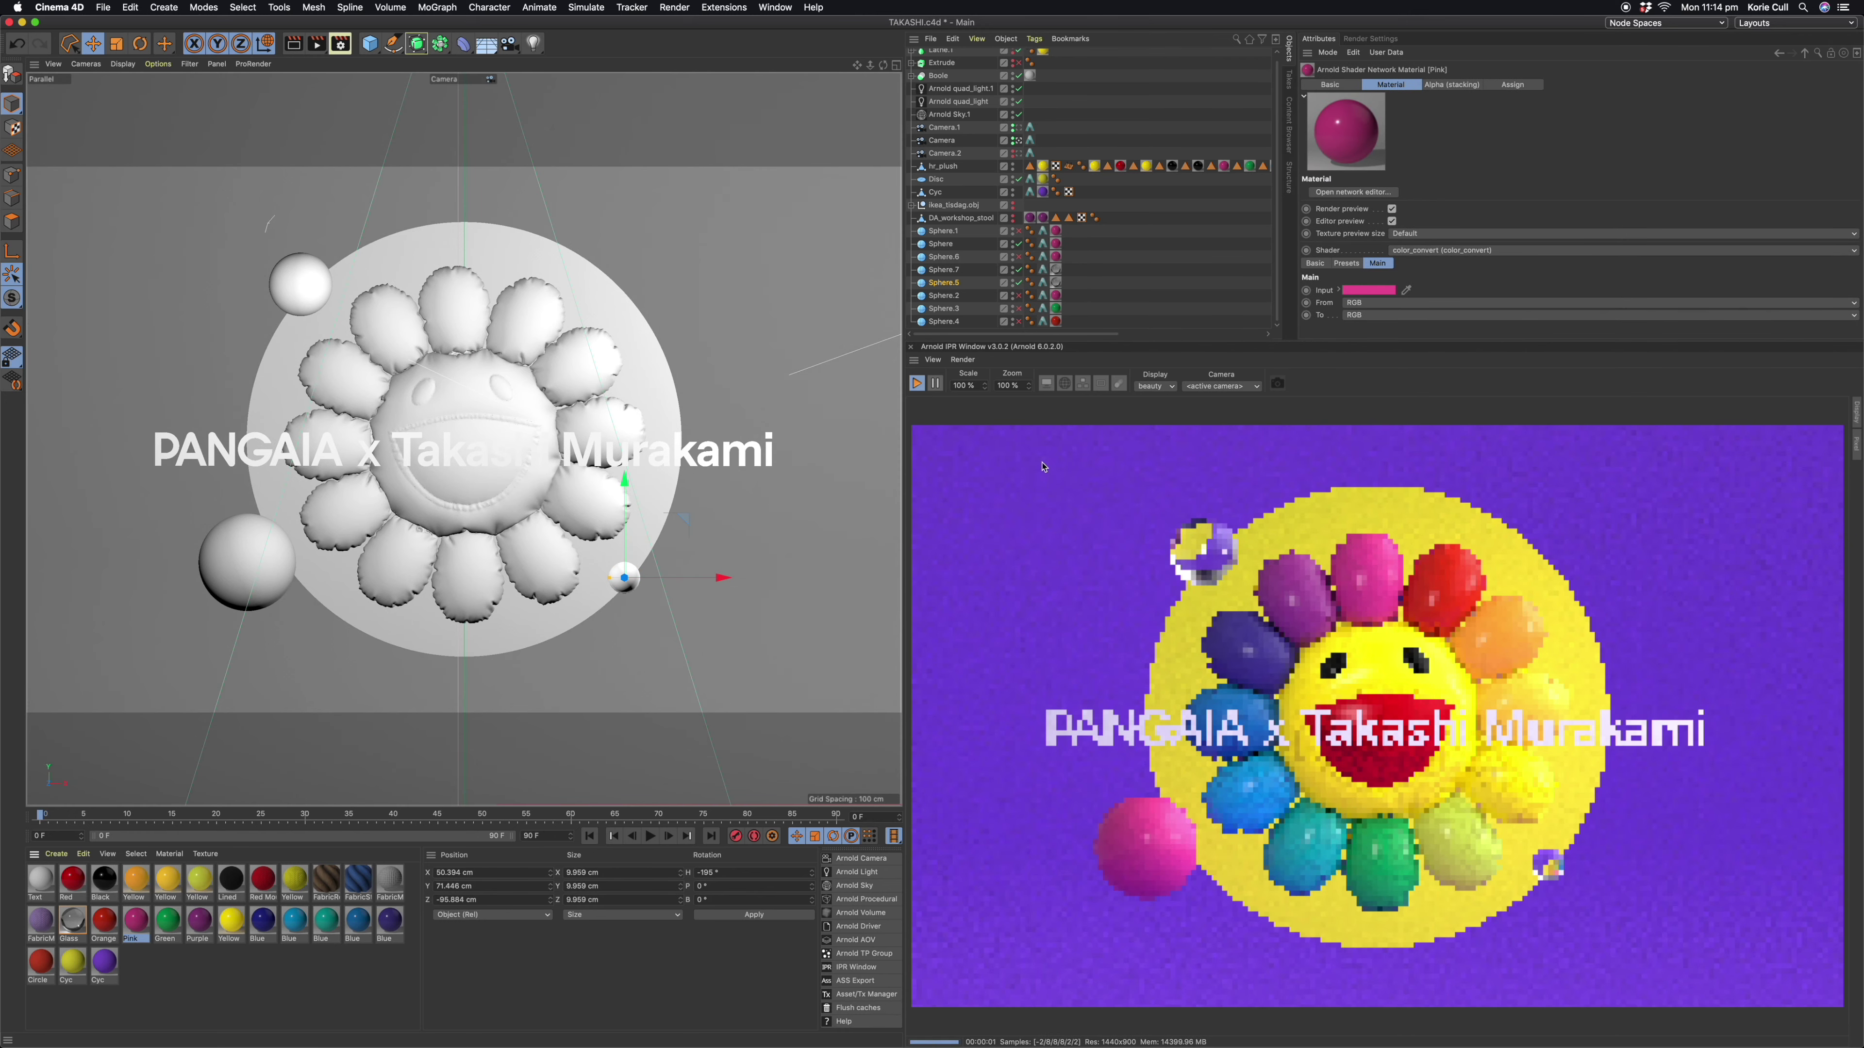
click(105, 965)
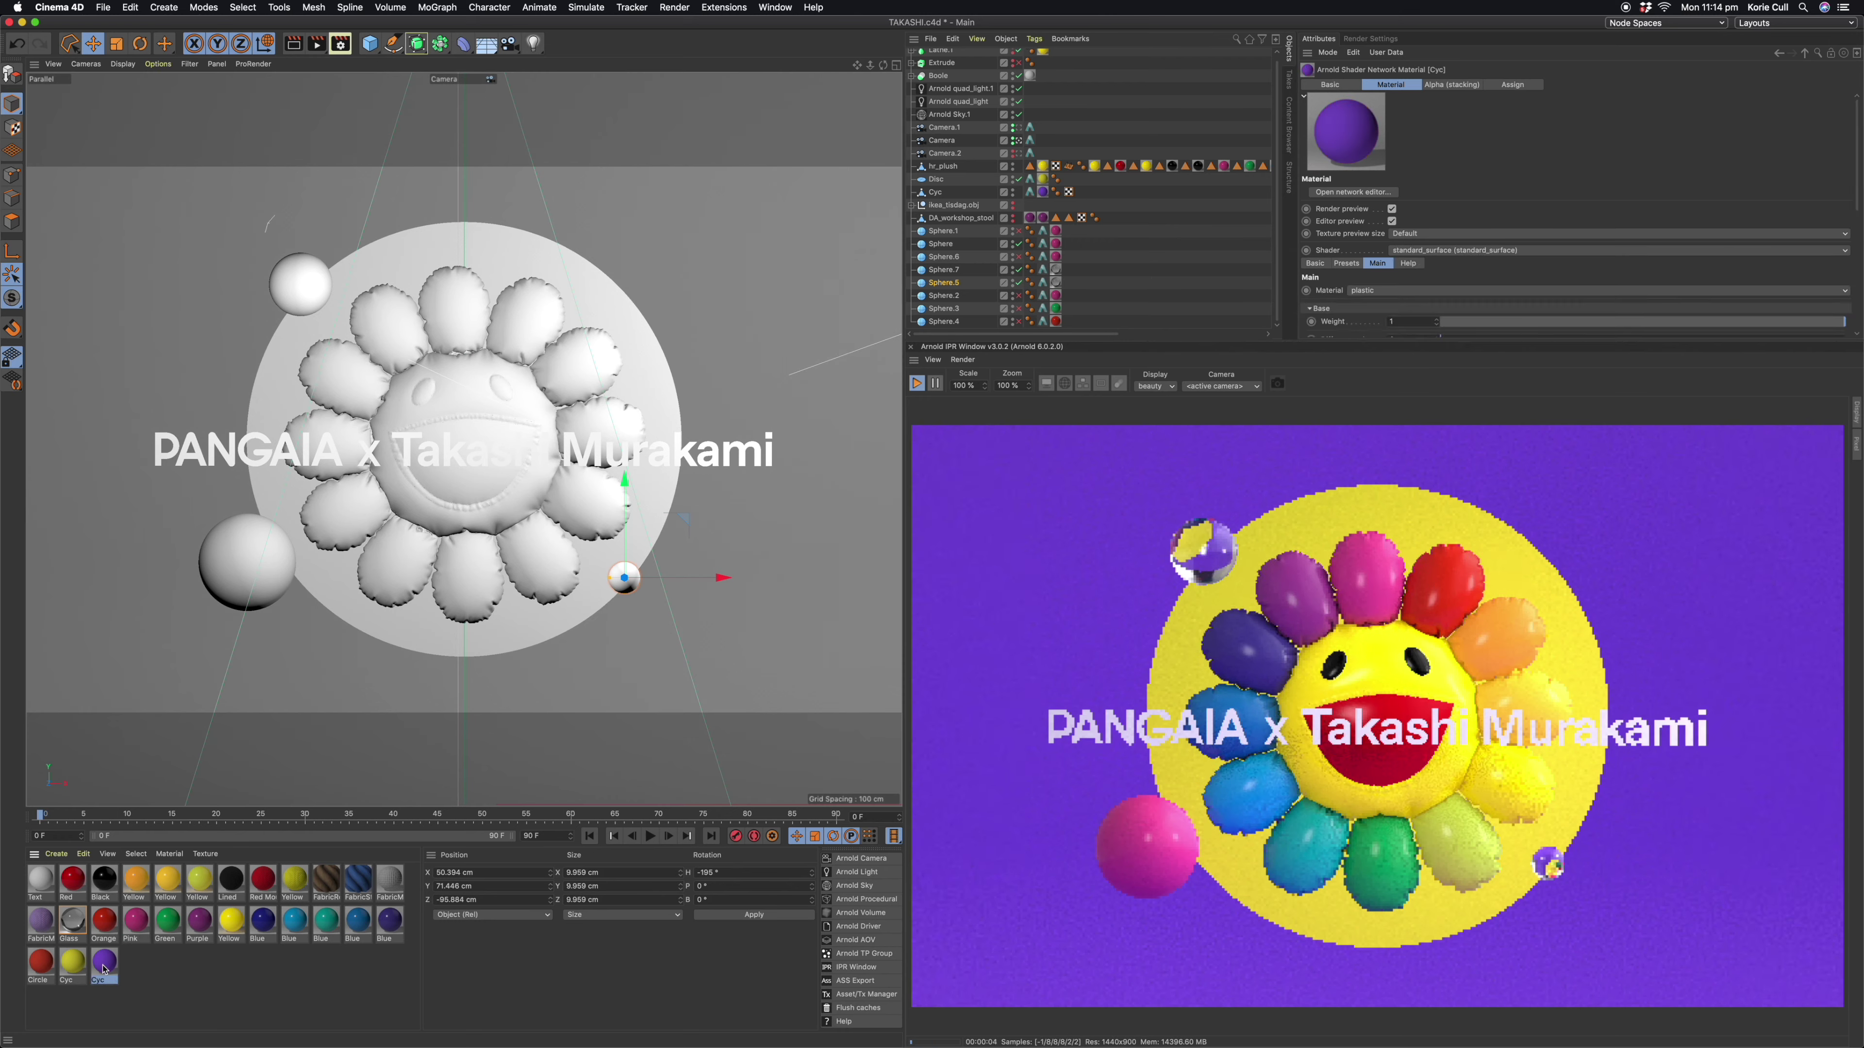
drag(104, 969, 623, 578)
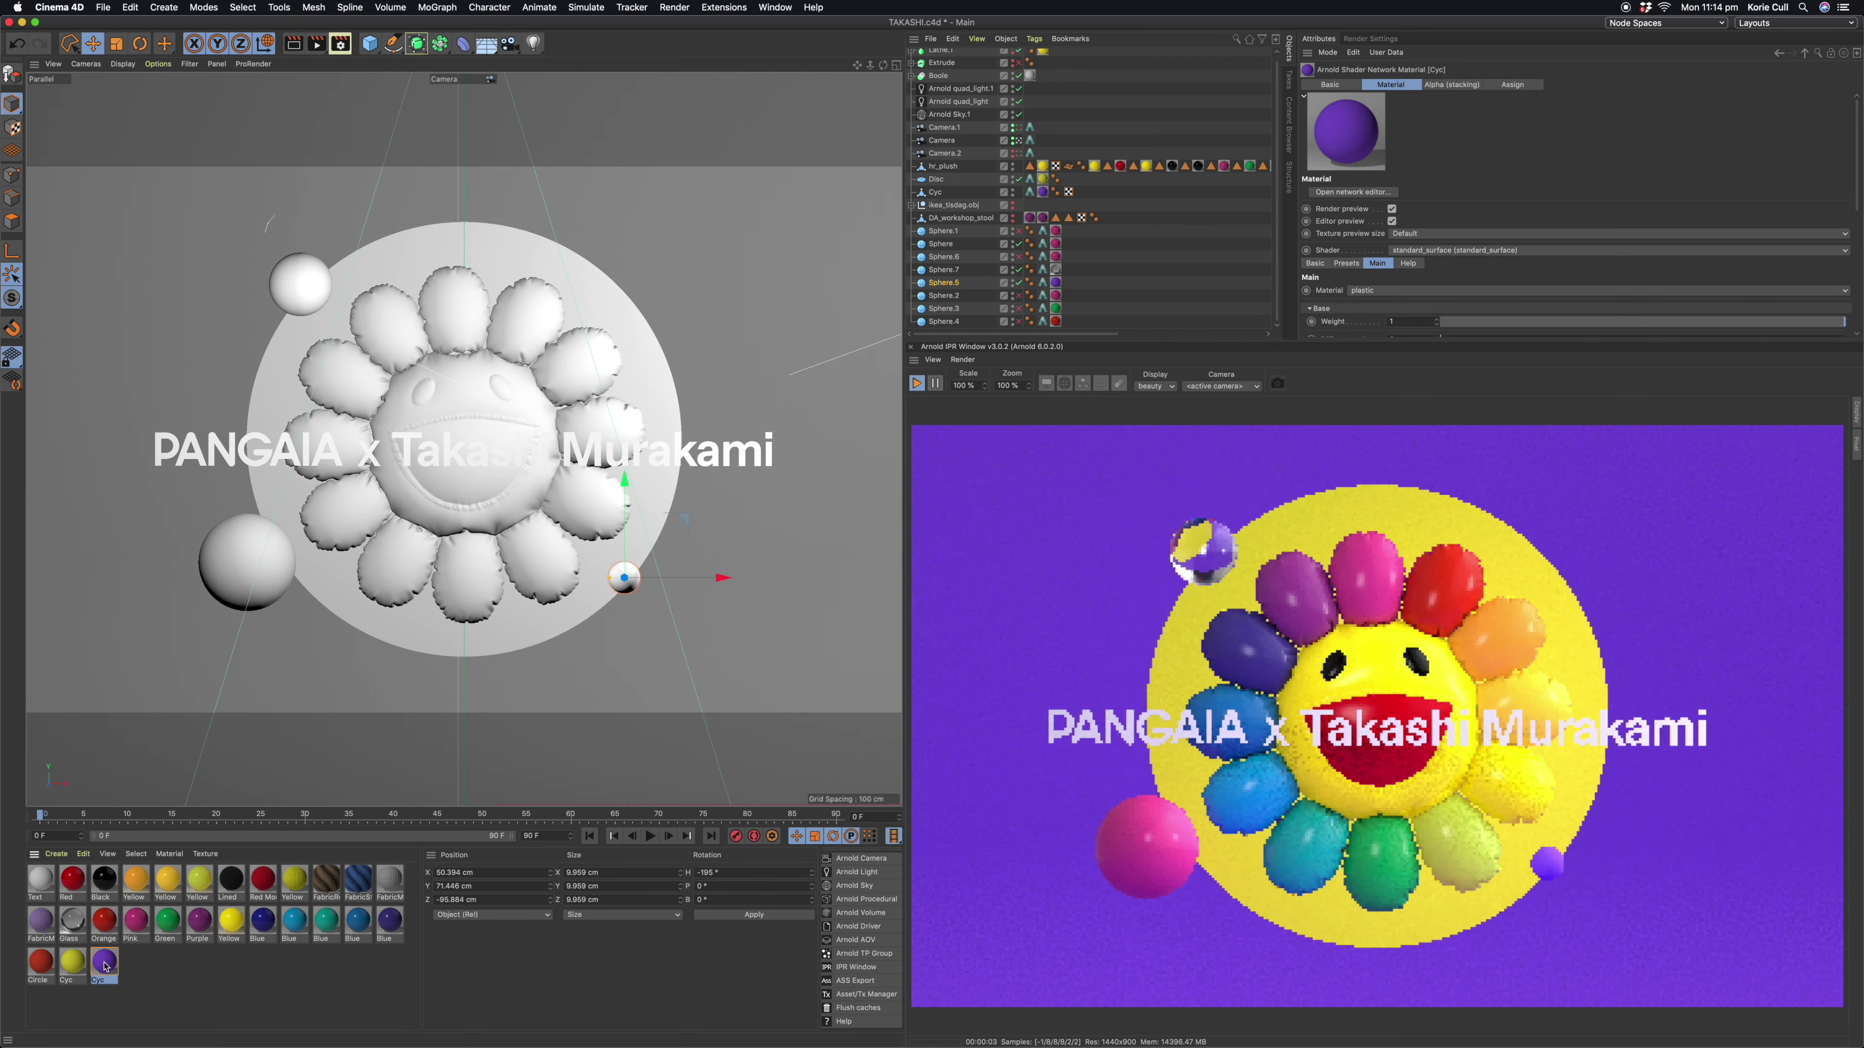
double_click(106, 963)
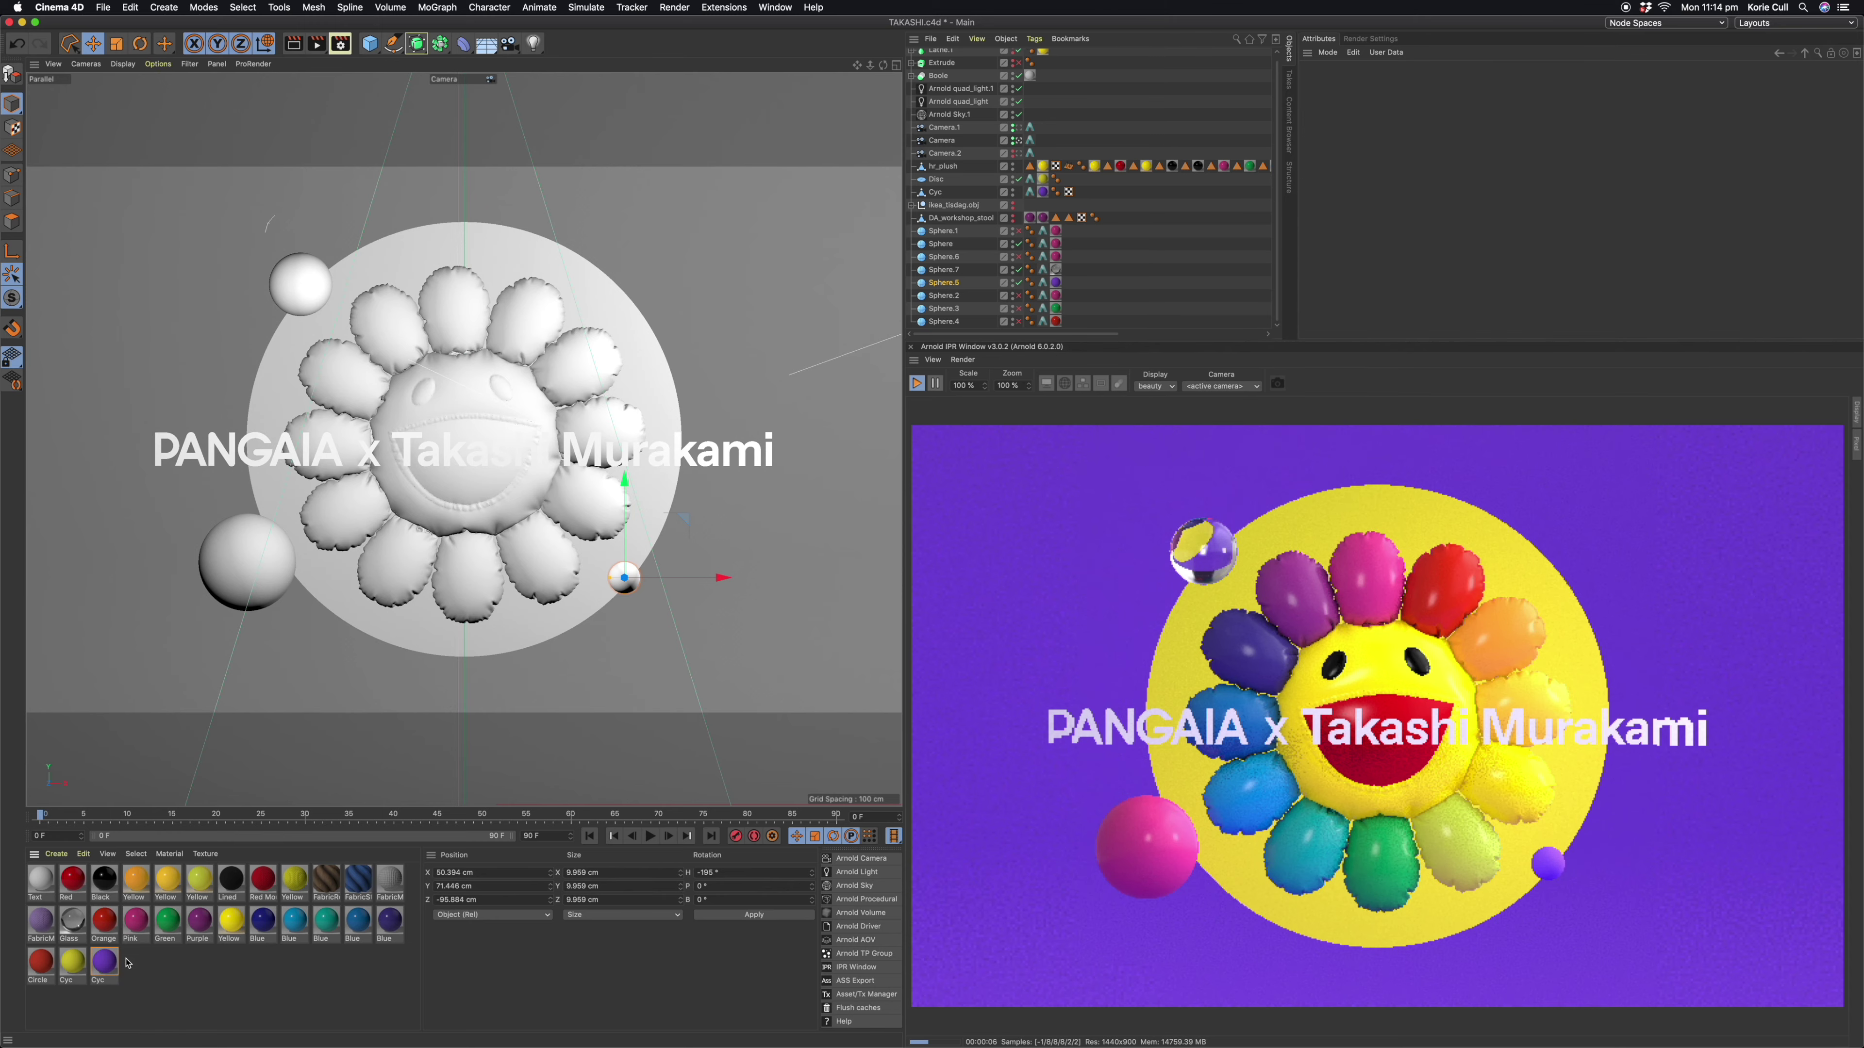
click(407, 675)
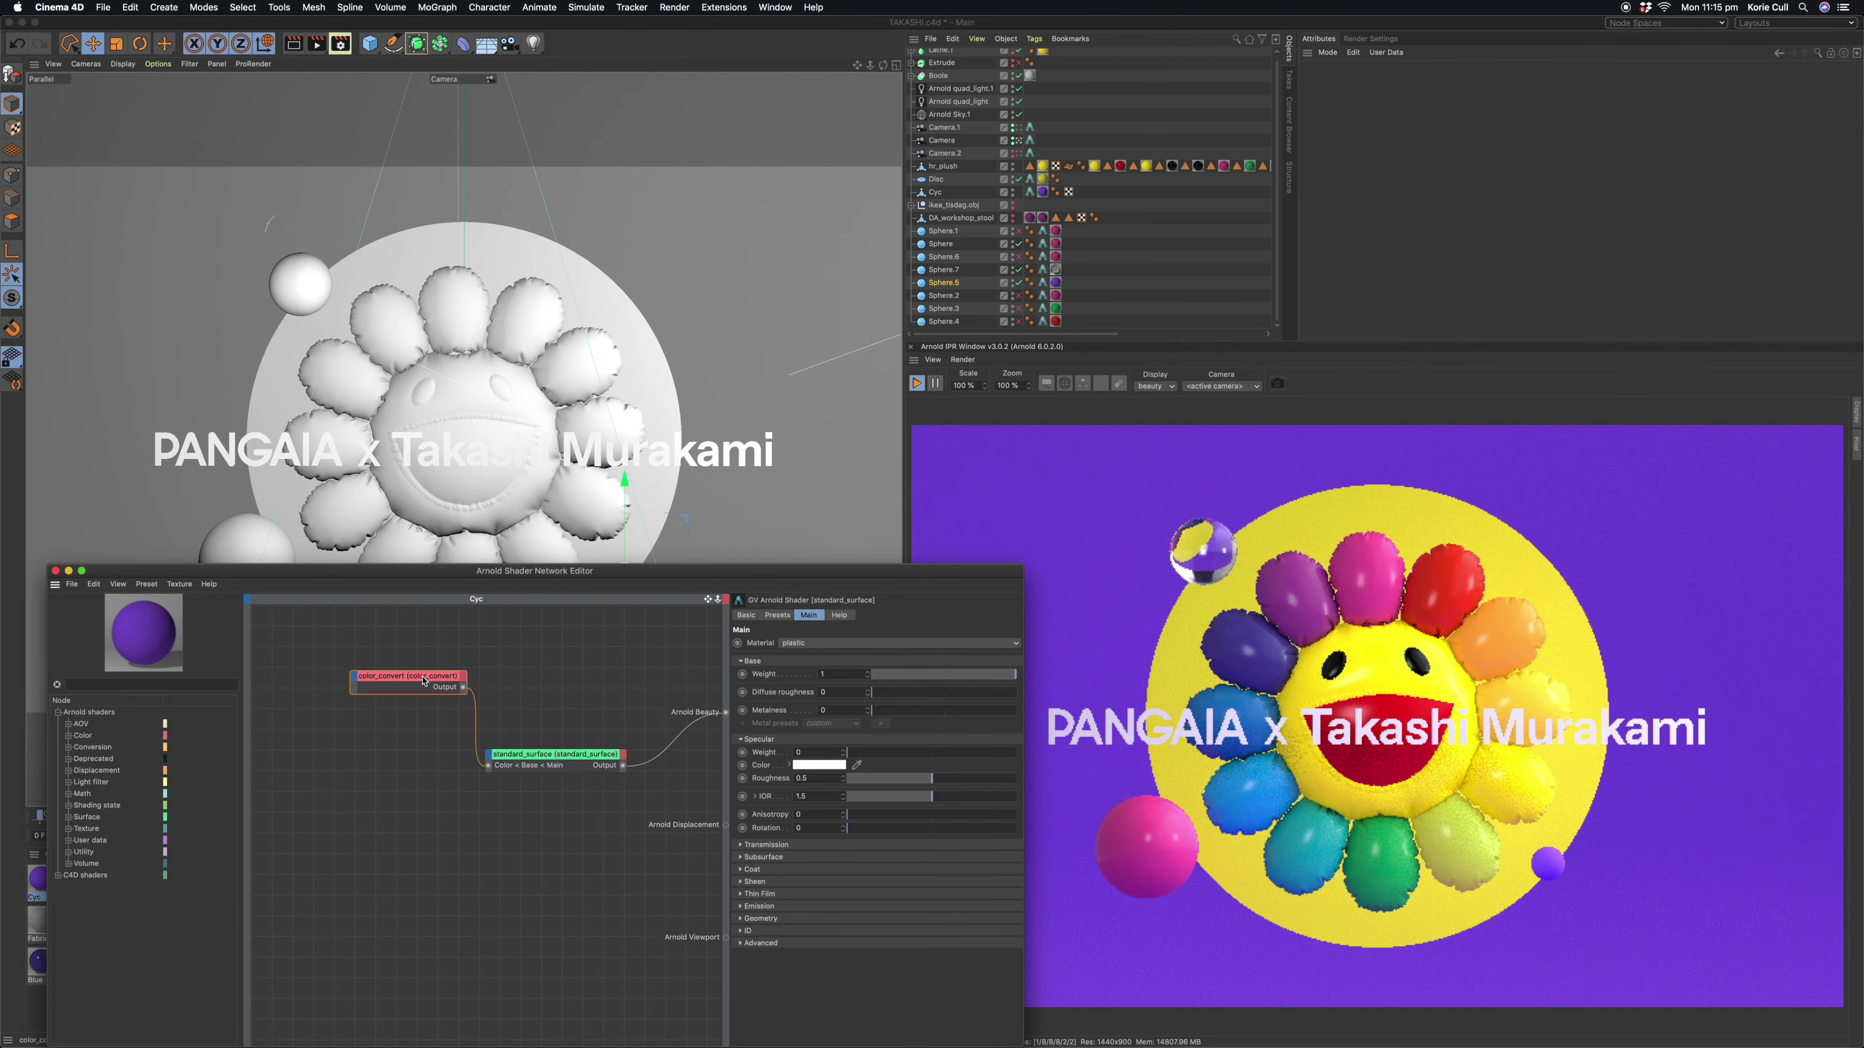
Step: Check the reference flower image and undo an accidental material change on the flower
key(super+Tab)
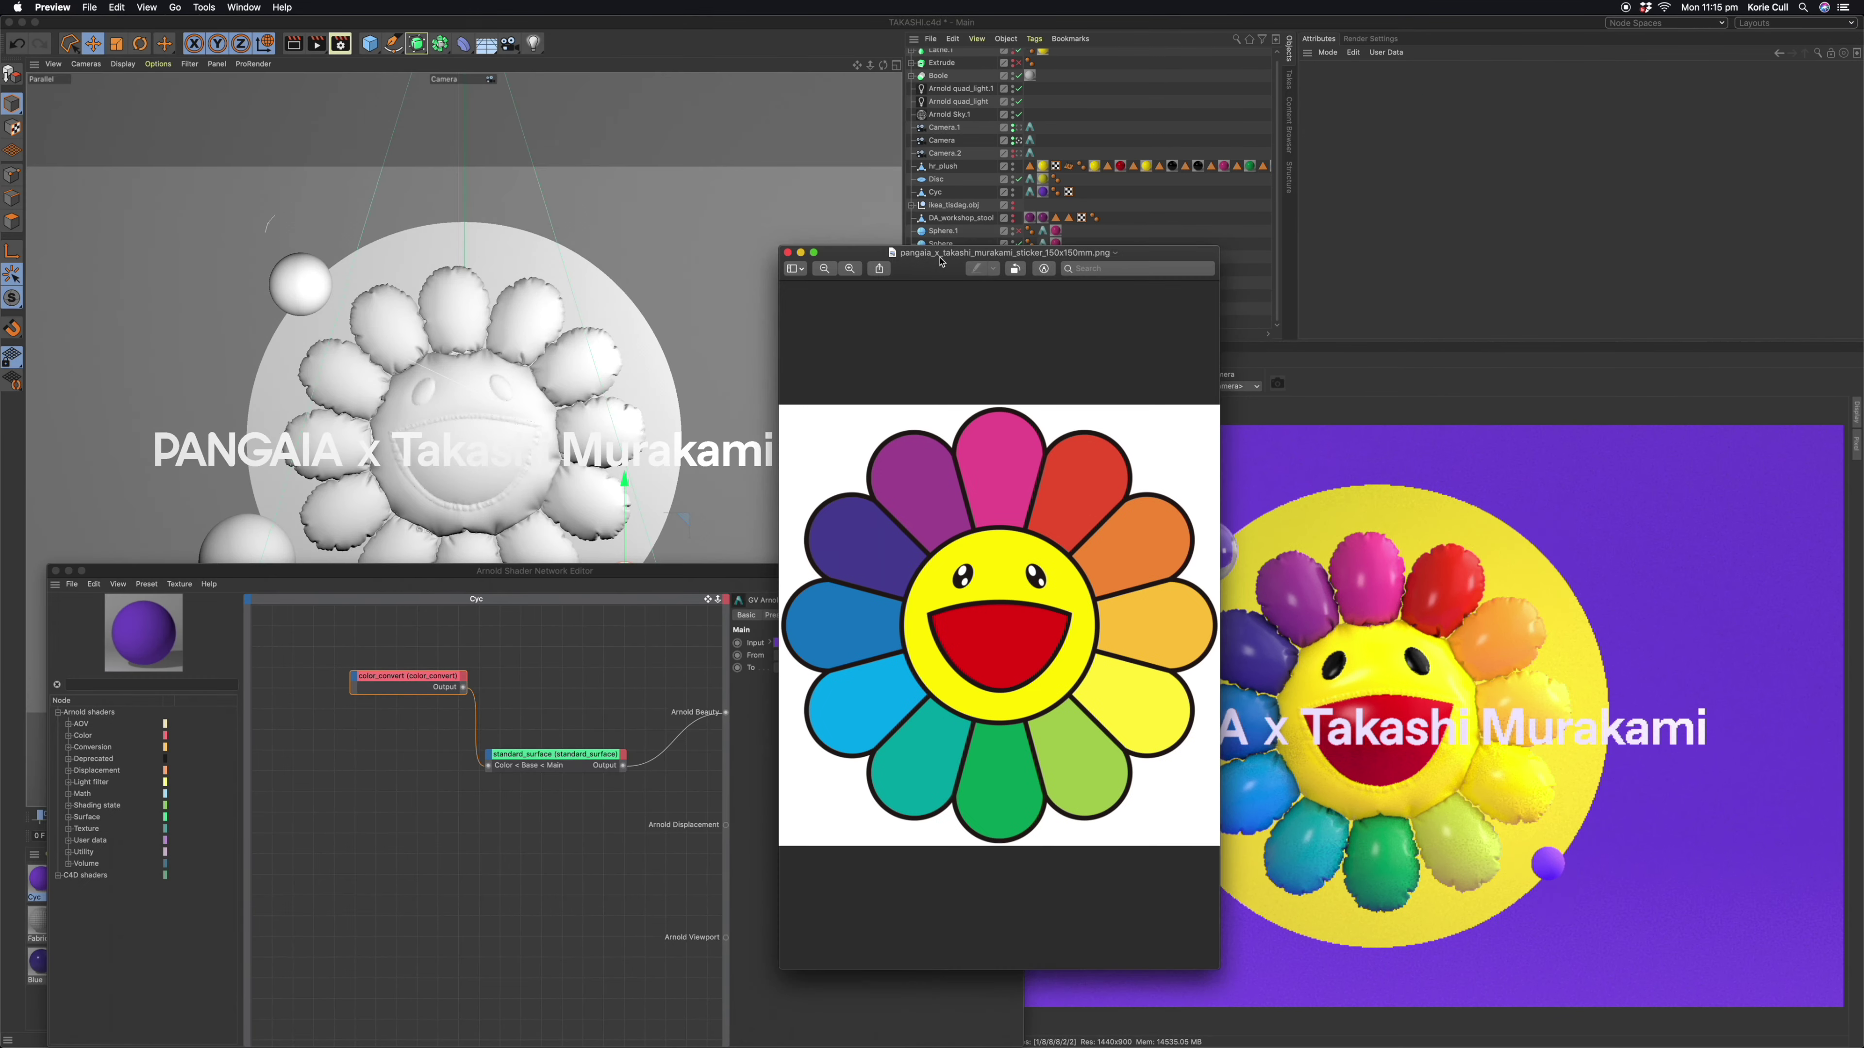
drag(1003, 257, 1277, 259)
click(144, 511)
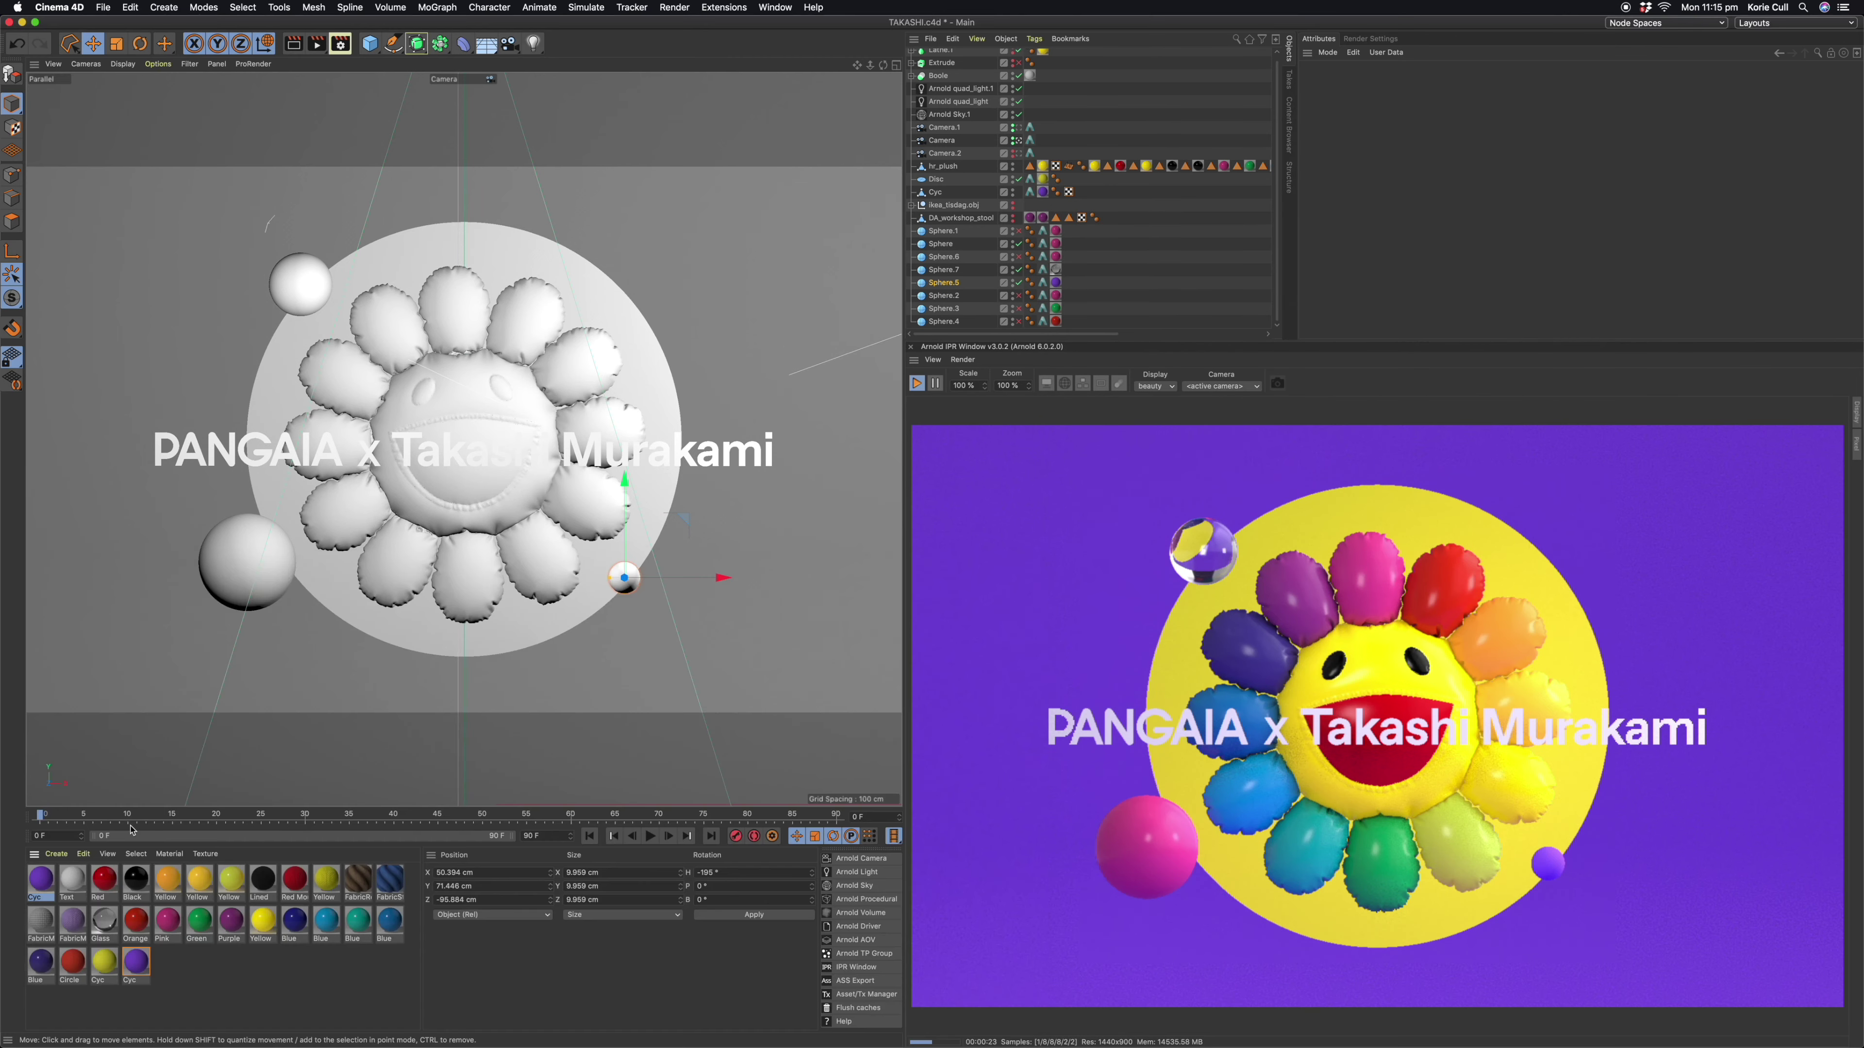
mouse_move(1094, 166)
mouse_down()
mouse_move(1086, 204)
mouse_move(1095, 166)
mouse_up()
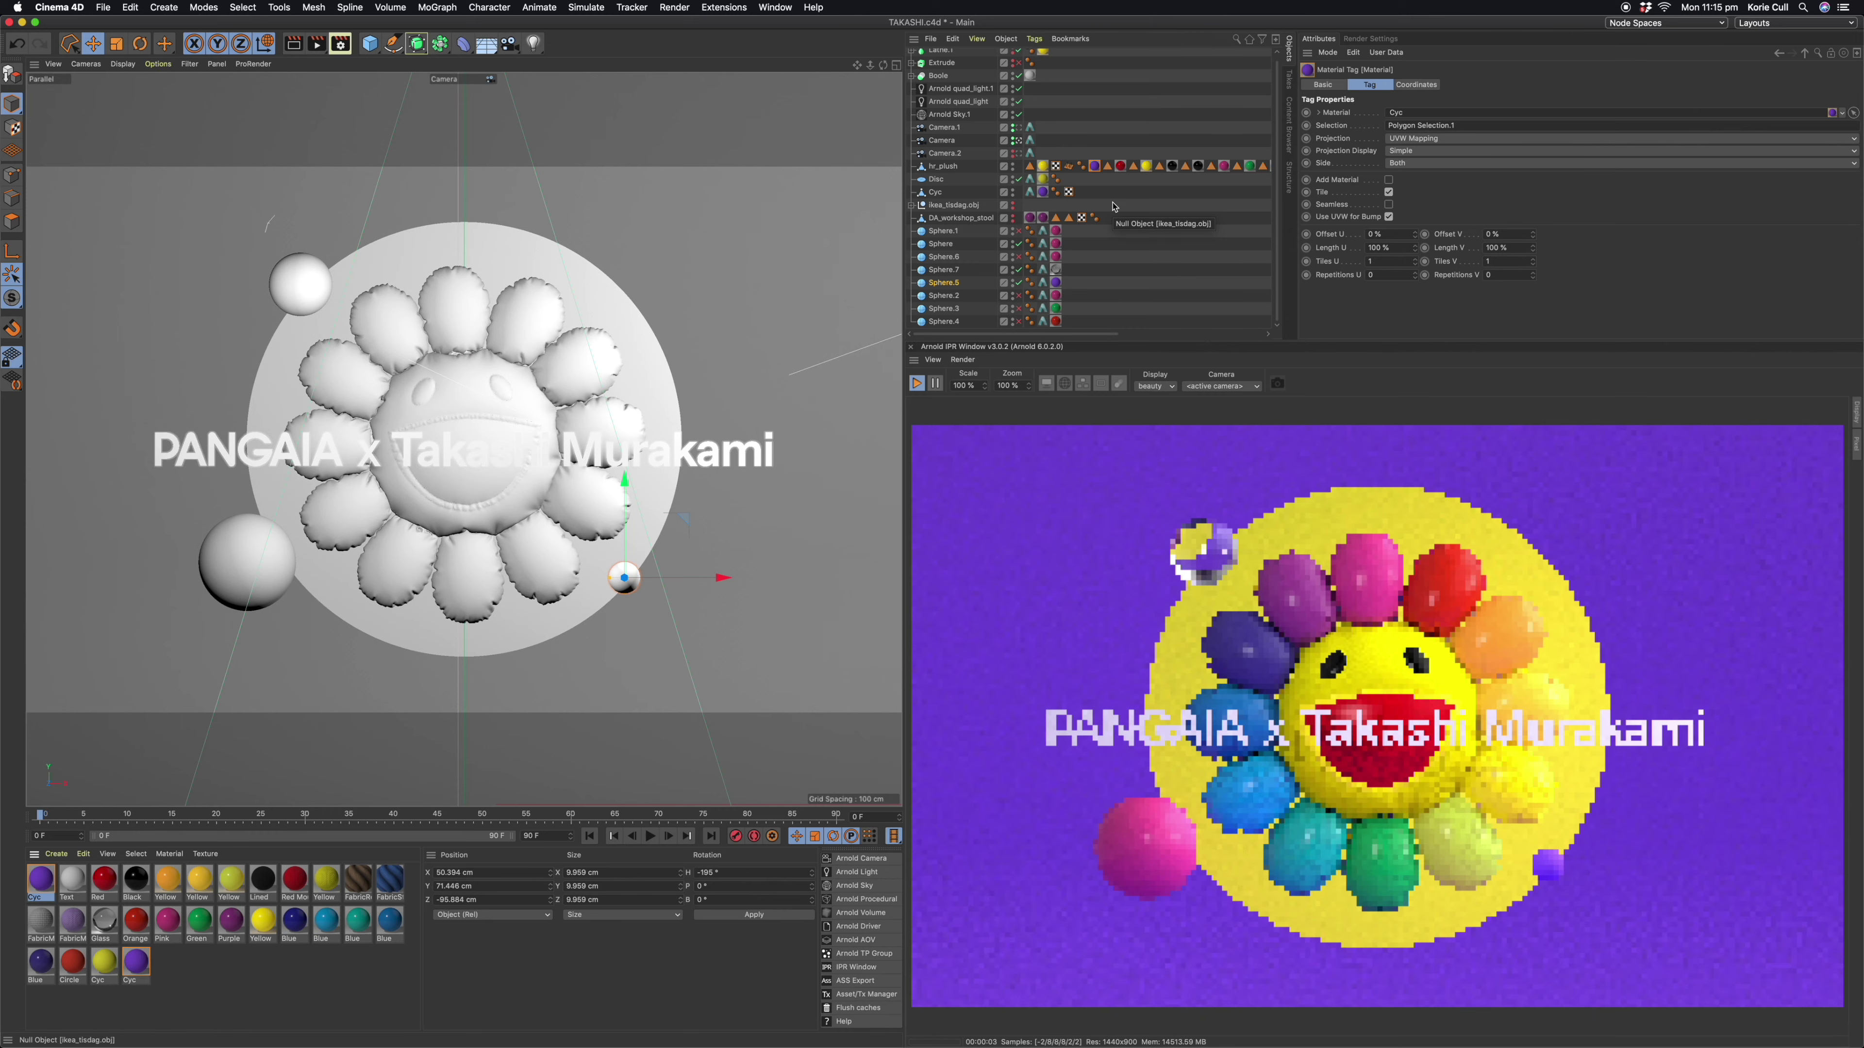
key(ctrl+z)
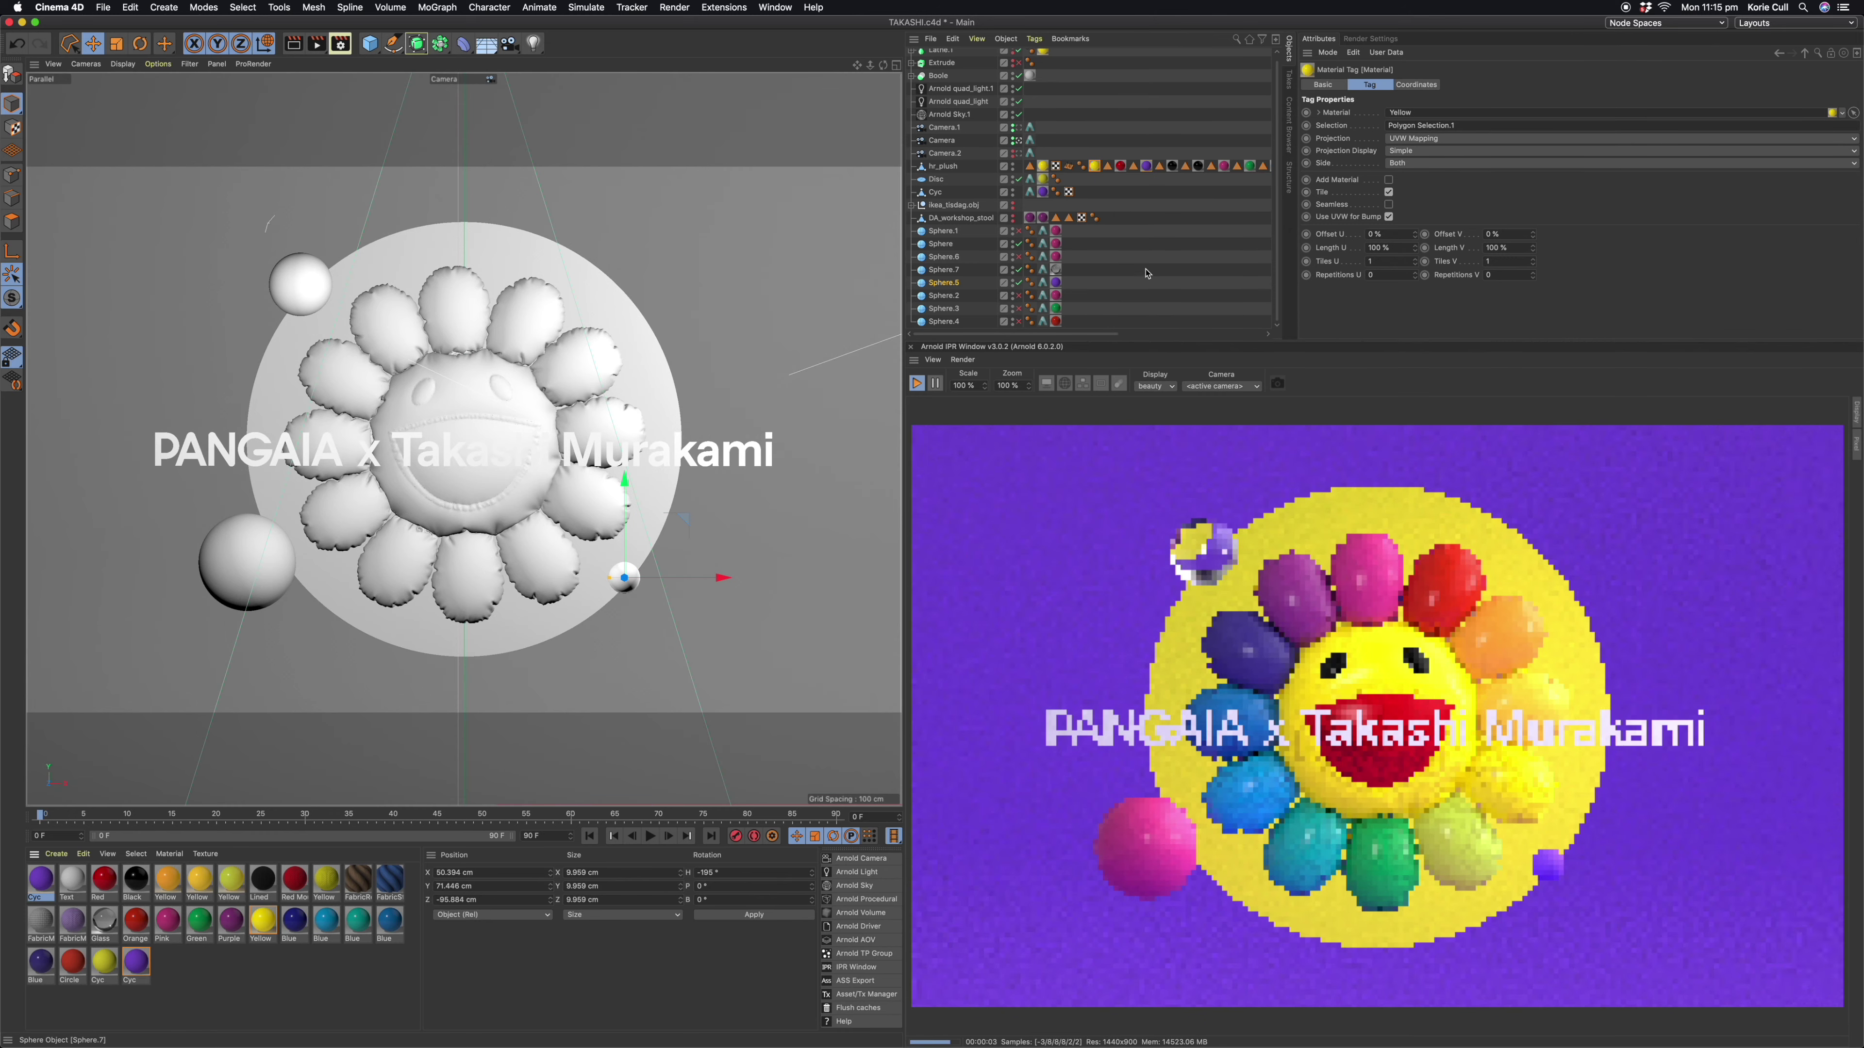
Step: Deselect the flower's Polygon Selection tag and save TAKASHI.c4d
double_click(135, 962)
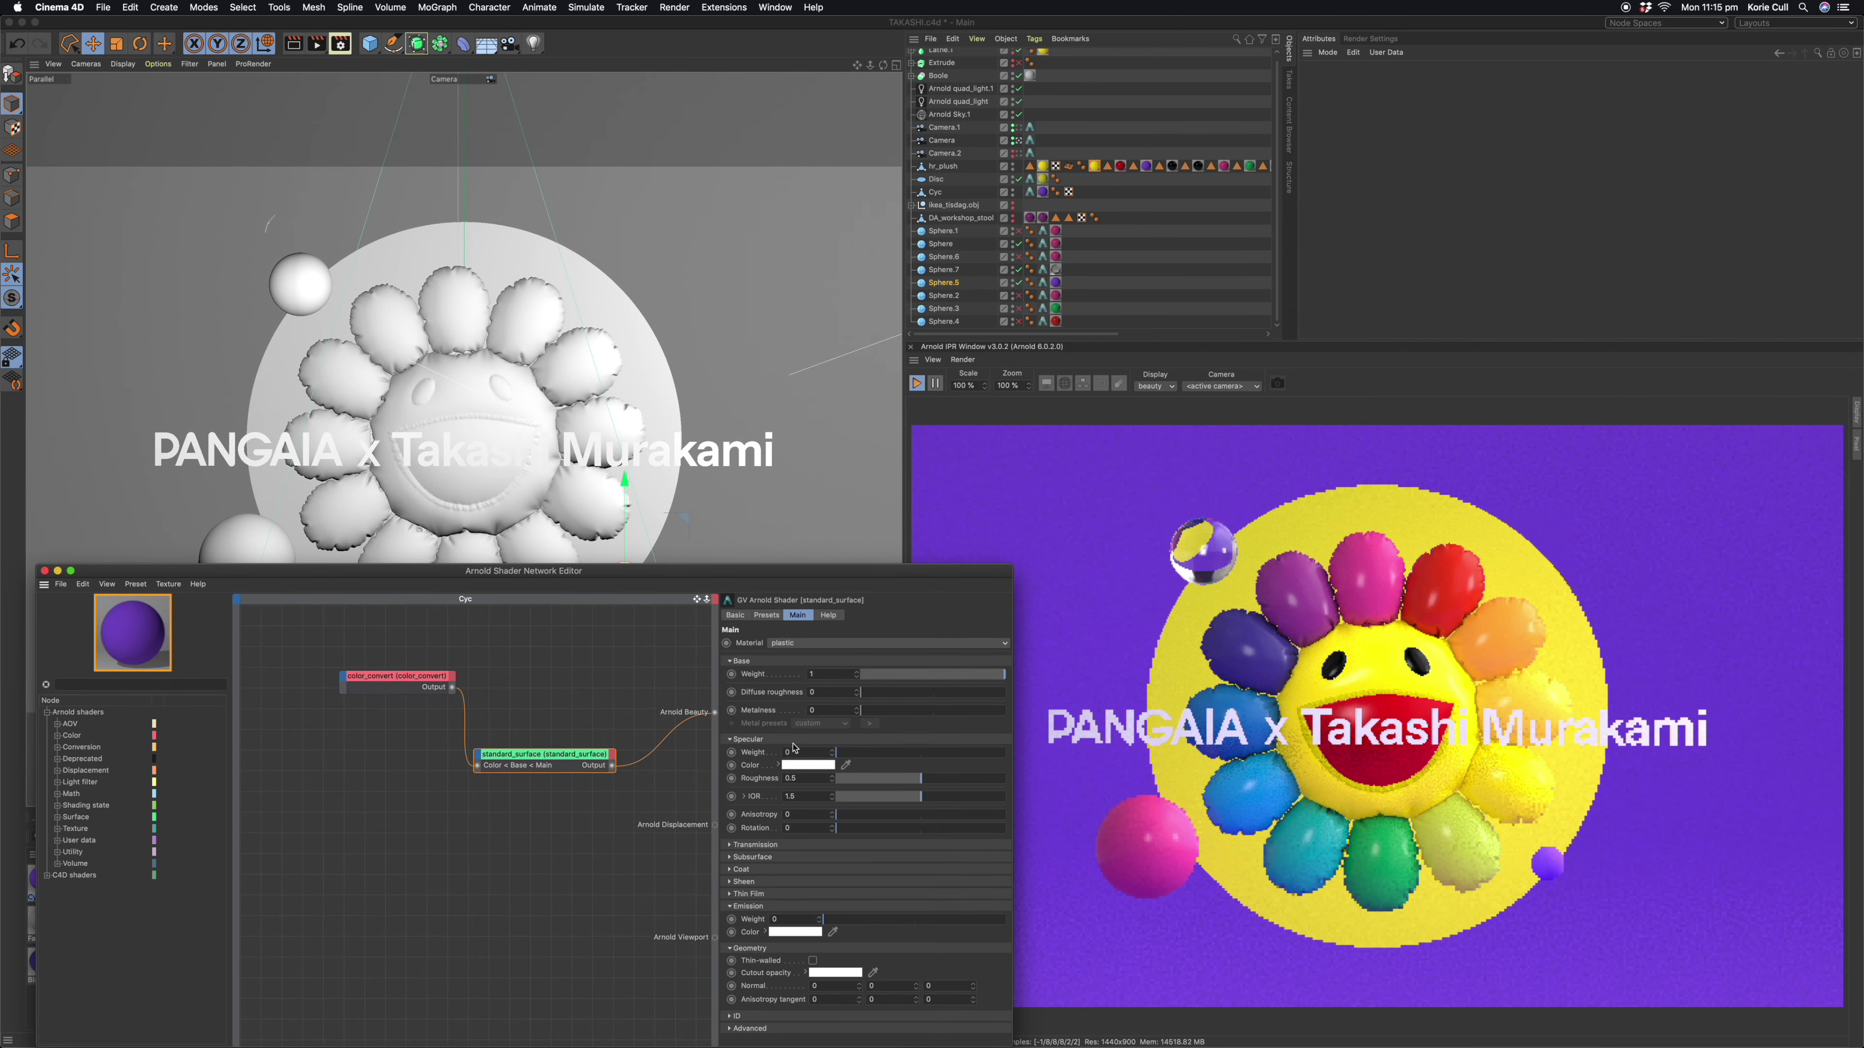
key(super+w)
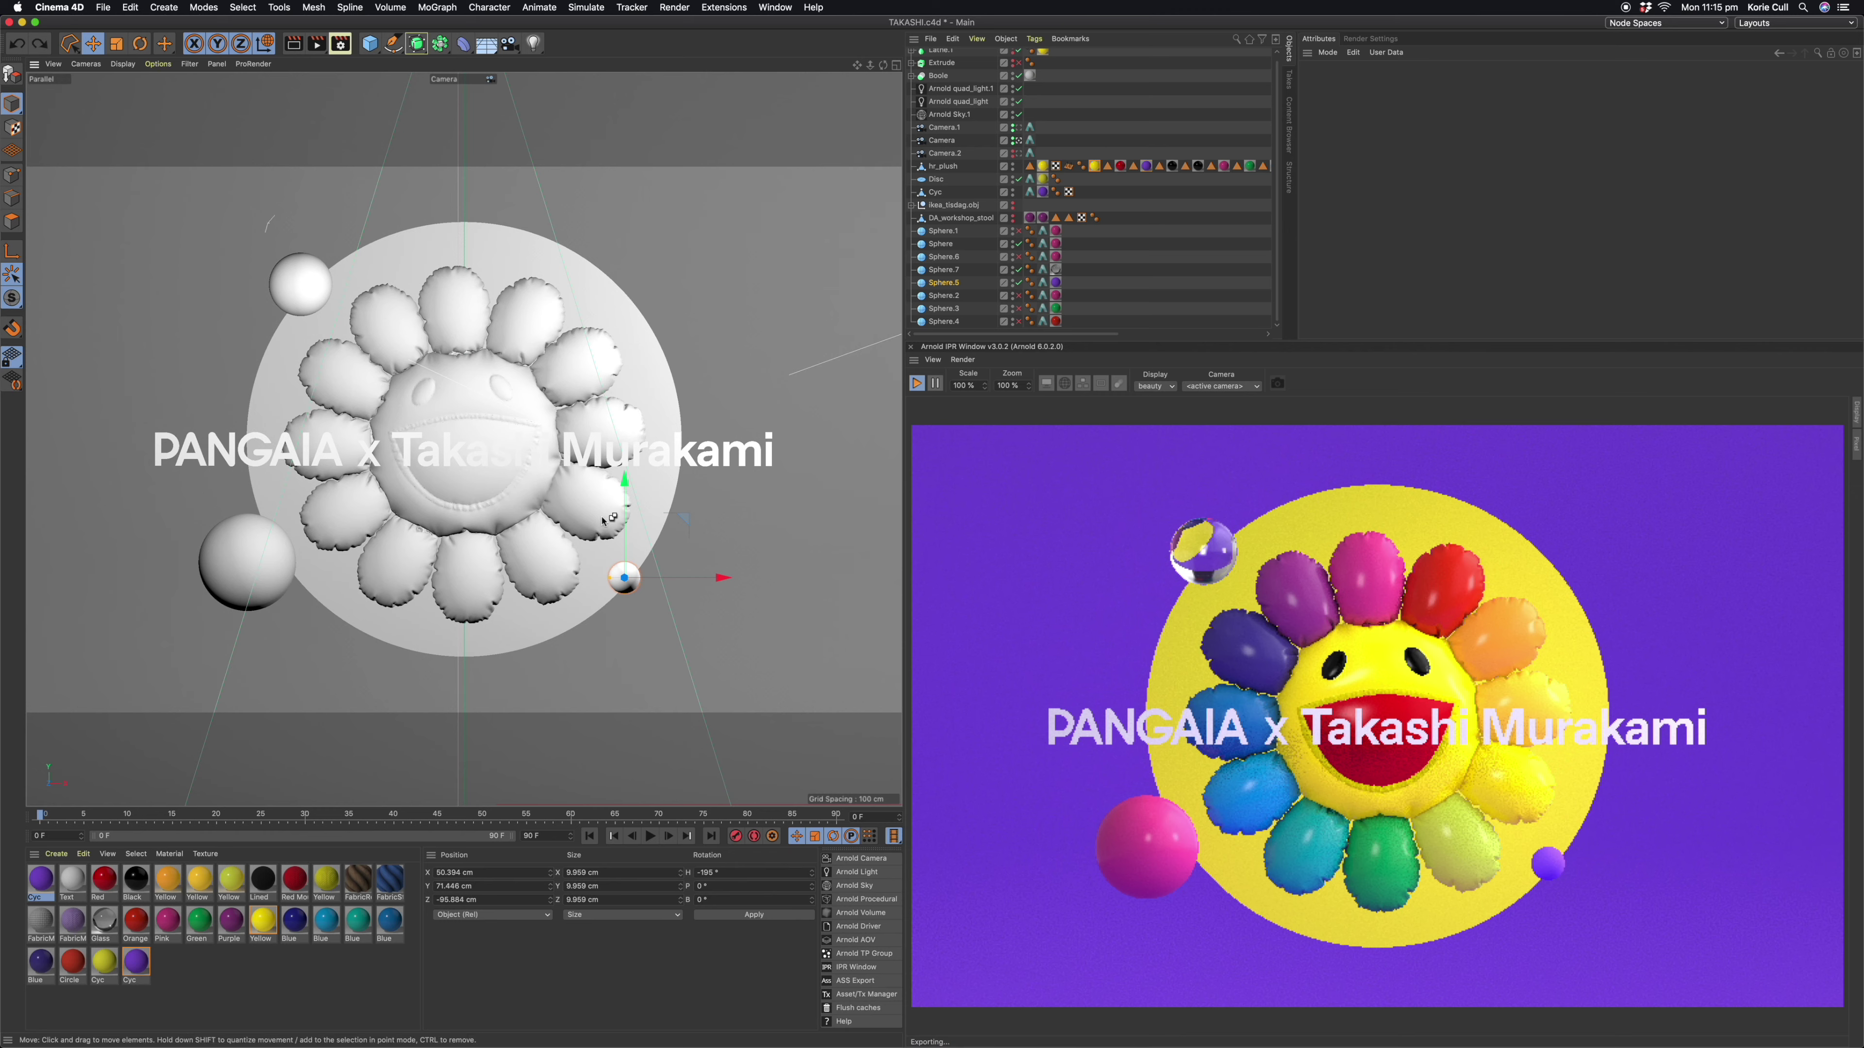
click(1121, 166)
click(1042, 167)
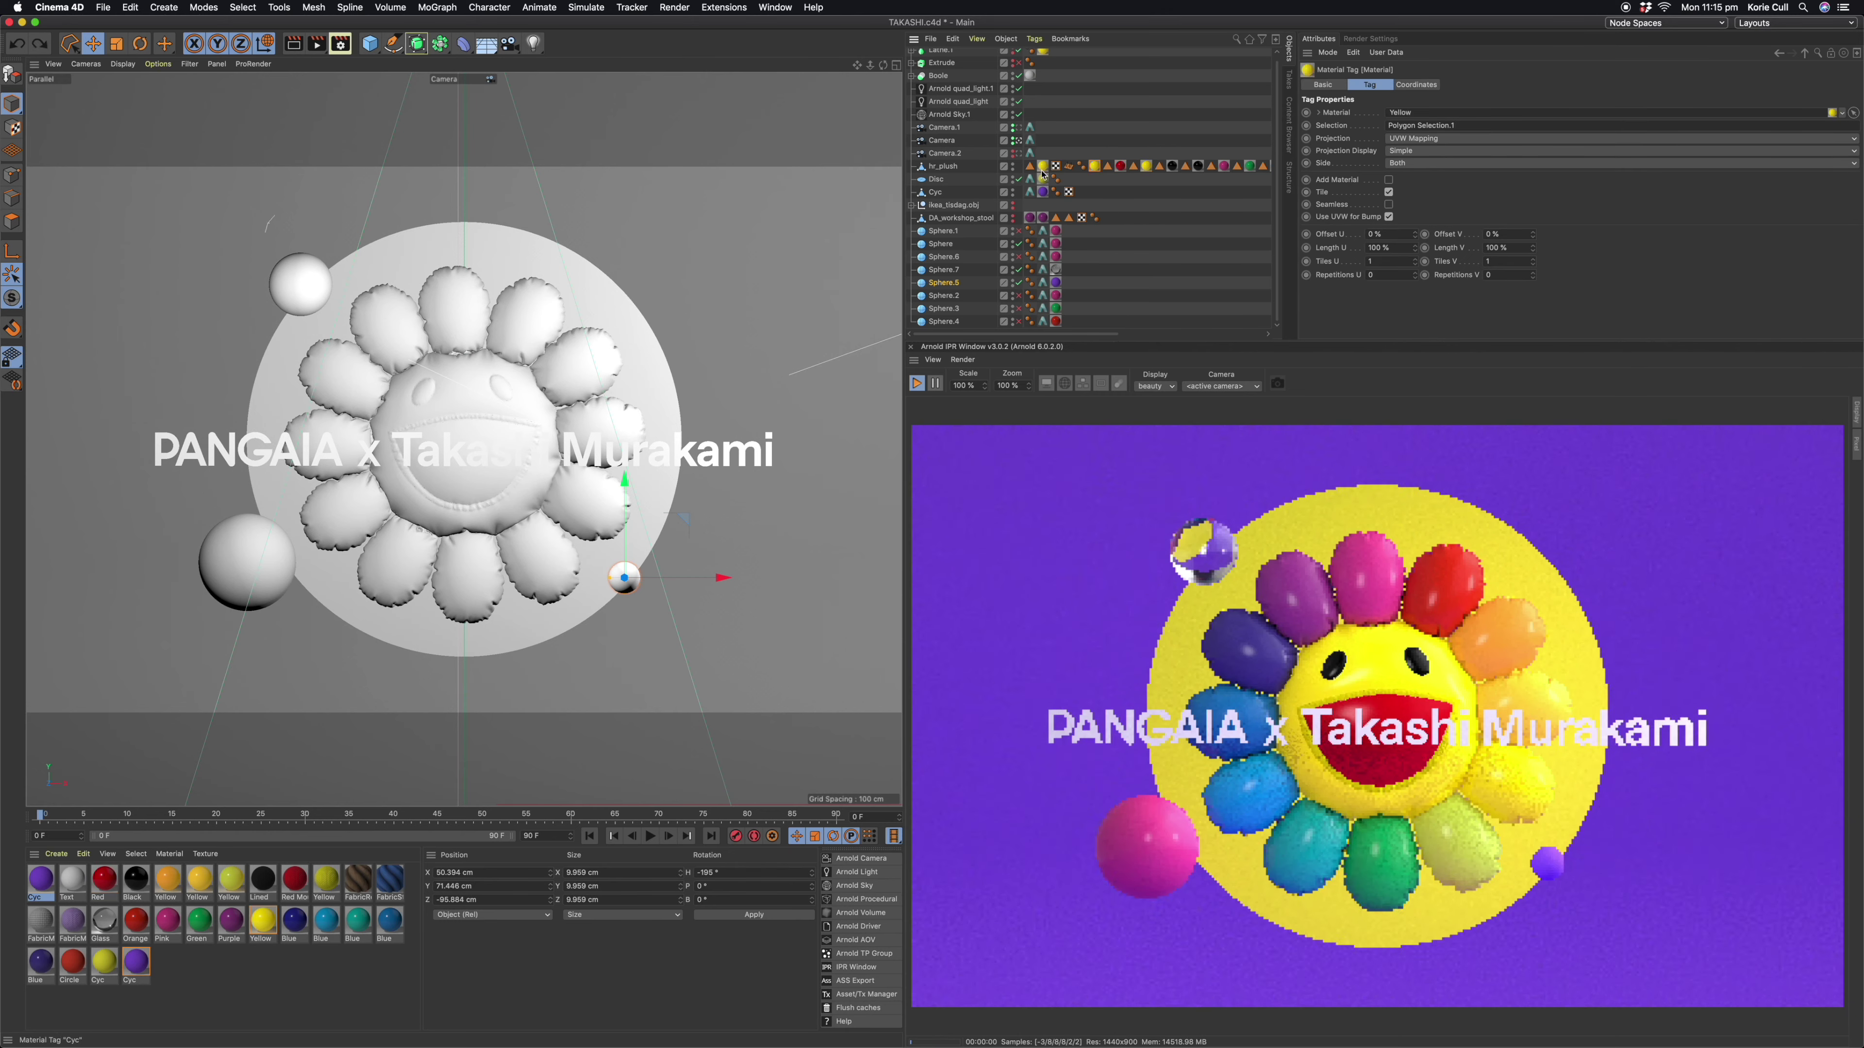
scroll(1071, 323, right, 5)
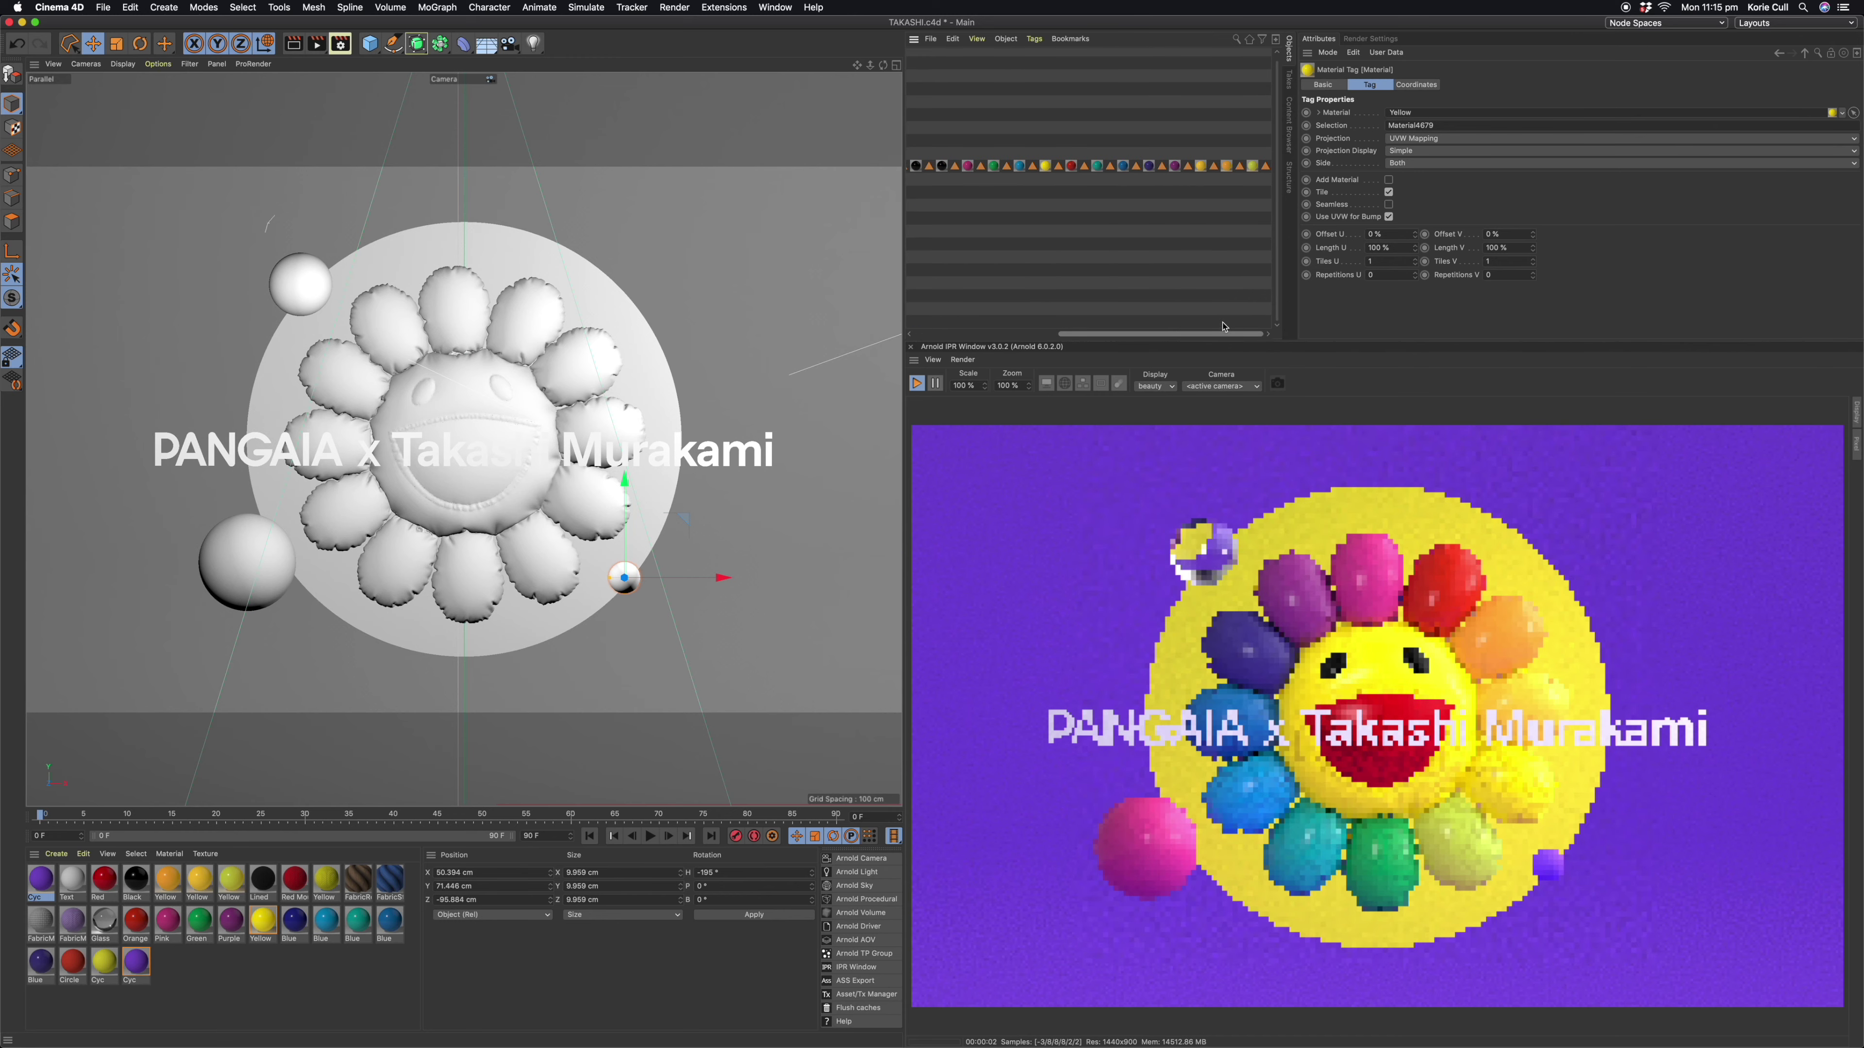
click(1037, 168)
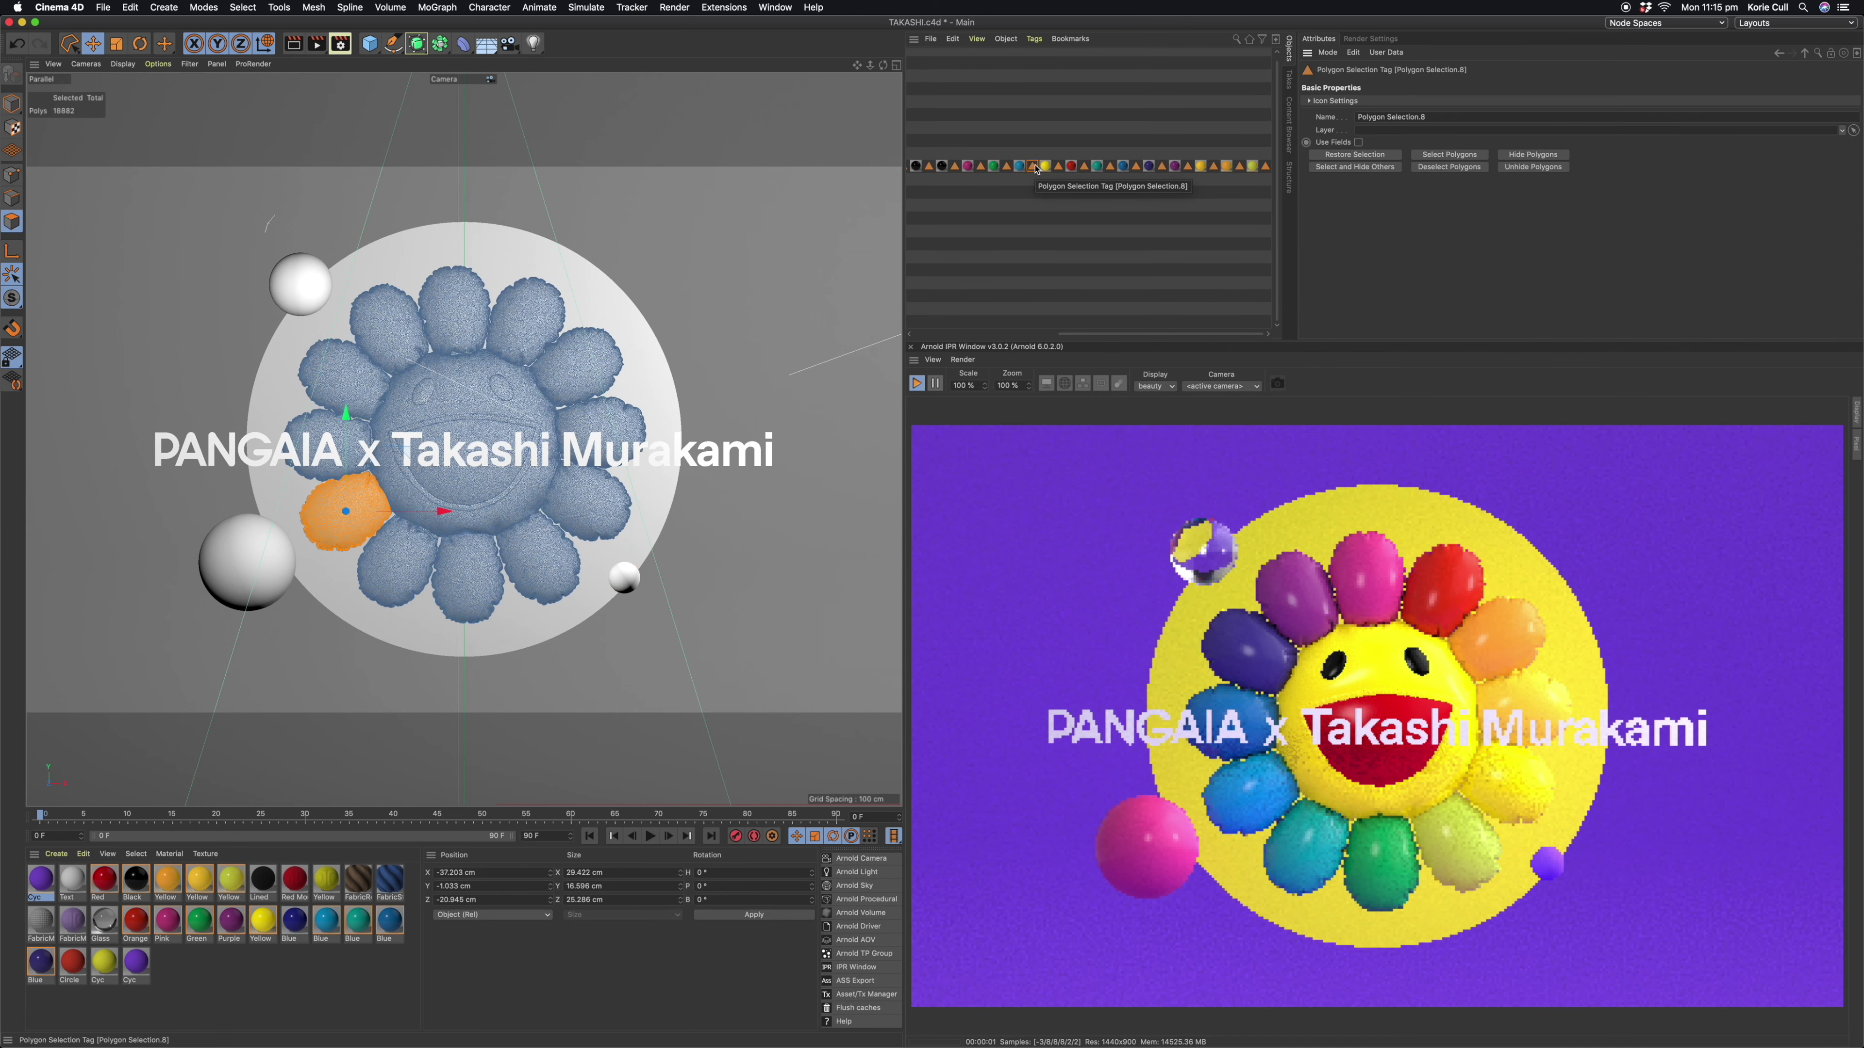
click(1089, 329)
scroll(1089, 335, left, 5)
key(super+s)
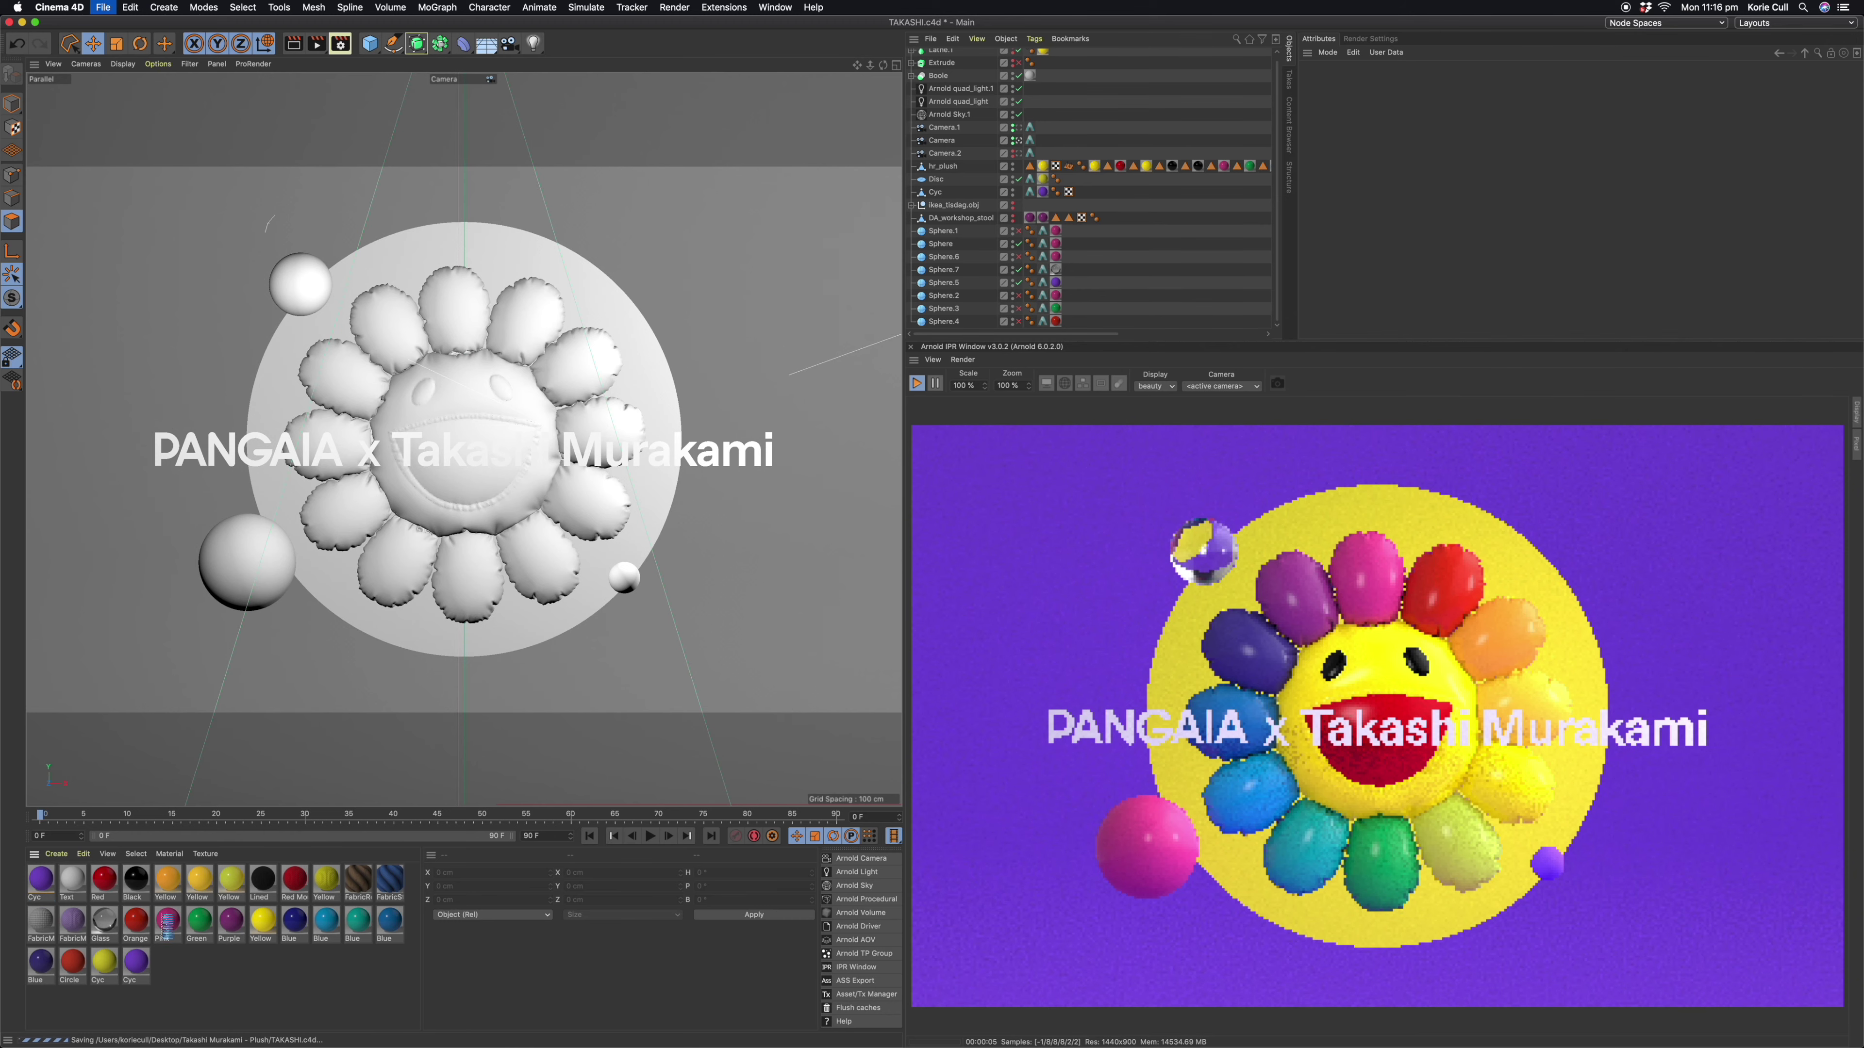
Step: Set the Glass material's specular roughness to 0.2
double_click(105, 922)
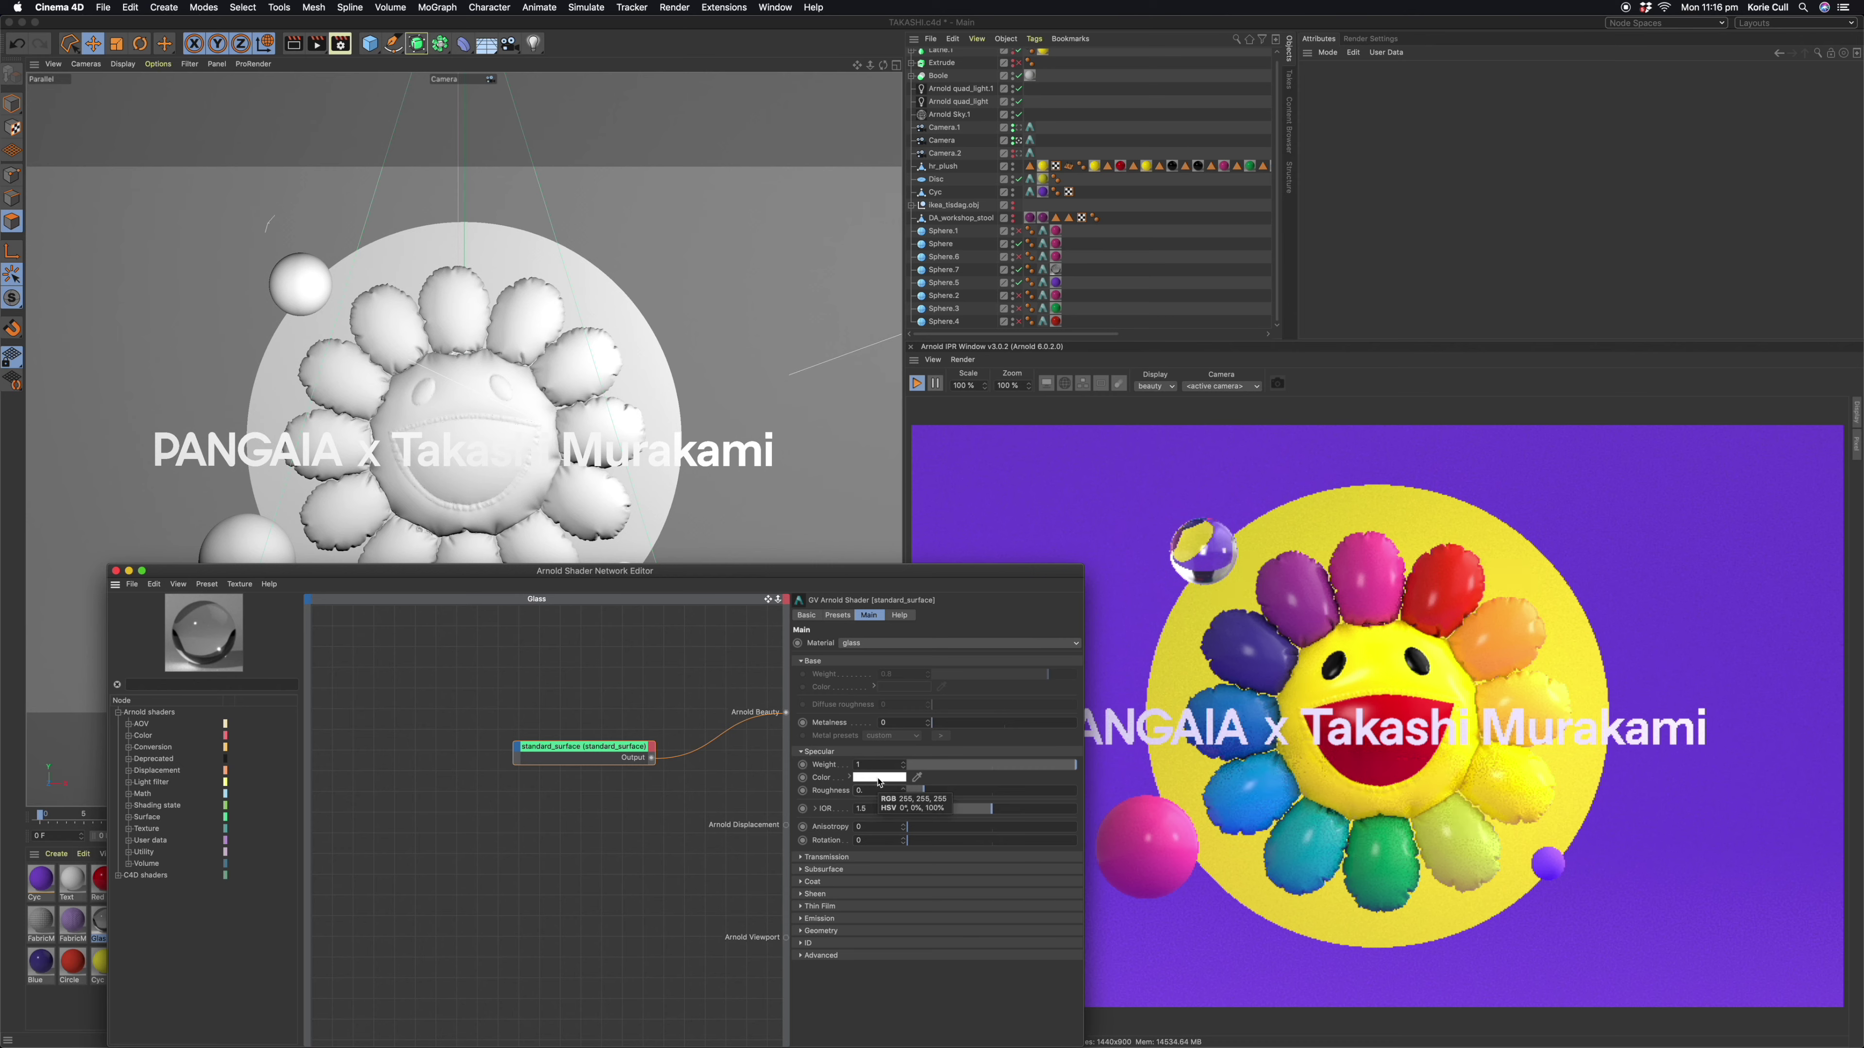
text(3)
key(Return)
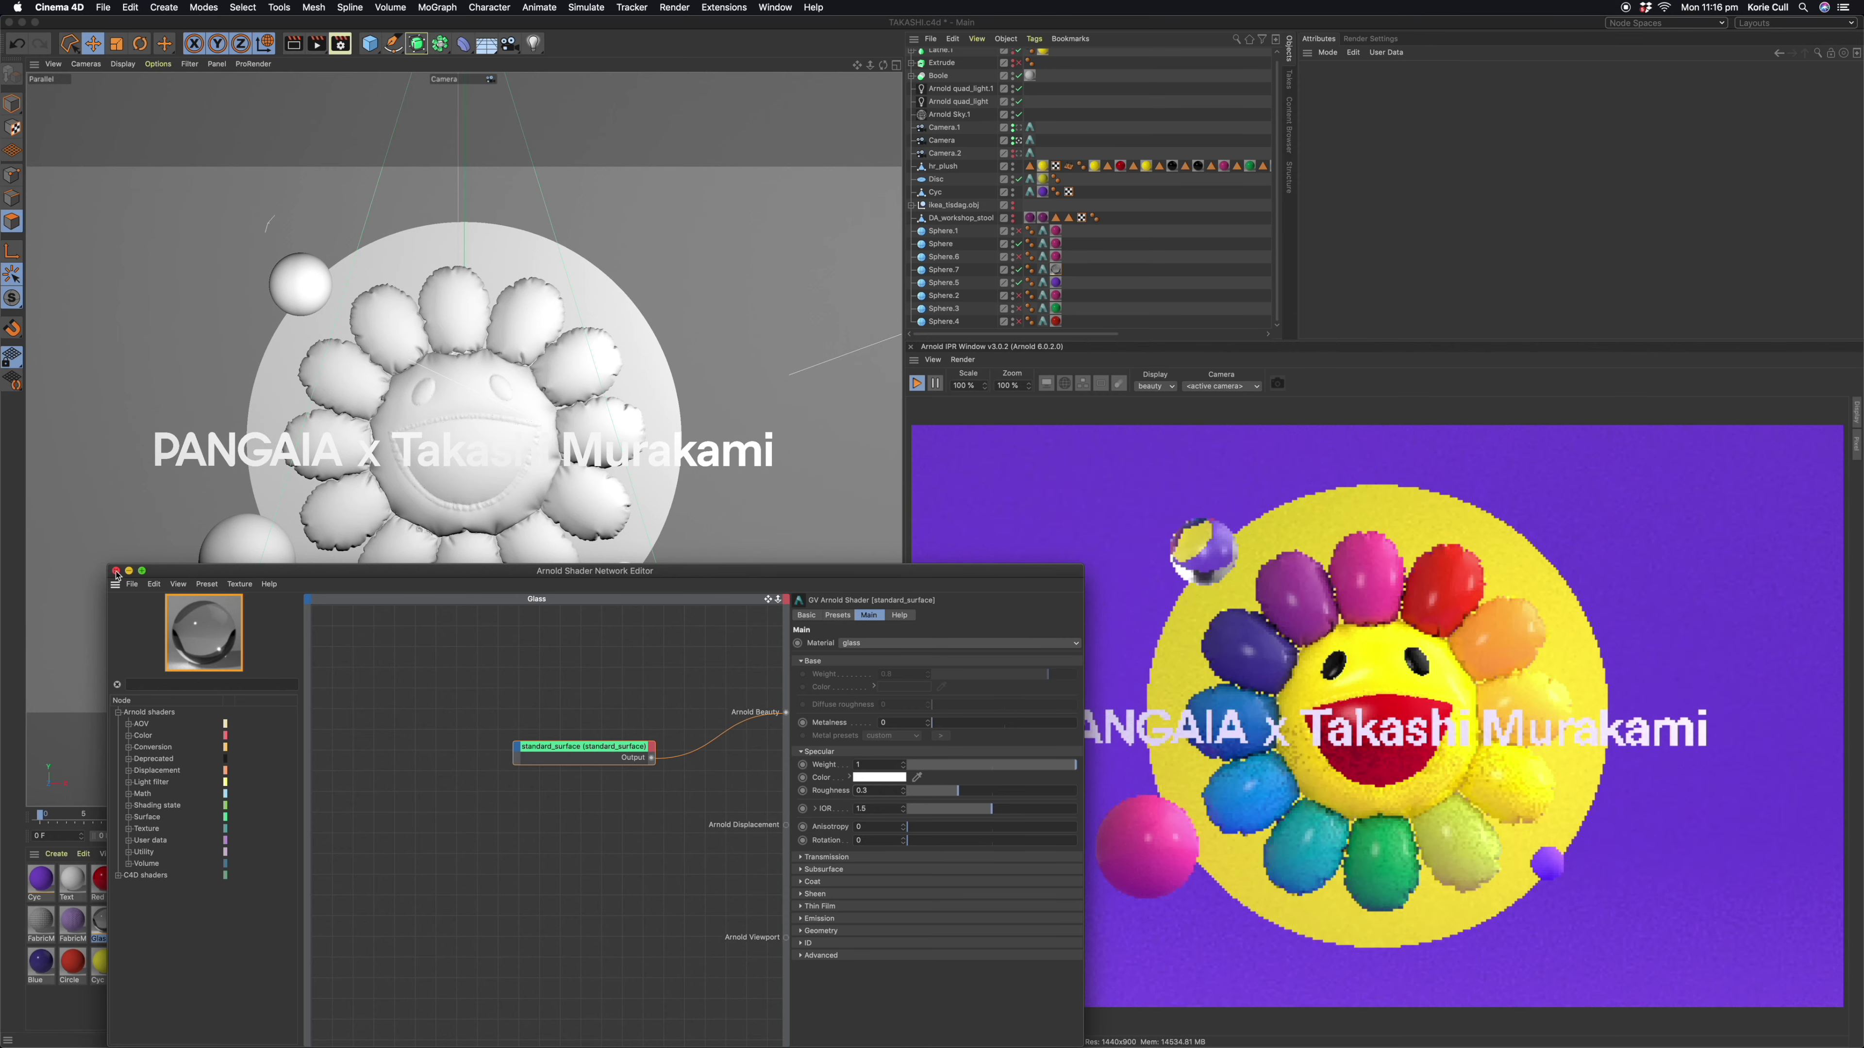
double_click(878, 790)
text(0.2)
key(Return)
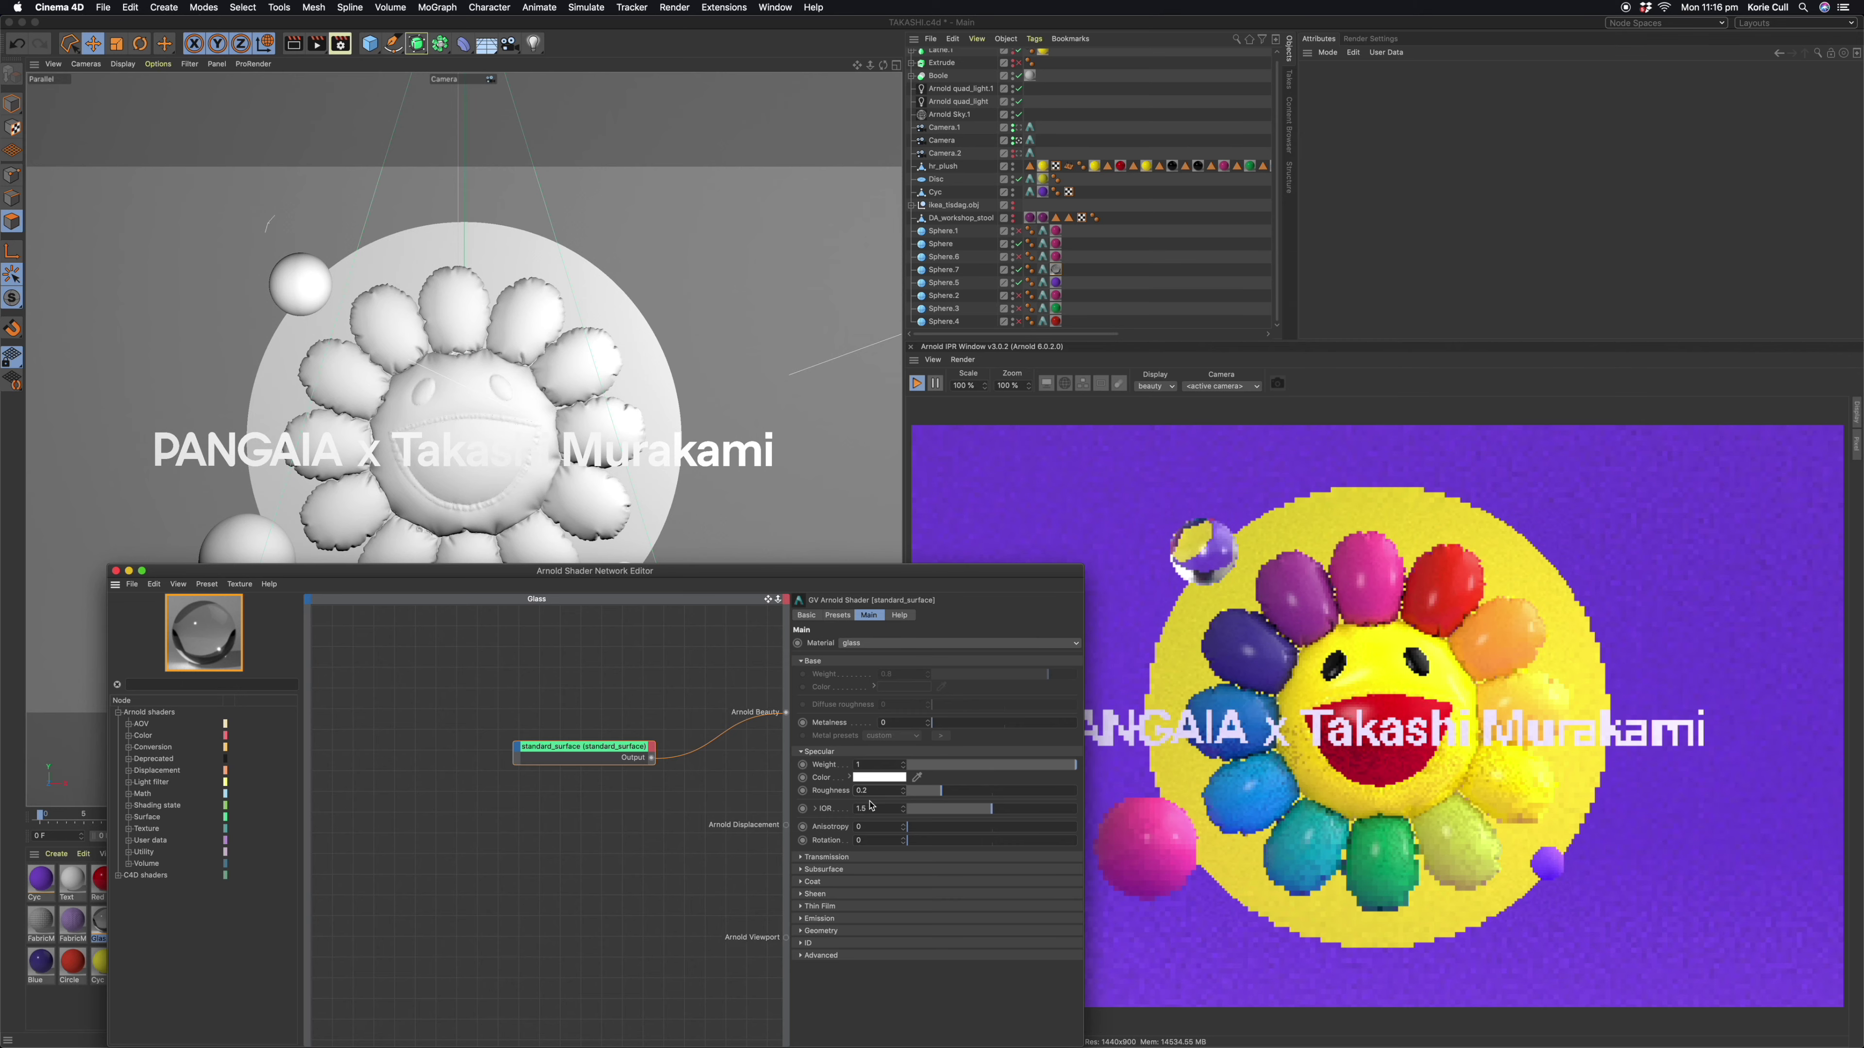
key(super+w)
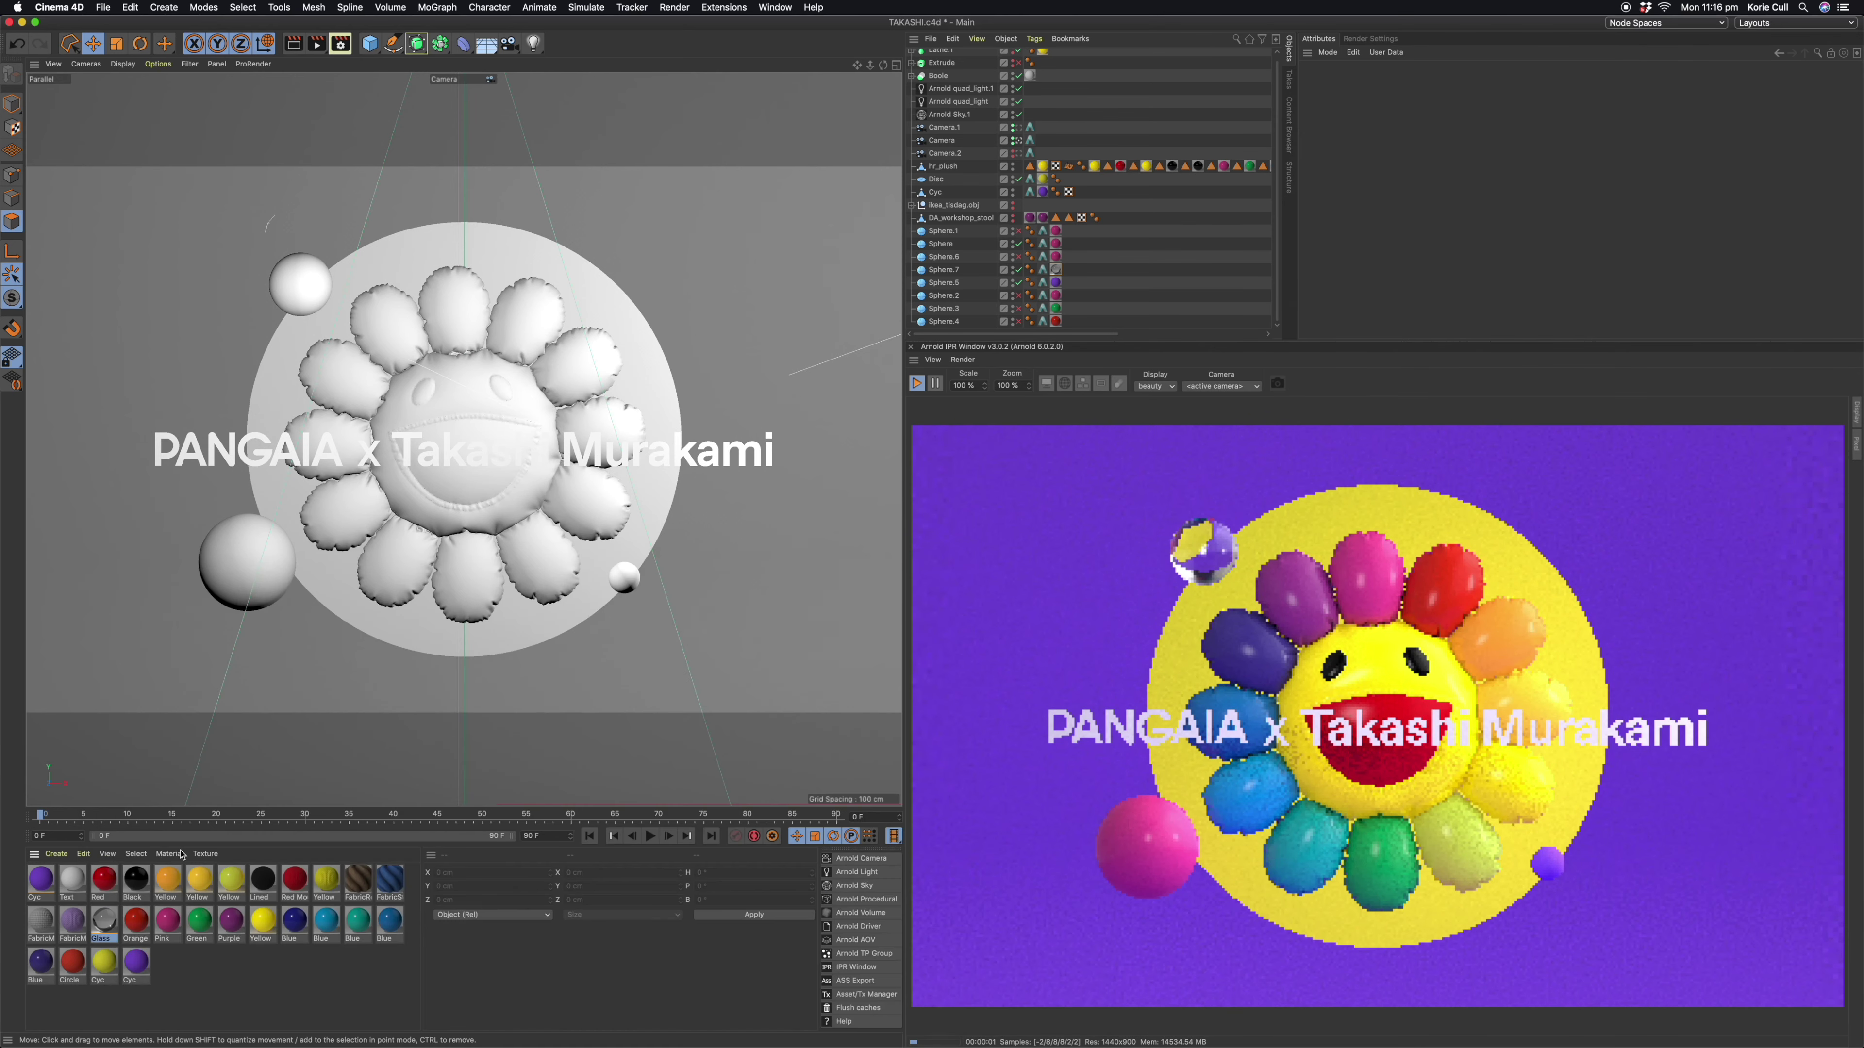
click(234, 990)
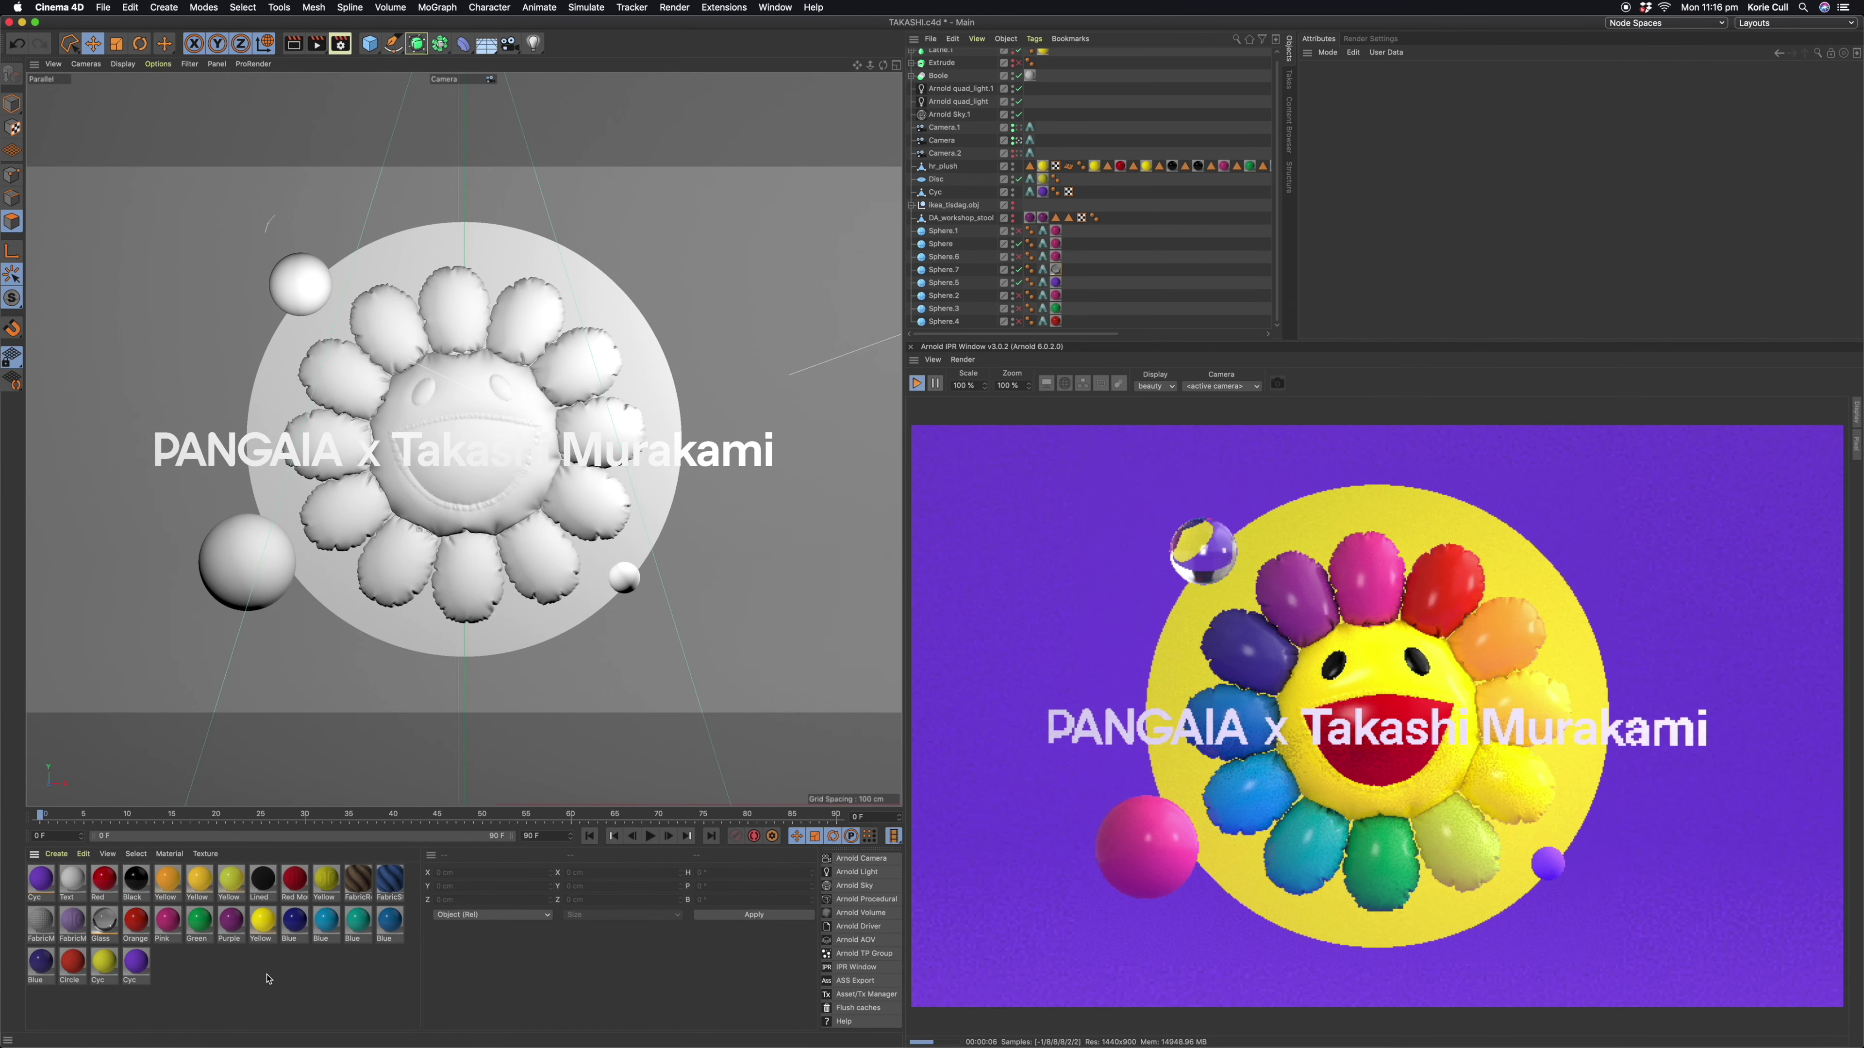
Step: Make the Cyc material pink and apply it to the large sphere
click(40, 884)
double_click(41, 883)
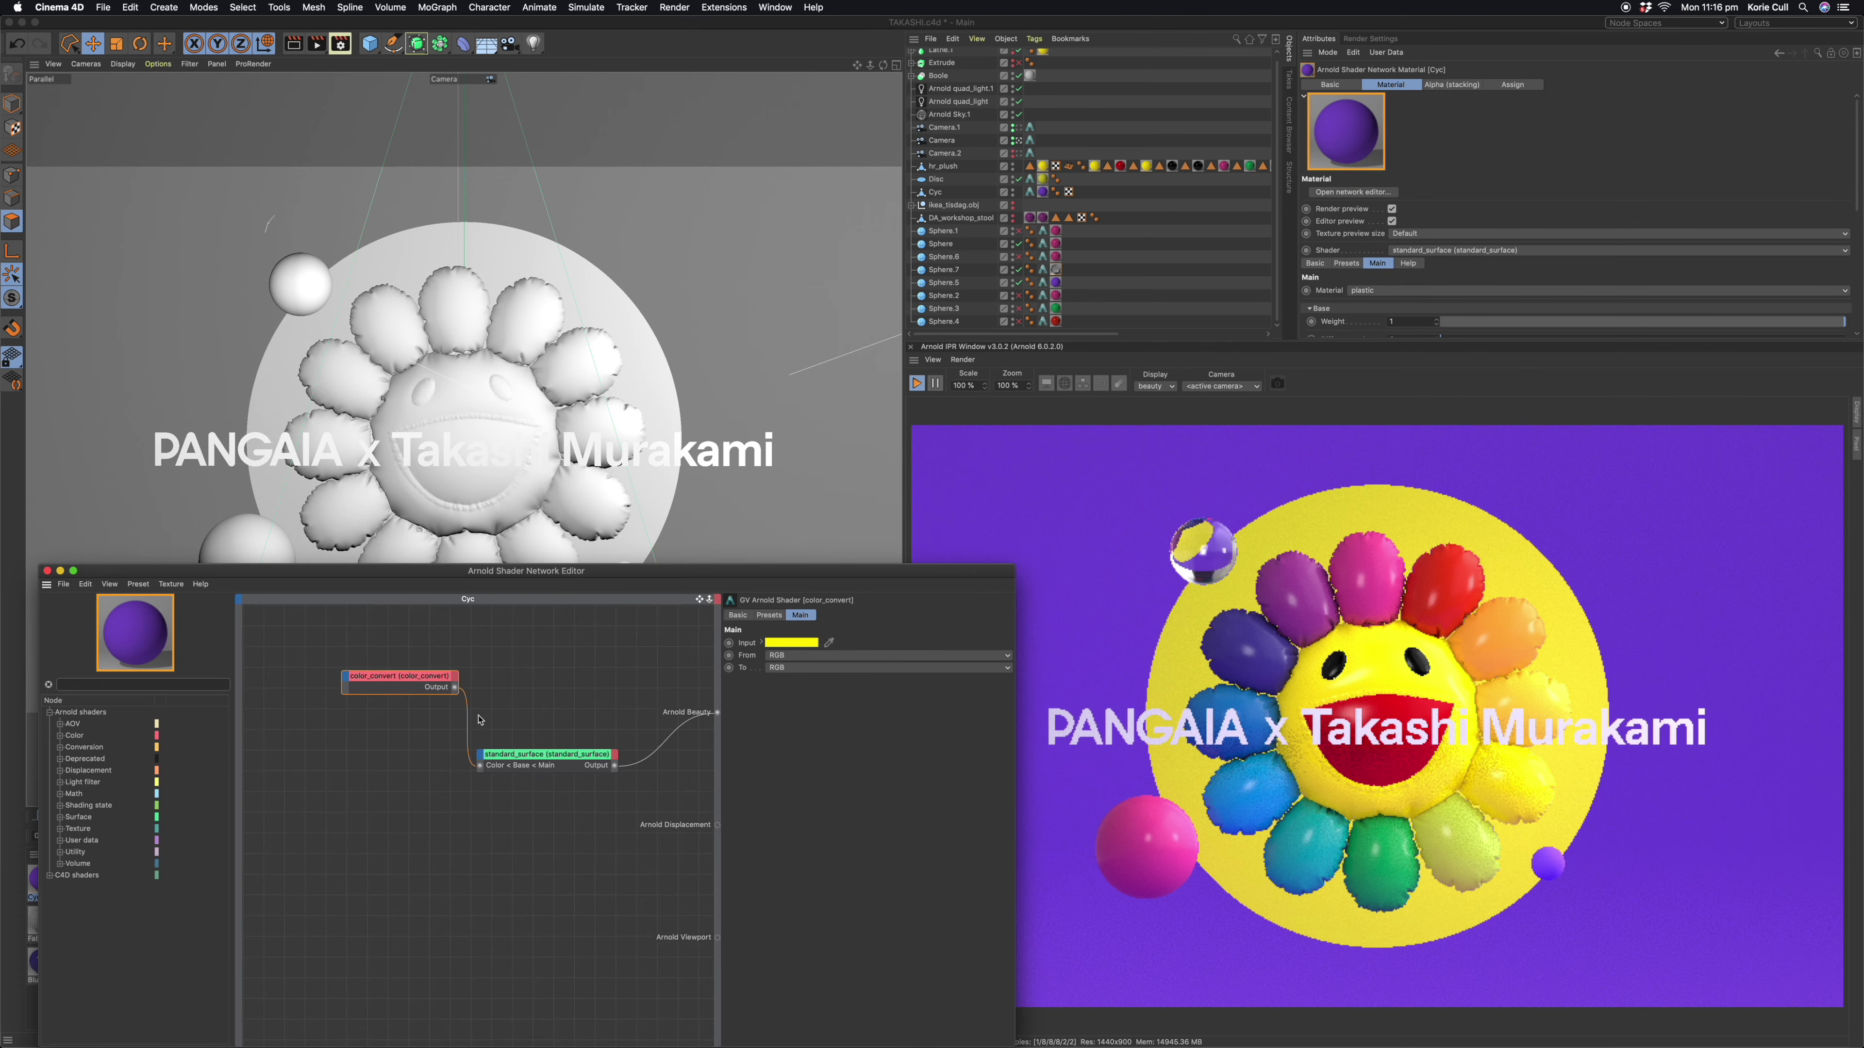
click(828, 643)
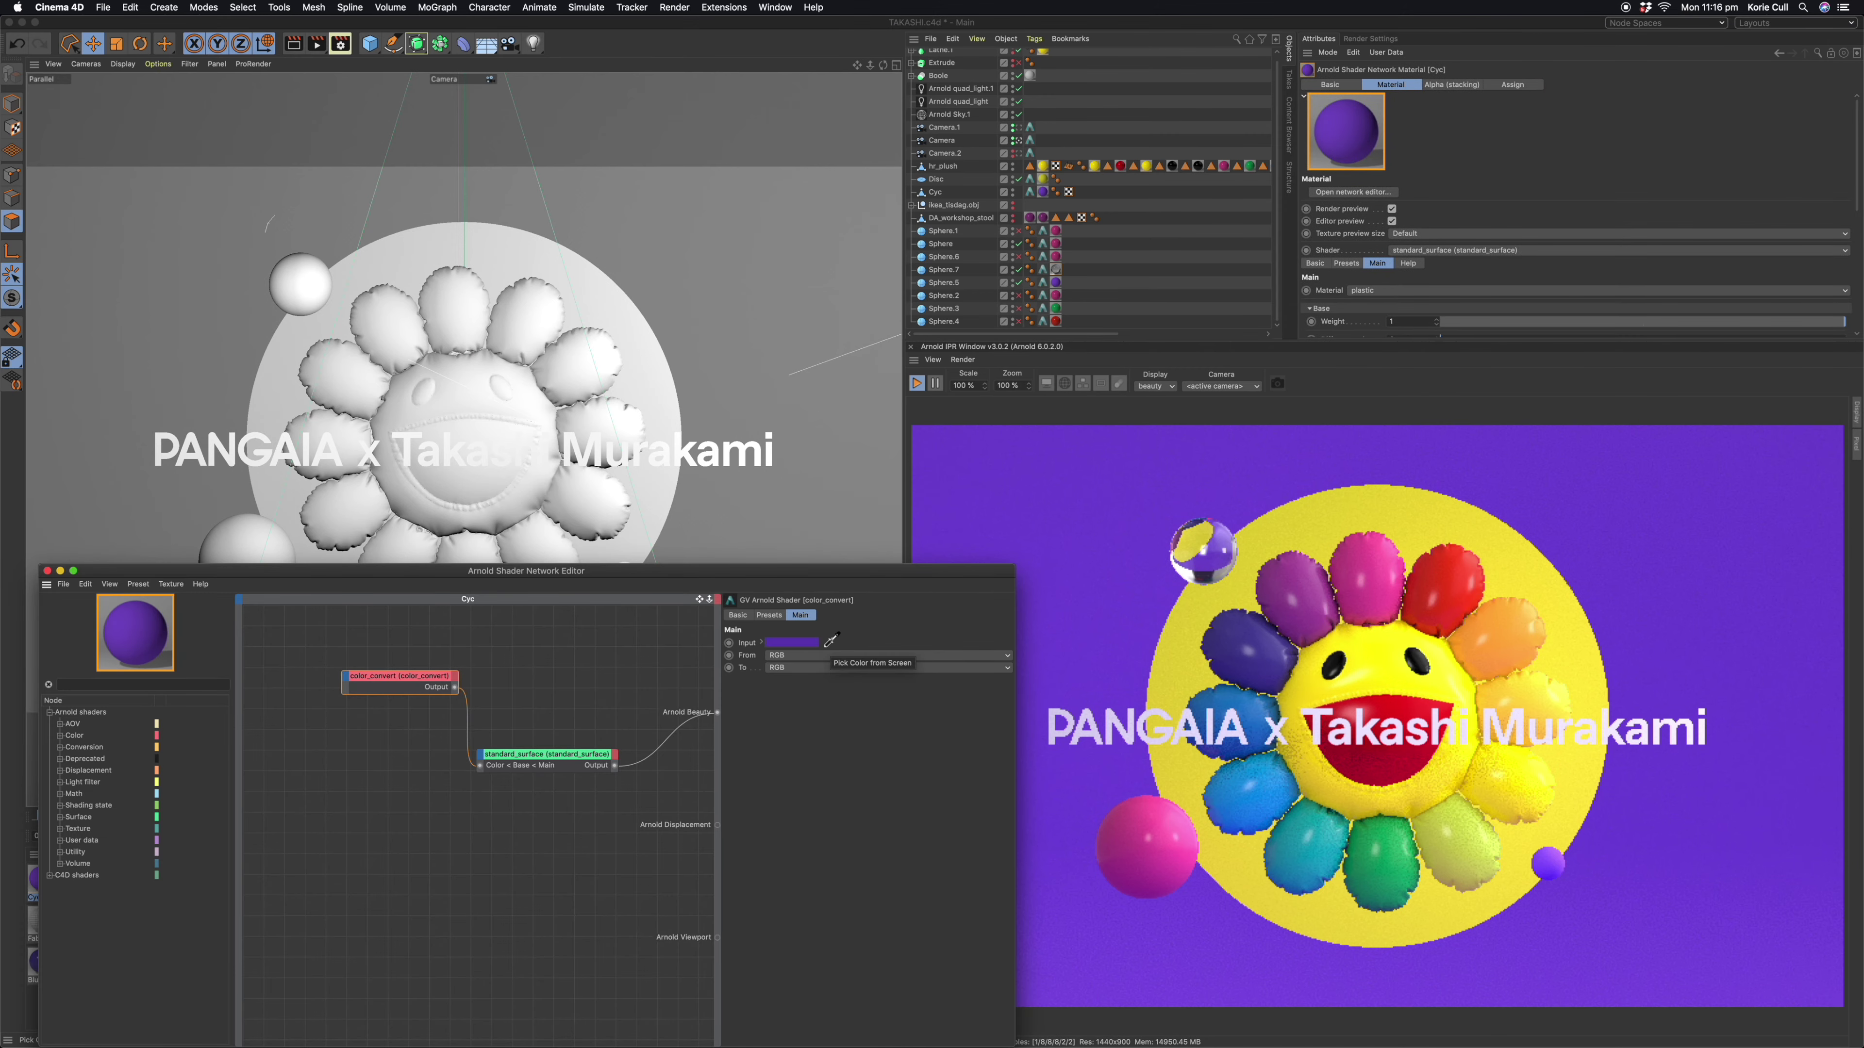
click(46, 570)
drag(1005, 272, 1009, 282)
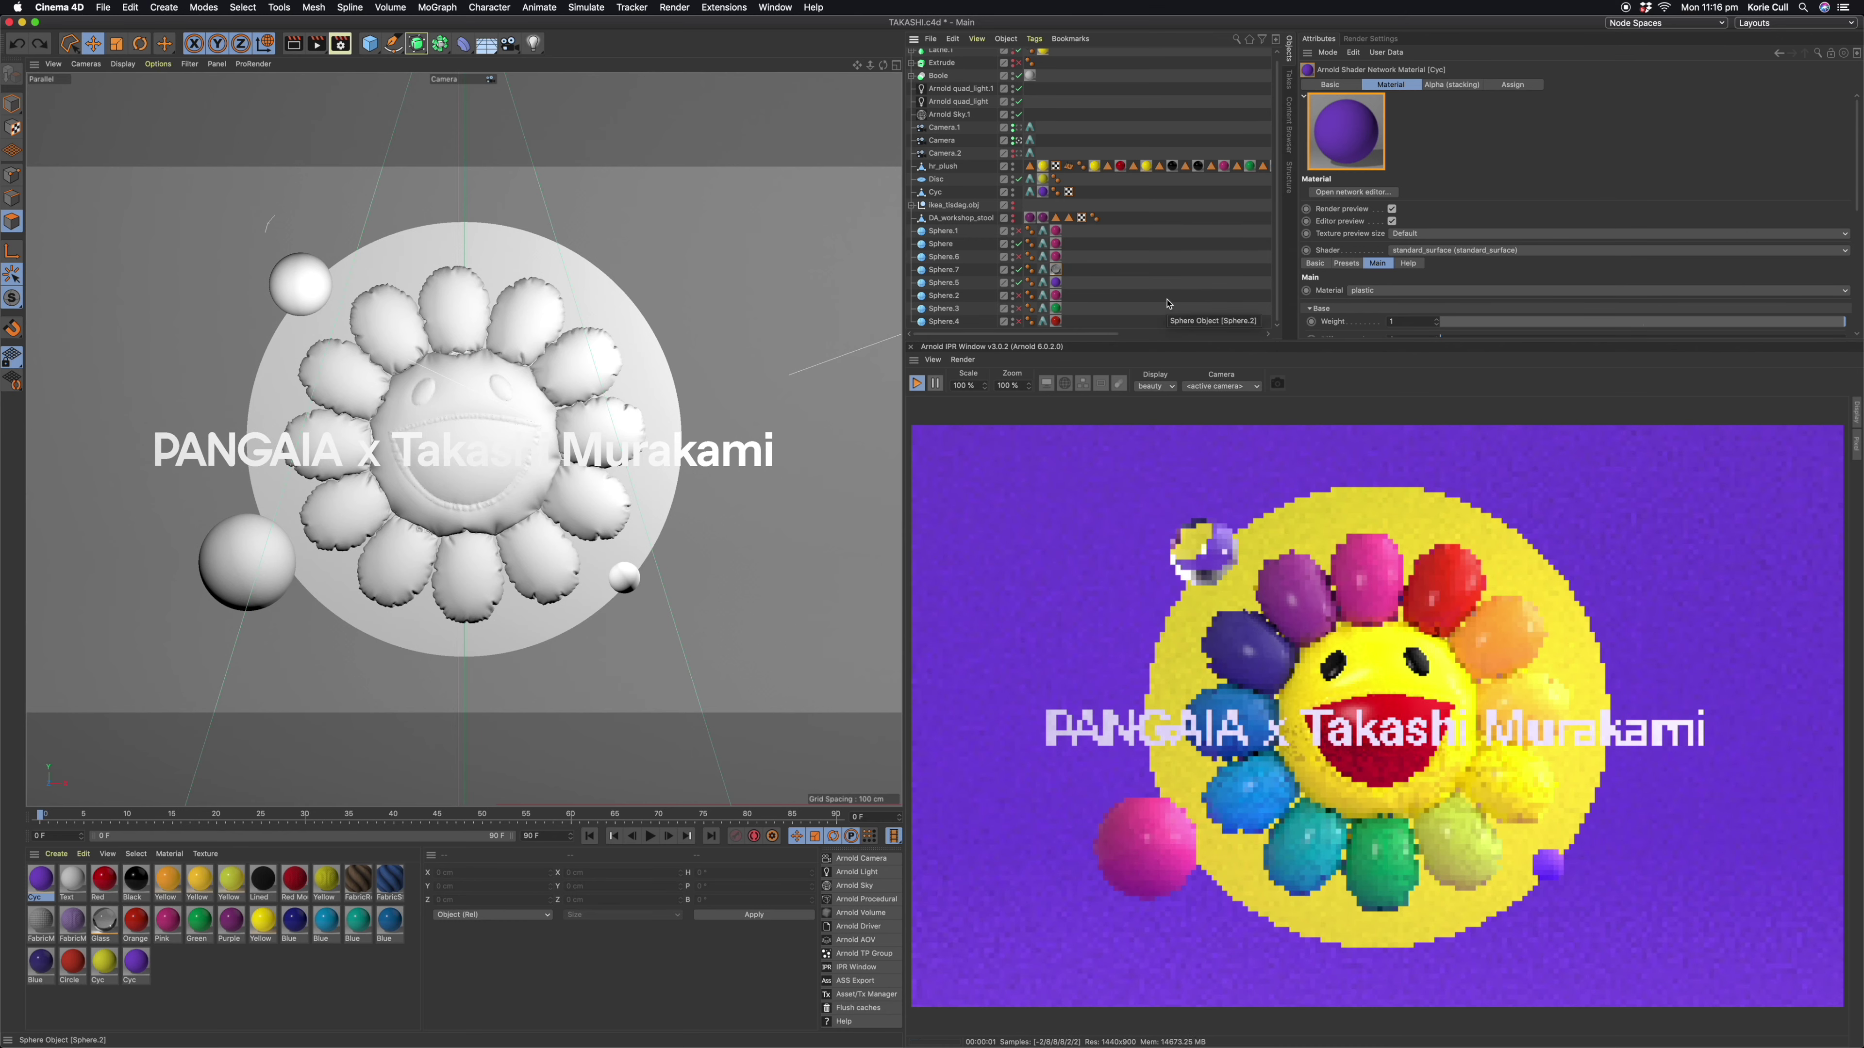
Step: Apply the Purple material to the small lower-right sphere
click(230, 923)
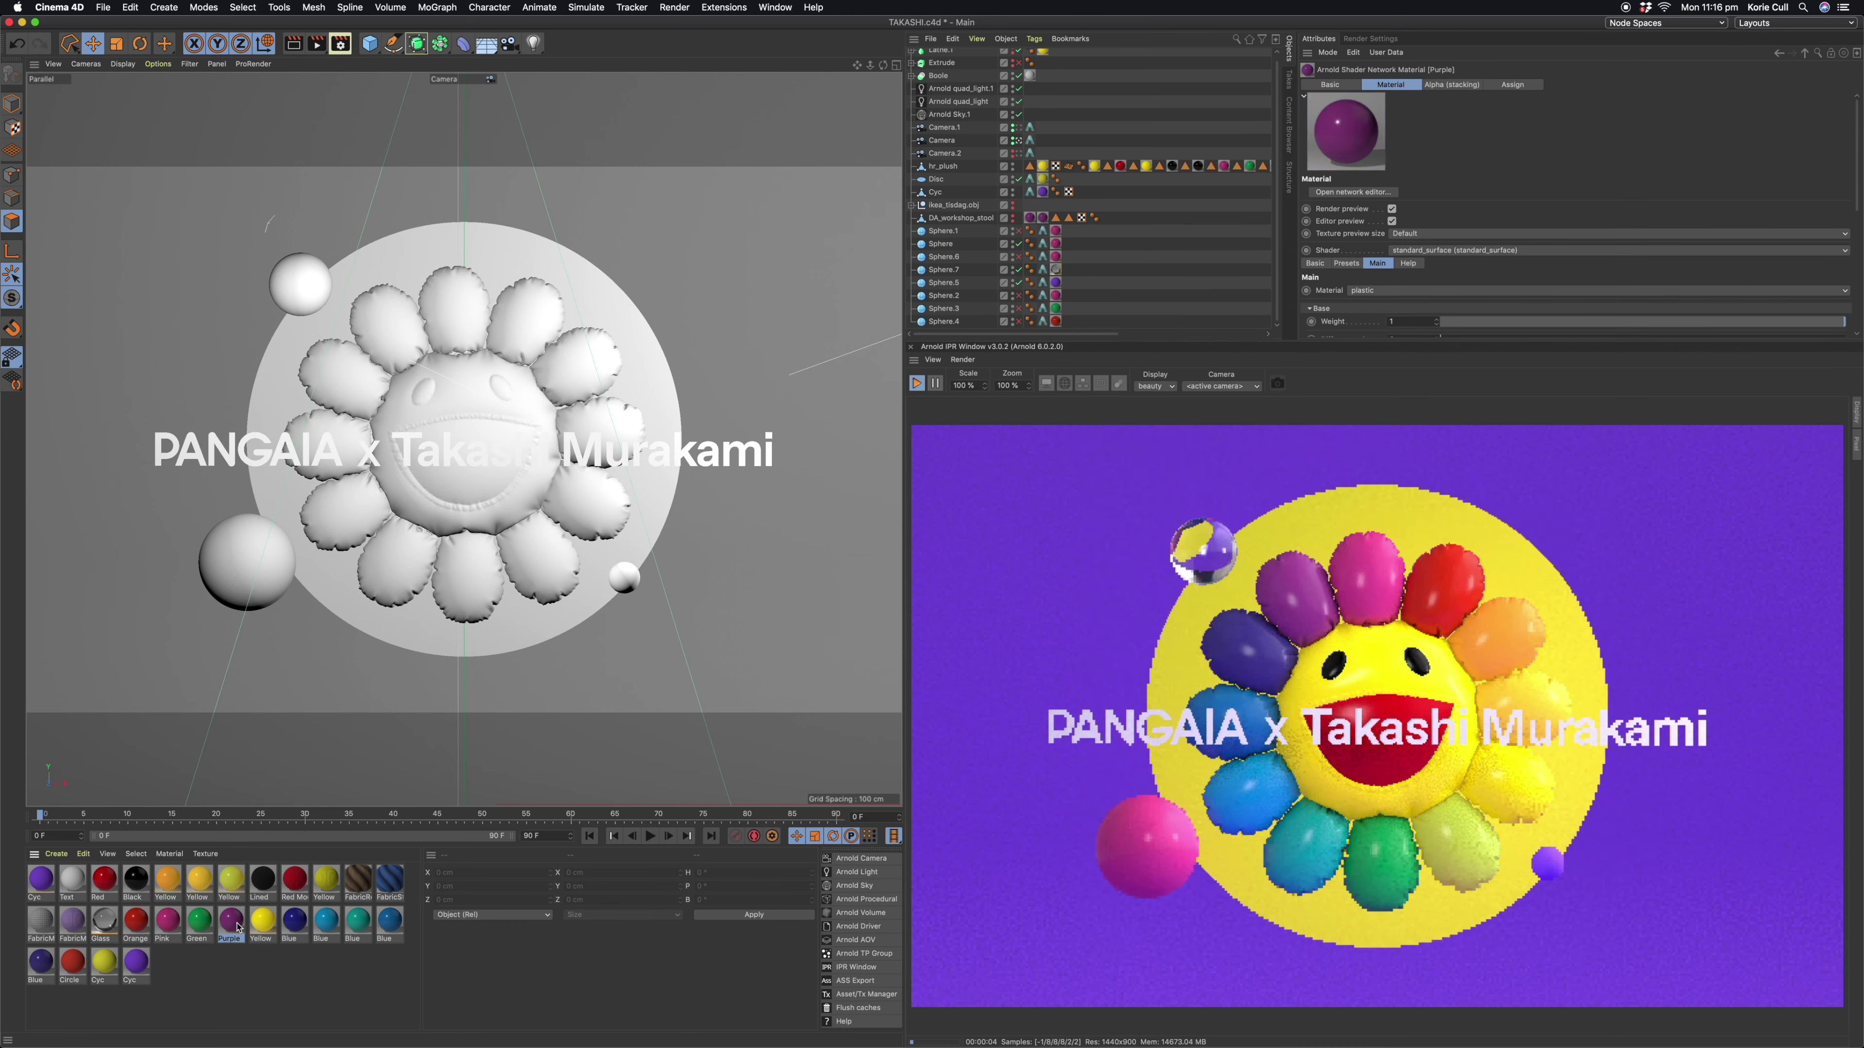
drag(1149, 323, 1063, 293)
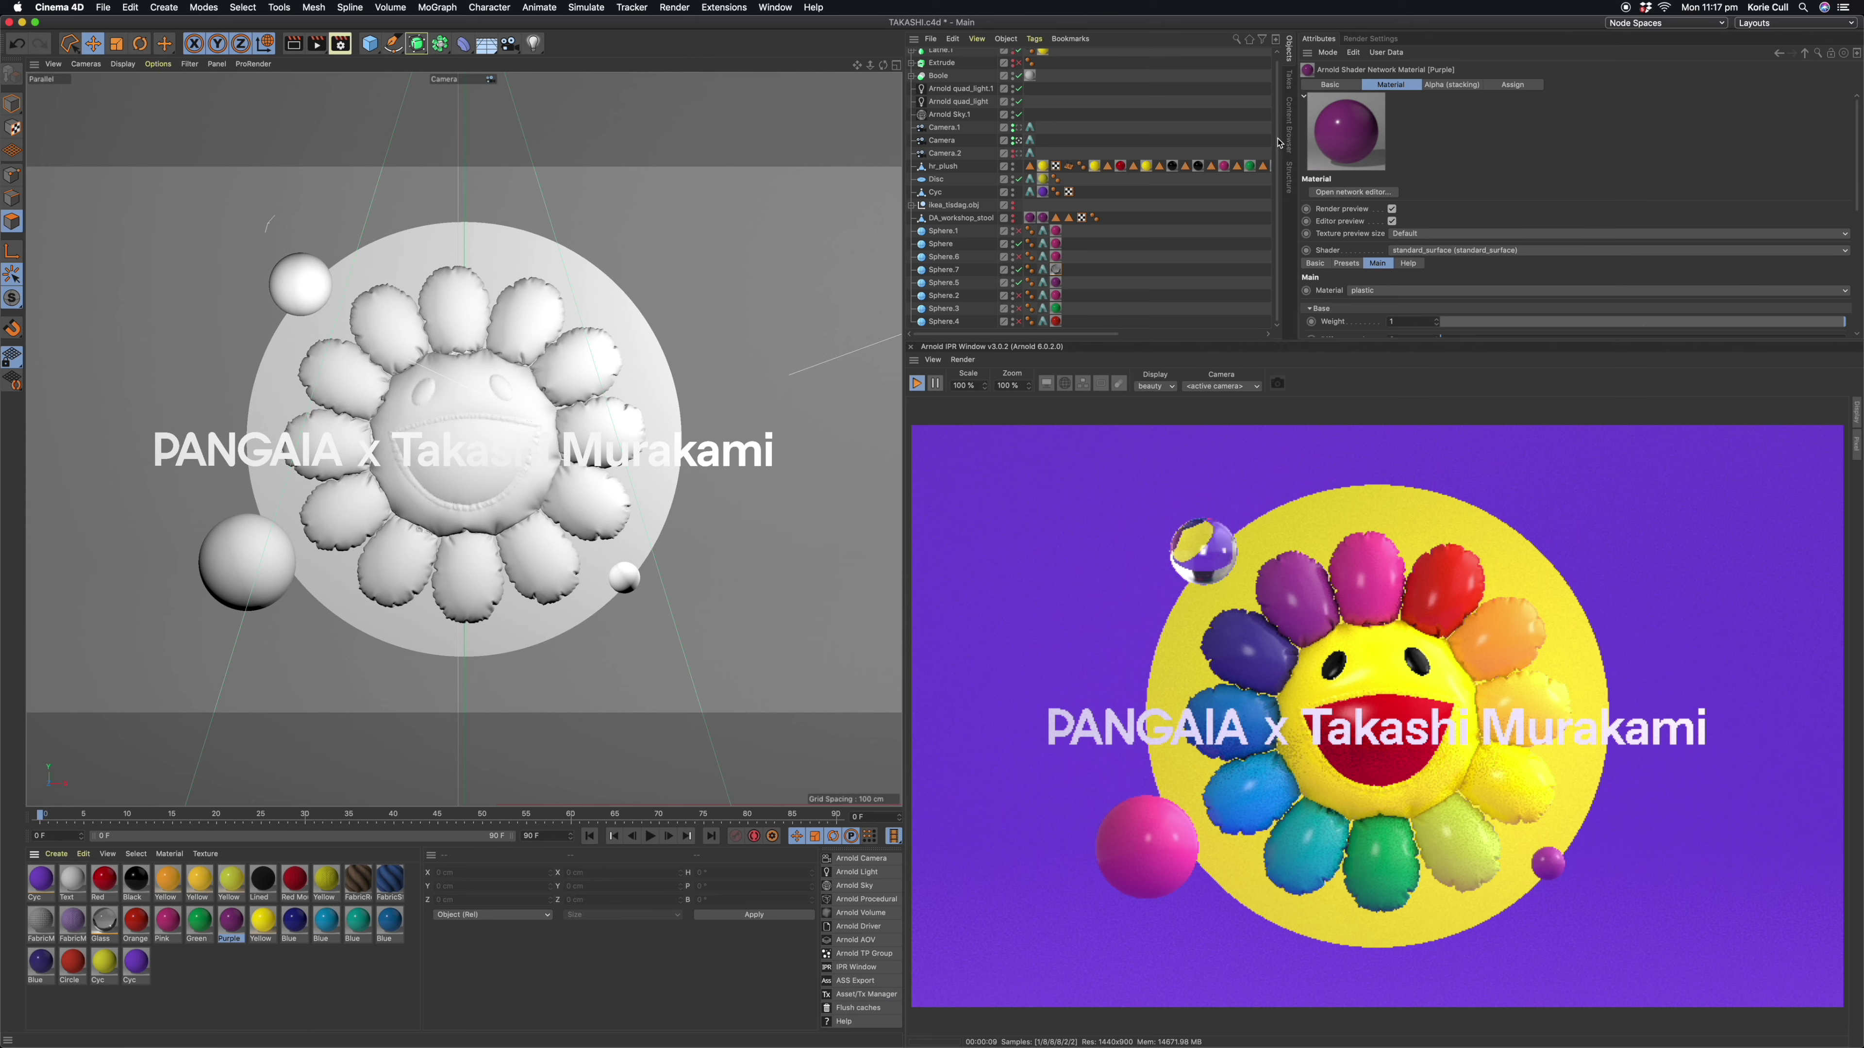
scroll(953, 183, up, 1)
click(949, 119)
click(943, 171)
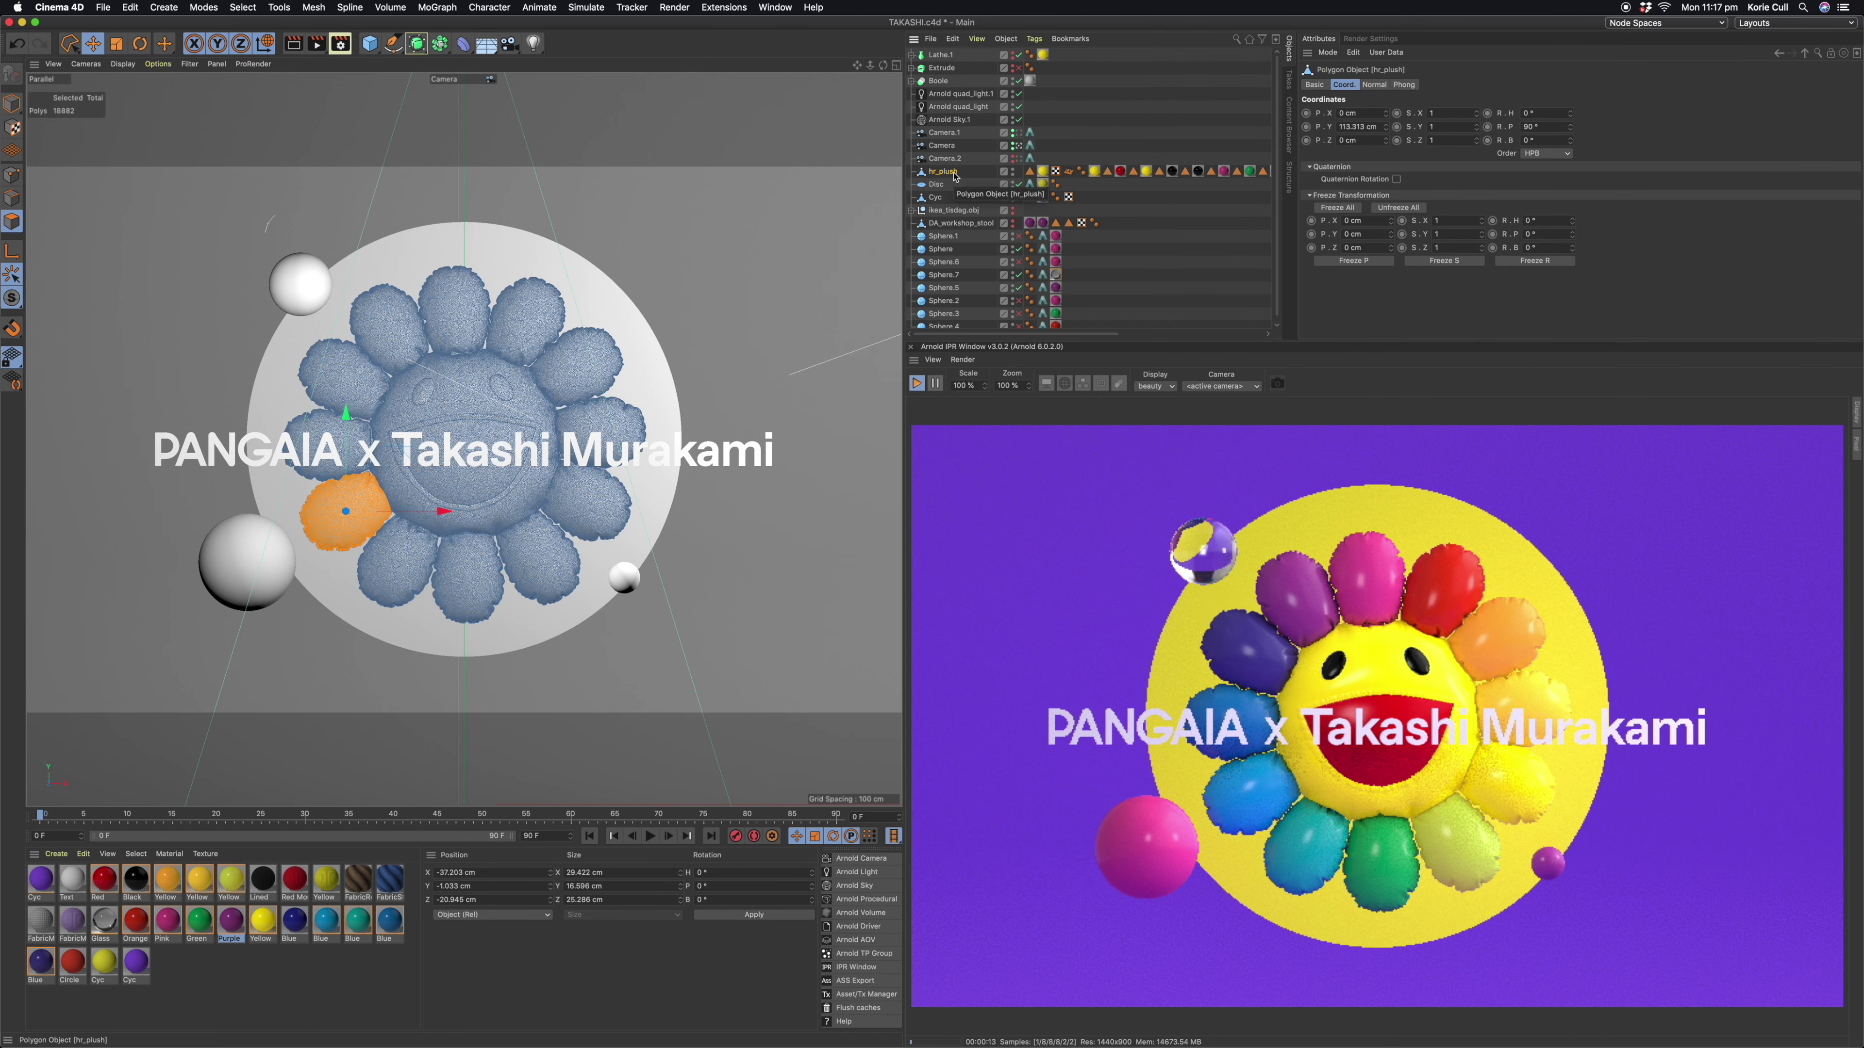
Step: Rename the Boole title object to 'Title'
click(938, 197)
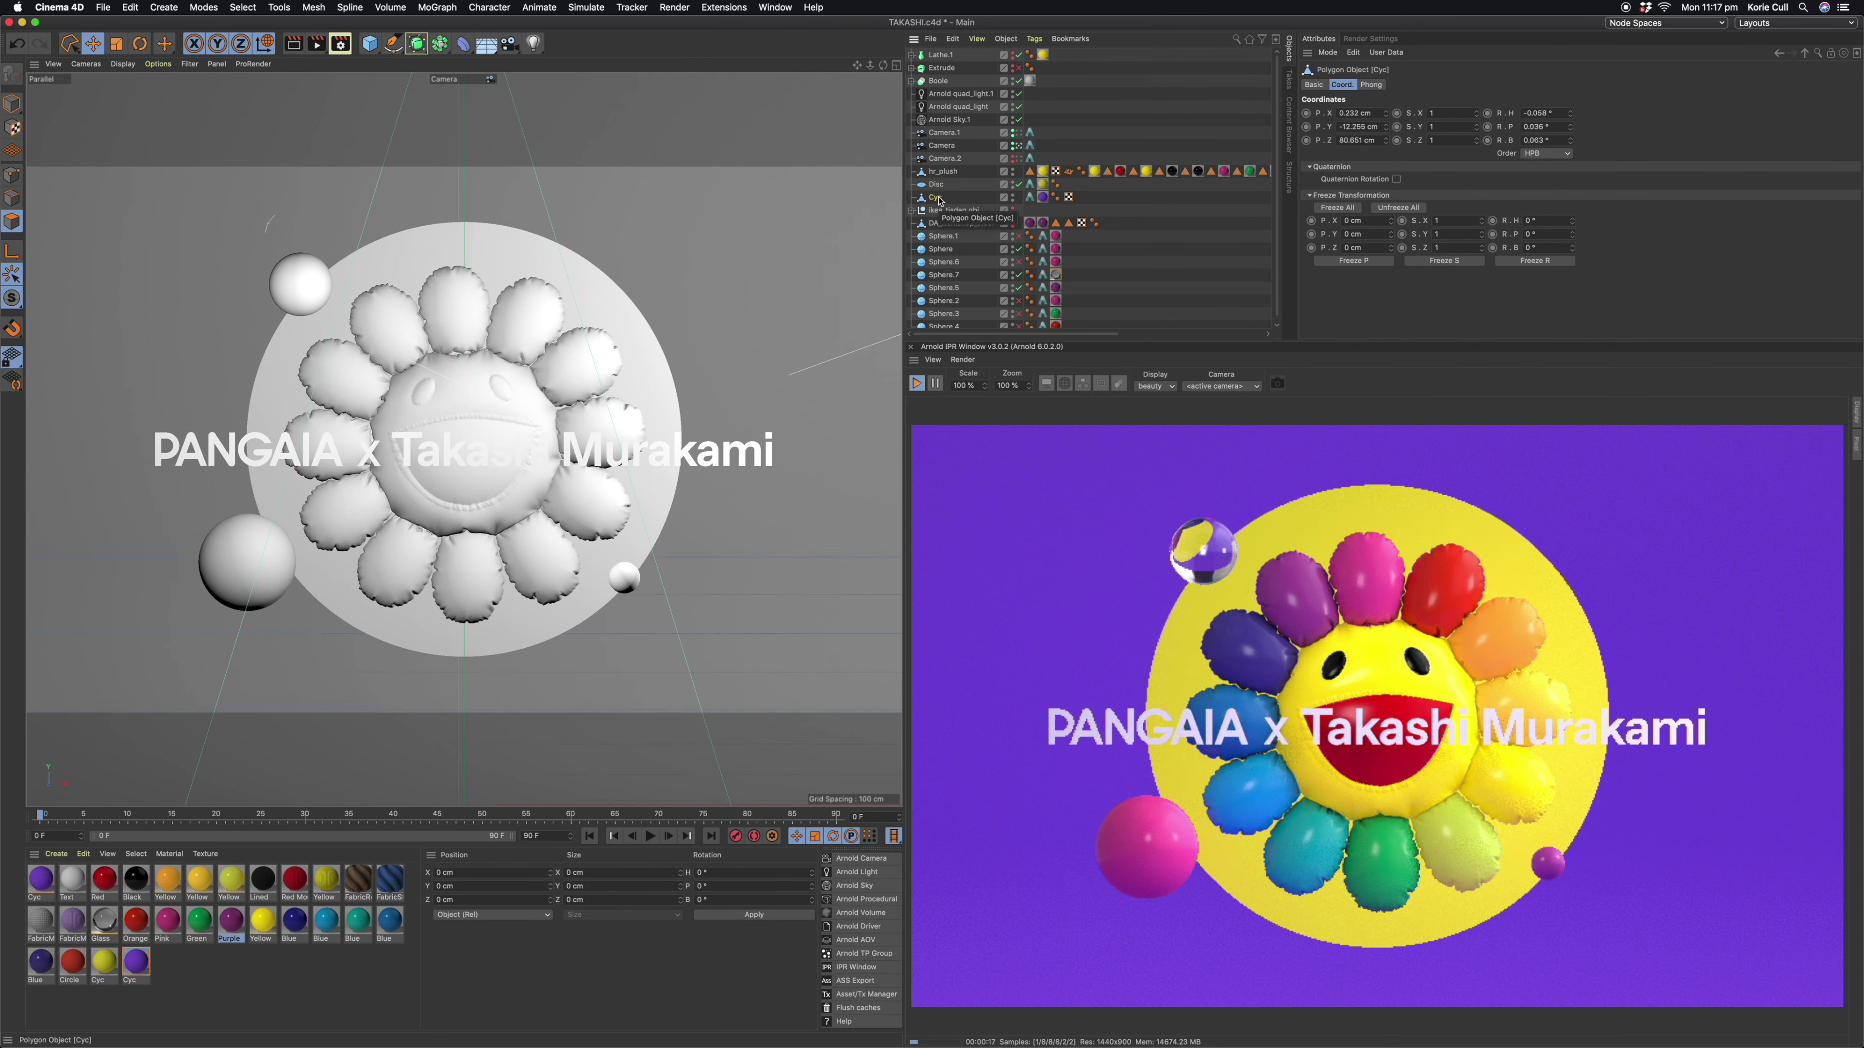
click(941, 67)
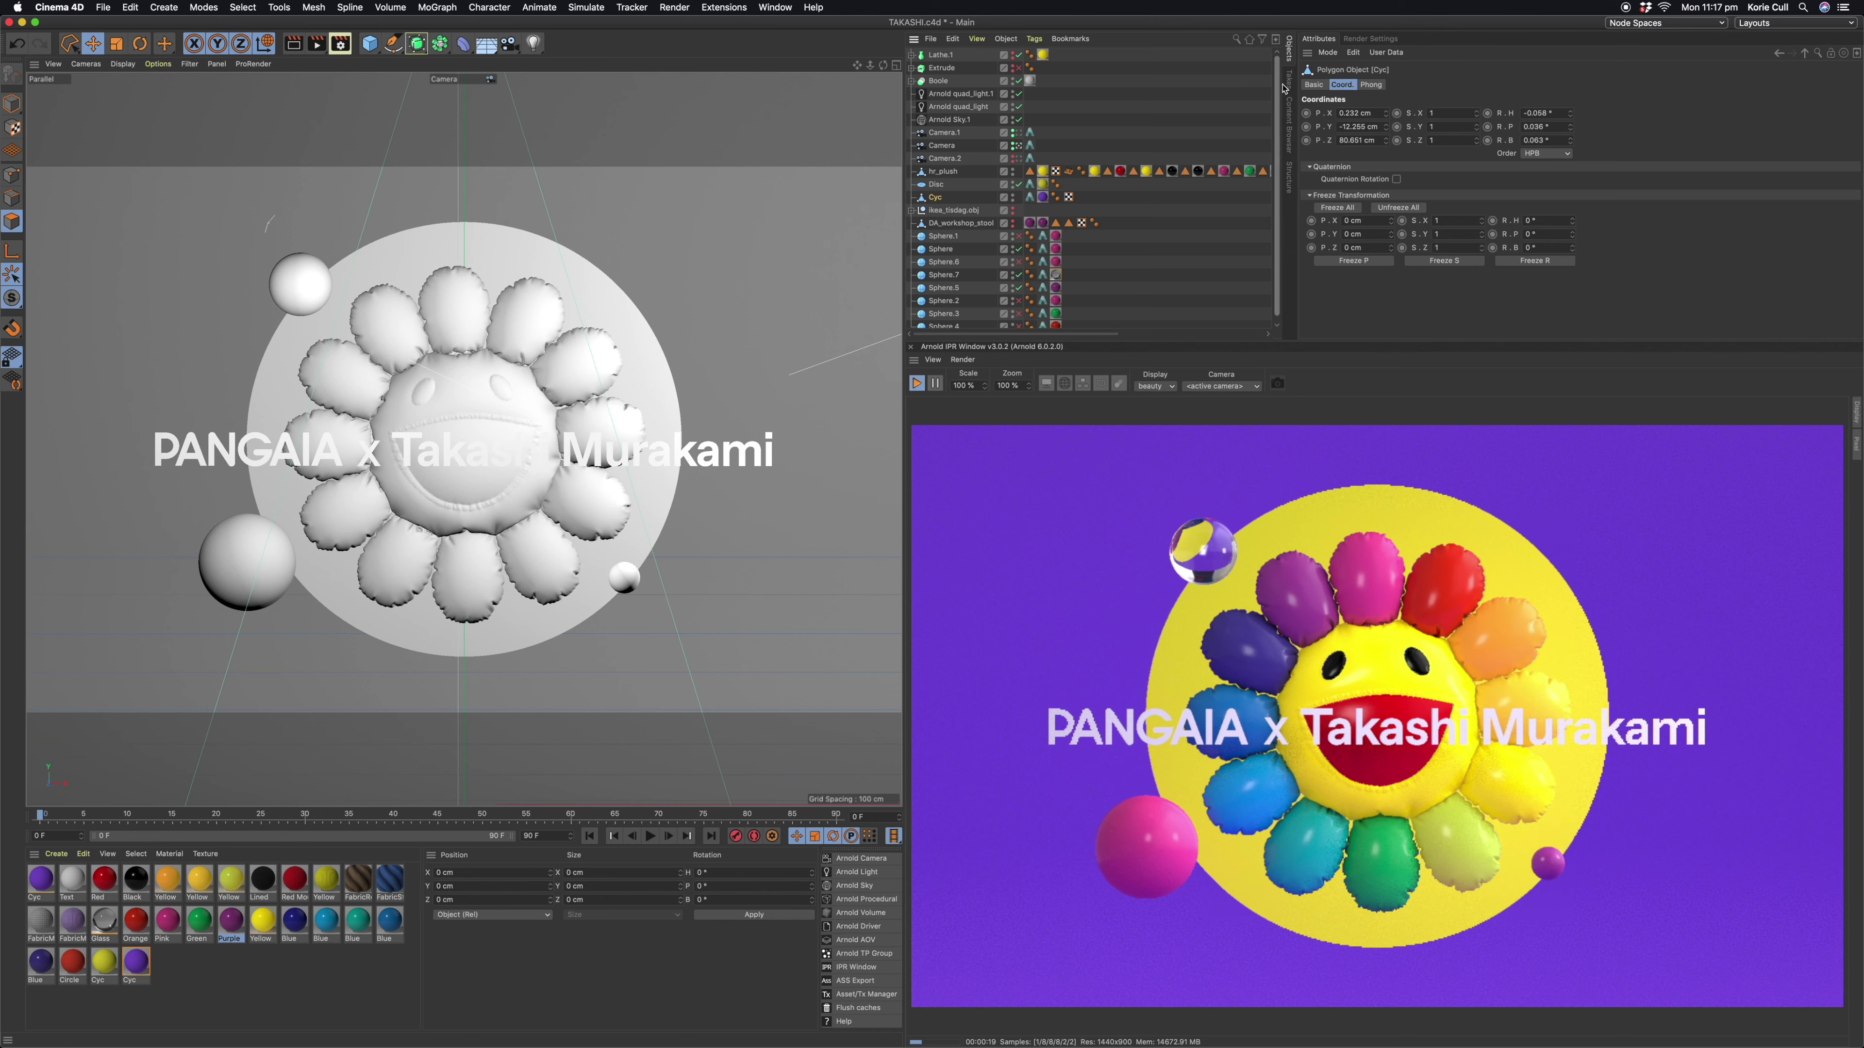
click(940, 81)
click(951, 119)
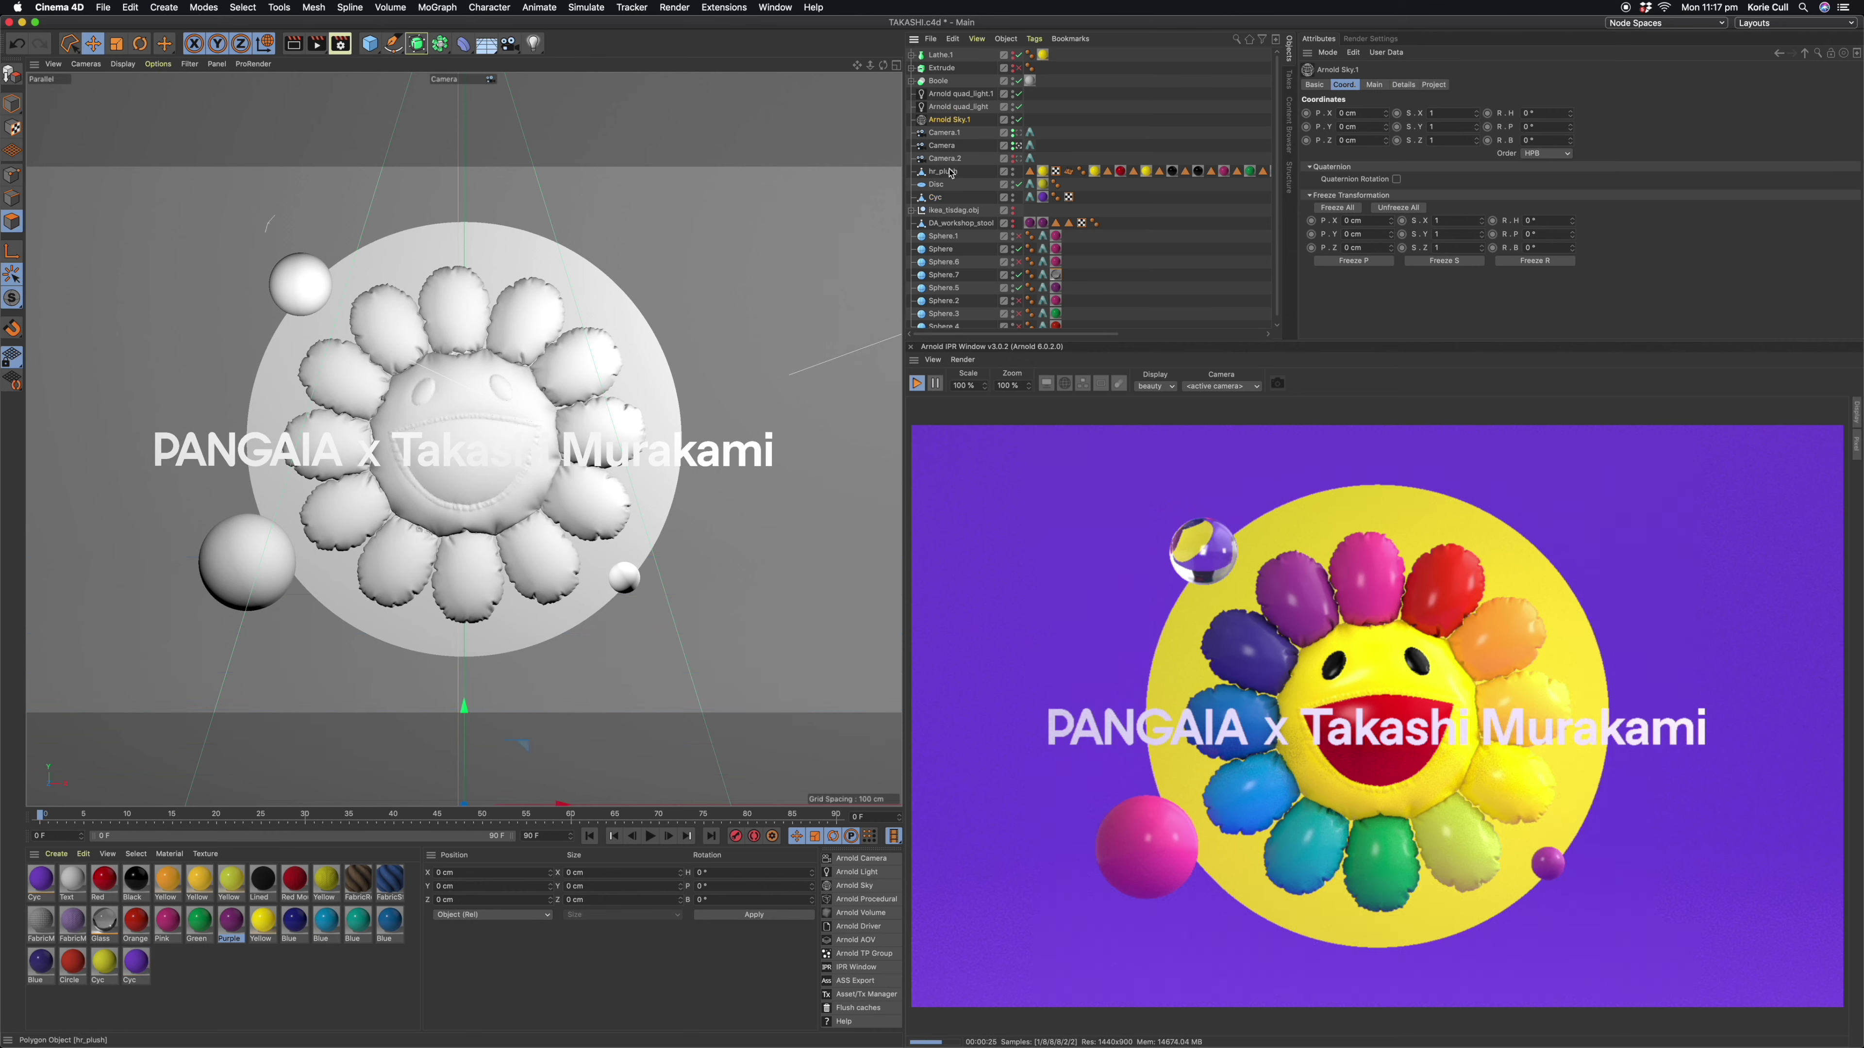
click(953, 210)
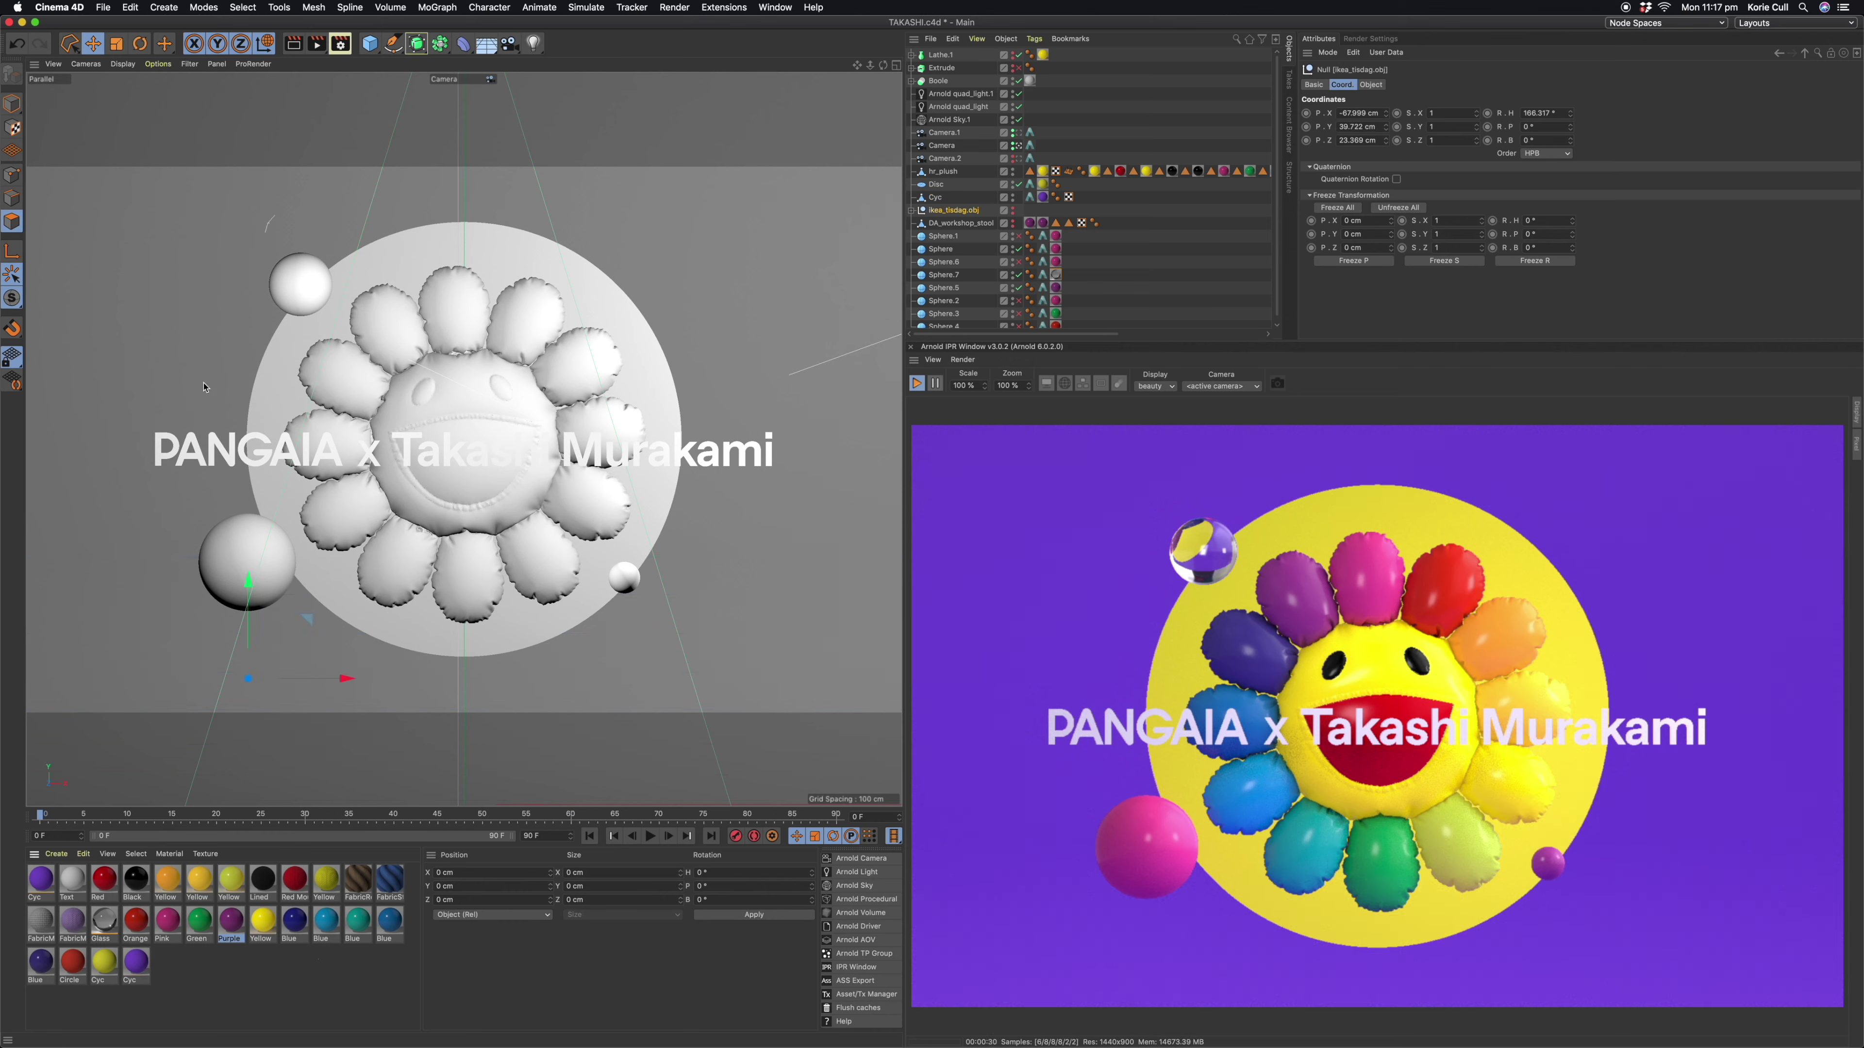
click(937, 81)
double_click(937, 80)
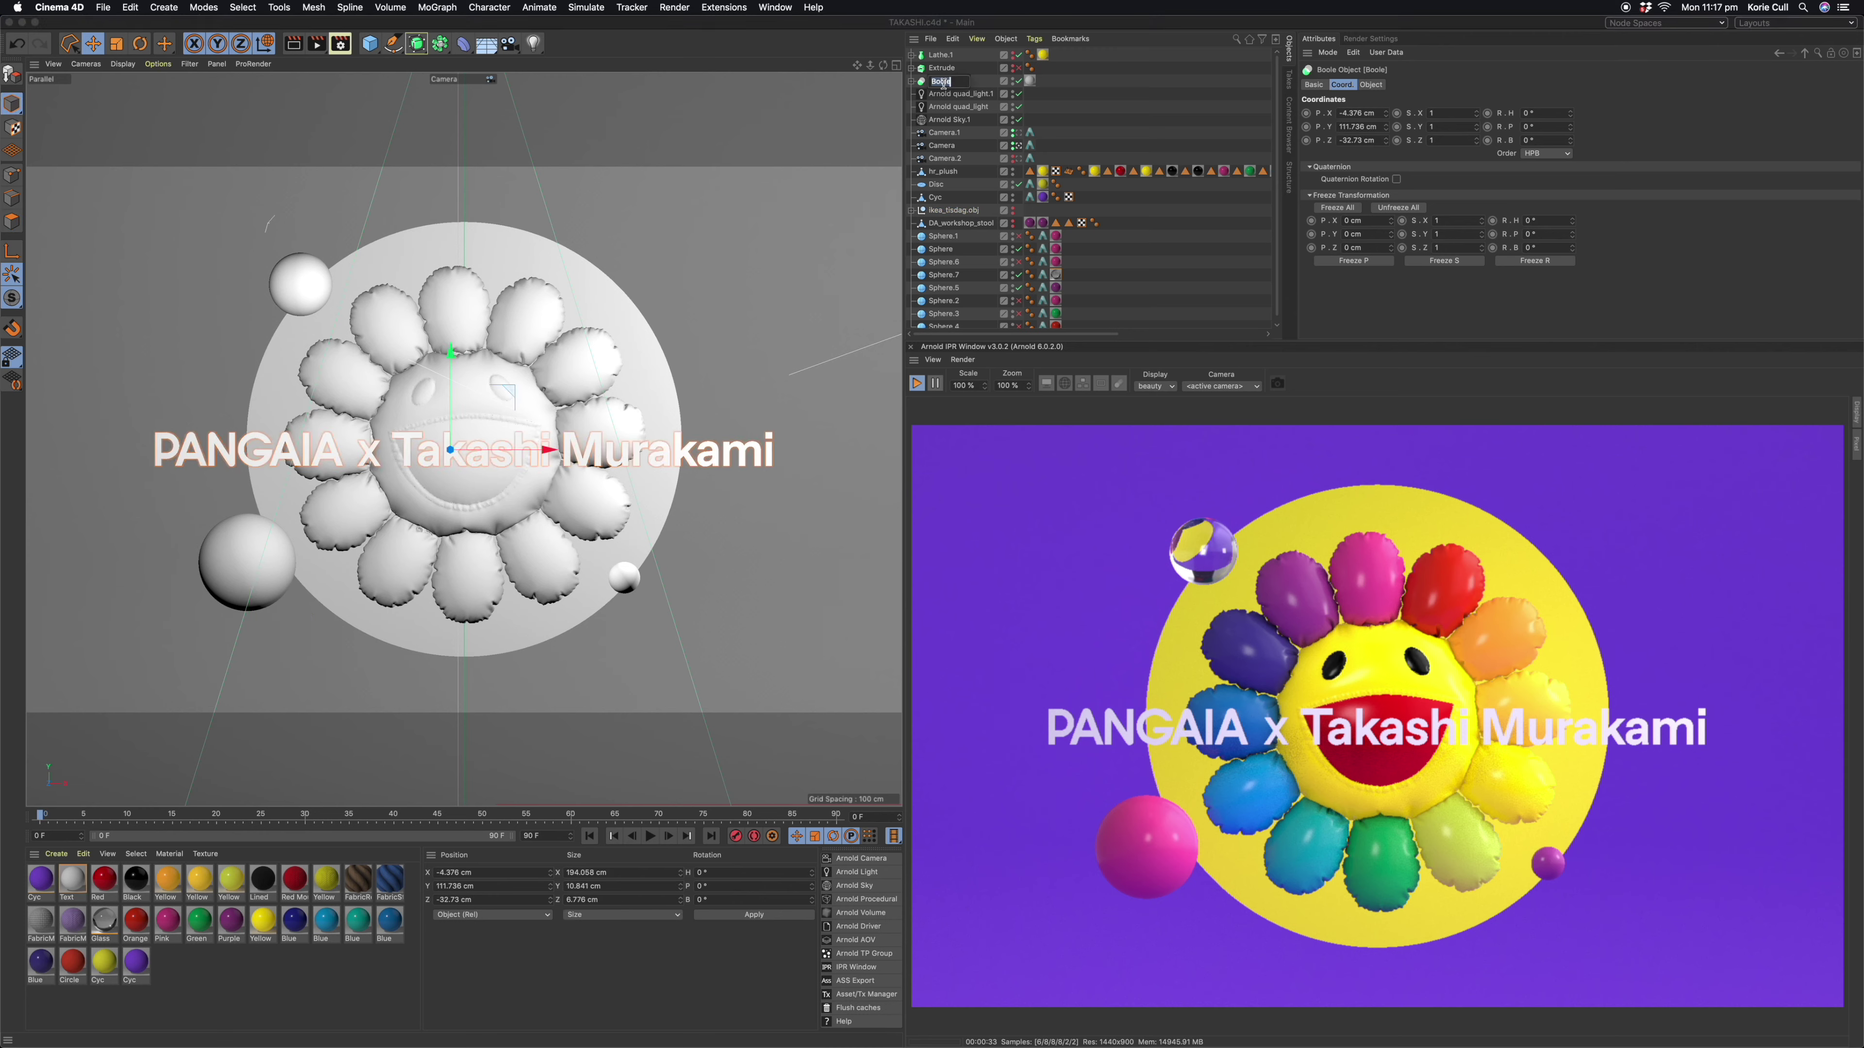
text(Title)
key(Return)
Step: Open the title's Text material network and adjust its transmission weight
click(912, 81)
click(957, 106)
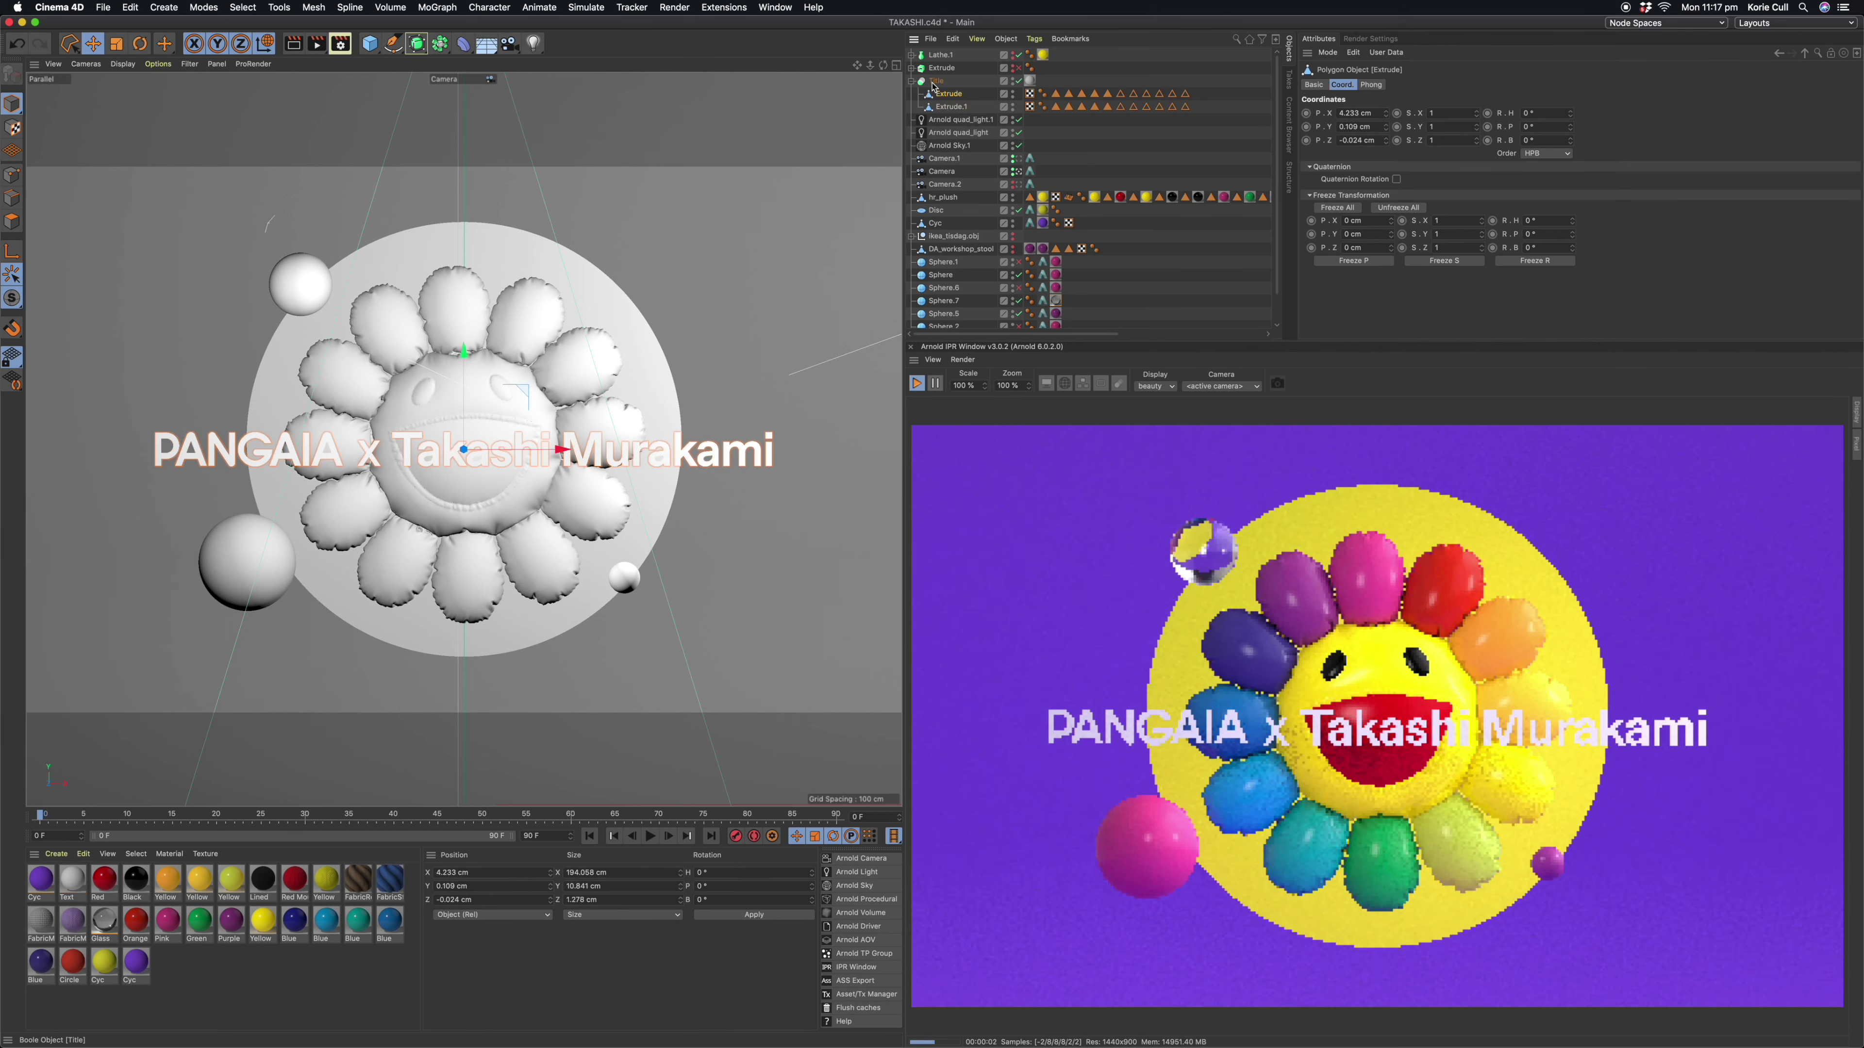
click(912, 80)
click(1030, 80)
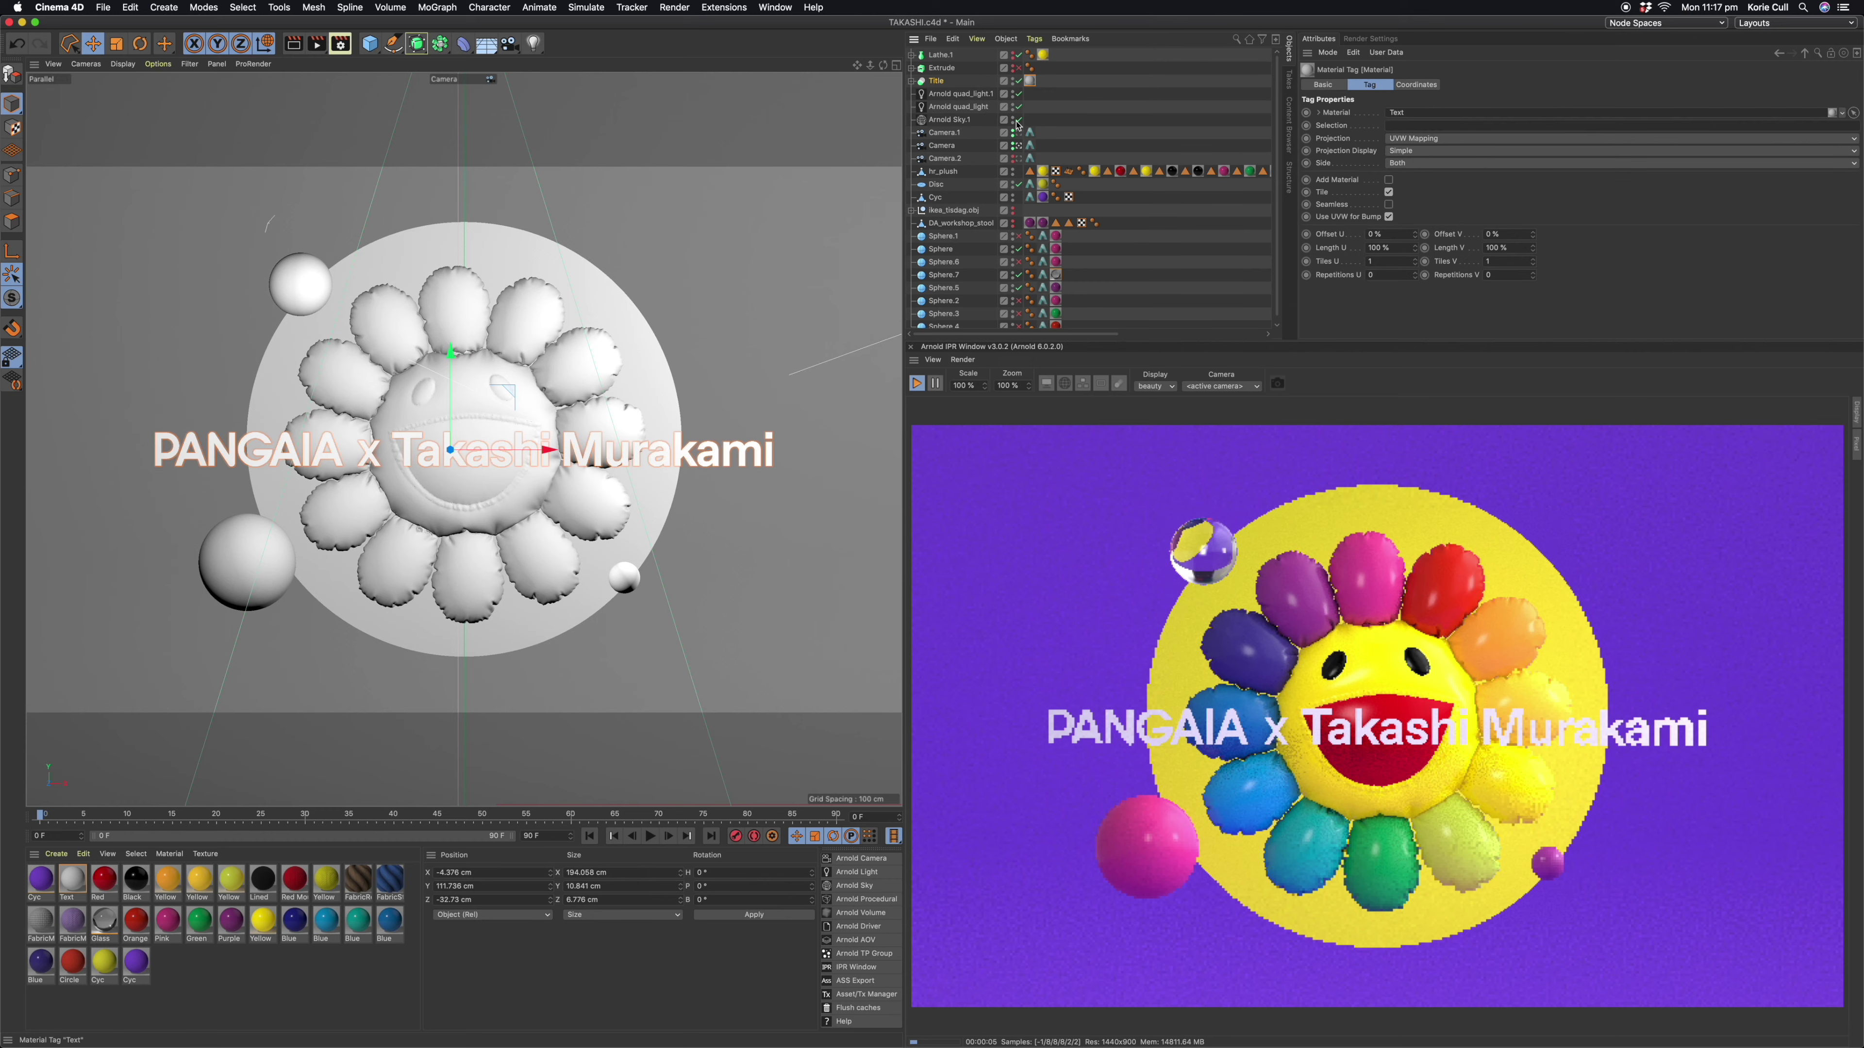
double_click(67, 885)
click(752, 845)
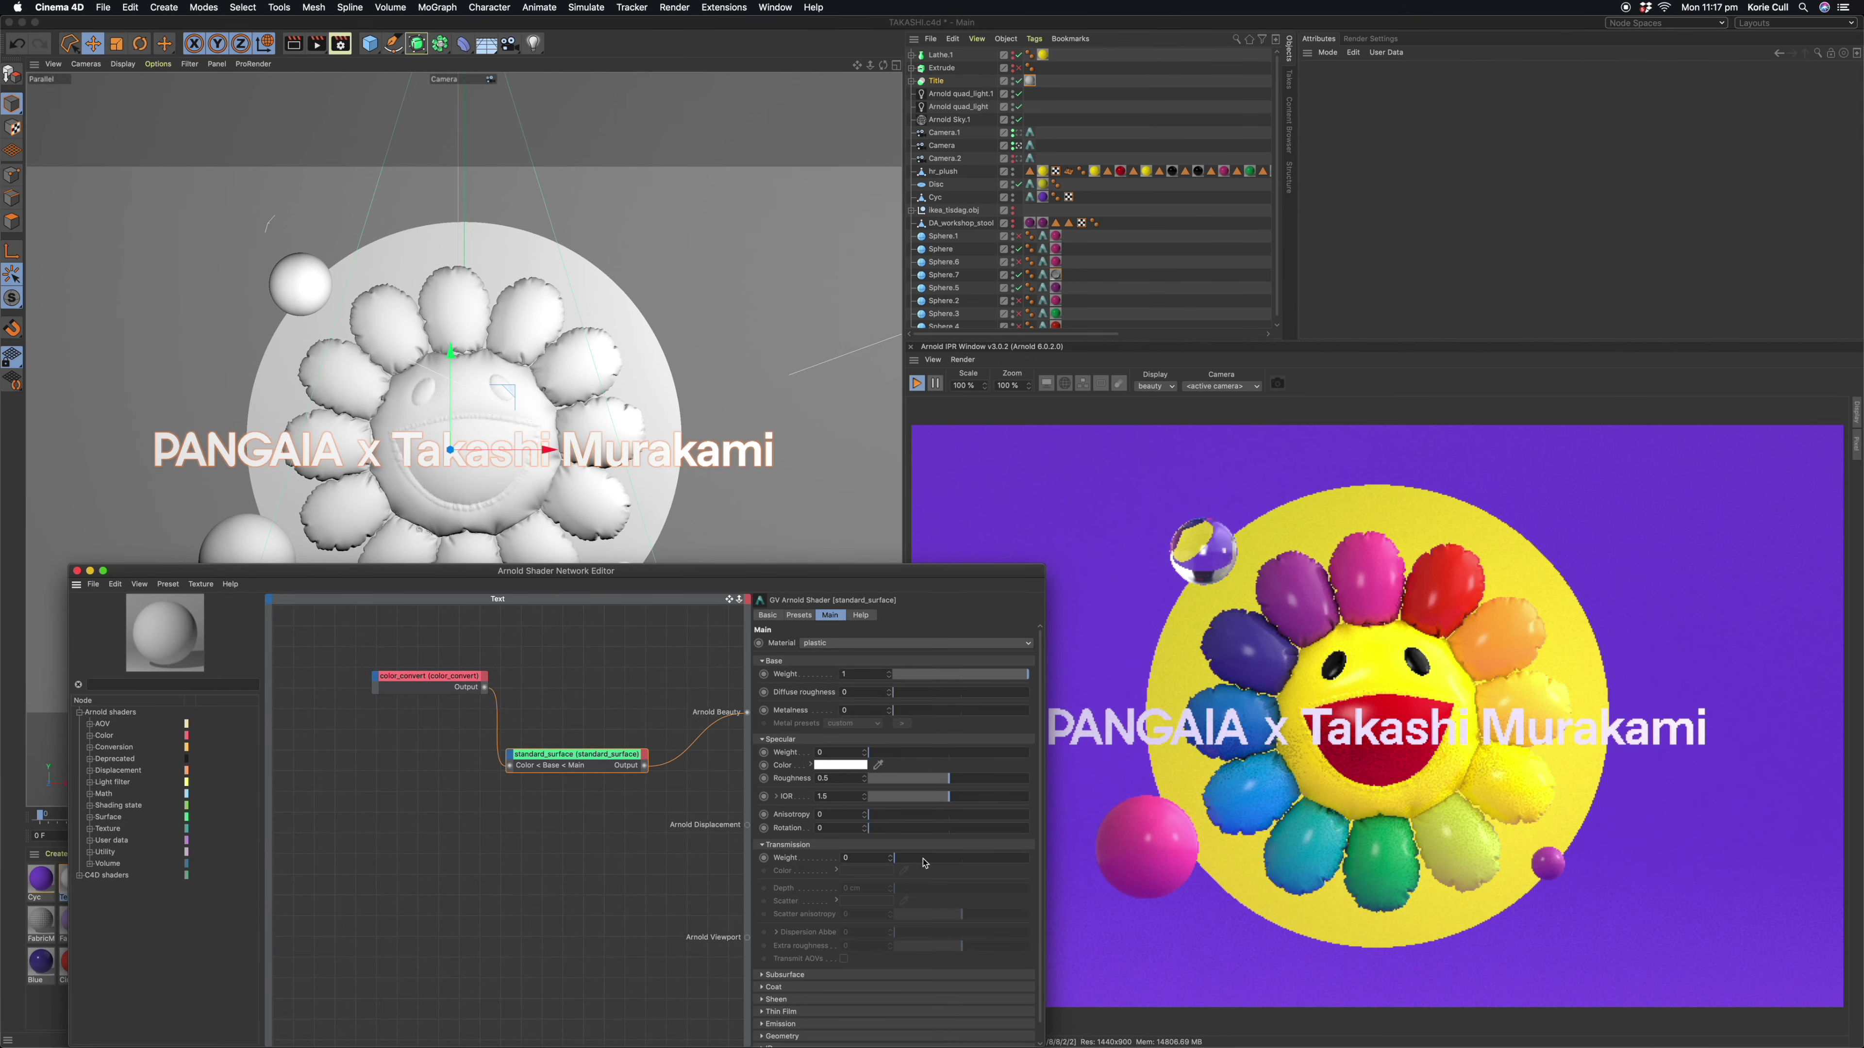
drag(890, 857, 893, 863)
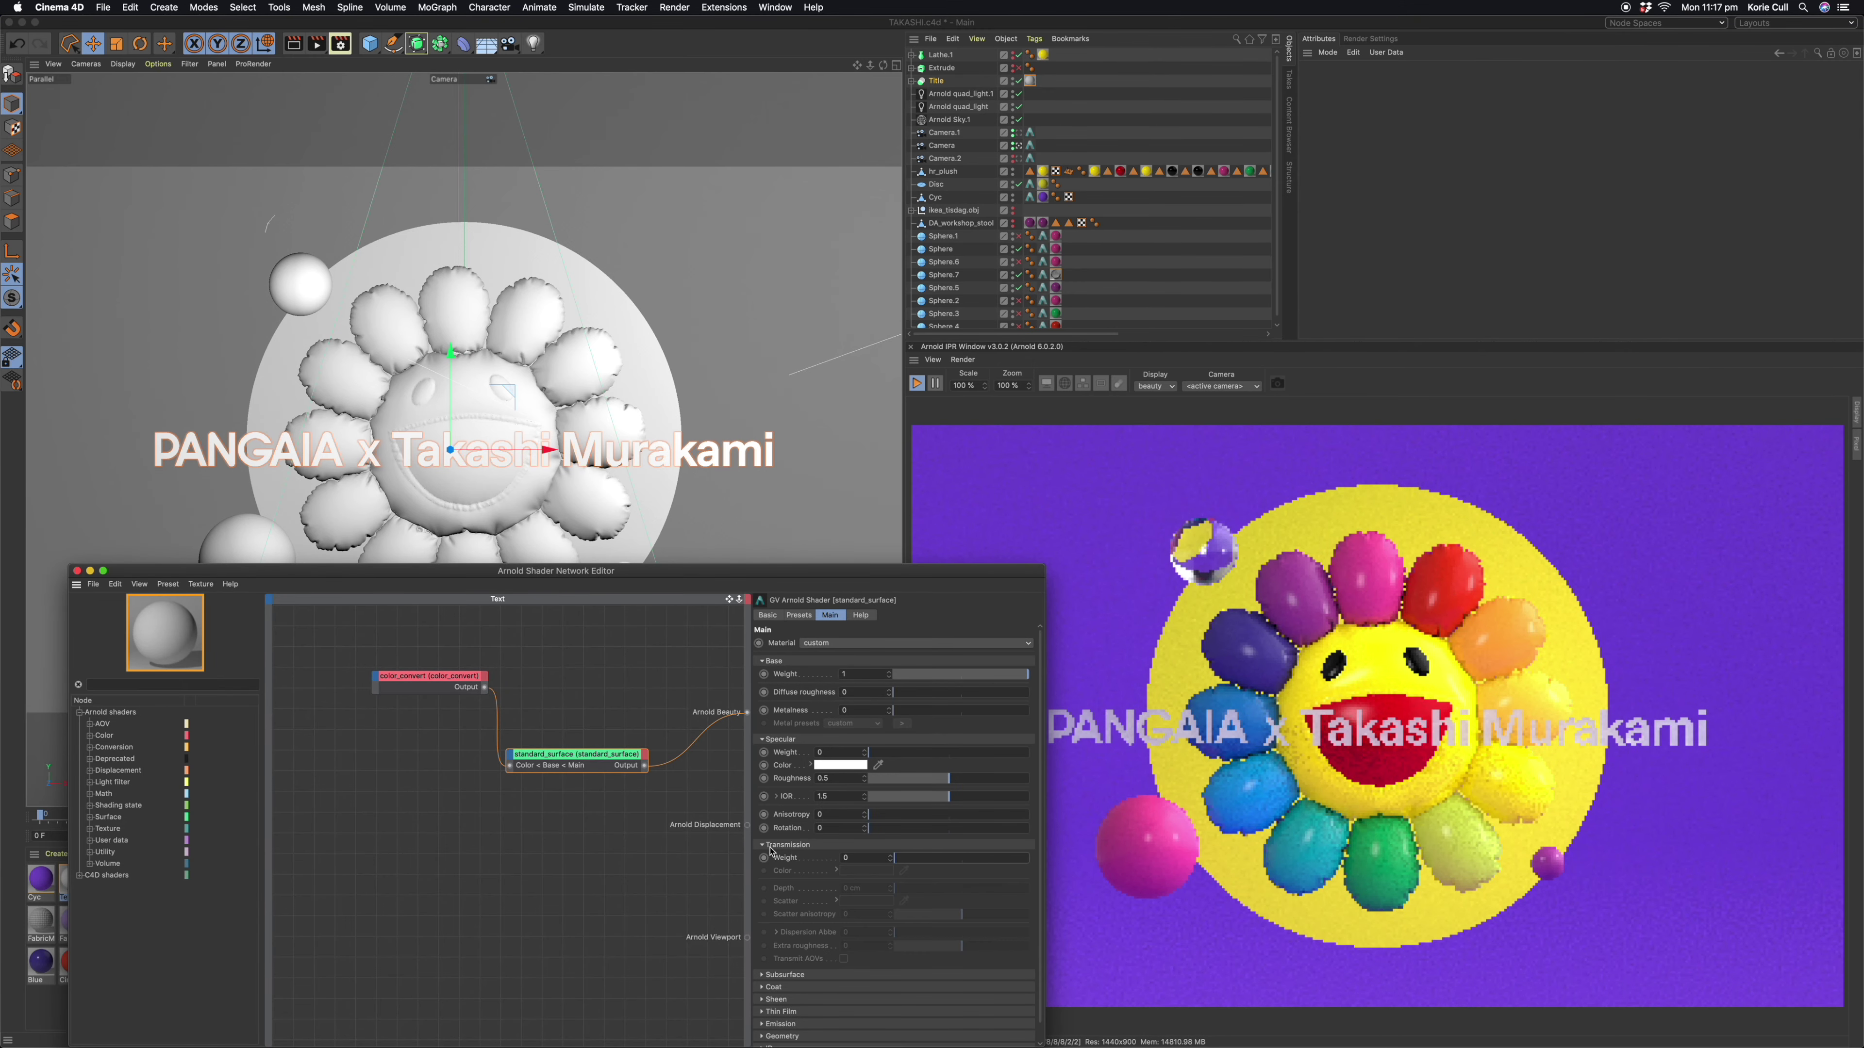
click(787, 845)
Step: Enable emission on the Text material with an emission weight of 1
click(781, 907)
click(946, 921)
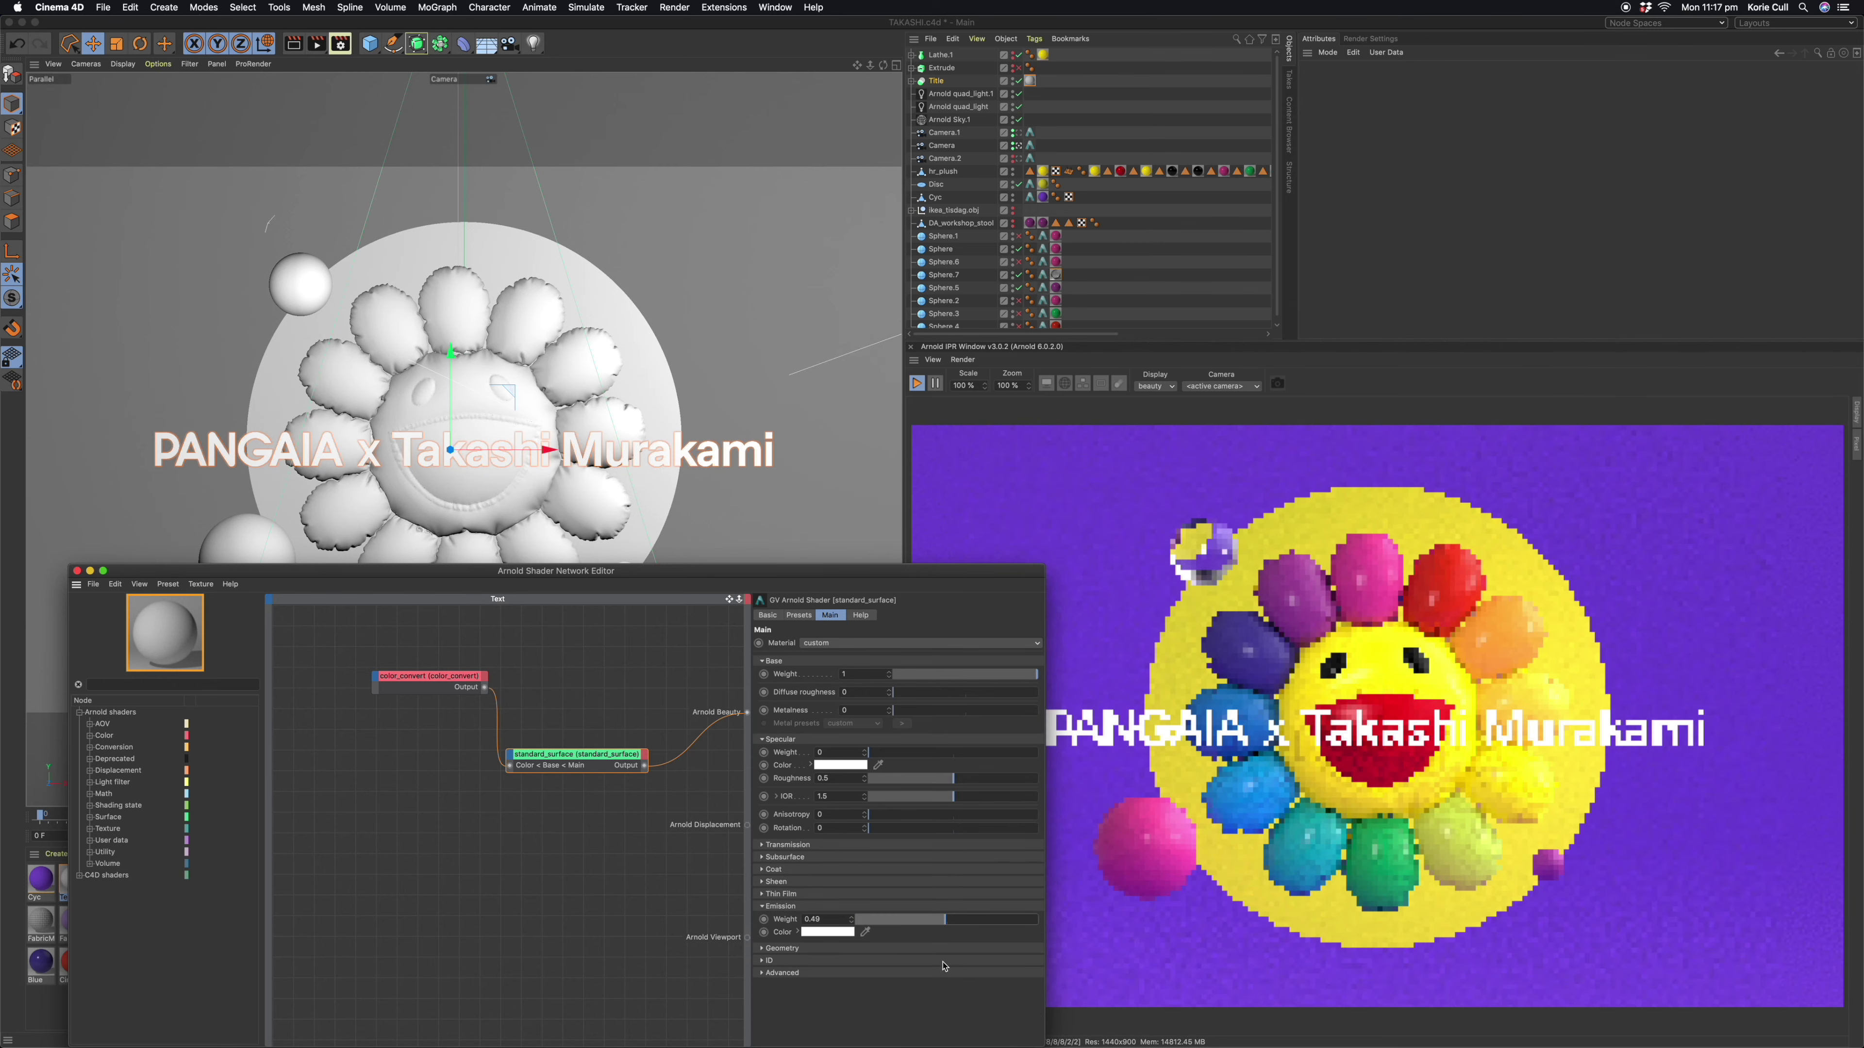
drag(557, 571, 531, 388)
double_click(805, 738)
text(1)
key(Return)
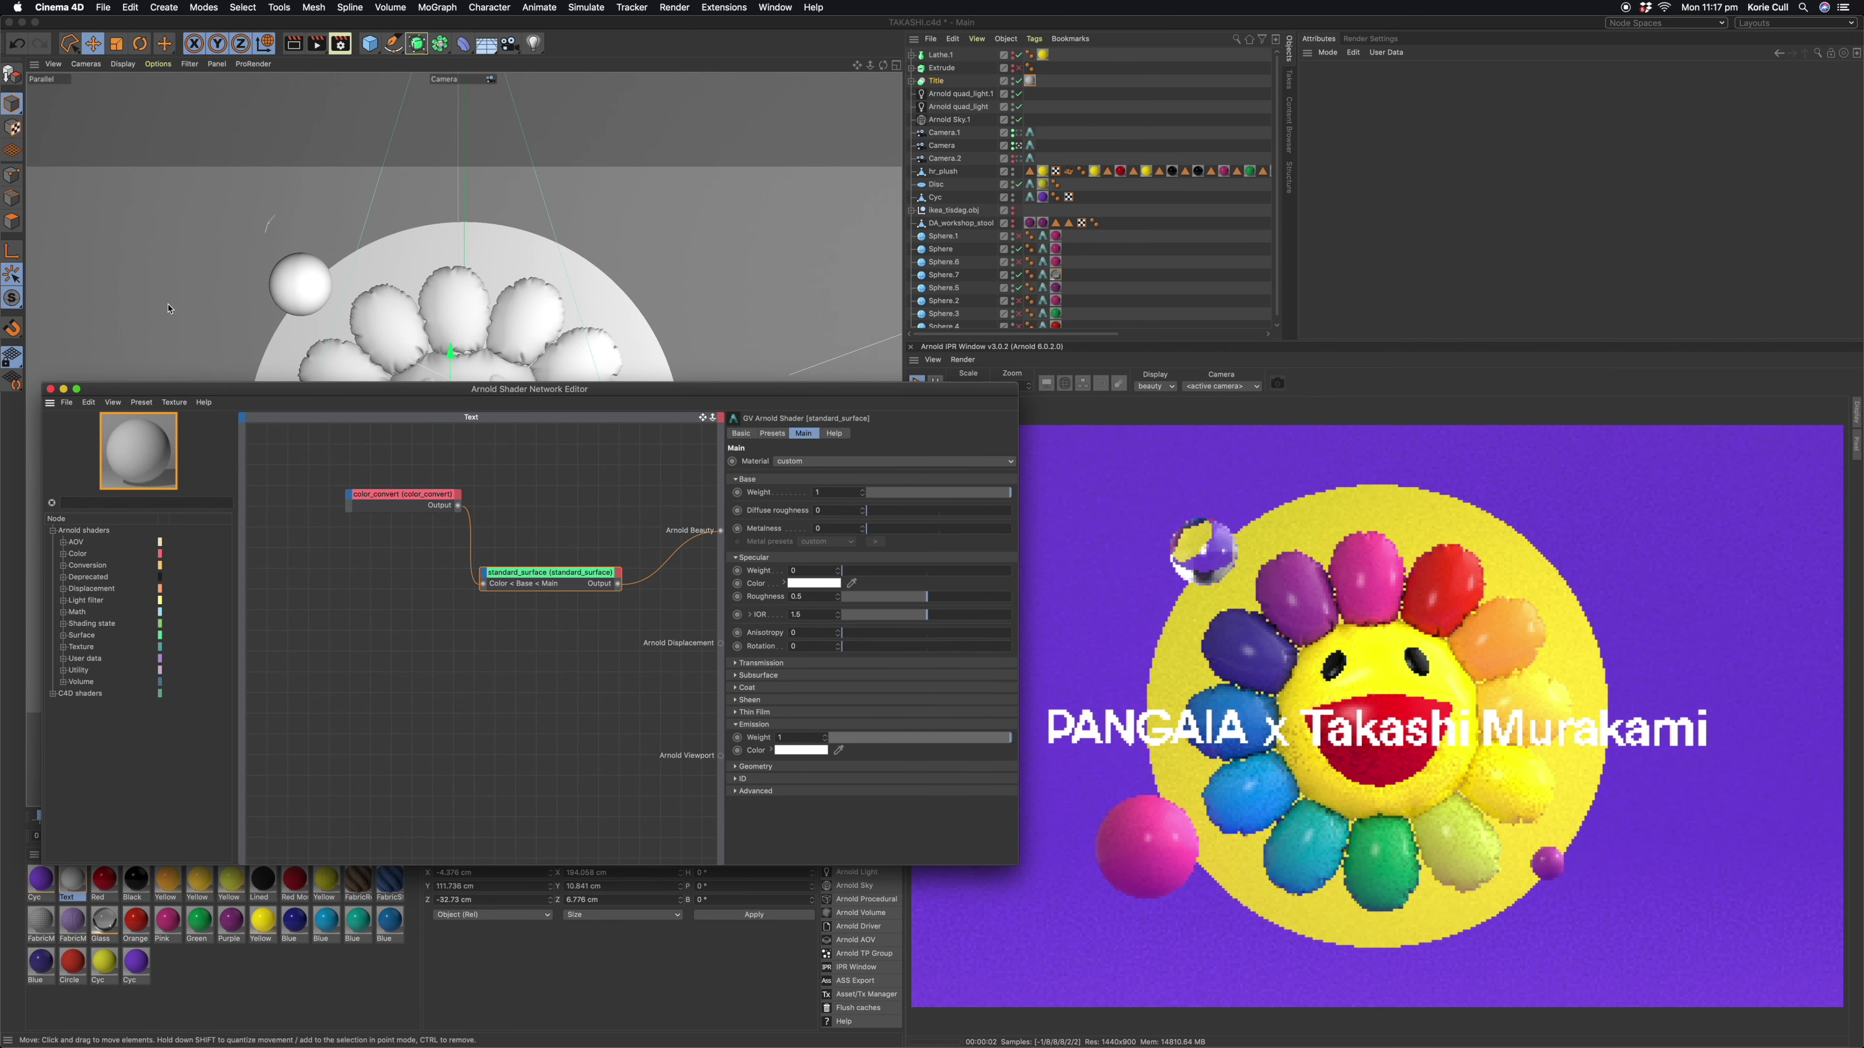
key(super+w)
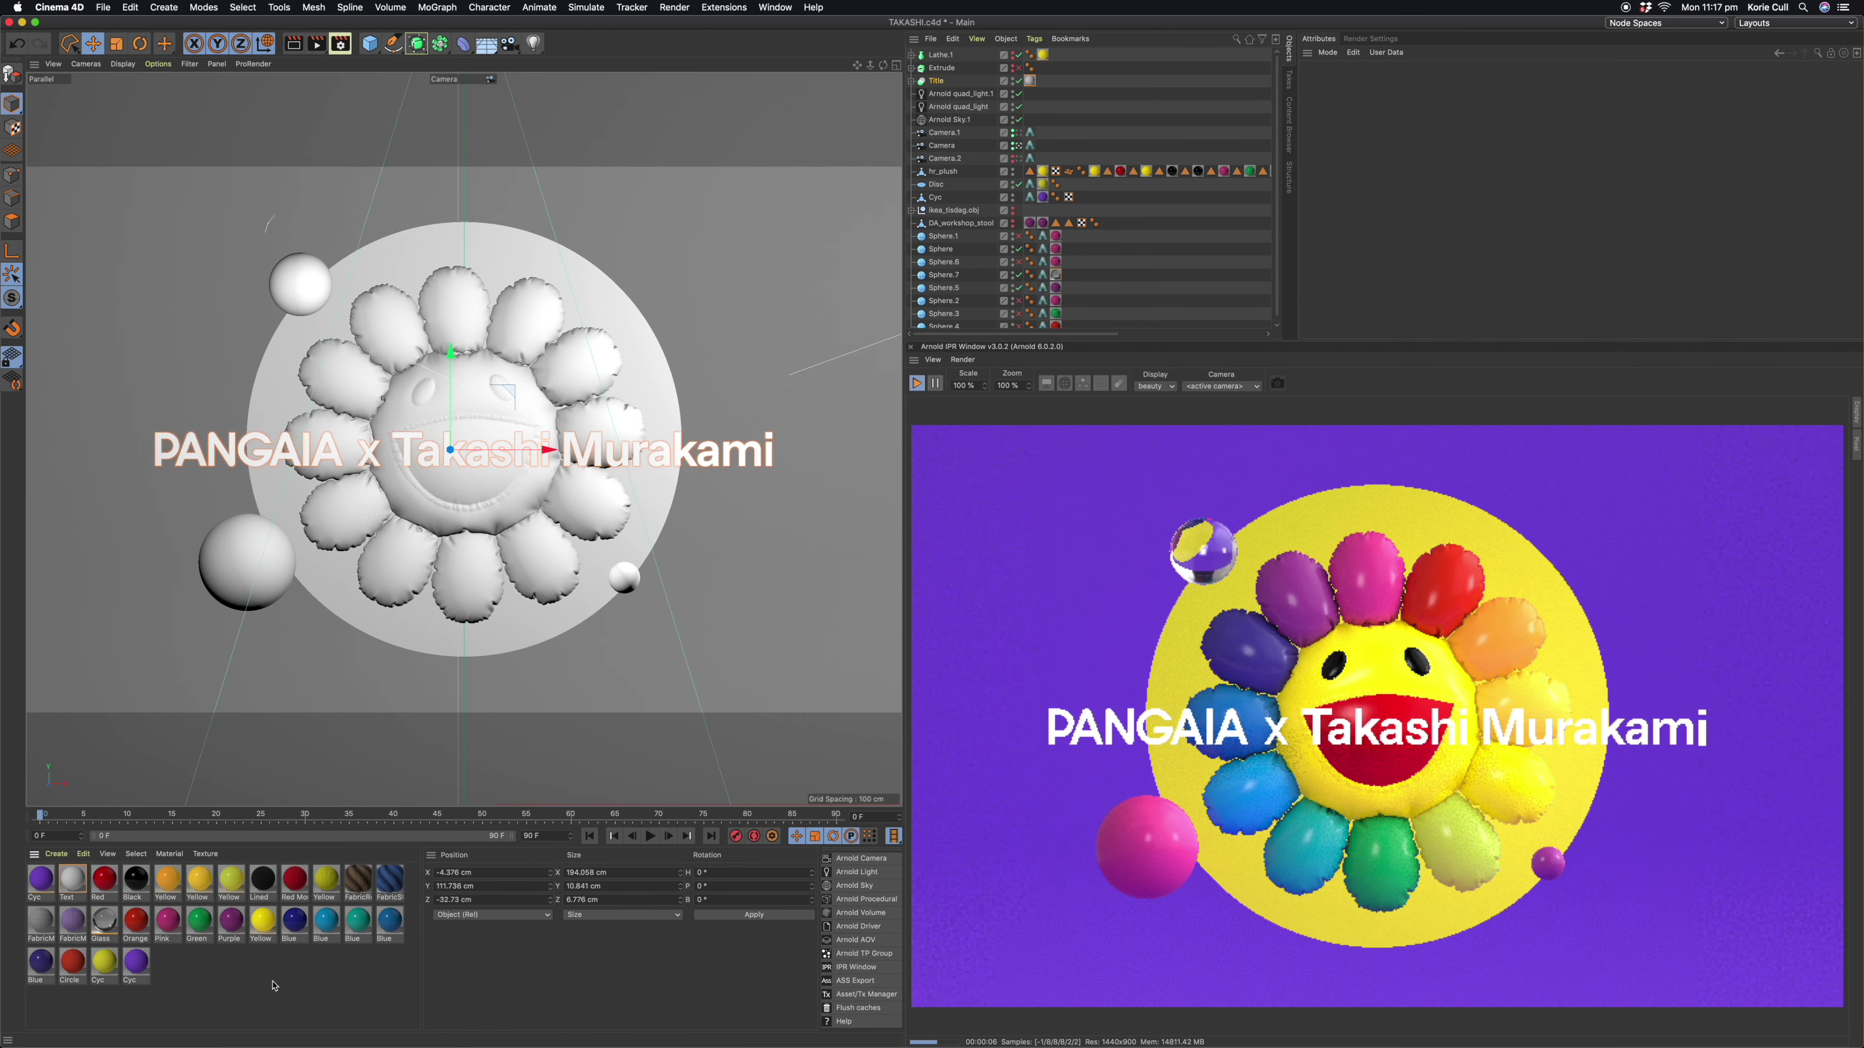